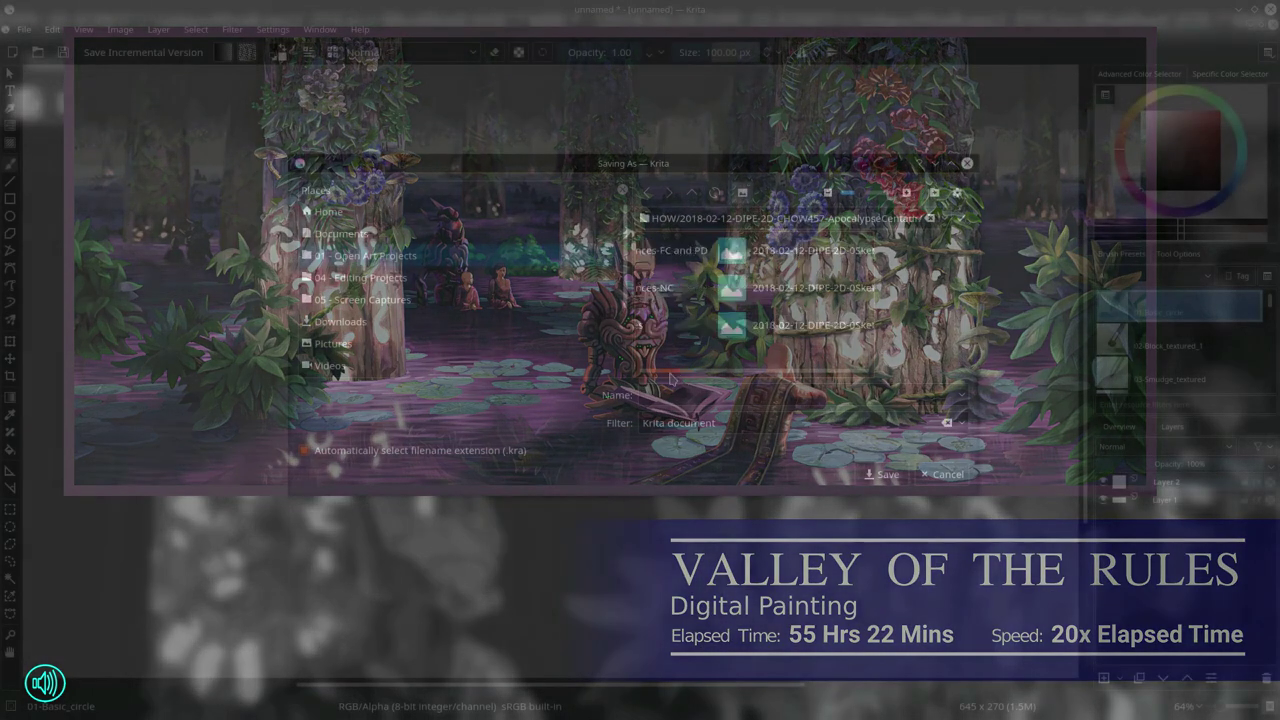
Step: Save the sketch as 2018-02-27-DIPE-2D-0Sketches-EOW312_001.kra and switch to the textured block brush
{"action": "type", "text": "2018-02-27-DIPE-2D-05ketches-EOW312_"}
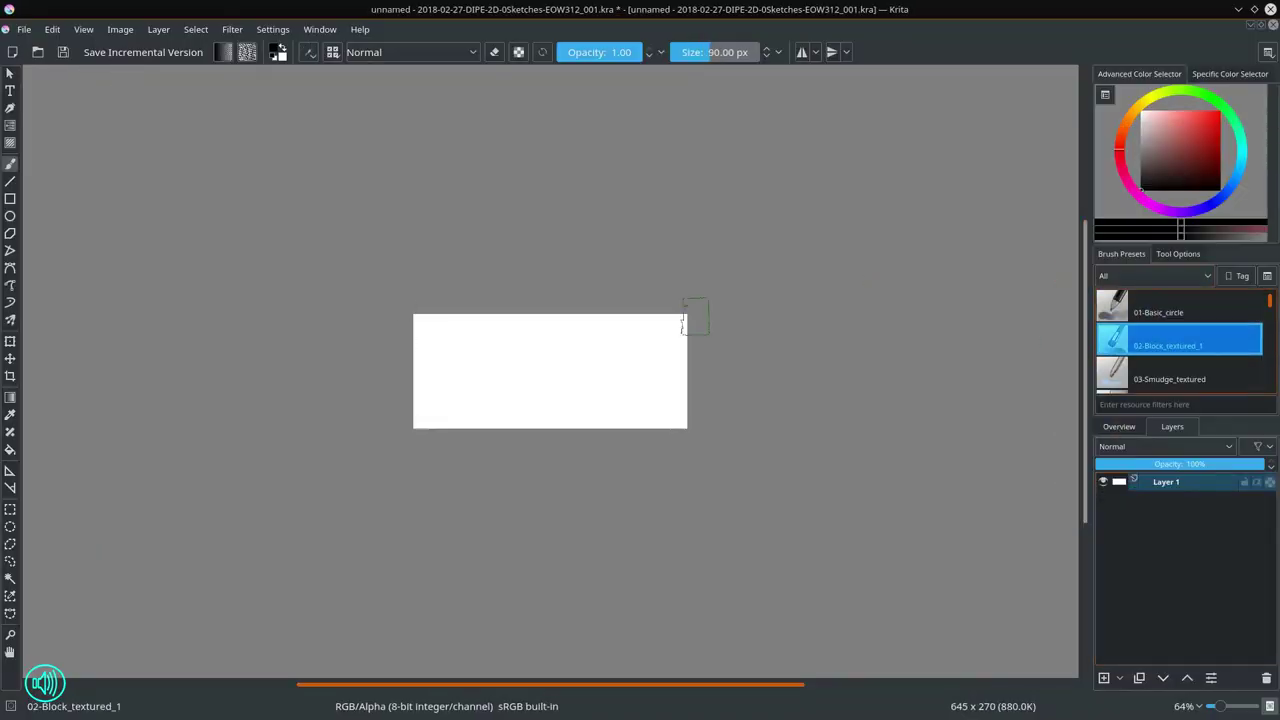
{"action": "mouse_move", "coordinate": [686, 323]}
{"action": "left_mouse_down"}
{"action": "mouse_move", "coordinate": [569, 337]}
{"action": "mouse_move", "coordinate": [565, 323]}
{"action": "mouse_move", "coordinate": [613, 376]}
{"action": "left_mouse_up"}
{"action": "key", "text": "slash"}
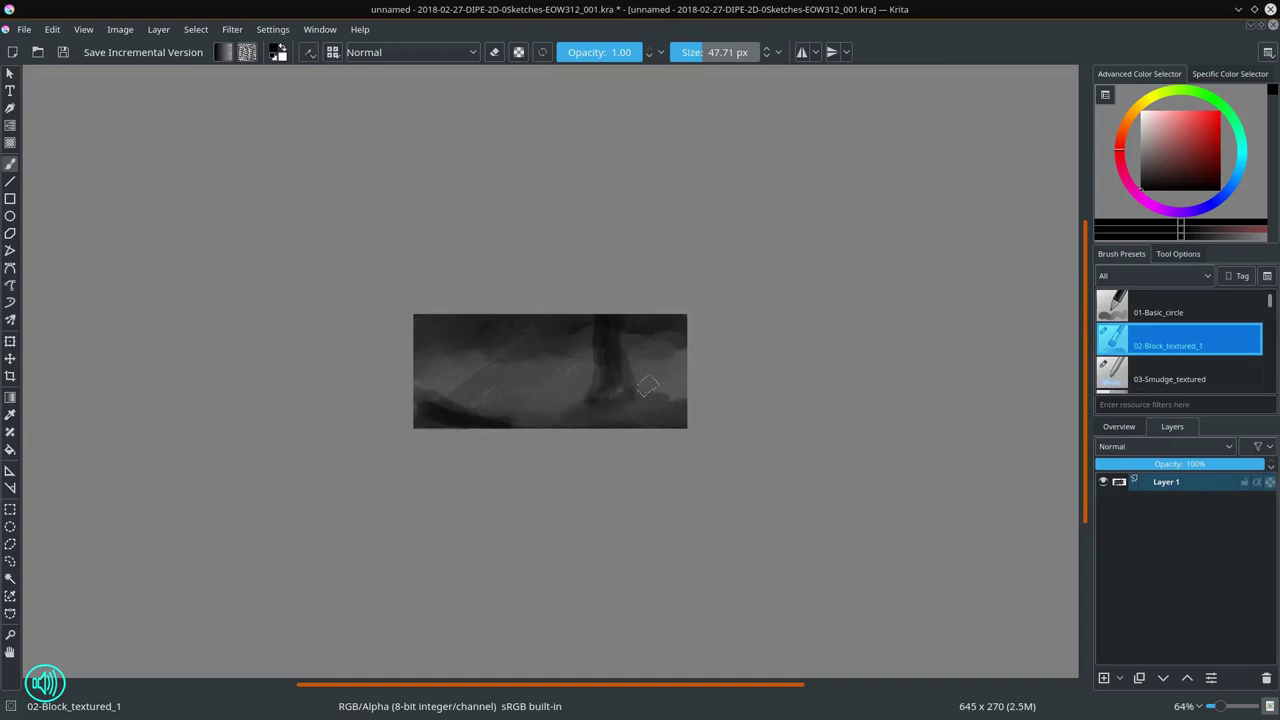
Step: Paint light and dark vertical trunk strokes and near-white blotches across the middle
{"action": "key", "text": "bracketleft"}
{"action": "left_click_drag", "start_coordinate": [507, 326], "coordinate": [507, 400]}
{"action": "left_click_drag", "start_coordinate": [555, 356], "coordinate": [555, 392]}
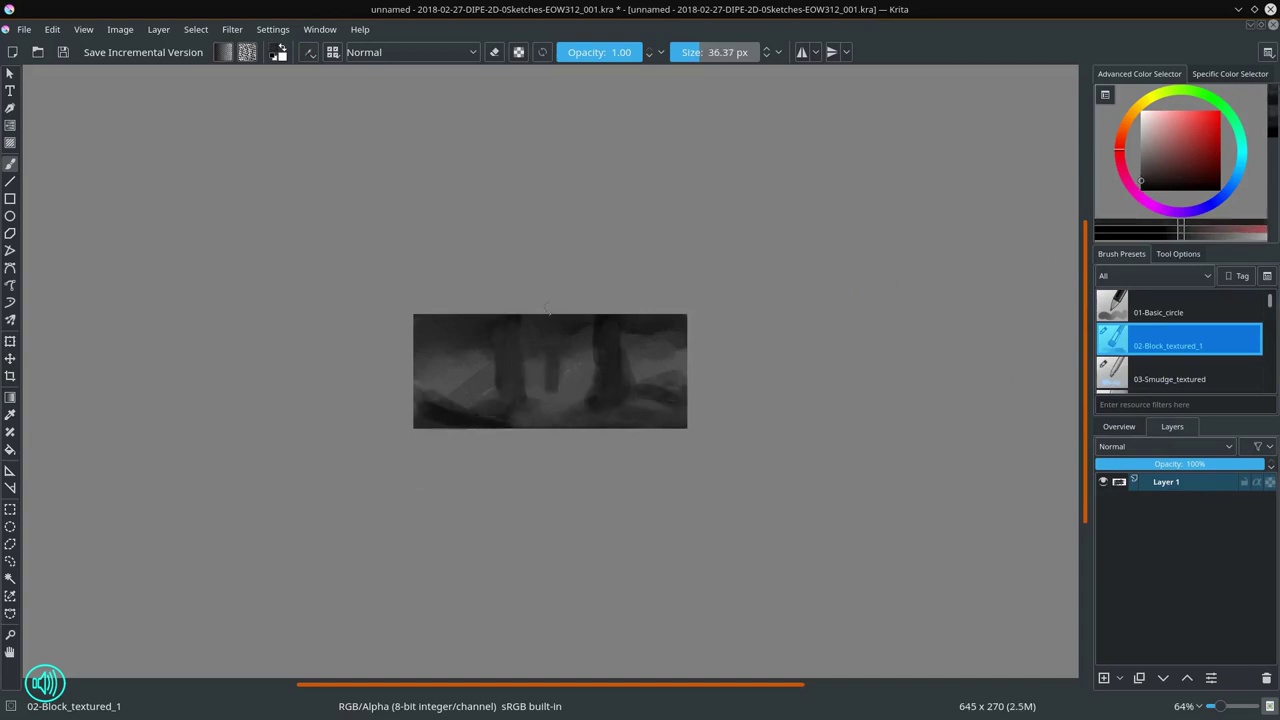
{"action": "left_click", "coordinate": [1141, 125]}
{"action": "key", "text": "bracketright"}
{"action": "key", "text": "bracketright"}
{"action": "key", "text": "bracketright"}
{"action": "key", "text": "bracketright"}
{"action": "left_click_drag", "start_coordinate": [448, 372], "coordinate": [482, 388]}
{"action": "left_click_drag", "start_coordinate": [522, 366], "coordinate": [530, 378]}
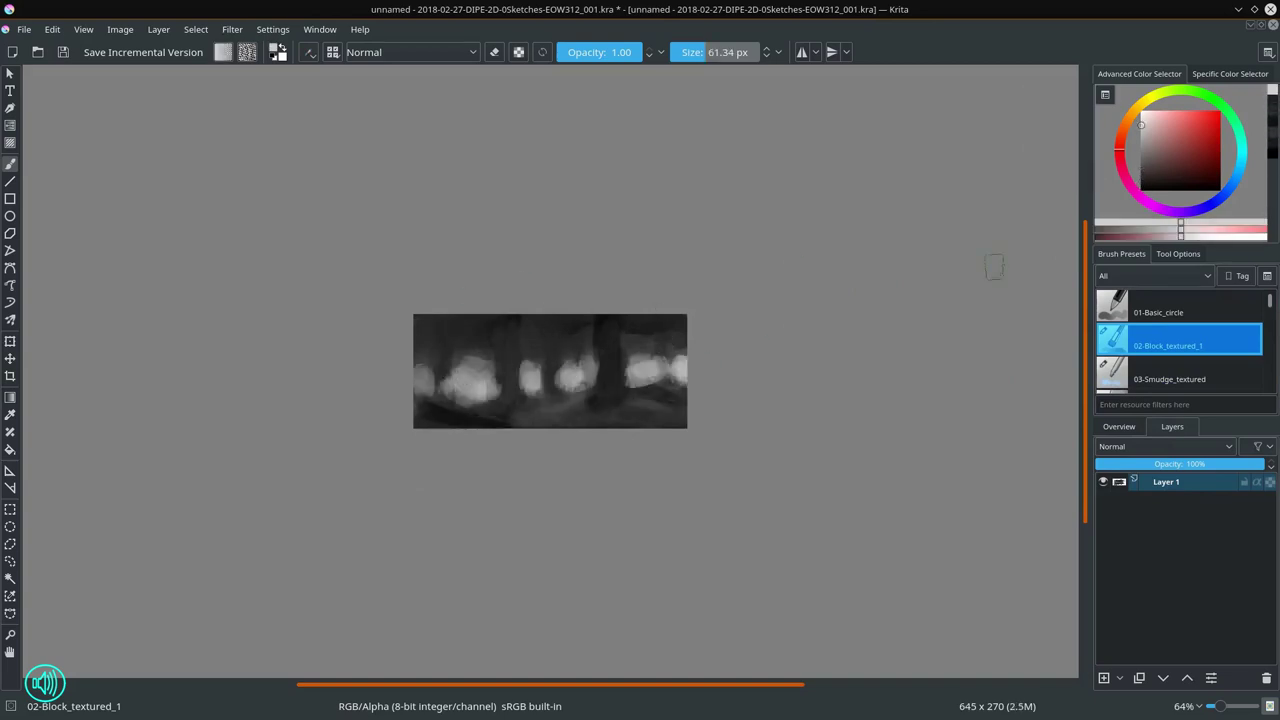
Step: Paint dark trunks through the light blotch and dab a small light-grey spot
{"action": "left_click", "coordinate": [1140, 181]}
{"action": "key", "text": "bracketleft"}
{"action": "key", "text": "bracketleft"}
{"action": "key", "text": "bracketleft"}
{"action": "key", "text": "bracketleft"}
{"action": "key", "text": "bracketleft"}
{"action": "left_click_drag", "start_coordinate": [472, 330], "coordinate": [469, 400]}
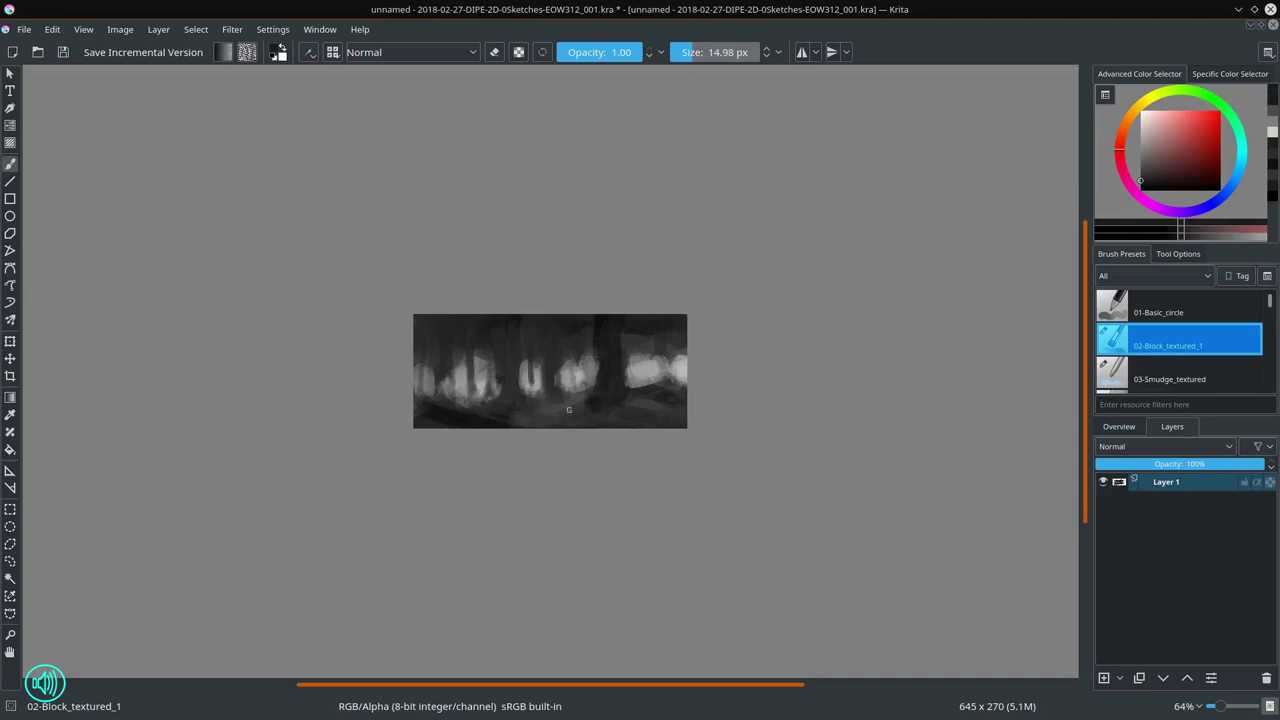
{"action": "left_click", "coordinate": [1140, 131]}
{"action": "key", "text": "bracketleft"}
{"action": "left_click_drag", "start_coordinate": [603, 368], "coordinate": [604, 382]}
Step: Set the brush blend mode to Color Dodge and add glowing dabs to the forest
{"action": "left_click", "coordinate": [410, 52]}
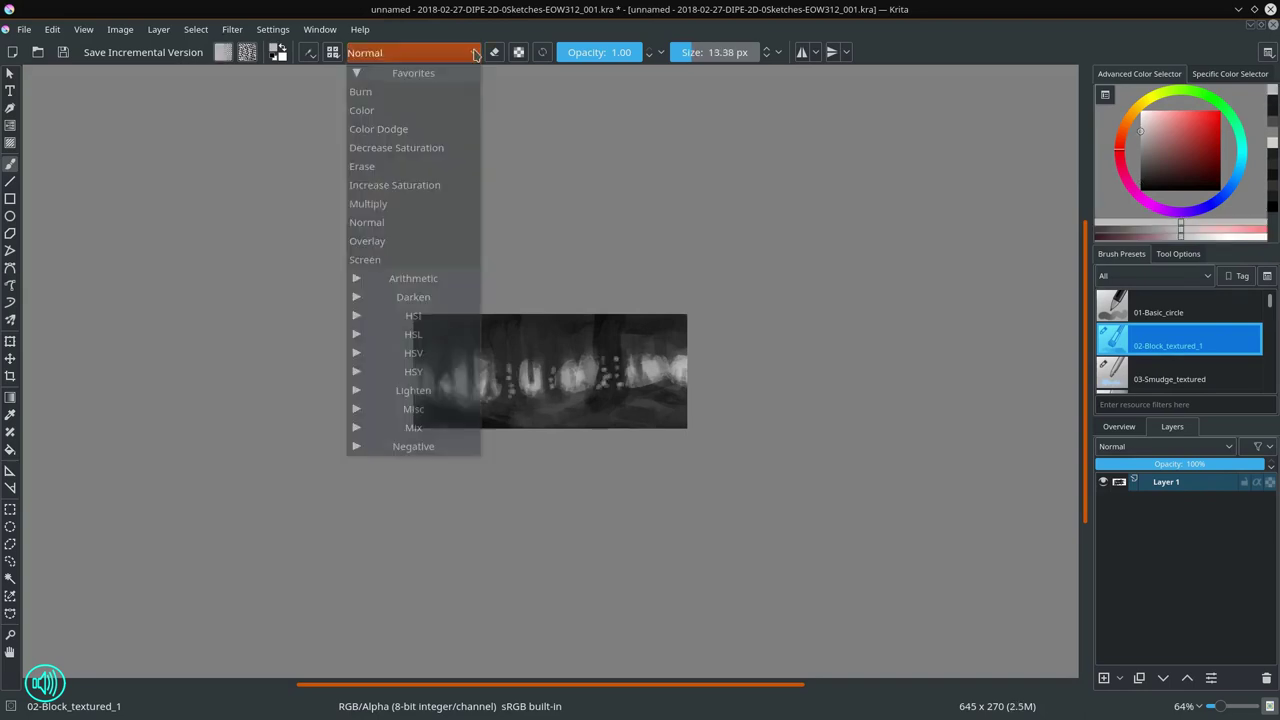
{"action": "left_click", "coordinate": [380, 110]}
{"action": "left_click_drag", "start_coordinate": [520, 390], "coordinate": [499, 413]}
{"action": "key", "text": "bracketleft"}
{"action": "key", "text": "bracketleft"}
{"action": "key", "text": "bracketleft"}
{"action": "key", "text": "bracketleft"}
{"action": "key", "text": "bracketleft"}
{"action": "key", "text": "bracketleft"}
{"action": "key", "text": "bracketleft"}
{"action": "key", "text": "plus"}
{"action": "key", "text": "plus"}
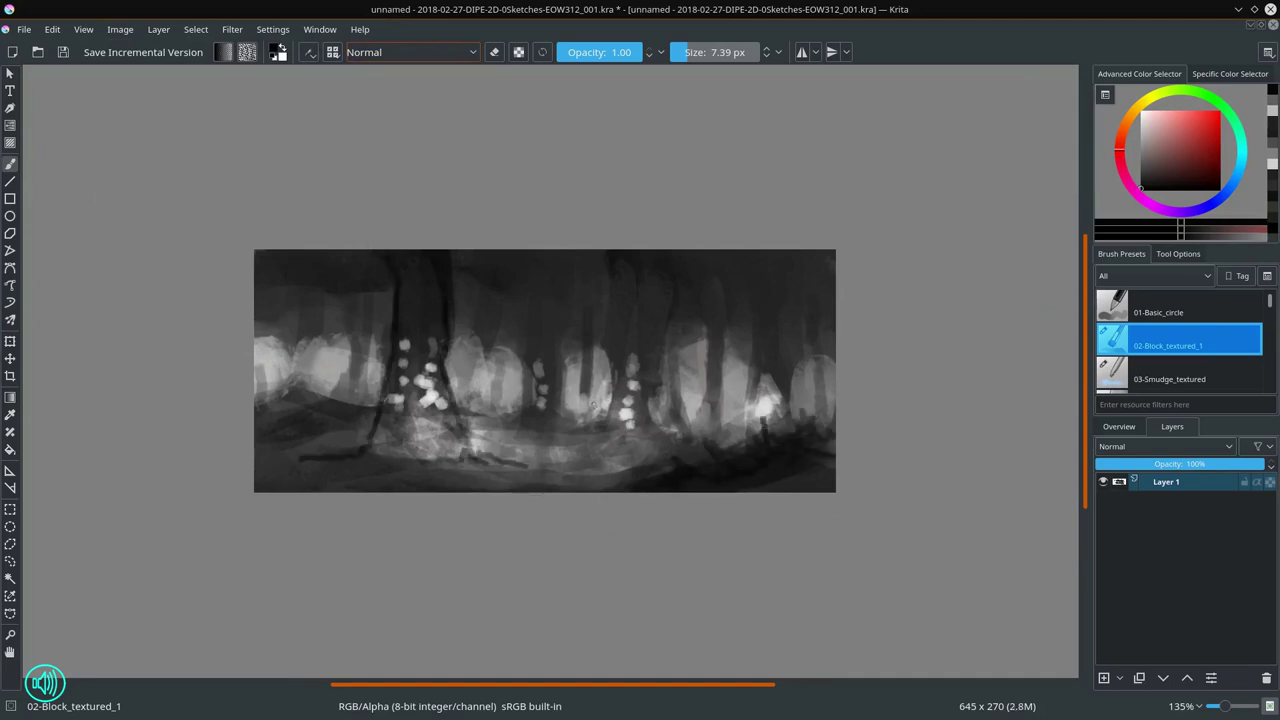
Step: Paint a light vertical stroke and several dark grey strokes on the right side
{"action": "left_click", "coordinate": [483, 337], "text": "ctrl"}
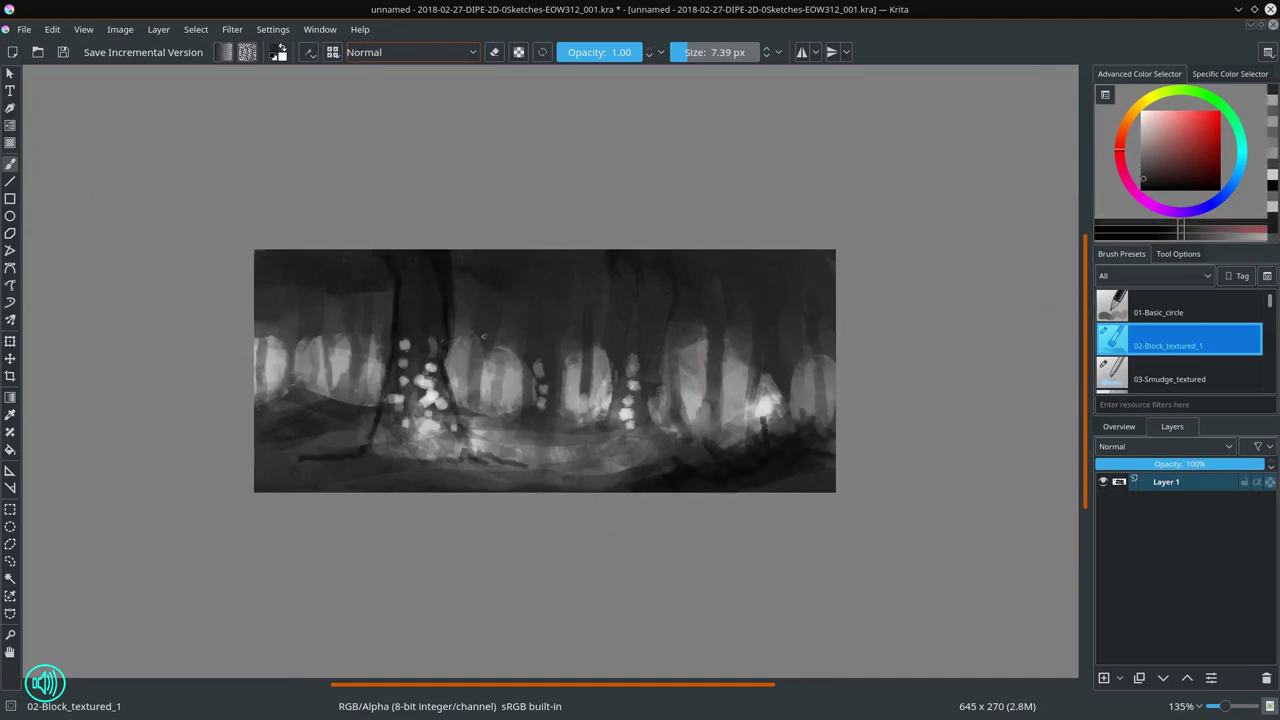
{"action": "left_click", "coordinate": [495, 390], "text": "ctrl"}
{"action": "left_click_drag", "start_coordinate": [588, 302], "coordinate": [586, 392]}
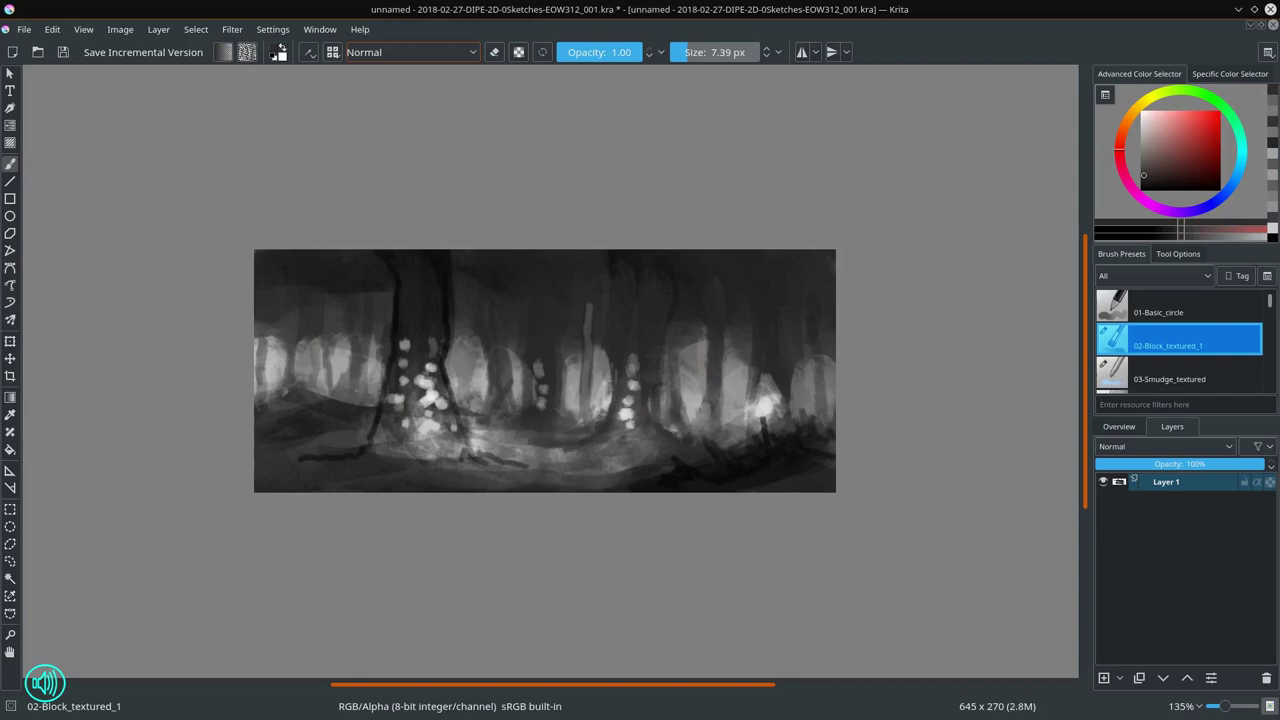
{"action": "left_click", "coordinate": [707, 432], "text": "ctrl"}
{"action": "left_click_drag", "start_coordinate": [742, 412], "coordinate": [695, 442]}
{"action": "left_click", "coordinate": [810, 380], "text": "ctrl"}
{"action": "mouse_move", "coordinate": [812, 378]}
{"action": "left_mouse_down"}
{"action": "mouse_move", "coordinate": [800, 401]}
{"action": "mouse_move", "coordinate": [828, 406]}
{"action": "mouse_move", "coordinate": [758, 434]}
{"action": "left_mouse_up"}
{"action": "left_click", "coordinate": [800, 401], "text": "ctrl"}
{"action": "left_click", "coordinate": [351, 423], "text": "ctrl"}
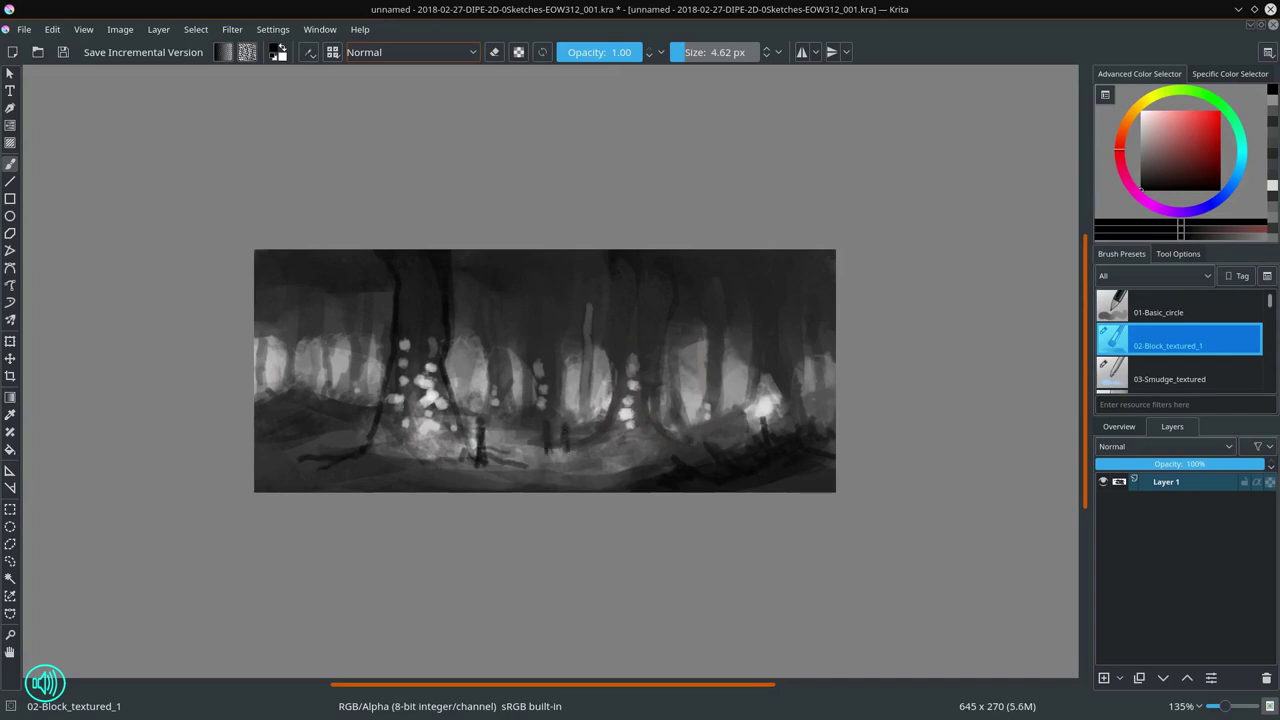
Step: Darken the top band, add a short dark vertical stroke and a light right-edge stroke
{"action": "key", "text": "bracketright"}
{"action": "mouse_move", "coordinate": [545, 282]}
{"action": "left_mouse_down"}
{"action": "mouse_move", "coordinate": [263, 277]}
{"action": "mouse_move", "coordinate": [644, 305]}
{"action": "left_mouse_up"}
{"action": "left_click", "coordinate": [580, 350], "text": "ctrl"}
{"action": "left_click_drag", "start_coordinate": [580, 350], "coordinate": [578, 412]}
{"action": "left_click", "coordinate": [590, 370], "text": "ctrl"}
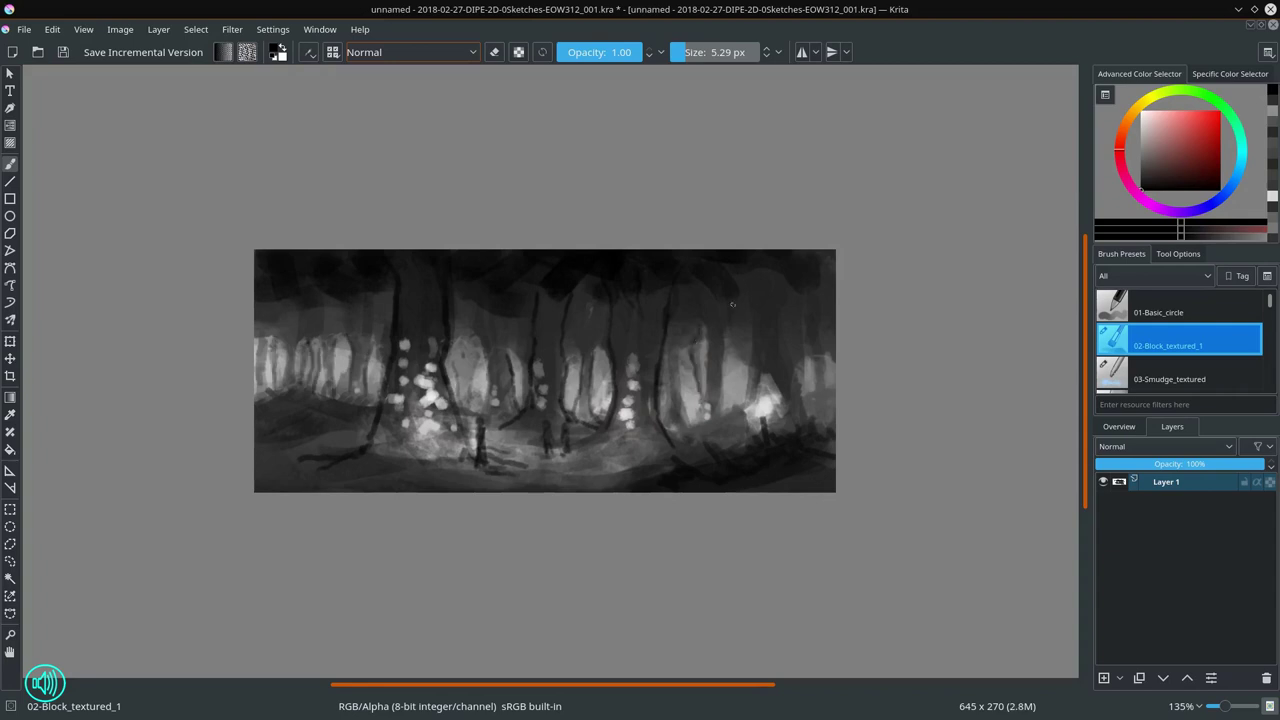
{"action": "left_click", "coordinate": [1060, 130], "text": "ctrl"}
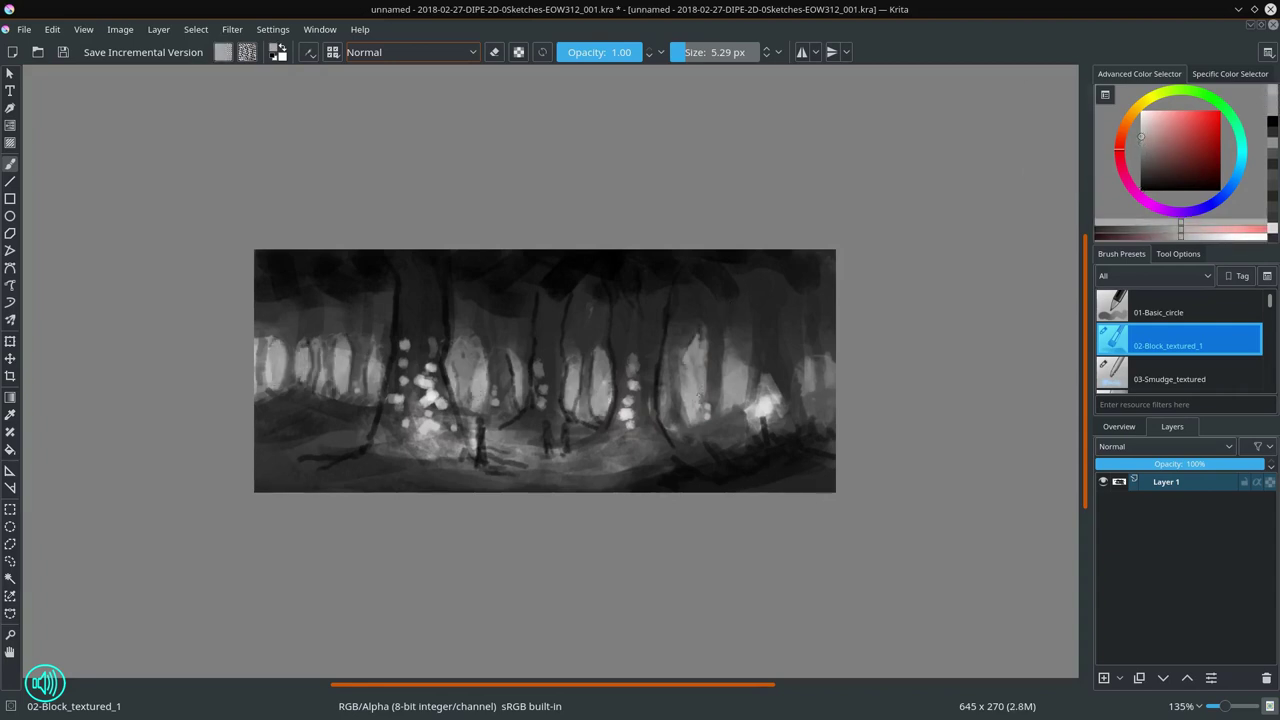
{"action": "left_click_drag", "start_coordinate": [831, 342], "coordinate": [807, 392]}
{"action": "left_click", "coordinate": [353, 431], "text": "ctrl"}
Step: Zoom in on the forest floor and draw two black root strokes near the bottom
{"action": "scroll", "coordinate": [523, 388], "scroll_direction": "up", "scroll_amount": 3}
{"action": "key", "text": "bracketleft"}
{"action": "key", "text": "bracketleft"}
{"action": "key", "text": "bracketleft"}
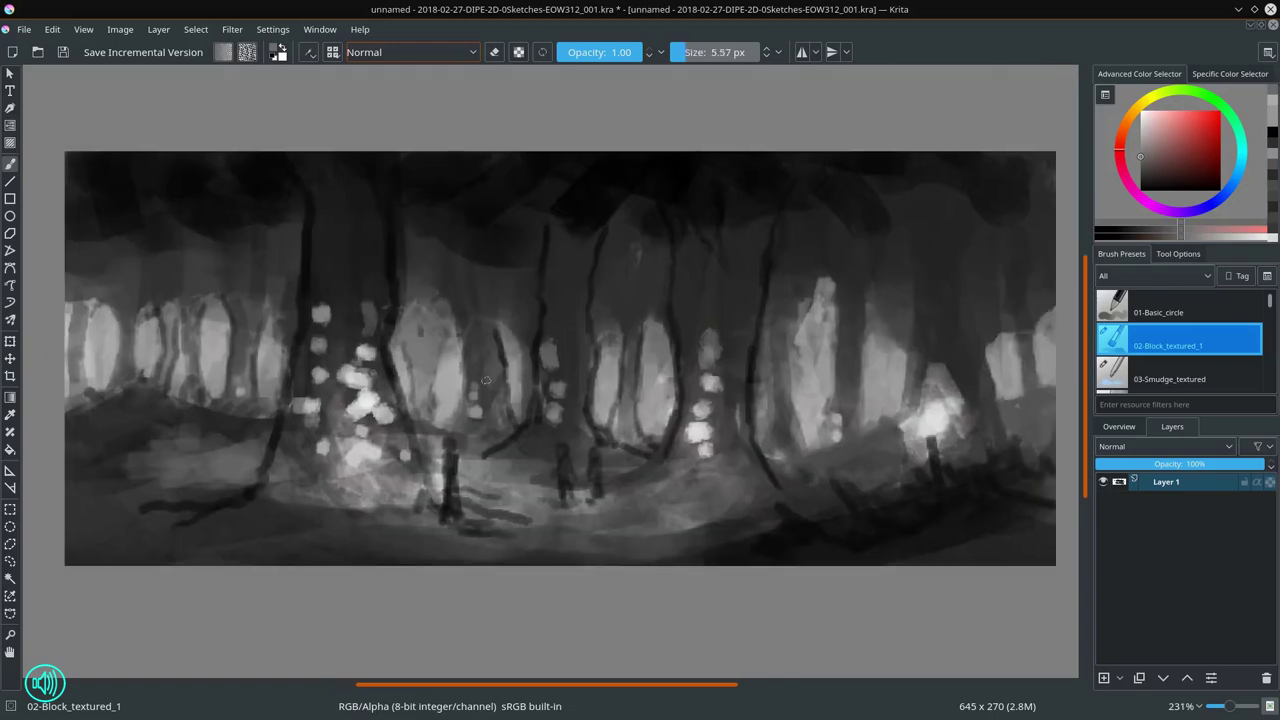
{"action": "key", "text": "d"}
{"action": "scroll", "coordinate": [328, 499], "scroll_direction": "up", "scroll_amount": 3}
{"action": "key", "text": "bracketleft"}
{"action": "key", "text": "bracketleft"}
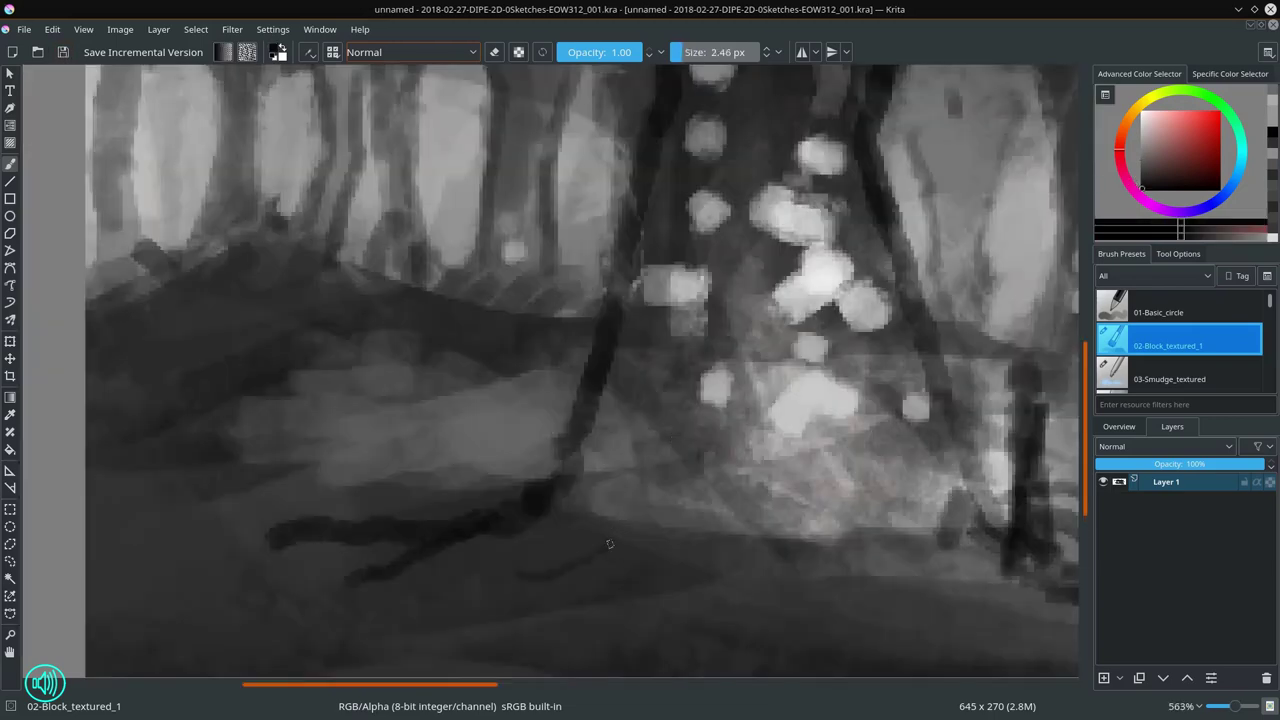
{"action": "left_click_drag", "start_coordinate": [520, 578], "coordinate": [690, 548]}
{"action": "left_click_drag", "start_coordinate": [258, 605], "coordinate": [455, 548]}
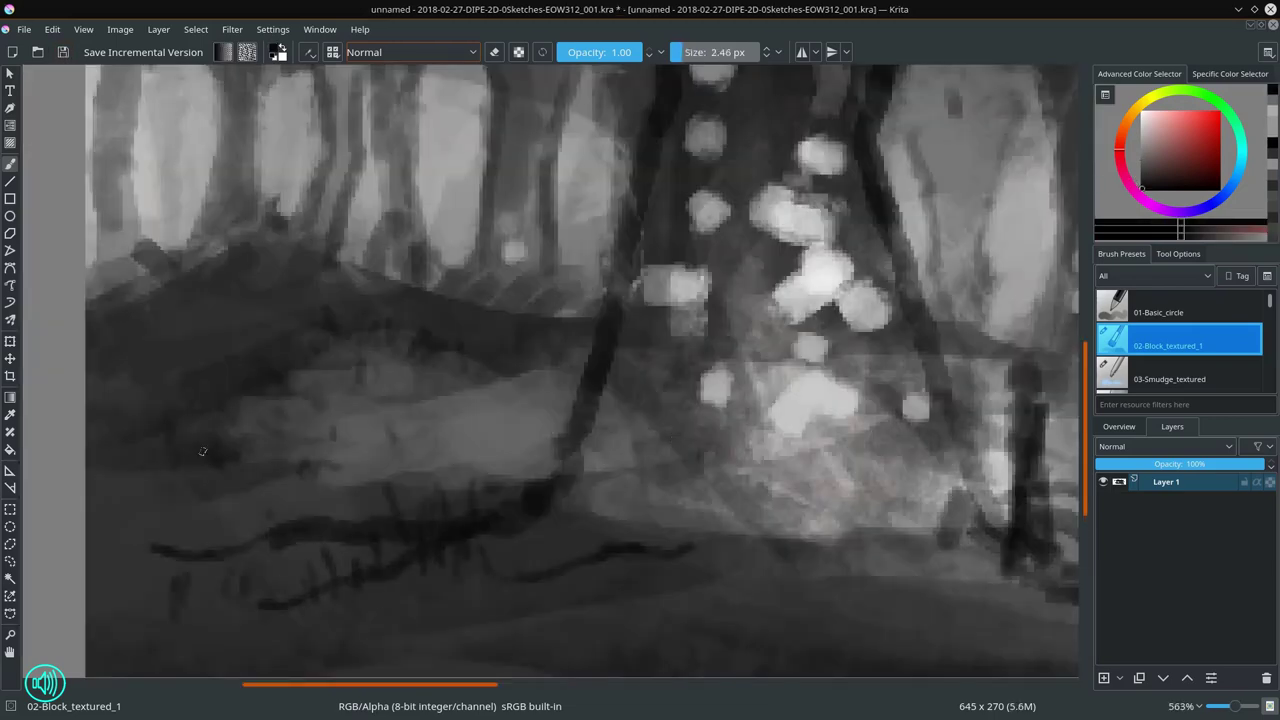
Step: Pan along the bottom edge, enlarge the brush, pick a darker grey and zoom back out
{"action": "left_click_drag", "start_coordinate": [370, 457], "coordinate": [174, 450]}
{"action": "left_click_drag", "start_coordinate": [695, 361], "coordinate": [521, 346]}
{"action": "key", "text": "x"}
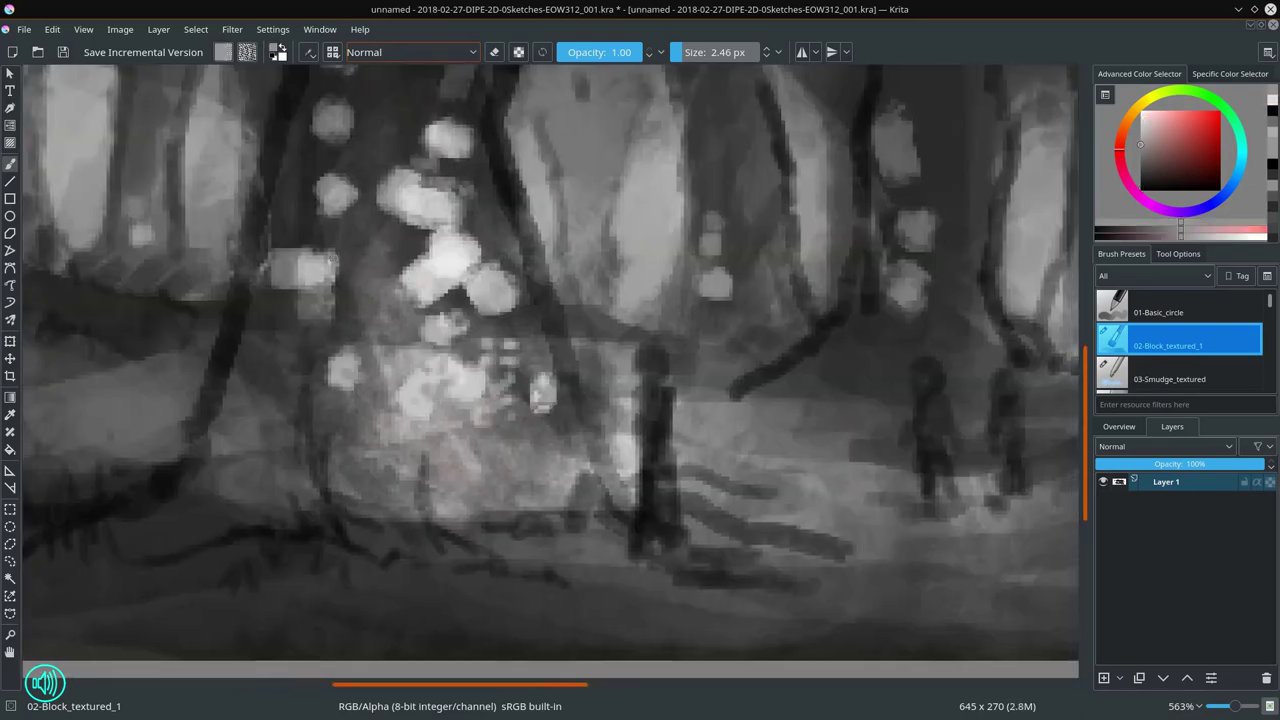
{"action": "scroll", "coordinate": [432, 283], "scroll_direction": "down", "scroll_amount": 3}
{"action": "key", "text": "bracketright"}
{"action": "key", "text": "bracketright"}
{"action": "key", "text": "bracketright"}
{"action": "key", "text": "bracketright"}
{"action": "left_click", "coordinate": [386, 166], "text": "ctrl"}
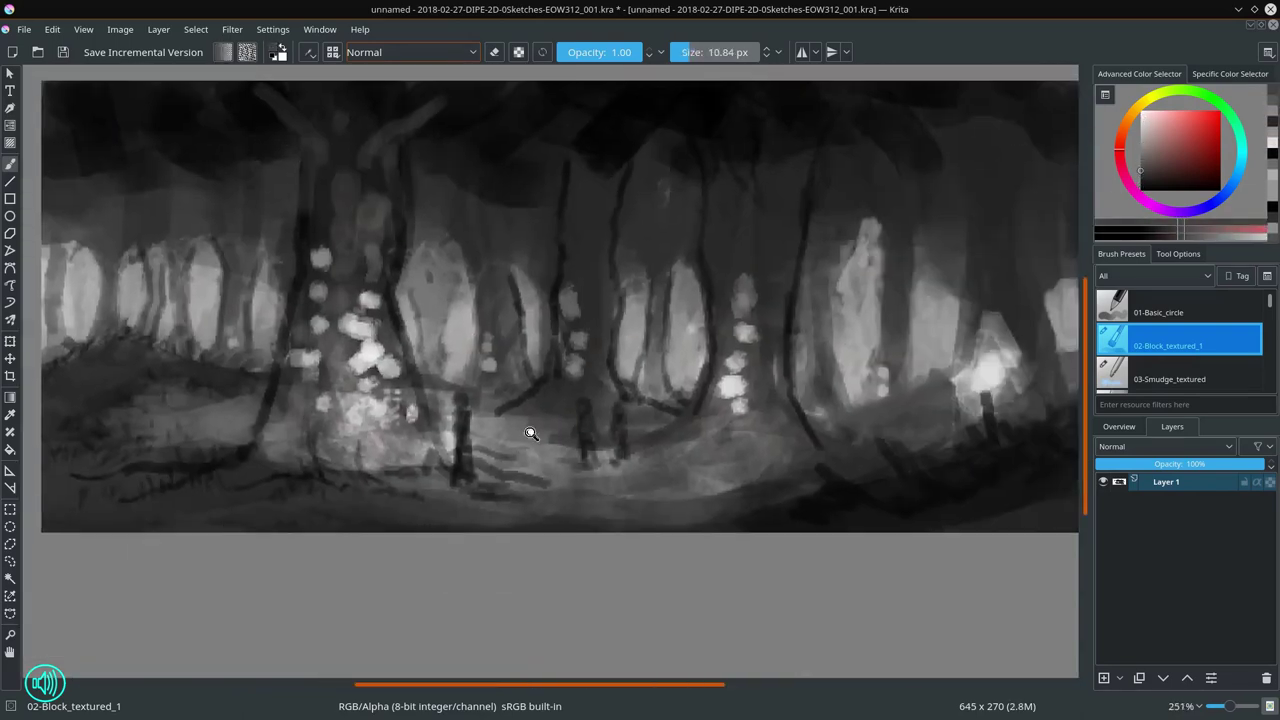
{"action": "scroll", "coordinate": [528, 428], "scroll_direction": "down", "scroll_amount": 5}
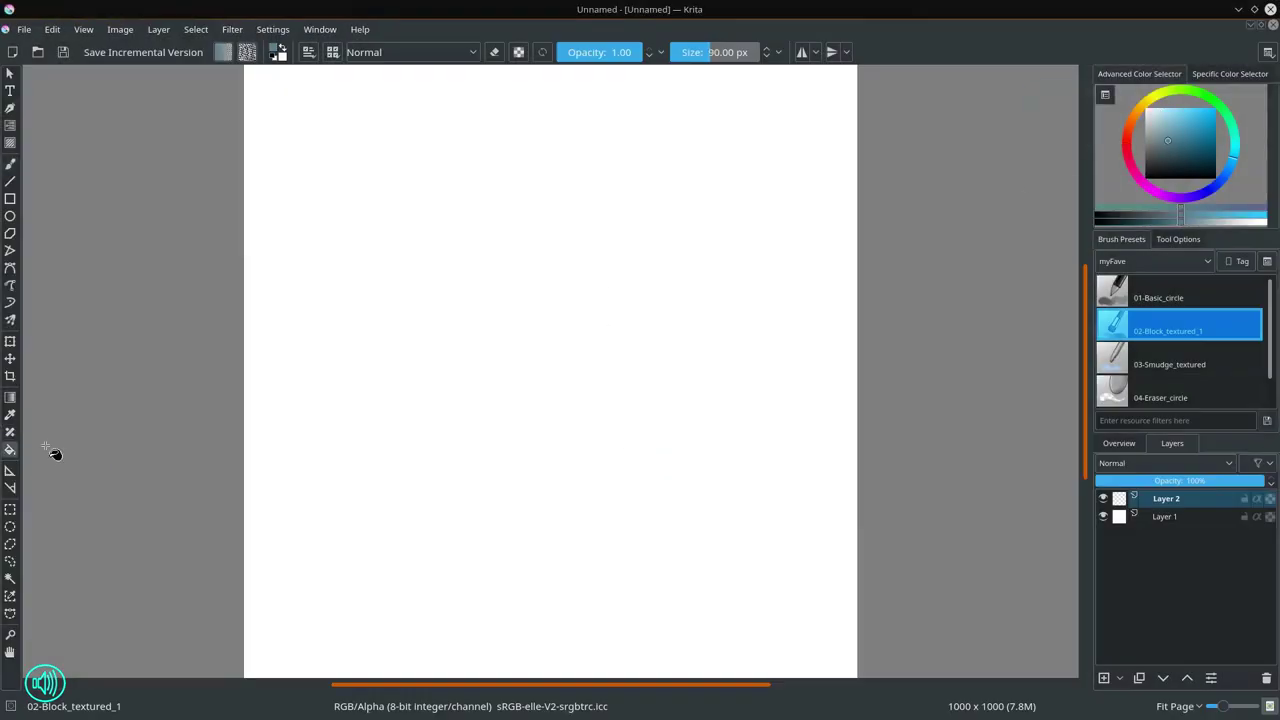
Step: Fill the canvas blue-grey and select eight rectangular thumbnail panels
{"action": "key", "text": "shift+BackSpace"}
{"action": "left_click", "coordinate": [10, 509]}
{"action": "left_click_drag", "start_coordinate": [285, 80], "coordinate": [443, 342]}
{"action": "left_click_drag", "start_coordinate": [452, 80], "coordinate": [676, 226]}
{"action": "left_click_drag", "start_coordinate": [452, 236], "coordinate": [676, 341]}
{"action": "left_click_drag", "start_coordinate": [681, 80], "coordinate": [842, 343]}
{"action": "left_click_drag", "start_coordinate": [281, 349], "coordinate": [598, 491]}
{"action": "left_click_drag", "start_coordinate": [281, 496], "coordinate": [445, 662]}
{"action": "left_click_drag", "start_coordinate": [602, 348], "coordinate": [842, 662]}
{"action": "left_click_drag", "start_coordinate": [445, 496], "coordinate": [602, 662]}
Step: Save the panel sheet as 2018-02-27-DIPE-2D-0Sketches-EOW312_002.kra
{"action": "key", "text": "minus"}
{"action": "left_click", "coordinate": [1121, 239]}
{"action": "key", "text": "ctrl+shift+s"}
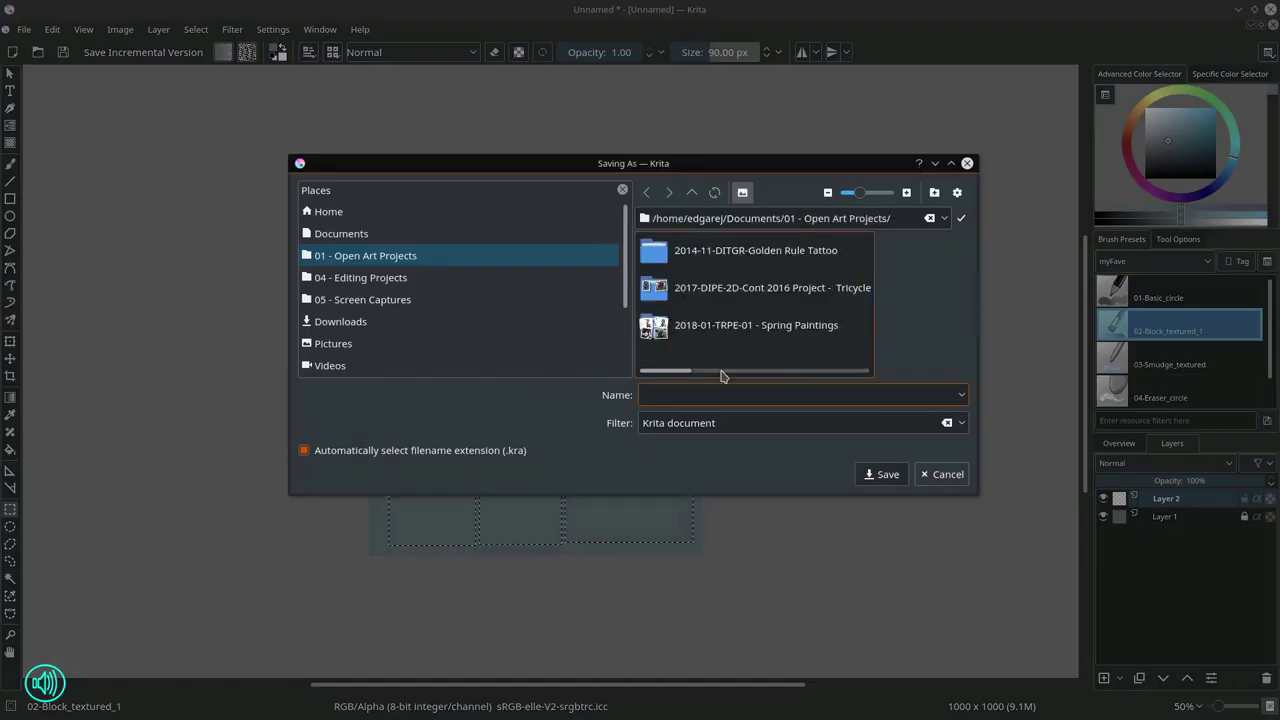
{"action": "left_click", "coordinate": [882, 474]}
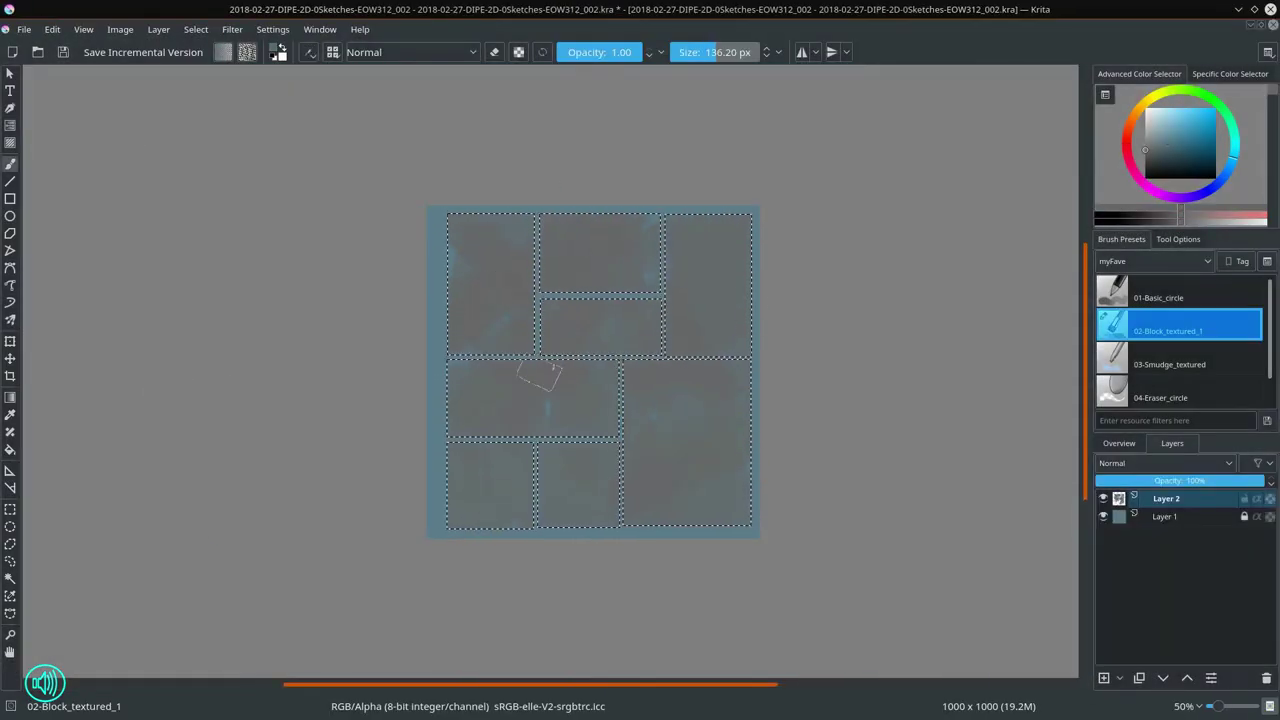
{"action": "key", "text": "ctrl+alt+i"}
Step: Scale the image to 600 pixels wide
{"action": "type", "text": "600"}
{"action": "key", "text": "Return"}
{"action": "scroll", "coordinate": [600, 370], "scroll_direction": "up", "scroll_amount": 3}
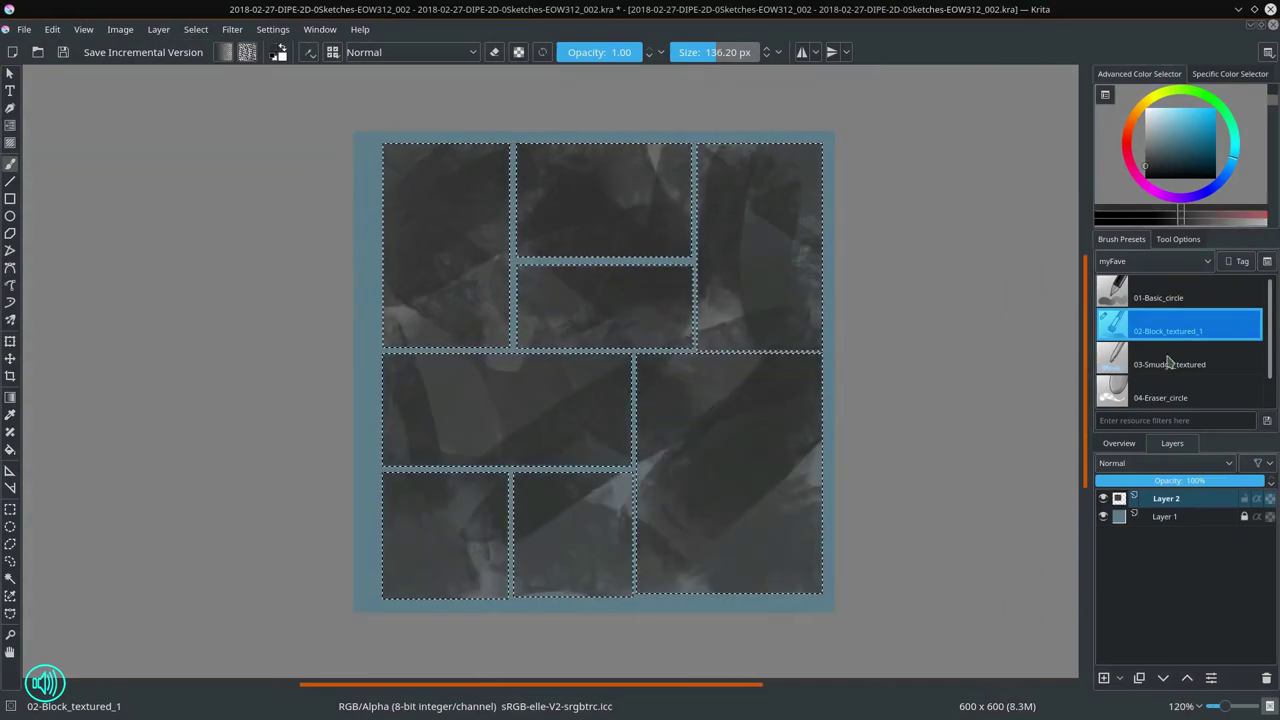
Step: Smudge strokes in the bottom-right, middle-left and bottom panels with 03-Smudge_textured
{"action": "left_click", "coordinate": [1166, 364]}
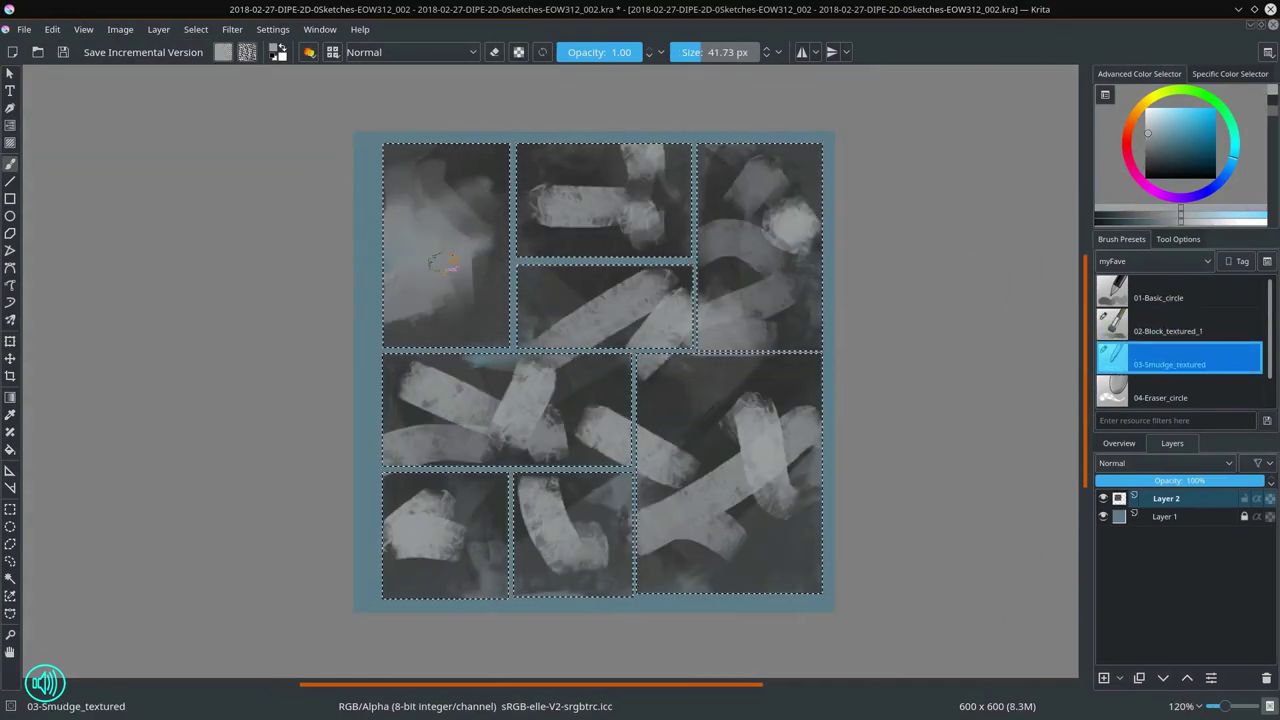
{"action": "mouse_move", "coordinate": [735, 481]}
{"action": "left_mouse_down"}
{"action": "mouse_move", "coordinate": [661, 455]}
{"action": "mouse_move", "coordinate": [668, 499]}
{"action": "left_mouse_up"}
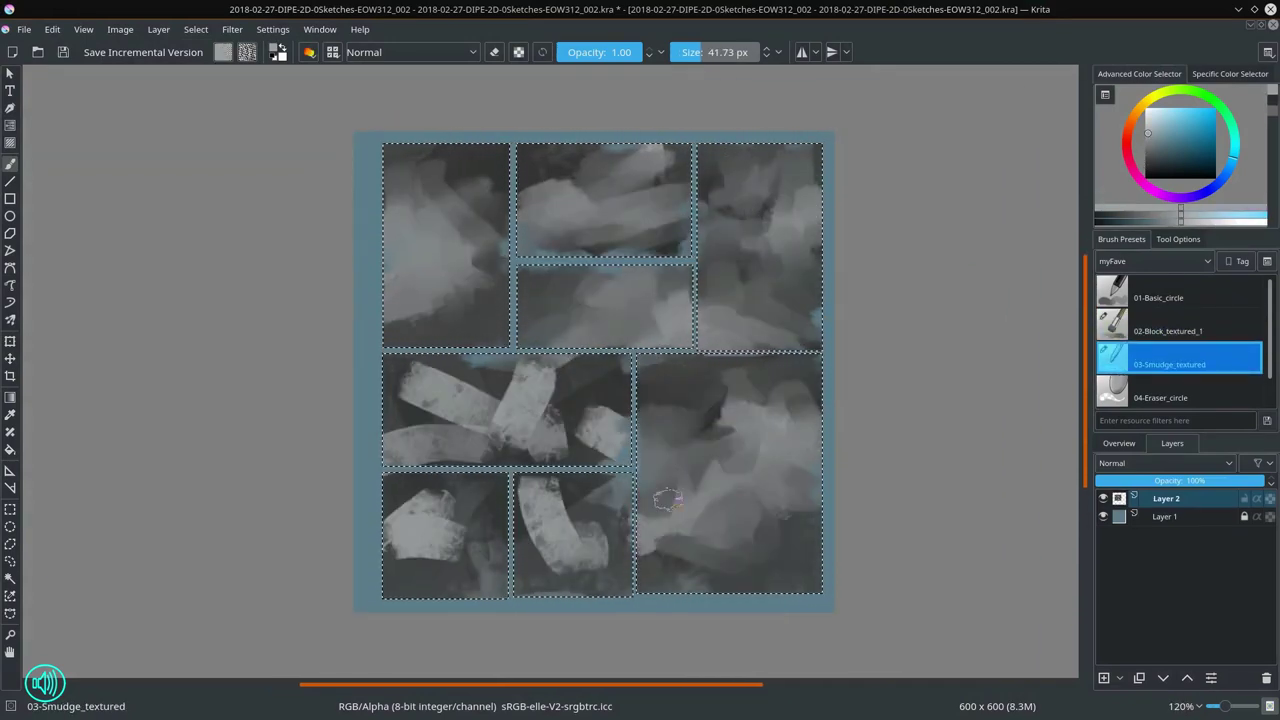
{"action": "mouse_move", "coordinate": [437, 418]}
{"action": "left_mouse_down"}
{"action": "mouse_move", "coordinate": [619, 408]}
{"action": "mouse_move", "coordinate": [530, 584]}
{"action": "left_mouse_up"}
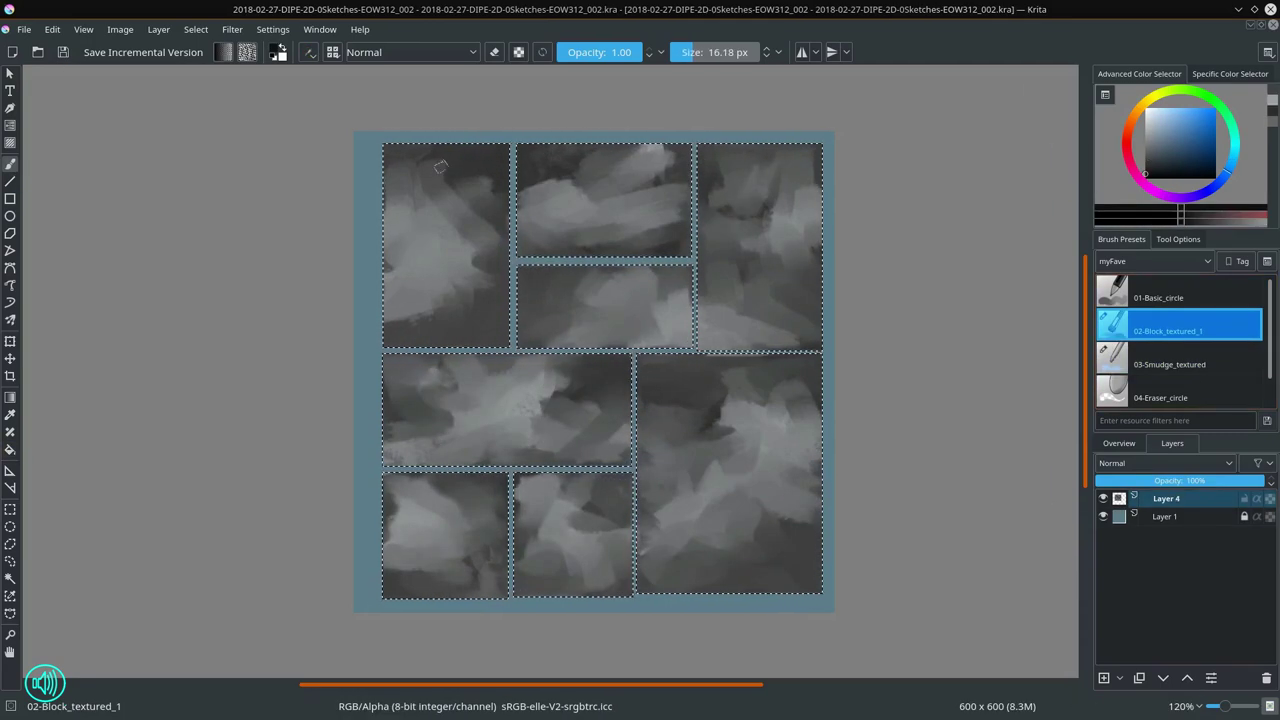
Step: Add crisp hatching across the panels with the Hatch_crispy brush
{"action": "left_click", "coordinate": [1155, 261]}
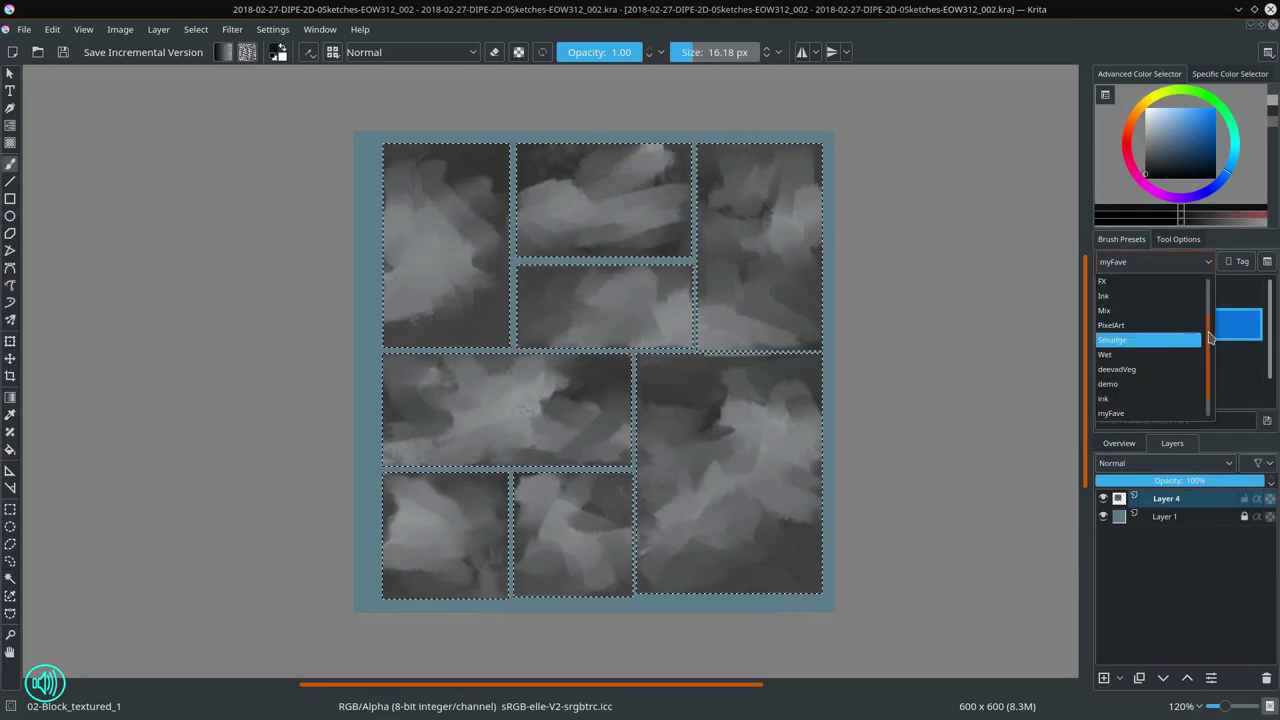
{"action": "left_click", "coordinate": [1150, 281]}
{"action": "scroll", "coordinate": [1265, 308], "scroll_direction": "down", "scroll_amount": 10}
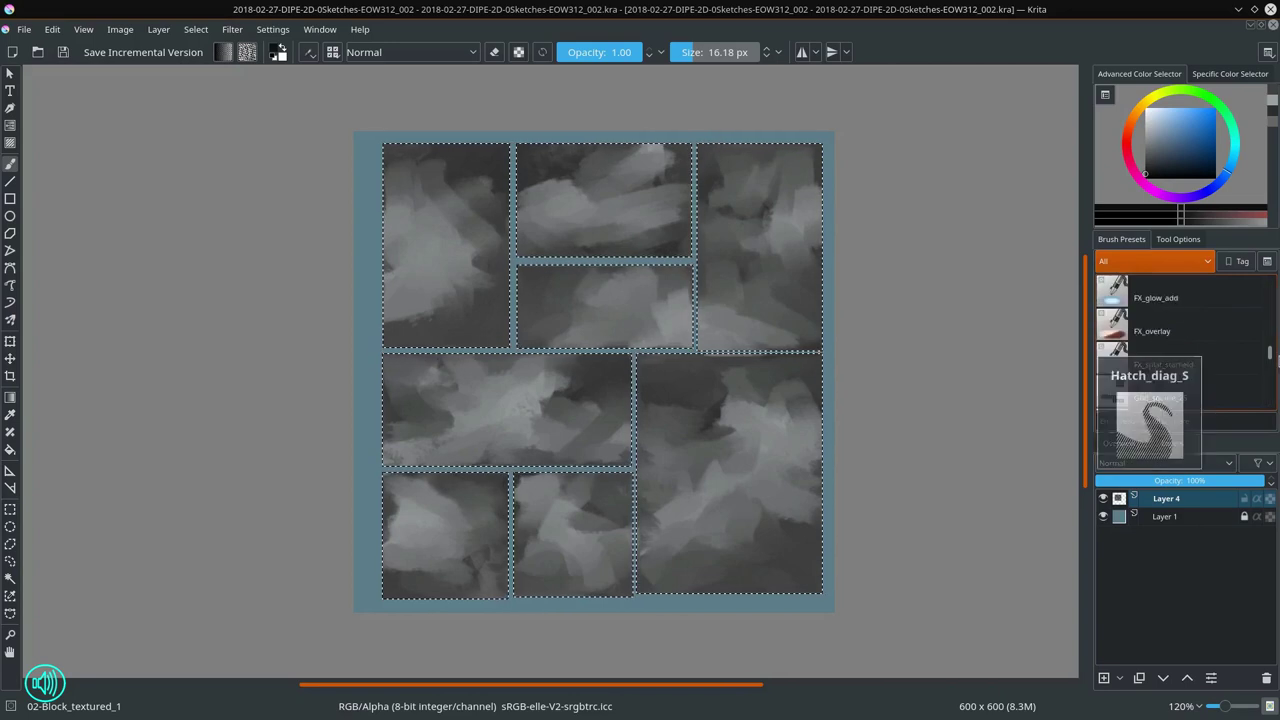
{"action": "left_click", "coordinate": [1160, 330]}
{"action": "left_click_drag", "start_coordinate": [760, 280], "coordinate": [929, 434]}
{"action": "left_click_drag", "start_coordinate": [450, 200], "coordinate": [750, 560]}
Step: Paint dark and light overlapping shapes across the panels with the Shape_fill brush
{"action": "scroll", "coordinate": [1191, 376], "scroll_direction": "up", "scroll_amount": 5}
{"action": "scroll", "coordinate": [1191, 376], "scroll_direction": "down", "scroll_amount": 5}
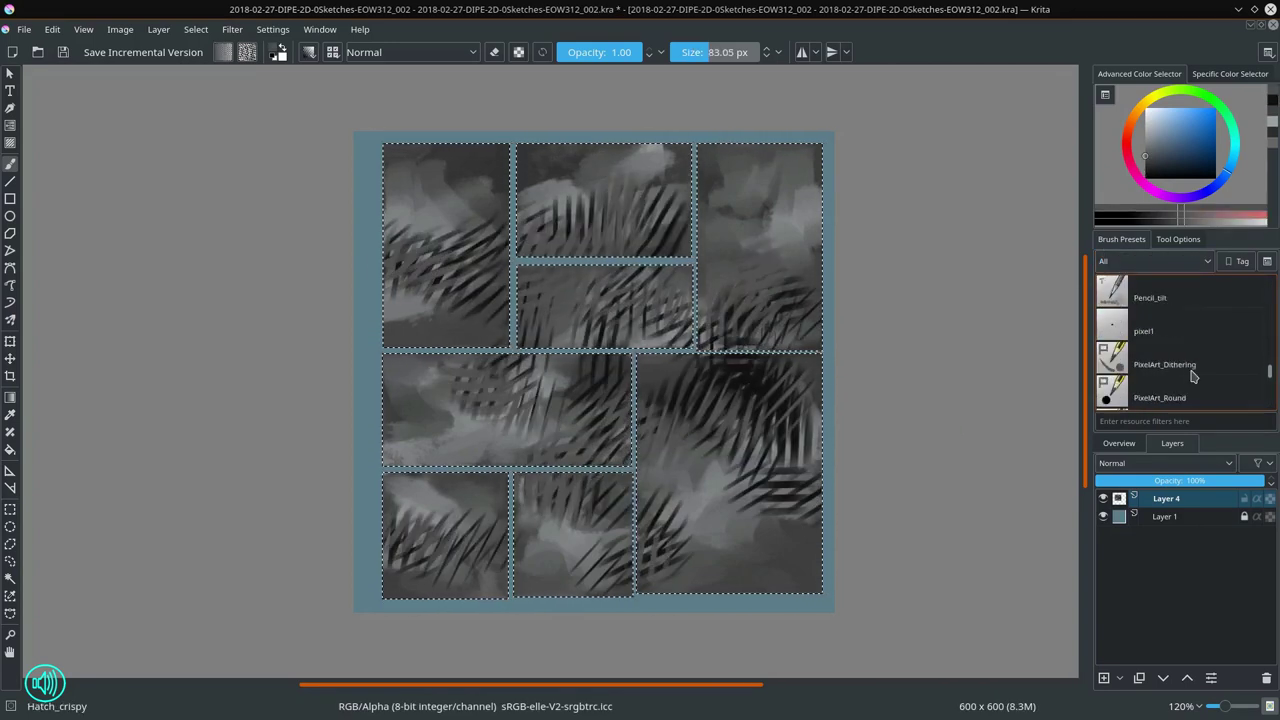
{"action": "left_click", "coordinate": [1180, 394]}
{"action": "mouse_move", "coordinate": [600, 400]}
{"action": "left_mouse_down"}
{"action": "mouse_move", "coordinate": [620, 480]}
{"action": "mouse_move", "coordinate": [480, 292]}
{"action": "mouse_move", "coordinate": [600, 200]}
{"action": "left_mouse_up"}
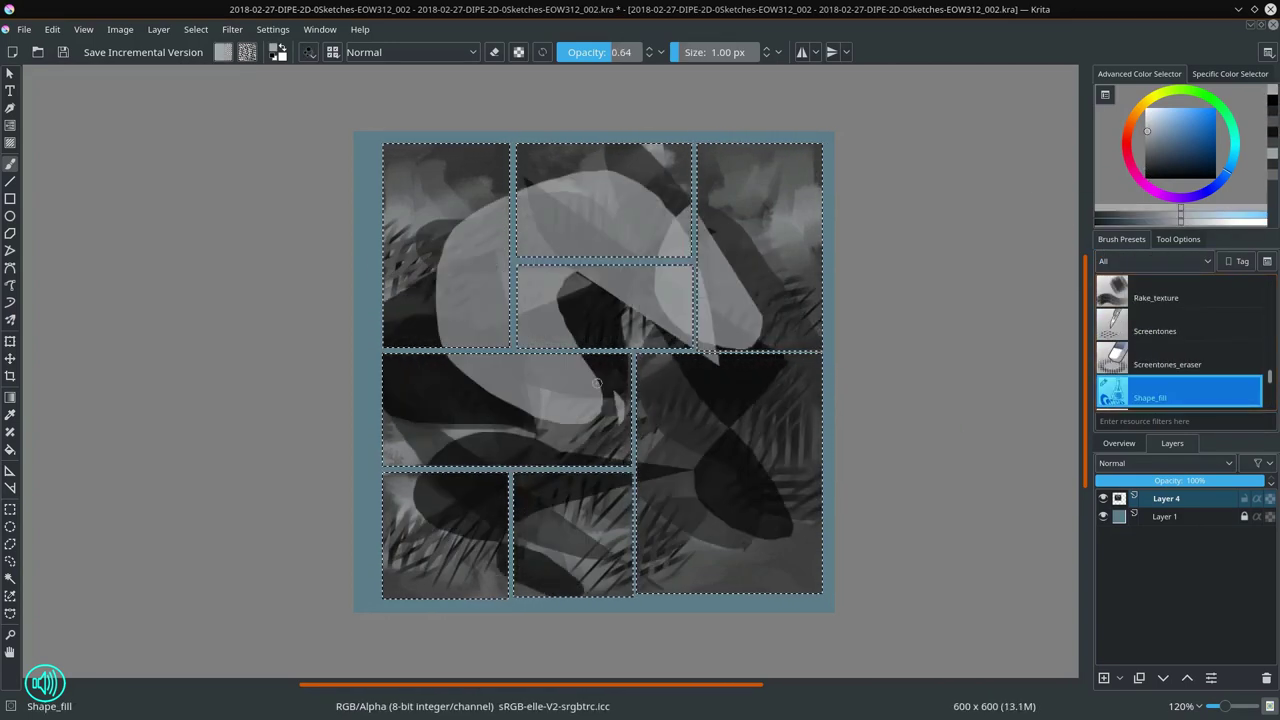
{"action": "left_click_drag", "start_coordinate": [520, 260], "coordinate": [620, 380]}
Step: Select 02-Block_textured_1 from the myFave presets and bring the top-left panel into view
{"action": "left_click", "coordinate": [1155, 261]}
{"action": "left_click", "coordinate": [1120, 376]}
{"action": "left_click", "coordinate": [1165, 298]}
{"action": "scroll", "coordinate": [520, 303], "scroll_direction": "up", "scroll_amount": 5}
{"action": "mouse_move", "coordinate": [520, 303]}
{"action": "left_mouse_down"}
{"action": "mouse_move", "coordinate": [580, 437]}
{"action": "mouse_move", "coordinate": [705, 532]}
{"action": "mouse_move", "coordinate": [558, 303]}
{"action": "mouse_move", "coordinate": [508, 456]}
{"action": "mouse_move", "coordinate": [645, 475]}
{"action": "mouse_move", "coordinate": [626, 543]}
{"action": "mouse_move", "coordinate": [483, 241]}
{"action": "mouse_move", "coordinate": [590, 215]}
{"action": "left_mouse_up"}
Step: Sketch a scribbled tree in the left panel, smudge it and darken the trunk and lower area
{"action": "left_click", "coordinate": [1170, 328]}
{"action": "mouse_move", "coordinate": [560, 340]}
{"action": "left_mouse_down"}
{"action": "mouse_move", "coordinate": [617, 453]}
{"action": "mouse_move", "coordinate": [449, 529]}
{"action": "left_mouse_up"}
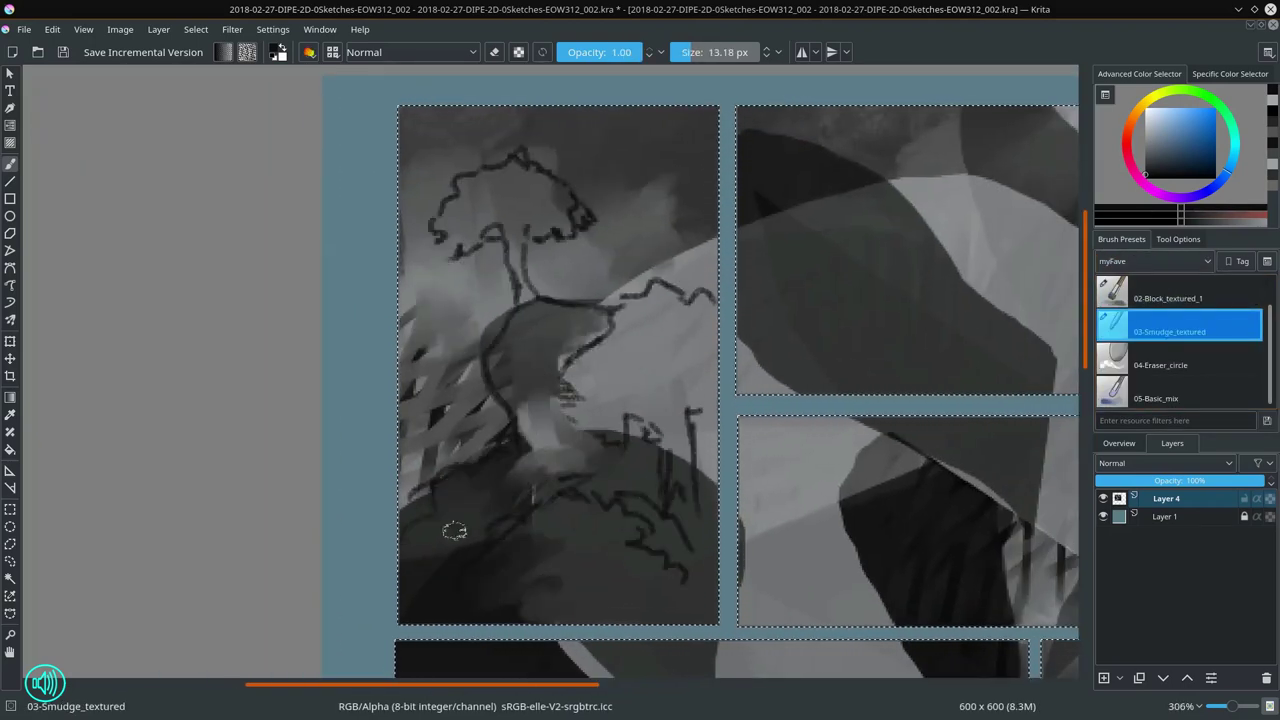
{"action": "key", "text": "/"}
{"action": "left_click_drag", "start_coordinate": [640, 300], "coordinate": [609, 380]}
{"action": "left_click_drag", "start_coordinate": [520, 220], "coordinate": [600, 523]}
{"action": "left_click_drag", "start_coordinate": [600, 340], "coordinate": [690, 320]}
Step: Paint a light tree crown and light blocky patches around the flowers and lower left
{"action": "key", "text": "l"}
{"action": "key", "text": "l"}
{"action": "key", "text": "l"}
{"action": "key", "text": "l"}
{"action": "key", "text": "l"}
{"action": "left_click_drag", "start_coordinate": [445, 225], "coordinate": [575, 205]}
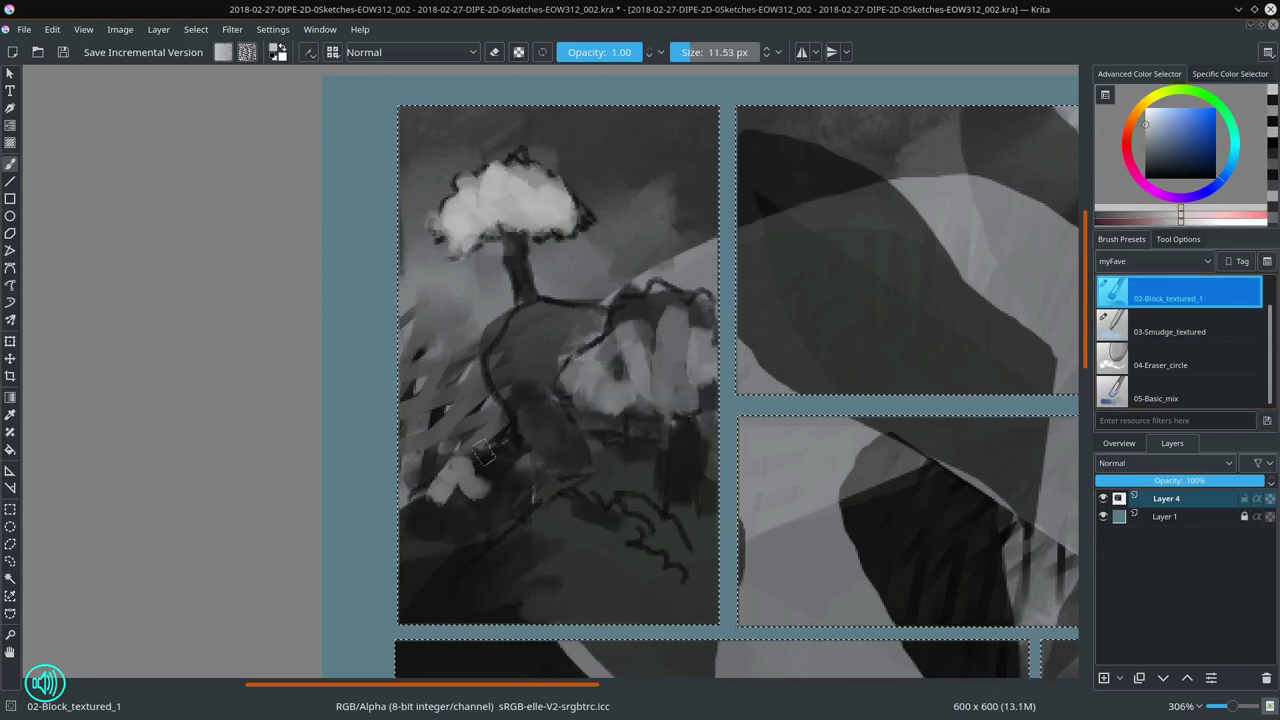
{"action": "left_click_drag", "start_coordinate": [420, 450], "coordinate": [540, 600]}
{"action": "left_click_drag", "start_coordinate": [600, 360], "coordinate": [690, 400]}
{"action": "left_click_drag", "start_coordinate": [420, 500], "coordinate": [700, 570]}
Step: Sketch dark lines across the neighbouring panel with a smaller brush
{"action": "scroll", "coordinate": [864, 422], "scroll_direction": "up", "scroll_amount": 2}
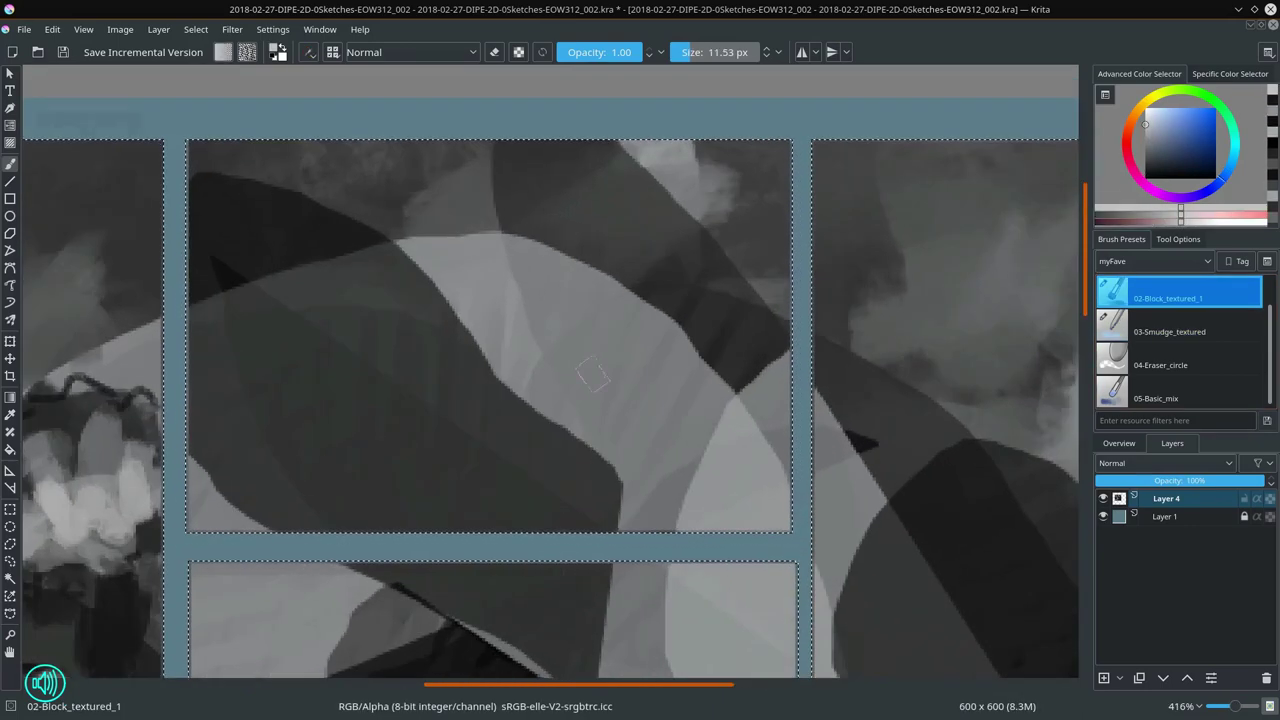
{"action": "key", "text": "k"}
{"action": "key", "text": "k"}
{"action": "key", "text": "k"}
{"action": "key", "text": "k"}
{"action": "key", "text": "k"}
{"action": "key", "text": "["}
{"action": "key", "text": "["}
{"action": "key", "text": "["}
{"action": "key", "text": "["}
{"action": "key", "text": "["}
{"action": "left_click_drag", "start_coordinate": [190, 300], "coordinate": [384, 370]}
{"action": "left_click_drag", "start_coordinate": [280, 295], "coordinate": [680, 510]}
{"action": "left_click_drag", "start_coordinate": [614, 214], "coordinate": [630, 420]}
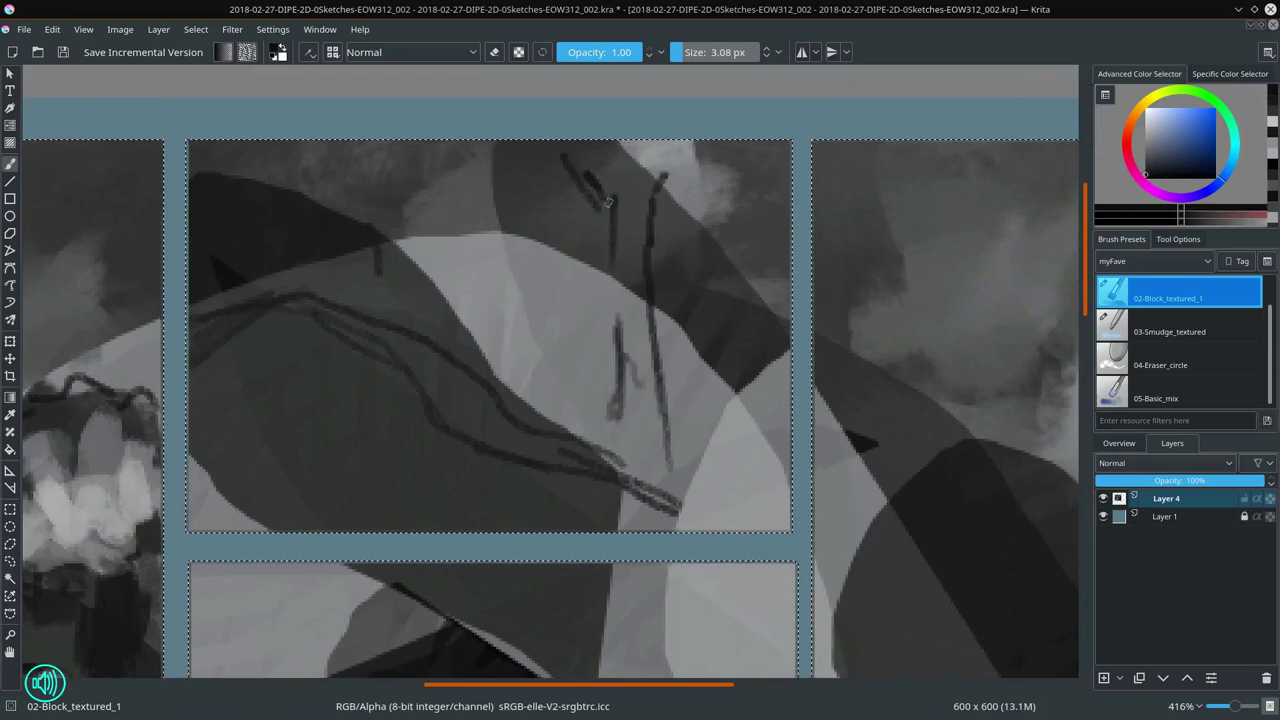
{"action": "left_click_drag", "start_coordinate": [620, 180], "coordinate": [730, 230]}
{"action": "left_click_drag", "start_coordinate": [600, 235], "coordinate": [595, 410]}
{"action": "left_click_drag", "start_coordinate": [410, 250], "coordinate": [415, 335]}
{"action": "left_click_drag", "start_coordinate": [450, 225], "coordinate": [460, 430]}
Step: Smudge the dark strokes into soft, cloudy dark masses
{"action": "key", "text": "/"}
{"action": "mouse_move", "coordinate": [400, 250]}
{"action": "left_mouse_down"}
{"action": "mouse_move", "coordinate": [492, 364]}
{"action": "mouse_move", "coordinate": [205, 500]}
{"action": "mouse_move", "coordinate": [340, 430]}
{"action": "left_mouse_up"}
{"action": "key", "text": "slash"}
{"action": "key", "text": "slash"}
{"action": "mouse_move", "coordinate": [230, 420]}
{"action": "left_mouse_down"}
{"action": "mouse_move", "coordinate": [309, 459]}
{"action": "mouse_move", "coordinate": [751, 286]}
{"action": "mouse_move", "coordinate": [569, 157]}
{"action": "mouse_move", "coordinate": [770, 420]}
{"action": "left_mouse_up"}
{"action": "key", "text": "slash"}
Step: Sketch dark trunk and branch lines with 02-Block_textured_1, undoing the last two strokes
{"action": "scroll", "coordinate": [580, 420], "scroll_direction": "down", "scroll_amount": 8}
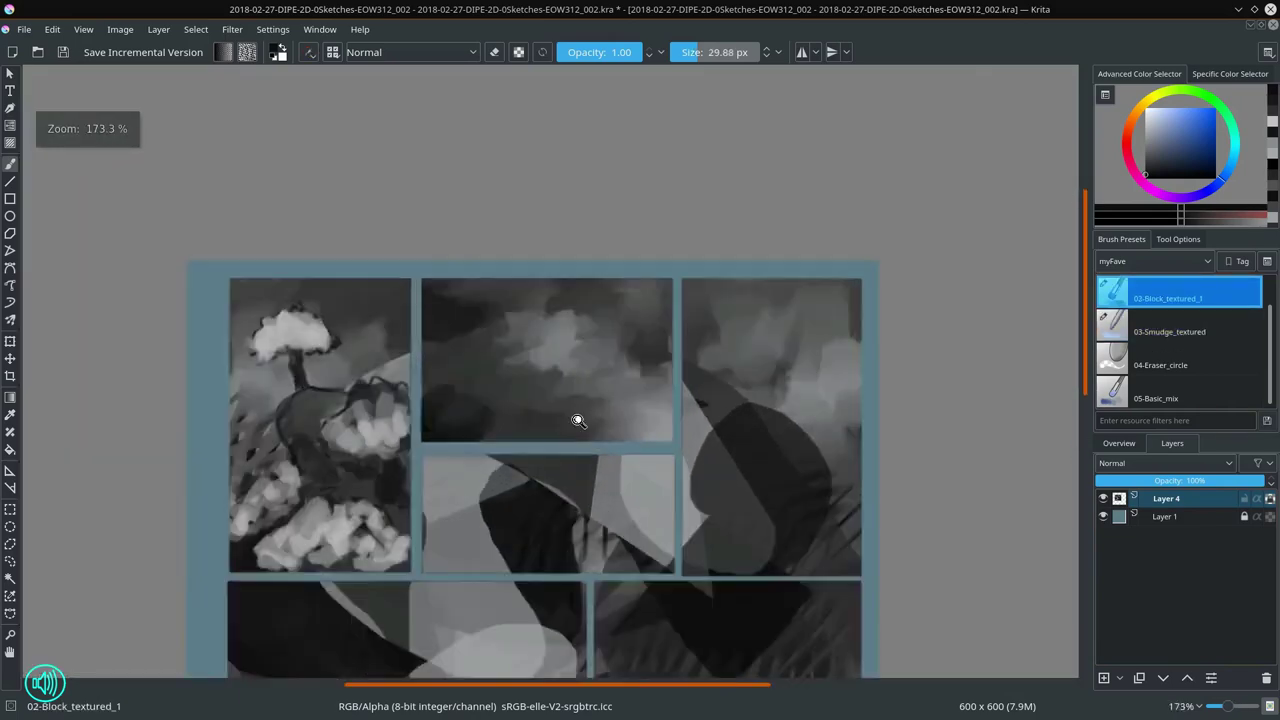
{"action": "scroll", "coordinate": [579, 361], "scroll_direction": "up", "scroll_amount": 9}
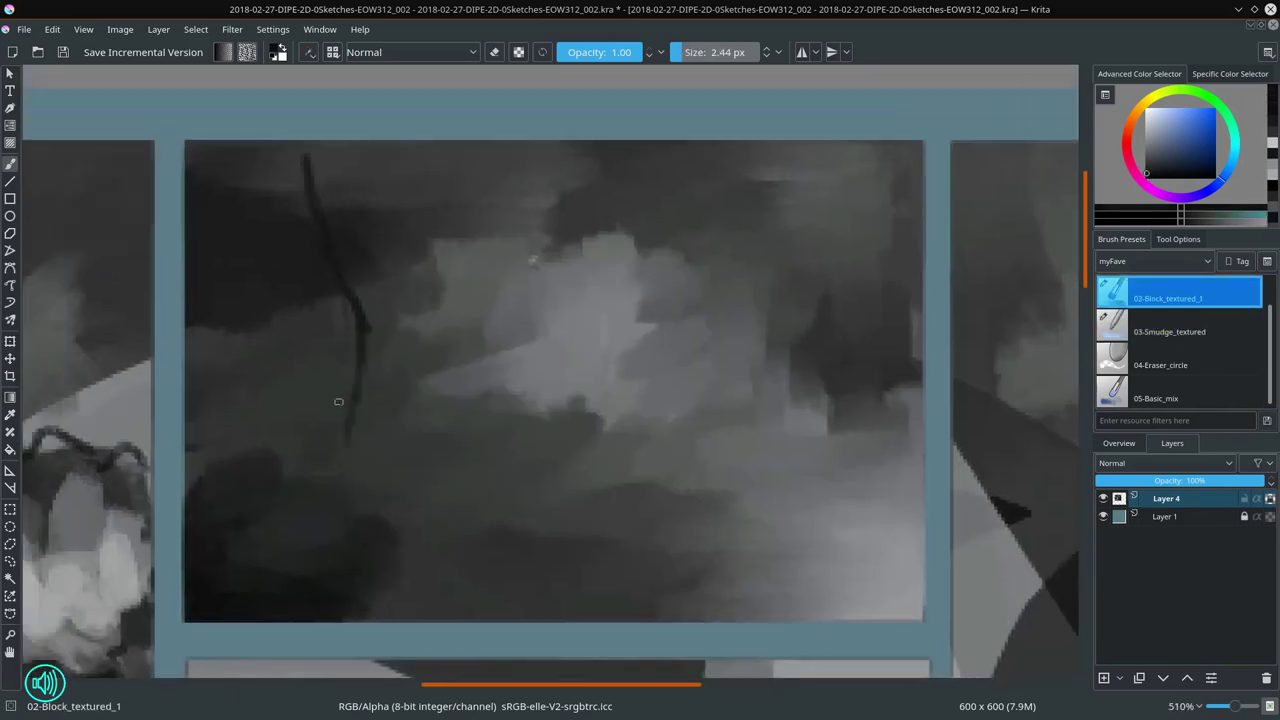
{"action": "left_click_drag", "start_coordinate": [338, 401], "coordinate": [325, 510]}
{"action": "left_click_drag", "start_coordinate": [453, 272], "coordinate": [447, 482]}
{"action": "left_click_drag", "start_coordinate": [522, 215], "coordinate": [775, 152]}
{"action": "left_click_drag", "start_coordinate": [455, 445], "coordinate": [480, 500]}
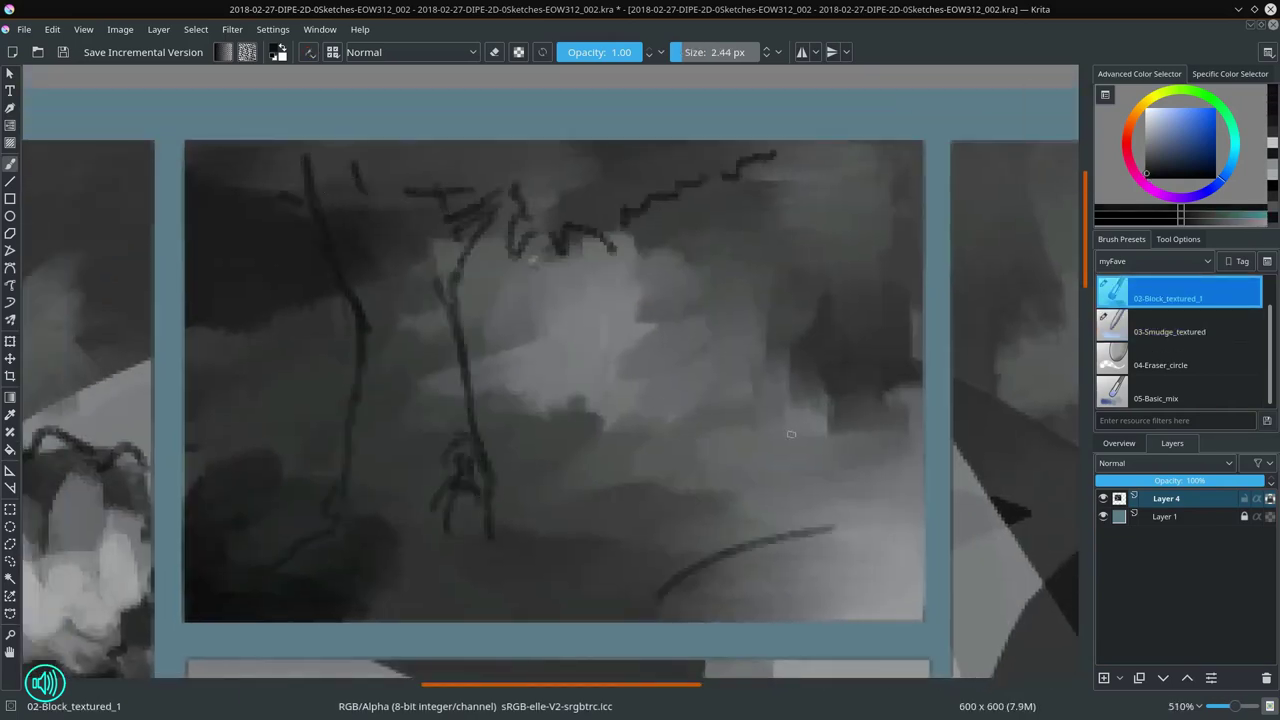
{"action": "key", "text": "ctrl+z"}
{"action": "key", "text": "ctrl+z"}
{"action": "key", "text": "ctrl+z"}
{"action": "key", "text": "ctrl+z"}
{"action": "key", "text": "ctrl+z"}
{"action": "key", "text": "ctrl+z"}
{"action": "key", "text": "ctrl+z"}
{"action": "key", "text": "slash"}
{"action": "key", "text": "slash"}
Step: Sketch more long dark trunks and branches across the top-middle panel
{"action": "left_click_drag", "start_coordinate": [380, 552], "coordinate": [553, 593]}
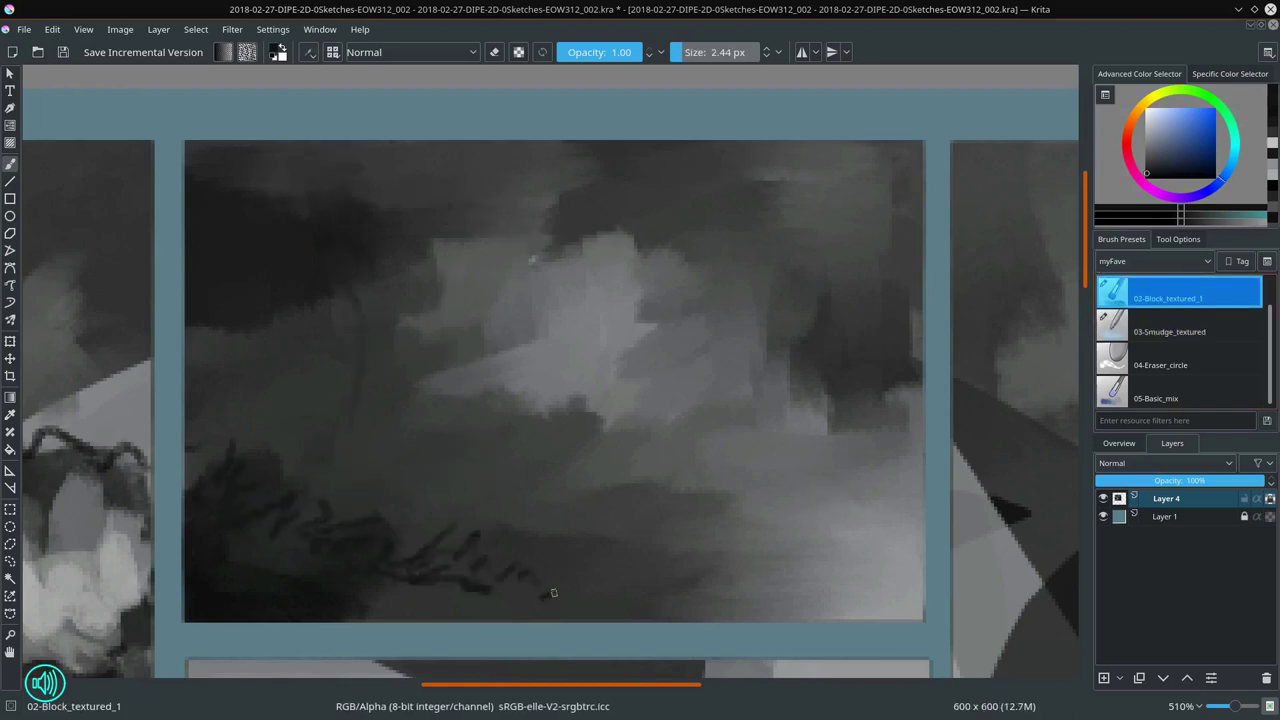
{"action": "left_click_drag", "start_coordinate": [680, 494], "coordinate": [623, 168]}
{"action": "left_click_drag", "start_coordinate": [785, 530], "coordinate": [808, 168]}
{"action": "left_click_drag", "start_coordinate": [750, 175], "coordinate": [738, 255]}
{"action": "left_click_drag", "start_coordinate": [476, 490], "coordinate": [420, 180]}
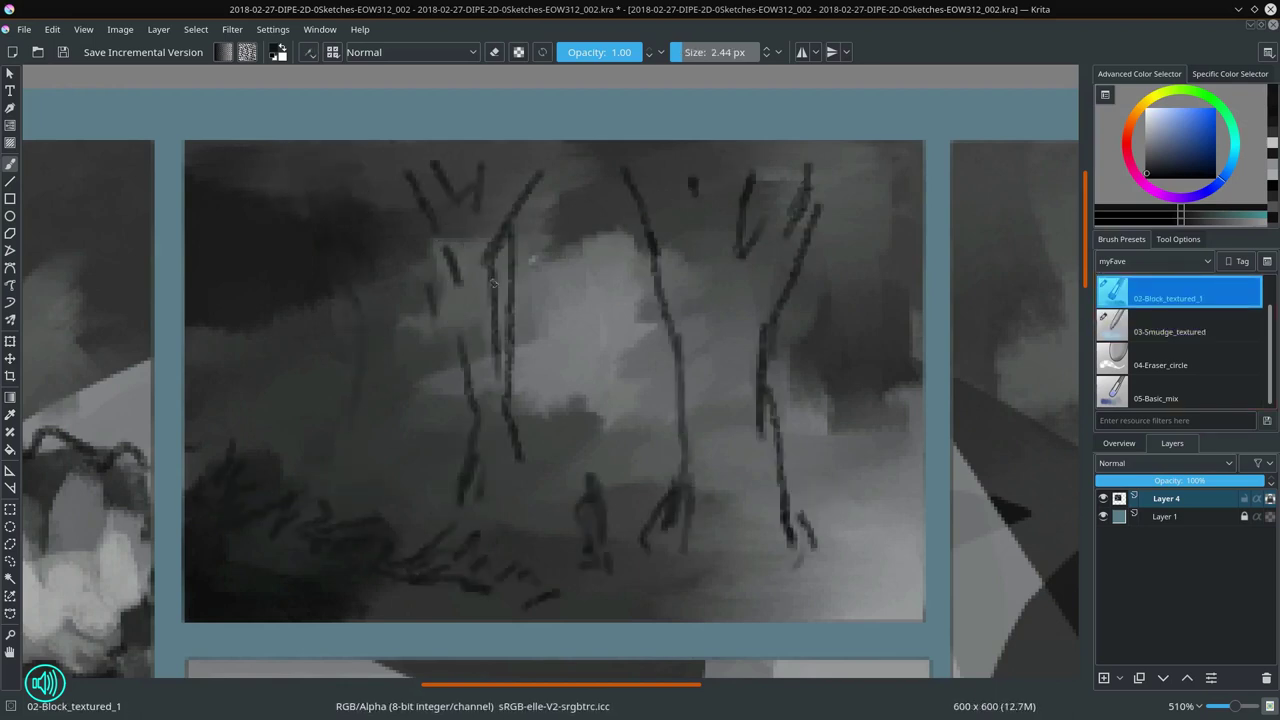
{"action": "left_click_drag", "start_coordinate": [540, 465], "coordinate": [510, 175]}
{"action": "left_click_drag", "start_coordinate": [300, 165], "coordinate": [350, 510]}
{"action": "left_click_drag", "start_coordinate": [640, 485], "coordinate": [650, 385]}
{"action": "left_click_drag", "start_coordinate": [385, 480], "coordinate": [452, 481]}
Step: Enlarge the brush and paint broad dark tree trunks and small figures on the path
{"action": "key", "text": "bracketright"}
{"action": "key", "text": "bracketright"}
{"action": "key", "text": "bracketright"}
{"action": "key", "text": "bracketright"}
{"action": "left_click_drag", "start_coordinate": [760, 160], "coordinate": [740, 540]}
{"action": "left_click_drag", "start_coordinate": [480, 150], "coordinate": [500, 470]}
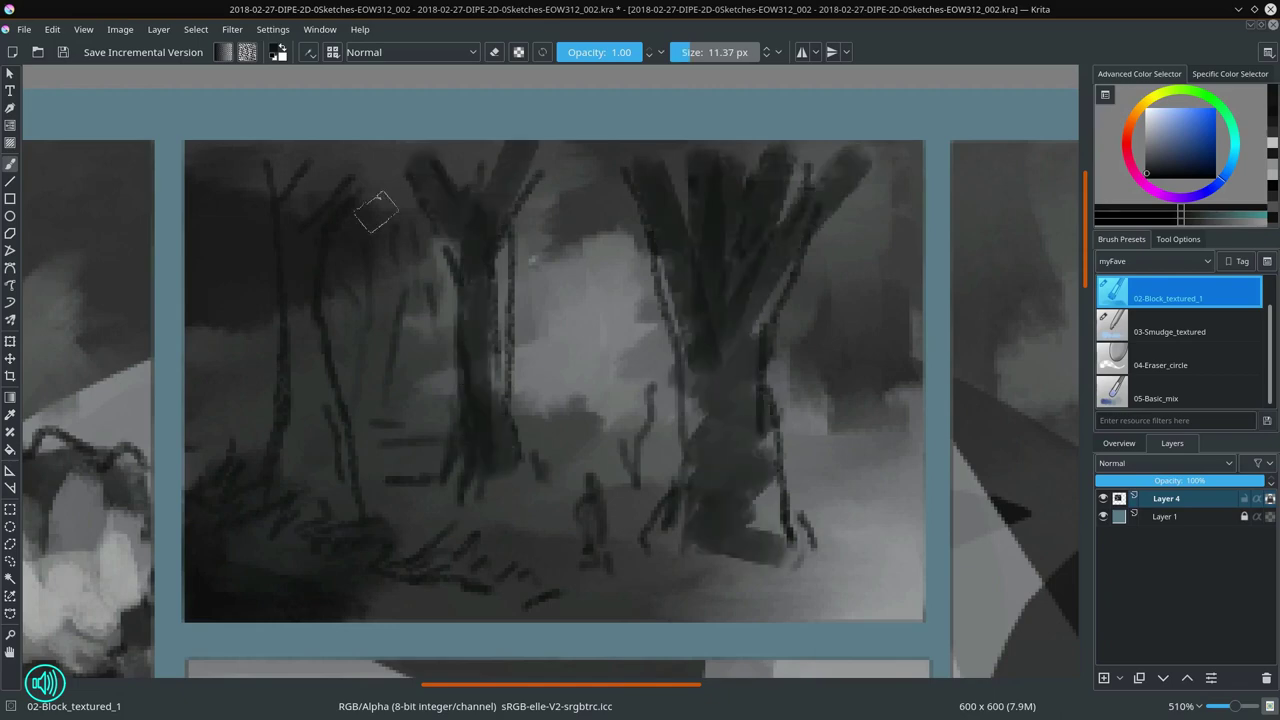
{"action": "left_click_drag", "start_coordinate": [320, 300], "coordinate": [340, 520]}
{"action": "left_click_drag", "start_coordinate": [570, 160], "coordinate": [560, 450]}
{"action": "left_click_drag", "start_coordinate": [880, 160], "coordinate": [900, 450]}
{"action": "left_click_drag", "start_coordinate": [230, 290], "coordinate": [230, 450]}
{"action": "left_click_drag", "start_coordinate": [380, 420], "coordinate": [480, 500]}
{"action": "left_click_drag", "start_coordinate": [620, 425], "coordinate": [622, 470]}
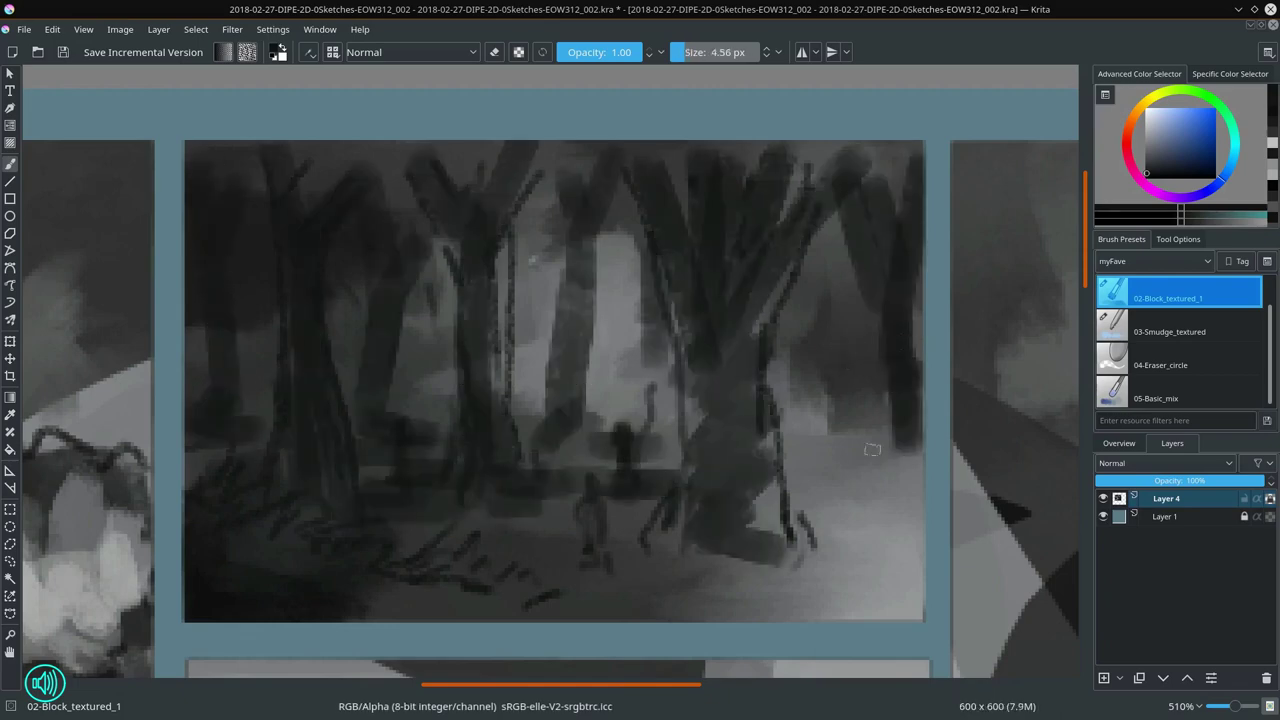
Step: Paint a bright white glow over the figure using Color Dodge blending
{"action": "left_click_drag", "start_coordinate": [865, 440], "coordinate": [858, 560]}
{"action": "key", "text": "x"}
{"action": "key", "text": "bracketleft"}
{"action": "key", "text": "bracketleft"}
{"action": "left_click", "coordinate": [745, 470]}
{"action": "left_click", "coordinate": [497, 420]}
{"action": "left_click", "coordinate": [410, 52]}
{"action": "left_click", "coordinate": [418, 190]}
{"action": "key", "text": "bracketright"}
{"action": "key", "text": "bracketright"}
{"action": "key", "text": "bracketright"}
{"action": "key", "text": "bracketright"}
{"action": "left_click_drag", "start_coordinate": [740, 465], "coordinate": [760, 520]}
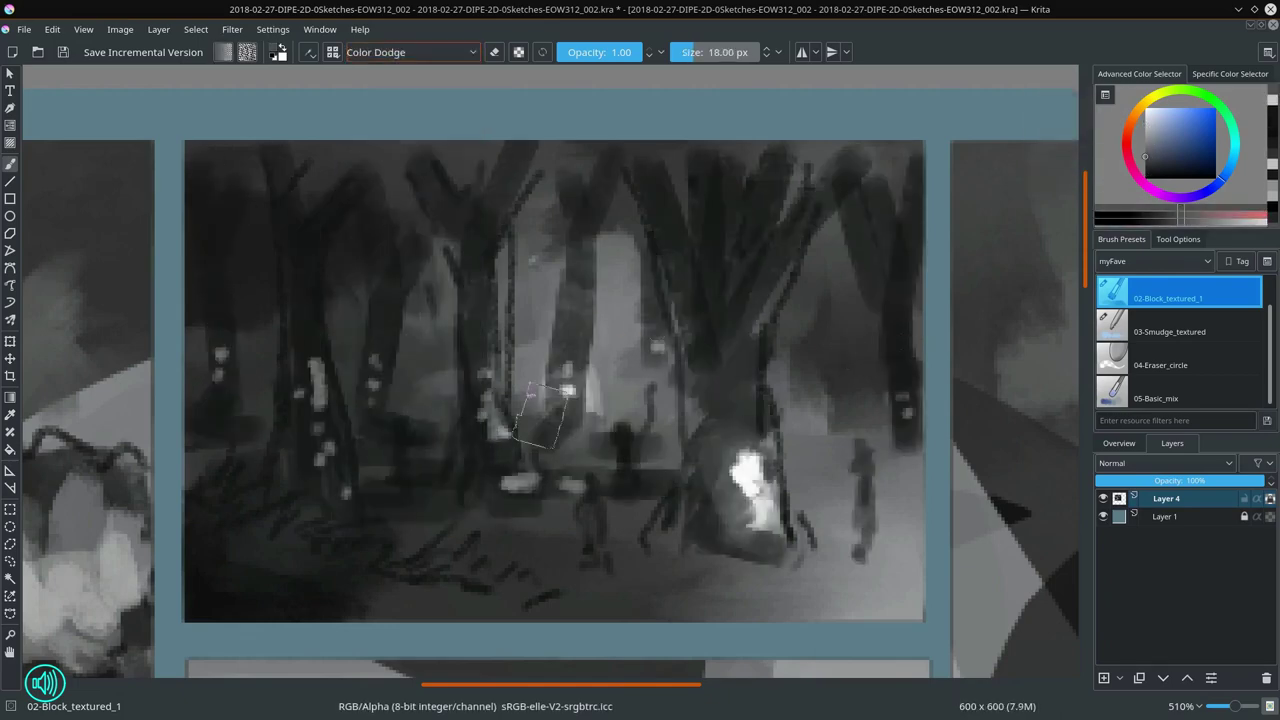
Step: In normal blending, paint pale cyan-grey vertical highlights on the trees
{"action": "key", "text": "bracketleft"}
{"action": "key", "text": "bracketleft"}
{"action": "key", "text": "bracketleft"}
{"action": "key", "text": "bracketleft"}
{"action": "key", "text": "bracketleft"}
{"action": "left_click", "coordinate": [625, 380], "text": "ctrl"}
{"action": "left_click_drag", "start_coordinate": [255, 275], "coordinate": [258, 370]}
{"action": "left_click_drag", "start_coordinate": [345, 262], "coordinate": [348, 360]}
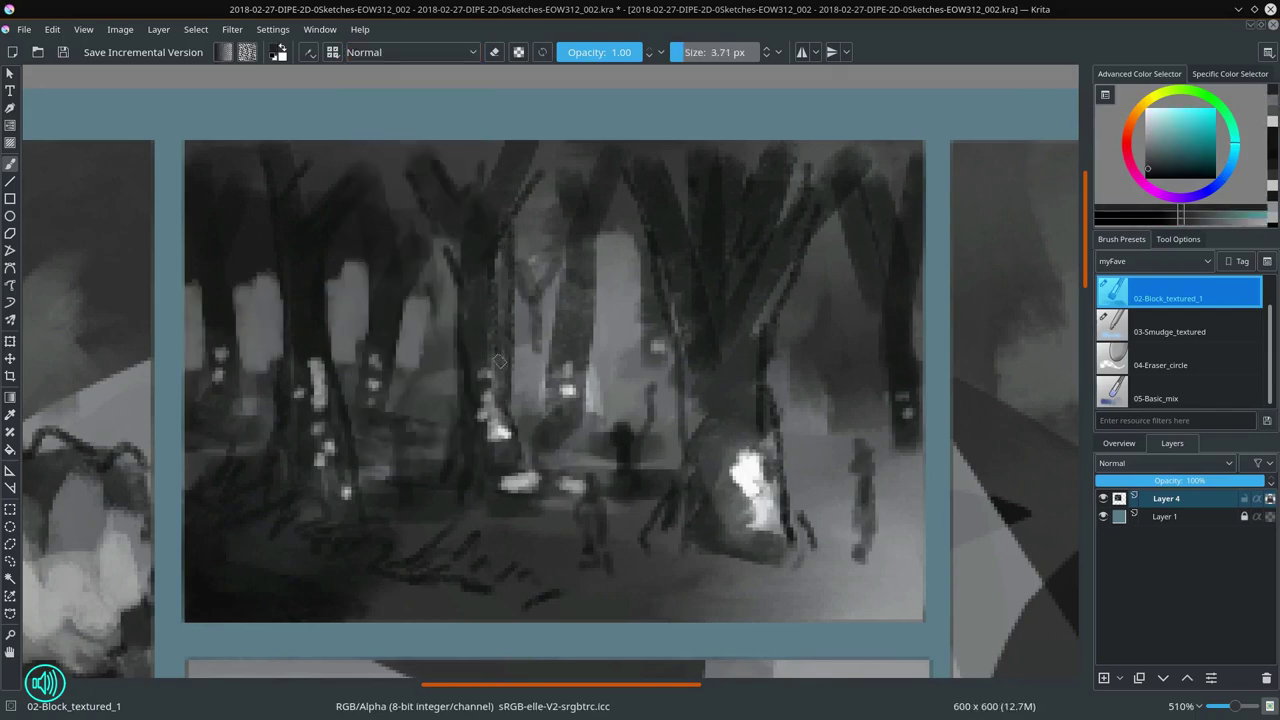
{"action": "left_click_drag", "start_coordinate": [215, 190], "coordinate": [220, 340]}
{"action": "left_click_drag", "start_coordinate": [400, 190], "coordinate": [405, 340]}
{"action": "left_click_drag", "start_coordinate": [530, 340], "coordinate": [535, 400]}
{"action": "left_click_drag", "start_coordinate": [625, 395], "coordinate": [623, 252]}
Step: Smudge the tall right panel and paint dark trunks with the block brush
{"action": "scroll", "coordinate": [697, 486], "scroll_direction": "down", "scroll_amount": 4}
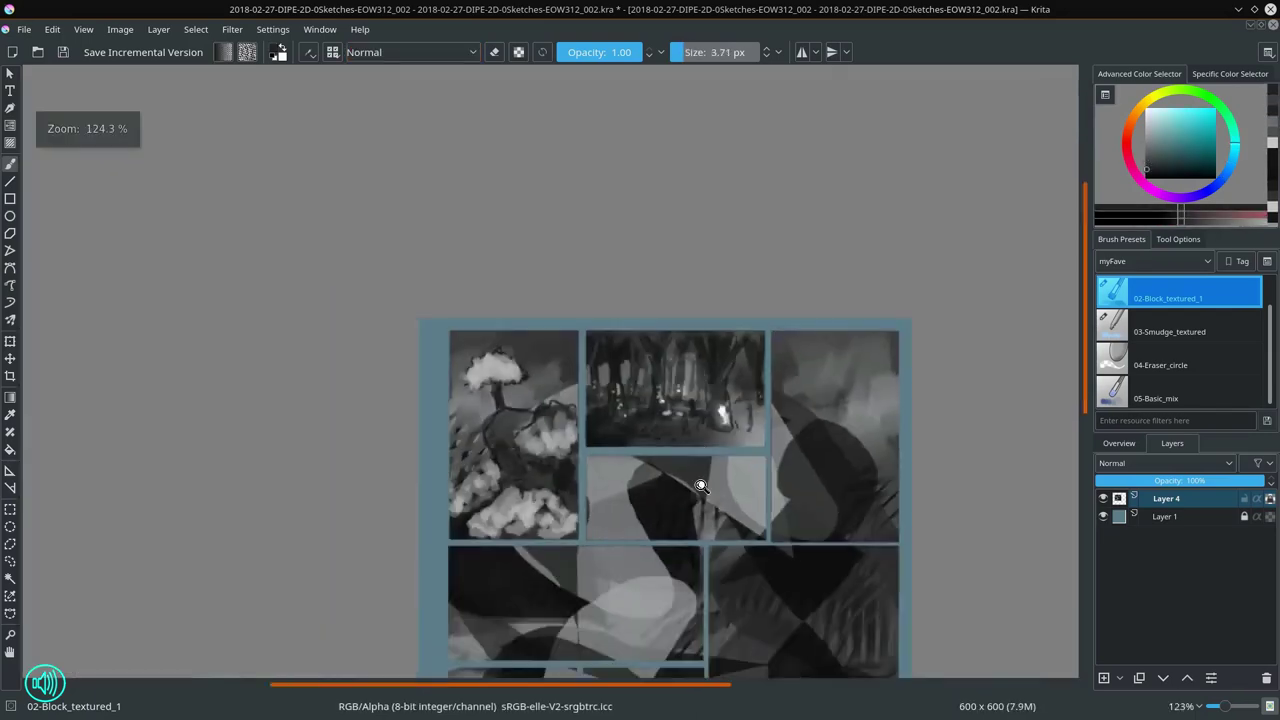
{"action": "scroll", "coordinate": [640, 430], "scroll_direction": "up", "scroll_amount": 3}
{"action": "key", "text": "slash"}
{"action": "scroll", "coordinate": [585, 410], "scroll_direction": "down", "scroll_amount": 2}
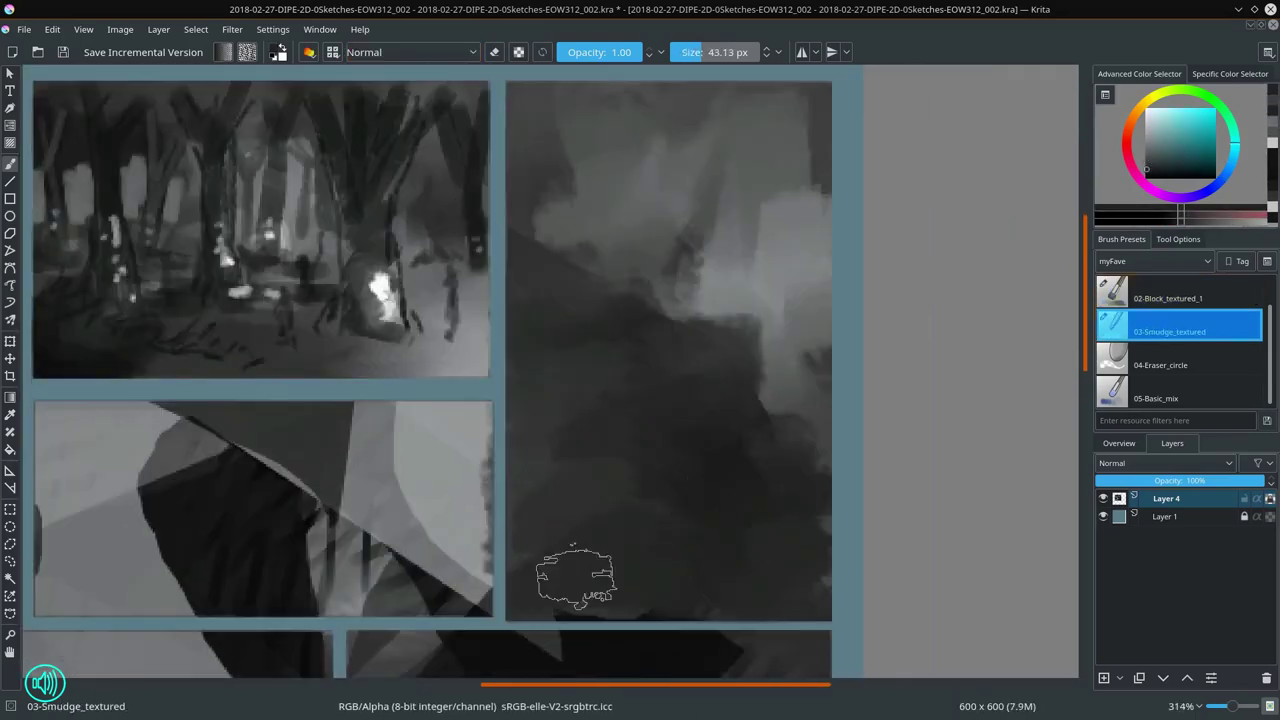
{"action": "left_click_drag", "start_coordinate": [735, 430], "coordinate": [729, 163]}
{"action": "key", "text": "slash"}
{"action": "mouse_move", "coordinate": [670, 95]}
{"action": "left_mouse_down"}
{"action": "mouse_move", "coordinate": [725, 387]}
{"action": "mouse_move", "coordinate": [760, 110]}
{"action": "left_mouse_up"}
{"action": "left_click_drag", "start_coordinate": [760, 540], "coordinate": [600, 486]}
Step: Dab light blobs at the right panel's trunk bases, add more trunks, and save
{"action": "left_click_drag", "start_coordinate": [570, 90], "coordinate": [560, 500]}
{"action": "left_click", "coordinate": [657, 343], "text": "ctrl"}
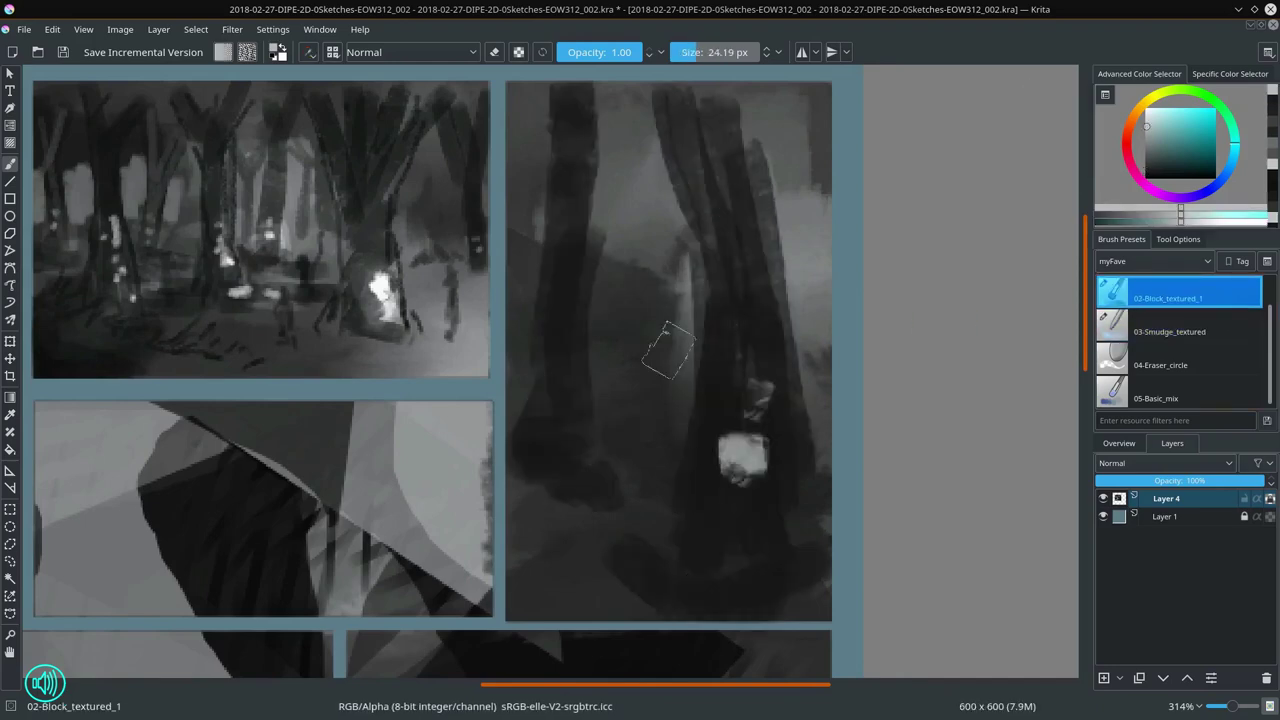
{"action": "left_click_drag", "start_coordinate": [565, 330], "coordinate": [565, 400]}
{"action": "left_click_drag", "start_coordinate": [745, 320], "coordinate": [609, 514]}
{"action": "left_click_drag", "start_coordinate": [620, 560], "coordinate": [790, 565]}
{"action": "key", "text": "bracketleft"}
{"action": "mouse_move", "coordinate": [635, 280]}
{"action": "left_mouse_down"}
{"action": "mouse_move", "coordinate": [600, 277]}
{"action": "mouse_move", "coordinate": [650, 95]}
{"action": "left_mouse_up"}
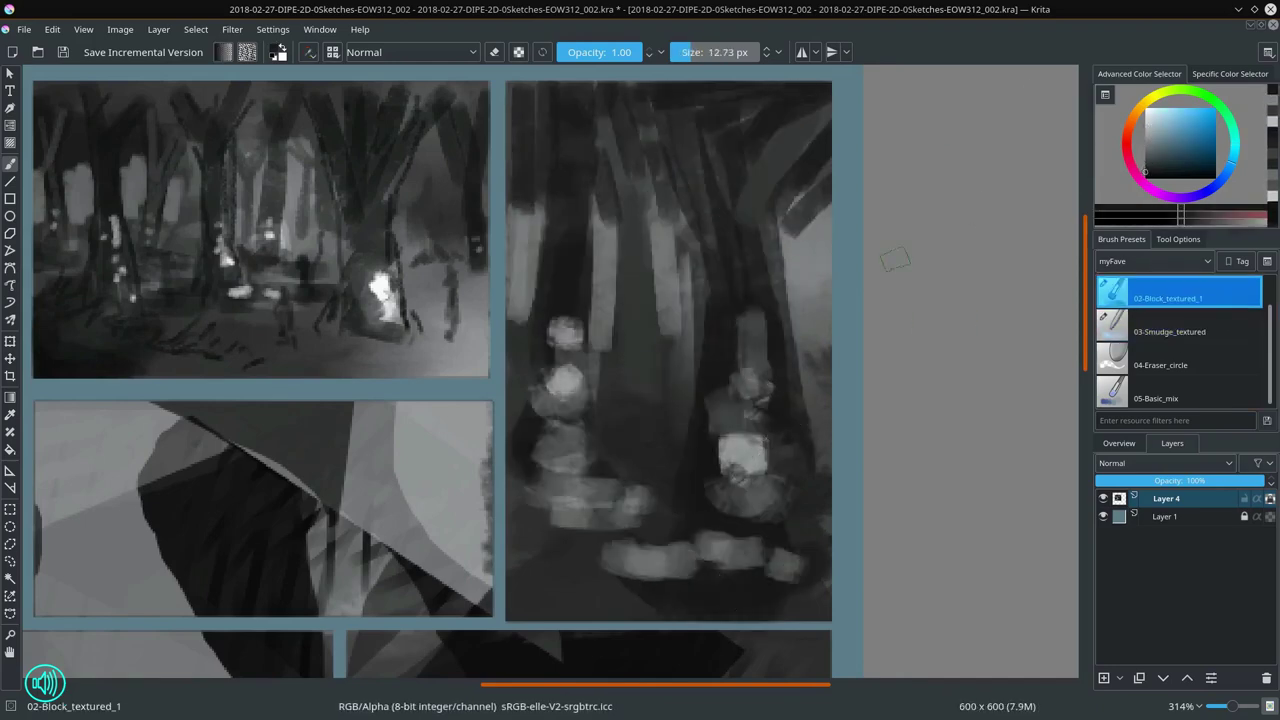
{"action": "key", "text": "ctrl+s"}
Step: Smudge the middle panel into soft masses and paint dark trunks and ground
{"action": "scroll", "coordinate": [531, 380], "scroll_direction": "up", "scroll_amount": 2}
{"action": "key", "text": "slash"}
{"action": "mouse_move", "coordinate": [497, 348]}
{"action": "left_mouse_down"}
{"action": "mouse_move", "coordinate": [409, 334]}
{"action": "mouse_move", "coordinate": [343, 449]}
{"action": "mouse_move", "coordinate": [491, 349]}
{"action": "mouse_move", "coordinate": [523, 407]}
{"action": "left_mouse_up"}
{"action": "key", "text": "slash"}
{"action": "left_click_drag", "start_coordinate": [400, 282], "coordinate": [370, 510]}
{"action": "left_click_drag", "start_coordinate": [330, 400], "coordinate": [220, 480]}
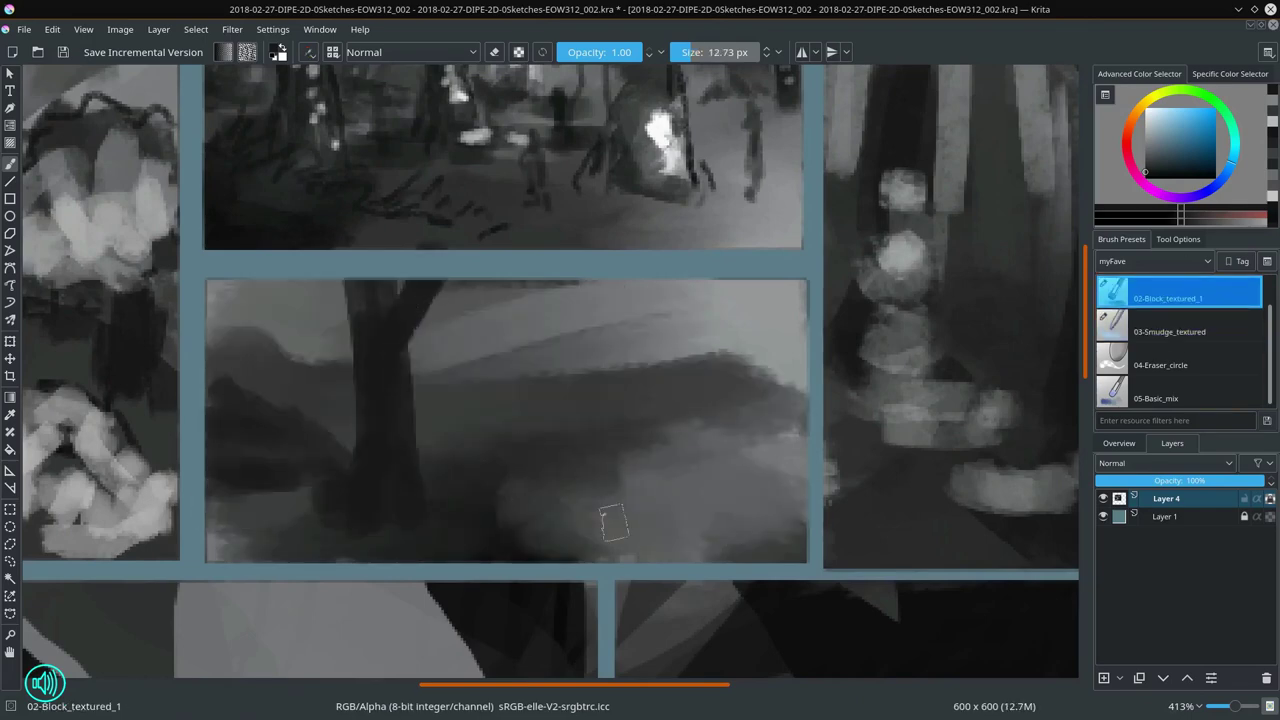
{"action": "left_click_drag", "start_coordinate": [560, 500], "coordinate": [790, 540]}
{"action": "left_click_drag", "start_coordinate": [650, 290], "coordinate": [640, 460]}
Step: Paint a dark canopy, more trunks and ground across the middle panel
{"action": "key", "text": "bracketleft"}
{"action": "key", "text": "bracketleft"}
{"action": "key", "text": "bracketright"}
{"action": "left_click_drag", "start_coordinate": [480, 300], "coordinate": [800, 310]}
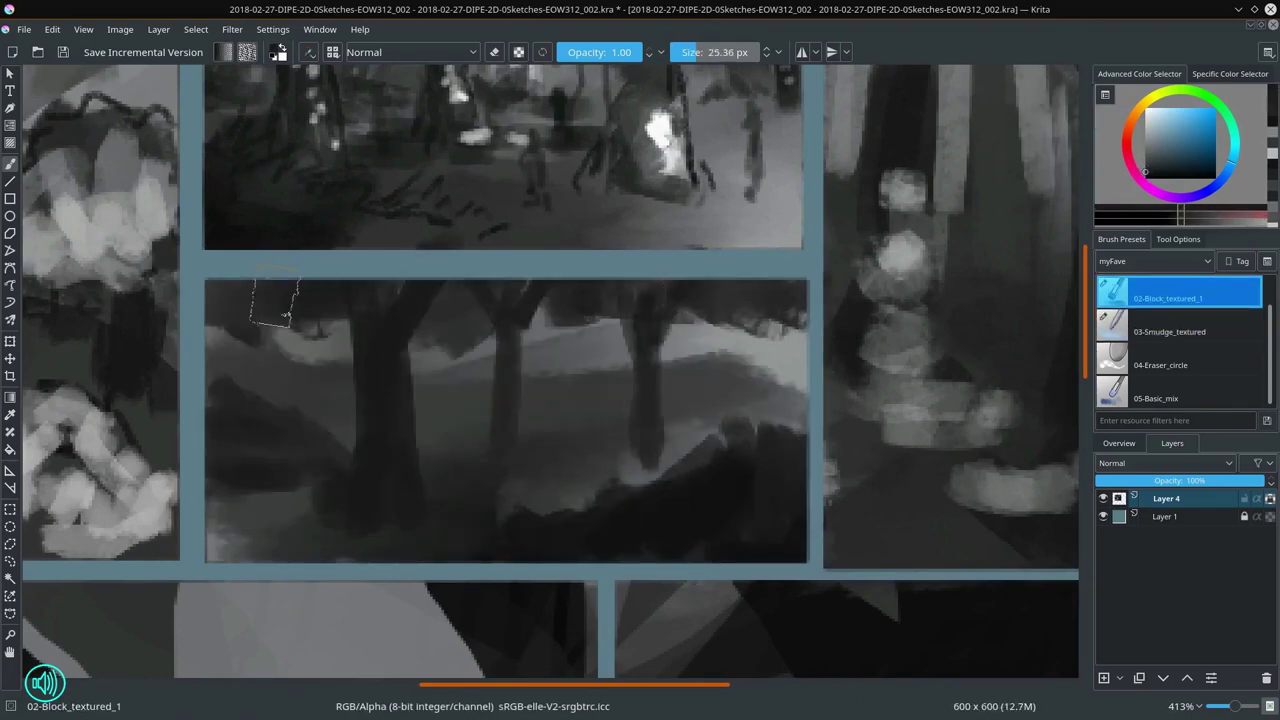
{"action": "left_click_drag", "start_coordinate": [210, 300], "coordinate": [300, 330]}
{"action": "left_click_drag", "start_coordinate": [620, 430], "coordinate": [510, 402]}
{"action": "key", "text": "bracketleft"}
{"action": "left_click_drag", "start_coordinate": [300, 328], "coordinate": [292, 412]}
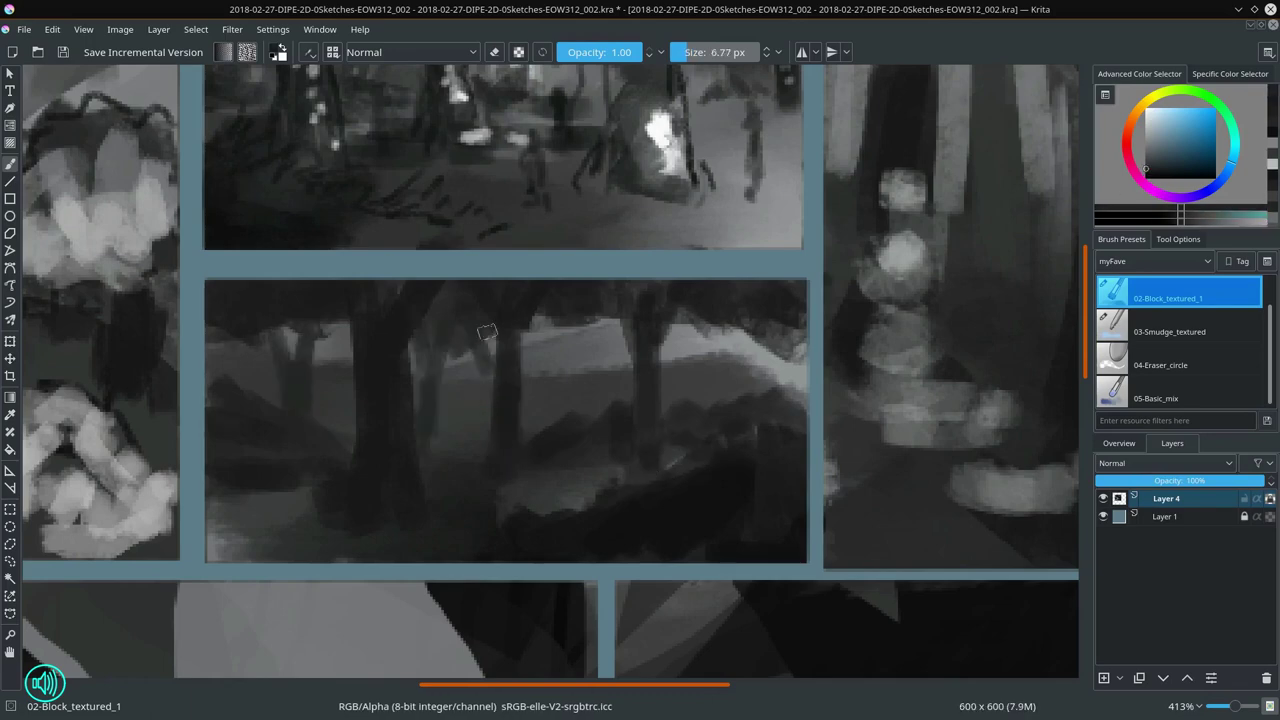
{"action": "left_click_drag", "start_coordinate": [606, 320], "coordinate": [770, 390]}
Step: Dab light sky gaps along the middle panel's treeline
{"action": "left_click_drag", "start_coordinate": [335, 322], "coordinate": [236, 365]}
{"action": "key", "text": "x"}
{"action": "left_click_drag", "start_coordinate": [700, 340], "coordinate": [660, 365]}
{"action": "key", "text": "bracketleft"}
{"action": "key", "text": "bracketleft"}
{"action": "left_click_drag", "start_coordinate": [580, 345], "coordinate": [255, 350]}
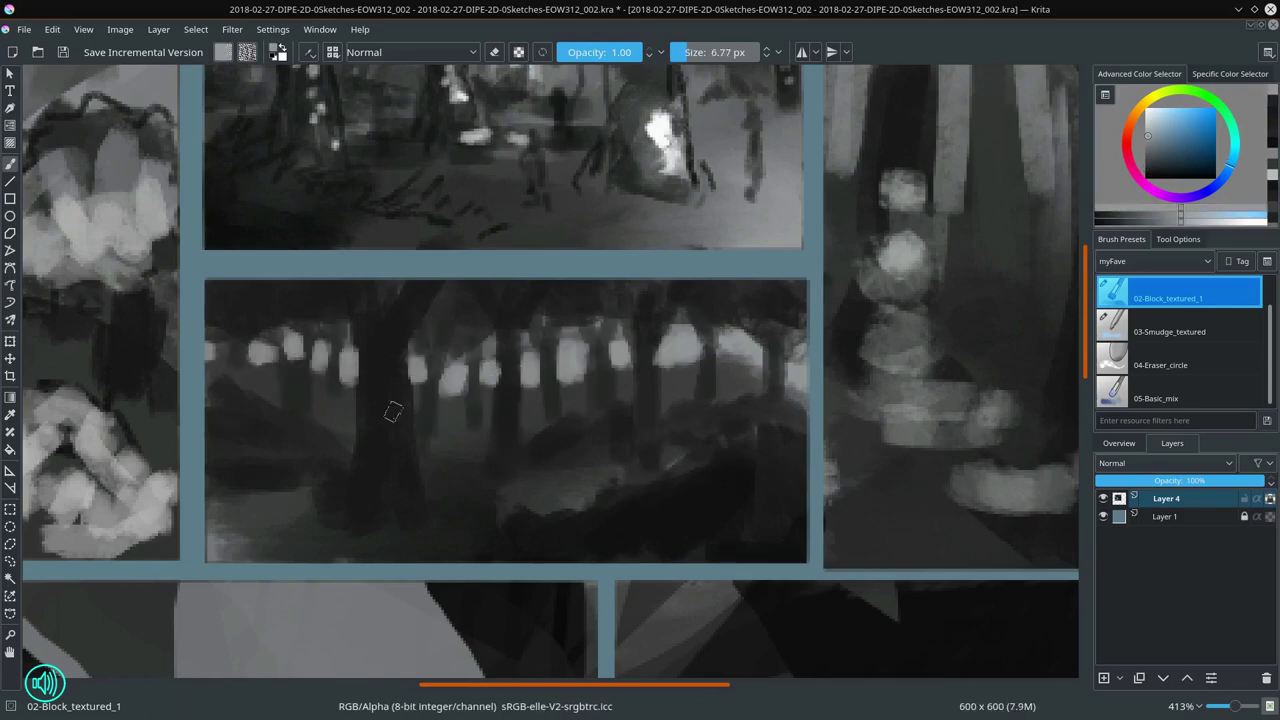
{"action": "left_click_drag", "start_coordinate": [388, 440], "coordinate": [385, 505]}
Step: Paint glowing Color Dodge sparkles in the middle panel, then view the whole sheet
{"action": "left_click", "coordinate": [641, 441], "text": "ctrl"}
{"action": "key", "text": "alt+shift+d"}
{"action": "key", "text": "bracketright"}
{"action": "key", "text": "bracketright"}
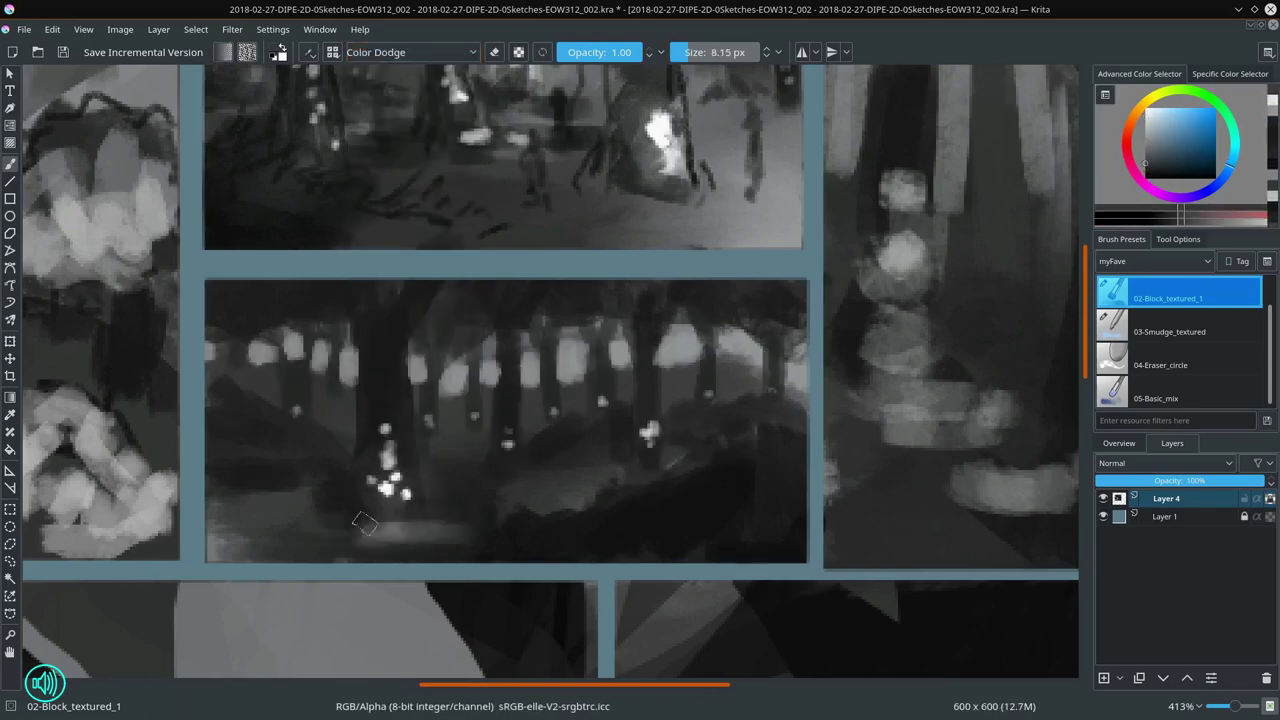
{"action": "left_click_drag", "start_coordinate": [290, 530], "coordinate": [410, 520]}
{"action": "left_click_drag", "start_coordinate": [450, 470], "coordinate": [530, 450]}
{"action": "left_click_drag", "start_coordinate": [690, 435], "coordinate": [580, 443]}
{"action": "key", "text": "2"}
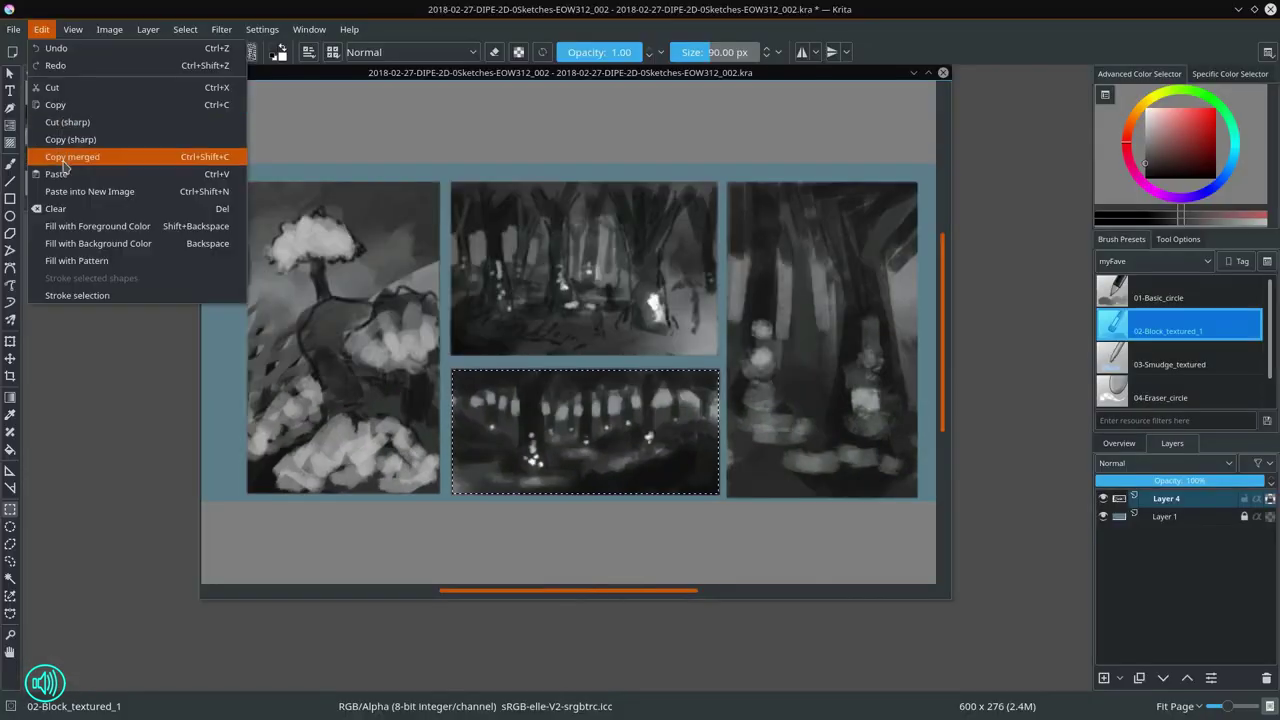
Step: Paste the copied thumbnail as a layer and merge it into the painting
{"action": "left_click", "coordinate": [150, 157]}
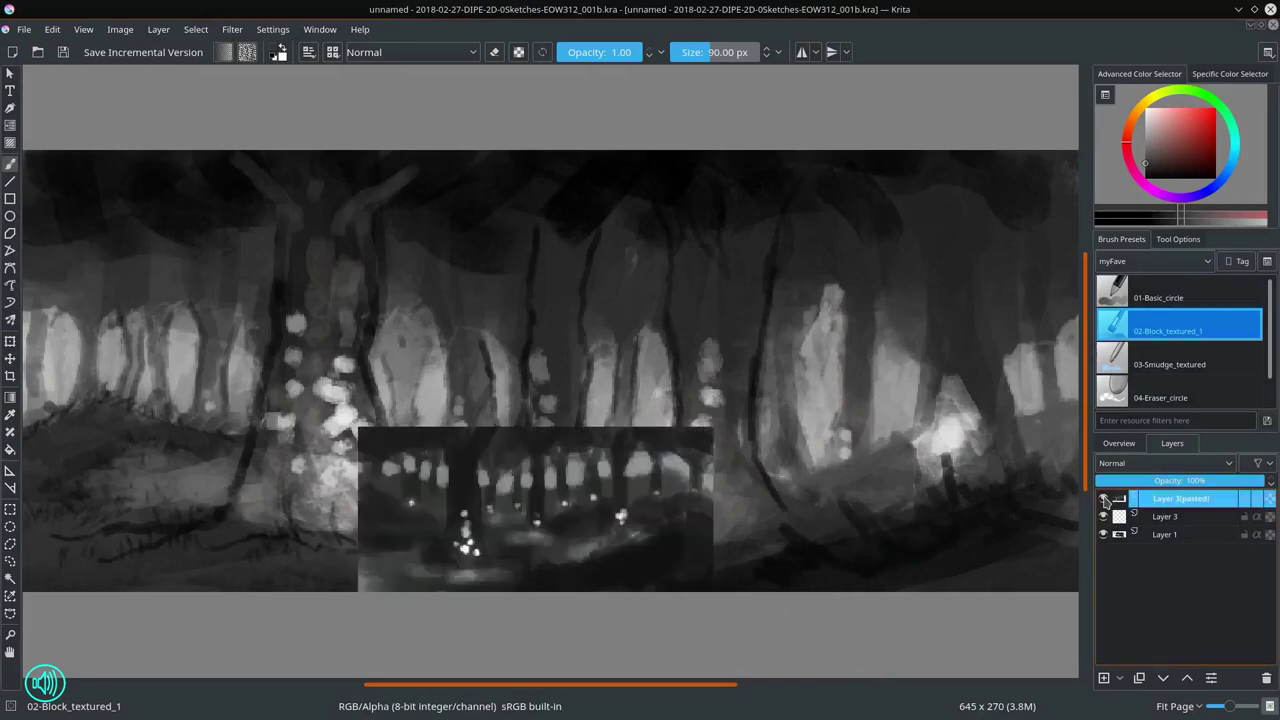
{"action": "left_click", "coordinate": [1103, 498]}
{"action": "key", "text": "shift+Delete"}
Step: Save as 2018-02-27-DIPE-2D-EOW312-ValleyoftheRules_001.kra after trimming the extra words from the name
{"action": "key", "text": "ctrl+shift+s"}
{"action": "key", "text": "ctrl+Left"}
{"action": "key", "text": "ctrl+Left"}
{"action": "key", "text": "BackSpace"}
{"action": "key", "text": "BackSpace"}
{"action": "key", "text": "BackSpace"}
{"action": "key", "text": "BackSpace"}
{"action": "key", "text": "BackSpace"}
{"action": "key", "text": "BackSpace"}
{"action": "key", "text": "BackSpace"}
{"action": "key", "text": "BackSpace"}
{"action": "key", "text": "BackSpace"}
{"action": "key", "text": "BackSpace"}
{"action": "key", "text": "ctrl+Right"}
{"action": "type", "text": "-"}
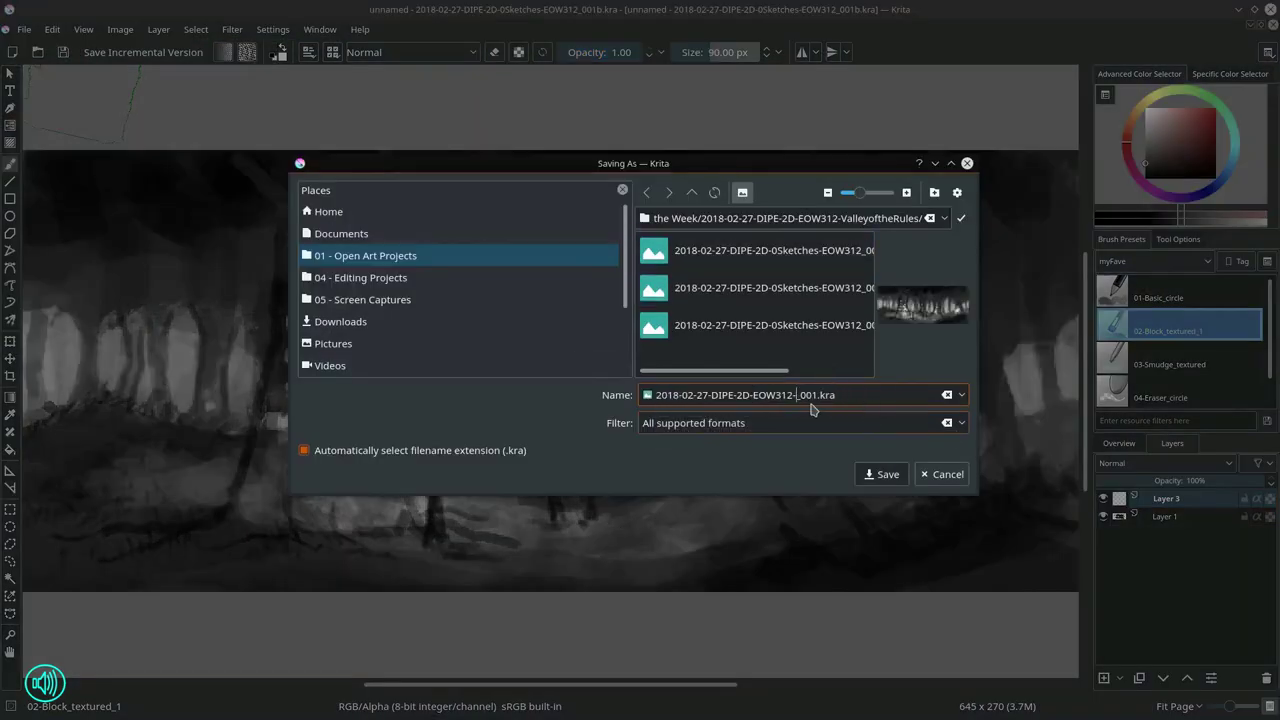
{"action": "key", "text": "Return"}
Step: Pick lighter greys with a smaller brush and dab light patches on the ground
{"action": "scroll", "coordinate": [565, 333], "scroll_direction": "down", "scroll_amount": 3}
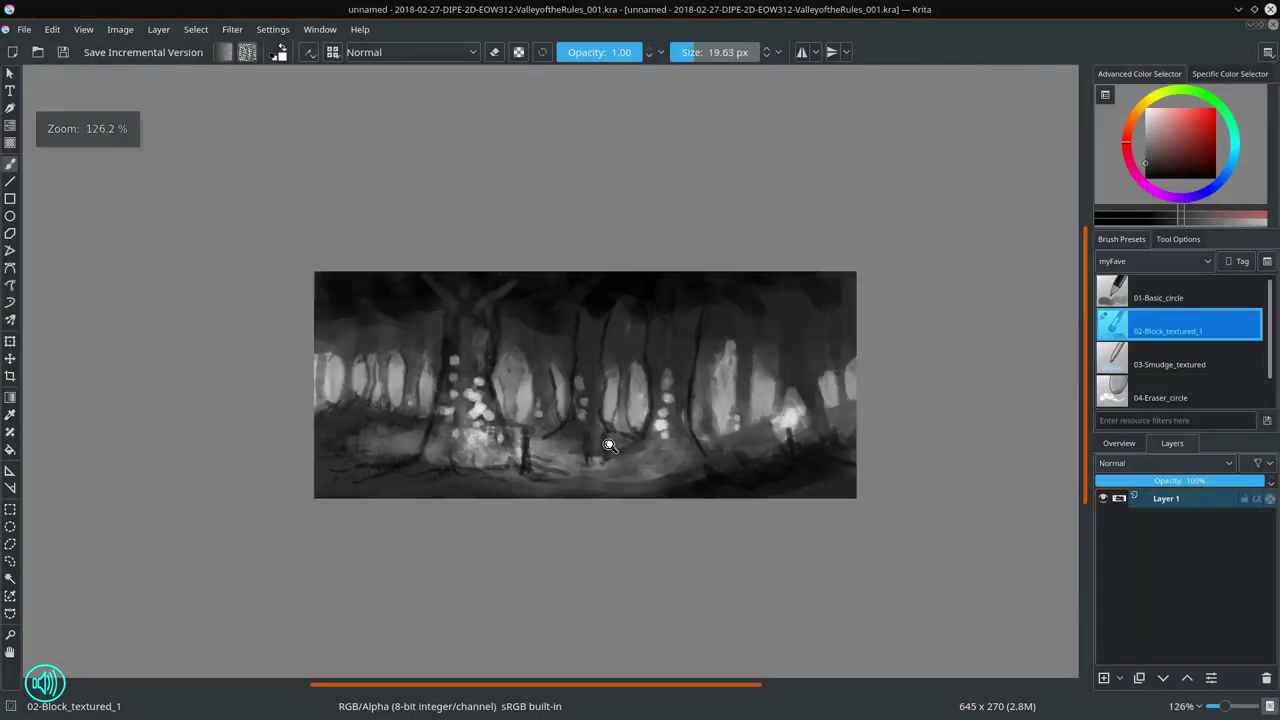
{"action": "scroll", "coordinate": [676, 315], "scroll_direction": "up", "scroll_amount": 3}
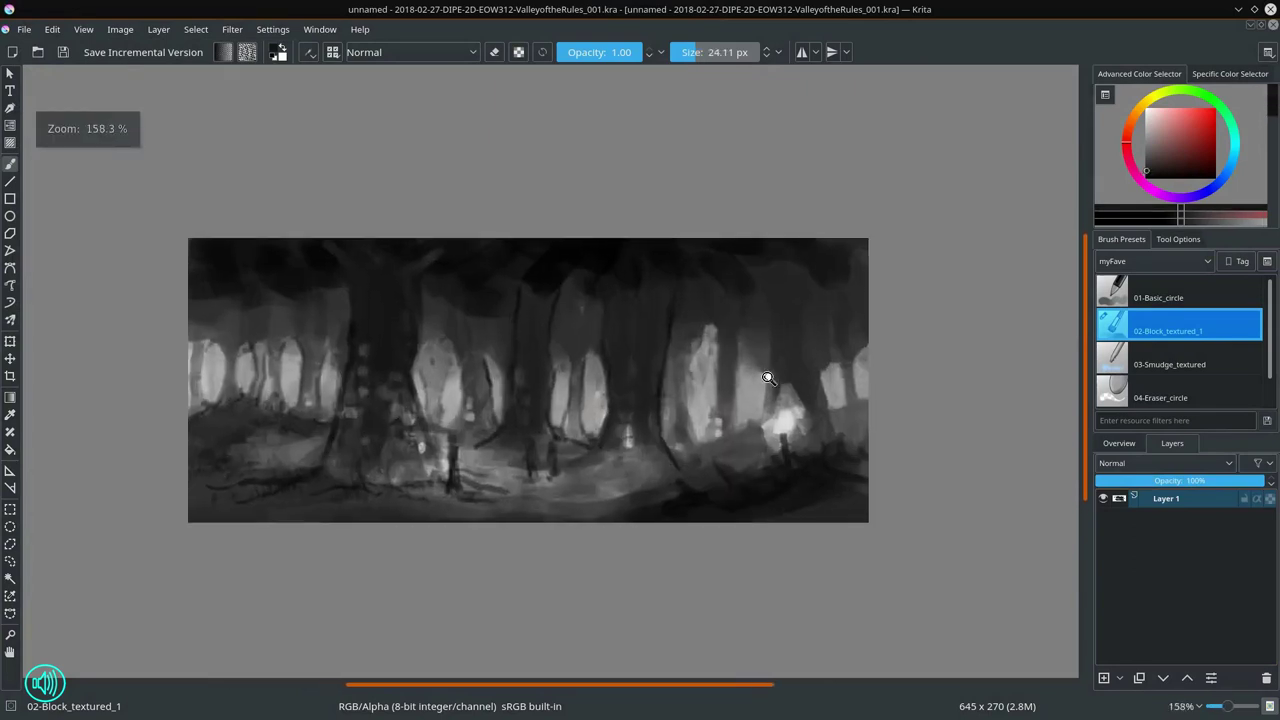
{"action": "left_click", "coordinate": [262, 385], "text": "ctrl"}
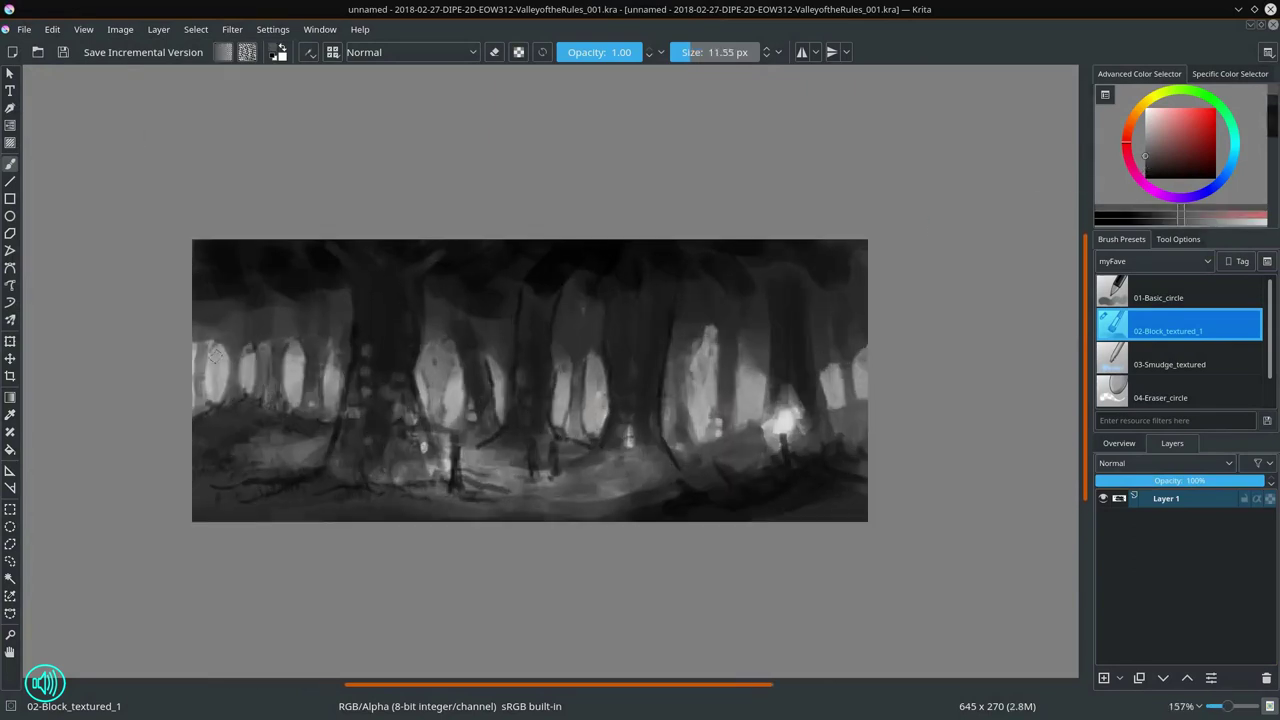
{"action": "key", "text": "bracketleft"}
{"action": "key", "text": "bracketleft"}
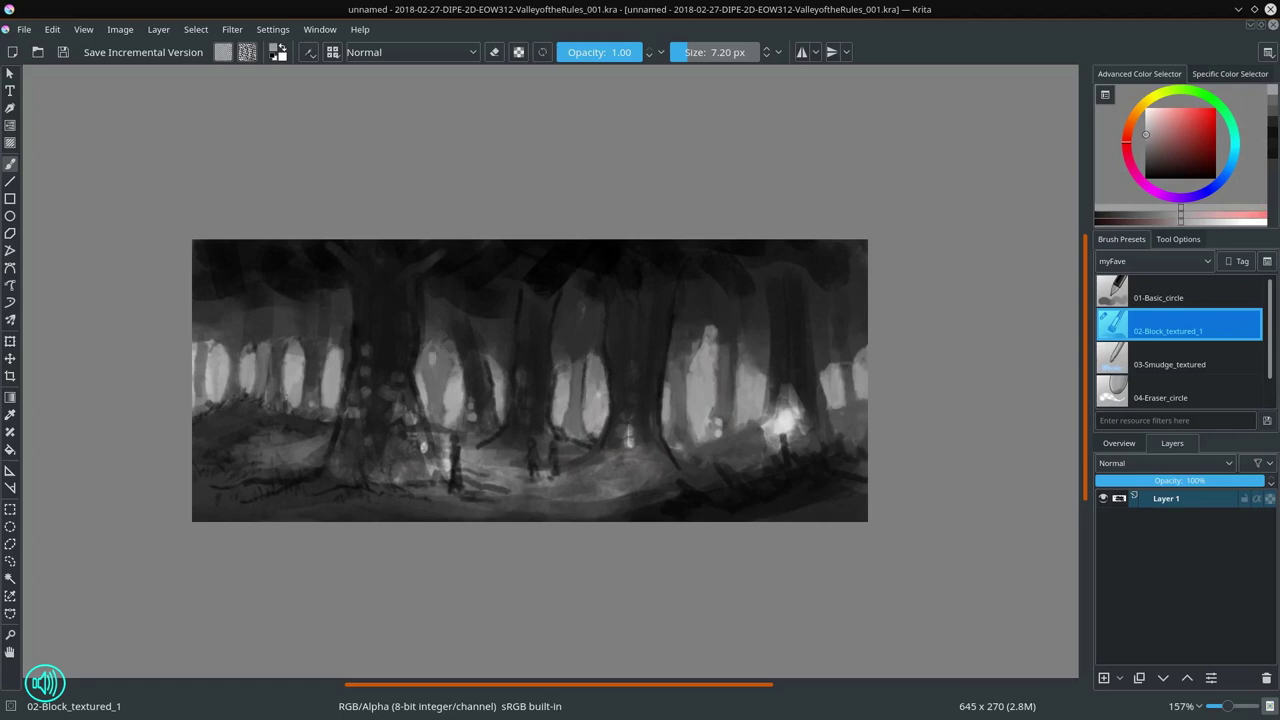
{"action": "left_click", "coordinate": [602, 398], "text": "ctrl"}
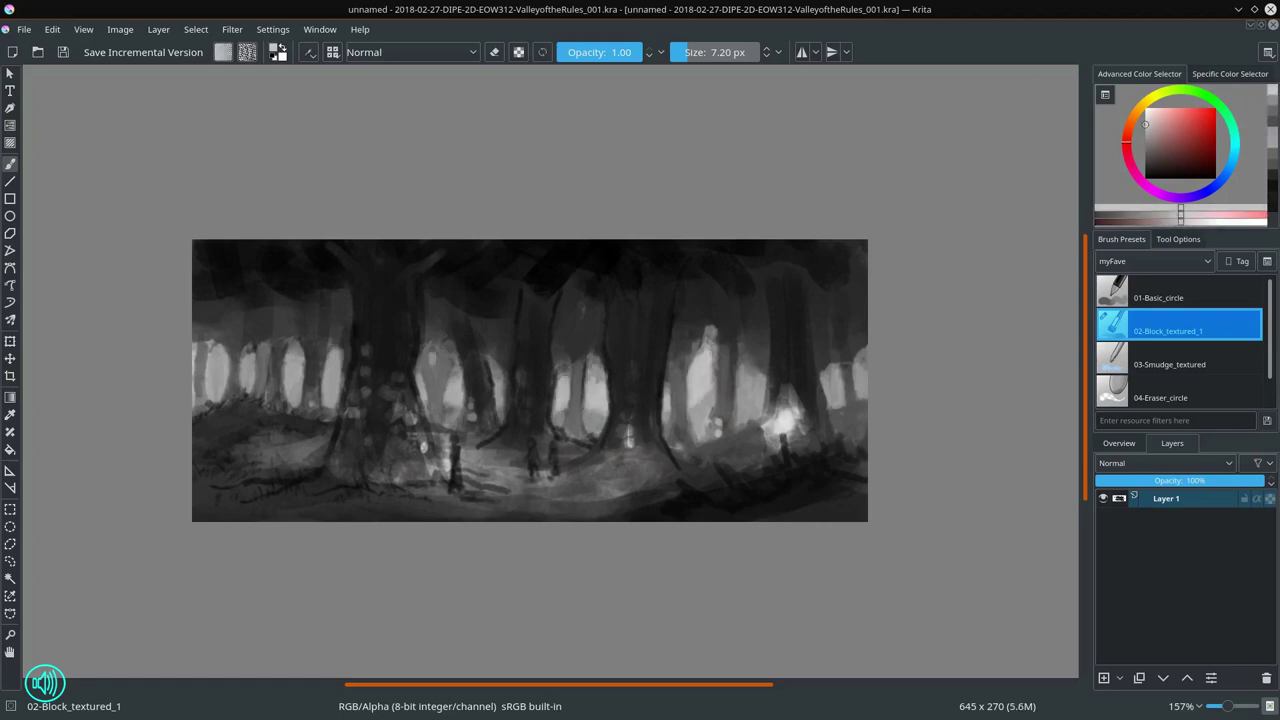
{"action": "left_click", "coordinate": [602, 408], "text": "ctrl"}
{"action": "left_click", "coordinate": [602, 408]}
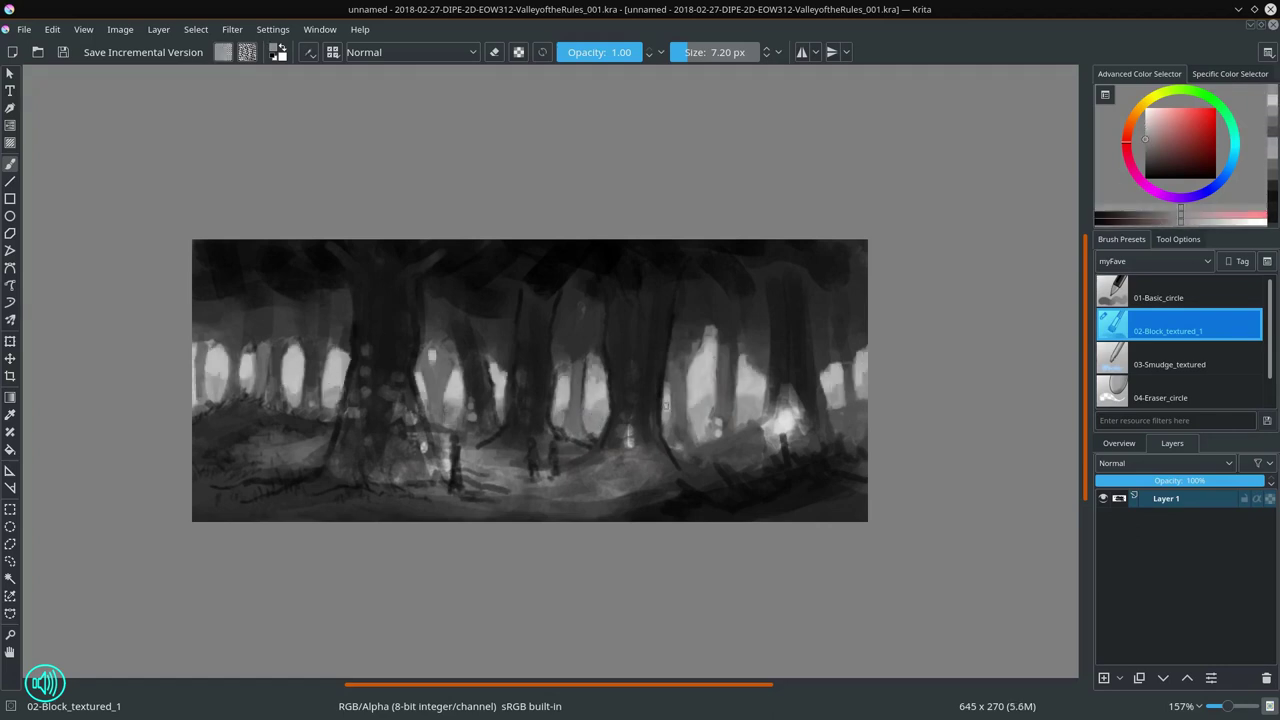
{"action": "left_click", "coordinate": [628, 437], "text": "ctrl"}
{"action": "left_click", "coordinate": [525, 415]}
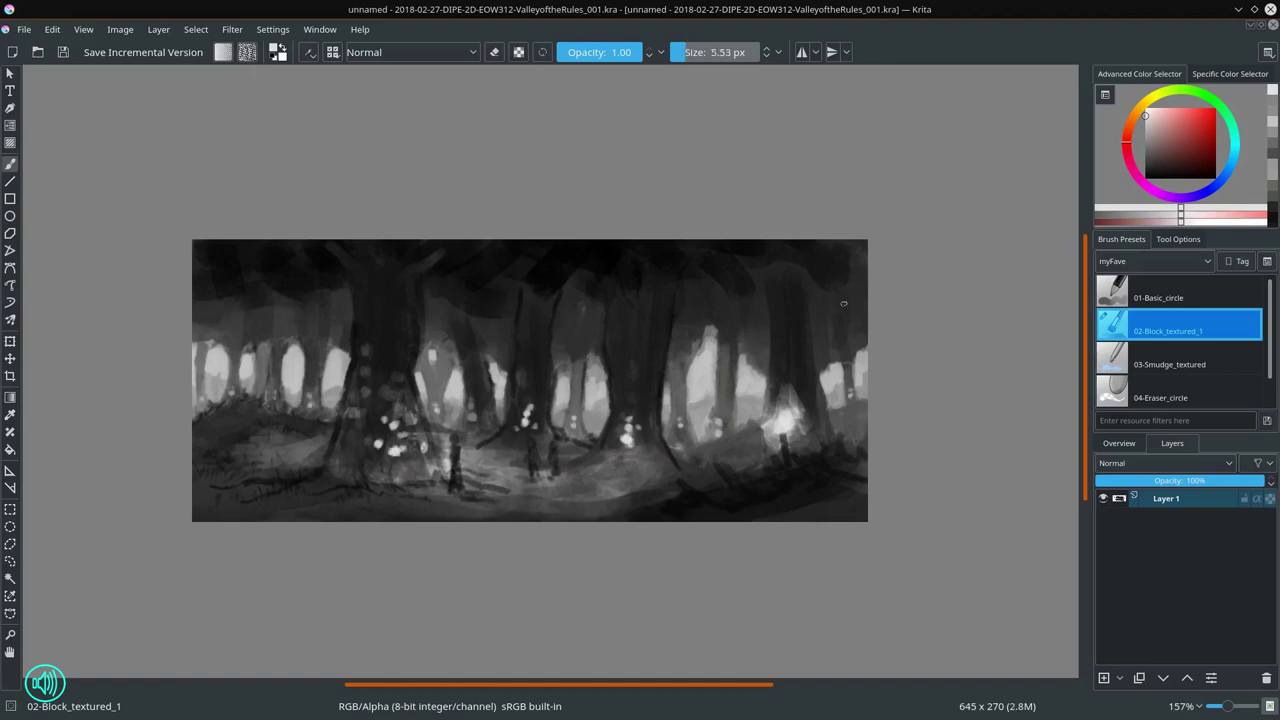
Step: Paint Color Dodge glows near the tree bases, then return to normal blending
{"action": "key", "text": "alt+shift+d"}
{"action": "left_click", "coordinate": [400, 440], "text": "ctrl"}
{"action": "left_click_drag", "start_coordinate": [380, 440], "coordinate": [430, 450]}
{"action": "left_click_drag", "start_coordinate": [500, 420], "coordinate": [545, 450]}
{"action": "left_click", "coordinate": [410, 52]}
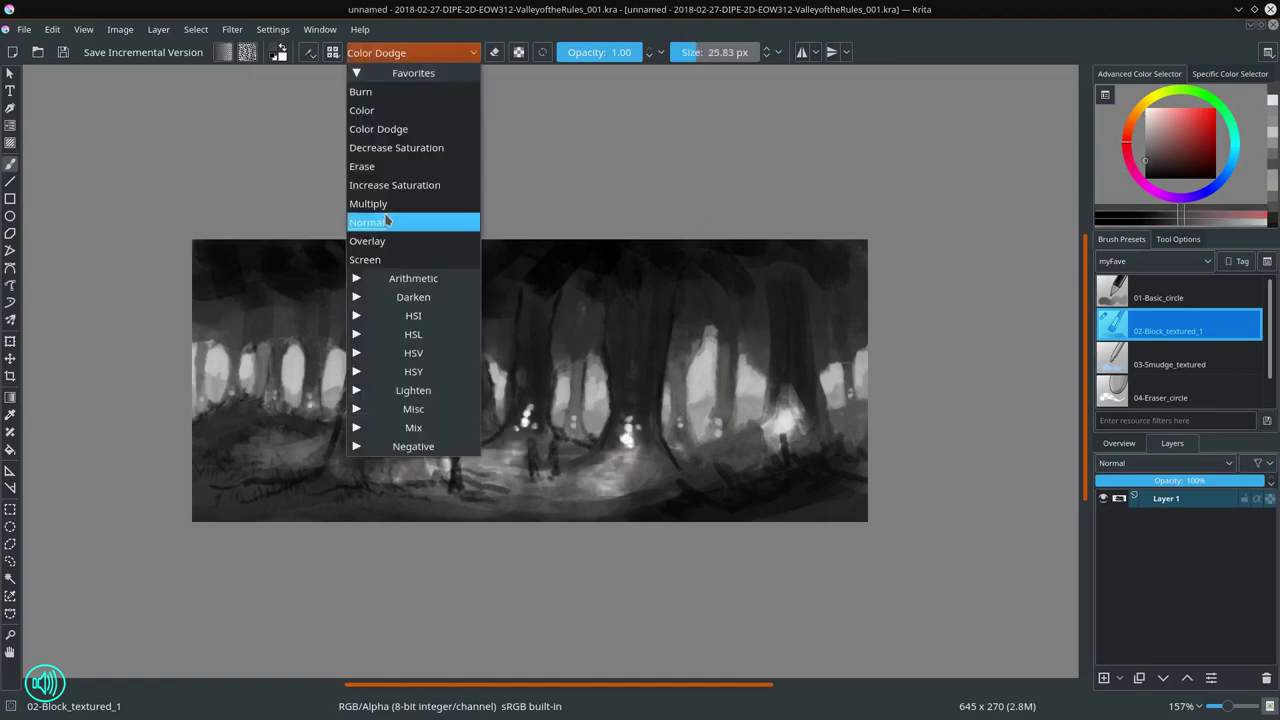
{"action": "left_click", "coordinate": [390, 217]}
Step: Add Color Dodge glows on the right side and save the painting
{"action": "left_click", "coordinate": [657, 471], "text": "ctrl"}
{"action": "left_click", "coordinate": [785, 430], "text": "ctrl"}
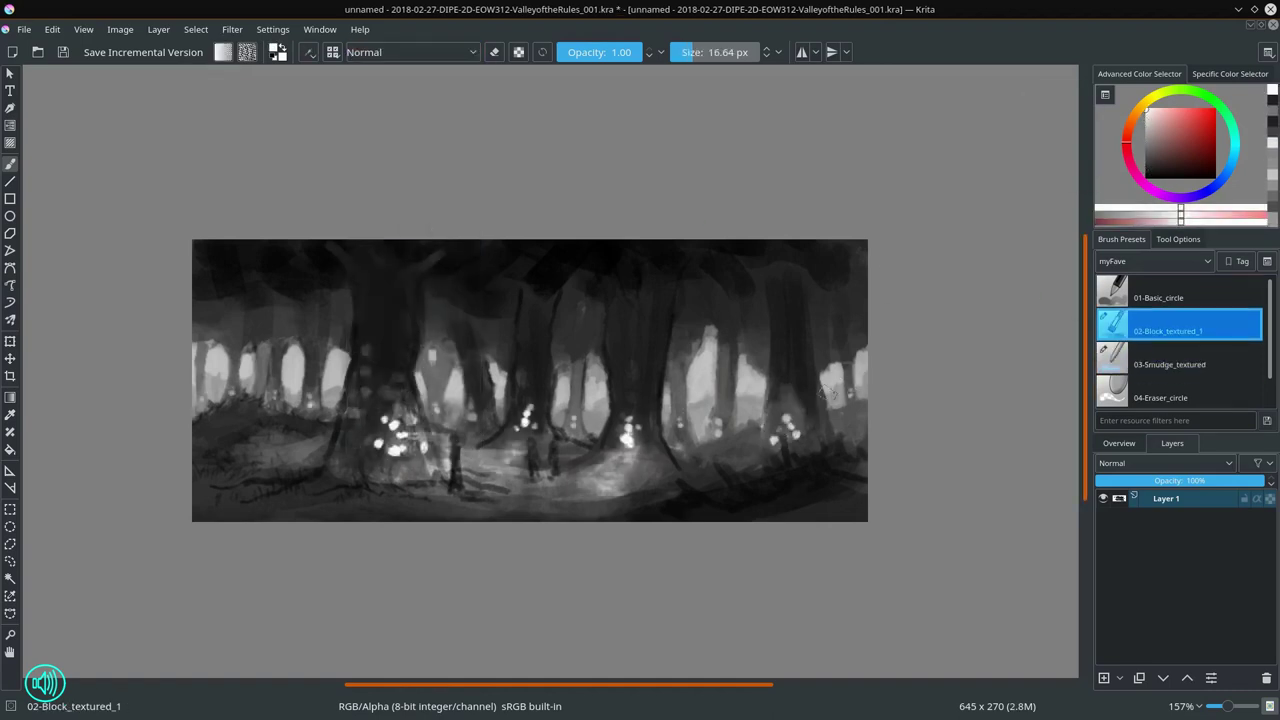
{"action": "key", "text": "alt+shift+d"}
{"action": "left_click_drag", "start_coordinate": [792, 425], "coordinate": [775, 442]}
{"action": "key", "text": "ctrl+s"}
Step: Select the herbs stamp brush
{"action": "scroll", "coordinate": [614, 520], "scroll_direction": "up", "scroll_amount": 3}
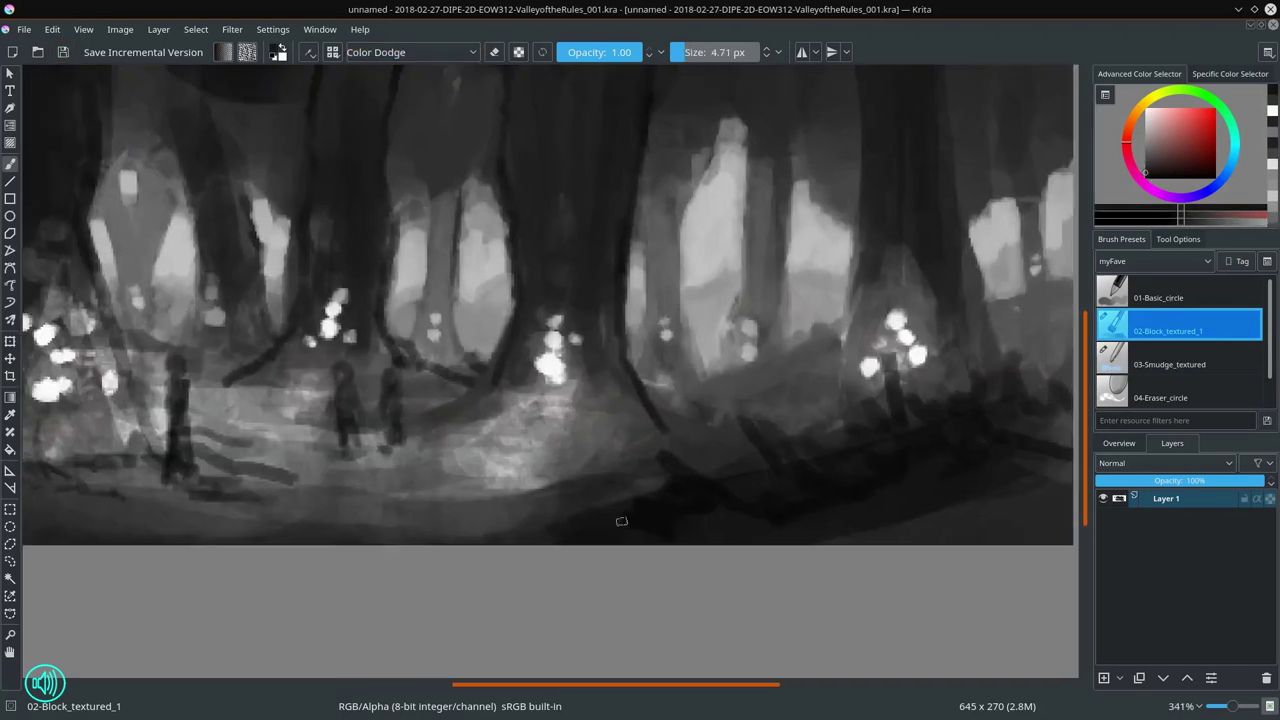
{"action": "key", "text": "alt+shift+n"}
{"action": "scroll", "coordinate": [1250, 346], "scroll_direction": "down", "scroll_amount": 3}
{"action": "left_click", "coordinate": [1180, 397]}
Step: Smudge and blend the lower-centre forest floor with the 03-Smudge_textured brush
{"action": "scroll", "coordinate": [862, 480], "scroll_direction": "down", "scroll_amount": 4}
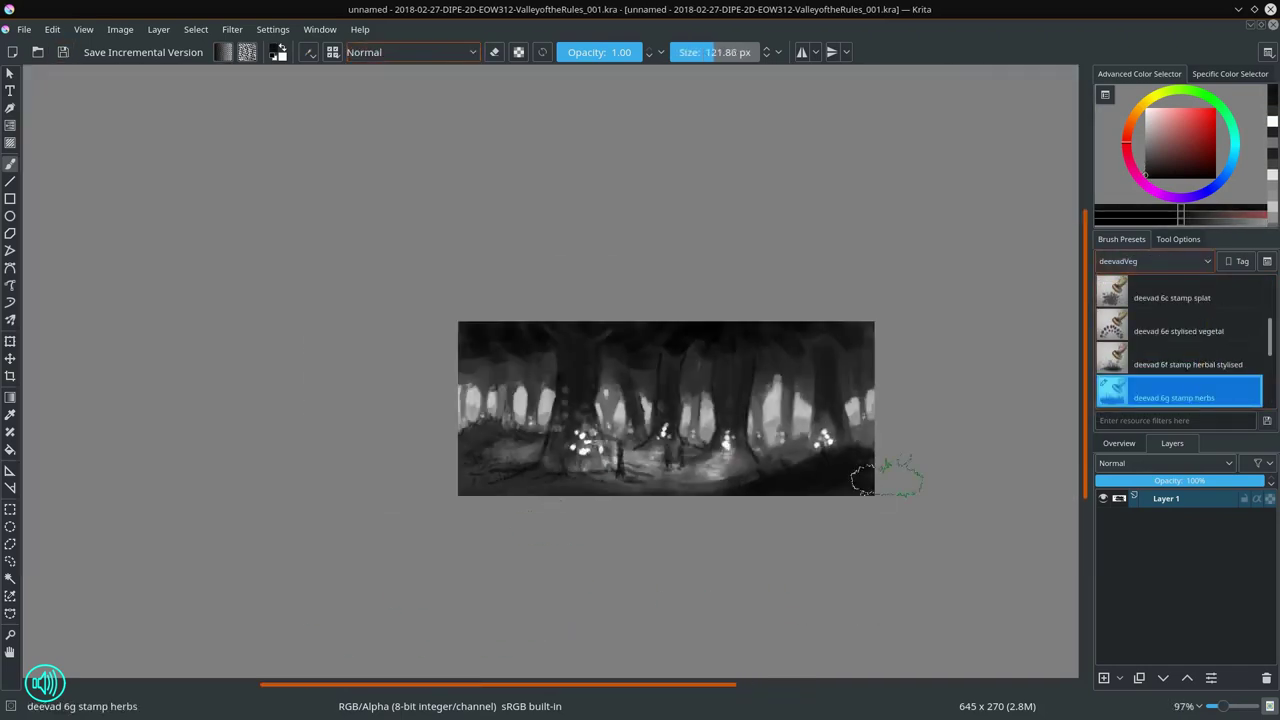
{"action": "scroll", "coordinate": [563, 480], "scroll_direction": "up", "scroll_amount": 4}
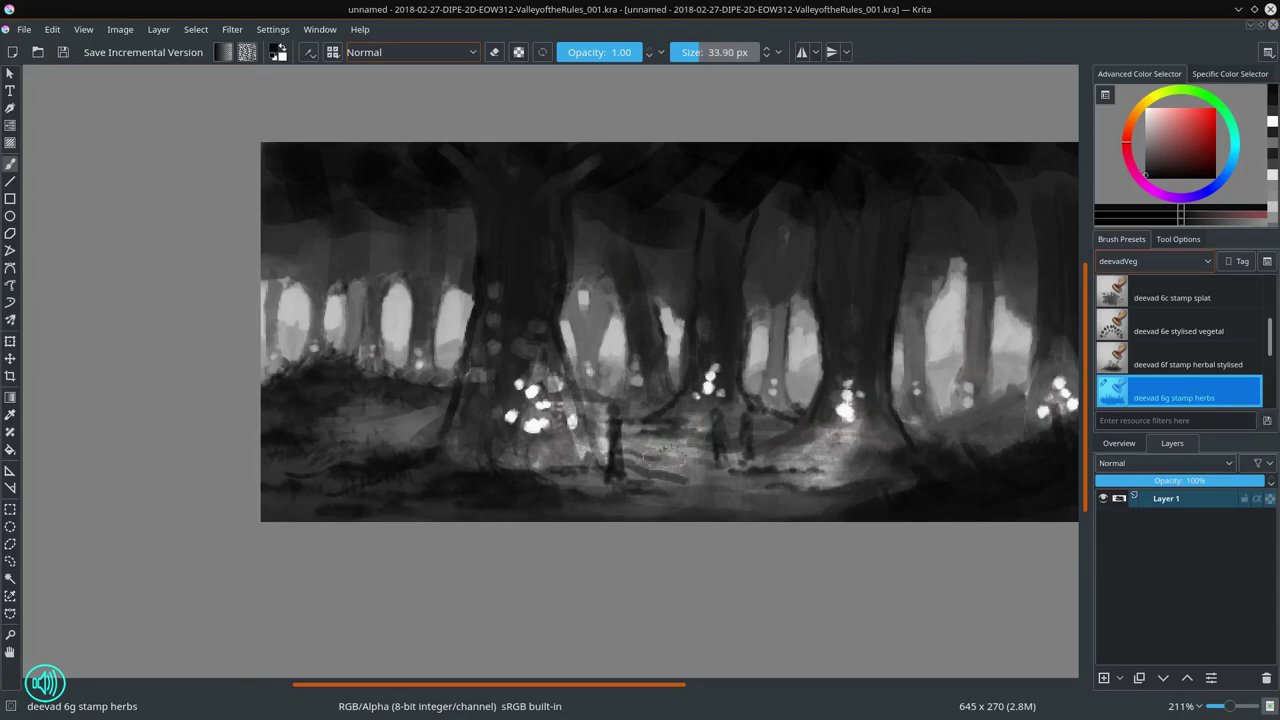
{"action": "left_click", "coordinate": [367, 430], "text": "ctrl"}
{"action": "key", "text": "m"}
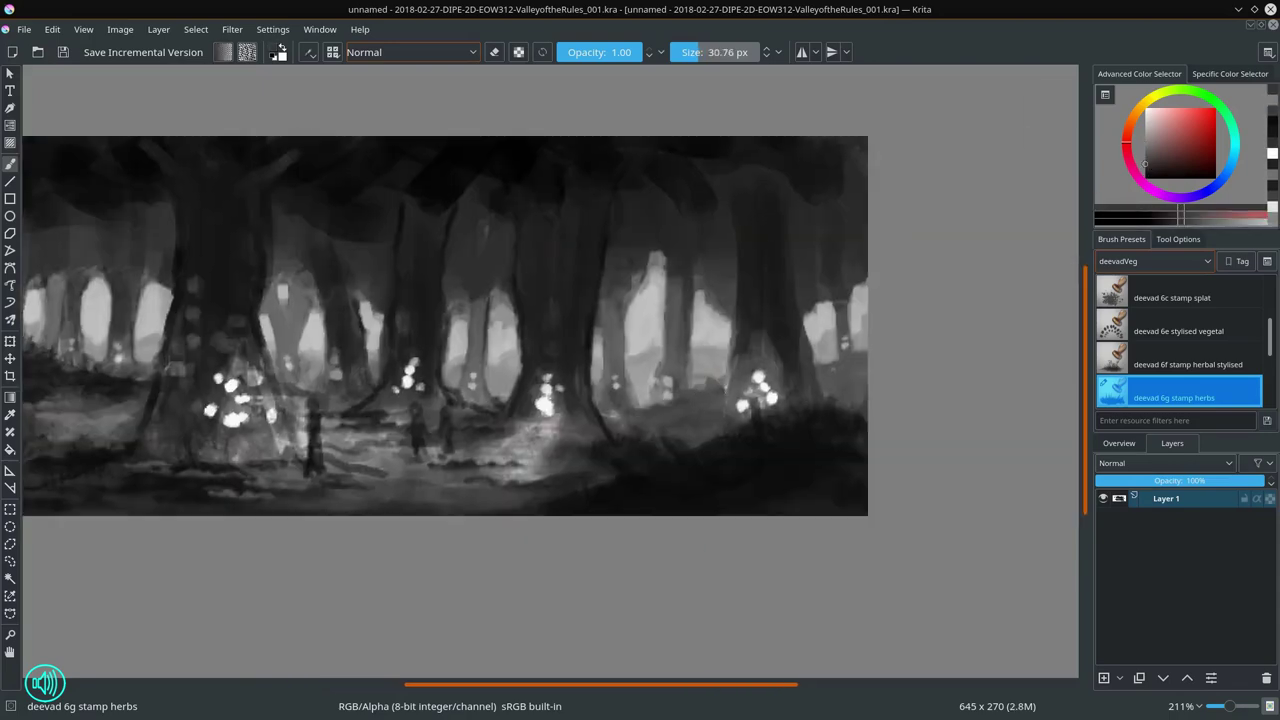
{"action": "key", "text": "m"}
{"action": "key", "text": "slash"}
{"action": "key", "text": "period"}
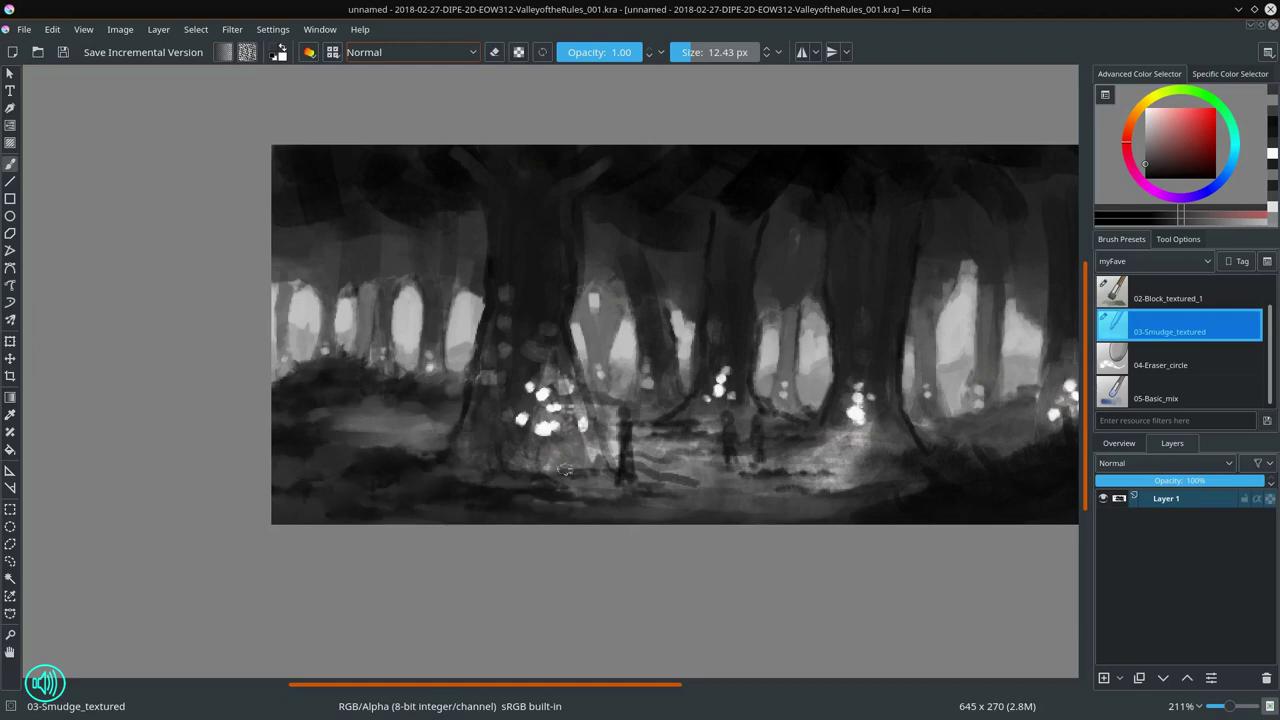
{"action": "left_click_drag", "start_coordinate": [718, 436], "coordinate": [568, 451]}
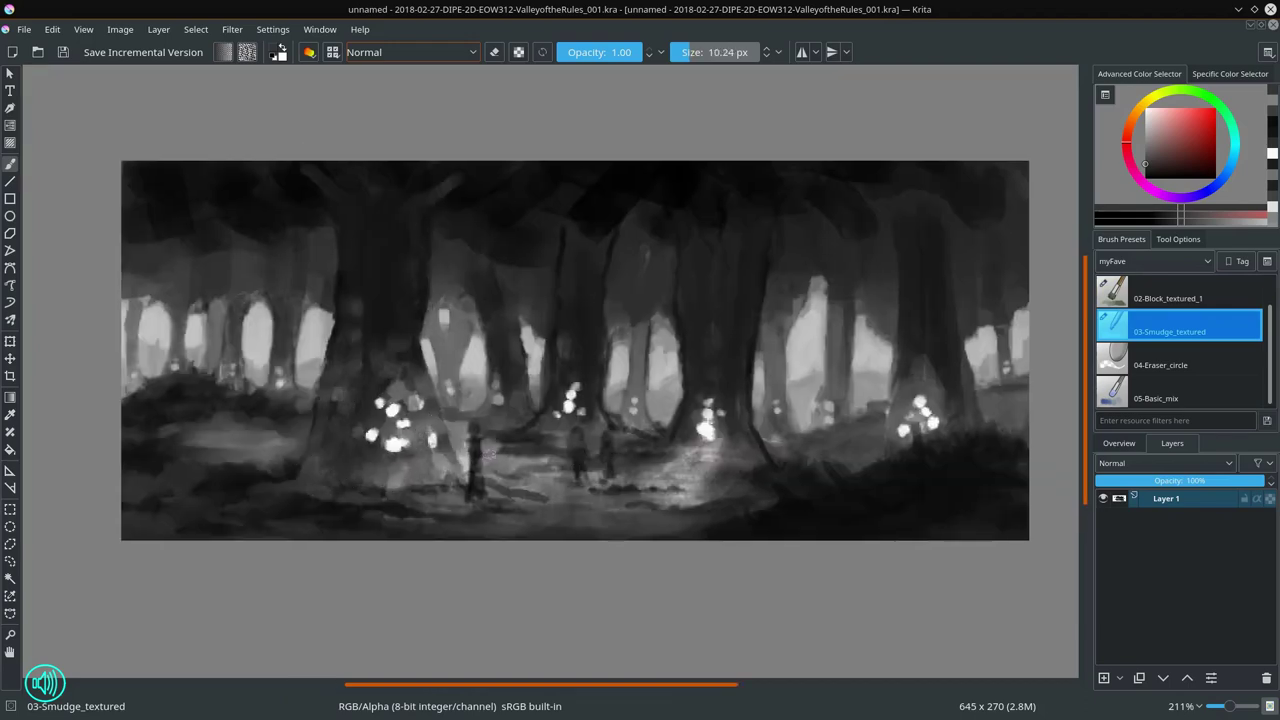
{"action": "left_click_drag", "start_coordinate": [495, 470], "coordinate": [565, 482]}
{"action": "mouse_move", "coordinate": [570, 342]}
{"action": "left_mouse_down"}
{"action": "mouse_move", "coordinate": [729, 488]}
{"action": "mouse_move", "coordinate": [690, 475]}
{"action": "mouse_move", "coordinate": [694, 384]}
{"action": "left_mouse_up"}
{"action": "left_click_drag", "start_coordinate": [634, 476], "coordinate": [697, 492]}
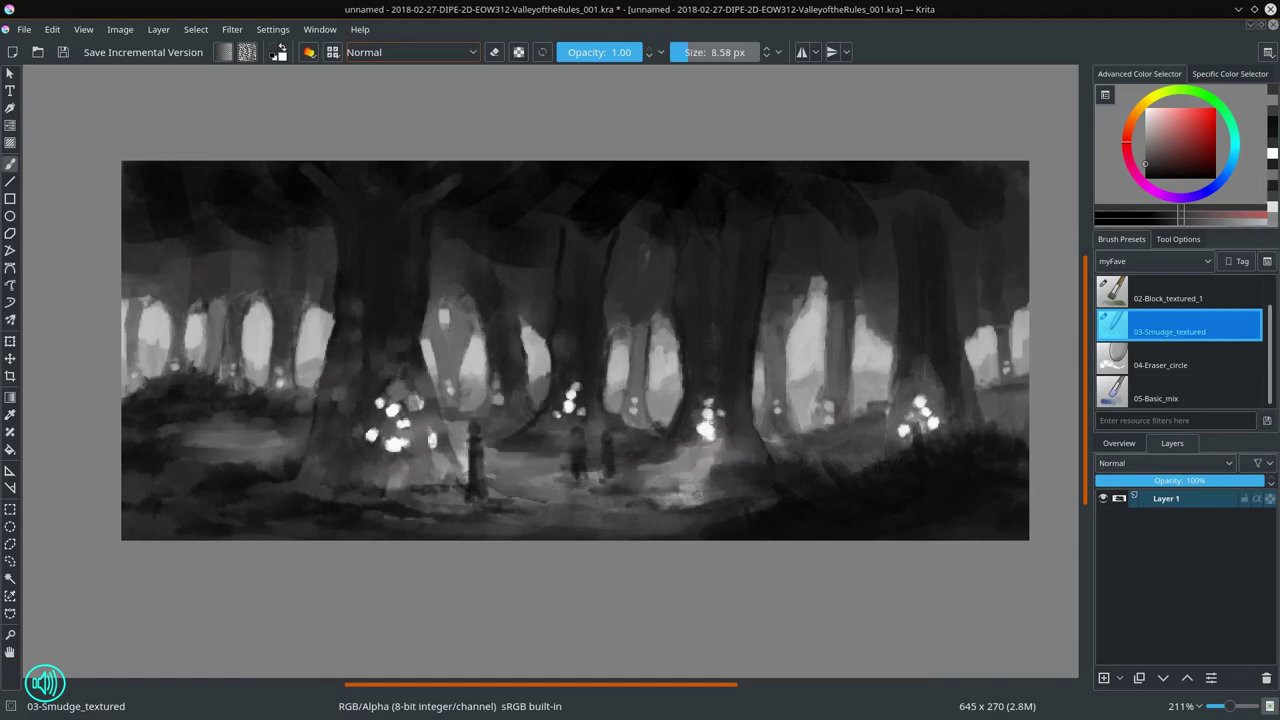
Step: Smudge the dark area by the left figures and paint light strokes along the bottom path
{"action": "key", "text": "period"}
{"action": "key", "text": "period"}
{"action": "key", "text": "period"}
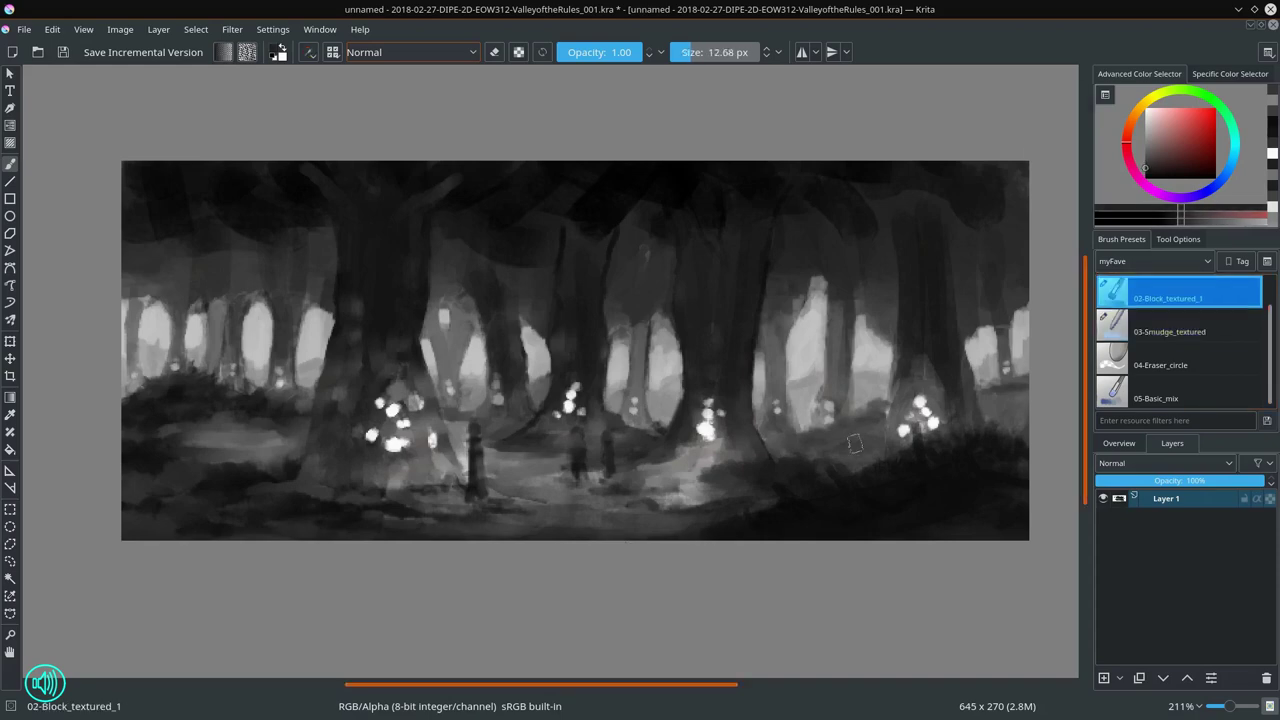
{"action": "key", "text": "comma"}
{"action": "key", "text": "comma"}
{"action": "key", "text": "comma"}
{"action": "key", "text": "comma"}
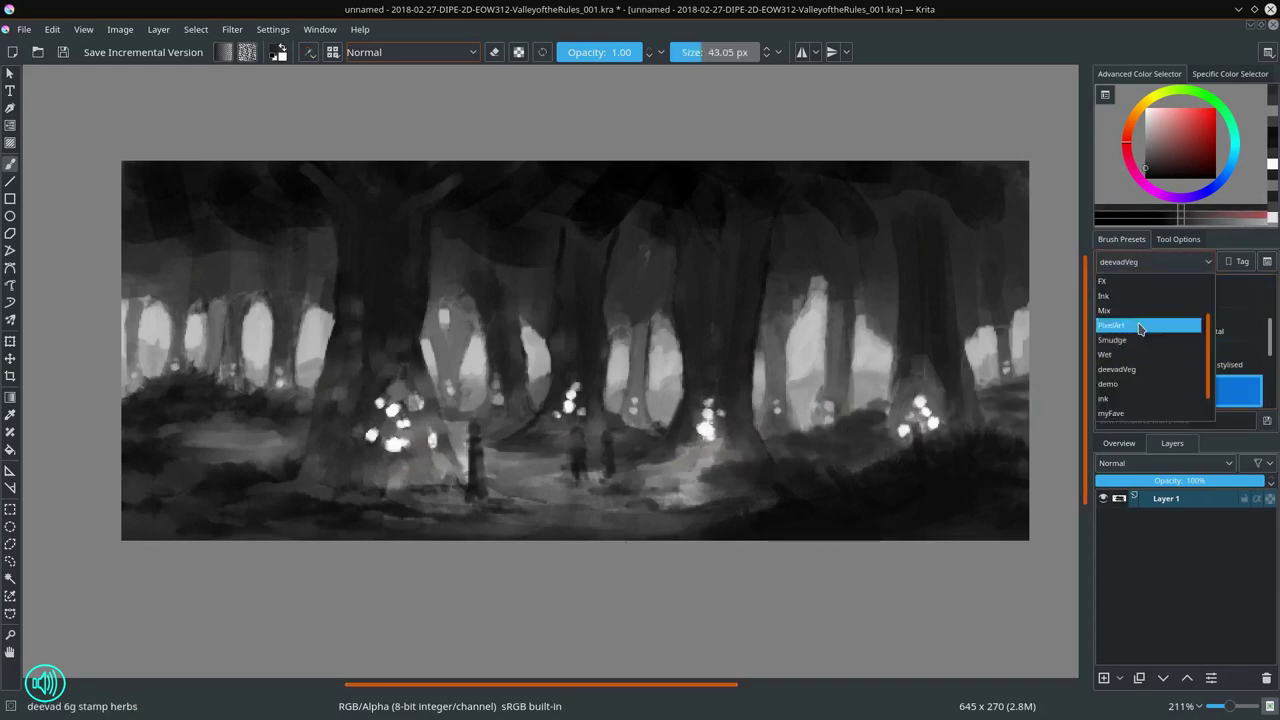
{"action": "key", "text": "period"}
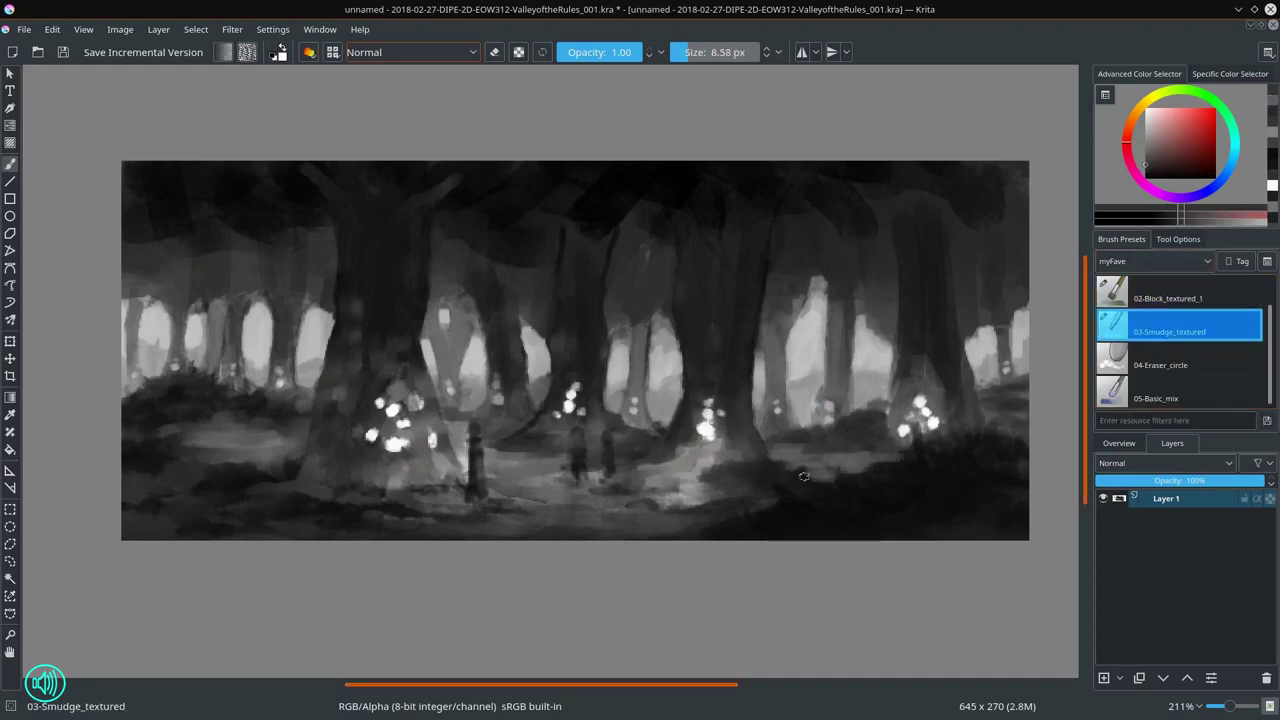
{"action": "key", "text": "comma"}
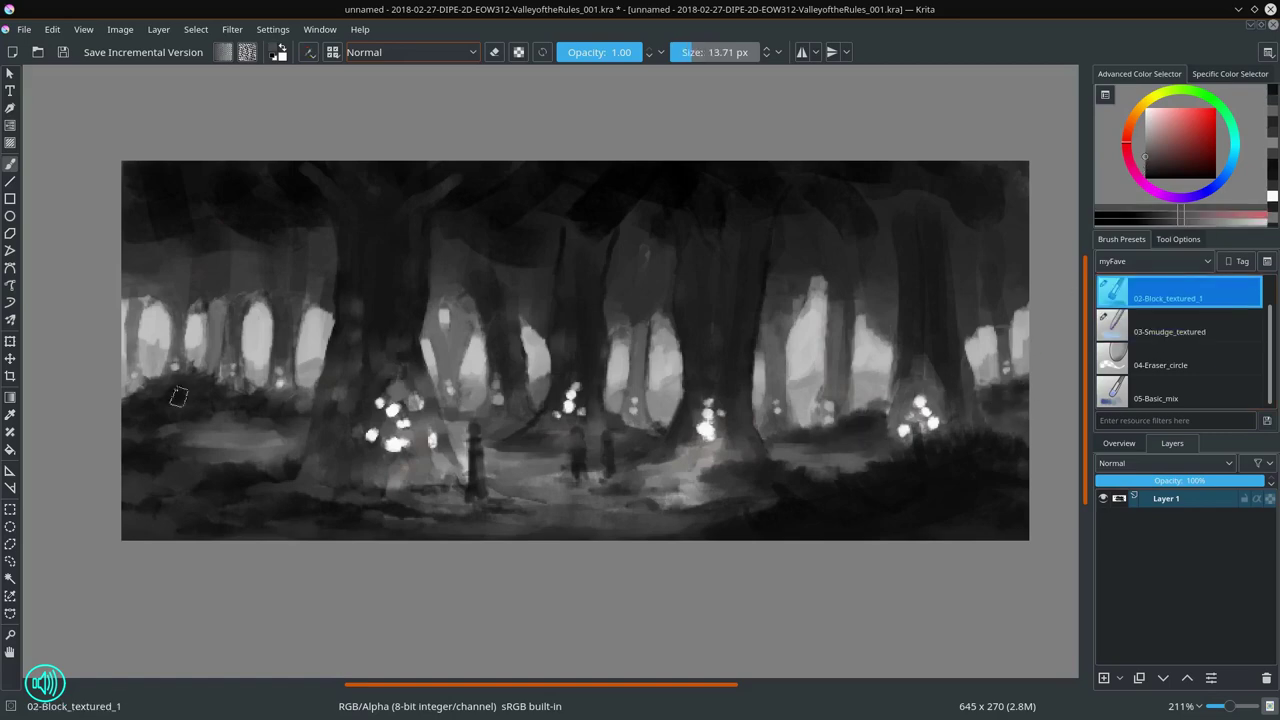
{"action": "key", "text": "period"}
{"action": "mouse_move", "coordinate": [142, 404]}
{"action": "left_mouse_down"}
{"action": "mouse_move", "coordinate": [165, 453]}
{"action": "mouse_move", "coordinate": [220, 430]}
{"action": "mouse_move", "coordinate": [181, 452]}
{"action": "mouse_move", "coordinate": [300, 432]}
{"action": "left_mouse_up"}
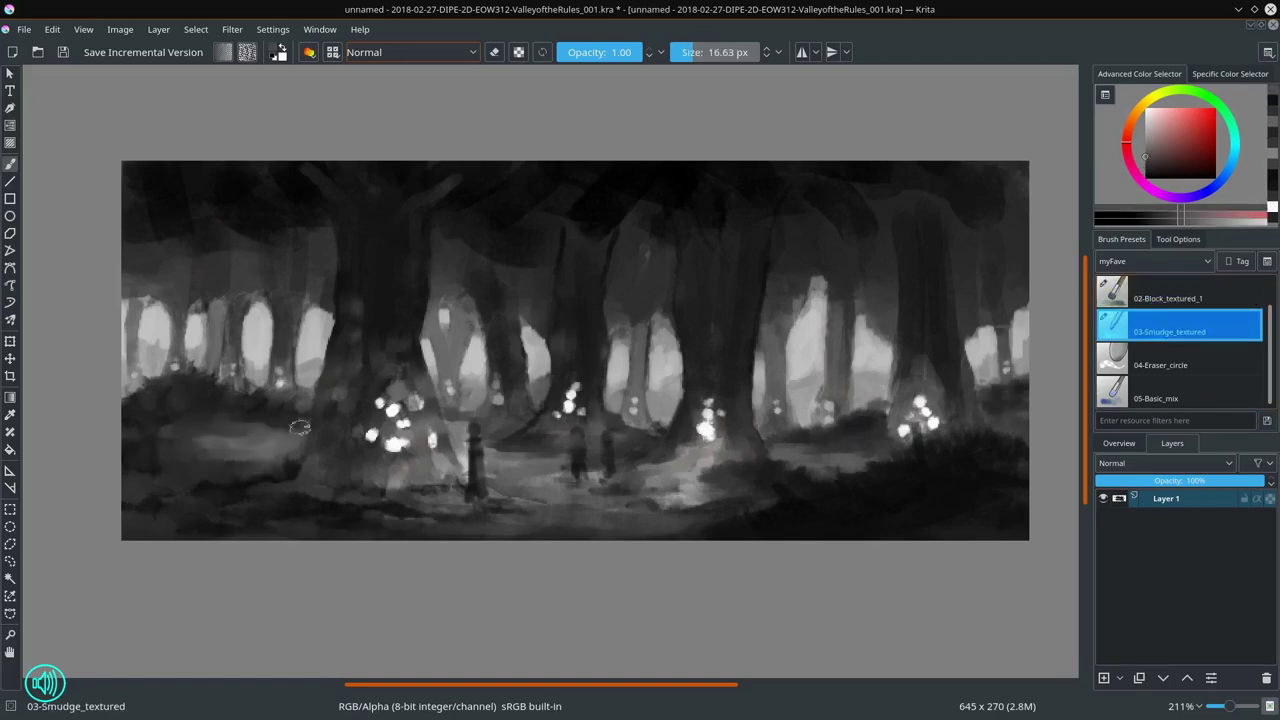
{"action": "key", "text": "comma"}
{"action": "left_click_drag", "start_coordinate": [180, 440], "coordinate": [289, 467]}
{"action": "key", "text": "bracketleft"}
{"action": "key", "text": "l"}
{"action": "mouse_move", "coordinate": [360, 525]}
{"action": "left_mouse_down"}
{"action": "mouse_move", "coordinate": [450, 500]}
{"action": "mouse_move", "coordinate": [580, 520]}
{"action": "mouse_move", "coordinate": [845, 463]}
{"action": "left_mouse_up"}
{"action": "key", "text": "period"}
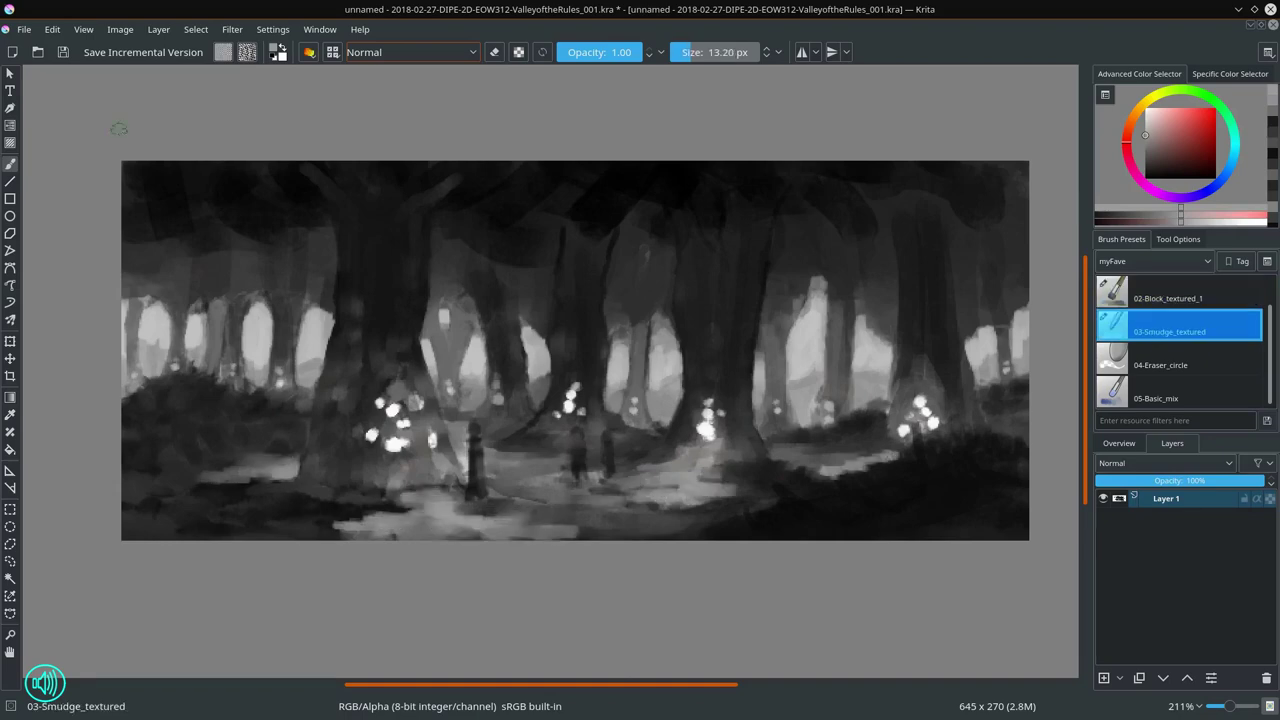
Step: Stamp dark leaf dabs near the top right with the deevad 6e vegetal brush
{"action": "key", "text": "m"}
{"action": "scroll", "coordinate": [1216, 368], "scroll_direction": "down", "scroll_amount": 3}
{"action": "left_click", "coordinate": [1216, 368]}
{"action": "left_click", "coordinate": [855, 245]}
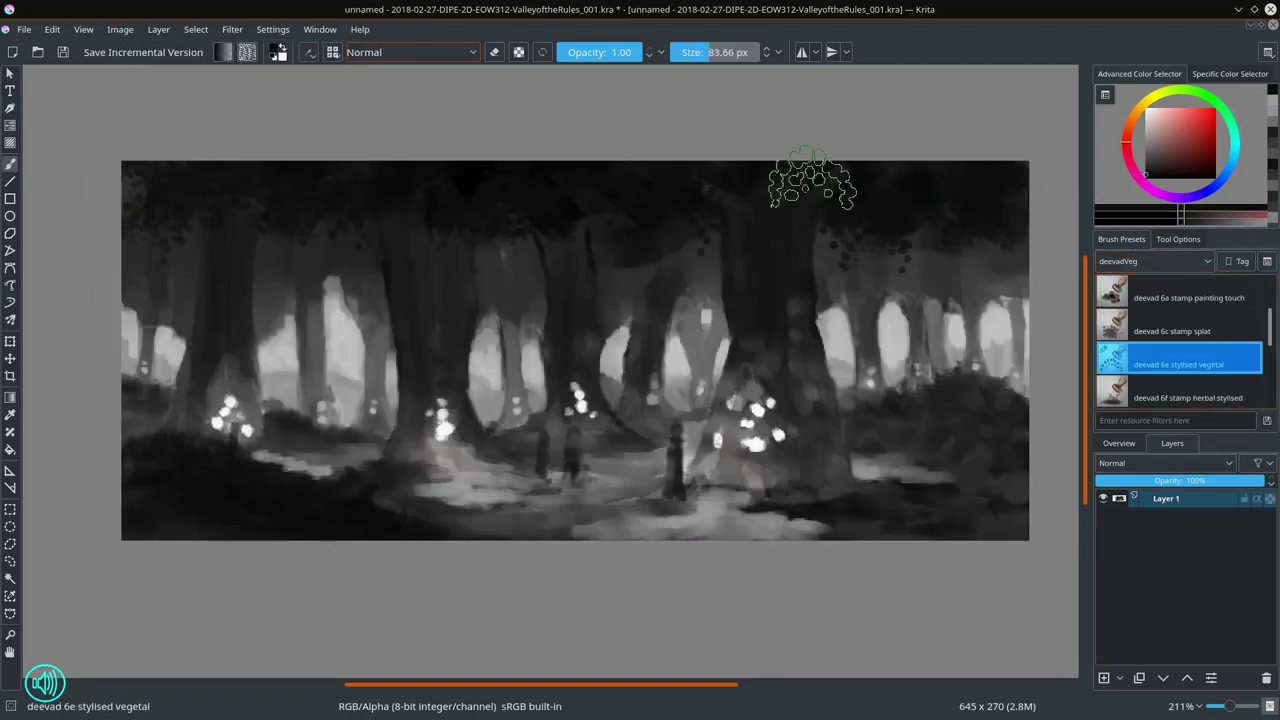
{"action": "key", "text": "slash"}
{"action": "key", "text": "comma"}
{"action": "key", "text": "comma"}
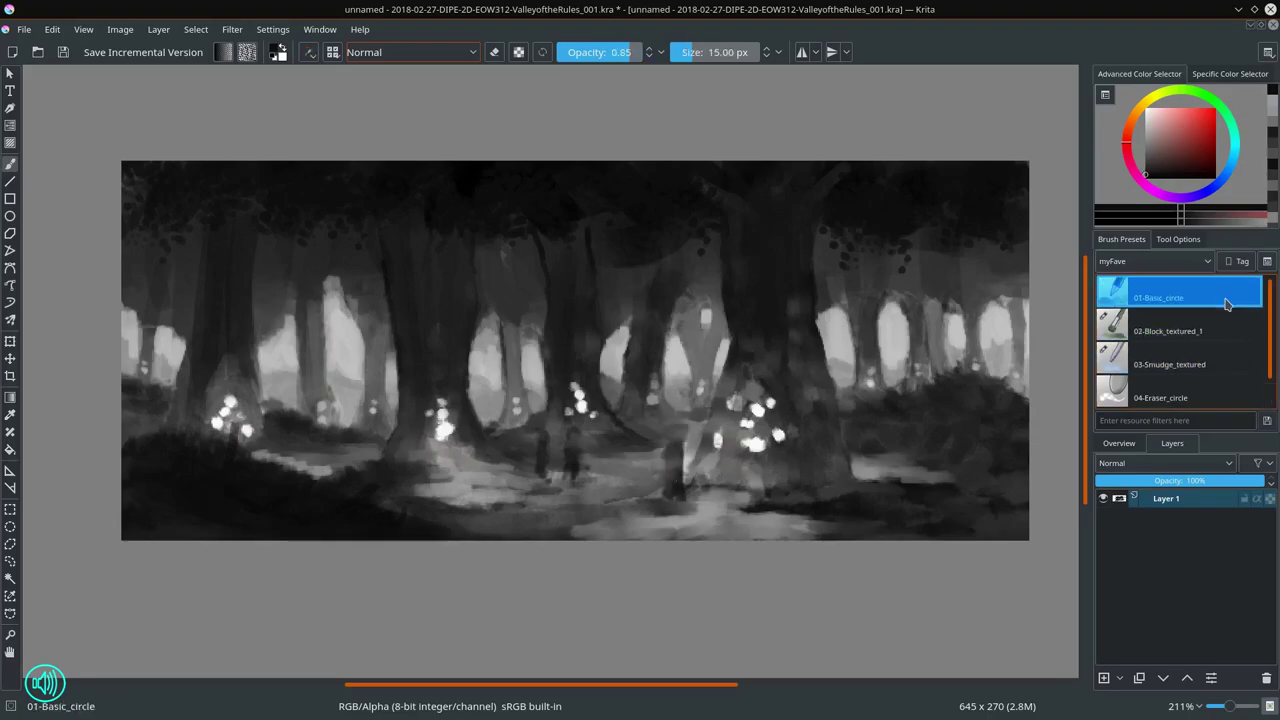
Step: Rescale the image to 836 × 350 pixels at 300 ppi
{"action": "left_click", "coordinate": [120, 29]}
{"action": "left_click", "coordinate": [122, 48]}
{"action": "left_click", "coordinate": [828, 606]}
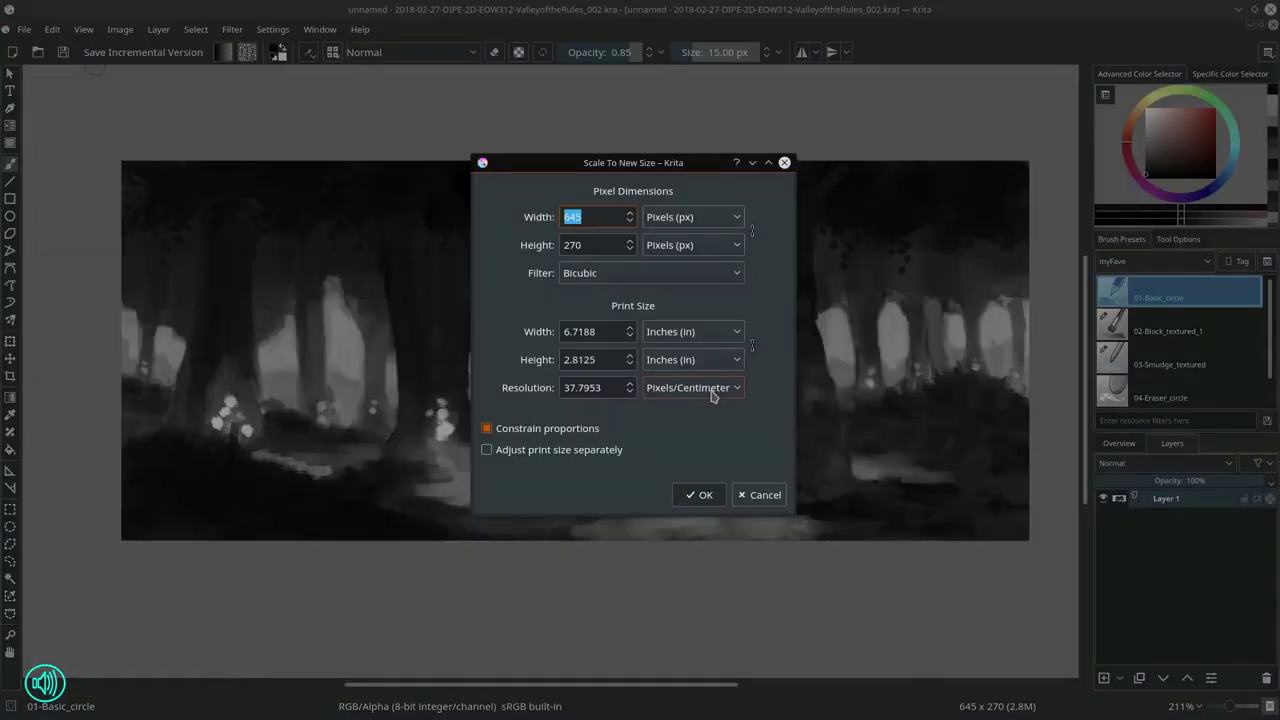
{"action": "type", "text": "3001008"}
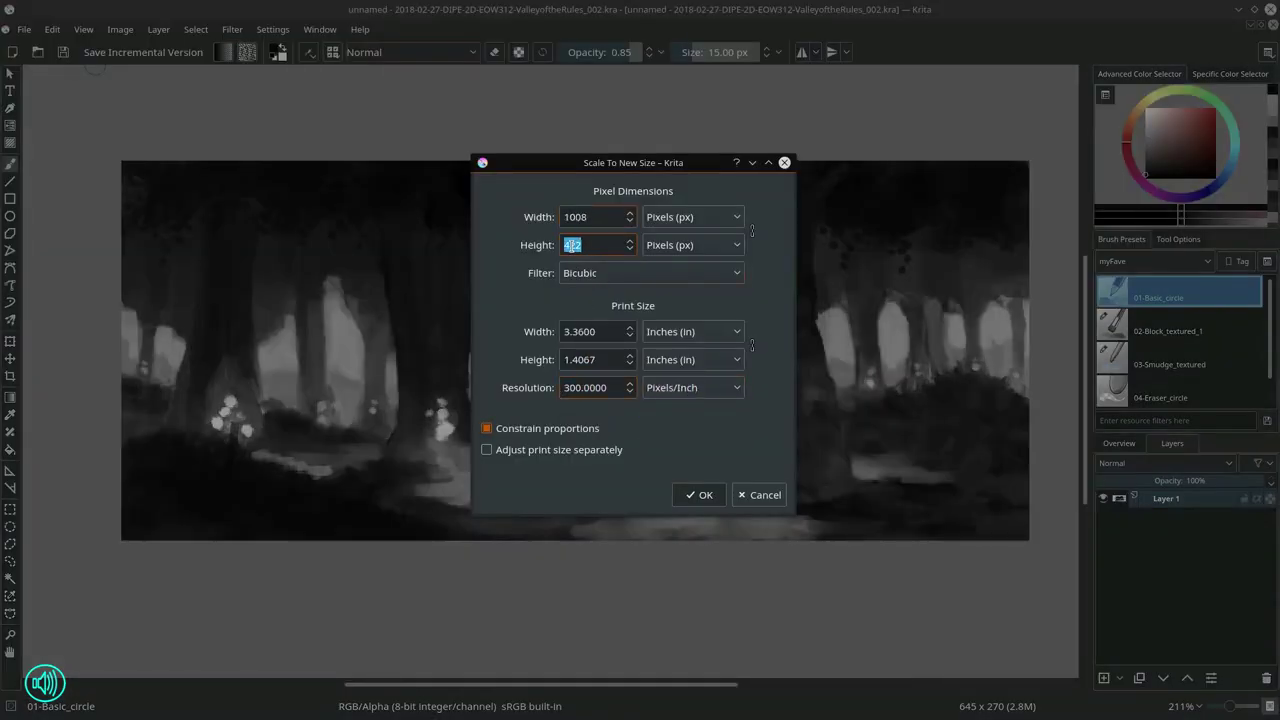
{"action": "type", "text": "350"}
{"action": "key", "text": "Return"}
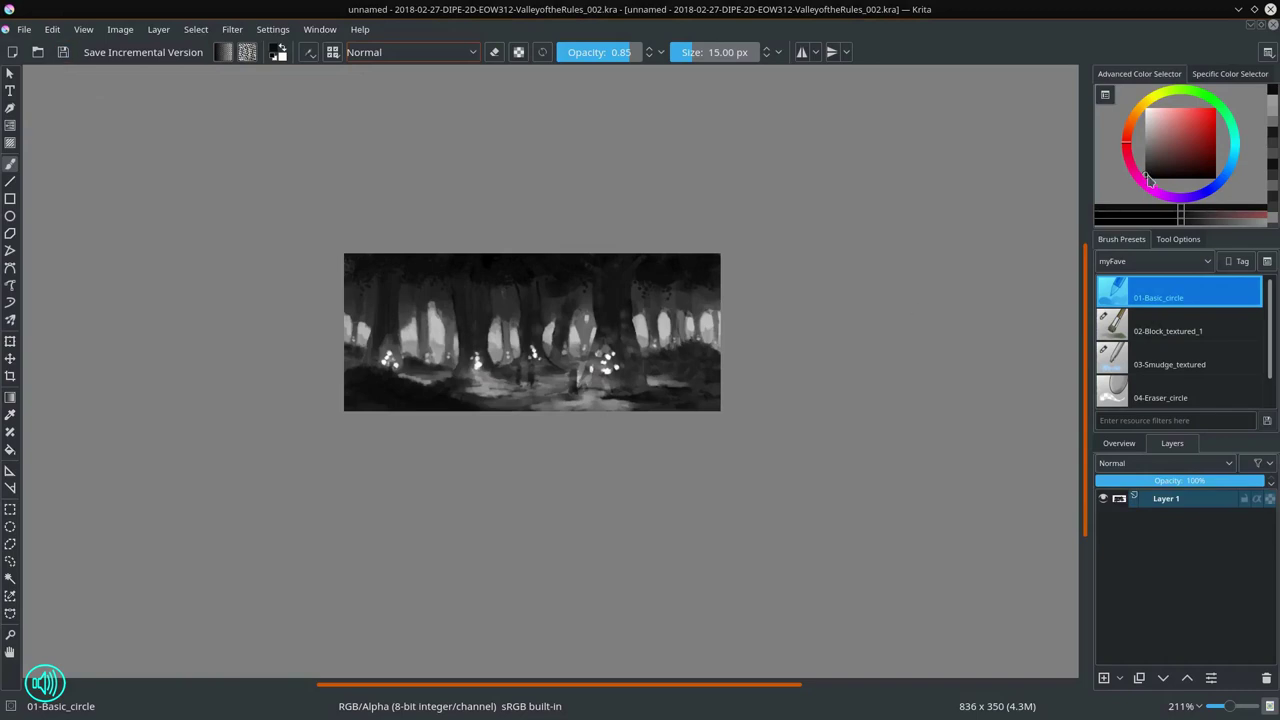
Step: Paint a small dark figure in the clearing with the basic round brush
{"action": "scroll", "coordinate": [600, 360], "scroll_direction": "up", "scroll_amount": 5}
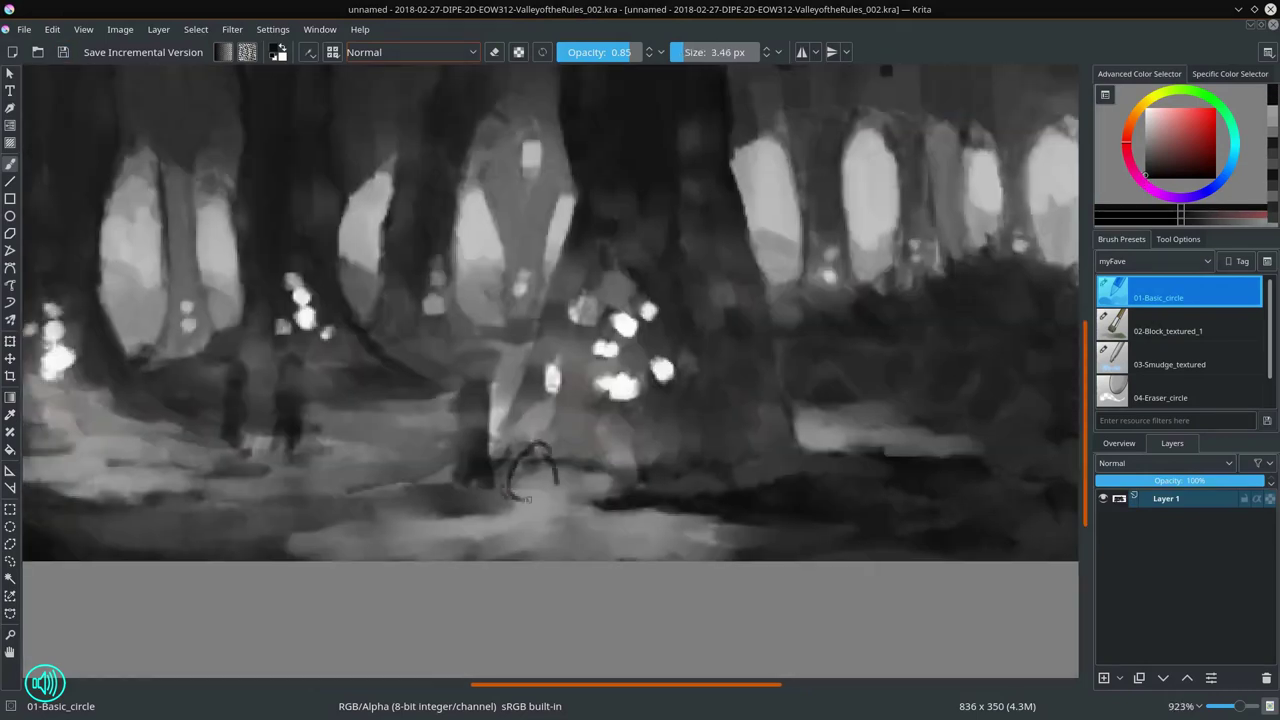
{"action": "scroll", "coordinate": [533, 470], "scroll_direction": "down", "scroll_amount": 1}
{"action": "key", "text": "/"}
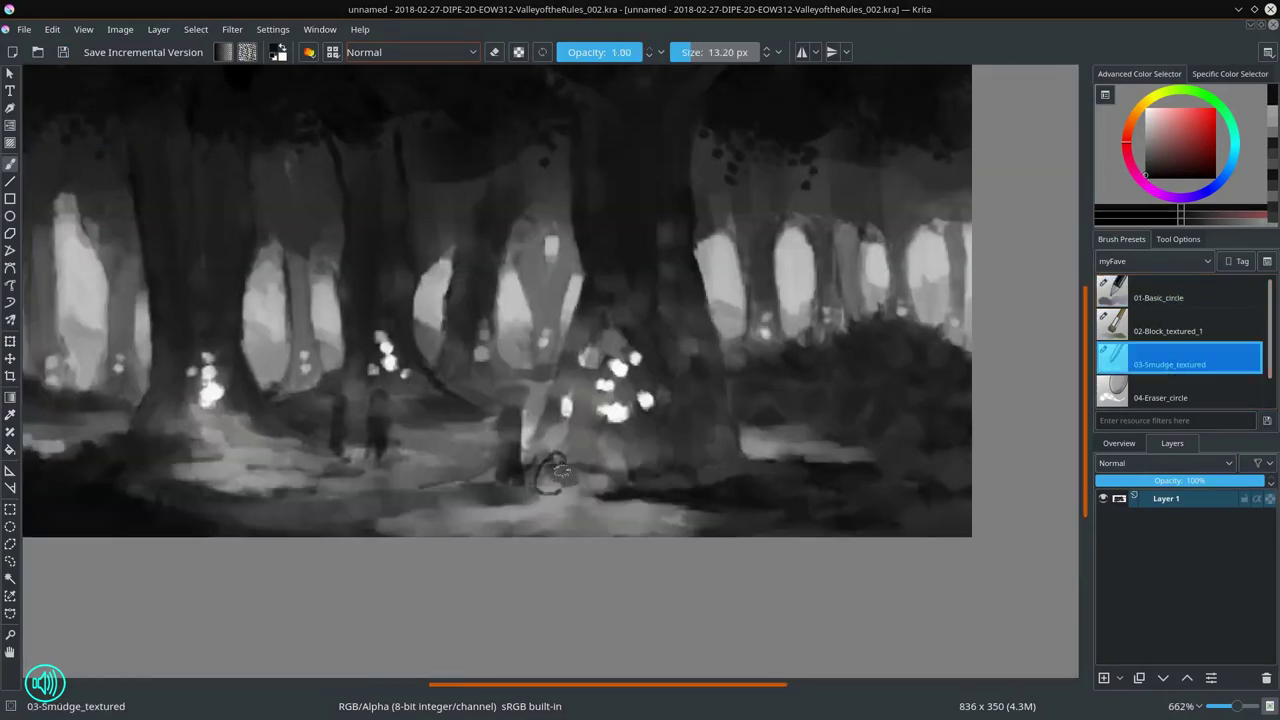
{"action": "key", "text": "/"}
{"action": "left_click_drag", "start_coordinate": [571, 510], "coordinate": [520, 482]}
{"action": "left_click_drag", "start_coordinate": [590, 450], "coordinate": [625, 530]}
Step: Draw thin dark root lines across the lower ground from left to right
{"action": "scroll", "coordinate": [755, 471], "scroll_direction": "down", "scroll_amount": 1}
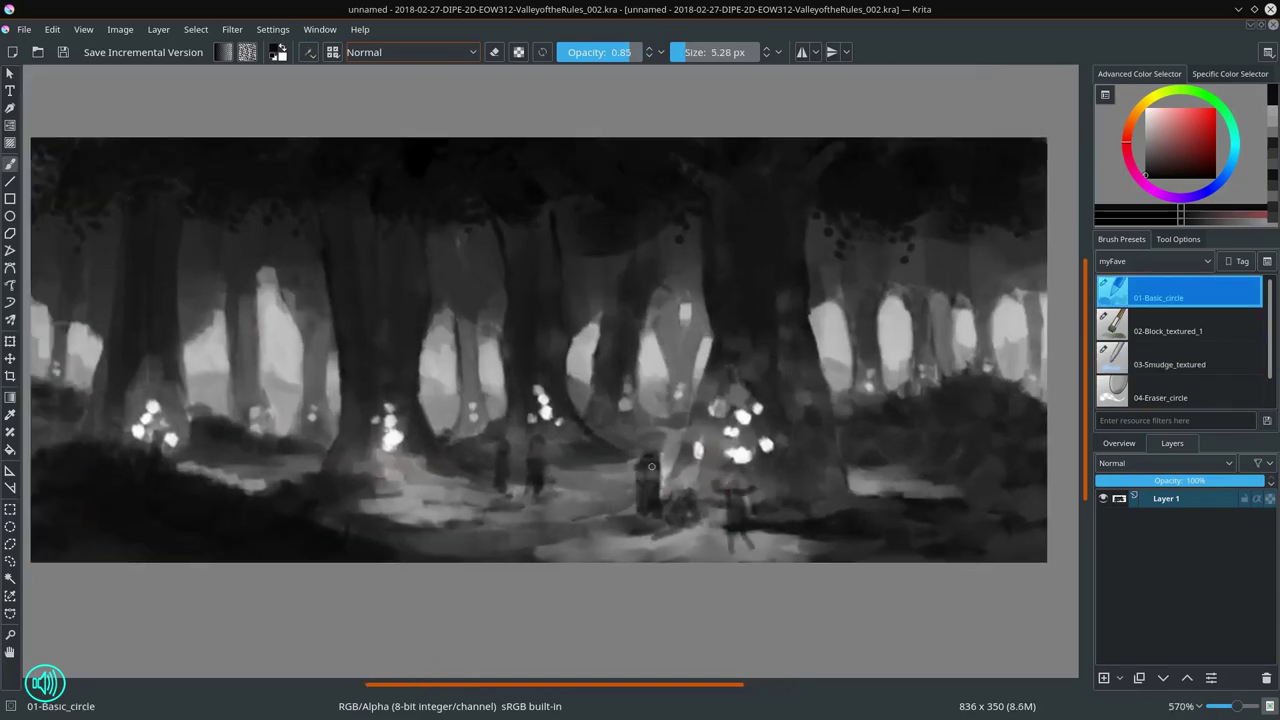
{"action": "key", "text": "/"}
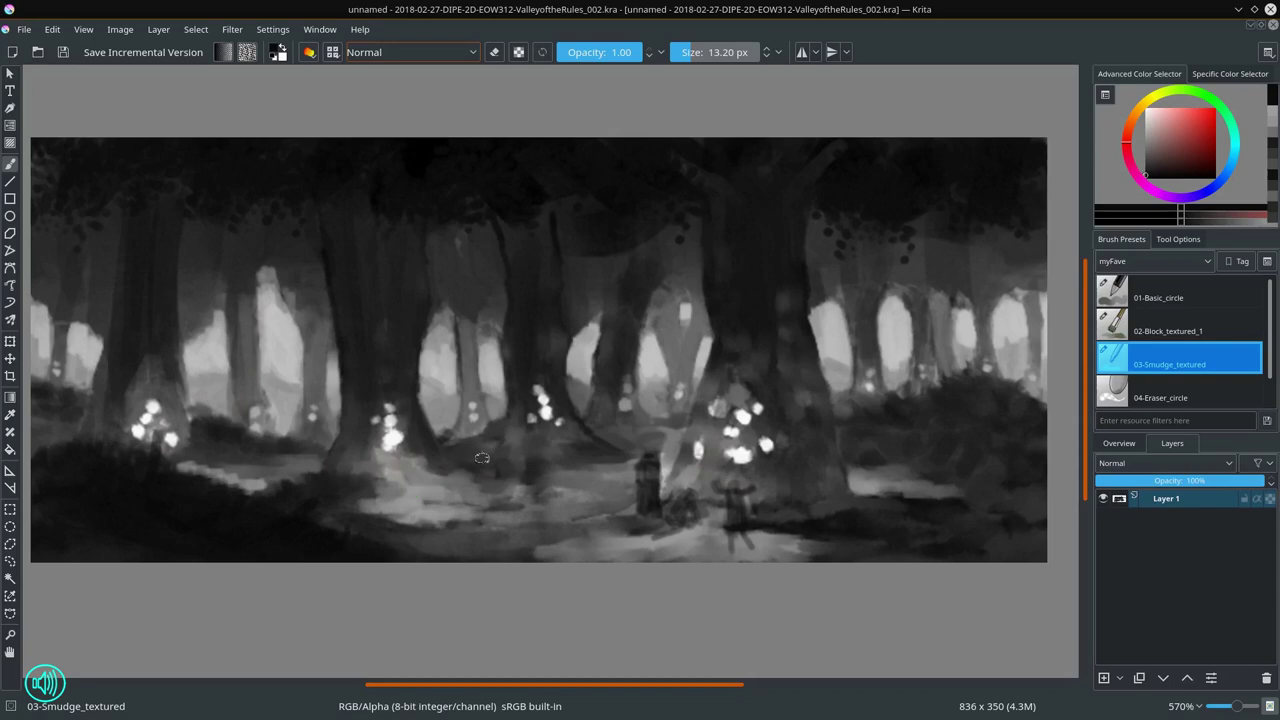
{"action": "scroll", "coordinate": [481, 458], "scroll_direction": "up", "scroll_amount": 1}
{"action": "key", "text": "/"}
{"action": "left_click_drag", "start_coordinate": [284, 476], "coordinate": [238, 484]}
{"action": "key", "text": "]"}
{"action": "mouse_move", "coordinate": [440, 482]}
{"action": "left_mouse_down"}
{"action": "mouse_move", "coordinate": [388, 488]}
{"action": "mouse_move", "coordinate": [424, 452]}
{"action": "left_mouse_up"}
{"action": "mouse_move", "coordinate": [392, 496]}
{"action": "left_mouse_down"}
{"action": "mouse_move", "coordinate": [409, 468]}
{"action": "mouse_move", "coordinate": [530, 502]}
{"action": "mouse_move", "coordinate": [558, 488]}
{"action": "left_mouse_up"}
{"action": "key", "text": "["}
{"action": "left_click_drag", "start_coordinate": [556, 520], "coordinate": [646, 496]}
{"action": "left_click_drag", "start_coordinate": [704, 418], "coordinate": [684, 478]}
{"action": "left_click_drag", "start_coordinate": [600, 500], "coordinate": [562, 494]}
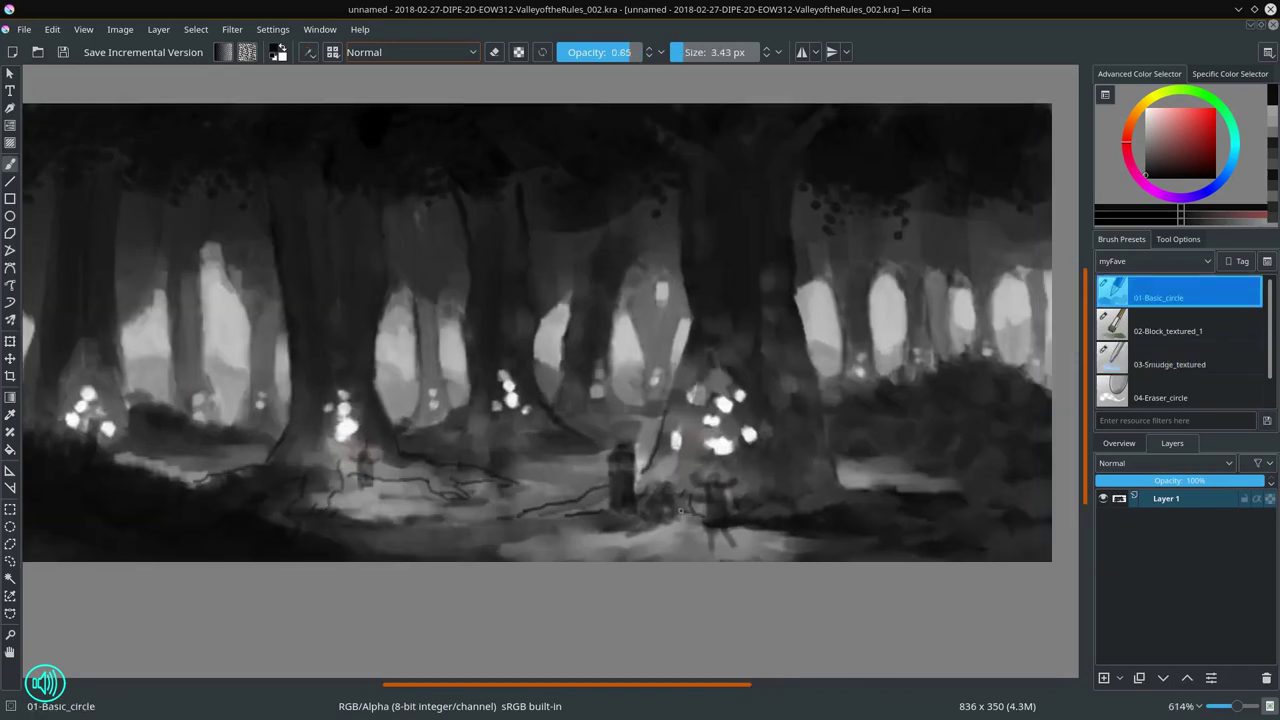
{"action": "left_click_drag", "start_coordinate": [680, 514], "coordinate": [704, 500]}
{"action": "left_click_drag", "start_coordinate": [812, 398], "coordinate": [778, 512]}
{"action": "left_click_drag", "start_coordinate": [1040, 498], "coordinate": [968, 508]}
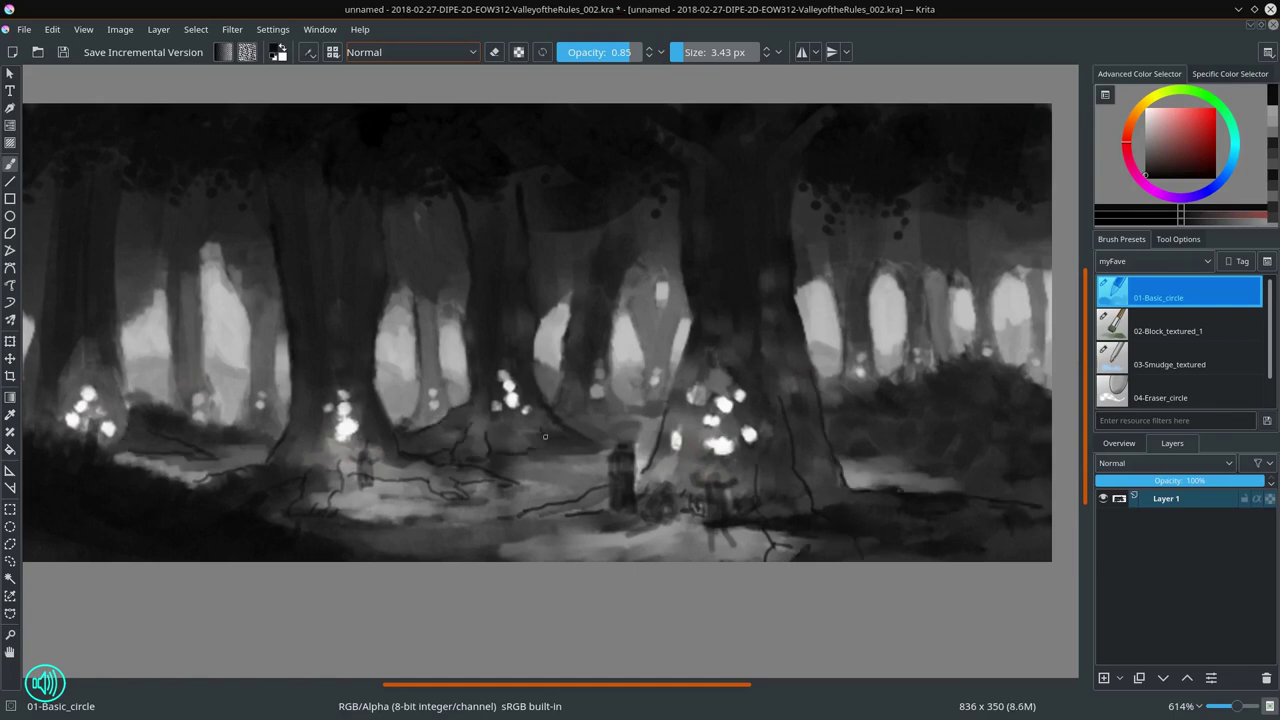
Step: Draw dark roots along the left and central tree bases and soften them with smudging
{"action": "left_click_drag", "start_coordinate": [244, 418], "coordinate": [224, 402]}
{"action": "left_click_drag", "start_coordinate": [172, 384], "coordinate": [142, 400]}
{"action": "left_click_drag", "start_coordinate": [384, 420], "coordinate": [418, 394]}
{"action": "left_click_drag", "start_coordinate": [450, 400], "coordinate": [466, 372]}
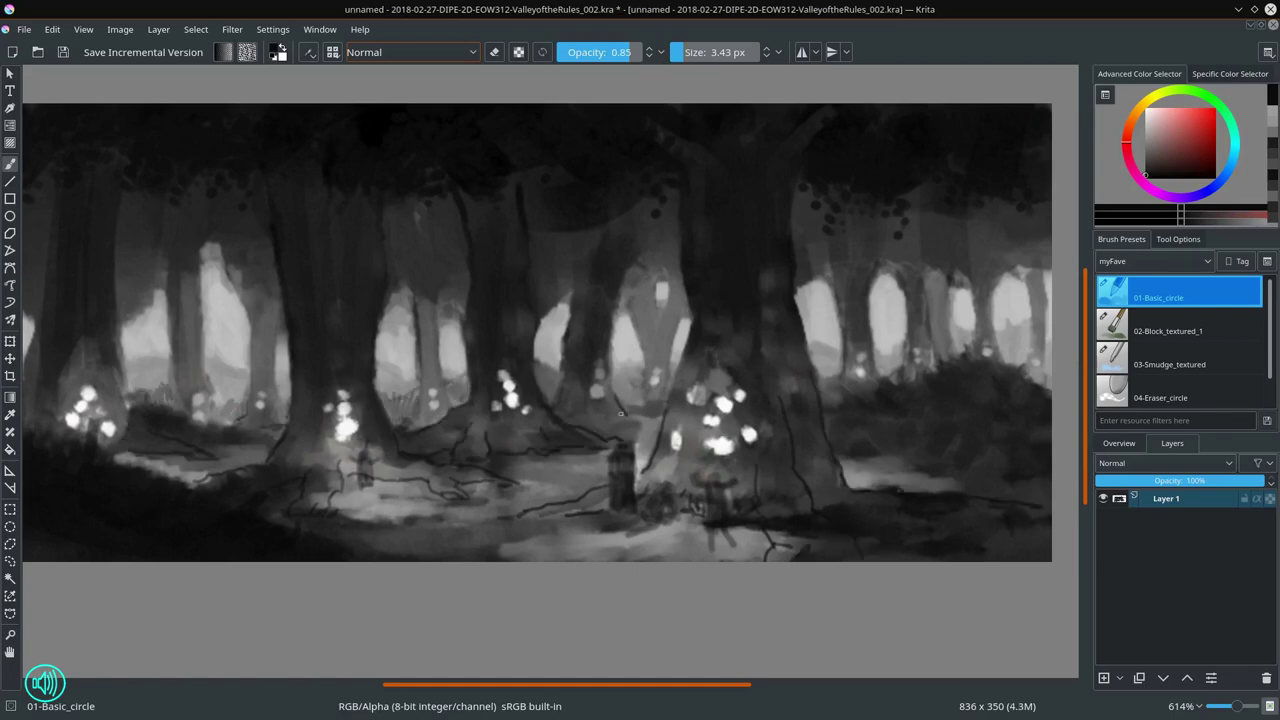
{"action": "key", "text": "slash"}
{"action": "left_click_drag", "start_coordinate": [390, 428], "coordinate": [470, 374]}
{"action": "mouse_move", "coordinate": [246, 420]}
{"action": "left_mouse_down"}
{"action": "mouse_move", "coordinate": [220, 394]}
{"action": "mouse_move", "coordinate": [128, 406]}
{"action": "left_mouse_up"}
{"action": "key", "text": "comma"}
{"action": "mouse_move", "coordinate": [602, 408]}
{"action": "left_mouse_down"}
{"action": "mouse_move", "coordinate": [533, 437]}
{"action": "mouse_move", "coordinate": [449, 429]}
{"action": "mouse_move", "coordinate": [370, 478]}
{"action": "mouse_move", "coordinate": [322, 487]}
{"action": "mouse_move", "coordinate": [139, 434]}
{"action": "mouse_move", "coordinate": [606, 507]}
{"action": "mouse_move", "coordinate": [800, 496]}
{"action": "mouse_move", "coordinate": [813, 460]}
{"action": "mouse_move", "coordinate": [880, 463]}
{"action": "left_mouse_up"}
Step: In near-black, draw a crouching figure and a standing figure with raised arms in the clearing
{"action": "key", "text": "comma"}
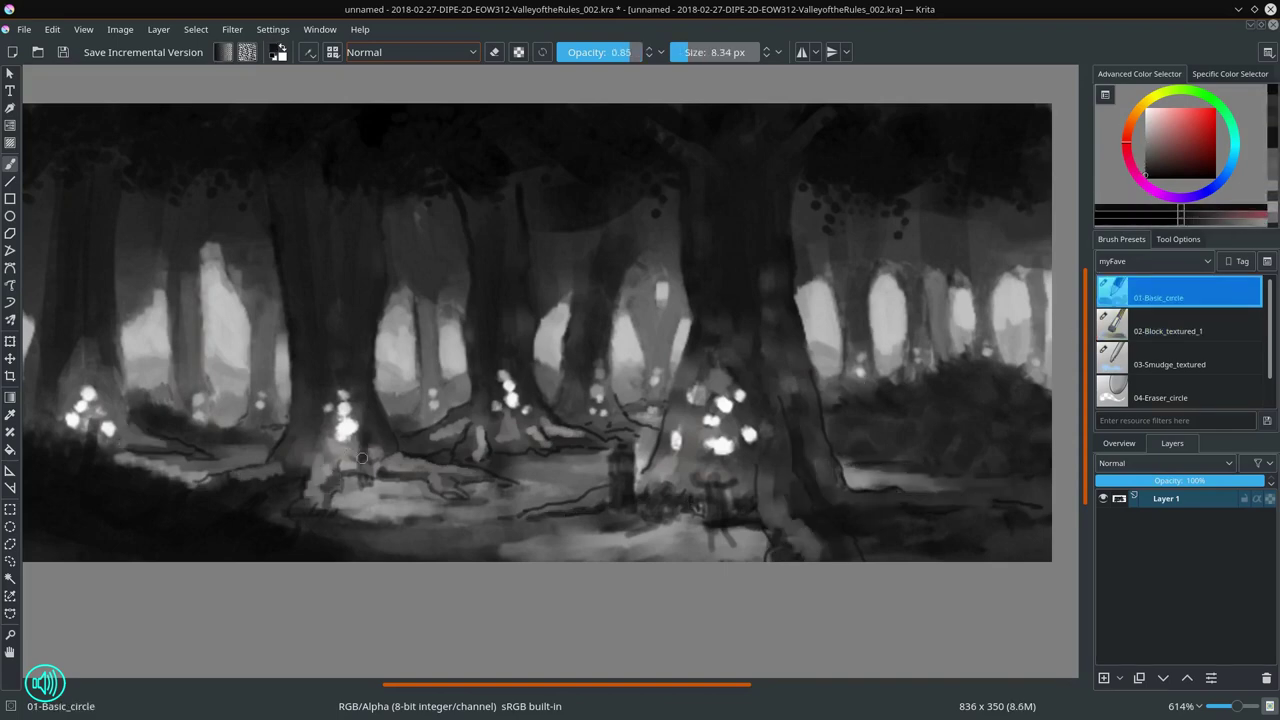
{"action": "key", "text": "period"}
{"action": "key", "text": "period"}
{"action": "key", "text": "comma"}
{"action": "key", "text": "comma"}
{"action": "left_click", "coordinate": [504, 428], "text": "ctrl"}
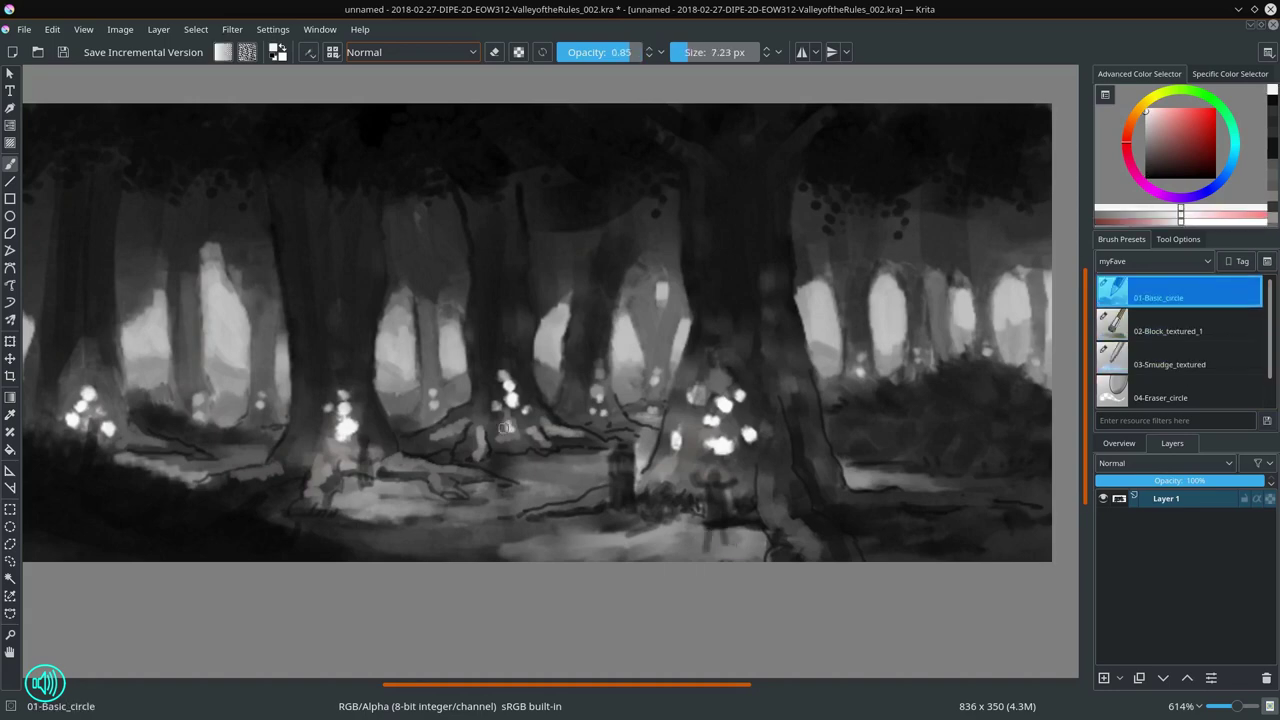
{"action": "left_click", "coordinate": [750, 356], "text": "ctrl"}
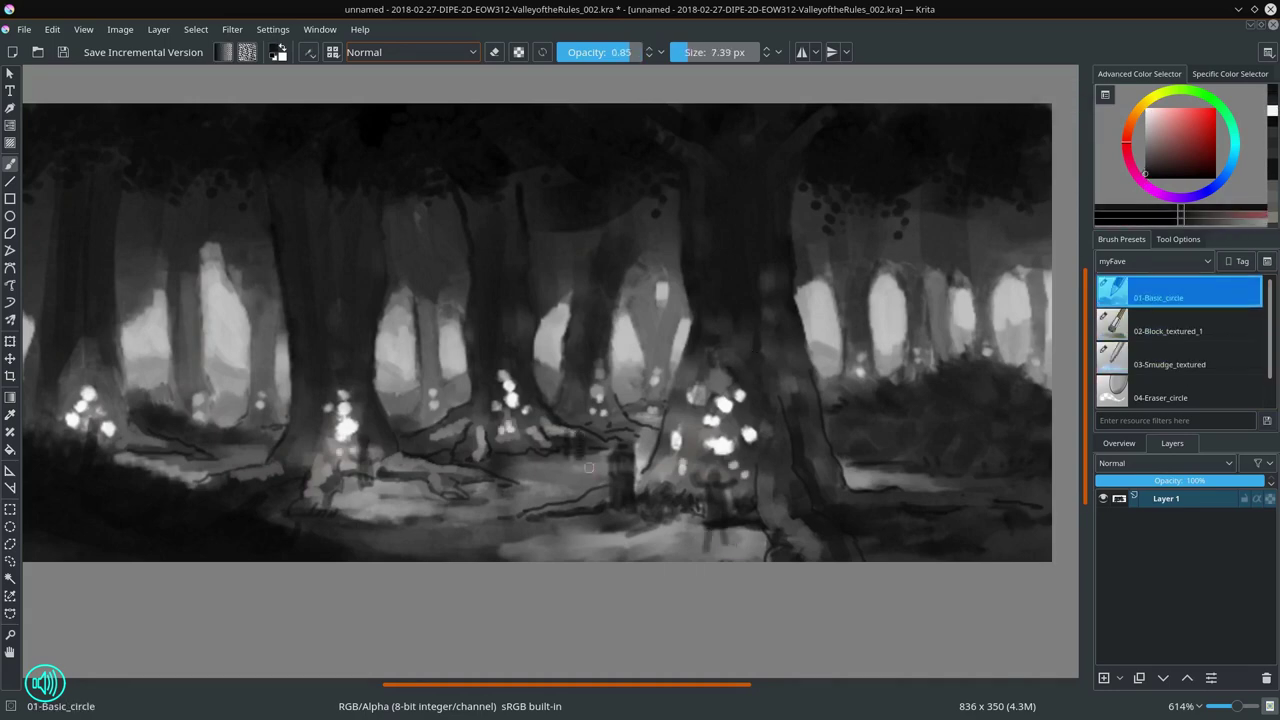
{"action": "scroll", "coordinate": [580, 490], "scroll_direction": "up", "scroll_amount": 5}
{"action": "mouse_move", "coordinate": [770, 450]}
{"action": "left_mouse_down"}
{"action": "mouse_move", "coordinate": [795, 526]}
{"action": "mouse_move", "coordinate": [718, 515]}
{"action": "mouse_move", "coordinate": [760, 550]}
{"action": "left_mouse_up"}
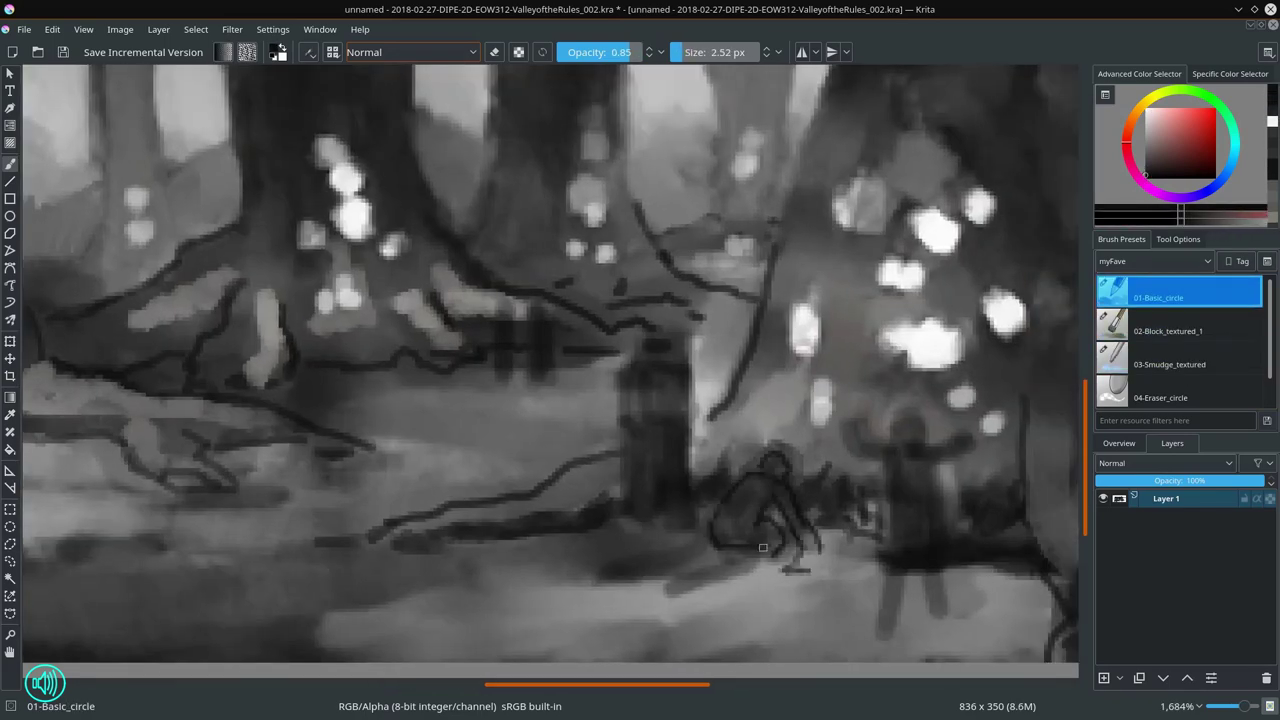
{"action": "left_click_drag", "start_coordinate": [760, 480], "coordinate": [685, 561]}
{"action": "left_click_drag", "start_coordinate": [916, 552], "coordinate": [791, 547]}
{"action": "left_click_drag", "start_coordinate": [725, 420], "coordinate": [758, 552]}
{"action": "left_click_drag", "start_coordinate": [765, 455], "coordinate": [830, 625]}
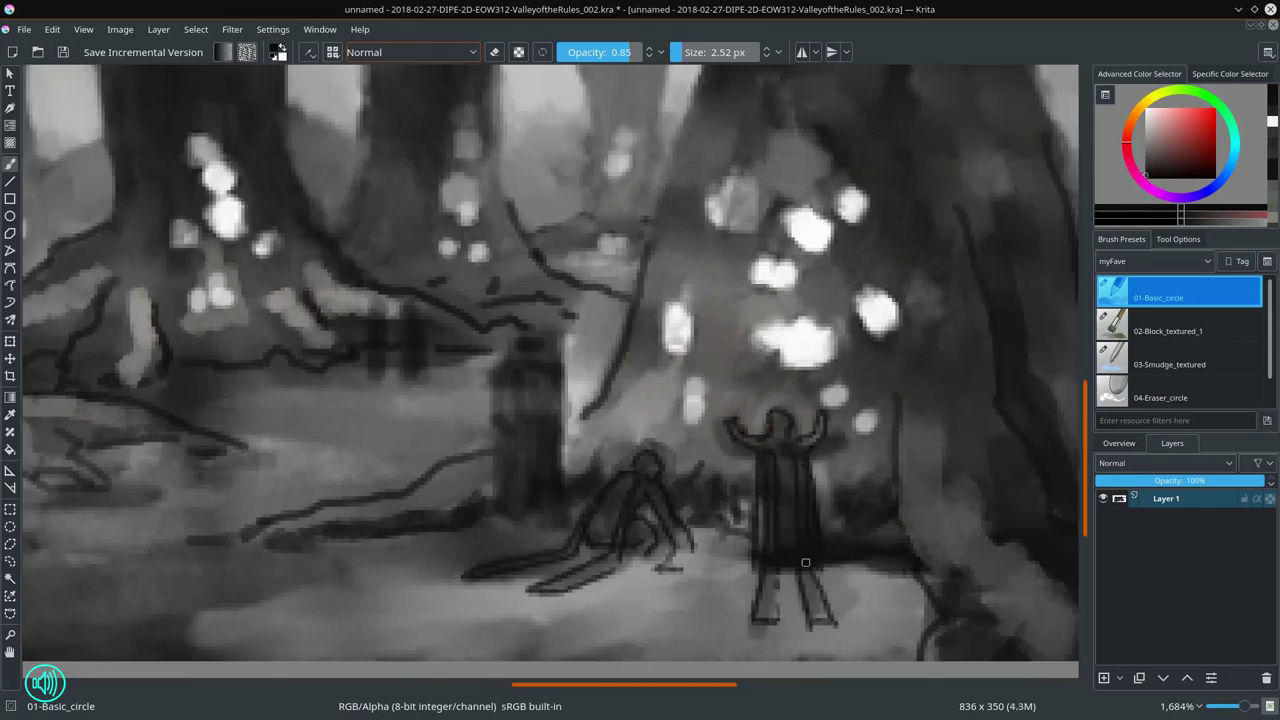
{"action": "mouse_move", "coordinate": [550, 385]}
{"action": "left_mouse_down"}
{"action": "mouse_move", "coordinate": [496, 387]}
{"action": "mouse_move", "coordinate": [560, 470]}
{"action": "mouse_move", "coordinate": [512, 520]}
{"action": "left_mouse_up"}
Step: Save the painting, then start a whole-layer transform and exit it unchanged
{"action": "scroll", "coordinate": [638, 465], "scroll_direction": "down", "scroll_amount": 5}
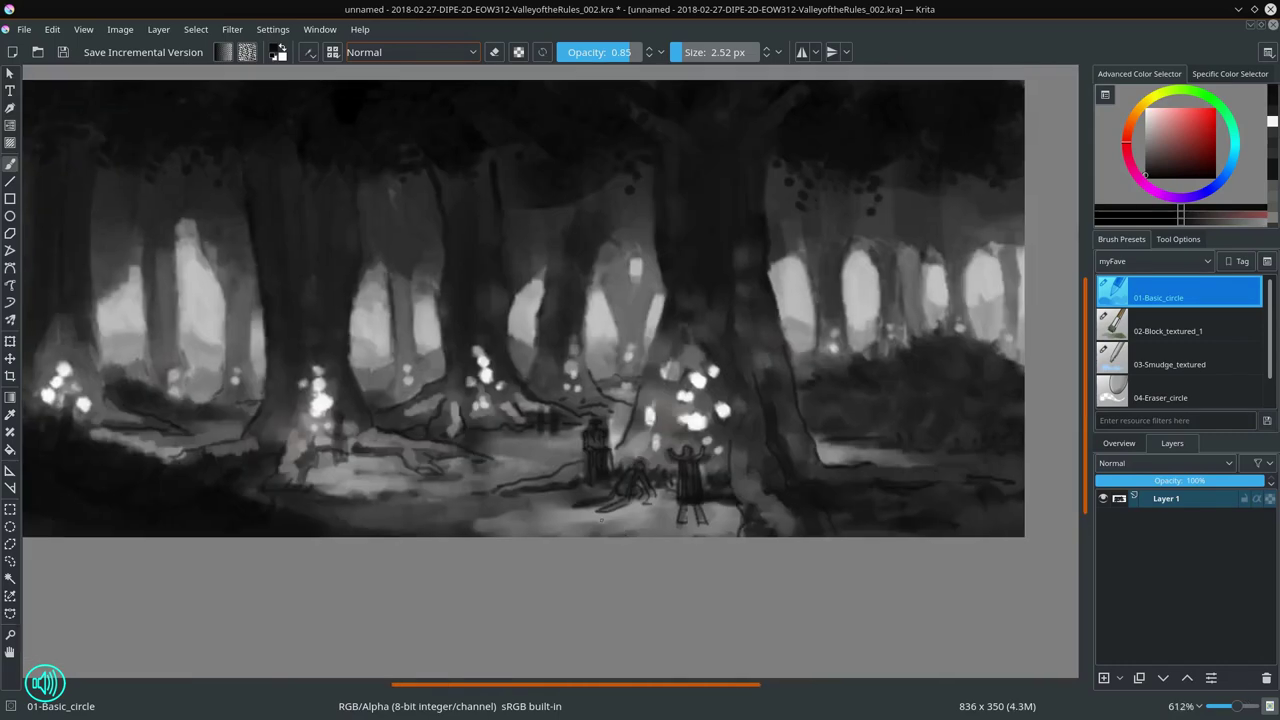
{"action": "scroll", "coordinate": [663, 489], "scroll_direction": "down", "scroll_amount": 4}
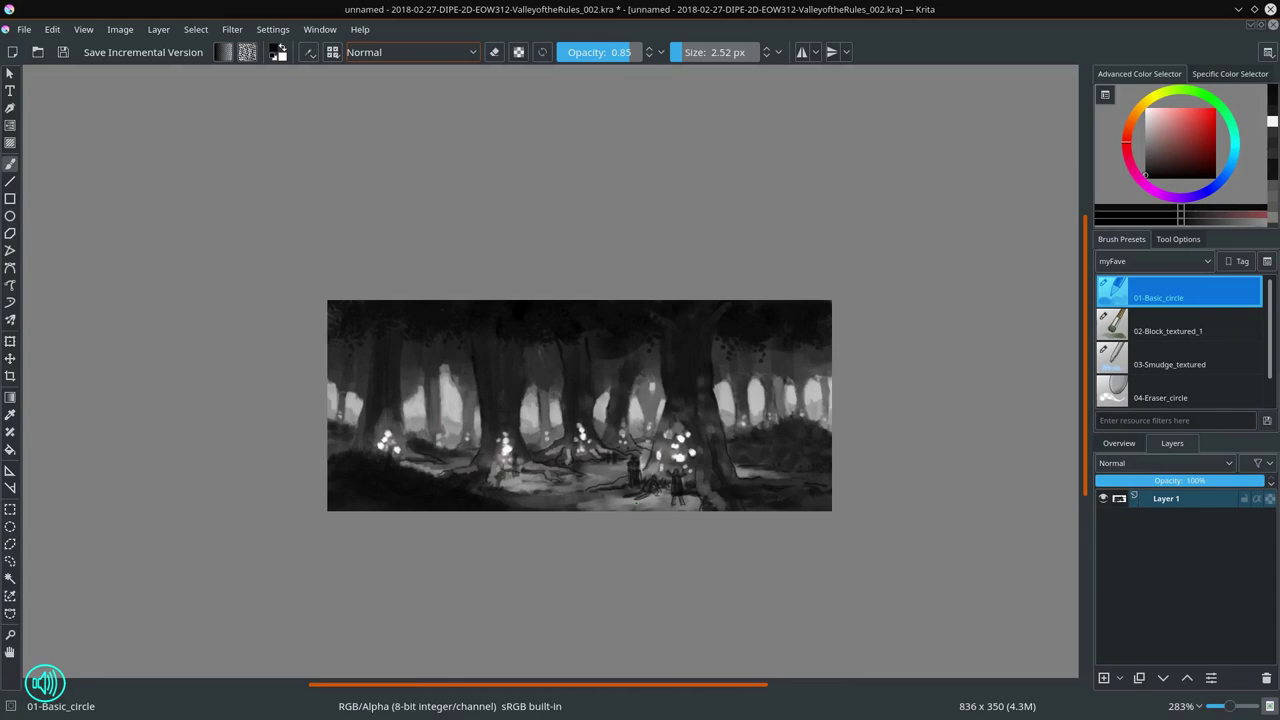
{"action": "key", "text": "ctrl+s"}
{"action": "key", "text": "ctrl+t"}
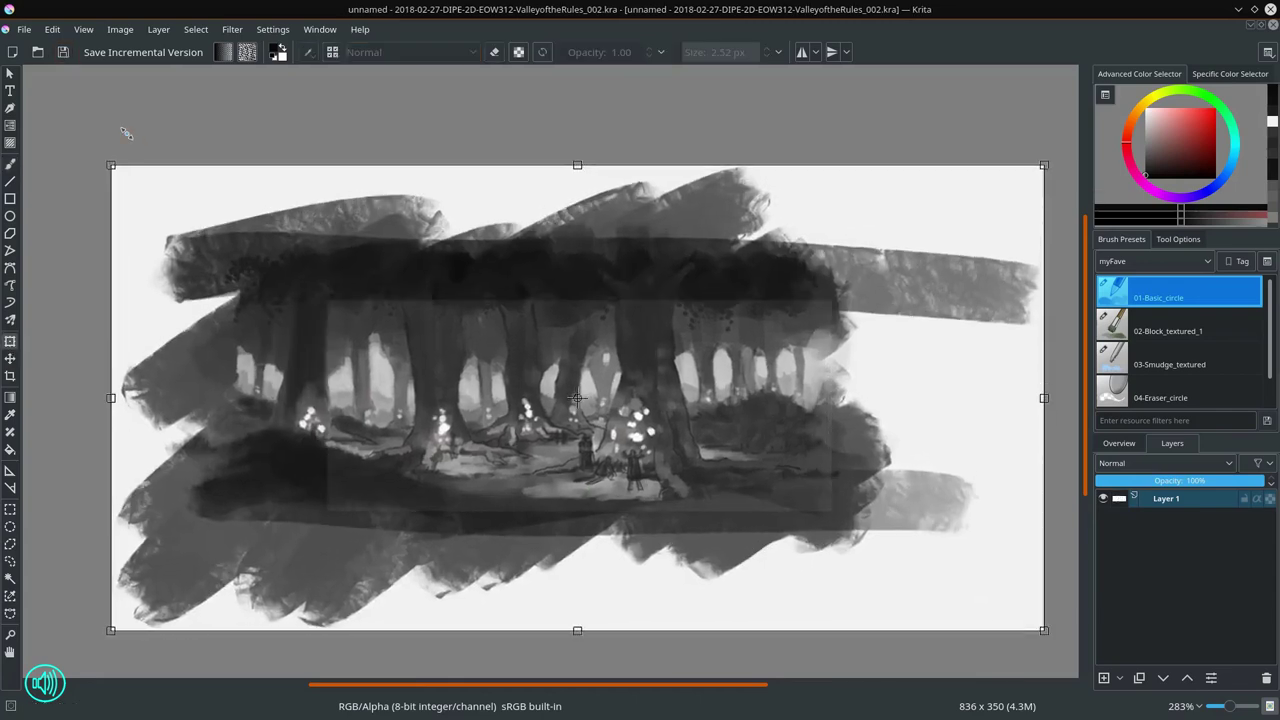
{"action": "key", "text": "Escape"}
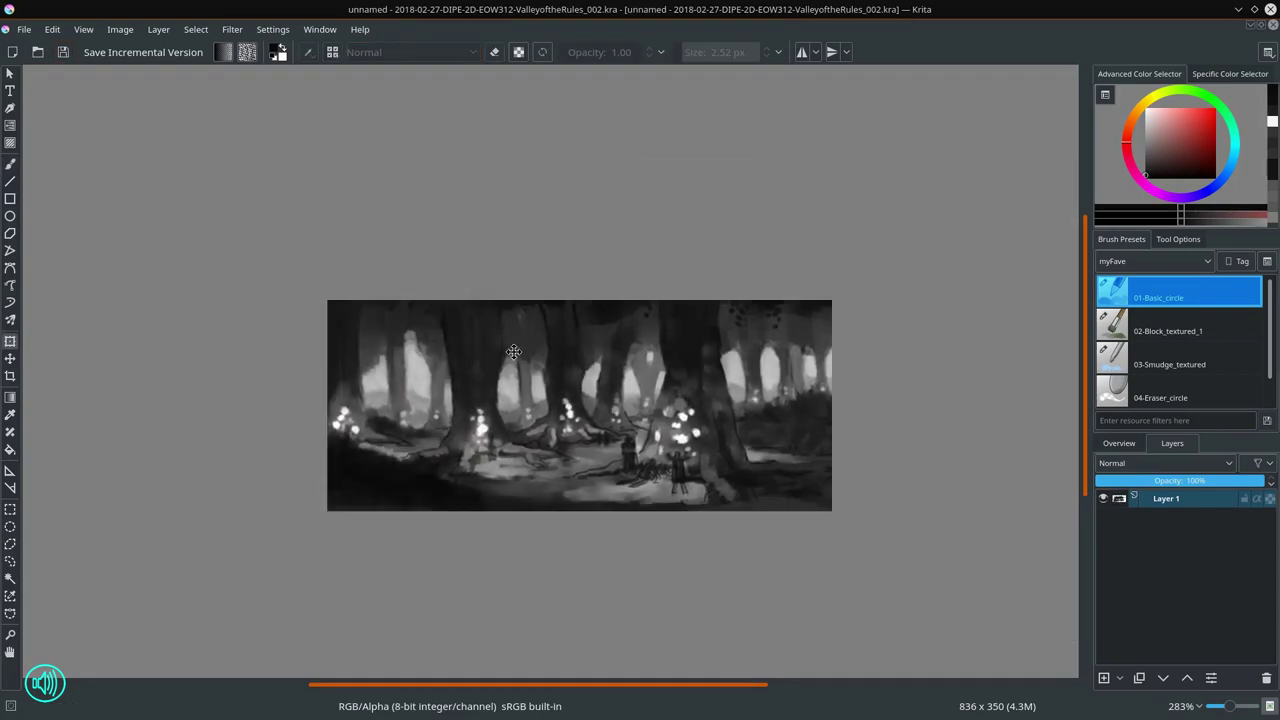
Step: Save an incremental version and pick a dark neutral grey with a ~9 px block brush
{"action": "key", "text": "slash"}
{"action": "key", "text": "ctrl+alt+s"}
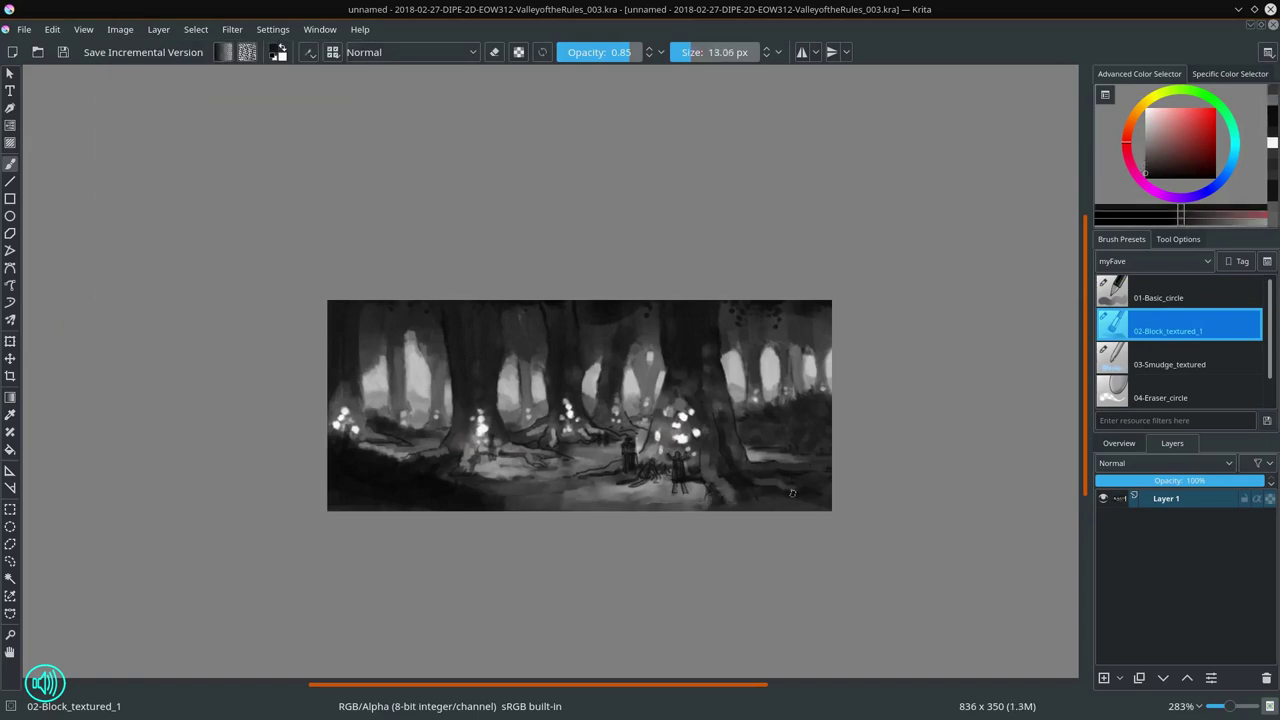
{"action": "key", "text": "bracketright"}
{"action": "left_click", "coordinate": [548, 318], "text": "ctrl"}
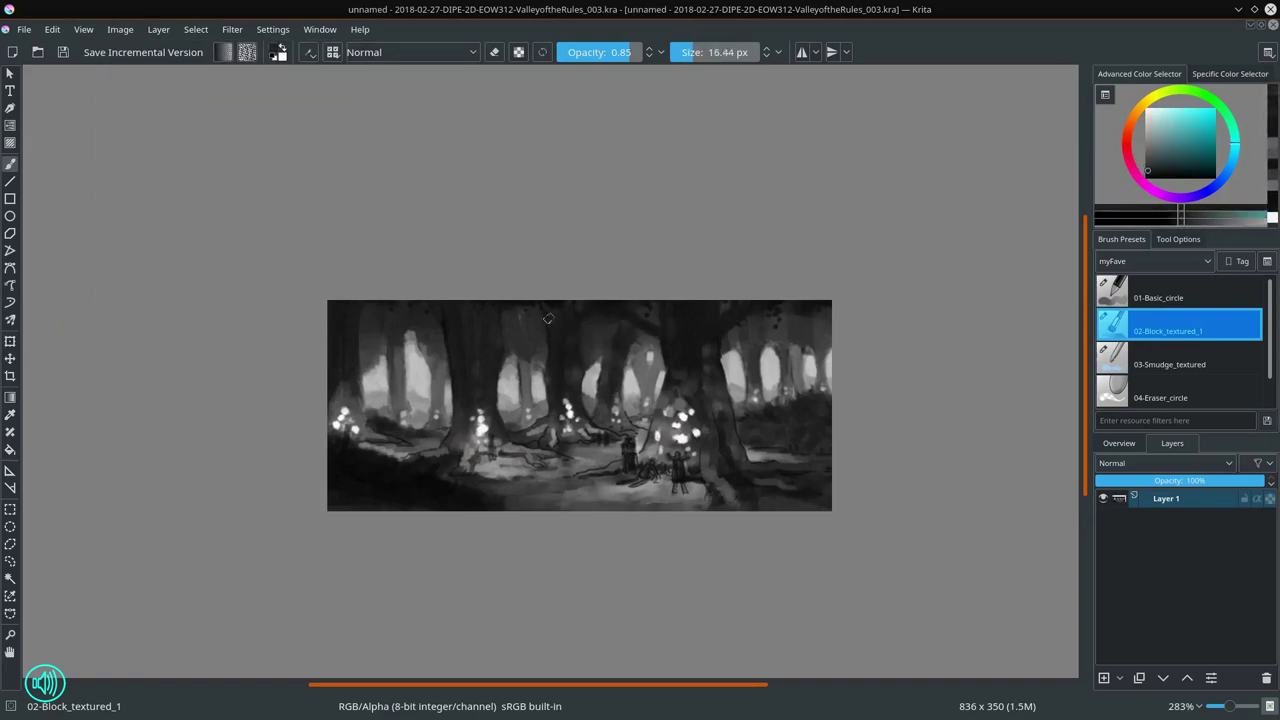
{"action": "left_click", "coordinate": [548, 318], "text": "ctrl"}
{"action": "key", "text": "bracketleft"}
{"action": "key", "text": "bracketleft"}
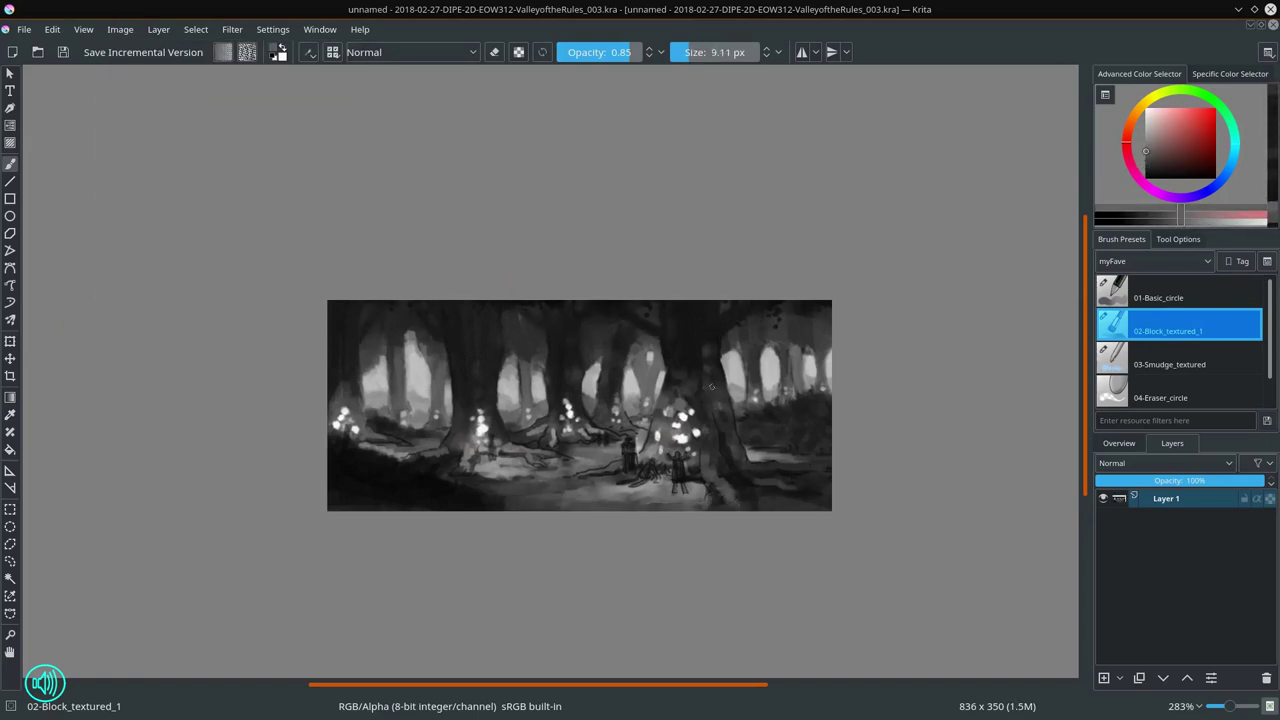
Step: Sample dark grey-cyan and dark grey tones while alternating the block and smudge brushes
{"action": "key", "text": "period"}
{"action": "key", "text": "comma"}
{"action": "left_click", "coordinate": [675, 320], "text": "ctrl"}
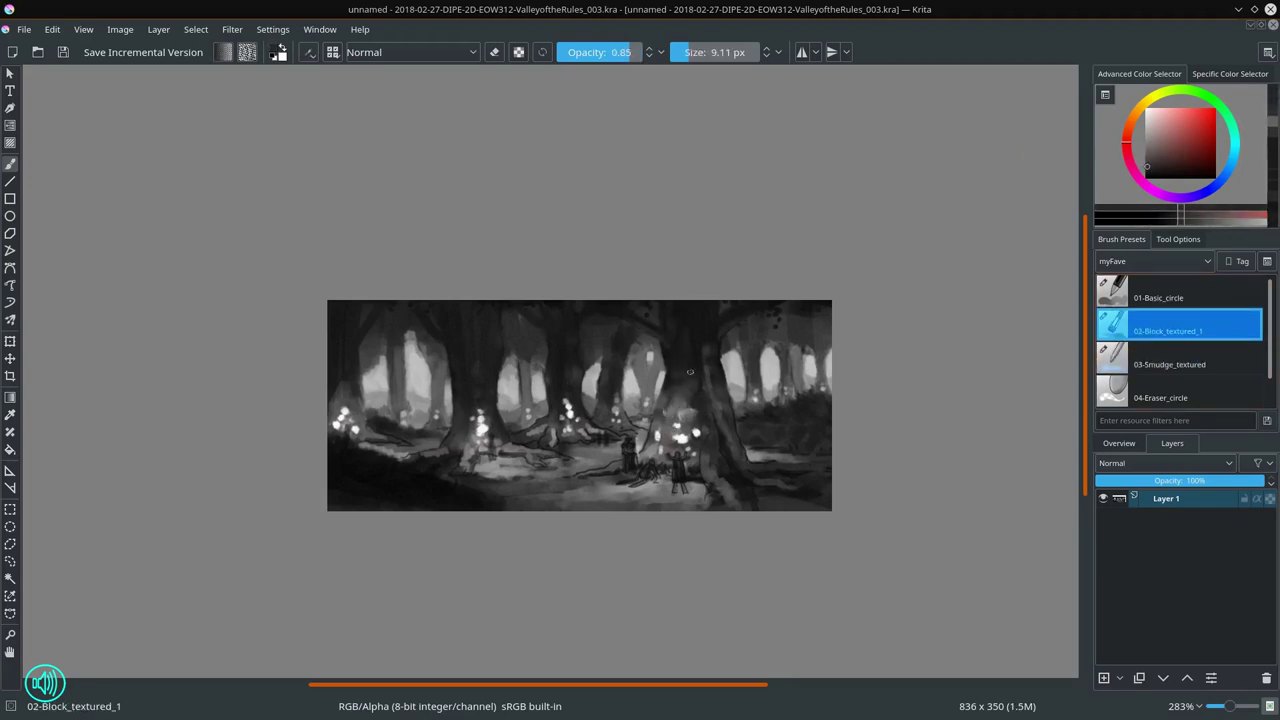
{"action": "key", "text": "period"}
{"action": "key", "text": "comma"}
{"action": "left_click", "coordinate": [742, 437], "text": "ctrl"}
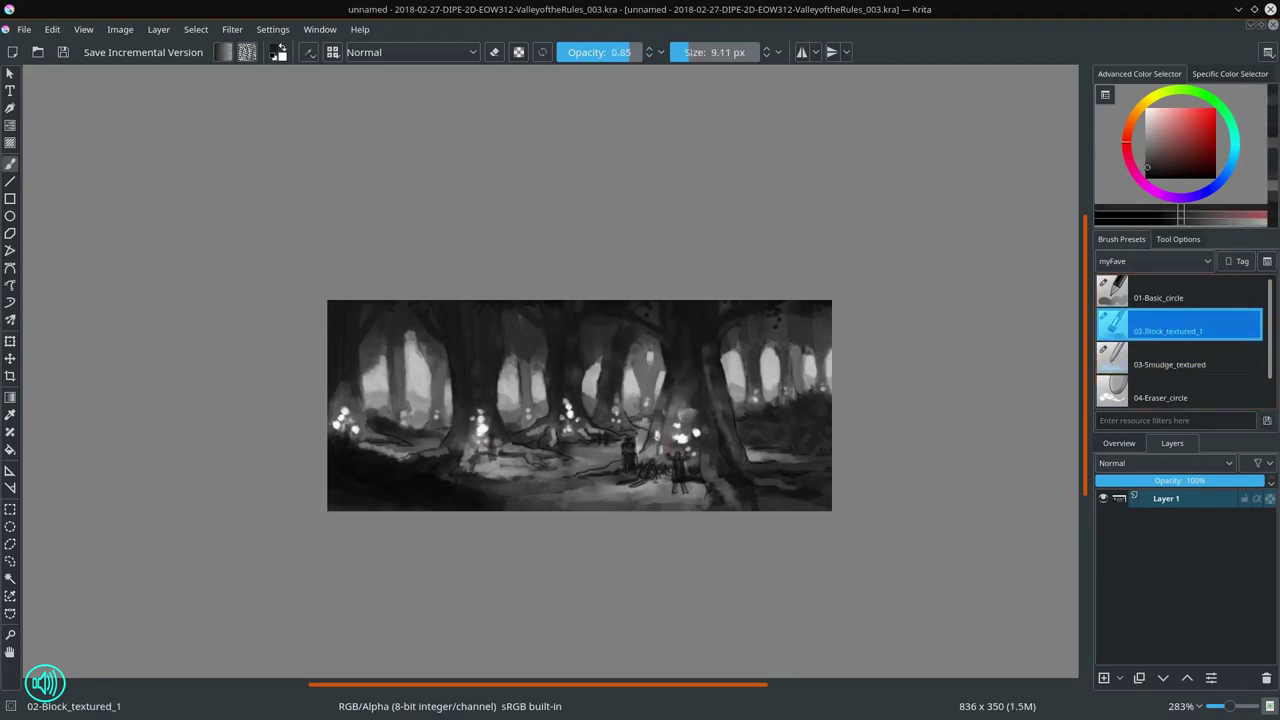
{"action": "key", "text": "period"}
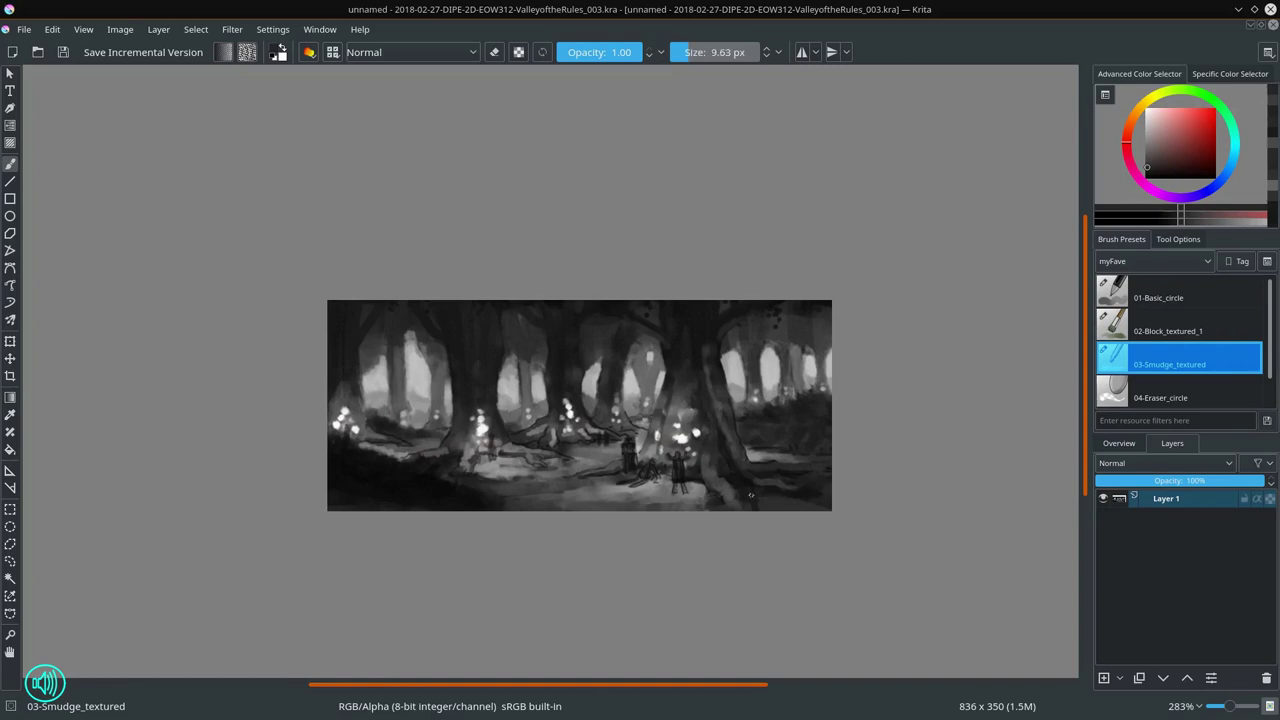
Step: Add a new Layer 4 beneath Layer 1 and return to painting on Layer 1
{"action": "key", "text": "Insert"}
{"action": "key", "text": "ctrl+Page_Down"}
{"action": "key", "text": "Page_Up"}
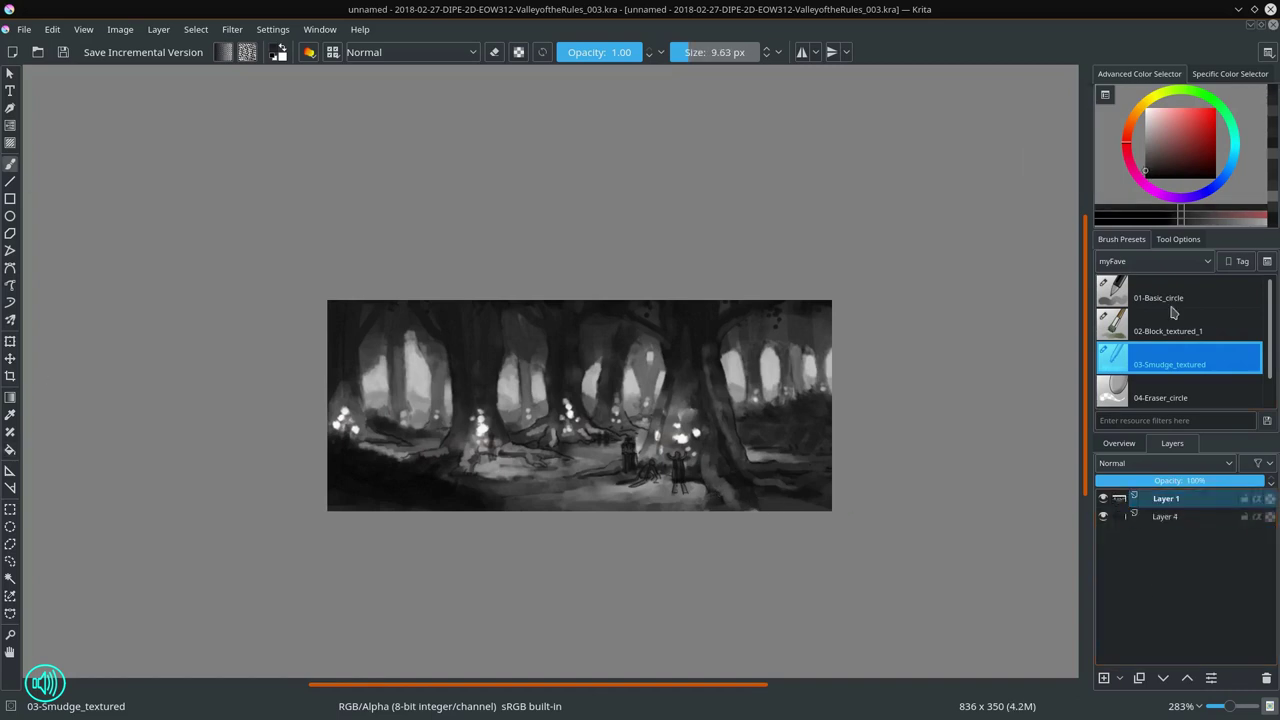
{"action": "key", "text": "comma"}
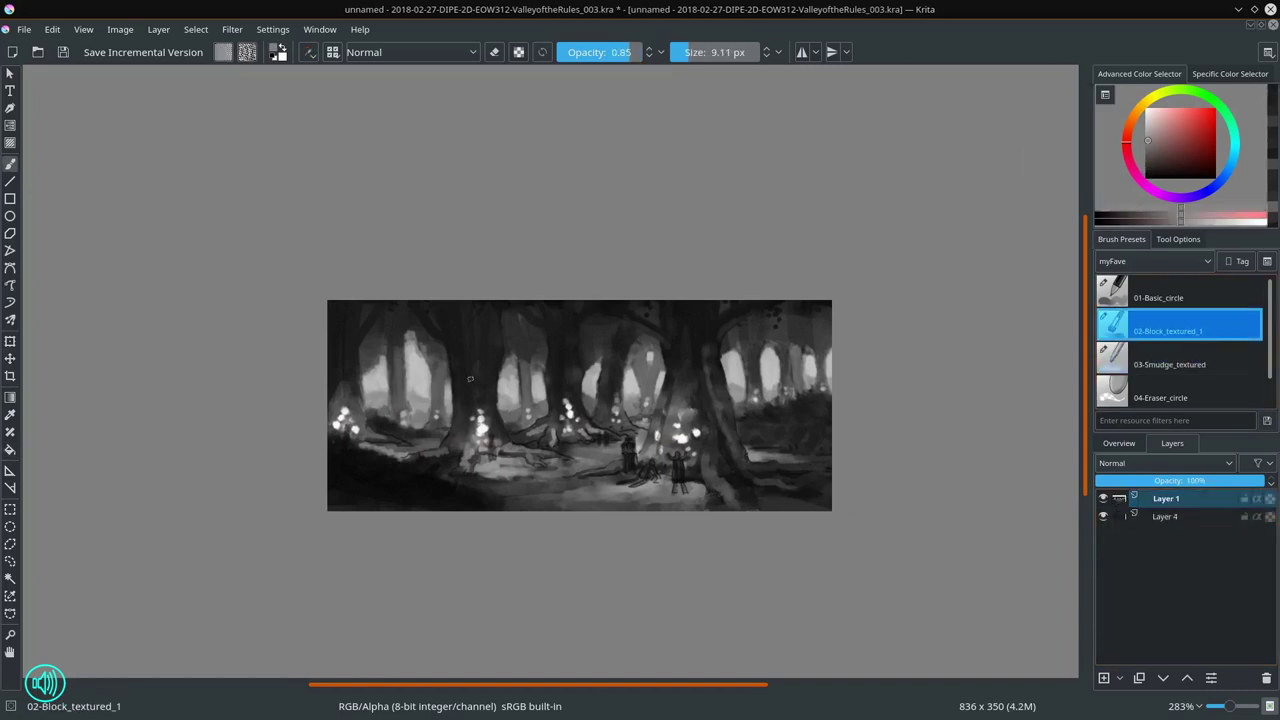
{"action": "key", "text": "period"}
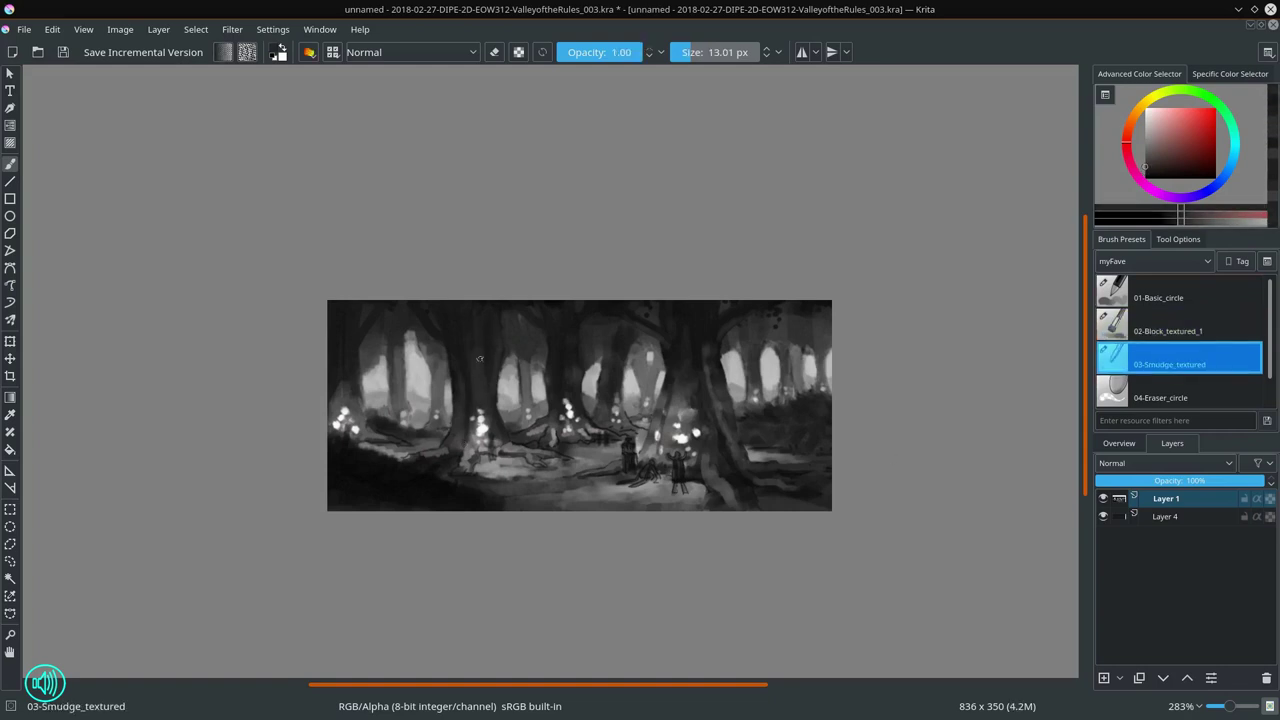
Step: Resize the smudge brush to about 10 then 21 px, sampling lighter and darker tones
{"action": "left_click_drag", "start_coordinate": [509, 355], "coordinate": [463, 397]}
{"action": "key", "text": "comma"}
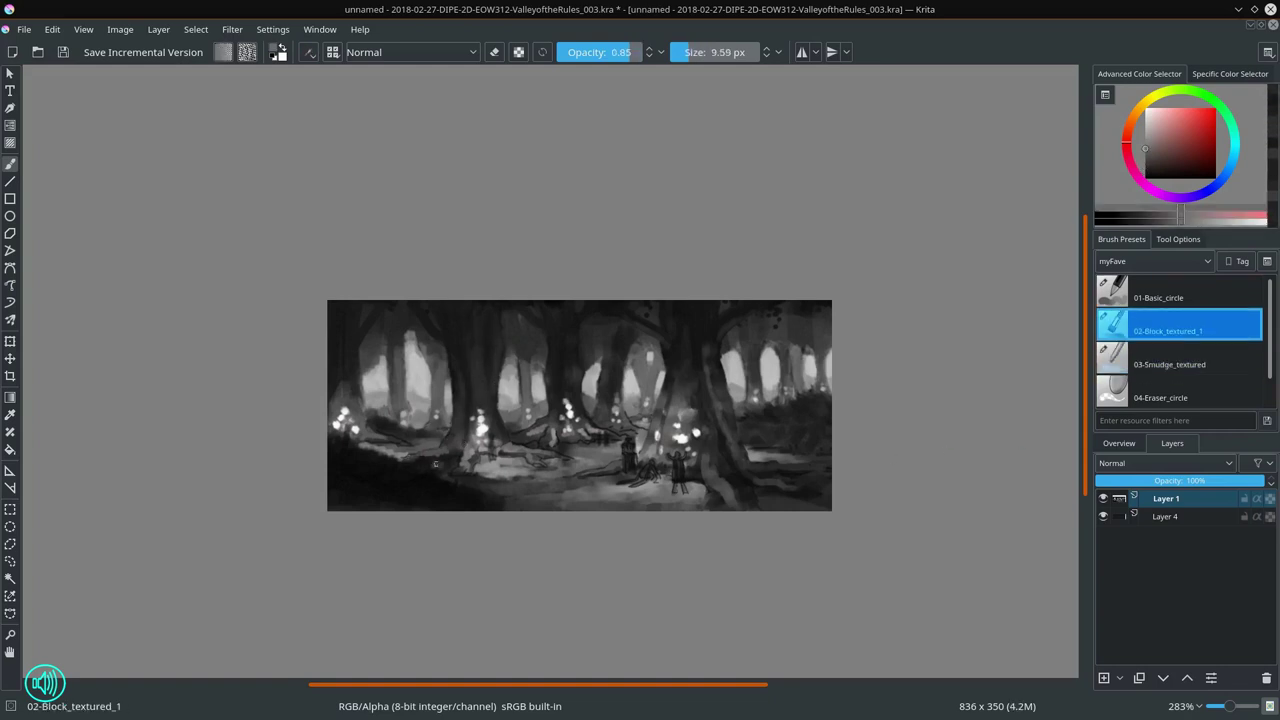
{"action": "key", "text": "period"}
{"action": "left_click_drag", "start_coordinate": [490, 475], "coordinate": [523, 496]}
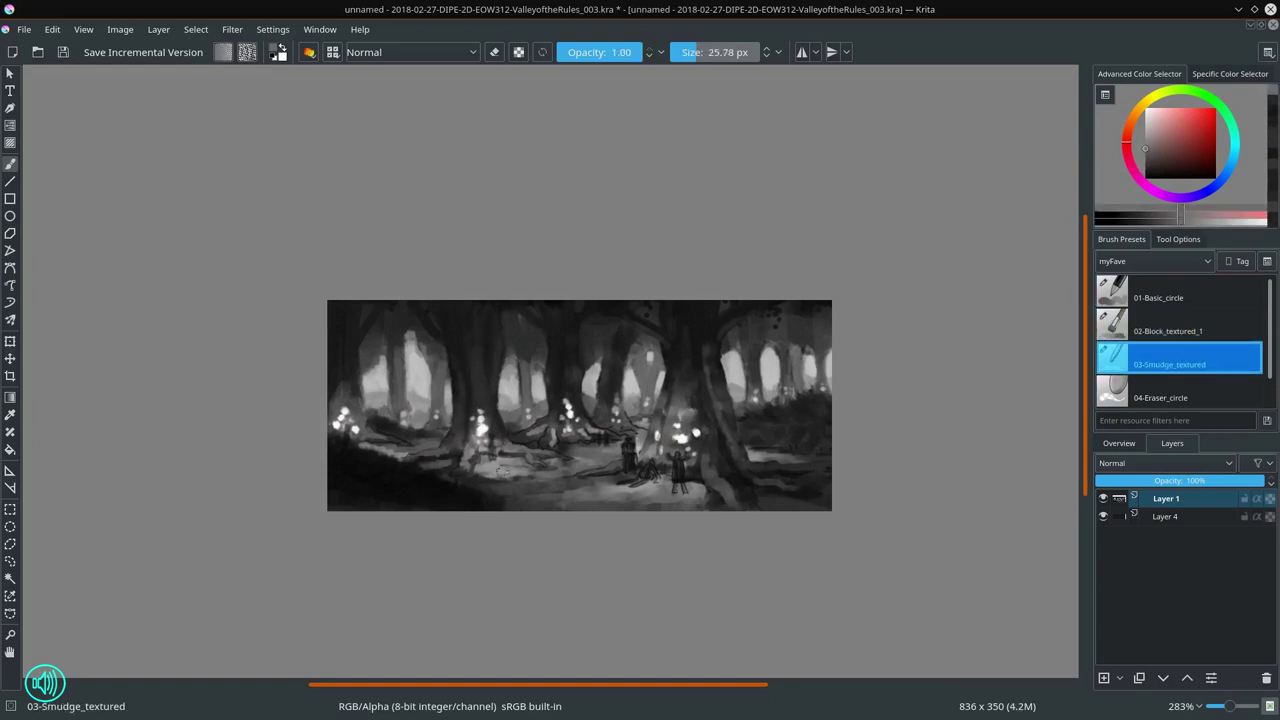
{"action": "key", "text": "comma"}
{"action": "key", "text": "period"}
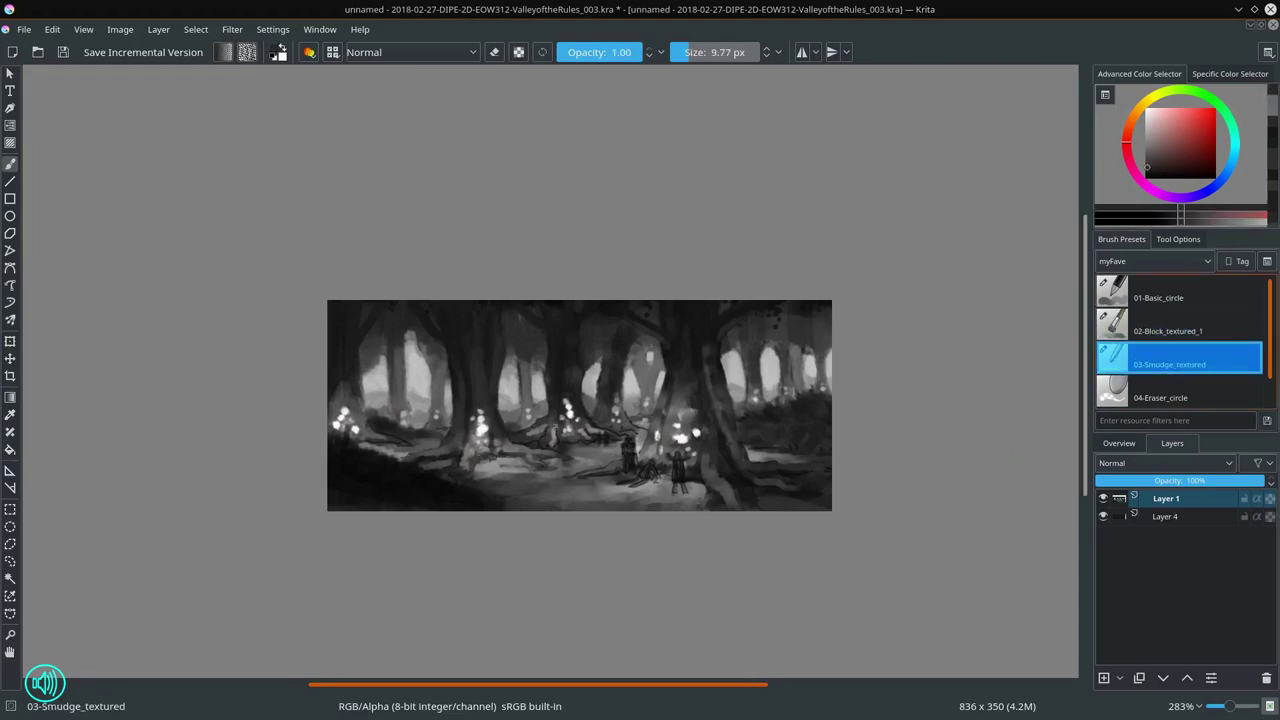
Step: Paint dark strokes over the lower-right ground and a dark tree trunk on the left
{"action": "key", "text": "comma"}
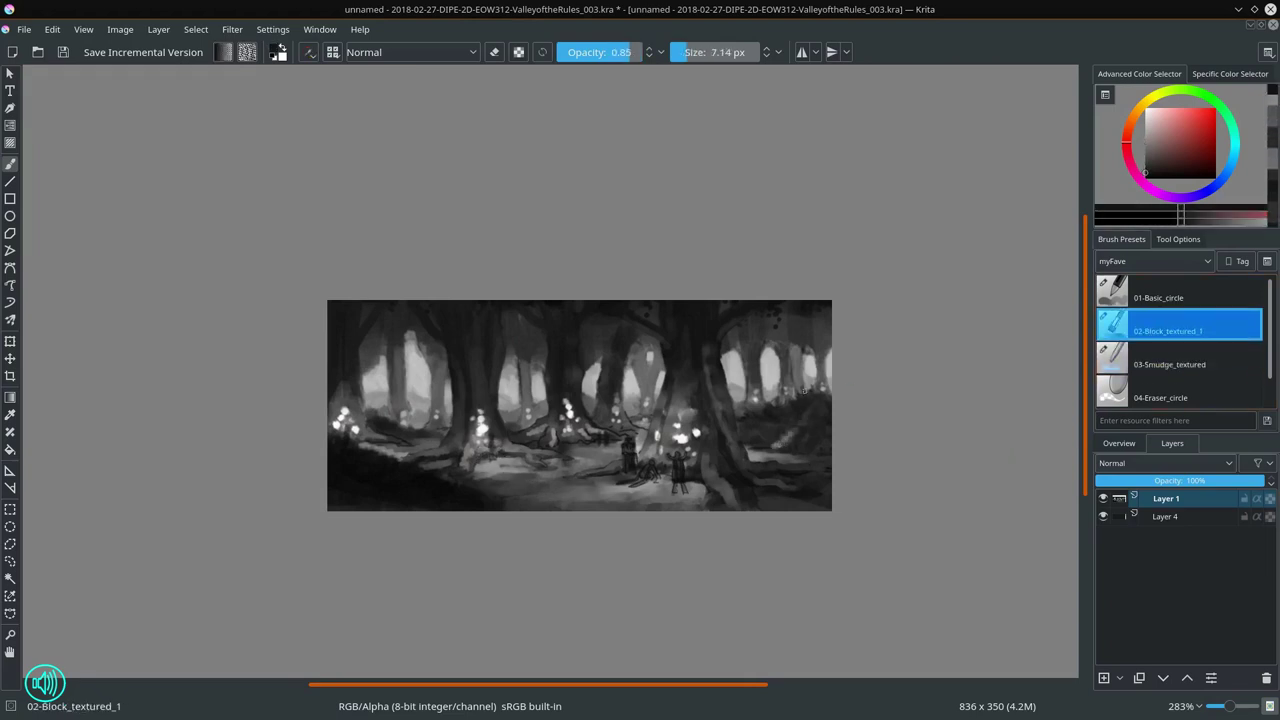
{"action": "mouse_move", "coordinate": [733, 463]}
{"action": "left_mouse_down"}
{"action": "mouse_move", "coordinate": [756, 506]}
{"action": "mouse_move", "coordinate": [813, 465]}
{"action": "mouse_move", "coordinate": [711, 543]}
{"action": "left_mouse_up"}
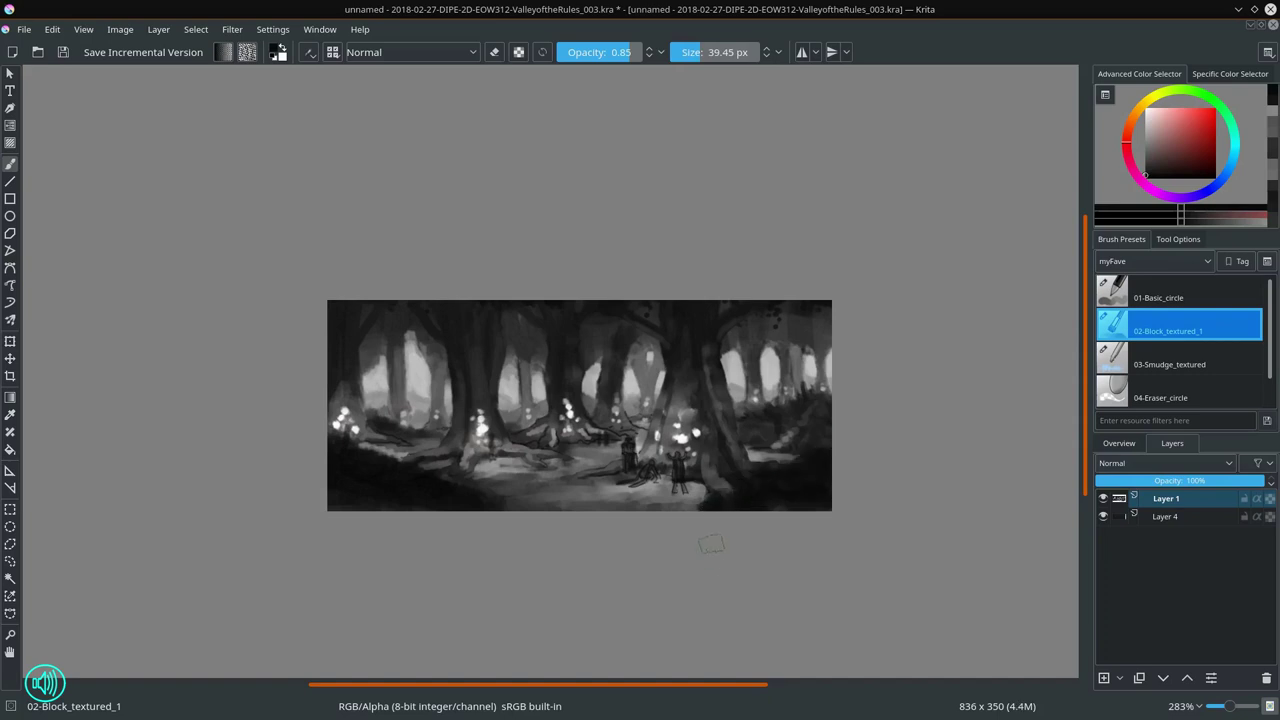
{"action": "left_click_drag", "start_coordinate": [371, 376], "coordinate": [366, 450]}
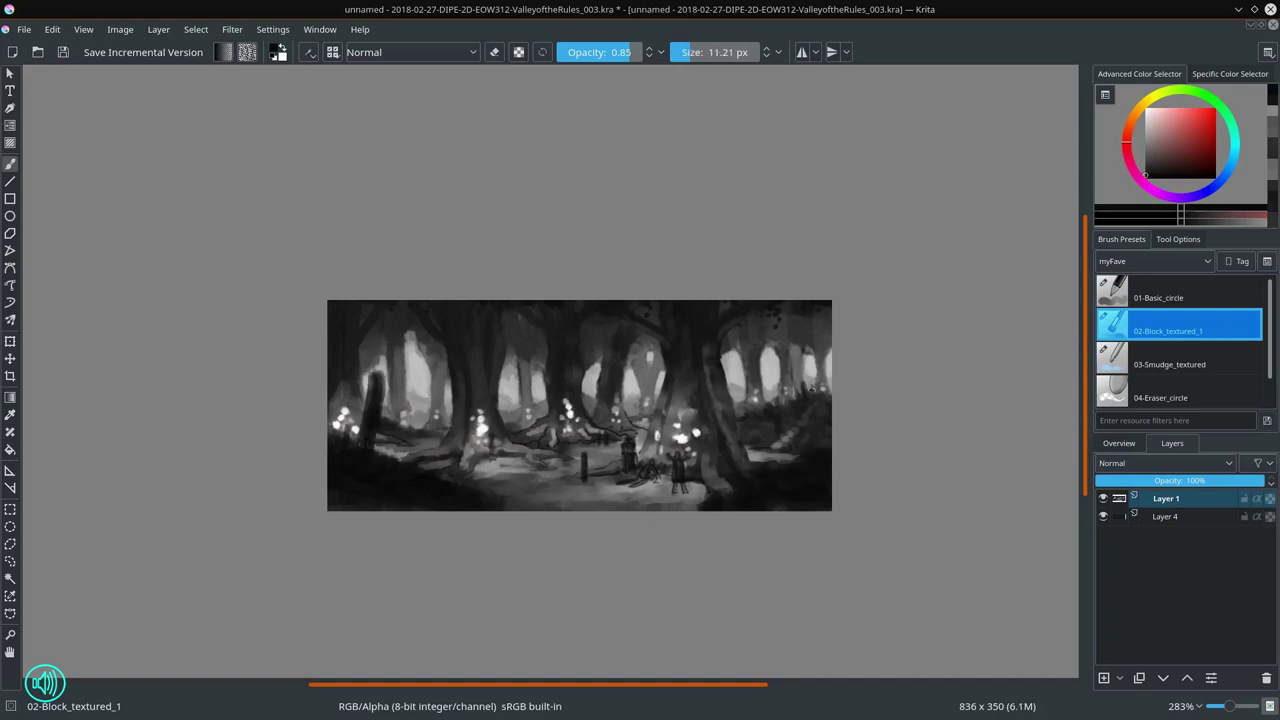
{"action": "key", "text": "slash"}
{"action": "key", "text": "slash"}
Step: Pick greys from the painting and add dark dabs and trunk strokes around the left trunk
{"action": "scroll", "coordinate": [427, 435], "scroll_direction": "up", "scroll_amount": 3}
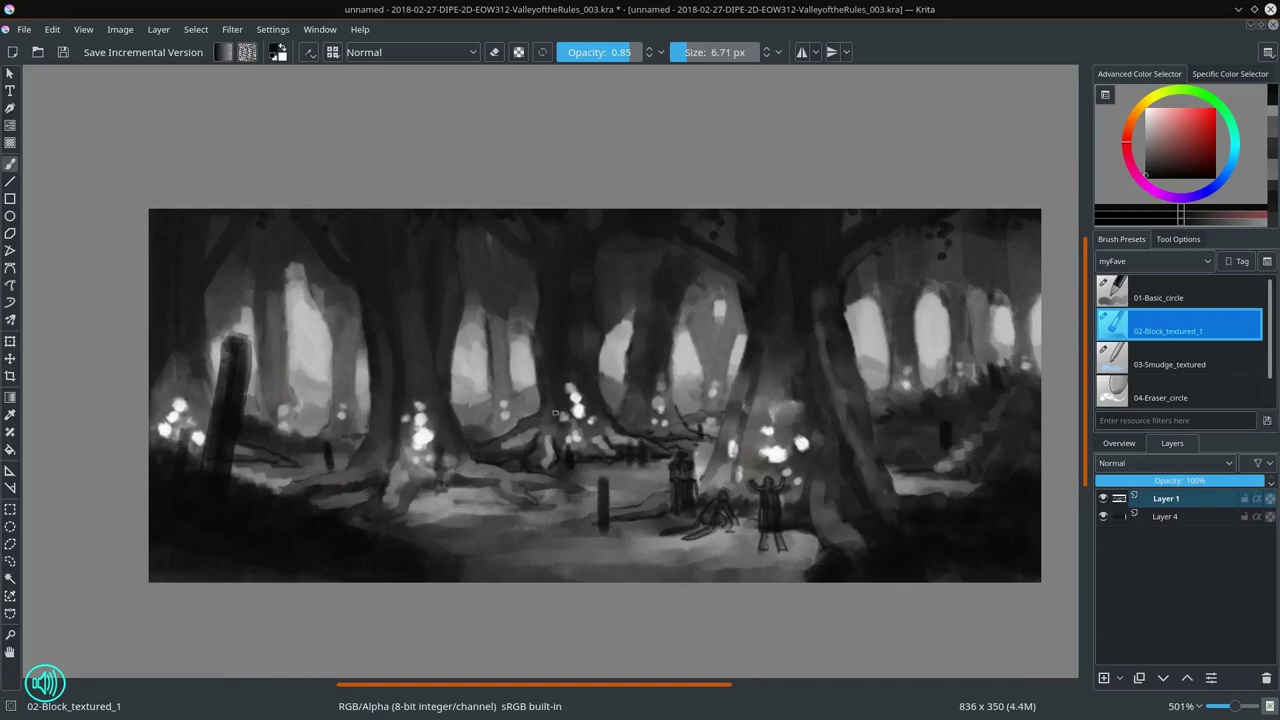
{"action": "key", "text": "bracketright"}
{"action": "left_click", "coordinate": [545, 367], "text": "ctrl"}
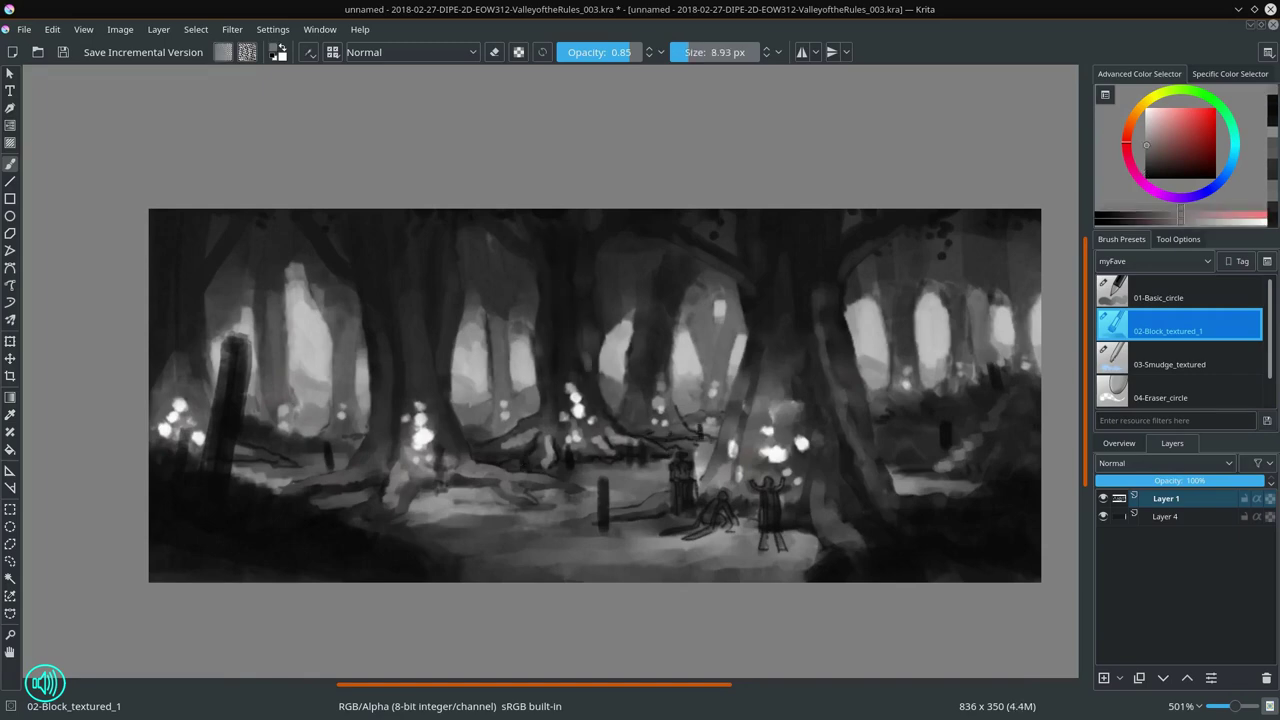
{"action": "left_click", "coordinate": [541, 355], "text": "ctrl"}
{"action": "key", "text": "bracketleft"}
{"action": "key", "text": "bracketleft"}
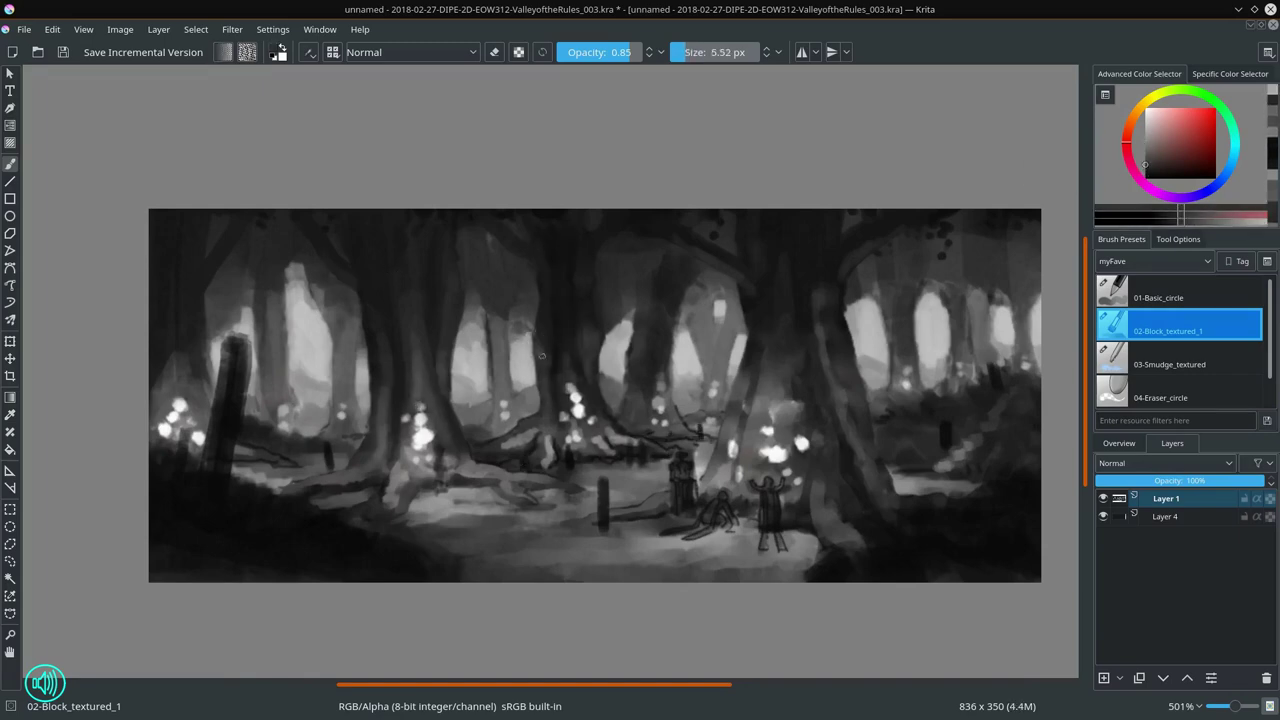
{"action": "left_click", "coordinate": [541, 355], "text": "ctrl"}
{"action": "key", "text": "bracketleft"}
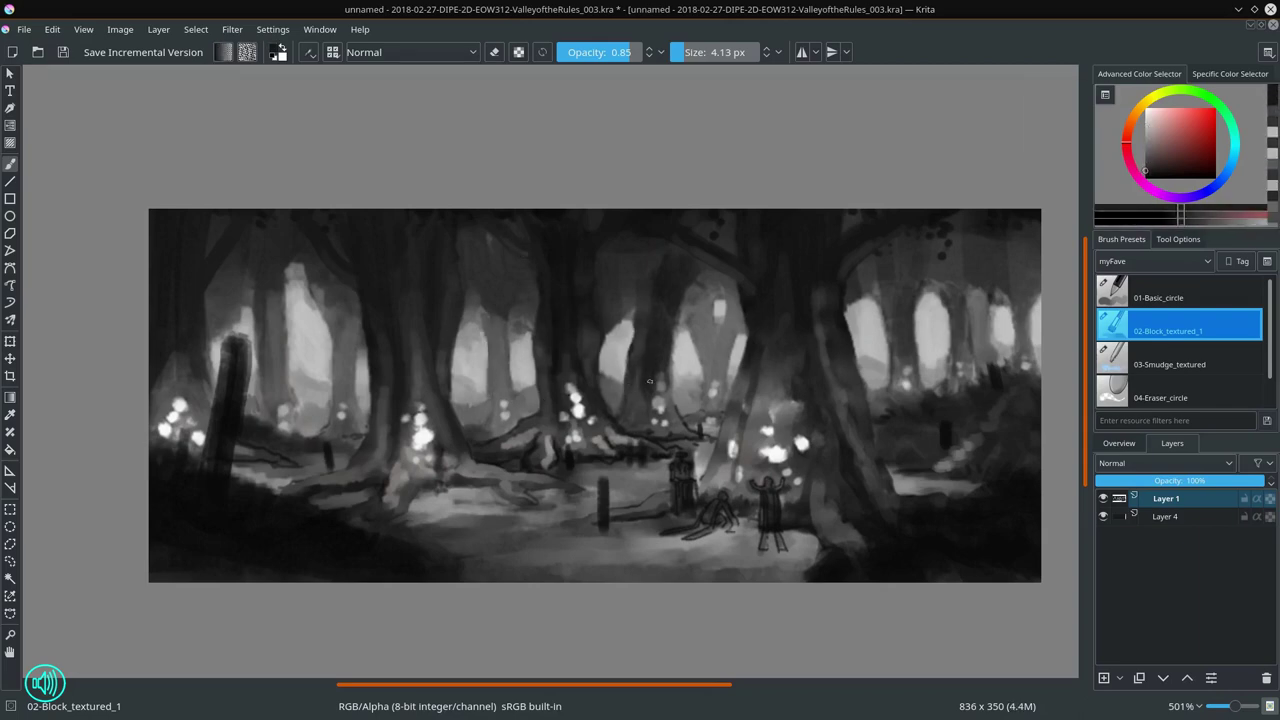
{"action": "key", "text": "bracketright"}
{"action": "key", "text": "bracketright"}
{"action": "left_click", "coordinate": [220, 400]}
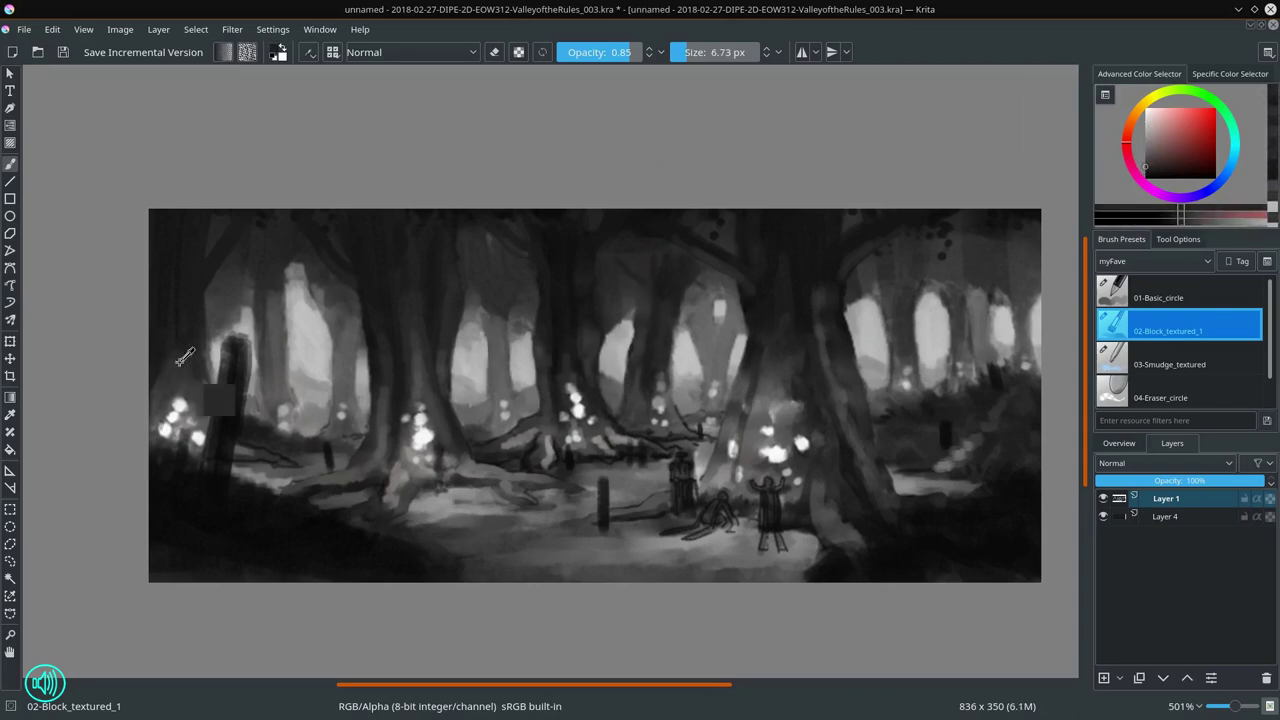
{"action": "left_click", "coordinate": [185, 357], "text": "ctrl"}
{"action": "left_click_drag", "start_coordinate": [212, 340], "coordinate": [212, 405]}
{"action": "left_click", "coordinate": [300, 340]}
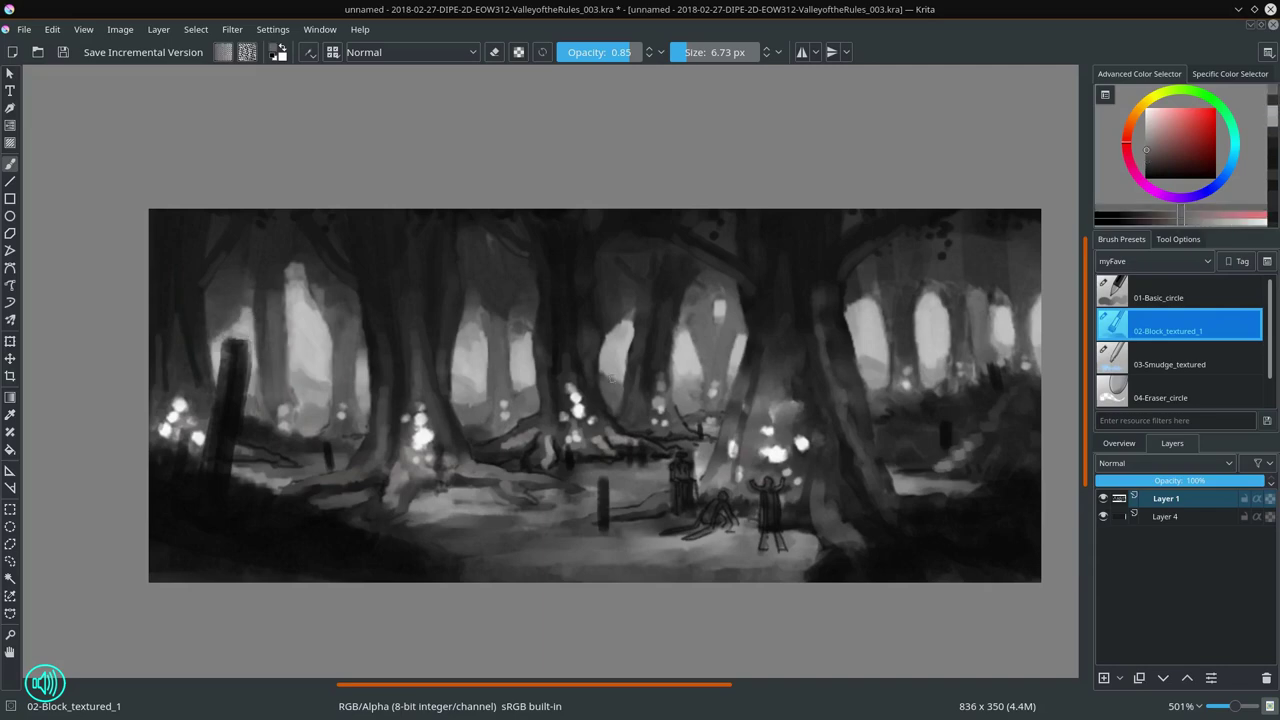
Step: Repaint light patches in the right background and save the painting
{"action": "left_click", "coordinate": [911, 366], "text": "ctrl"}
{"action": "key", "text": "bracketright"}
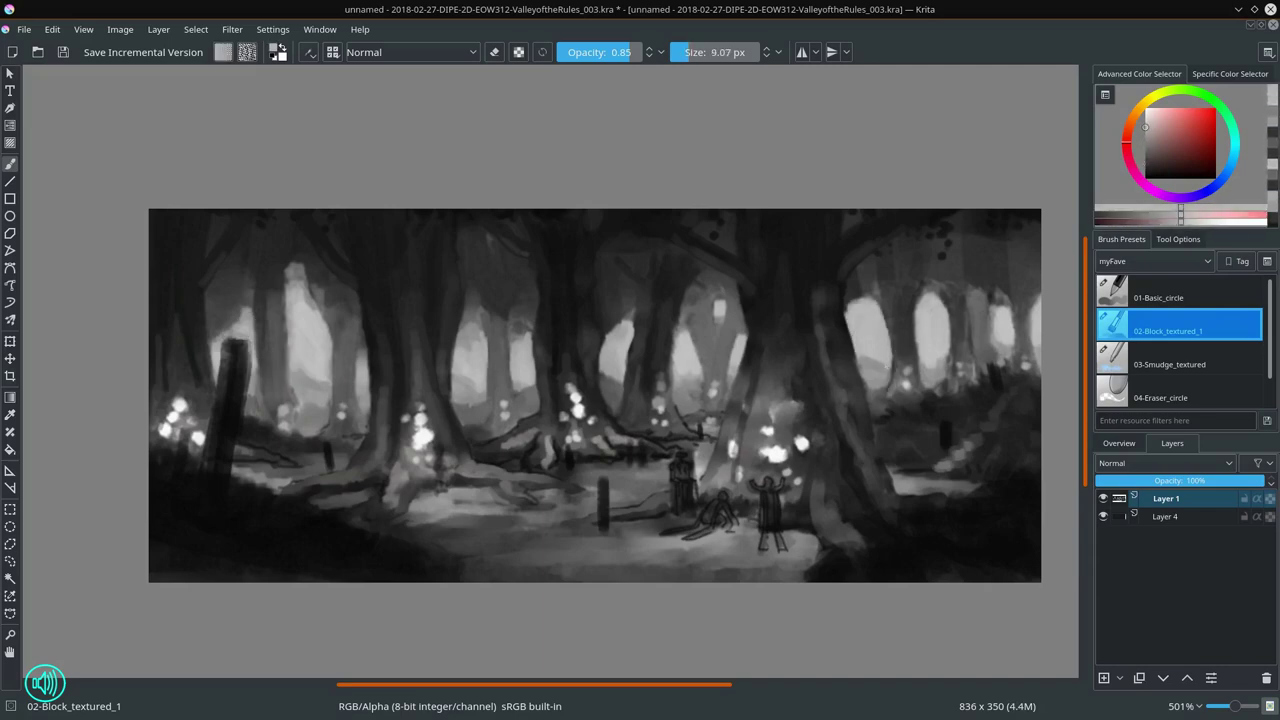
{"action": "key", "text": "bracketleft"}
{"action": "left_click_drag", "start_coordinate": [975, 330], "coordinate": [1010, 375]}
{"action": "left_click", "coordinate": [63, 53]}
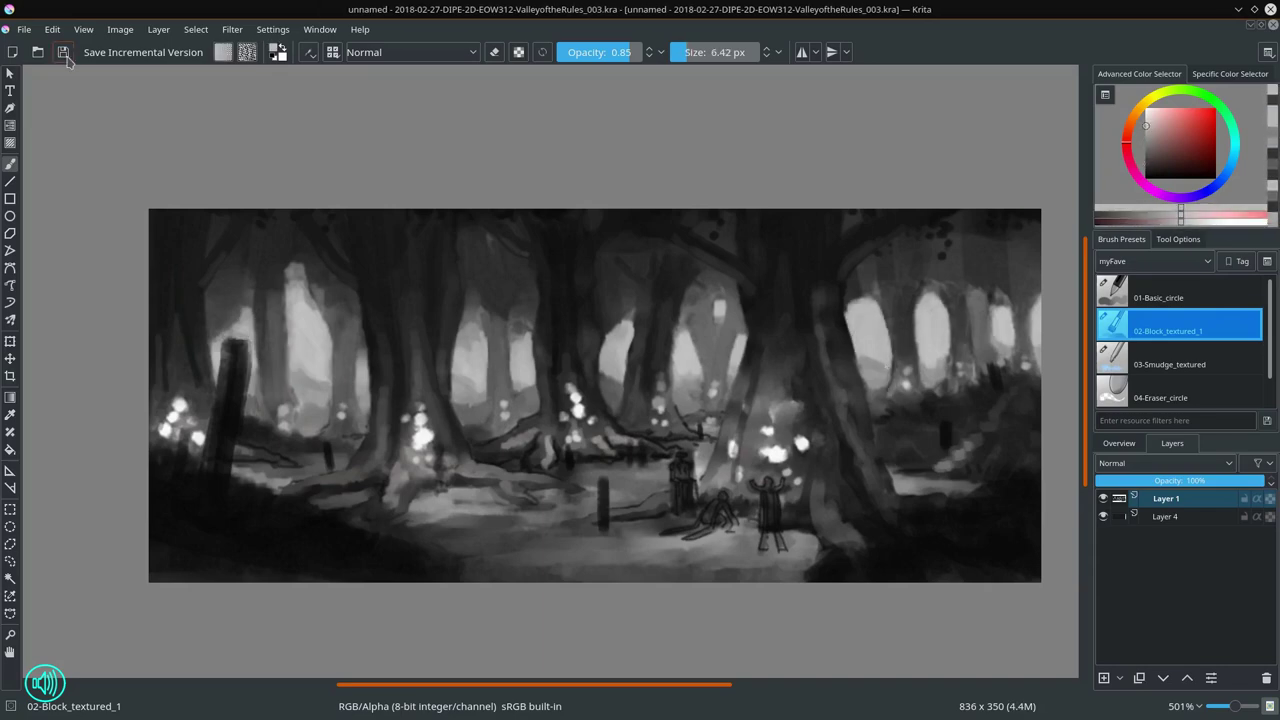
Step: Try the deevad 6e foliage brush in black and show the canvas Overview docker
{"action": "key", "text": "slash"}
{"action": "key", "text": "d"}
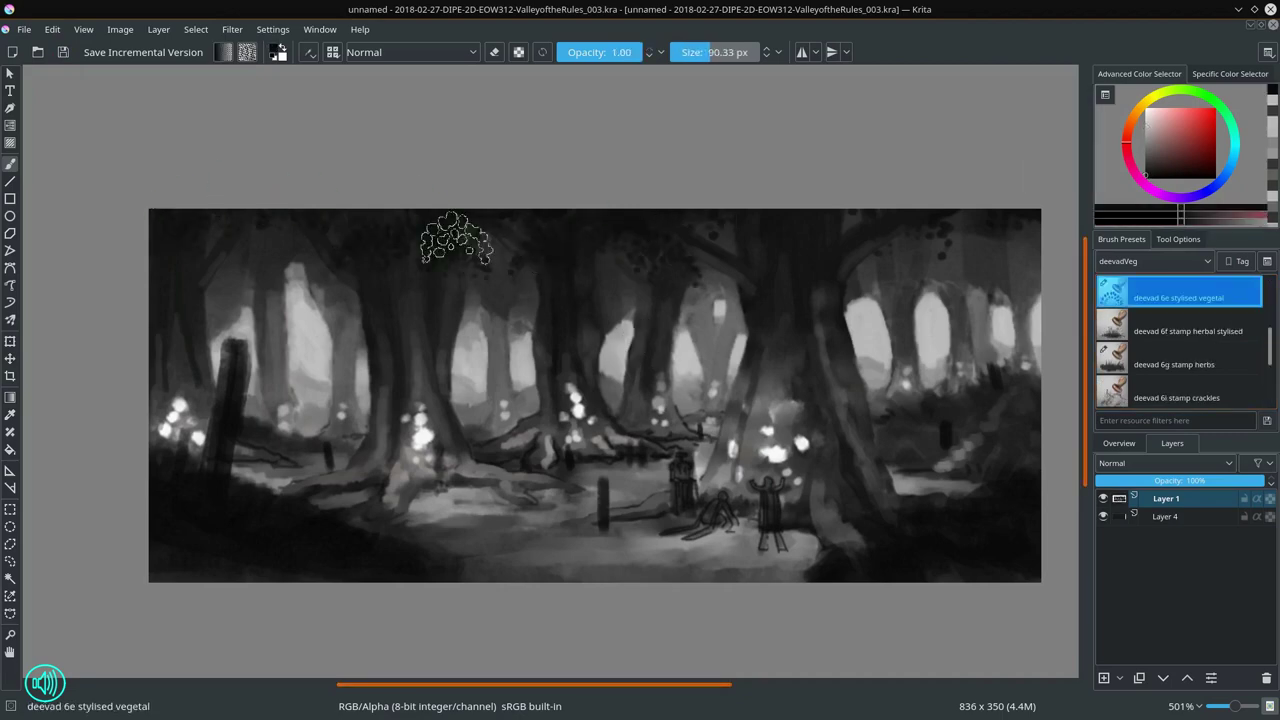
{"action": "key", "text": "slash"}
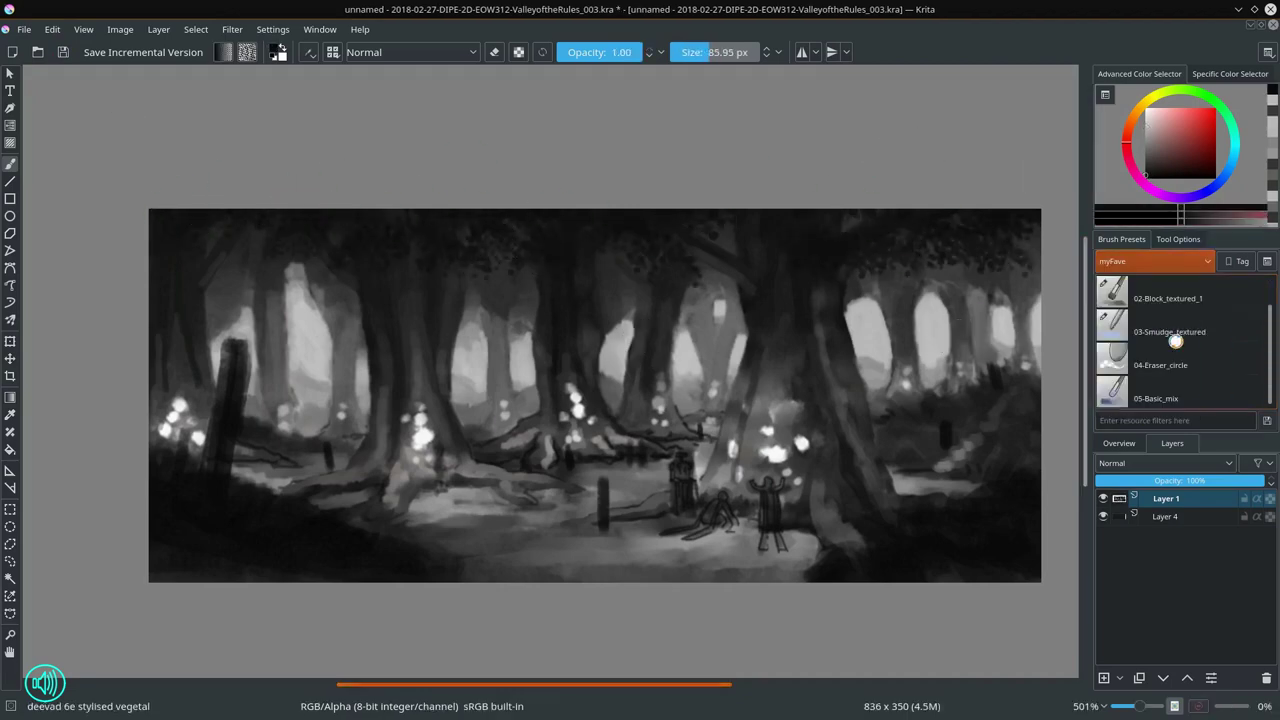
{"action": "left_click", "coordinate": [1119, 443]}
{"action": "key", "text": "bracketleft"}
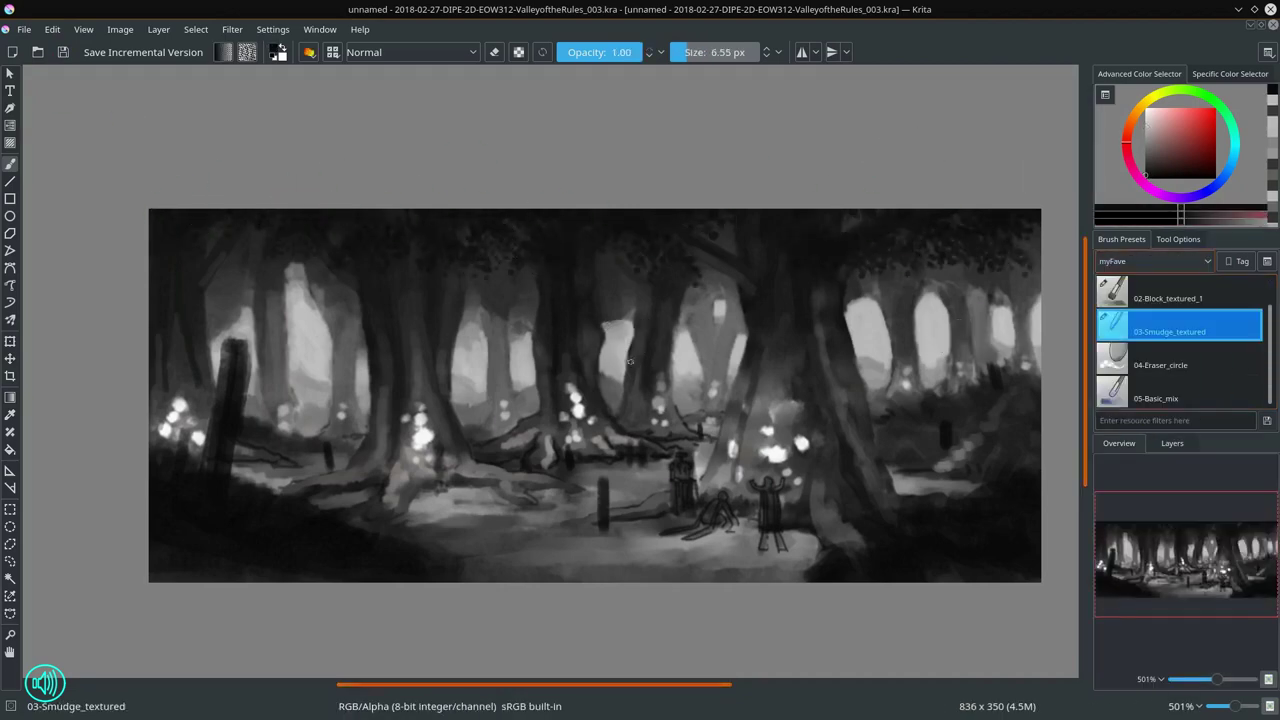
{"action": "key", "text": "slash"}
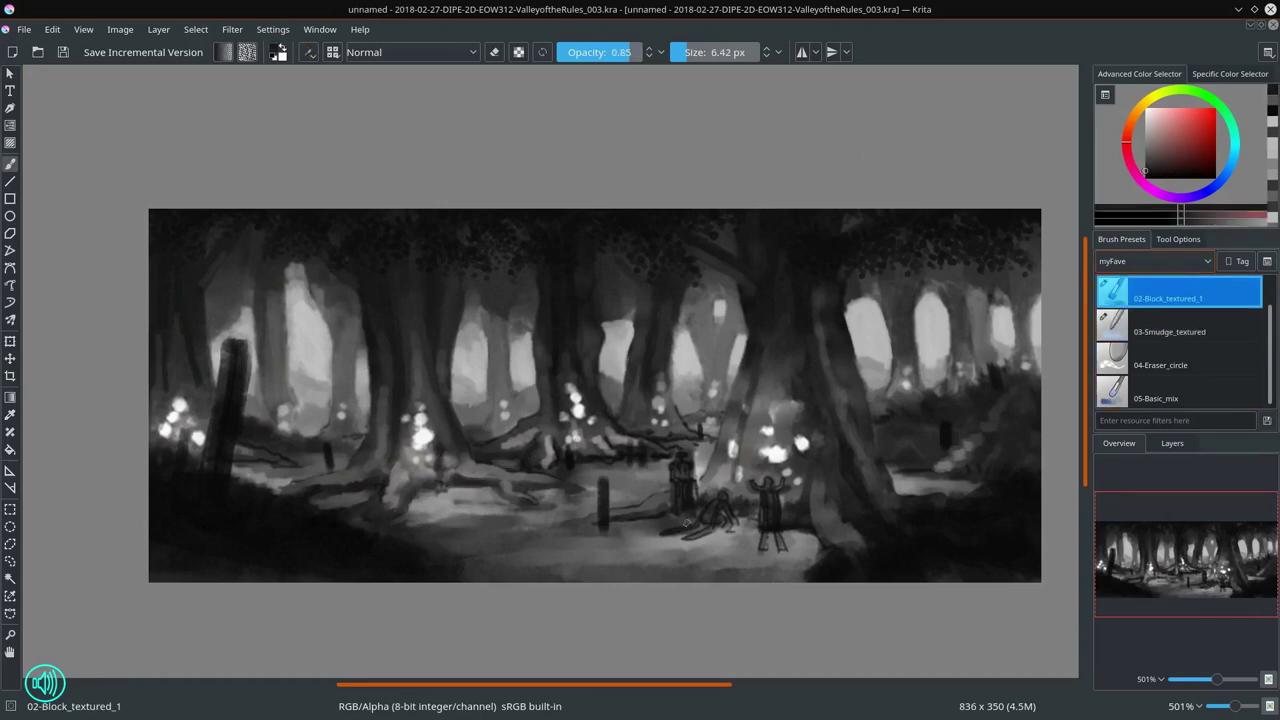
{"action": "key", "text": "slash"}
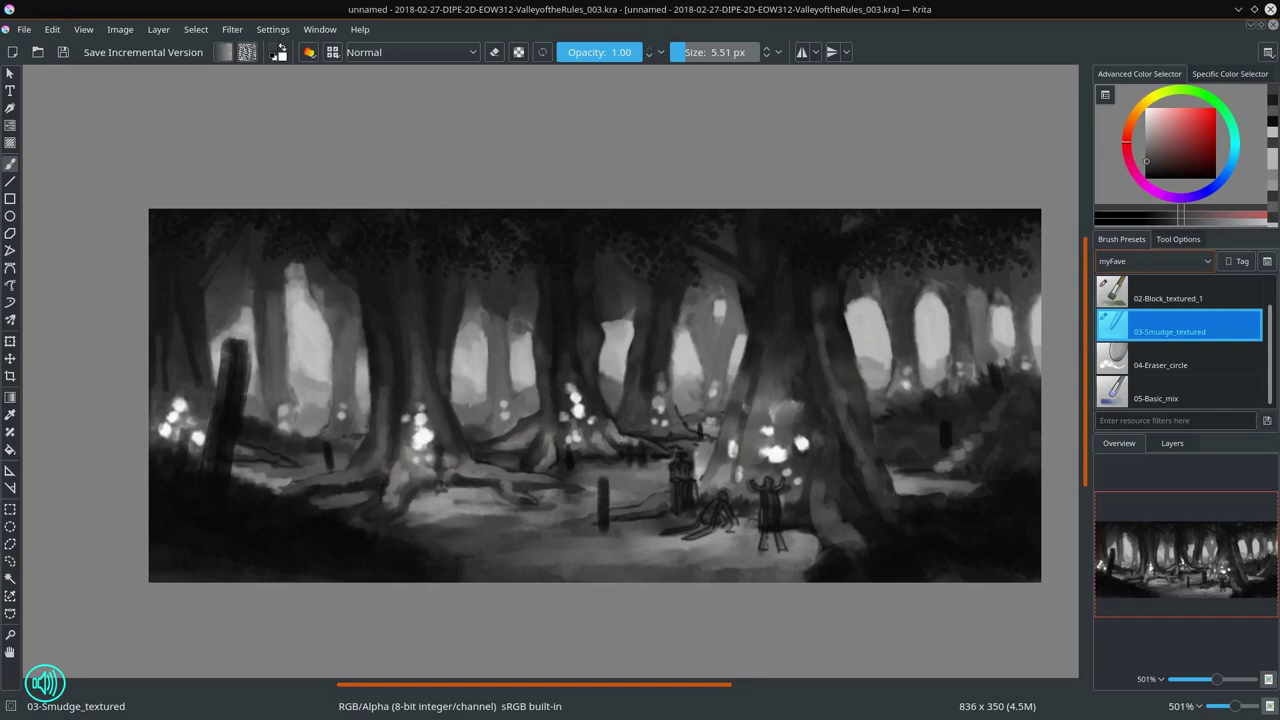
{"action": "scroll", "coordinate": [1214, 300], "scroll_direction": "up", "scroll_amount": 1}
{"action": "left_click", "coordinate": [1214, 296]}
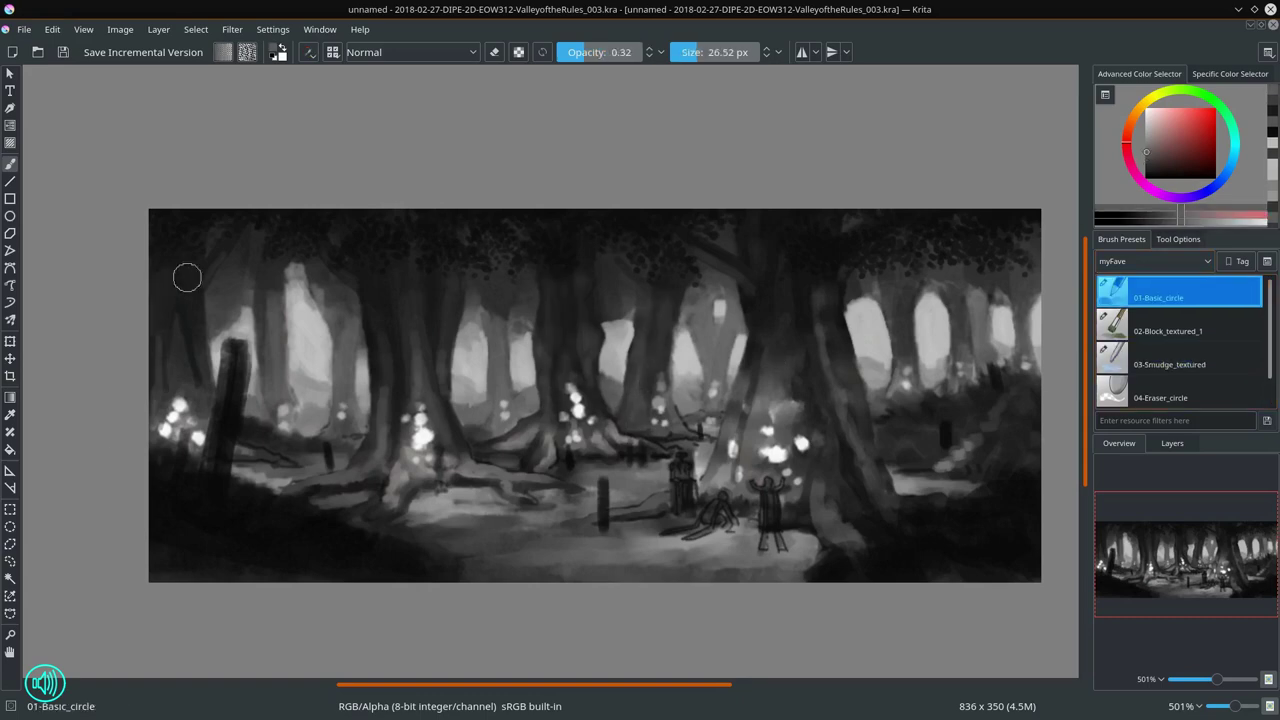
Step: Paint short dark ground strokes with a ~45 px 02-Block_textured_1 brush and blend them with 03-Smudge_textured
{"action": "scroll", "coordinate": [677, 389], "scroll_direction": "down", "scroll_amount": 2}
{"action": "key", "text": "bracketright"}
{"action": "key", "text": "bracketright"}
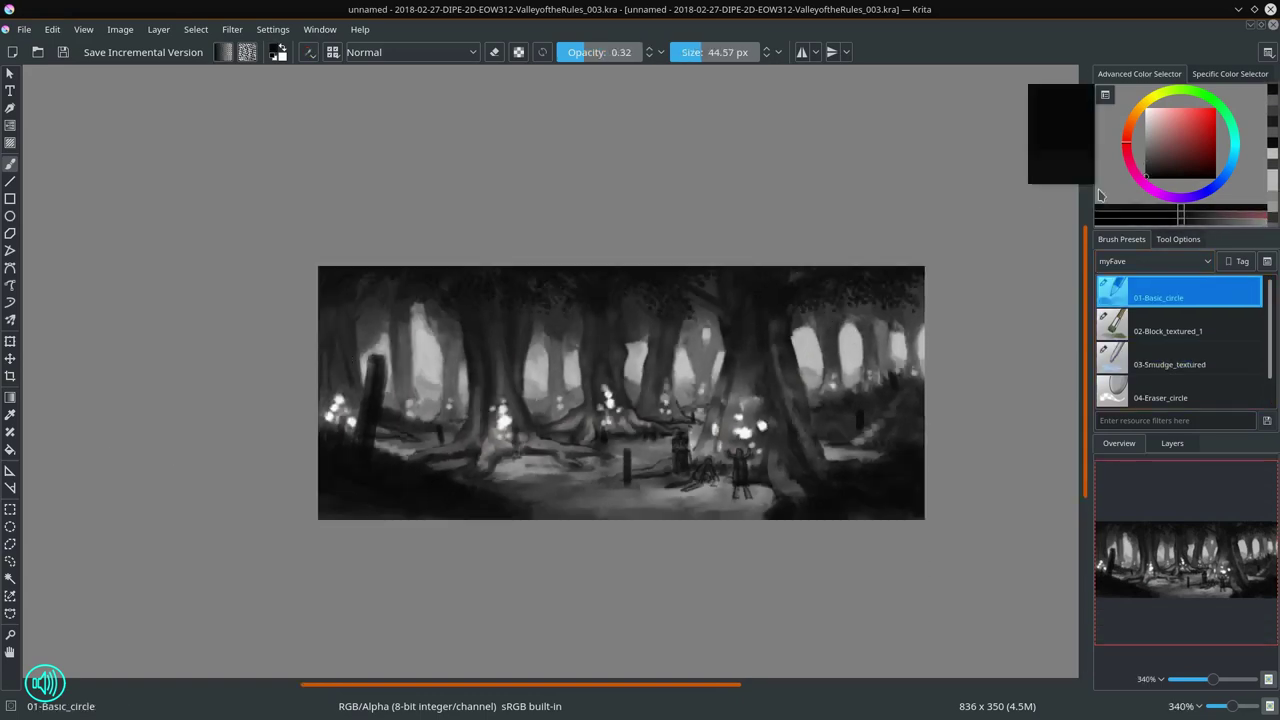
{"action": "key", "text": "slash"}
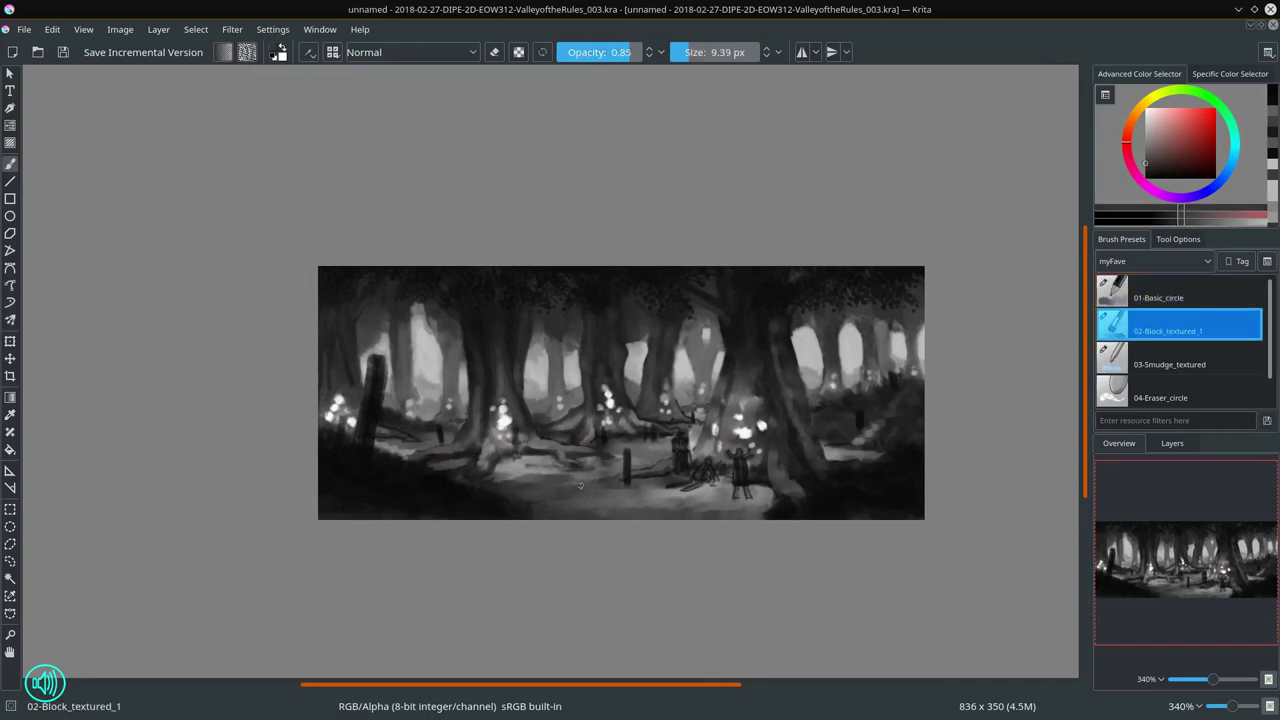
{"action": "left_click_drag", "start_coordinate": [578, 478], "coordinate": [595, 538]}
{"action": "left_click_drag", "start_coordinate": [625, 450], "coordinate": [629, 488]}
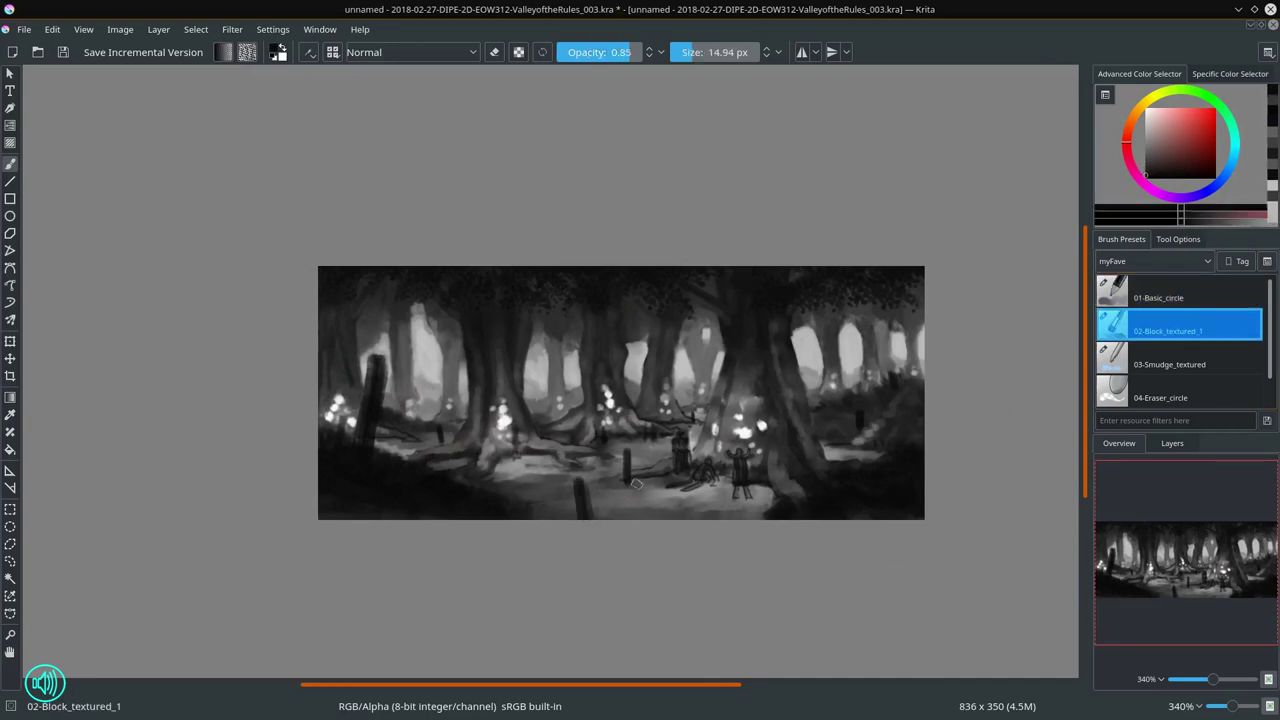
{"action": "key", "text": "period"}
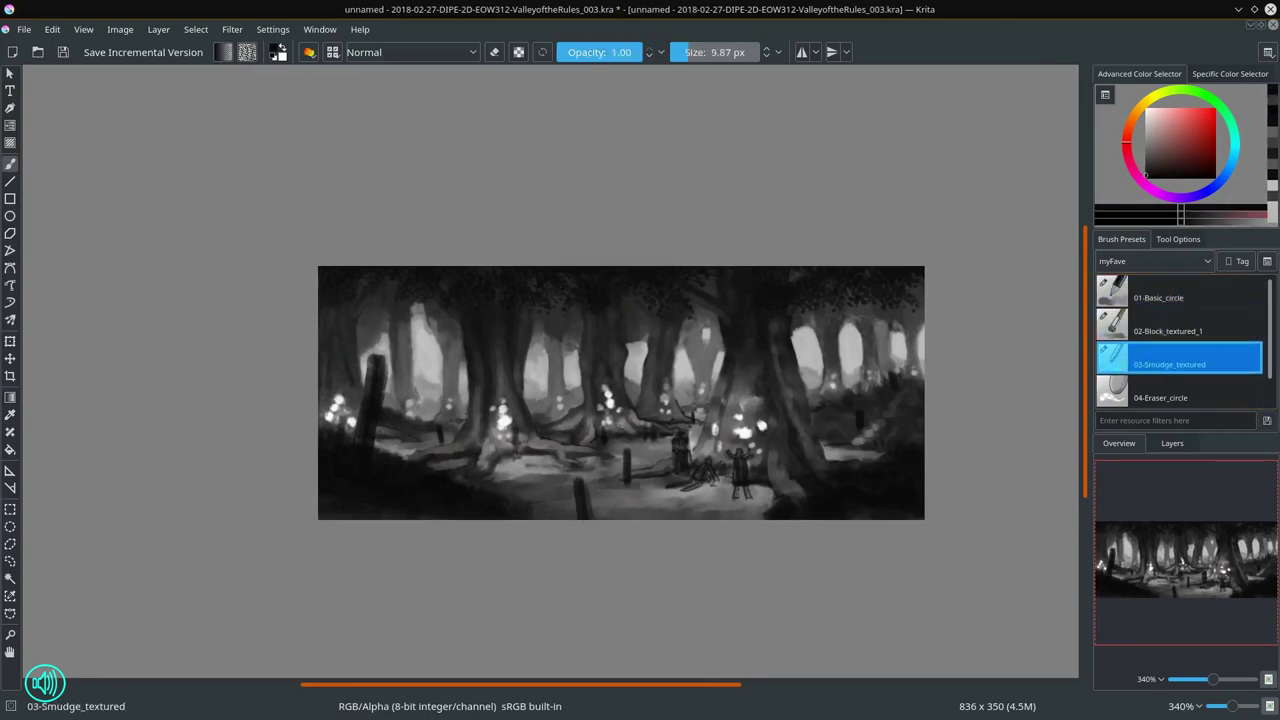
{"action": "left_click", "coordinate": [1178, 296]}
{"action": "key", "text": "period"}
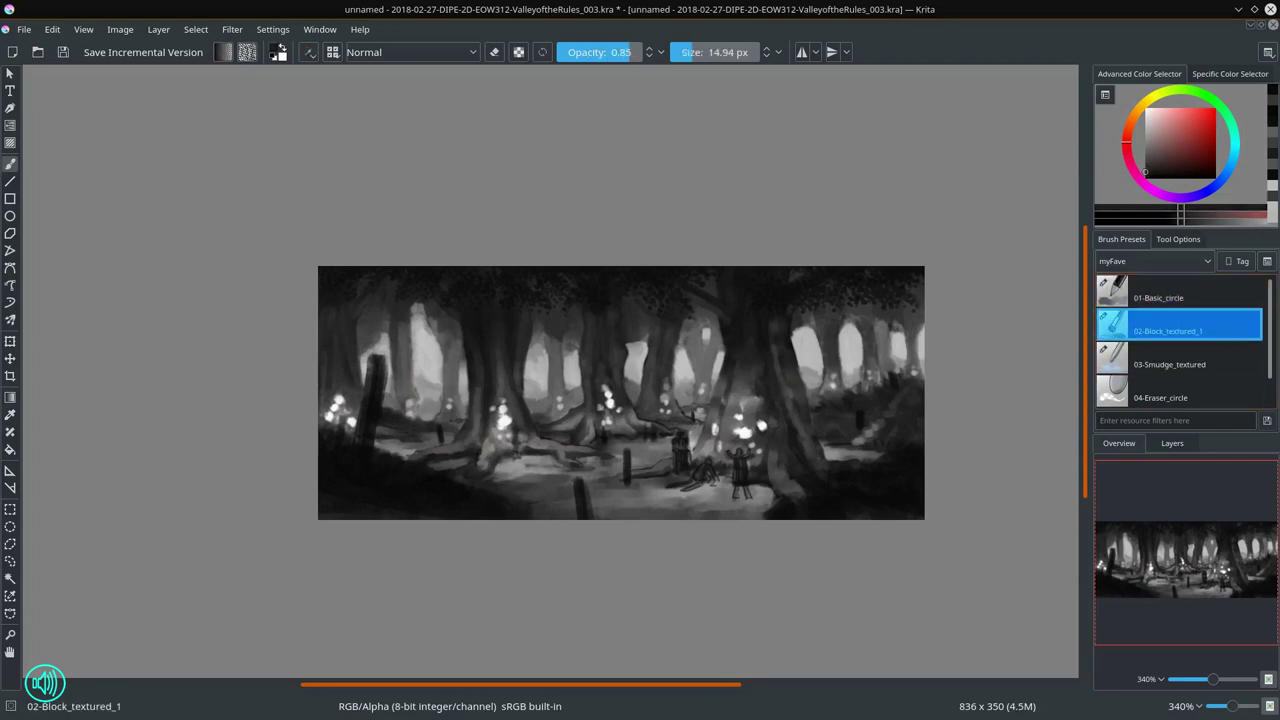
{"action": "key", "text": "period"}
Step: Keep alternating block and smudge brushes at a slightly larger size, then save the painting
{"action": "key", "text": "comma"}
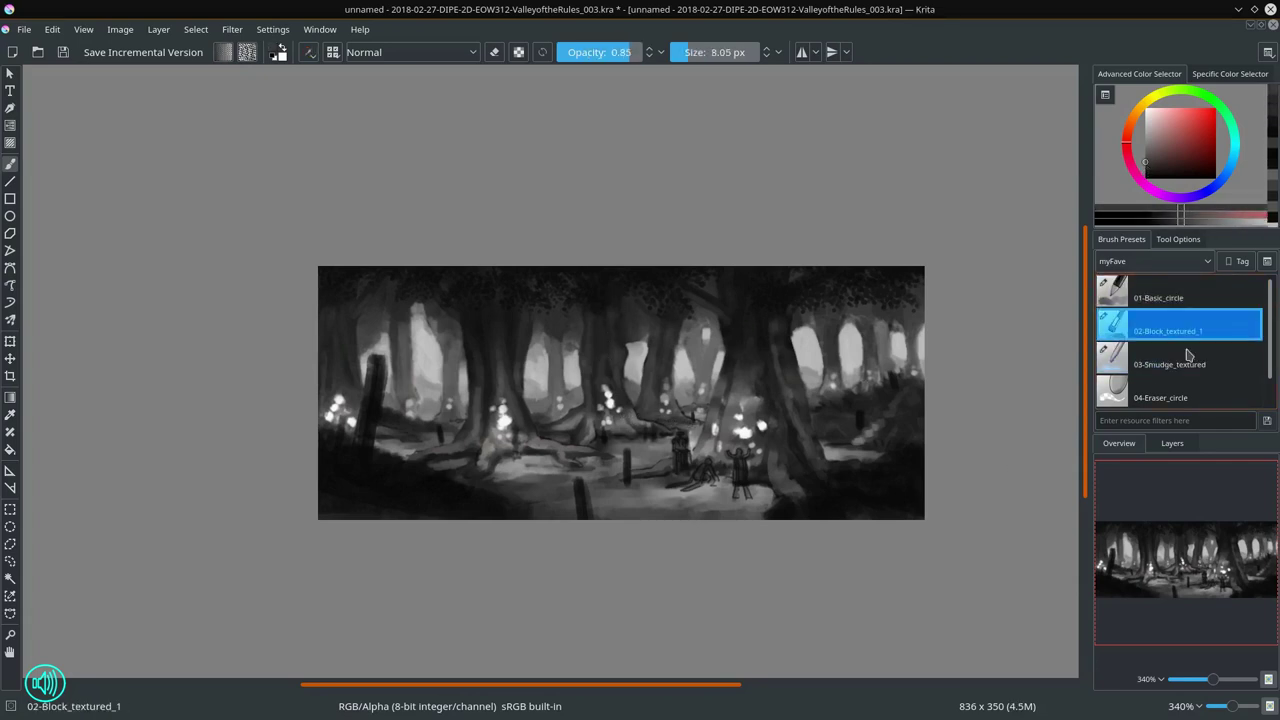
{"action": "key", "text": "period"}
{"action": "key", "text": "comma"}
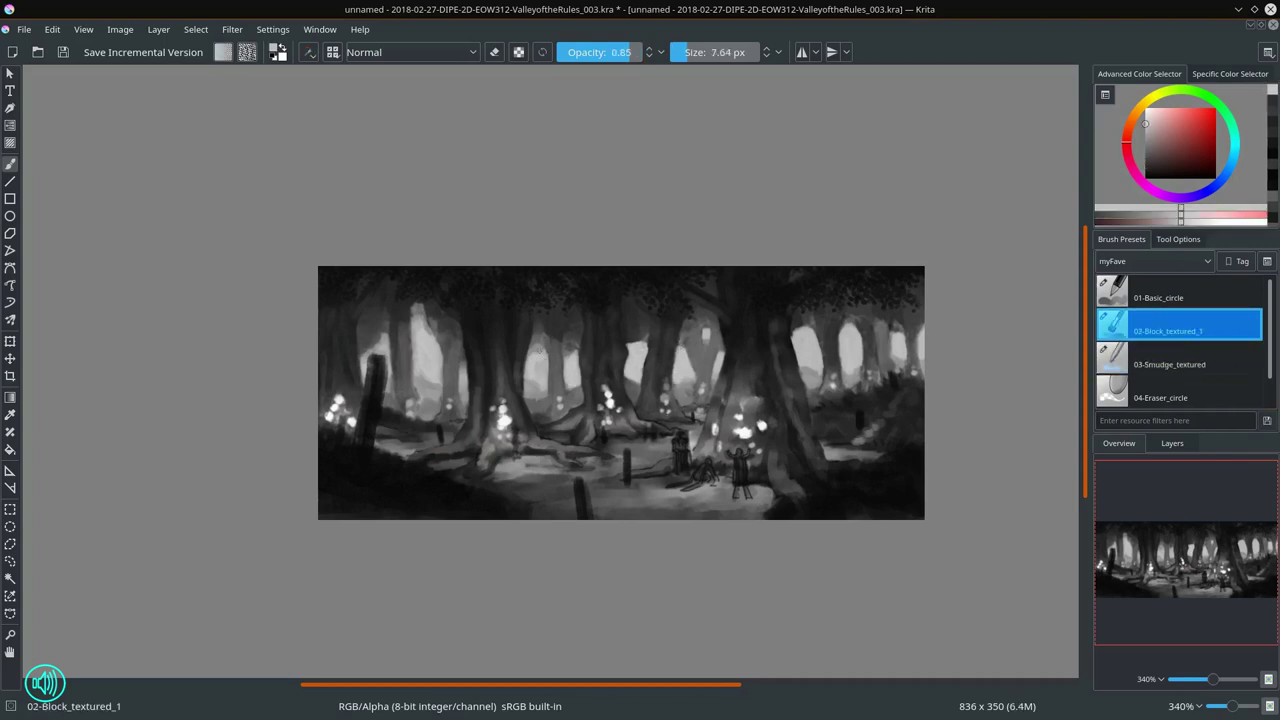
{"action": "key", "text": "bracketright"}
{"action": "key", "text": "bracketright"}
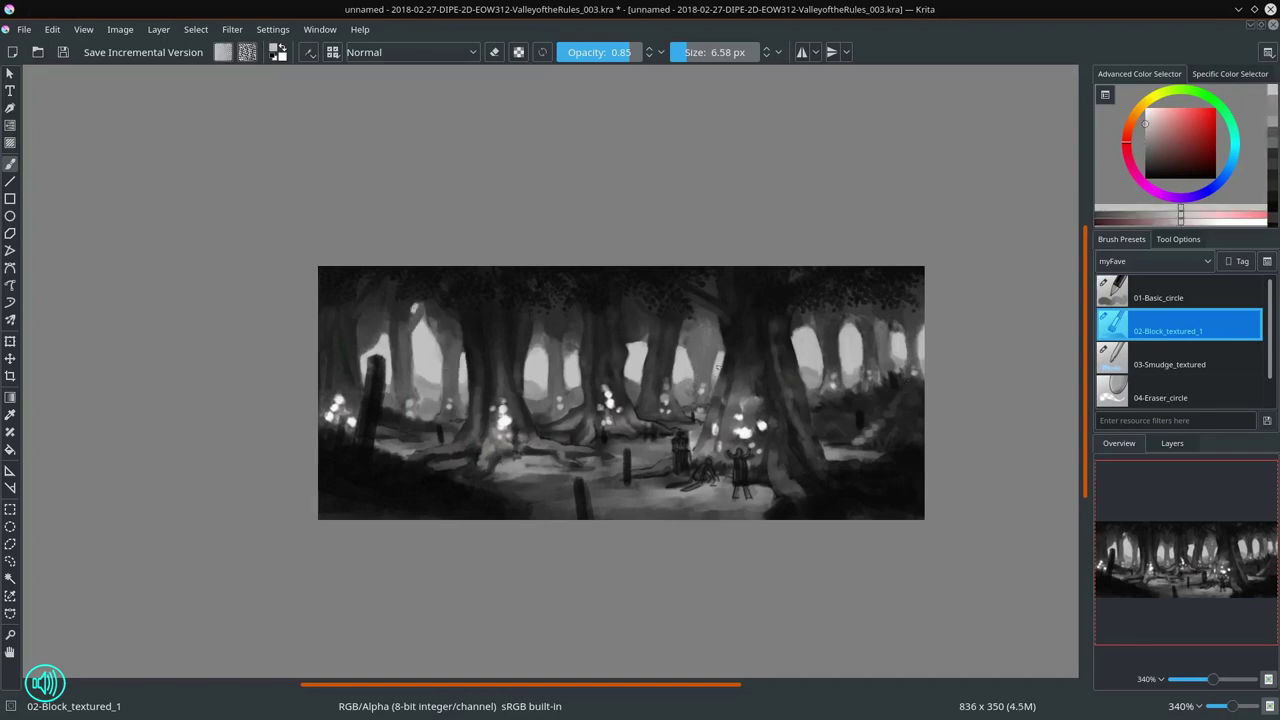
{"action": "left_click", "coordinate": [62, 52]}
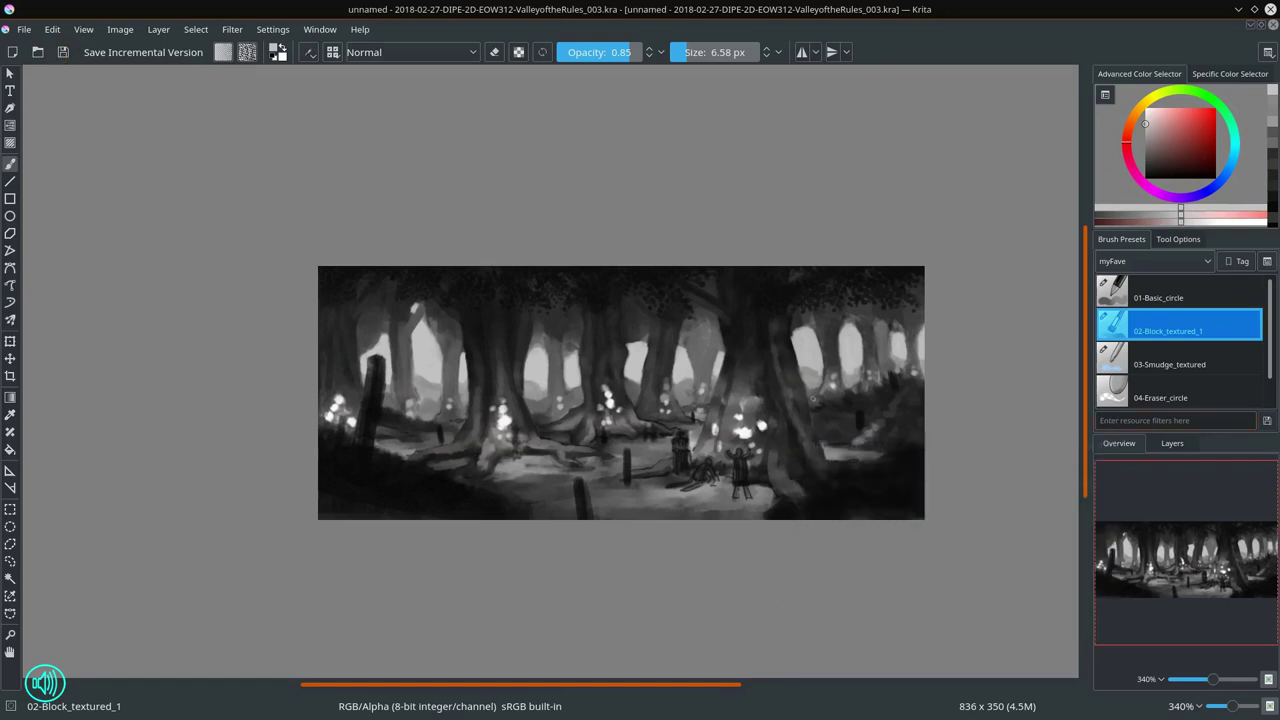
Step: Darken a pale tree trunk with a vertical stroke of the textured block brush
{"action": "key", "text": "period"}
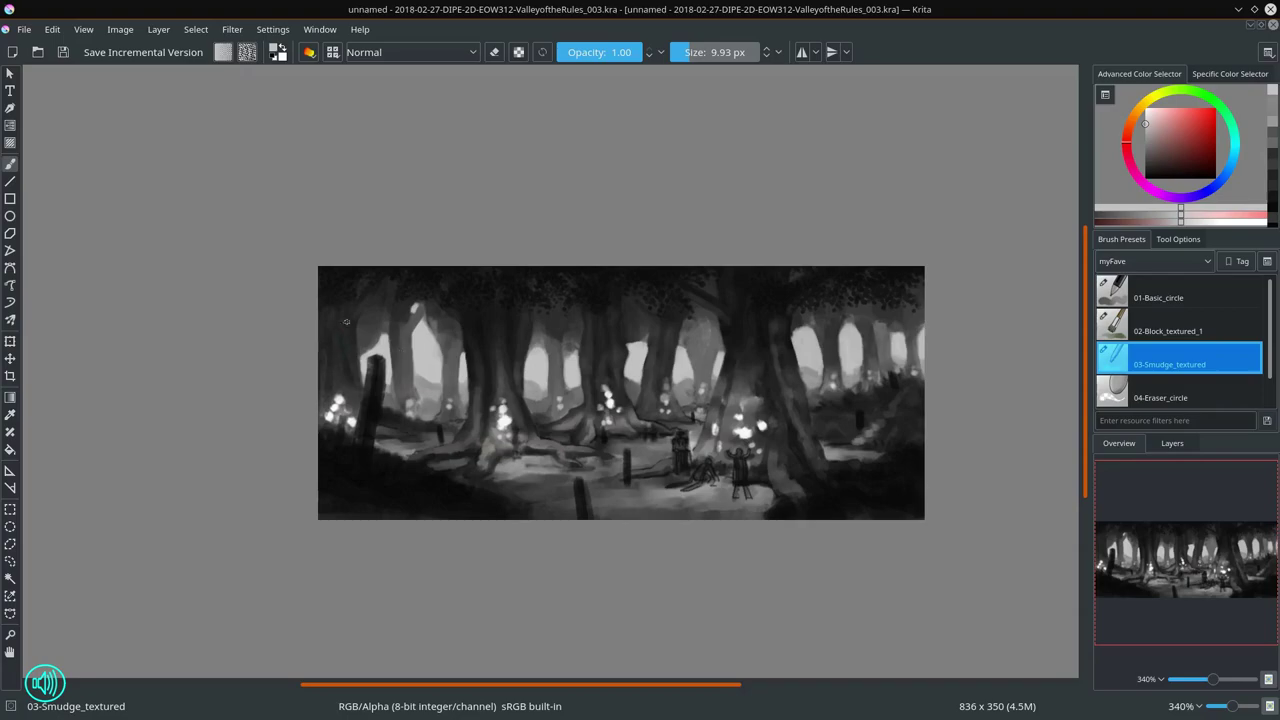
{"action": "key", "text": "alt+i"}
{"action": "key", "text": "Escape"}
{"action": "key", "text": "comma"}
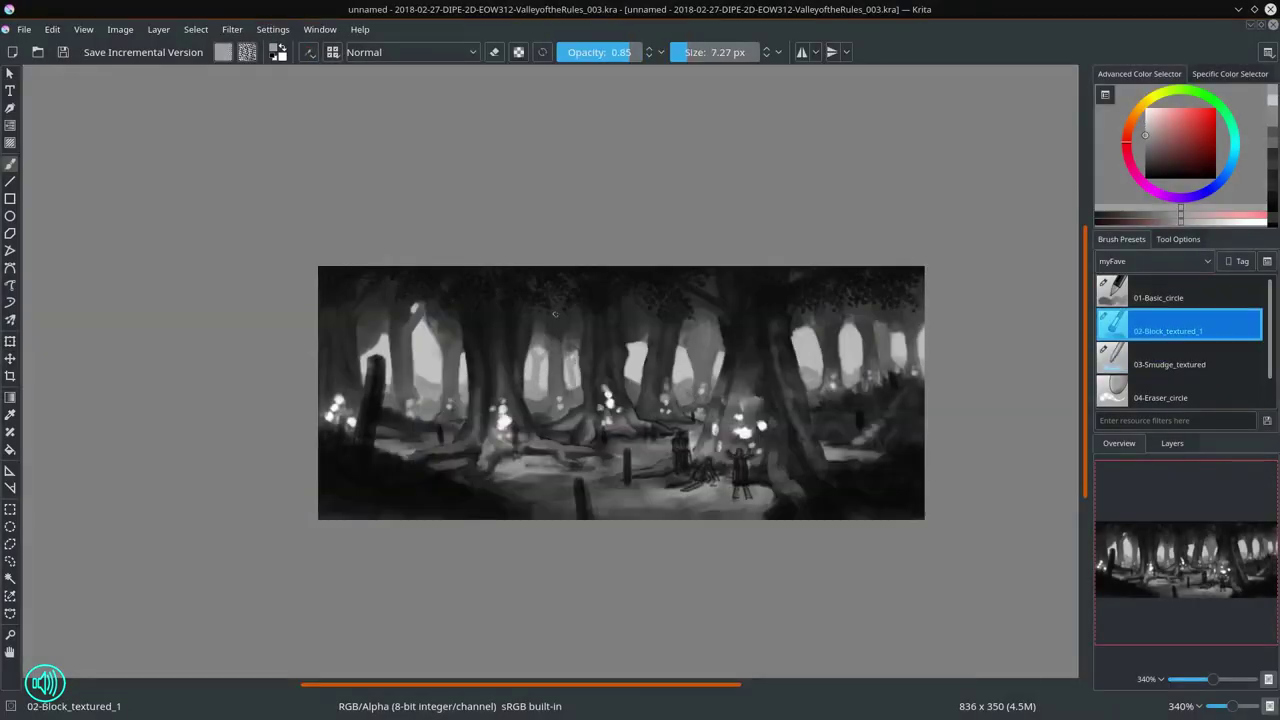
{"action": "left_click_drag", "start_coordinate": [422, 322], "coordinate": [424, 380]}
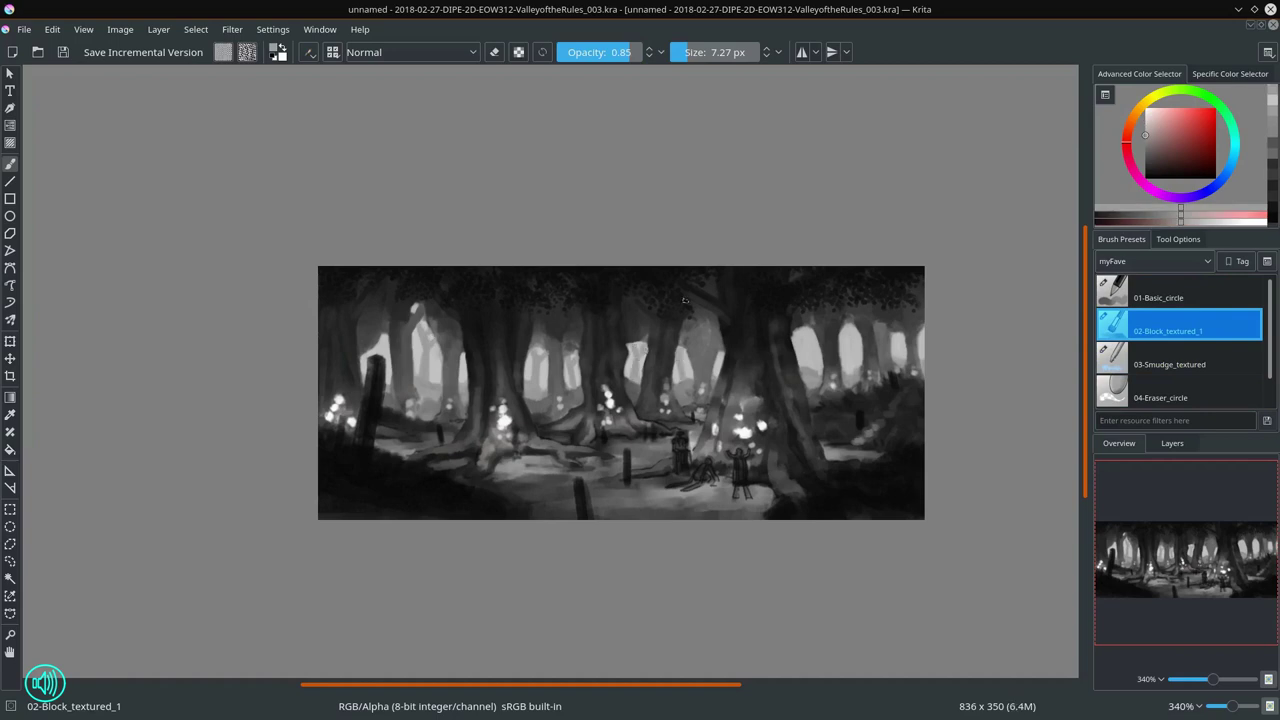
Step: Fit the painting in view and darken the top of the tall trunk in black with 01-Basic_circle
{"action": "key", "text": "d"}
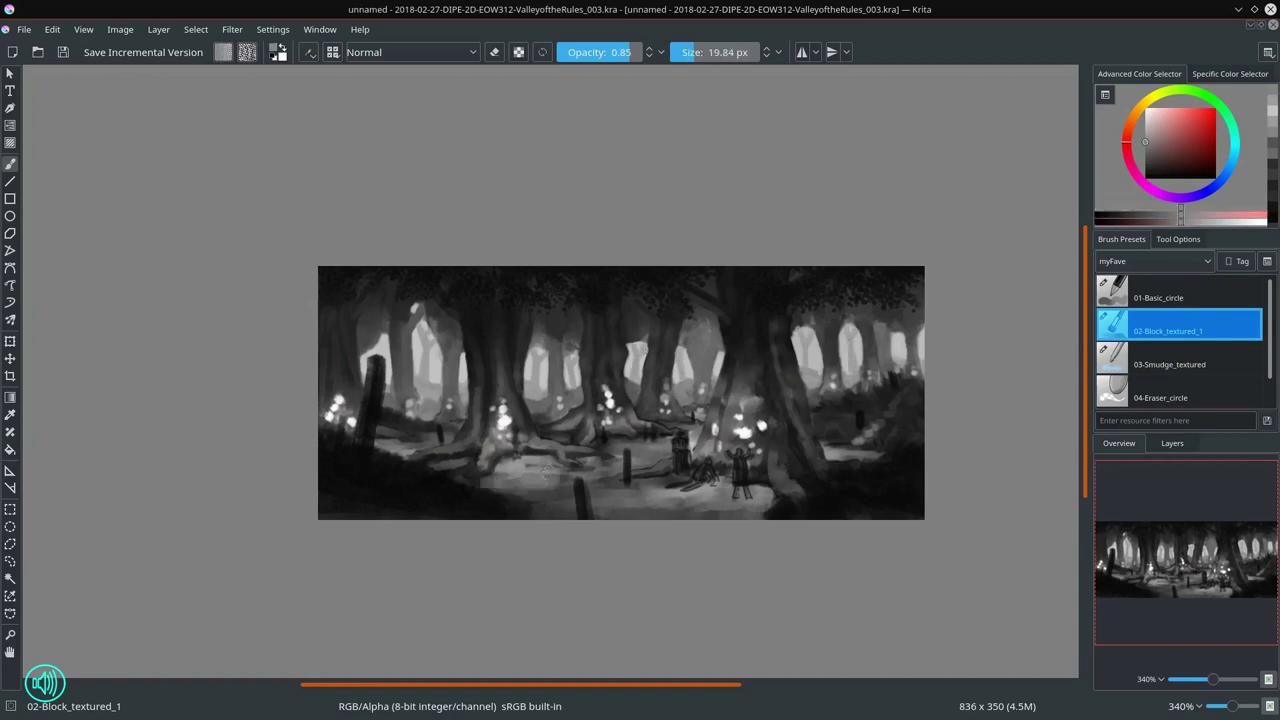
{"action": "key", "text": "comma"}
{"action": "key", "text": "2"}
{"action": "left_click_drag", "start_coordinate": [946, 312], "coordinate": [973, 313]}
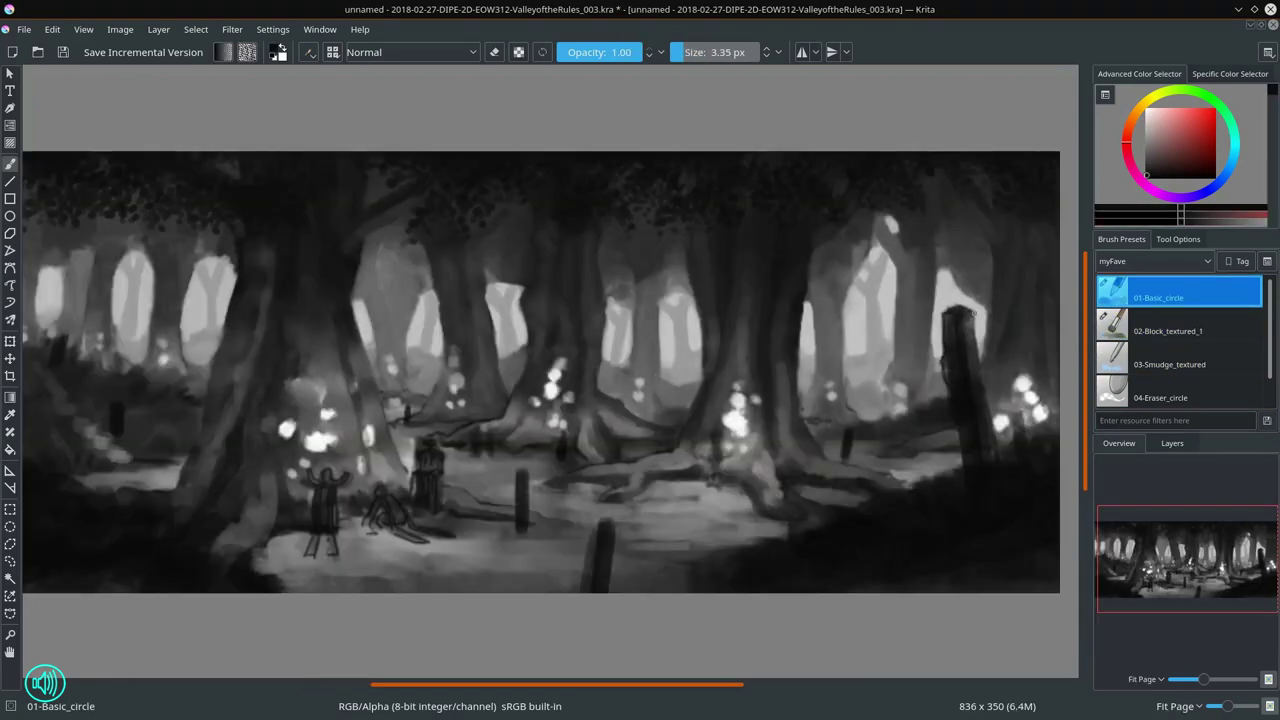
Step: Pick a mid-grey from the foreground post, blend it with 03-Smudge_textured, and zoom toward the figures
{"action": "left_click", "coordinate": [592, 560], "text": "ctrl"}
{"action": "key", "text": "period"}
{"action": "key", "text": "period"}
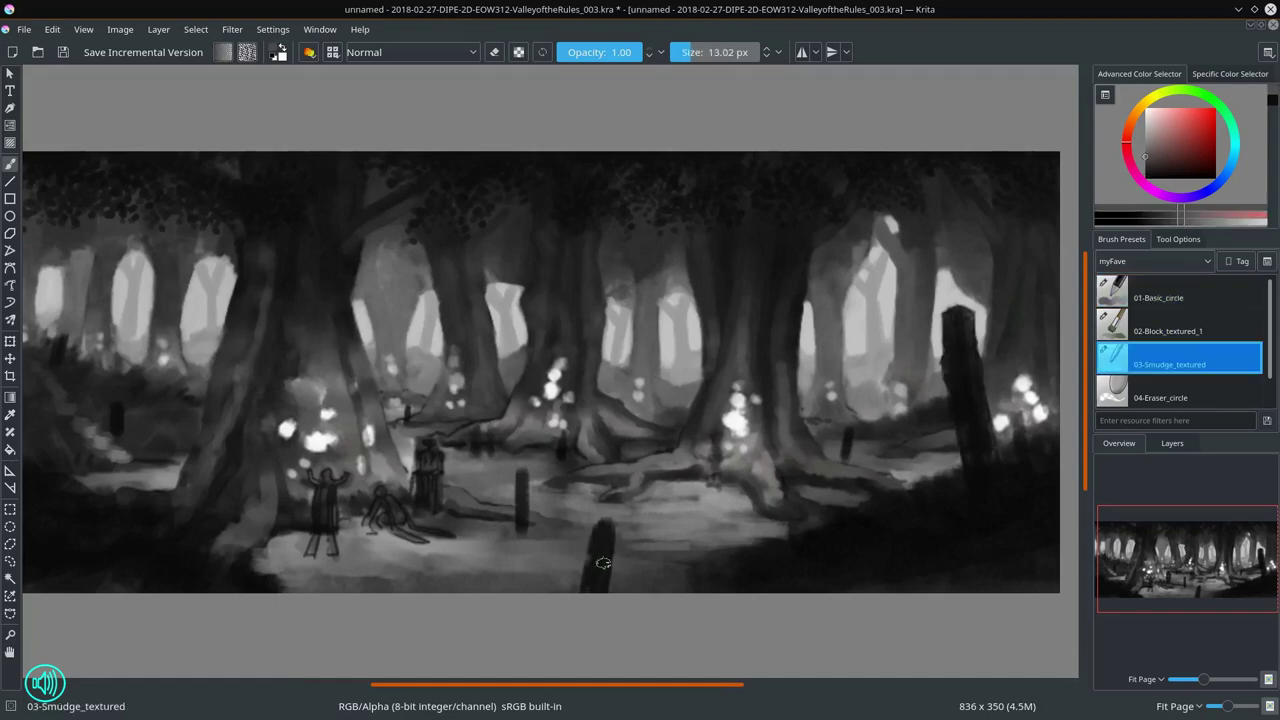
{"action": "key", "text": "comma"}
{"action": "key", "text": "comma"}
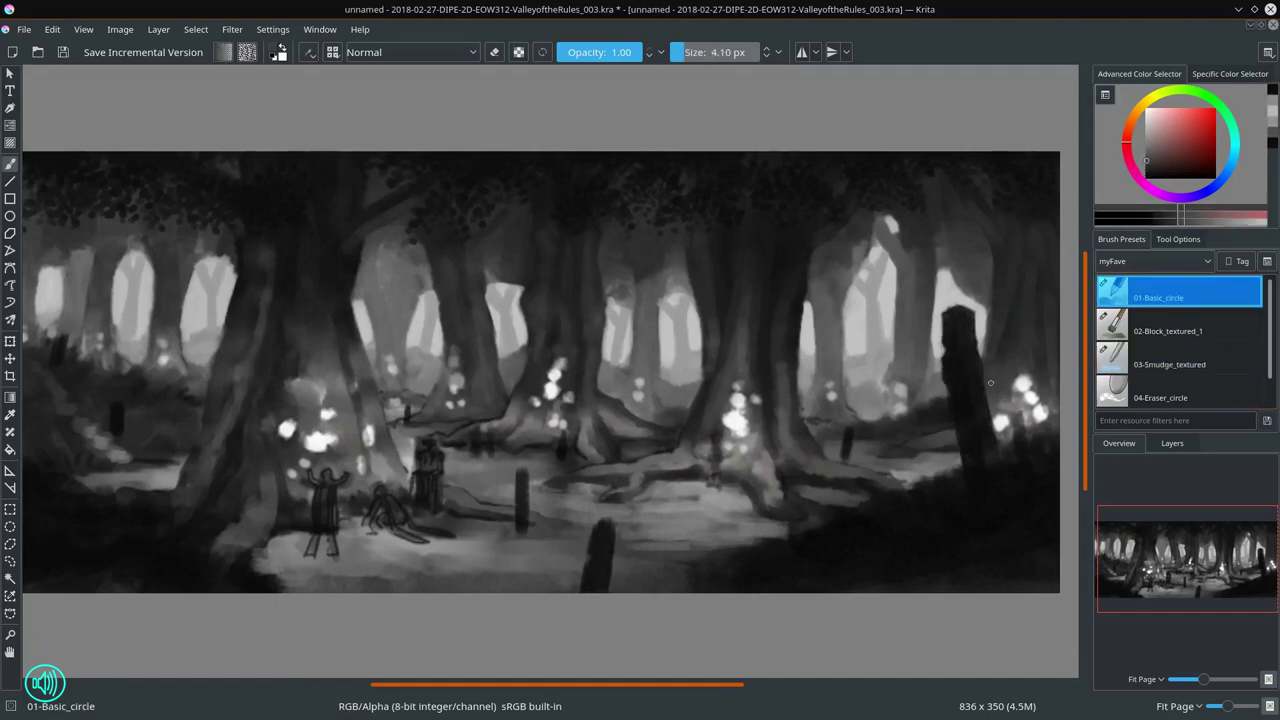
{"action": "left_click_drag", "start_coordinate": [445, 472], "coordinate": [575, 462]}
{"action": "key", "text": "period"}
{"action": "key", "text": "period"}
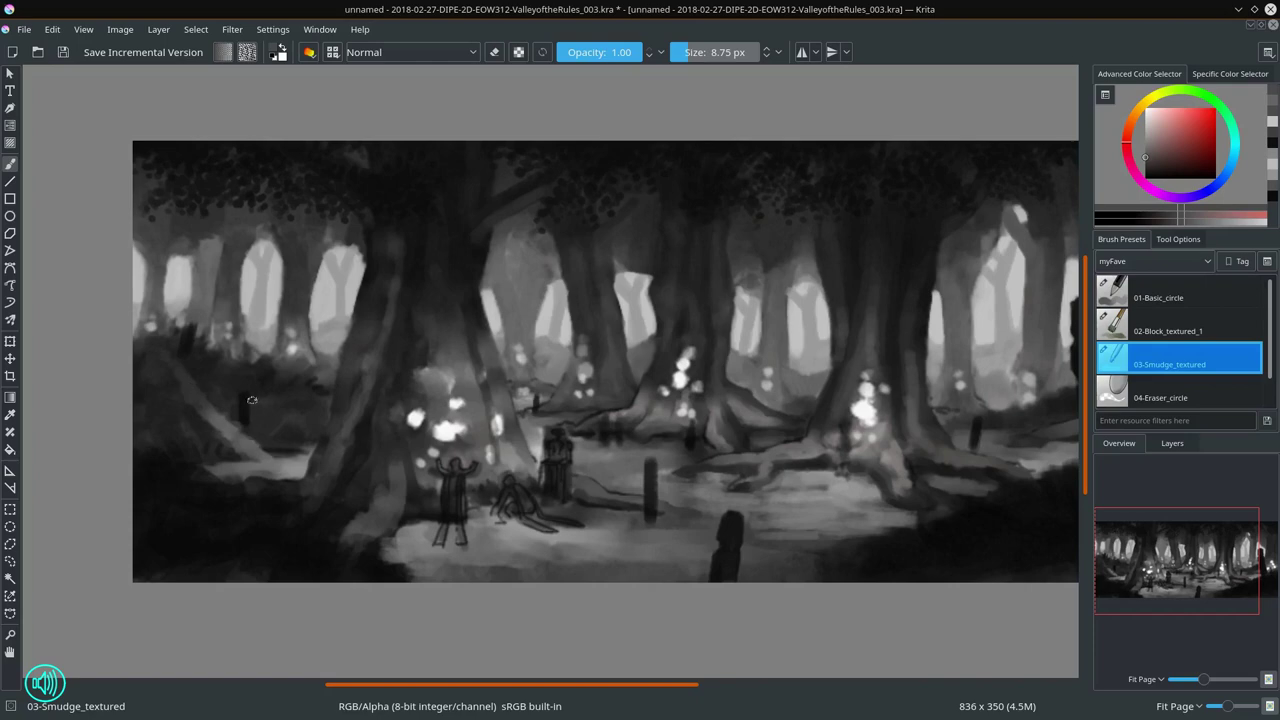
{"action": "key", "text": "comma"}
{"action": "key", "text": "comma"}
{"action": "scroll", "coordinate": [571, 444], "scroll_direction": "up", "scroll_amount": 5}
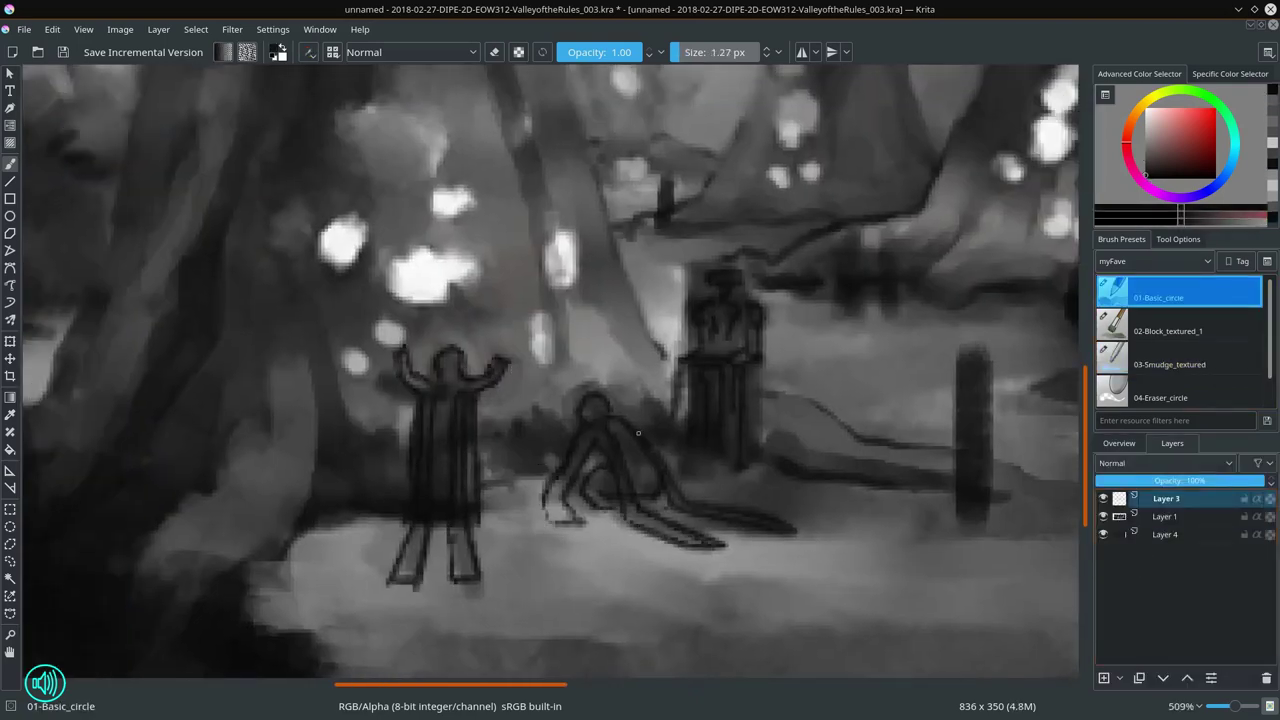
Step: Pan to the open ground beside the post and sketch a standing figure with a smaller brush
{"action": "left_click_drag", "start_coordinate": [716, 306], "coordinate": [644, 343]}
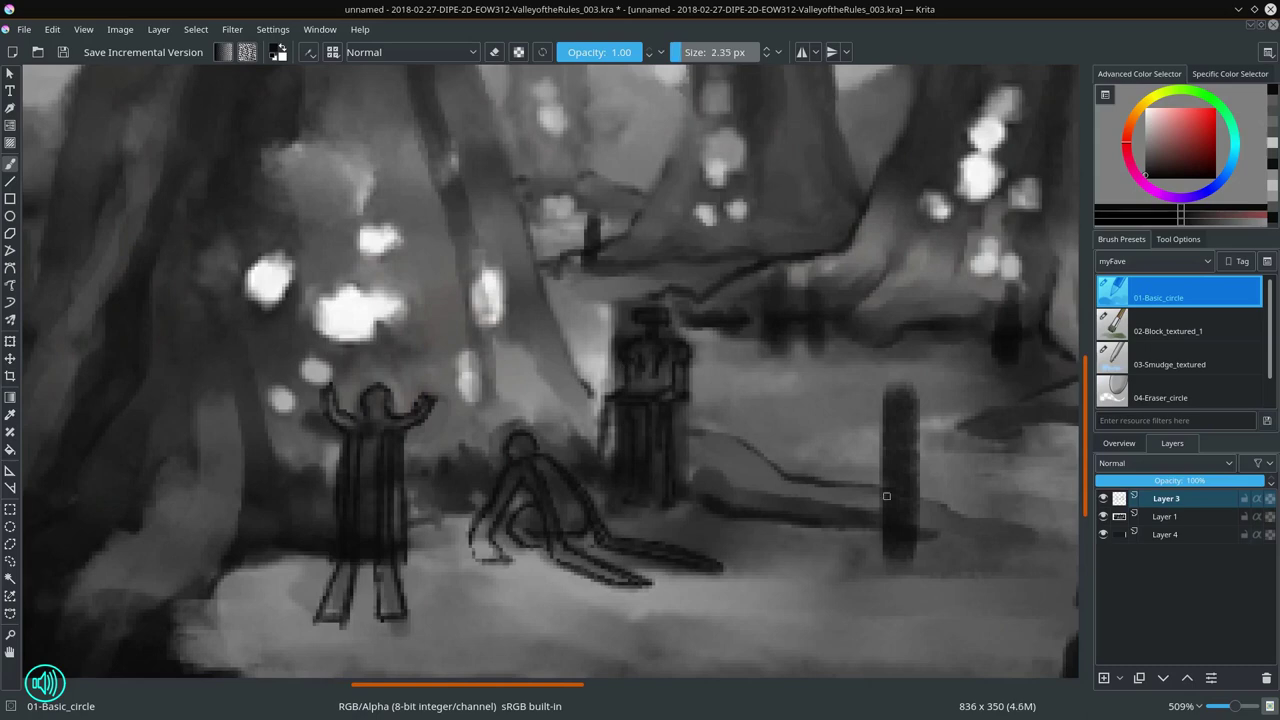
{"action": "left_click_drag", "start_coordinate": [980, 471], "coordinate": [806, 486]}
{"action": "key", "text": "bracketleft"}
{"action": "scroll", "coordinate": [767, 472], "scroll_direction": "down", "scroll_amount": 1}
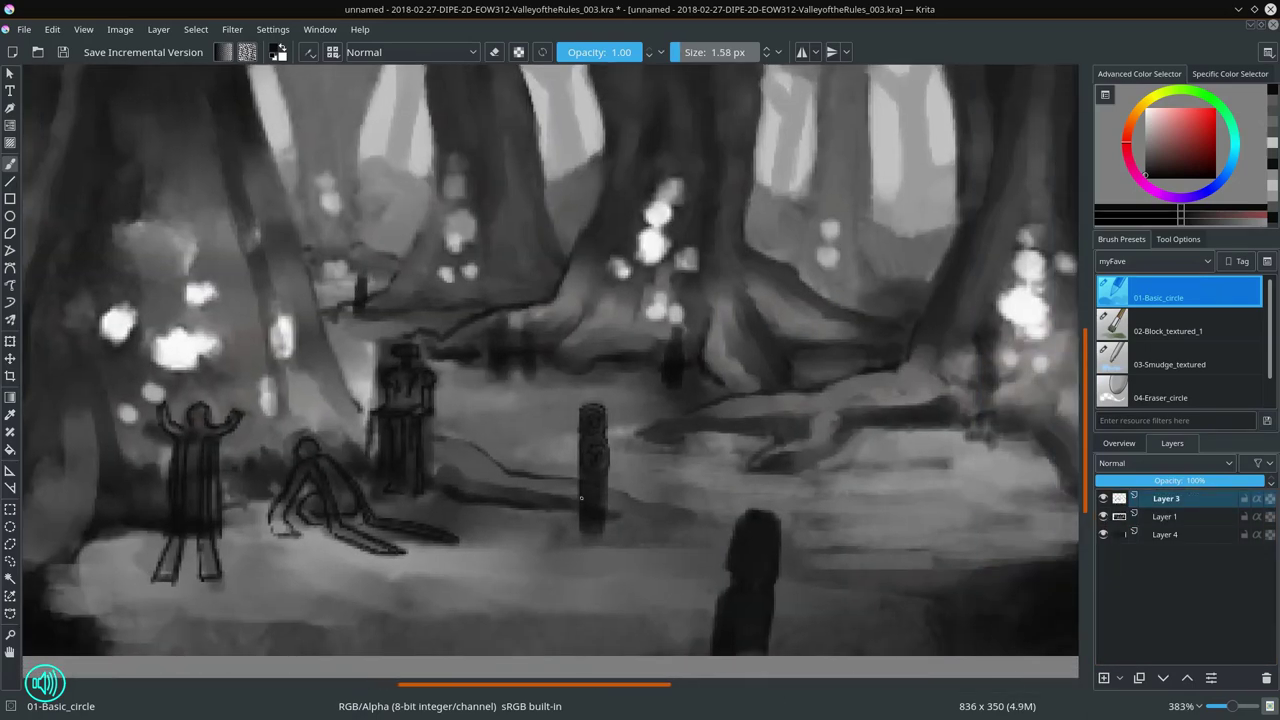
{"action": "mouse_move", "coordinate": [591, 512]}
{"action": "left_mouse_down"}
{"action": "mouse_move", "coordinate": [436, 510]}
{"action": "mouse_move", "coordinate": [420, 492]}
{"action": "left_mouse_up"}
{"action": "left_click_drag", "start_coordinate": [698, 452], "coordinate": [692, 482]}
{"action": "left_click_drag", "start_coordinate": [688, 486], "coordinate": [671, 560]}
{"action": "left_click_drag", "start_coordinate": [728, 574], "coordinate": [712, 470]}
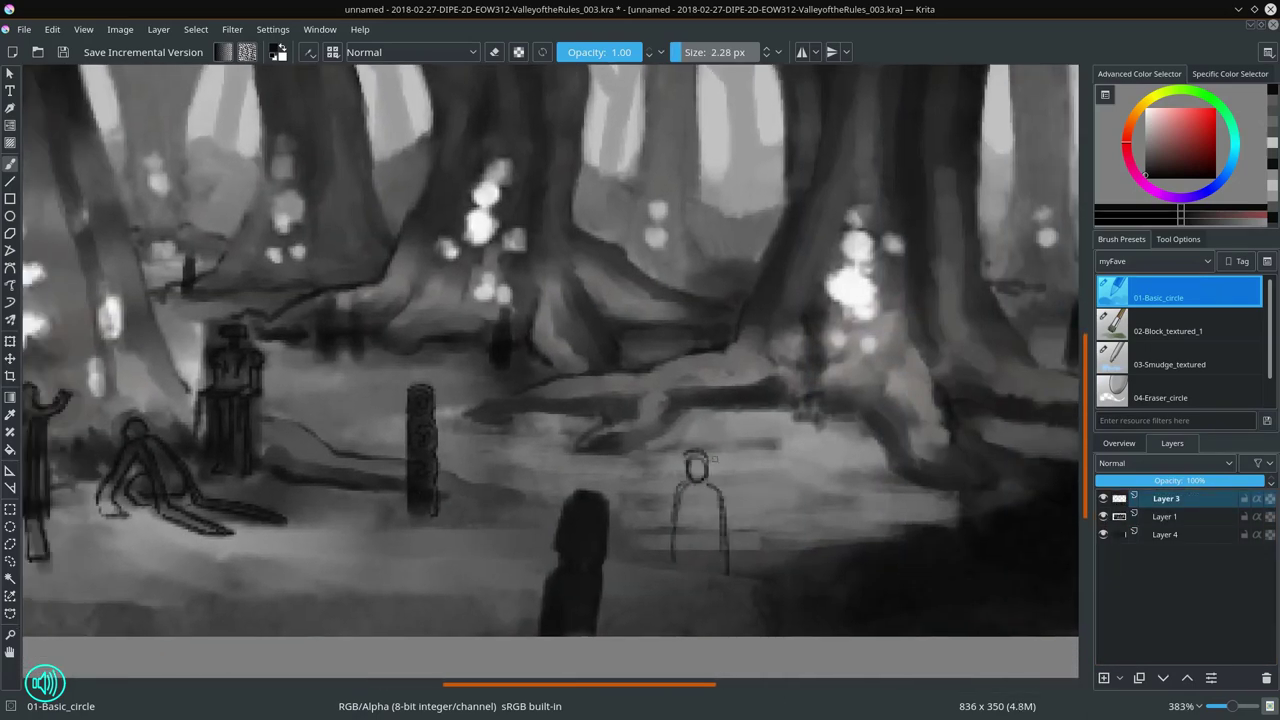
Step: Sketch a second standing figure and a small distant figure, then add a new layer
{"action": "mouse_move", "coordinate": [679, 559]}
{"action": "left_mouse_down"}
{"action": "mouse_move", "coordinate": [721, 589]}
{"action": "mouse_move", "coordinate": [691, 476]}
{"action": "mouse_move", "coordinate": [656, 478]}
{"action": "mouse_move", "coordinate": [674, 426]}
{"action": "mouse_move", "coordinate": [651, 410]}
{"action": "mouse_move", "coordinate": [655, 471]}
{"action": "mouse_move", "coordinate": [679, 486]}
{"action": "mouse_move", "coordinate": [660, 594]}
{"action": "left_mouse_up"}
{"action": "mouse_move", "coordinate": [808, 340]}
{"action": "left_mouse_down"}
{"action": "mouse_move", "coordinate": [732, 340]}
{"action": "mouse_move", "coordinate": [720, 430]}
{"action": "mouse_move", "coordinate": [745, 440]}
{"action": "left_mouse_up"}
{"action": "left_click_drag", "start_coordinate": [651, 436], "coordinate": [758, 432]}
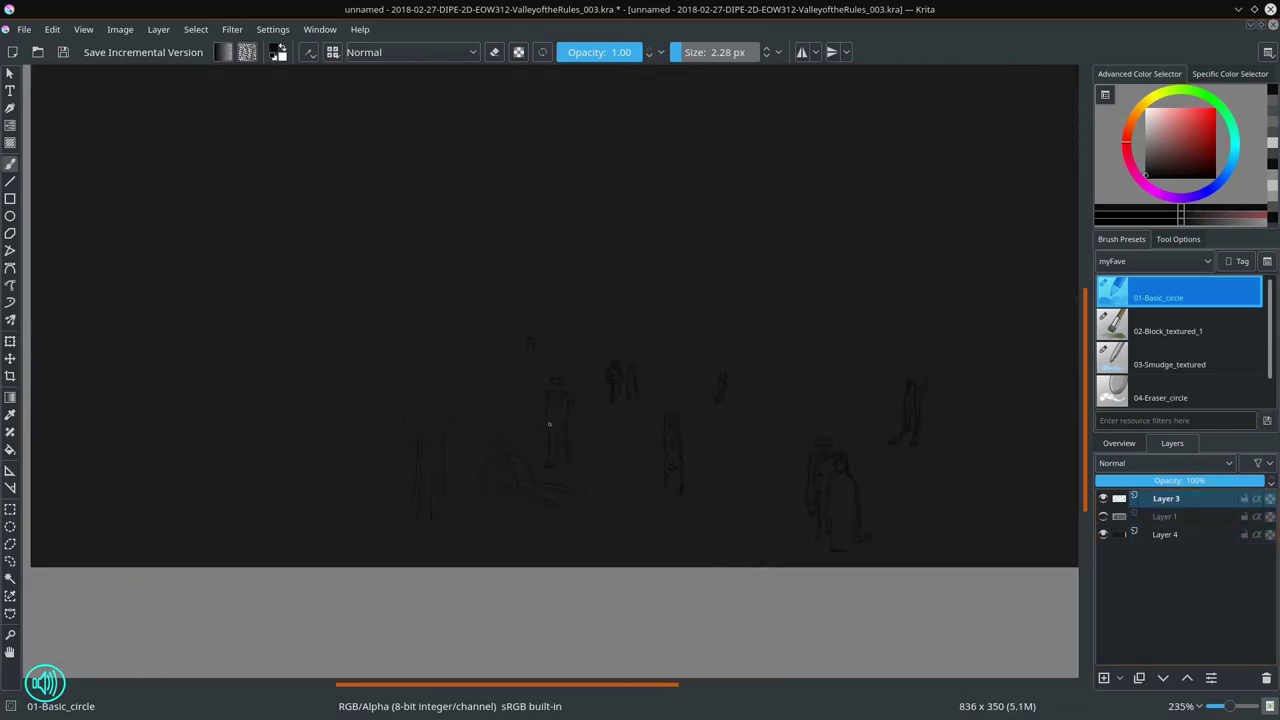
{"action": "key", "text": "Insert"}
Step: Name the new layer 'sketch' and select Layer 1 for painting
{"action": "double_click", "coordinate": [1169, 499]}
{"action": "type", "text": "sketch"}
{"action": "key", "text": "Return"}
{"action": "left_click", "coordinate": [1165, 534]}
{"action": "left_click", "coordinate": [1160, 390]}
Step: Erase around the right-hand figure and paint tone over the sketched figures with the textured block brush
{"action": "left_click_drag", "start_coordinate": [520, 420], "coordinate": [560, 480]}
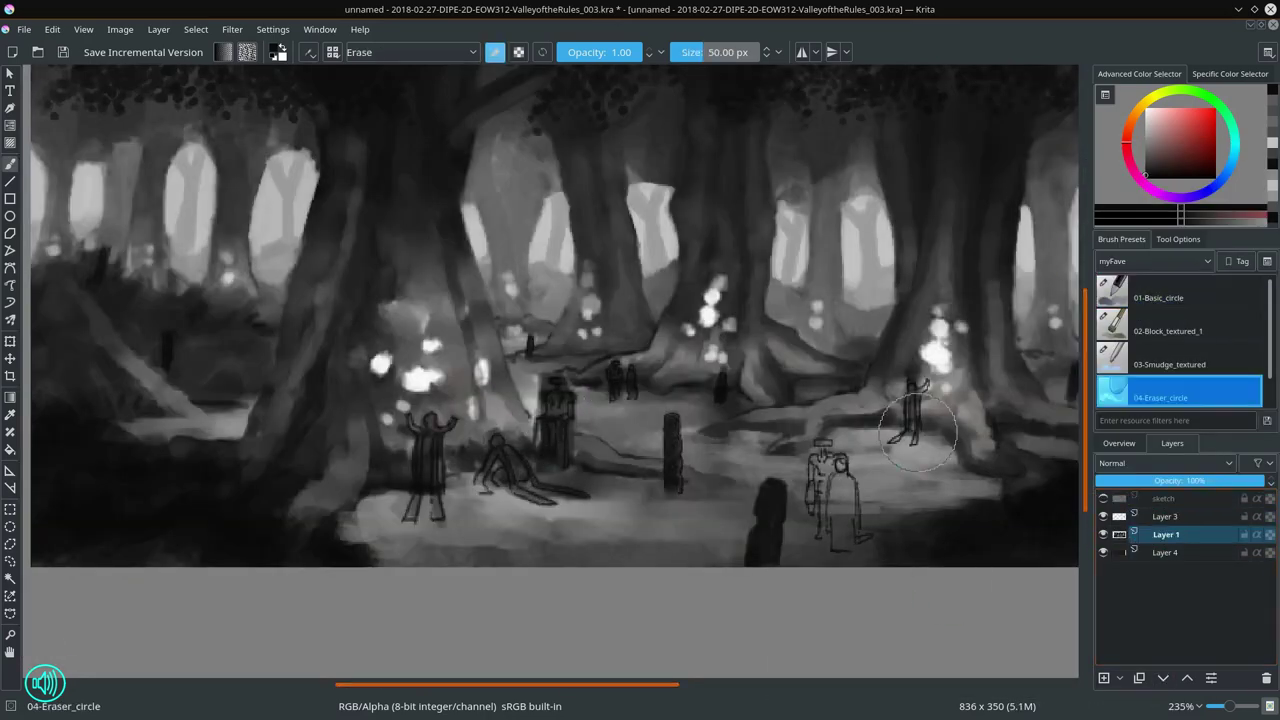
{"action": "left_click", "coordinate": [1168, 325]}
{"action": "left_click_drag", "start_coordinate": [840, 470], "coordinate": [830, 520]}
{"action": "left_click_drag", "start_coordinate": [900, 400], "coordinate": [868, 535]}
{"action": "key", "text": "["}
{"action": "key", "text": "["}
{"action": "key", "text": "["}
{"action": "key", "text": "["}
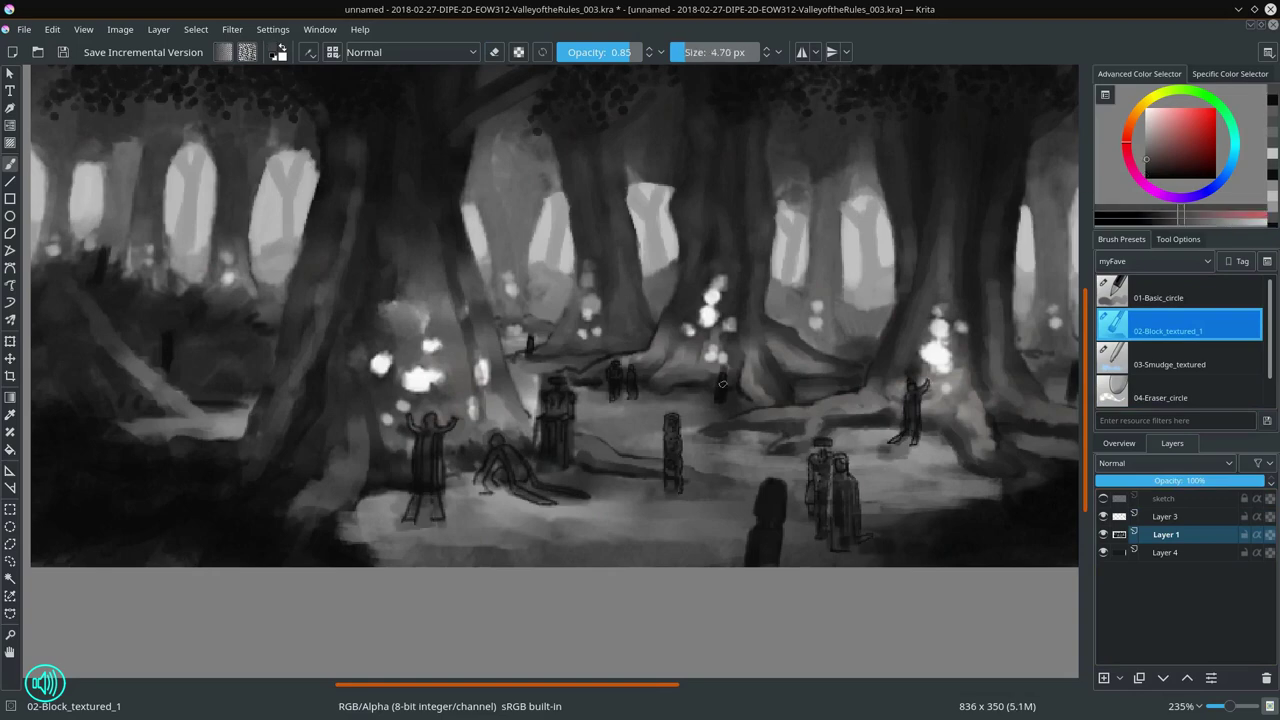
{"action": "mouse_move", "coordinate": [238, 353]}
{"action": "left_mouse_down"}
{"action": "mouse_move", "coordinate": [428, 393]}
{"action": "mouse_move", "coordinate": [108, 363]}
{"action": "left_mouse_up"}
Step: Paint lighter and darker grey tone along the figures on the path, sampling tones from the painting
{"action": "key", "text": "["}
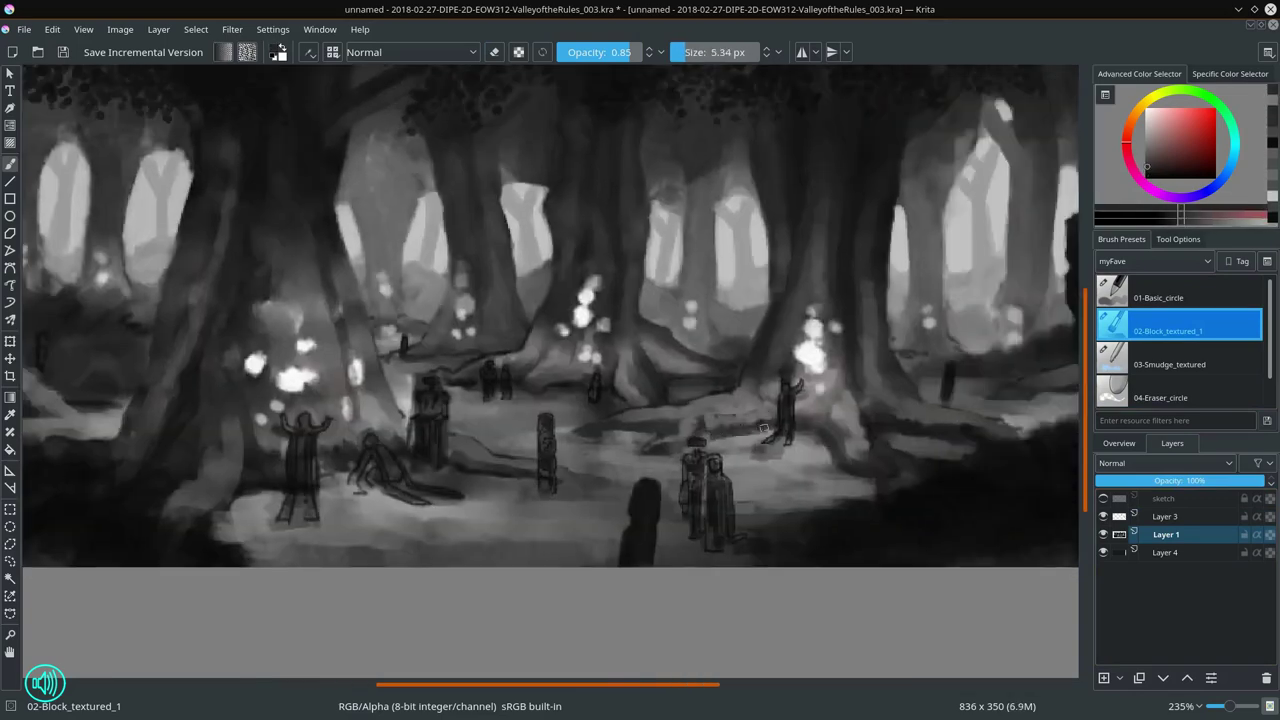
{"action": "mouse_move", "coordinate": [462, 416]}
{"action": "left_mouse_down"}
{"action": "mouse_move", "coordinate": [422, 416]}
{"action": "mouse_move", "coordinate": [732, 441]}
{"action": "left_mouse_up"}
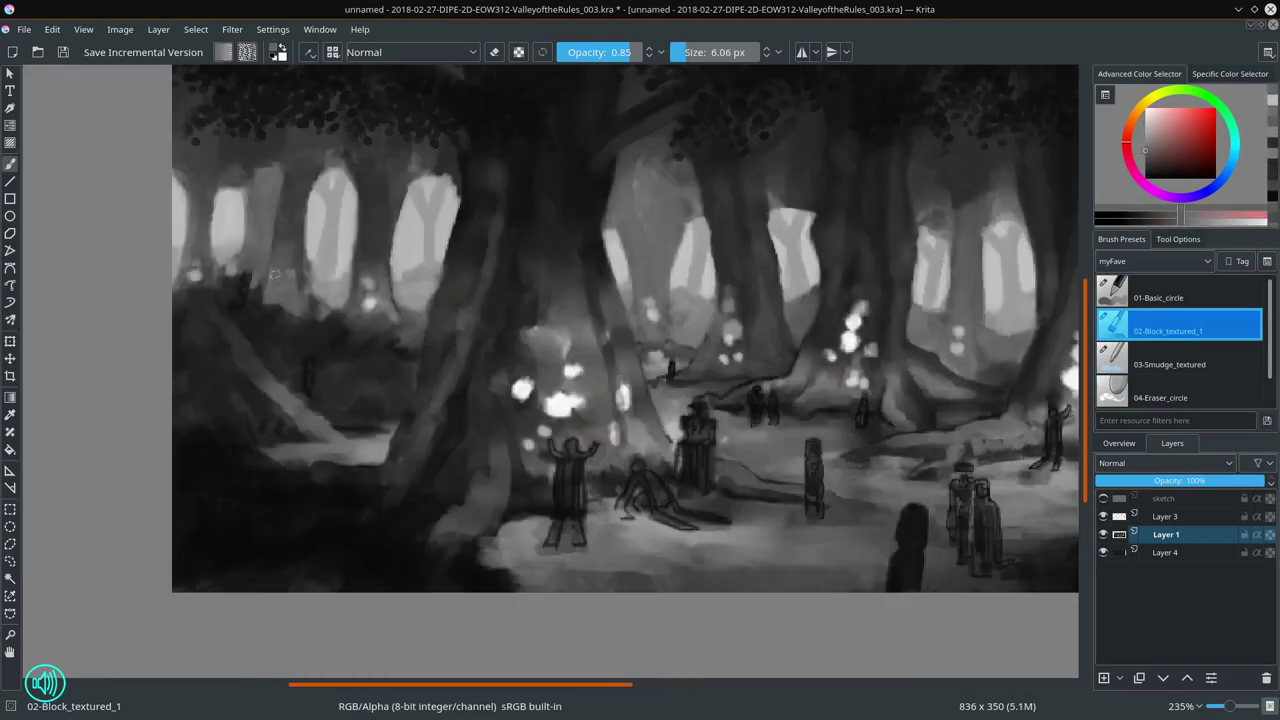
{"action": "key", "text": "]"}
{"action": "key", "text": "]"}
{"action": "key", "text": "]"}
{"action": "left_click", "coordinate": [372, 290], "text": "ctrl"}
{"action": "key", "text": "["}
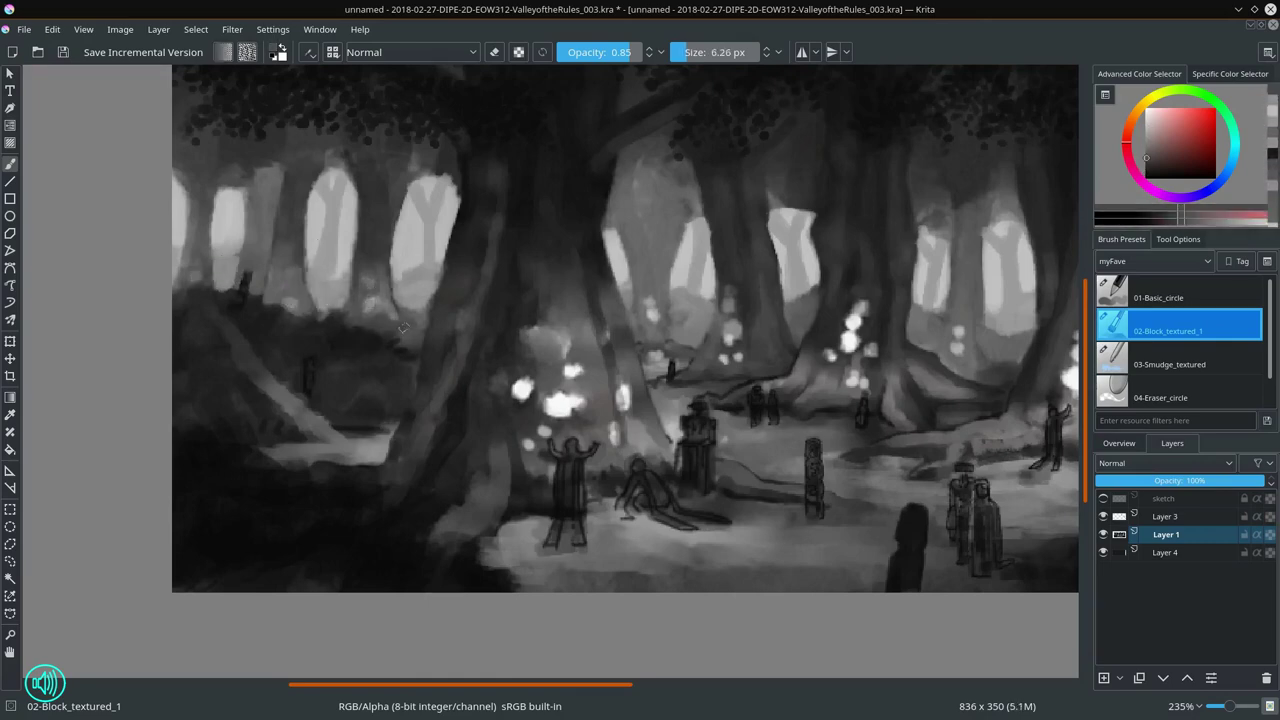
{"action": "left_click_drag", "start_coordinate": [485, 465], "coordinate": [373, 465]}
{"action": "left_click_drag", "start_coordinate": [764, 452], "coordinate": [374, 465]}
{"action": "key", "text": "["}
{"action": "key", "text": "["}
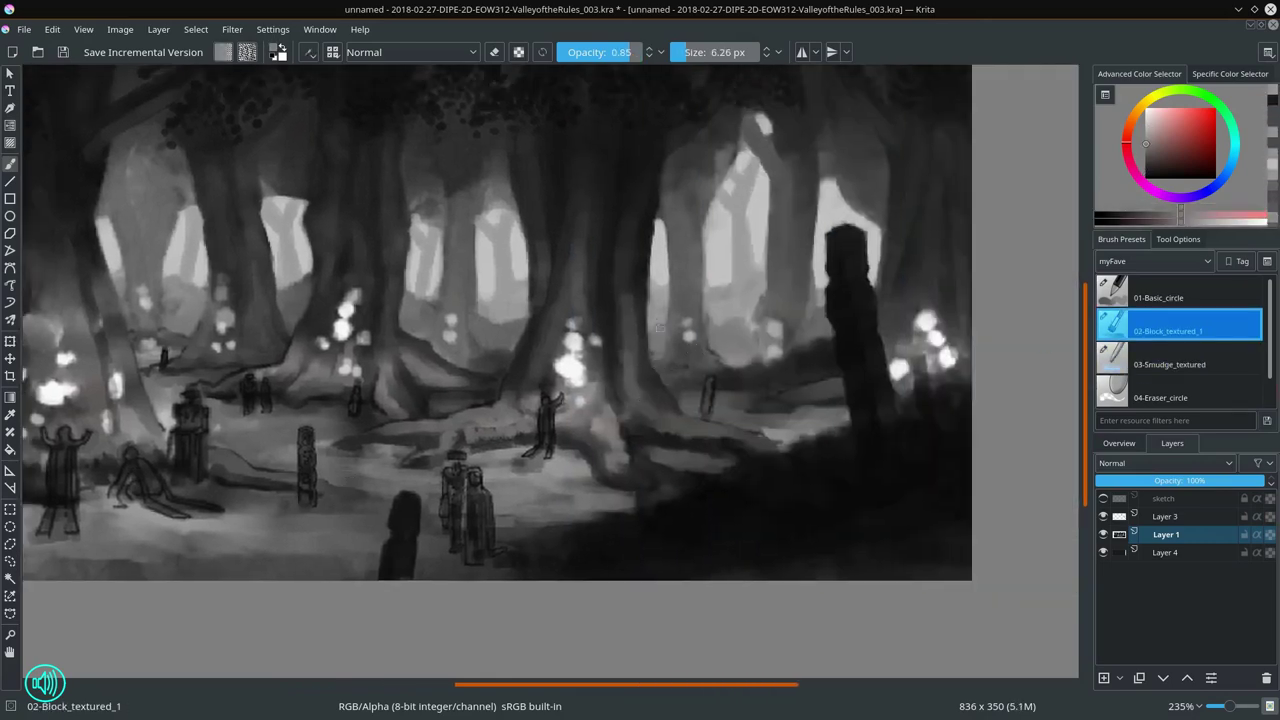
{"action": "left_click", "coordinate": [709, 317], "text": "ctrl"}
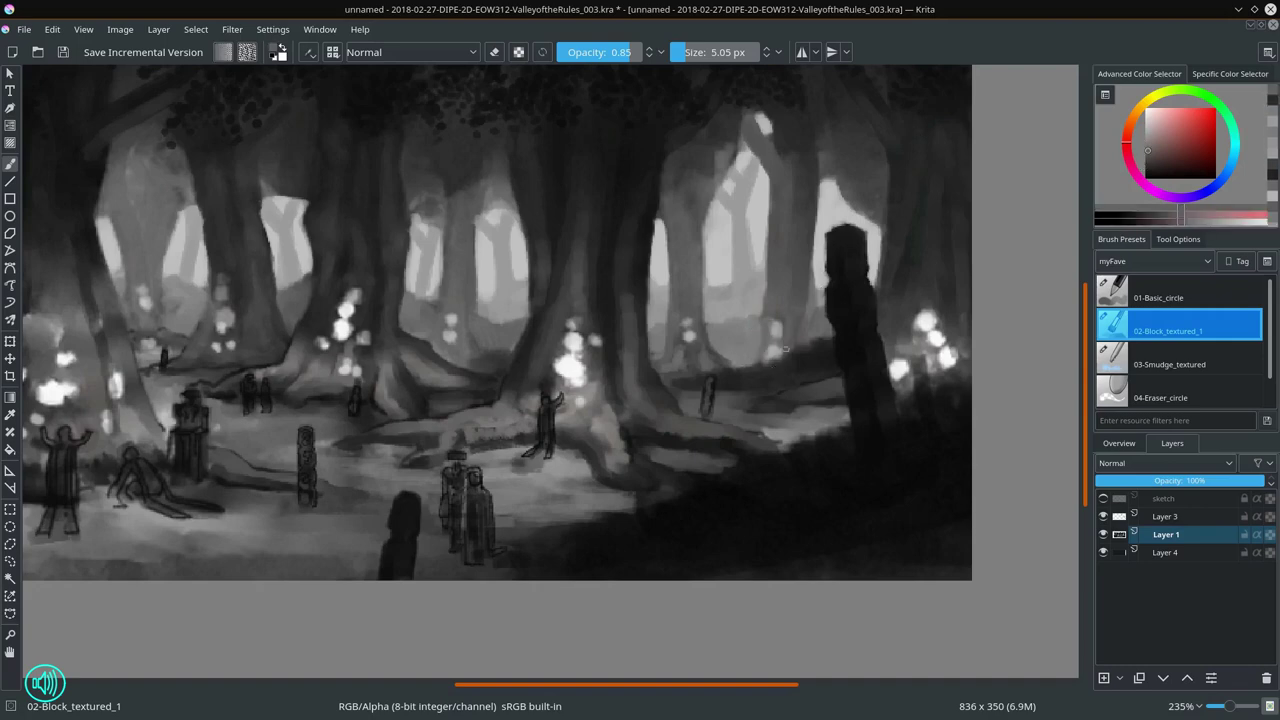
Step: Review the whole painting in the overview and switch to the 01-Basic_circle brush
{"action": "left_click", "coordinate": [818, 322], "text": "ctrl"}
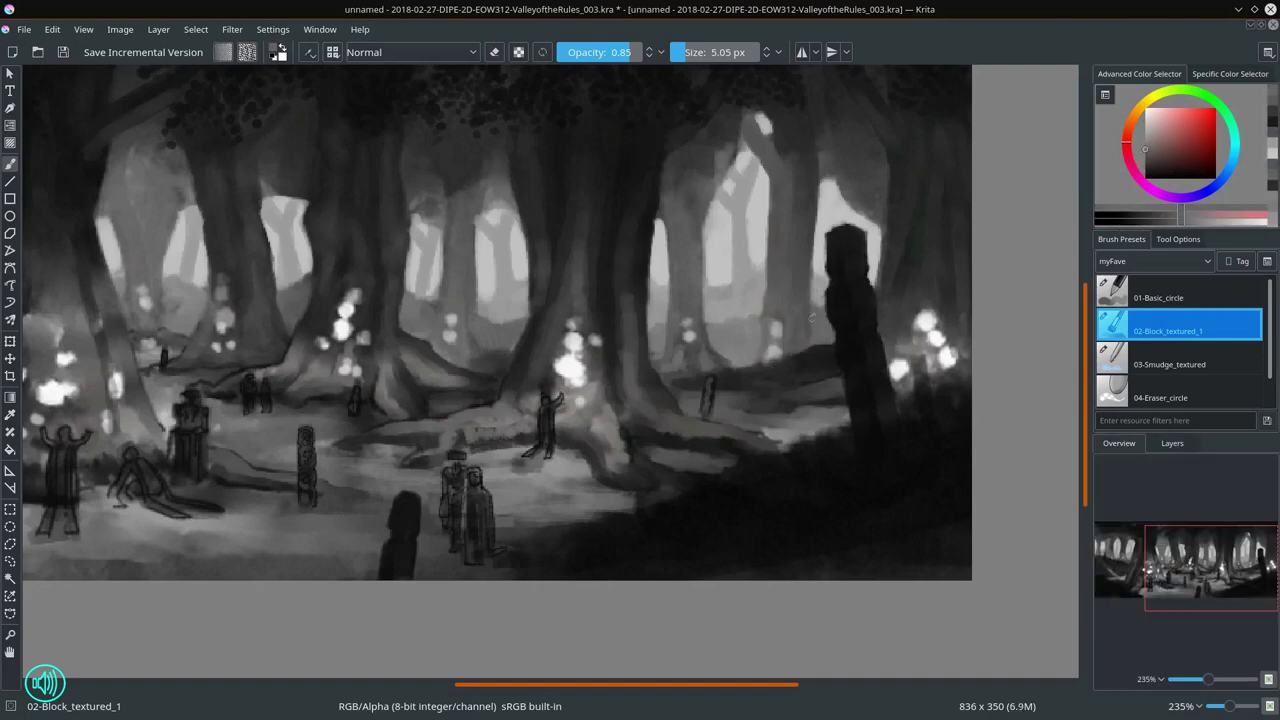
{"action": "scroll", "coordinate": [815, 340], "scroll_direction": "down", "scroll_amount": 5}
{"action": "scroll", "coordinate": [822, 334], "scroll_direction": "up", "scroll_amount": 5}
{"action": "left_click", "coordinate": [1158, 366]}
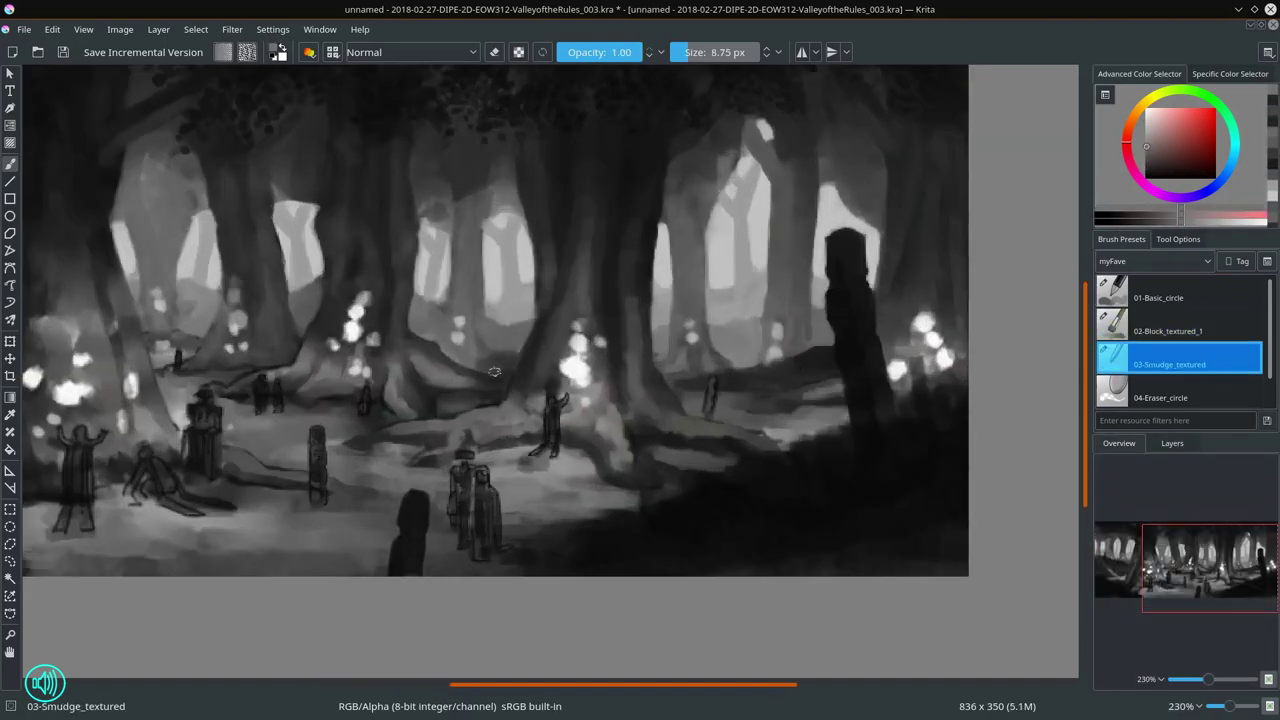
{"action": "left_click", "coordinate": [1172, 443]}
{"action": "left_click", "coordinate": [1158, 297]}
Step: Paint light cool-grey ground strokes near the seated figures
{"action": "left_click_drag", "start_coordinate": [295, 525], "coordinate": [610, 521]}
{"action": "scroll", "coordinate": [610, 521], "scroll_direction": "up", "scroll_amount": 2}
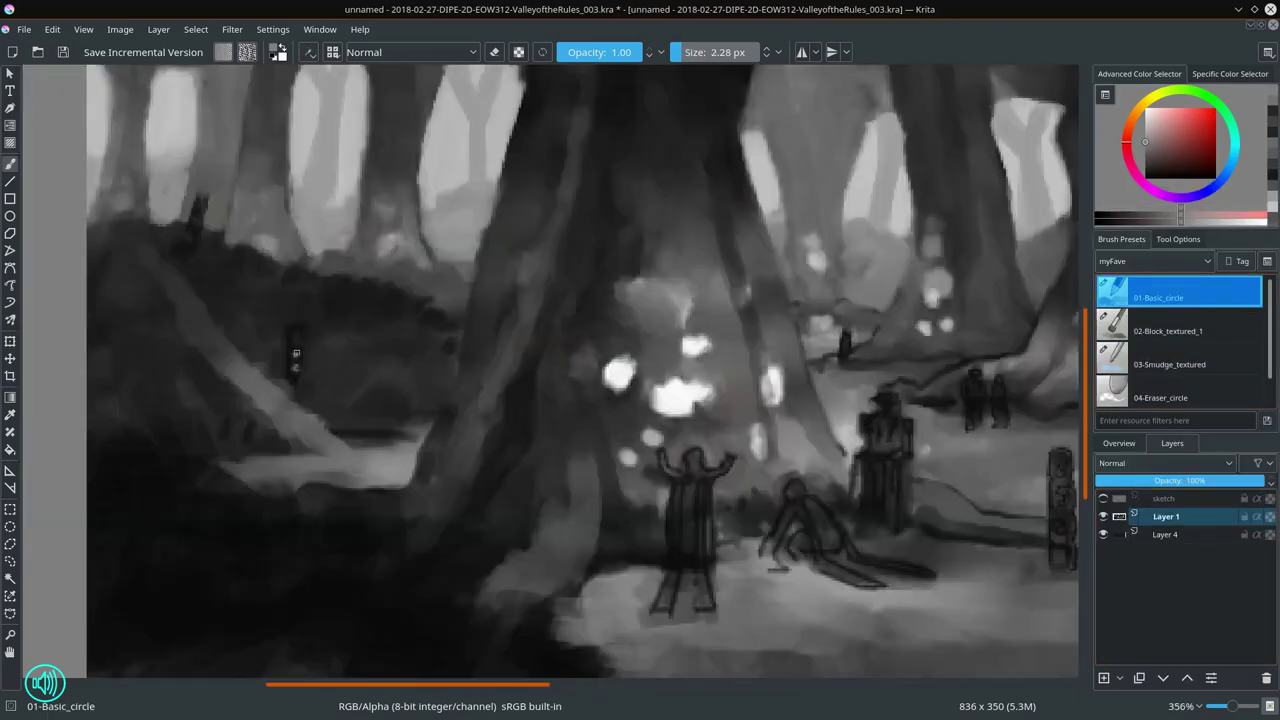
{"action": "key", "text": "bracketright"}
{"action": "key", "text": "bracketright"}
{"action": "key", "text": "bracketright"}
{"action": "key", "text": "bracketright"}
{"action": "scroll", "coordinate": [466, 514], "scroll_direction": "up", "scroll_amount": 2}
{"action": "key", "text": "bracketleft"}
{"action": "key", "text": "bracketleft"}
{"action": "key", "text": "bracketleft"}
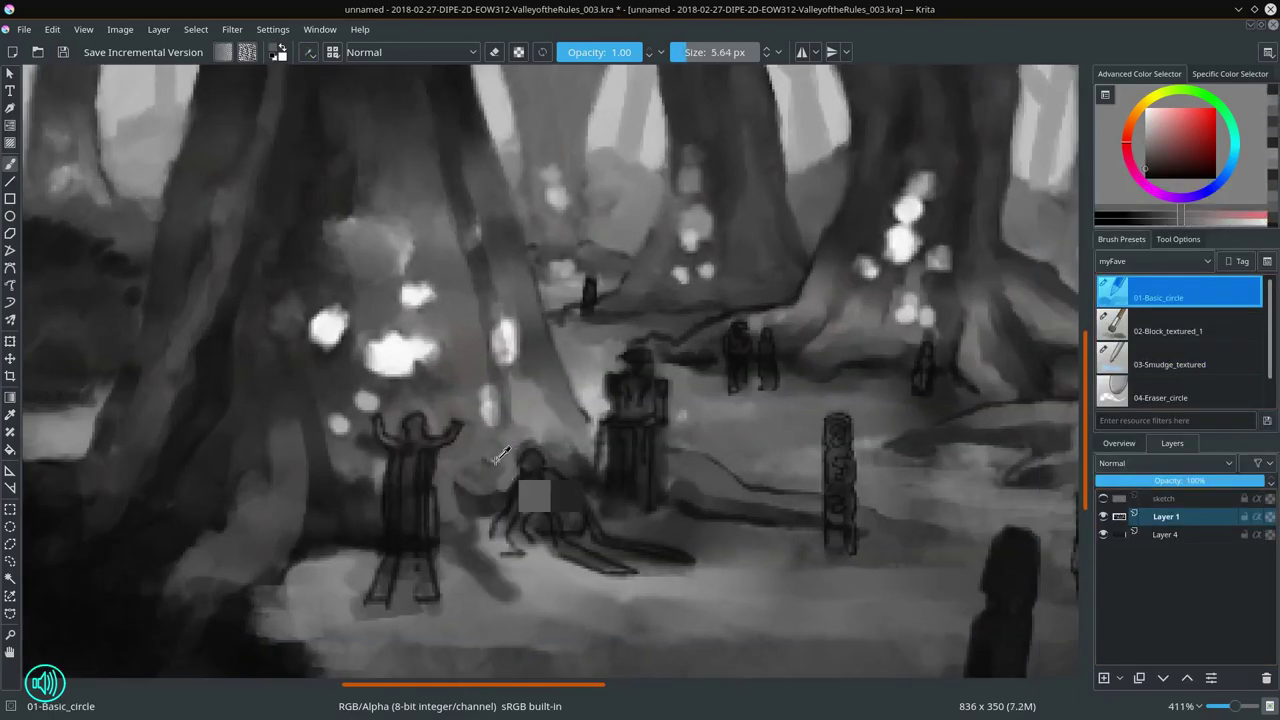
{"action": "left_click", "coordinate": [492, 577], "text": "ctrl"}
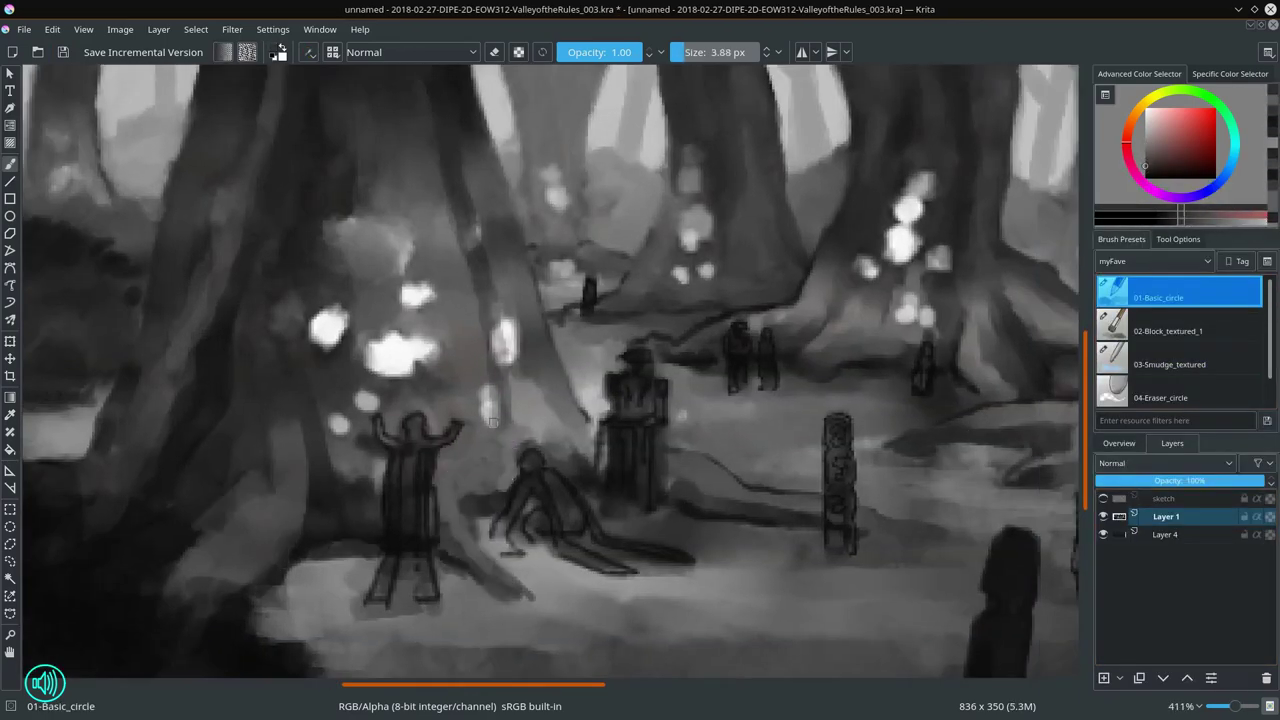
{"action": "left_click_drag", "start_coordinate": [520, 482], "coordinate": [605, 440]}
{"action": "left_click_drag", "start_coordinate": [610, 525], "coordinate": [790, 545]}
Step: Add near-white highlights to the seated figure and the standing figure's left edge with a fine brush
{"action": "scroll", "coordinate": [576, 494], "scroll_direction": "up", "scroll_amount": 1}
{"action": "key", "text": "bracketleft"}
{"action": "left_click", "coordinate": [324, 398], "text": "ctrl"}
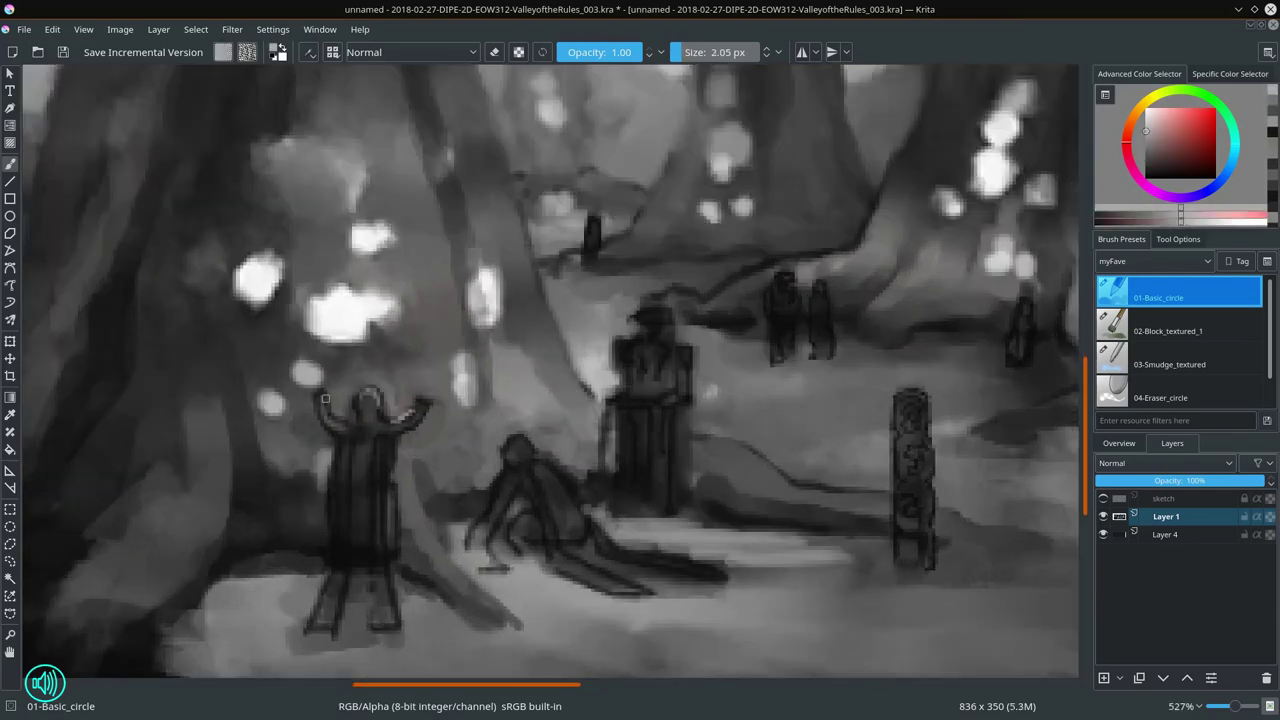
{"action": "left_click", "coordinate": [516, 527], "text": "ctrl"}
{"action": "left_click_drag", "start_coordinate": [512, 528], "coordinate": [528, 514]}
{"action": "mouse_move", "coordinate": [607, 468]}
{"action": "left_mouse_down"}
{"action": "mouse_move", "coordinate": [618, 346]}
{"action": "mouse_move", "coordinate": [740, 330]}
{"action": "left_mouse_up"}
Step: Pick a near-black and a darker sampled grey for dark accents across the figures
{"action": "left_click", "coordinate": [652, 430], "text": "ctrl"}
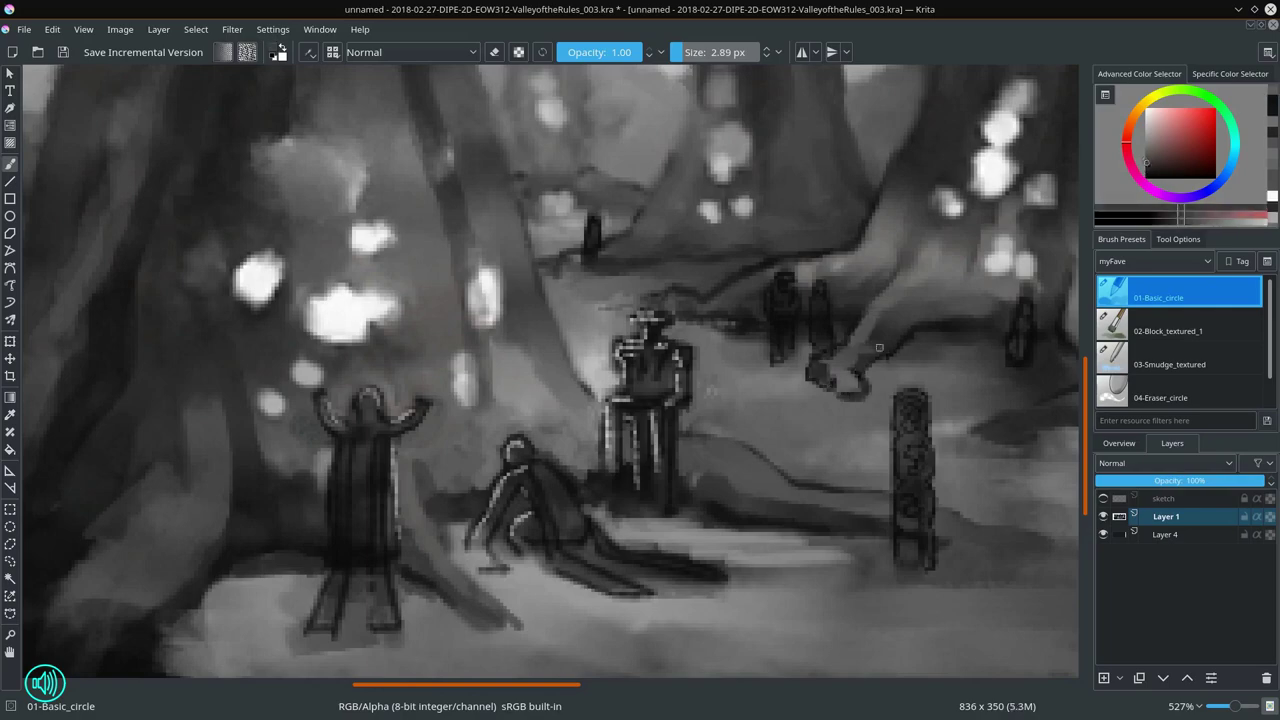
{"action": "scroll", "coordinate": [777, 388], "scroll_direction": "right", "scroll_amount": 5}
{"action": "scroll", "coordinate": [714, 580], "scroll_direction": "down", "scroll_amount": 6}
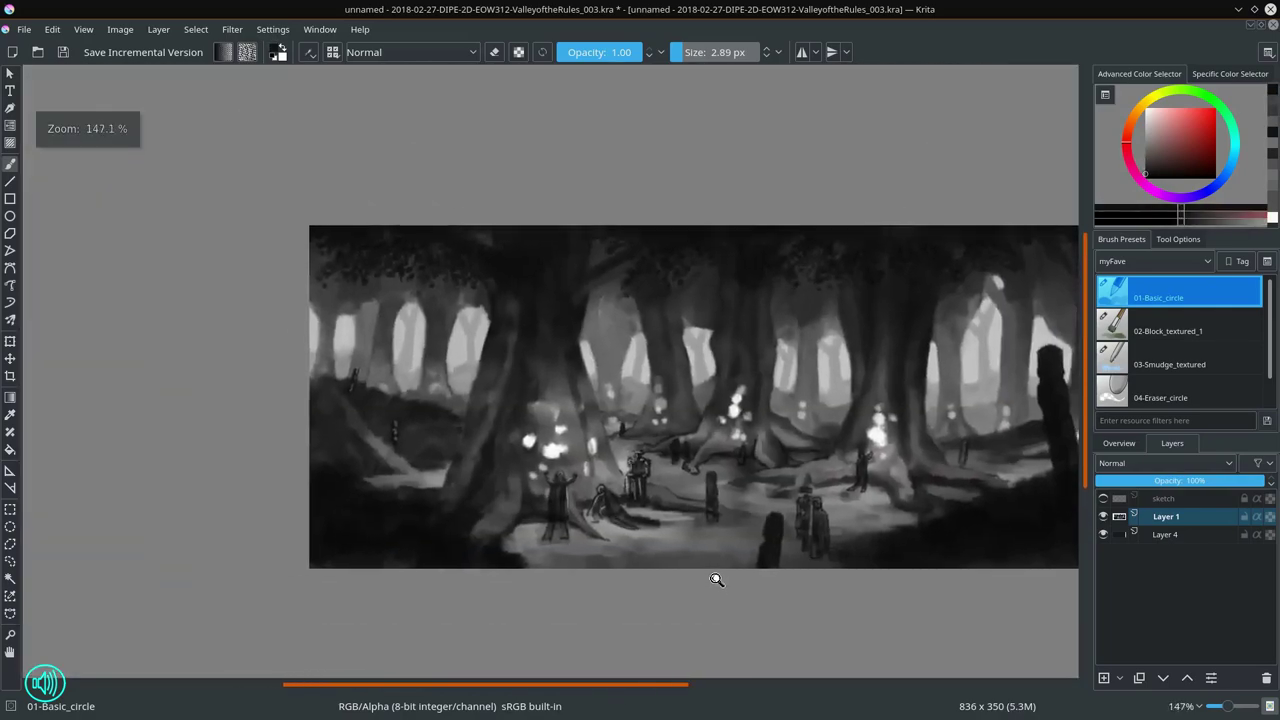
{"action": "scroll", "coordinate": [717, 509], "scroll_direction": "up", "scroll_amount": 5}
{"action": "scroll", "coordinate": [714, 407], "scroll_direction": "right", "scroll_amount": 3}
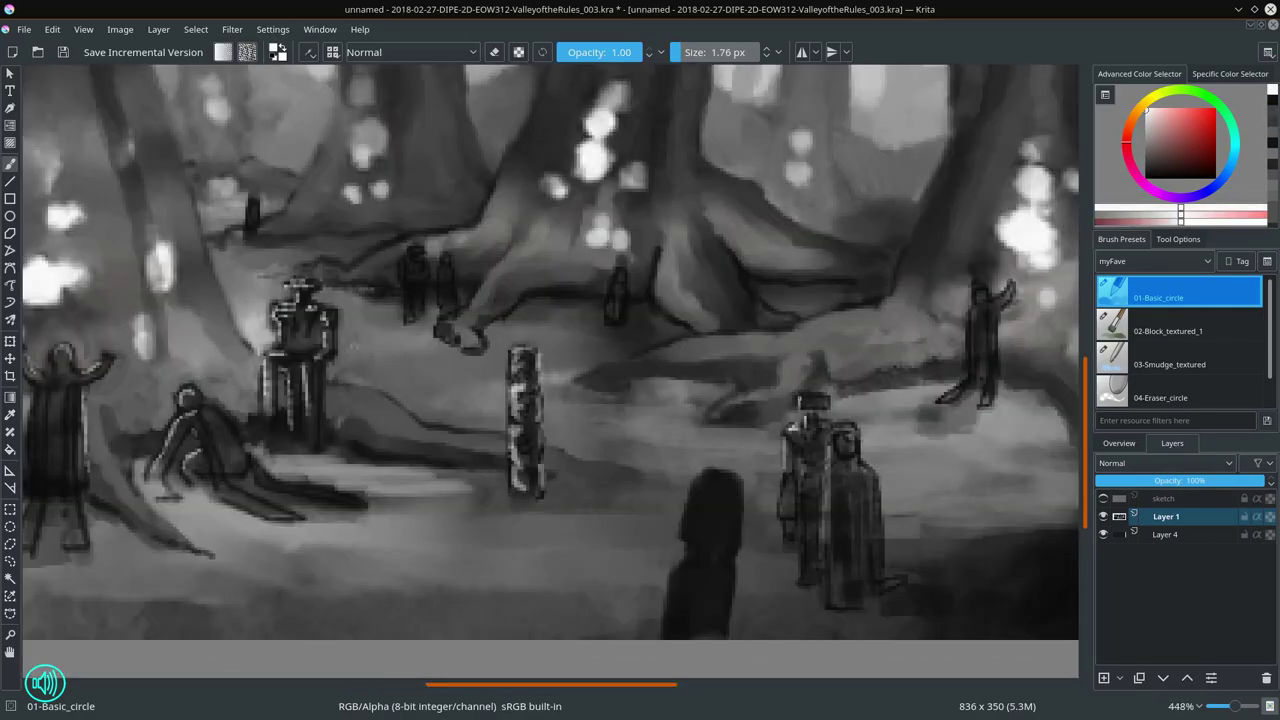
{"action": "scroll", "coordinate": [201, 441], "scroll_direction": "right", "scroll_amount": 3}
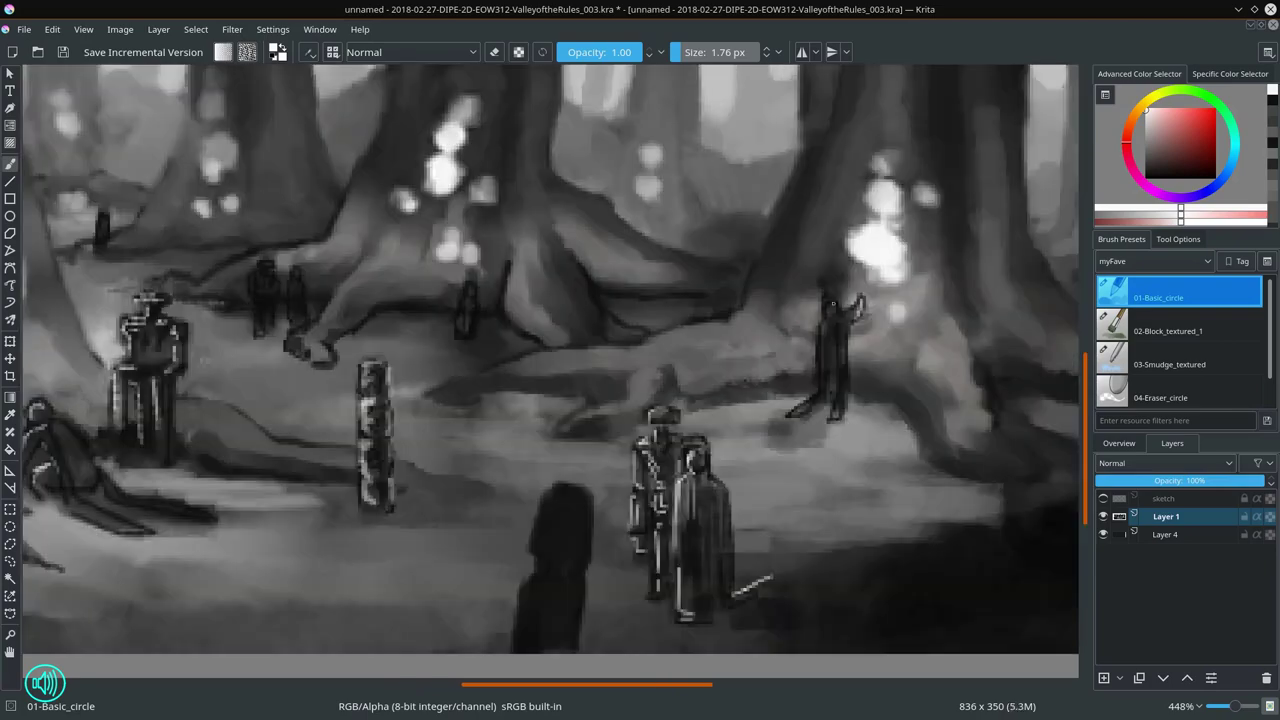
{"action": "left_click", "coordinate": [838, 290], "text": "ctrl"}
{"action": "scroll", "coordinate": [703, 425], "scroll_direction": "down", "scroll_amount": 5}
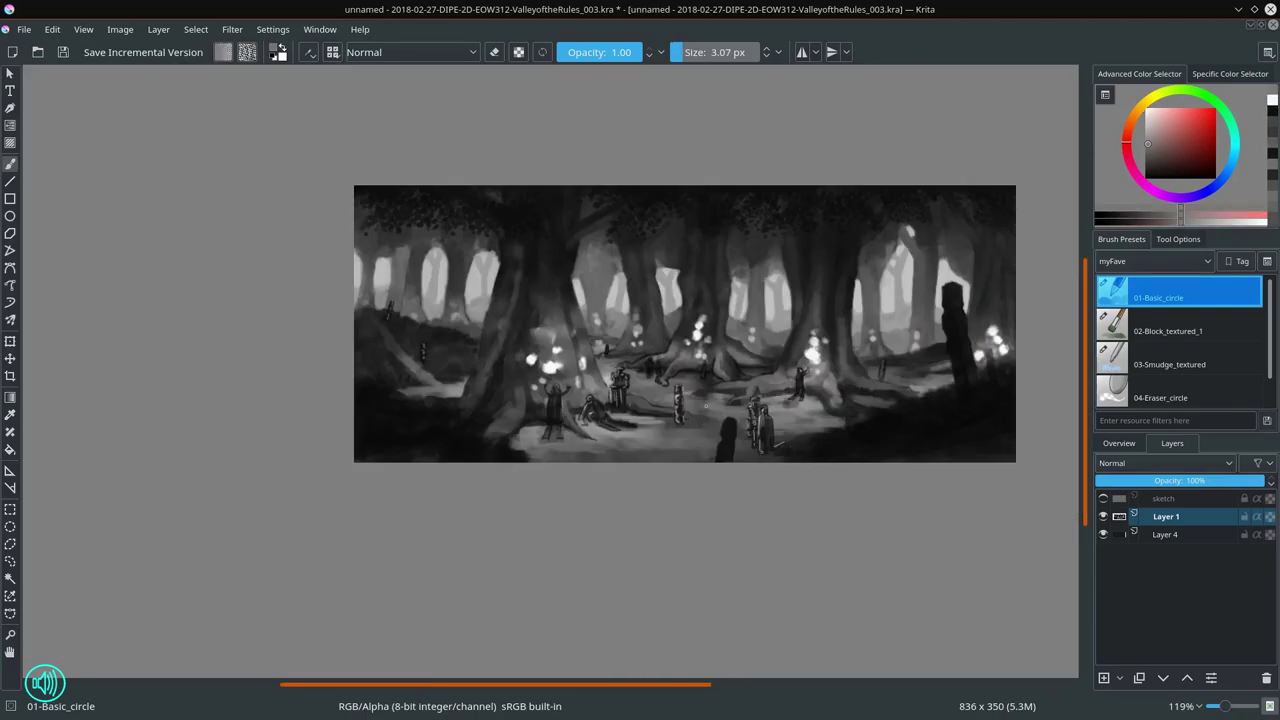
{"action": "scroll", "coordinate": [779, 277], "scroll_direction": "up", "scroll_amount": 3}
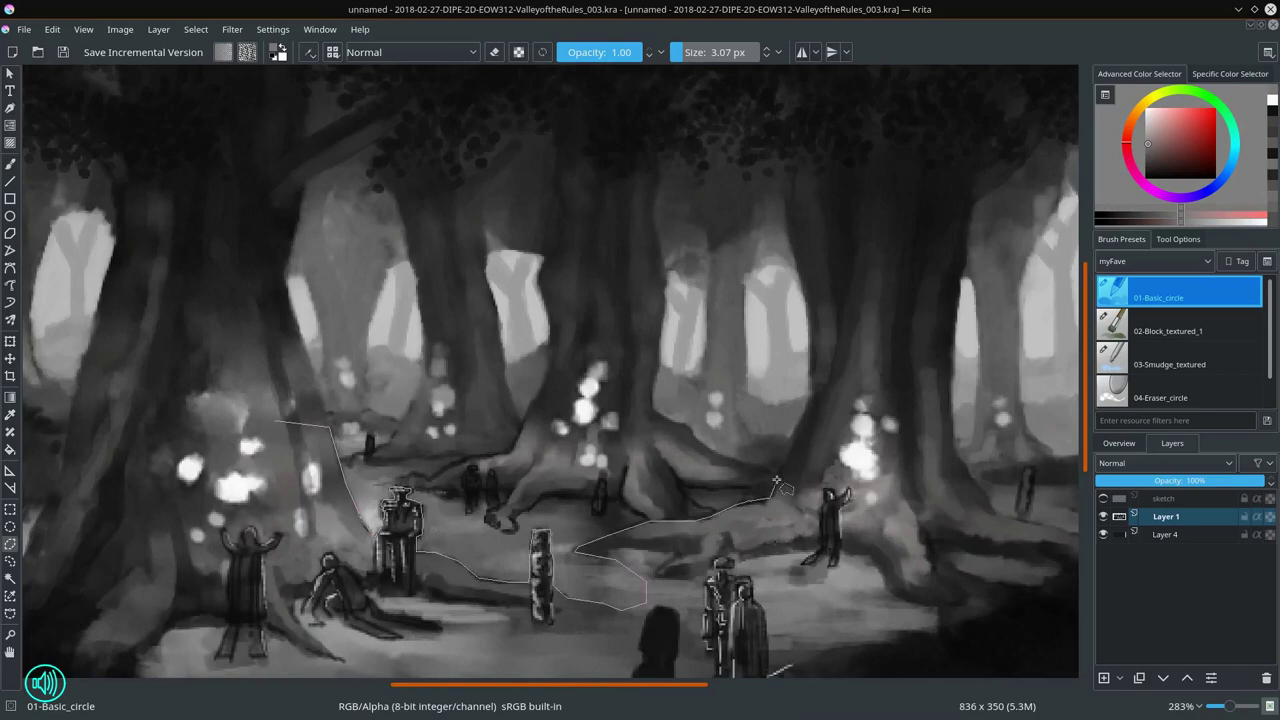
Step: Lasso two patches of the clearing onto new layers and shift one piece within the clearing
{"action": "left_click_drag", "start_coordinate": [776, 483], "coordinate": [780, 485]}
{"action": "key", "text": "ctrl+alt+j"}
{"action": "left_click_drag", "start_coordinate": [550, 345], "coordinate": [523, 418]}
{"action": "left_click_drag", "start_coordinate": [770, 480], "coordinate": [776, 484]}
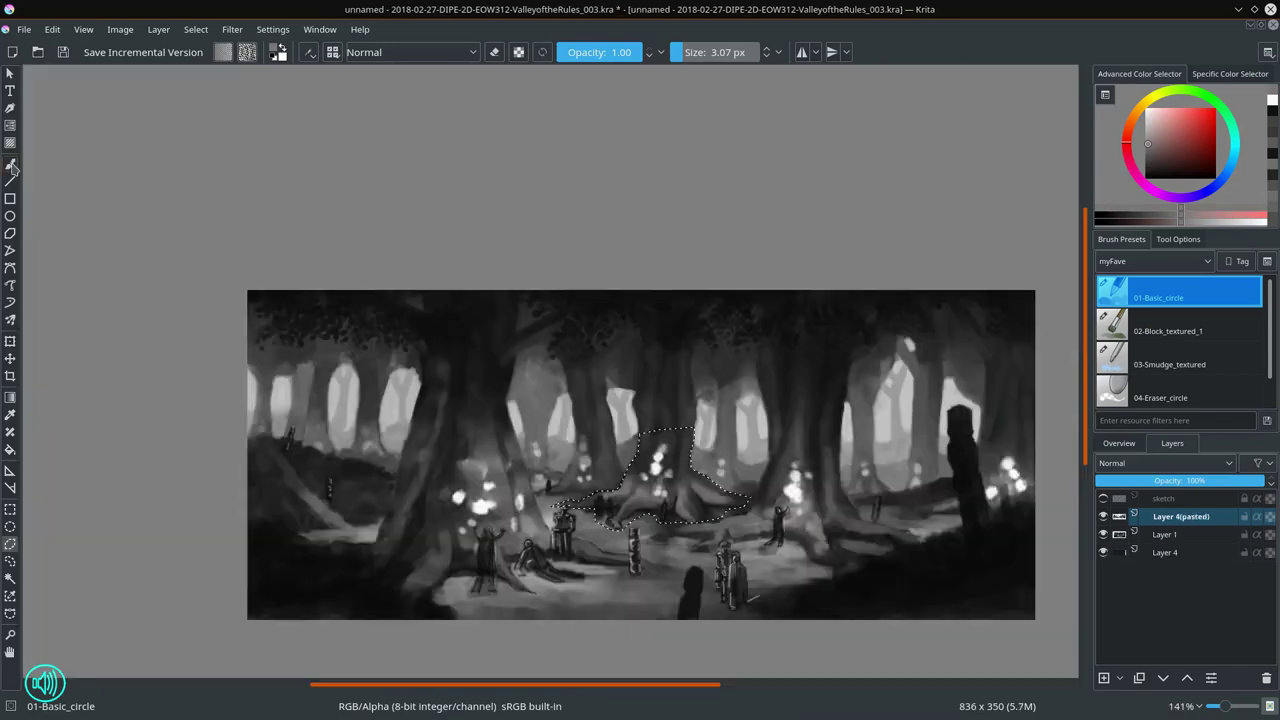
{"action": "scroll", "coordinate": [776, 484], "scroll_direction": "down", "scroll_amount": 2}
{"action": "key", "text": "ctrl+alt+j"}
{"action": "left_click", "coordinate": [10, 358]}
{"action": "left_click_drag", "start_coordinate": [590, 500], "coordinate": [566, 490]}
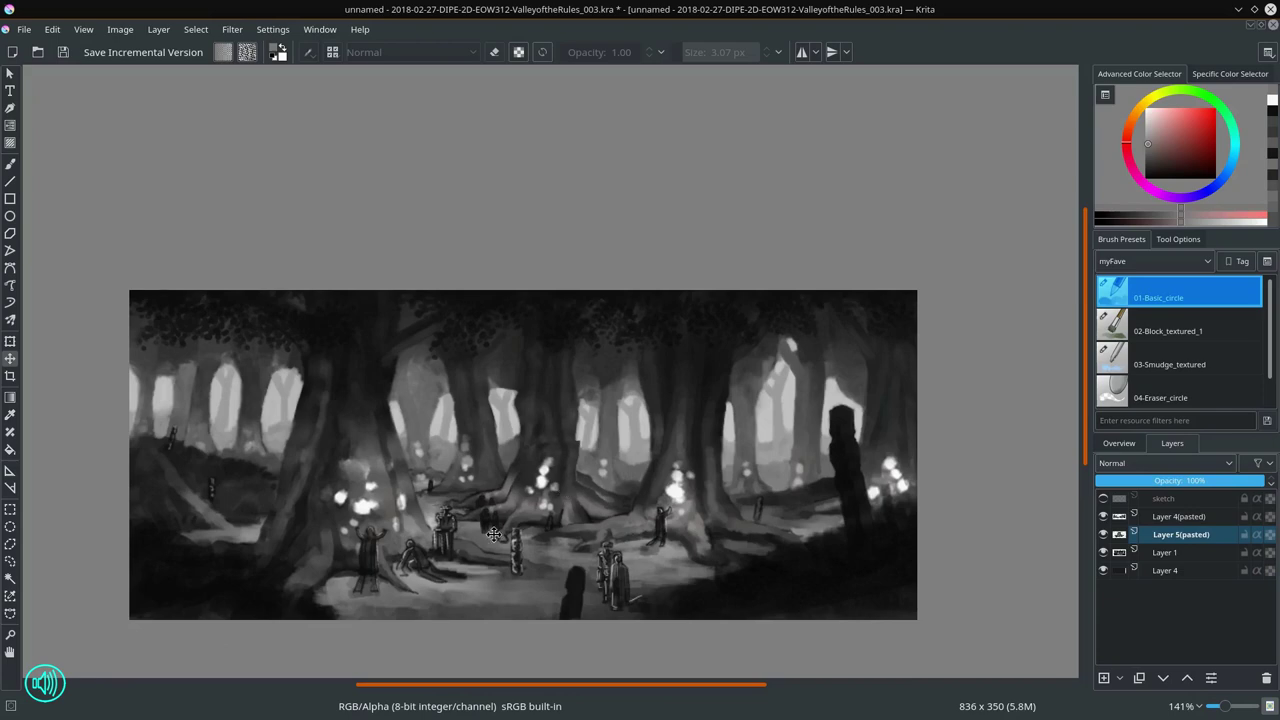
Step: Reposition the pasted figures on Layer 5(pasted) and copy another selection to a new layer
{"action": "key", "text": "b"}
{"action": "key", "text": "ctrl+alt+j"}
{"action": "key", "text": "slash"}
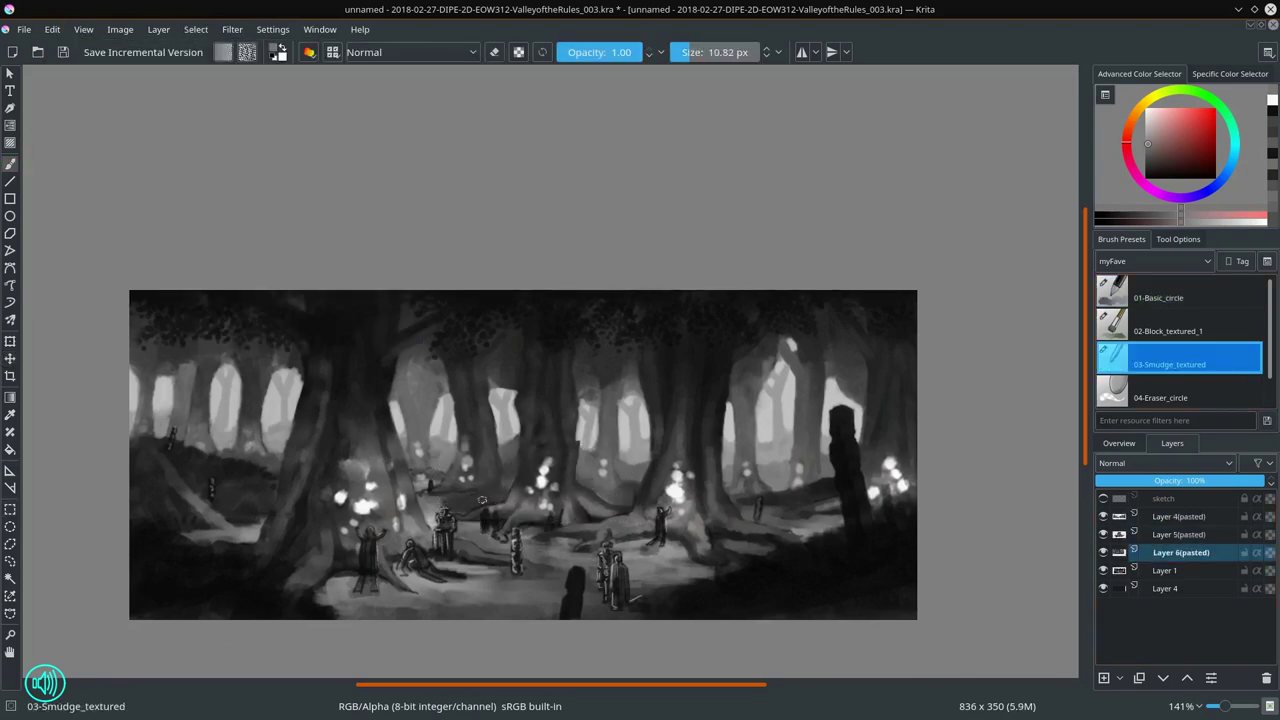
{"action": "key", "text": "t"}
{"action": "left_click", "coordinate": [1180, 534]}
{"action": "mouse_move", "coordinate": [1103, 534]}
{"action": "left_mouse_down"}
{"action": "mouse_move", "coordinate": [1104, 553]}
{"action": "mouse_move", "coordinate": [1103, 534]}
{"action": "left_mouse_up"}
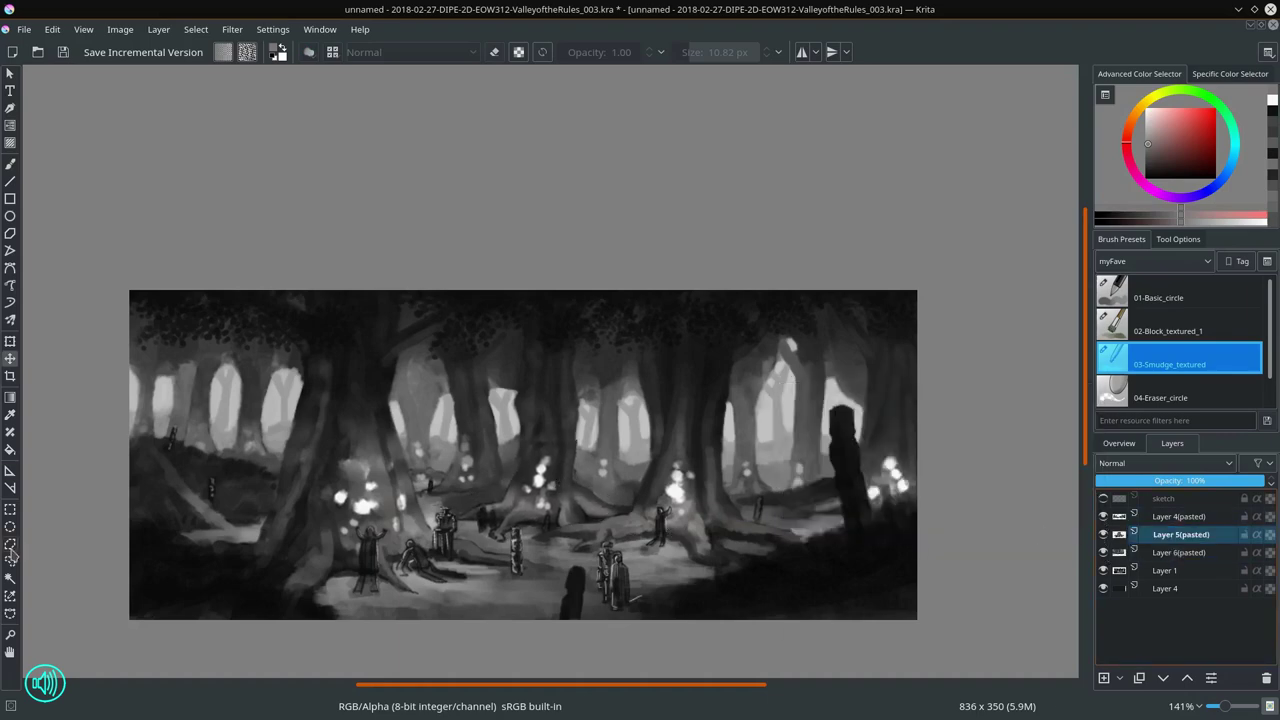
{"action": "key", "text": "ctrl+alt+j"}
{"action": "scroll", "coordinate": [480, 535], "scroll_direction": "up", "scroll_amount": 2}
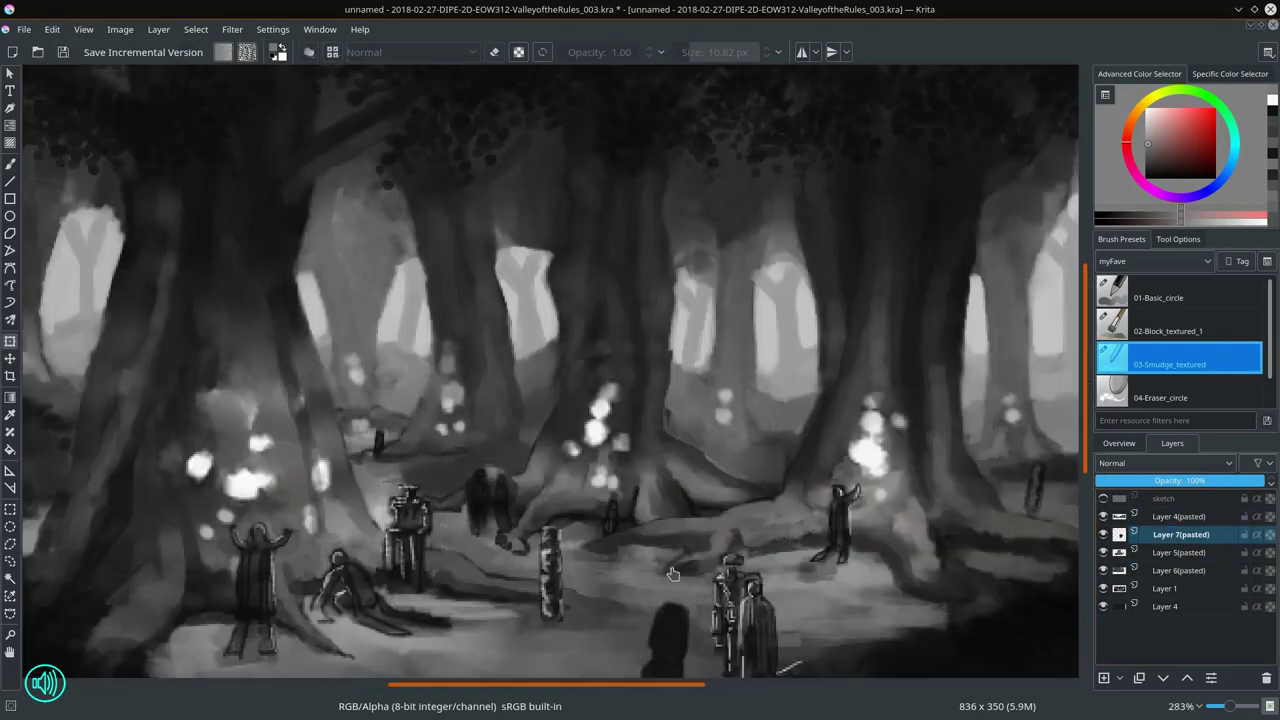
{"action": "key", "text": "b"}
Step: Paste the copied area from the Edit menu as a new layer and transform it
{"action": "left_click", "coordinate": [50, 31]}
{"action": "left_click", "coordinate": [80, 215]}
{"action": "key", "text": "ctrl+t"}
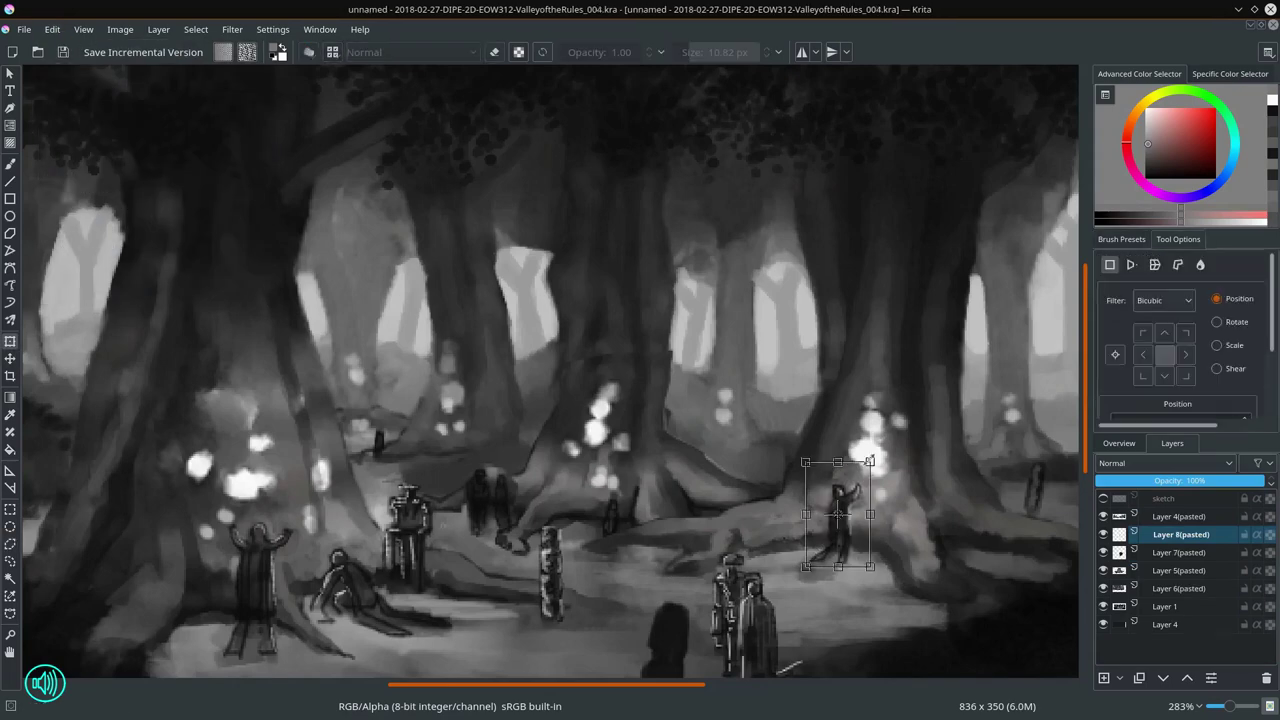
{"action": "key", "text": "b"}
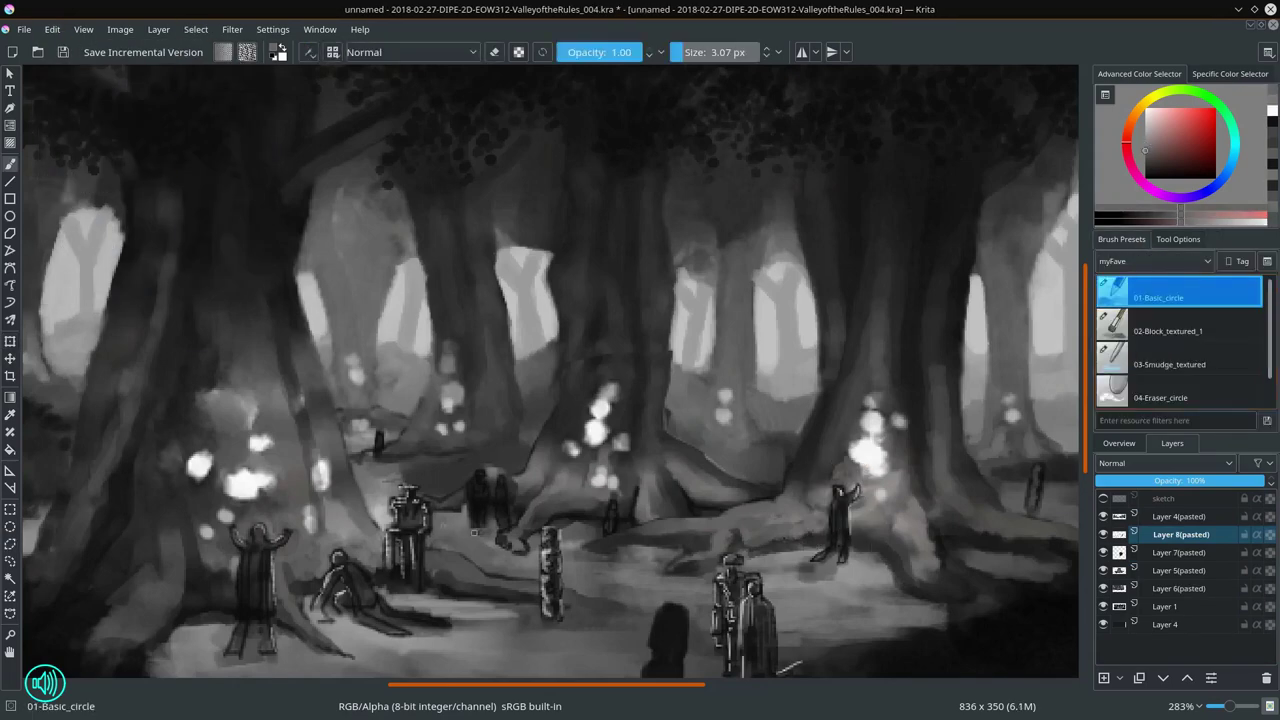
{"action": "scroll", "coordinate": [741, 433], "scroll_direction": "down", "scroll_amount": 2}
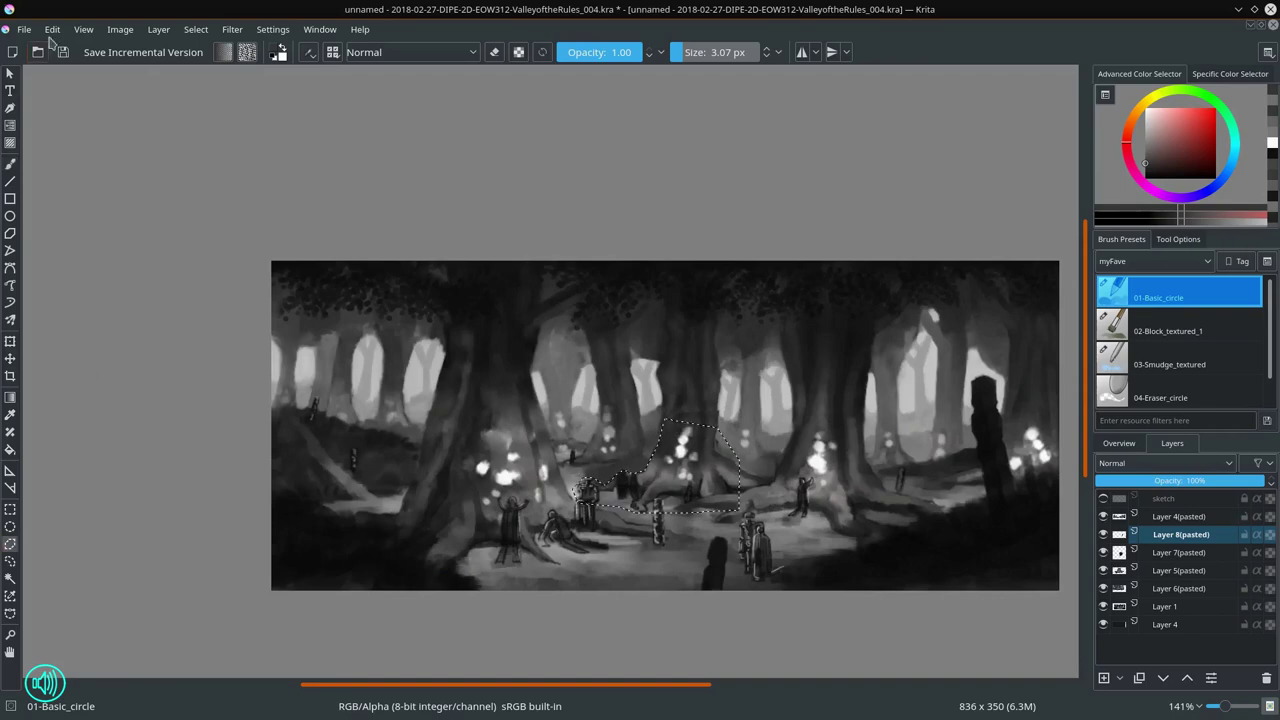
Step: Copy and paste further outlined areas as new layers, making Layer 6(pasted) active
{"action": "key", "text": "ctrl+c"}
{"action": "key", "text": "ctrl+v"}
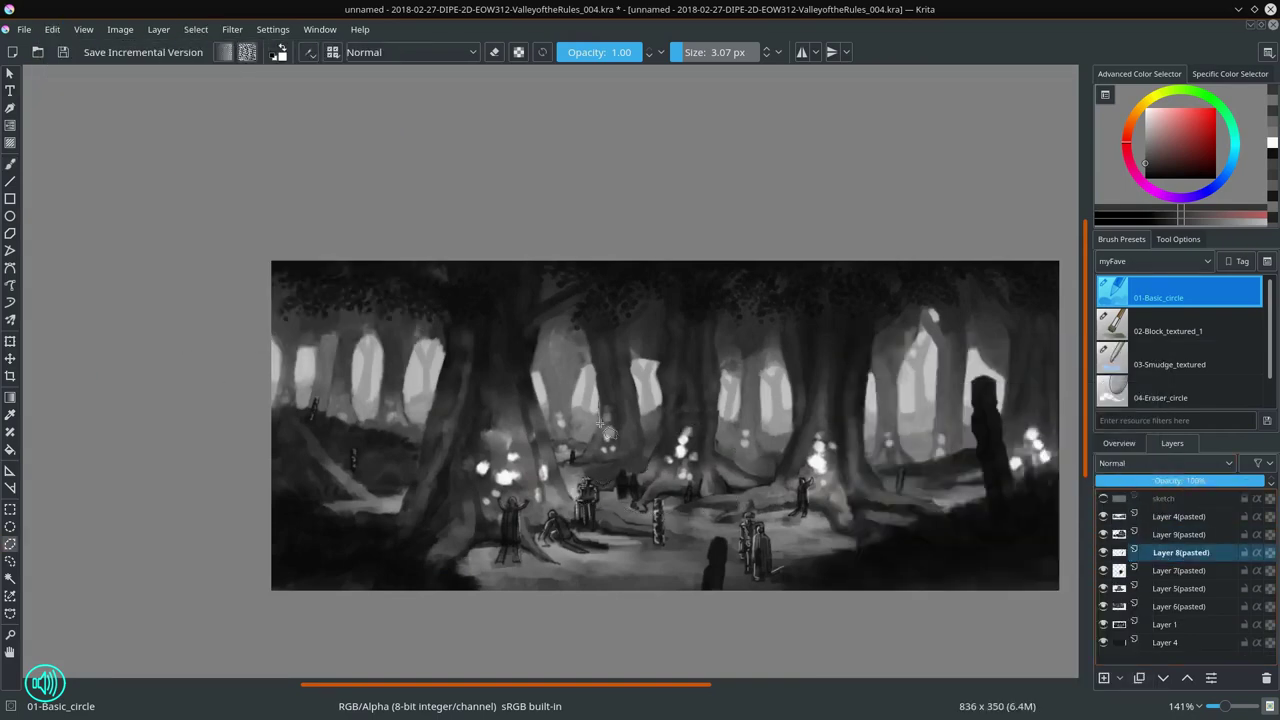
{"action": "double_click", "coordinate": [643, 443]}
{"action": "key", "text": "ctrl+c"}
{"action": "key", "text": "ctrl+v"}
{"action": "key", "text": "t"}
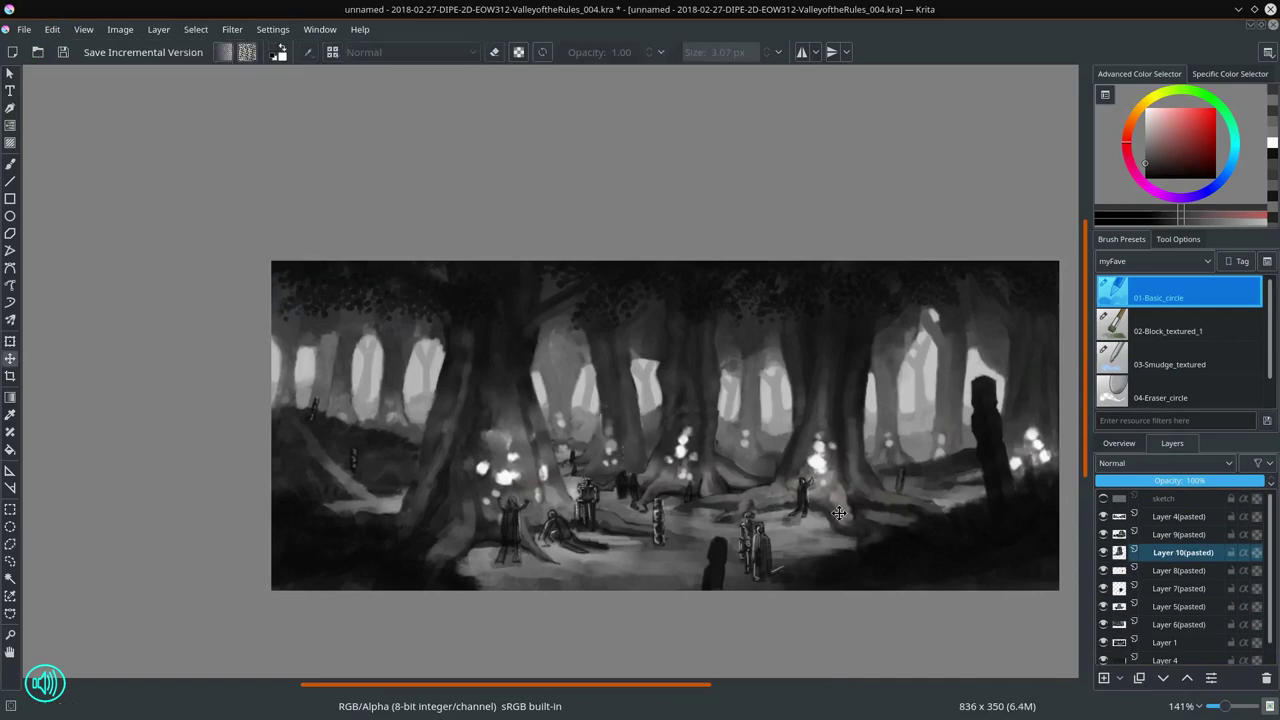
{"action": "left_click", "coordinate": [1170, 642]}
{"action": "key", "text": "ctrl+v"}
{"action": "key", "text": "ctrl+r"}
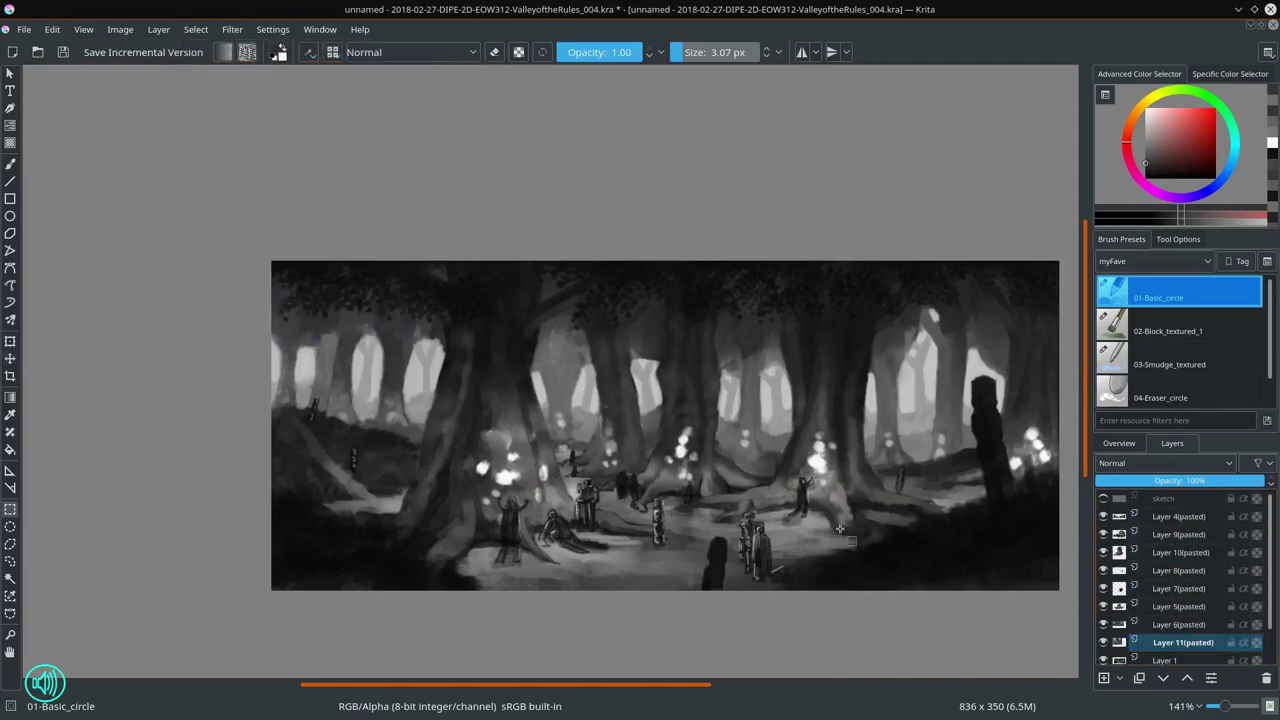
{"action": "key", "text": "/"}
{"action": "key", "text": "Page_Up"}
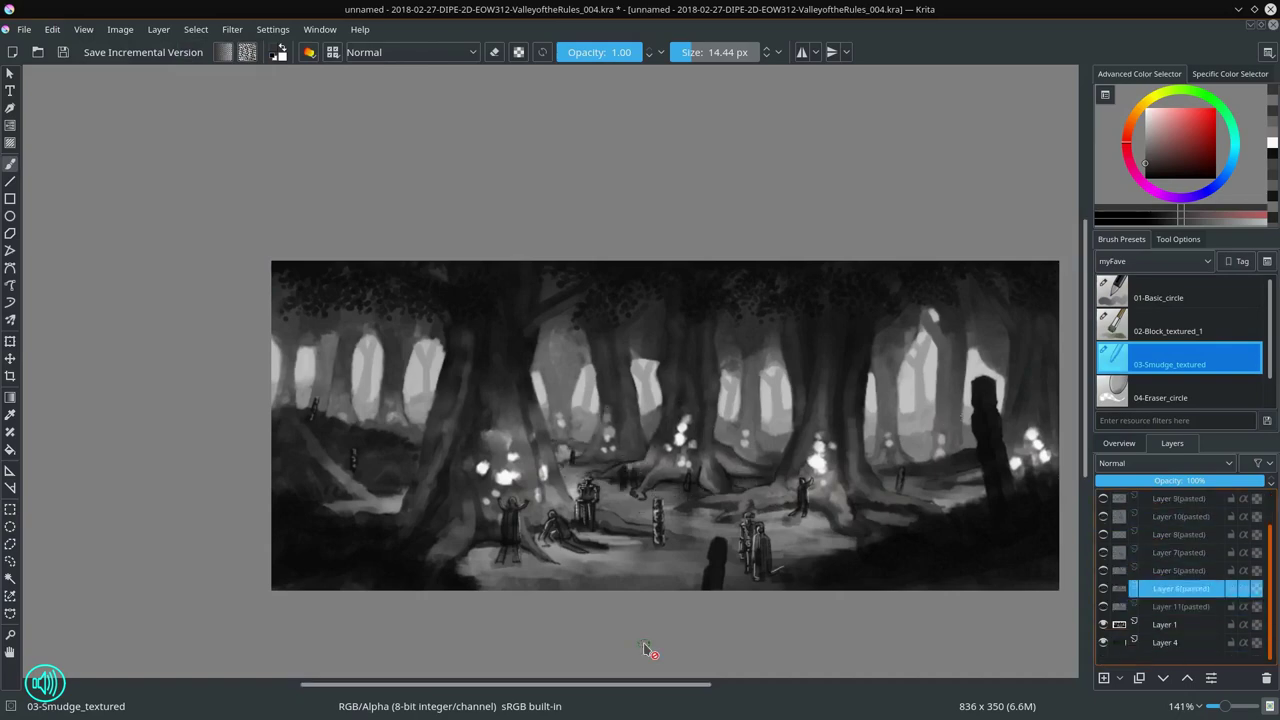
Step: Save incremental version ValleyoftheRules_005.kra, then Copy merged and paste as one layer
{"action": "key", "text": "plus"}
{"action": "key", "text": "plus"}
{"action": "left_click", "coordinate": [24, 29]}
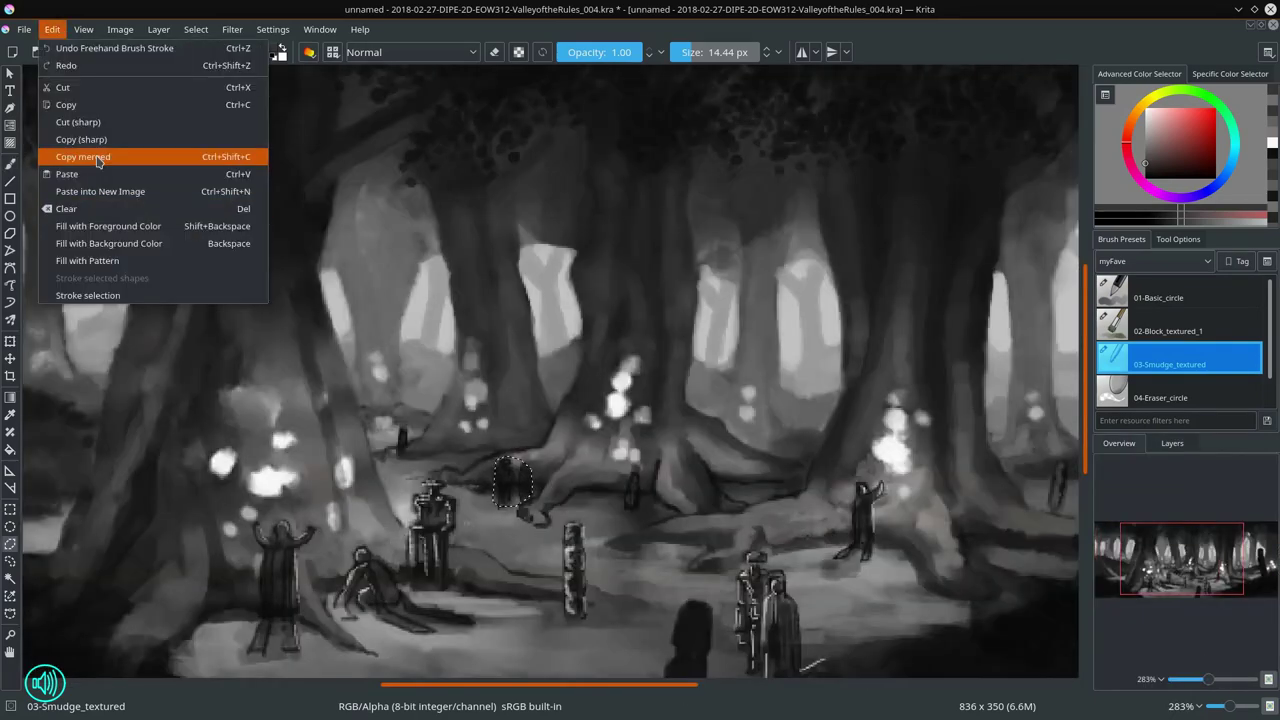
{"action": "left_click", "coordinate": [100, 157]}
{"action": "key", "text": "ctrl+e"}
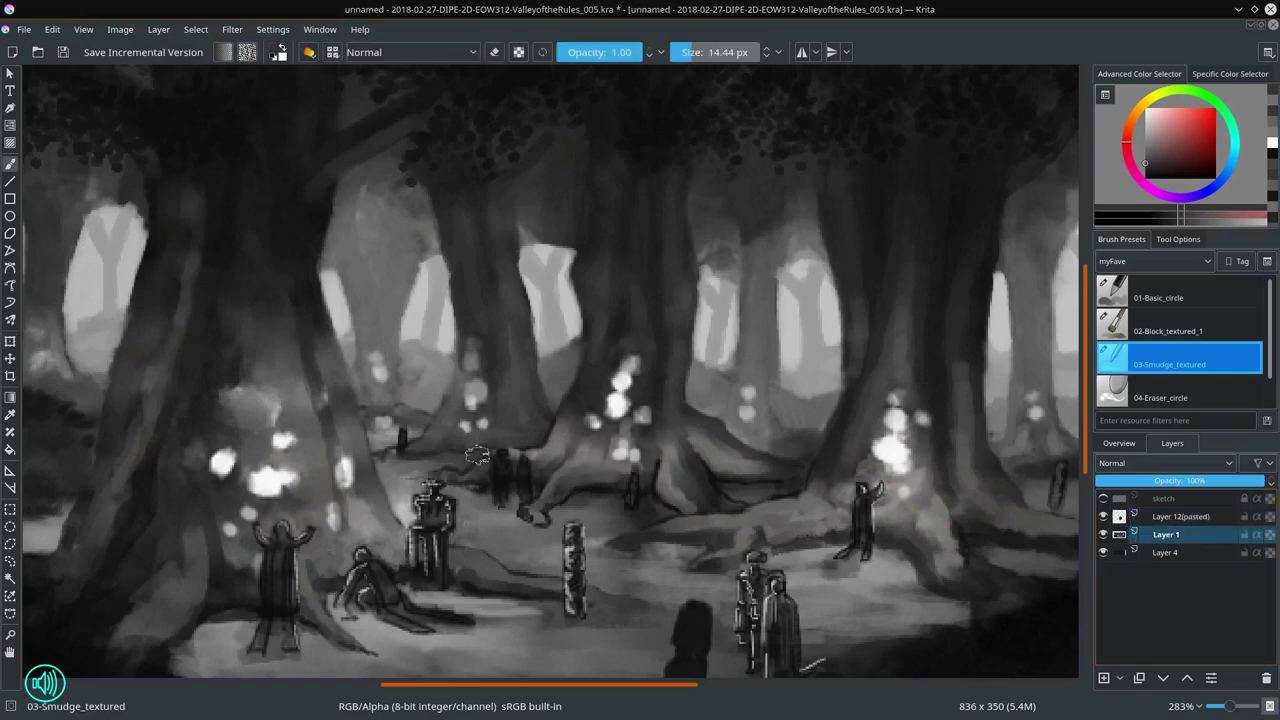
Step: Sample a grey from the painting and merge the pasted layer down into Layer 1
{"action": "key", "text": "slash"}
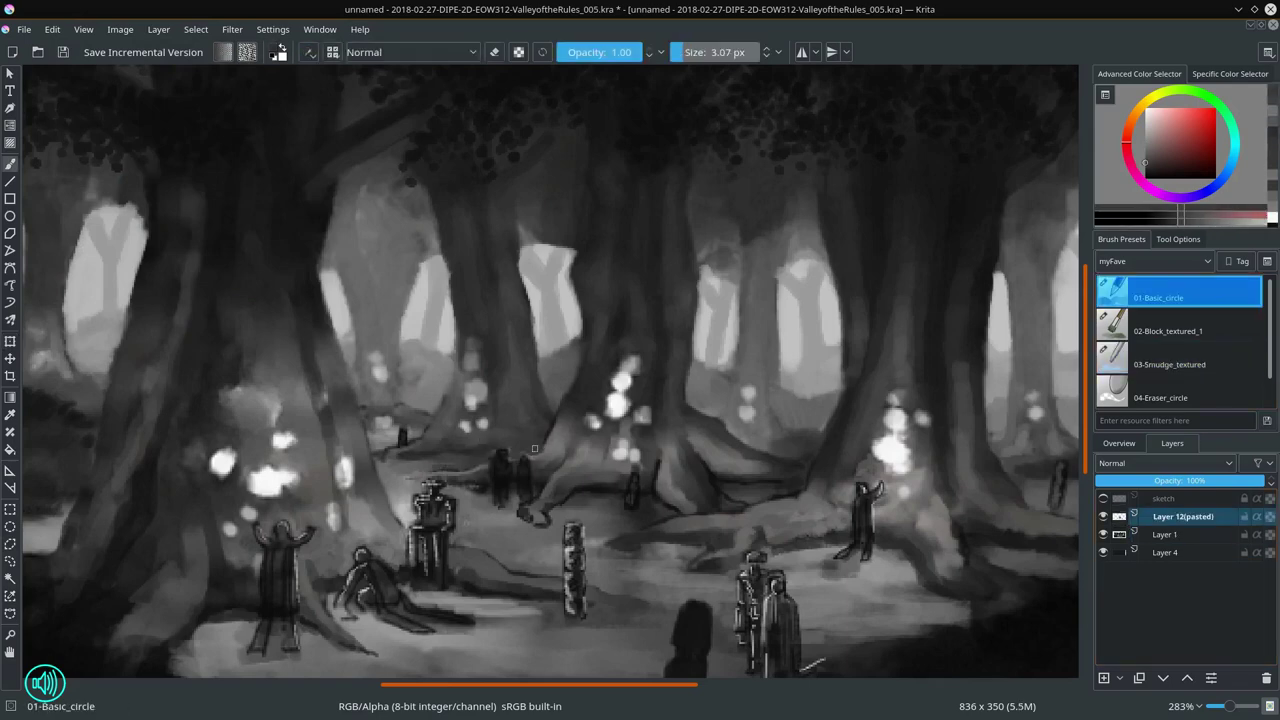
{"action": "left_click", "coordinate": [511, 447], "text": "ctrl"}
{"action": "key", "text": "slash"}
{"action": "right_click", "coordinate": [1165, 516]}
{"action": "left_click", "coordinate": [1160, 311]}
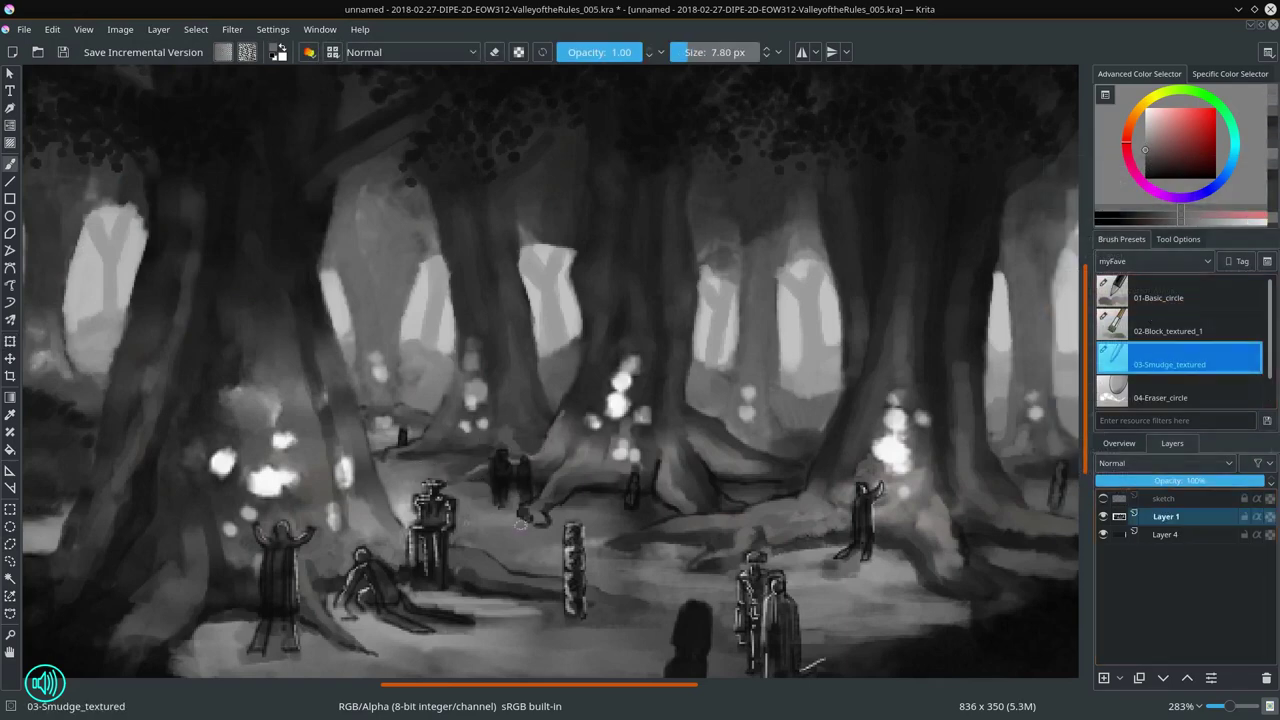
{"action": "key", "text": "minus"}
{"action": "key", "text": "minus"}
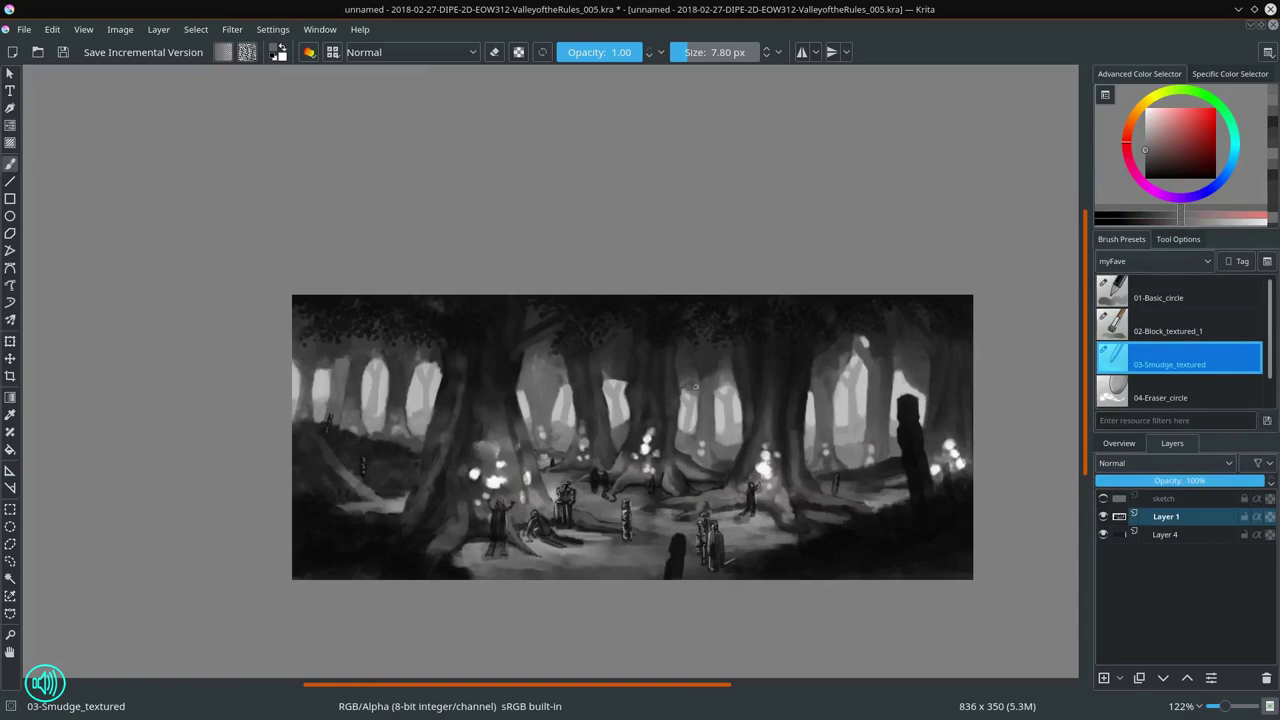
Step: Paint light grey strokes around the figures with the 01-Basic_circle brush
{"action": "key", "text": "slash"}
{"action": "key", "text": "plus"}
{"action": "key", "text": "plus"}
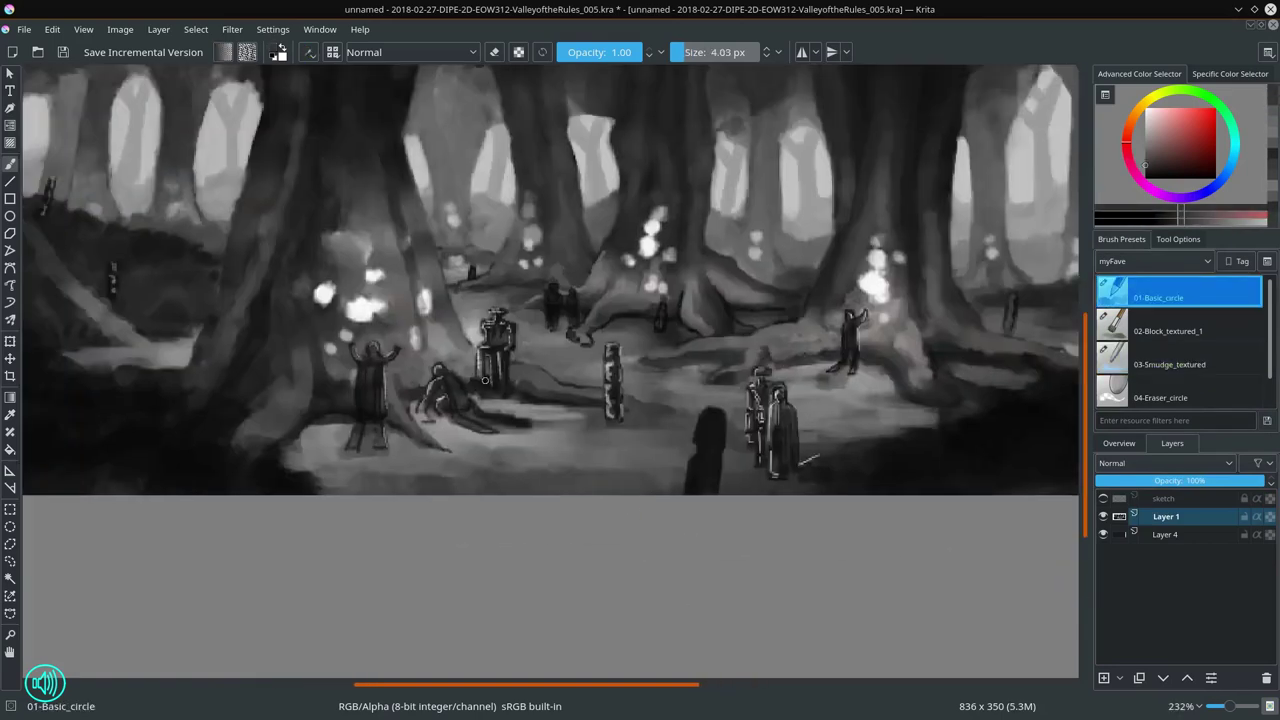
{"action": "left_click_drag", "start_coordinate": [470, 284], "coordinate": [505, 292]}
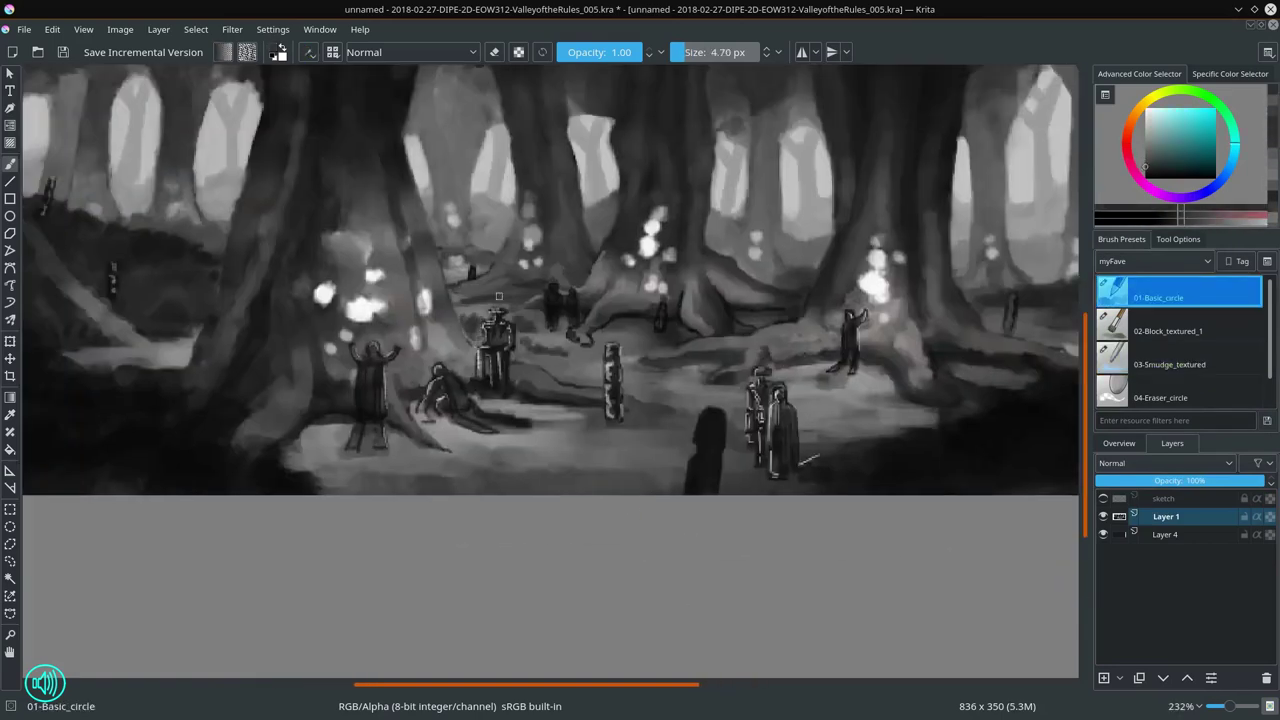
{"action": "left_click", "coordinate": [490, 300], "text": "ctrl"}
{"action": "left_click_drag", "start_coordinate": [612, 370], "coordinate": [620, 383]}
{"action": "key", "text": "minus"}
{"action": "key", "text": "minus"}
{"action": "key", "text": "minus"}
{"action": "key", "text": "plus"}
{"action": "key", "text": "plus"}
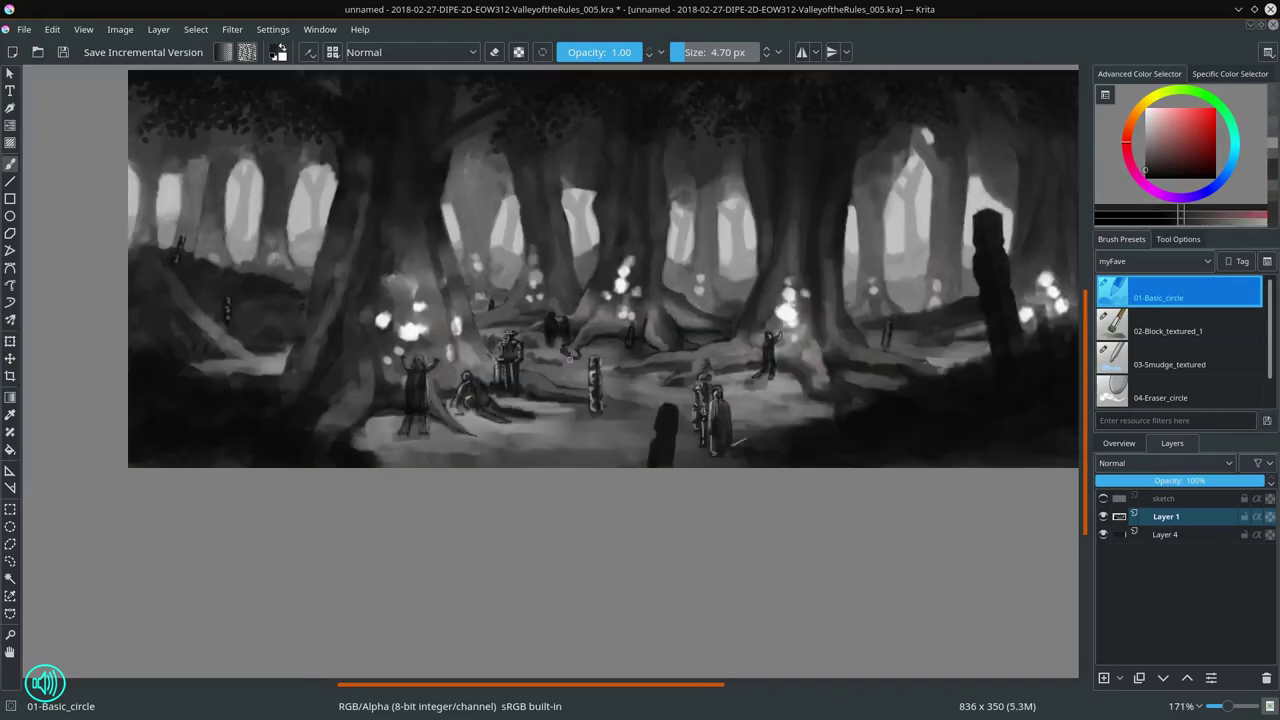
{"action": "key", "text": "slash"}
{"action": "key", "text": "slash"}
{"action": "left_click", "coordinate": [567, 323], "text": "ctrl"}
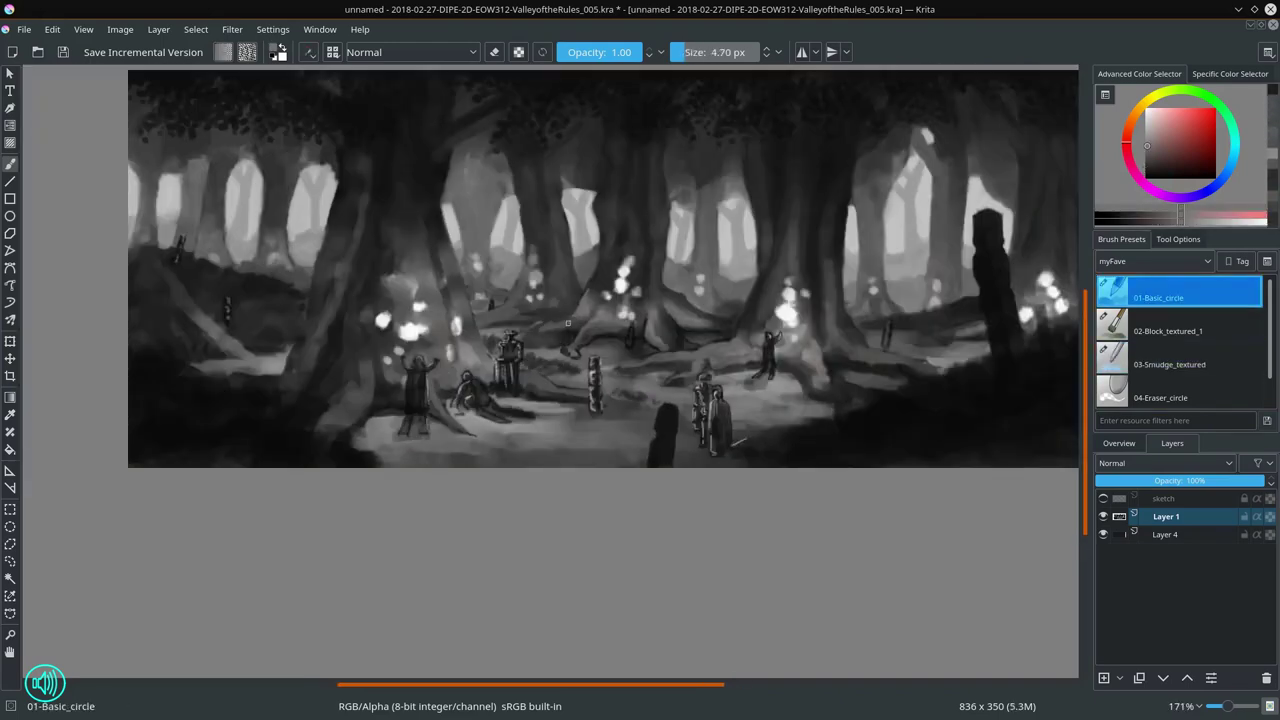
Step: Check the composition in mirror view, then copy and paste a region as a new layer
{"action": "key", "text": "minus"}
{"action": "key", "text": "minus"}
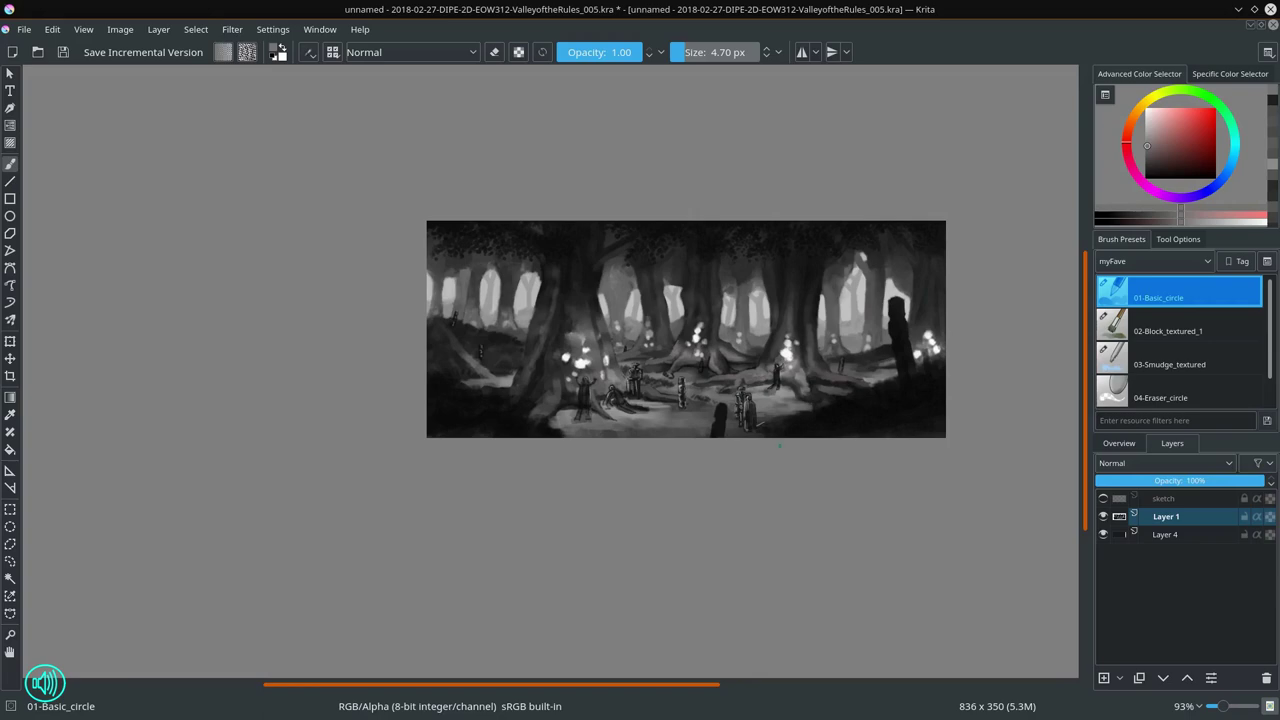
{"action": "key", "text": "m"}
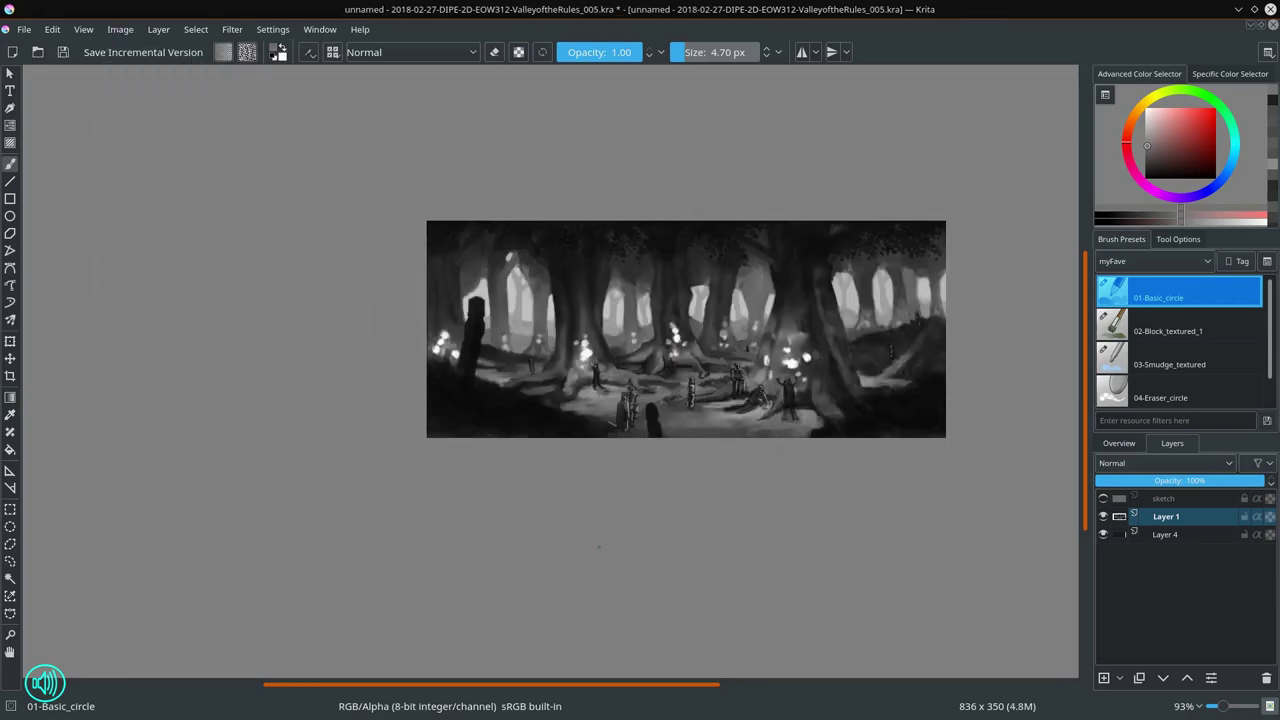
{"action": "key", "text": "2"}
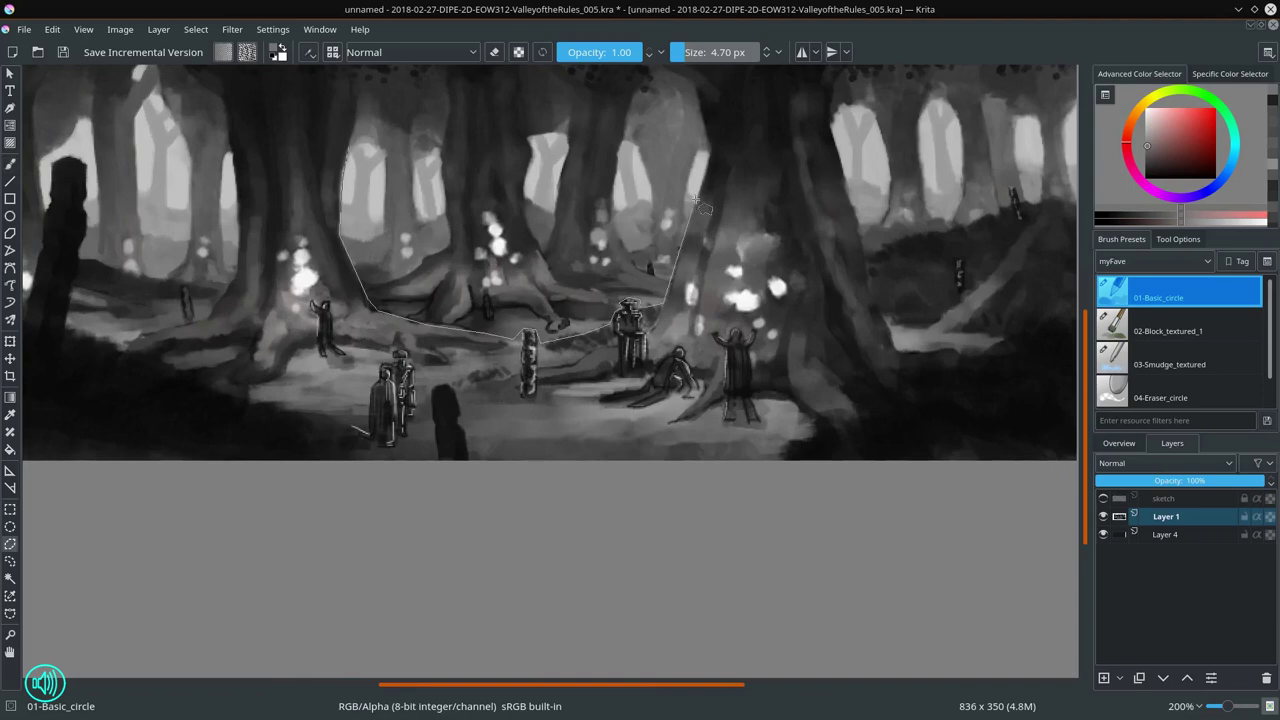
{"action": "key", "text": "minus"}
{"action": "key", "text": "minus"}
{"action": "key", "text": "minus"}
{"action": "key", "text": "ctrl+v"}
{"action": "key", "text": "t"}
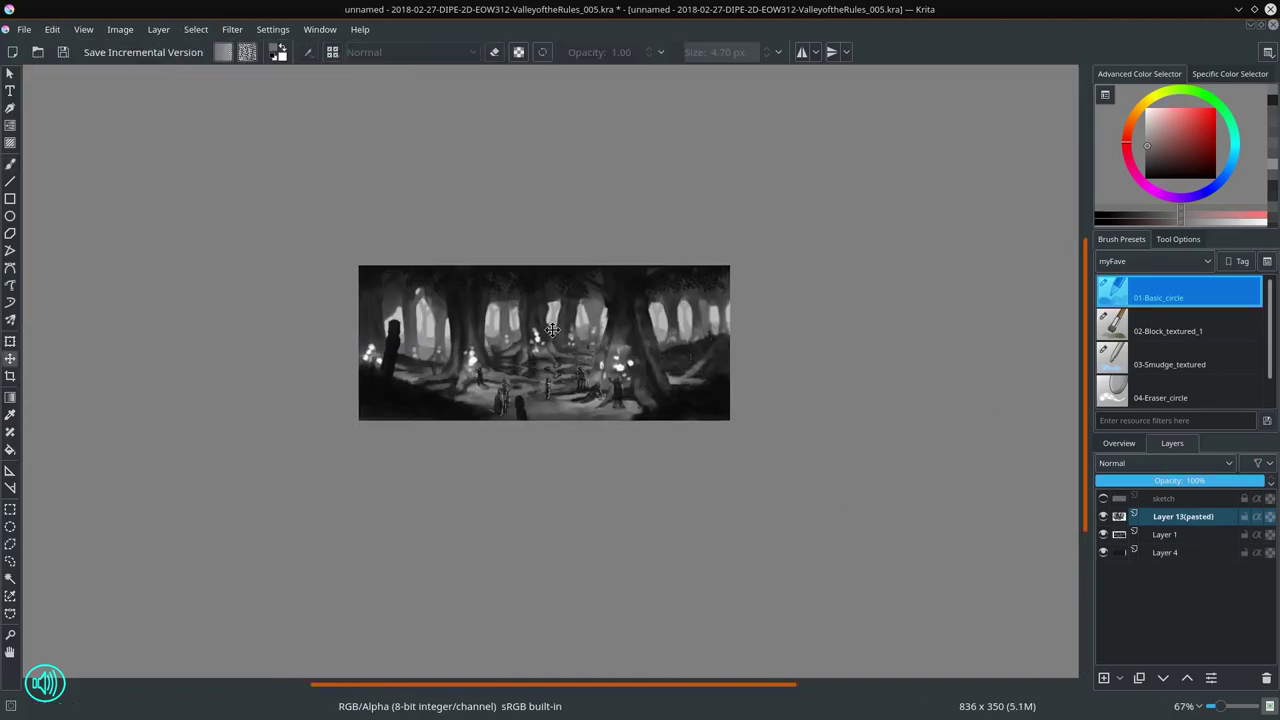
{"action": "scroll", "coordinate": [569, 440], "scroll_direction": "up", "scroll_amount": 2}
{"action": "key", "text": "b"}
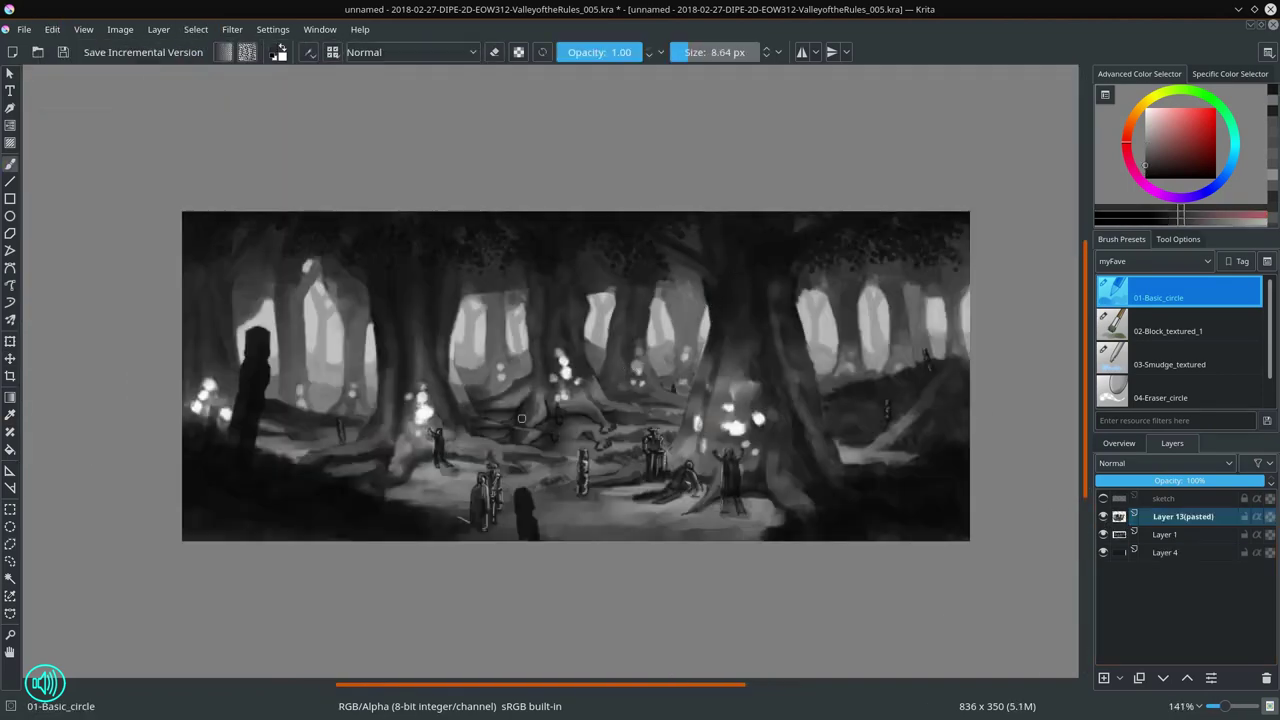
Step: Paint light grey strokes on the ground near the figures, then switch to 03-Smudge_textured
{"action": "left_click", "coordinate": [610, 455], "text": "ctrl"}
{"action": "left_click_drag", "start_coordinate": [630, 470], "coordinate": [662, 413]}
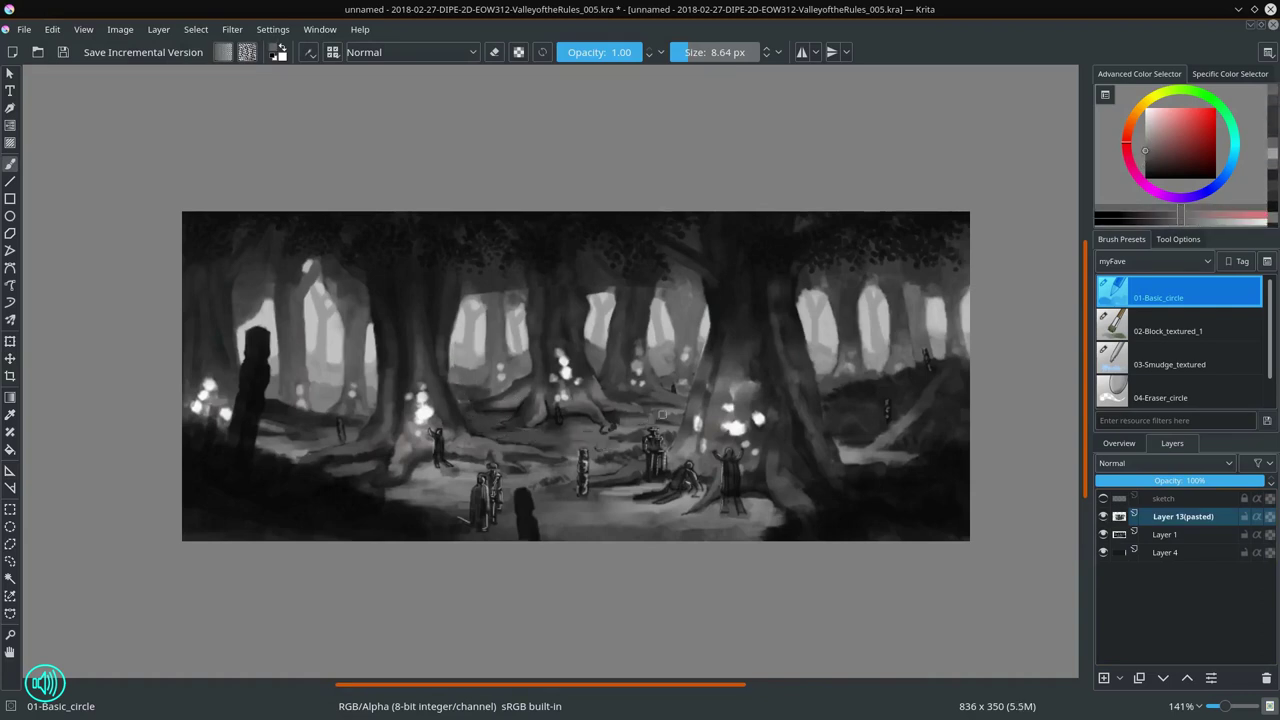
{"action": "key", "text": "slash"}
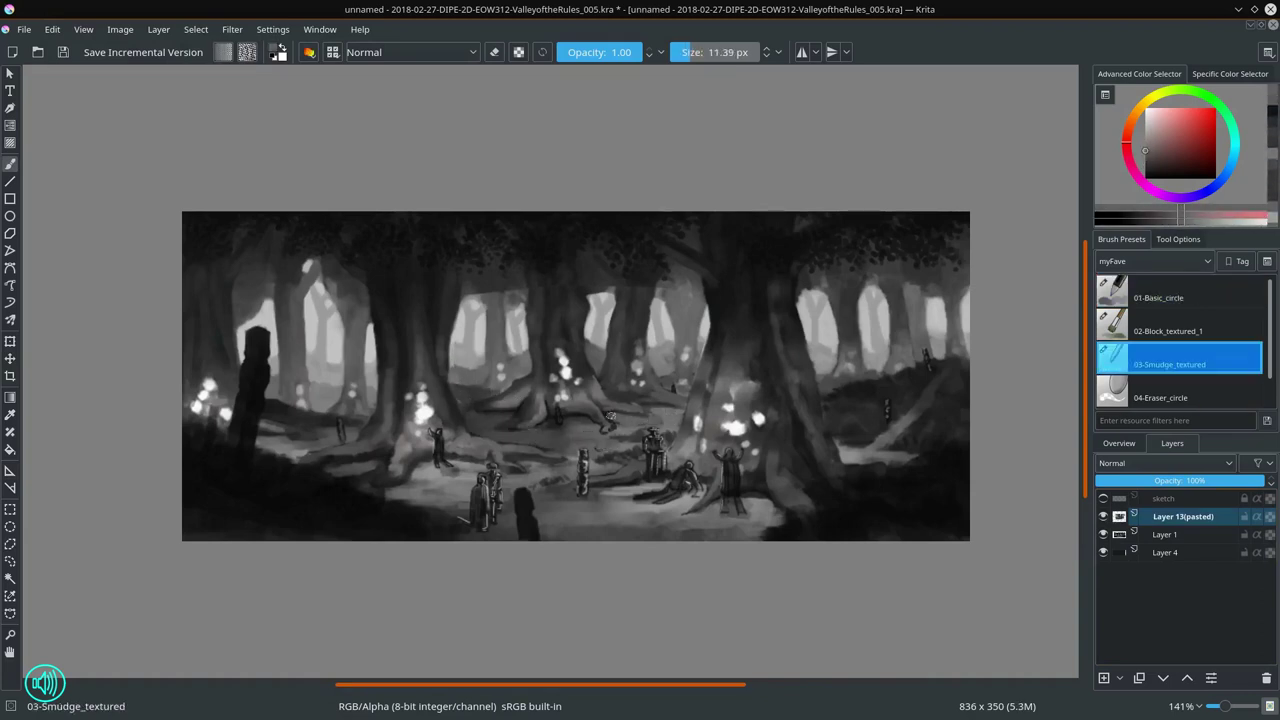
{"action": "scroll", "coordinate": [790, 410], "scroll_direction": "down", "scroll_amount": 3}
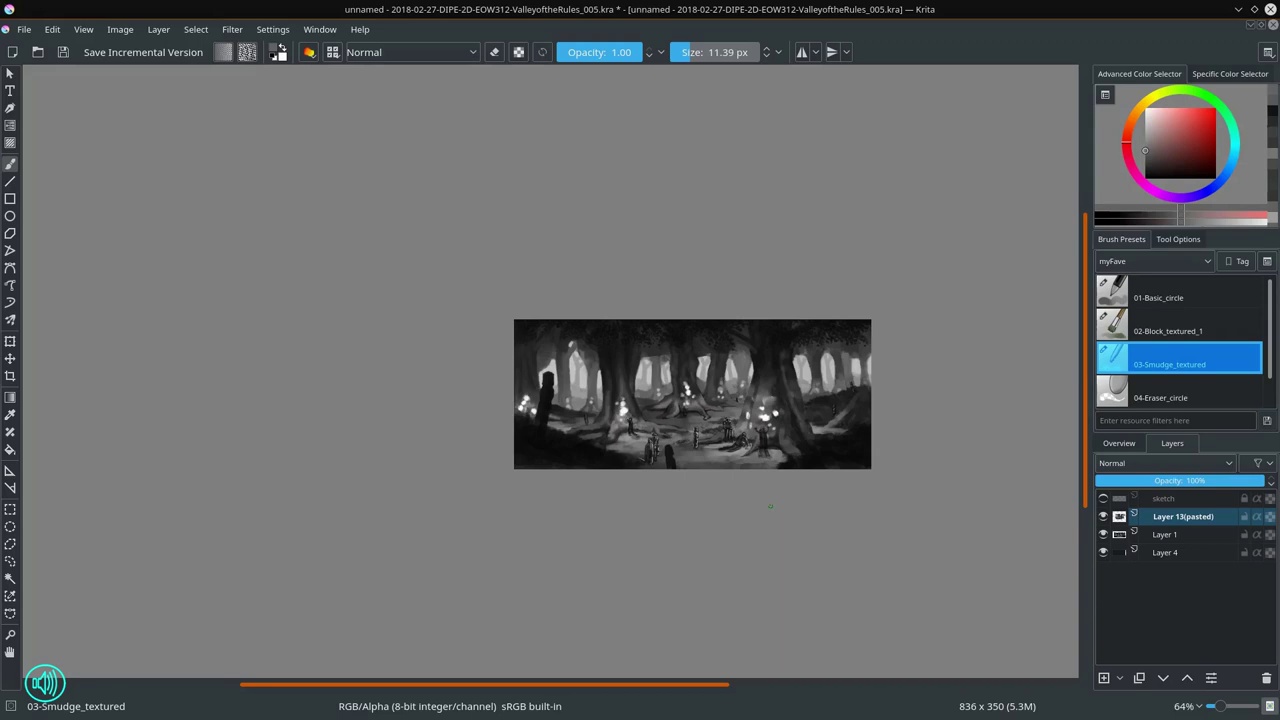
{"action": "scroll", "coordinate": [708, 407], "scroll_direction": "up", "scroll_amount": 3}
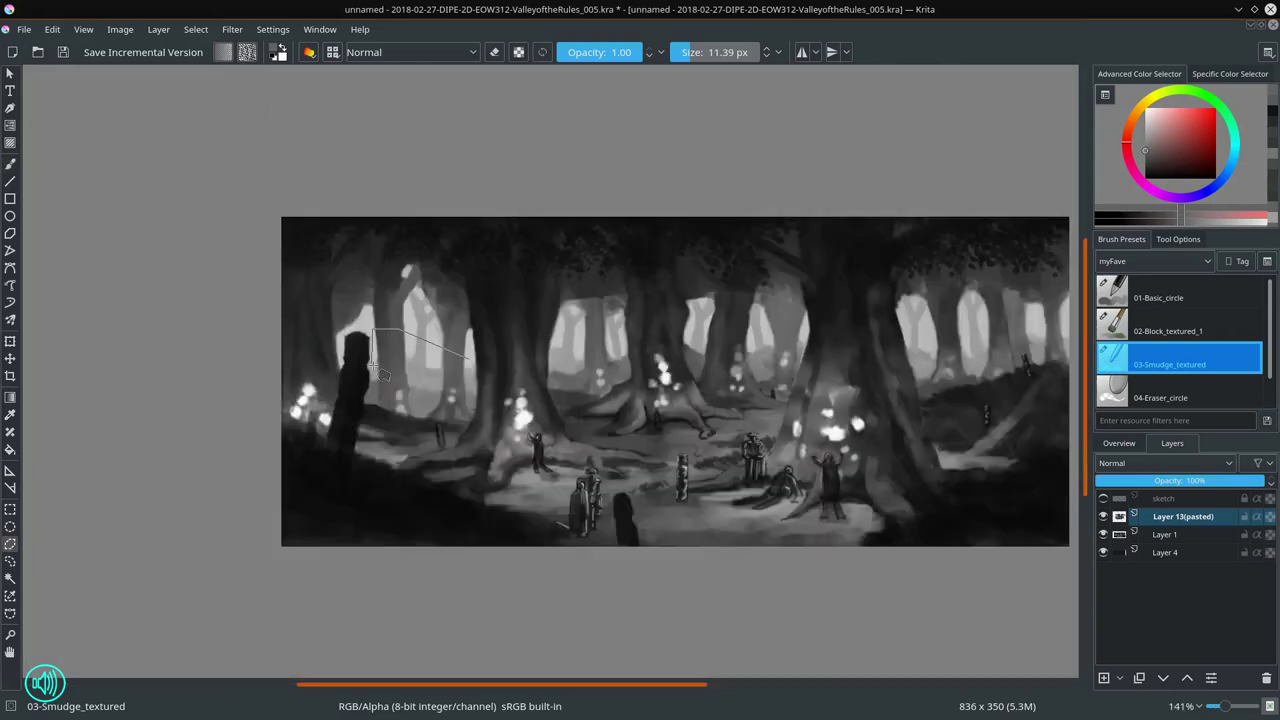
Step: Copy another selected part of the painting and paste it as a new layer
{"action": "key", "text": "ctrl+c"}
{"action": "key", "text": "ctrl+v"}
{"action": "key", "text": "t"}
{"action": "key", "text": "b"}
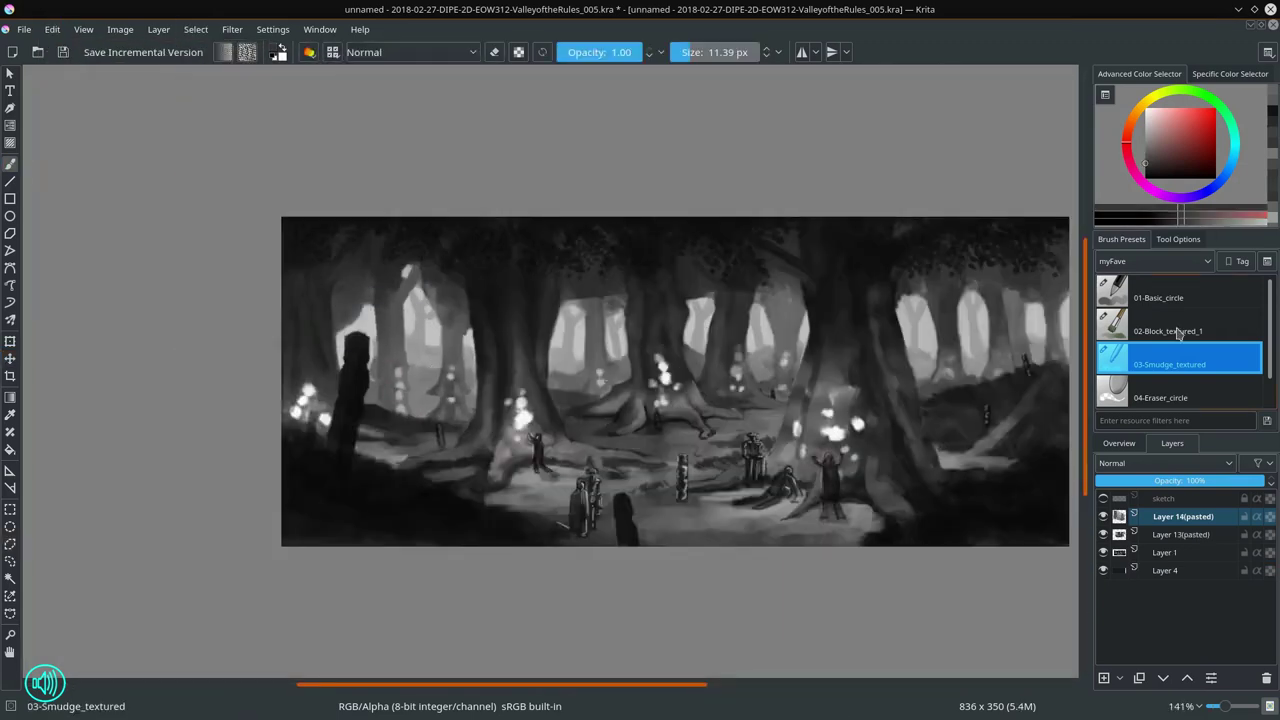
{"action": "key", "text": "slash"}
{"action": "scroll", "coordinate": [424, 390], "scroll_direction": "down", "scroll_amount": 3}
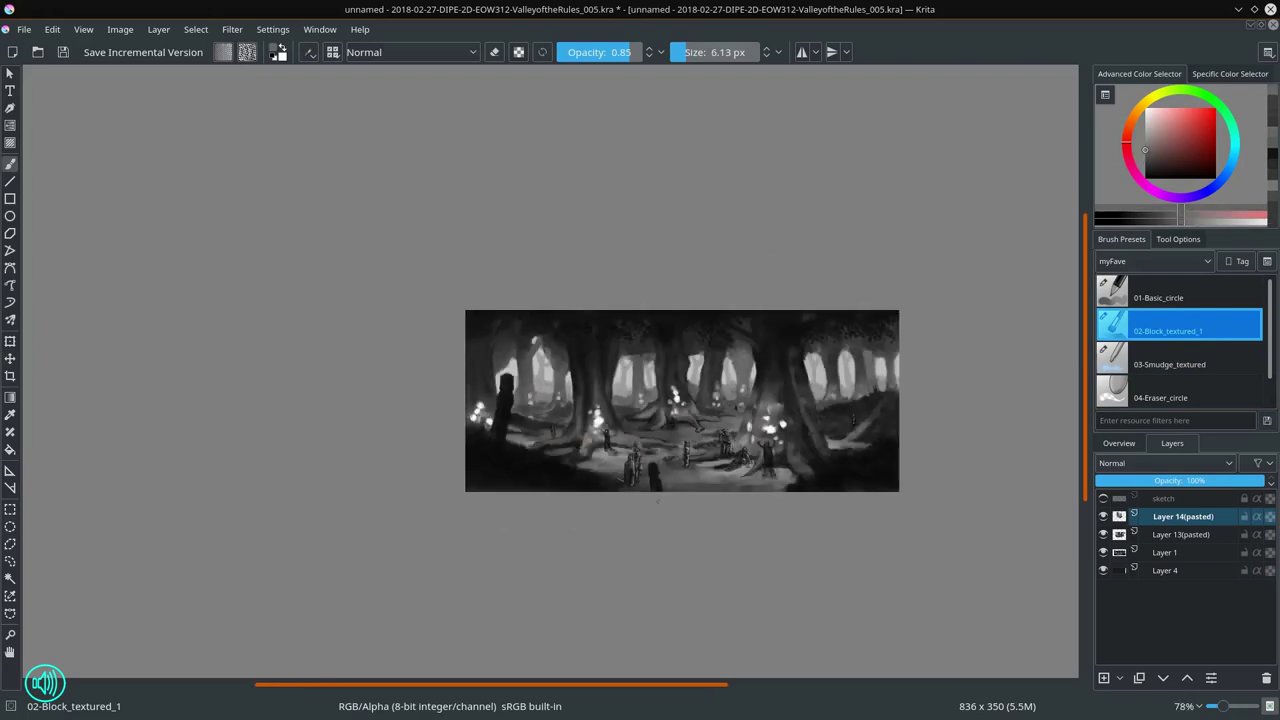
{"action": "scroll", "coordinate": [424, 390], "scroll_direction": "up", "scroll_amount": 5}
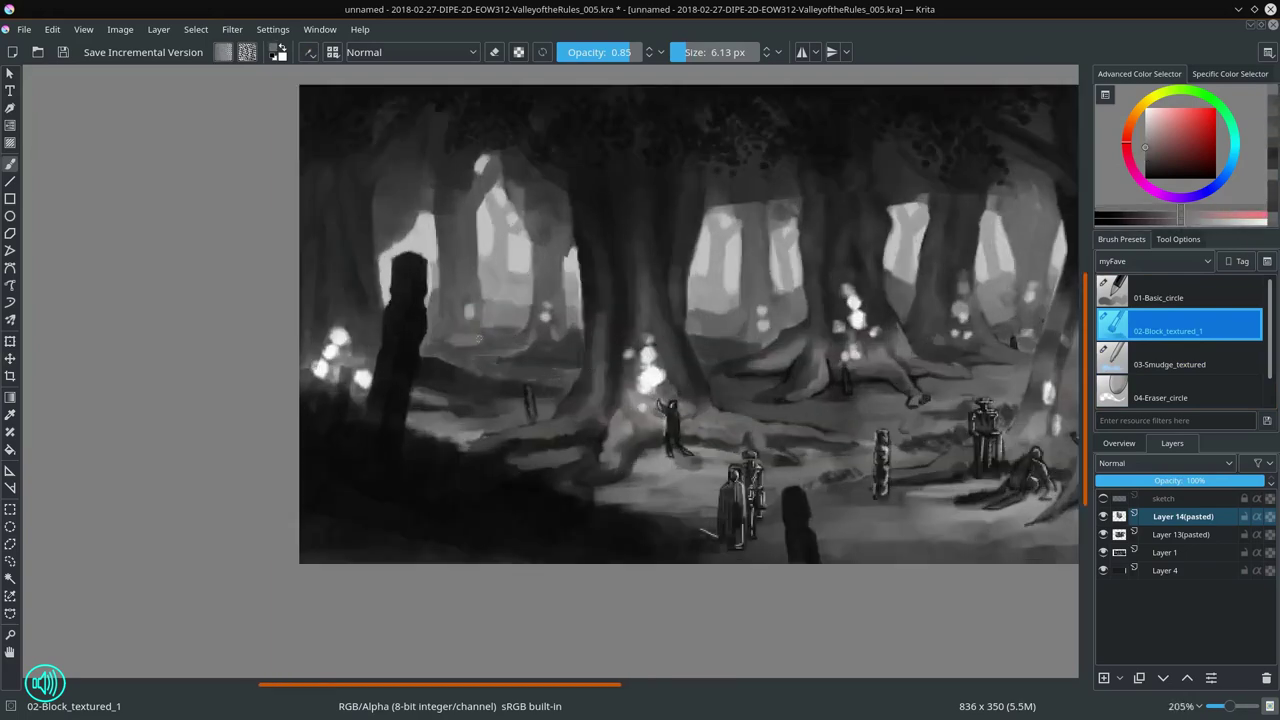
Step: Pick lighter greys, check the mirrored composition, and merge the pasted layers down into Layer 1
{"action": "left_click", "coordinate": [578, 333], "text": "ctrl"}
{"action": "key", "text": "minus"}
{"action": "key", "text": "minus"}
{"action": "key", "text": "minus"}
{"action": "key", "text": "minus"}
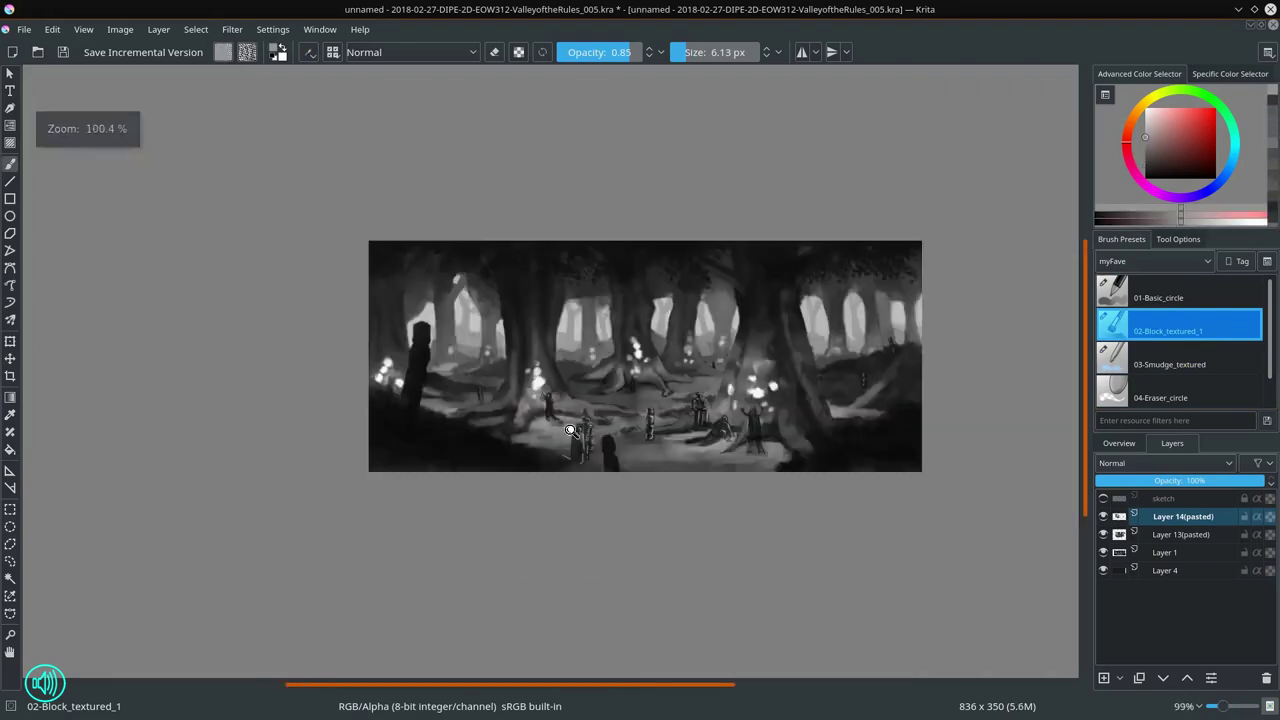
{"action": "left_click", "coordinate": [374, 298], "text": "ctrl"}
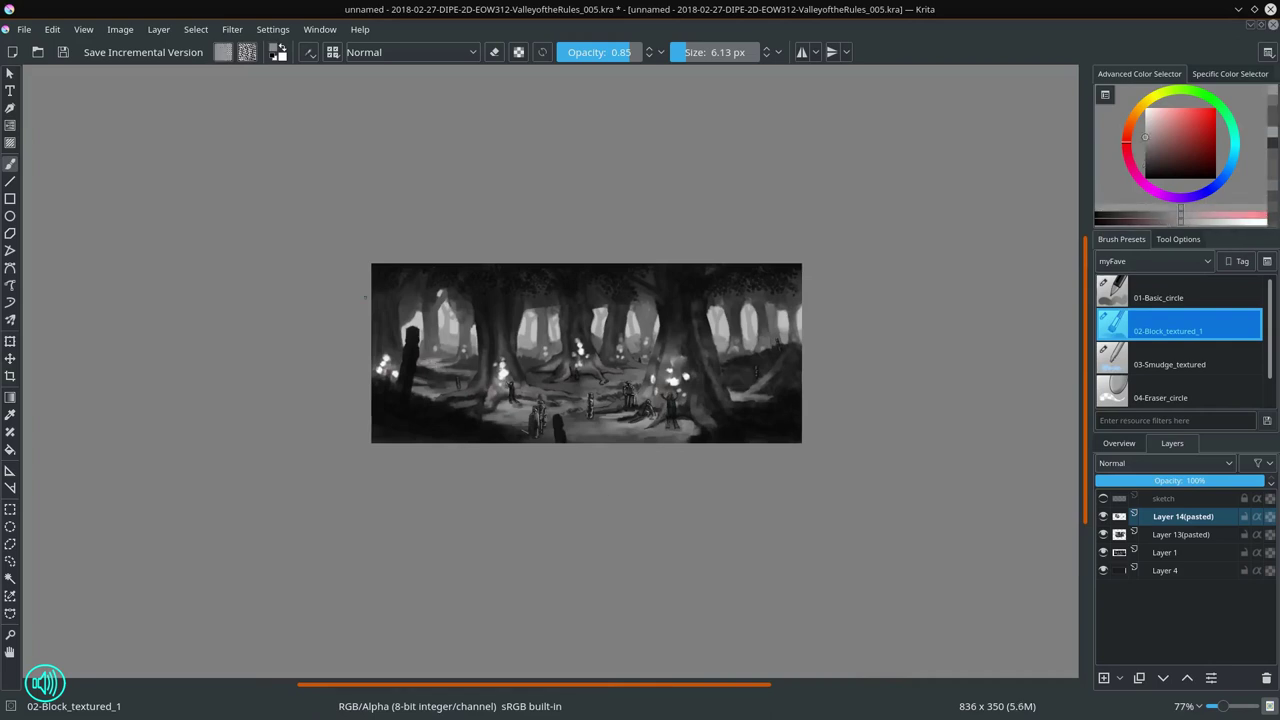
{"action": "key", "text": "minus"}
{"action": "key", "text": "minus"}
{"action": "key", "text": "minus"}
{"action": "key", "text": "m"}
{"action": "key", "text": "1"}
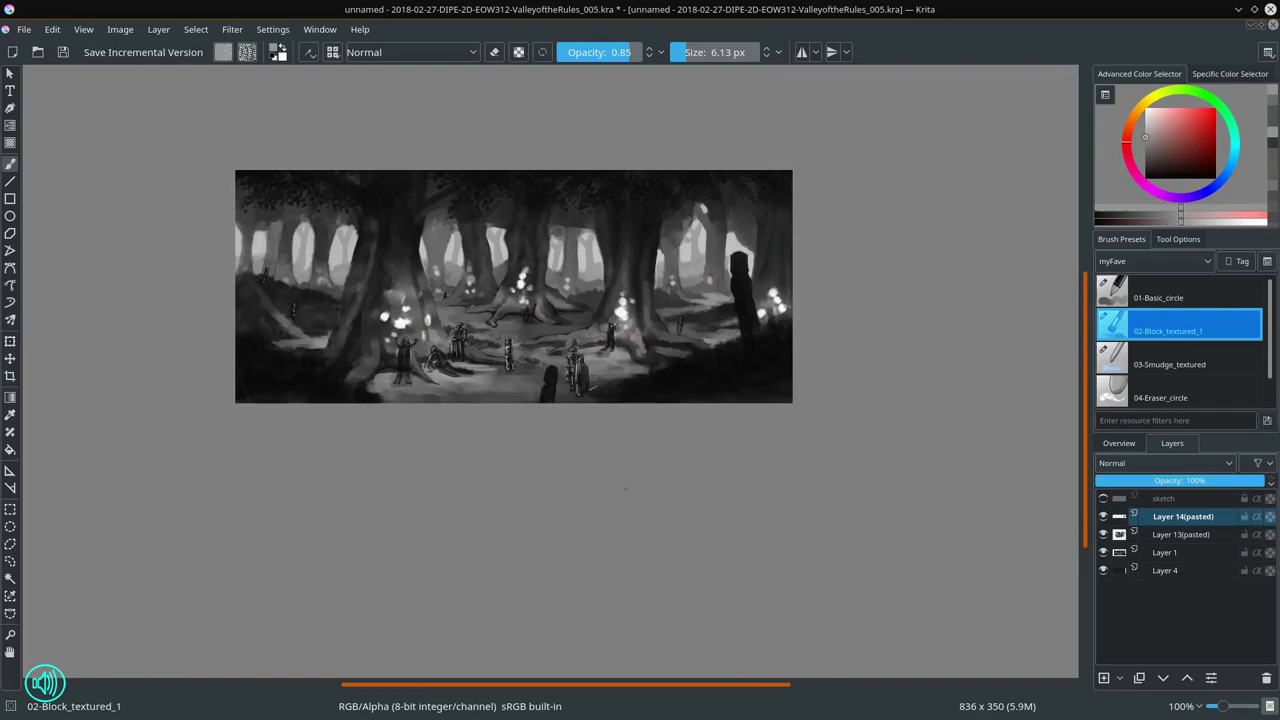
{"action": "key", "text": "ctrl+e"}
{"action": "key", "text": "ctrl+e"}
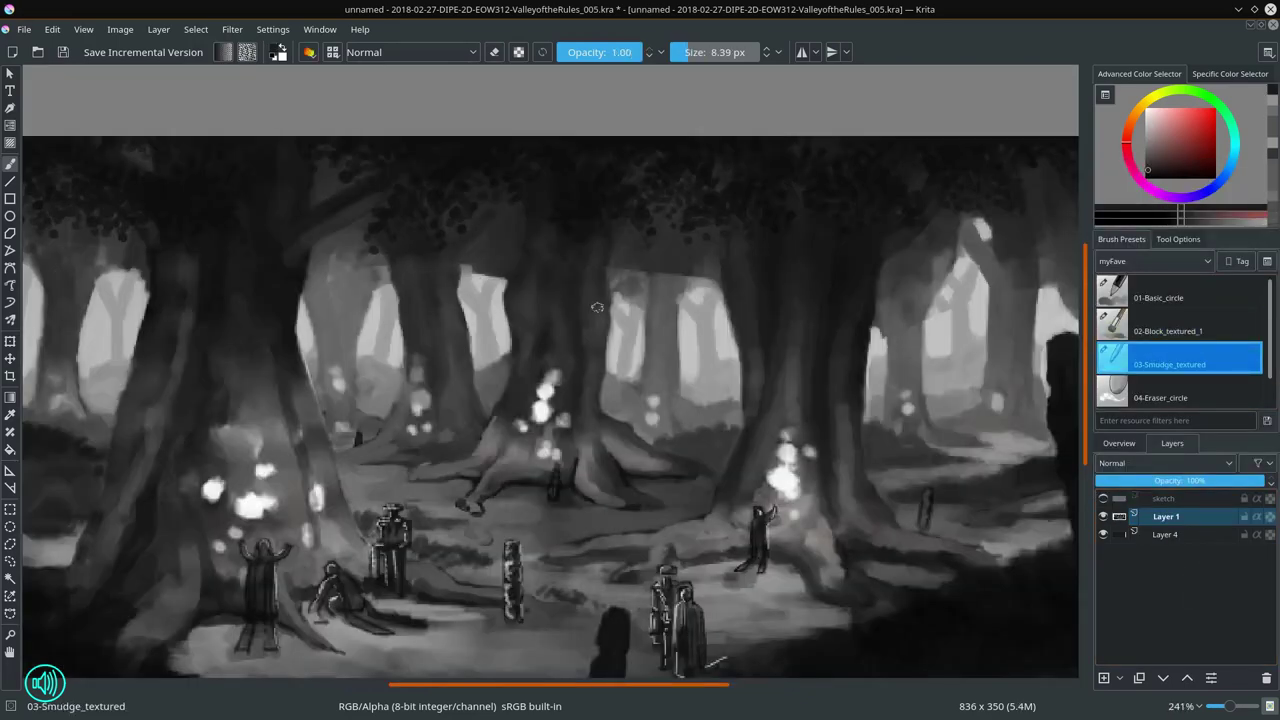
Step: Adjust the painting colour lighter and then darker with the basic round brush
{"action": "key", "text": "slash"}
{"action": "key", "text": "l"}
{"action": "key", "text": "l"}
{"action": "key", "text": "l"}
{"action": "scroll", "coordinate": [420, 457], "scroll_direction": "down", "scroll_amount": 1}
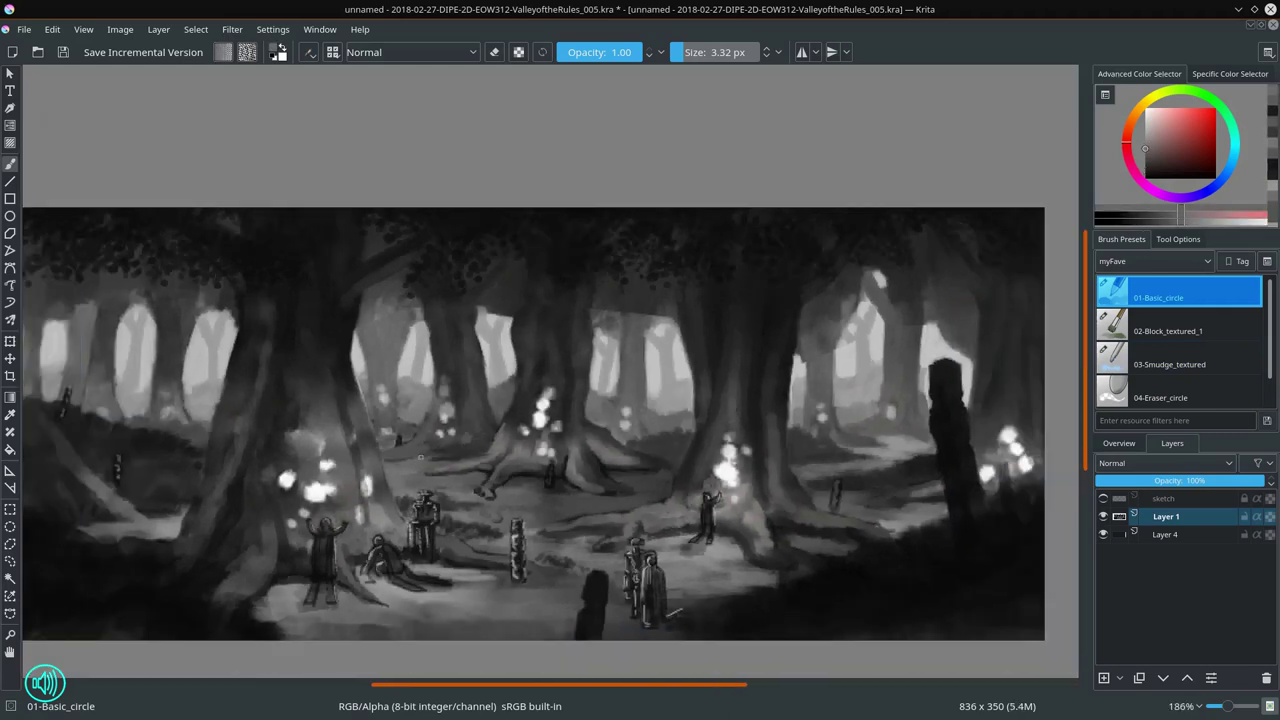
{"action": "key", "text": "l"}
{"action": "key", "text": "l"}
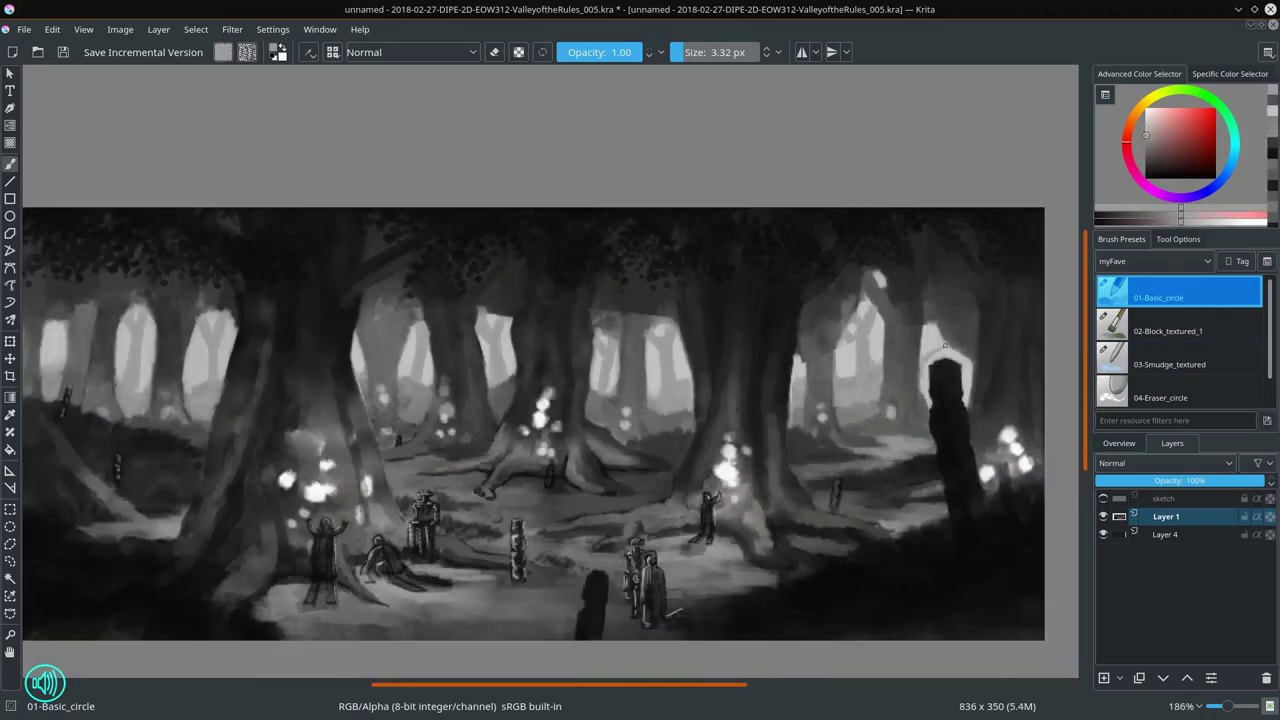
{"action": "key", "text": "k"}
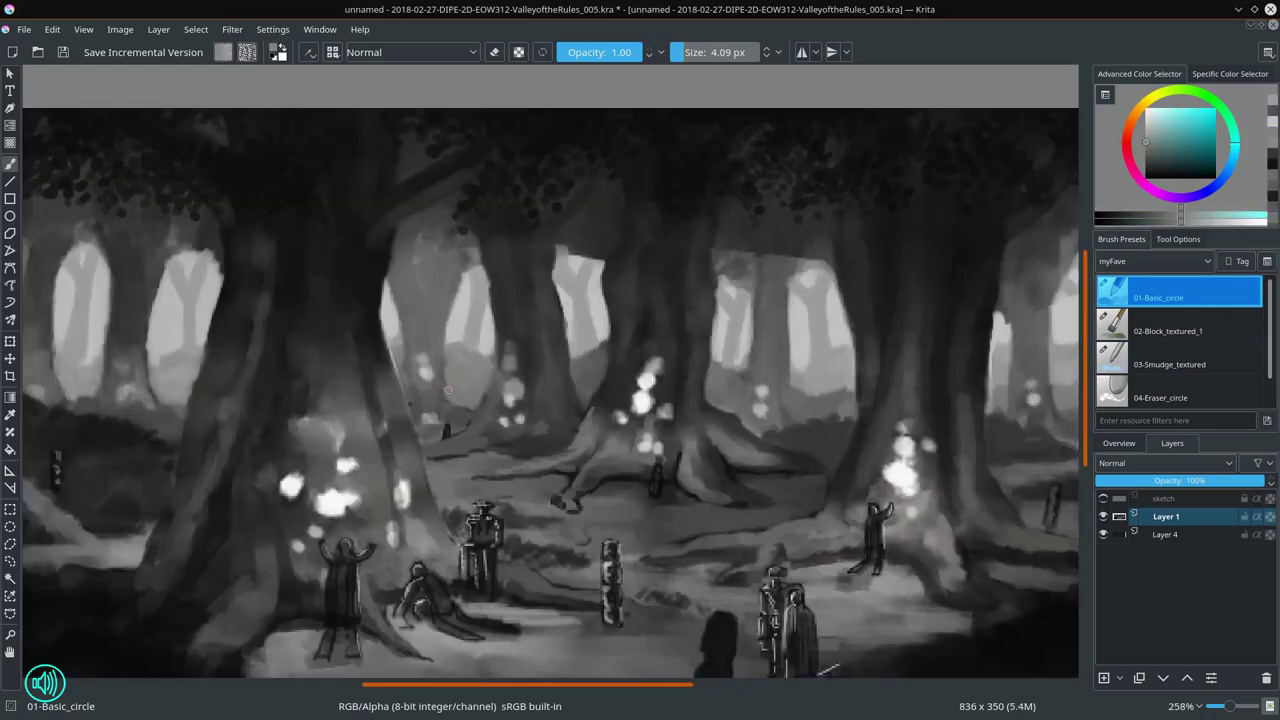
{"action": "scroll", "coordinate": [300, 470], "scroll_direction": "up", "scroll_amount": 1}
{"action": "key", "text": "k"}
{"action": "key", "text": "k"}
{"action": "scroll", "coordinate": [408, 371], "scroll_direction": "down", "scroll_amount": 5}
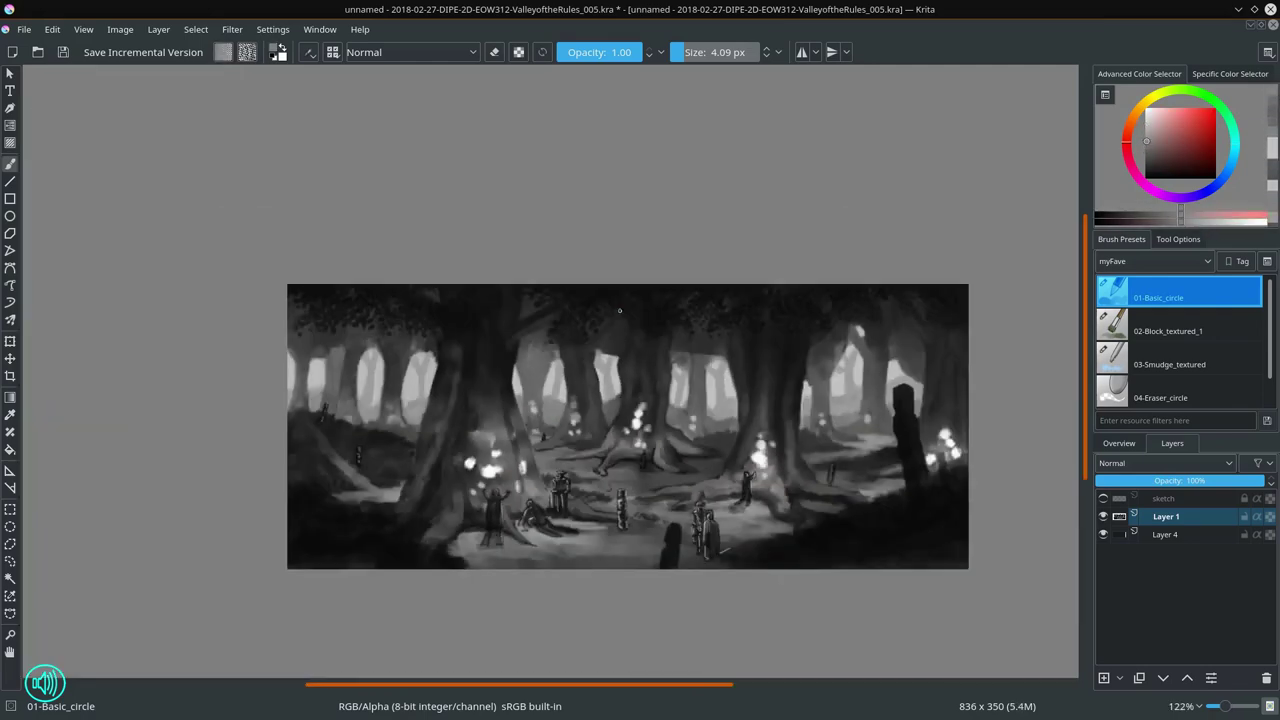
{"action": "scroll", "coordinate": [845, 493], "scroll_direction": "up", "scroll_amount": 5}
{"action": "key", "text": "k"}
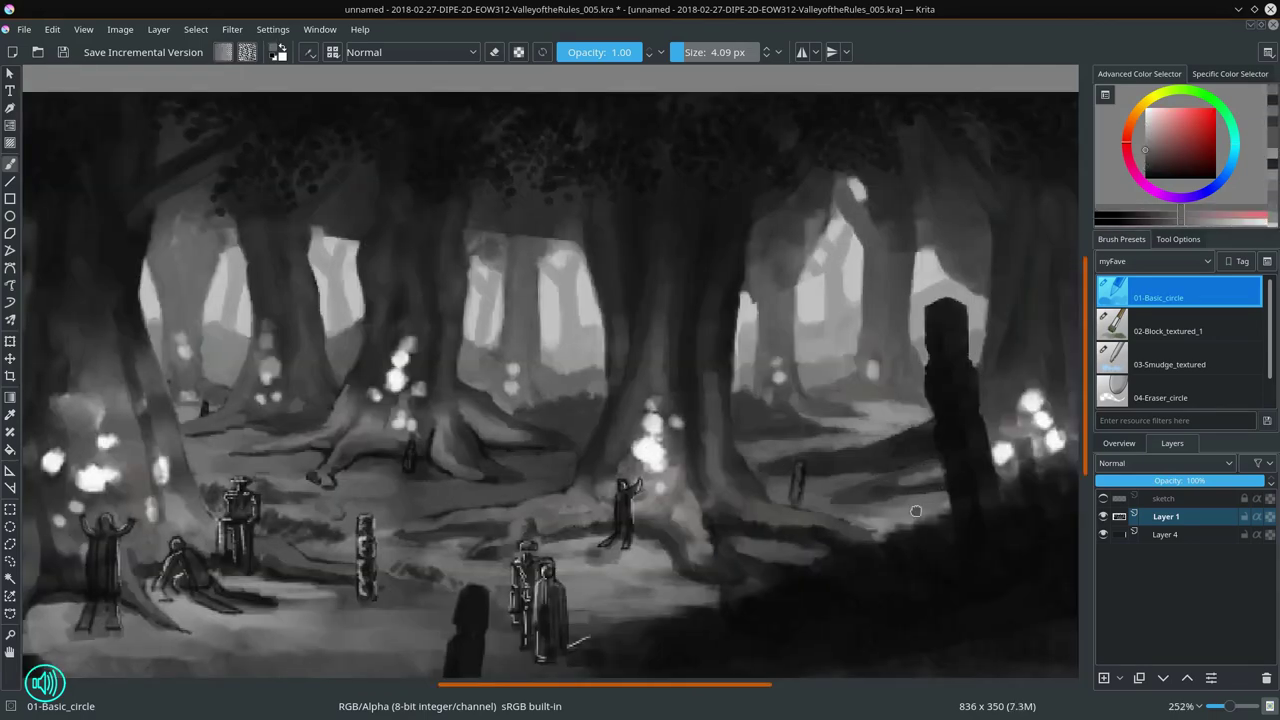
Step: Switch to the textured smudge brush and back to the basic round brush
{"action": "left_click", "coordinate": [1170, 364]}
{"action": "scroll", "coordinate": [719, 474], "scroll_direction": "down", "scroll_amount": 4}
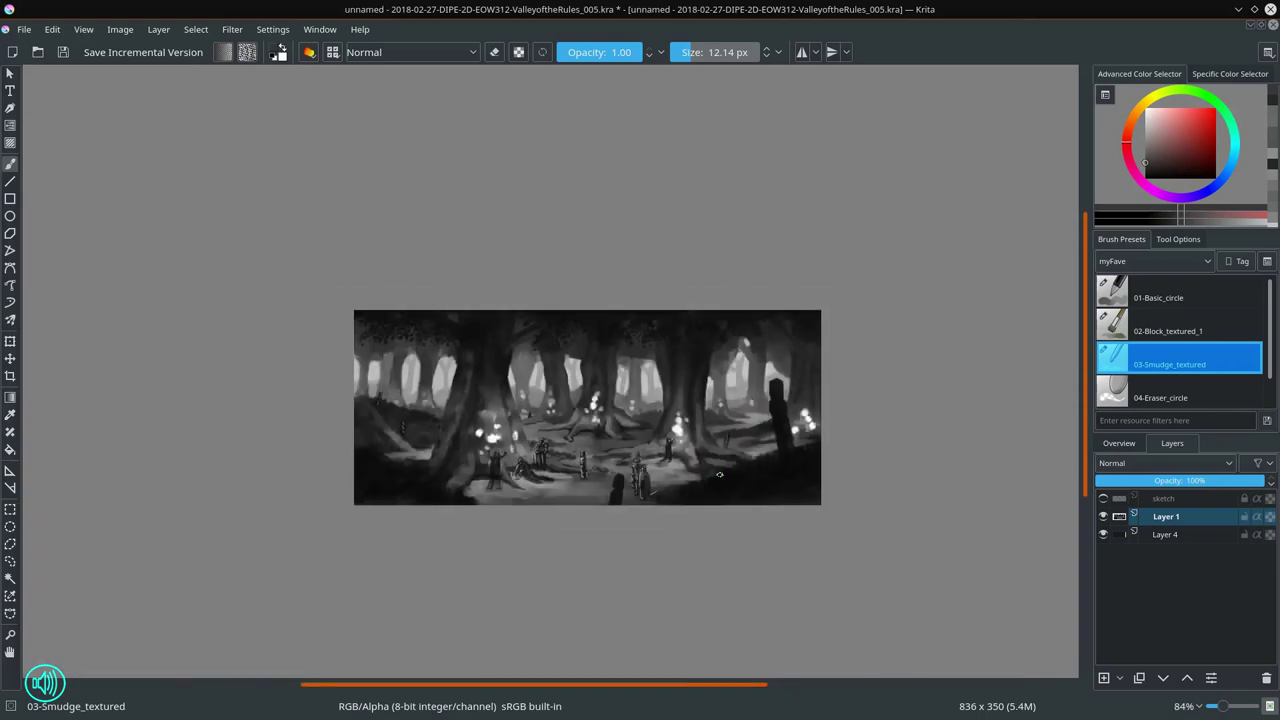
{"action": "scroll", "coordinate": [452, 363], "scroll_direction": "up", "scroll_amount": 4}
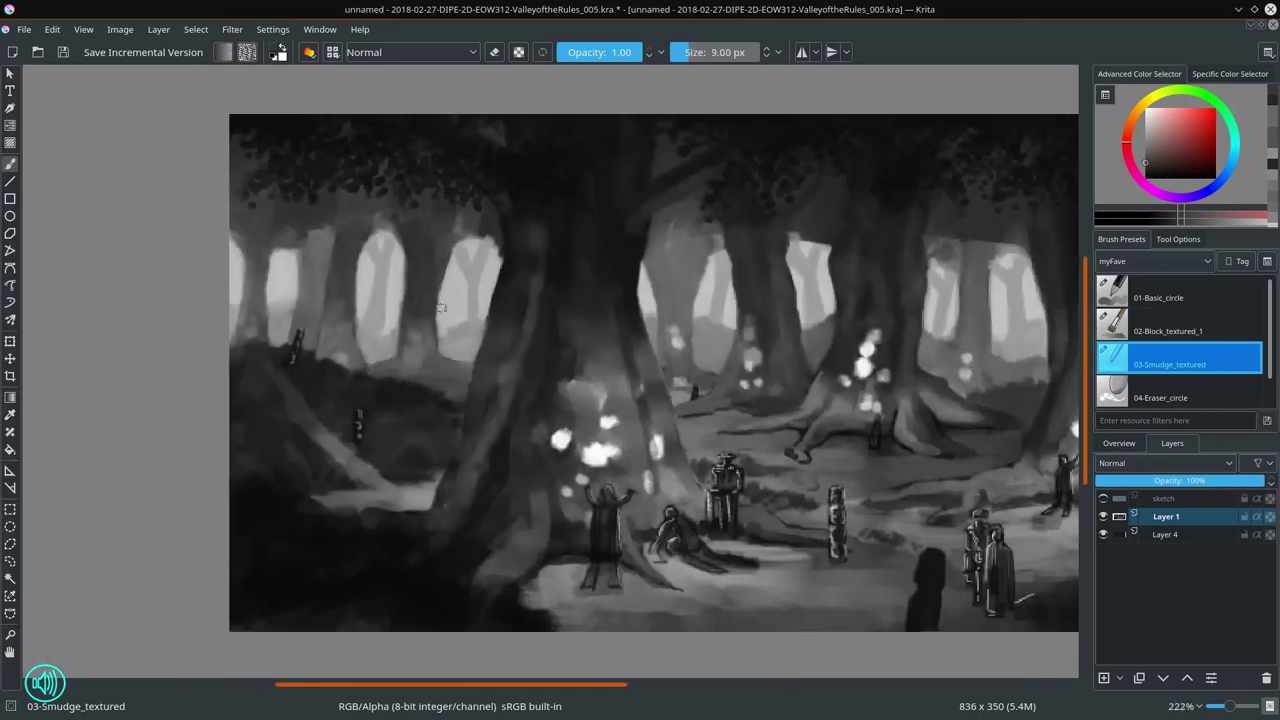
{"action": "key", "text": "slash"}
{"action": "scroll", "coordinate": [669, 411], "scroll_direction": "down", "scroll_amount": 4}
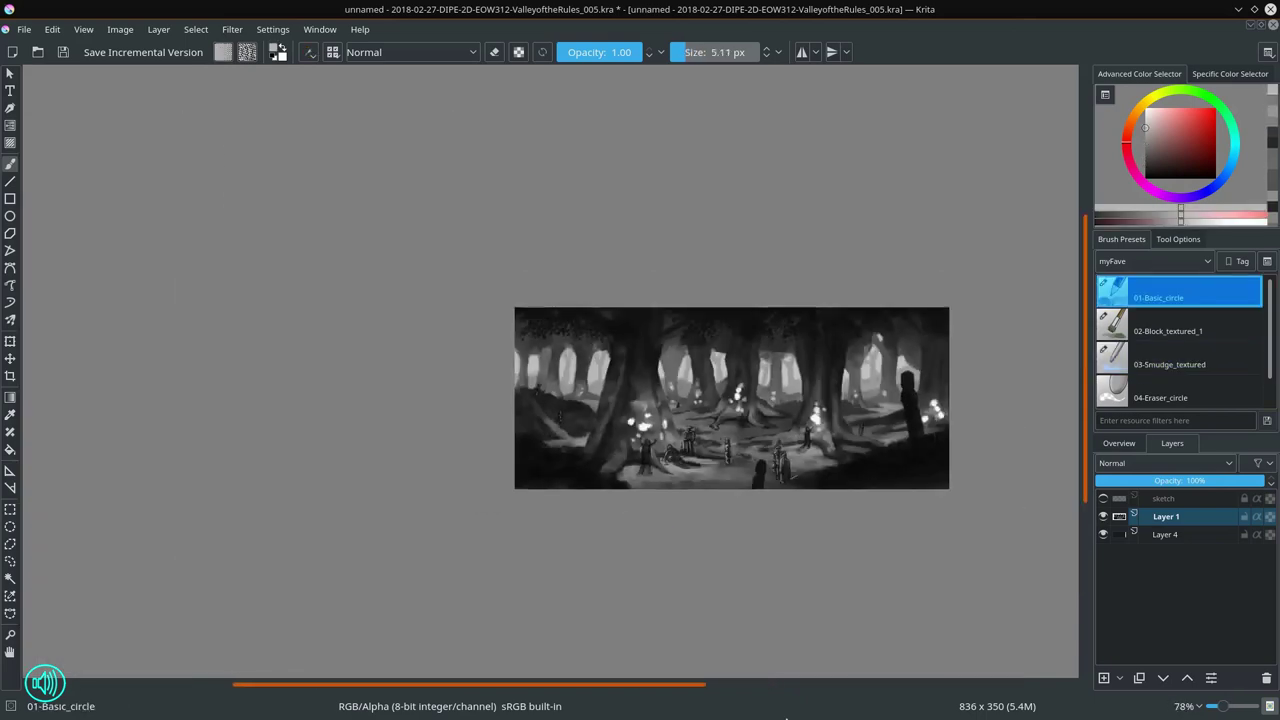
{"action": "scroll", "coordinate": [728, 463], "scroll_direction": "up", "scroll_amount": 4}
Step: Paste the figures as a new layer, try moving them, then undo the placement
{"action": "left_click", "coordinate": [52, 29]}
{"action": "left_click", "coordinate": [86, 79]}
{"action": "key", "text": "ctrl+v"}
{"action": "key", "text": "ctrl+t"}
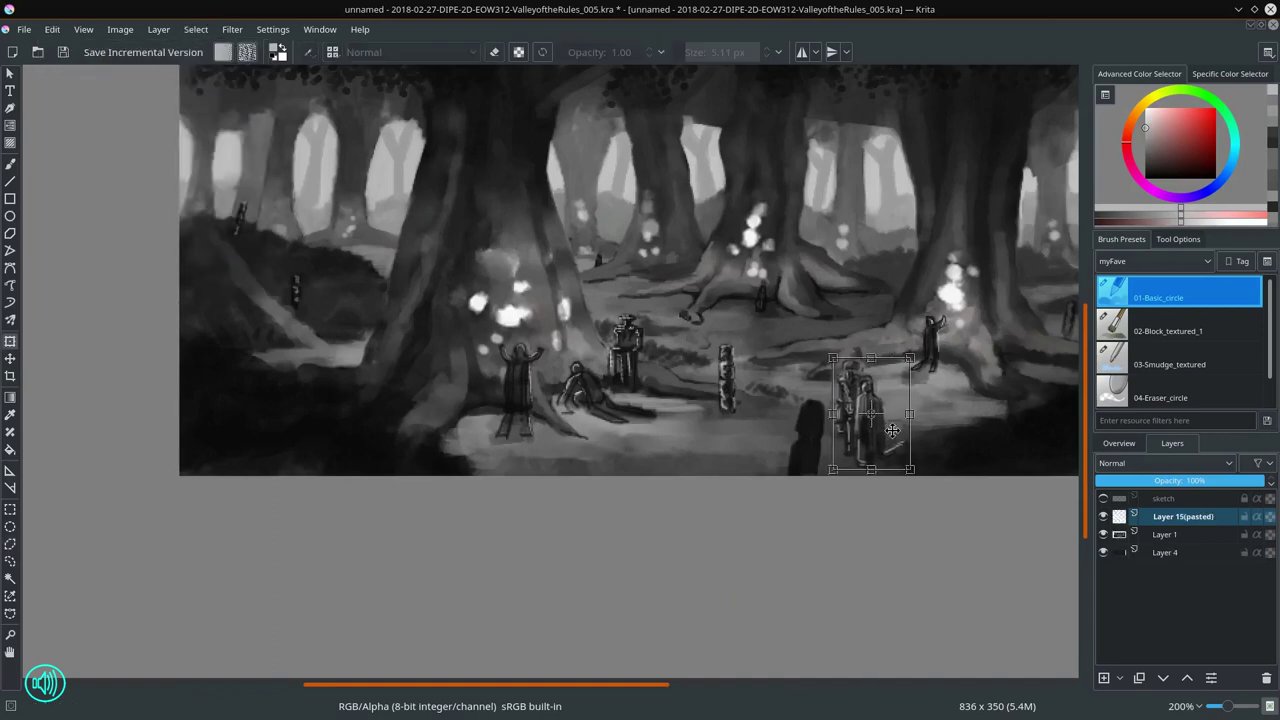
{"action": "scroll", "coordinate": [866, 560], "scroll_direction": "down", "scroll_amount": 3}
{"action": "left_click_drag", "start_coordinate": [866, 576], "coordinate": [694, 543]}
{"action": "key", "text": "ctrl+z"}
{"action": "scroll", "coordinate": [895, 537], "scroll_direction": "down", "scroll_amount": 1}
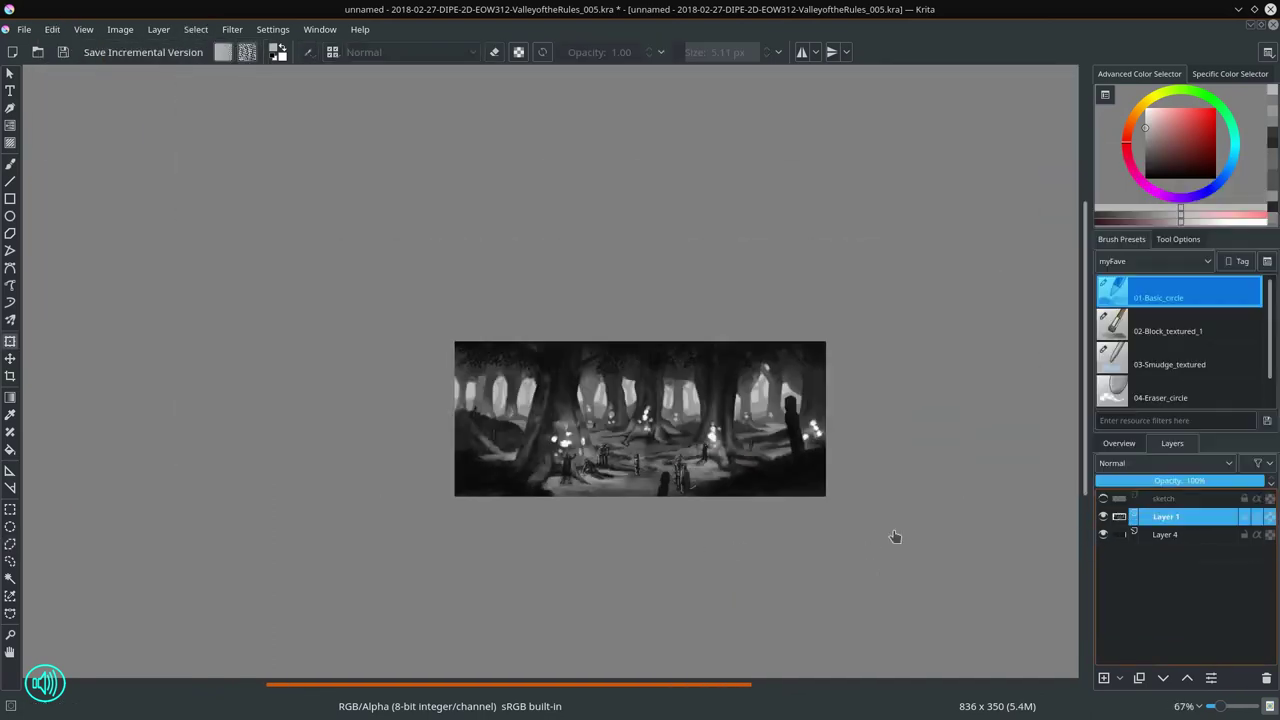
{"action": "scroll", "coordinate": [662, 562], "scroll_direction": "up", "scroll_amount": 2}
Step: Outline the area around the dragon and paste it twice as new layers
{"action": "left_click", "coordinate": [465, 285]}
{"action": "left_click", "coordinate": [500, 390]}
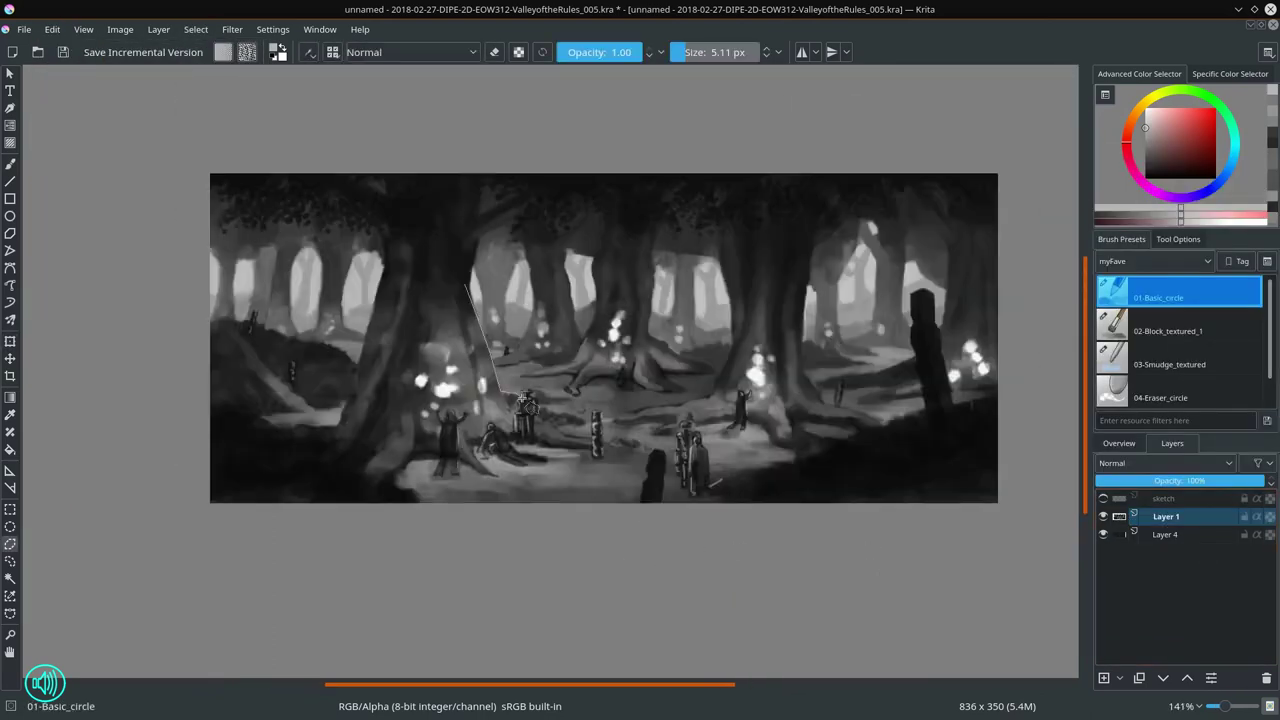
{"action": "double_click", "coordinate": [741, 327]}
{"action": "key", "text": "ctrl+c"}
{"action": "key", "text": "ctrl+v"}
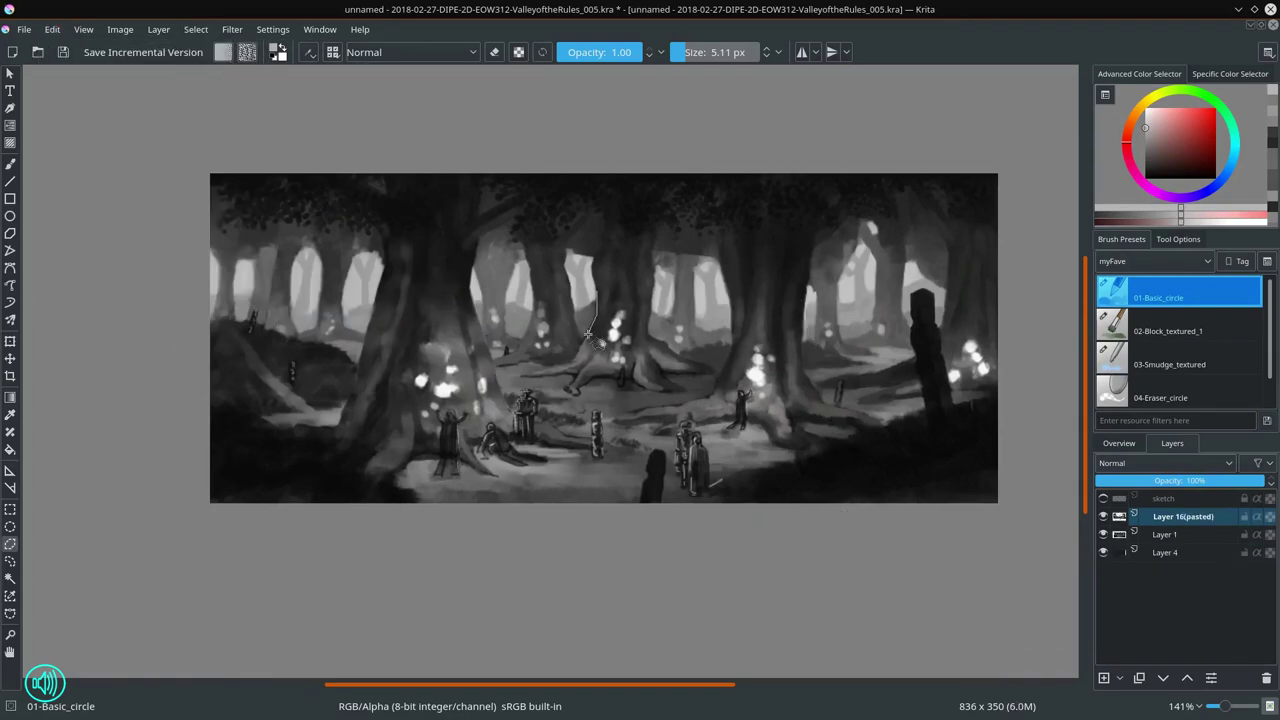
{"action": "key", "text": "ctrl+c"}
{"action": "key", "text": "ctrl+v"}
{"action": "scroll", "coordinate": [364, 440], "scroll_direction": "down", "scroll_amount": 2}
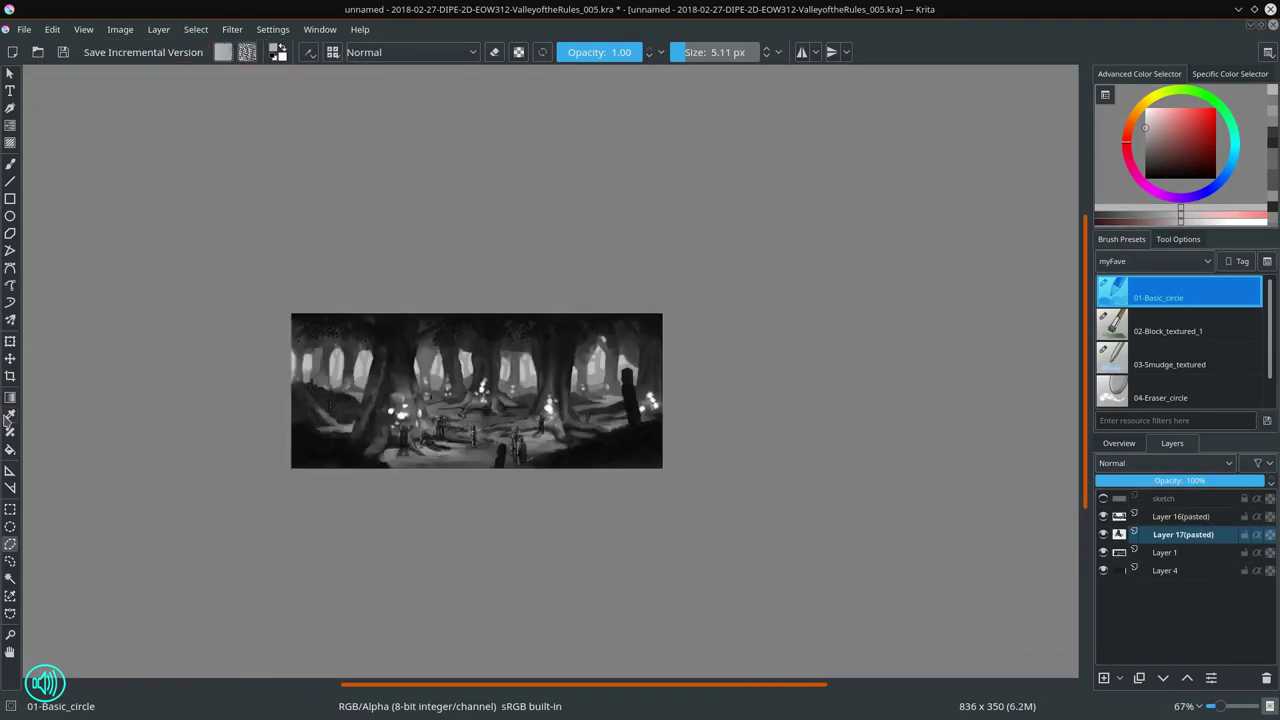
{"action": "scroll", "coordinate": [571, 550], "scroll_direction": "up", "scroll_amount": 3}
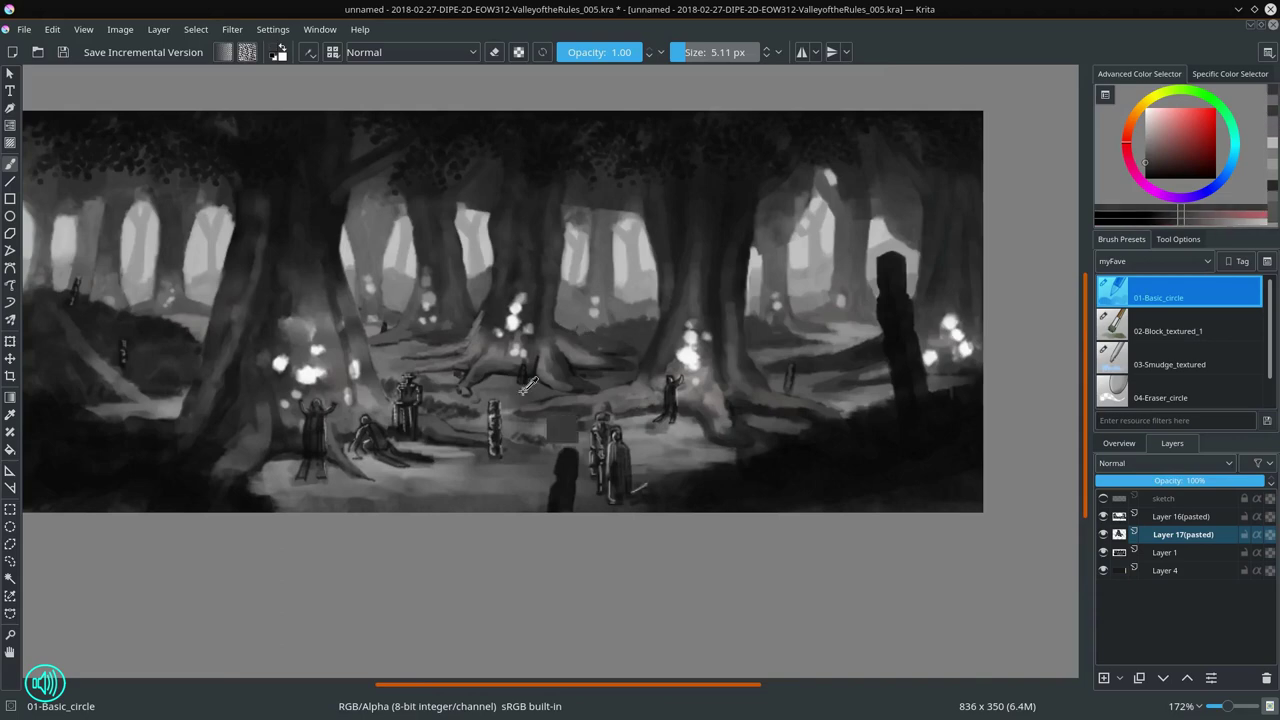
Step: Sample a dark grey, enlarge the brush, and save a new incremental version of the file
{"action": "left_click", "coordinate": [650, 308], "text": "ctrl"}
{"action": "left_click_drag", "start_coordinate": [599, 354], "coordinate": [620, 354]}
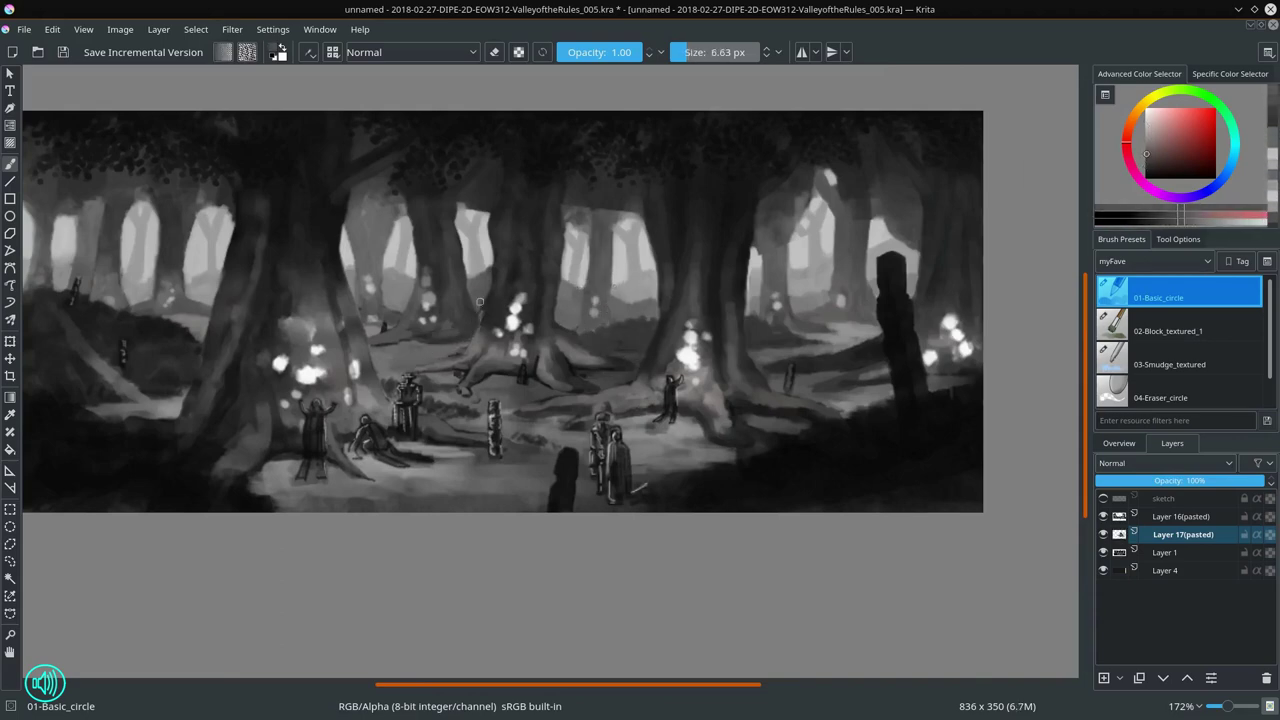
{"action": "scroll", "coordinate": [610, 355], "scroll_direction": "down", "scroll_amount": 5}
{"action": "key", "text": "ctrl+alt+s"}
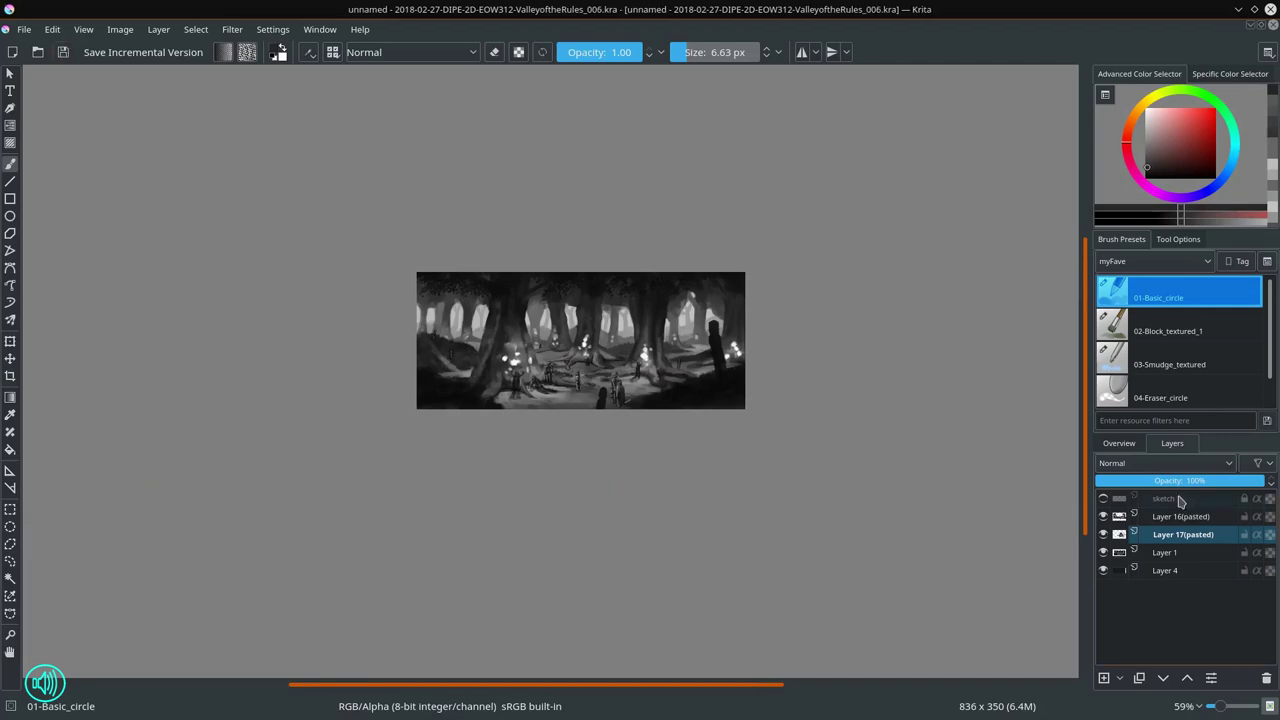
{"action": "key", "text": "shift+Delete"}
{"action": "key", "text": "shift+Delete"}
{"action": "scroll", "coordinate": [654, 358], "scroll_direction": "up", "scroll_amount": 5}
{"action": "key", "text": "ctrl+z"}
{"action": "key", "text": "ctrl+z"}
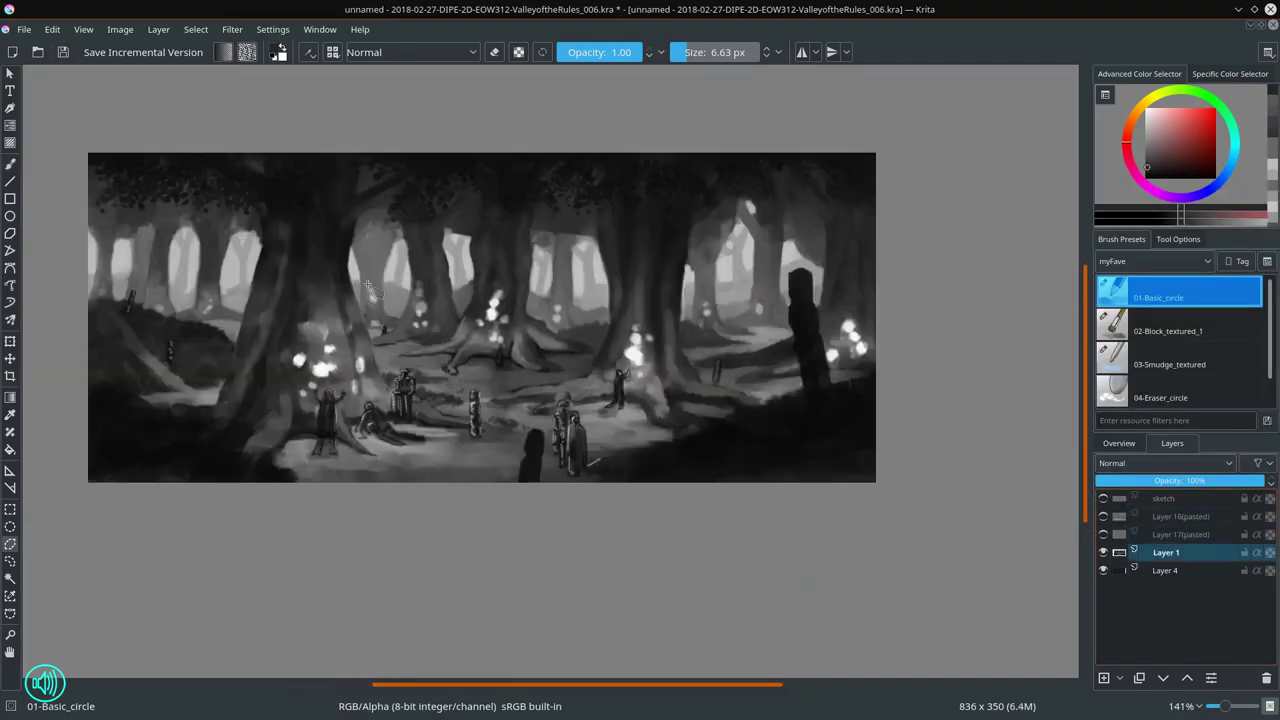
Step: Paste another copy as a new layer and switch between the eraser and round brushes
{"action": "key", "text": "ctrl+v"}
{"action": "scroll", "coordinate": [437, 329], "scroll_direction": "down", "scroll_amount": 3}
{"action": "key", "text": "slash"}
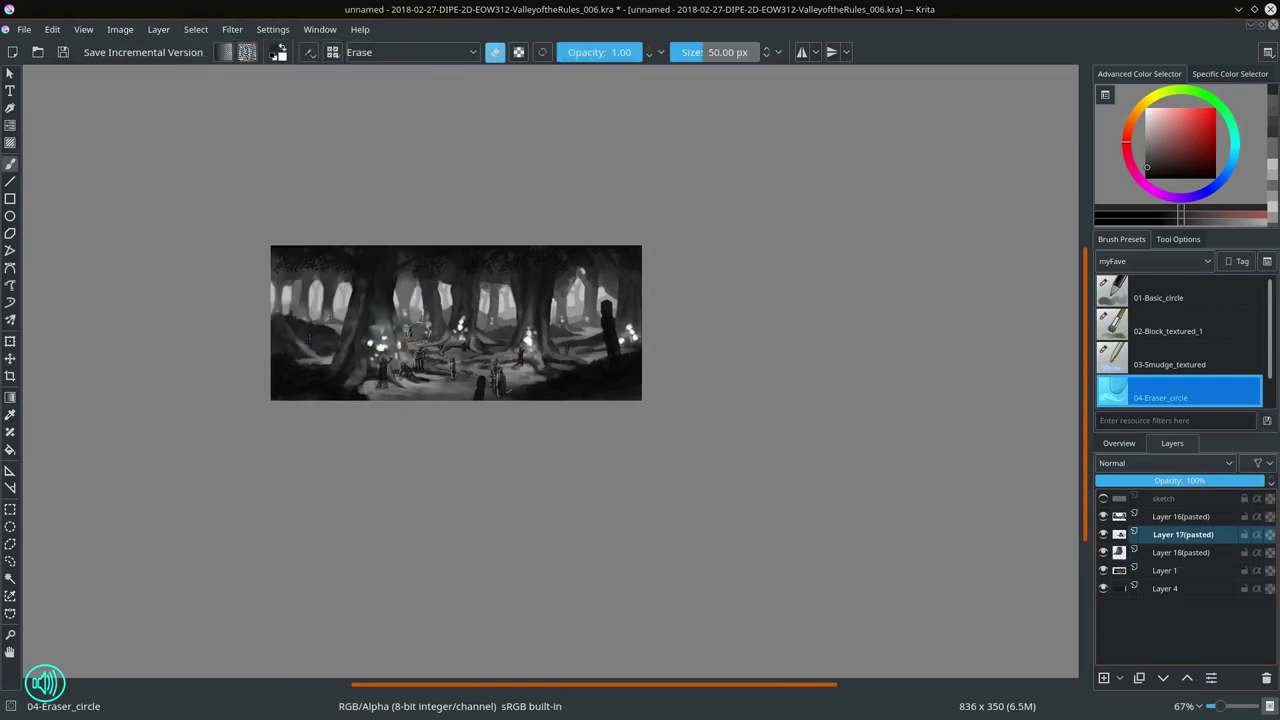
{"action": "scroll", "coordinate": [477, 503], "scroll_direction": "up", "scroll_amount": 3}
{"action": "scroll", "coordinate": [477, 503], "scroll_direction": "up", "scroll_amount": 1}
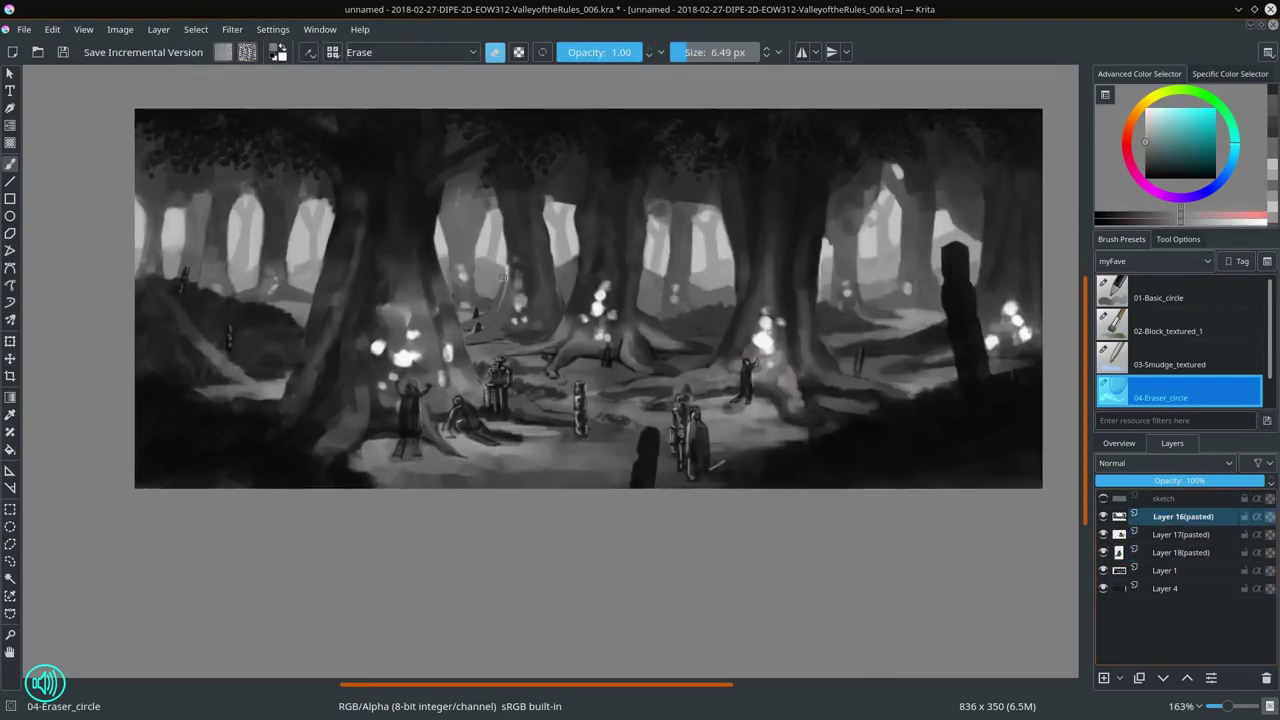
{"action": "key", "text": "slash"}
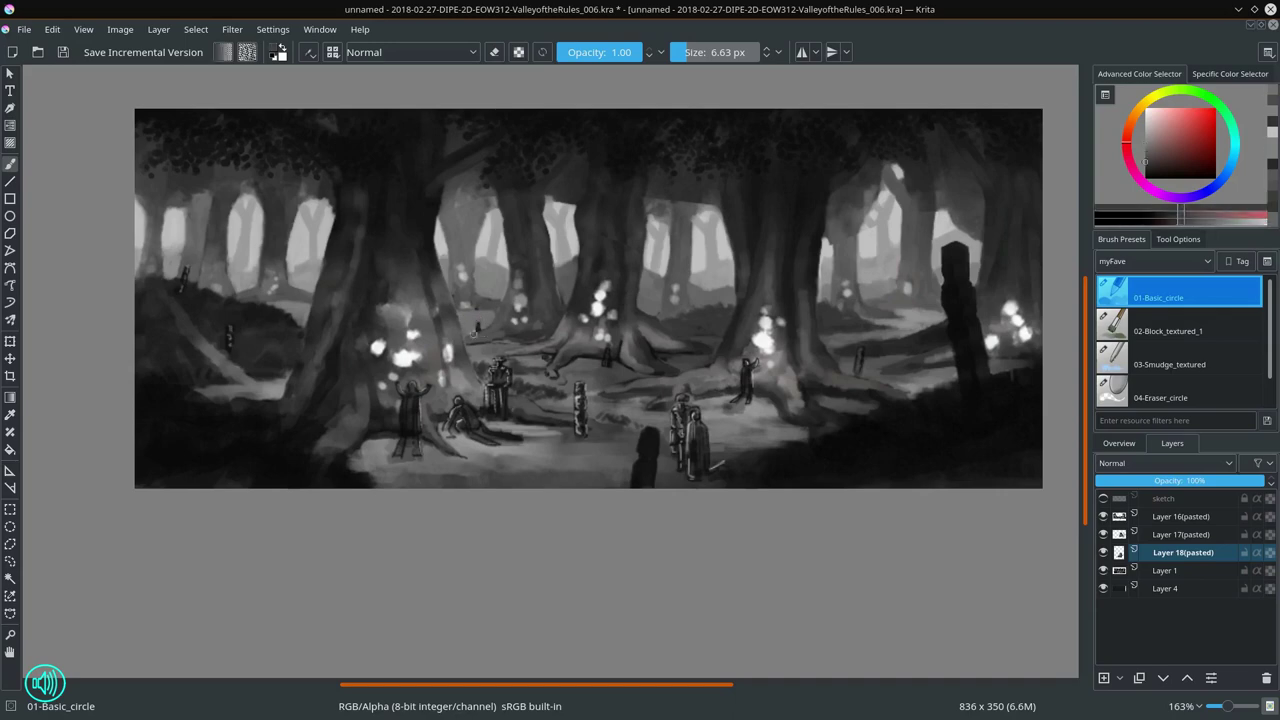
{"action": "key", "text": "t"}
{"action": "key", "text": "b"}
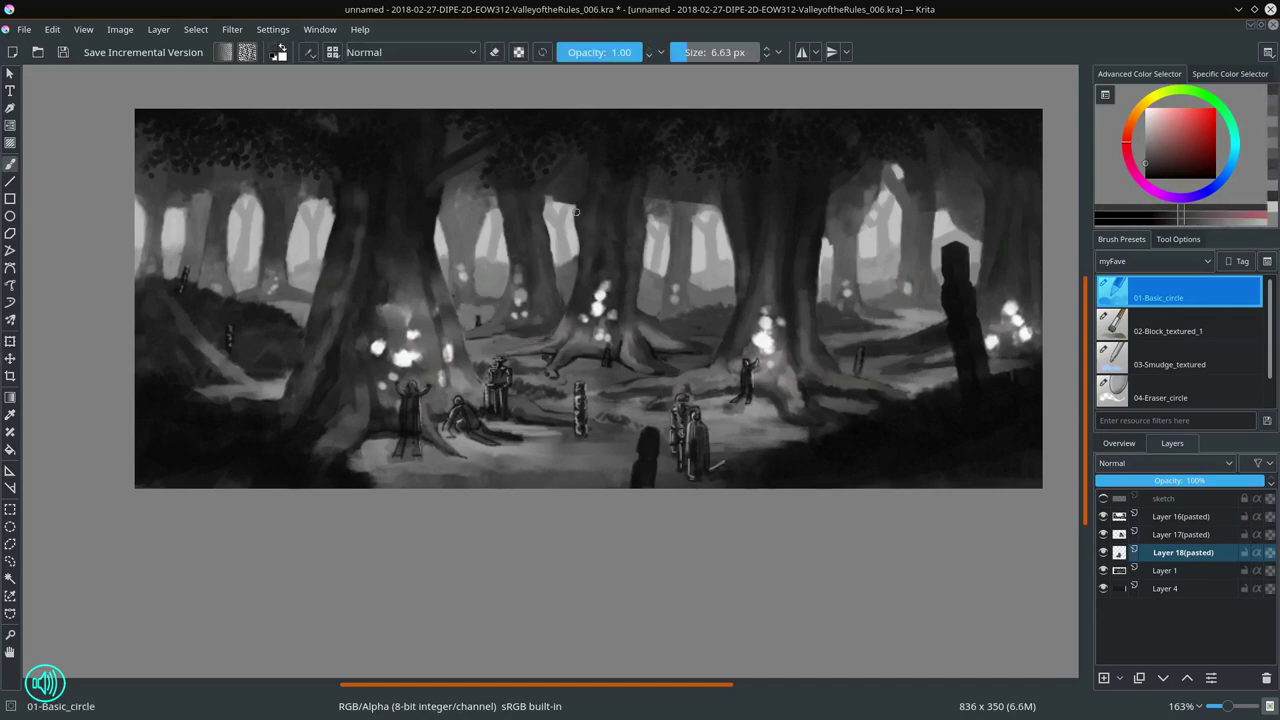
Step: Enlarge the brush and merge the pasted layers 16–18 down into Layer 1
{"action": "scroll", "coordinate": [468, 315], "scroll_direction": "down", "scroll_amount": 2}
{"action": "scroll", "coordinate": [510, 460], "scroll_direction": "up", "scroll_amount": 1}
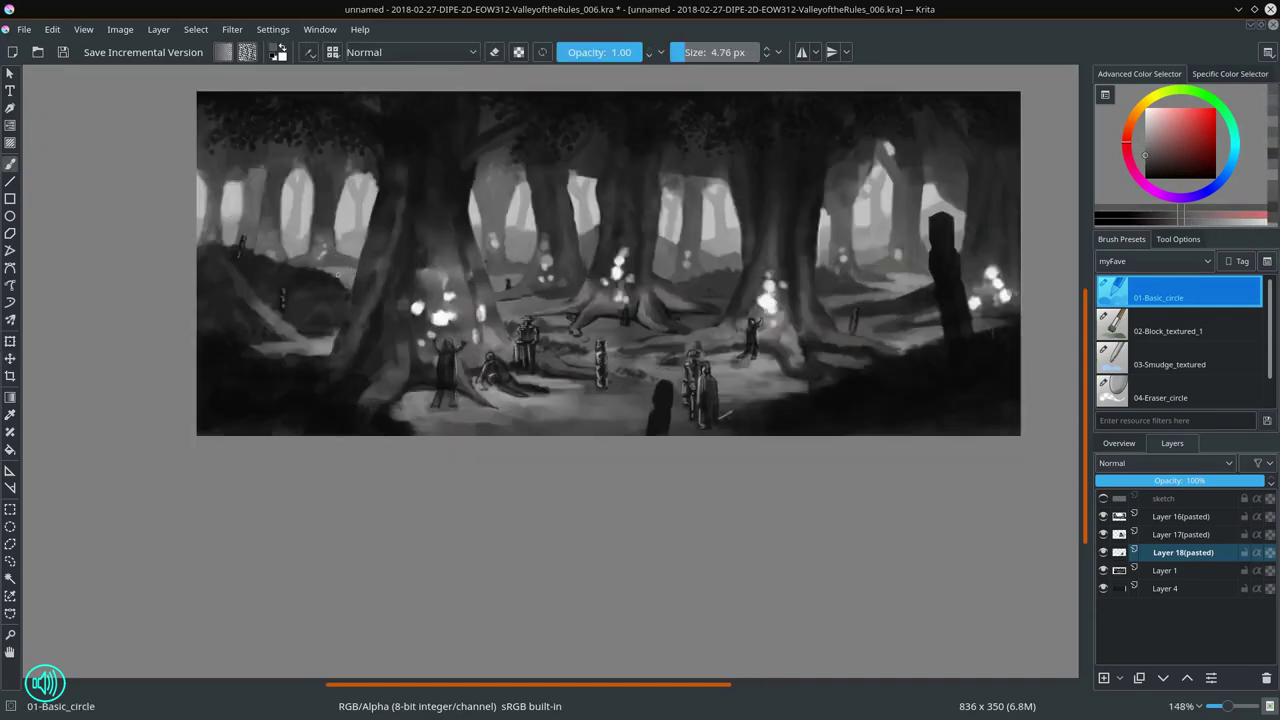
{"action": "scroll", "coordinate": [555, 607], "scroll_direction": "down", "scroll_amount": 3}
{"action": "scroll", "coordinate": [390, 340], "scroll_direction": "up", "scroll_amount": 3}
{"action": "key", "text": "bracketright"}
{"action": "key", "text": "bracketright"}
{"action": "key", "text": "bracketright"}
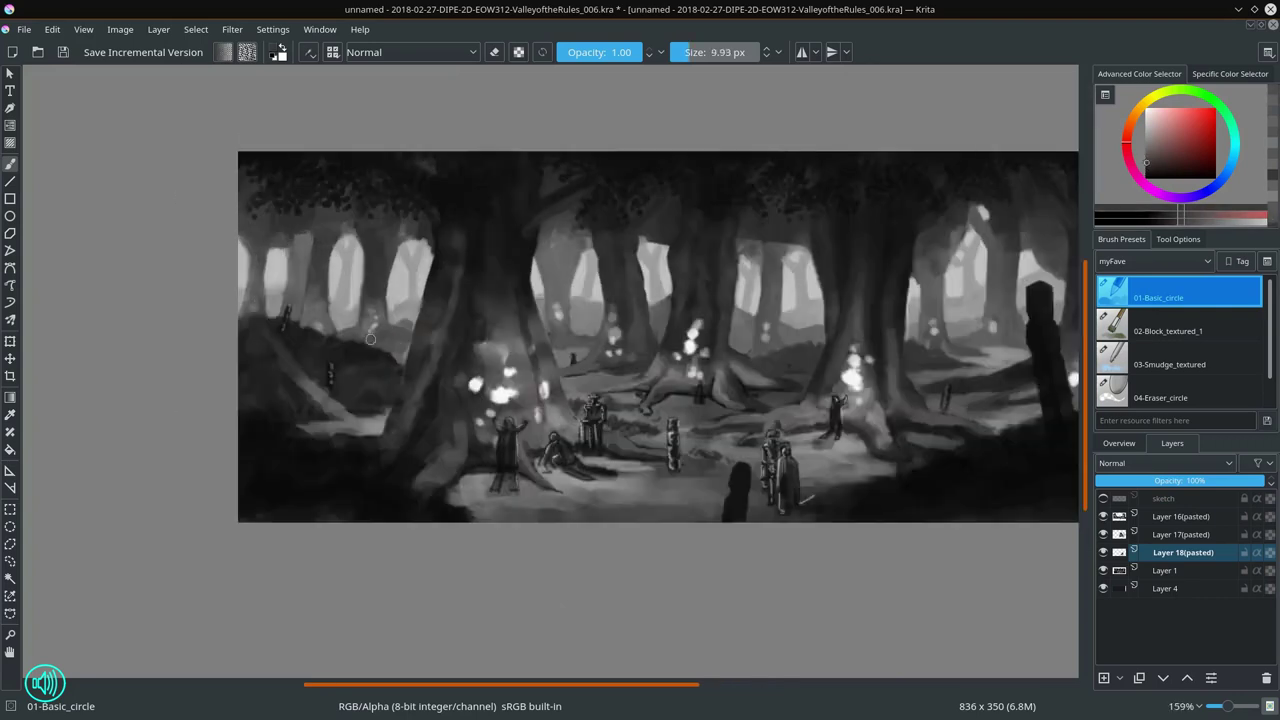
{"action": "scroll", "coordinate": [390, 340], "scroll_direction": "down", "scroll_amount": 3}
{"action": "scroll", "coordinate": [548, 484], "scroll_direction": "down", "scroll_amount": 2}
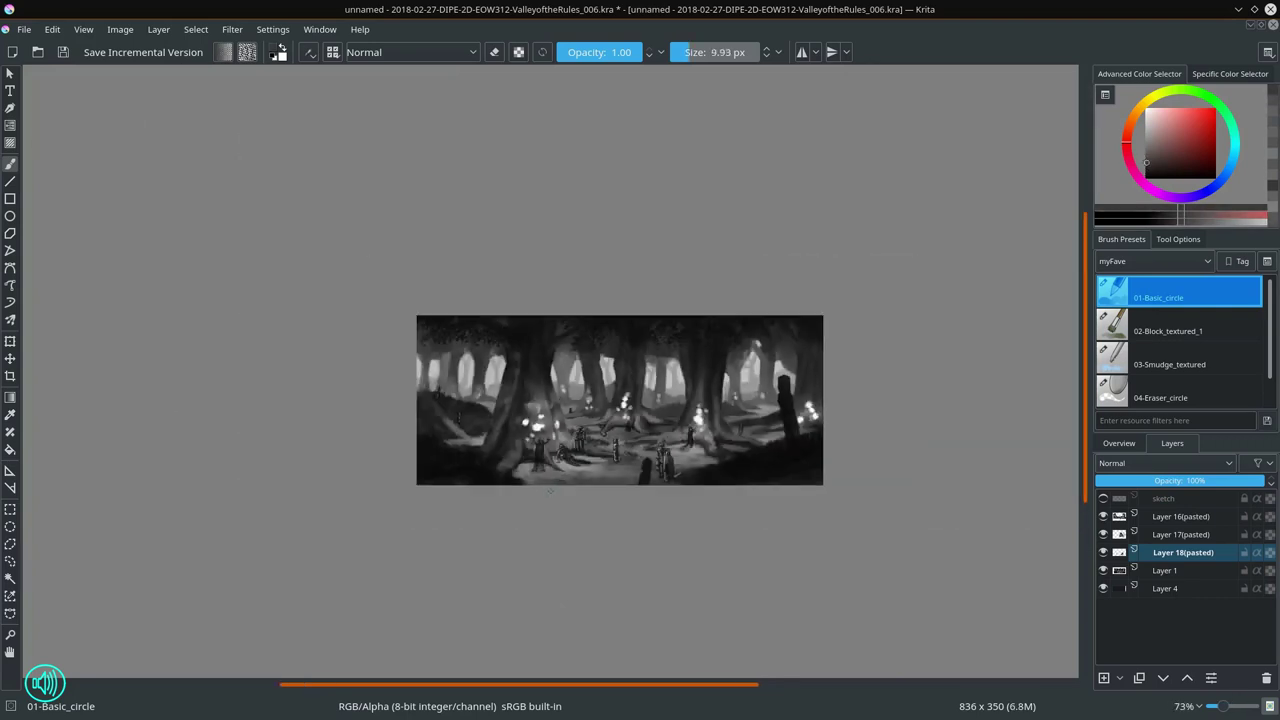
{"action": "scroll", "coordinate": [548, 490], "scroll_direction": "up", "scroll_amount": 2}
{"action": "key", "text": "ctrl+z"}
{"action": "key", "text": "ctrl+z"}
{"action": "key", "text": "ctrl+z"}
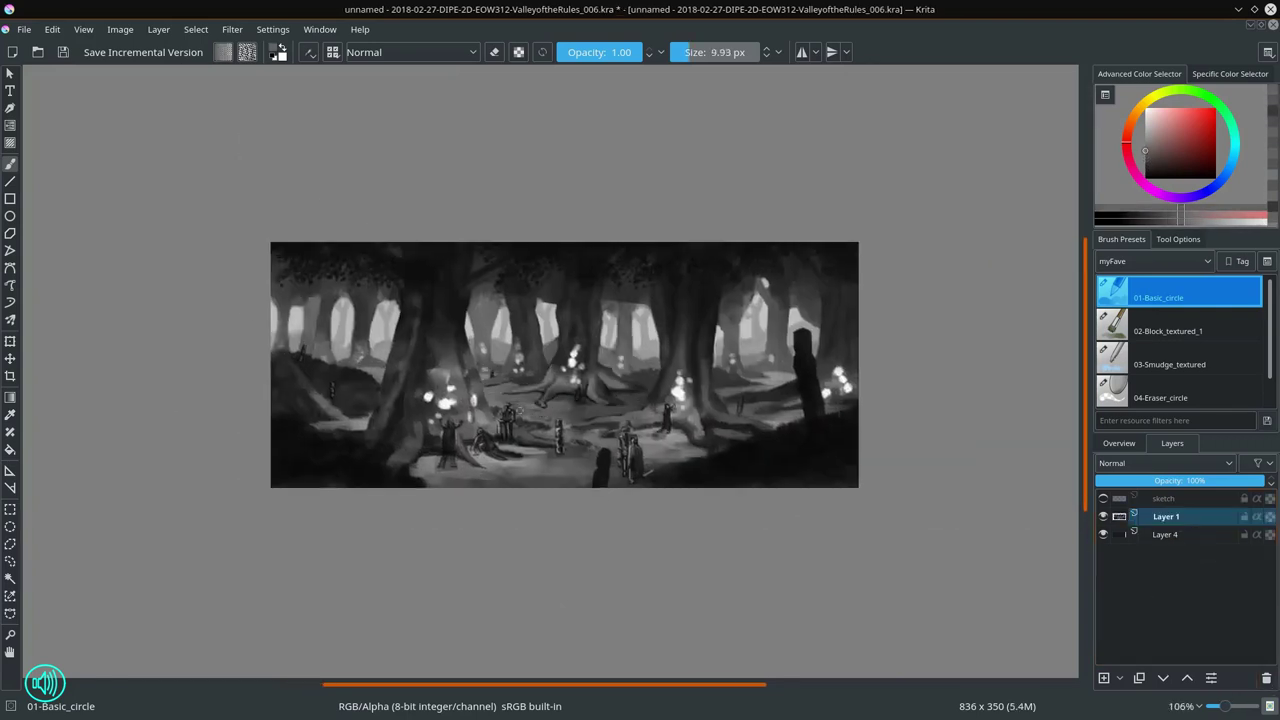
Step: Paint small dark grey strokes among the figures, then merge Layer 4 down into Layer 1
{"action": "scroll", "coordinate": [560, 365], "scroll_direction": "down", "scroll_amount": 1}
{"action": "scroll", "coordinate": [780, 420], "scroll_direction": "down", "scroll_amount": 3}
{"action": "scroll", "coordinate": [783, 462], "scroll_direction": "up", "scroll_amount": 1}
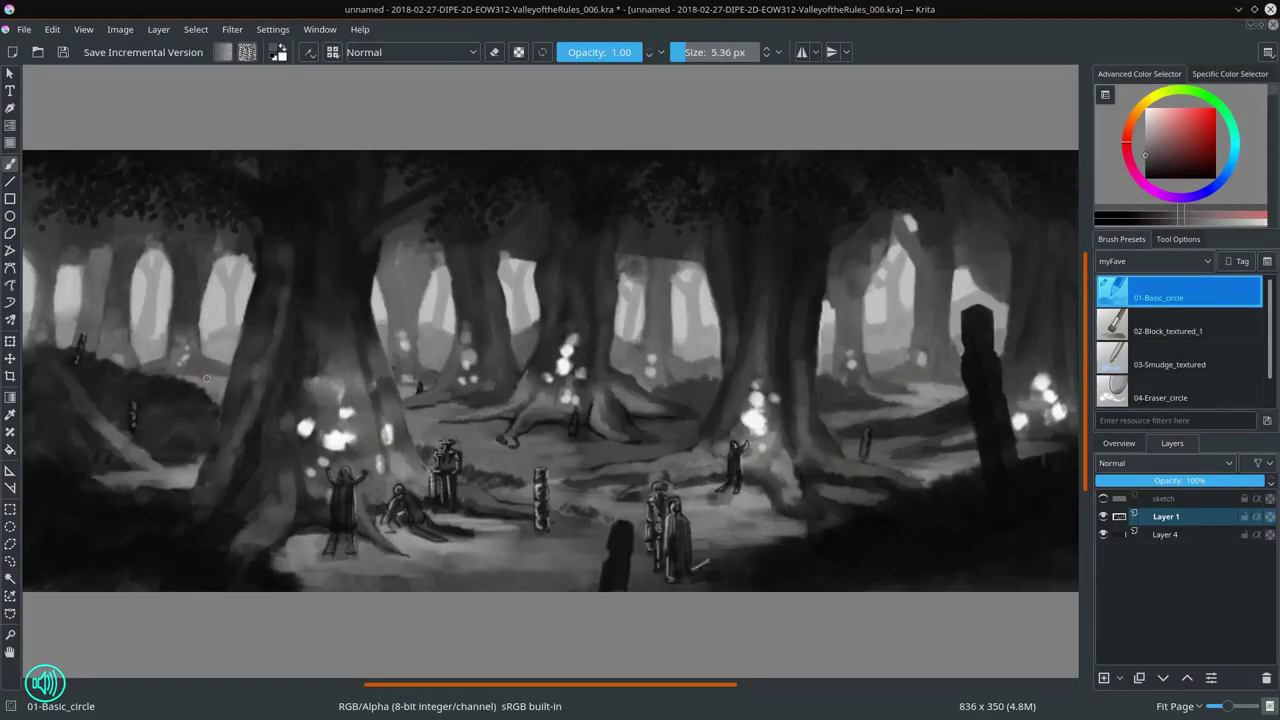
{"action": "left_click", "coordinate": [482, 437], "text": "ctrl"}
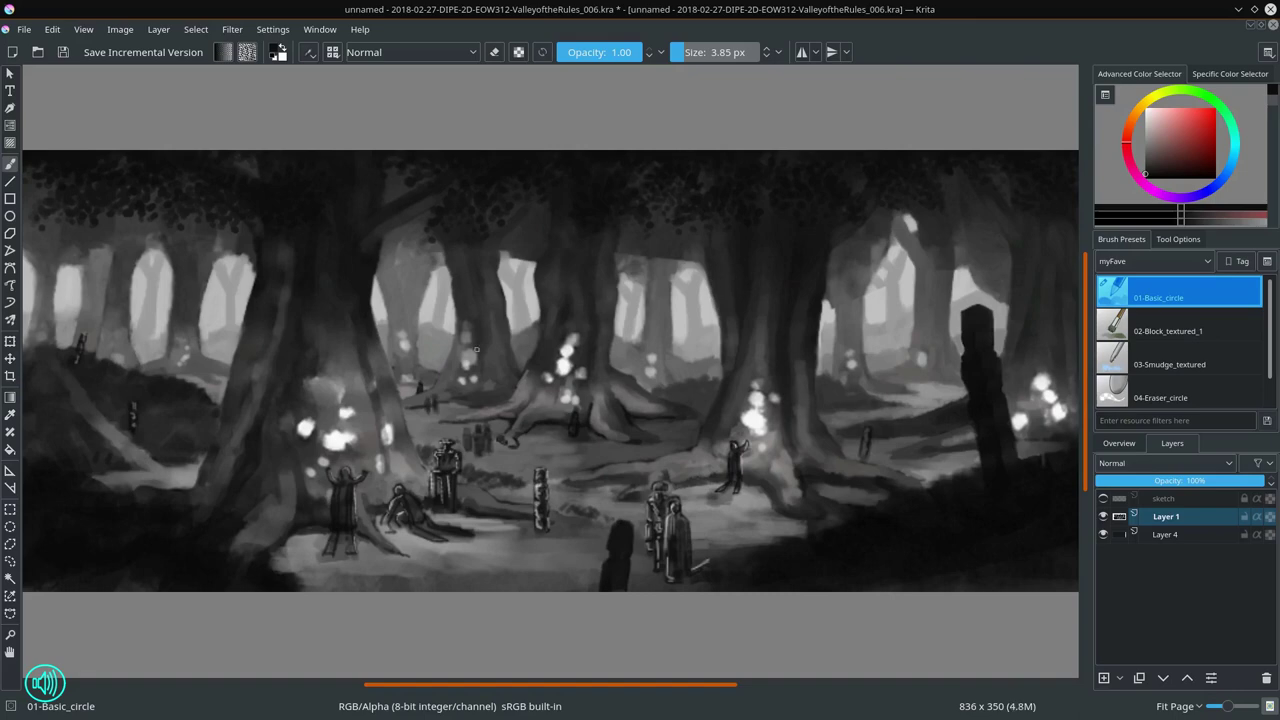
{"action": "key", "text": "slash"}
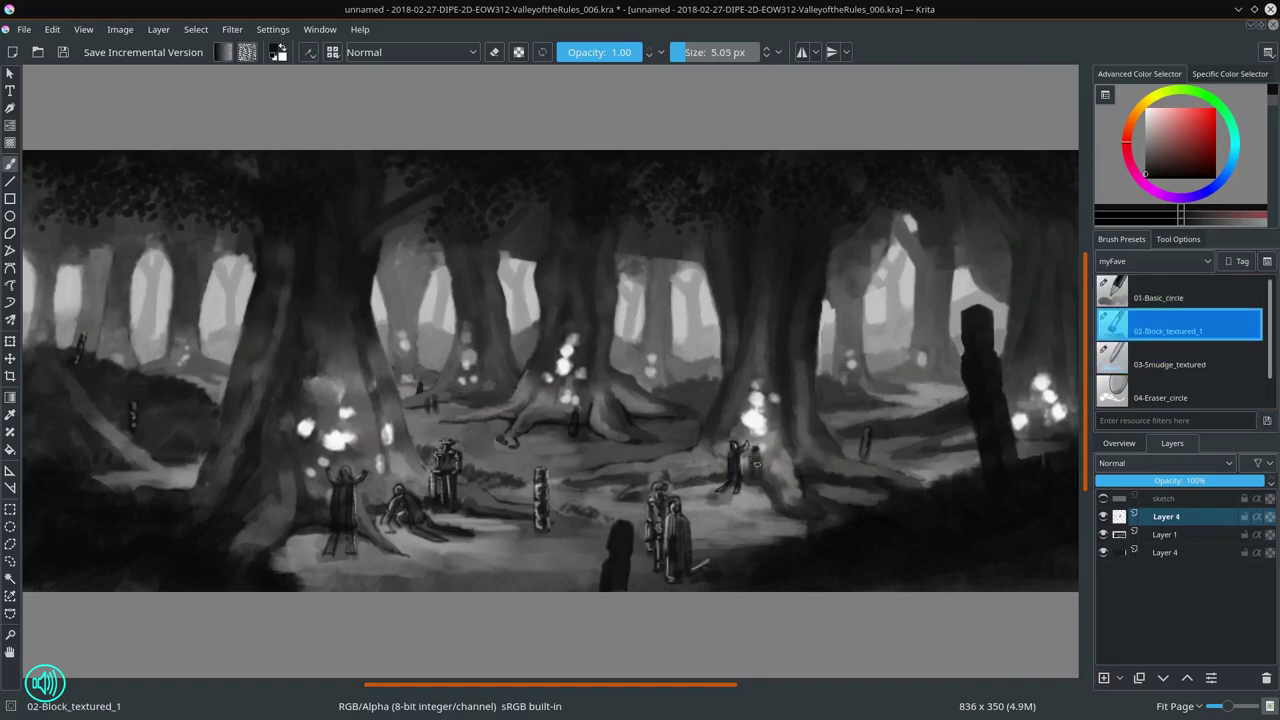
{"action": "mouse_move", "coordinate": [466, 410]}
{"action": "left_mouse_down"}
{"action": "mouse_move", "coordinate": [470, 440]}
{"action": "mouse_move", "coordinate": [480, 436]}
{"action": "left_mouse_up"}
{"action": "key", "text": "ctrl+e"}
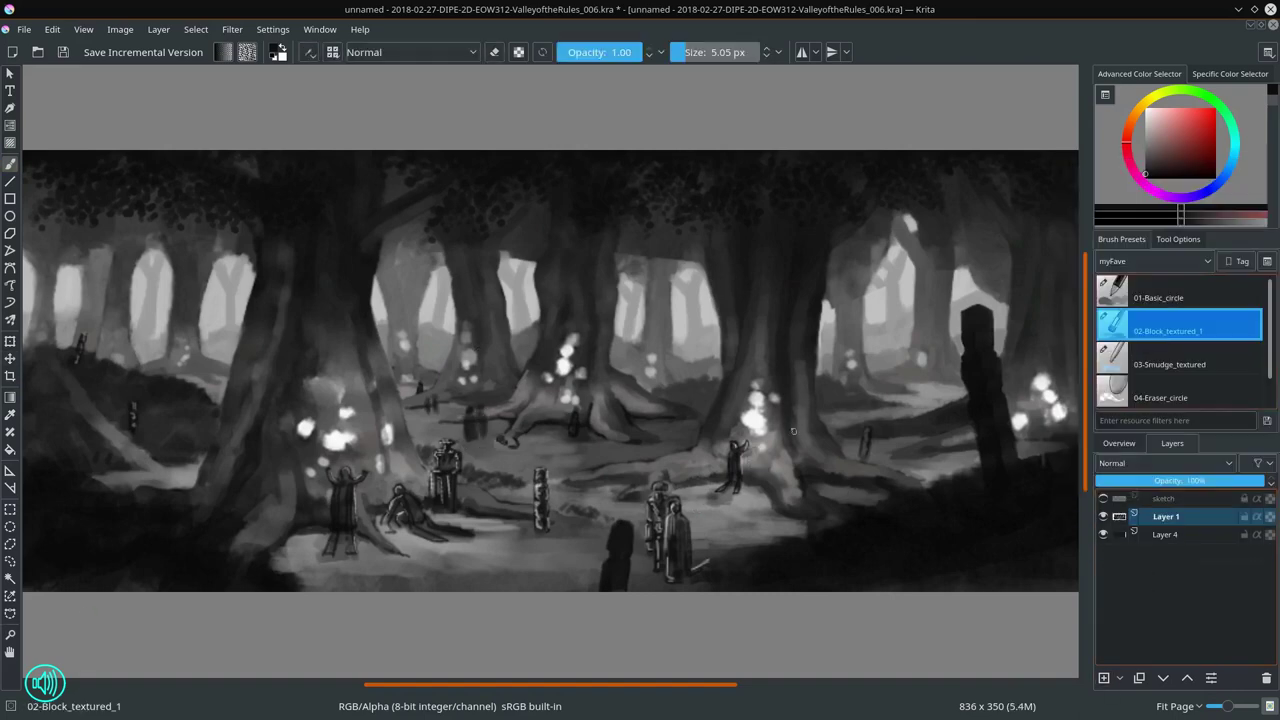
Step: Cover the white light blobs near the figure in grey and smudge them into the background
{"action": "scroll", "coordinate": [512, 400], "scroll_direction": "up", "scroll_amount": 5}
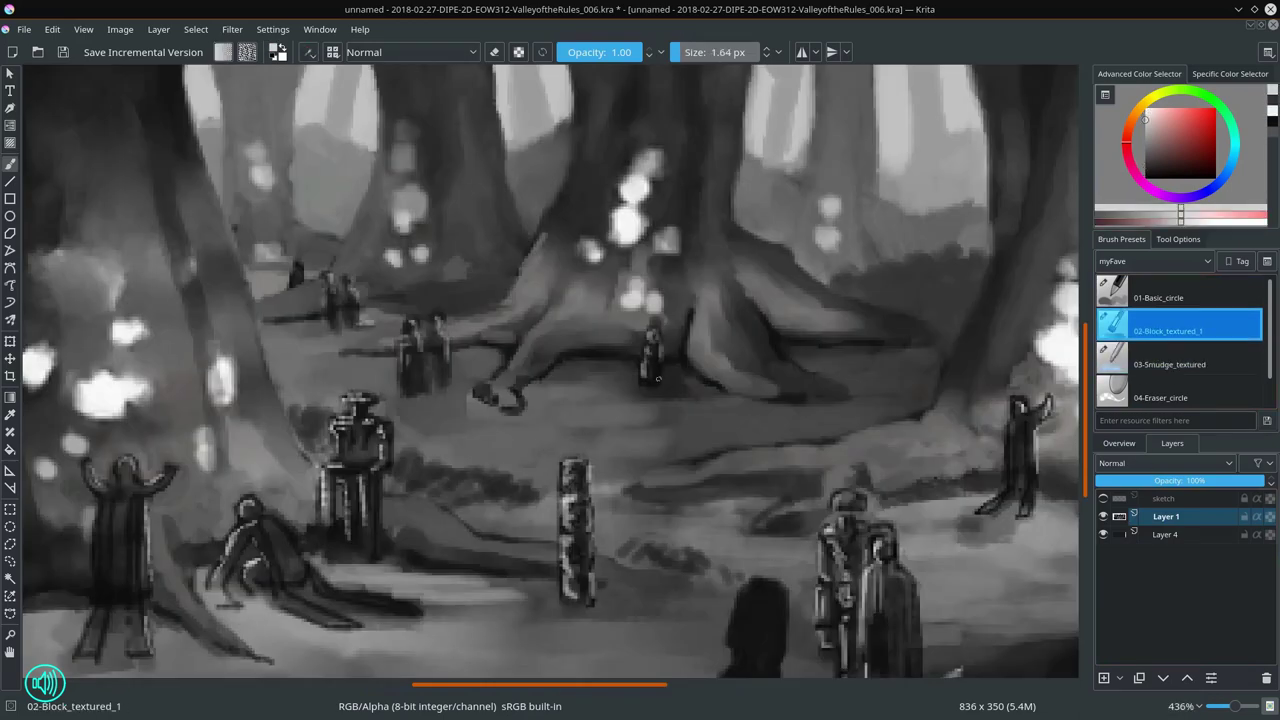
{"action": "mouse_move", "coordinate": [156, 363]}
{"action": "left_mouse_down"}
{"action": "mouse_move", "coordinate": [560, 322]}
{"action": "mouse_move", "coordinate": [556, 303]}
{"action": "mouse_move", "coordinate": [520, 360]}
{"action": "left_mouse_up"}
{"action": "left_click", "coordinate": [505, 335], "text": "ctrl"}
{"action": "mouse_move", "coordinate": [620, 300]}
{"action": "left_mouse_down"}
{"action": "mouse_move", "coordinate": [625, 350]}
{"action": "mouse_move", "coordinate": [600, 415]}
{"action": "left_mouse_up"}
{"action": "key", "text": "/"}
{"action": "mouse_move", "coordinate": [443, 249]}
{"action": "left_mouse_down"}
{"action": "mouse_move", "coordinate": [498, 383]}
{"action": "mouse_move", "coordinate": [551, 409]}
{"action": "left_mouse_up"}
{"action": "left_click_drag", "start_coordinate": [635, 300], "coordinate": [640, 370]}
{"action": "key", "text": "/"}
Step: Dab small white sparkles around the central figure
{"action": "left_click", "coordinate": [557, 383], "text": "ctrl"}
{"action": "mouse_move", "coordinate": [552, 368]}
{"action": "left_mouse_down"}
{"action": "mouse_move", "coordinate": [560, 396]}
{"action": "mouse_move", "coordinate": [574, 380]}
{"action": "left_mouse_up"}
{"action": "left_click_drag", "start_coordinate": [495, 330], "coordinate": [515, 354]}
{"action": "left_click", "coordinate": [468, 395]}
{"action": "left_click", "coordinate": [650, 400]}
{"action": "left_click", "coordinate": [532, 256]}
{"action": "left_click", "coordinate": [534, 284]}
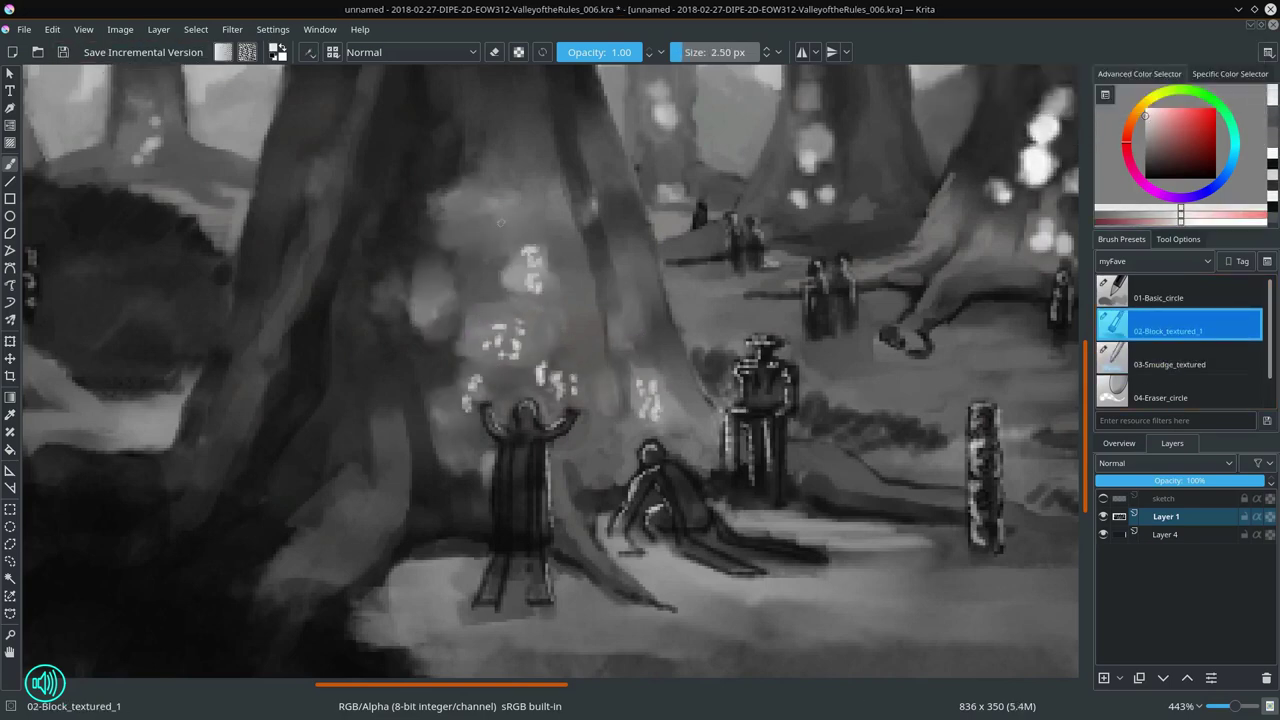
{"action": "left_click", "coordinate": [490, 222]}
{"action": "left_click", "coordinate": [434, 302]}
{"action": "key", "text": "minus"}
Step: Paint darker strokes over the remaining light blobs across the scene
{"action": "left_click", "coordinate": [700, 258], "text": "ctrl"}
{"action": "left_click_drag", "start_coordinate": [680, 250], "coordinate": [690, 320]}
{"action": "left_click_drag", "start_coordinate": [950, 300], "coordinate": [965, 375]}
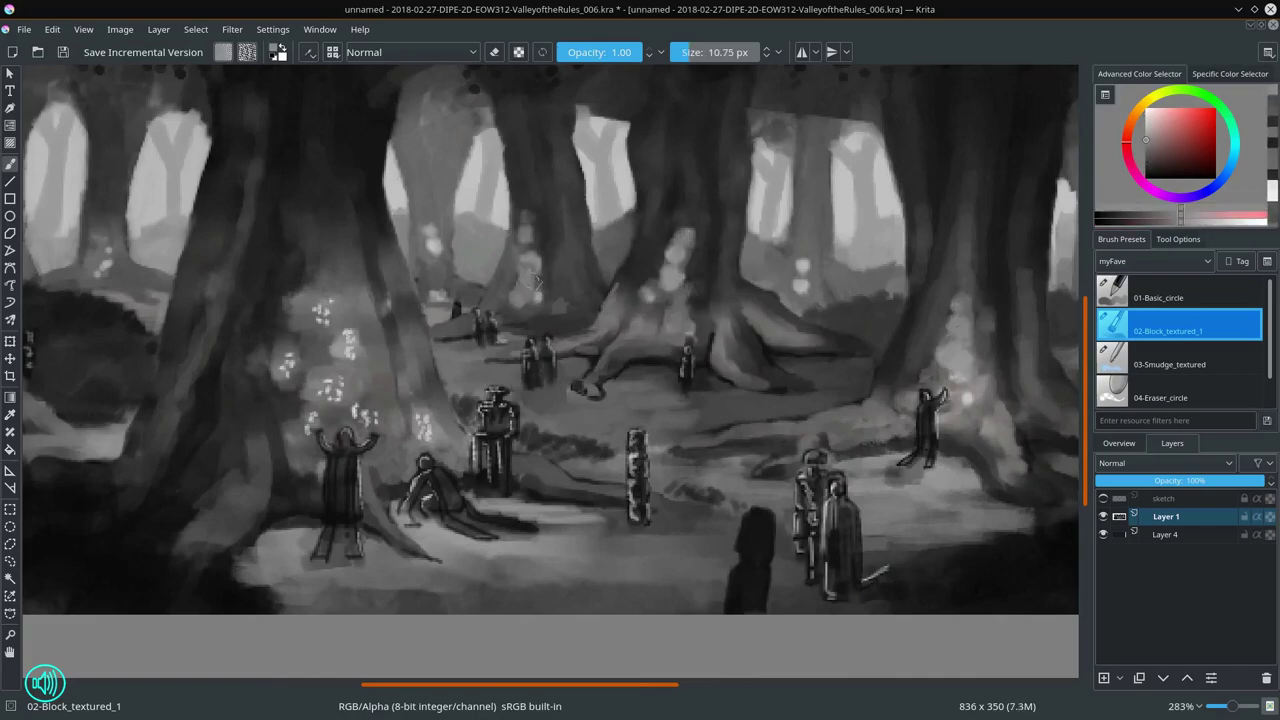
{"action": "key", "text": "minus"}
{"action": "left_click_drag", "start_coordinate": [850, 330], "coordinate": [848, 380]}
{"action": "key", "text": "/"}
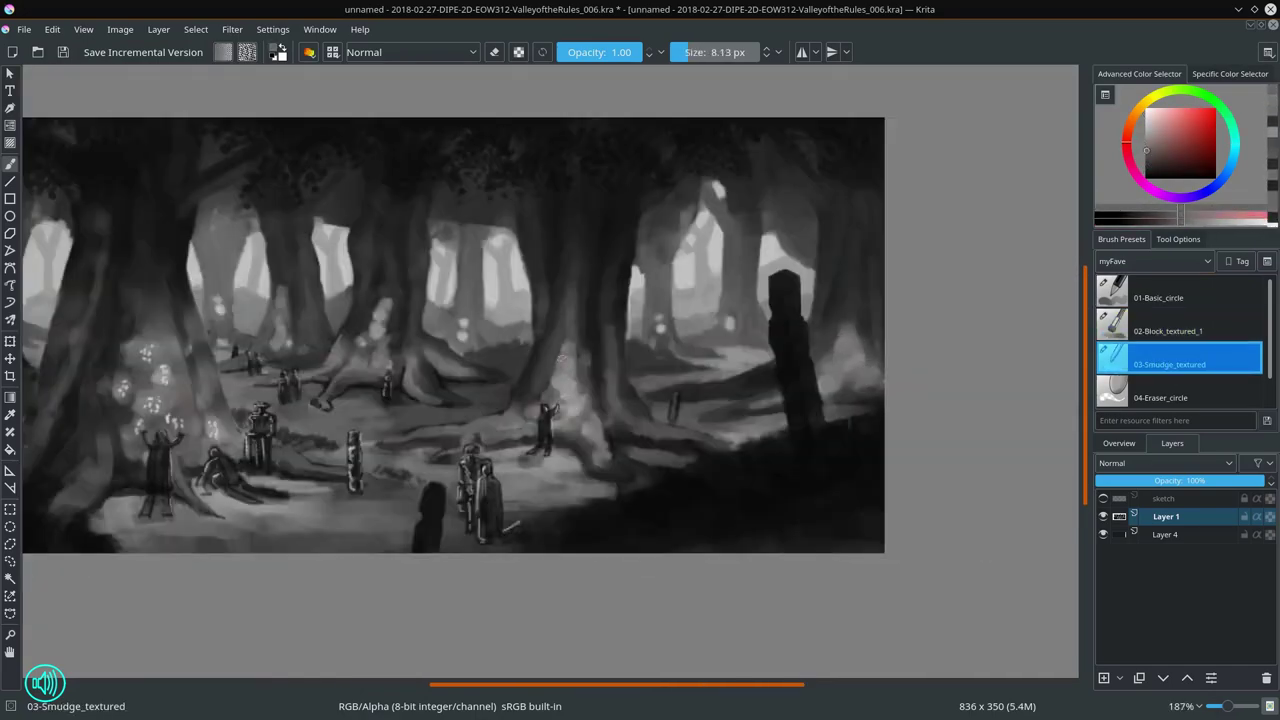
Step: With a smaller Block_textured_1 brush, speckle light dabs over the left glow and central trunks
{"action": "key", "text": "plus"}
{"action": "key", "text": "/"}
{"action": "key", "text": "plus"}
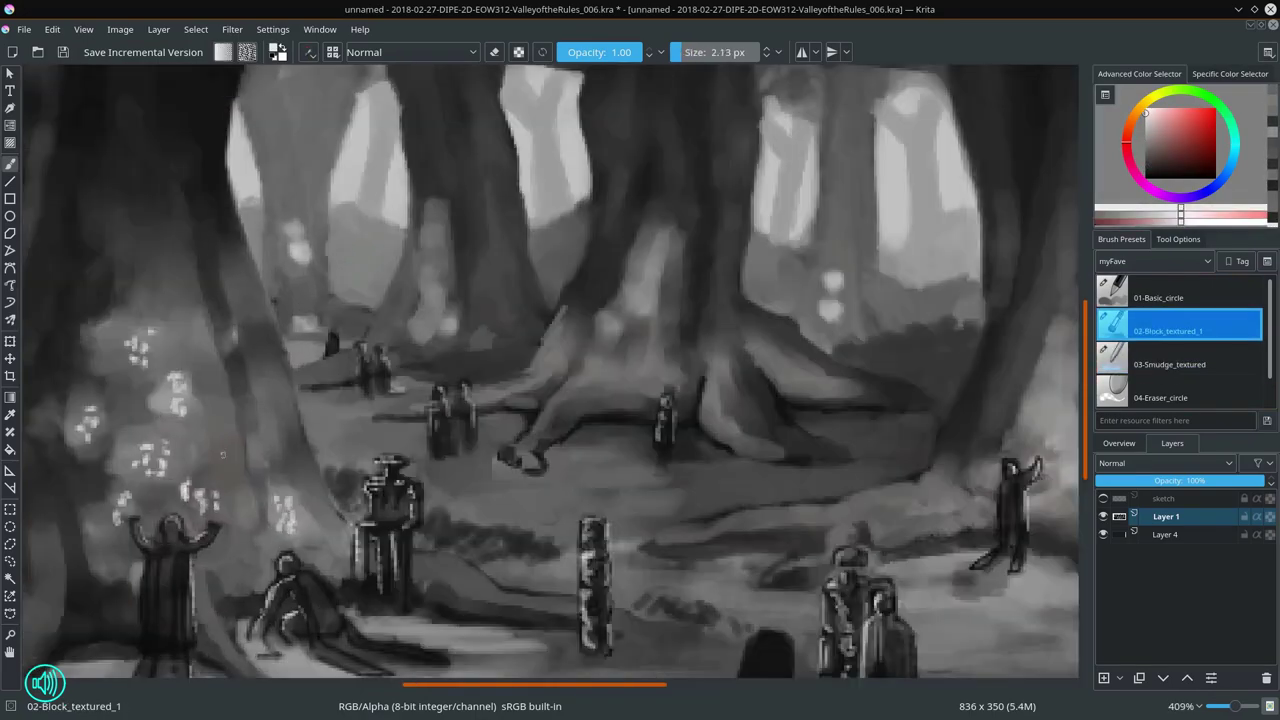
{"action": "left_click_drag", "start_coordinate": [238, 502], "coordinate": [224, 420]}
{"action": "mouse_move", "coordinate": [132, 394]}
{"action": "left_mouse_down"}
{"action": "mouse_move", "coordinate": [184, 334]}
{"action": "mouse_move", "coordinate": [189, 350]}
{"action": "left_mouse_up"}
{"action": "mouse_move", "coordinate": [600, 364]}
{"action": "left_mouse_down"}
{"action": "mouse_move", "coordinate": [636, 375]}
{"action": "mouse_move", "coordinate": [640, 332]}
{"action": "left_mouse_up"}
{"action": "left_click_drag", "start_coordinate": [615, 318], "coordinate": [636, 310]}
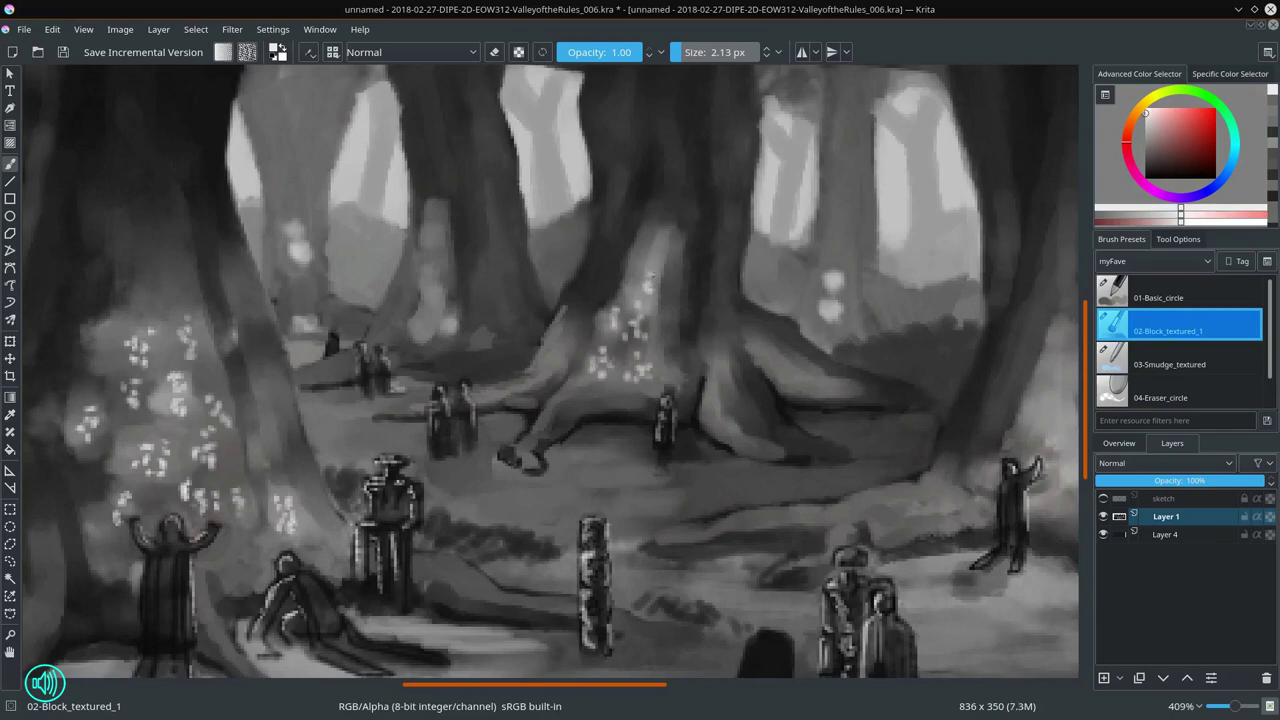
{"action": "left_click_drag", "start_coordinate": [429, 311], "coordinate": [440, 262]}
{"action": "left_click_drag", "start_coordinate": [452, 316], "coordinate": [462, 290]}
{"action": "left_click_drag", "start_coordinate": [302, 320], "coordinate": [300, 296]}
{"action": "left_click_drag", "start_coordinate": [296, 268], "coordinate": [282, 238]}
{"action": "mouse_move", "coordinate": [832, 322]}
{"action": "left_mouse_down"}
{"action": "mouse_move", "coordinate": [830, 272]}
{"action": "mouse_move", "coordinate": [775, 245]}
{"action": "left_mouse_up"}
Step: Add light speckles to the right trunk glow and the left trunk glow
{"action": "scroll", "coordinate": [550, 370], "scroll_direction": "right", "scroll_amount": 5}
{"action": "left_click_drag", "start_coordinate": [762, 304], "coordinate": [786, 292]}
{"action": "scroll", "coordinate": [550, 370], "scroll_direction": "right", "scroll_amount": 5}
{"action": "left_click_drag", "start_coordinate": [784, 382], "coordinate": [784, 346]}
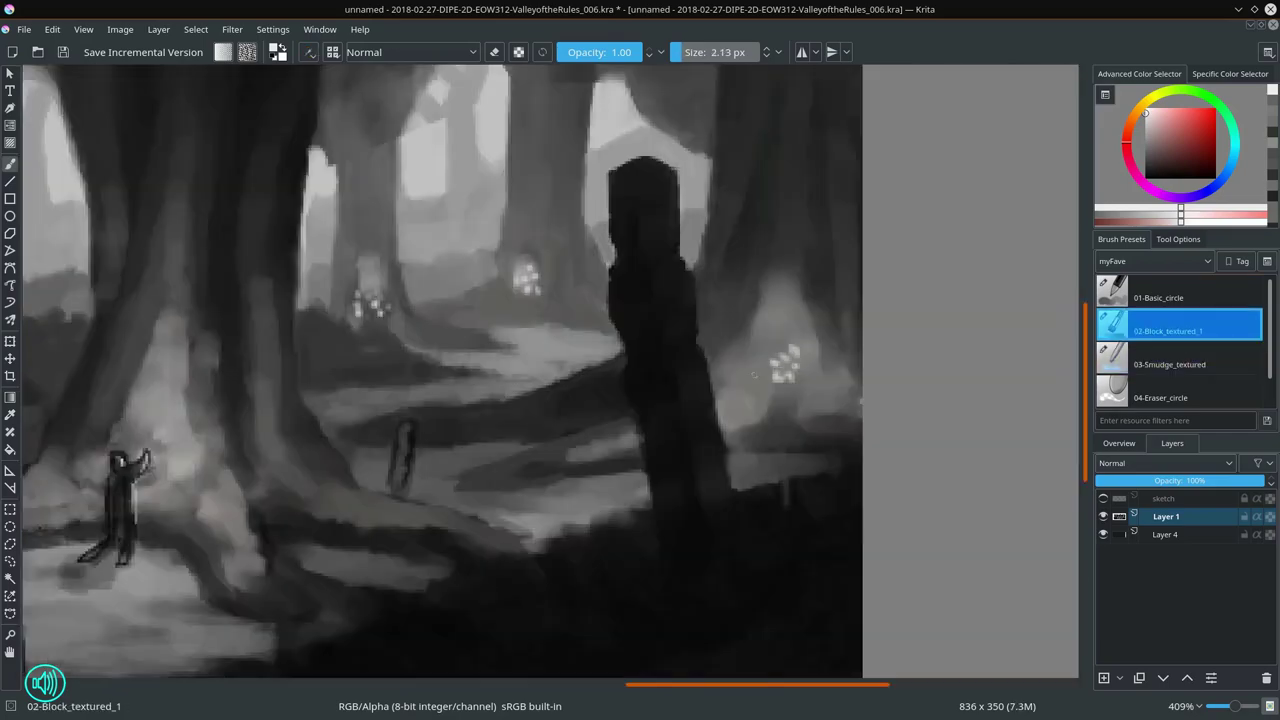
{"action": "left_click_drag", "start_coordinate": [752, 396], "coordinate": [762, 338]}
{"action": "left_click_drag", "start_coordinate": [825, 392], "coordinate": [800, 300]}
{"action": "scroll", "coordinate": [550, 370], "scroll_direction": "left", "scroll_amount": 5}
{"action": "left_click_drag", "start_coordinate": [407, 444], "coordinate": [407, 414]}
{"action": "left_click_drag", "start_coordinate": [379, 420], "coordinate": [379, 392]}
{"action": "left_click_drag", "start_coordinate": [432, 430], "coordinate": [414, 364]}
{"action": "left_click_drag", "start_coordinate": [394, 388], "coordinate": [394, 348]}
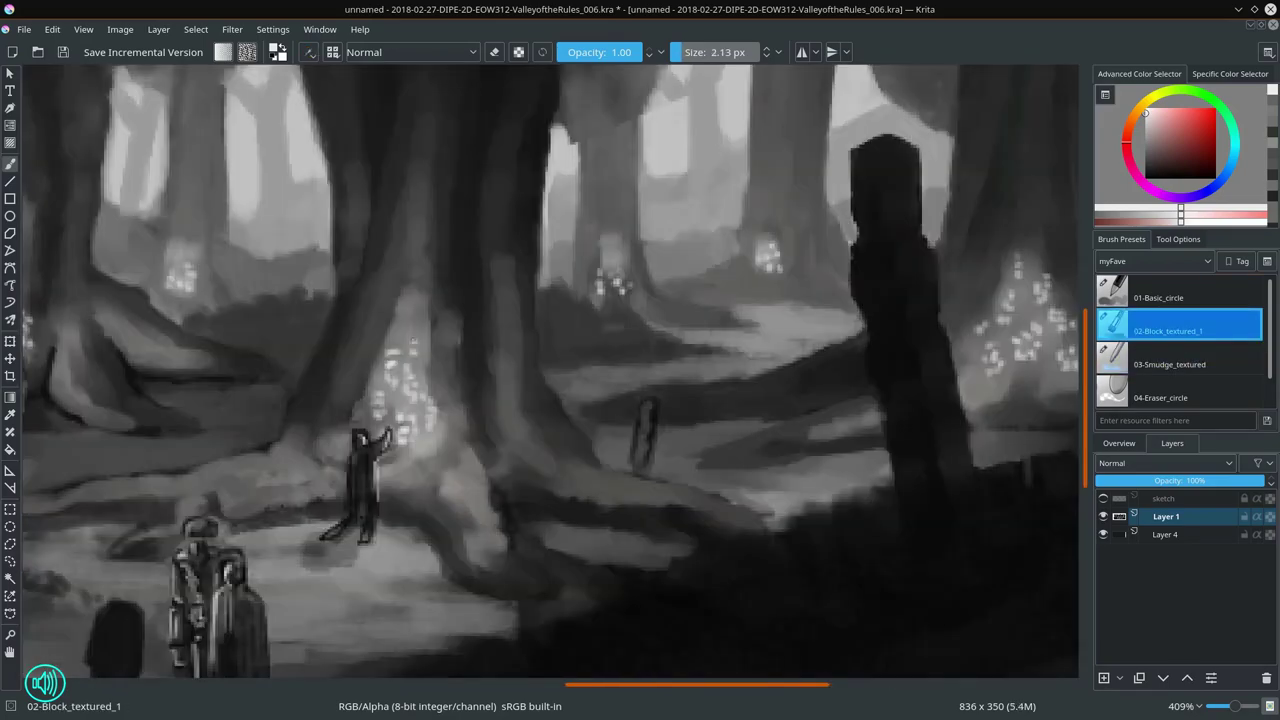
Step: Brighten the left trunk glow with the brush in Color Dodge mode, then save the painting
{"action": "scroll", "coordinate": [609, 316], "scroll_direction": "down", "scroll_amount": 6}
{"action": "left_click", "coordinate": [1119, 443]}
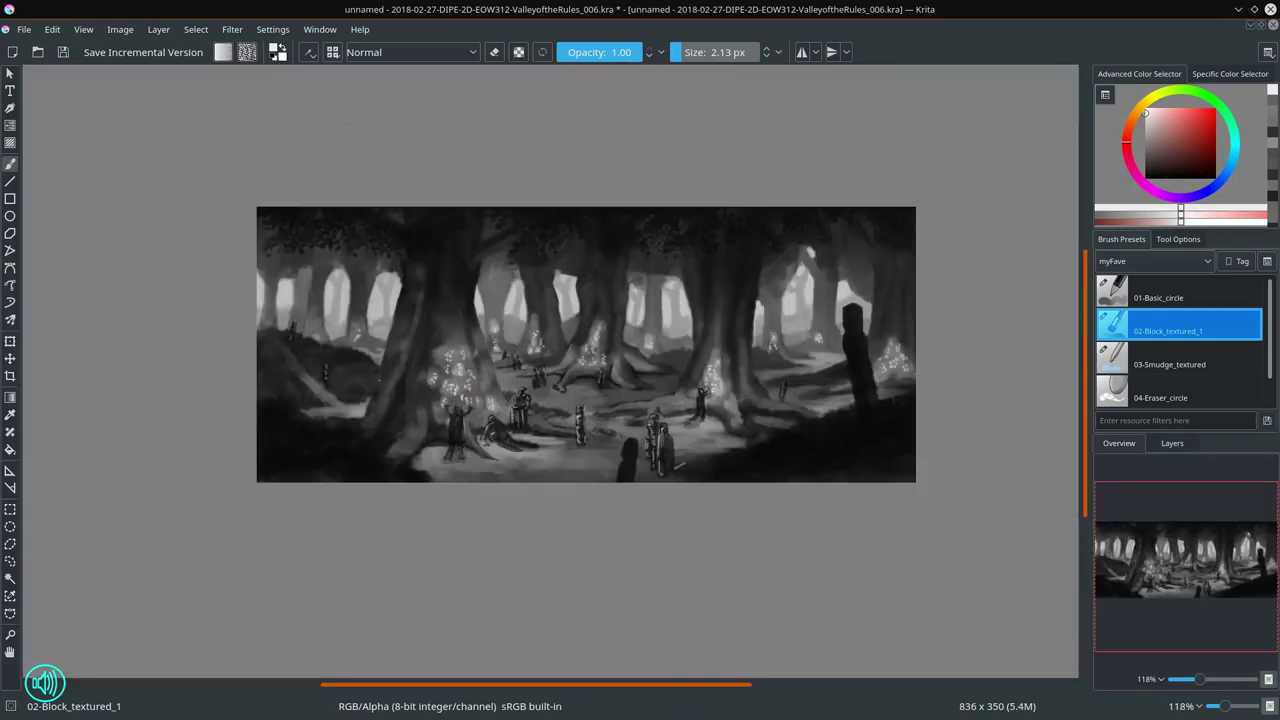
{"action": "scroll", "coordinate": [550, 370], "scroll_direction": "up", "scroll_amount": 5}
{"action": "scroll", "coordinate": [550, 370], "scroll_direction": "down", "scroll_amount": 5}
{"action": "scroll", "coordinate": [550, 370], "scroll_direction": "up", "scroll_amount": 3}
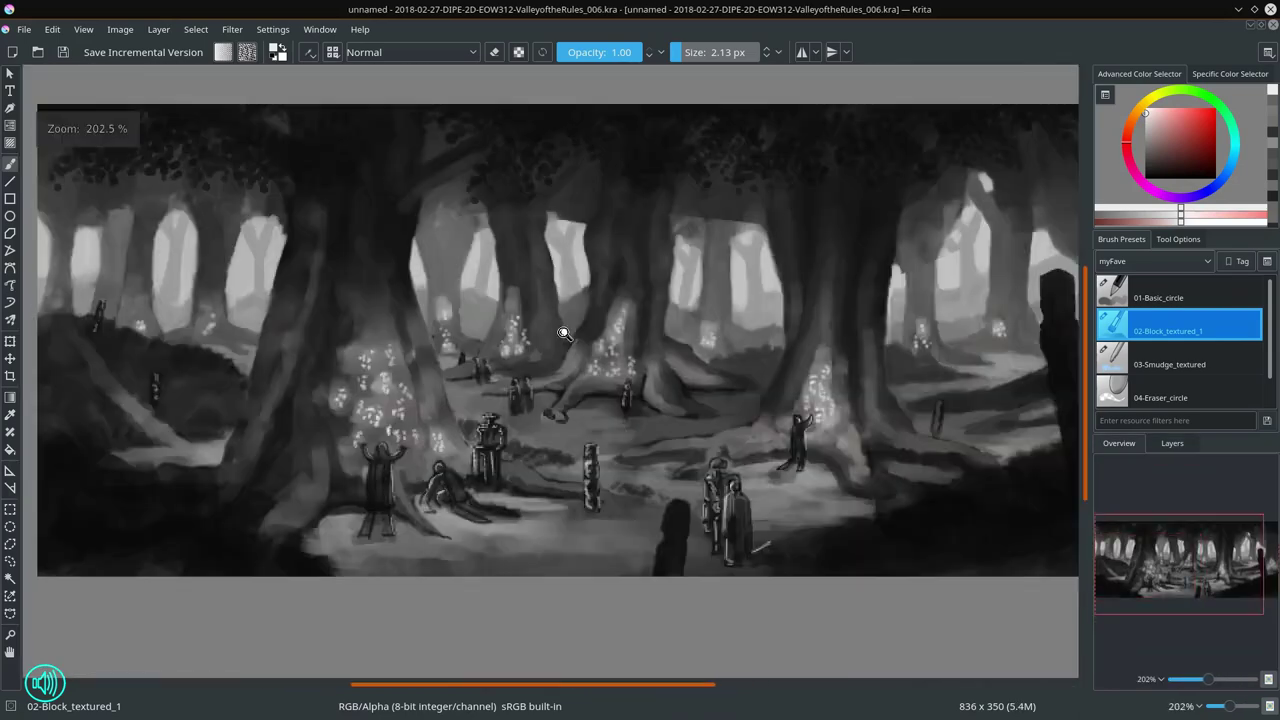
{"action": "left_click", "coordinate": [410, 52]}
{"action": "left_click", "coordinate": [400, 123]}
{"action": "left_click_drag", "start_coordinate": [286, 400], "coordinate": [280, 445]}
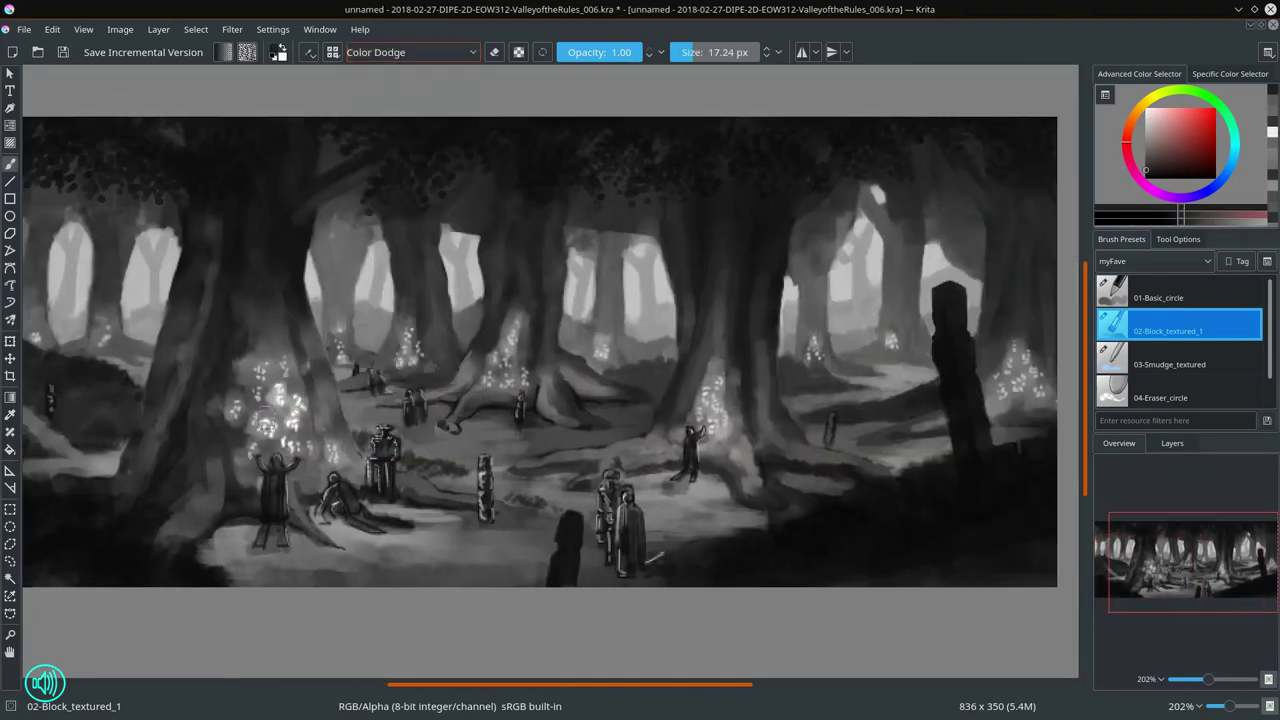
{"action": "left_click_drag", "start_coordinate": [268, 370], "coordinate": [250, 420]}
{"action": "left_click_drag", "start_coordinate": [300, 445], "coordinate": [335, 462]}
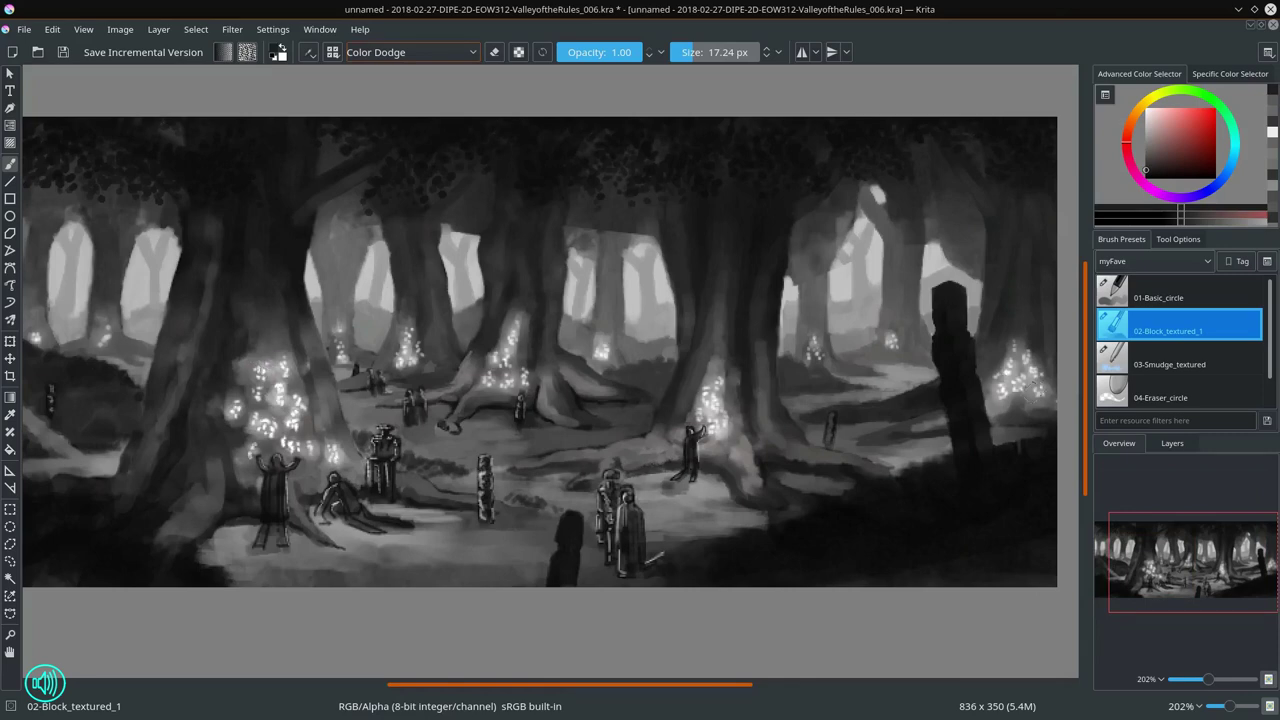
{"action": "scroll", "coordinate": [812, 370], "scroll_direction": "down", "scroll_amount": 4}
{"action": "left_click", "coordinate": [62, 53]}
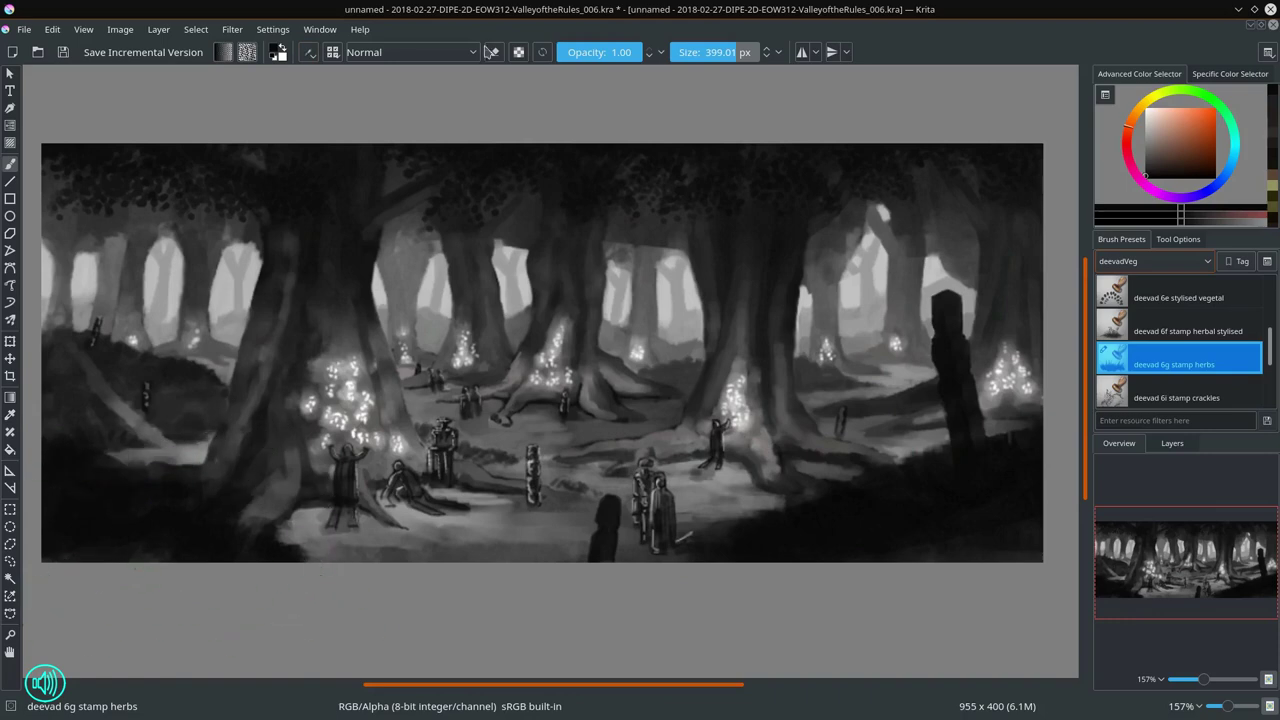
Step: Cycle through the deevad herb, wood, floor-particle, leaves and floor stamp presets, shrinking the stamp
{"action": "left_click_drag", "start_coordinate": [800, 480], "coordinate": [585, 487]}
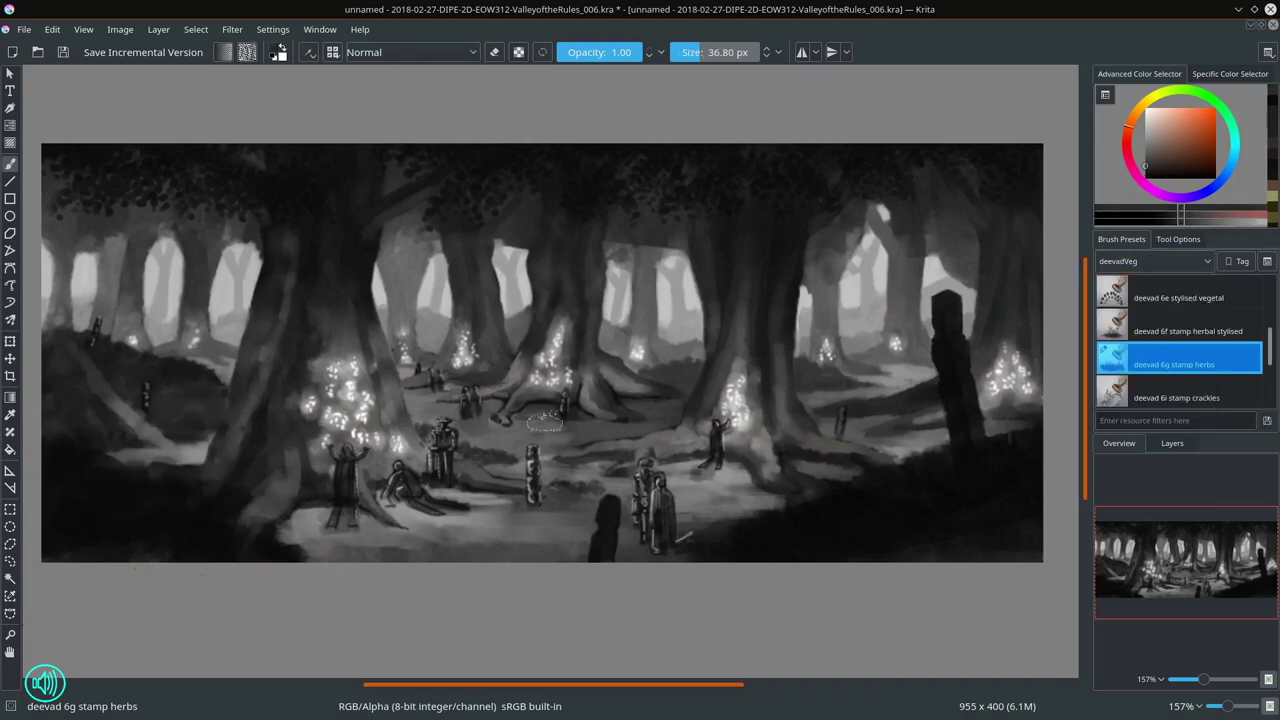
{"action": "key", "text": "slash"}
{"action": "scroll", "coordinate": [743, 343], "scroll_direction": "up", "scroll_amount": 3}
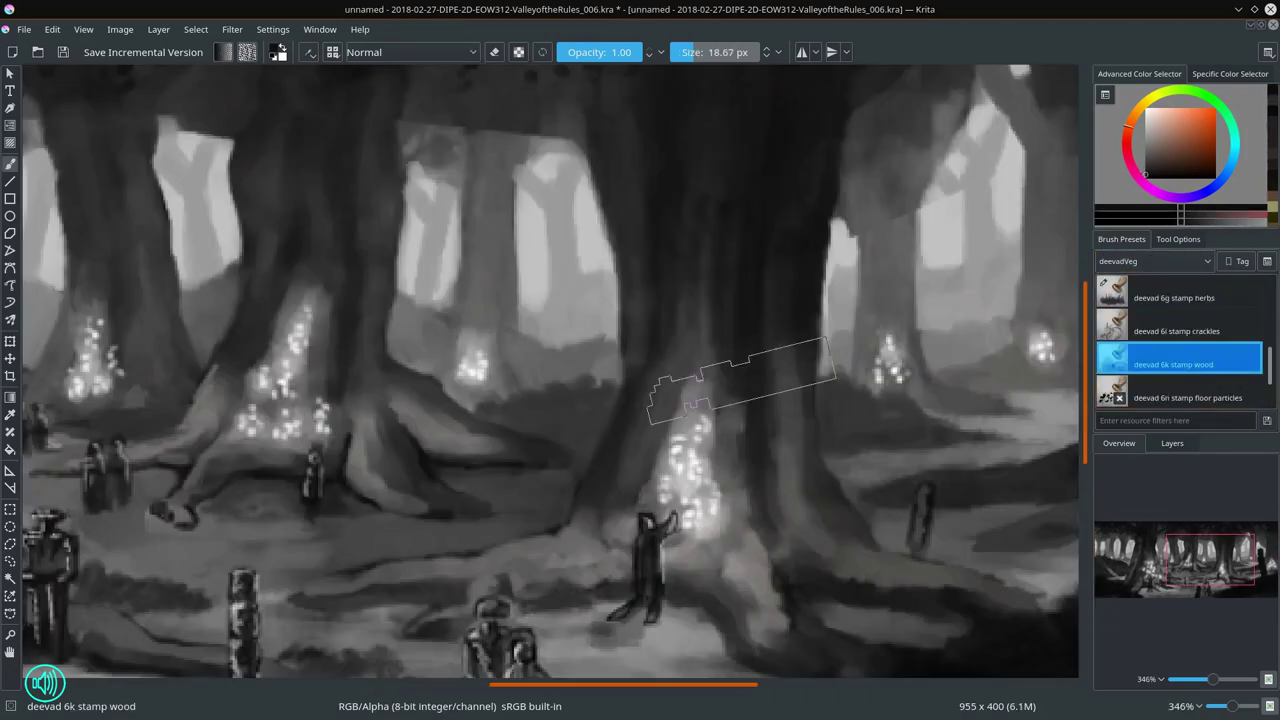
{"action": "scroll", "coordinate": [357, 400], "scroll_direction": "down", "scroll_amount": 3}
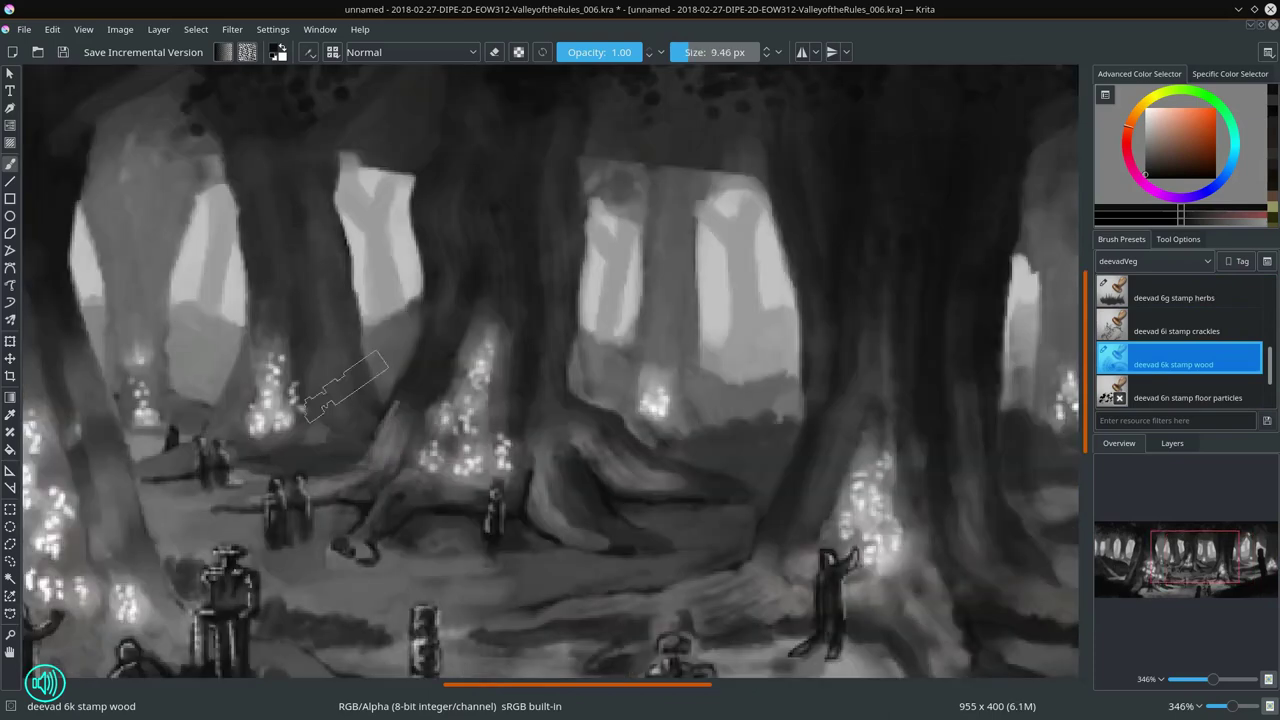
{"action": "key", "text": "bracketleft"}
{"action": "key", "text": "period"}
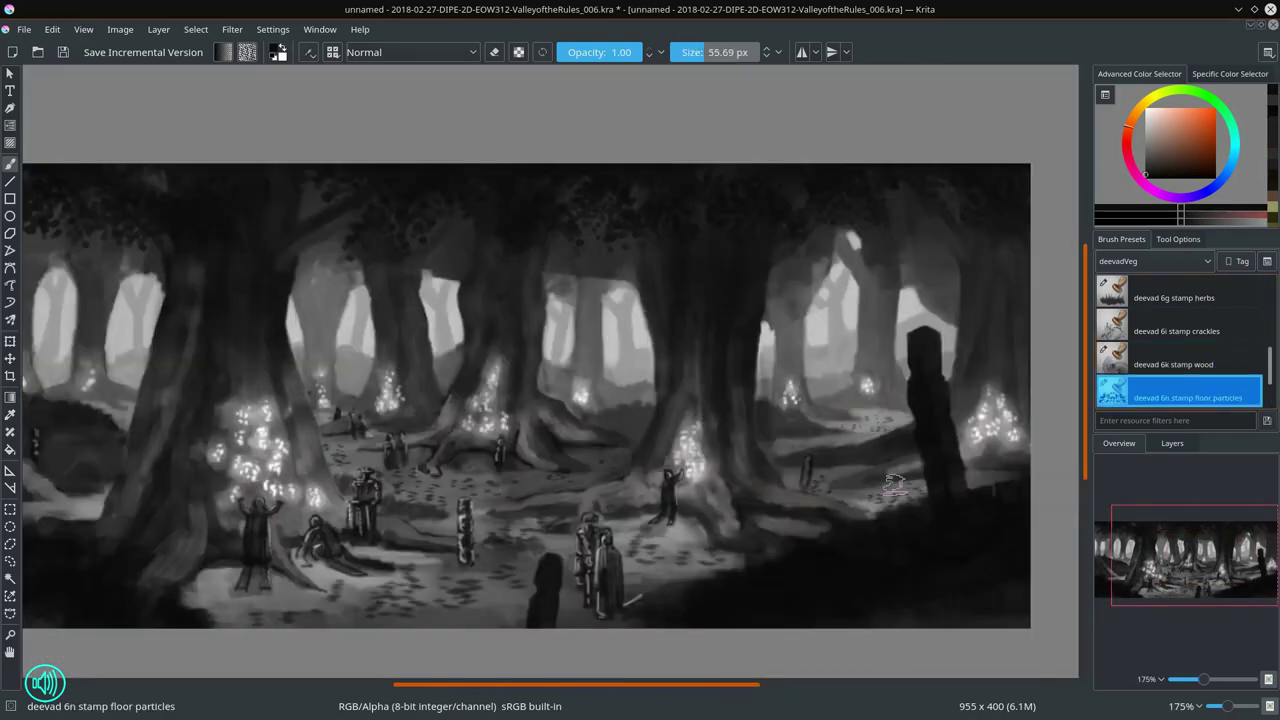
{"action": "scroll", "coordinate": [562, 574], "scroll_direction": "down", "scroll_amount": 1}
{"action": "key", "text": "period"}
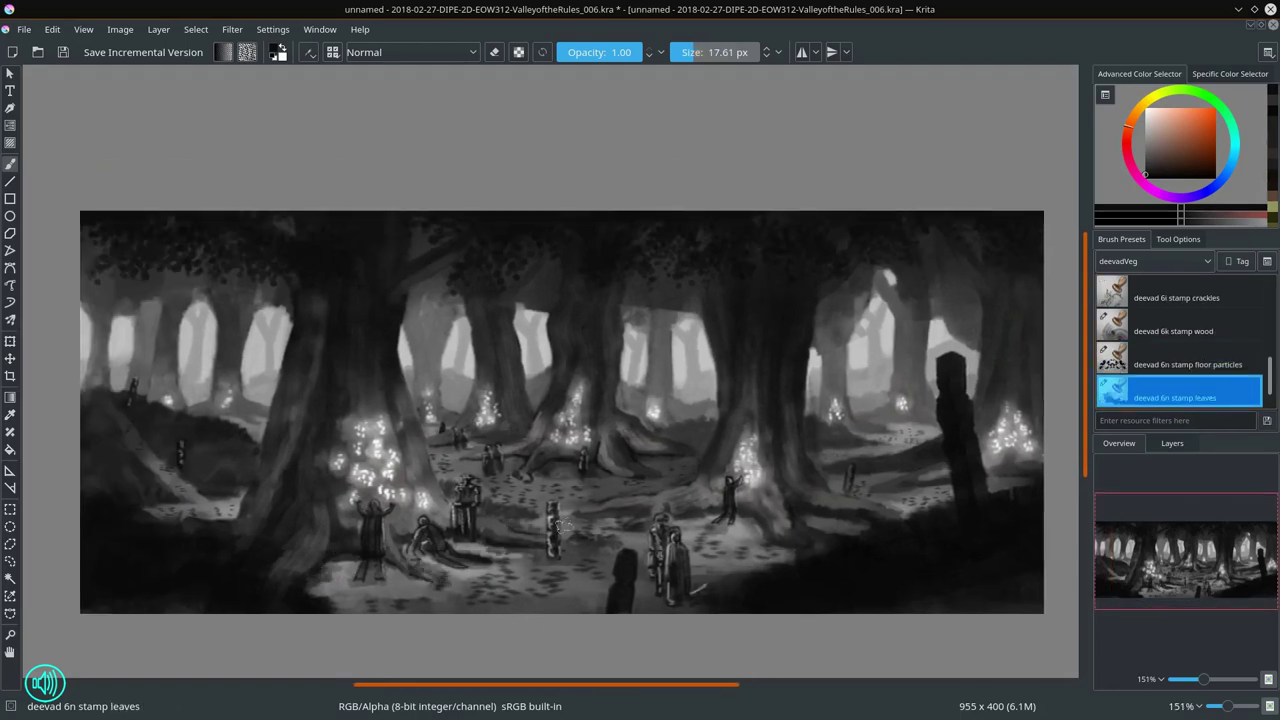
{"action": "key", "text": "period"}
{"action": "key", "text": "bracketleft"}
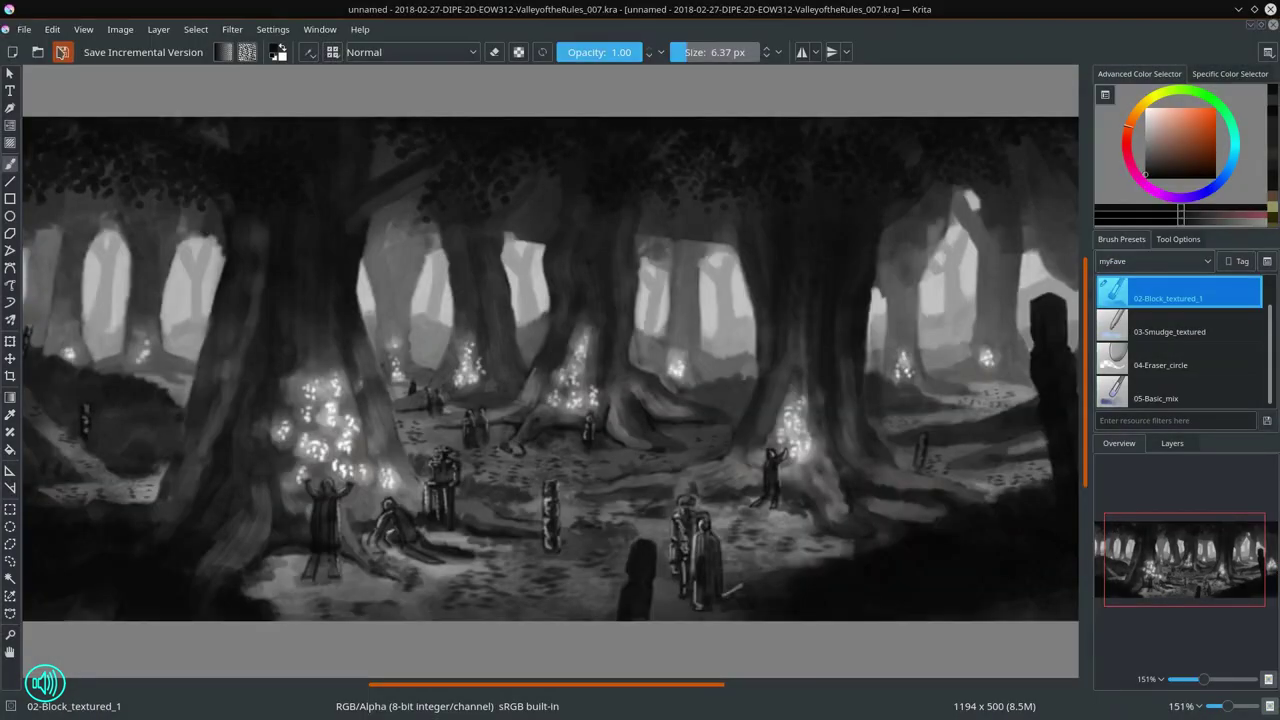
Step: Alternate between the textured smudge and block brushes while panning to the forest's left side
{"action": "key", "text": "period"}
{"action": "key", "text": "comma"}
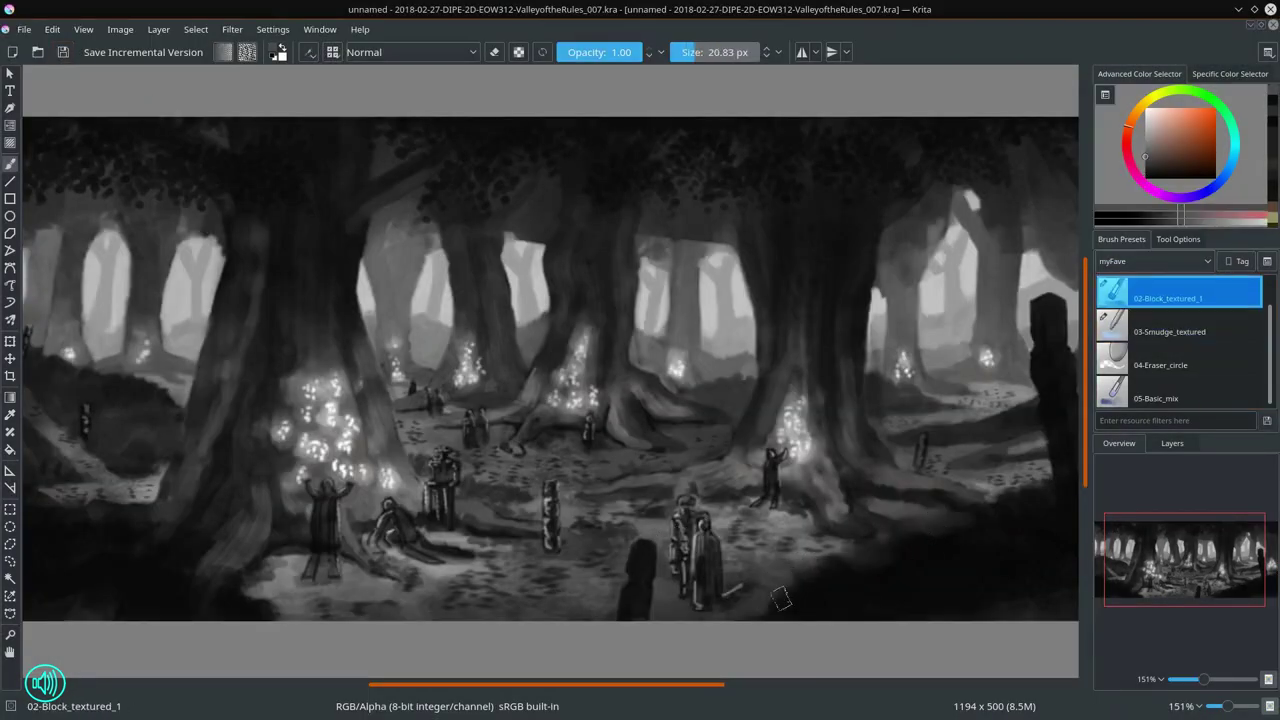
{"action": "left_click_drag", "start_coordinate": [397, 572], "coordinate": [662, 512]}
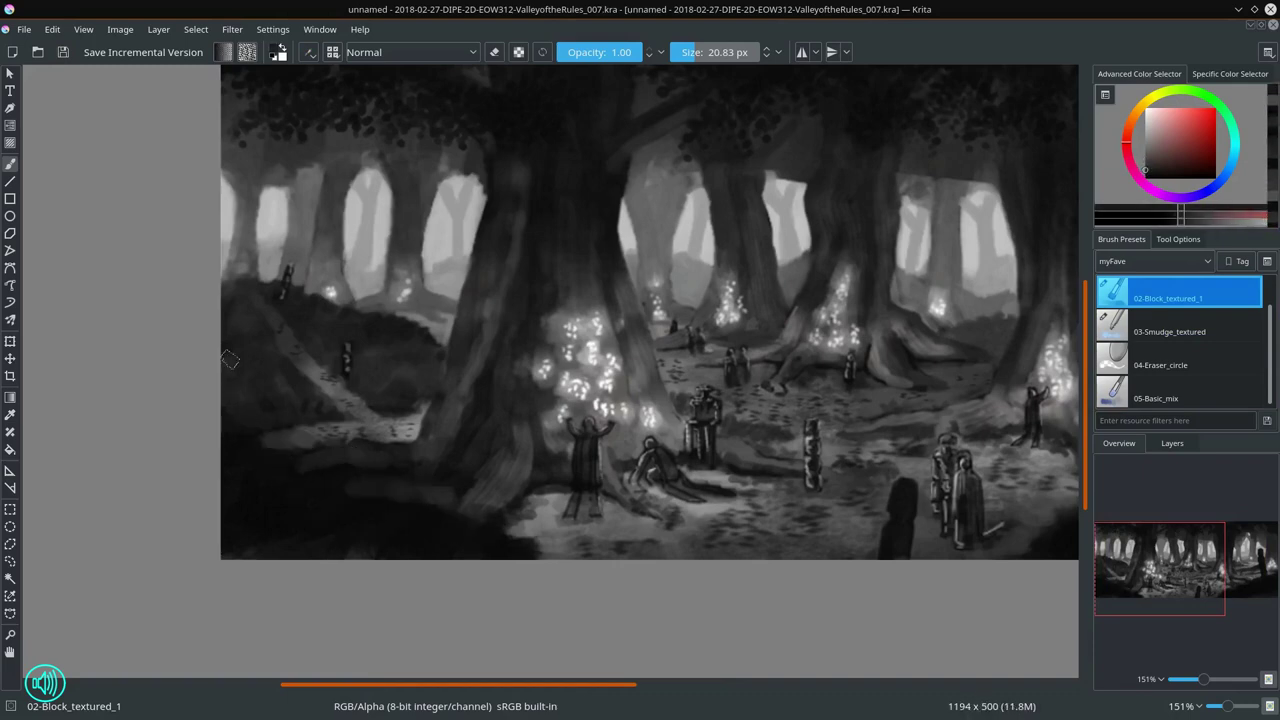
{"action": "key", "text": "period"}
{"action": "key", "text": "comma"}
{"action": "scroll", "coordinate": [655, 461], "scroll_direction": "up", "scroll_amount": 3}
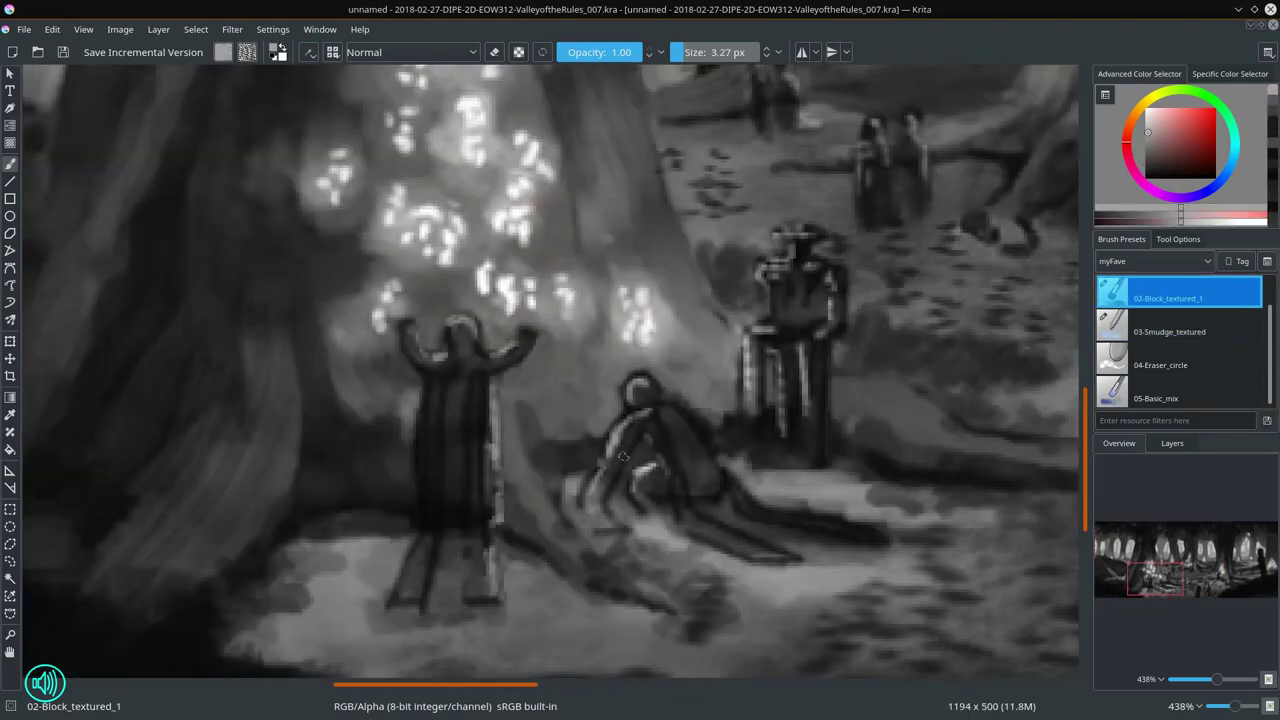
{"action": "key", "text": "period"}
{"action": "scroll", "coordinate": [945, 214], "scroll_direction": "down", "scroll_amount": 8}
Step: Set the layer to Color blending and paint red over the scene
{"action": "left_click", "coordinate": [1172, 443]}
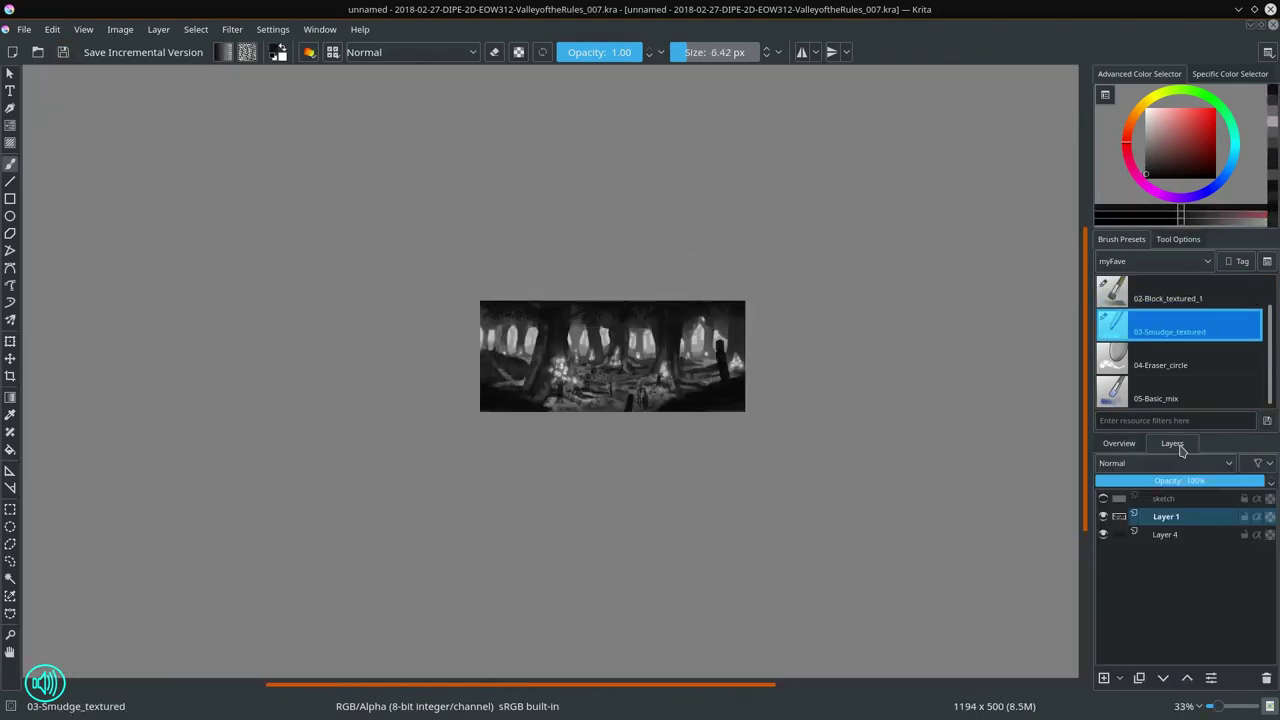
{"action": "left_click", "coordinate": [1165, 463]}
{"action": "left_click", "coordinate": [1107, 131]}
{"action": "key", "text": "comma"}
{"action": "left_click_drag", "start_coordinate": [555, 325], "coordinate": [560, 370]}
{"action": "left_click_drag", "start_coordinate": [660, 325], "coordinate": [662, 375]}
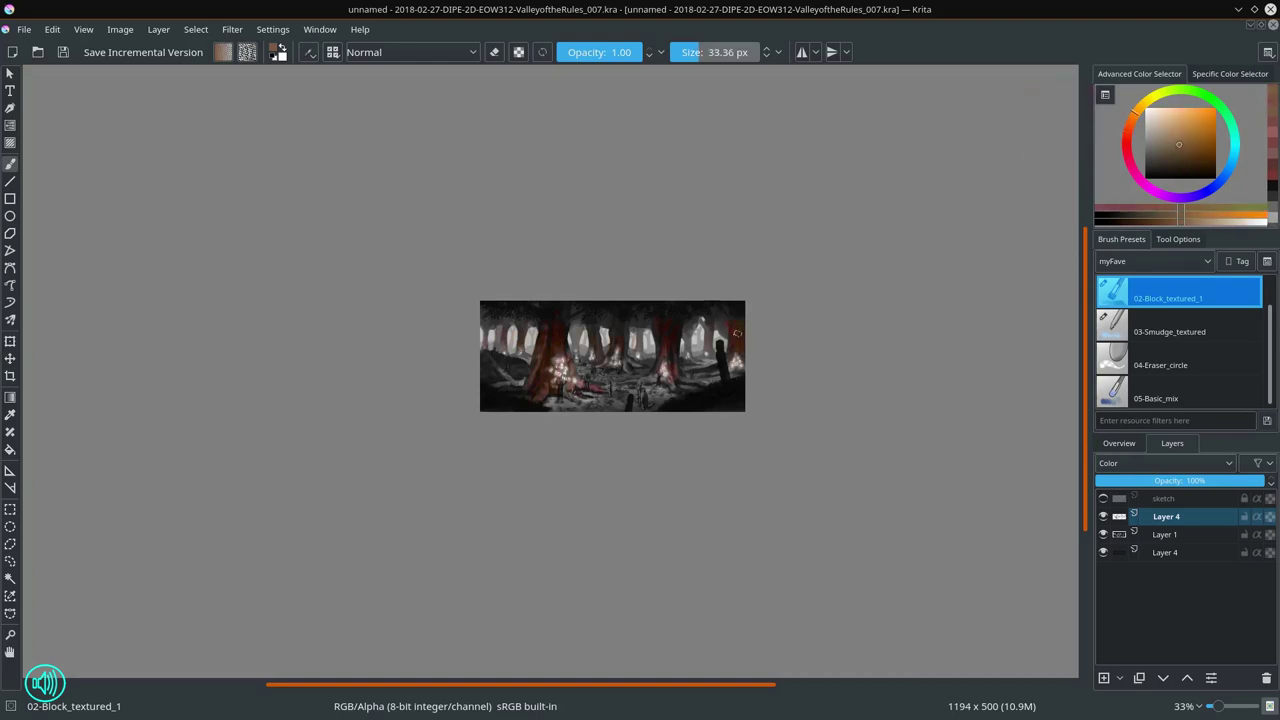
Step: With a larger brush, paint the sampled orange glow along the painting's right edge
{"action": "key", "text": "bracketright"}
{"action": "key", "text": "bracketright"}
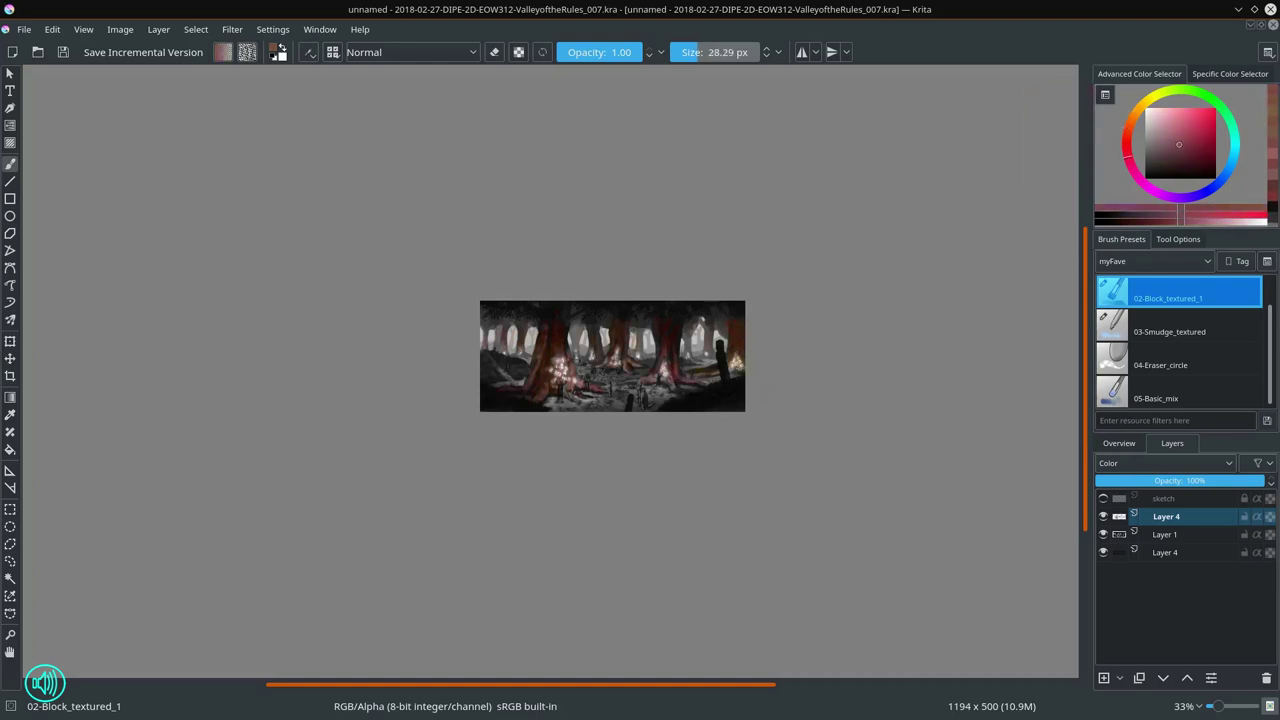
{"action": "key", "text": "bracketright"}
{"action": "key", "text": "bracketright"}
{"action": "key", "text": "bracketright"}
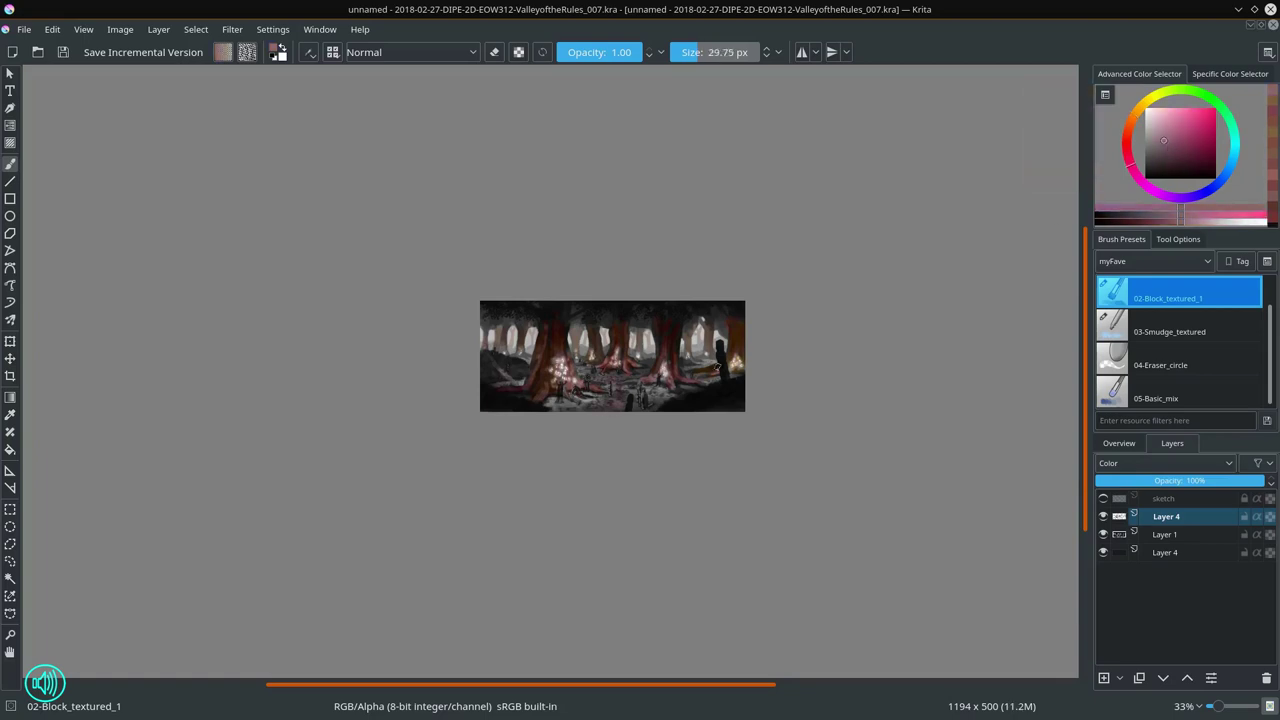
{"action": "left_click", "coordinate": [717, 367], "text": "ctrl"}
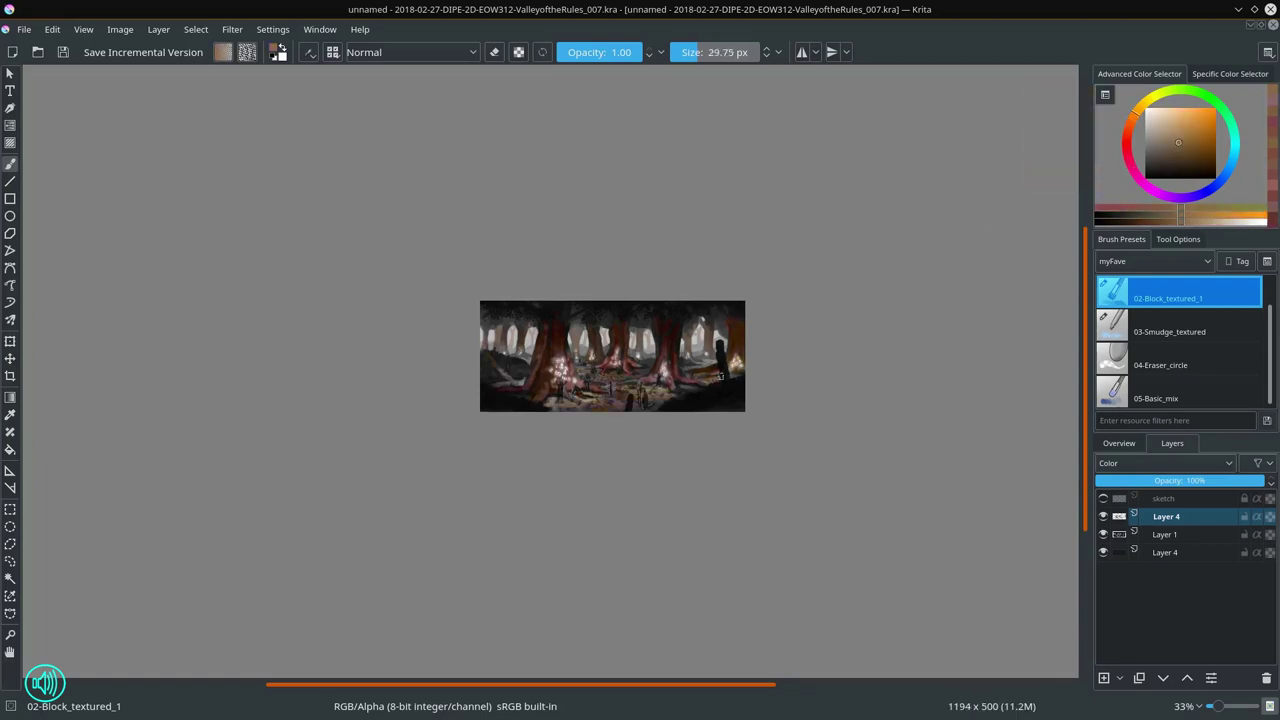
{"action": "key", "text": "bracketright"}
{"action": "left_click_drag", "start_coordinate": [732, 352], "coordinate": [740, 368]}
{"action": "left_click", "coordinate": [1119, 443]}
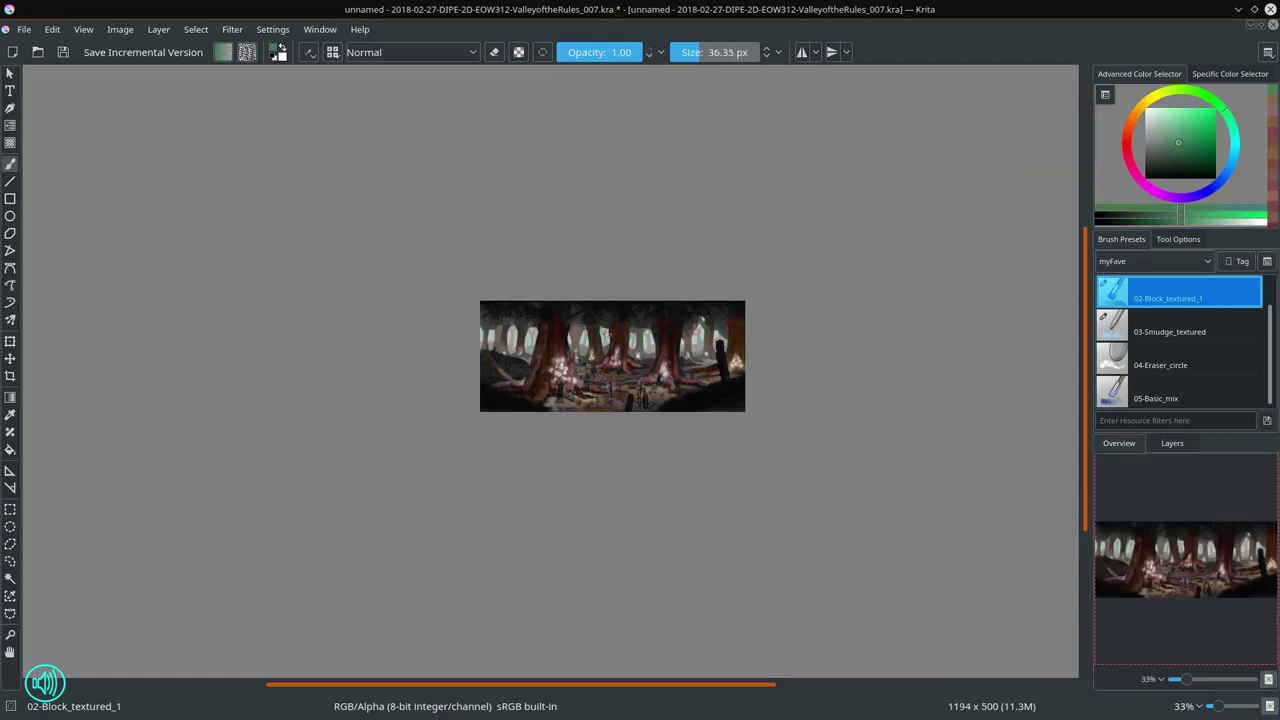
Step: Sample greyish blue and greyish pink tones, adjust the brush size, and save
{"action": "left_click", "coordinate": [1063, 136], "text": "ctrl"}
{"action": "key", "text": "bracketright"}
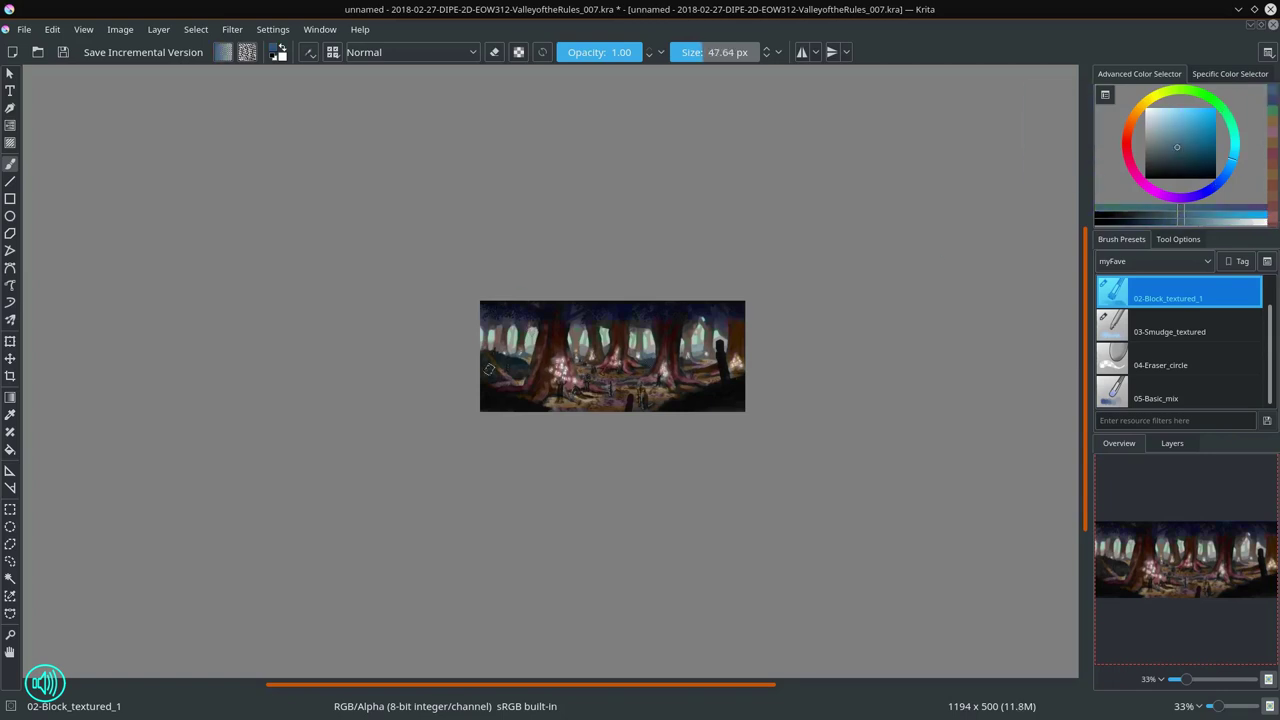
{"action": "scroll", "coordinate": [726, 429], "scroll_direction": "down", "scroll_amount": 2}
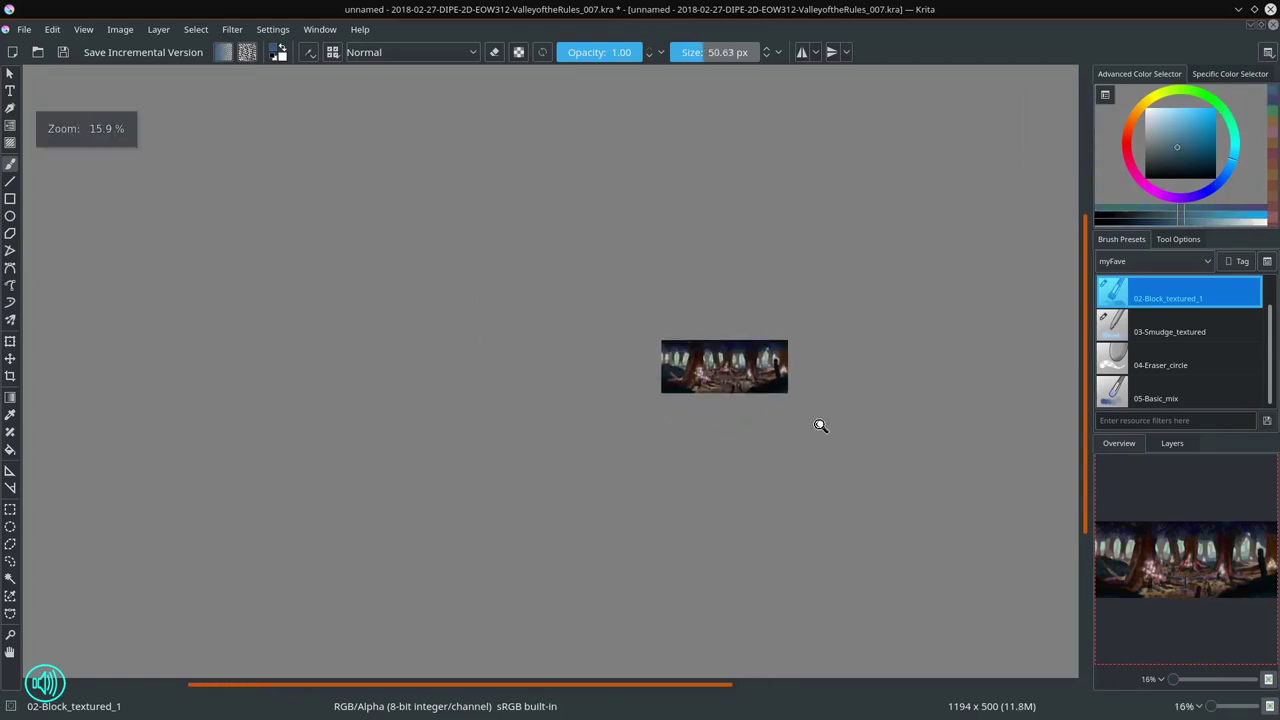
{"action": "scroll", "coordinate": [820, 423], "scroll_direction": "up", "scroll_amount": 5}
{"action": "key", "text": "bracketleft"}
{"action": "key", "text": "bracketleft"}
{"action": "key", "text": "bracketleft"}
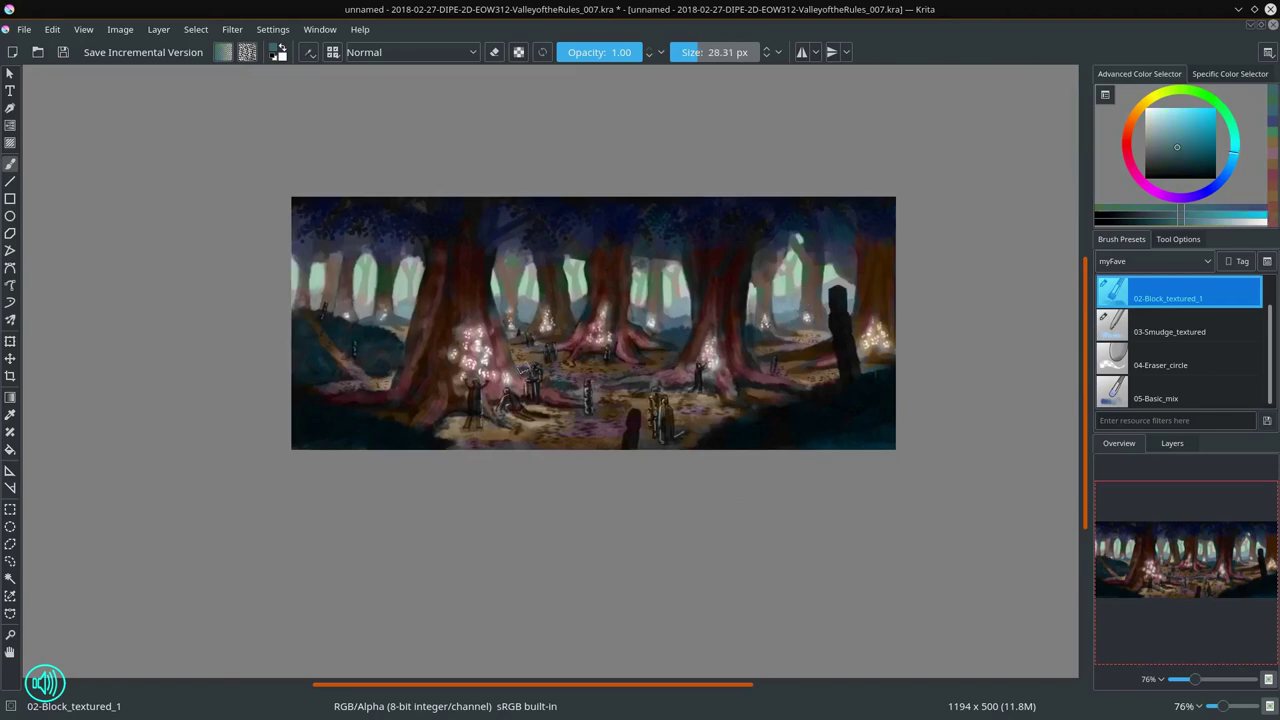
{"action": "left_click", "coordinate": [648, 379], "text": "ctrl"}
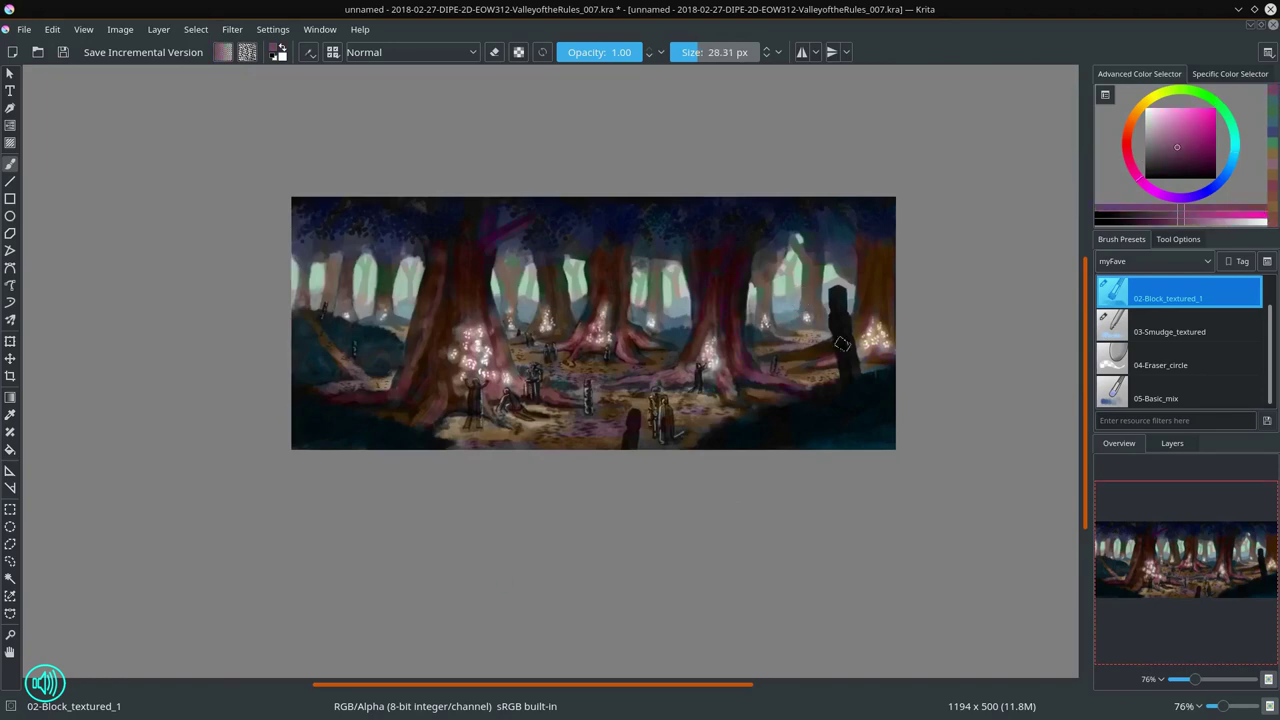
{"action": "key", "text": "ctrl+s"}
Step: Sample light peach and reddish pink colours with a smaller brush and check the layer stack
{"action": "left_click", "coordinate": [388, 281], "text": "ctrl"}
{"action": "key", "text": "bracketleft"}
{"action": "key", "text": "bracketleft"}
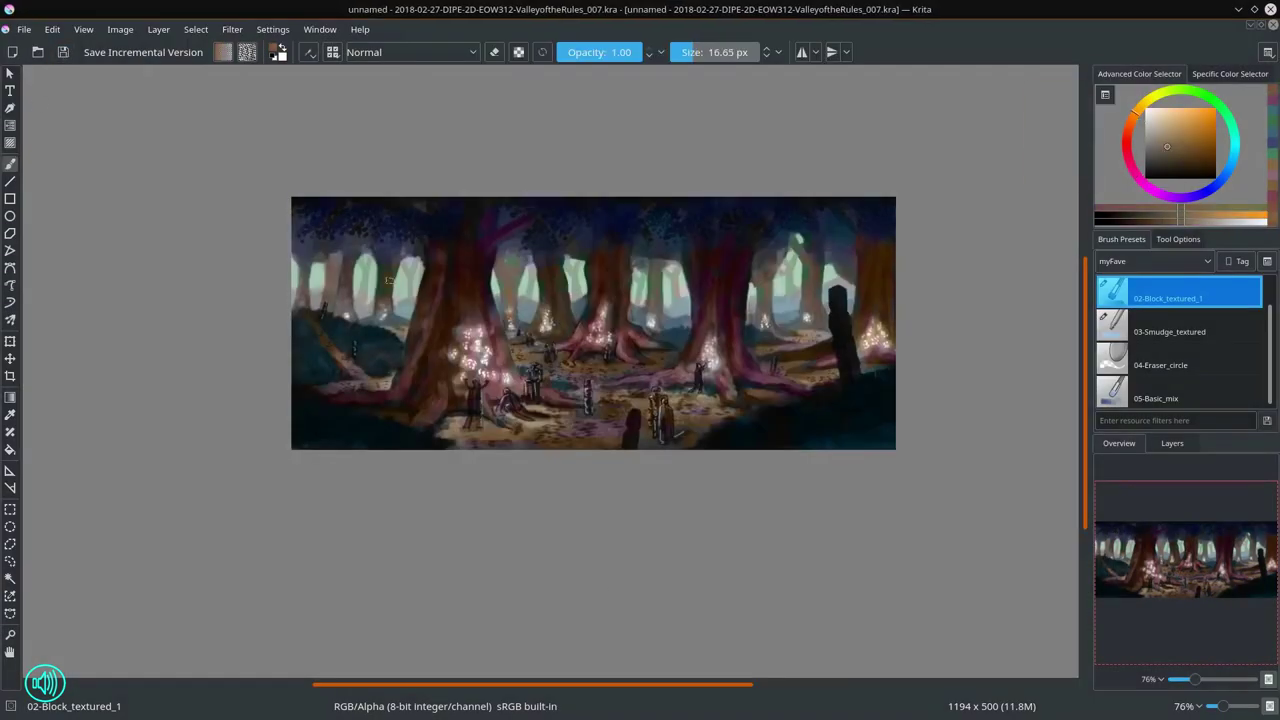
{"action": "left_click", "coordinate": [818, 257], "text": "ctrl"}
{"action": "left_click", "coordinate": [734, 379], "text": "ctrl"}
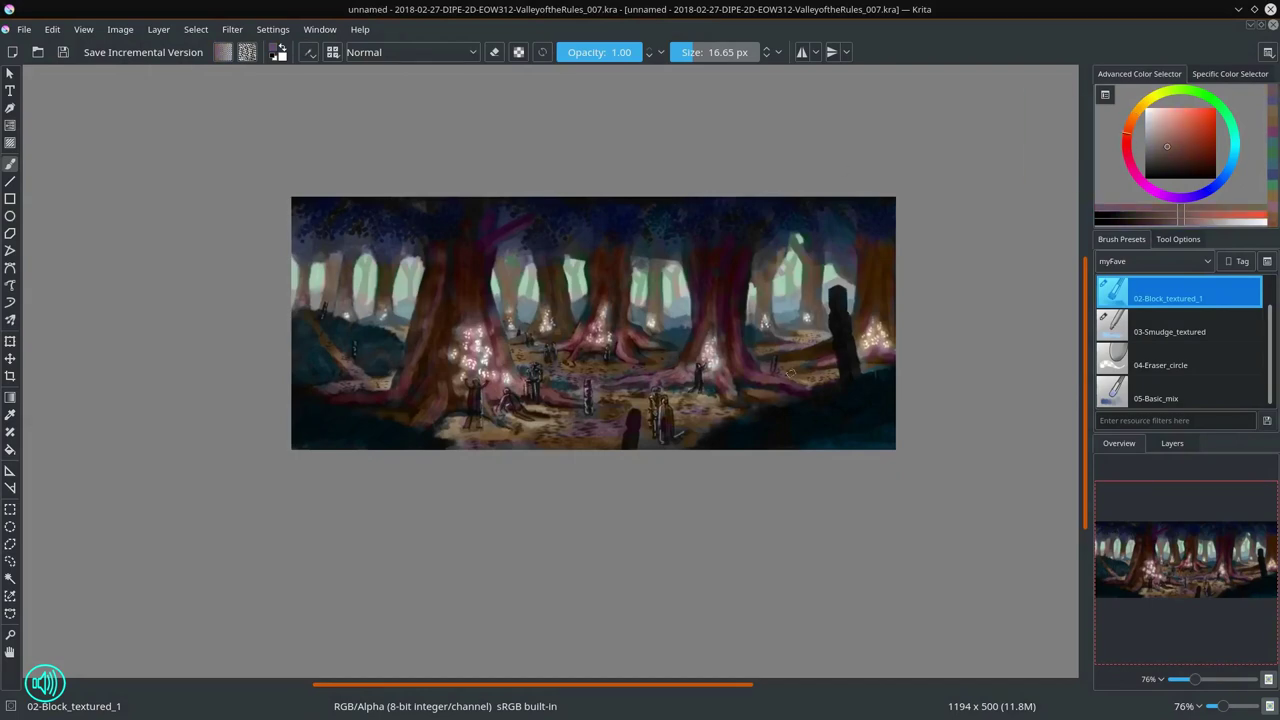
{"action": "scroll", "coordinate": [894, 479], "scroll_direction": "down", "scroll_amount": 3}
{"action": "left_click", "coordinate": [1170, 444]}
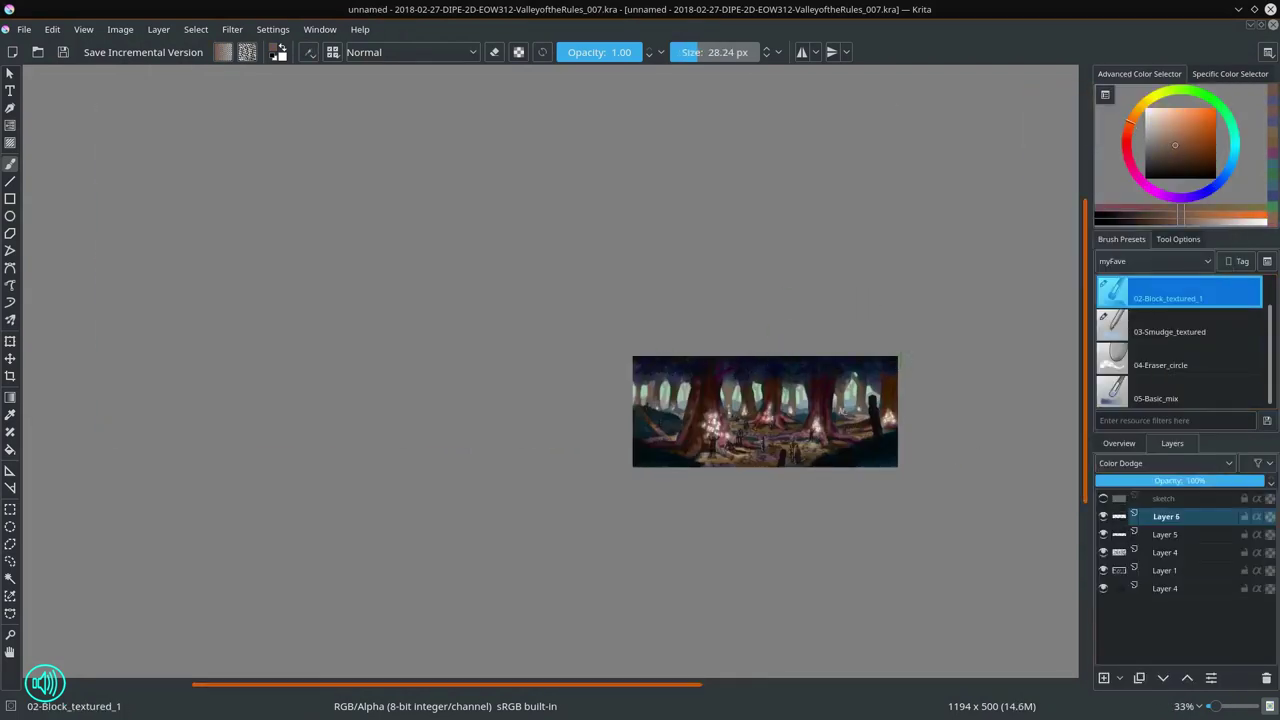
Step: Scale the whole image to 3582 × 1500 pixels
{"action": "left_click", "coordinate": [120, 29]}
{"action": "left_click", "coordinate": [160, 237]}
{"action": "key", "text": "Return"}
Step: Save version _008 and open the Scrapyard0017_S.jpg reference photo
{"action": "left_click", "coordinate": [114, 51]}
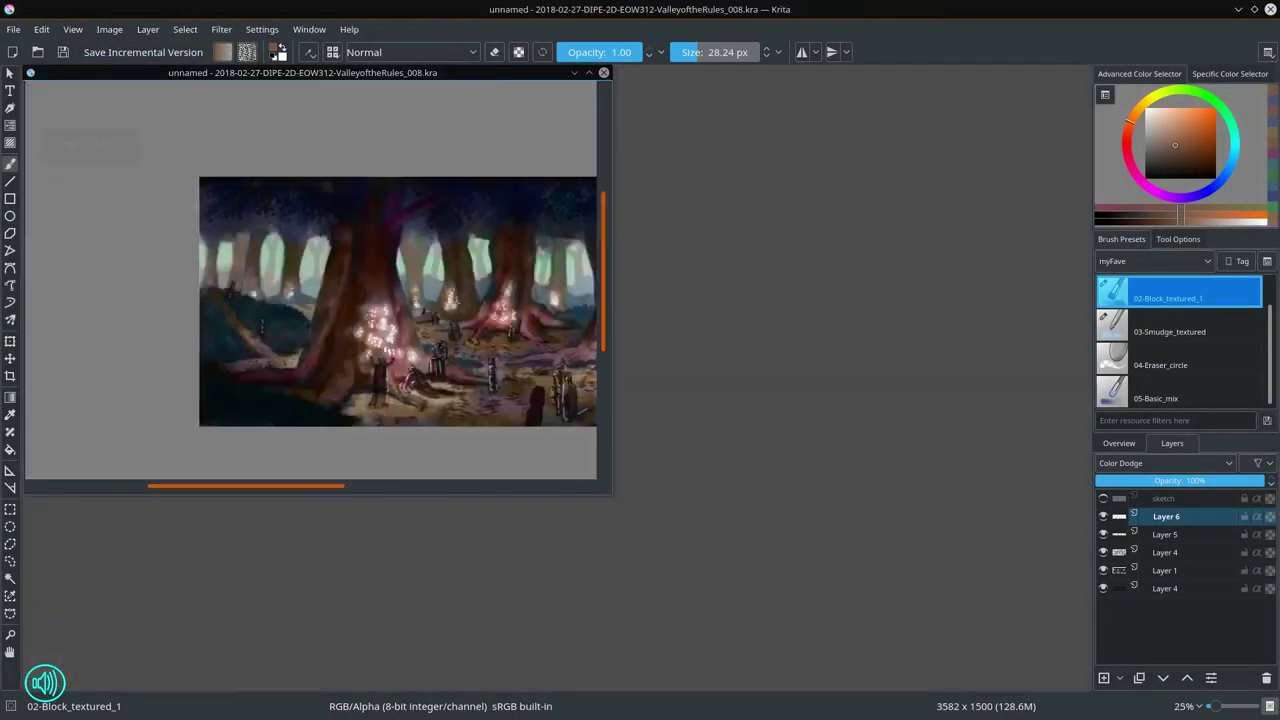
{"action": "key", "text": "ctrl+o"}
{"action": "scroll", "coordinate": [860, 385], "scroll_direction": "down", "scroll_amount": 3}
{"action": "double_click", "coordinate": [803, 325]}
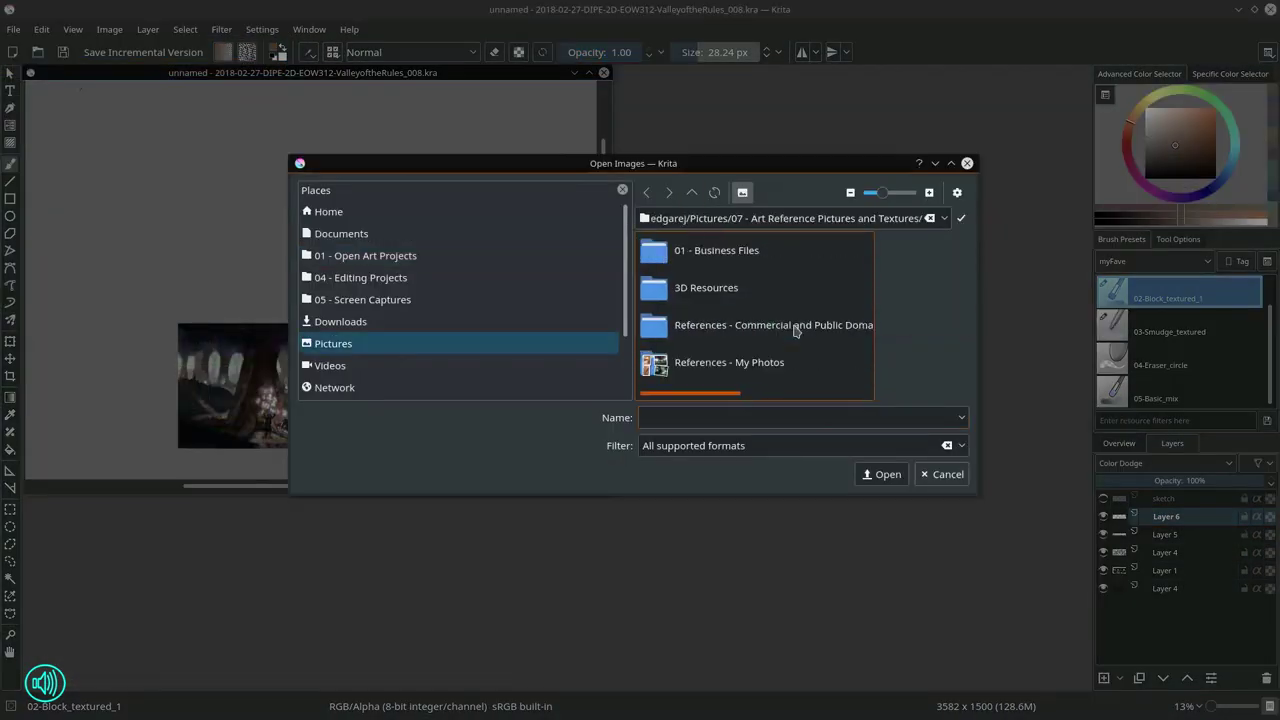
{"action": "double_click", "coordinate": [803, 328]}
{"action": "double_click", "coordinate": [714, 292]}
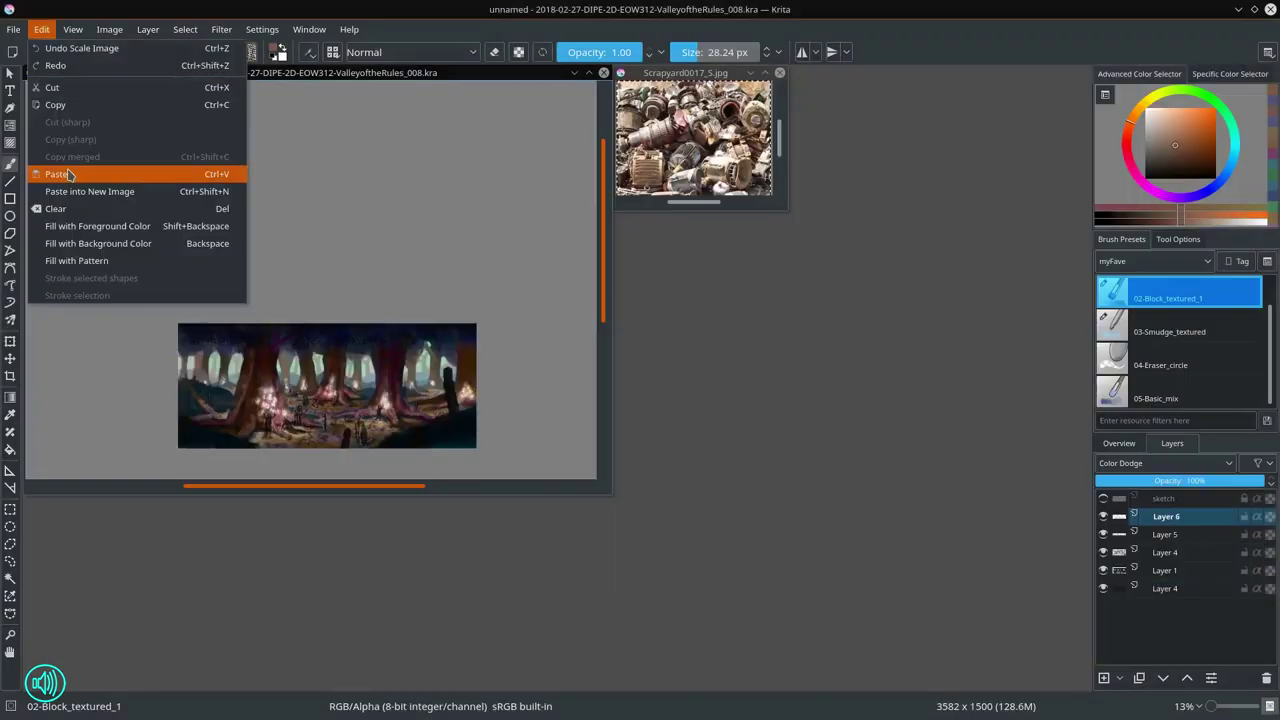
Step: Paste the photo into the painting as an Overlay layer at 49% opacity
{"action": "left_click", "coordinate": [63, 171]}
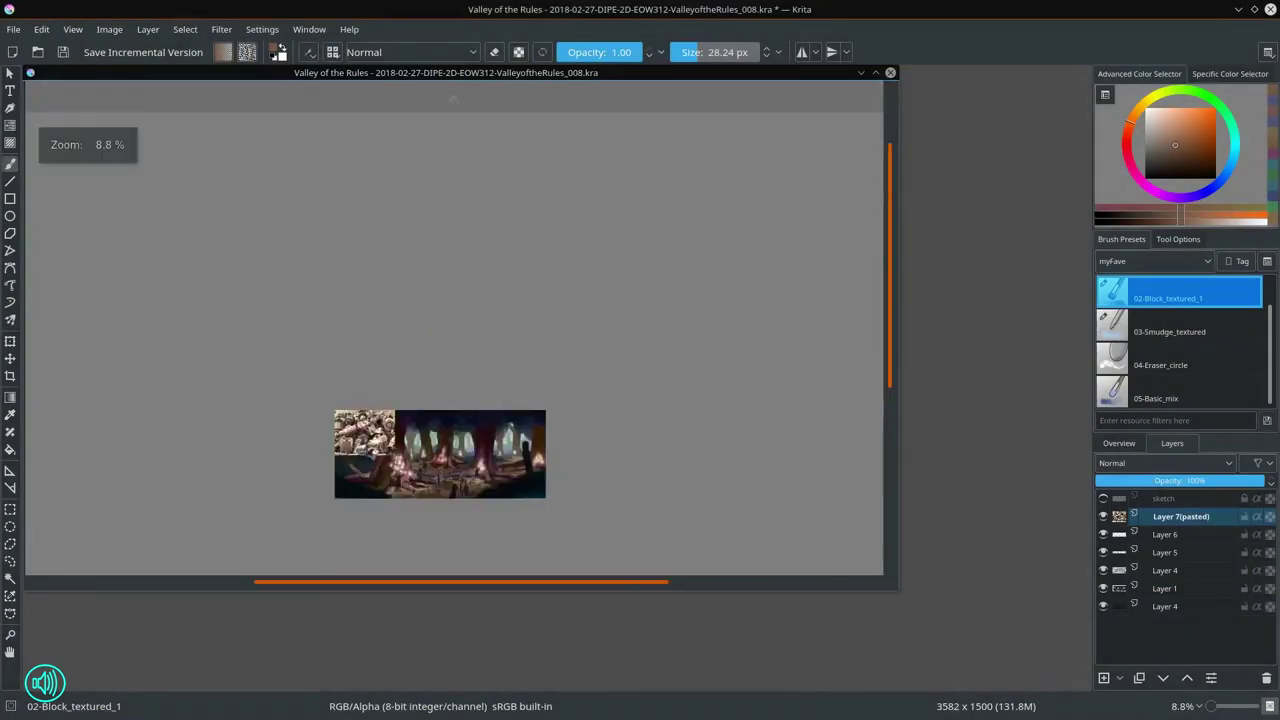
{"action": "key", "text": "ctrl+t"}
{"action": "key", "text": "ctrl+Page_Down"}
{"action": "key", "text": "ctrl+Page_Down"}
{"action": "key", "text": "ctrl+Page_Down"}
{"action": "left_click", "coordinate": [1165, 463]}
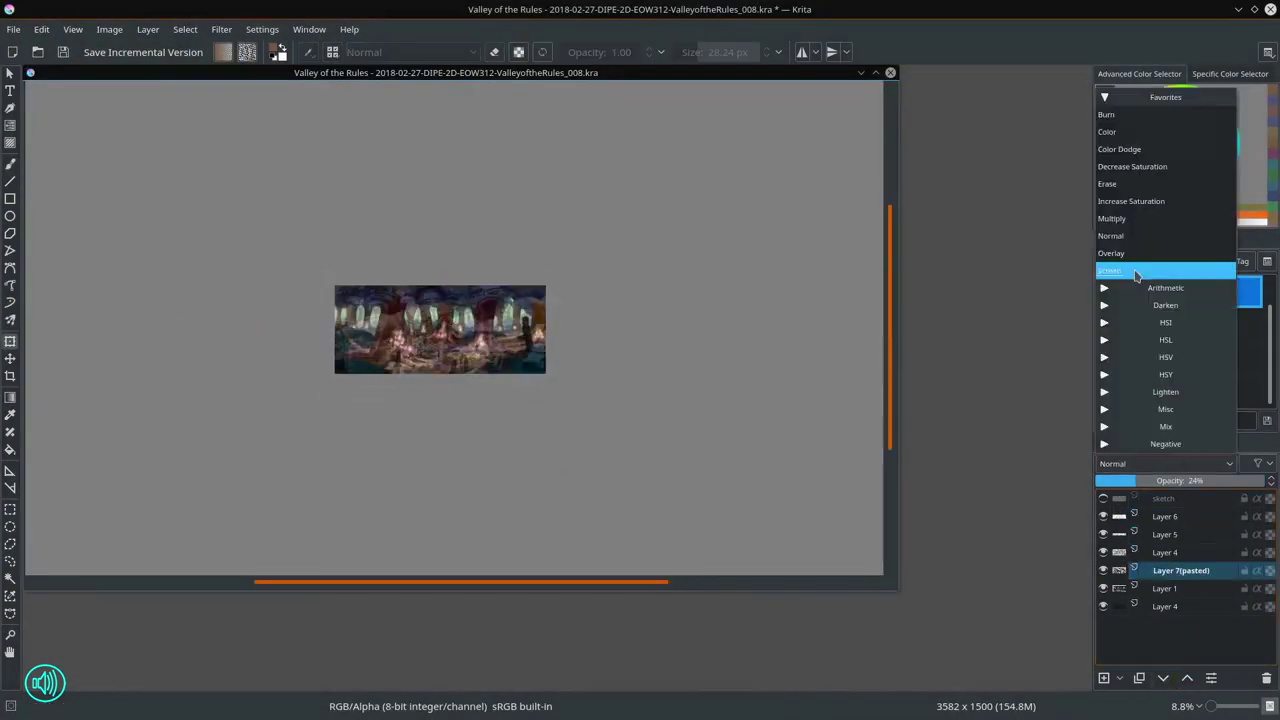
{"action": "left_click", "coordinate": [1150, 180]}
{"action": "left_click", "coordinate": [1177, 481]}
Step: Desaturate the photo layer to saturation -72 with the hue/saturation adjustment
{"action": "key", "text": "ctrl+u"}
{"action": "left_click_drag", "start_coordinate": [916, 430], "coordinate": [822, 440]}
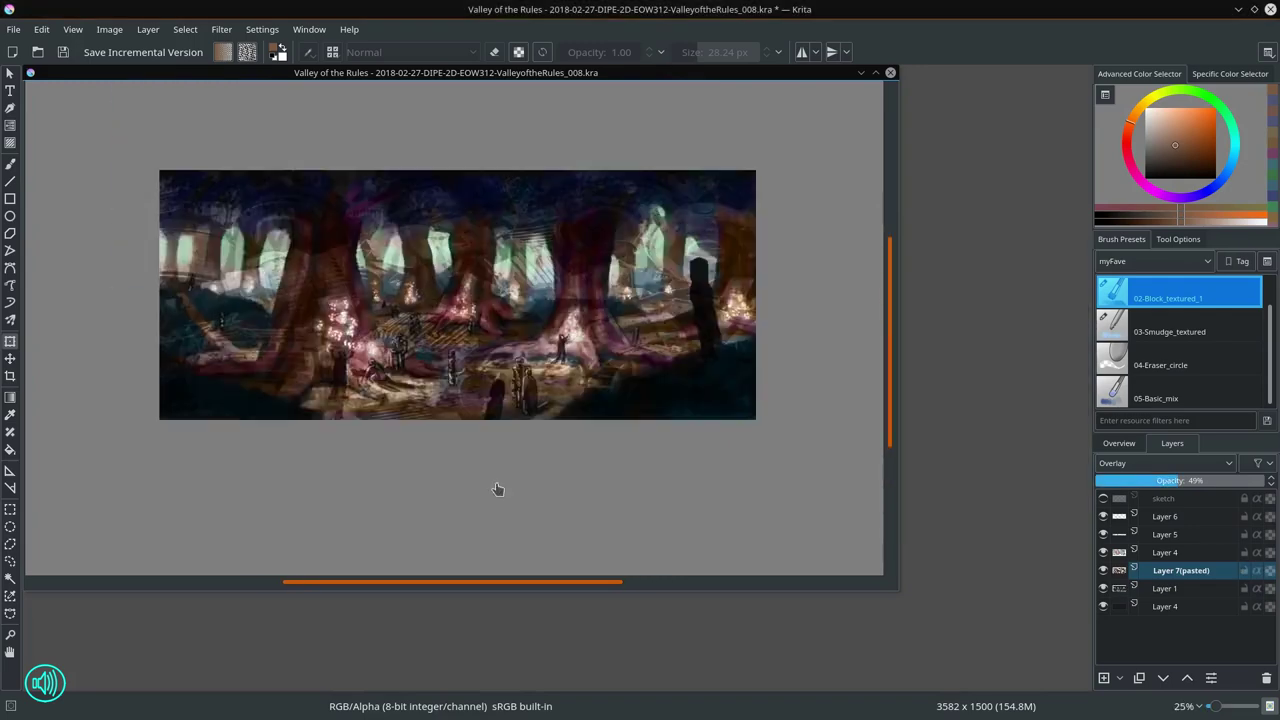
{"action": "key", "text": "ctrl+Page_Up"}
{"action": "key", "text": "ctrl+Page_Up"}
{"action": "key", "text": "ctrl+Page_Up"}
{"action": "left_click", "coordinate": [221, 29]}
{"action": "left_click", "coordinate": [463, 200]}
{"action": "left_click_drag", "start_coordinate": [748, 566], "coordinate": [675, 577]}
{"action": "left_click", "coordinate": [886, 647]}
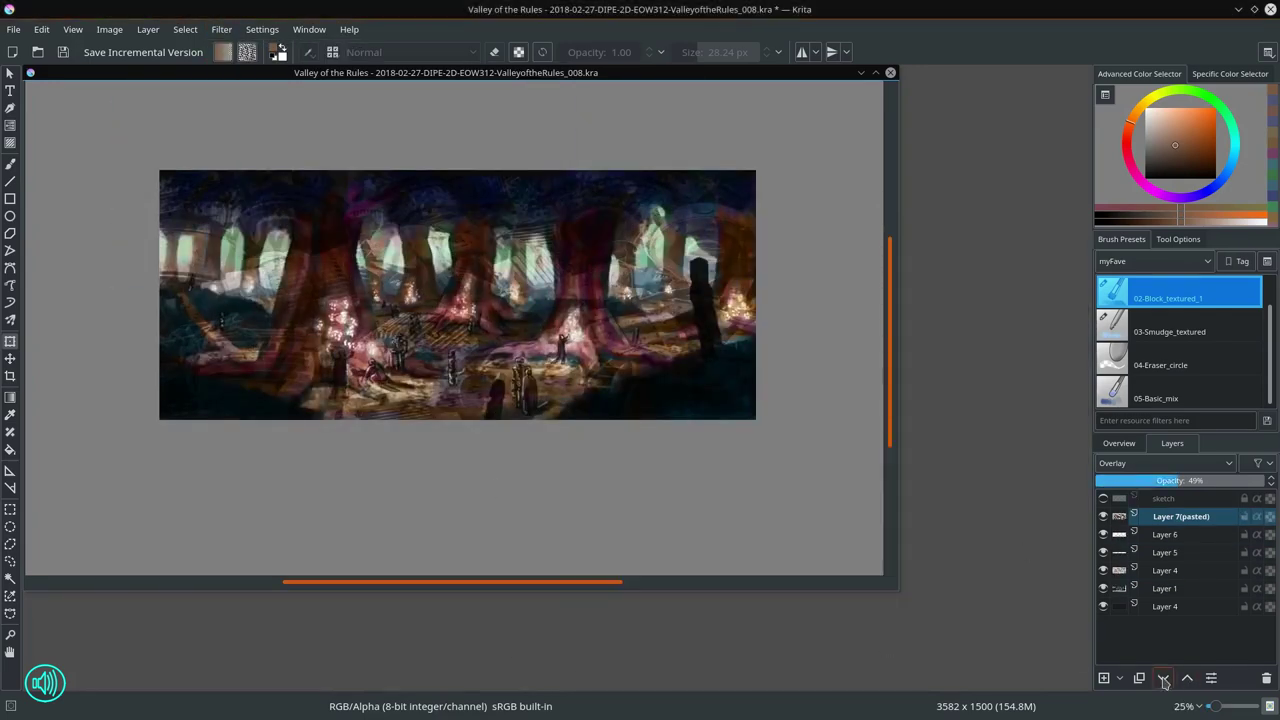
Step: Move the photo layer below Layer 4, apply a Dodge adjustment, and select Layer 5
{"action": "left_click", "coordinate": [1163, 678]}
{"action": "left_click", "coordinate": [1163, 678]}
{"action": "left_click", "coordinate": [1163, 678]}
{"action": "left_click", "coordinate": [221, 29]}
{"action": "mouse_move", "coordinate": [290, 70]}
{"action": "left_click", "coordinate": [447, 178]}
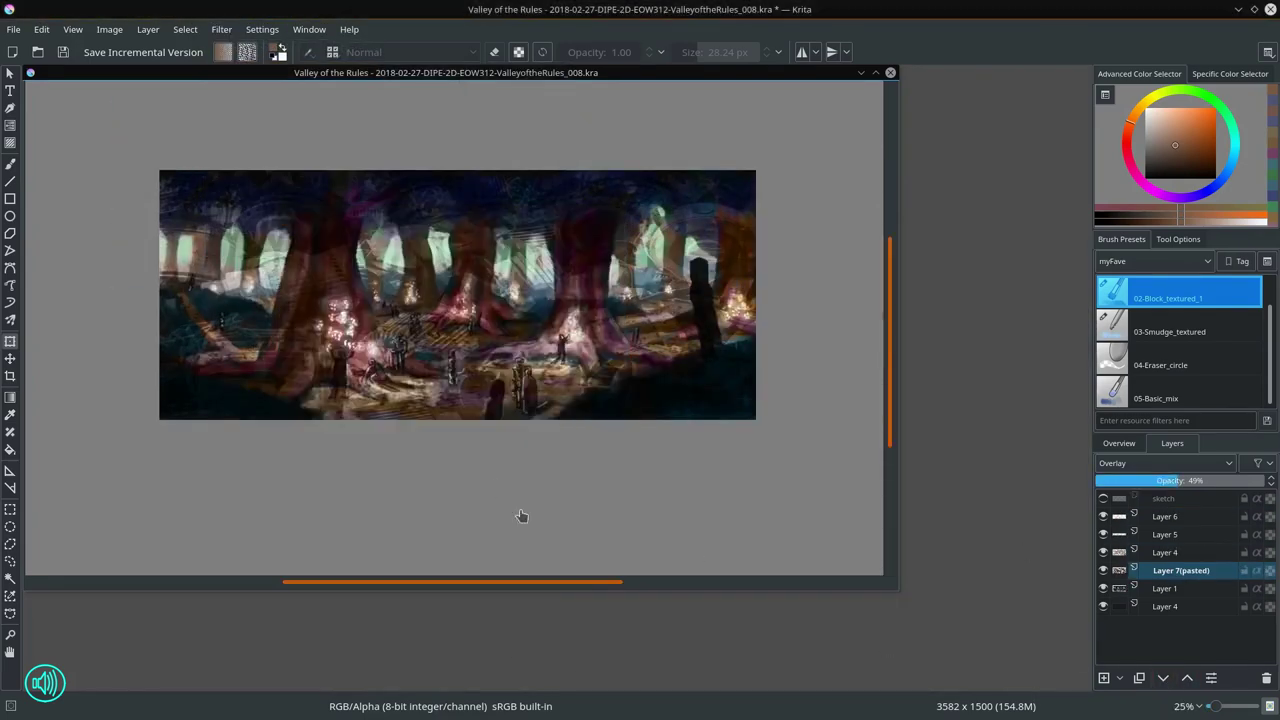
{"action": "left_click", "coordinate": [1166, 534]}
Step: On a new Layer 8, paint dark blue, light green and dark orange-brown touches with a smaller brush
{"action": "key", "text": "b"}
{"action": "left_click", "coordinate": [574, 186], "text": "ctrl"}
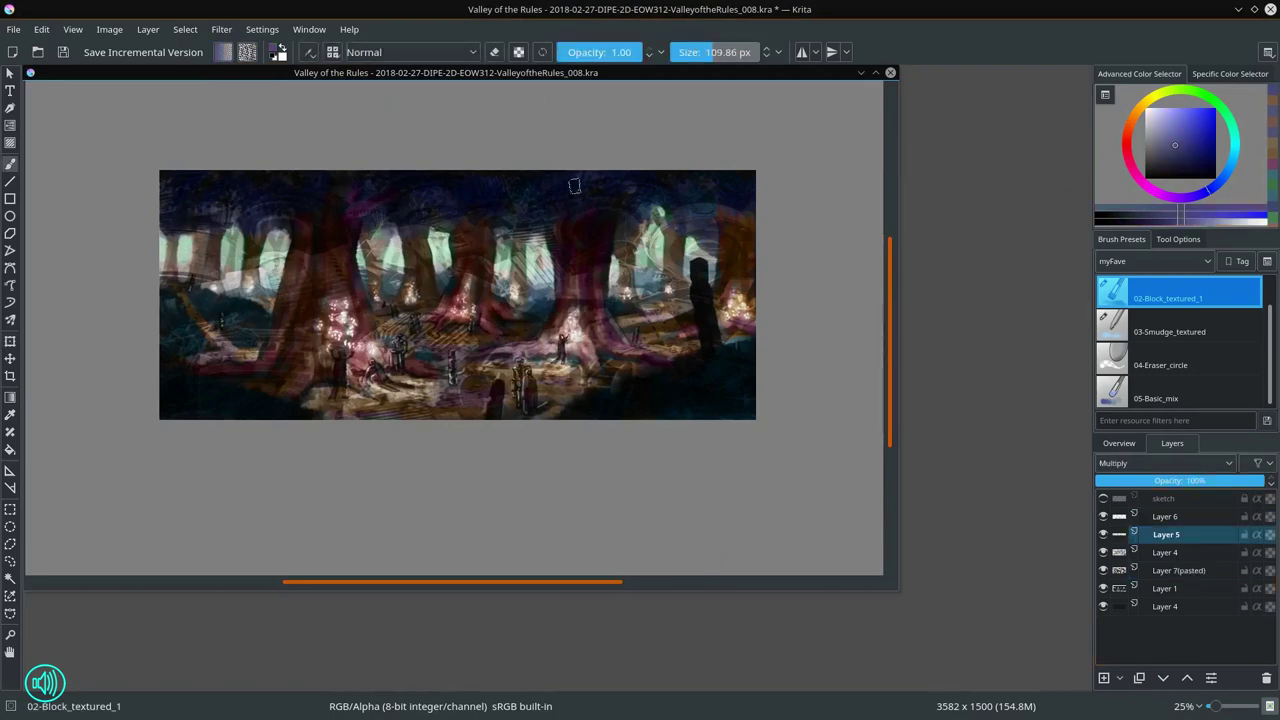
{"action": "key", "text": "Insert"}
{"action": "left_click", "coordinate": [640, 240], "text": "ctrl"}
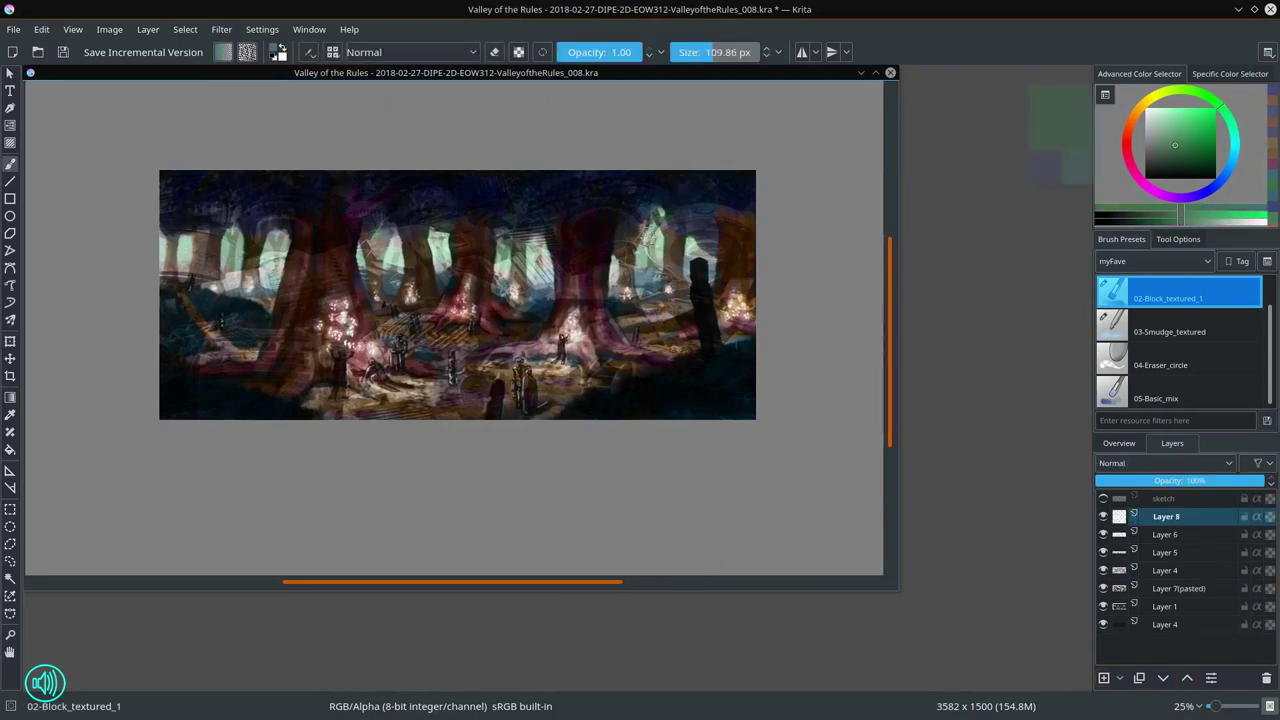
{"action": "key", "text": "["}
{"action": "key", "text": "["}
{"action": "key", "text": "["}
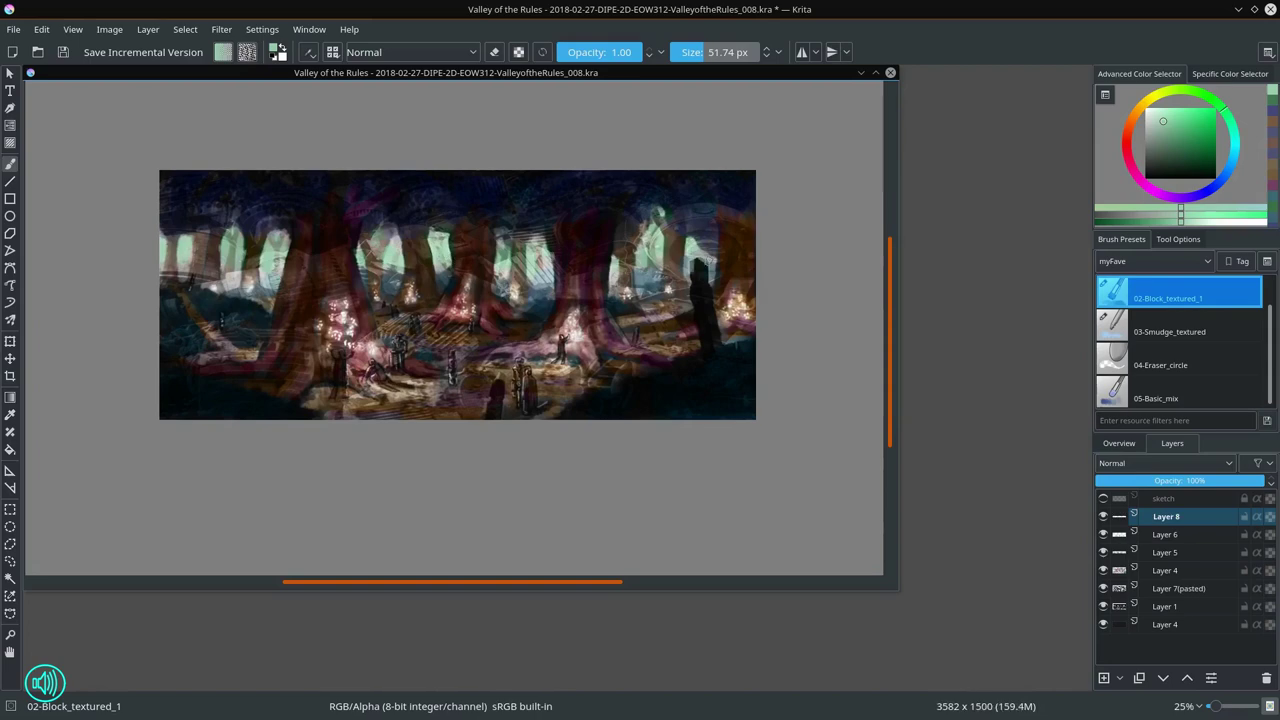
{"action": "left_click", "coordinate": [700, 262], "text": "ctrl"}
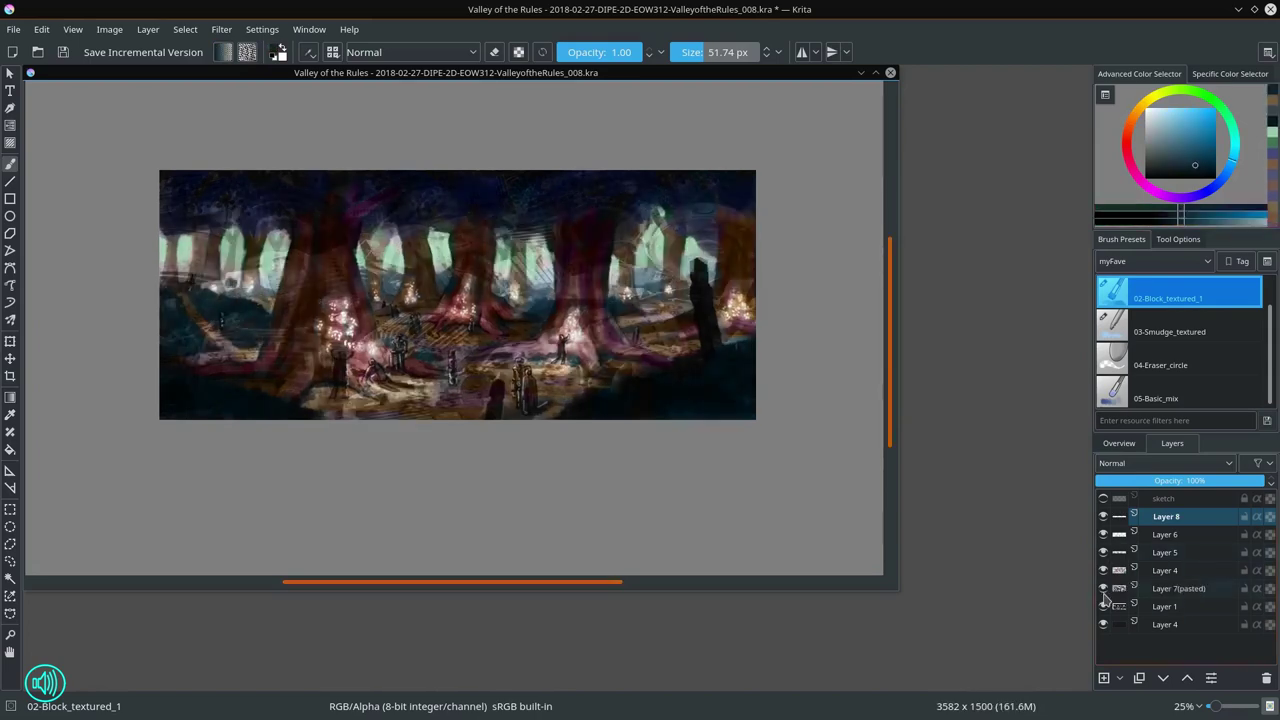
Step: Add dark red touches, save, and merge the painting layers into one 'base painting' layer
{"action": "left_click", "coordinate": [243, 314], "text": "ctrl"}
{"action": "key", "text": "ctrl+s"}
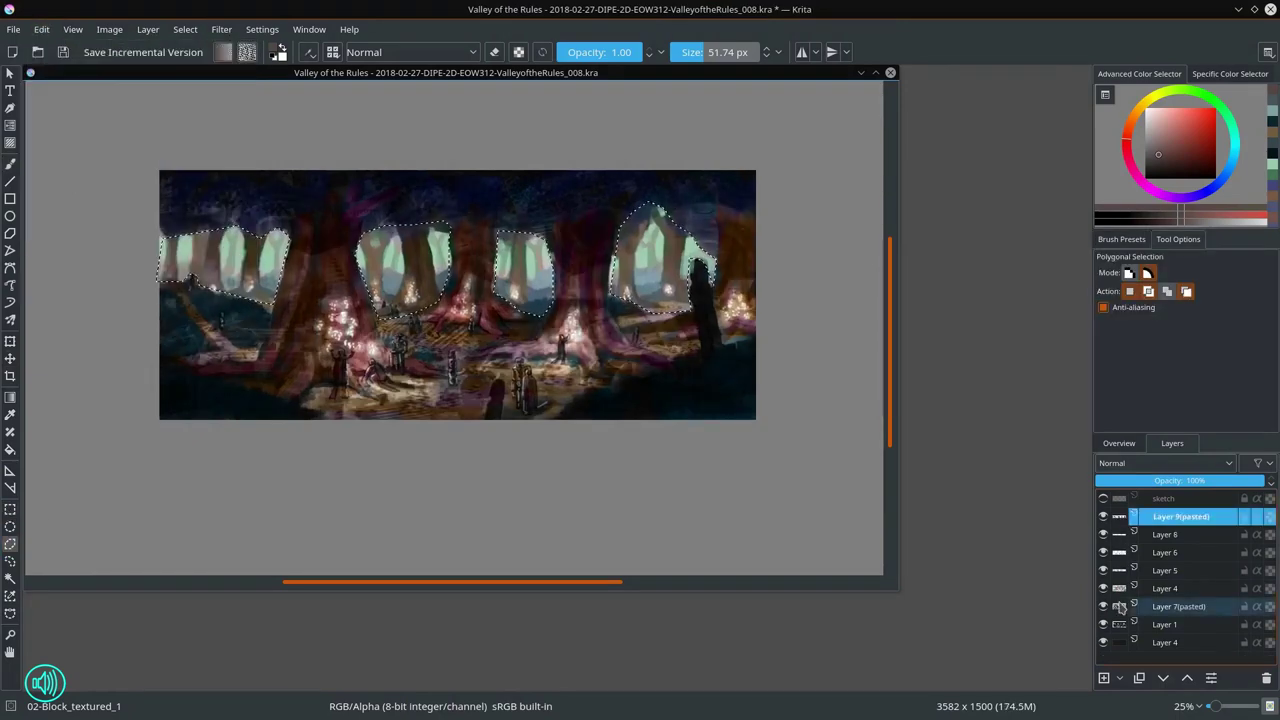
{"action": "left_click", "coordinate": [1118, 443]}
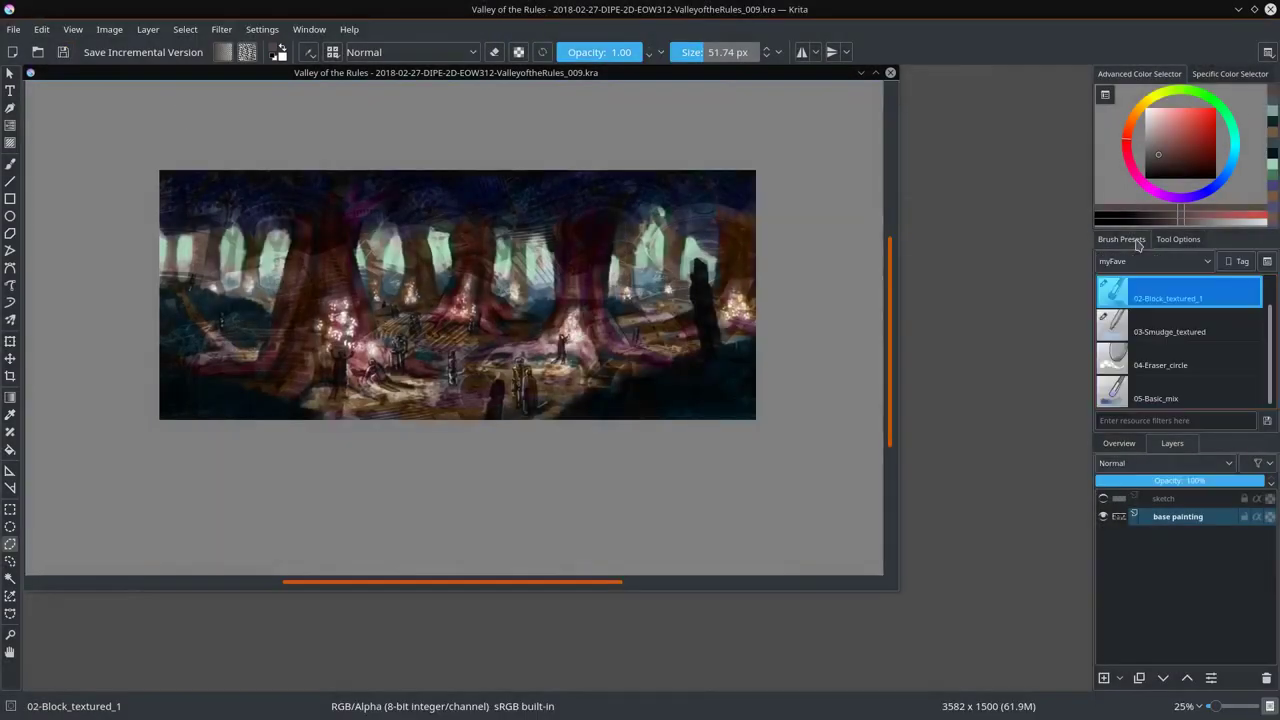
Step: With the Overview docker shown, smudge the dark upper-left canopy using the 03-Smudge_textured brush
{"action": "scroll", "coordinate": [633, 432], "scroll_direction": "up", "scroll_amount": 3}
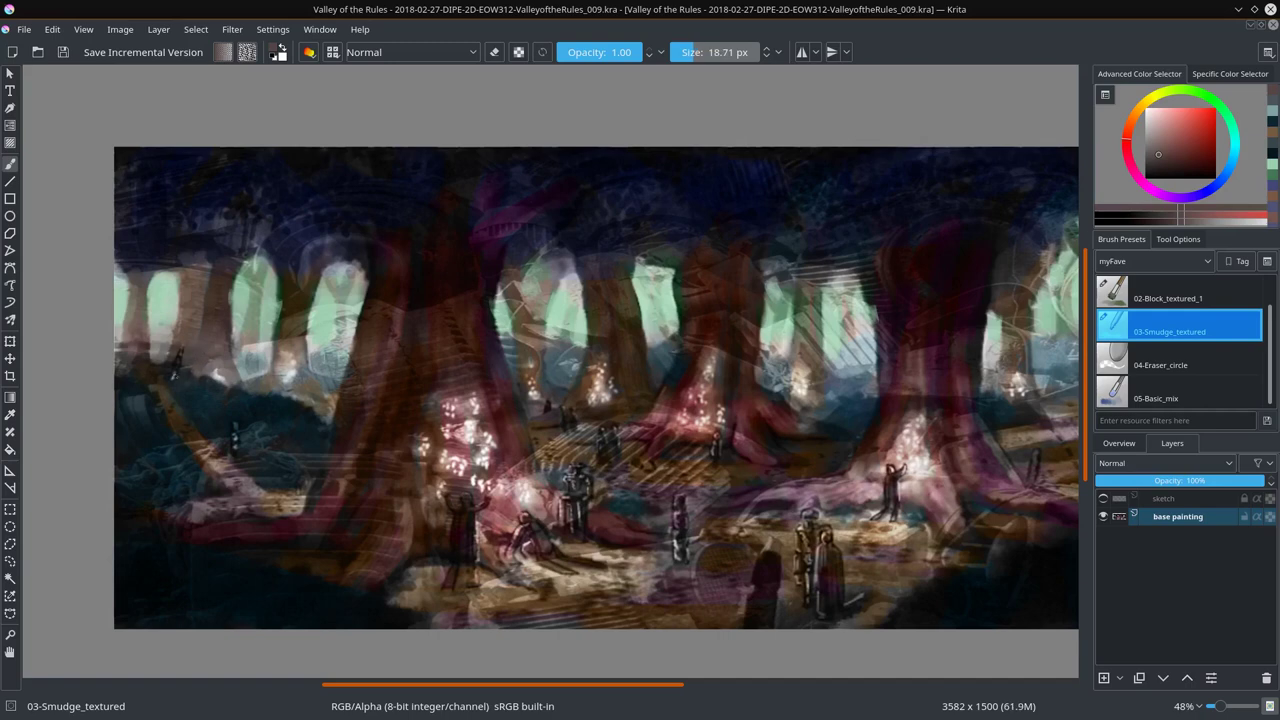
{"action": "left_click", "coordinate": [1119, 446]}
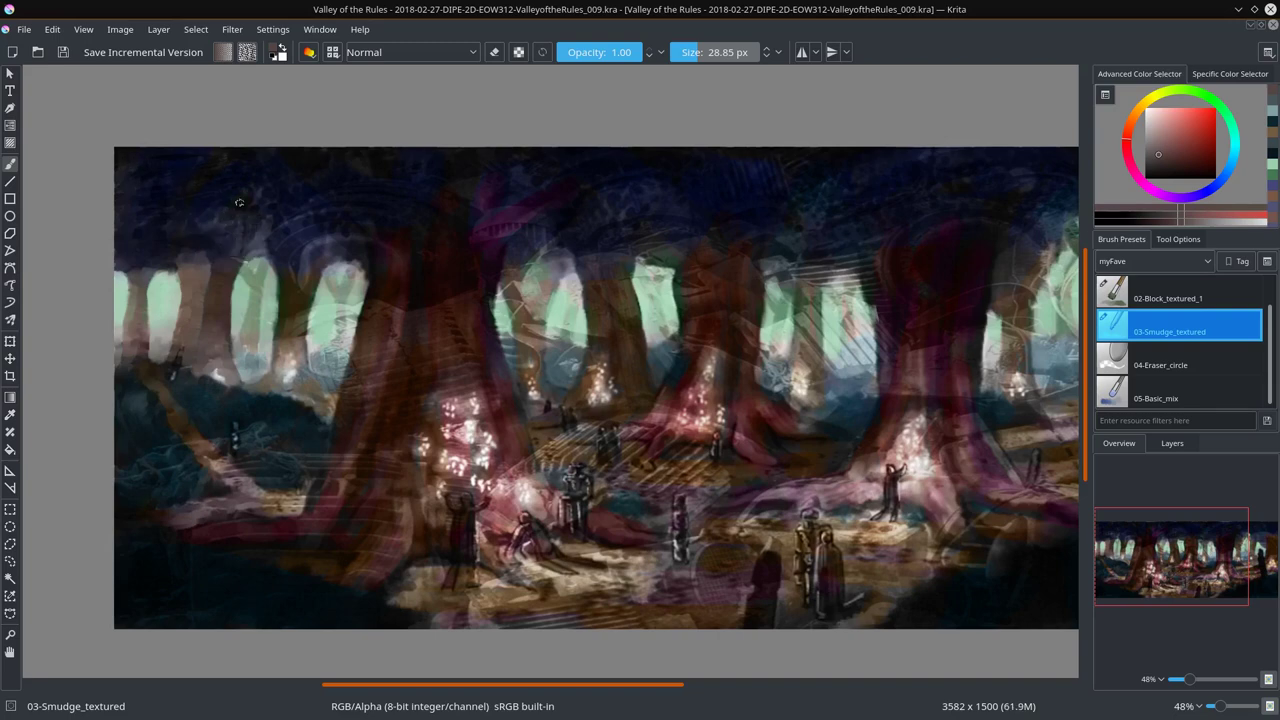
{"action": "key", "text": "slash"}
{"action": "key", "text": "x"}
{"action": "key", "text": "slash"}
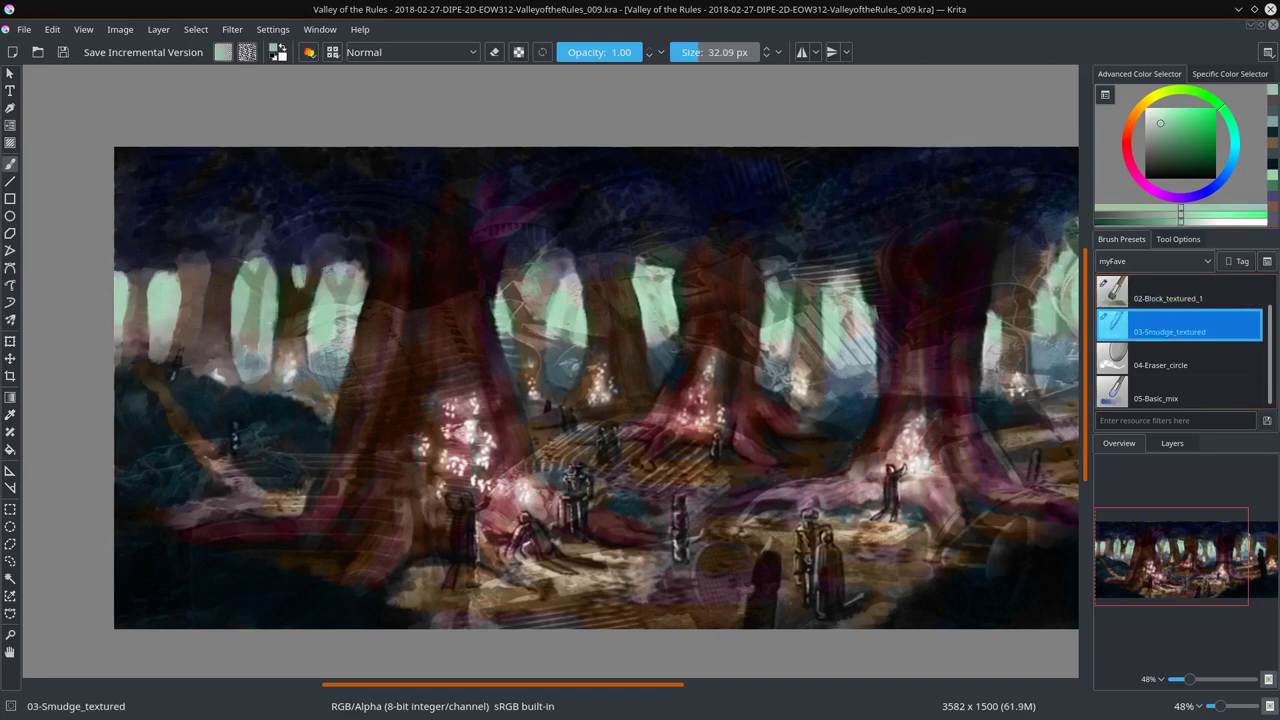
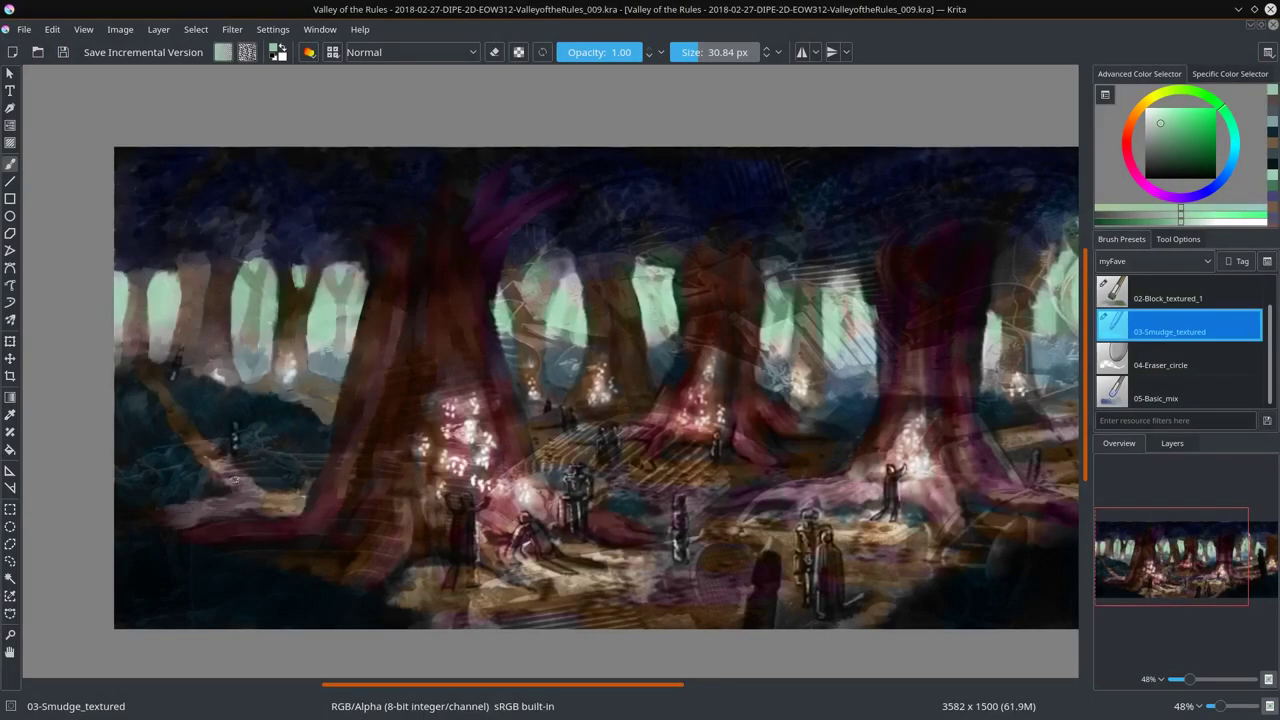
Step: Smudge the left ground, the ground below the left trunk and the central figure's lower body, then save
{"action": "left_click_drag", "start_coordinate": [221, 454], "coordinate": [166, 527]}
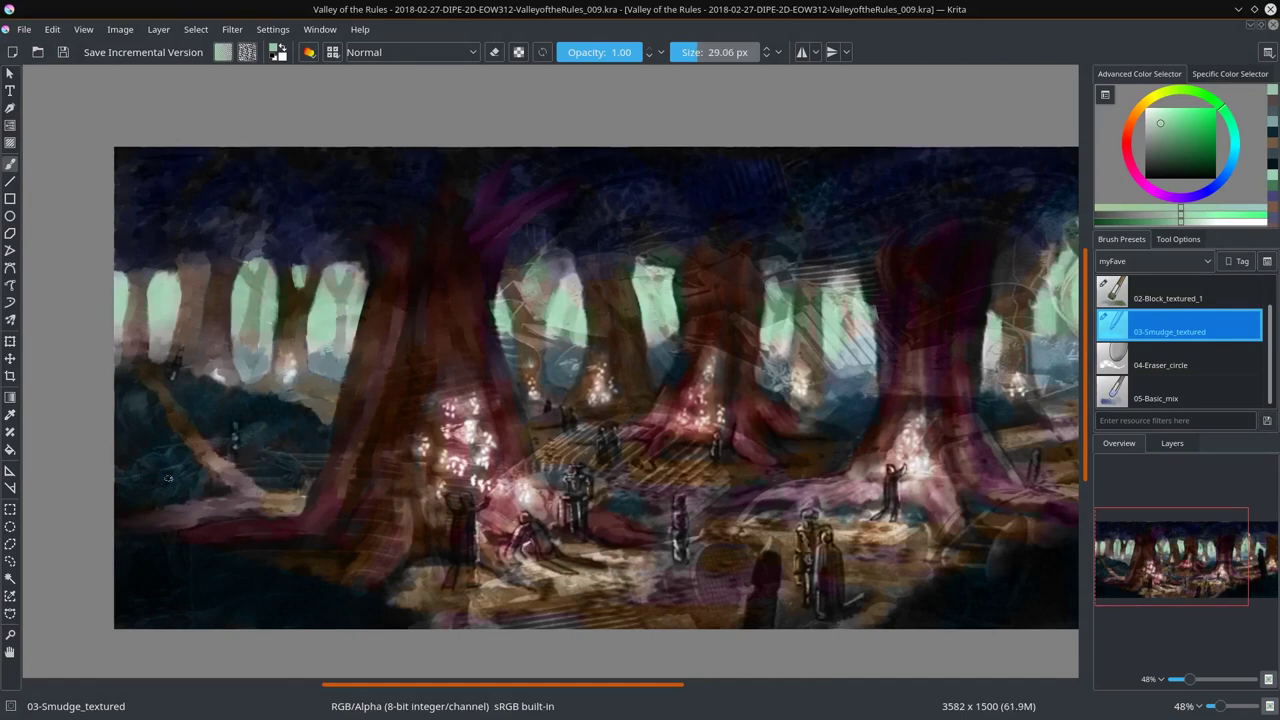
{"action": "key", "text": "bracketright"}
{"action": "key", "text": "bracketright"}
{"action": "key", "text": "bracketright"}
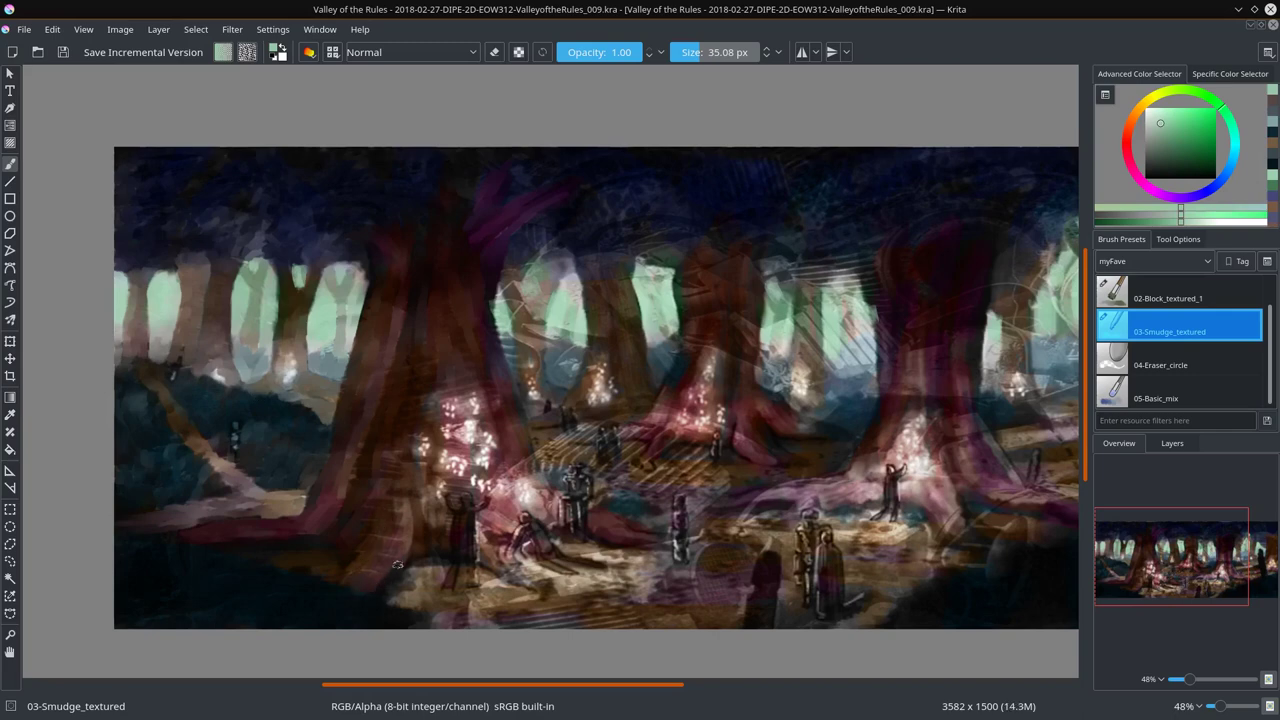
{"action": "mouse_move", "coordinate": [397, 565]}
{"action": "left_mouse_down"}
{"action": "mouse_move", "coordinate": [460, 610]}
{"action": "mouse_move", "coordinate": [508, 591]}
{"action": "left_mouse_up"}
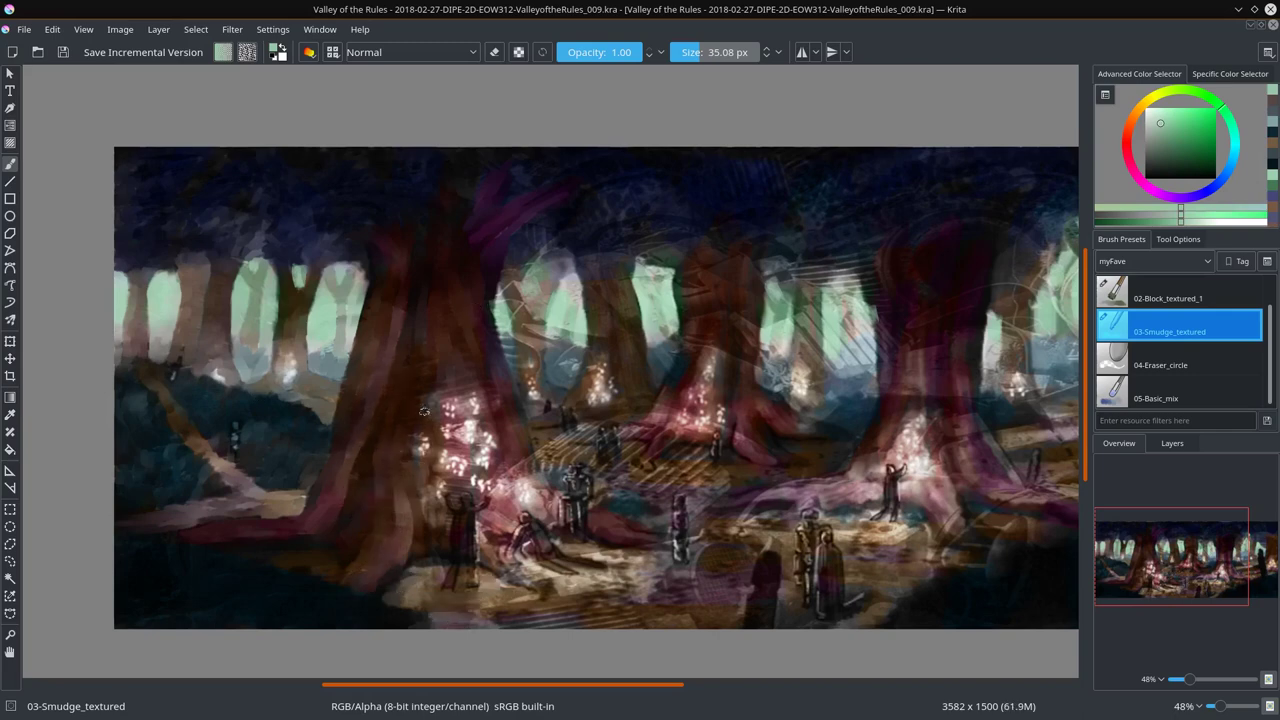
{"action": "mouse_move", "coordinate": [424, 496]}
{"action": "left_mouse_down"}
{"action": "mouse_move", "coordinate": [441, 568]}
{"action": "mouse_move", "coordinate": [514, 574]}
{"action": "mouse_move", "coordinate": [474, 568]}
{"action": "left_mouse_up"}
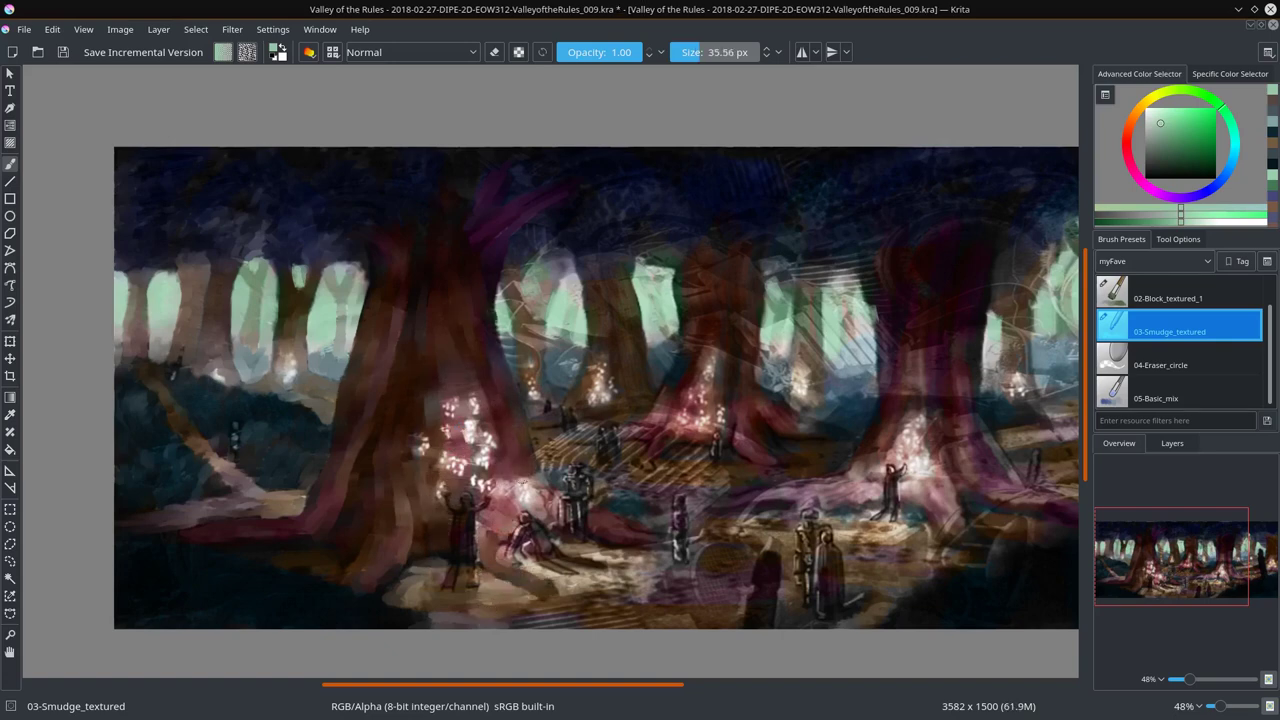
{"action": "mouse_move", "coordinate": [629, 531]}
{"action": "left_mouse_down"}
{"action": "mouse_move", "coordinate": [570, 556]}
{"action": "mouse_move", "coordinate": [525, 612]}
{"action": "mouse_move", "coordinate": [620, 600]}
{"action": "mouse_move", "coordinate": [648, 533]}
{"action": "mouse_move", "coordinate": [545, 452]}
{"action": "mouse_move", "coordinate": [562, 448]}
{"action": "left_mouse_up"}
{"action": "left_click", "coordinate": [62, 52]}
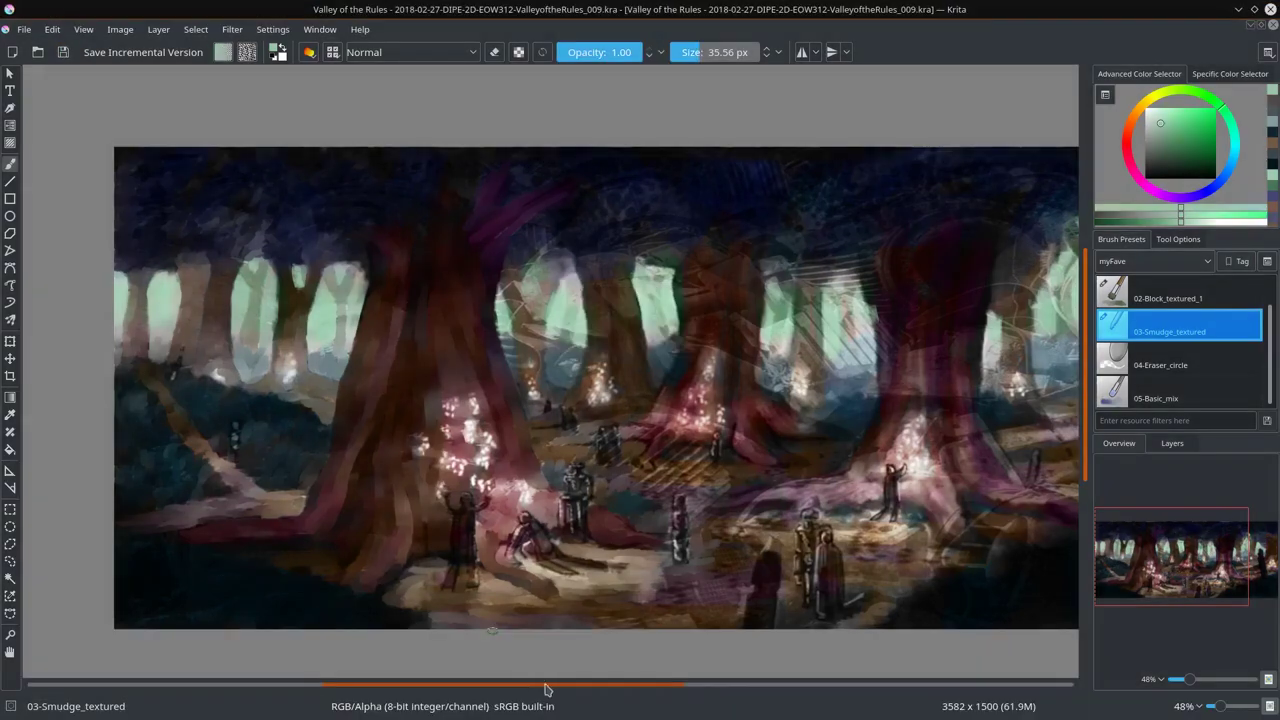
{"action": "left_click_drag", "start_coordinate": [545, 685], "coordinate": [620, 690]}
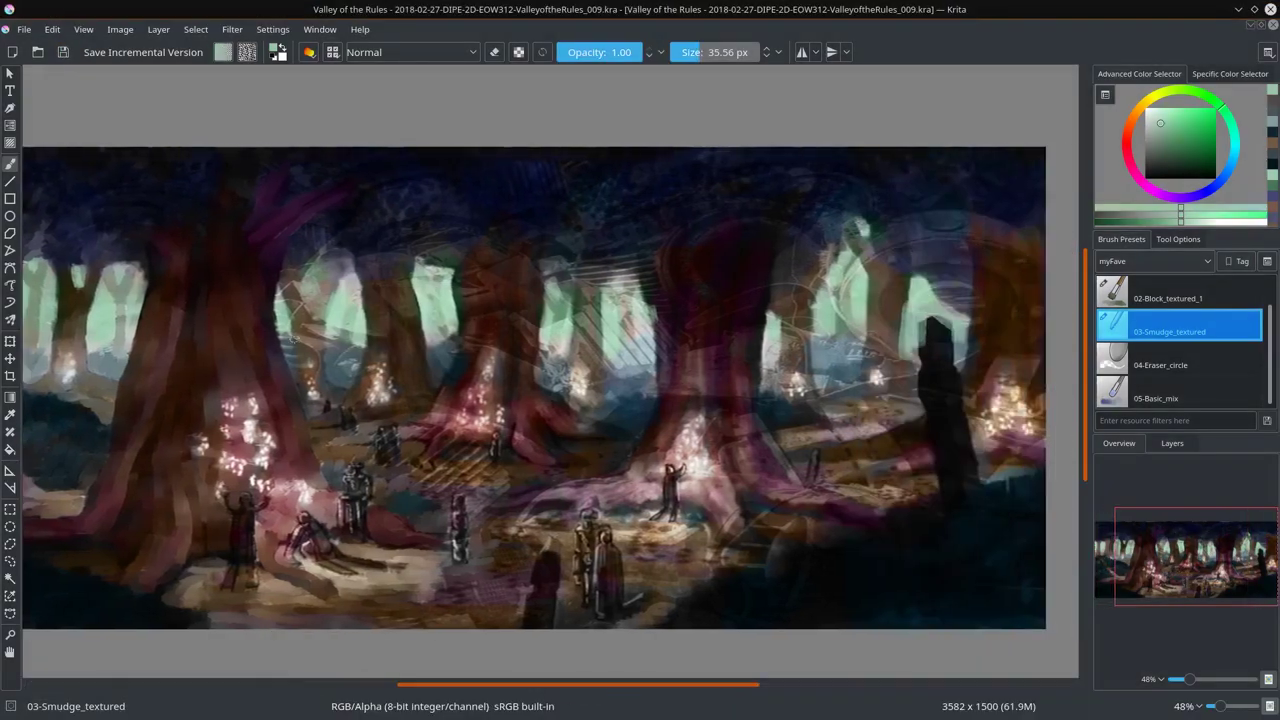
Step: Smudge the trunk, the misty area and the dark ground around the figures with a larger brush, then save
{"action": "mouse_move", "coordinate": [321, 259]}
{"action": "left_mouse_down"}
{"action": "mouse_move", "coordinate": [313, 316]}
{"action": "mouse_move", "coordinate": [340, 292]}
{"action": "left_mouse_up"}
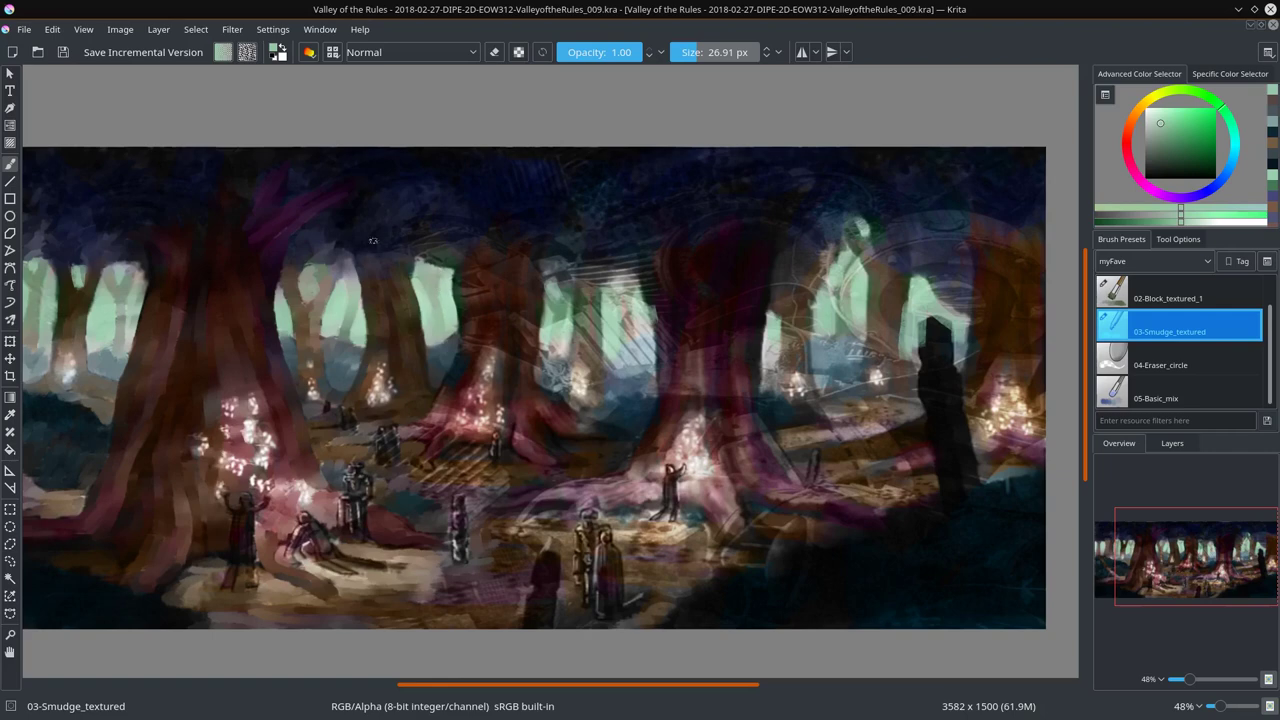
{"action": "key", "text": "bracketright"}
{"action": "key", "text": "bracketright"}
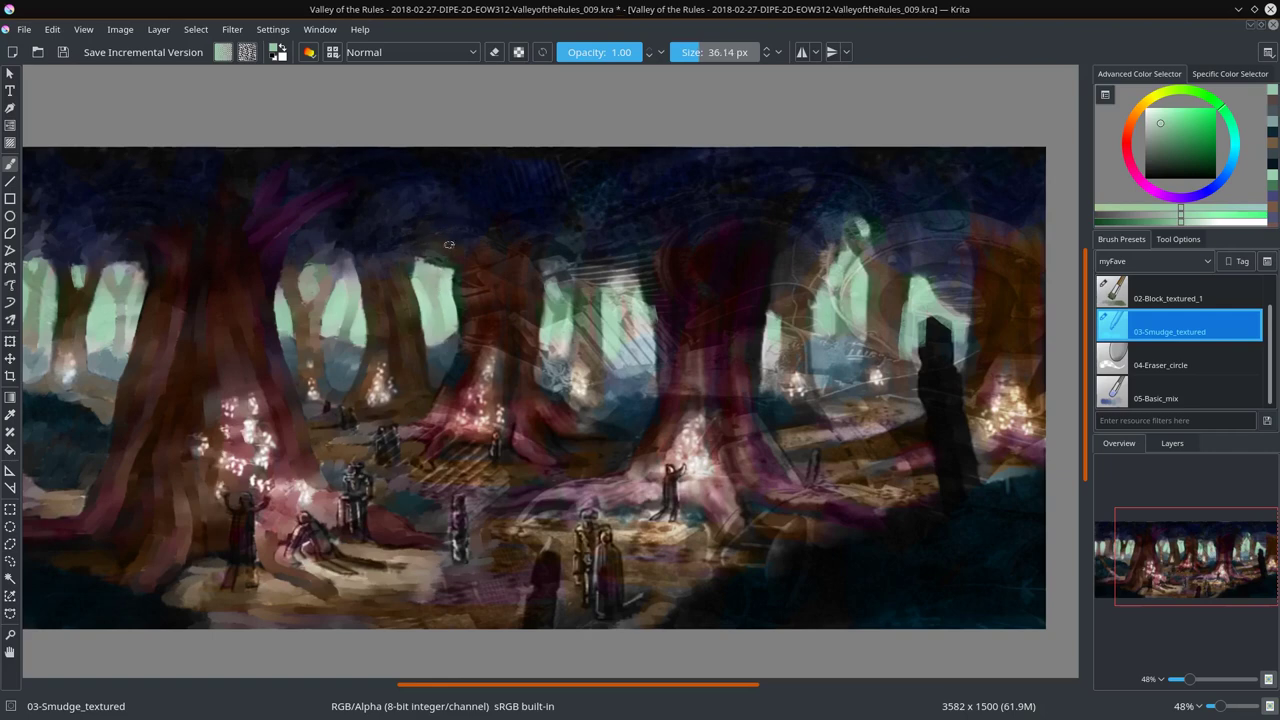
{"action": "mouse_move", "coordinate": [471, 251]}
{"action": "left_mouse_down"}
{"action": "mouse_move", "coordinate": [424, 435]}
{"action": "mouse_move", "coordinate": [494, 323]}
{"action": "left_mouse_up"}
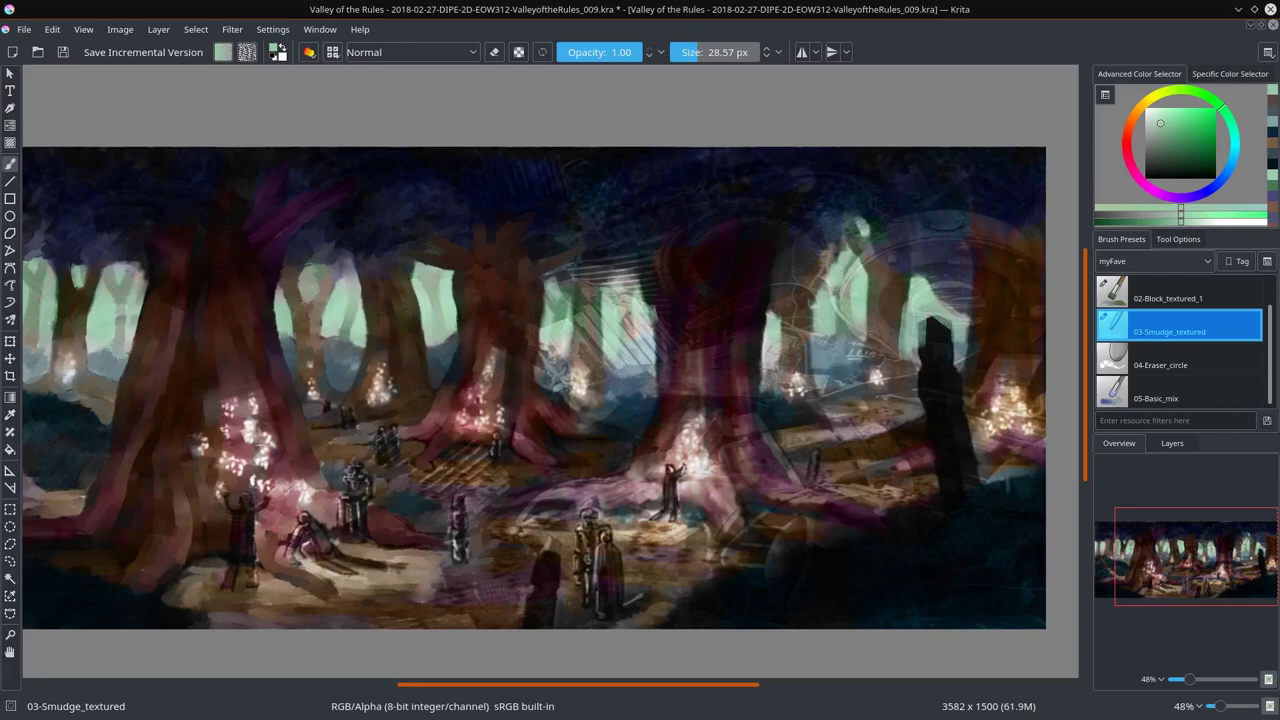
{"action": "left_click_drag", "start_coordinate": [549, 361], "coordinate": [559, 377]}
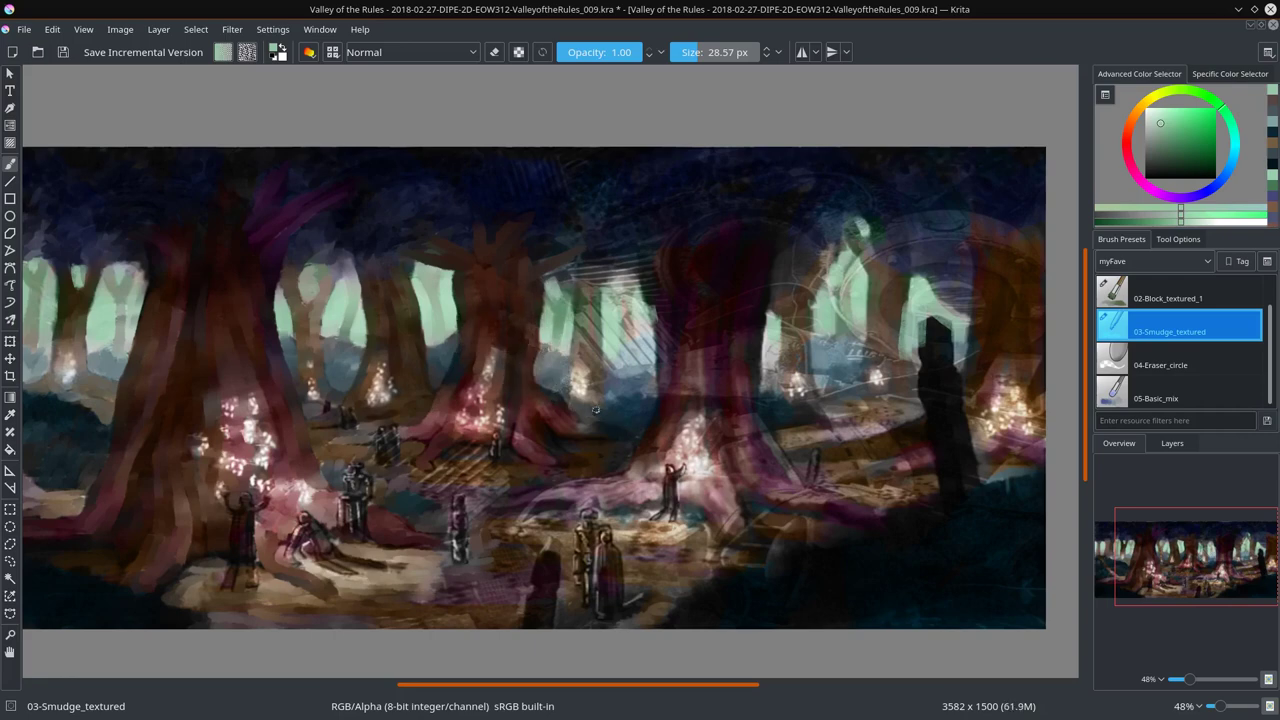
{"action": "mouse_move", "coordinate": [545, 476]}
{"action": "left_mouse_down"}
{"action": "mouse_move", "coordinate": [608, 512]}
{"action": "mouse_move", "coordinate": [596, 480]}
{"action": "left_mouse_up"}
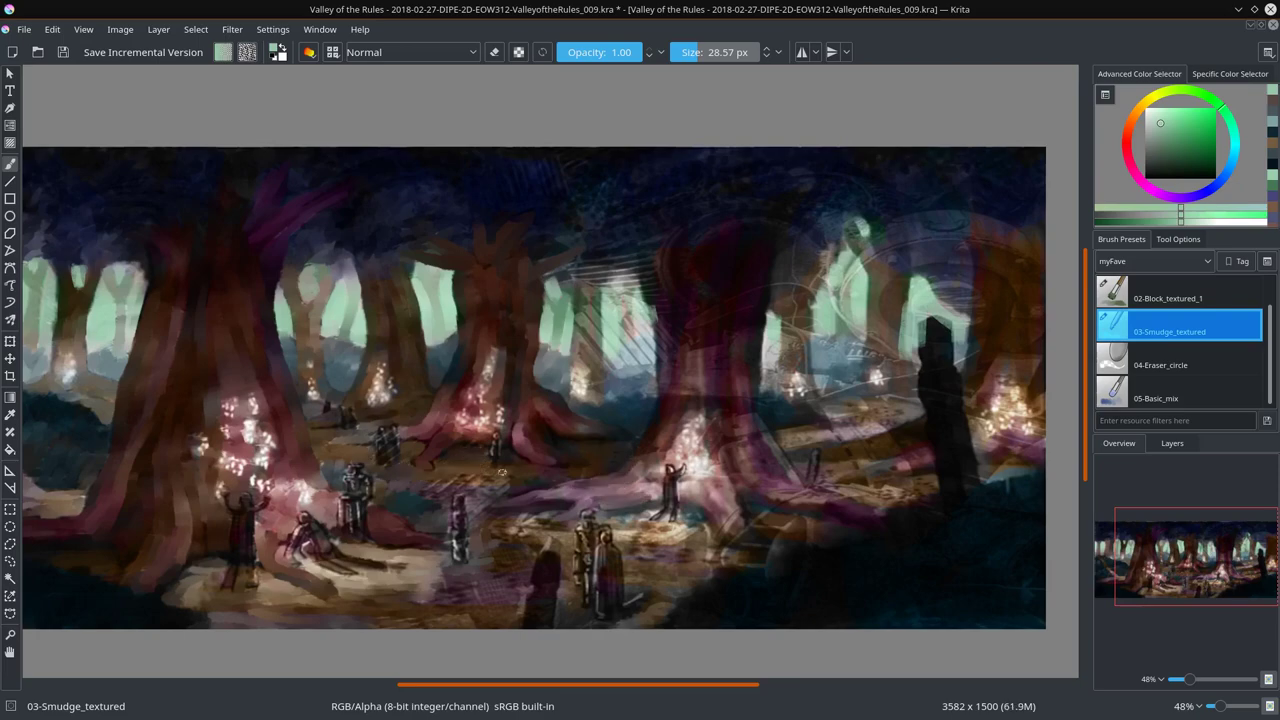
{"action": "left_click_drag", "start_coordinate": [502, 473], "coordinate": [470, 495]}
{"action": "key", "text": "minus"}
{"action": "key", "text": "minus"}
{"action": "key", "text": "minus"}
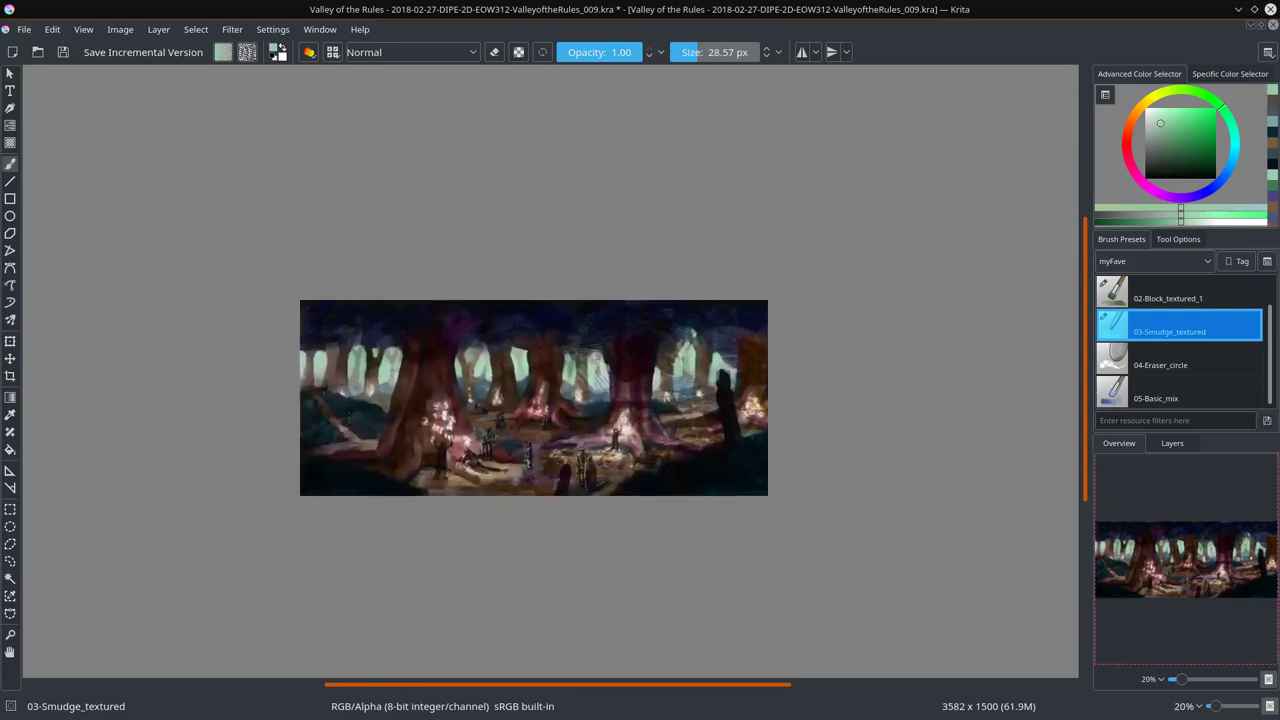
{"action": "key", "text": "3"}
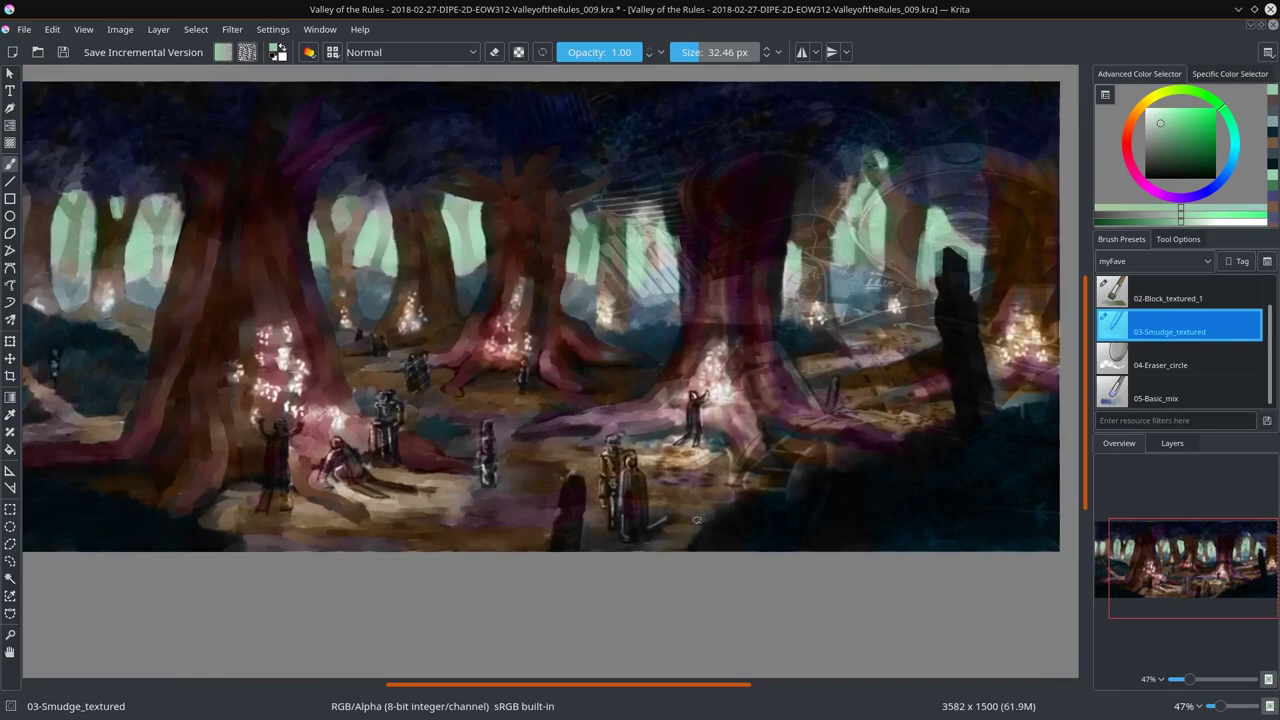
{"action": "left_click_drag", "start_coordinate": [659, 487], "coordinate": [519, 501]}
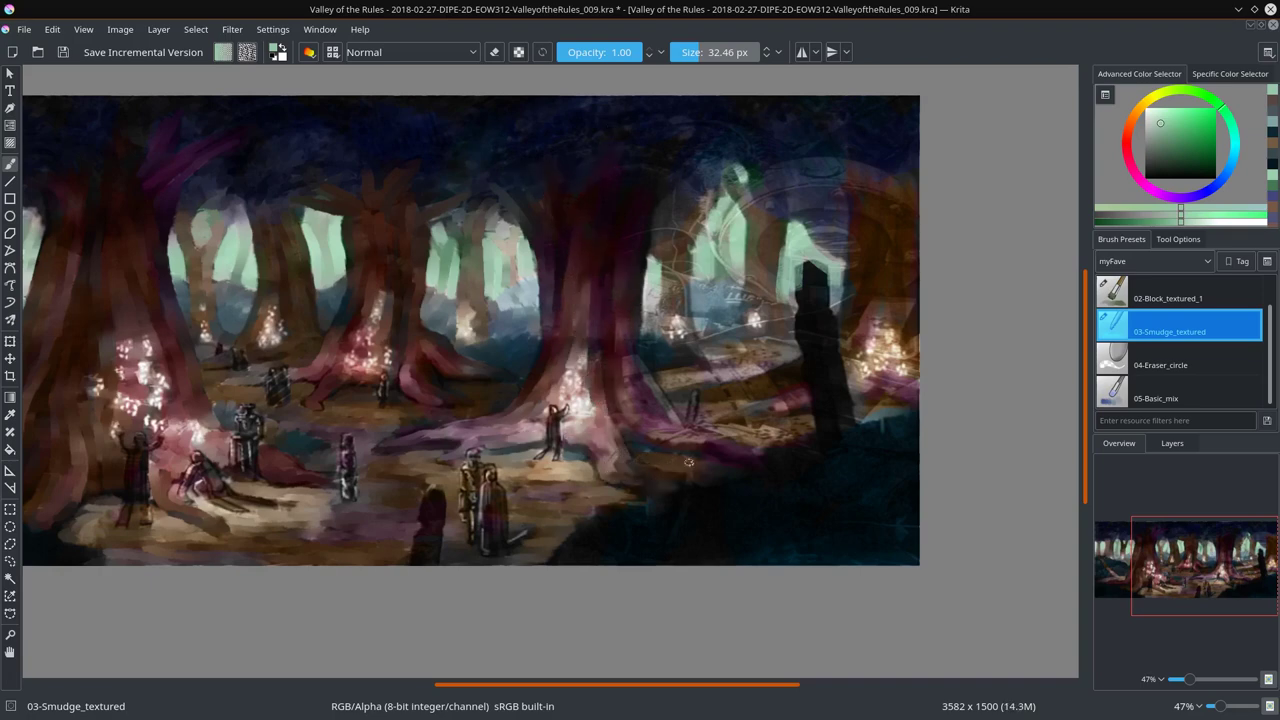
{"action": "left_click_drag", "start_coordinate": [689, 462], "coordinate": [593, 507]}
{"action": "mouse_move", "coordinate": [216, 508]}
{"action": "left_mouse_down"}
{"action": "mouse_move", "coordinate": [365, 465]}
{"action": "mouse_move", "coordinate": [560, 480]}
{"action": "left_mouse_up"}
{"action": "left_click_drag", "start_coordinate": [525, 133], "coordinate": [469, 173]}
{"action": "left_click", "coordinate": [62, 52]}
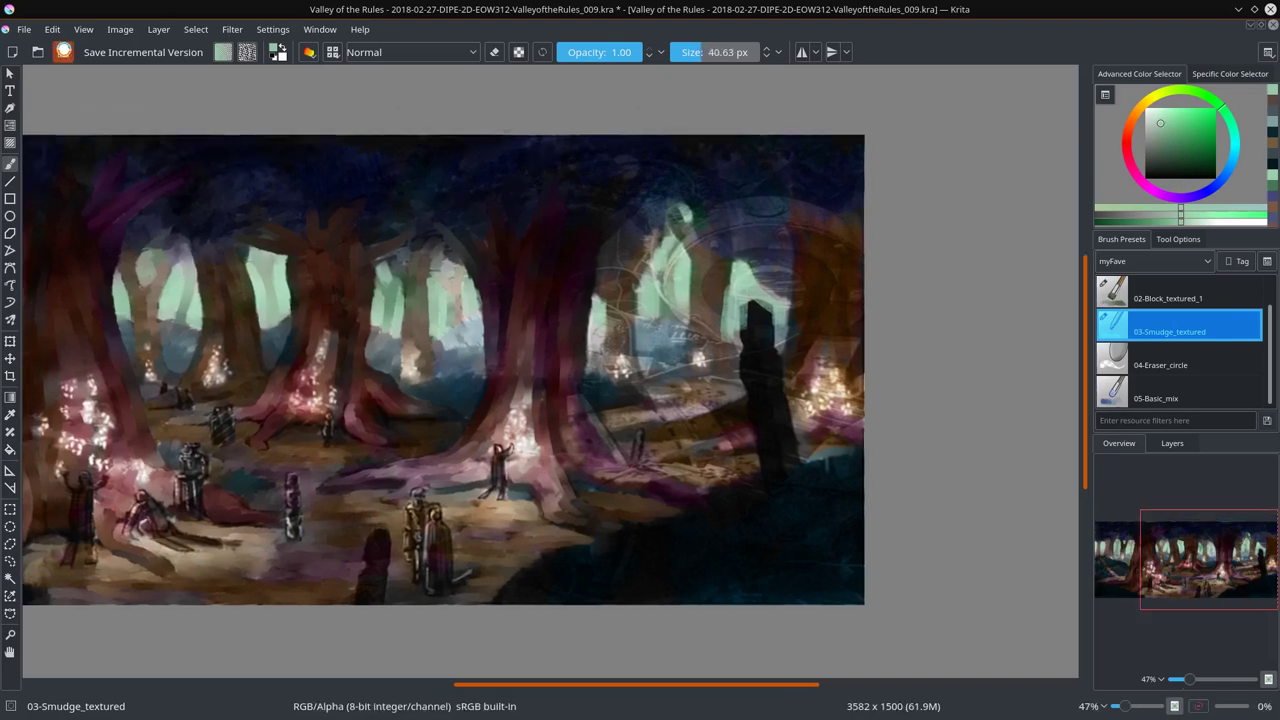
Step: Blend the right-hand ground, the light green ruin area and the pale green beside the dark figure
{"action": "mouse_move", "coordinate": [600, 460]}
{"action": "left_mouse_down"}
{"action": "mouse_move", "coordinate": [673, 428]}
{"action": "mouse_move", "coordinate": [729, 441]}
{"action": "mouse_move", "coordinate": [643, 407]}
{"action": "left_mouse_up"}
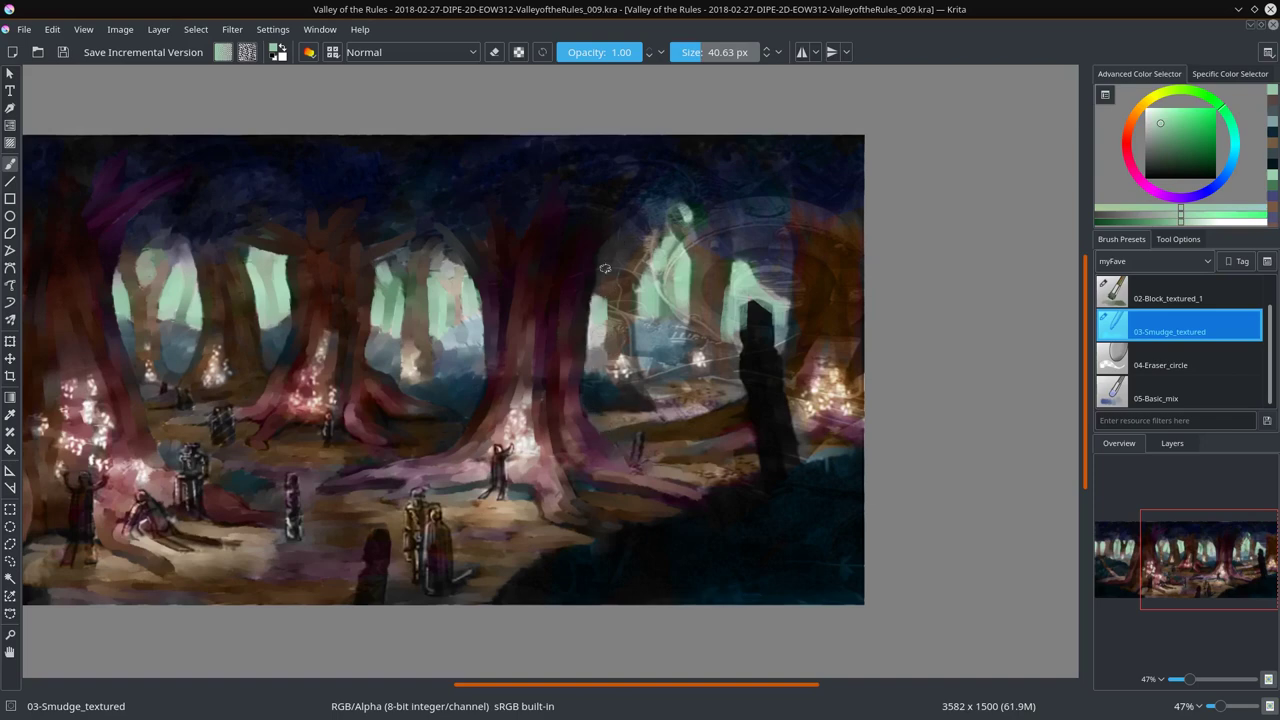
{"action": "mouse_move", "coordinate": [605, 268]}
{"action": "left_mouse_down"}
{"action": "mouse_move", "coordinate": [653, 304]}
{"action": "mouse_move", "coordinate": [683, 265]}
{"action": "left_mouse_up"}
{"action": "mouse_move", "coordinate": [668, 345]}
{"action": "left_mouse_down"}
{"action": "mouse_move", "coordinate": [690, 398]}
{"action": "mouse_move", "coordinate": [728, 406]}
{"action": "left_mouse_up"}
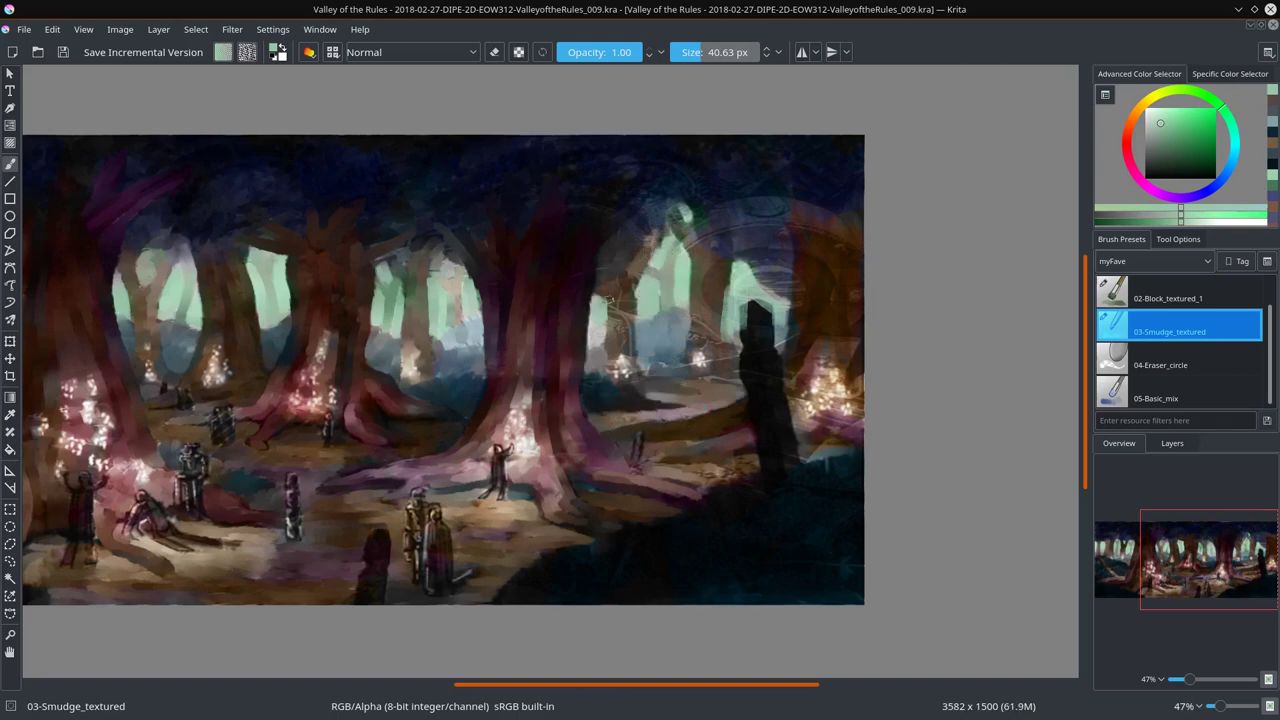
{"action": "key", "text": "bracketleft"}
{"action": "left_click_drag", "start_coordinate": [700, 340], "coordinate": [743, 265]}
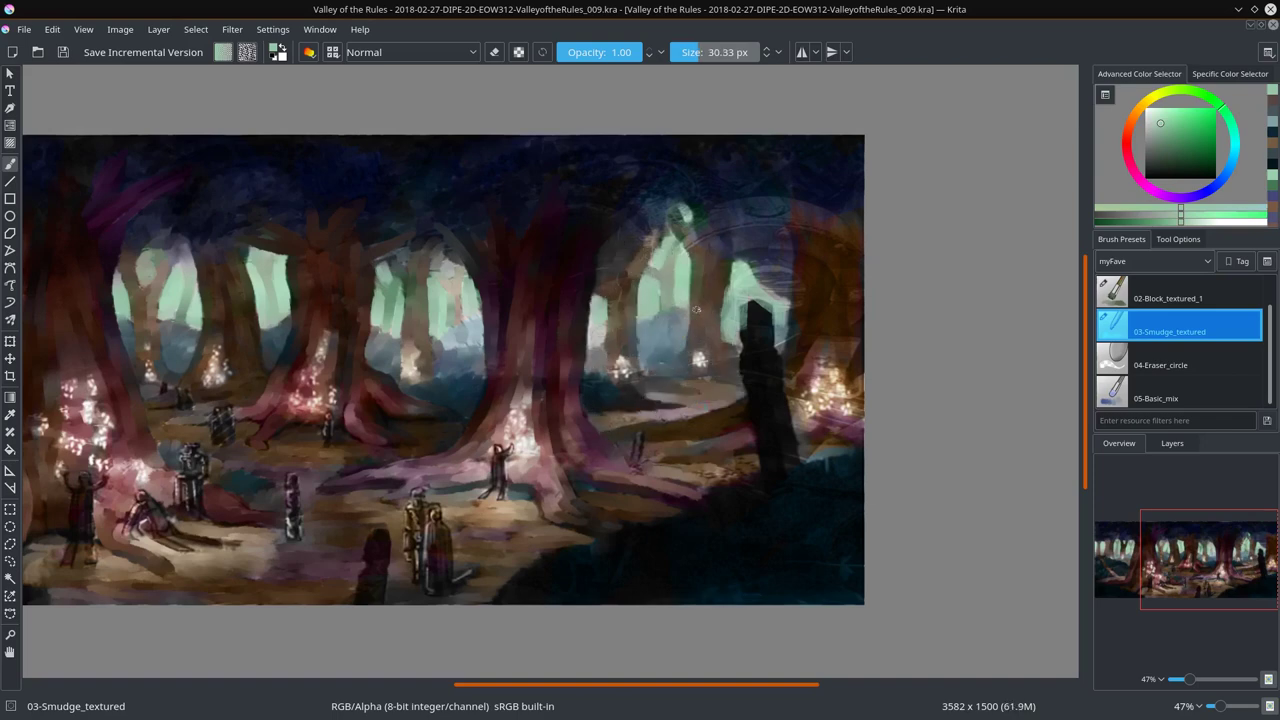
{"action": "mouse_move", "coordinate": [746, 338]}
{"action": "left_mouse_down"}
{"action": "mouse_move", "coordinate": [764, 299]}
{"action": "mouse_move", "coordinate": [751, 259]}
{"action": "left_mouse_up"}
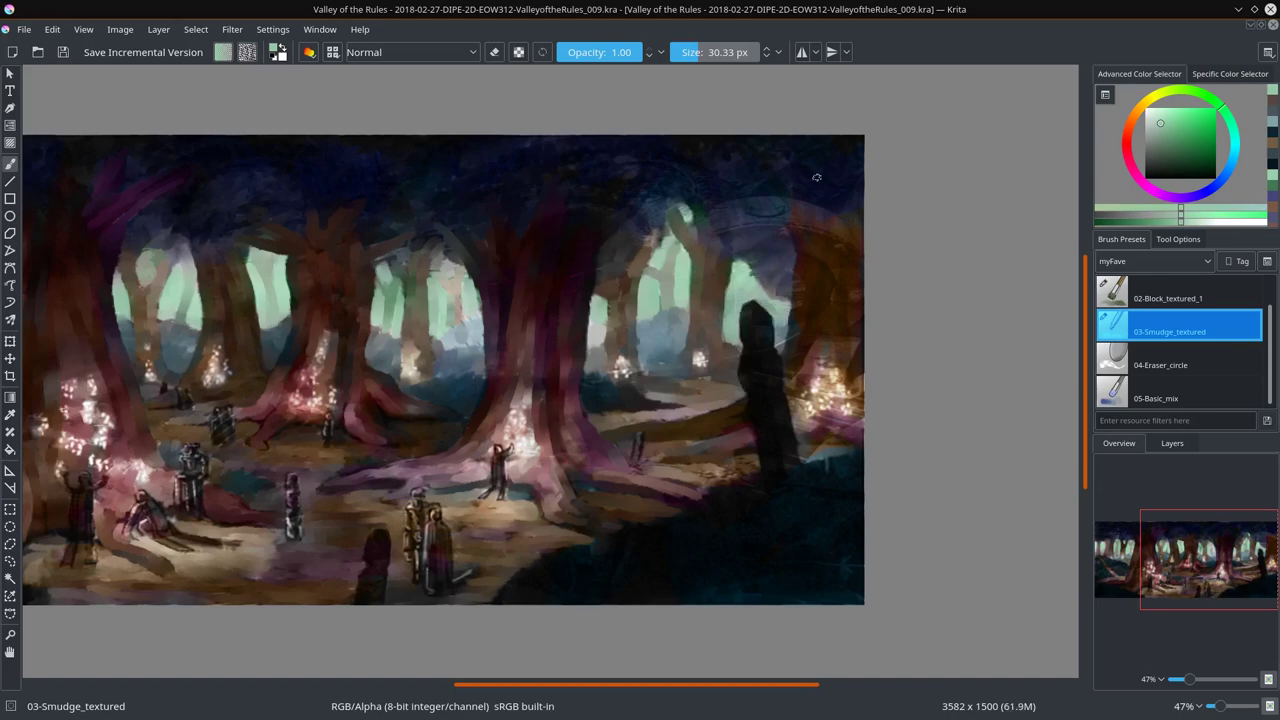
{"action": "scroll", "coordinate": [817, 177], "scroll_direction": "down", "scroll_amount": 4}
{"action": "scroll", "coordinate": [571, 391], "scroll_direction": "up", "scroll_amount": 3}
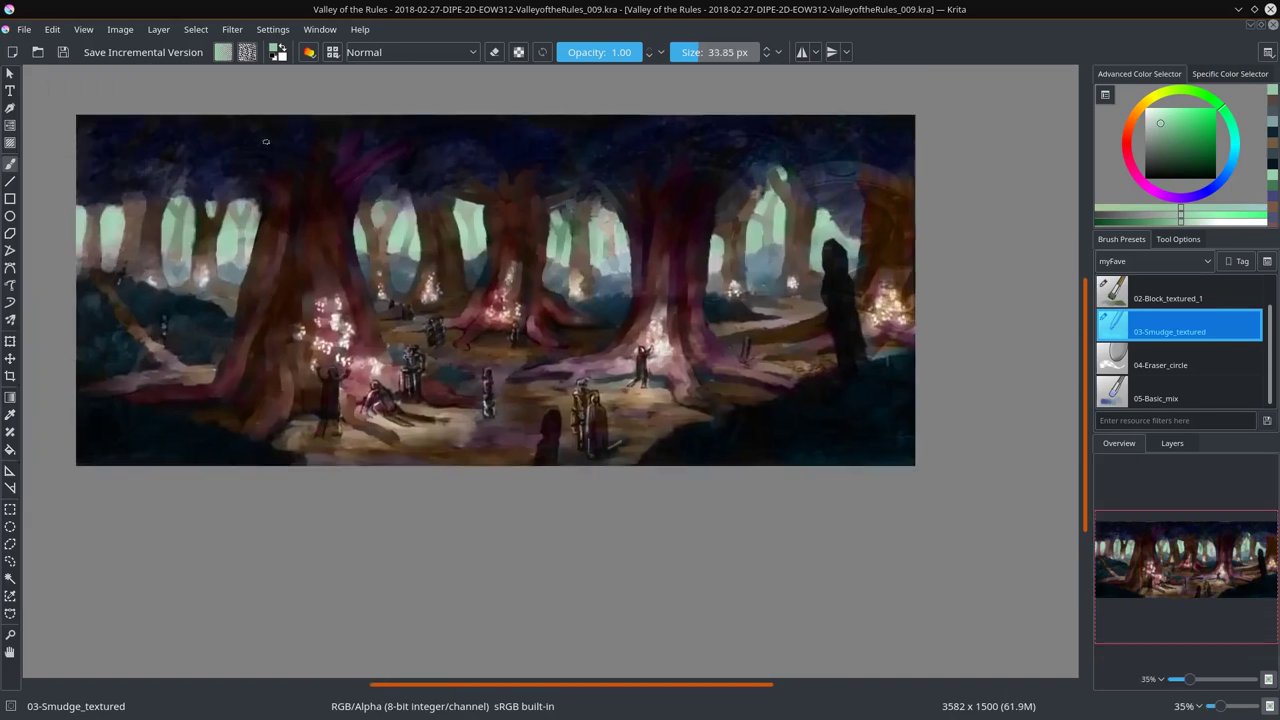
Step: Open the myRender2-adj.jpg grey pillar render and call up the Saving As dialog
{"action": "scroll", "coordinate": [637, 496], "scroll_direction": "down", "scroll_amount": 2}
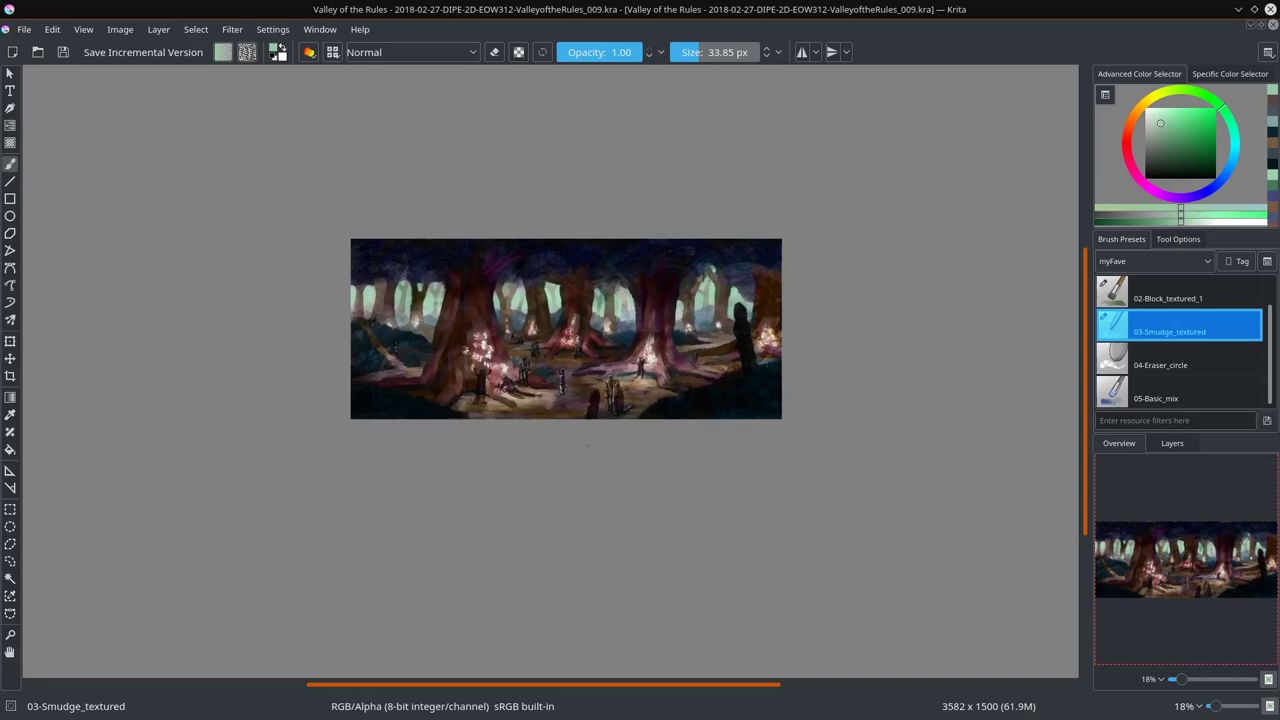
{"action": "scroll", "coordinate": [584, 169], "scroll_direction": "up", "scroll_amount": 4}
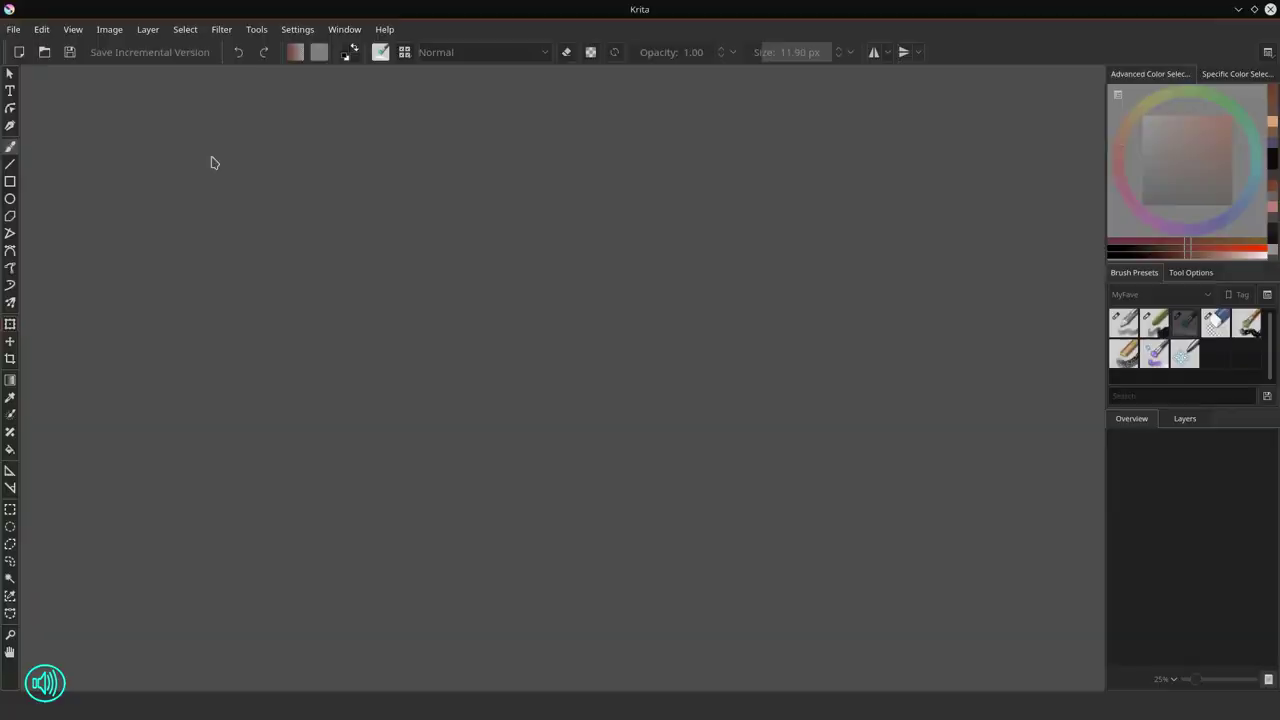
{"action": "key", "text": "ctrl+o"}
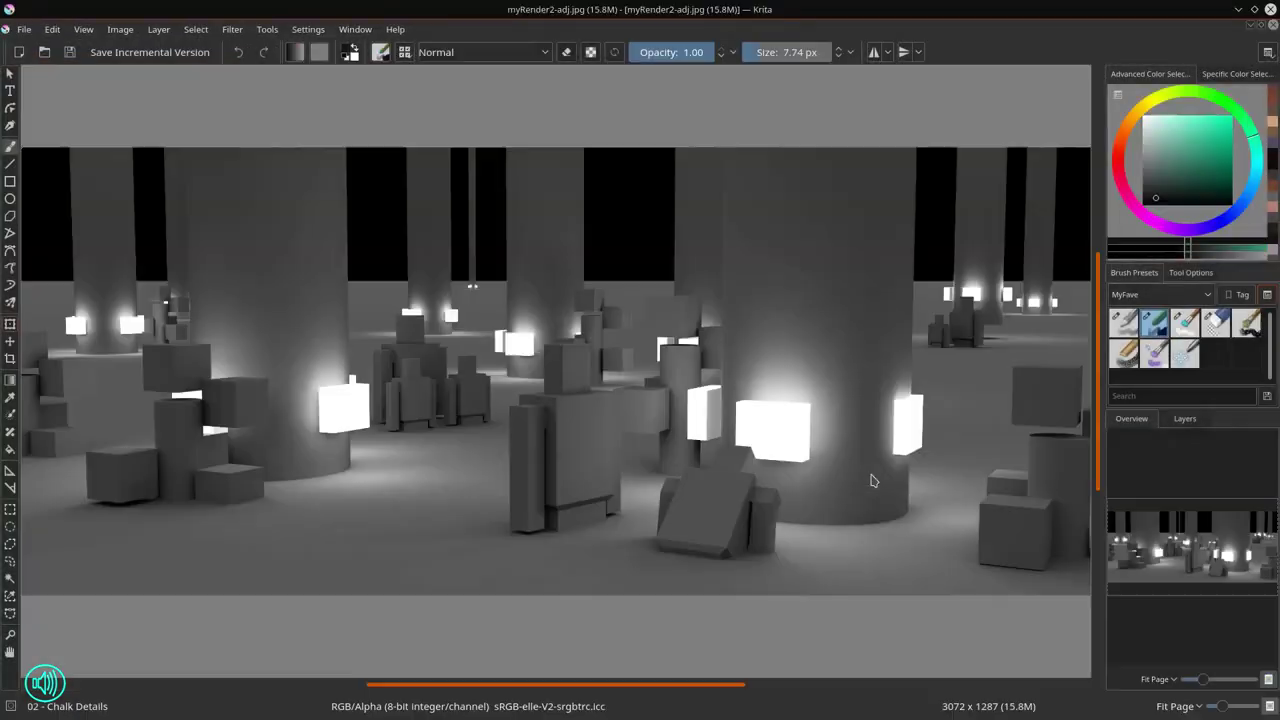
{"action": "key", "text": "ctrl+shift+s"}
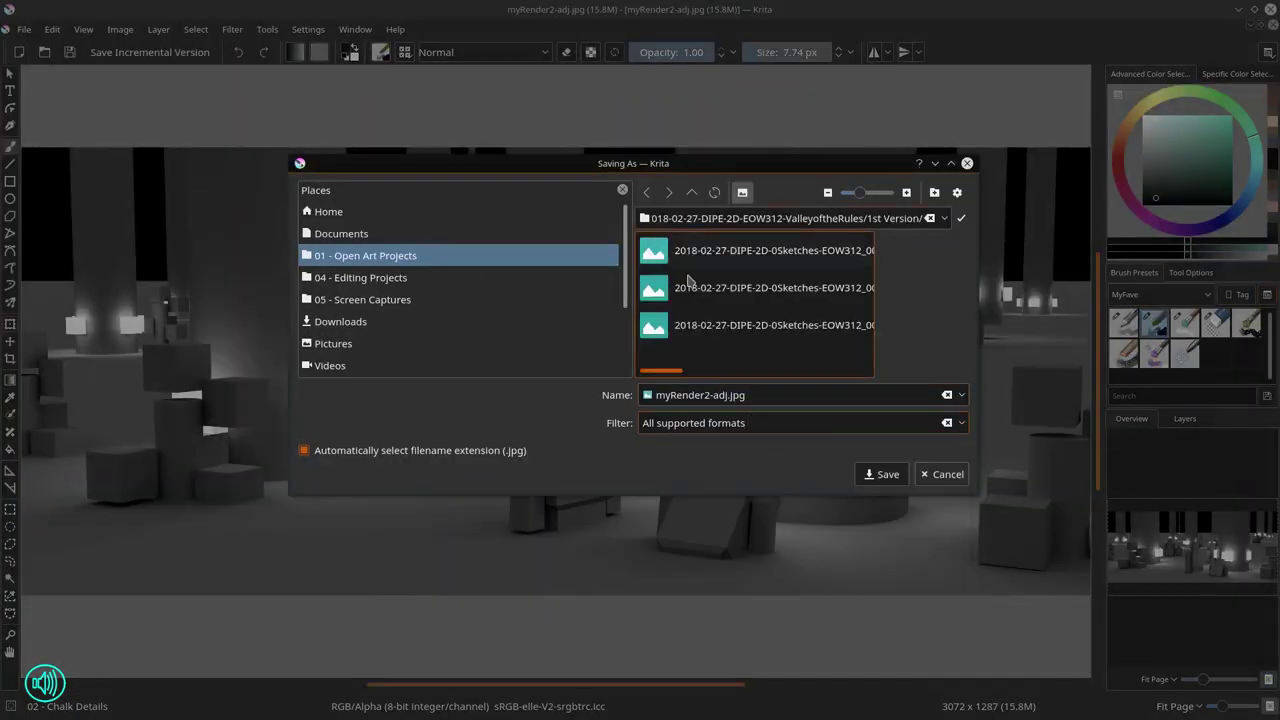
Step: Choose the project save location for the render and insert a new empty layer above it
{"action": "left_click", "coordinate": [651, 254]}
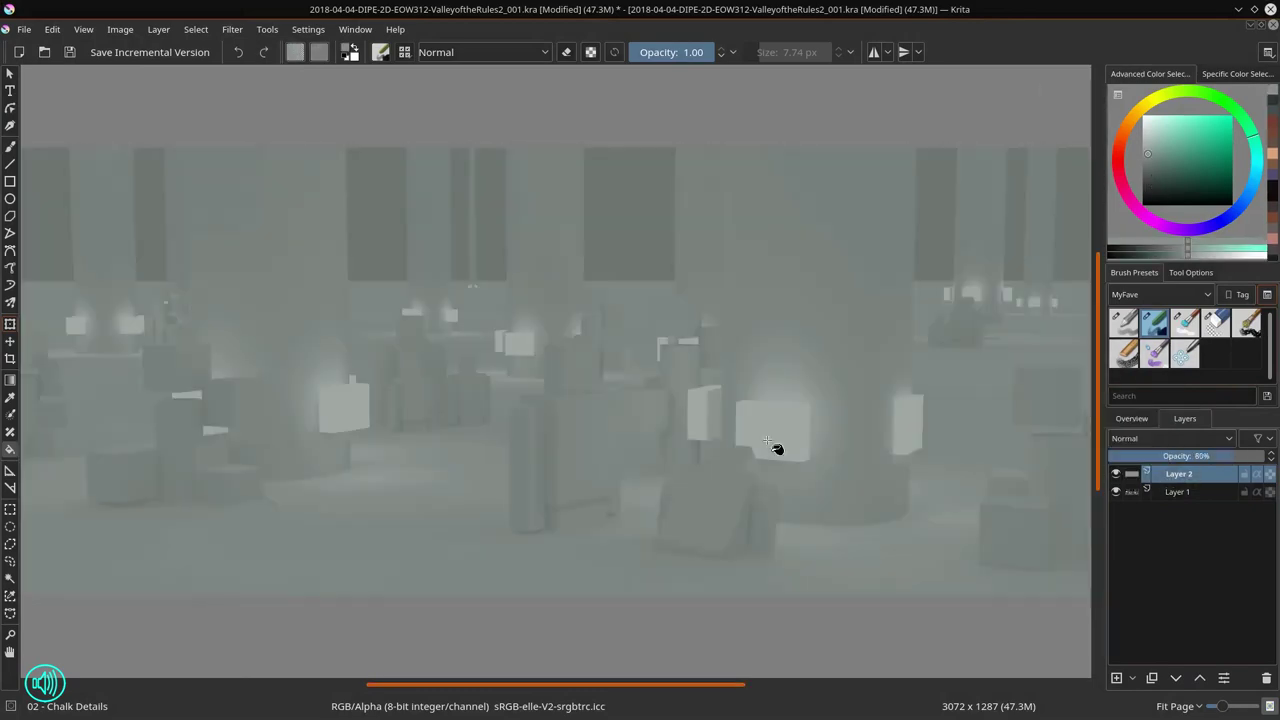
{"action": "key", "text": "Insert"}
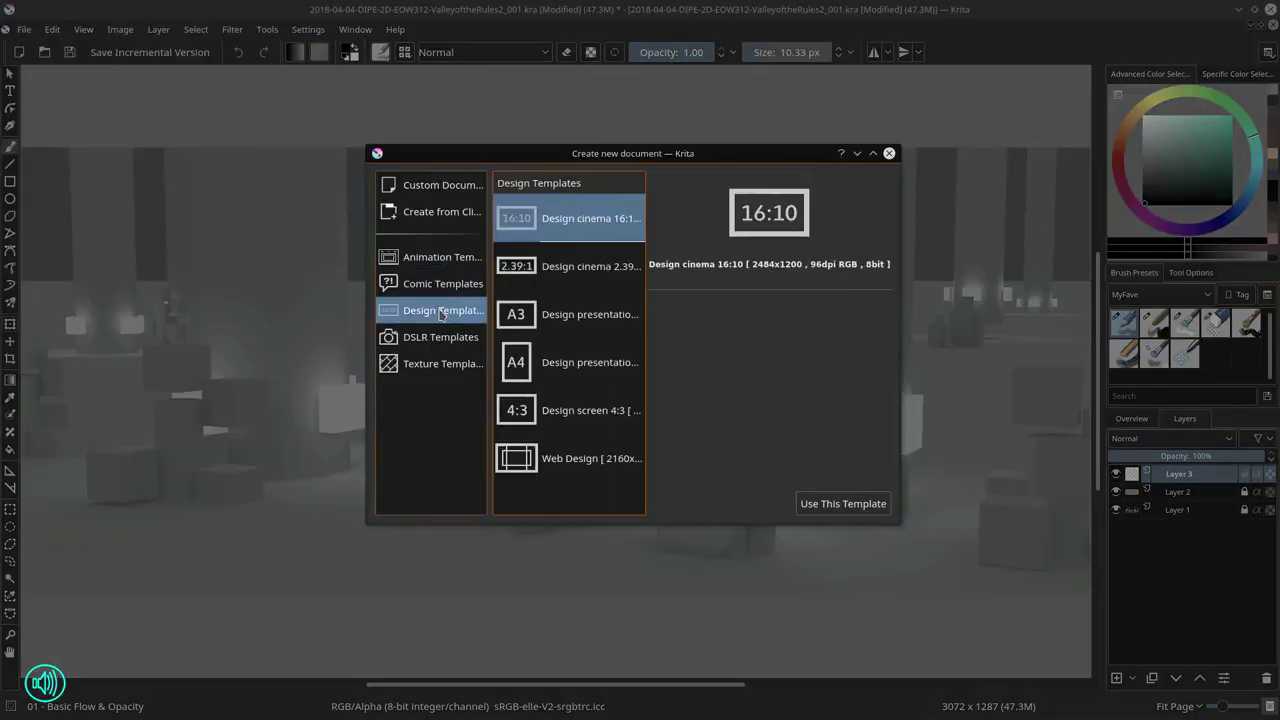
{"action": "left_click", "coordinate": [575, 270]}
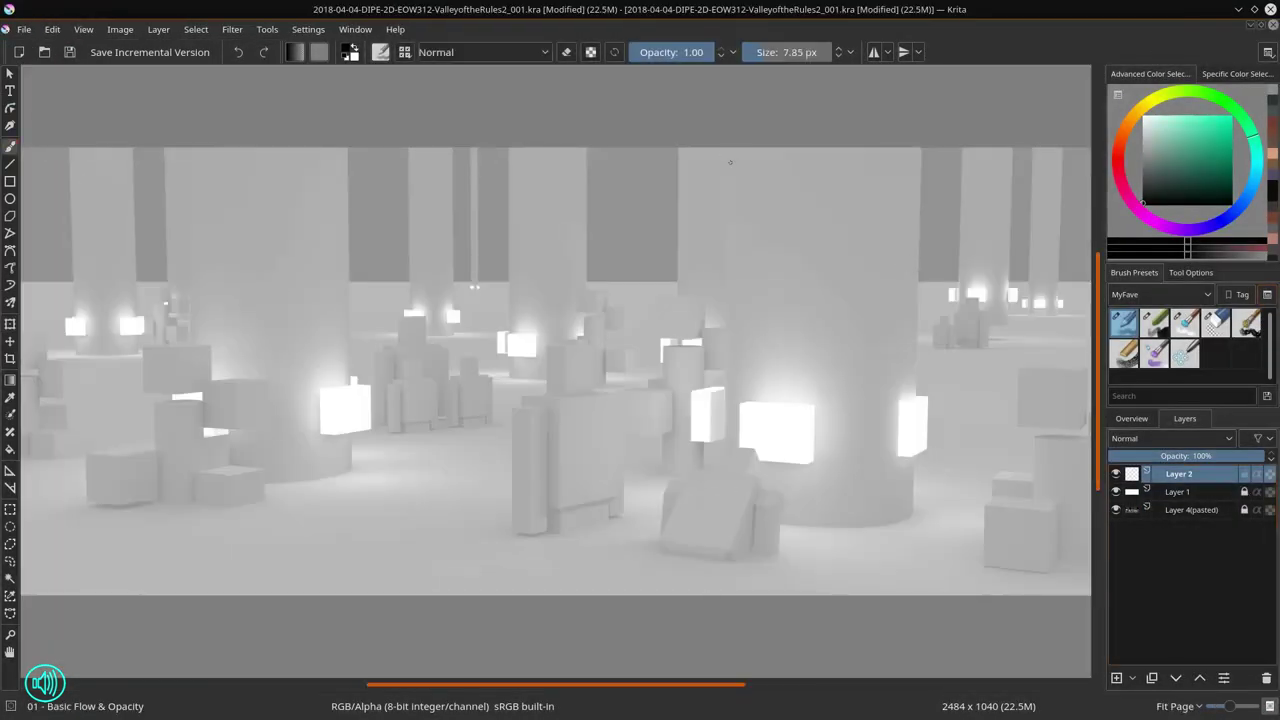
Step: Outline the edges of the big right pillar and the sides of the seated figure
{"action": "left_click_drag", "start_coordinate": [725, 148], "coordinate": [720, 440]}
{"action": "left_click_drag", "start_coordinate": [790, 525], "coordinate": [908, 517]}
{"action": "left_click_drag", "start_coordinate": [908, 148], "coordinate": [918, 515]}
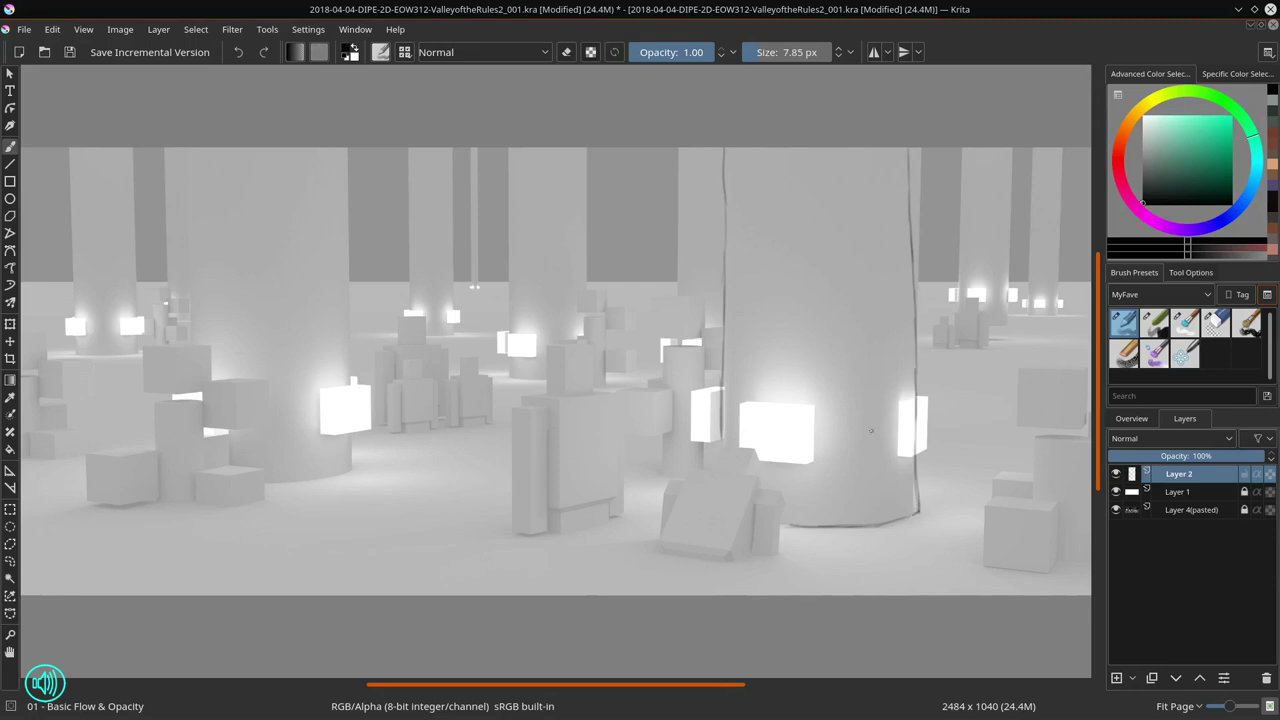
{"action": "left_click_drag", "start_coordinate": [746, 462], "coordinate": [760, 535]}
{"action": "left_click_drag", "start_coordinate": [698, 470], "coordinate": [664, 552]}
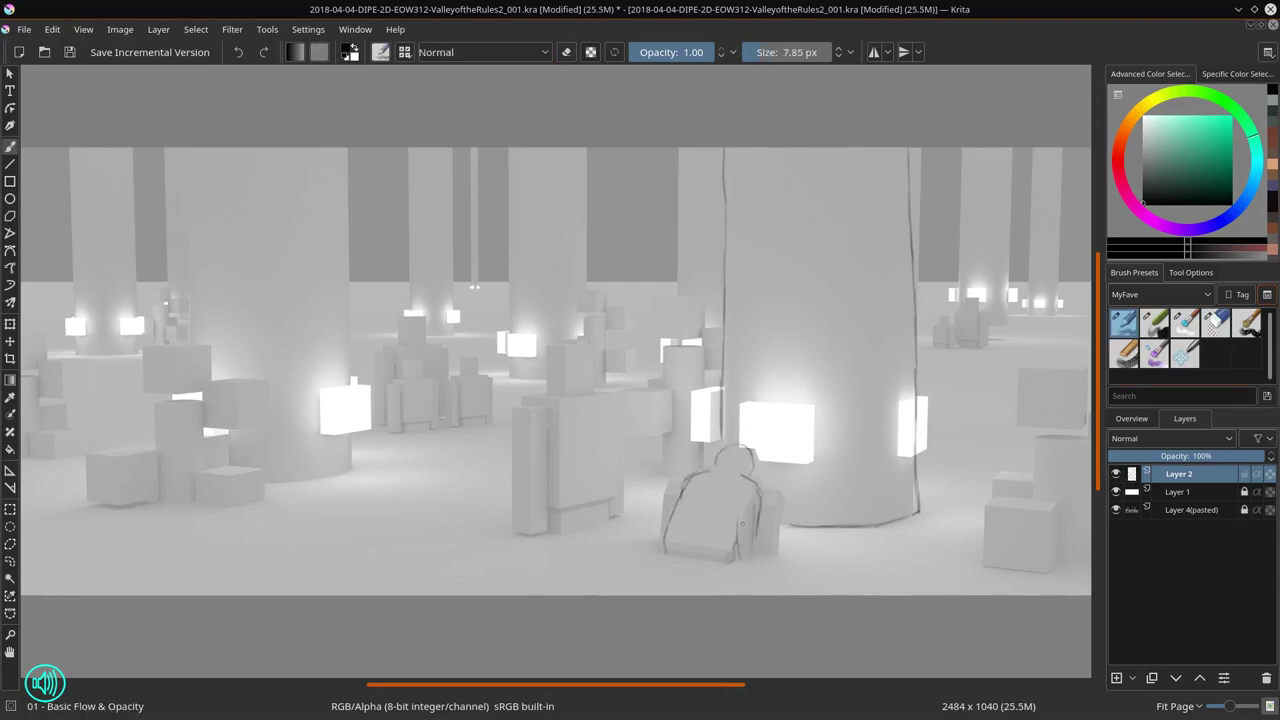
{"action": "left_click_drag", "start_coordinate": [730, 508], "coordinate": [733, 558]}
Step: Sketch vertical strokes on the crouching figure's back and draw its legs
{"action": "scroll", "coordinate": [780, 560], "scroll_direction": "up", "scroll_amount": 2}
{"action": "left_click", "coordinate": [1116, 509]}
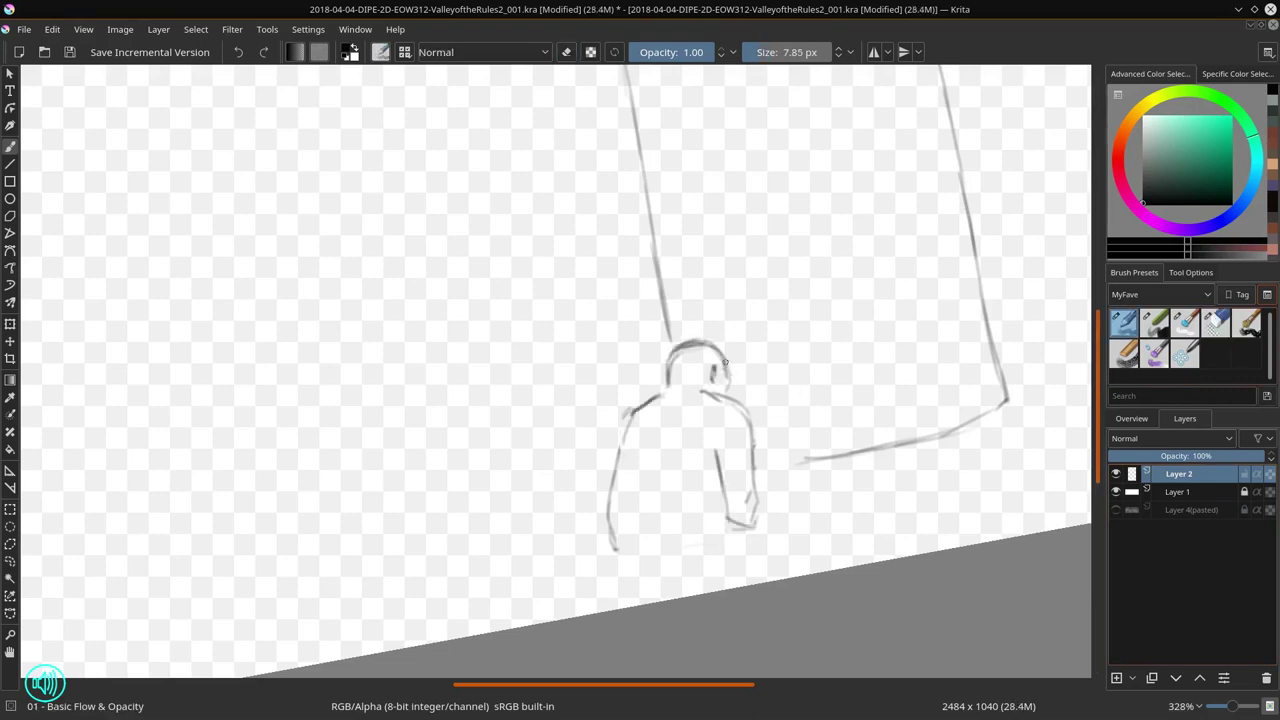
{"action": "left_click", "coordinate": [1116, 509]}
{"action": "left_click", "coordinate": [1116, 509]}
{"action": "left_click_drag", "start_coordinate": [650, 418], "coordinate": [640, 522]}
{"action": "left_click_drag", "start_coordinate": [636, 424], "coordinate": [614, 548]}
{"action": "left_click_drag", "start_coordinate": [696, 412], "coordinate": [672, 540]}
{"action": "left_click_drag", "start_coordinate": [704, 410], "coordinate": [709, 416]}
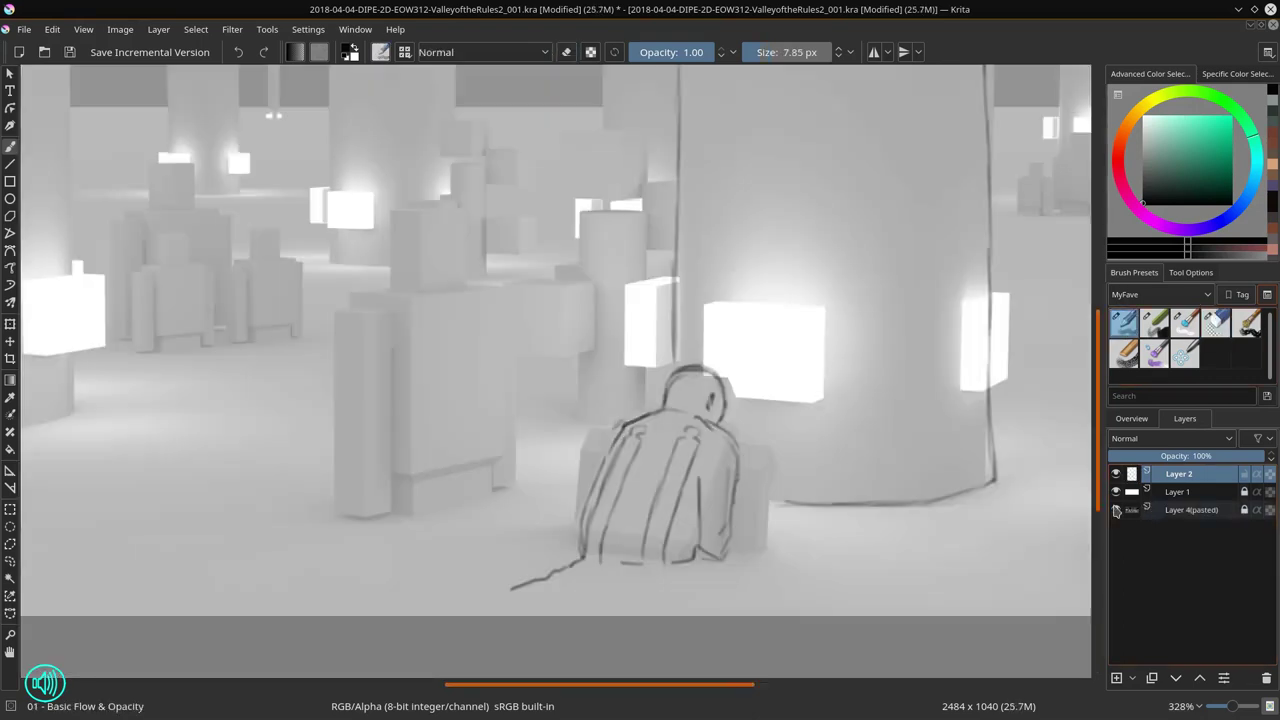
{"action": "left_click_drag", "start_coordinate": [600, 566], "coordinate": [460, 598]}
{"action": "mouse_move", "coordinate": [646, 562]}
{"action": "left_mouse_down"}
{"action": "mouse_move", "coordinate": [618, 604]}
{"action": "mouse_move", "coordinate": [640, 614]}
{"action": "left_mouse_up"}
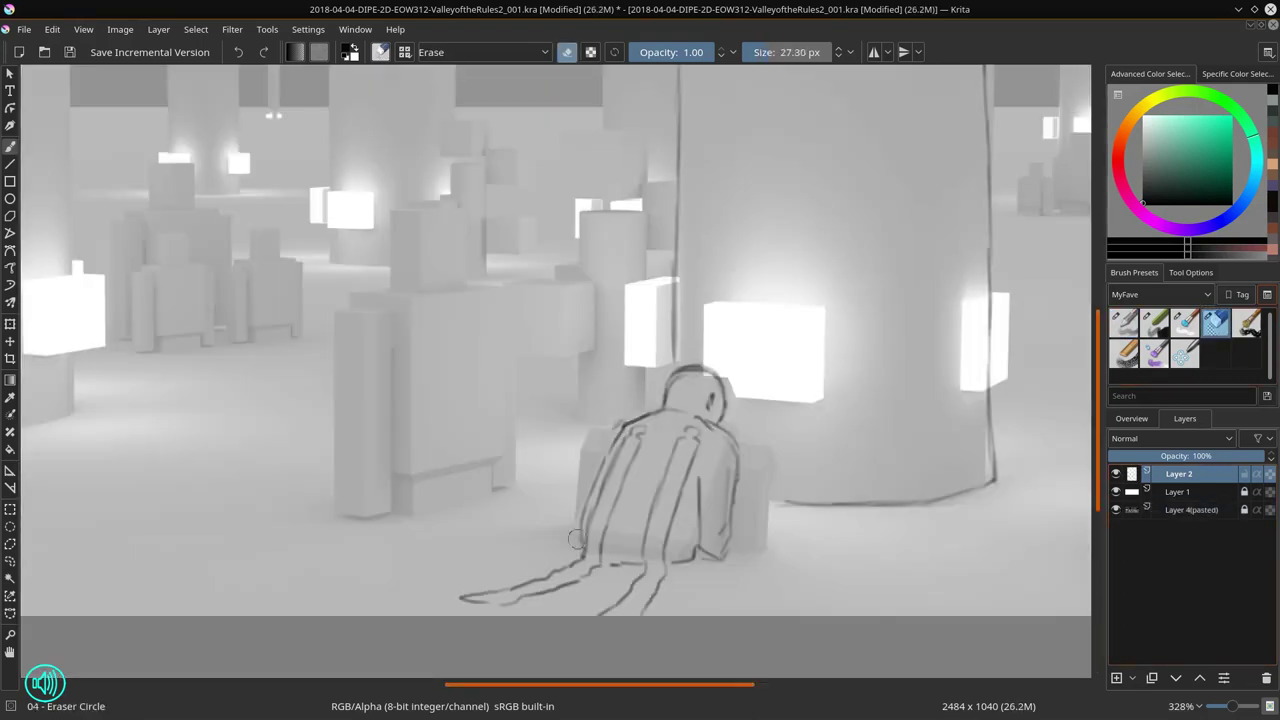
{"action": "left_click_drag", "start_coordinate": [690, 554], "coordinate": [684, 580]}
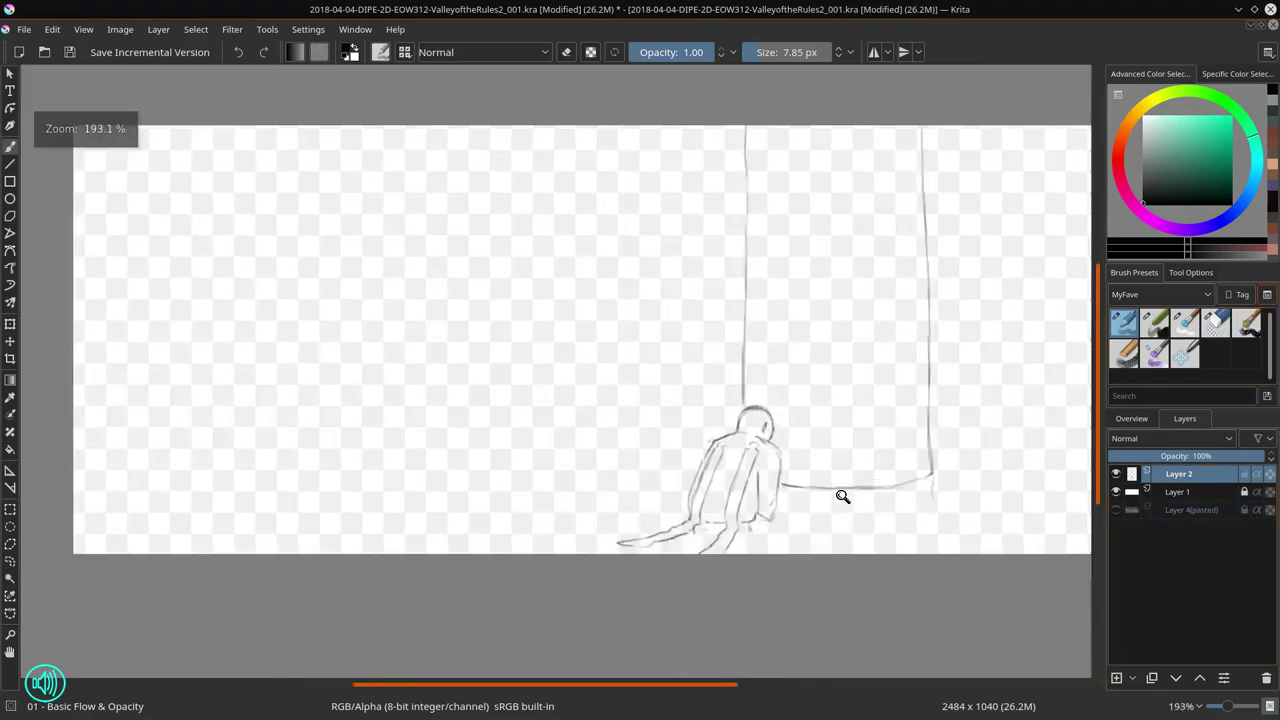
Step: Draw wavy, outlined rune glyphs on the trunk, briefly erasing to clean one
{"action": "scroll", "coordinate": [843, 497], "scroll_direction": "up", "scroll_amount": 2}
{"action": "left_click_drag", "start_coordinate": [716, 490], "coordinate": [730, 518]}
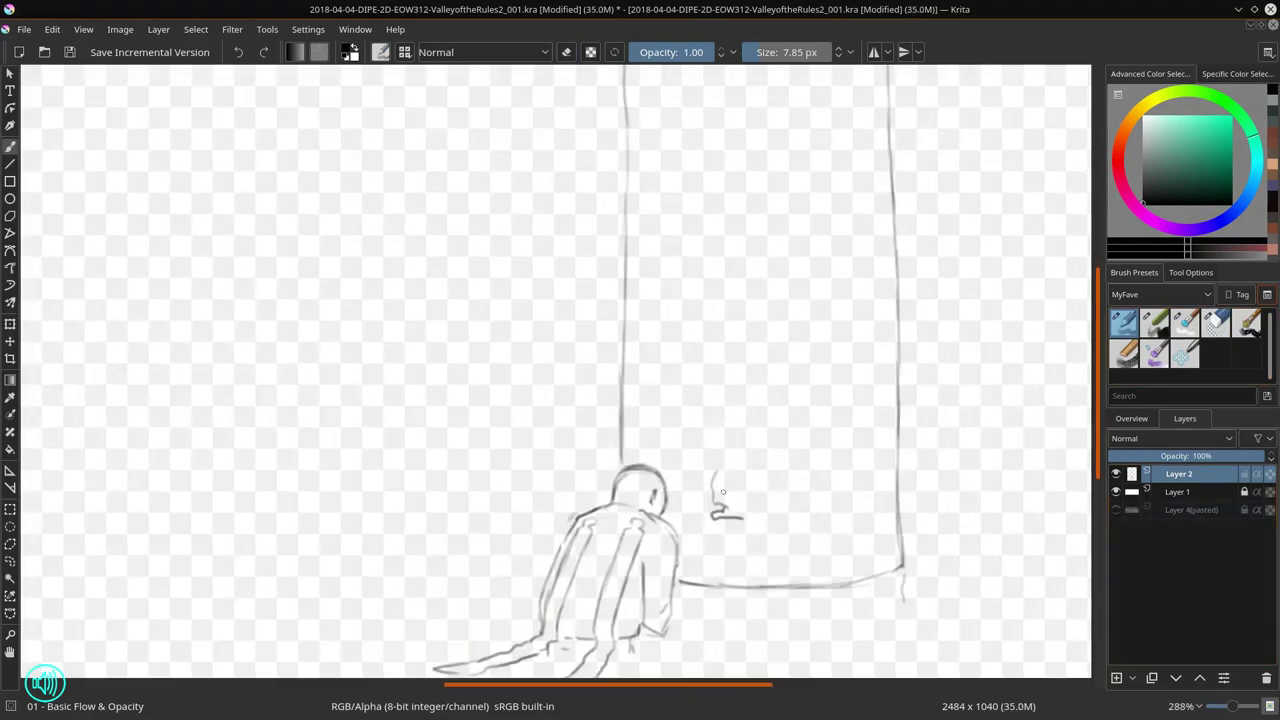
{"action": "mouse_move", "coordinate": [728, 462]}
{"action": "left_mouse_down"}
{"action": "mouse_move", "coordinate": [740, 518]}
{"action": "mouse_move", "coordinate": [800, 453]}
{"action": "left_mouse_up"}
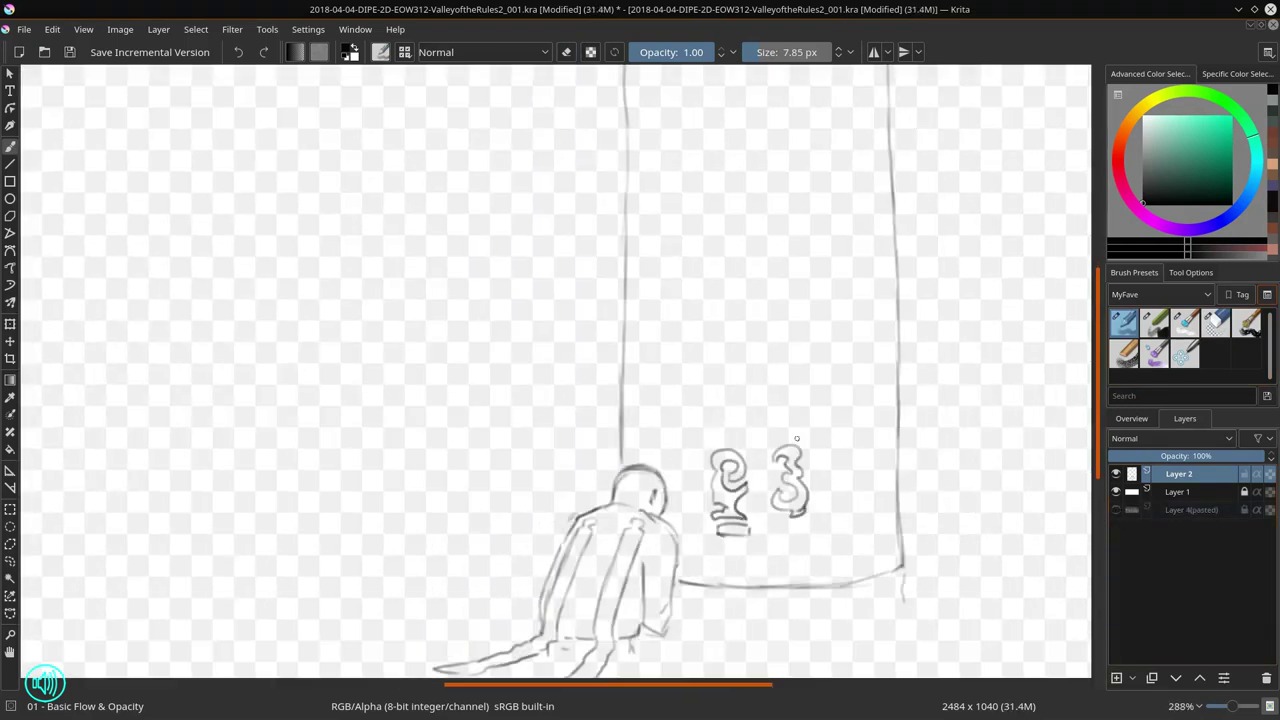
{"action": "mouse_move", "coordinate": [682, 448]}
{"action": "left_mouse_down"}
{"action": "mouse_move", "coordinate": [671, 385]}
{"action": "mouse_move", "coordinate": [711, 408]}
{"action": "mouse_move", "coordinate": [705, 352]}
{"action": "mouse_move", "coordinate": [775, 412]}
{"action": "mouse_move", "coordinate": [805, 375]}
{"action": "left_mouse_up"}
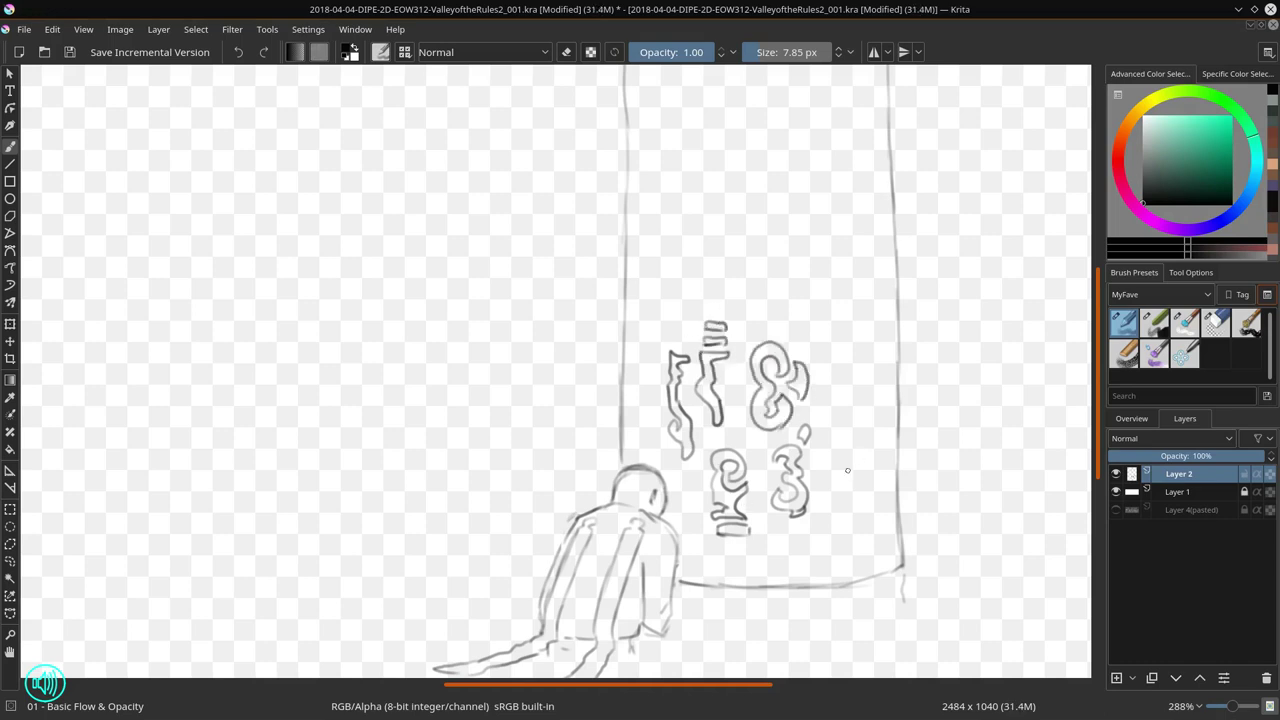
{"action": "key", "text": "slash"}
{"action": "key", "text": "slash"}
{"action": "mouse_move", "coordinate": [636, 346]}
{"action": "left_mouse_down"}
{"action": "mouse_move", "coordinate": [637, 400]}
{"action": "mouse_move", "coordinate": [654, 374]}
{"action": "left_mouse_up"}
{"action": "mouse_move", "coordinate": [848, 430]}
{"action": "left_mouse_down"}
{"action": "mouse_move", "coordinate": [842, 478]}
{"action": "mouse_move", "coordinate": [858, 400]}
{"action": "left_mouse_up"}
{"action": "left_click_drag", "start_coordinate": [894, 446], "coordinate": [909, 357]}
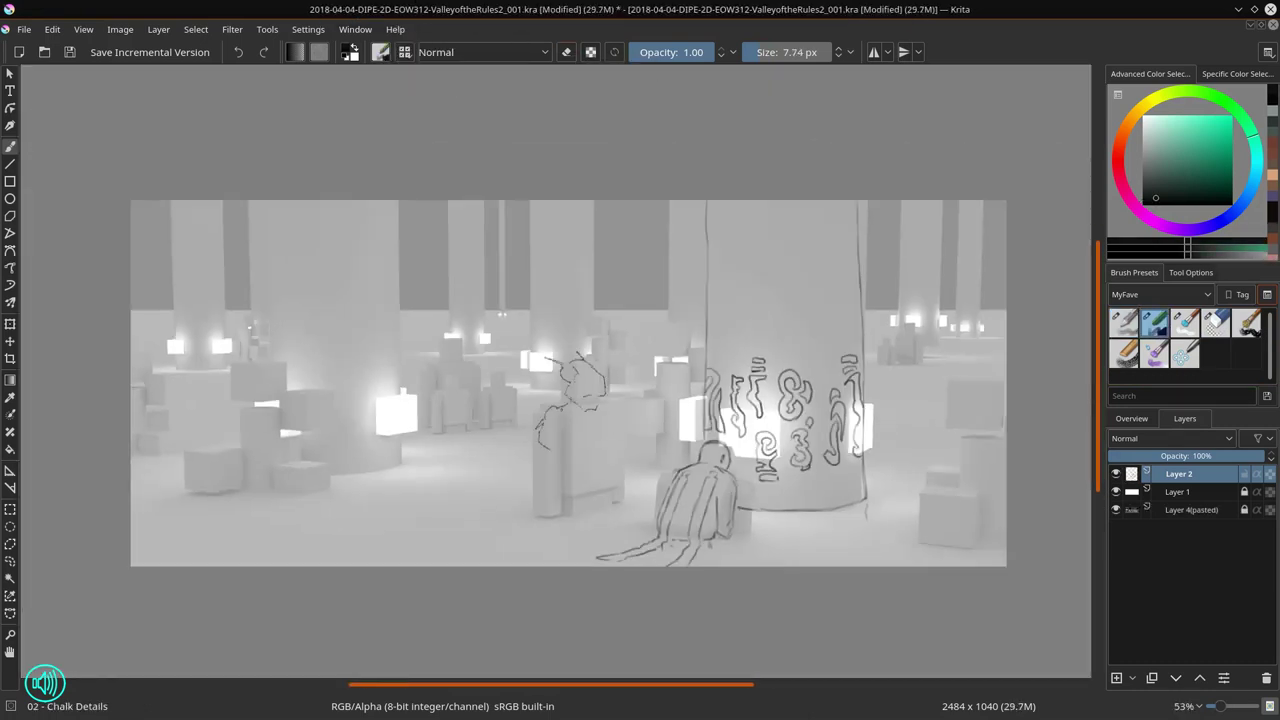
Step: Add short strokes around and right of the seated figure, checking against the grey render
{"action": "left_click_drag", "start_coordinate": [564, 472], "coordinate": [598, 486]}
{"action": "key", "text": "/"}
{"action": "left_click_drag", "start_coordinate": [602, 404], "coordinate": [618, 420]}
{"action": "mouse_move", "coordinate": [608, 474]}
{"action": "left_mouse_down"}
{"action": "mouse_move", "coordinate": [646, 484]}
{"action": "mouse_move", "coordinate": [556, 524]}
{"action": "mouse_move", "coordinate": [612, 521]}
{"action": "left_mouse_up"}
{"action": "key", "text": "h"}
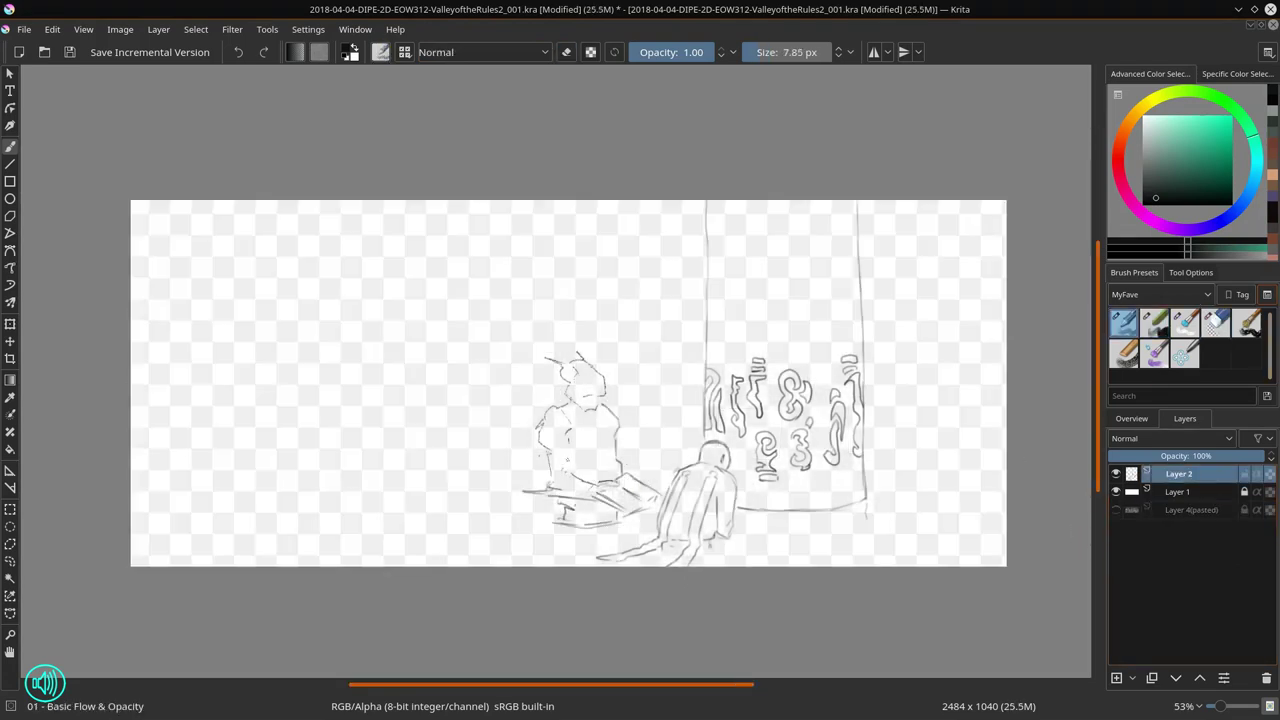
{"action": "key", "text": "h"}
{"action": "left_click_drag", "start_coordinate": [670, 442], "coordinate": [640, 464]}
{"action": "left_click_drag", "start_coordinate": [658, 410], "coordinate": [624, 434]}
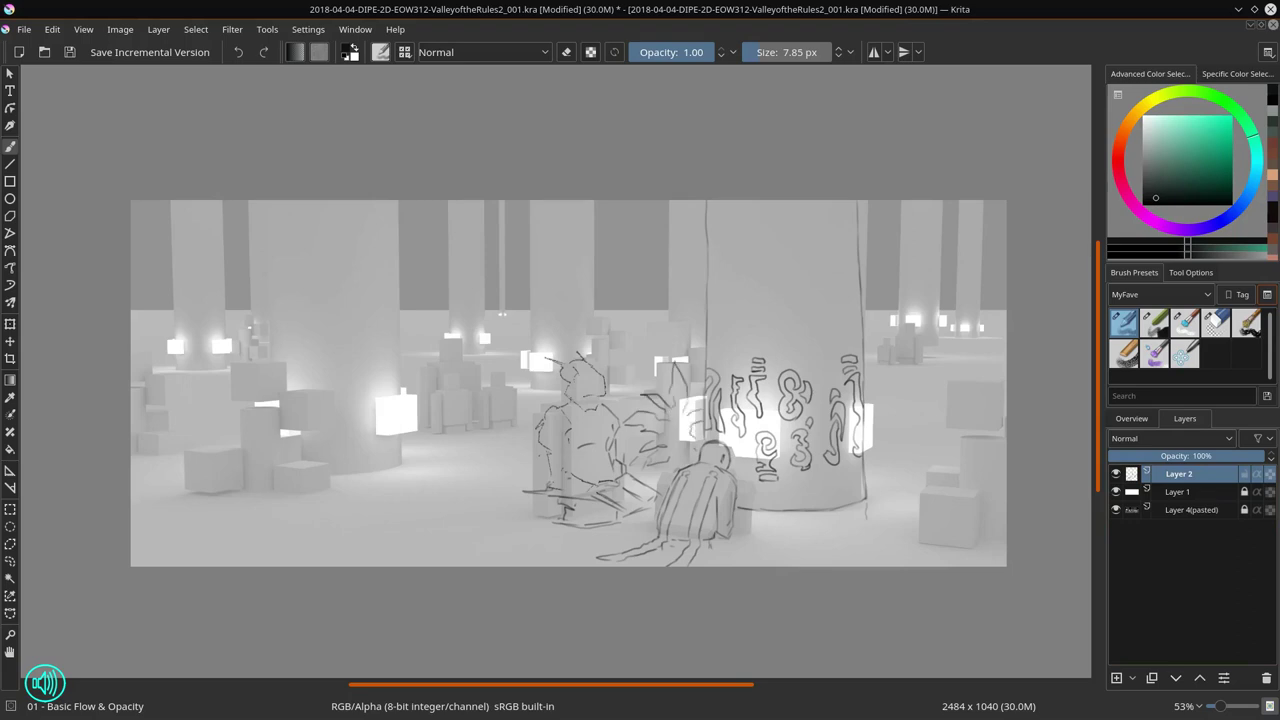
Step: Sketch a spiky plant at the right edge of the scene
{"action": "left_click_drag", "start_coordinate": [908, 546], "coordinate": [966, 514]}
{"action": "left_click_drag", "start_coordinate": [936, 494], "coordinate": [958, 470]}
{"action": "left_click_drag", "start_coordinate": [974, 538], "coordinate": [1000, 526]}
{"action": "left_click_drag", "start_coordinate": [954, 480], "coordinate": [988, 450]}
{"action": "left_click_drag", "start_coordinate": [974, 428], "coordinate": [996, 410]}
{"action": "key", "text": "h"}
{"action": "key", "text": "h"}
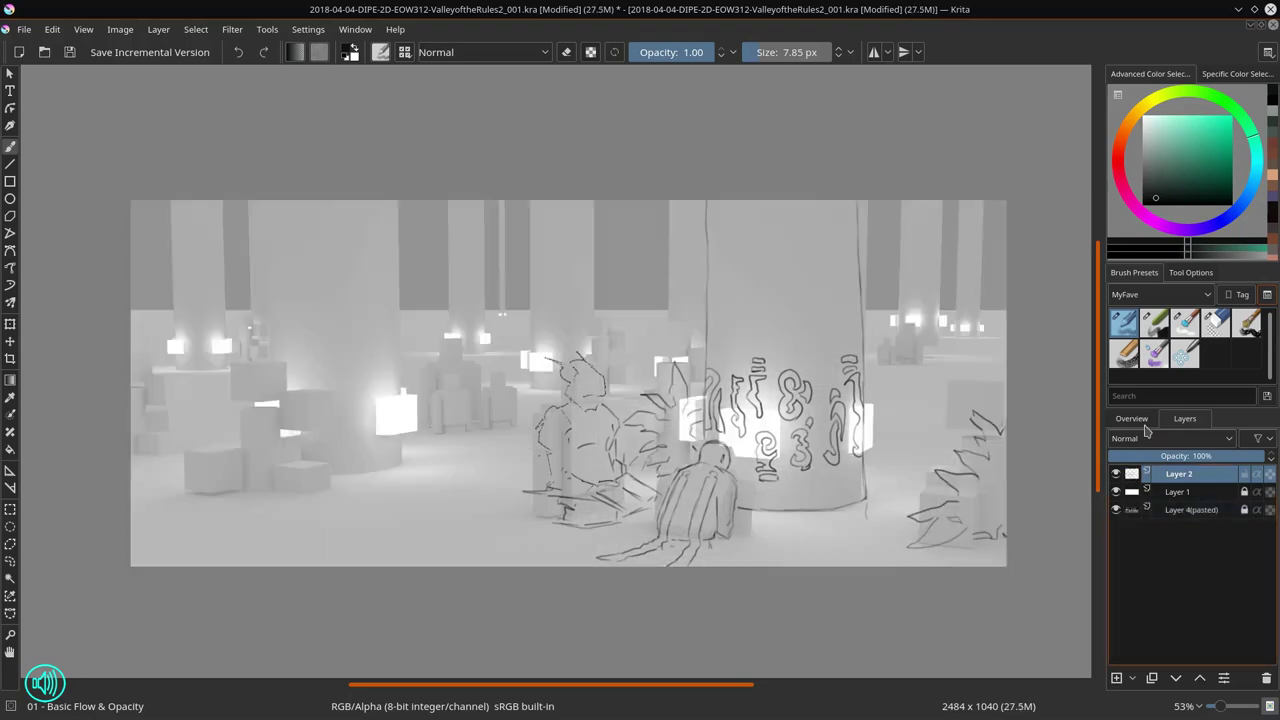
Step: Sketch tree-trunk edge lines and a spiky-leaved plant at the lower left
{"action": "key", "text": "h"}
{"action": "left_click_drag", "start_coordinate": [712, 200], "coordinate": [710, 288]}
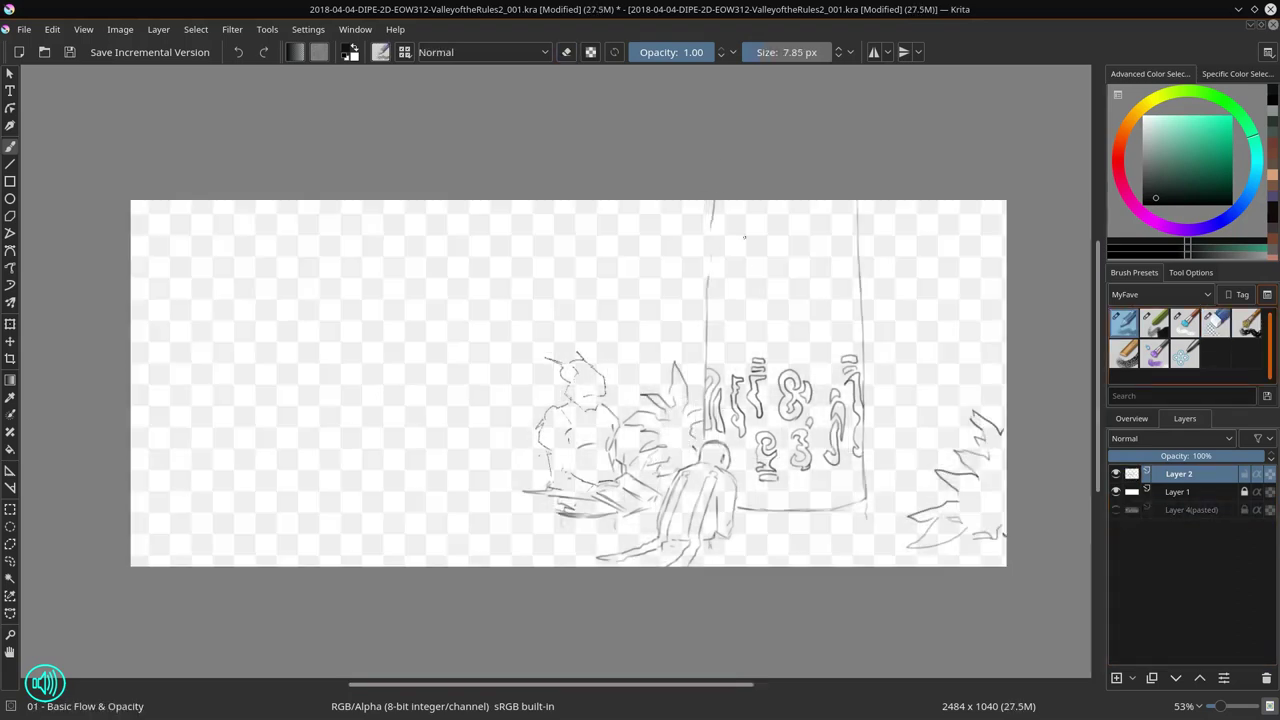
{"action": "key", "text": "h"}
{"action": "left_click_drag", "start_coordinate": [275, 200], "coordinate": [270, 362]}
{"action": "left_click_drag", "start_coordinate": [393, 200], "coordinate": [401, 466]}
{"action": "left_click_drag", "start_coordinate": [340, 476], "coordinate": [360, 475]}
{"action": "left_click_drag", "start_coordinate": [212, 494], "coordinate": [226, 480]}
{"action": "mouse_move", "coordinate": [176, 488]}
{"action": "left_mouse_down"}
{"action": "mouse_move", "coordinate": [236, 462]}
{"action": "mouse_move", "coordinate": [252, 410]}
{"action": "left_mouse_up"}
{"action": "left_click_drag", "start_coordinate": [254, 344], "coordinate": [286, 388]}
{"action": "left_click_drag", "start_coordinate": [226, 384], "coordinate": [332, 398]}
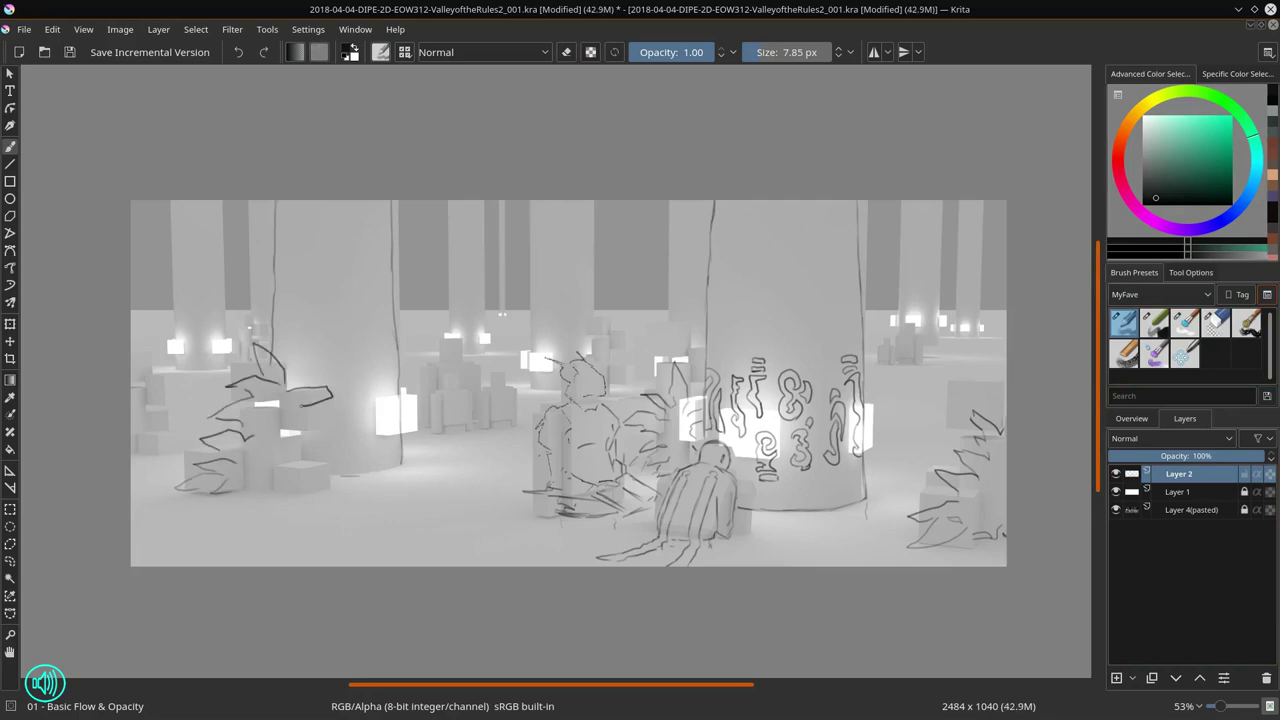
{"action": "left_click_drag", "start_coordinate": [336, 476], "coordinate": [400, 472]}
Step: Refine the small strokes inside the left plant, undoing and redrawing one
{"action": "left_click", "coordinate": [1116, 510]}
{"action": "left_click", "coordinate": [1116, 510]}
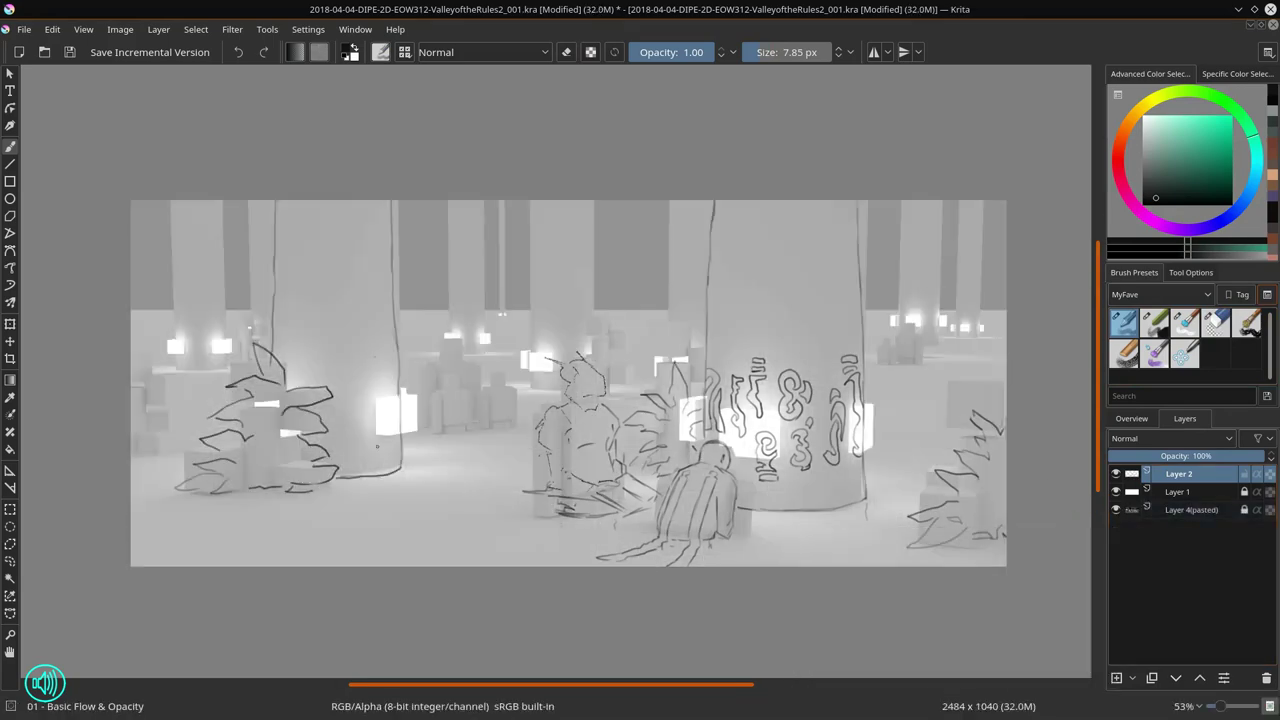
{"action": "left_click", "coordinate": [1116, 510]}
{"action": "left_click_drag", "start_coordinate": [380, 394], "coordinate": [384, 450]}
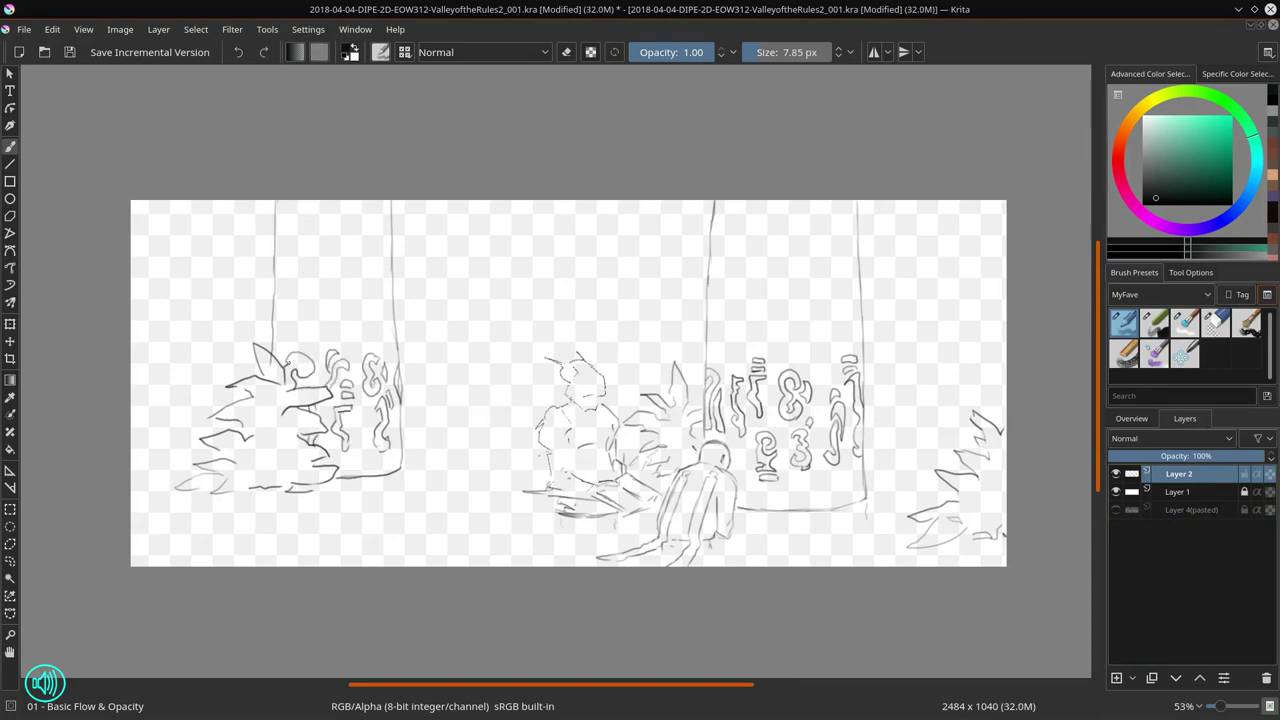
{"action": "key", "text": "ctrl+z"}
{"action": "left_click_drag", "start_coordinate": [318, 384], "coordinate": [328, 396]}
{"action": "left_click", "coordinate": [1116, 510]}
{"action": "scroll", "coordinate": [466, 338], "scroll_direction": "up", "scroll_amount": 4}
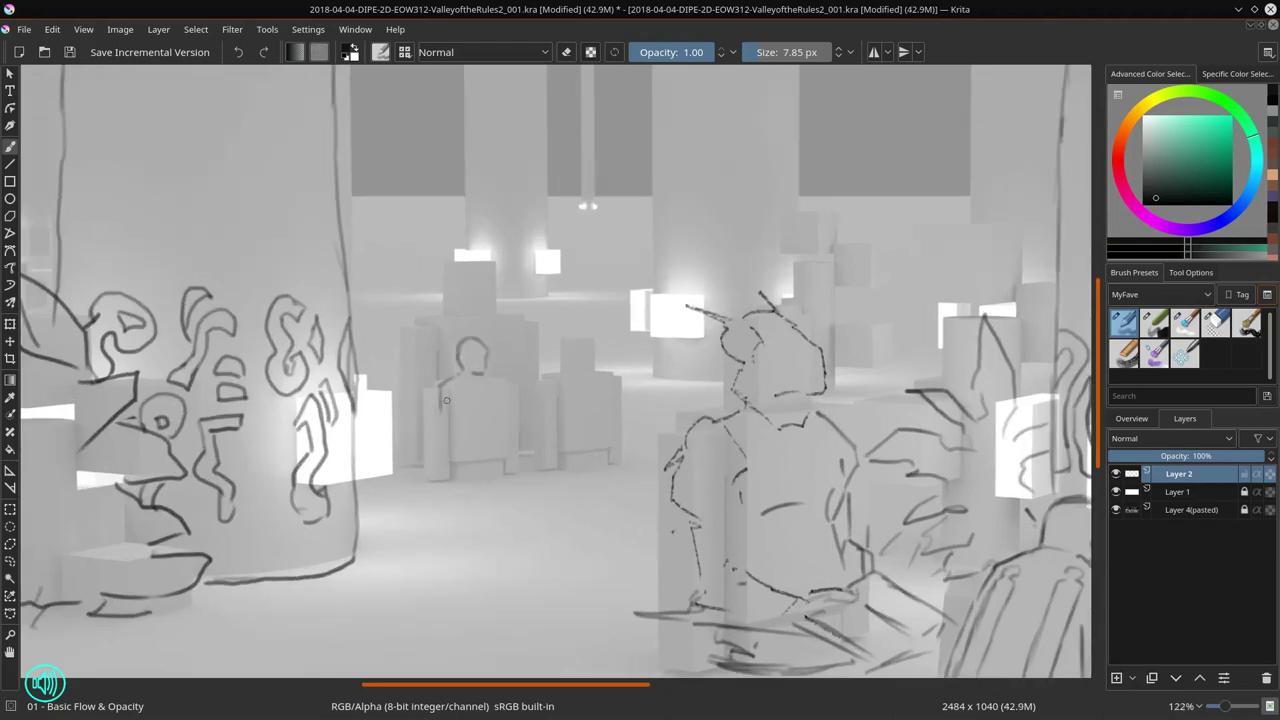
Step: Sketch the distant seated figure, move it down, and outline a second seated figure beside it
{"action": "left_click_drag", "start_coordinate": [441, 386], "coordinate": [448, 414]}
{"action": "mouse_move", "coordinate": [462, 392]}
{"action": "left_mouse_down"}
{"action": "mouse_move", "coordinate": [479, 443]}
{"action": "mouse_move", "coordinate": [491, 434]}
{"action": "mouse_move", "coordinate": [385, 472]}
{"action": "left_mouse_up"}
{"action": "key", "text": "ctrl+t"}
{"action": "key", "text": "Return"}
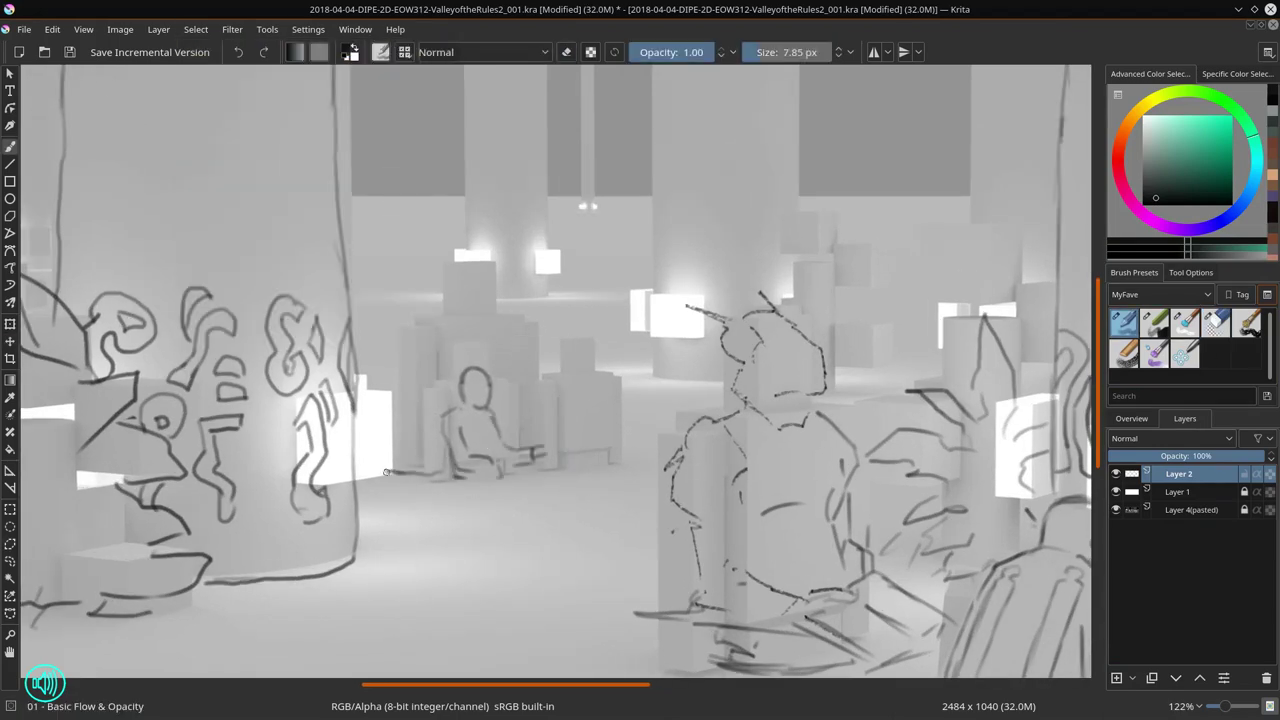
{"action": "mouse_move", "coordinate": [522, 398]}
{"action": "left_mouse_down"}
{"action": "mouse_move", "coordinate": [548, 394]}
{"action": "mouse_move", "coordinate": [560, 470]}
{"action": "left_mouse_up"}
{"action": "left_click_drag", "start_coordinate": [520, 400], "coordinate": [512, 446]}
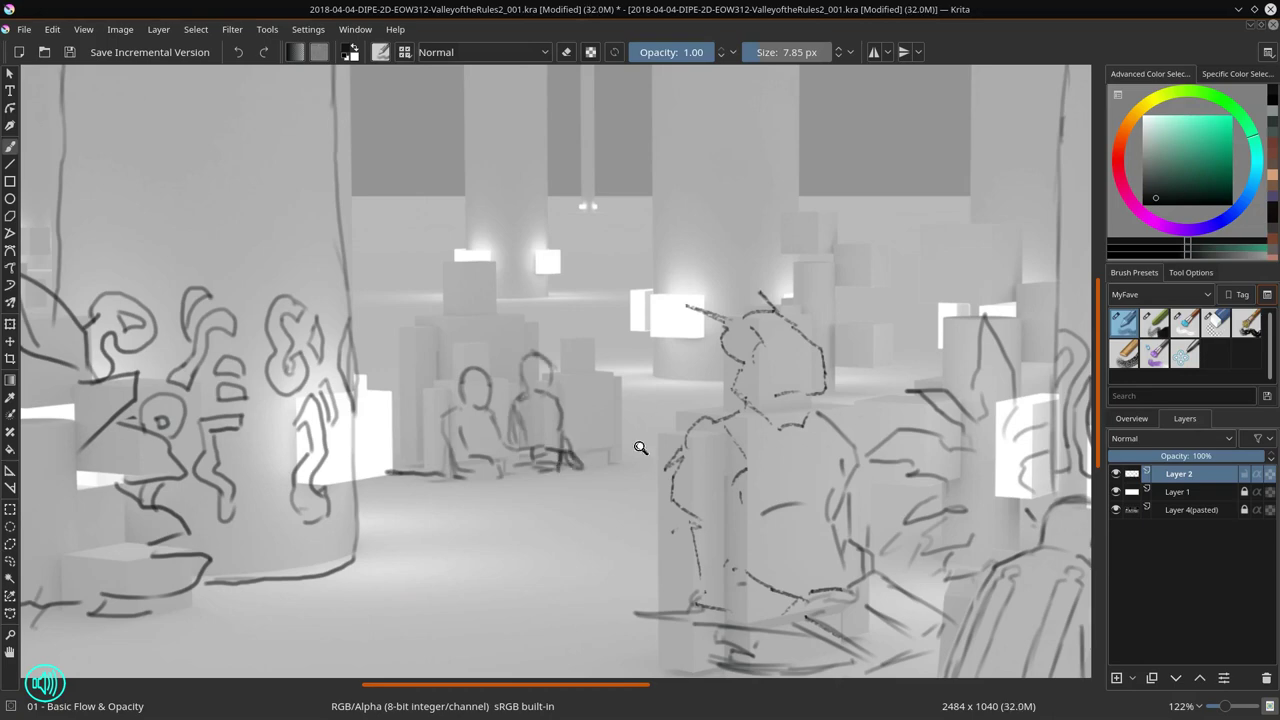
{"action": "scroll", "coordinate": [640, 443], "scroll_direction": "down", "scroll_amount": 2}
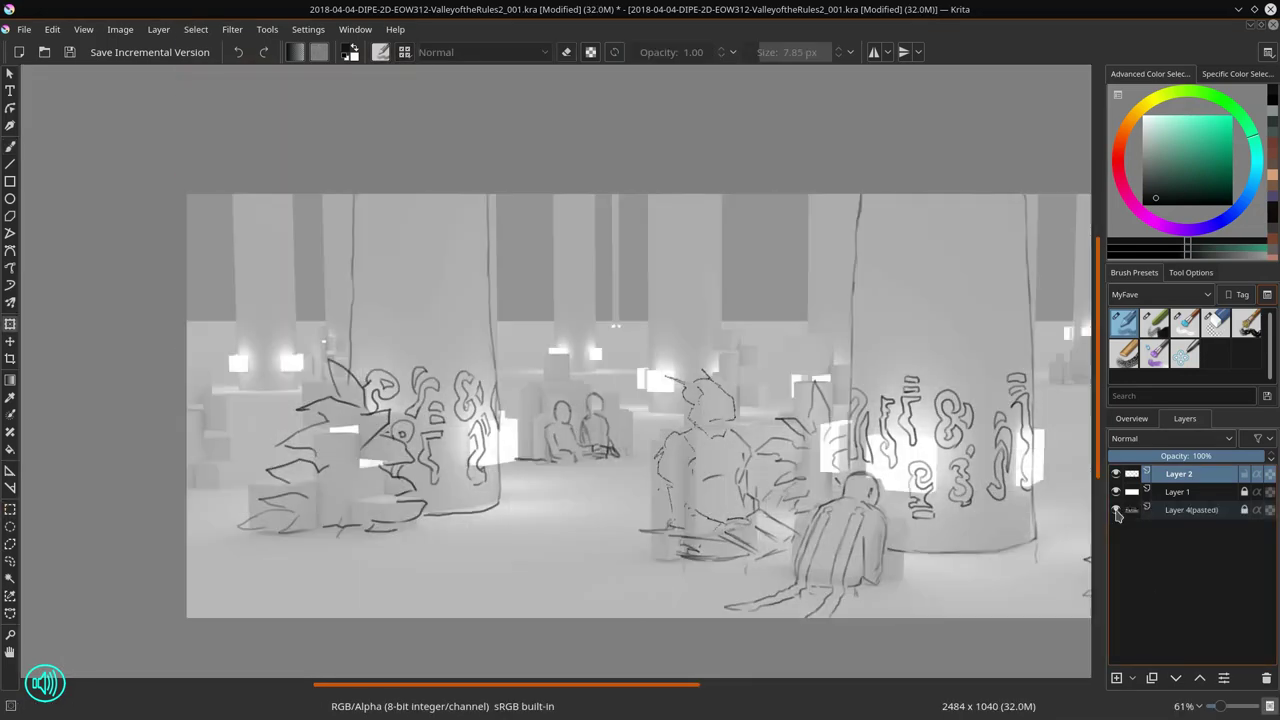
{"action": "key", "text": "b"}
{"action": "left_click_drag", "start_coordinate": [528, 380], "coordinate": [554, 360]}
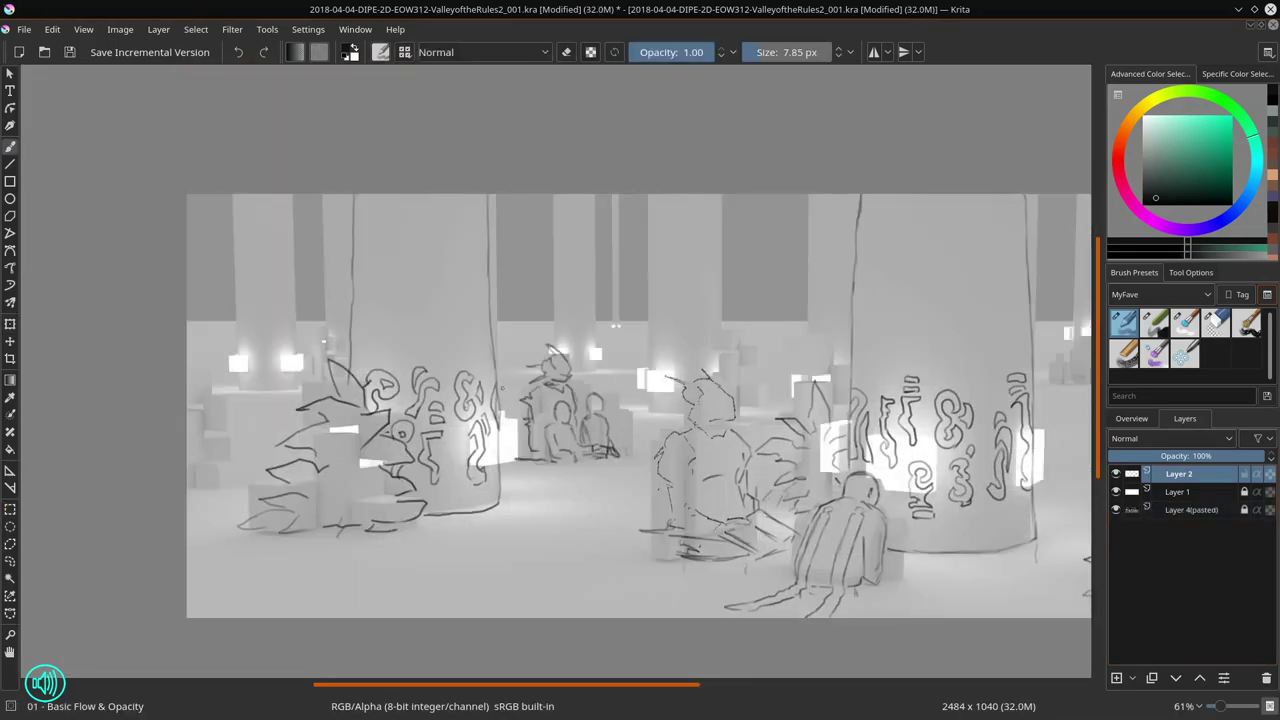
Step: Compare the sketch against the grey render and sketch small figures near the right trunk
{"action": "left_click", "coordinate": [1116, 509]}
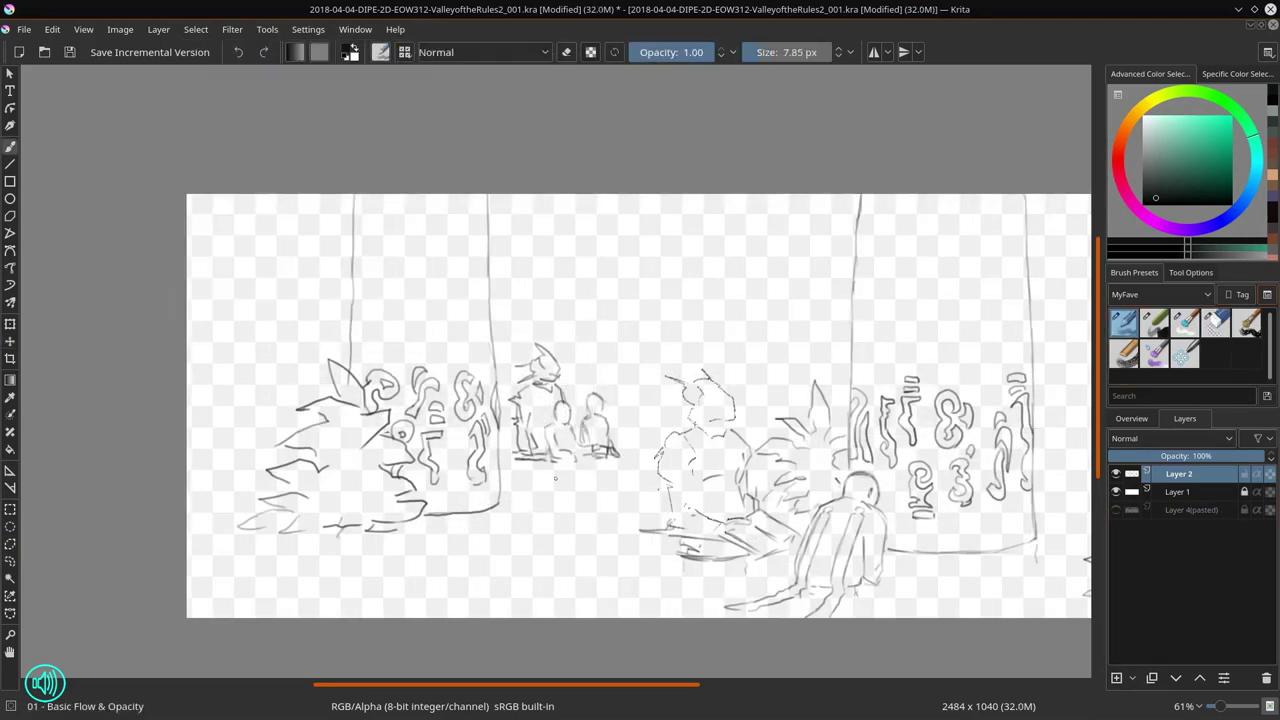
{"action": "left_click", "coordinate": [1116, 509]}
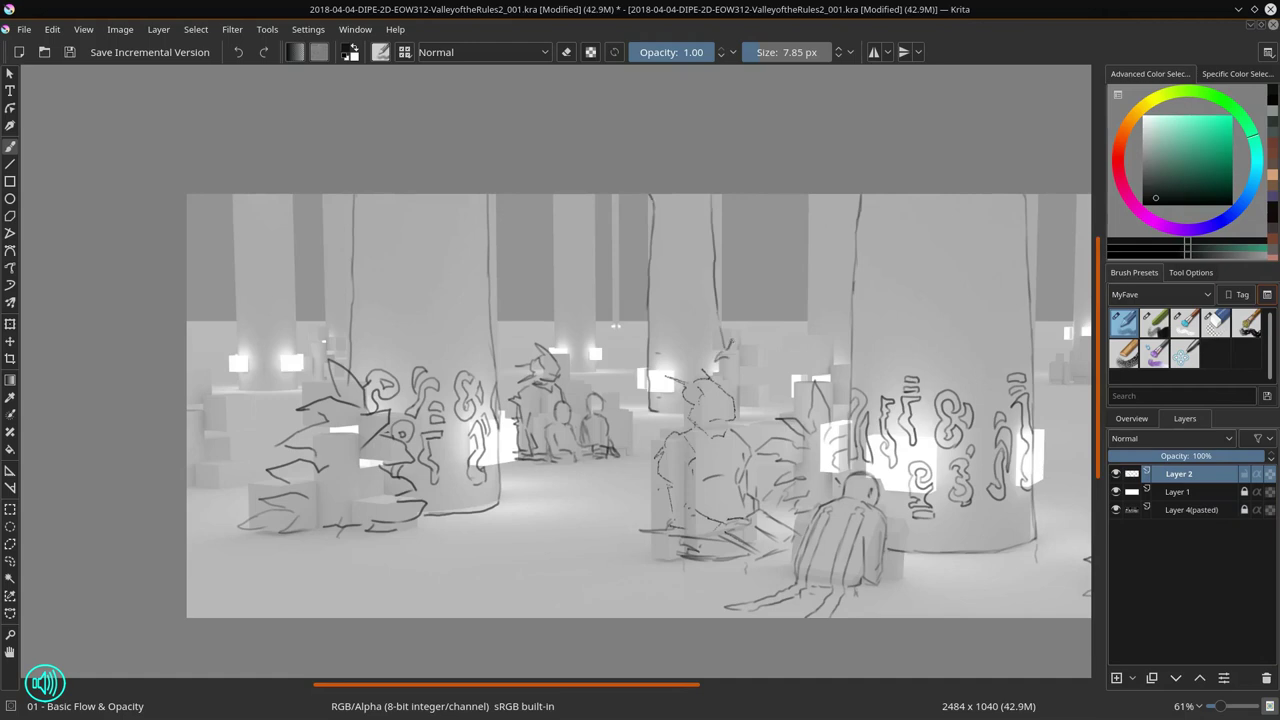
{"action": "left_click", "coordinate": [1116, 509]}
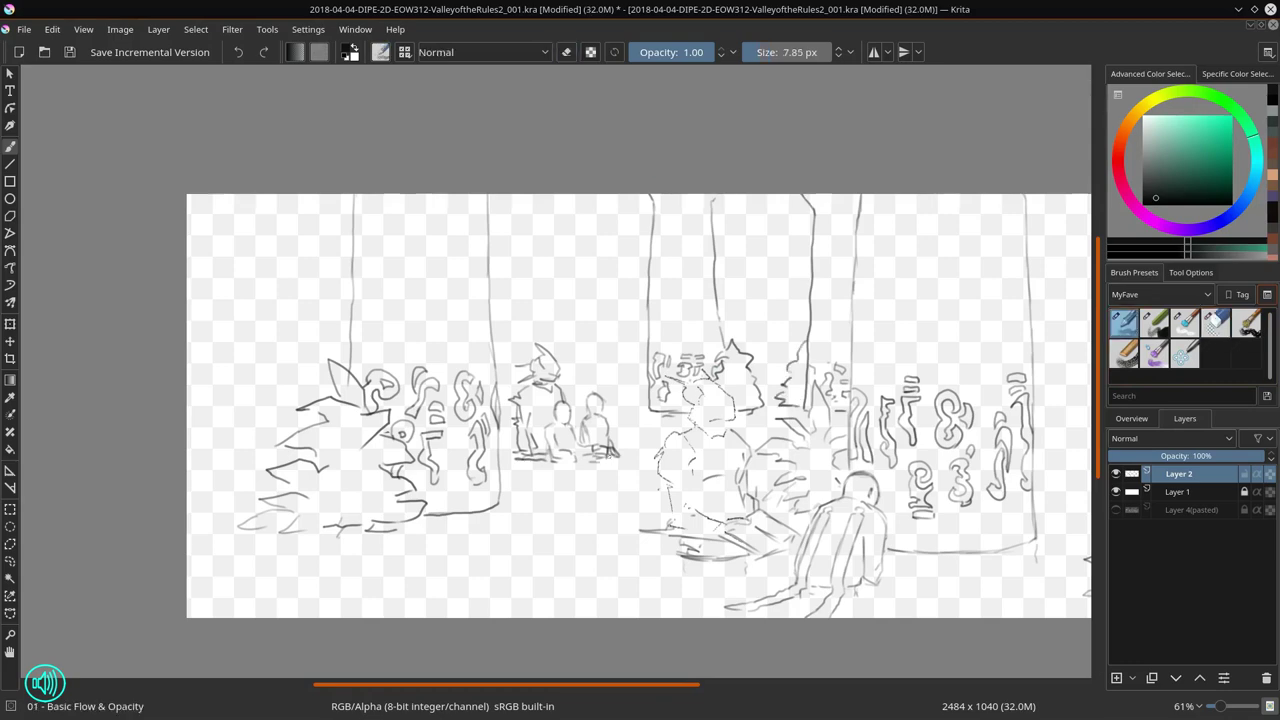
{"action": "left_click", "coordinate": [1116, 509]}
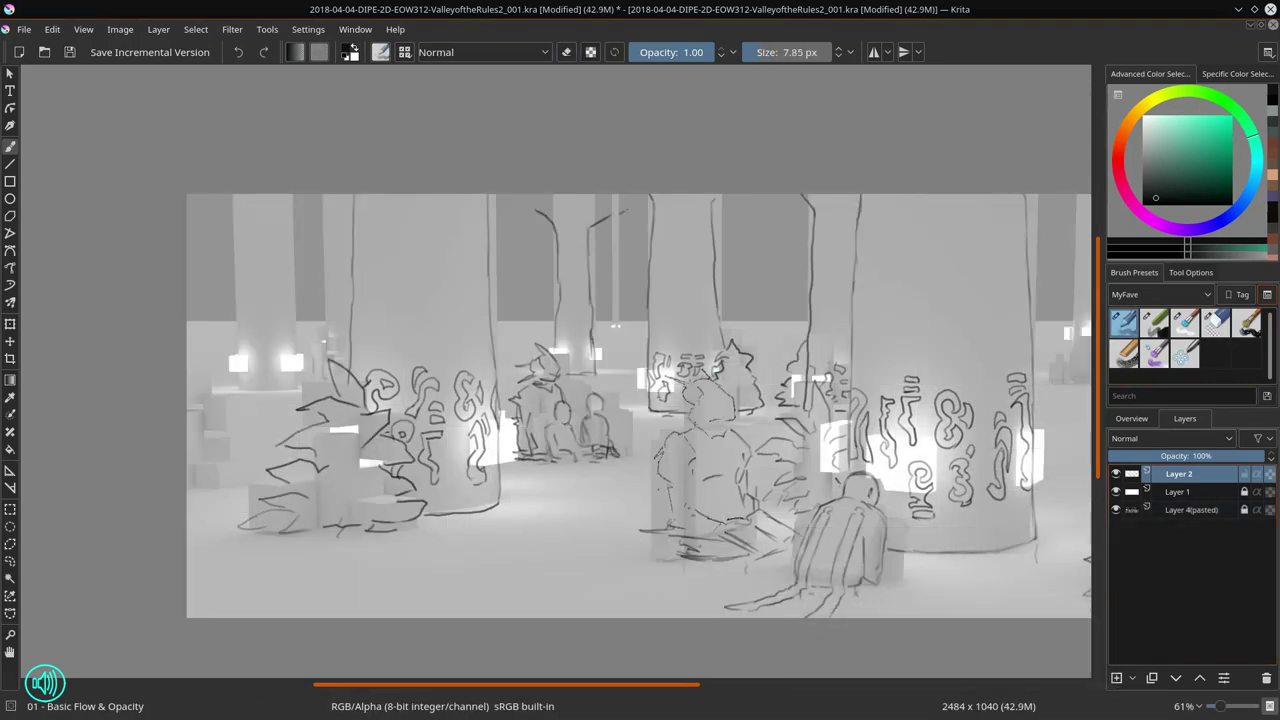
{"action": "left_click", "coordinate": [1116, 509]}
{"action": "left_click", "coordinate": [1116, 509]}
{"action": "left_click", "coordinate": [1116, 509]}
{"action": "scroll", "coordinate": [854, 396], "scroll_direction": "down", "scroll_amount": 2}
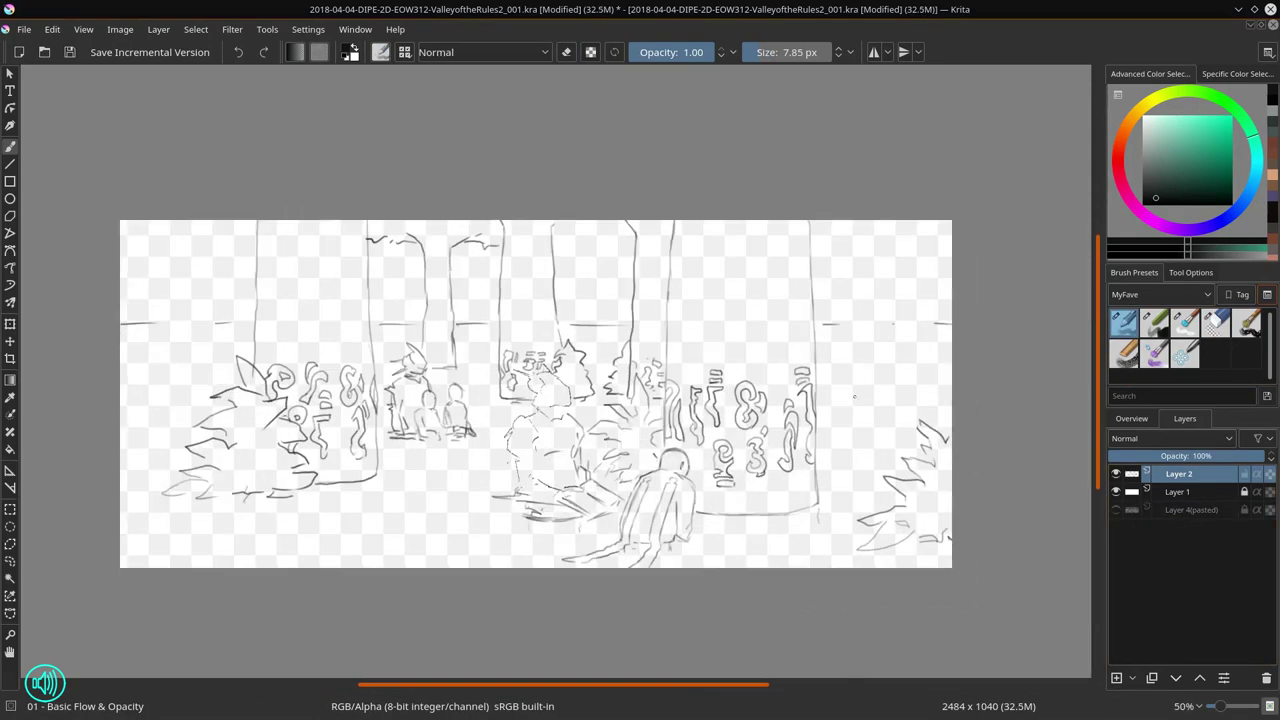
{"action": "left_click", "coordinate": [1116, 509]}
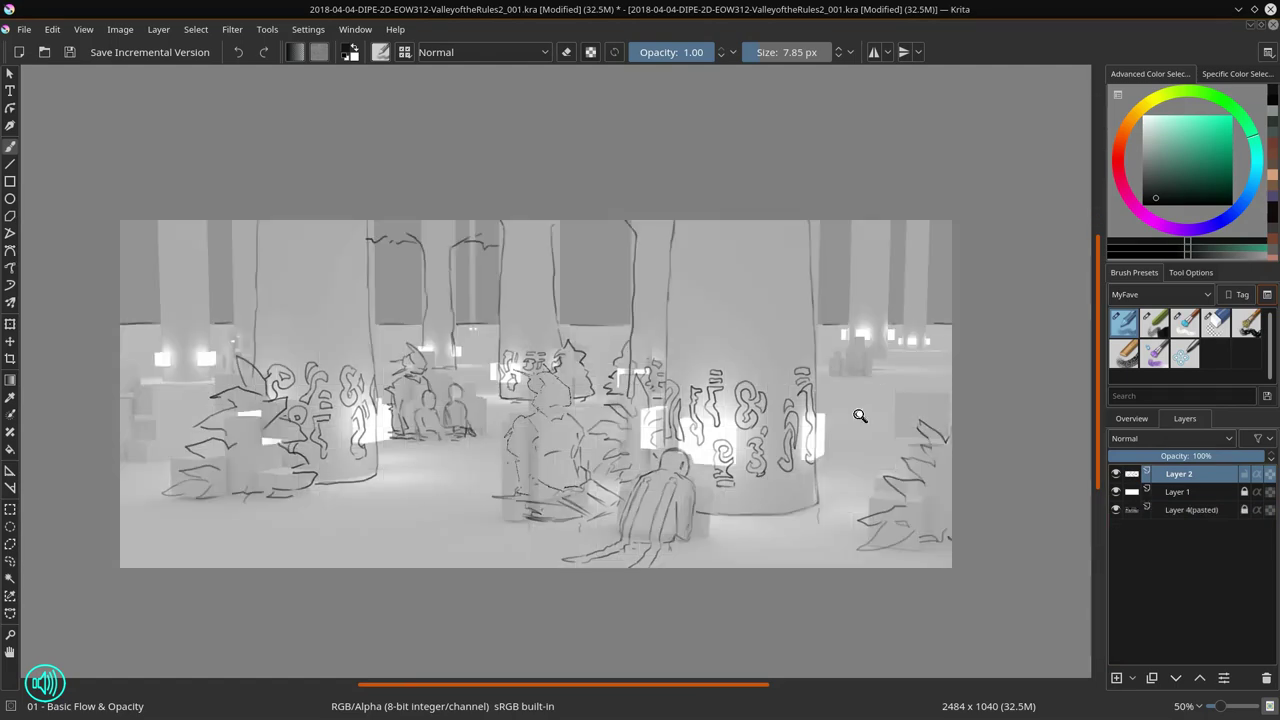
{"action": "scroll", "coordinate": [857, 414], "scroll_direction": "up", "scroll_amount": 5}
{"action": "mouse_move", "coordinate": [760, 345]}
{"action": "left_mouse_down"}
{"action": "mouse_move", "coordinate": [800, 280]}
{"action": "mouse_move", "coordinate": [850, 250]}
{"action": "mouse_move", "coordinate": [872, 348]}
{"action": "left_mouse_up"}
Step: Draw runes on the far-left trunk, more lines among the central figures, a background tree and trunk
{"action": "scroll", "coordinate": [872, 348], "scroll_direction": "down", "scroll_amount": 3}
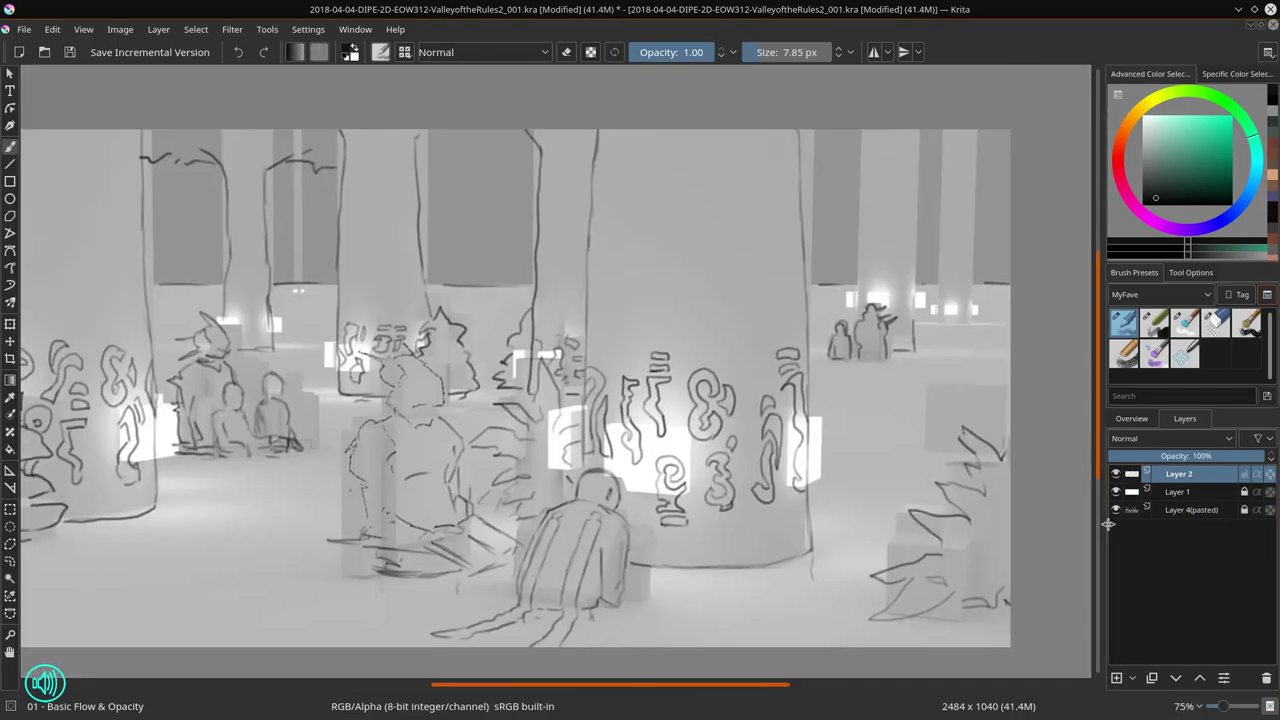
{"action": "left_click", "coordinate": [1116, 509]}
{"action": "left_click", "coordinate": [1116, 509]}
{"action": "left_click", "coordinate": [1116, 509]}
{"action": "left_click", "coordinate": [1116, 509]}
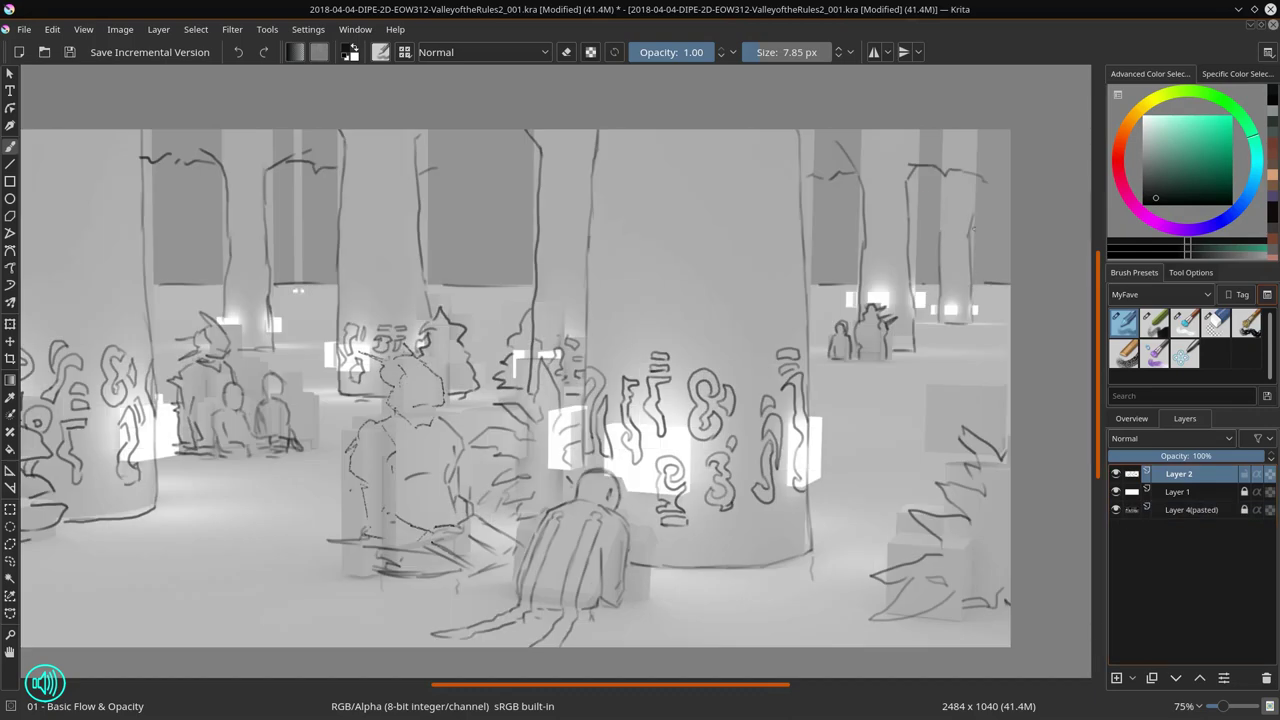
{"action": "left_click_drag", "start_coordinate": [500, 400], "coordinate": [945, 433]}
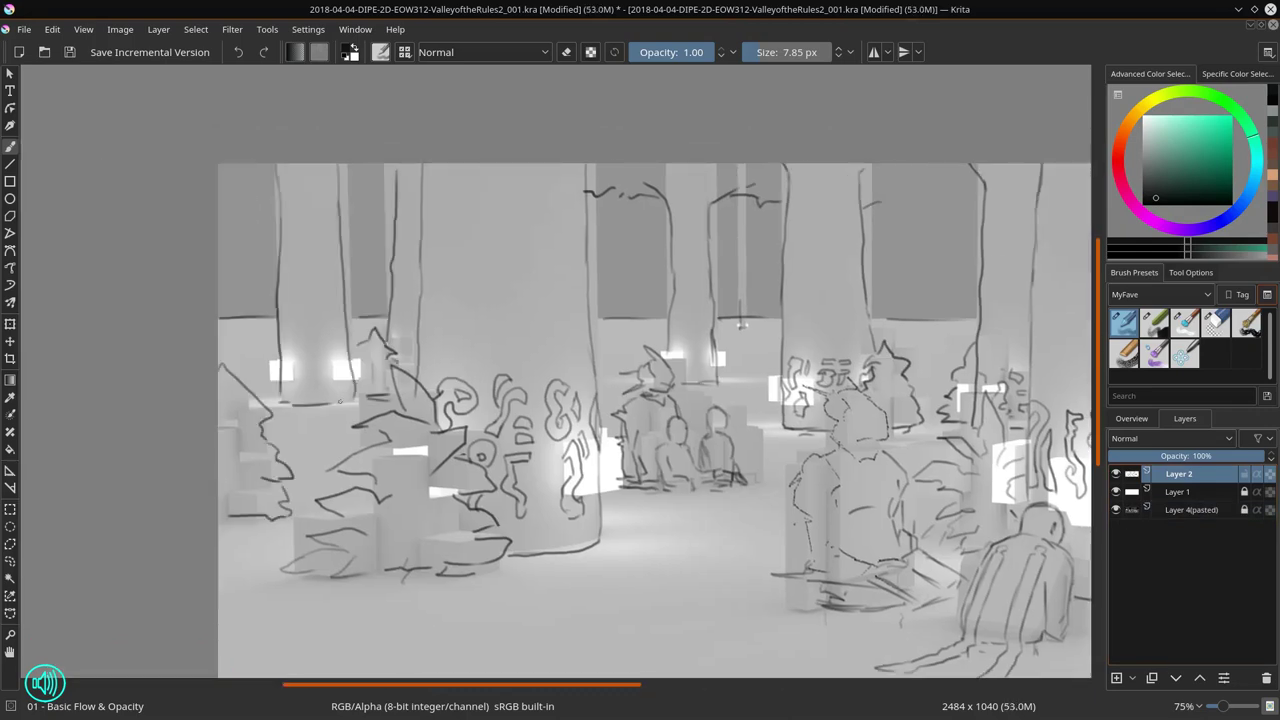
{"action": "scroll", "coordinate": [395, 366], "scroll_direction": "down", "scroll_amount": 1}
{"action": "left_click_drag", "start_coordinate": [271, 391], "coordinate": [241, 376]}
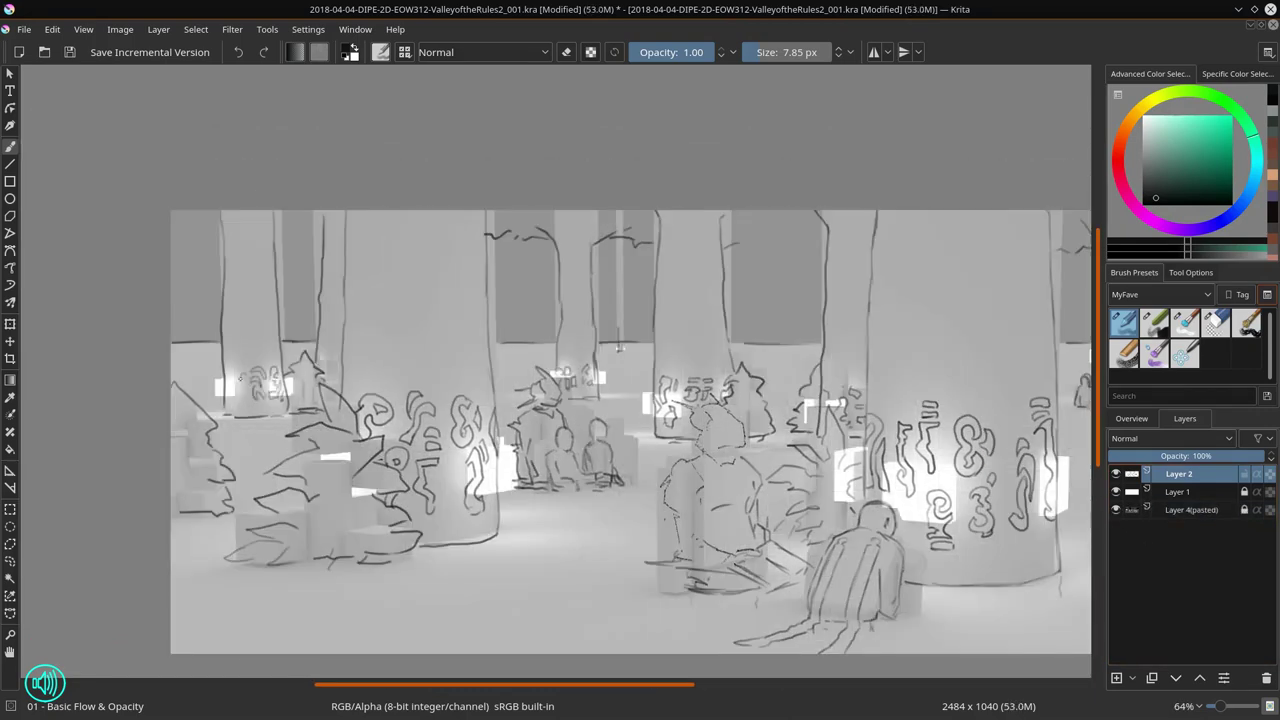
{"action": "left_click_drag", "start_coordinate": [600, 400], "coordinate": [260, 440]}
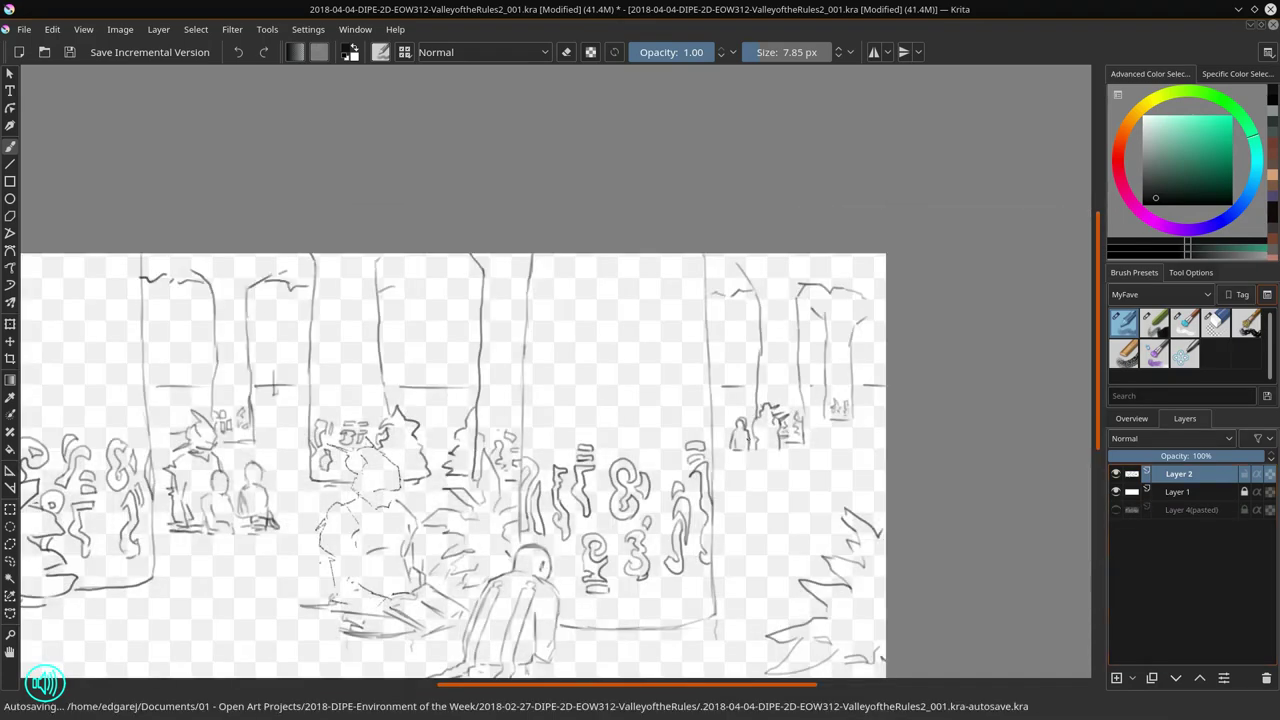
{"action": "scroll", "coordinate": [398, 403], "scroll_direction": "down", "scroll_amount": 2}
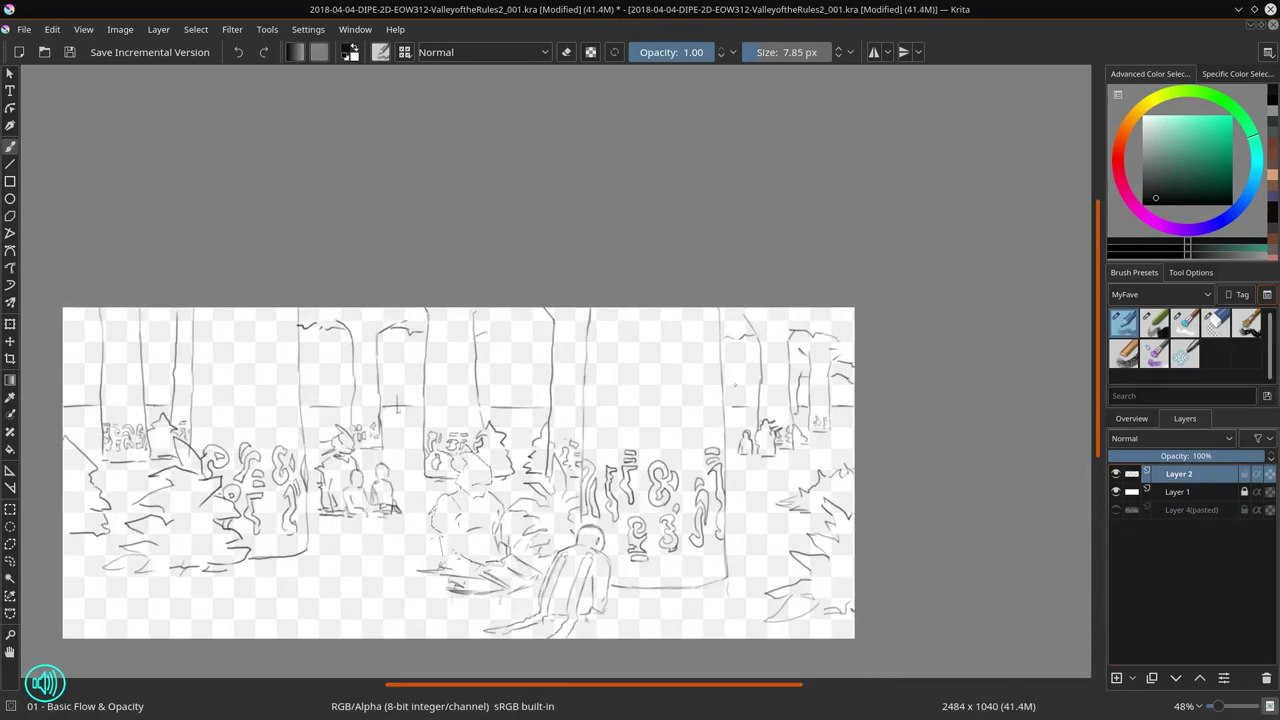
{"action": "mouse_move", "coordinate": [500, 364]}
{"action": "left_mouse_down"}
{"action": "mouse_move", "coordinate": [504, 416]}
{"action": "mouse_move", "coordinate": [531, 411]}
{"action": "left_mouse_up"}
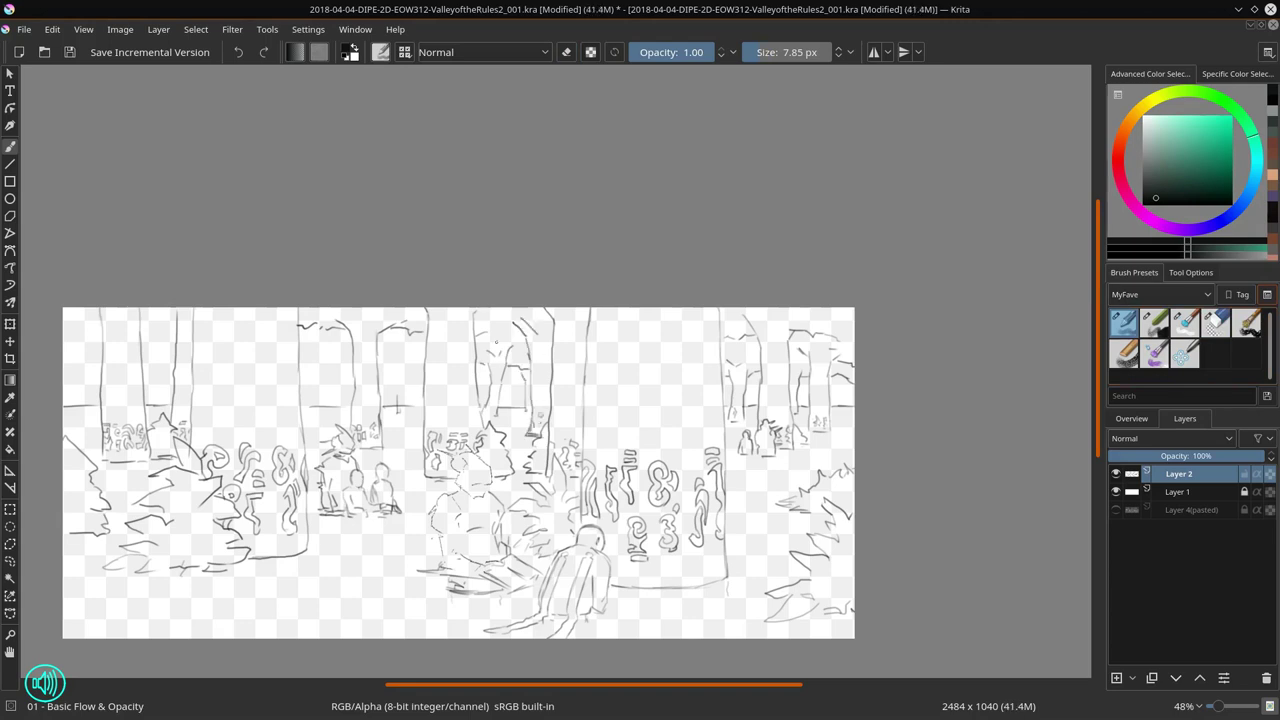
{"action": "left_click_drag", "start_coordinate": [407, 390], "coordinate": [400, 406]}
{"action": "left_click_drag", "start_coordinate": [310, 342], "coordinate": [318, 390]}
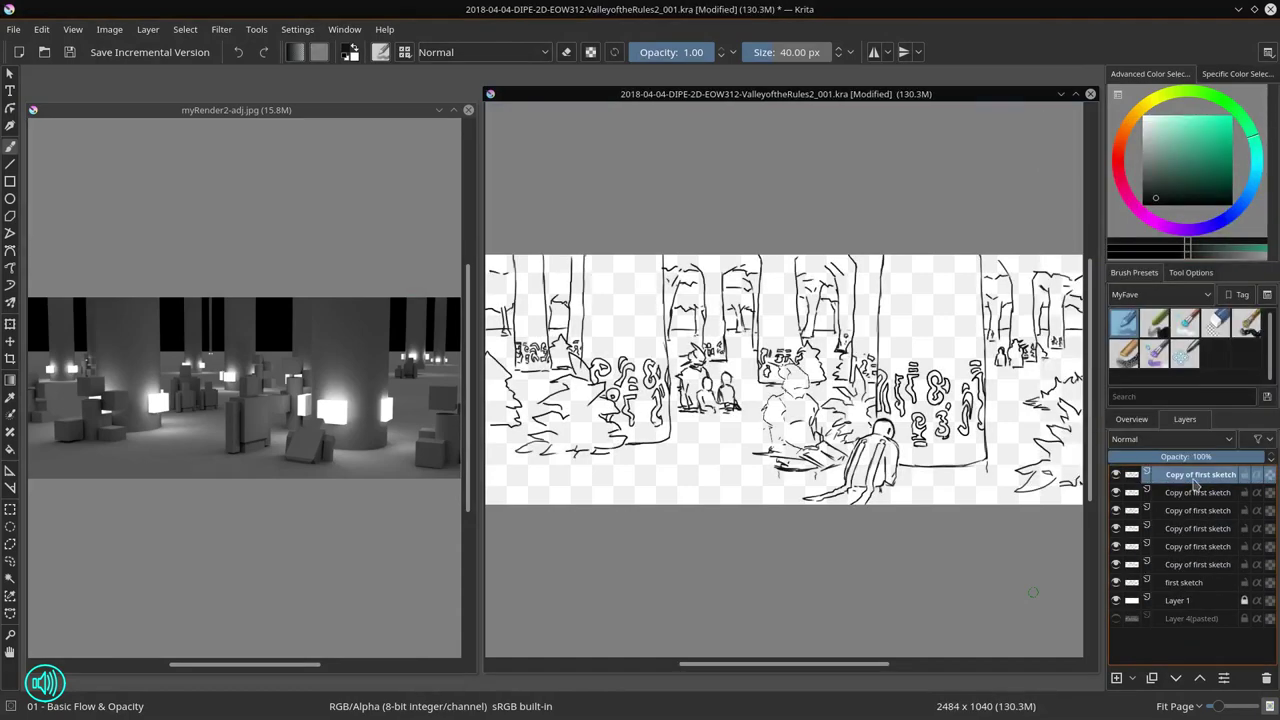
Step: Hide the merged sketch, select the black gaps, adjust the render's tones and apply a 49 px blur
{"action": "left_click", "coordinate": [1117, 476]}
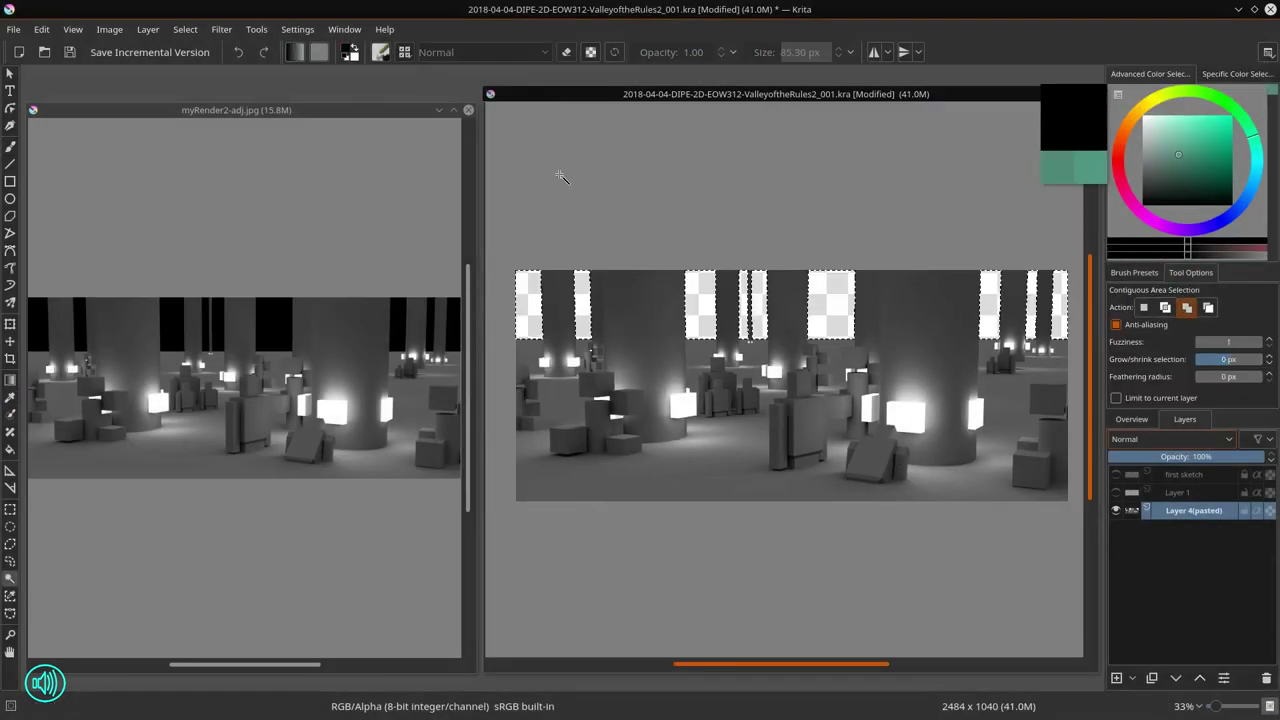
{"action": "left_click", "coordinate": [221, 29]}
{"action": "left_click", "coordinate": [475, 173]}
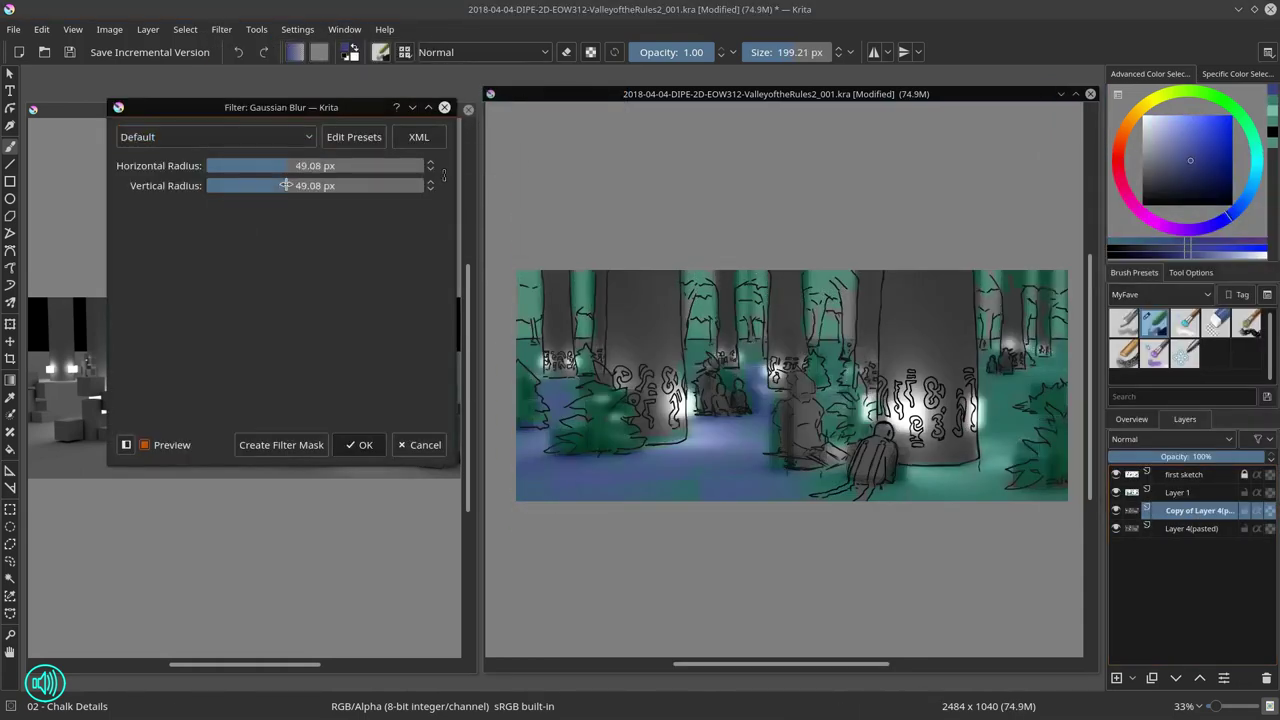
{"action": "left_click", "coordinate": [368, 446]}
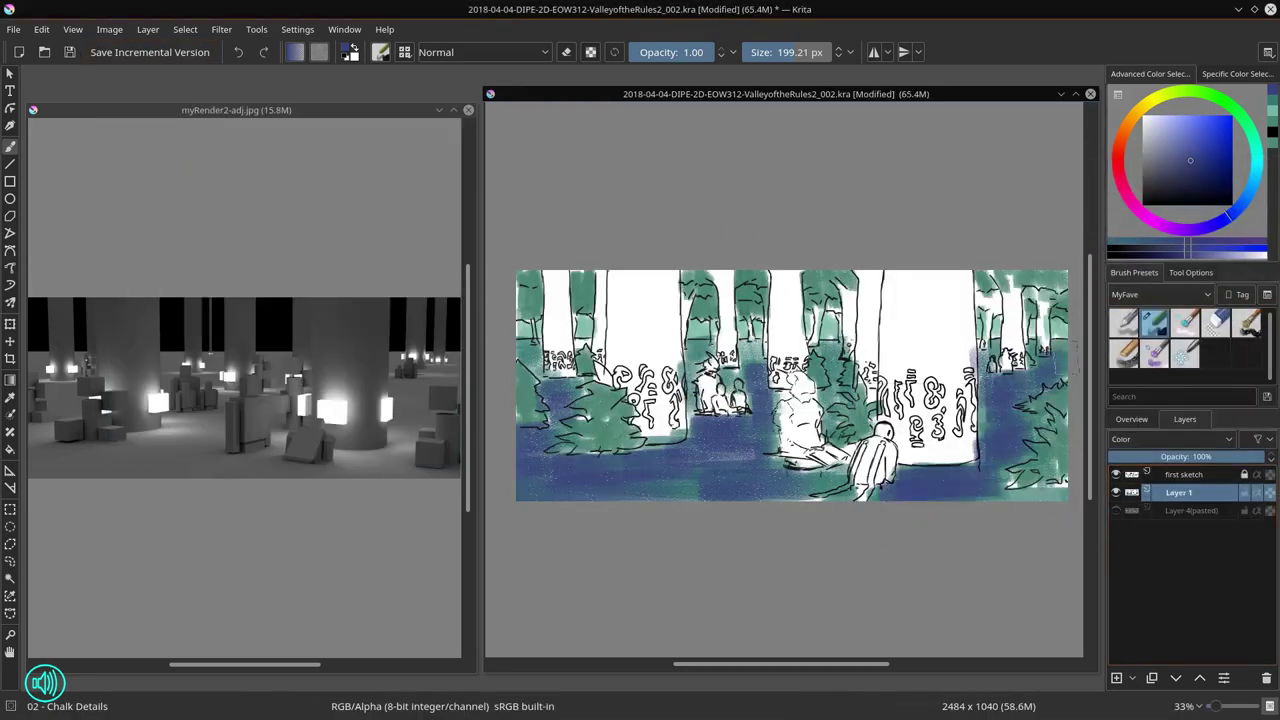
Step: Paint the central, left and right tree trunks brown on Layer 1
{"action": "left_click_drag", "start_coordinate": [872, 280], "coordinate": [810, 460]}
{"action": "left_click_drag", "start_coordinate": [790, 280], "coordinate": [720, 400]}
{"action": "left_click_drag", "start_coordinate": [720, 280], "coordinate": [918, 410]}
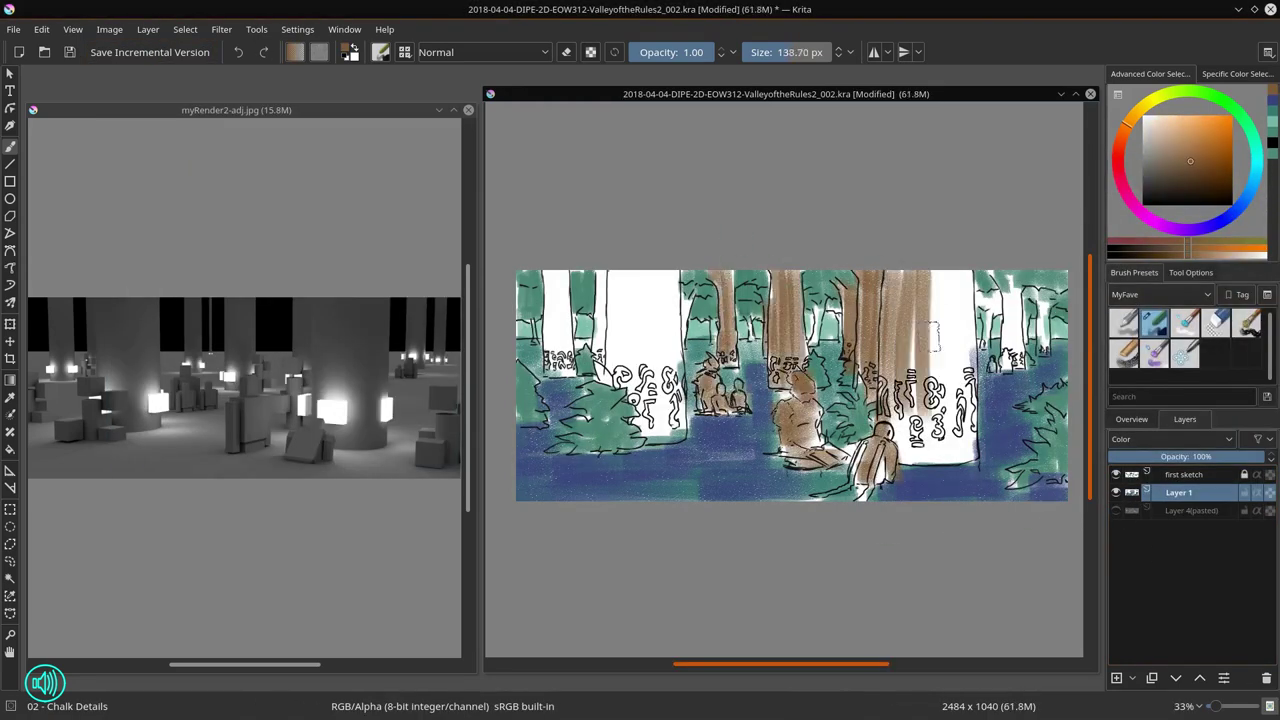
{"action": "left_click_drag", "start_coordinate": [930, 280], "coordinate": [900, 480]}
{"action": "left_click_drag", "start_coordinate": [610, 275], "coordinate": [650, 430]}
{"action": "left_click_drag", "start_coordinate": [685, 290], "coordinate": [712, 345]}
{"action": "left_click_drag", "start_coordinate": [990, 290], "coordinate": [1045, 350]}
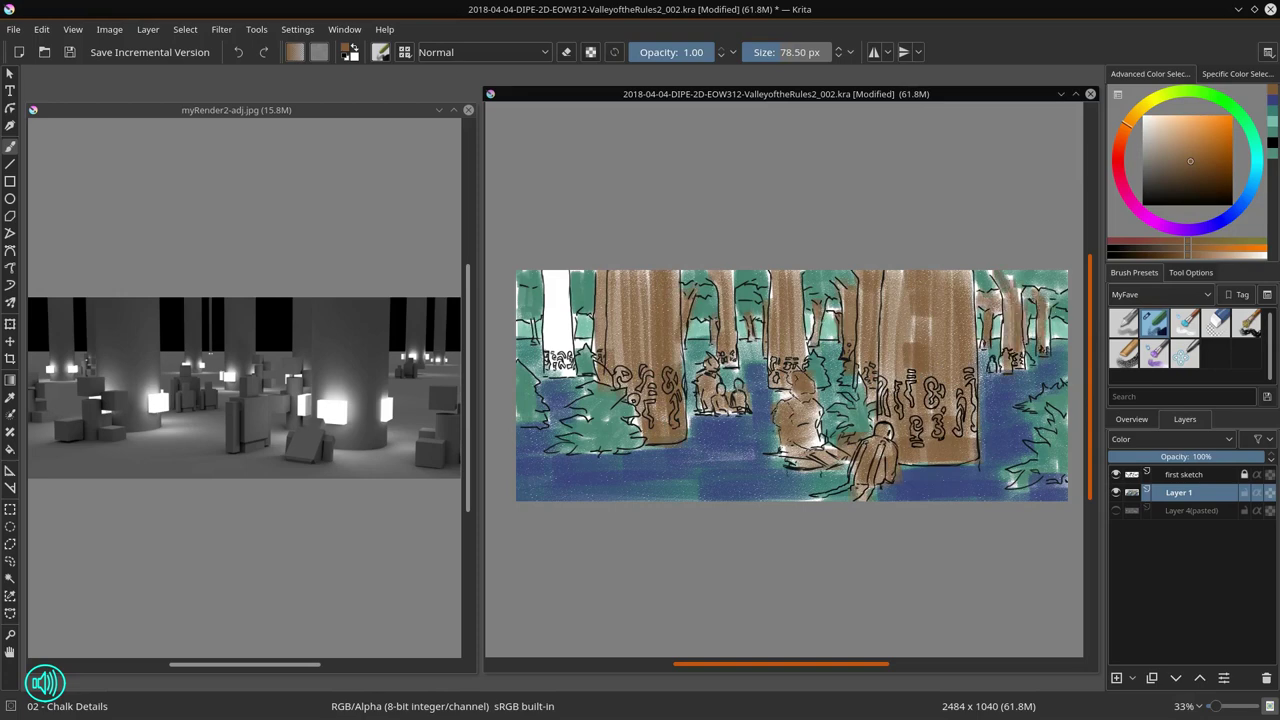
{"action": "left_click_drag", "start_coordinate": [550, 275], "coordinate": [560, 375]}
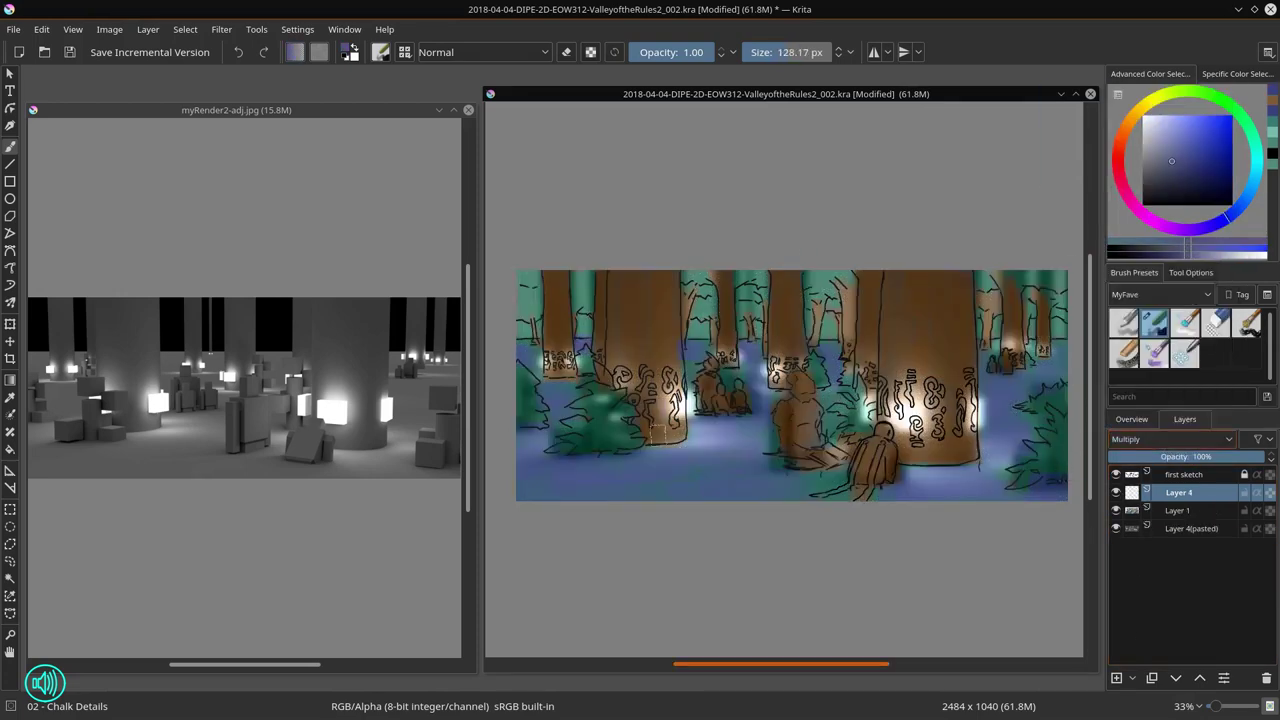
Step: Add a new Multiply layer and paint darker shading over the trees
{"action": "key", "text": "minus"}
{"action": "left_click_drag", "start_coordinate": [650, 340], "coordinate": [690, 460]}
{"action": "left_click_drag", "start_coordinate": [620, 425], "coordinate": [650, 470]}
{"action": "left_click_drag", "start_coordinate": [880, 335], "coordinate": [900, 475]}
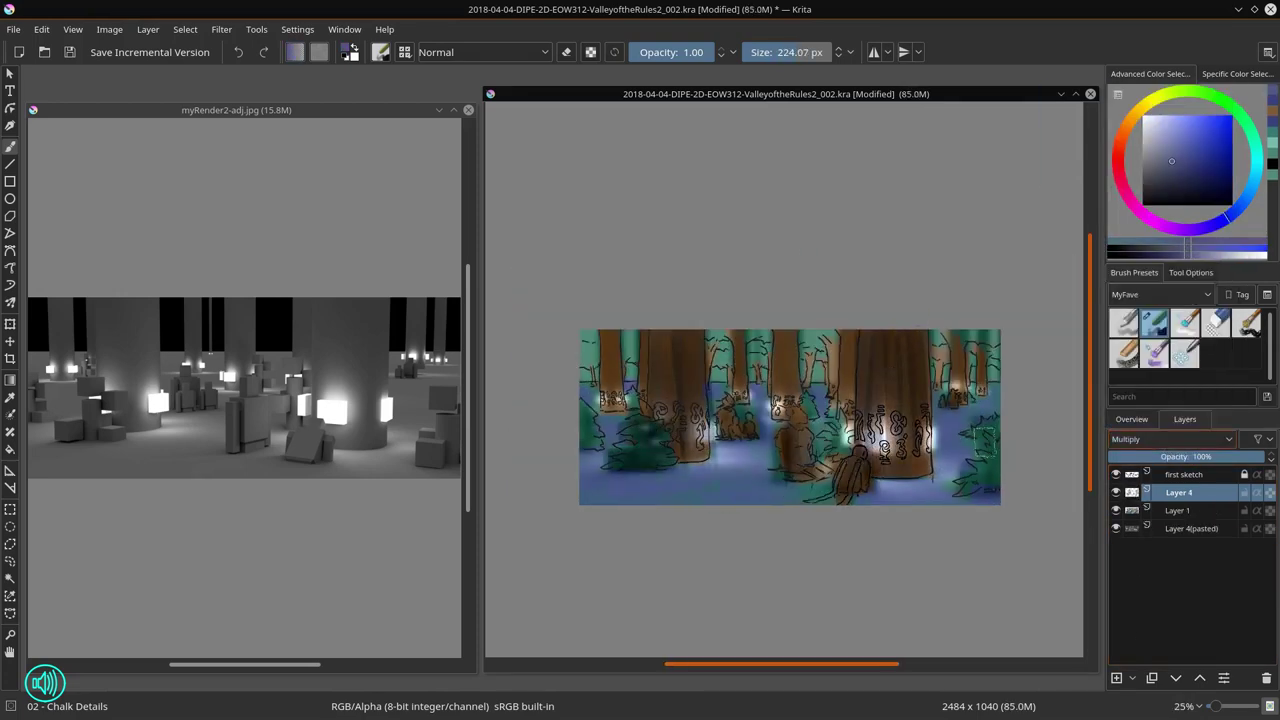
{"action": "left_click_drag", "start_coordinate": [970, 430], "coordinate": [995, 490]}
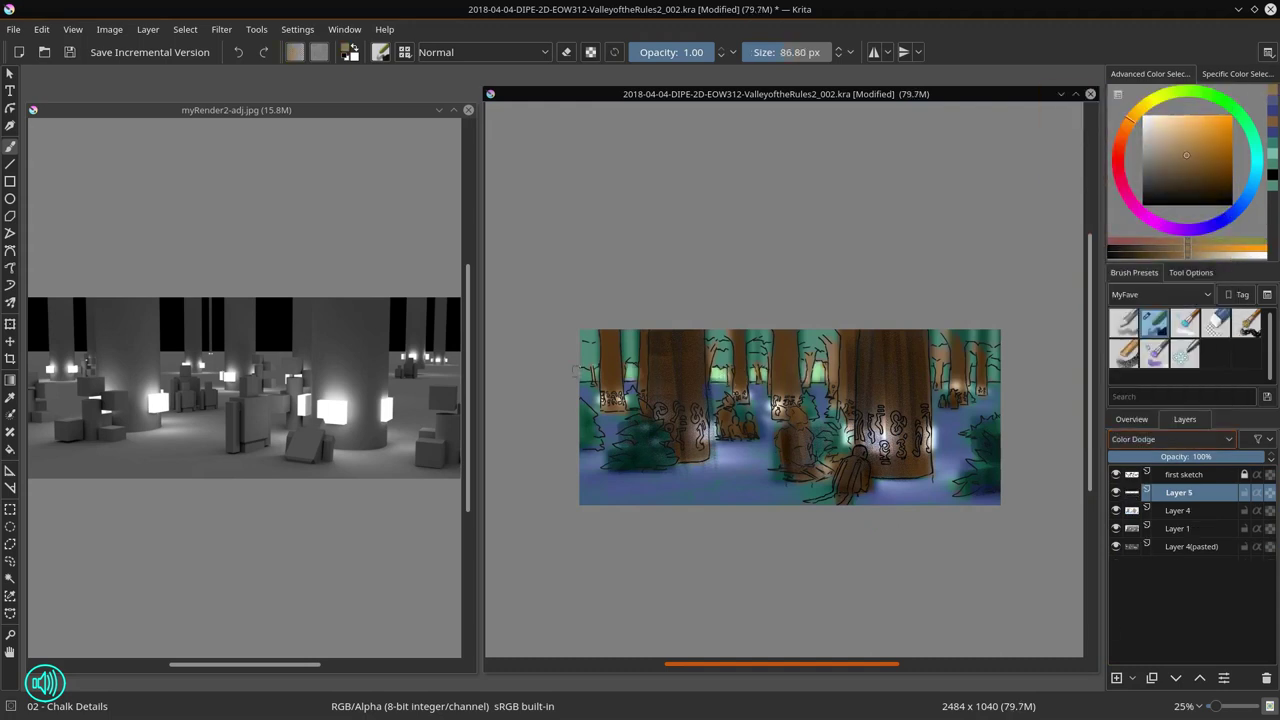
Step: Darken the lower part of the painting with blue and shade the treetops
{"action": "left_click_drag", "start_coordinate": [586, 514], "coordinate": [814, 523]}
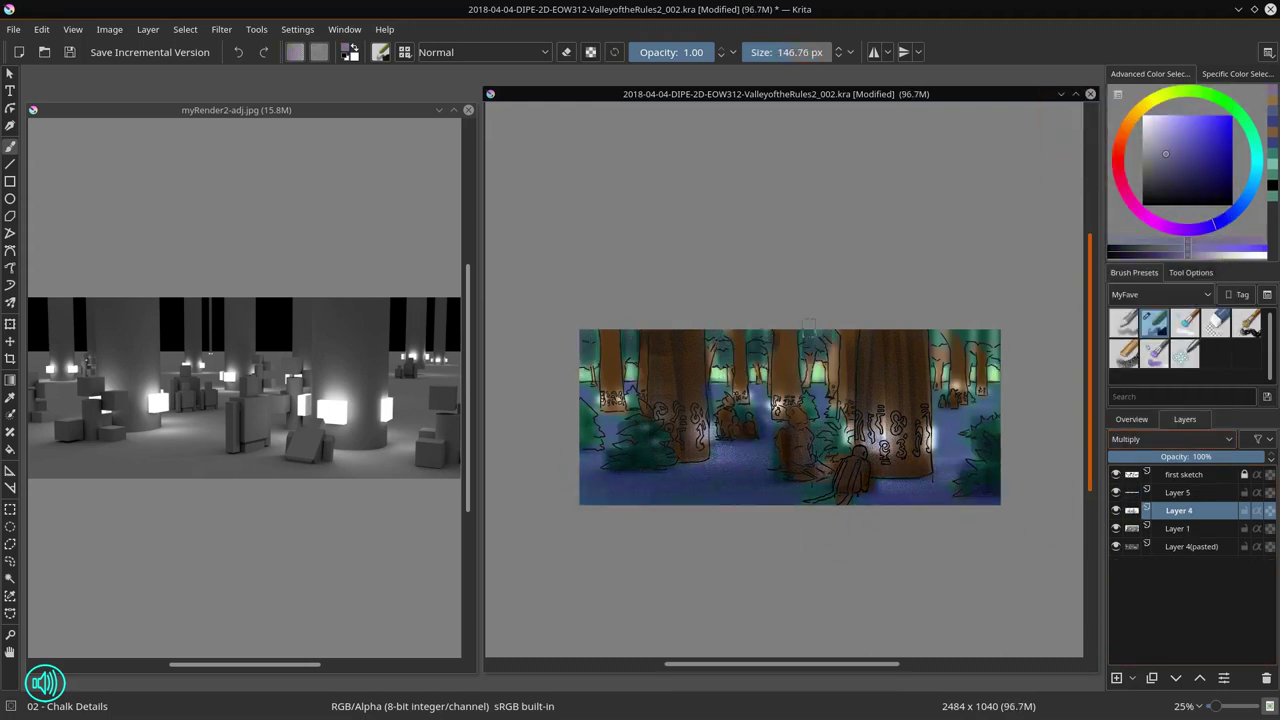
{"action": "left_click_drag", "start_coordinate": [960, 340], "coordinate": [580, 340]}
{"action": "left_click_drag", "start_coordinate": [705, 335], "coordinate": [780, 372]}
{"action": "left_click_drag", "start_coordinate": [582, 338], "coordinate": [600, 370]}
{"action": "left_click_drag", "start_coordinate": [930, 332], "coordinate": [966, 362]}
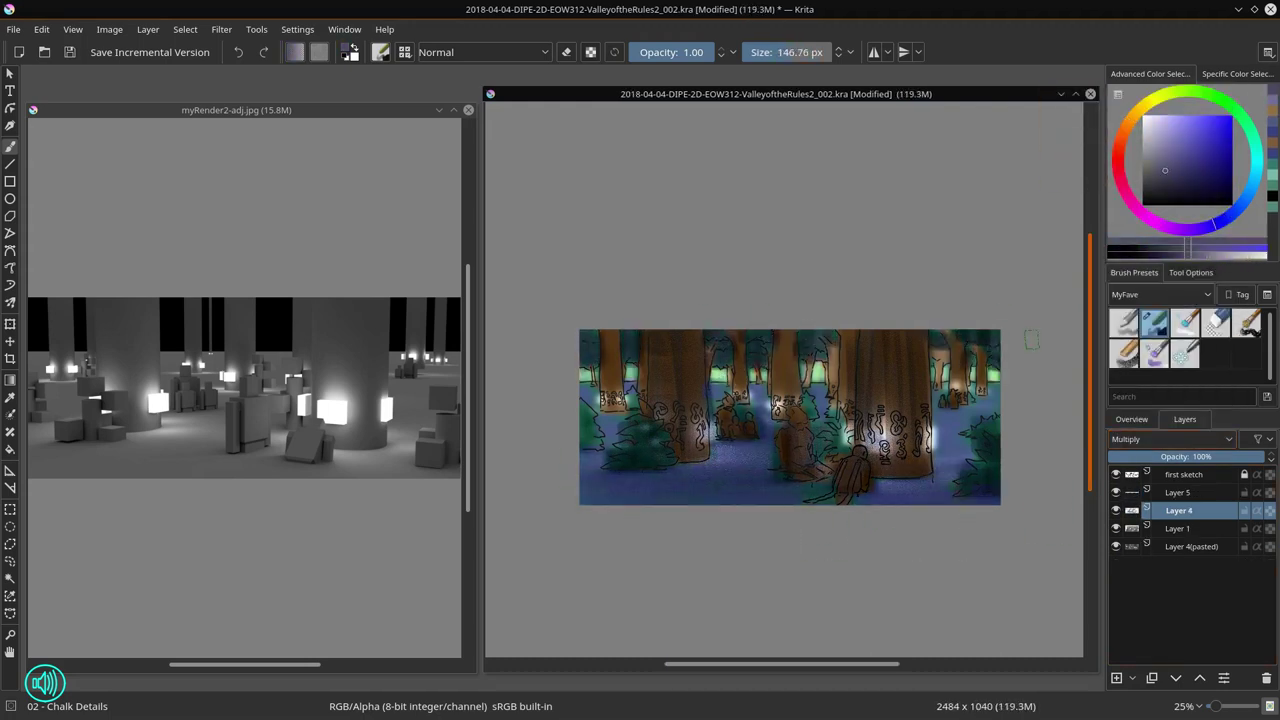
Step: On the Color Dodge layer, paint orange glow onto the trunks and lower ground
{"action": "key", "text": "Page_Up"}
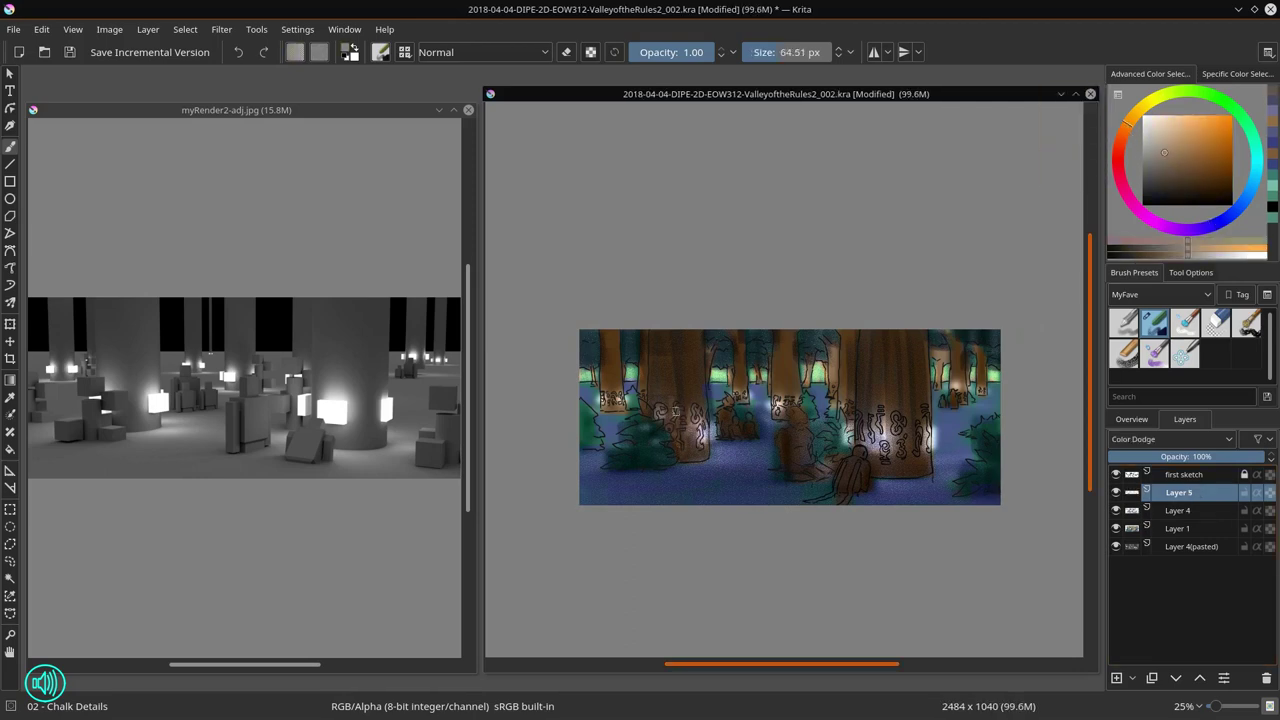
{"action": "mouse_move", "coordinate": [675, 410]}
{"action": "left_mouse_down"}
{"action": "mouse_move", "coordinate": [734, 430]}
{"action": "mouse_move", "coordinate": [720, 465]}
{"action": "left_mouse_up"}
{"action": "left_click_drag", "start_coordinate": [775, 398], "coordinate": [800, 410]}
{"action": "mouse_move", "coordinate": [865, 418]}
{"action": "left_mouse_down"}
{"action": "mouse_move", "coordinate": [880, 435]}
{"action": "mouse_move", "coordinate": [866, 440]}
{"action": "left_mouse_up"}
{"action": "left_click_drag", "start_coordinate": [765, 490], "coordinate": [930, 495]}
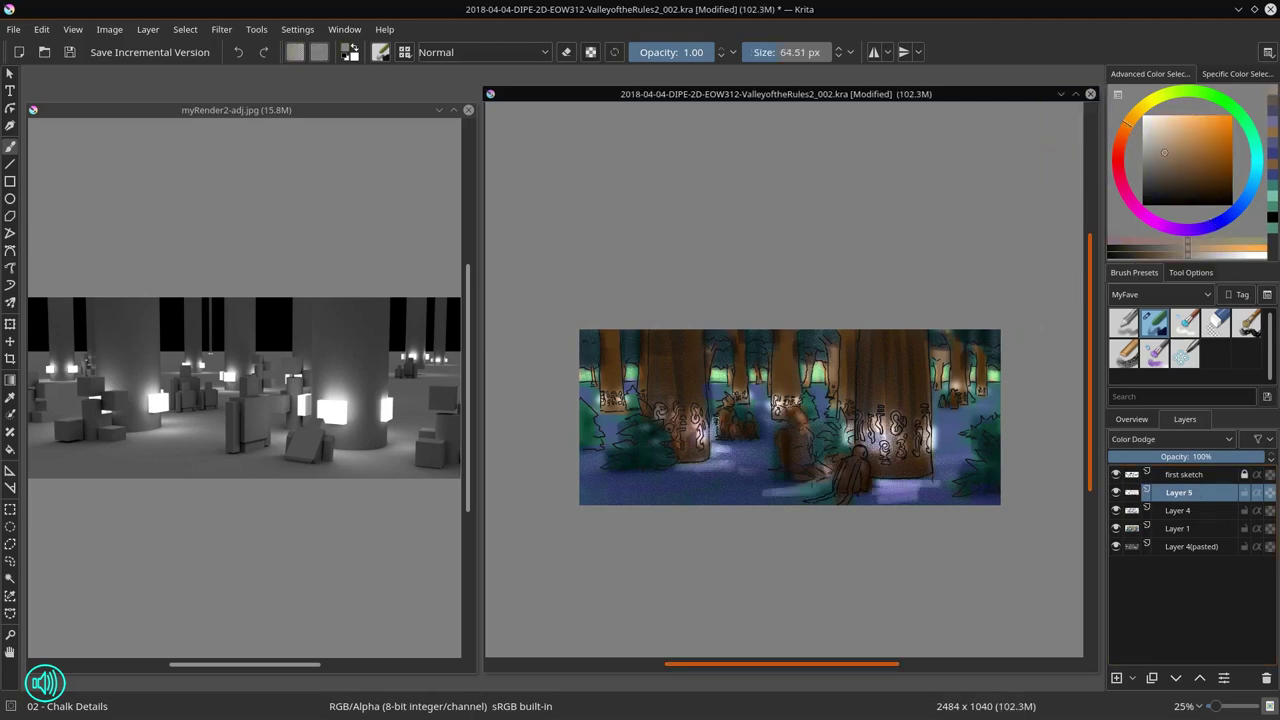
Step: Save the painting as version _003.kra
{"action": "scroll", "coordinate": [760, 420], "scroll_direction": "down", "scroll_amount": 3}
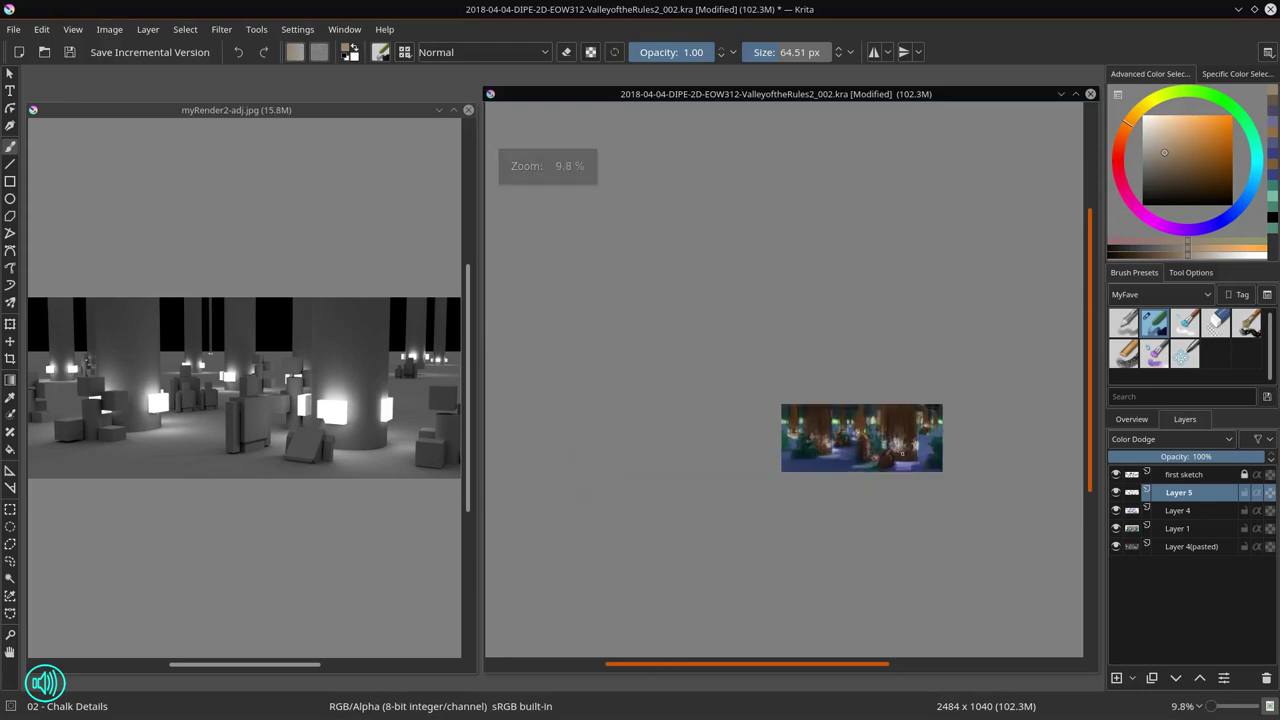
{"action": "left_click", "coordinate": [69, 52]}
{"action": "left_click", "coordinate": [14, 29]}
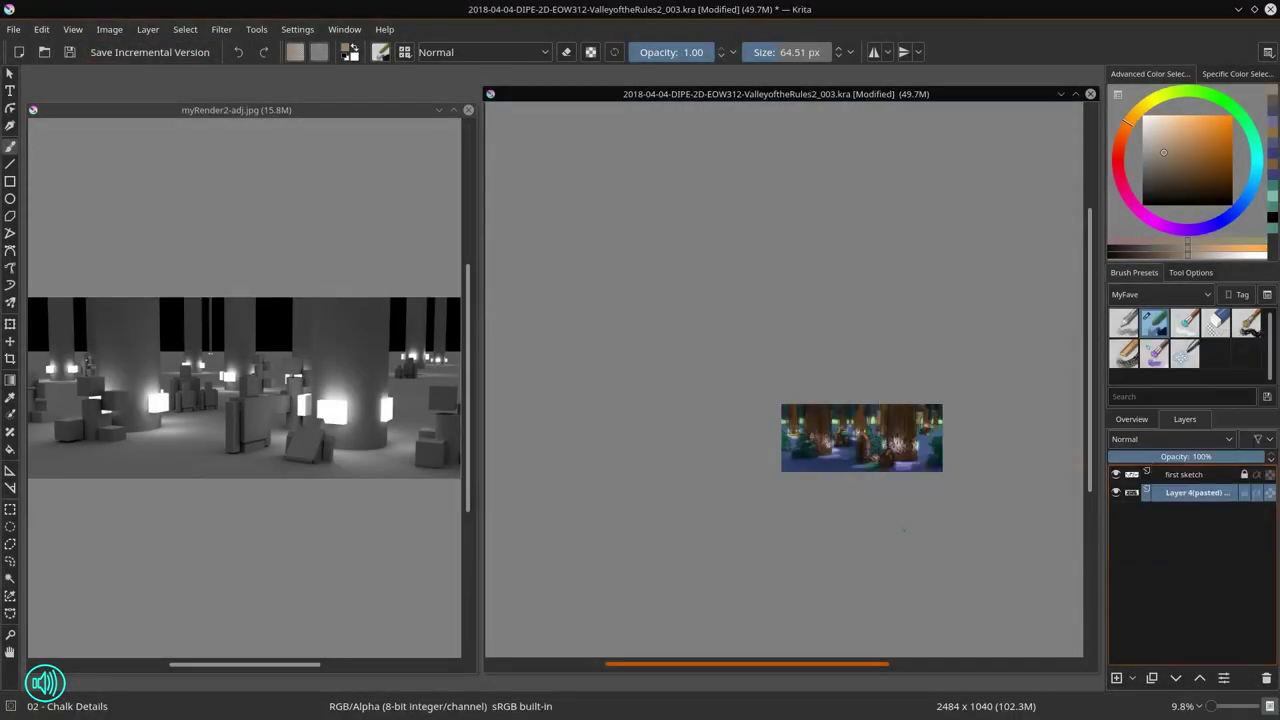
Step: Raise the upper point of the Color Adjustment curves to brighten light tones
{"action": "left_click", "coordinate": [221, 29]}
{"action": "mouse_move", "coordinate": [250, 70]}
{"action": "left_click", "coordinate": [460, 106]}
{"action": "left_click_drag", "start_coordinate": [543, 233], "coordinate": [543, 195]}
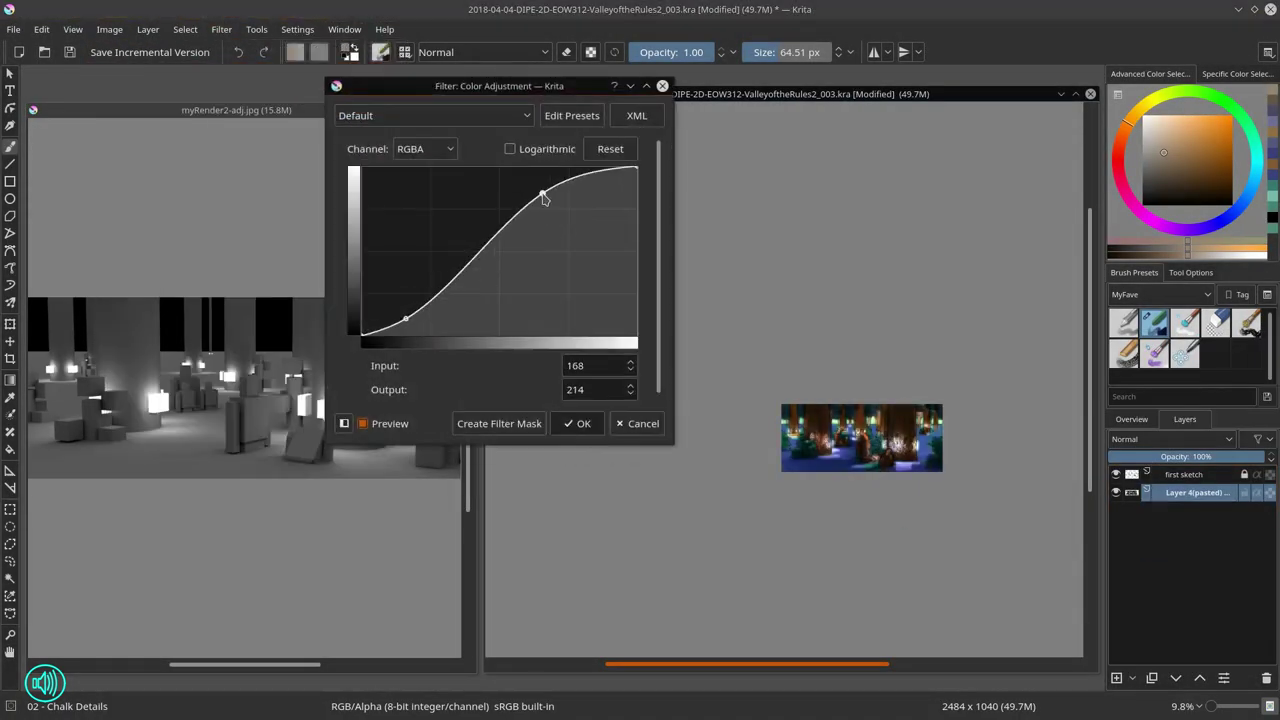
{"action": "left_click", "coordinate": [580, 423]}
{"action": "scroll", "coordinate": [780, 484], "scroll_direction": "up", "scroll_amount": 4}
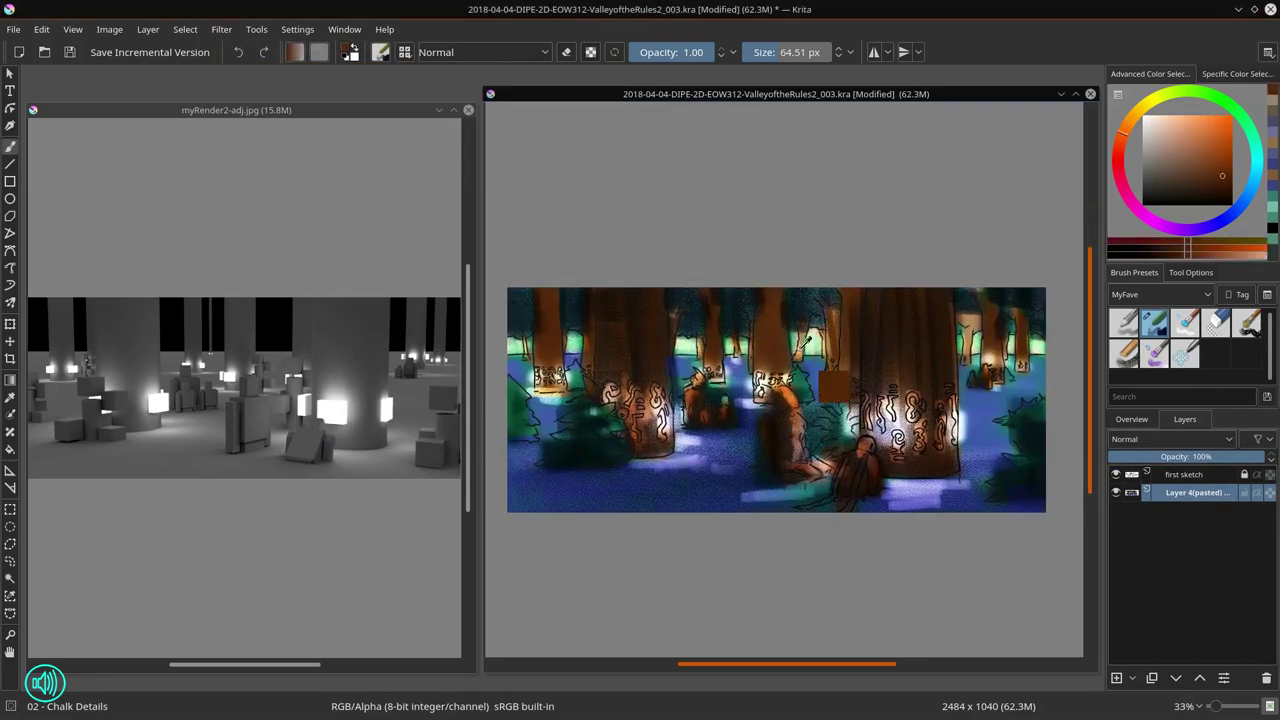
Step: Apply a slight desaturation with the HSV Adjustment filter
{"action": "left_click", "coordinate": [221, 29]}
{"action": "mouse_move", "coordinate": [250, 70]}
{"action": "left_click", "coordinate": [463, 174]}
{"action": "left_click", "coordinate": [583, 420]}
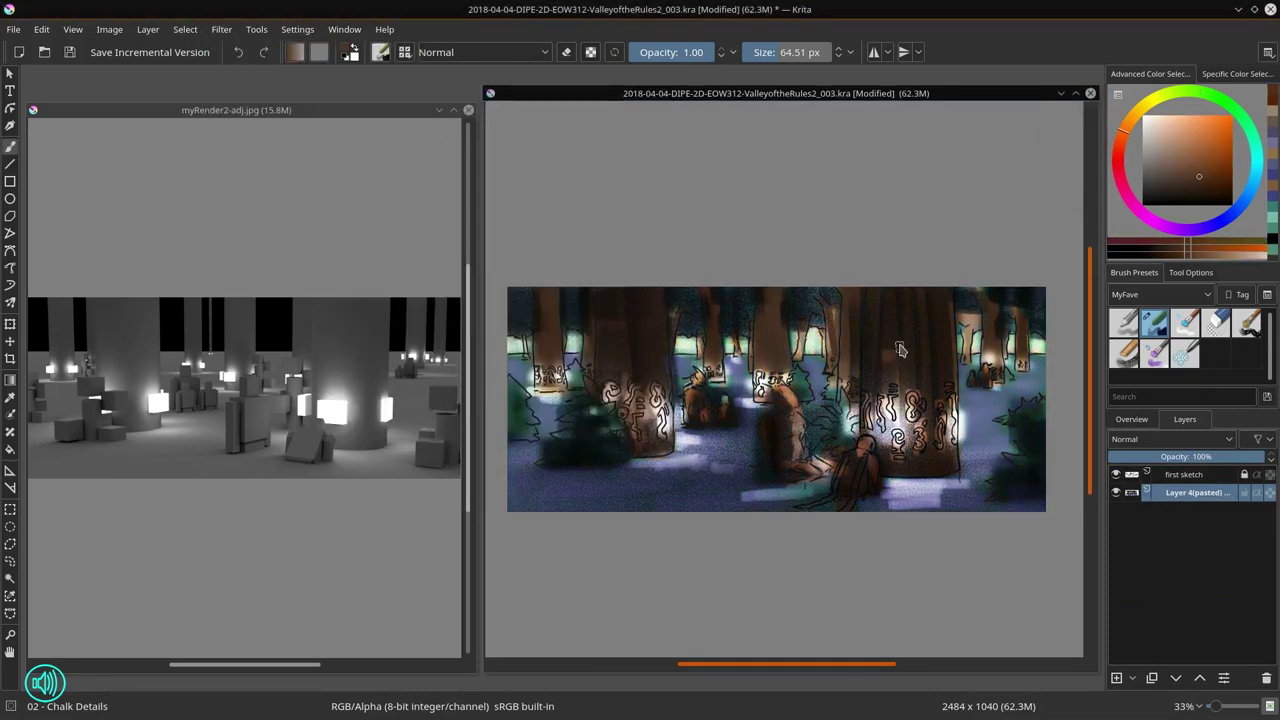
Step: Pick light and dark greens, a dark blue, a lavender, and sample a brown
{"action": "left_click_drag", "start_coordinate": [1004, 374], "coordinate": [926, 237]}
{"action": "left_click", "coordinate": [1162, 147]}
{"action": "left_click", "coordinate": [987, 295], "text": "ctrl"}
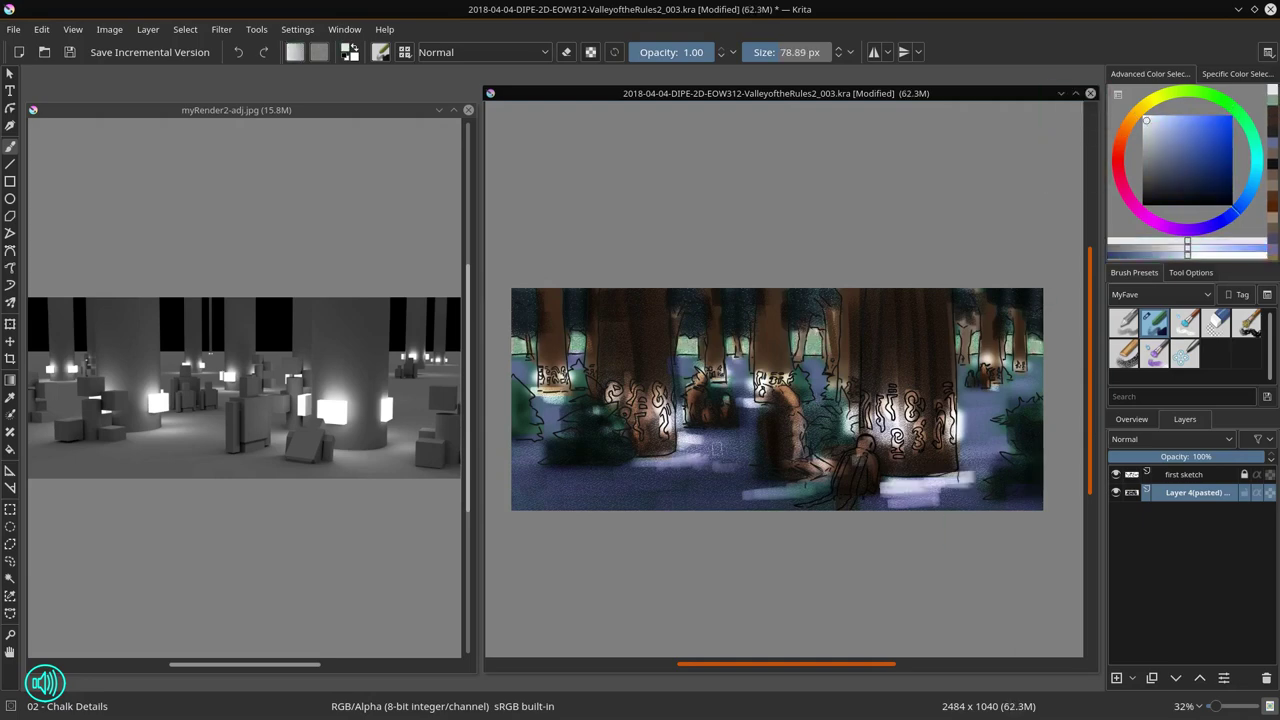
{"action": "left_click", "coordinate": [713, 452], "text": "ctrl"}
{"action": "left_click", "coordinate": [547, 414], "text": "ctrl"}
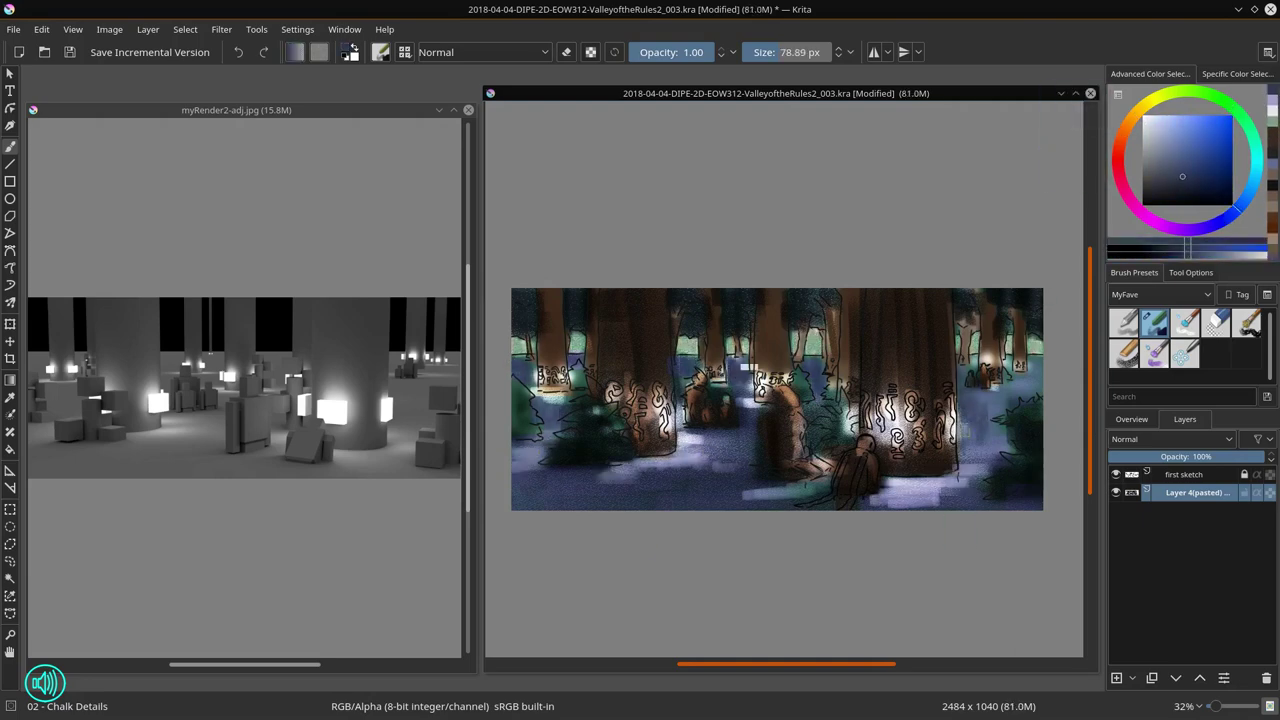
{"action": "left_click", "coordinate": [988, 390], "text": "ctrl"}
{"action": "left_click", "coordinate": [708, 406], "text": "ctrl"}
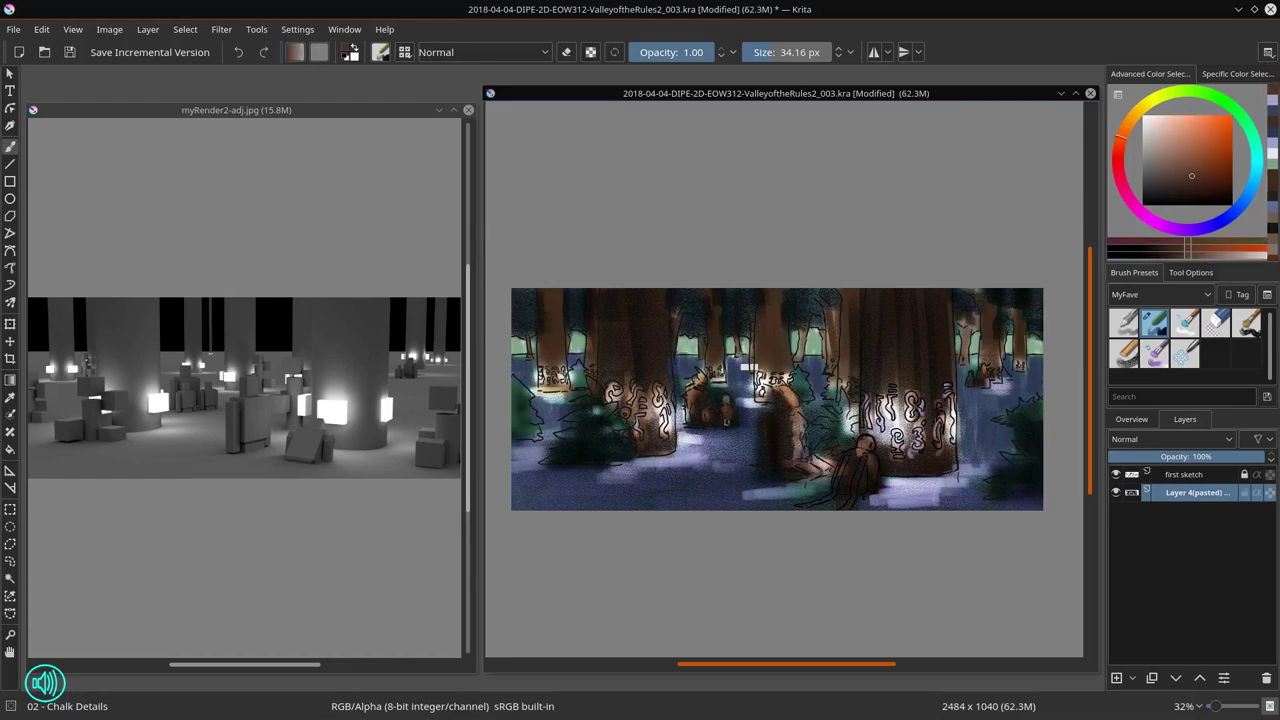
Step: Save the painting, then select all the texture files to open
{"action": "scroll", "coordinate": [880, 560], "scroll_direction": "down", "scroll_amount": 2}
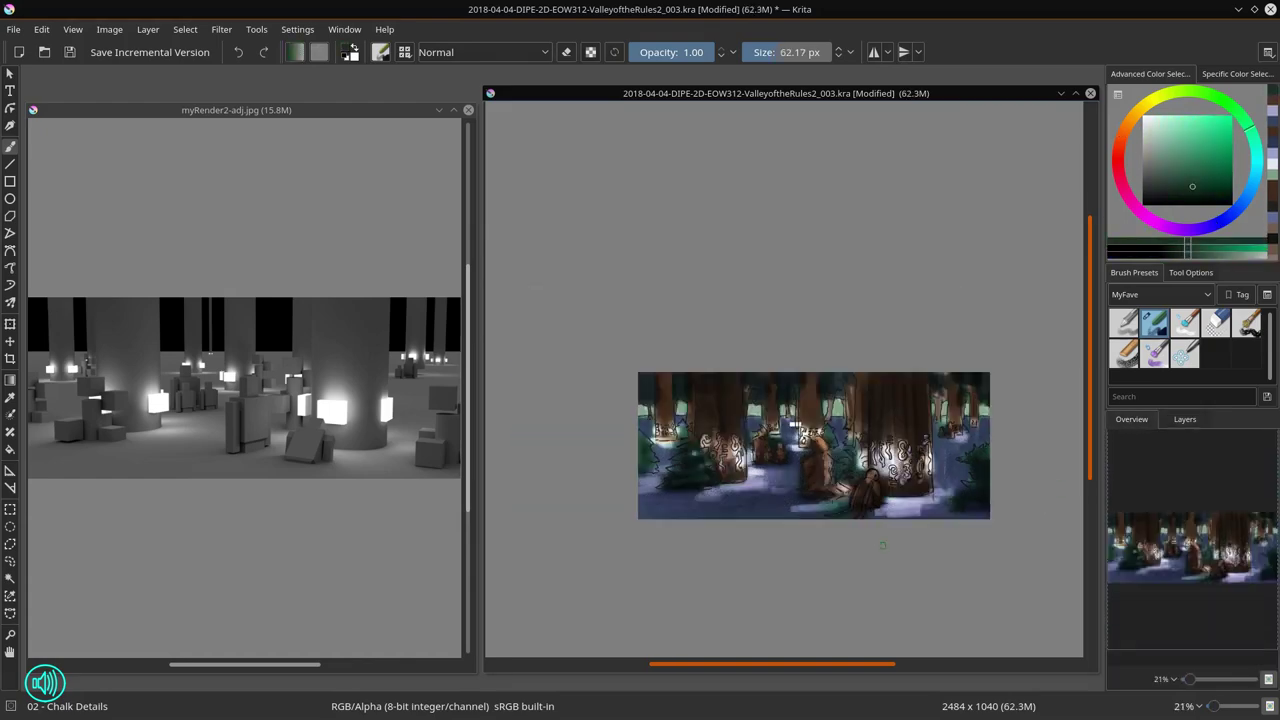
{"action": "key", "text": "ctrl+s"}
{"action": "key", "text": "ctrl+o"}
{"action": "key", "text": "ctrl+a"}
Step: Open the textures, paste the bark cutout onto the right trunk at about half opacity
{"action": "key", "text": "Return"}
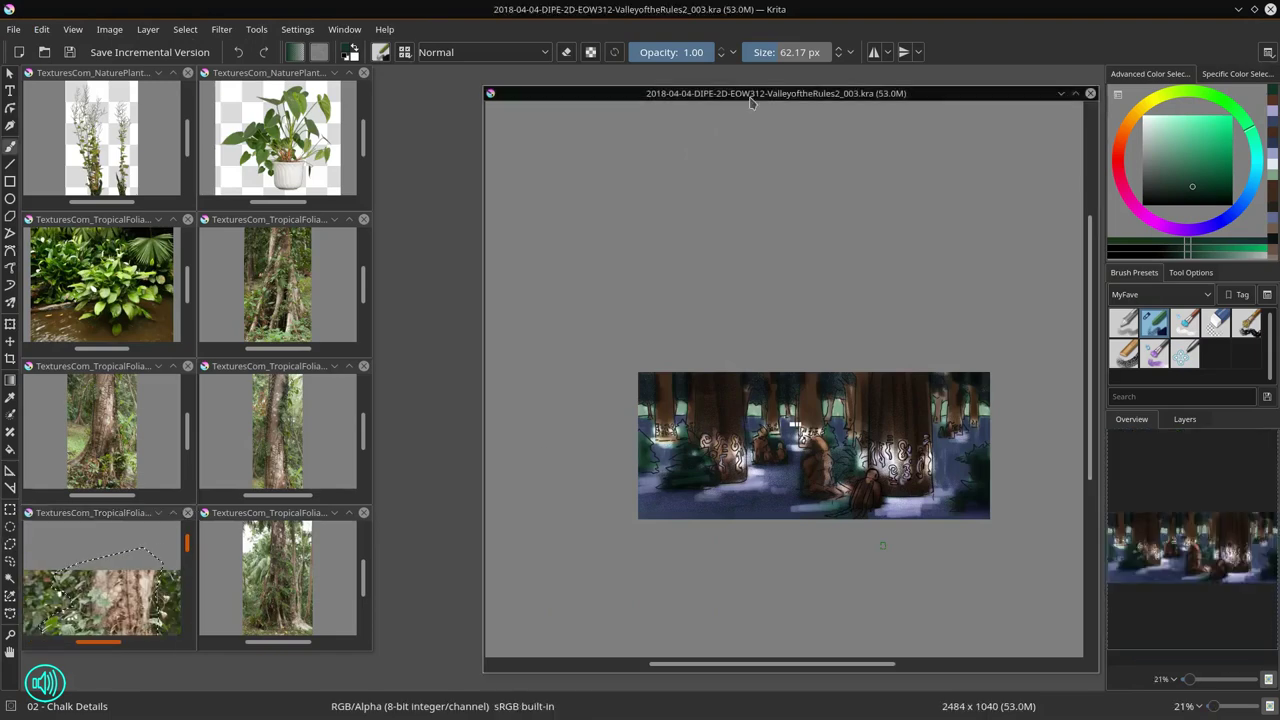
{"action": "key", "text": "ctrl+v"}
{"action": "key", "text": "ctrl+t"}
{"action": "left_click_drag", "start_coordinate": [727, 484], "coordinate": [877, 484]}
{"action": "key", "text": "Return"}
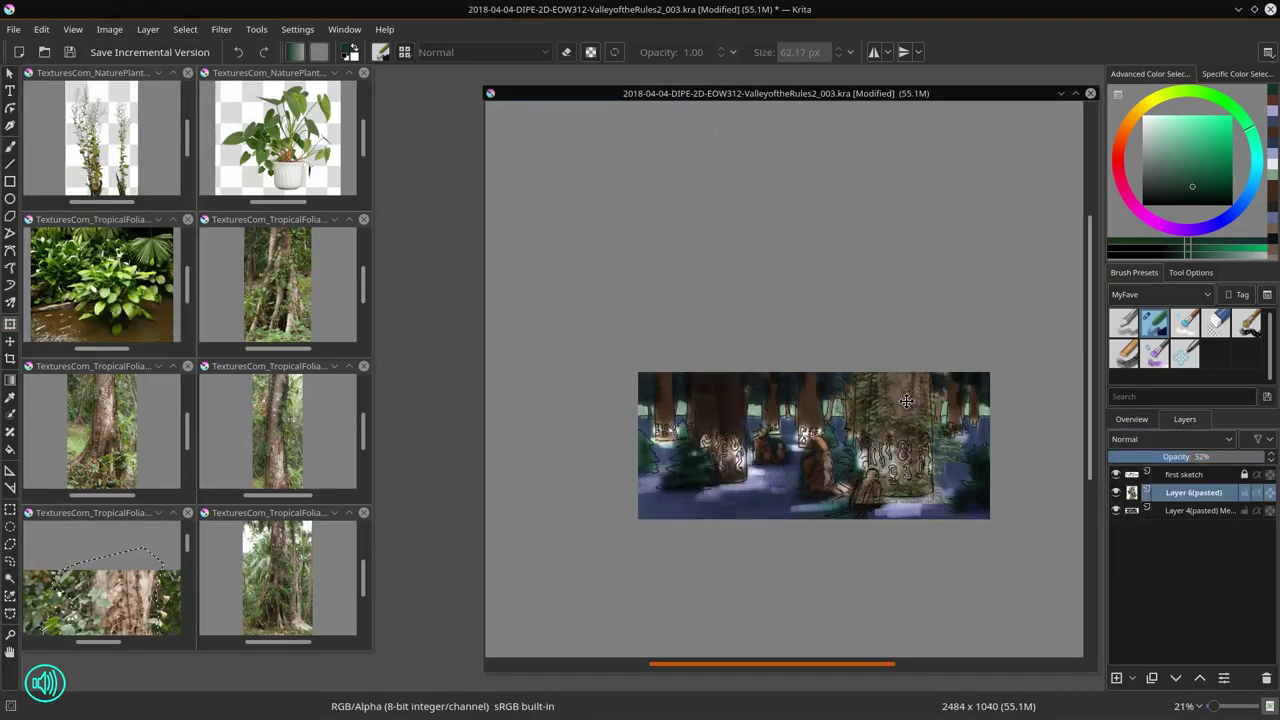
{"action": "key", "text": "3"}
{"action": "left_click_drag", "start_coordinate": [1190, 457], "coordinate": [1185, 457]}
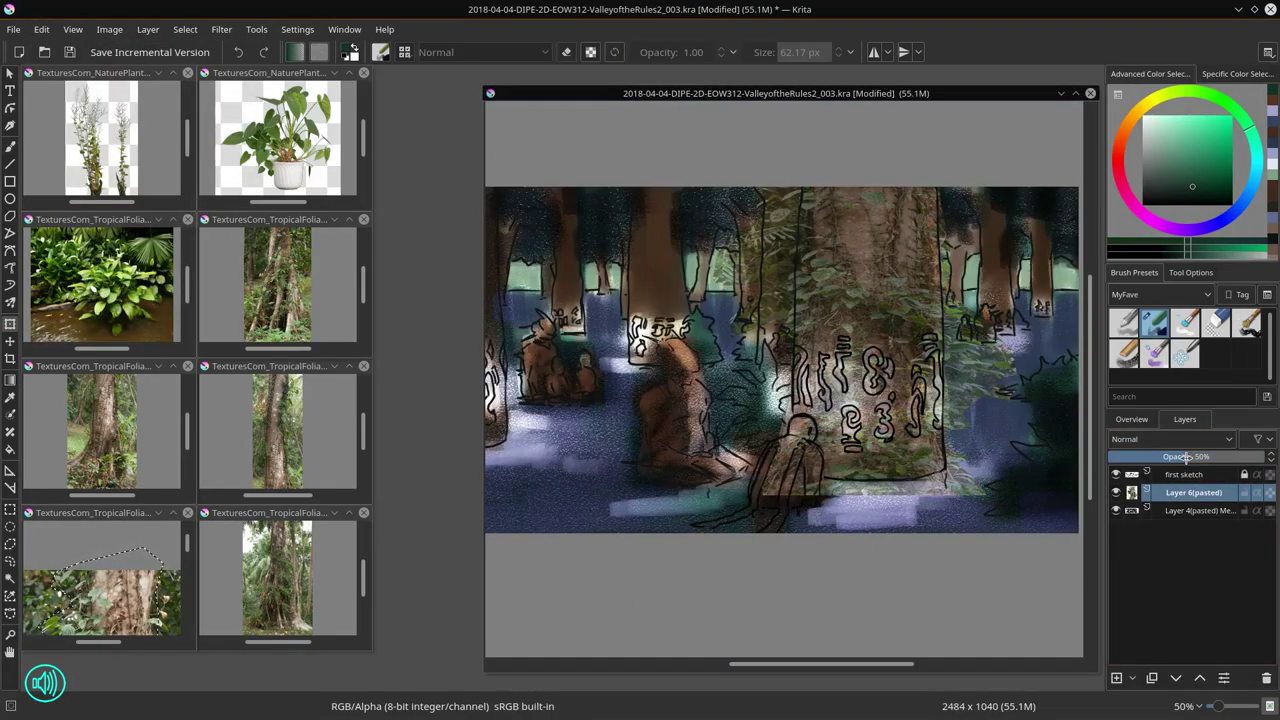
Step: Paste another tree texture as a new layer and start transforming it
{"action": "key", "text": "minus"}
{"action": "key", "text": "minus"}
{"action": "key", "text": "minus"}
{"action": "key", "text": "ctrl+v"}
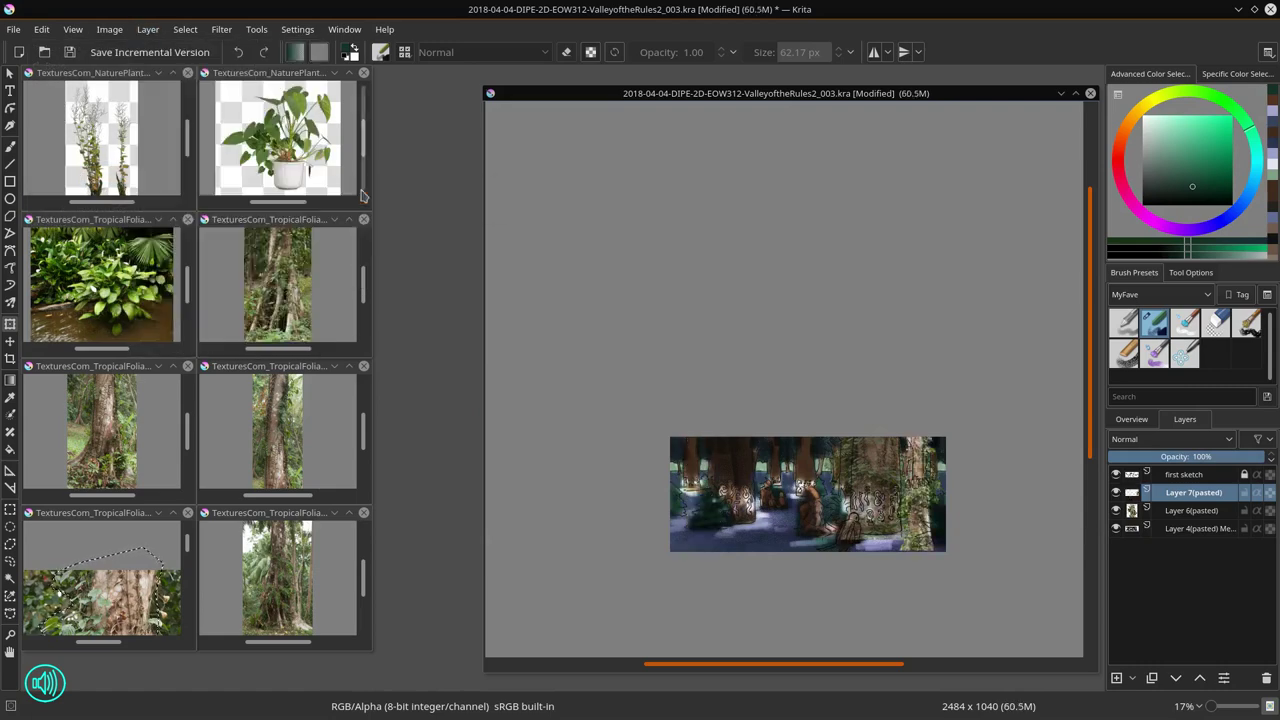
{"action": "key", "text": "ctrl+t"}
{"action": "key", "text": "plus"}
{"action": "key", "text": "plus"}
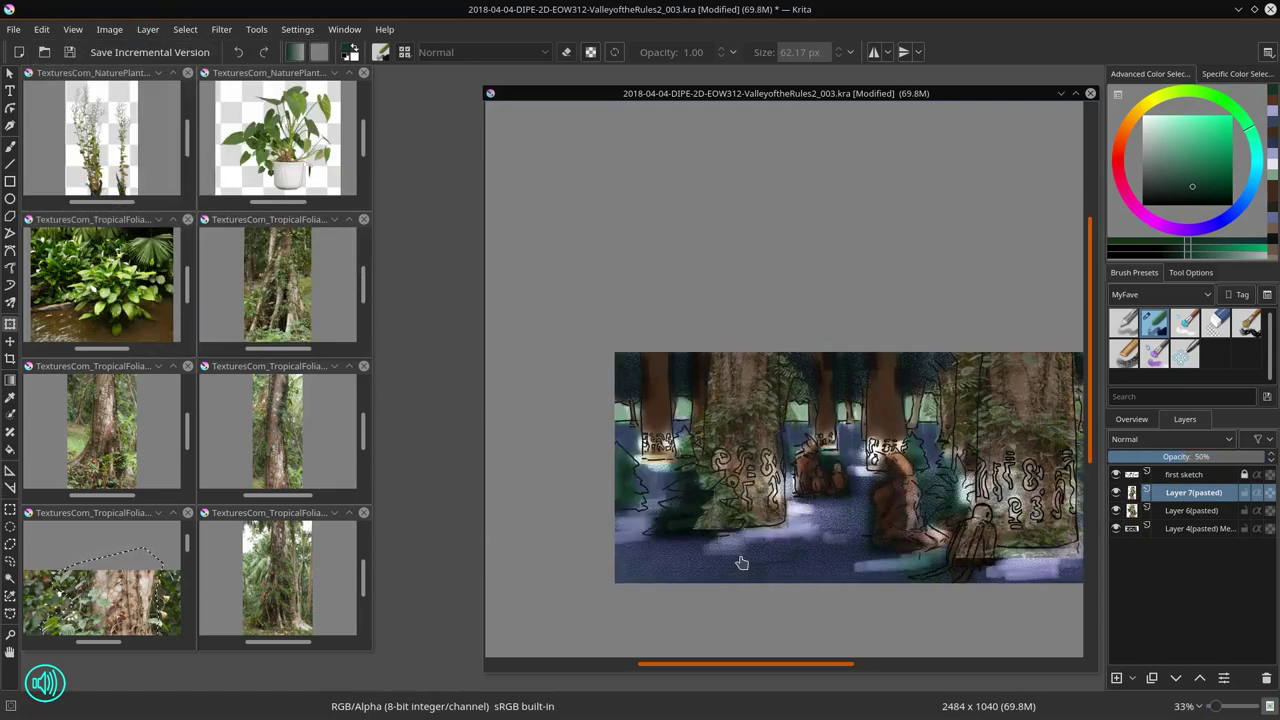
{"action": "left_click_drag", "start_coordinate": [741, 563], "coordinate": [611, 563]}
Step: Cut a trunk from the tree trunk photo, paste it into the scene, and duplicate it twice
{"action": "left_click", "coordinate": [187, 512]}
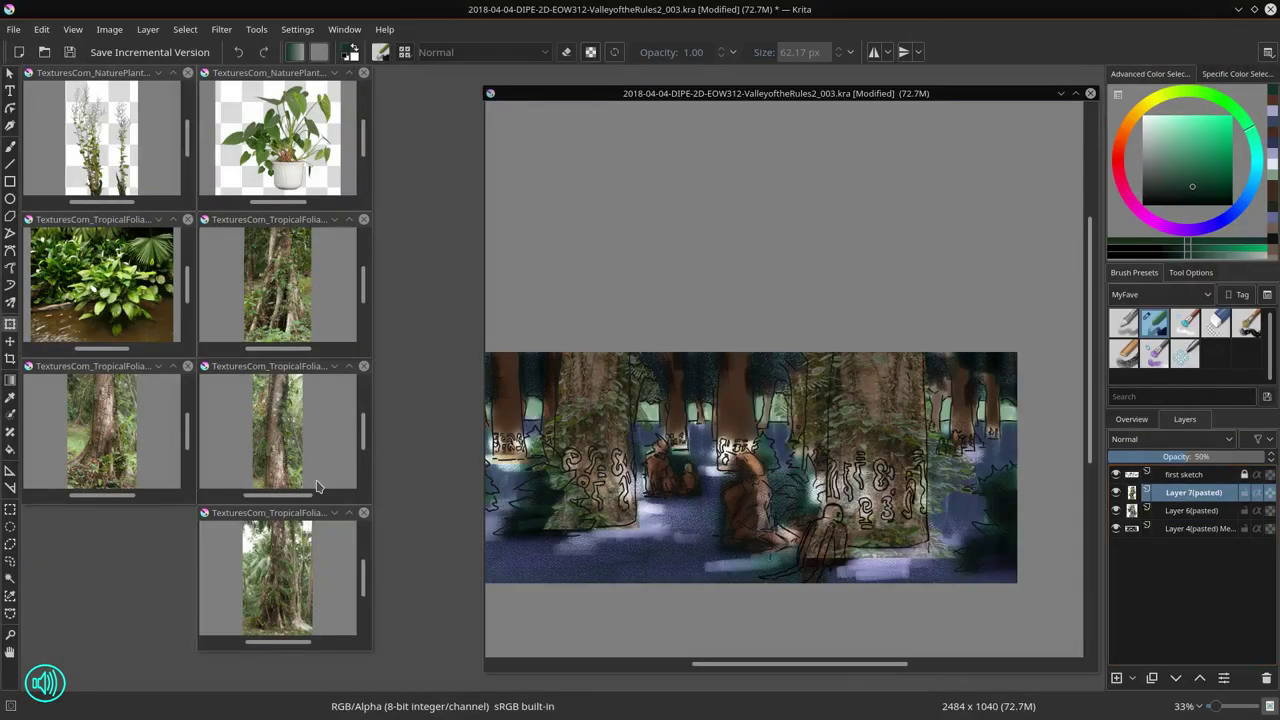
{"action": "double_click", "coordinate": [270, 512]}
{"action": "left_click", "coordinate": [1191, 272]}
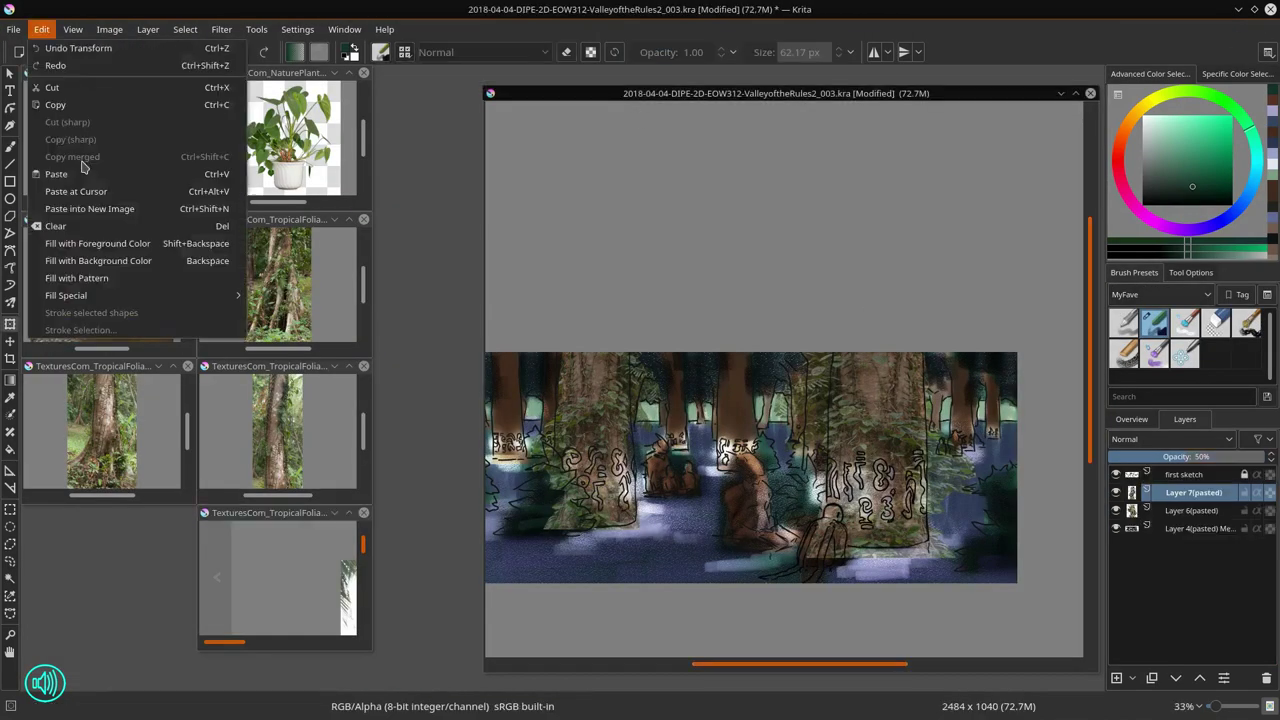
{"action": "key", "text": "ctrl+v"}
{"action": "key", "text": "ctrl+t"}
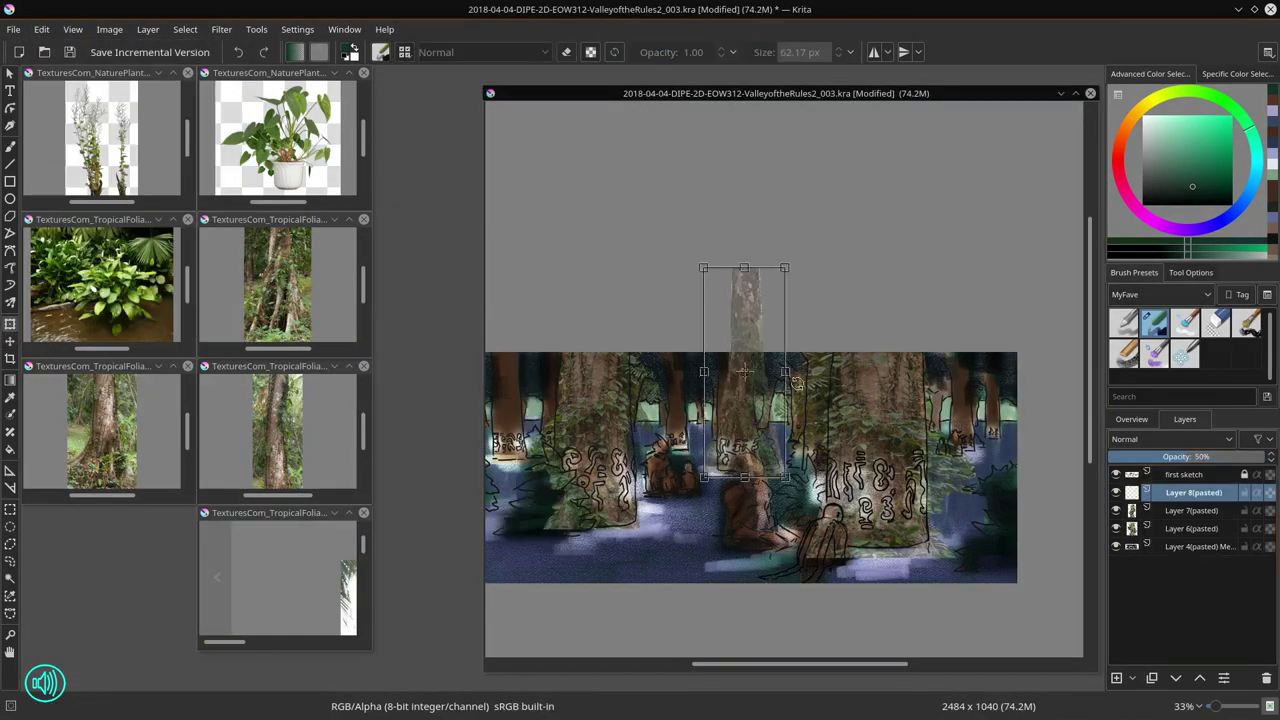
{"action": "key", "text": "Return"}
{"action": "key", "text": "ctrl+j"}
{"action": "key", "text": "ctrl+j"}
{"action": "scroll", "coordinate": [515, 455], "scroll_direction": "down", "scroll_amount": 1}
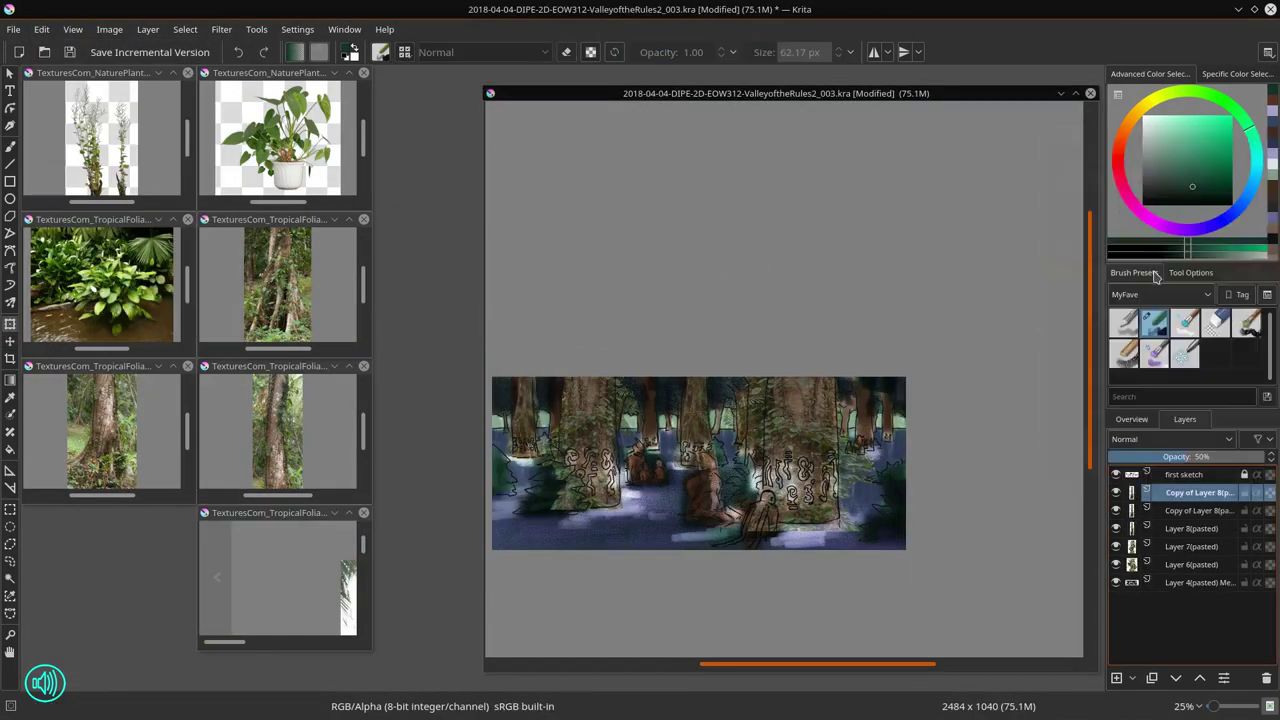
{"action": "right_click", "coordinate": [1190, 493]}
{"action": "left_click", "coordinate": [1130, 275]}
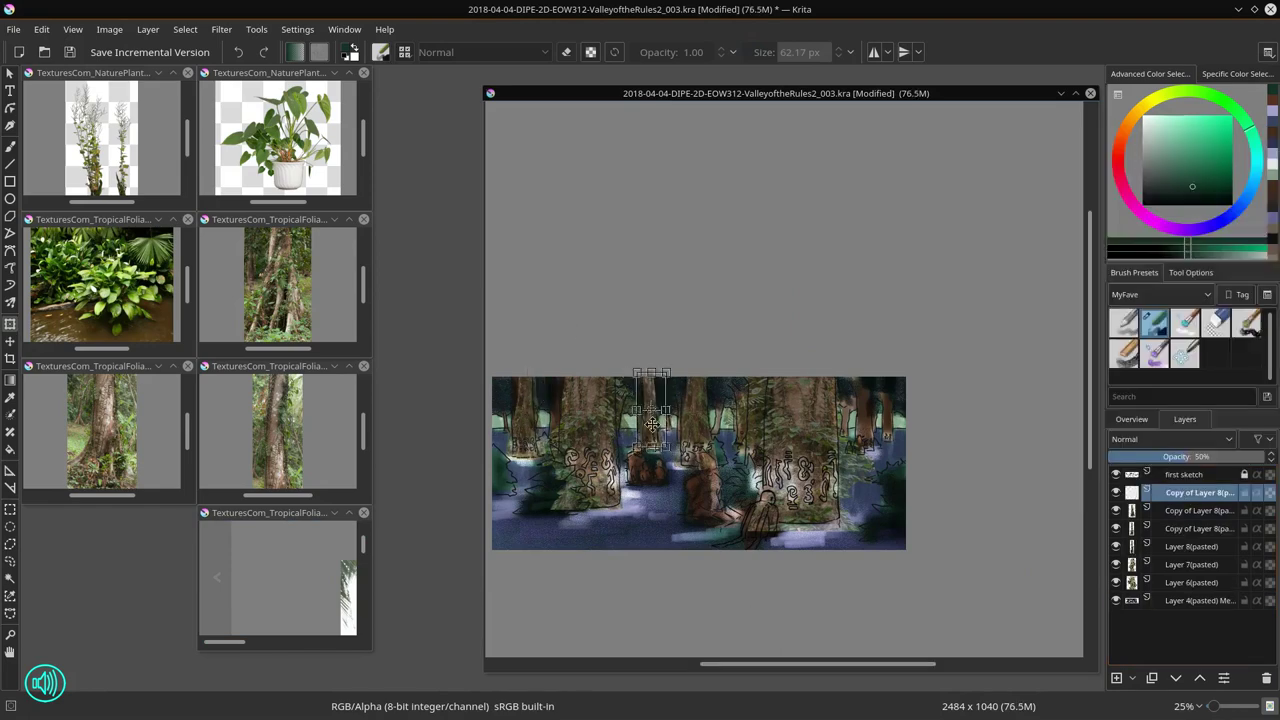
Step: Close unneeded references and freehand-select and copy a foliage clump from the tropical photo
{"action": "left_click", "coordinate": [363, 512]}
{"action": "left_click", "coordinate": [363, 365]}
{"action": "left_click", "coordinate": [363, 219]}
{"action": "left_click", "coordinate": [187, 365]}
{"action": "left_click_drag", "start_coordinate": [183, 352], "coordinate": [390, 546]}
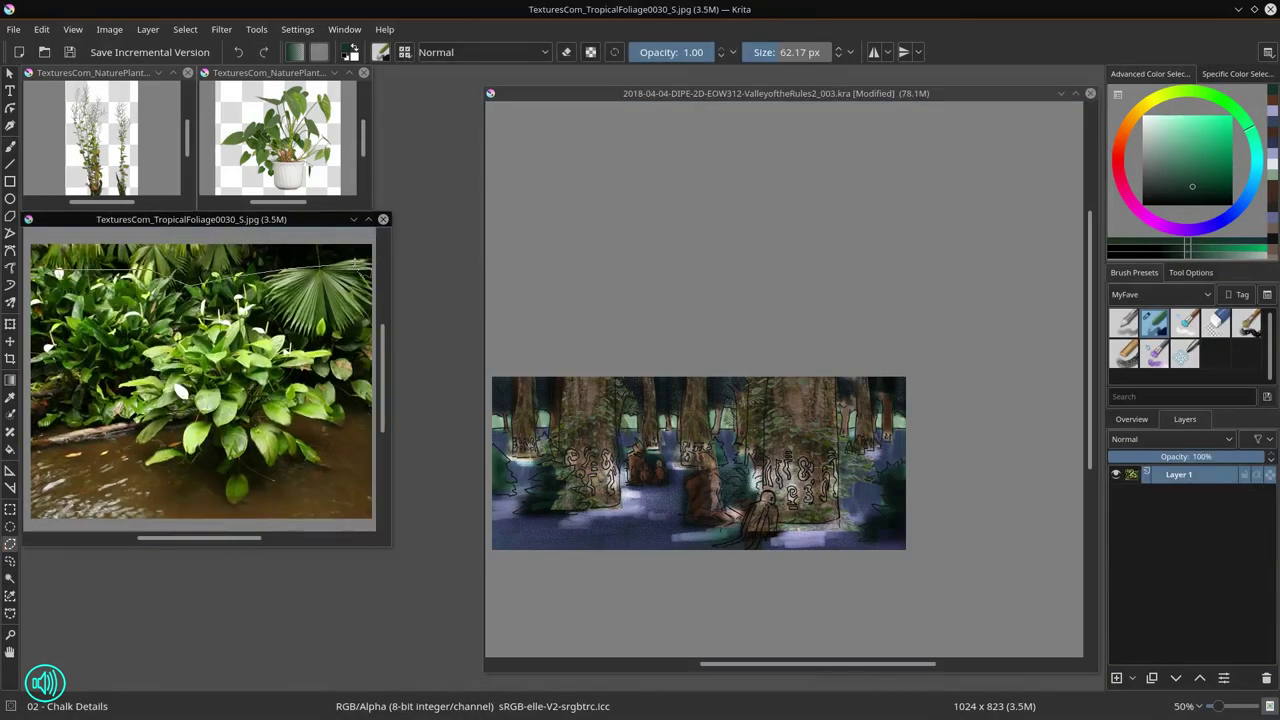
{"action": "mouse_move", "coordinate": [372, 262]}
{"action": "left_mouse_down"}
{"action": "mouse_move", "coordinate": [210, 460]}
{"action": "mouse_move", "coordinate": [30, 292]}
{"action": "mouse_move", "coordinate": [58, 274]}
{"action": "left_mouse_up"}
{"action": "key", "text": "ctrl+c"}
Step: Paste the foliage at the scene's lower left and place a duplicate at the lower right
{"action": "left_click", "coordinate": [556, 490]}
{"action": "key", "text": "ctrl+v"}
{"action": "key", "text": "ctrl+t"}
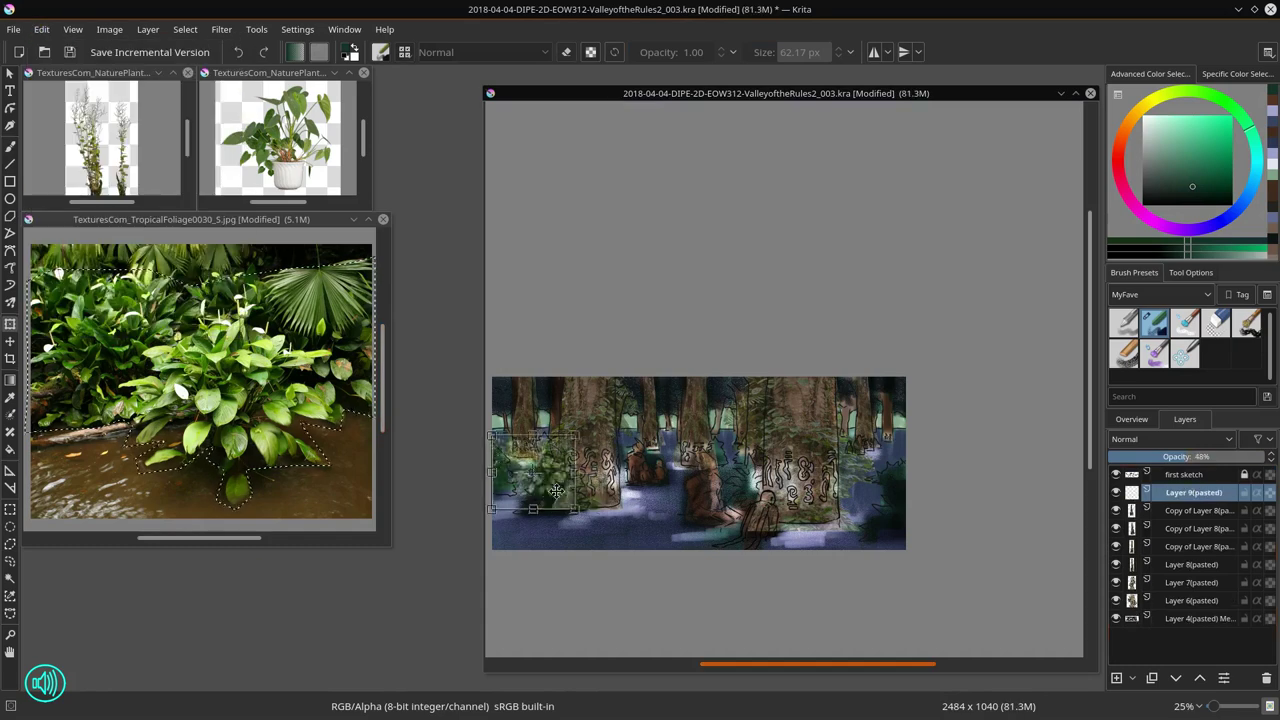
{"action": "left_click_drag", "start_coordinate": [556, 490], "coordinate": [899, 541]}
{"action": "key", "text": "ctrl+j"}
{"action": "left_click", "coordinate": [147, 29]}
{"action": "left_click", "coordinate": [170, 65]}
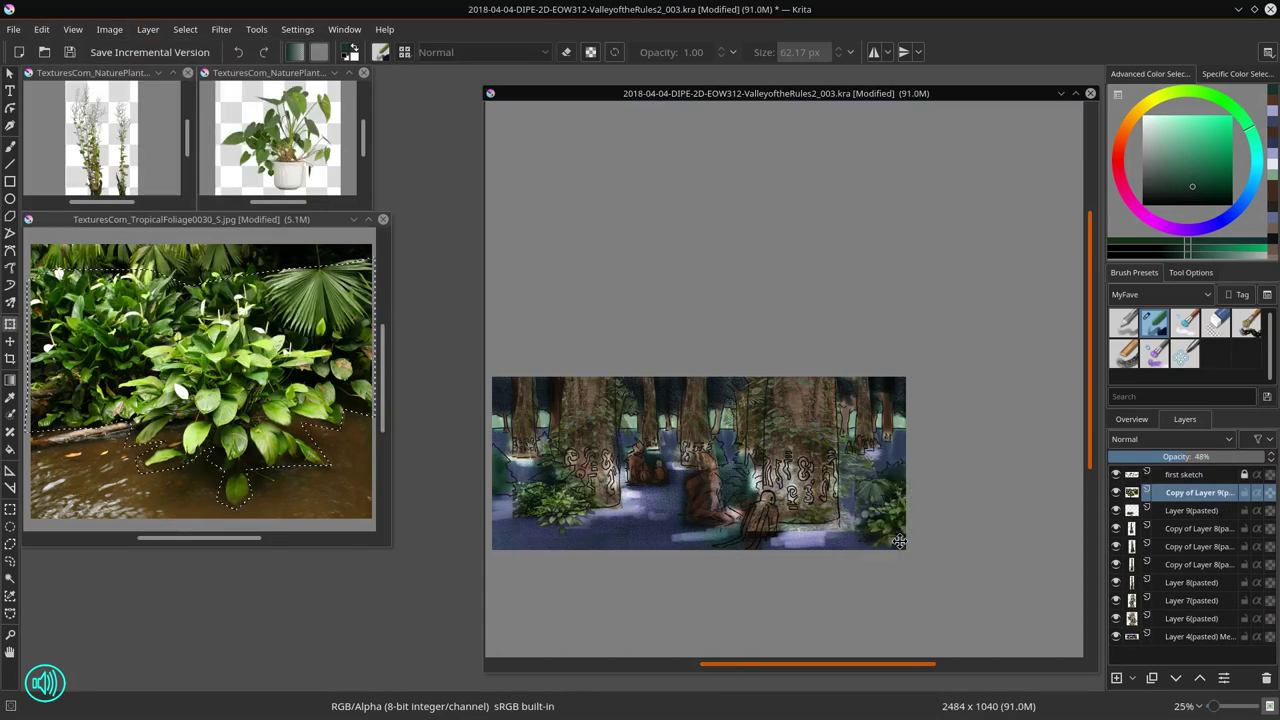
Step: Copy Merged the whole potted plant image, paste it into the scene and scale it into place
{"action": "left_click", "coordinate": [383, 219]}
{"action": "left_click", "coordinate": [41, 29]}
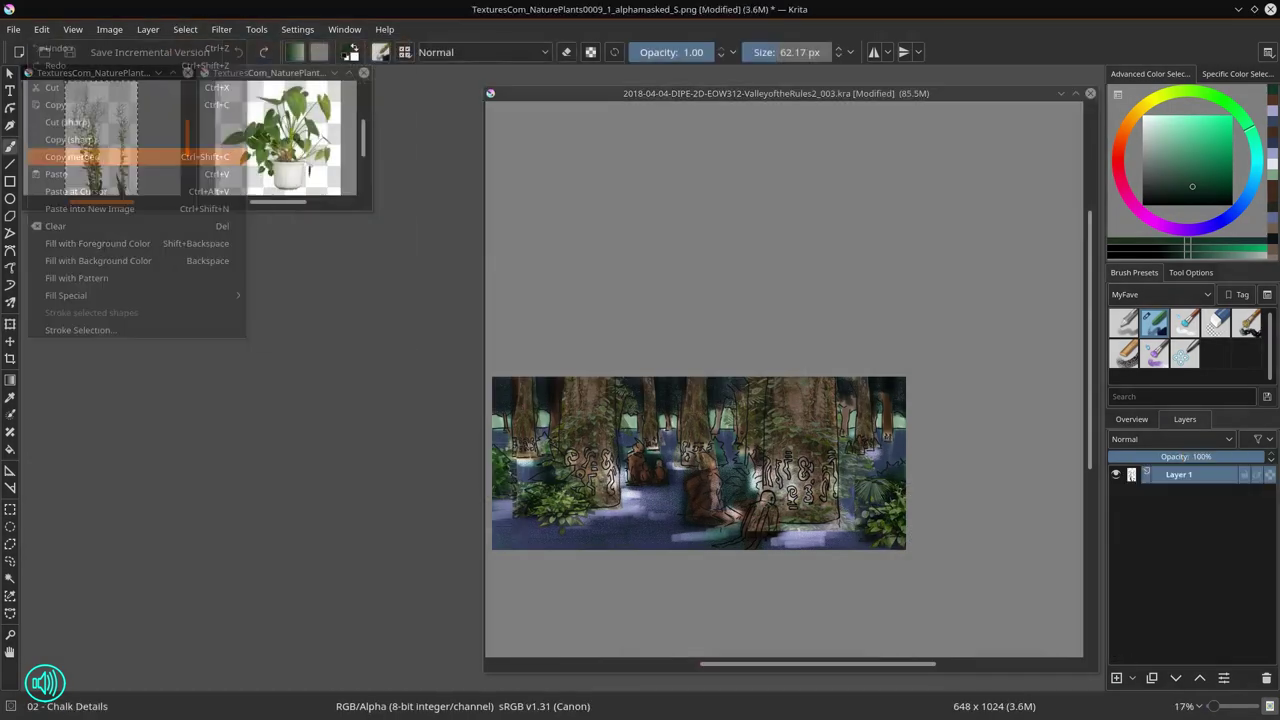
{"action": "left_click", "coordinate": [70, 156]}
{"action": "key", "text": "ctrl+v"}
{"action": "key", "text": "ctrl+t"}
{"action": "scroll", "coordinate": [760, 455], "scroll_direction": "up", "scroll_amount": 5}
{"action": "scroll", "coordinate": [760, 455], "scroll_direction": "down", "scroll_amount": 3}
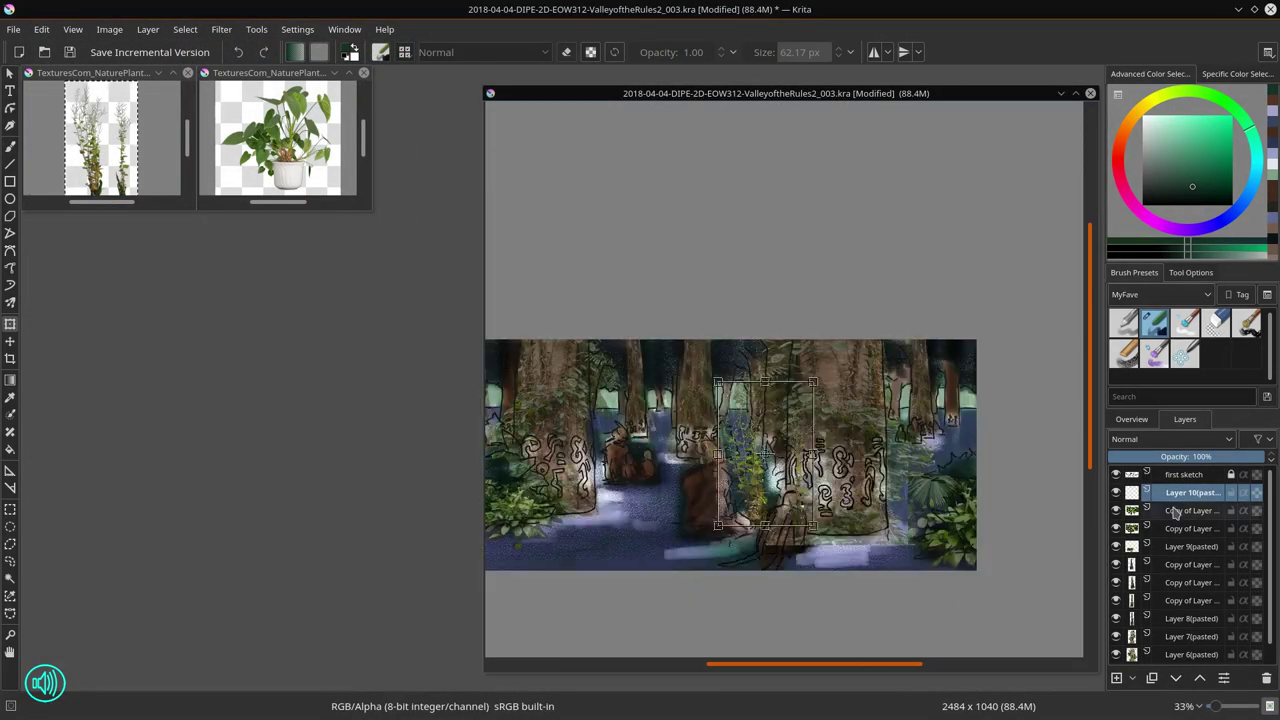
{"action": "left_click", "coordinate": [1176, 512]}
Step: Set up the eraser brush and isolate the pasted plant (Layer 10) and Layer 4 for touch-ups
{"action": "scroll", "coordinate": [680, 498], "scroll_direction": "up", "scroll_amount": 2}
{"action": "key", "text": "b"}
{"action": "key", "text": "e"}
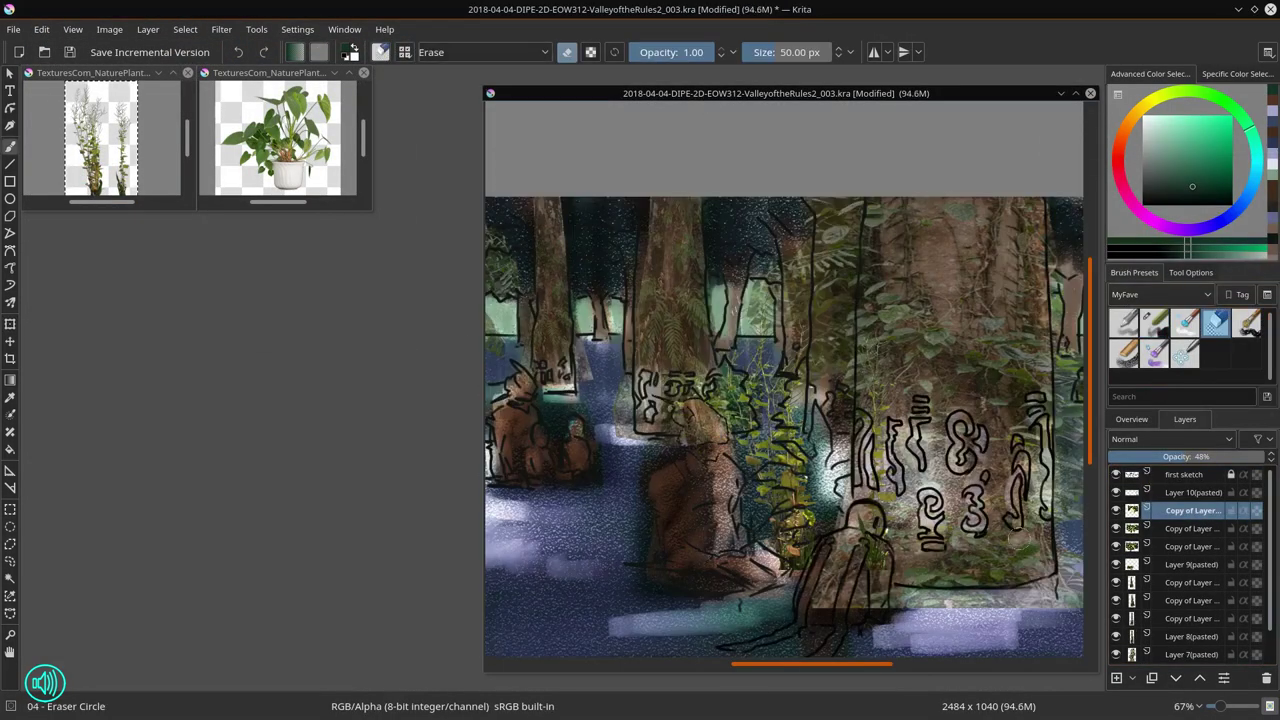
{"action": "left_click", "coordinate": [1196, 493]}
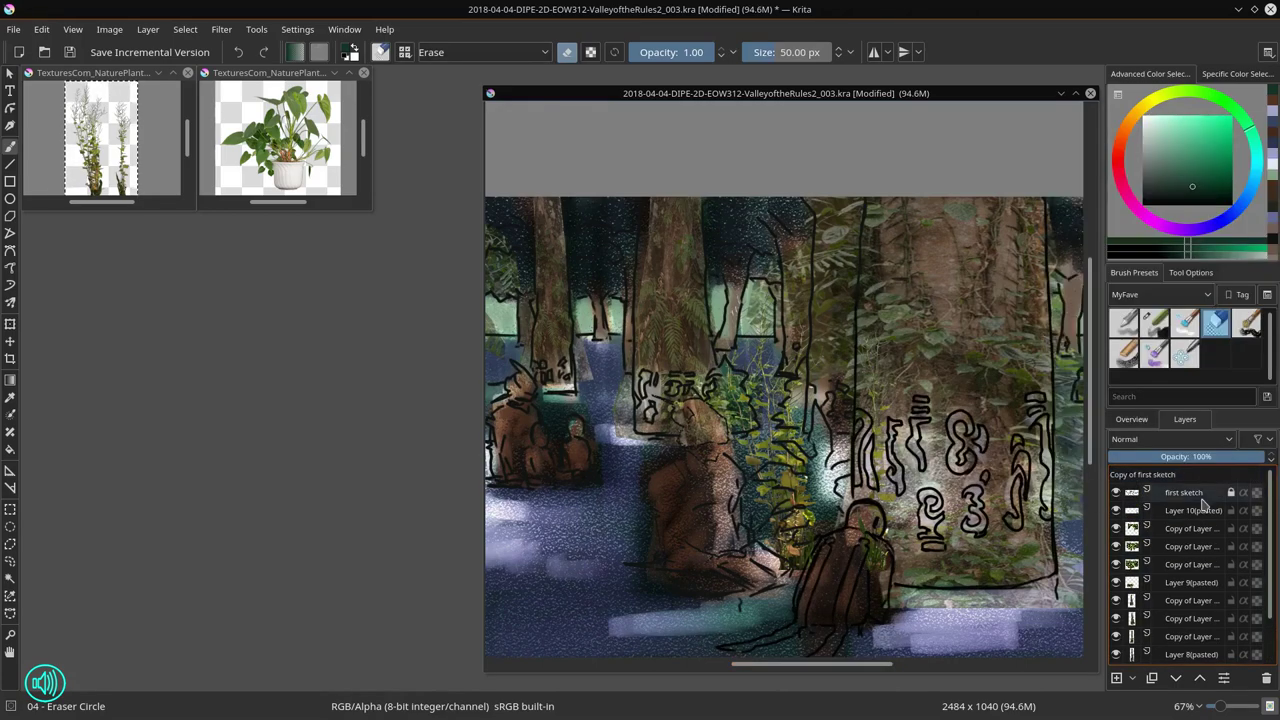
{"action": "scroll", "coordinate": [1190, 560], "scroll_direction": "down", "scroll_amount": 3}
{"action": "left_click", "coordinate": [1116, 654], "text": "shift"}
{"action": "scroll", "coordinate": [800, 562], "scroll_direction": "down", "scroll_amount": 4}
{"action": "key", "text": "/"}
{"action": "scroll", "coordinate": [800, 562], "scroll_direction": "up", "scroll_amount": 3}
{"action": "key", "text": "/"}
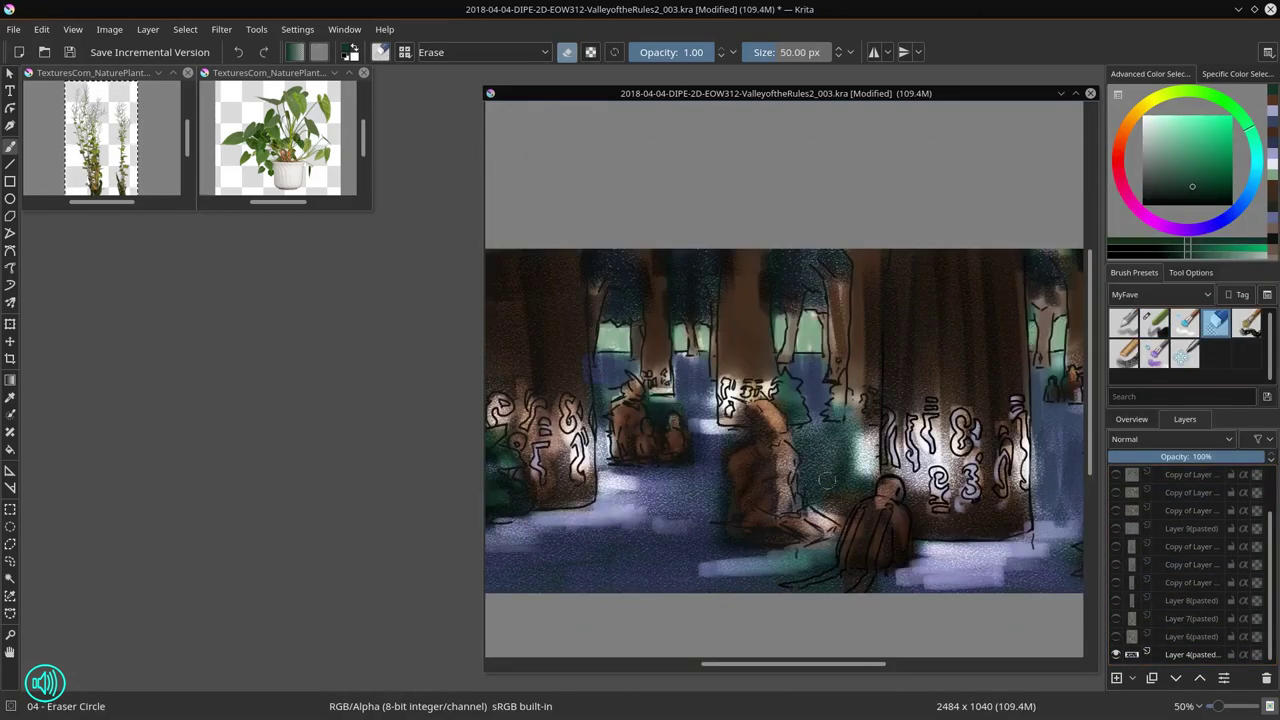
Step: Show all layers again and add a new empty Multiply layer
{"action": "scroll", "coordinate": [931, 489], "scroll_direction": "down", "scroll_amount": 3}
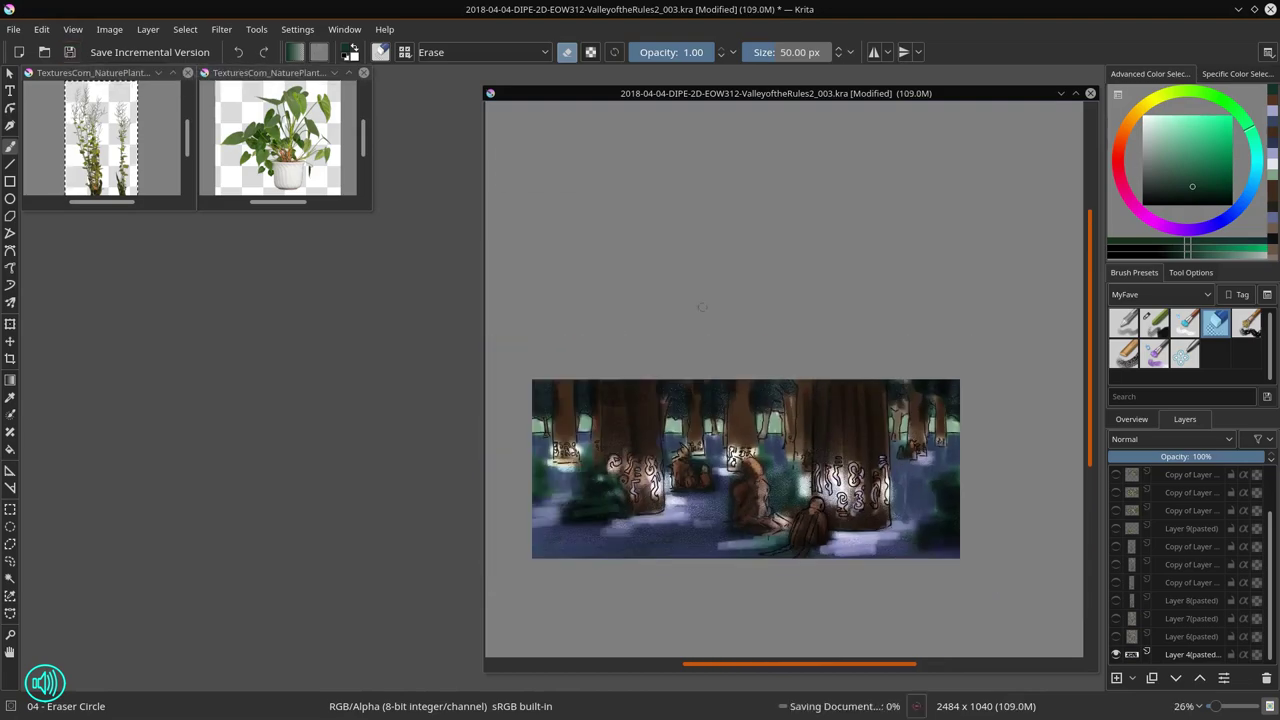
{"action": "scroll", "coordinate": [1190, 560], "scroll_direction": "up", "scroll_amount": 5}
{"action": "left_click", "coordinate": [1117, 512], "text": "shift"}
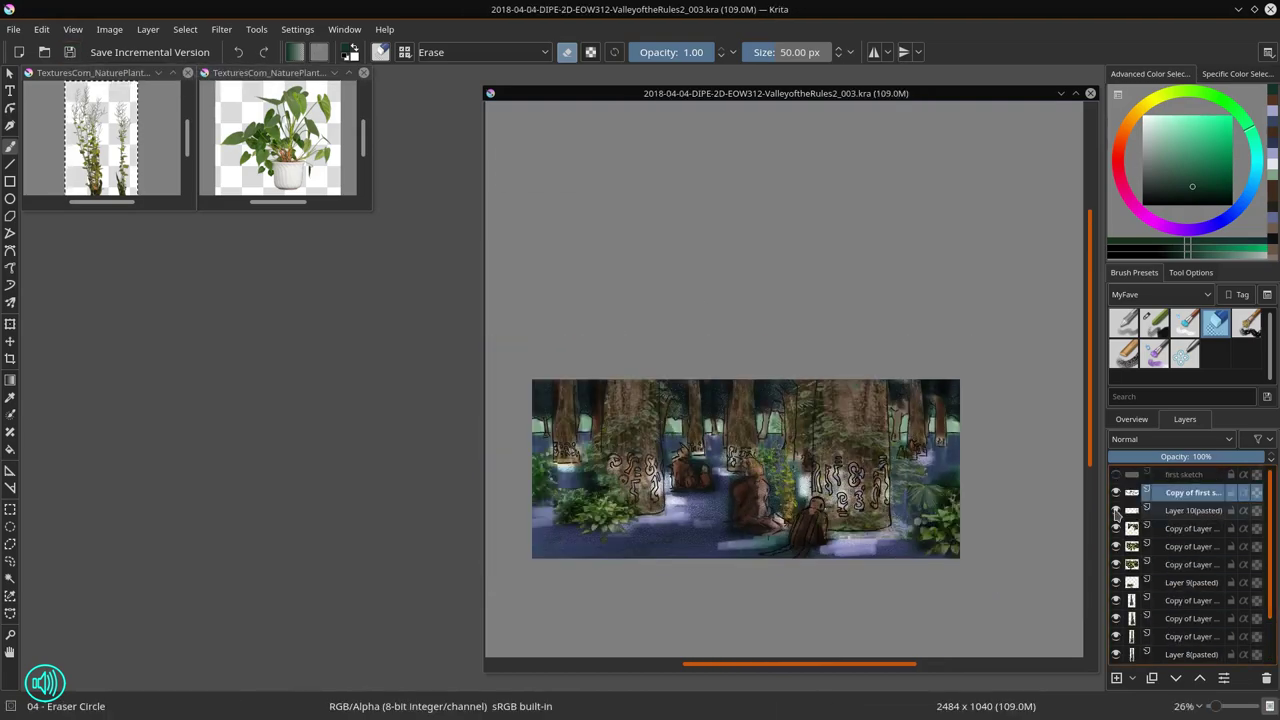
{"action": "key", "text": "Insert"}
{"action": "key", "text": "alt+shift+m"}
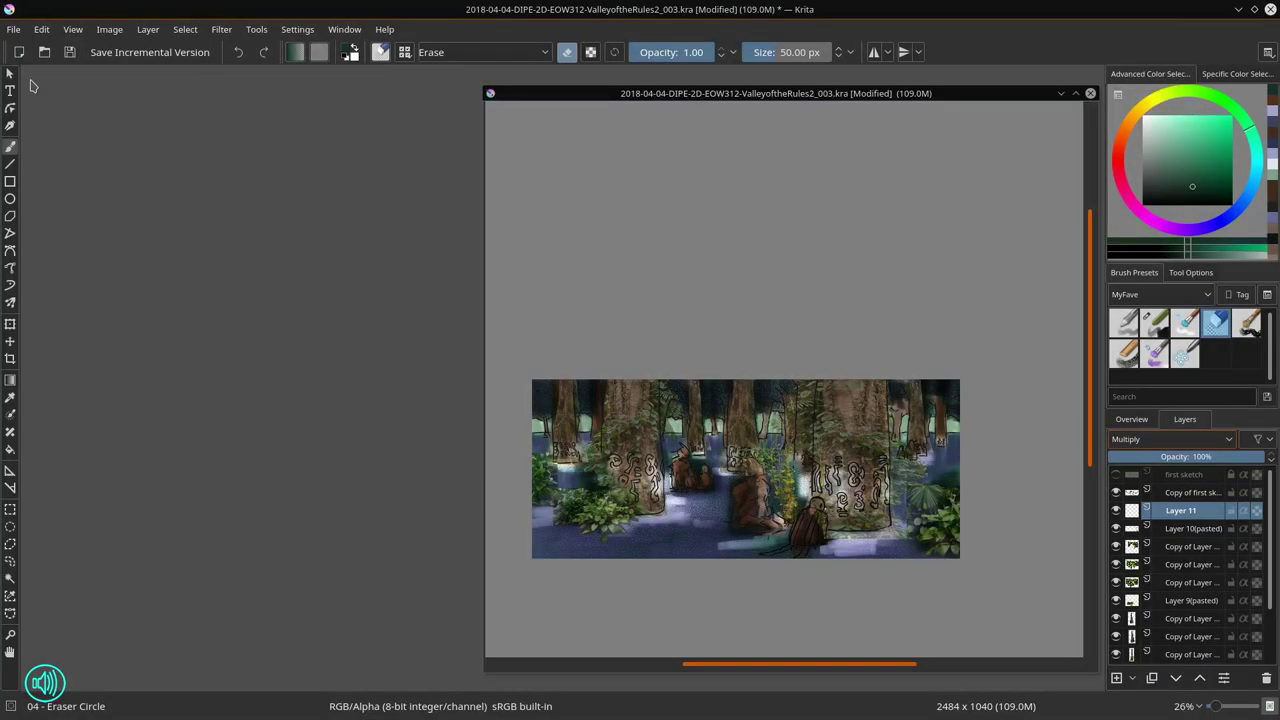
Step: Open the water texture photo, copy all of it and paste it into the painting
{"action": "key", "text": "ctrl+o"}
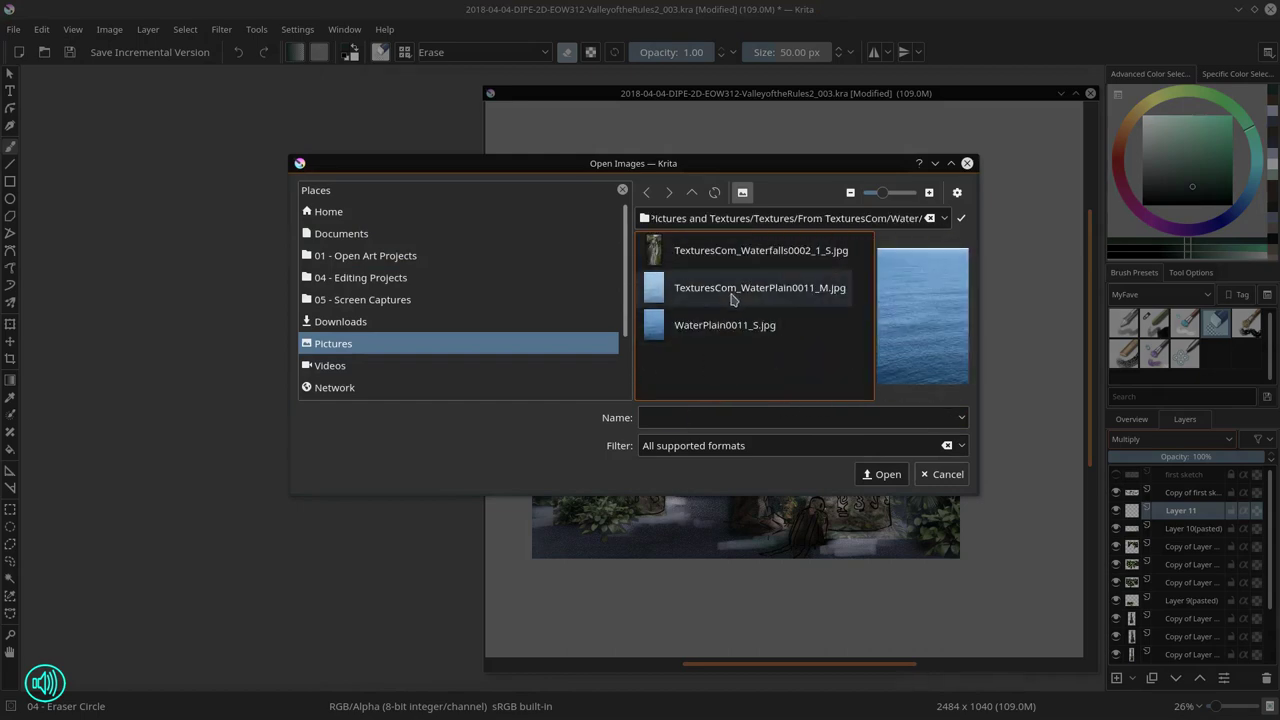
{"action": "double_click", "coordinate": [724, 325]}
{"action": "key", "text": "ctrl+a"}
{"action": "key", "text": "ctrl+c"}
{"action": "key", "text": "ctrl+v"}
Step: Shift the water layer's hue to purple with HSV Adjustment
{"action": "left_click", "coordinate": [221, 29]}
{"action": "left_click", "coordinate": [470, 171]}
{"action": "left_click_drag", "start_coordinate": [228, 224], "coordinate": [251, 243]}
{"action": "left_click", "coordinate": [307, 472]}
Step: Stretch the water across the forest floor, lower its opacity, and blend it as Multiply
{"action": "key", "text": "ctrl+t"}
{"action": "left_click", "coordinate": [1187, 456]}
{"action": "mouse_move", "coordinate": [745, 468]}
{"action": "left_mouse_down"}
{"action": "mouse_move", "coordinate": [752, 432]}
{"action": "mouse_move", "coordinate": [750, 480]}
{"action": "mouse_move", "coordinate": [790, 505]}
{"action": "mouse_move", "coordinate": [860, 460]}
{"action": "mouse_move", "coordinate": [920, 445]}
{"action": "left_mouse_up"}
{"action": "key", "text": "b"}
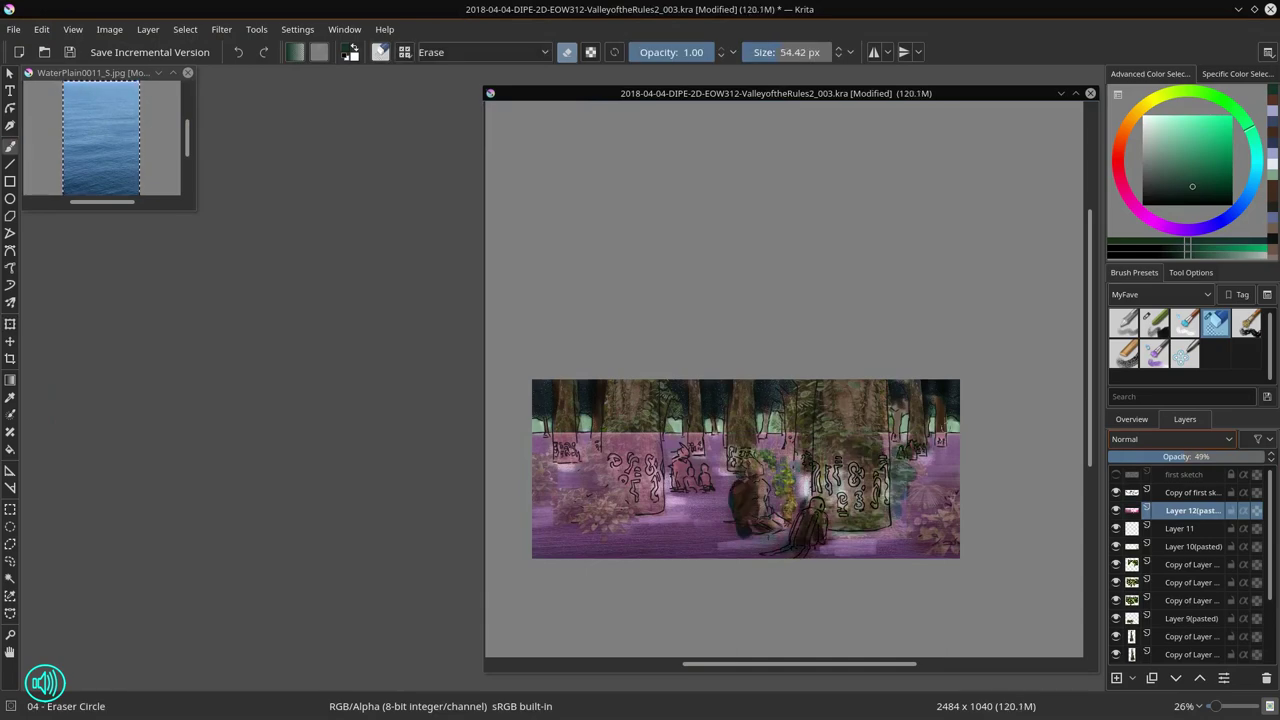
{"action": "left_click", "coordinate": [1170, 439]}
{"action": "left_click", "coordinate": [1150, 209]}
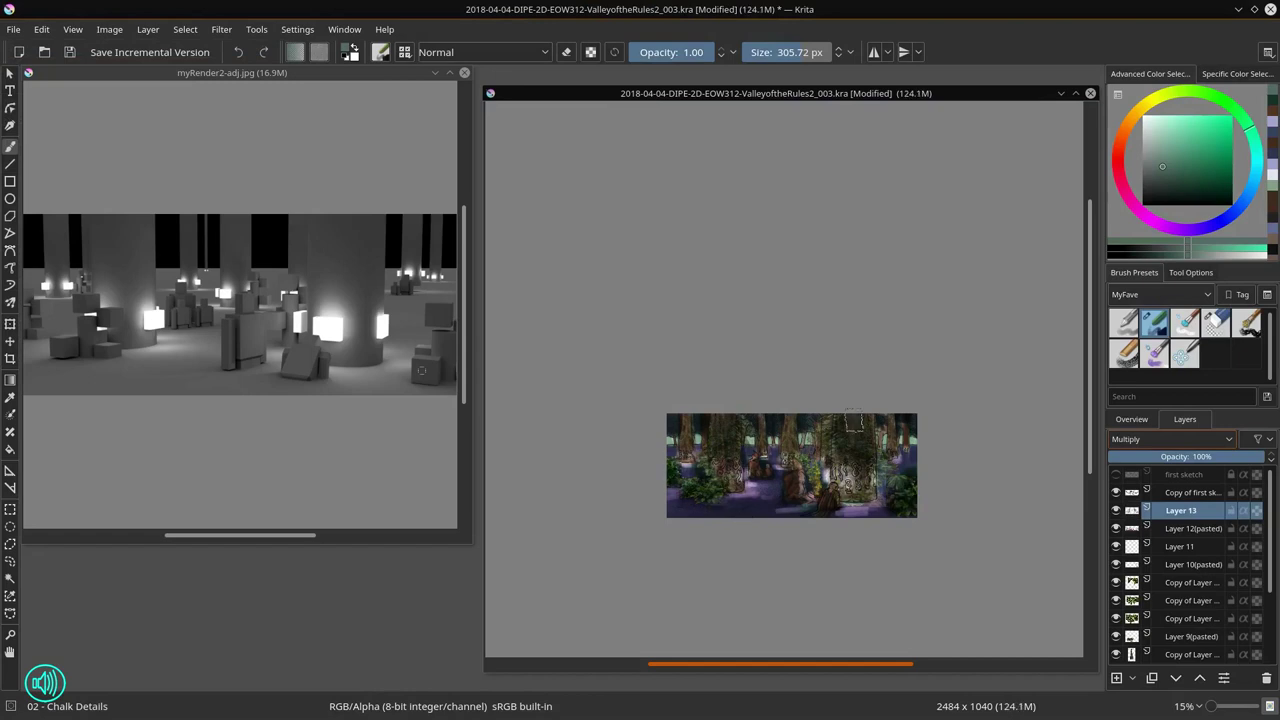
Step: Add a Color Dodge layer and paint glowing light onto the trunks with a smaller brush
{"action": "mouse_move", "coordinate": [712, 415]}
{"action": "left_mouse_down"}
{"action": "mouse_move", "coordinate": [740, 445]}
{"action": "mouse_move", "coordinate": [828, 465]}
{"action": "left_mouse_up"}
{"action": "key", "text": "Insert"}
{"action": "left_click", "coordinate": [1170, 439]}
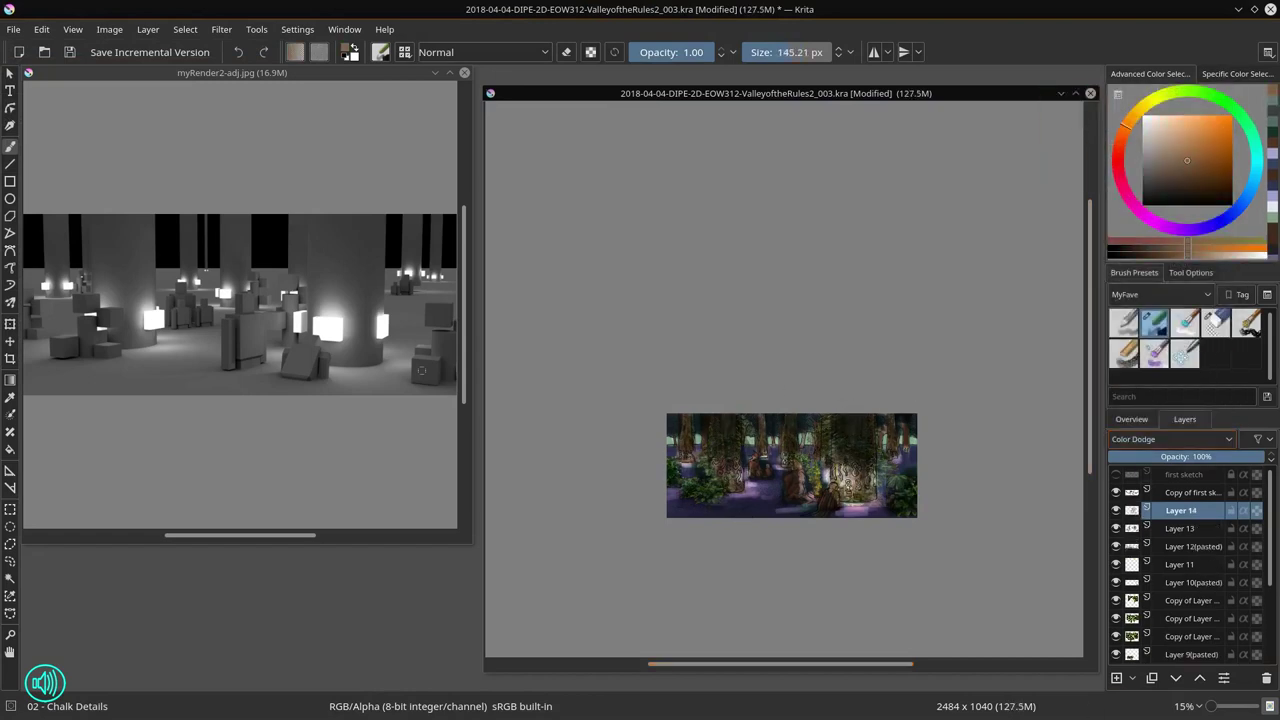
{"action": "left_click_drag", "start_coordinate": [700, 462], "coordinate": [744, 488]}
{"action": "left_click_drag", "start_coordinate": [692, 452], "coordinate": [670, 478]}
{"action": "key", "text": "bracketleft"}
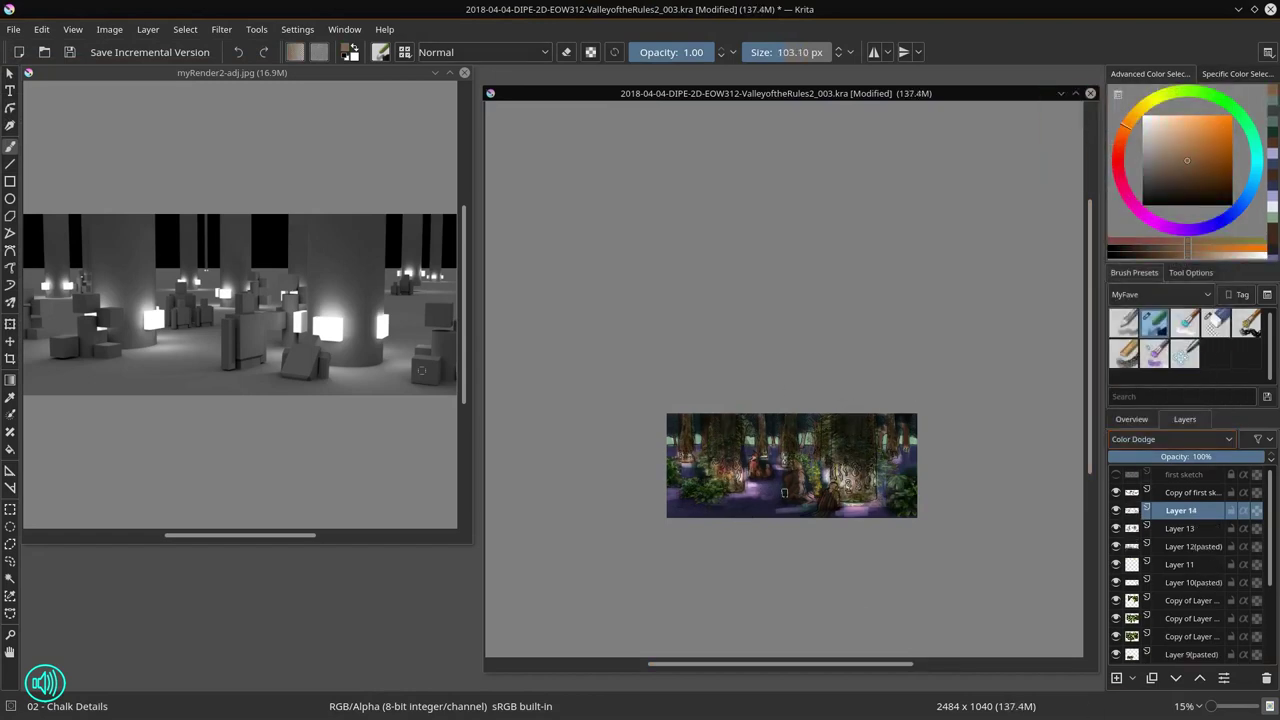
Step: Add a new top layer filled with black, then save an incremental version _004
{"action": "key", "text": "Insert"}
{"action": "key", "text": "f"}
{"action": "left_click", "coordinate": [737, 491]}
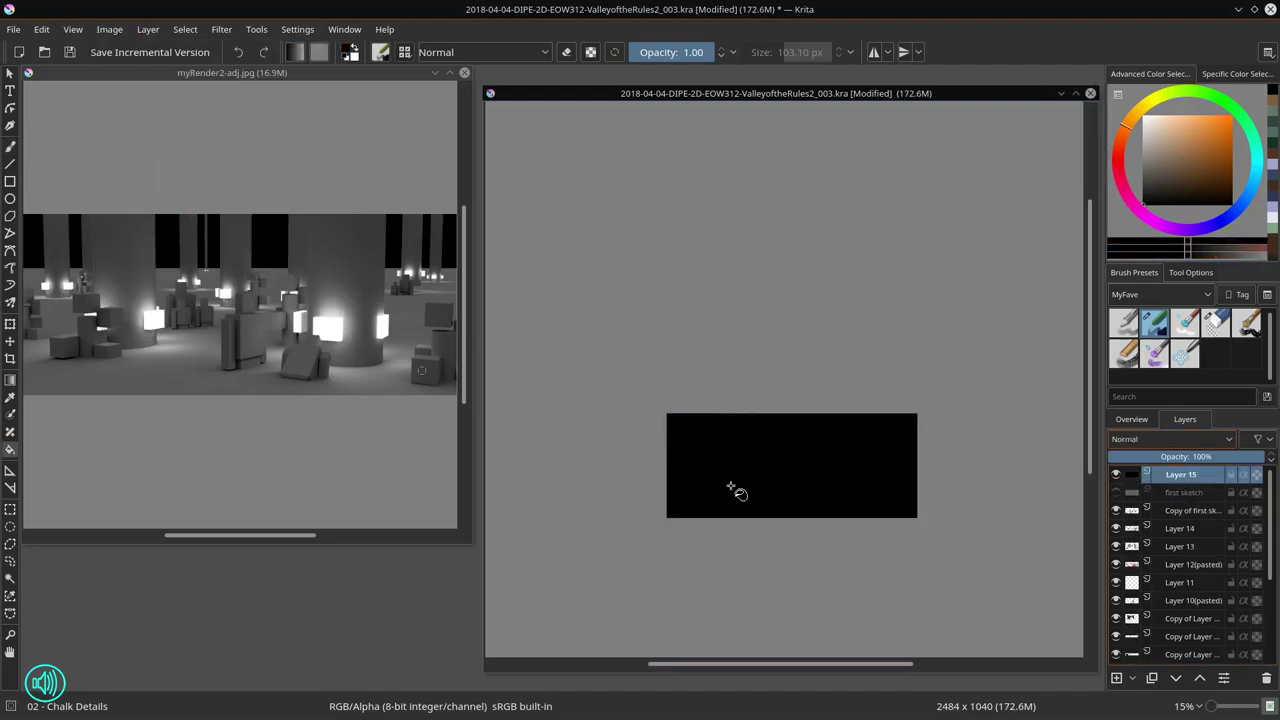
{"action": "left_click", "coordinate": [1170, 439]}
{"action": "left_click", "coordinate": [464, 73]}
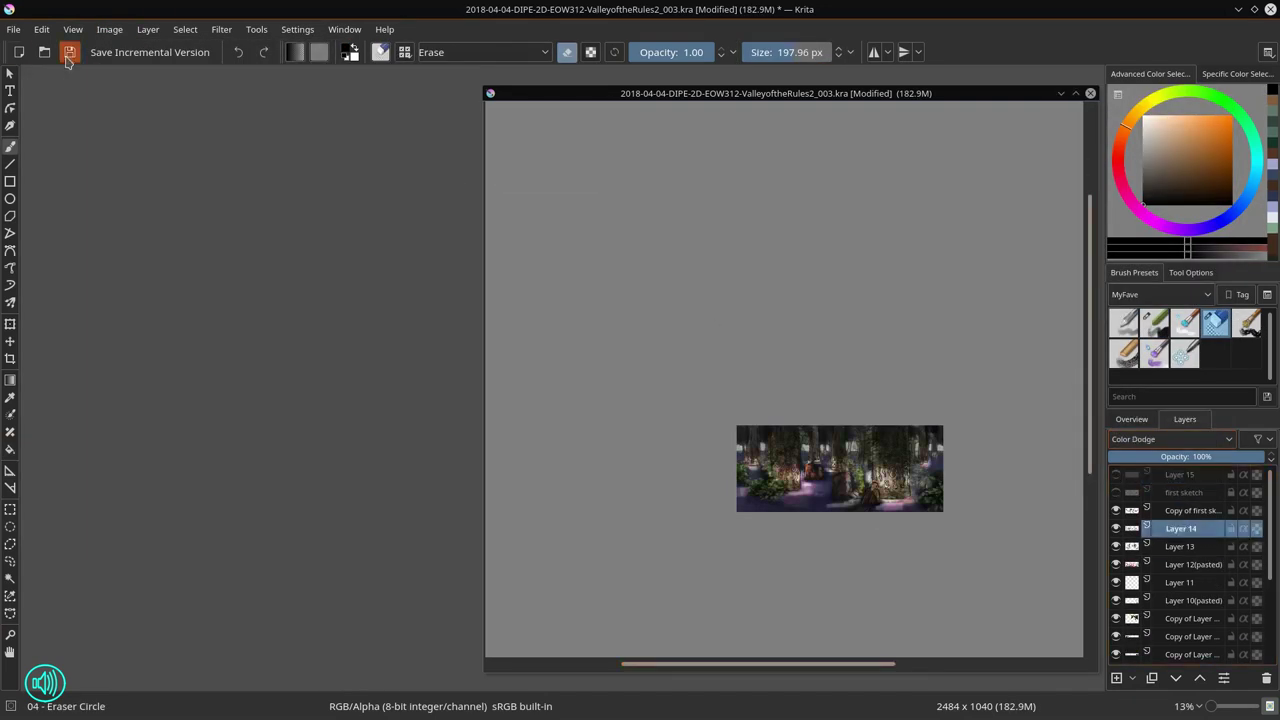
{"action": "left_click", "coordinate": [70, 52]}
Step: Merge the pasted colour layers into one and hide the black fill and sketch layers
{"action": "key", "text": "e"}
{"action": "left_click_drag", "start_coordinate": [1268, 560], "coordinate": [1268, 648]}
{"action": "key", "text": "ctrl+e"}
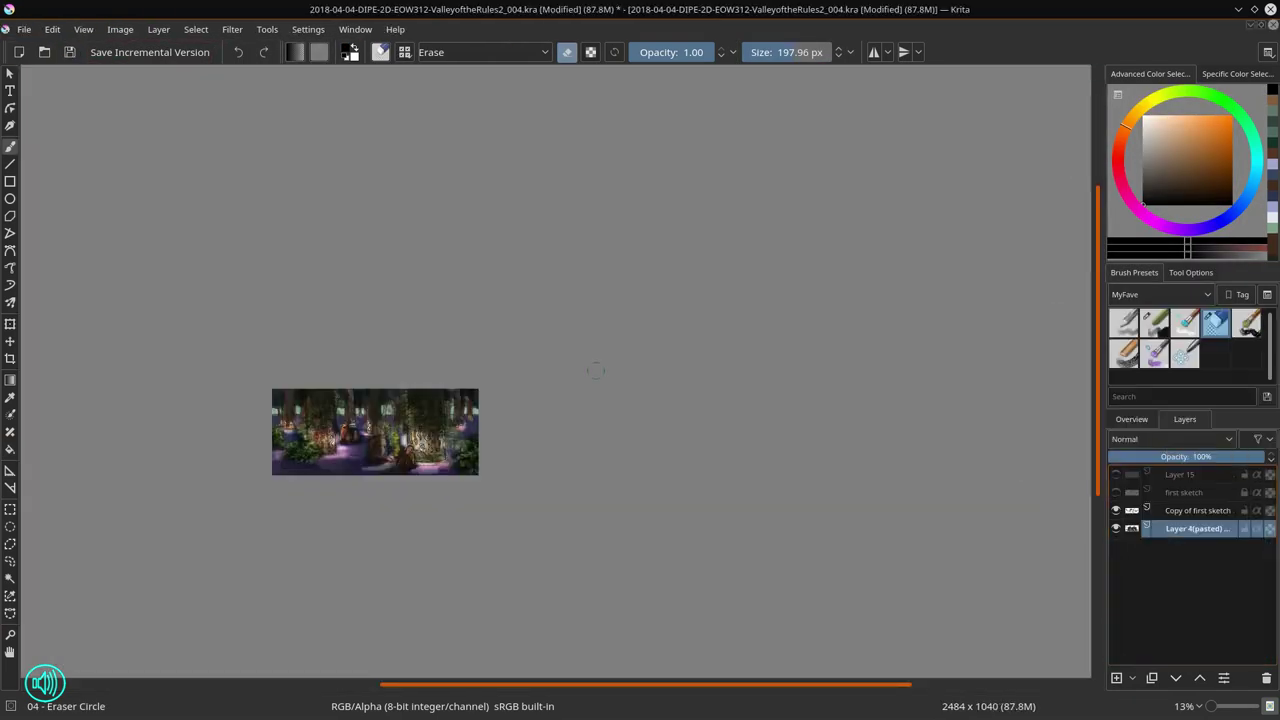
{"action": "right_click", "coordinate": [1190, 516]}
{"action": "left_click", "coordinate": [1100, 283]}
{"action": "left_click", "coordinate": [1190, 456]}
{"action": "key", "text": "ctrl+e"}
{"action": "left_click", "coordinate": [1155, 322]}
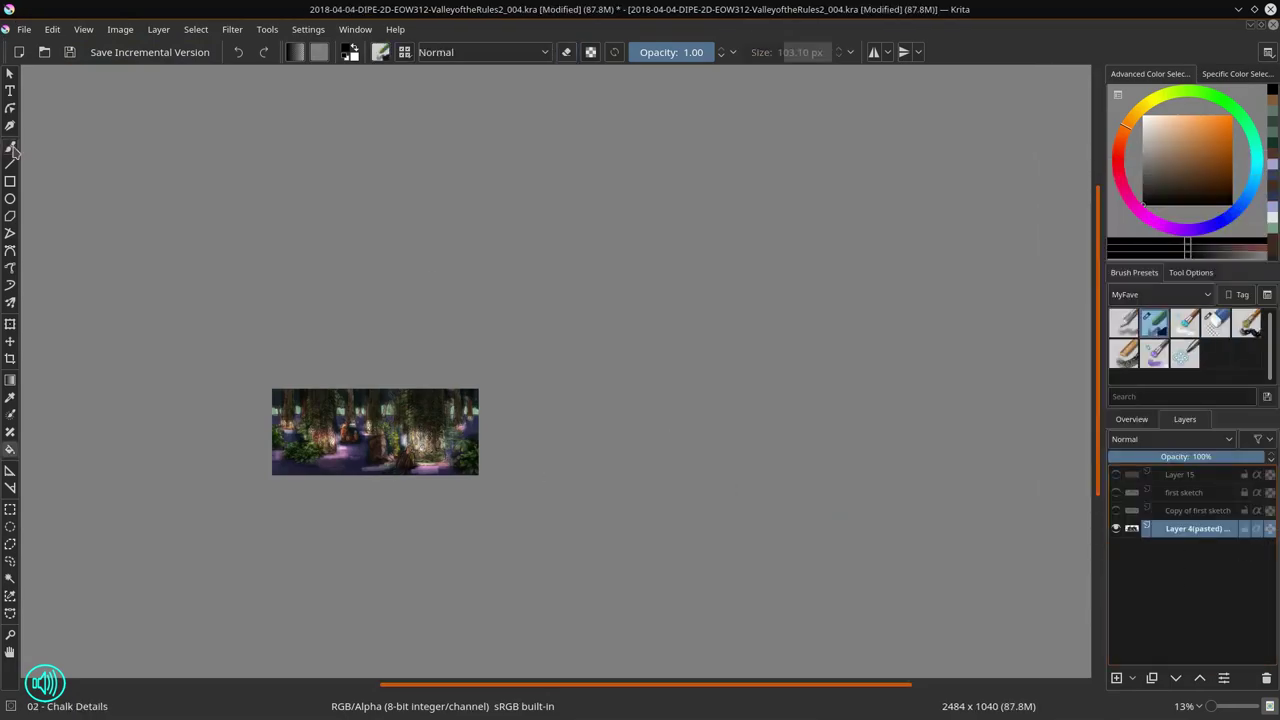
Step: Smear and soften the foliage with the Blender Textured brush
{"action": "scroll", "coordinate": [375, 431], "scroll_direction": "up", "scroll_amount": 10}
{"action": "left_click", "coordinate": [70, 52]}
{"action": "left_click", "coordinate": [1185, 322]}
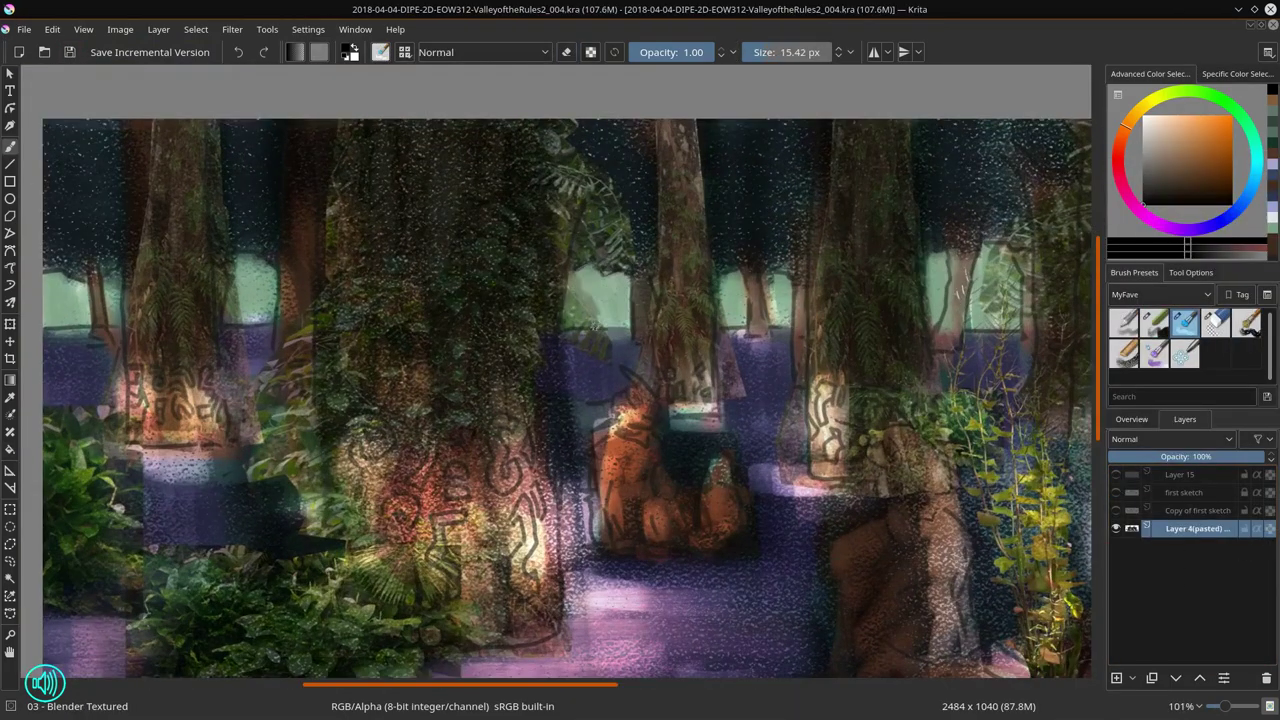
{"action": "mouse_move", "coordinate": [587, 243]}
{"action": "left_mouse_down"}
{"action": "mouse_move", "coordinate": [557, 188]}
{"action": "mouse_move", "coordinate": [477, 245]}
{"action": "left_mouse_up"}
Step: Paint pale yellow rune glyphs on the centre tree with the chalk brush
{"action": "left_click", "coordinate": [1155, 322]}
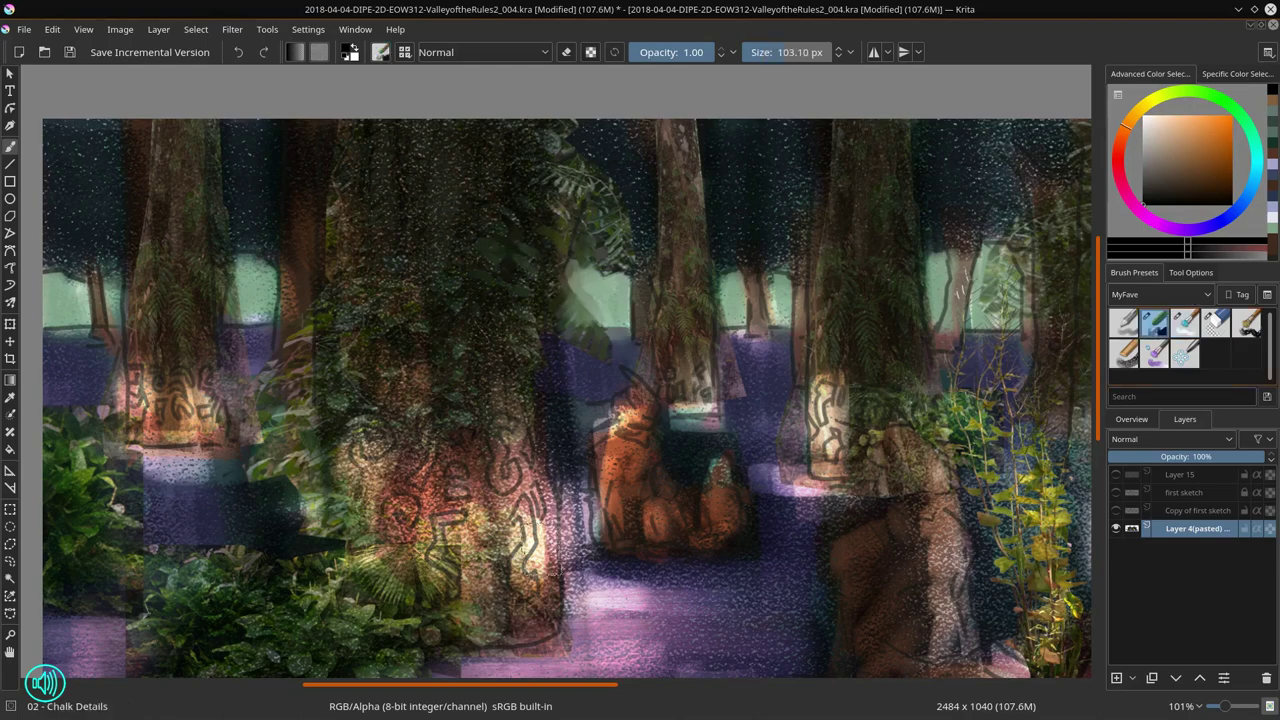
{"action": "left_click", "coordinate": [1169, 131]}
{"action": "left_click_drag", "start_coordinate": [430, 515], "coordinate": [460, 585]}
{"action": "left_click", "coordinate": [1116, 510]}
{"action": "left_click_drag", "start_coordinate": [418, 425], "coordinate": [436, 478]}
{"action": "left_click_drag", "start_coordinate": [490, 418], "coordinate": [506, 490]}
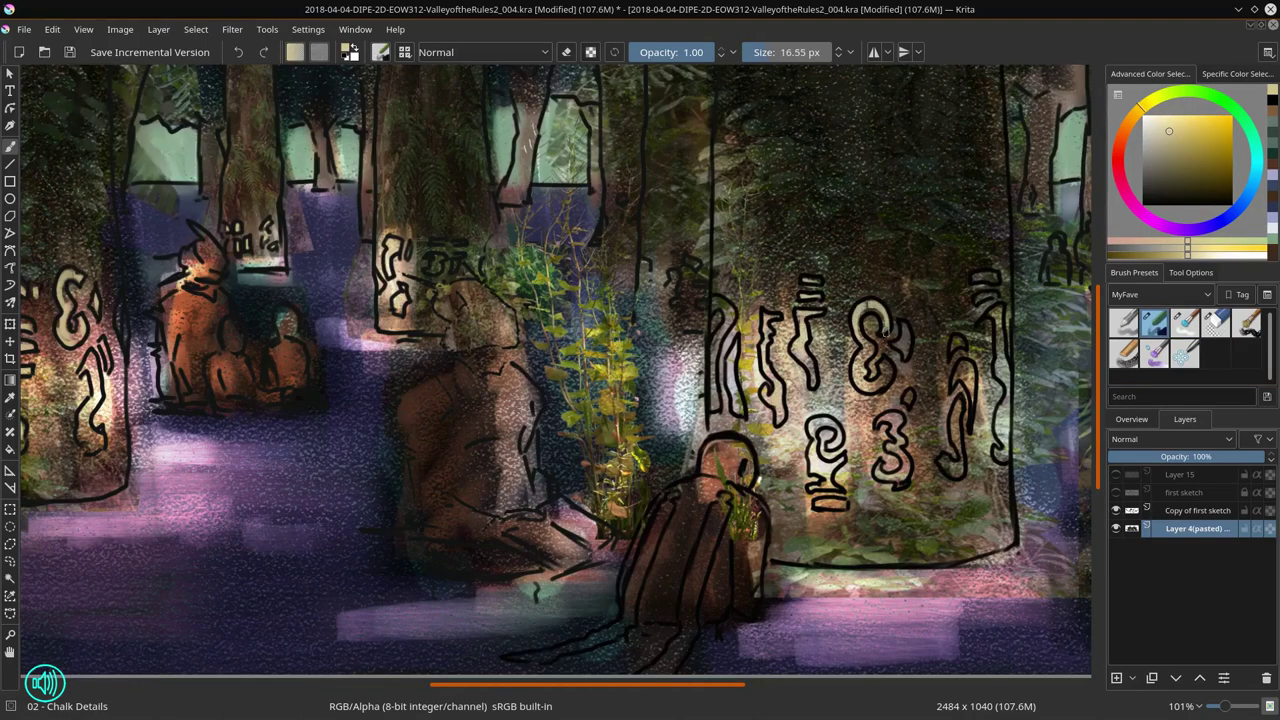
Step: Add more pale glyphs to the right tree
{"action": "left_click_drag", "start_coordinate": [862, 302], "coordinate": [892, 480]}
{"action": "left_click_drag", "start_coordinate": [1000, 310], "coordinate": [958, 455]}
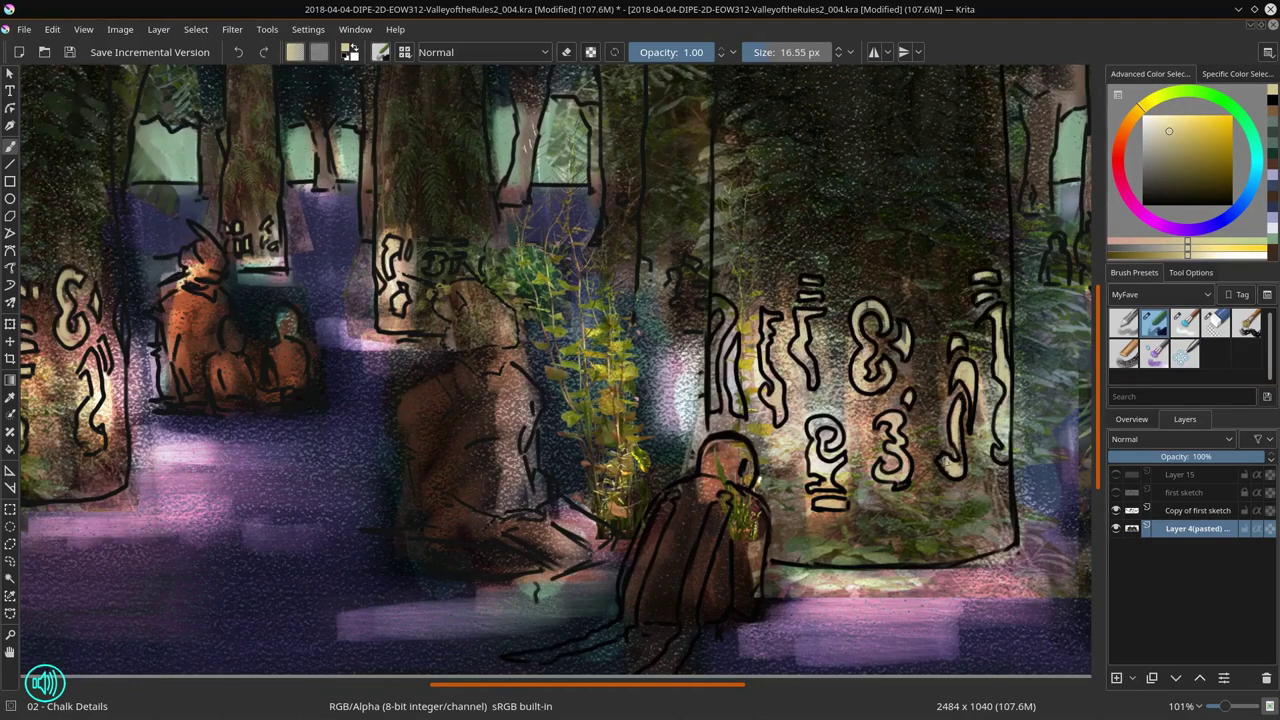
{"action": "left_click_drag", "start_coordinate": [724, 315], "coordinate": [676, 313]}
{"action": "scroll", "coordinate": [676, 313], "scroll_direction": "down", "scroll_amount": 5}
Step: Save, then paint lighter purple strokes on the rotated water floor with Blender Textured, resetting rotation afterwards
{"action": "left_click", "coordinate": [1184, 322]}
{"action": "key", "text": "ctrl+s"}
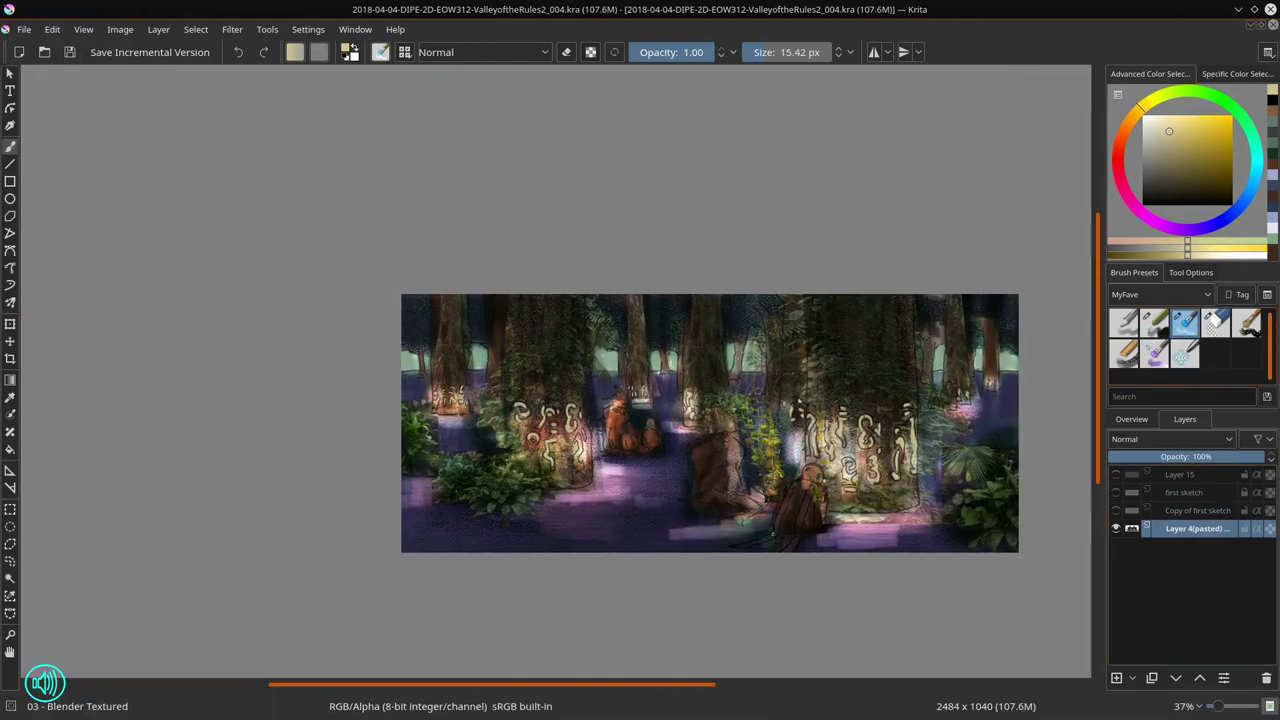
{"action": "key", "text": "ctrl+bracketleft"}
{"action": "key", "text": "bracketleft"}
{"action": "left_click_drag", "start_coordinate": [605, 455], "coordinate": [645, 422]}
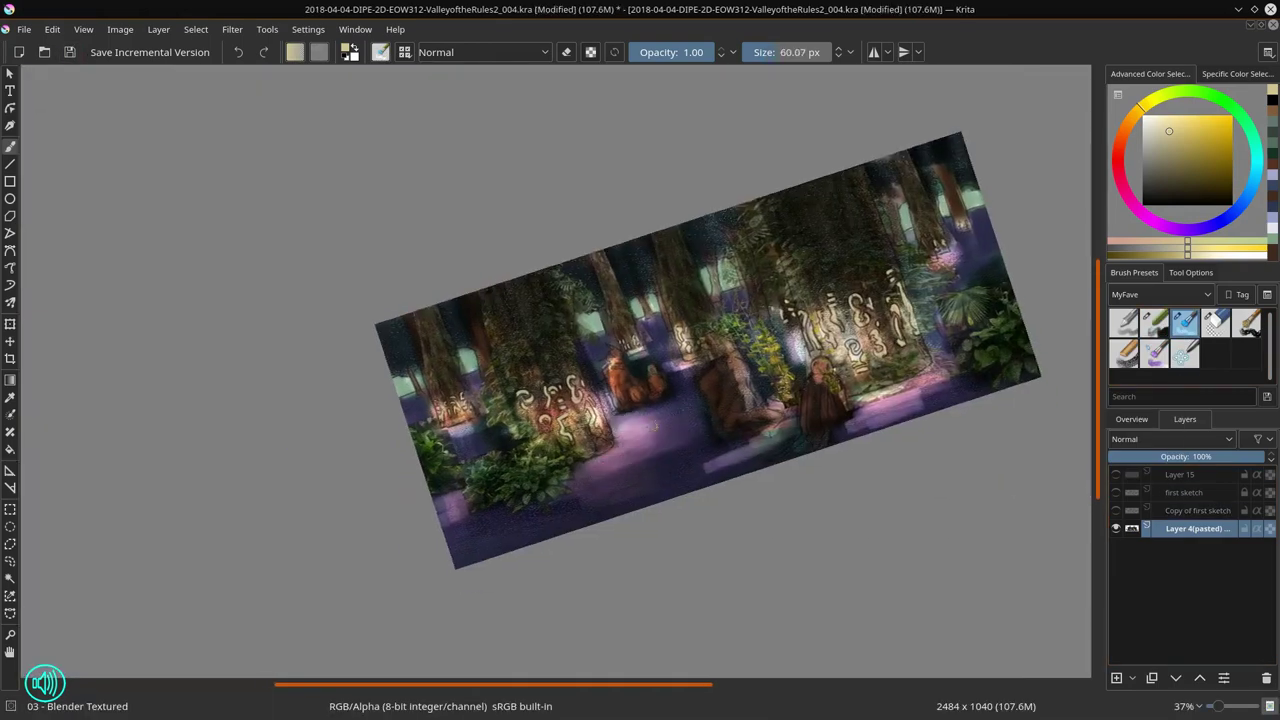
{"action": "key", "text": "bracketleft"}
{"action": "left_click_drag", "start_coordinate": [708, 470], "coordinate": [733, 472]}
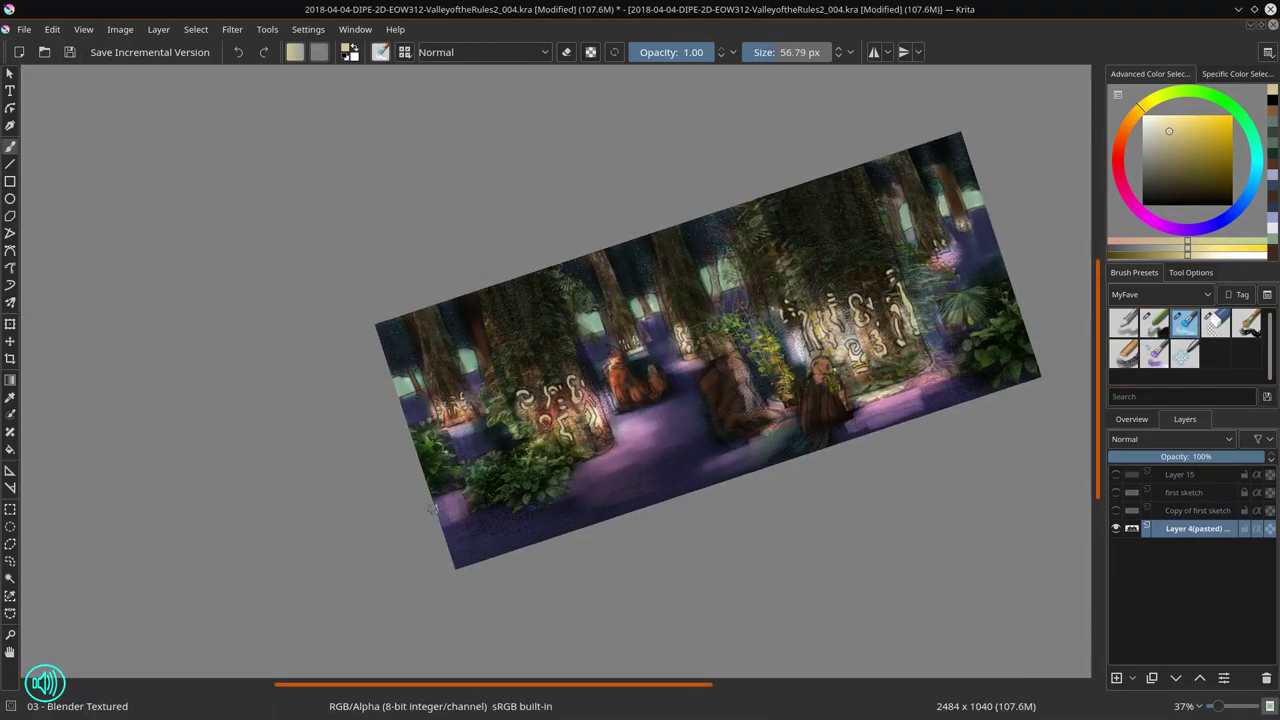
{"action": "key", "text": "bracketleft"}
{"action": "key", "text": "5"}
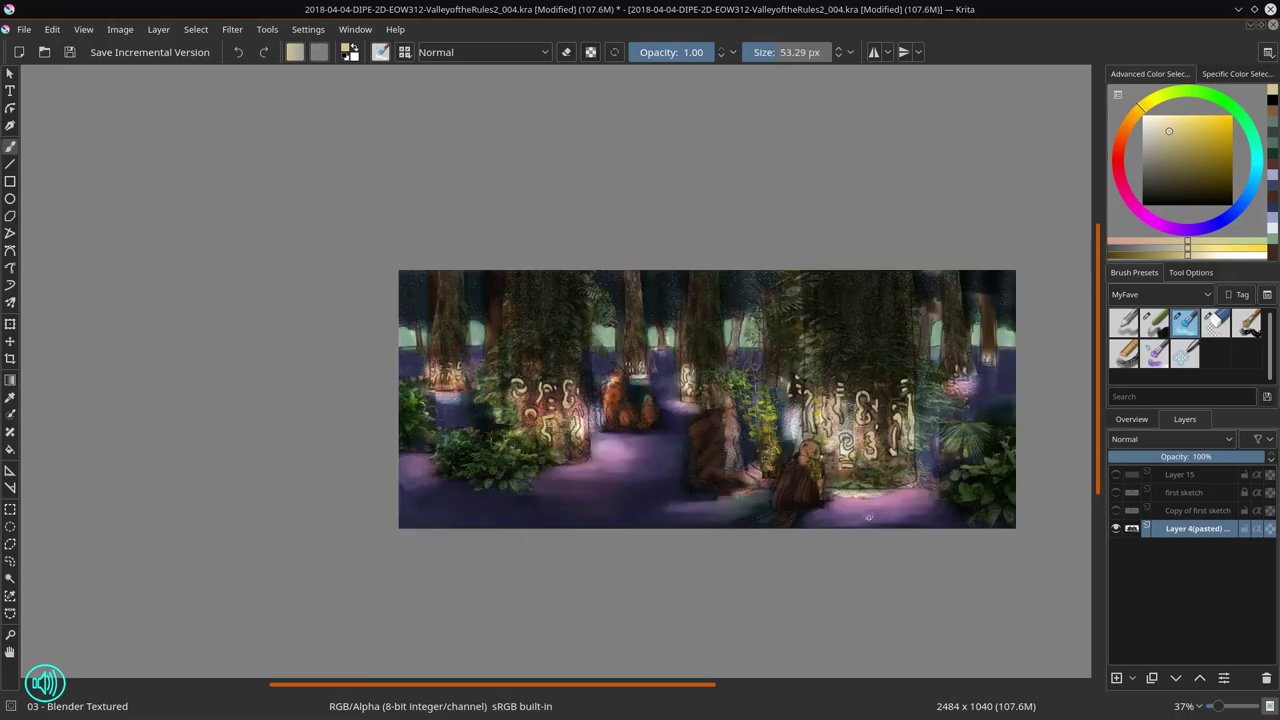
{"action": "key", "text": "bracketleft"}
{"action": "key", "text": "bracketleft"}
{"action": "key", "text": "bracketleft"}
{"action": "scroll", "coordinate": [610, 510], "scroll_direction": "up", "scroll_amount": 3}
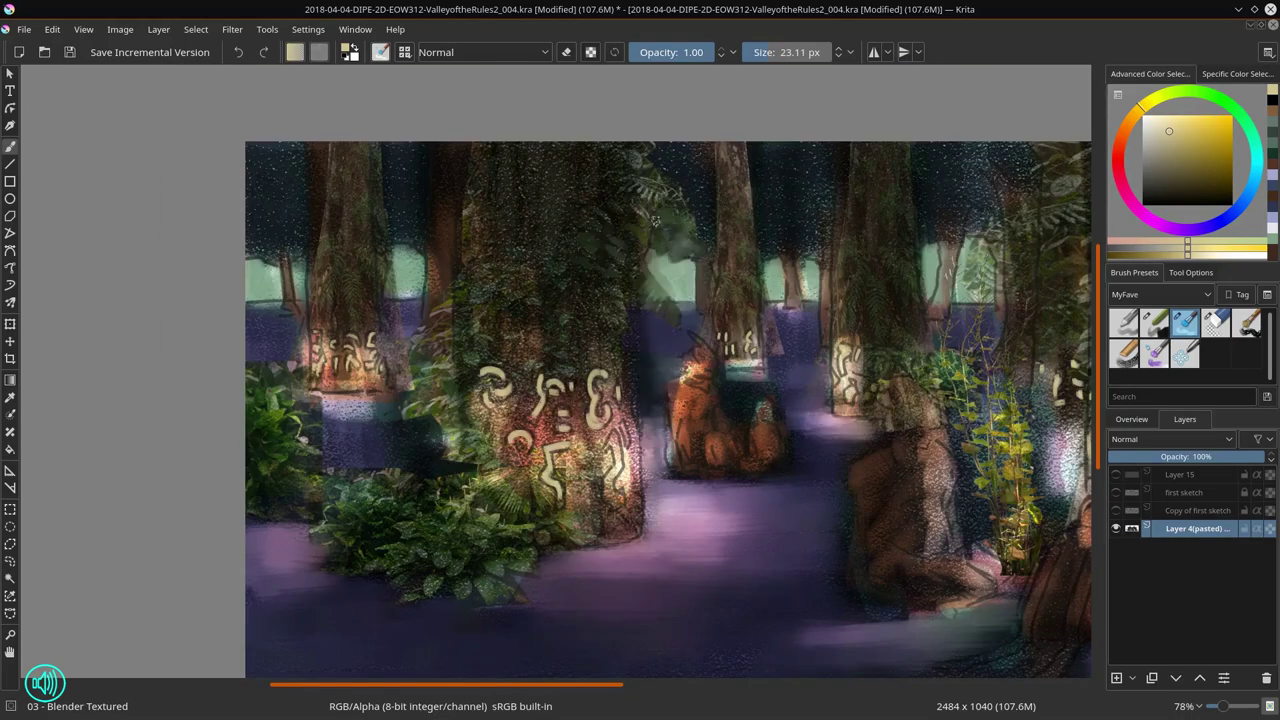
Step: With the Overview docker shown, brighten the left trunk's edge and base and add vertical bark strokes
{"action": "scroll", "coordinate": [612, 224], "scroll_direction": "up", "scroll_amount": 1}
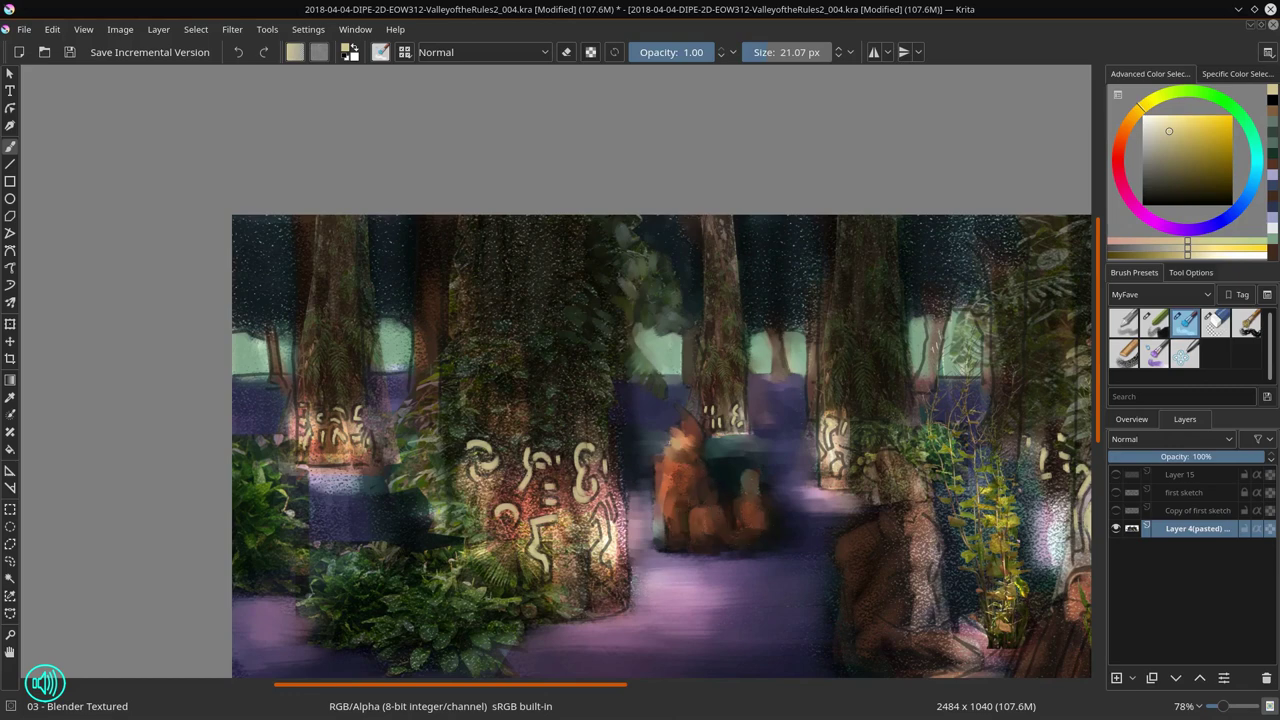
{"action": "left_click", "coordinate": [1131, 419]}
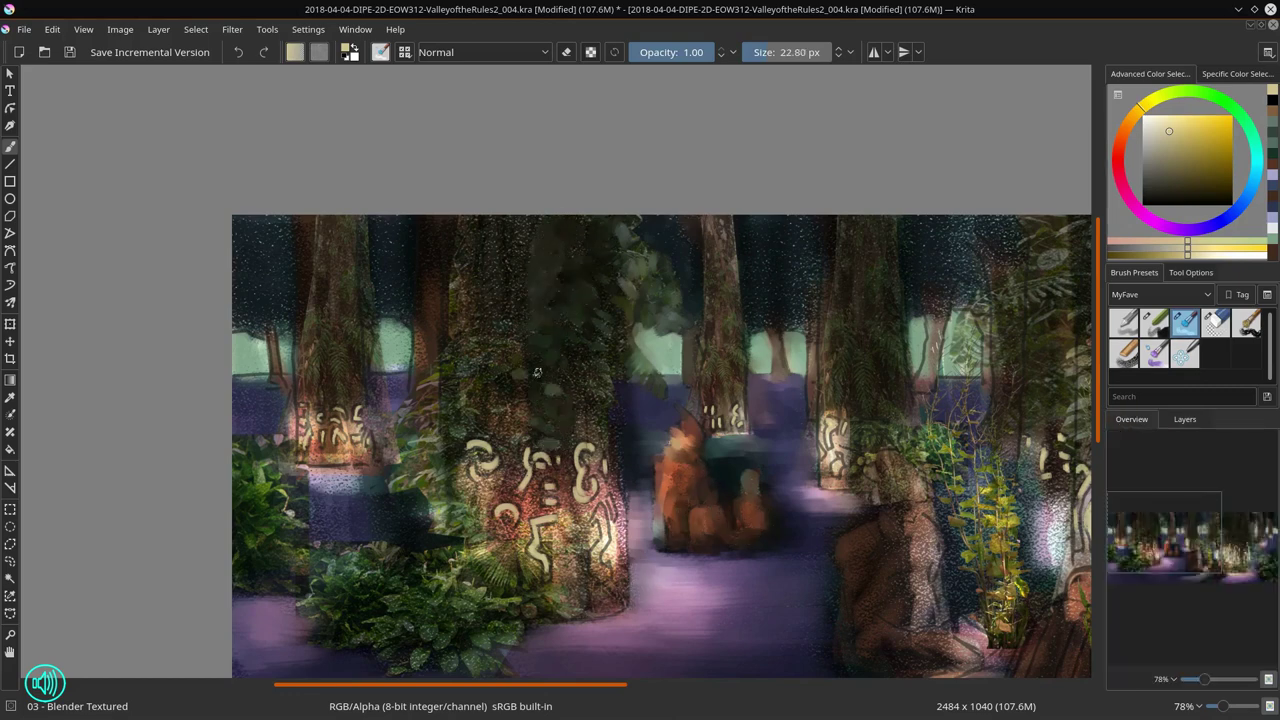
{"action": "left_click_drag", "start_coordinate": [620, 520], "coordinate": [616, 598]}
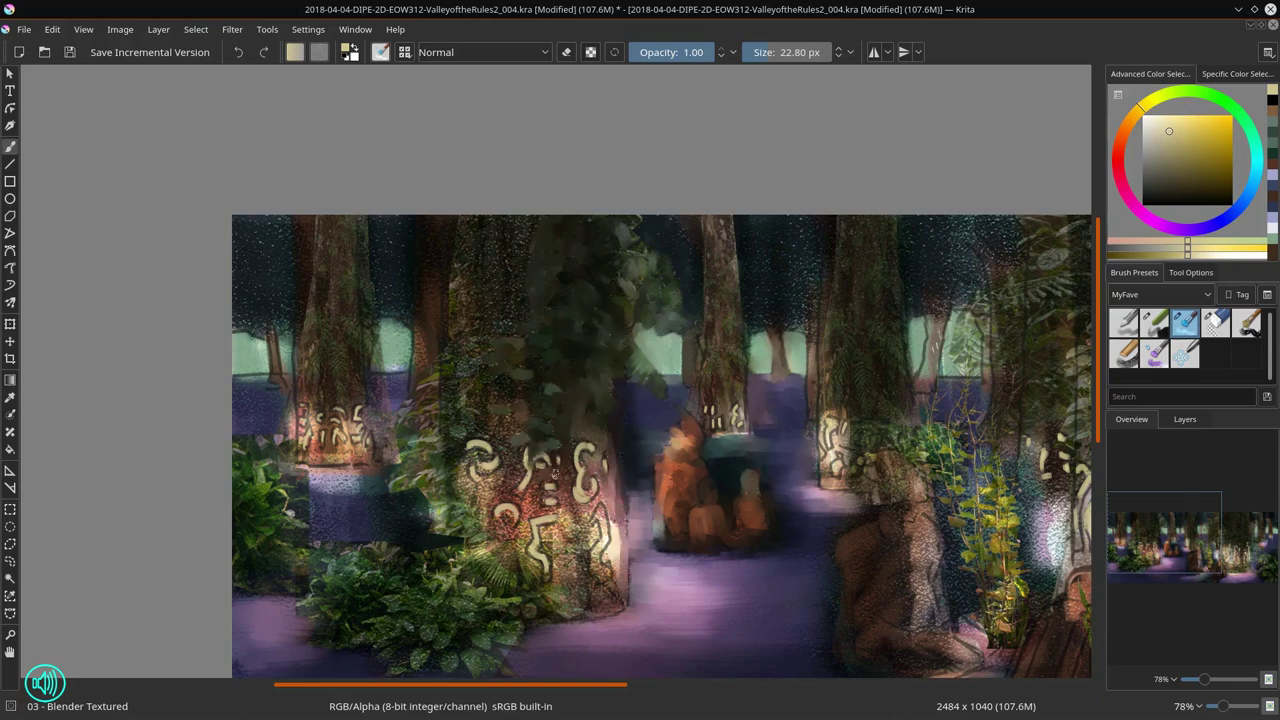
{"action": "mouse_move", "coordinate": [553, 473]}
{"action": "left_mouse_down"}
{"action": "mouse_move", "coordinate": [515, 565]}
{"action": "mouse_move", "coordinate": [440, 530]}
{"action": "mouse_move", "coordinate": [380, 545]}
{"action": "mouse_move", "coordinate": [345, 491]}
{"action": "mouse_move", "coordinate": [385, 400]}
{"action": "mouse_move", "coordinate": [250, 385]}
{"action": "mouse_move", "coordinate": [285, 425]}
{"action": "mouse_move", "coordinate": [399, 337]}
{"action": "left_mouse_up"}
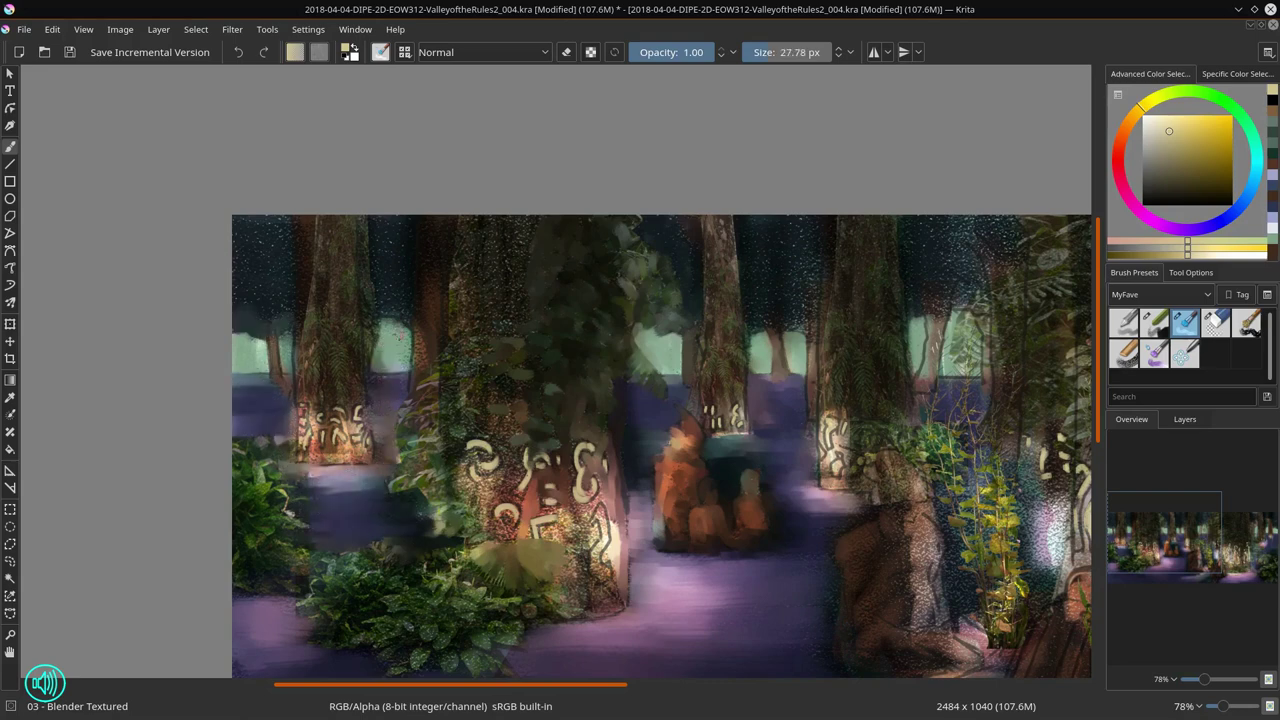
{"action": "left_click_drag", "start_coordinate": [420, 245], "coordinate": [432, 340]}
{"action": "left_click_drag", "start_coordinate": [452, 220], "coordinate": [477, 265]}
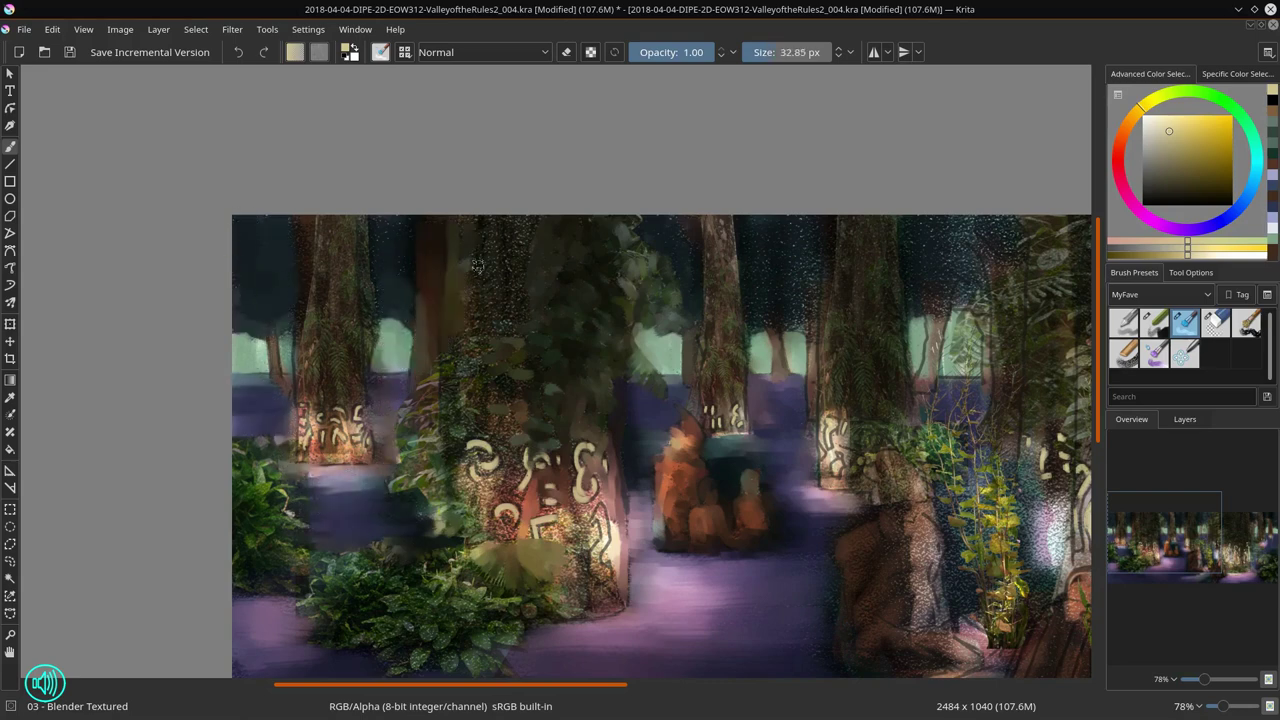
Step: Smooth the speckled glowing area at the trunk's base
{"action": "scroll", "coordinate": [507, 384], "scroll_direction": "down", "scroll_amount": 5}
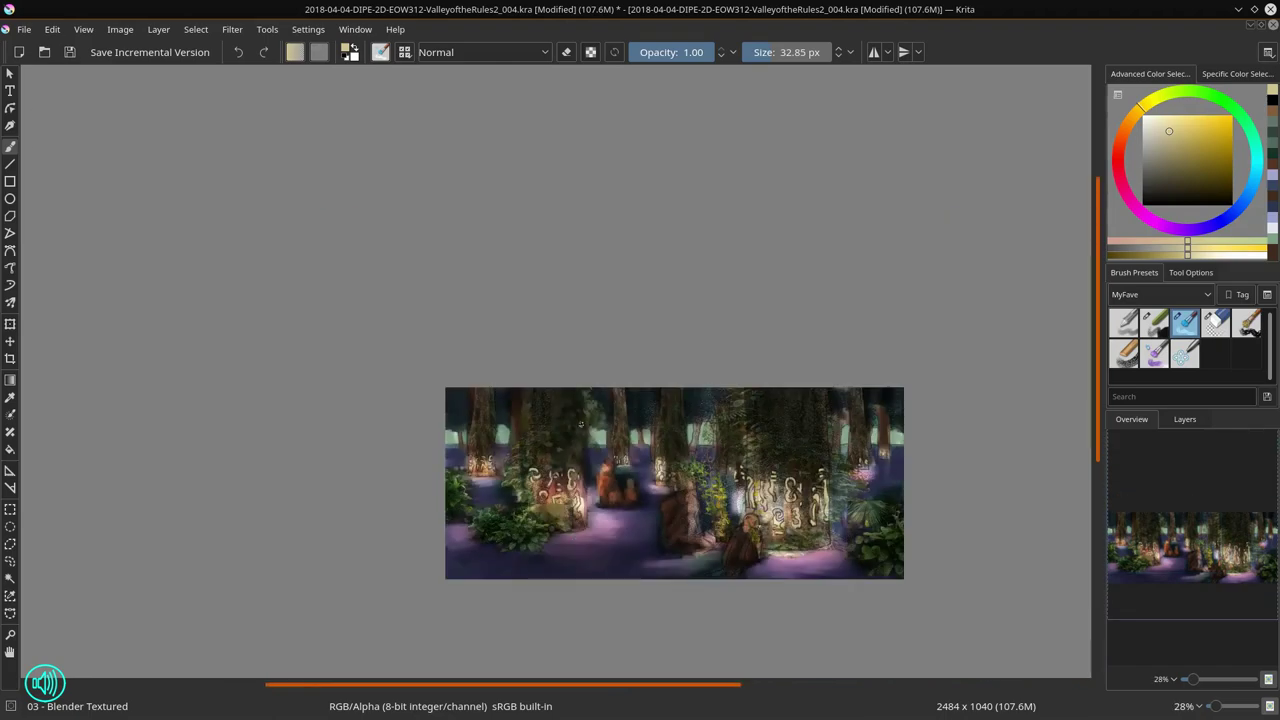
{"action": "scroll", "coordinate": [580, 424], "scroll_direction": "up", "scroll_amount": 5}
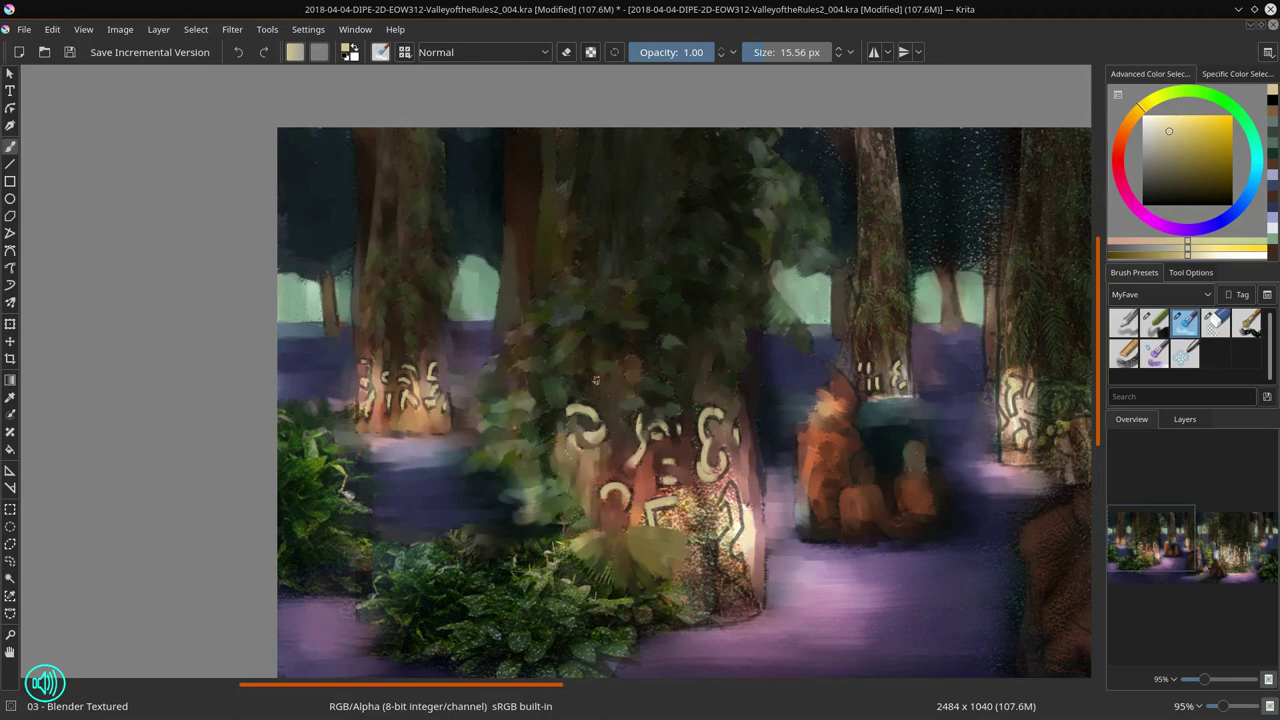
{"action": "mouse_move", "coordinate": [671, 535]}
{"action": "left_mouse_down"}
{"action": "mouse_move", "coordinate": [670, 620]}
{"action": "mouse_move", "coordinate": [730, 560]}
{"action": "mouse_move", "coordinate": [755, 588]}
{"action": "mouse_move", "coordinate": [700, 440]}
{"action": "mouse_move", "coordinate": [730, 465]}
{"action": "left_mouse_up"}
{"action": "scroll", "coordinate": [741, 486], "scroll_direction": "down", "scroll_amount": 5}
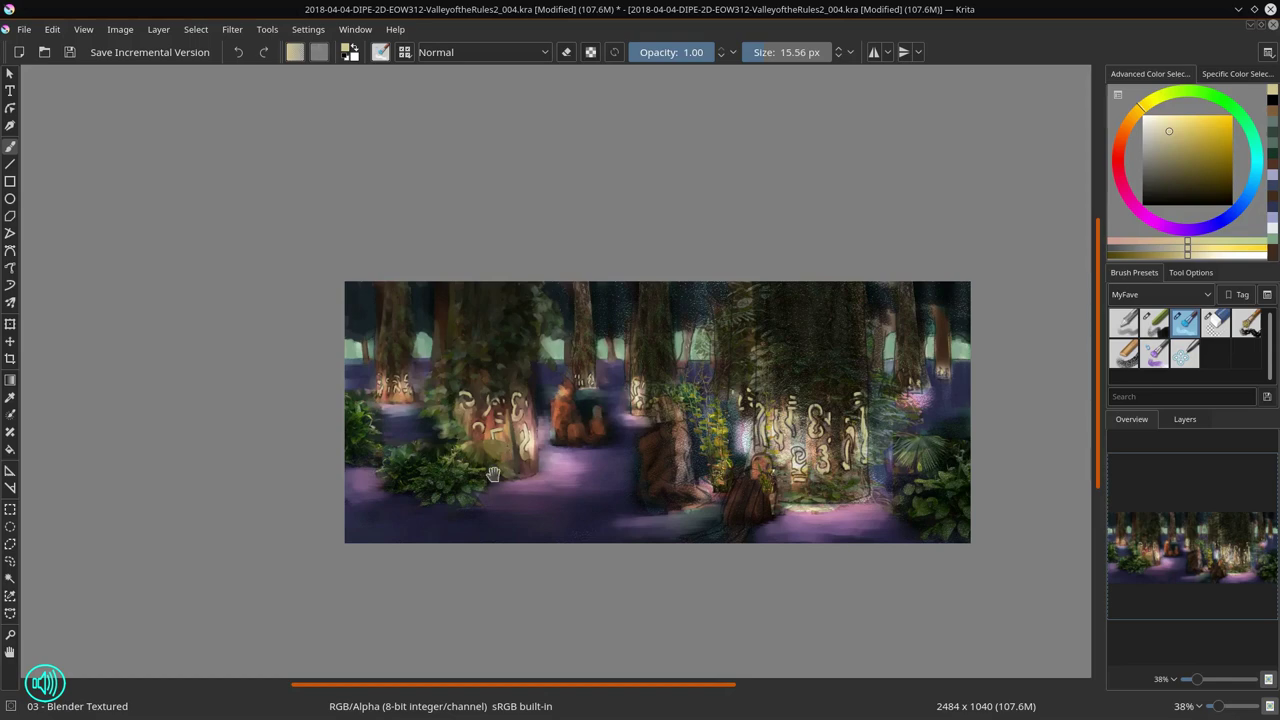
Step: Enlarge the brush and paint brown over the foliage and the lower path
{"action": "scroll", "coordinate": [493, 474], "scroll_direction": "up", "scroll_amount": 4}
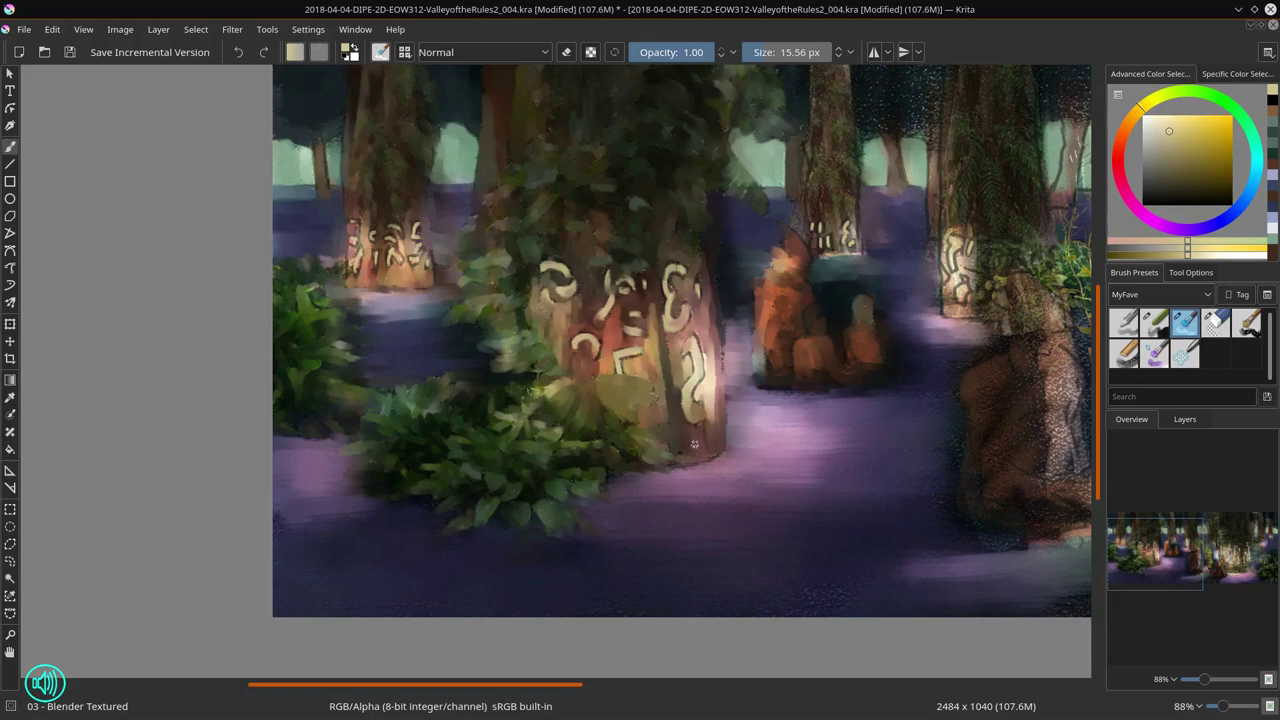
{"action": "left_click_drag", "start_coordinate": [694, 443], "coordinate": [574, 556]}
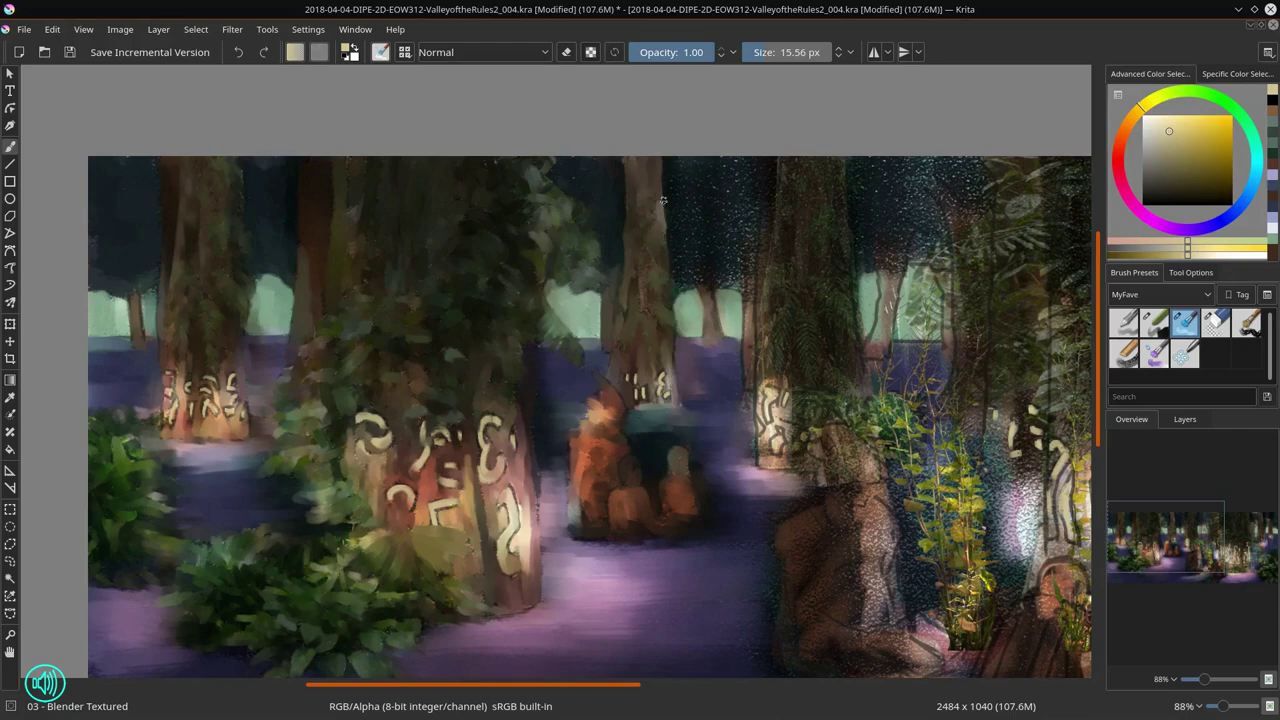
{"action": "left_click_drag", "start_coordinate": [677, 229], "coordinate": [719, 248], "text": "shift"}
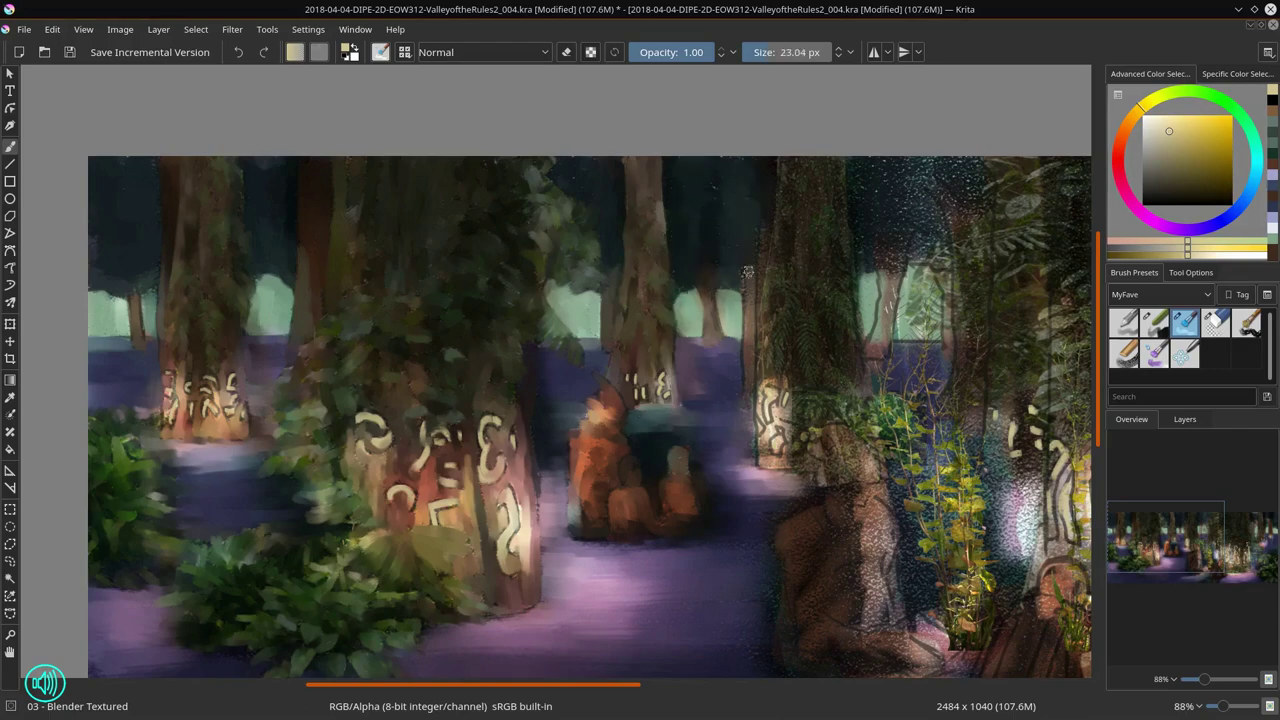
{"action": "key", "text": "2"}
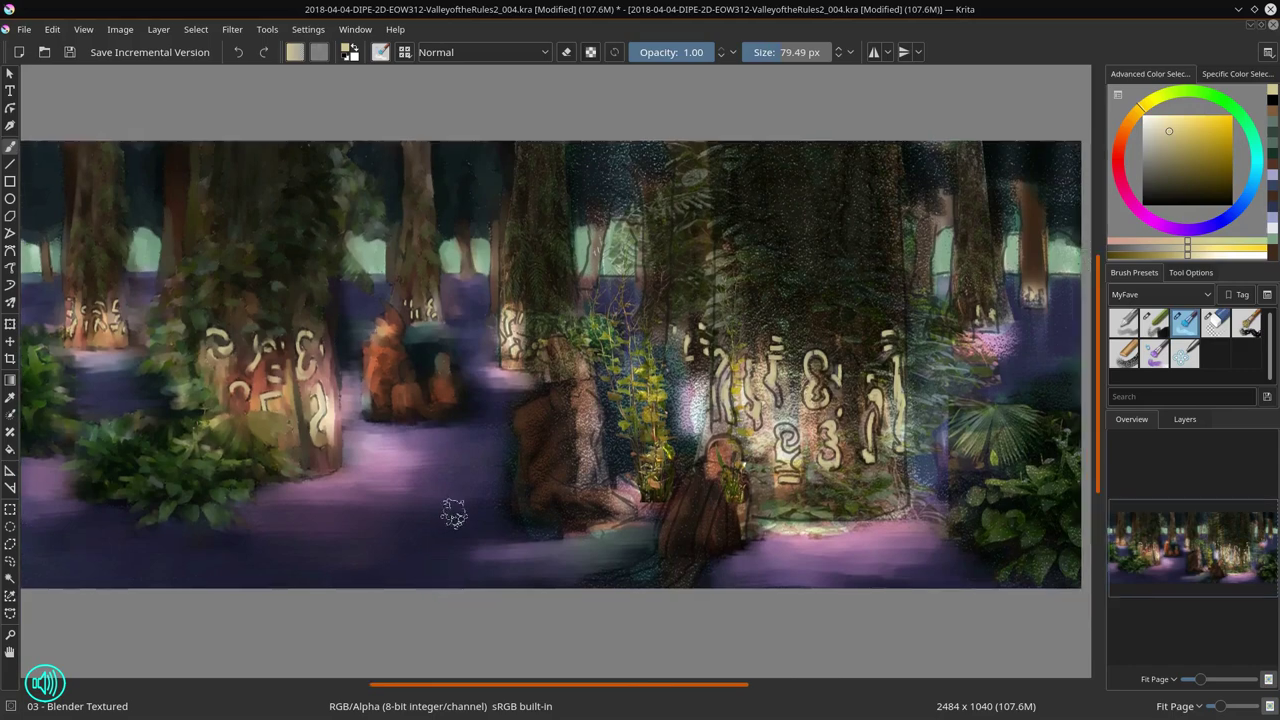
{"action": "key", "text": "plus"}
{"action": "key", "text": "plus"}
{"action": "key", "text": "plus"}
{"action": "left_click_drag", "start_coordinate": [487, 413], "coordinate": [640, 412]}
{"action": "mouse_move", "coordinate": [547, 592]}
{"action": "left_mouse_down"}
{"action": "mouse_move", "coordinate": [527, 638]}
{"action": "mouse_move", "coordinate": [532, 592]}
{"action": "mouse_move", "coordinate": [705, 620]}
{"action": "left_mouse_up"}
Step: Paint brown and grey-blue around the central plant with a smaller brush, then save
{"action": "key", "text": "bracketleft"}
{"action": "mouse_move", "coordinate": [627, 454]}
{"action": "left_mouse_down"}
{"action": "mouse_move", "coordinate": [540, 420]}
{"action": "mouse_move", "coordinate": [610, 432]}
{"action": "mouse_move", "coordinate": [628, 545]}
{"action": "mouse_move", "coordinate": [672, 470]}
{"action": "mouse_move", "coordinate": [655, 348]}
{"action": "left_mouse_up"}
{"action": "key", "text": "bracketleft"}
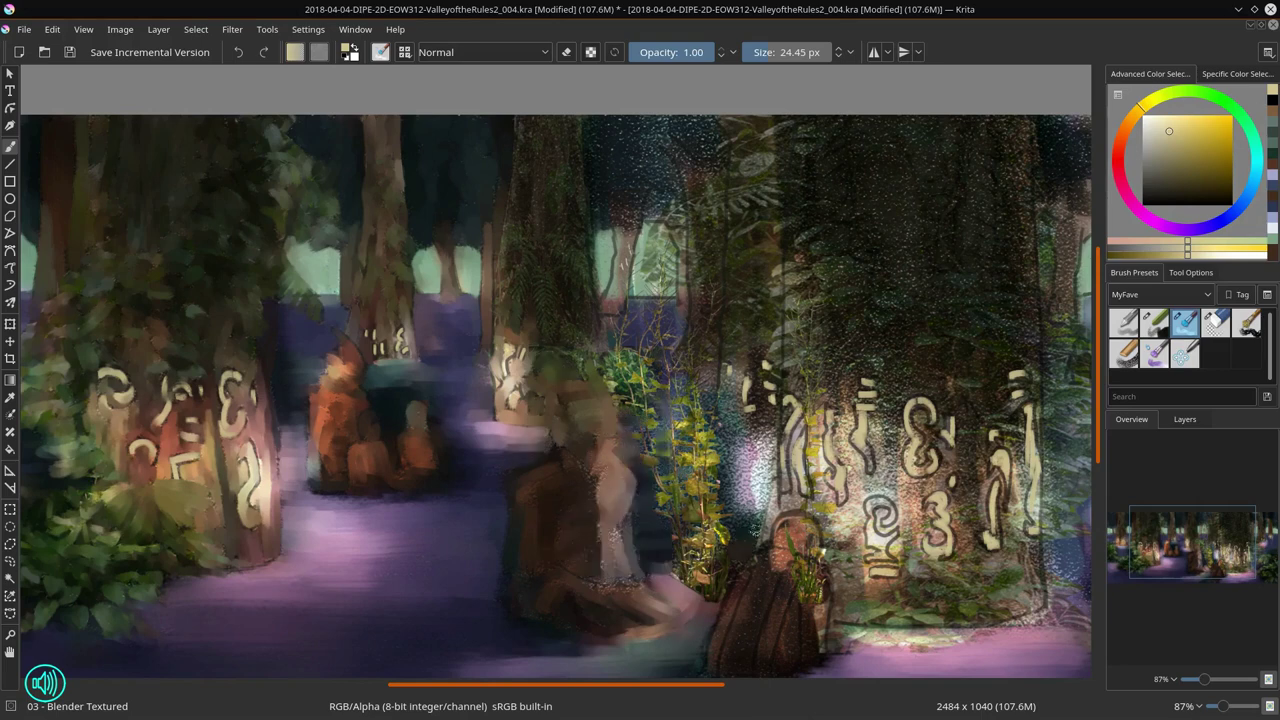
{"action": "mouse_move", "coordinate": [745, 540]}
{"action": "left_mouse_down"}
{"action": "mouse_move", "coordinate": [750, 460]}
{"action": "mouse_move", "coordinate": [733, 552]}
{"action": "left_mouse_up"}
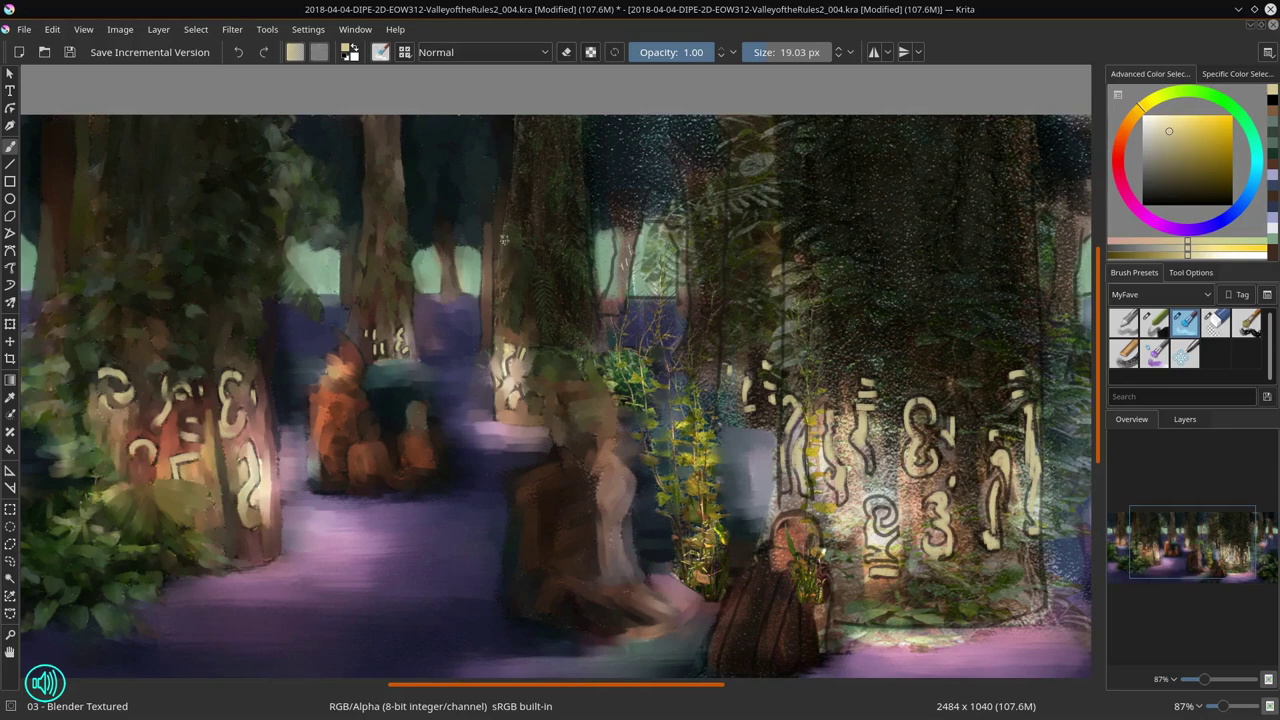
{"action": "left_click", "coordinate": [69, 53]}
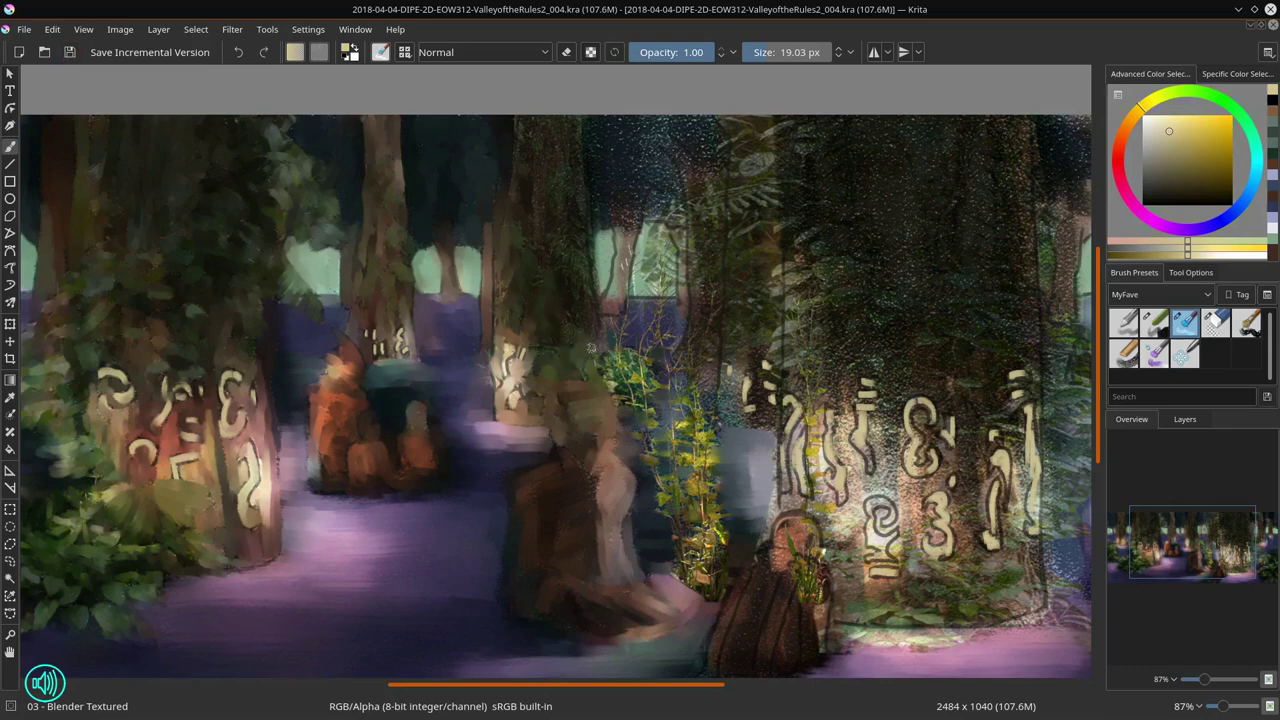
Step: Darken the light gaps between the upper trunks and the sky gap
{"action": "left_click_drag", "start_coordinate": [625, 236], "coordinate": [586, 230]}
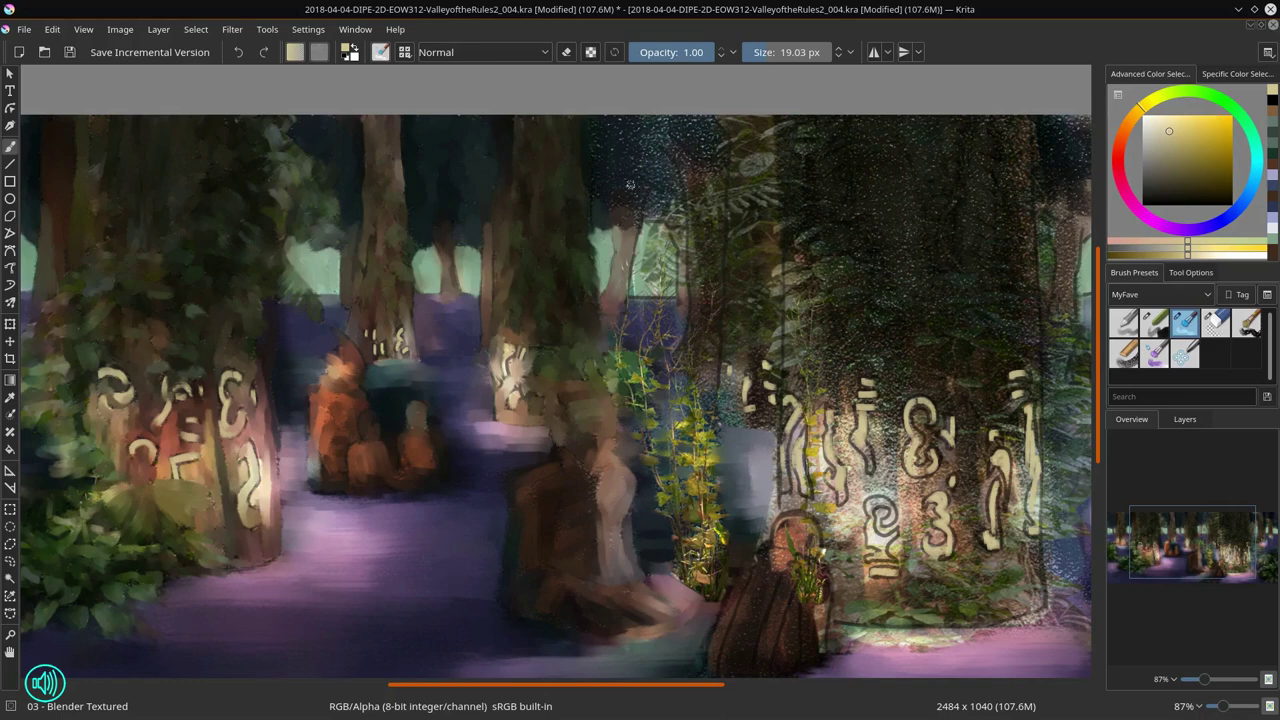
{"action": "key", "text": "bracketleft"}
{"action": "mouse_move", "coordinate": [630, 184]}
{"action": "left_mouse_down"}
{"action": "mouse_move", "coordinate": [665, 280]}
{"action": "mouse_move", "coordinate": [640, 270]}
{"action": "mouse_move", "coordinate": [633, 297]}
{"action": "left_mouse_up"}
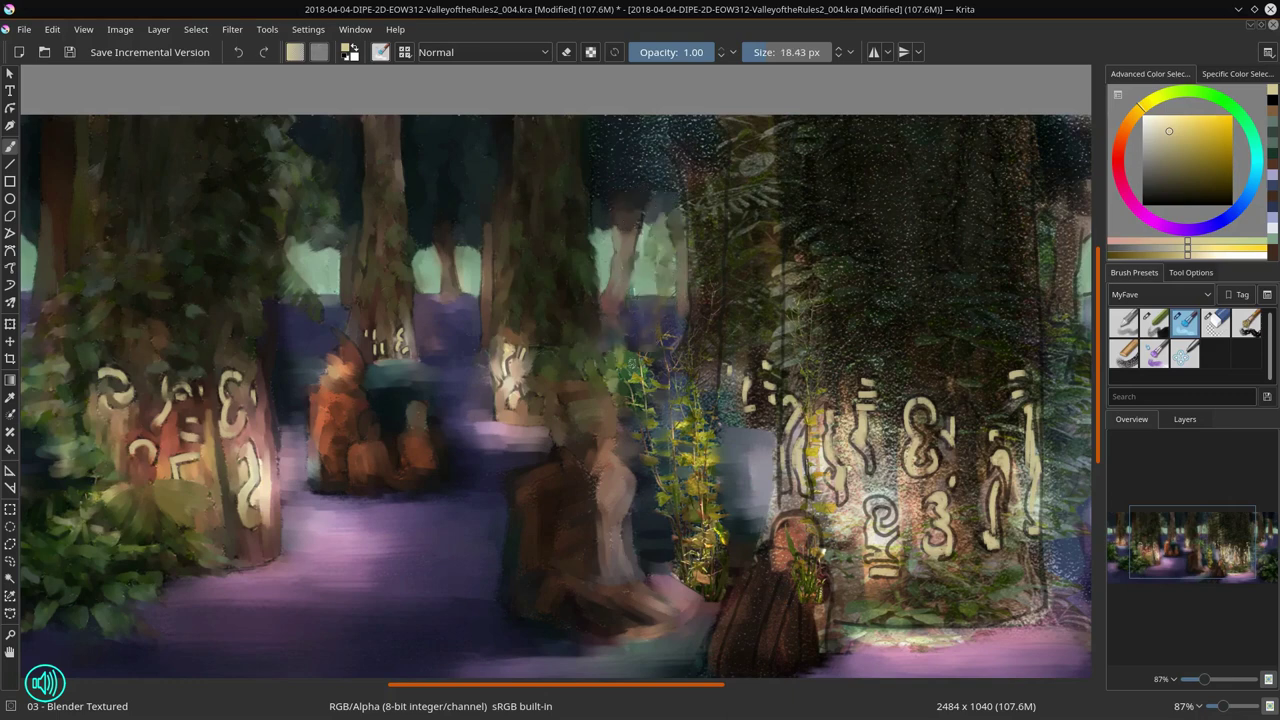
{"action": "left_click_drag", "start_coordinate": [705, 225], "coordinate": [663, 190]}
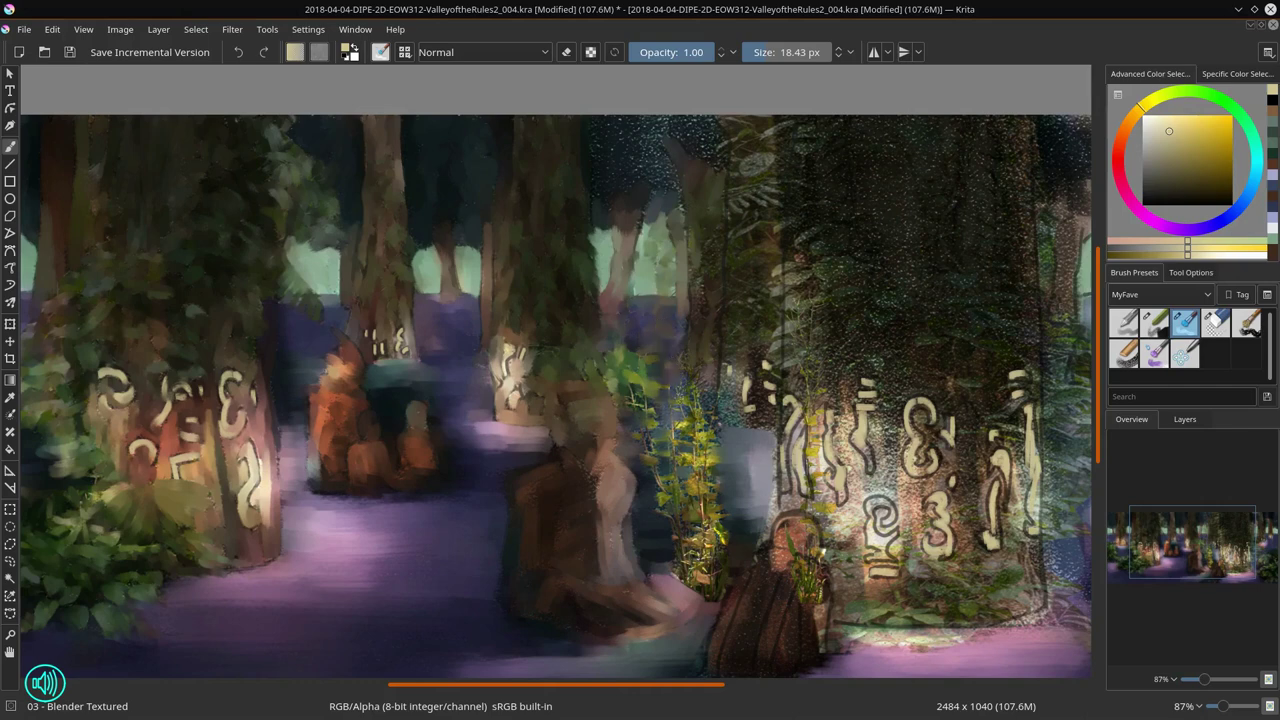
{"action": "mouse_move", "coordinate": [708, 256]}
{"action": "left_mouse_down"}
{"action": "mouse_move", "coordinate": [663, 141]}
{"action": "mouse_move", "coordinate": [611, 172]}
{"action": "mouse_move", "coordinate": [714, 125]}
{"action": "left_mouse_up"}
{"action": "key", "text": "bracketright"}
Step: Add light leafy edge strokes, darken the yellow plant and repaint the hooded figure's head
{"action": "mouse_move", "coordinate": [681, 352]}
{"action": "left_mouse_down"}
{"action": "mouse_move", "coordinate": [775, 211]}
{"action": "mouse_move", "coordinate": [741, 139]}
{"action": "left_mouse_up"}
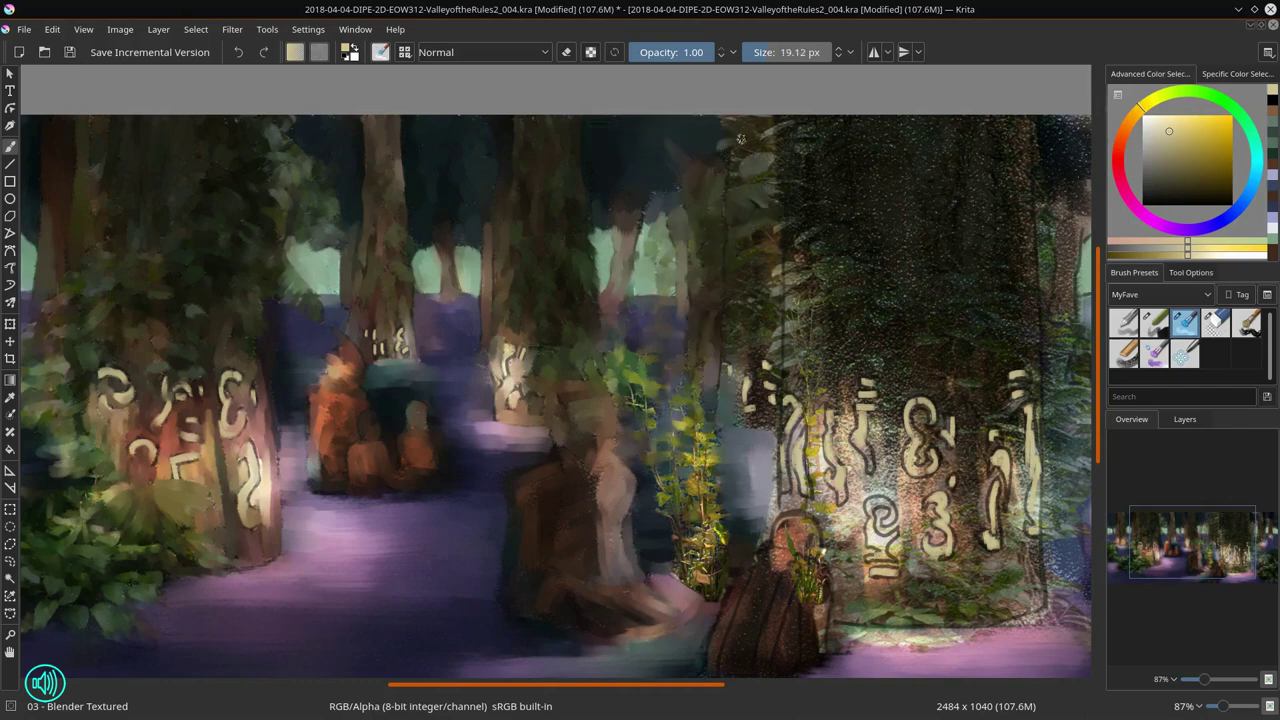
{"action": "left_click_drag", "start_coordinate": [763, 412], "coordinate": [761, 530]}
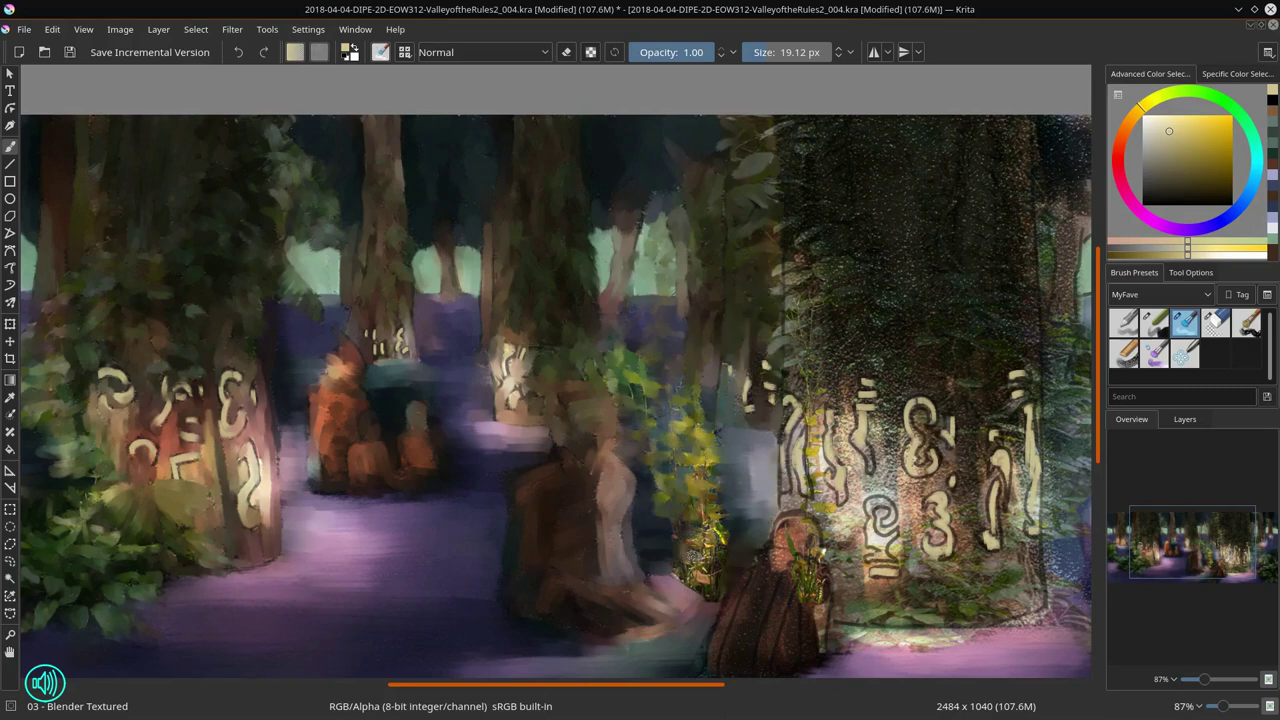
{"action": "left_click_drag", "start_coordinate": [724, 540], "coordinate": [713, 576]}
{"action": "left_click_drag", "start_coordinate": [712, 676], "coordinate": [607, 558]}
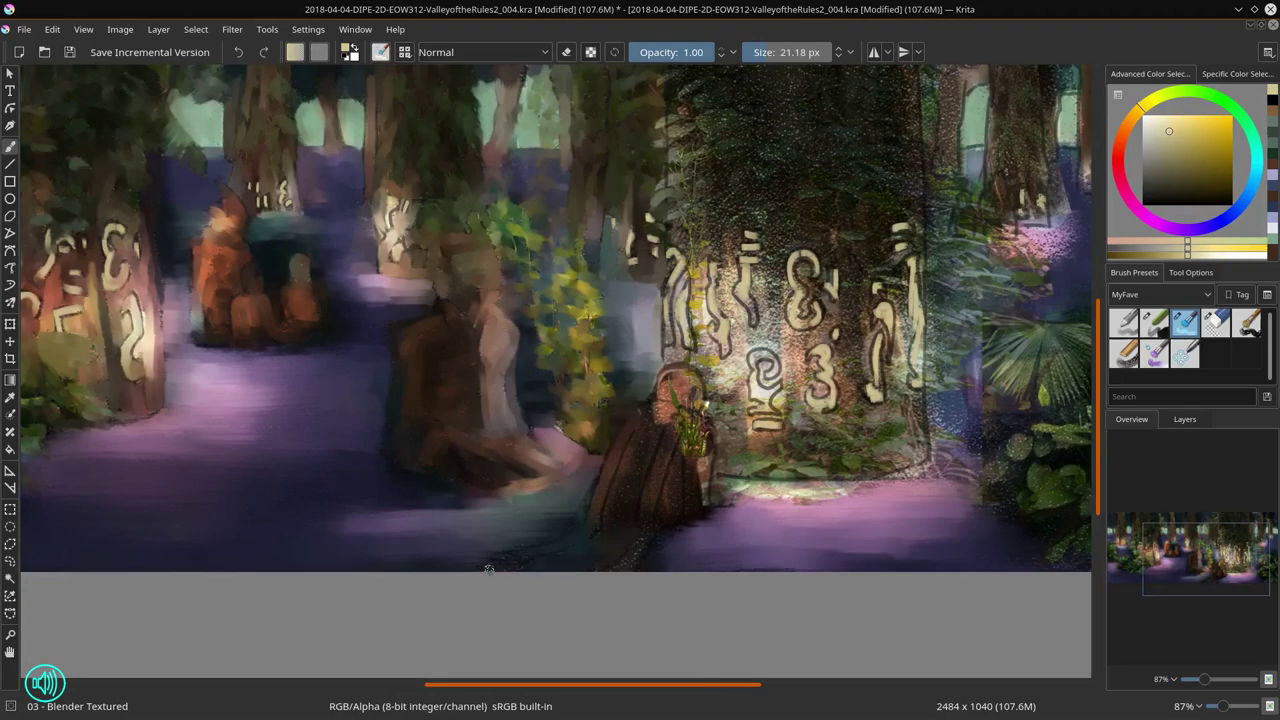
{"action": "mouse_move", "coordinate": [720, 450]}
{"action": "left_mouse_down"}
{"action": "mouse_move", "coordinate": [705, 405]}
{"action": "mouse_move", "coordinate": [665, 395]}
{"action": "mouse_move", "coordinate": [648, 430]}
{"action": "left_mouse_up"}
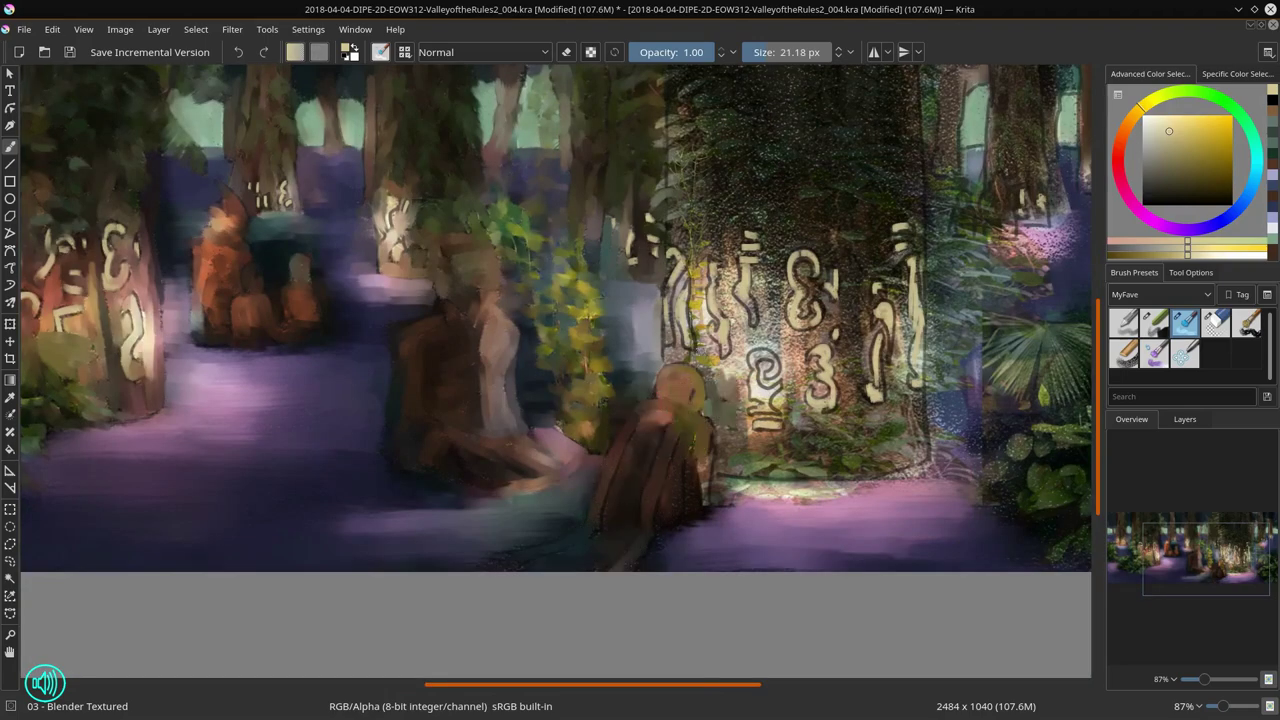
{"action": "scroll", "coordinate": [790, 465], "scroll_direction": "down", "scroll_amount": 4}
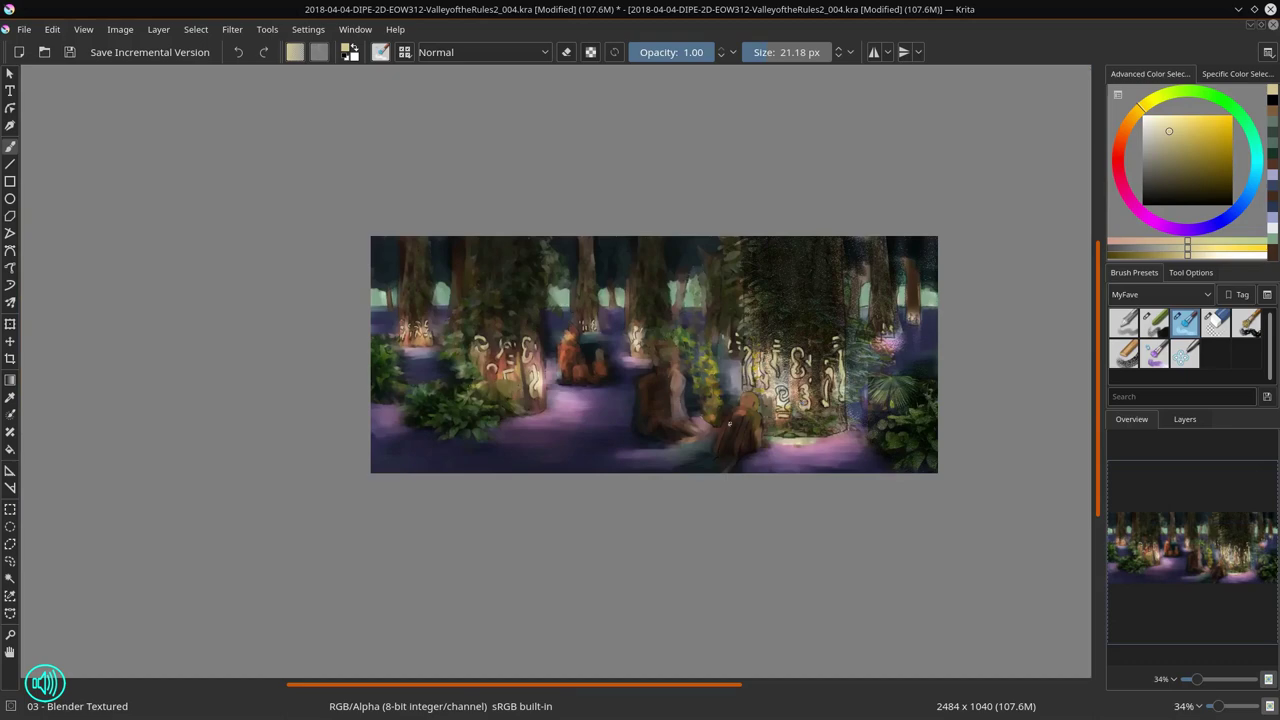
{"action": "scroll", "coordinate": [729, 424], "scroll_direction": "up", "scroll_amount": 4}
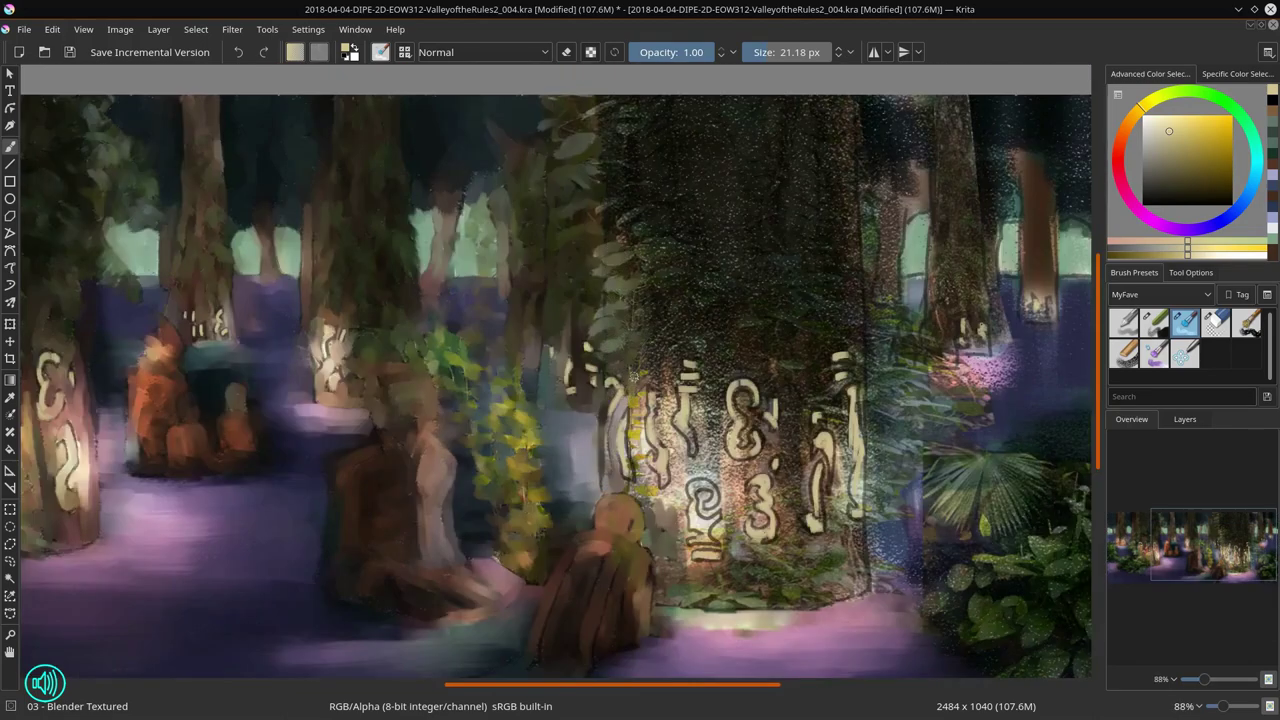
Step: Brighten the carved glyphs on the central trunk, save, and add light strokes to the right trees
{"action": "mouse_move", "coordinate": [706, 552]}
{"action": "left_mouse_down"}
{"action": "mouse_move", "coordinate": [702, 486]}
{"action": "mouse_move", "coordinate": [720, 530]}
{"action": "left_mouse_up"}
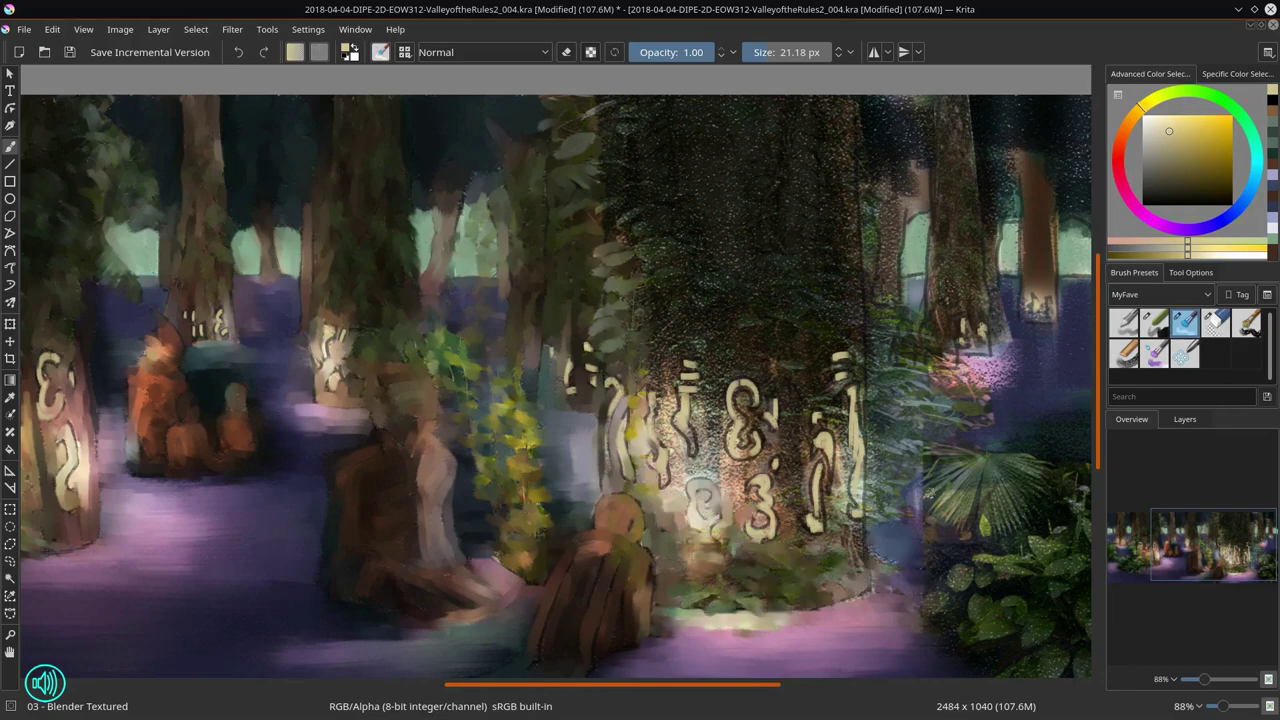
{"action": "left_click_drag", "start_coordinate": [885, 552], "coordinate": [765, 532]}
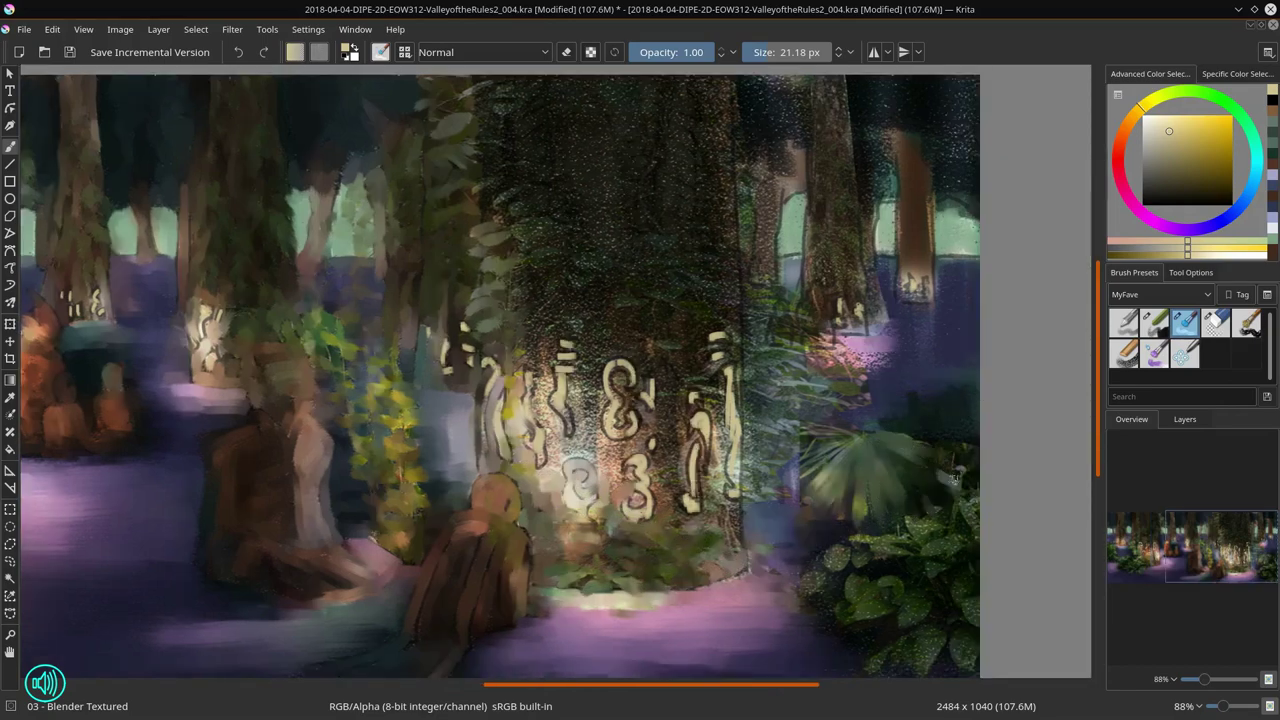
{"action": "key", "text": "ctrl+s"}
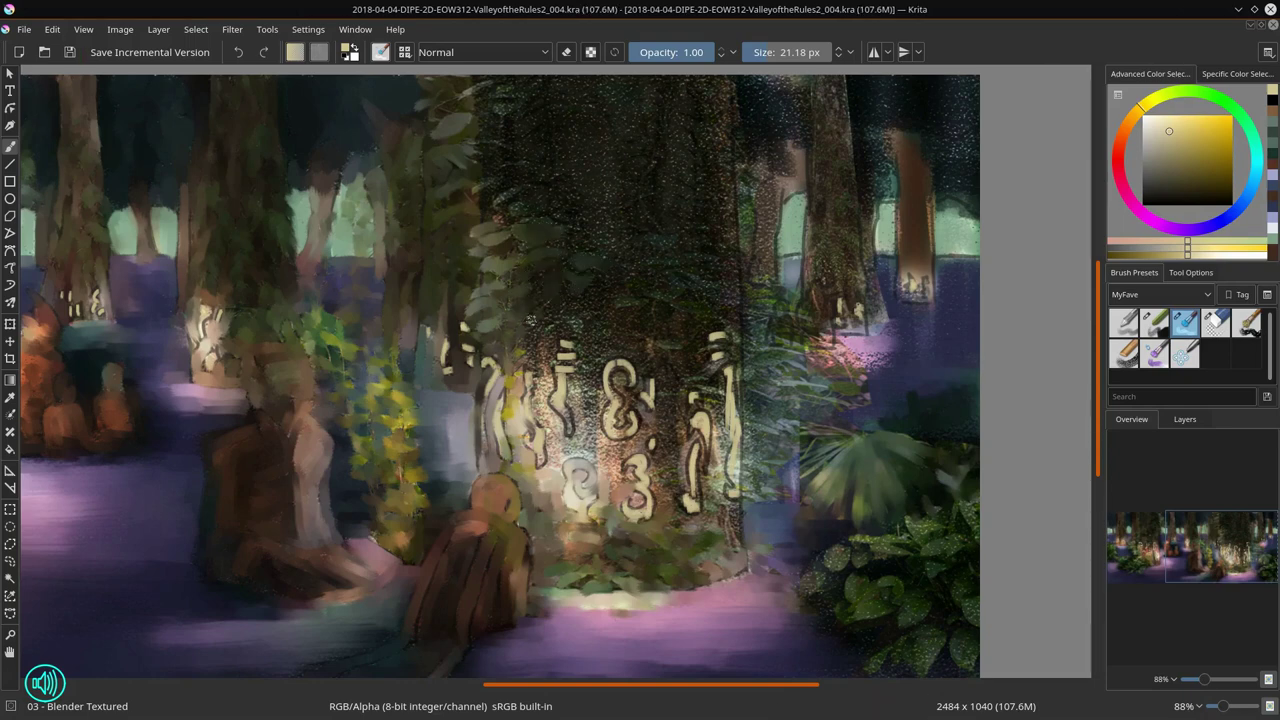
{"action": "mouse_move", "coordinate": [540, 345]}
{"action": "left_mouse_down"}
{"action": "mouse_move", "coordinate": [560, 470]}
{"action": "mouse_move", "coordinate": [530, 350]}
{"action": "mouse_move", "coordinate": [590, 460]}
{"action": "mouse_move", "coordinate": [560, 300]}
{"action": "left_mouse_up"}
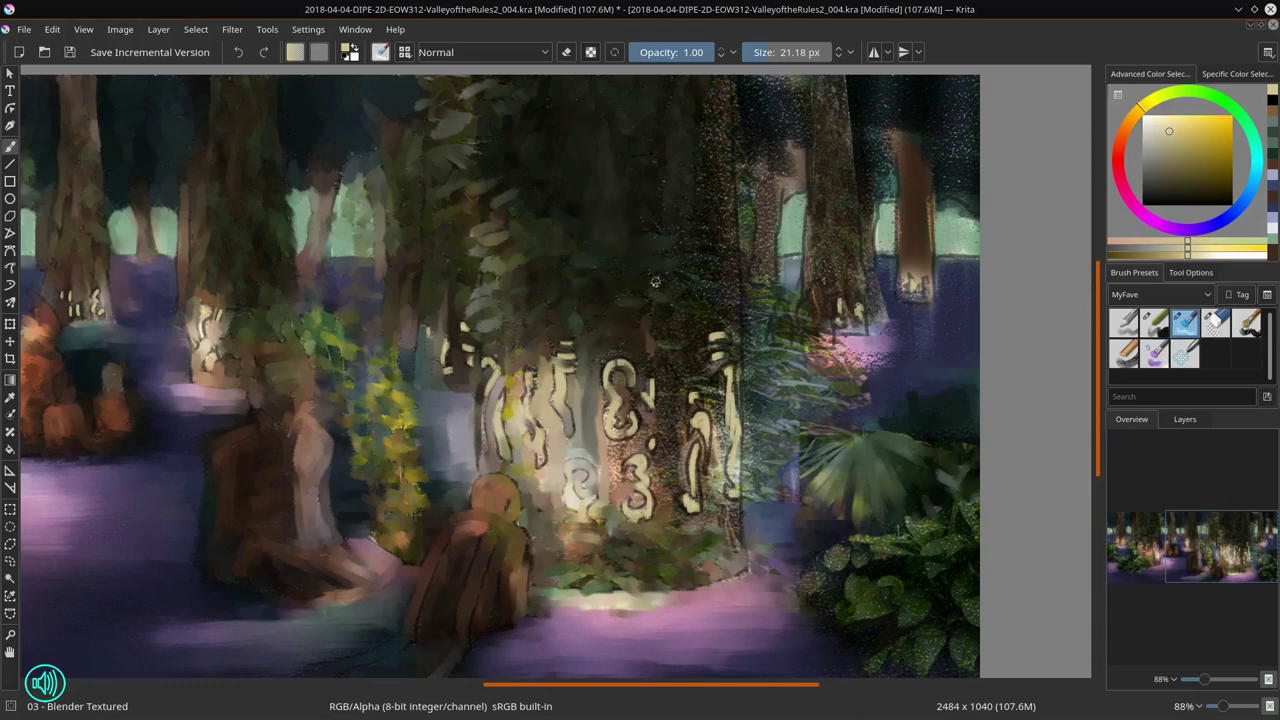
{"action": "mouse_move", "coordinate": [744, 138]}
{"action": "left_mouse_down"}
{"action": "mouse_move", "coordinate": [752, 248]}
{"action": "mouse_move", "coordinate": [832, 360]}
{"action": "mouse_move", "coordinate": [884, 350]}
{"action": "left_mouse_up"}
{"action": "mouse_move", "coordinate": [765, 180]}
{"action": "left_mouse_down"}
{"action": "mouse_move", "coordinate": [768, 268]}
{"action": "mouse_move", "coordinate": [800, 150]}
{"action": "left_mouse_up"}
Step: Repaint the foliage right of the carved tree and add dark and light strokes at its base
{"action": "key", "text": "bracketright"}
{"action": "key", "text": "bracketleft"}
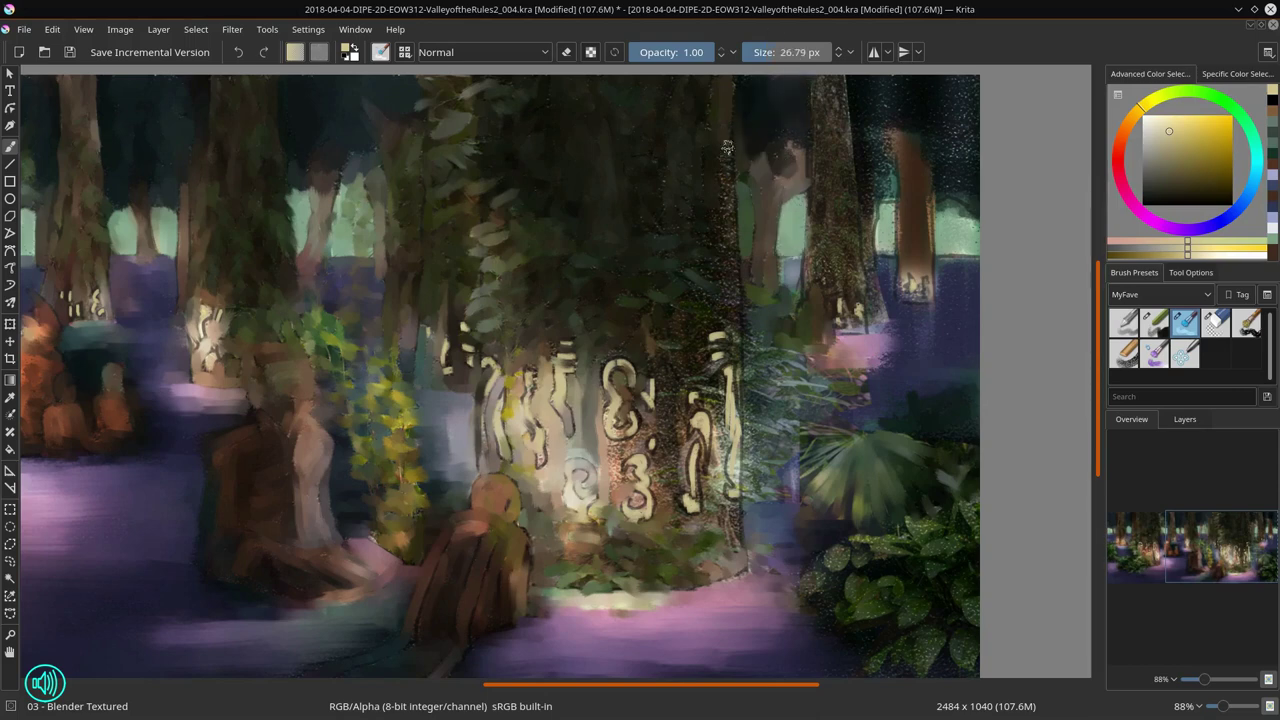
{"action": "mouse_move", "coordinate": [720, 240]}
{"action": "left_mouse_down"}
{"action": "mouse_move", "coordinate": [695, 306]}
{"action": "mouse_move", "coordinate": [701, 375]}
{"action": "mouse_move", "coordinate": [764, 340]}
{"action": "mouse_move", "coordinate": [781, 399]}
{"action": "mouse_move", "coordinate": [845, 396]}
{"action": "left_mouse_up"}
{"action": "mouse_move", "coordinate": [673, 317]}
{"action": "left_mouse_down"}
{"action": "mouse_move", "coordinate": [710, 480]}
{"action": "mouse_move", "coordinate": [680, 530]}
{"action": "mouse_move", "coordinate": [600, 465]}
{"action": "mouse_move", "coordinate": [735, 510]}
{"action": "left_mouse_up"}
{"action": "key", "text": "bracketleft"}
Step: Rework the tall upper-right trunk and the lower-right foliage
{"action": "mouse_move", "coordinate": [905, 130]}
{"action": "left_mouse_down"}
{"action": "mouse_move", "coordinate": [955, 235]}
{"action": "mouse_move", "coordinate": [880, 320]}
{"action": "mouse_move", "coordinate": [848, 210]}
{"action": "left_mouse_up"}
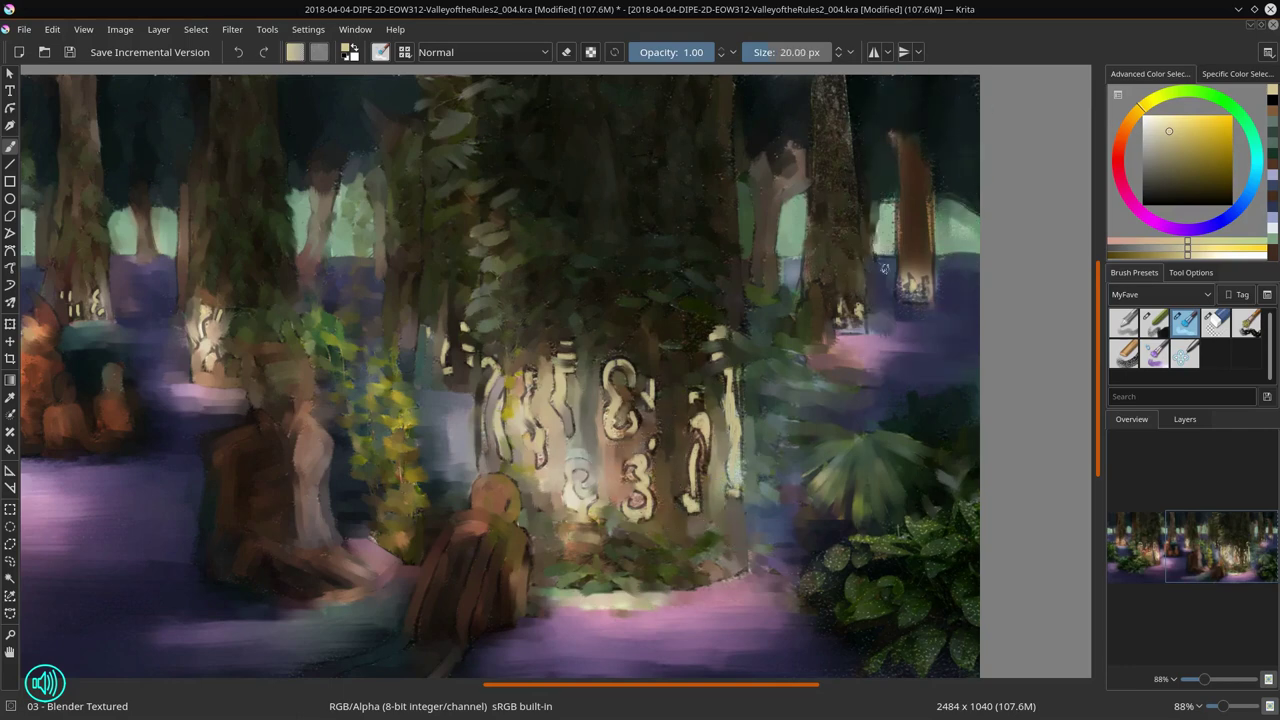
{"action": "mouse_move", "coordinate": [819, 128]}
{"action": "left_mouse_down"}
{"action": "mouse_move", "coordinate": [925, 255]}
{"action": "mouse_move", "coordinate": [981, 103]}
{"action": "left_mouse_up"}
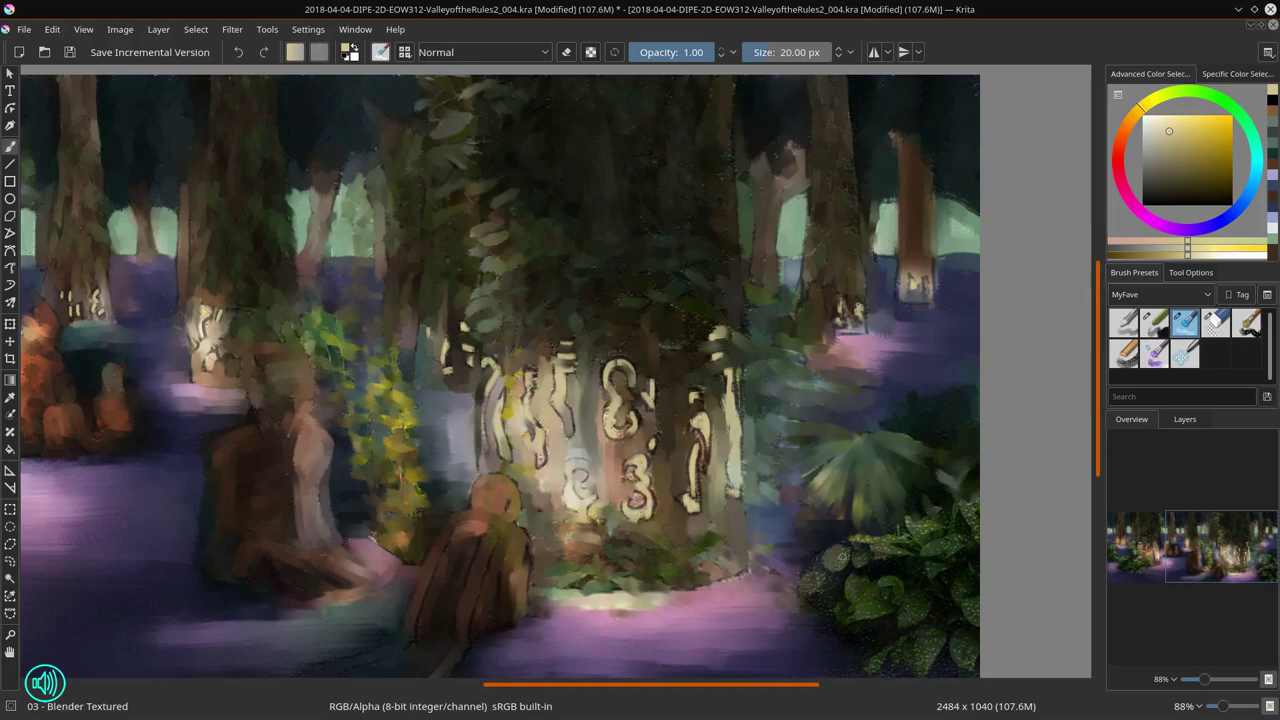
{"action": "left_click_drag", "start_coordinate": [896, 566], "coordinate": [944, 519]}
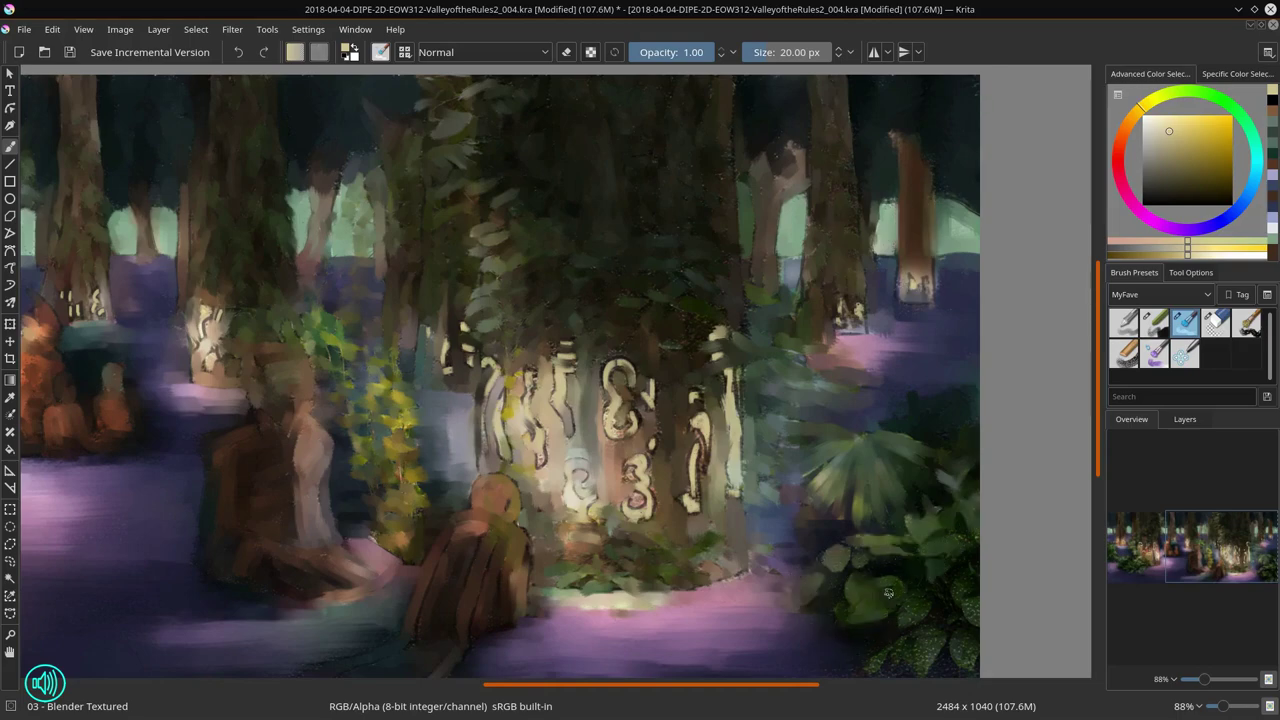
{"action": "left_click_drag", "start_coordinate": [974, 625], "coordinate": [918, 432]}
Step: Trace a polygon selection around the seated figure
{"action": "scroll", "coordinate": [966, 530], "scroll_direction": "down", "scroll_amount": 5}
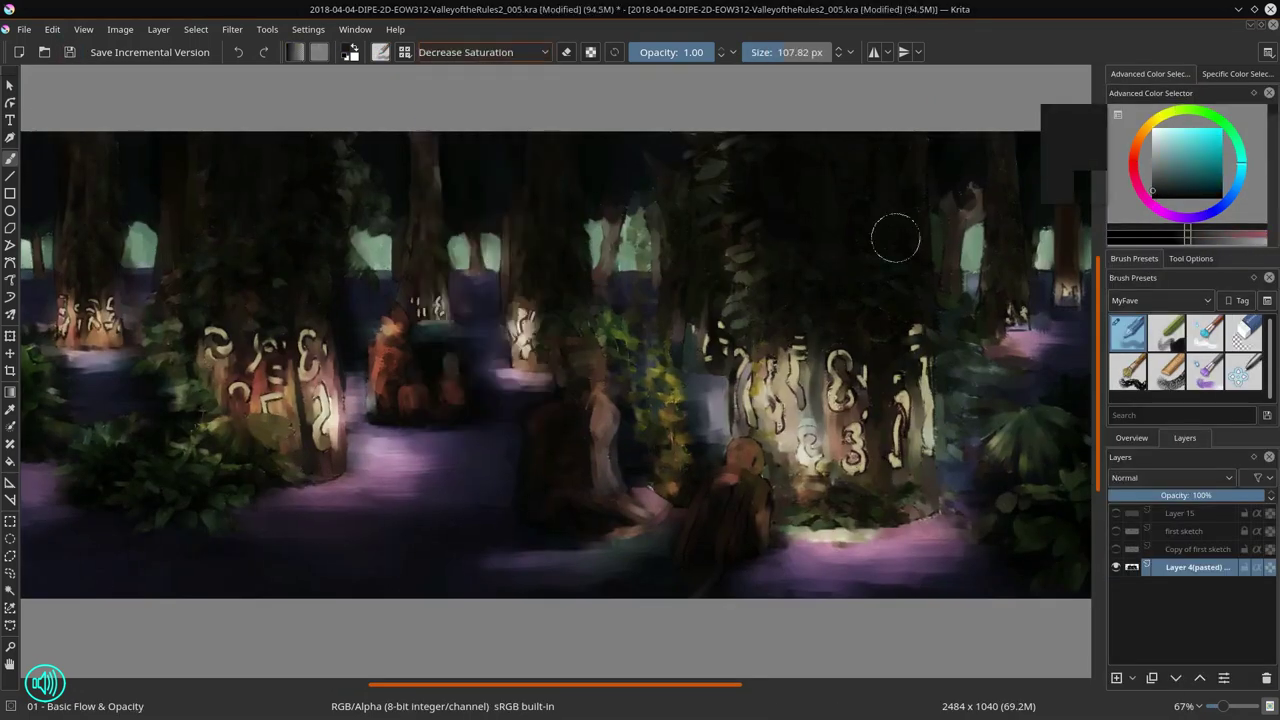
{"action": "scroll", "coordinate": [895, 237], "scroll_direction": "down", "scroll_amount": 2}
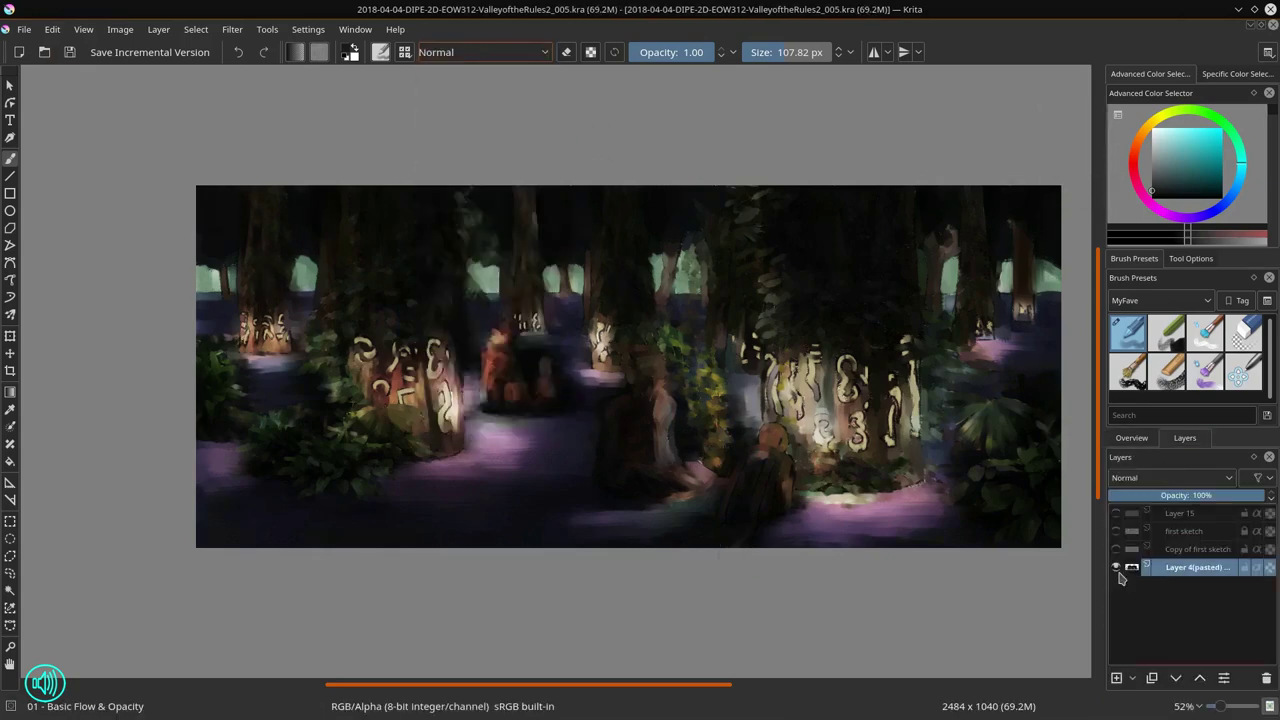
{"action": "scroll", "coordinate": [543, 503], "scroll_direction": "up", "scroll_amount": 1}
{"action": "scroll", "coordinate": [410, 420], "scroll_direction": "down", "scroll_amount": 2}
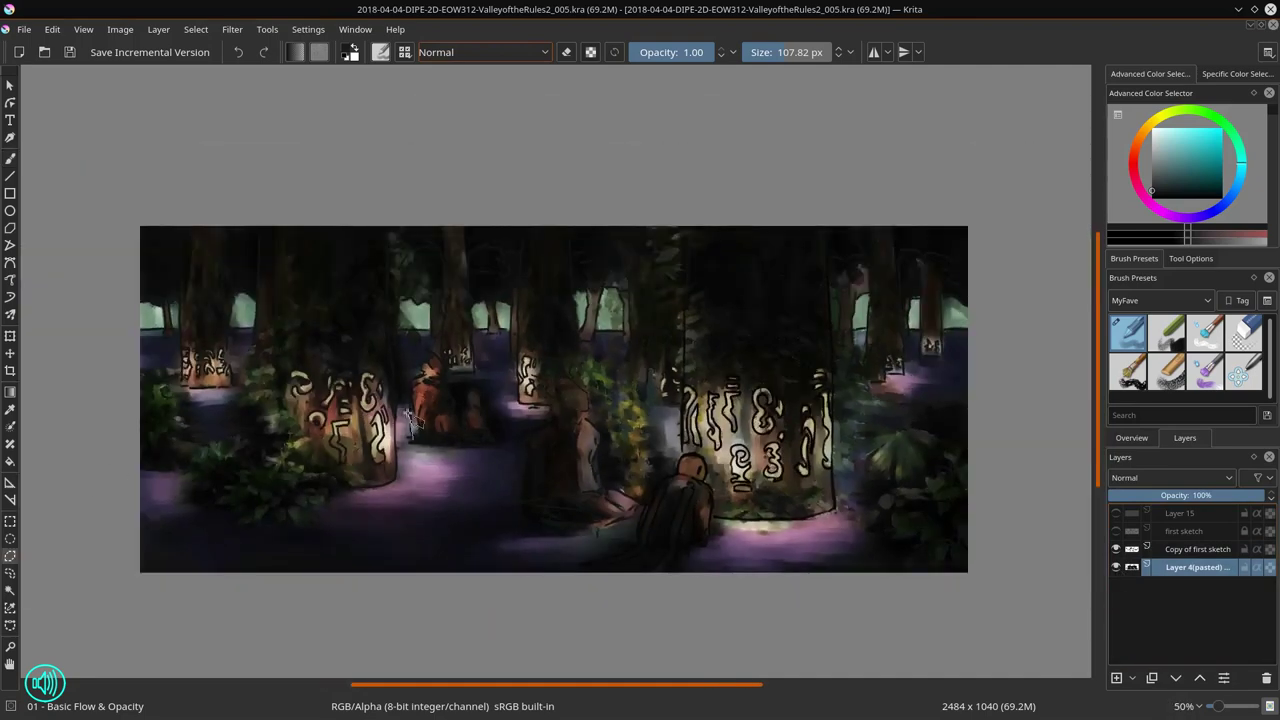
{"action": "left_click", "coordinate": [490, 440]}
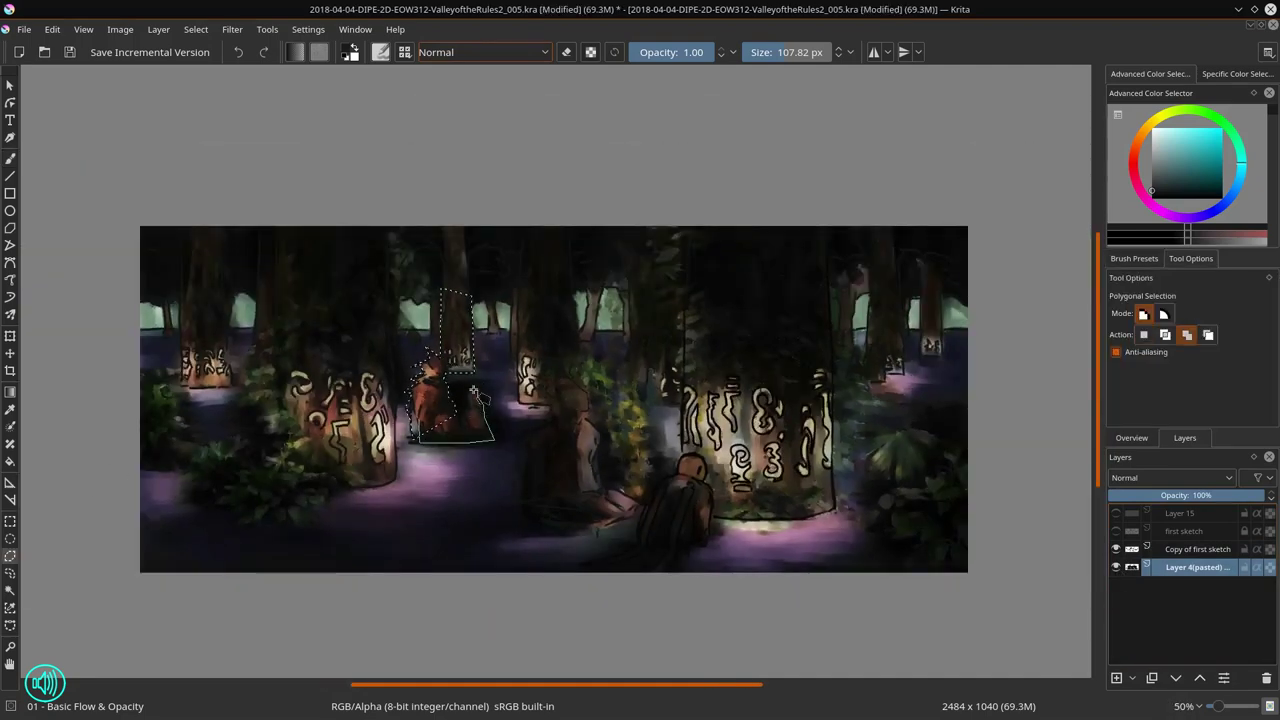
{"action": "left_click", "coordinate": [478, 398]}
{"action": "left_click", "coordinate": [476, 330]}
{"action": "double_click", "coordinate": [508, 298]}
Step: Add outlines around the figure beside the central tree and the right figure
{"action": "left_click", "coordinate": [508, 288], "text": "shift"}
{"action": "left_click", "coordinate": [525, 410]}
{"action": "left_click", "coordinate": [530, 495]}
{"action": "left_click", "coordinate": [548, 522]}
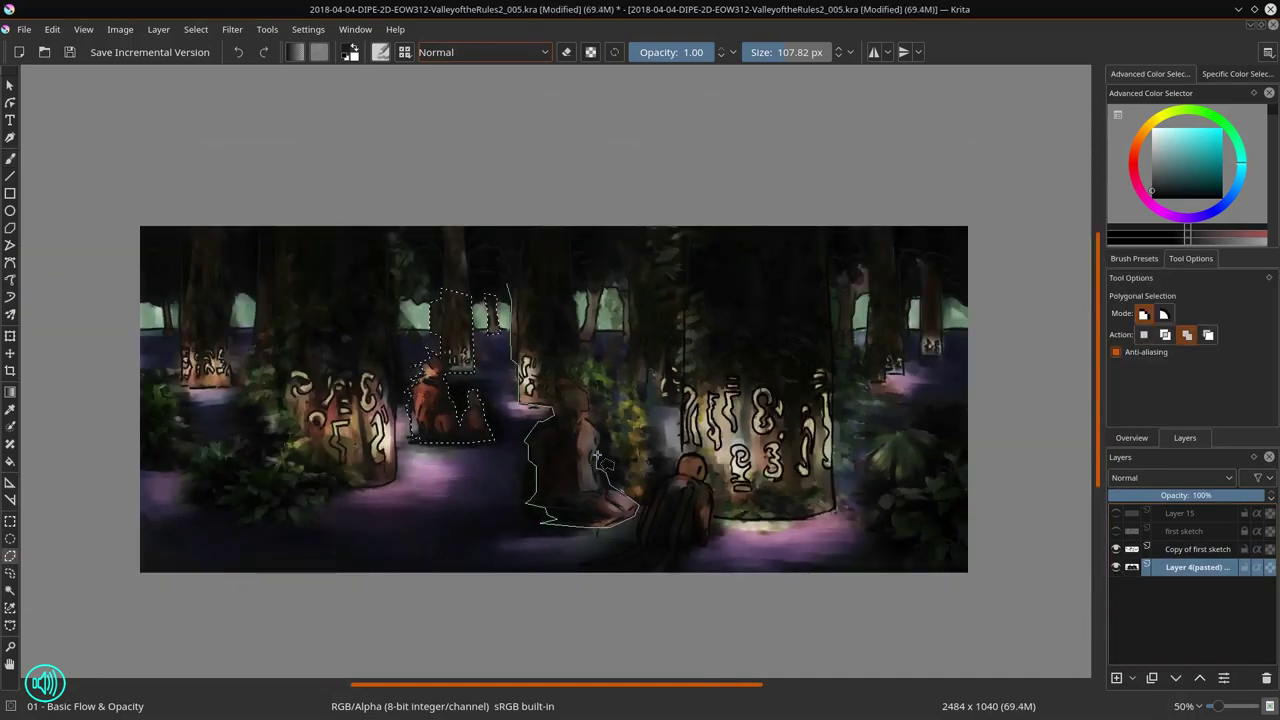
{"action": "left_click", "coordinate": [632, 508]}
{"action": "left_click", "coordinate": [600, 400]}
{"action": "double_click", "coordinate": [508, 288]}
{"action": "left_click", "coordinate": [560, 365]}
{"action": "left_click", "coordinate": [645, 400]}
{"action": "left_click", "coordinate": [650, 465]}
{"action": "double_click", "coordinate": [620, 500]}
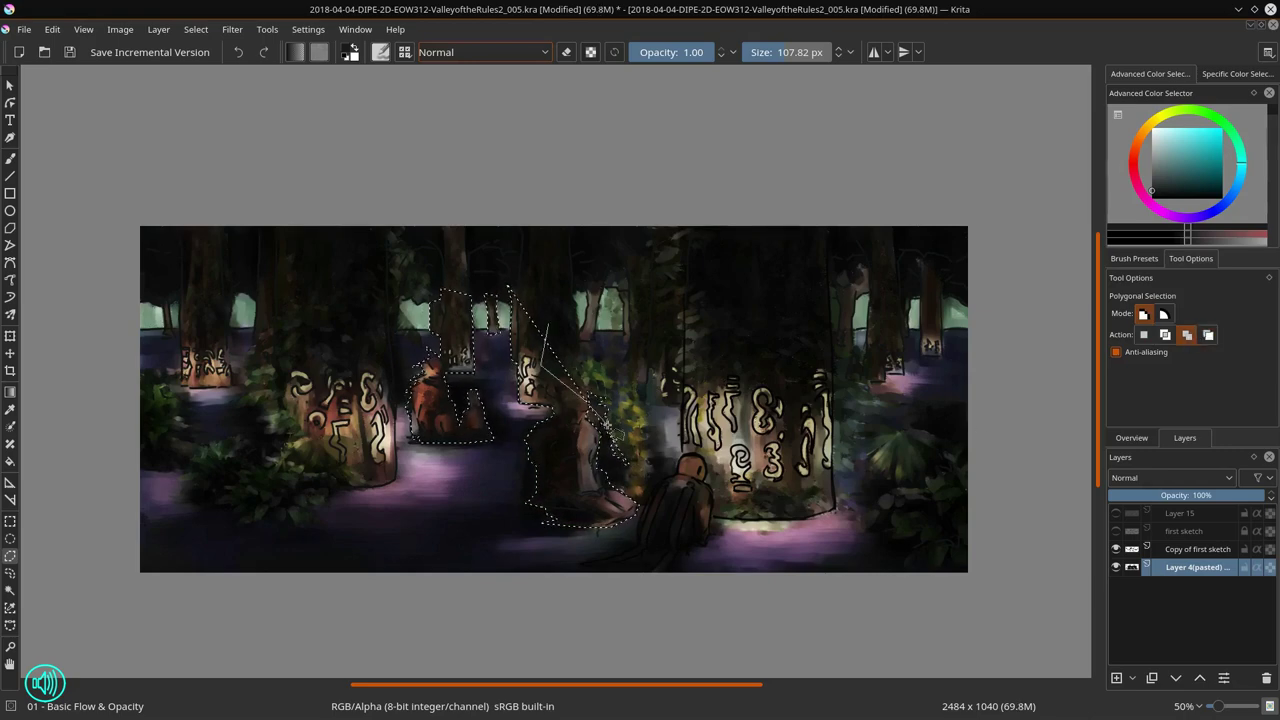
Step: Outline the large right tree, toggling subtract and add modes along the way
{"action": "left_click", "coordinate": [522, 335]}
{"action": "left_click", "coordinate": [525, 298]}
{"action": "left_click", "coordinate": [563, 296]}
{"action": "left_click", "coordinate": [568, 338]}
{"action": "key", "text": "alt"}
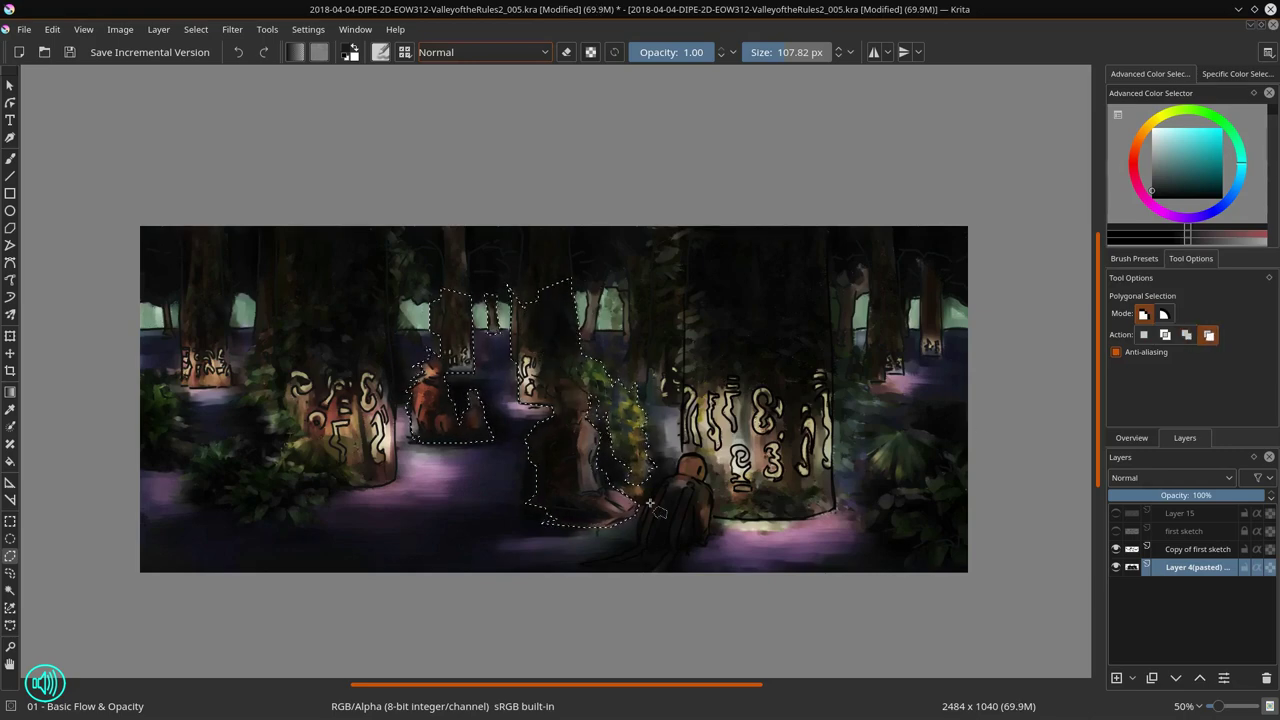
{"action": "key", "text": "shift"}
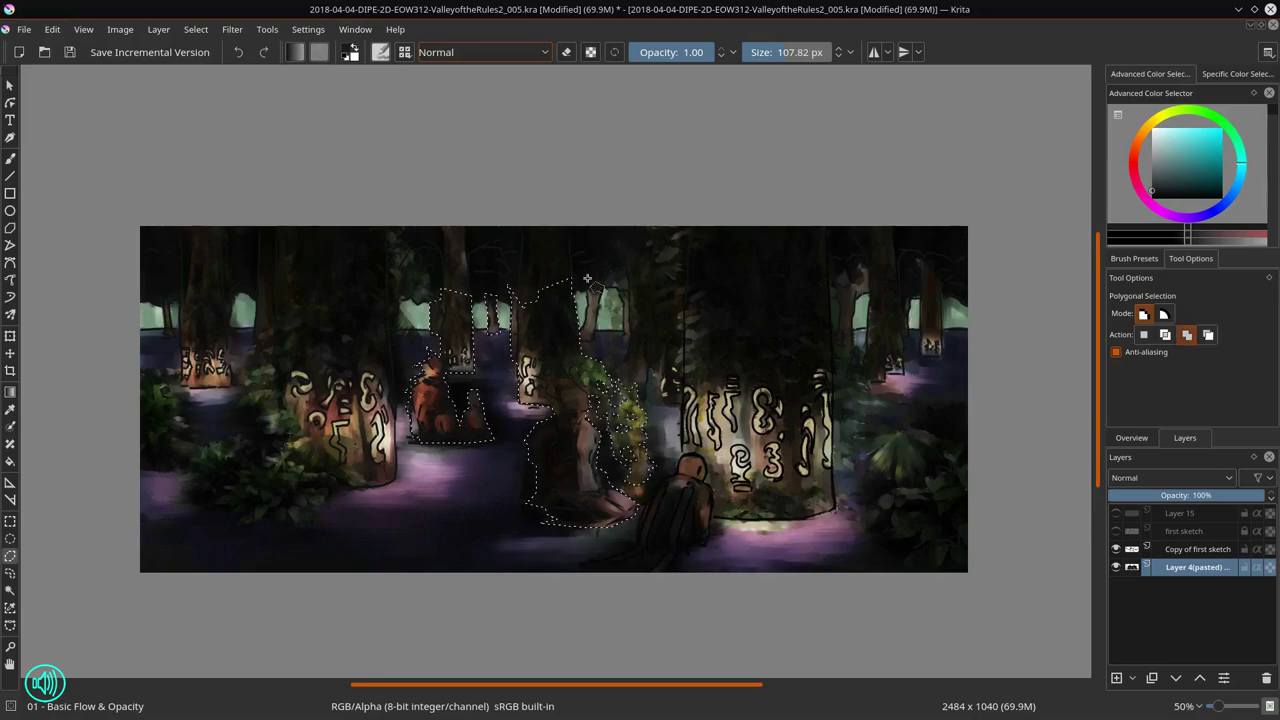
{"action": "left_click", "coordinate": [835, 515]}
{"action": "left_click", "coordinate": [855, 465]}
{"action": "left_click", "coordinate": [830, 360]}
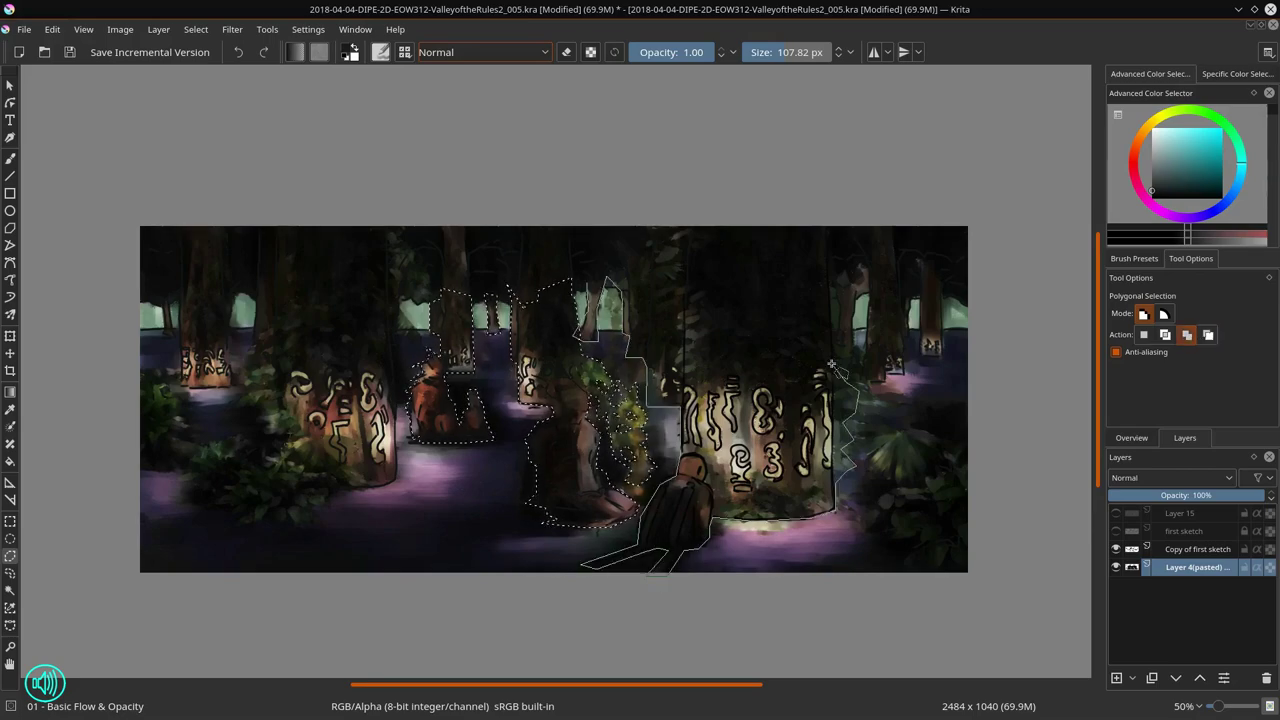
{"action": "double_click", "coordinate": [825, 240]}
Step: Add the top-right area and the right edge to the selection
{"action": "left_click", "coordinate": [870, 355]}
{"action": "left_click", "coordinate": [820, 248]}
{"action": "left_click", "coordinate": [880, 222]}
{"action": "left_click", "coordinate": [995, 290]}
{"action": "left_click", "coordinate": [985, 440]}
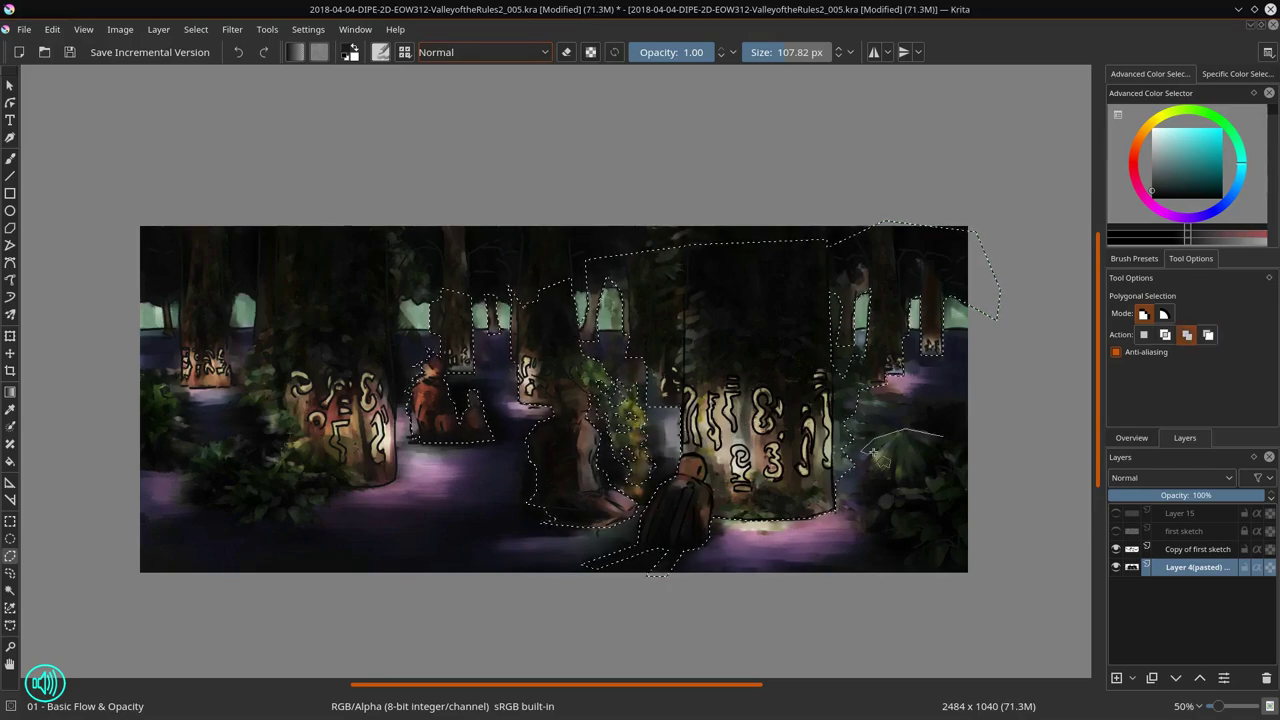
{"action": "left_click", "coordinate": [1005, 505]}
{"action": "double_click", "coordinate": [975, 572]}
Step: Add the strip along the top of the painting to the selection
{"action": "left_click", "coordinate": [375, 345]}
{"action": "left_click", "coordinate": [355, 197]}
{"action": "left_click", "coordinate": [607, 182]}
{"action": "left_click", "coordinate": [850, 190]}
{"action": "left_click", "coordinate": [990, 215]}
{"action": "double_click", "coordinate": [1003, 258]}
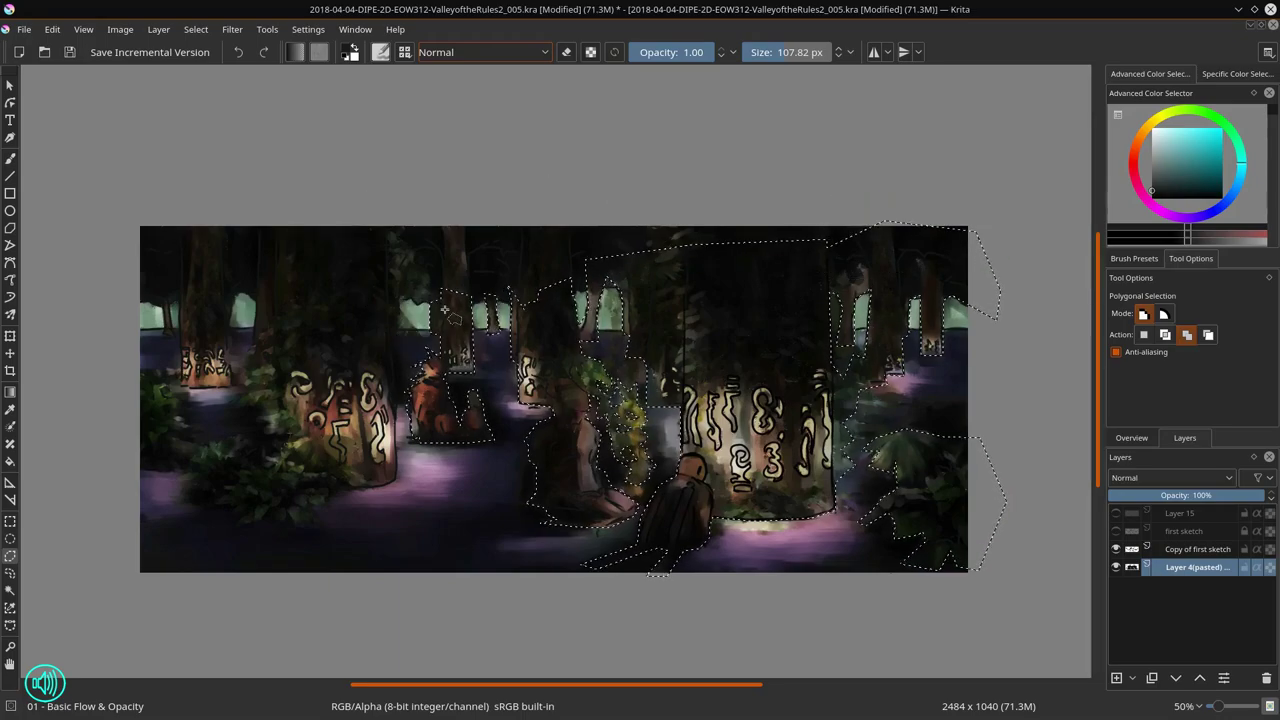
Step: Outline the lower-left foliage and the left trees
{"action": "left_click", "coordinate": [385, 315]}
{"action": "left_click", "coordinate": [395, 480]}
{"action": "left_click", "coordinate": [330, 490]}
{"action": "left_click", "coordinate": [312, 525]}
{"action": "left_click", "coordinate": [240, 525]}
{"action": "left_click", "coordinate": [170, 478]}
{"action": "left_click", "coordinate": [205, 448]}
{"action": "left_click", "coordinate": [285, 440]}
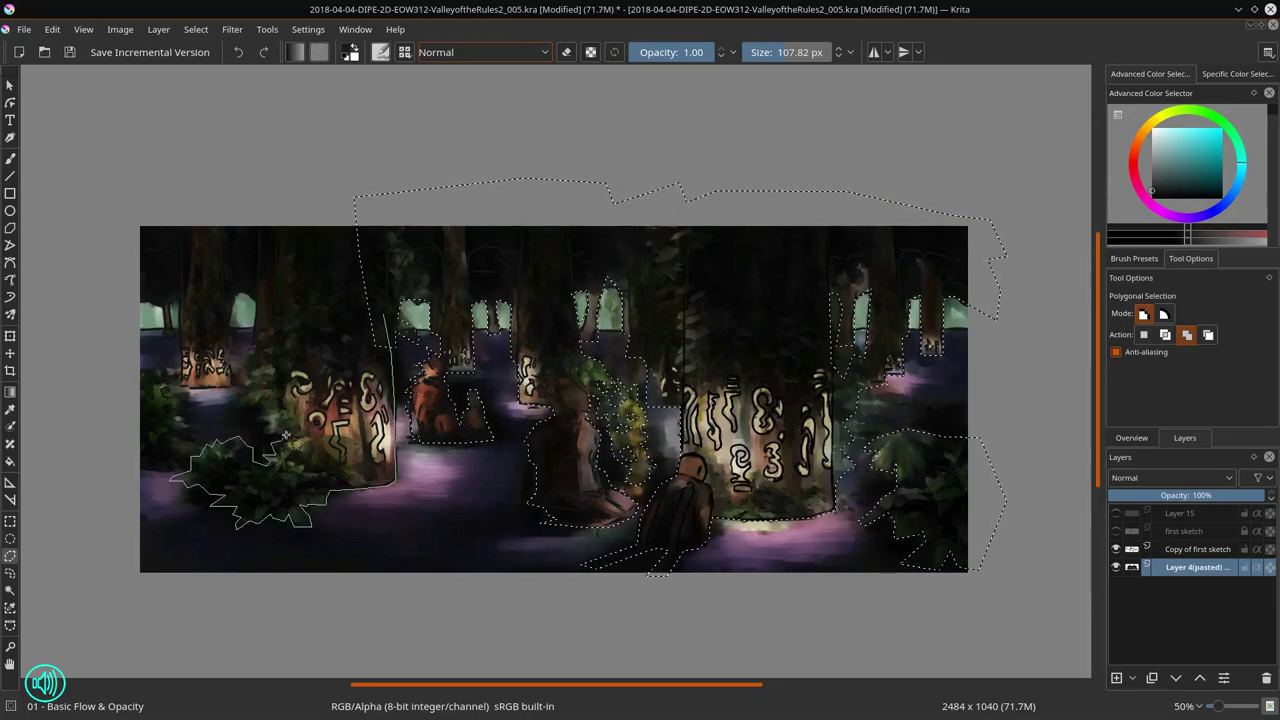
{"action": "left_click", "coordinate": [270, 395]}
{"action": "left_click", "coordinate": [250, 295]}
{"action": "left_click", "coordinate": [190, 395]}
{"action": "left_click", "coordinate": [135, 470]}
Step: Carry the left outline up to the top-left and close it into the selection
{"action": "left_click", "coordinate": [120, 370]}
{"action": "left_click", "coordinate": [165, 300]}
{"action": "left_click", "coordinate": [103, 300]}
{"action": "left_click", "coordinate": [94, 195]}
{"action": "left_click", "coordinate": [343, 135]}
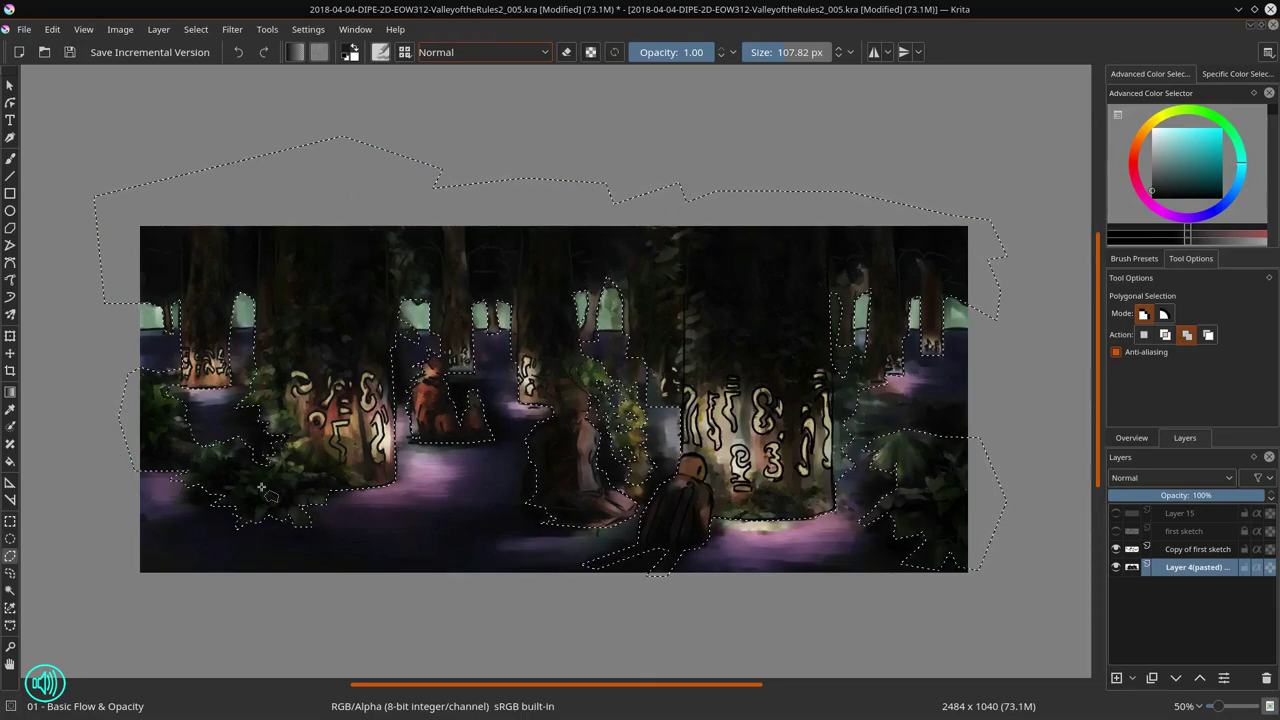
{"action": "left_click", "coordinate": [440, 165]}
{"action": "double_click", "coordinate": [435, 186]}
{"action": "left_click", "coordinate": [196, 29]}
{"action": "left_click", "coordinate": [1073, 373]}
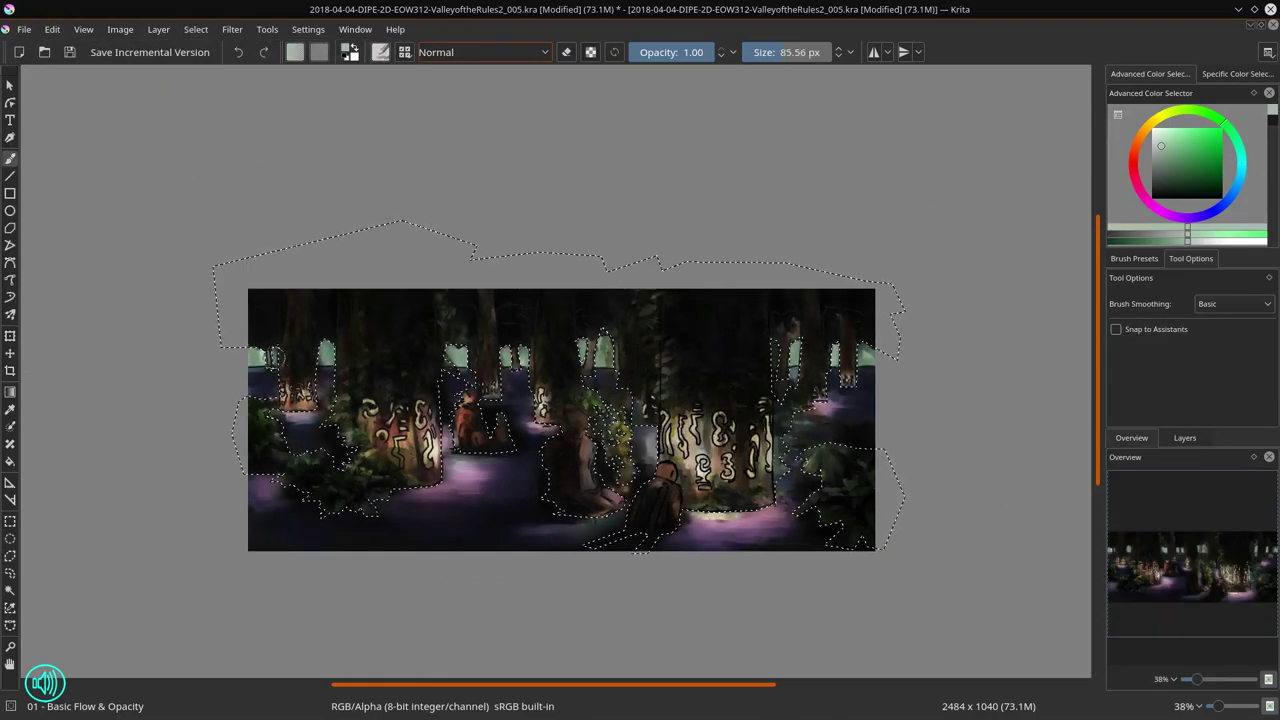
Step: Trim the selection to the image bounds, then reselect the previous selection
{"action": "left_click", "coordinate": [196, 29]}
{"action": "left_click", "coordinate": [250, 99]}
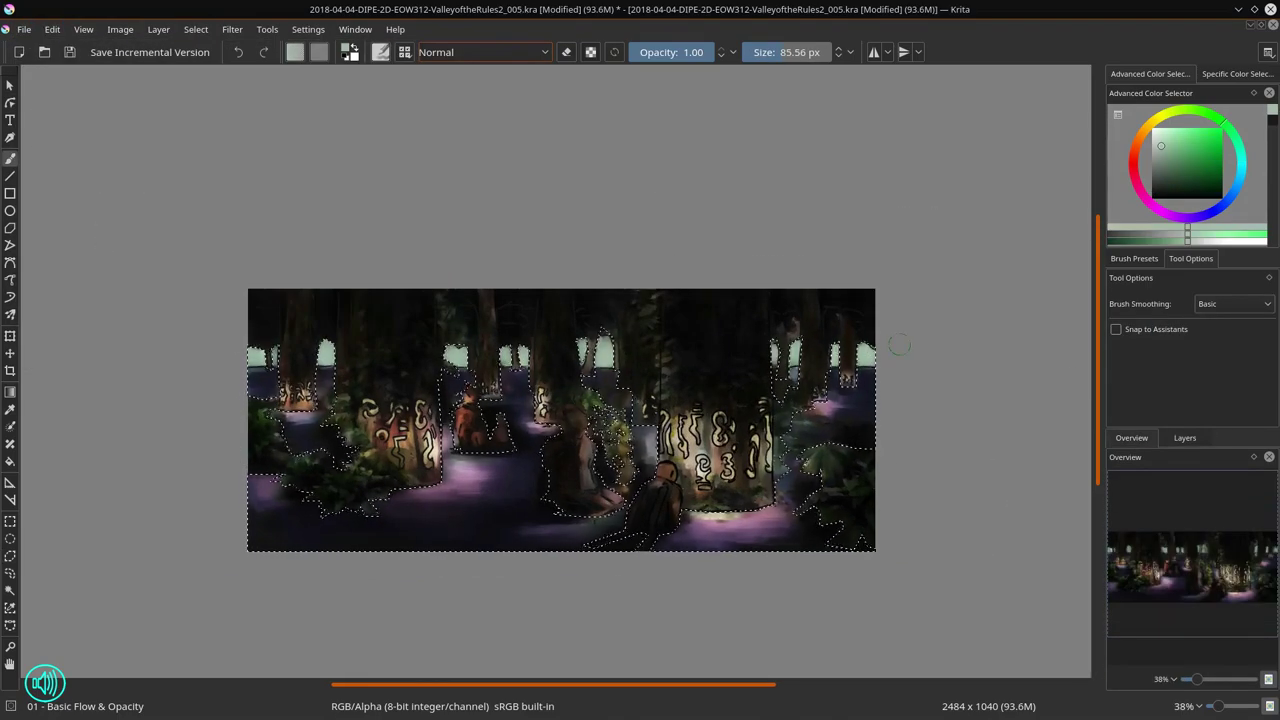
{"action": "left_click", "coordinate": [196, 29]}
{"action": "left_click", "coordinate": [250, 99]}
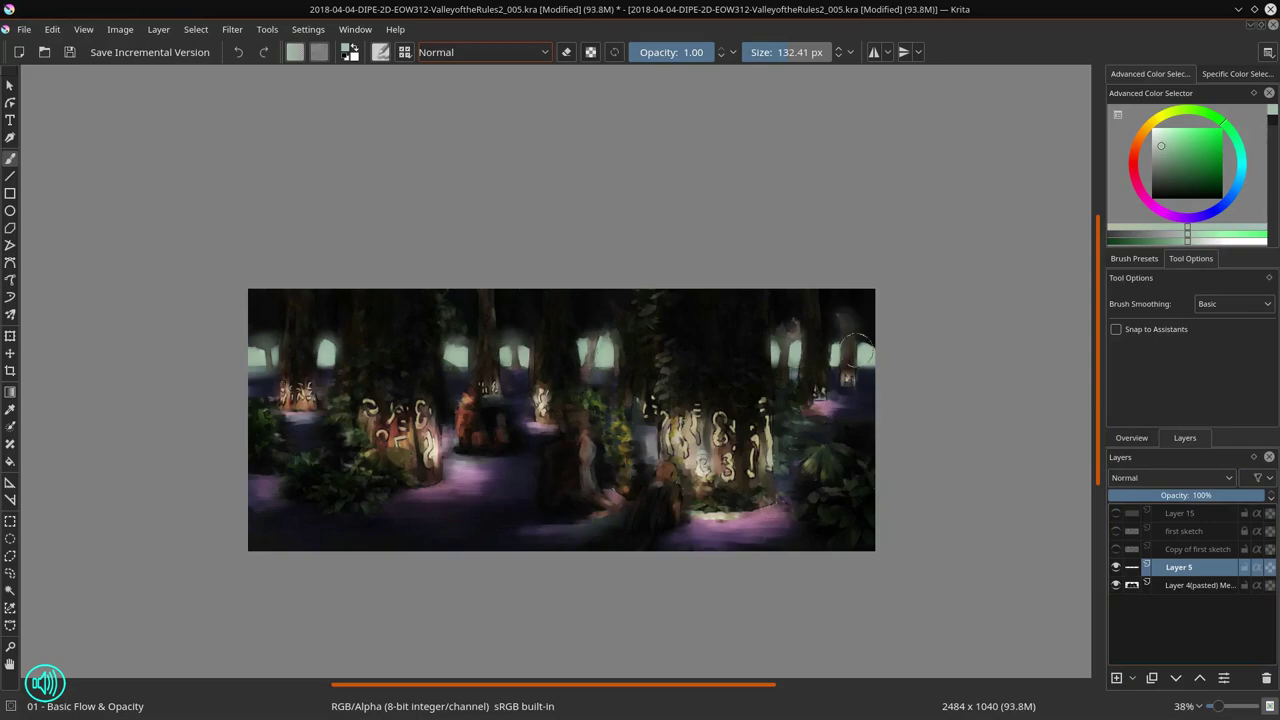
{"action": "left_click", "coordinate": [196, 29]}
{"action": "left_click", "coordinate": [214, 94]}
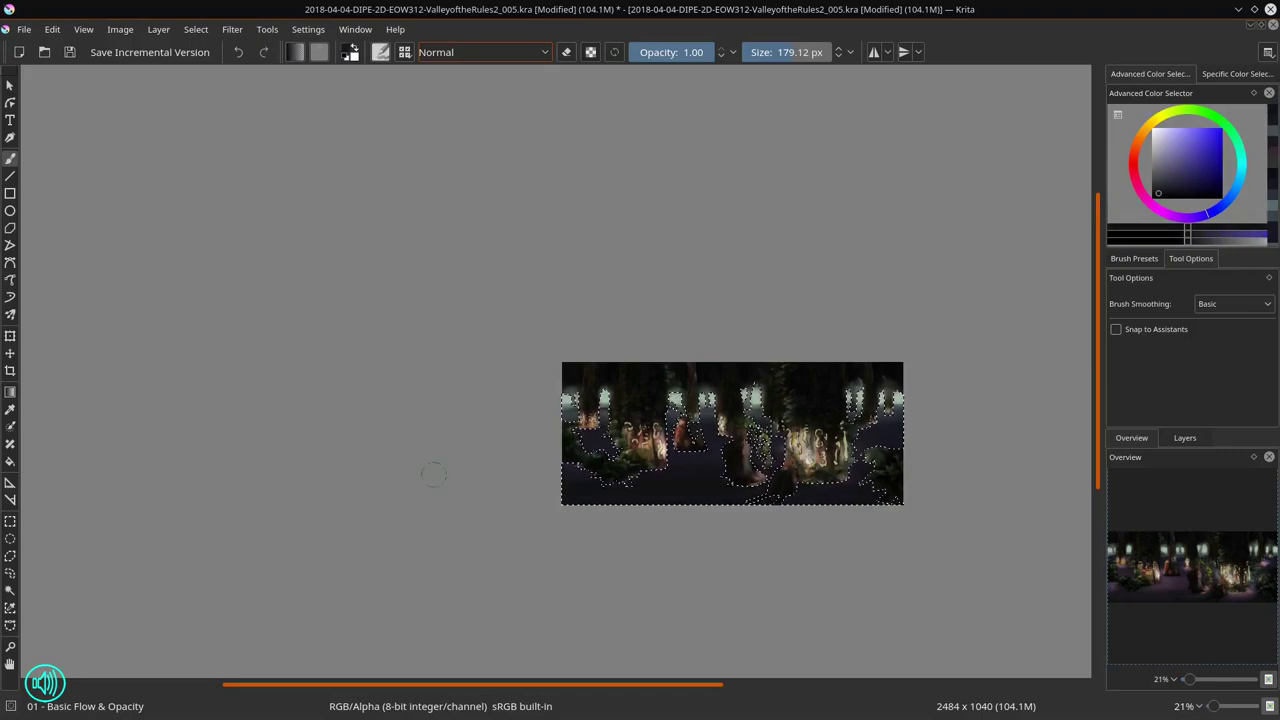
Step: Pick a dark floor colour, deselect, and save as ValleyoftheRules2_005.kra
{"action": "left_click", "coordinate": [1168, 192]}
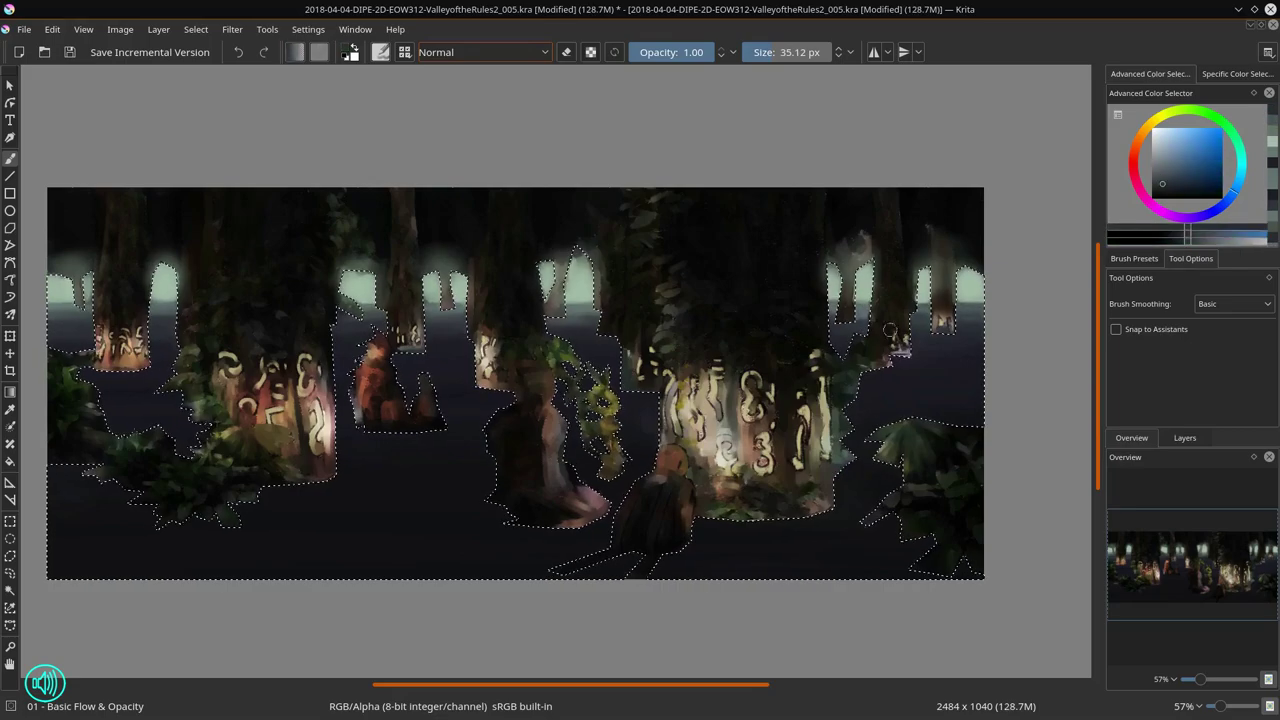
{"action": "left_click", "coordinate": [196, 29]}
{"action": "left_click", "coordinate": [202, 76]}
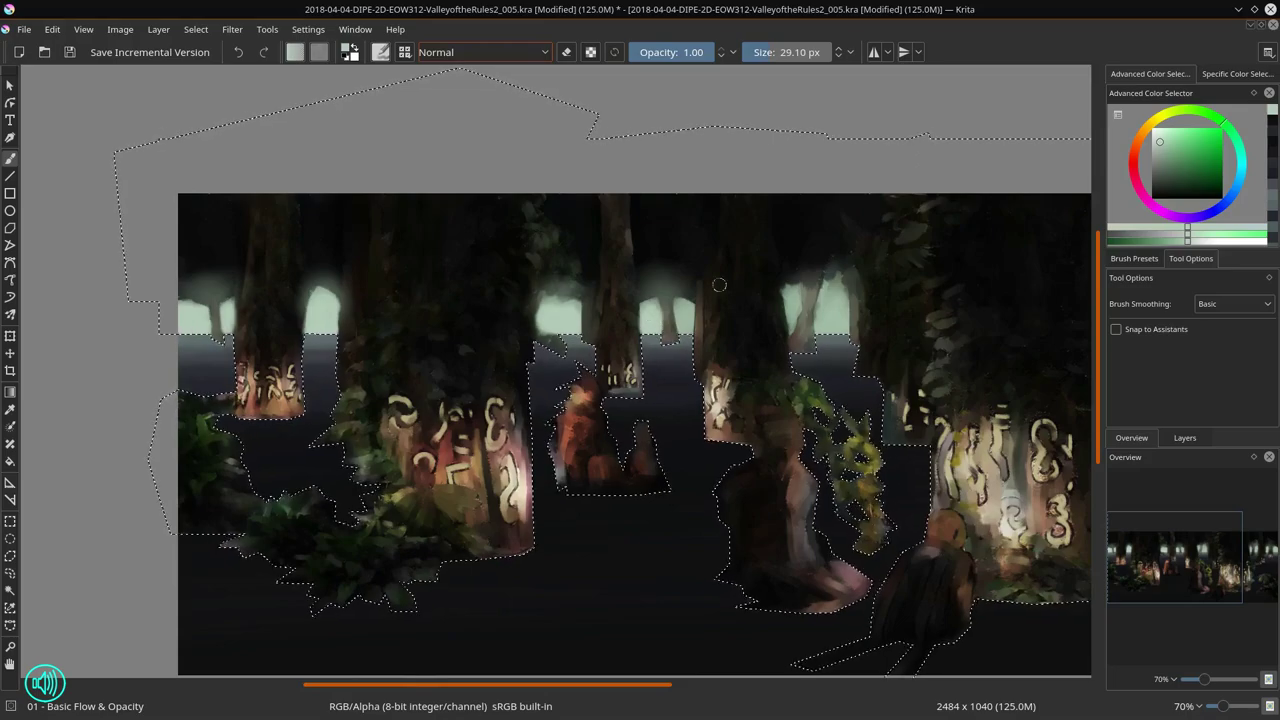
{"action": "left_click", "coordinate": [1184, 437]}
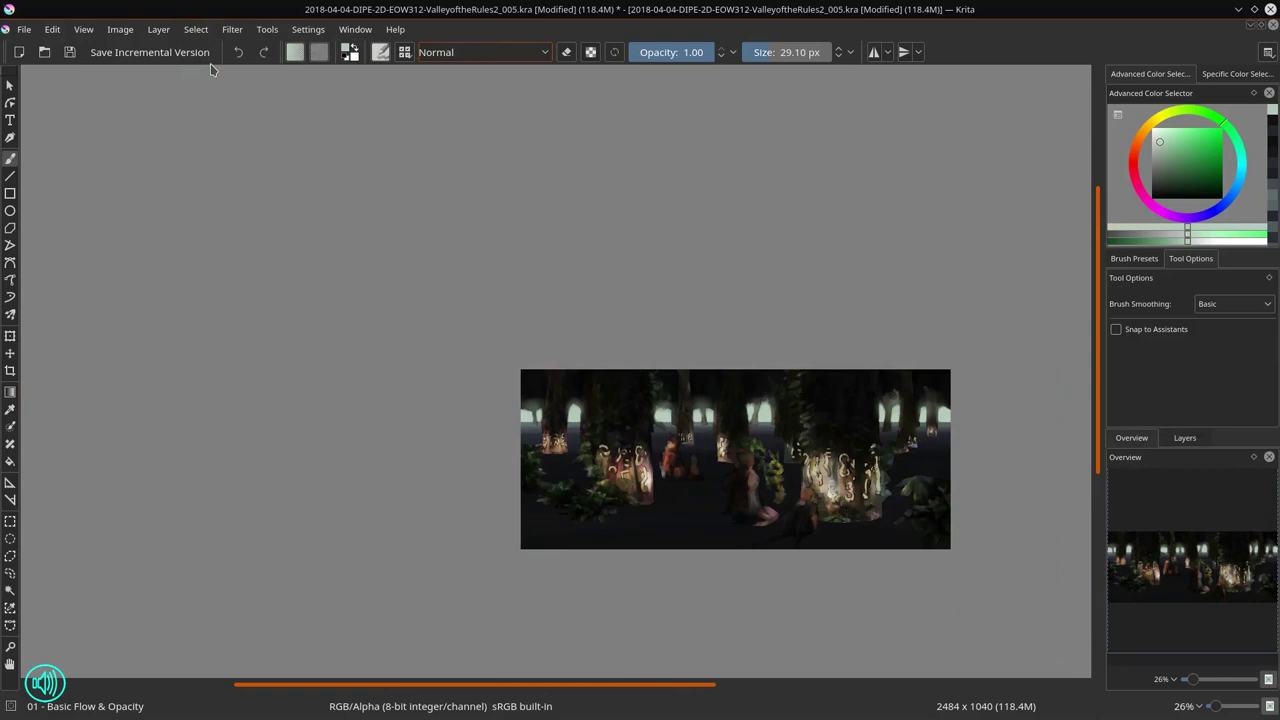
{"action": "key", "text": "ctrl+s"}
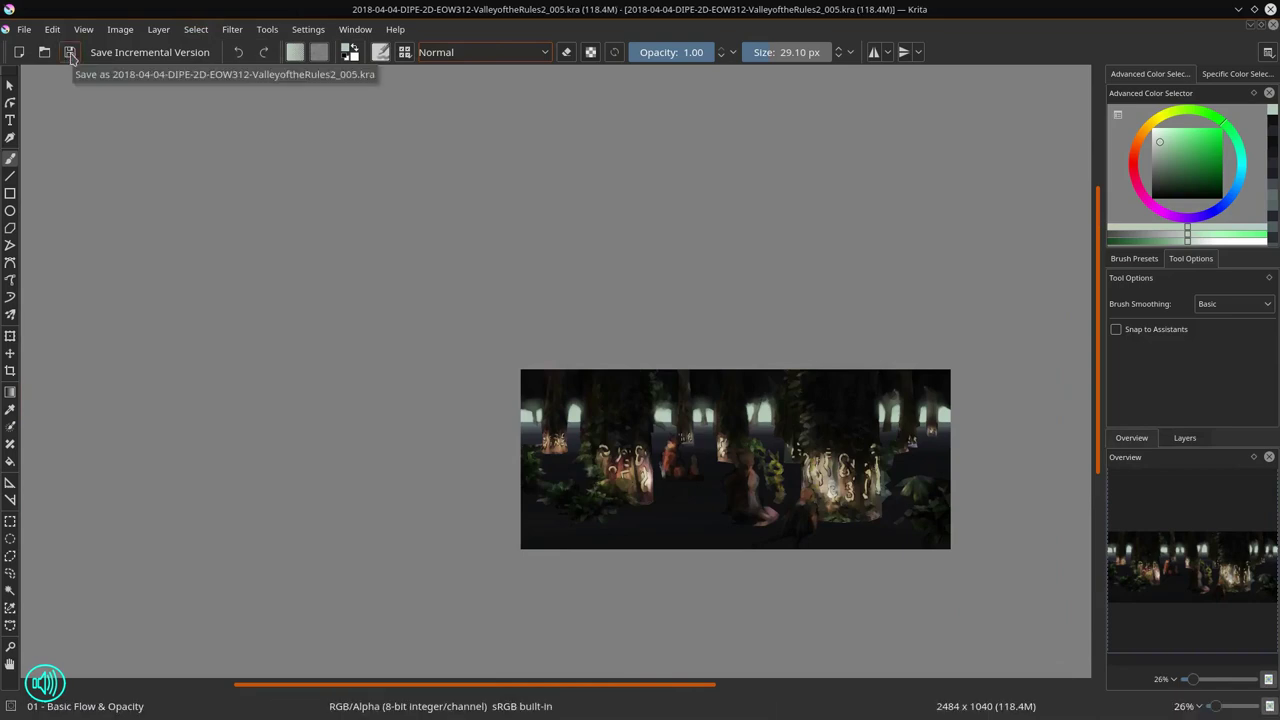
Step: Save progress and pick a muted green colour with a smaller brush
{"action": "left_click", "coordinate": [1148, 260]}
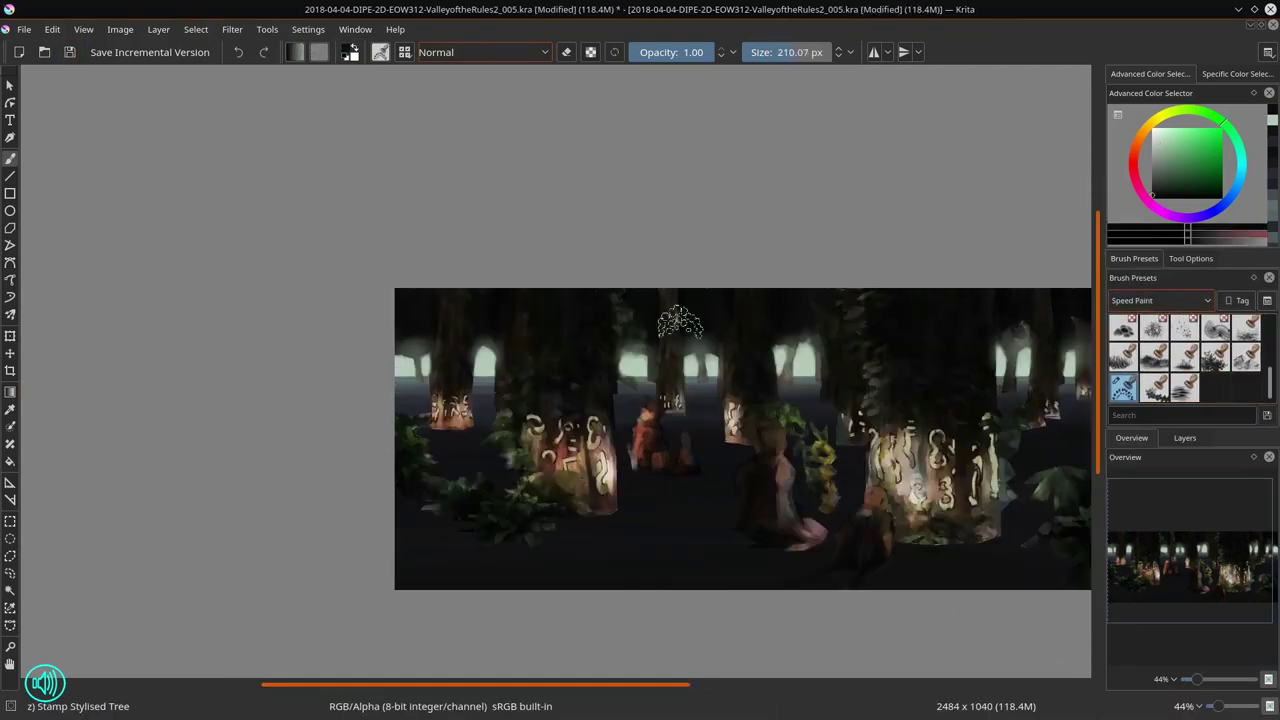
{"action": "left_click", "coordinate": [424, 339], "text": "ctrl"}
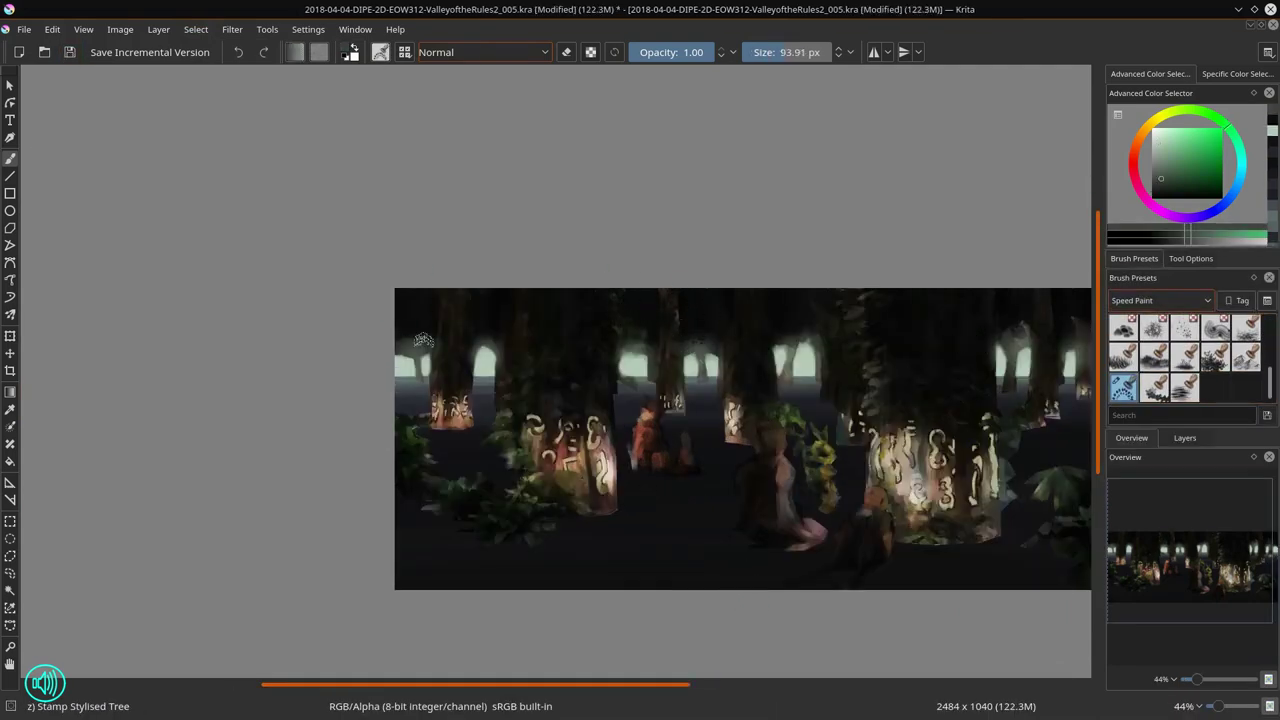
{"action": "key", "text": "["}
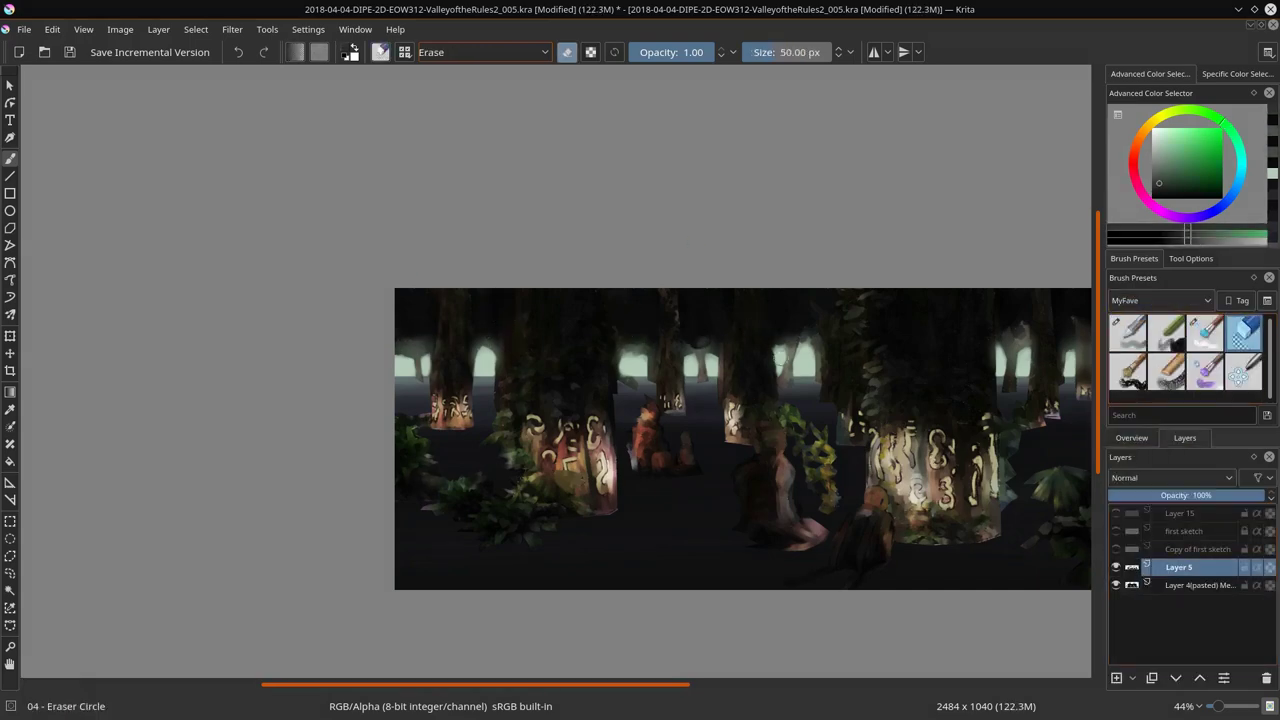
Step: Check Layer 4's visibility, make Layer 5 active, and return to the basic flow brush
{"action": "left_click", "coordinate": [1116, 586]}
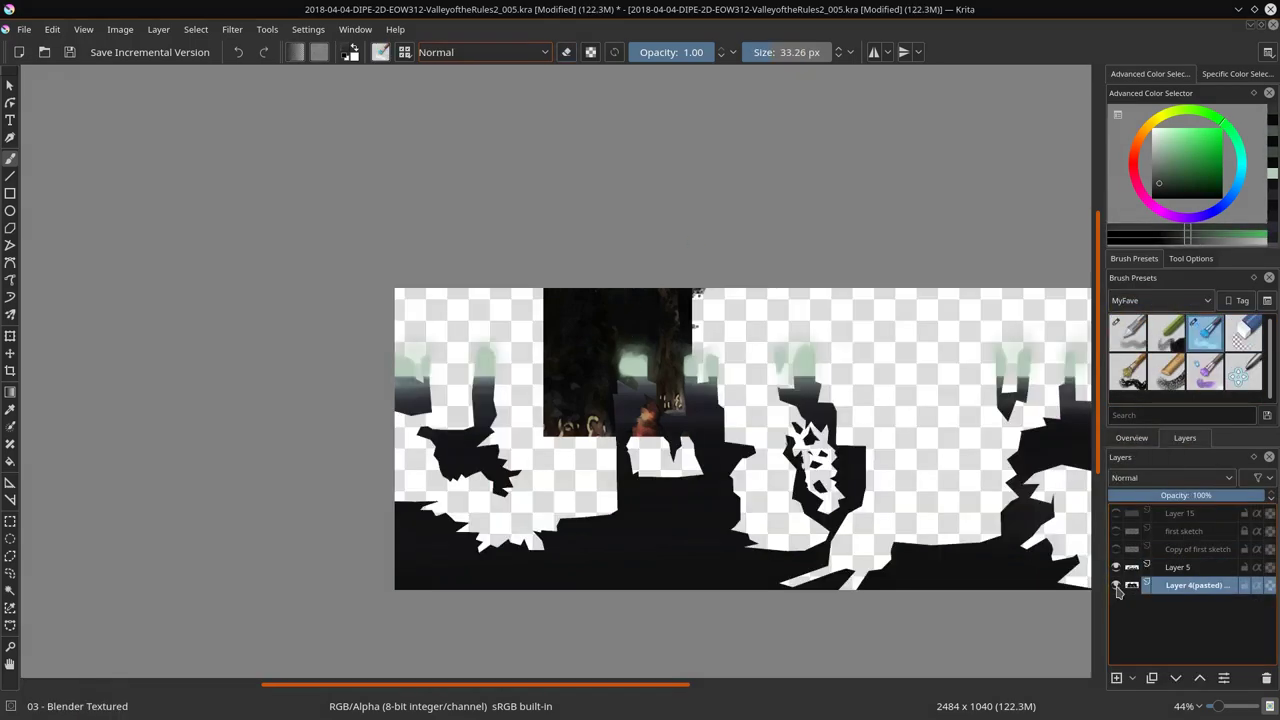
{"action": "left_click", "coordinate": [1116, 586]}
{"action": "left_click", "coordinate": [1180, 567]}
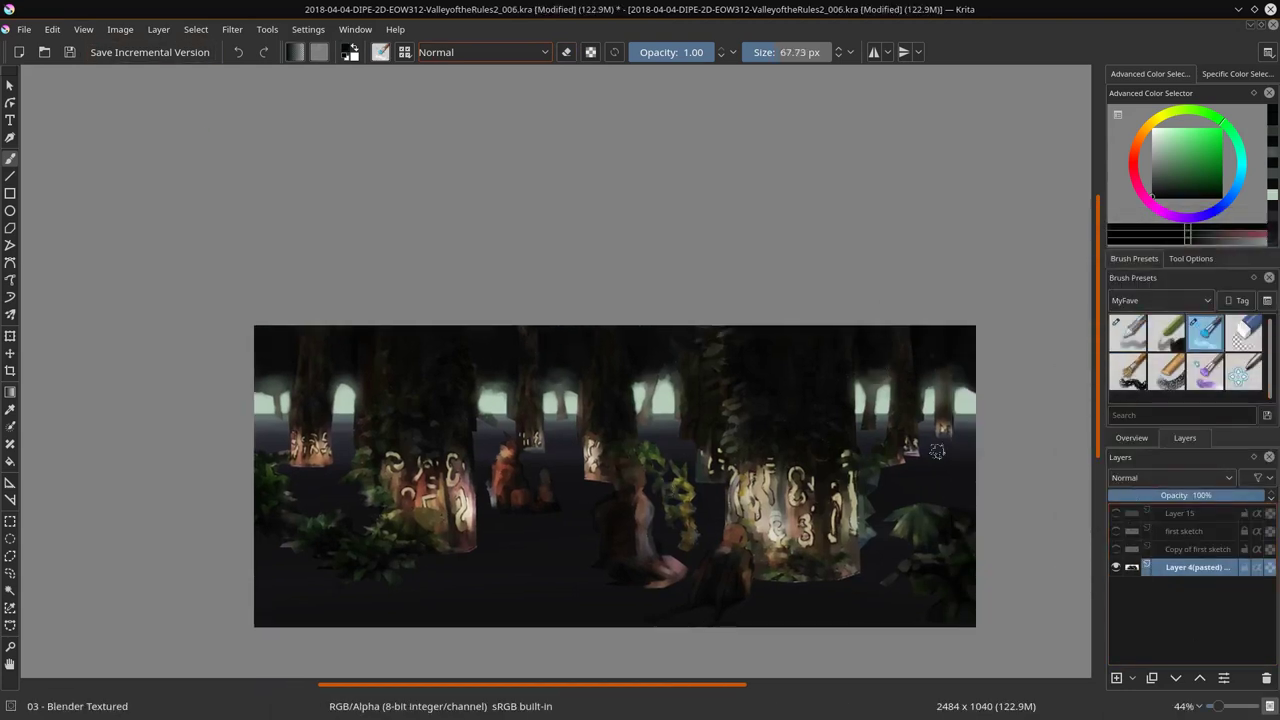
{"action": "key", "text": "slash"}
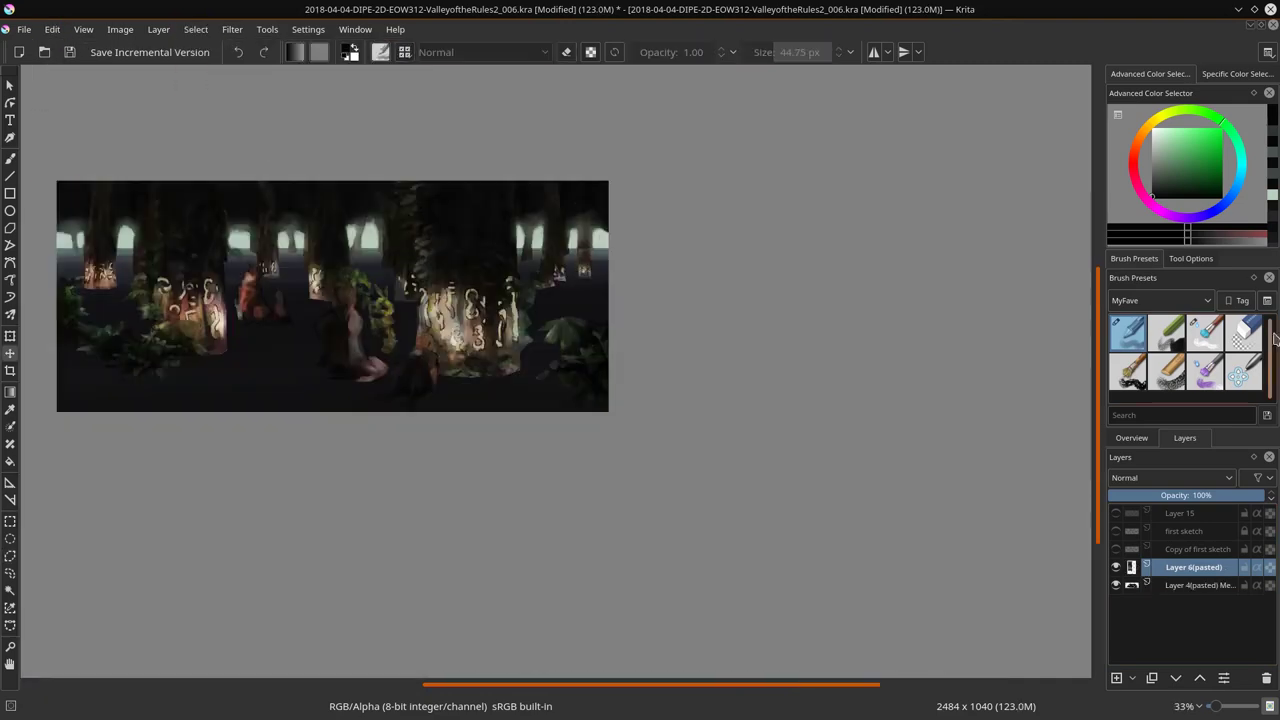
{"action": "left_click", "coordinate": [1244, 333]}
{"action": "left_click", "coordinate": [1128, 333]}
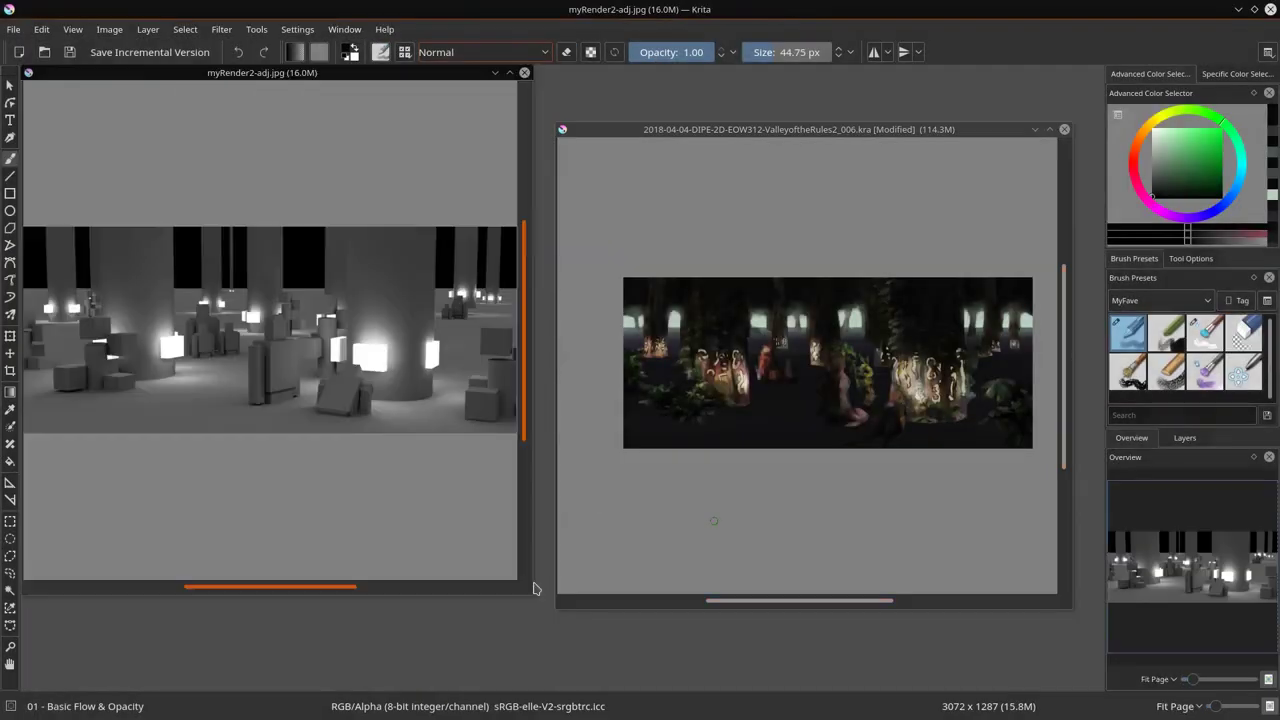
Step: Test a faint purple dodge stroke, then select the left foliage and central tree
{"action": "left_click", "coordinate": [185, 29]}
{"action": "left_click_drag", "start_coordinate": [788, 400], "coordinate": [715, 413]}
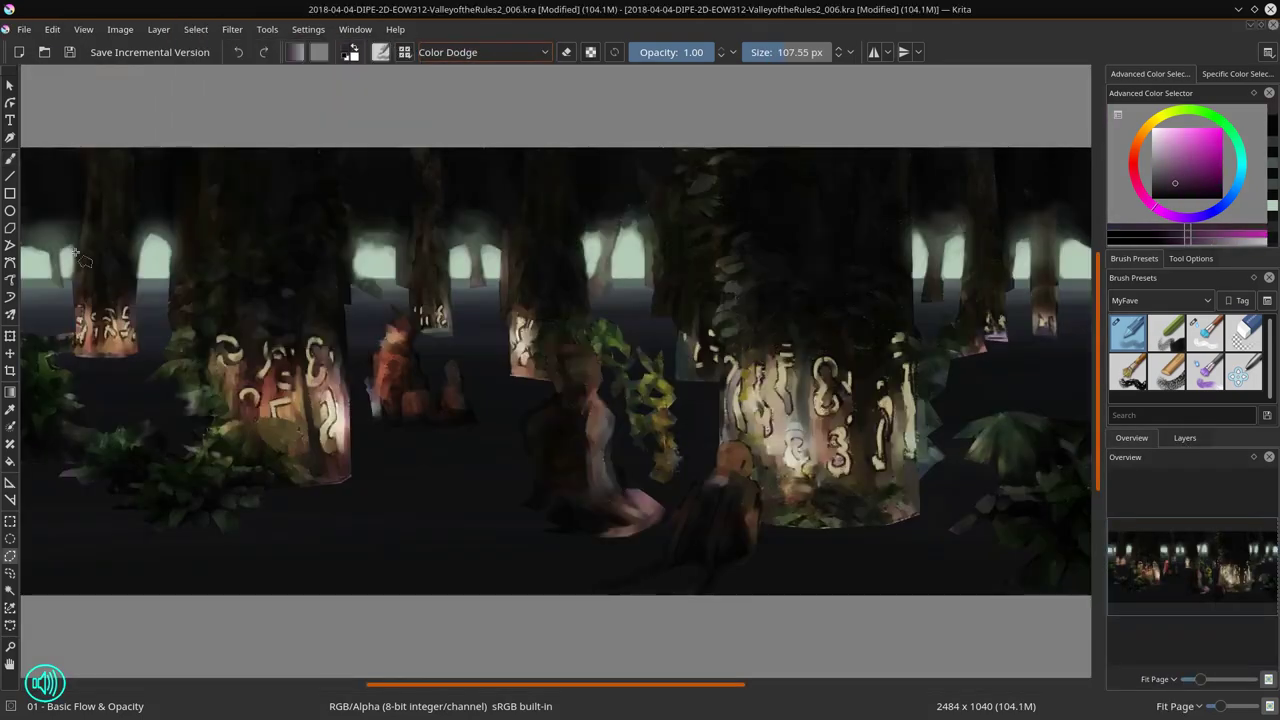
{"action": "key", "text": "minus"}
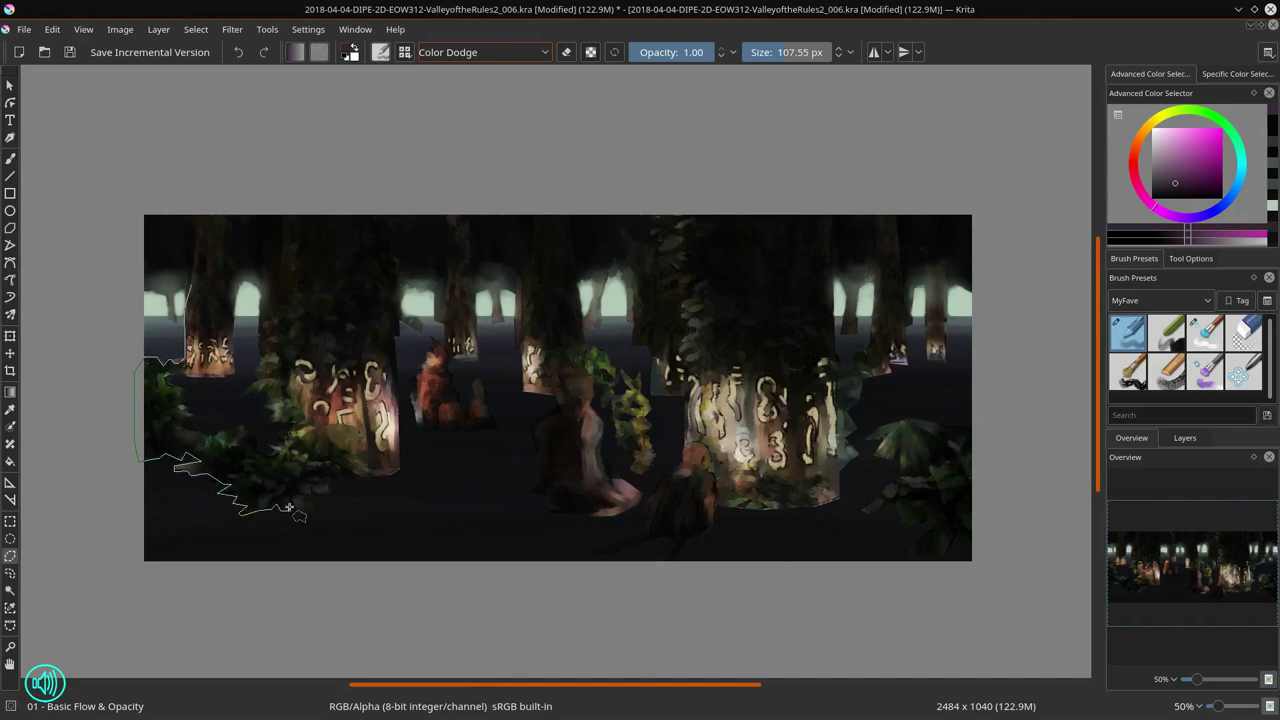
{"action": "left_click_drag", "start_coordinate": [289, 508], "coordinate": [330, 490]}
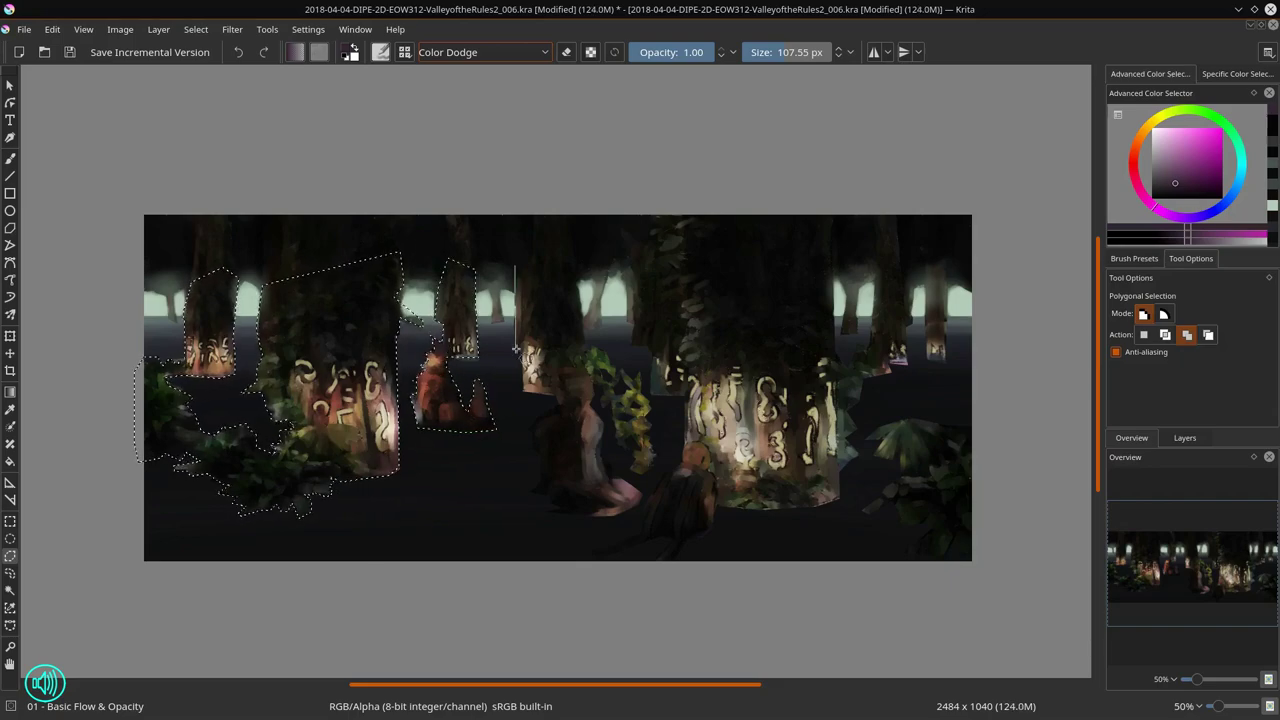
{"action": "double_click", "coordinate": [592, 330]}
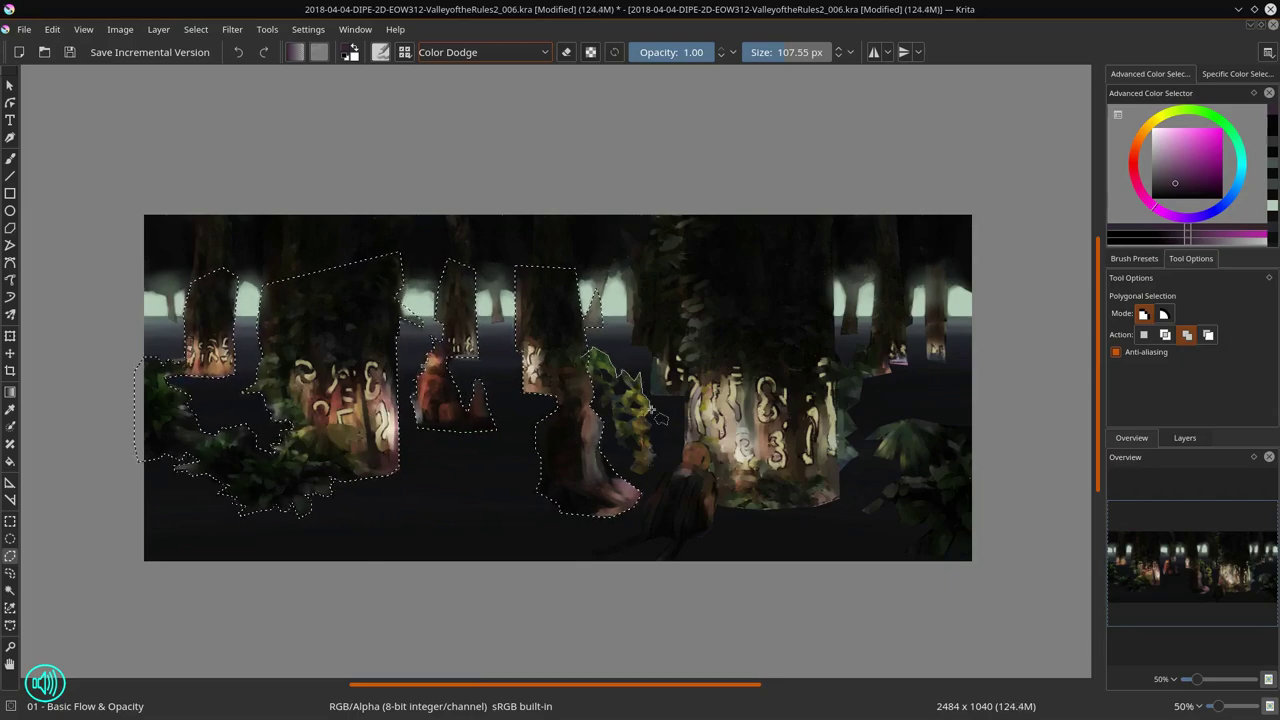
{"action": "key", "text": "alt+s"}
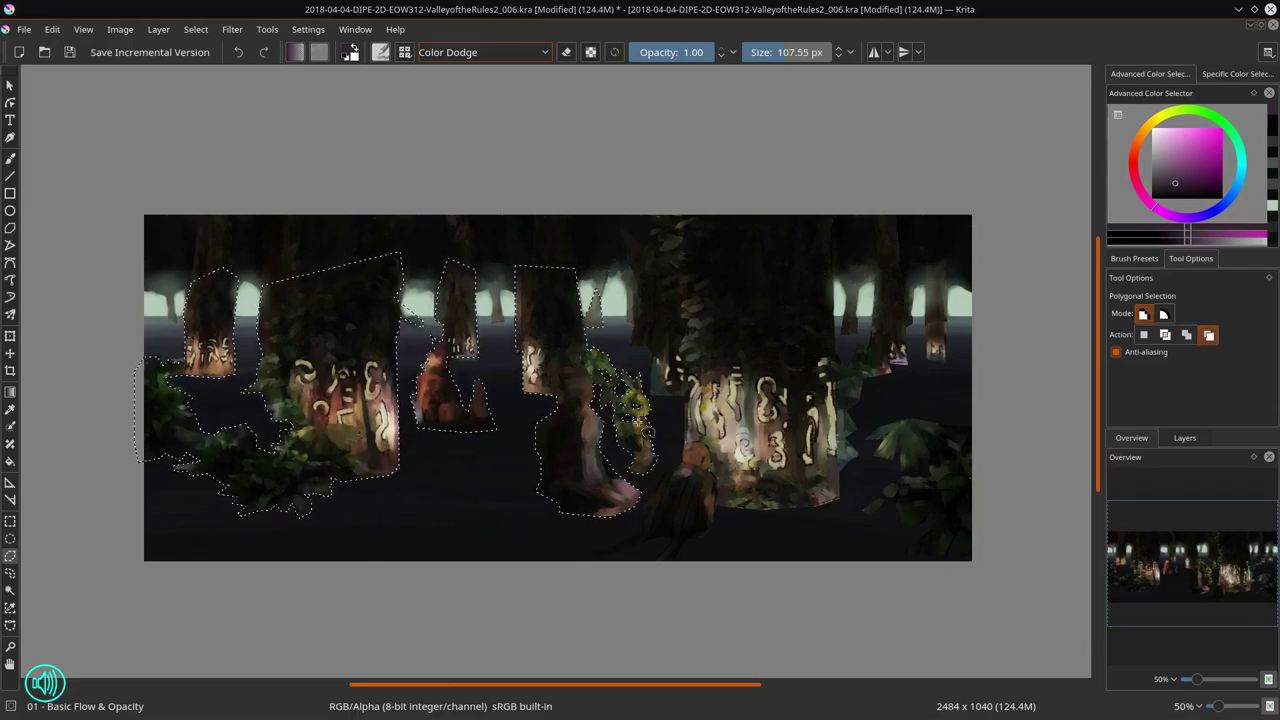
{"action": "left_click", "coordinate": [625, 263], "text": "shift"}
Step: Add the right tree and figure to the polygon selection
{"action": "left_click", "coordinate": [655, 345]}
{"action": "left_click", "coordinate": [685, 395]}
{"action": "left_click", "coordinate": [580, 558]}
{"action": "left_click", "coordinate": [715, 510]}
{"action": "left_click", "coordinate": [840, 503]}
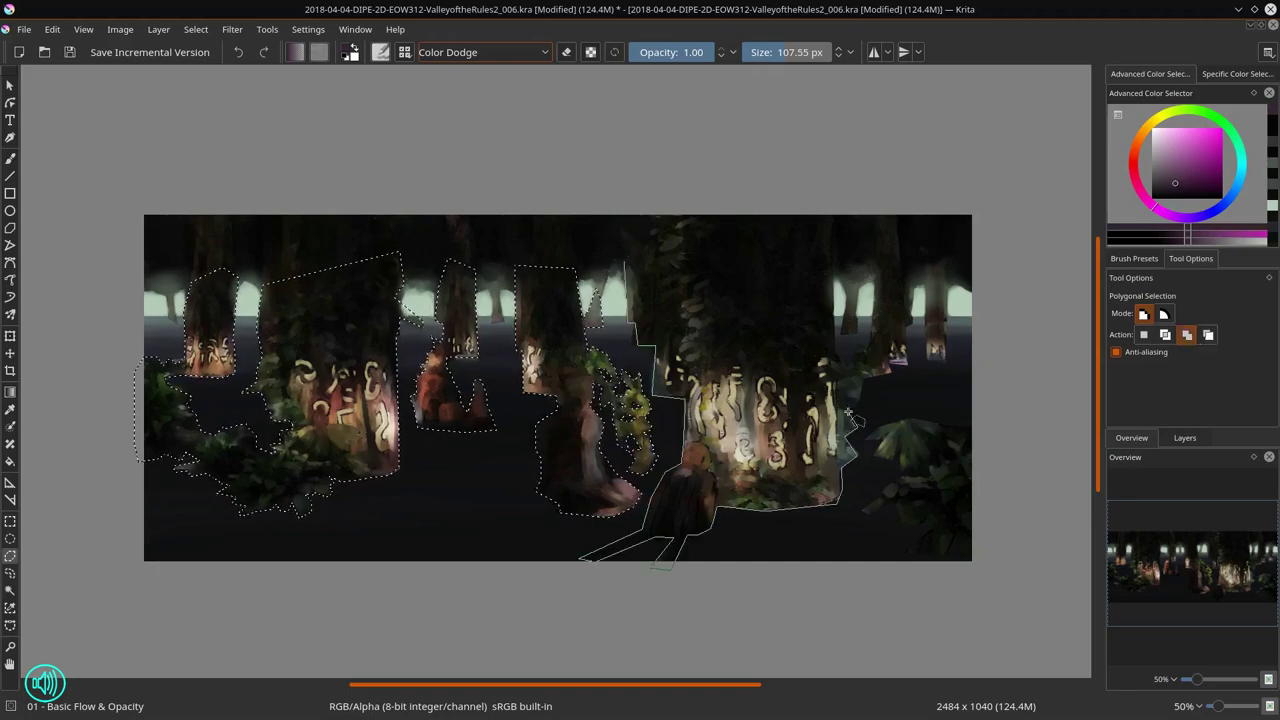
{"action": "left_click", "coordinate": [905, 330]}
{"action": "left_click", "coordinate": [885, 263]}
{"action": "left_click", "coordinate": [883, 238]}
{"action": "double_click", "coordinate": [825, 243]}
Step: Add the bottom-right plant to the selection
{"action": "left_click", "coordinate": [870, 430]}
{"action": "left_click", "coordinate": [915, 418]}
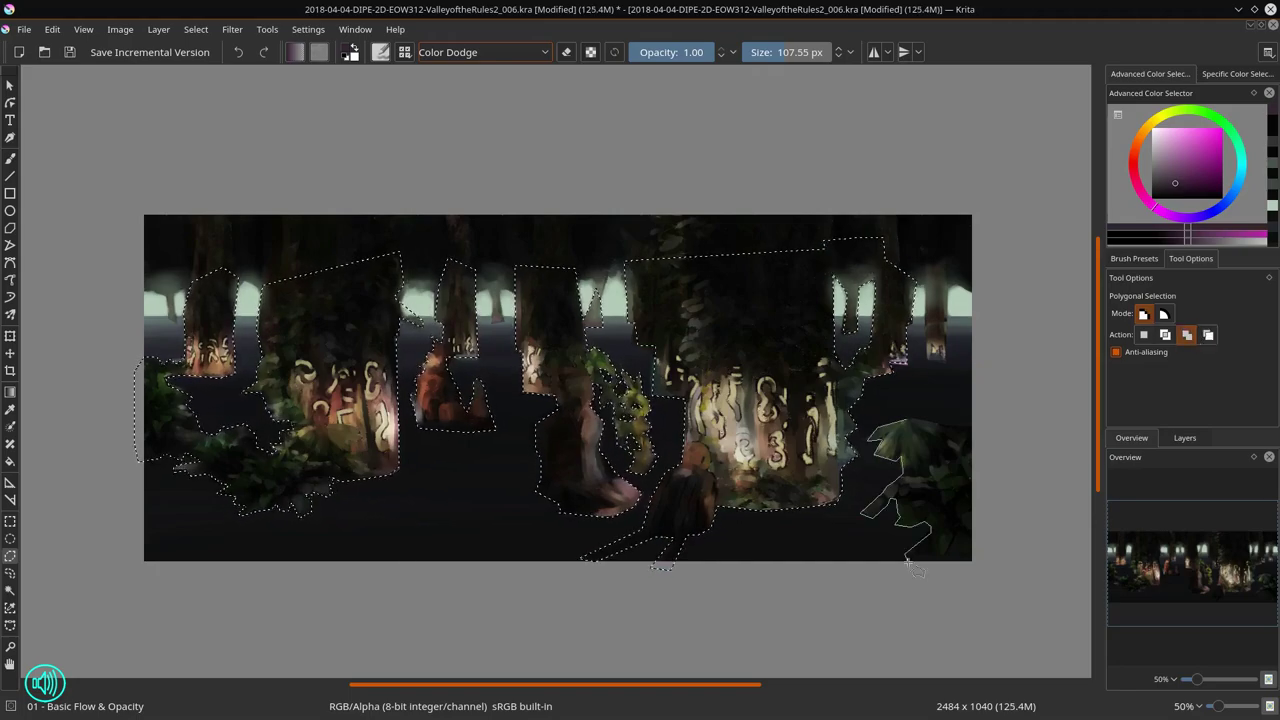
{"action": "left_click", "coordinate": [1005, 450]}
{"action": "left_click", "coordinate": [1005, 548]}
{"action": "left_click", "coordinate": [910, 560]}
{"action": "double_click", "coordinate": [862, 512]}
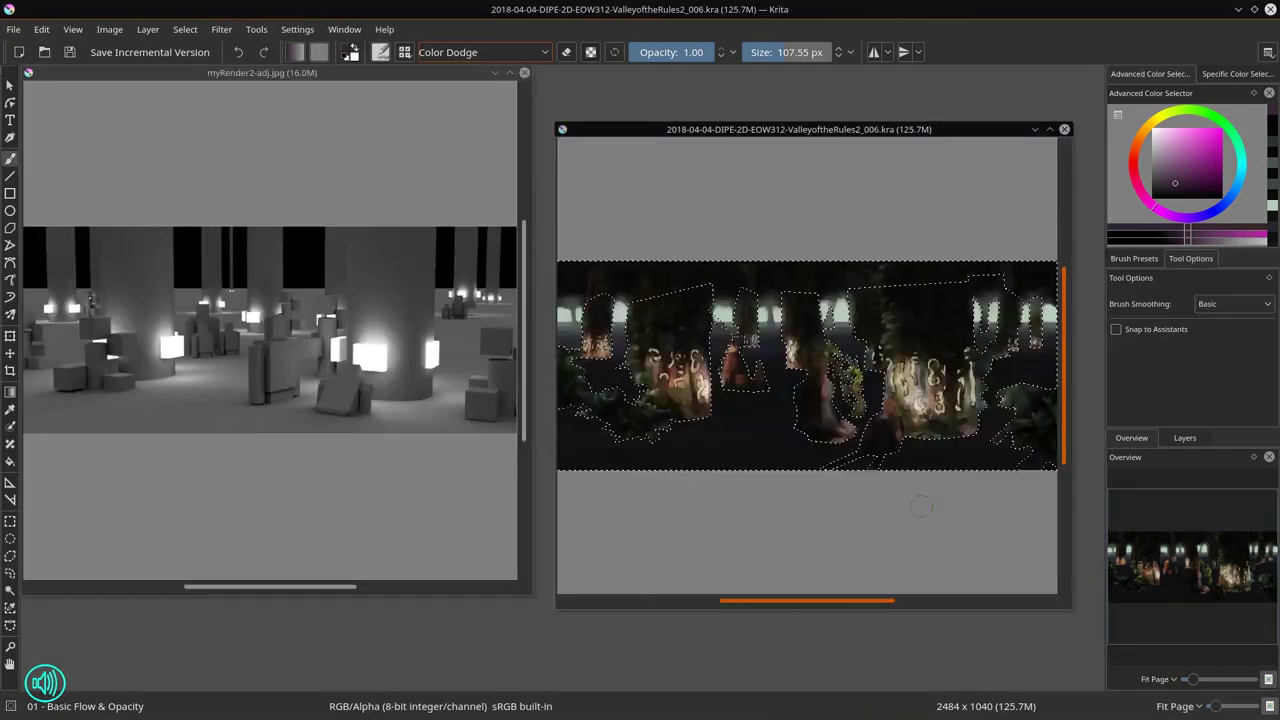
Step: Paint the purple glow onto the floor, adjusting brush size and zoom
{"action": "left_click_drag", "start_coordinate": [760, 440], "coordinate": [870, 400]}
{"action": "key", "text": "bracketleft"}
{"action": "key", "text": "bracketleft"}
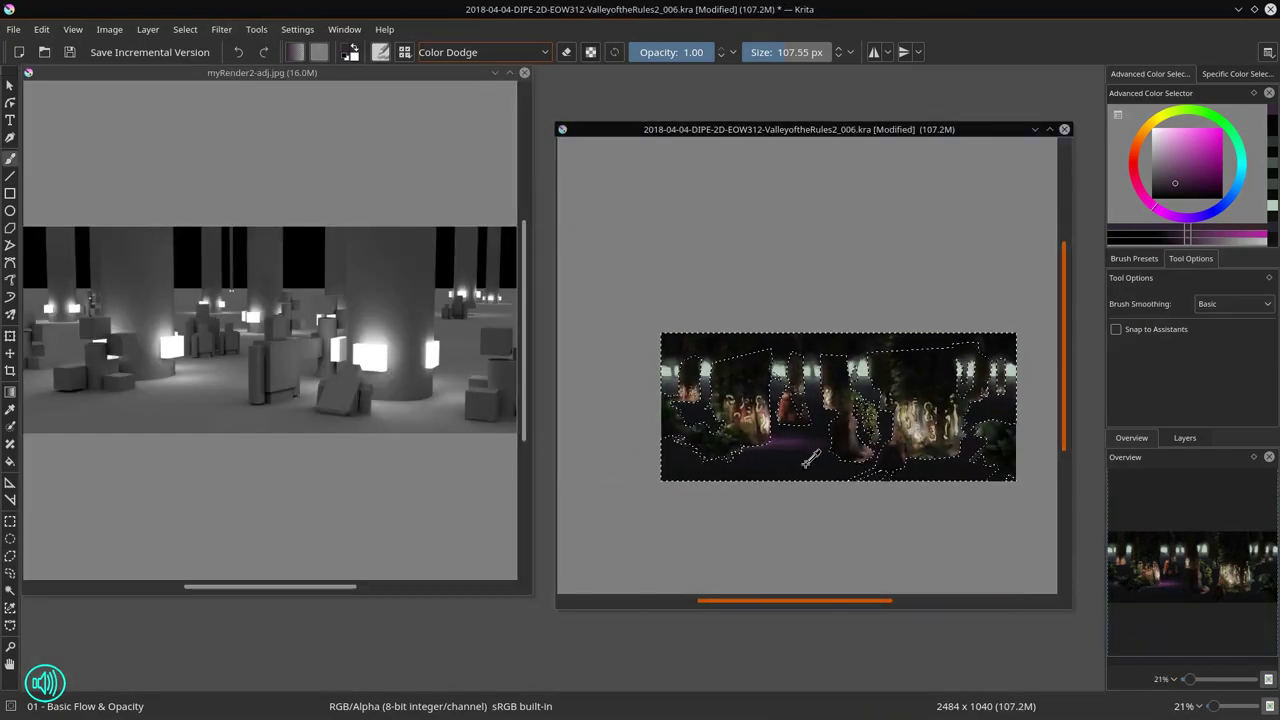
{"action": "scroll", "coordinate": [806, 405], "scroll_direction": "right", "scroll_amount": 1}
{"action": "key", "text": "bracketleft"}
{"action": "key", "text": "bracketleft"}
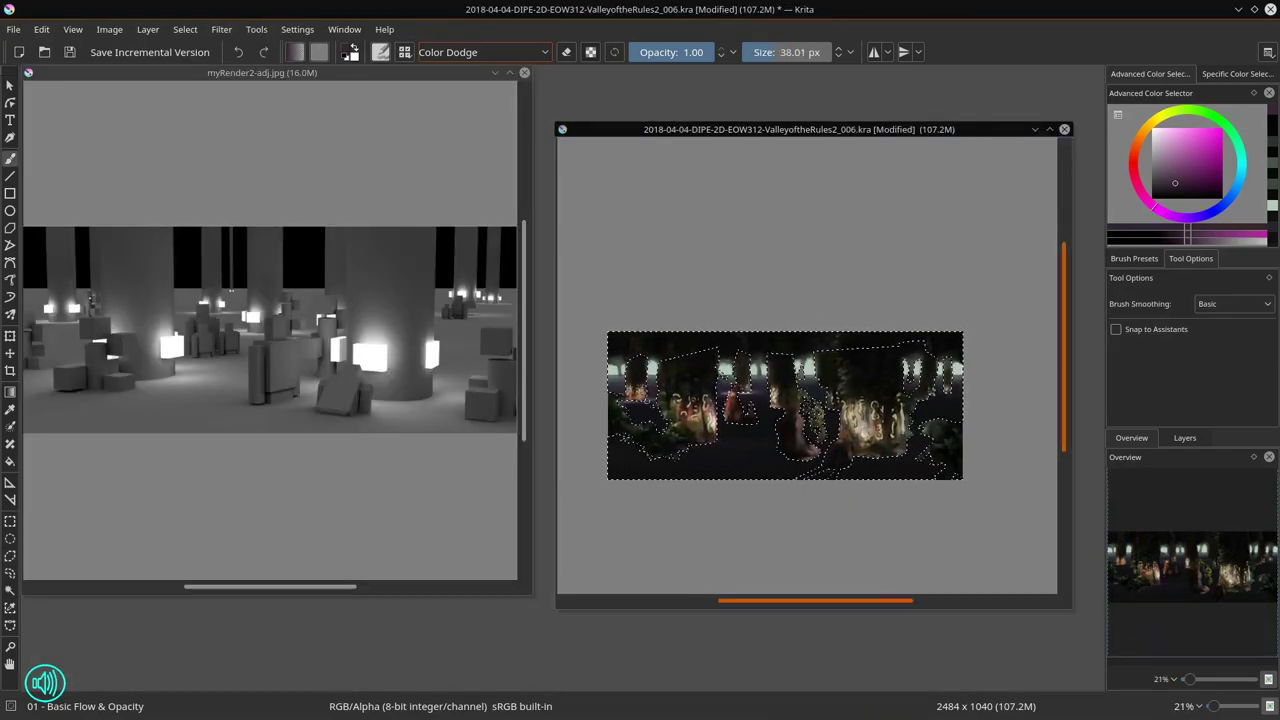
{"action": "key", "text": "bracketright"}
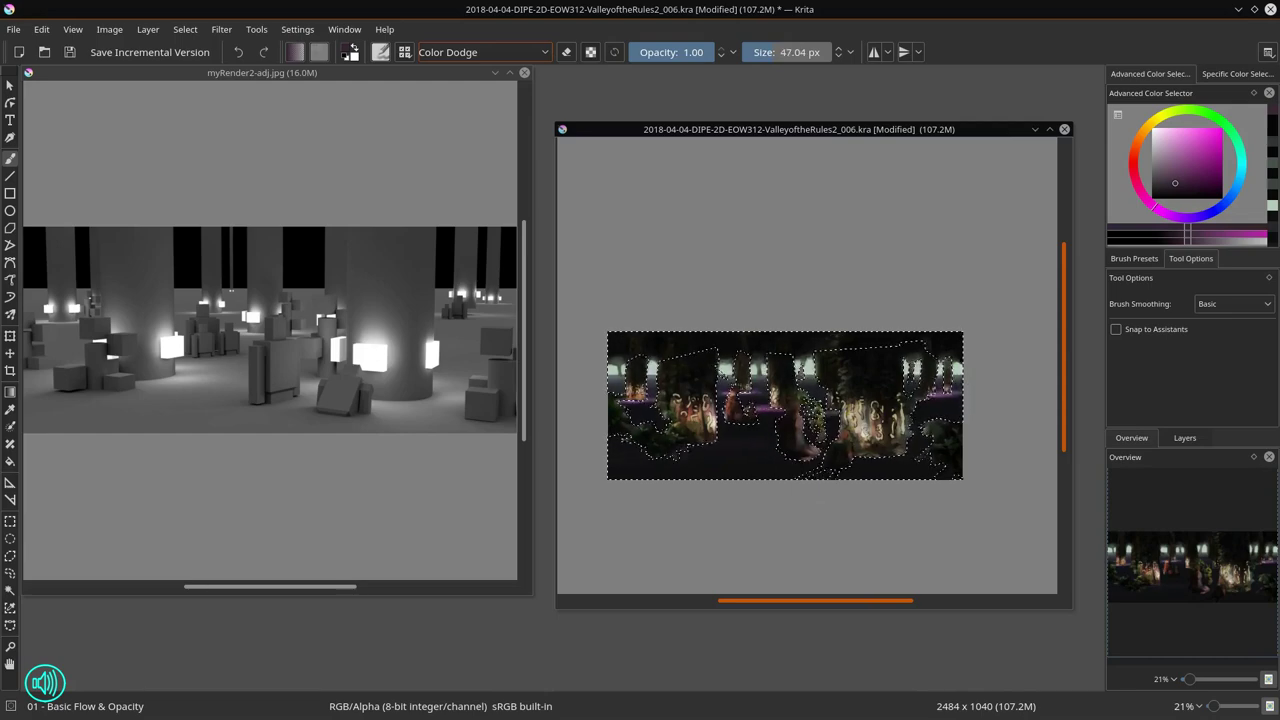
{"action": "key", "text": "bracketright"}
{"action": "key", "text": "bracketright"}
{"action": "key", "text": "bracketright"}
{"action": "key", "text": "bracketright"}
{"action": "key", "text": "bracketright"}
{"action": "key", "text": "bracketright"}
{"action": "key", "text": "minus"}
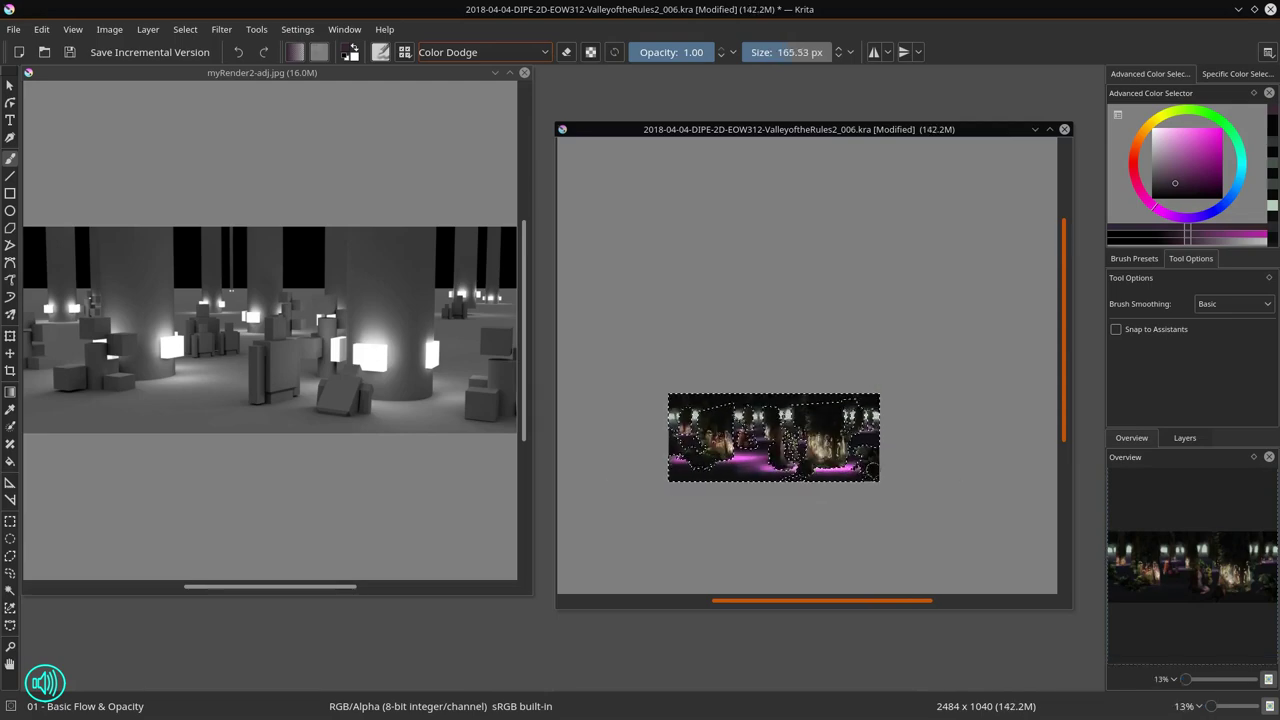
{"action": "key", "text": "plus"}
{"action": "key", "text": "plus"}
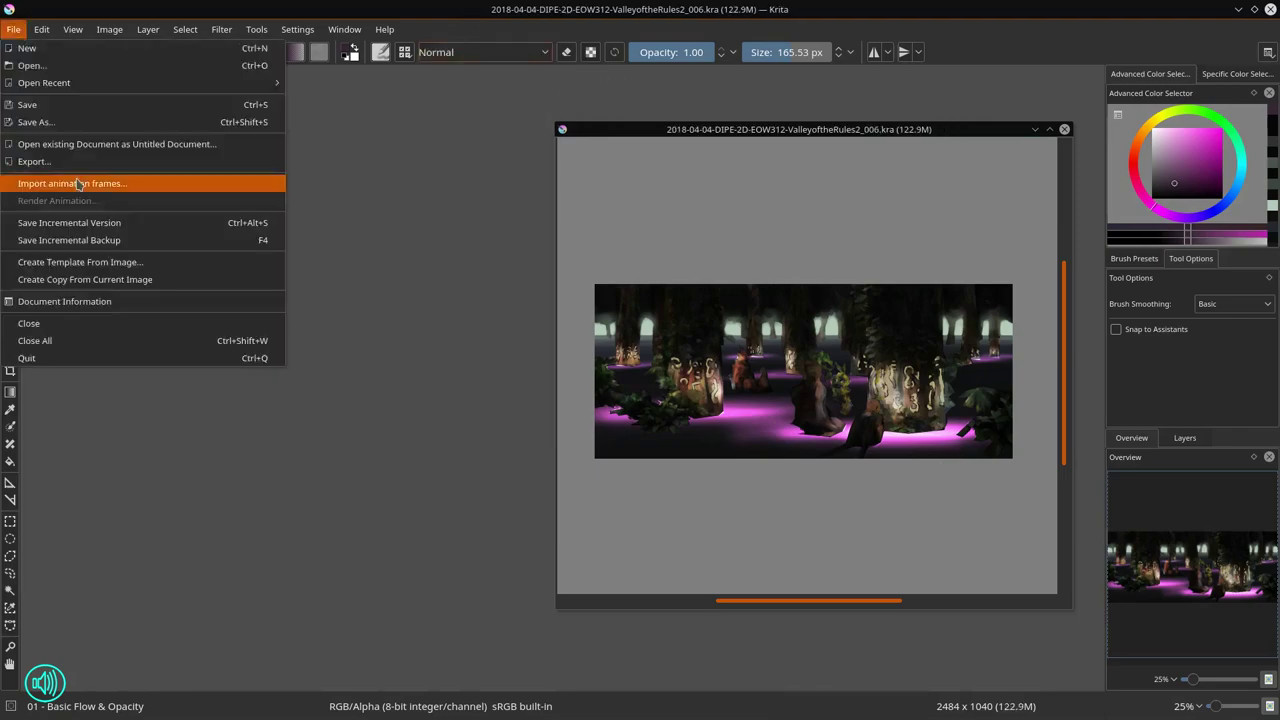
Step: Close the reference render, export a copy, and create a new blank document
{"action": "left_click", "coordinate": [60, 183]}
{"action": "left_click", "coordinate": [871, 477]}
{"action": "left_click", "coordinate": [13, 29]}
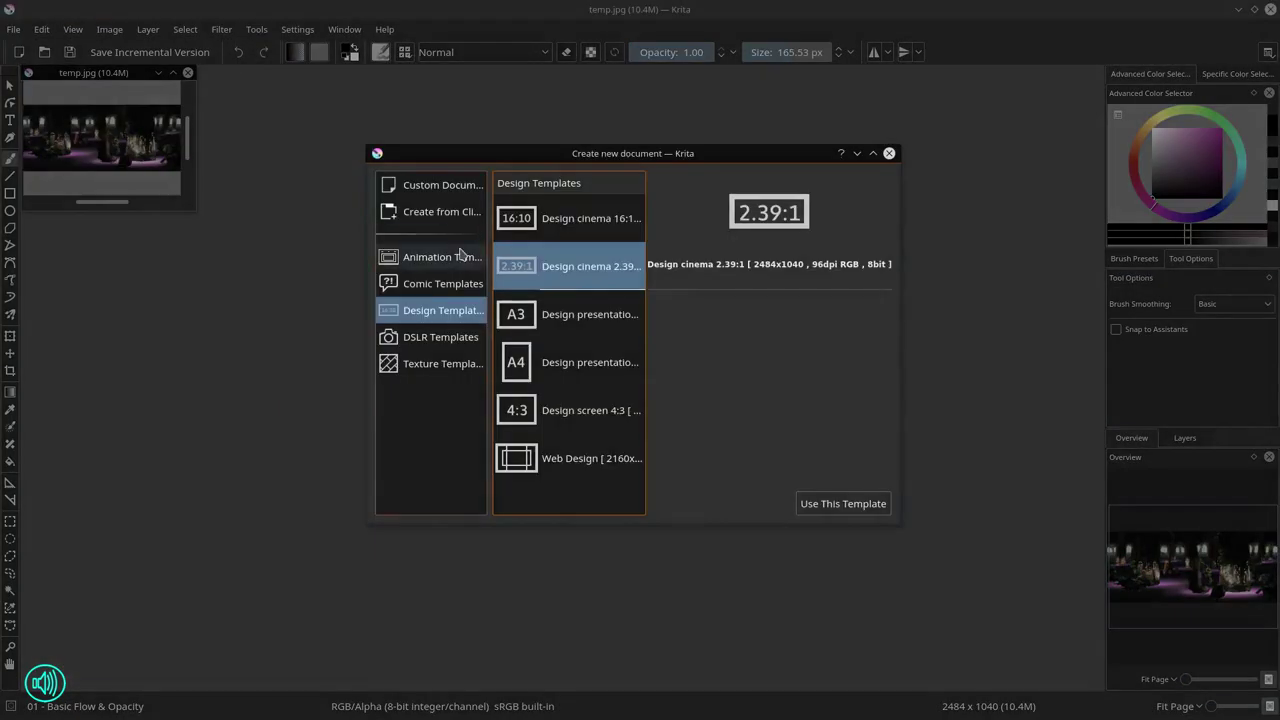
{"action": "left_click", "coordinate": [443, 177]}
{"action": "left_click", "coordinate": [600, 317]}
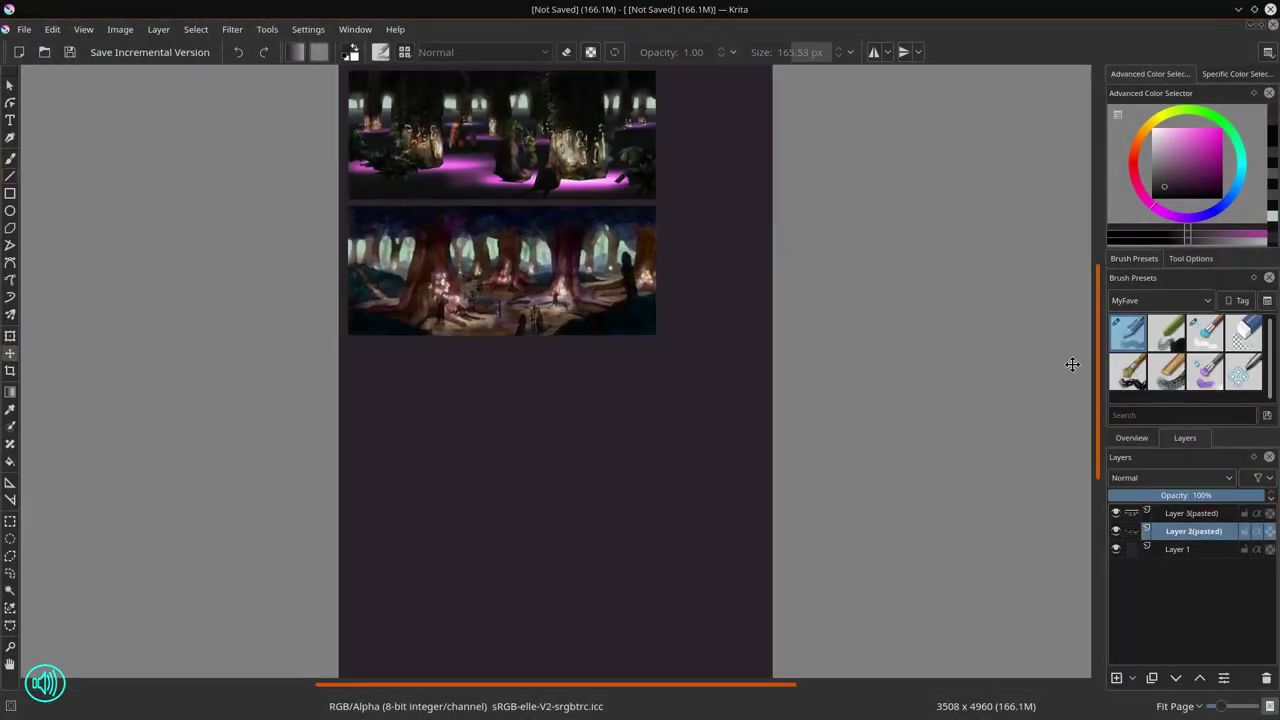
Step: Crop the comparison sheet tightly around both images
{"action": "key", "text": "c"}
{"action": "left_click_drag", "start_coordinate": [340, 88], "coordinate": [663, 367]}
{"action": "key", "text": "Return"}
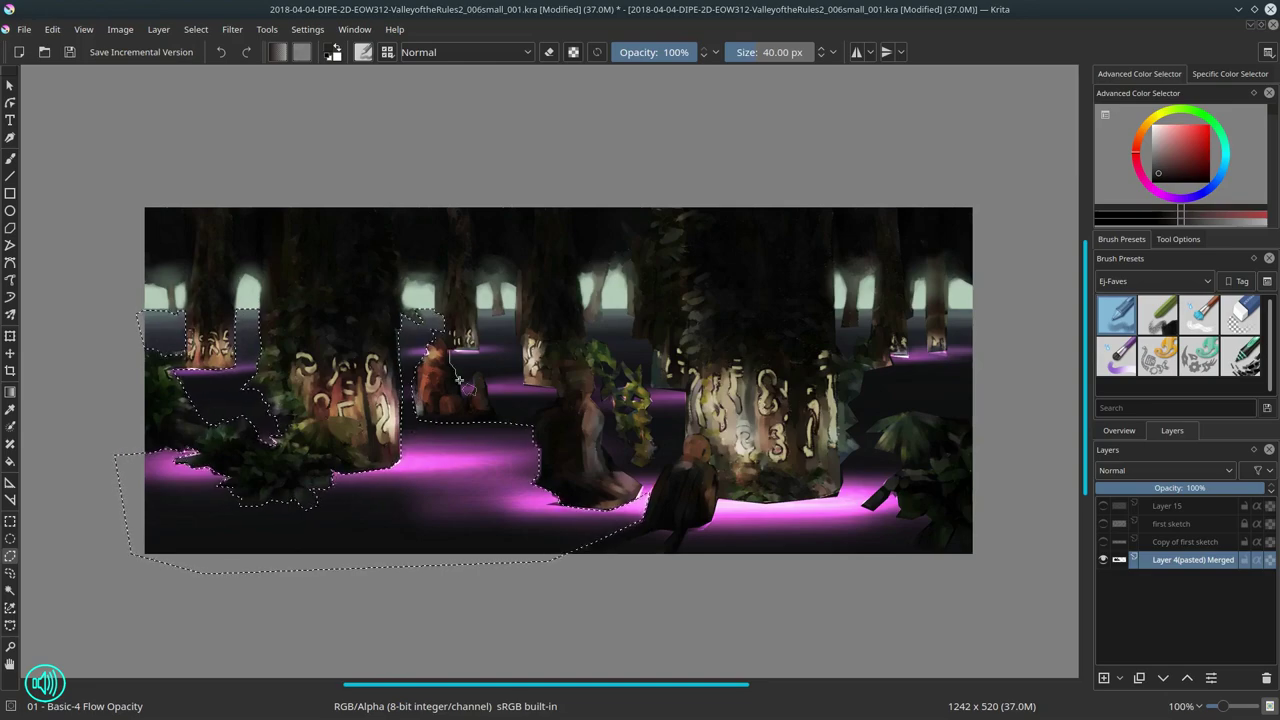
Step: Extend the lasso around the right tree and lower-right floor, then fill it brown
{"action": "mouse_move", "coordinate": [459, 378]}
{"action": "left_mouse_down"}
{"action": "mouse_move", "coordinate": [495, 399]}
{"action": "mouse_move", "coordinate": [523, 384]}
{"action": "mouse_move", "coordinate": [509, 313]}
{"action": "mouse_move", "coordinate": [485, 360]}
{"action": "left_mouse_up"}
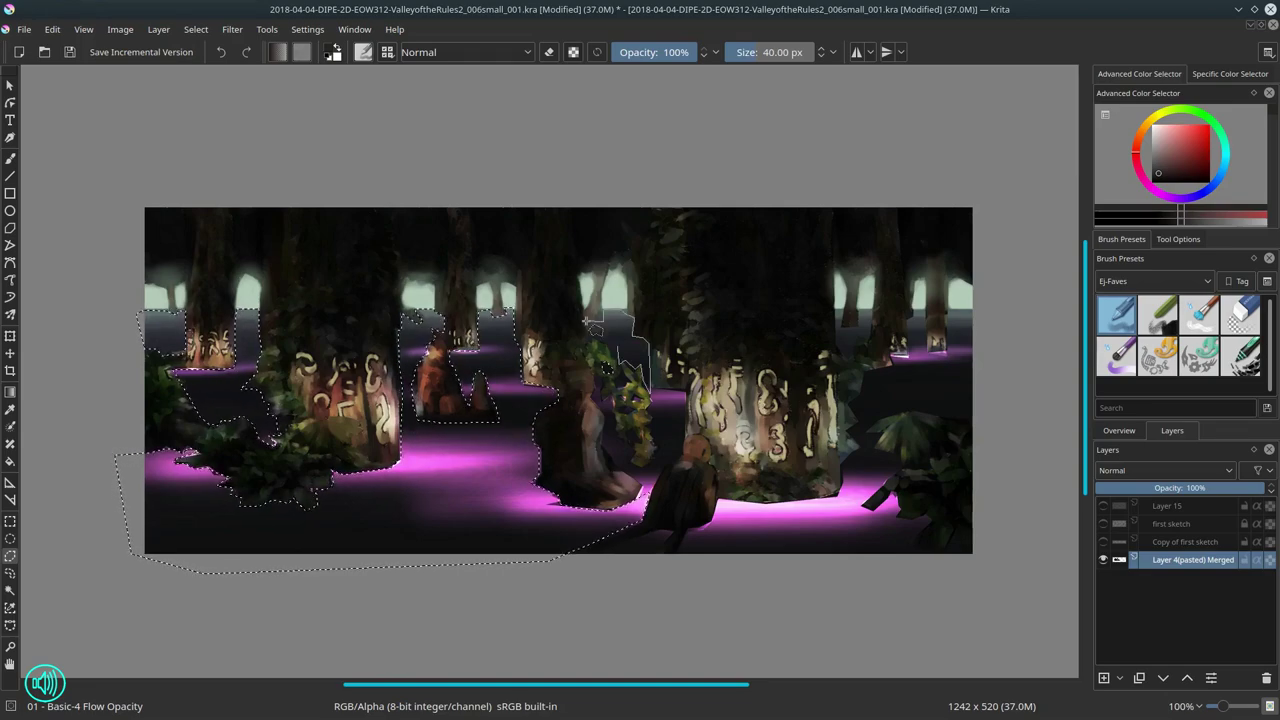
{"action": "left_click_drag", "start_coordinate": [590, 320], "coordinate": [596, 396]}
{"action": "left_click_drag", "start_coordinate": [636, 452], "coordinate": [640, 450]}
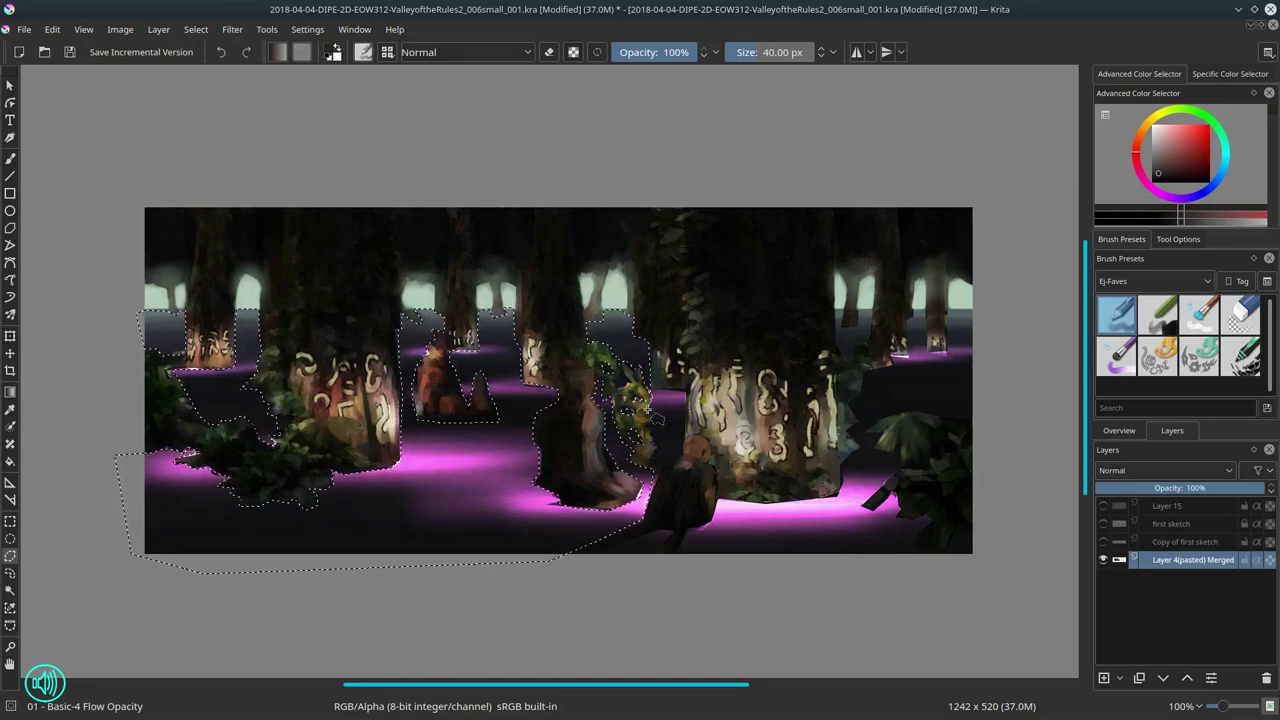
{"action": "left_click_drag", "start_coordinate": [683, 532], "coordinate": [932, 520]}
{"action": "mouse_move", "coordinate": [868, 434]}
{"action": "left_mouse_down"}
{"action": "mouse_move", "coordinate": [850, 318]}
{"action": "mouse_move", "coordinate": [910, 330]}
{"action": "mouse_move", "coordinate": [990, 320]}
{"action": "mouse_move", "coordinate": [985, 412]}
{"action": "left_mouse_up"}
{"action": "key", "text": "f"}
{"action": "left_click", "coordinate": [578, 591]}
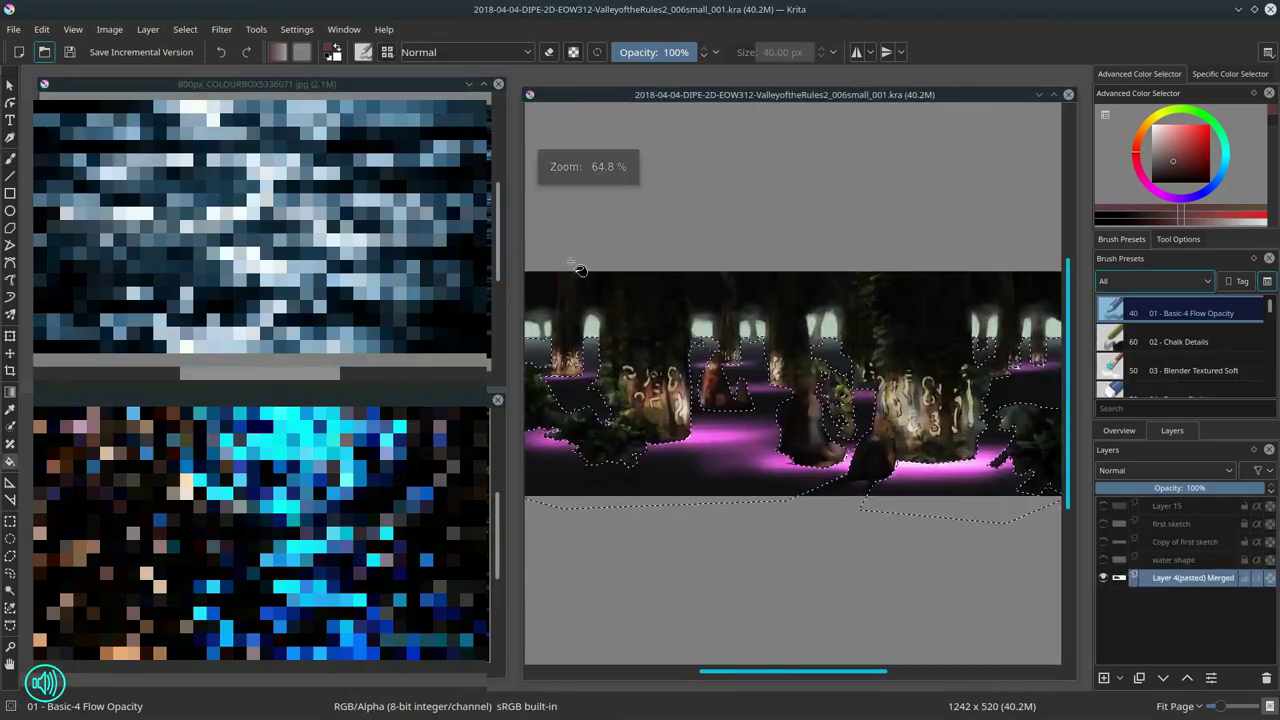
Step: Stamp pink water ripples inside the selection with the z) Stamp Water preset at varying sizes
{"action": "left_click", "coordinate": [1180, 387]}
{"action": "left_click", "coordinate": [1171, 161]}
{"action": "key", "text": "minus"}
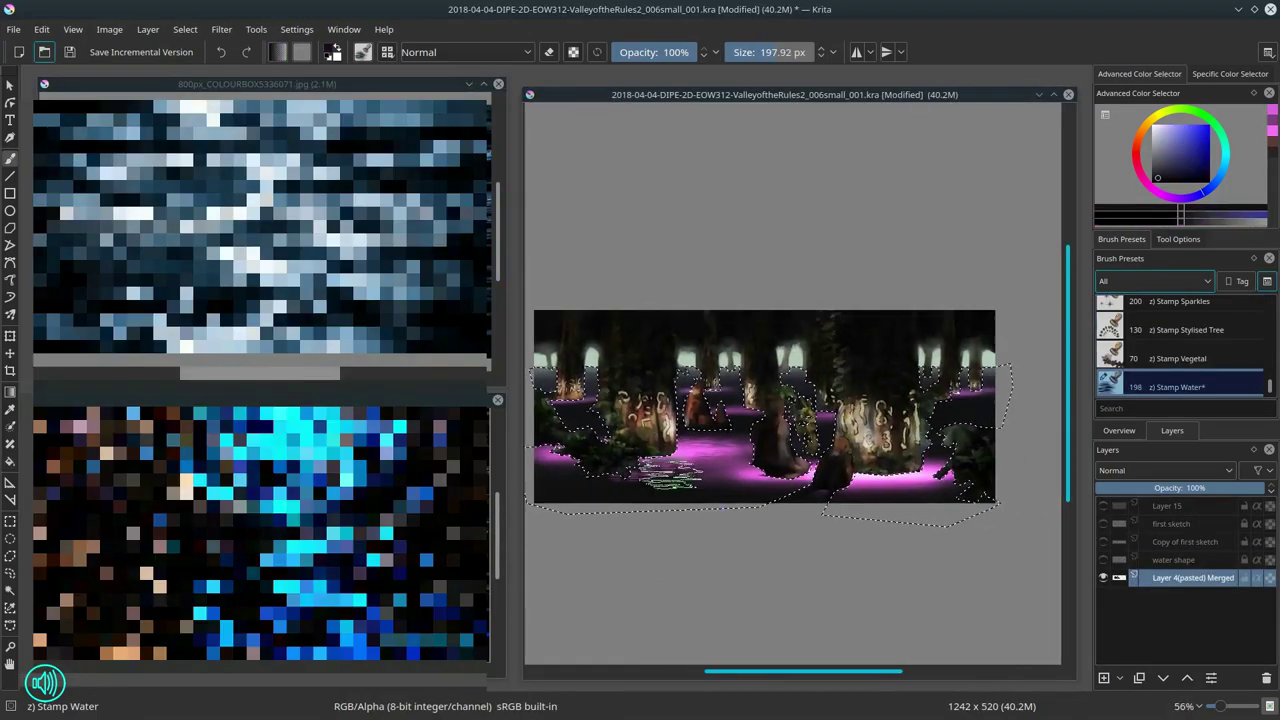
{"action": "left_click", "coordinate": [860, 485], "text": "ctrl"}
{"action": "key", "text": "bracketright"}
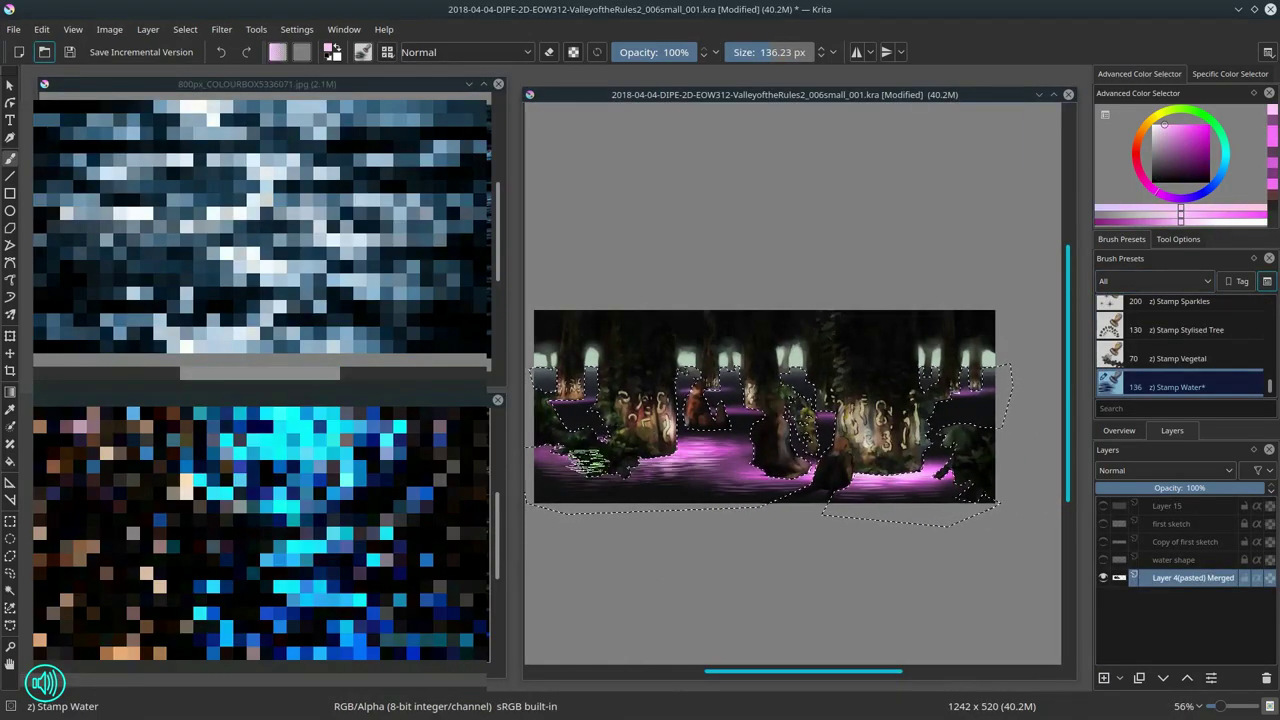
{"action": "left_click", "coordinate": [948, 415], "text": "ctrl"}
{"action": "key", "text": "bracketleft"}
{"action": "key", "text": "bracketleft"}
{"action": "key", "text": "bracketleft"}
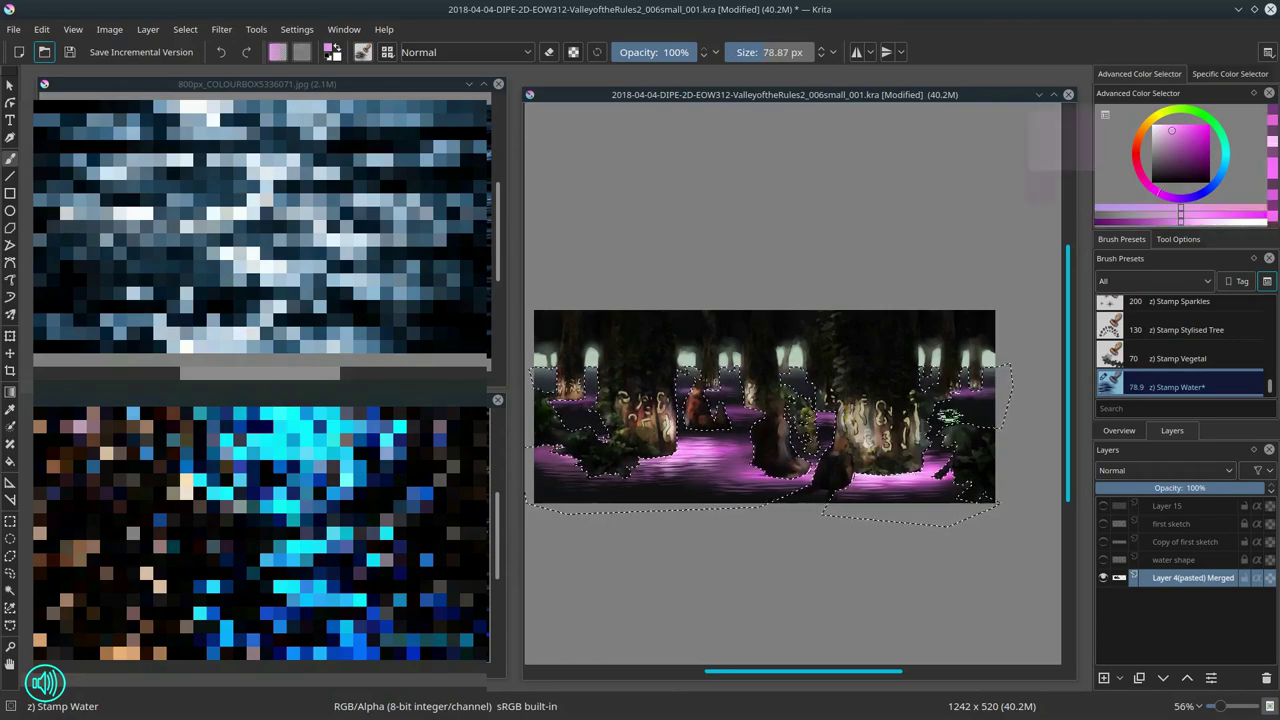
{"action": "key", "text": "bracketright"}
{"action": "key", "text": "bracketright"}
{"action": "key", "text": "bracketright"}
Step: Continue the water in pink-grey and lighter purple, then undo the last stroke
{"action": "left_click", "coordinate": [1045, 420], "text": "ctrl"}
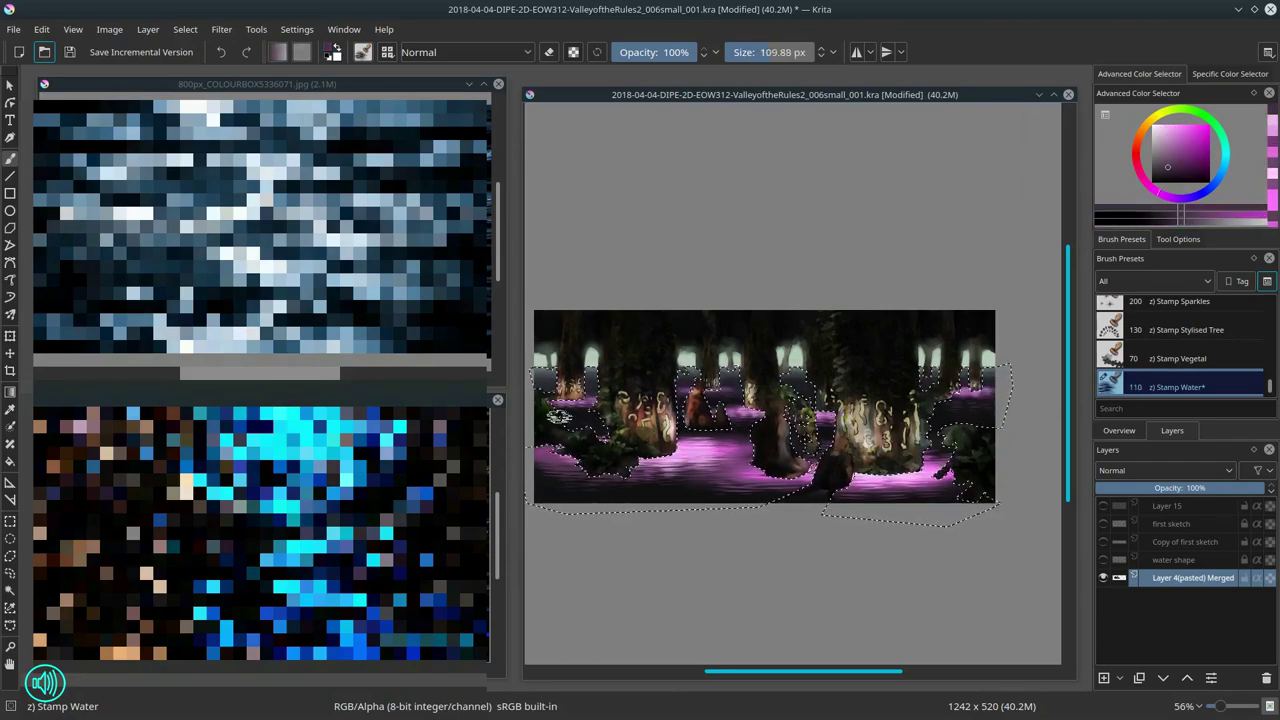
{"action": "scroll", "coordinate": [770, 543], "scroll_direction": "up", "scroll_amount": 3}
{"action": "left_click", "coordinate": [703, 309], "text": "ctrl"}
{"action": "key", "text": "bracketleft"}
{"action": "key", "text": "bracketleft"}
{"action": "key", "text": "bracketleft"}
{"action": "key", "text": "bracketleft"}
{"action": "key", "text": "bracketleft"}
{"action": "key", "text": "bracketleft"}
{"action": "key", "text": "bracketleft"}
{"action": "key", "text": "bracketleft"}
{"action": "key", "text": "bracketleft"}
{"action": "key", "text": "bracketleft"}
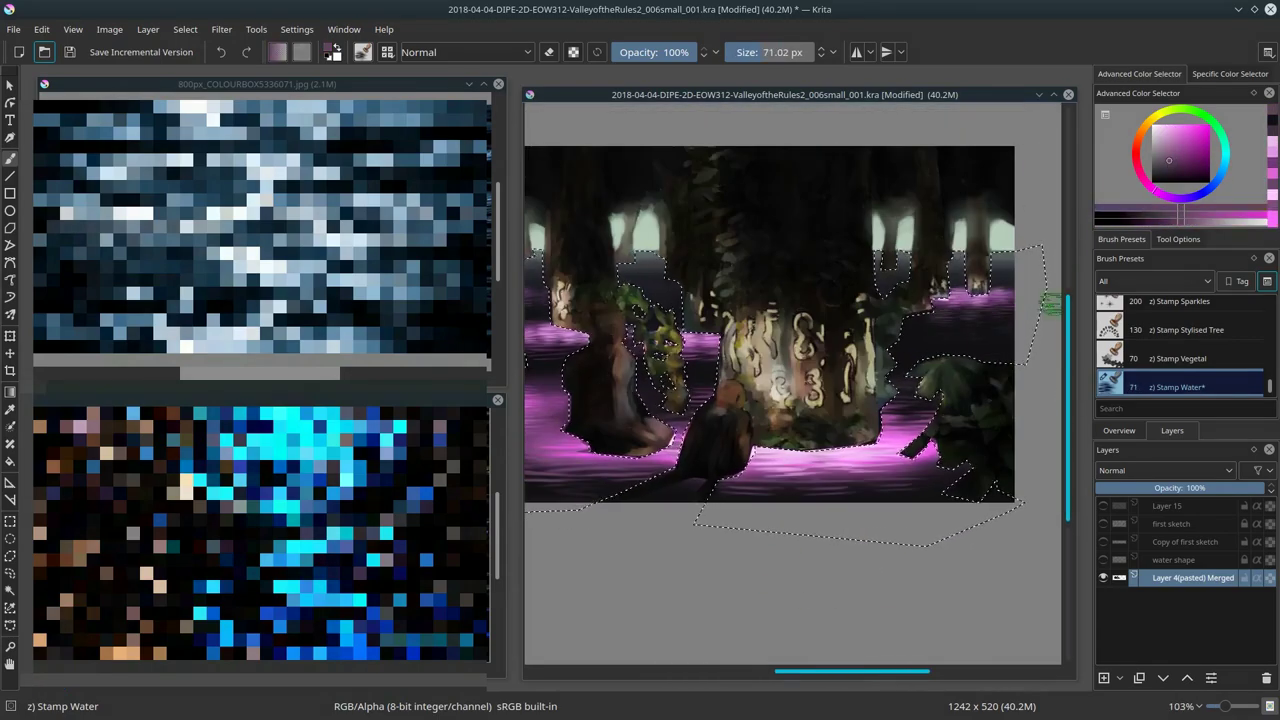
{"action": "scroll", "coordinate": [649, 287], "scroll_direction": "down", "scroll_amount": 3}
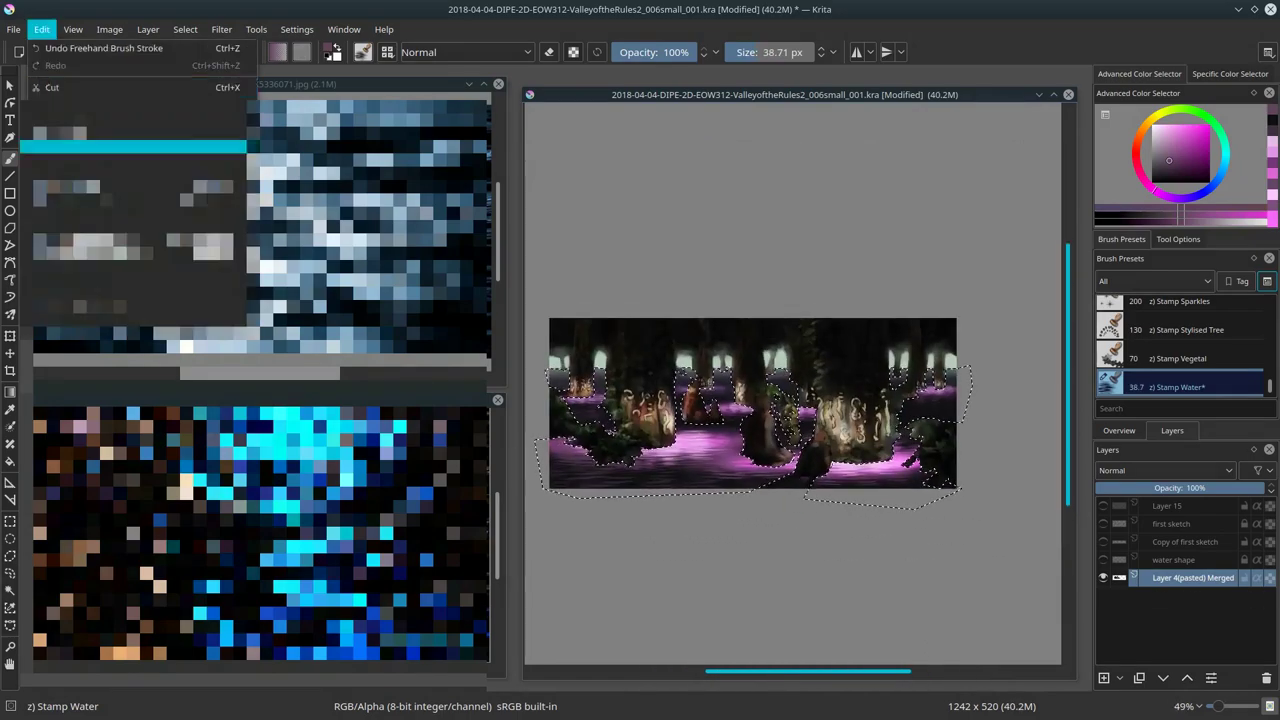
{"action": "left_click", "coordinate": [1195, 563]}
Step: Deselect the floor, enlarge the brush, then restore the previous floor selection
{"action": "left_click", "coordinate": [185, 29]}
{"action": "left_click", "coordinate": [192, 70]}
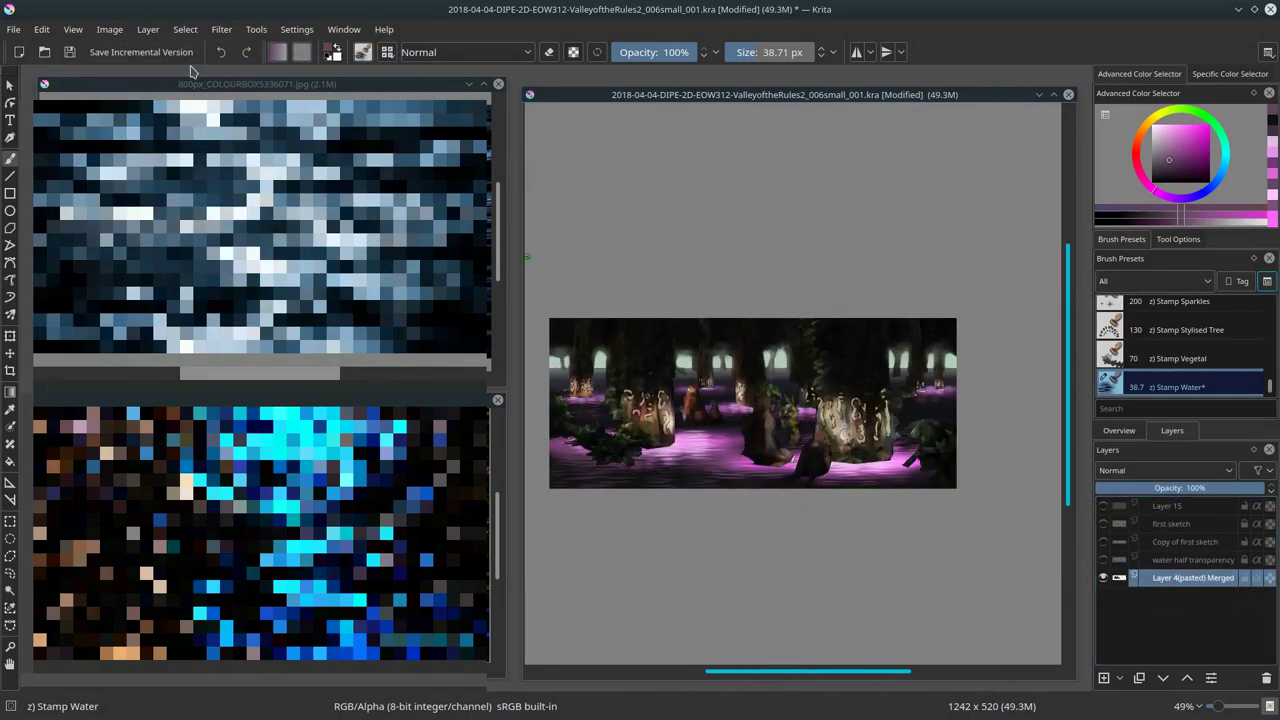
{"action": "key", "text": "bracketright"}
{"action": "key", "text": "bracketright"}
{"action": "key", "text": "bracketright"}
{"action": "key", "text": "l"}
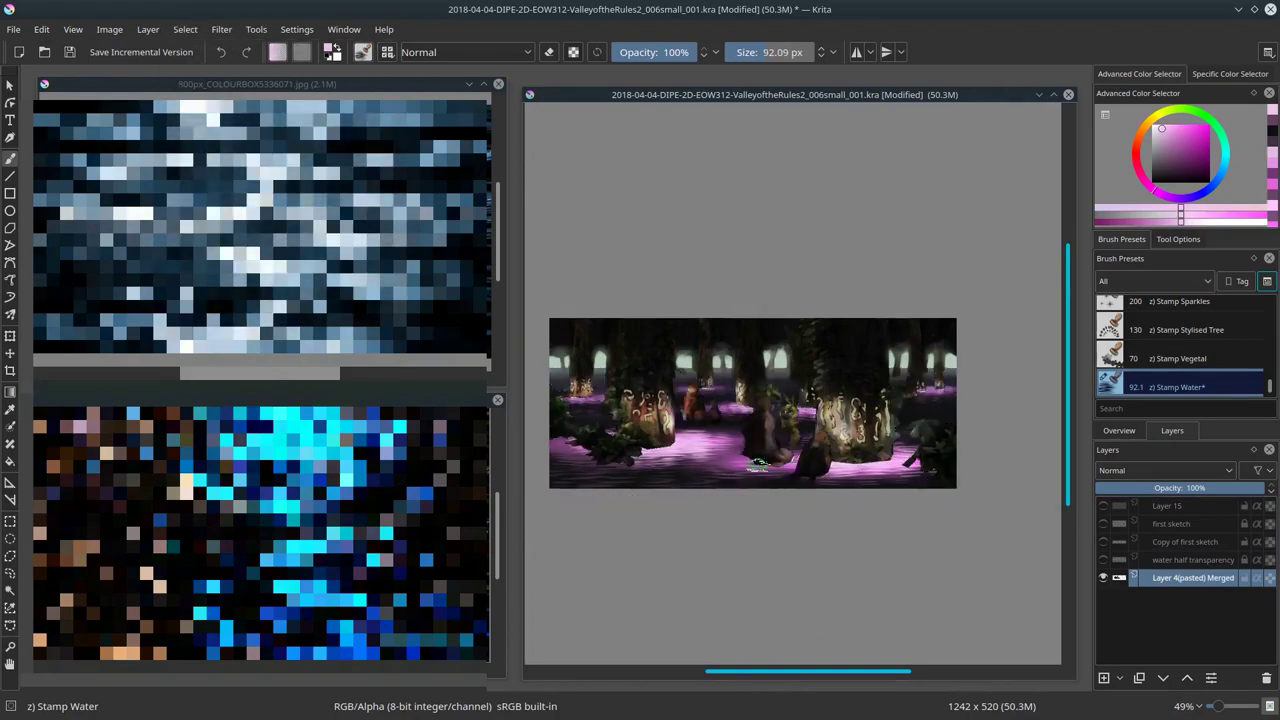
{"action": "scroll", "coordinate": [759, 463], "scroll_direction": "up", "scroll_amount": 3}
{"action": "key", "text": "slash"}
{"action": "key", "text": "ctrl+shift+d"}
Step: Stamp leafy foliage on the floor with z) Stamp Vegetal in a darker blue
{"action": "left_click", "coordinate": [690, 295], "text": "ctrl"}
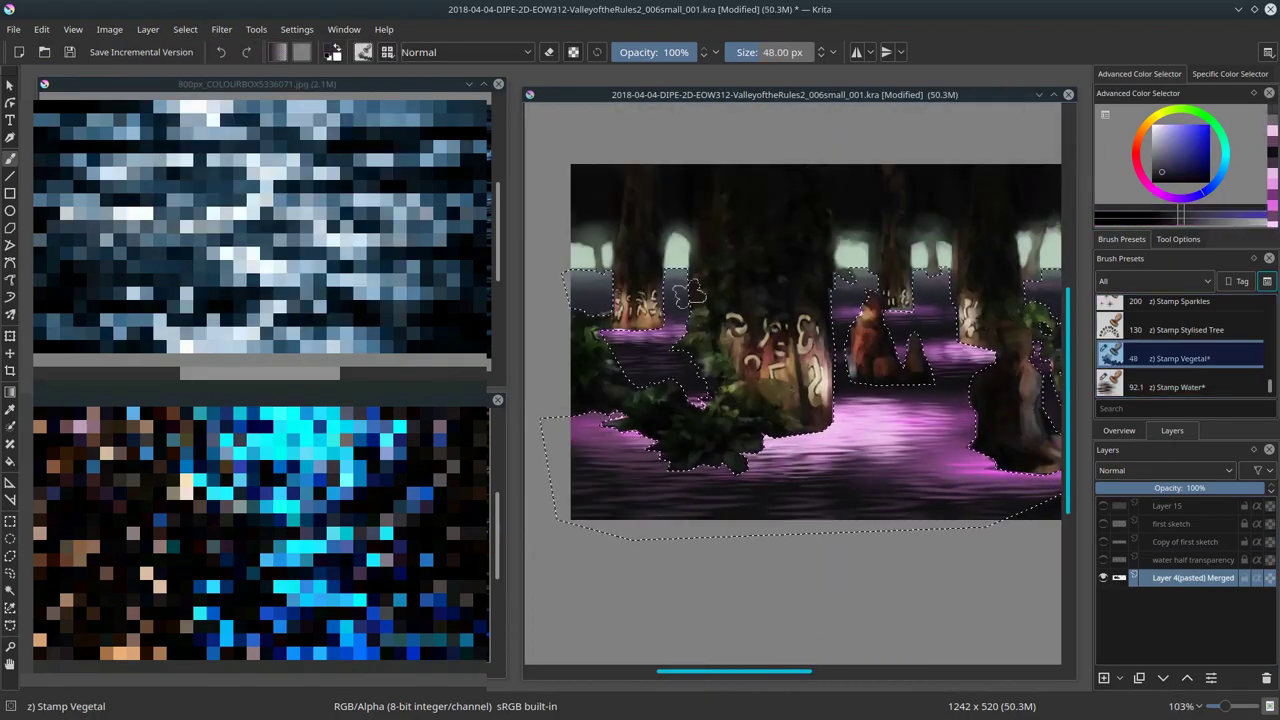
{"action": "key", "text": "bracketleft"}
{"action": "left_click", "coordinate": [696, 311], "text": "ctrl"}
{"action": "key", "text": "bracketright"}
{"action": "key", "text": "bracketright"}
{"action": "key", "text": "bracketright"}
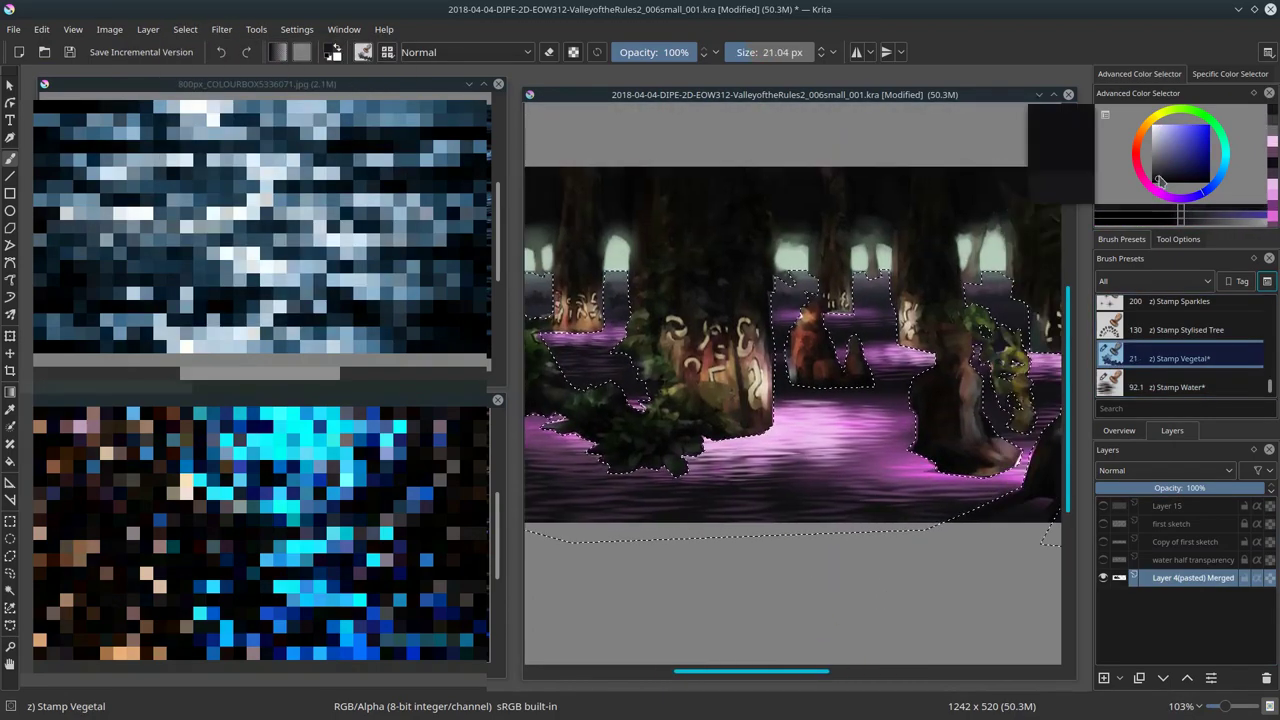
{"action": "scroll", "coordinate": [790, 380], "scroll_direction": "down", "scroll_amount": 3}
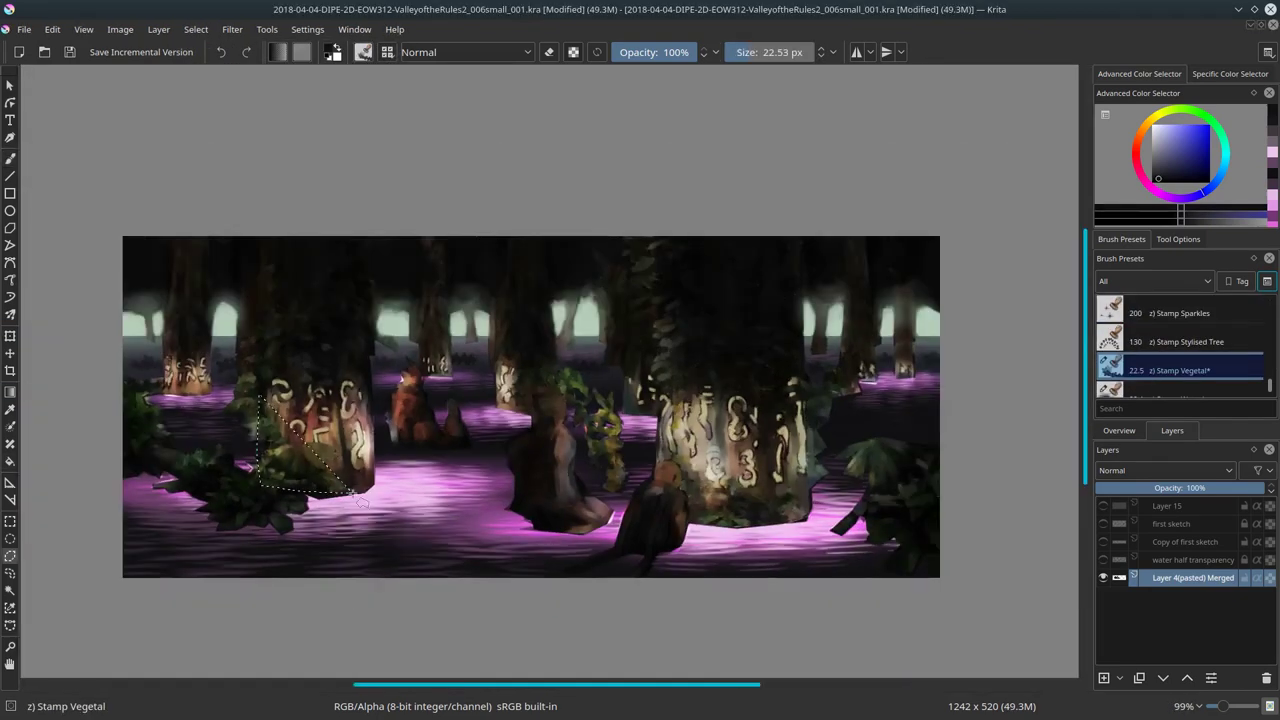
Step: Paste the copied trunk region, transform it, and duplicate the pasted layer
{"action": "key", "text": "ctrl+v"}
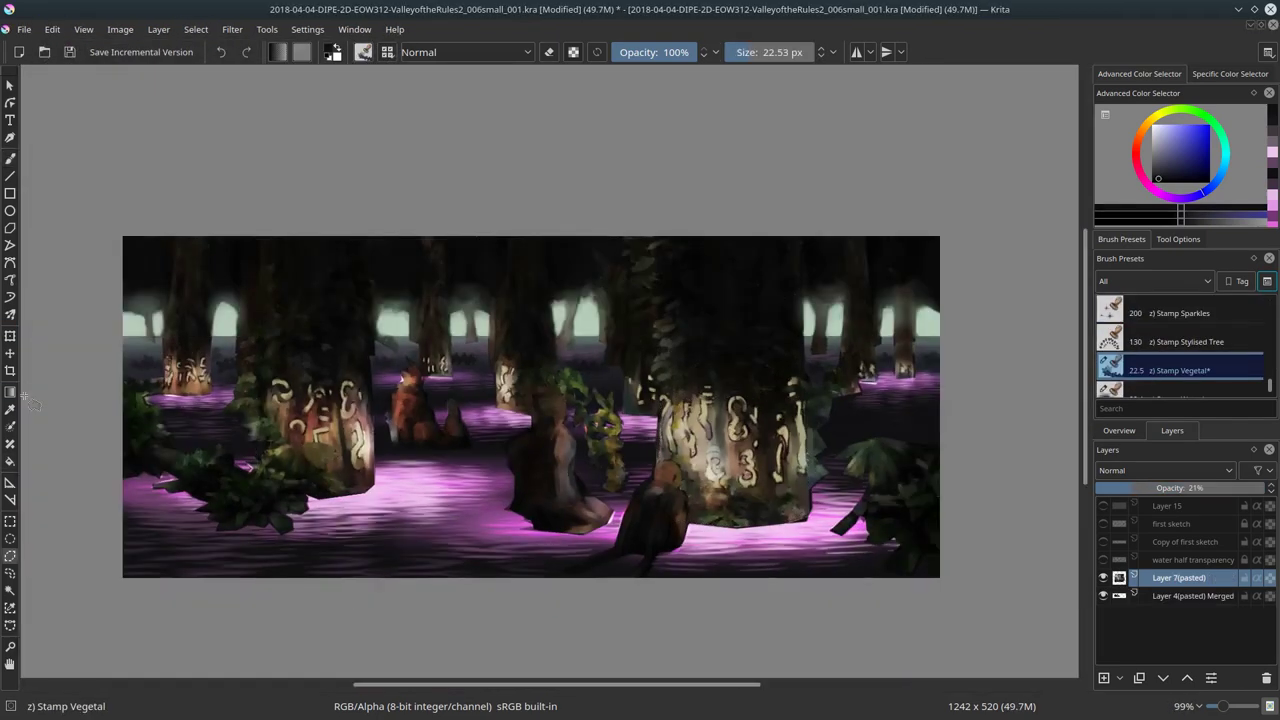
{"action": "key", "text": "ctrl+t"}
{"action": "key", "text": "ctrl+j"}
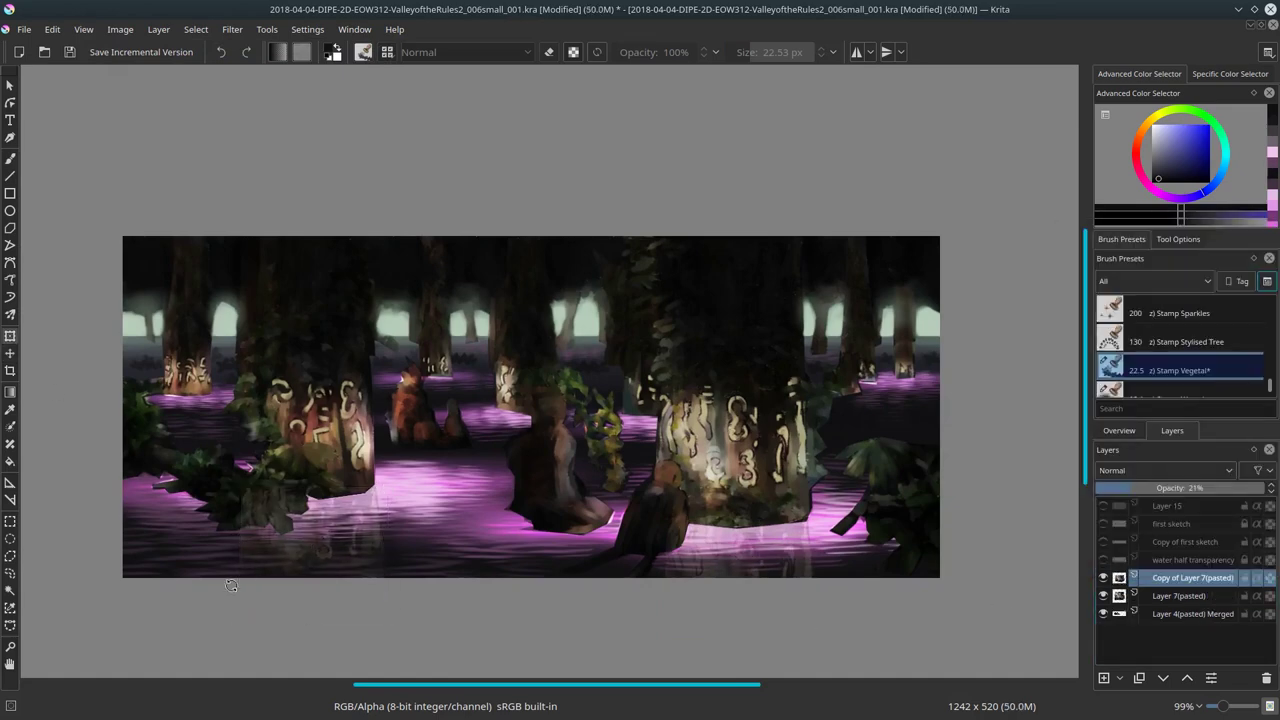
{"action": "key", "text": "ctrl+j"}
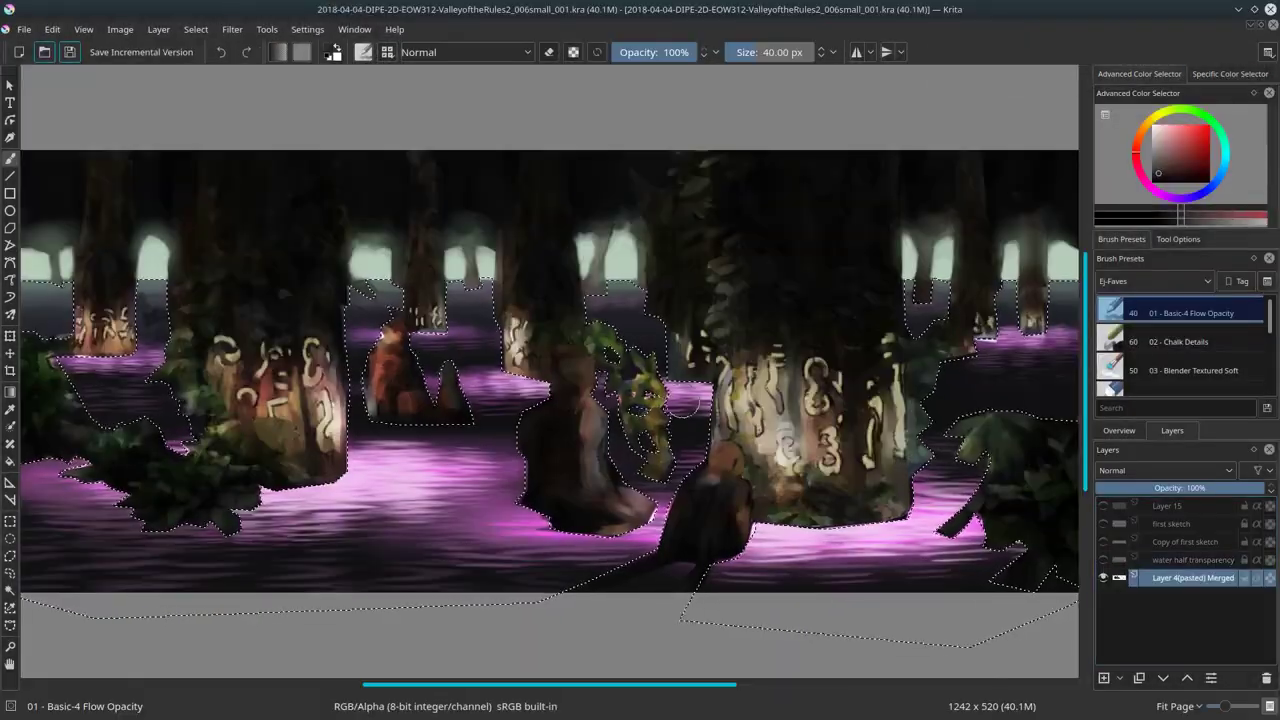
Step: Show All brush presets and stamp z) Stamp Herbals greenery around the central trunk bases
{"action": "left_click", "coordinate": [1155, 281]}
{"action": "left_click", "coordinate": [1177, 318]}
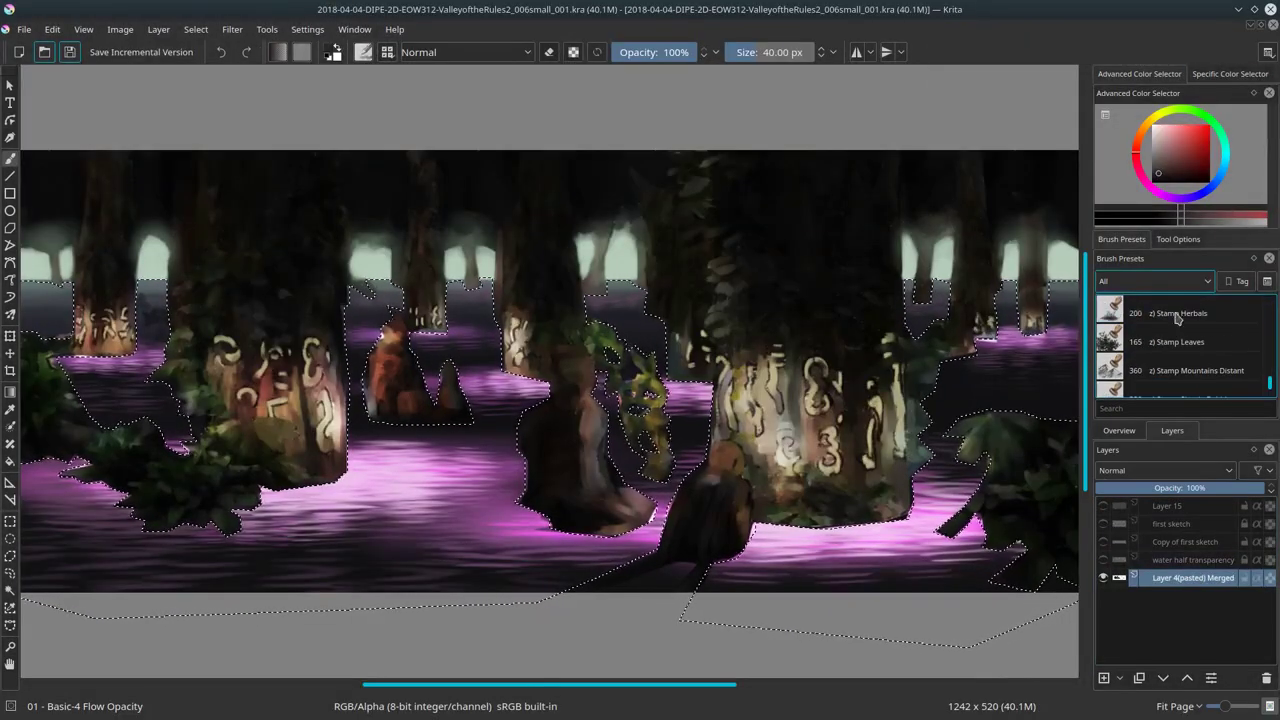
{"action": "left_click", "coordinate": [1177, 318]}
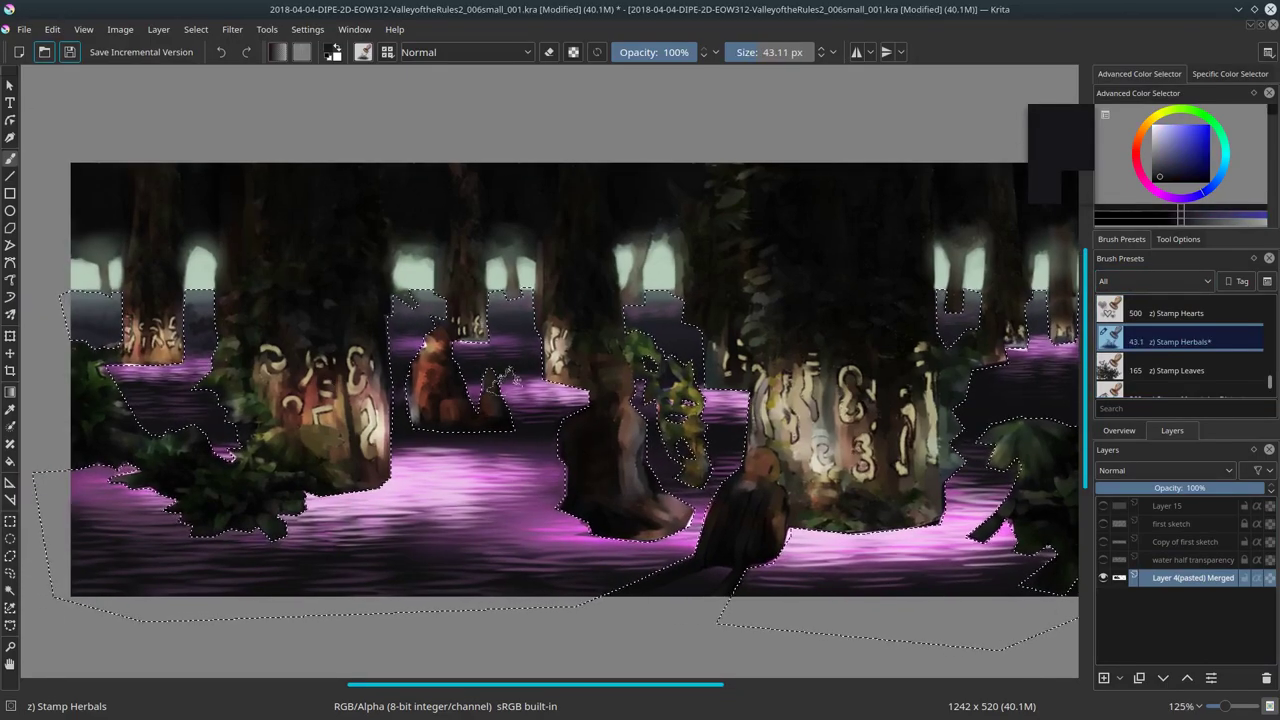
{"action": "left_click_drag", "start_coordinate": [505, 375], "coordinate": [365, 385]}
{"action": "key", "text": "bracketleft"}
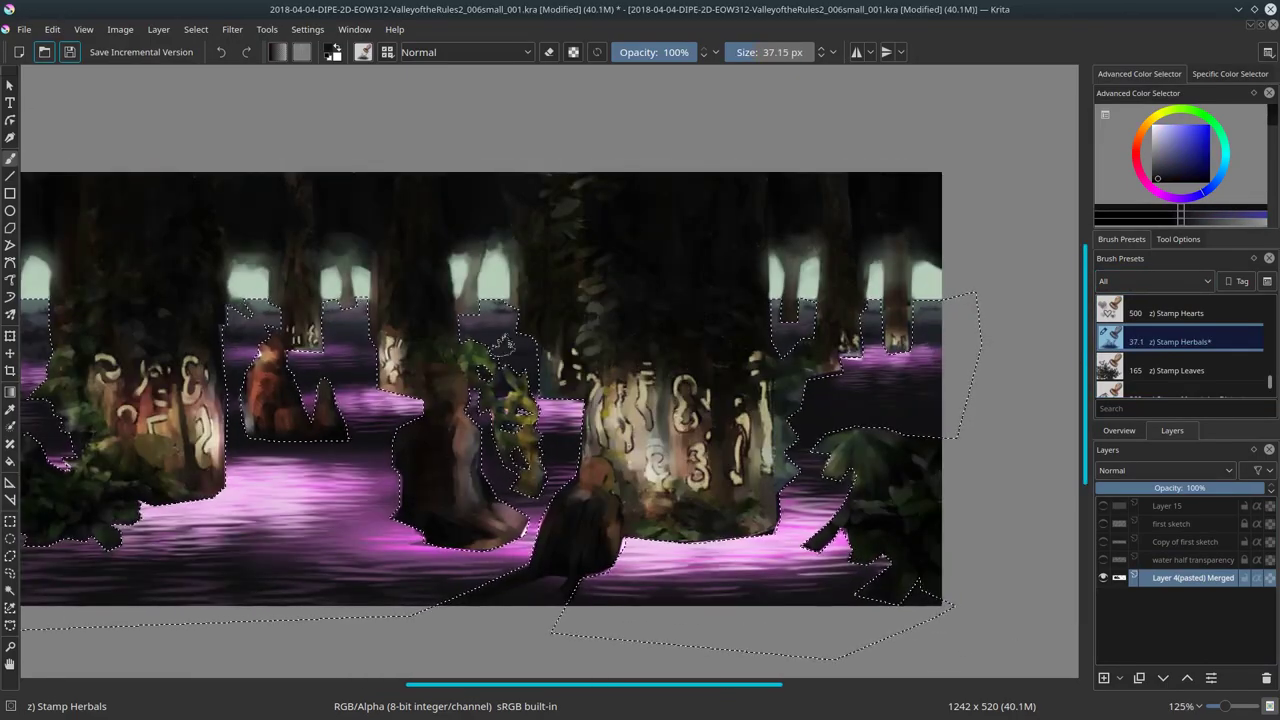
{"action": "left_click_drag", "start_coordinate": [505, 345], "coordinate": [527, 354]}
{"action": "key", "text": "bracketright"}
{"action": "key", "text": "bracketright"}
{"action": "key", "text": "bracketright"}
{"action": "key", "text": "bracketright"}
{"action": "key", "text": "bracketright"}
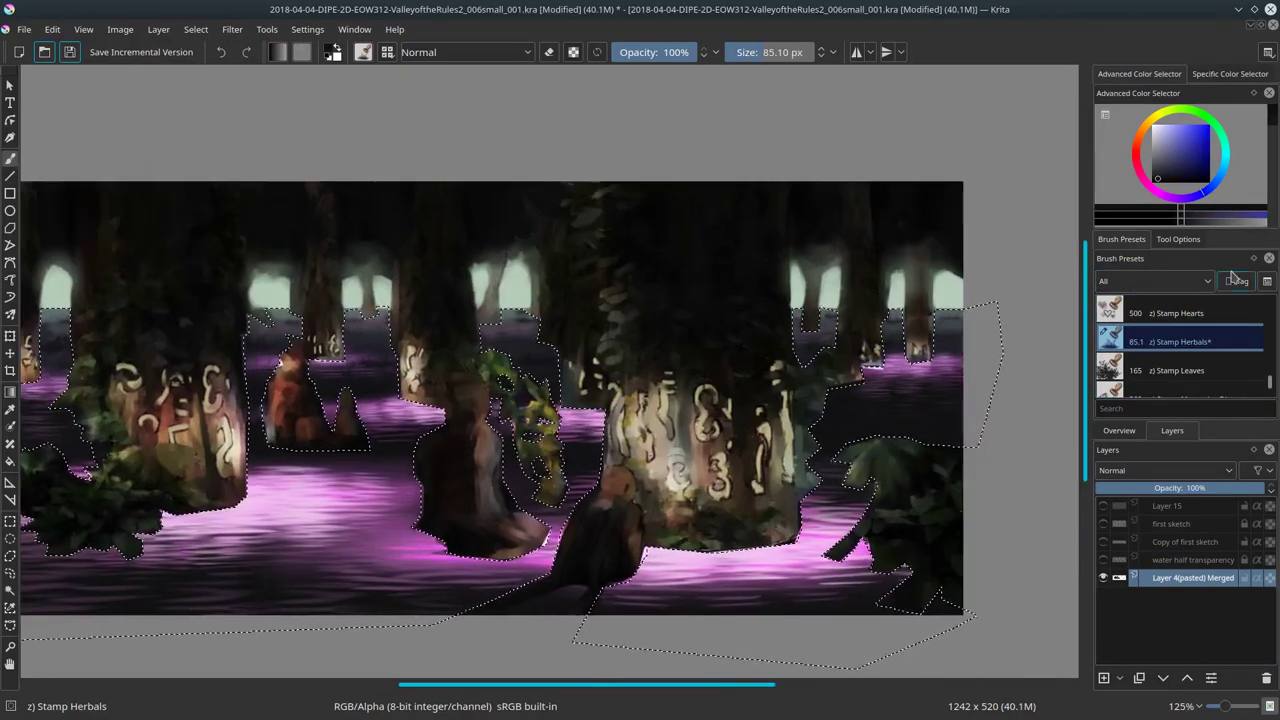
{"action": "scroll", "coordinate": [1180, 345], "scroll_direction": "down", "scroll_amount": 2}
{"action": "left_click", "coordinate": [1180, 358]}
Step: Deselect, paste the copied image as a layer, sample light purple, and merge it down
{"action": "left_click", "coordinate": [196, 29]}
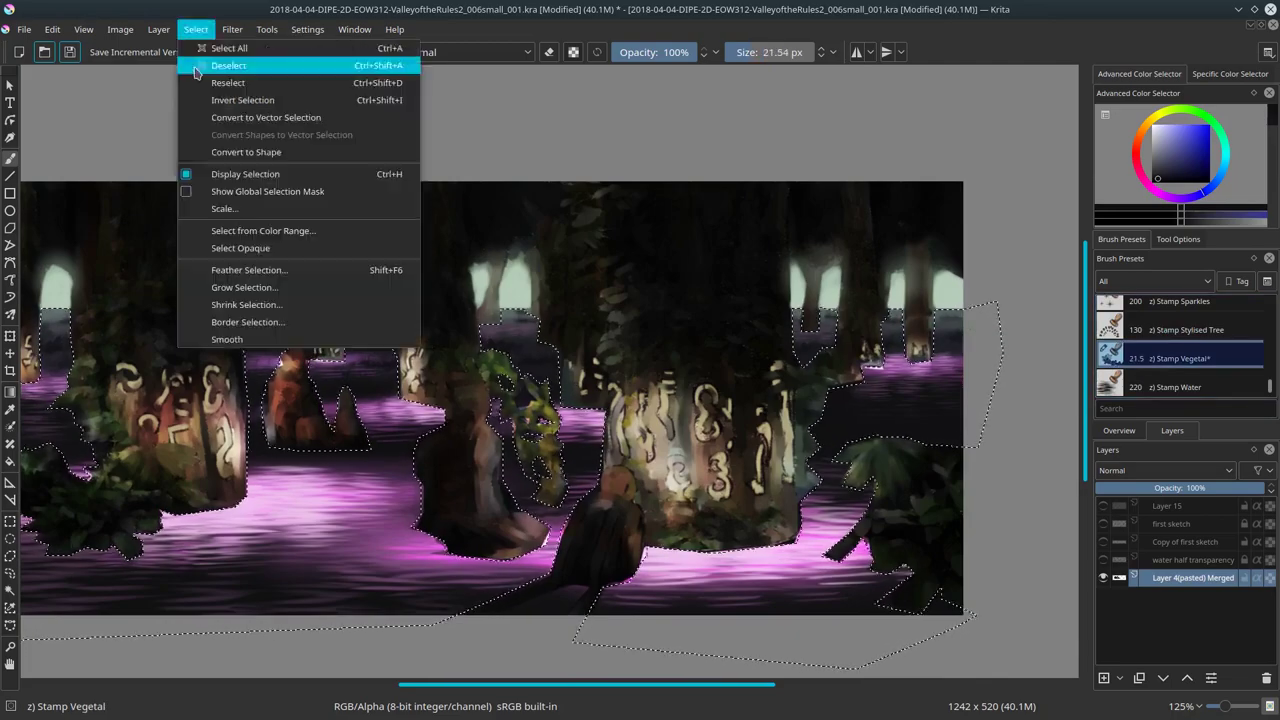
{"action": "left_click", "coordinate": [228, 65]}
{"action": "left_click", "coordinate": [52, 29]}
{"action": "left_click", "coordinate": [90, 171]}
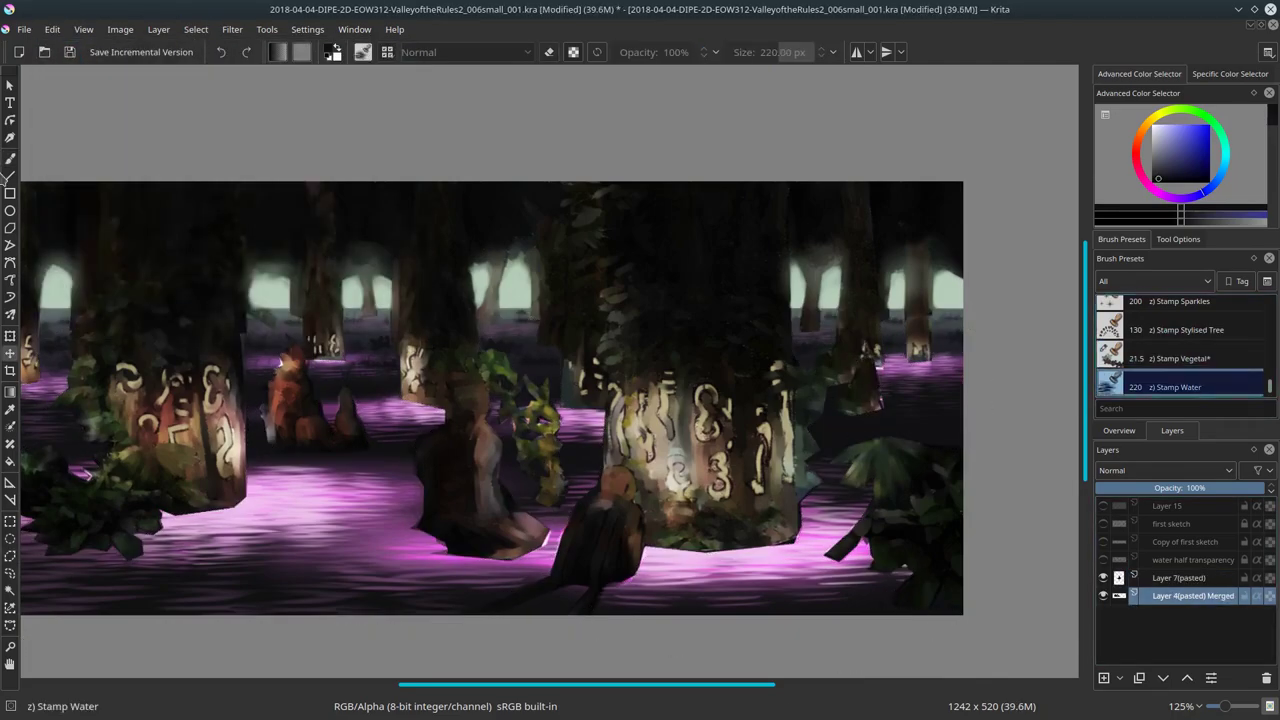
{"action": "left_click", "coordinate": [10, 158]}
{"action": "left_click", "coordinate": [918, 366], "text": "ctrl"}
{"action": "left_click_drag", "start_coordinate": [918, 366], "coordinate": [858, 364]}
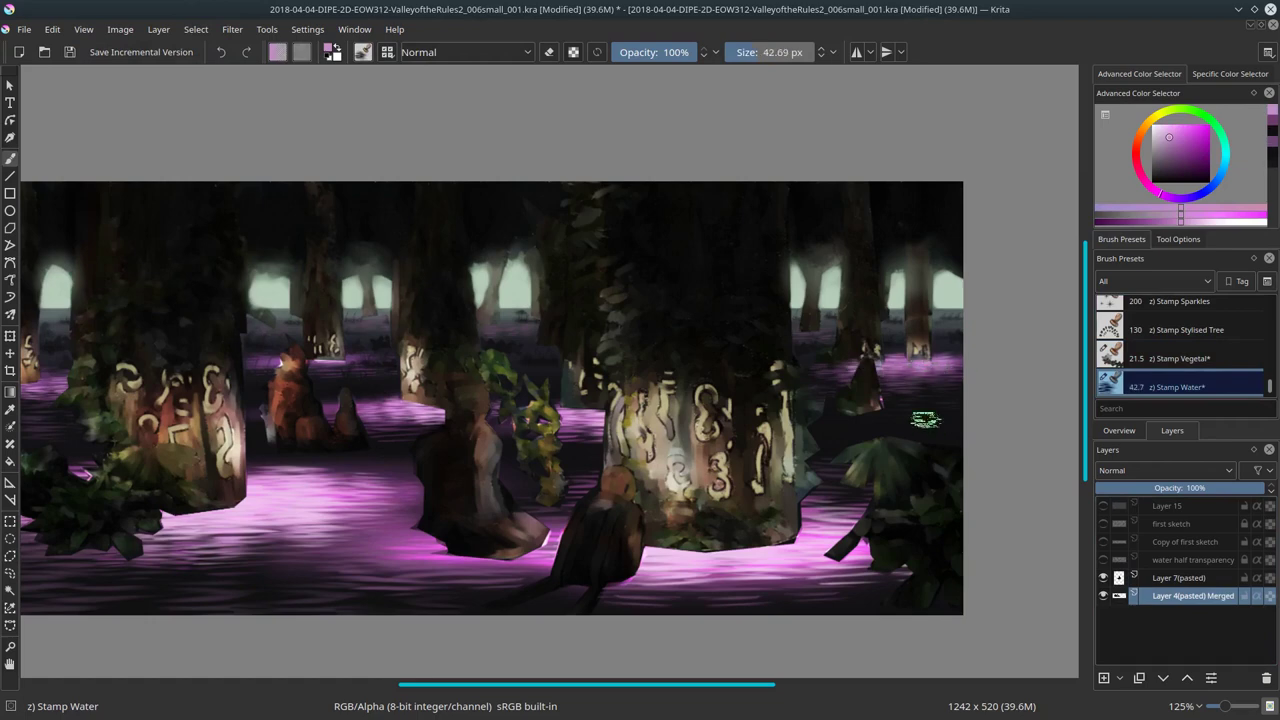
{"action": "scroll", "coordinate": [925, 420], "scroll_direction": "down", "scroll_amount": 2}
{"action": "right_click", "coordinate": [1180, 578]}
{"action": "left_click", "coordinate": [1110, 370]}
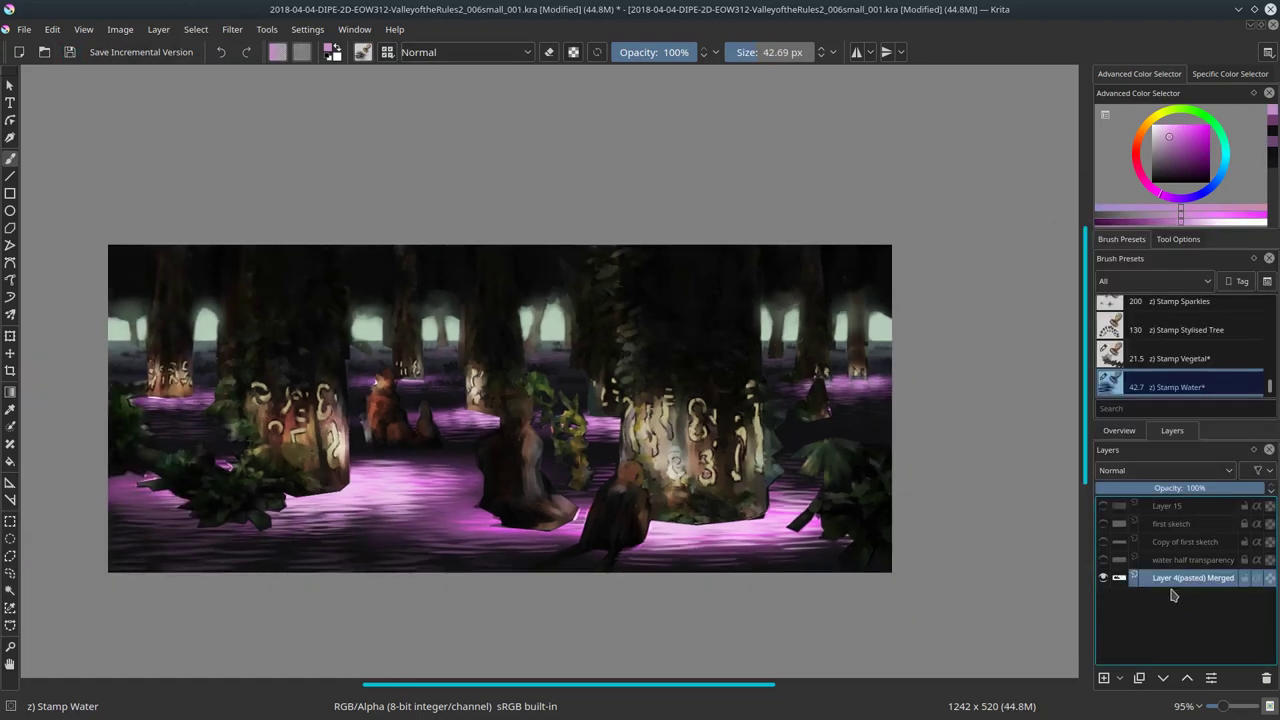
Step: Copy and paste a trunk, duplicate it, move the copy down into the water, and save
{"action": "key", "text": "ctrl+c"}
{"action": "key", "text": "ctrl+v"}
{"action": "right_click", "coordinate": [1170, 578]}
{"action": "left_click", "coordinate": [1171, 514]}
{"action": "key", "text": "t"}
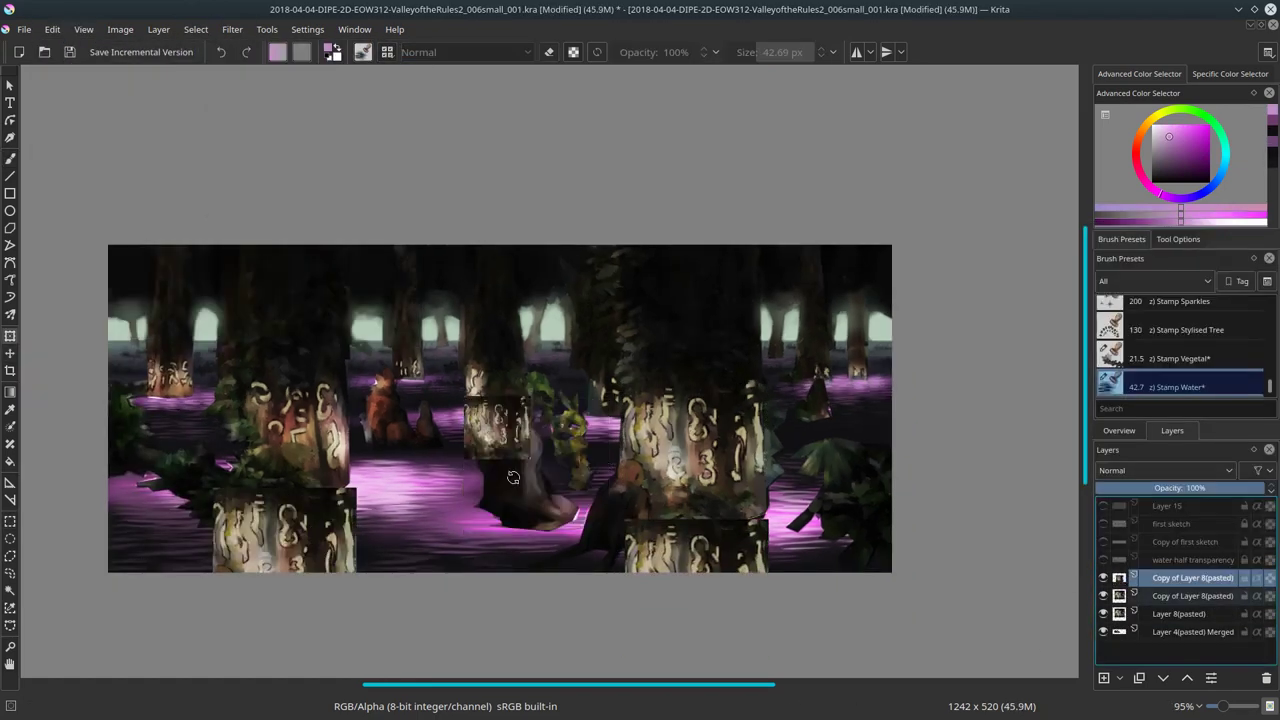
{"action": "left_click_drag", "start_coordinate": [535, 460], "coordinate": [488, 455]}
{"action": "left_click", "coordinate": [69, 52]}
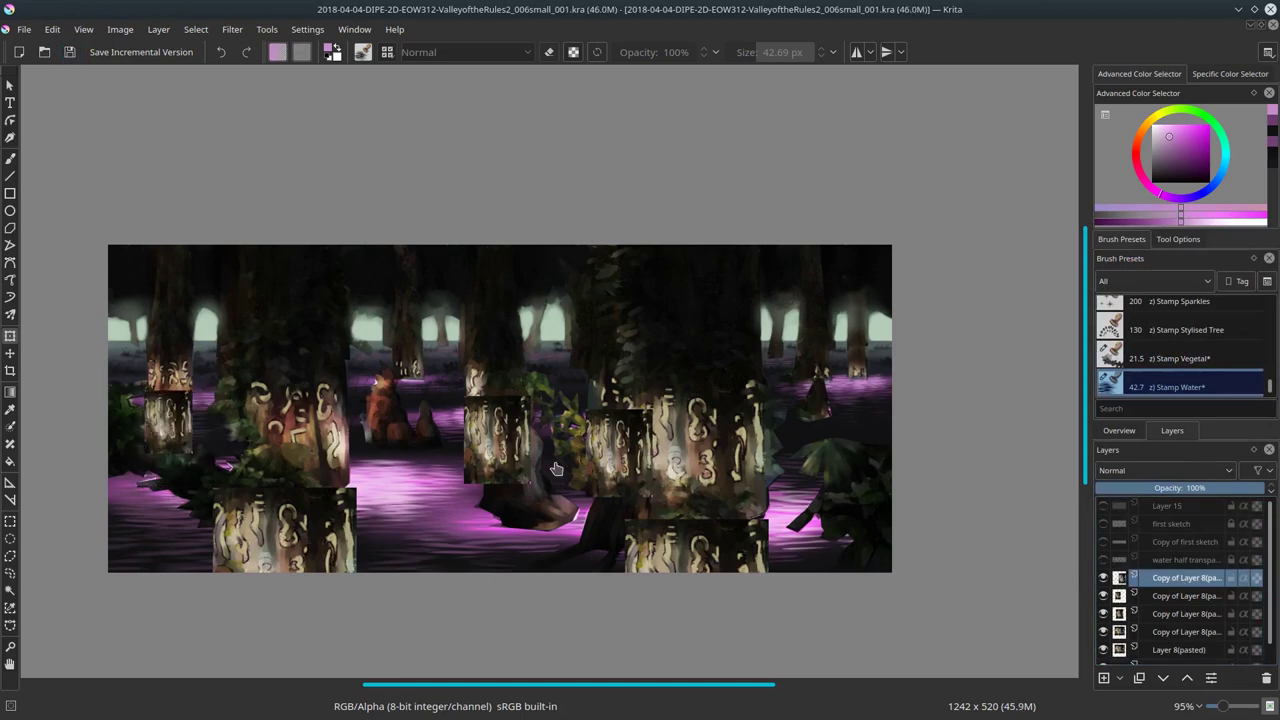
Step: Fade the reflection layer to 40% opacity and pick the 04 - Eraser Circle brush from Ej-Faves
{"action": "left_click", "coordinate": [1155, 281]}
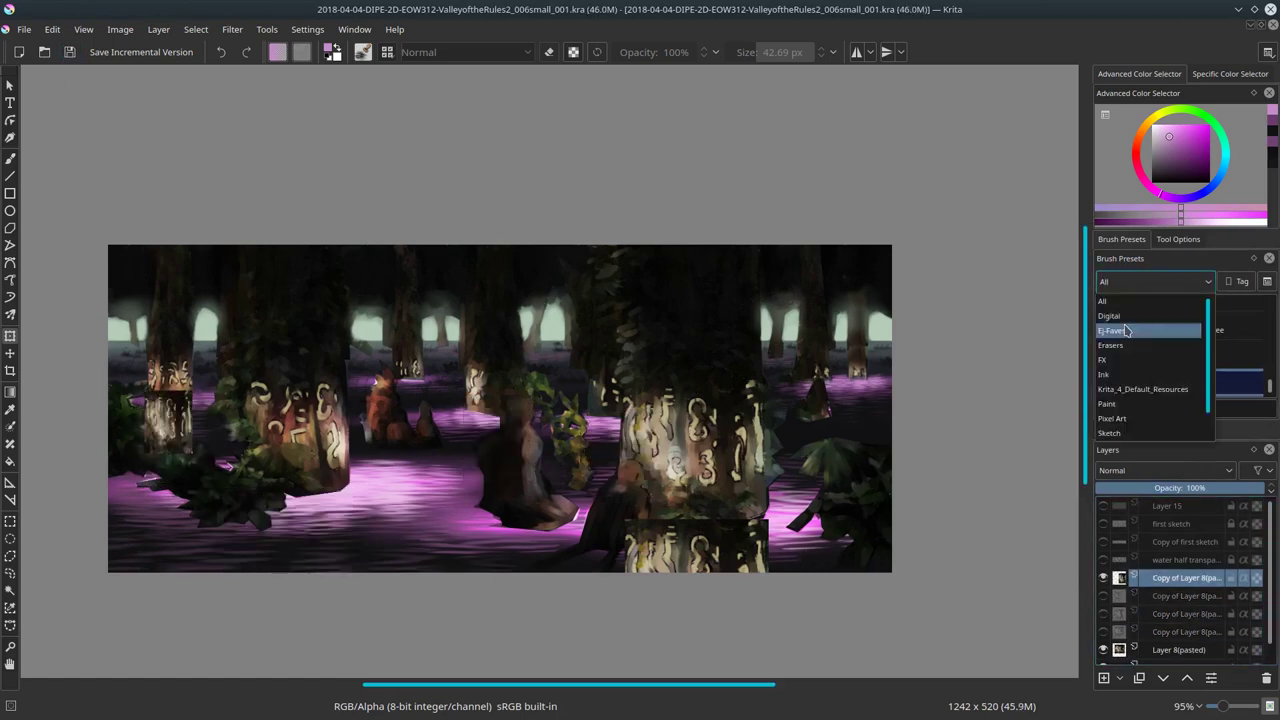
{"action": "left_click", "coordinate": [1127, 331]}
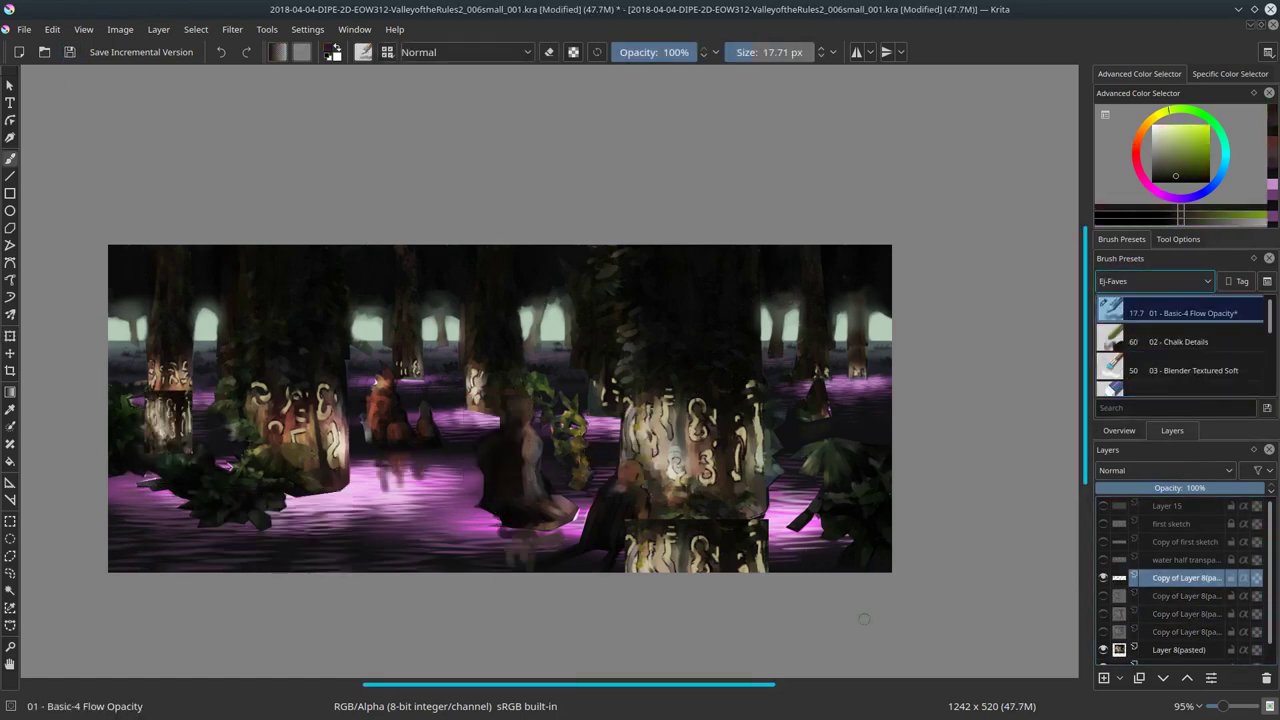
{"action": "left_click", "coordinate": [1160, 488]}
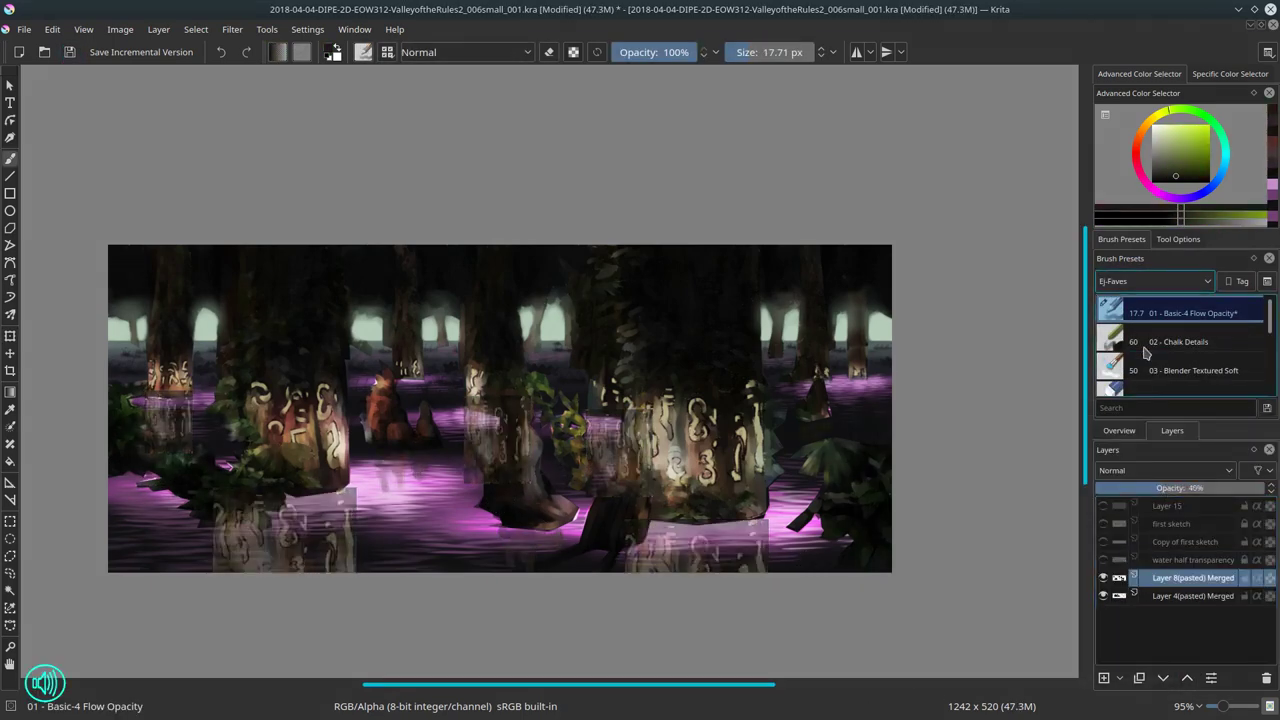
{"action": "scroll", "coordinate": [1147, 352], "scroll_direction": "down", "scroll_amount": 1}
{"action": "left_click", "coordinate": [1180, 370]}
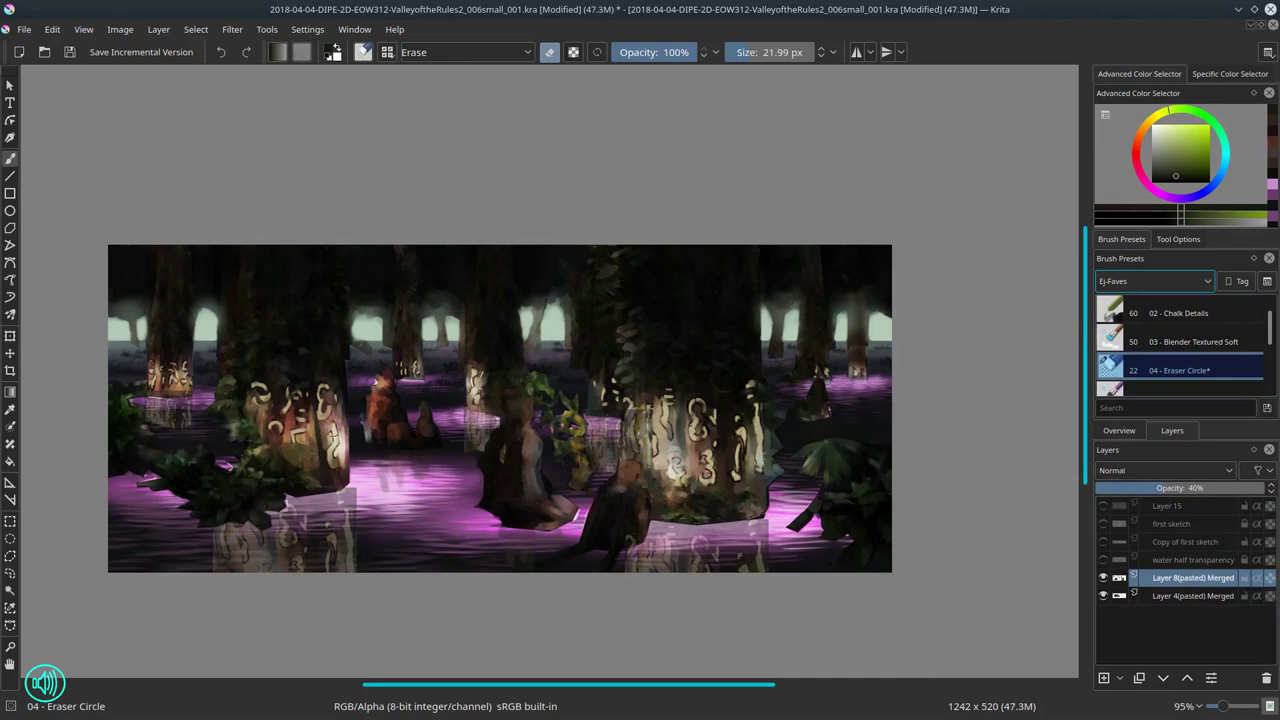
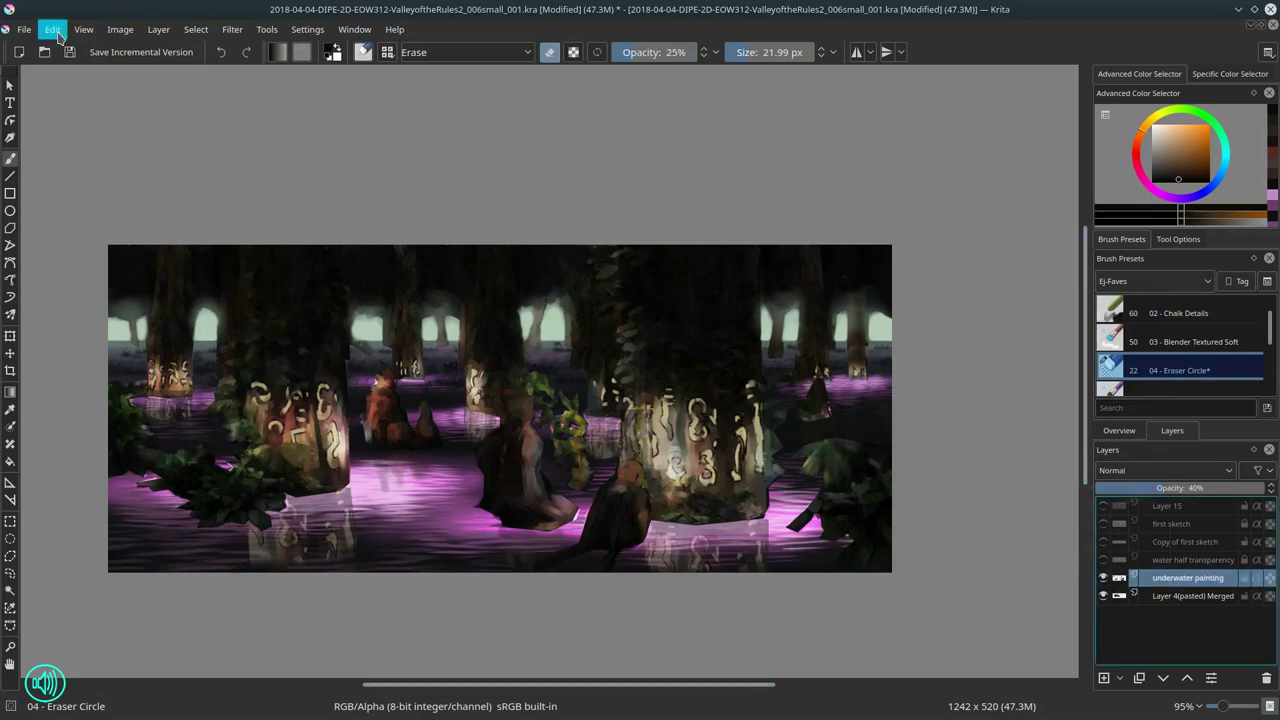
Step: Save the renamed 'underwater painting' layer, select the water half transparency layer's water areas, and load Stamp Water
{"action": "left_click", "coordinate": [70, 53]}
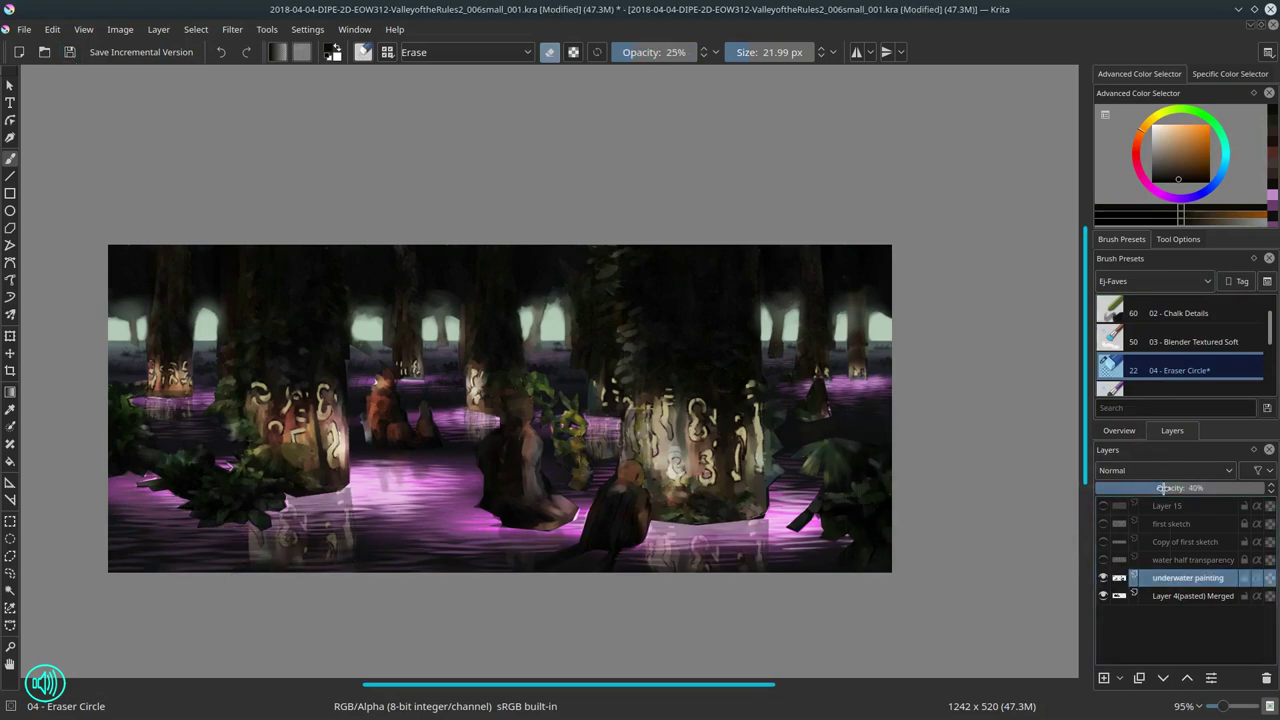
{"action": "left_click", "coordinate": [1190, 559]}
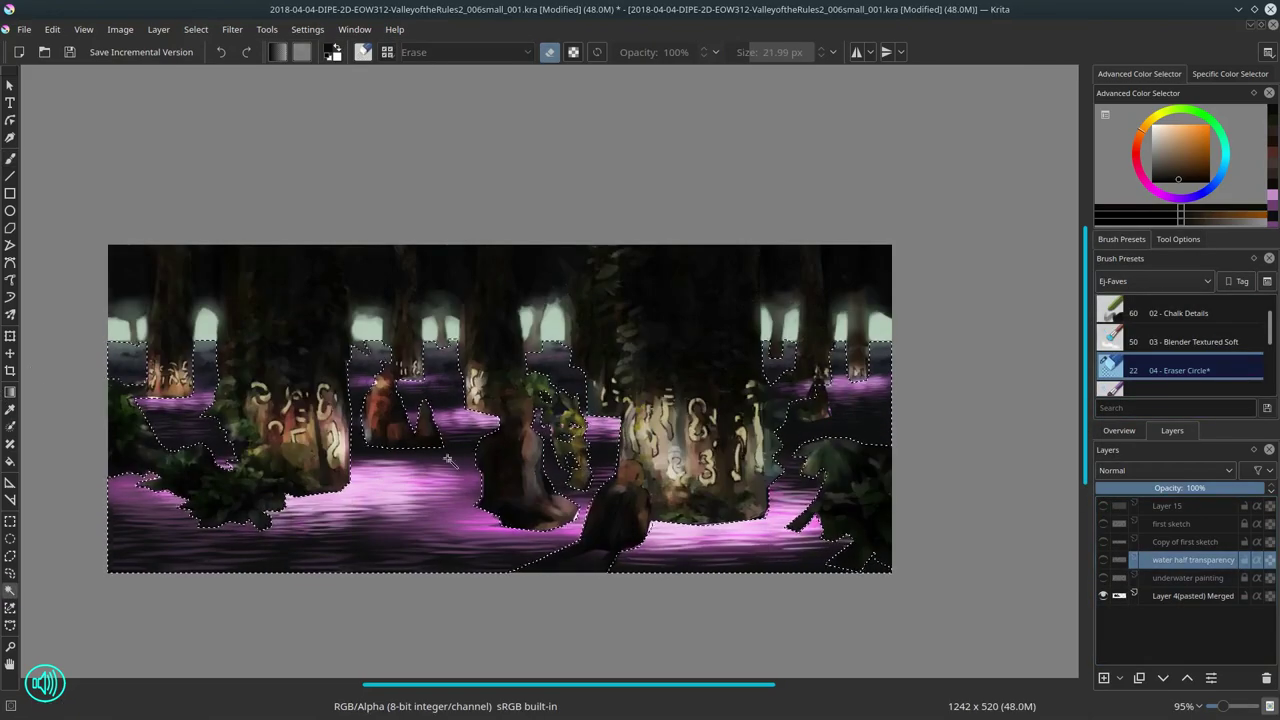
{"action": "left_click", "coordinate": [10, 556]}
{"action": "left_click", "coordinate": [1178, 239]}
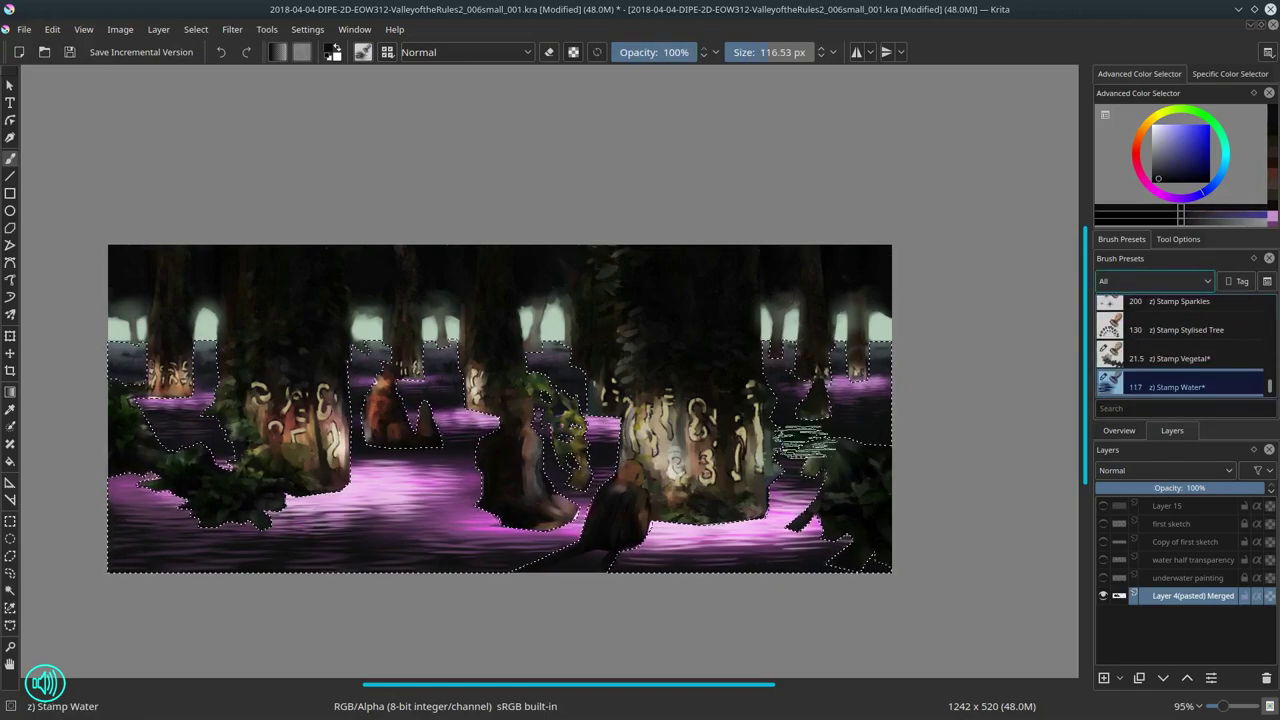
{"action": "left_click", "coordinate": [1163, 172]}
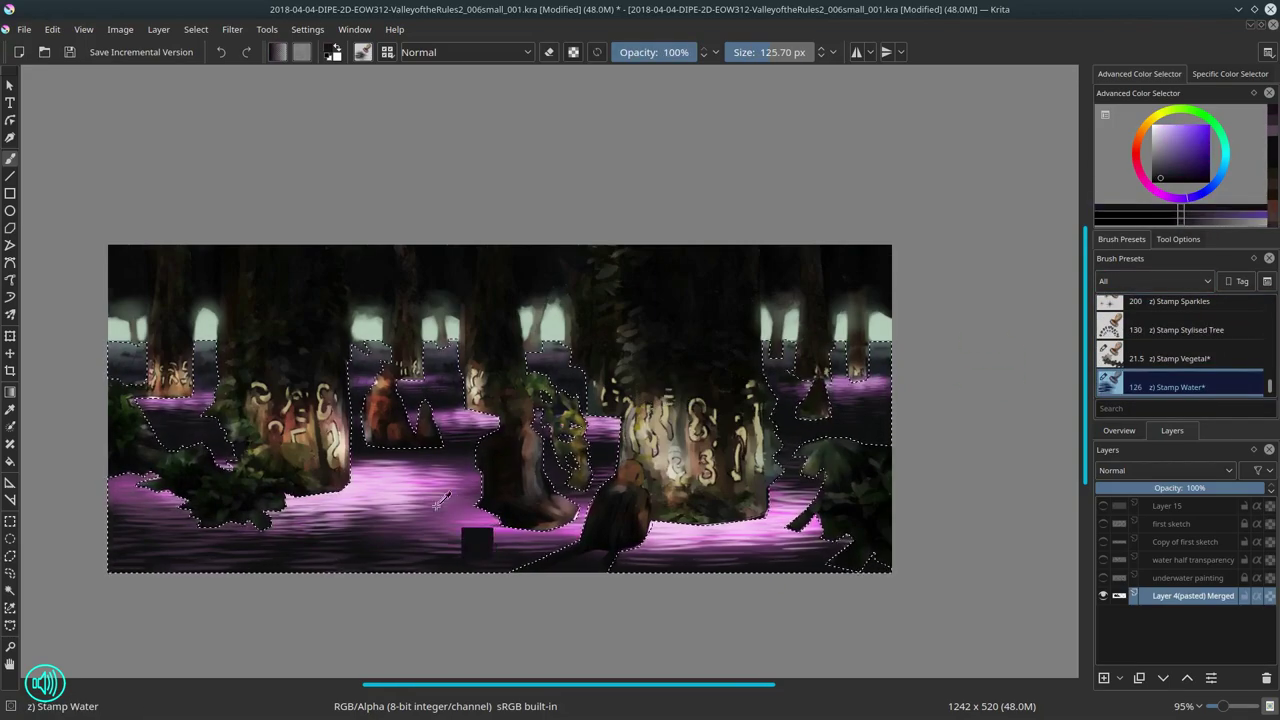
Step: Paint fine Basic-4 Flow Opacity touches on the glyph trunks, sampling pale green, blue and pale red
{"action": "key", "text": "bracketleft"}
{"action": "key", "text": "bracketleft"}
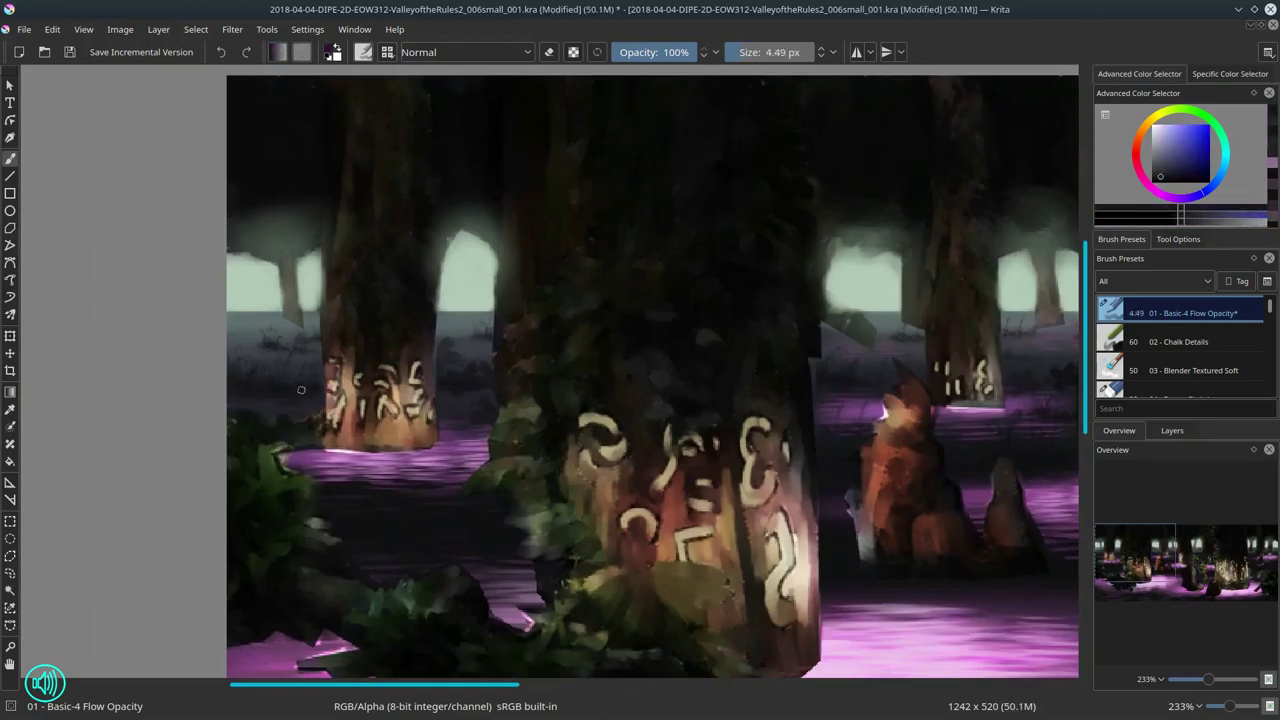
{"action": "mouse_move", "coordinate": [300, 390]}
{"action": "left_mouse_down"}
{"action": "mouse_move", "coordinate": [277, 321]}
{"action": "mouse_move", "coordinate": [368, 339]}
{"action": "mouse_move", "coordinate": [329, 221]}
{"action": "left_mouse_up"}
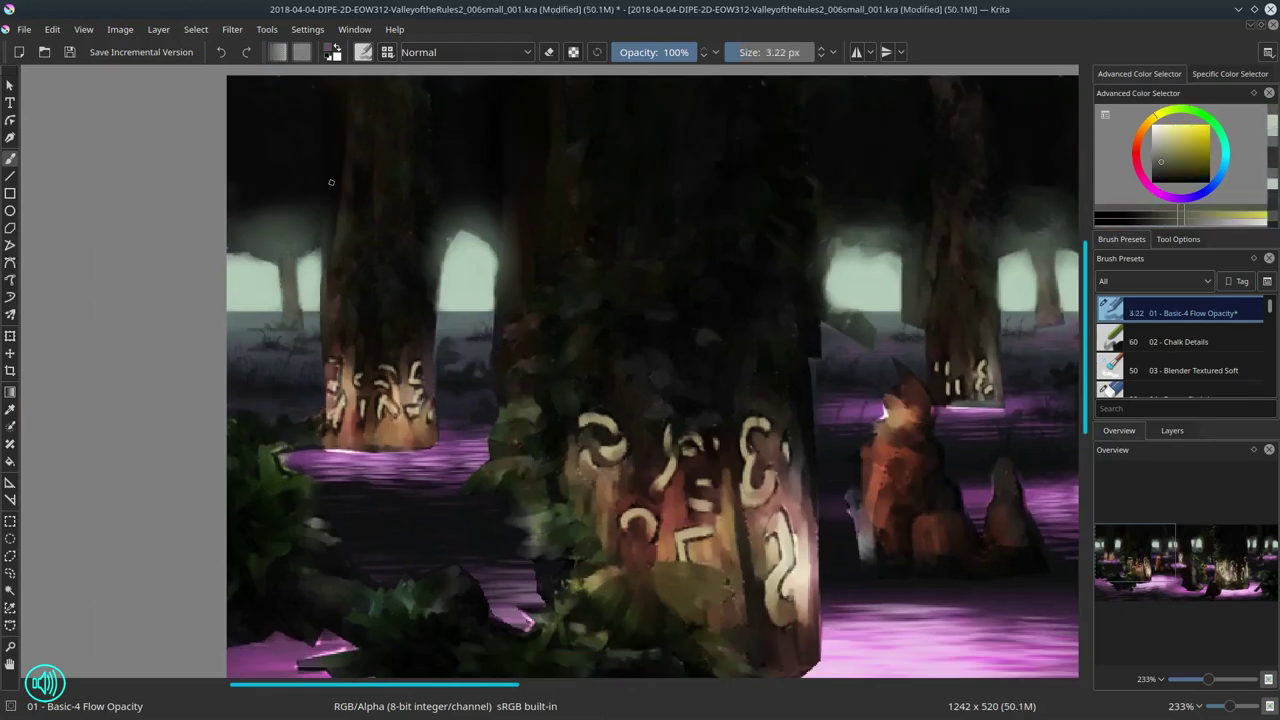
{"action": "key", "text": "slash"}
{"action": "left_click", "coordinate": [262, 225], "text": "ctrl"}
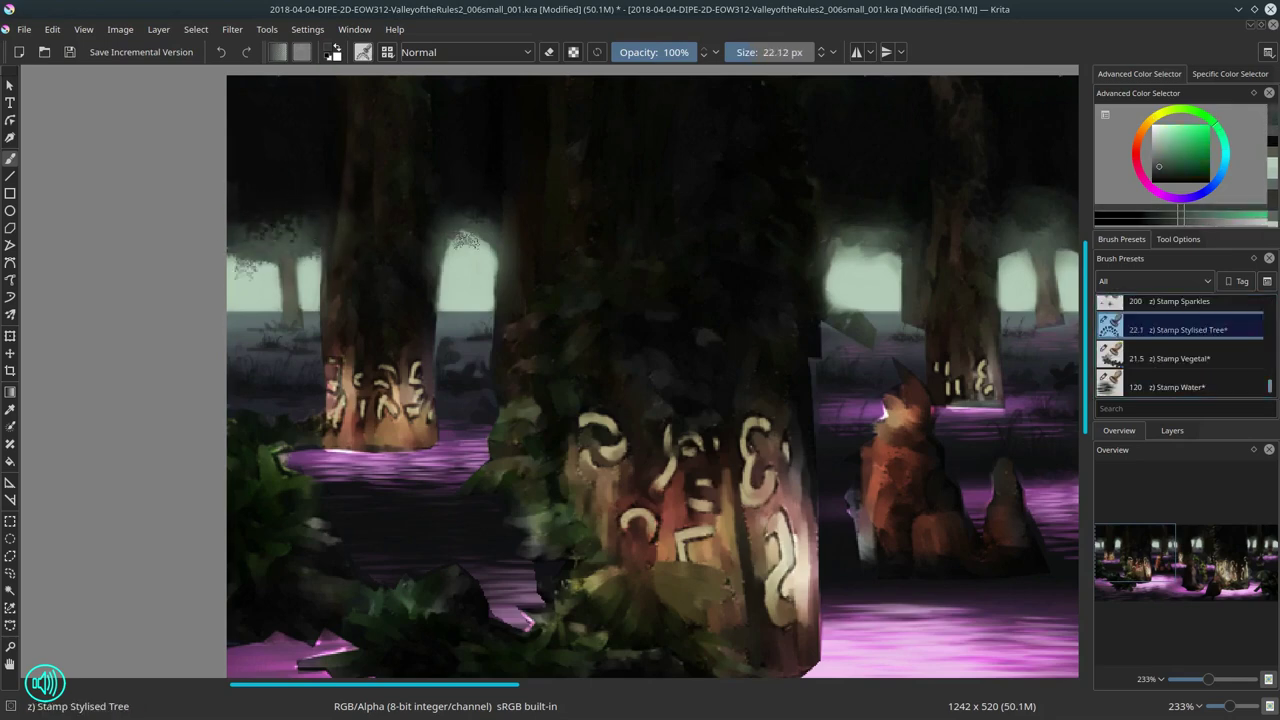
{"action": "left_click", "coordinate": [1260, 310]}
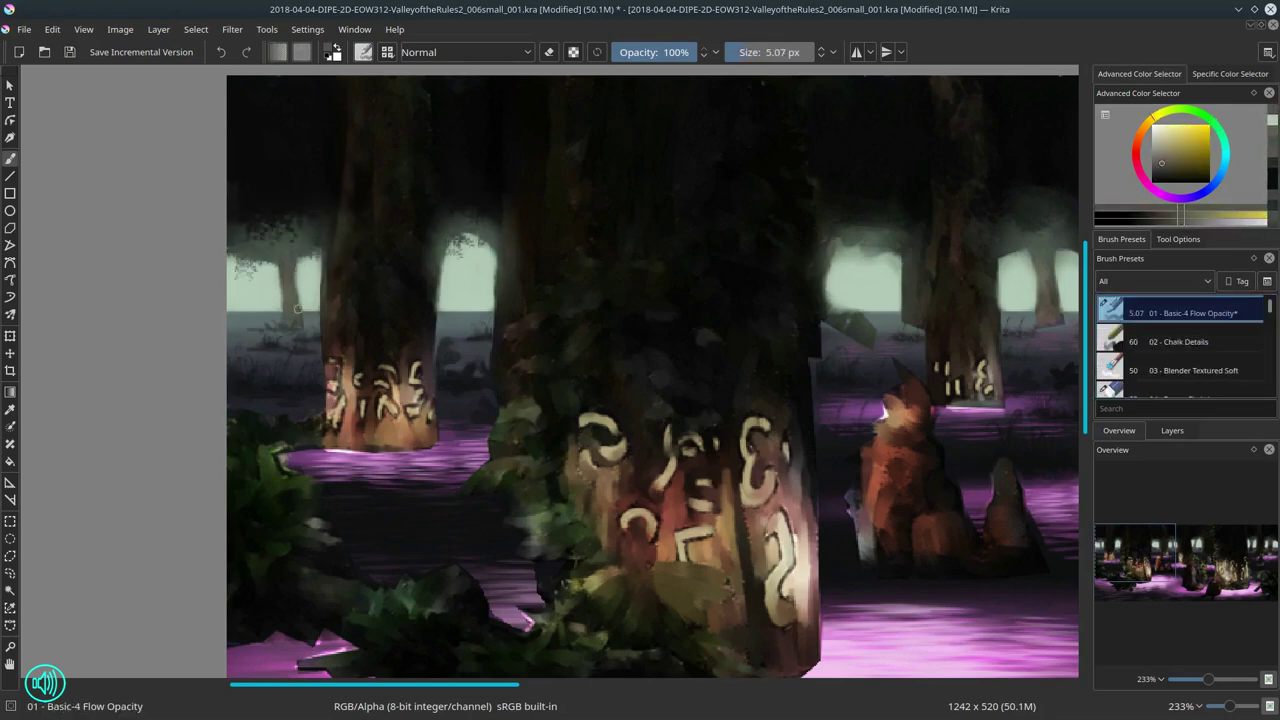
{"action": "left_click", "coordinate": [467, 343], "text": "ctrl"}
{"action": "left_click", "coordinate": [497, 396], "text": "ctrl"}
{"action": "key", "text": "bracketright"}
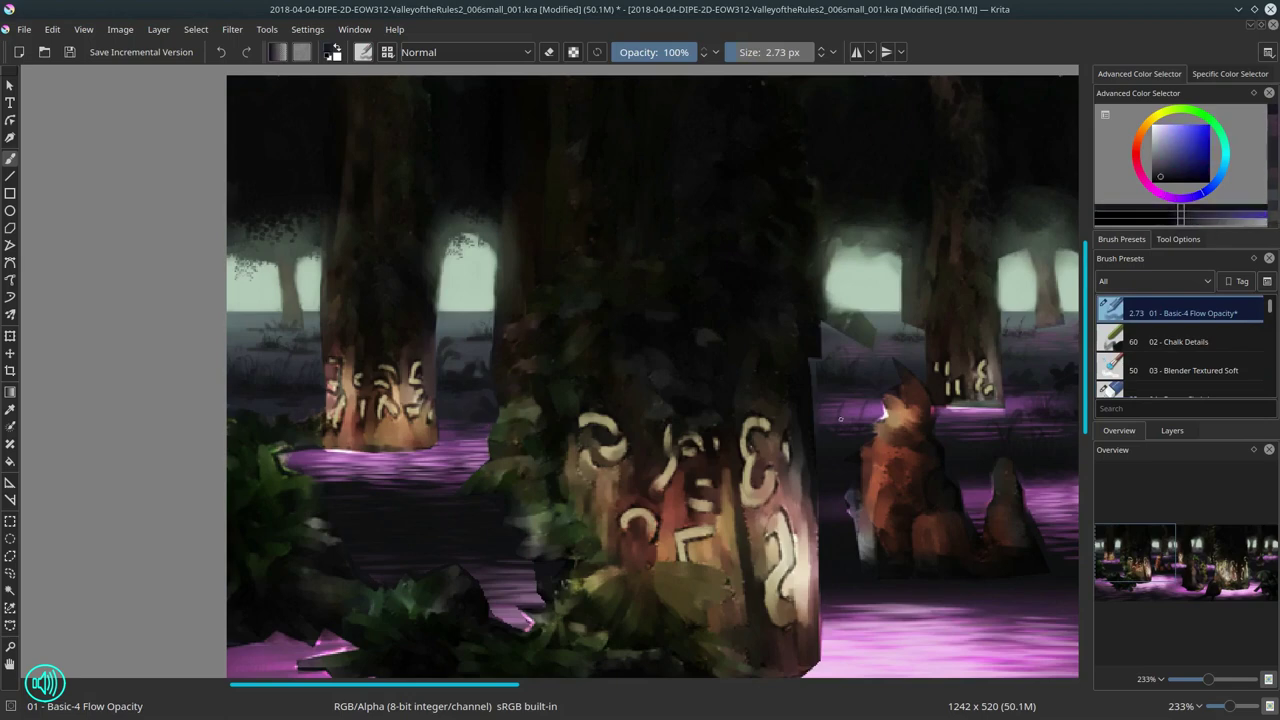
Step: Continue touching up the trees with sky green, dark blue-grey and purple sampled from the painting
{"action": "left_click_drag", "start_coordinate": [811, 463], "coordinate": [706, 468]}
{"action": "key", "text": "bracketright"}
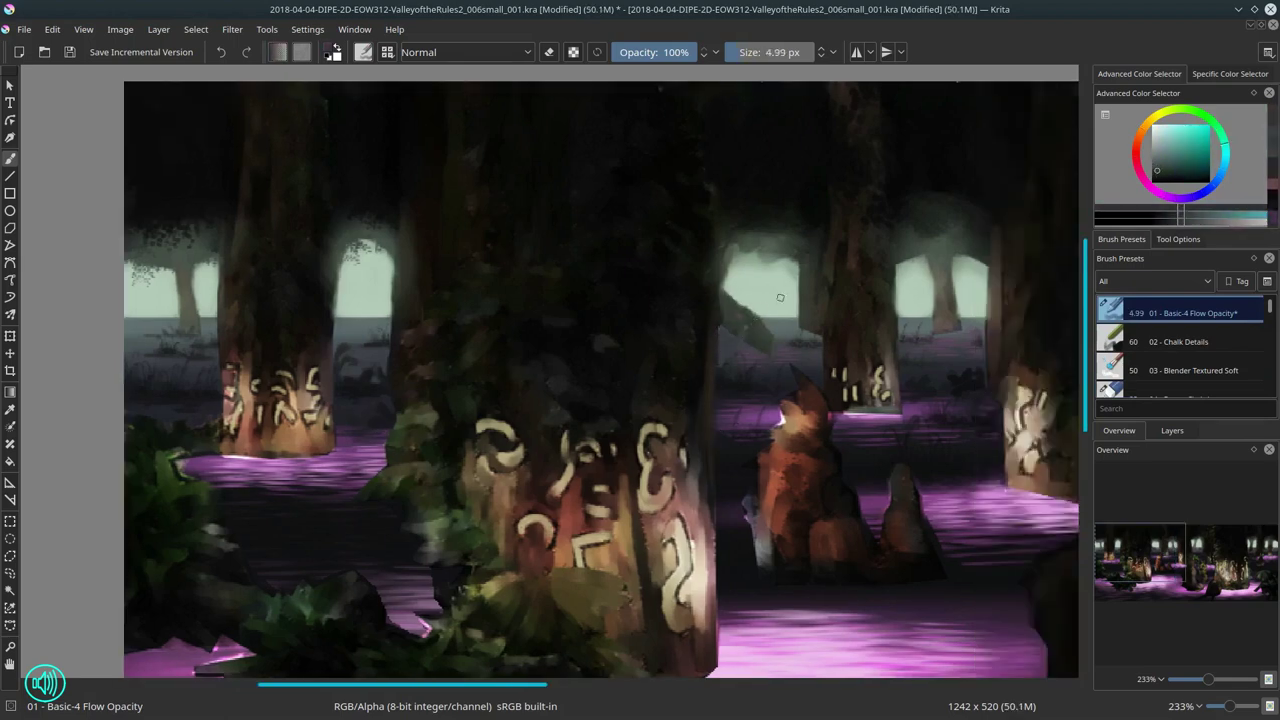
{"action": "left_click", "coordinate": [758, 275], "text": "ctrl"}
{"action": "key", "text": "bracketleft"}
{"action": "left_click", "coordinate": [806, 325], "text": "ctrl"}
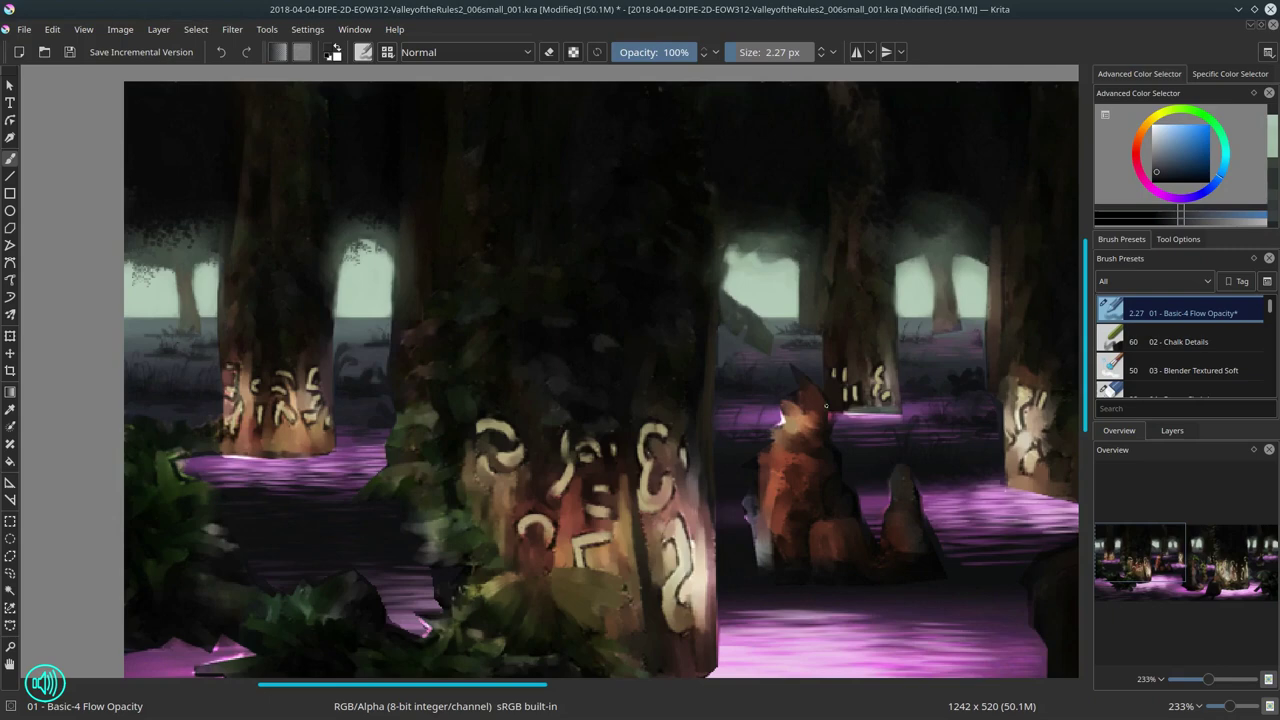
{"action": "key", "text": "bracketright"}
{"action": "left_click", "coordinate": [208, 455], "text": "ctrl"}
{"action": "key", "text": "minus"}
{"action": "key", "text": "minus"}
{"action": "key", "text": "minus"}
Step: Save, then paste the copied content as a new layer, commit it in place and merge it down
{"action": "left_click", "coordinate": [68, 52]}
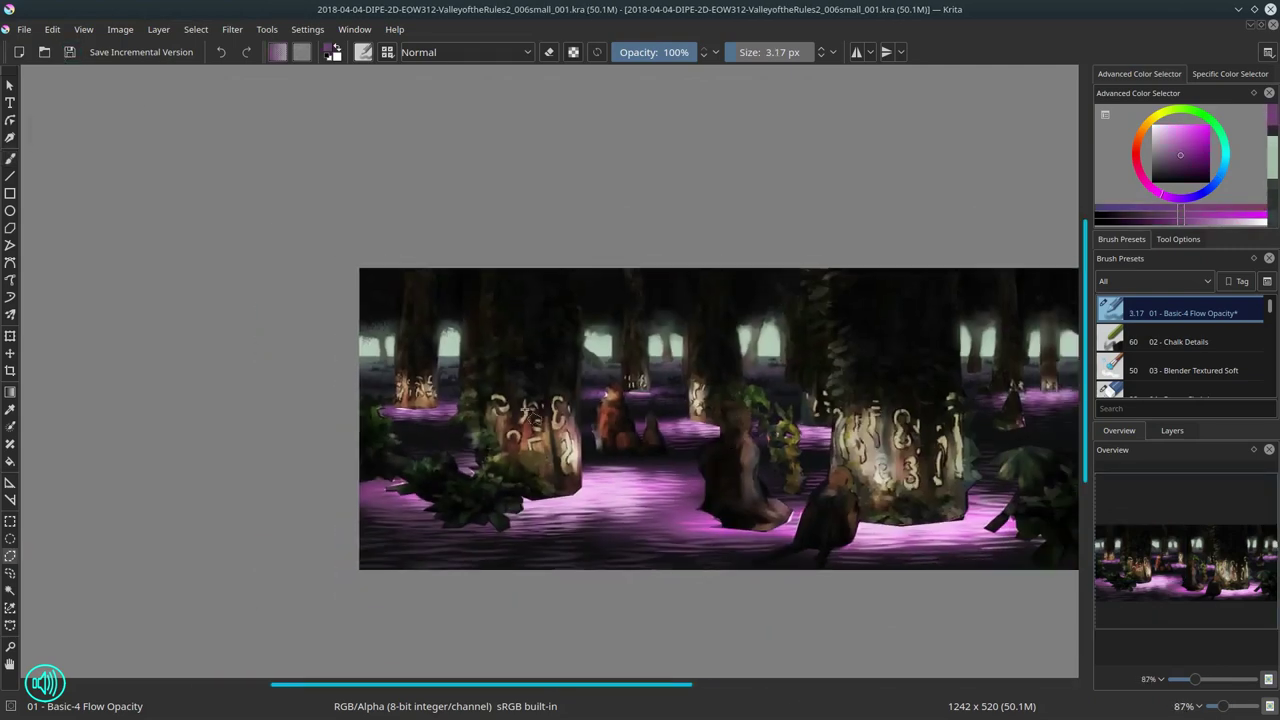
{"action": "left_click", "coordinate": [52, 29]}
{"action": "left_click", "coordinate": [86, 171]}
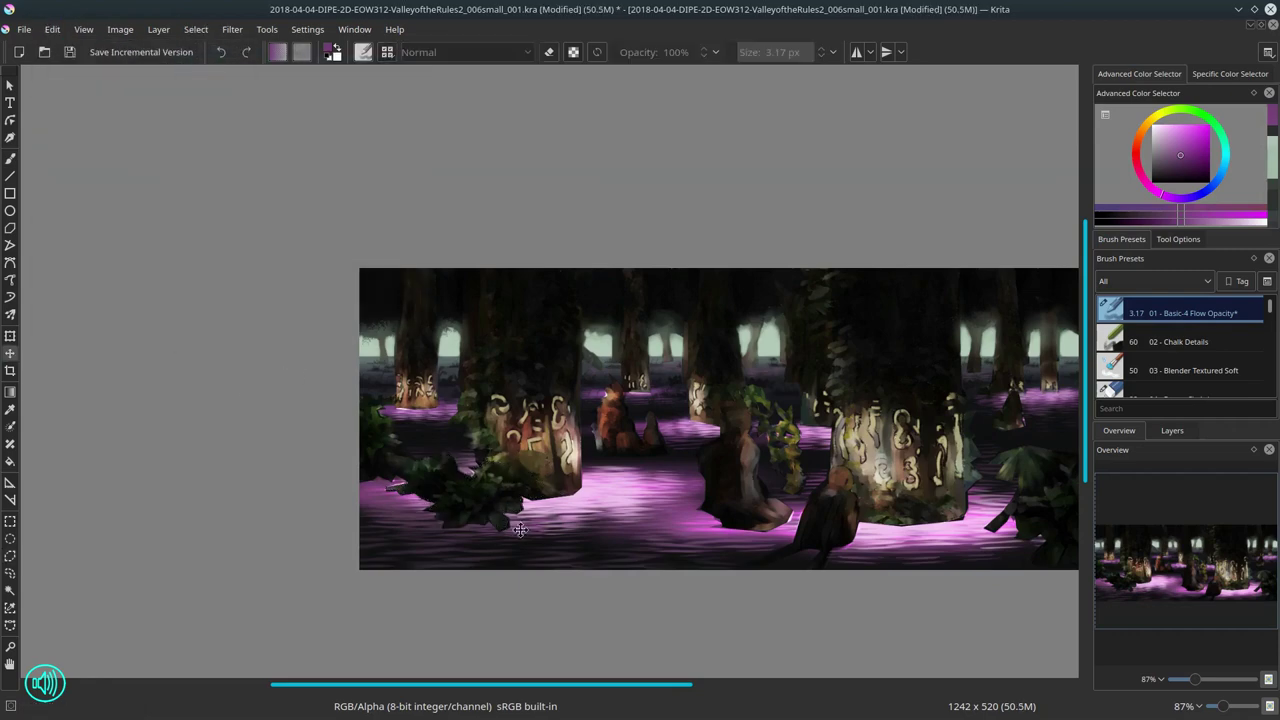
{"action": "key", "text": "plus"}
{"action": "key", "text": "plus"}
{"action": "key", "text": "ctrl+t"}
{"action": "key", "text": "Return"}
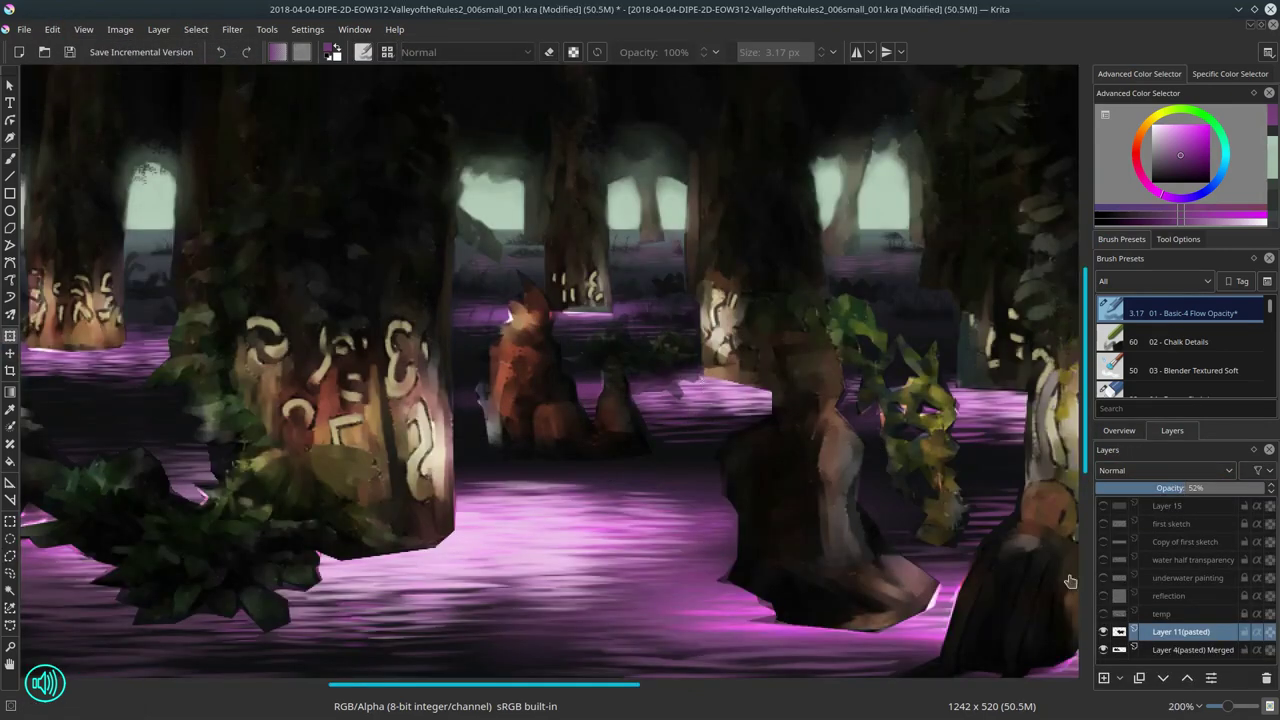
{"action": "right_click", "coordinate": [1180, 631]}
{"action": "left_click", "coordinate": [1157, 534]}
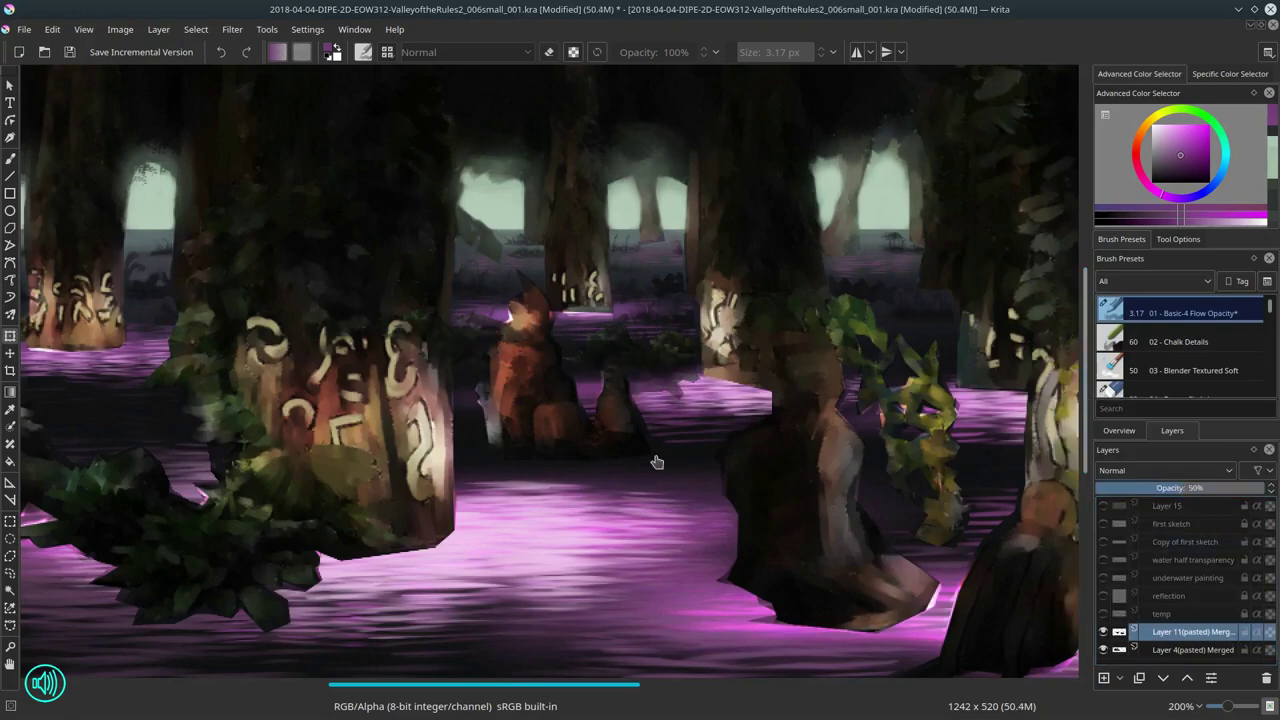
Step: Erase and repaint tree details using blue-violet, grey-blue, orange-brown, pale green and dark blue-grey
{"action": "key", "text": "e"}
{"action": "scroll", "coordinate": [575, 389], "scroll_direction": "down", "scroll_amount": 5}
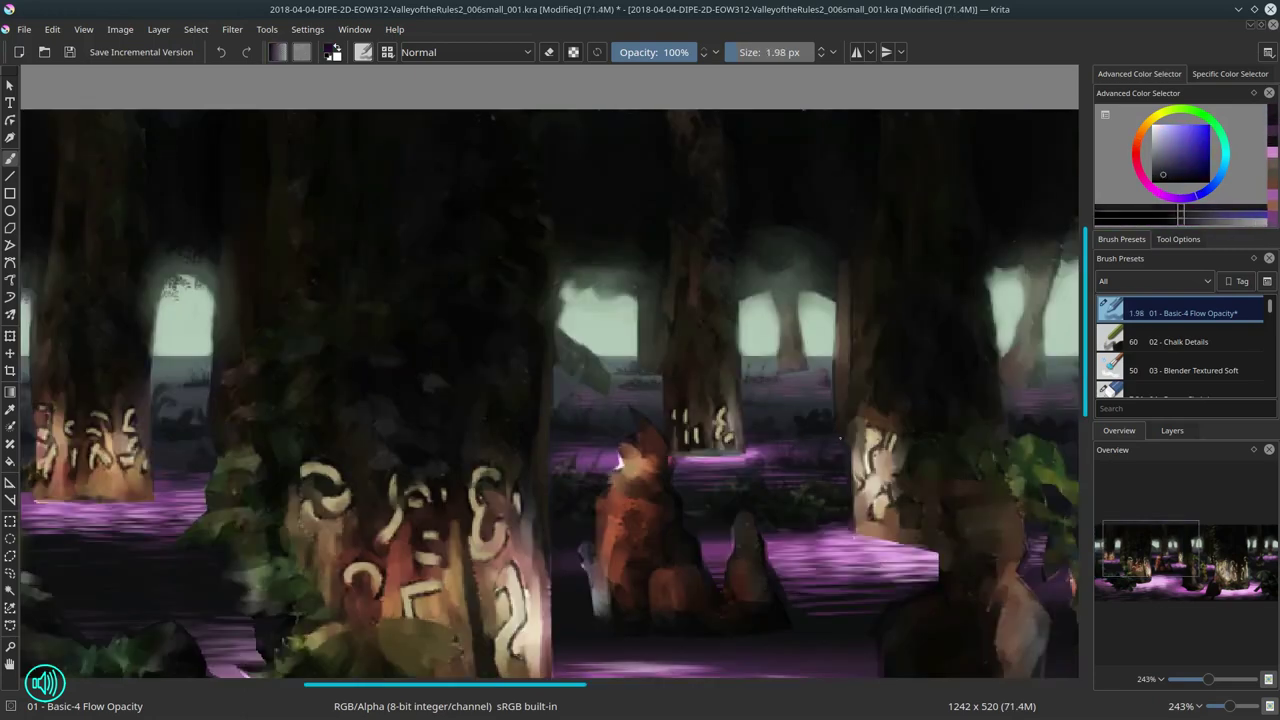
{"action": "left_click", "coordinate": [838, 435], "text": "ctrl"}
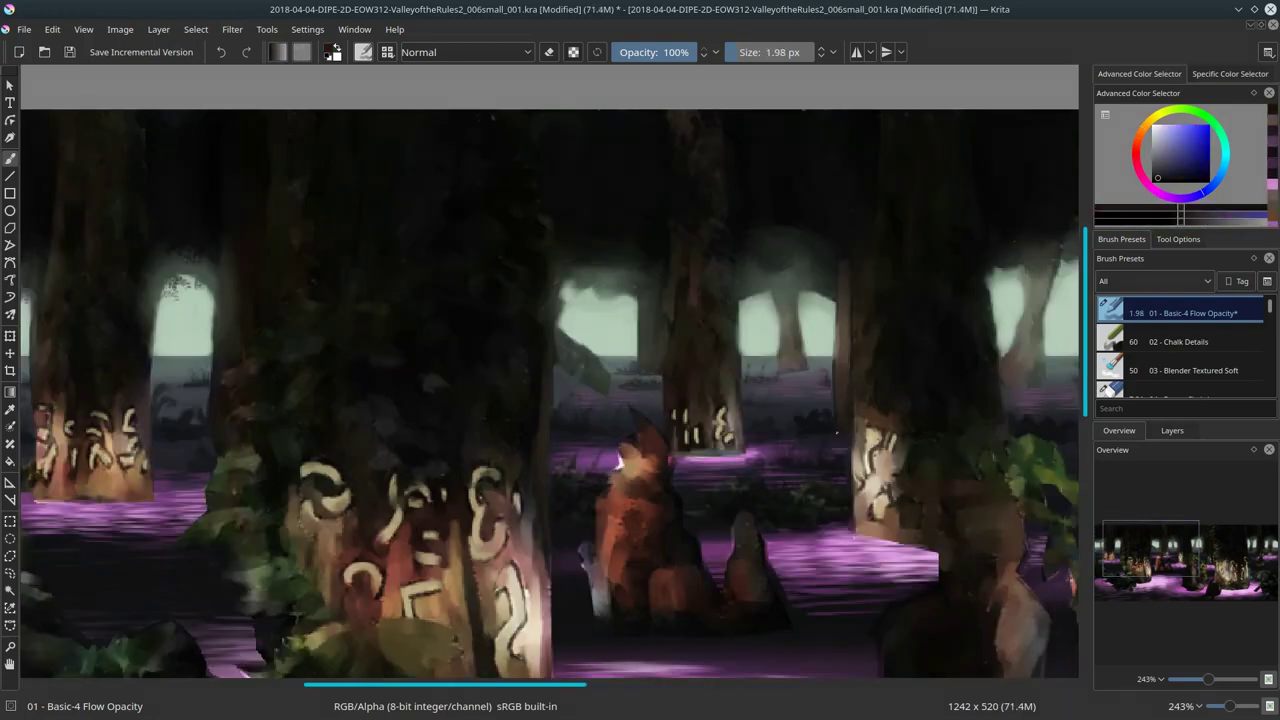
{"action": "left_click_drag", "start_coordinate": [695, 424], "coordinate": [552, 401]}
{"action": "left_click", "coordinate": [552, 401], "text": "ctrl"}
{"action": "left_click", "coordinate": [148, 300], "text": "ctrl"}
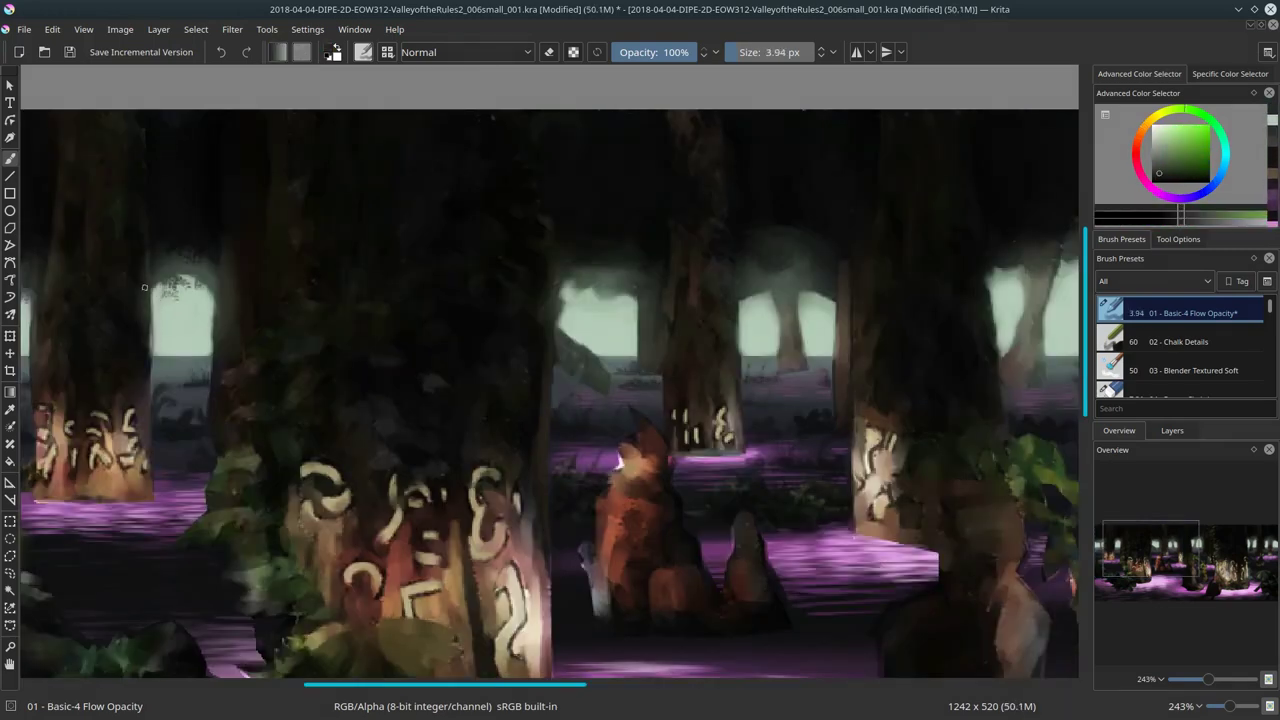
{"action": "left_click_drag", "start_coordinate": [43, 325], "coordinate": [148, 345]}
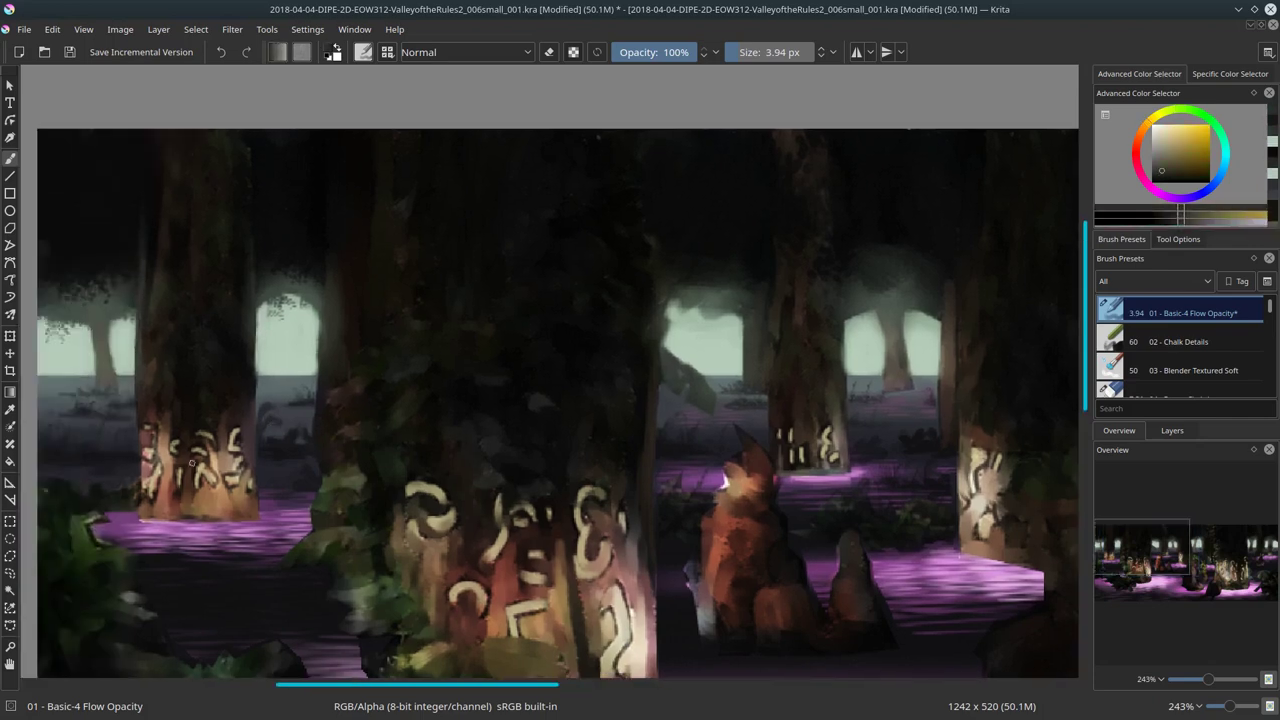
{"action": "left_click", "coordinate": [772, 241], "text": "ctrl"}
{"action": "left_click", "coordinate": [673, 291], "text": "ctrl"}
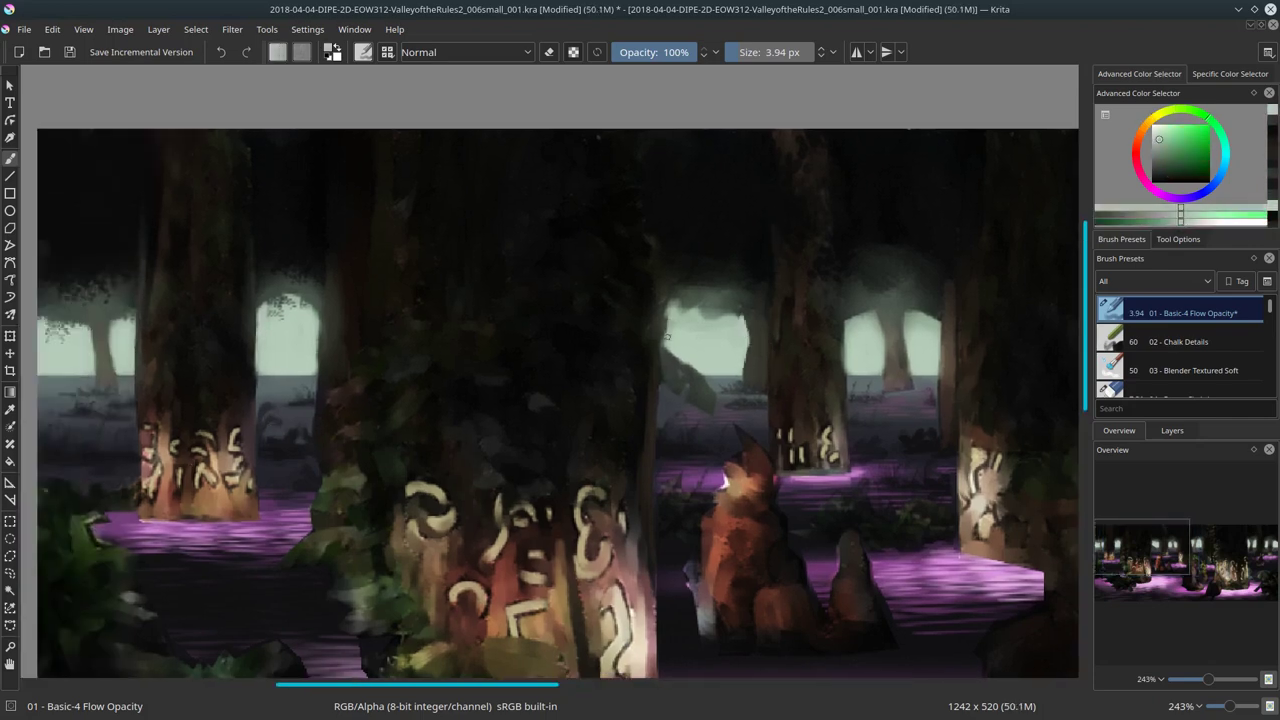
{"action": "left_click", "coordinate": [900, 374], "text": "ctrl"}
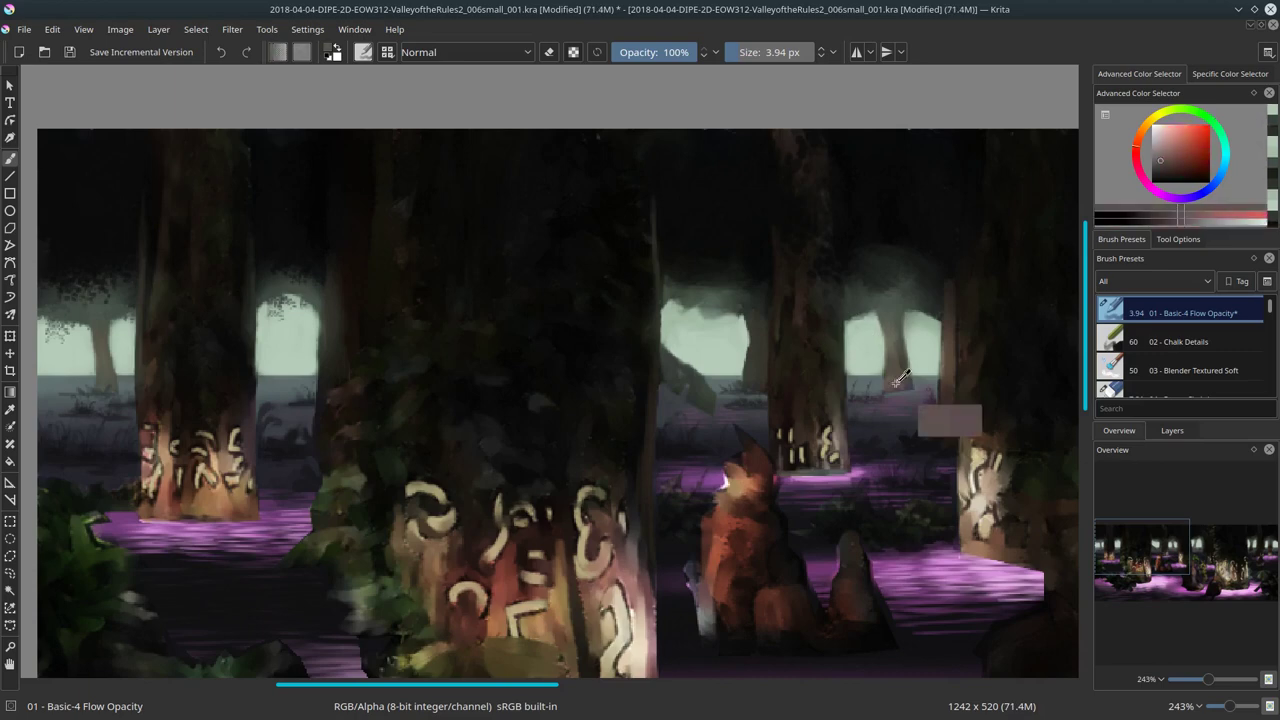
Step: Refine the right-hand trees with olive-yellow, orange-brown and purple touches, then save the painting
{"action": "key", "text": "bracketleft"}
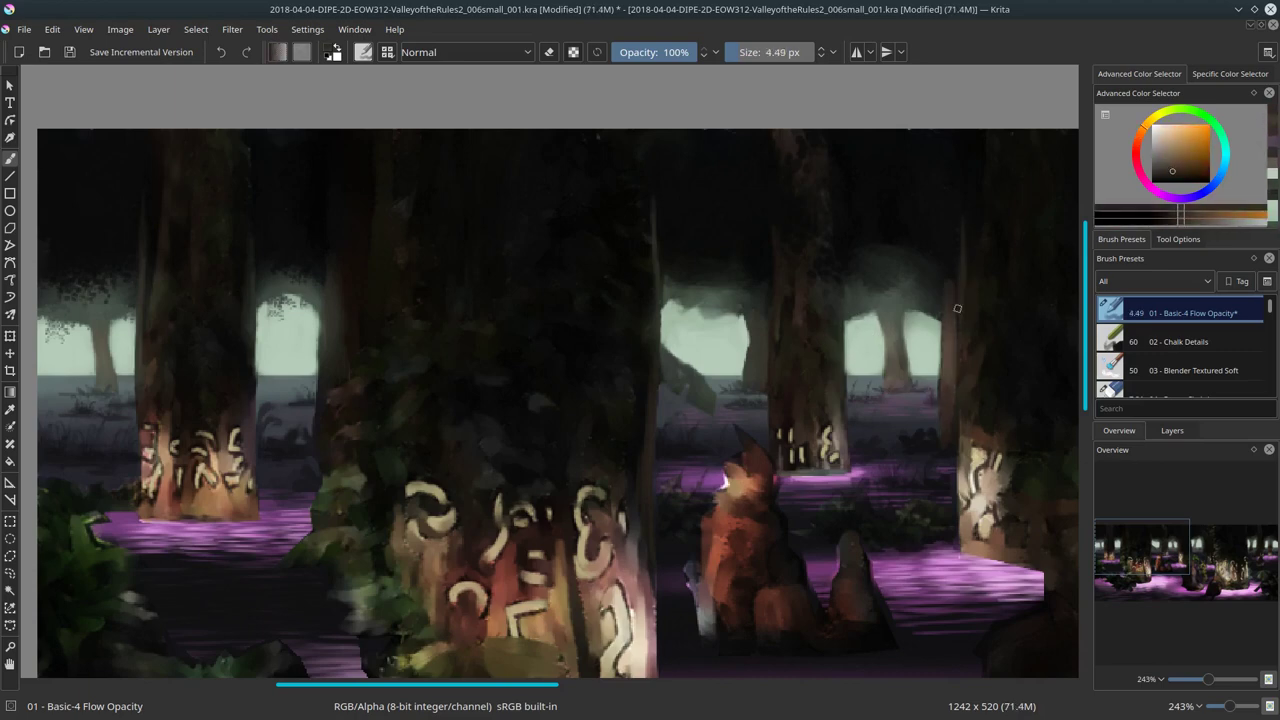
{"action": "left_click", "coordinate": [752, 328], "text": "ctrl"}
{"action": "key", "text": "bracketright"}
{"action": "key", "text": "bracketright"}
{"action": "left_click", "coordinate": [950, 320], "text": "ctrl"}
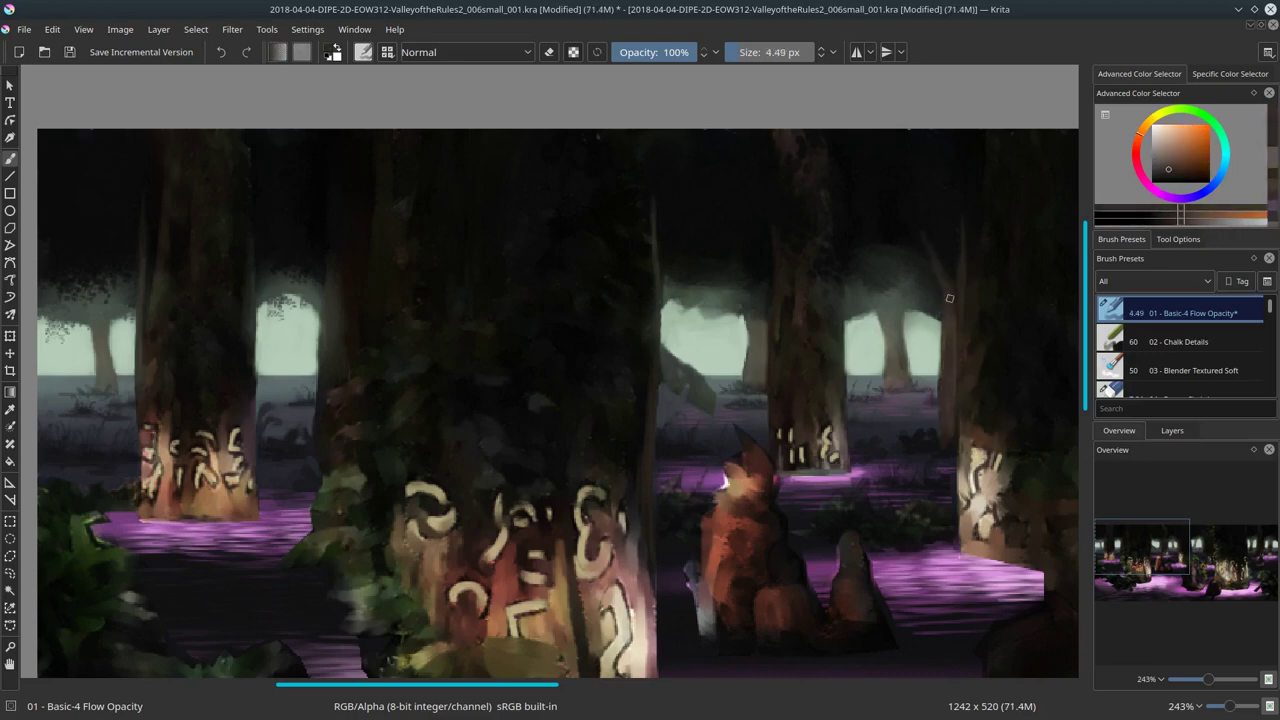
{"action": "left_click_drag", "start_coordinate": [950, 298], "coordinate": [820, 353]}
{"action": "left_click", "coordinate": [820, 353], "text": "ctrl"}
{"action": "key", "text": "bracketright"}
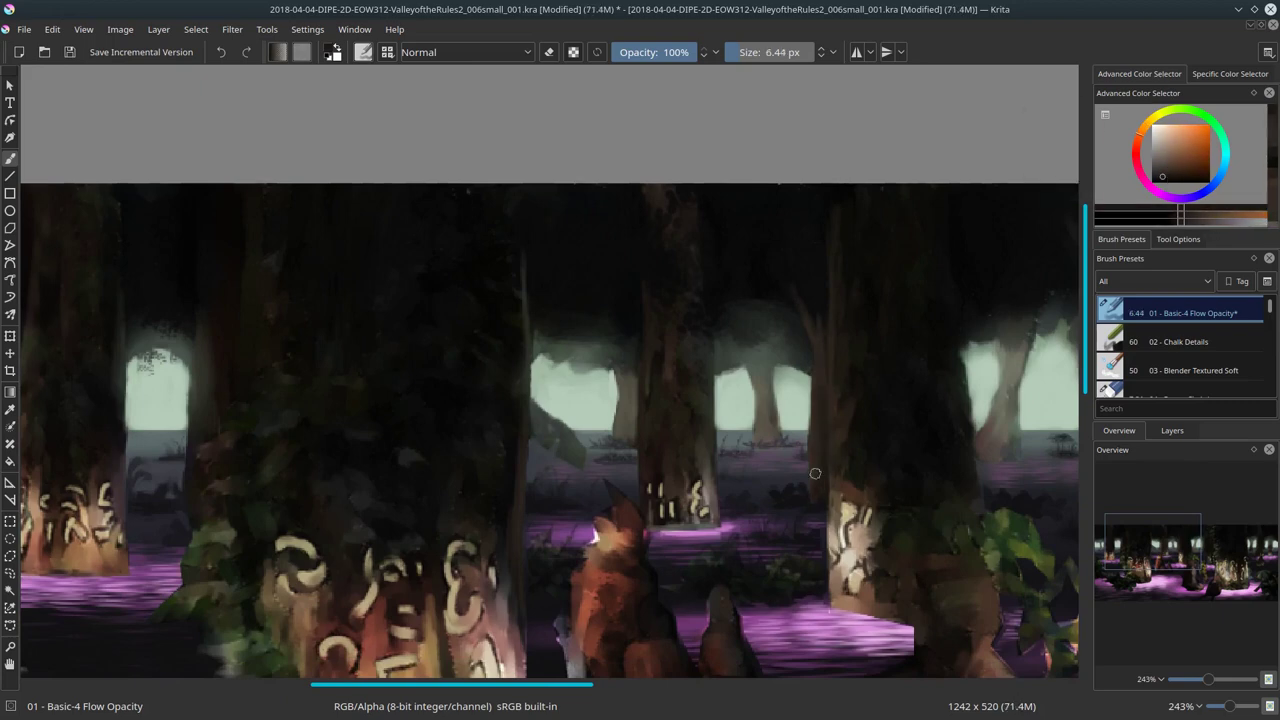
{"action": "left_click", "coordinate": [700, 590], "text": "ctrl"}
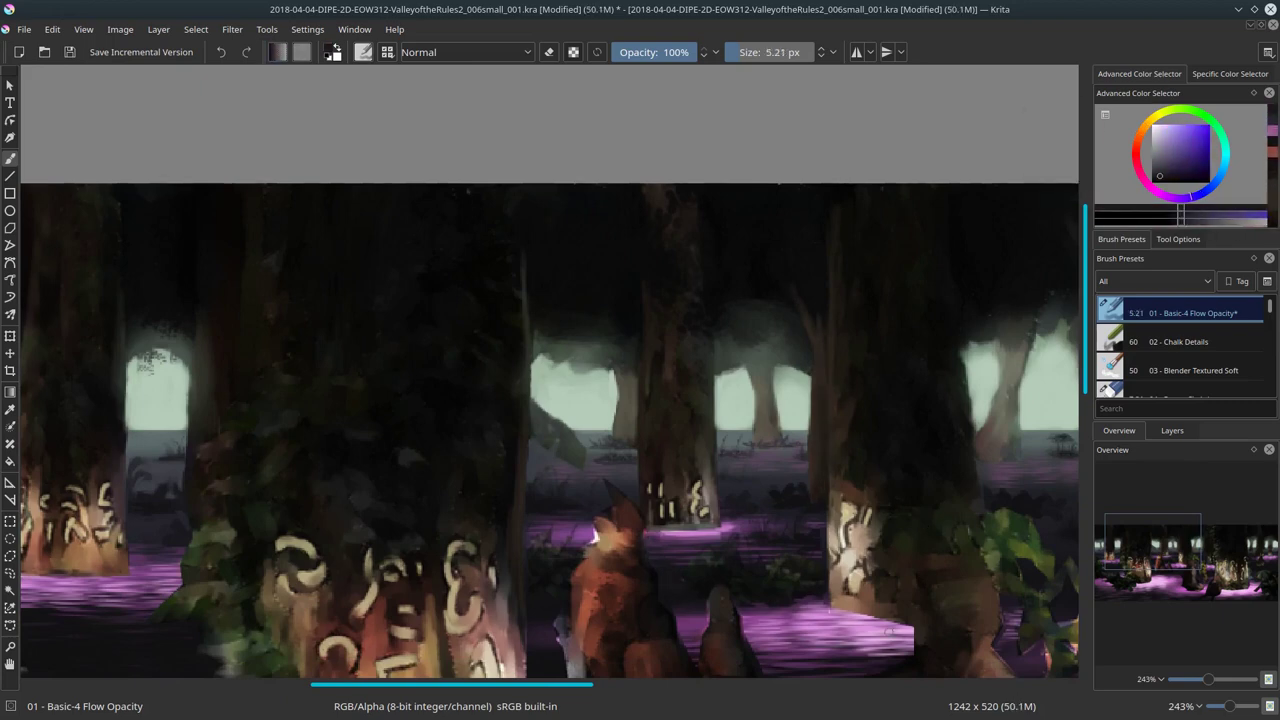
{"action": "key", "text": "ctrl+s"}
{"action": "key", "text": "minus"}
{"action": "key", "text": "minus"}
{"action": "key", "text": "minus"}
{"action": "key", "text": "minus"}
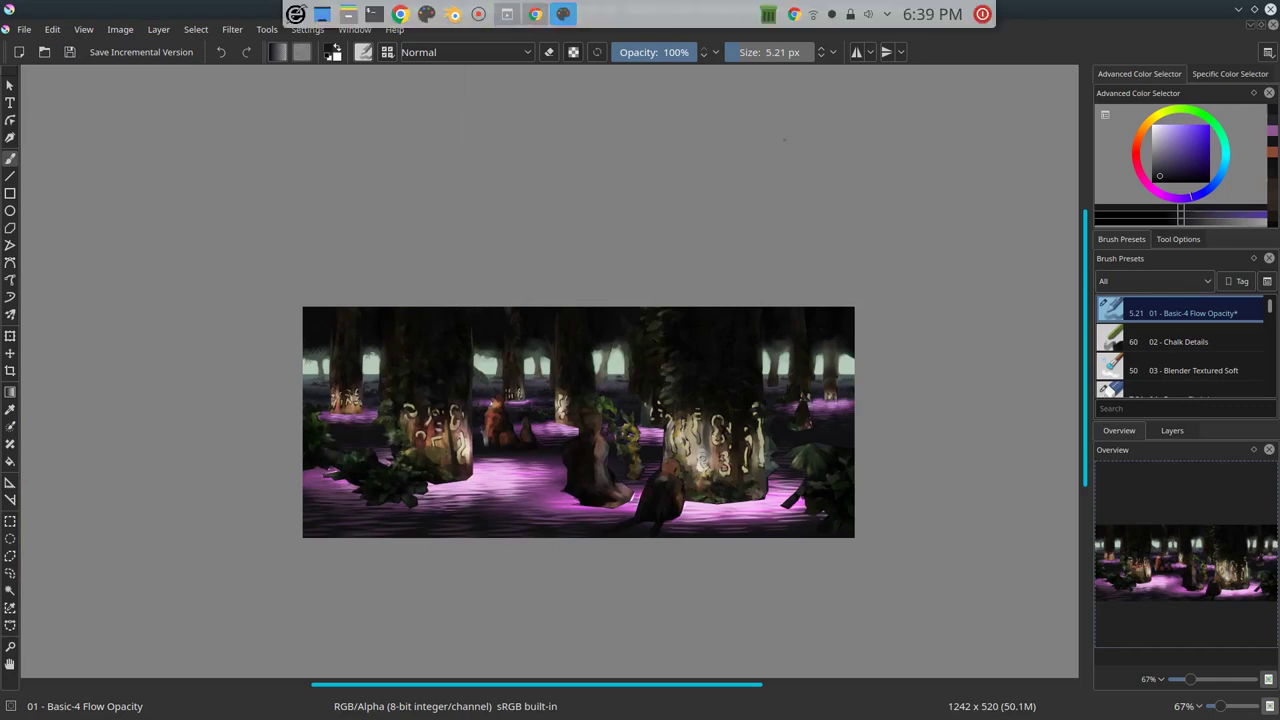
Step: Pick a pink colour and invert the selection so painting is limited to the water
{"action": "key", "text": "plus"}
{"action": "key", "text": "plus"}
{"action": "key", "text": "plus"}
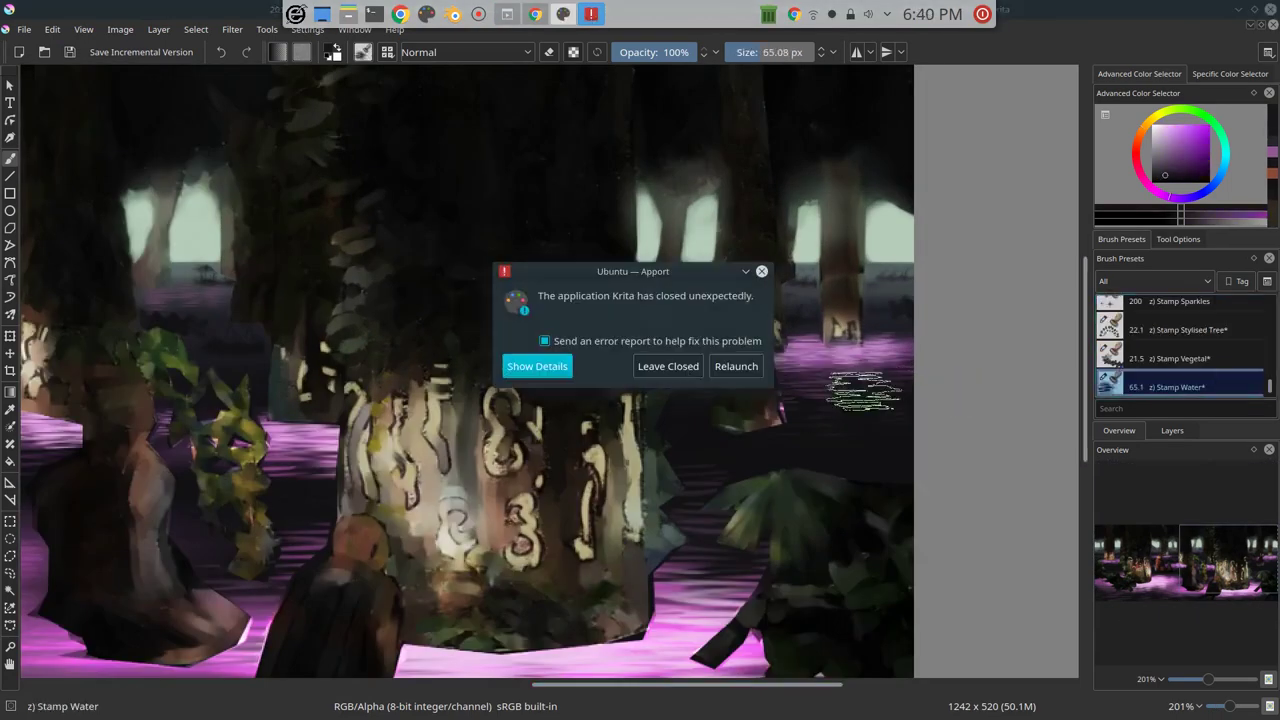
{"action": "key", "text": "minus"}
{"action": "key", "text": "minus"}
{"action": "left_click", "coordinate": [914, 400], "text": "ctrl"}
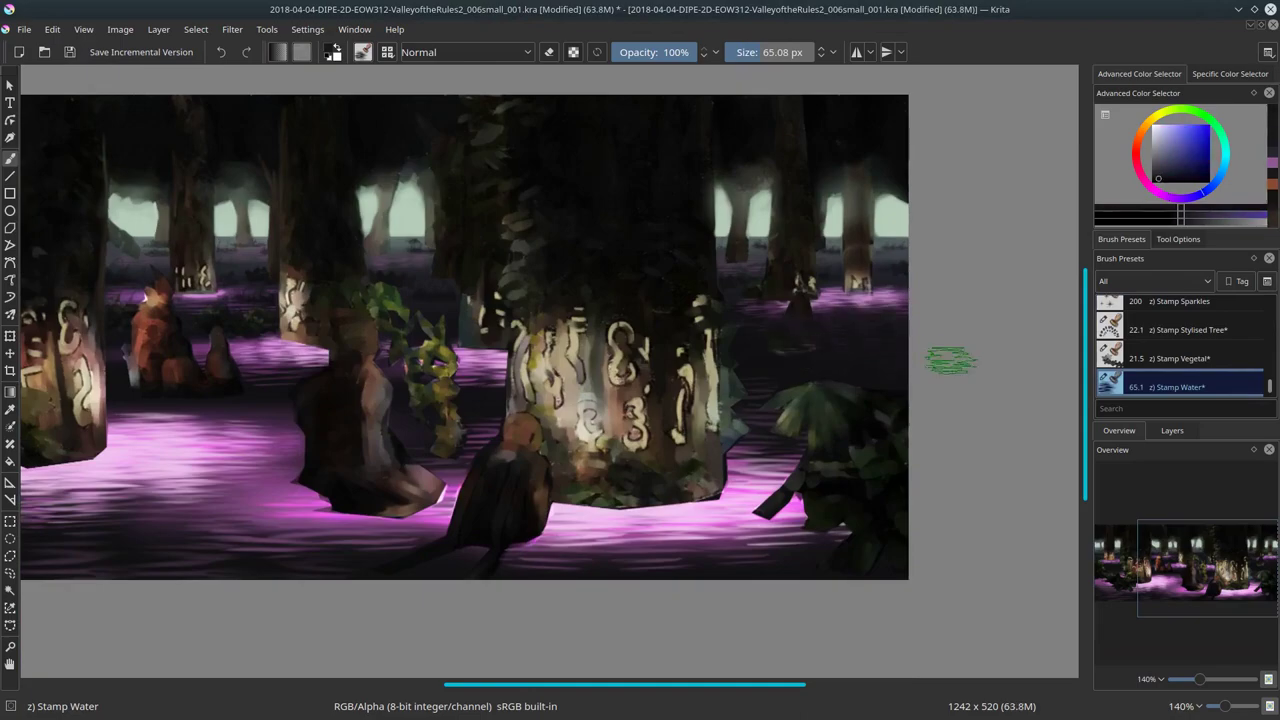
{"action": "key", "text": "minus"}
{"action": "left_click", "coordinate": [1172, 430]}
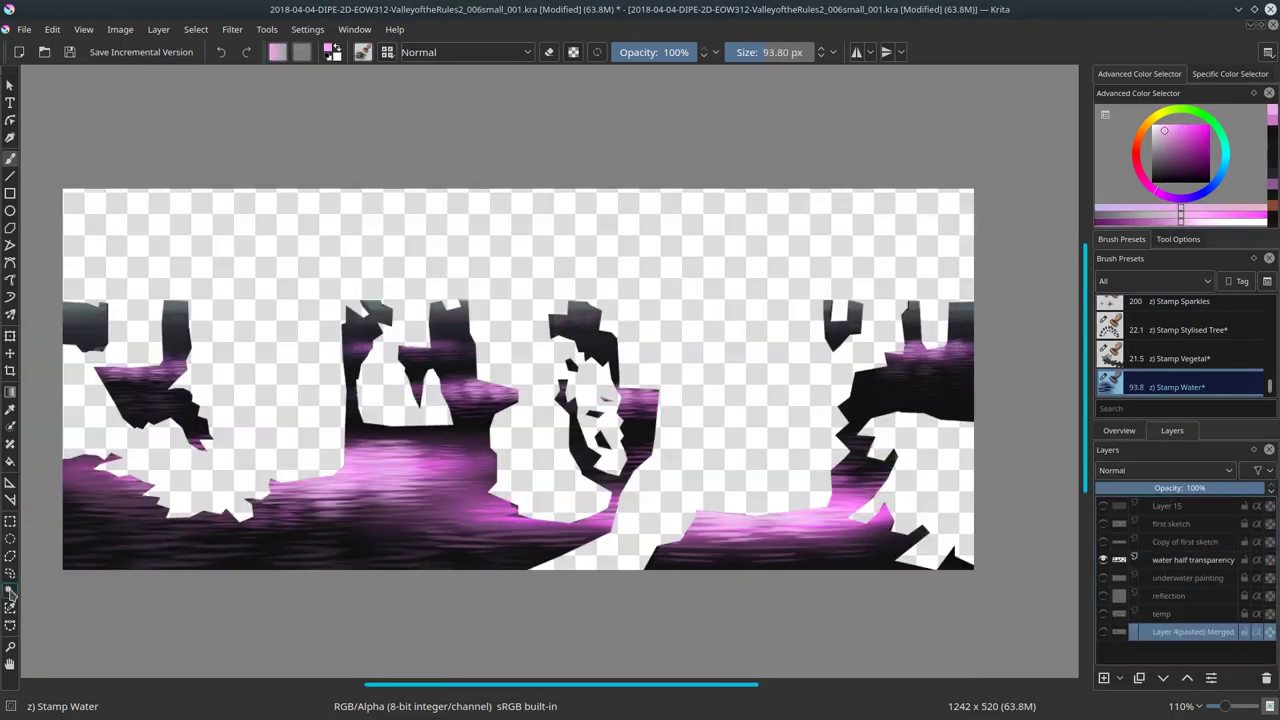
{"action": "left_click", "coordinate": [196, 29]}
{"action": "left_click", "coordinate": [240, 100]}
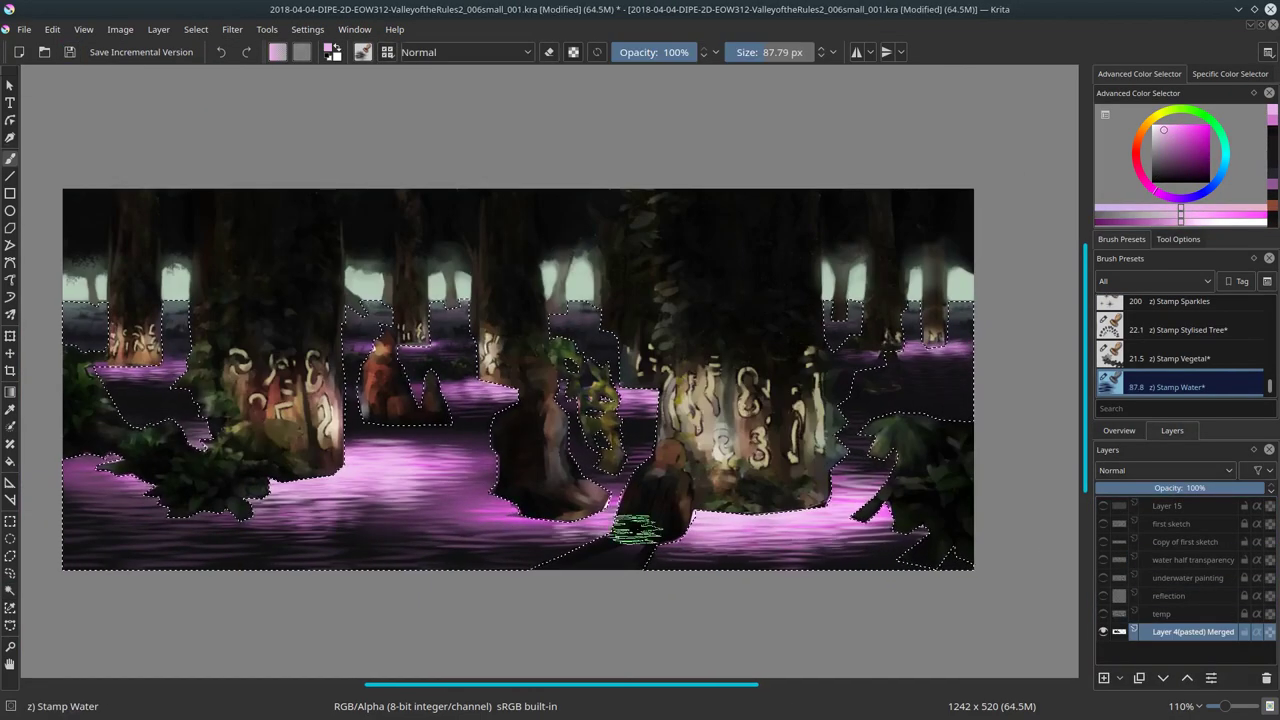
Step: Paint rippled pink light into the water at about 83 px, mixing sampled pinks, dark blue and purple
{"action": "left_click", "coordinate": [750, 540], "text": "ctrl"}
{"action": "left_click_drag", "start_coordinate": [750, 540], "coordinate": [715, 540]}
{"action": "left_click", "coordinate": [795, 512], "text": "ctrl"}
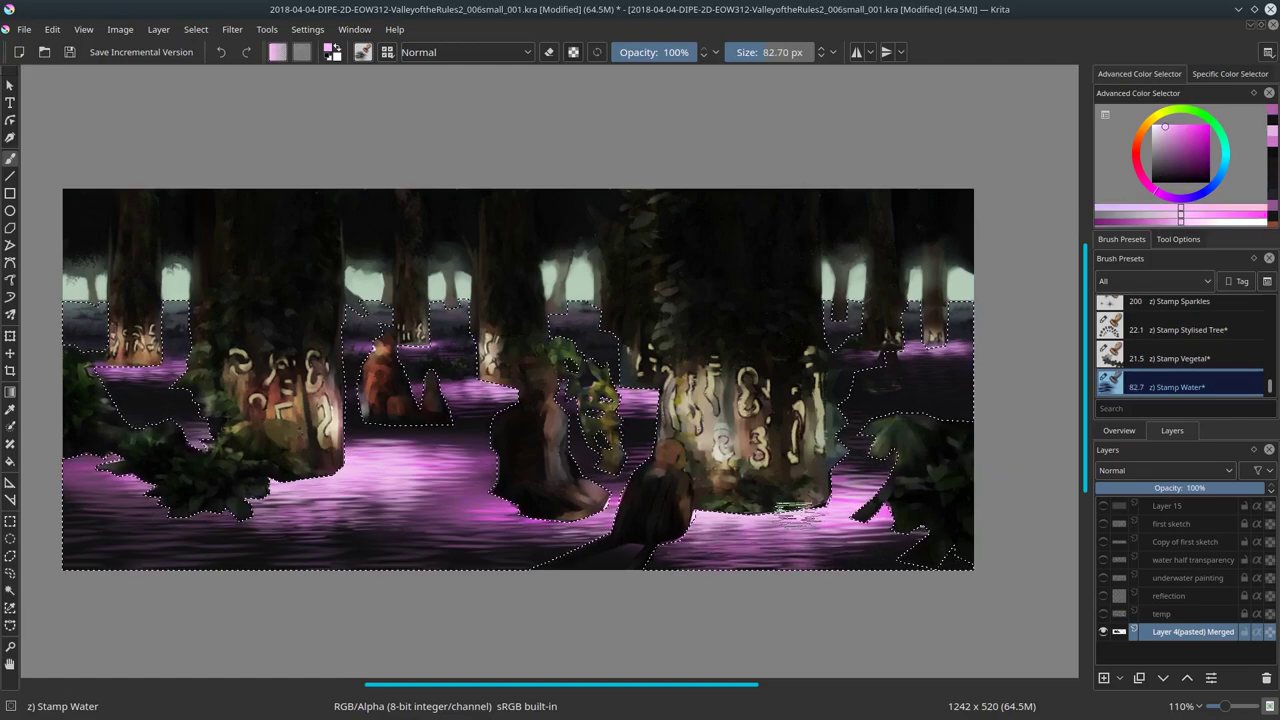
{"action": "left_click", "coordinate": [525, 540], "text": "ctrl"}
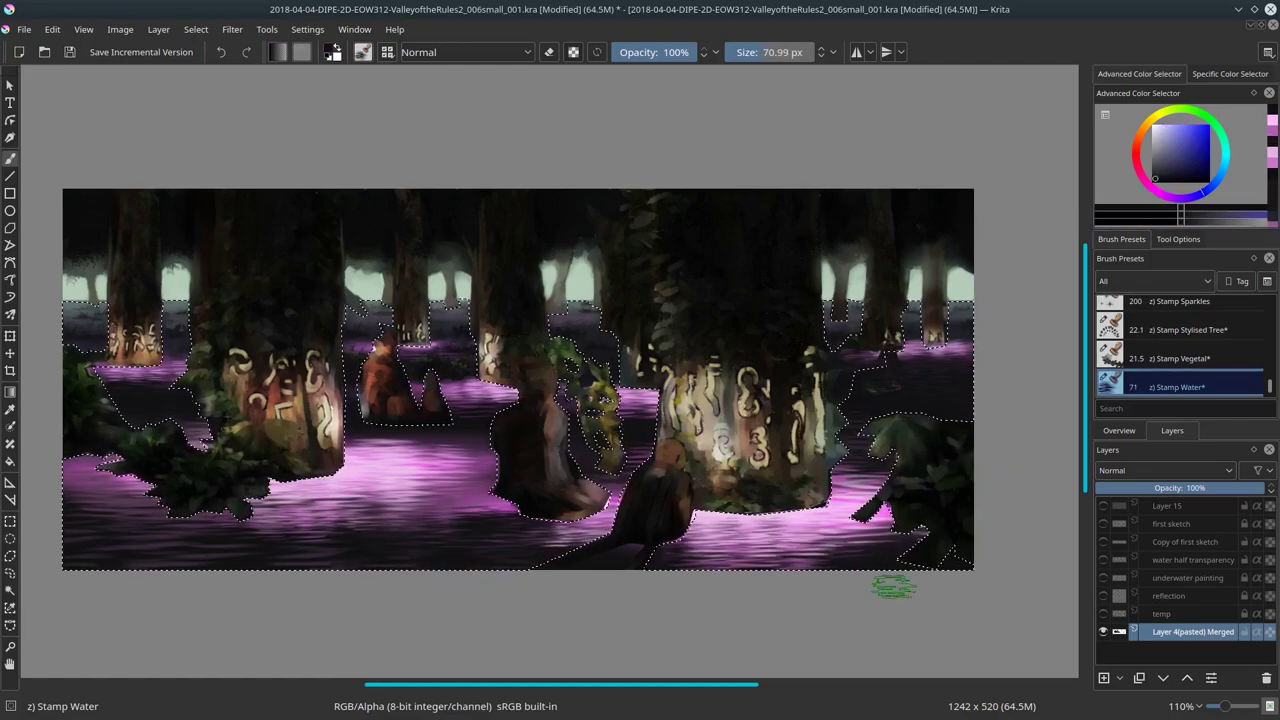
{"action": "left_click", "coordinate": [514, 563], "text": "ctrl"}
{"action": "scroll", "coordinate": [229, 491], "scroll_direction": "left", "scroll_amount": 3}
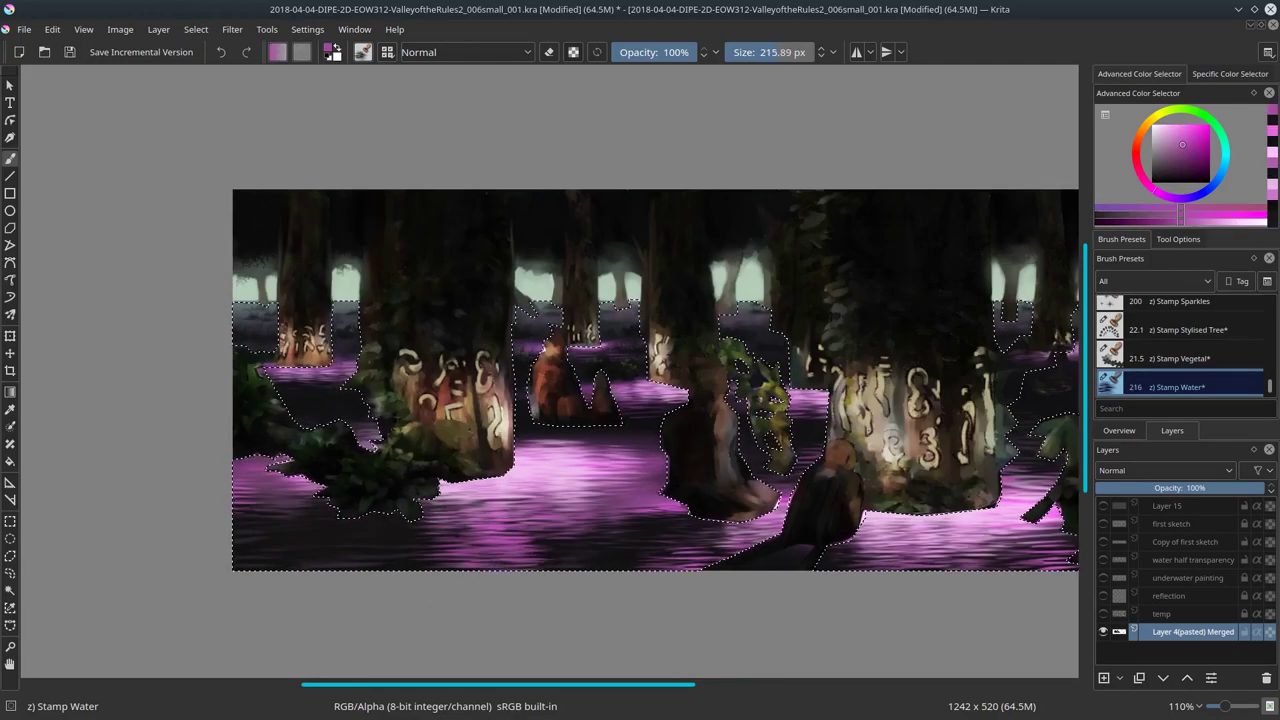
{"action": "left_click", "coordinate": [148, 582], "text": "ctrl"}
{"action": "scroll", "coordinate": [148, 582], "scroll_direction": "right", "scroll_amount": 3}
{"action": "left_click", "coordinate": [697, 562], "text": "ctrl"}
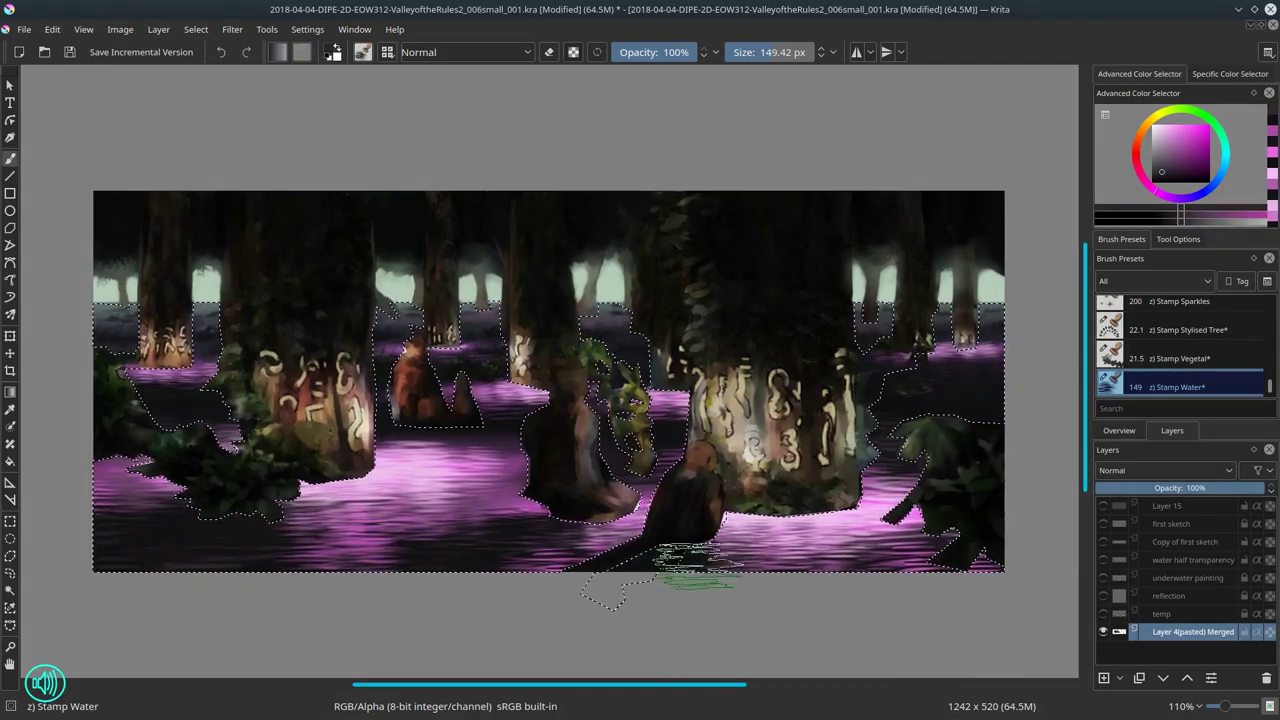
Step: Add more light and dark pink ripples across the left and central water with an 85-149 px brush
{"action": "left_click", "coordinate": [1119, 430]}
{"action": "left_click", "coordinate": [950, 550], "text": "ctrl"}
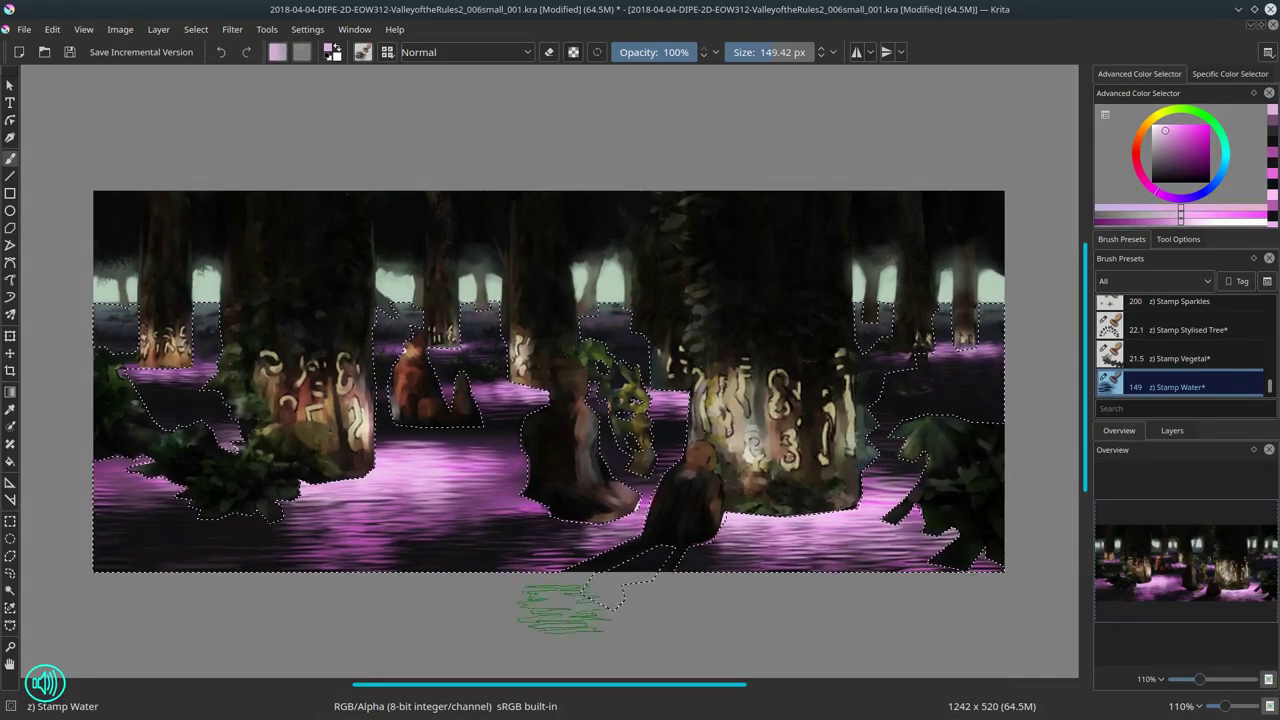
{"action": "left_click", "coordinate": [1183, 142]}
{"action": "key", "text": "bracketleft"}
{"action": "key", "text": "bracketleft"}
{"action": "left_click", "coordinate": [125, 470], "text": "ctrl"}
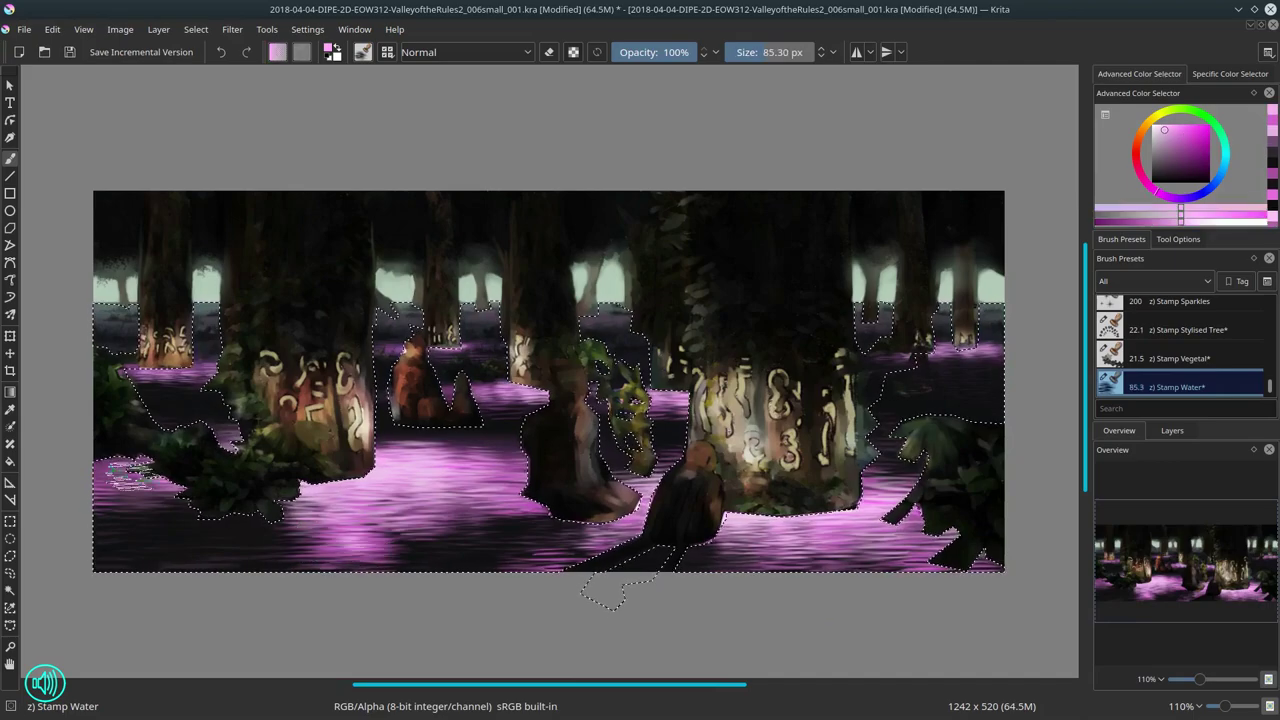
{"action": "left_click", "coordinate": [625, 503], "text": "ctrl"}
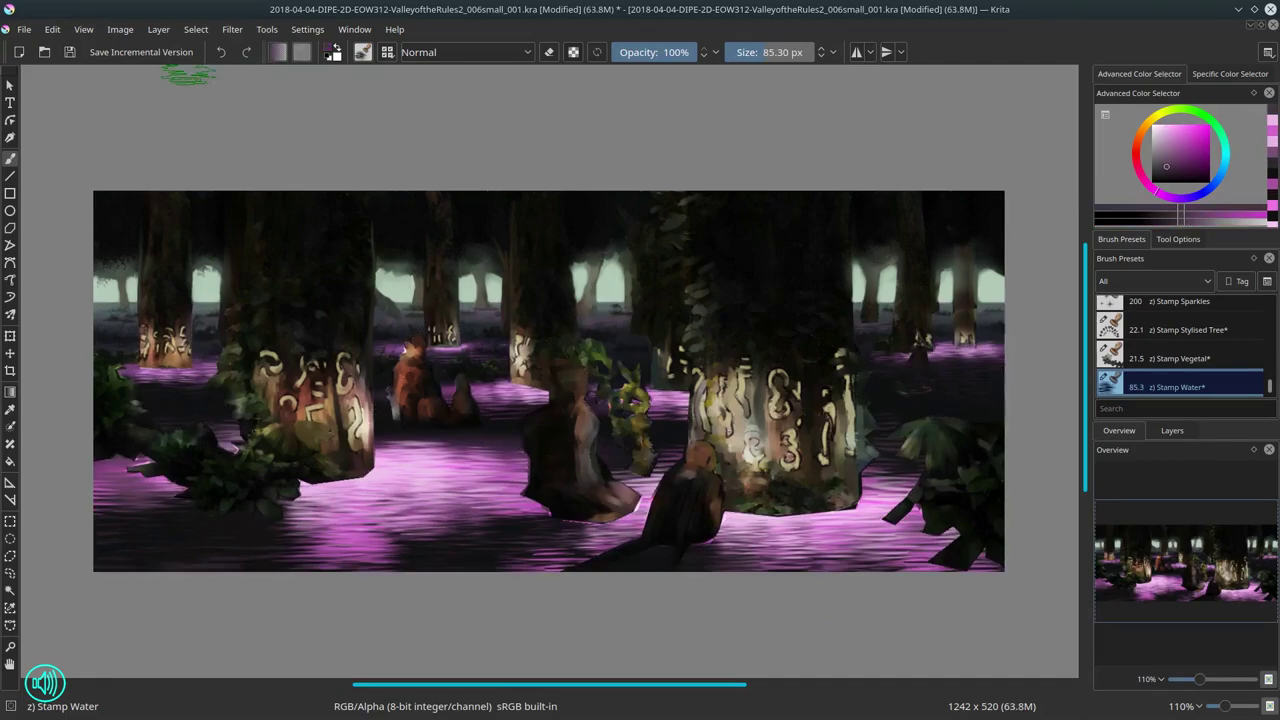
{"action": "left_click", "coordinate": [757, 560], "text": "ctrl"}
{"action": "left_click", "coordinate": [680, 545], "text": "ctrl"}
{"action": "left_click", "coordinate": [640, 565], "text": "ctrl"}
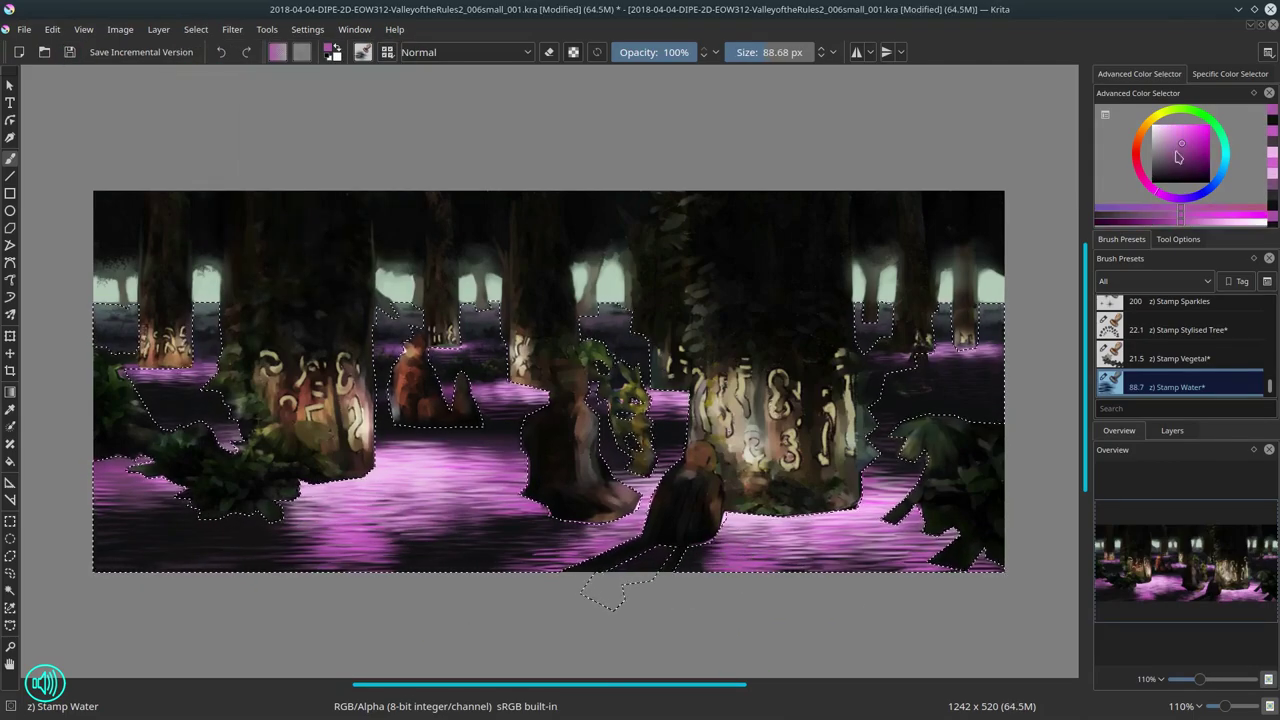
{"action": "key", "text": "bracketright"}
{"action": "key", "text": "bracketright"}
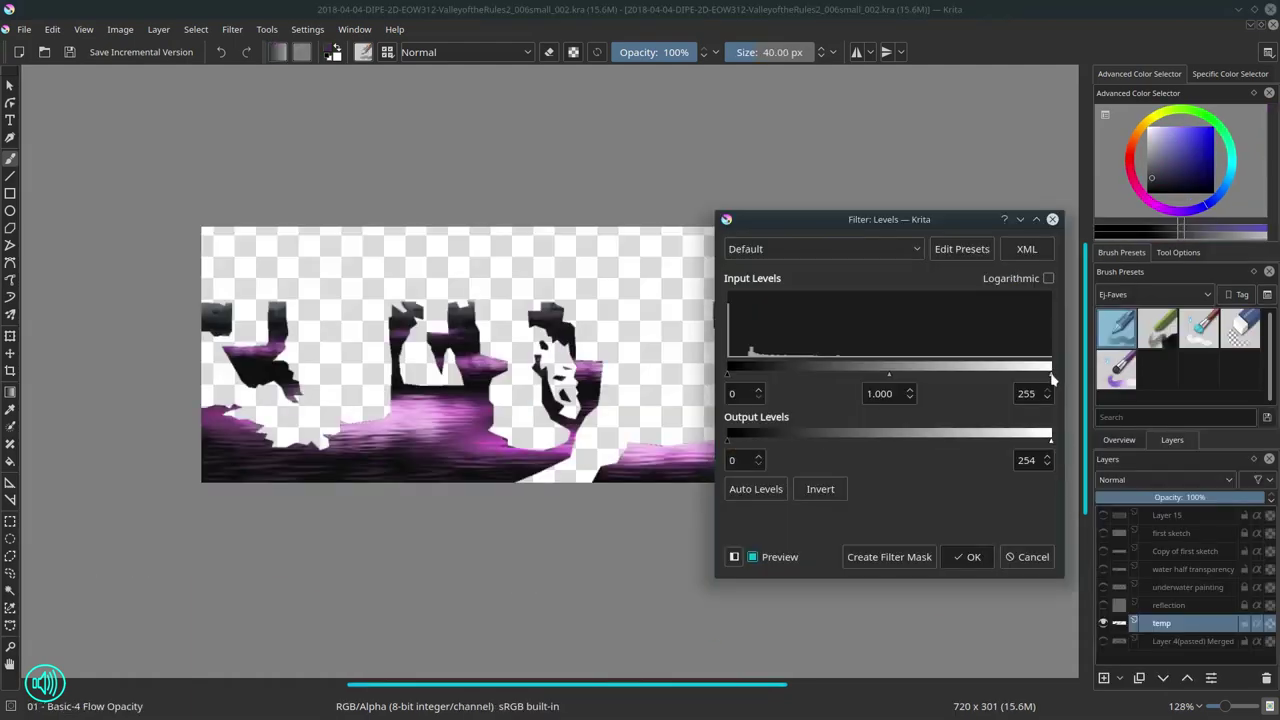
Step: Apply Levels to darken the temp layer's water to near-black, then open Curves
{"action": "left_click", "coordinate": [970, 557]}
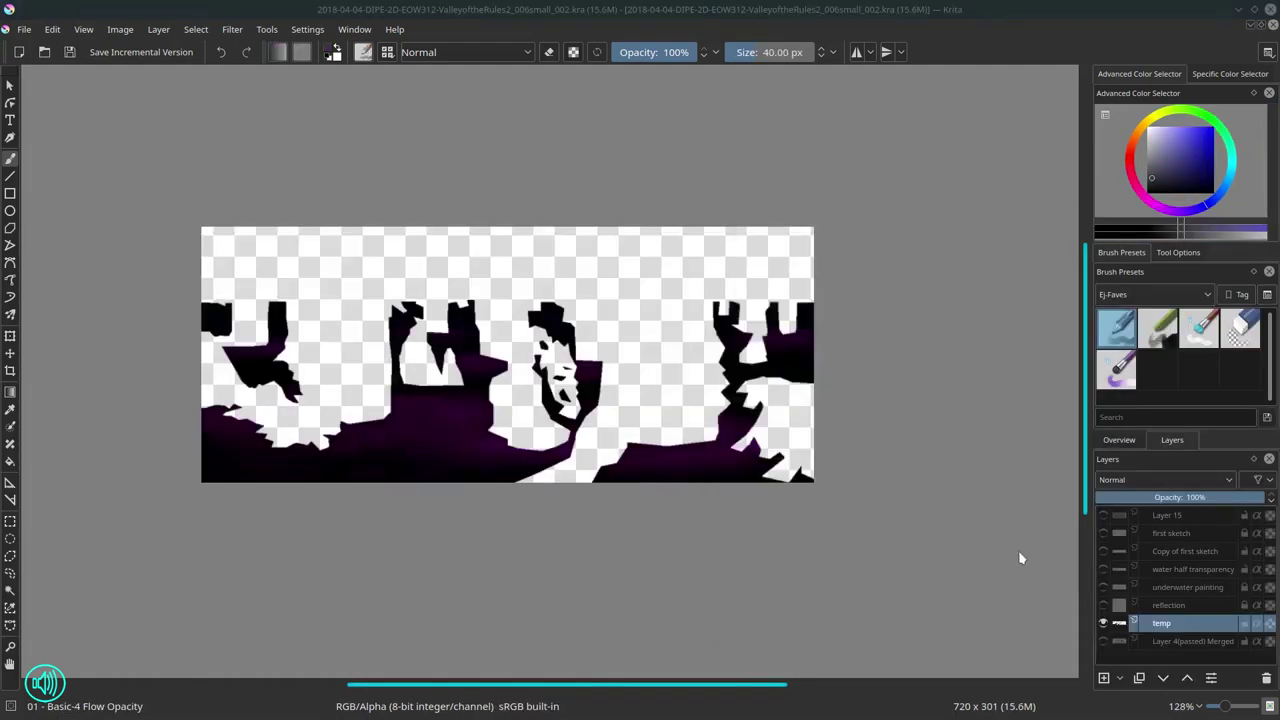
{"action": "key", "text": "ctrl+m"}
{"action": "scroll", "coordinate": [543, 528], "scroll_direction": "up", "scroll_amount": 5}
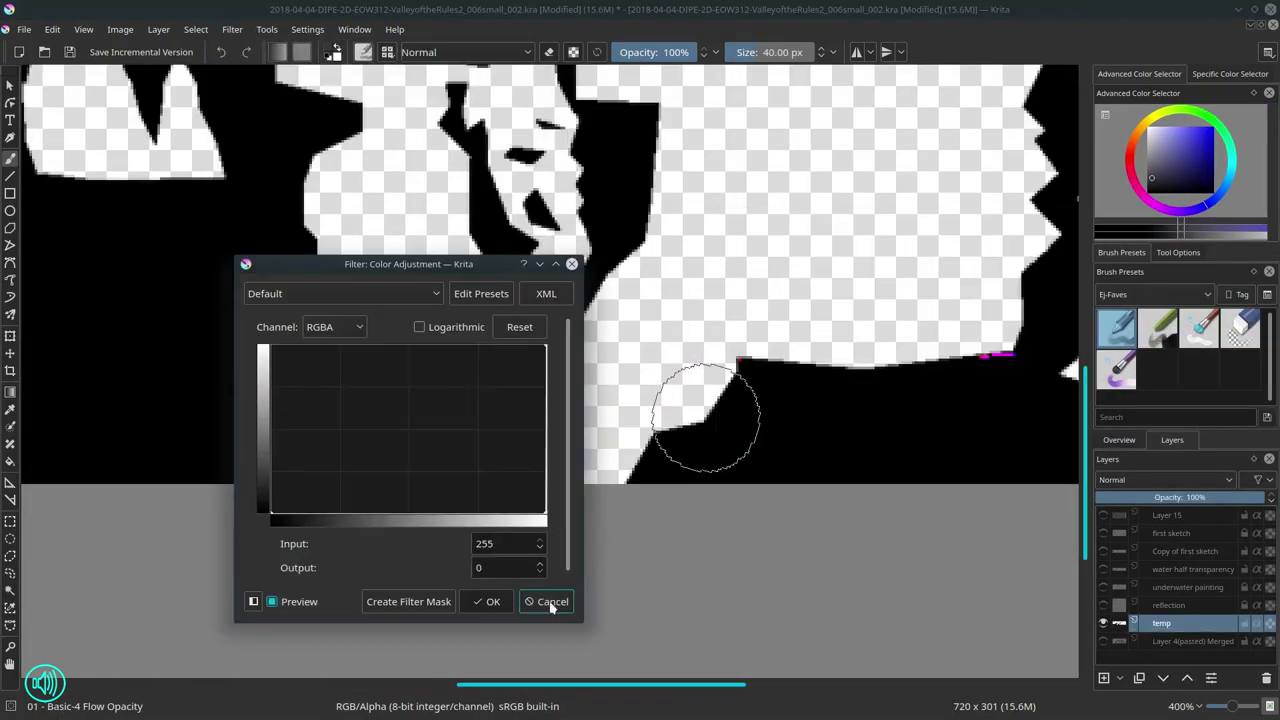
Step: Cancel Curves, check the painting, and Select Opaque on the 'water shape' layer to select the water
{"action": "left_click", "coordinate": [534, 603]}
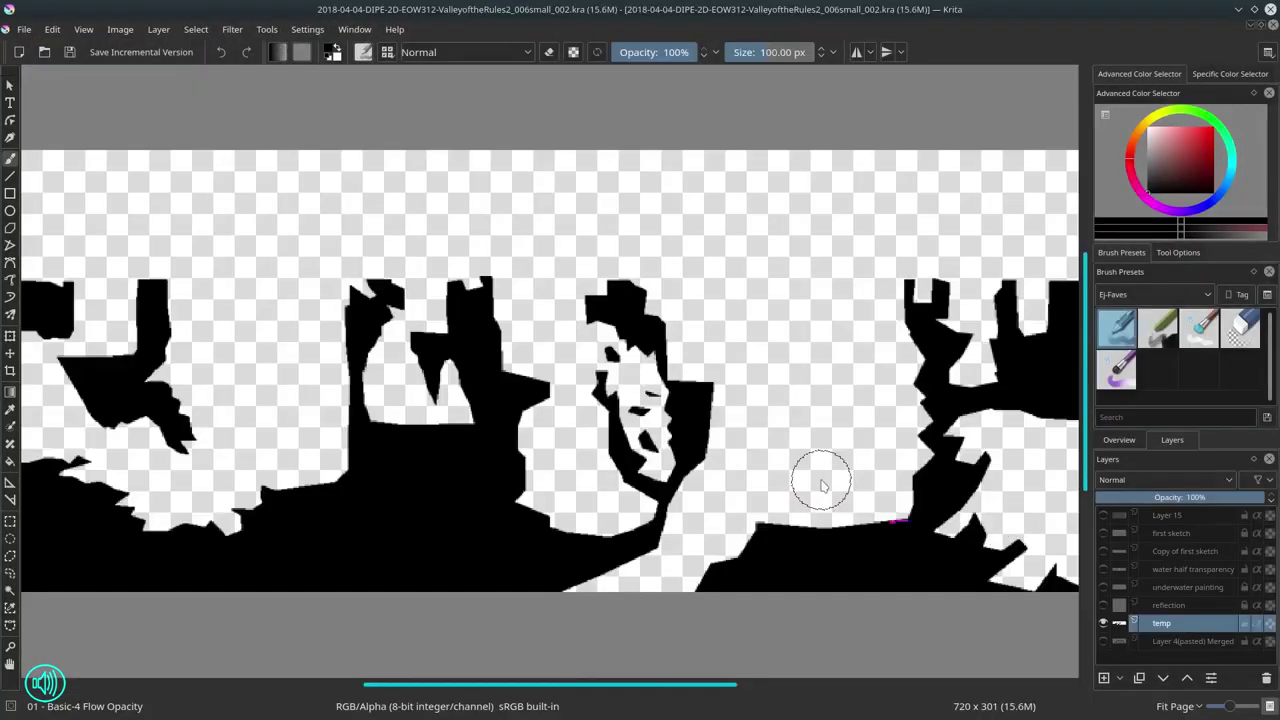
{"action": "scroll", "coordinate": [817, 480], "scroll_direction": "up", "scroll_amount": 4}
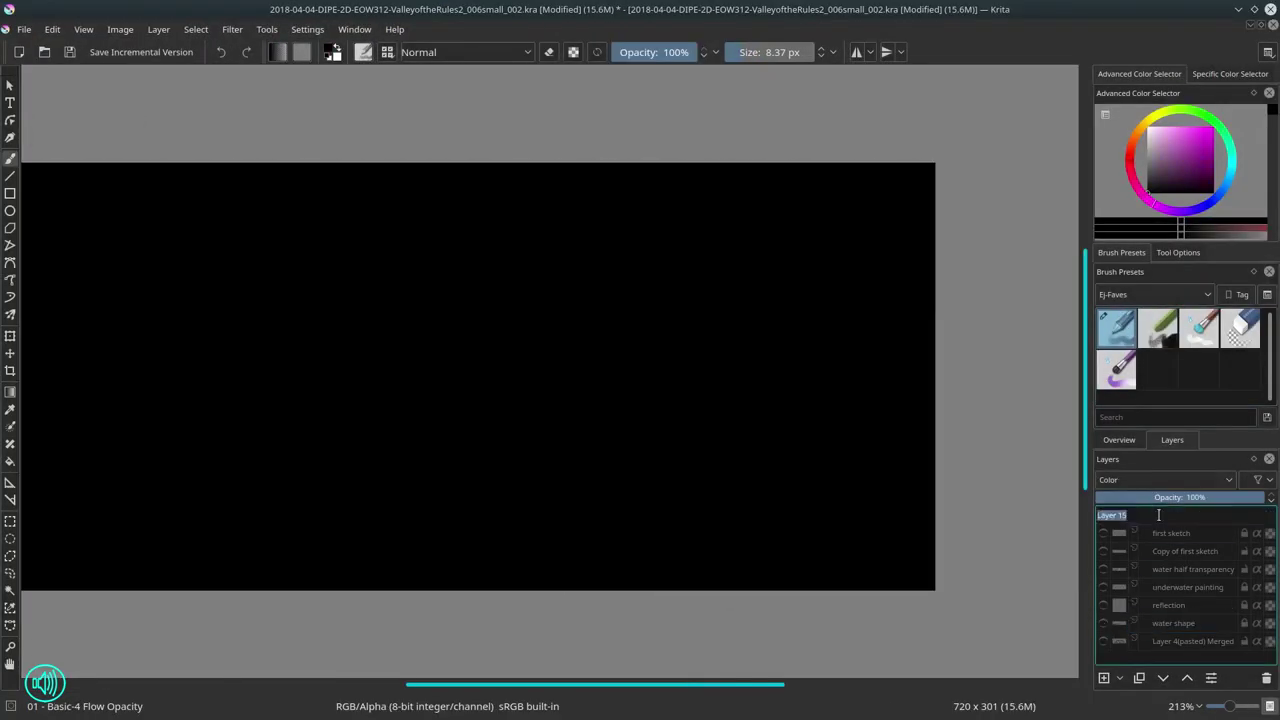
{"action": "left_click", "coordinate": [1104, 569]}
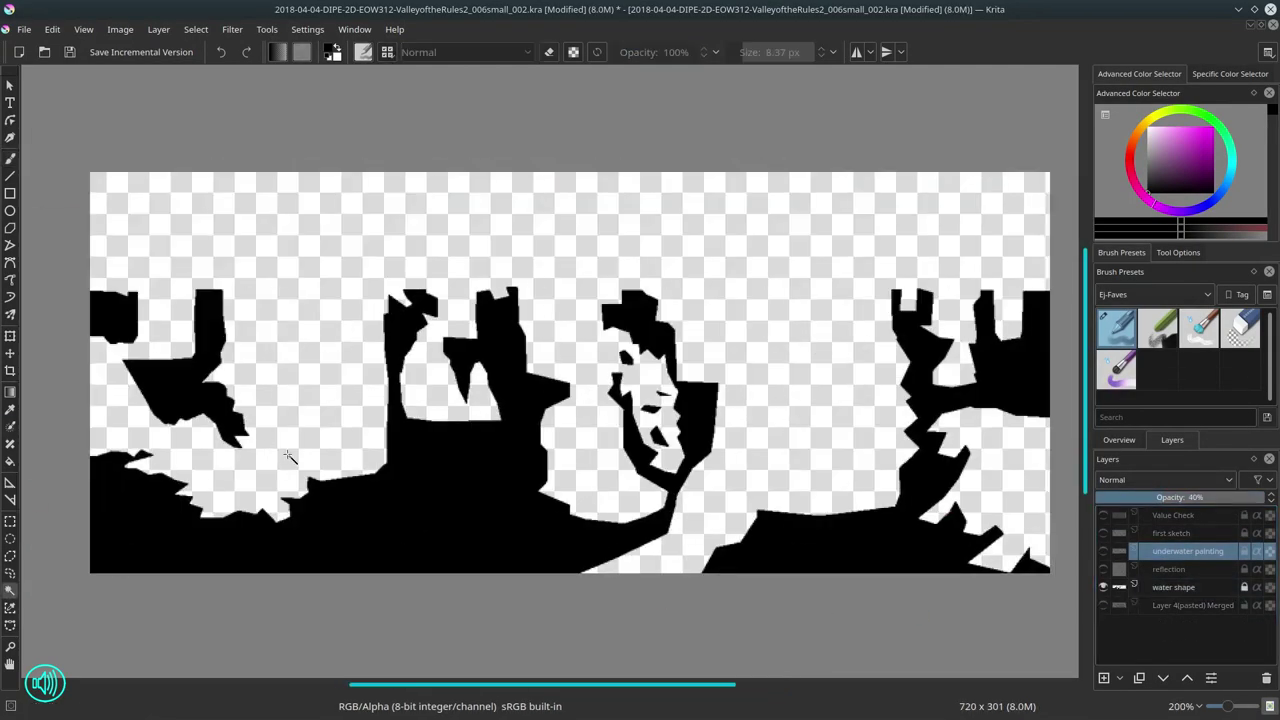
{"action": "left_click", "coordinate": [1173, 587]}
{"action": "left_click", "coordinate": [1178, 252]}
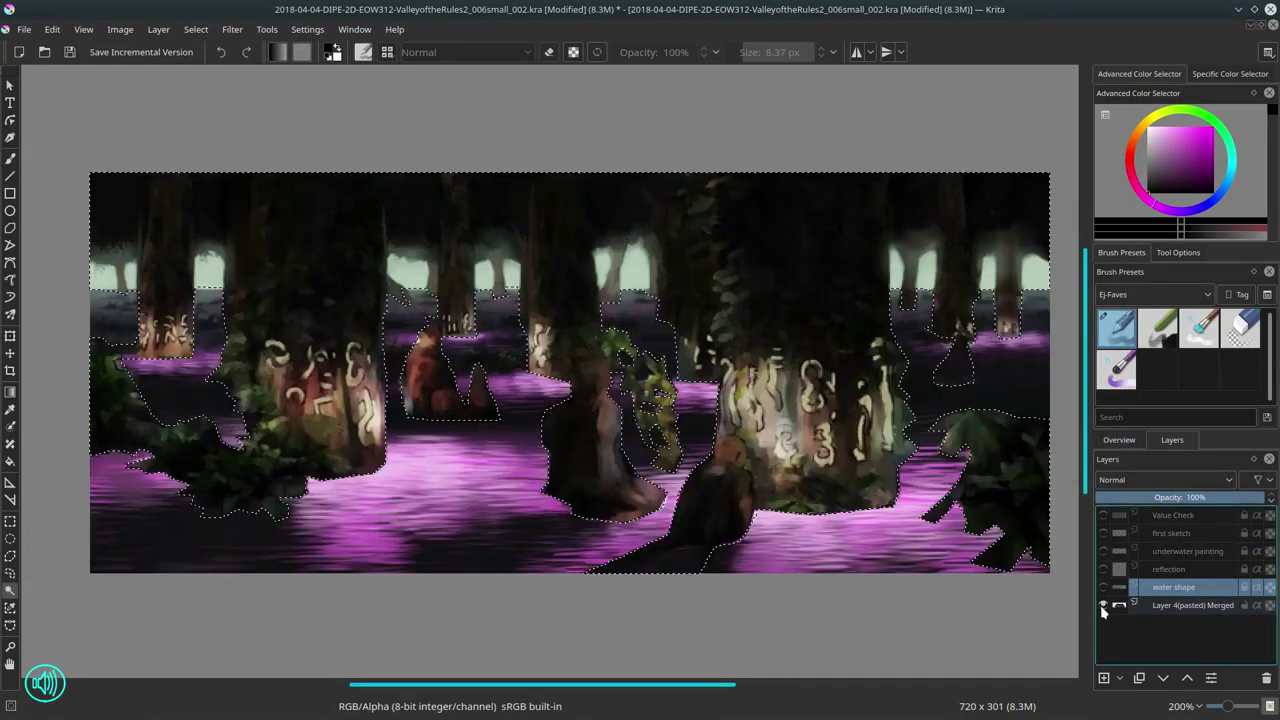
Step: On Layer 4(pasted) Merged, stamp small leaf clusters in sampled foliage greens at about 22 px
{"action": "left_click", "coordinate": [1103, 608]}
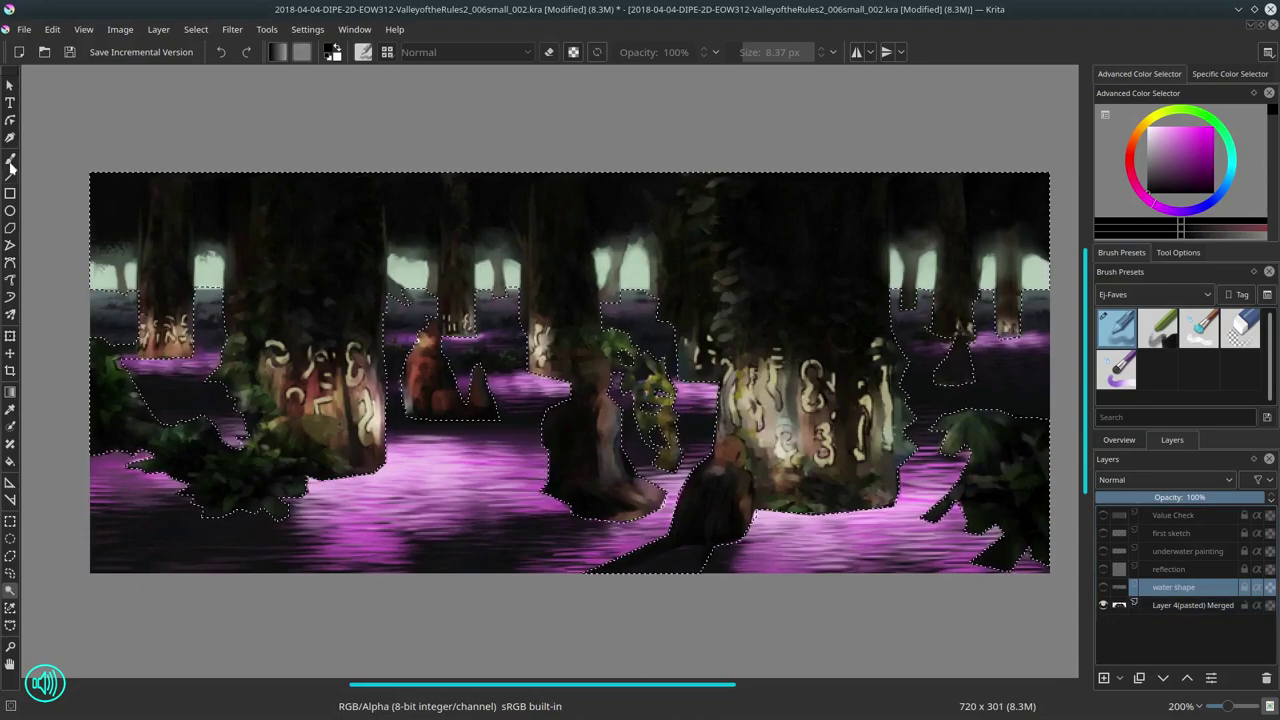
{"action": "key", "text": "b"}
{"action": "scroll", "coordinate": [570, 400], "scroll_direction": "up", "scroll_amount": 1}
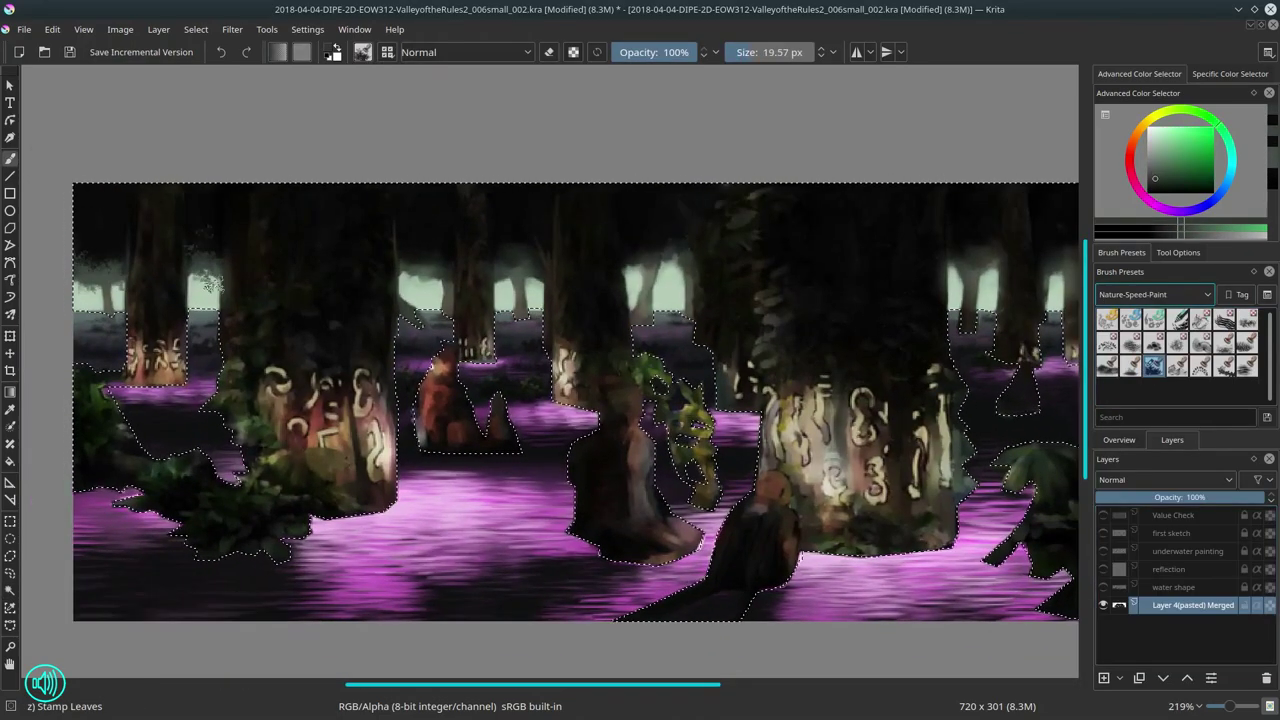
{"action": "left_click", "coordinate": [420, 265], "text": "ctrl"}
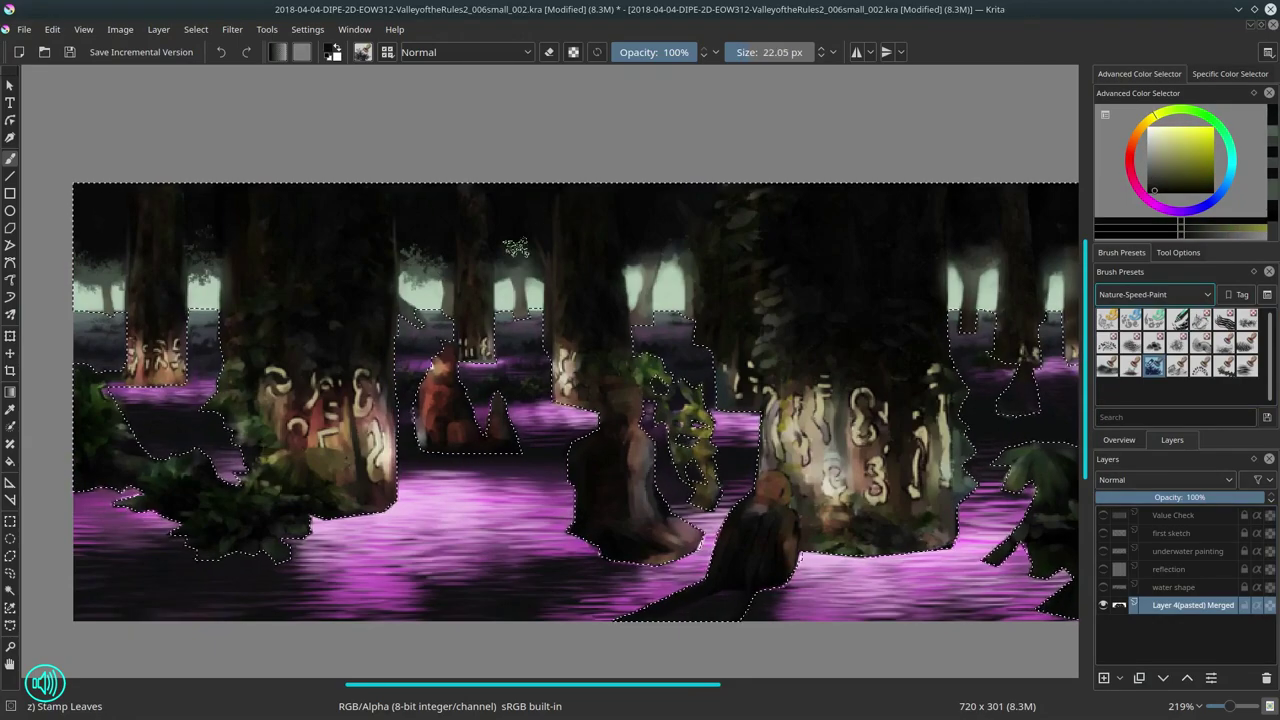
{"action": "key", "text": "bracketleft"}
{"action": "left_click", "coordinate": [505, 275], "text": "ctrl"}
{"action": "scroll", "coordinate": [505, 275], "scroll_direction": "right", "scroll_amount": 3}
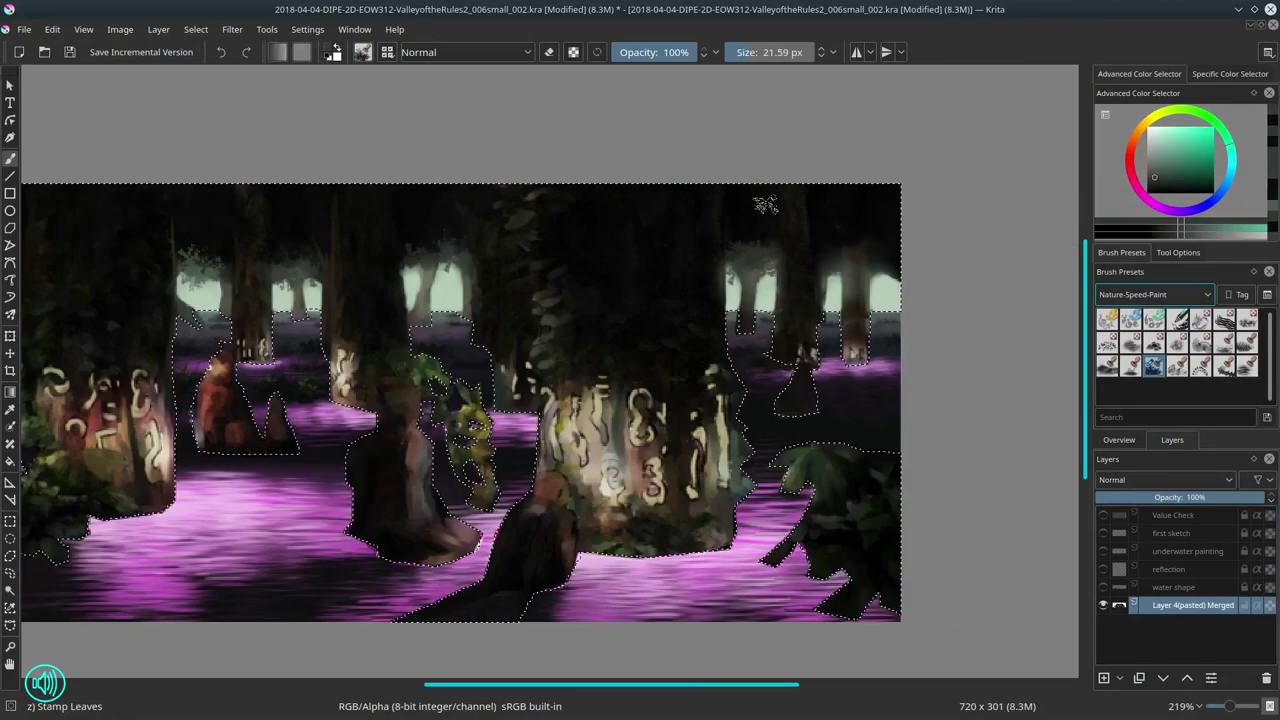
Step: Touch up the trunks with Basic-4 Flow Opacity at about 8 px in dark orange-brown and dark tones
{"action": "key", "text": "slash"}
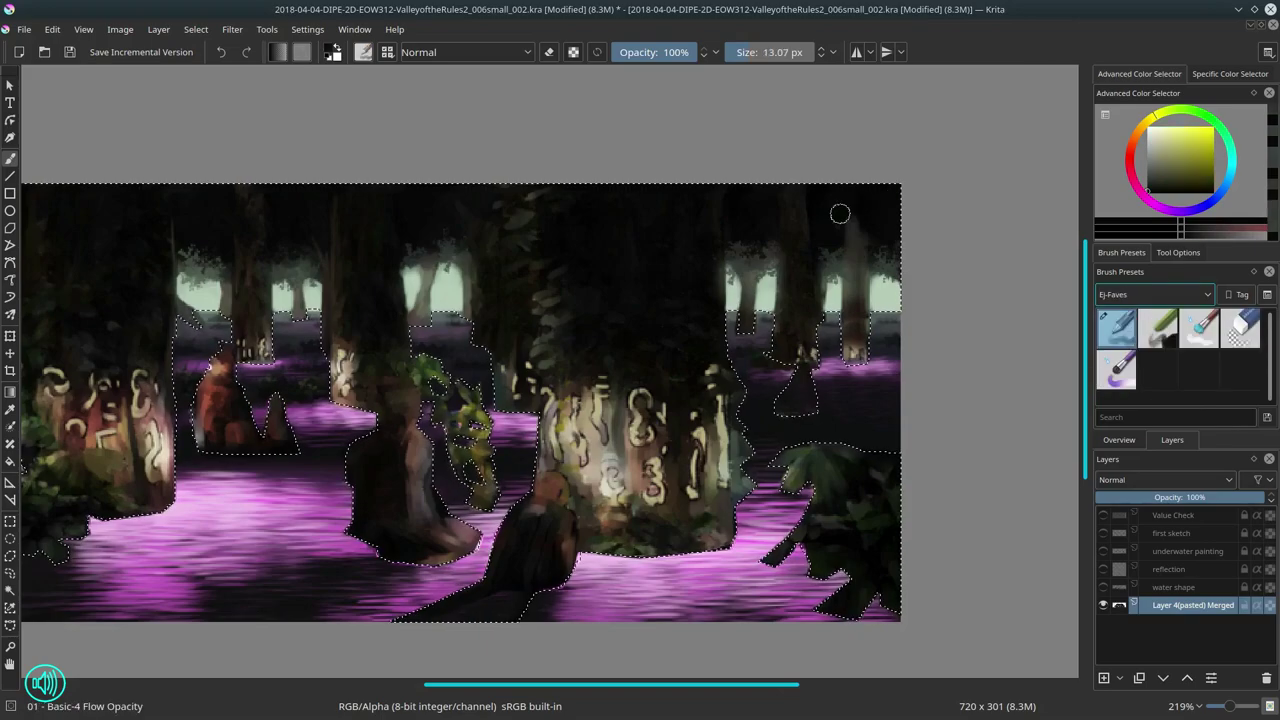
{"action": "left_click", "coordinate": [856, 220], "text": "ctrl"}
{"action": "scroll", "coordinate": [856, 220], "scroll_direction": "left", "scroll_amount": 3}
{"action": "key", "text": "bracketleft"}
{"action": "left_click", "coordinate": [440, 214], "text": "ctrl"}
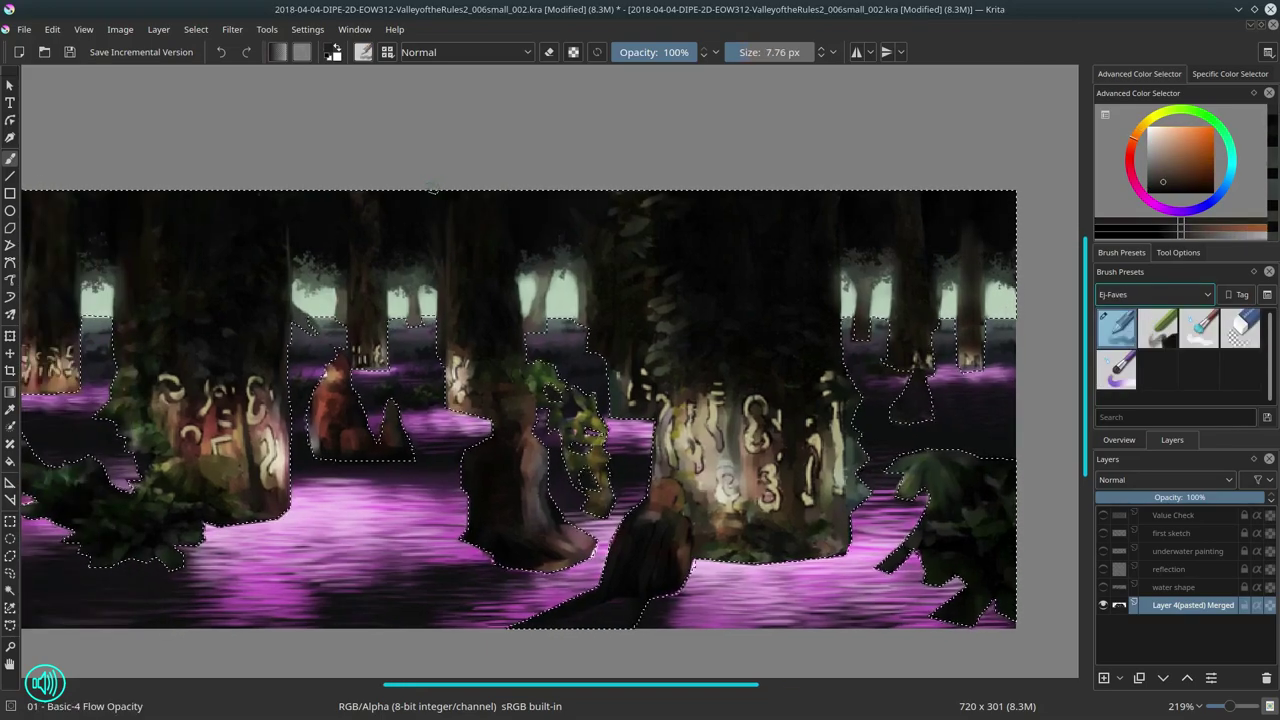
{"action": "scroll", "coordinate": [433, 190], "scroll_direction": "up", "scroll_amount": 3}
{"action": "key", "text": "bracketleft"}
{"action": "scroll", "coordinate": [714, 480], "scroll_direction": "down", "scroll_amount": 5}
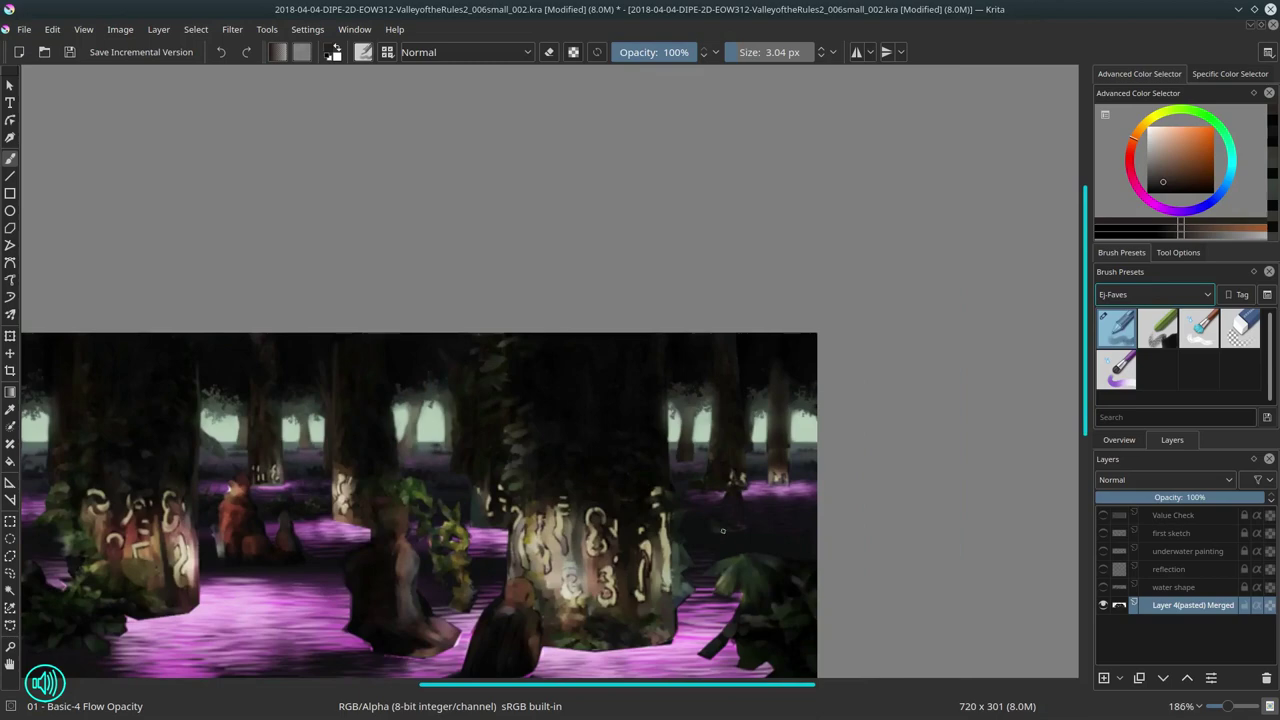
Step: Set the brush blend mode to Screen with 34% opacity
{"action": "scroll", "coordinate": [722, 531], "scroll_direction": "down", "scroll_amount": 2}
{"action": "left_click", "coordinate": [465, 52]}
{"action": "left_click", "coordinate": [429, 240]}
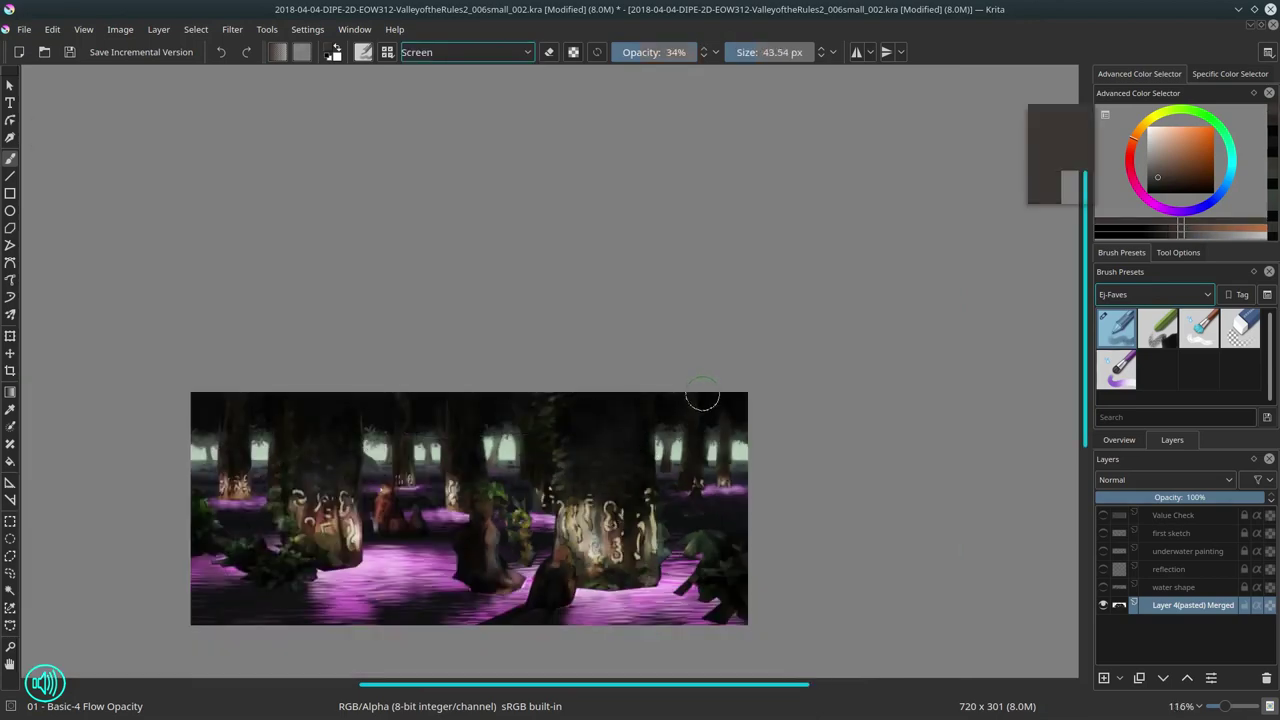
{"action": "scroll", "coordinate": [690, 490], "scroll_direction": "up", "scroll_amount": 4}
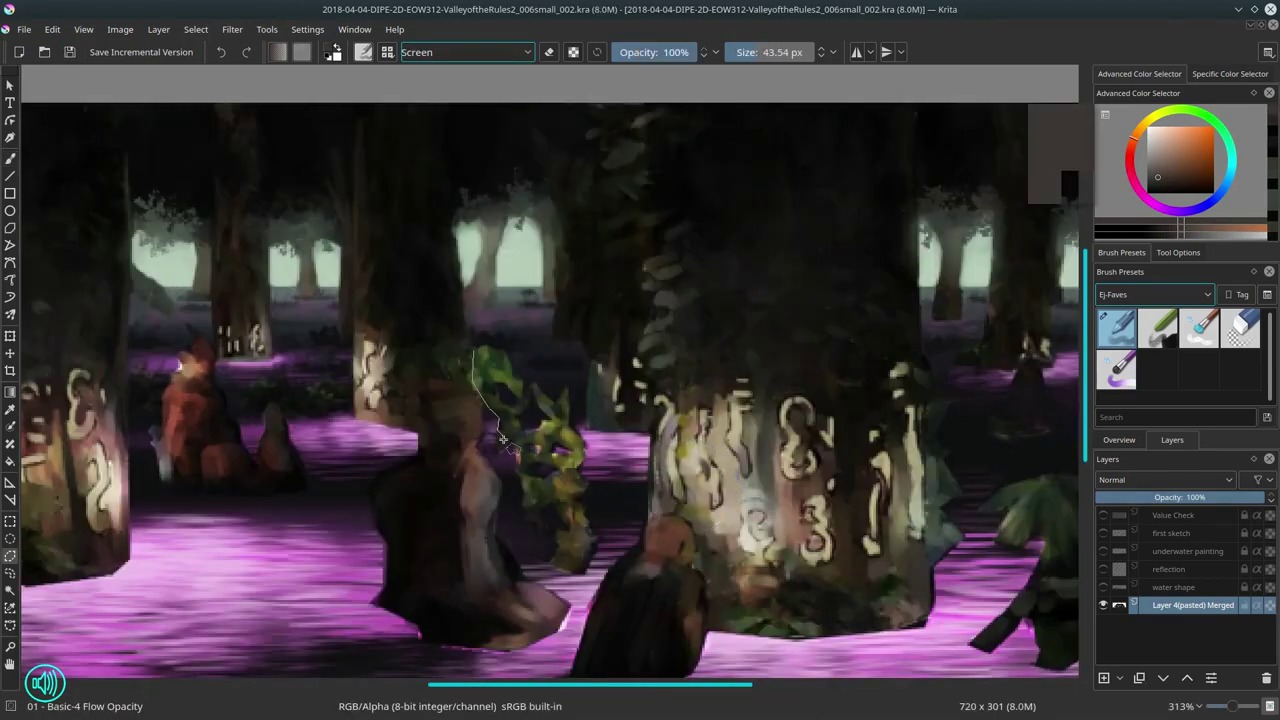
Step: Paste the copied leaf patch as a new layer and rotate it into place
{"action": "key", "text": "ctrl+v"}
{"action": "key", "text": "ctrl+t"}
{"action": "left_click_drag", "start_coordinate": [668, 604], "coordinate": [619, 627]}
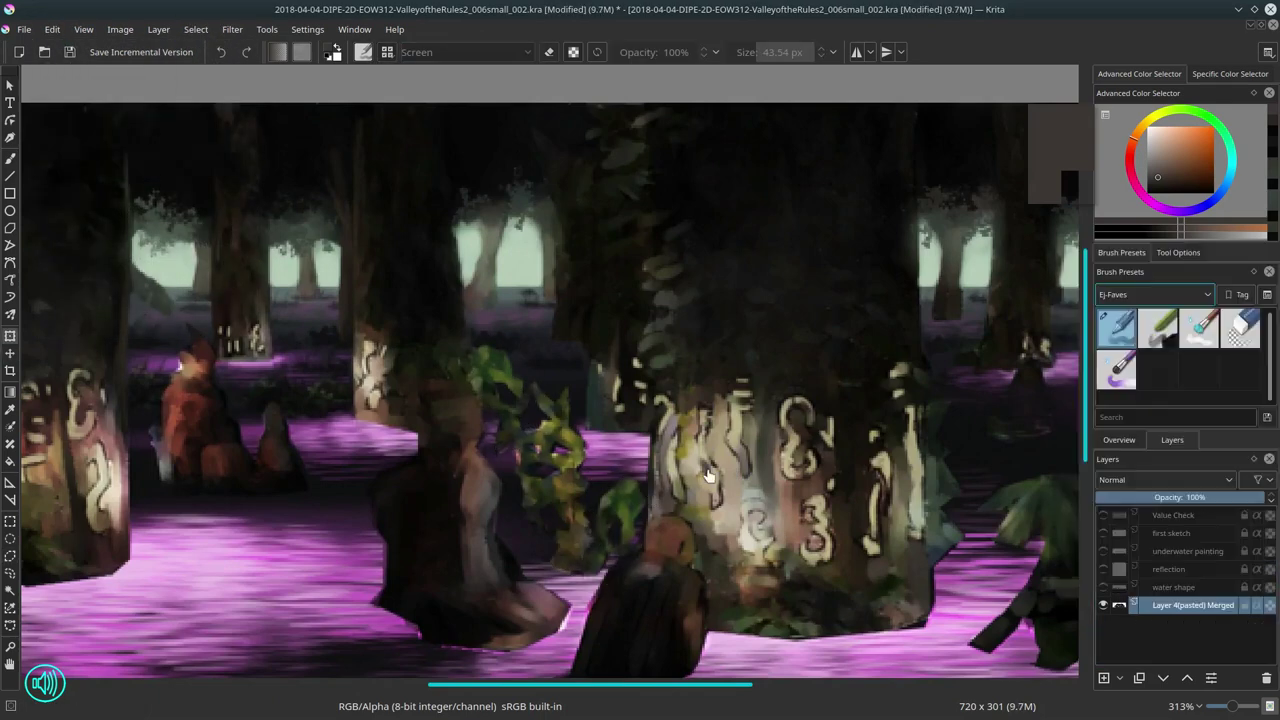
Step: Sample dark, mid and bluer purples and a trunk green with a ~3–3.4 px brush
{"action": "key", "text": "b"}
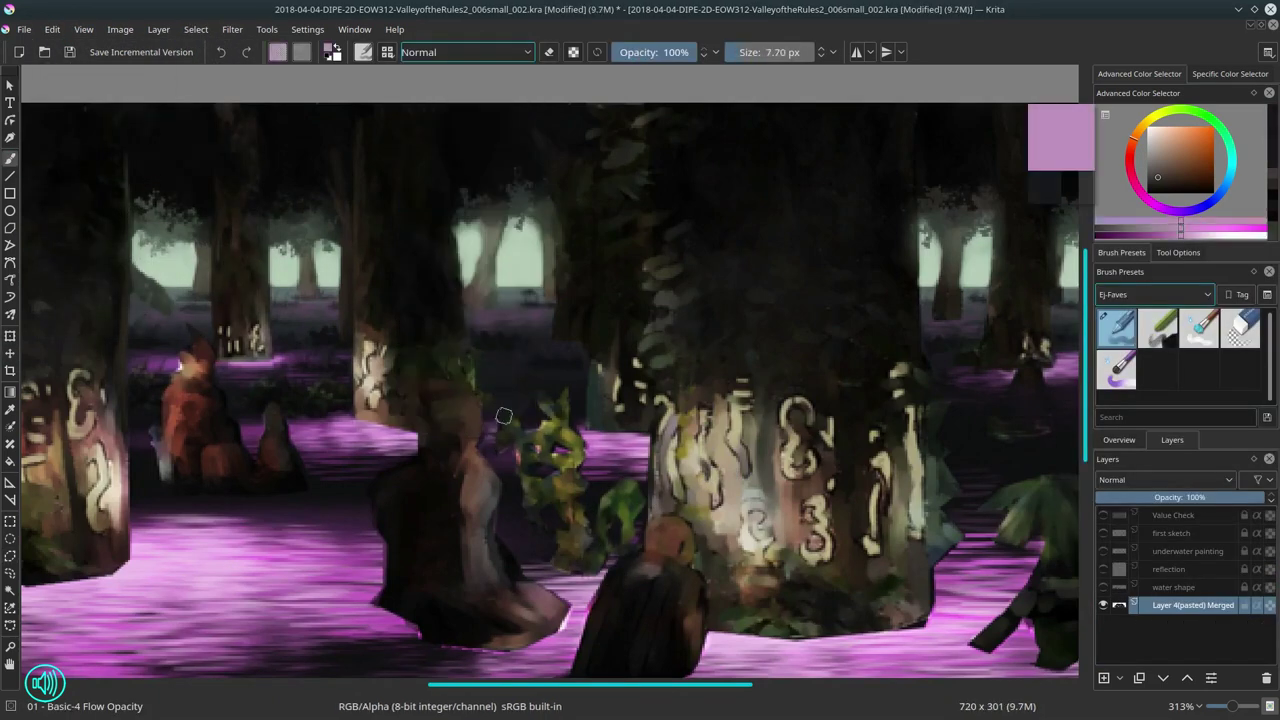
{"action": "left_click", "coordinate": [512, 413], "text": "ctrl"}
{"action": "key", "text": "bracketleft"}
{"action": "key", "text": "bracketleft"}
{"action": "key", "text": "bracketleft"}
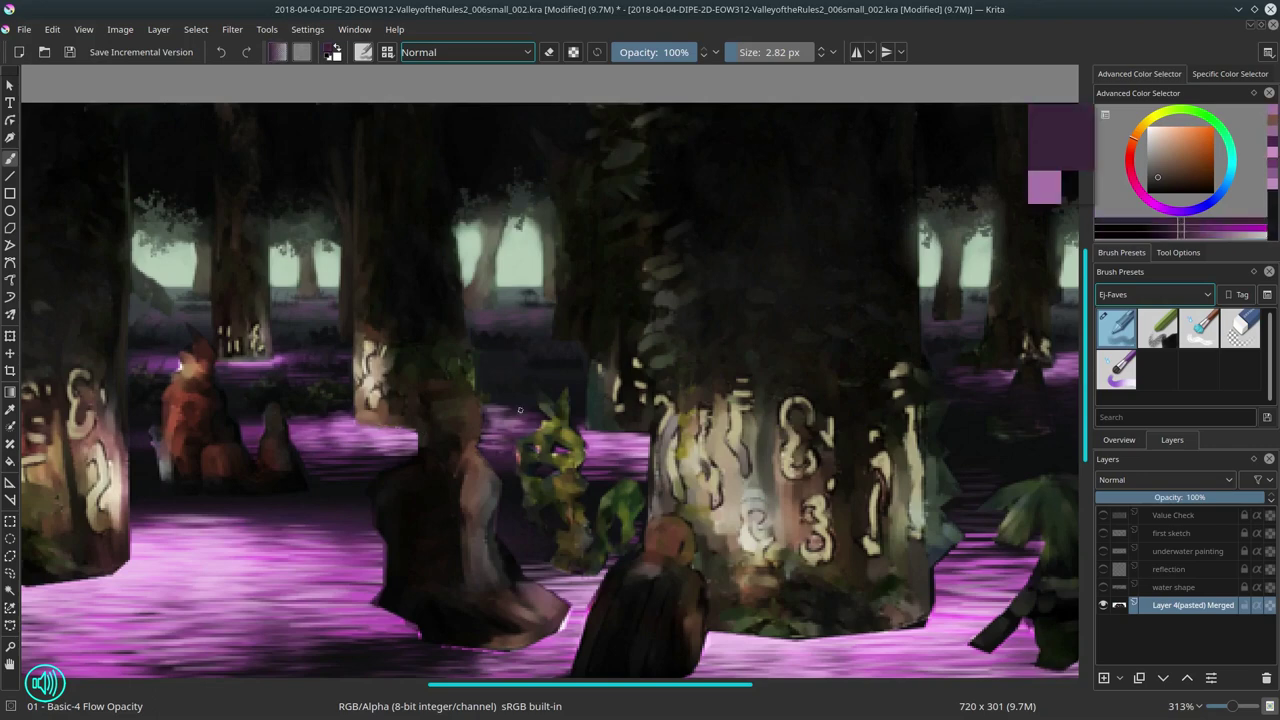
{"action": "left_click", "coordinate": [515, 395], "text": "ctrl"}
{"action": "key", "text": "bracketright"}
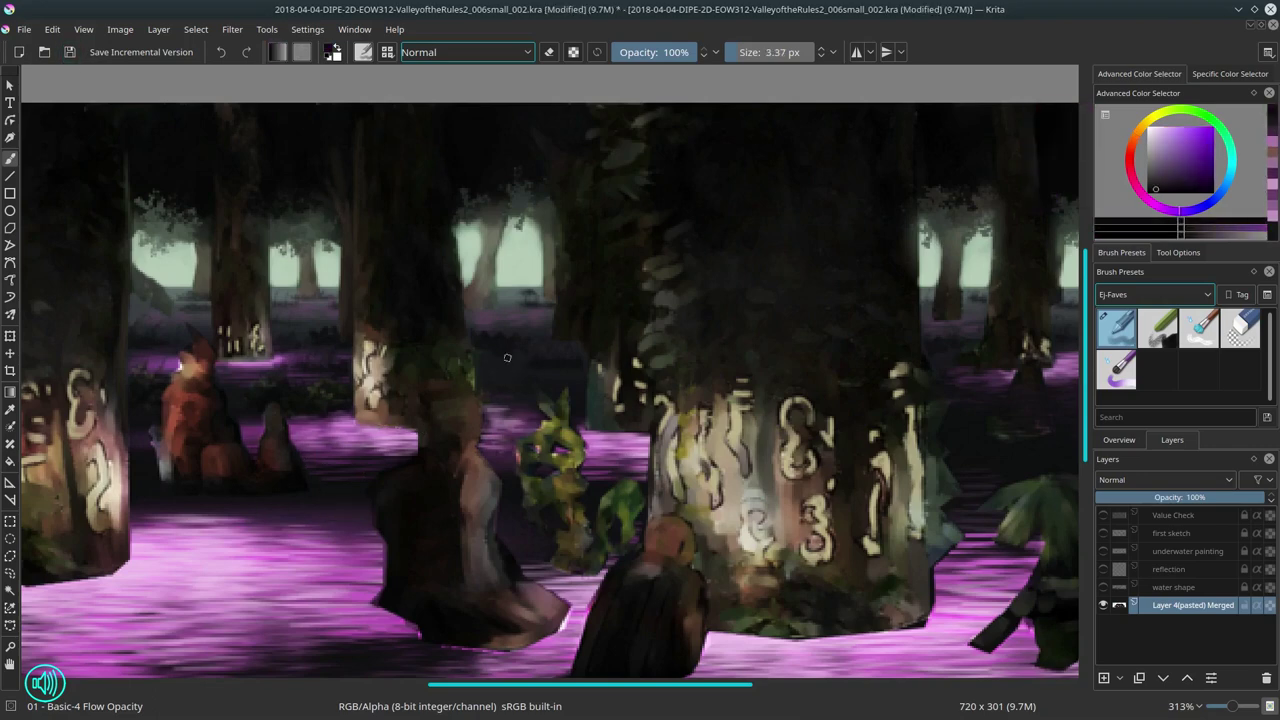
{"action": "left_click", "coordinate": [504, 383], "text": "ctrl"}
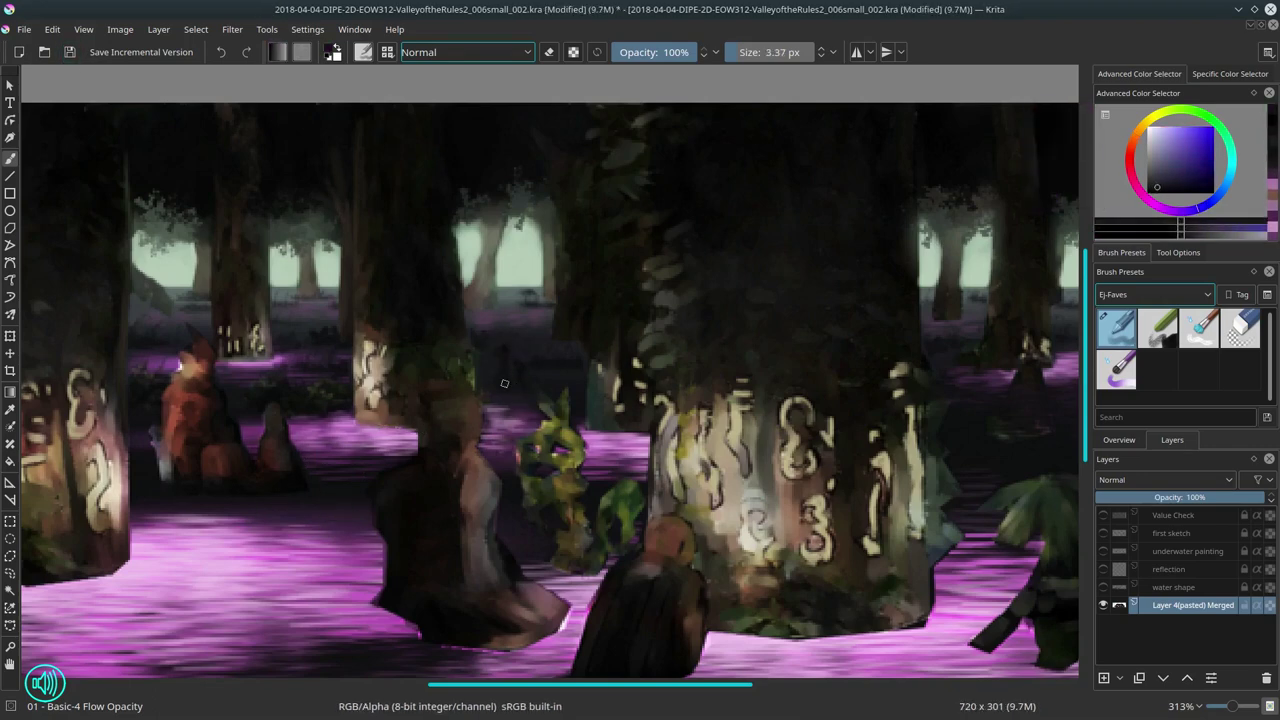
{"action": "left_click", "coordinate": [455, 248], "text": "ctrl"}
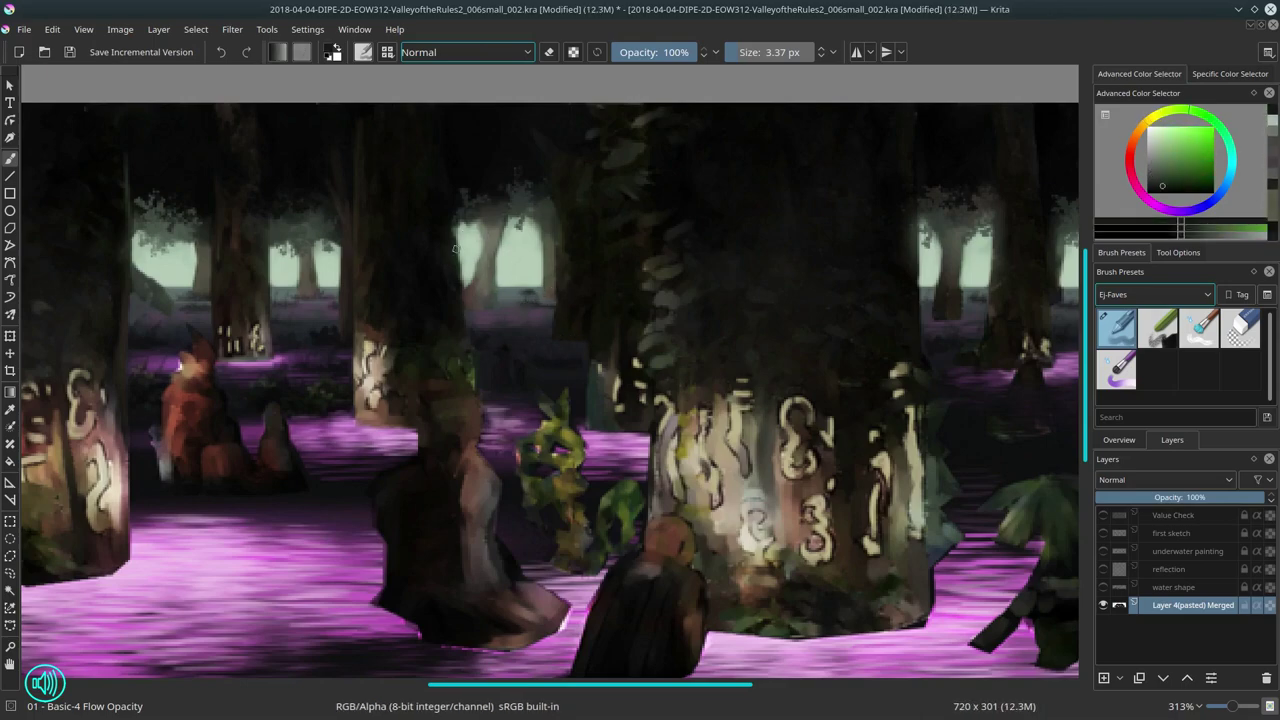
Step: Sample a dark teal and the fox's orange from the painting
{"action": "scroll", "coordinate": [230, 313], "scroll_direction": "down", "scroll_amount": 5}
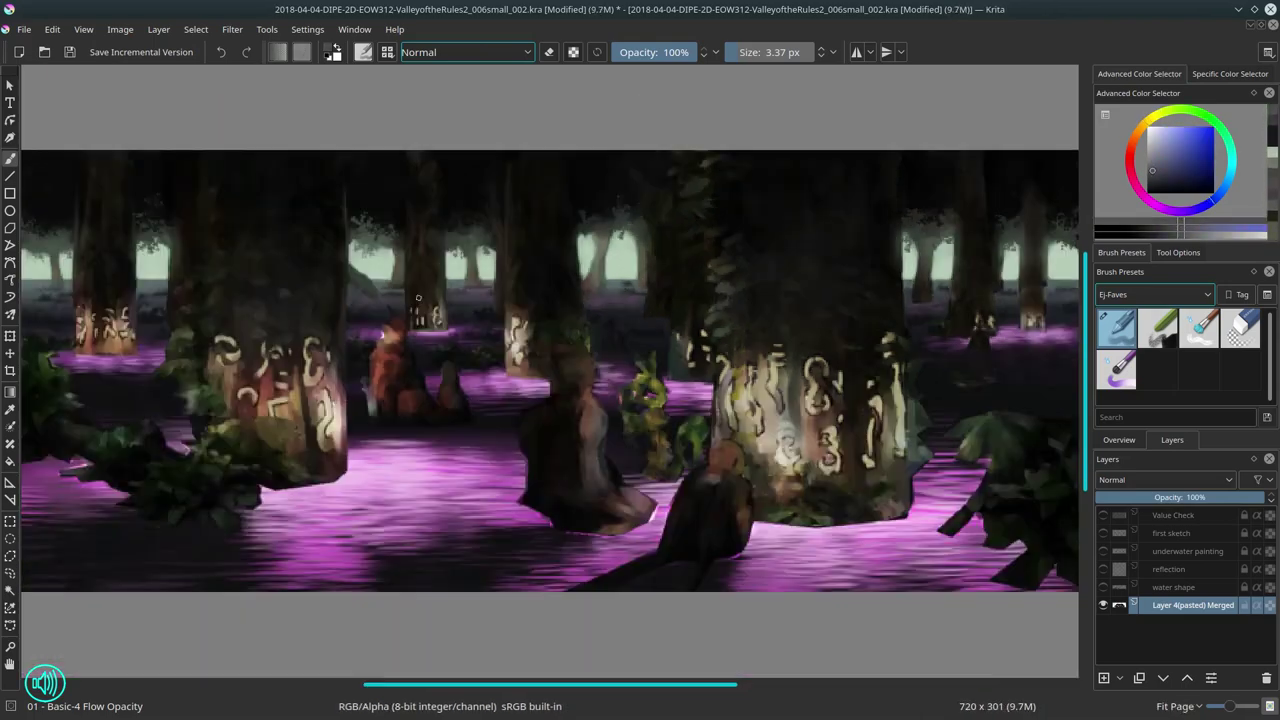
{"action": "scroll", "coordinate": [443, 307], "scroll_direction": "up", "scroll_amount": 5}
{"action": "key", "text": "bracketright"}
{"action": "key", "text": "bracketright"}
{"action": "left_click", "coordinate": [443, 307], "text": "ctrl"}
{"action": "scroll", "coordinate": [443, 307], "scroll_direction": "down", "scroll_amount": 5}
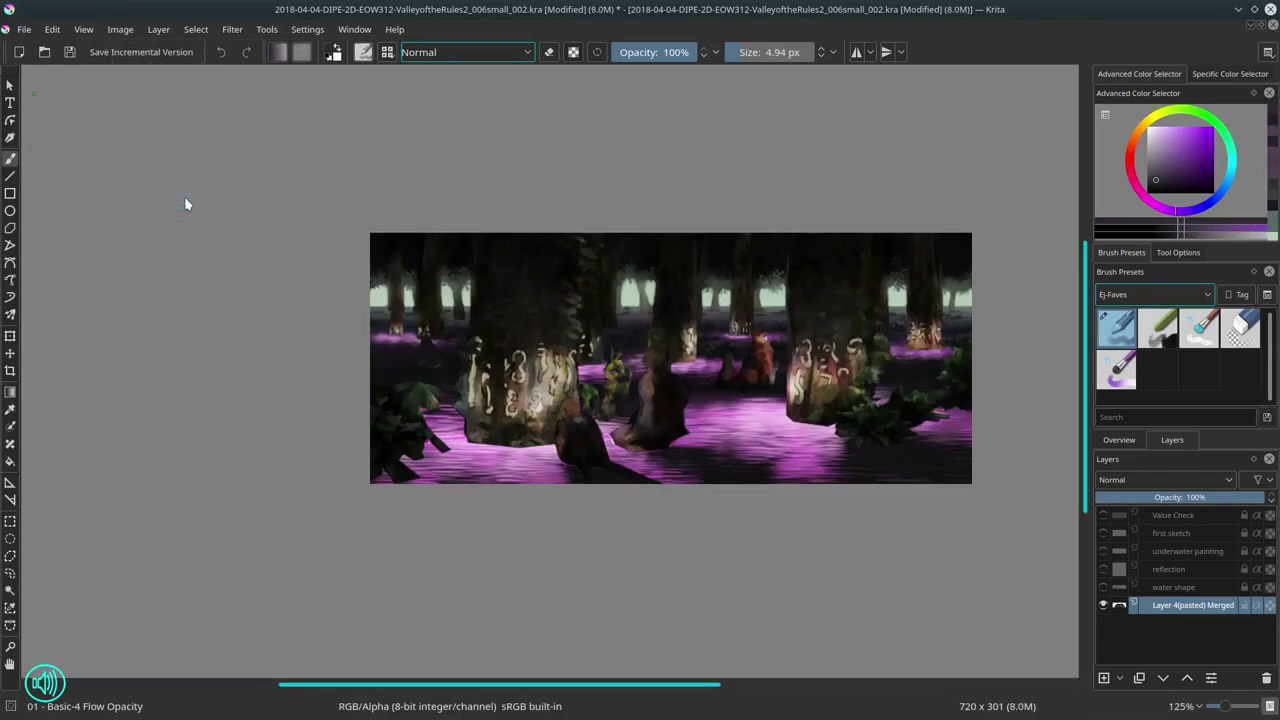
{"action": "scroll", "coordinate": [640, 410], "scroll_direction": "up", "scroll_amount": 5}
{"action": "left_click", "coordinate": [418, 390], "text": "ctrl"}
Step: Pick a dark orange-brown and a darker tree tone with a slightly smaller brush
{"action": "key", "text": "bracketleft"}
{"action": "key", "text": "bracketleft"}
{"action": "key", "text": "bracketleft"}
{"action": "mouse_move", "coordinate": [418, 390]}
{"action": "left_mouse_down"}
{"action": "mouse_move", "coordinate": [529, 500]}
{"action": "mouse_move", "coordinate": [600, 515]}
{"action": "left_mouse_up"}
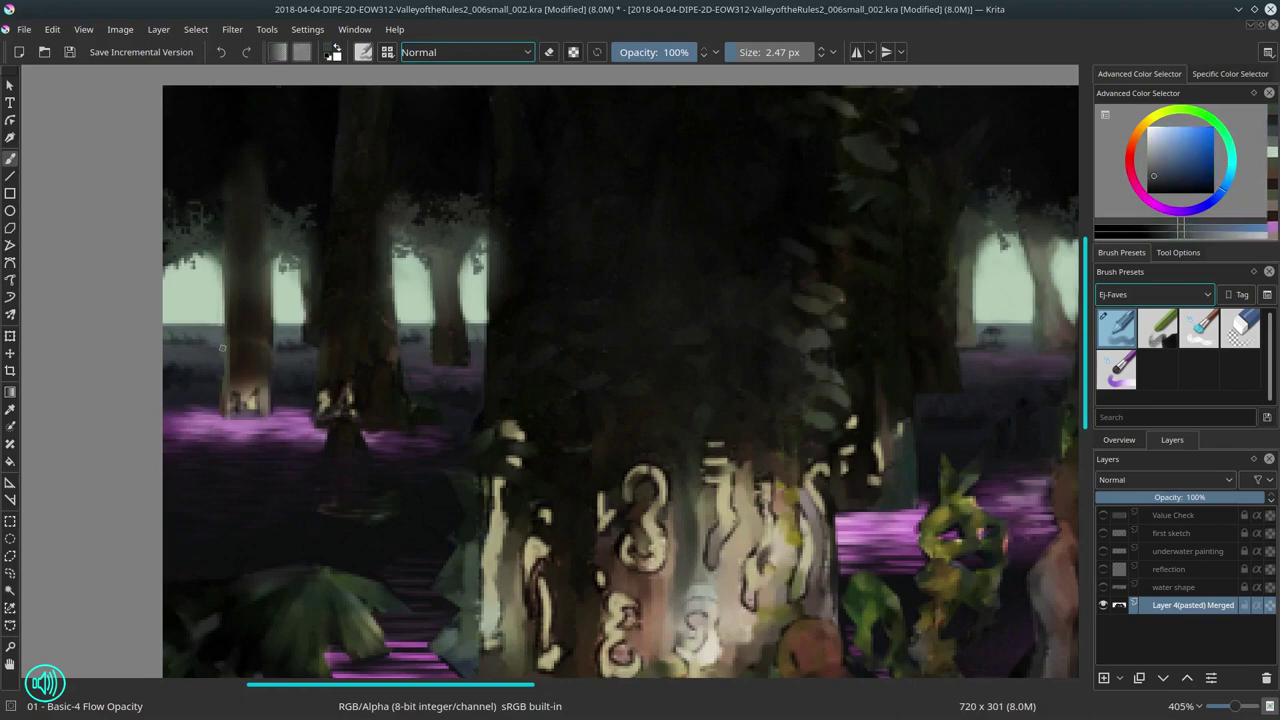
{"action": "left_click", "coordinate": [229, 160], "text": "ctrl"}
{"action": "key", "text": "bracketleft"}
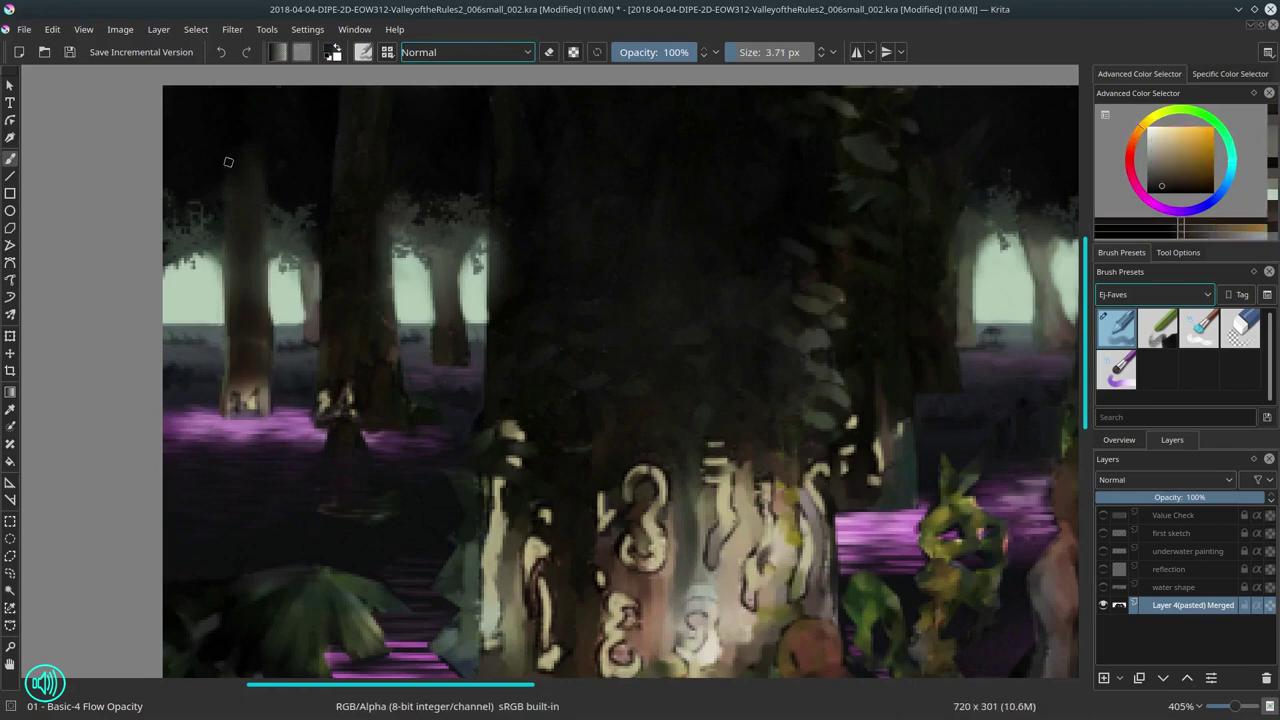
{"action": "left_click_drag", "start_coordinate": [445, 308], "coordinate": [405, 313]}
{"action": "left_click", "coordinate": [408, 277], "text": "ctrl"}
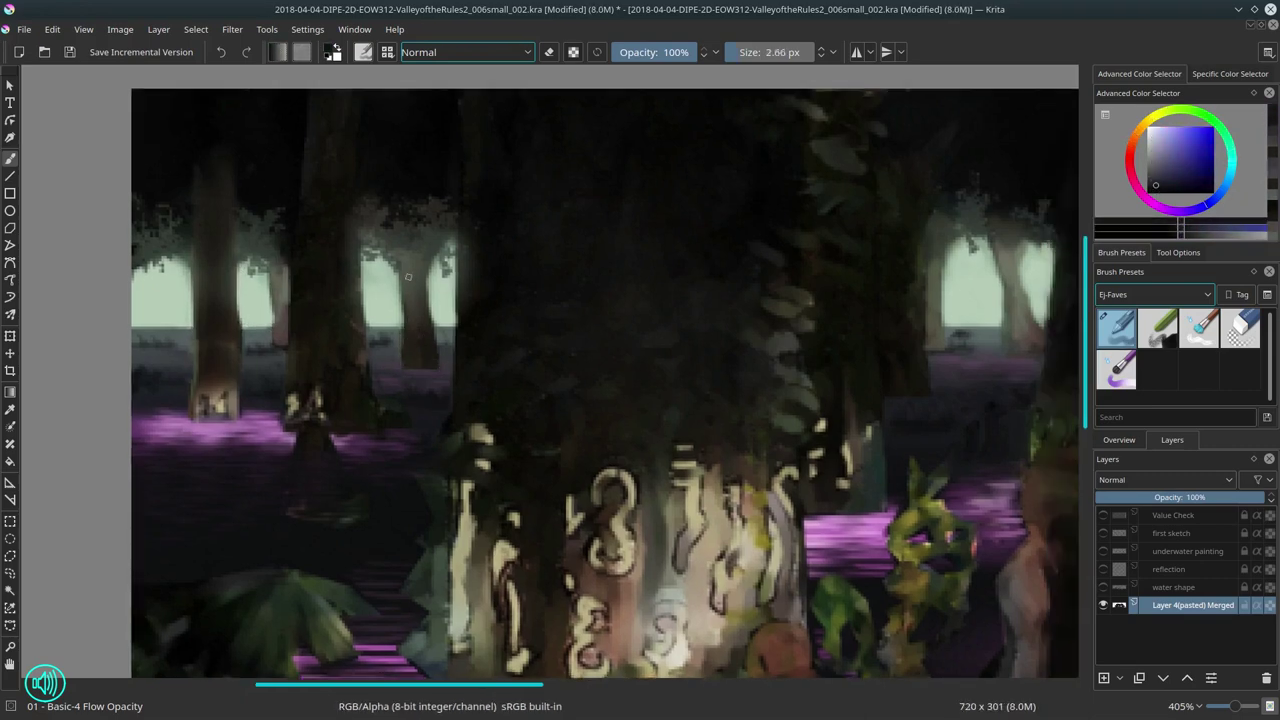
Step: Pick a dark magenta from the water and an orange-brown from the painting
{"action": "key", "text": "1"}
{"action": "scroll", "coordinate": [651, 374], "scroll_direction": "up", "scroll_amount": 5}
{"action": "left_click", "coordinate": [651, 374], "text": "ctrl"}
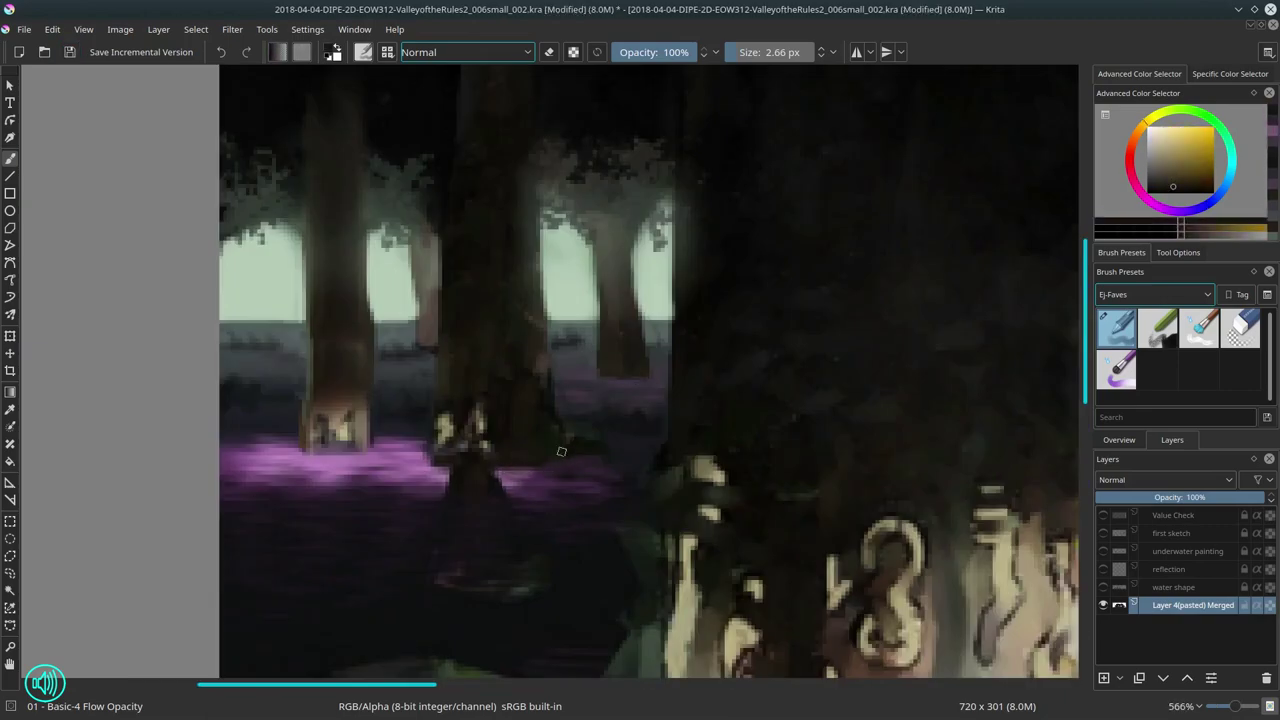
{"action": "left_click", "coordinate": [349, 371], "text": "ctrl"}
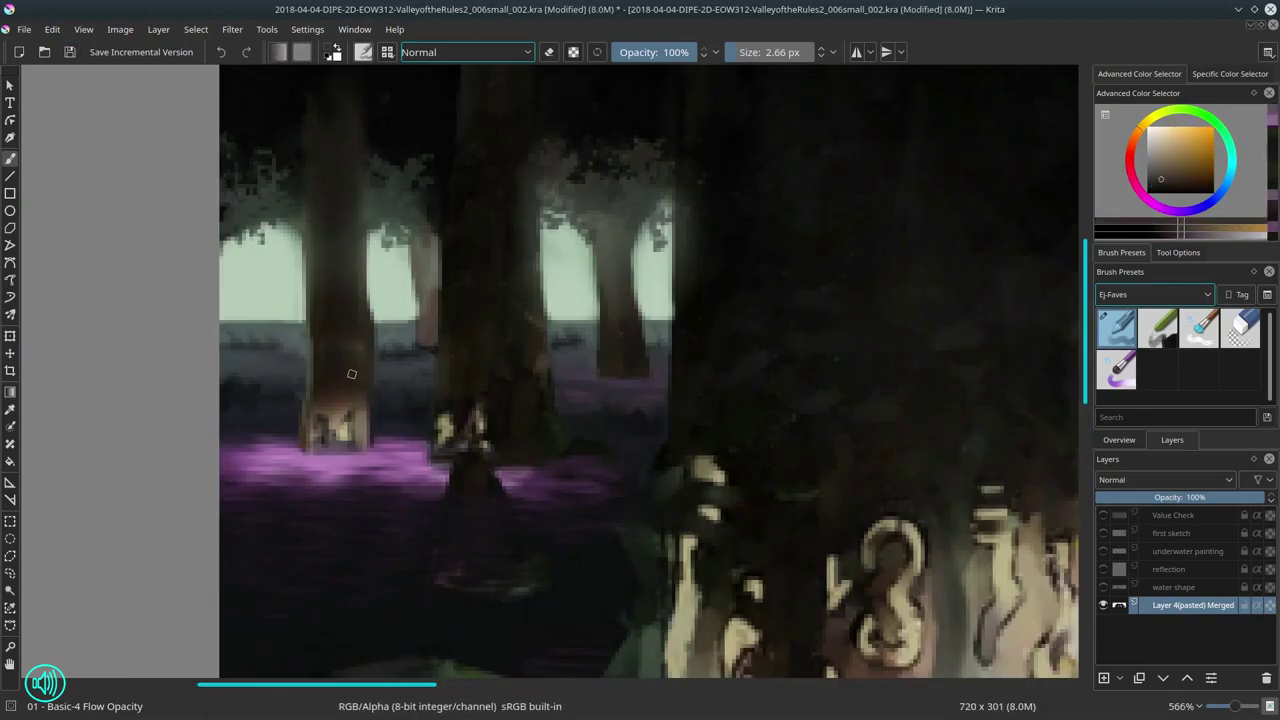
{"action": "scroll", "coordinate": [775, 483], "scroll_direction": "down", "scroll_amount": 3}
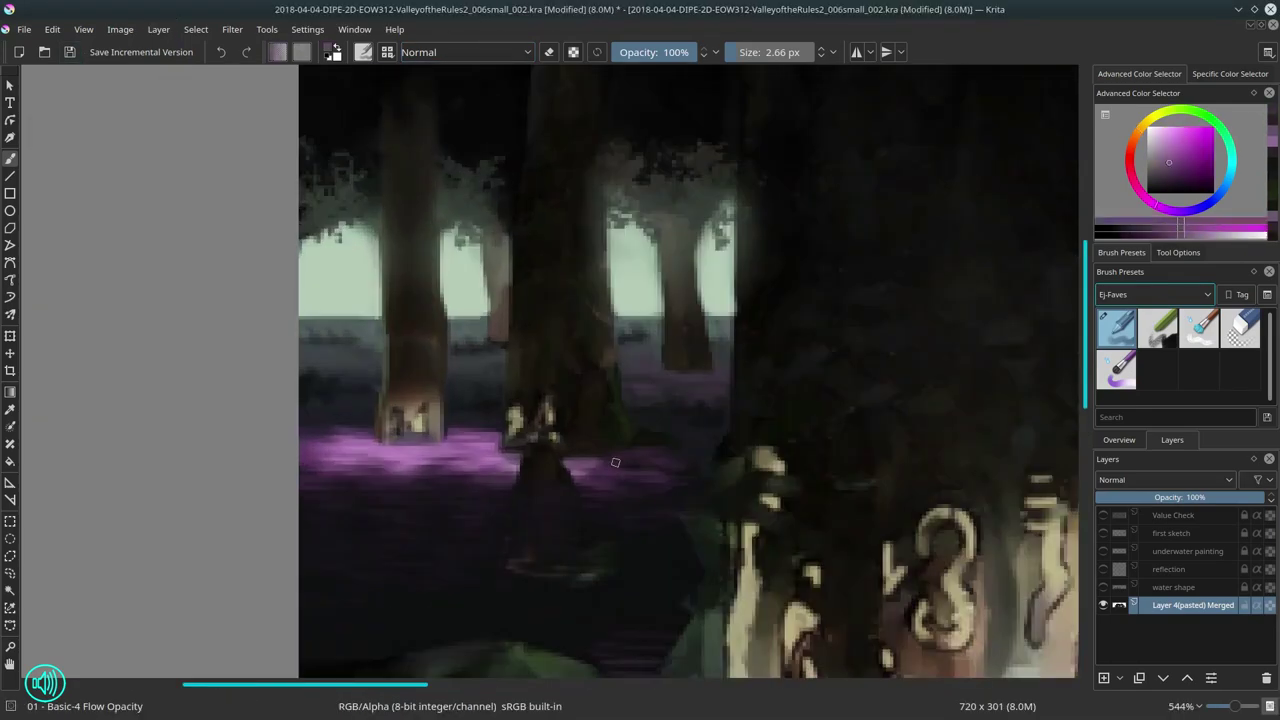
{"action": "left_click", "coordinate": [520, 428], "text": "ctrl"}
Step: Pick an olive-yellow and a darker colour with the painting centred in view
{"action": "scroll", "coordinate": [452, 378], "scroll_direction": "down", "scroll_amount": 3}
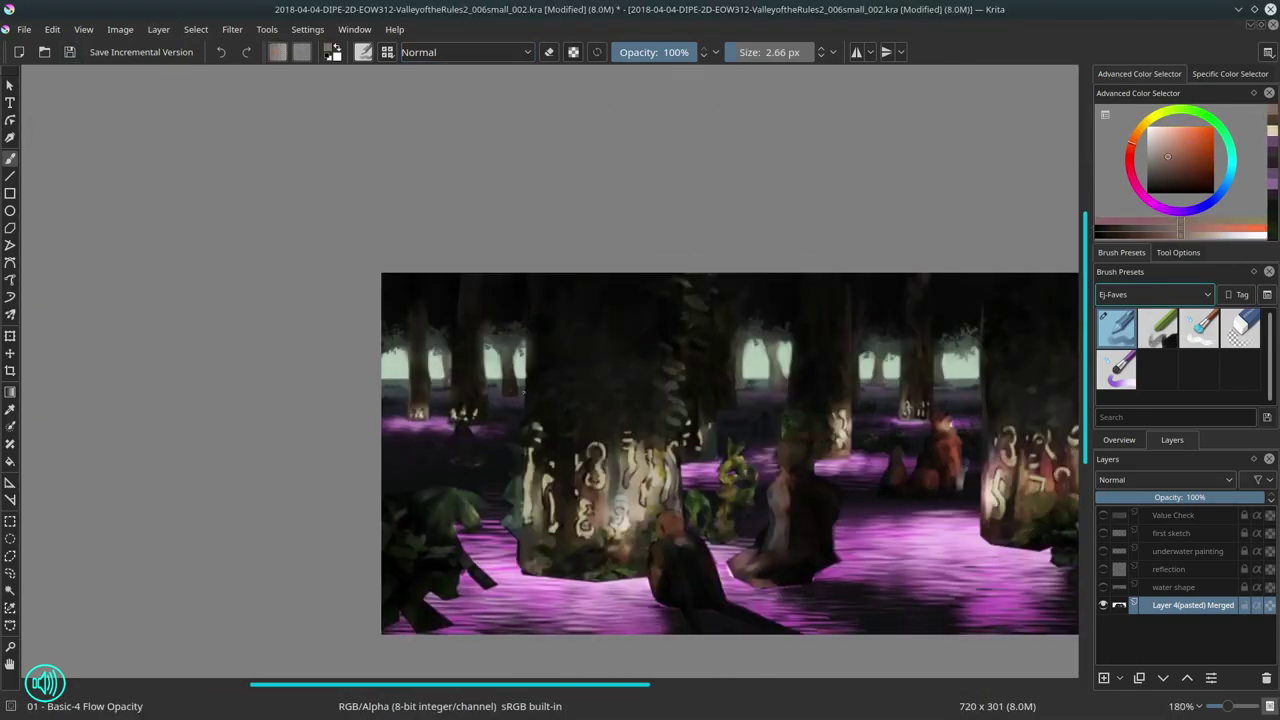
{"action": "left_click", "coordinate": [732, 406], "text": "ctrl"}
{"action": "left_click_drag", "start_coordinate": [732, 406], "coordinate": [428, 422]}
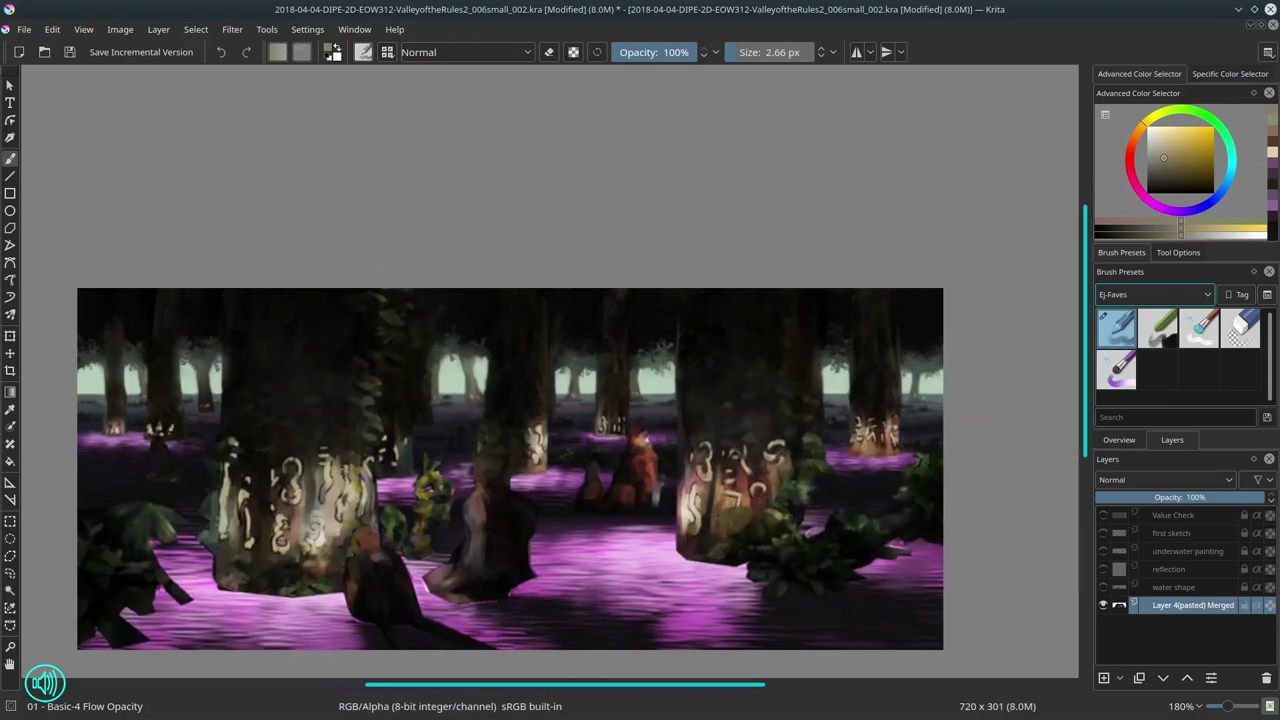
{"action": "left_click", "coordinate": [934, 296], "text": "ctrl"}
{"action": "scroll", "coordinate": [934, 296], "scroll_direction": "up", "scroll_amount": 2}
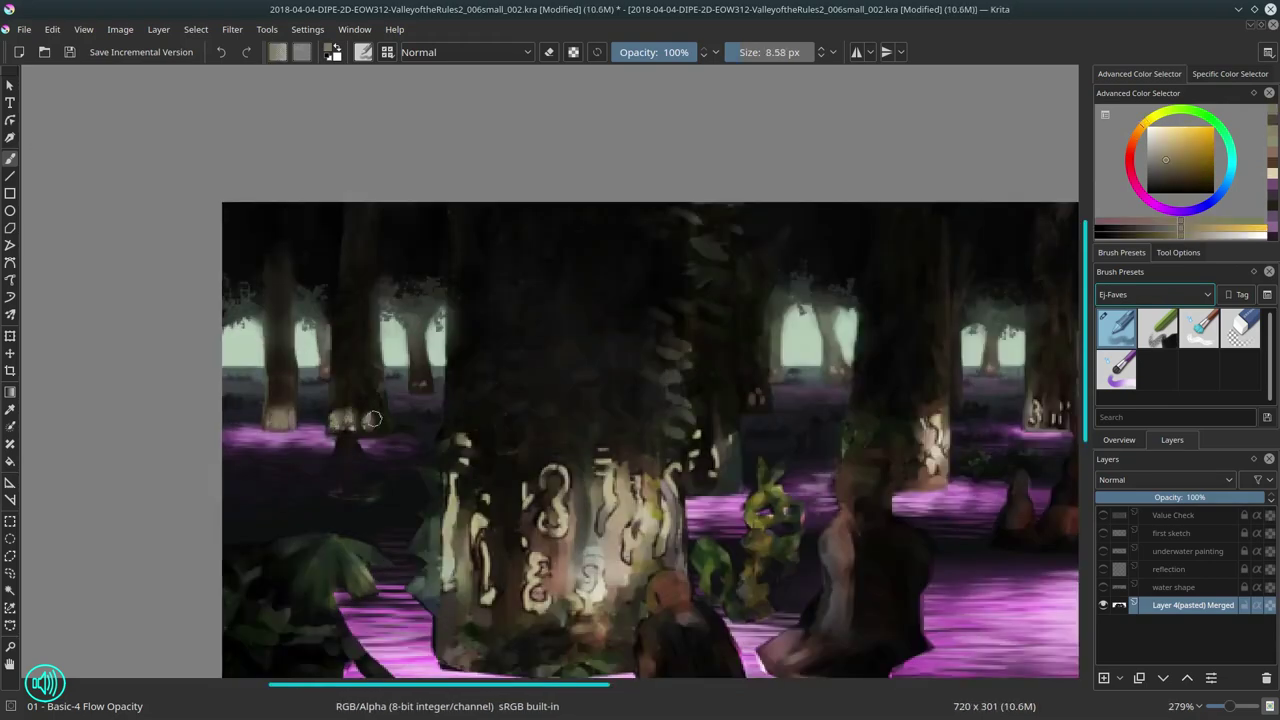
Step: Show the Nature-Speed-Paint brush tag and return to the basic painting brush
{"action": "key", "text": "/"}
{"action": "left_click_drag", "start_coordinate": [1020, 416], "coordinate": [670, 436]}
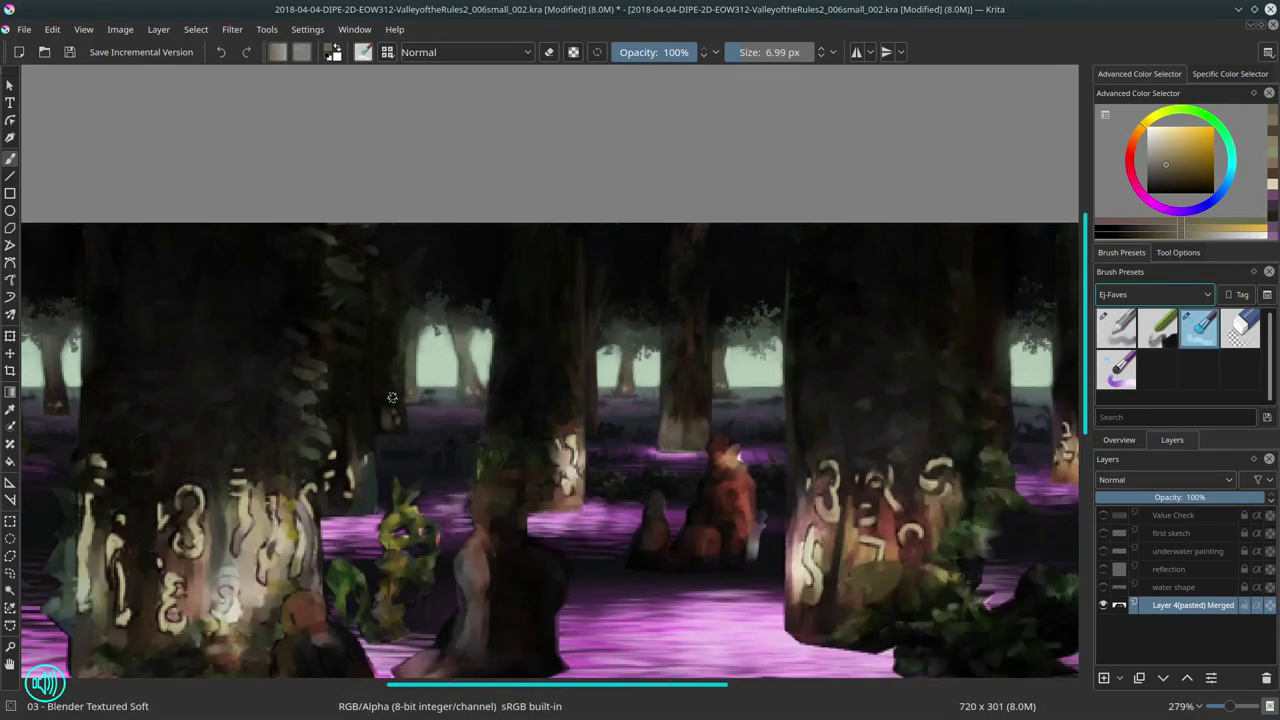
{"action": "left_click_drag", "start_coordinate": [392, 397], "coordinate": [124, 412]}
{"action": "key", "text": "/"}
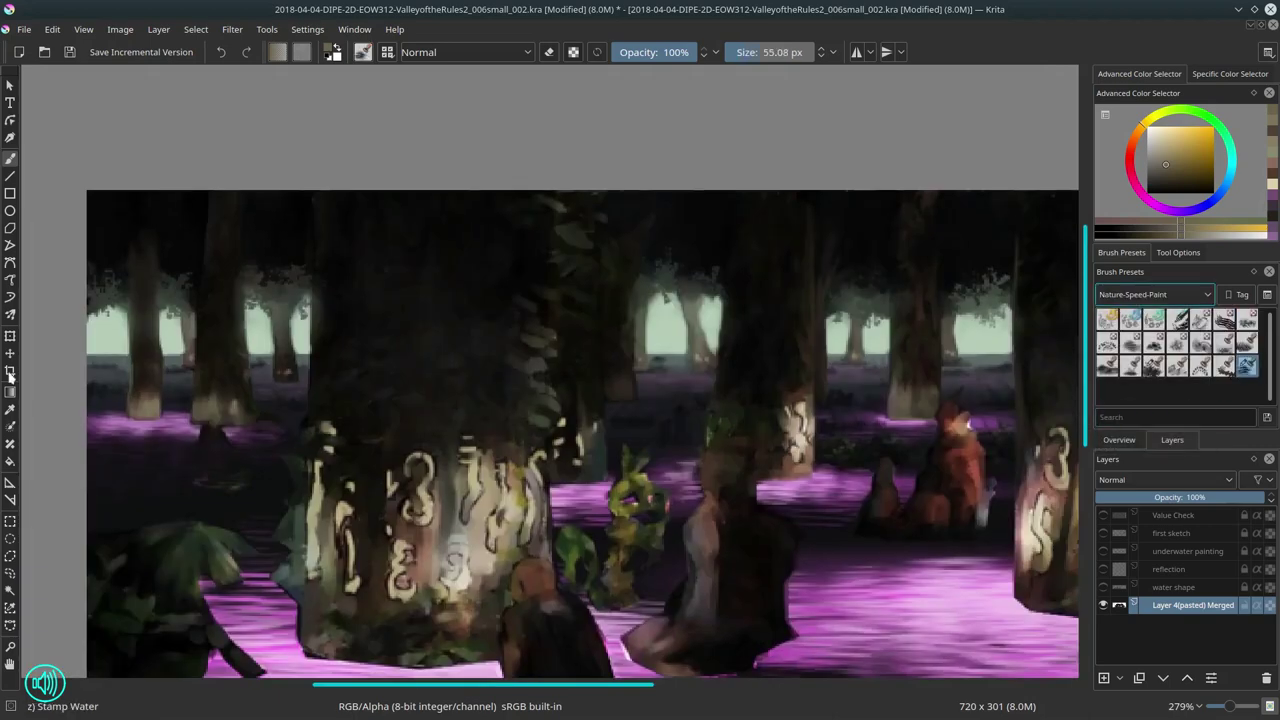
{"action": "left_click", "coordinate": [1153, 294]}
{"action": "left_click", "coordinate": [1153, 294]}
{"action": "left_click", "coordinate": [1153, 294]}
{"action": "left_click", "coordinate": [1148, 417]}
{"action": "key", "text": "/"}
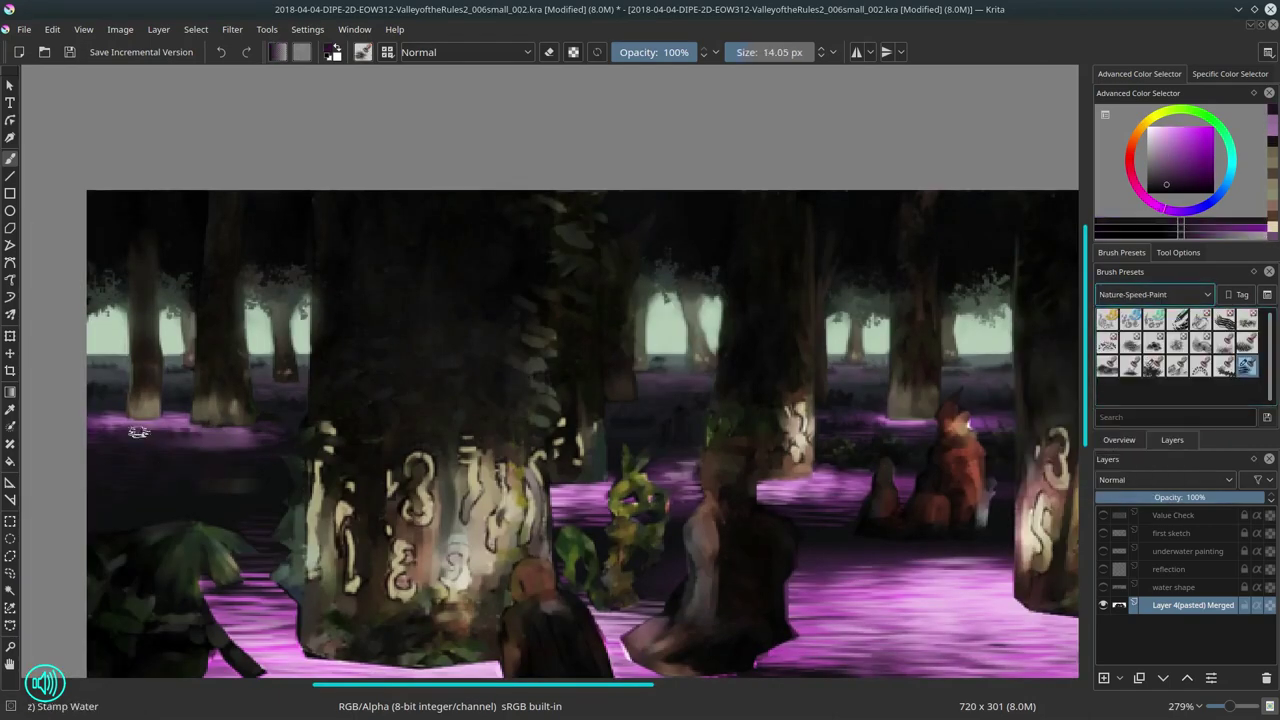
{"action": "key", "text": "/"}
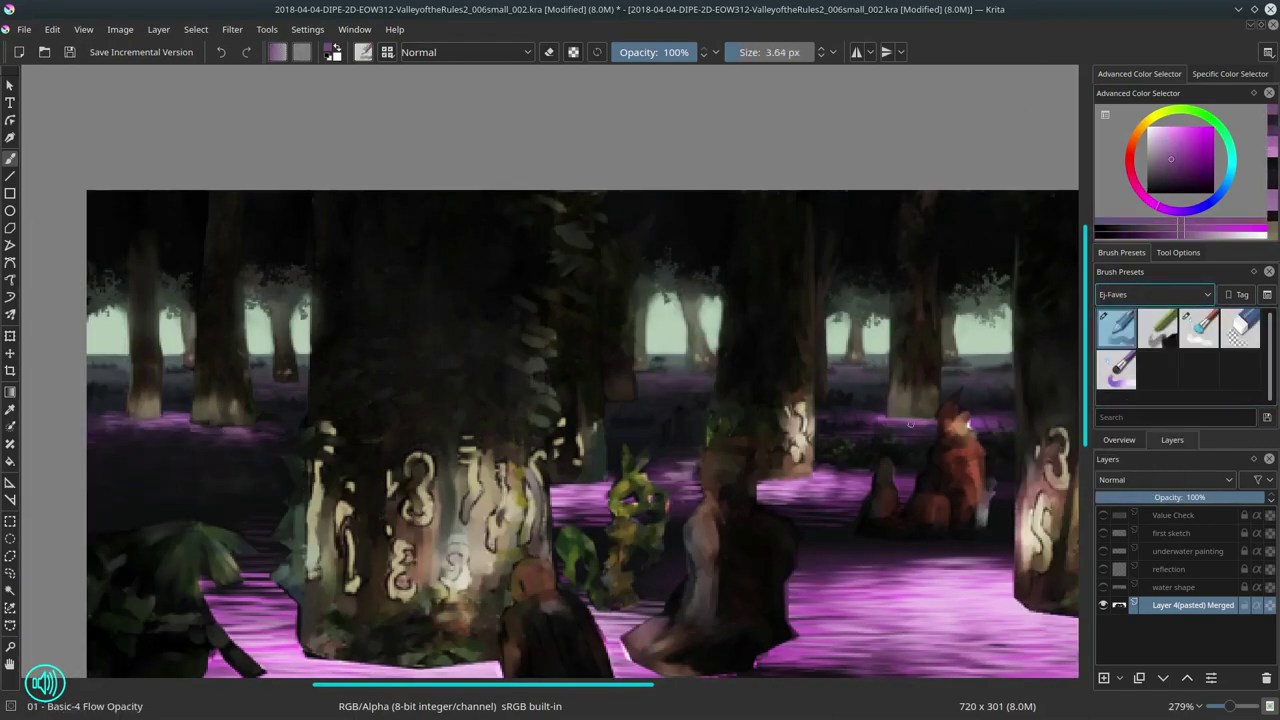
Step: Dab light tan highlights onto the trunk glyphs and check the mirrored view
{"action": "left_click", "coordinate": [350, 433], "text": "ctrl"}
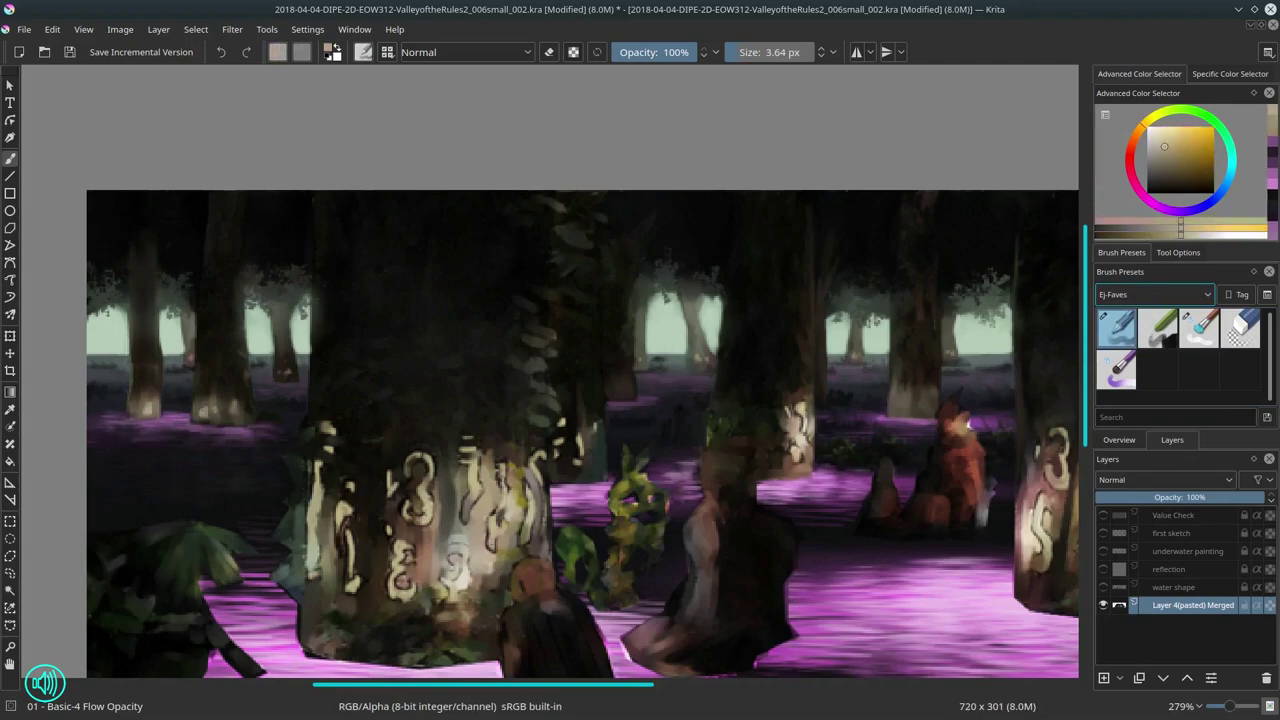
{"action": "left_click", "coordinate": [208, 410]}
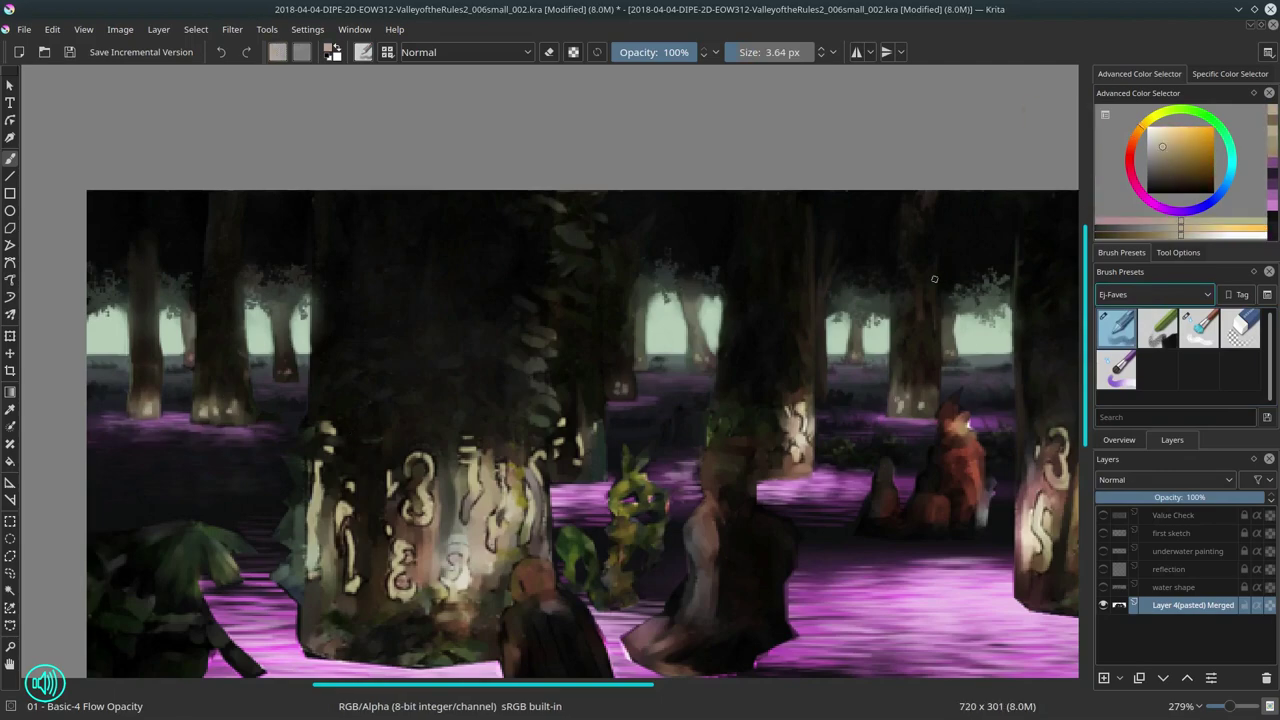
{"action": "key", "text": "m"}
{"action": "scroll", "coordinate": [788, 456], "scroll_direction": "up", "scroll_amount": 2}
{"action": "scroll", "coordinate": [788, 456], "scroll_direction": "down", "scroll_amount": 3}
{"action": "scroll", "coordinate": [788, 456], "scroll_direction": "up", "scroll_amount": 3}
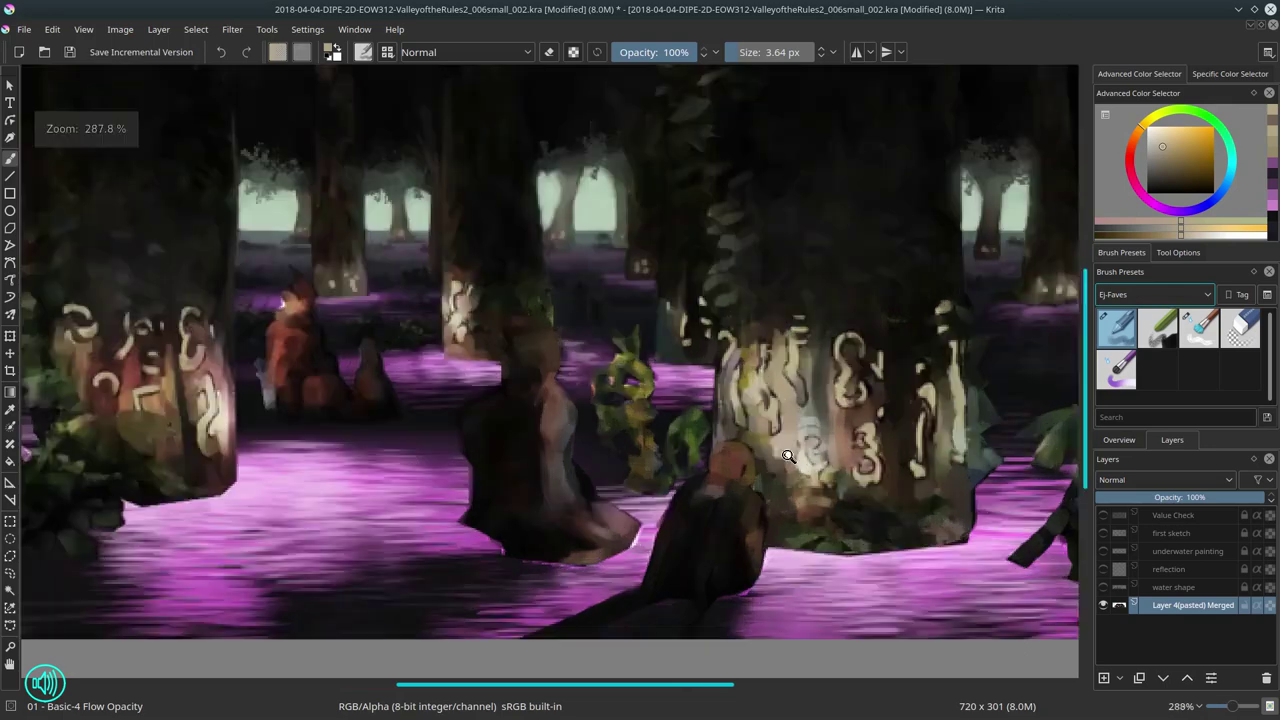
{"action": "scroll", "coordinate": [788, 456], "scroll_direction": "up", "scroll_amount": 1}
Step: Lasso the green plant, copy it and paste it as a new layer
{"action": "key", "text": "ctrl+r"}
{"action": "left_click_drag", "start_coordinate": [500, 398], "coordinate": [506, 476]}
{"action": "left_click", "coordinate": [52, 29]}
{"action": "left_click", "coordinate": [86, 160]}
{"action": "key", "text": "ctrl+alt+v"}
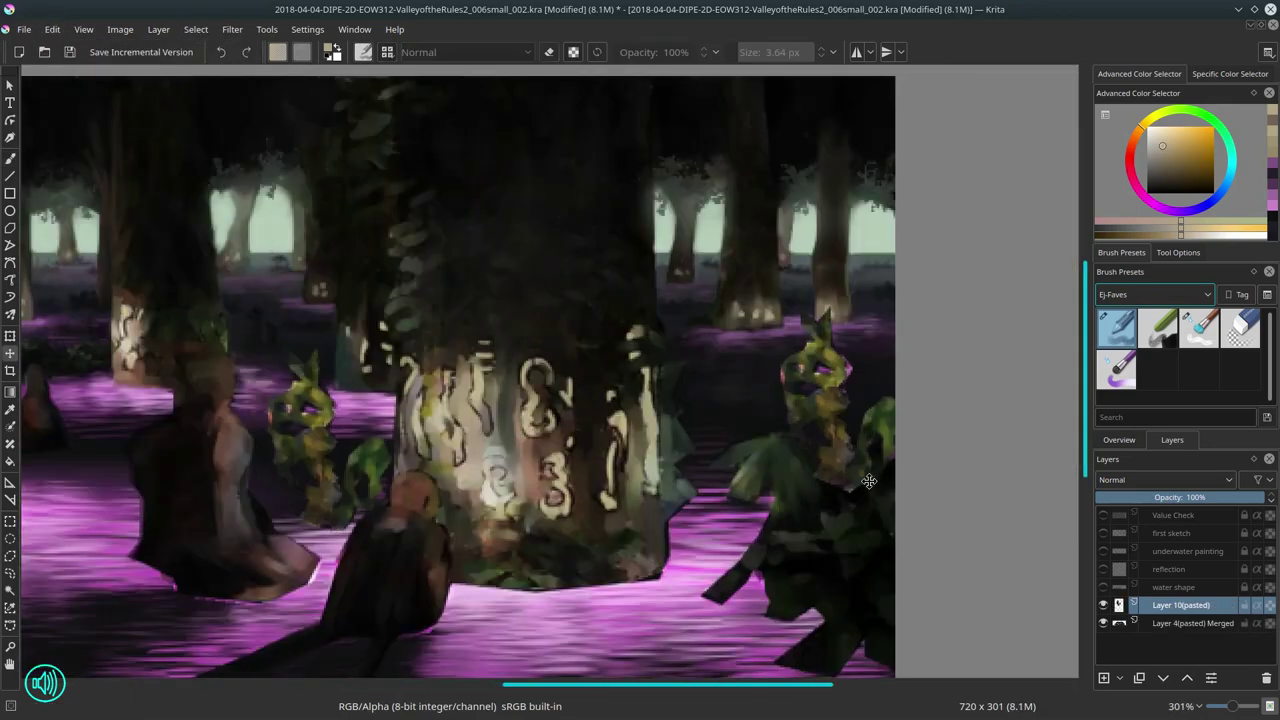
Step: Rotate the pasted plant copy and merge it down into the painting
{"action": "key", "text": "e"}
{"action": "key", "text": "ctrl+t"}
{"action": "left_click_drag", "start_coordinate": [900, 470], "coordinate": [980, 451]}
{"action": "scroll", "coordinate": [986, 459], "scroll_direction": "down", "scroll_amount": 4}
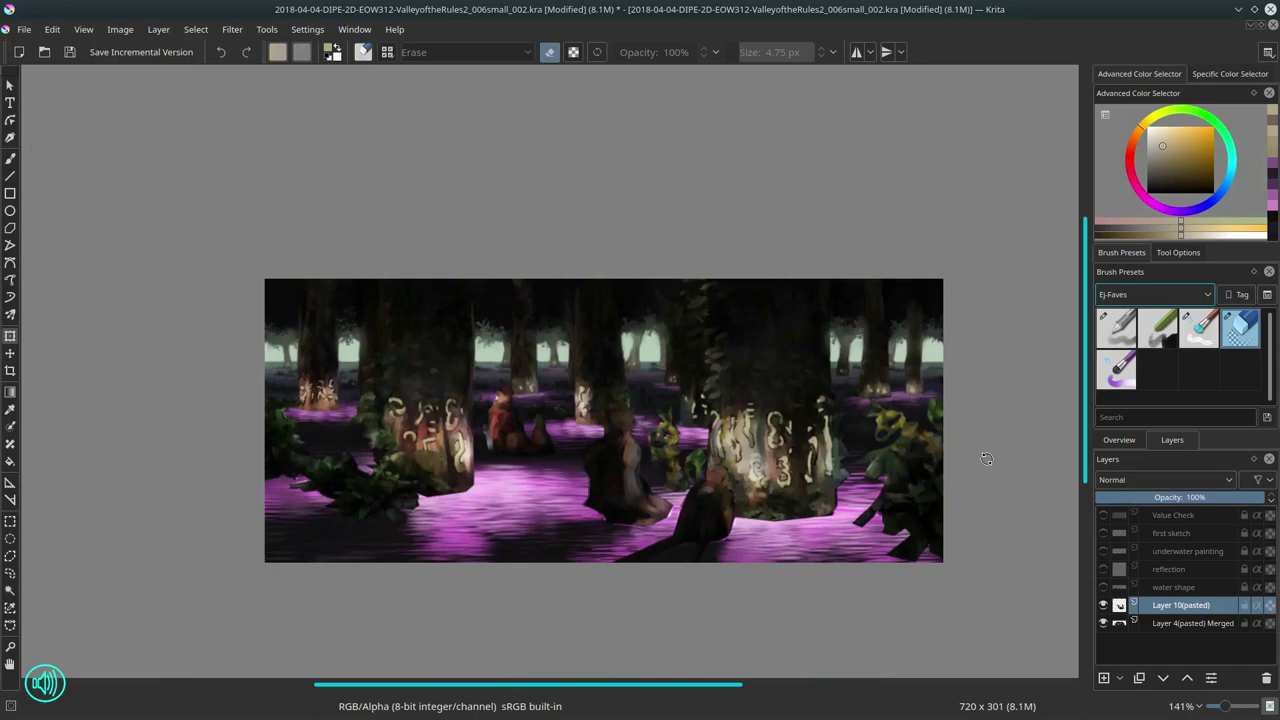
{"action": "key", "text": "ctrl+e"}
Step: Return to the painting brush and pick a dark purple from the painting
{"action": "key", "text": "b"}
{"action": "key", "text": "e"}
{"action": "scroll", "coordinate": [995, 420], "scroll_direction": "up", "scroll_amount": 3}
{"action": "left_click", "coordinate": [623, 368], "text": "ctrl"}
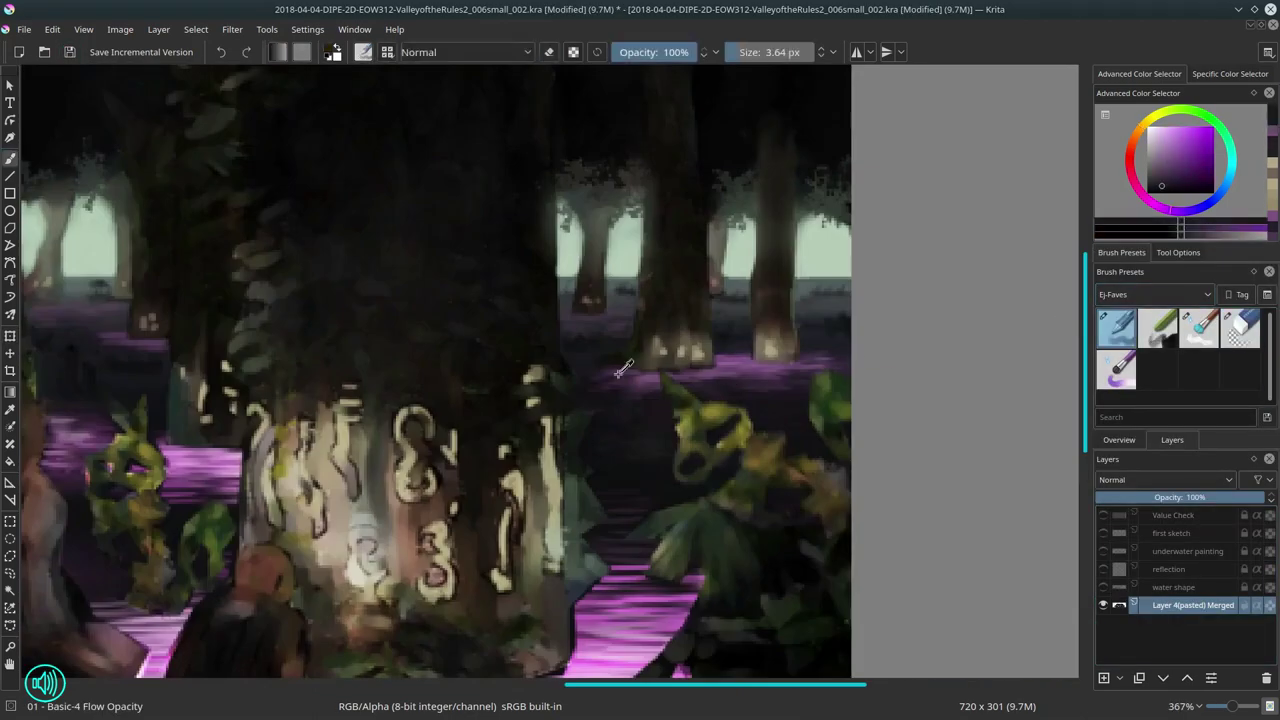
{"action": "left_click_drag", "start_coordinate": [623, 368], "coordinate": [960, 380]}
{"action": "scroll", "coordinate": [465, 427], "scroll_direction": "down", "scroll_amount": 1}
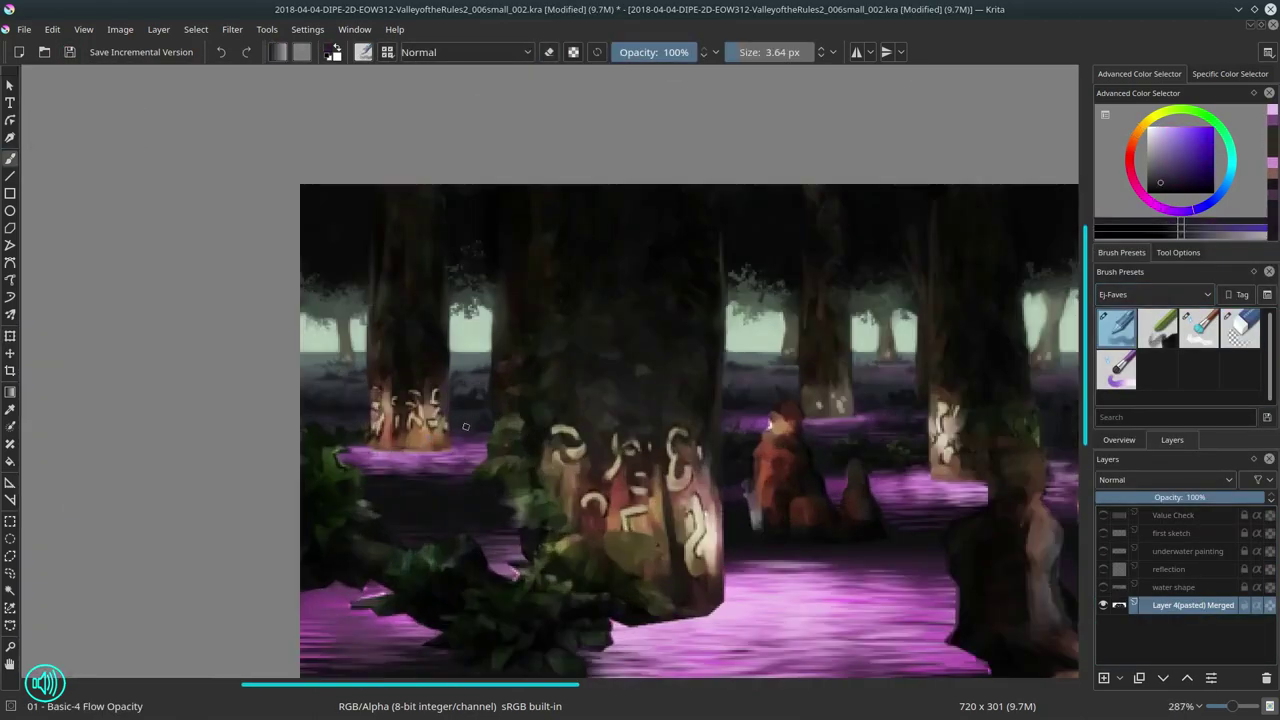
Step: Pick an orange and a dark red from the tree trunks
{"action": "scroll", "coordinate": [465, 427], "scroll_direction": "down", "scroll_amount": 4}
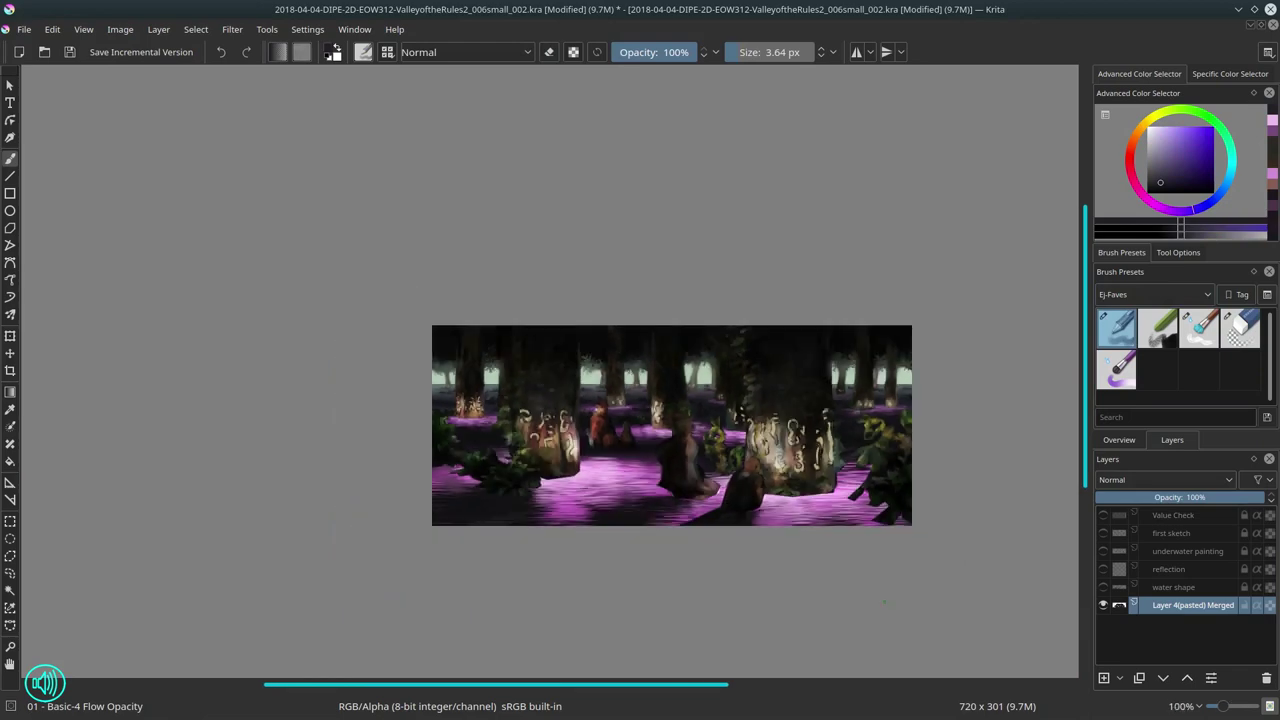
{"action": "scroll", "coordinate": [517, 420], "scroll_direction": "up", "scroll_amount": 3}
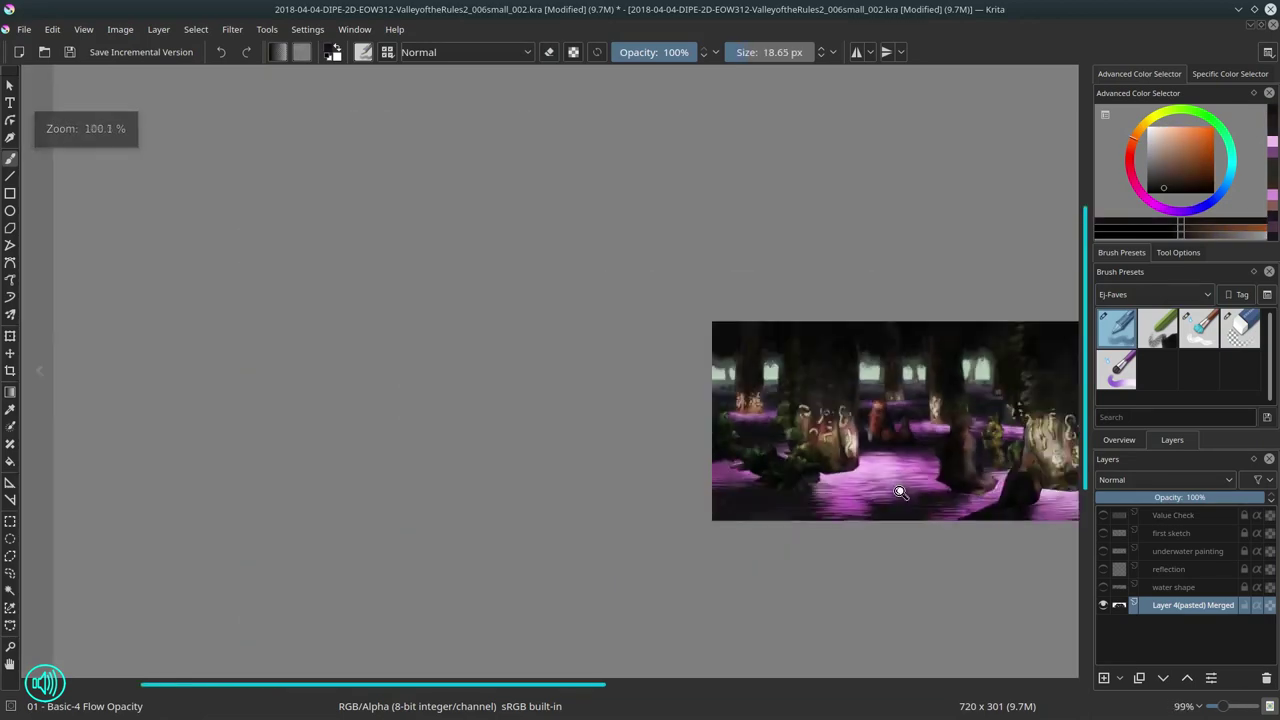
{"action": "scroll", "coordinate": [514, 437], "scroll_direction": "up", "scroll_amount": 3}
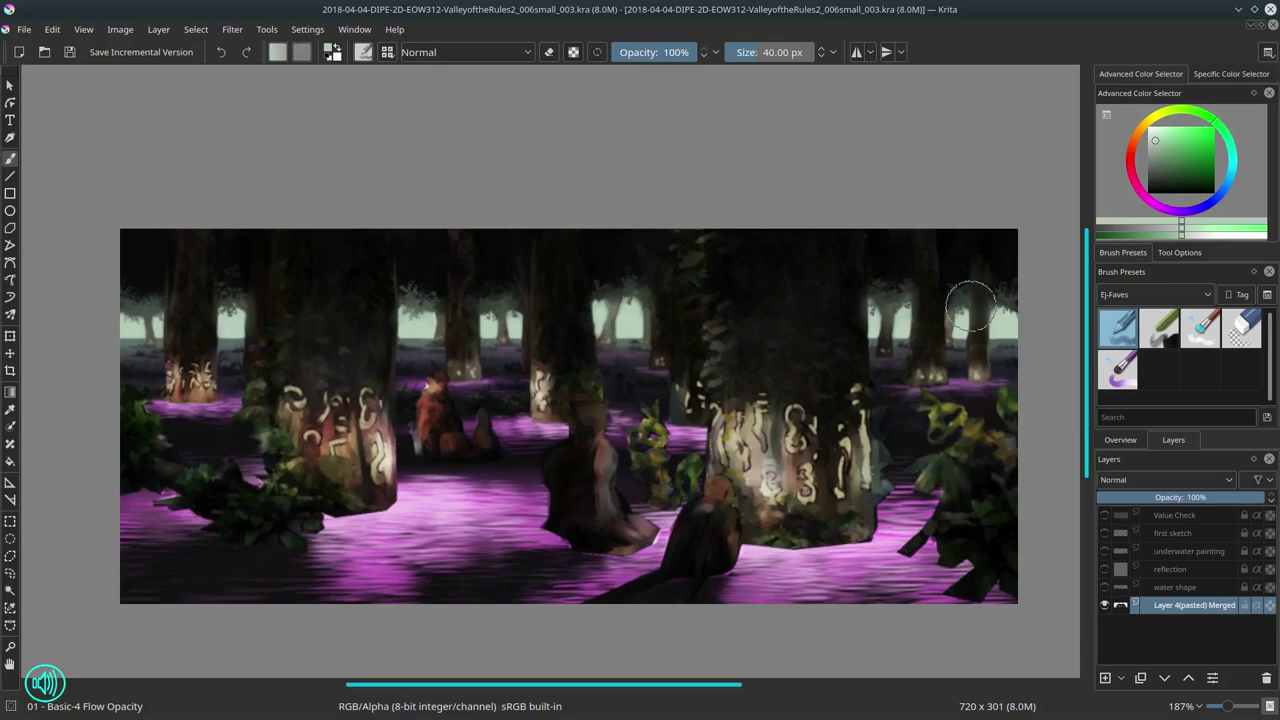
{"action": "left_click", "coordinate": [561, 386], "text": "ctrl"}
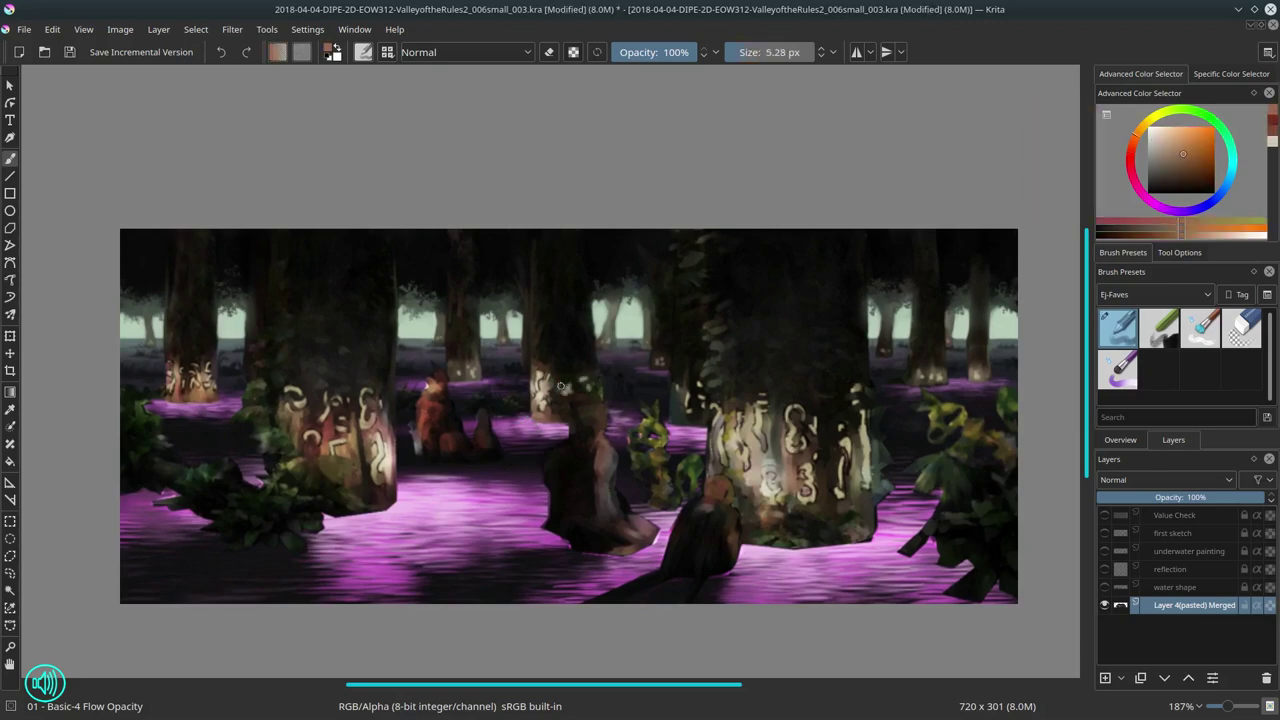
{"action": "left_click", "coordinate": [590, 379], "text": "ctrl"}
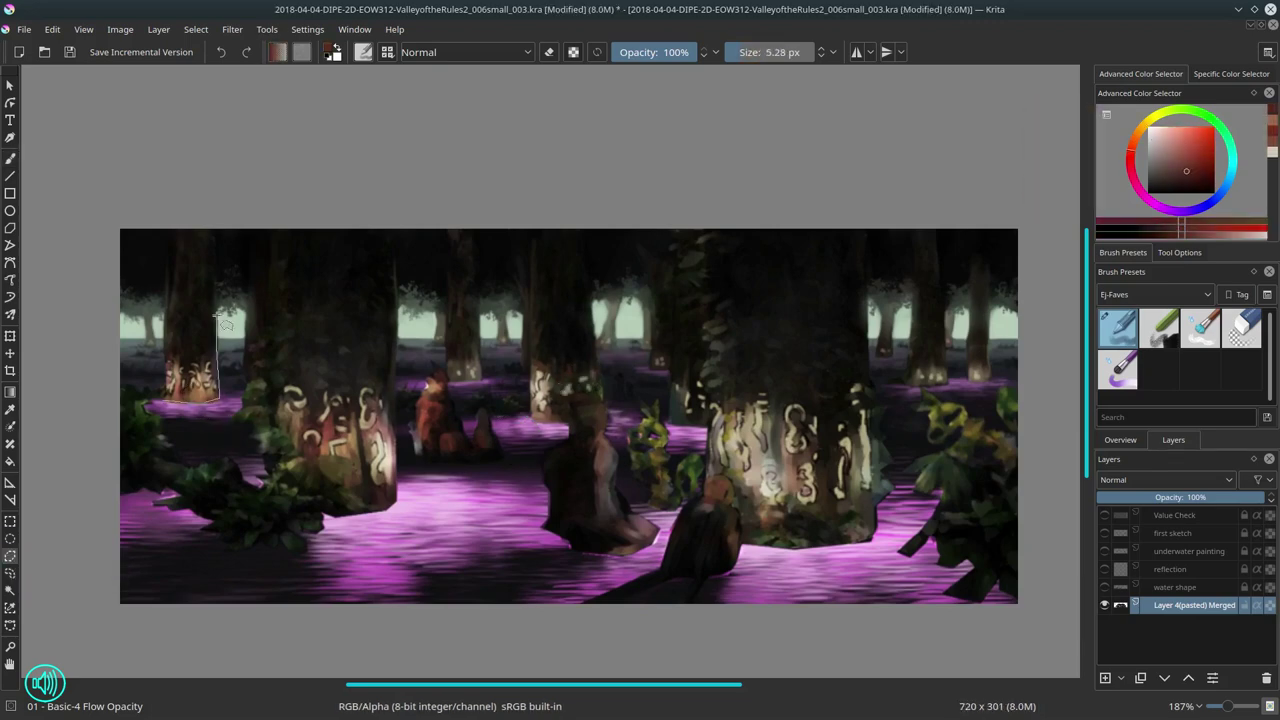
Step: Copy the outlined trunks, paste them as new layers and clear the selection
{"action": "left_click", "coordinate": [52, 29]}
{"action": "left_click", "coordinate": [80, 165]}
{"action": "left_click", "coordinate": [52, 29]}
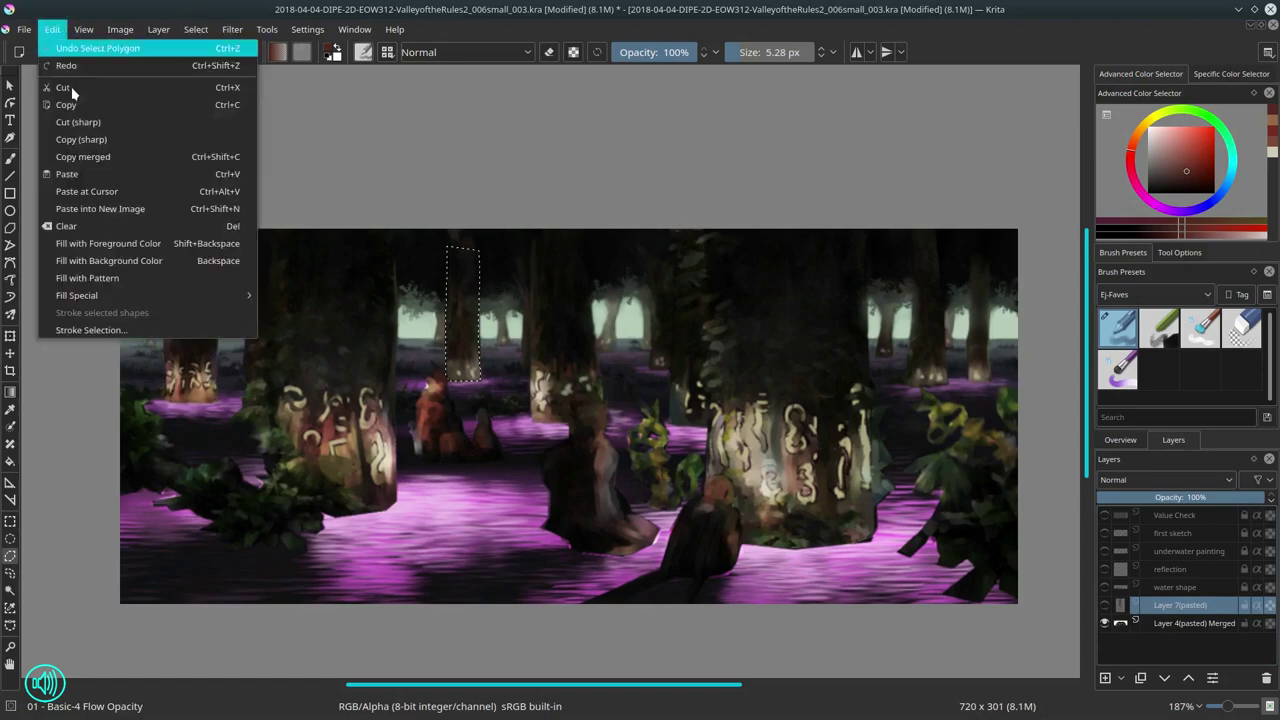
{"action": "left_click", "coordinate": [80, 165]}
{"action": "left_click", "coordinate": [196, 29]}
{"action": "left_click", "coordinate": [10, 337]}
Step: Move the copied trunk beside the left glyph tree; set the first pasted trunk to 24% opacity
{"action": "key", "text": "t"}
{"action": "left_click_drag", "start_coordinate": [190, 335], "coordinate": [391, 393]}
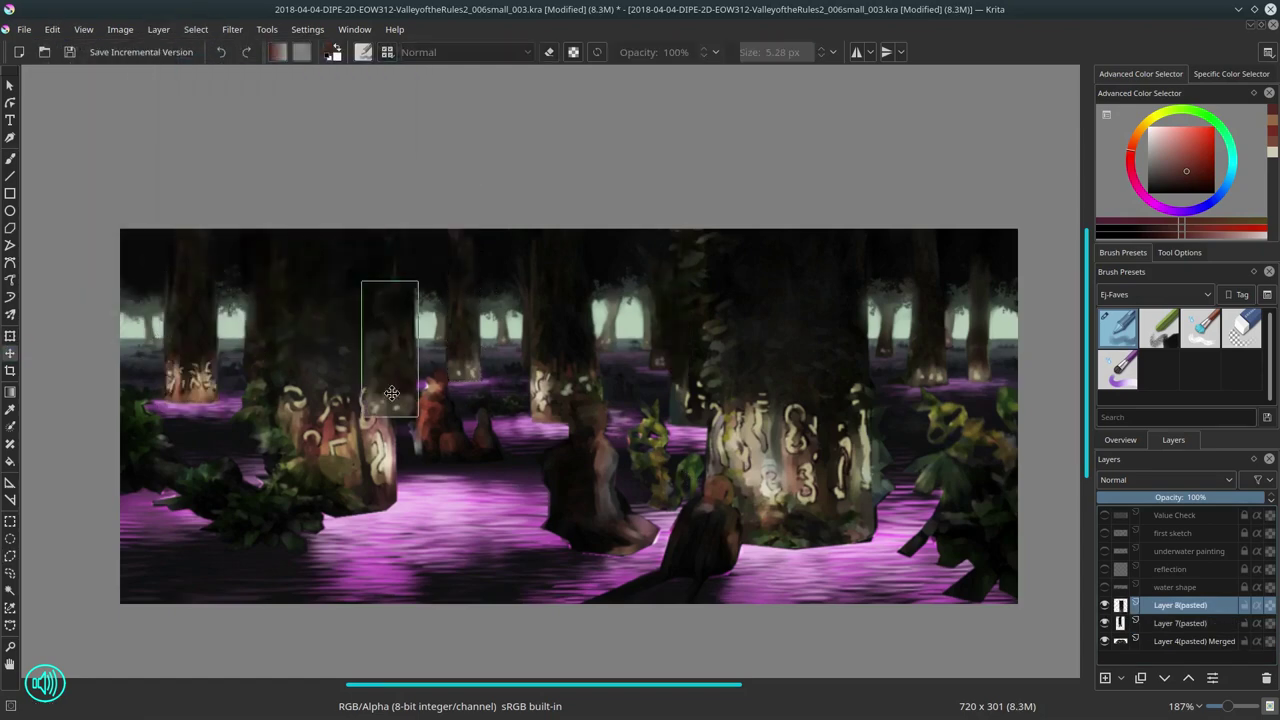
{"action": "left_click", "coordinate": [1180, 623]}
{"action": "left_click_drag", "start_coordinate": [1180, 497], "coordinate": [1137, 498]}
Step: Erase the trunk edges and merge the trunk layers into the main painting
{"action": "left_click", "coordinate": [1241, 328]}
{"action": "scroll", "coordinate": [700, 300], "scroll_direction": "up", "scroll_amount": 2}
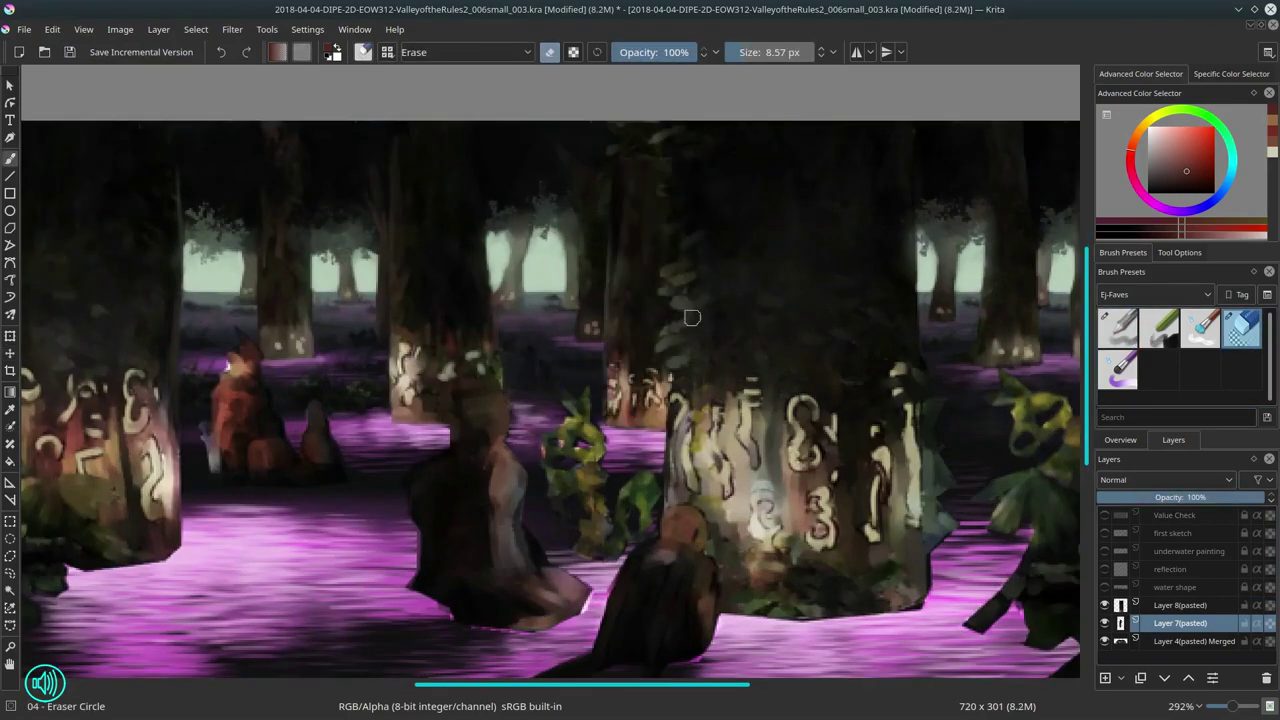
{"action": "scroll", "coordinate": [784, 260], "scroll_direction": "down", "scroll_amount": 4}
{"action": "key", "text": "ctrl+e"}
{"action": "key", "text": "ctrl+e"}
Step: Set the basic painting brush to the Desaturate blend mode
{"action": "left_click", "coordinate": [1118, 328]}
{"action": "left_click", "coordinate": [466, 52]}
{"action": "left_click", "coordinate": [465, 377]}
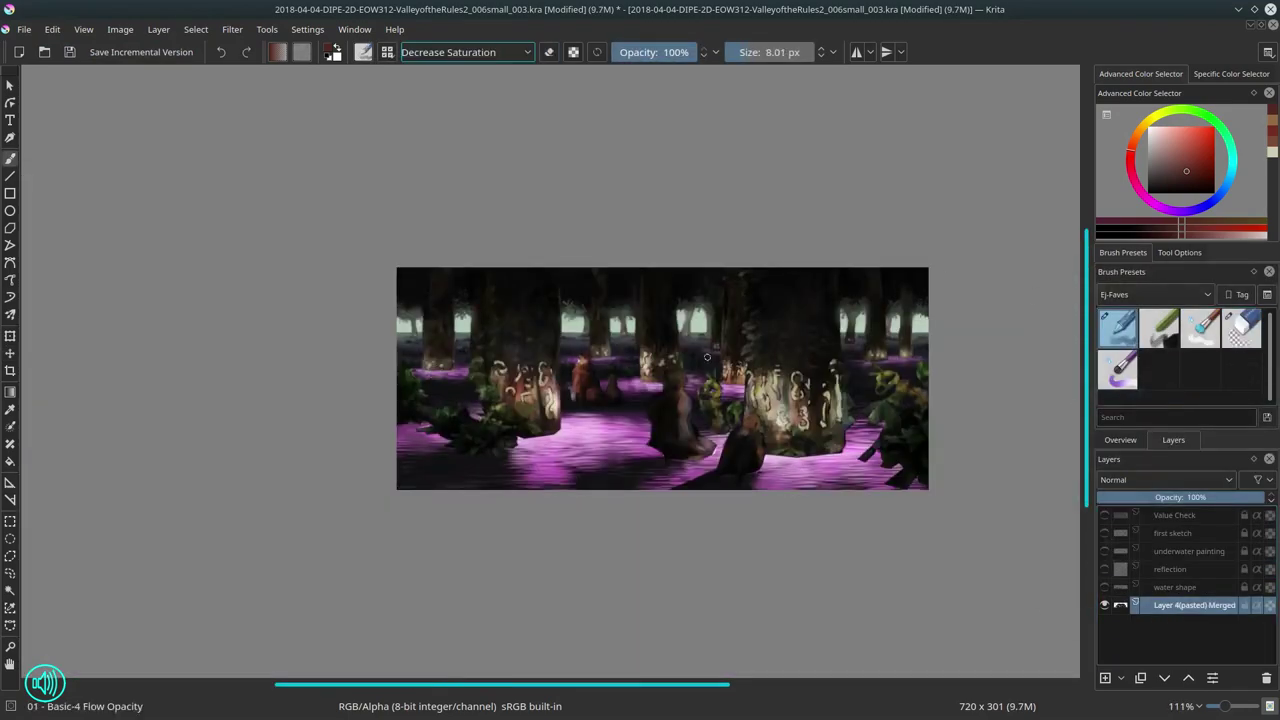
Step: Make the water shape layer visible and load it as a selection
{"action": "left_click", "coordinate": [1155, 294]}
{"action": "left_click", "coordinate": [1140, 320]}
{"action": "scroll", "coordinate": [560, 380], "scroll_direction": "up", "scroll_amount": 3}
{"action": "scroll", "coordinate": [560, 380], "scroll_direction": "down", "scroll_amount": 1}
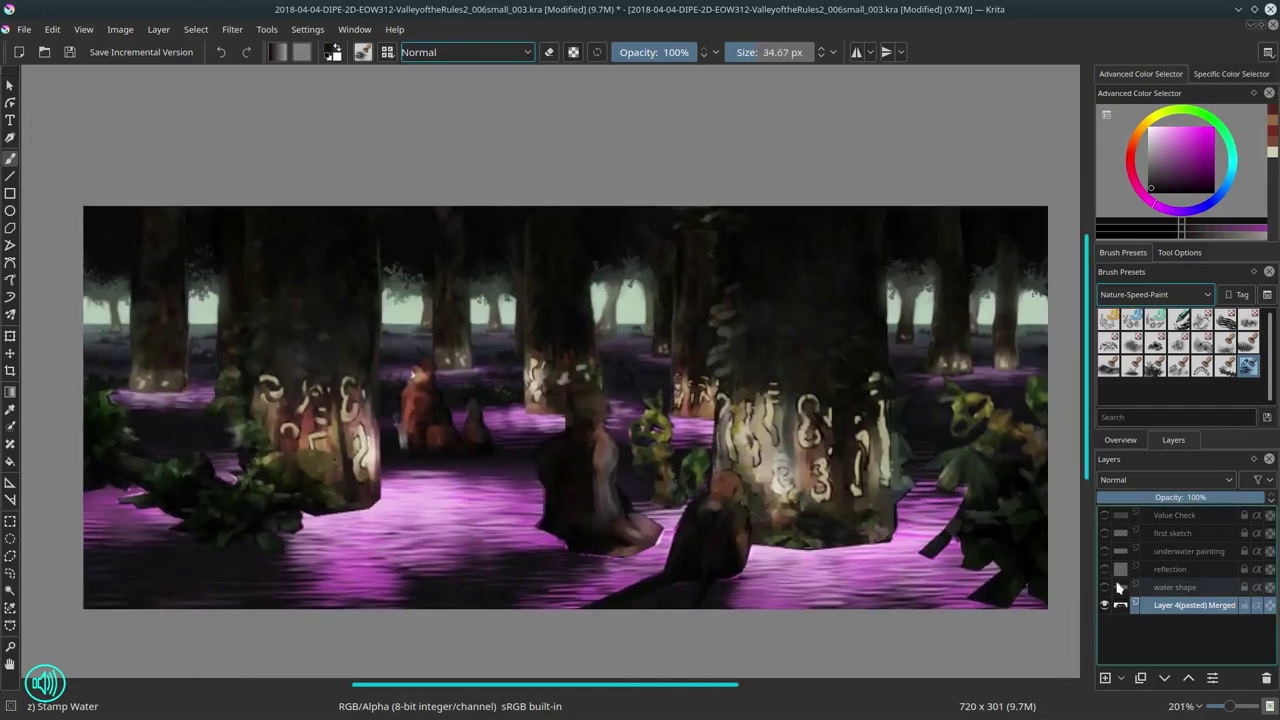
{"action": "left_click", "coordinate": [1105, 587]}
{"action": "left_click", "coordinate": [10, 590]}
{"action": "left_click", "coordinate": [476, 576]}
{"action": "left_click", "coordinate": [1175, 587], "text": "alt"}
{"action": "left_click", "coordinate": [1120, 587], "text": "ctrl"}
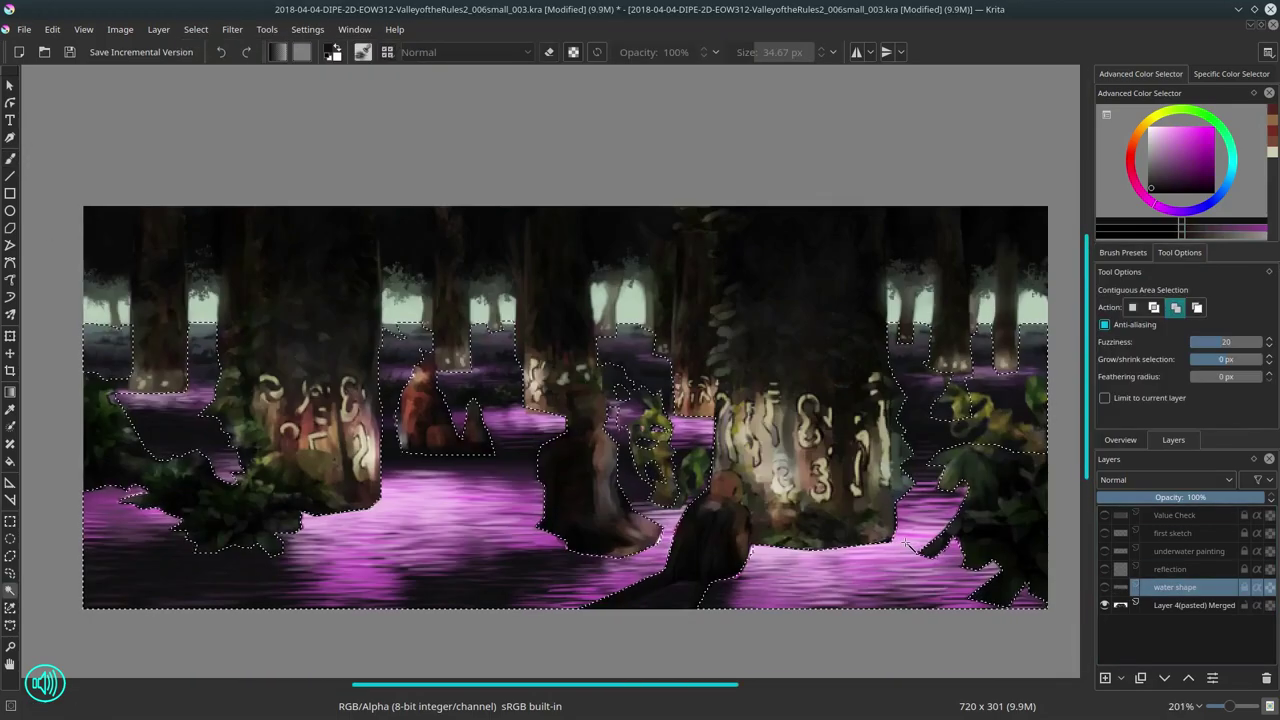
Step: Ready the Stamp Water brush with a dark purple and adjust its size
{"action": "key", "text": "b"}
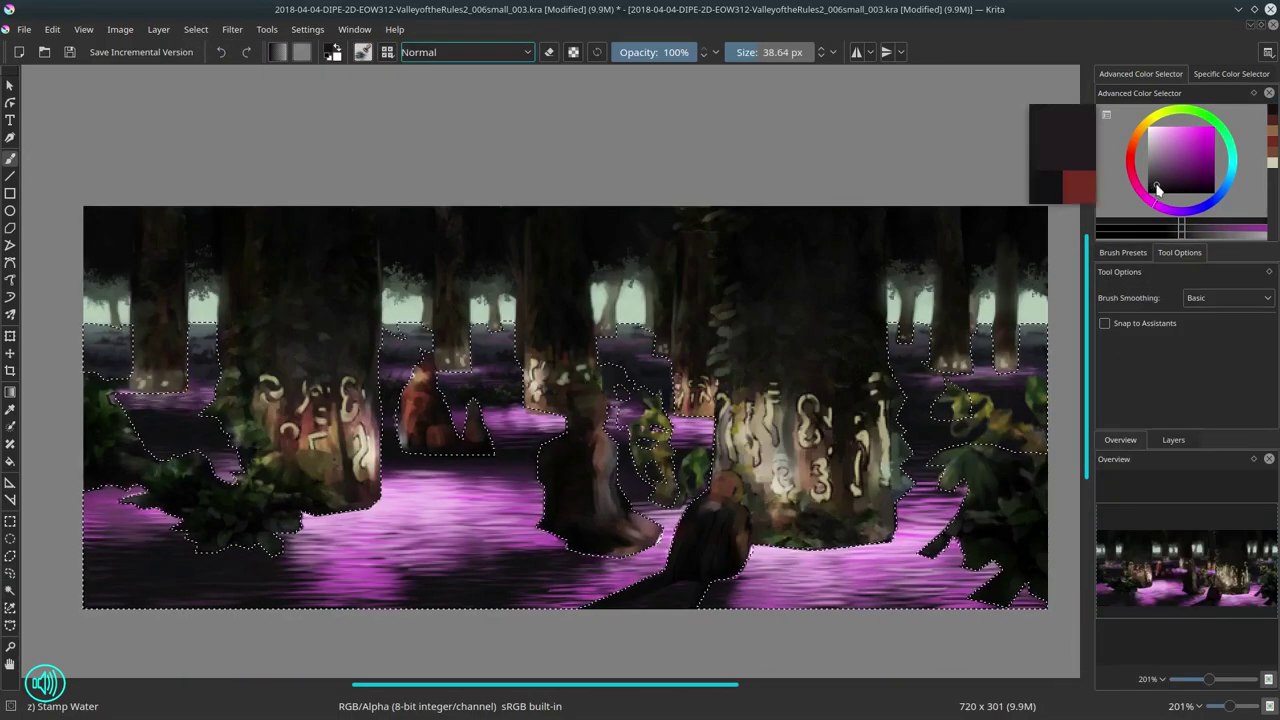
{"action": "key", "text": "bracketleft"}
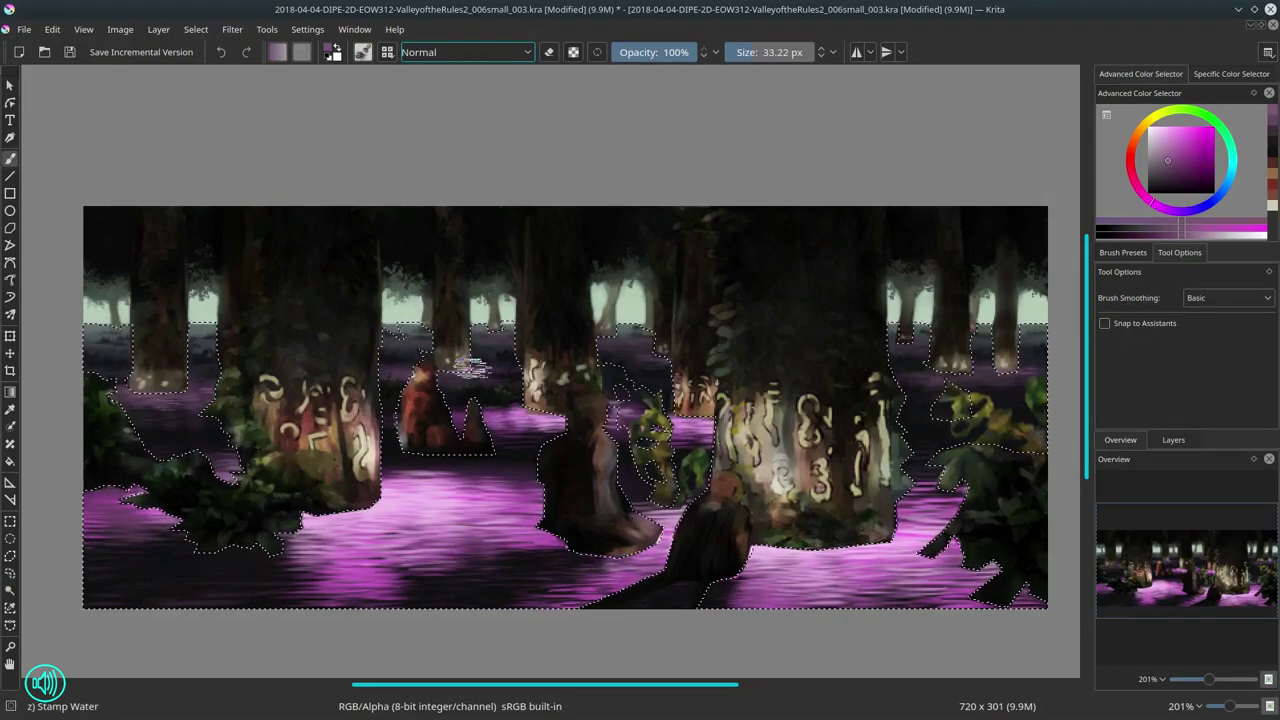
{"action": "left_click", "coordinate": [1161, 179]}
{"action": "key", "text": "bracketright"}
{"action": "key", "text": "bracketright"}
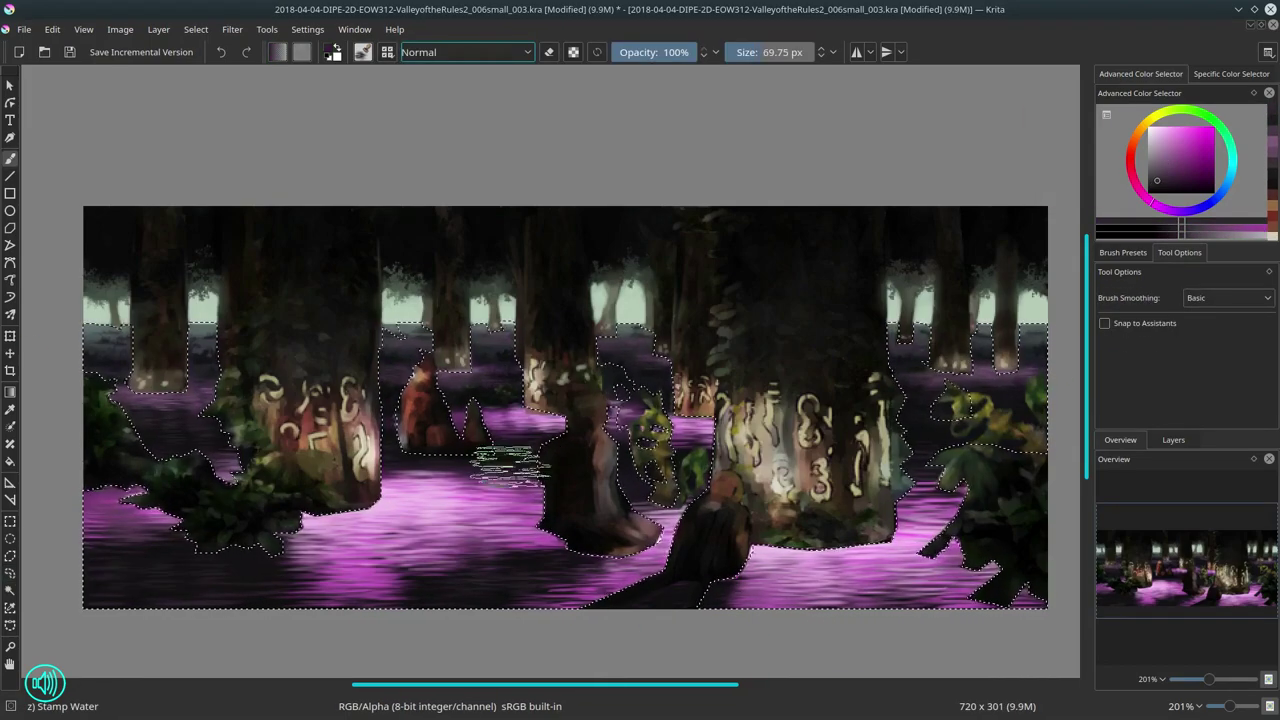
Step: Clear the water selection and bring up the brush presets and layer list
{"action": "key", "text": "x"}
{"action": "key", "text": "ctrl+shift+a"}
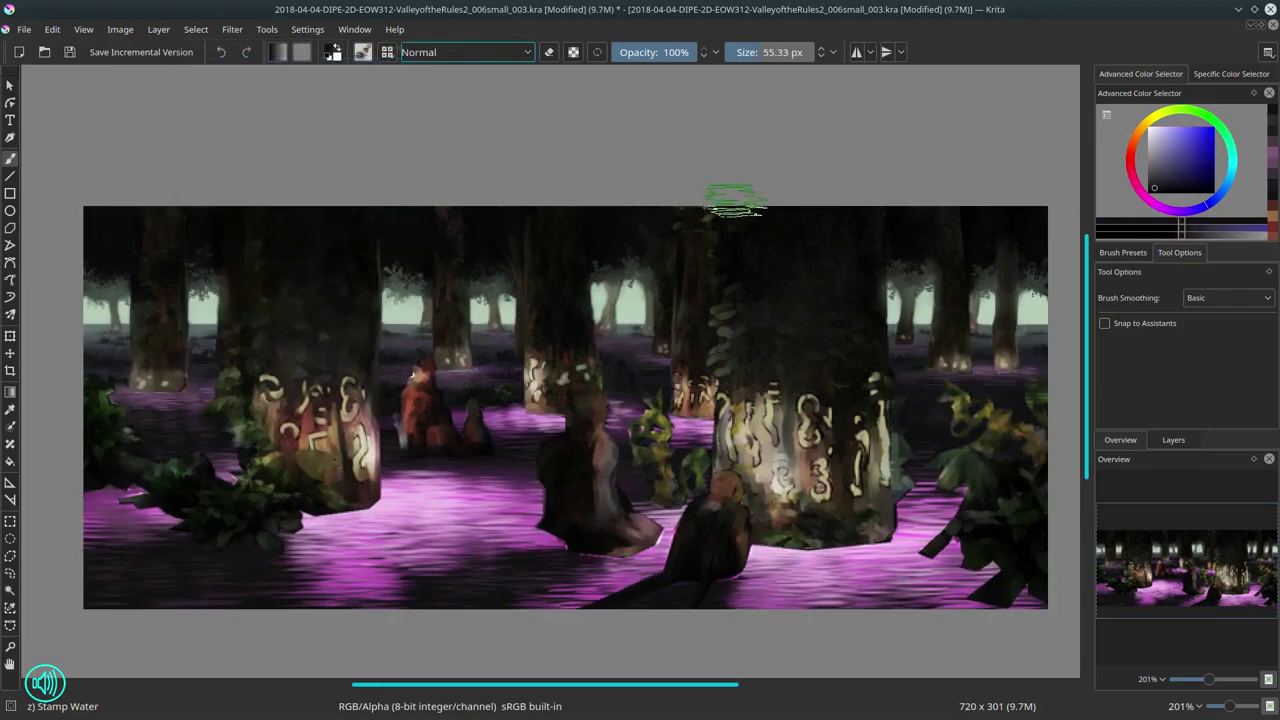
{"action": "left_click", "coordinate": [1123, 252]}
Step: Mirror the whole image horizontally to check the composition
{"action": "left_click", "coordinate": [1173, 440]}
{"action": "left_click", "coordinate": [120, 29]}
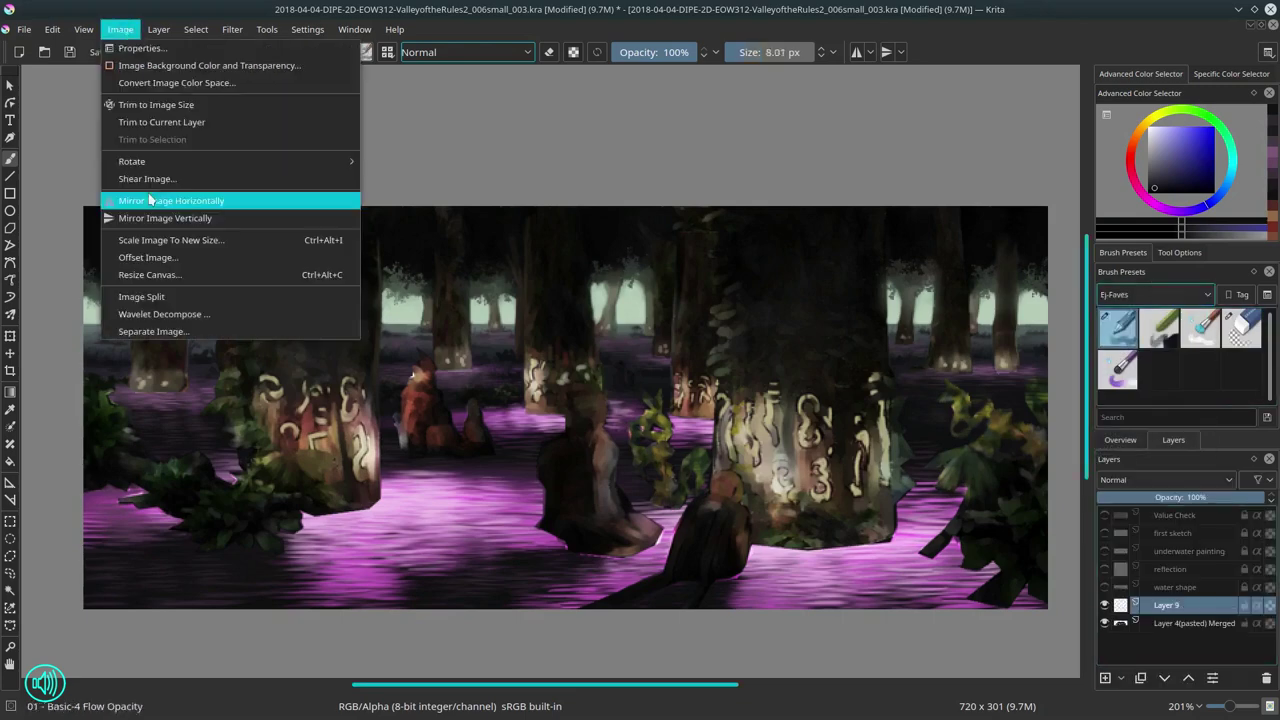
{"action": "left_click", "coordinate": [170, 200]}
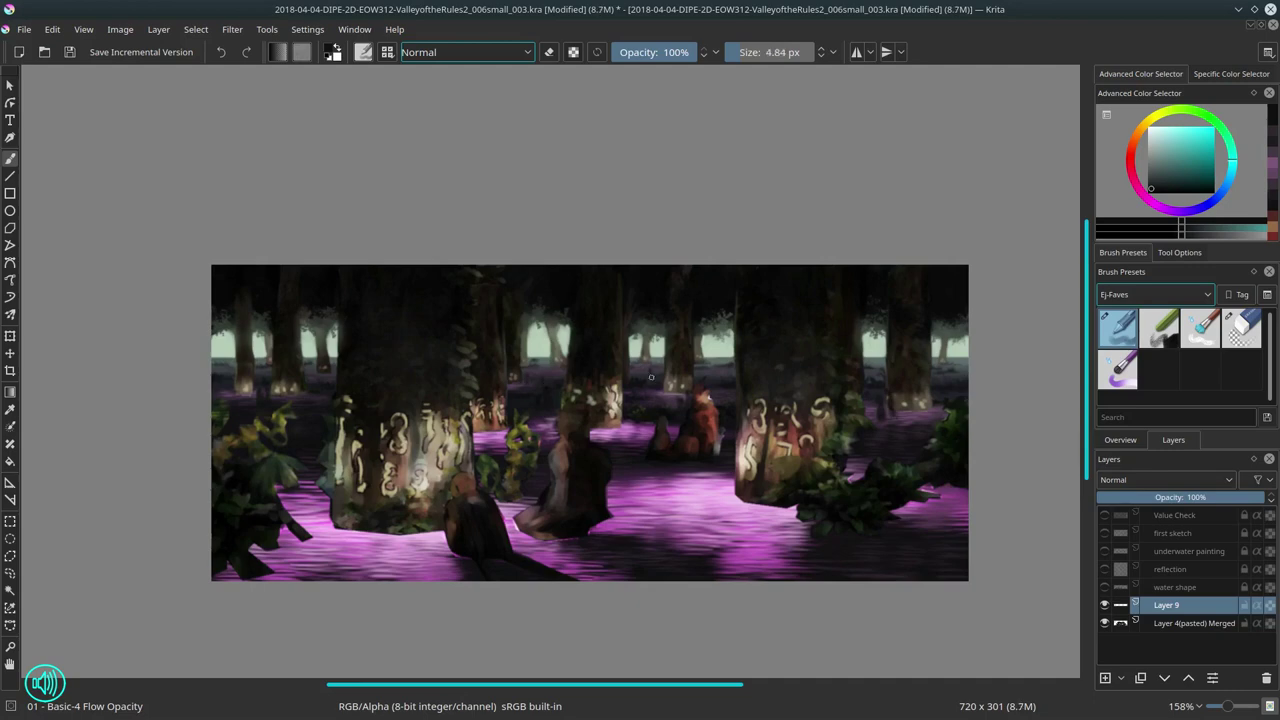
Step: Activate Layer 4(pasted) Merged and sample the sky's pale green and a trunk's dark purple
{"action": "left_click", "coordinate": [727, 468], "text": "ctrl"}
{"action": "key", "text": "Page_Down"}
{"action": "key", "text": "bracketright"}
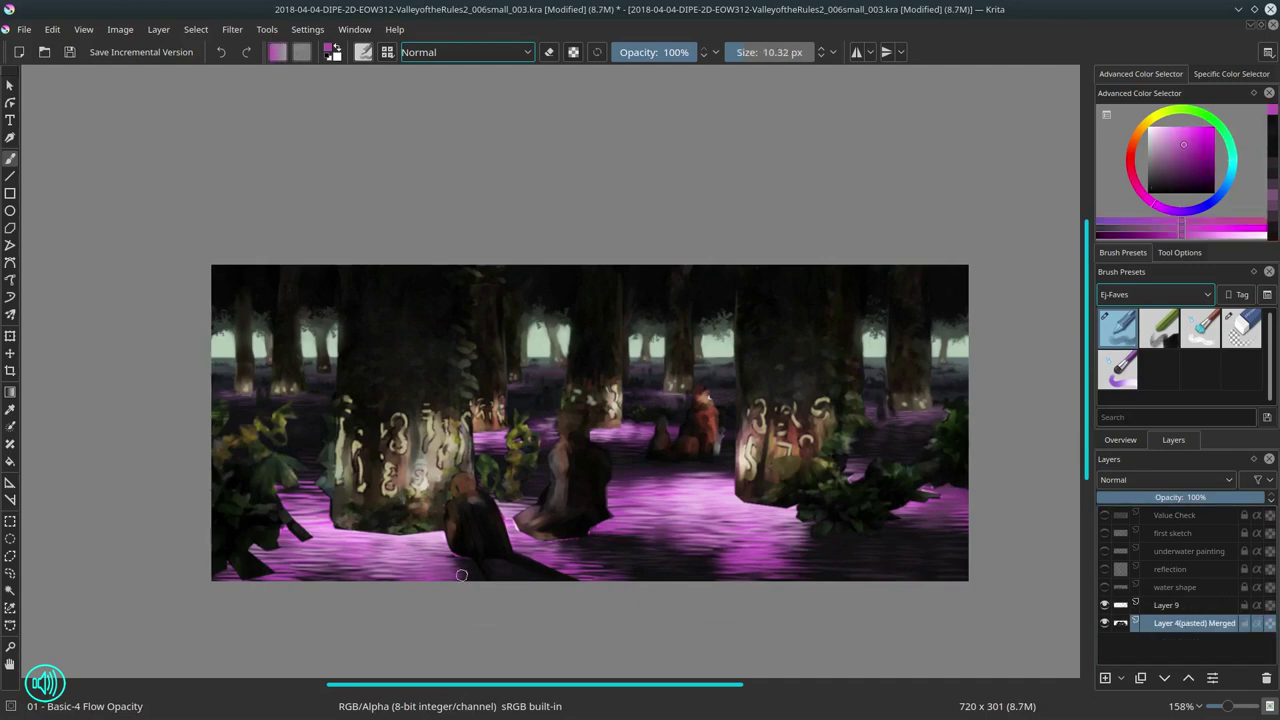
{"action": "key", "text": "bracketleft"}
{"action": "key", "text": "bracketleft"}
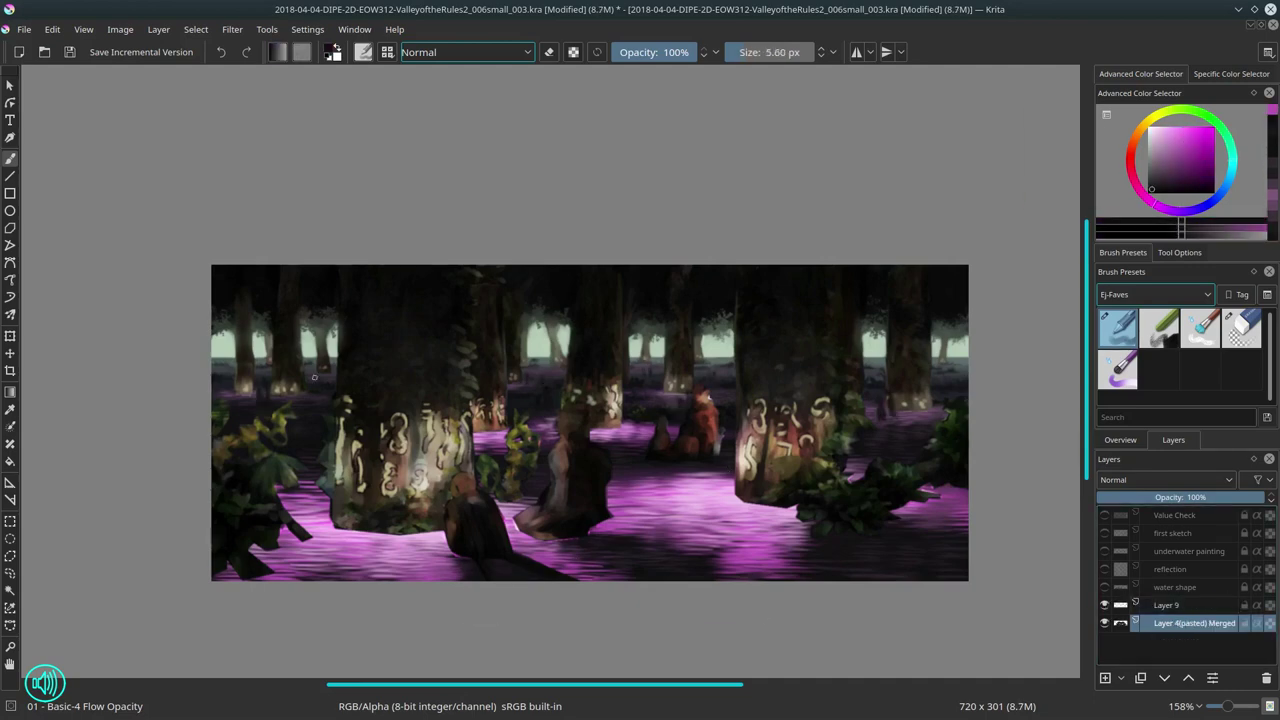
{"action": "left_click", "coordinate": [226, 353], "text": "ctrl"}
{"action": "left_click", "coordinate": [315, 375], "text": "ctrl"}
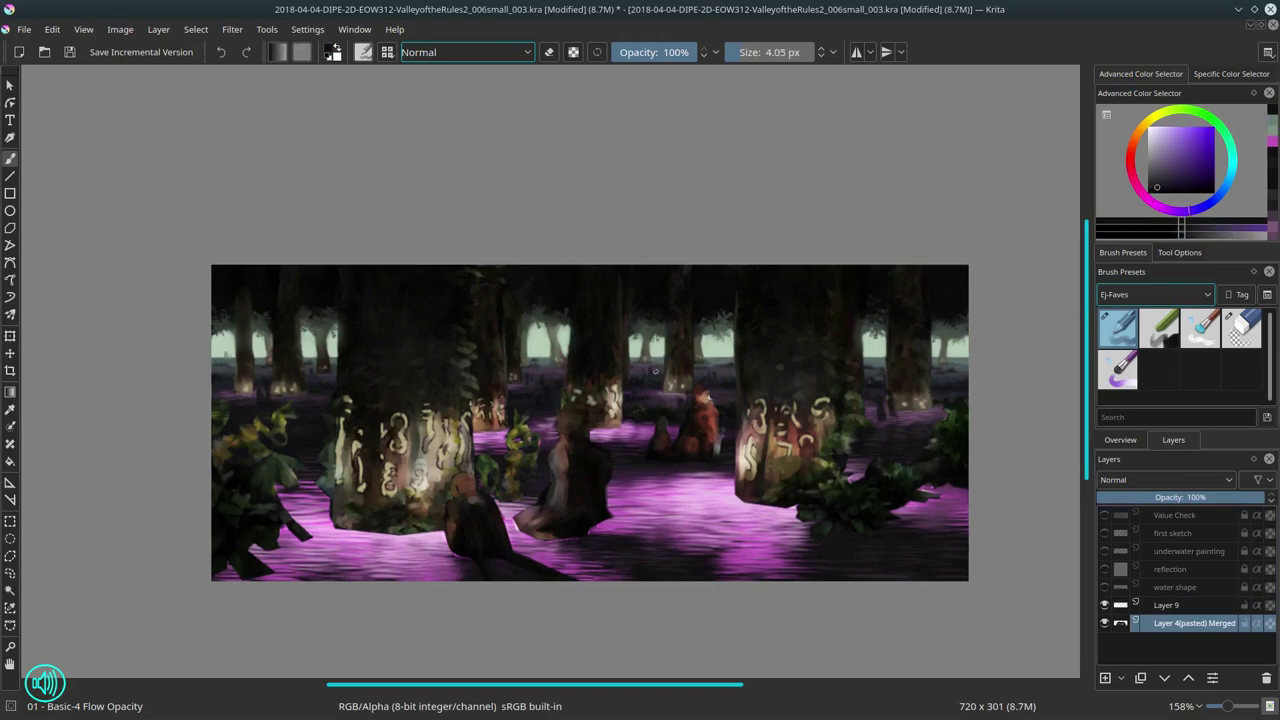
Step: Sample the sky's teal and a dark blue with a smaller brush
{"action": "scroll", "coordinate": [703, 438], "scroll_direction": "down", "scroll_amount": 3}
{"action": "scroll", "coordinate": [630, 322], "scroll_direction": "up", "scroll_amount": 3}
{"action": "key", "text": "bracketleft"}
{"action": "left_click", "coordinate": [630, 322], "text": "ctrl"}
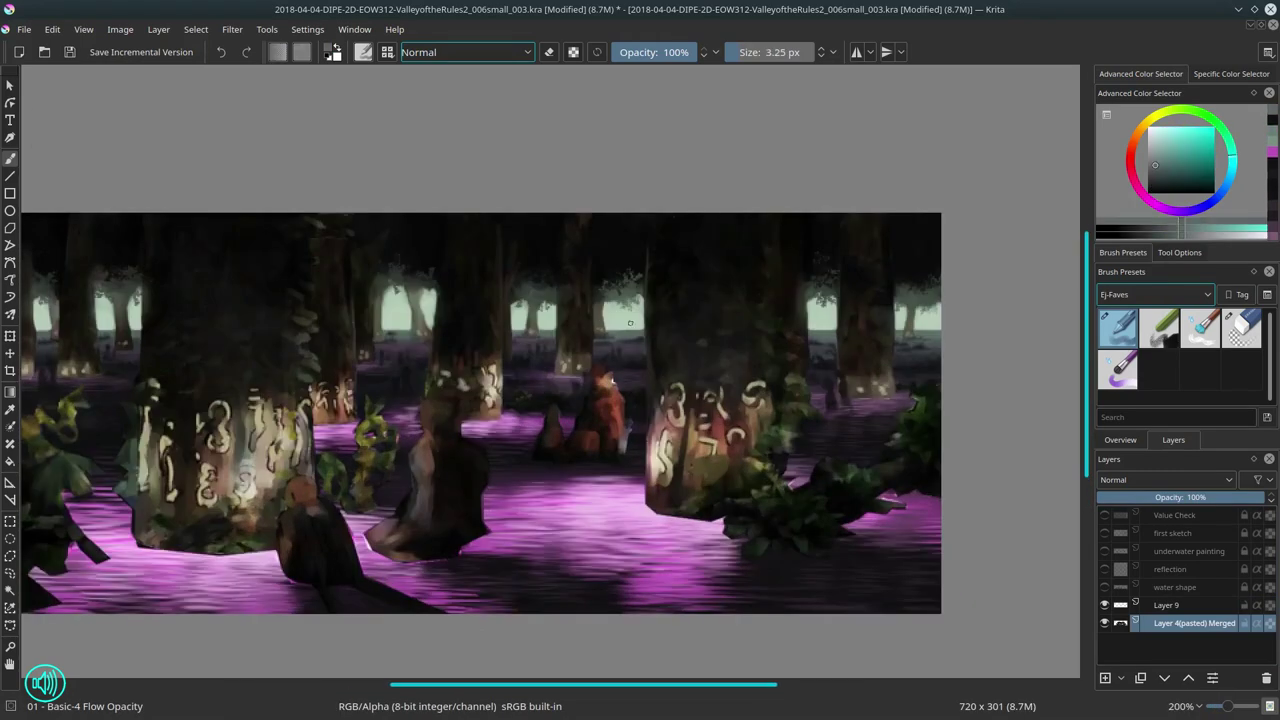
{"action": "left_click", "coordinate": [823, 330], "text": "ctrl"}
{"action": "scroll", "coordinate": [825, 337], "scroll_direction": "down", "scroll_amount": 1}
Step: Merge Layer 9 down into Layer 4(pasted) Merged
{"action": "key", "text": "ctrl+e"}
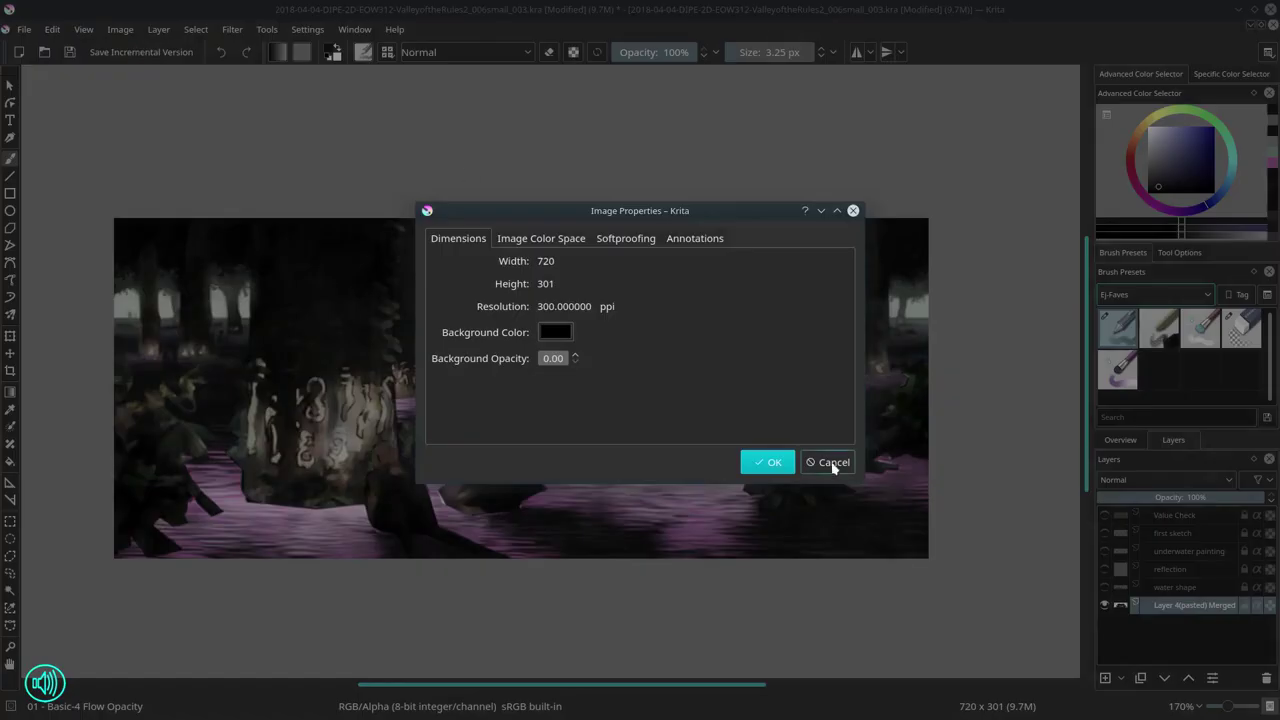
{"action": "left_click", "coordinate": [829, 460]}
{"action": "key", "text": "bracketleft"}
{"action": "key", "text": "bracketleft"}
{"action": "scroll", "coordinate": [410, 372], "scroll_direction": "up", "scroll_amount": 5}
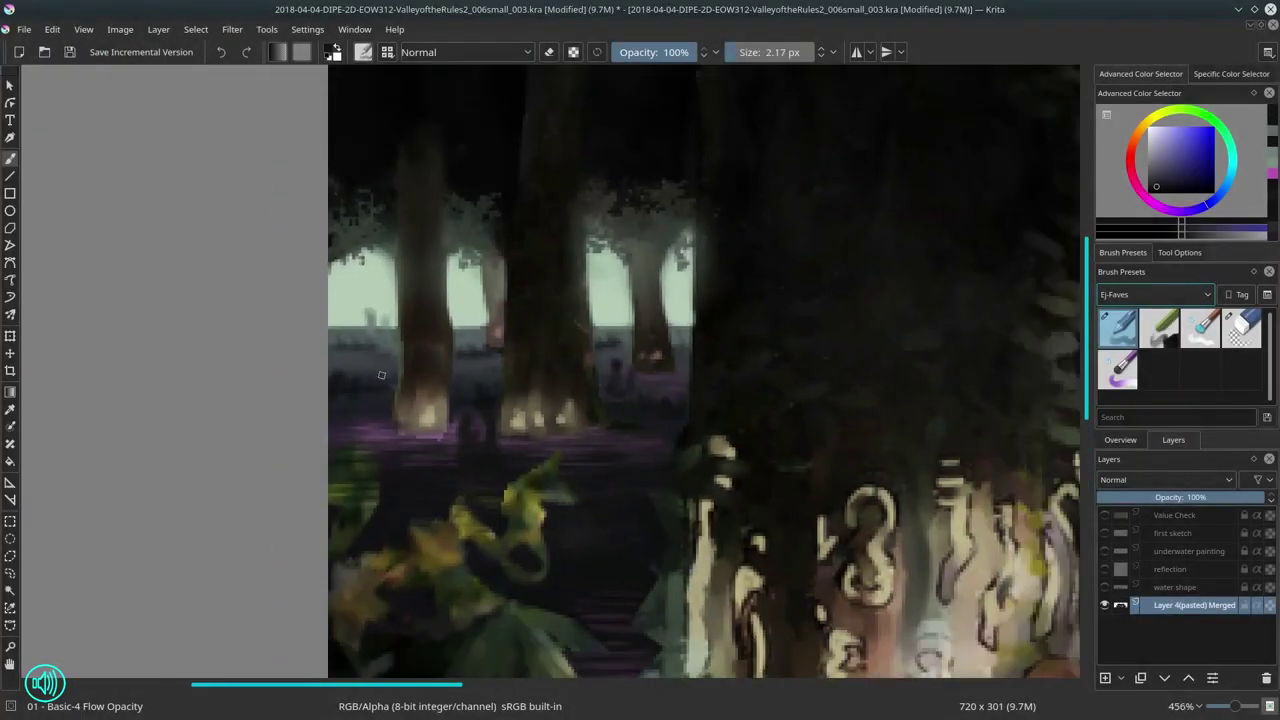
Step: Sample dark blue-grey, olive and purple tones and dab small details at the distant tree bases
{"action": "left_click", "coordinate": [410, 372], "text": "ctrl"}
{"action": "mouse_move", "coordinate": [410, 372]}
{"action": "left_mouse_down", "text": "ctrl"}
{"action": "mouse_move", "coordinate": [470, 467]}
{"action": "mouse_move", "coordinate": [462, 437]}
{"action": "left_mouse_up", "text": "ctrl"}
{"action": "key", "text": "bracketleft"}
{"action": "key", "text": "bracketleft"}
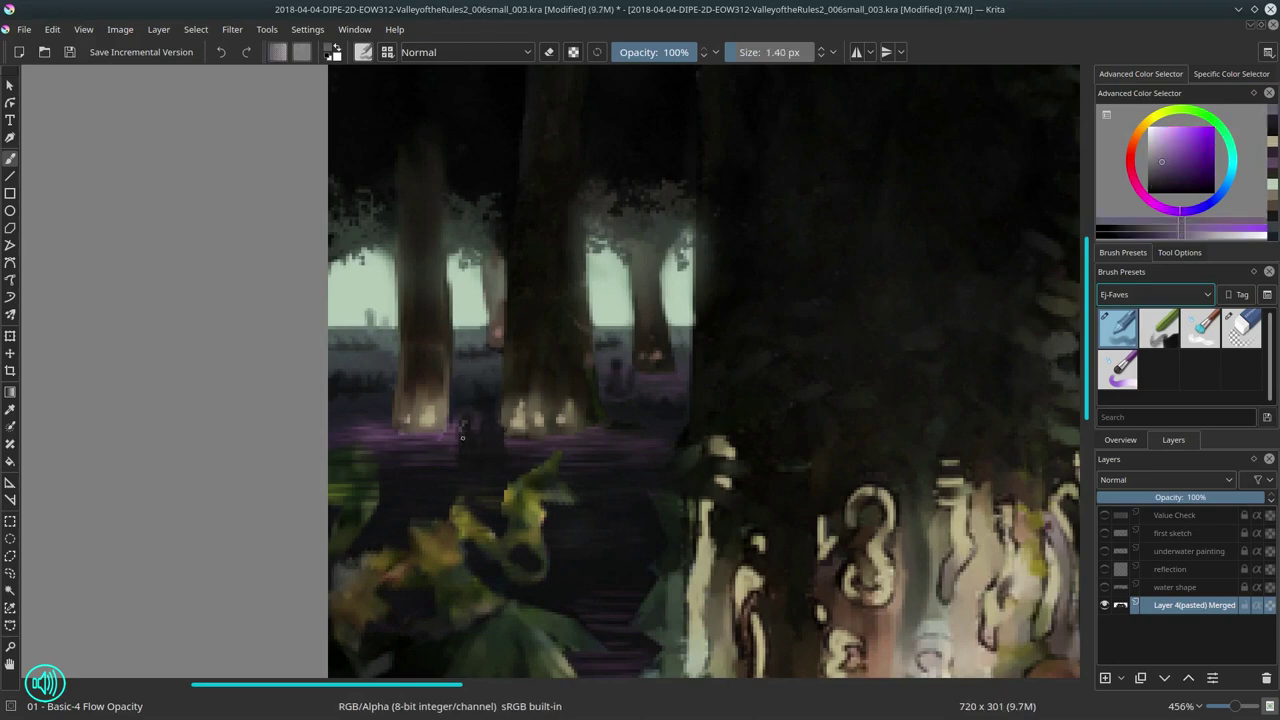
{"action": "left_click", "coordinate": [489, 375], "text": "ctrl"}
{"action": "left_click", "coordinate": [479, 241], "text": "ctrl"}
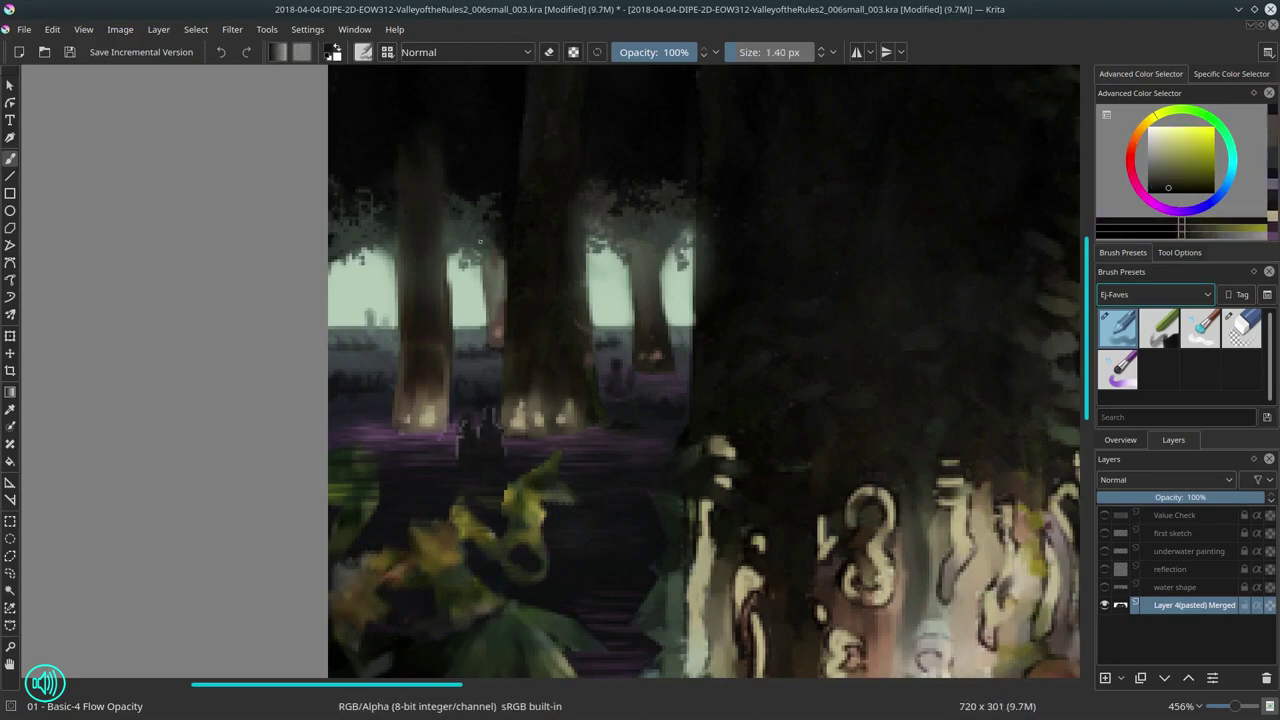
{"action": "left_click", "coordinate": [1121, 440]}
{"action": "left_click", "coordinate": [615, 368], "text": "ctrl"}
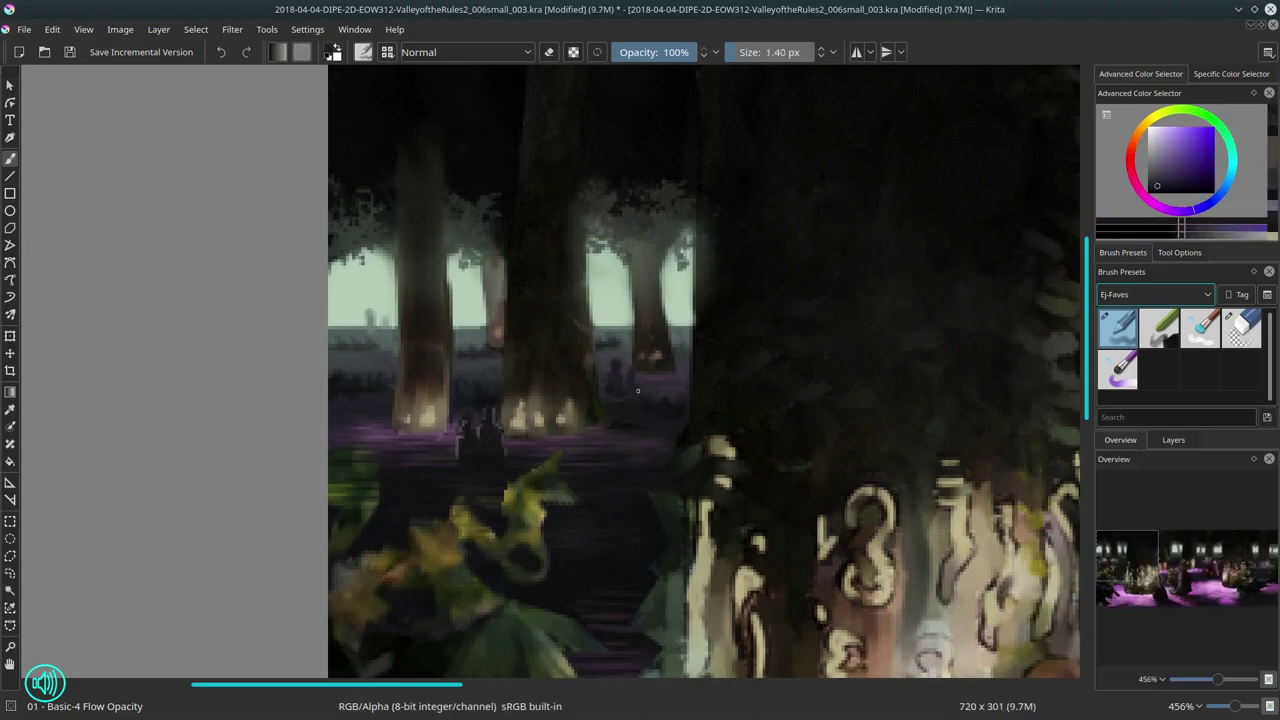
{"action": "left_click", "coordinate": [614, 411], "text": "ctrl"}
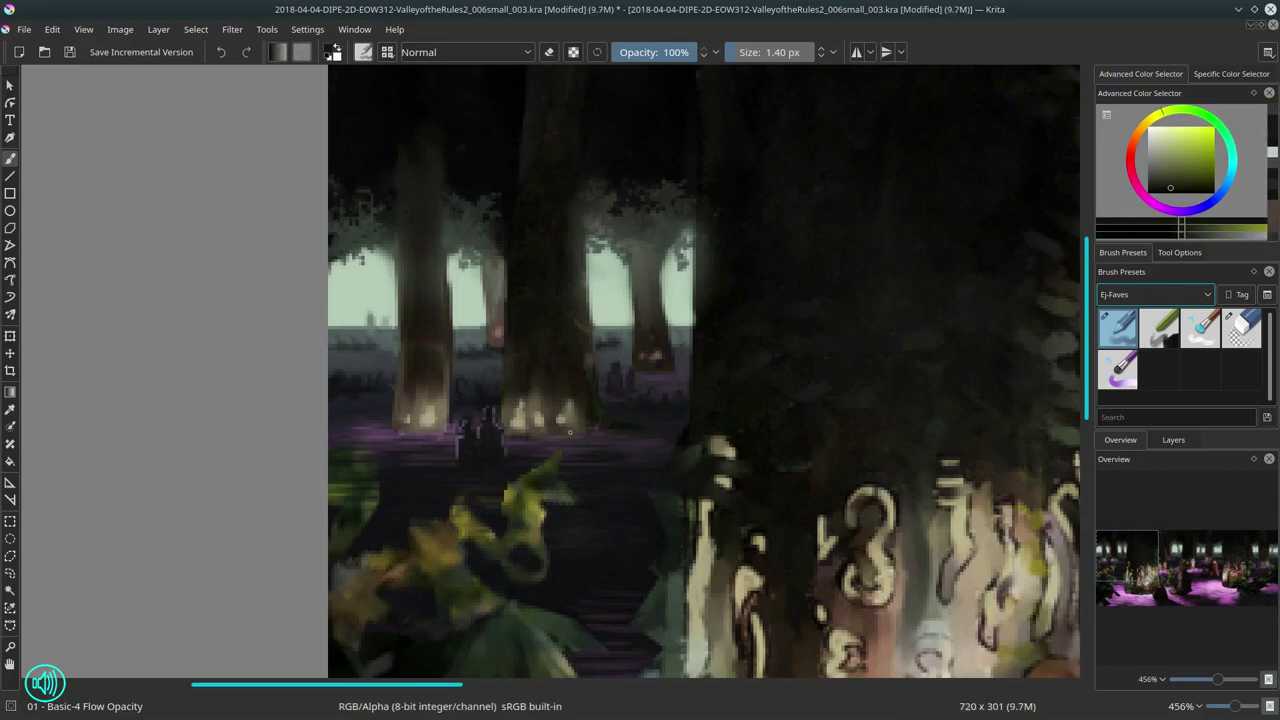
{"action": "left_click", "coordinate": [495, 418], "text": "ctrl"}
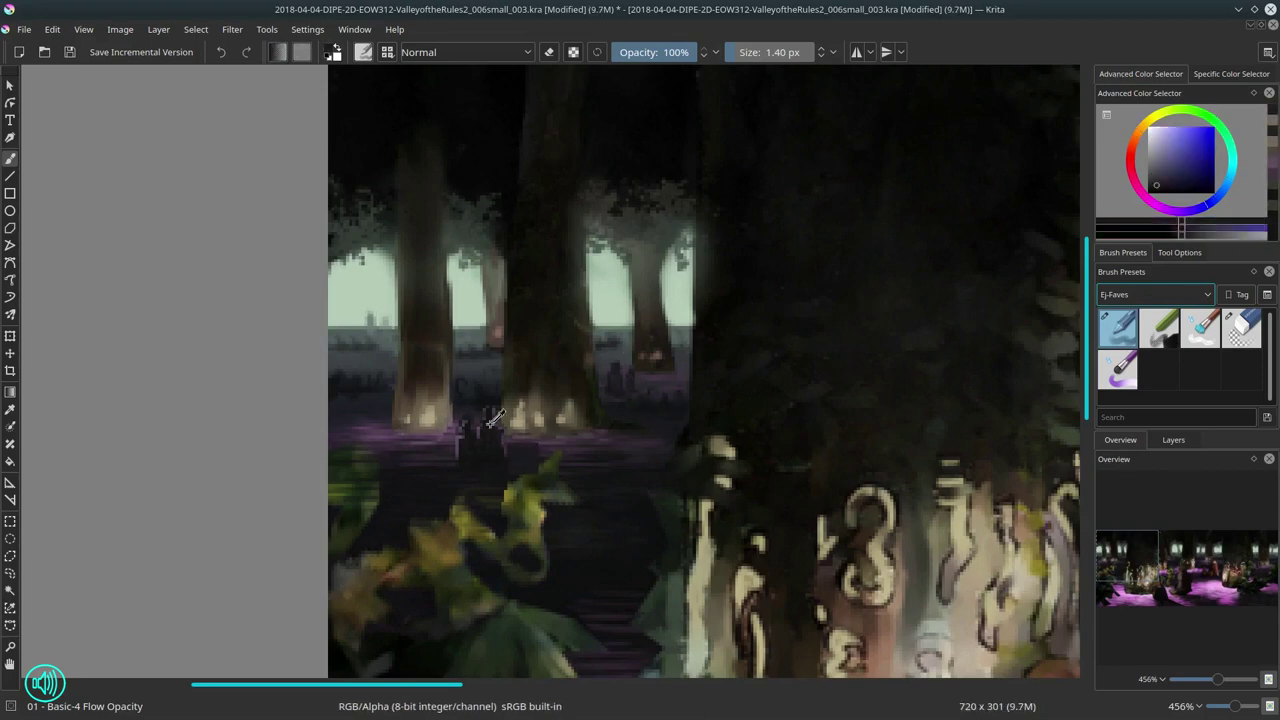
Step: Add warm brown, dark olive and green touches around the glyph trunk with a smaller brush
{"action": "left_click_drag", "start_coordinate": [495, 418], "coordinate": [200, 410]}
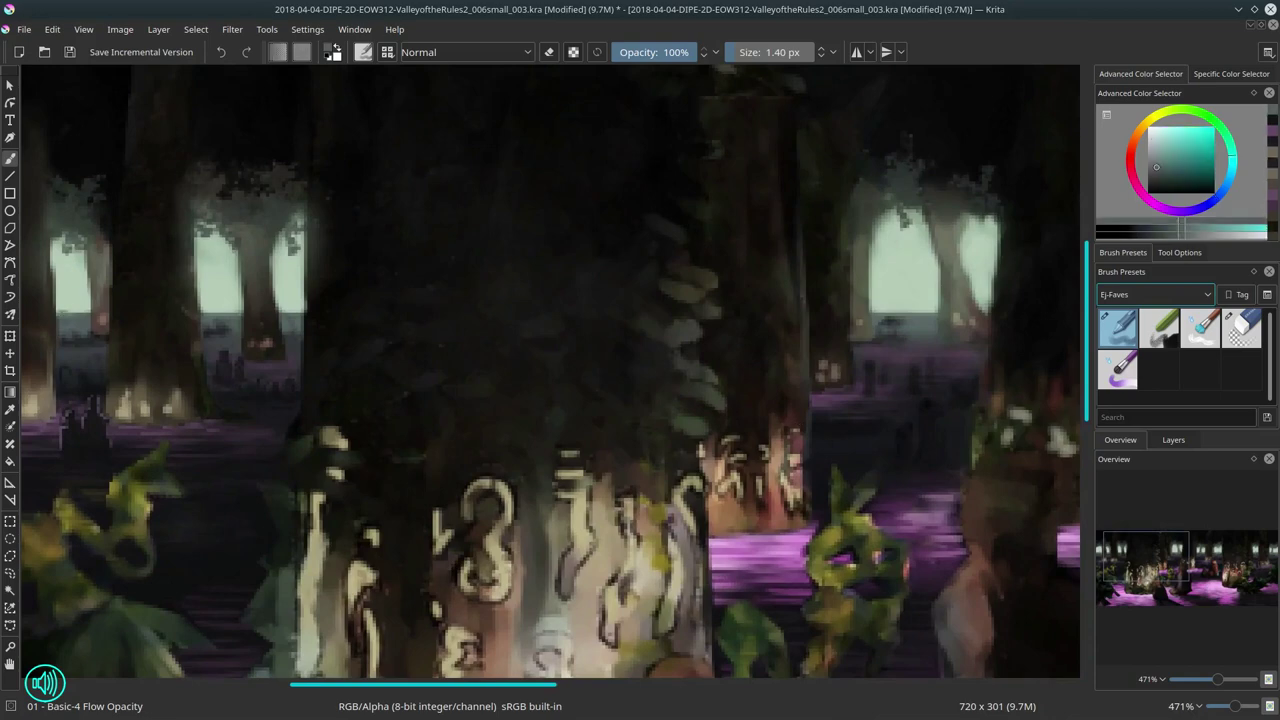
{"action": "left_click", "coordinate": [244, 362], "text": "ctrl"}
{"action": "left_click_drag", "start_coordinate": [38, 342], "coordinate": [213, 342]}
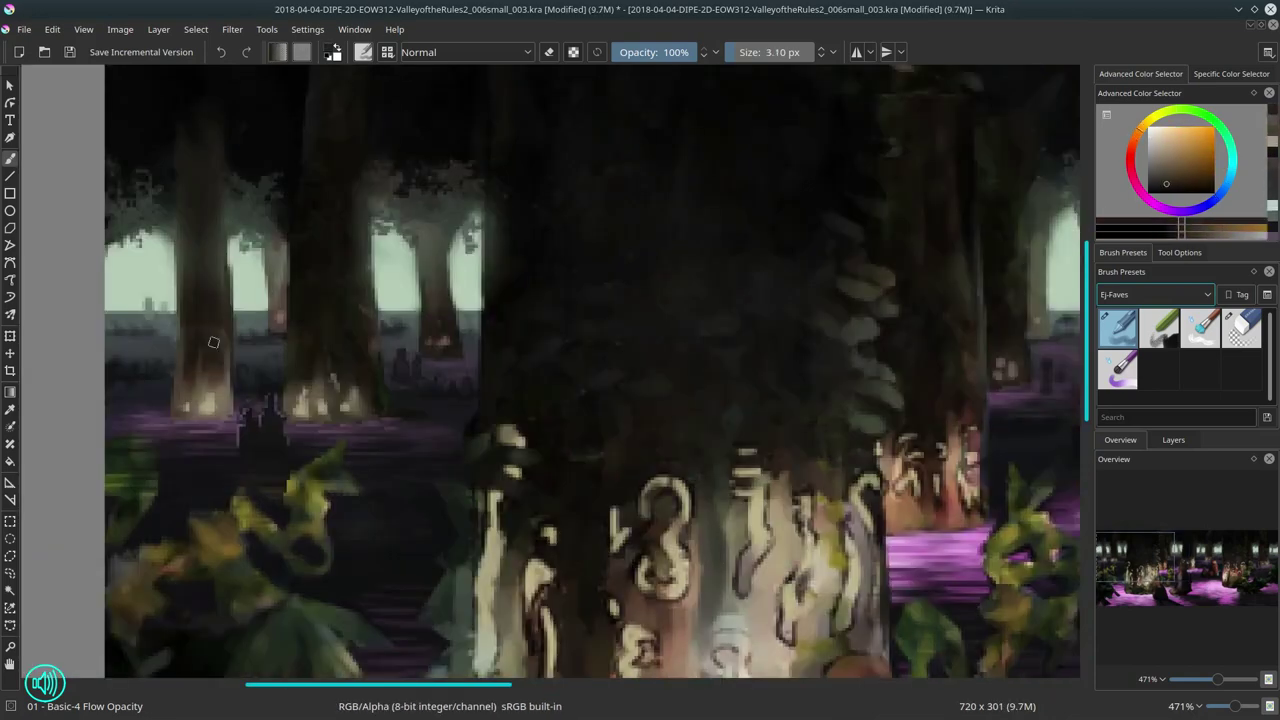
{"action": "left_click", "coordinate": [213, 342], "text": "ctrl"}
{"action": "key", "text": "bracketleft"}
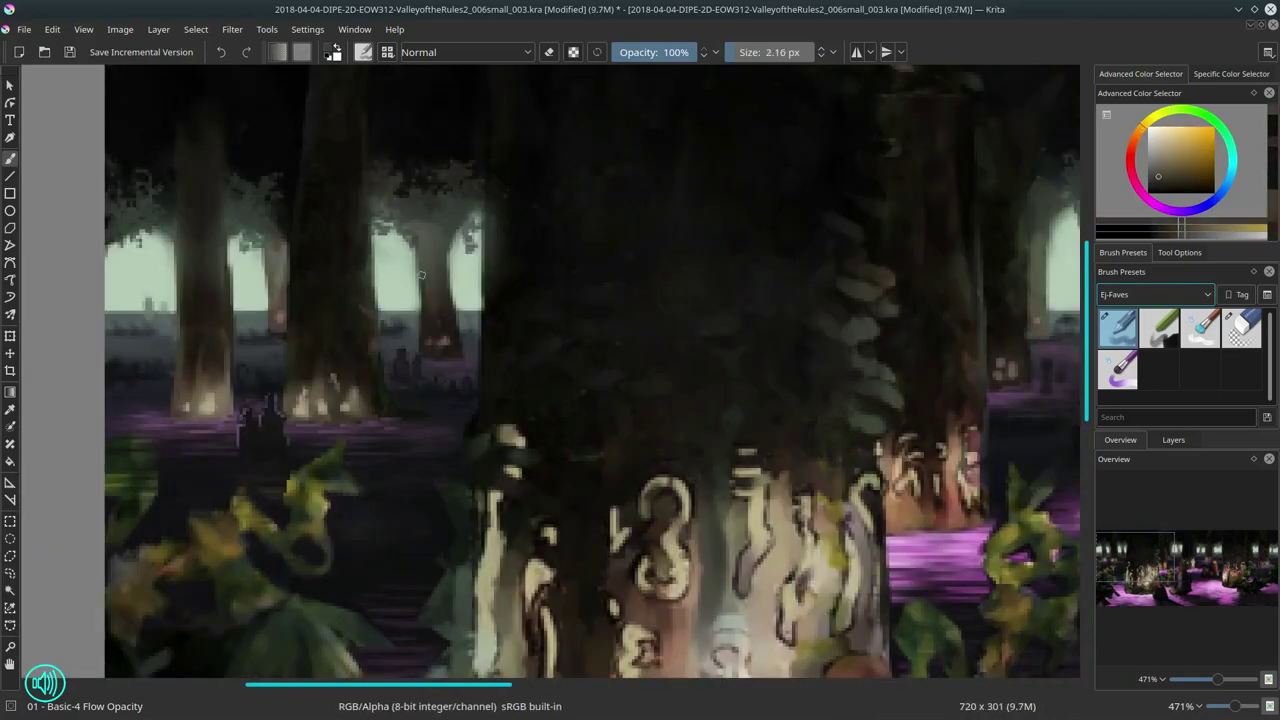
{"action": "left_click", "coordinate": [421, 275], "text": "ctrl"}
{"action": "left_click_drag", "start_coordinate": [882, 414], "coordinate": [692, 422]}
Step: Save the painting and zoom out to view the whole image
{"action": "left_click", "coordinate": [68, 53]}
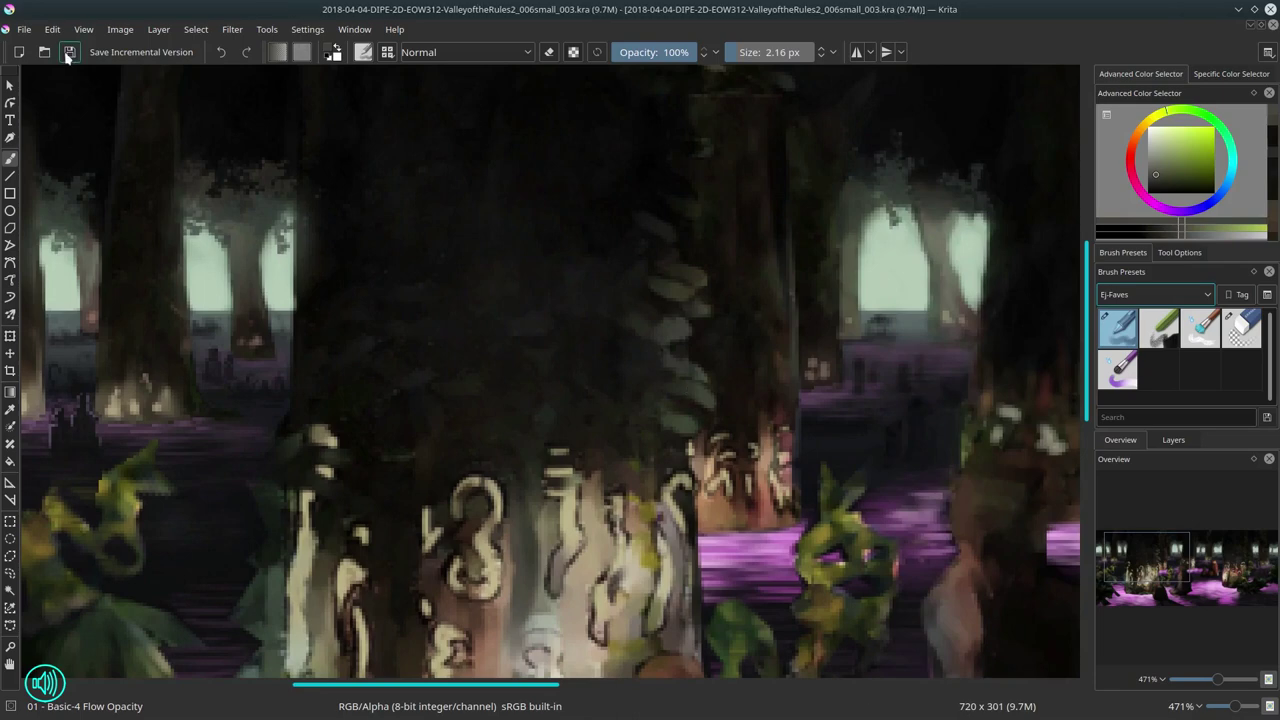
{"action": "left_click", "coordinate": [223, 514], "text": "ctrl"}
{"action": "scroll", "coordinate": [223, 514], "scroll_direction": "down", "scroll_amount": 8}
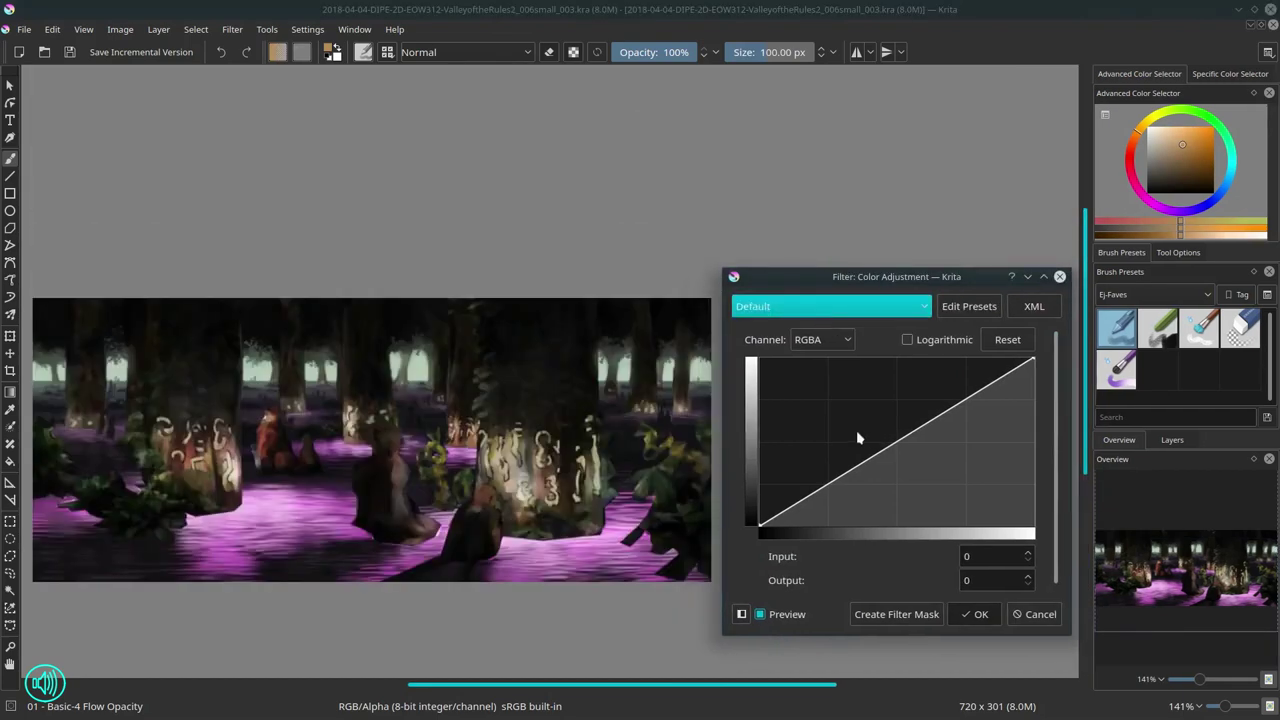
Step: Add and raise midtone points on the Red and Blue curves, compare the preview, and apply
{"action": "left_click", "coordinate": [822, 339]}
{"action": "left_click", "coordinate": [815, 362]}
{"action": "left_click", "coordinate": [846, 468]}
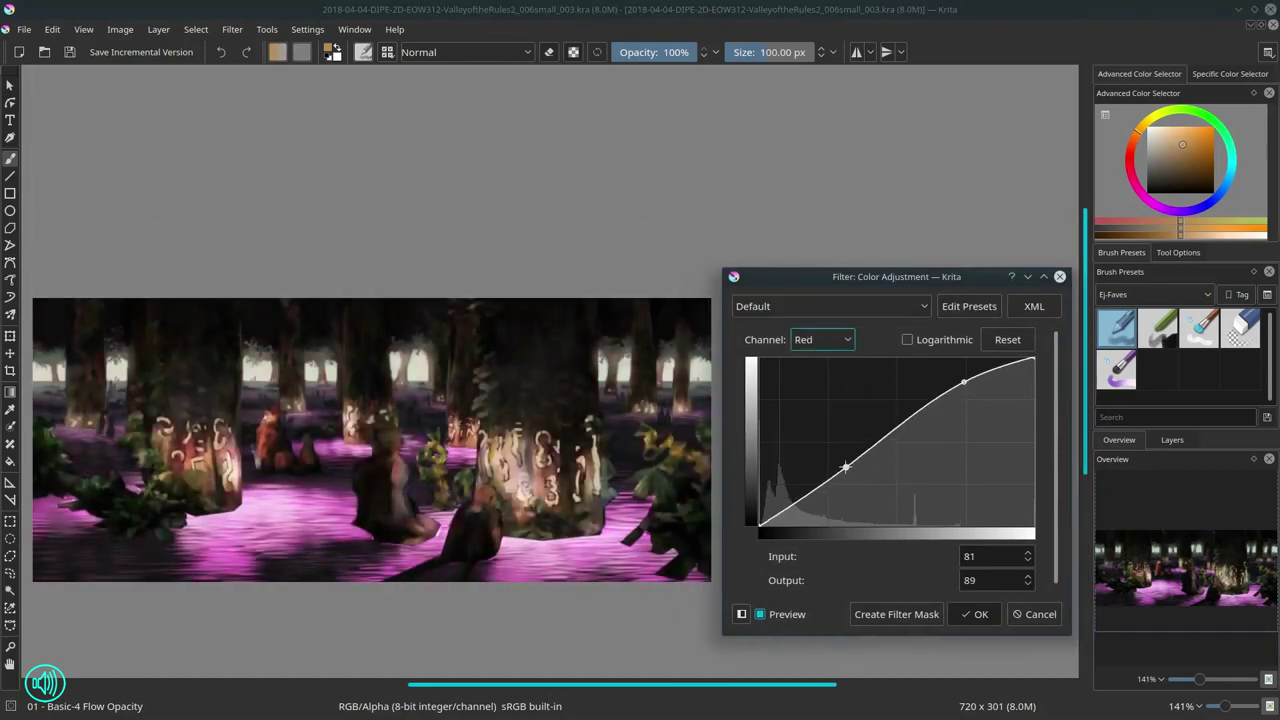
{"action": "key", "text": "Down"}
{"action": "key", "text": "Down"}
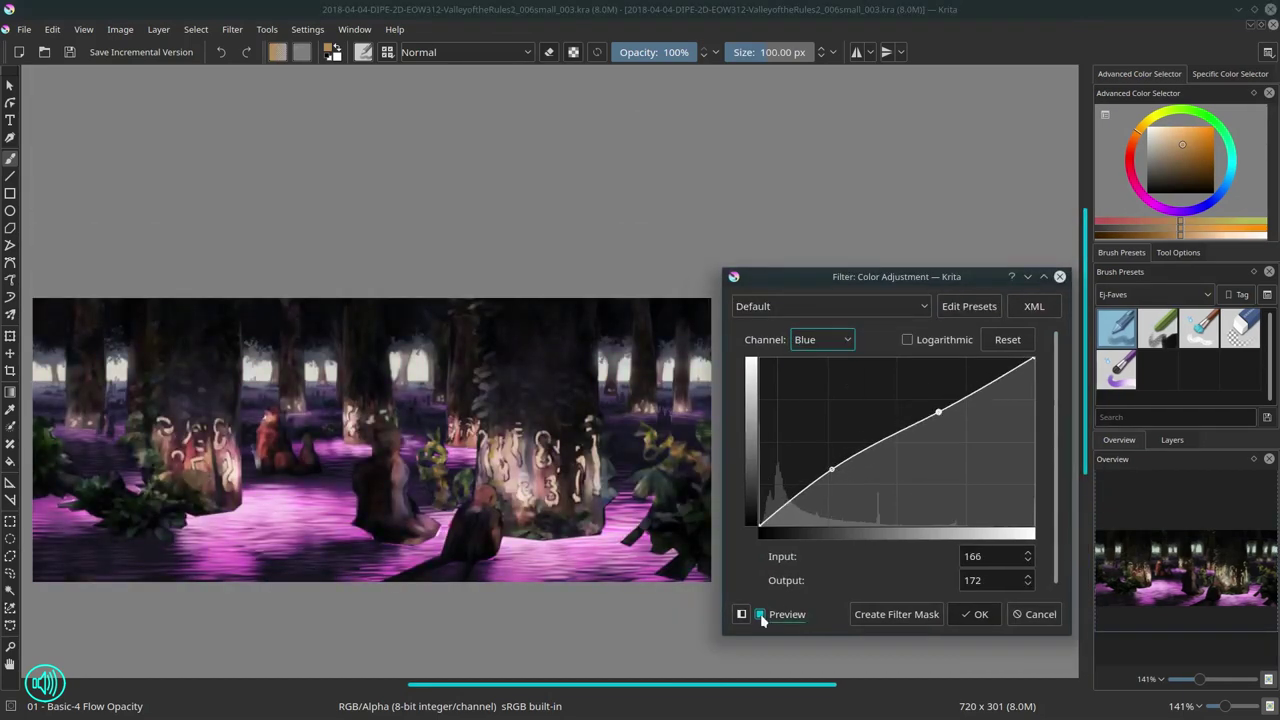
{"action": "key", "text": "Up"}
{"action": "key", "text": "Up"}
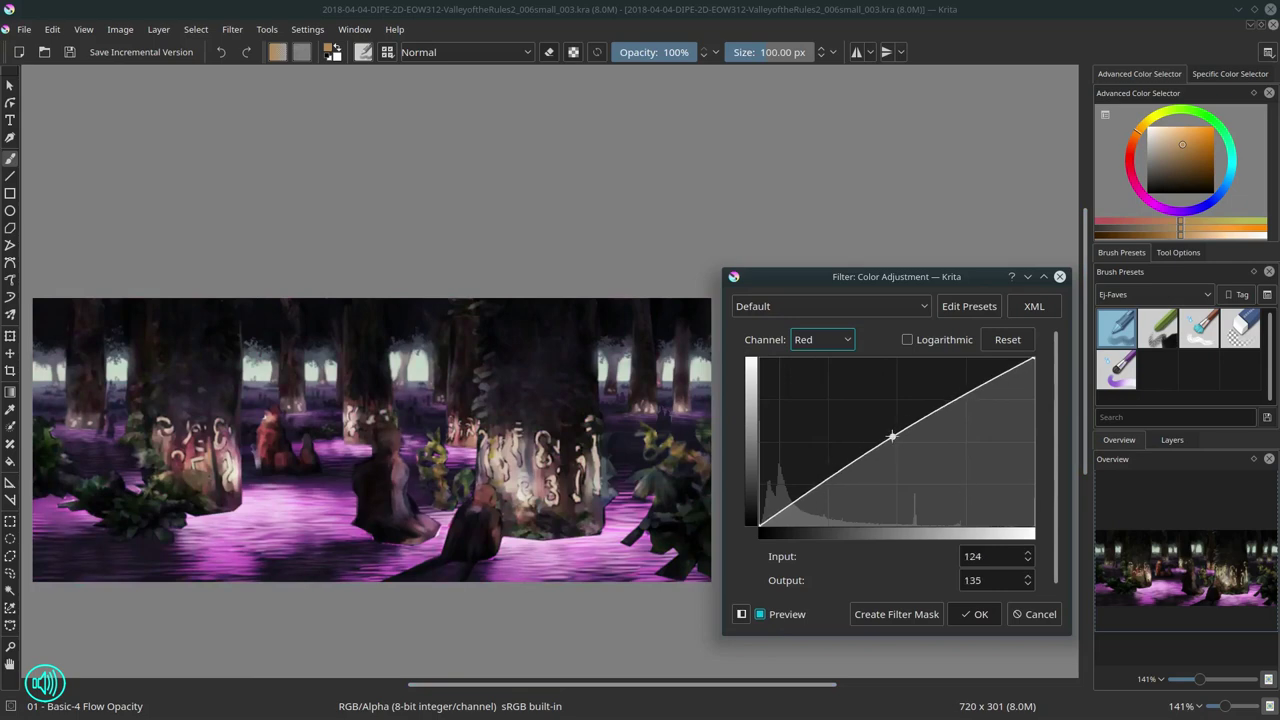
{"action": "left_click_drag", "start_coordinate": [891, 436], "coordinate": [893, 431]}
{"action": "left_click", "coordinate": [853, 464]}
{"action": "left_click", "coordinate": [760, 614]}
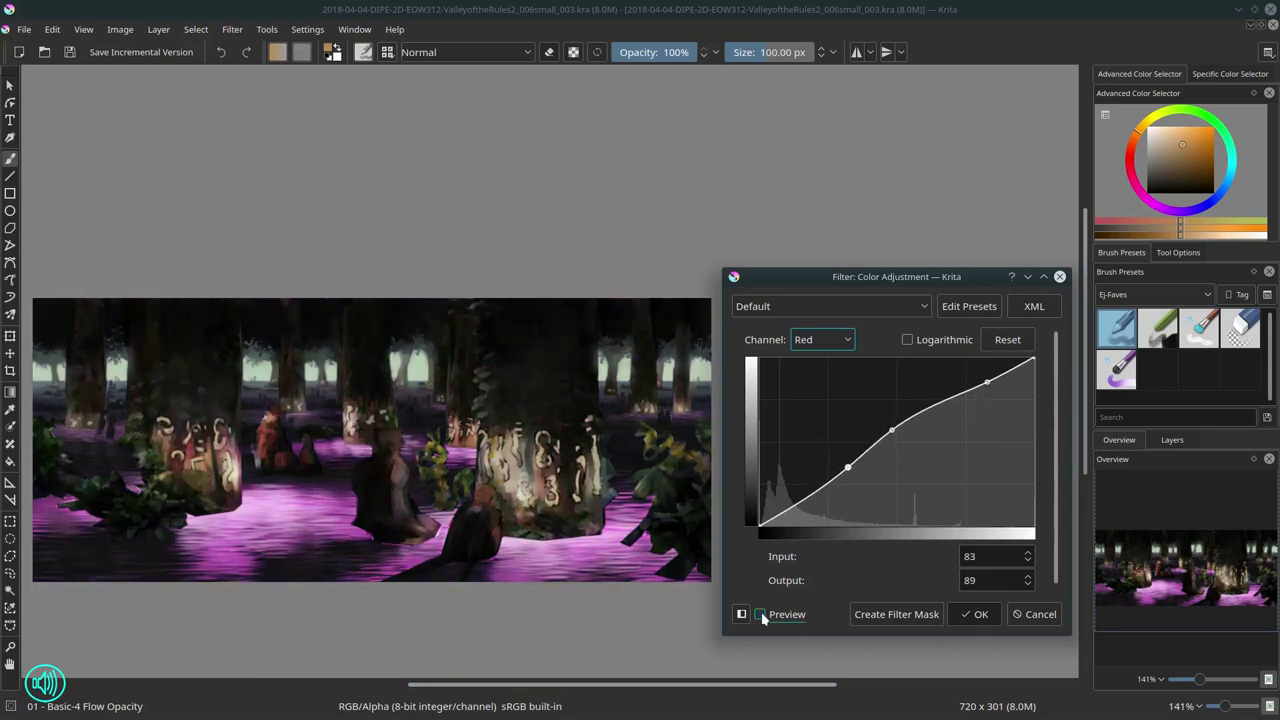
{"action": "left_click", "coordinate": [760, 614]}
{"action": "left_click", "coordinate": [972, 614]}
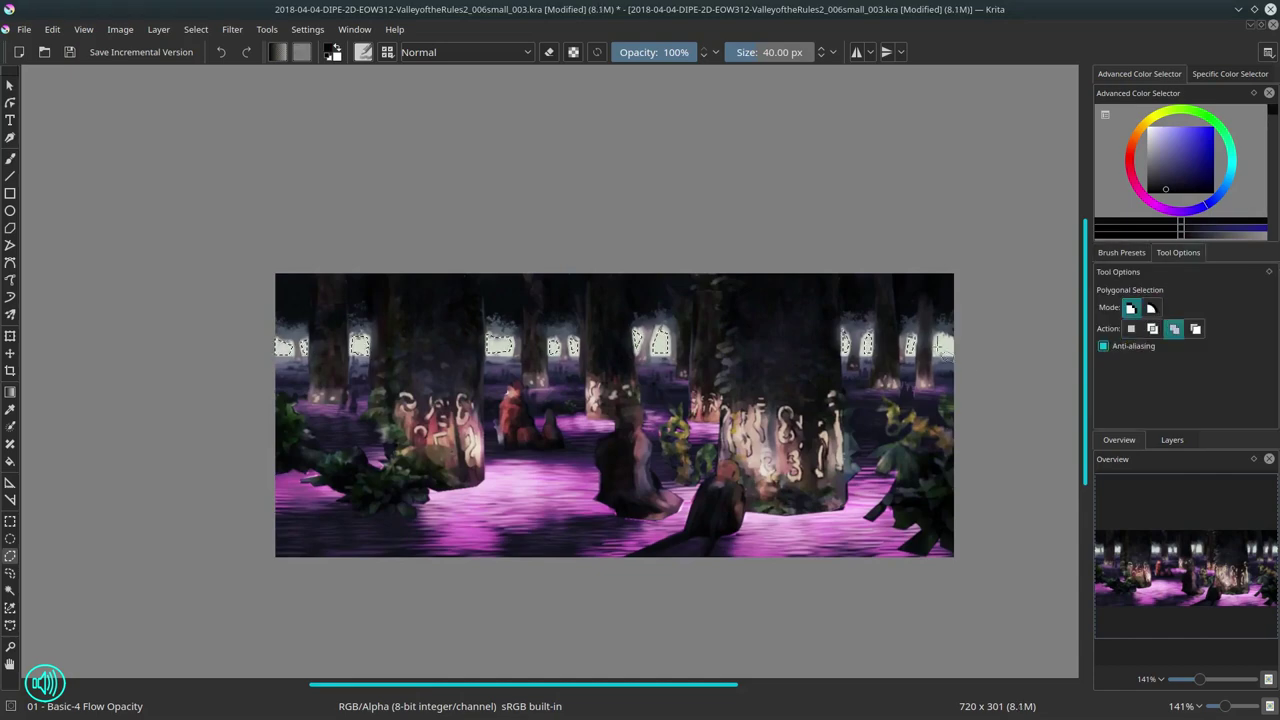
Step: Outline the pale sky gaps between the trees with a polygonal selection
{"action": "left_click", "coordinate": [232, 29]}
{"action": "left_click", "coordinate": [1172, 440]}
{"action": "left_click", "coordinate": [1119, 440]}
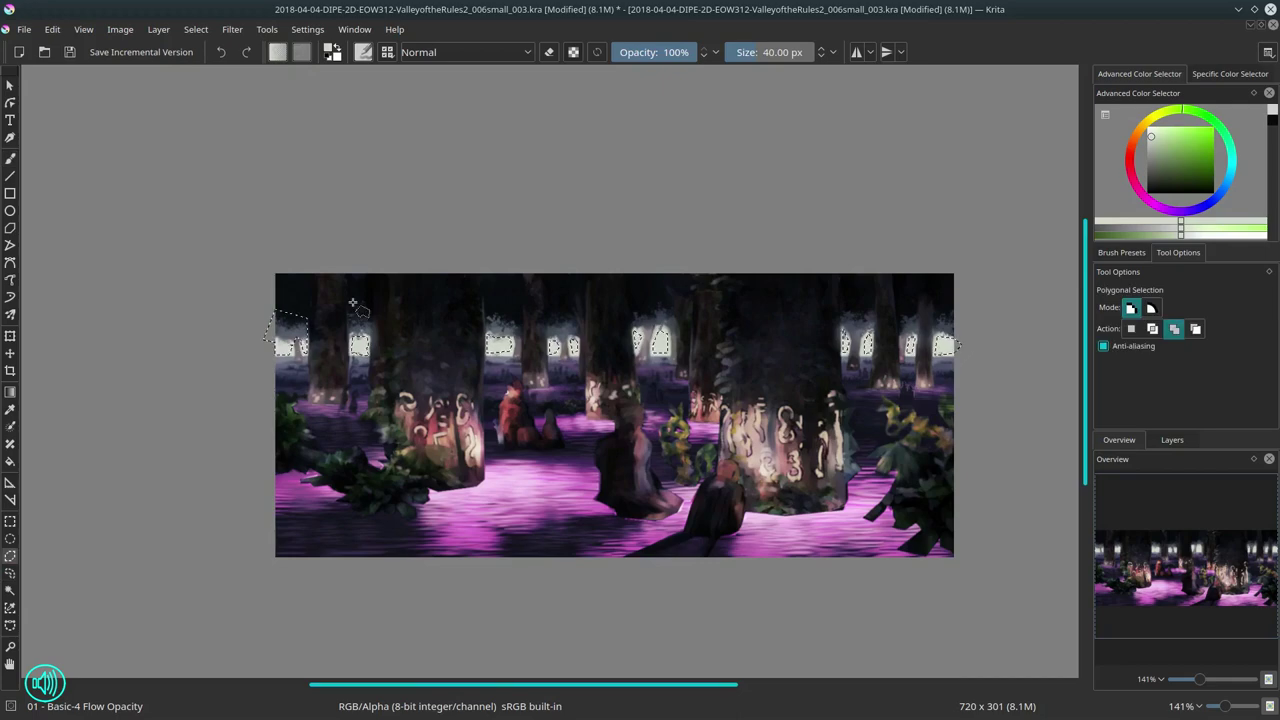
{"action": "double_click", "coordinate": [637, 311]}
Step: Lower the selected gaps' saturation by 50 and lightness by 45 with HSV Adjustment
{"action": "key", "text": "ctrl+u"}
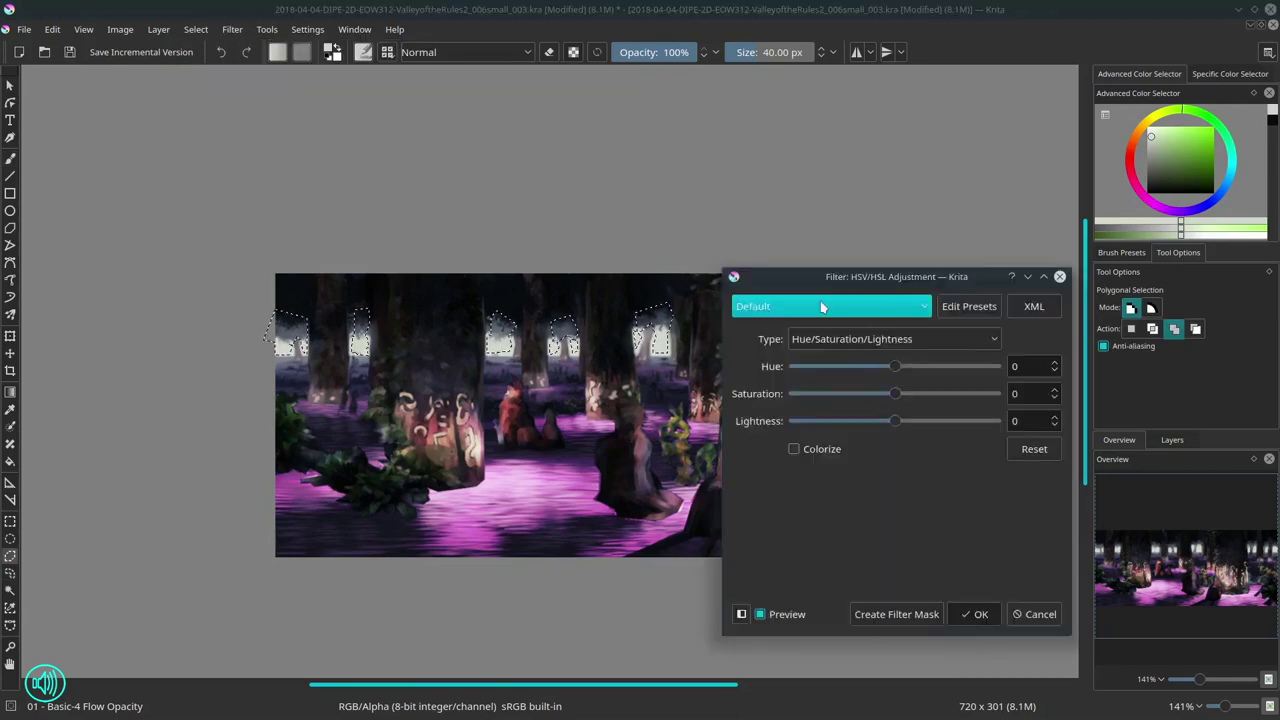
{"action": "left_click_drag", "start_coordinate": [150, 264], "coordinate": [120, 237]}
{"action": "left_click_drag", "start_coordinate": [120, 264], "coordinate": [110, 268]}
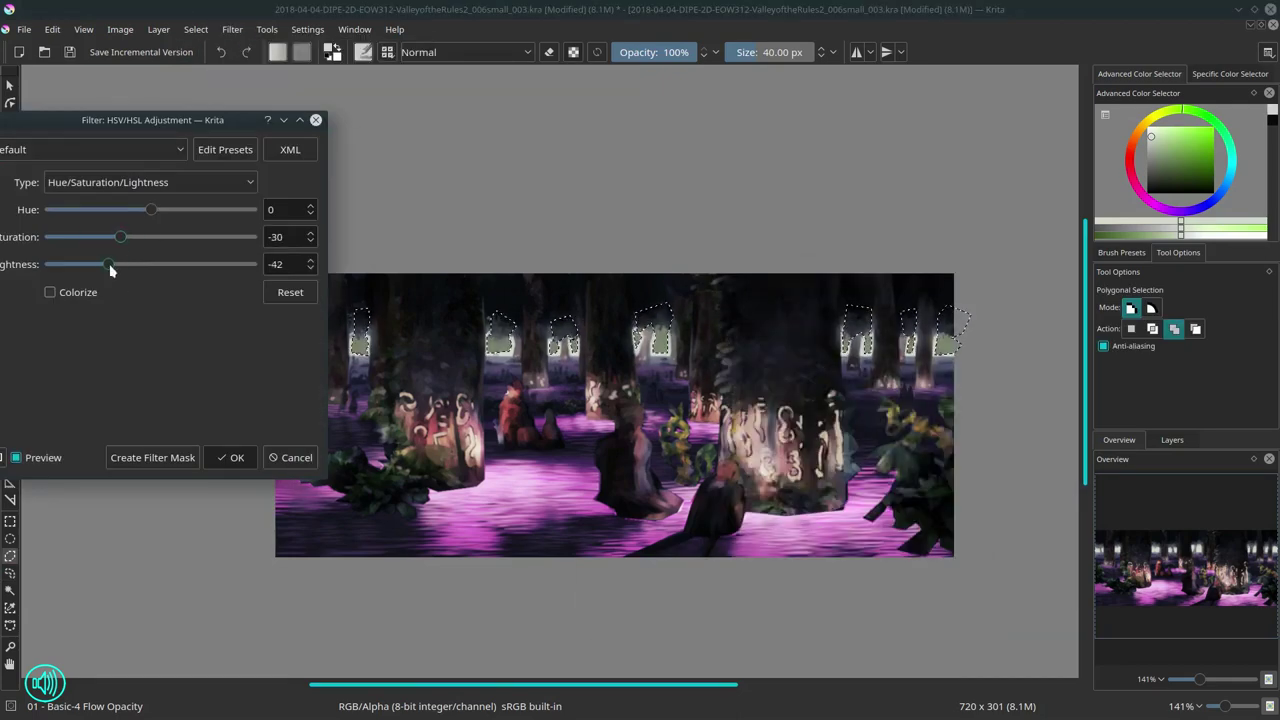
{"action": "left_click", "coordinate": [236, 457]}
{"action": "key", "text": "b"}
{"action": "scroll", "coordinate": [700, 371], "scroll_direction": "up", "scroll_amount": 5}
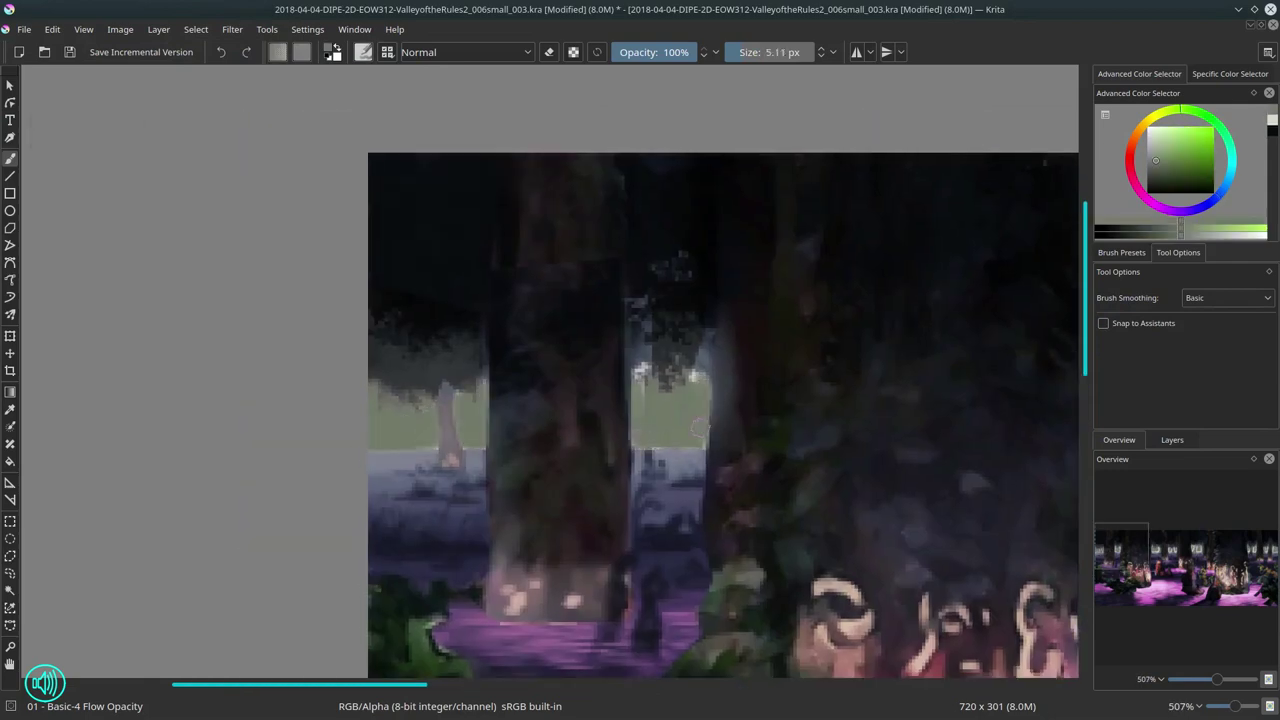
Step: Switch the brush to Decrease Saturation mode and resize it to about 19 px
{"action": "scroll", "coordinate": [698, 428], "scroll_direction": "right", "scroll_amount": 10}
{"action": "scroll", "coordinate": [762, 438], "scroll_direction": "right", "scroll_amount": 4}
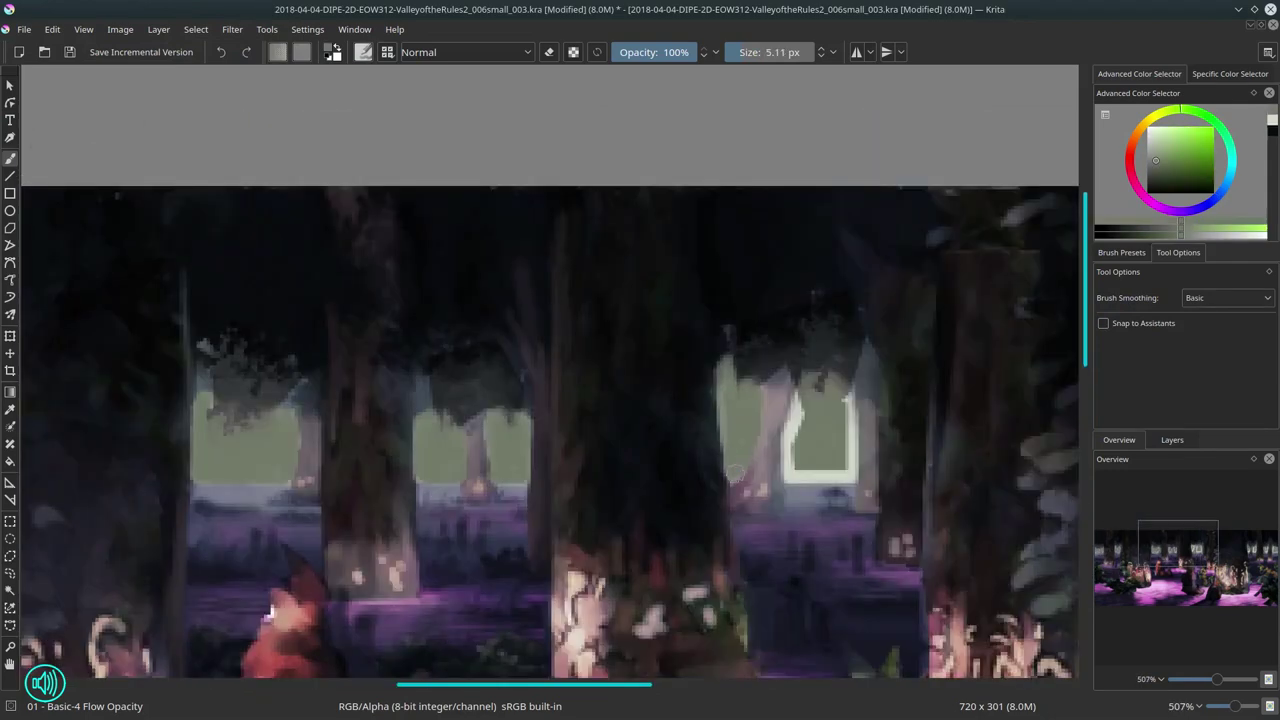
{"action": "scroll", "coordinate": [855, 427], "scroll_direction": "right", "scroll_amount": 6}
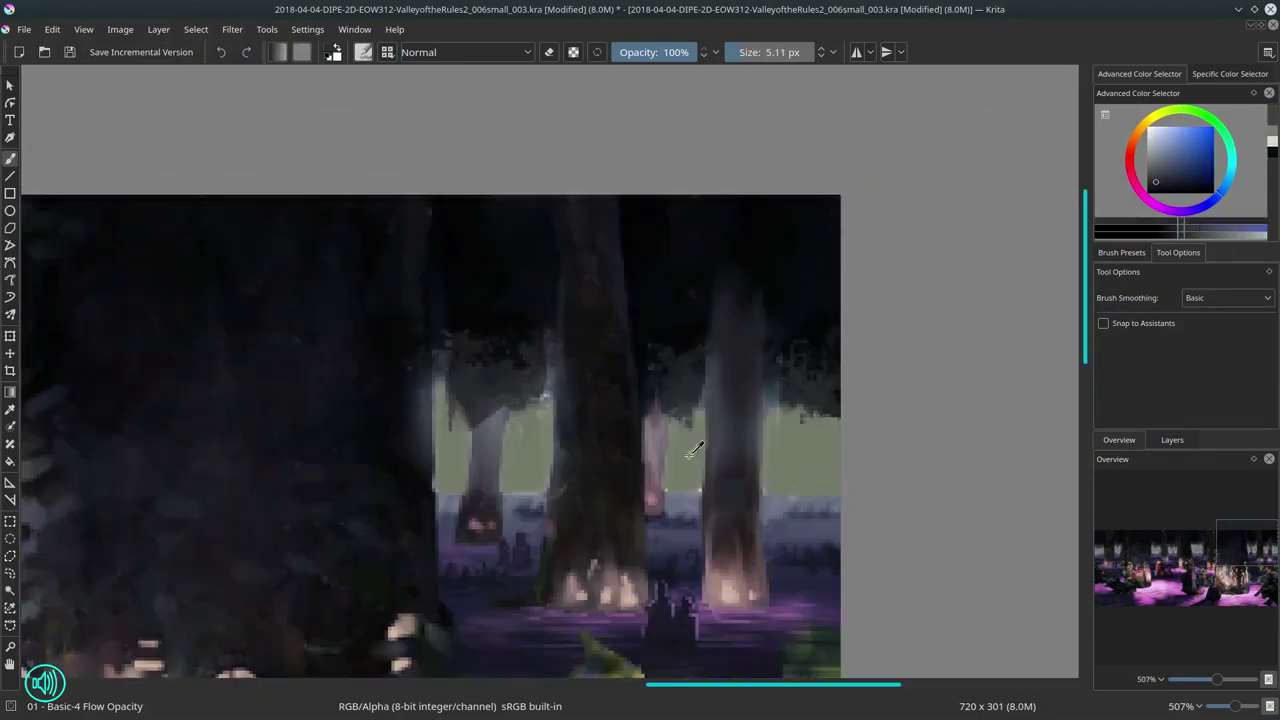
{"action": "left_click", "coordinate": [1121, 252]}
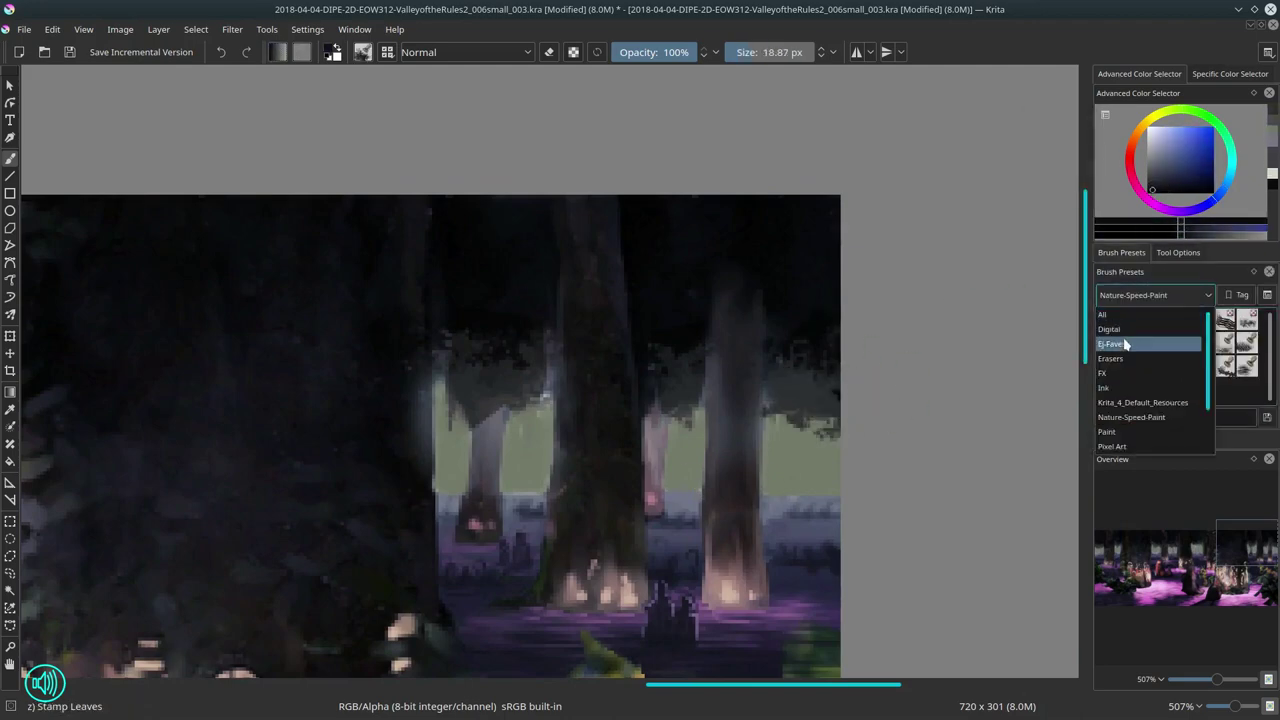
{"action": "key", "text": "slash"}
{"action": "key", "text": "2"}
{"action": "left_click_drag", "start_coordinate": [860, 262], "coordinate": [876, 262]}
{"action": "left_click_drag", "start_coordinate": [878, 478], "coordinate": [862, 478]}
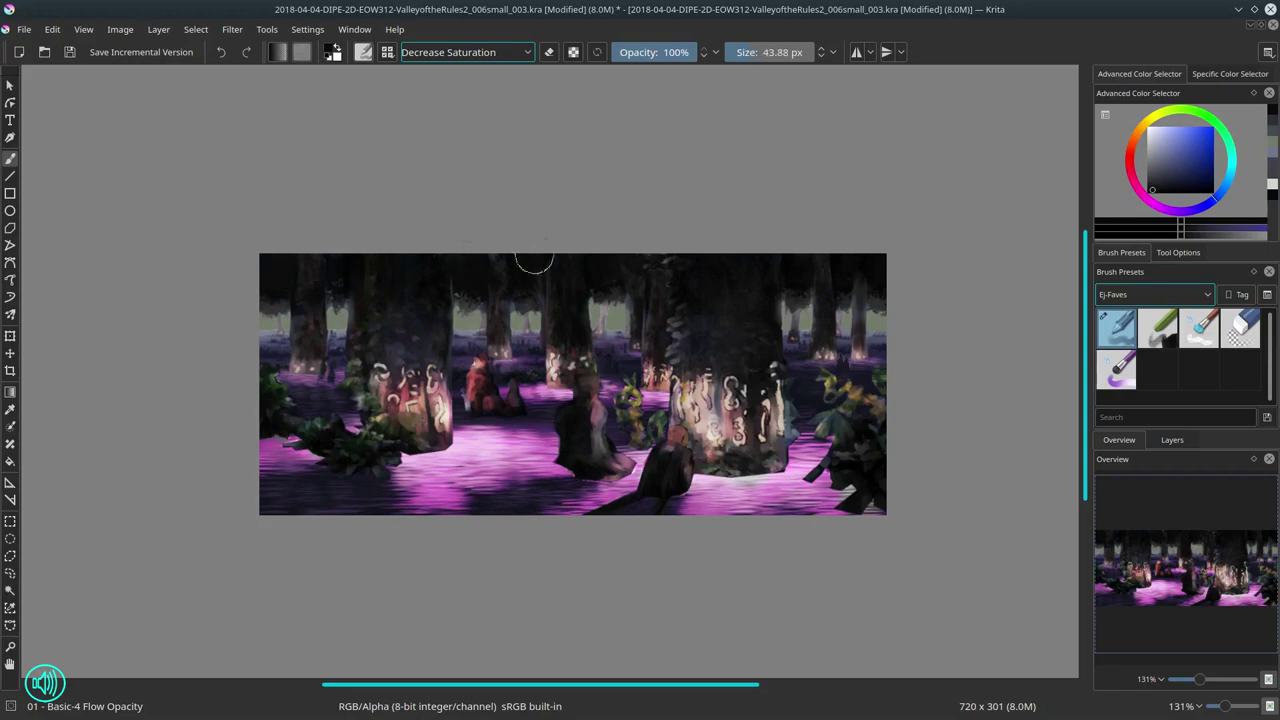
{"action": "scroll", "coordinate": [600, 400], "scroll_direction": "up", "scroll_amount": 3}
Step: Try the Stamp Leaves preset, then dab dark strokes among the distant trunks with the basic brush
{"action": "key", "text": "slash"}
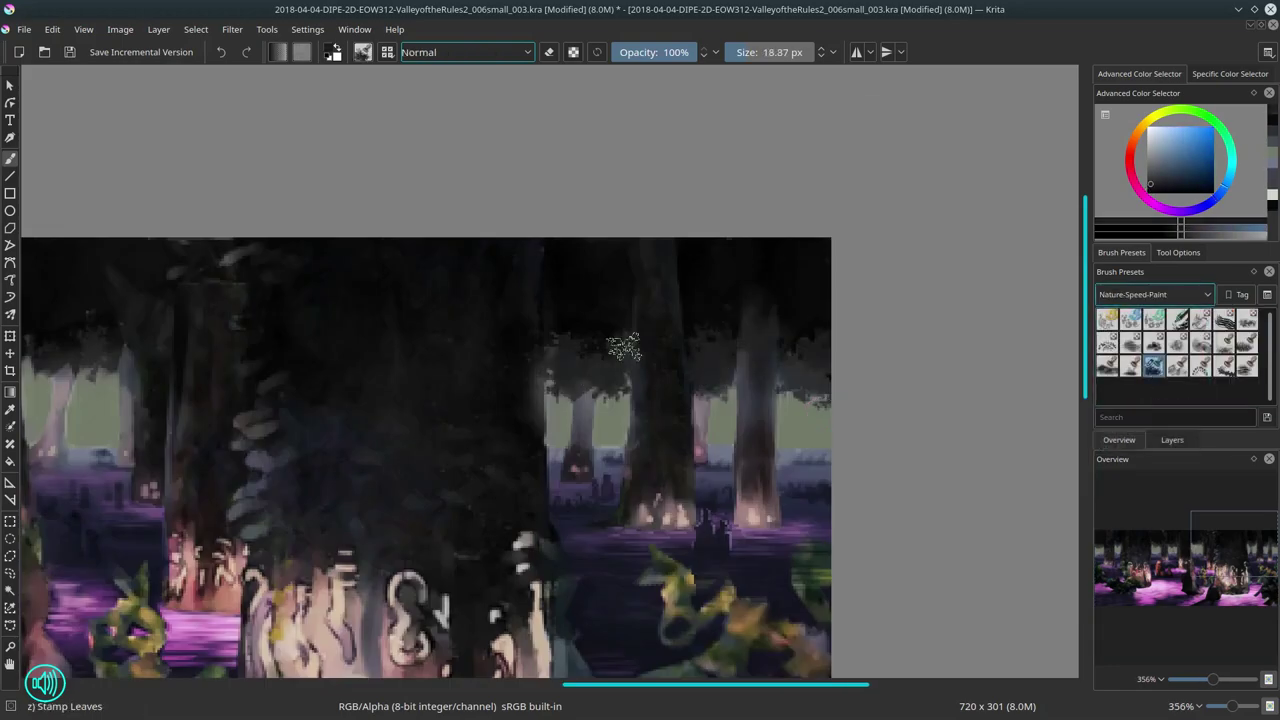
{"action": "scroll", "coordinate": [527, 452], "scroll_direction": "up", "scroll_amount": 3}
{"action": "left_click", "coordinate": [1240, 550]}
{"action": "key", "text": "slash"}
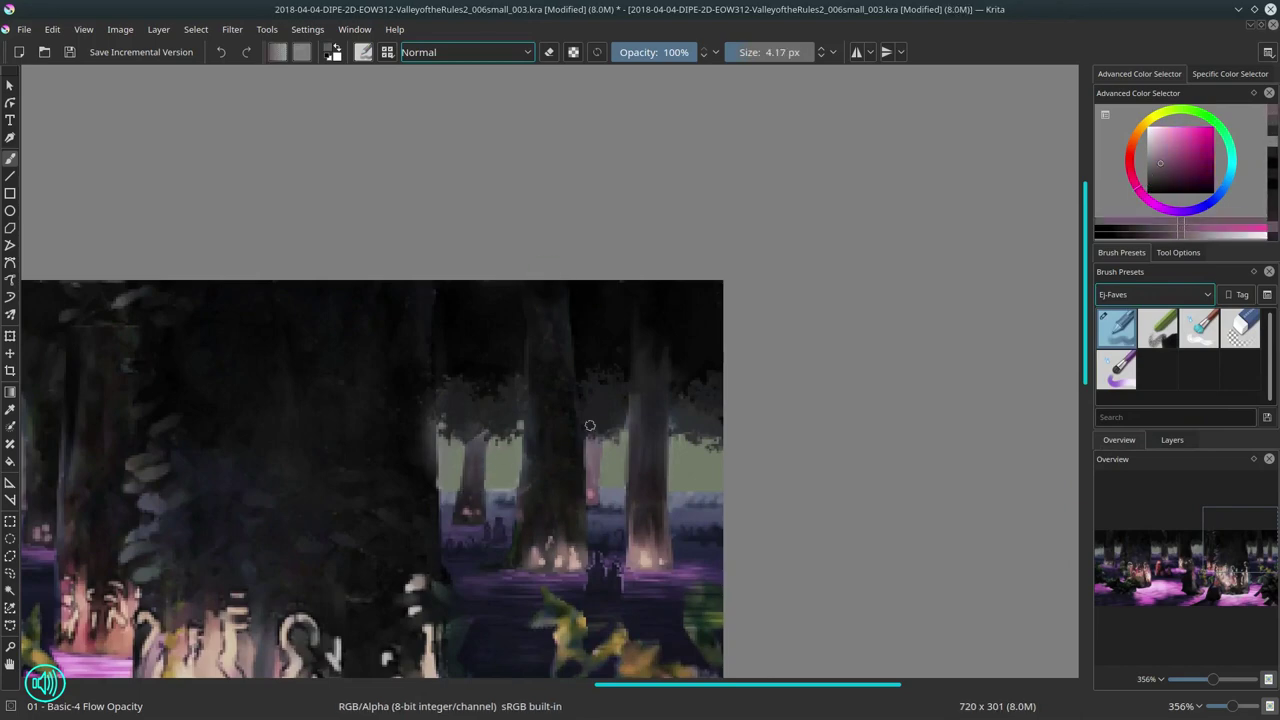
{"action": "left_click_drag", "start_coordinate": [604, 571], "coordinate": [748, 496]}
{"action": "left_click", "coordinate": [733, 503], "text": "ctrl"}
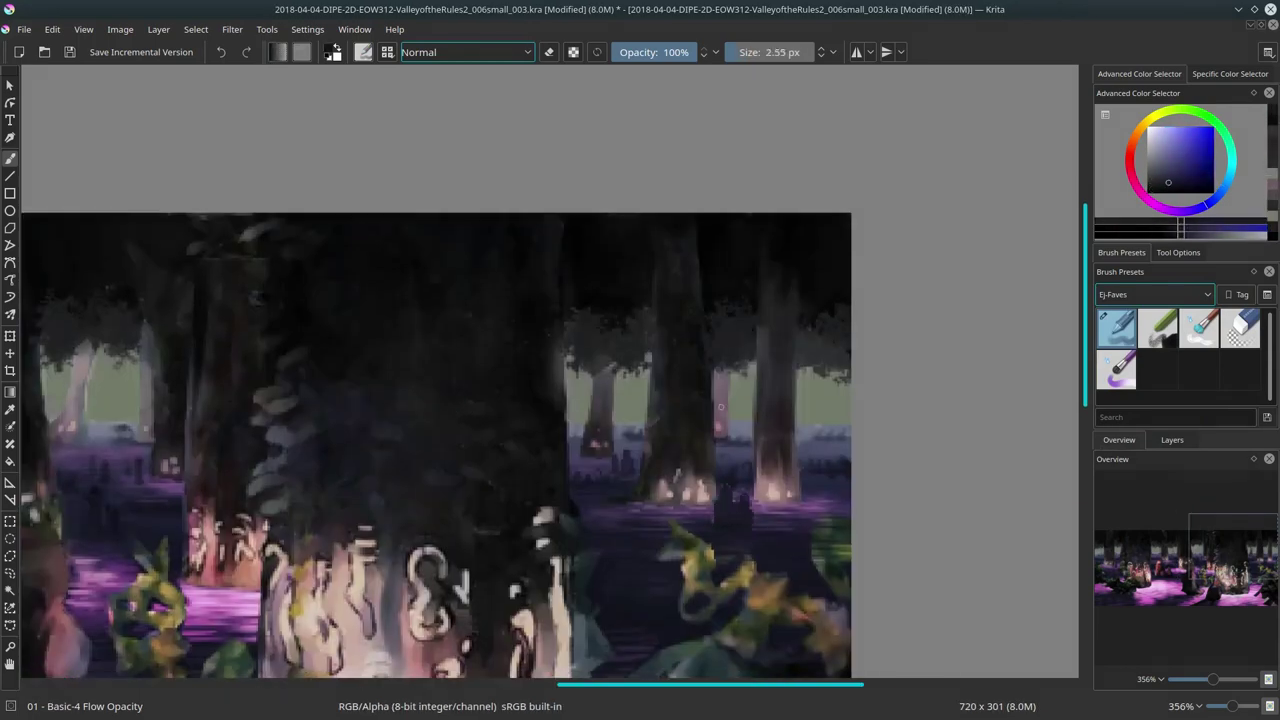
Step: Touch up the trees in purple and green, alternating Decrease Saturation and Normal modes
{"action": "left_click", "coordinate": [829, 446], "text": "ctrl"}
{"action": "key", "text": "alt+shift+s"}
{"action": "scroll", "coordinate": [354, 452], "scroll_direction": "left", "scroll_amount": 5}
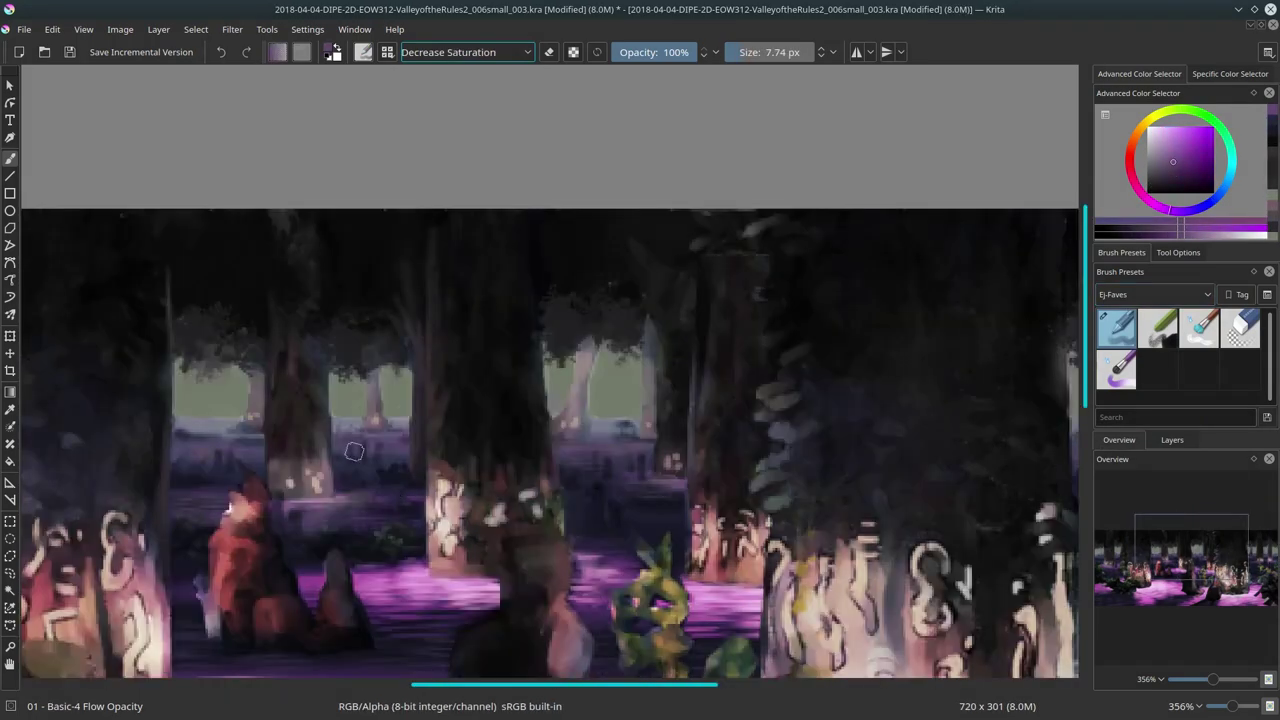
{"action": "scroll", "coordinate": [354, 452], "scroll_direction": "left", "scroll_amount": 8}
{"action": "key", "text": "alt+shift+n"}
{"action": "left_click", "coordinate": [392, 425], "text": "ctrl"}
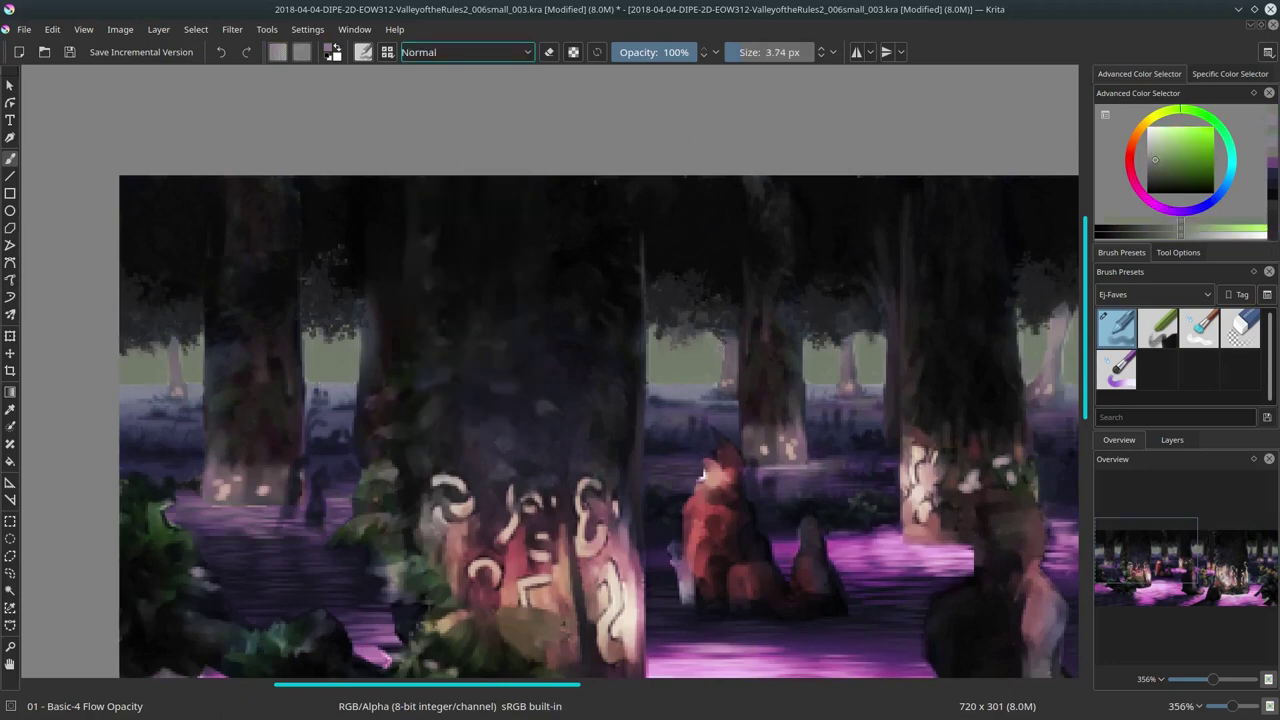
{"action": "left_click_drag", "start_coordinate": [703, 475], "coordinate": [287, 500]}
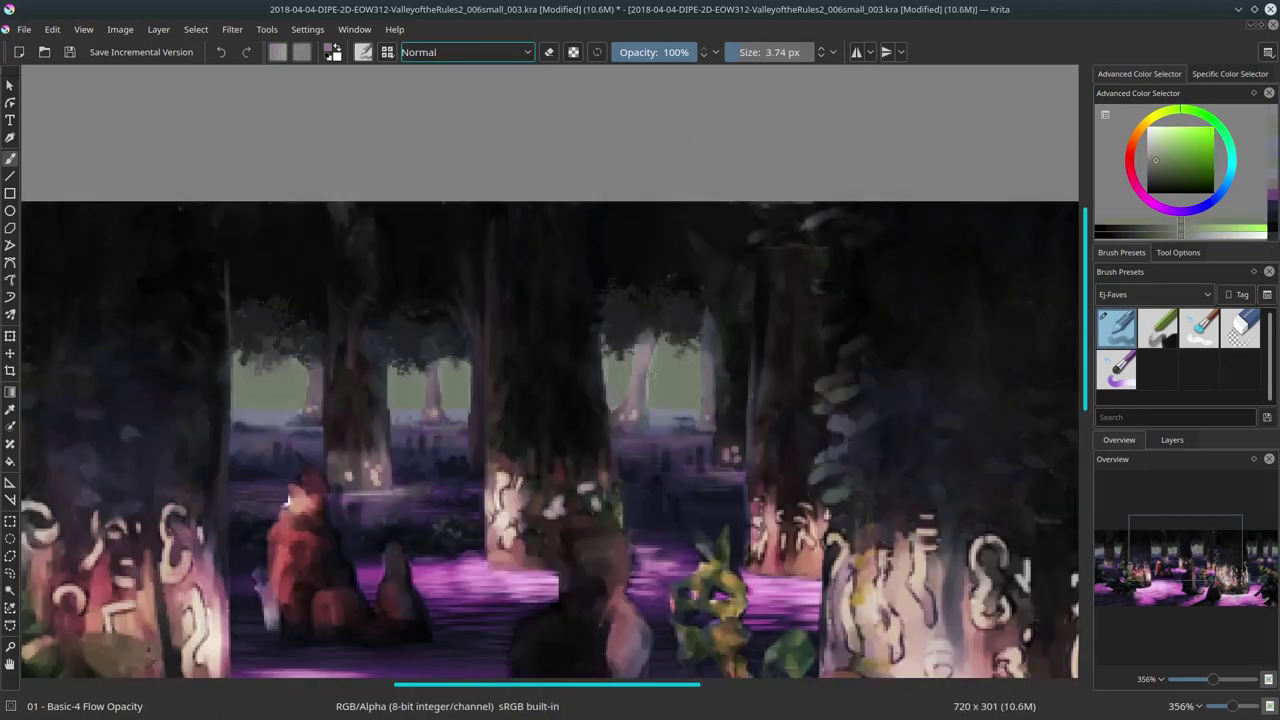
Step: Paint small dark blue-purple, red-brown and purple details near the fox
{"action": "left_click", "coordinate": [287, 500], "text": "ctrl"}
{"action": "scroll", "coordinate": [287, 500], "scroll_direction": "right", "scroll_amount": 5}
{"action": "left_click", "coordinate": [907, 426], "text": "ctrl"}
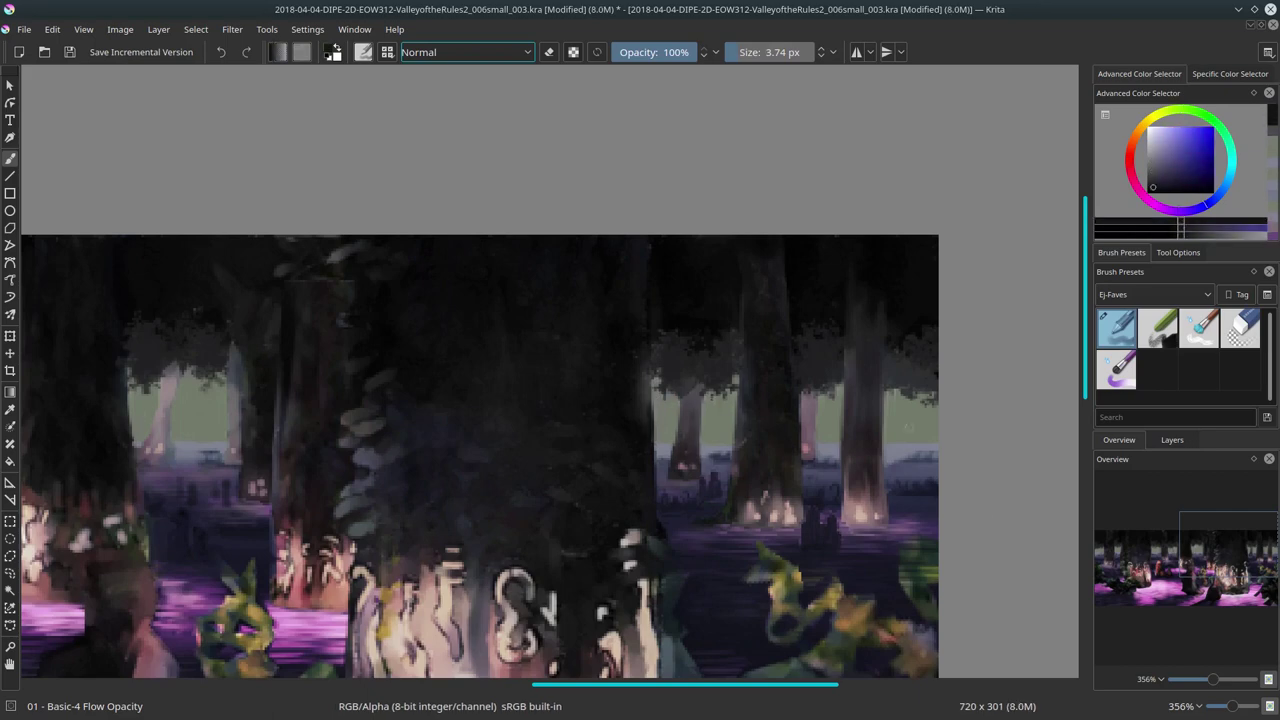
{"action": "scroll", "coordinate": [425, 500], "scroll_direction": "left", "scroll_amount": 5}
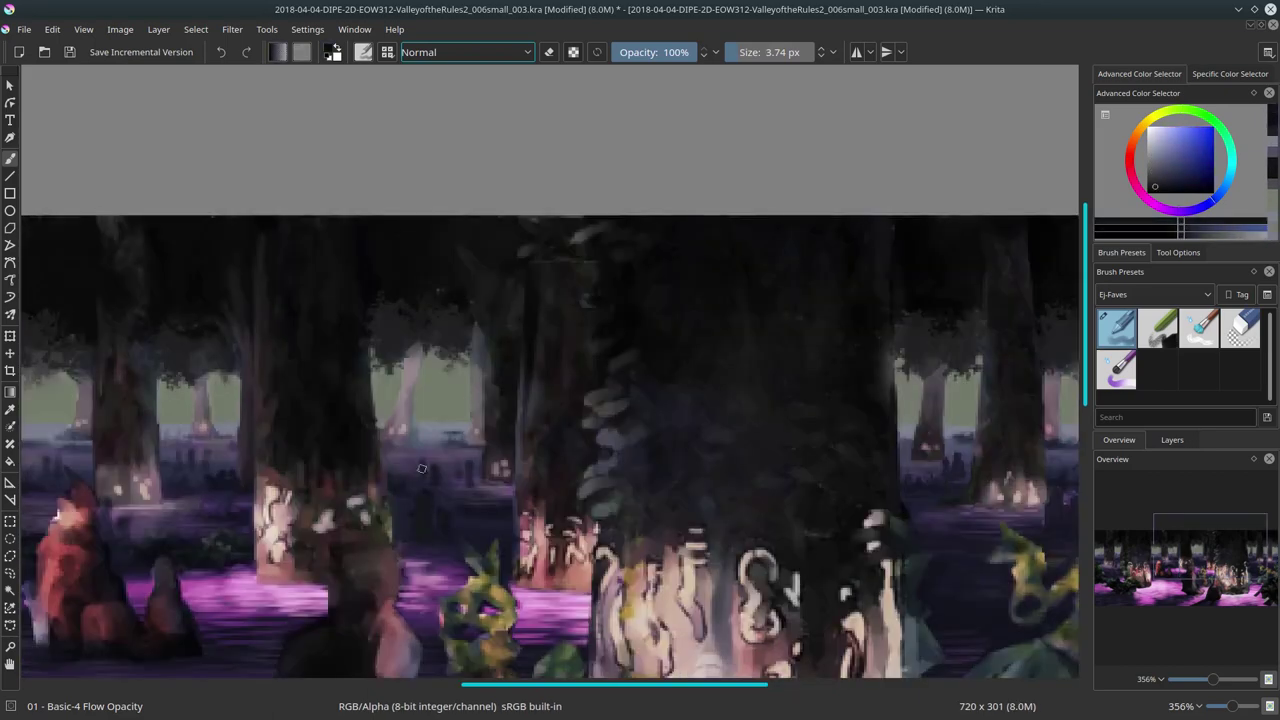
{"action": "scroll", "coordinate": [421, 468], "scroll_direction": "left", "scroll_amount": 12}
{"action": "left_click", "coordinate": [307, 493], "text": "ctrl"}
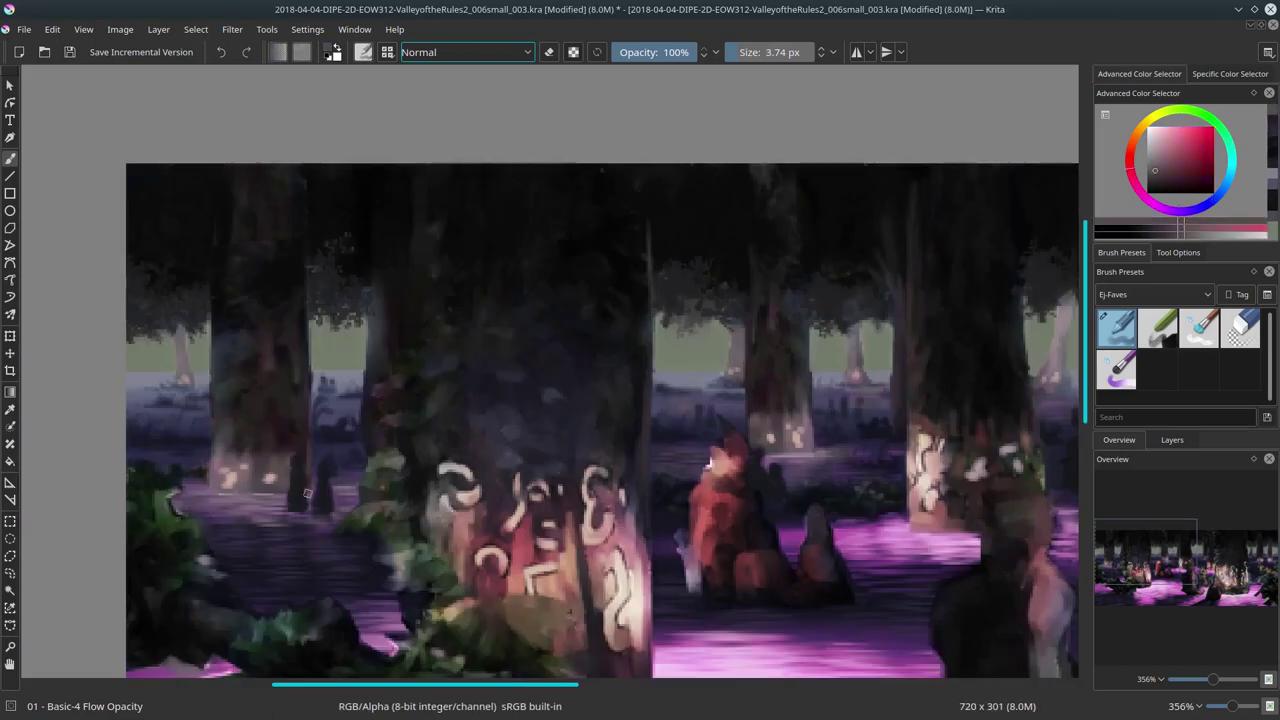
{"action": "left_click", "coordinate": [860, 545], "text": "ctrl"}
{"action": "scroll", "coordinate": [600, 450], "scroll_direction": "right", "scroll_amount": 5}
{"action": "scroll", "coordinate": [940, 505], "scroll_direction": "down", "scroll_amount": 4}
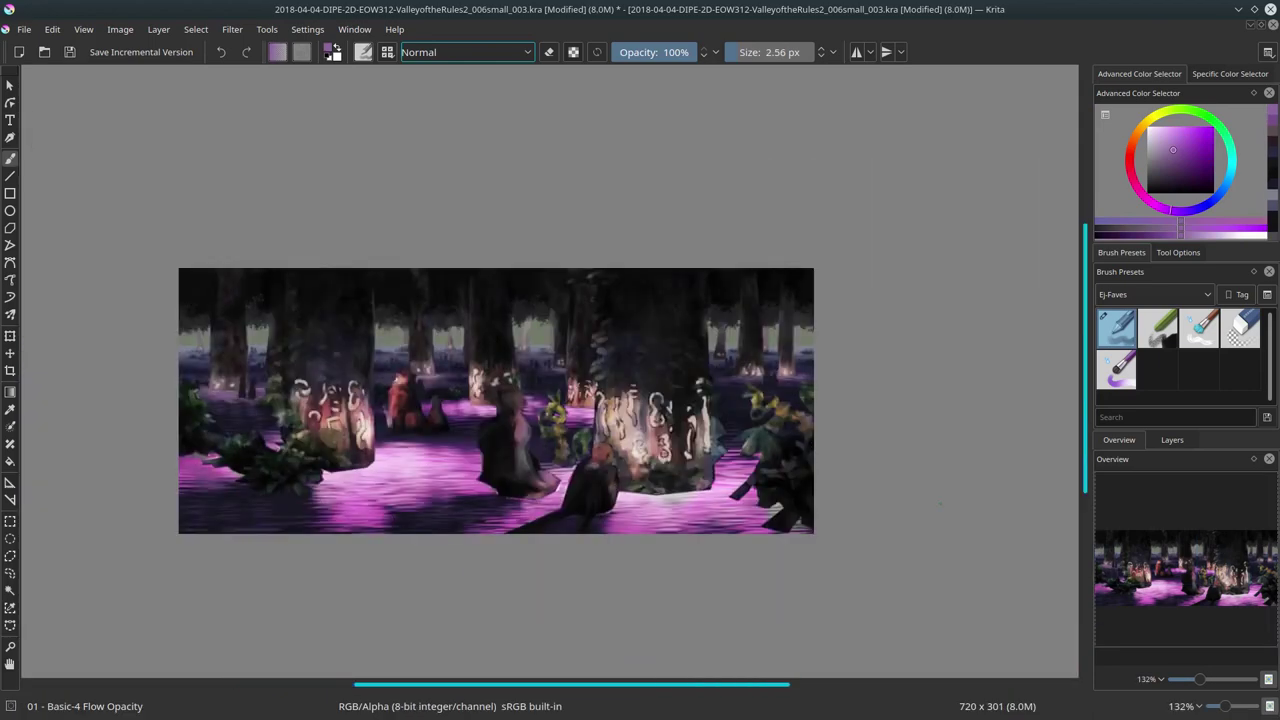
Step: Check values with the Value Check layer, mirror the image horizontally, and hide the layer again
{"action": "left_click", "coordinate": [1172, 440]}
{"action": "left_click", "coordinate": [1103, 515]}
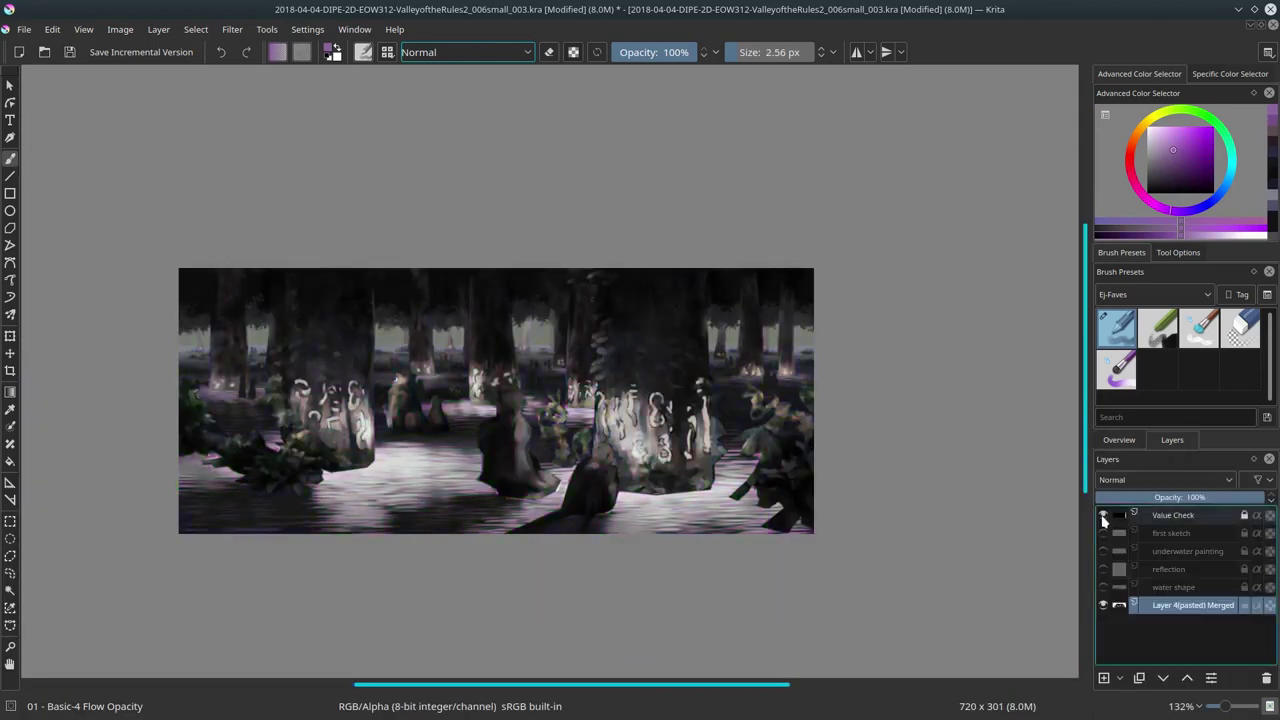
{"action": "scroll", "coordinate": [824, 516], "scroll_direction": "down", "scroll_amount": 3}
{"action": "left_click", "coordinate": [120, 29]}
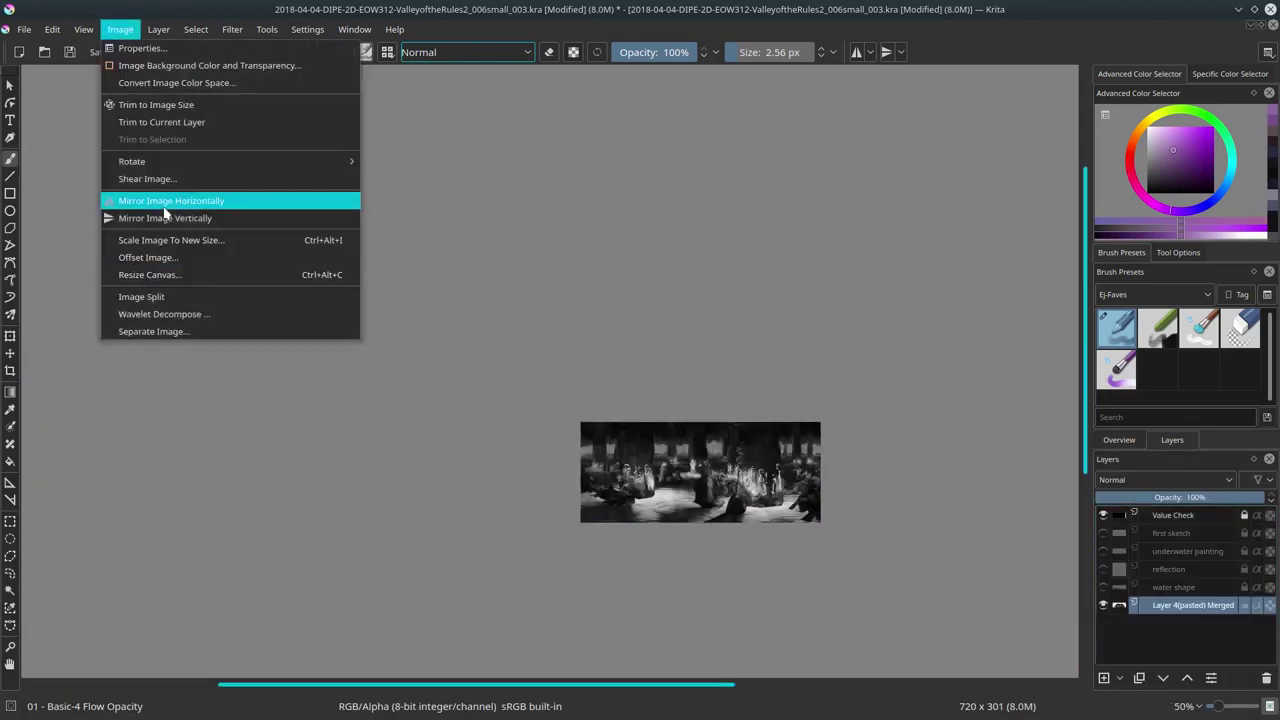
{"action": "key", "text": "Escape"}
{"action": "left_click", "coordinate": [1103, 515]}
{"action": "scroll", "coordinate": [749, 531], "scroll_direction": "up", "scroll_amount": 6}
{"action": "left_click", "coordinate": [228, 333], "text": "ctrl"}
{"action": "scroll", "coordinate": [586, 423], "scroll_direction": "down", "scroll_amount": 2}
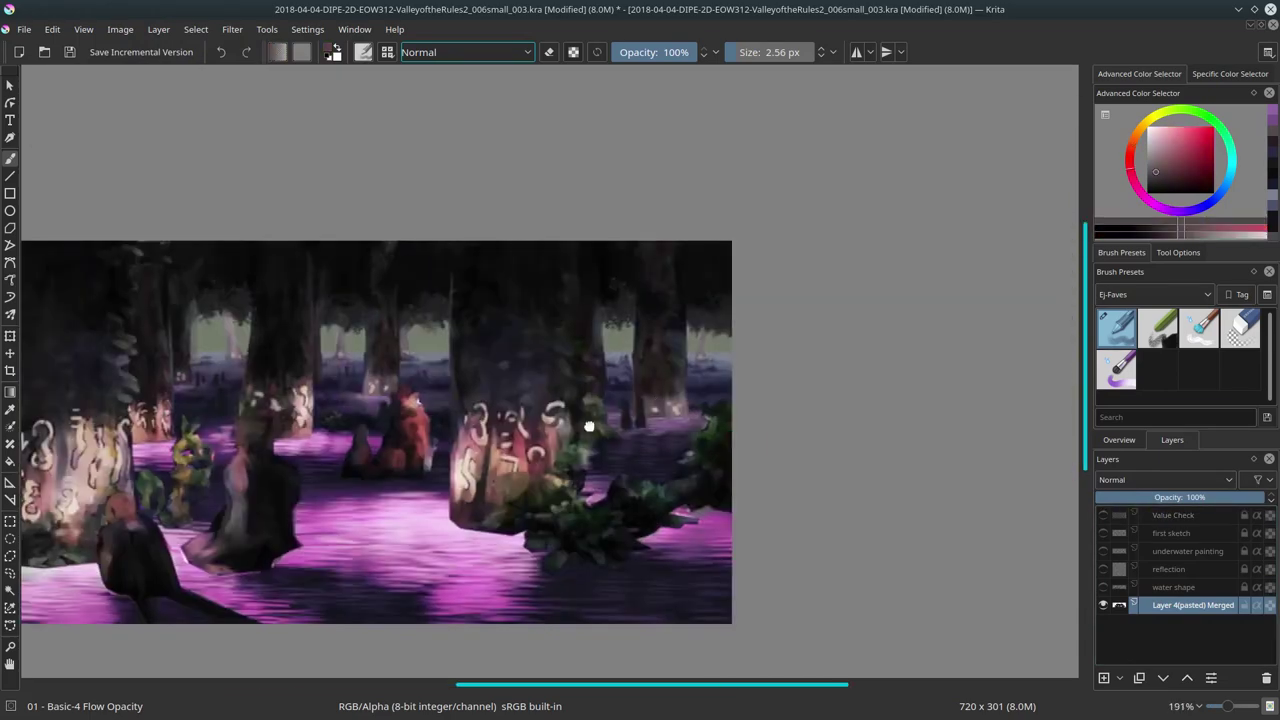
Step: Set the brush blend mode to Decrease Value and sample a dark magenta
{"action": "left_click", "coordinate": [530, 52]}
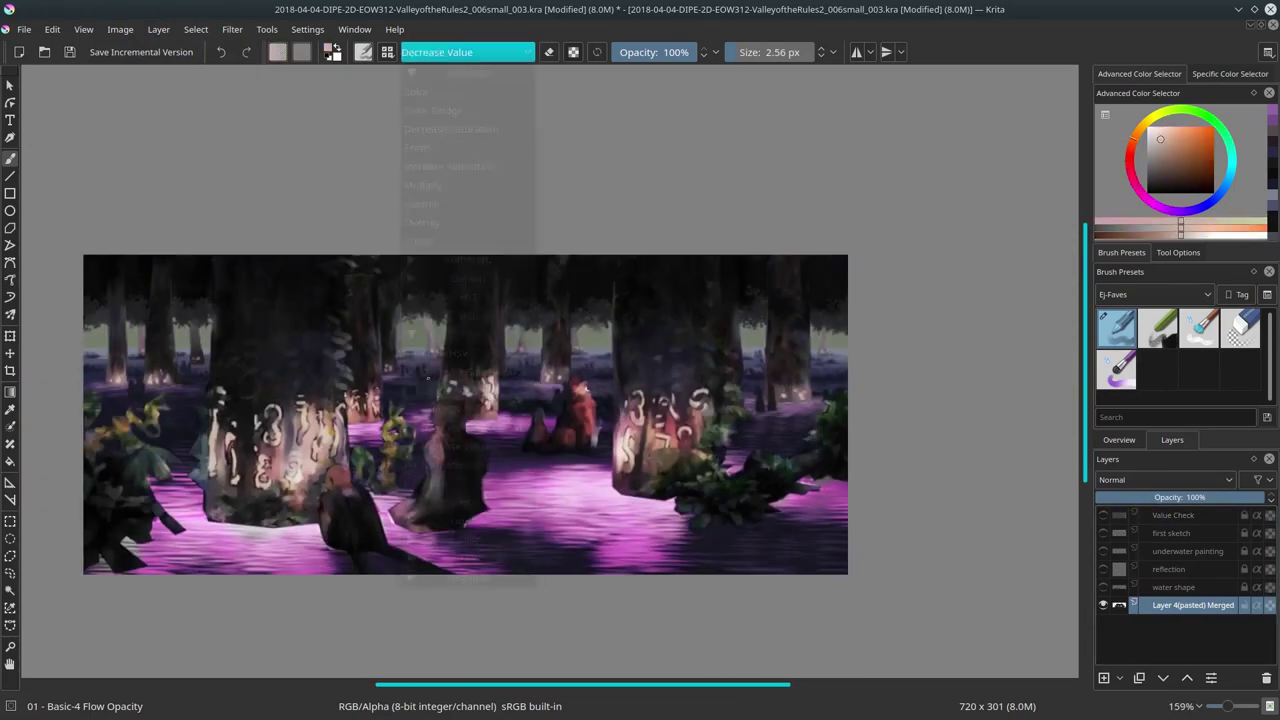
{"action": "left_click", "coordinate": [460, 200]}
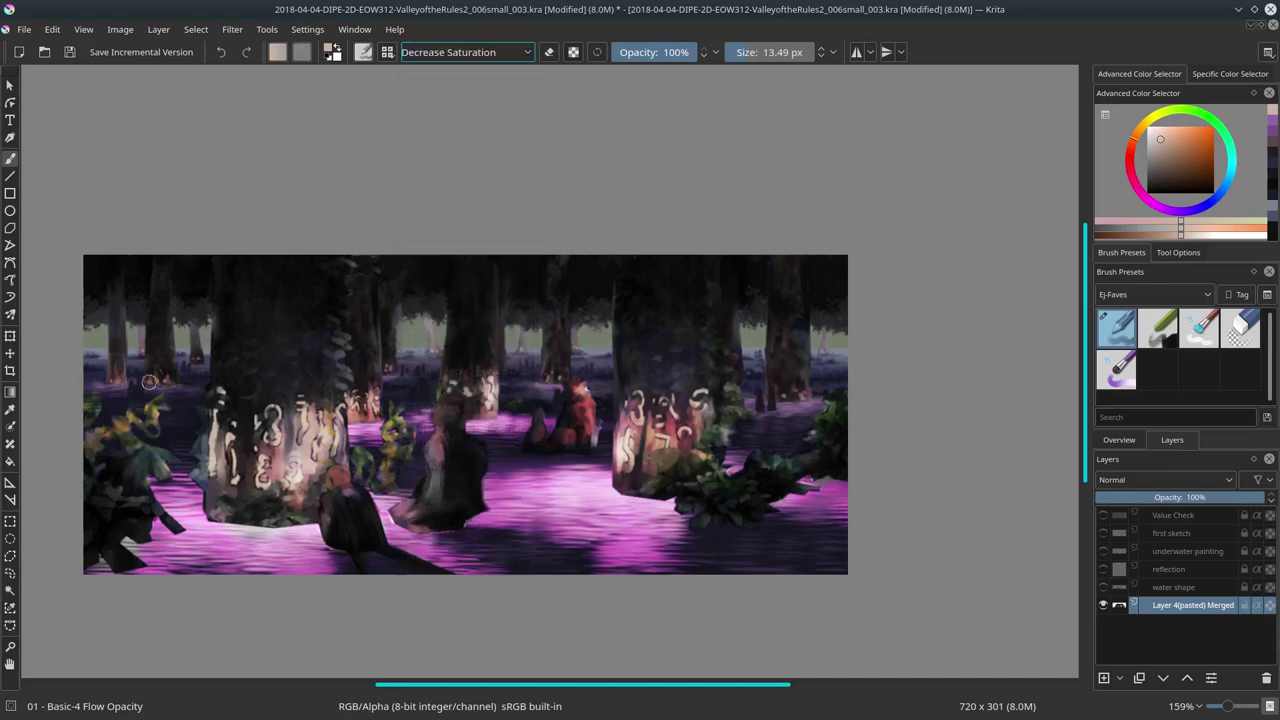
{"action": "left_click", "coordinate": [96, 265], "text": "ctrl"}
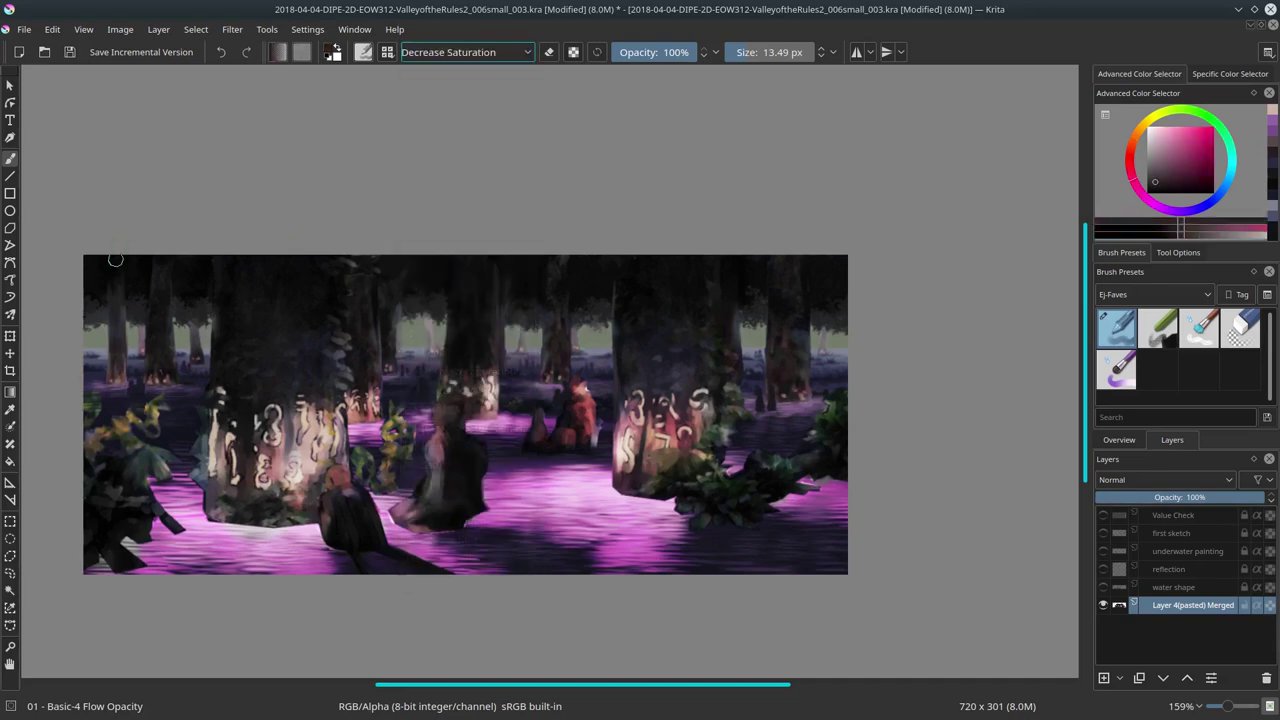
{"action": "left_click", "coordinate": [120, 29]}
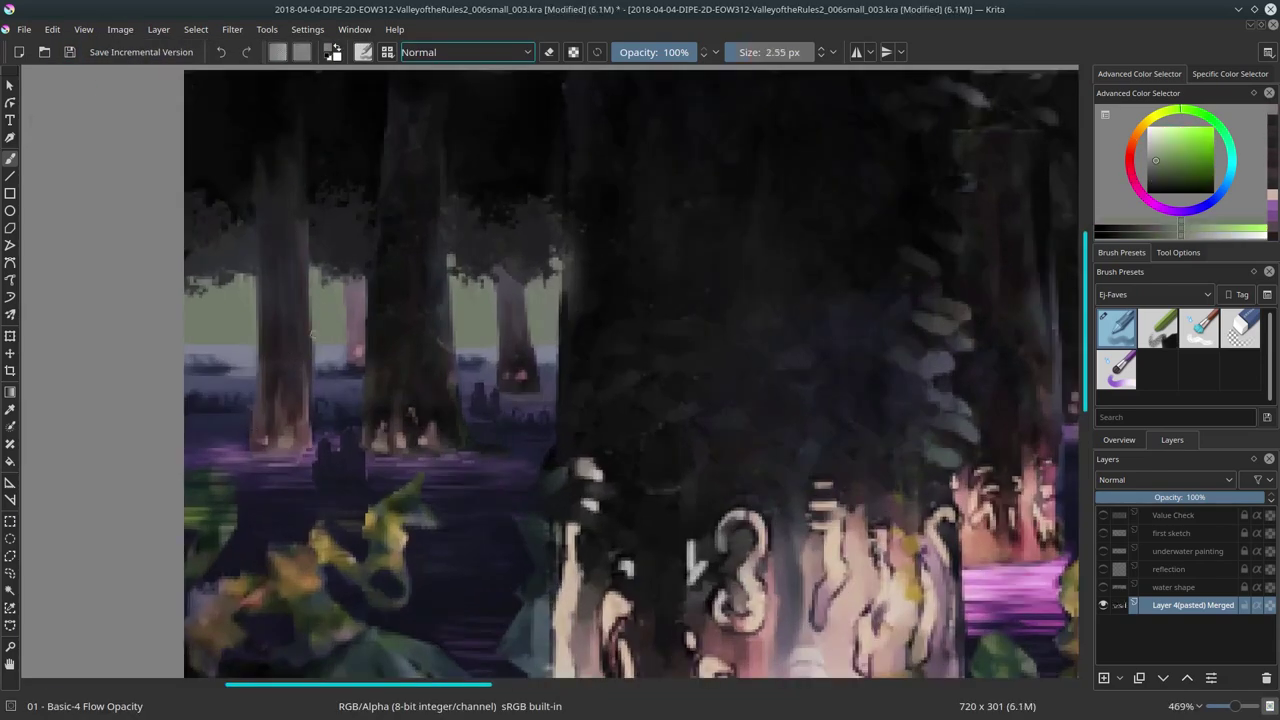
Step: Paint touch-ups in dark magenta, dusky pink and dark blue, adjusting brush size as needed
{"action": "left_click", "coordinate": [289, 268], "text": "ctrl"}
{"action": "left_click_drag", "start_coordinate": [441, 425], "coordinate": [433, 471]}
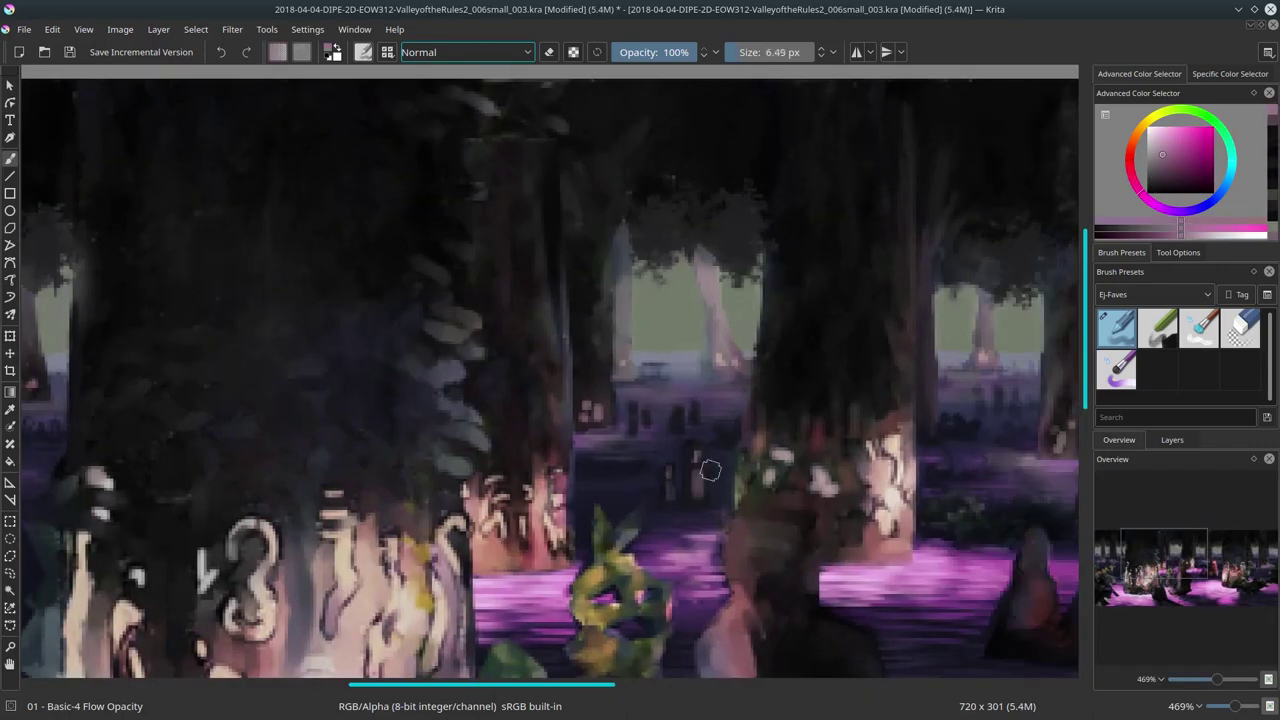
{"action": "left_click_drag", "start_coordinate": [662, 469], "coordinate": [476, 457]}
{"action": "left_click", "coordinate": [476, 457], "text": "ctrl"}
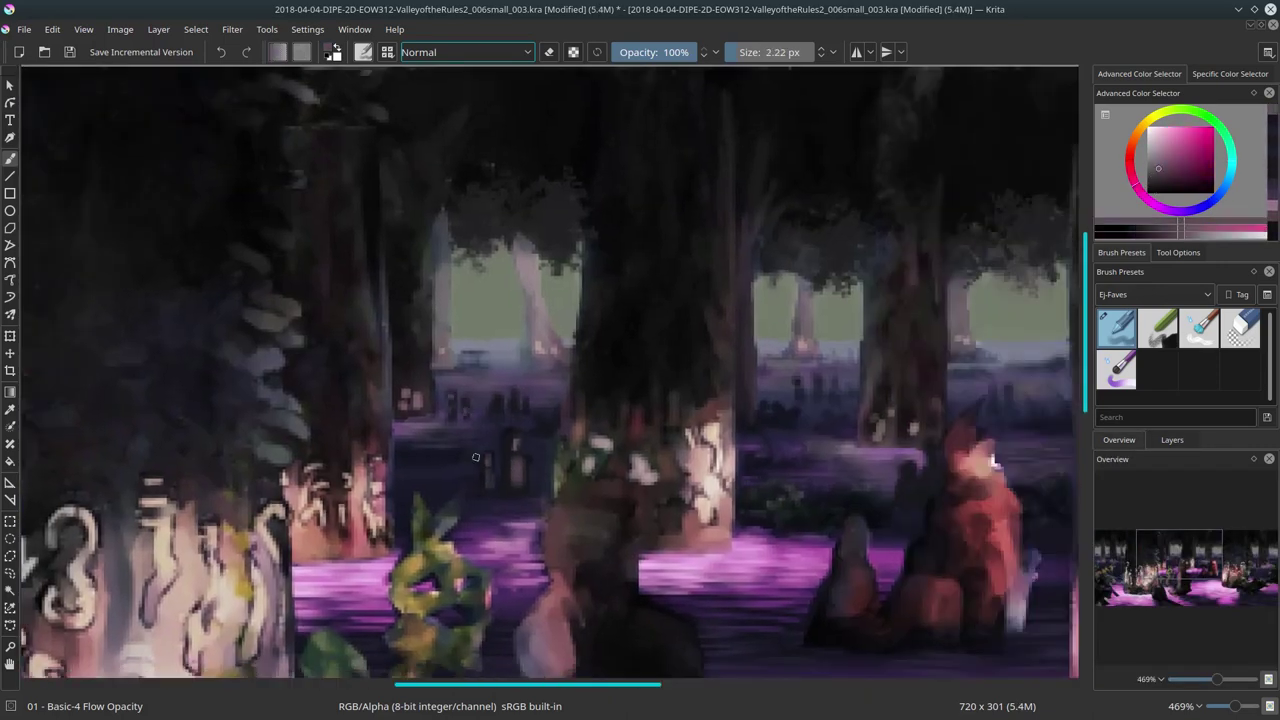
{"action": "key", "text": "bracketright"}
{"action": "scroll", "coordinate": [720, 537], "scroll_direction": "right", "scroll_amount": 2}
{"action": "scroll", "coordinate": [800, 490], "scroll_direction": "right", "scroll_amount": 5}
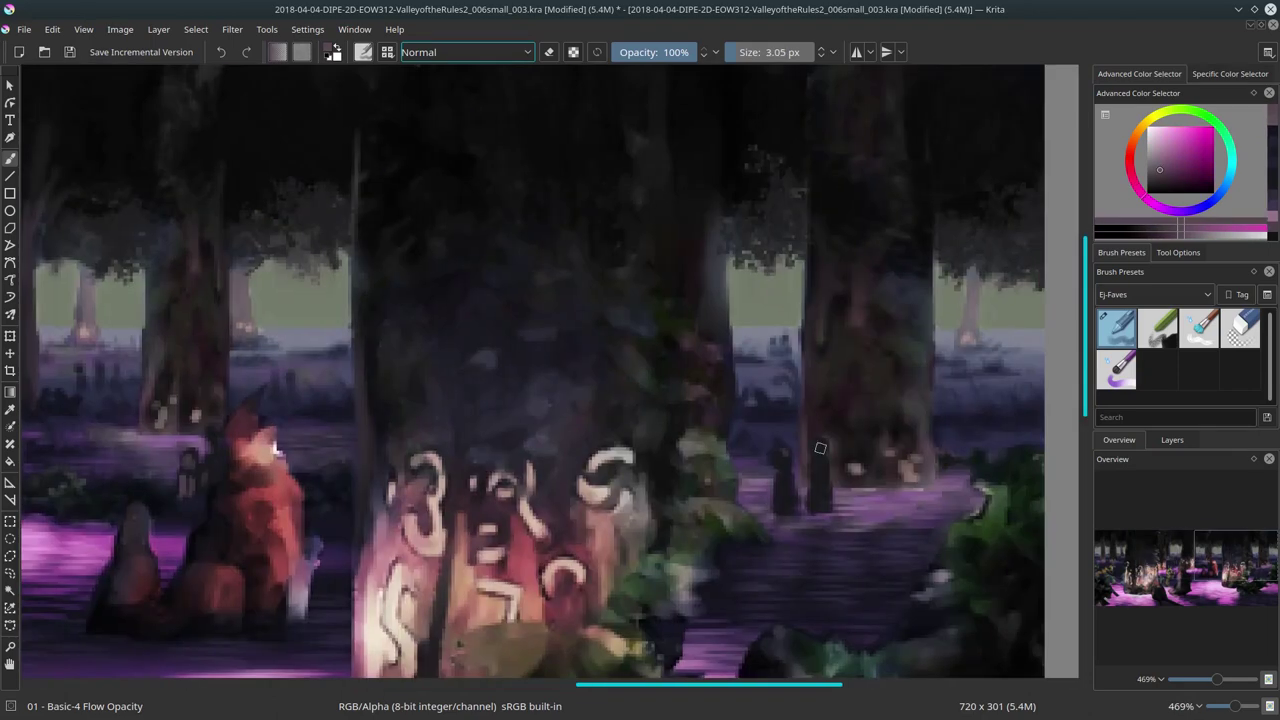
{"action": "scroll", "coordinate": [674, 366], "scroll_direction": "left", "scroll_amount": 3}
{"action": "left_click", "coordinate": [474, 502], "text": "ctrl"}
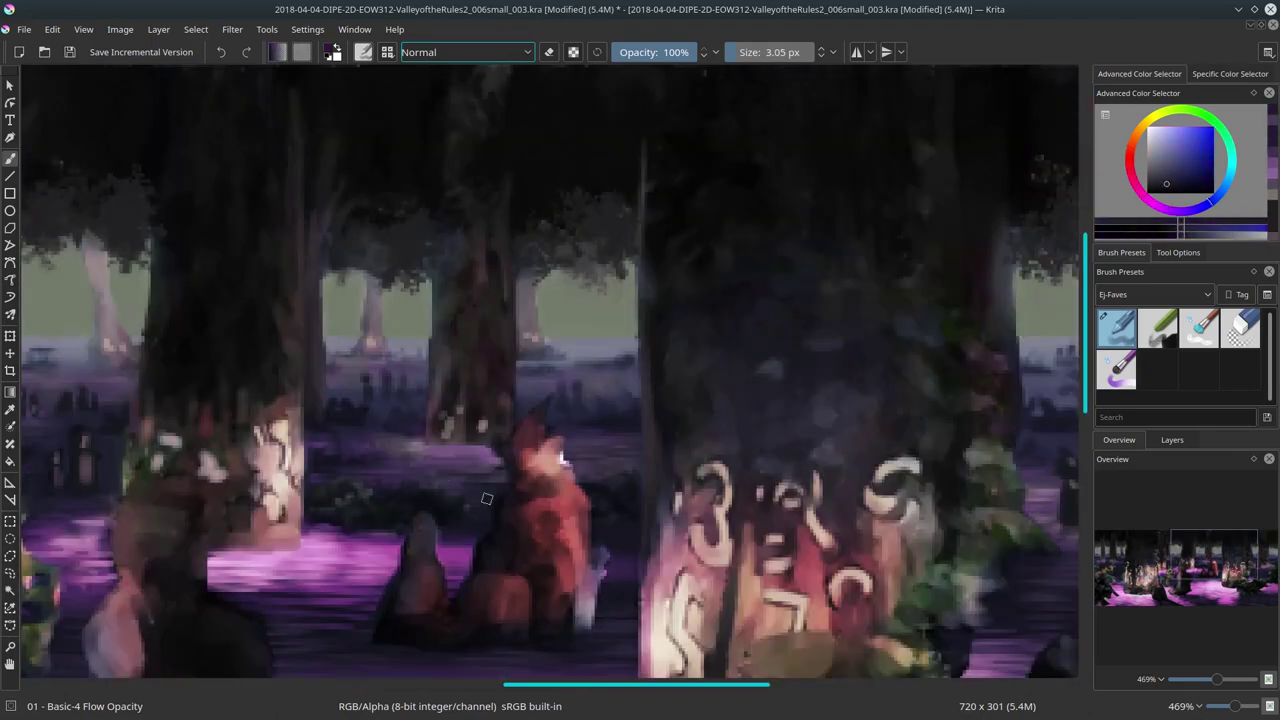
{"action": "key", "text": "bracketleft"}
Step: Add darker blue details with a slightly smaller brush, then zoom out to fit the whole image
{"action": "scroll", "coordinate": [486, 498], "scroll_direction": "left", "scroll_amount": 3}
{"action": "scroll", "coordinate": [853, 509], "scroll_direction": "right", "scroll_amount": 1}
{"action": "left_click", "coordinate": [853, 509], "text": "ctrl"}
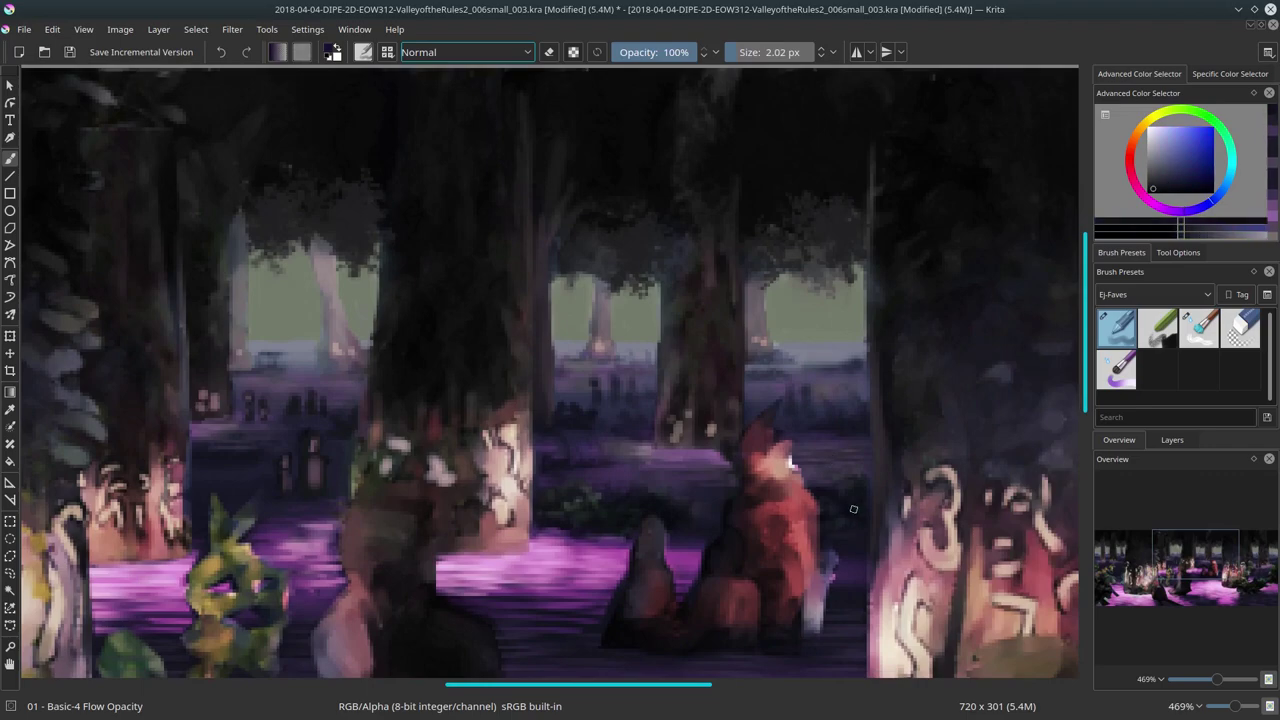
{"action": "scroll", "coordinate": [680, 455], "scroll_direction": "down", "scroll_amount": 3}
{"action": "scroll", "coordinate": [523, 445], "scroll_direction": "up", "scroll_amount": 4}
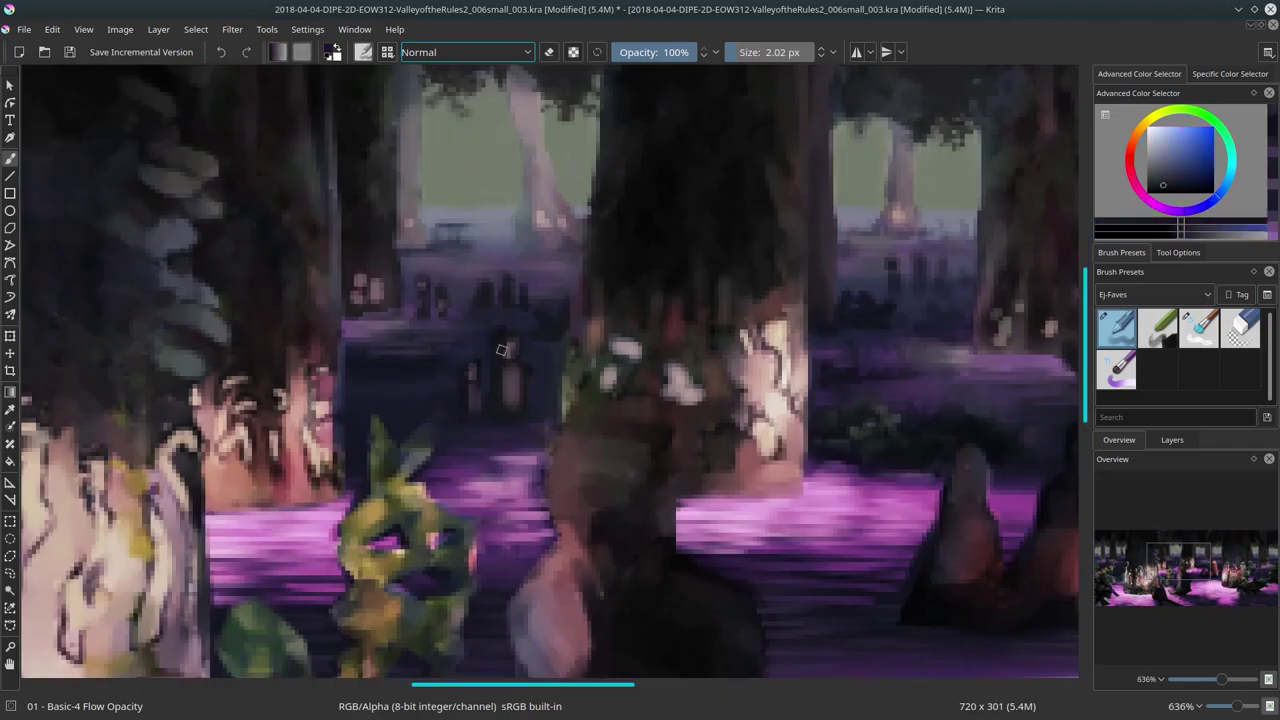
{"action": "scroll", "coordinate": [759, 521], "scroll_direction": "down", "scroll_amount": 3}
{"action": "scroll", "coordinate": [759, 521], "scroll_direction": "down", "scroll_amount": 2}
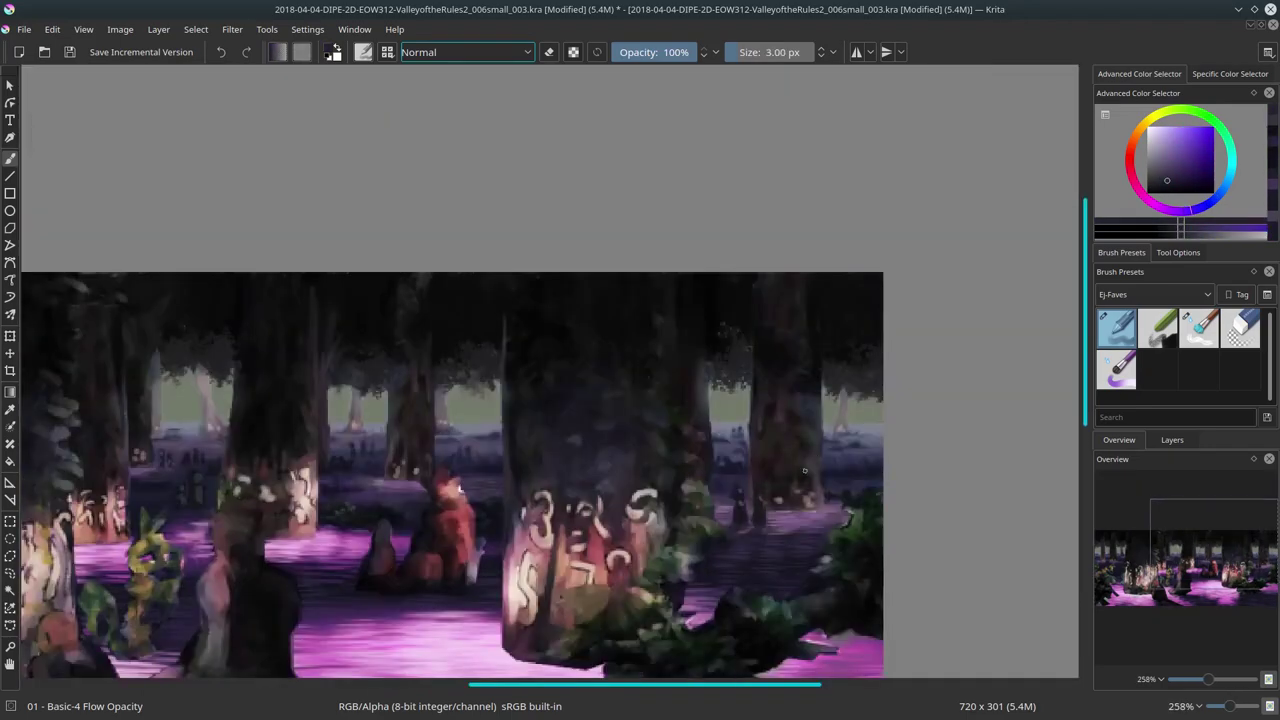
{"action": "scroll", "coordinate": [759, 521], "scroll_direction": "up", "scroll_amount": 3}
{"action": "scroll", "coordinate": [759, 521], "scroll_direction": "down", "scroll_amount": 1}
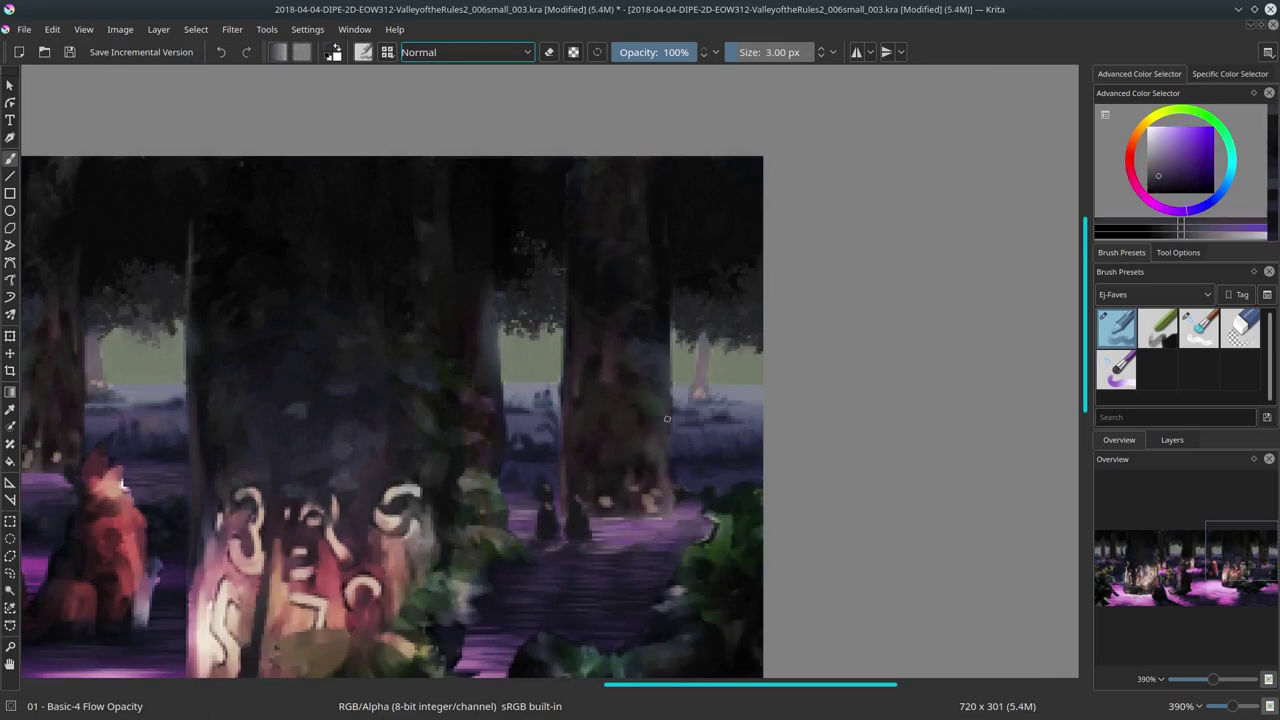
{"action": "scroll", "coordinate": [546, 191], "scroll_direction": "left", "scroll_amount": 5}
{"action": "key", "text": "bracketleft"}
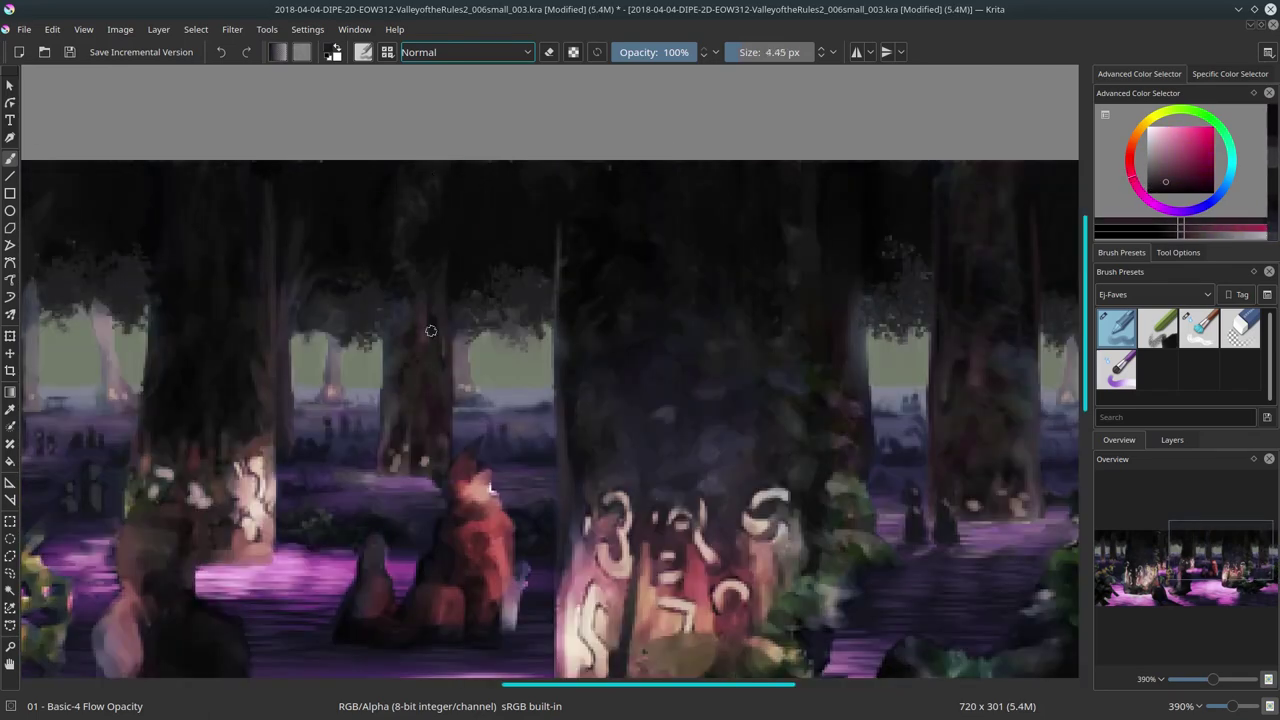
{"action": "scroll", "coordinate": [379, 441], "scroll_direction": "left", "scroll_amount": 1}
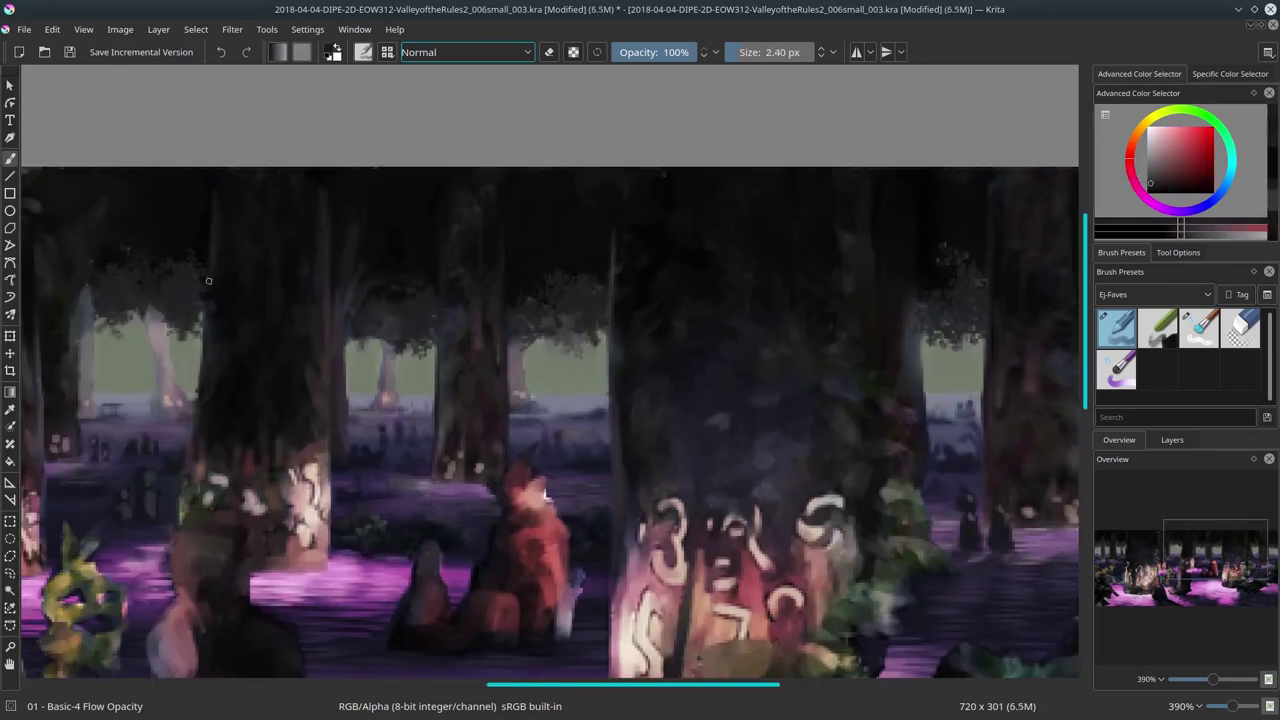
{"action": "scroll", "coordinate": [246, 516], "scroll_direction": "left", "scroll_amount": 4}
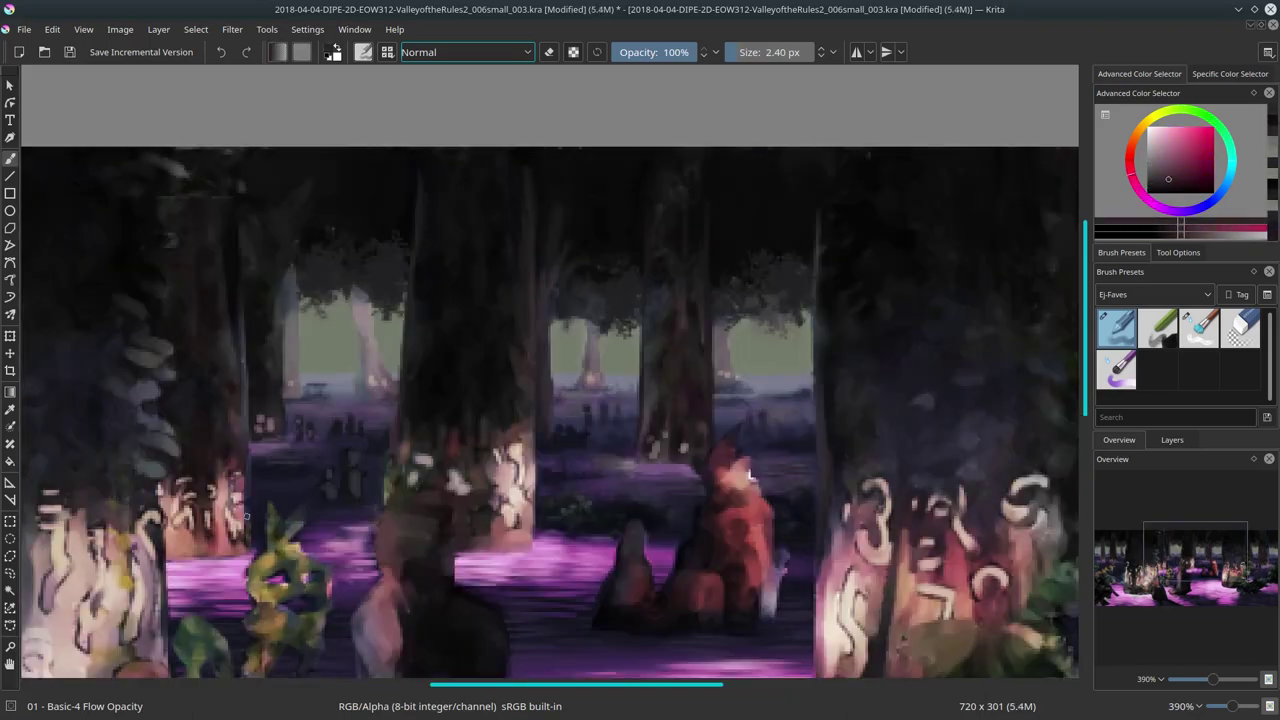
{"action": "scroll", "coordinate": [246, 516], "scroll_direction": "down", "scroll_amount": 6}
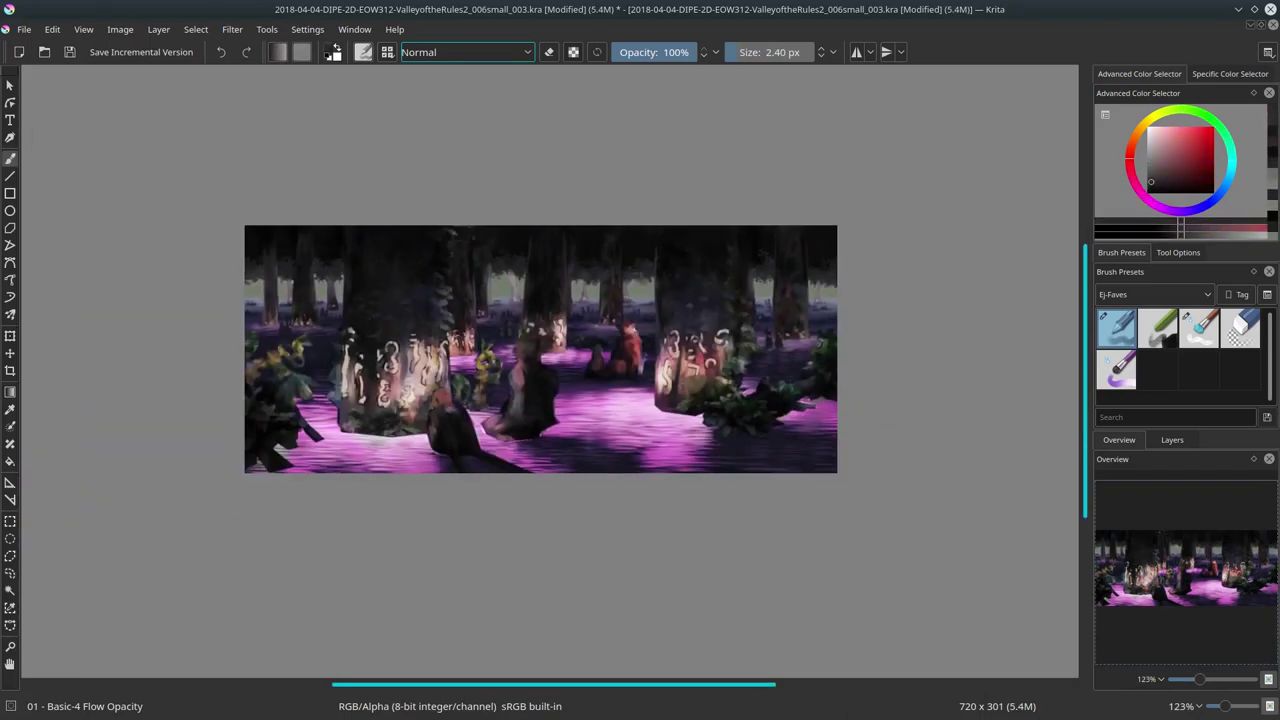
Step: Save, then dab glowing magenta water strokes near the lower middle with the Stamp Water brush
{"action": "left_click", "coordinate": [70, 52]}
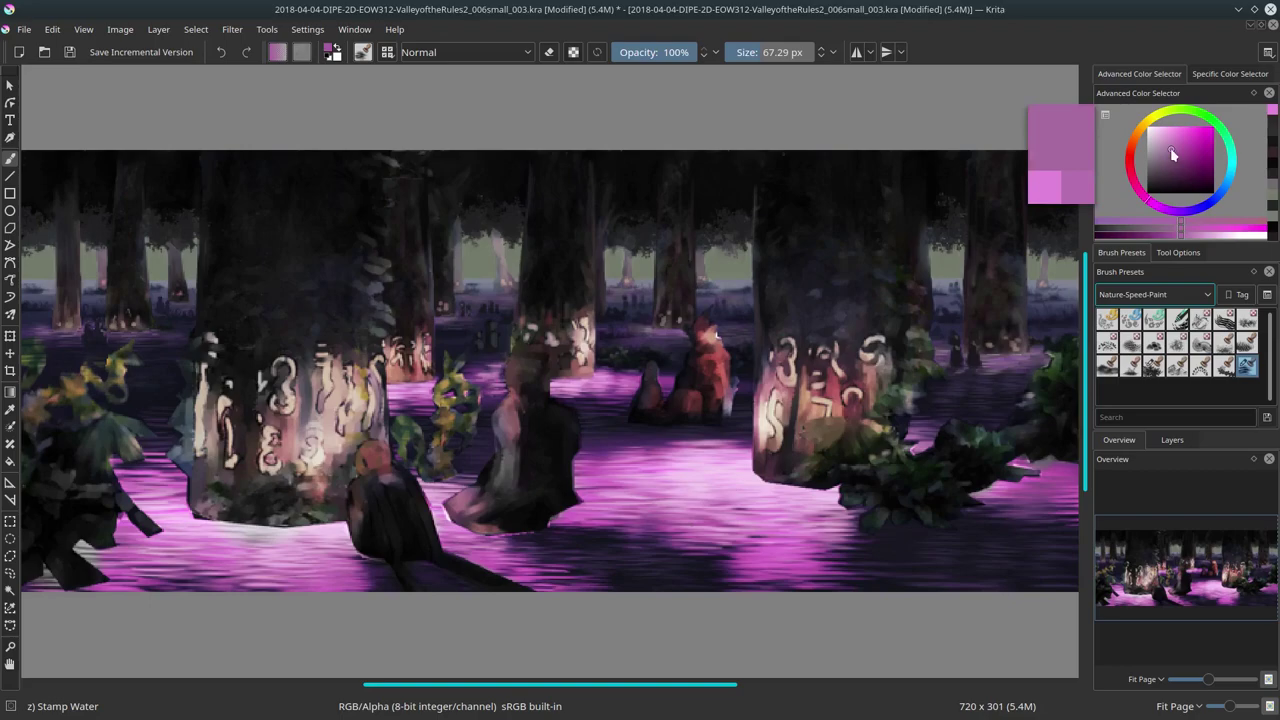
{"action": "mouse_move", "coordinate": [690, 500]}
{"action": "left_mouse_down"}
{"action": "mouse_move", "coordinate": [740, 520]}
{"action": "mouse_move", "coordinate": [765, 550]}
{"action": "left_mouse_up"}
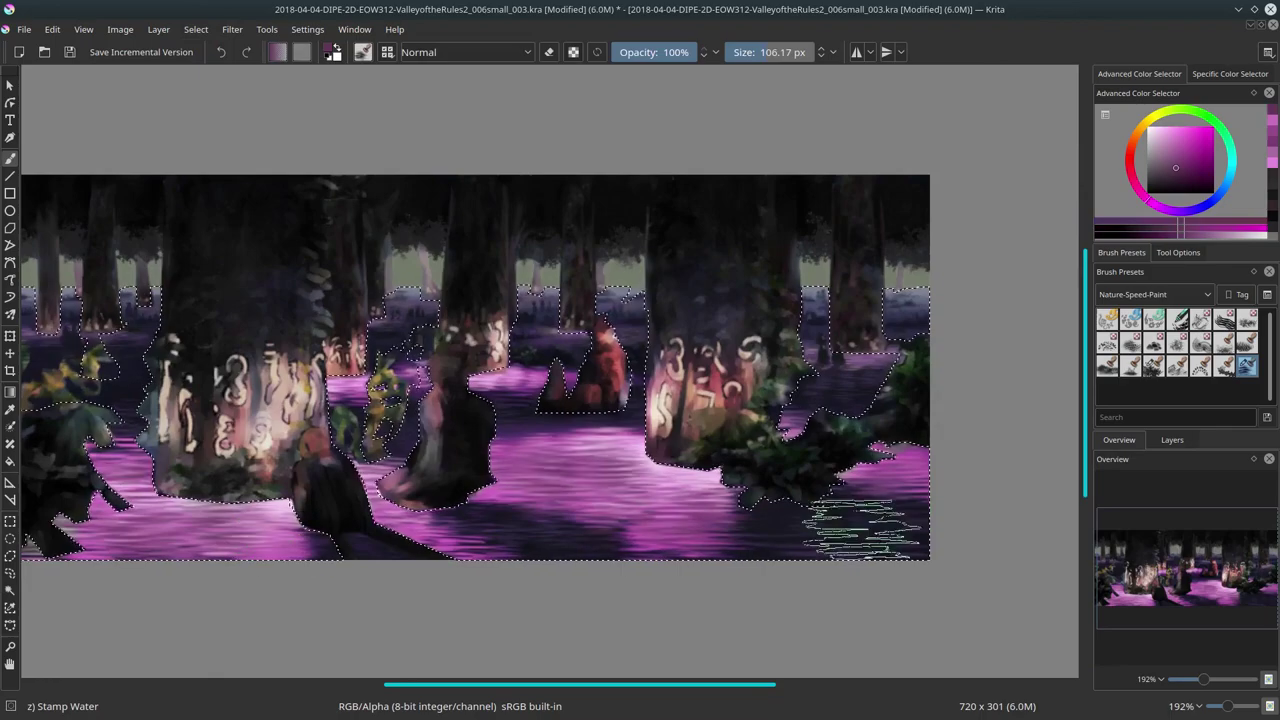
{"action": "left_click", "coordinate": [943, 286], "text": "ctrl"}
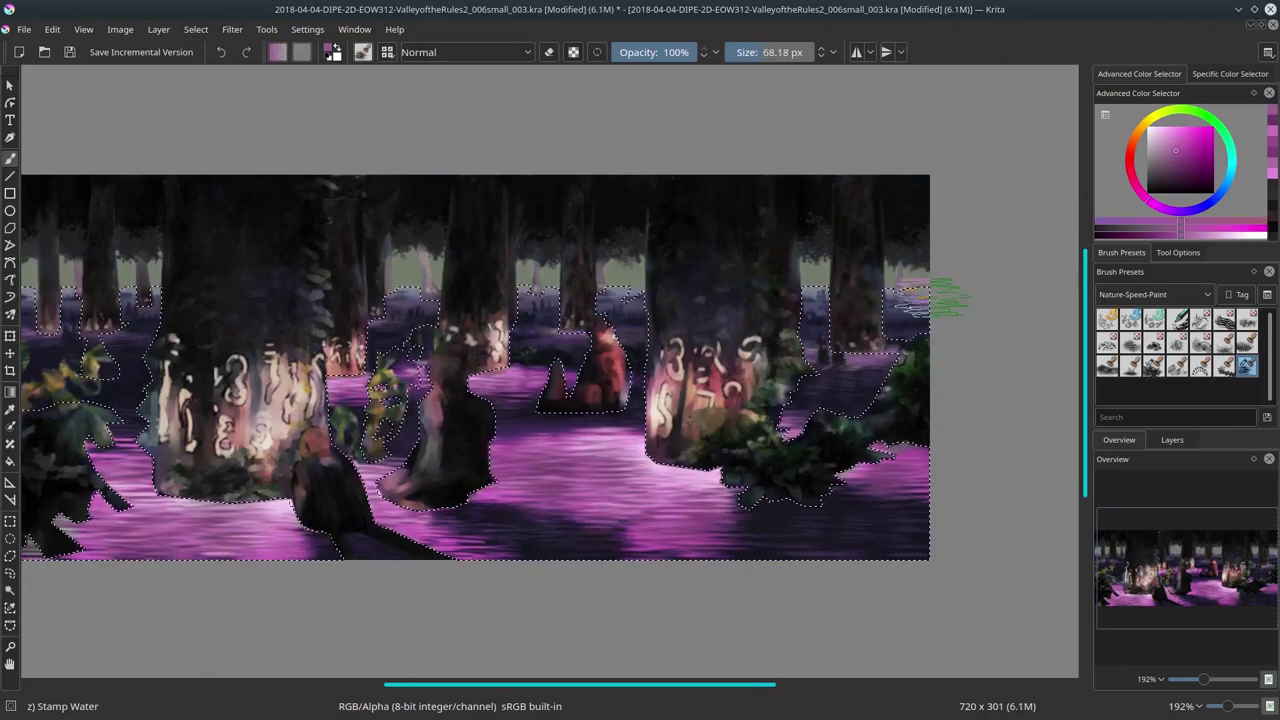
{"action": "key", "text": "bracketleft"}
{"action": "key", "text": "bracketleft"}
{"action": "left_click", "coordinate": [935, 530], "text": "ctrl"}
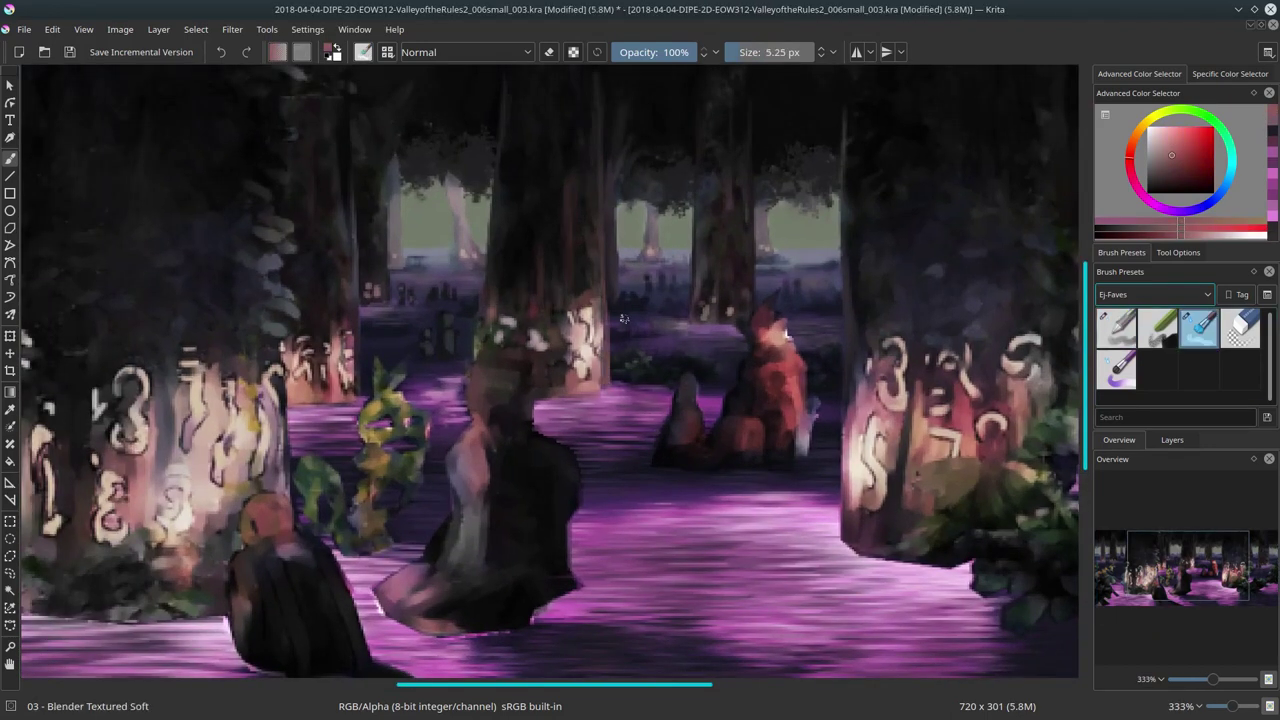
{"action": "key", "text": "slash"}
Step: Open the TexturesCom_TropicalFoliage0076_3_S.jpg photo alongside the painting in a floating window
{"action": "key", "text": "1"}
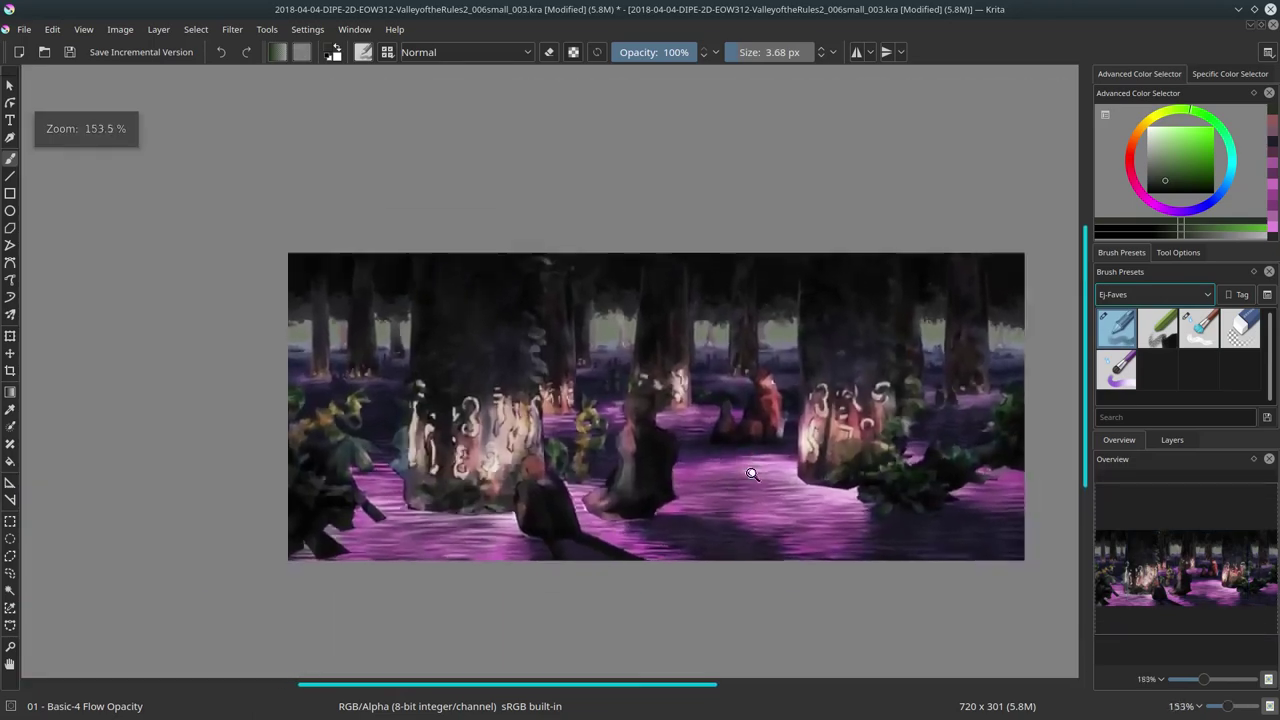
{"action": "left_click", "coordinate": [1255, 36]}
{"action": "left_click", "coordinate": [13, 29]}
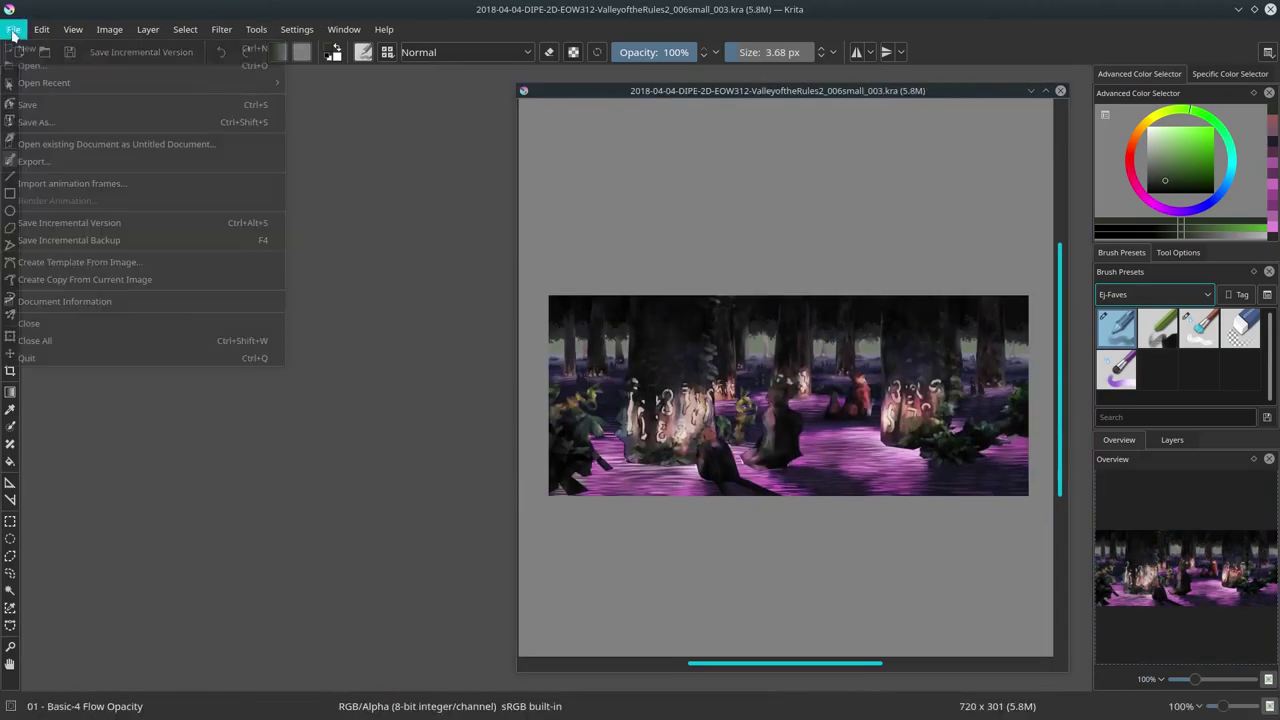
{"action": "left_click", "coordinate": [45, 75]}
{"action": "double_click", "coordinate": [835, 223]}
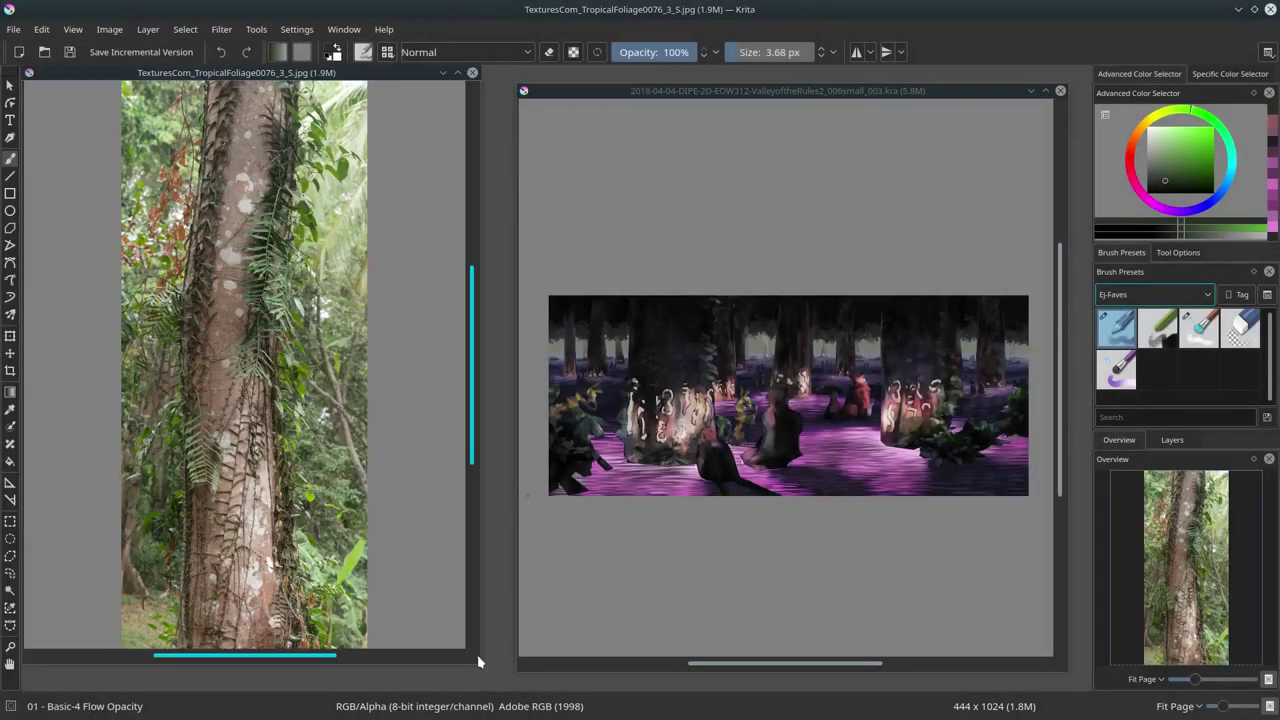
Step: Copy a vertical tree-trunk strip from the photo, paste it into the painting, and scale it down
{"action": "left_click_drag", "start_coordinate": [210, 90], "coordinate": [312, 650]}
{"action": "key", "text": "ctrl+c"}
{"action": "left_click", "coordinate": [780, 90]}
{"action": "key", "text": "ctrl+v"}
{"action": "key", "text": "ctrl+t"}
{"action": "left_click_drag", "start_coordinate": [700, 400], "coordinate": [837, 354]}
Step: Close the tree photo and shift the pasted trunk into place on the painting
{"action": "left_click", "coordinate": [481, 77]}
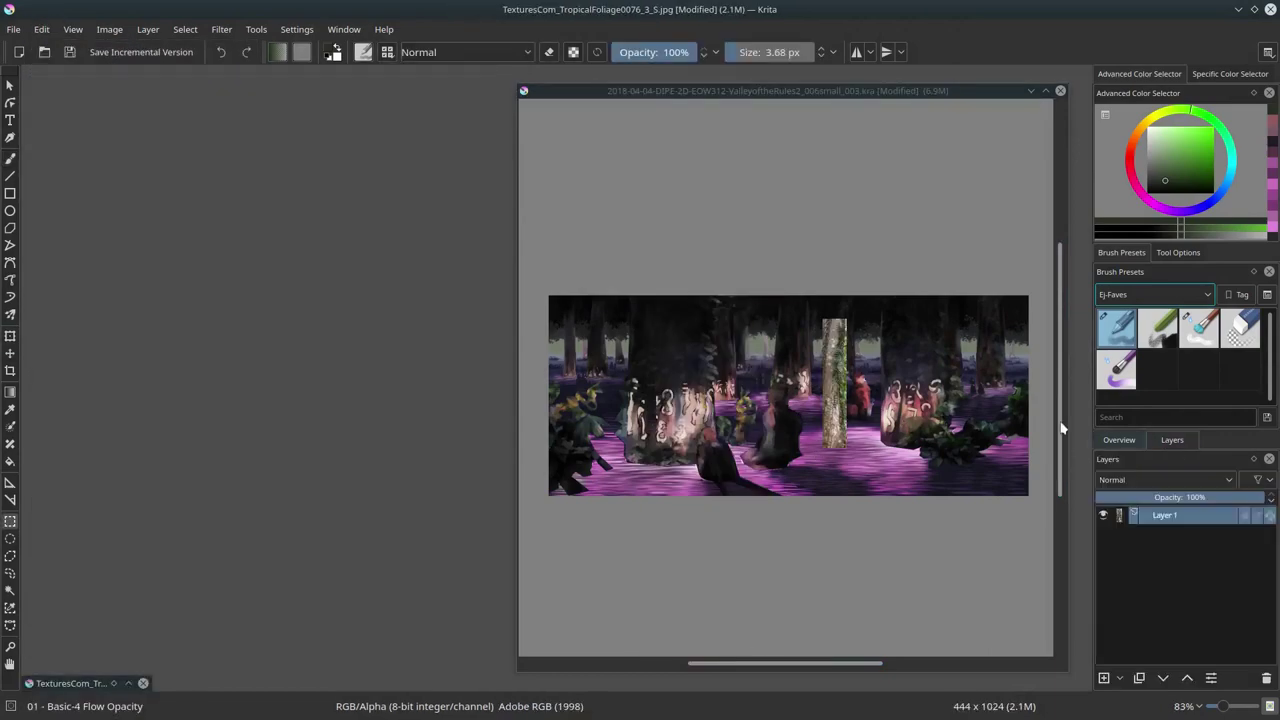
{"action": "left_click", "coordinate": [1045, 90]}
{"action": "scroll", "coordinate": [651, 464], "scroll_direction": "up", "scroll_amount": 6}
{"action": "left_click_drag", "start_coordinate": [651, 464], "coordinate": [488, 464]}
{"action": "scroll", "coordinate": [488, 464], "scroll_direction": "up", "scroll_amount": 3}
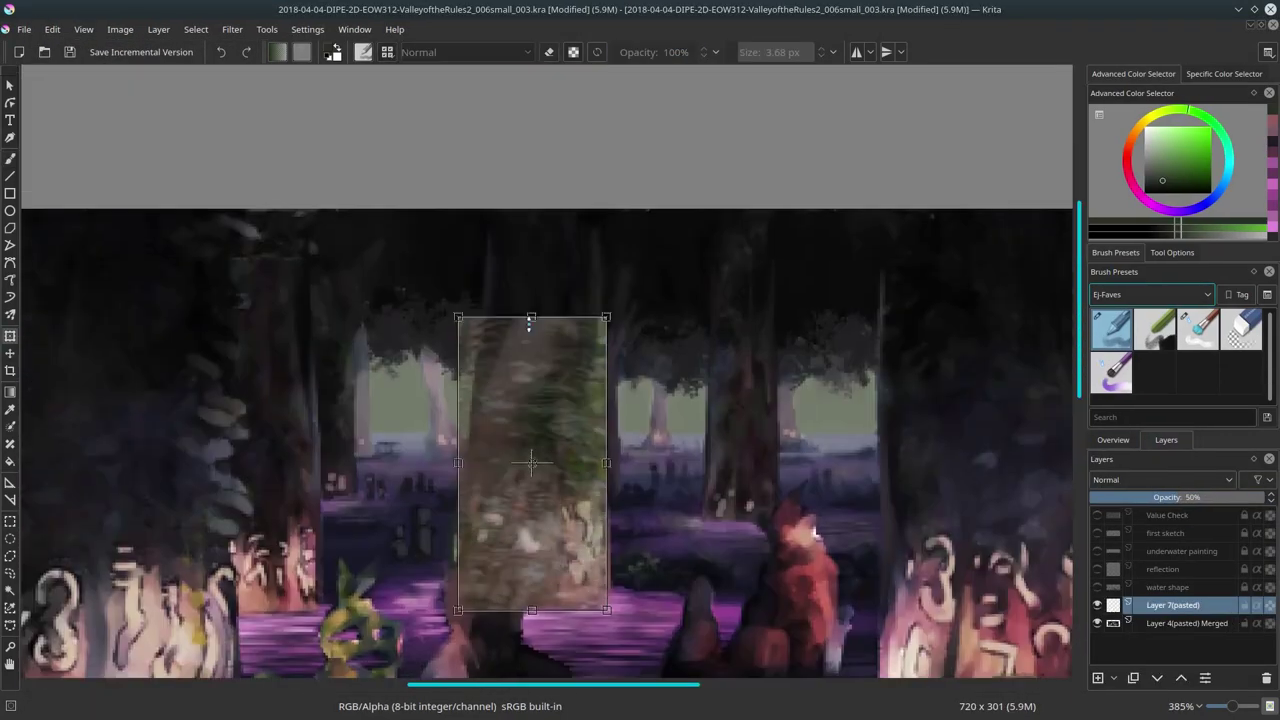
Step: Fade the pasted trunk, erase its edges and reshape its tones with Curves
{"action": "key", "text": "b"}
{"action": "key", "text": "e"}
{"action": "key", "text": "ctrl+z"}
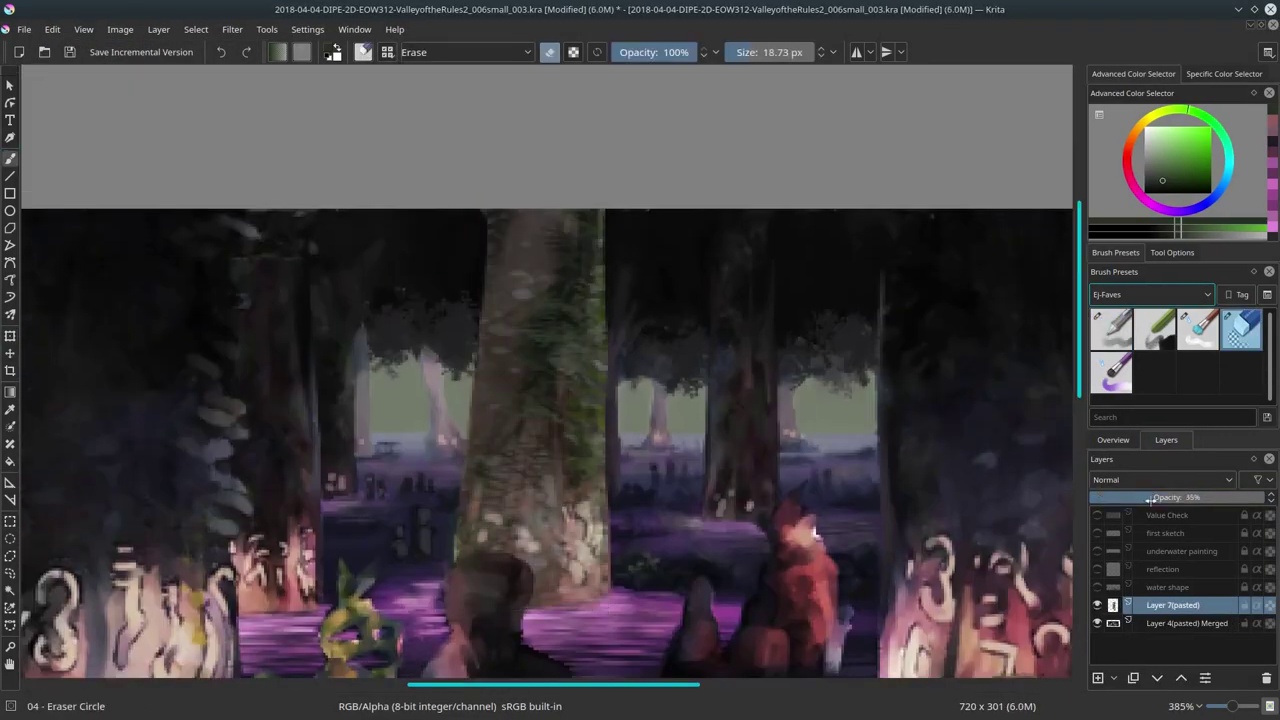
{"action": "left_click", "coordinate": [1113, 440]}
{"action": "left_click", "coordinate": [232, 29]}
{"action": "left_click", "coordinate": [260, 60]}
{"action": "left_click", "coordinate": [250, 460]}
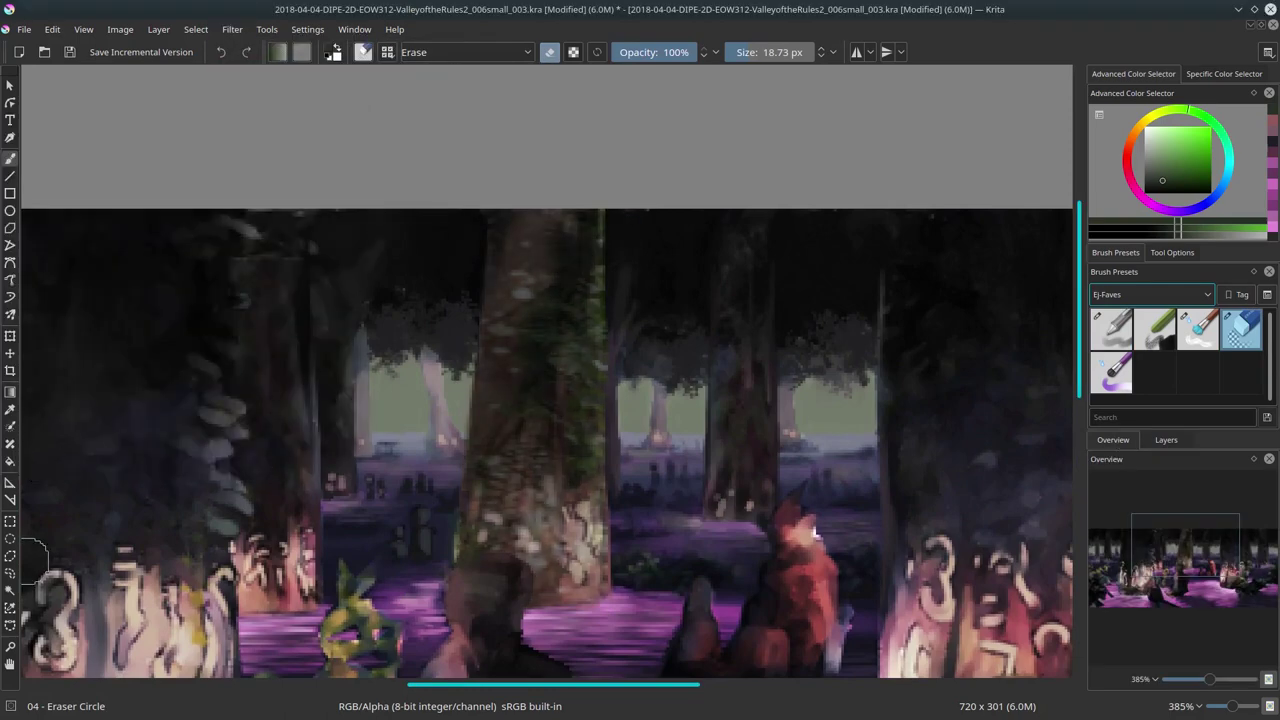
Step: Set the basic flow-opacity brush to Color Dodge blending mode
{"action": "key", "text": "/"}
{"action": "left_click", "coordinate": [466, 52]}
{"action": "left_click", "coordinate": [523, 237]}
{"action": "left_click", "coordinate": [466, 52]}
{"action": "left_click", "coordinate": [440, 102]}
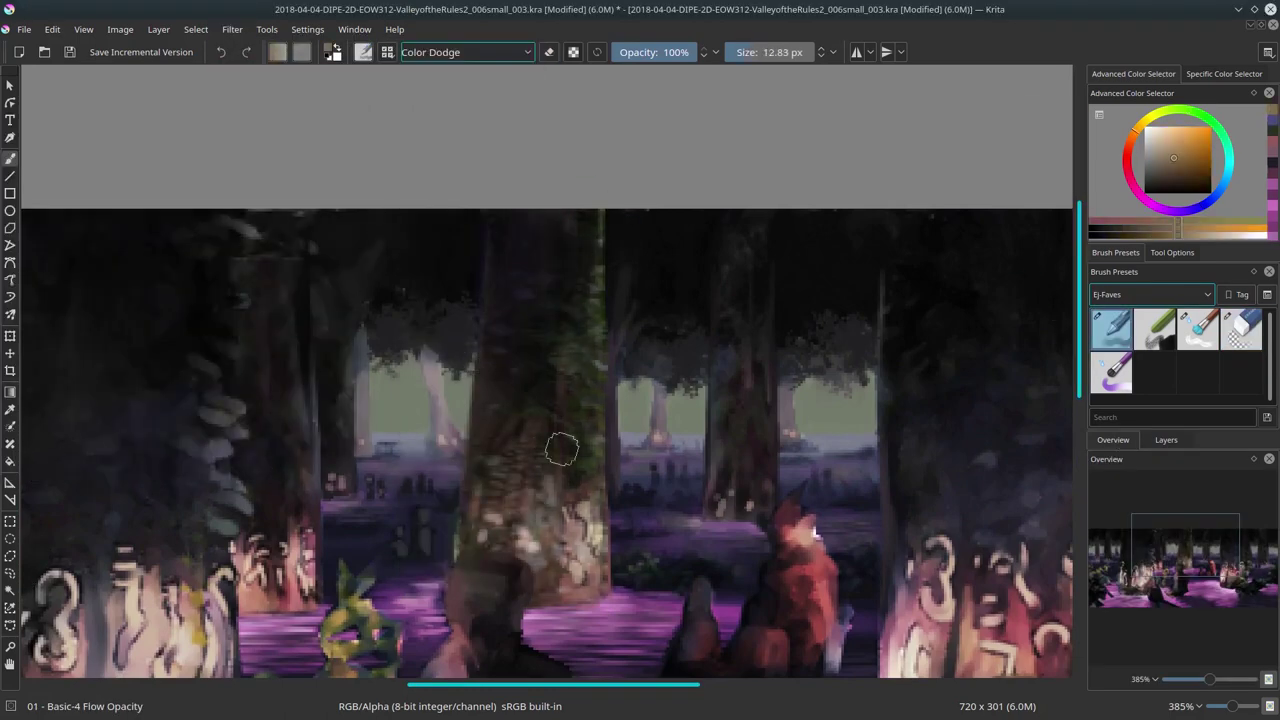
{"action": "scroll", "coordinate": [676, 338], "scroll_direction": "down", "scroll_amount": 3}
{"action": "scroll", "coordinate": [694, 434], "scroll_direction": "up", "scroll_amount": 2}
Step: Merge the pasted trunk layer down into the painting and return the brush to Normal blending
{"action": "left_click", "coordinate": [1166, 440]}
{"action": "right_click", "coordinate": [1185, 605]}
{"action": "left_click", "coordinate": [1110, 372]}
{"action": "key", "text": "alt+shift+n"}
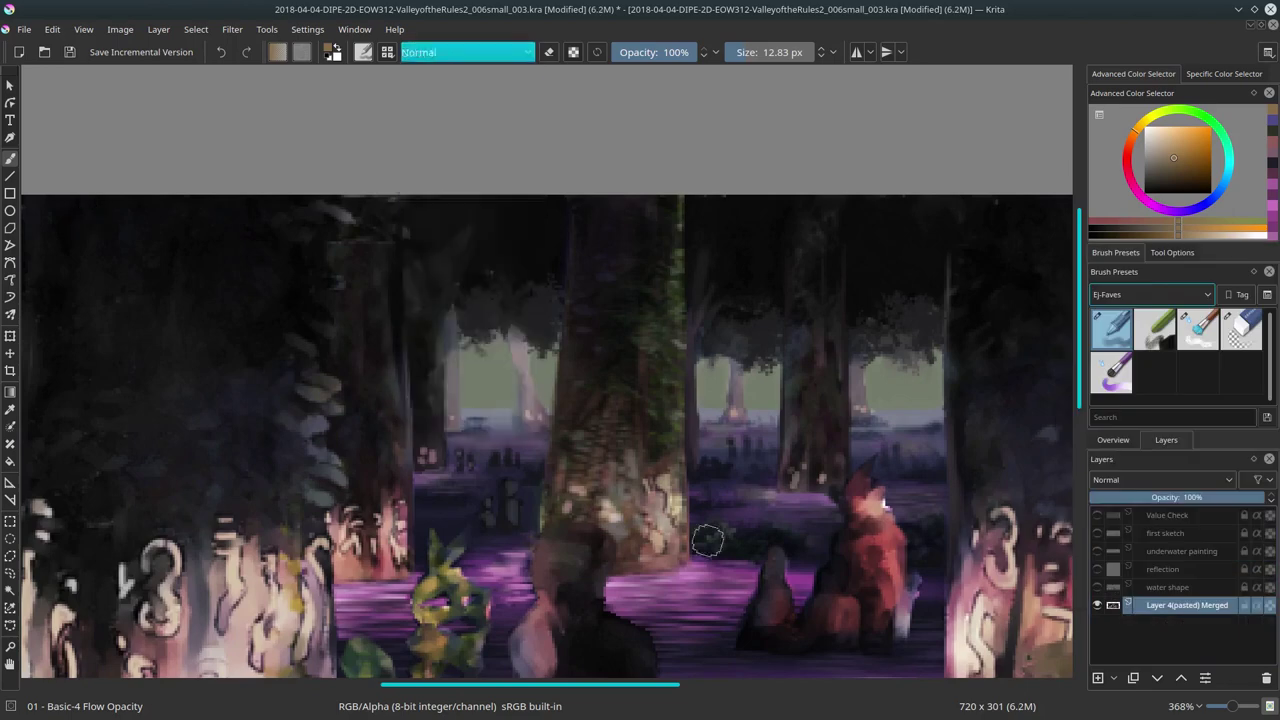
{"action": "scroll", "coordinate": [630, 530], "scroll_direction": "up", "scroll_amount": 1}
Step: Sample reds from the painting, add a light stroke on the trunk, then pick a dark green
{"action": "left_click", "coordinate": [618, 509], "text": "ctrl"}
{"action": "left_click", "coordinate": [612, 514], "text": "ctrl"}
{"action": "left_click_drag", "start_coordinate": [645, 524], "coordinate": [658, 548]}
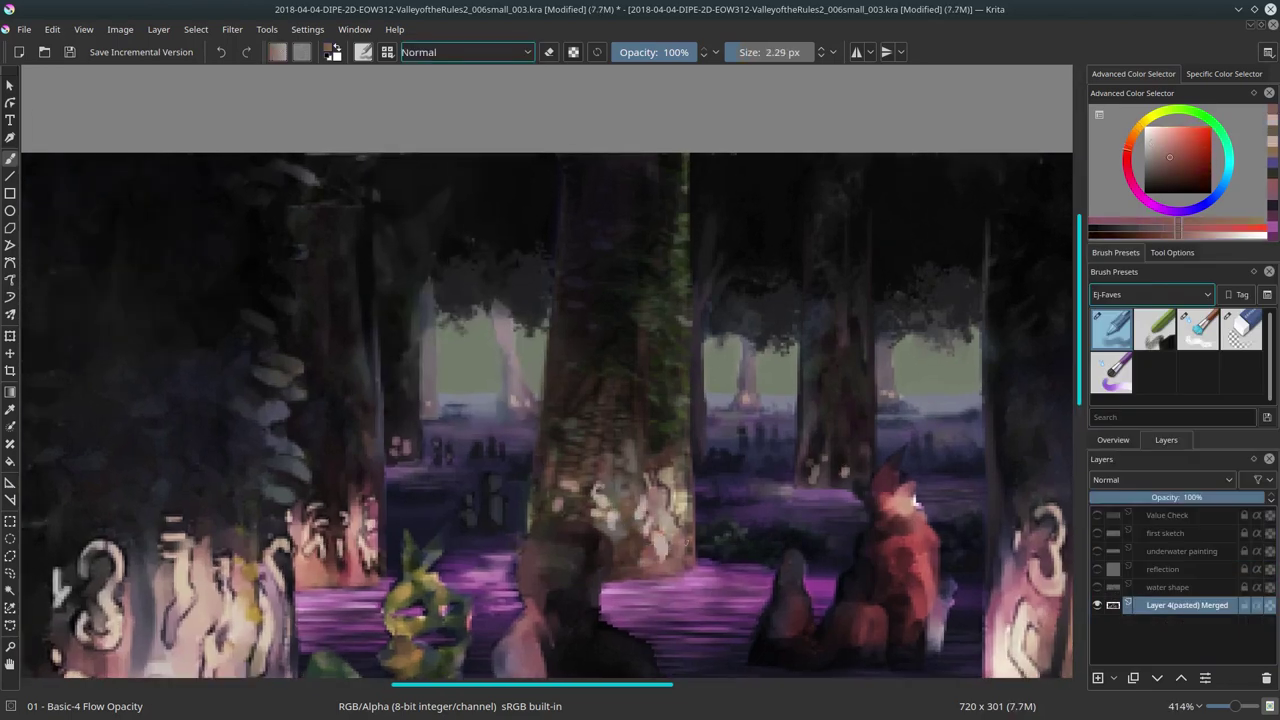
{"action": "left_click", "coordinate": [612, 514], "text": "ctrl"}
{"action": "left_click", "coordinate": [598, 496], "text": "ctrl"}
Step: Switch to an enlarged Stamp Leaves brush with a dark yellow-brown colour for the leaves
{"action": "left_click", "coordinate": [543, 464], "text": "ctrl"}
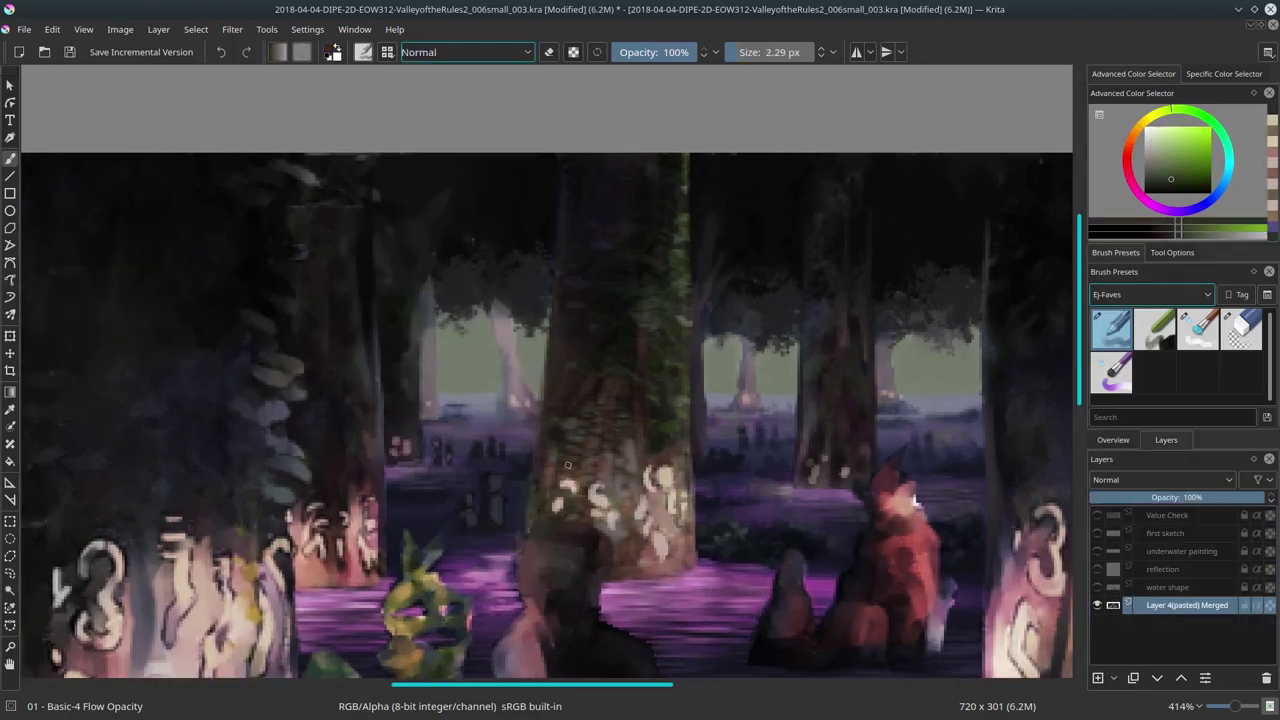
{"action": "key", "text": "slash"}
{"action": "left_click", "coordinate": [650, 390], "text": "ctrl"}
{"action": "key", "text": "slash"}
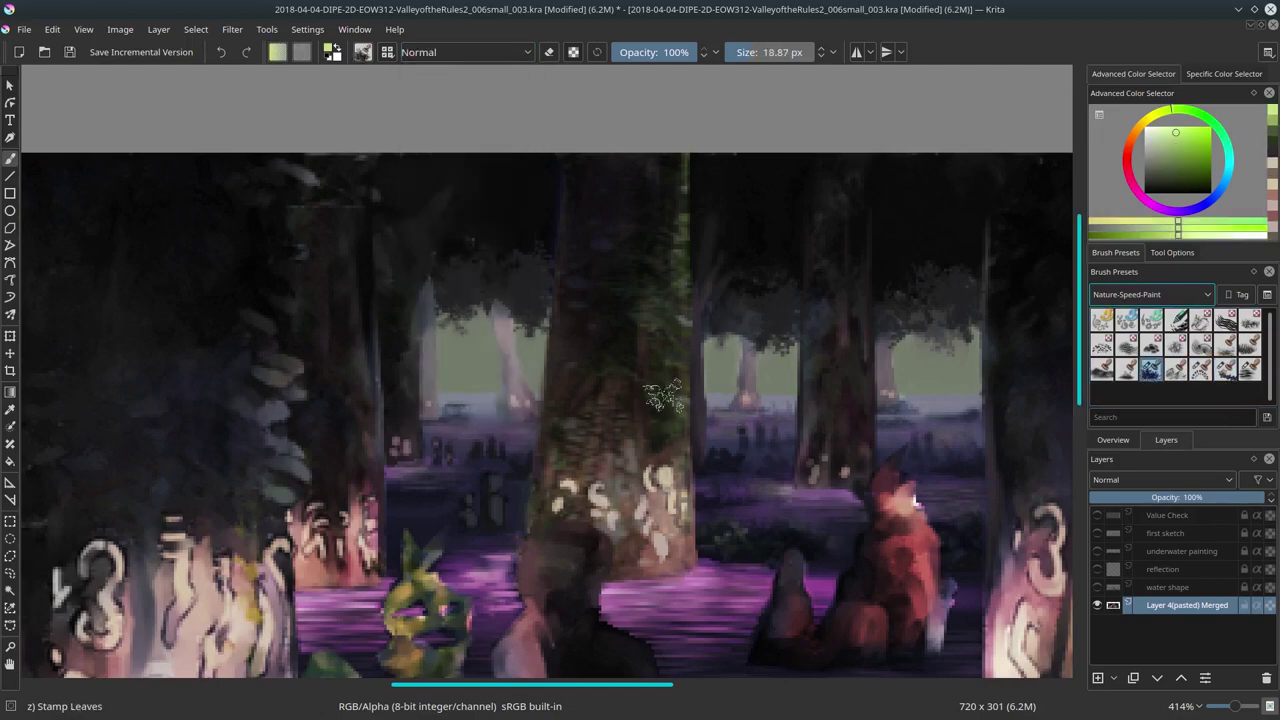
{"action": "left_click", "coordinate": [878, 392], "text": "ctrl"}
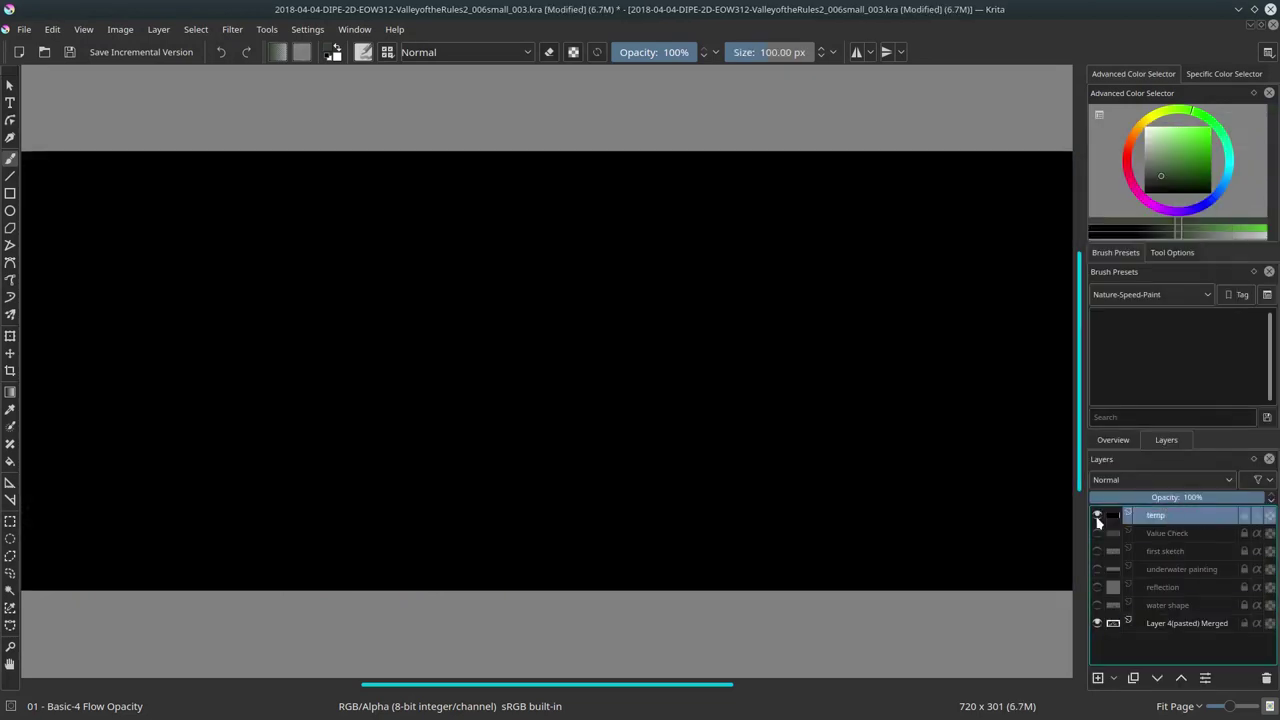
Step: Show the black temp layer, add Layer 7 above it, and sketch vine lines on the central trunk
{"action": "left_click", "coordinate": [195, 29]}
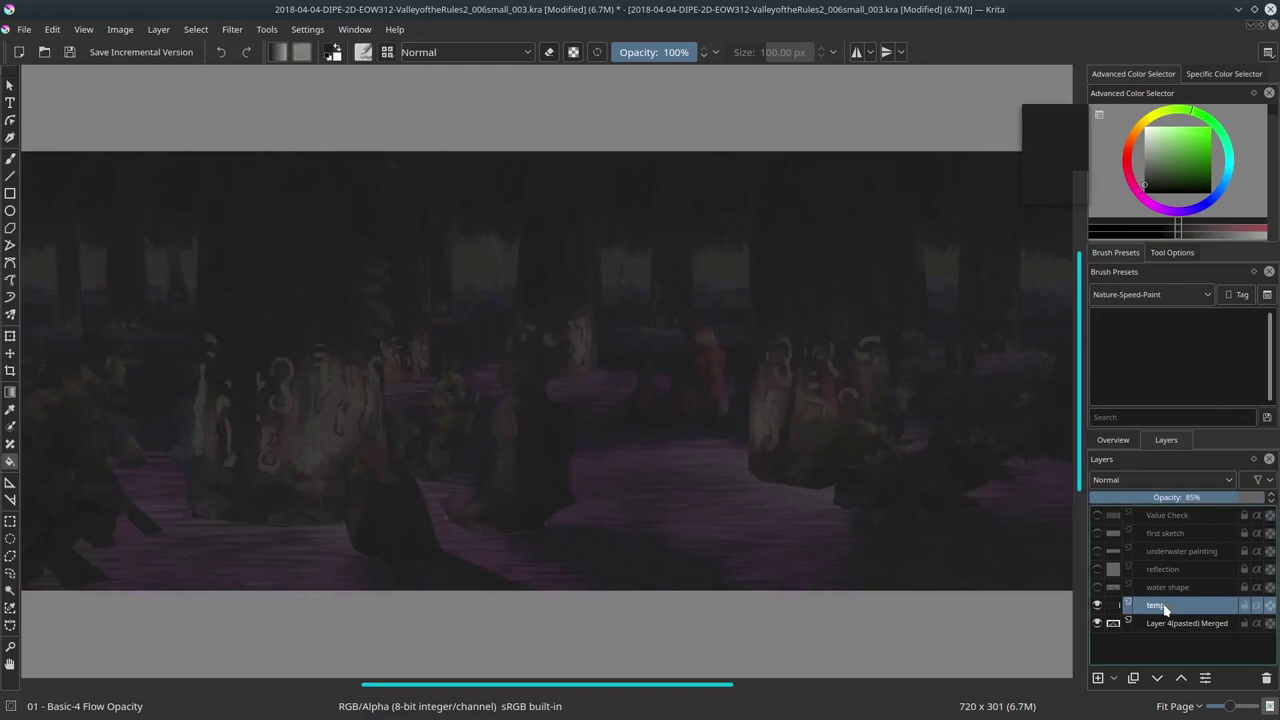
{"action": "key", "text": "Insert"}
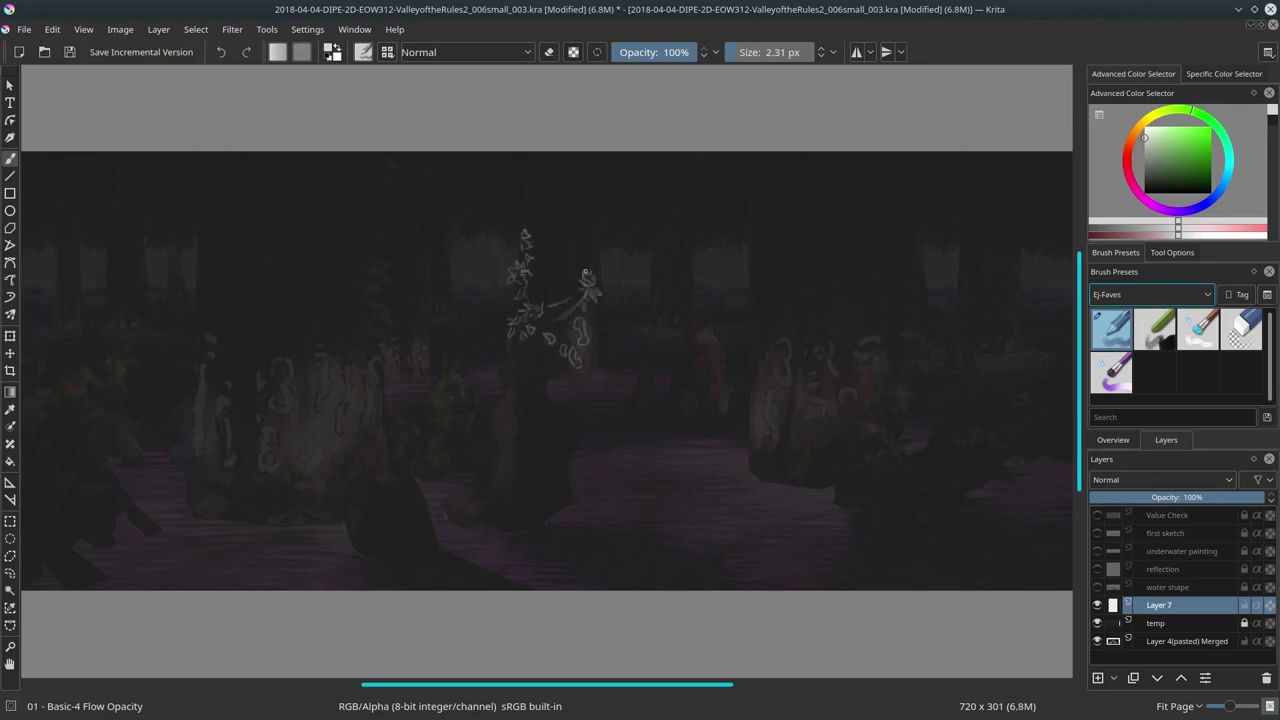
{"action": "left_click_drag", "start_coordinate": [584, 249], "coordinate": [591, 255]}
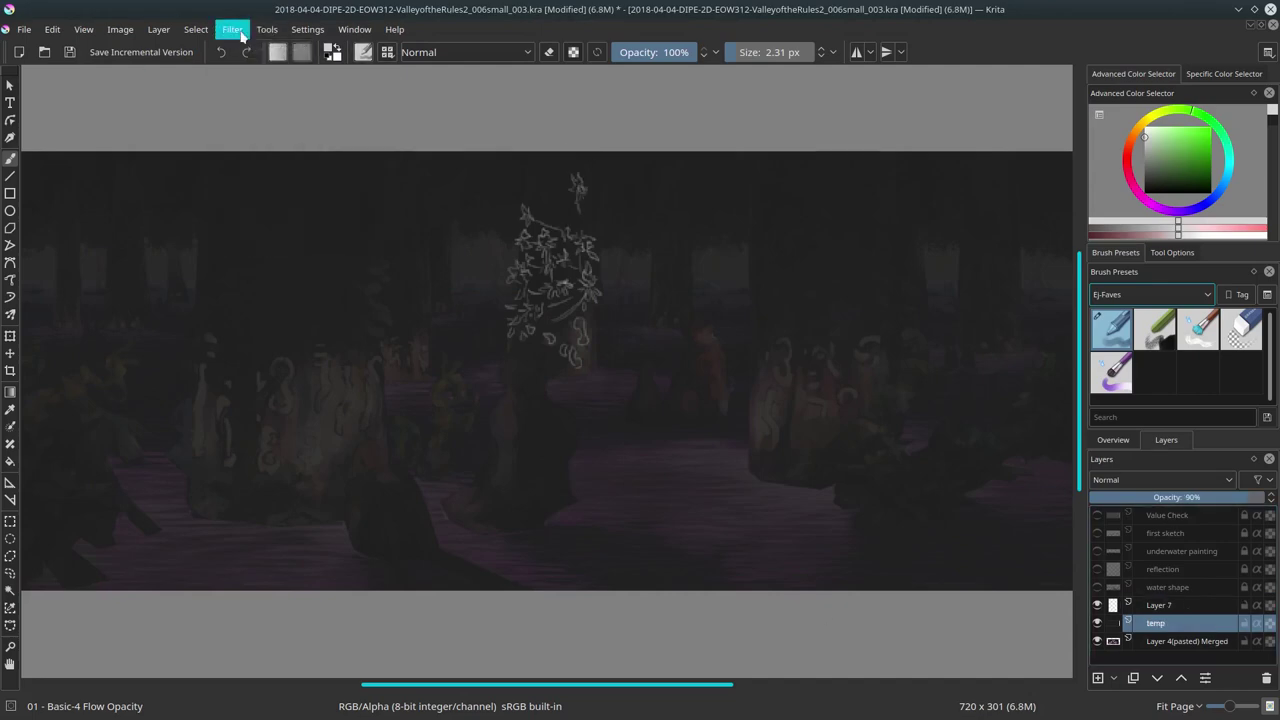
Step: Lighten the temp layer with the HSV filter and lower its opacity to about 65%
{"action": "left_click", "coordinate": [232, 29]}
{"action": "left_click", "coordinate": [517, 209]}
{"action": "left_click", "coordinate": [252, 457]}
{"action": "left_click", "coordinate": [232, 29]}
{"action": "left_click", "coordinate": [517, 209]}
{"action": "left_click", "coordinate": [318, 457]}
{"action": "left_click", "coordinate": [1155, 623]}
{"action": "left_click", "coordinate": [1207, 497]}
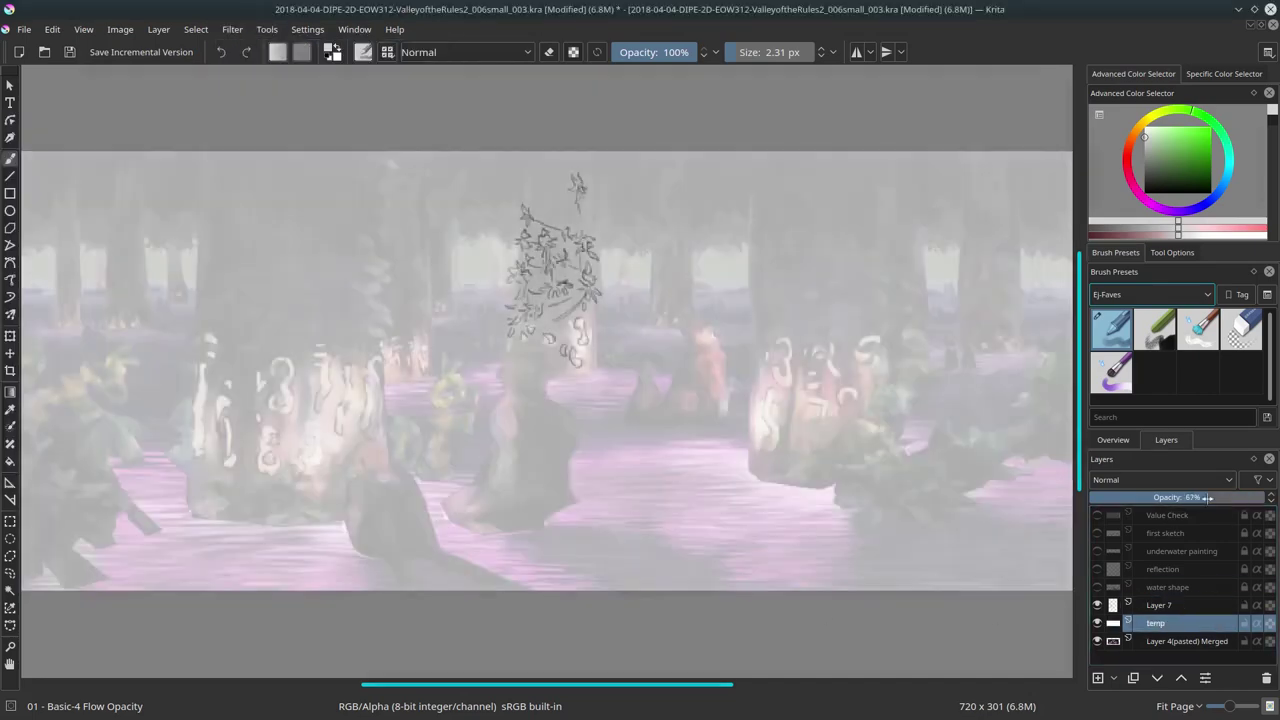
{"action": "key", "text": "d"}
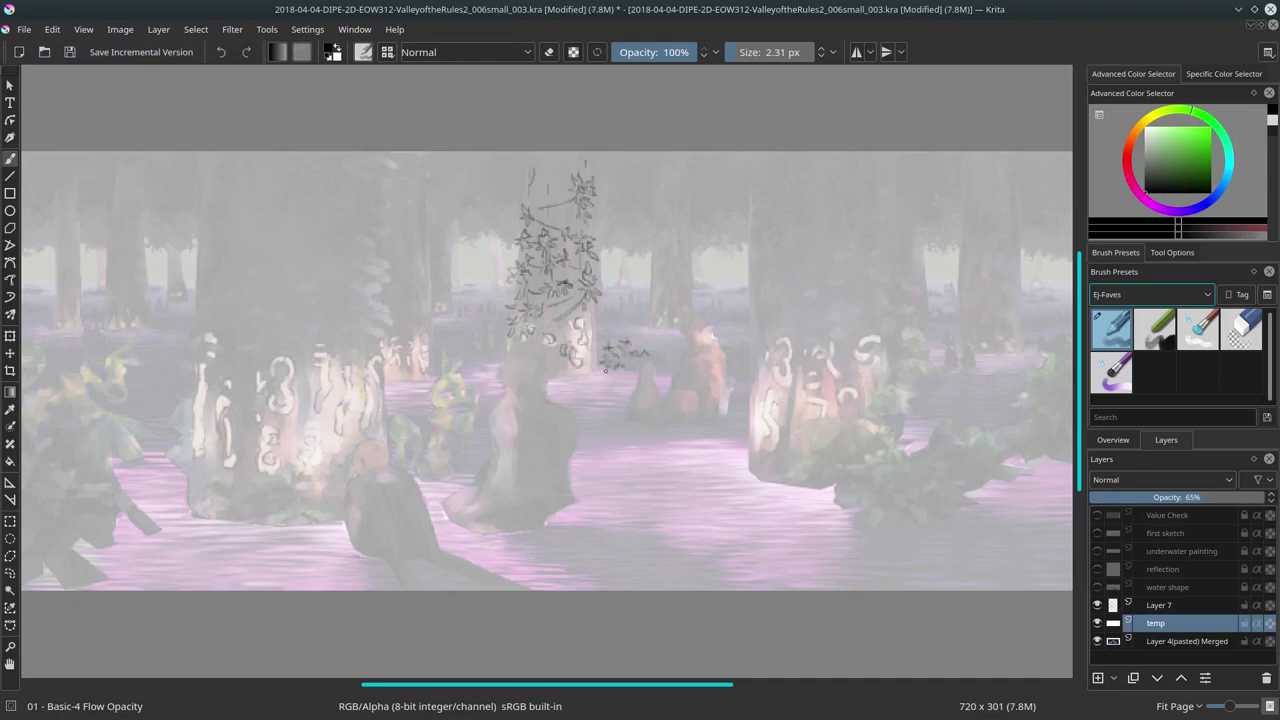
Step: Mirror the image horizontally and hide the painting layers to view the sketch alone
{"action": "scroll", "coordinate": [662, 384], "scroll_direction": "up", "scroll_amount": 4}
{"action": "left_click", "coordinate": [120, 29]}
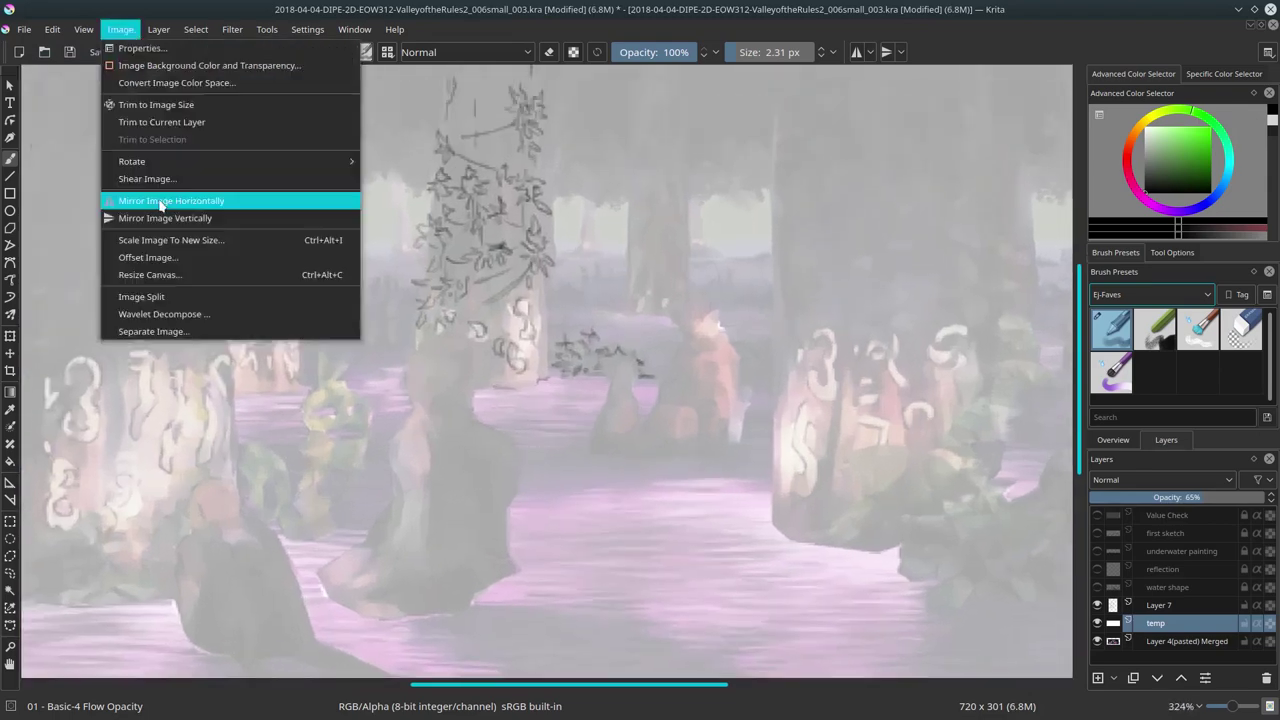
{"action": "left_click", "coordinate": [159, 197]}
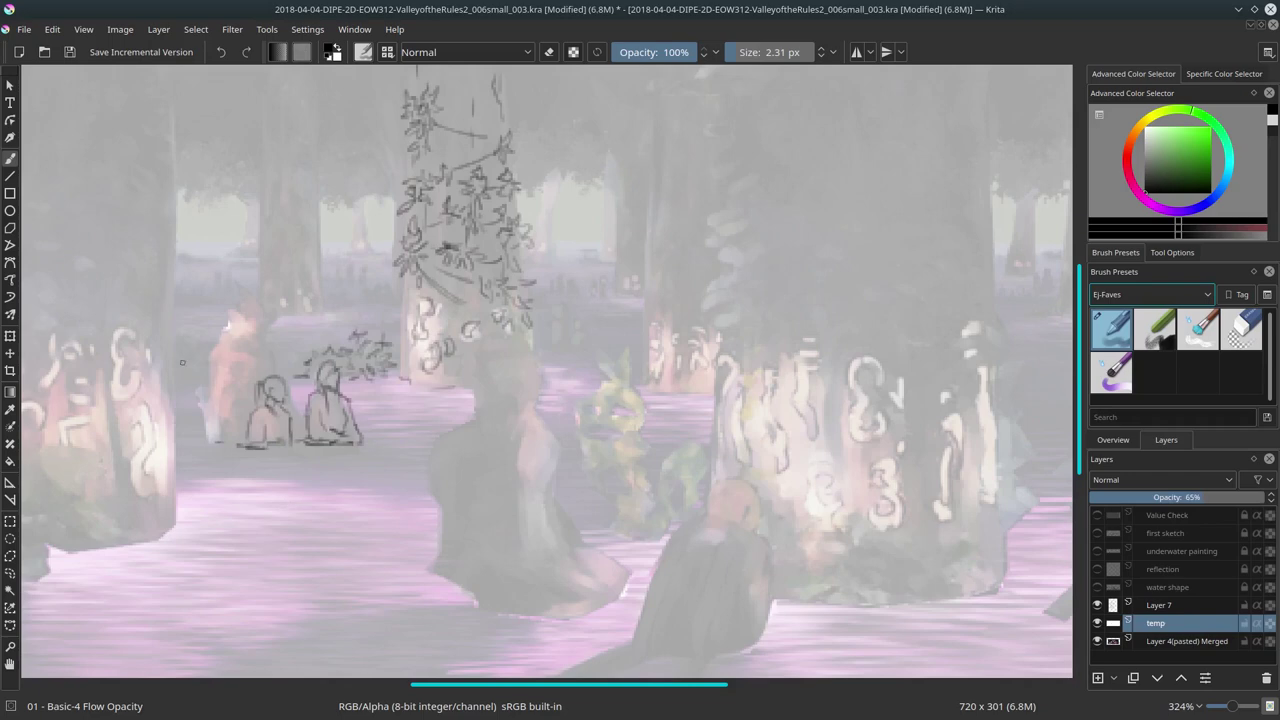
{"action": "left_click", "coordinate": [1097, 623], "text": "shift"}
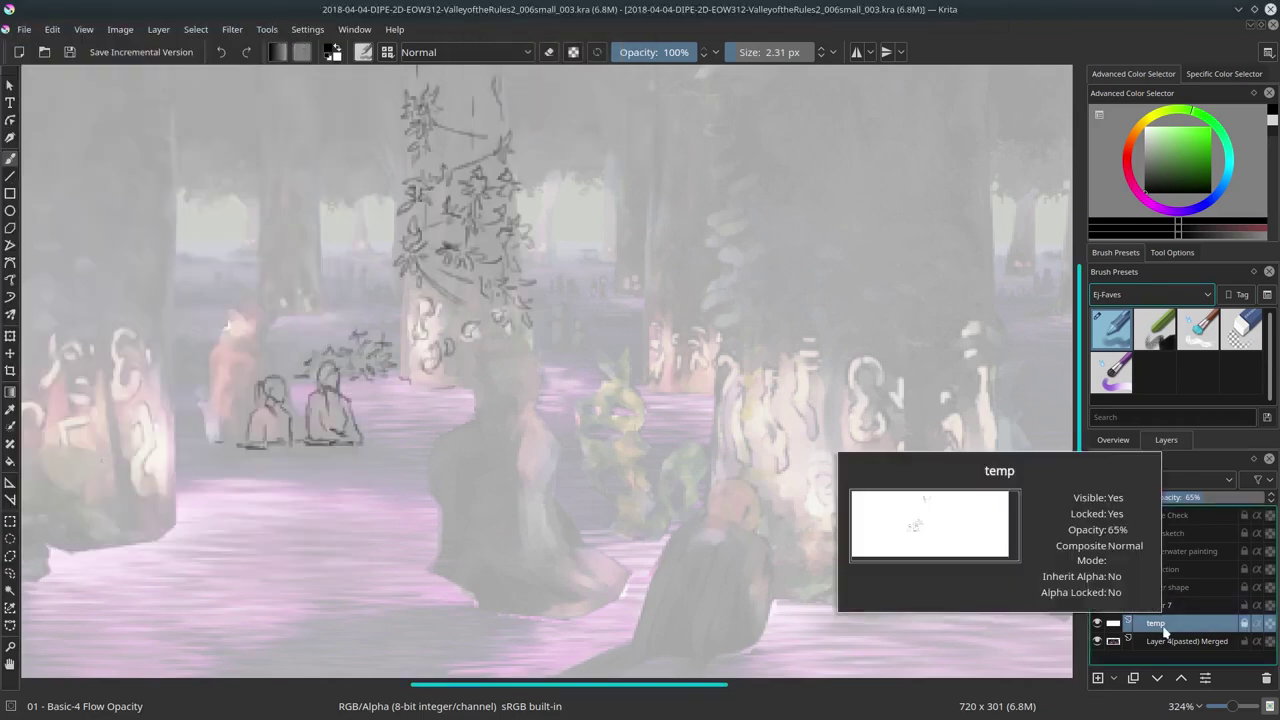
{"action": "key", "text": "ctrl+r"}
{"action": "key", "text": "b"}
Step: Refine the treetop vine lines and sketch the two seated figures
{"action": "mouse_move", "coordinate": [414, 96]}
{"action": "left_mouse_down"}
{"action": "mouse_move", "coordinate": [430, 134]}
{"action": "mouse_move", "coordinate": [500, 136]}
{"action": "left_mouse_up"}
{"action": "left_click_drag", "start_coordinate": [372, 352], "coordinate": [390, 370]}
{"action": "left_click_drag", "start_coordinate": [300, 352], "coordinate": [360, 442]}
{"action": "mouse_move", "coordinate": [270, 388]}
{"action": "left_mouse_down"}
{"action": "mouse_move", "coordinate": [290, 404]}
{"action": "mouse_move", "coordinate": [258, 440]}
{"action": "left_mouse_up"}
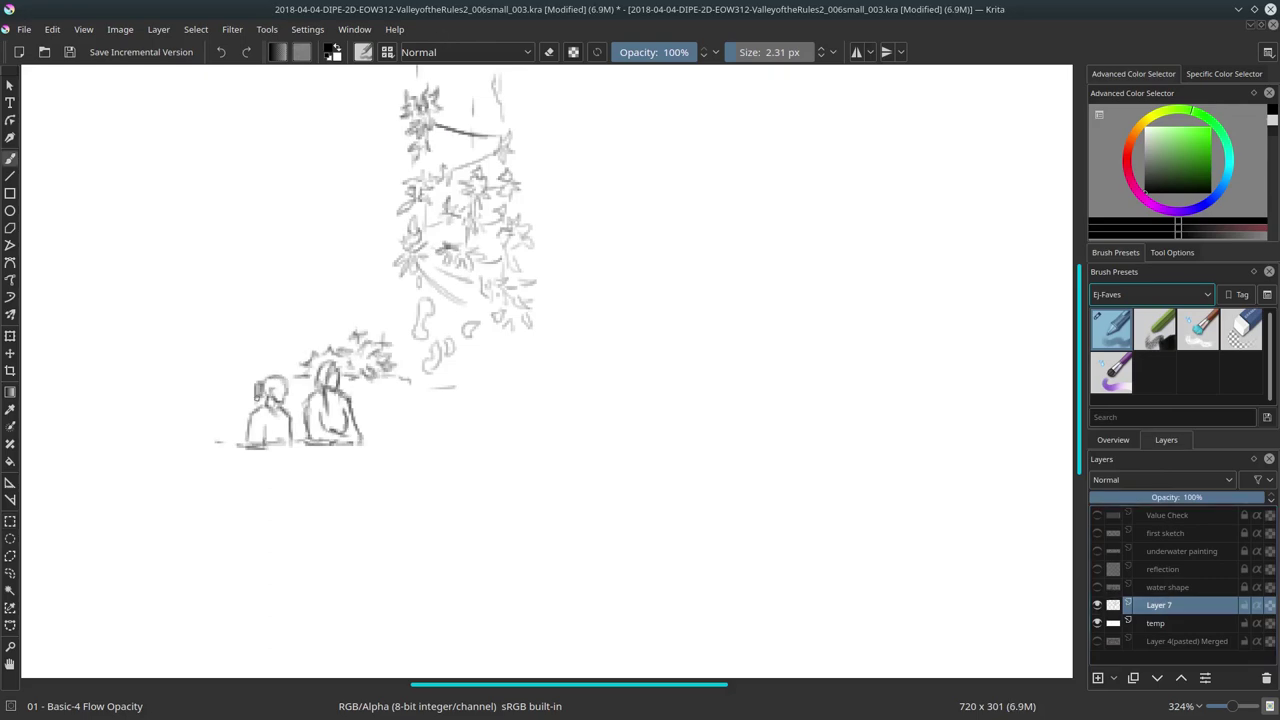
Step: Undo an accidental paste so no extra pasted layer remains
{"action": "key", "text": "ctrl+v"}
{"action": "key", "text": "ctrl+t"}
{"action": "scroll", "coordinate": [600, 400], "scroll_direction": "up", "scroll_amount": 1}
{"action": "right_click", "coordinate": [1170, 623]}
{"action": "key", "text": "Escape"}
{"action": "key", "text": "ctrl+z"}
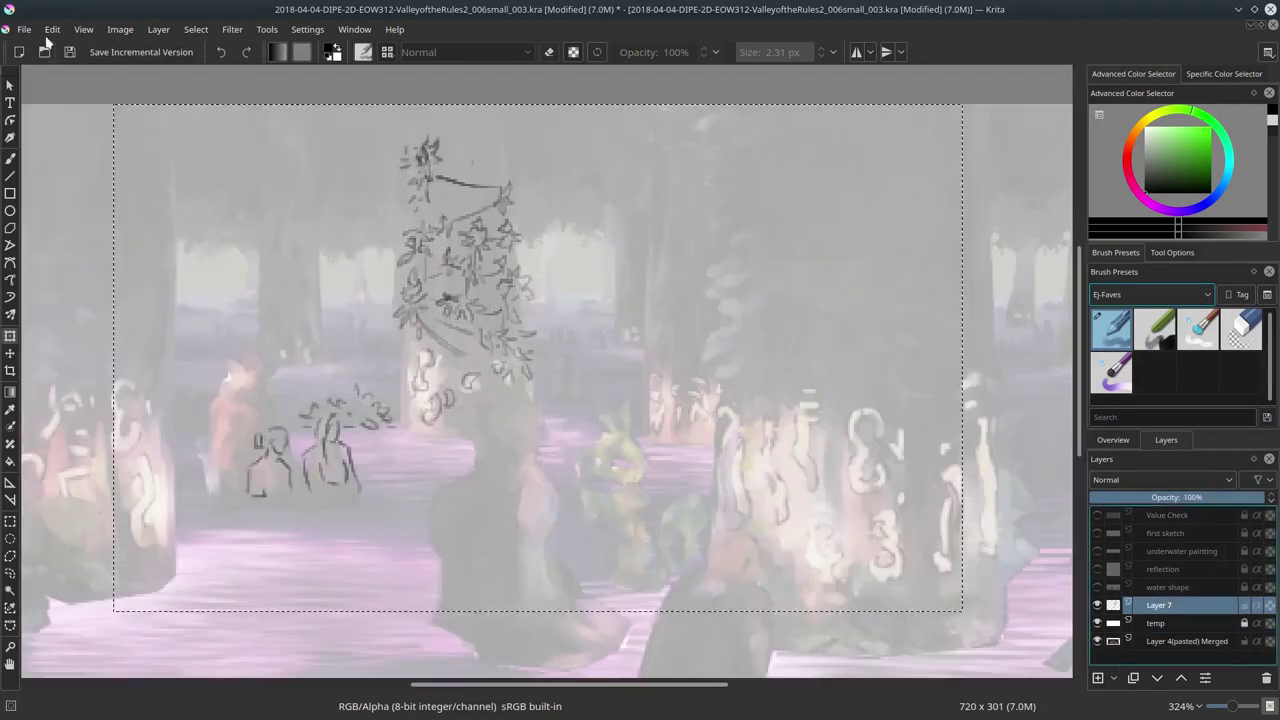
{"action": "key", "text": "b"}
{"action": "scroll", "coordinate": [546, 390], "scroll_direction": "left", "scroll_amount": 3}
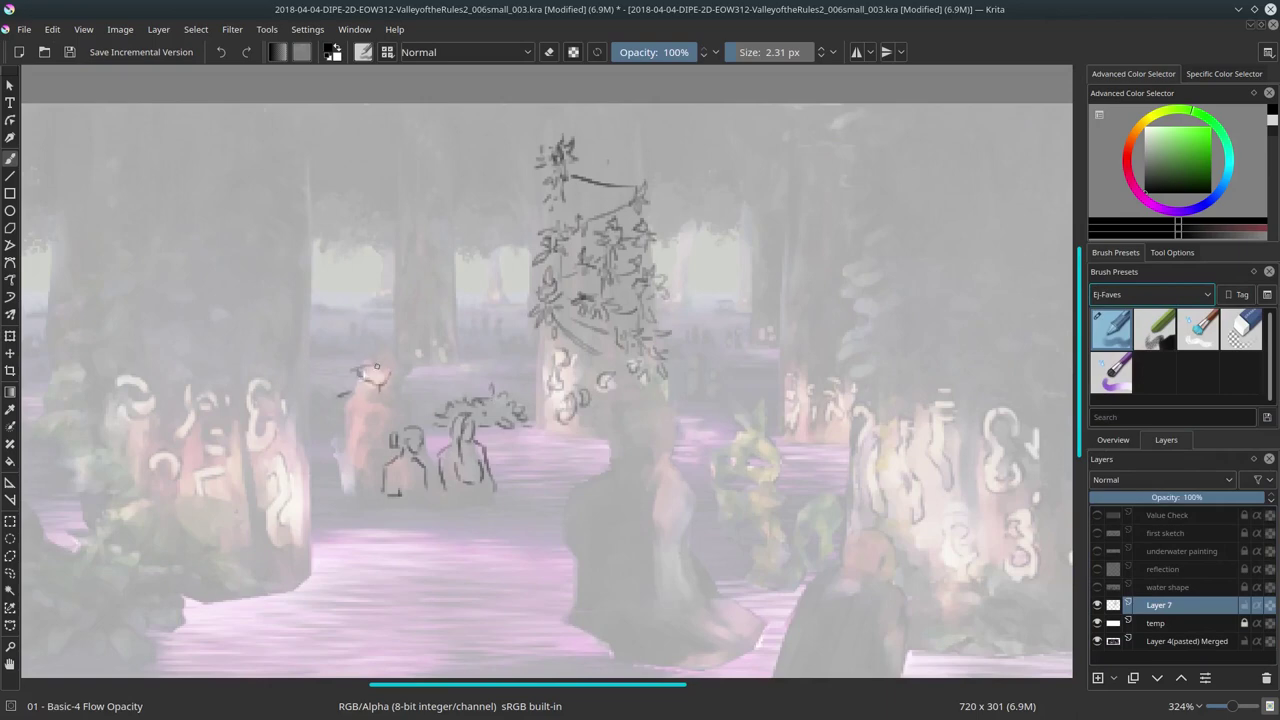
Step: Sketch the small figure's head, body and legs, save, and add a stroke near the trunk
{"action": "mouse_move", "coordinate": [336, 353]}
{"action": "left_mouse_down"}
{"action": "mouse_move", "coordinate": [362, 404]}
{"action": "mouse_move", "coordinate": [366, 394]}
{"action": "mouse_move", "coordinate": [394, 411]}
{"action": "mouse_move", "coordinate": [392, 445]}
{"action": "mouse_move", "coordinate": [385, 453]}
{"action": "mouse_move", "coordinate": [328, 410]}
{"action": "mouse_move", "coordinate": [348, 498]}
{"action": "left_mouse_up"}
{"action": "mouse_move", "coordinate": [356, 442]}
{"action": "left_mouse_down"}
{"action": "mouse_move", "coordinate": [380, 478]}
{"action": "mouse_move", "coordinate": [500, 489]}
{"action": "left_mouse_up"}
{"action": "scroll", "coordinate": [751, 587], "scroll_direction": "down", "scroll_amount": 3}
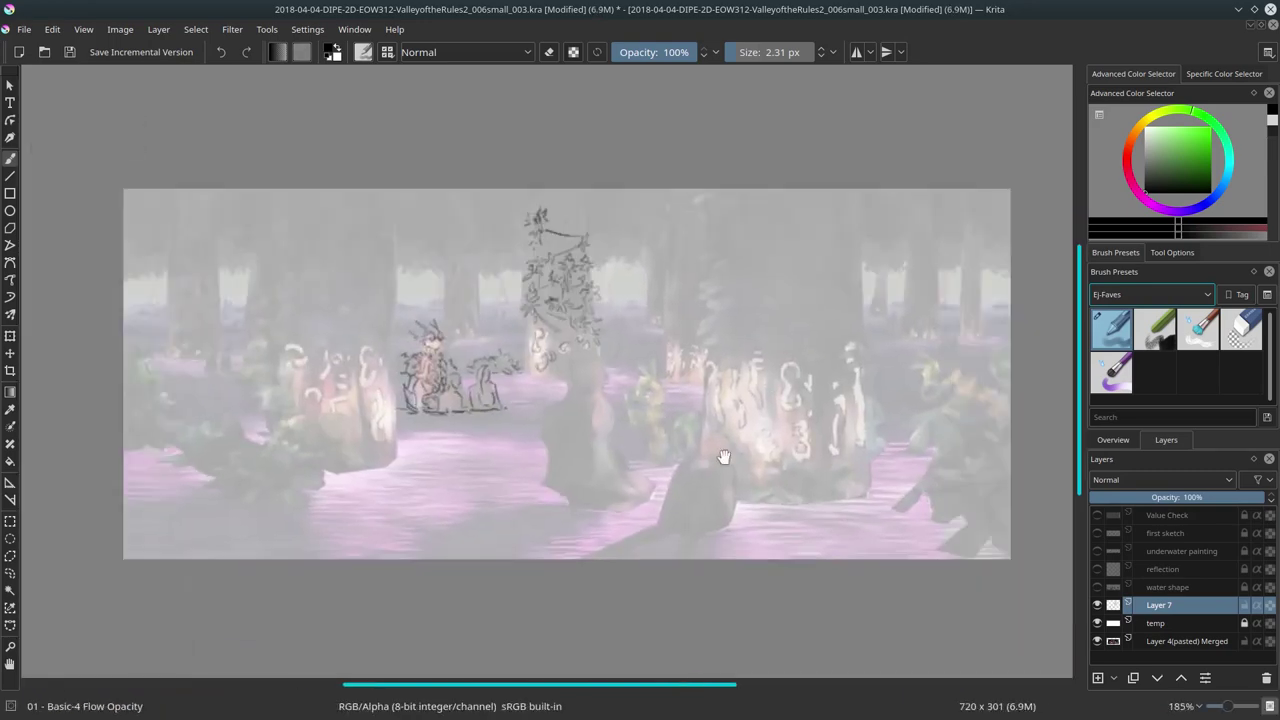
{"action": "left_click", "coordinate": [70, 53]}
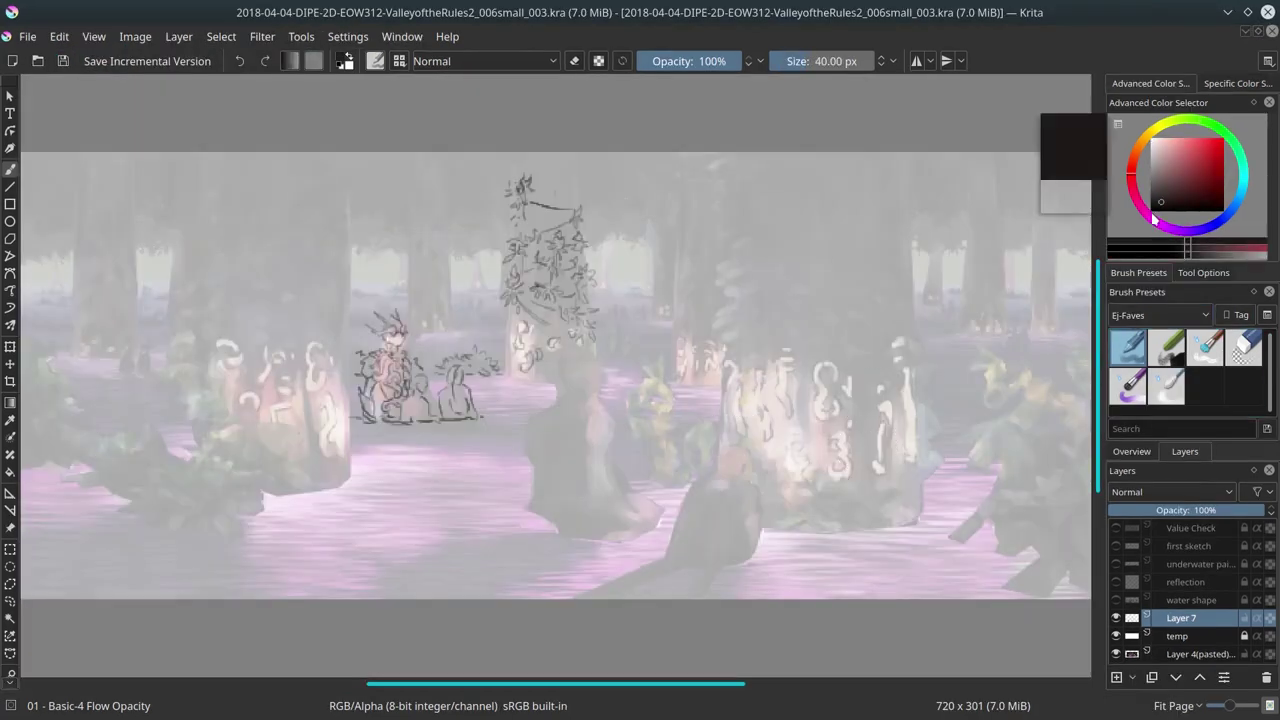
{"action": "left_click_drag", "start_coordinate": [545, 176], "coordinate": [552, 190]}
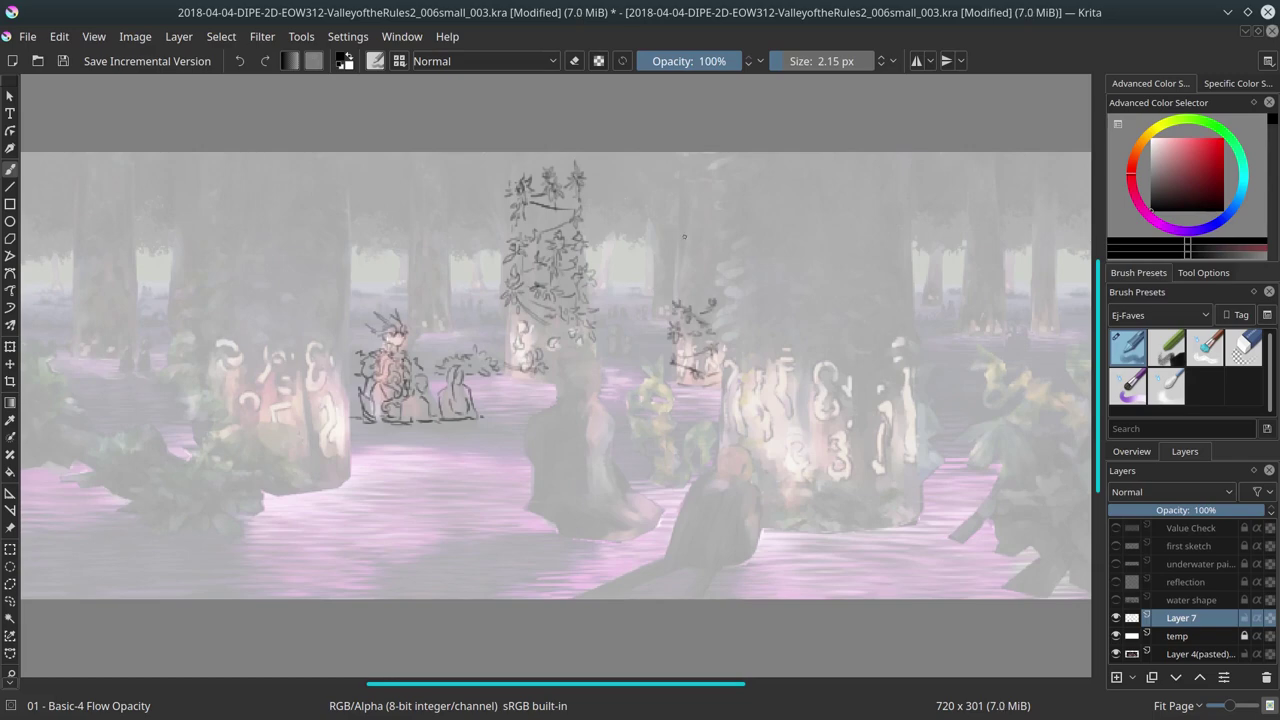
Step: Sketch vine leaves on the second tree trunk and check them against the painting
{"action": "left_click_drag", "start_coordinate": [670, 258], "coordinate": [710, 298]}
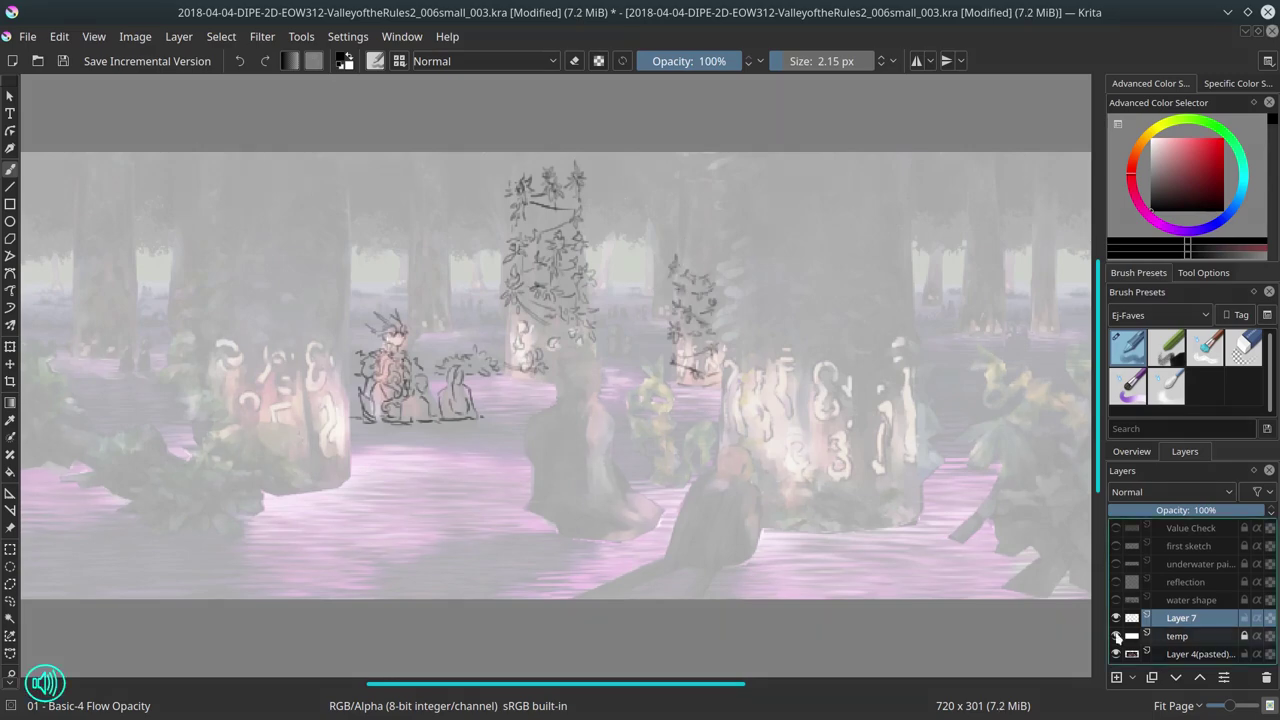
{"action": "left_click", "coordinate": [1116, 620]}
{"action": "left_click", "coordinate": [1116, 620]}
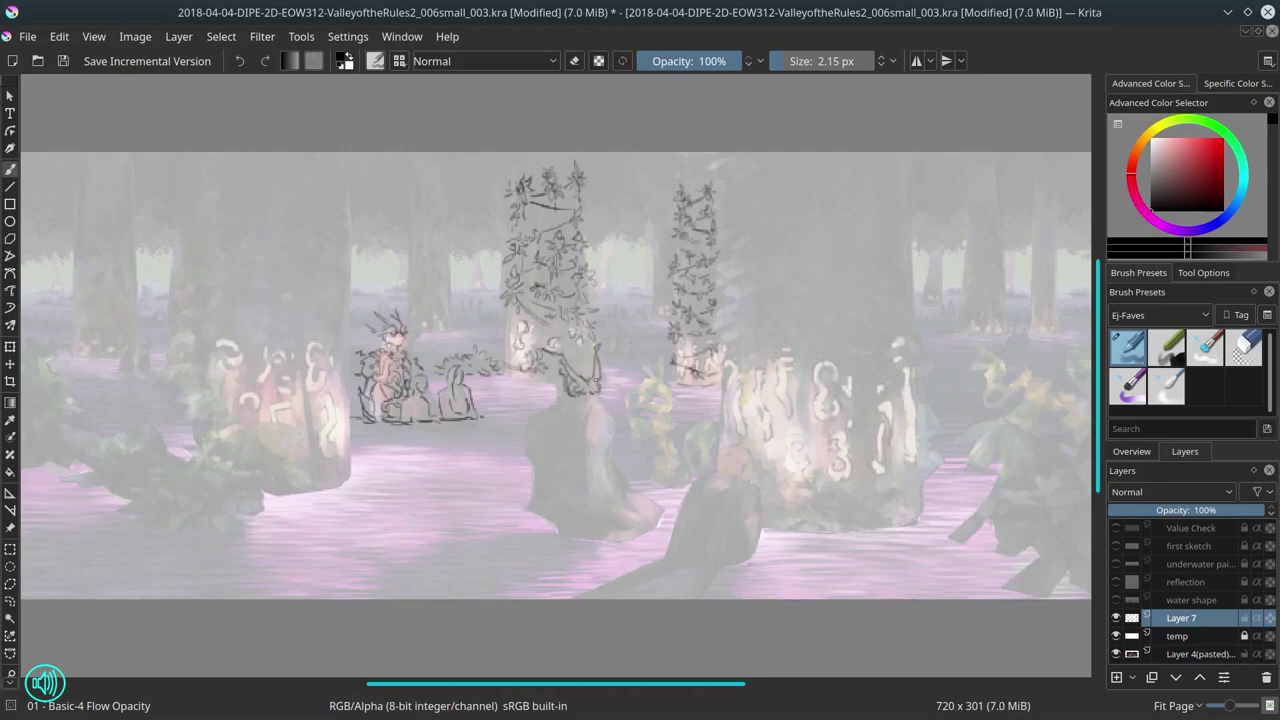
Step: Erase lines at the centre trunk and sketch a seated figure with a book in its lap
{"action": "key", "text": "slash"}
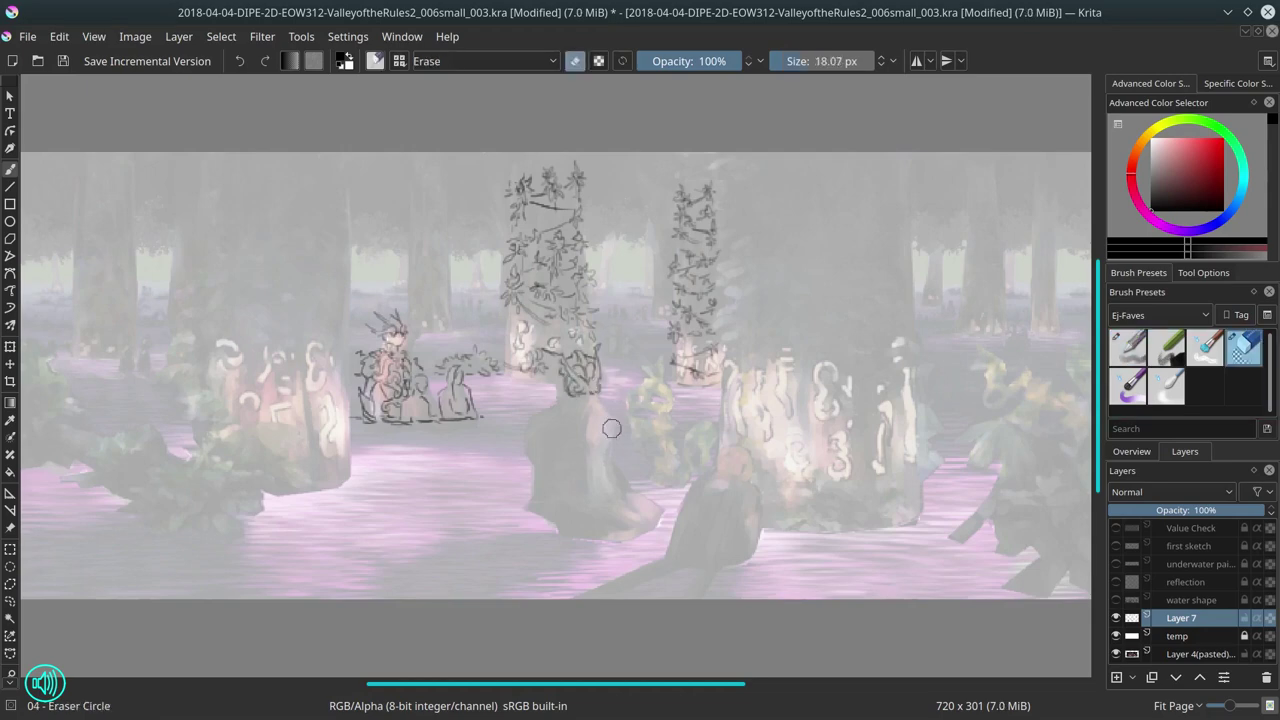
{"action": "key", "text": "slash"}
{"action": "mouse_move", "coordinate": [609, 429]}
{"action": "left_mouse_down"}
{"action": "mouse_move", "coordinate": [572, 396]}
{"action": "mouse_move", "coordinate": [592, 397]}
{"action": "left_mouse_up"}
{"action": "mouse_move", "coordinate": [597, 354]}
{"action": "left_mouse_down"}
{"action": "mouse_move", "coordinate": [597, 436]}
{"action": "mouse_move", "coordinate": [566, 436]}
{"action": "left_mouse_up"}
{"action": "mouse_move", "coordinate": [600, 416]}
{"action": "left_mouse_down"}
{"action": "mouse_move", "coordinate": [604, 434]}
{"action": "mouse_move", "coordinate": [526, 462]}
{"action": "mouse_move", "coordinate": [544, 494]}
{"action": "left_mouse_up"}
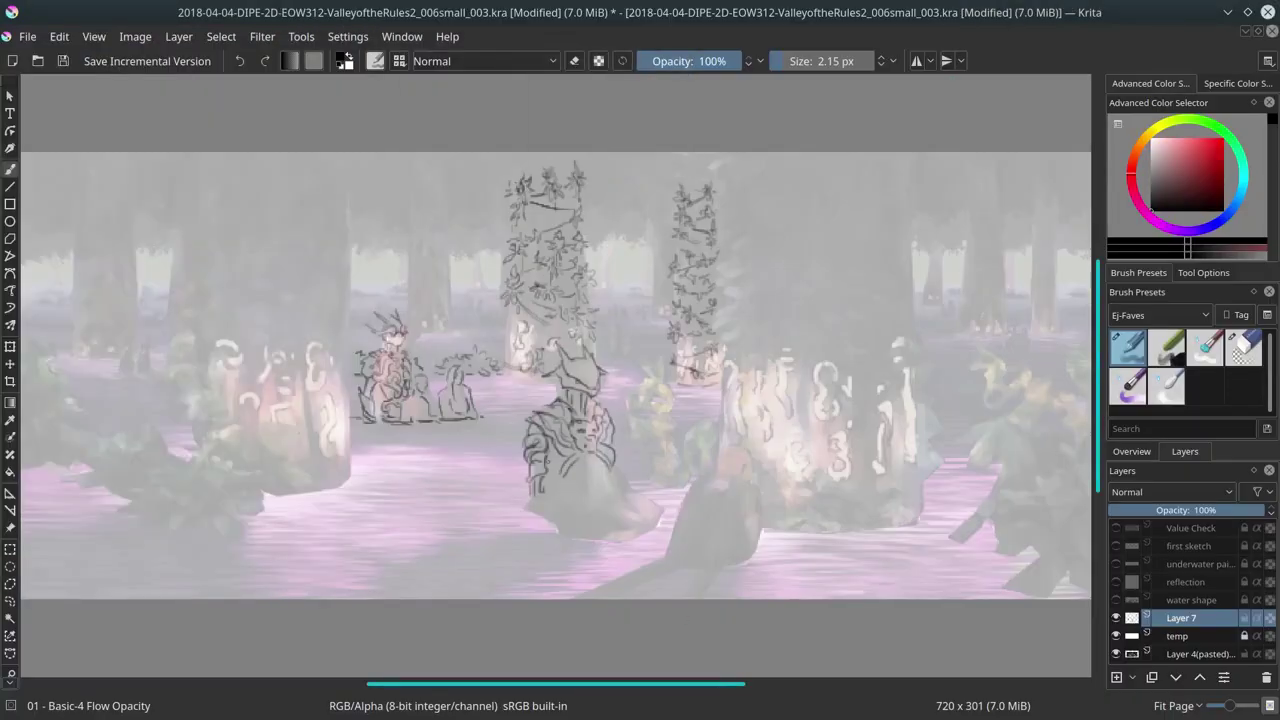
{"action": "mouse_move", "coordinate": [540, 498]}
{"action": "left_mouse_down"}
{"action": "mouse_move", "coordinate": [582, 528]}
{"action": "mouse_move", "coordinate": [640, 524]}
{"action": "left_mouse_up"}
{"action": "left_click_drag", "start_coordinate": [632, 500], "coordinate": [666, 528]}
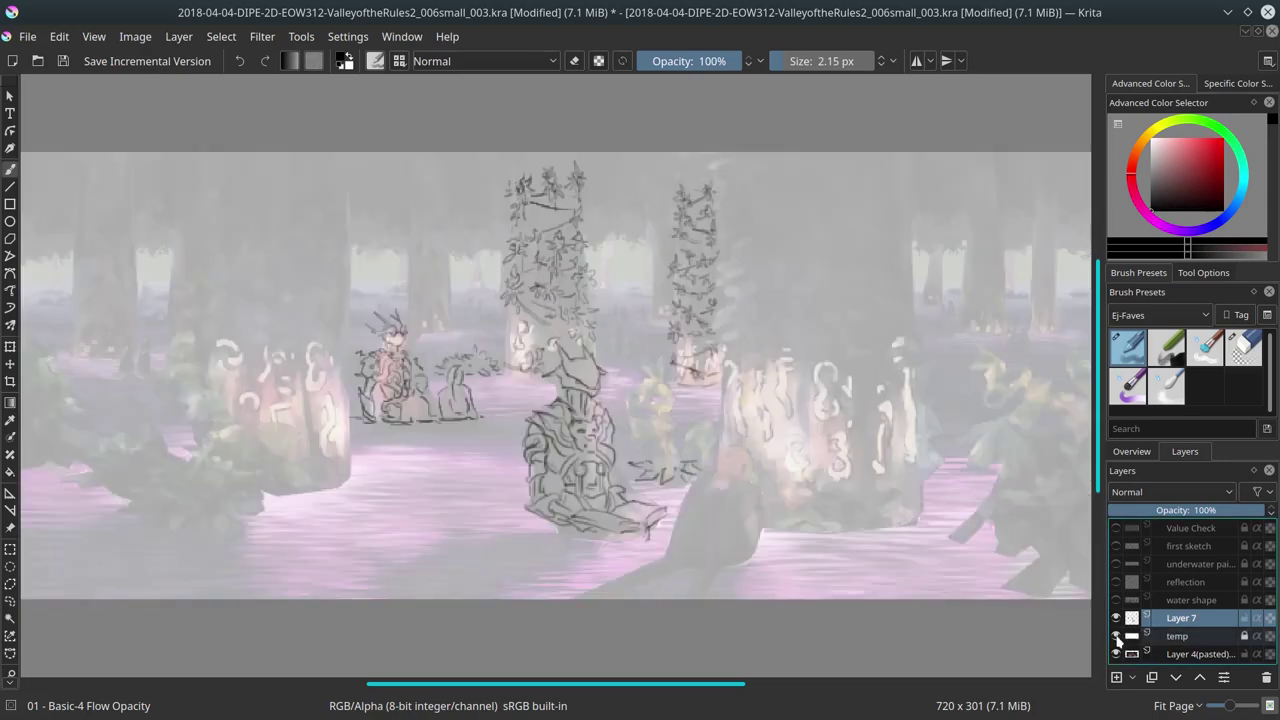
Step: Sketch a leafy plant beside the seated figure and a foreground figure's head, shoulders and back
{"action": "mouse_move", "coordinate": [648, 472]}
{"action": "left_mouse_down"}
{"action": "mouse_move", "coordinate": [635, 444]}
{"action": "mouse_move", "coordinate": [665, 414]}
{"action": "mouse_move", "coordinate": [656, 386]}
{"action": "mouse_move", "coordinate": [712, 462]}
{"action": "left_mouse_up"}
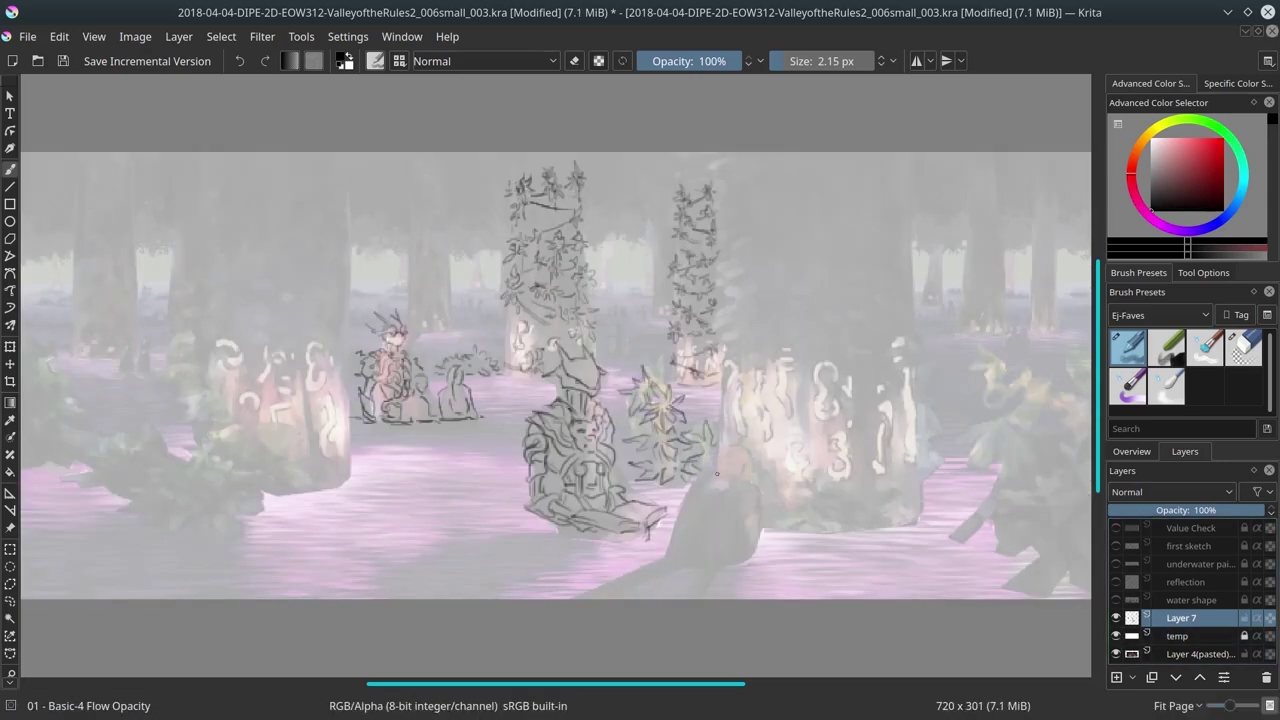
{"action": "key", "text": "/"}
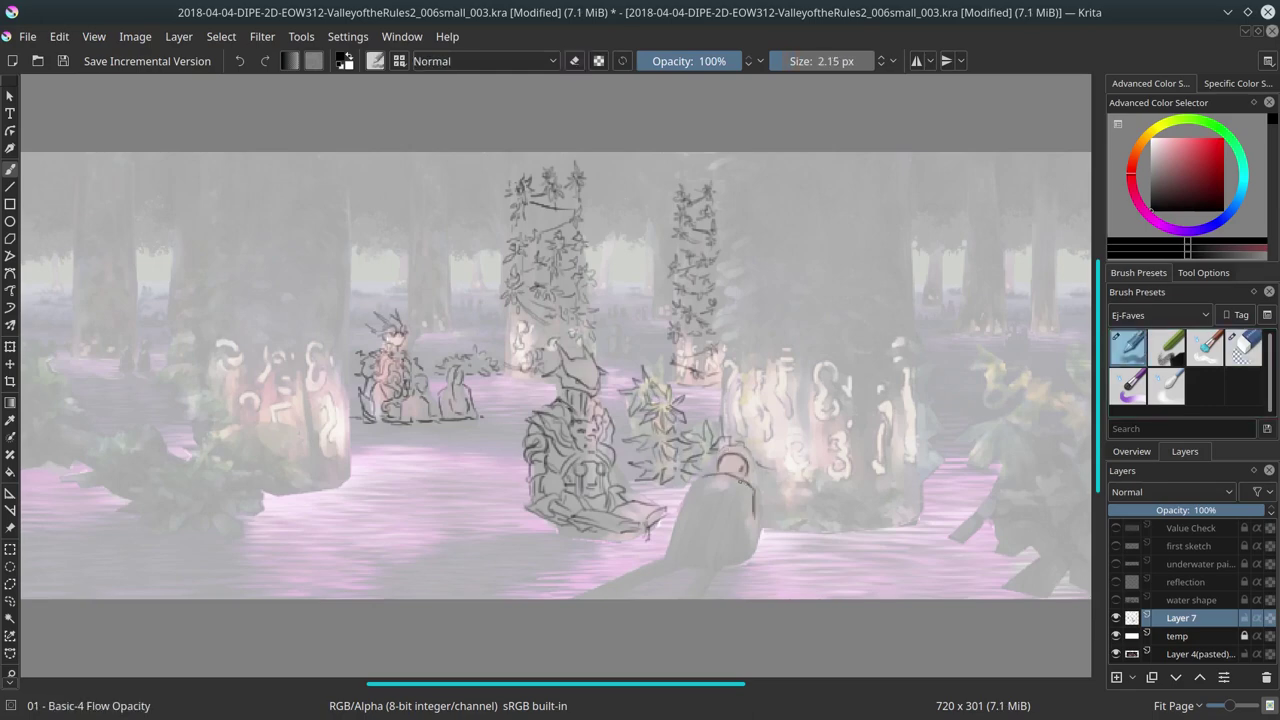
{"action": "key", "text": "/"}
{"action": "mouse_move", "coordinate": [684, 500]}
{"action": "left_mouse_down"}
{"action": "mouse_move", "coordinate": [670, 550]}
{"action": "mouse_move", "coordinate": [716, 552]}
{"action": "left_mouse_up"}
{"action": "left_click_drag", "start_coordinate": [738, 494], "coordinate": [762, 532]}
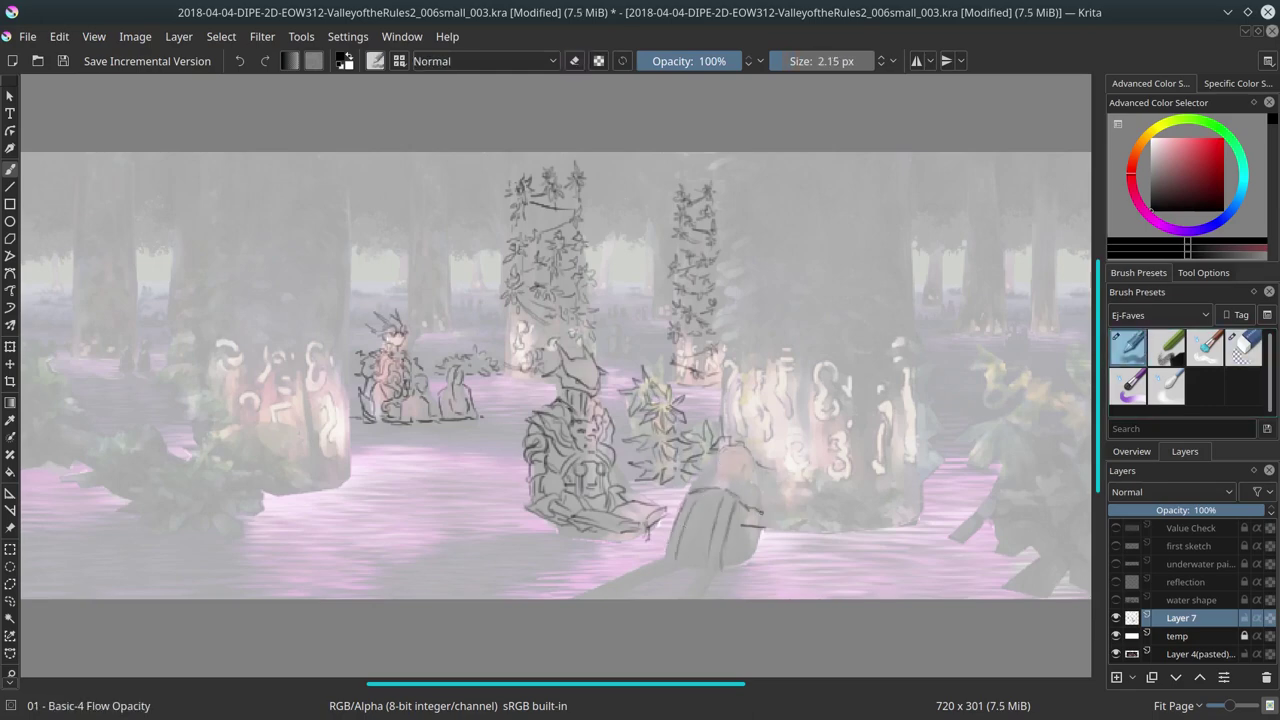
{"action": "left_click_drag", "start_coordinate": [662, 556], "coordinate": [578, 597]}
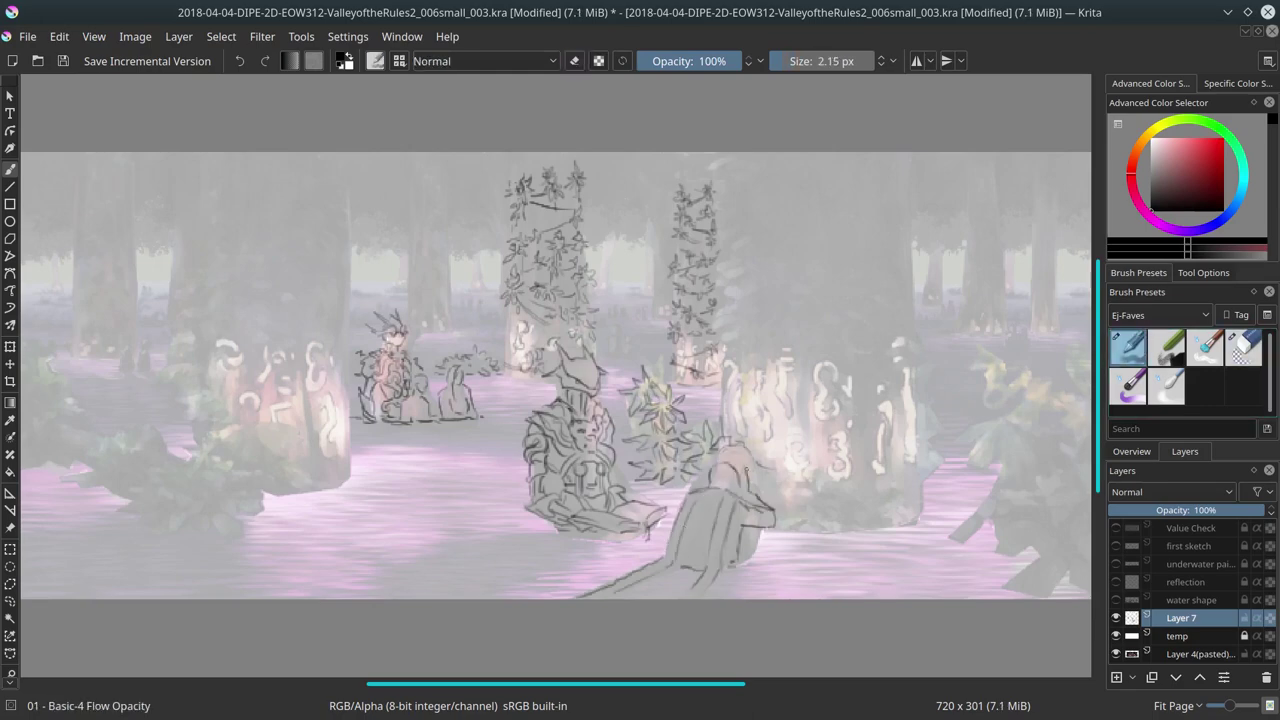
Step: Erase stray strokes near the figure's arm and sketch leaves to its right
{"action": "key", "text": "/"}
{"action": "left_click_drag", "start_coordinate": [750, 510], "coordinate": [850, 526]}
{"action": "key", "text": "/"}
{"action": "left_click_drag", "start_coordinate": [826, 484], "coordinate": [851, 534]}
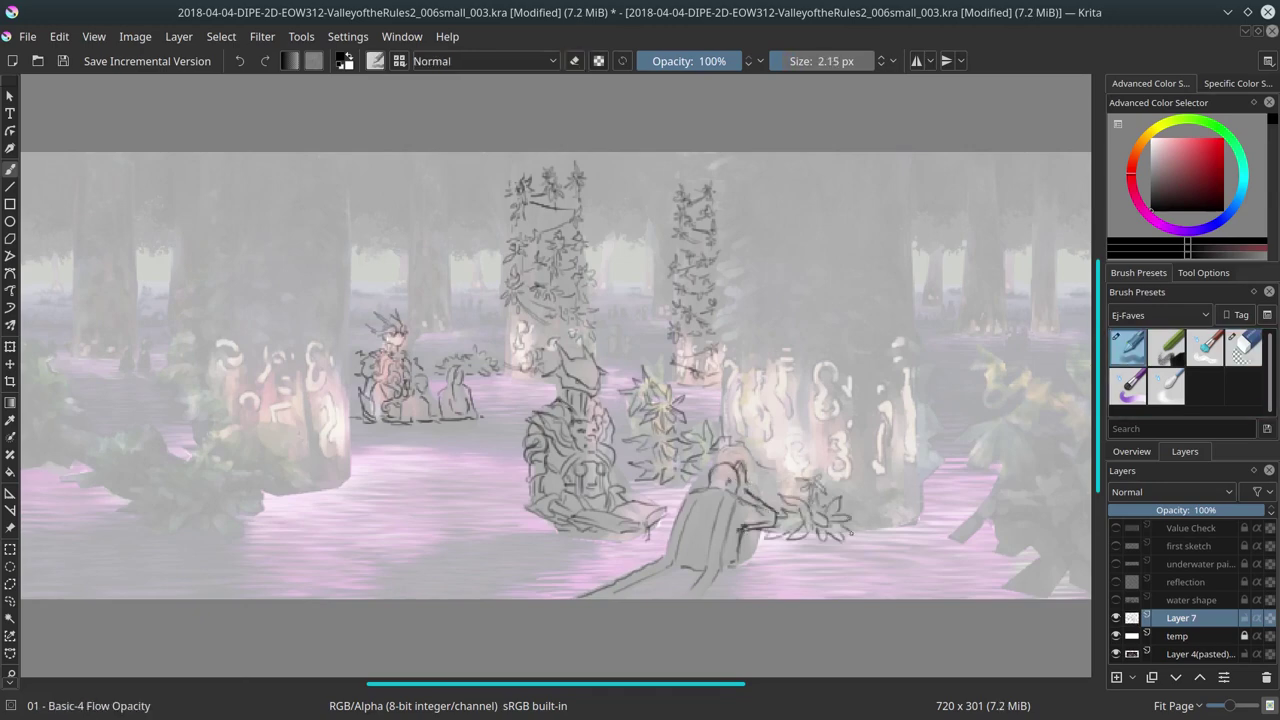
{"action": "key", "text": "/"}
Step: Select the small sketch left of centre, try transforming it, then drop the selection
{"action": "left_click", "coordinate": [10, 549]}
{"action": "left_click_drag", "start_coordinate": [397, 372], "coordinate": [485, 437]}
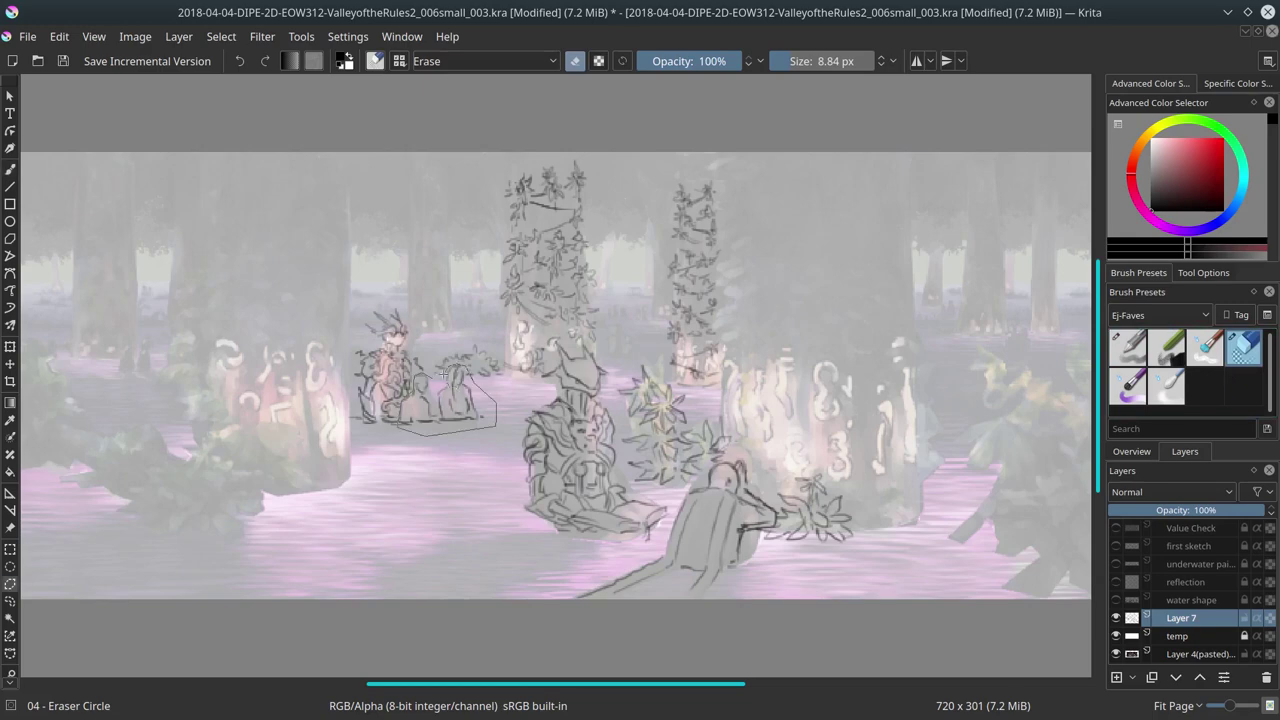
{"action": "key", "text": "ctrl+t"}
{"action": "left_click", "coordinate": [221, 36]}
{"action": "left_click", "coordinate": [233, 75]}
{"action": "key", "text": "b"}
{"action": "key", "text": "/"}
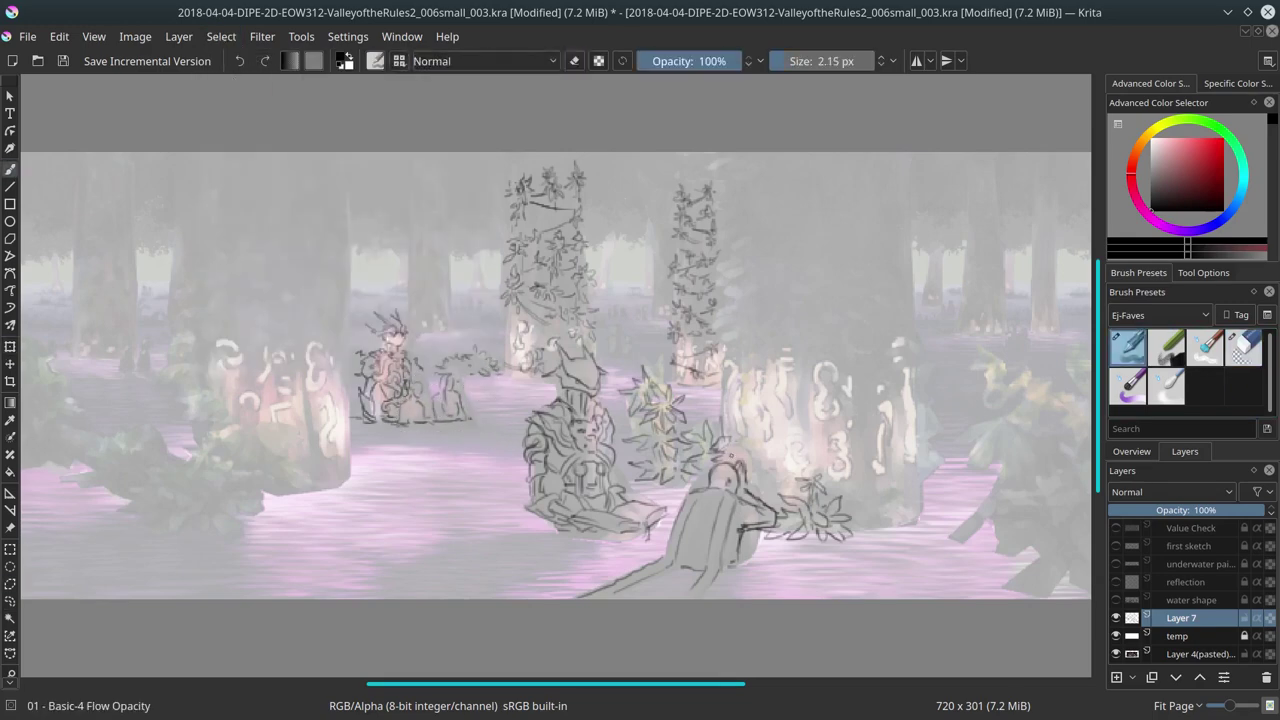
Step: Sketch a spear extending from the figure's hands with star-shaped plants around it
{"action": "left_click_drag", "start_coordinate": [726, 455], "coordinate": [866, 428]}
{"action": "mouse_move", "coordinate": [845, 405]}
{"action": "left_mouse_down"}
{"action": "mouse_move", "coordinate": [870, 450]}
{"action": "mouse_move", "coordinate": [890, 425]}
{"action": "mouse_move", "coordinate": [826, 446]}
{"action": "left_mouse_up"}
{"action": "mouse_move", "coordinate": [862, 524]}
{"action": "left_mouse_down"}
{"action": "mouse_move", "coordinate": [930, 526]}
{"action": "mouse_move", "coordinate": [940, 492]}
{"action": "left_mouse_up"}
{"action": "left_click_drag", "start_coordinate": [906, 522], "coordinate": [923, 470]}
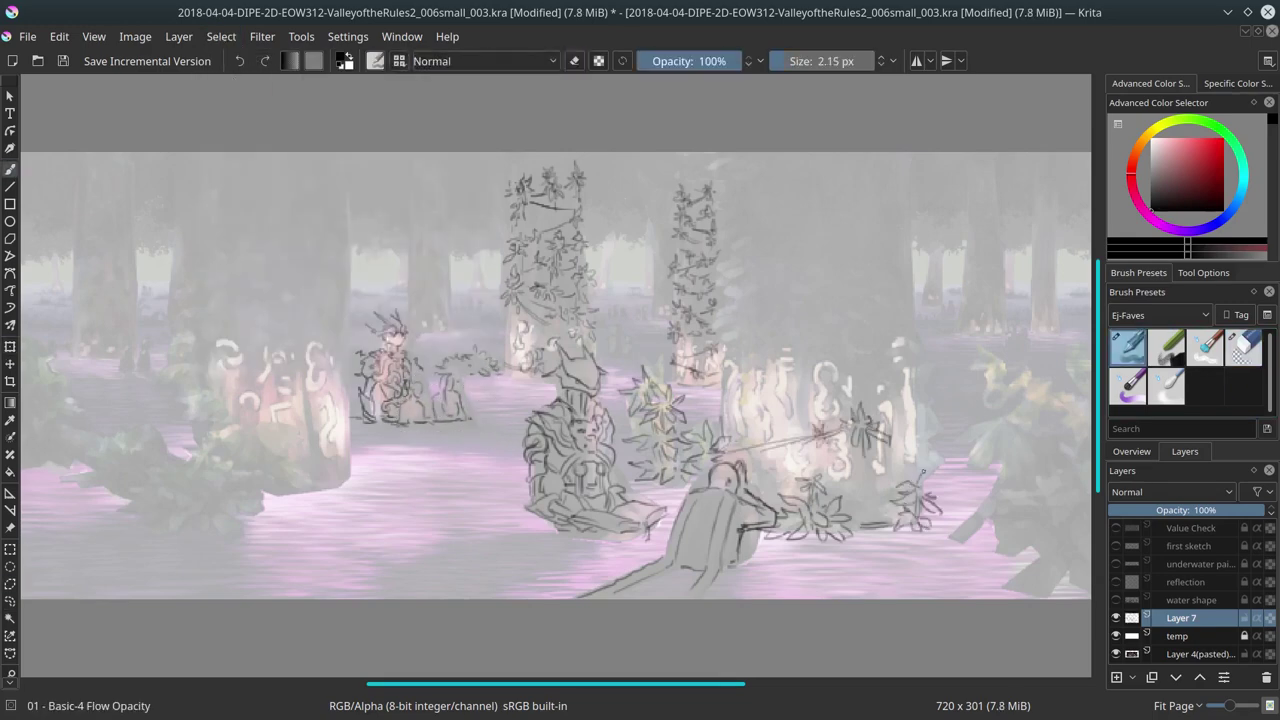
{"action": "left_click_drag", "start_coordinate": [888, 424], "coordinate": [926, 398]}
{"action": "left_click_drag", "start_coordinate": [835, 360], "coordinate": [876, 334]}
{"action": "mouse_move", "coordinate": [858, 386]}
{"action": "left_mouse_down"}
{"action": "mouse_move", "coordinate": [875, 341]}
{"action": "mouse_move", "coordinate": [900, 372]}
{"action": "left_mouse_up"}
{"action": "left_click_drag", "start_coordinate": [872, 370], "coordinate": [922, 340]}
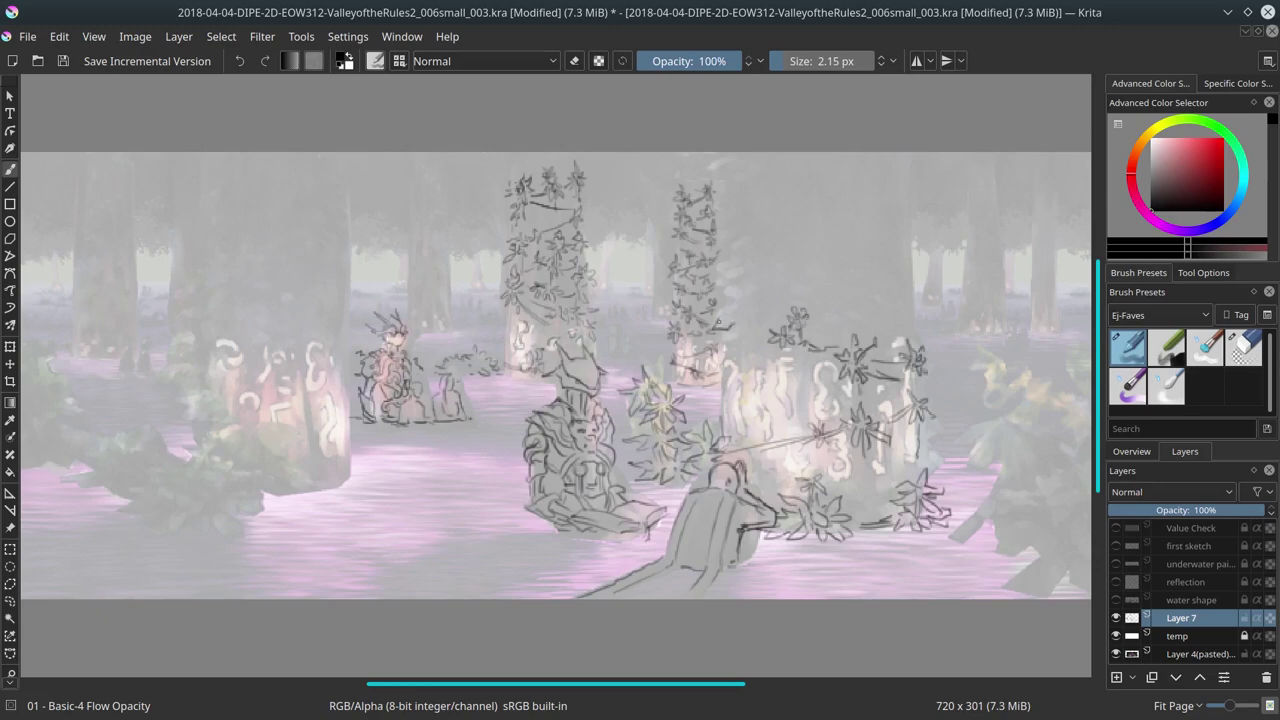
Step: Add leafy vines up the middle tree's upper right and save the painting
{"action": "left_click_drag", "start_coordinate": [724, 300], "coordinate": [750, 290]}
{"action": "left_click_drag", "start_coordinate": [714, 290], "coordinate": [742, 278]}
{"action": "left_click_drag", "start_coordinate": [728, 228], "coordinate": [706, 200]}
{"action": "mouse_move", "coordinate": [748, 236]}
{"action": "left_mouse_down"}
{"action": "mouse_move", "coordinate": [714, 172]}
{"action": "mouse_move", "coordinate": [734, 160]}
{"action": "left_mouse_up"}
{"action": "left_click_drag", "start_coordinate": [754, 204], "coordinate": [740, 180]}
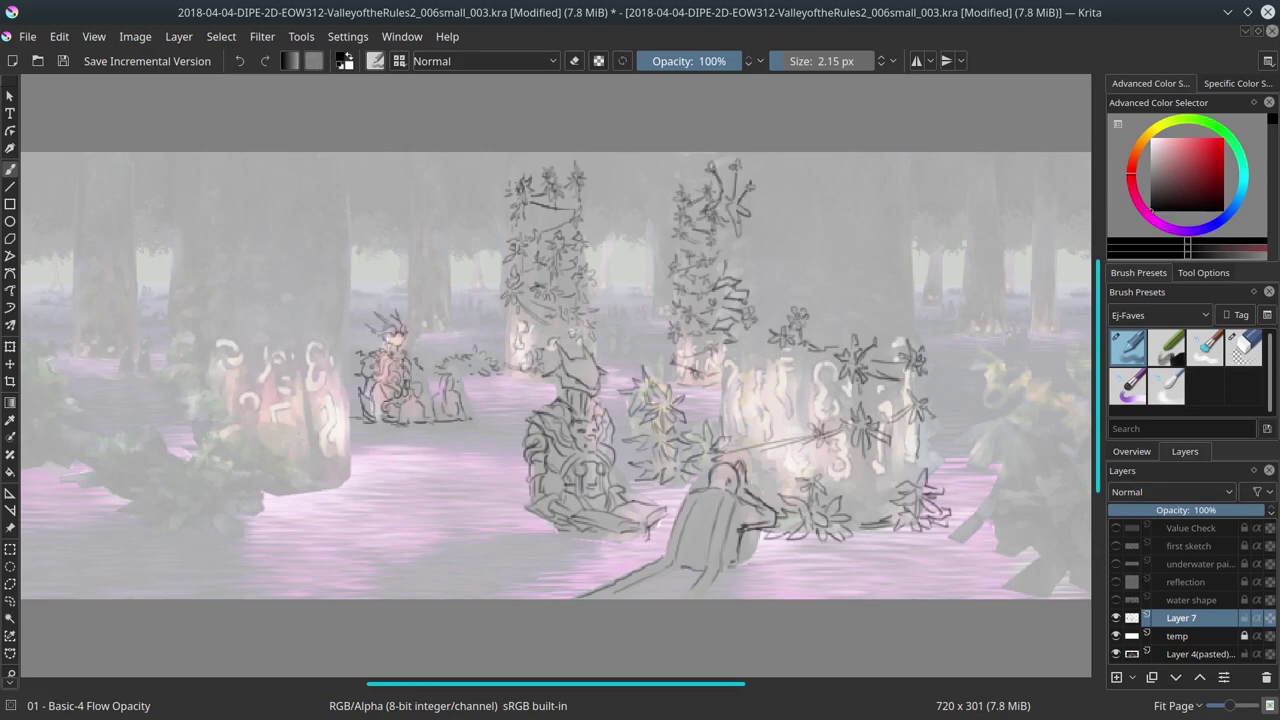
{"action": "left_click_drag", "start_coordinate": [722, 268], "coordinate": [744, 214]}
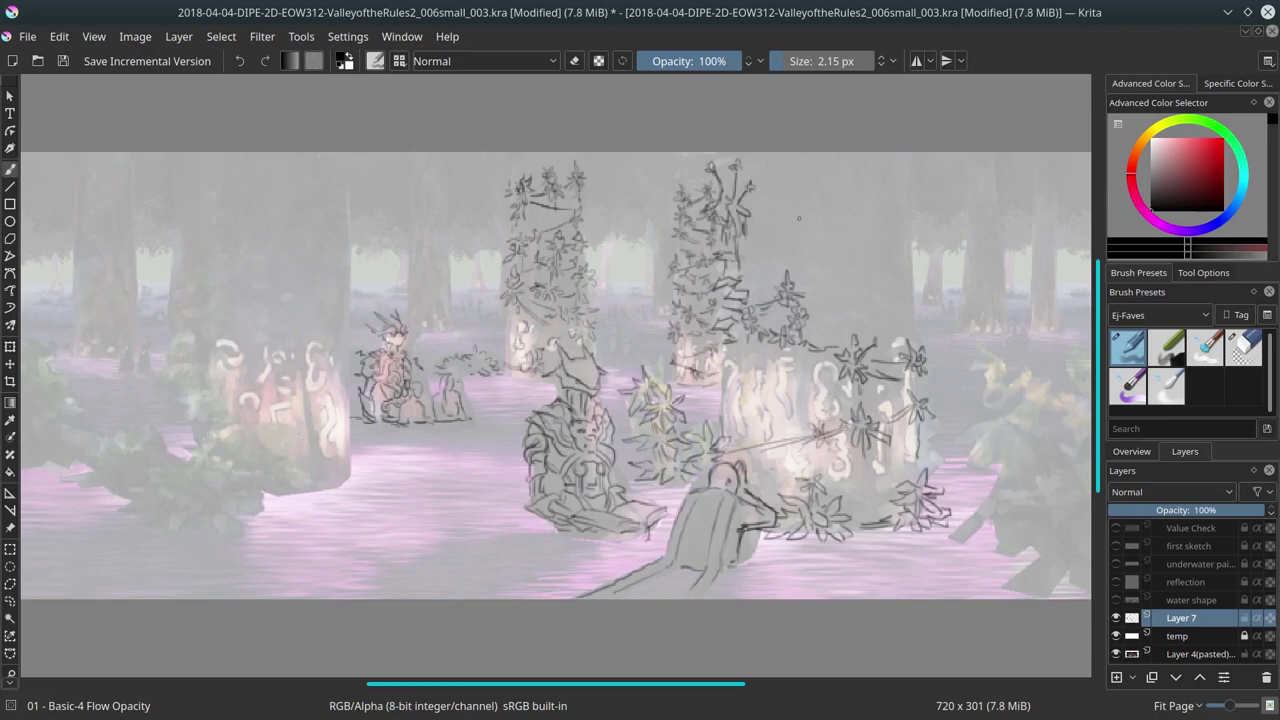
{"action": "left_click", "coordinate": [62, 61]}
Step: Sketch star-shaped leafy clusters across the right tree
{"action": "mouse_move", "coordinate": [857, 254]}
{"action": "left_mouse_down"}
{"action": "mouse_move", "coordinate": [848, 310]}
{"action": "mouse_move", "coordinate": [880, 332]}
{"action": "left_mouse_up"}
{"action": "mouse_move", "coordinate": [858, 290]}
{"action": "left_mouse_down"}
{"action": "mouse_move", "coordinate": [872, 306]}
{"action": "mouse_move", "coordinate": [814, 352]}
{"action": "left_mouse_up"}
{"action": "mouse_move", "coordinate": [896, 320]}
{"action": "left_mouse_down"}
{"action": "mouse_move", "coordinate": [886, 338]}
{"action": "mouse_move", "coordinate": [902, 330]}
{"action": "left_mouse_up"}
{"action": "left_click_drag", "start_coordinate": [888, 282], "coordinate": [926, 324]}
{"action": "left_click_drag", "start_coordinate": [868, 286], "coordinate": [904, 272]}
{"action": "mouse_move", "coordinate": [832, 290]}
{"action": "left_mouse_down"}
{"action": "mouse_move", "coordinate": [808, 294]}
{"action": "mouse_move", "coordinate": [830, 318]}
{"action": "left_mouse_up"}
{"action": "left_click_drag", "start_coordinate": [898, 290], "coordinate": [910, 272]}
{"action": "left_click_drag", "start_coordinate": [836, 282], "coordinate": [814, 306]}
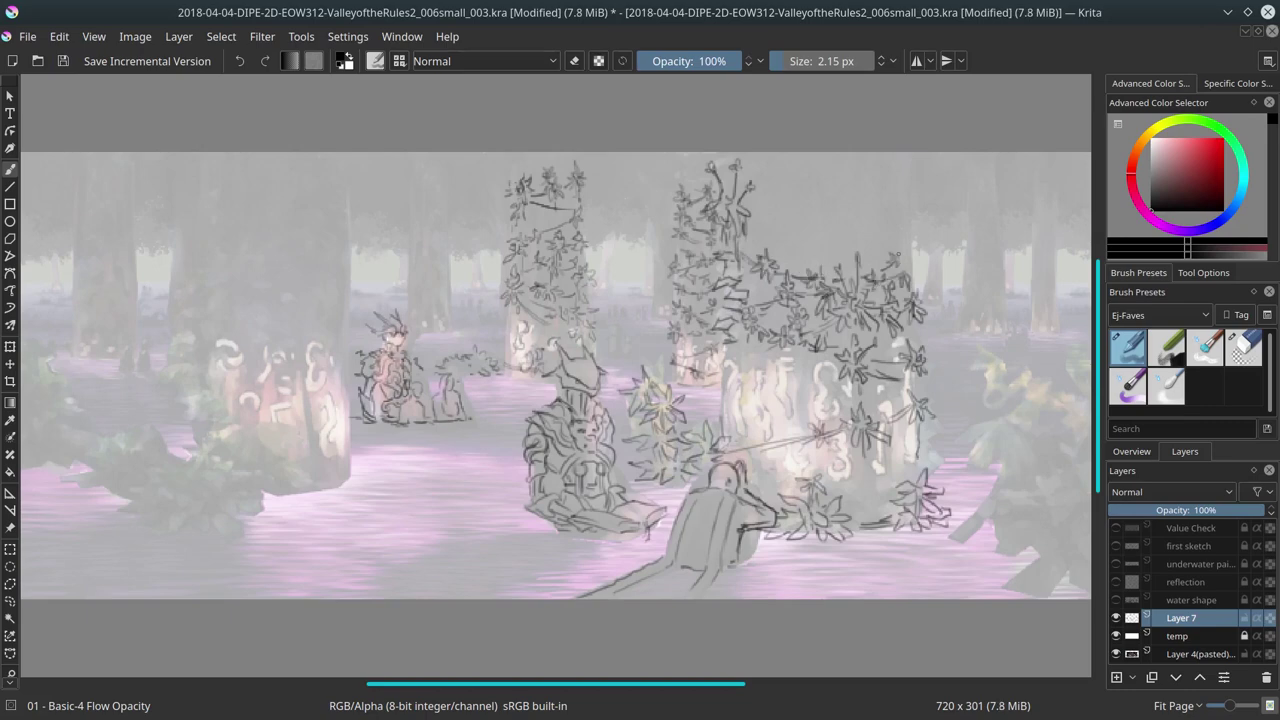
Step: Sketch leaves on the right tree's upper canopy and short vine strokes lower down
{"action": "left_click_drag", "start_coordinate": [788, 268], "coordinate": [850, 248]}
{"action": "left_click_drag", "start_coordinate": [830, 254], "coordinate": [878, 234]}
{"action": "mouse_move", "coordinate": [860, 250]}
{"action": "left_mouse_down"}
{"action": "mouse_move", "coordinate": [862, 266]}
{"action": "mouse_move", "coordinate": [898, 226]}
{"action": "left_mouse_up"}
{"action": "left_click_drag", "start_coordinate": [870, 258], "coordinate": [888, 242]}
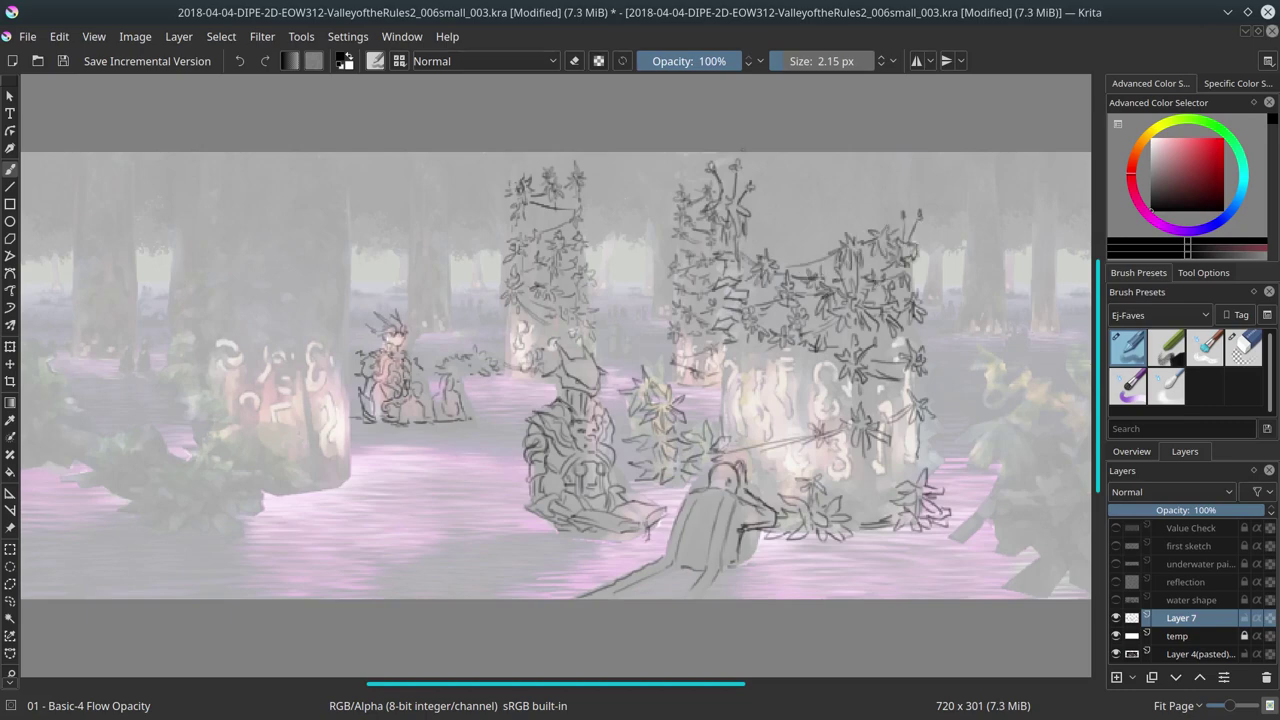
{"action": "left_click", "coordinate": [1132, 451]}
{"action": "left_click_drag", "start_coordinate": [720, 420], "coordinate": [784, 392]}
{"action": "left_click_drag", "start_coordinate": [778, 420], "coordinate": [838, 378]}
{"action": "left_click_drag", "start_coordinate": [870, 358], "coordinate": [886, 348]}
{"action": "left_click_drag", "start_coordinate": [800, 422], "coordinate": [828, 394]}
{"action": "left_click_drag", "start_coordinate": [714, 396], "coordinate": [722, 420]}
Step: Select and copy the right tree's canopy sketch, paste it, and enlarge the copy over the tree
{"action": "left_click_drag", "start_coordinate": [756, 208], "coordinate": [772, 234]}
{"action": "left_click_drag", "start_coordinate": [848, 212], "coordinate": [812, 300]}
{"action": "key", "text": "ctrl+c"}
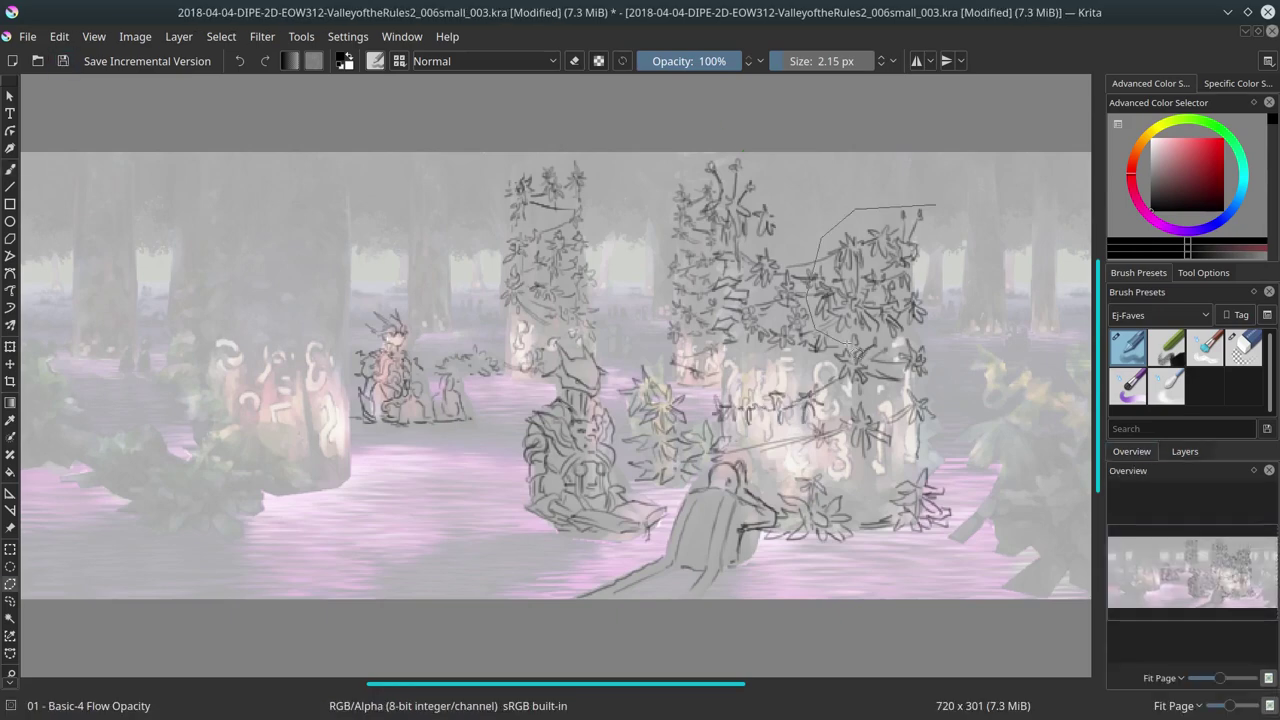
{"action": "left_click", "coordinate": [59, 36]}
{"action": "left_click", "coordinate": [245, 270]}
{"action": "key", "text": "ctrl+t"}
{"action": "left_click_drag", "start_coordinate": [245, 275], "coordinate": [790, 250]}
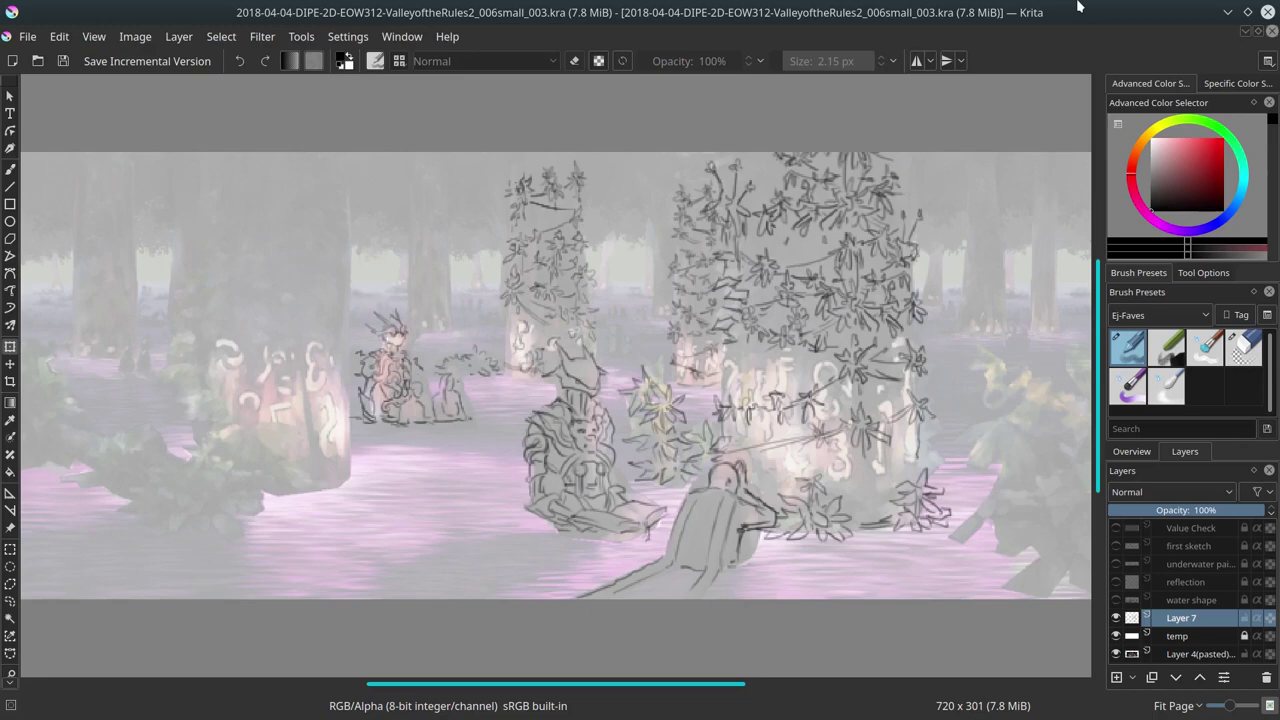
Step: Paste a copy of the vine sketch onto the left tree as a new layer
{"action": "left_click", "coordinate": [59, 36]}
{"action": "left_click", "coordinate": [90, 160]}
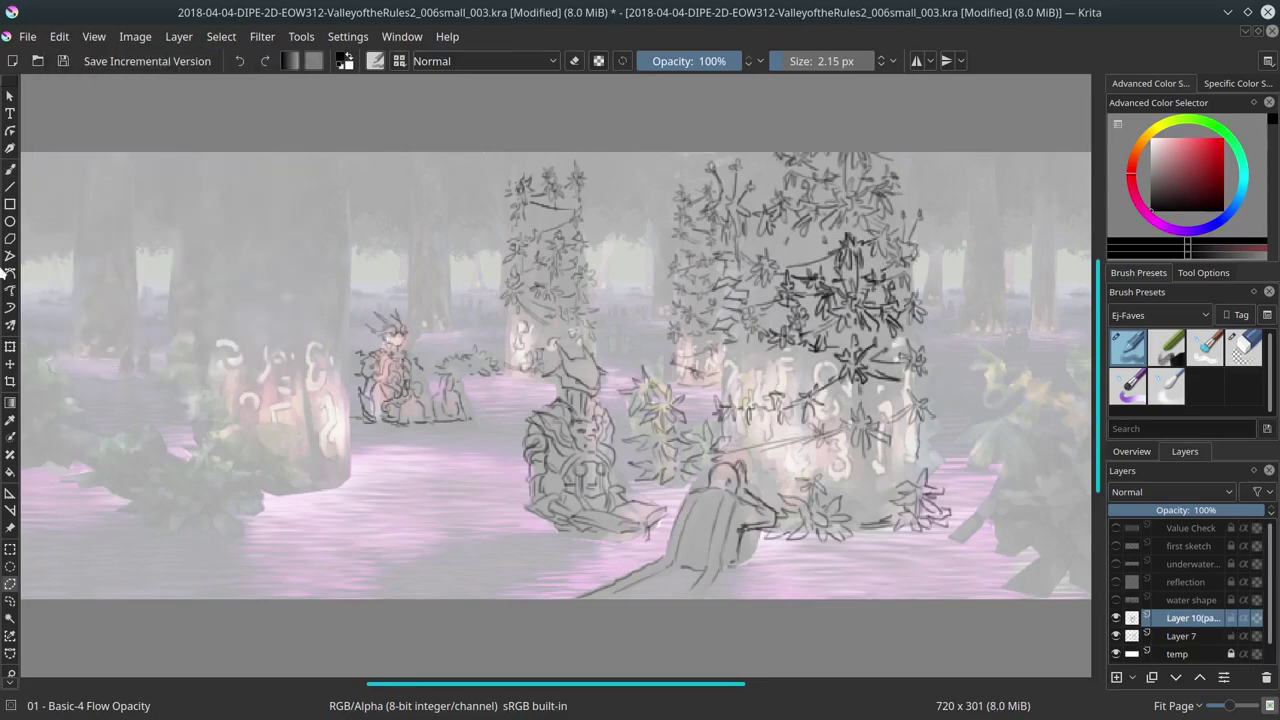
{"action": "left_click", "coordinate": [179, 36]}
{"action": "left_click", "coordinate": [191, 40]}
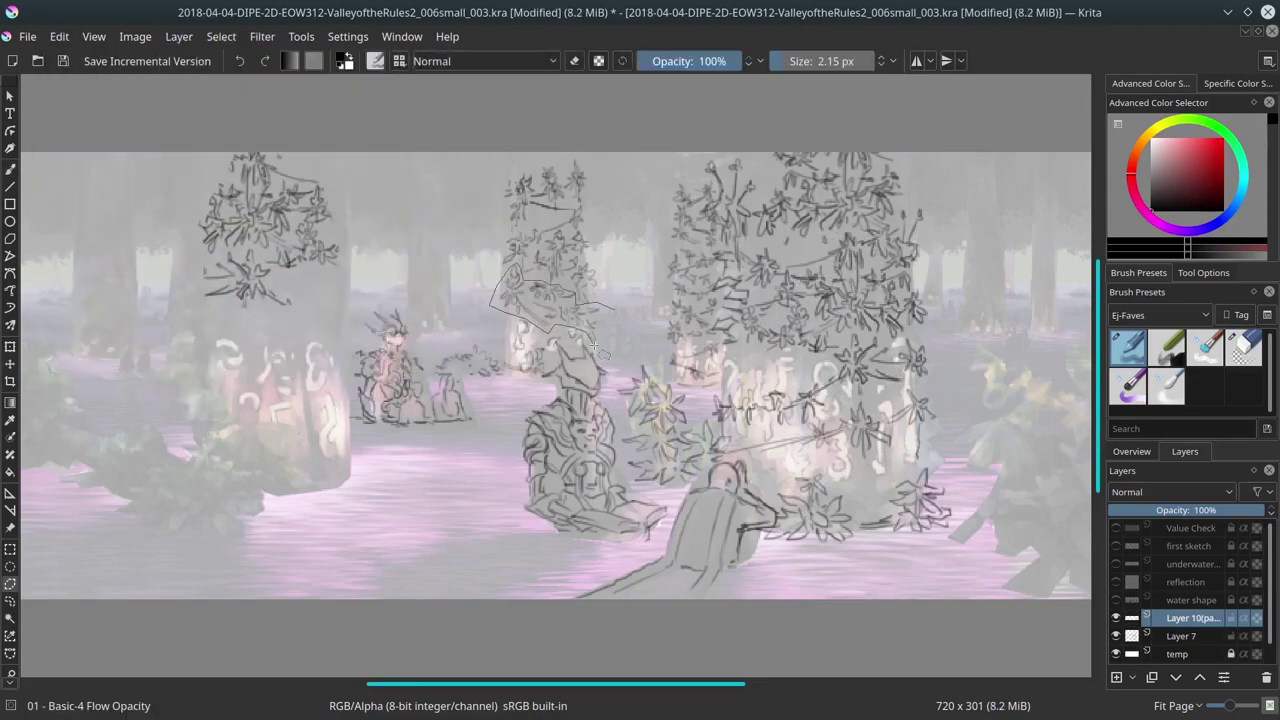
{"action": "key", "text": "ctrl+v"}
{"action": "left_click", "coordinate": [179, 36]}
{"action": "key", "text": "Escape"}
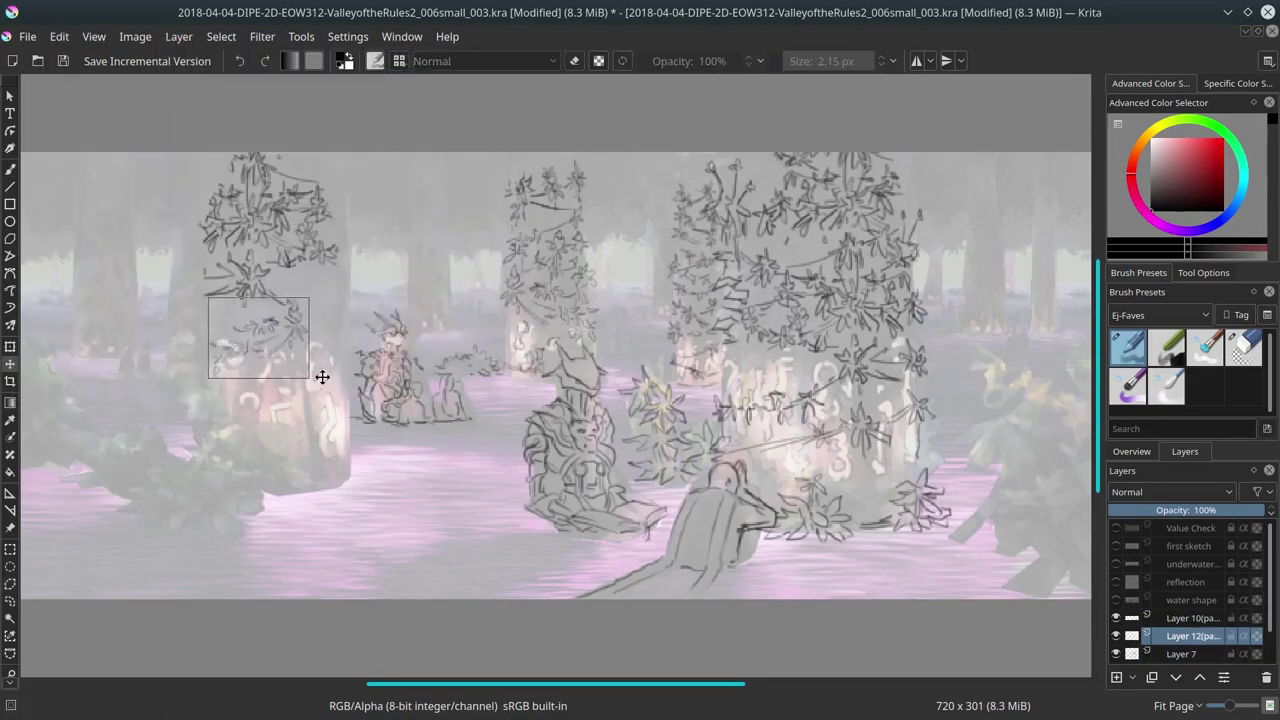
{"action": "key", "text": "b"}
{"action": "key", "text": "e"}
{"action": "key", "text": "e"}
Step: Sketch vines down the left tree and foliage around and below its base with Basic-4
{"action": "left_click_drag", "start_coordinate": [200, 300], "coordinate": [210, 350]}
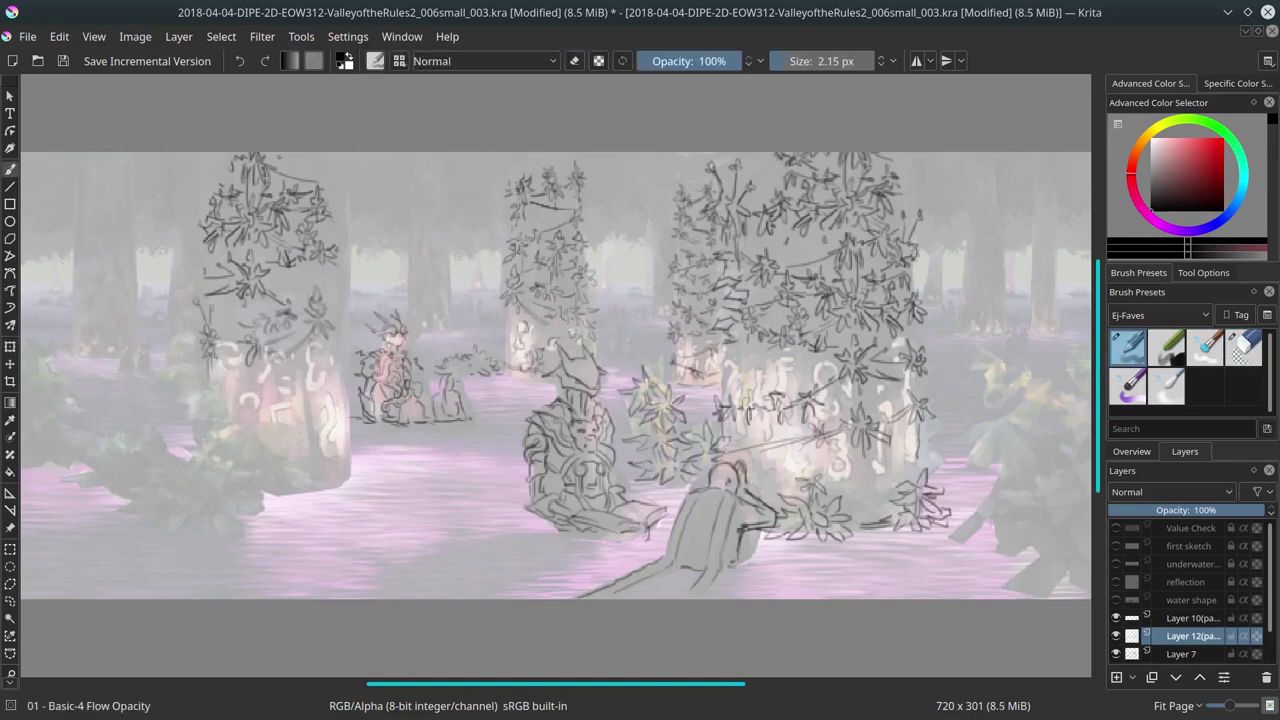
{"action": "left_click_drag", "start_coordinate": [335, 292], "coordinate": [355, 292]}
{"action": "mouse_move", "coordinate": [340, 238]}
{"action": "left_mouse_down"}
{"action": "mouse_move", "coordinate": [358, 190]}
{"action": "mouse_move", "coordinate": [312, 290]}
{"action": "mouse_move", "coordinate": [290, 420]}
{"action": "left_mouse_up"}
{"action": "left_click_drag", "start_coordinate": [360, 386], "coordinate": [340, 404]}
{"action": "mouse_move", "coordinate": [205, 350]}
{"action": "left_mouse_down"}
{"action": "mouse_move", "coordinate": [174, 388]}
{"action": "mouse_move", "coordinate": [198, 390]}
{"action": "left_mouse_up"}
{"action": "mouse_move", "coordinate": [228, 380]}
{"action": "left_mouse_down"}
{"action": "mouse_move", "coordinate": [196, 404]}
{"action": "mouse_move", "coordinate": [186, 440]}
{"action": "left_mouse_up"}
{"action": "left_click_drag", "start_coordinate": [230, 414], "coordinate": [214, 430]}
{"action": "left_click_drag", "start_coordinate": [236, 496], "coordinate": [250, 516]}
{"action": "left_click_drag", "start_coordinate": [210, 452], "coordinate": [176, 502]}
{"action": "left_click_drag", "start_coordinate": [214, 472], "coordinate": [270, 512]}
{"action": "left_click_drag", "start_coordinate": [240, 510], "coordinate": [222, 534]}
{"action": "left_click_drag", "start_coordinate": [192, 490], "coordinate": [180, 504]}
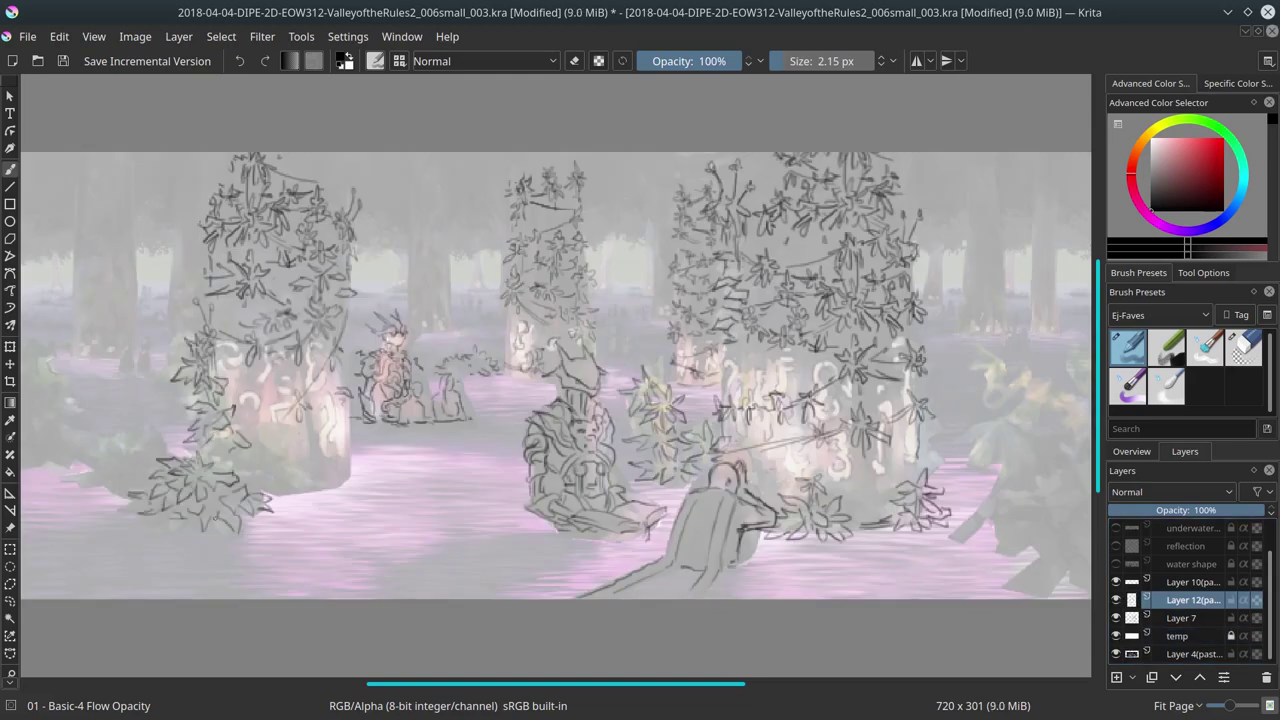
Step: Add leafy plants beside the left tree's base and strokes at its lower right
{"action": "mouse_move", "coordinate": [150, 458]}
{"action": "left_mouse_down"}
{"action": "mouse_move", "coordinate": [104, 494]}
{"action": "mouse_move", "coordinate": [64, 476]}
{"action": "left_mouse_up"}
{"action": "mouse_move", "coordinate": [152, 450]}
{"action": "left_mouse_down"}
{"action": "mouse_move", "coordinate": [116, 446]}
{"action": "mouse_move", "coordinate": [134, 450]}
{"action": "left_mouse_up"}
{"action": "left_click_drag", "start_coordinate": [246, 468], "coordinate": [268, 486]}
{"action": "left_click_drag", "start_coordinate": [260, 494], "coordinate": [348, 484]}
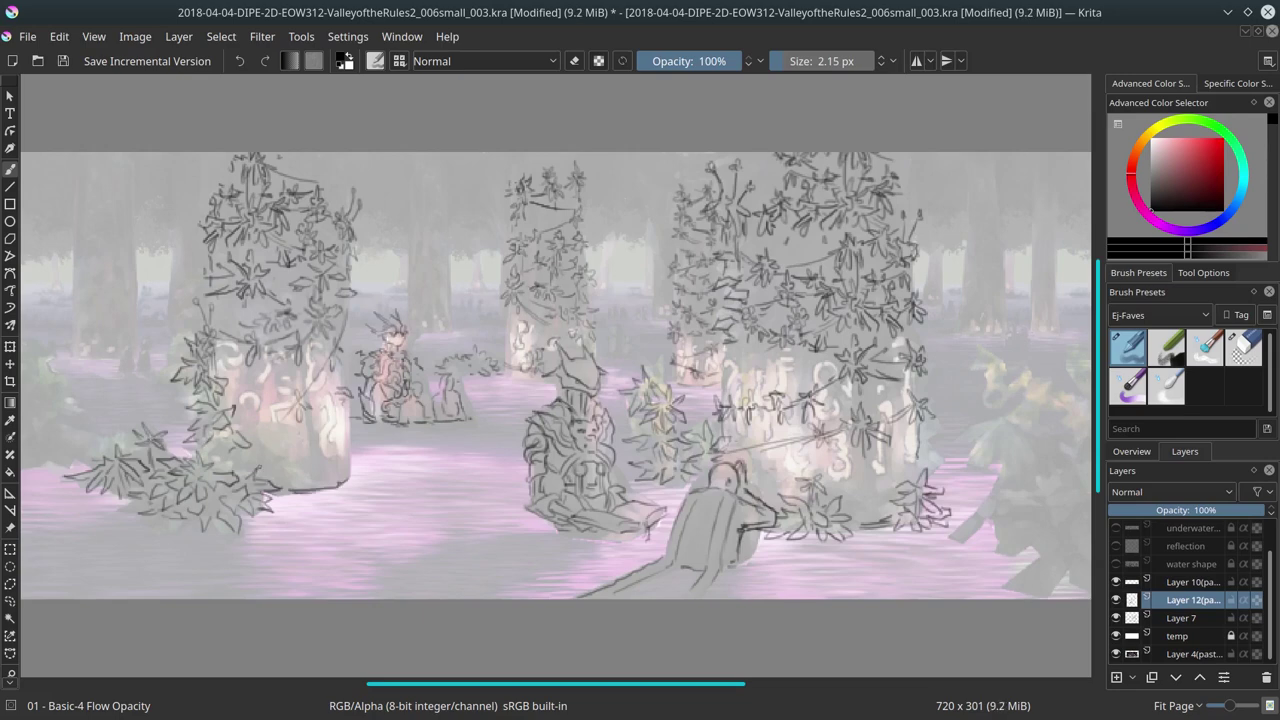
{"action": "left_click_drag", "start_coordinate": [242, 442], "coordinate": [218, 464]}
{"action": "left_click_drag", "start_coordinate": [274, 422], "coordinate": [258, 460]}
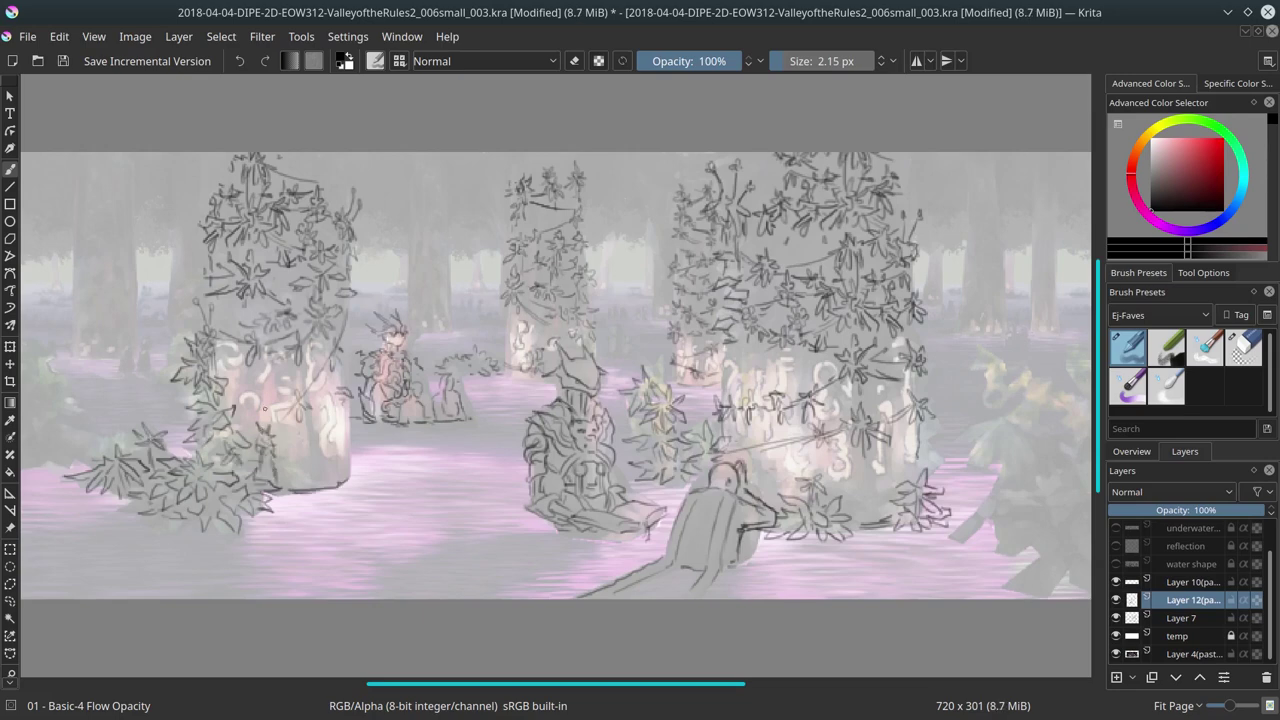
Step: Zoom out and sketch leafy plants along the far left edge
{"action": "key", "text": "minus"}
{"action": "left_click_drag", "start_coordinate": [116, 440], "coordinate": [70, 456]}
{"action": "left_click_drag", "start_coordinate": [130, 406], "coordinate": [64, 426]}
{"action": "mouse_move", "coordinate": [116, 378]}
{"action": "left_mouse_down"}
{"action": "mouse_move", "coordinate": [88, 406]}
{"action": "mouse_move", "coordinate": [74, 384]}
{"action": "left_mouse_up"}
{"action": "left_click_drag", "start_coordinate": [98, 336], "coordinate": [66, 404]}
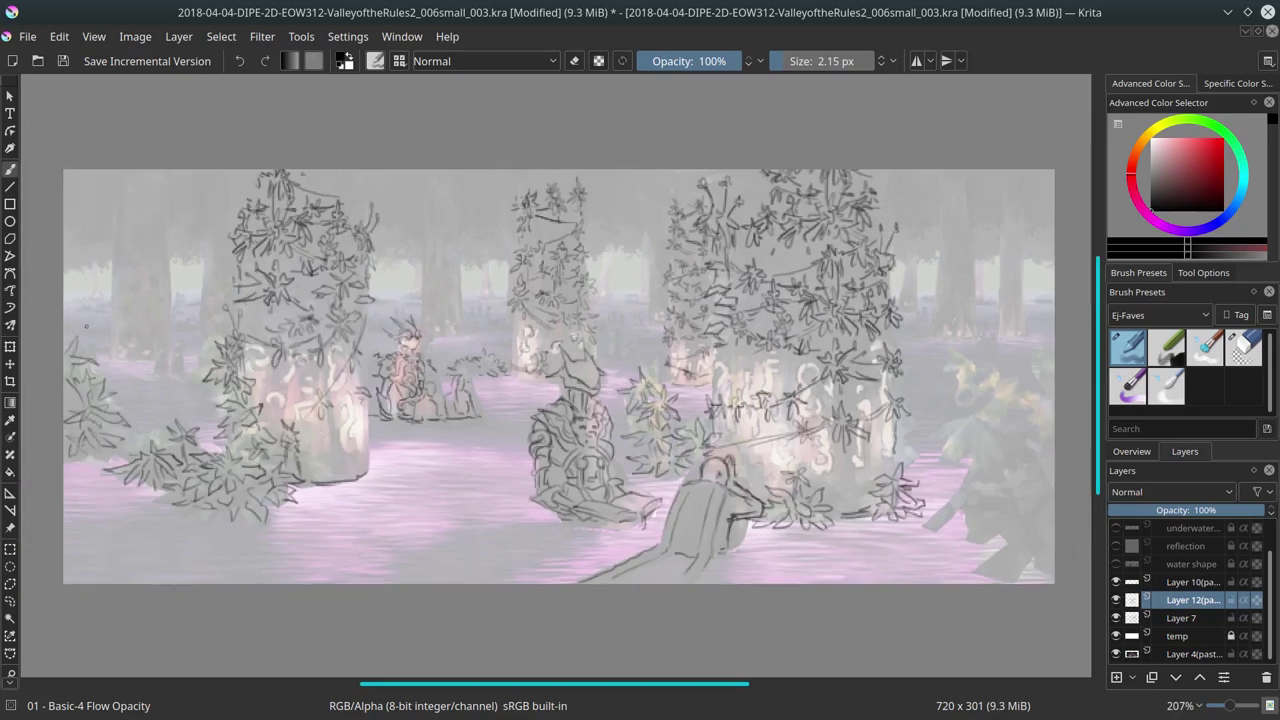
Step: Sketch leafy plants along the right edge, then merge the pasted vine layers down
{"action": "left_click_drag", "start_coordinate": [974, 374], "coordinate": [948, 402]}
{"action": "mouse_move", "coordinate": [1030, 358]}
{"action": "left_mouse_down"}
{"action": "mouse_move", "coordinate": [982, 398]}
{"action": "mouse_move", "coordinate": [990, 418]}
{"action": "left_mouse_up"}
{"action": "left_click_drag", "start_coordinate": [980, 406], "coordinate": [920, 464]}
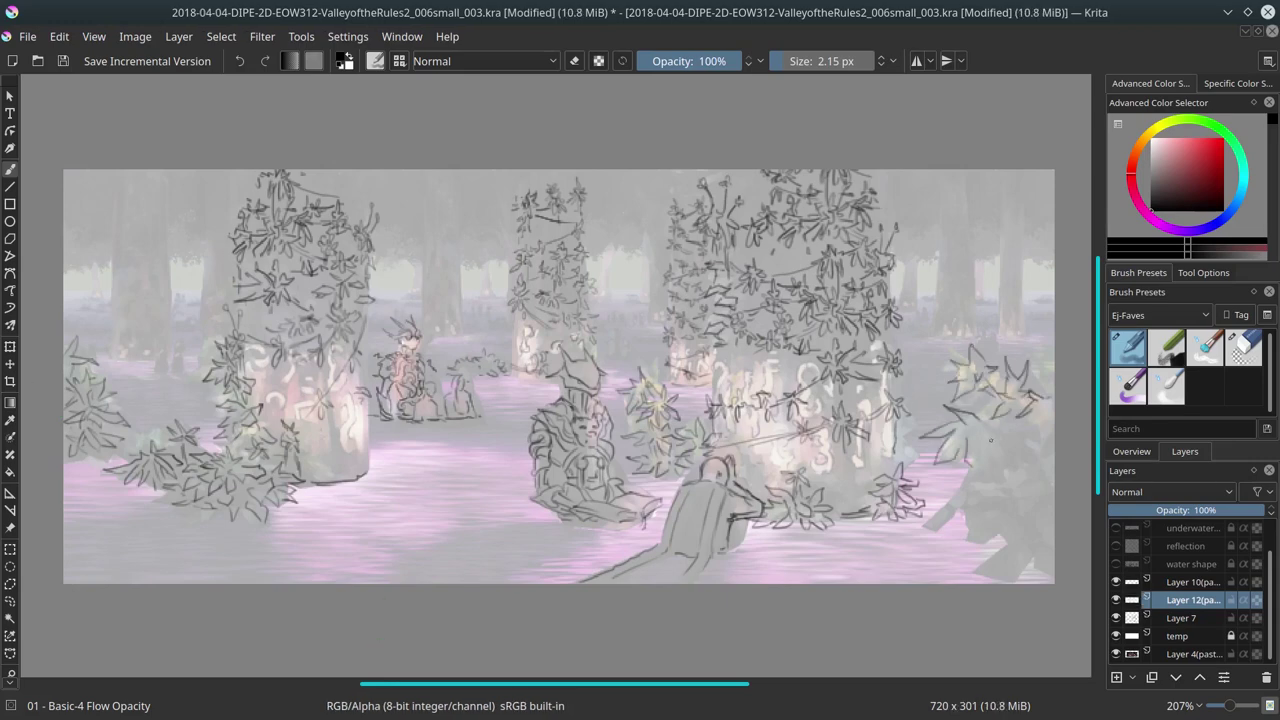
{"action": "left_click_drag", "start_coordinate": [1006, 436], "coordinate": [946, 490]}
{"action": "left_click_drag", "start_coordinate": [1010, 482], "coordinate": [918, 528]}
{"action": "left_click_drag", "start_coordinate": [1028, 510], "coordinate": [958, 542]}
{"action": "left_click_drag", "start_coordinate": [1054, 534], "coordinate": [972, 568]}
{"action": "left_click_drag", "start_coordinate": [1046, 504], "coordinate": [1034, 528]}
{"action": "key", "text": "ctrl+e"}
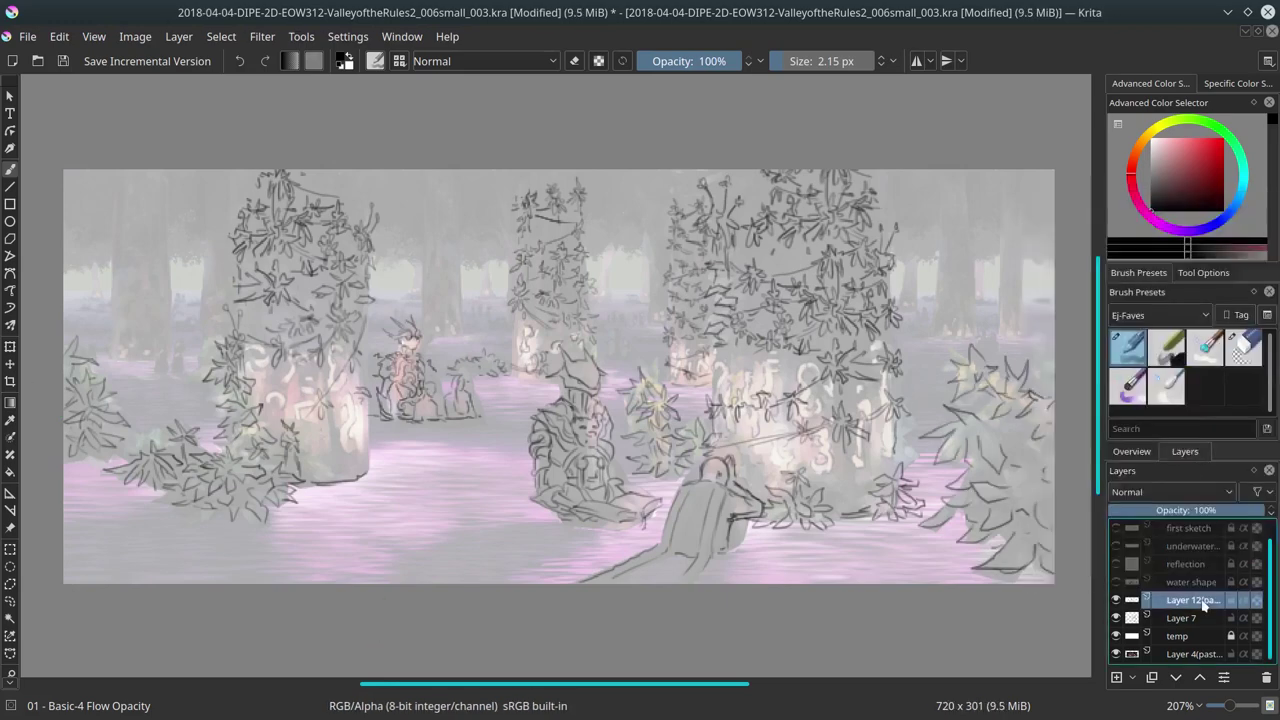
Step: Rename the vine layer 'second sketch light' and merge the four sketch copies into one layer
{"action": "double_click", "coordinate": [1181, 617]}
{"action": "type", "text": "second sketch light"}
{"action": "key", "text": "Return"}
{"action": "right_click", "coordinate": [1190, 563]}
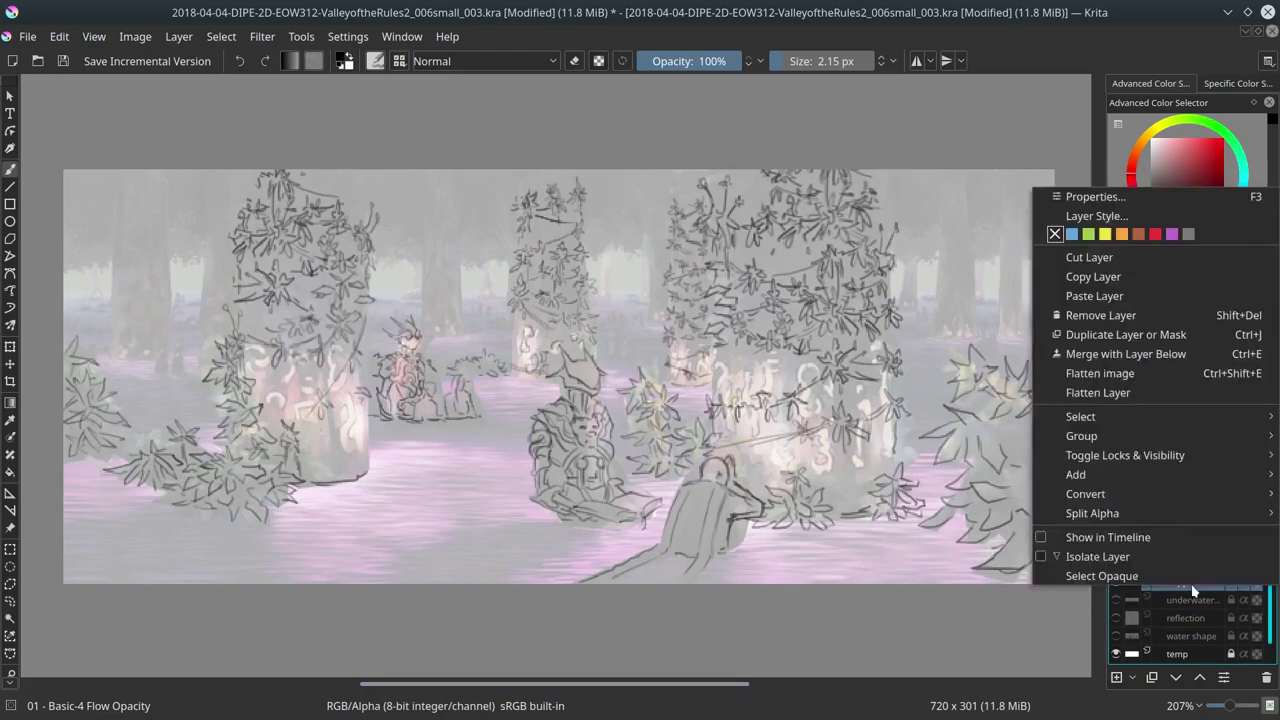
{"action": "left_click", "coordinate": [1143, 334]}
{"action": "right_click", "coordinate": [1190, 590]}
{"action": "left_click", "coordinate": [1185, 517]}
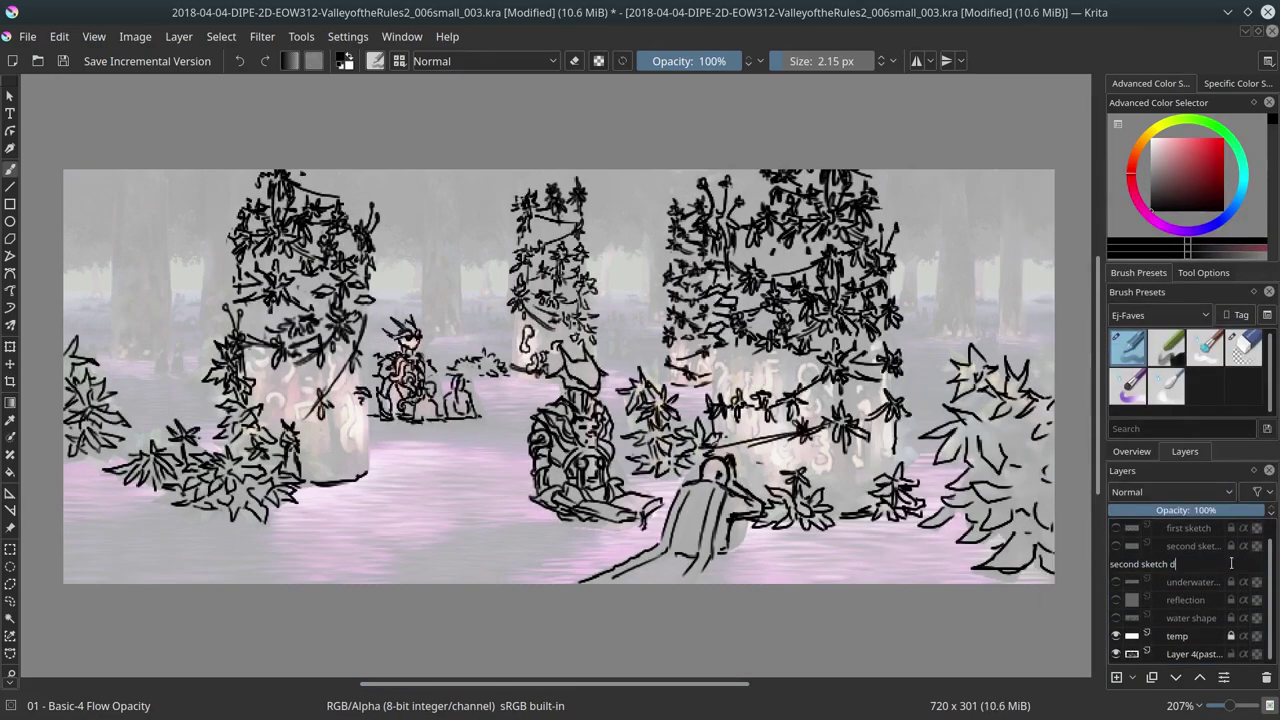
Step: Delete the temp layer and save incremental version 004
{"action": "left_click", "coordinate": [1203, 638]}
{"action": "left_click", "coordinate": [62, 61]}
{"action": "key", "text": "shift+Delete"}
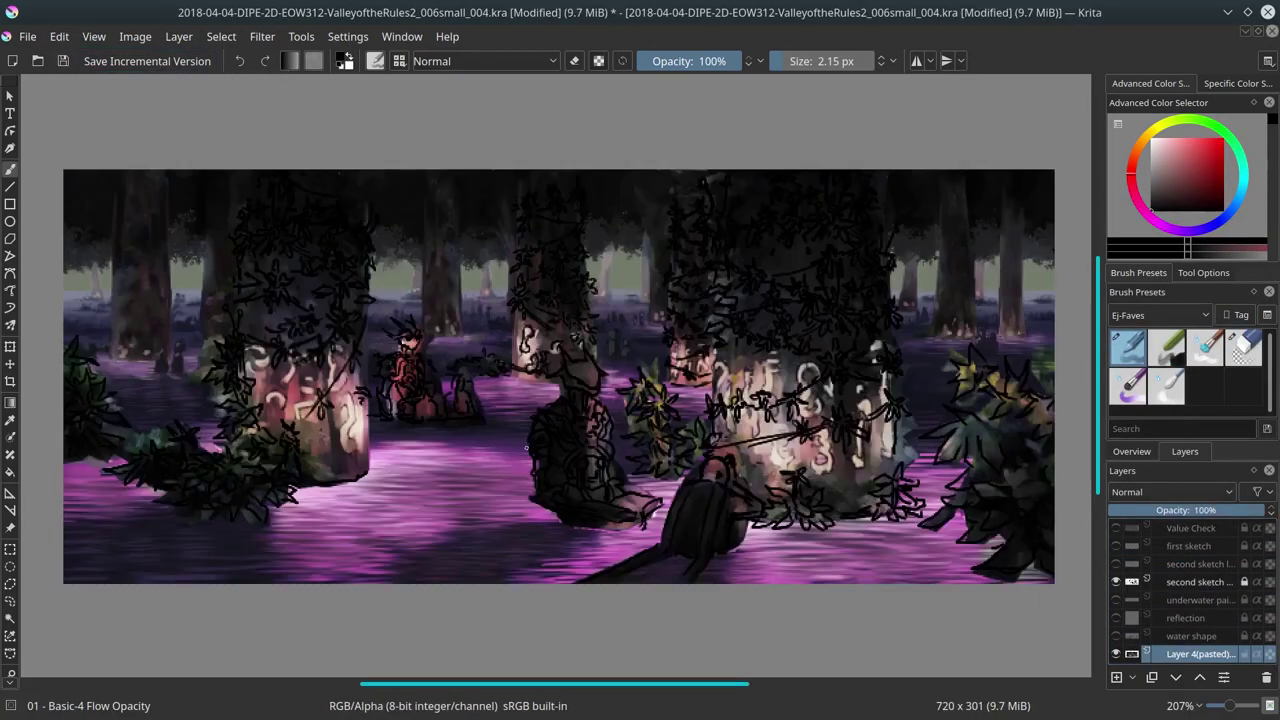
Step: Duplicate the second sketch layer and set the copy's opacity to 50%
{"action": "right_click", "coordinate": [1190, 582]}
{"action": "left_click", "coordinate": [1120, 329]}
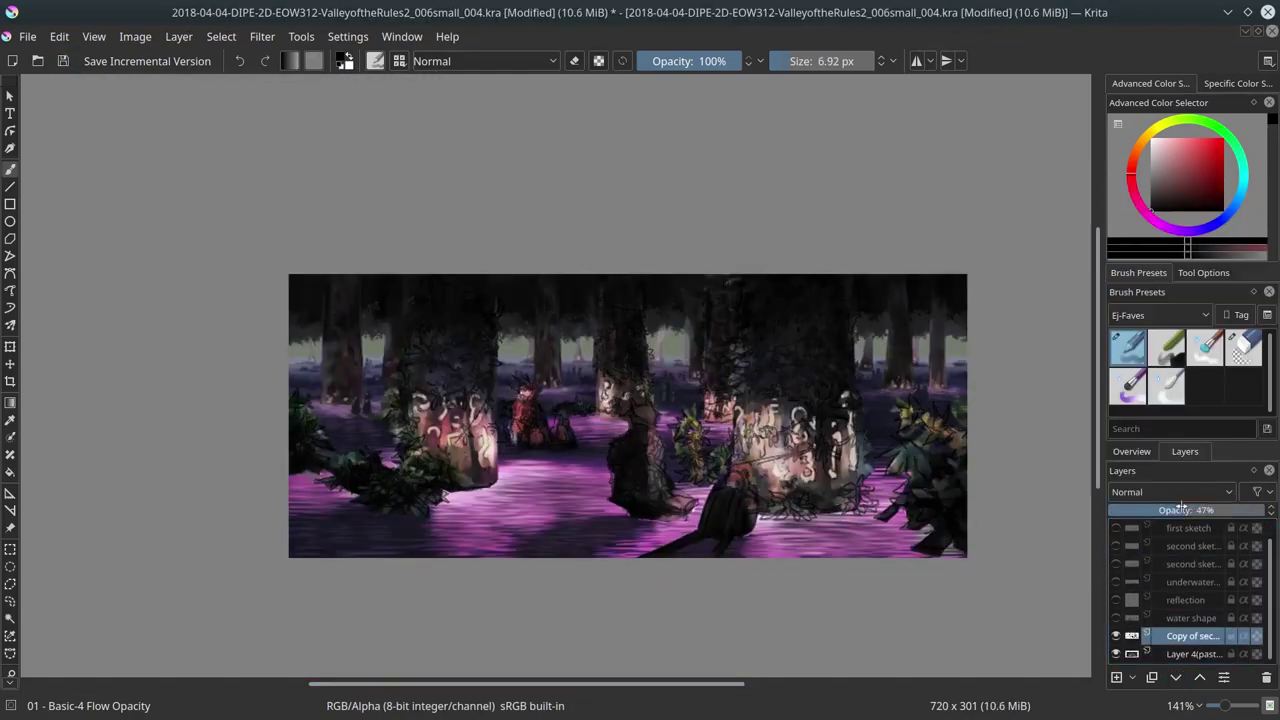
{"action": "left_click", "coordinate": [1176, 677]}
Step: Add a layer with dark green dabs along the treeline band, then delete Layer 9
{"action": "key", "text": "Insert"}
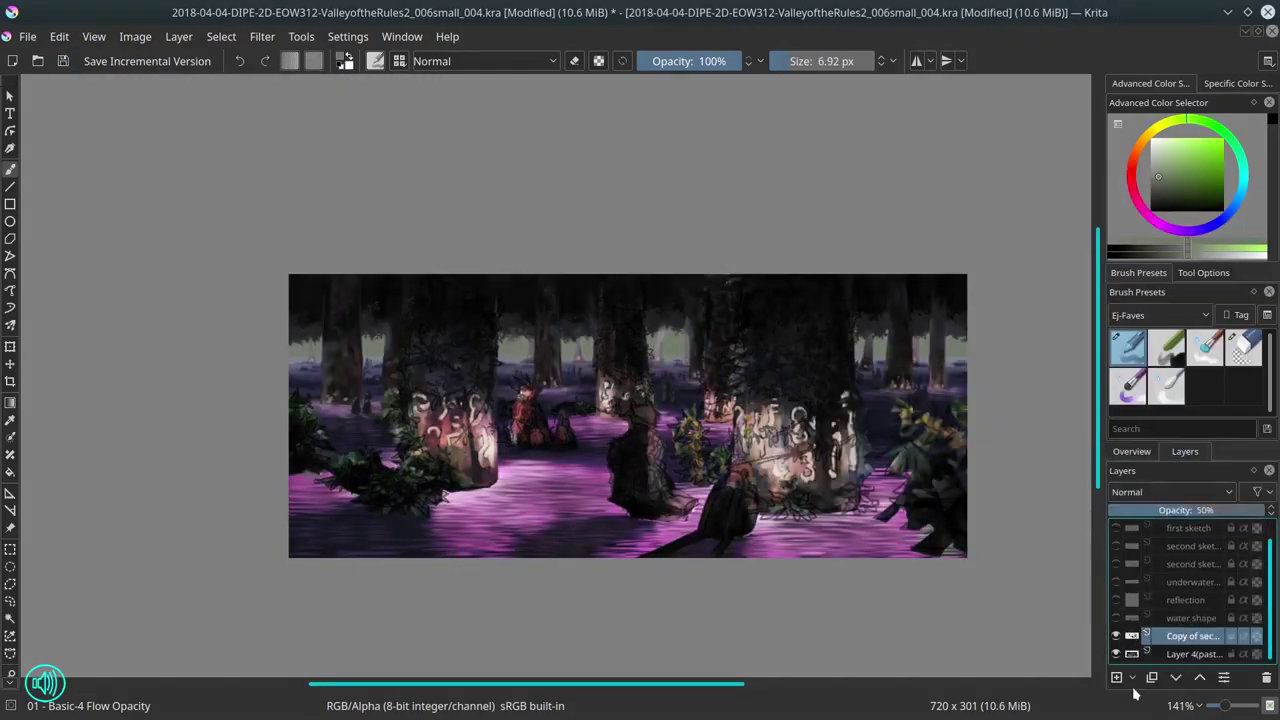
{"action": "left_click", "coordinate": [393, 356], "text": "ctrl"}
{"action": "left_click_drag", "start_coordinate": [393, 356], "coordinate": [920, 350]}
{"action": "left_click", "coordinate": [986, 354], "text": "ctrl"}
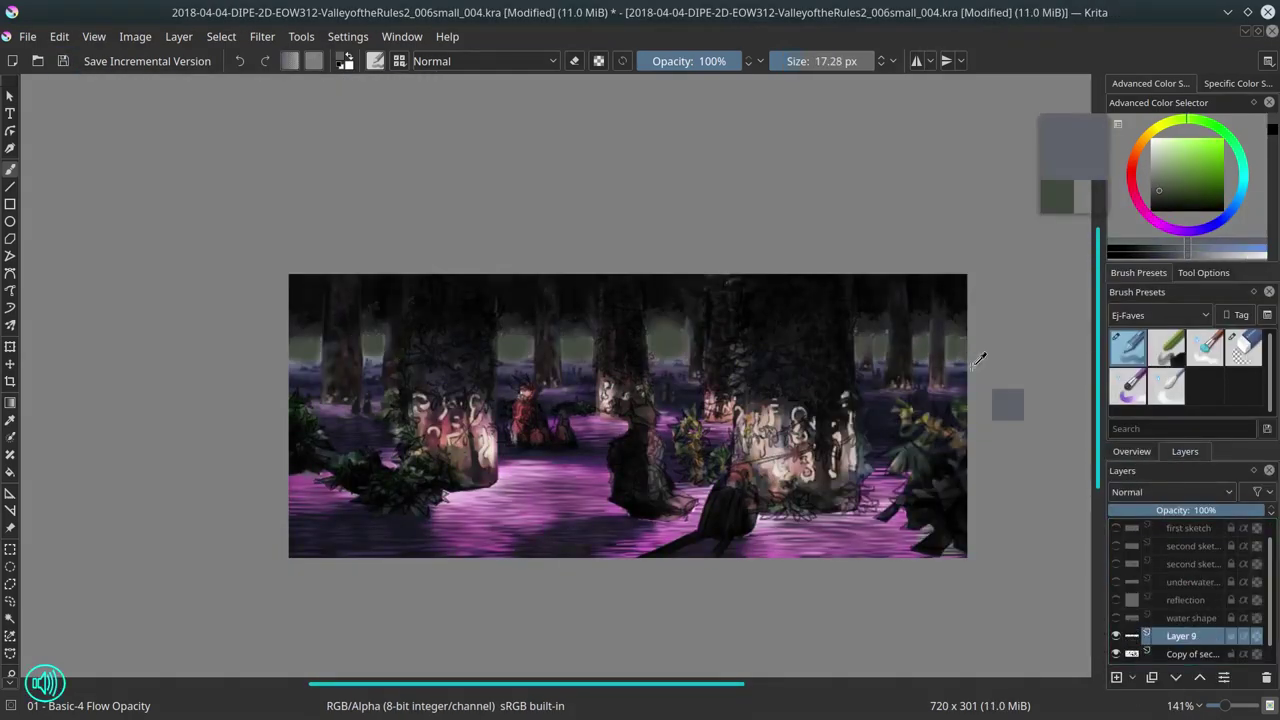
{"action": "left_click", "coordinate": [1116, 618]}
{"action": "left_click", "coordinate": [1266, 677]}
Step: Add another blank layer and make the pasted painting layer active
{"action": "key", "text": "Insert"}
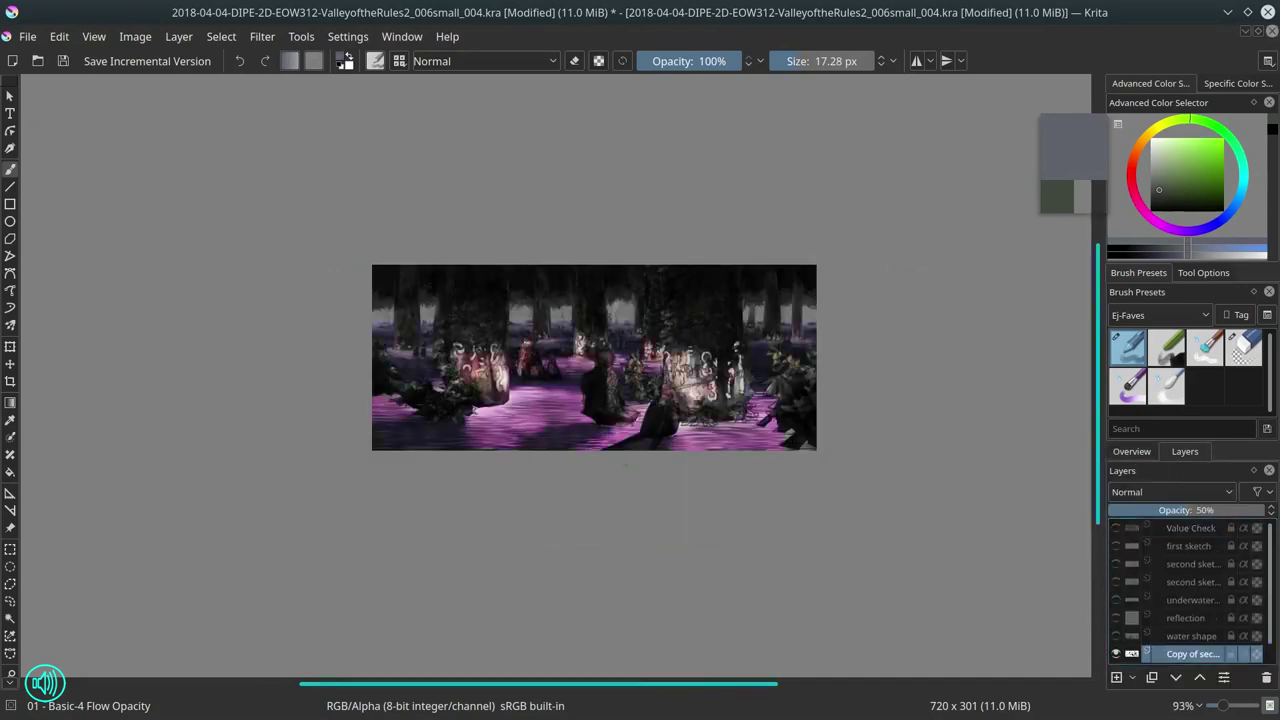
{"action": "scroll", "coordinate": [294, 243], "scroll_direction": "up", "scroll_amount": 2}
{"action": "key", "text": "Page_Down"}
{"action": "key", "text": "Page_Down"}
{"action": "scroll", "coordinate": [316, 158], "scroll_direction": "up", "scroll_amount": 2}
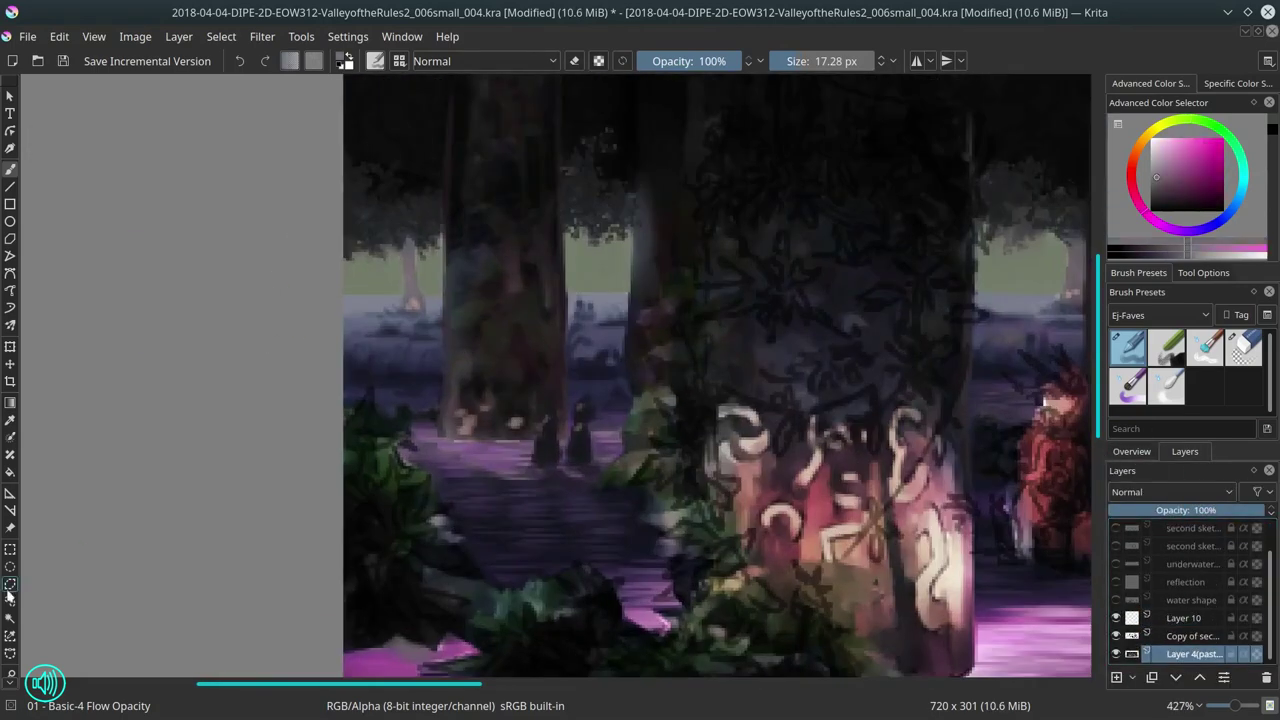
Step: Polygonally select the first sky gaps between the left tree trunks
{"action": "left_click", "coordinate": [10, 583]}
{"action": "left_click", "coordinate": [345, 255]}
{"action": "left_click", "coordinate": [440, 232]}
{"action": "left_click", "coordinate": [416, 250]}
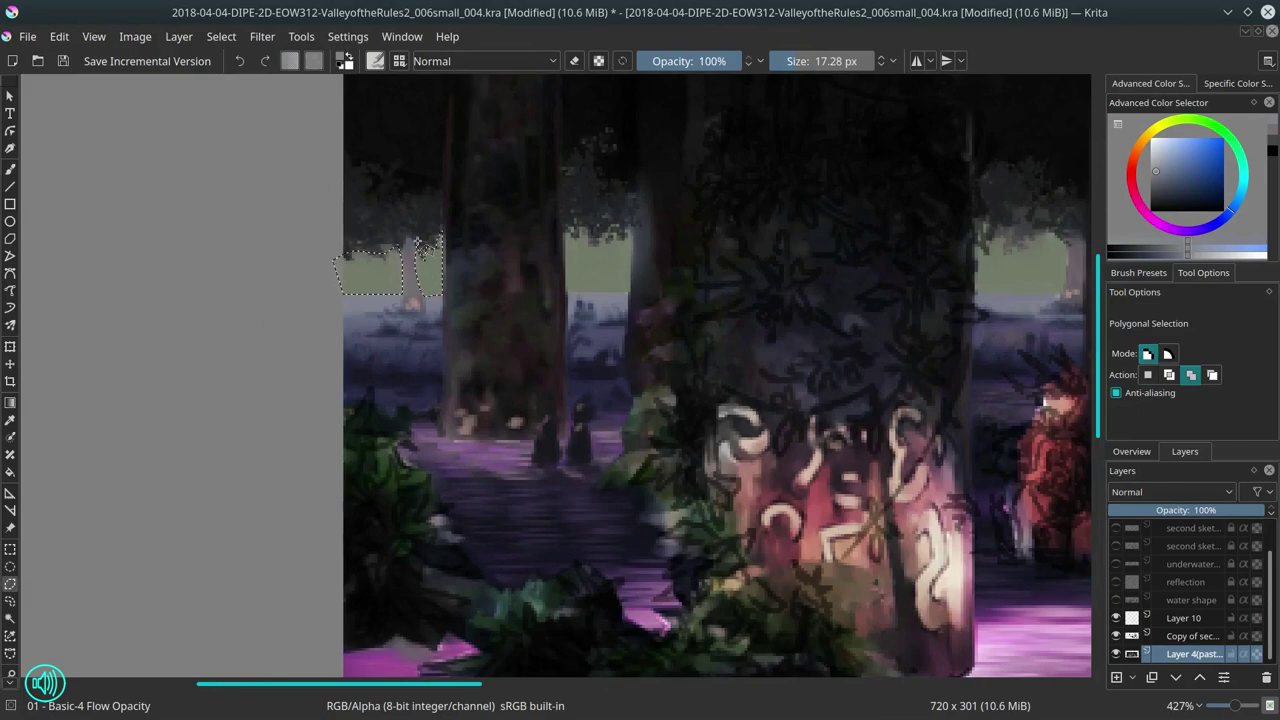
{"action": "left_click", "coordinate": [416, 295]}
{"action": "double_click", "coordinate": [442, 294]}
{"action": "left_click", "coordinate": [566, 232]}
{"action": "left_click", "coordinate": [623, 233]}
{"action": "left_click", "coordinate": [628, 295]}
{"action": "double_click", "coordinate": [566, 295]}
Step: Add the next sky gaps further along the treeline to the selection
{"action": "left_click_drag", "start_coordinate": [620, 300], "coordinate": [210, 320]}
{"action": "left_click", "coordinate": [572, 262]}
{"action": "left_click", "coordinate": [660, 258]}
{"action": "left_click", "coordinate": [662, 318]}
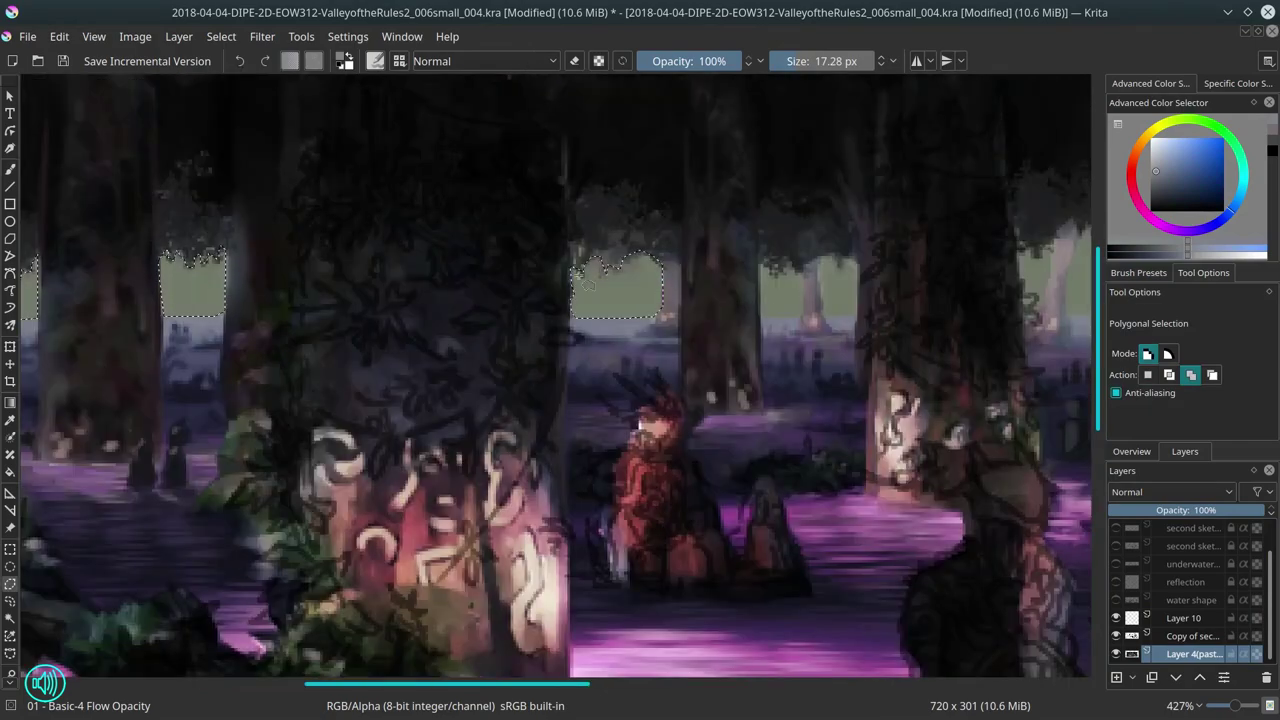
{"action": "double_click", "coordinate": [572, 318]}
{"action": "left_click", "coordinate": [762, 262]}
{"action": "left_click", "coordinate": [858, 262]}
{"action": "left_click", "coordinate": [860, 320]}
{"action": "double_click", "coordinate": [814, 320]}
Step: Select the remaining sky gaps through to the right end of the treeline
{"action": "left_click_drag", "start_coordinate": [814, 320], "coordinate": [442, 310]}
{"action": "left_click", "coordinate": [642, 222]}
{"action": "left_click", "coordinate": [650, 302]}
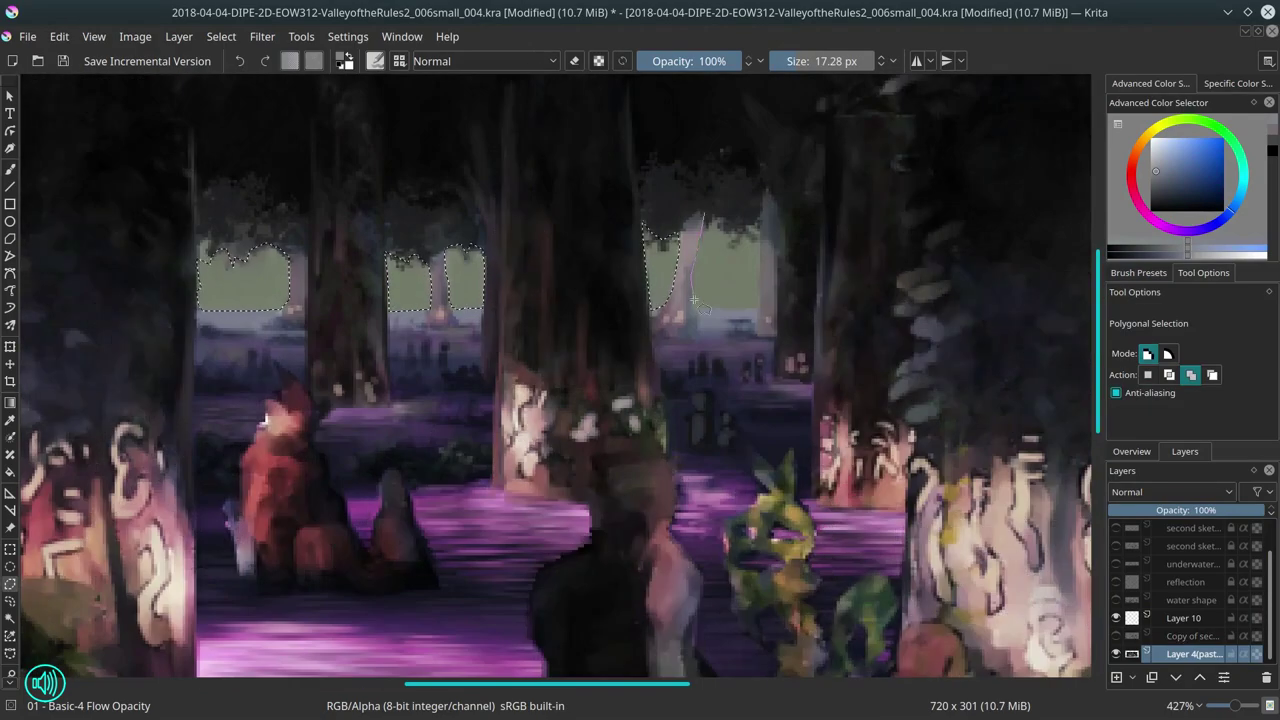
{"action": "left_click", "coordinate": [707, 213]}
{"action": "double_click", "coordinate": [760, 305]}
{"action": "left_click_drag", "start_coordinate": [740, 320], "coordinate": [320, 320]}
{"action": "left_click", "coordinate": [812, 215]}
{"action": "left_click", "coordinate": [812, 303]}
{"action": "double_click", "coordinate": [912, 303]}
{"action": "left_click_drag", "start_coordinate": [900, 300], "coordinate": [678, 300]}
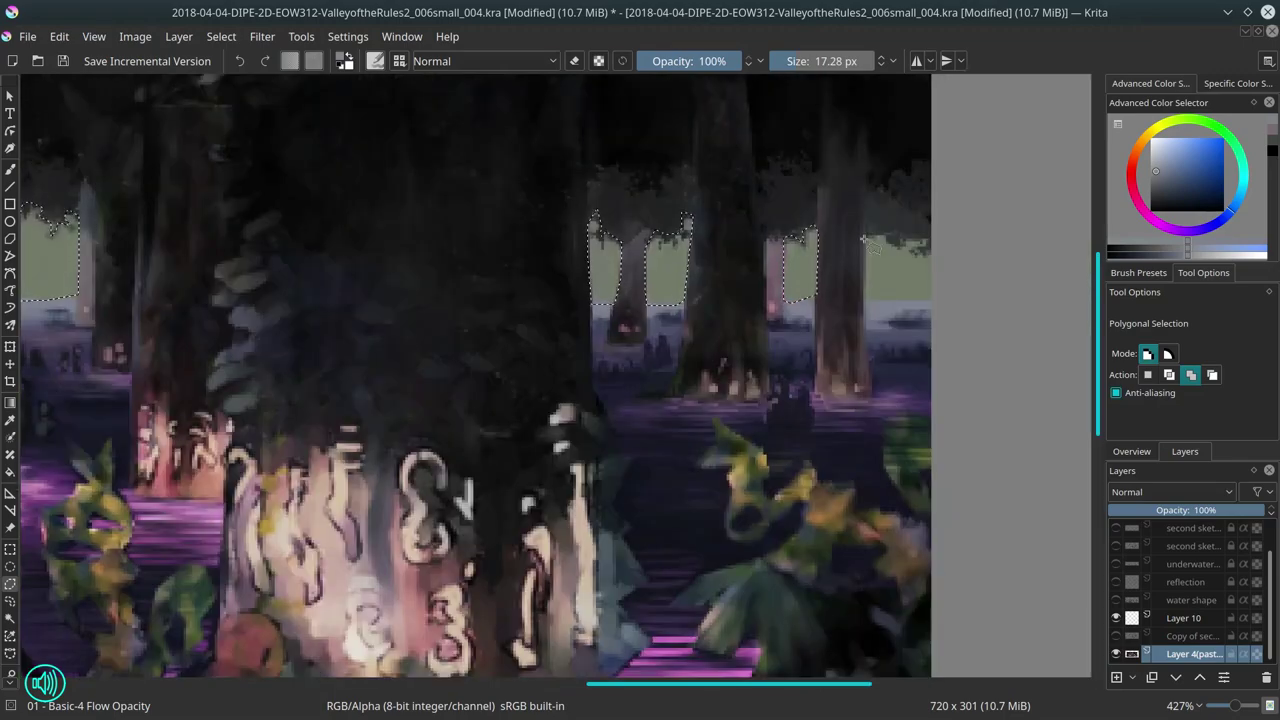
{"action": "left_click", "coordinate": [865, 236]}
{"action": "left_click", "coordinate": [932, 298]}
{"action": "double_click", "coordinate": [815, 300]}
Step: Darken the selected sky gaps with HSV/HSL Adjustment at Lightness -37
{"action": "scroll", "coordinate": [825, 310], "scroll_direction": "down", "scroll_amount": 5}
{"action": "key", "text": "ctrl+u"}
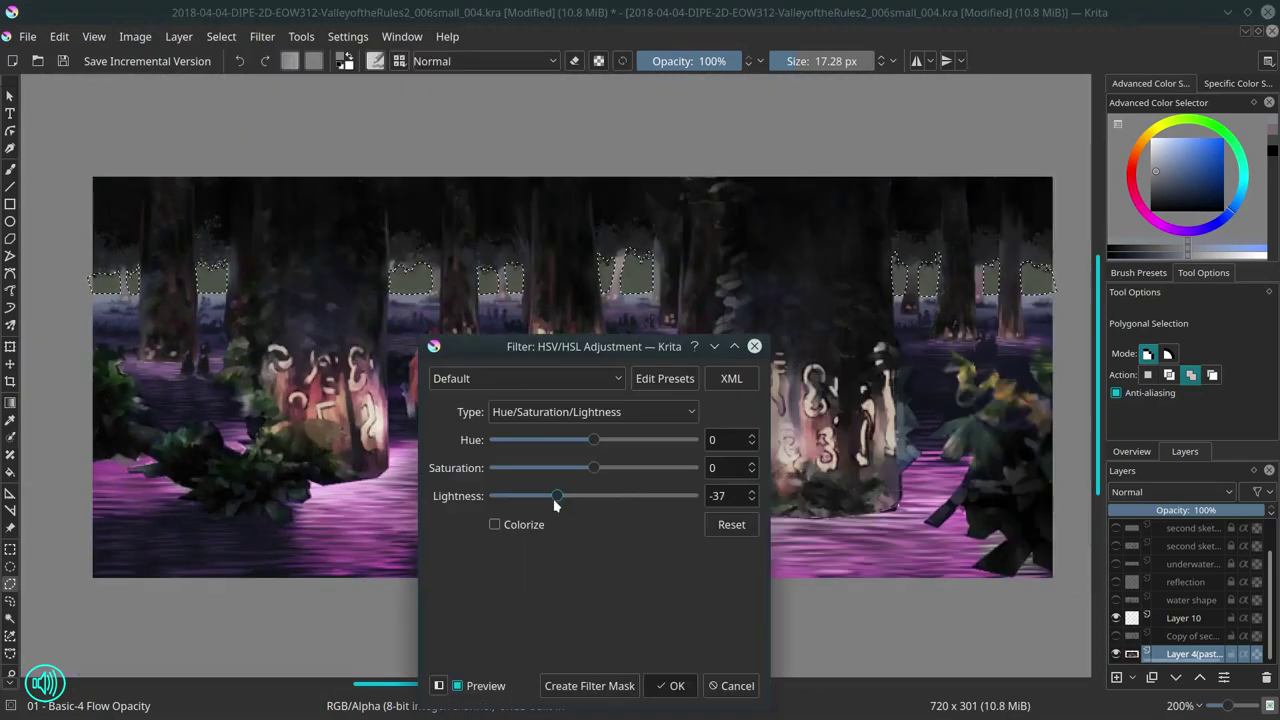
{"action": "key", "text": "Escape"}
{"action": "key", "text": "b"}
{"action": "key", "text": "ctrl+u"}
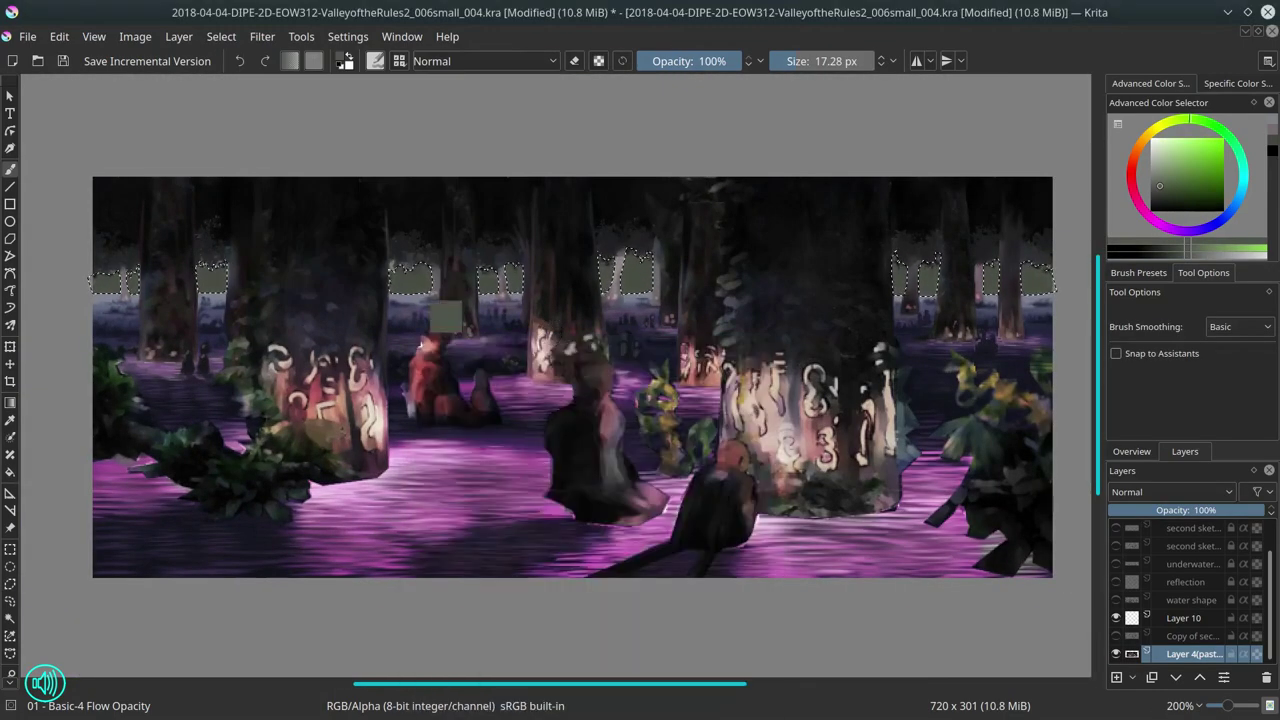
{"action": "key", "text": "Escape"}
Step: Toggle the Value Check layer on and off to inspect greyscale values
{"action": "scroll", "coordinate": [1185, 590], "scroll_direction": "up", "scroll_amount": 3}
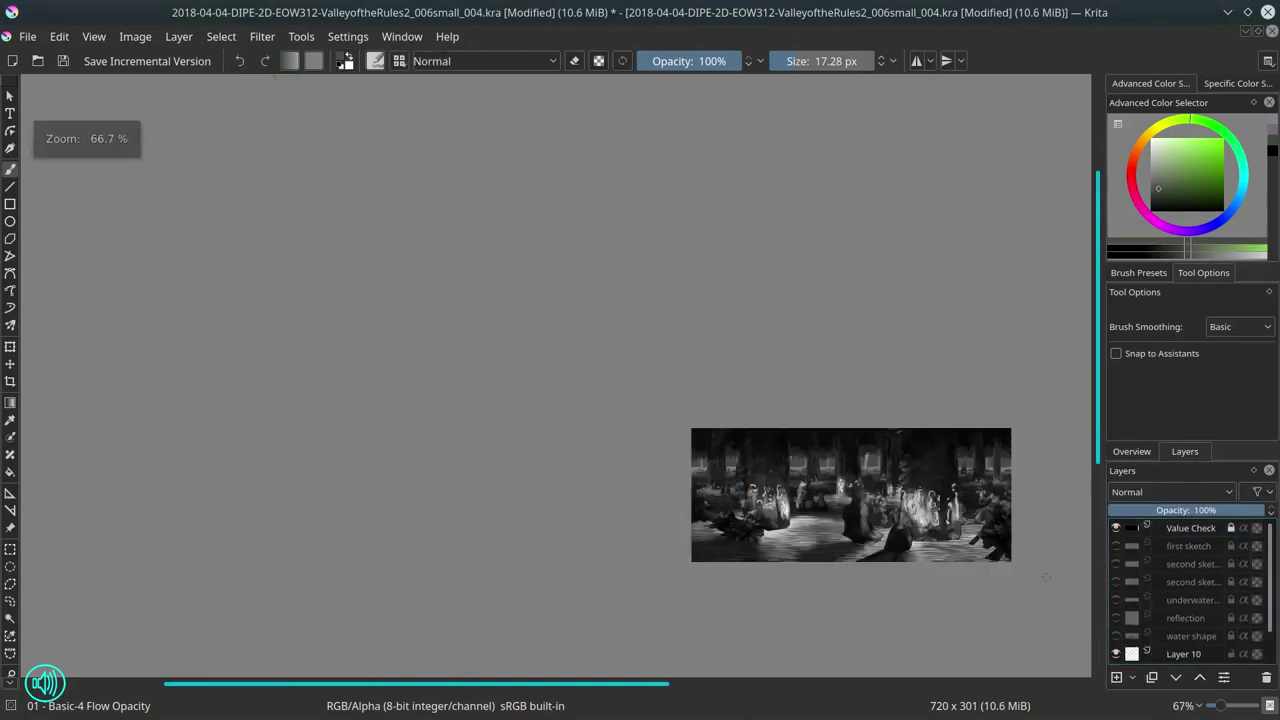
{"action": "left_click", "coordinate": [1116, 528]}
{"action": "scroll", "coordinate": [1000, 555], "scroll_direction": "down", "scroll_amount": 5}
{"action": "left_click", "coordinate": [1116, 528]}
{"action": "scroll", "coordinate": [1185, 590], "scroll_direction": "down", "scroll_amount": 3}
Step: Choose a small brush preset, reset its blend mode to Normal, and pick grey-green
{"action": "left_click", "coordinate": [1138, 272]}
{"action": "left_click", "coordinate": [1128, 347]}
{"action": "scroll", "coordinate": [990, 295], "scroll_direction": "up", "scroll_amount": 10}
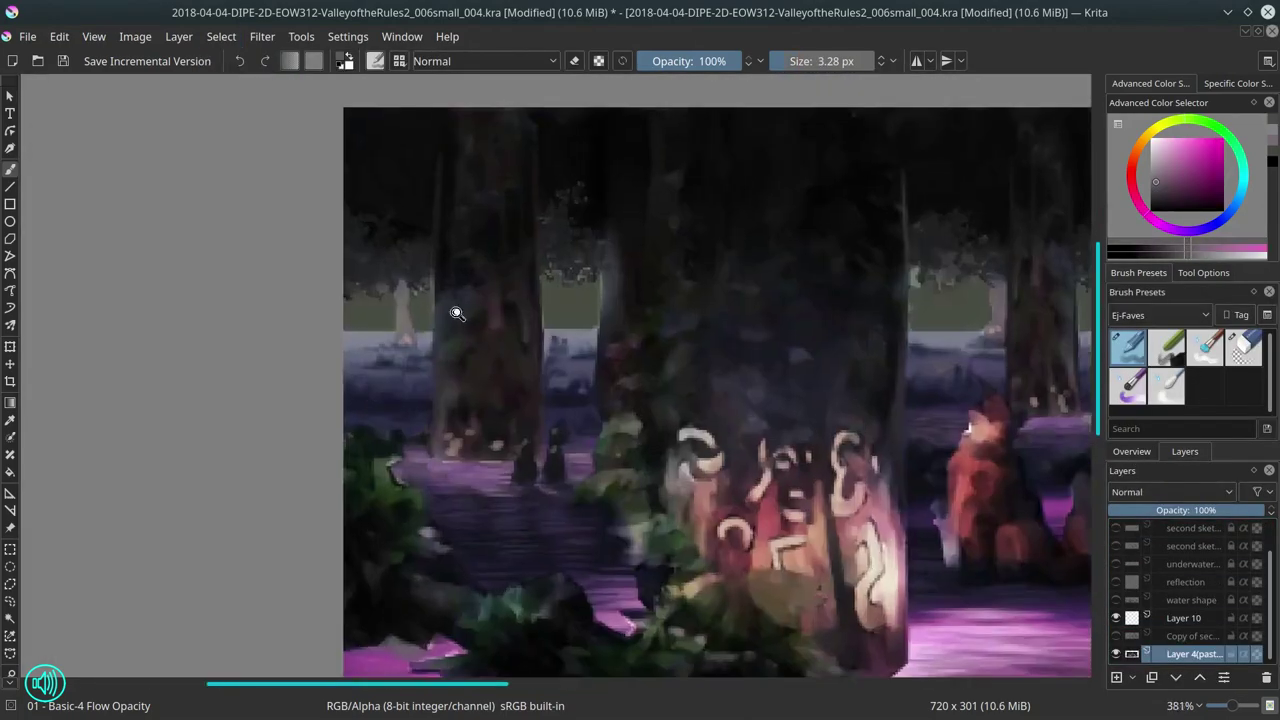
{"action": "scroll", "coordinate": [990, 295], "scroll_direction": "down", "scroll_amount": 8}
{"action": "scroll", "coordinate": [622, 315], "scroll_direction": "up", "scroll_amount": 6}
{"action": "key", "text": "/"}
{"action": "scroll", "coordinate": [622, 315], "scroll_direction": "down", "scroll_amount": 2}
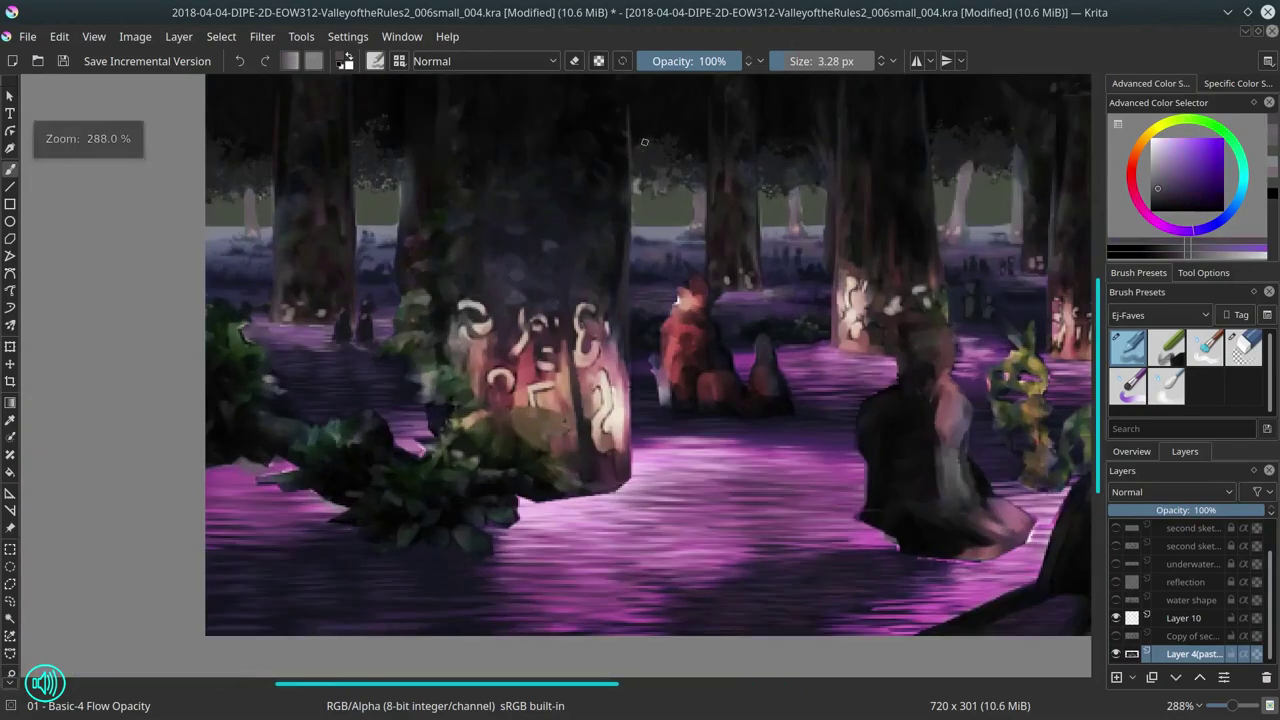
{"action": "scroll", "coordinate": [622, 315], "scroll_direction": "down", "scroll_amount": 3}
{"action": "left_click", "coordinate": [485, 61]}
{"action": "left_click", "coordinate": [457, 211]}
{"action": "scroll", "coordinate": [663, 388], "scroll_direction": "up", "scroll_amount": 4}
{"action": "left_click", "coordinate": [663, 388], "text": "ctrl"}
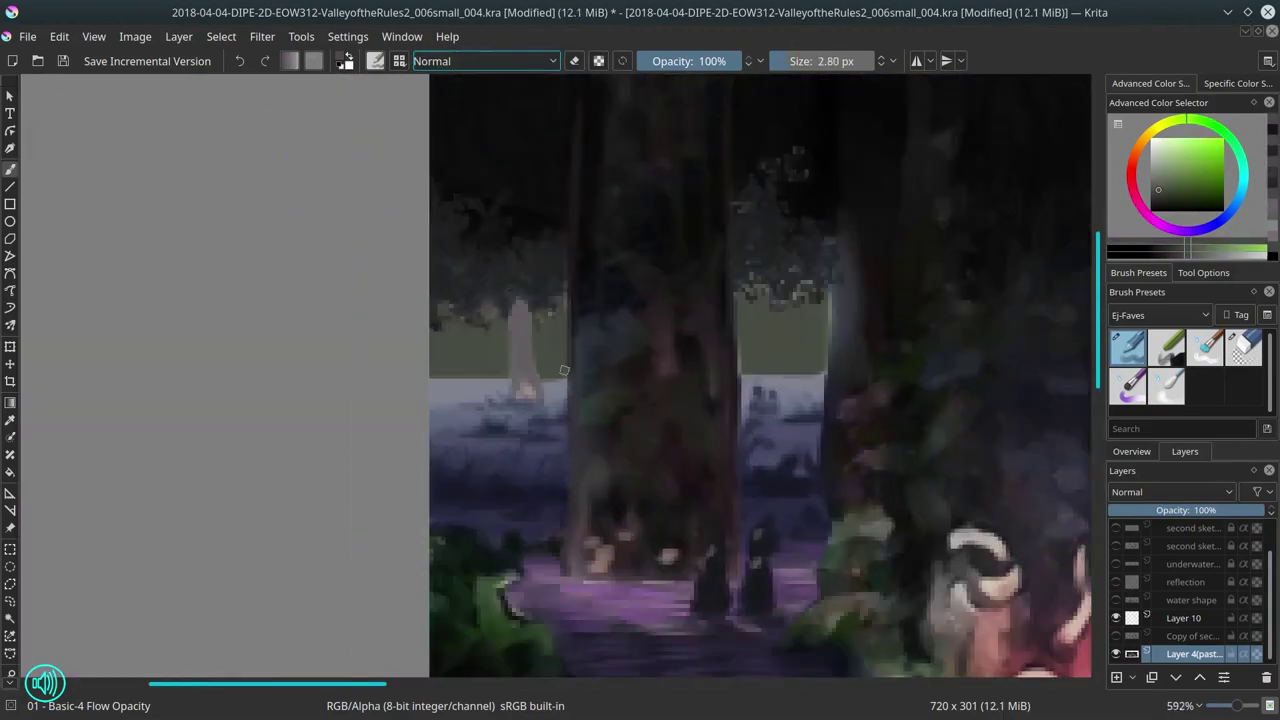
{"action": "scroll", "coordinate": [663, 388], "scroll_direction": "up", "scroll_amount": 2}
Step: Pan across the painting and save the file
{"action": "scroll", "coordinate": [464, 348], "scroll_direction": "right", "scroll_amount": 3}
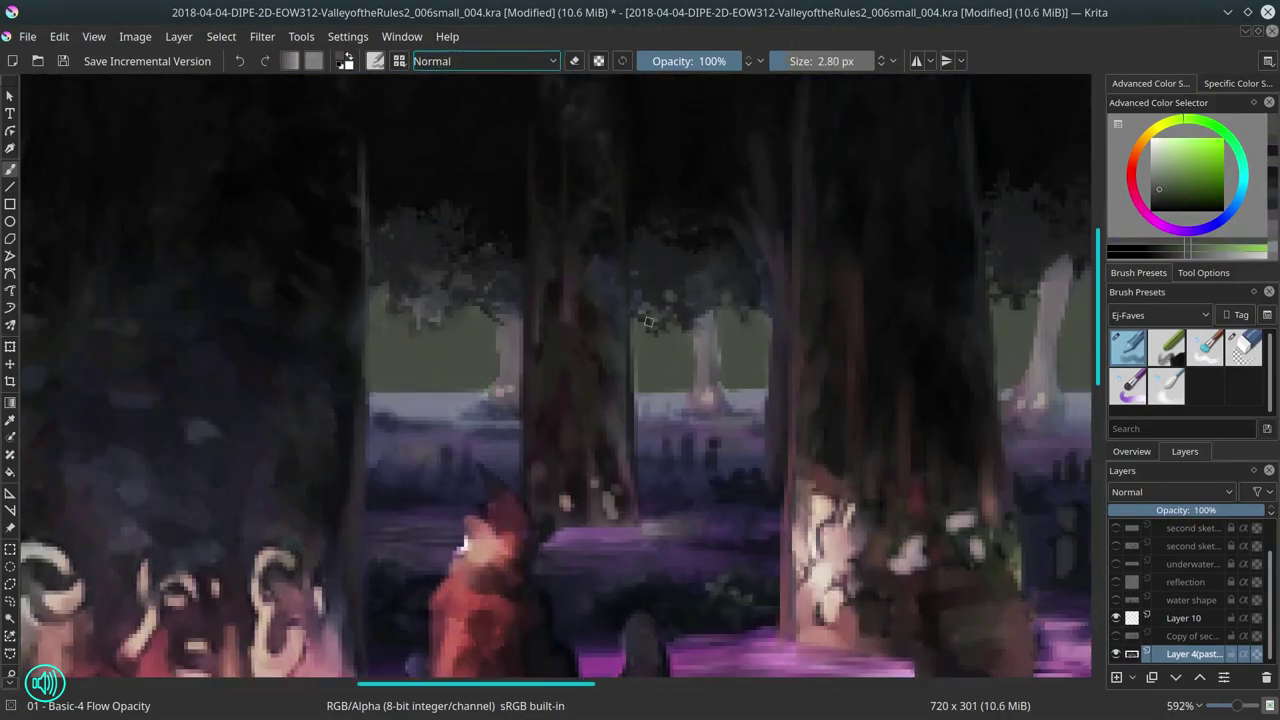
{"action": "scroll", "coordinate": [841, 408], "scroll_direction": "right", "scroll_amount": 4}
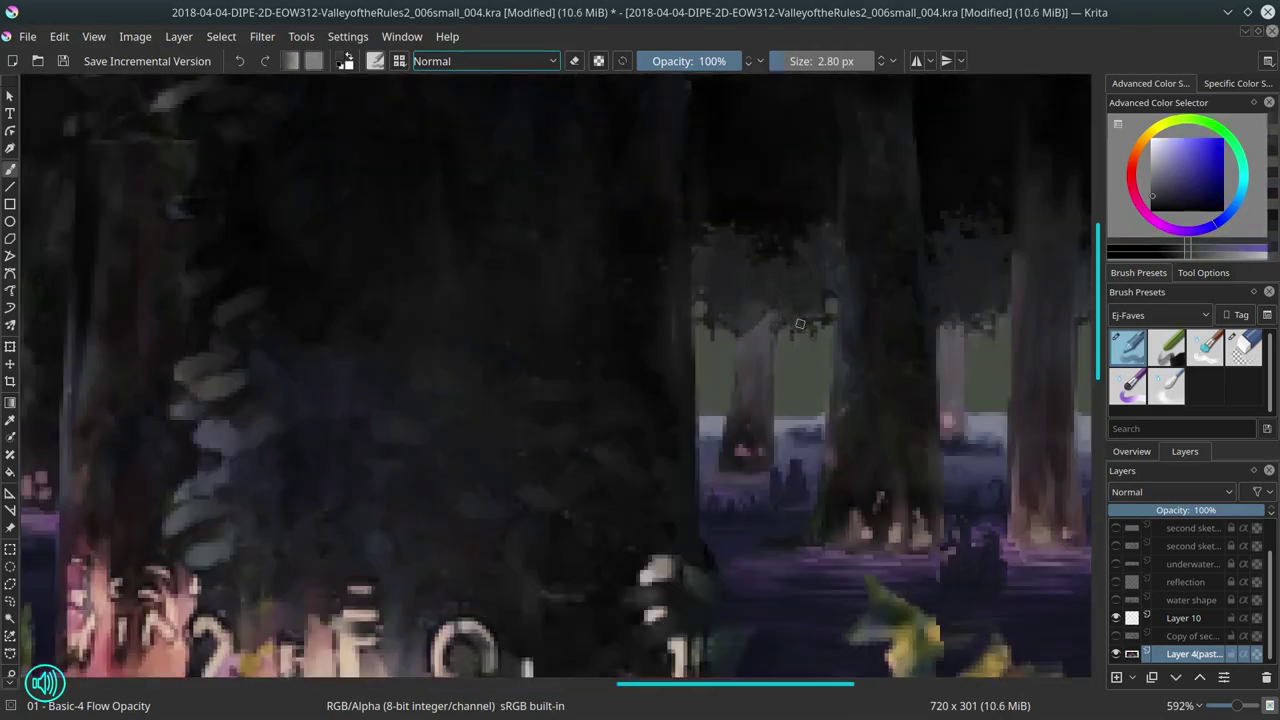
{"action": "scroll", "coordinate": [797, 449], "scroll_direction": "down", "scroll_amount": 2}
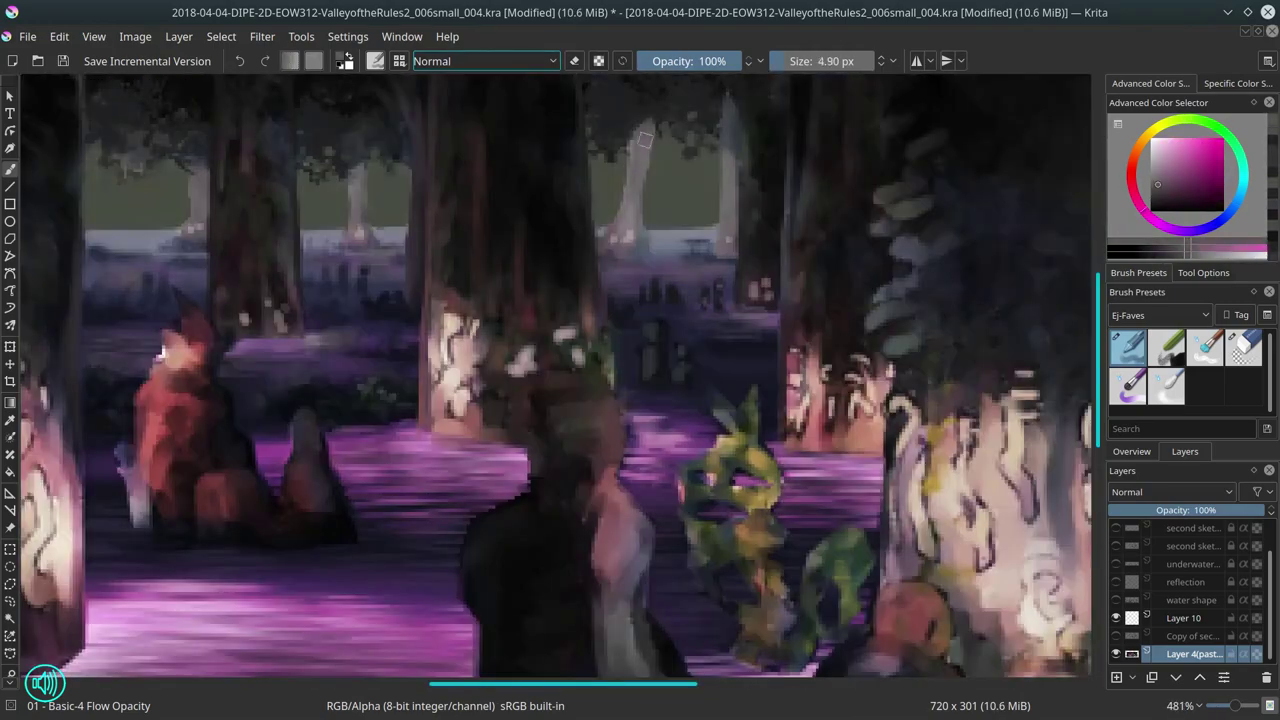
{"action": "scroll", "coordinate": [763, 239], "scroll_direction": "down", "scroll_amount": 6}
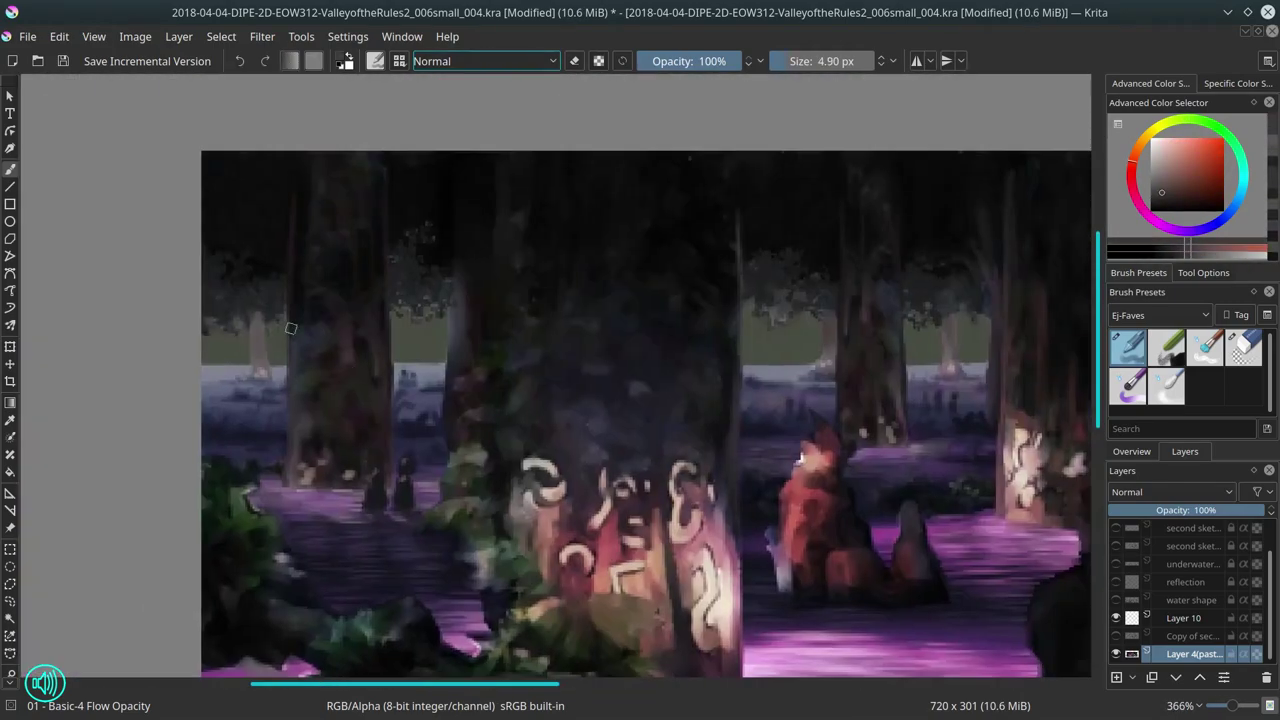
{"action": "left_click", "coordinate": [63, 61]}
Step: View the painting at actual size, save again, and check the whole-painting overview
{"action": "scroll", "coordinate": [394, 373], "scroll_direction": "up", "scroll_amount": 5}
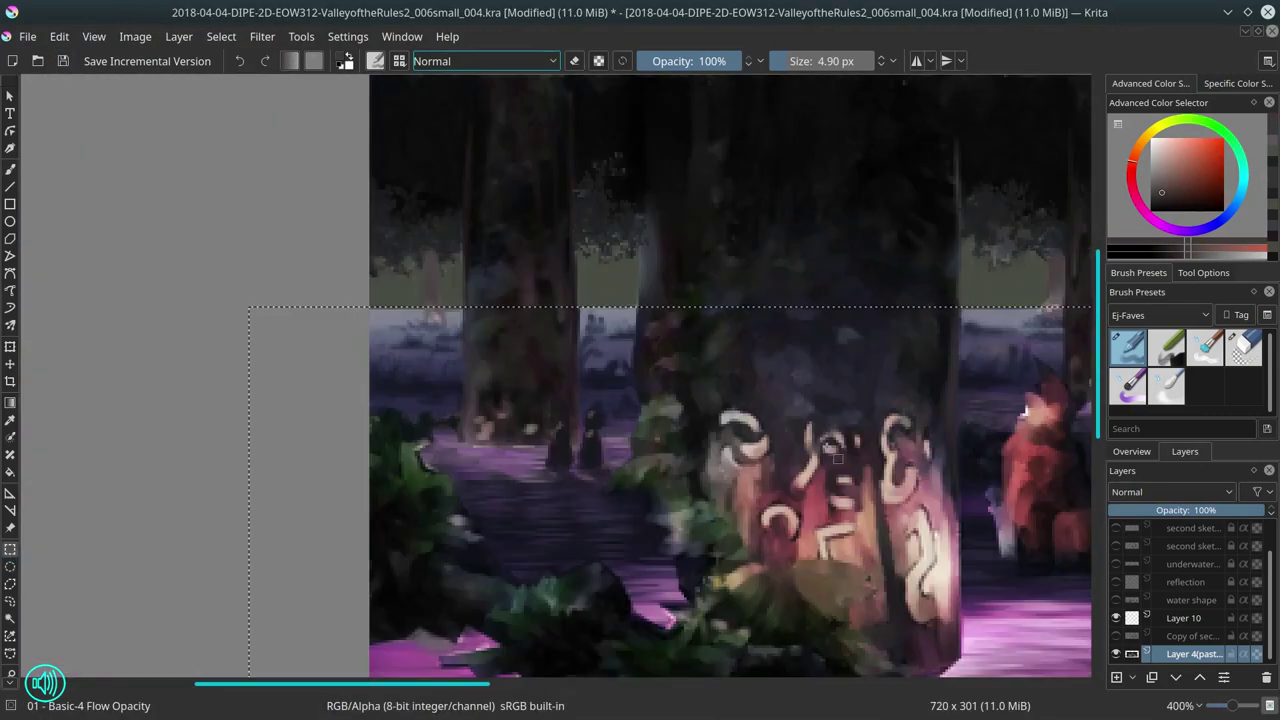
{"action": "scroll", "coordinate": [722, 416], "scroll_direction": "right", "scroll_amount": 3}
{"action": "scroll", "coordinate": [722, 416], "scroll_direction": "left", "scroll_amount": 5}
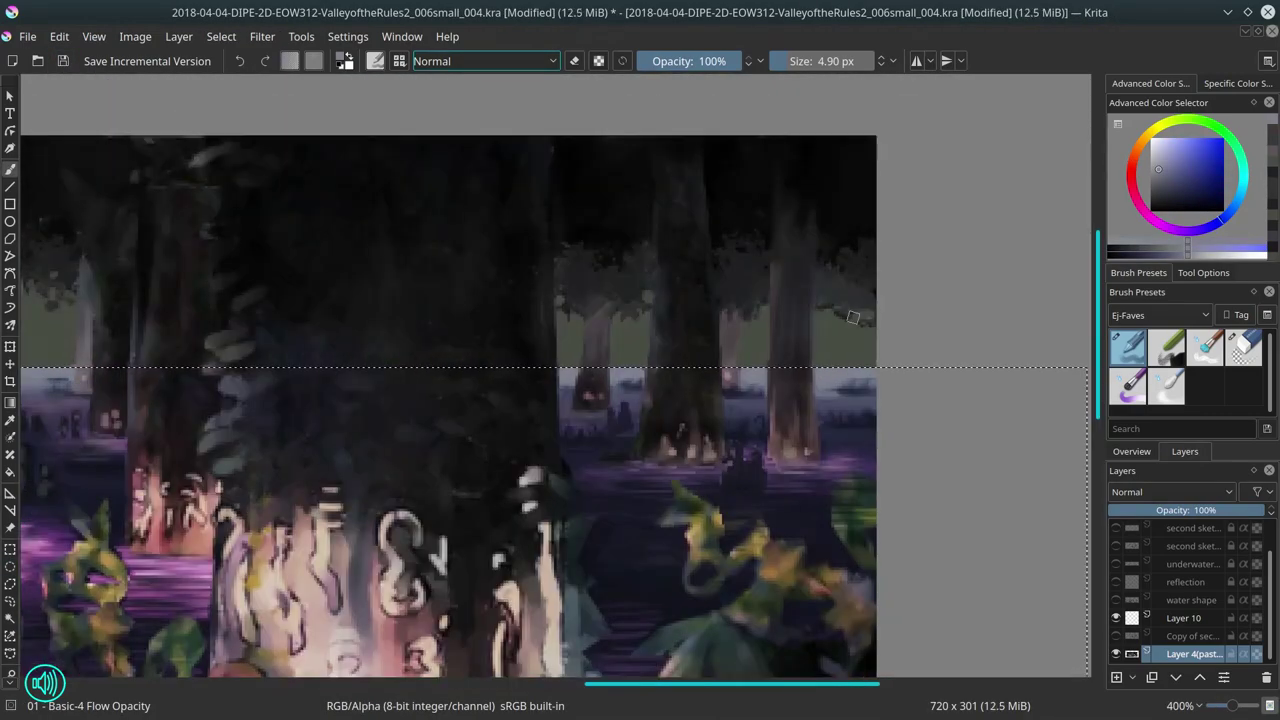
{"action": "key", "text": "1"}
{"action": "key", "text": "ctrl+s"}
{"action": "left_click", "coordinate": [1147, 456]}
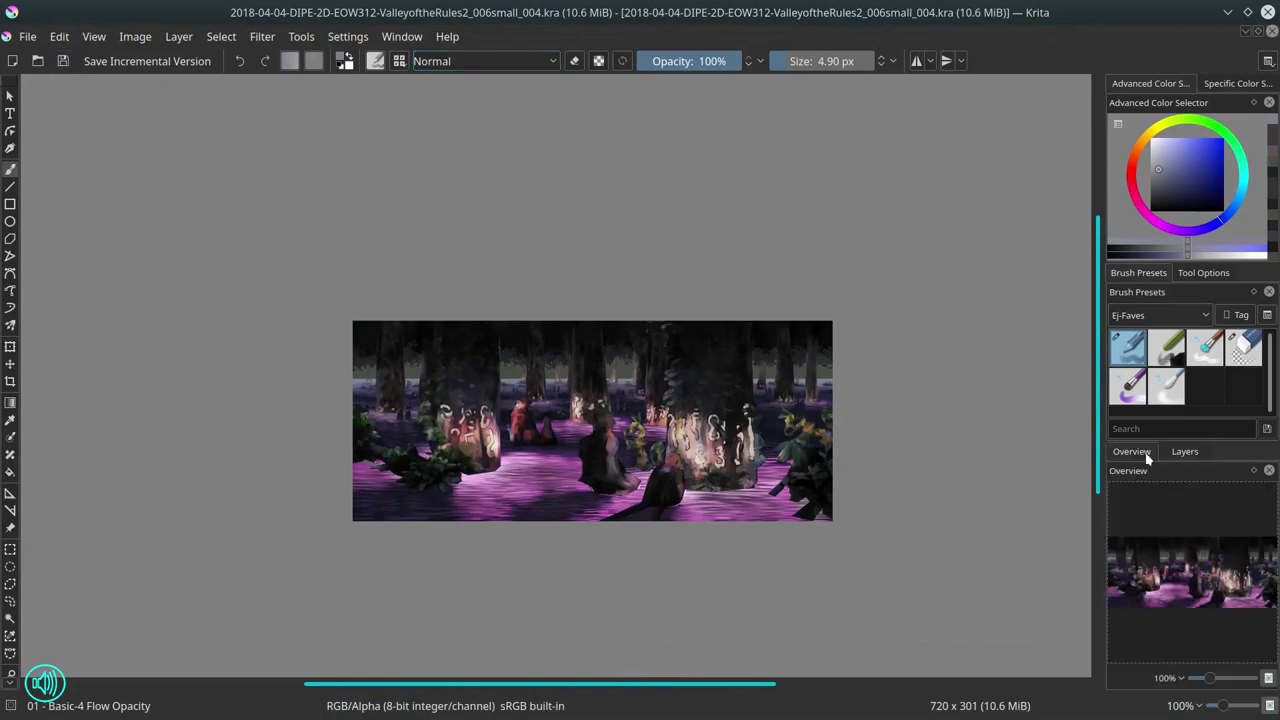
{"action": "left_click", "coordinate": [1184, 451]}
{"action": "key", "text": "plus"}
{"action": "key", "text": "plus"}
{"action": "key", "text": "plus"}
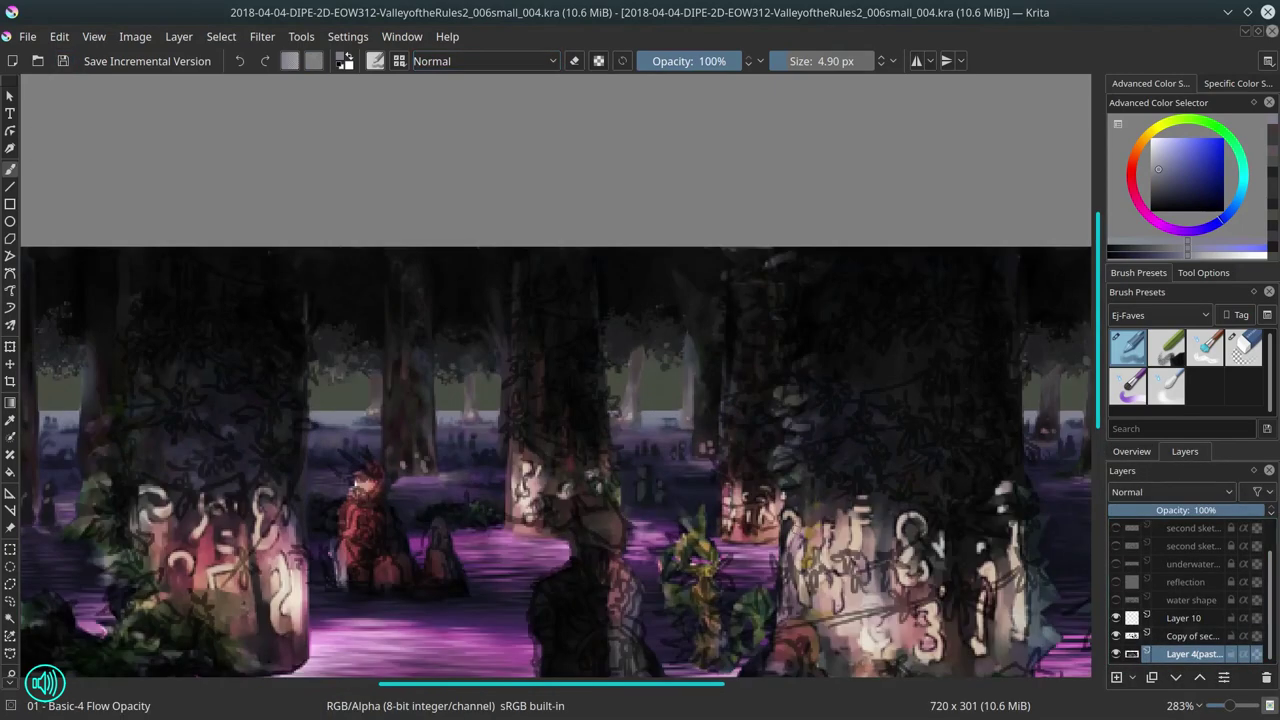
Step: Add Layer 11, pick pink then dark green, and toggle the painting layer's visibility
{"action": "key", "text": "minus"}
{"action": "left_click", "coordinate": [1117, 678]}
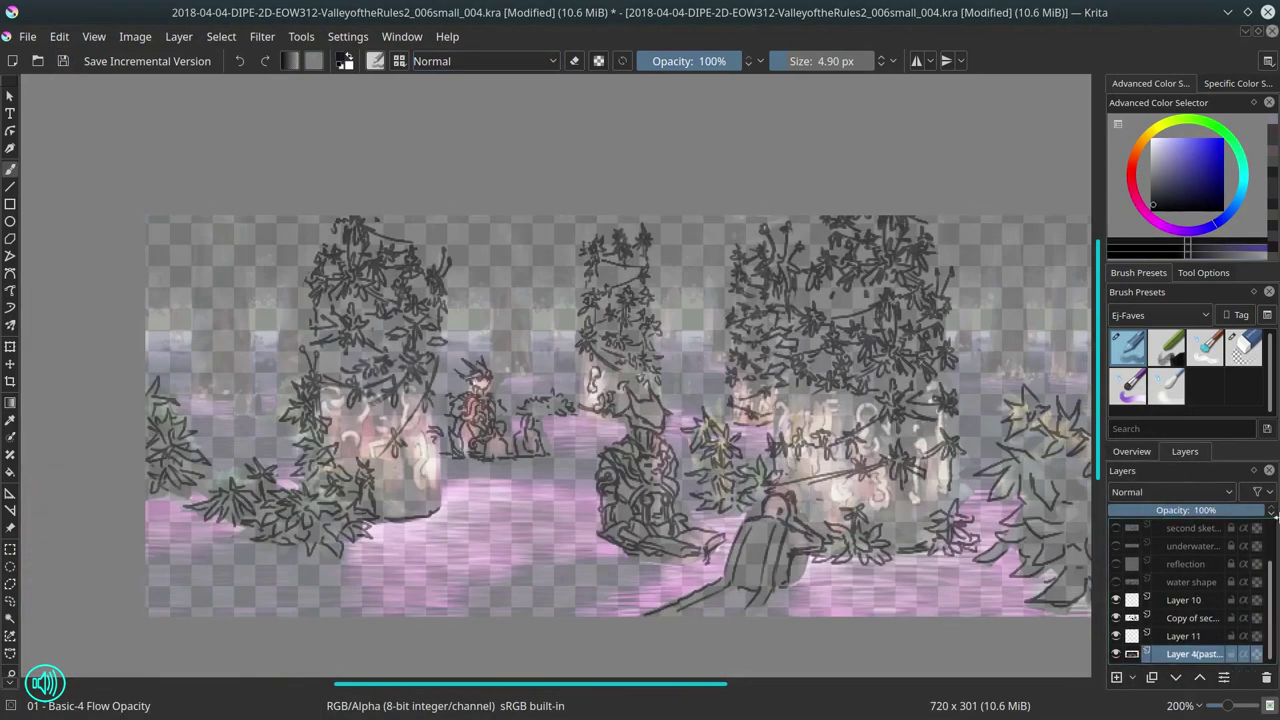
{"action": "left_click", "coordinate": [825, 325], "text": "ctrl"}
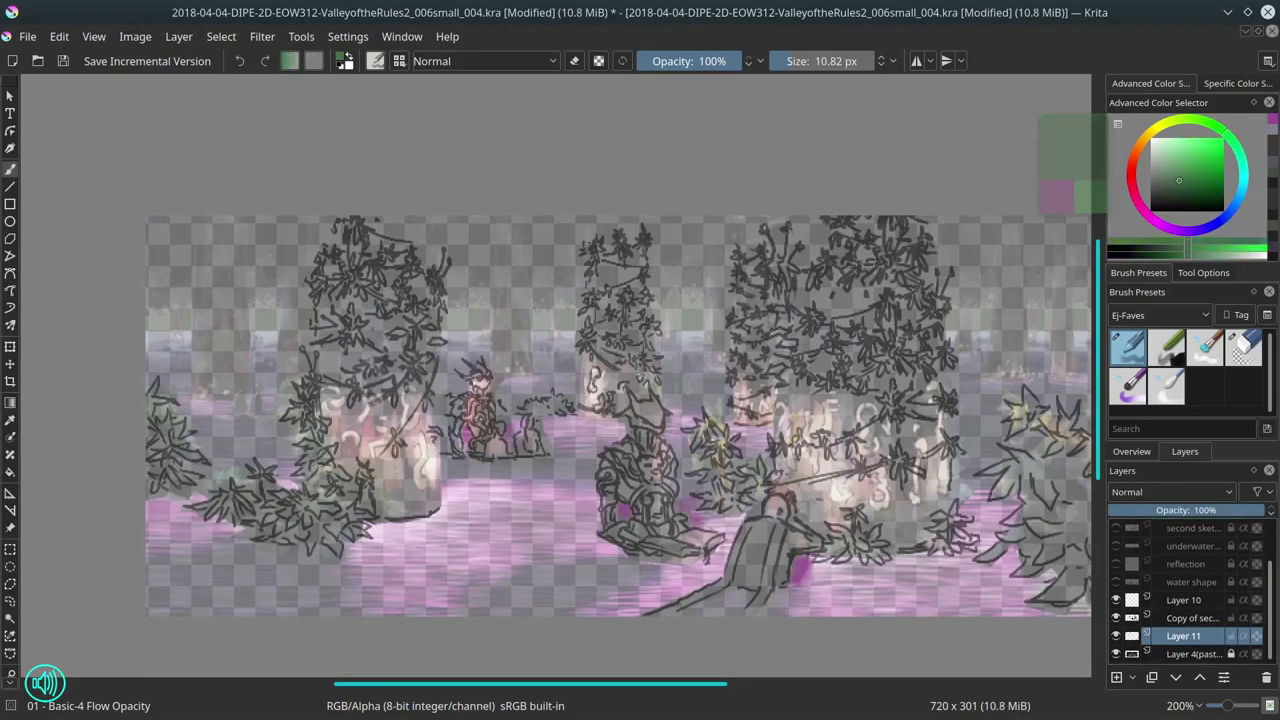
{"action": "left_click", "coordinate": [1116, 618]}
{"action": "left_click", "coordinate": [1183, 654]}
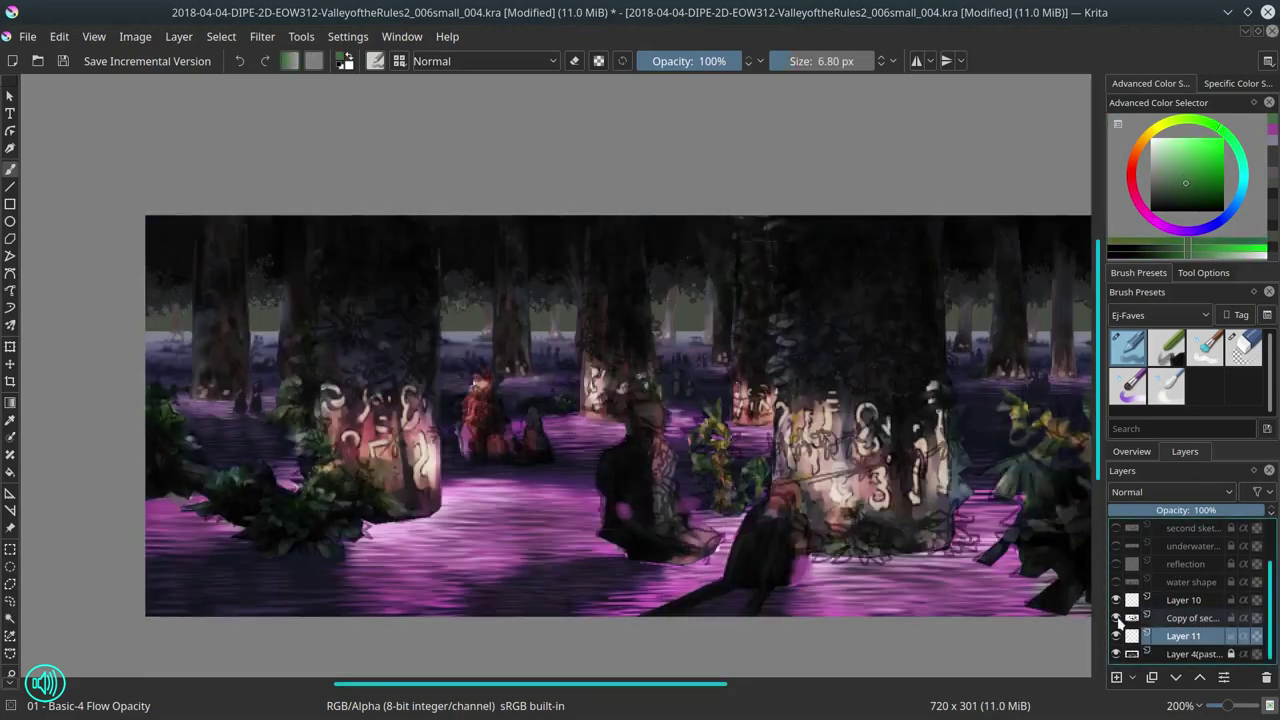
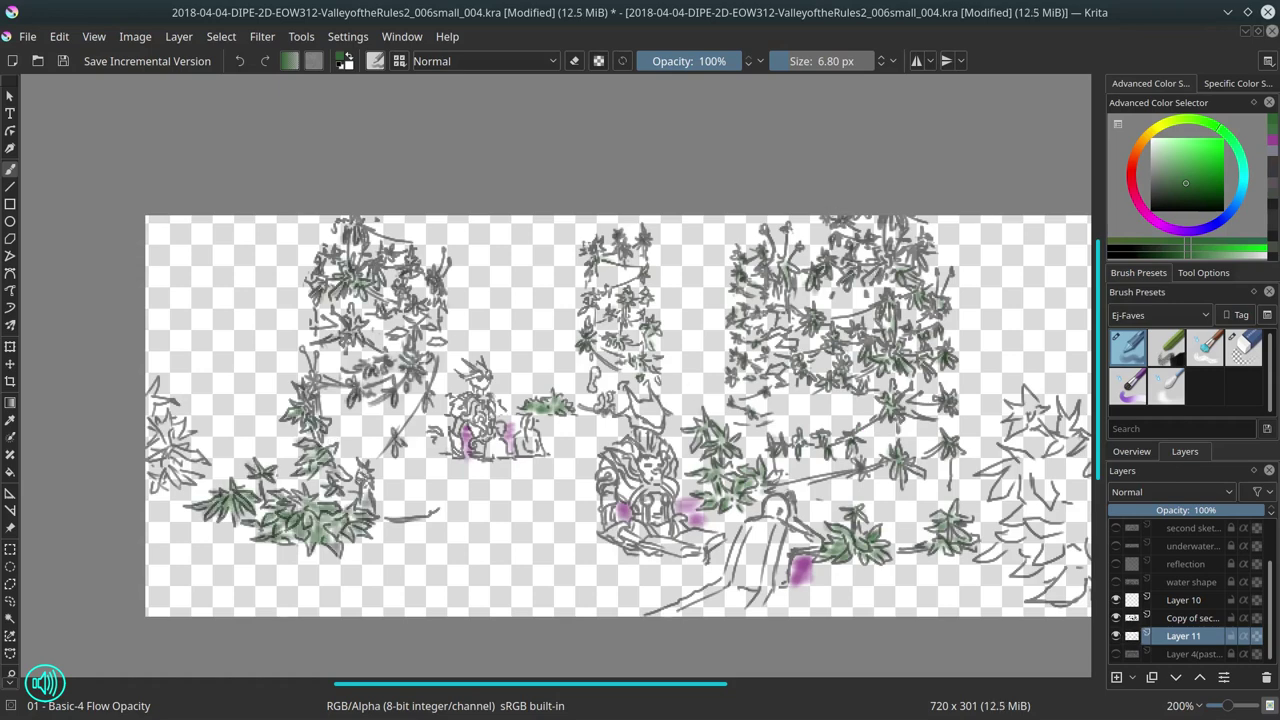
Step: Paint green foliage along the right edge of the canvas on Layer 11
{"action": "left_click_drag", "start_coordinate": [600, 400], "coordinate": [476, 363]}
{"action": "left_click_drag", "start_coordinate": [900, 430], "coordinate": [960, 550]}
{"action": "left_click_drag", "start_coordinate": [890, 360], "coordinate": [975, 410]}
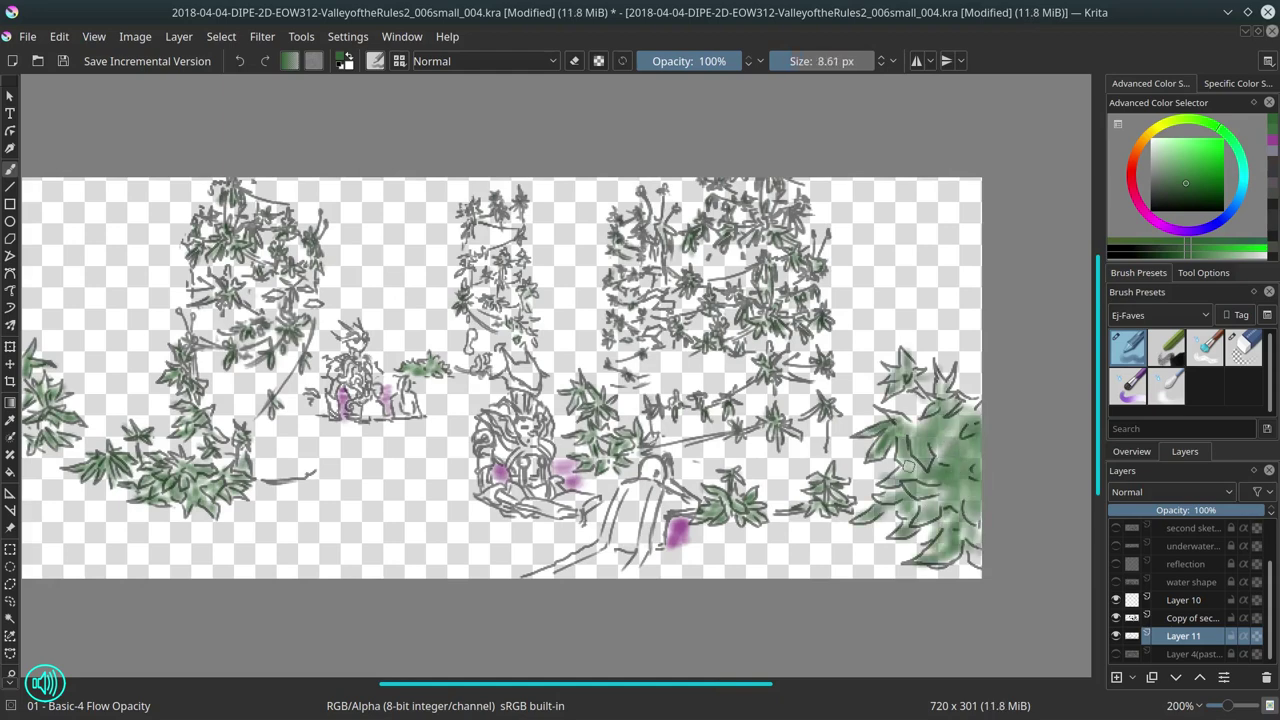
{"action": "left_click", "coordinate": [1238, 140]}
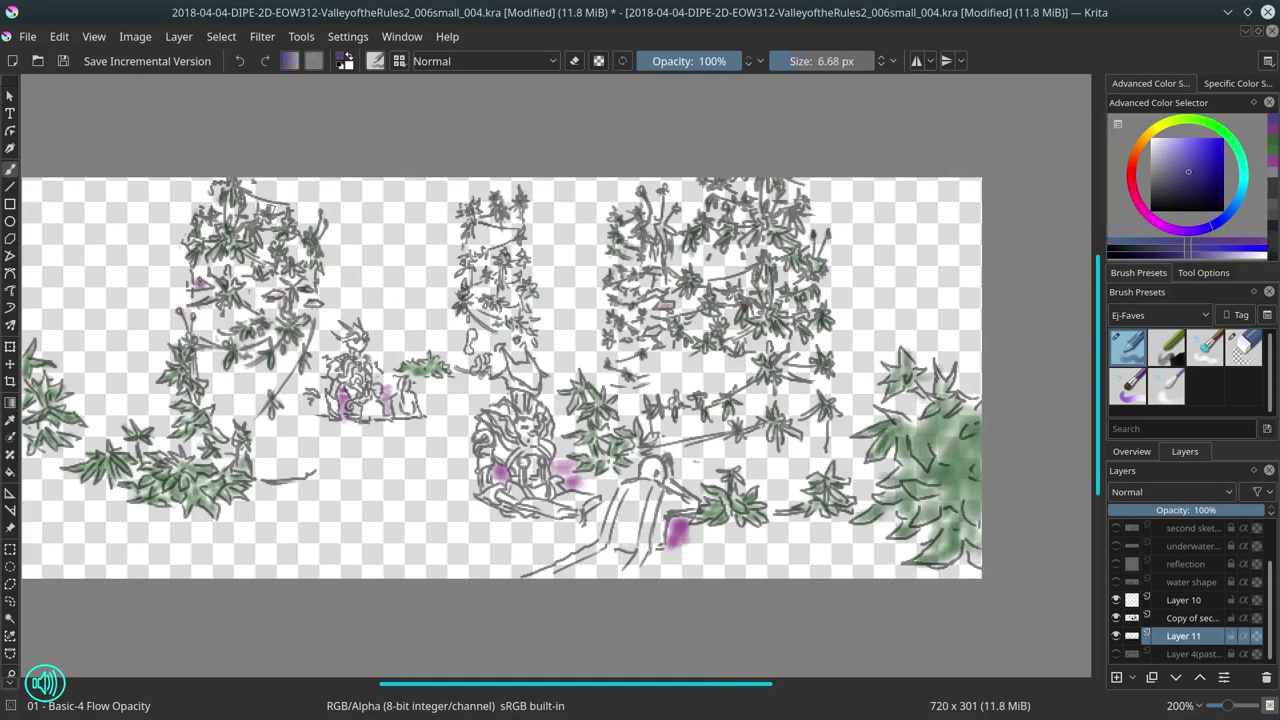
Step: Save an incremental _005 version, merge Layer 11 down and lower its opacity to about half
{"action": "left_click", "coordinate": [1190, 617]}
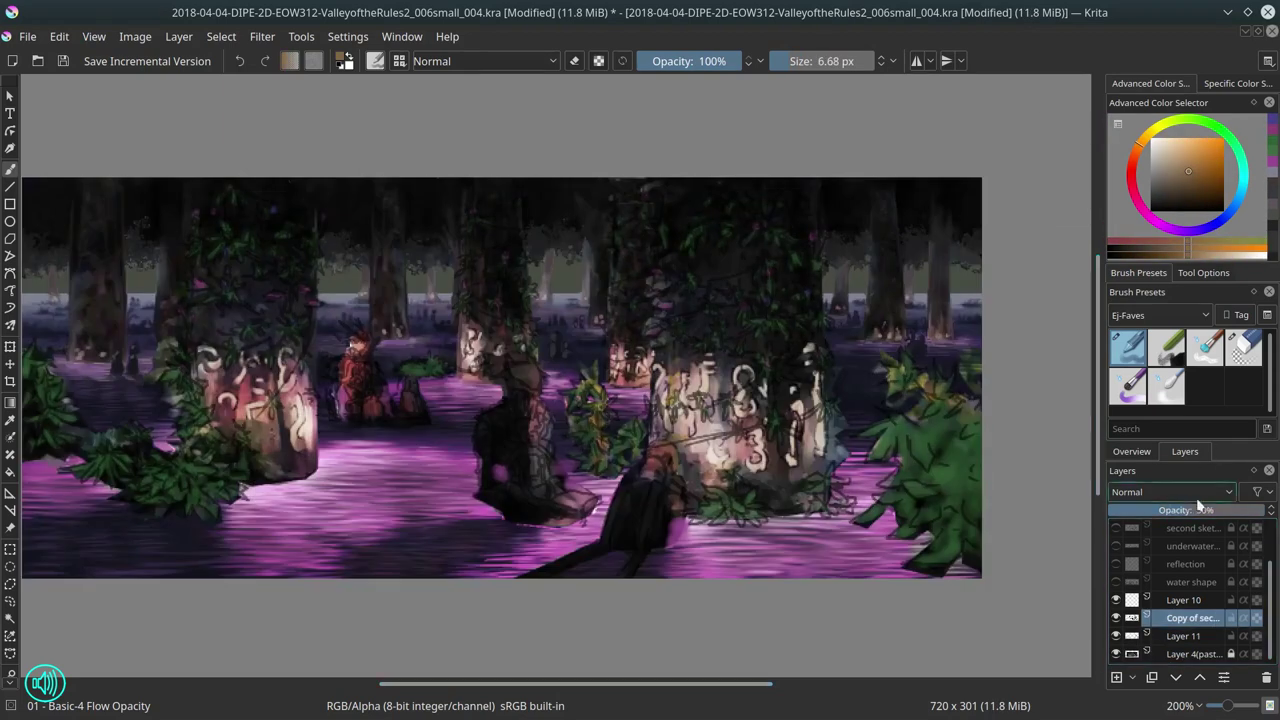
{"action": "left_click", "coordinate": [70, 61]}
{"action": "key", "text": "ctrl+z"}
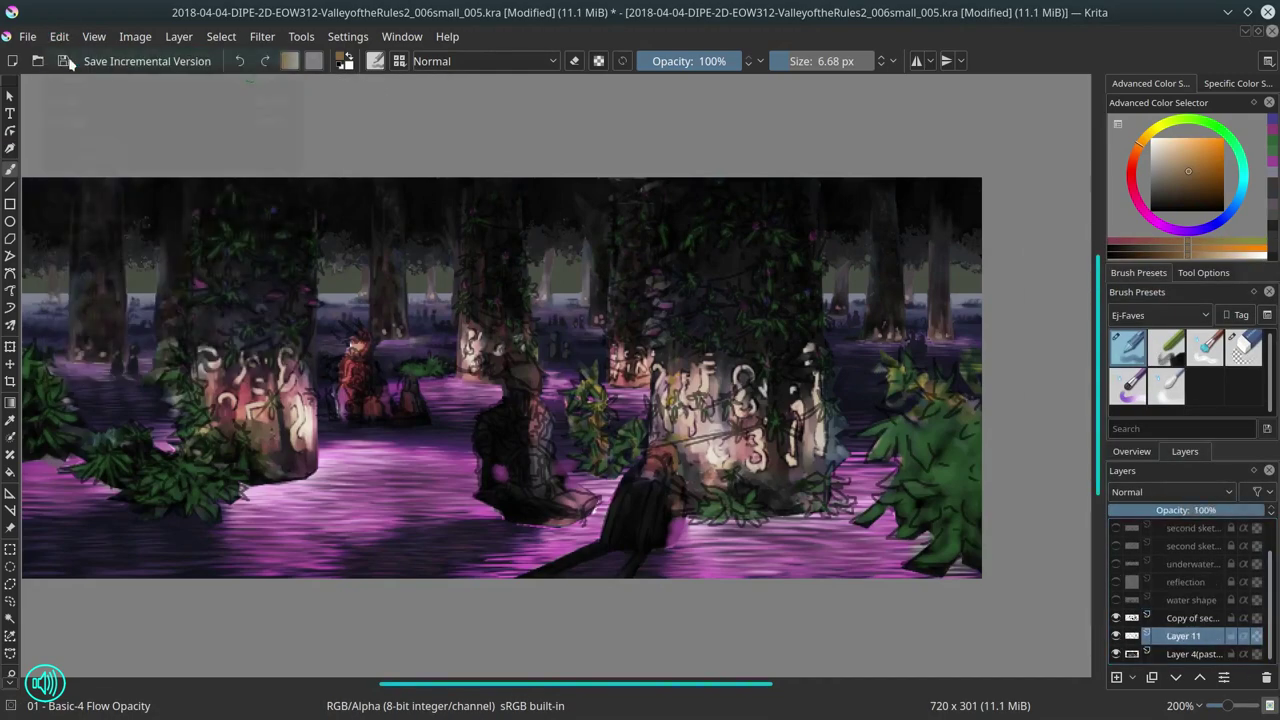
{"action": "left_click_drag", "start_coordinate": [1183, 636], "coordinate": [1183, 616]}
{"action": "left_click_drag", "start_coordinate": [1205, 510], "coordinate": [1190, 510]}
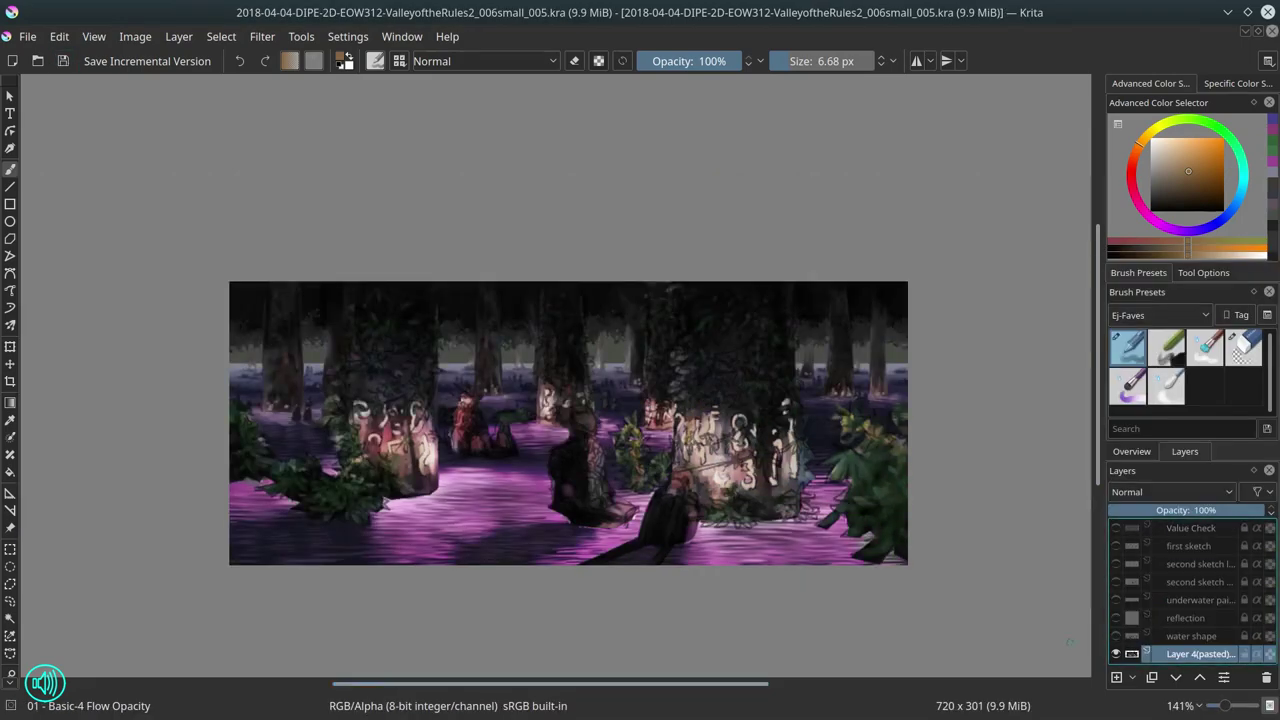
{"action": "left_click", "coordinate": [1134, 452]}
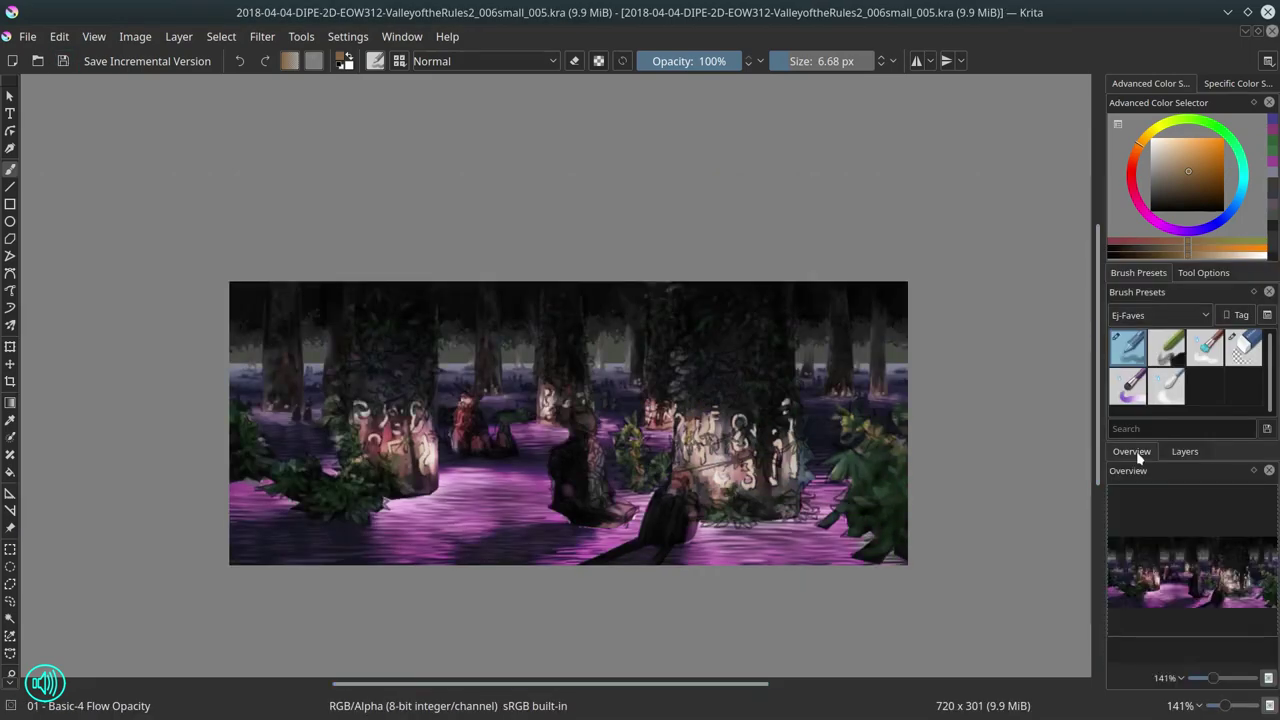
Step: Touch up the crouching central figure with dark red, green and light pink-purple sampled colours
{"action": "scroll", "coordinate": [578, 400], "scroll_direction": "up", "scroll_amount": 5}
{"action": "left_click", "coordinate": [1185, 451]}
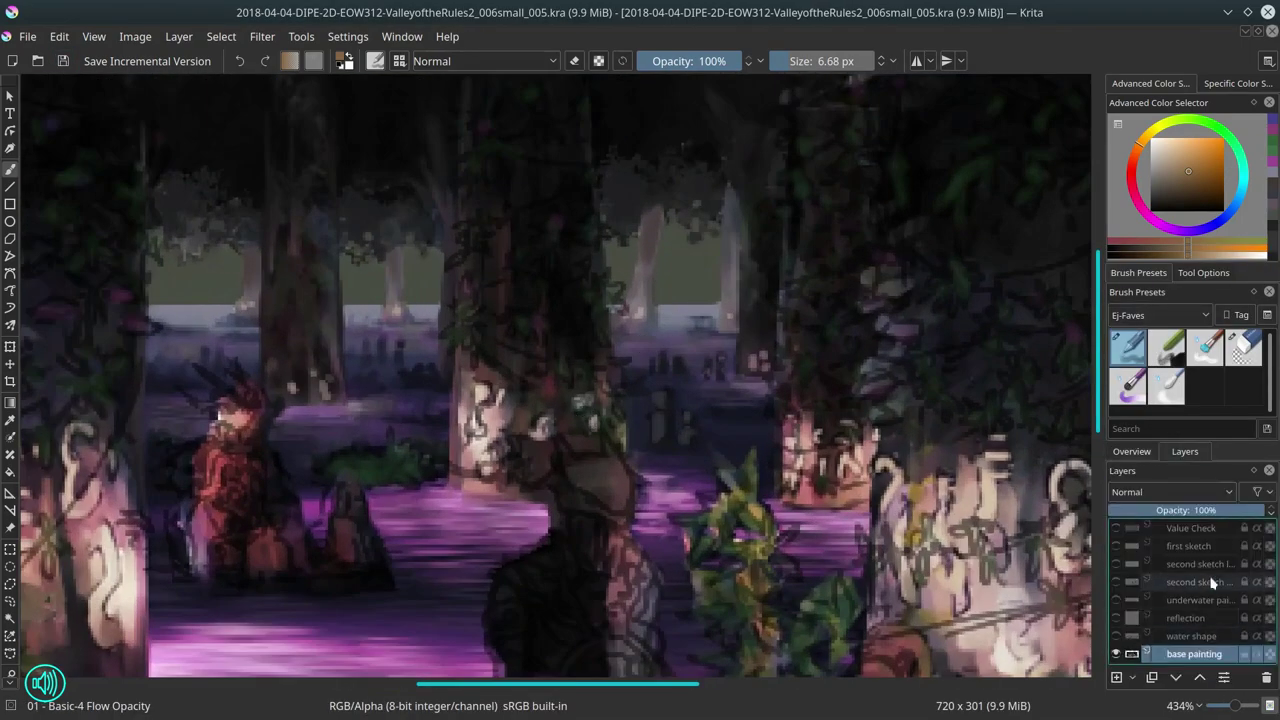
{"action": "left_click", "coordinate": [523, 309], "text": "ctrl"}
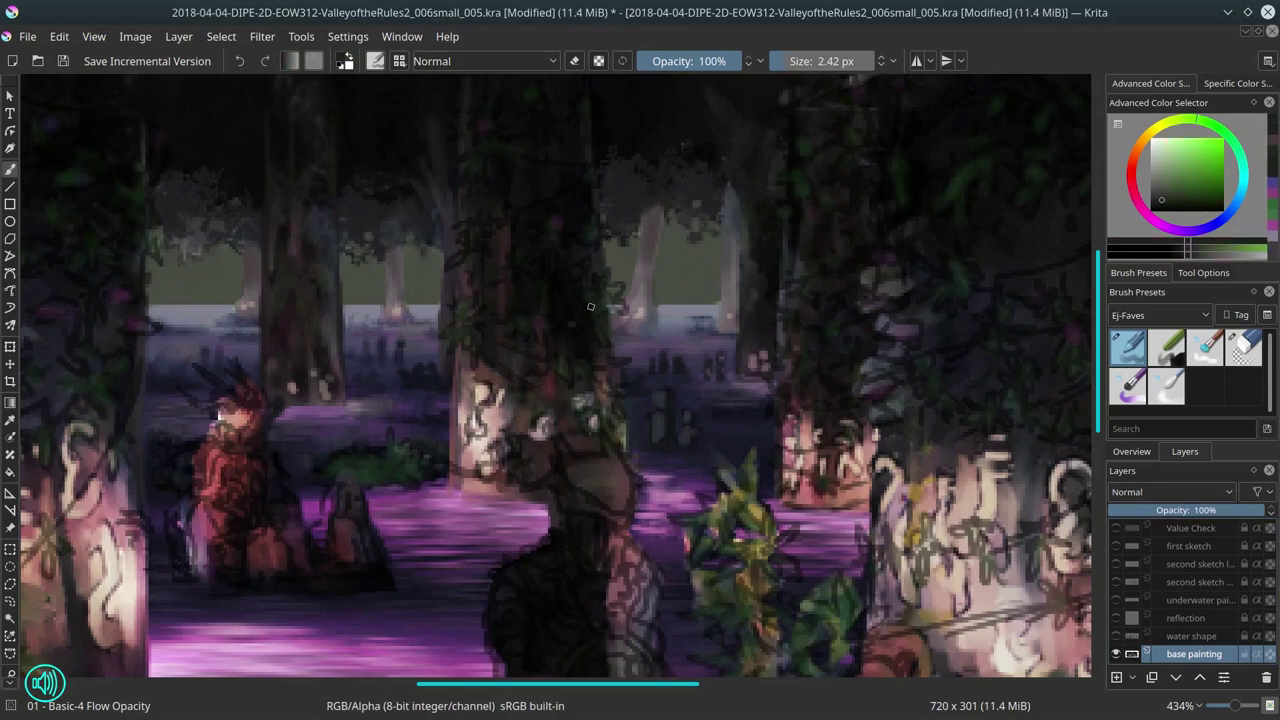
{"action": "left_click", "coordinate": [566, 265], "text": "ctrl"}
{"action": "left_click", "coordinate": [534, 449], "text": "ctrl"}
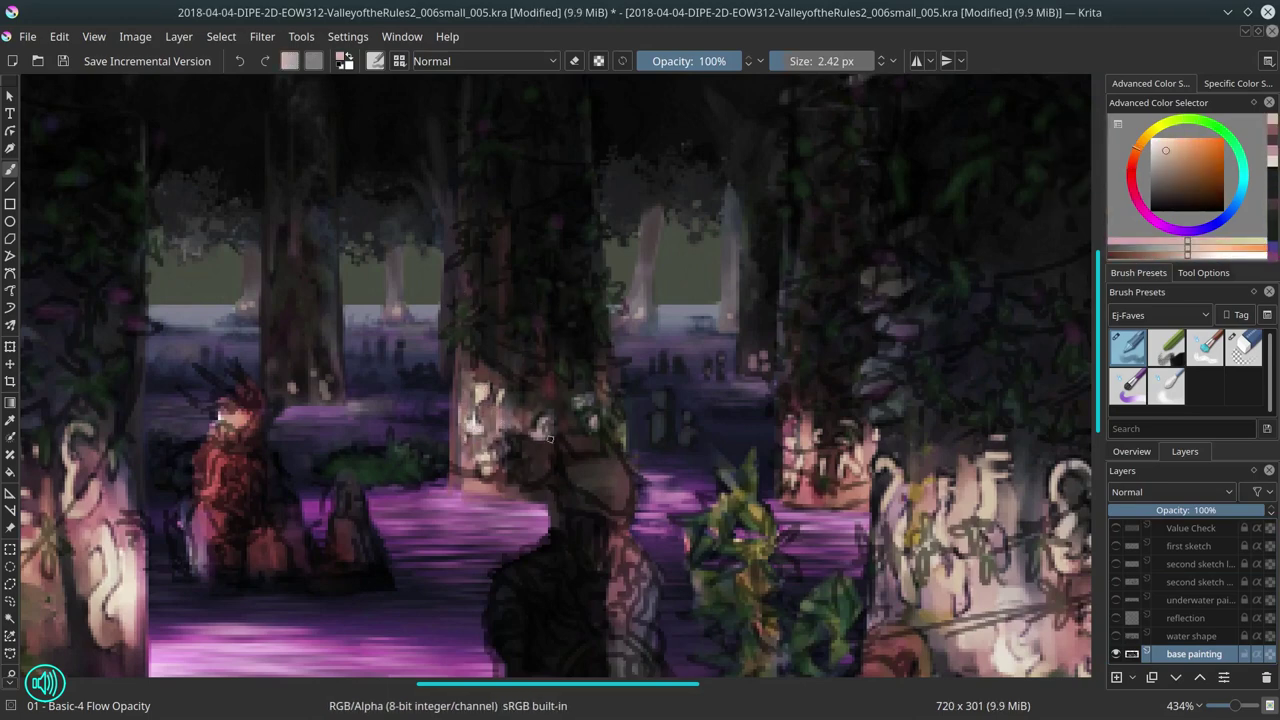
{"action": "left_click", "coordinate": [509, 532], "text": "ctrl"}
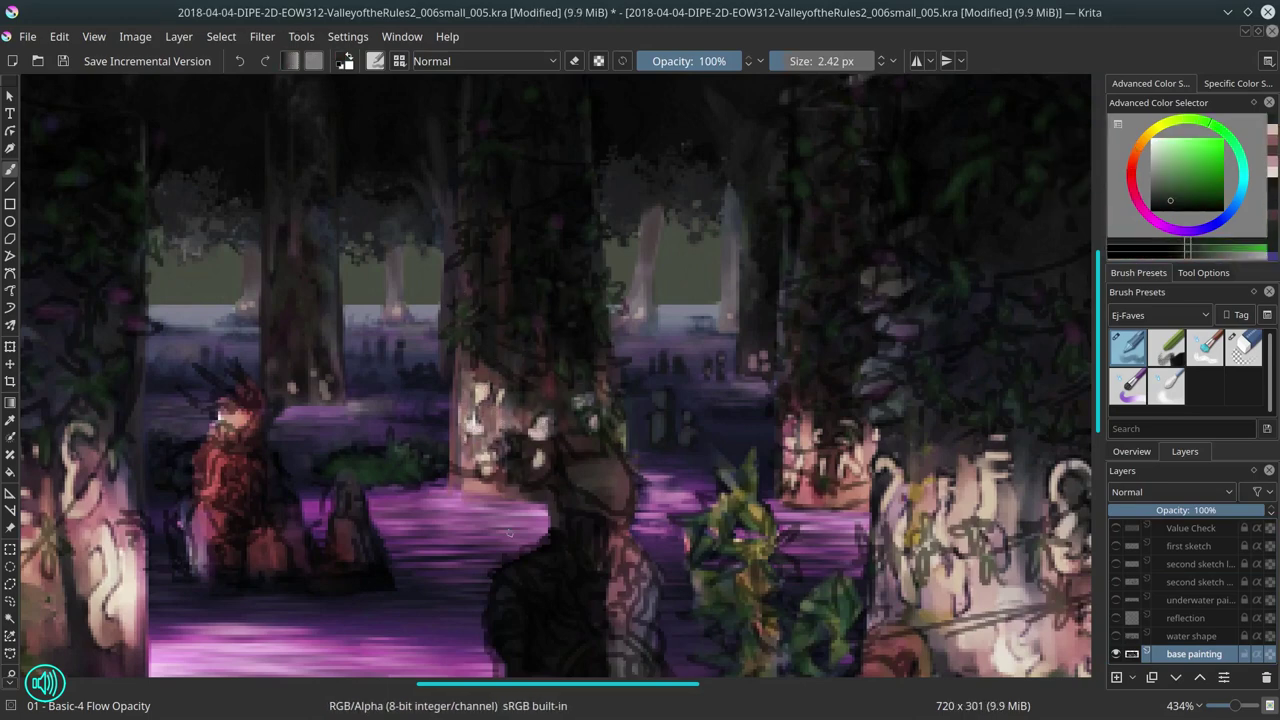
{"action": "left_click", "coordinate": [603, 626], "text": "ctrl"}
{"action": "left_click", "coordinate": [571, 561], "text": "ctrl"}
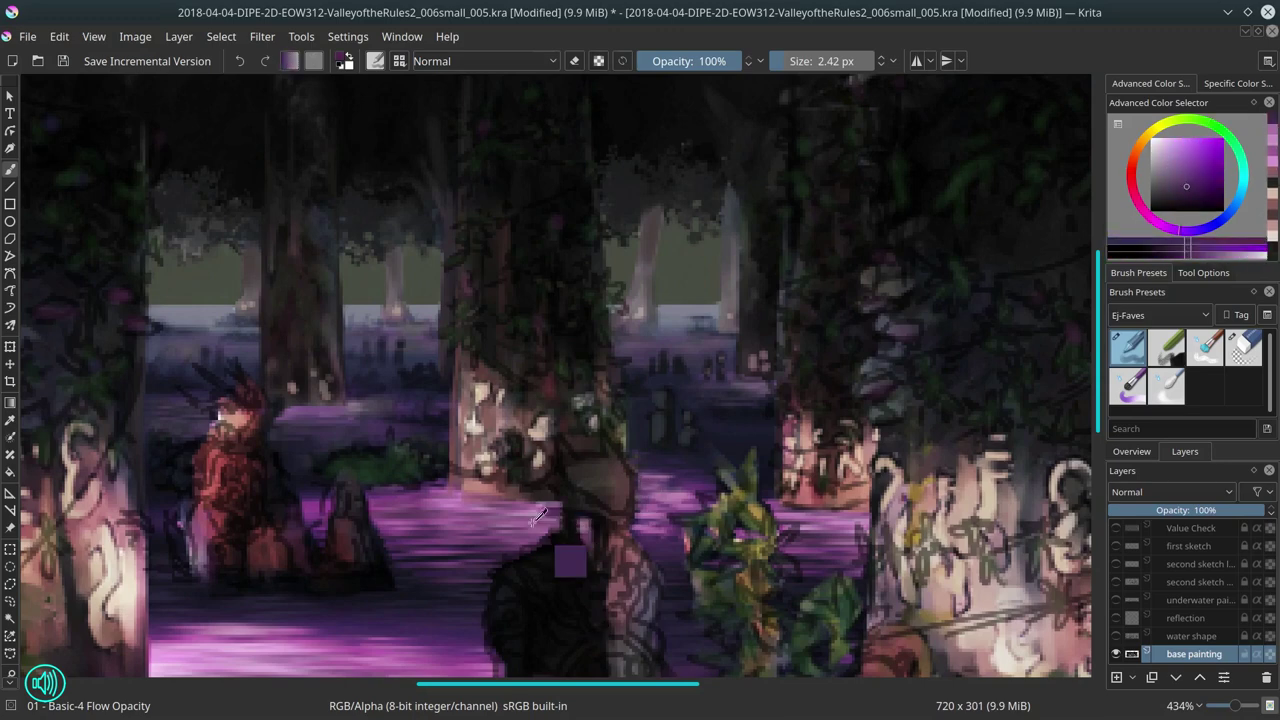
{"action": "left_click", "coordinate": [602, 451], "text": "ctrl"}
Step: Refine the surroundings with dark green, blue-purple and floor purples picked from the painting
{"action": "left_click", "coordinate": [602, 451], "text": "ctrl"}
{"action": "left_click", "coordinate": [318, 530], "text": "ctrl"}
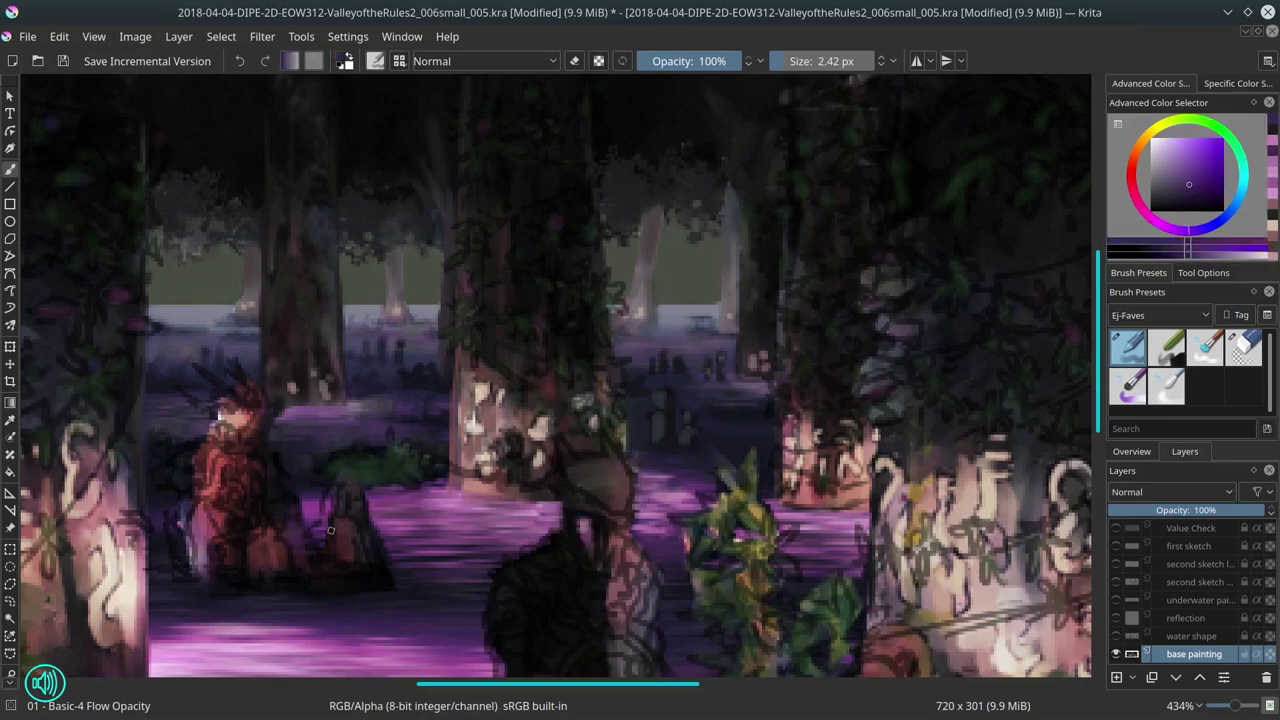
{"action": "left_click", "coordinate": [323, 491], "text": "ctrl"}
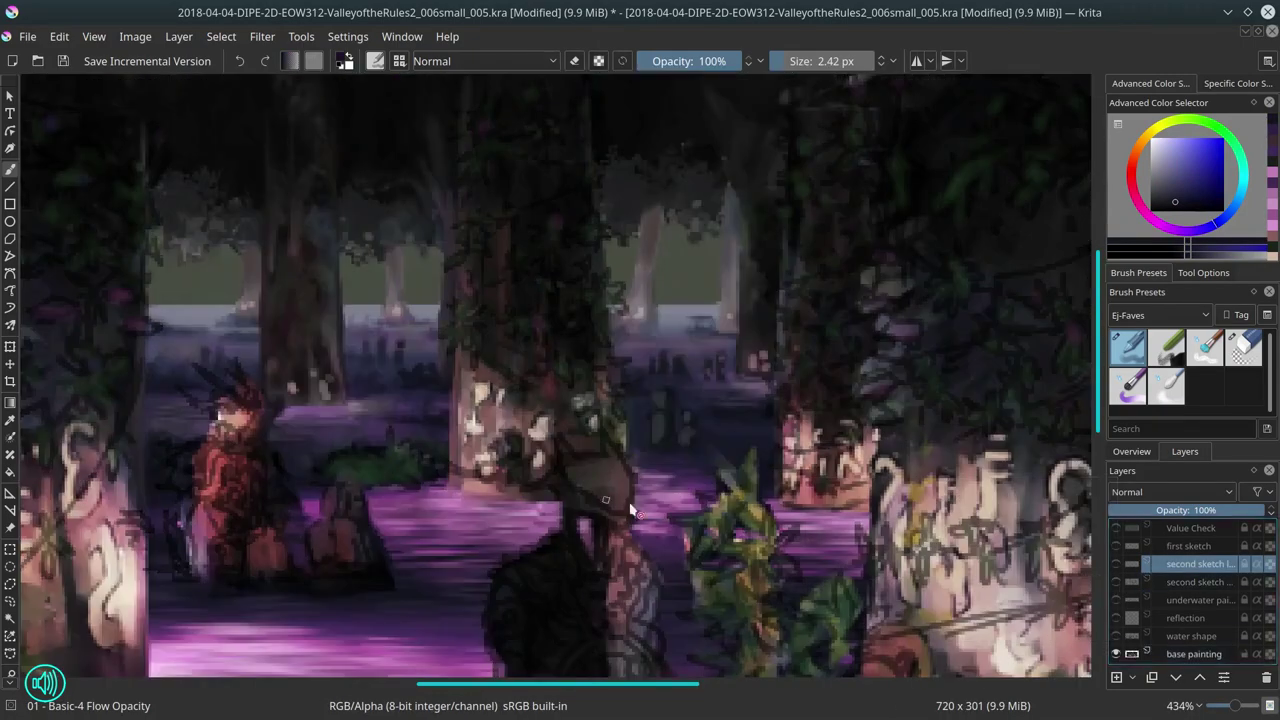
{"action": "left_click", "coordinate": [438, 558], "text": "ctrl"}
{"action": "left_click", "coordinate": [397, 630], "text": "ctrl"}
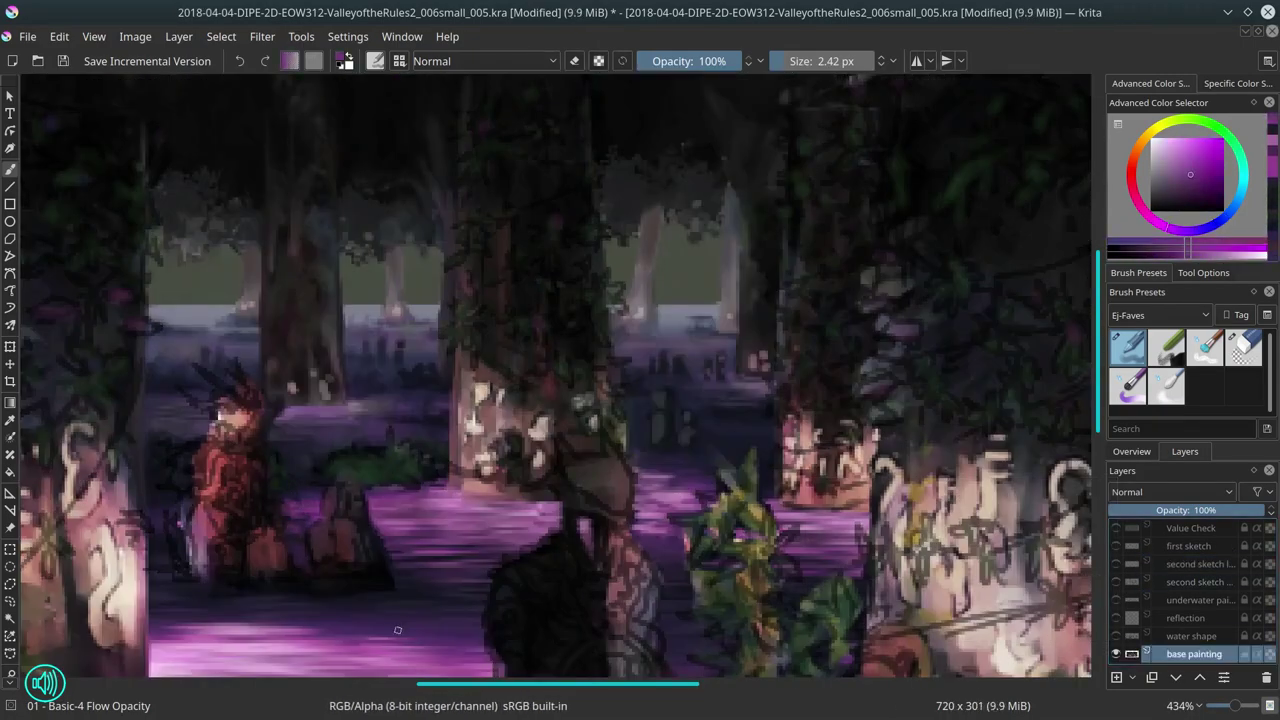
{"action": "left_click", "coordinate": [577, 455], "text": "ctrl"}
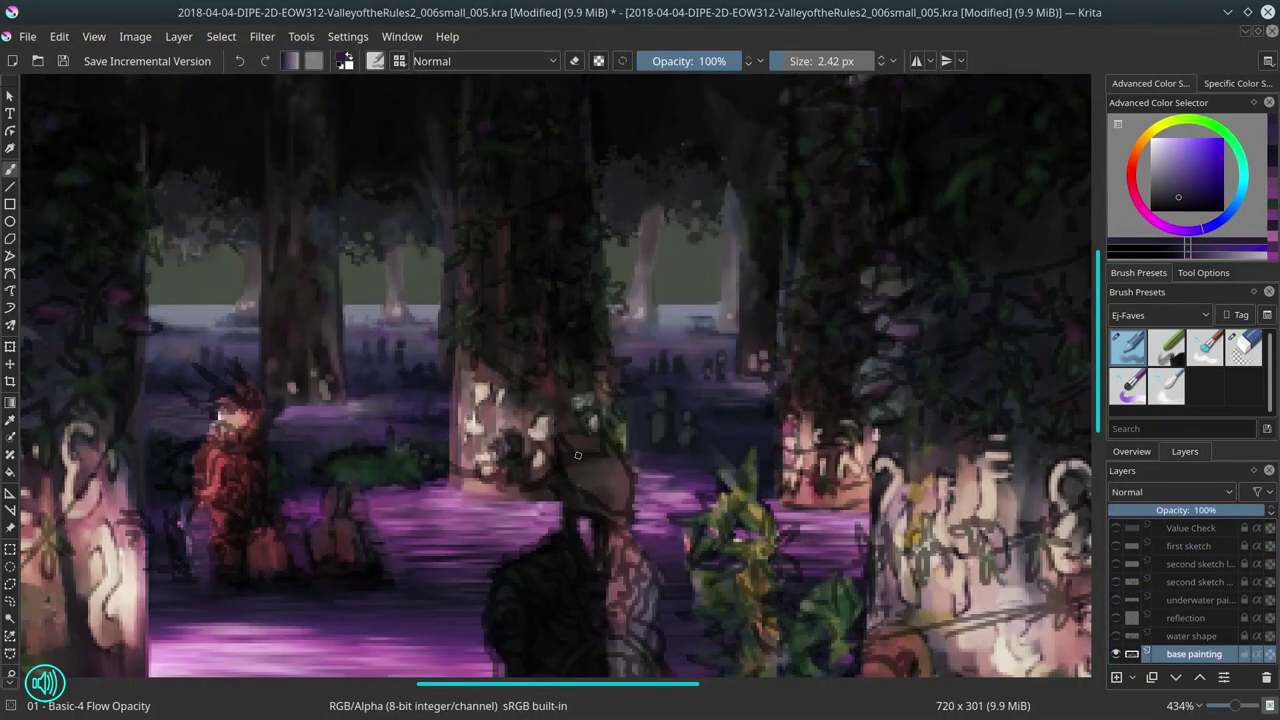
{"action": "left_click", "coordinate": [1131, 451]}
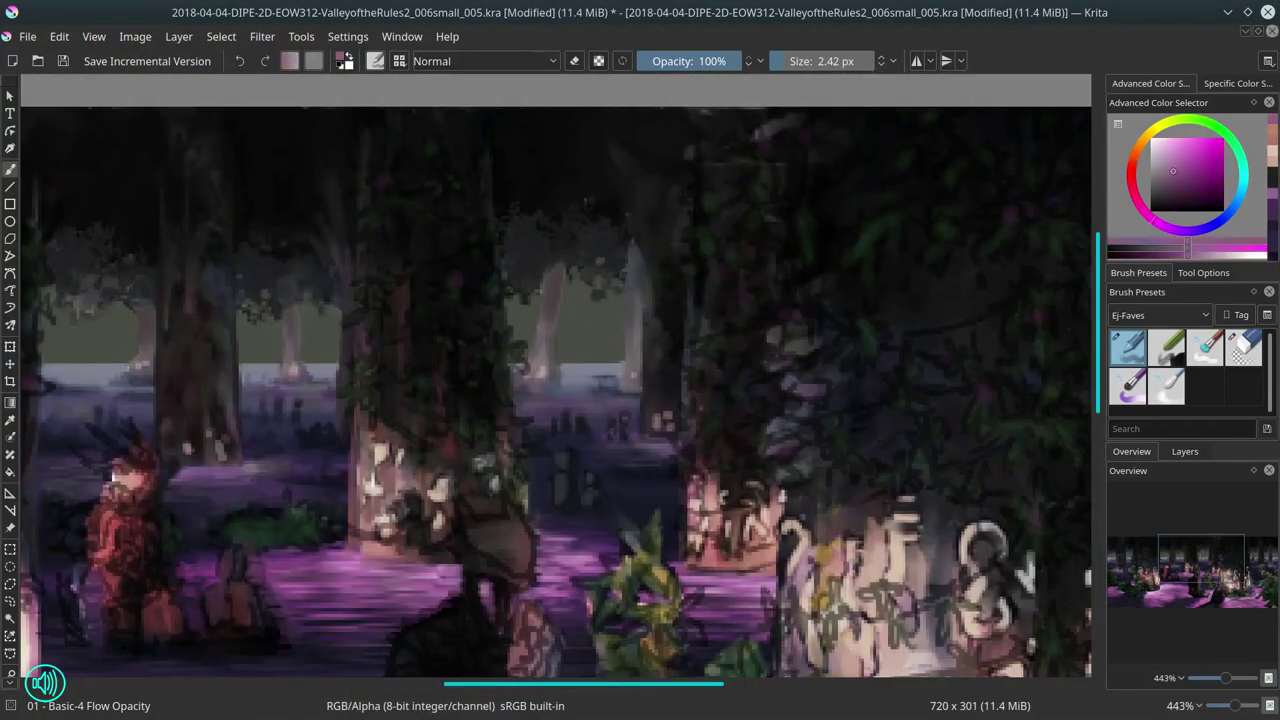
Step: Add dark red and green trunk details, then show and hide the second sketch layer to compare
{"action": "left_click", "coordinate": [1165, 208]}
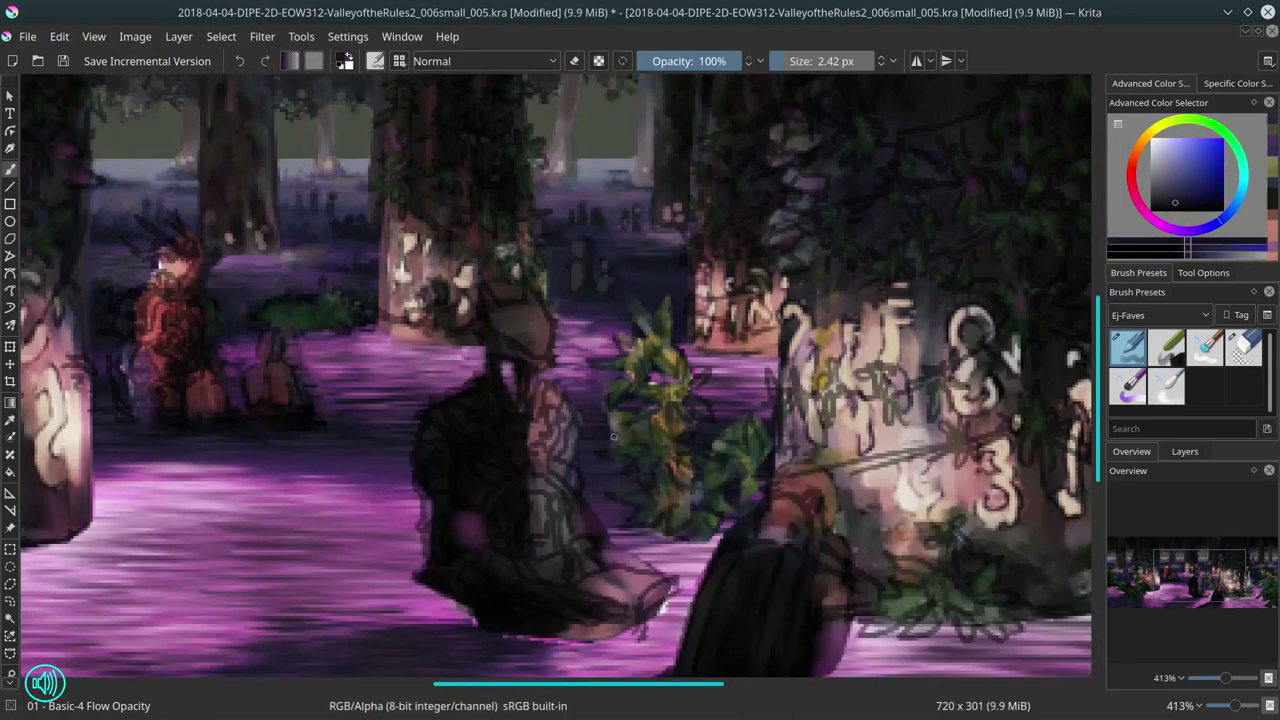
{"action": "left_click", "coordinate": [690, 430], "text": "ctrl"}
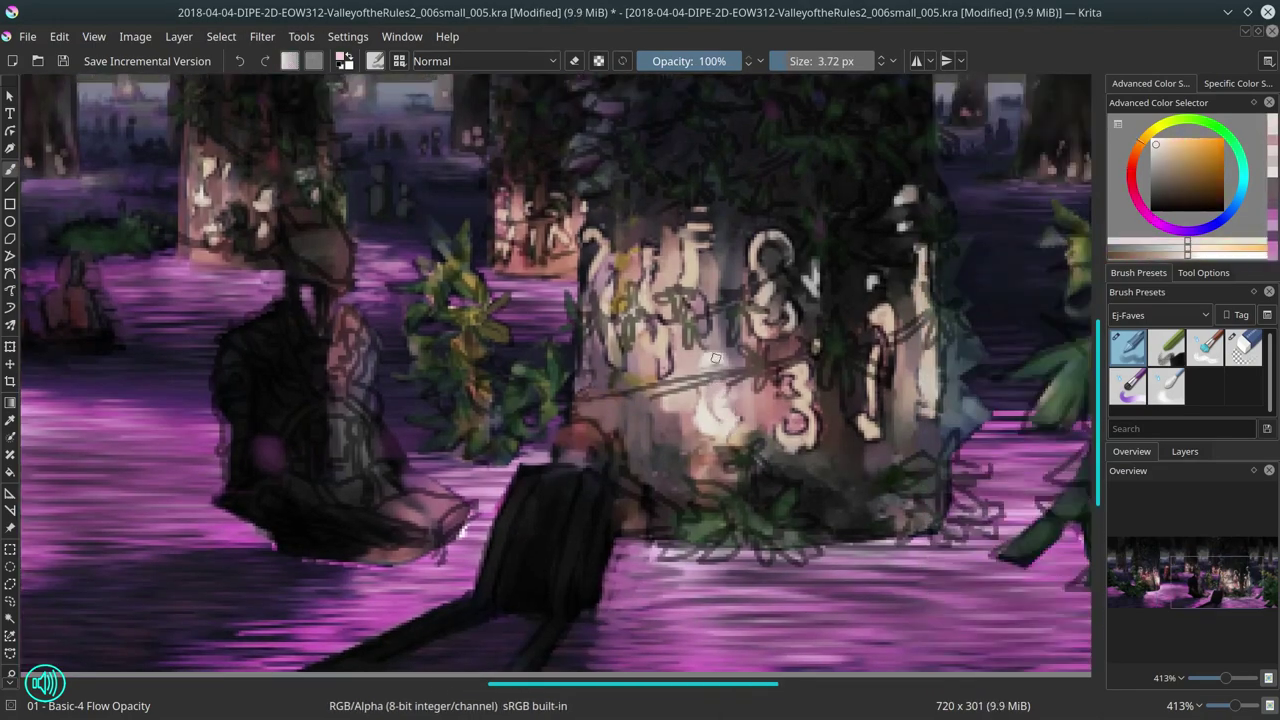
{"action": "left_click", "coordinate": [655, 513], "text": "ctrl"}
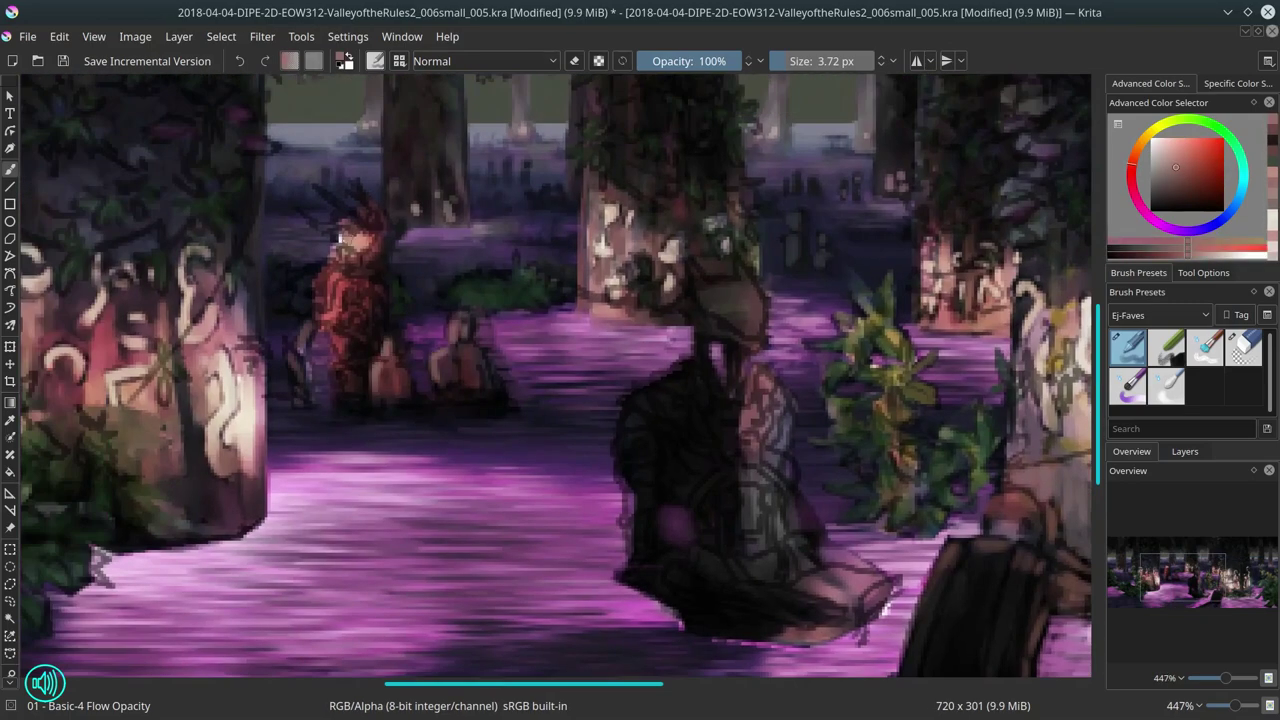
{"action": "left_click", "coordinate": [1184, 451]}
{"action": "left_click", "coordinate": [1116, 582]}
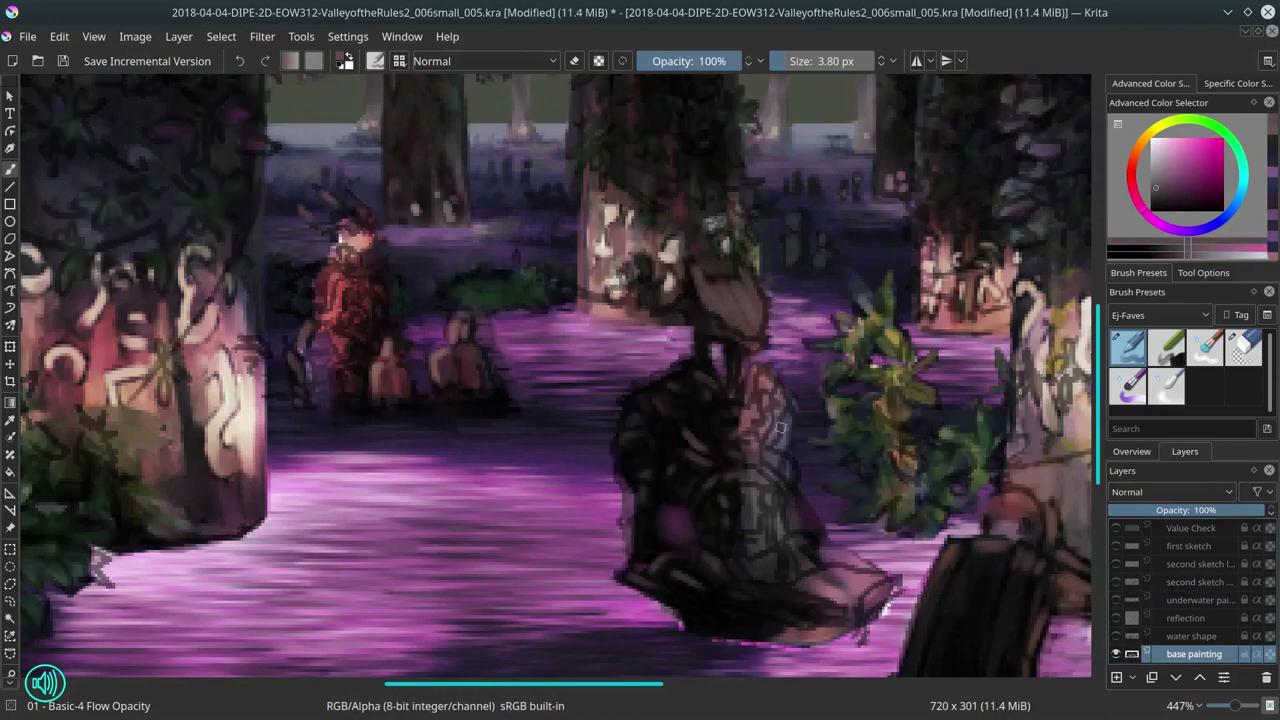
{"action": "left_click", "coordinate": [680, 528], "text": "ctrl"}
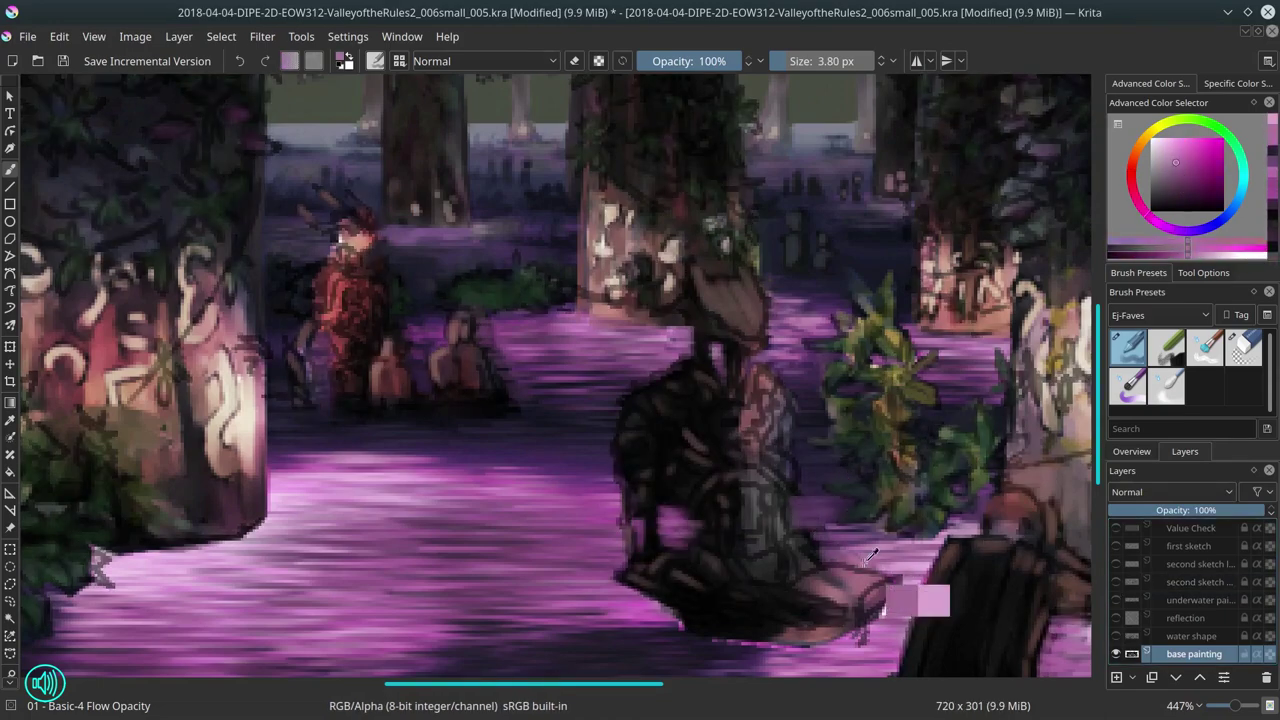
{"action": "left_click", "coordinate": [1017, 548], "text": "ctrl"}
Step: Switch the brush to Color Dodge blending, enlarge it, and sample a pale orange
{"action": "key", "text": "2"}
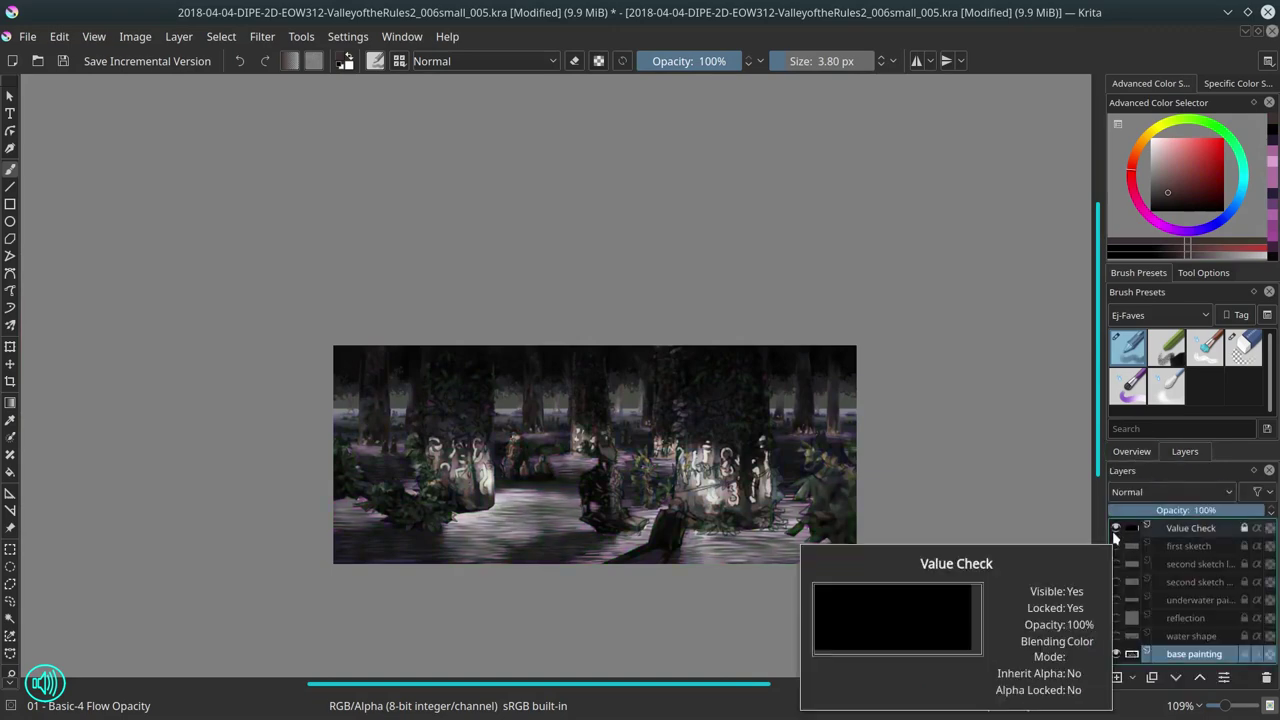
{"action": "key", "text": "alt+shift+d"}
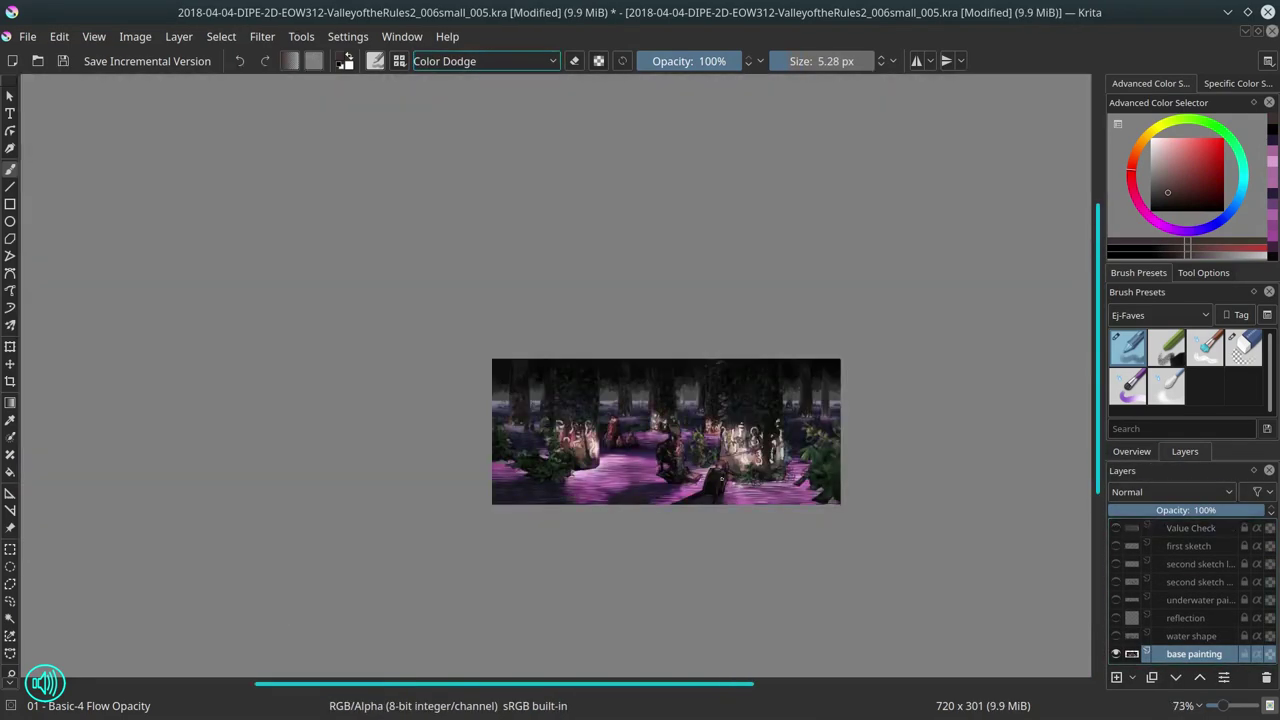
{"action": "key", "text": "bracketright"}
{"action": "key", "text": "bracketright"}
{"action": "key", "text": "bracketright"}
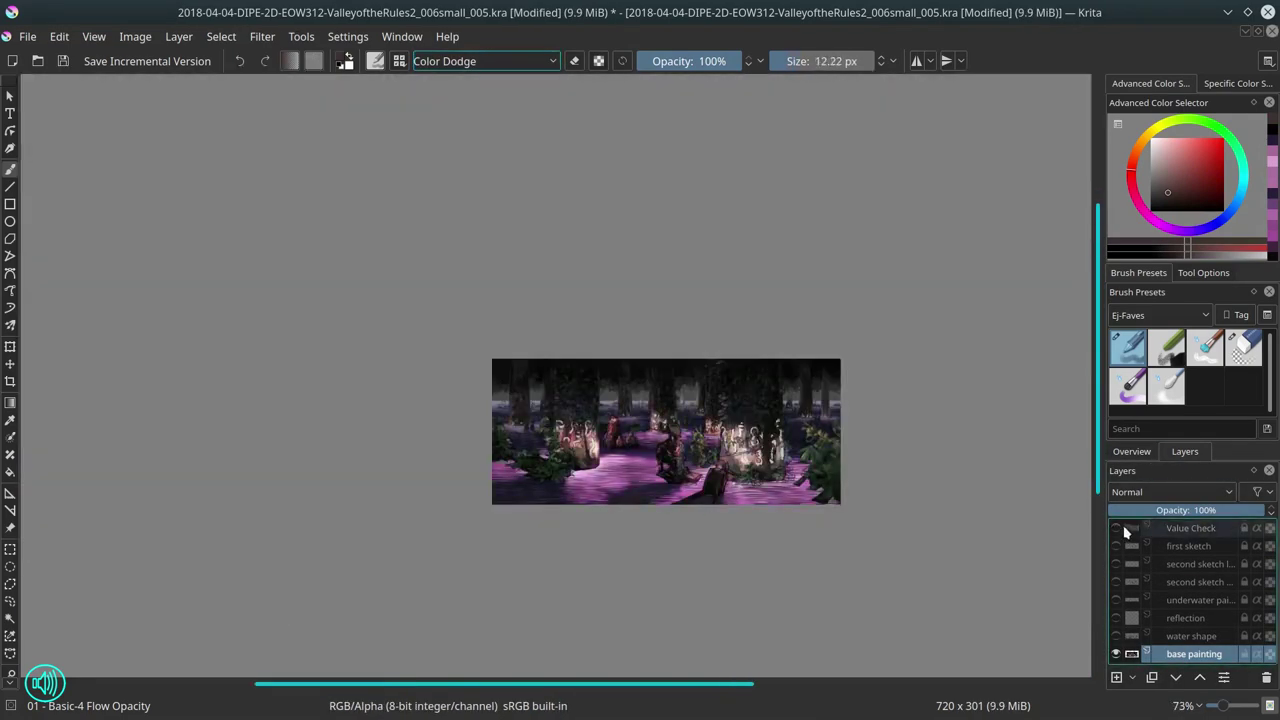
{"action": "scroll", "coordinate": [711, 572], "scroll_direction": "up", "scroll_amount": 3}
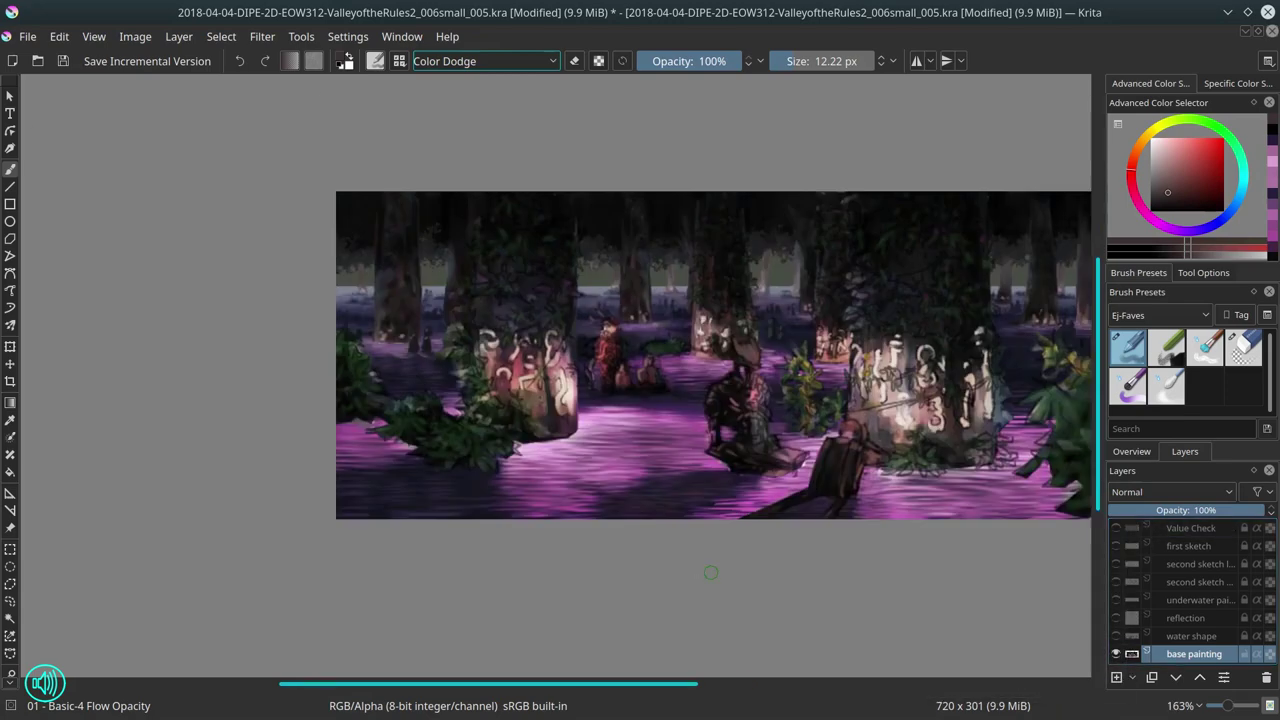
{"action": "scroll", "coordinate": [698, 605], "scroll_direction": "right", "scroll_amount": 3}
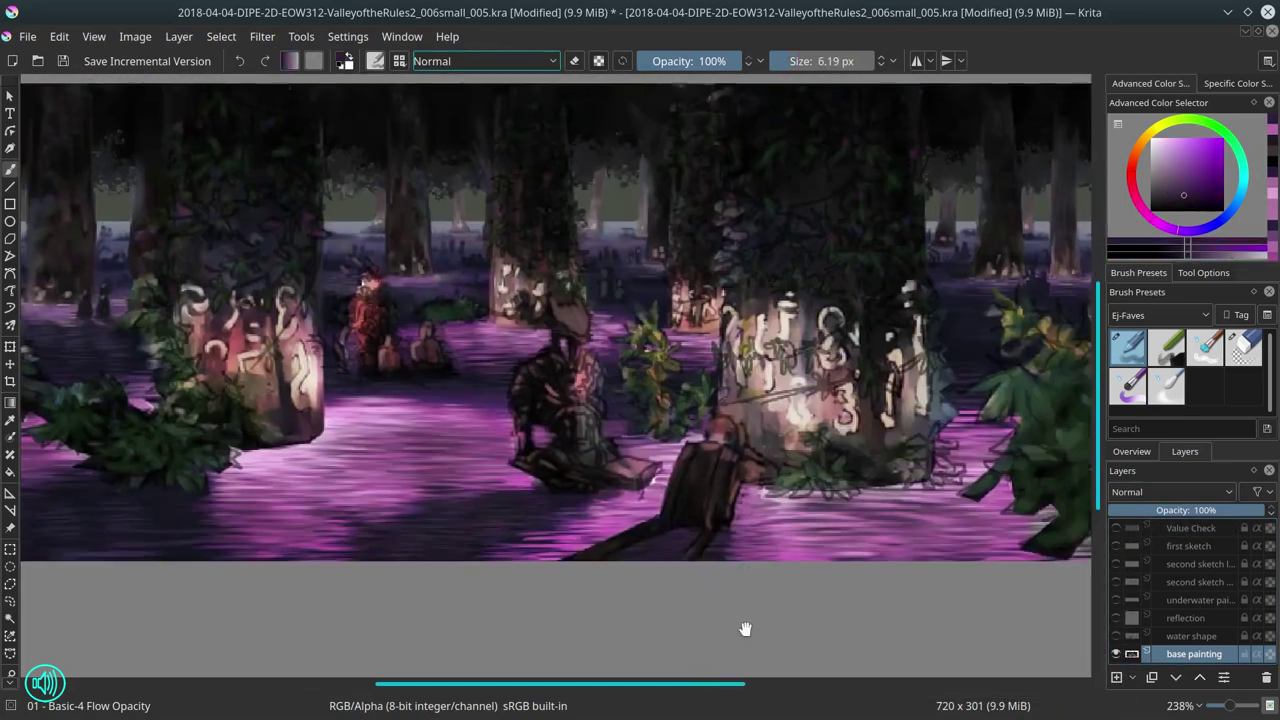
{"action": "key", "text": "x"}
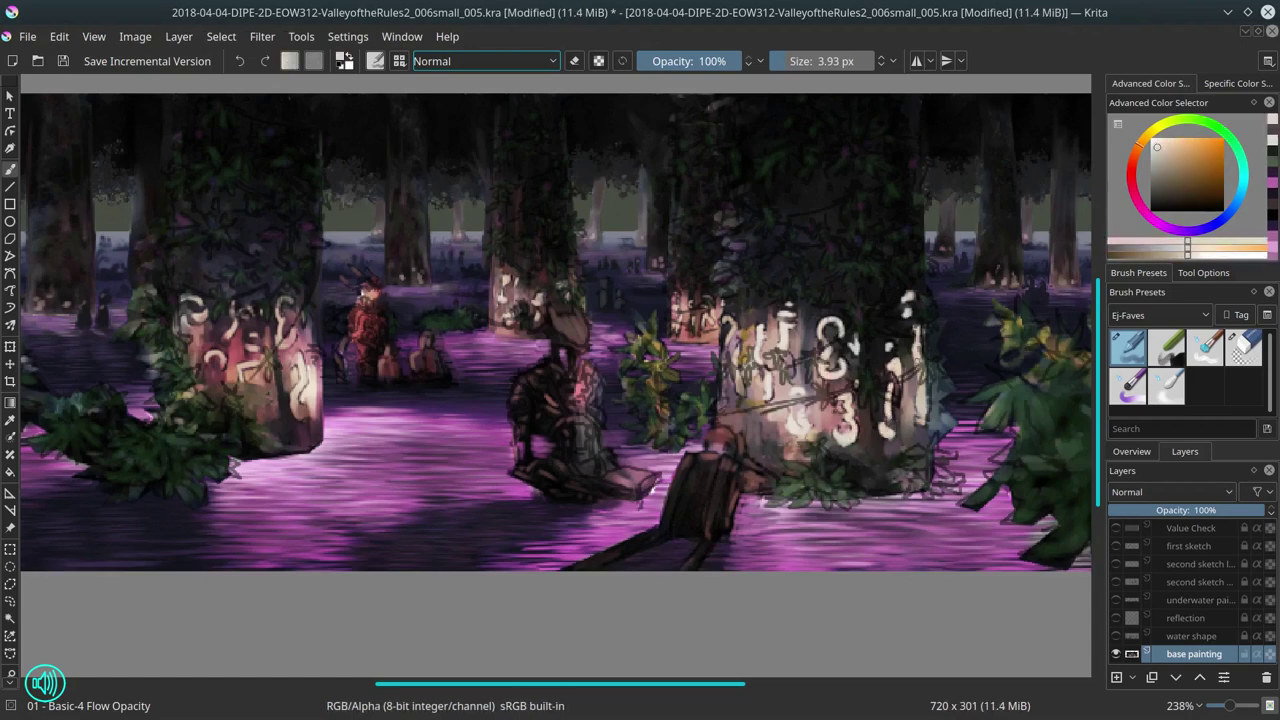
Step: Try the Blender Textured Soft brush with greyish pink and dark blue, then save
{"action": "left_click", "coordinate": [885, 366], "text": "ctrl"}
{"action": "left_click", "coordinate": [871, 465], "text": "ctrl"}
{"action": "key", "text": "slash"}
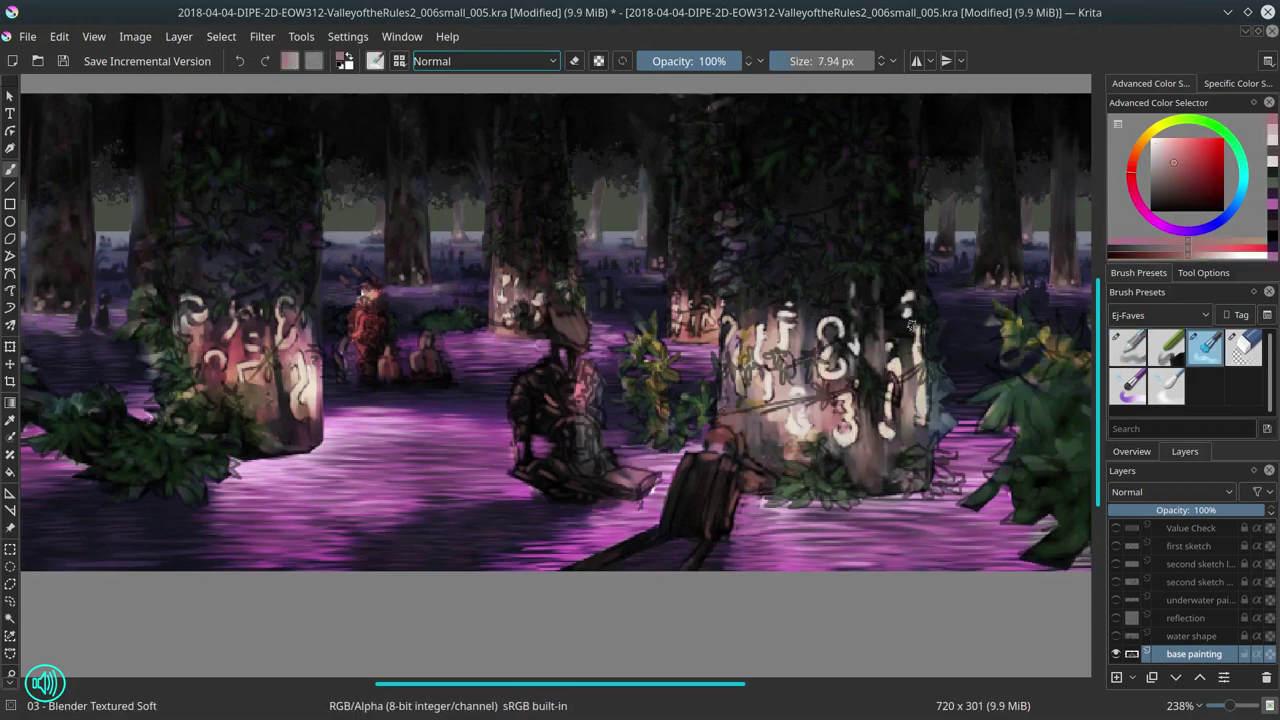
{"action": "key", "text": "slash"}
{"action": "left_click", "coordinate": [959, 322], "text": "ctrl"}
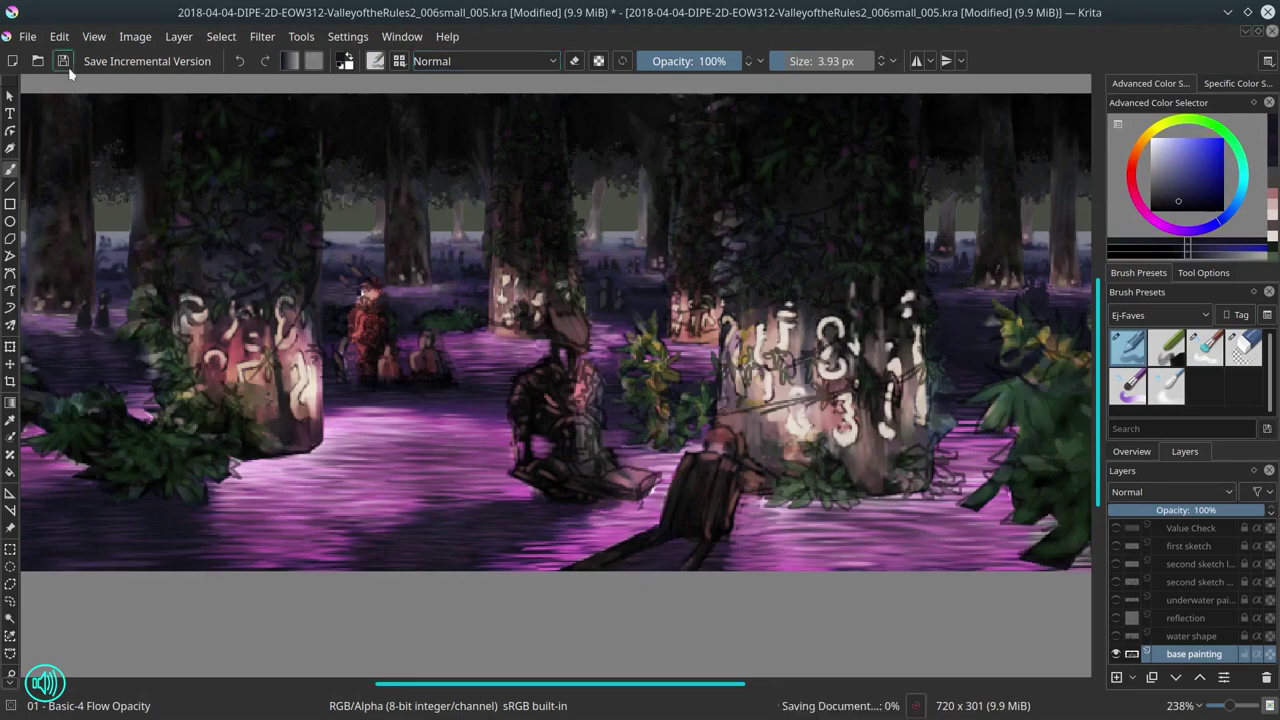
{"action": "key", "text": "minus"}
{"action": "key", "text": "minus"}
{"action": "key", "text": "minus"}
{"action": "key", "text": "minus"}
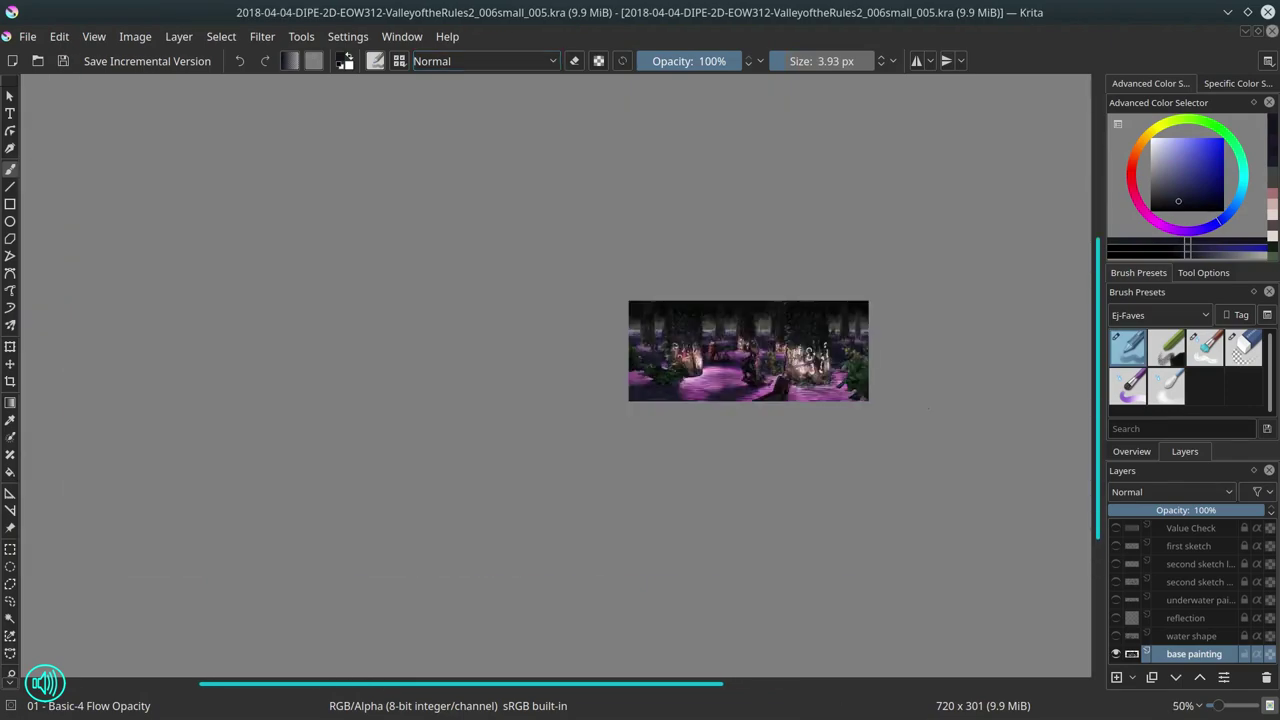
{"action": "left_click", "coordinate": [1132, 452]}
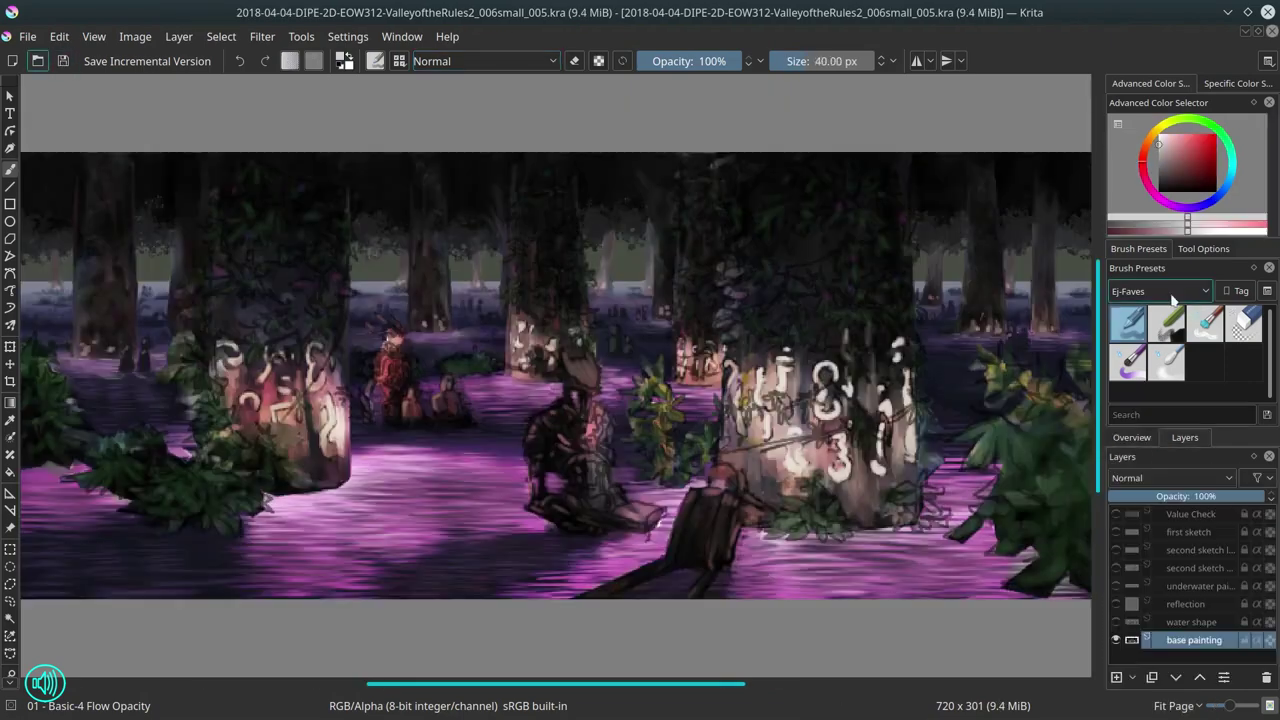
Step: Set up a small Basic-4 Flow Opacity brush loaded with light peach
{"action": "left_click", "coordinate": [1183, 210]}
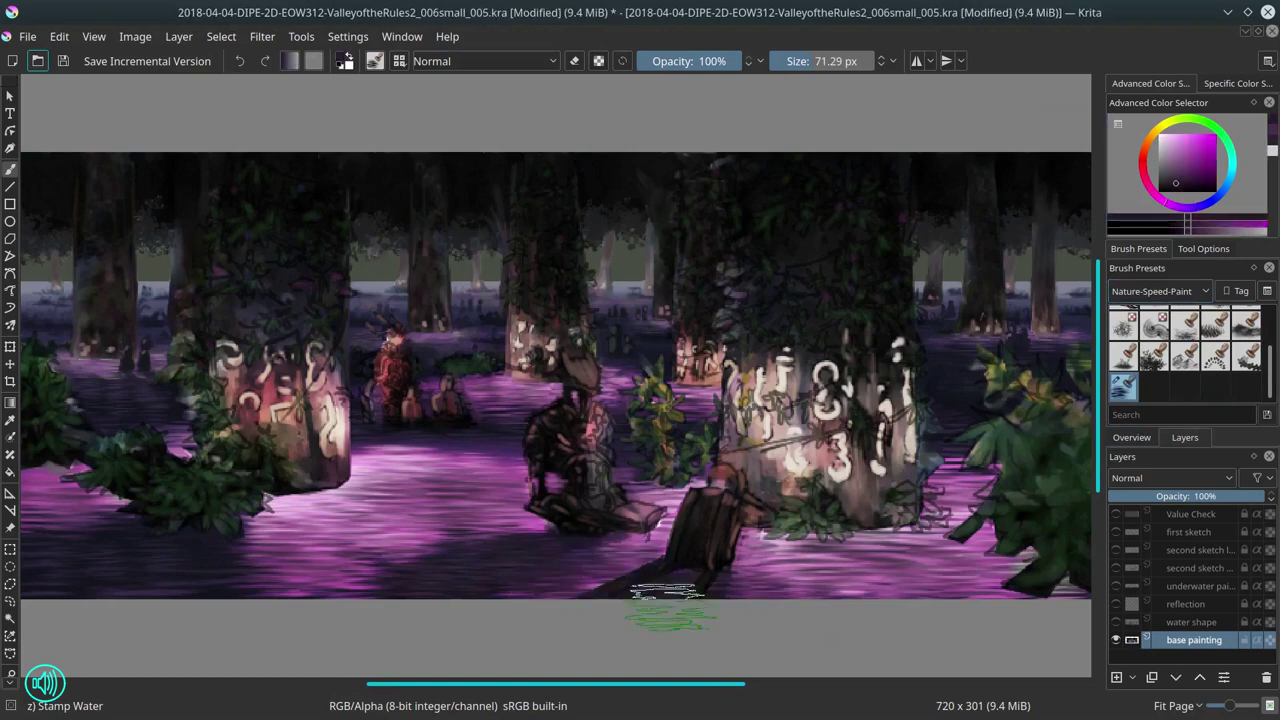
{"action": "left_click", "coordinate": [380, 593], "text": "ctrl"}
{"action": "key", "text": "slash"}
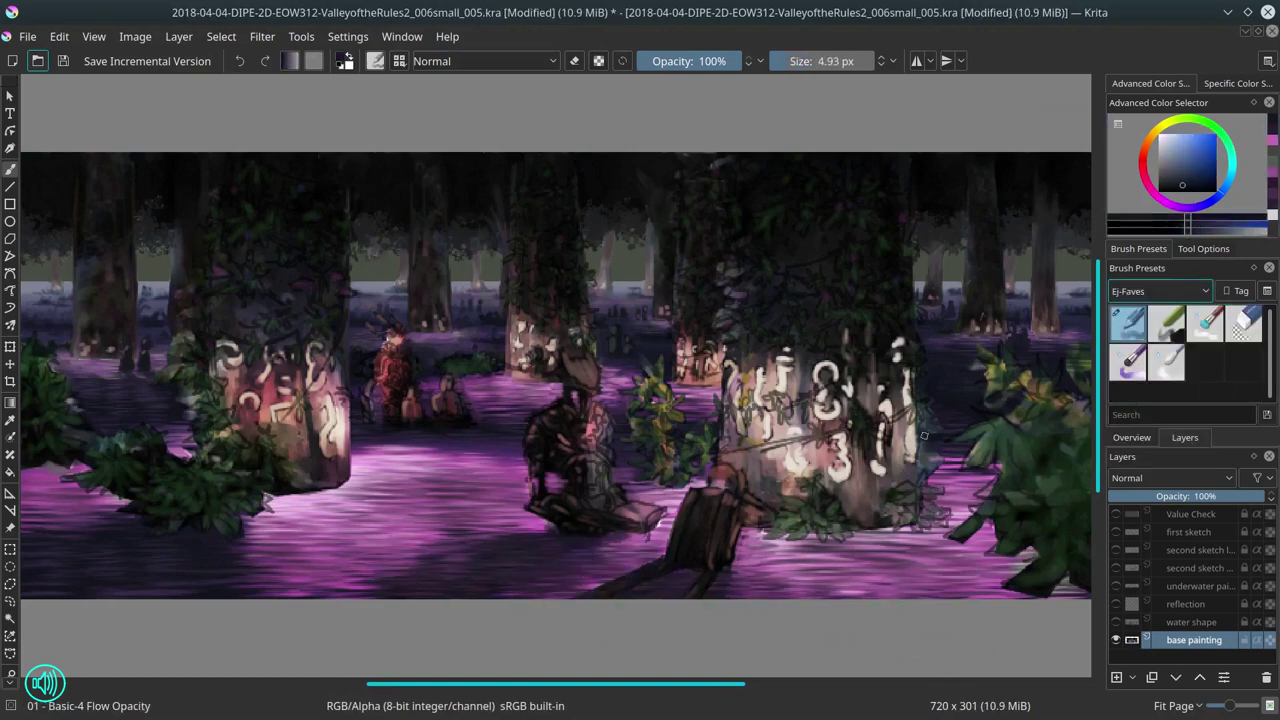
{"action": "left_click", "coordinate": [298, 432], "text": "ctrl"}
{"action": "left_click", "coordinate": [298, 432], "text": "ctrl"}
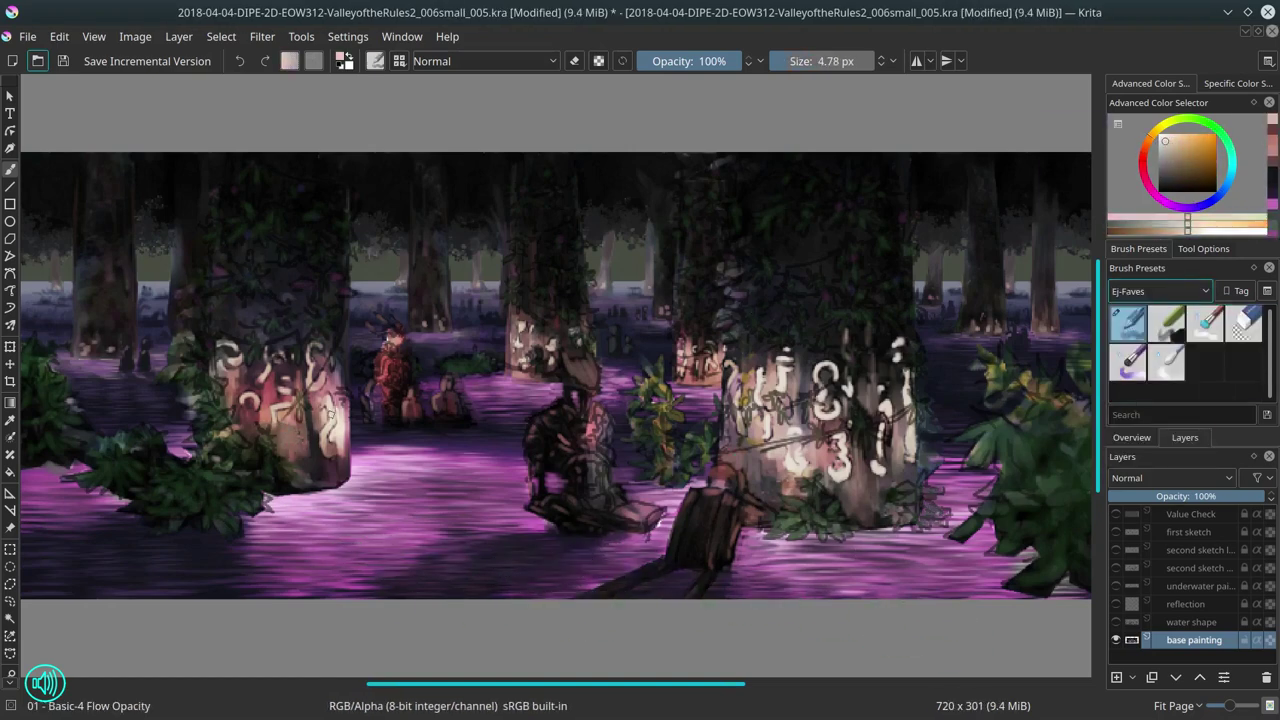
{"action": "left_click", "coordinate": [300, 440], "text": "ctrl"}
Step: Brighten the rune carvings on the left trunks with light peach strokes
{"action": "left_click_drag", "start_coordinate": [316, 350], "coordinate": [318, 390]}
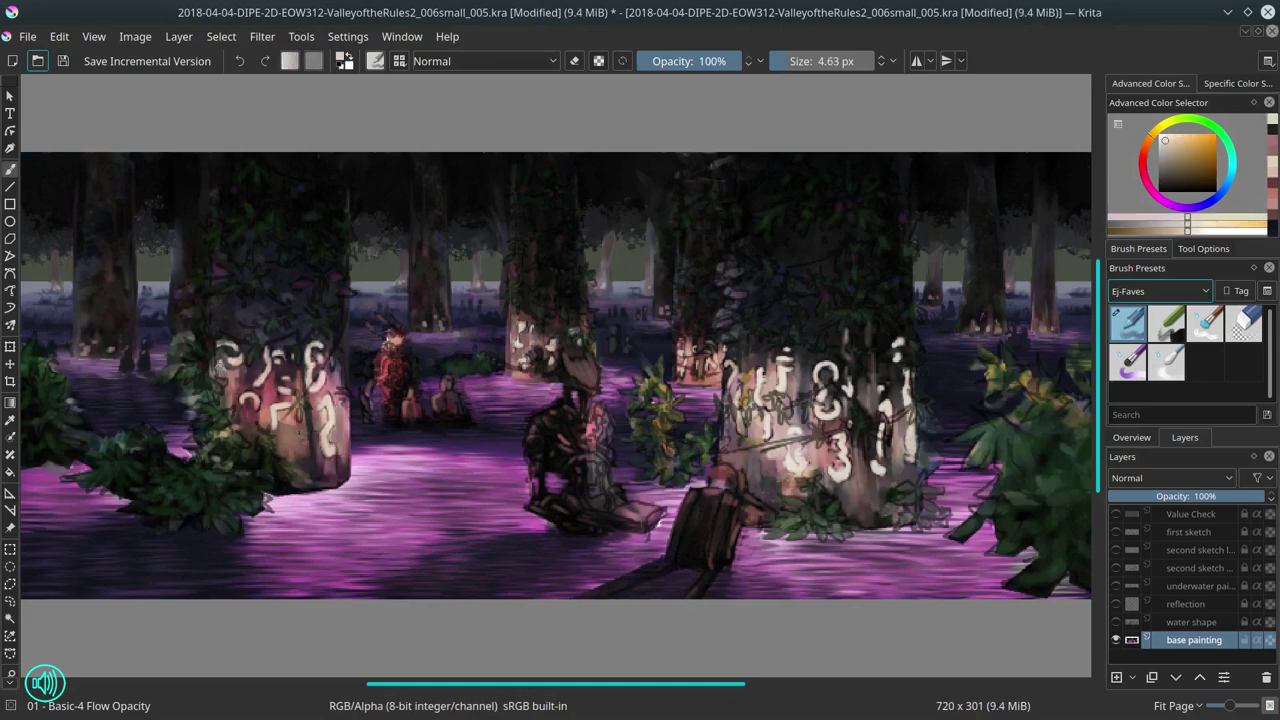
{"action": "left_click_drag", "start_coordinate": [226, 314], "coordinate": [214, 370]}
{"action": "left_click_drag", "start_coordinate": [290, 306], "coordinate": [288, 344]}
{"action": "left_click", "coordinate": [66, 476], "text": "ctrl"}
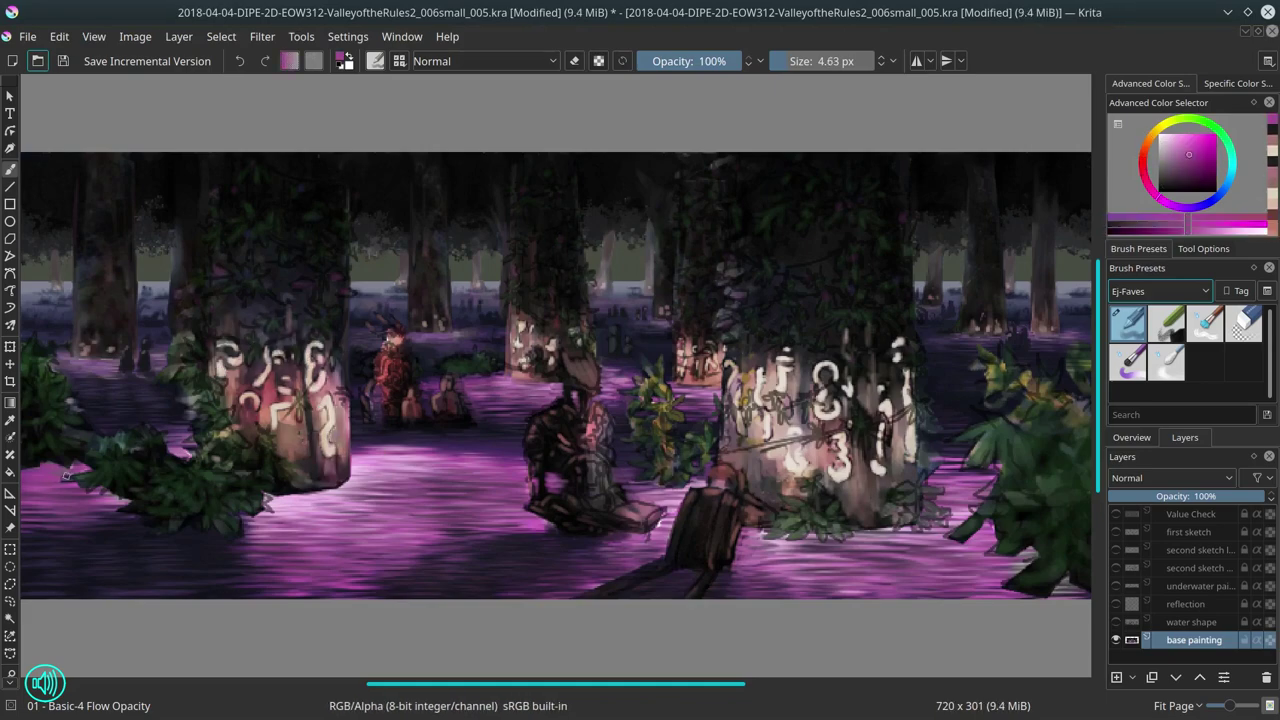
{"action": "left_click_drag", "start_coordinate": [300, 470], "coordinate": [70, 480]}
{"action": "left_click", "coordinate": [850, 467], "text": "ctrl"}
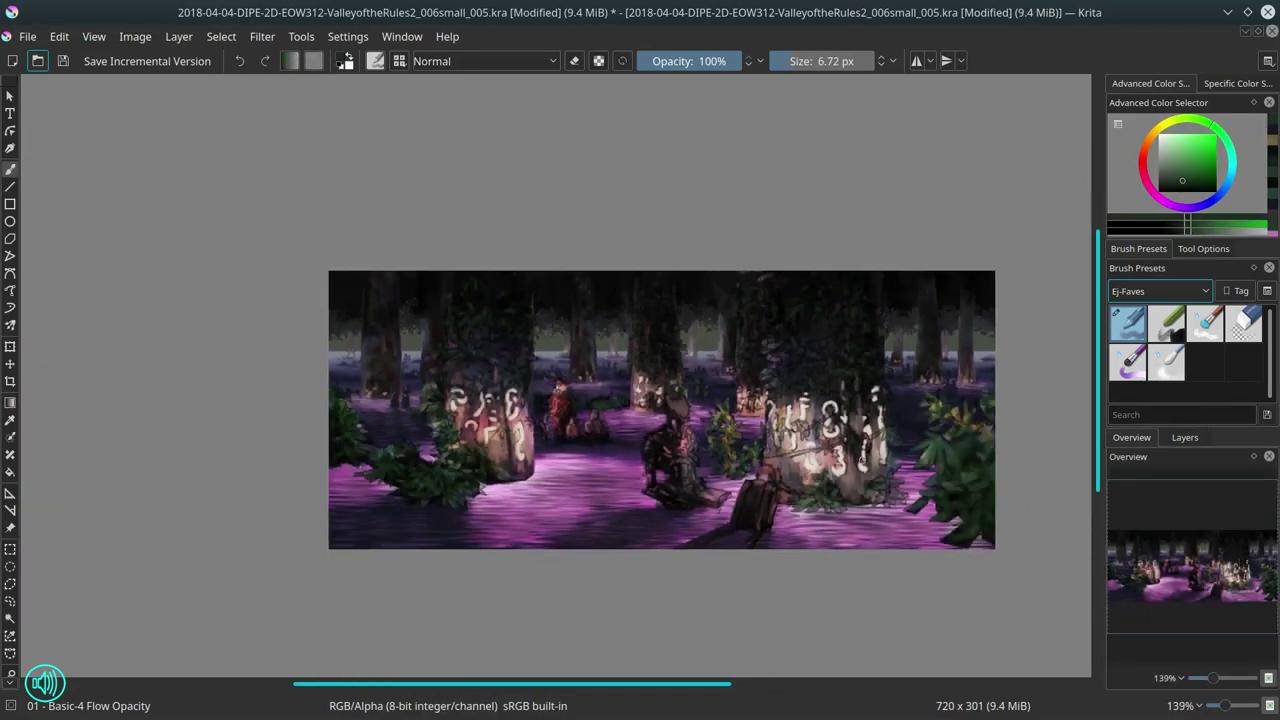
{"action": "left_click", "coordinate": [485, 61]}
Step: Enlarge the brush to about 42 px, try Increase/Decrease Value blending, and view in greyscale
{"action": "key", "text": "Escape"}
{"action": "key", "text": "bracketright"}
{"action": "key", "text": "bracketright"}
{"action": "left_click", "coordinate": [485, 61]}
{"action": "left_click", "coordinate": [460, 400]}
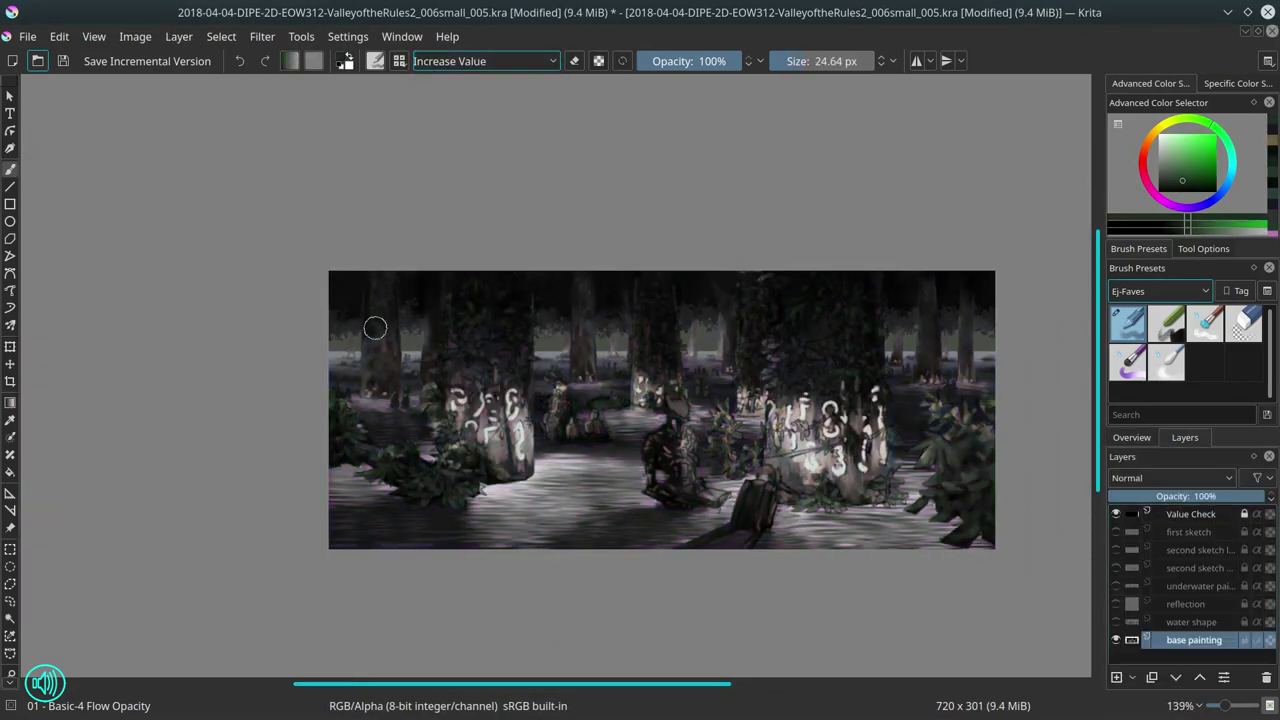
{"action": "left_click", "coordinate": [485, 61]}
{"action": "left_click", "coordinate": [457, 137]}
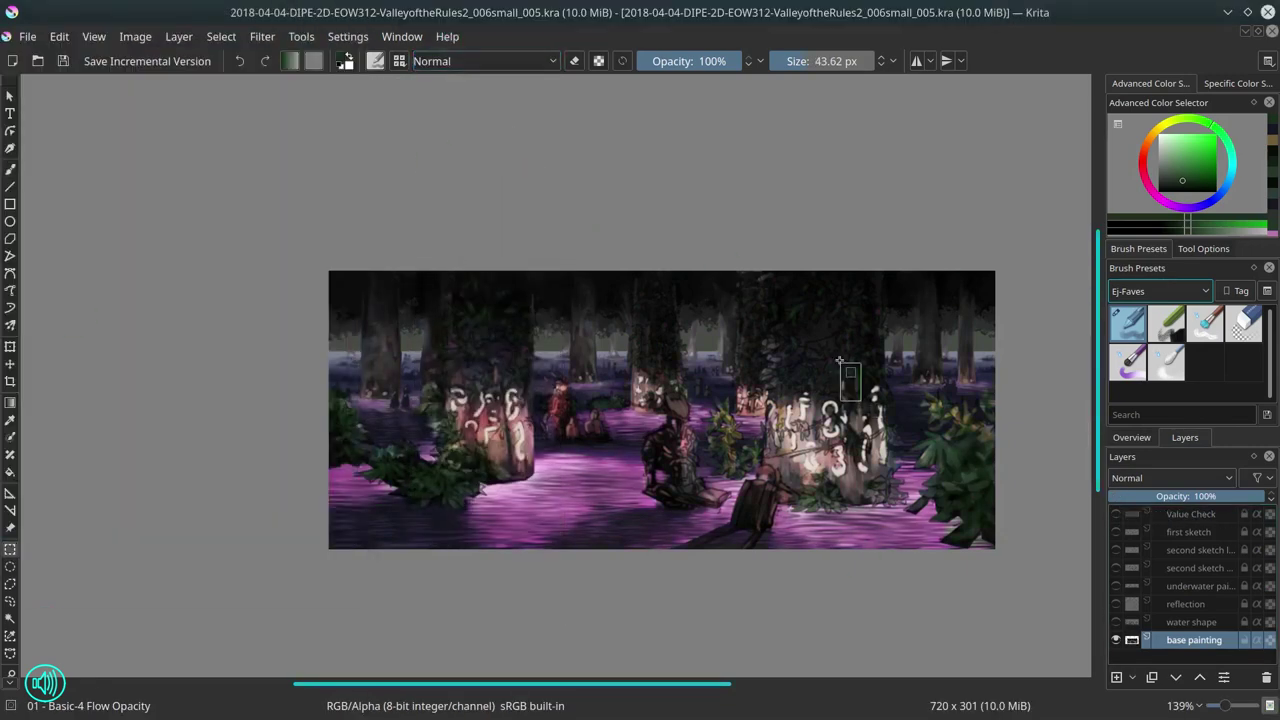
Step: Paste two copies of the marked trunk area, shift one upper right, and merge both down
{"action": "left_click", "coordinate": [59, 36]}
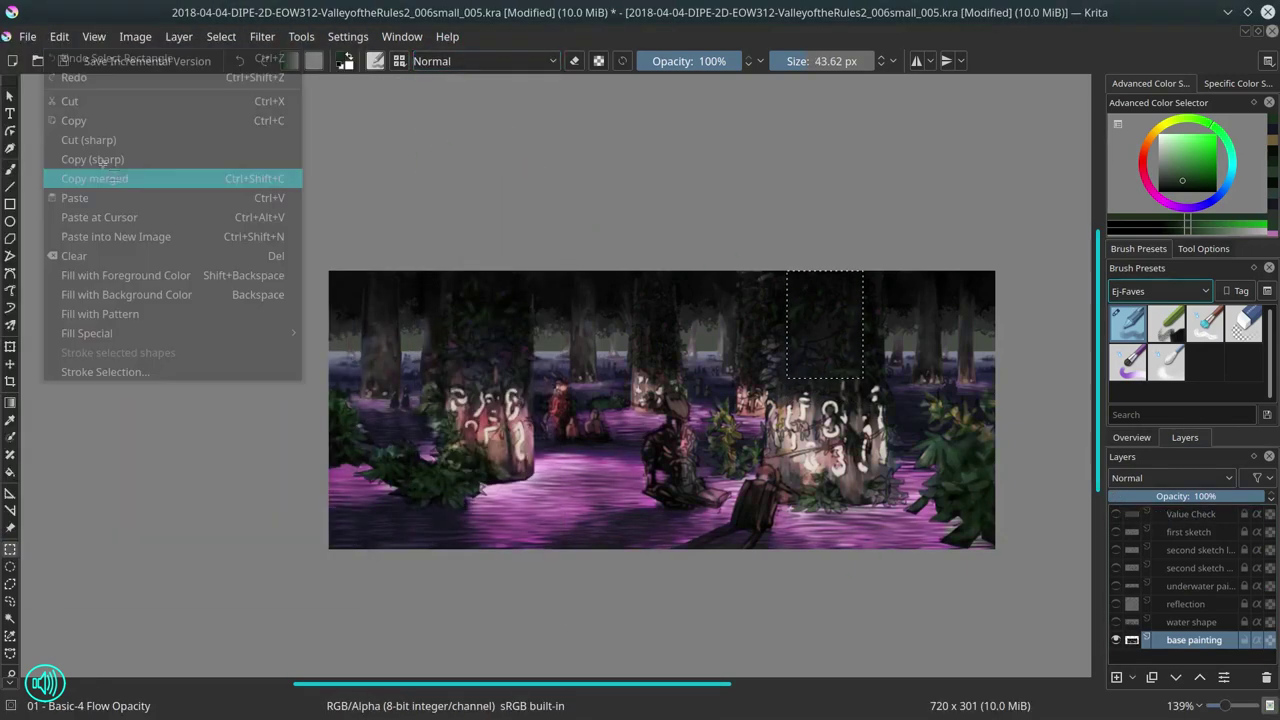
{"action": "left_click", "coordinate": [95, 178]}
{"action": "key", "text": "ctrl+alt+v"}
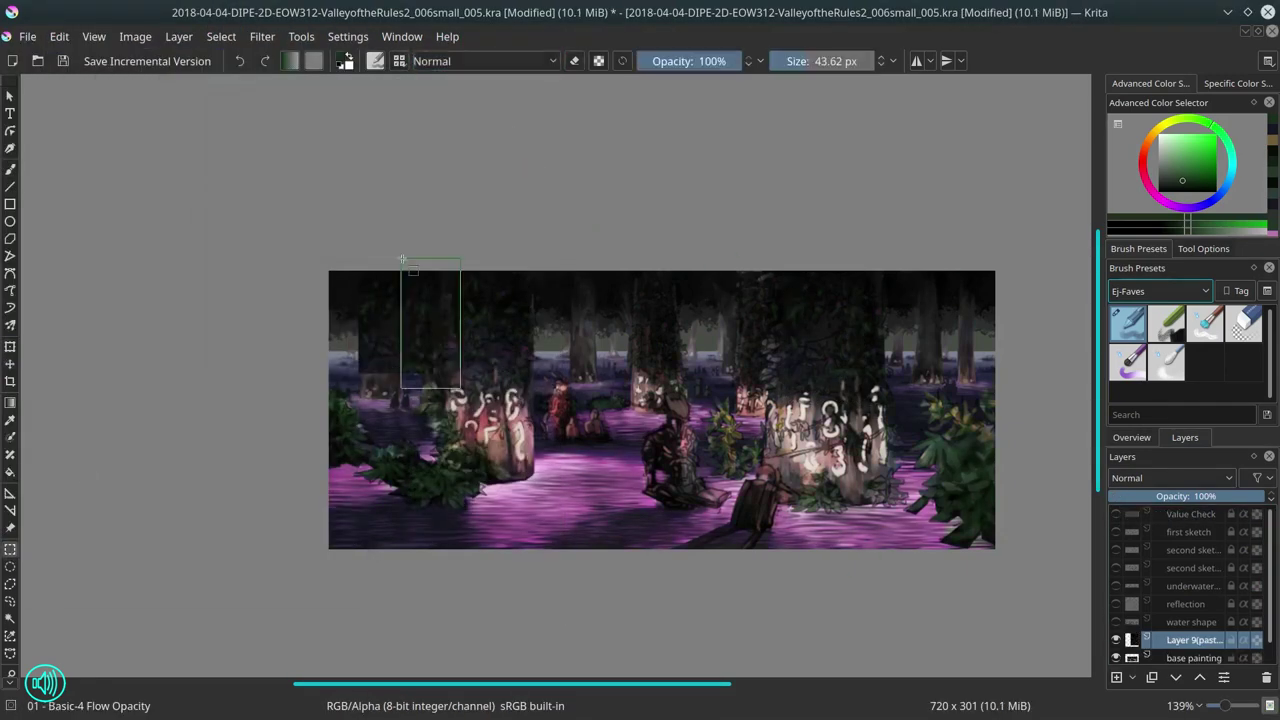
{"action": "key", "text": "t"}
{"action": "key", "text": "ctrl+alt+v"}
{"action": "left_click_drag", "start_coordinate": [757, 349], "coordinate": [969, 344]}
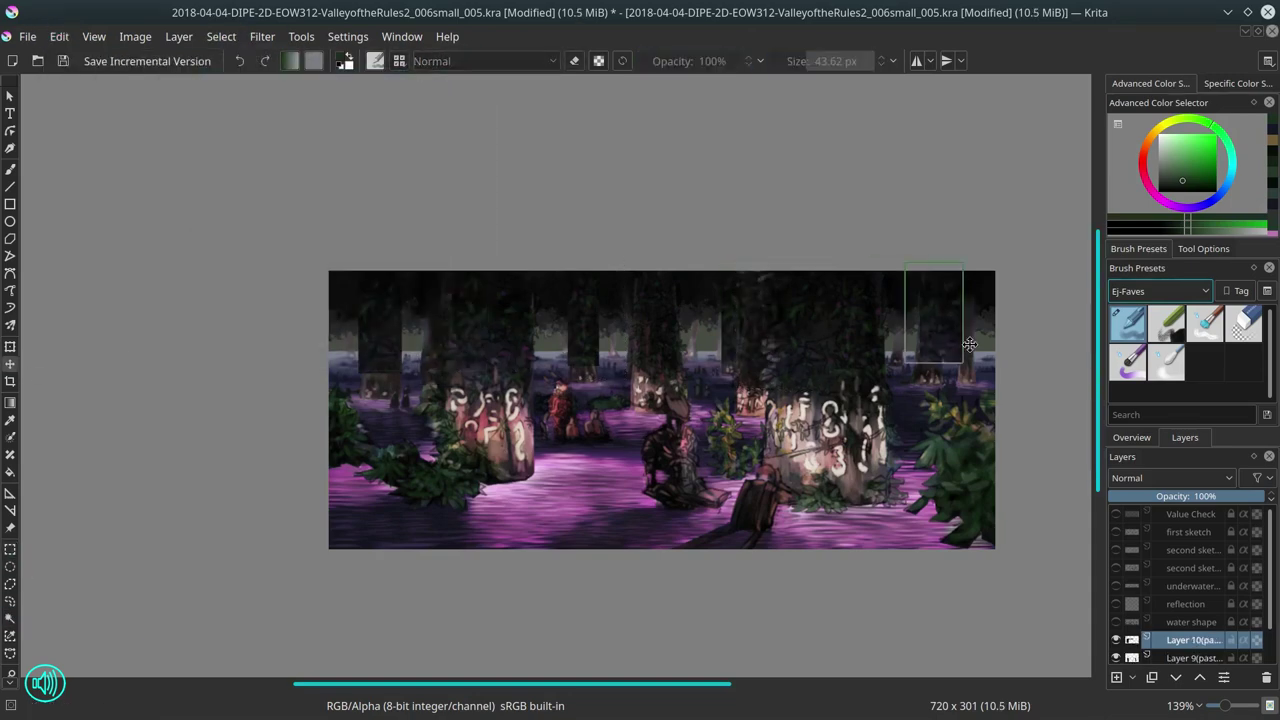
{"action": "key", "text": "b"}
{"action": "key", "text": "e"}
Step: Return from the circular eraser to the basic brush and sample green and dark red
{"action": "key", "text": "ctrl+e"}
{"action": "key", "text": "ctrl+e"}
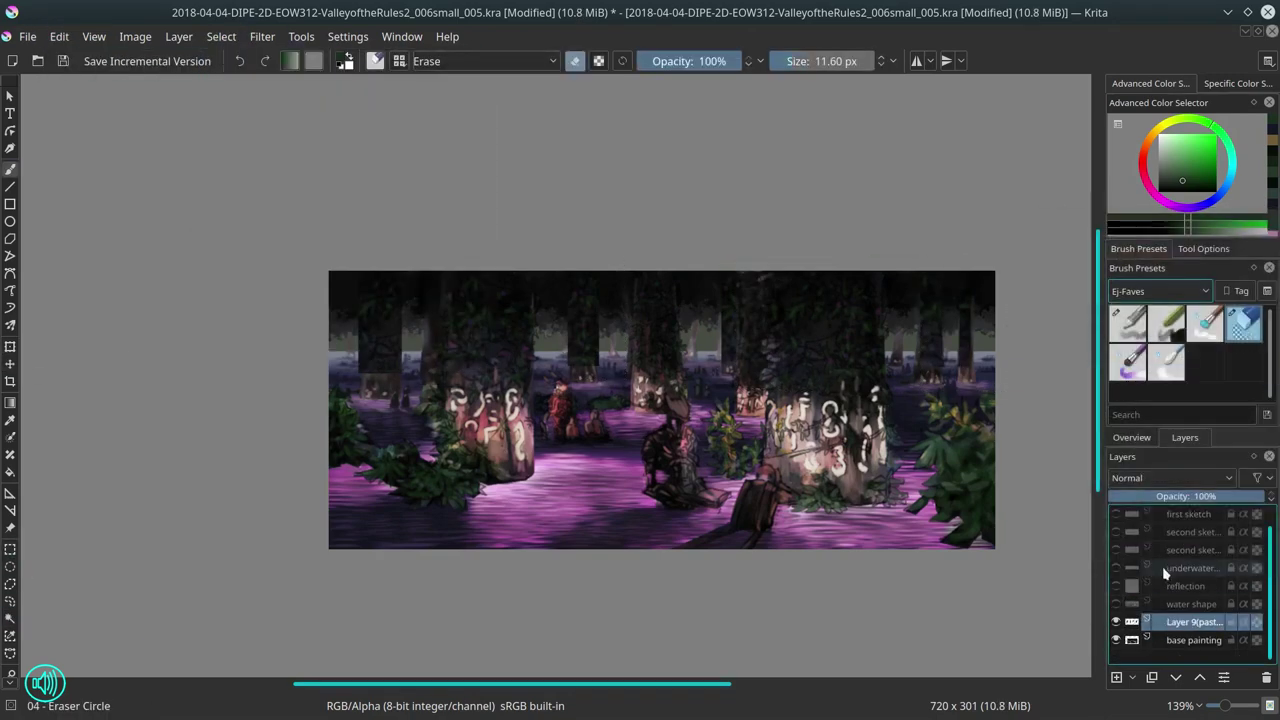
{"action": "key", "text": "slash"}
{"action": "left_click", "coordinate": [381, 375], "text": "ctrl"}
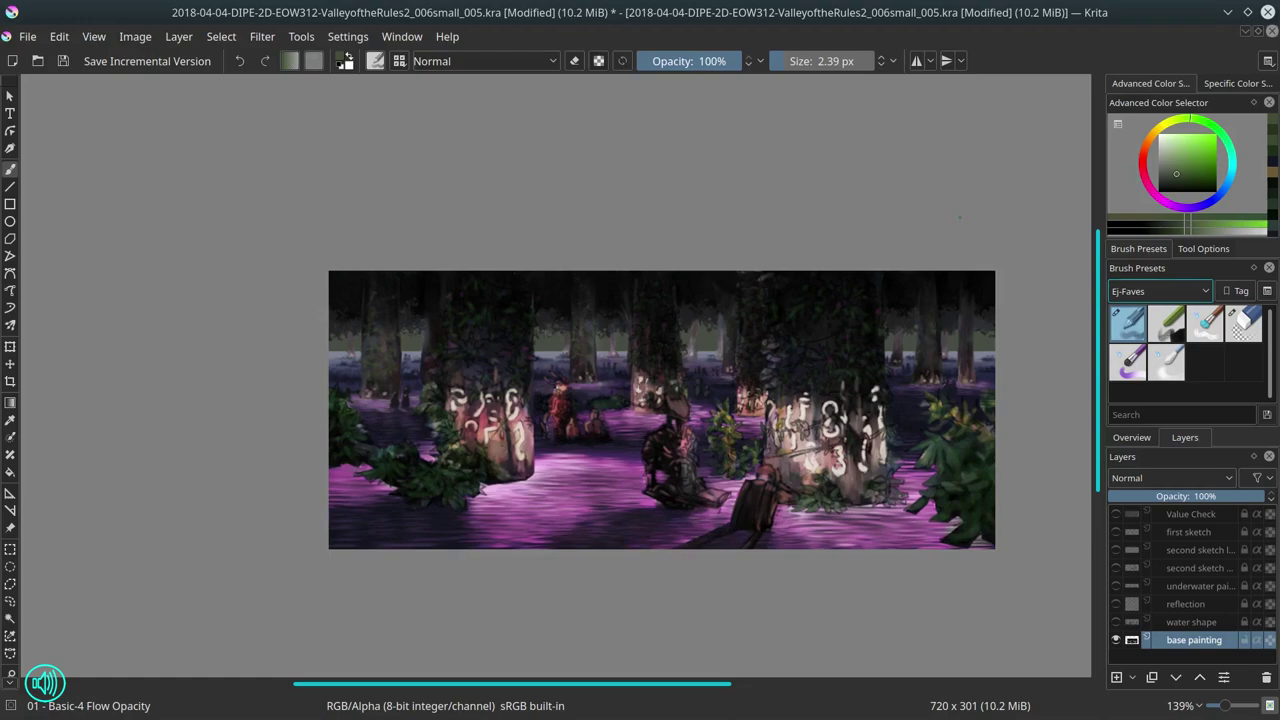
{"action": "left_click", "coordinate": [433, 394], "text": "ctrl"}
Step: Show and select the underwater layer, then paint light peach glyph reflections below the left trunk
{"action": "mouse_move", "coordinate": [596, 8]}
{"action": "left_click", "coordinate": [1116, 586]}
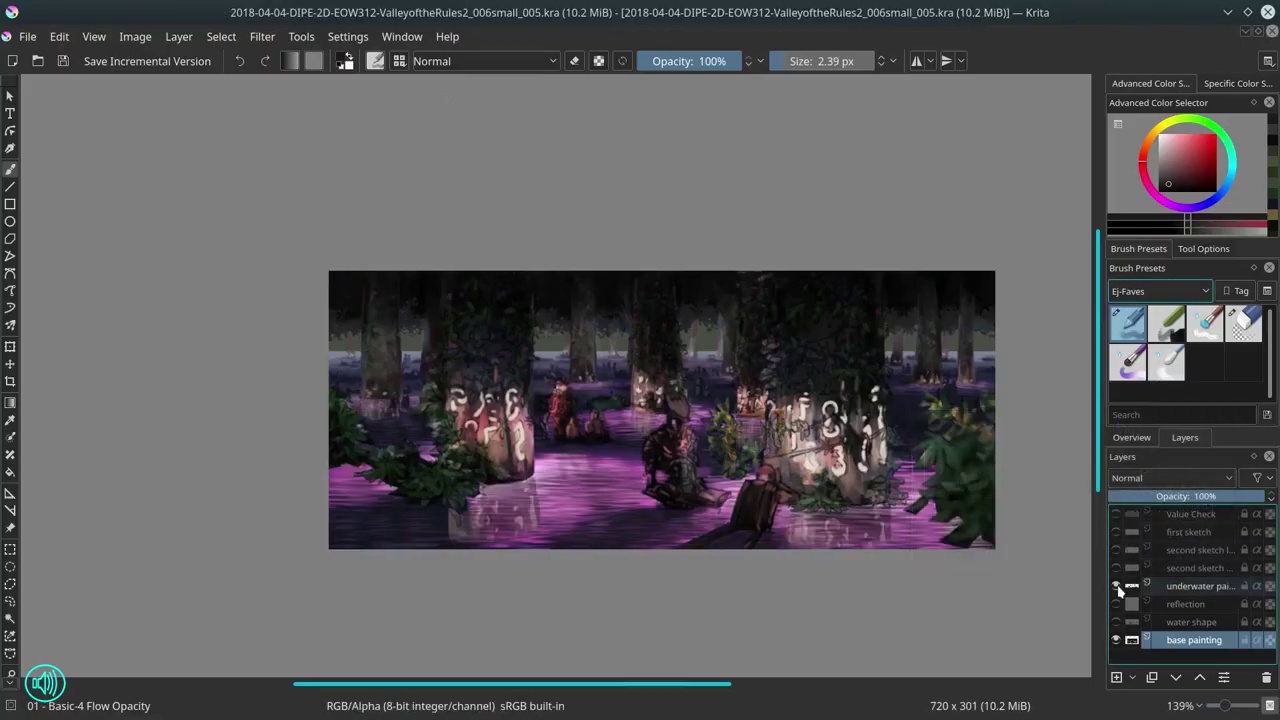
{"action": "left_click", "coordinate": [1195, 586]}
{"action": "key", "text": "slash"}
{"action": "scroll", "coordinate": [330, 352], "scroll_direction": "up", "scroll_amount": 3}
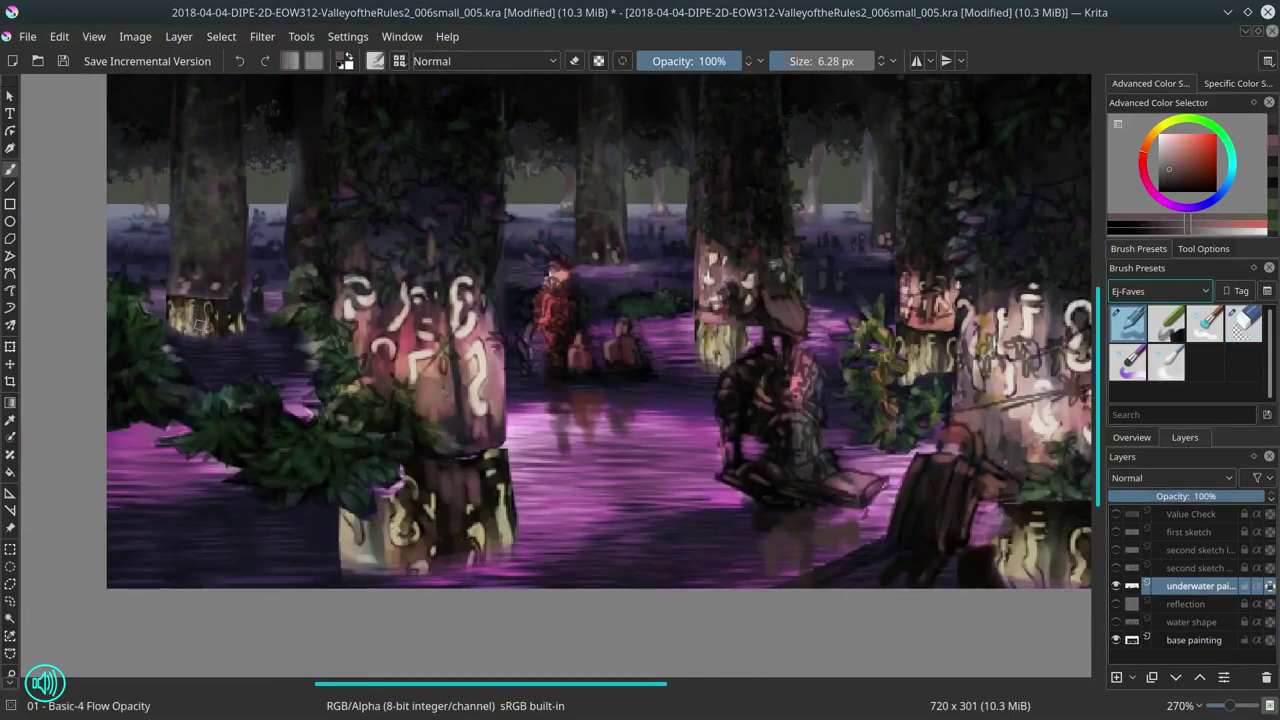
{"action": "left_click", "coordinate": [344, 516], "text": "ctrl"}
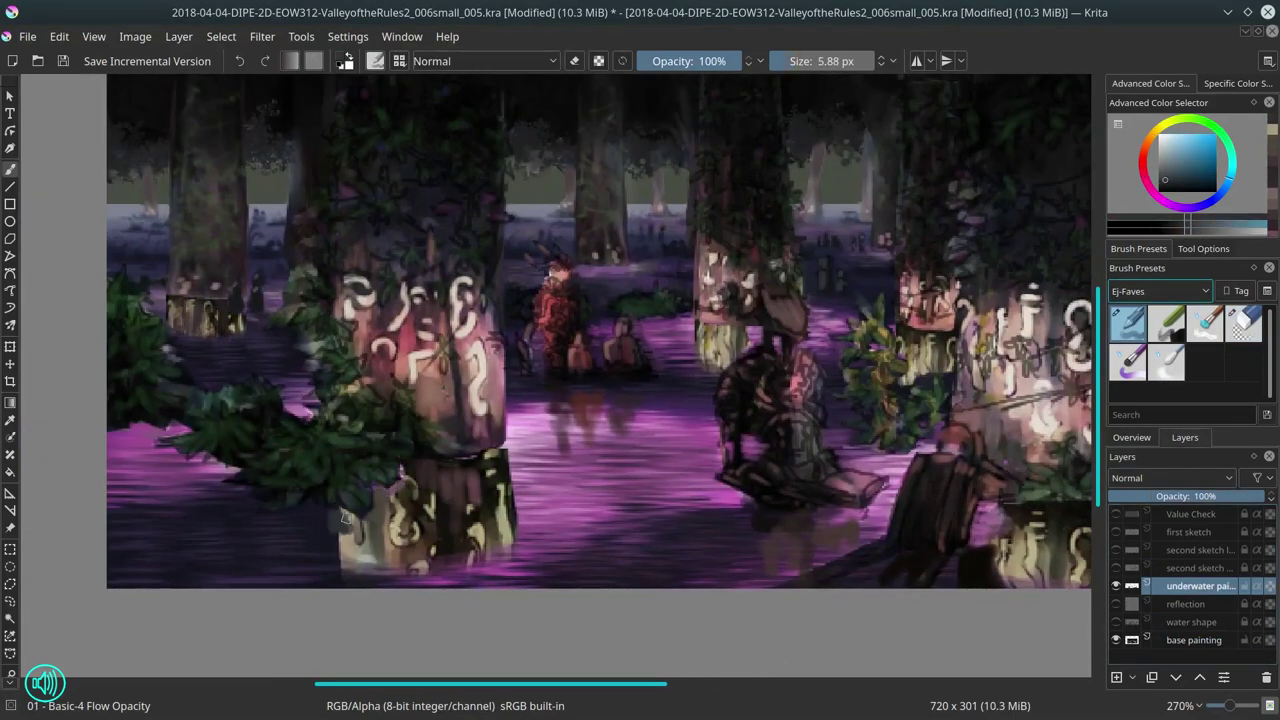
{"action": "left_click", "coordinate": [271, 511], "text": "ctrl"}
{"action": "left_click", "coordinate": [392, 490], "text": "ctrl"}
{"action": "left_click_drag", "start_coordinate": [500, 460], "coordinate": [505, 560]}
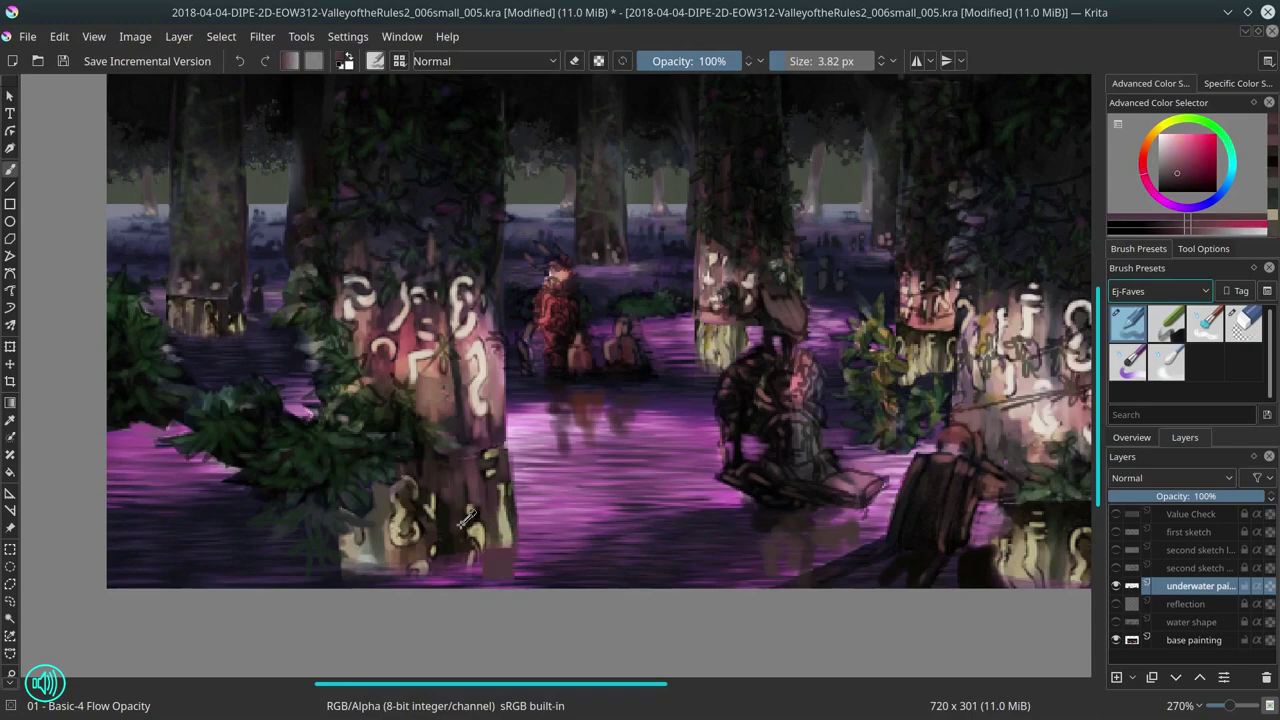
{"action": "left_click_drag", "start_coordinate": [400, 490], "coordinate": [415, 540]}
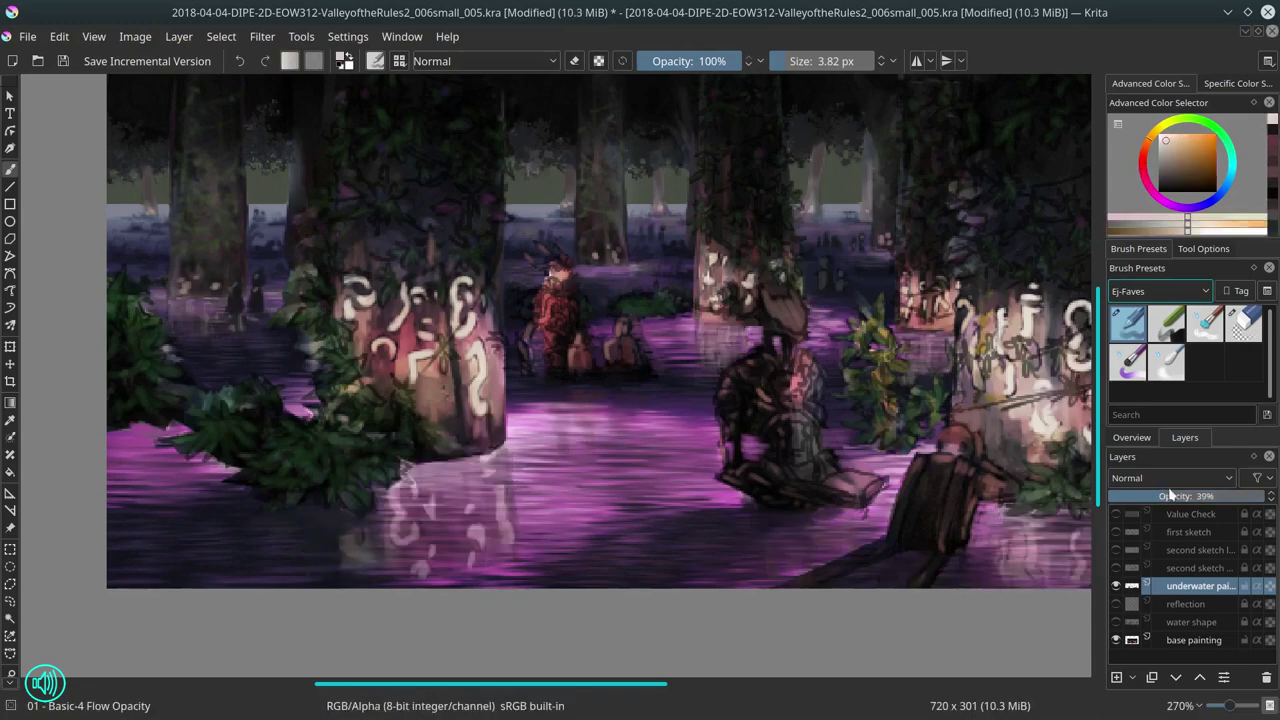
Step: Cut the stray foliage out of the layer using a polygon selection
{"action": "left_click", "coordinate": [10, 584]}
{"action": "left_click", "coordinate": [252, 482]}
{"action": "left_click", "coordinate": [300, 448]}
{"action": "left_click", "coordinate": [360, 446]}
{"action": "left_click", "coordinate": [390, 478]}
{"action": "double_click", "coordinate": [350, 512]}
{"action": "left_click", "coordinate": [59, 36]}
{"action": "left_click", "coordinate": [76, 146]}
Step: Paint brighter strokes on the right trunk using colours sampled from the trunk
{"action": "key", "text": "b"}
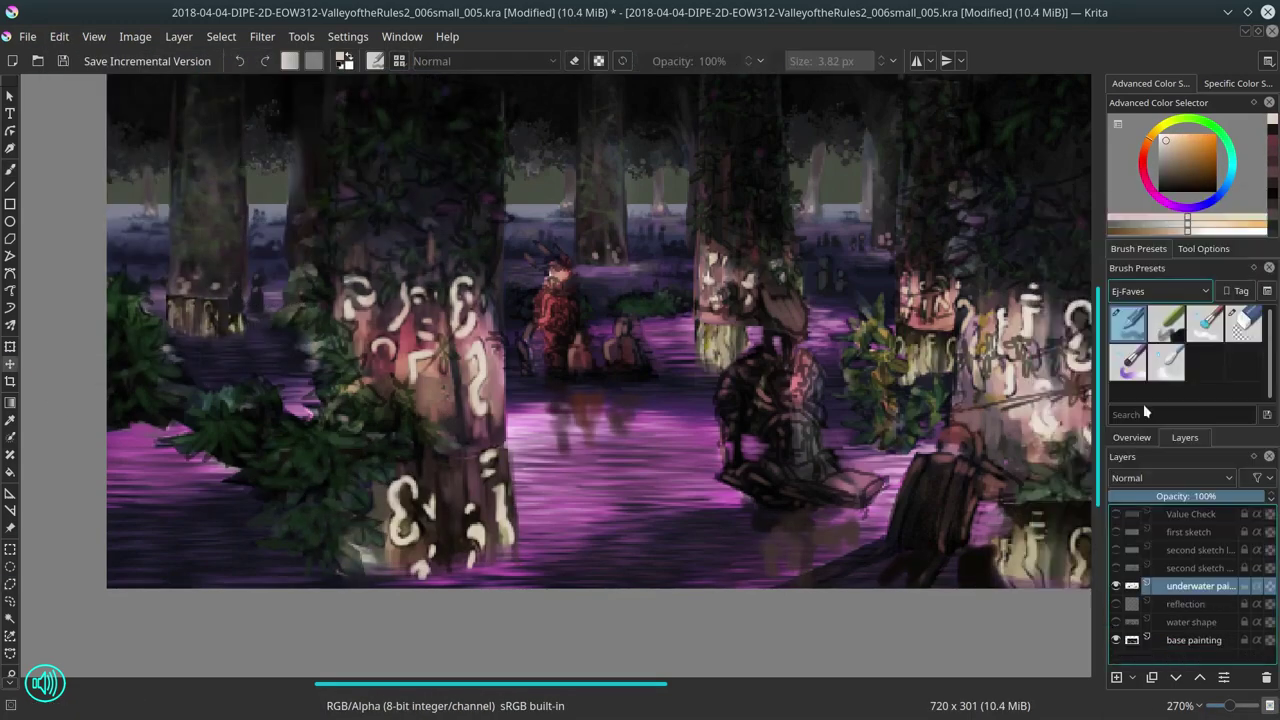
{"action": "left_click", "coordinate": [496, 578], "text": "ctrl"}
{"action": "left_click", "coordinate": [608, 373], "text": "ctrl"}
{"action": "key", "text": "e"}
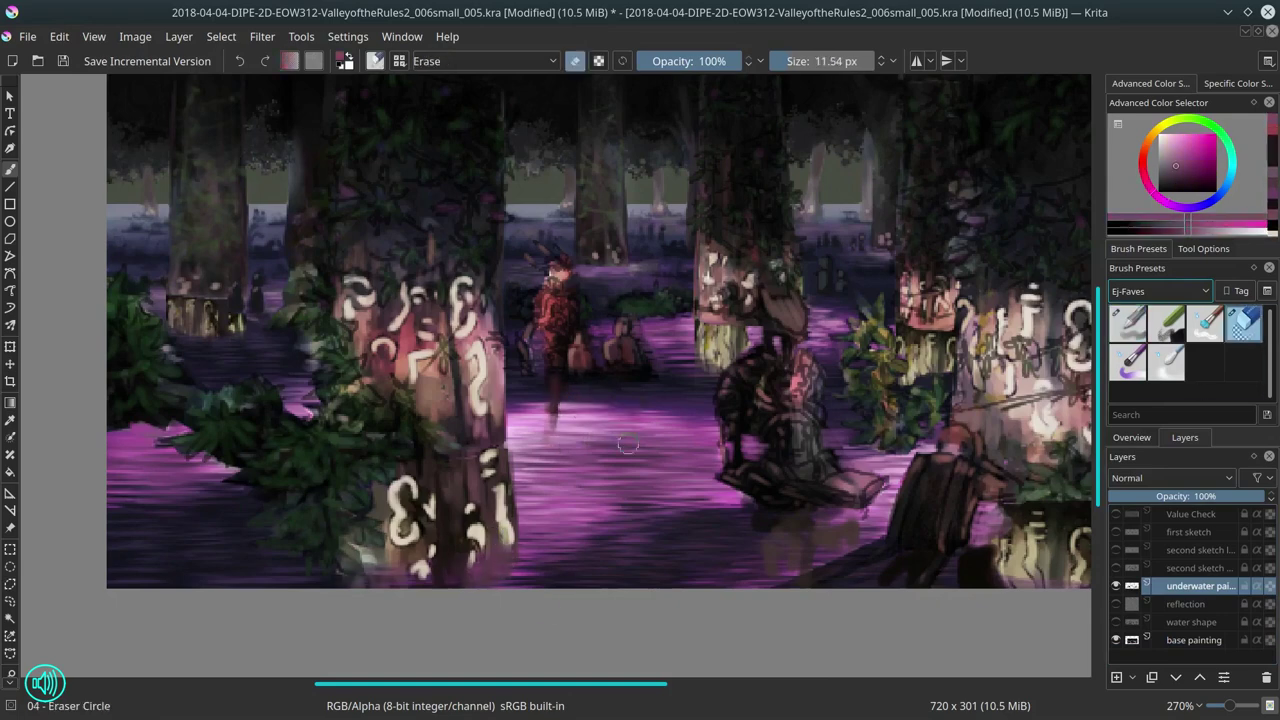
{"action": "key", "text": "e"}
{"action": "left_click", "coordinate": [716, 330], "text": "ctrl"}
{"action": "left_click_drag", "start_coordinate": [716, 330], "coordinate": [714, 352]}
{"action": "left_click", "coordinate": [815, 325], "text": "ctrl"}
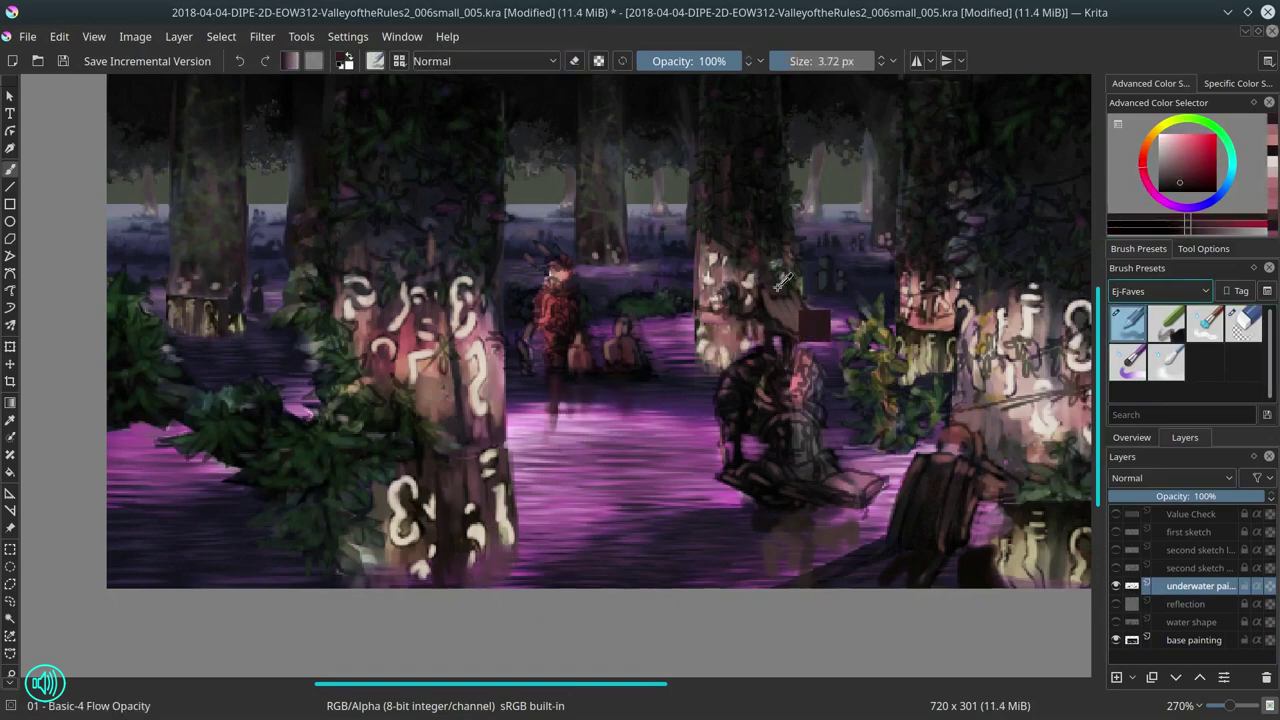
{"action": "key", "text": "bracketleft"}
{"action": "key", "text": "bracketleft"}
{"action": "key", "text": "bracketleft"}
Step: Repaint the right trunk's base and its reflection in reddish and orange-brown tones
{"action": "left_click", "coordinate": [769, 547], "text": "ctrl"}
{"action": "key", "text": "e"}
{"action": "key", "text": "e"}
{"action": "left_click", "coordinate": [761, 539], "text": "ctrl"}
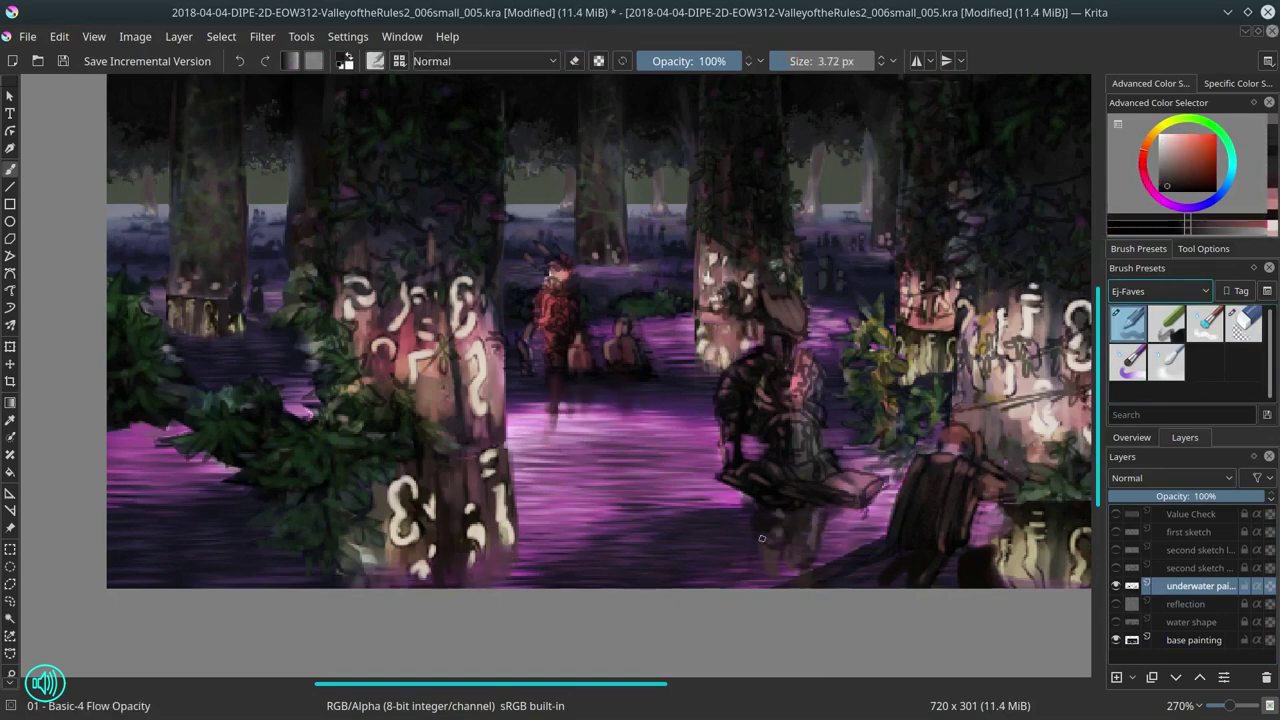
{"action": "key", "text": "e"}
{"action": "key", "text": "e"}
{"action": "left_click", "coordinate": [935, 562], "text": "ctrl"}
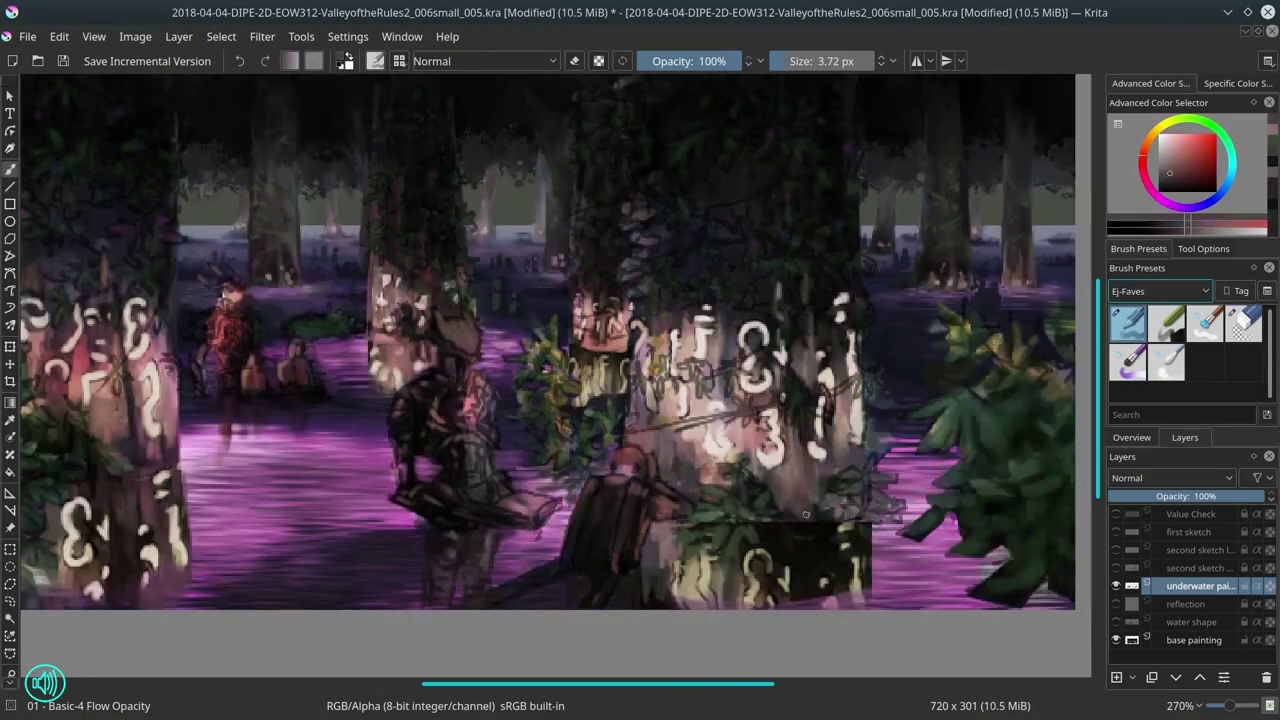
{"action": "left_click_drag", "start_coordinate": [806, 514], "coordinate": [840, 605]}
{"action": "left_click", "coordinate": [850, 575], "text": "ctrl"}
{"action": "key", "text": "bracketright"}
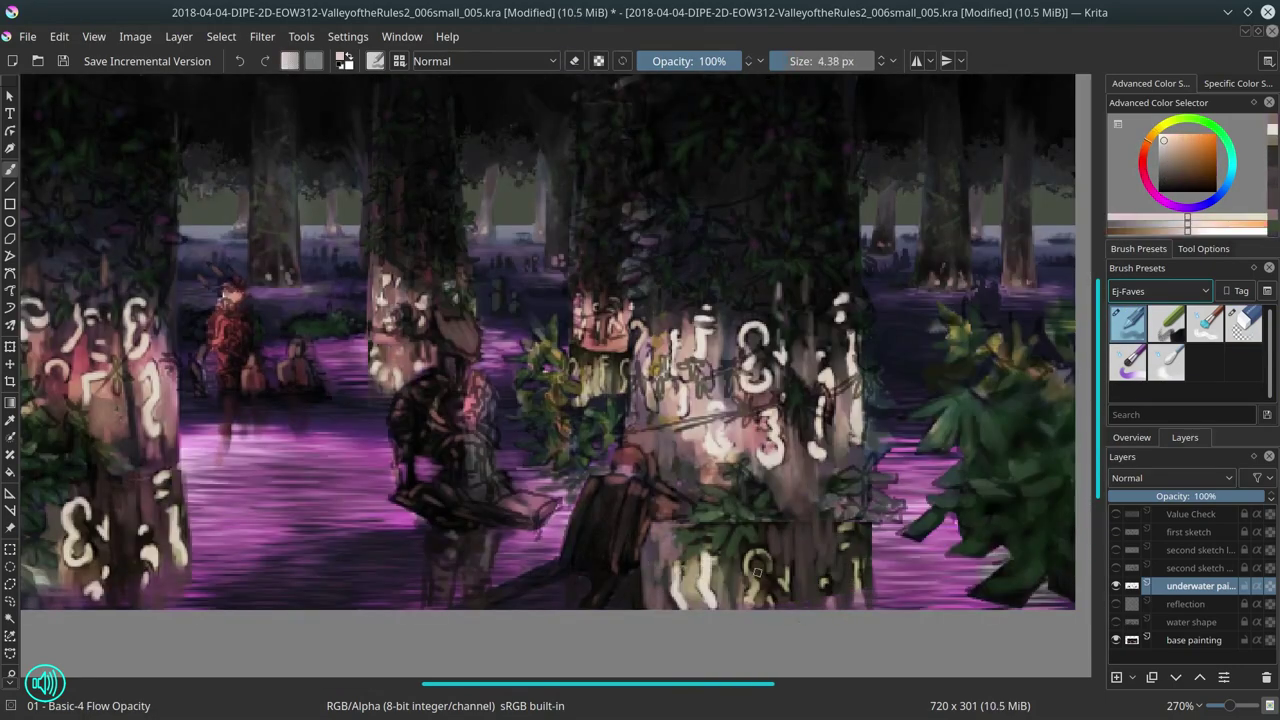
{"action": "mouse_move", "coordinate": [755, 560]}
{"action": "left_mouse_down"}
{"action": "mouse_move", "coordinate": [828, 577]}
{"action": "mouse_move", "coordinate": [862, 606]}
{"action": "left_mouse_up"}
{"action": "scroll", "coordinate": [571, 536], "scroll_direction": "down", "scroll_amount": 3}
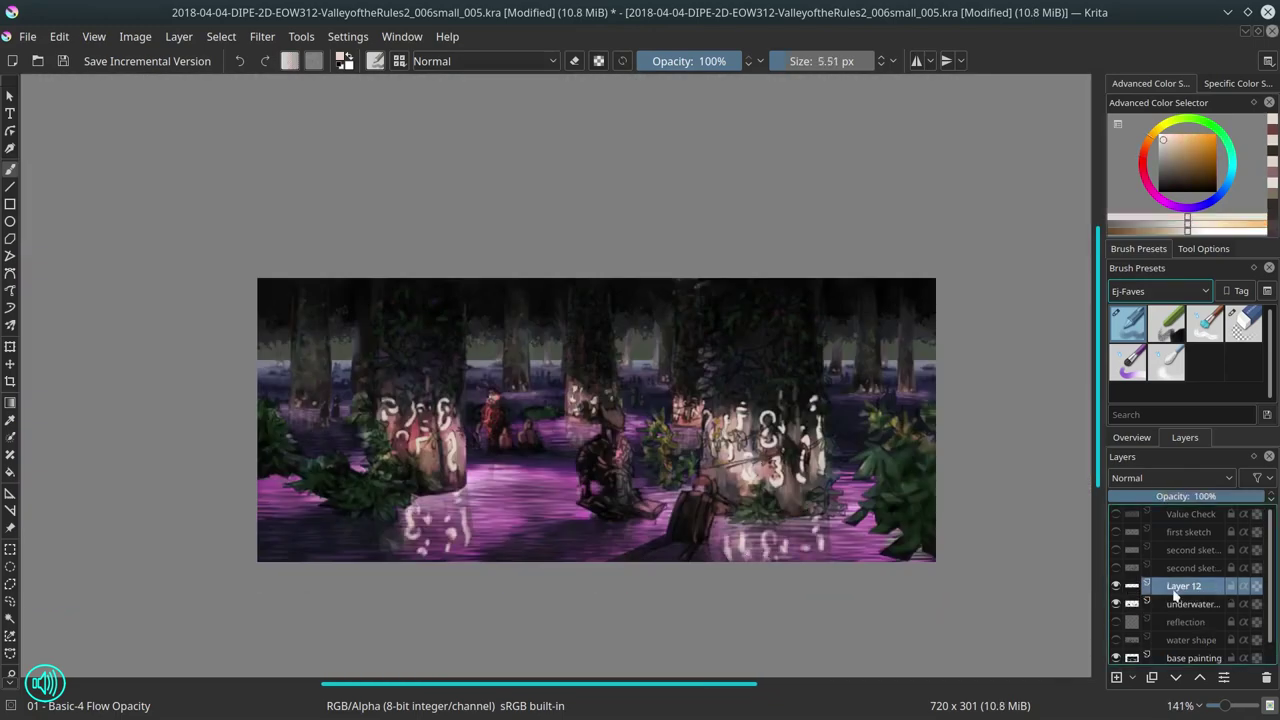
Step: Darken the central water reflections on the lower underwater layer with dark pink
{"action": "left_click", "coordinate": [1232, 608]}
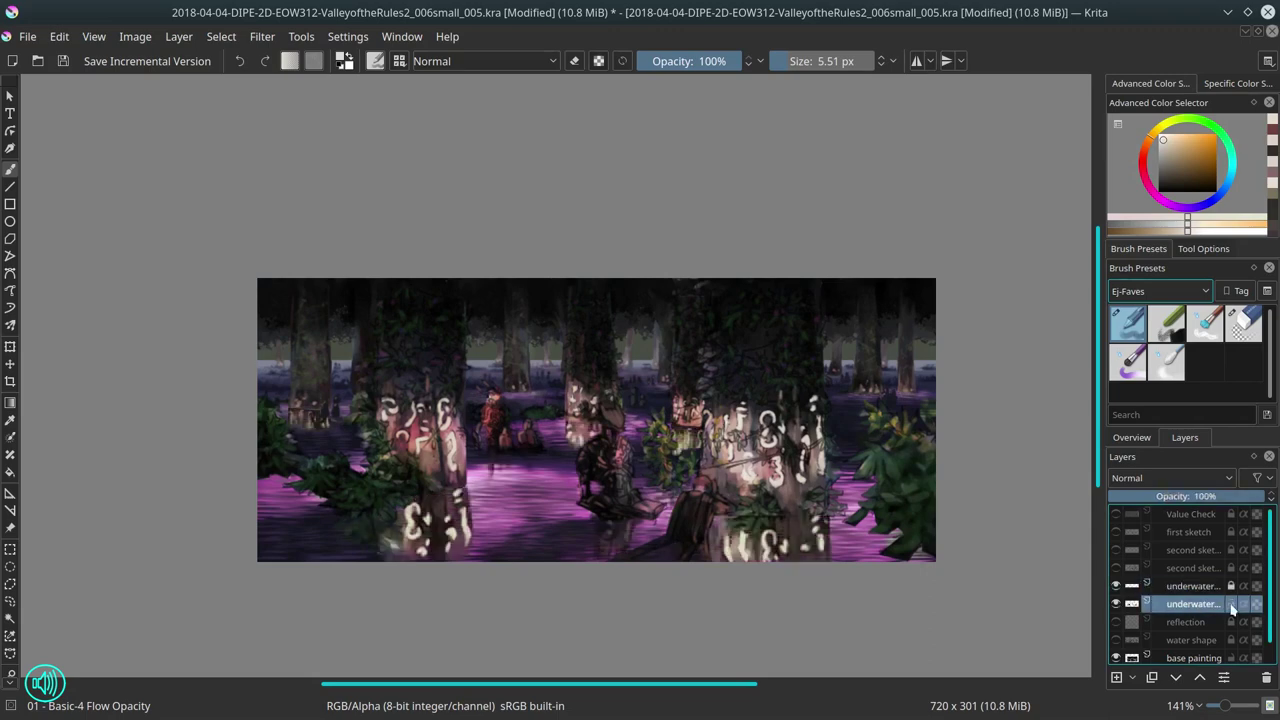
{"action": "left_click", "coordinate": [462, 520], "text": "ctrl"}
{"action": "mouse_move", "coordinate": [462, 490]}
{"action": "left_mouse_down"}
{"action": "mouse_move", "coordinate": [456, 552]}
{"action": "mouse_move", "coordinate": [376, 558]}
{"action": "left_mouse_up"}
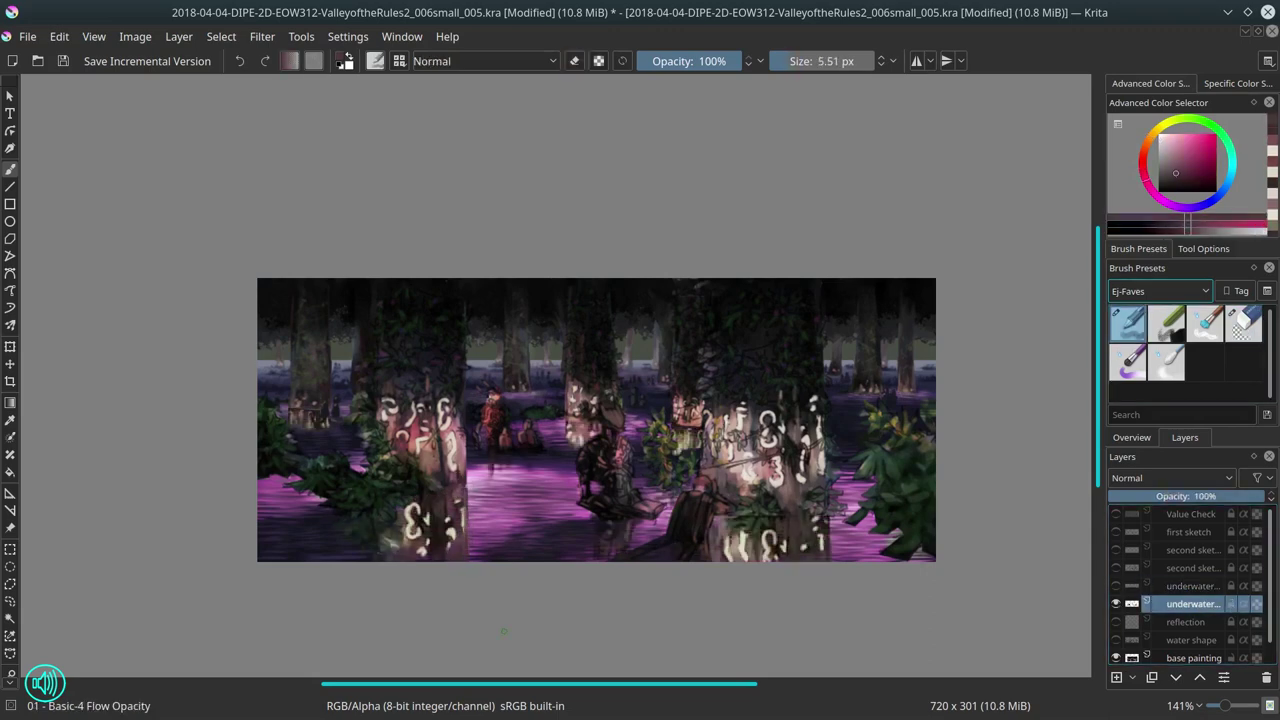
Step: Paste the cut foliage back as a new layer and transform it
{"action": "left_click", "coordinate": [59, 36]}
{"action": "left_click", "coordinate": [80, 194]}
{"action": "key", "text": "ctrl+t"}
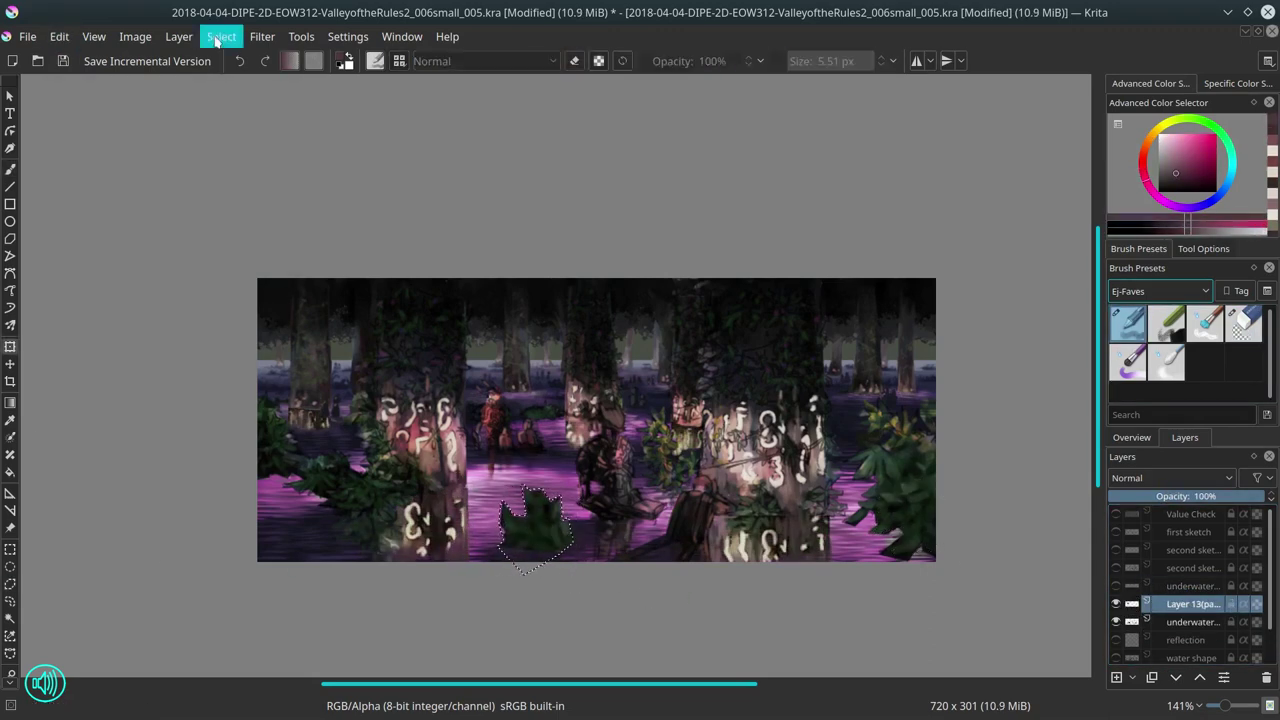
{"action": "key", "text": "b"}
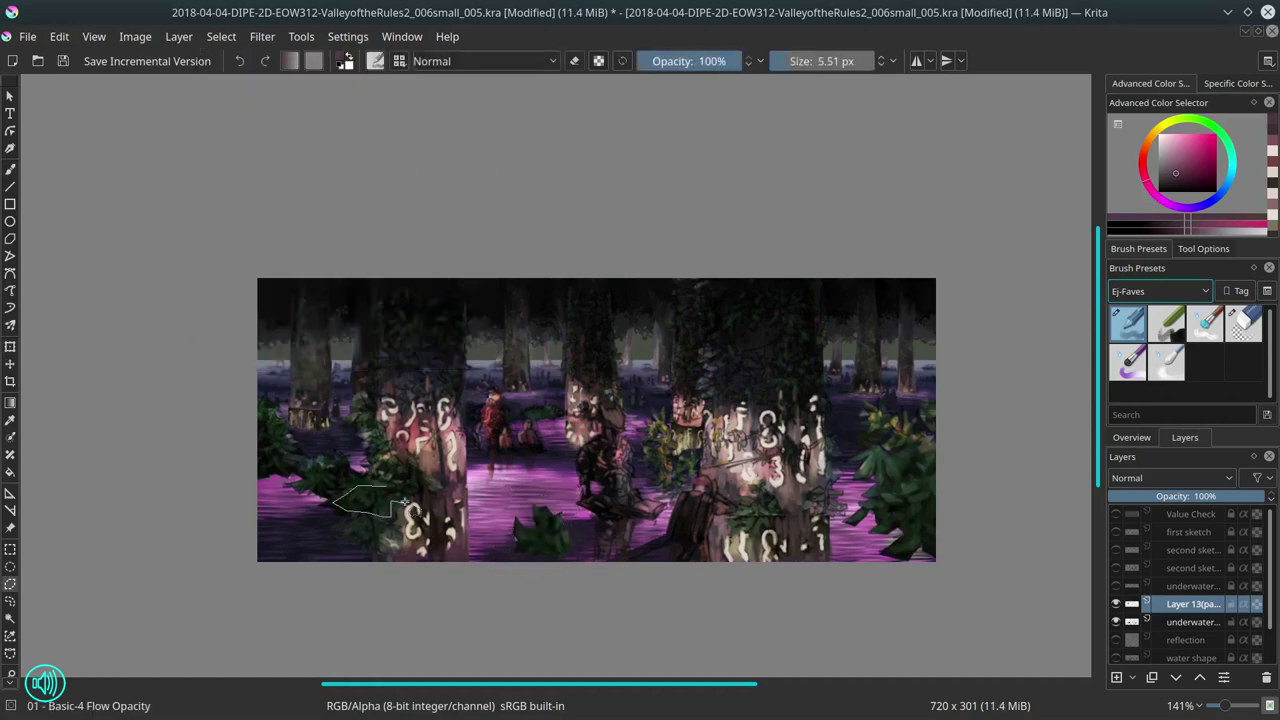
Step: Erase and paint a dark stroke, then pick the purple-blue grass stamp brush
{"action": "left_click", "coordinate": [59, 36]}
{"action": "left_click", "coordinate": [80, 194]}
{"action": "key", "text": "e"}
{"action": "key", "text": "slash"}
{"action": "left_click", "coordinate": [325, 488], "text": "ctrl"}
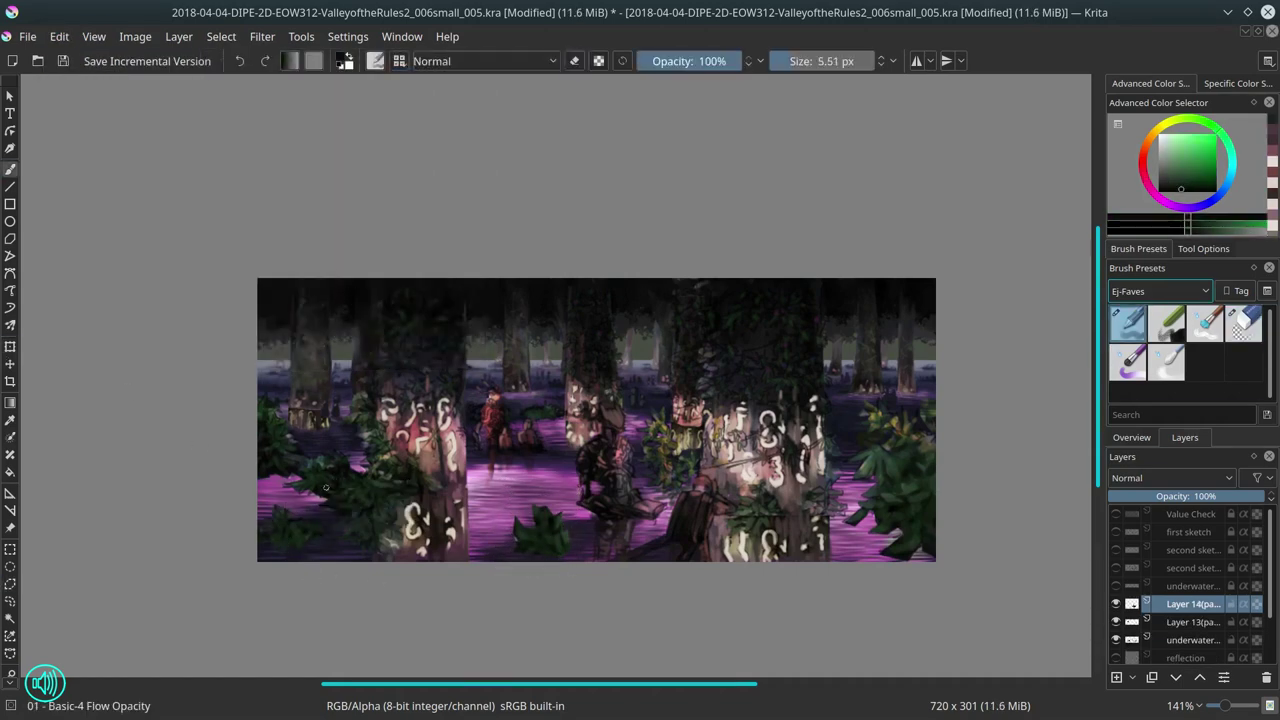
{"action": "left_click_drag", "start_coordinate": [516, 532], "coordinate": [516, 508]}
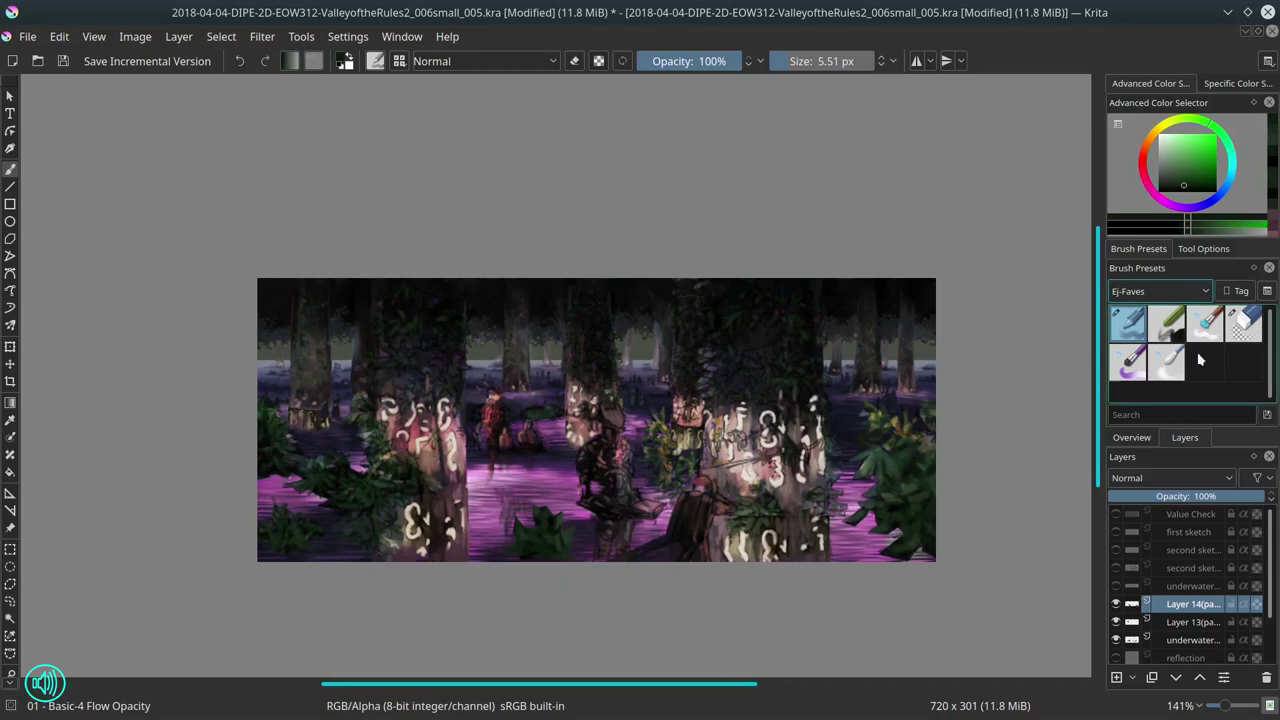
{"action": "key", "text": "ctrl+alt+1"}
{"action": "left_click", "coordinate": [487, 492], "text": "ctrl"}
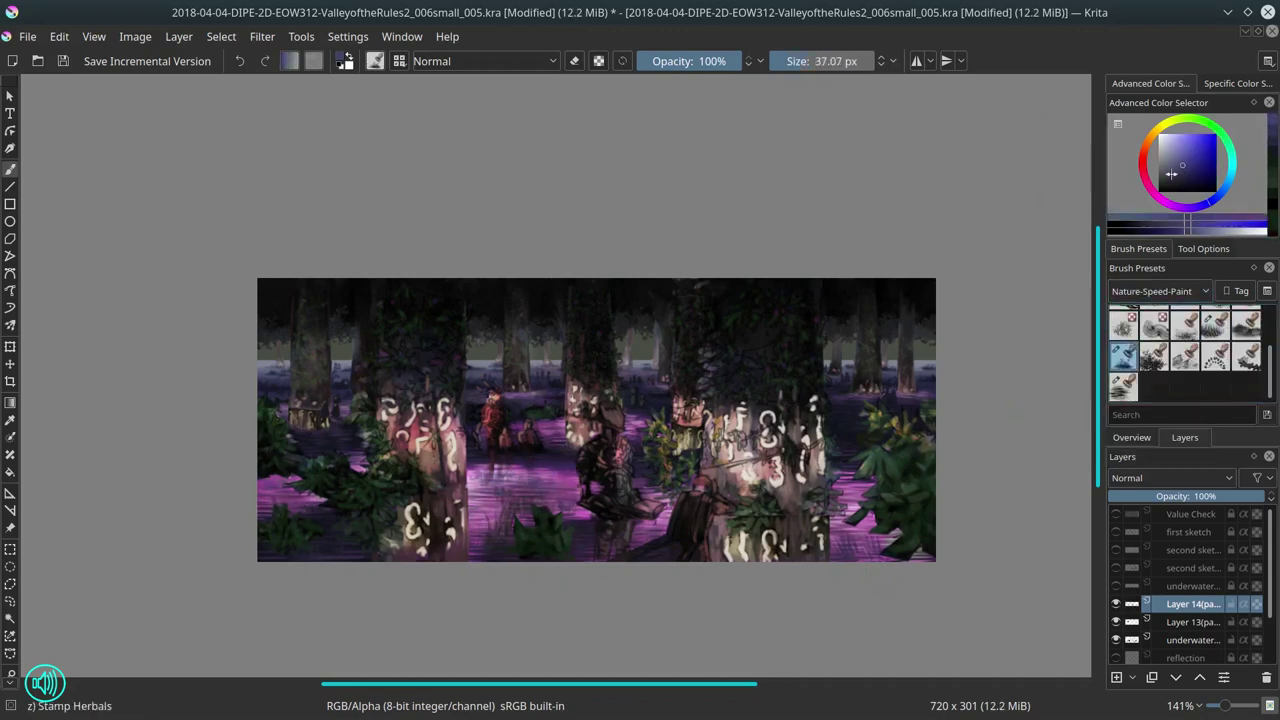
{"action": "left_click", "coordinate": [541, 14]}
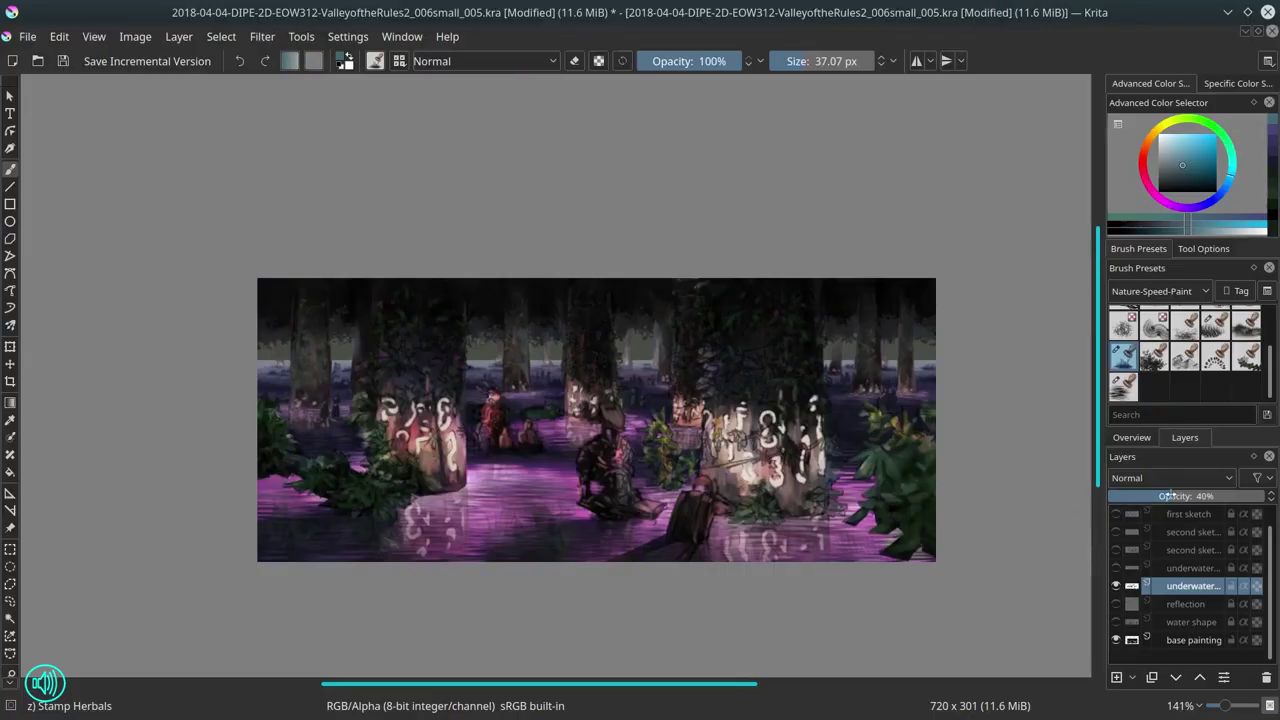
Step: Hide both underwater layers, activate the reflection layer, and pick a basic Ej-Faves brush
{"action": "left_click", "coordinate": [1116, 568]}
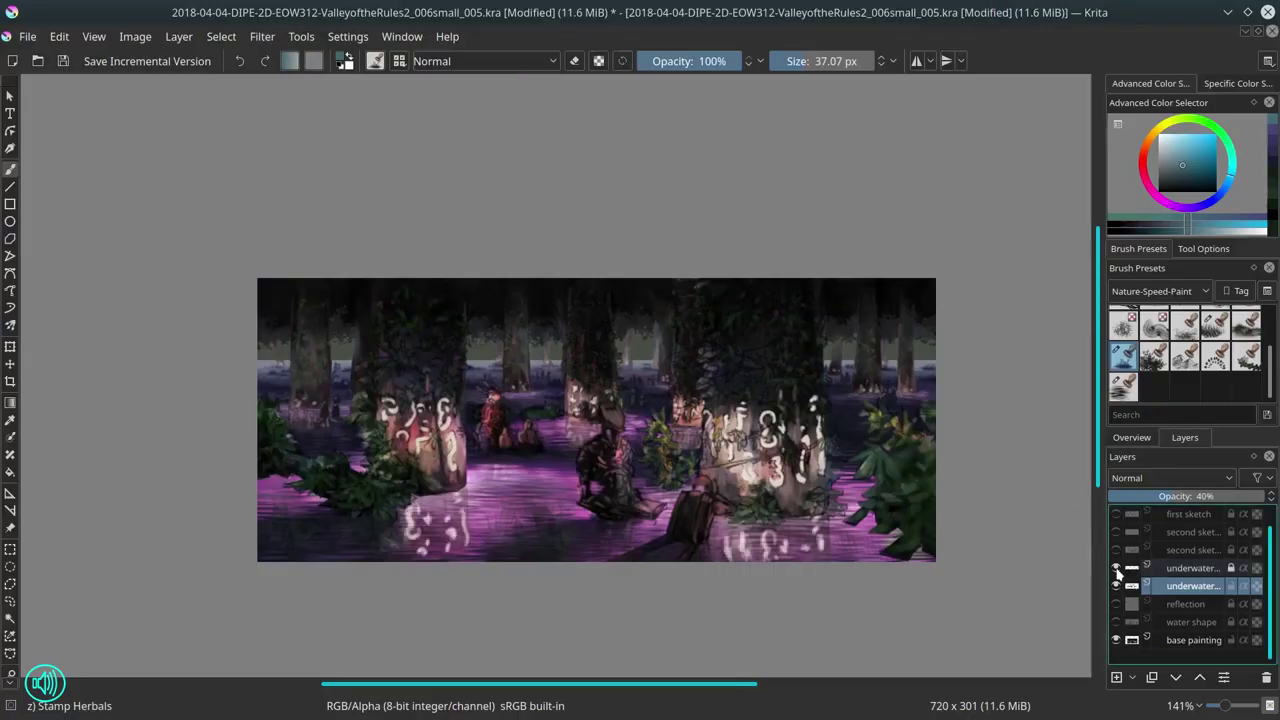
{"action": "left_click", "coordinate": [1116, 568]}
{"action": "left_click", "coordinate": [1185, 604]}
{"action": "left_click", "coordinate": [1116, 586]}
{"action": "left_click", "coordinate": [1116, 604]}
{"action": "left_click", "coordinate": [1158, 291]}
{"action": "left_click", "coordinate": [1150, 380]}
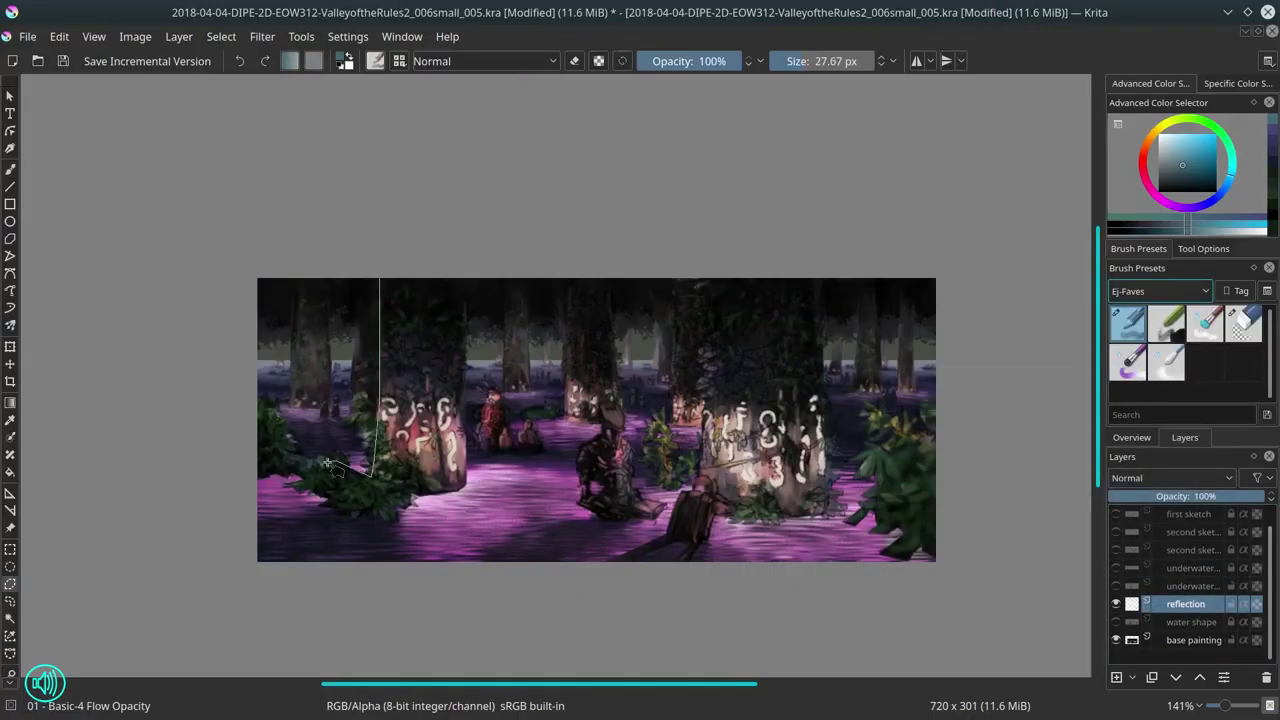
Step: Paste the lassoed bush as a new layer at full opacity and pick a round eraser
{"action": "left_click", "coordinate": [179, 36]}
{"action": "left_click", "coordinate": [460, 230]}
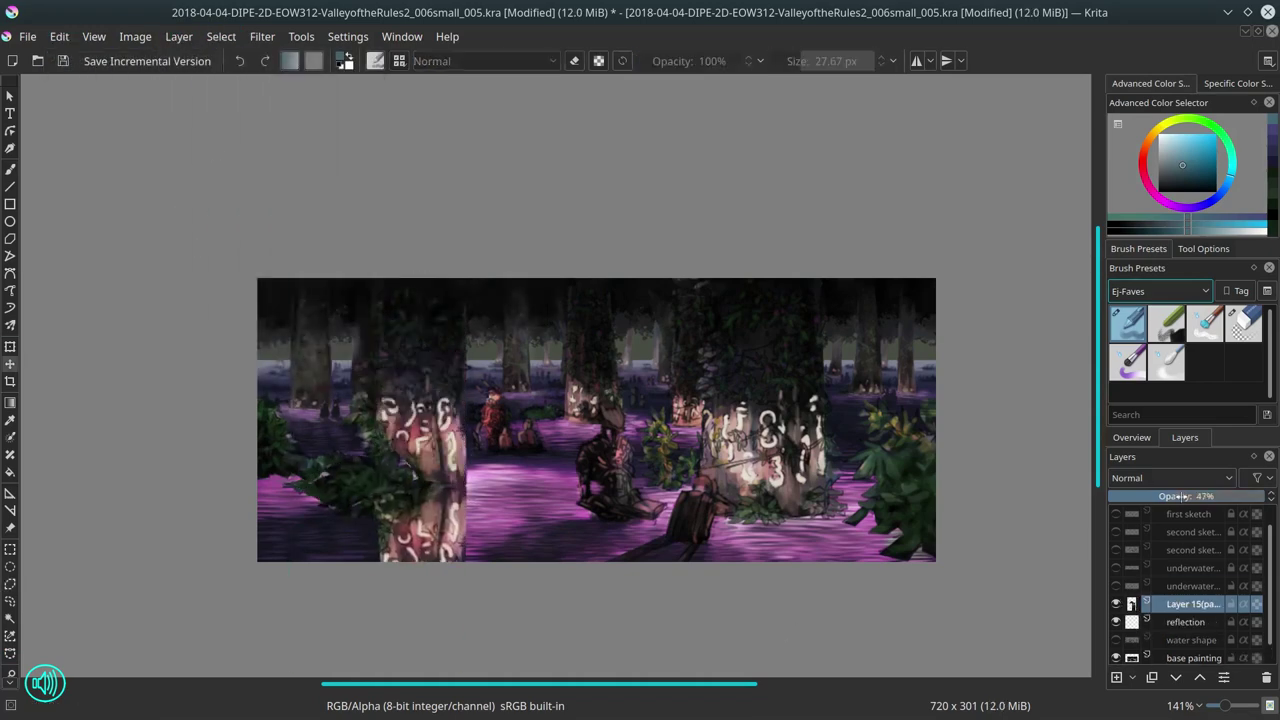
{"action": "left_click", "coordinate": [1262, 496]}
{"action": "left_click", "coordinate": [1244, 323]}
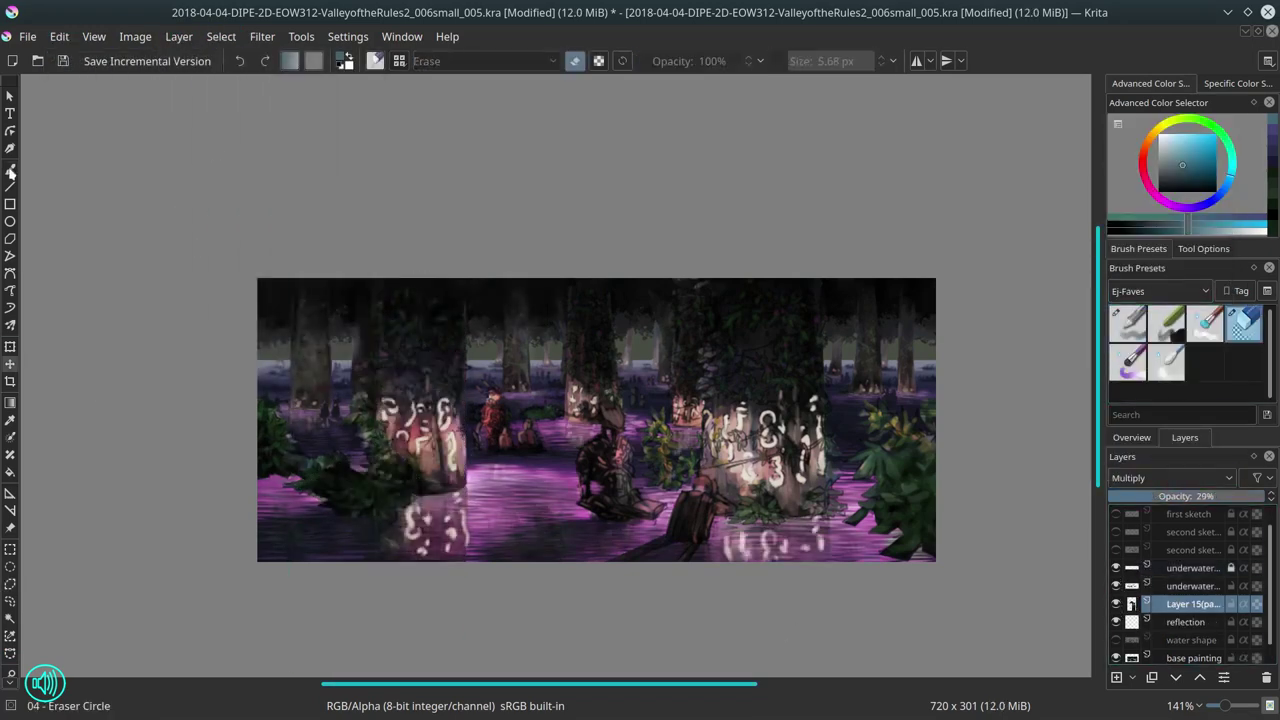
Step: Compare the pasted bush against the underwater layers by toggling visibility, keeping the bush layer active
{"action": "left_click", "coordinate": [1116, 604]}
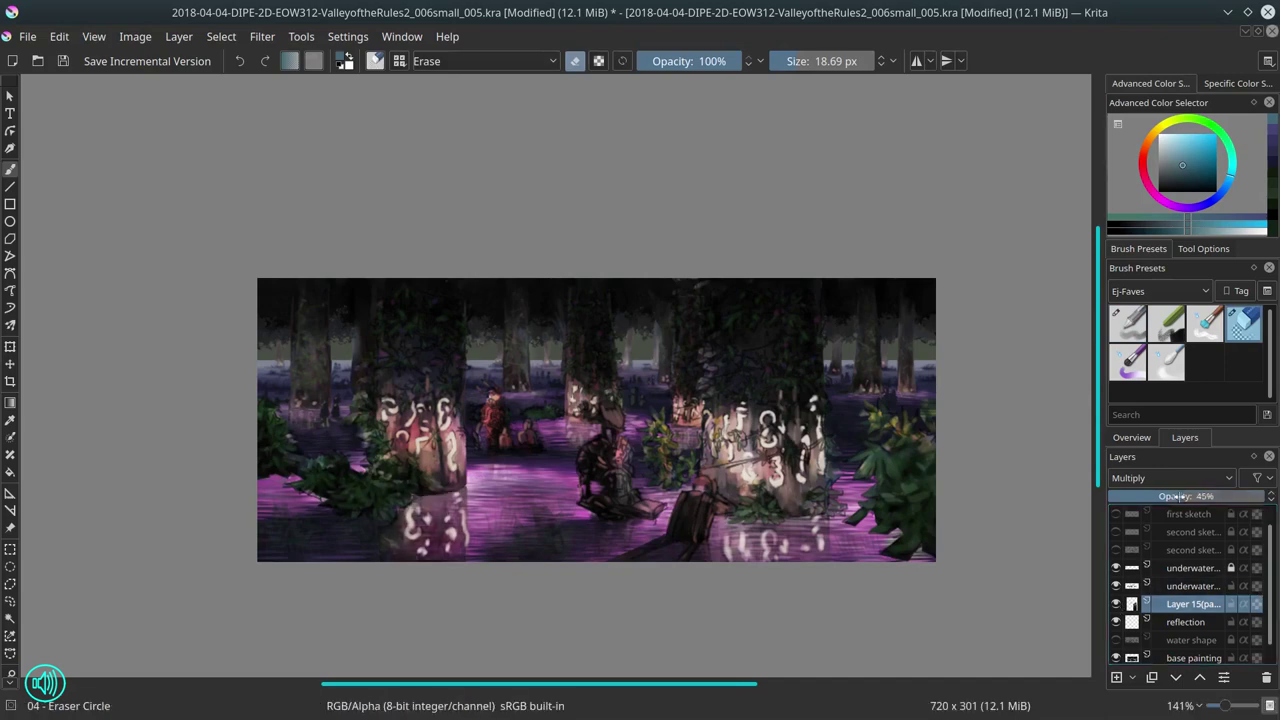
{"action": "left_click", "coordinate": [1175, 568]}
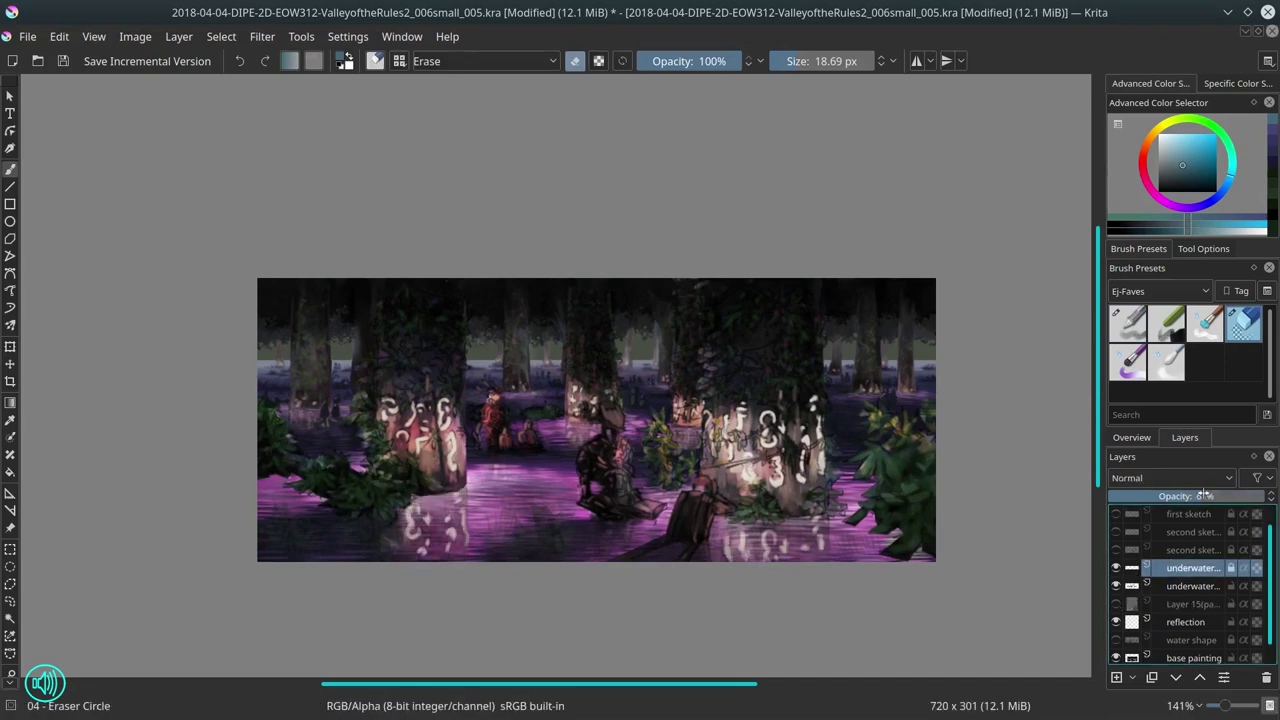
{"action": "left_click", "coordinate": [1116, 604]}
{"action": "left_click", "coordinate": [1116, 586]}
{"action": "left_click", "coordinate": [1116, 568]}
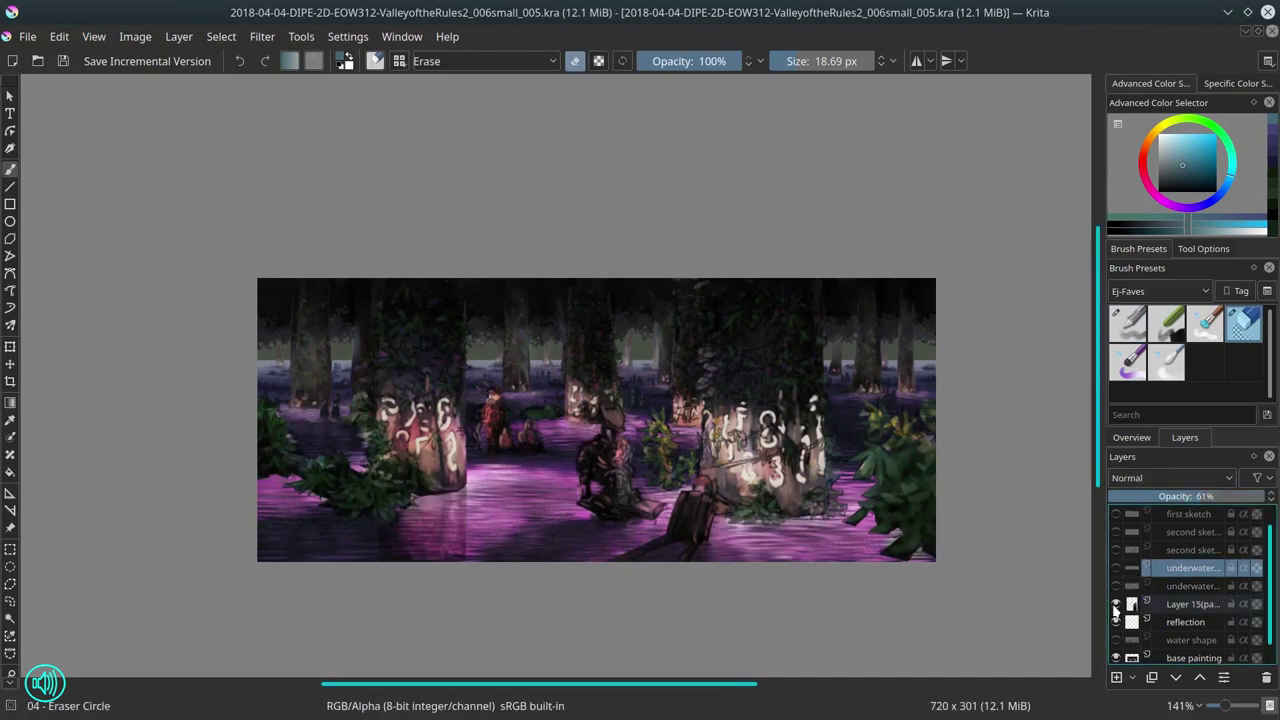
{"action": "left_click", "coordinate": [1190, 604]}
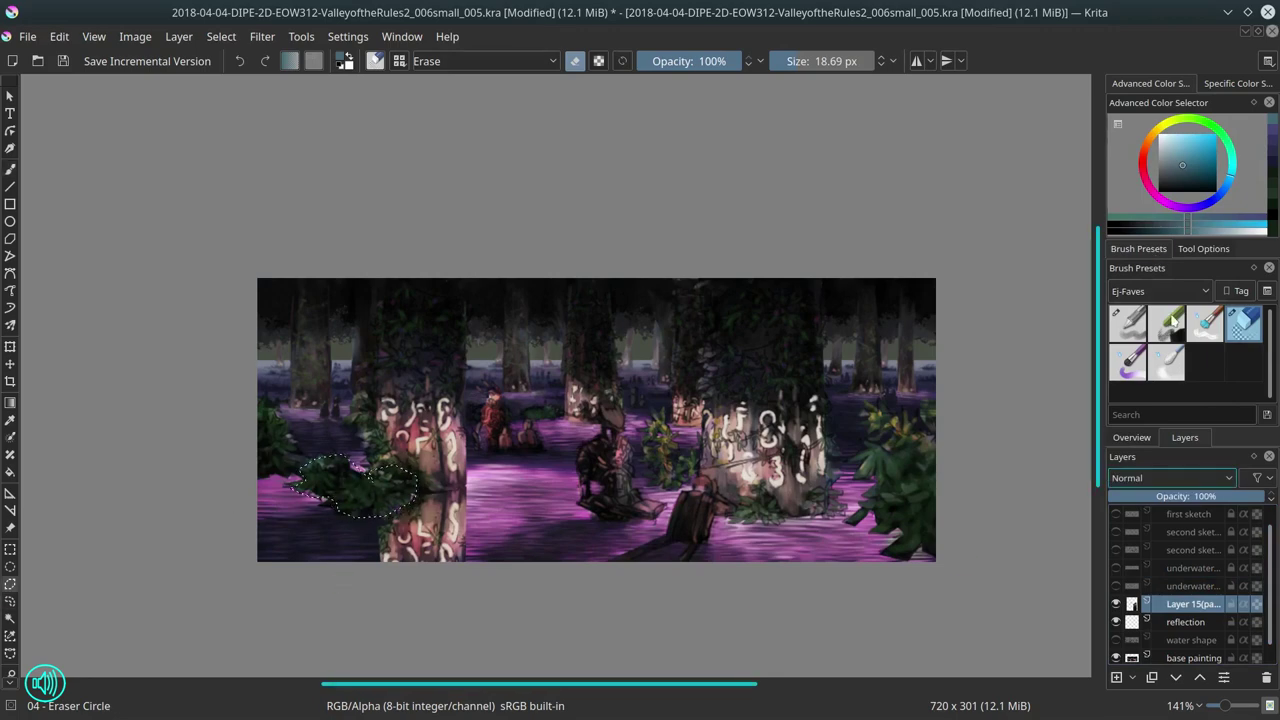
Step: Paste another bush copy, warp-transform and merge it, then set Multiply at 31% opacity
{"action": "left_click", "coordinate": [179, 36]}
{"action": "left_click", "coordinate": [229, 257]}
{"action": "key", "text": "ctrl+t"}
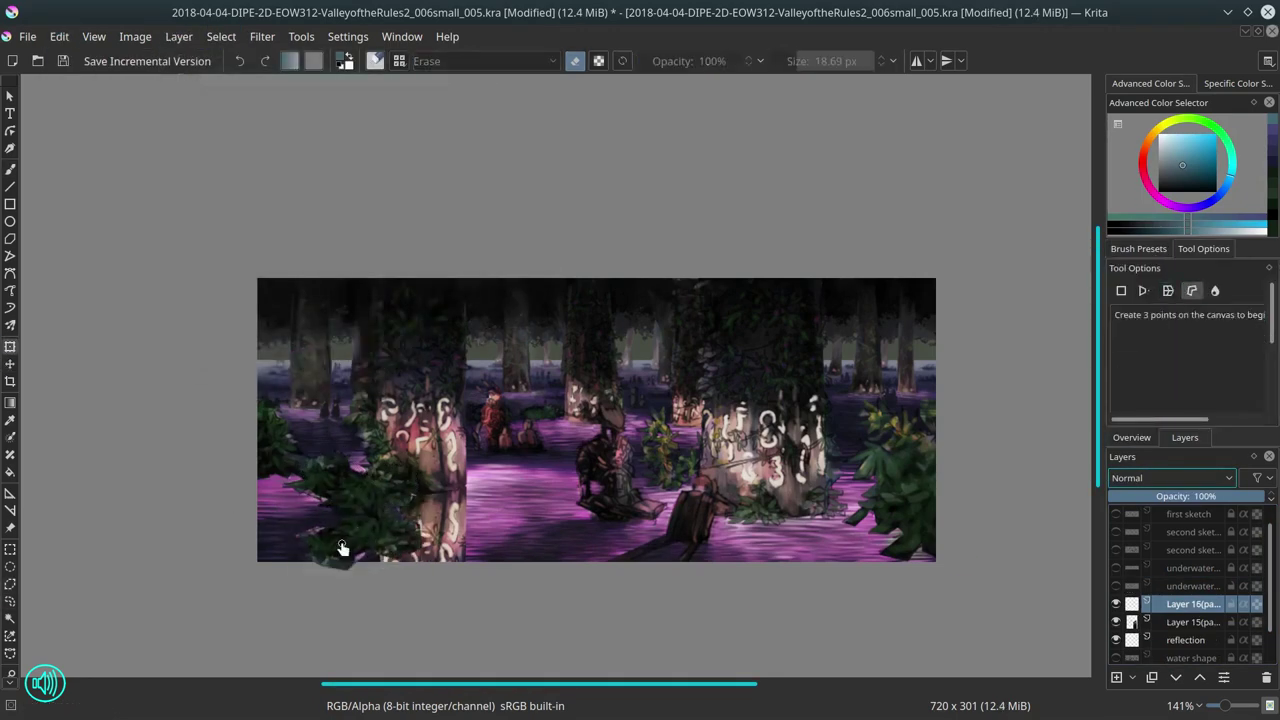
{"action": "key", "text": "ctrl+e"}
{"action": "left_click", "coordinate": [1172, 478]}
{"action": "left_click", "coordinate": [1150, 420]}
{"action": "left_click_drag", "start_coordinate": [1200, 496], "coordinate": [1155, 495]}
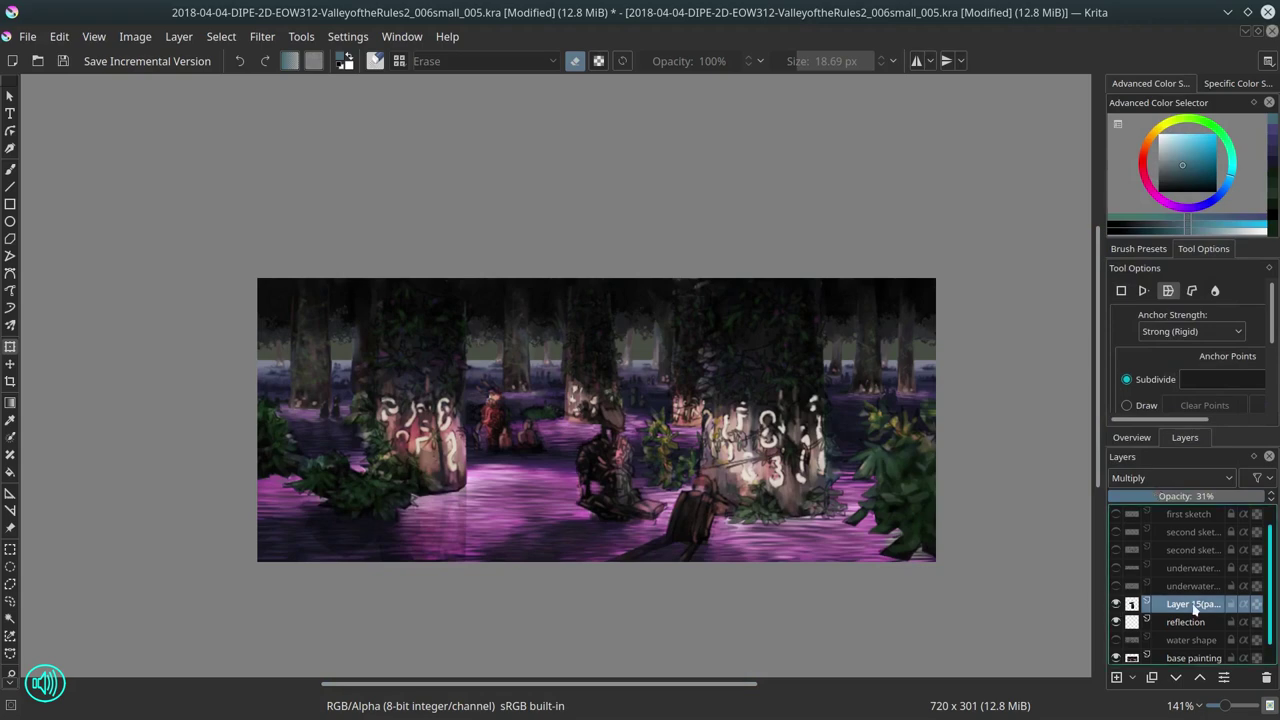
Step: Return the bush layer to Normal blending and paste another lassoed piece to move into place
{"action": "key", "text": "b"}
{"action": "left_click", "coordinate": [1172, 478]}
{"action": "left_click", "coordinate": [1170, 140]}
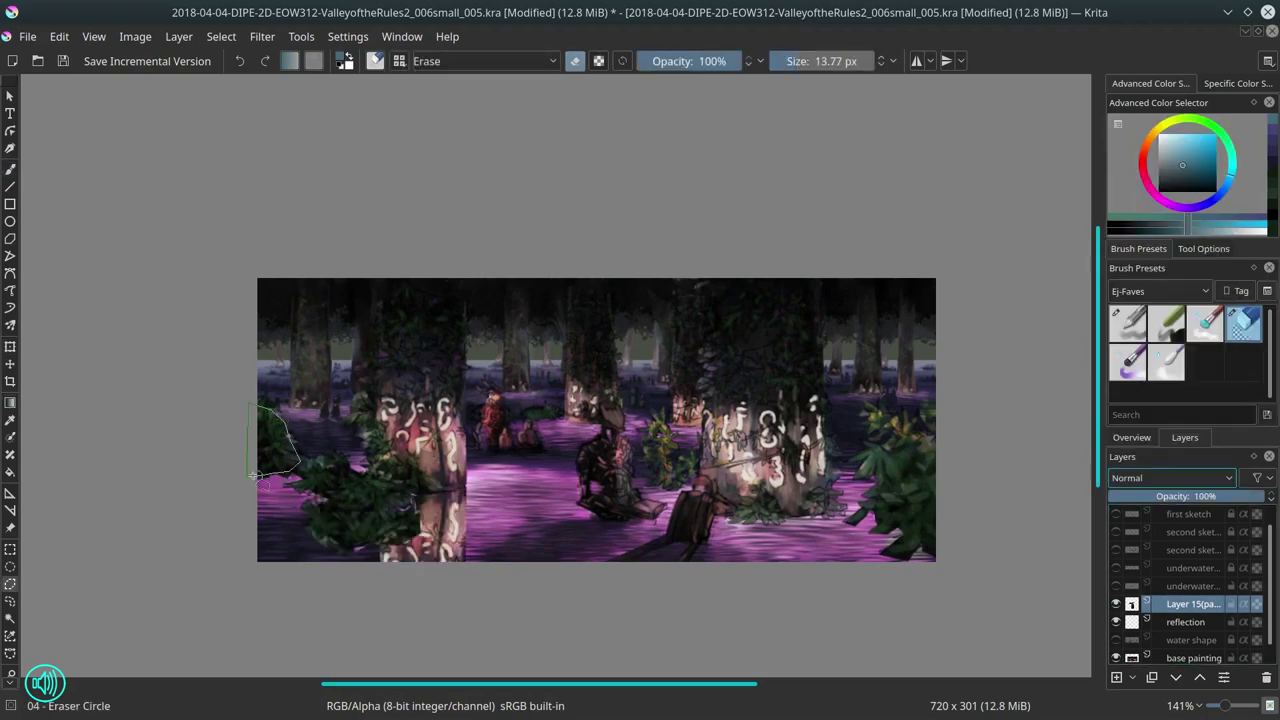
{"action": "left_click", "coordinate": [179, 36]}
{"action": "key", "text": "ctrl+shift+j"}
{"action": "key", "text": "t"}
Step: Set the bush layer to Normal blending with the eraser and adjust opacity up from 25%
{"action": "key", "text": "b"}
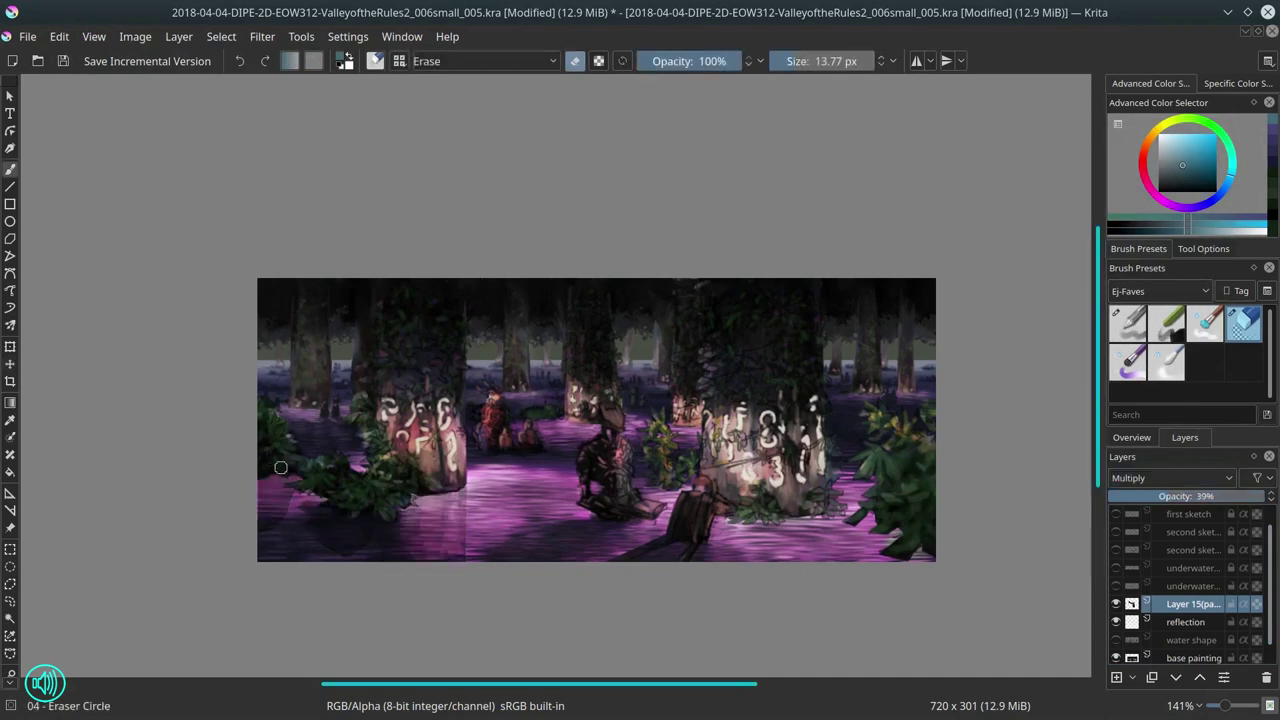
{"action": "left_click", "coordinate": [1170, 478]}
{"action": "left_click", "coordinate": [1160, 246]}
{"action": "left_click", "coordinate": [1148, 496]}
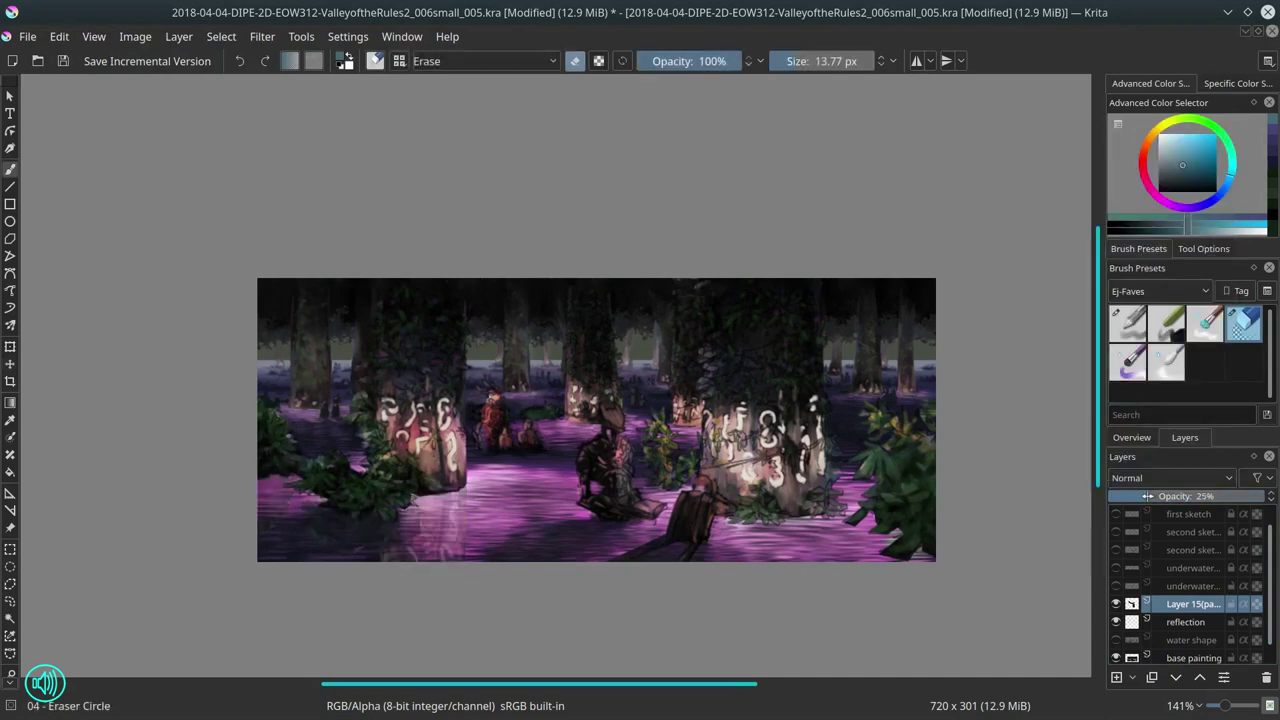
{"action": "left_click_drag", "start_coordinate": [1148, 496], "coordinate": [1236, 496]}
Step: Merge the bush copy down into the reflection layer, clear the selection and save
{"action": "right_click", "coordinate": [1190, 604]}
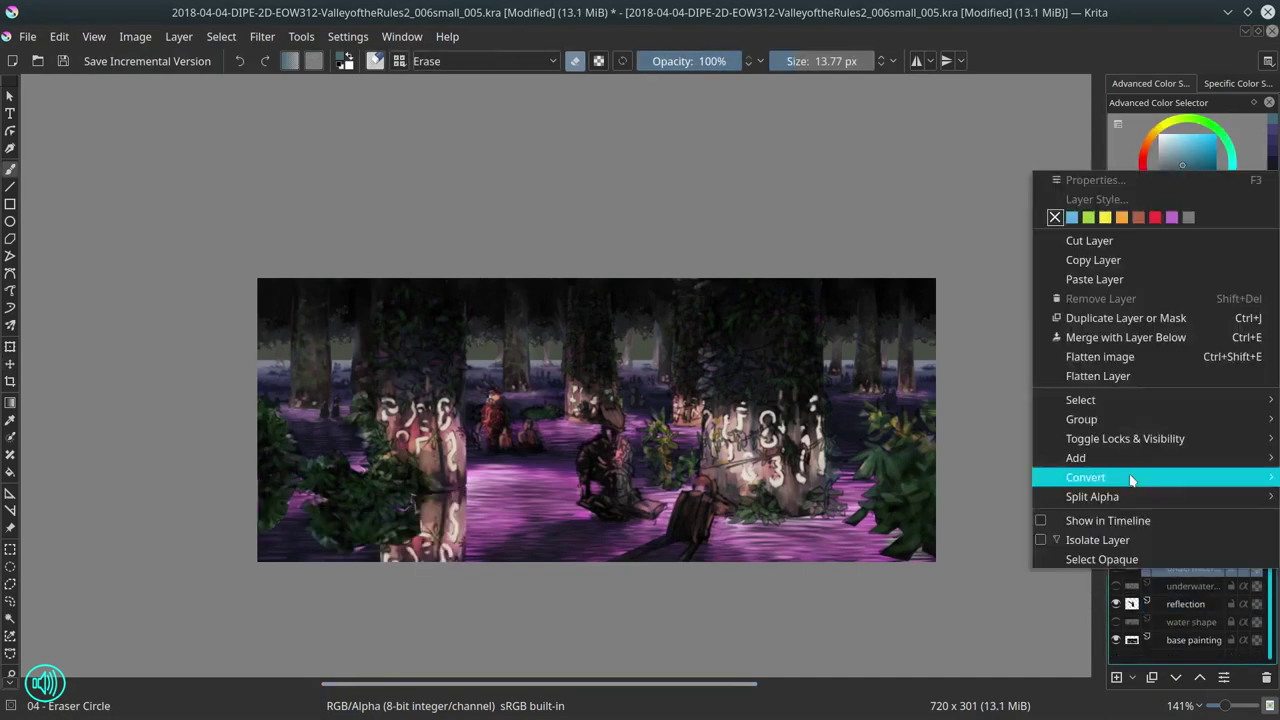
{"action": "left_click", "coordinate": [950, 530]}
{"action": "left_click", "coordinate": [1185, 604]}
{"action": "key", "text": "ctrl+shift+a"}
{"action": "key", "text": "ctrl+s"}
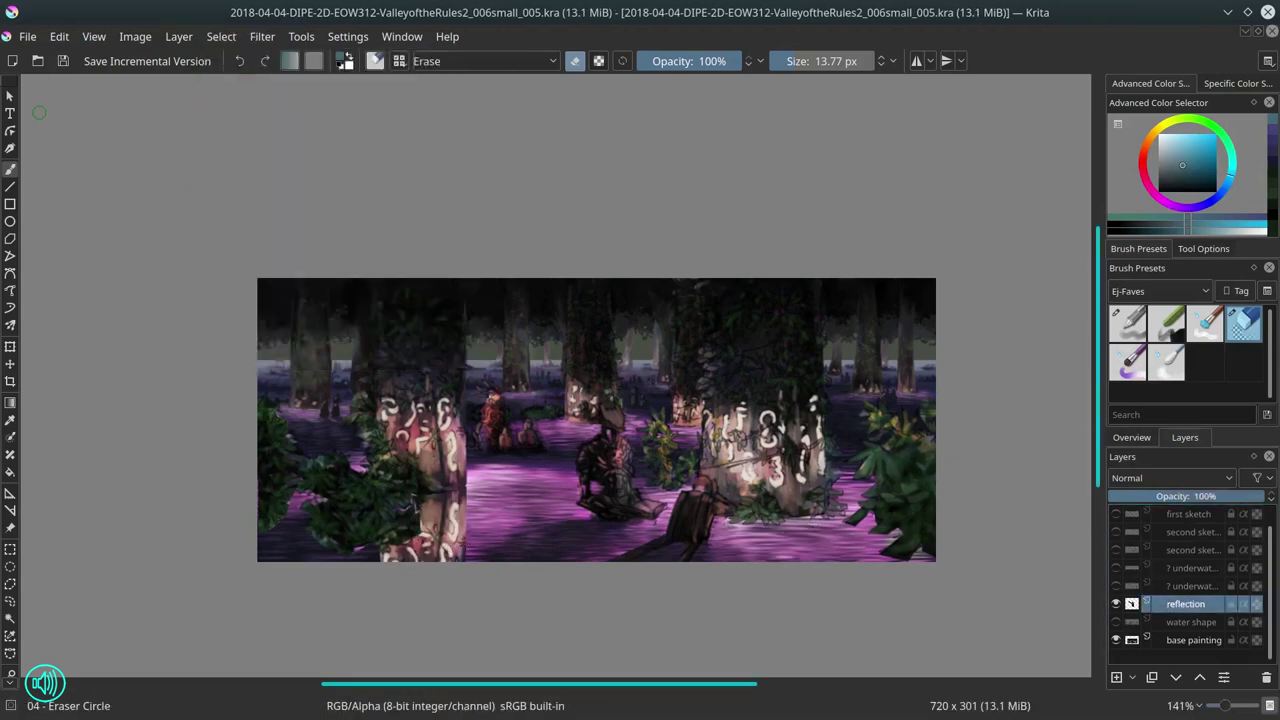
Step: Copy the middle tree trunk onto a new layer, flip it, and pick a round eraser
{"action": "left_click_drag", "start_coordinate": [566, 274], "coordinate": [569, 418]}
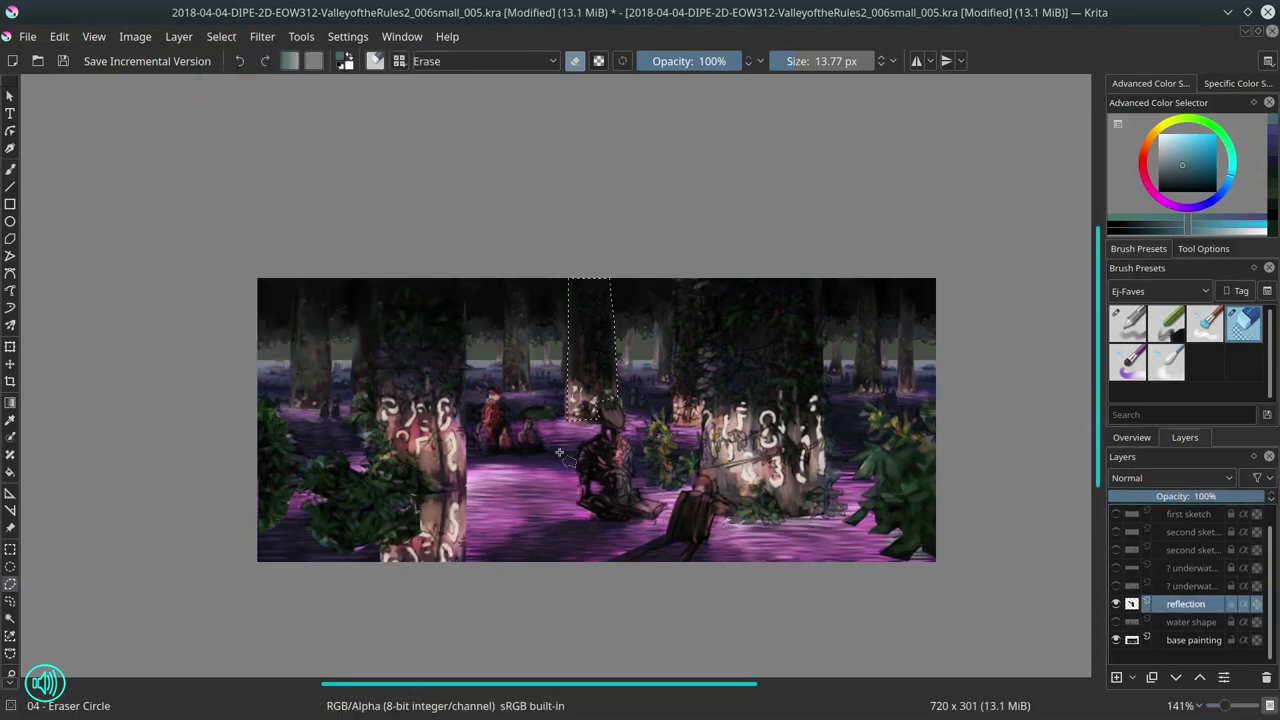
{"action": "key", "text": "ctrl+c"}
{"action": "key", "text": "ctrl+v"}
{"action": "left_click", "coordinate": [179, 36]}
{"action": "left_click", "coordinate": [471, 220]}
{"action": "key", "text": "b"}
{"action": "left_click", "coordinate": [1128, 323]}
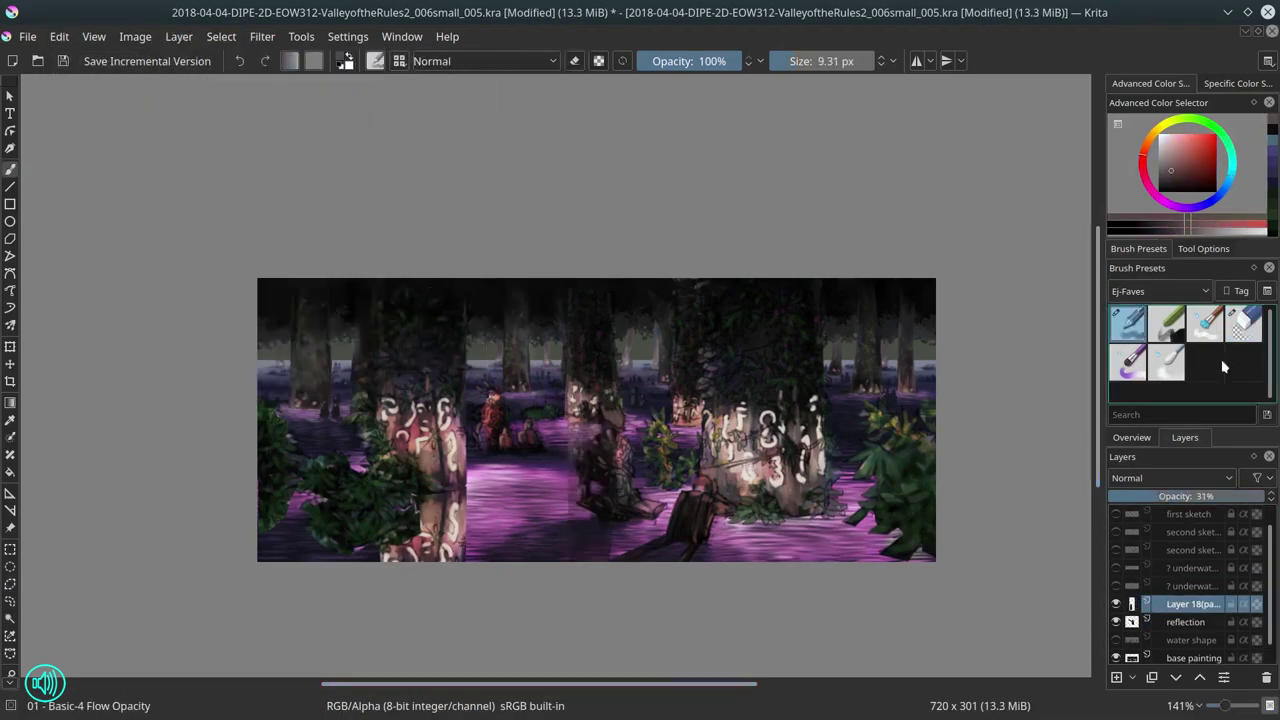
{"action": "left_click", "coordinate": [1244, 323]}
{"action": "scroll", "coordinate": [600, 450], "scroll_direction": "up", "scroll_amount": 2}
Step: Merge the trunk copy into the reflection layer and set it to Multiply blending
{"action": "key", "text": "ctrl+e"}
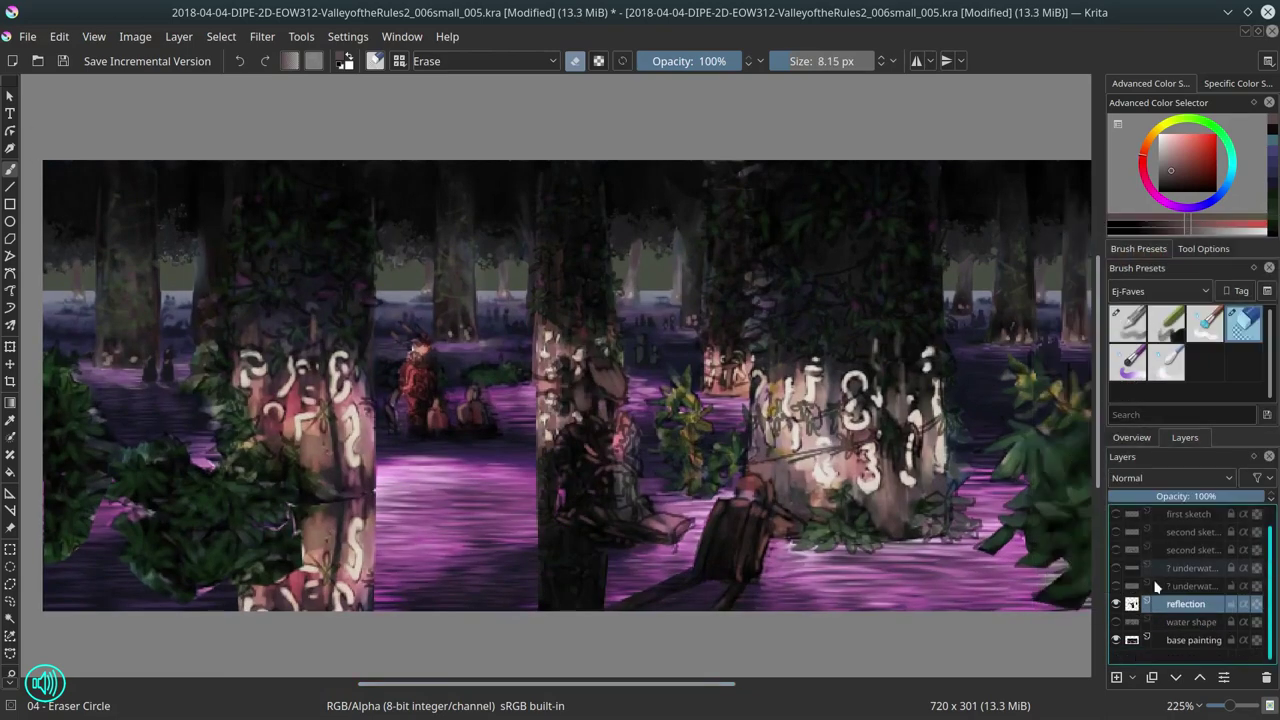
{"action": "left_click", "coordinate": [1170, 478]}
{"action": "left_click", "coordinate": [1170, 200]}
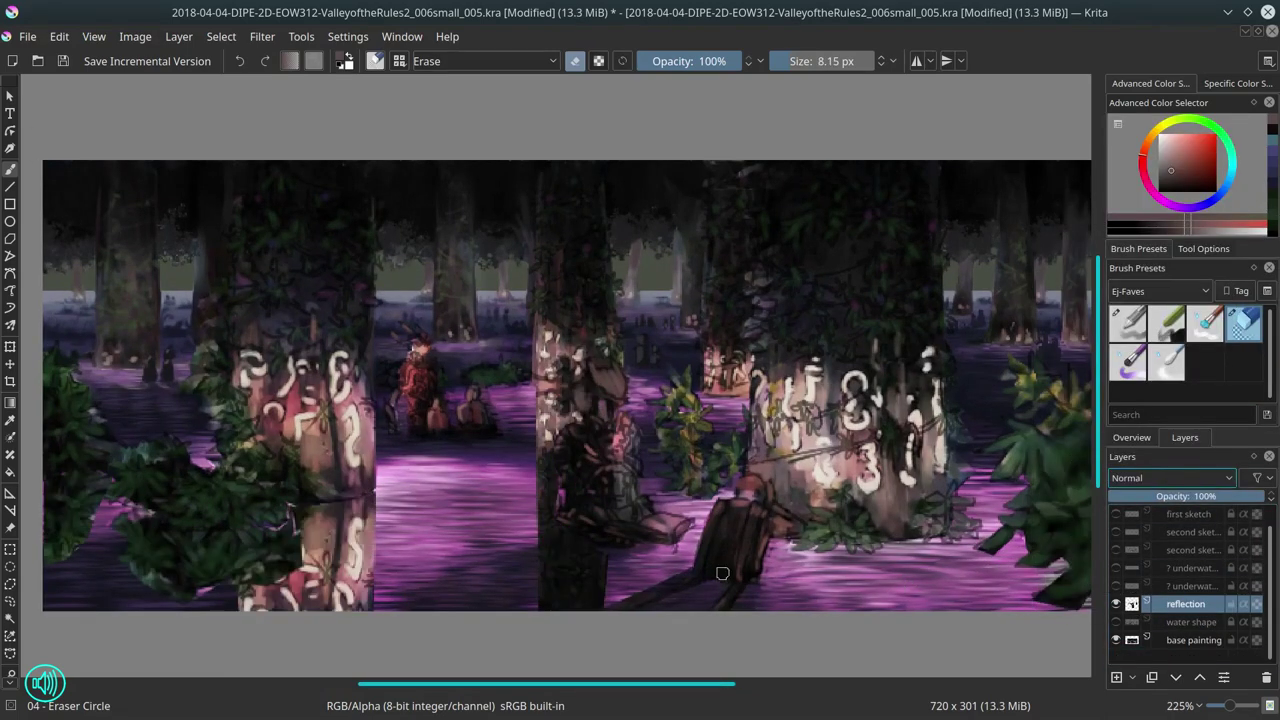
{"action": "scroll", "coordinate": [285, 394], "scroll_direction": "down", "scroll_amount": 1}
Step: Copy Merged and paste the left foreground foliage as new layers, merging into Layer 19
{"action": "left_click", "coordinate": [10, 583]}
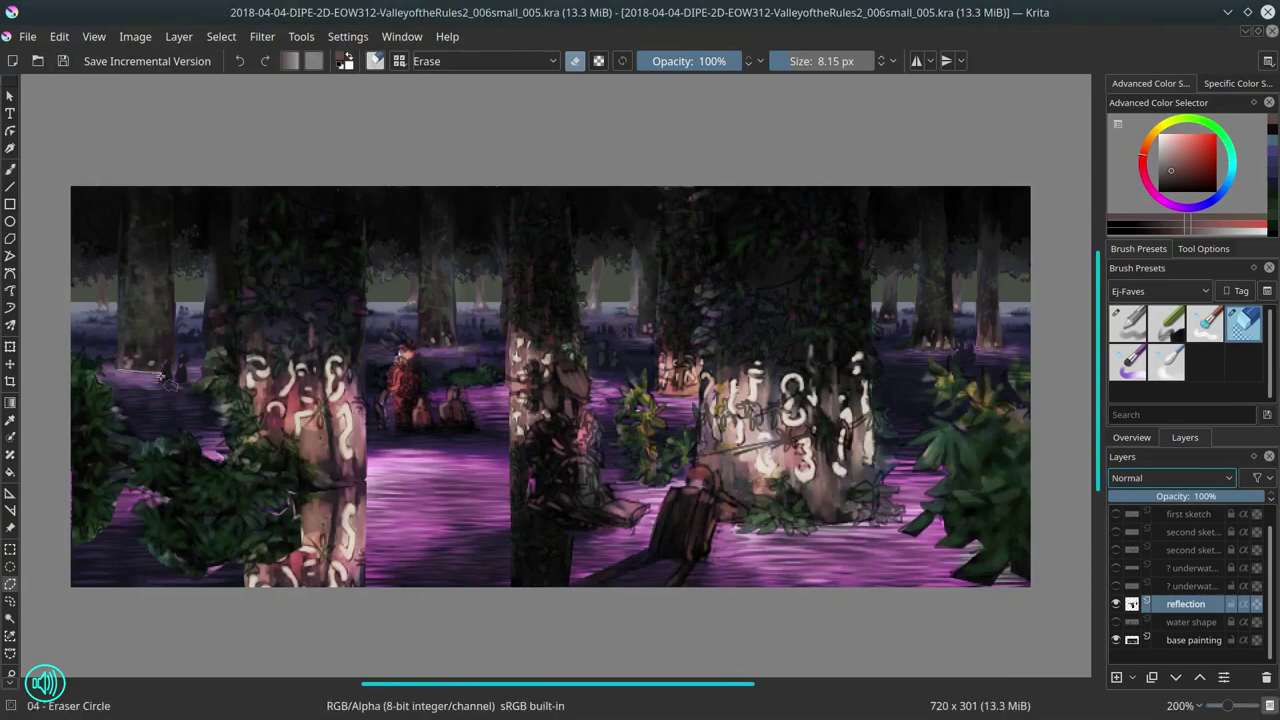
{"action": "left_click", "coordinate": [59, 36]}
{"action": "left_click", "coordinate": [72, 179]}
{"action": "key", "text": "ctrl+v"}
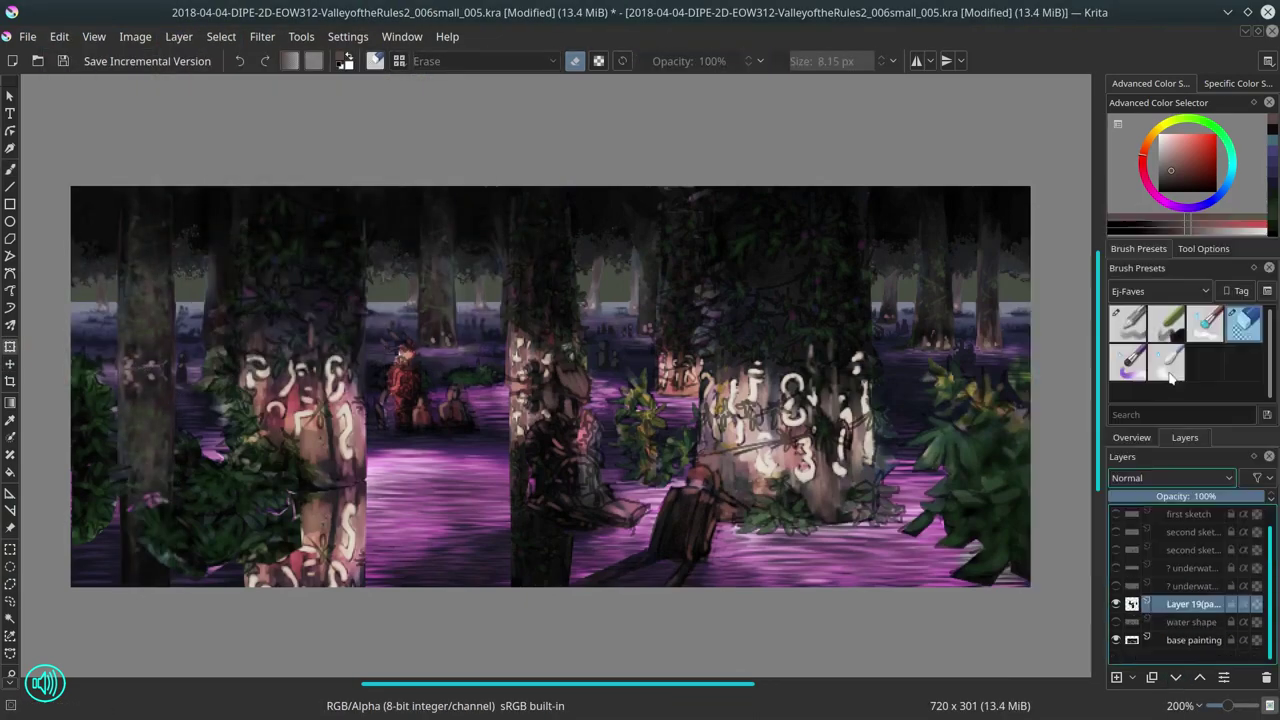
{"action": "left_click_drag", "start_coordinate": [208, 390], "coordinate": [200, 236]}
{"action": "left_click", "coordinate": [59, 36]}
{"action": "left_click", "coordinate": [70, 194]}
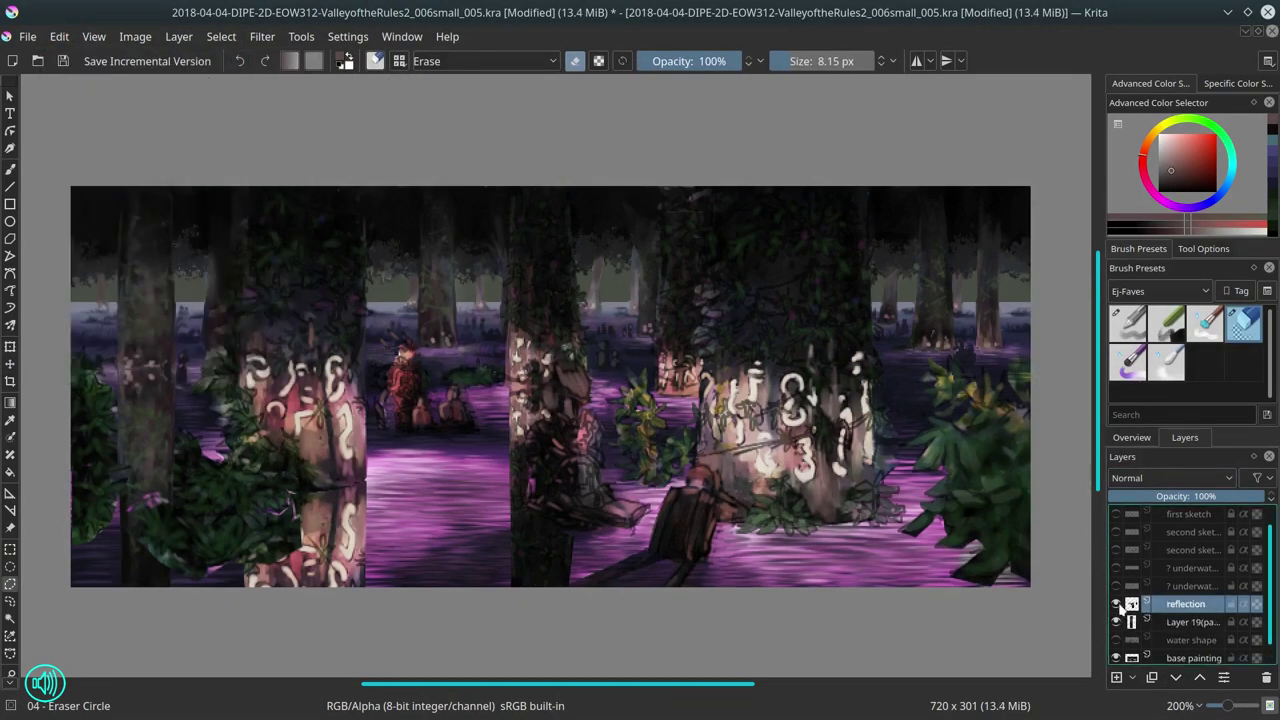
{"action": "key", "text": "ctrl+e"}
Step: Paste the foliage as Layer 20, merge Layer 19 into it, and test opacity between 31% and full
{"action": "left_click_drag", "start_coordinate": [140, 455], "coordinate": [177, 463]}
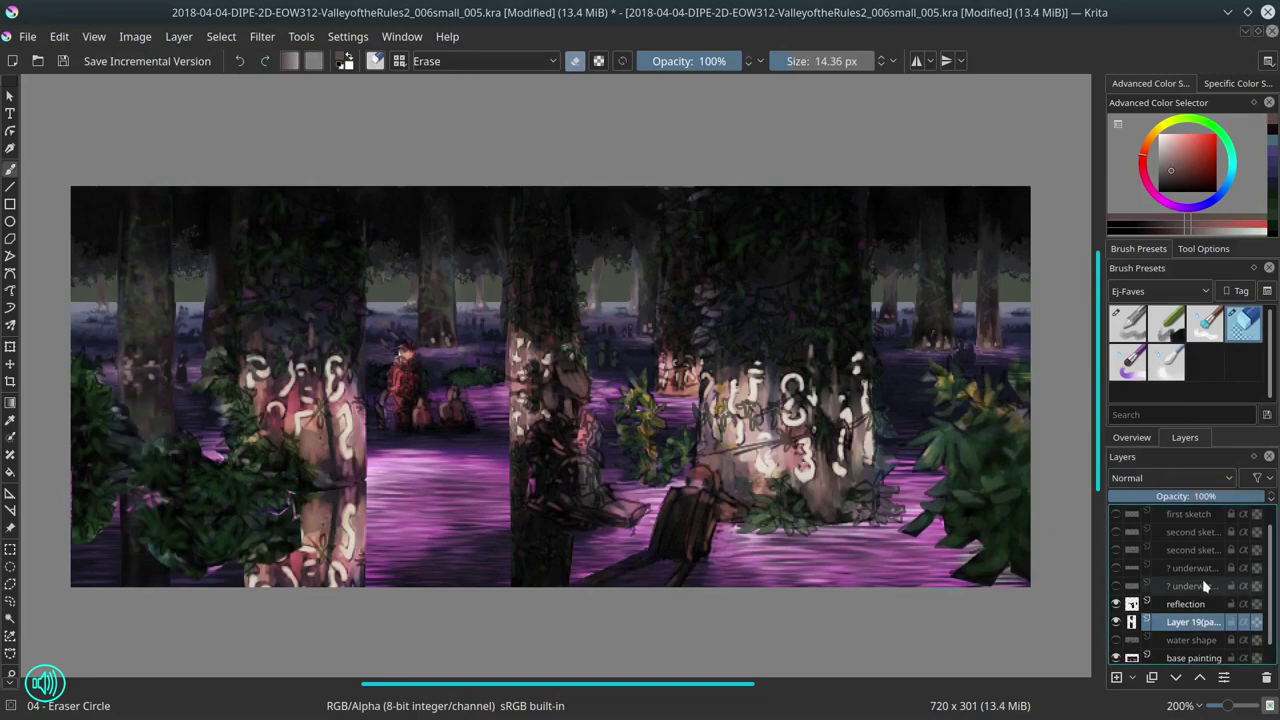
{"action": "key", "text": "ctrl+v"}
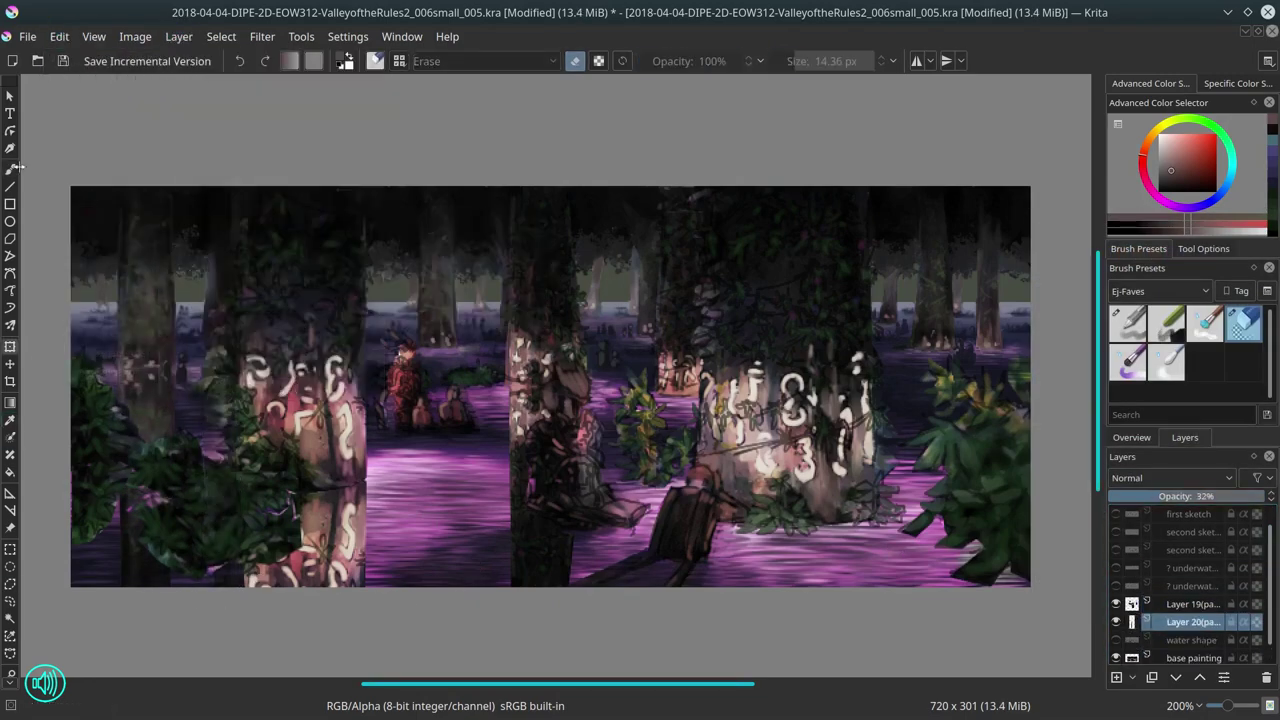
{"action": "key", "text": "Page_Up"}
{"action": "key", "text": "ctrl+e"}
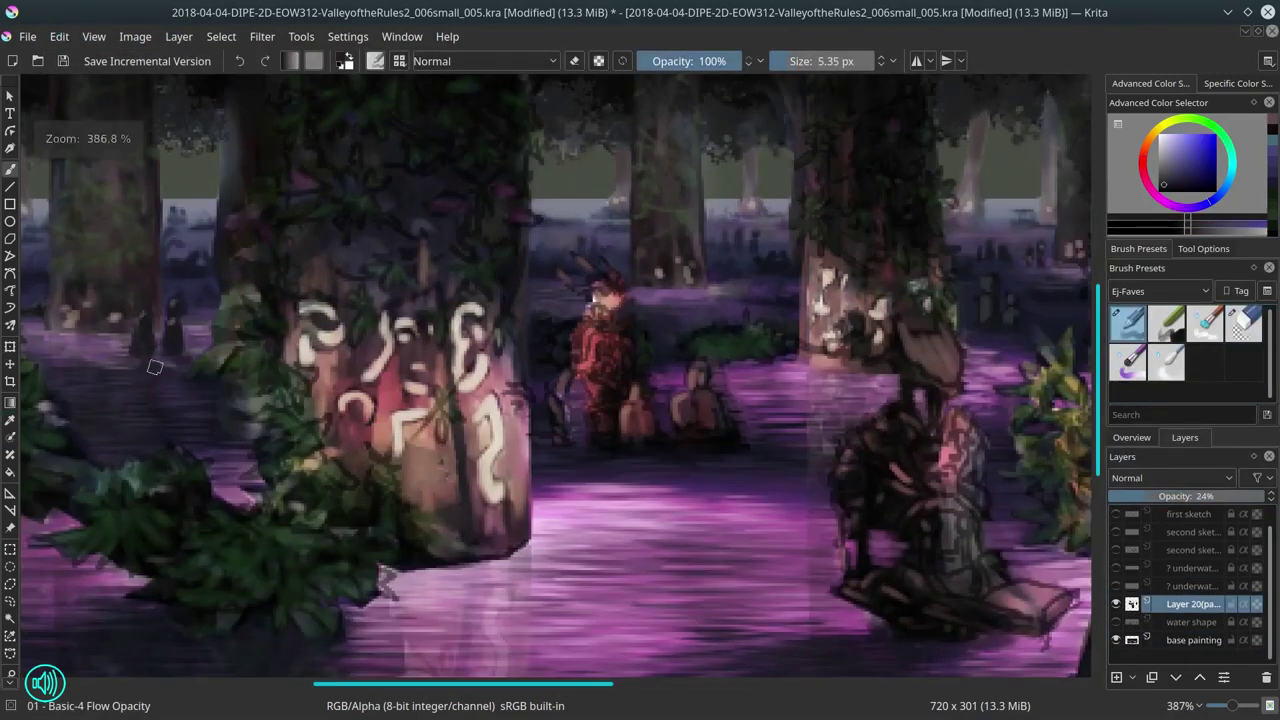
{"action": "key", "text": "slash"}
{"action": "scroll", "coordinate": [178, 360], "scroll_direction": "up", "scroll_amount": 3}
{"action": "left_click_drag", "start_coordinate": [1230, 496], "coordinate": [1273, 497]}
{"action": "left_click", "coordinate": [1155, 495]}
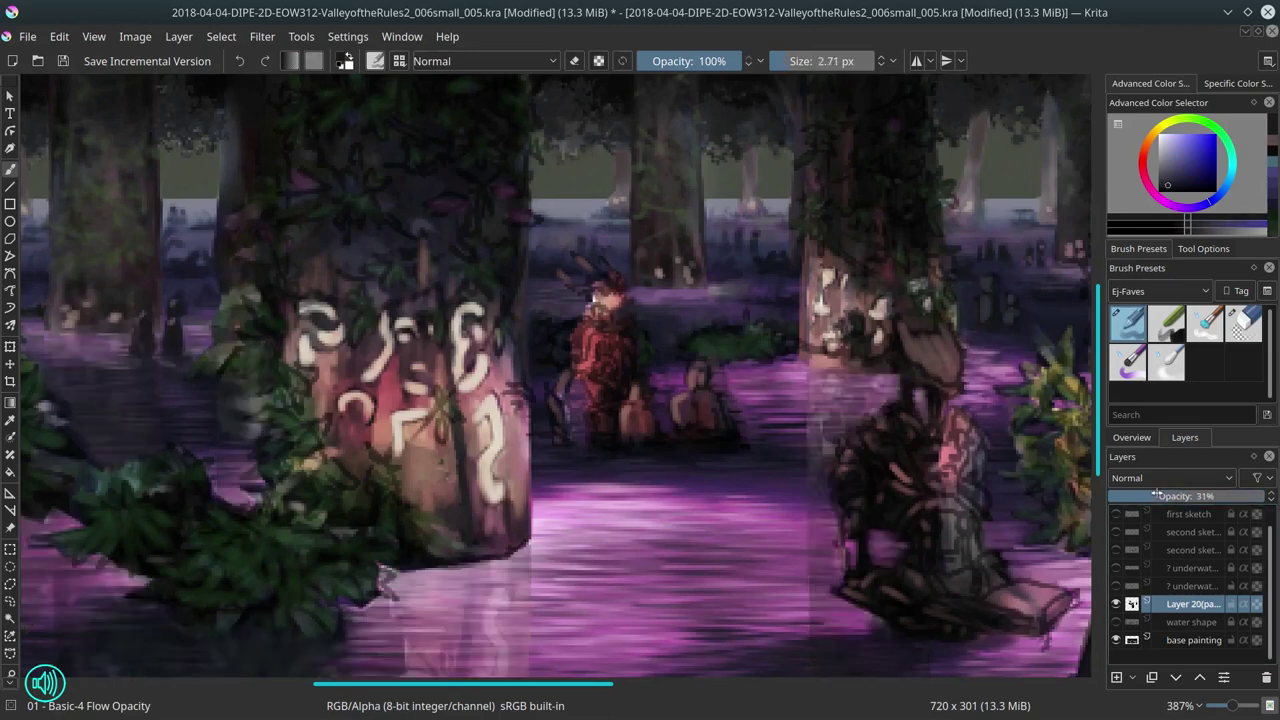
{"action": "left_click_drag", "start_coordinate": [1155, 495], "coordinate": [1273, 496]}
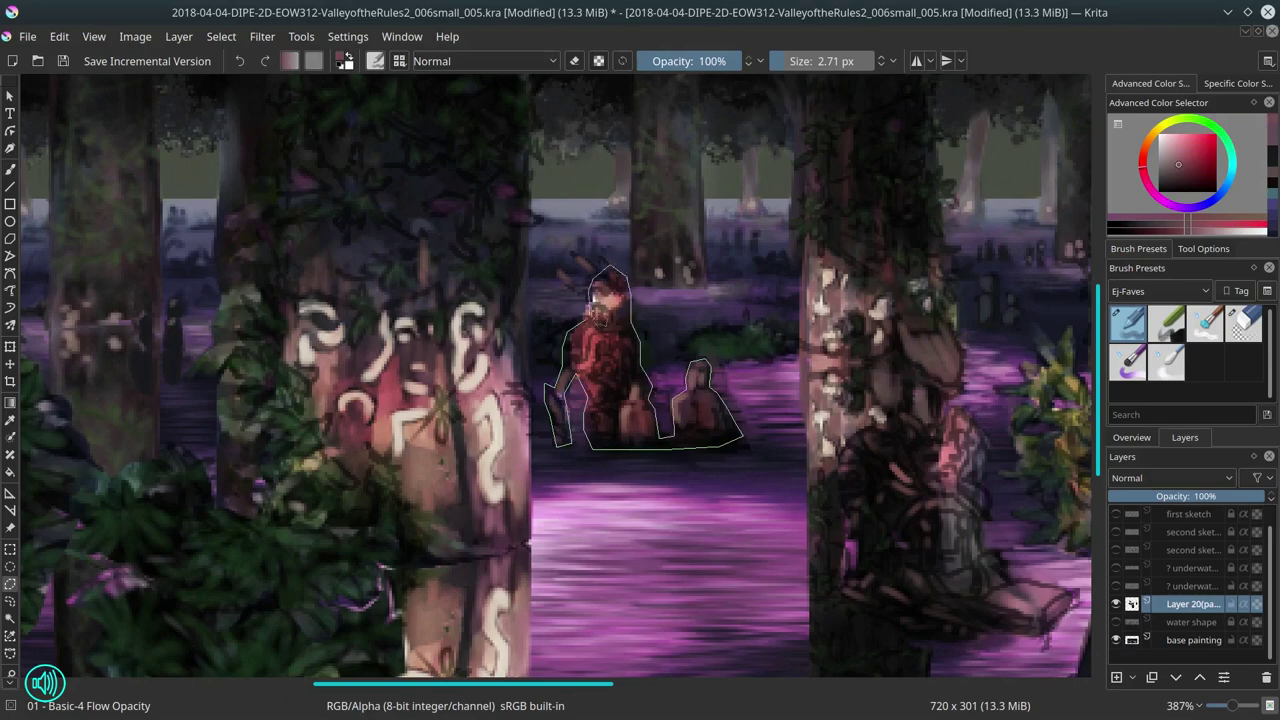
Step: Mirror Layer 20, set its opacity to 34% and save the painting
{"action": "left_click", "coordinate": [179, 36]}
{"action": "left_click", "coordinate": [470, 234]}
{"action": "left_click", "coordinate": [1163, 496]}
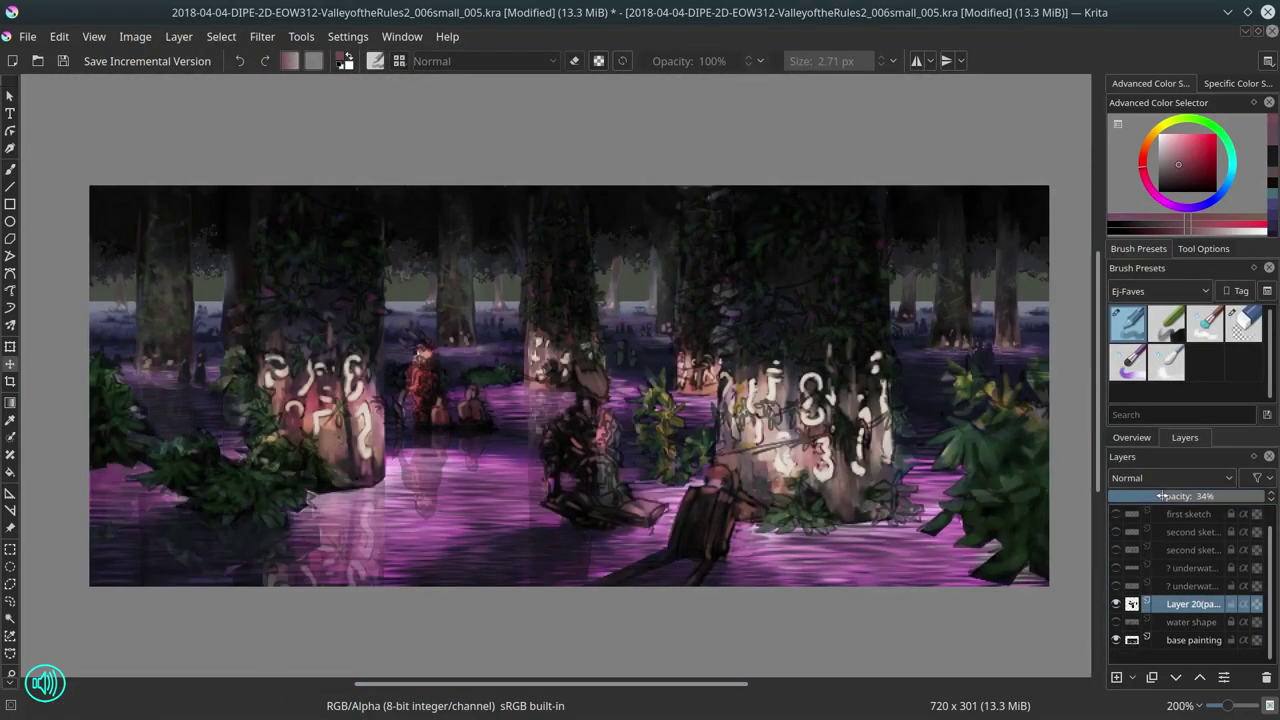
{"action": "key", "text": "ctrl+s"}
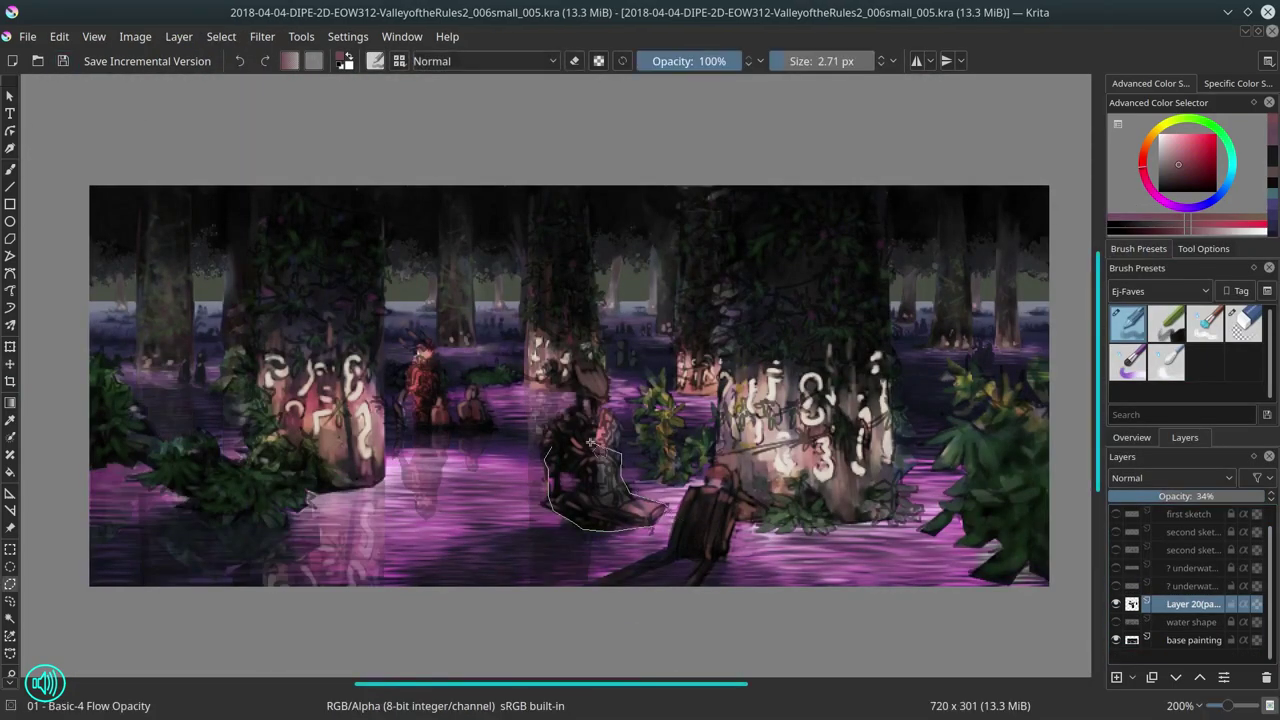
Step: Copy the lassoed figure onto a new layer, outline the plant beside it, then deselect
{"action": "key", "text": "ctrl+alt+j"}
{"action": "left_click_drag", "start_coordinate": [650, 485], "coordinate": [645, 410]}
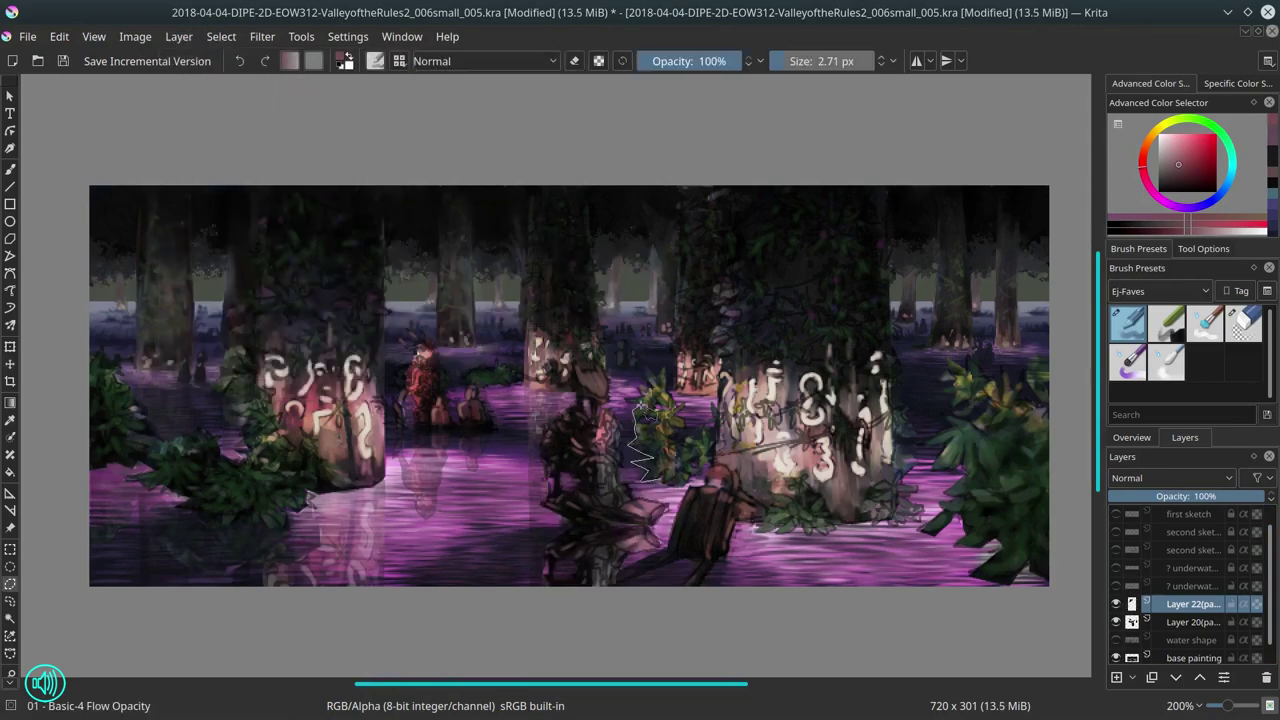
{"action": "left_click", "coordinate": [690, 486]}
{"action": "left_click", "coordinate": [221, 36]}
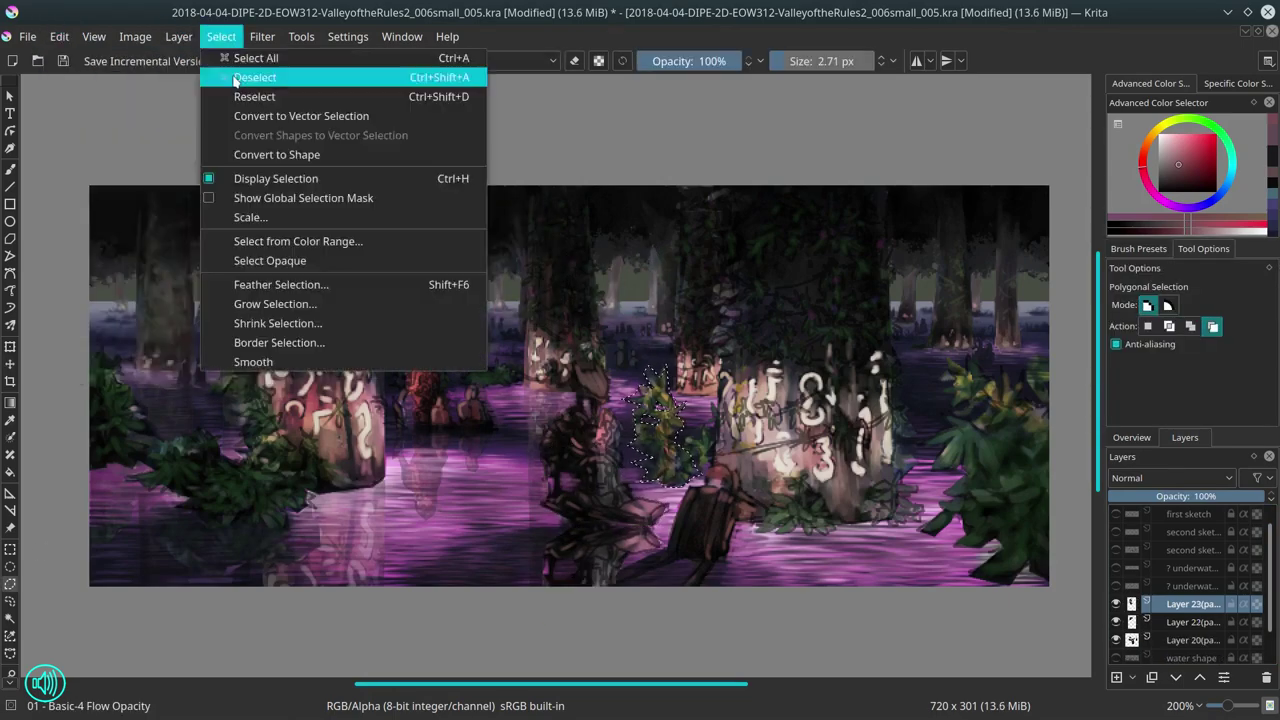
{"action": "left_click", "coordinate": [234, 77]}
{"action": "key", "text": "t"}
Step: Merge the pasted figure layers into Layer 23 and return to the base painting layer with the regular brush
{"action": "right_click", "coordinate": [1195, 604]}
{"action": "left_click", "coordinate": [1139, 510]}
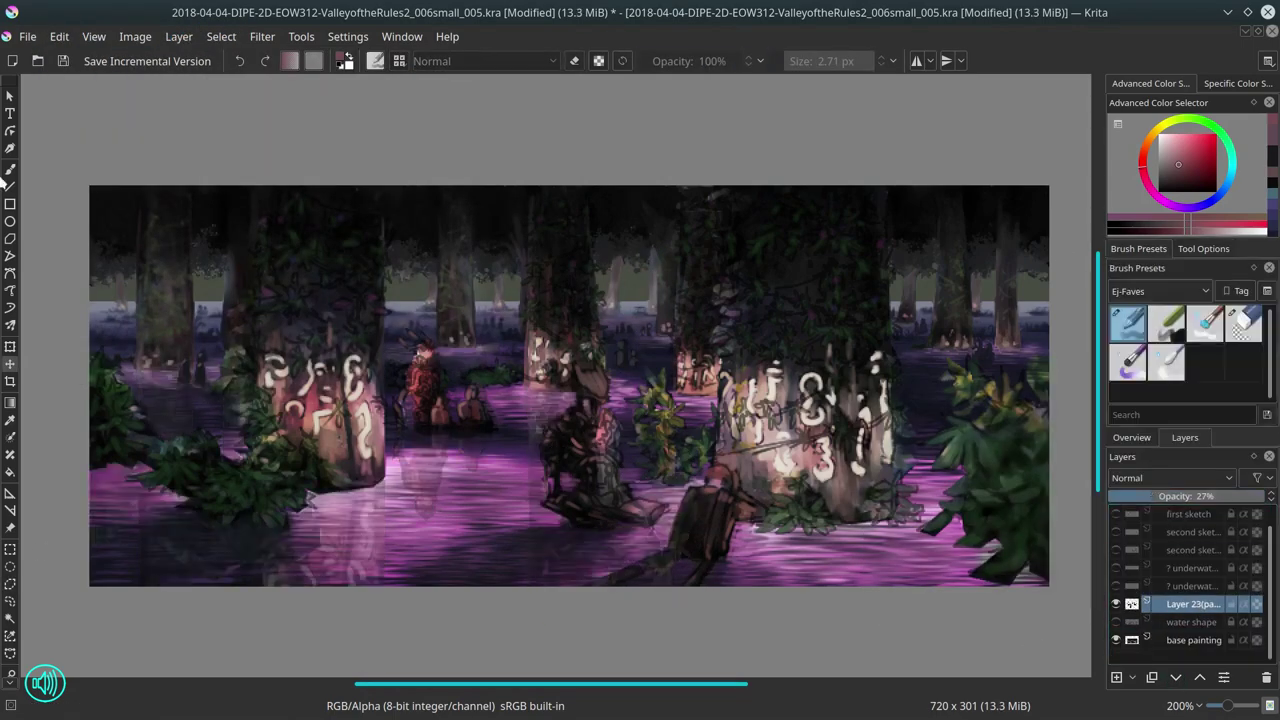
{"action": "key", "text": "b"}
{"action": "key", "text": "minus"}
{"action": "key", "text": "Page_Down"}
{"action": "key", "text": "Page_Down"}
{"action": "key", "text": "slash"}
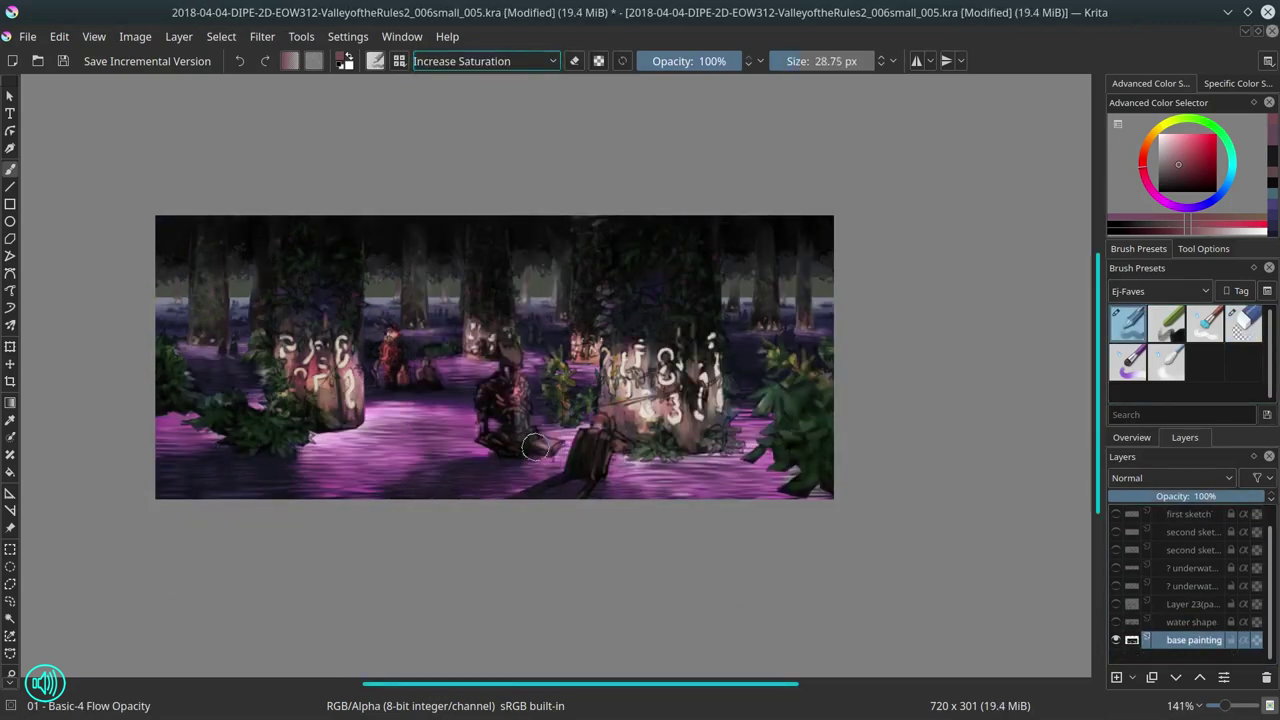
Step: Save, reselect the previous selection, paste it as a new layer and merge Layer 23 into it
{"action": "key", "text": "ctrl+s"}
{"action": "key", "text": "ctrl+r"}
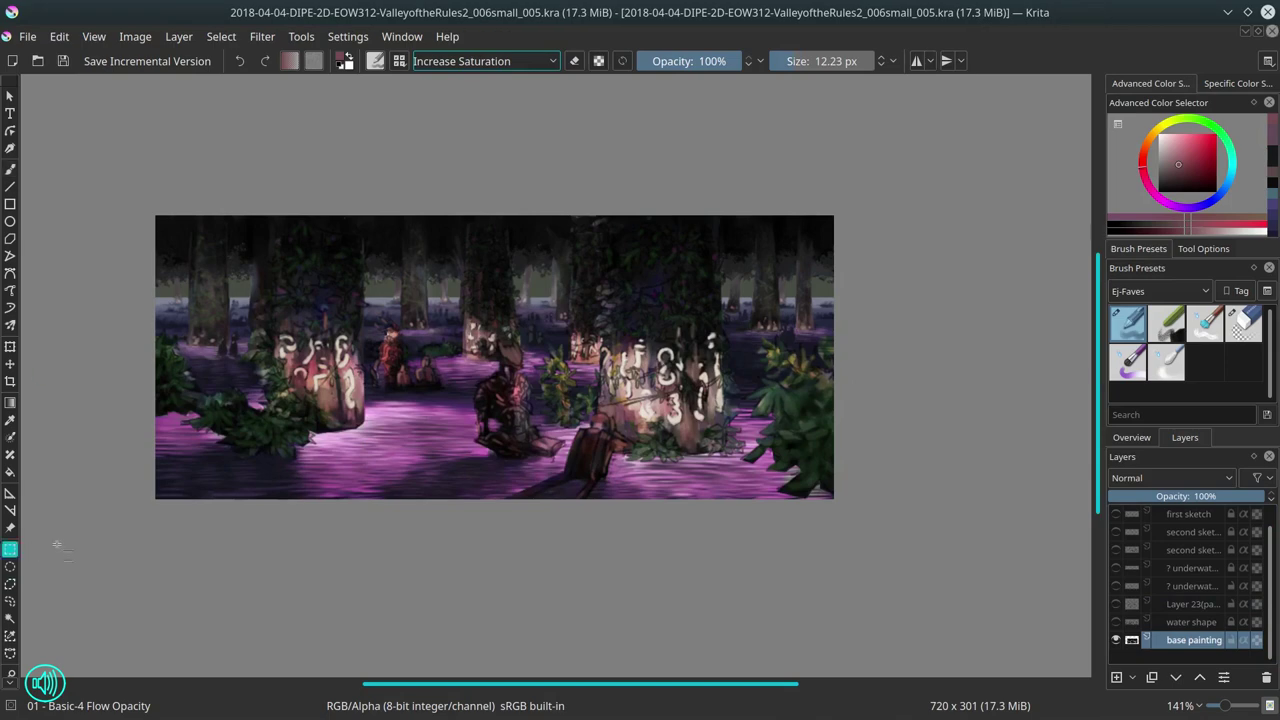
{"action": "key", "text": "ctrl+shift+d"}
{"action": "left_click", "coordinate": [221, 36]}
{"action": "left_click", "coordinate": [297, 101]}
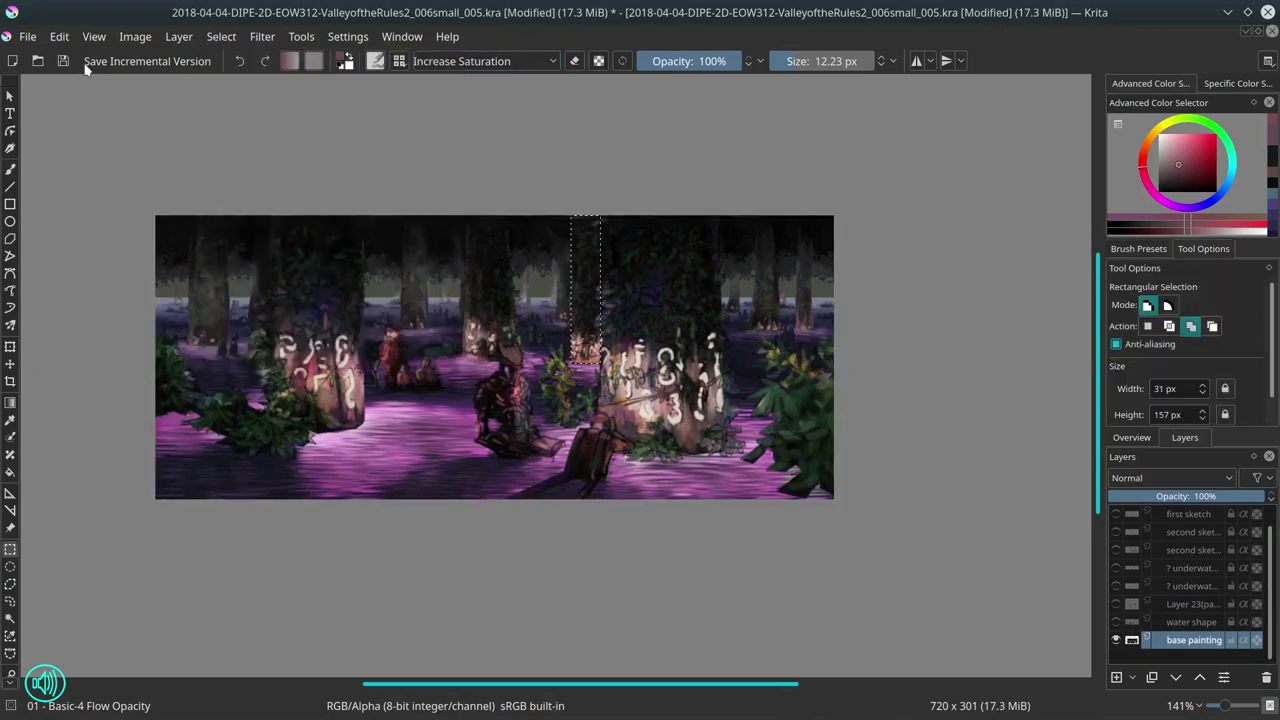
{"action": "key", "text": "ctrl+alt+j"}
{"action": "left_click", "coordinate": [1183, 594]}
{"action": "key", "text": "ctrl+e"}
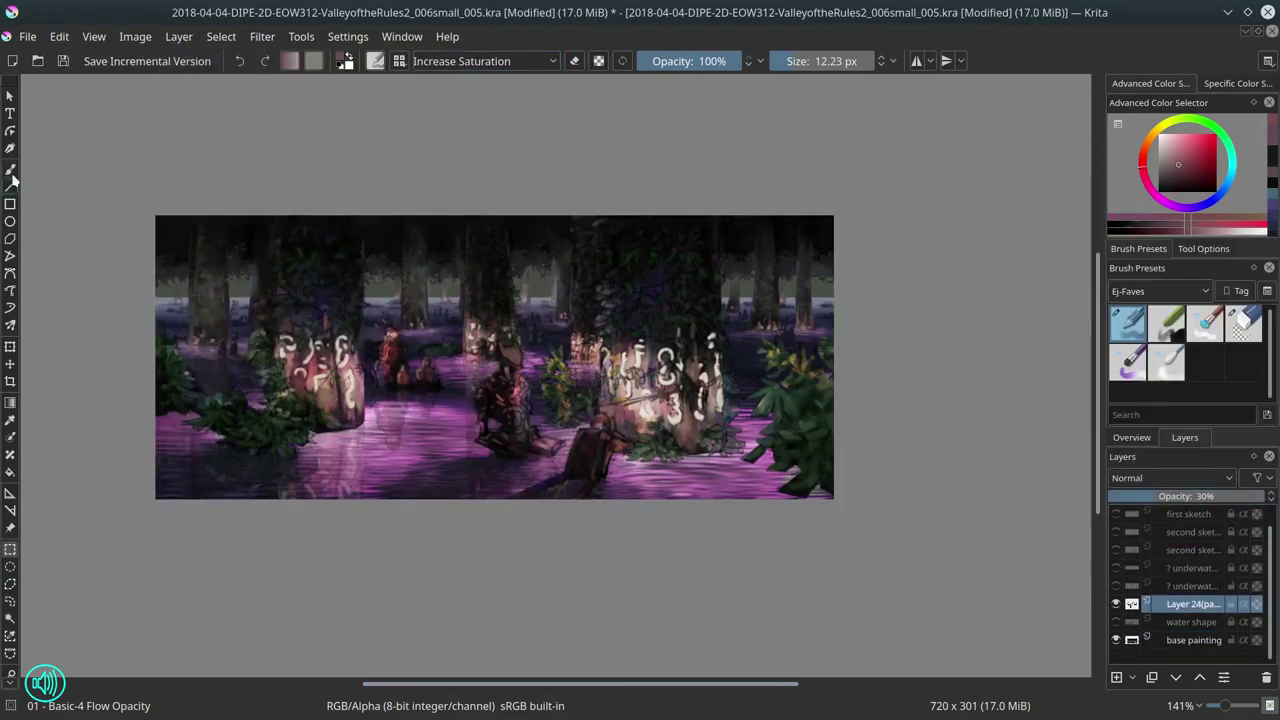
Step: Select a narrow trunk strip on the right and erase part of the reflection with an enlarged eraser
{"action": "key", "text": "b"}
{"action": "key", "text": "slash"}
{"action": "key", "text": "ctrl+r"}
{"action": "left_click_drag", "start_coordinate": [754, 206], "coordinate": [778, 330]}
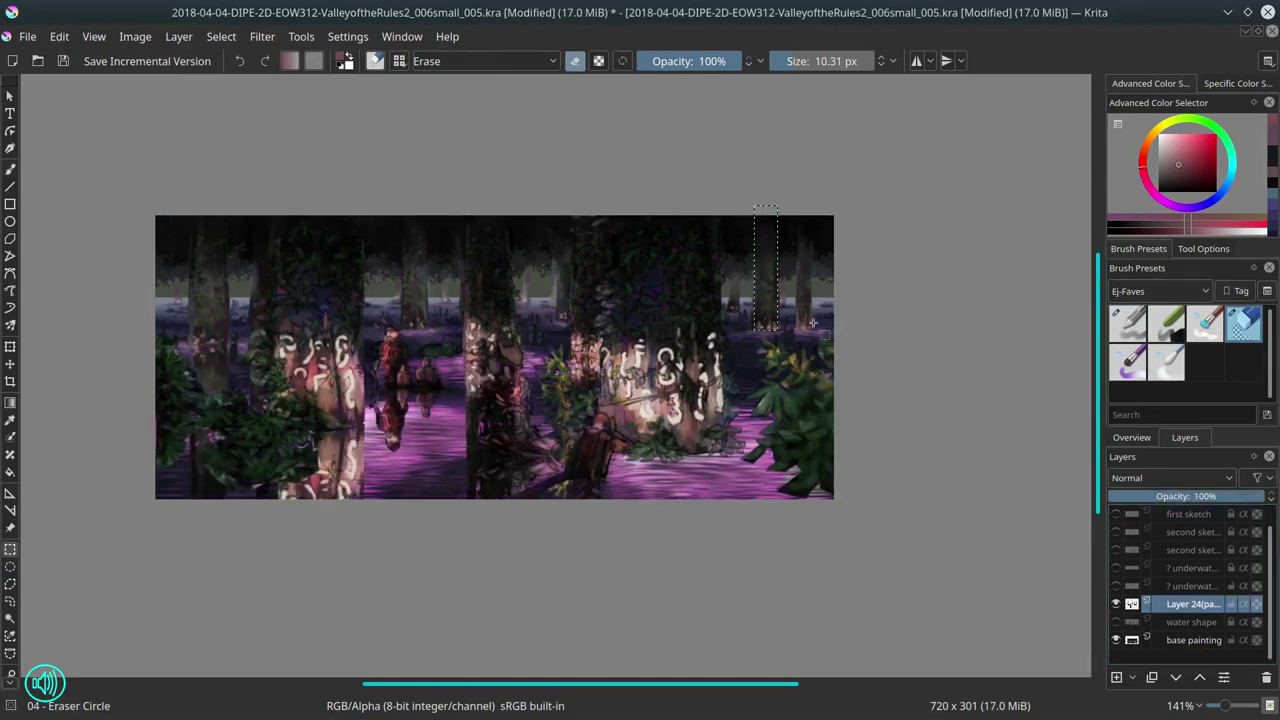
{"action": "key", "text": "b"}
{"action": "key", "text": "plus"}
{"action": "key", "text": "plus"}
{"action": "left_click_drag", "start_coordinate": [460, 440], "coordinate": [700, 375]}
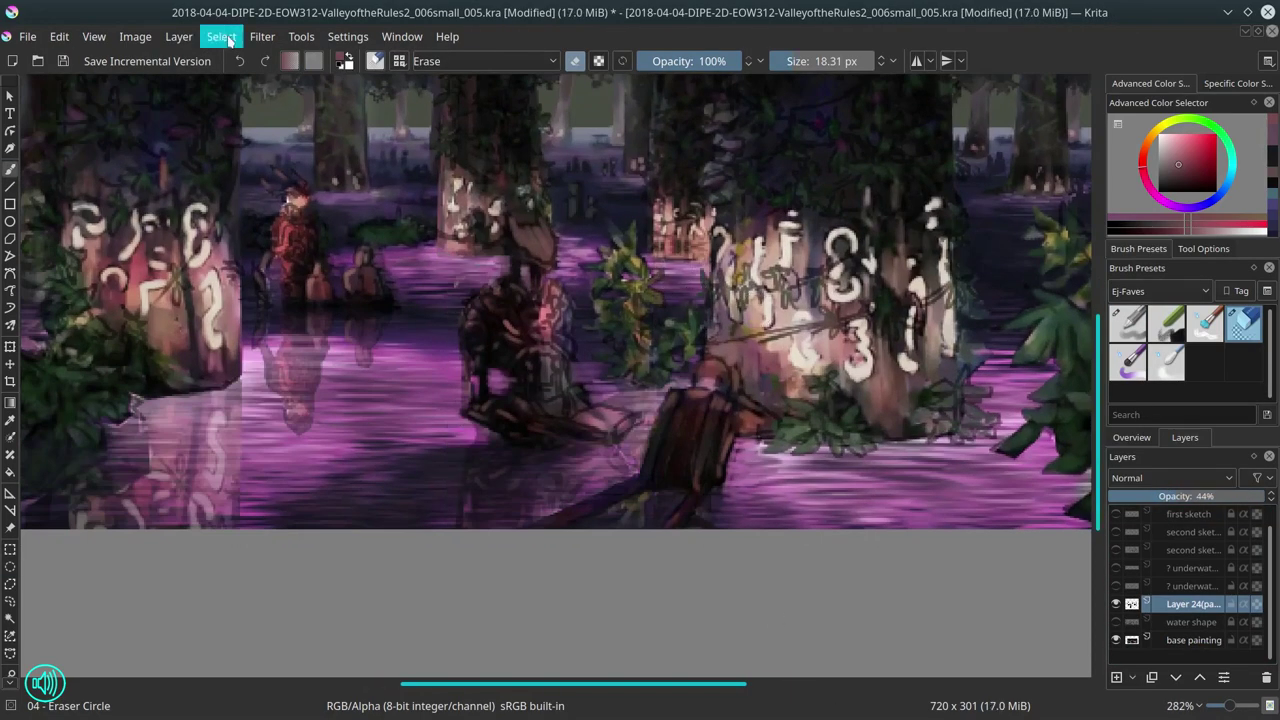
Step: Copy the selected water area from the water shape layer onto a new full-opacity layer
{"action": "key", "text": "Page_Down"}
{"action": "scroll", "coordinate": [548, 380], "scroll_direction": "up", "scroll_amount": 3}
{"action": "key", "text": "ctrl+alt+j"}
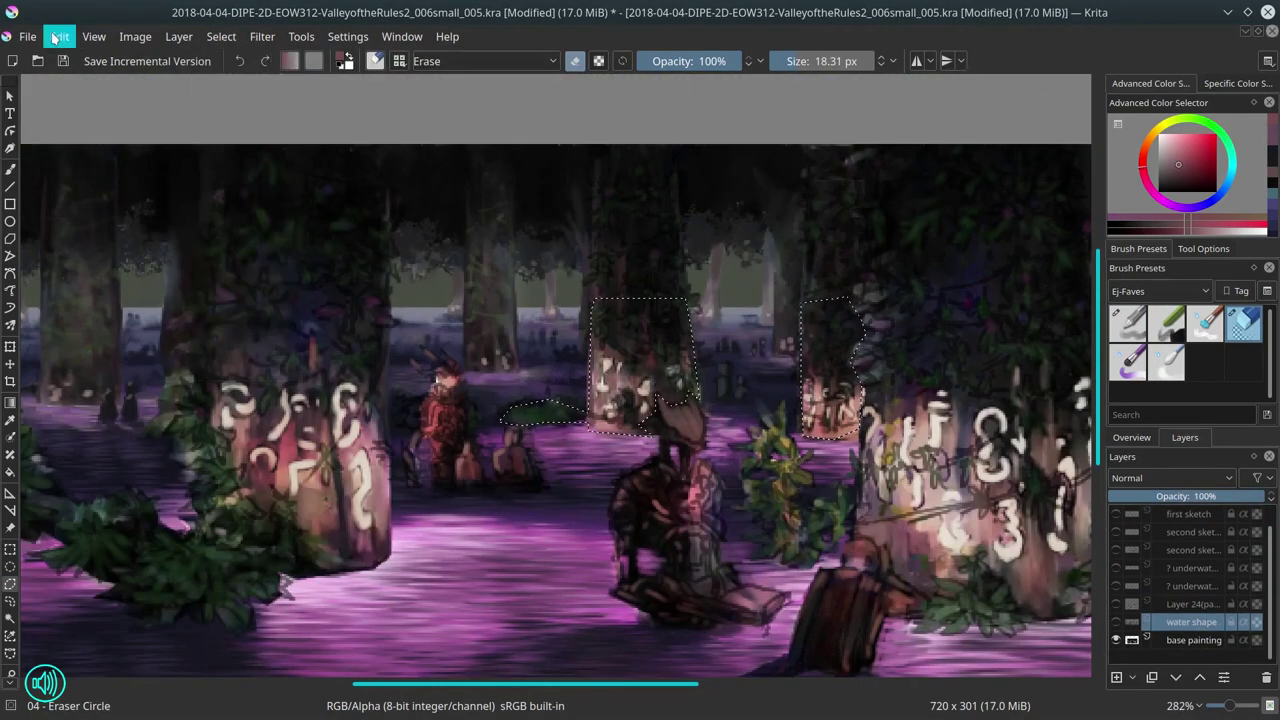
{"action": "key", "text": "bracketleft"}
{"action": "key", "text": "bracketleft"}
{"action": "key", "text": "bracketleft"}
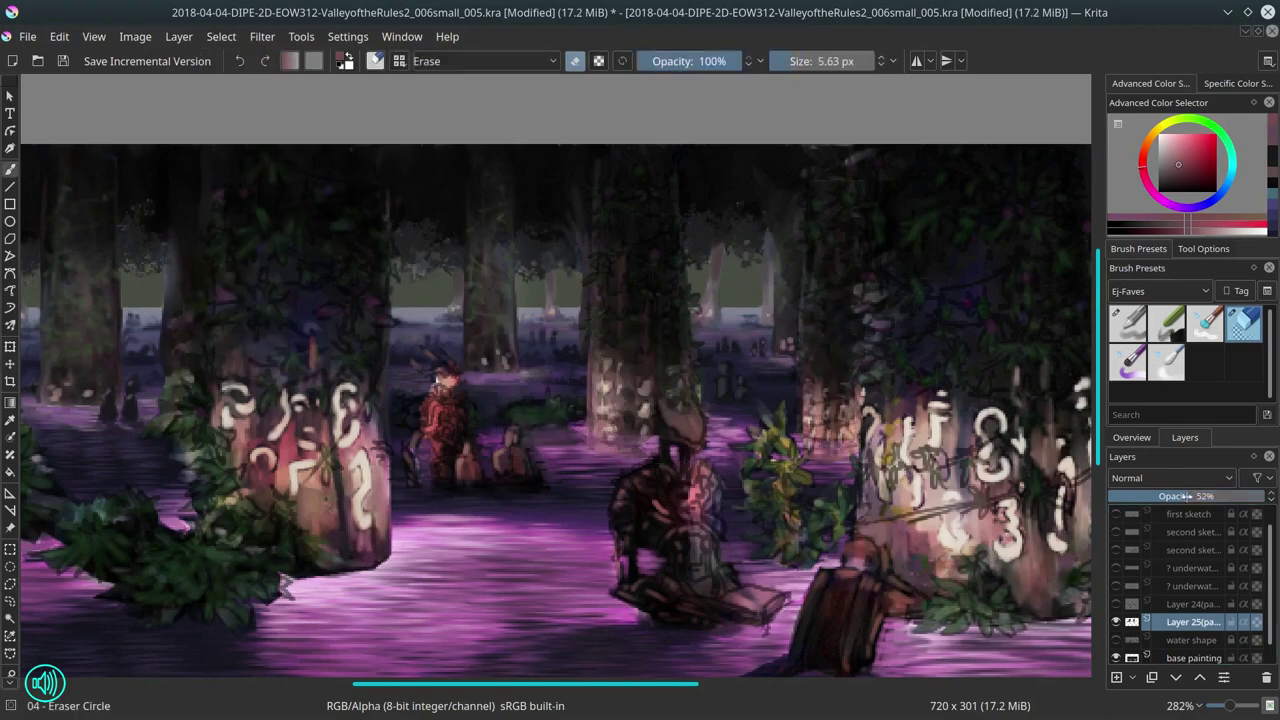
{"action": "left_click_drag", "start_coordinate": [1185, 496], "coordinate": [1265, 496]}
{"action": "key", "text": "slash"}
Step: Sample dark purple, pink, light pink and navy from the water, then remove Layer 25 and save
{"action": "left_click", "coordinate": [558, 396], "text": "ctrl"}
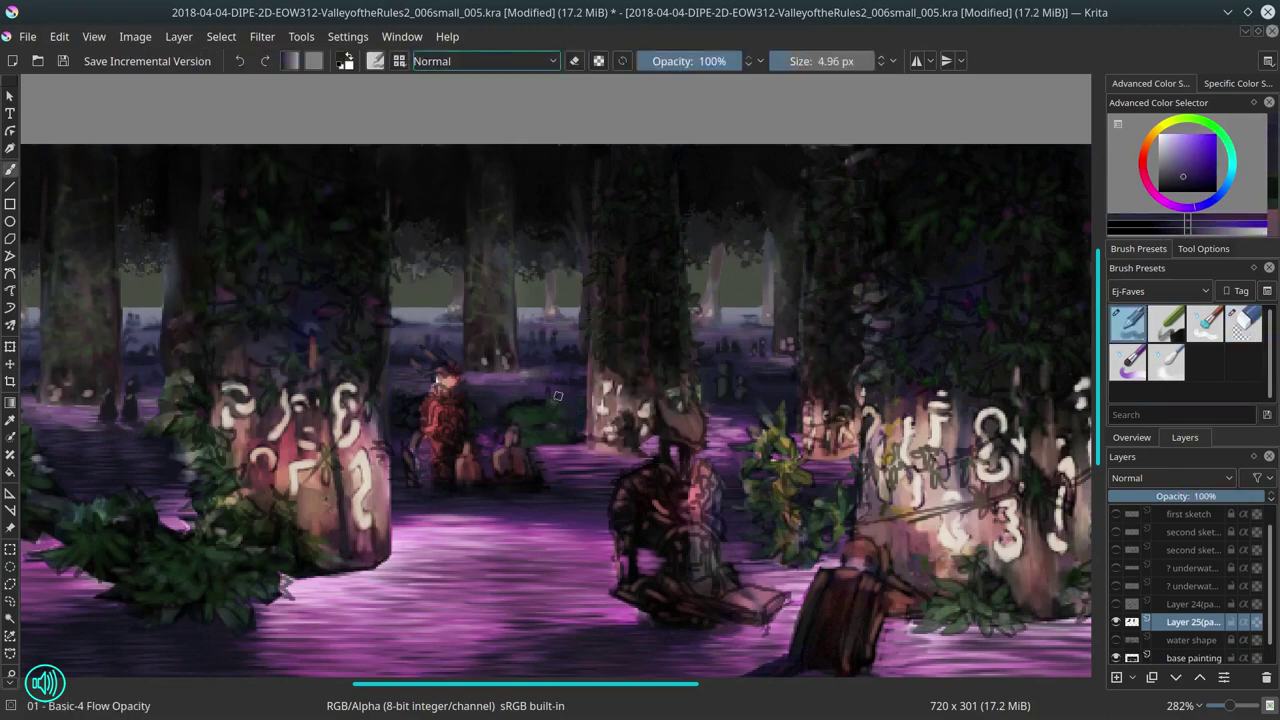
{"action": "left_click", "coordinate": [594, 461], "text": "ctrl"}
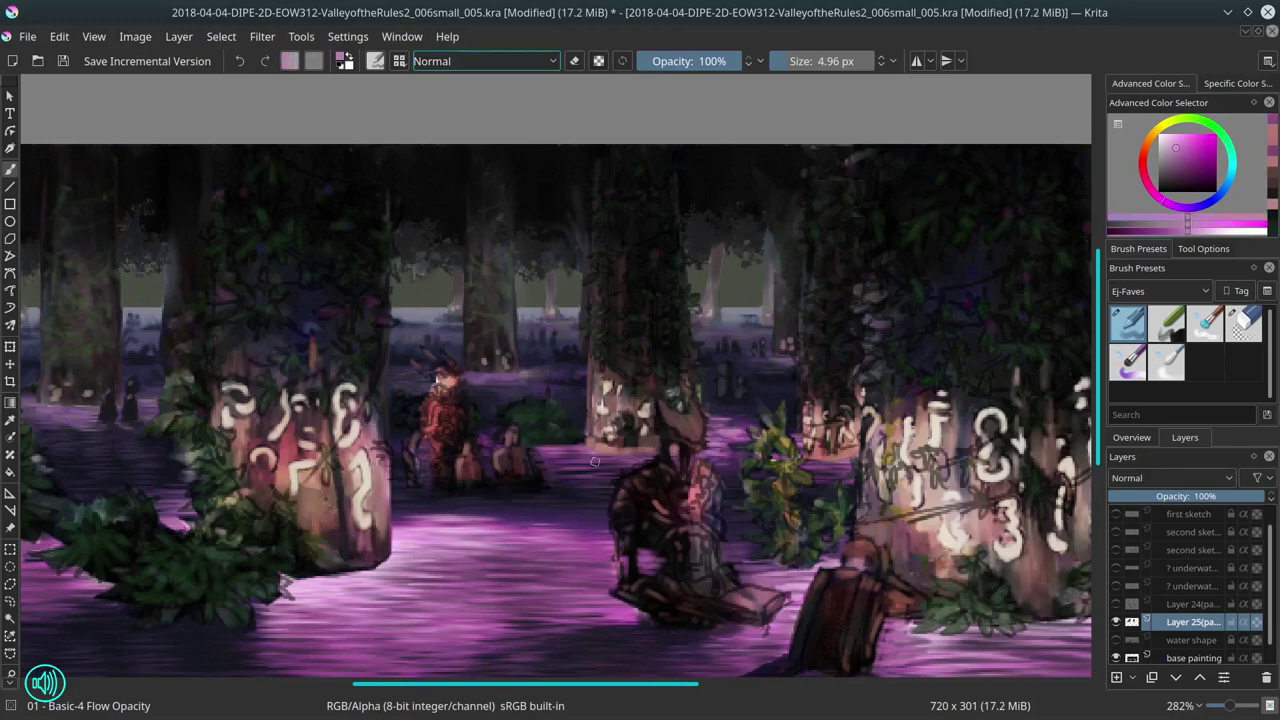
{"action": "left_click", "coordinate": [318, 580], "text": "ctrl"}
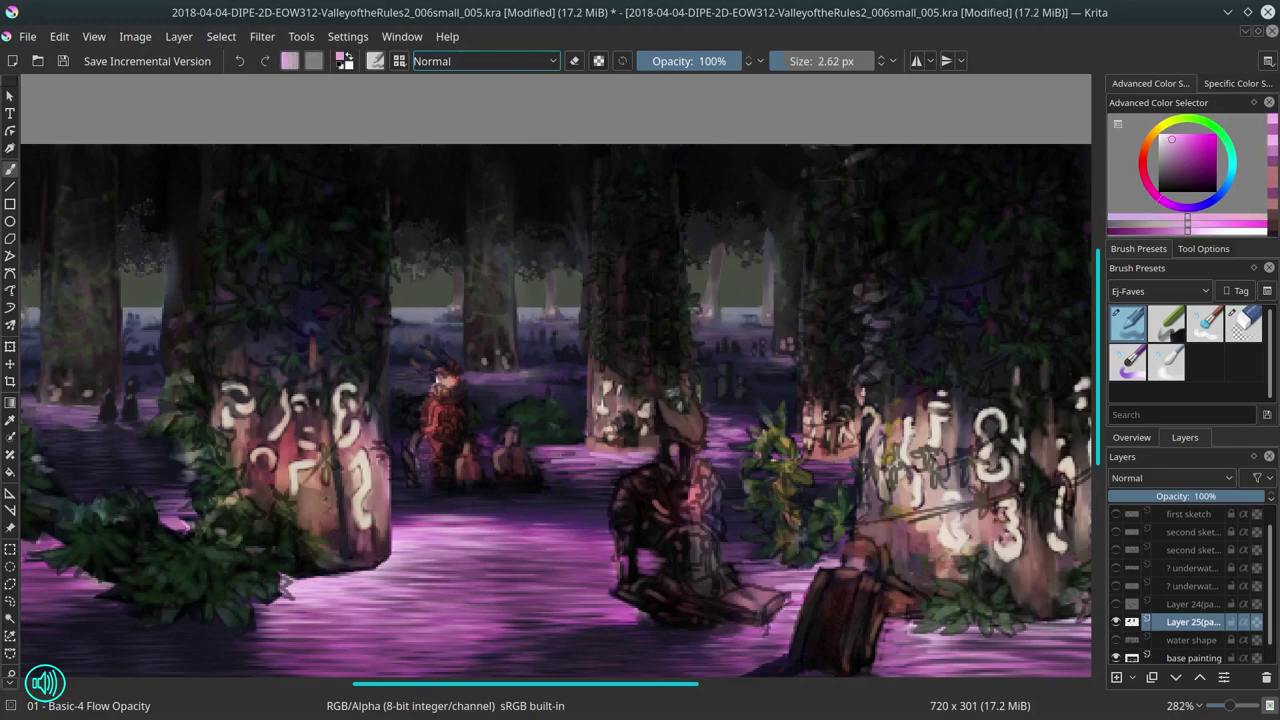
{"action": "left_click", "coordinate": [713, 421], "text": "ctrl"}
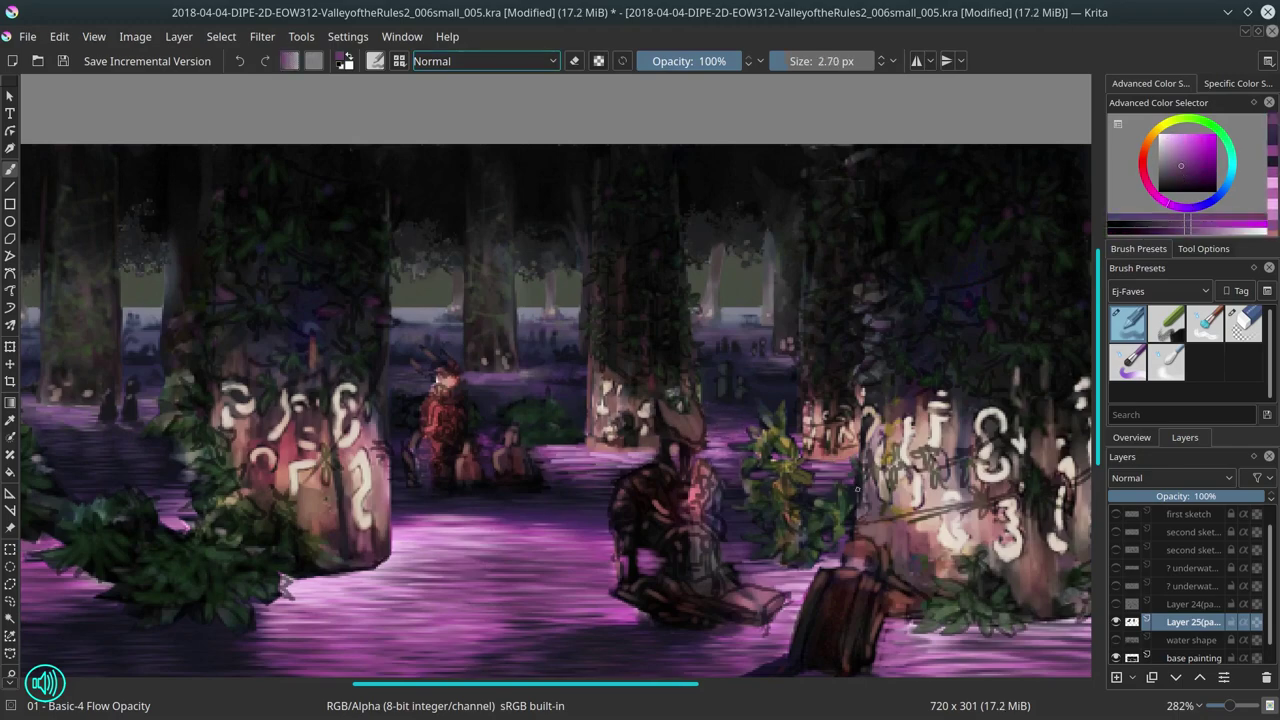
{"action": "key", "text": "minus"}
{"action": "key", "text": "minus"}
{"action": "key", "text": "shift+Delete"}
{"action": "left_click", "coordinate": [62, 61]}
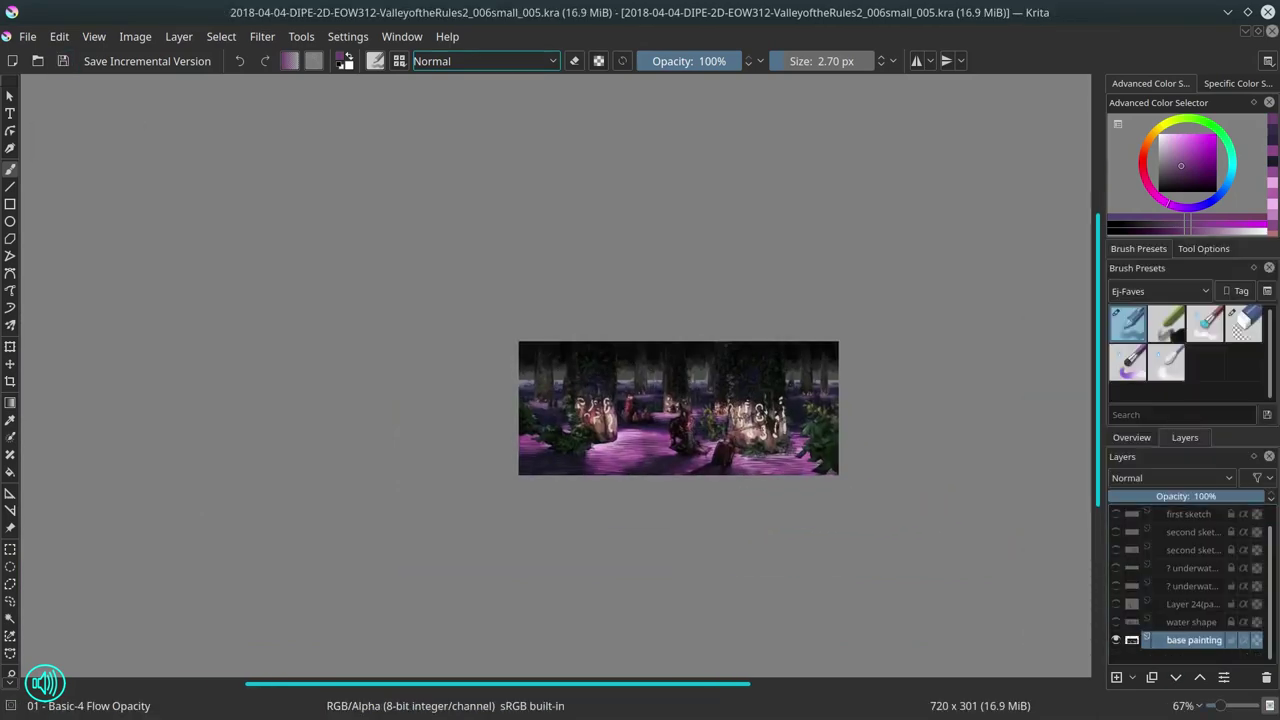
Step: Paste the copied area as a new layer, merge Layer 24 into it, and set Layer 26 to Multiply
{"action": "key", "text": "ctrl+v"}
{"action": "key", "text": "plus"}
{"action": "key", "text": "plus"}
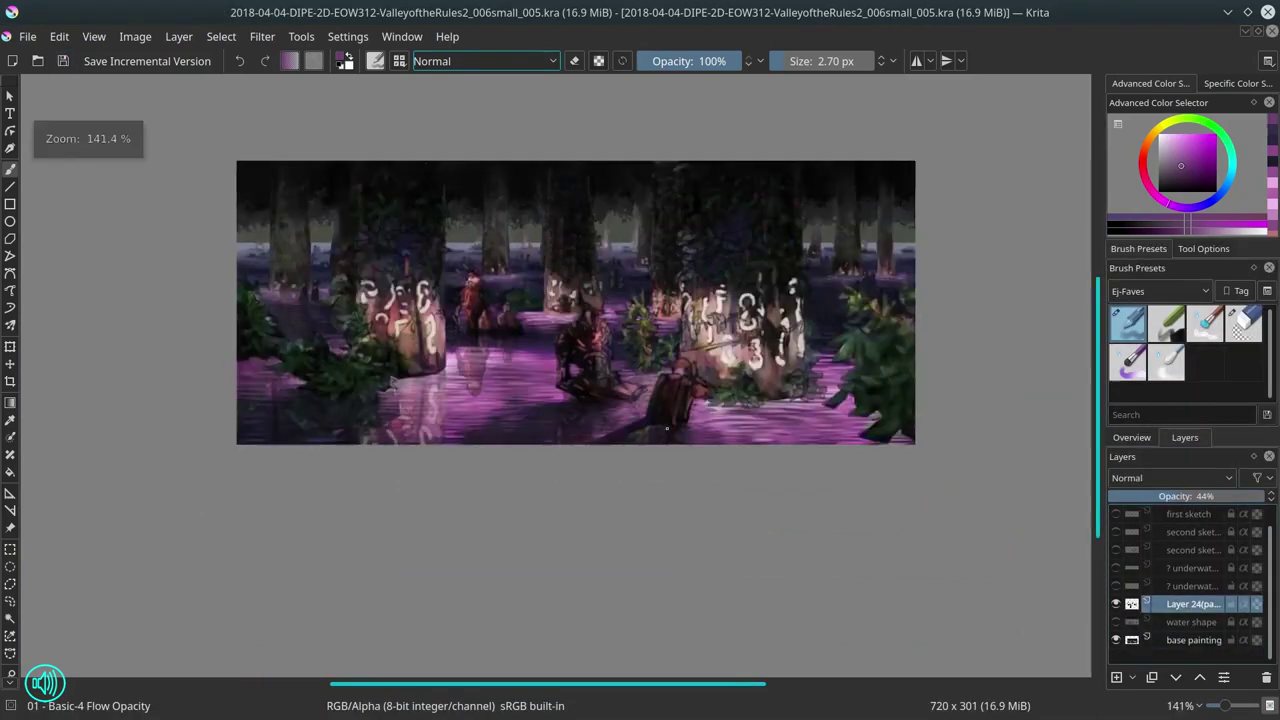
{"action": "key", "text": "plus"}
{"action": "key", "text": "alt+e"}
{"action": "key", "text": "Escape"}
{"action": "key", "text": "e"}
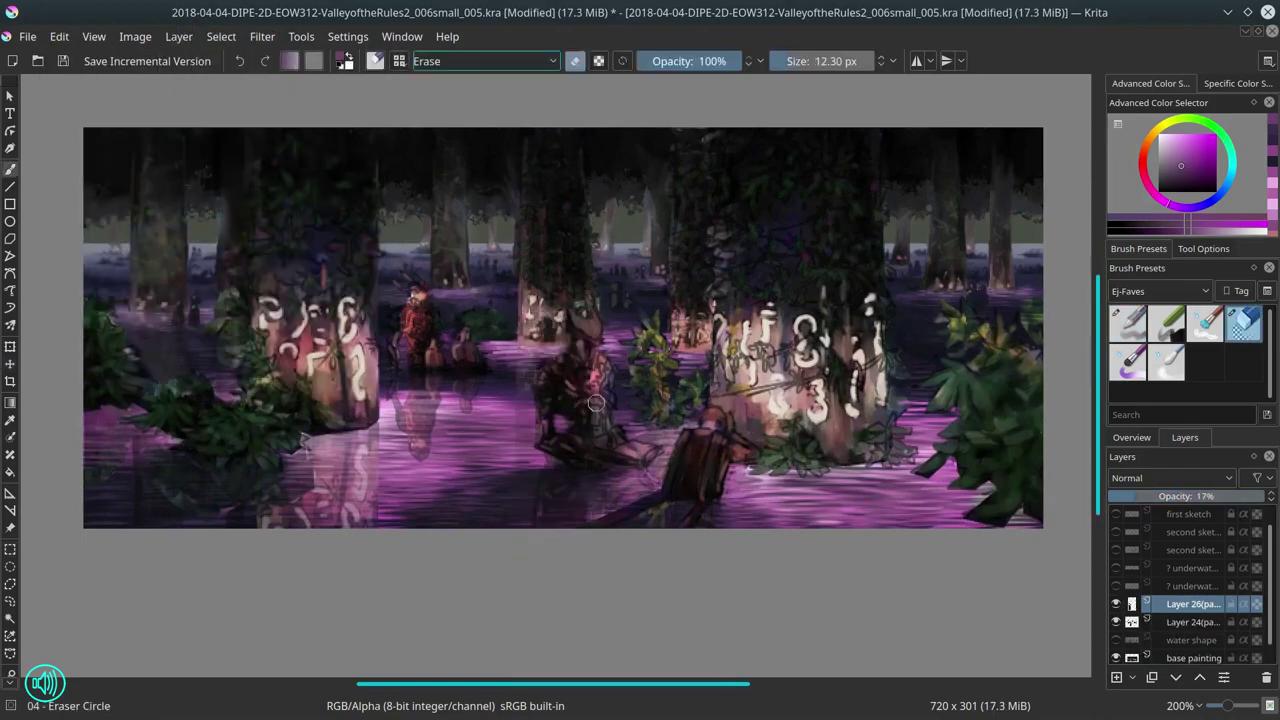
{"action": "key", "text": "ctrl+e"}
{"action": "key", "text": "minus"}
{"action": "key", "text": "minus"}
{"action": "key", "text": "minus"}
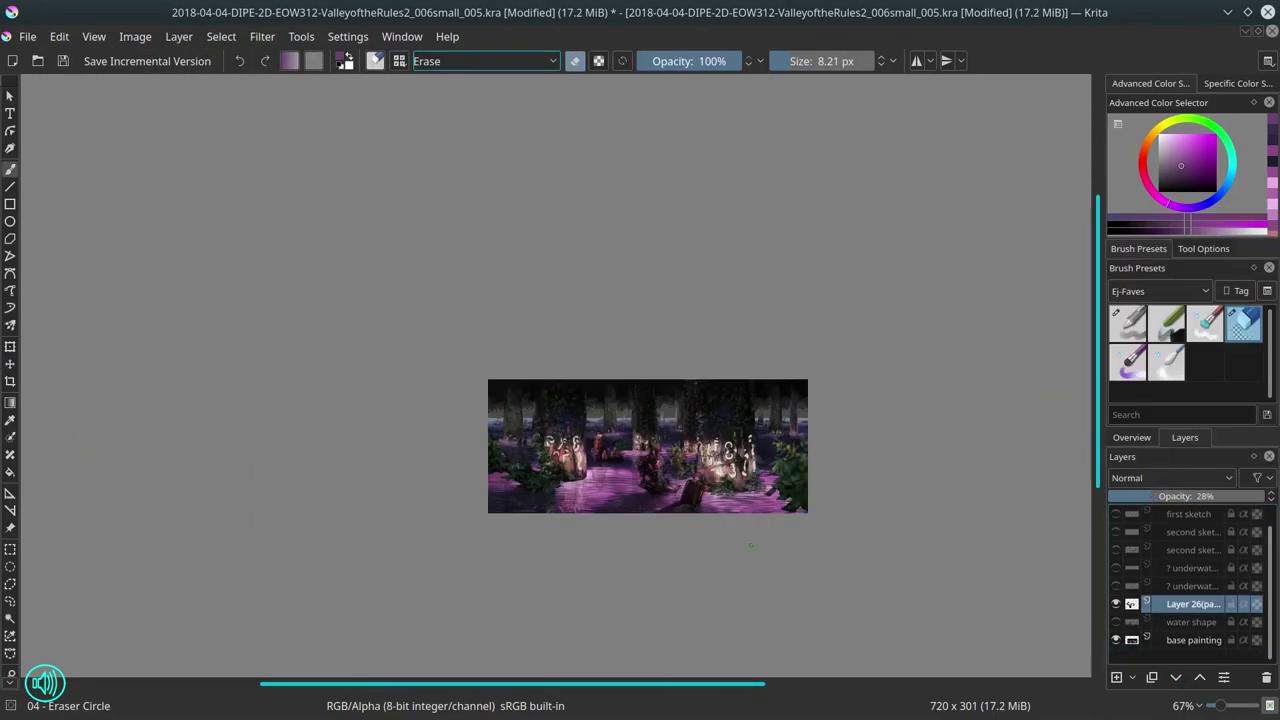
{"action": "key", "text": "alt+shift+m"}
{"action": "key", "text": "plus"}
{"action": "key", "text": "plus"}
{"action": "key", "text": "plus"}
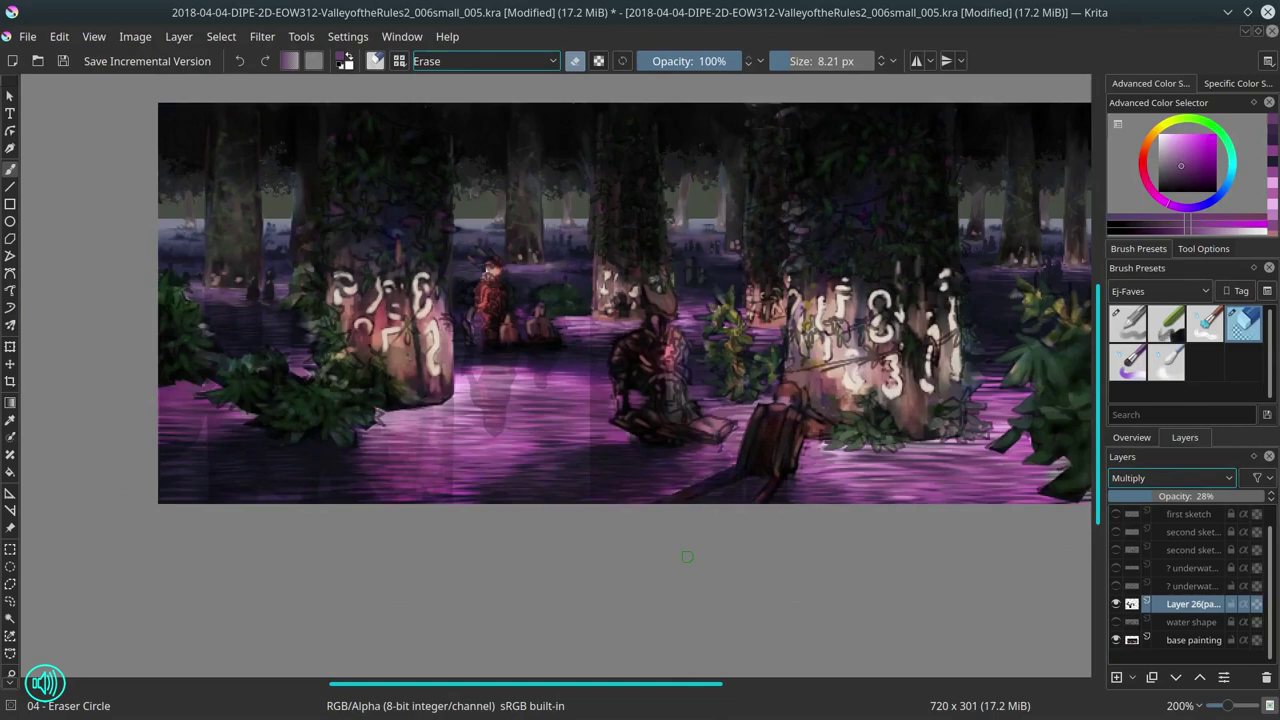
{"action": "key", "text": "alt+i"}
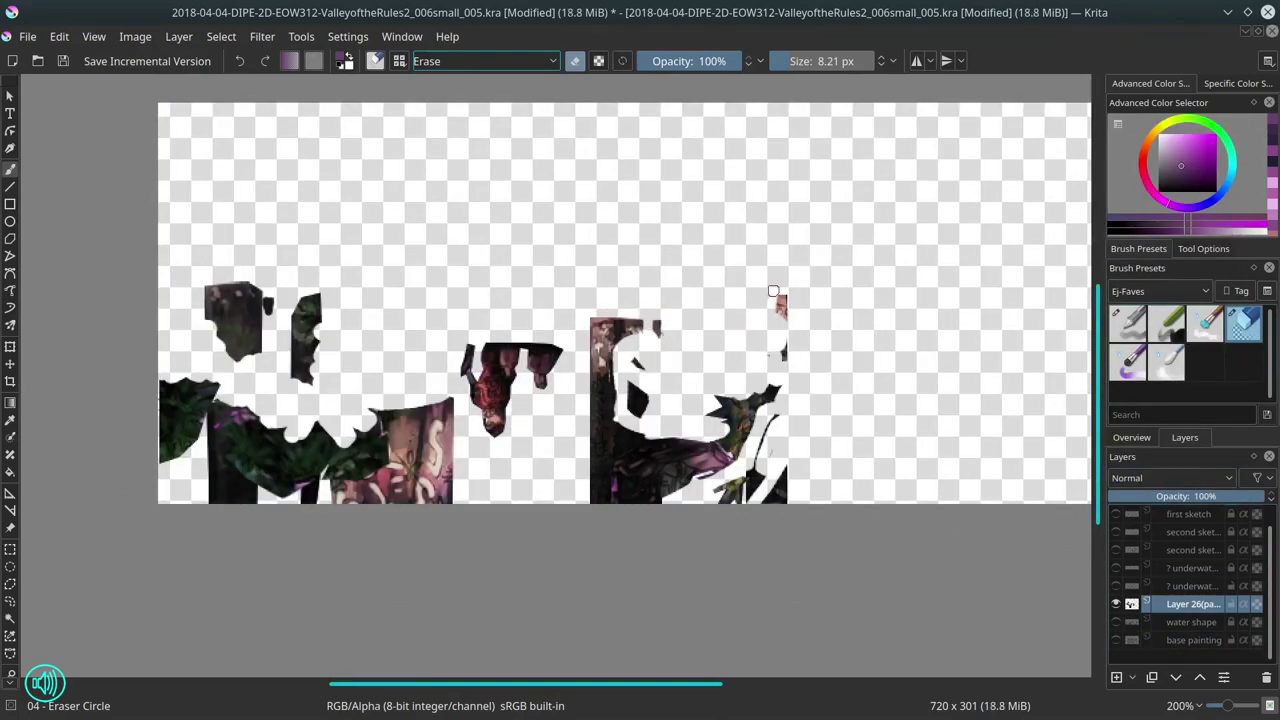
{"action": "key", "text": "alt+i"}
Step: Hide Layer 26 from the layer menu, then undo those layer changes
{"action": "left_click", "coordinate": [179, 36]}
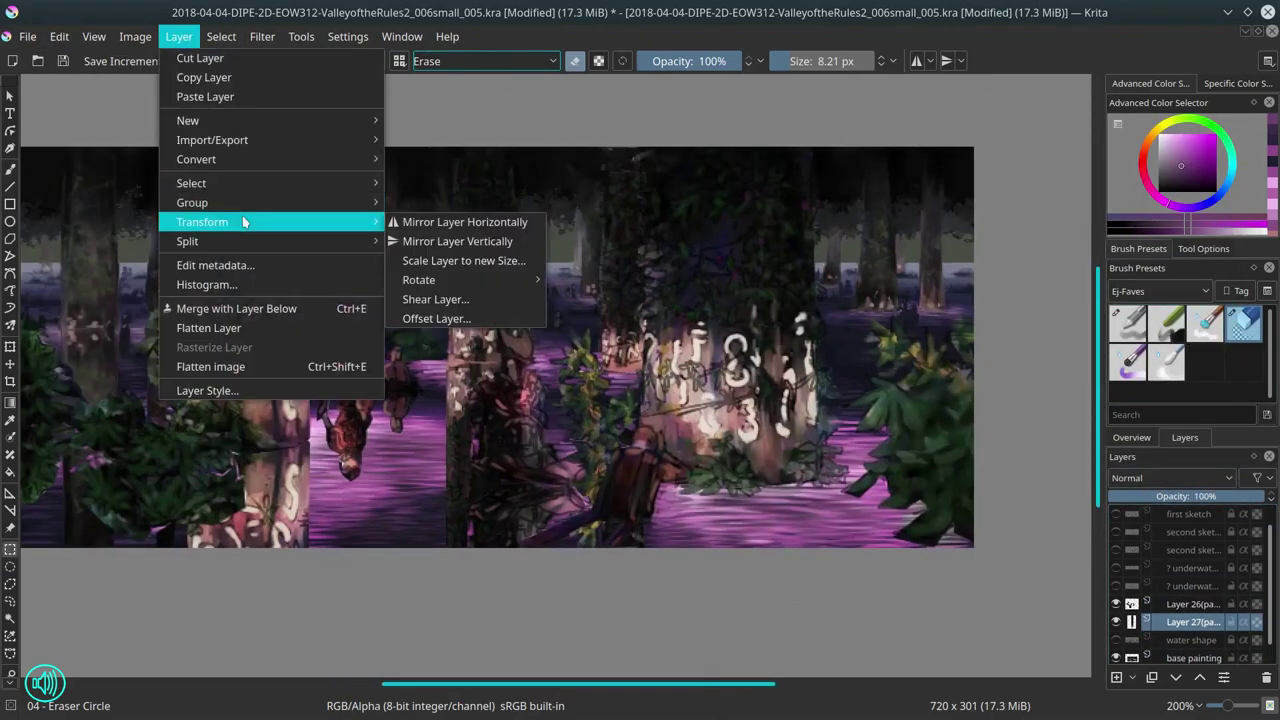
{"action": "left_click", "coordinate": [1117, 614]}
{"action": "left_click", "coordinate": [1116, 604]}
{"action": "scroll", "coordinate": [633, 400], "scroll_direction": "up", "scroll_amount": 3}
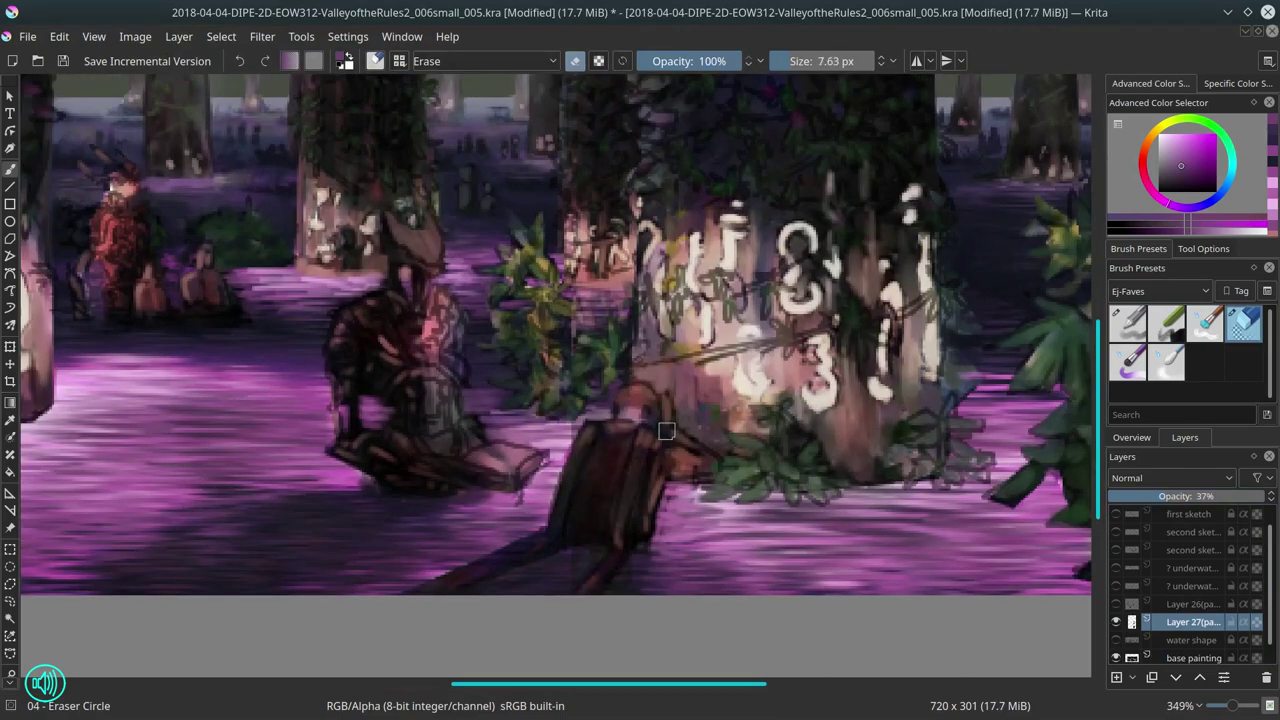
{"action": "key", "text": "ctrl+z"}
{"action": "key", "text": "ctrl+z"}
{"action": "key", "text": "ctrl+z"}
{"action": "scroll", "coordinate": [560, 300], "scroll_direction": "down", "scroll_amount": 3}
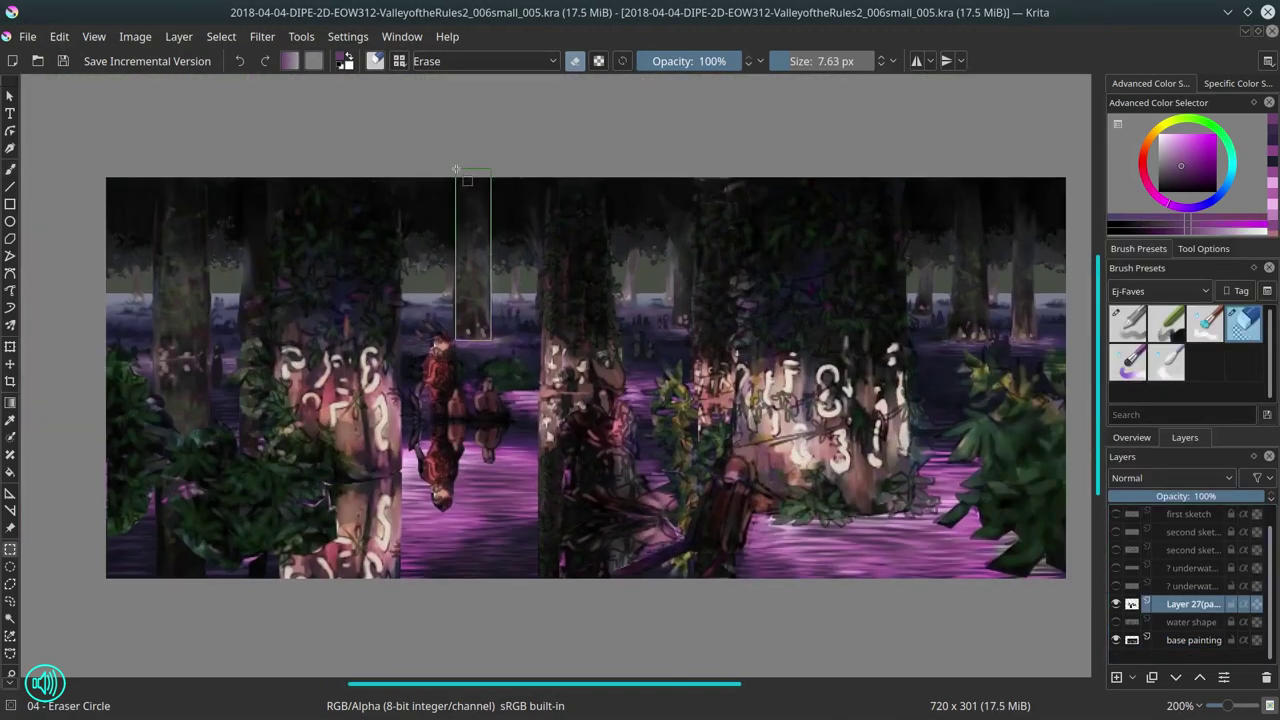
Step: Paste the trunk strip as a new layer, merge Layer 27 into Layer 28, and sample a greyish pink
{"action": "key", "text": "ctrl+alt+v"}
{"action": "key", "text": "/"}
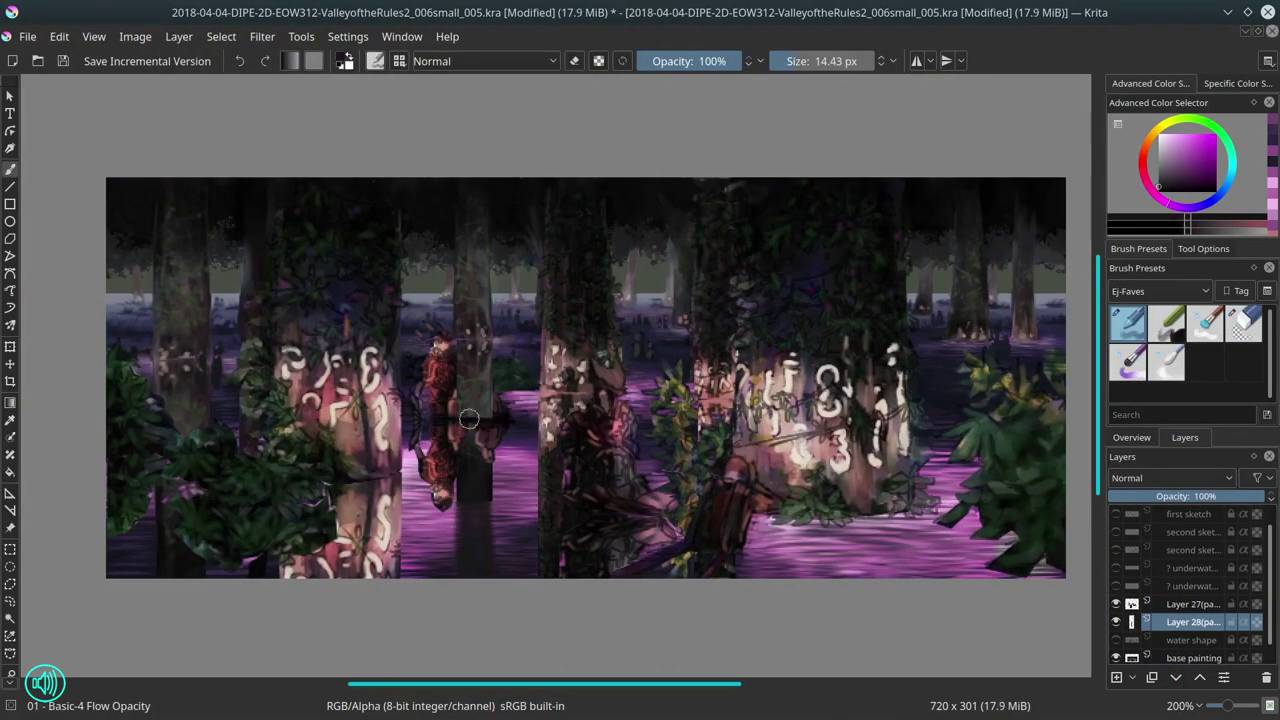
{"action": "key", "text": "/"}
{"action": "scroll", "coordinate": [469, 418], "scroll_direction": "up", "scroll_amount": 3}
{"action": "key", "text": "ctrl+e"}
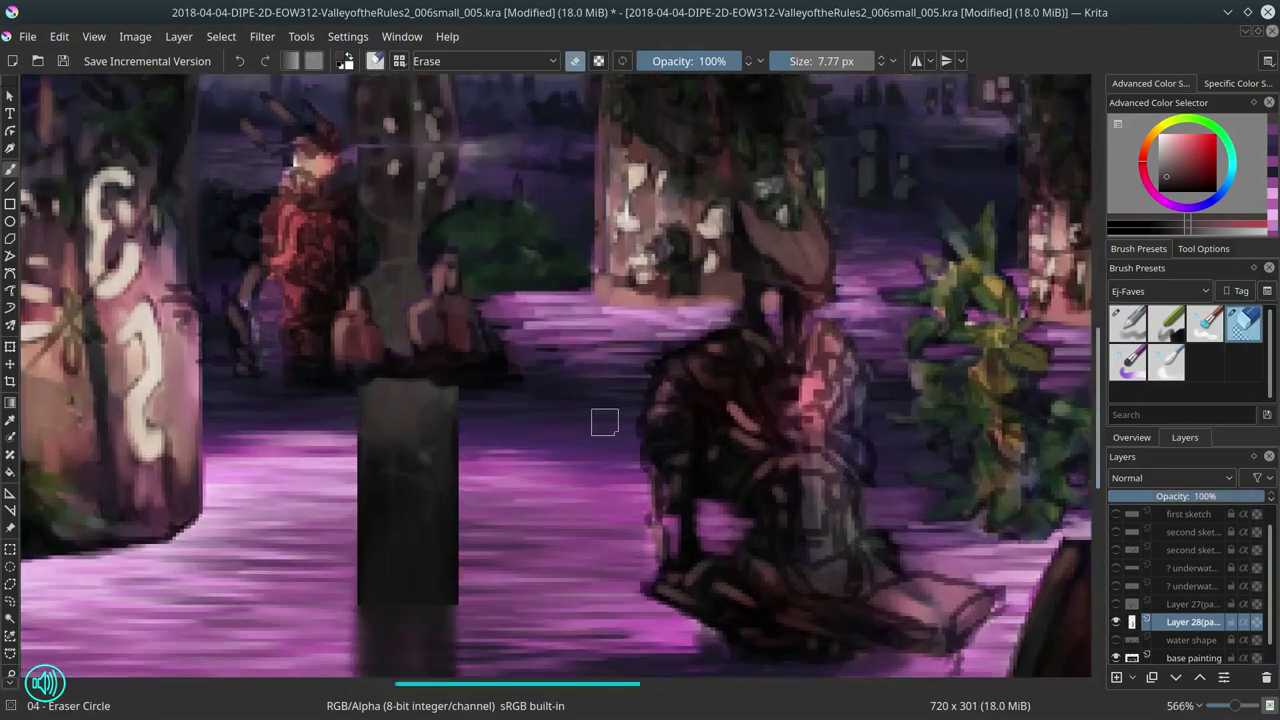
{"action": "scroll", "coordinate": [603, 420], "scroll_direction": "down", "scroll_amount": 5}
{"action": "key", "text": "/"}
{"action": "left_click", "coordinate": [429, 500], "text": "ctrl"}
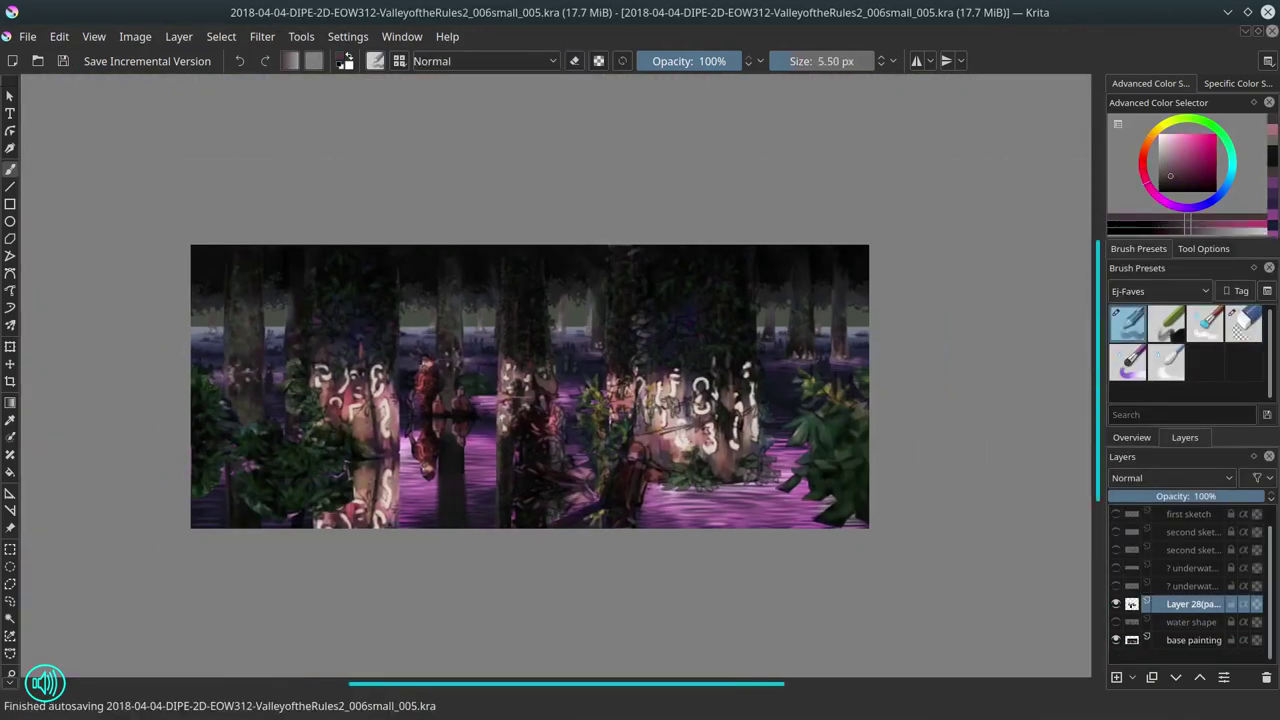
{"action": "left_click_drag", "start_coordinate": [429, 500], "coordinate": [324, 506]}
Step: Add Layer 29, repaint the right edge in blue, then delete Layer 29
{"action": "key", "text": "Insert"}
{"action": "left_click", "coordinate": [179, 36]}
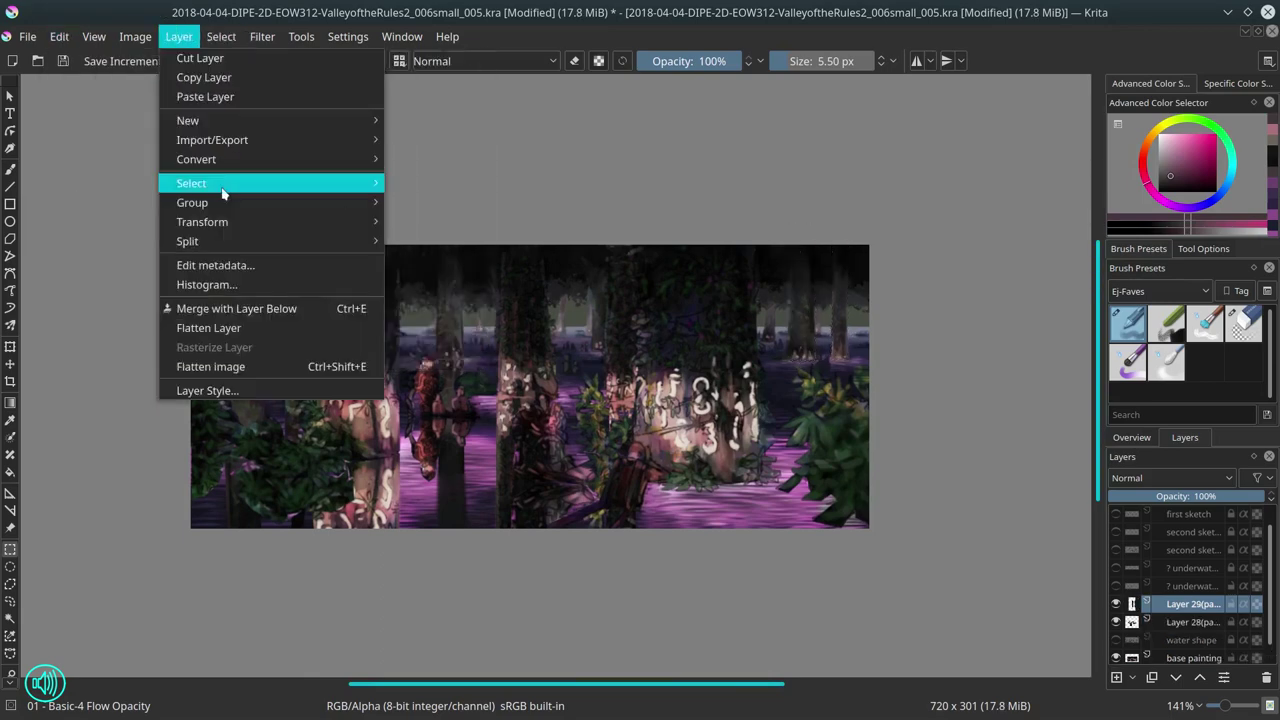
{"action": "key", "text": "Escape"}
{"action": "left_click_drag", "start_coordinate": [848, 370], "coordinate": [802, 548]}
{"action": "left_click", "coordinate": [1243, 323]}
{"action": "scroll", "coordinate": [857, 472], "scroll_direction": "up", "scroll_amount": 2}
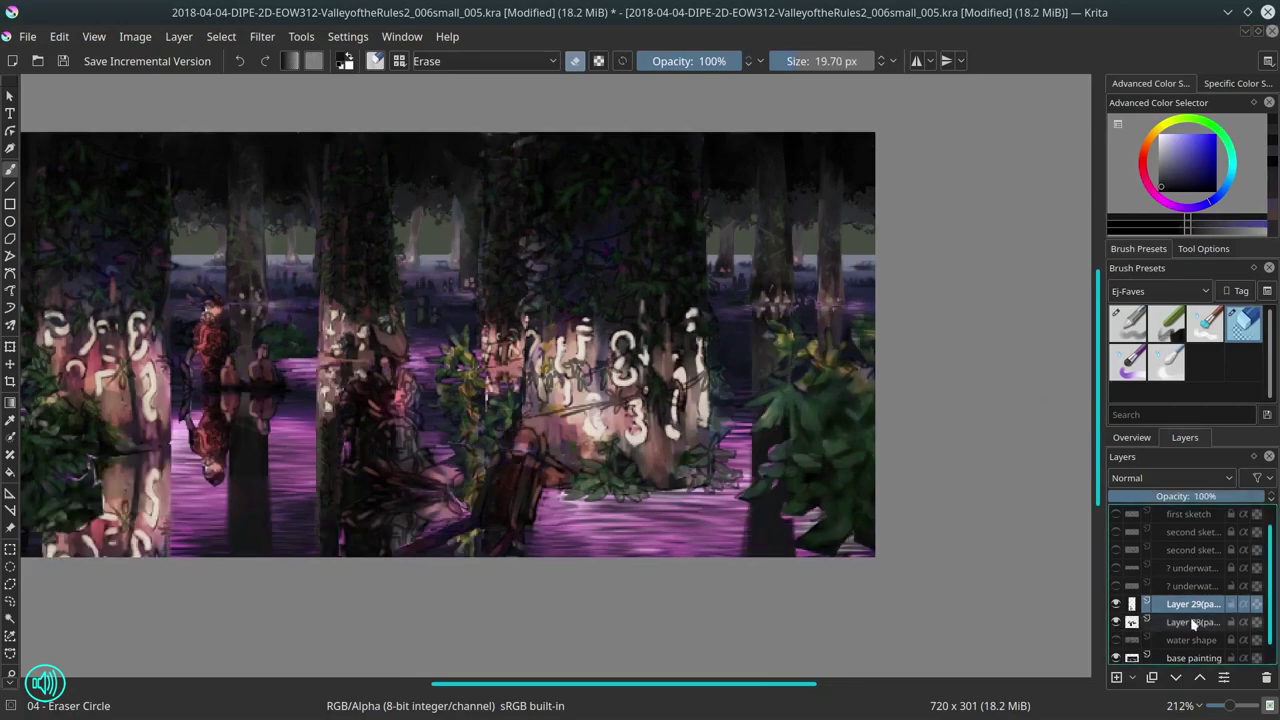
{"action": "key", "text": "shift+Delete"}
Step: Copy the trunk from all layers, paste and shift it, then show Layer 28 and delete Layer 30
{"action": "left_click", "coordinate": [59, 36]}
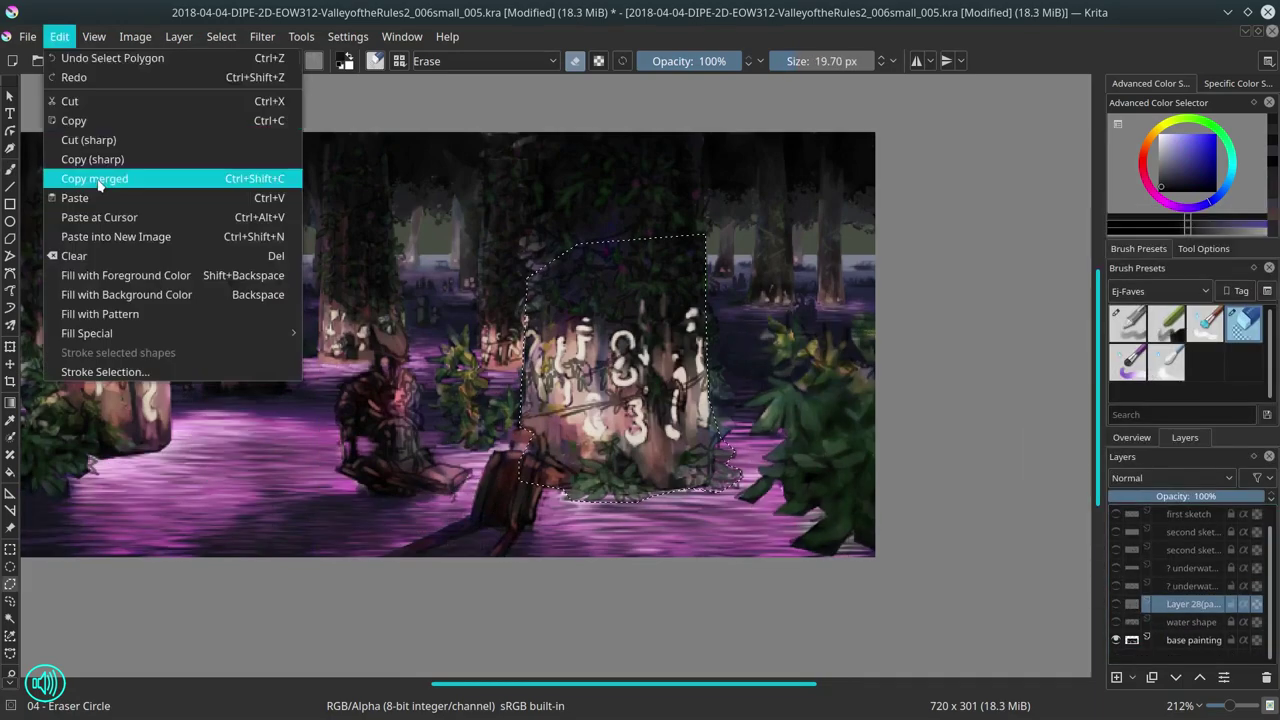
{"action": "left_click", "coordinate": [110, 174]}
{"action": "key", "text": "ctrl+v"}
{"action": "left_click_drag", "start_coordinate": [577, 591], "coordinate": [591, 569]}
{"action": "left_click_drag", "start_coordinate": [1185, 496], "coordinate": [1135, 496]}
{"action": "key", "text": "b"}
{"action": "left_click", "coordinate": [1116, 622]}
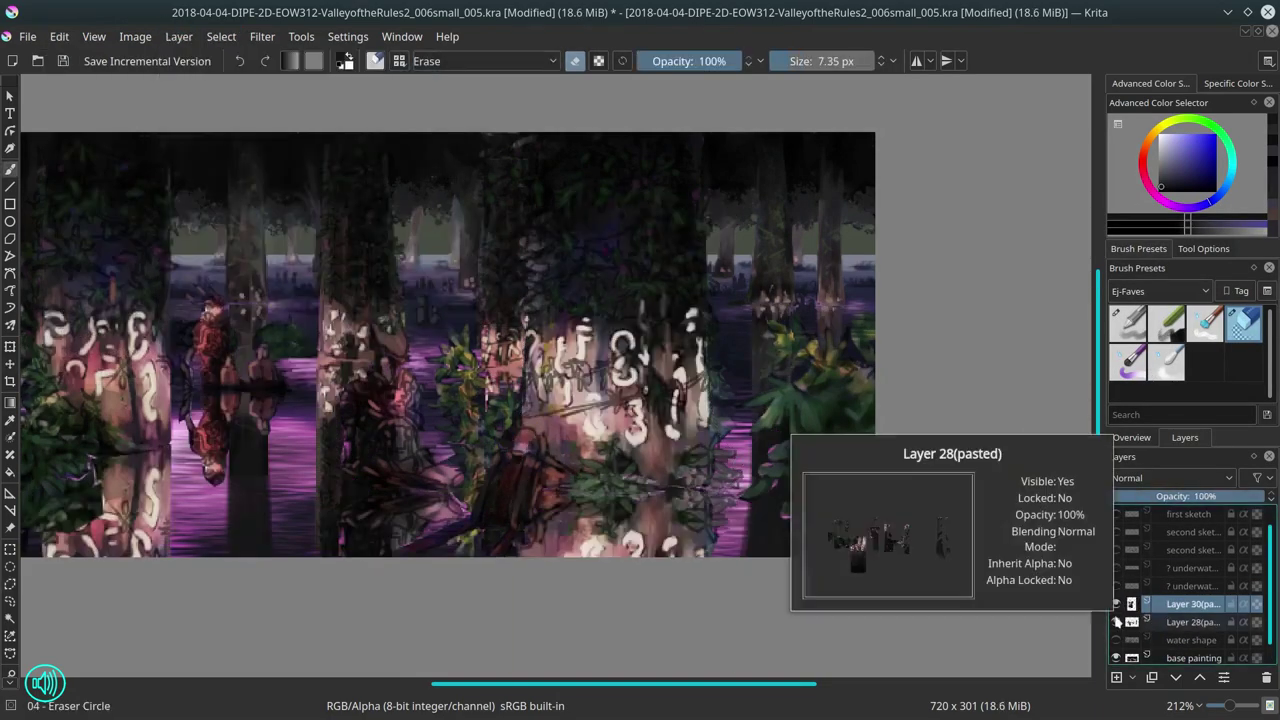
{"action": "left_click", "coordinate": [1128, 323]}
{"action": "left_click", "coordinate": [1180, 621]}
{"action": "key", "text": "shift+Delete"}
Step: Copy and paste the selected area, lower its opacity, then remove the pasted Layer 31
{"action": "key", "text": "ctrl+r"}
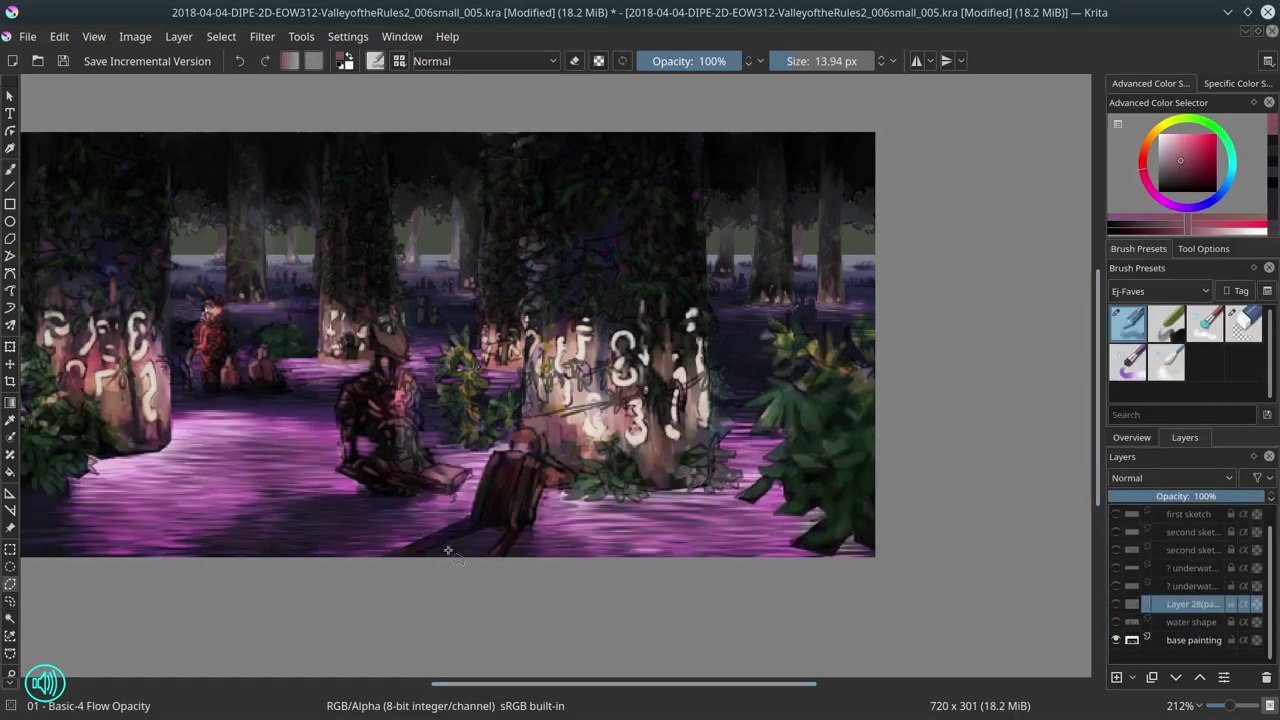
{"action": "key", "text": "ctrl+c"}
{"action": "key", "text": "ctrl+v"}
{"action": "left_click", "coordinate": [1243, 323]}
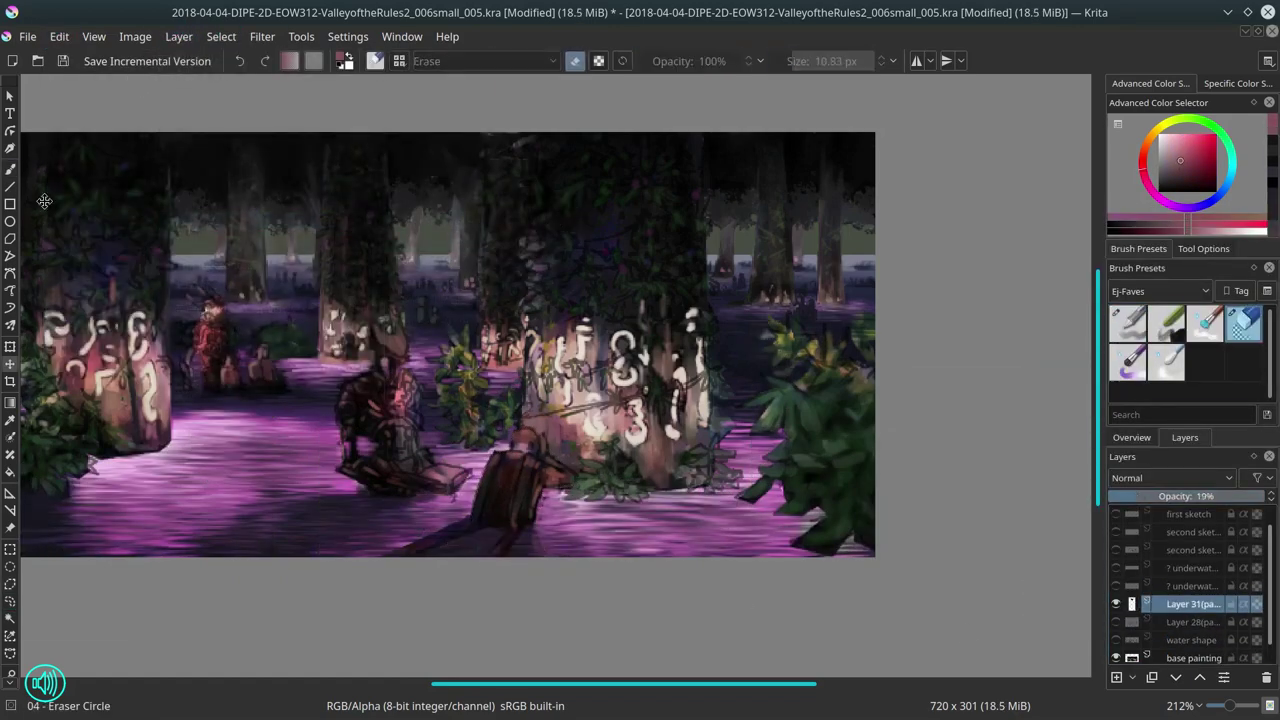
{"action": "left_click_drag", "start_coordinate": [1240, 496], "coordinate": [1175, 496]}
{"action": "scroll", "coordinate": [656, 508], "scroll_direction": "down", "scroll_amount": 4}
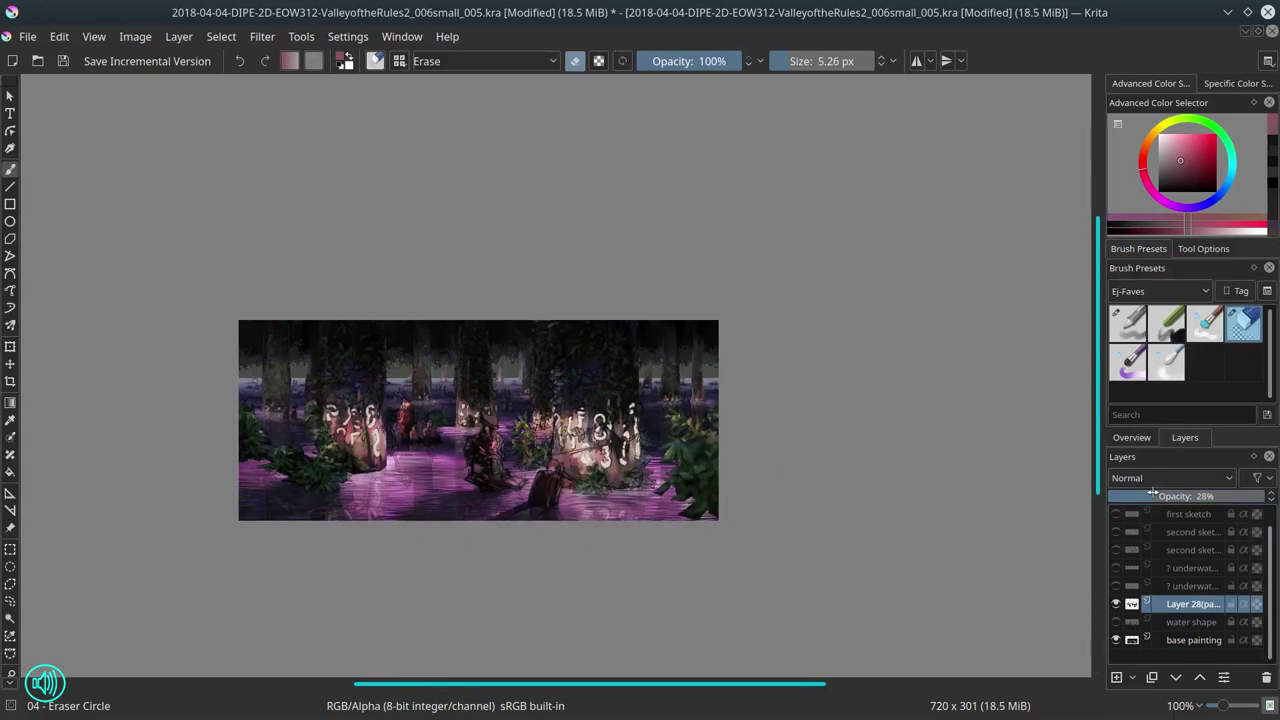
{"action": "key", "text": "ctrl+e"}
{"action": "scroll", "coordinate": [632, 477], "scroll_direction": "up", "scroll_amount": 3}
Step: Paste a copy of the selection, move it lower, and merge it down into Layer 28
{"action": "key", "text": "ctrl+c"}
{"action": "key", "text": "ctrl+v"}
{"action": "key", "text": "t"}
{"action": "left_click_drag", "start_coordinate": [618, 450], "coordinate": [647, 507]}
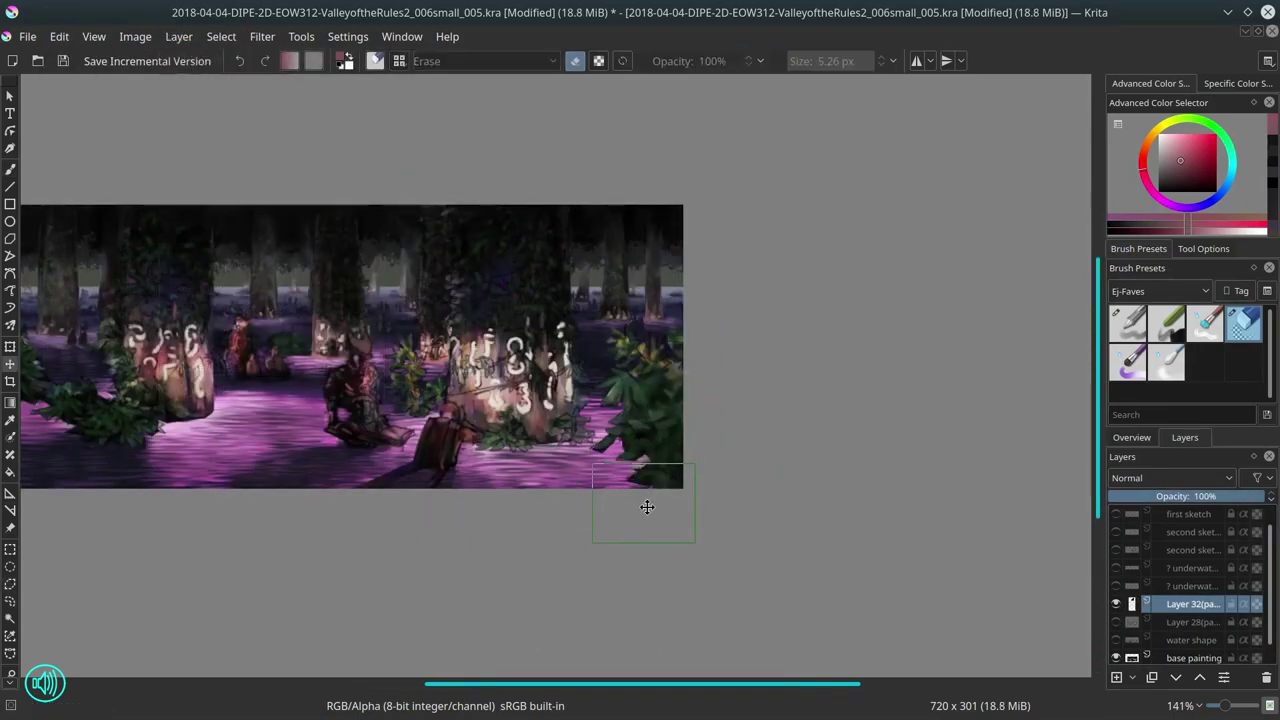
{"action": "key", "text": "ctrl+e"}
{"action": "left_click", "coordinate": [1128, 323]}
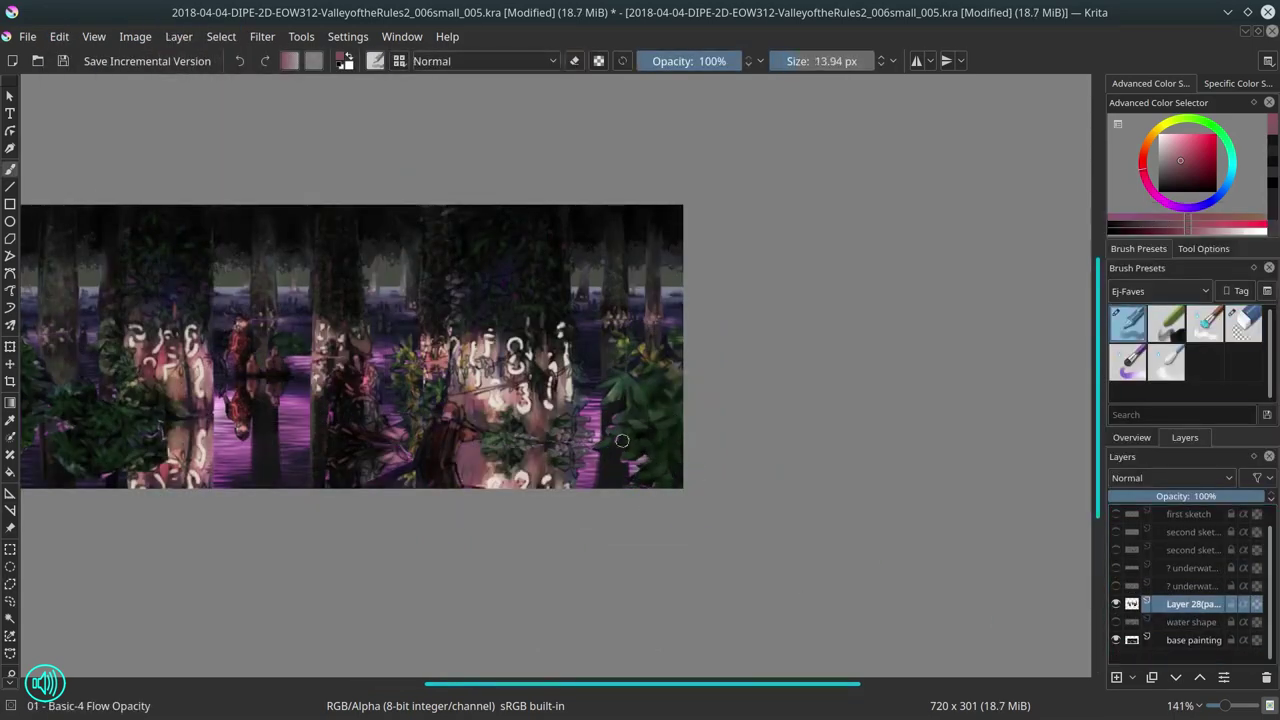
{"action": "scroll", "coordinate": [629, 485], "scroll_direction": "up", "scroll_amount": 3}
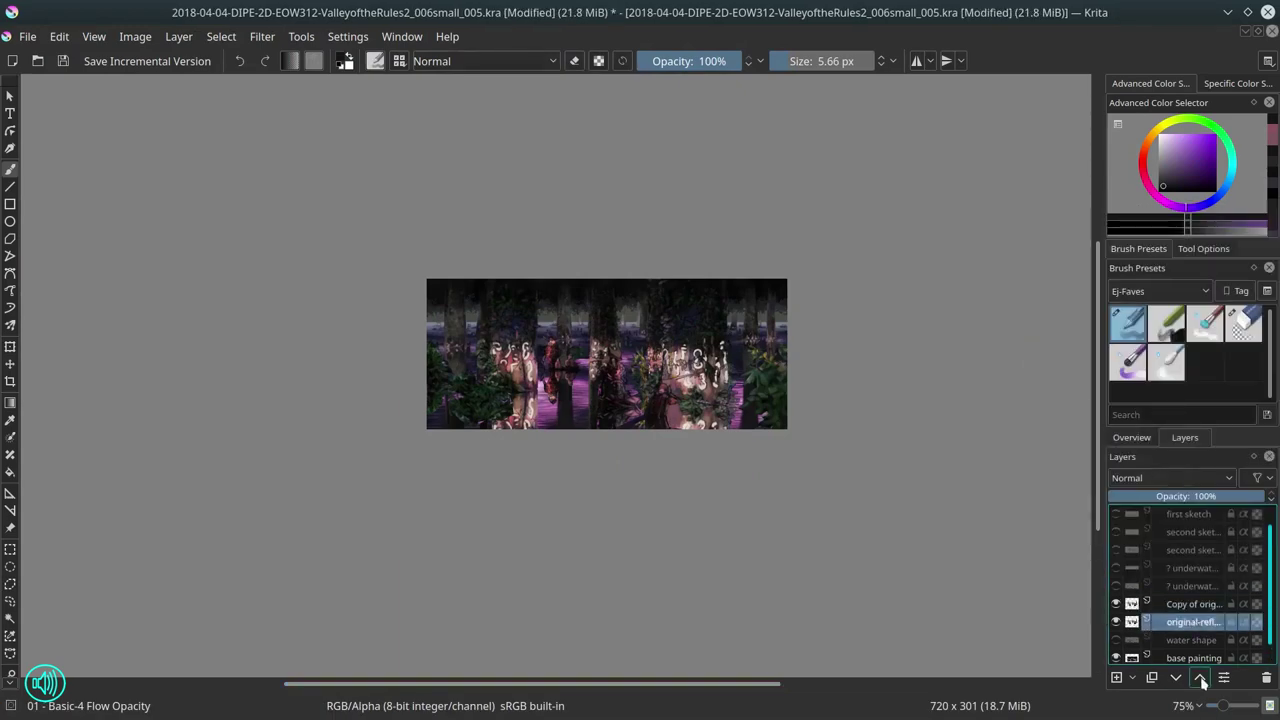
Step: Rename the reflection layer 'blended reflection' and pick the Blender Textured Soft brush to blend it
{"action": "double_click", "coordinate": [1192, 622]}
{"action": "type", "text": "blended reflection"}
{"action": "key", "text": "Return"}
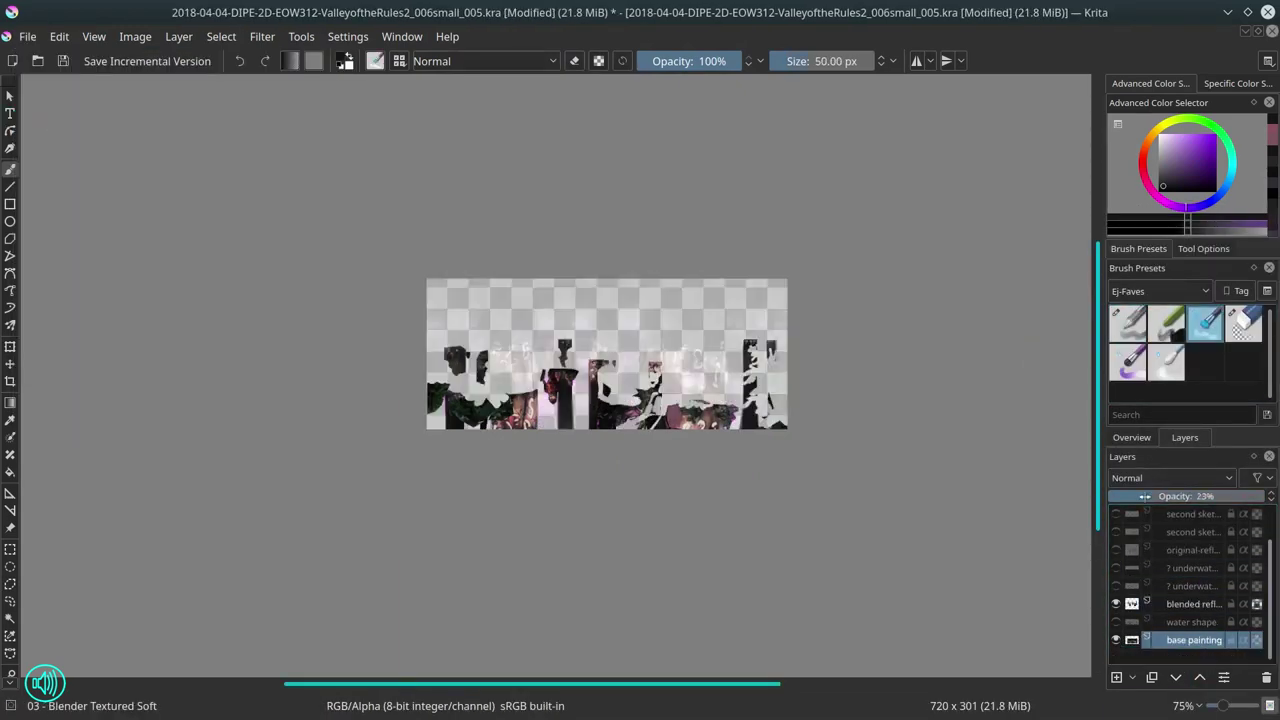
{"action": "key", "text": "ctrl+shift+0"}
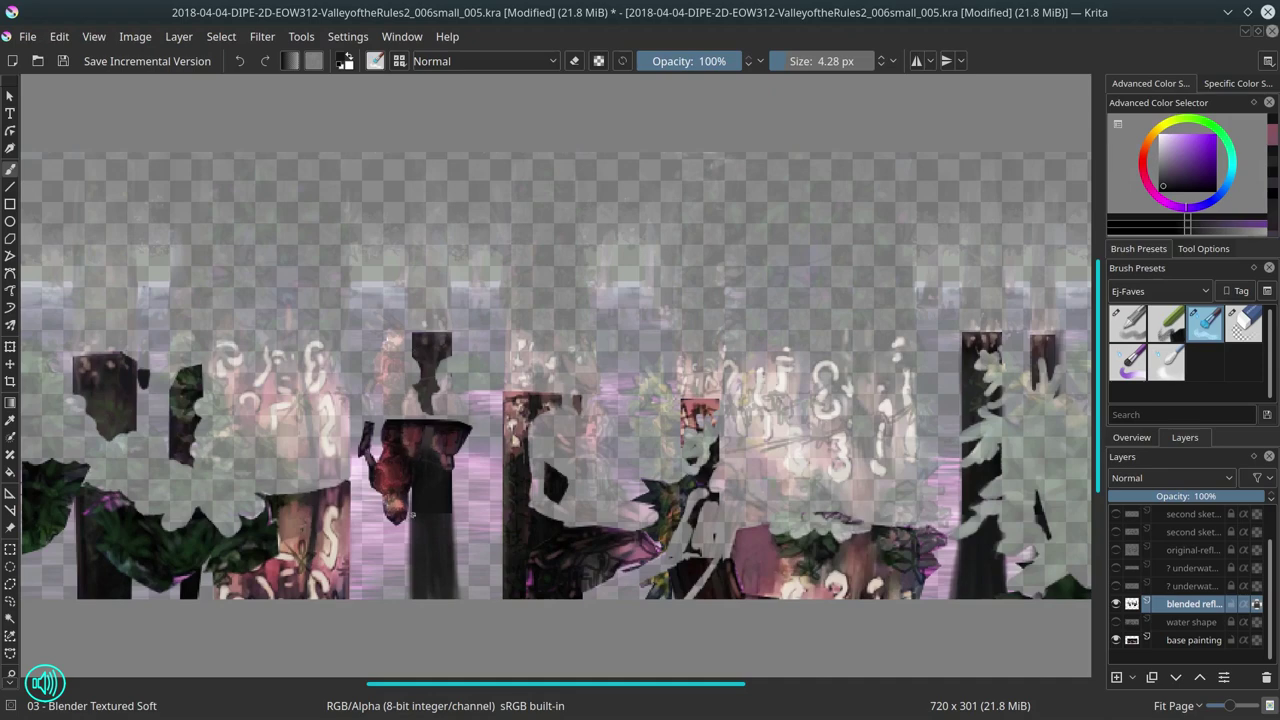
{"action": "key", "text": "slash"}
{"action": "left_click", "coordinate": [1208, 338]}
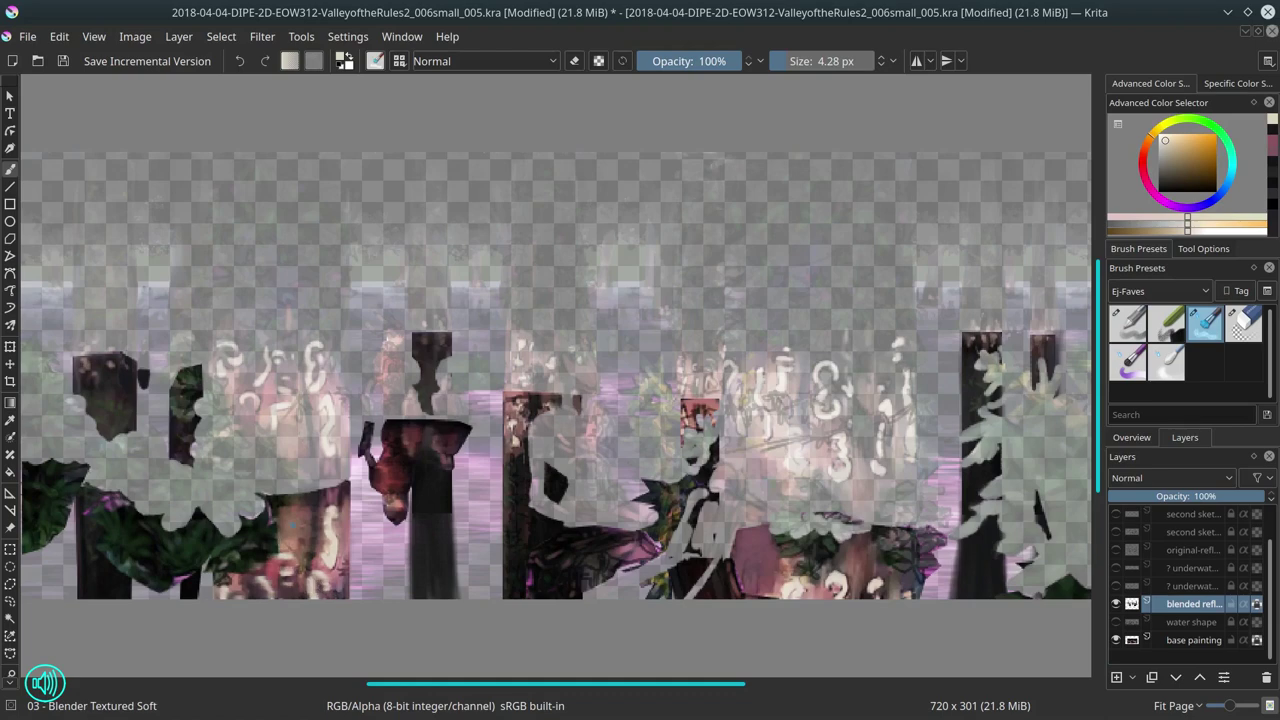
{"action": "left_click_drag", "start_coordinate": [214, 530], "coordinate": [366, 510]}
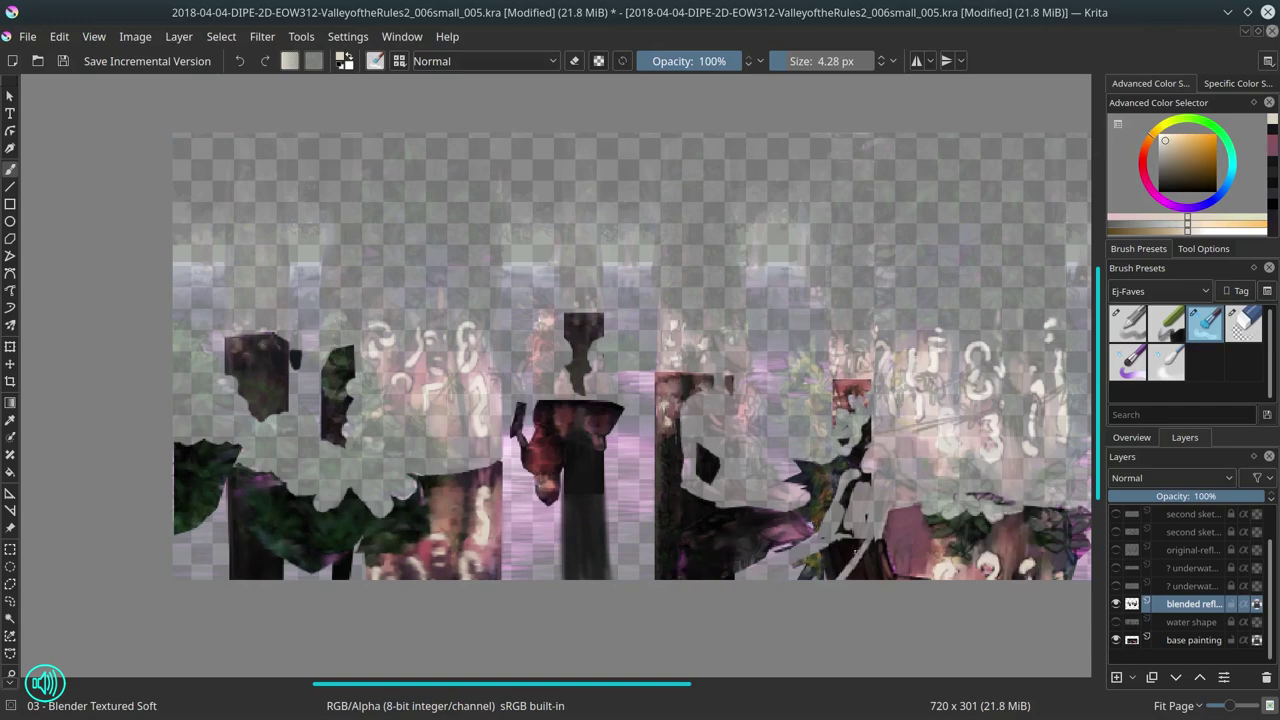
{"action": "scroll", "coordinate": [556, 360], "scroll_direction": "right", "scroll_amount": 3}
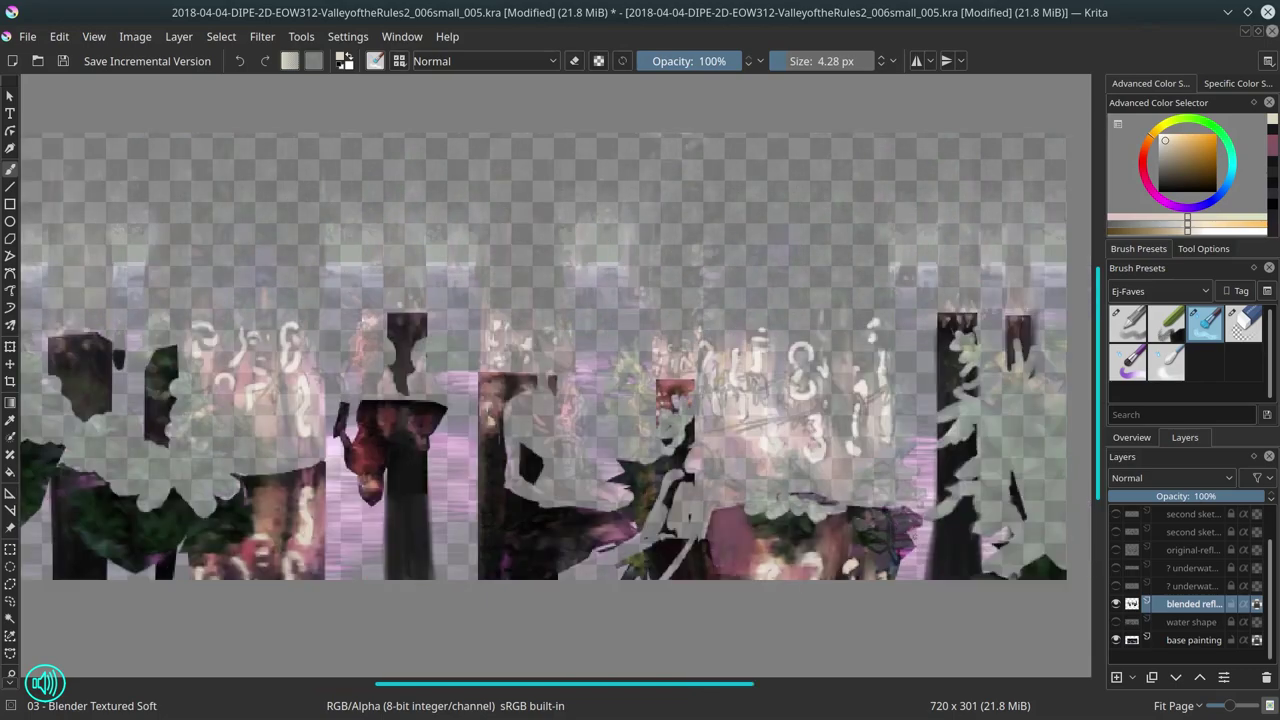
{"action": "left_click", "coordinate": [1164, 496]}
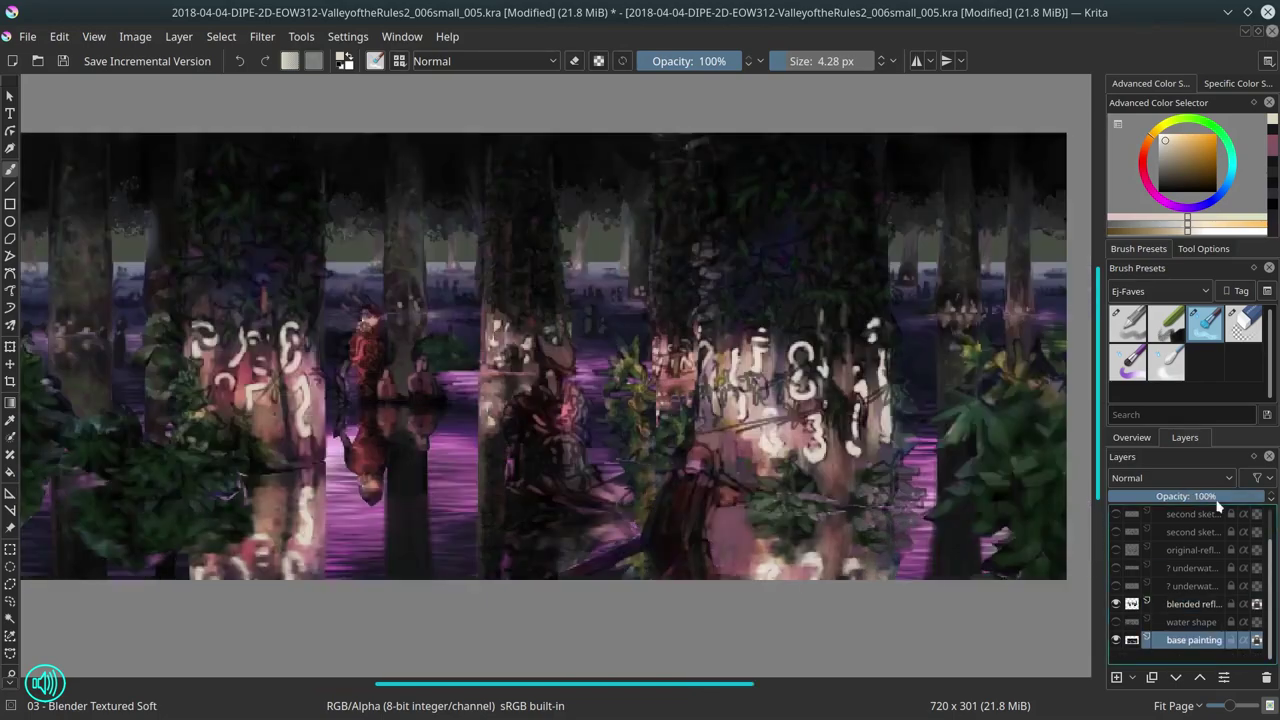
Step: Save the painting as a new _007 version and work out the new sizes in KCalc
{"action": "key", "text": "1"}
{"action": "left_click", "coordinate": [63, 61]}
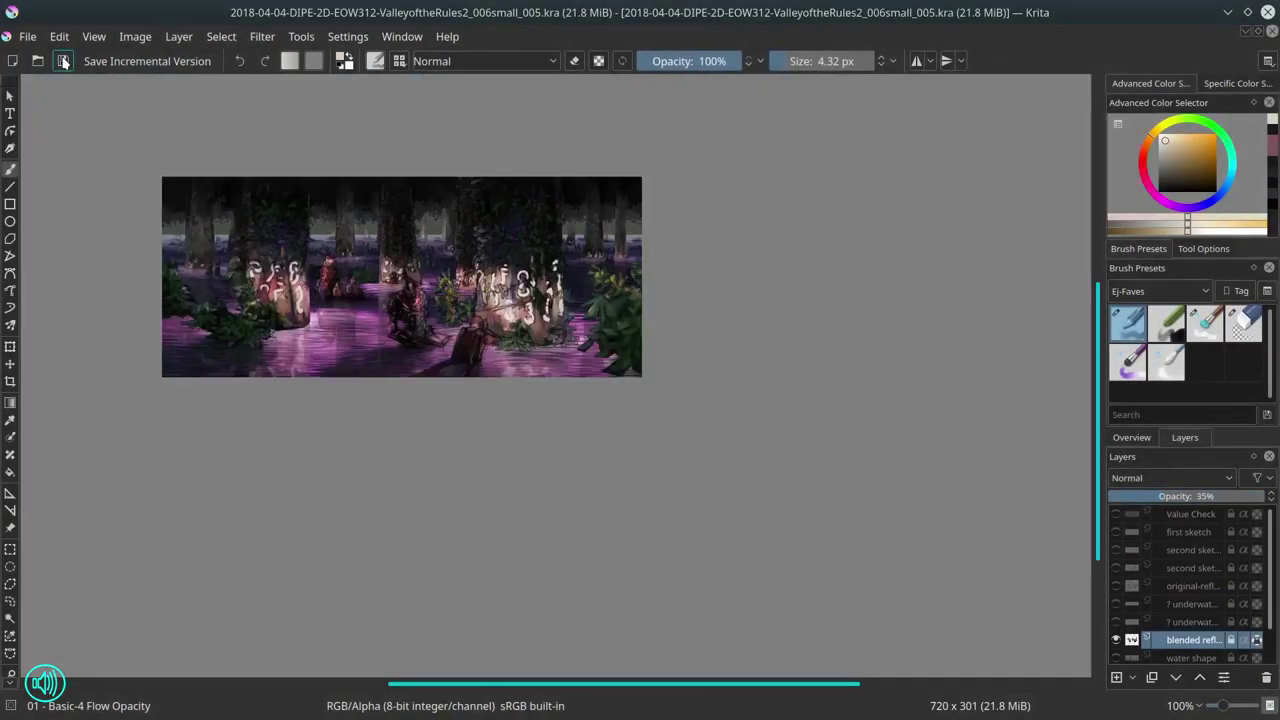
{"action": "key", "text": "ctrl+shift+s"}
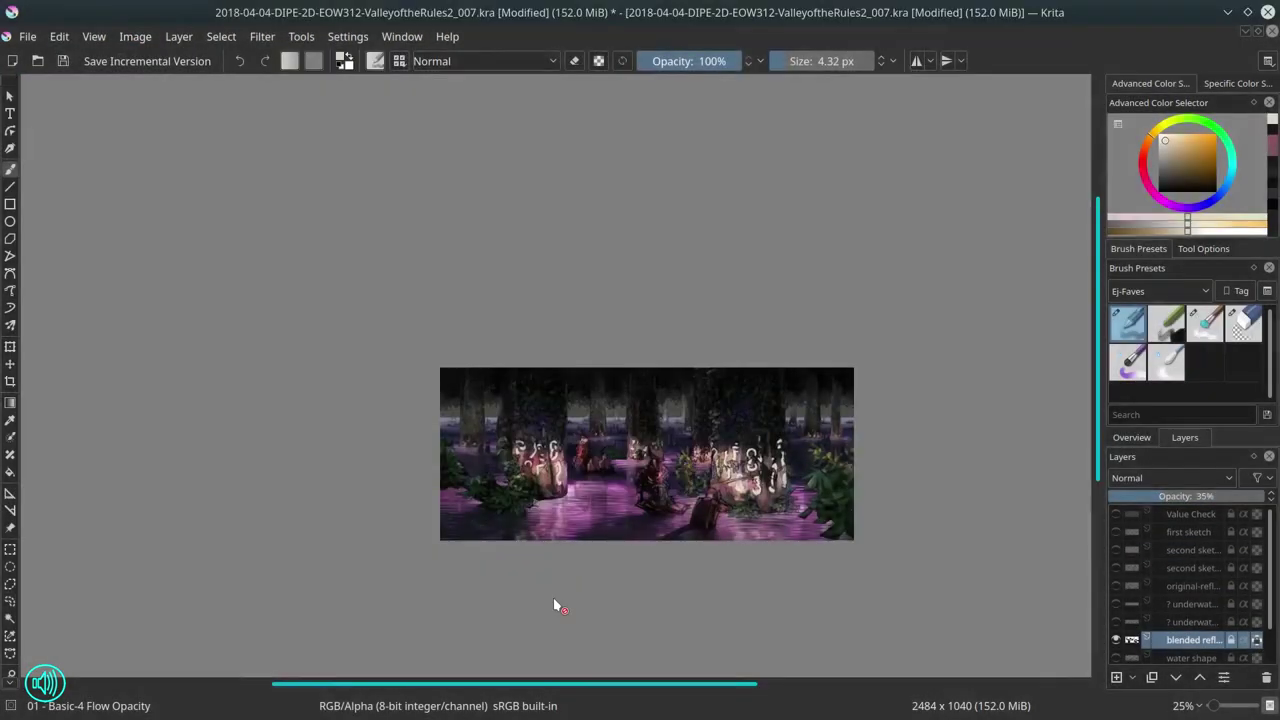
{"action": "key", "text": "super"}
{"action": "type", "text": "kcalc"}
{"action": "key", "text": "Return"}
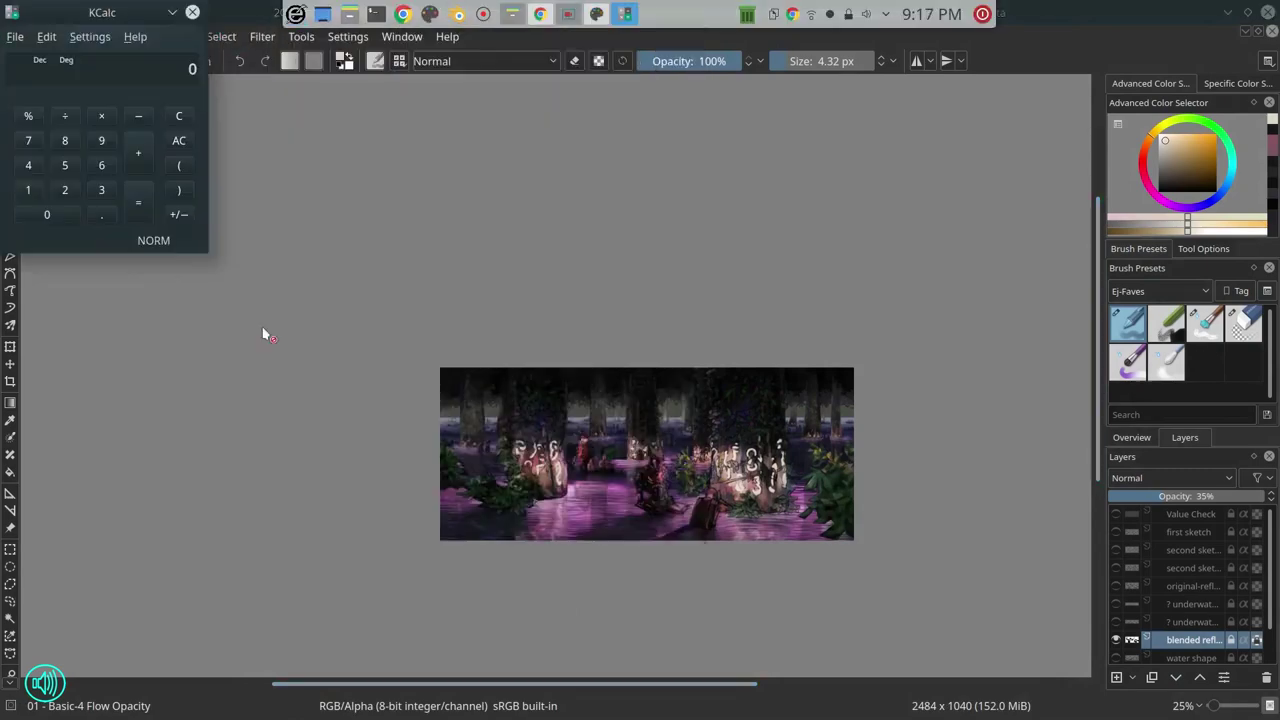
{"action": "left_click", "coordinate": [193, 14]}
Step: Scale the image to 3583 x 1500, then to 4300 x 1800, and save it
{"action": "key", "text": "ctrl+alt+i"}
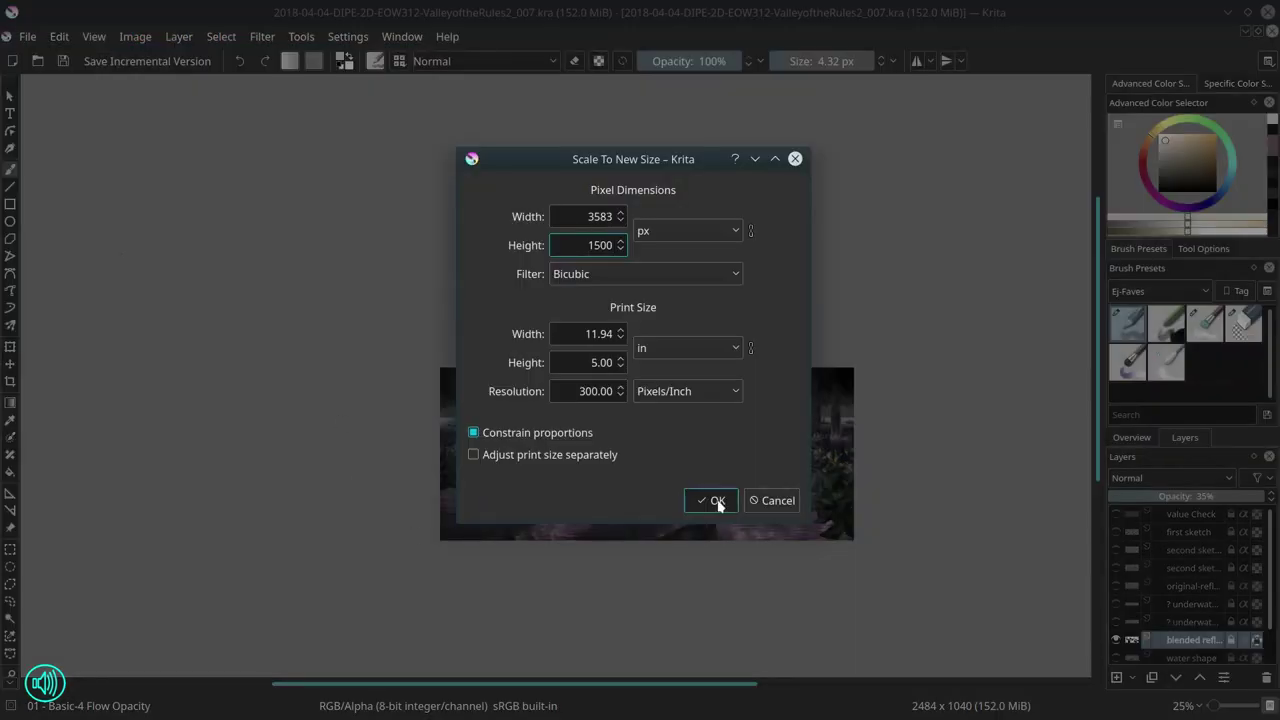
{"action": "left_click", "coordinate": [717, 502]}
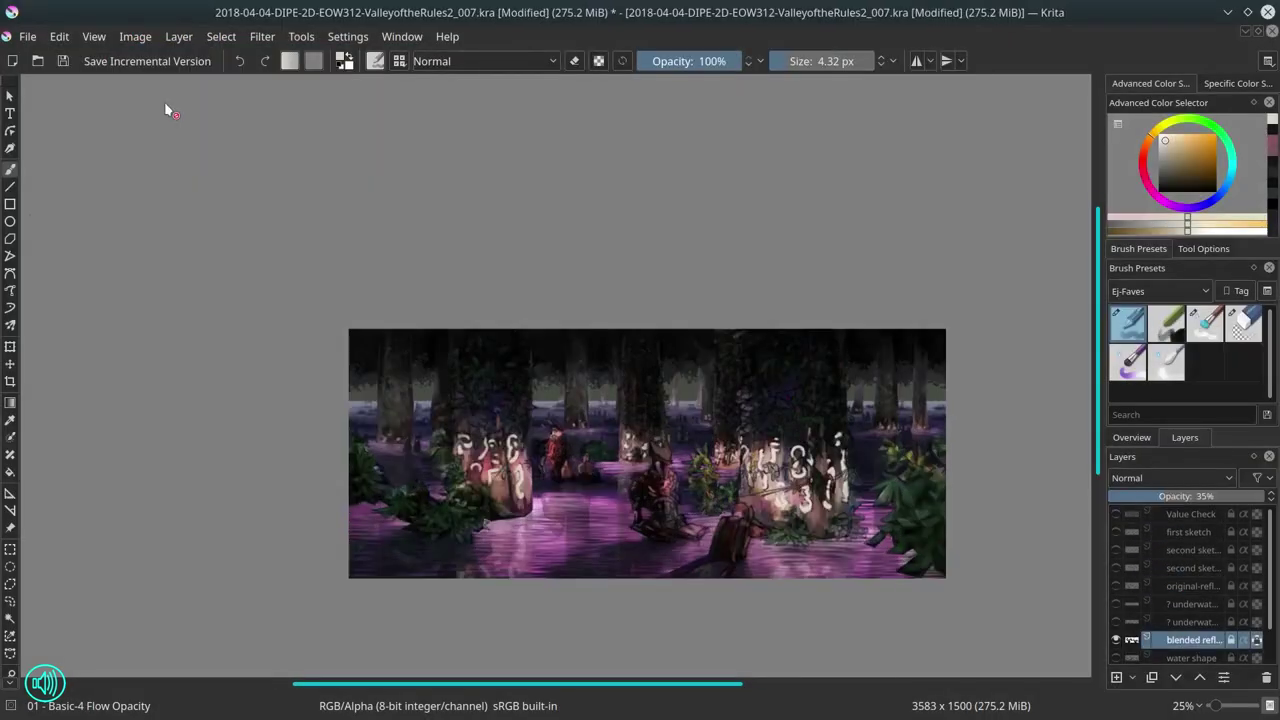
{"action": "key", "text": "ctrl+alt+i"}
{"action": "left_click", "coordinate": [710, 501]}
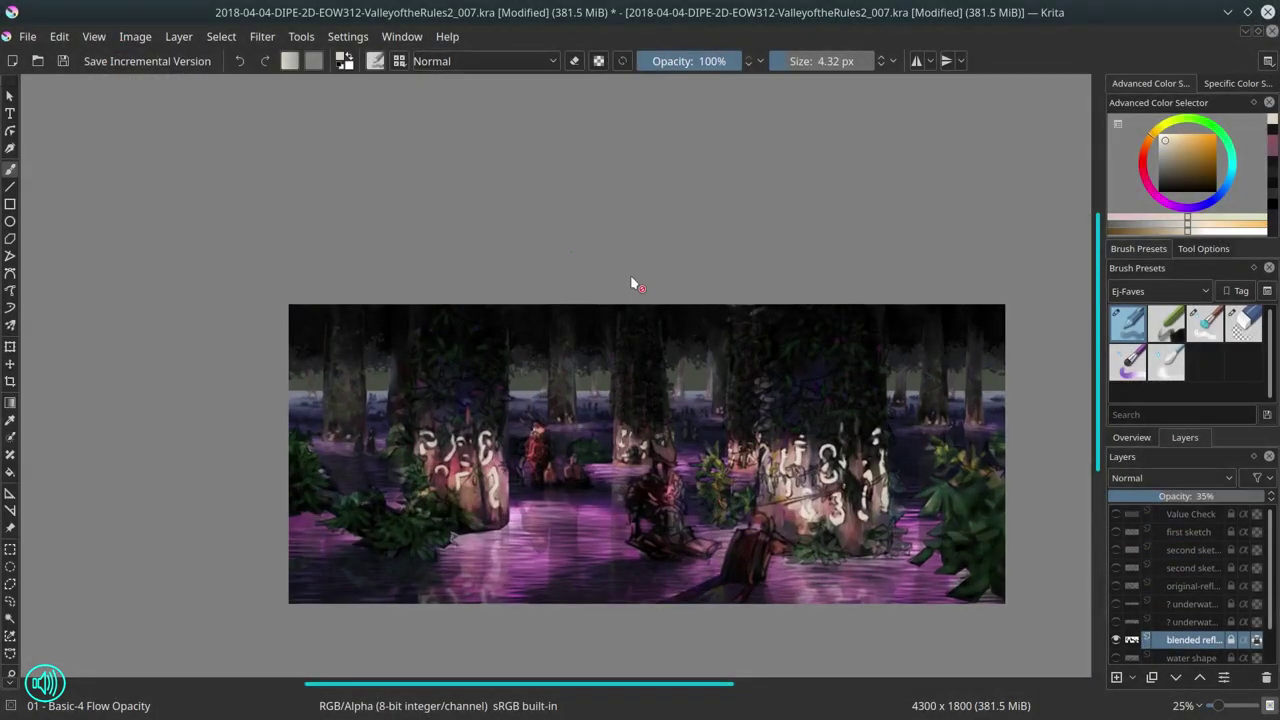
{"action": "left_click", "coordinate": [62, 60]}
{"action": "scroll", "coordinate": [80, 118], "scroll_direction": "down", "scroll_amount": 3}
{"action": "scroll", "coordinate": [900, 480], "scroll_direction": "down", "scroll_amount": 4}
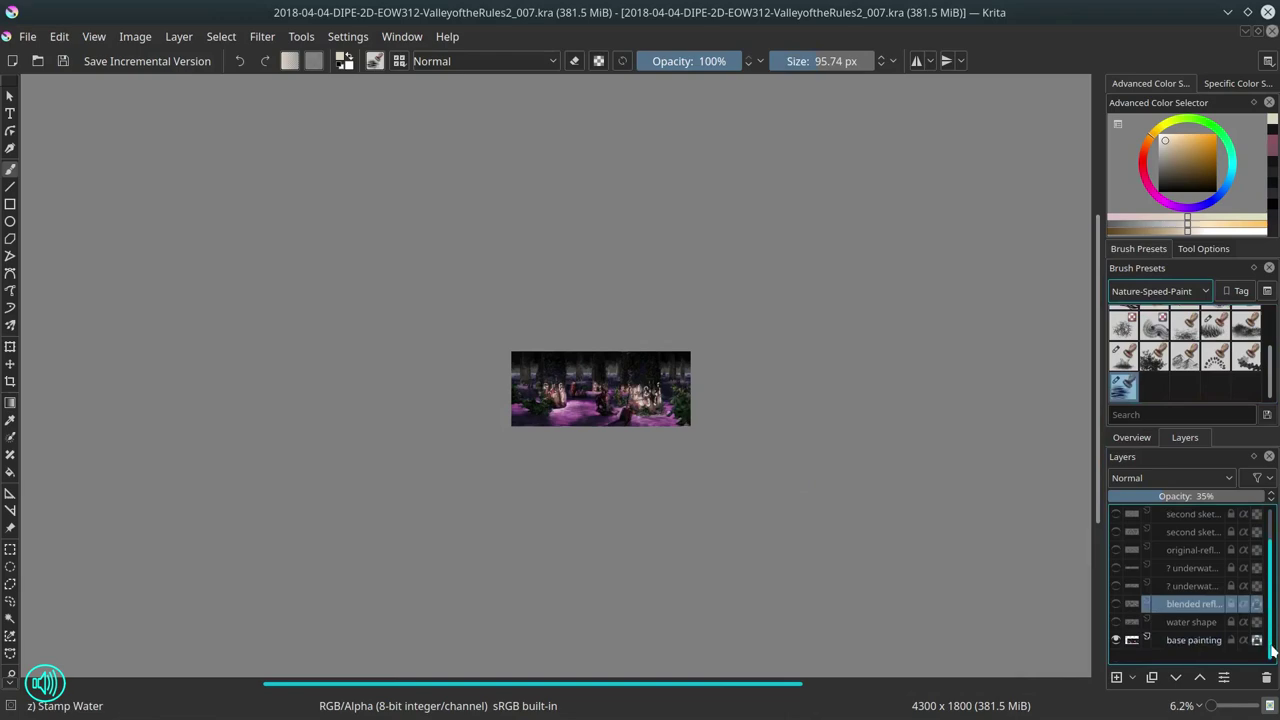
Step: Outline the left and right foreground foliage with a polygonal selection
{"action": "scroll", "coordinate": [663, 431], "scroll_direction": "up", "scroll_amount": 4}
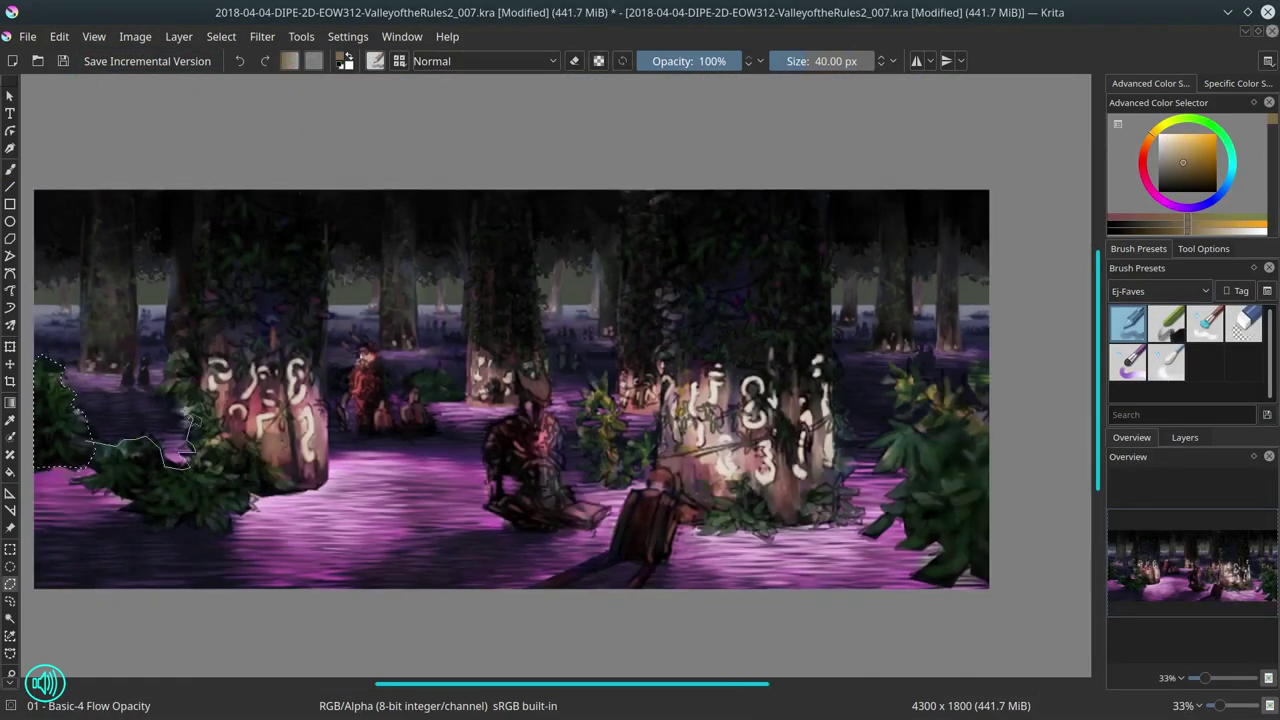
{"action": "left_click", "coordinate": [1203, 248]}
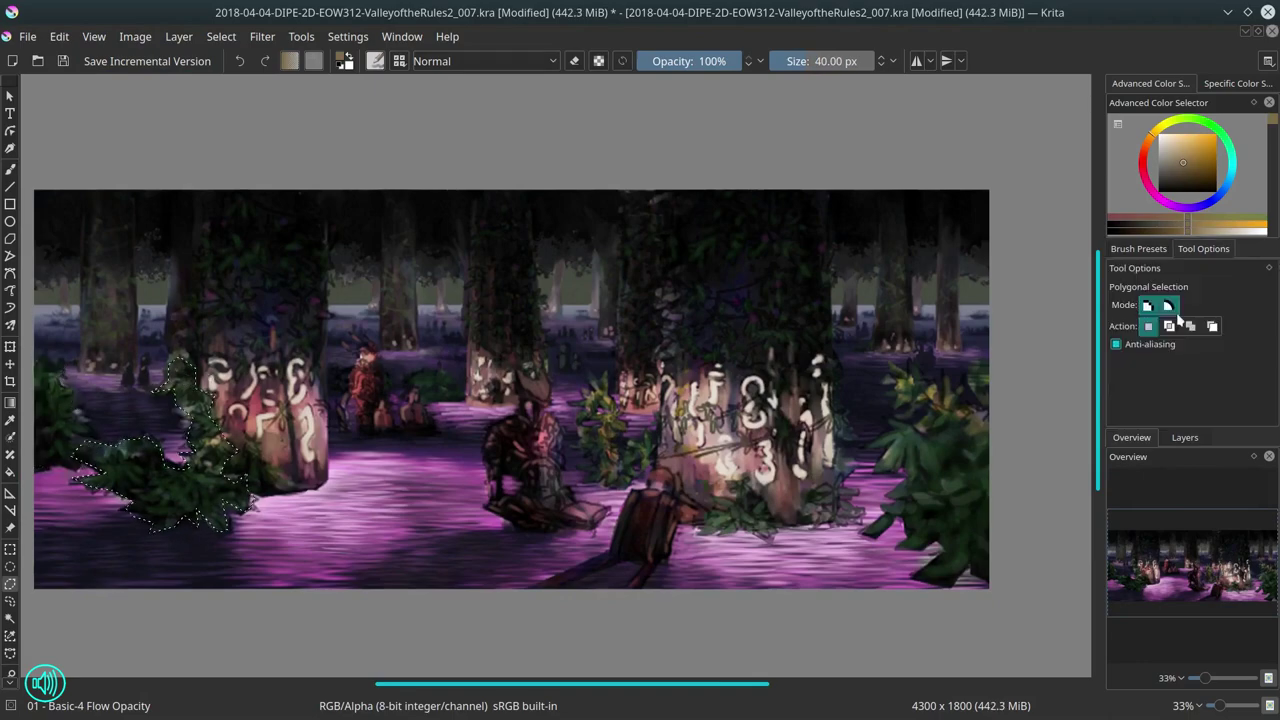
{"action": "left_click", "coordinate": [889, 420]}
{"action": "left_click", "coordinate": [975, 400]}
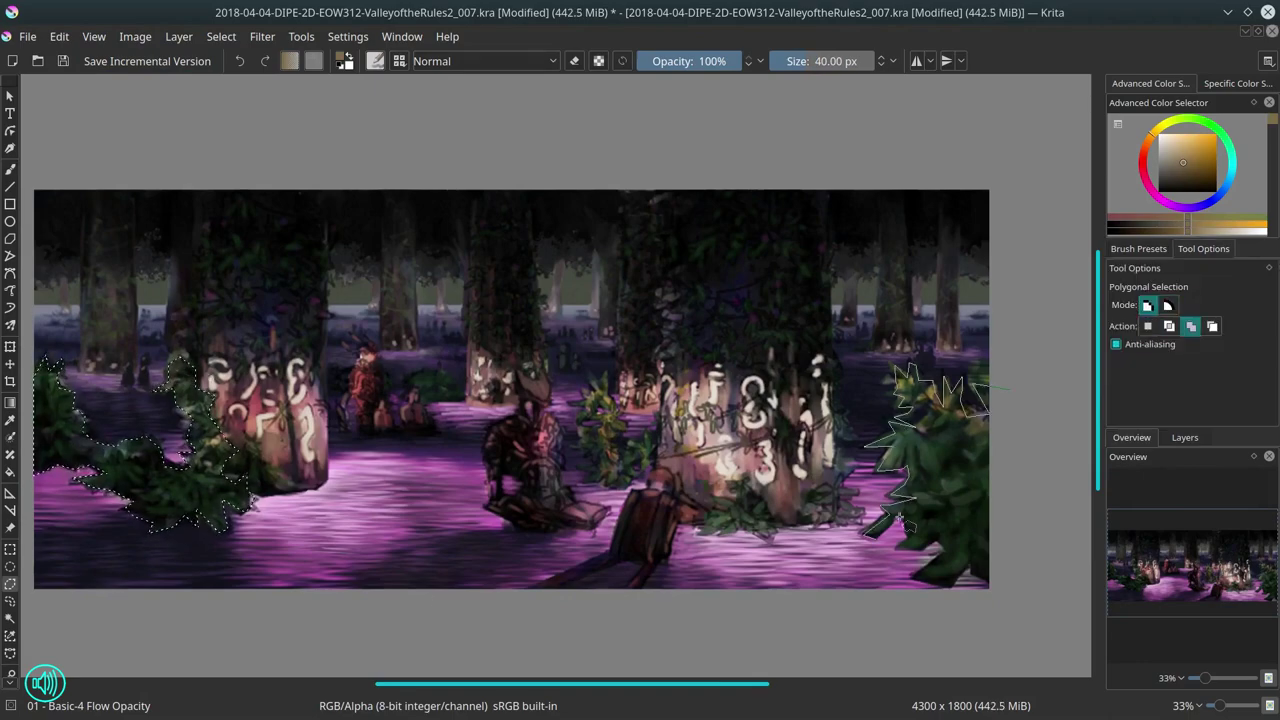
{"action": "double_click", "coordinate": [1020, 575]}
Step: Shift the Hue of the selected foliage in HSV Adjustment, apply it, and clear the selection
{"action": "key", "text": "ctrl+u"}
{"action": "key", "text": "Return"}
{"action": "left_click", "coordinate": [1185, 437]}
{"action": "key", "text": "ctrl+u"}
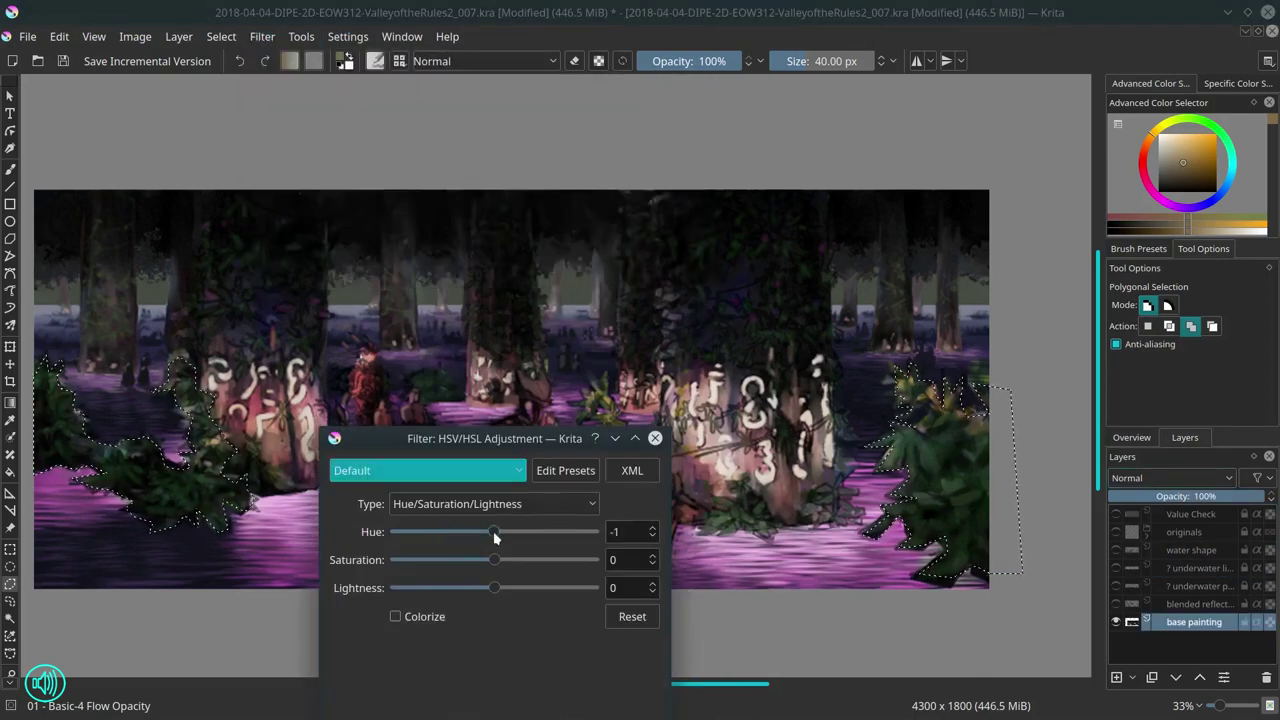
{"action": "left_click_drag", "start_coordinate": [493, 531], "coordinate": [523, 531]}
{"action": "key", "text": "Escape"}
{"action": "left_click", "coordinate": [221, 37]}
{"action": "left_click", "coordinate": [243, 74]}
{"action": "left_click", "coordinate": [1138, 248]}
{"action": "left_click", "coordinate": [1140, 438]}
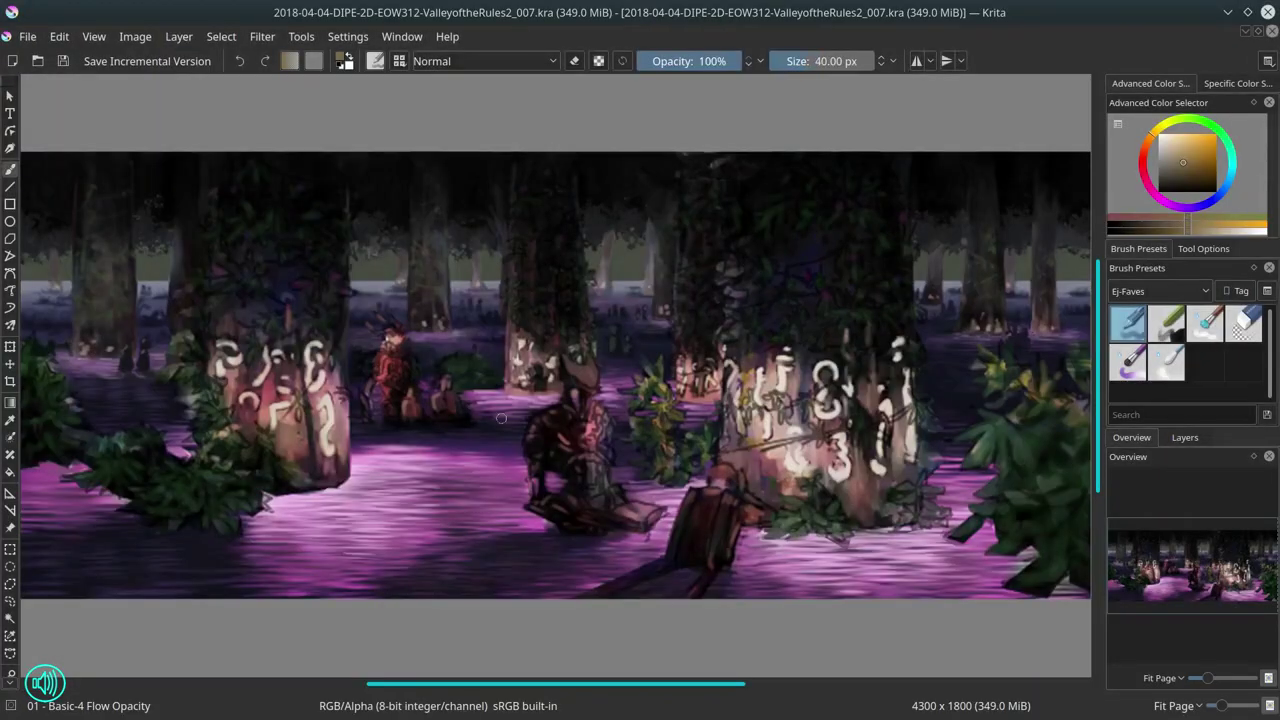
Step: Paint a light purple stroke on the trunk, then settle on the Basic-4 Flow Opacity brush
{"action": "scroll", "coordinate": [697, 462], "scroll_direction": "up", "scroll_amount": 3}
{"action": "mouse_move", "coordinate": [697, 462]}
{"action": "left_mouse_down"}
{"action": "mouse_move", "coordinate": [408, 300]}
{"action": "mouse_move", "coordinate": [395, 449]}
{"action": "left_mouse_up"}
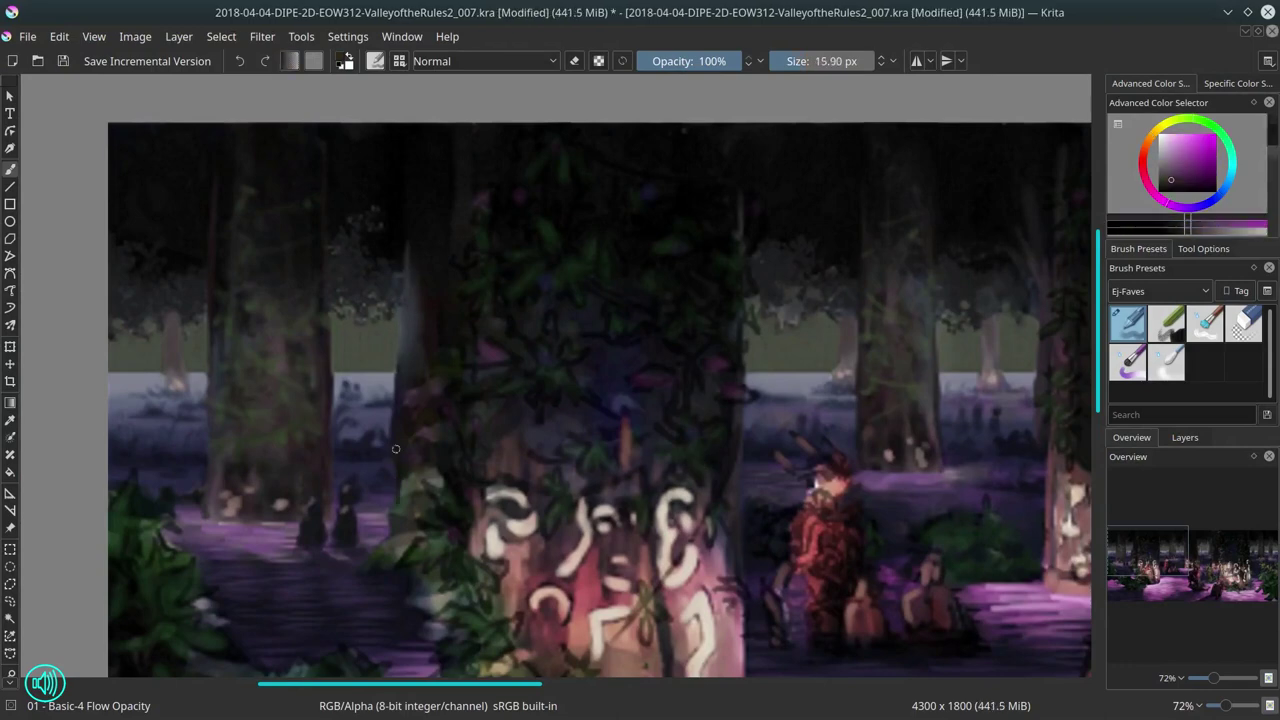
{"action": "left_click", "coordinate": [415, 418], "text": "ctrl"}
{"action": "key", "text": "slash"}
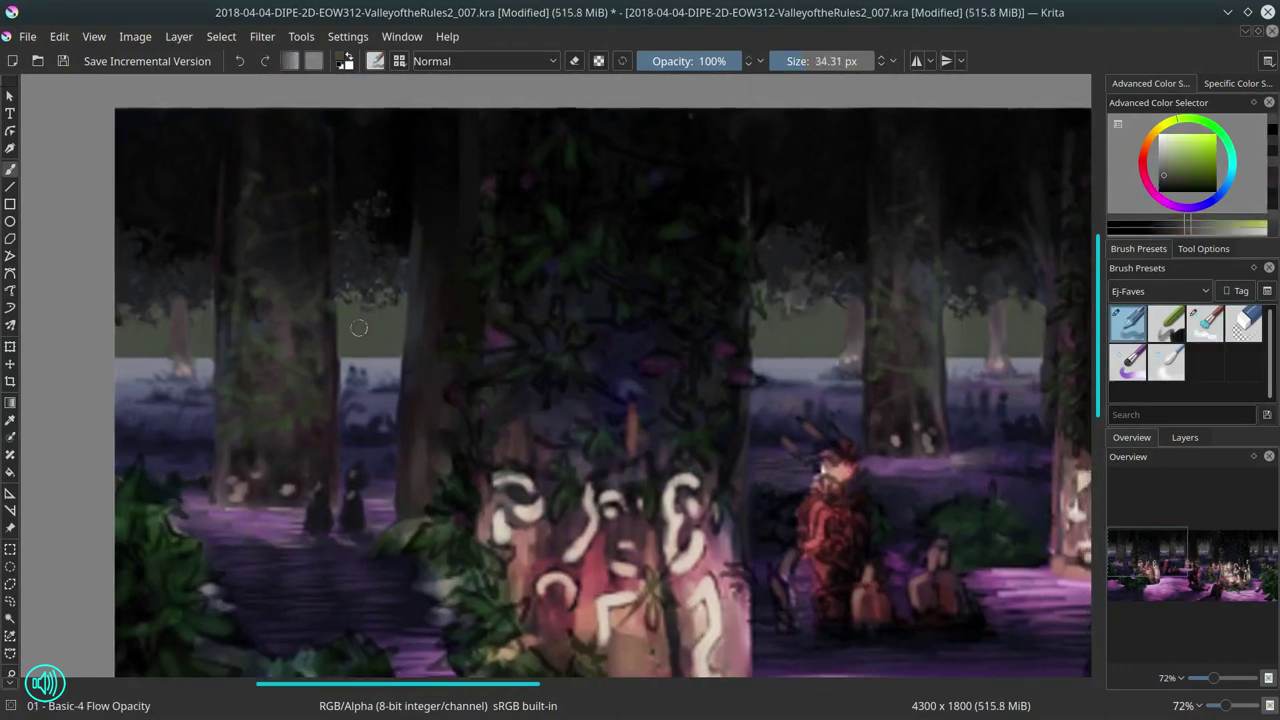
{"action": "left_click", "coordinate": [353, 378], "text": "ctrl"}
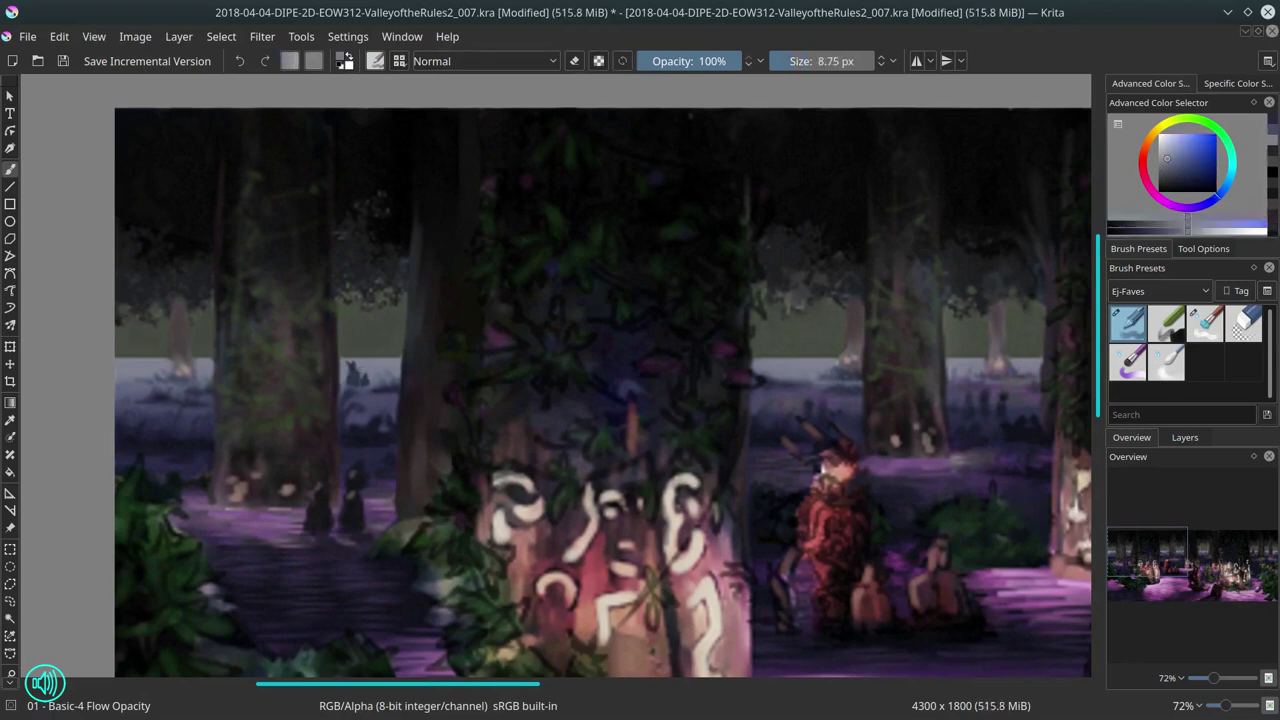
{"action": "key", "text": "slash"}
{"action": "key", "text": "period"}
{"action": "key", "text": "period"}
{"action": "key", "text": "period"}
{"action": "key", "text": "slash"}
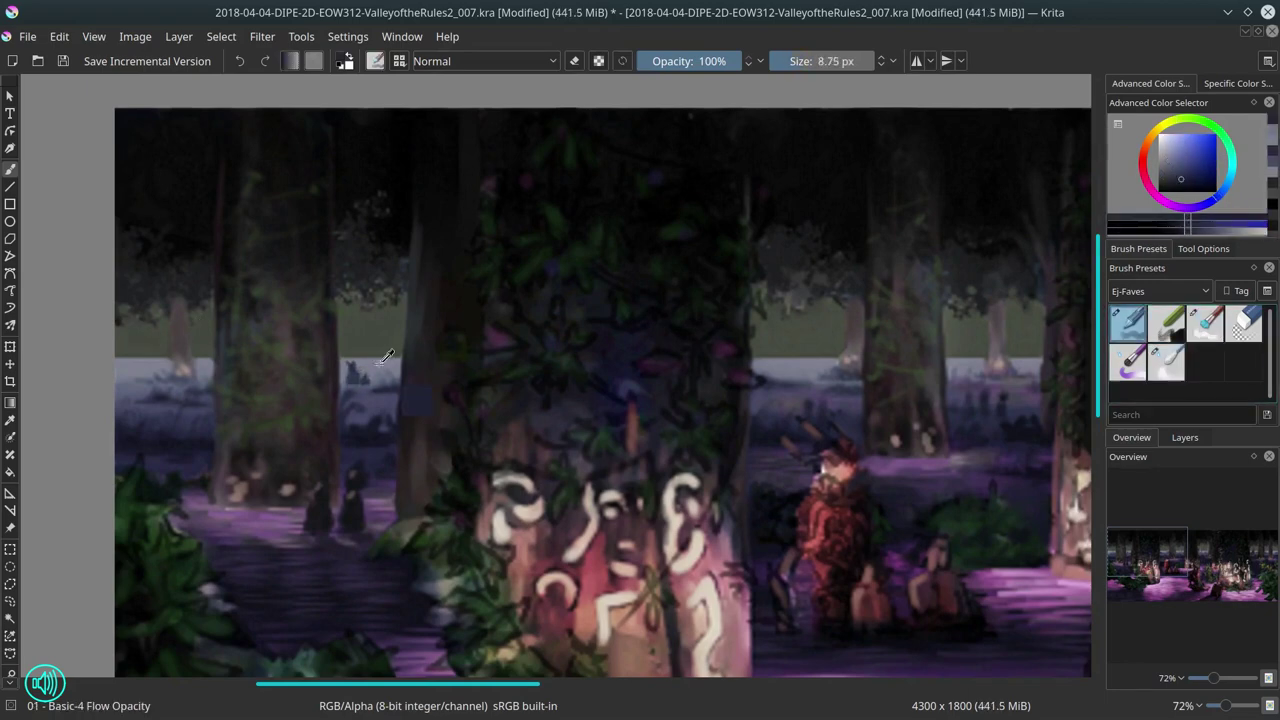
Step: Sample dark olive, muted pink, dark red, magenta, shadow and dark green tones from the painting
{"action": "left_click", "coordinate": [258, 334], "text": "ctrl"}
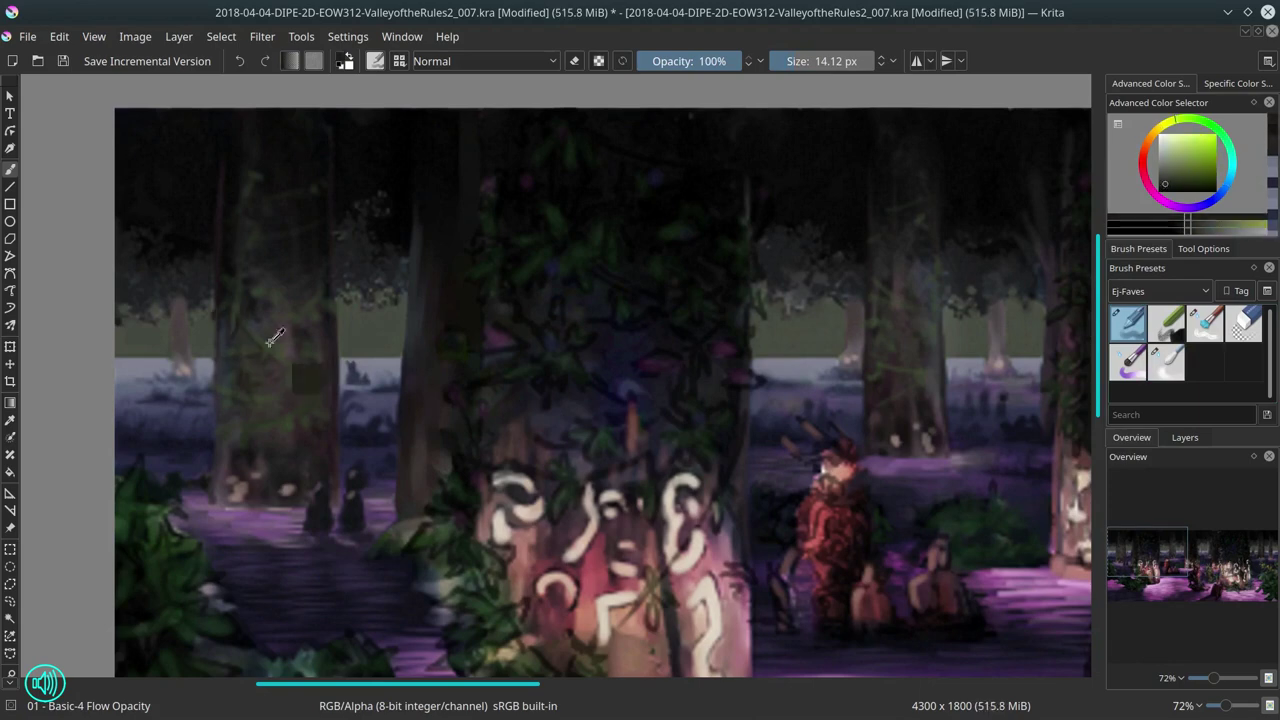
{"action": "left_click", "coordinate": [219, 392], "text": "ctrl"}
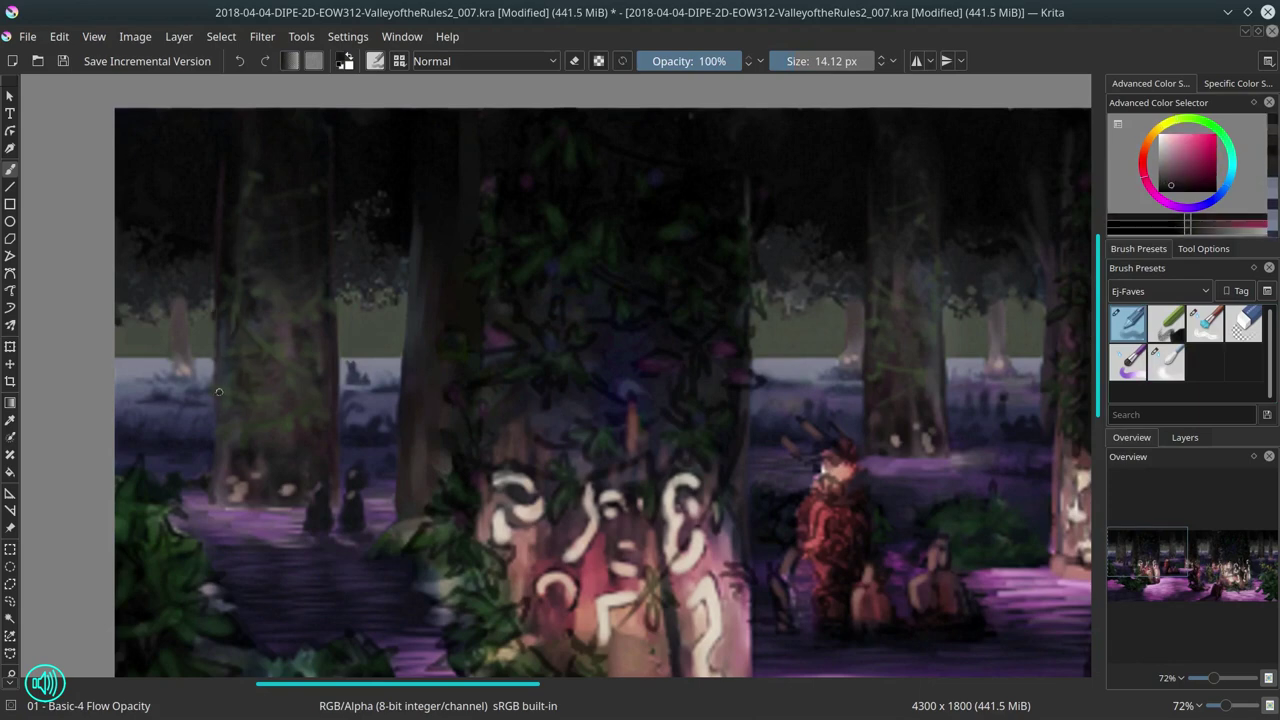
{"action": "left_click", "coordinate": [305, 430], "text": "ctrl"}
{"action": "left_click", "coordinate": [300, 405], "text": "ctrl"}
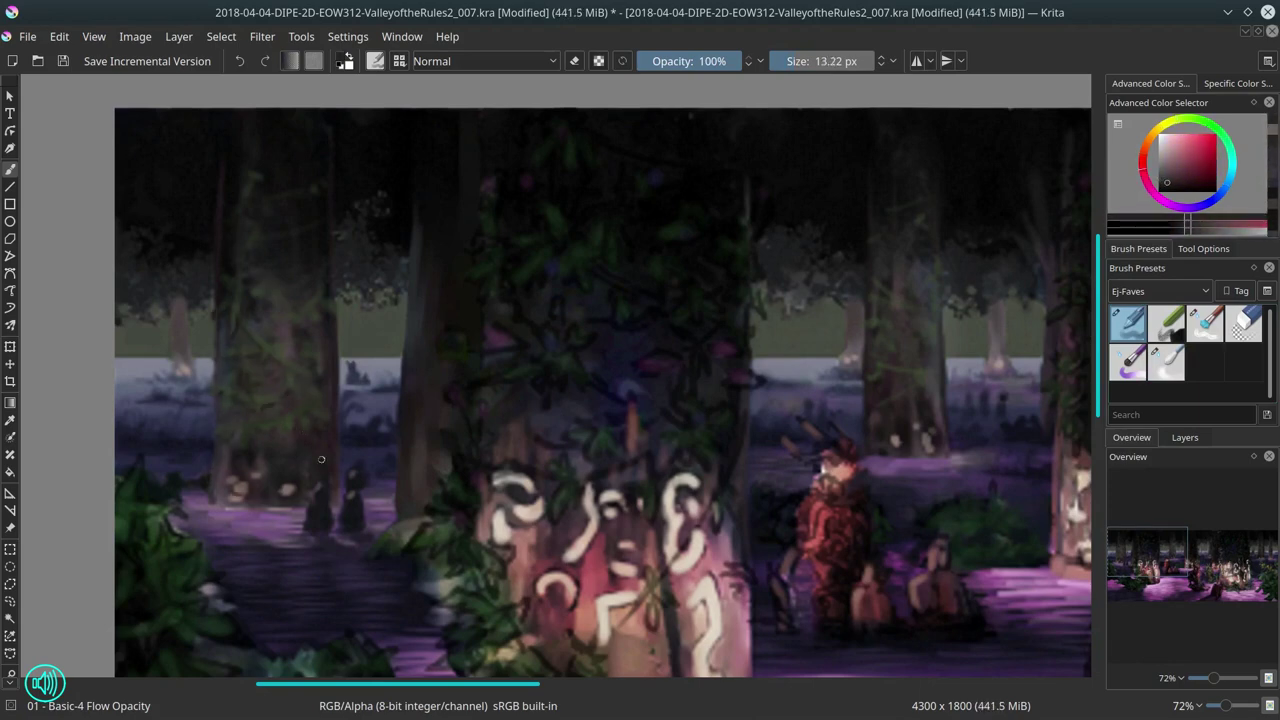
{"action": "left_click", "coordinate": [282, 239], "text": "ctrl"}
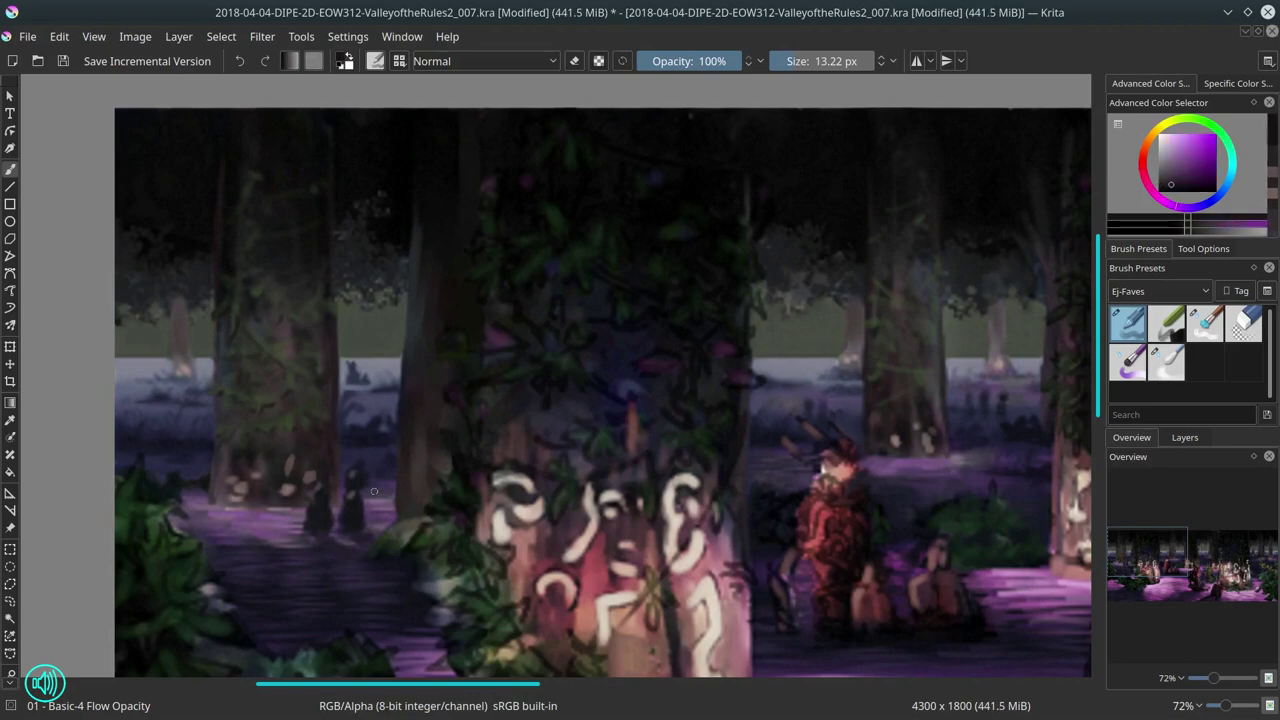
{"action": "left_click", "coordinate": [426, 402], "text": "ctrl"}
Step: Copy the selected left-trunk patch, paste it as a new layer and raise its opacity
{"action": "left_click", "coordinate": [59, 36]}
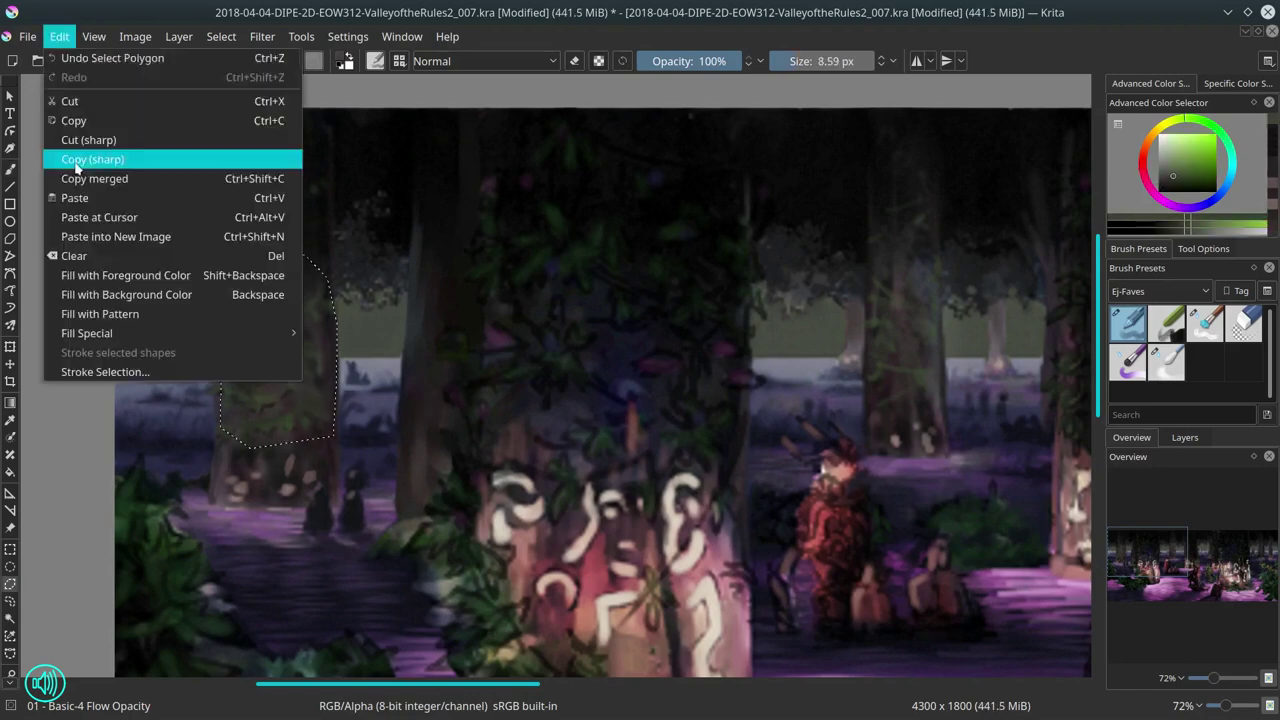
{"action": "left_click", "coordinate": [40, 194]}
{"action": "left_click", "coordinate": [1190, 436]}
{"action": "left_click", "coordinate": [1243, 323]}
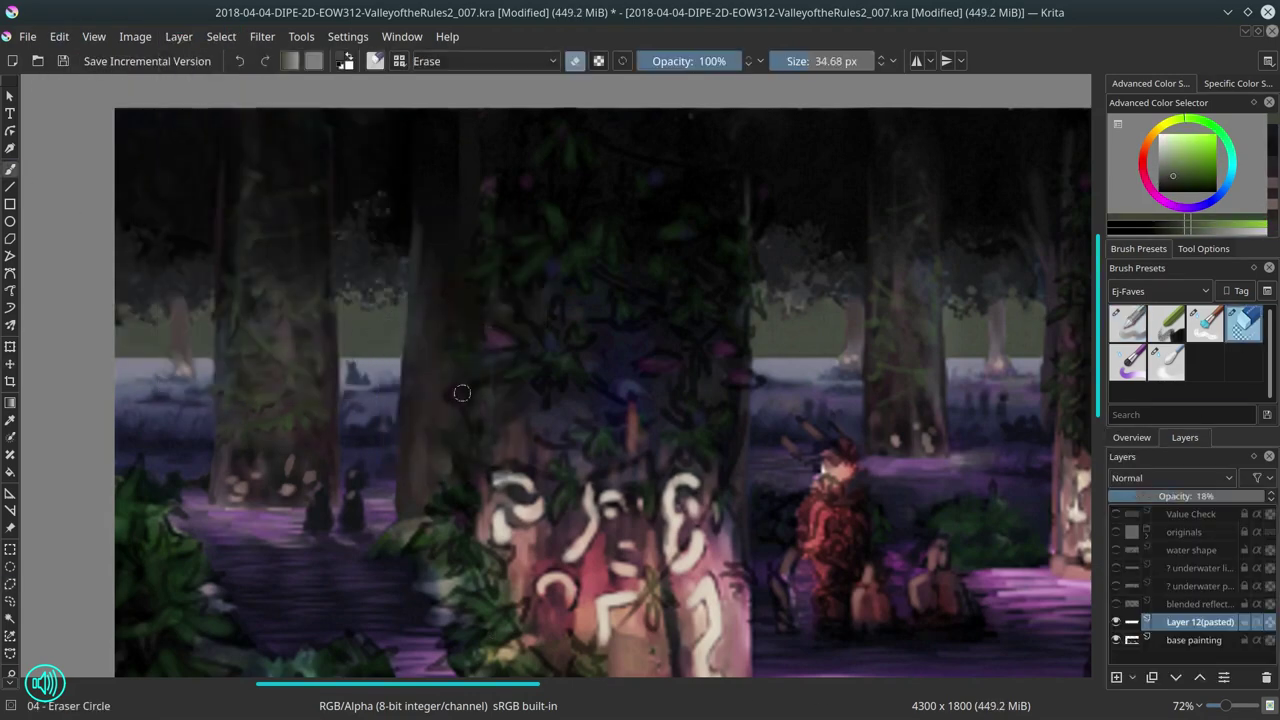
{"action": "left_click", "coordinate": [1232, 496]}
{"action": "left_click", "coordinate": [1131, 437]}
{"action": "left_click", "coordinate": [1205, 323]}
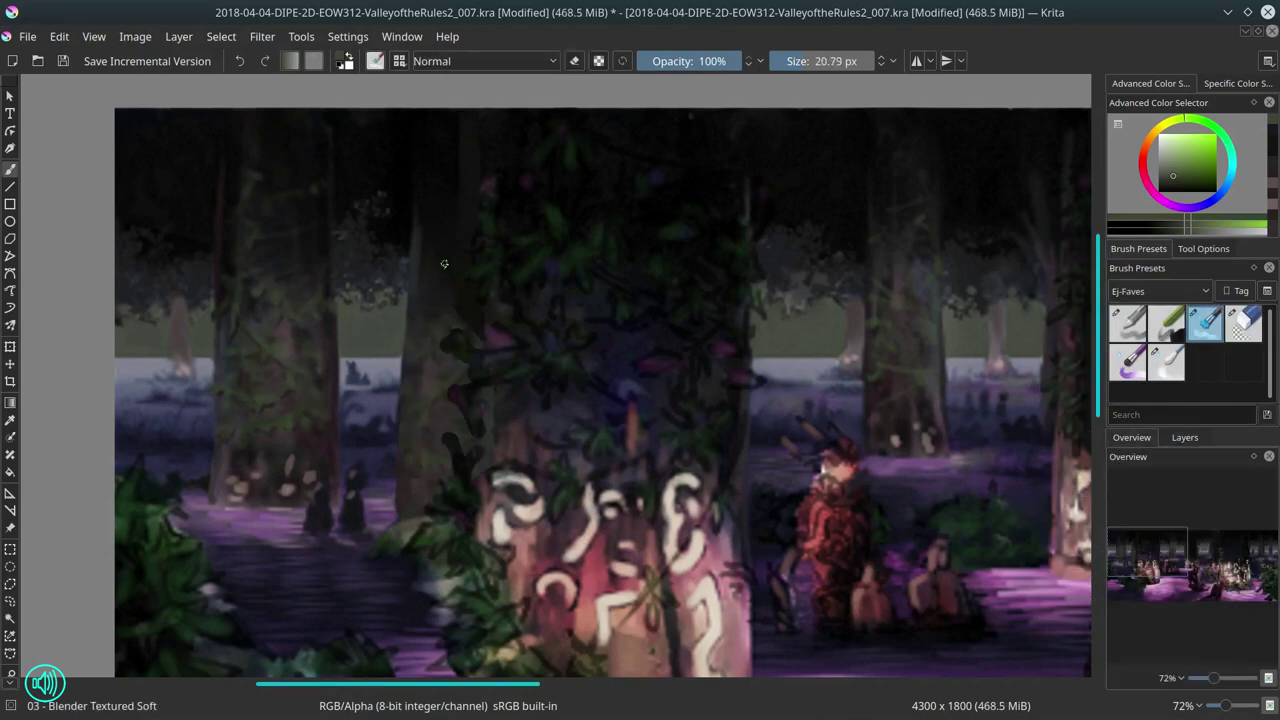
Step: With an enlarged basic brush, paint dark magenta-red and green strokes on the rune tree
{"action": "key", "text": "/"}
{"action": "left_click", "coordinate": [510, 604], "text": "ctrl"}
{"action": "key", "text": "bracketright"}
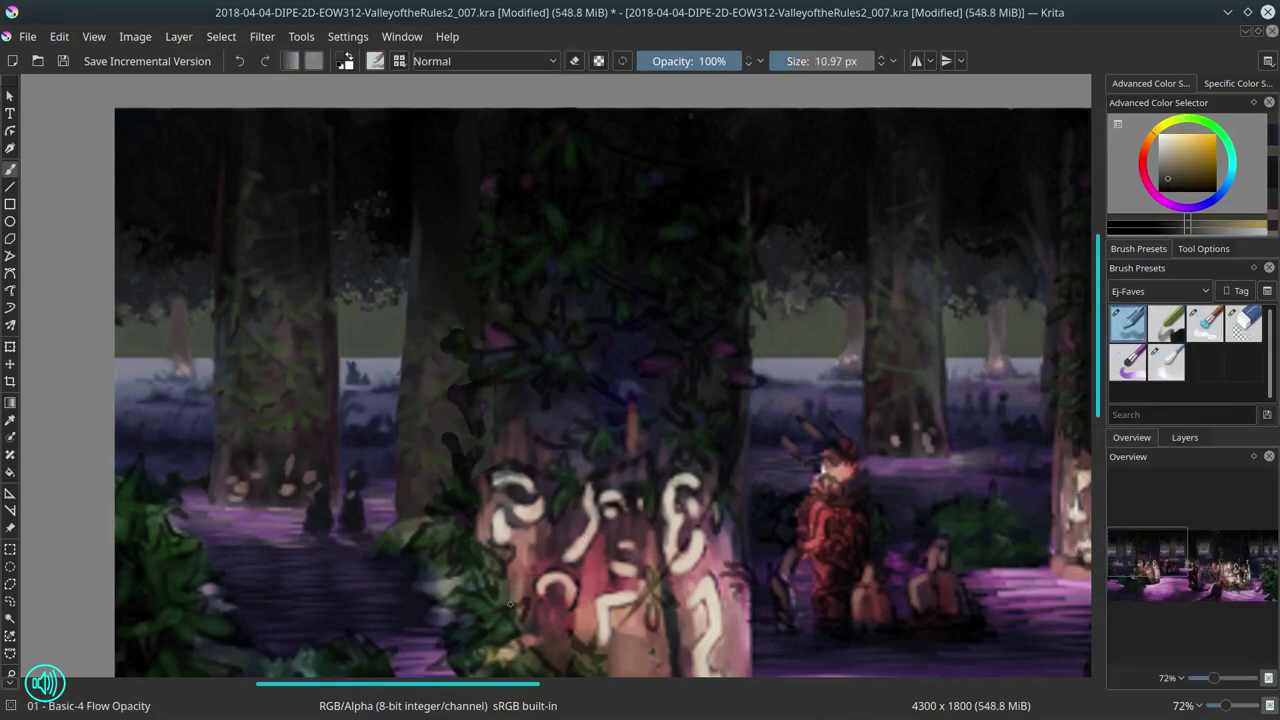
{"action": "left_click", "coordinate": [874, 527], "text": "ctrl"}
{"action": "key", "text": "bracketright"}
{"action": "key", "text": "bracketright"}
{"action": "left_click_drag", "start_coordinate": [492, 386], "coordinate": [475, 476]}
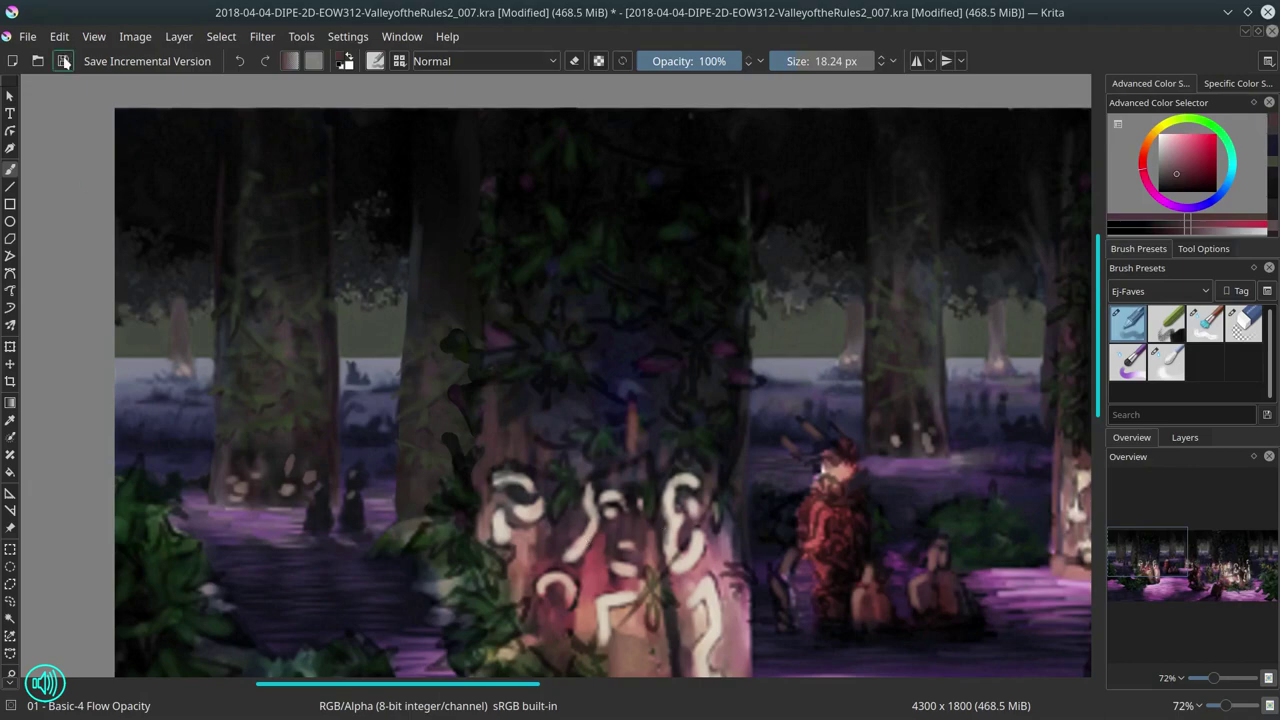
{"action": "left_click", "coordinate": [197, 330], "text": "ctrl"}
{"action": "key", "text": "bracketright"}
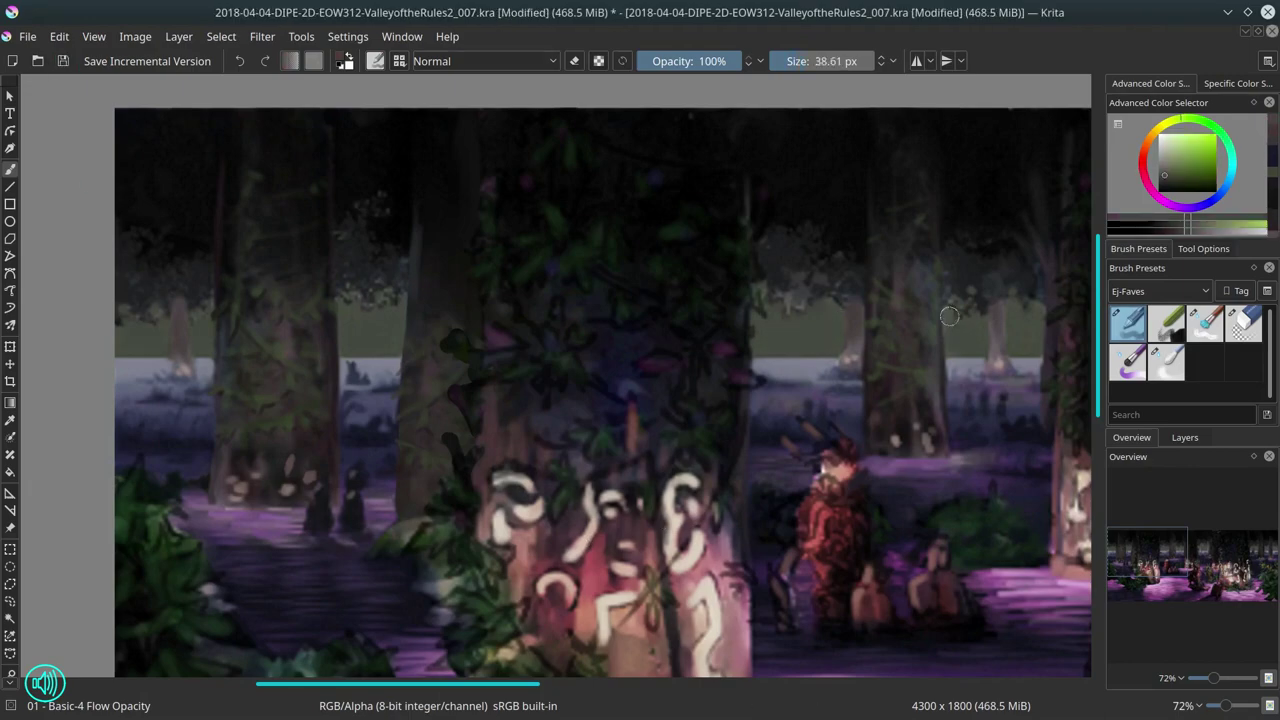
{"action": "left_click_drag", "start_coordinate": [949, 316], "coordinate": [754, 368]}
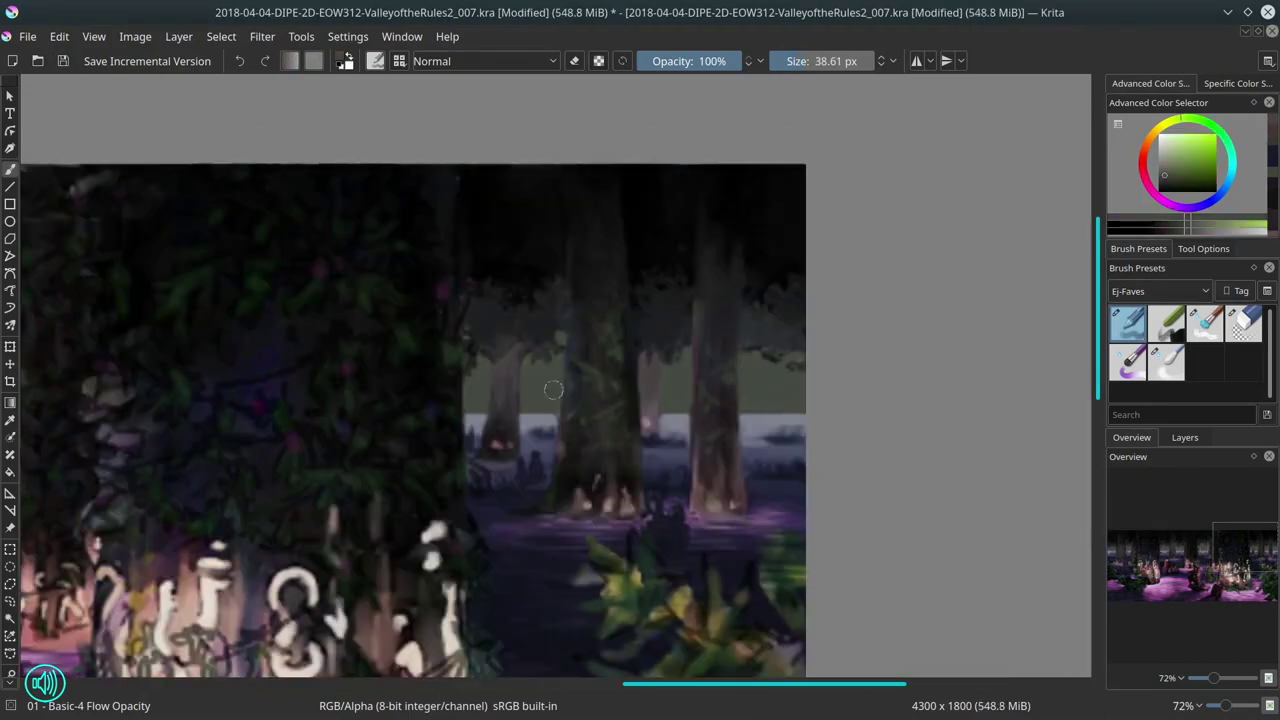
{"action": "left_click_drag", "start_coordinate": [553, 390], "coordinate": [531, 442]}
{"action": "scroll", "coordinate": [554, 421], "scroll_direction": "down", "scroll_amount": 3}
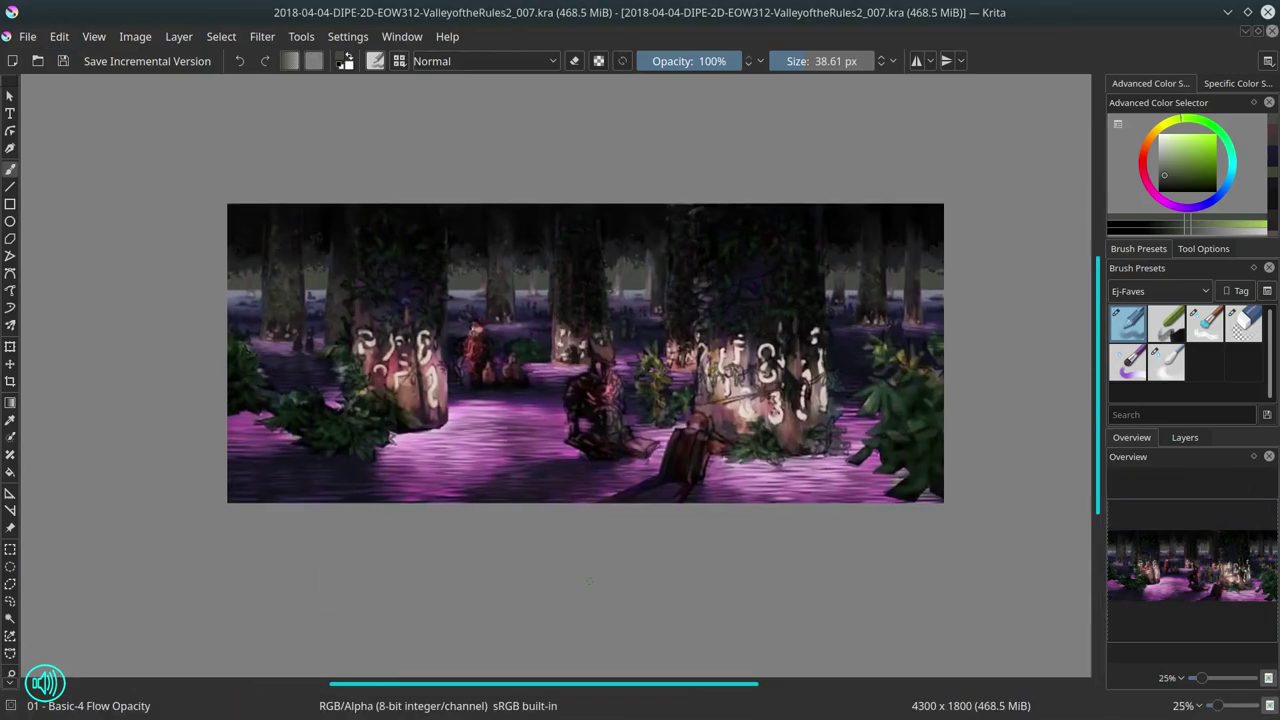
Step: Toggle the grayscale Value Check and sample a dark reddish-brown with a smaller brush
{"action": "key", "text": "F5"}
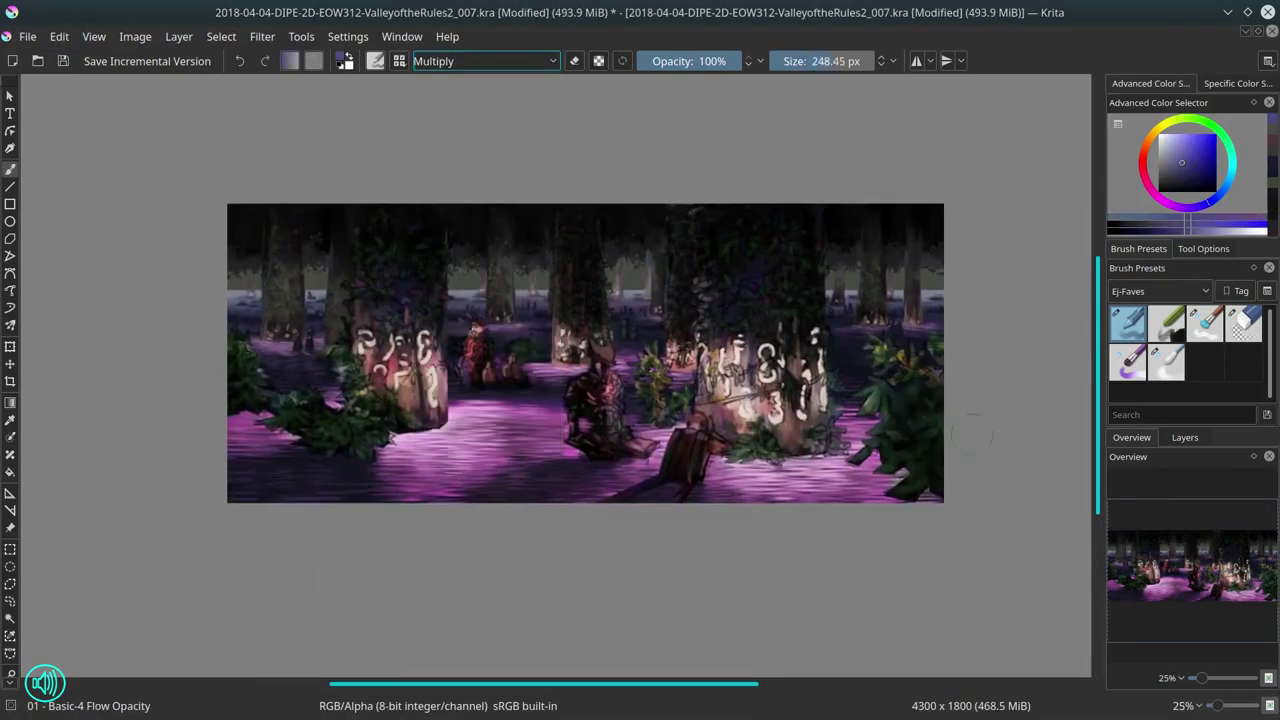
{"action": "scroll", "coordinate": [743, 488], "scroll_direction": "up", "scroll_amount": 5}
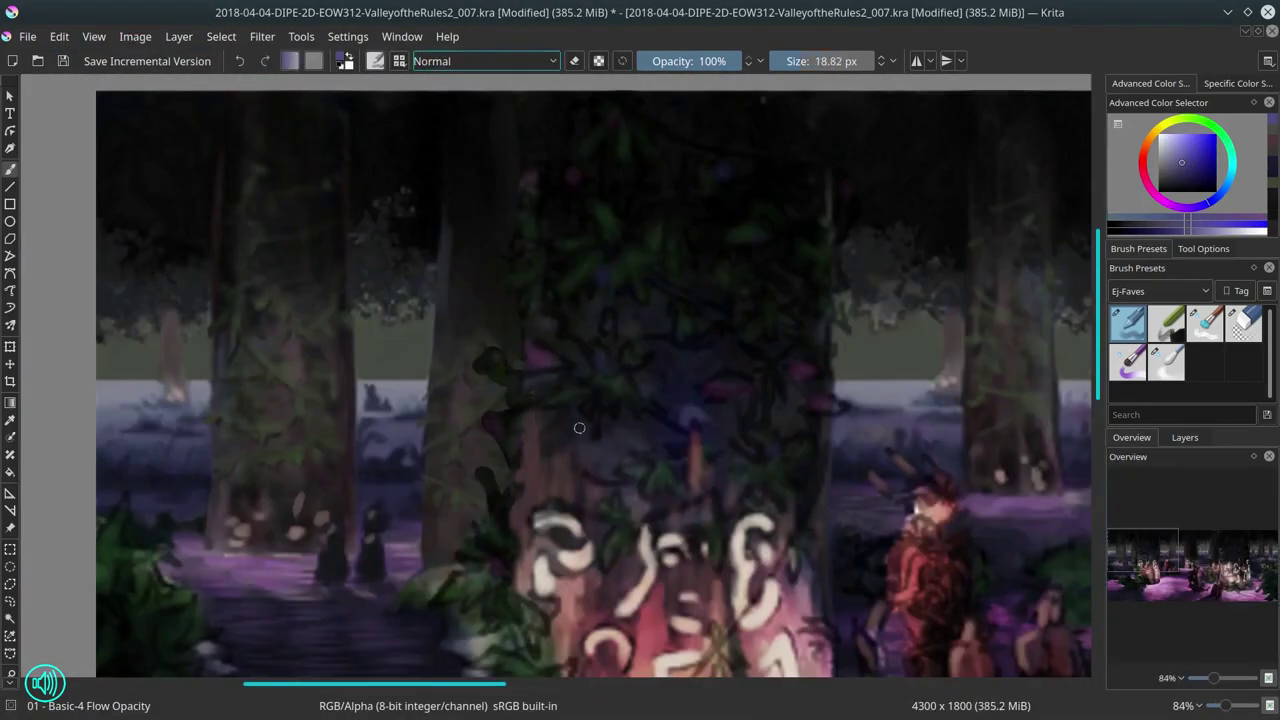
{"action": "key", "text": "/"}
{"action": "key", "text": "/"}
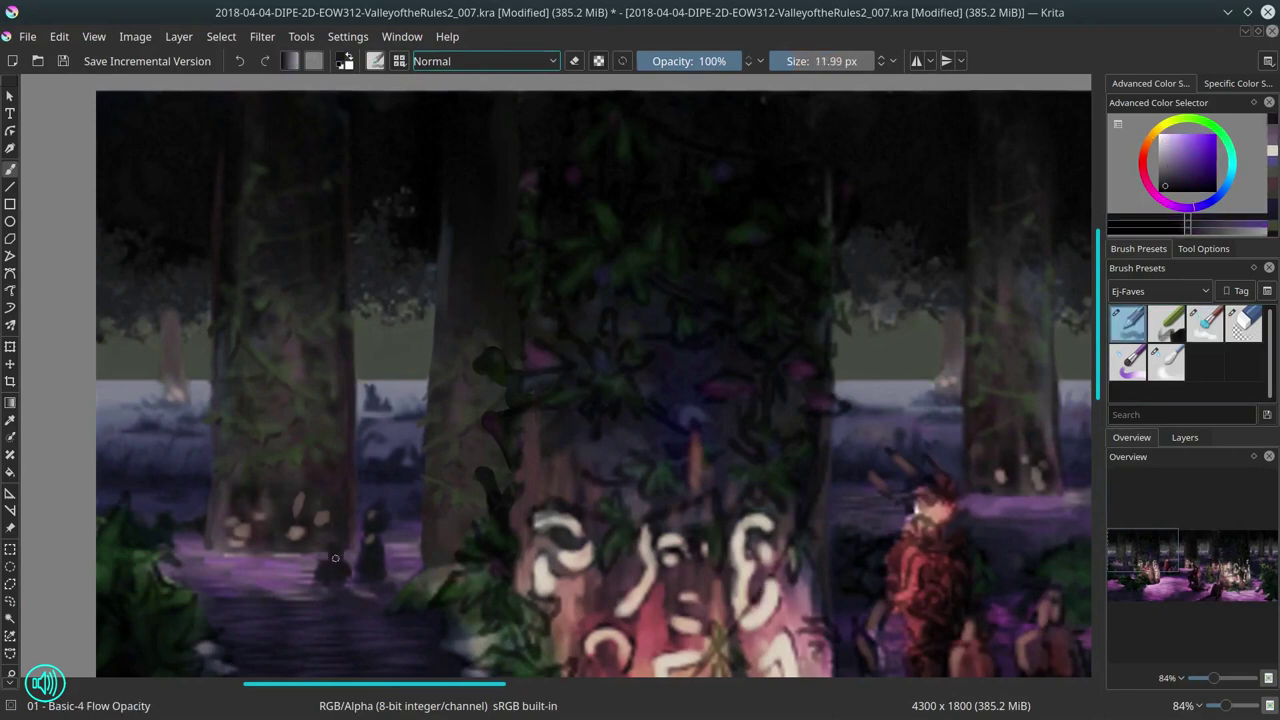
{"action": "left_click_drag", "start_coordinate": [382, 544], "coordinate": [322, 512]}
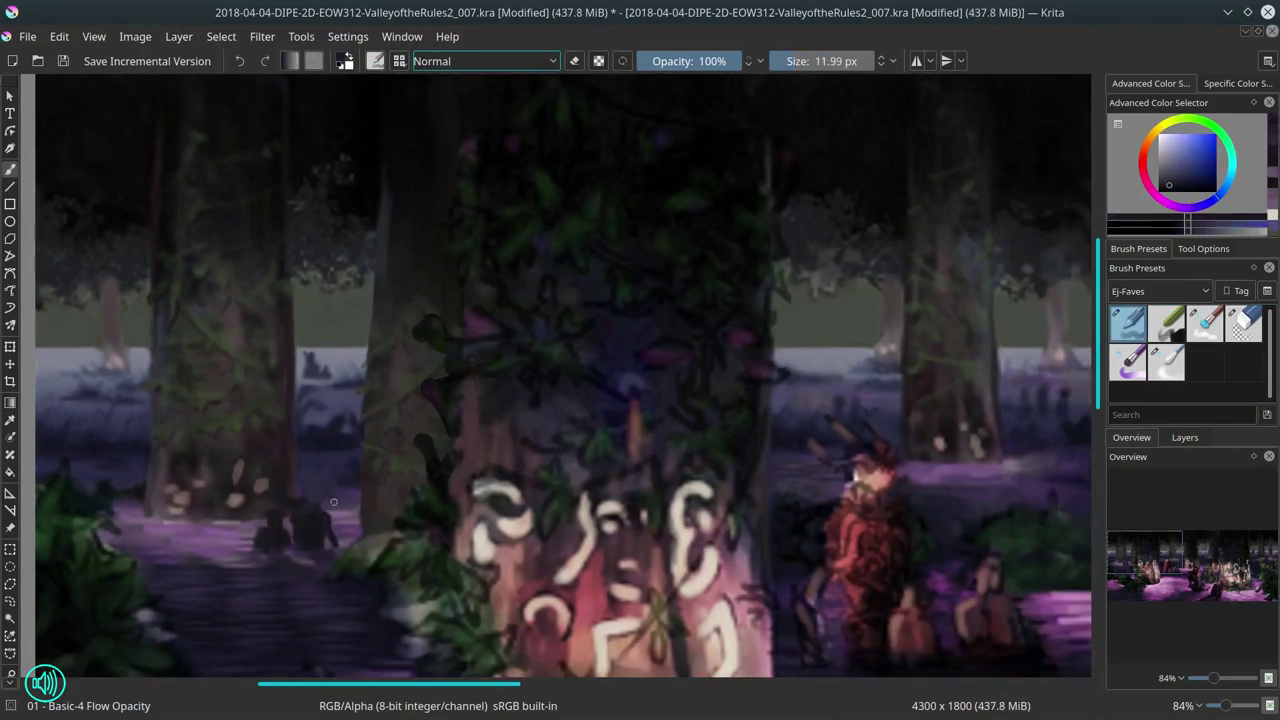
{"action": "left_click", "coordinate": [262, 534], "text": "ctrl"}
{"action": "key", "text": "["}
{"action": "key", "text": "["}
{"action": "key", "text": "["}
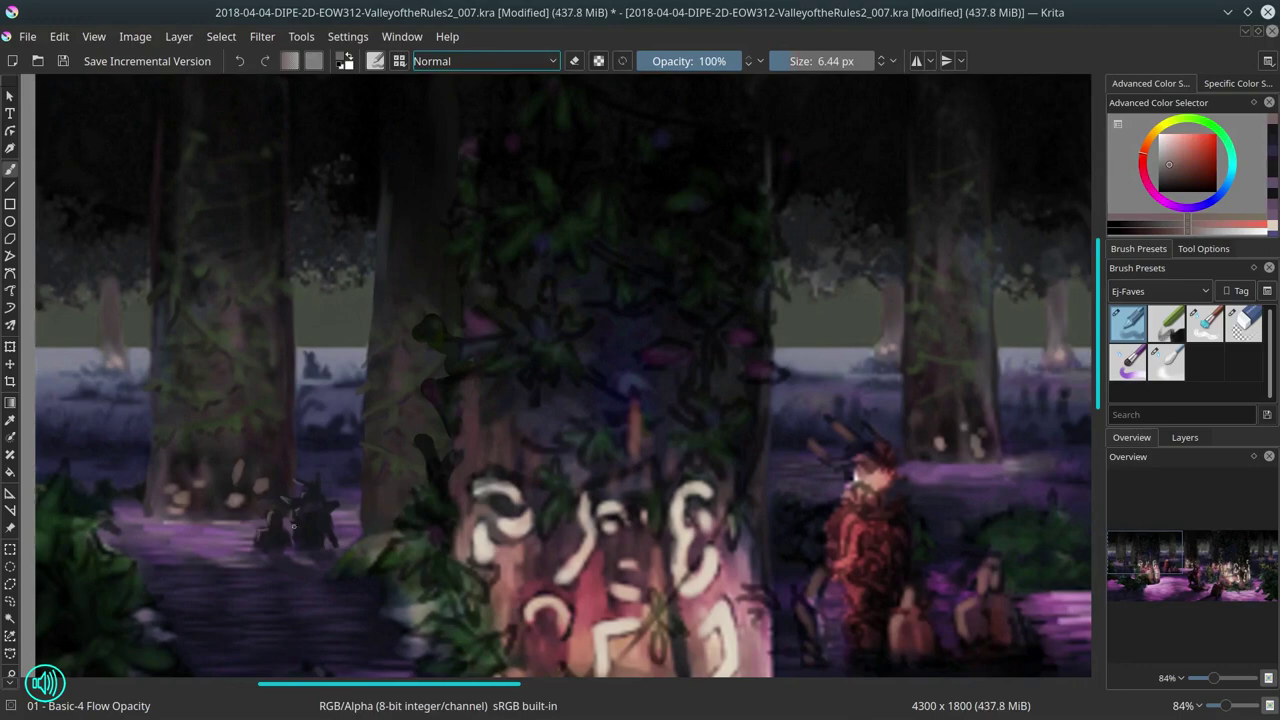
{"action": "scroll", "coordinate": [293, 525], "scroll_direction": "down", "scroll_amount": 5}
{"action": "scroll", "coordinate": [293, 525], "scroll_direction": "up", "scroll_amount": 6}
Step: Sample purple and darker purple tones and set the brush to desaturate
{"action": "left_click", "coordinate": [764, 449], "text": "ctrl"}
{"action": "scroll", "coordinate": [764, 449], "scroll_direction": "down", "scroll_amount": 2}
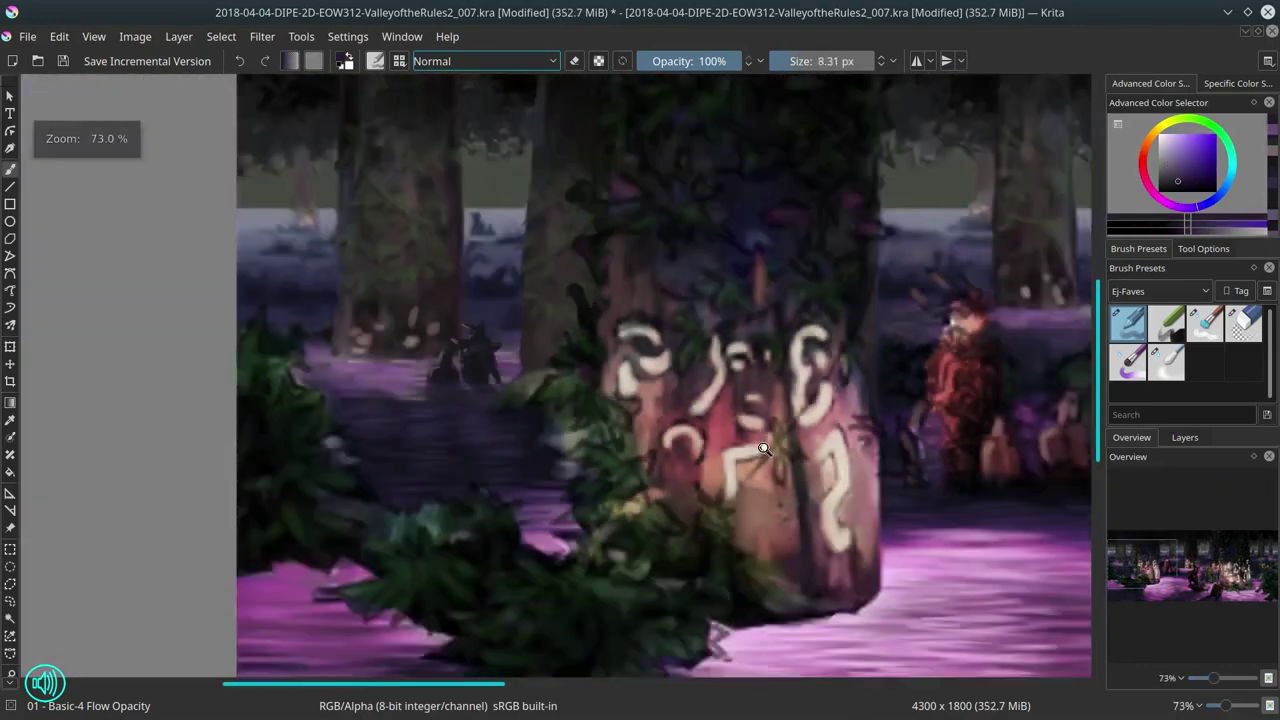
{"action": "scroll", "coordinate": [764, 449], "scroll_direction": "down", "scroll_amount": 4}
{"action": "key", "text": "slash"}
{"action": "key", "text": "slash"}
{"action": "scroll", "coordinate": [872, 355], "scroll_direction": "up", "scroll_amount": 4}
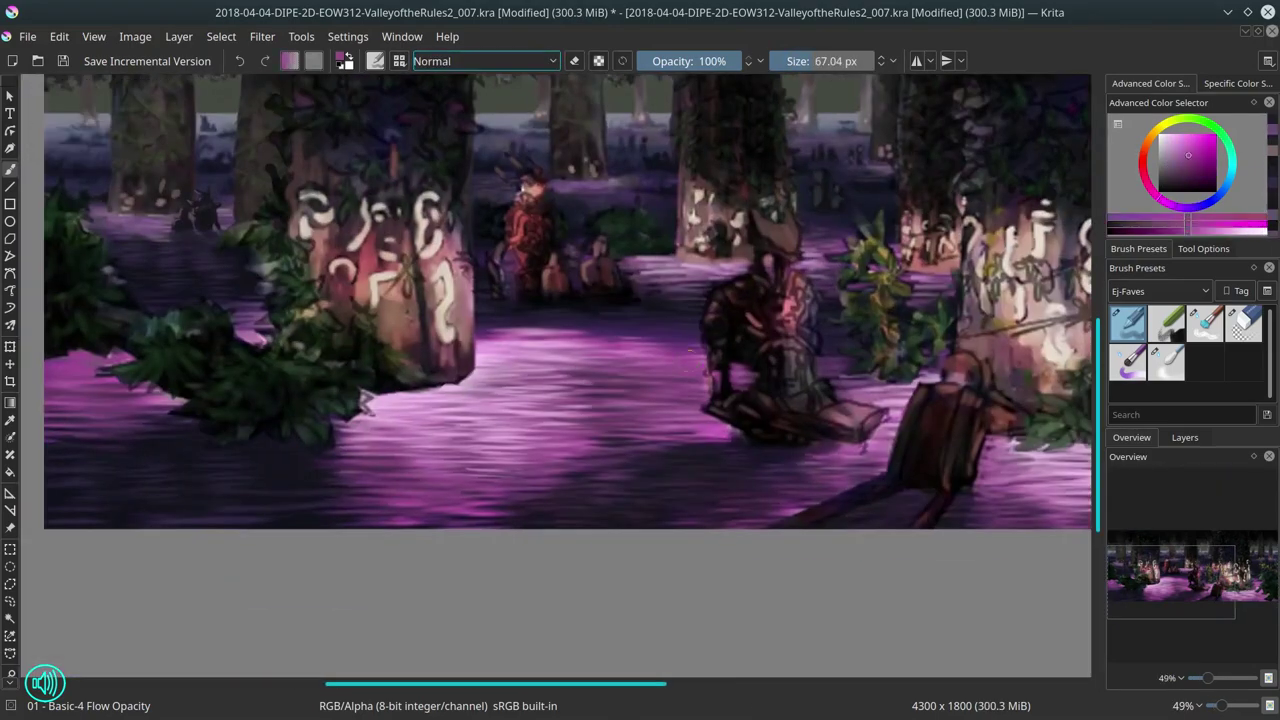
{"action": "left_click", "coordinate": [694, 376], "text": "ctrl"}
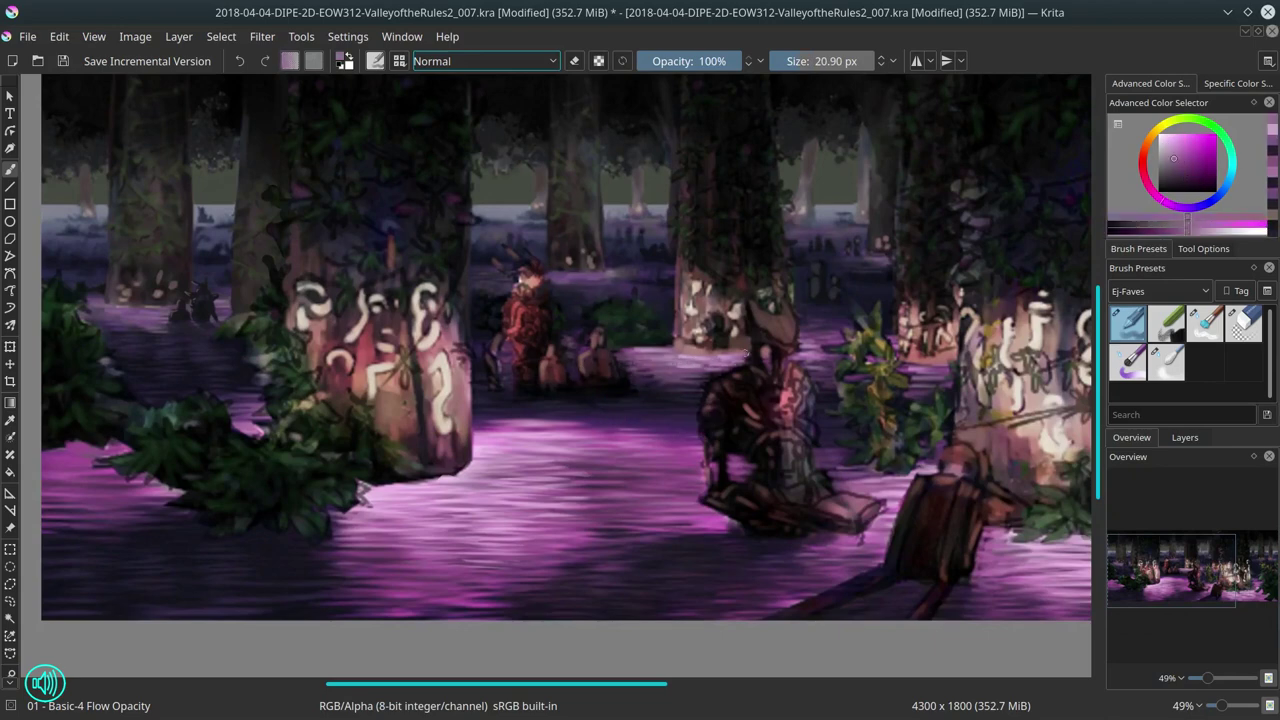
{"action": "scroll", "coordinate": [694, 376], "scroll_direction": "down", "scroll_amount": 4}
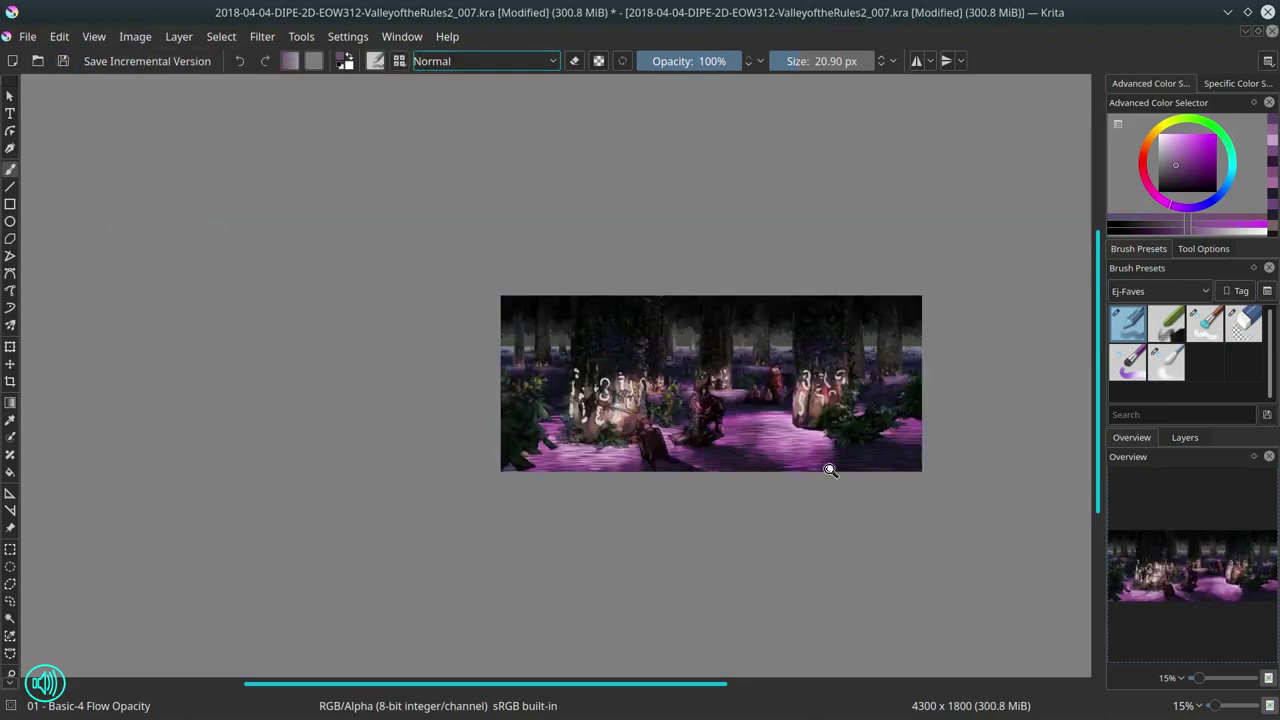
{"action": "scroll", "coordinate": [828, 463], "scroll_direction": "up", "scroll_amount": 6}
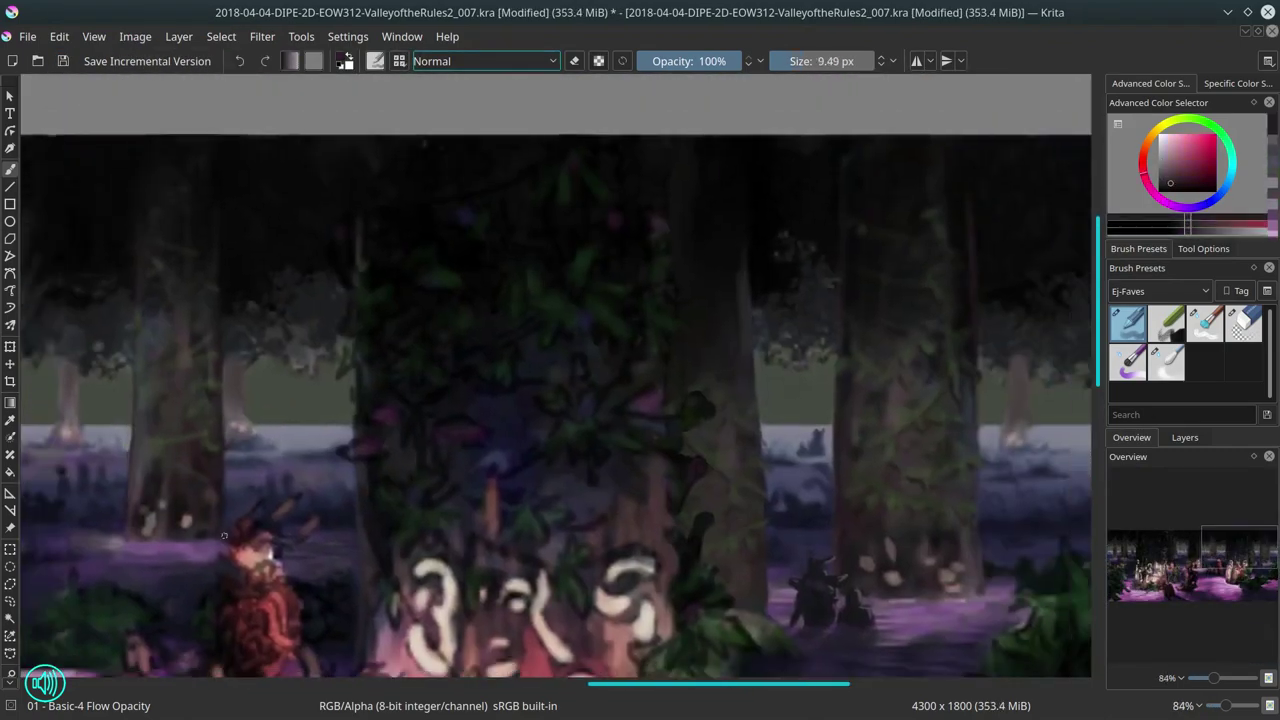
Step: Sample dark blue and dark red tones around the right-hand wading figures
{"action": "left_click_drag", "start_coordinate": [291, 490], "coordinate": [391, 450]}
{"action": "left_click", "coordinate": [391, 450], "text": "ctrl"}
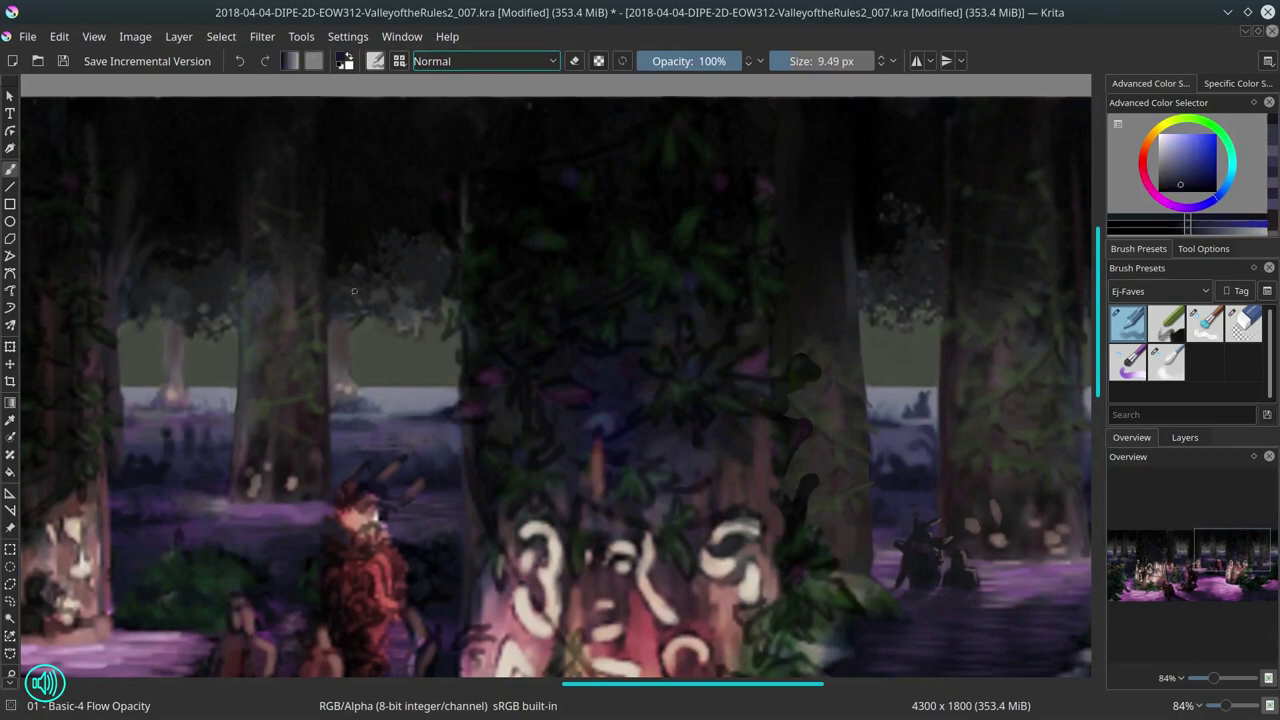
{"action": "key", "text": "slash"}
{"action": "key", "text": "slash"}
{"action": "left_click_drag", "start_coordinate": [1079, 399], "coordinate": [864, 384]}
{"action": "left_click", "coordinate": [864, 384], "text": "ctrl"}
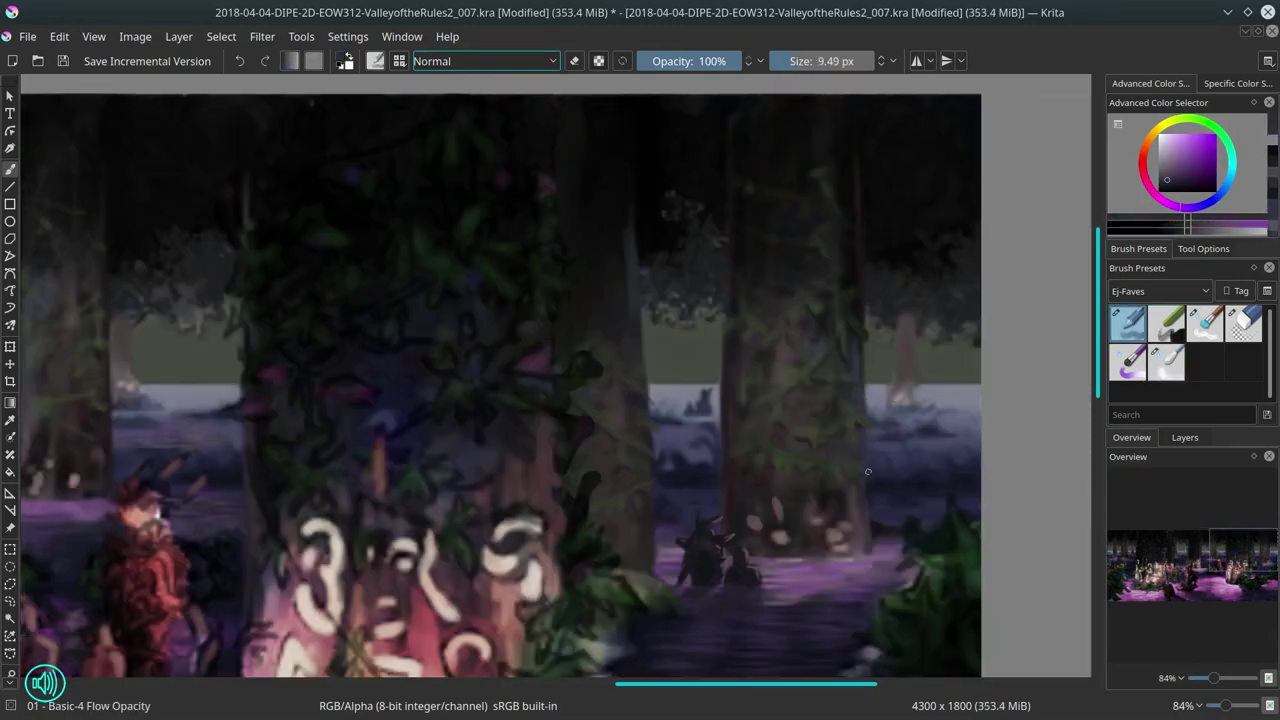
{"action": "key", "text": "slash"}
{"action": "key", "text": "slash"}
{"action": "left_click", "coordinate": [905, 395], "text": "ctrl"}
{"action": "scroll", "coordinate": [620, 209], "scroll_direction": "down", "scroll_amount": 5}
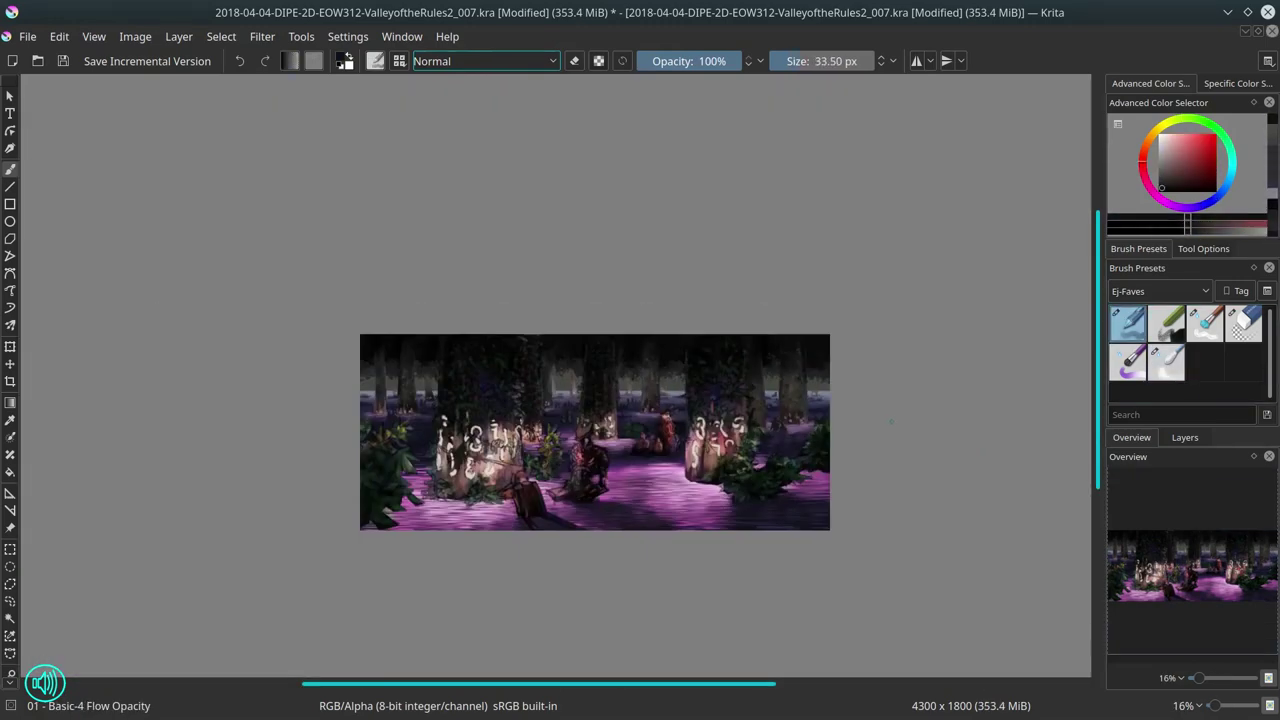
{"action": "scroll", "coordinate": [849, 429], "scroll_direction": "up", "scroll_amount": 6}
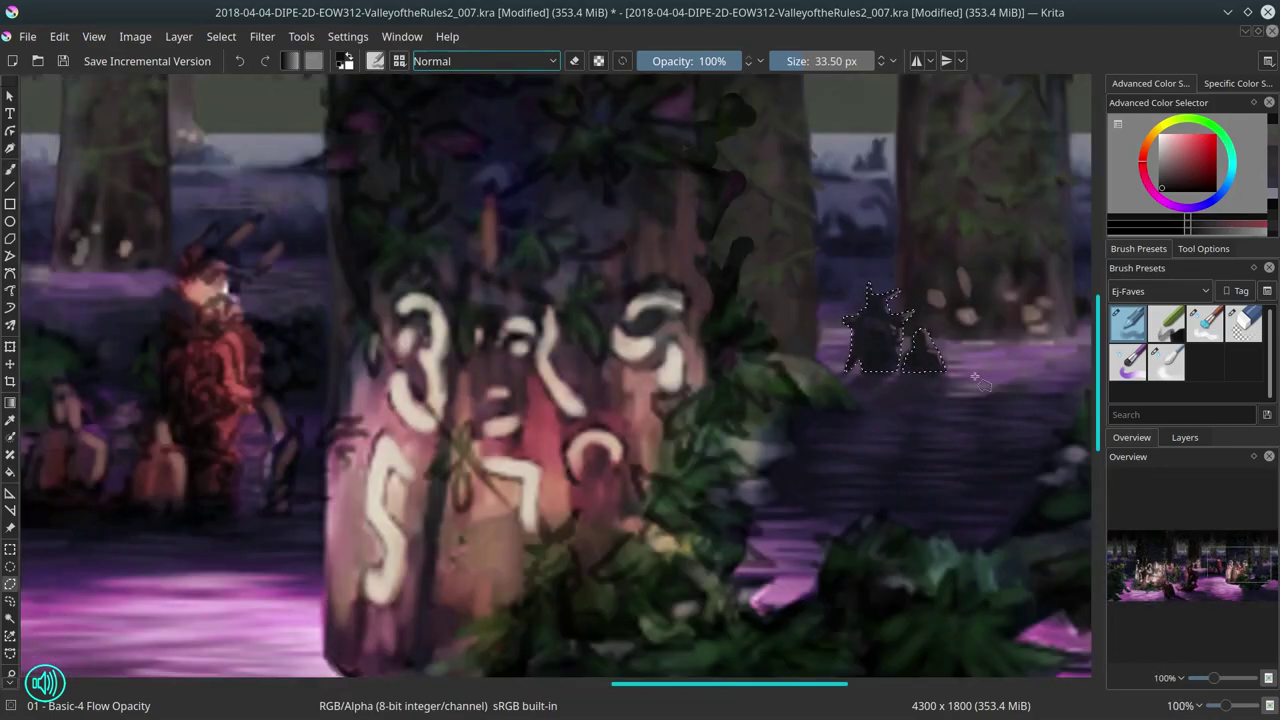
Step: Copy the selected right-hand figures onto a new layer, transform them and make that layer active
{"action": "scroll", "coordinate": [1000, 350], "scroll_direction": "down", "scroll_amount": 2}
{"action": "left_click", "coordinate": [221, 36]}
{"action": "key", "text": "Escape"}
{"action": "key", "text": "ctrl+t"}
{"action": "key", "text": "Escape"}
{"action": "left_click", "coordinate": [1185, 437]}
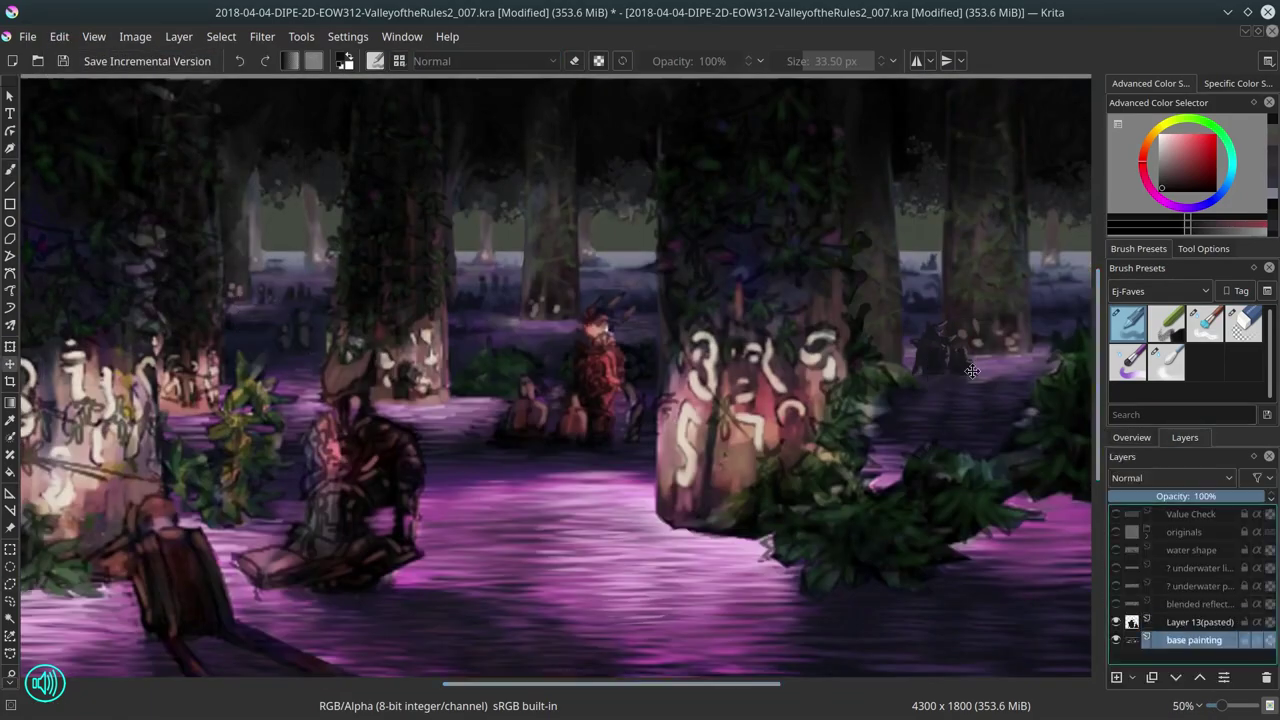
{"action": "key", "text": "b"}
{"action": "scroll", "coordinate": [556, 375], "scroll_direction": "up", "scroll_amount": 2}
{"action": "key", "text": "Page_Up"}
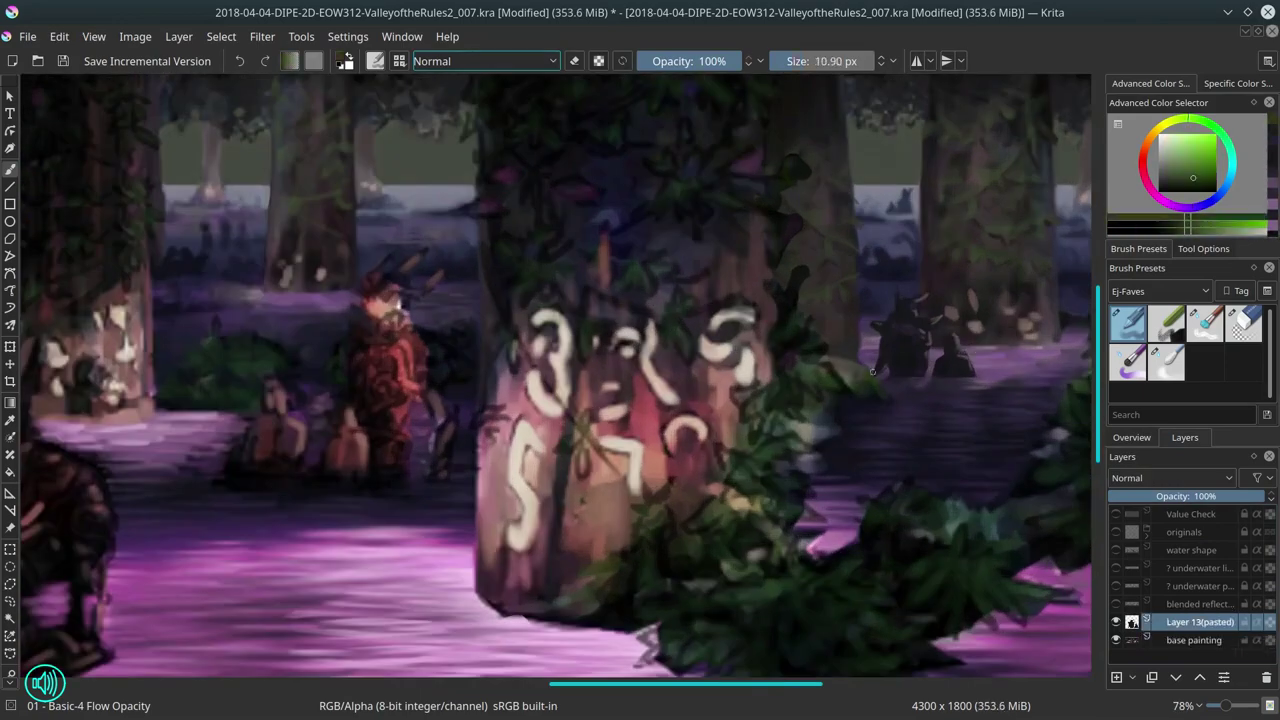
Step: Soften the pasted figures with the Blender Blur brush and save the painting
{"action": "key", "text": "/"}
{"action": "scroll", "coordinate": [954, 341], "scroll_direction": "down", "scroll_amount": 3}
{"action": "scroll", "coordinate": [909, 343], "scroll_direction": "up", "scroll_amount": 4}
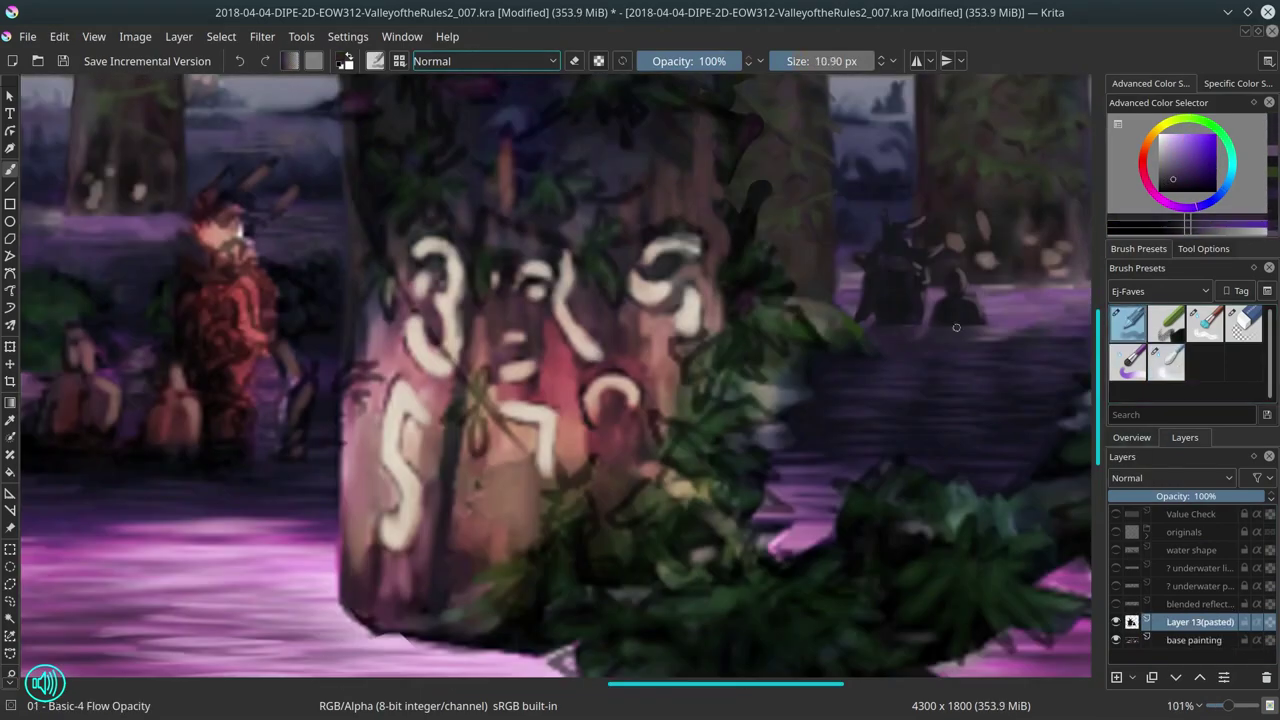
{"action": "key", "text": "/"}
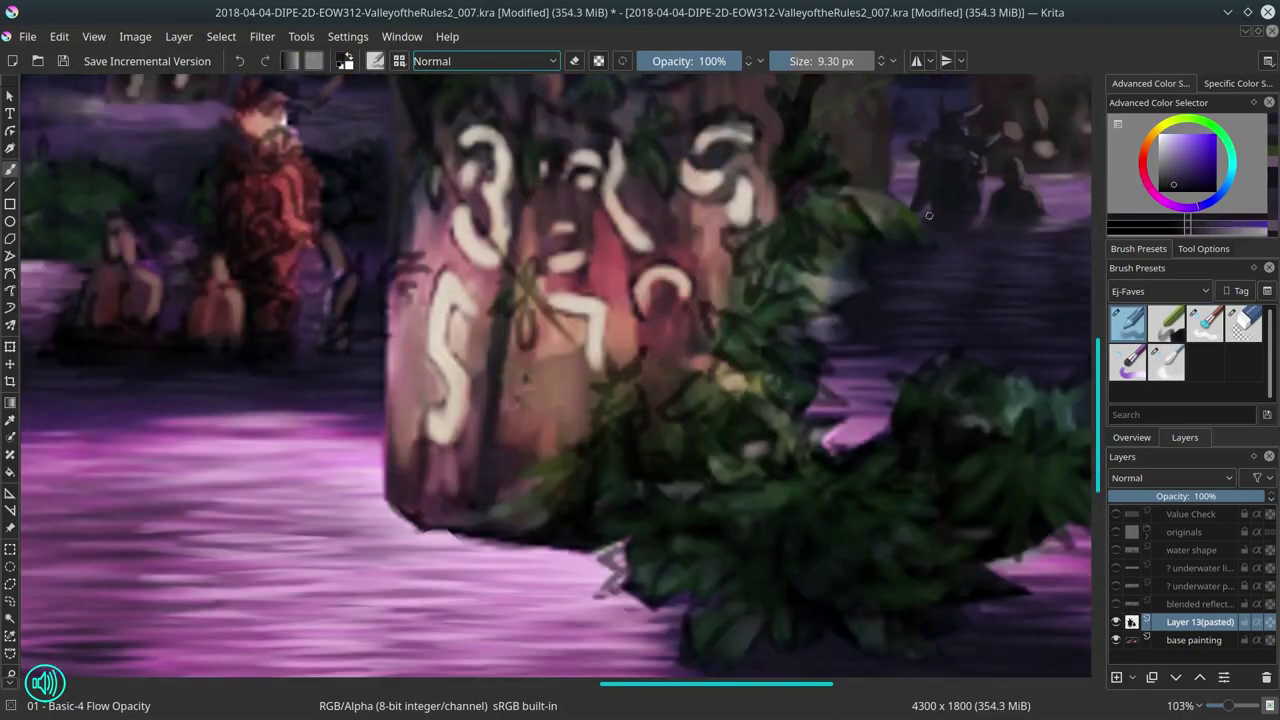
{"action": "scroll", "coordinate": [990, 346], "scroll_direction": "down", "scroll_amount": 3}
{"action": "scroll", "coordinate": [778, 302], "scroll_direction": "up", "scroll_amount": 4}
{"action": "scroll", "coordinate": [778, 302], "scroll_direction": "down", "scroll_amount": 3}
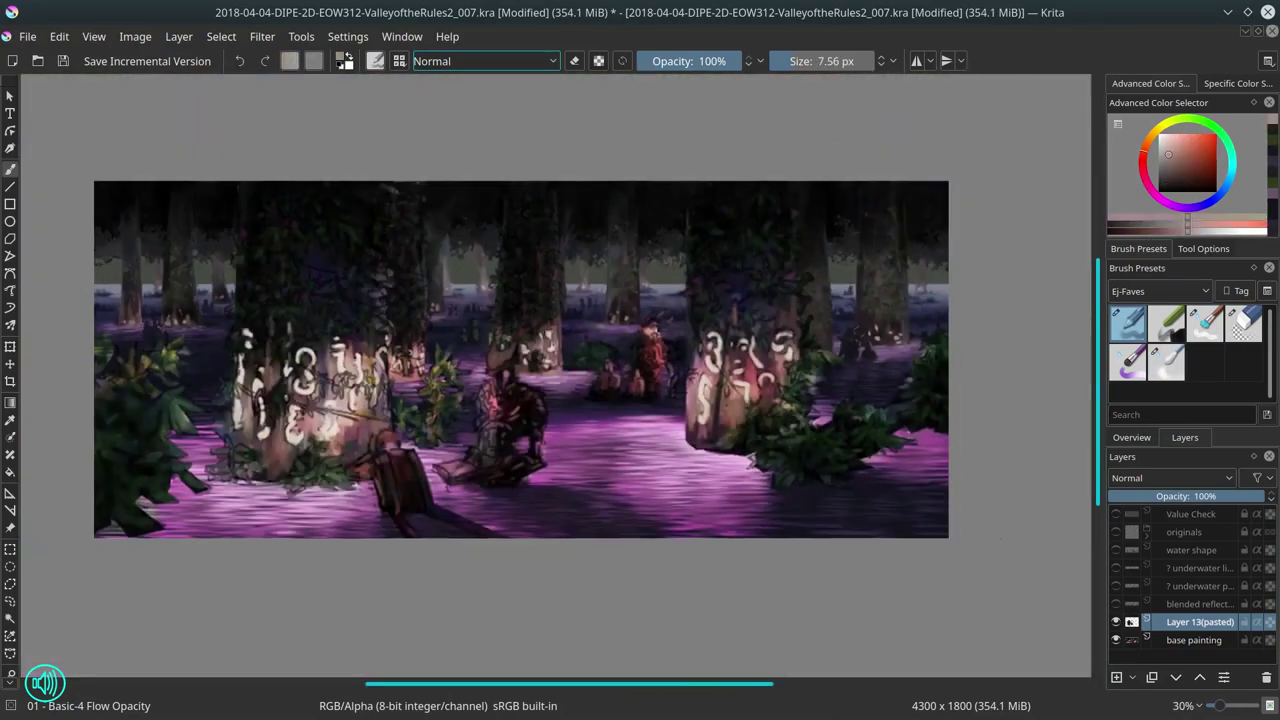
{"action": "left_click", "coordinate": [62, 61]}
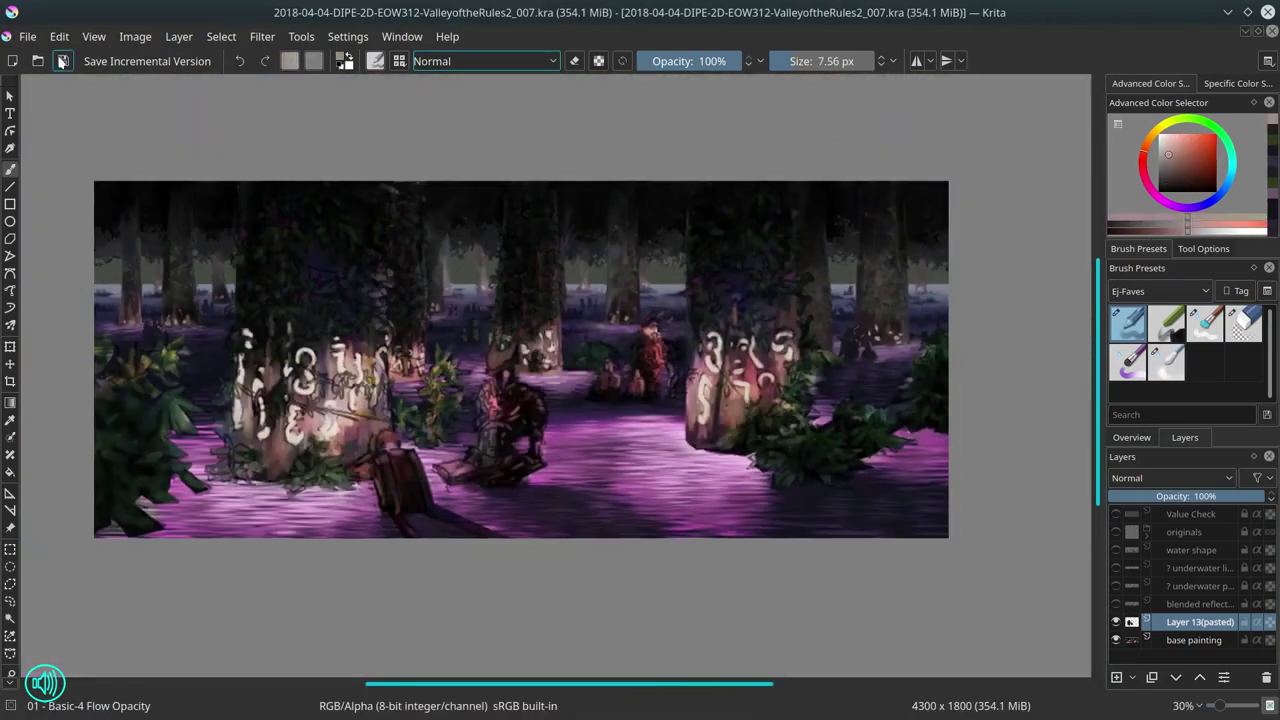
Step: Show the reflections and underwater layers, merge the pasted figures into the base painting, and save
{"action": "left_click", "coordinate": [1116, 604]}
{"action": "left_click", "coordinate": [1116, 587]}
{"action": "key", "text": "ctrl+z"}
{"action": "key", "text": "ctrl+z"}
{"action": "key", "text": "ctrl+z"}
{"action": "left_click", "coordinate": [62, 61]}
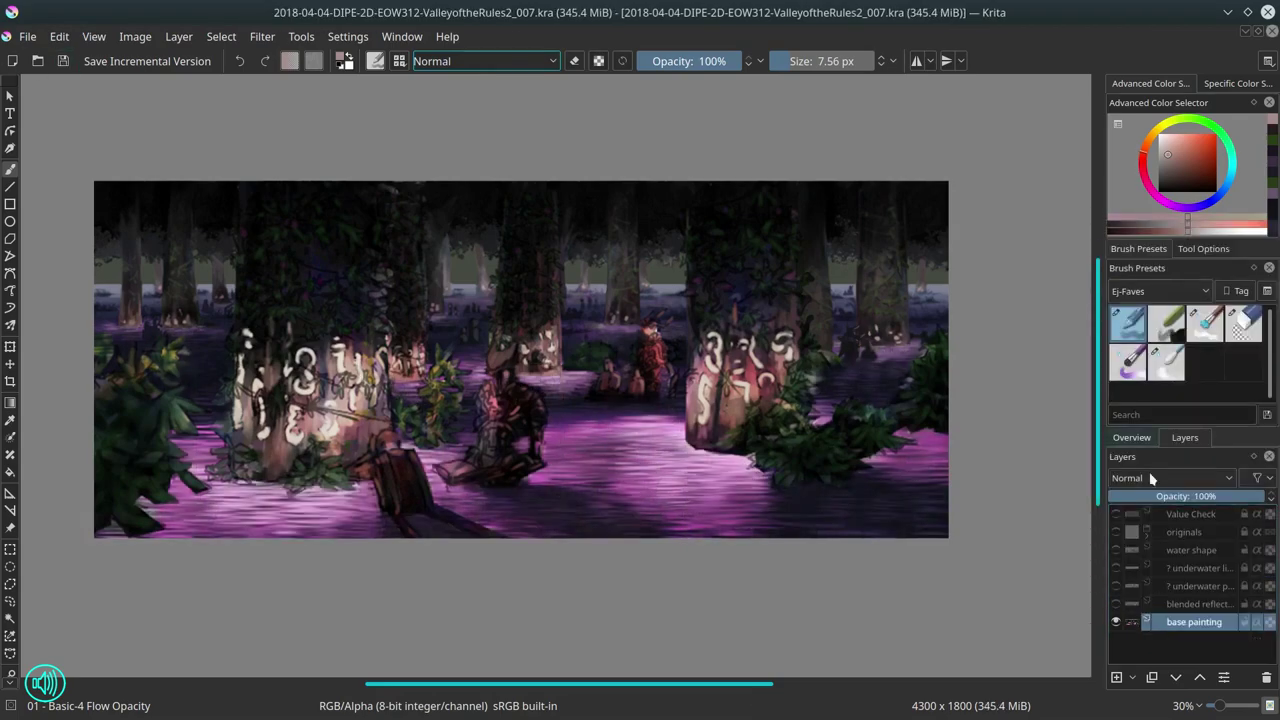
{"action": "left_click", "coordinate": [1131, 437]}
Step: Sample dark green, magenta and blue-purple tones and paint a touch-up stroke in the misty background
{"action": "scroll", "coordinate": [700, 300], "scroll_direction": "up", "scroll_amount": 5}
{"action": "key", "text": "/"}
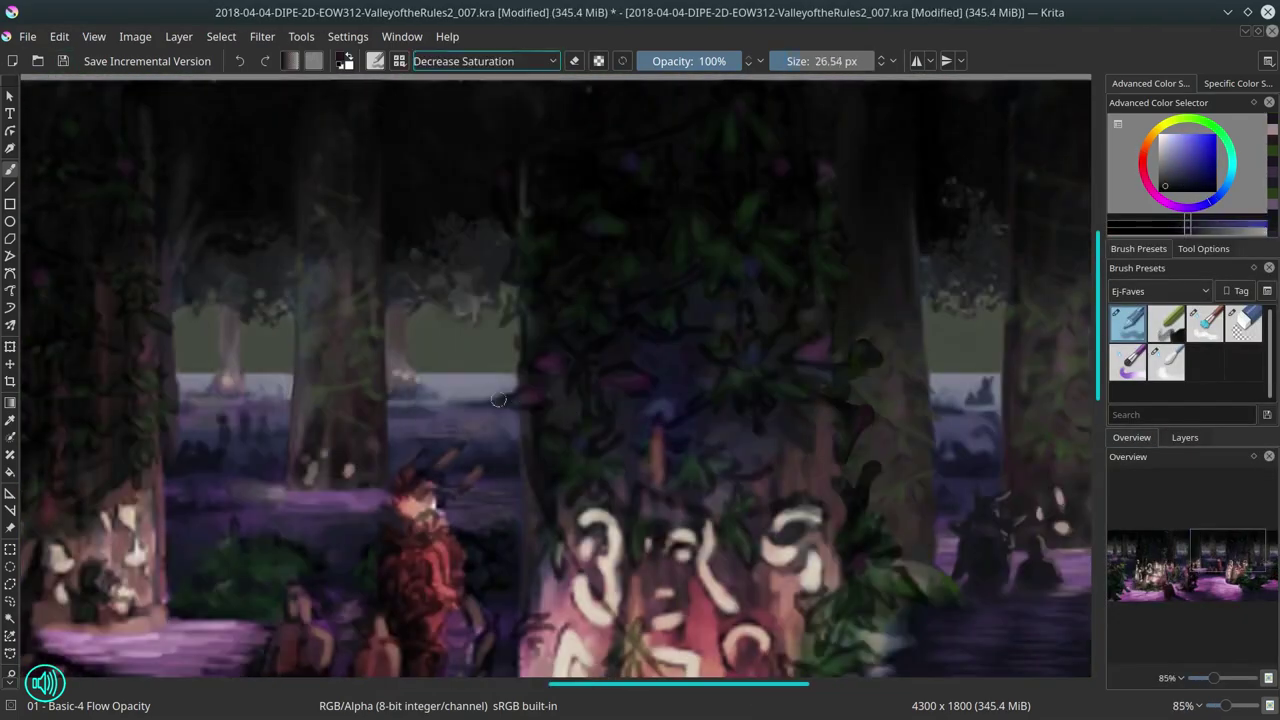
{"action": "key", "text": "/"}
{"action": "key", "text": "/"}
{"action": "left_click", "coordinate": [335, 272], "text": "ctrl"}
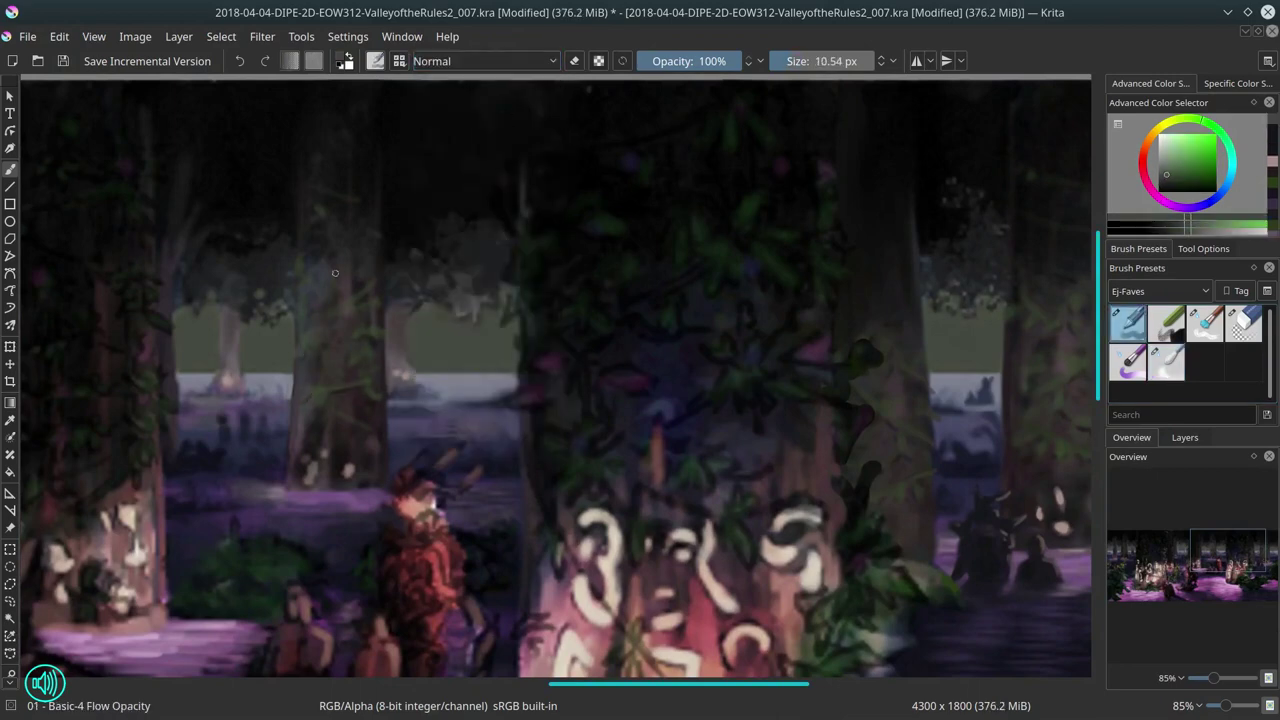
{"action": "left_click", "coordinate": [306, 316], "text": "ctrl"}
{"action": "left_click", "coordinate": [312, 472], "text": "ctrl"}
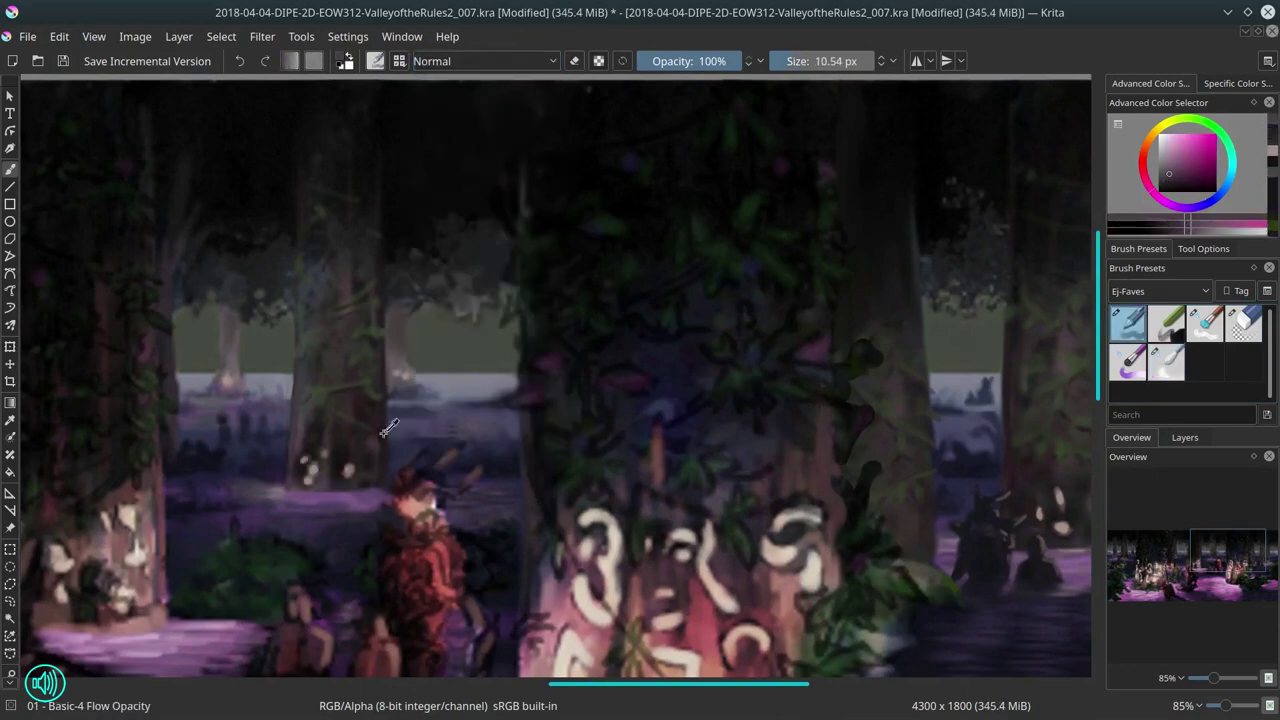
{"action": "left_click", "coordinate": [431, 457], "text": "ctrl"}
{"action": "left_click", "coordinate": [258, 518], "text": "ctrl"}
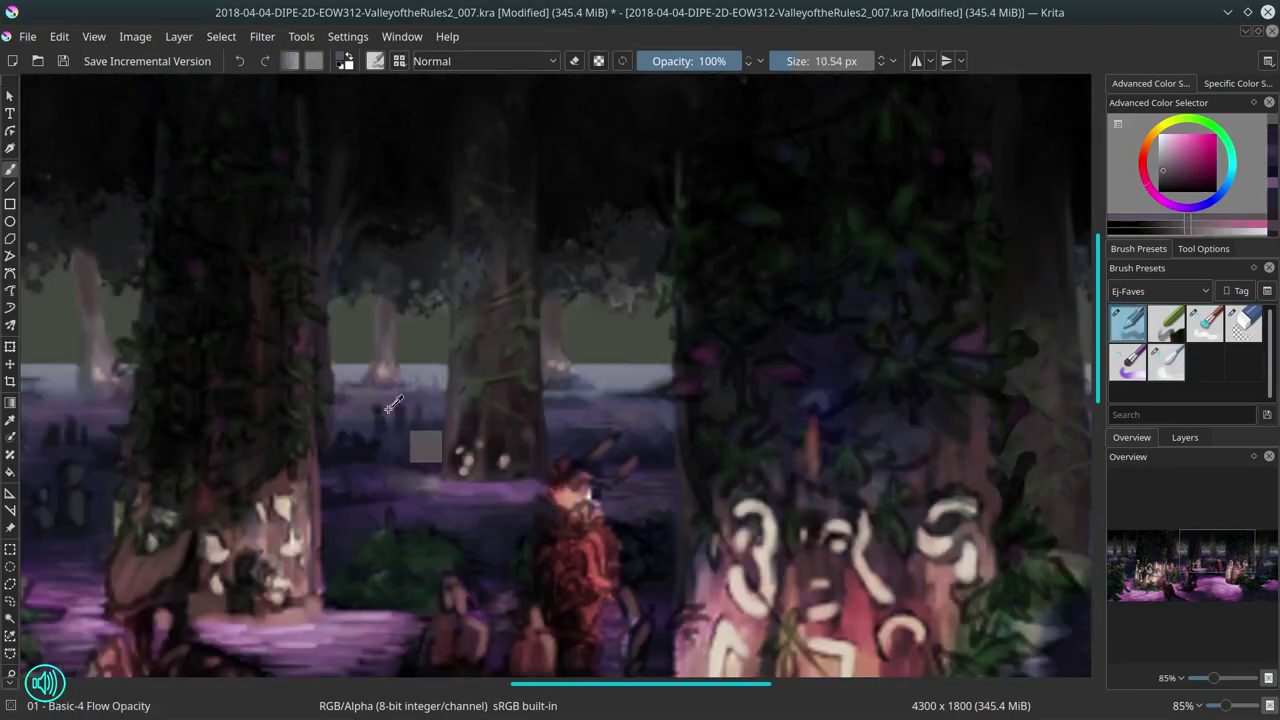
{"action": "left_click_drag", "start_coordinate": [260, 416], "coordinate": [420, 406]}
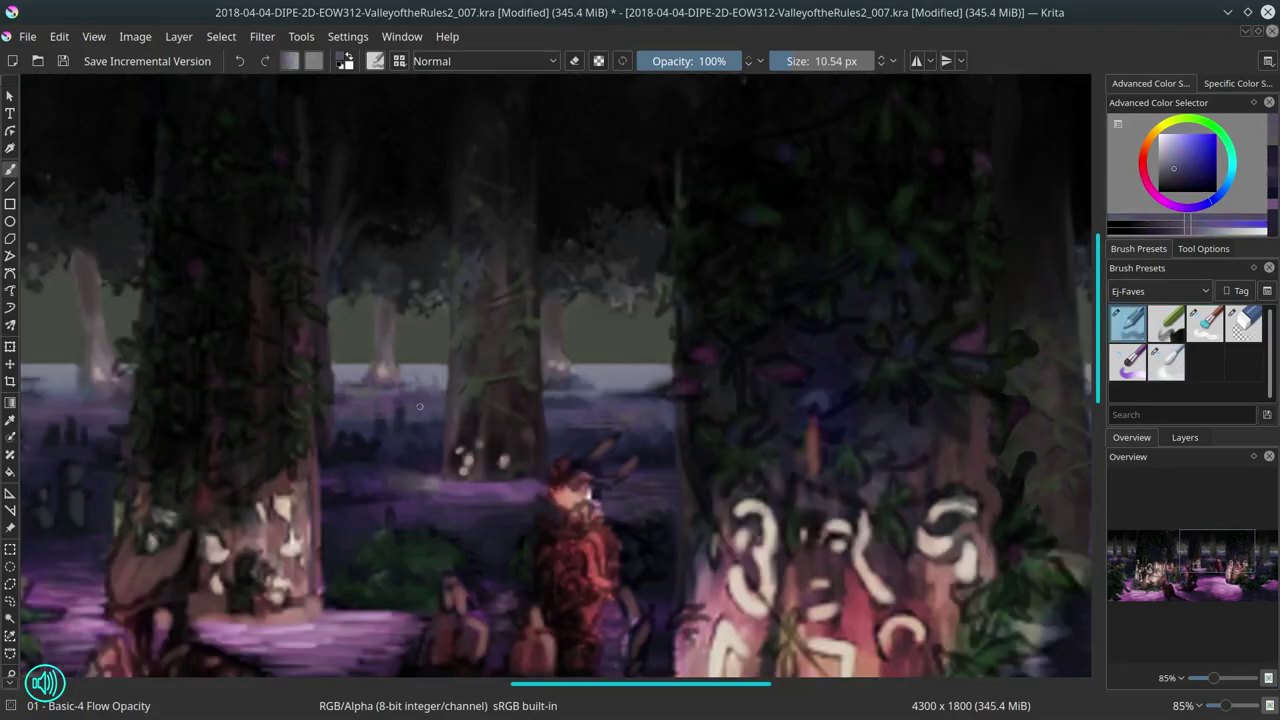
{"action": "scroll", "coordinate": [359, 396], "scroll_direction": "up", "scroll_amount": 2}
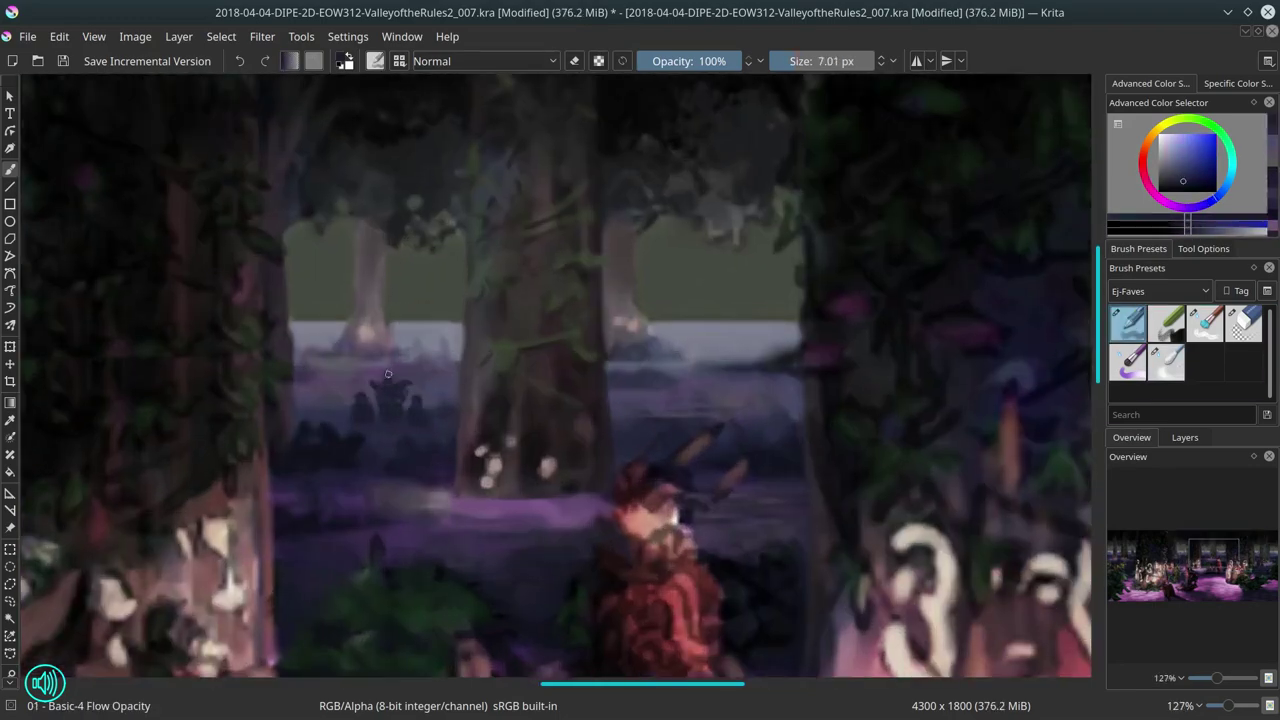
{"action": "scroll", "coordinate": [424, 458], "scroll_direction": "down", "scroll_amount": 4}
{"action": "scroll", "coordinate": [276, 455], "scroll_direction": "up", "scroll_amount": 3}
Step: Switch between blending and painting brushes across the swamp, then save with Ctrl+S
{"action": "key", "text": "/"}
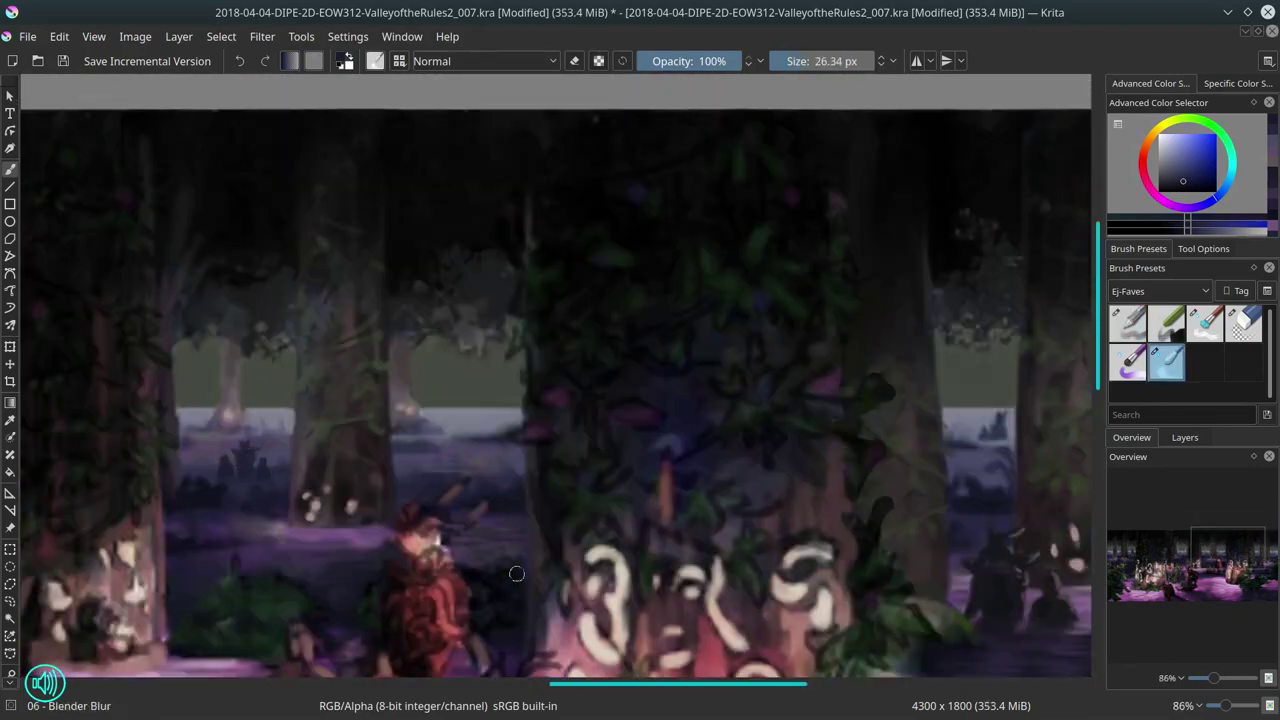
{"action": "key", "text": "/"}
{"action": "mouse_move", "coordinate": [202, 528]}
{"action": "left_mouse_down"}
{"action": "mouse_move", "coordinate": [652, 512]}
{"action": "mouse_move", "coordinate": [690, 420]}
{"action": "mouse_move", "coordinate": [702, 305]}
{"action": "left_mouse_up"}
{"action": "key", "text": "/"}
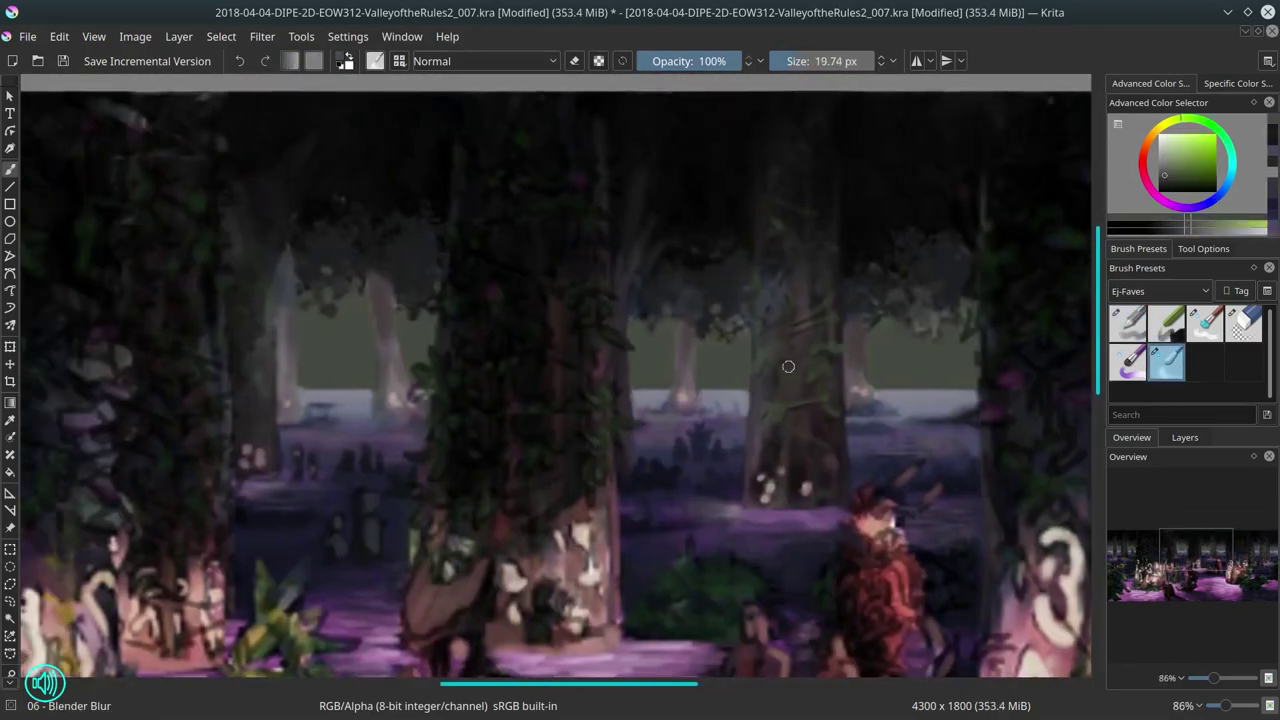
{"action": "left_click_drag", "start_coordinate": [788, 366], "coordinate": [958, 366]}
{"action": "key", "text": "ctrl+s"}
{"action": "mouse_move", "coordinate": [593, 14]}
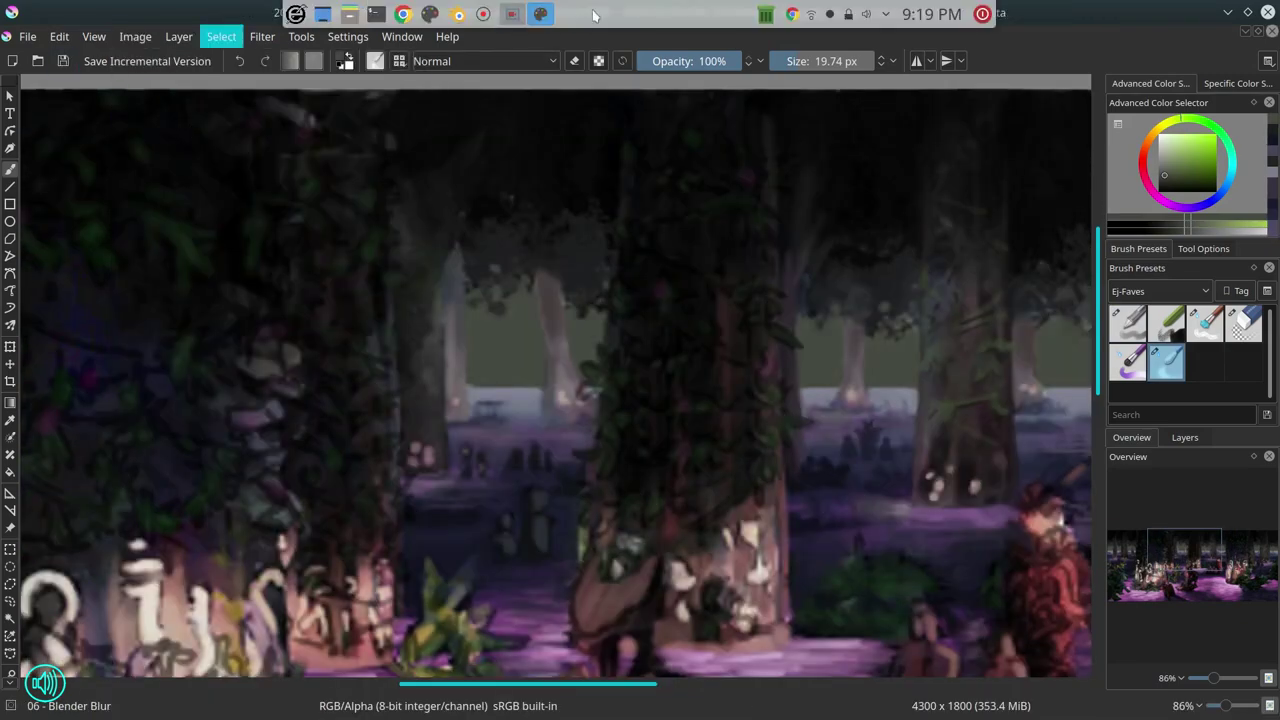
{"action": "scroll", "coordinate": [457, 320], "scroll_direction": "down", "scroll_amount": 5}
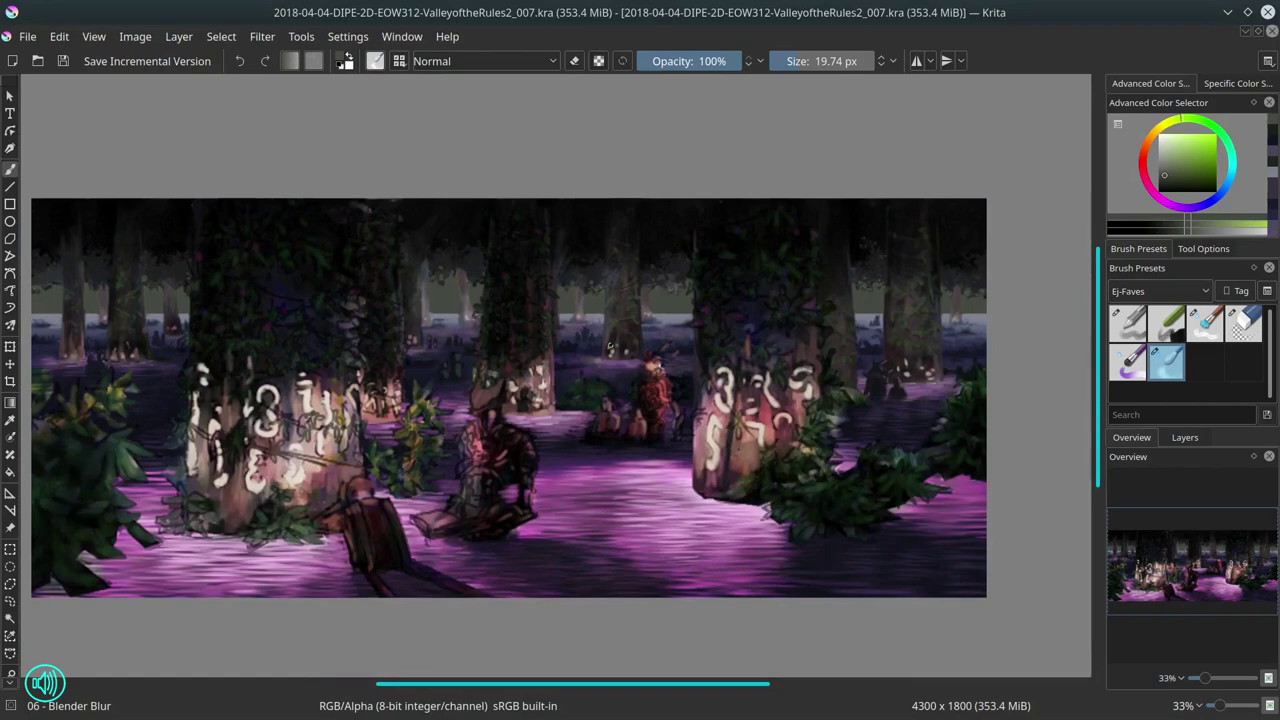
Step: Mirror the whole painting horizontally with Image > Mirror Image Horizontally and save it
{"action": "left_click", "coordinate": [135, 36]}
{"action": "left_click", "coordinate": [200, 223]}
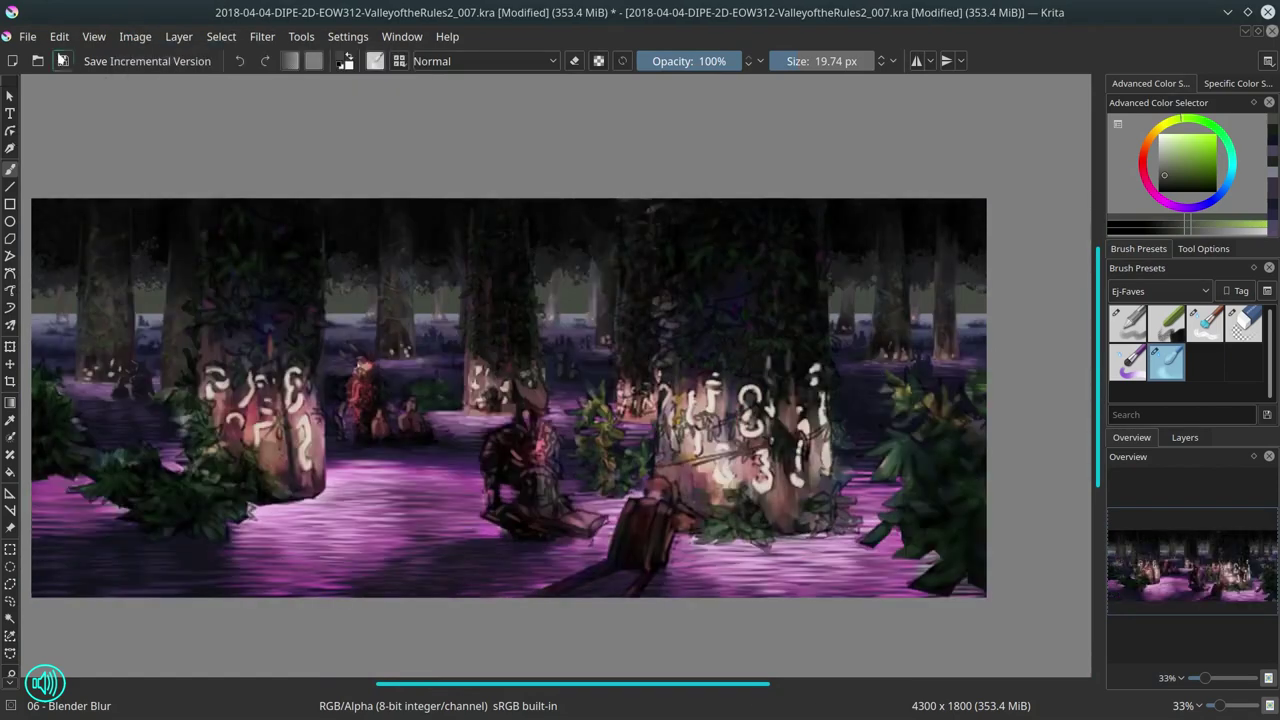
{"action": "left_click", "coordinate": [63, 61]}
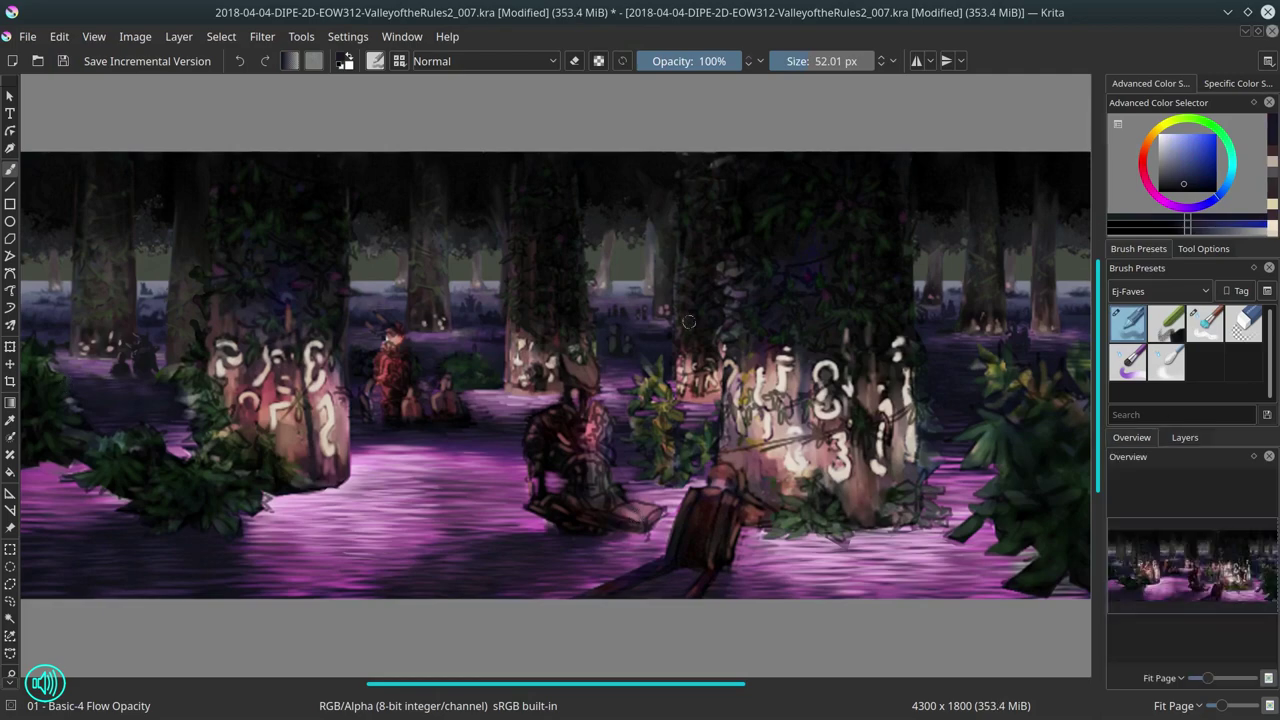
{"action": "scroll", "coordinate": [491, 607], "scroll_direction": "up", "scroll_amount": 5}
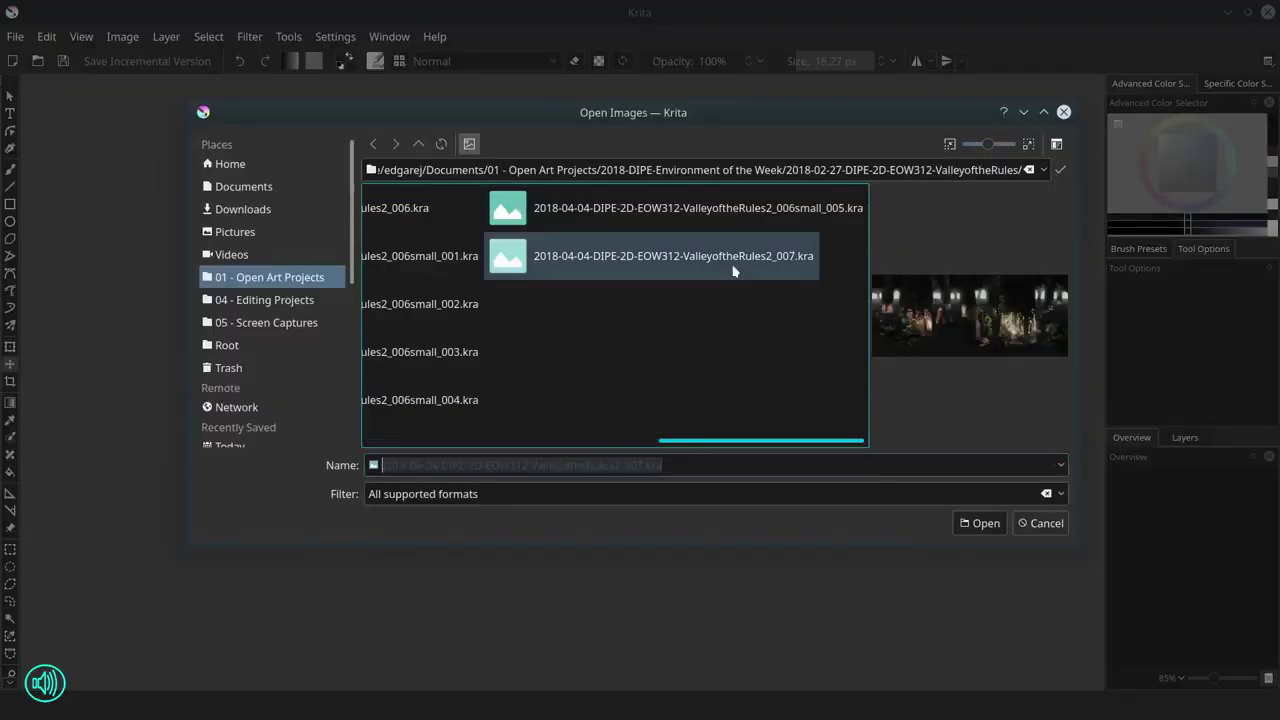
Step: Open the latest _007 version, move the pasted dark figure toward the swamp's middle, and pick pink
{"action": "double_click", "coordinate": [734, 271]}
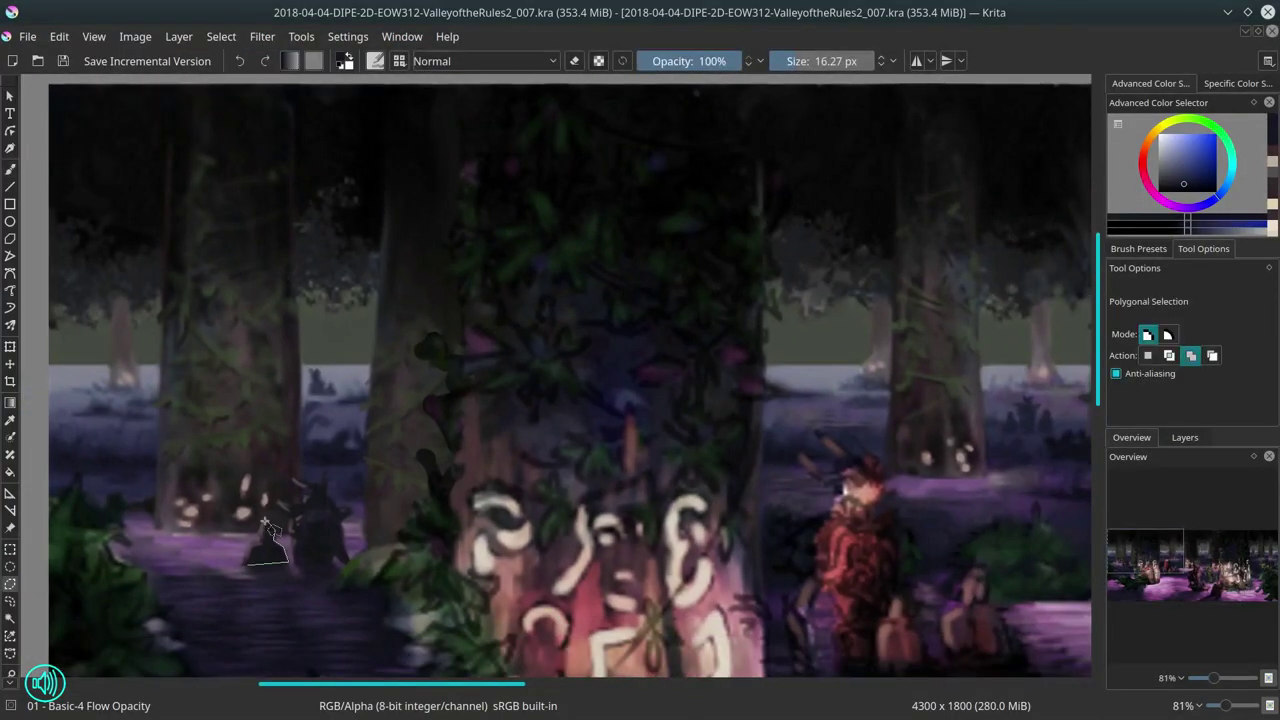
{"action": "left_click", "coordinate": [59, 36]}
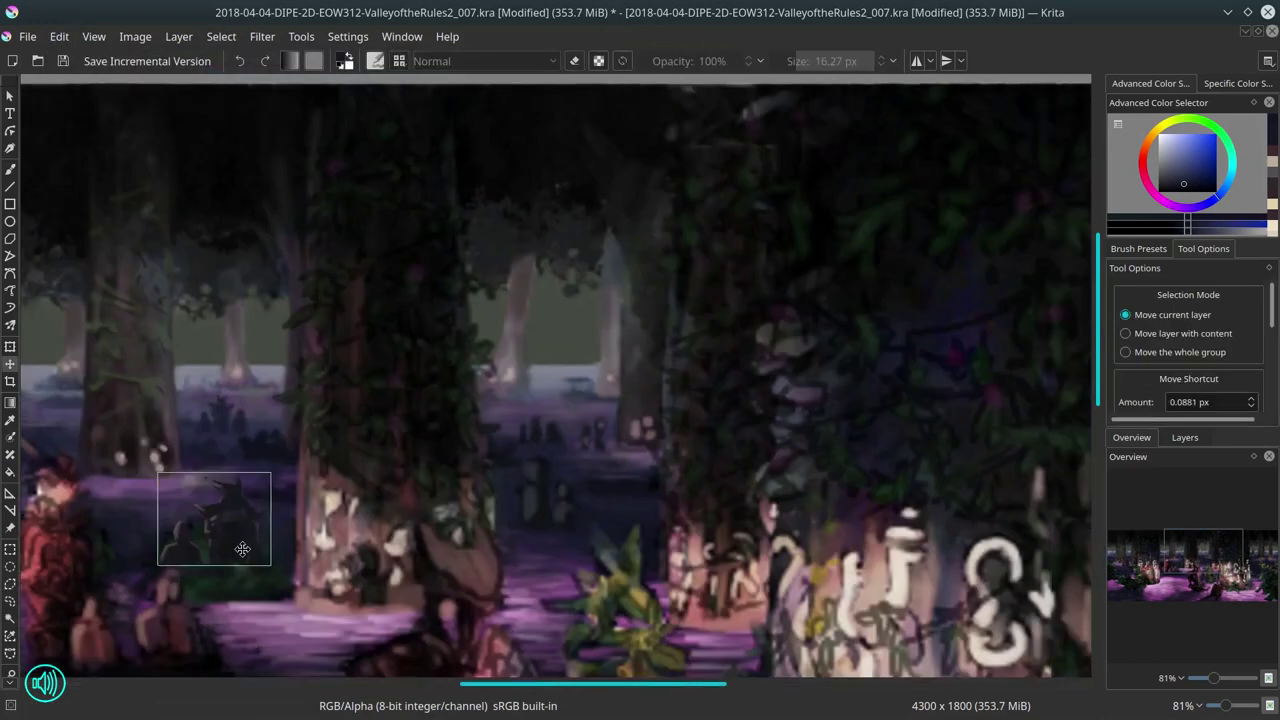
{"action": "left_click_drag", "start_coordinate": [242, 549], "coordinate": [484, 551]}
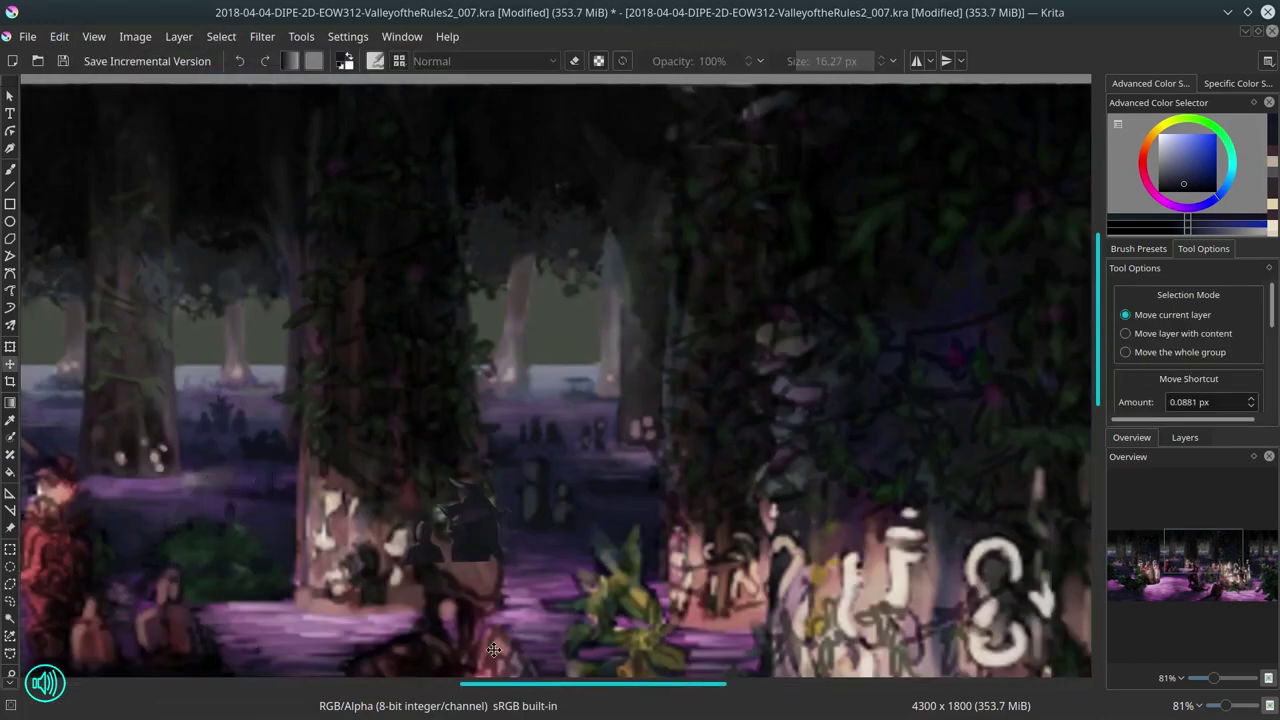
{"action": "key", "text": "b"}
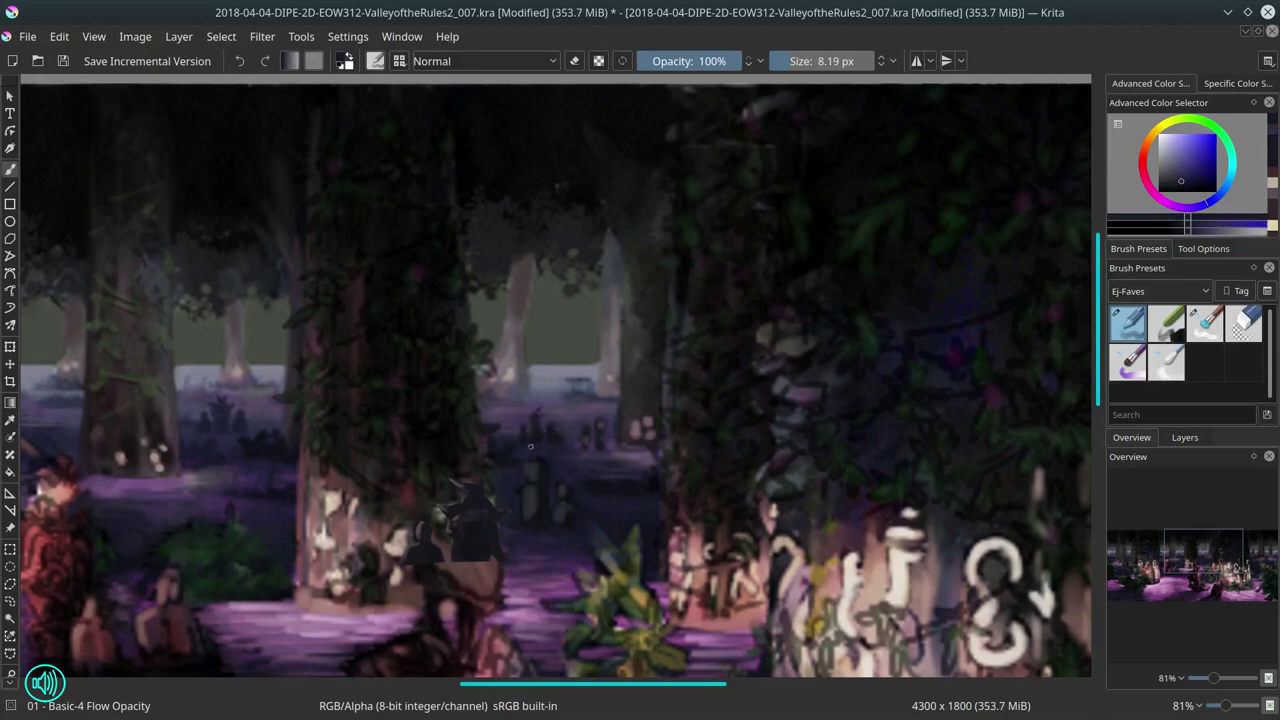
{"action": "left_click", "coordinate": [590, 433], "text": "ctrl"}
{"action": "left_click", "coordinate": [600, 438], "text": "ctrl"}
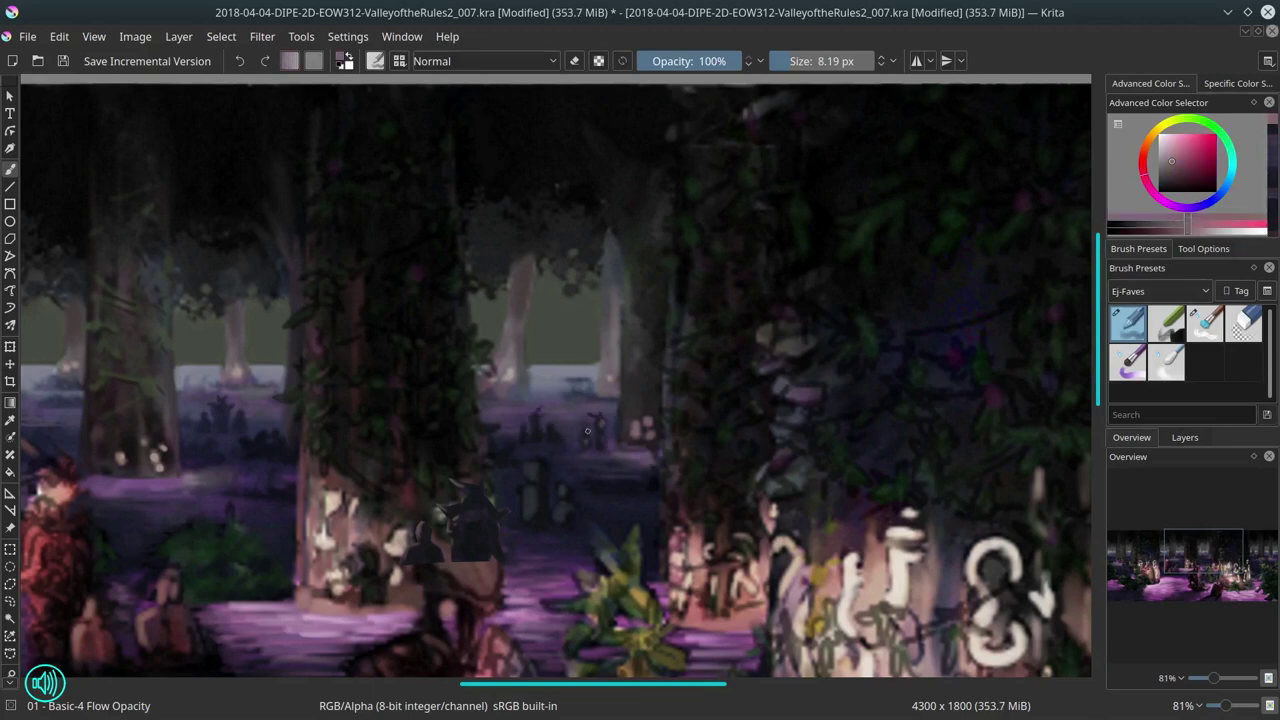
Step: Save the painting and transform the pasted figure
{"action": "key", "text": "slash"}
{"action": "key", "text": "ctrl+s"}
{"action": "key", "text": "slash"}
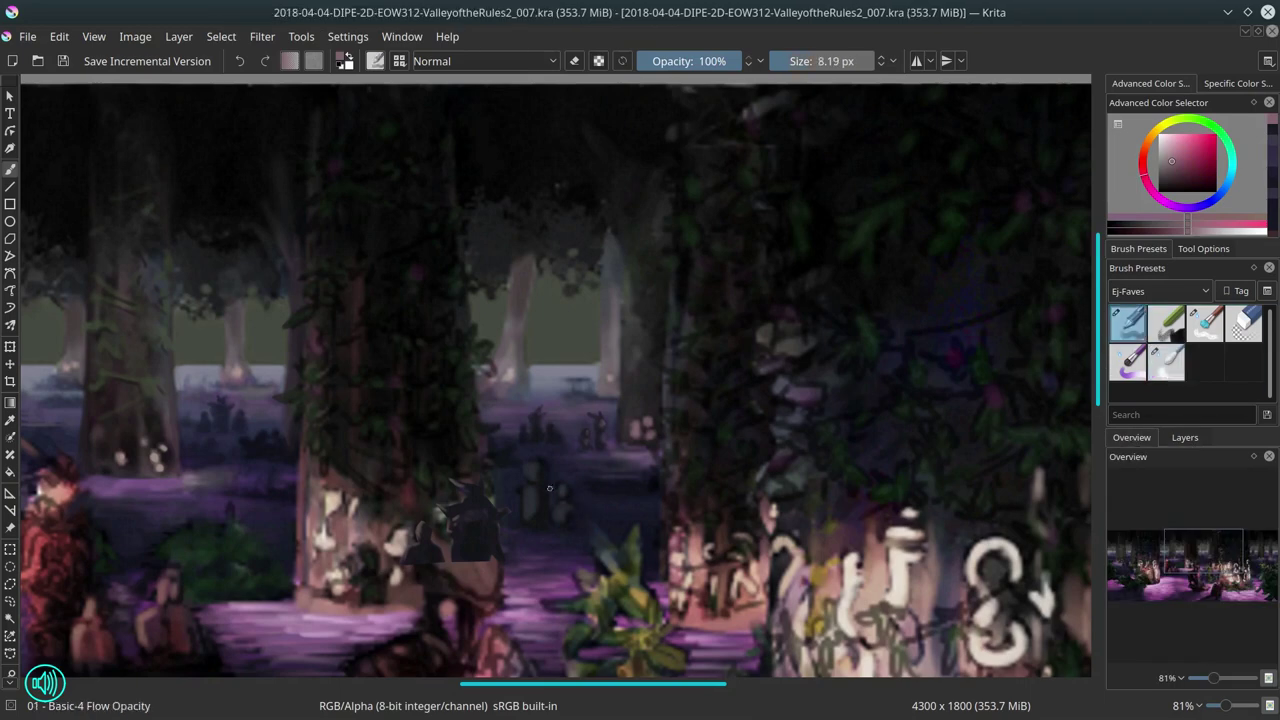
{"action": "key", "text": "ctrl+t"}
{"action": "key", "text": "b"}
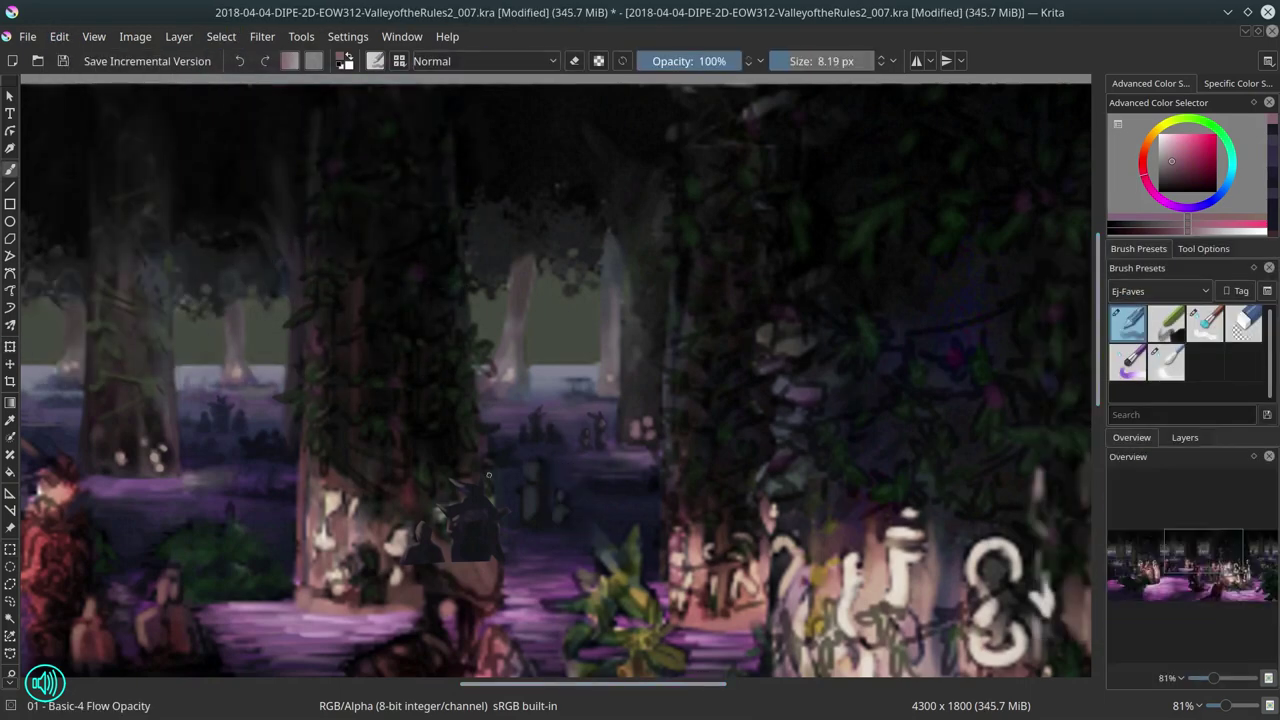
Step: Sample dark blue-grey tones from the water while resizing the brush
{"action": "left_click", "coordinate": [655, 484], "text": "ctrl"}
{"action": "key", "text": "bracketright"}
{"action": "left_click", "coordinate": [550, 489], "text": "ctrl"}
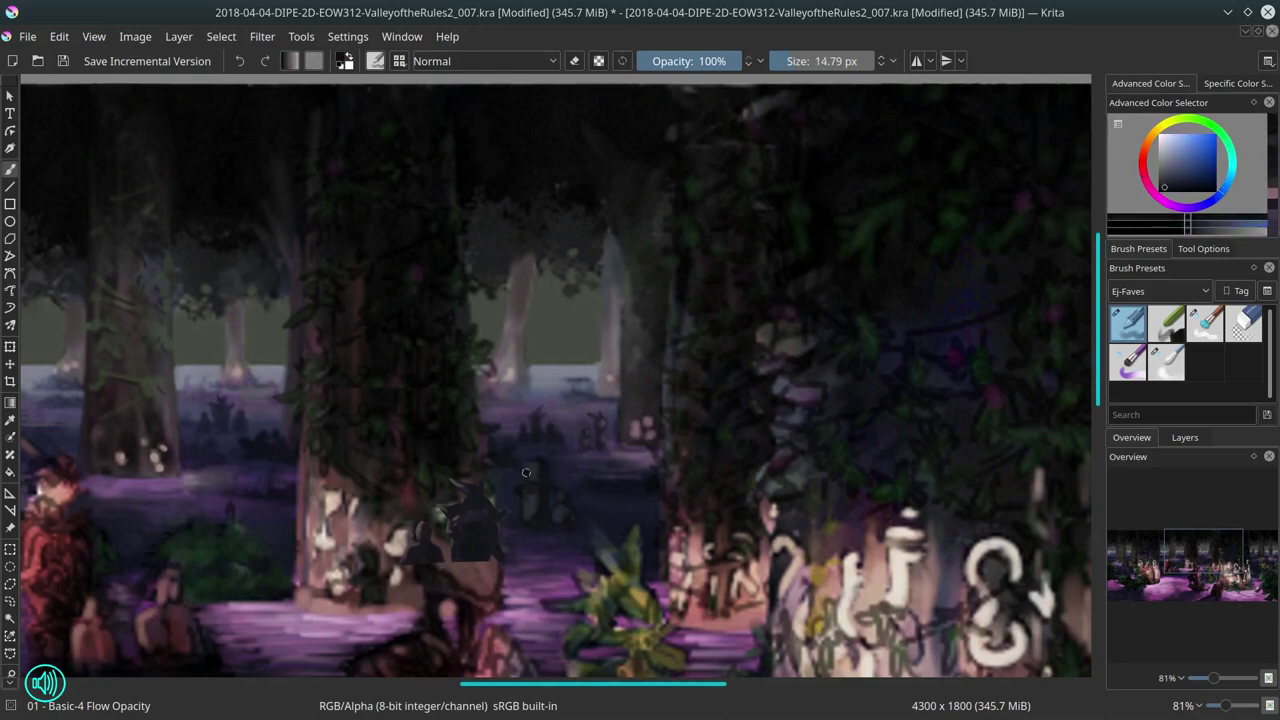
{"action": "key", "text": "bracketleft"}
{"action": "left_click", "coordinate": [525, 464], "text": "ctrl"}
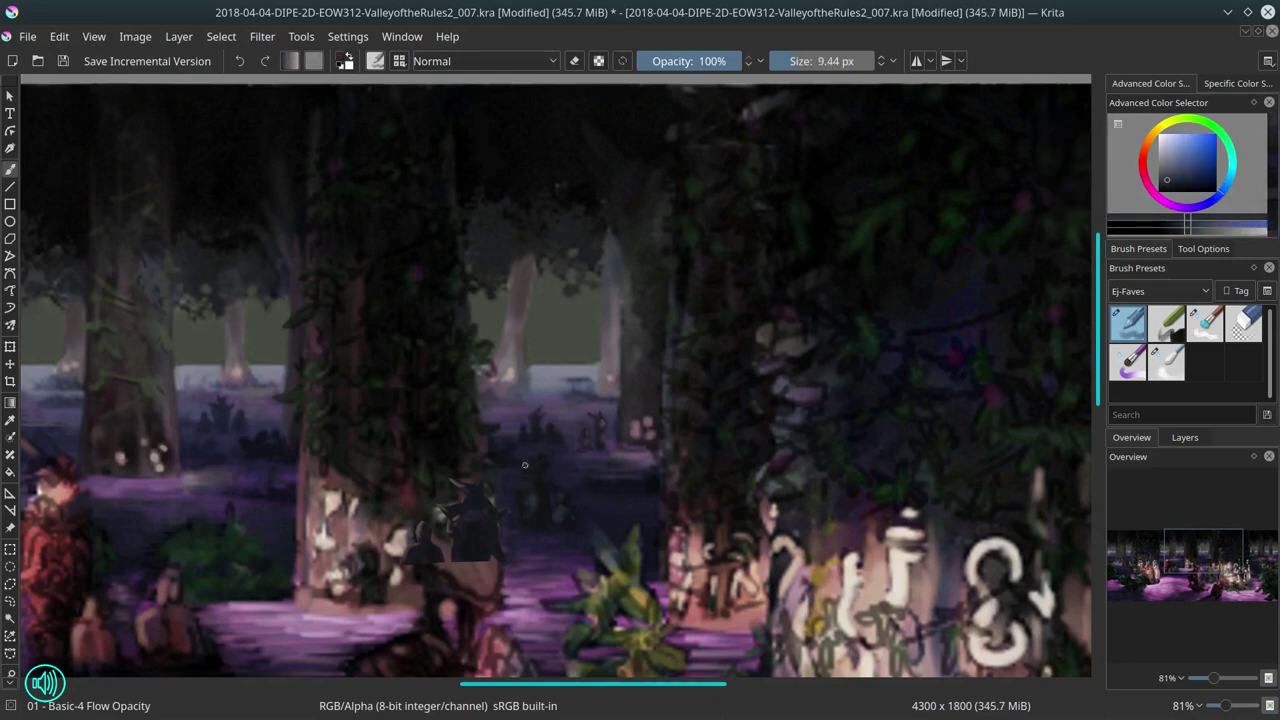
{"action": "left_click", "coordinate": [556, 511], "text": "ctrl"}
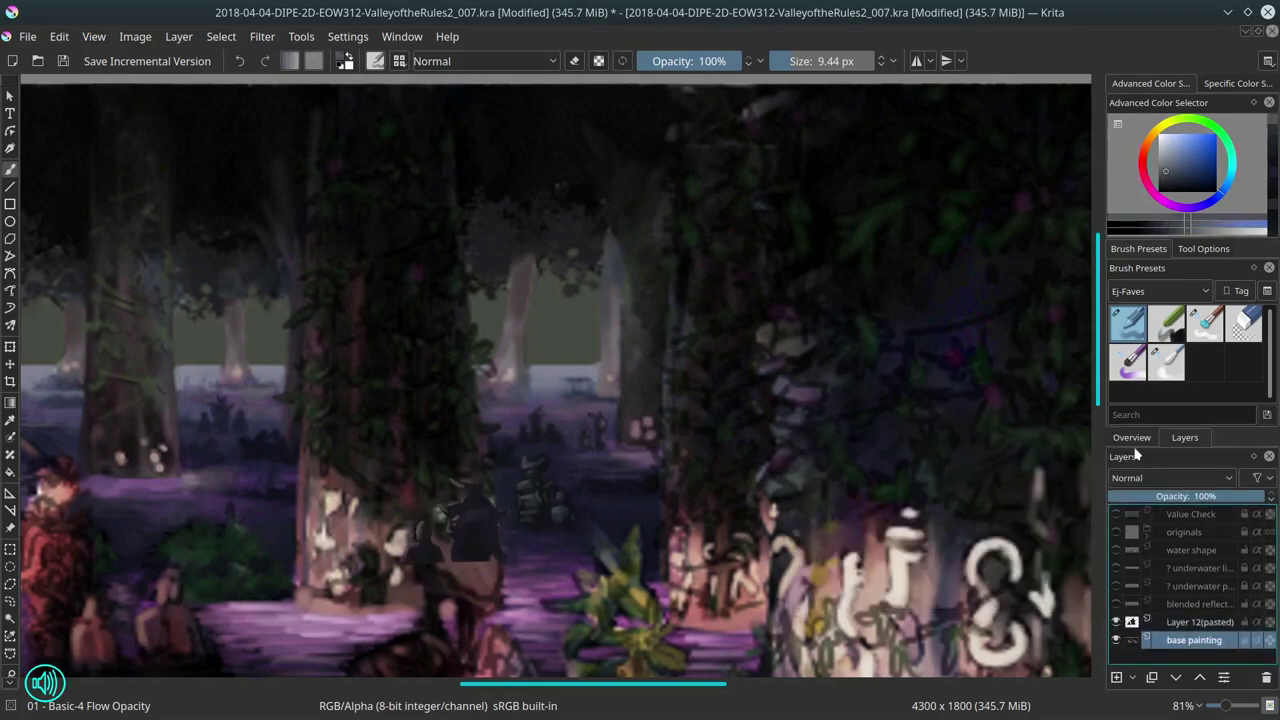
{"action": "key", "text": "bracketright"}
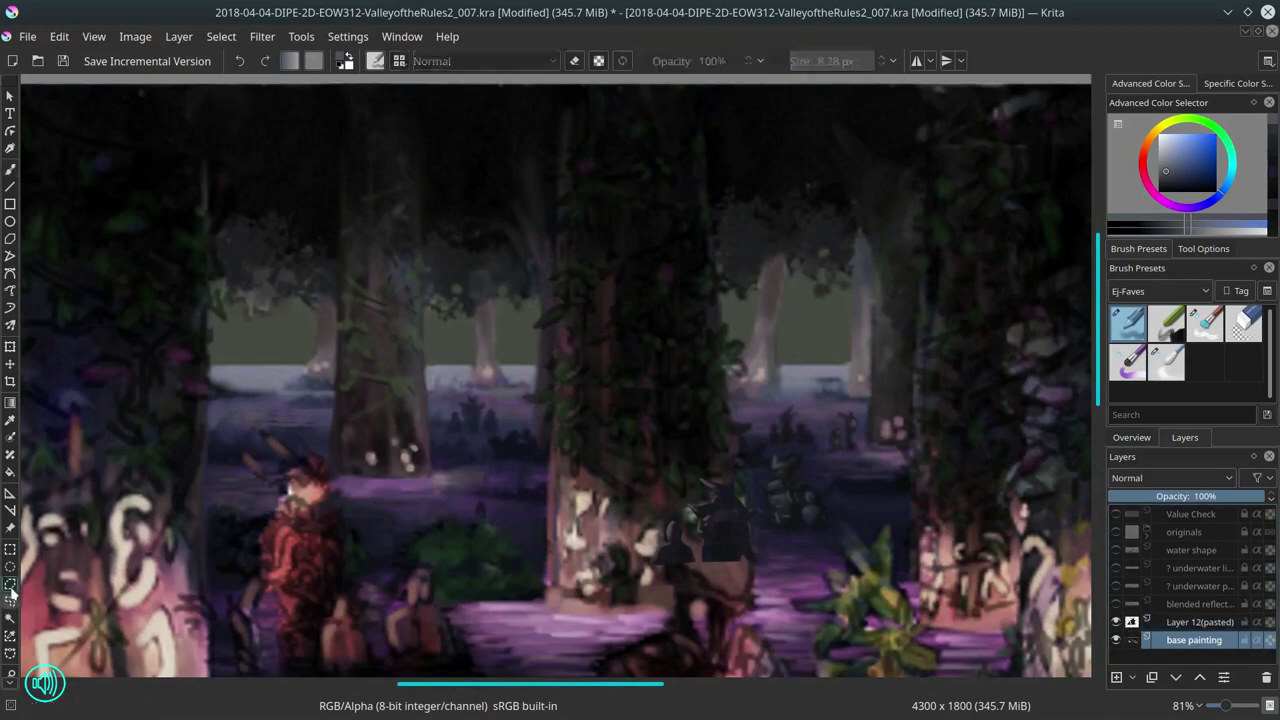
Step: Paste the copied figure as a new layer, merge the figures, and shift the group about 280 px left
{"action": "left_click", "coordinate": [59, 36]}
{"action": "left_click", "coordinate": [90, 191]}
{"action": "key", "text": "ctrl+t"}
{"action": "key", "text": "b"}
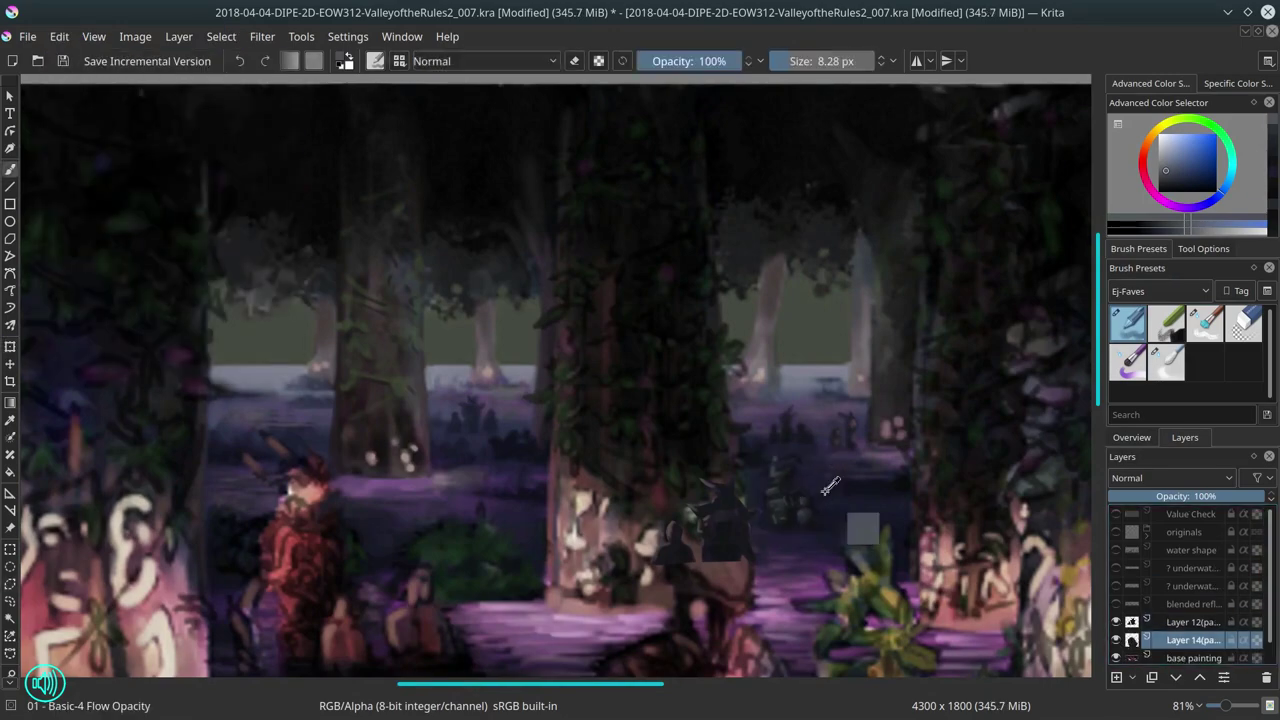
{"action": "key", "text": "ctrl+e"}
{"action": "key", "text": "t"}
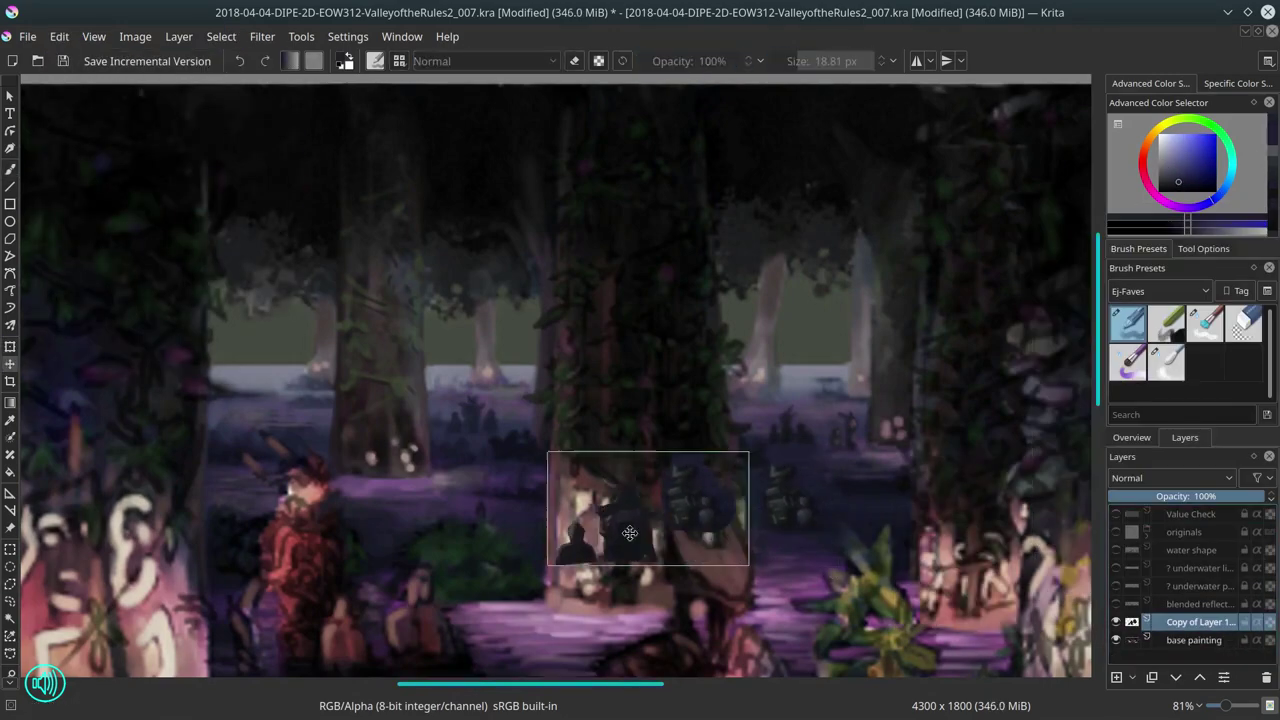
{"action": "left_click_drag", "start_coordinate": [1050, 560], "coordinate": [776, 566]}
{"action": "scroll", "coordinate": [750, 604], "scroll_direction": "right", "scroll_amount": 3}
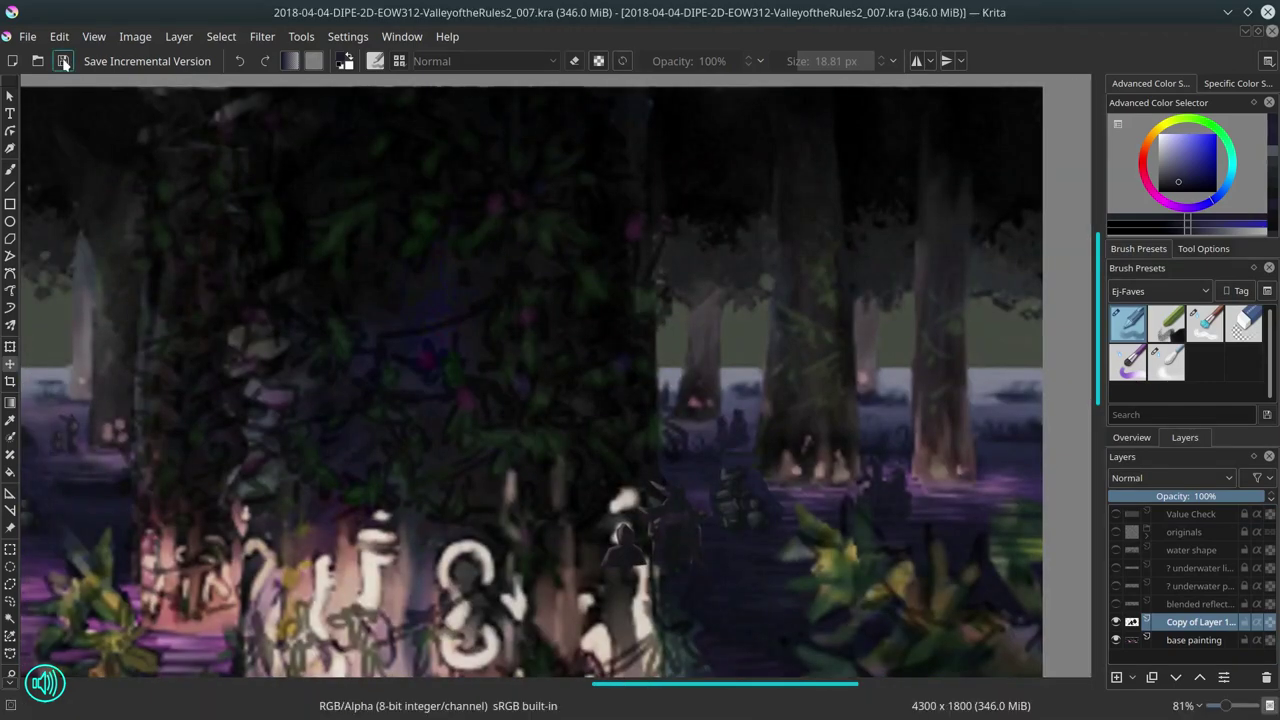
{"action": "key", "text": "Page_Down"}
Step: Sample a pink with a smaller brush, hide the copied figure layer, fit the canvas, and show layers
{"action": "left_click", "coordinate": [918, 483], "text": "ctrl"}
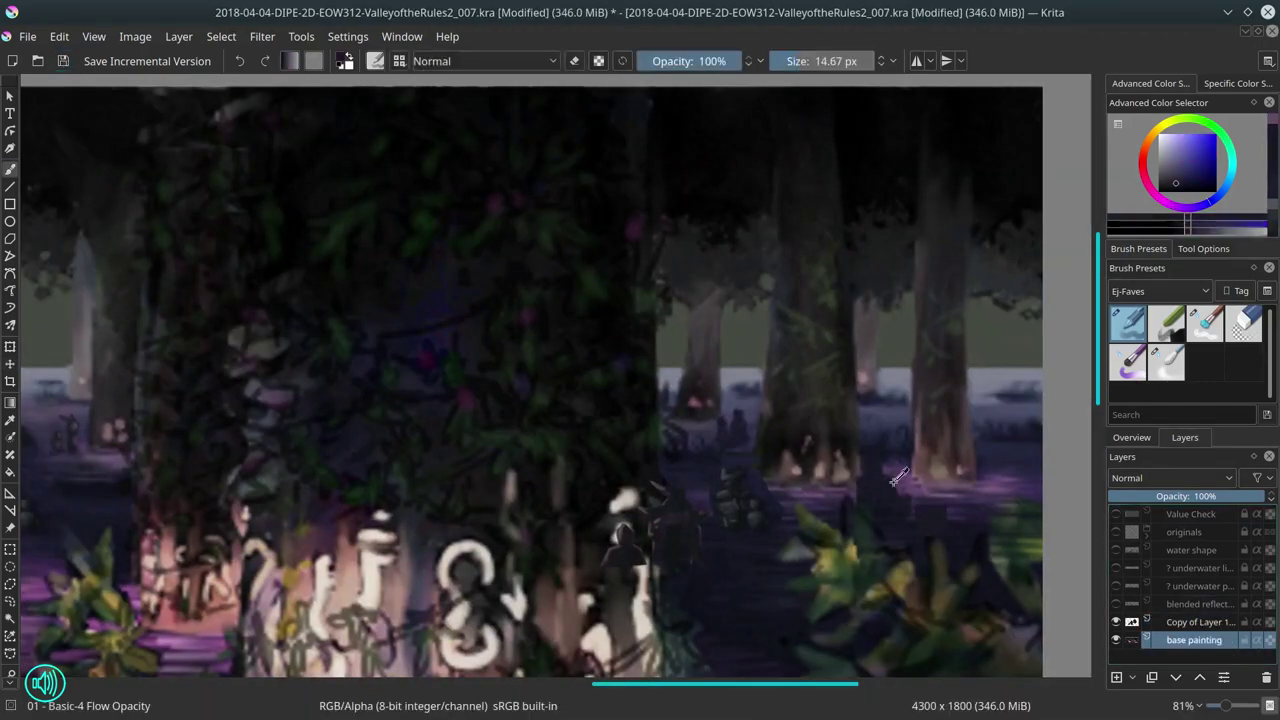
{"action": "key", "text": "bracketleft"}
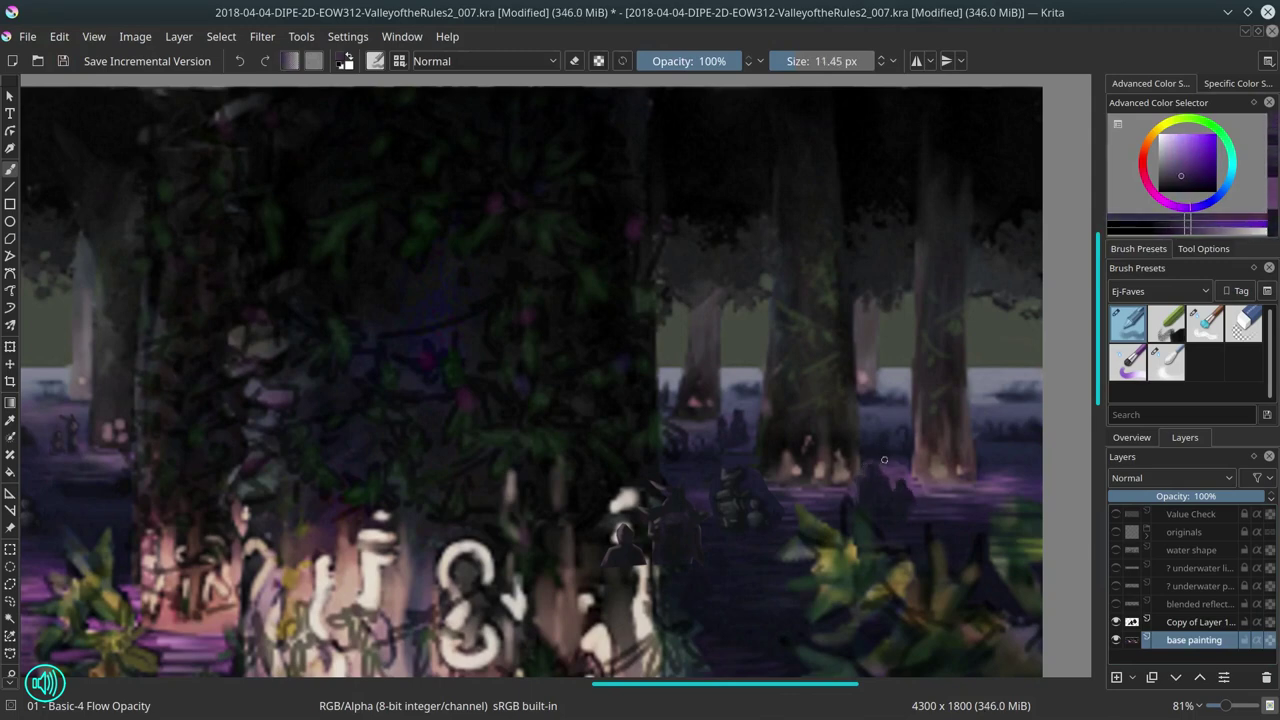
{"action": "key", "text": "bracketleft"}
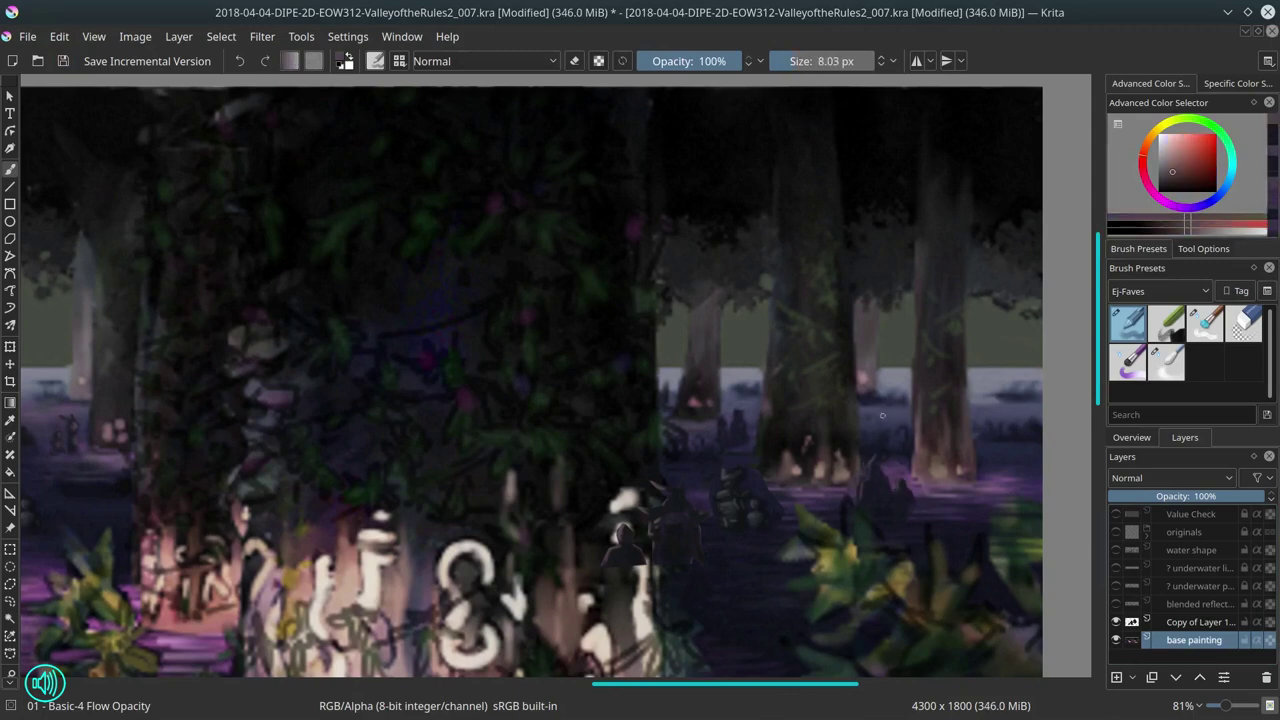
{"action": "left_click", "coordinate": [782, 486], "text": "ctrl"}
{"action": "key", "text": "slash"}
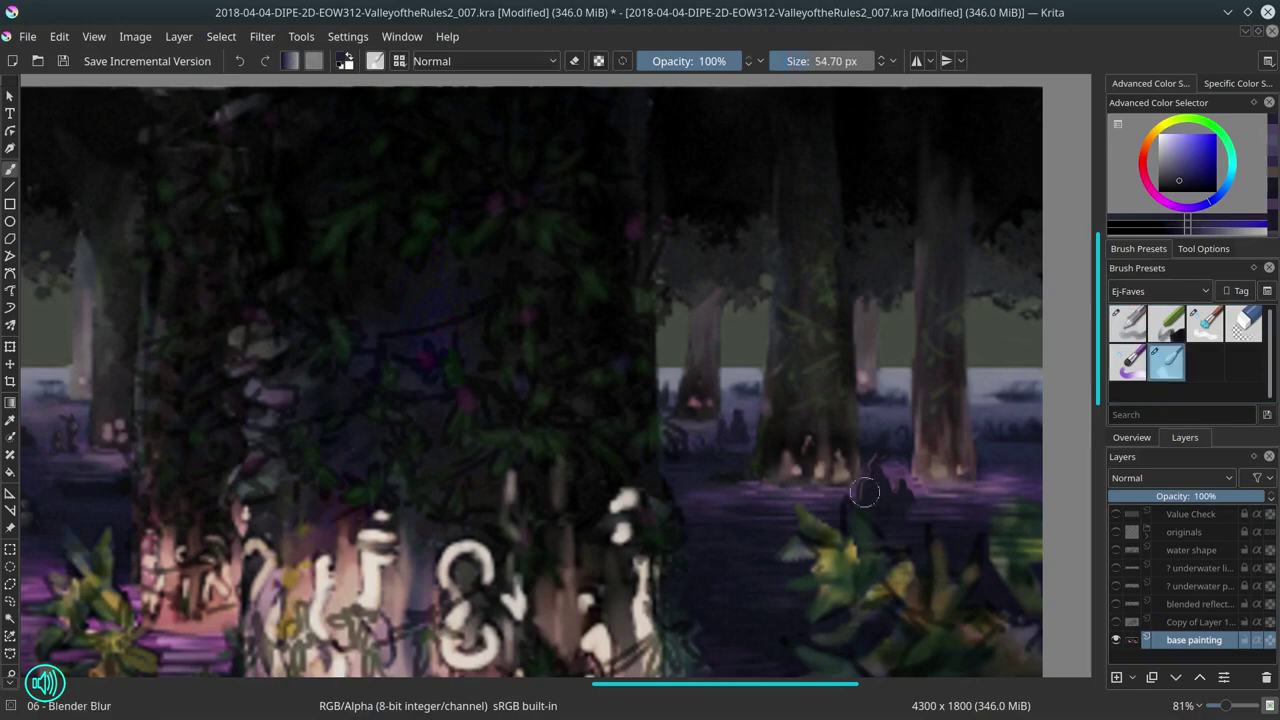
{"action": "key", "text": "slash"}
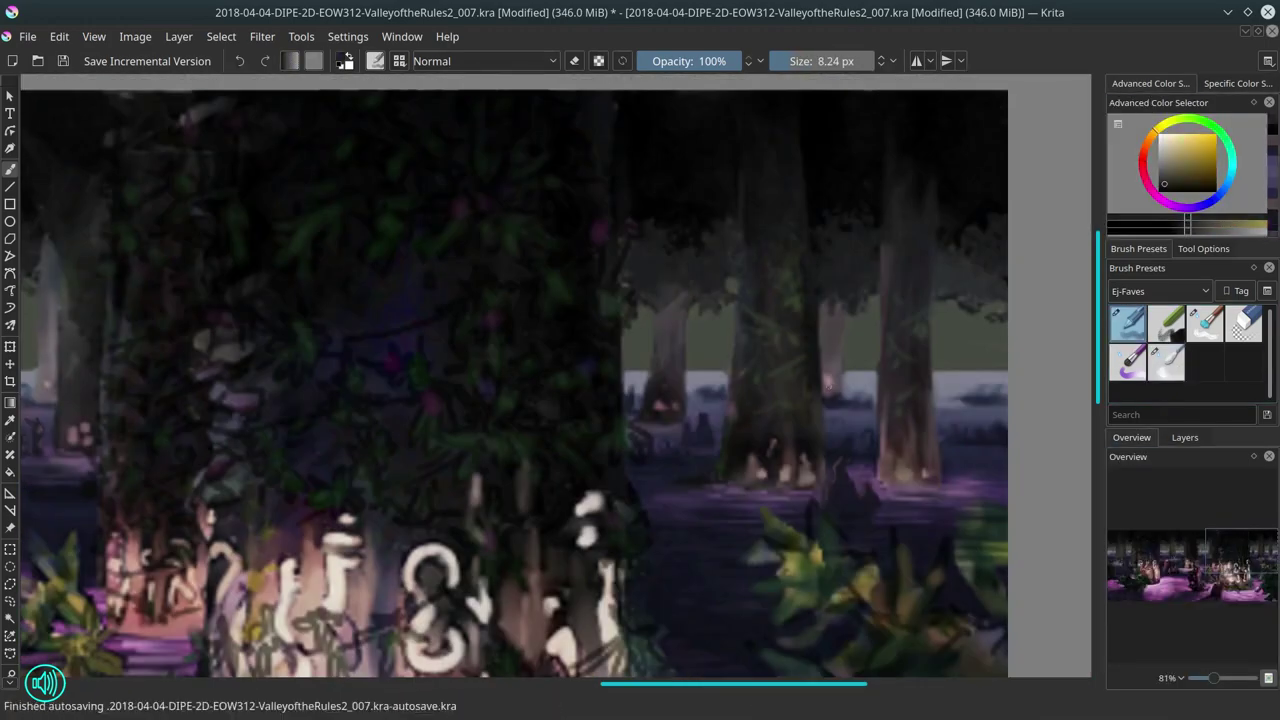
{"action": "key", "text": "2"}
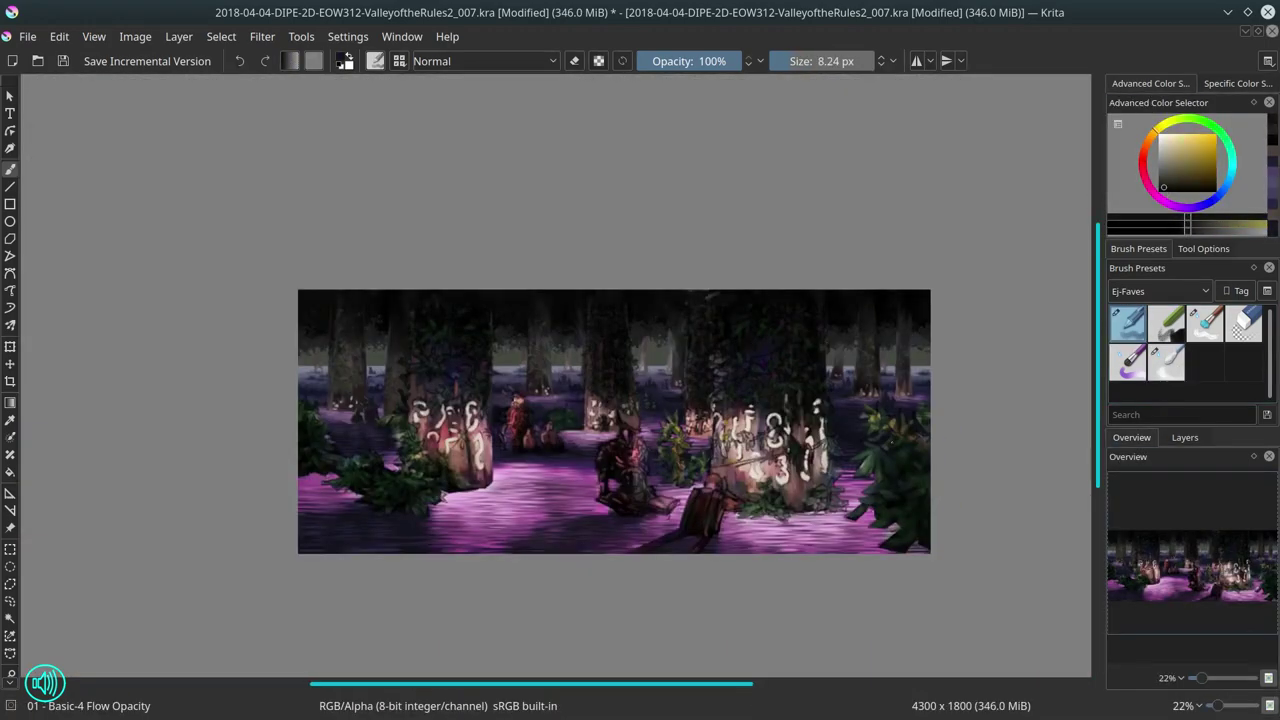
{"action": "left_click", "coordinate": [62, 61]}
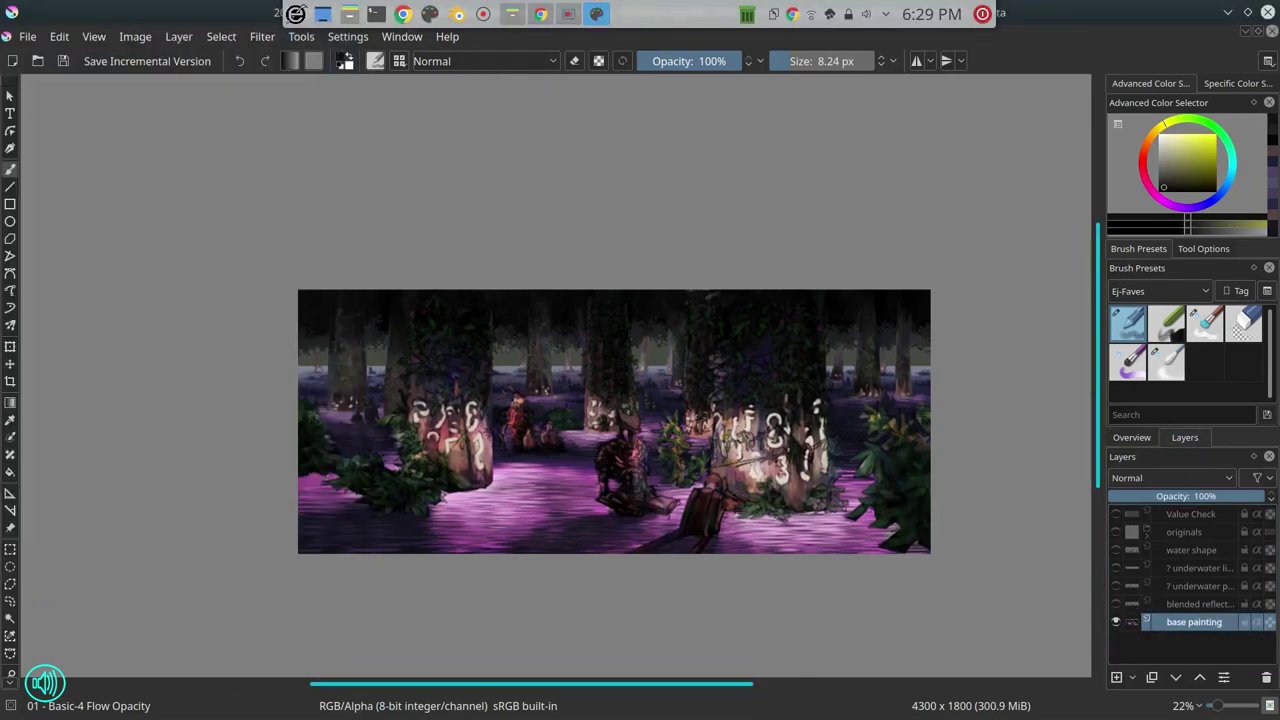
Step: Freehand-select the left bush and the tall rune-carved trunk
{"action": "left_click", "coordinate": [1150, 438]}
{"action": "scroll", "coordinate": [350, 468], "scroll_direction": "up", "scroll_amount": 4}
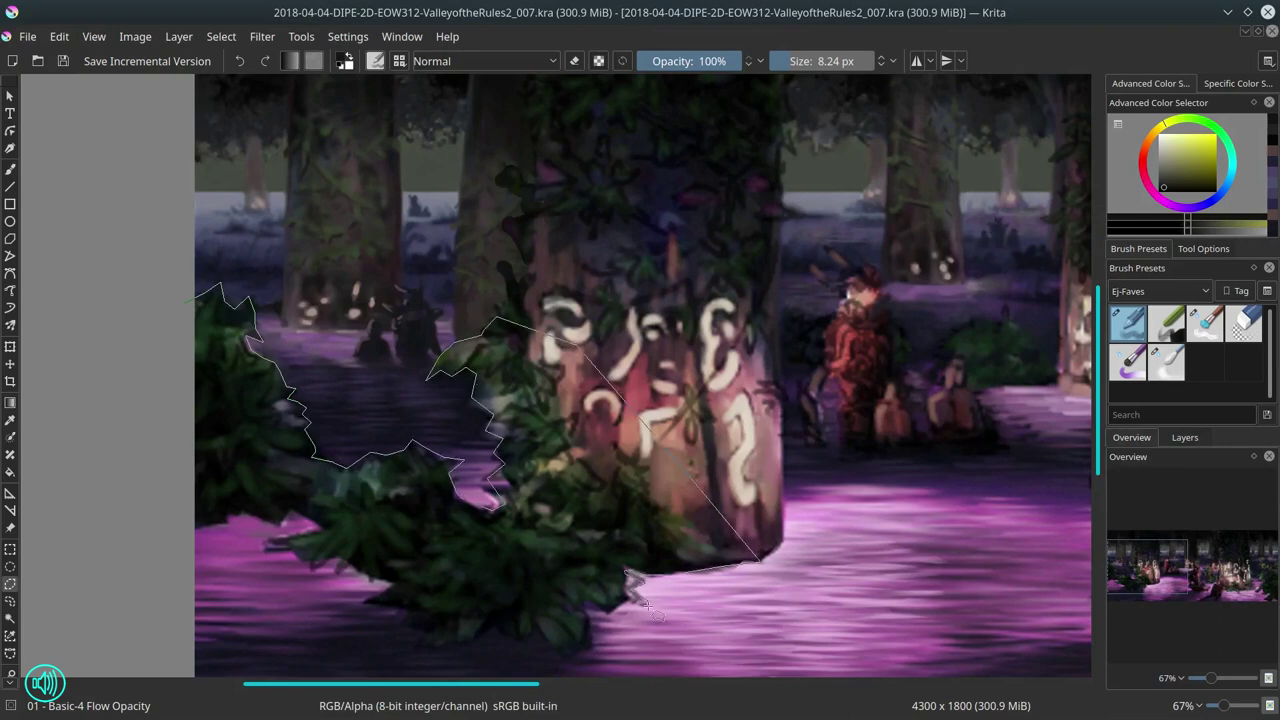
{"action": "left_click_drag", "start_coordinate": [229, 518], "coordinate": [228, 519]}
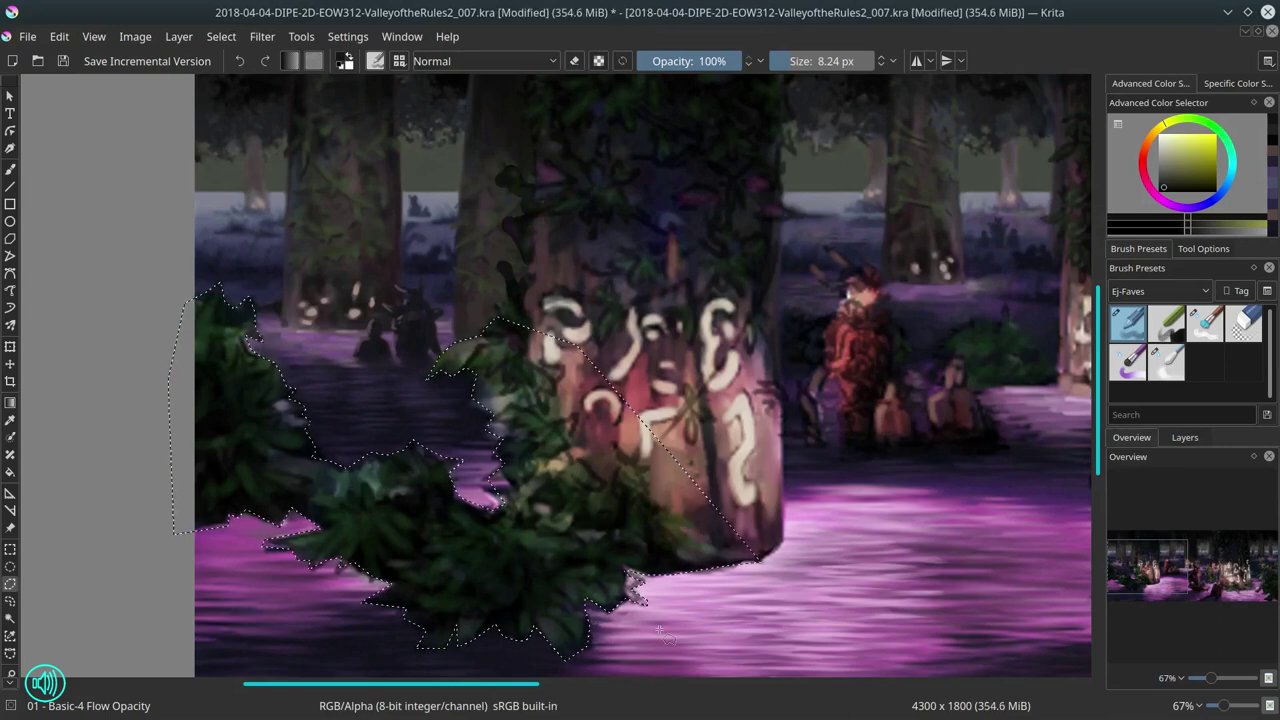
{"action": "mouse_move", "coordinate": [498, 320]}
{"action": "left_mouse_down"}
{"action": "mouse_move", "coordinate": [418, 440]}
{"action": "mouse_move", "coordinate": [453, 265]}
{"action": "mouse_move", "coordinate": [630, 545]}
{"action": "mouse_move", "coordinate": [630, 255]}
{"action": "mouse_move", "coordinate": [560, 410]}
{"action": "mouse_move", "coordinate": [605, 200]}
{"action": "mouse_move", "coordinate": [450, 186]}
{"action": "left_mouse_up"}
{"action": "mouse_move", "coordinate": [891, 266]}
{"action": "left_mouse_down"}
{"action": "mouse_move", "coordinate": [934, 363]}
{"action": "mouse_move", "coordinate": [1020, 190]}
{"action": "left_mouse_up"}
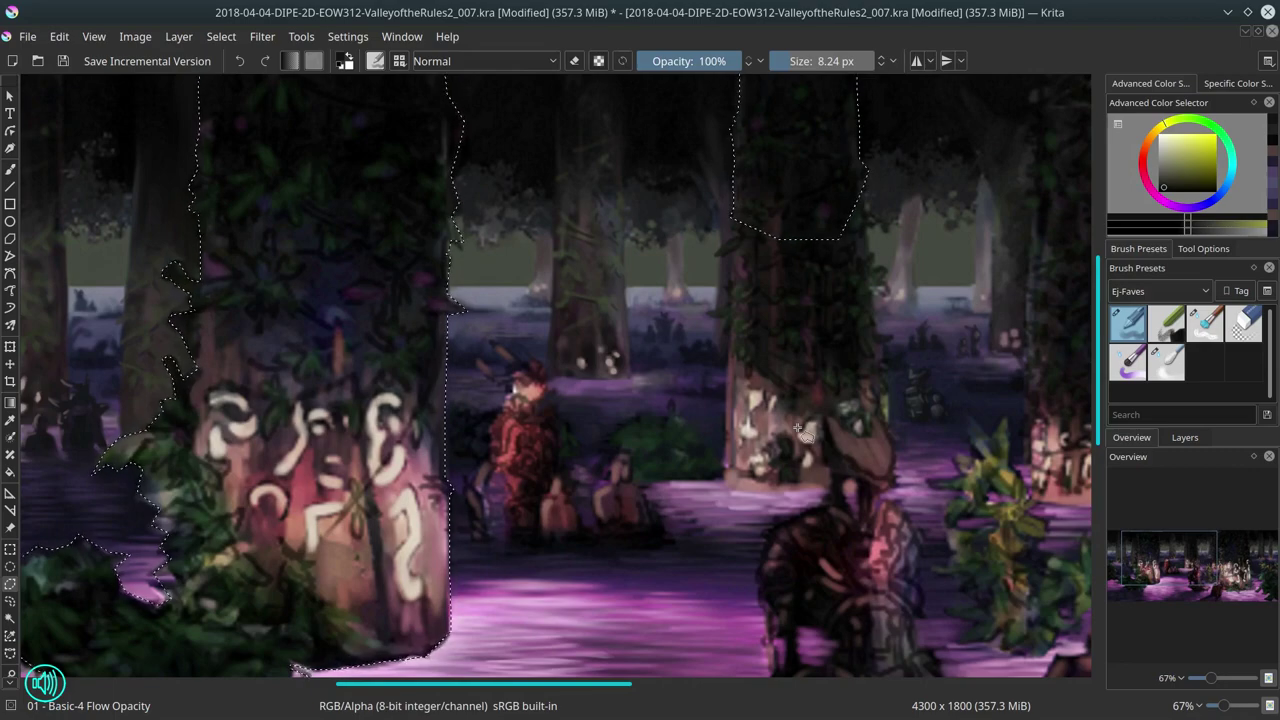
{"action": "mouse_move", "coordinate": [748, 204]}
{"action": "left_mouse_down"}
{"action": "mouse_move", "coordinate": [725, 292]}
{"action": "mouse_move", "coordinate": [730, 489]}
{"action": "left_mouse_up"}
Step: Add the bush beside the figure, the red-clad figure and the seated figure to the selection
{"action": "left_click_drag", "start_coordinate": [876, 320], "coordinate": [862, 215]}
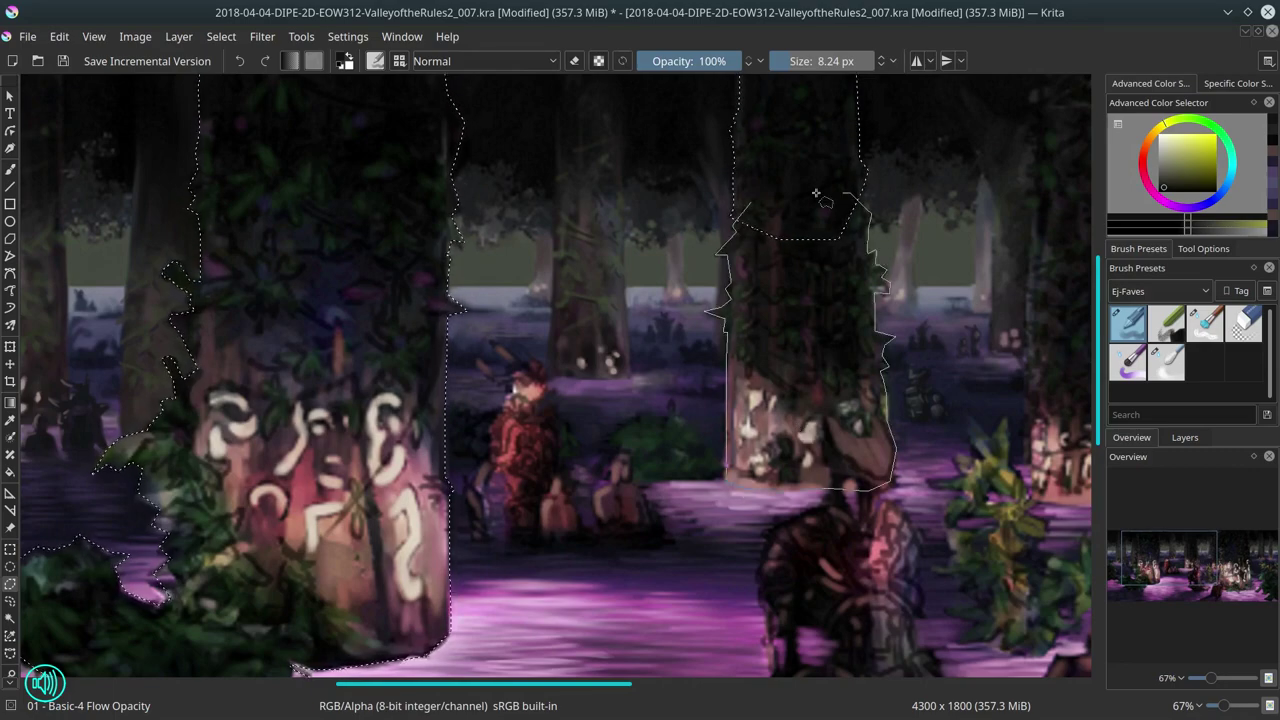
{"action": "mouse_move", "coordinate": [728, 462]}
{"action": "left_mouse_down"}
{"action": "mouse_move", "coordinate": [598, 472]}
{"action": "mouse_move", "coordinate": [740, 462]}
{"action": "left_mouse_up"}
{"action": "mouse_move", "coordinate": [588, 540]}
{"action": "left_mouse_down"}
{"action": "mouse_move", "coordinate": [563, 423]}
{"action": "mouse_move", "coordinate": [514, 378]}
{"action": "mouse_move", "coordinate": [505, 538]}
{"action": "left_mouse_up"}
{"action": "mouse_move", "coordinate": [641, 575]}
{"action": "left_mouse_down"}
{"action": "mouse_move", "coordinate": [351, 465]}
{"action": "mouse_move", "coordinate": [371, 467]}
{"action": "left_mouse_up"}
{"action": "mouse_move", "coordinate": [532, 382]}
{"action": "left_mouse_down"}
{"action": "mouse_move", "coordinate": [463, 449]}
{"action": "mouse_move", "coordinate": [471, 554]}
{"action": "mouse_move", "coordinate": [513, 612]}
{"action": "mouse_move", "coordinate": [716, 604]}
{"action": "left_mouse_up"}
{"action": "double_click", "coordinate": [716, 604]}
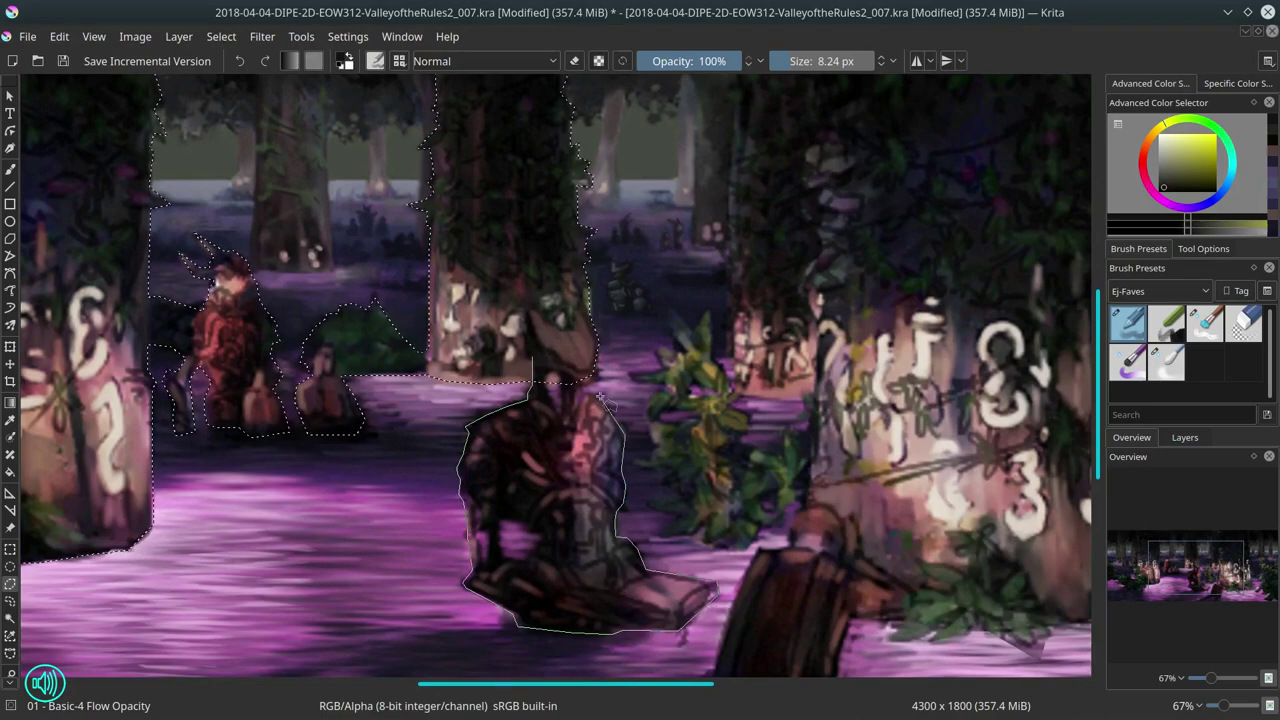
Step: With polygonal selection, add the bush by the right trunk
{"action": "left_click", "coordinate": [1203, 248]}
{"action": "left_click_drag", "start_coordinate": [651, 348], "coordinate": [458, 348]}
{"action": "left_click", "coordinate": [478, 320]}
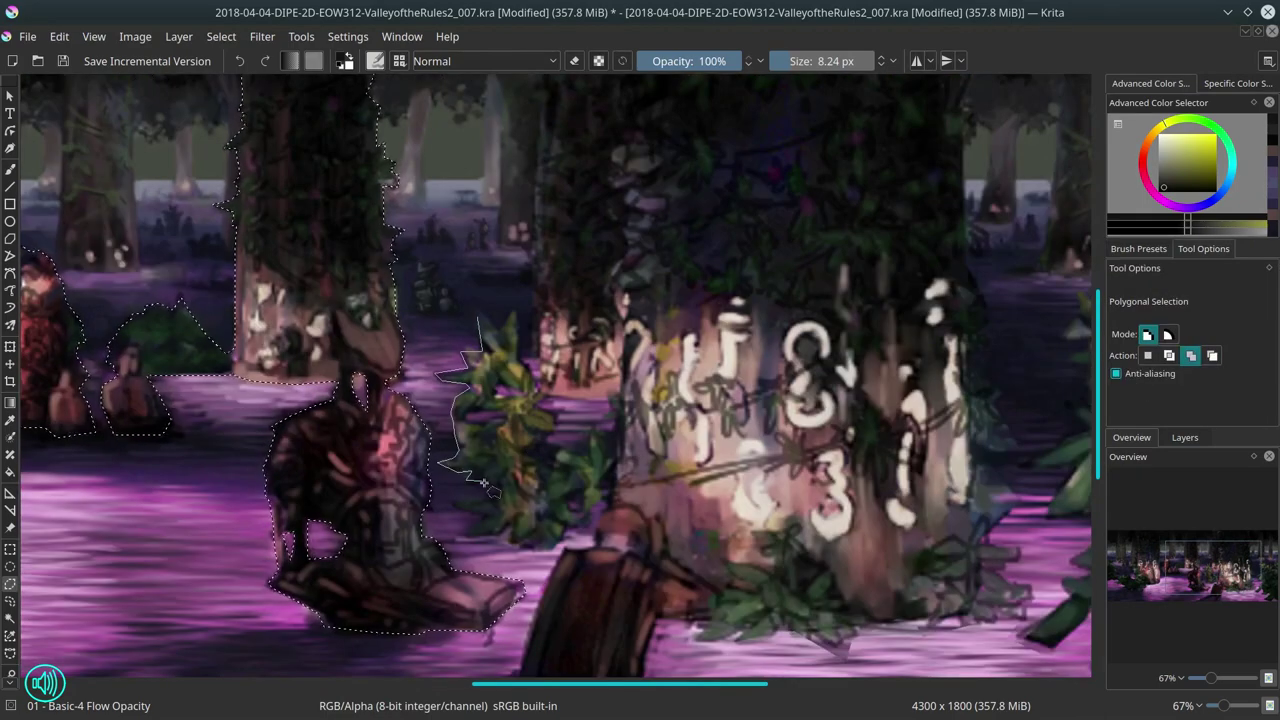
{"action": "left_click", "coordinate": [440, 378]}
{"action": "left_click", "coordinate": [458, 440]}
{"action": "left_click", "coordinate": [466, 530]}
{"action": "double_click", "coordinate": [521, 538]}
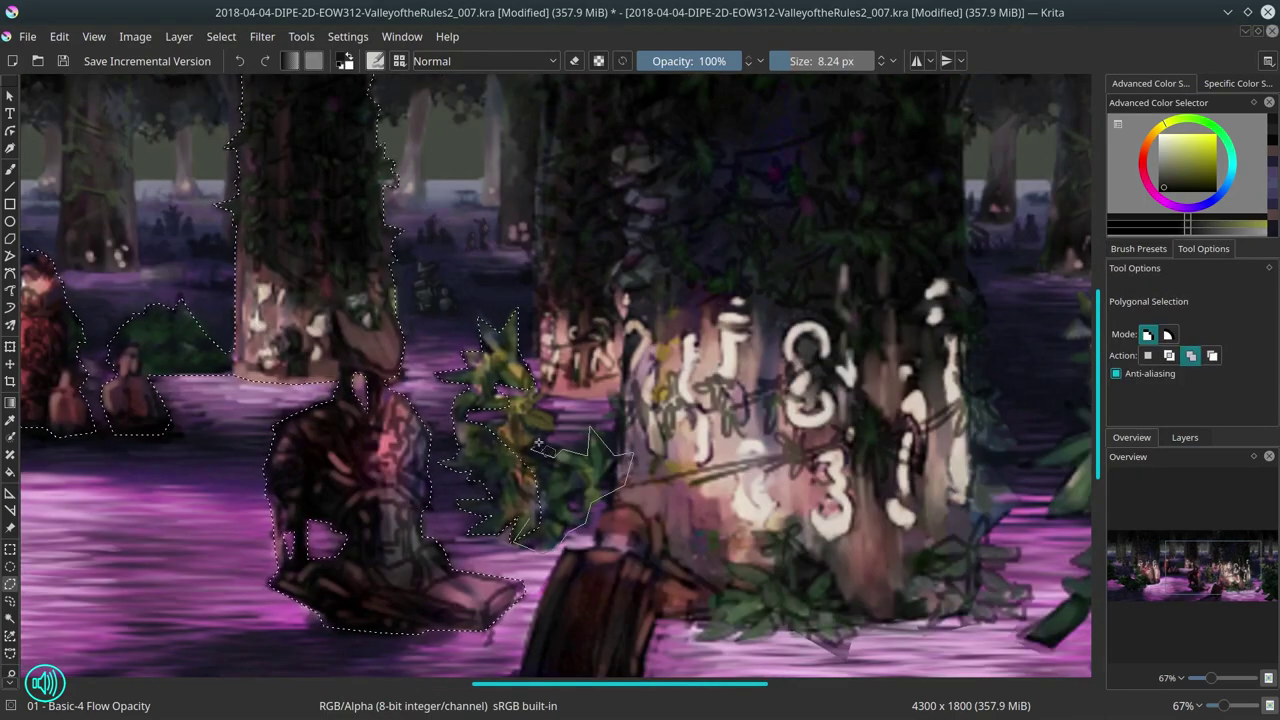
Step: Add a polygonal outline of the big trunk, from top to base, to the selection
{"action": "left_click_drag", "start_coordinate": [537, 345], "coordinate": [502, 545]}
{"action": "left_click", "coordinate": [502, 150]}
{"action": "left_click", "coordinate": [496, 400]}
{"action": "left_click", "coordinate": [495, 600]}
{"action": "left_click", "coordinate": [575, 665]}
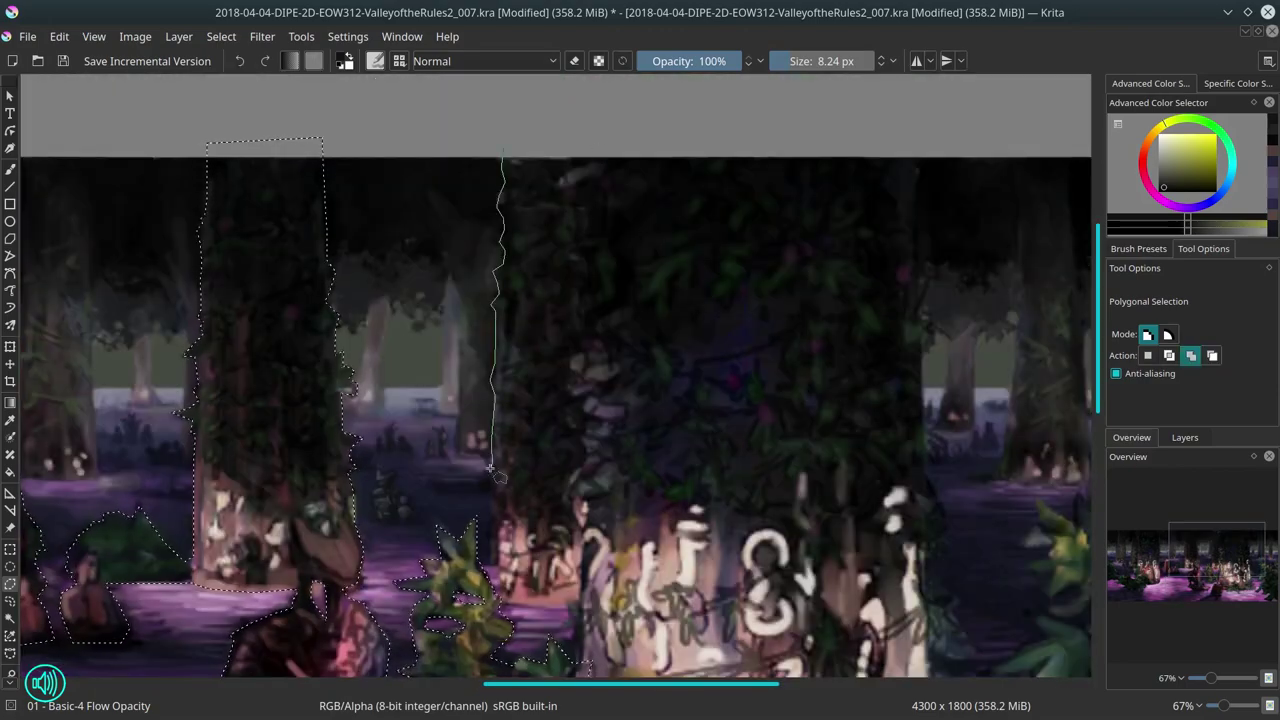
{"action": "left_click", "coordinate": [965, 655]}
{"action": "left_click", "coordinate": [945, 490]}
{"action": "left_click", "coordinate": [930, 330]}
{"action": "left_click", "coordinate": [920, 250]}
{"action": "double_click", "coordinate": [922, 168]}
Step: Add a polygonal outline of the lower trunk to the selection
{"action": "left_click_drag", "start_coordinate": [740, 600], "coordinate": [680, 290]}
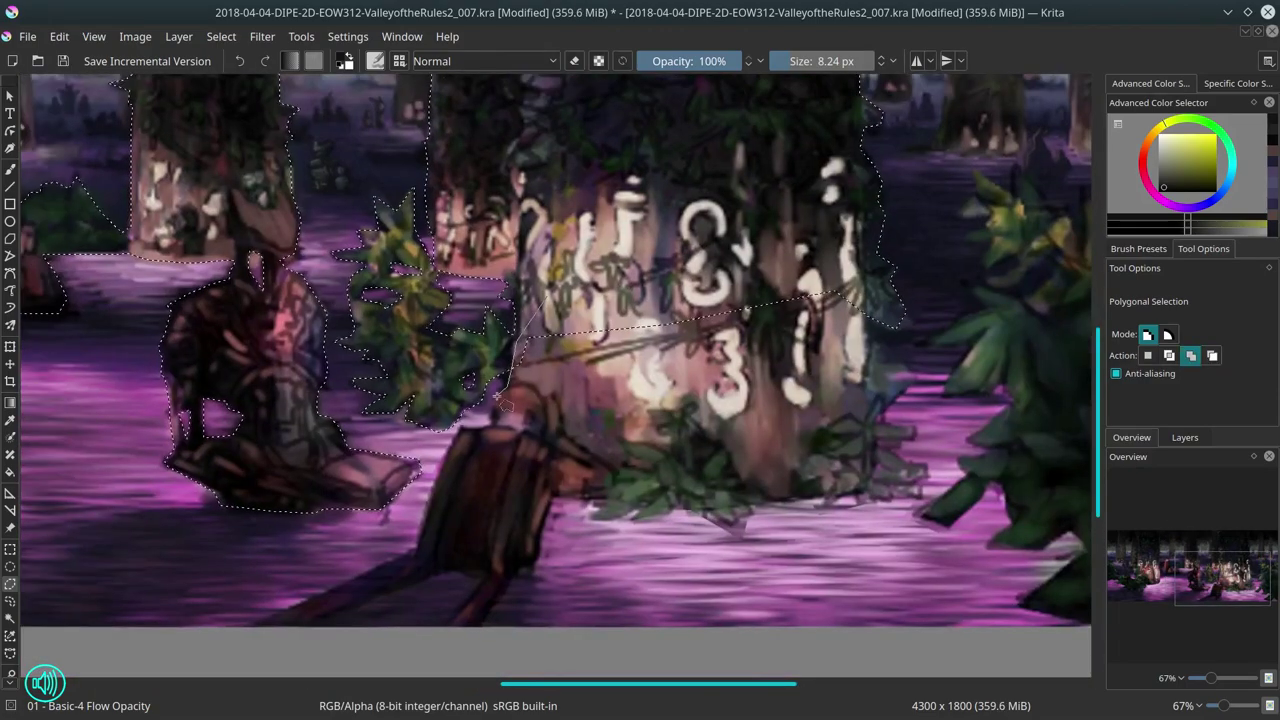
{"action": "left_click", "coordinate": [514, 345]}
{"action": "left_click", "coordinate": [415, 550]}
{"action": "left_click", "coordinate": [245, 628]}
{"action": "left_click", "coordinate": [487, 575]}
{"action": "left_click", "coordinate": [540, 560]}
{"action": "left_click", "coordinate": [600, 493]}
{"action": "left_click", "coordinate": [745, 520]}
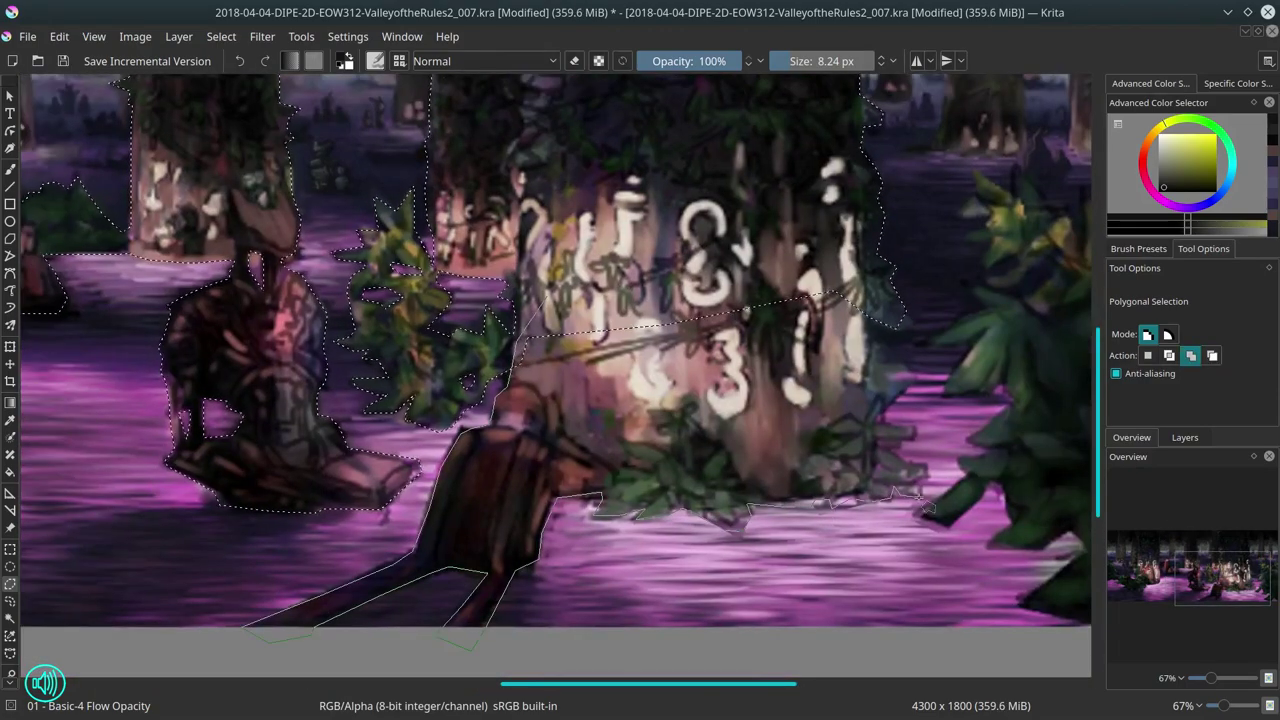
{"action": "left_click", "coordinate": [910, 460]}
{"action": "double_click", "coordinate": [860, 300]}
Step: Add the bush on the right edge, extending past the canvas edge, to the selection
{"action": "left_click_drag", "start_coordinate": [976, 169], "coordinate": [586, 229]}
{"action": "left_click", "coordinate": [578, 212]}
{"action": "left_click", "coordinate": [562, 252]}
{"action": "left_click", "coordinate": [547, 435]}
{"action": "left_click", "coordinate": [525, 555]}
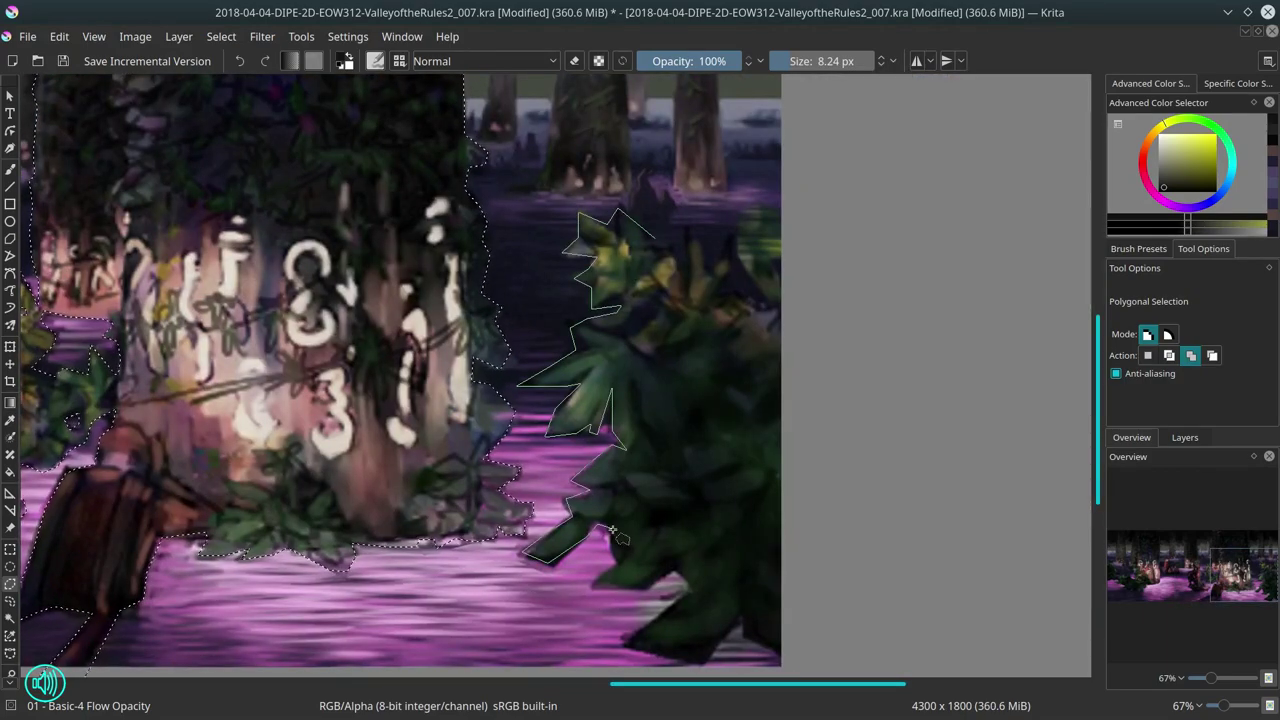
{"action": "left_click", "coordinate": [680, 580]}
{"action": "left_click", "coordinate": [625, 645]}
{"action": "left_click", "coordinate": [760, 650]}
{"action": "left_click", "coordinate": [890, 420]}
{"action": "left_click", "coordinate": [855, 290]}
{"action": "left_click", "coordinate": [785, 230]}
{"action": "double_click", "coordinate": [690, 232]}
Step: Copy the selected foreground and paste it as a new layer, merging away an extra underwater layer
{"action": "key", "text": "ctrl+c"}
{"action": "key", "text": "minus"}
{"action": "key", "text": "minus"}
{"action": "key", "text": "minus"}
{"action": "left_click", "coordinate": [1185, 437]}
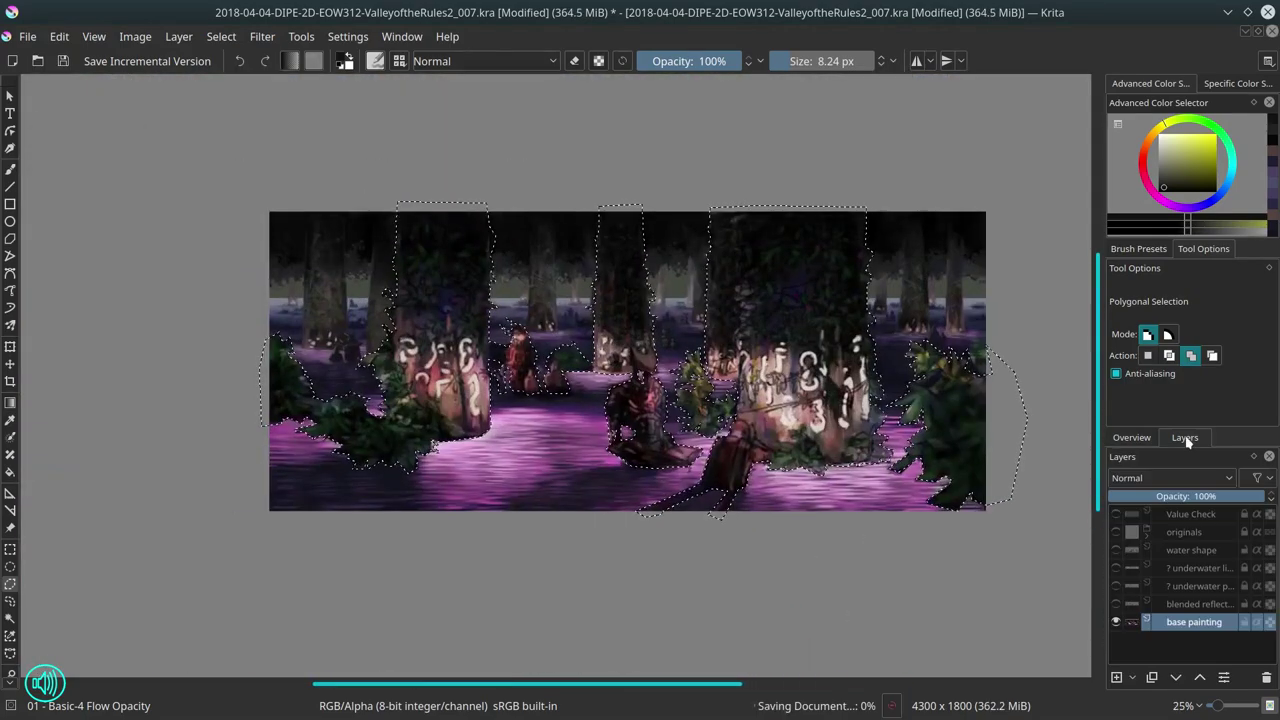
{"action": "left_click", "coordinate": [28, 36]}
{"action": "left_click", "coordinate": [110, 174]}
{"action": "left_click", "coordinate": [1116, 586]}
{"action": "left_click", "coordinate": [1198, 586]}
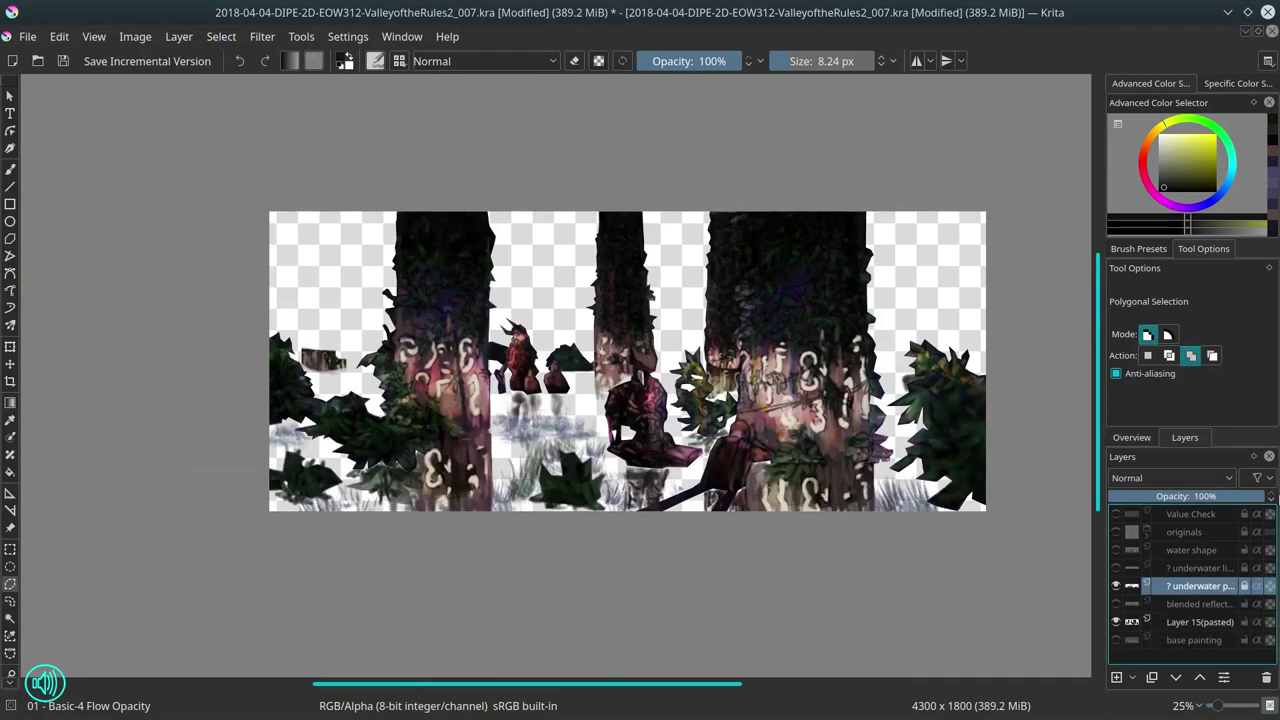
{"action": "key", "text": "ctrl+e"}
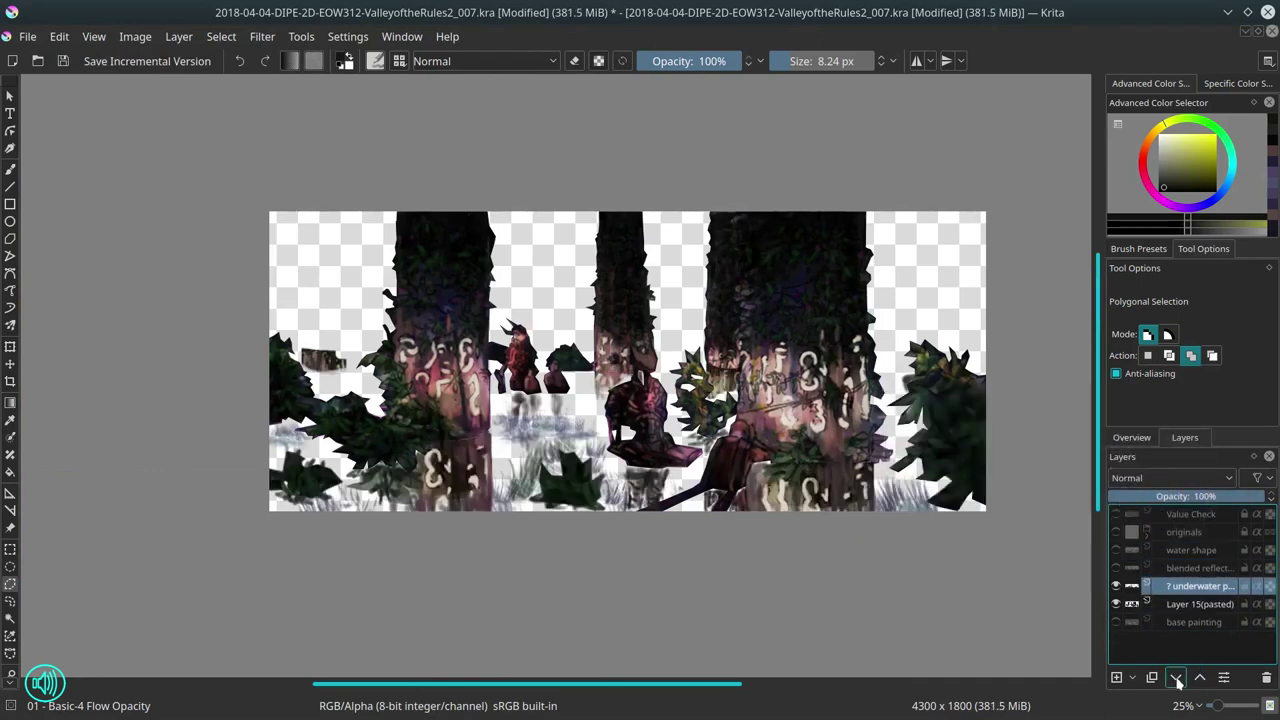
Step: Add a Local Selection mask to the pasted layer and convert it to a Transparency Mask
{"action": "right_click", "coordinate": [1198, 587]}
{"action": "mouse_move", "coordinate": [1165, 483]}
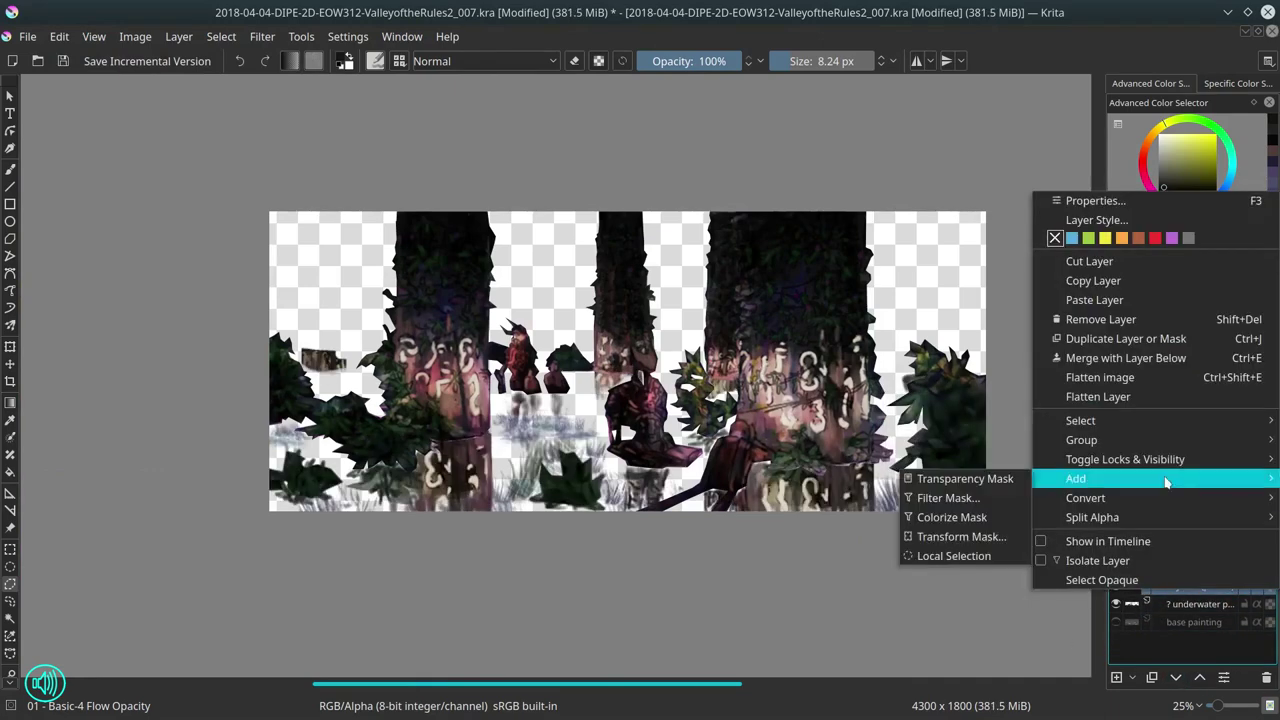
{"action": "left_click", "coordinate": [954, 556]}
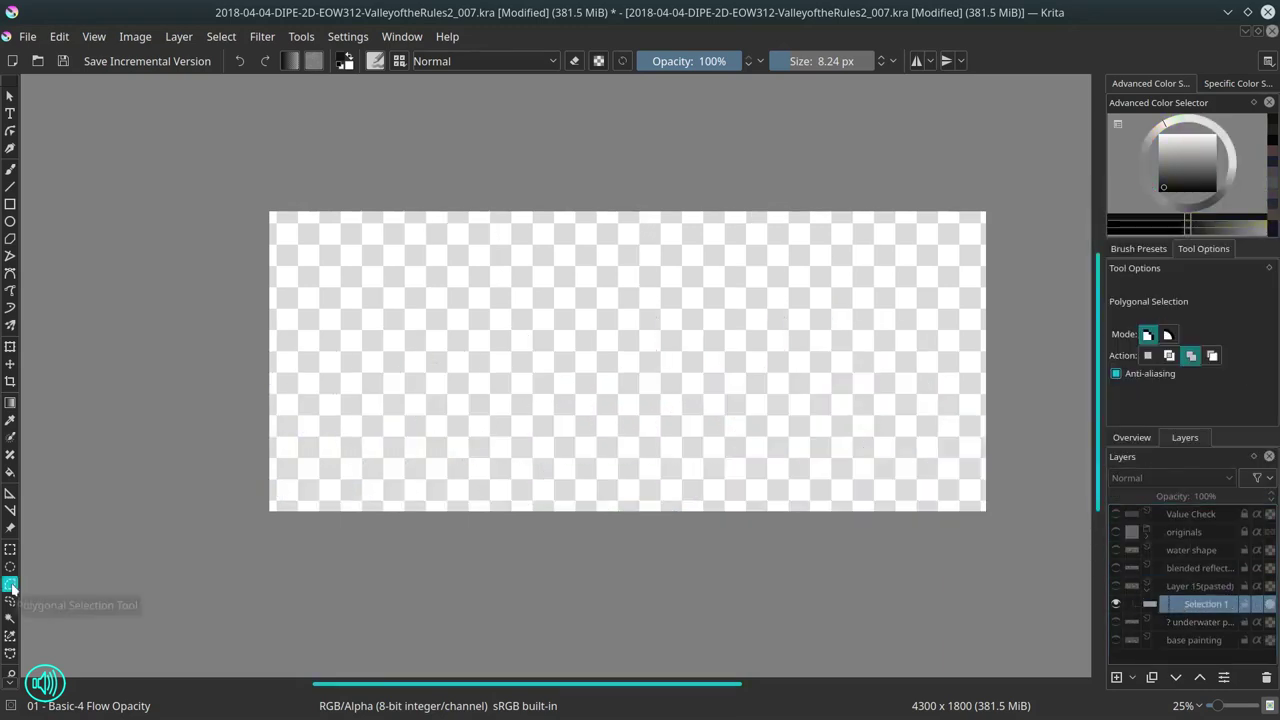
{"action": "left_click", "coordinate": [10, 617]}
{"action": "right_click", "coordinate": [1200, 604]}
{"action": "mouse_move", "coordinate": [1063, 502]}
{"action": "left_click", "coordinate": [960, 522]}
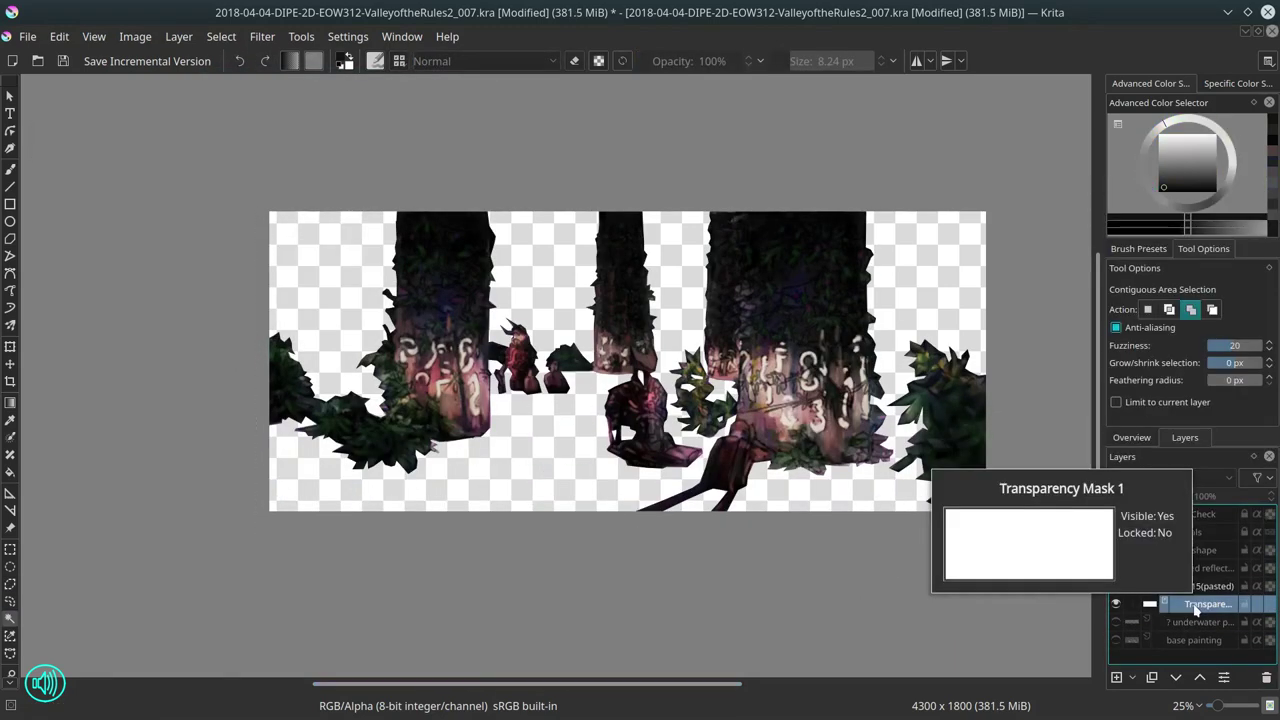
Step: Duplicate the masked foreground layer, move the copy down, and save incremental version 008
{"action": "left_click", "coordinate": [1200, 586]}
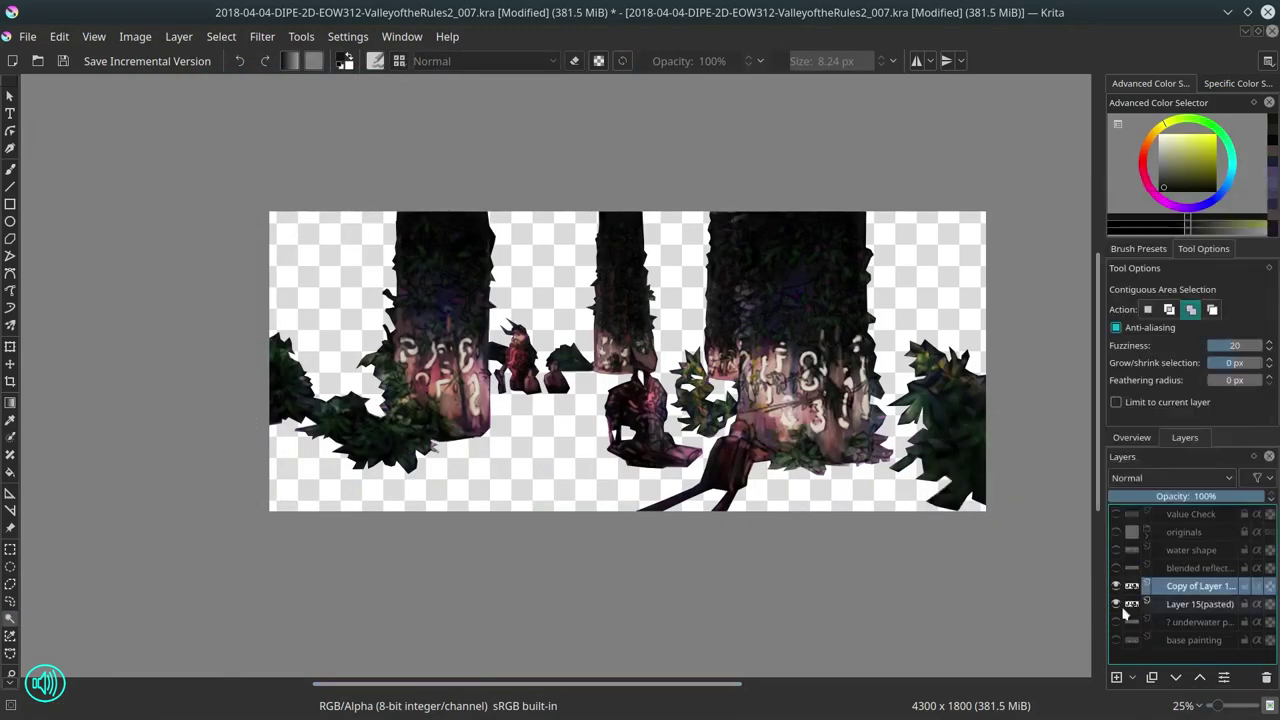
{"action": "right_click", "coordinate": [1200, 586]}
{"action": "mouse_move", "coordinate": [1080, 489]}
{"action": "left_click", "coordinate": [950, 512]}
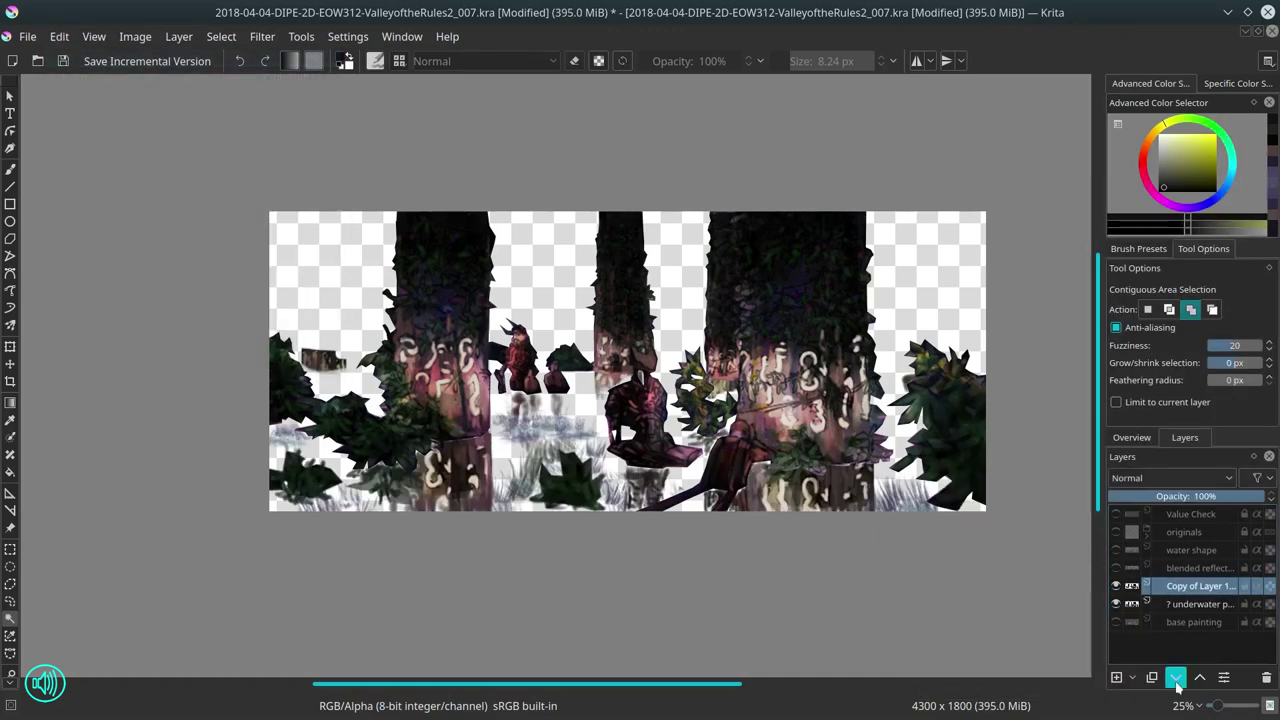
{"action": "left_click", "coordinate": [262, 36]}
{"action": "key", "text": "Escape"}
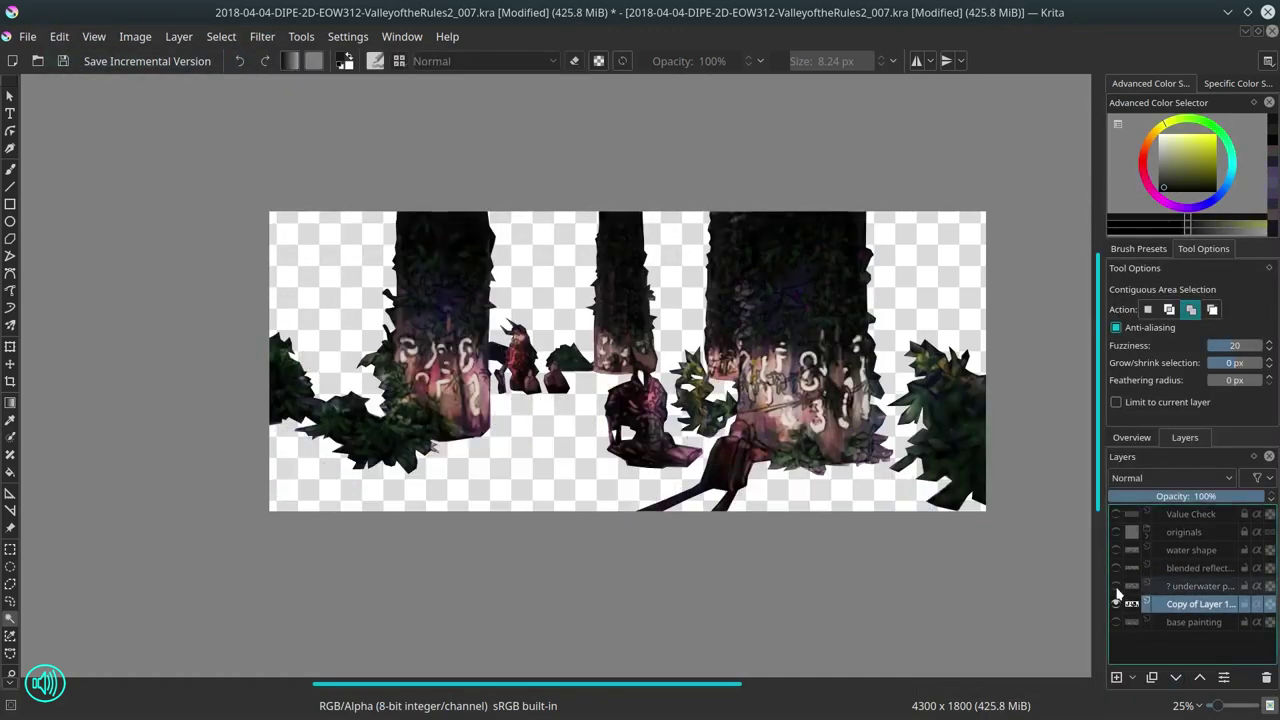
{"action": "left_click", "coordinate": [66, 61]}
Step: Fill the duplicated layer with black to make the silhouette check layer
{"action": "left_click", "coordinate": [262, 36]}
{"action": "mouse_move", "coordinate": [277, 81]}
{"action": "key", "text": "Escape"}
{"action": "key", "text": "Escape"}
{"action": "key", "text": "shift+BackSpace"}
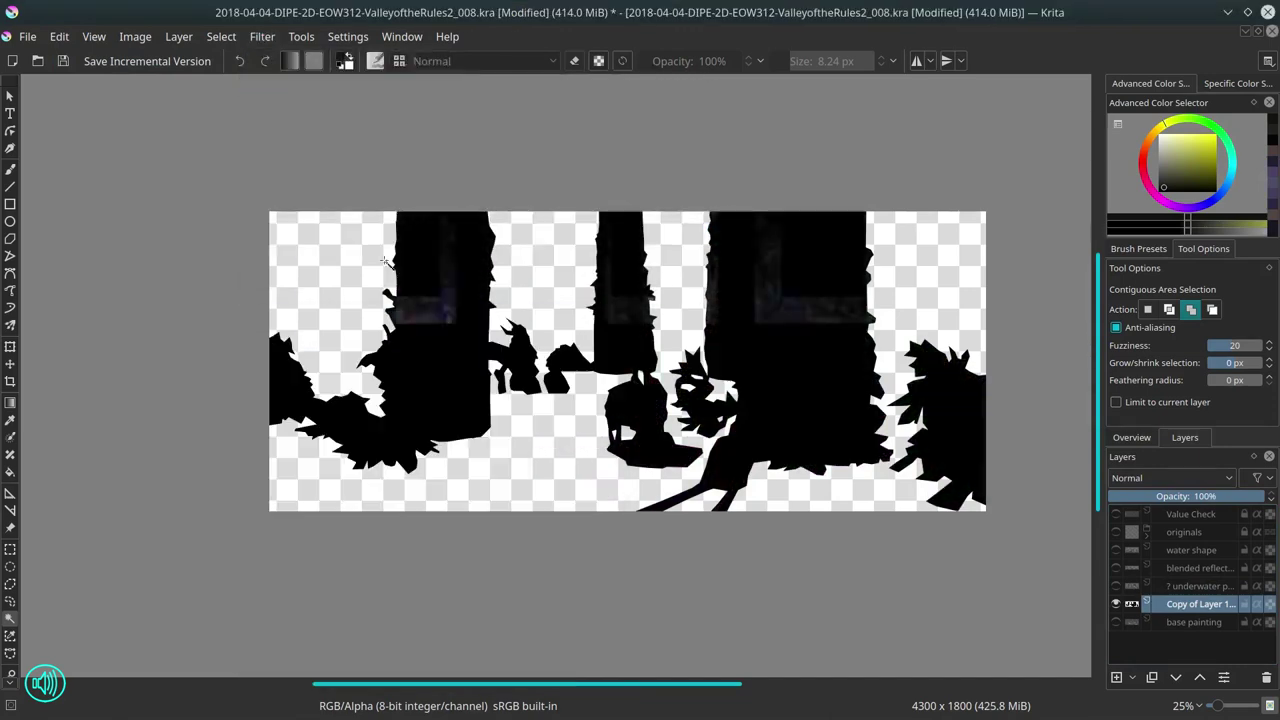
{"action": "key", "text": "b"}
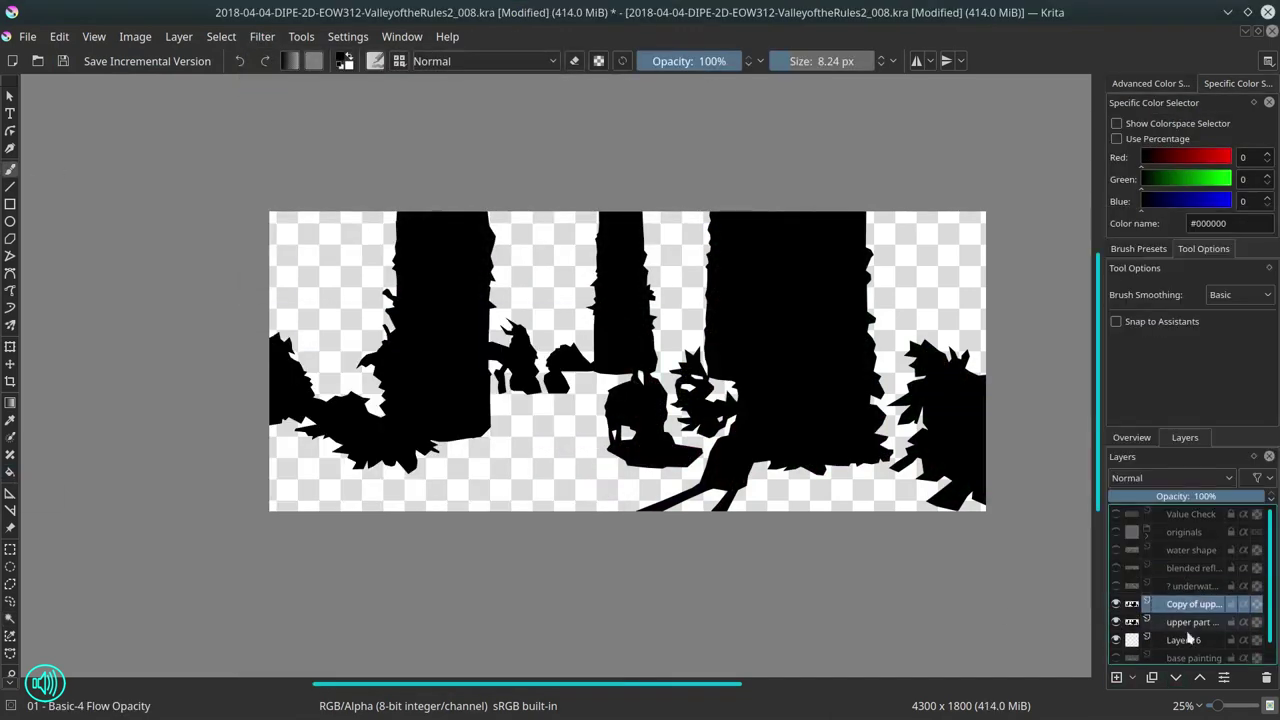
{"action": "key", "text": "f"}
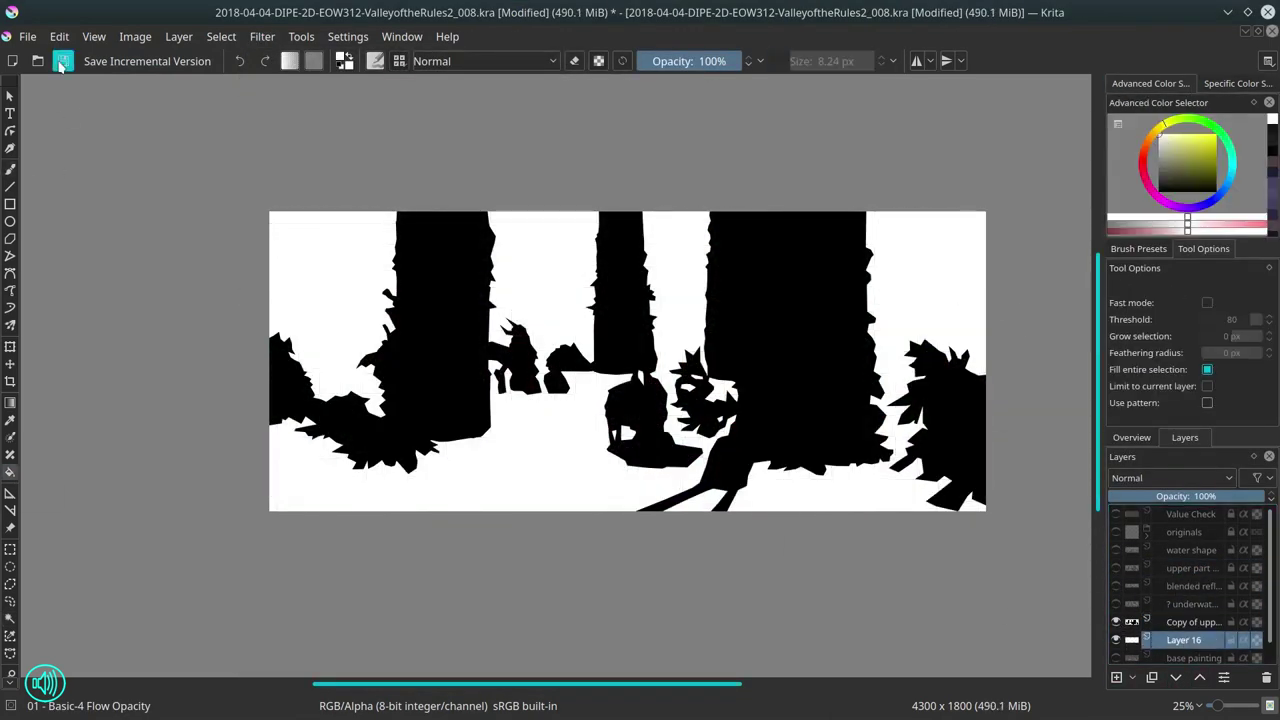
{"action": "right_click", "coordinate": [1200, 620]}
{"action": "left_click", "coordinate": [262, 36]}
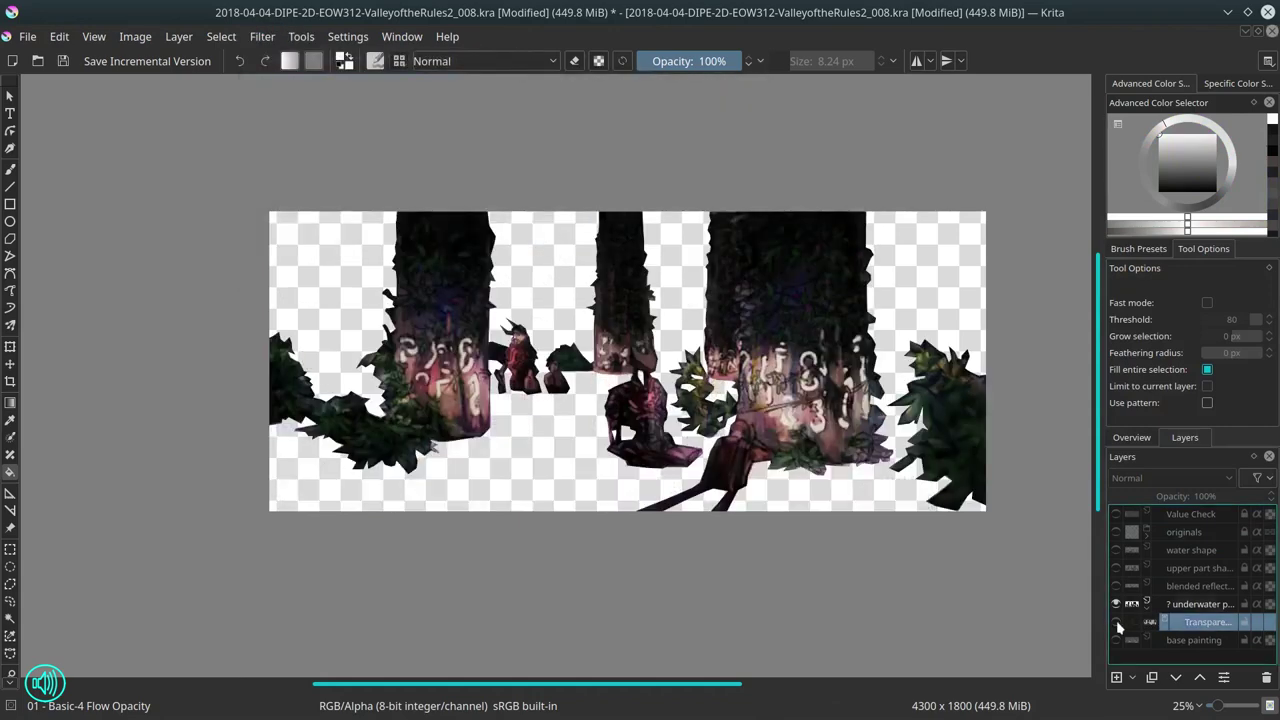
Step: Show the 'painting scene' layer, save, and adjust the base painting's tone curve for the value check
{"action": "left_click", "coordinate": [1180, 604]}
{"action": "left_click", "coordinate": [1116, 604]}
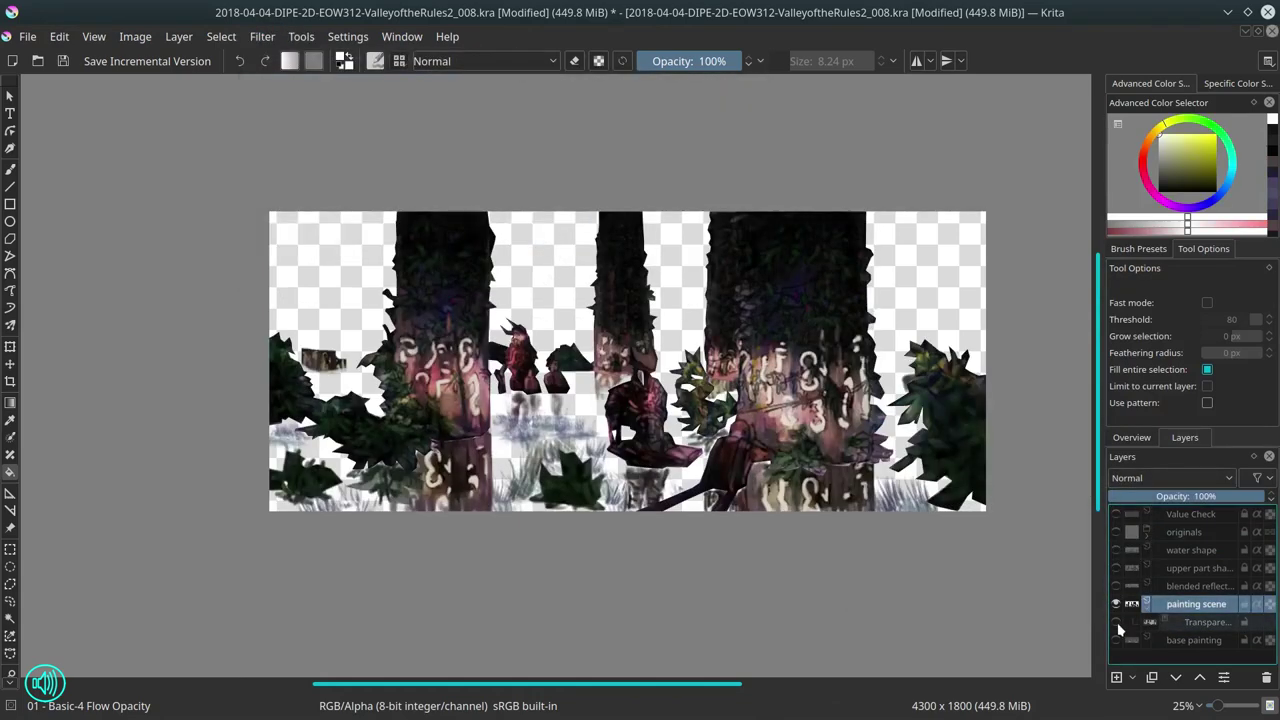
{"action": "left_click", "coordinate": [62, 59]}
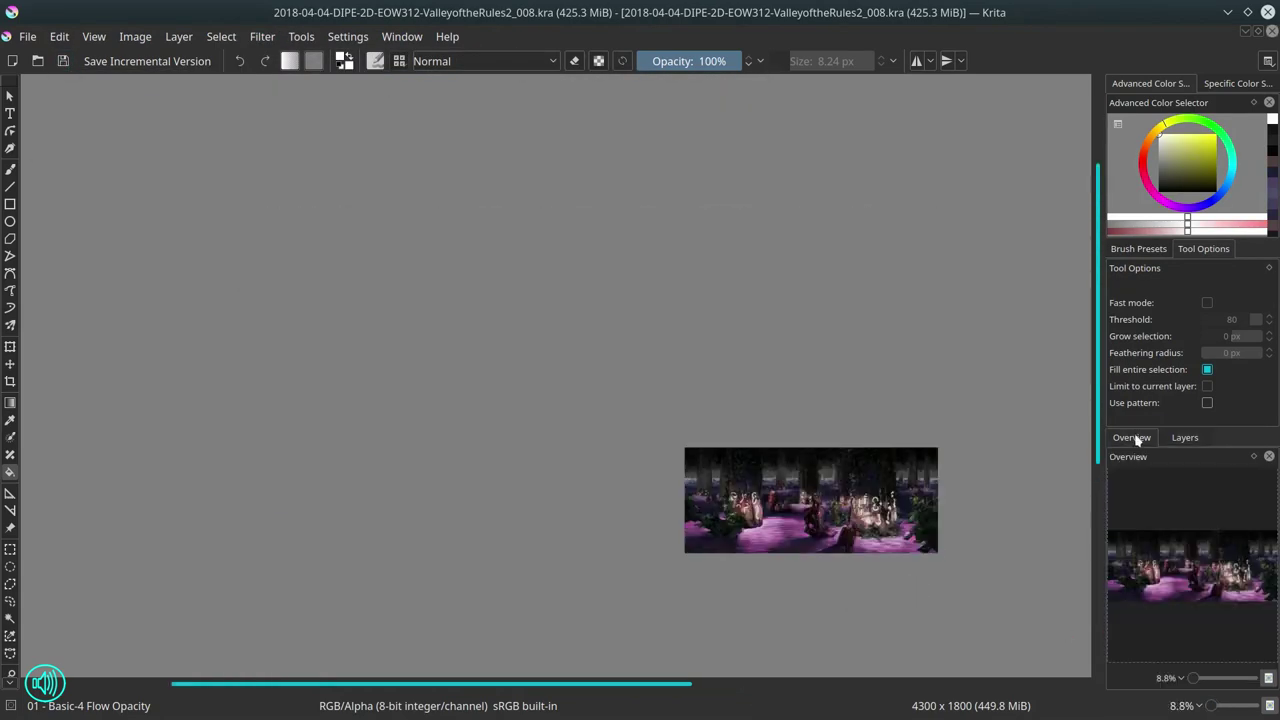
{"action": "left_click", "coordinate": [1193, 640]}
{"action": "left_click", "coordinate": [262, 36]}
{"action": "left_click", "coordinate": [500, 294]}
{"action": "left_click_drag", "start_coordinate": [374, 336], "coordinate": [374, 323]}
{"action": "left_click_drag", "start_coordinate": [244, 410], "coordinate": [244, 407]}
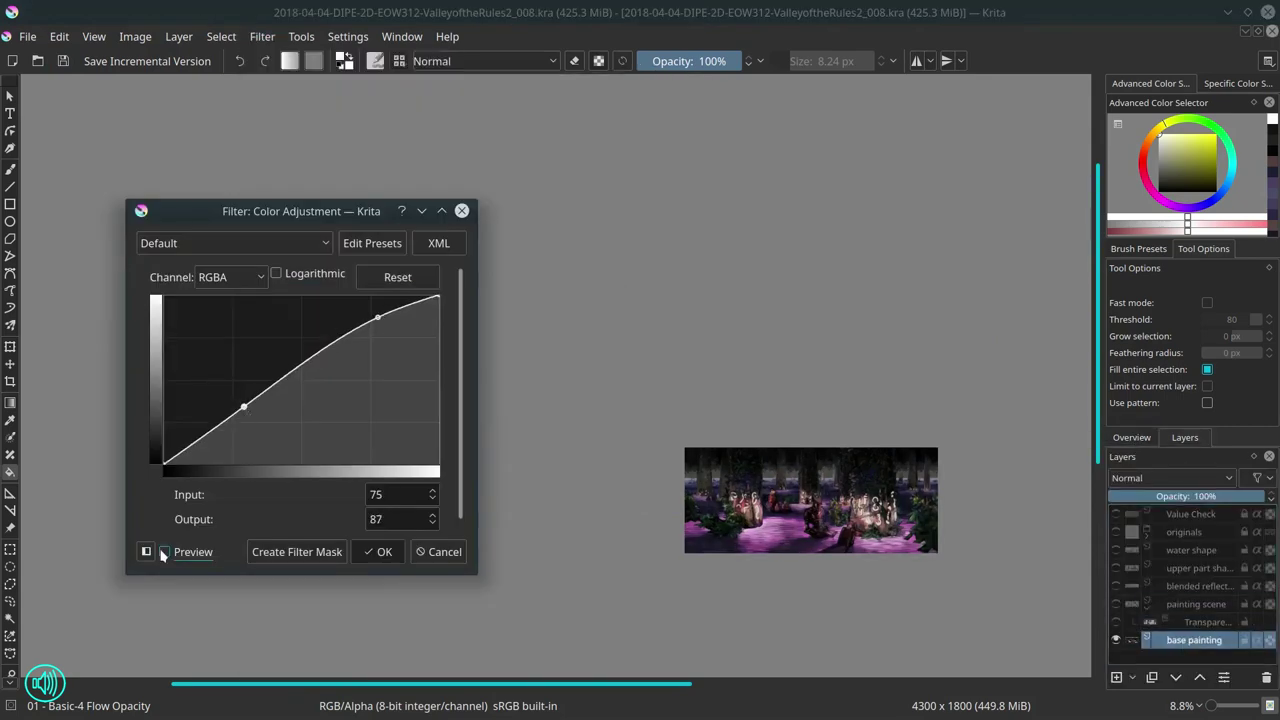
{"action": "left_click", "coordinate": [164, 552]}
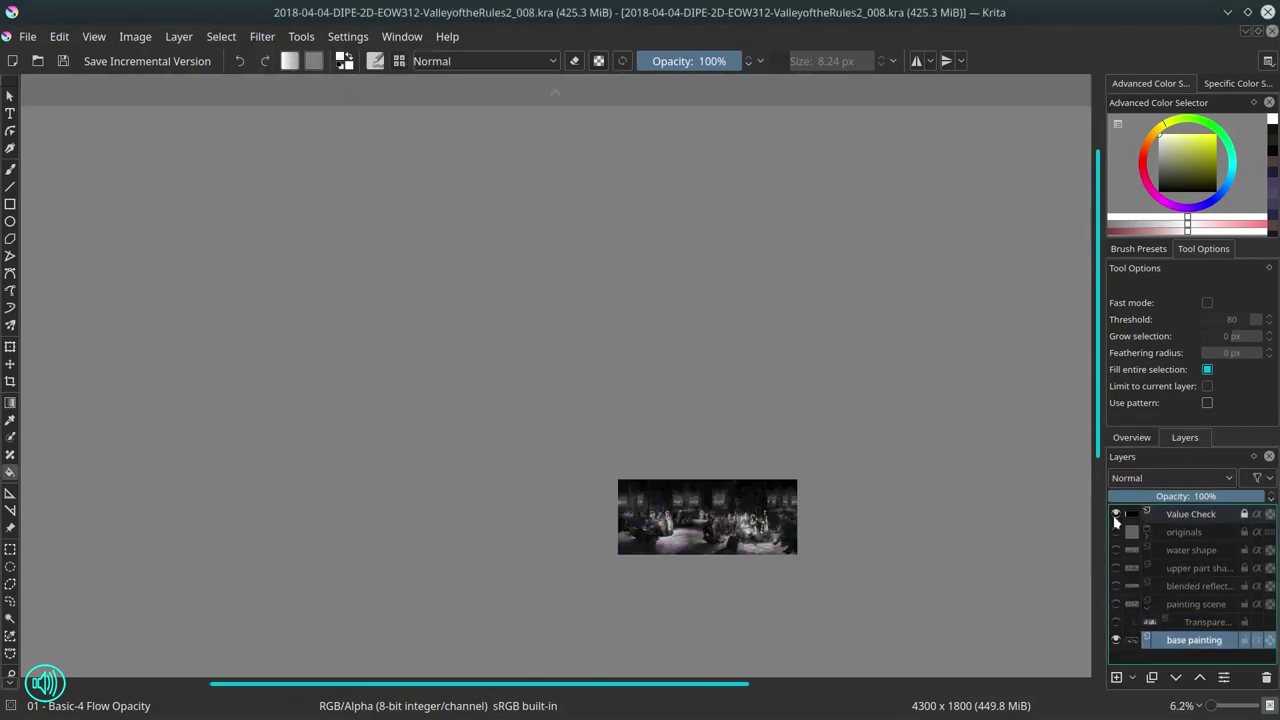
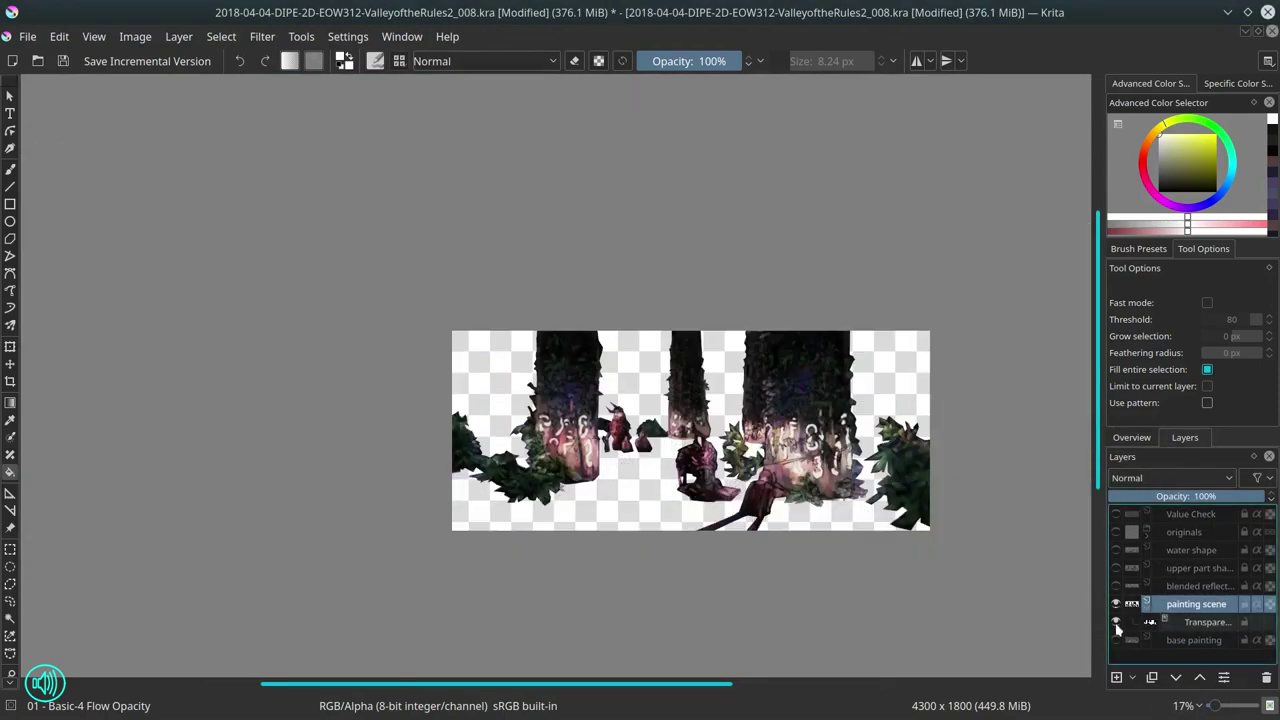
Step: Save, then paint green waterline strokes along the right bush and under the left tree base
{"action": "left_click", "coordinate": [63, 61]}
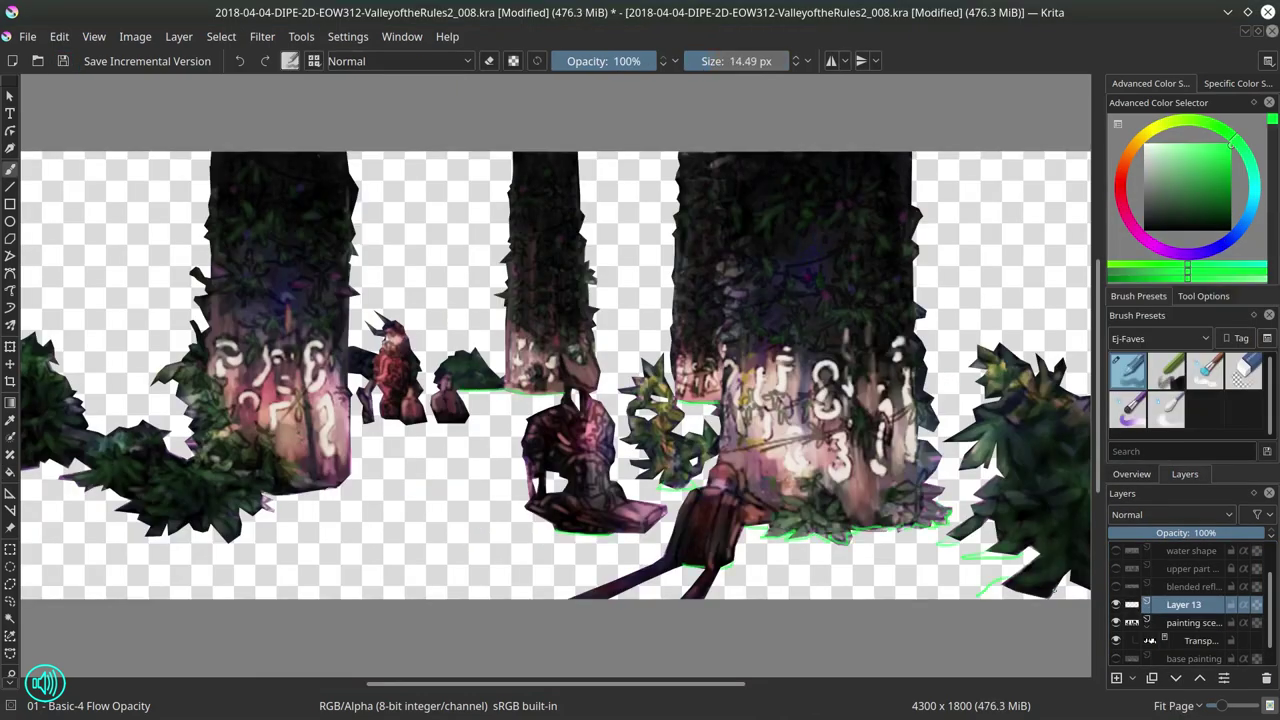
{"action": "left_click_drag", "start_coordinate": [1058, 588], "coordinate": [1090, 577]}
{"action": "left_click_drag", "start_coordinate": [137, 543], "coordinate": [208, 536]}
{"action": "left_click_drag", "start_coordinate": [267, 508], "coordinate": [362, 510]}
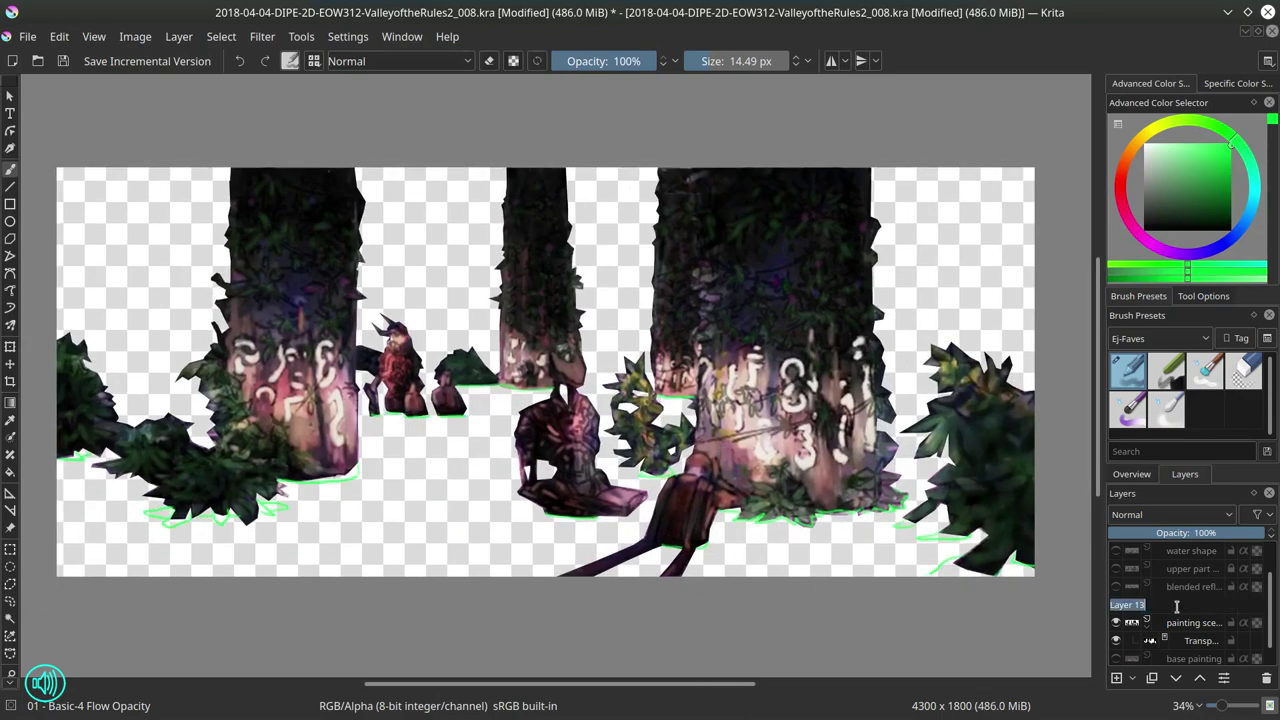
Step: Add a new backdrop layer and fill it with dark red
{"action": "left_click", "coordinate": [1183, 624]}
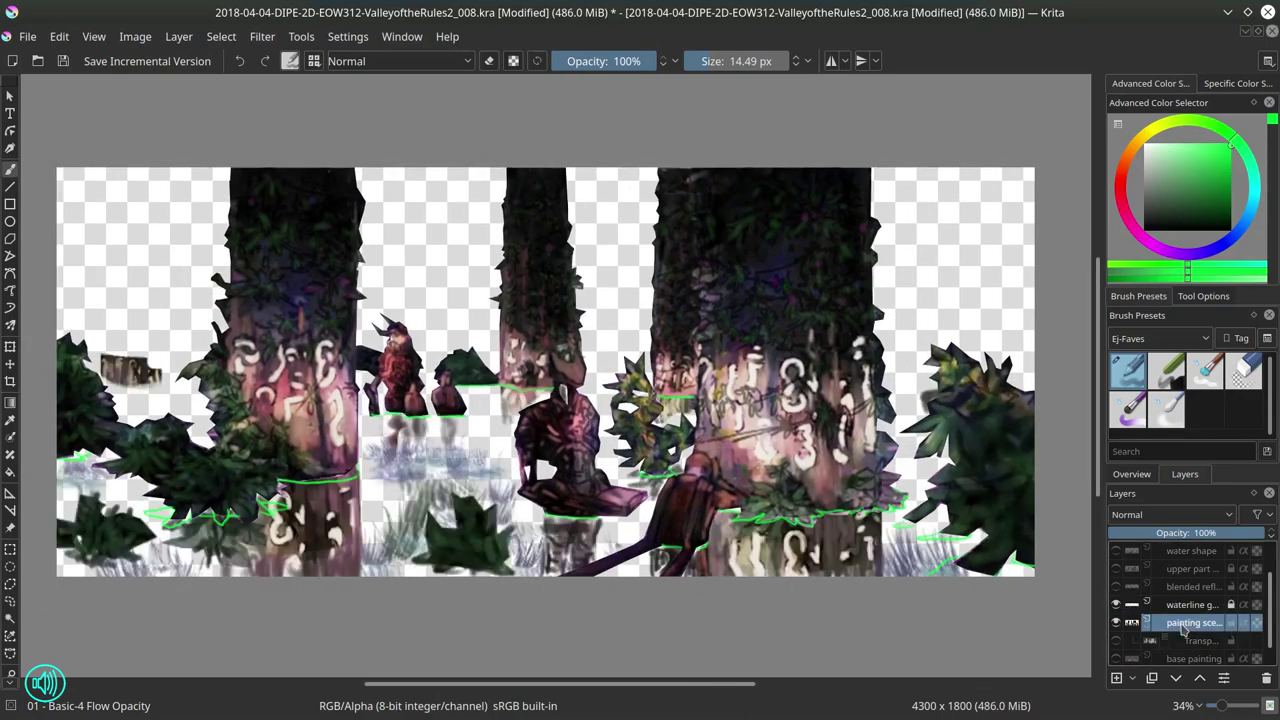
{"action": "left_click", "coordinate": [1116, 658]}
{"action": "key", "text": "f"}
{"action": "key", "text": "Insert"}
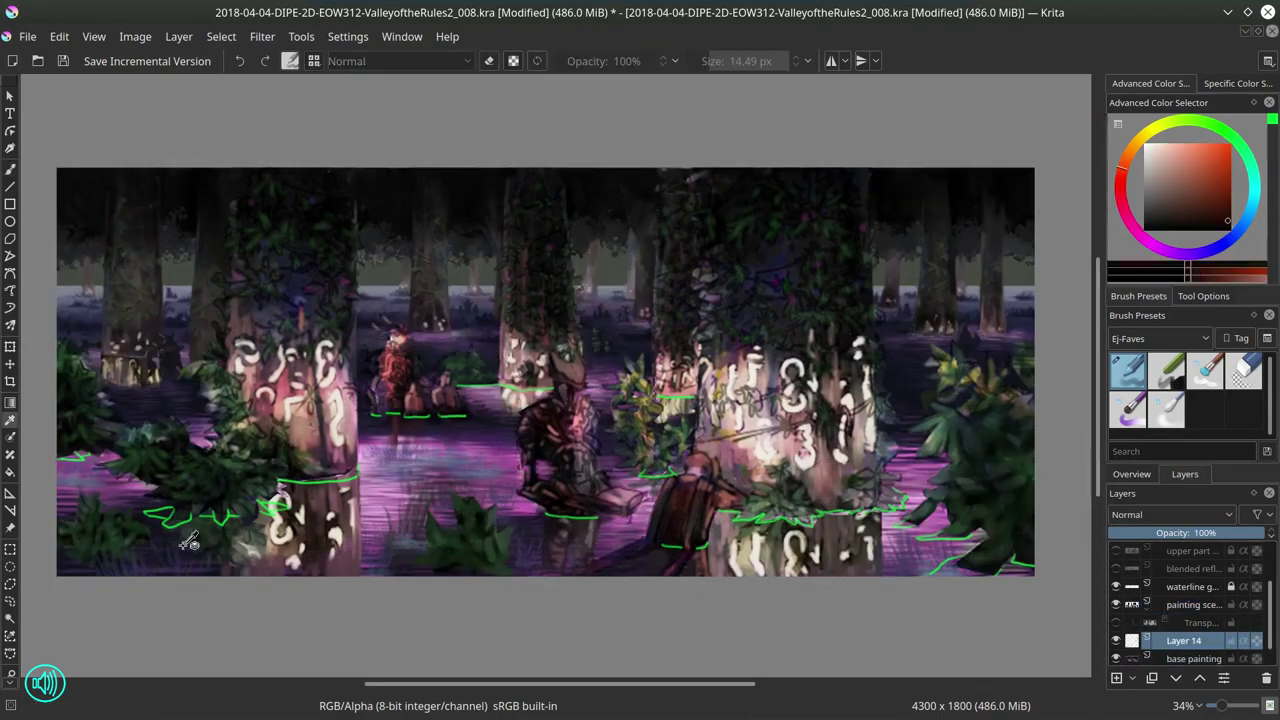
{"action": "left_click", "coordinate": [476, 432]}
Step: Toggle the backdrop, waterline and scene layers to check the figures, then save
{"action": "left_click", "coordinate": [1116, 640]}
{"action": "left_click", "coordinate": [1116, 586]}
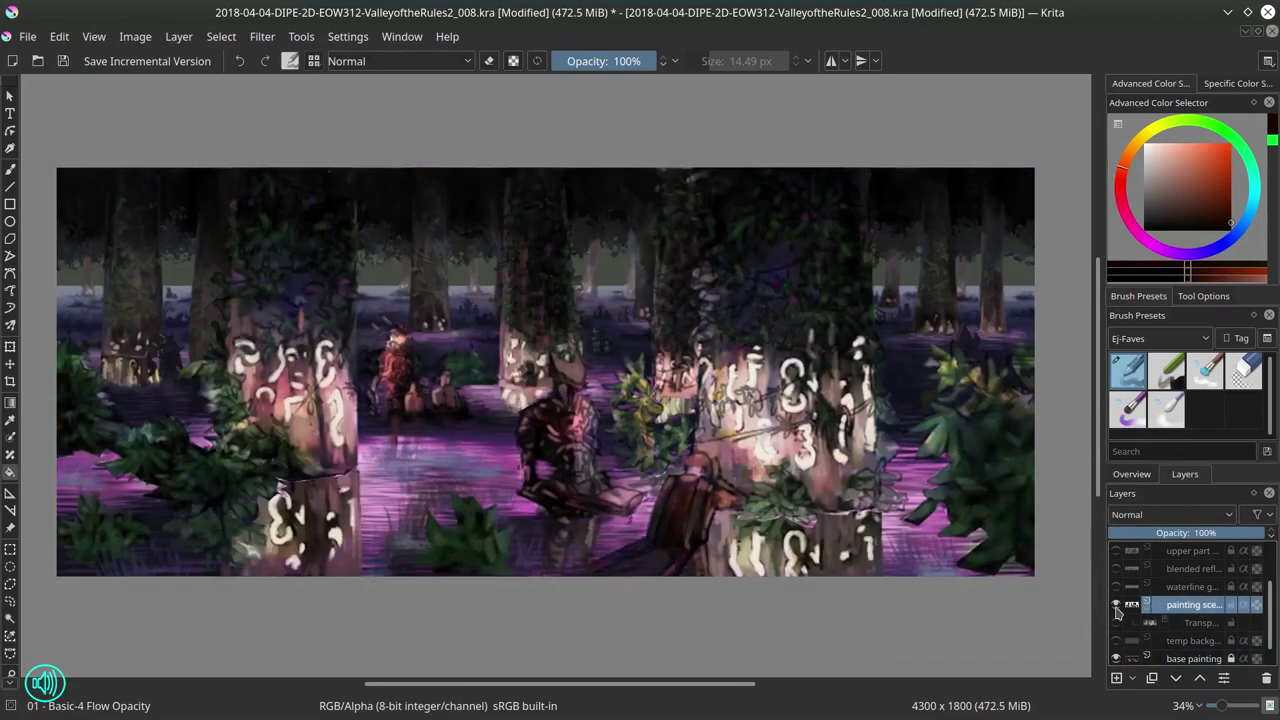
{"action": "left_click", "coordinate": [1190, 605]}
{"action": "left_click", "coordinate": [1116, 622]}
{"action": "left_click", "coordinate": [1116, 605]}
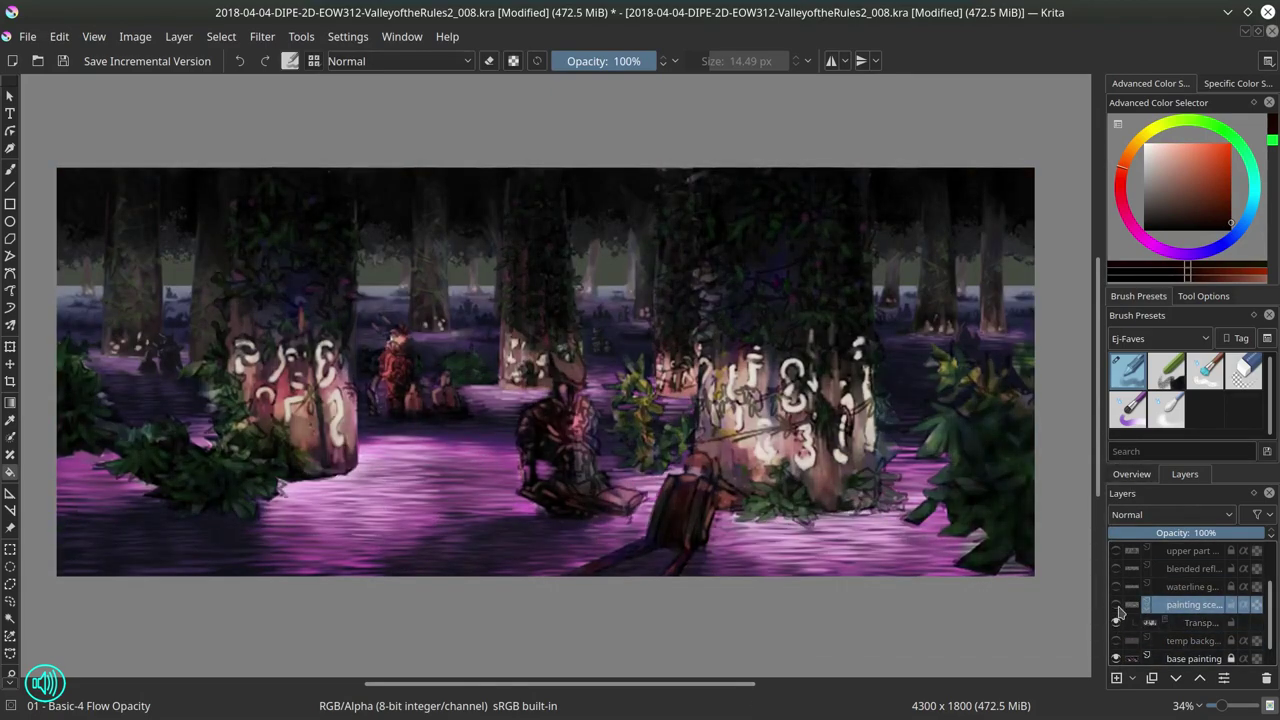
{"action": "left_click", "coordinate": [1117, 606]}
{"action": "key", "text": "ctrl+s"}
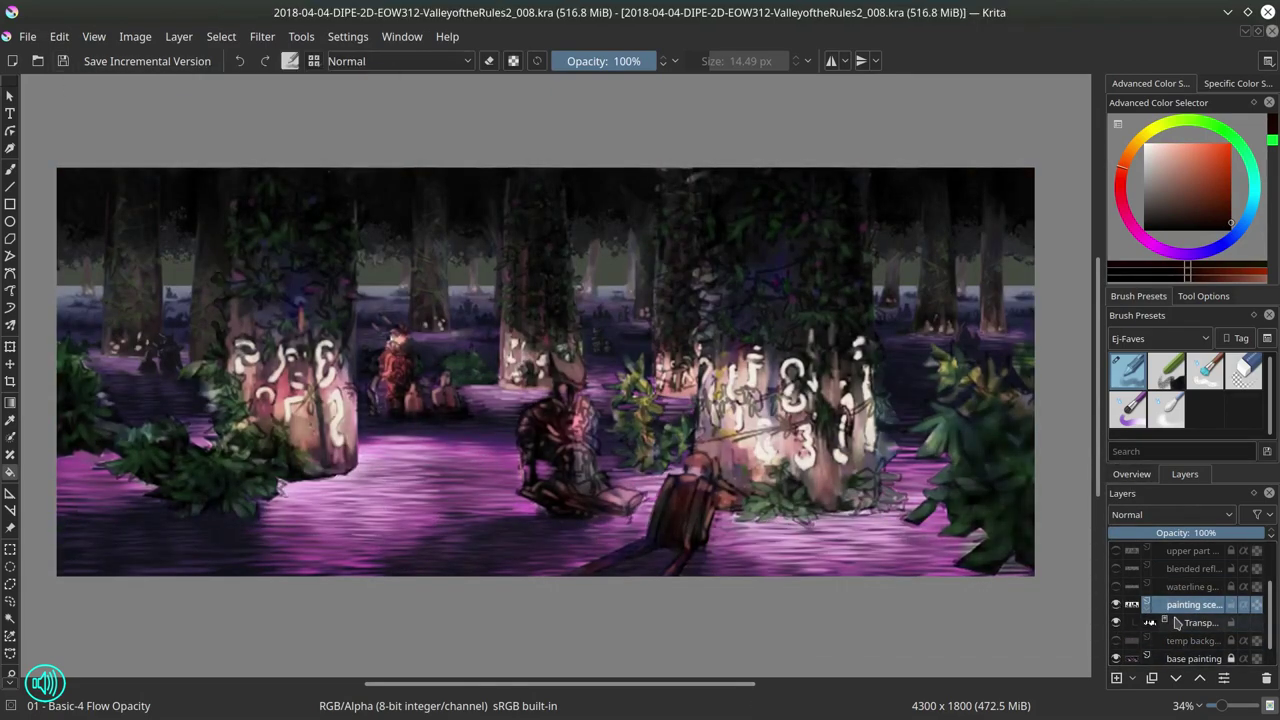
Step: Show the dark-red backdrop and green waterline layers again and save as version 009
{"action": "left_click", "coordinate": [1116, 640]}
{"action": "left_click", "coordinate": [1116, 586]}
{"action": "left_click", "coordinate": [1116, 622]}
{"action": "left_click", "coordinate": [63, 61]}
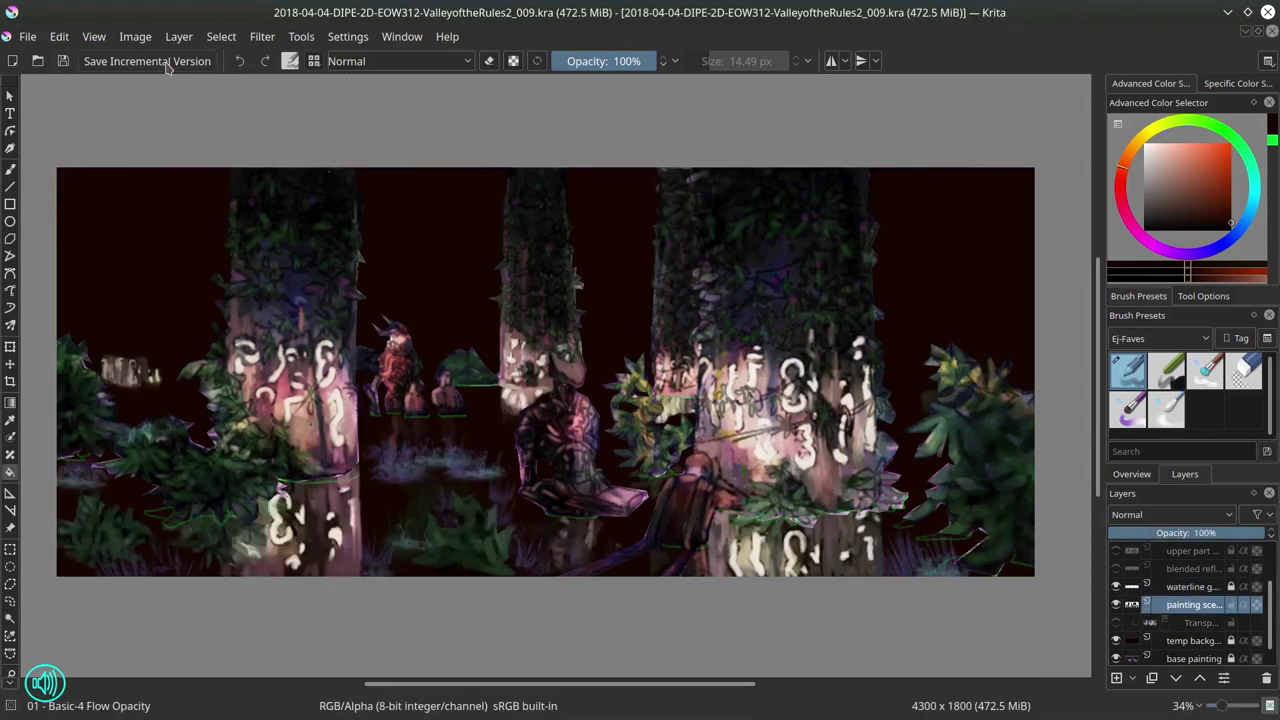
Step: Sample dark reds, orange-browns, pinks, blues and mauves from the painting for brush touch-ups
{"action": "key", "text": "b"}
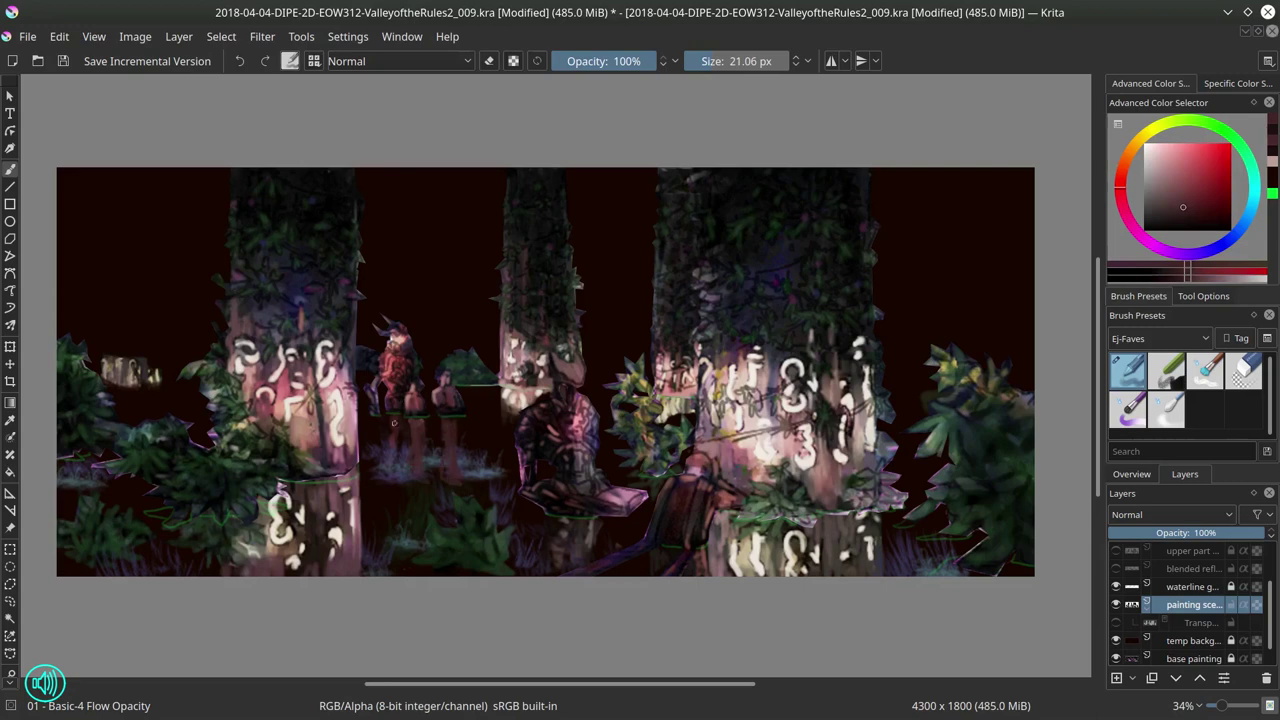
{"action": "left_click", "coordinate": [393, 422], "text": "ctrl"}
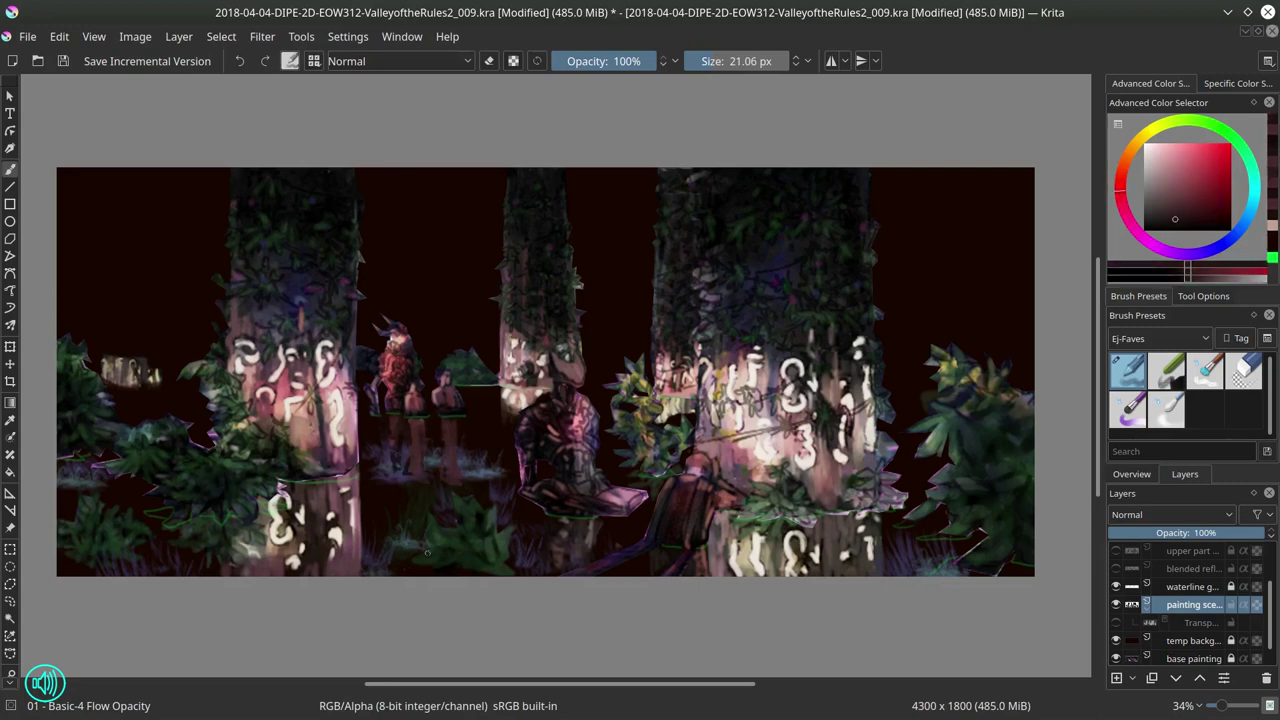
{"action": "left_click", "coordinate": [511, 432], "text": "ctrl"}
{"action": "left_click", "coordinate": [515, 415], "text": "ctrl"}
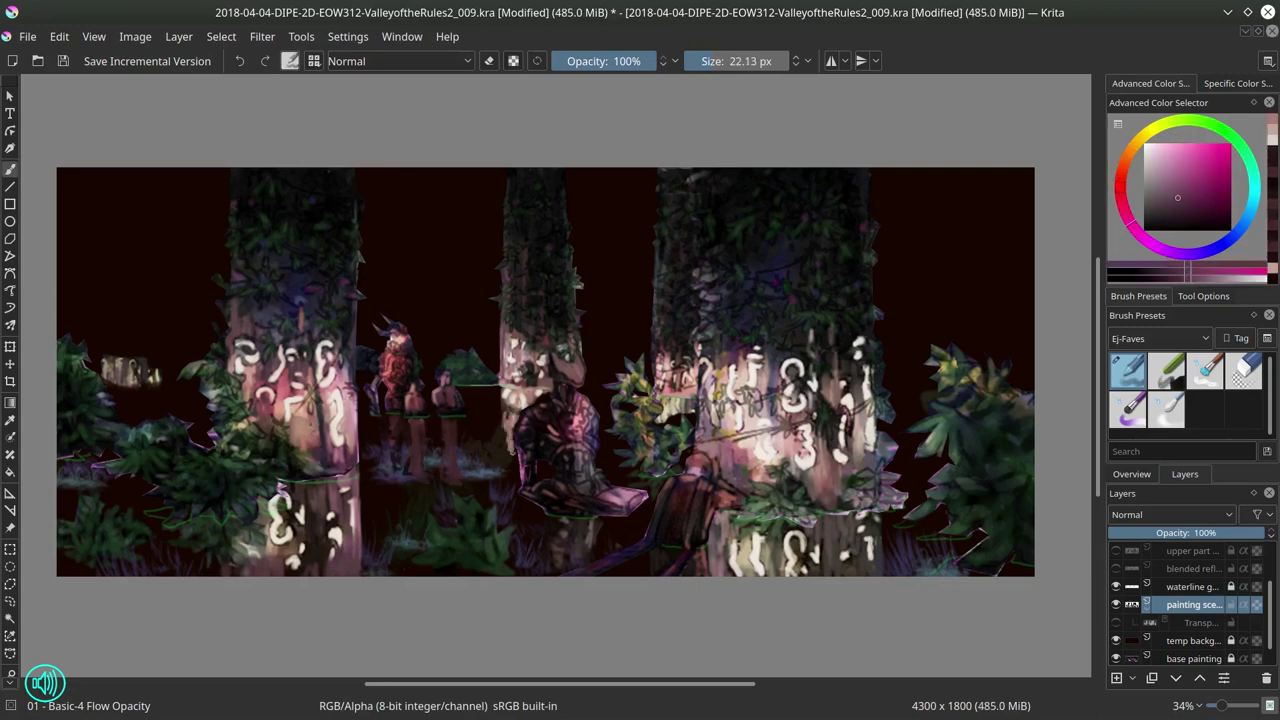
{"action": "left_click", "coordinate": [546, 469], "text": "ctrl"}
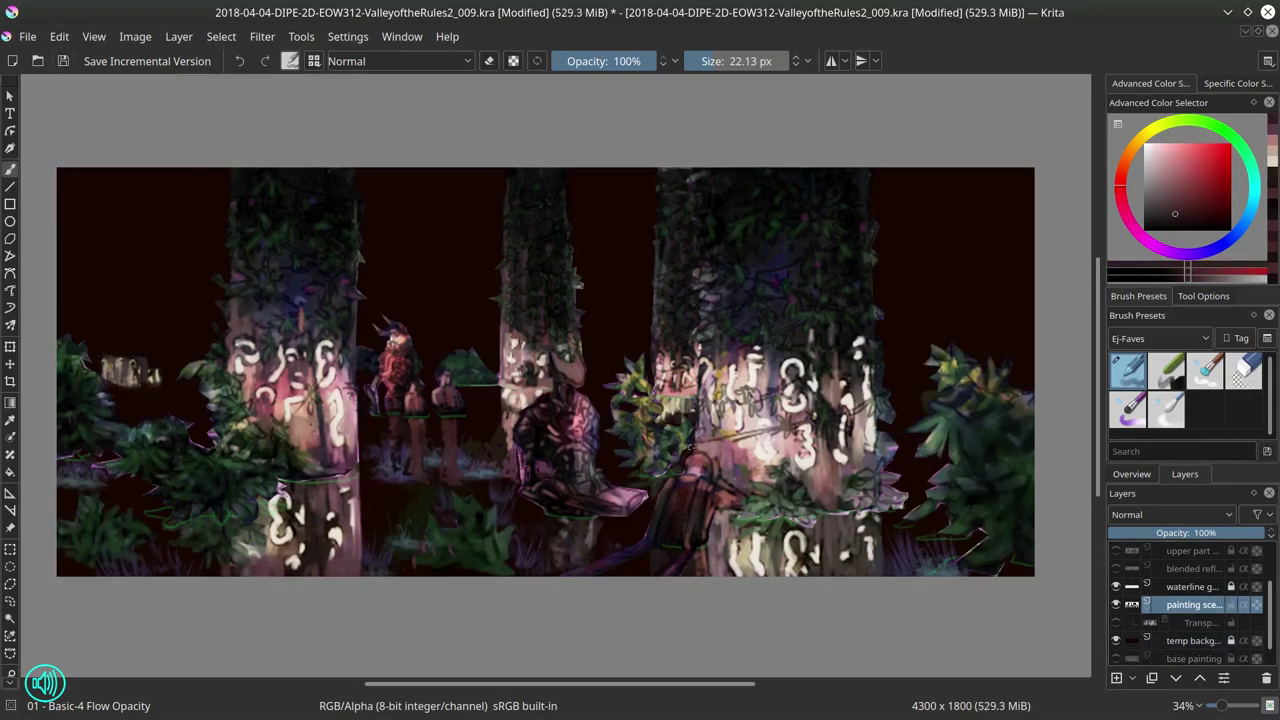
{"action": "left_click", "coordinate": [607, 461], "text": "ctrl"}
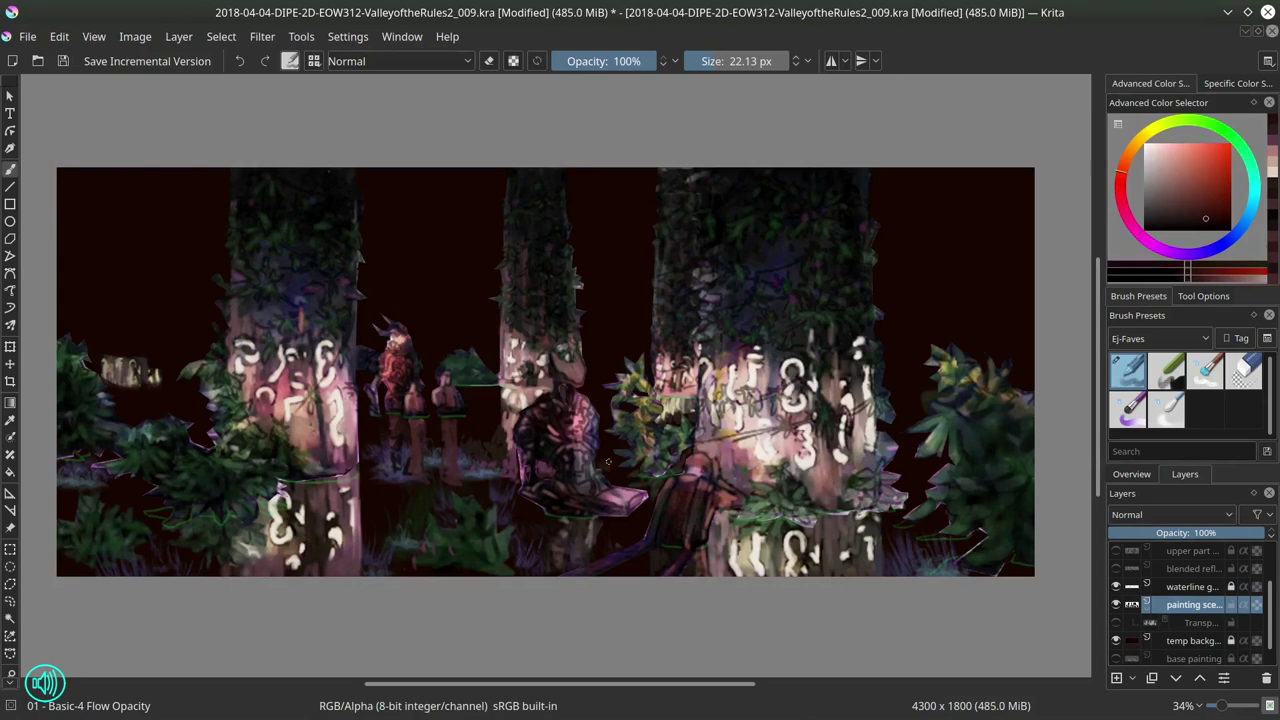
{"action": "left_click", "coordinate": [542, 537], "text": "ctrl"}
{"action": "left_click", "coordinate": [476, 540], "text": "ctrl"}
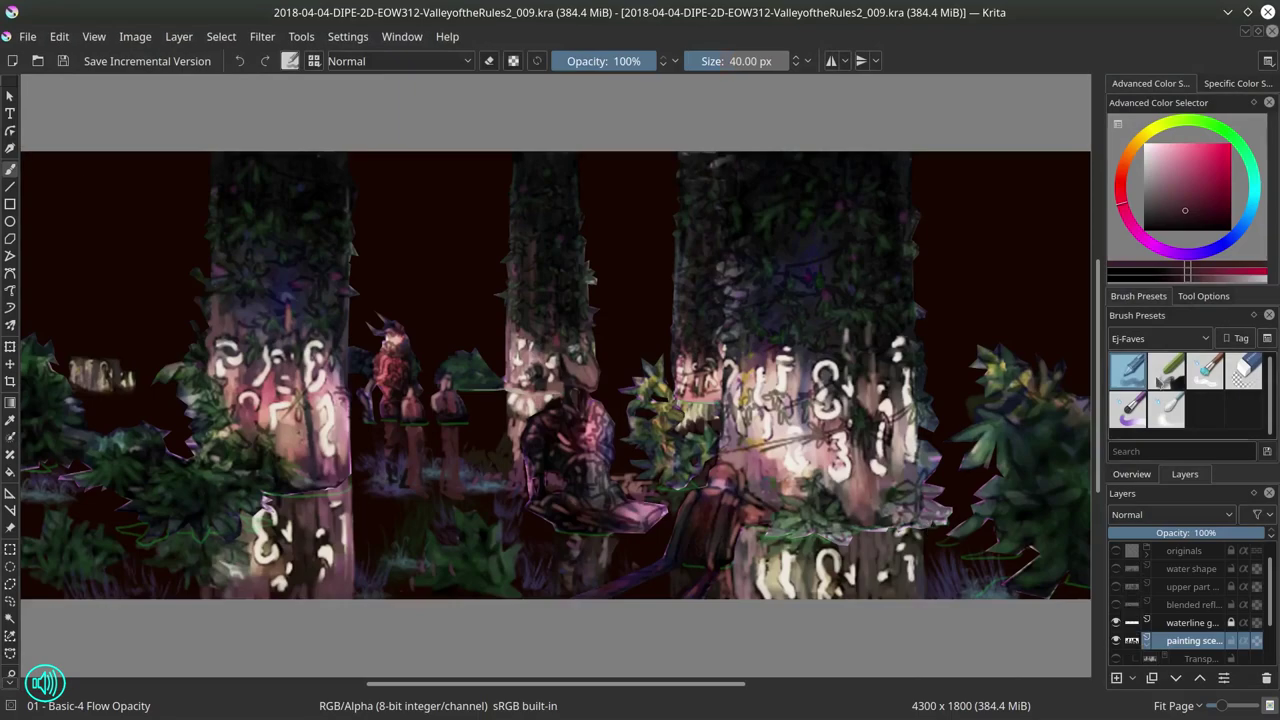
{"action": "left_click", "coordinate": [486, 507], "text": "ctrl"}
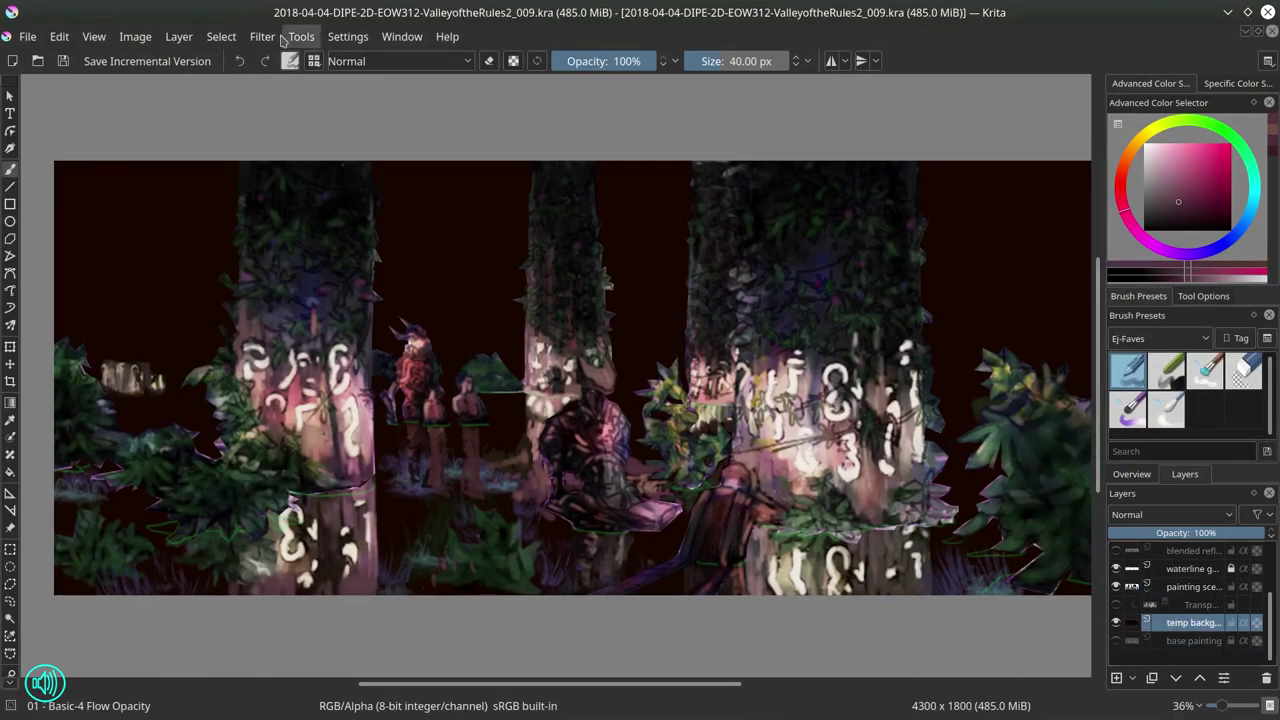
Step: Shift the backdrop layer's hue to dark teal with HSV Adjustment and hide the temporary background
{"action": "key", "text": "ctrl+u"}
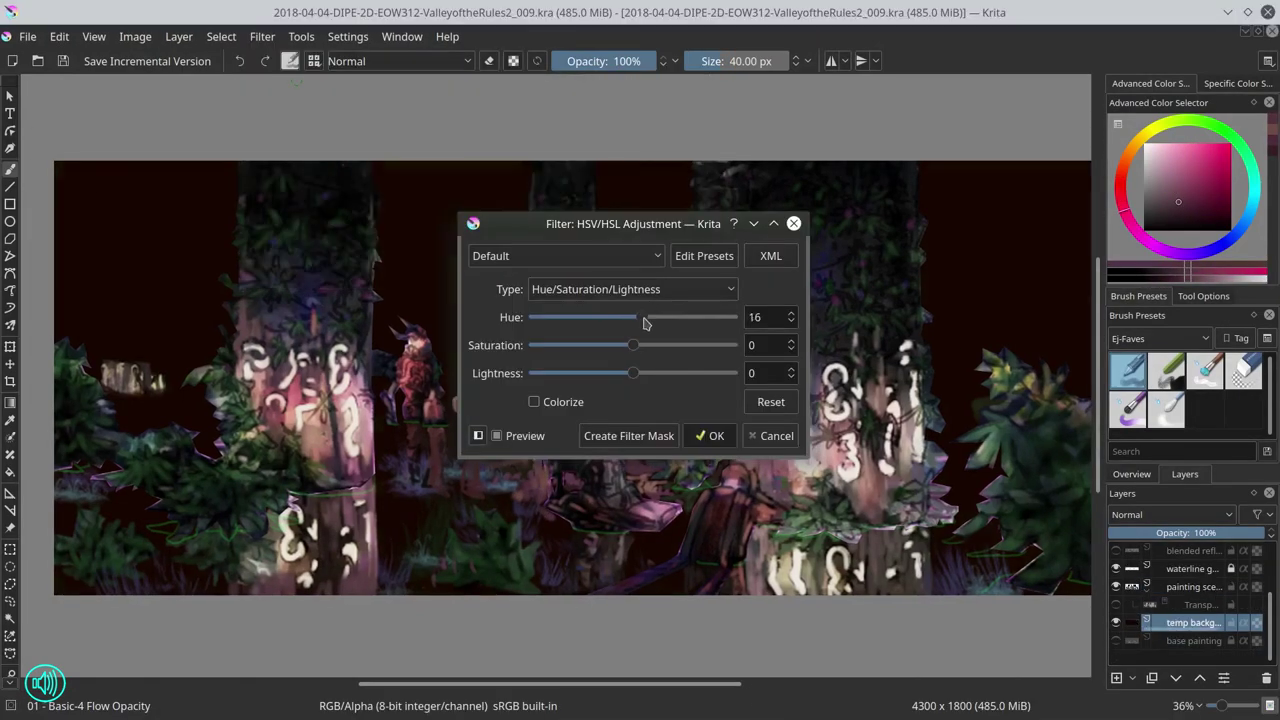
{"action": "left_click_drag", "start_coordinate": [633, 317], "coordinate": [703, 325]}
{"action": "key", "text": "Return"}
{"action": "left_click", "coordinate": [1182, 589]}
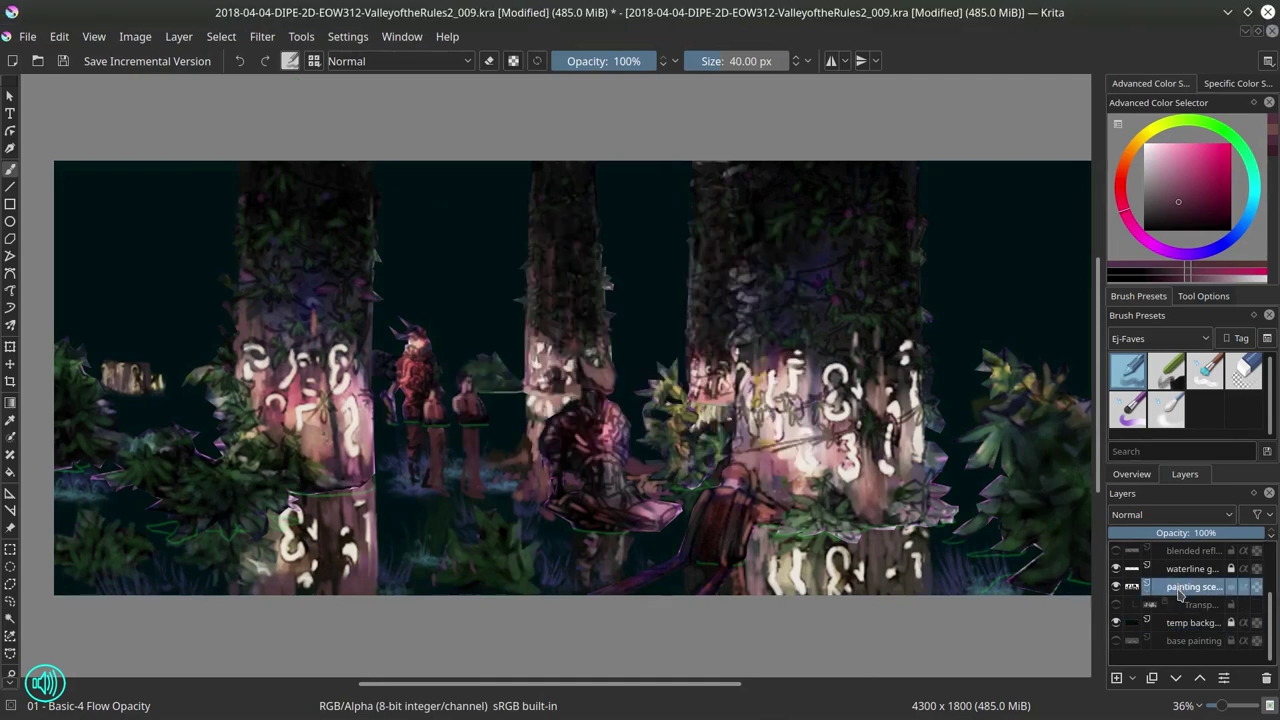
{"action": "left_click", "coordinate": [1116, 622]}
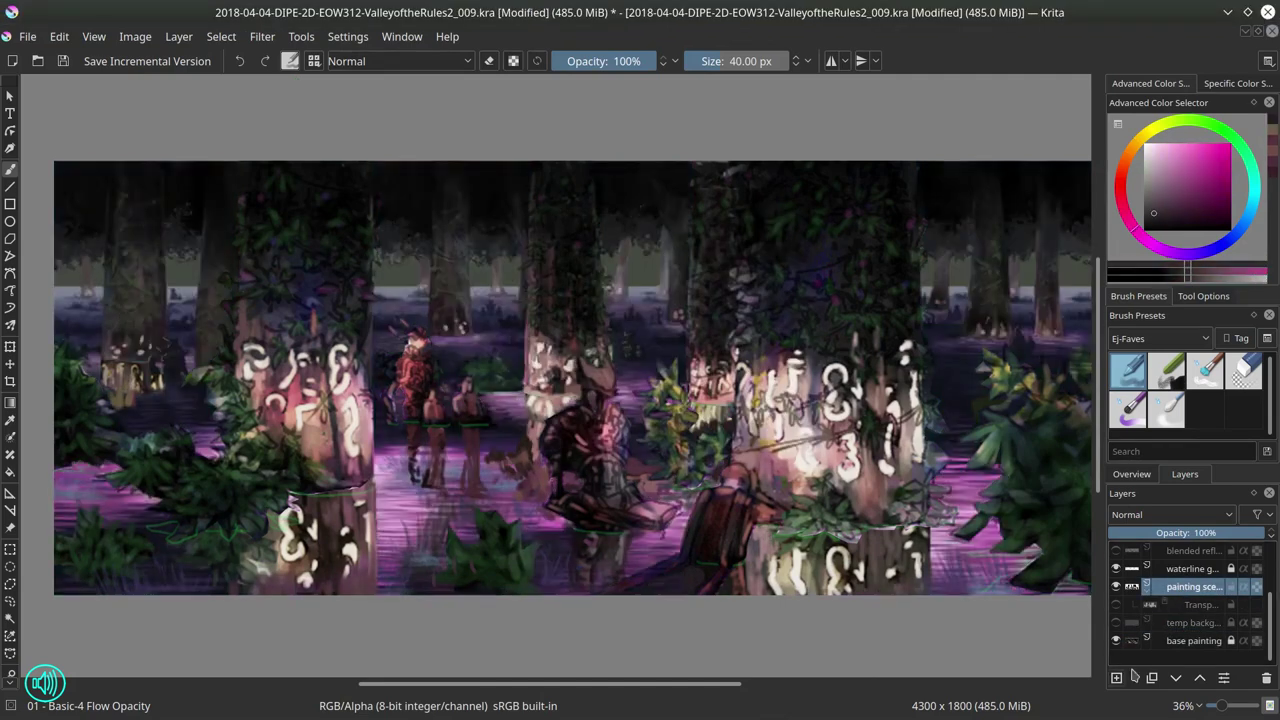
Step: Sample dark blue, orange-brown and pink colours from the painting and shrink the brush
{"action": "key", "text": "e"}
{"action": "key", "text": "slash"}
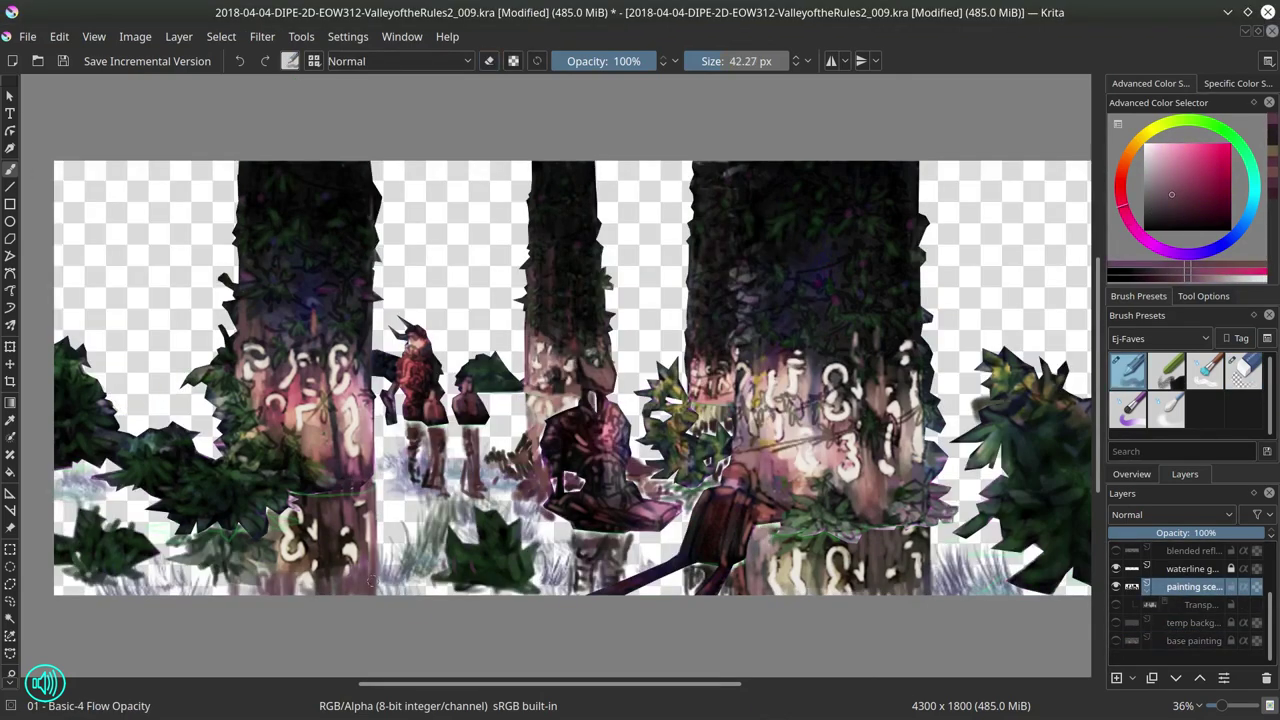
{"action": "left_click", "coordinate": [408, 537], "text": "ctrl"}
{"action": "left_click", "coordinate": [405, 583], "text": "ctrl"}
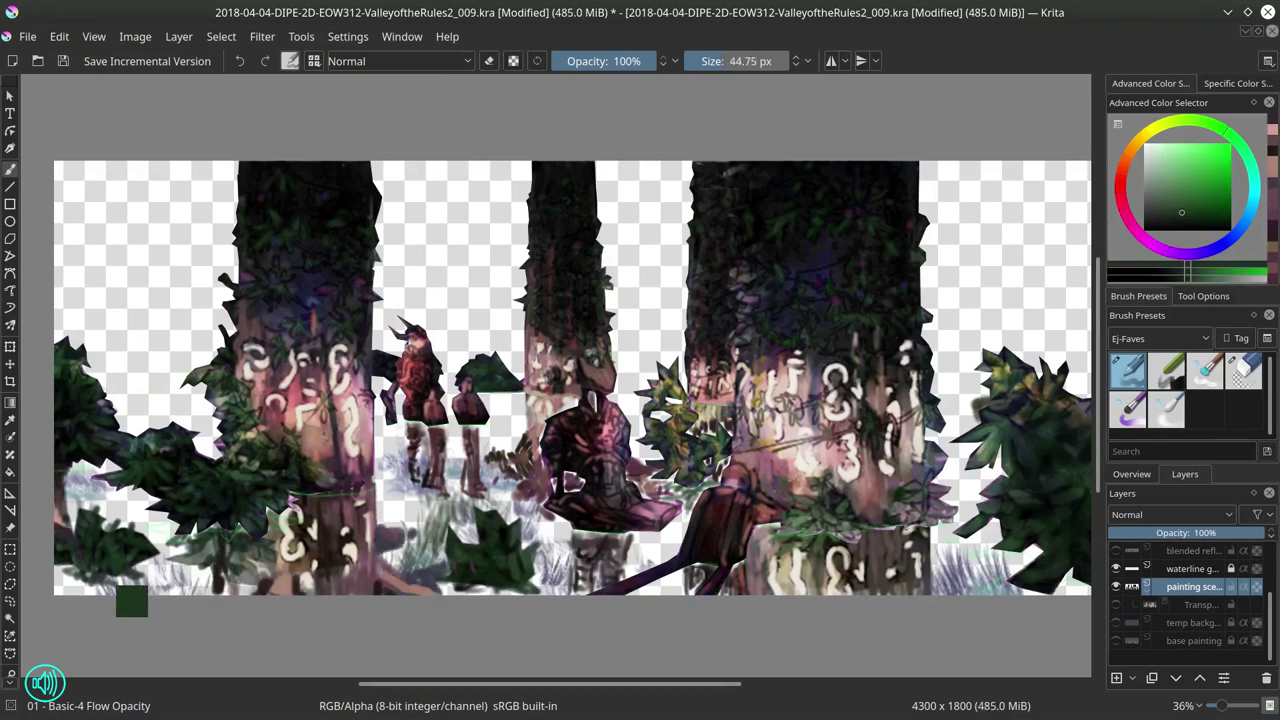
{"action": "left_click", "coordinate": [460, 615], "text": "ctrl"}
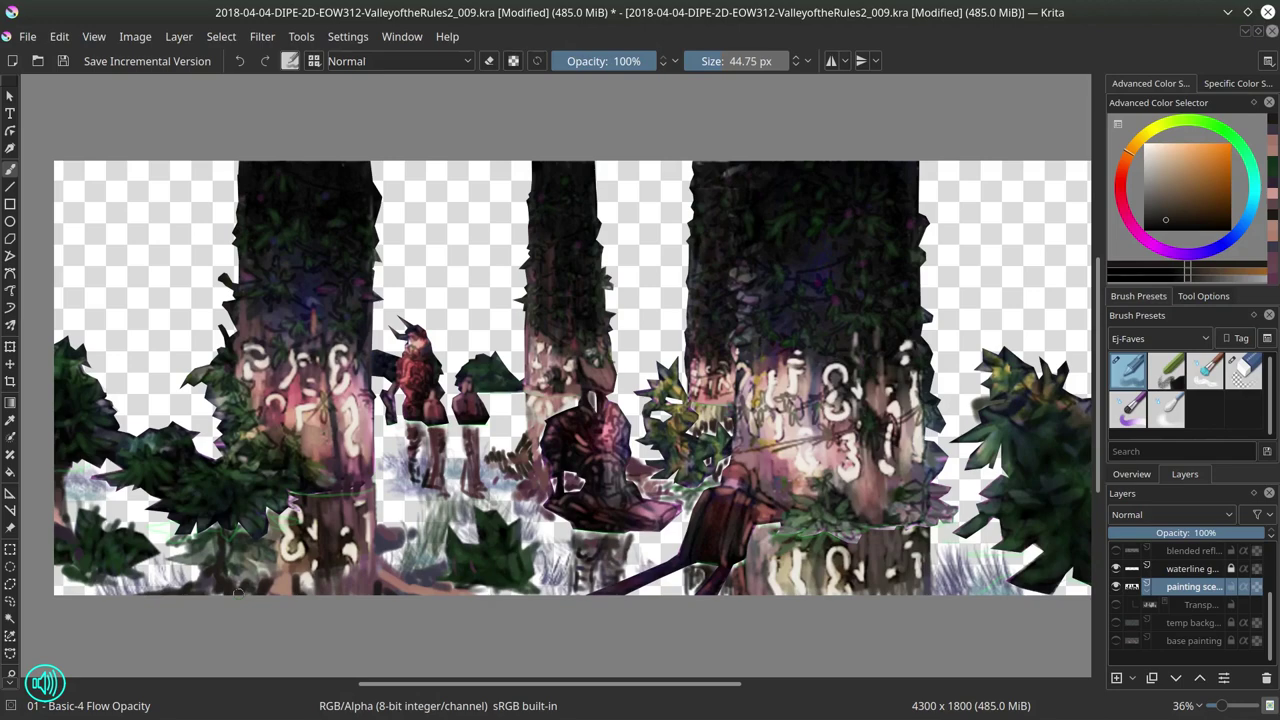
{"action": "left_click", "coordinate": [594, 455], "text": "ctrl"}
{"action": "left_click", "coordinate": [548, 512], "text": "ctrl"}
{"action": "key", "text": "bracketleft"}
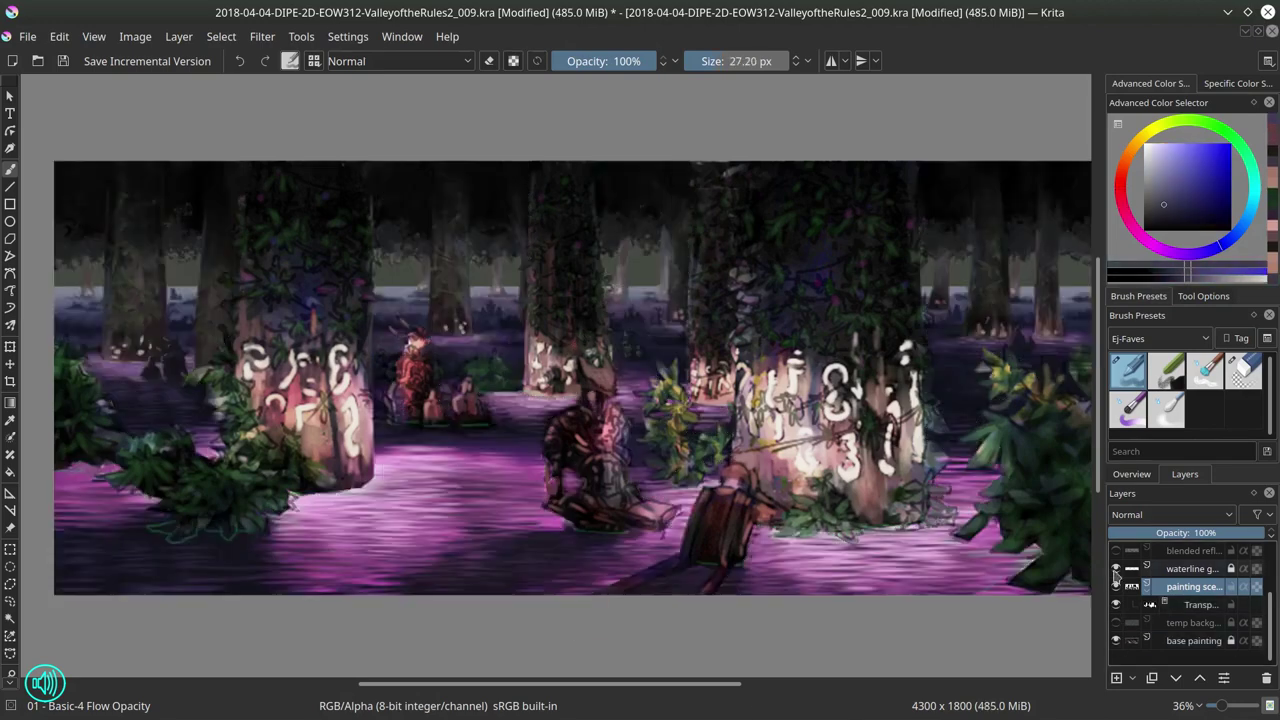
Step: Save the painting and bring up the Open dialog for the Waterplants texture
{"action": "key", "text": "ctrl+s"}
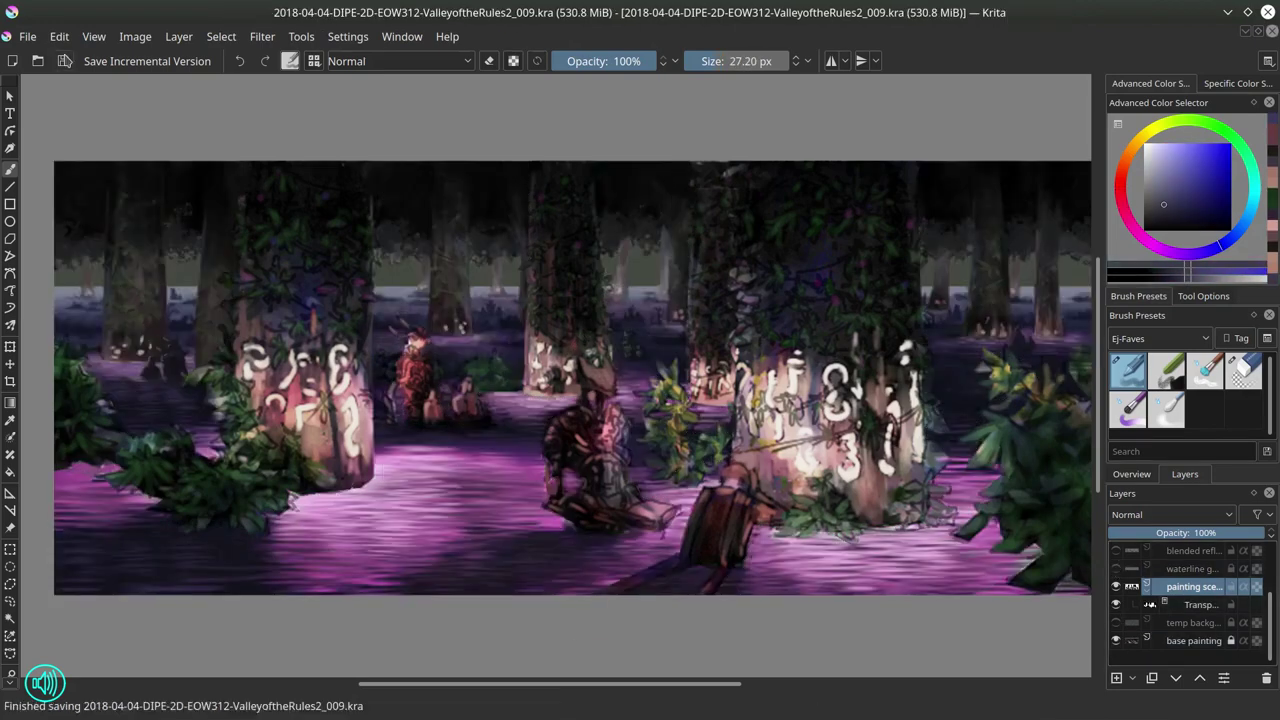
{"action": "key", "text": "minus"}
{"action": "key", "text": "ctrl+o"}
{"action": "scroll", "coordinate": [700, 347], "scroll_direction": "right", "scroll_amount": 5}
Step: Open the Waterplants photo, duplicate it, rotate a copy 45° and move one to the lower left
{"action": "double_click", "coordinate": [783, 349]}
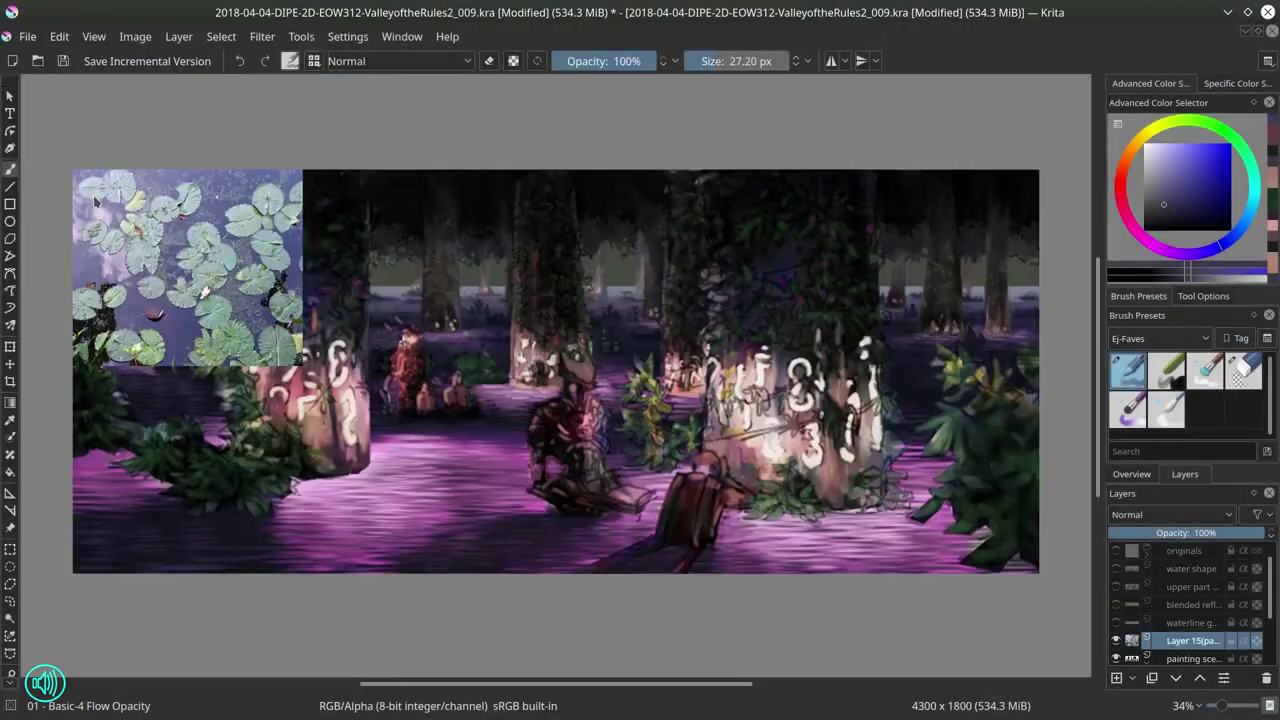
{"action": "right_click", "coordinate": [1190, 640]}
{"action": "left_click", "coordinate": [1130, 474]}
{"action": "key", "text": "ctrl+t"}
{"action": "left_click_drag", "start_coordinate": [880, 470], "coordinate": [877, 547]}
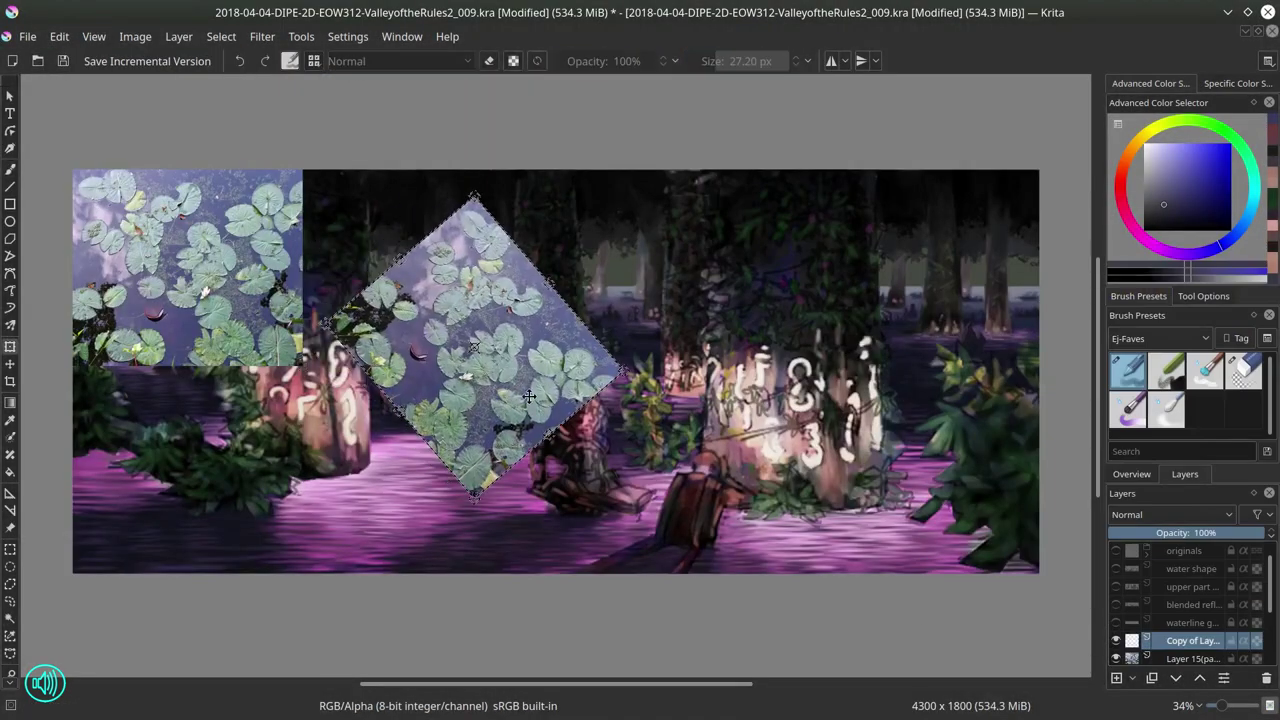
{"action": "key", "text": "Return"}
{"action": "key", "text": "ctrl+j"}
{"action": "left_click_drag", "start_coordinate": [527, 349], "coordinate": [342, 479]}
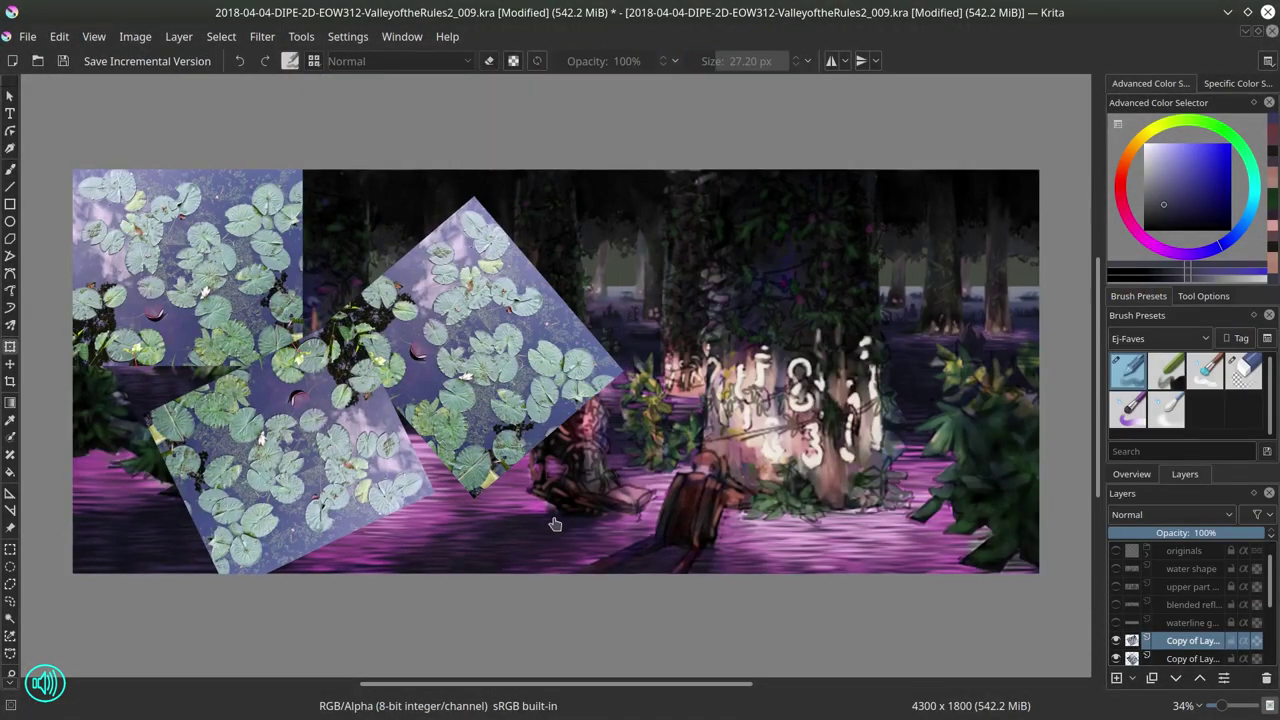
{"action": "right_click", "coordinate": [1190, 640]}
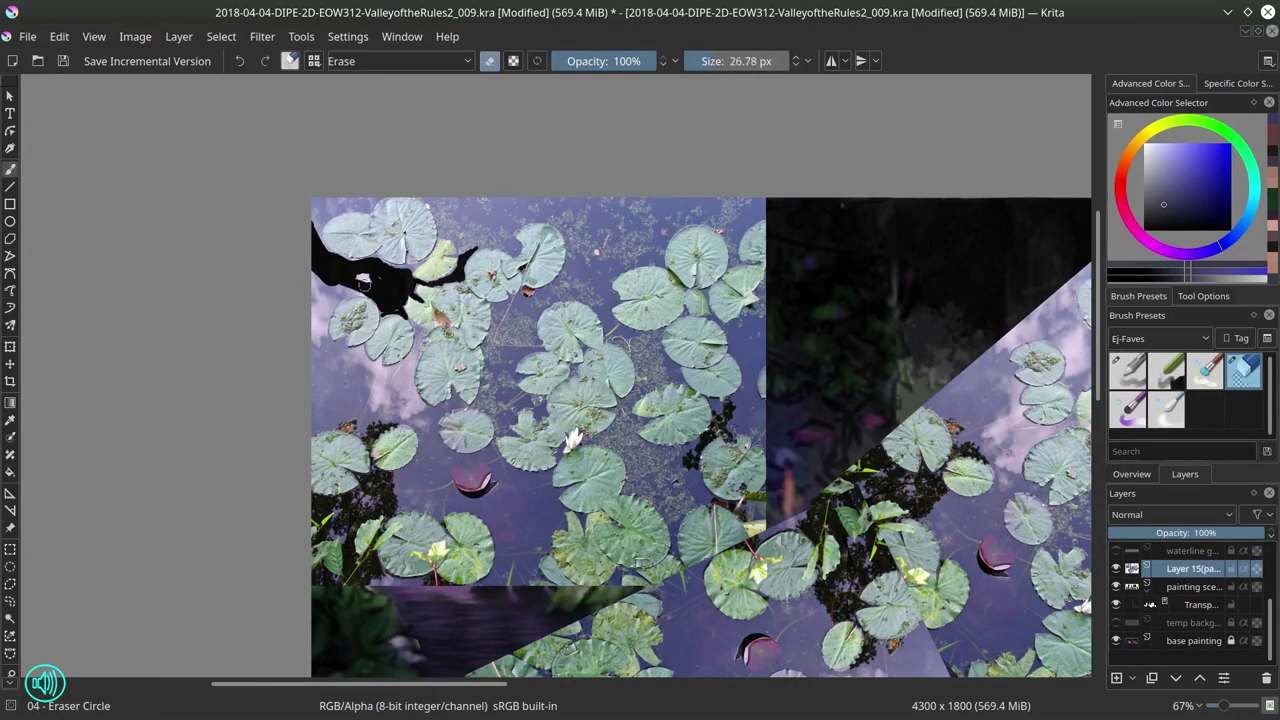
Step: Erase the pale photo backing along the edges and the translucent panels between lily pads
{"action": "left_click_drag", "start_coordinate": [321, 319], "coordinate": [338, 425]}
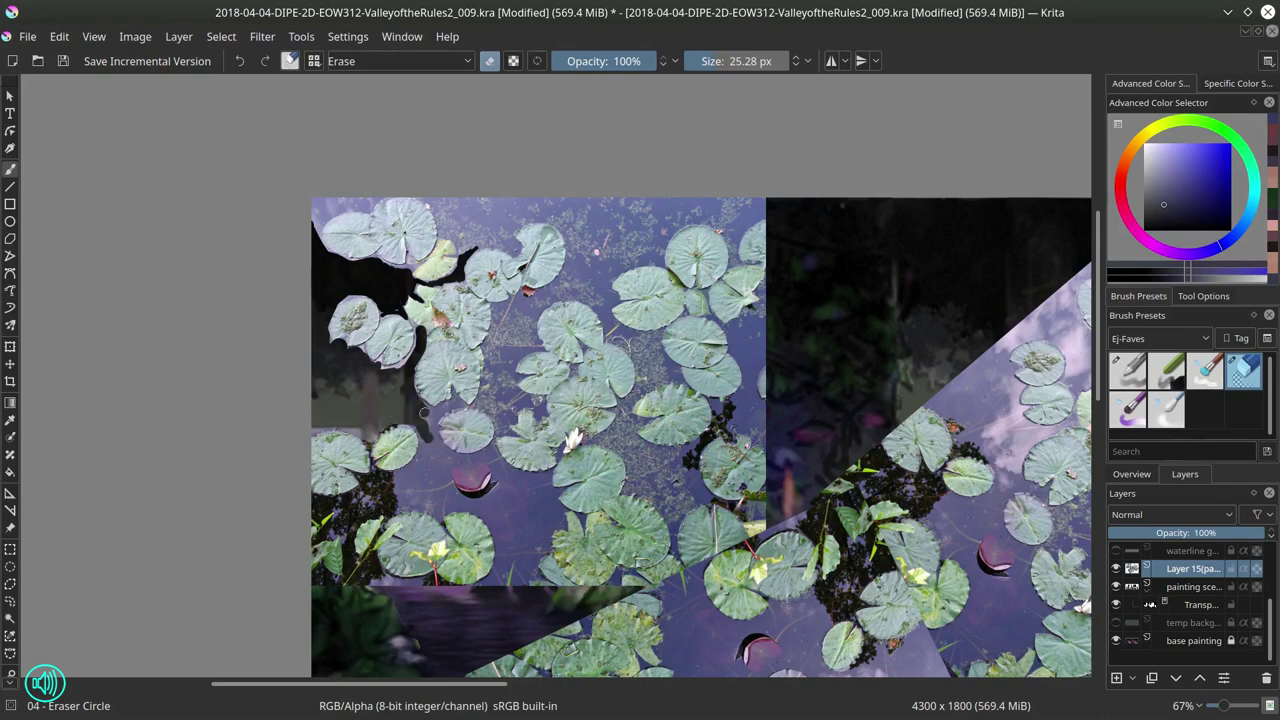
{"action": "mouse_move", "coordinate": [425, 472]}
{"action": "left_mouse_down"}
{"action": "mouse_move", "coordinate": [313, 518]}
{"action": "mouse_move", "coordinate": [432, 425]}
{"action": "left_mouse_up"}
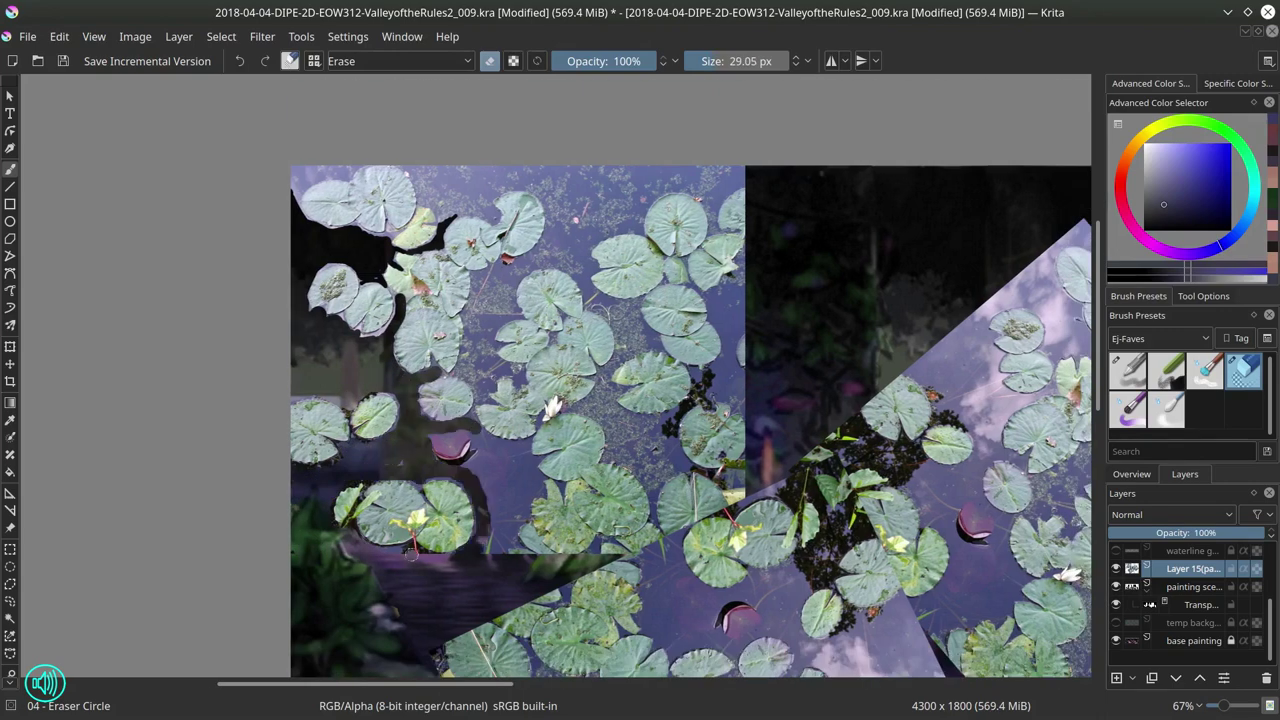
{"action": "left_click_drag", "start_coordinate": [640, 420], "coordinate": [538, 411]}
{"action": "left_click_drag", "start_coordinate": [436, 465], "coordinate": [410, 465]}
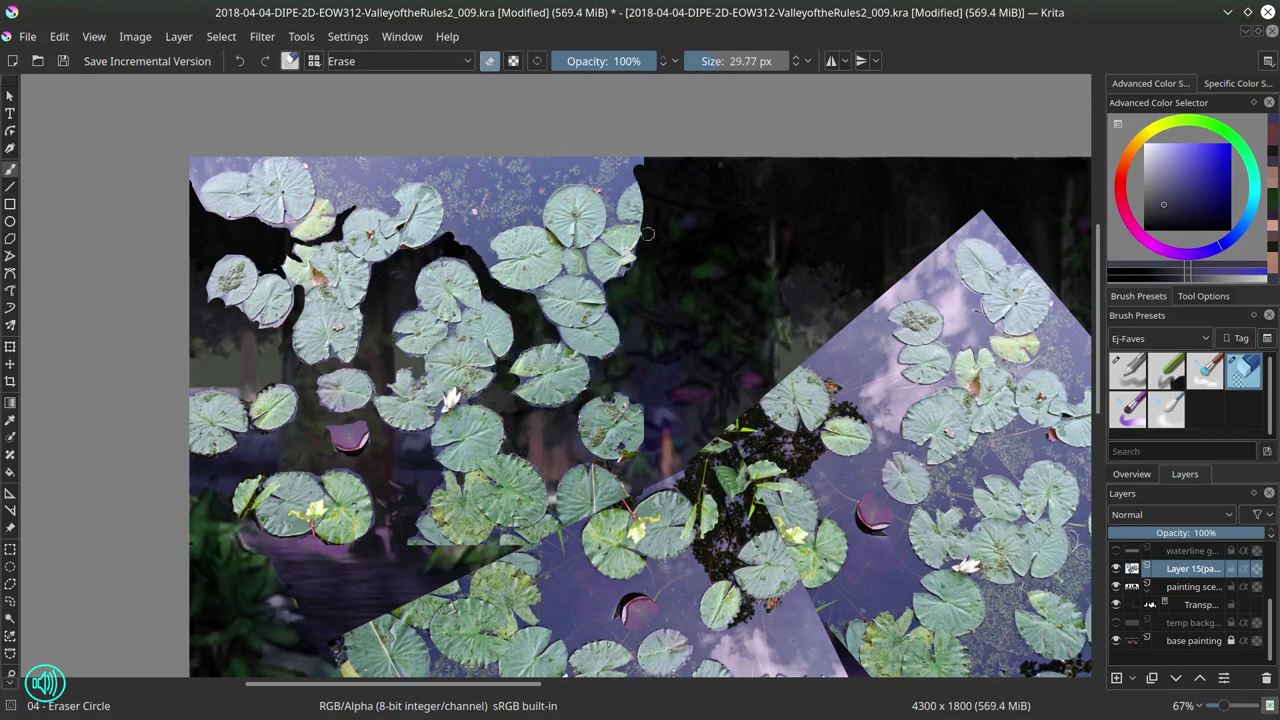
{"action": "mouse_move", "coordinate": [296, 127]}
{"action": "left_mouse_down"}
{"action": "mouse_move", "coordinate": [524, 200]}
{"action": "mouse_move", "coordinate": [540, 179]}
{"action": "mouse_move", "coordinate": [641, 173]}
{"action": "left_mouse_up"}
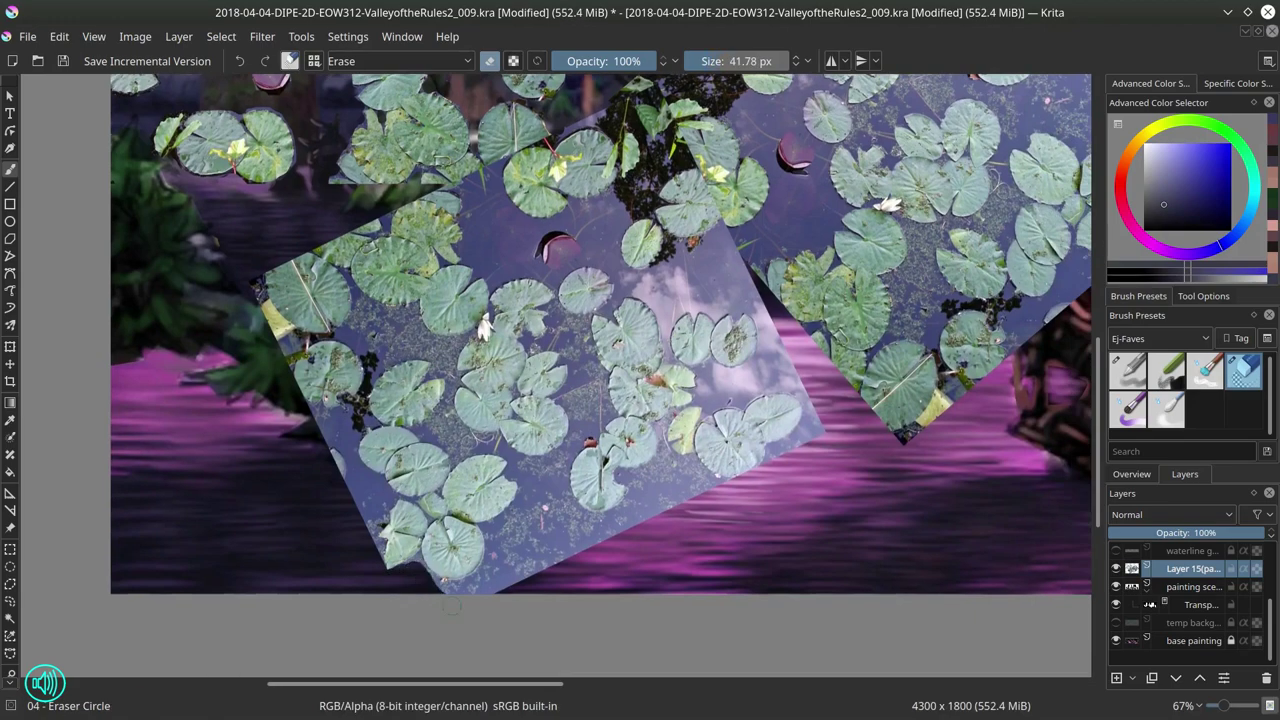
{"action": "mouse_move", "coordinate": [475, 585]}
{"action": "left_mouse_down"}
{"action": "mouse_move", "coordinate": [515, 540]}
{"action": "mouse_move", "coordinate": [505, 455]}
{"action": "mouse_move", "coordinate": [341, 423]}
{"action": "left_mouse_up"}
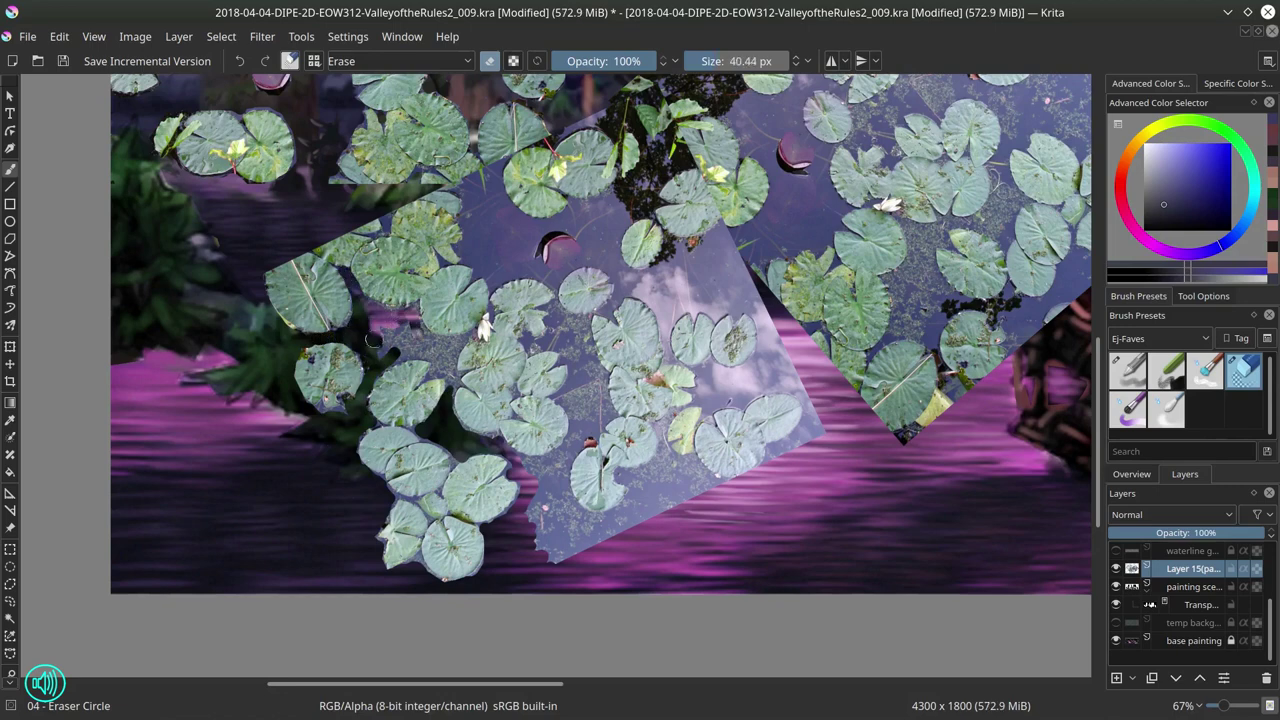
{"action": "mouse_move", "coordinate": [472, 178]}
{"action": "left_mouse_down"}
{"action": "mouse_move", "coordinate": [650, 120]}
{"action": "mouse_move", "coordinate": [560, 128]}
{"action": "left_mouse_up"}
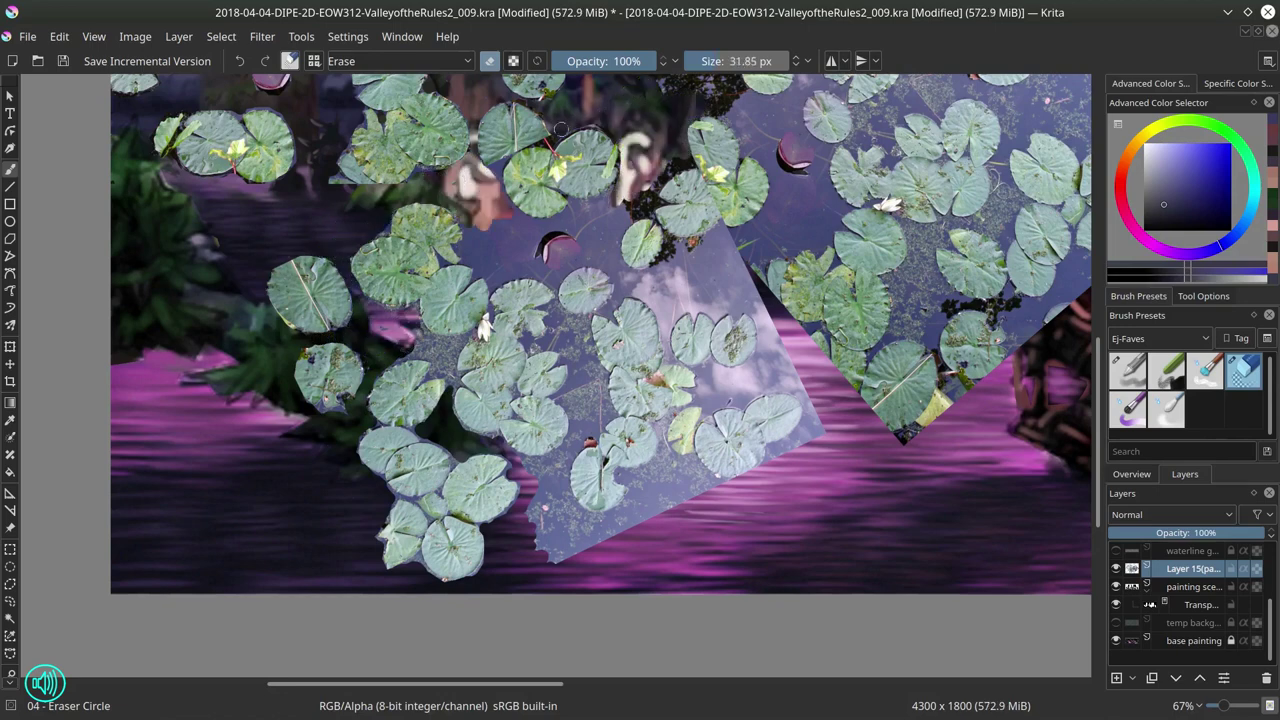
{"action": "left_click_drag", "start_coordinate": [545, 250], "coordinate": [615, 262]}
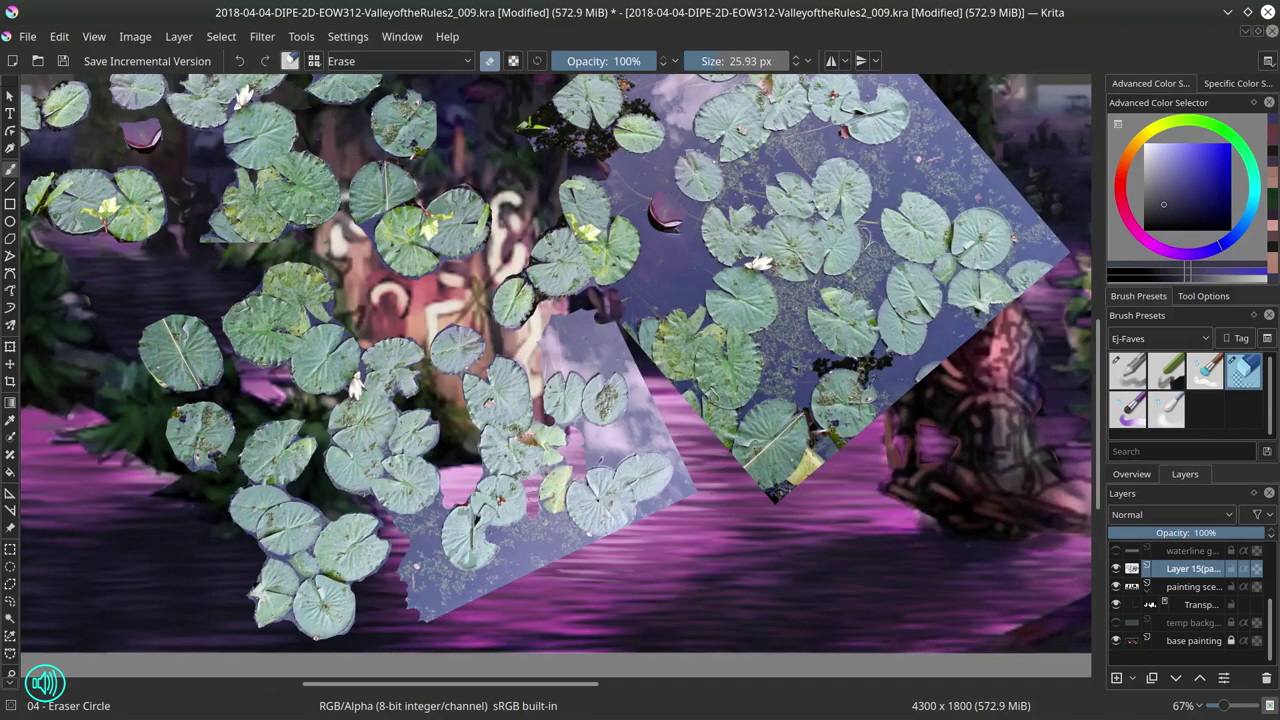
{"action": "mouse_move", "coordinate": [585, 490]}
{"action": "left_mouse_down"}
{"action": "mouse_move", "coordinate": [495, 575]}
{"action": "mouse_move", "coordinate": [420, 585]}
{"action": "left_mouse_up"}
{"action": "left_click_drag", "start_coordinate": [420, 585], "coordinate": [480, 605]}
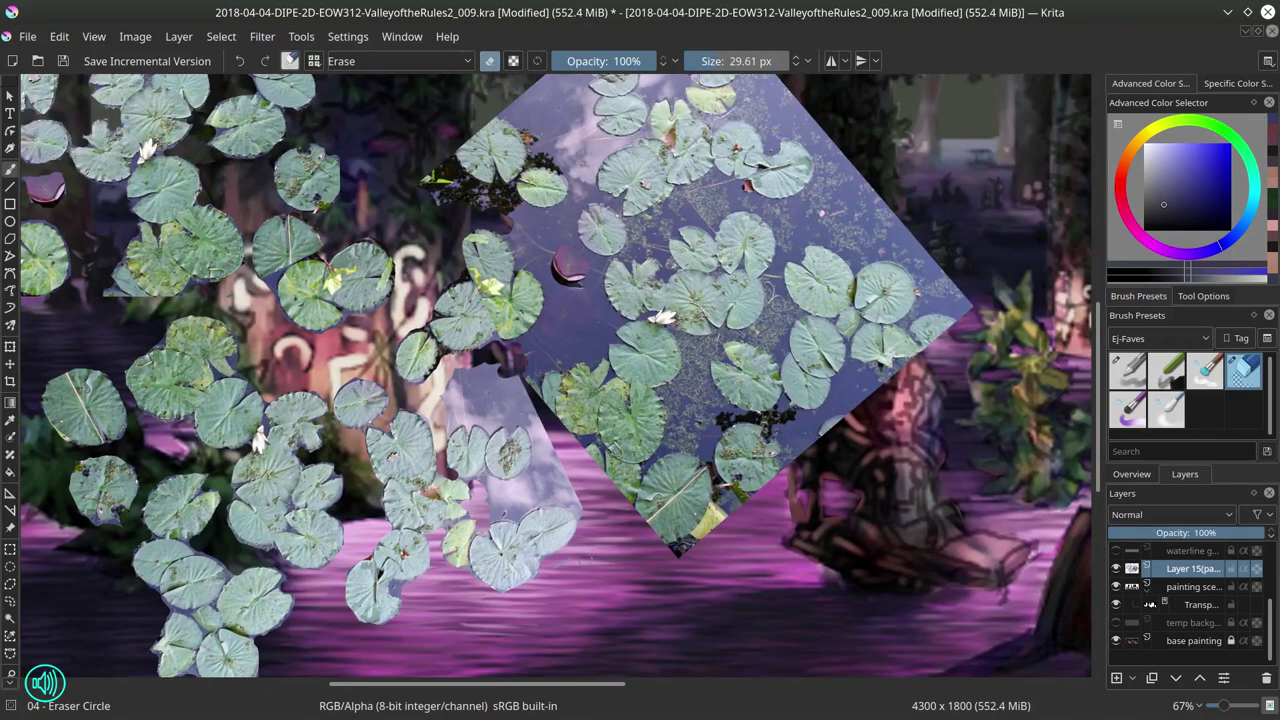
{"action": "mouse_move", "coordinate": [470, 460]}
{"action": "left_mouse_down"}
{"action": "mouse_move", "coordinate": [530, 433]}
{"action": "mouse_move", "coordinate": [465, 398]}
{"action": "left_mouse_up"}
Step: Erase the remaining pale backing inside and around the lily diamond, resizing the eraser as needed
{"action": "key", "text": "bracketleft"}
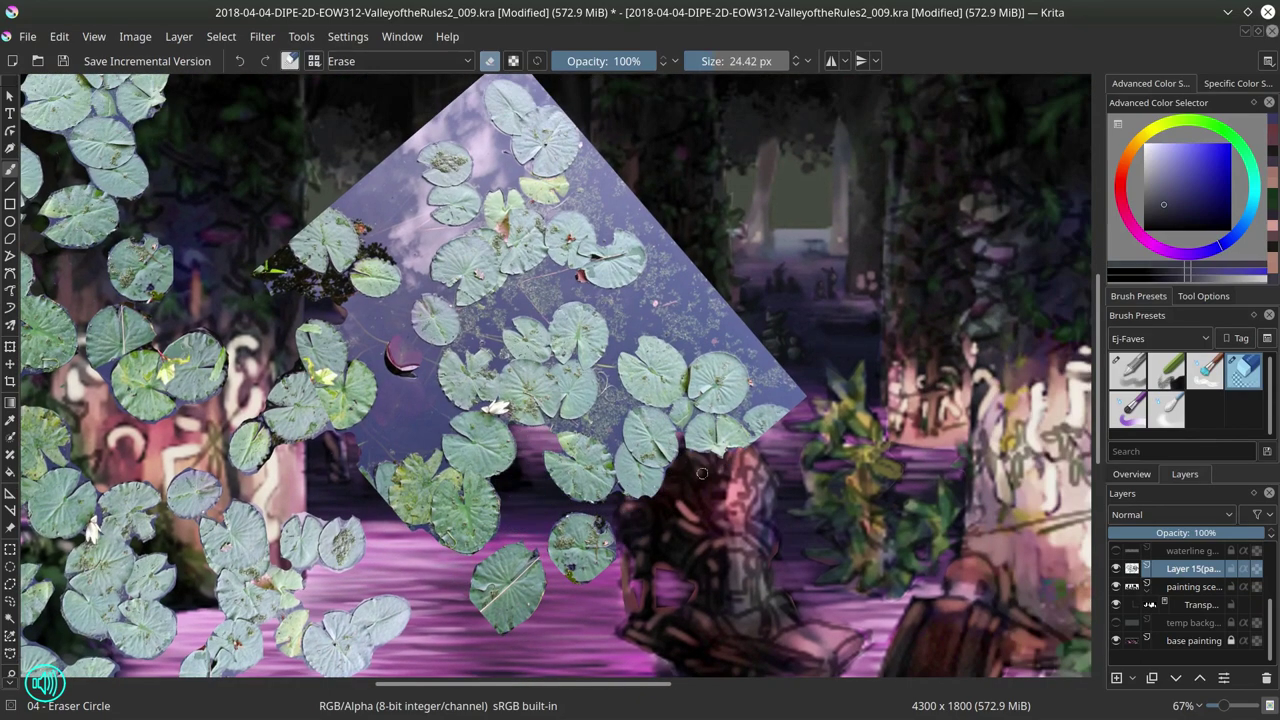
{"action": "left_click_drag", "start_coordinate": [295, 290], "coordinate": [255, 240]}
{"action": "key", "text": "bracketright"}
{"action": "left_click_drag", "start_coordinate": [395, 300], "coordinate": [340, 370]}
{"action": "left_click_drag", "start_coordinate": [450, 300], "coordinate": [372, 428]}
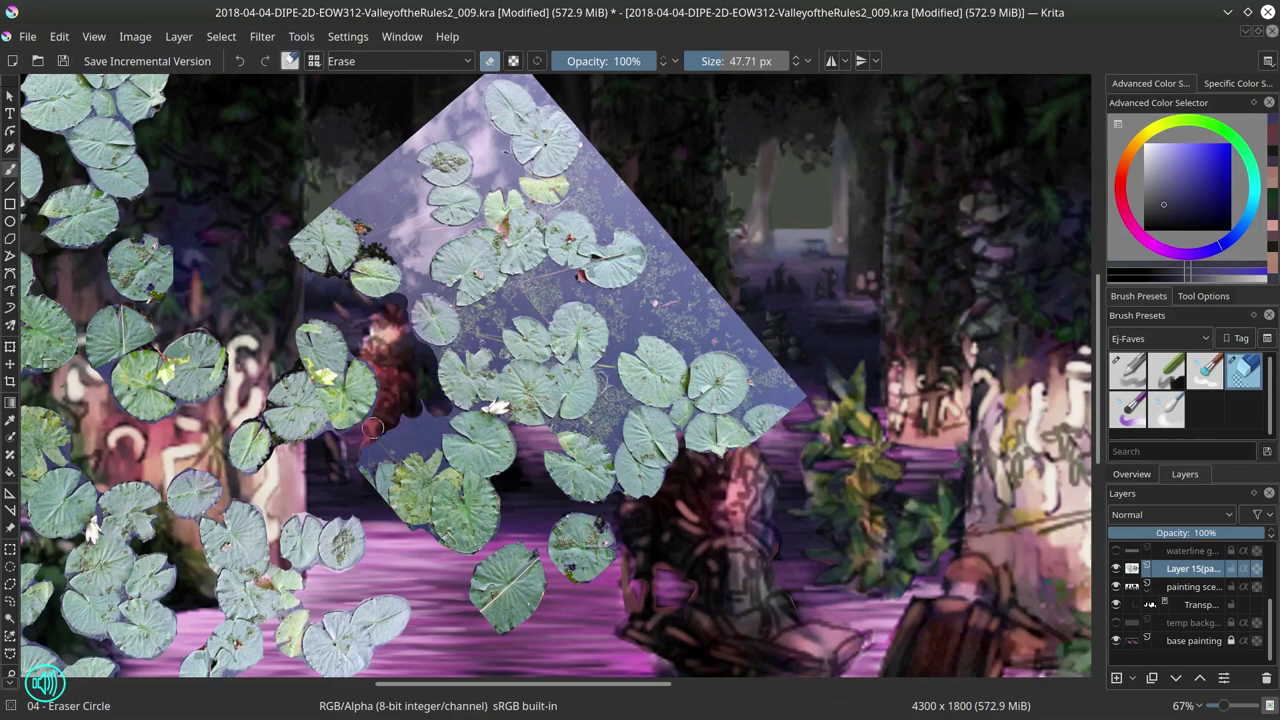
{"action": "mouse_move", "coordinate": [350, 205]}
{"action": "left_mouse_down"}
{"action": "mouse_move", "coordinate": [401, 178]}
{"action": "mouse_move", "coordinate": [420, 254]}
{"action": "left_mouse_up"}
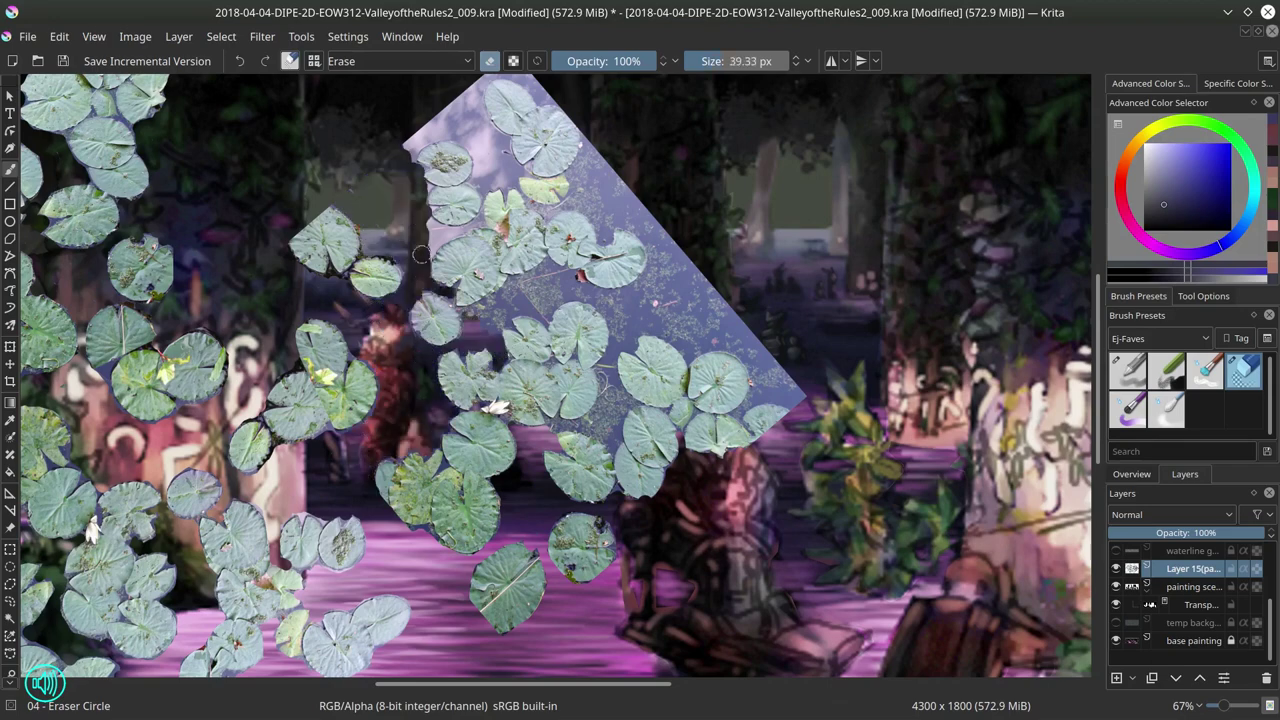
{"action": "scroll", "coordinate": [470, 133], "scroll_direction": "up", "scroll_amount": 2}
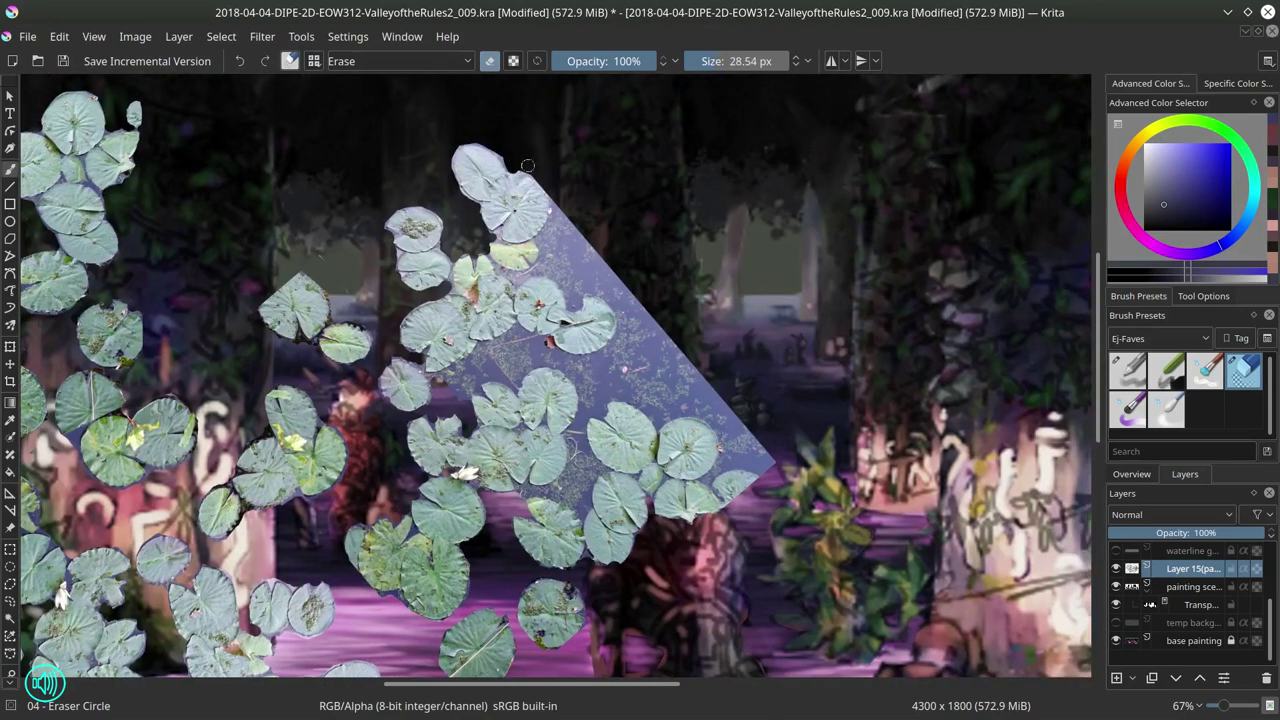
{"action": "key", "text": "bracketleft"}
{"action": "scroll", "coordinate": [527, 165], "scroll_direction": "down", "scroll_amount": 2}
{"action": "scroll", "coordinate": [440, 318], "scroll_direction": "down", "scroll_amount": 3}
{"action": "key", "text": "bracketright"}
{"action": "key", "text": "bracketright"}
{"action": "mouse_move", "coordinate": [460, 215]}
{"action": "left_mouse_down"}
{"action": "mouse_move", "coordinate": [420, 300]}
{"action": "mouse_move", "coordinate": [428, 258]}
{"action": "mouse_move", "coordinate": [500, 320]}
{"action": "mouse_move", "coordinate": [510, 420]}
{"action": "left_mouse_up"}
{"action": "left_click_drag", "start_coordinate": [510, 420], "coordinate": [560, 370]}
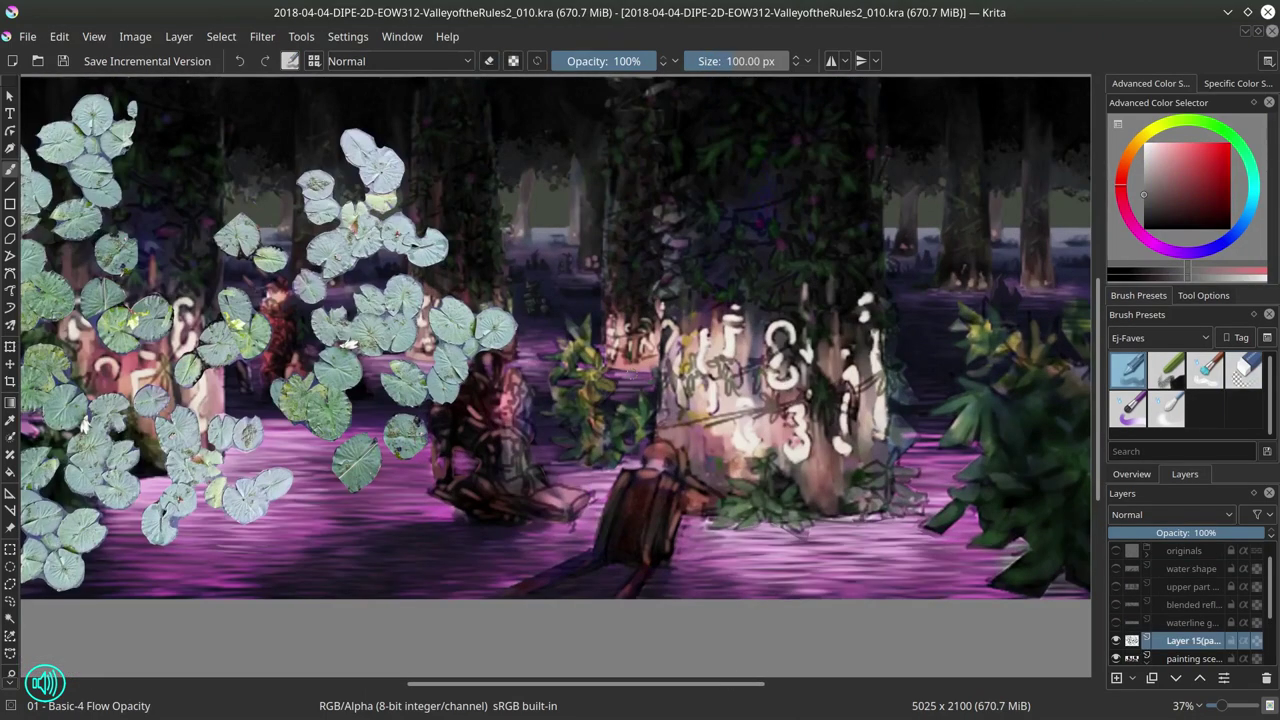
Step: Duplicate the lily pads, move the copy to the right half, rotate it and merge into Layer 15
{"action": "key", "text": "minus"}
{"action": "key", "text": "ctrl+j"}
{"action": "key", "text": "t"}
{"action": "left_click_drag", "start_coordinate": [371, 360], "coordinate": [791, 357]}
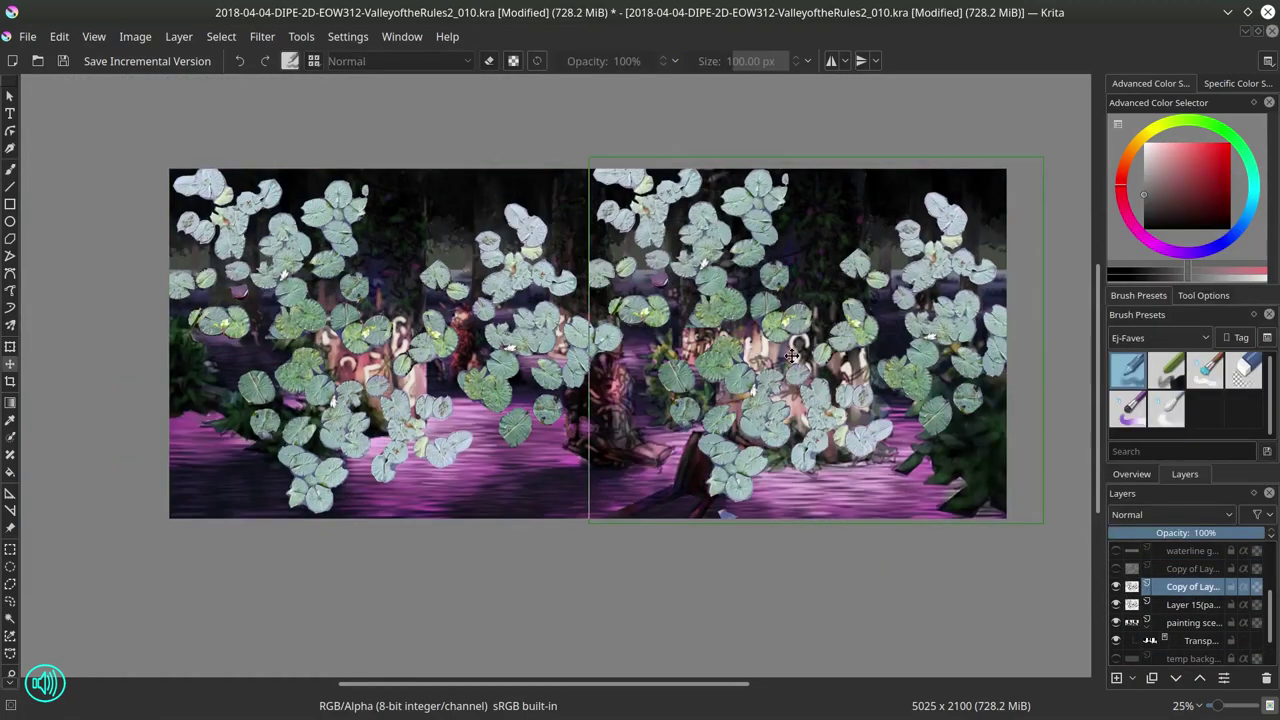
{"action": "key", "text": "ctrl+t"}
{"action": "left_click_drag", "start_coordinate": [700, 560], "coordinate": [628, 603]}
{"action": "key", "text": "Return"}
{"action": "key", "text": "ctrl+e"}
Step: Apply a perspective transform so the lilies lie flat across the water, stretching the bottom-left corner
{"action": "key", "text": "ctrl+t"}
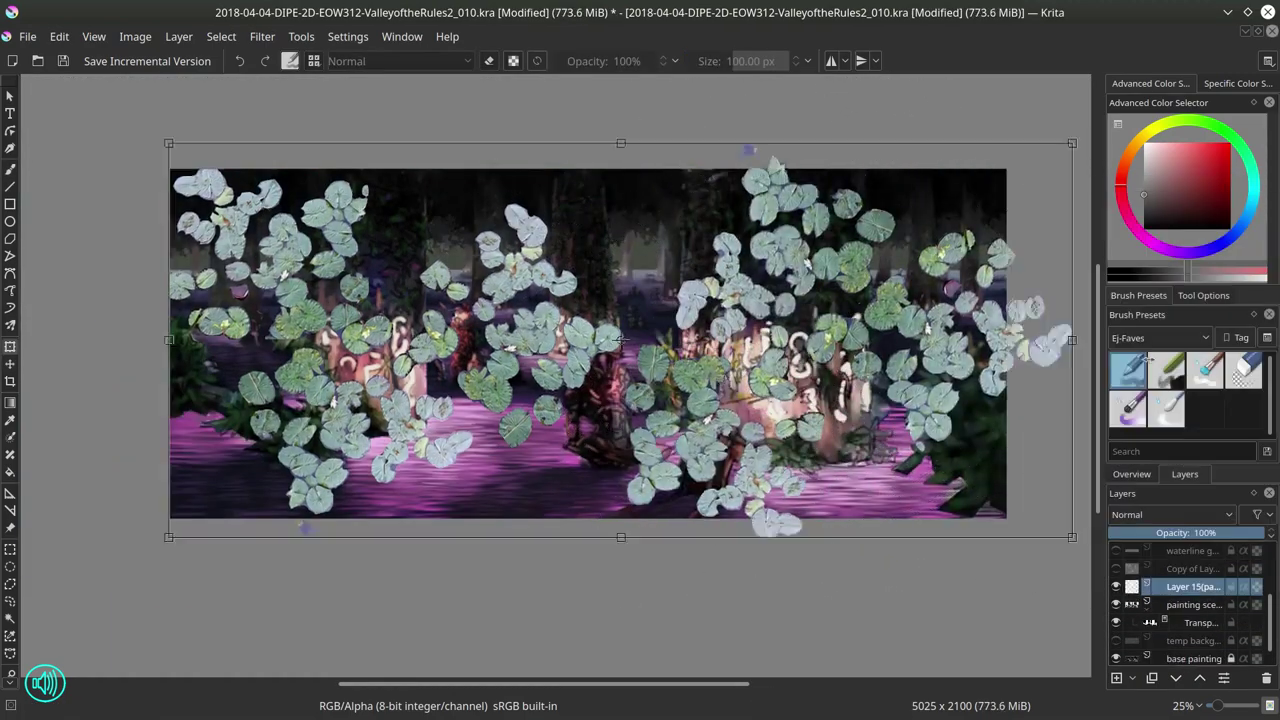
{"action": "left_click_drag", "start_coordinate": [1066, 140], "coordinate": [887, 336]}
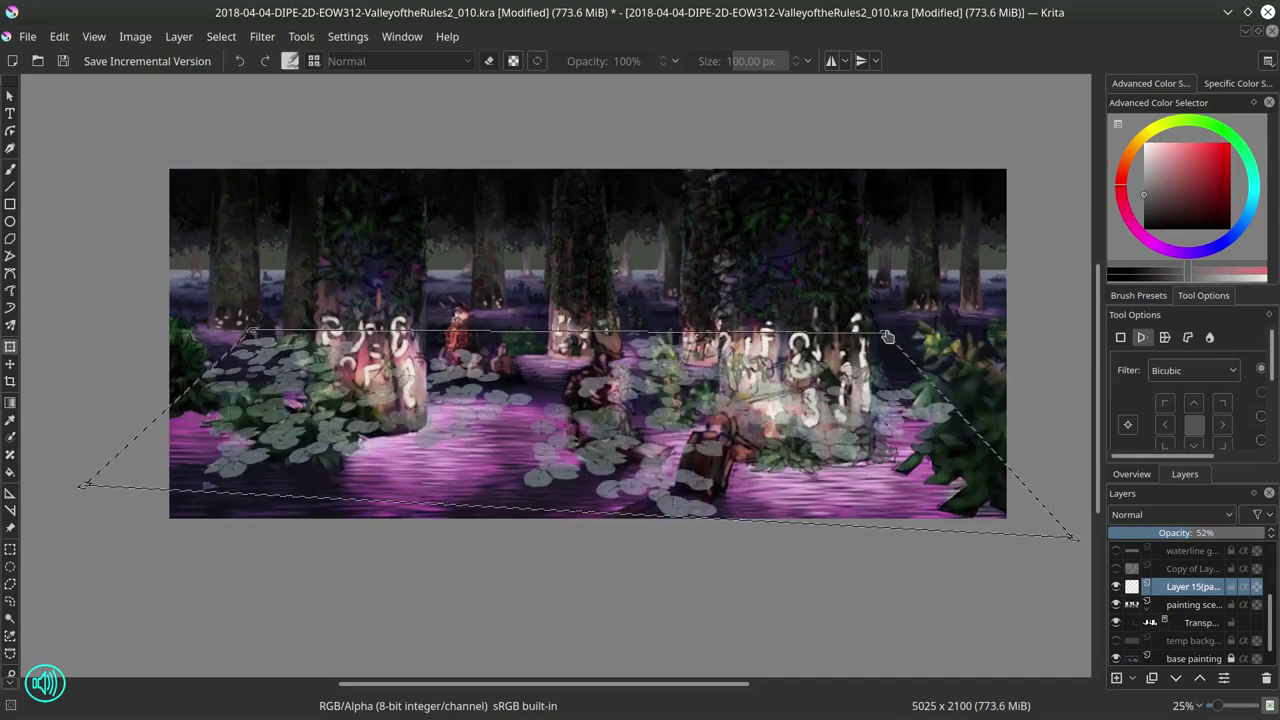
{"action": "left_click_drag", "start_coordinate": [84, 485], "coordinate": [10, 537]}
{"action": "scroll", "coordinate": [694, 555], "scroll_direction": "down", "scroll_amount": 2}
{"action": "left_click_drag", "start_coordinate": [349, 543], "coordinate": [270, 551]}
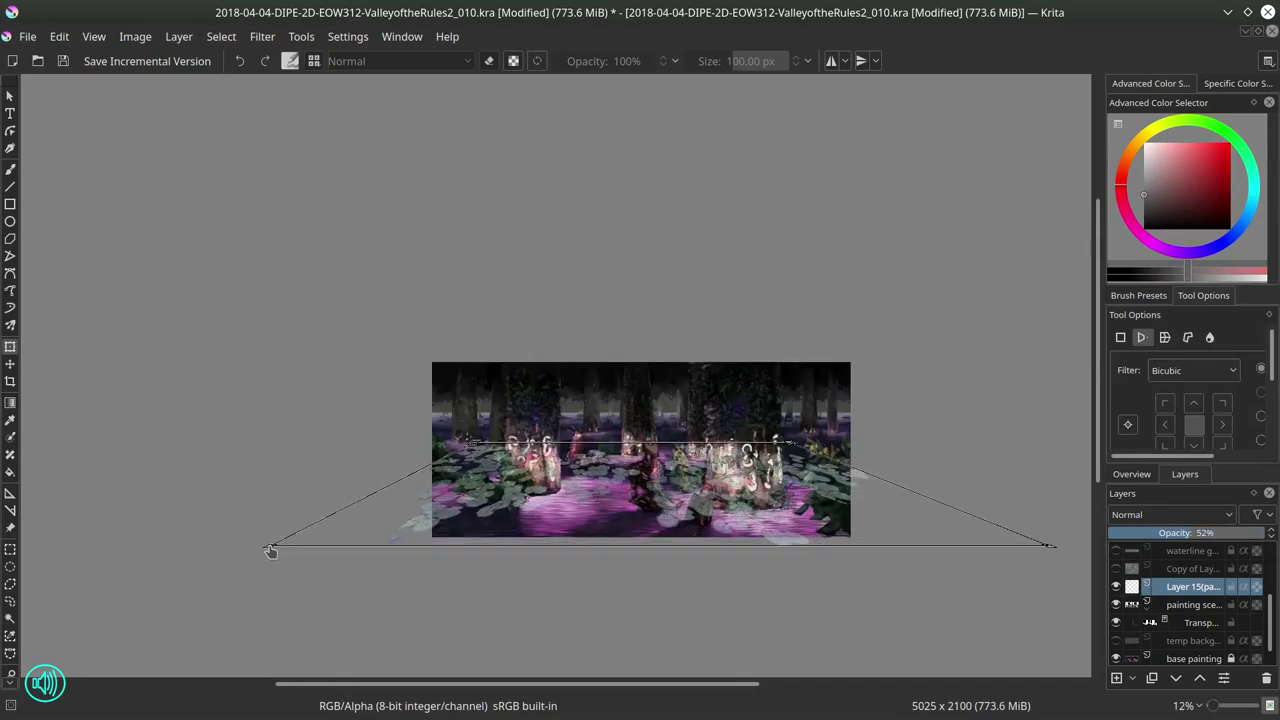
{"action": "key", "text": "Return"}
{"action": "scroll", "coordinate": [589, 547], "scroll_direction": "up", "scroll_amount": 2}
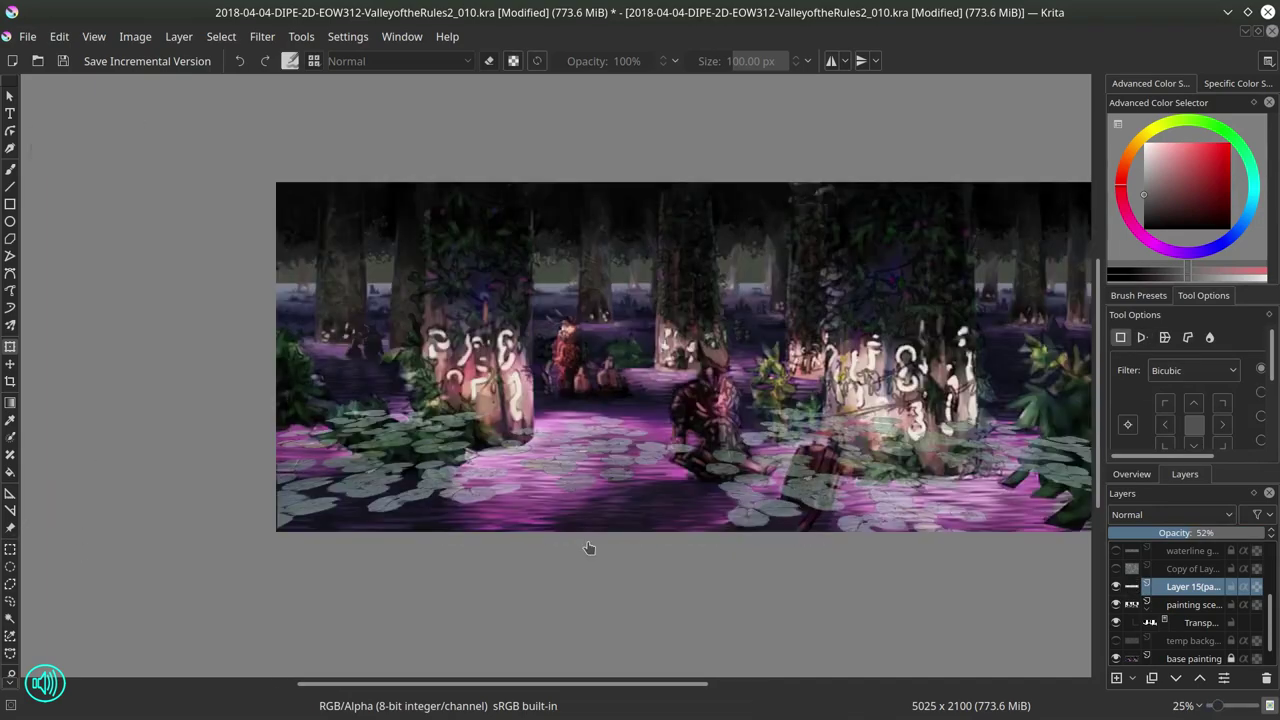
{"action": "key", "text": "ctrl+j"}
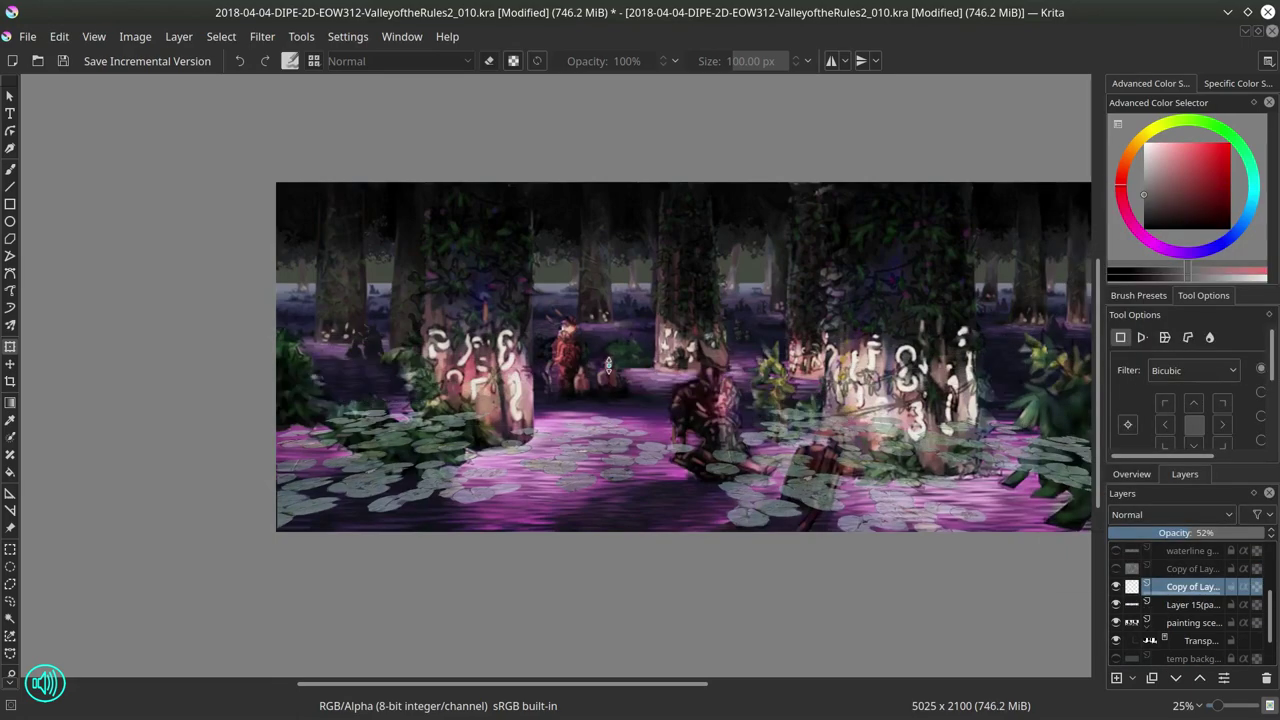
{"action": "key", "text": "ctrl+e"}
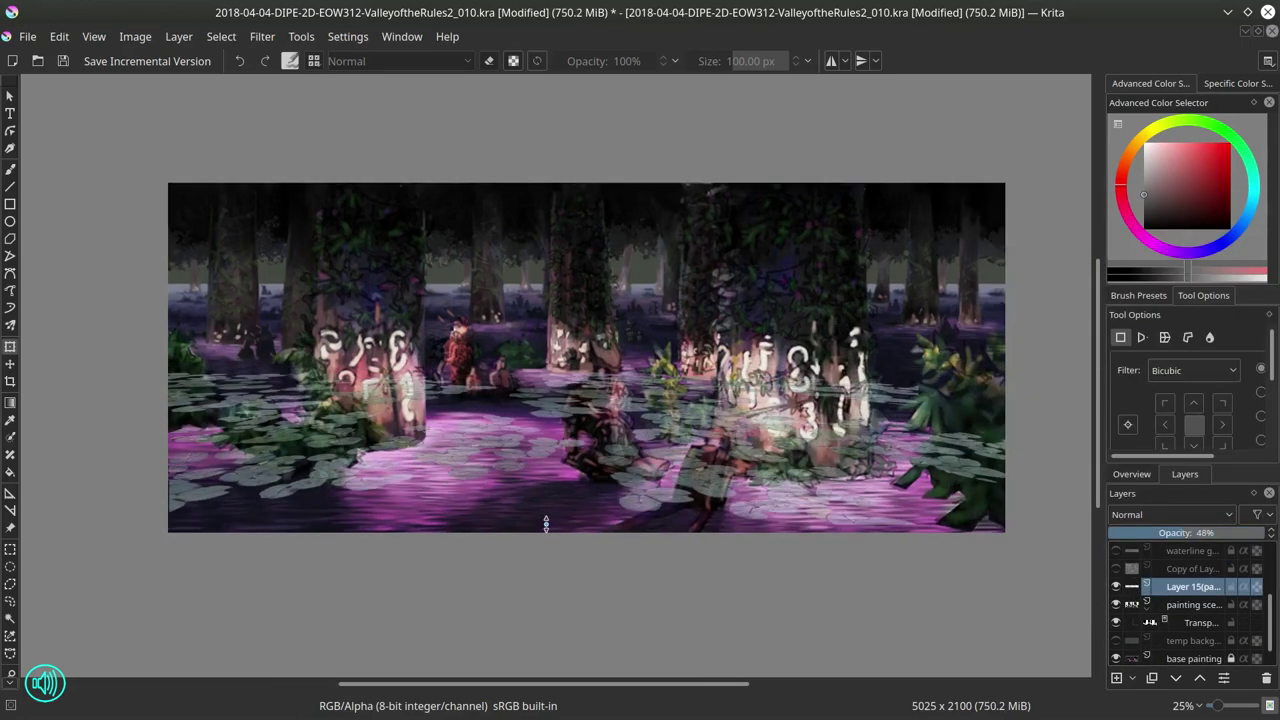
Step: Select the empty area around the scene and invert the selection on the lily layer
{"action": "left_click", "coordinate": [1187, 533]}
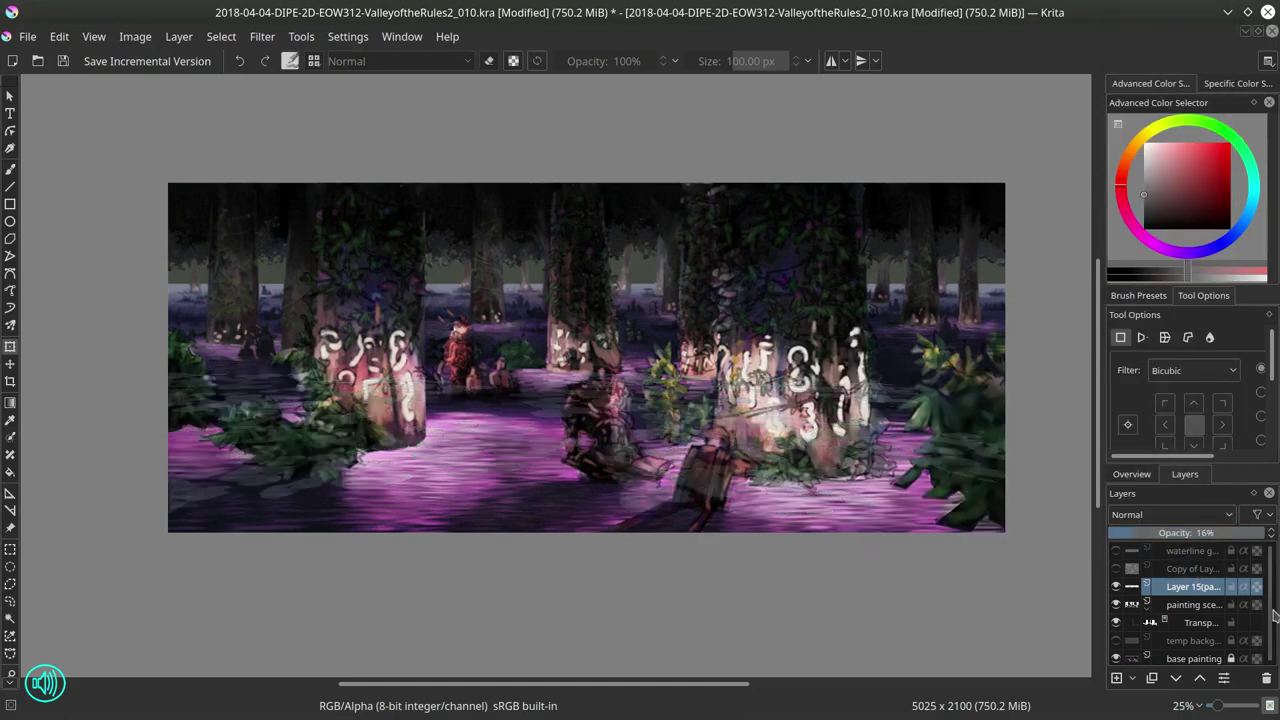
{"action": "left_click", "coordinate": [1193, 604]}
{"action": "left_click", "coordinate": [1116, 604], "text": "shift"}
{"action": "left_click", "coordinate": [10, 618]}
{"action": "left_click", "coordinate": [492, 414]}
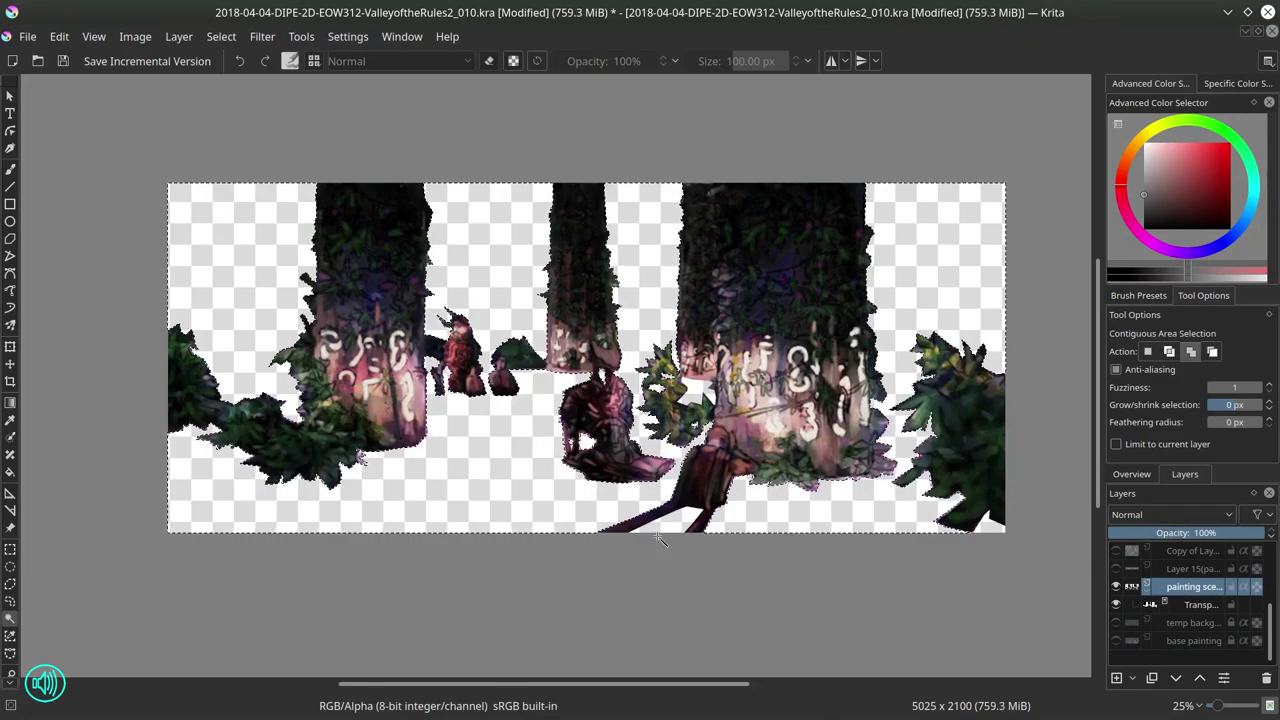
{"action": "left_click", "coordinate": [1116, 568]}
{"action": "left_click", "coordinate": [1193, 568]}
{"action": "left_click", "coordinate": [221, 36]}
{"action": "left_click", "coordinate": [255, 114]}
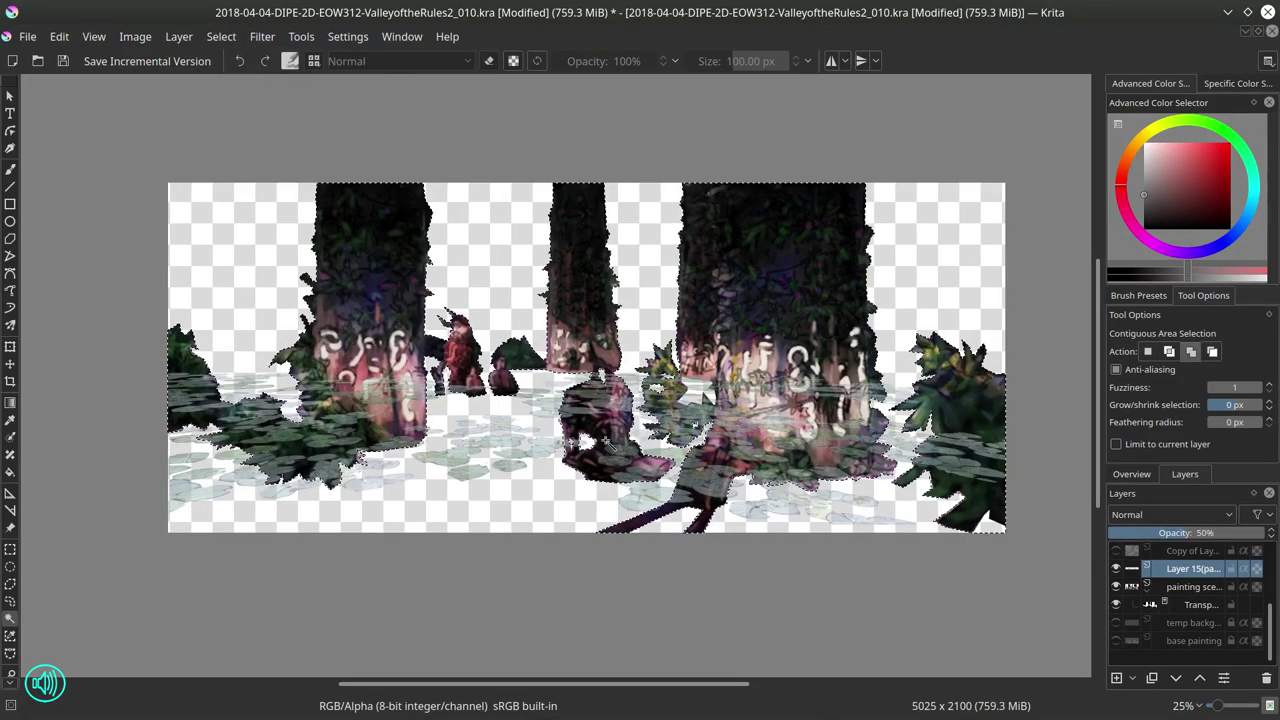
Step: Copy the selected lilies to a new layer named 'water lilies' and show the backdrop and base layers
{"action": "key", "text": "ctrl+shift+c"}
{"action": "key", "text": "ctrl+v"}
{"action": "double_click", "coordinate": [1185, 568]}
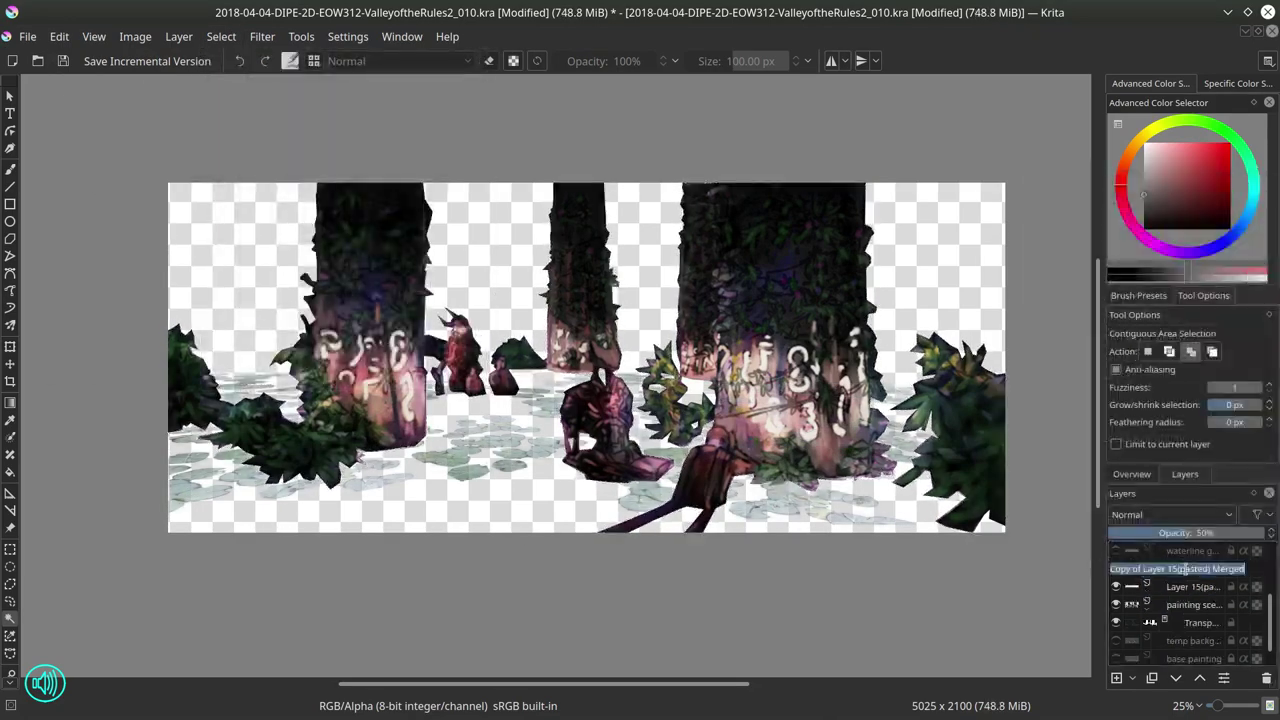
{"action": "type", "text": "water lilies"}
{"action": "key", "text": "Return"}
{"action": "left_click", "coordinate": [1117, 643]}
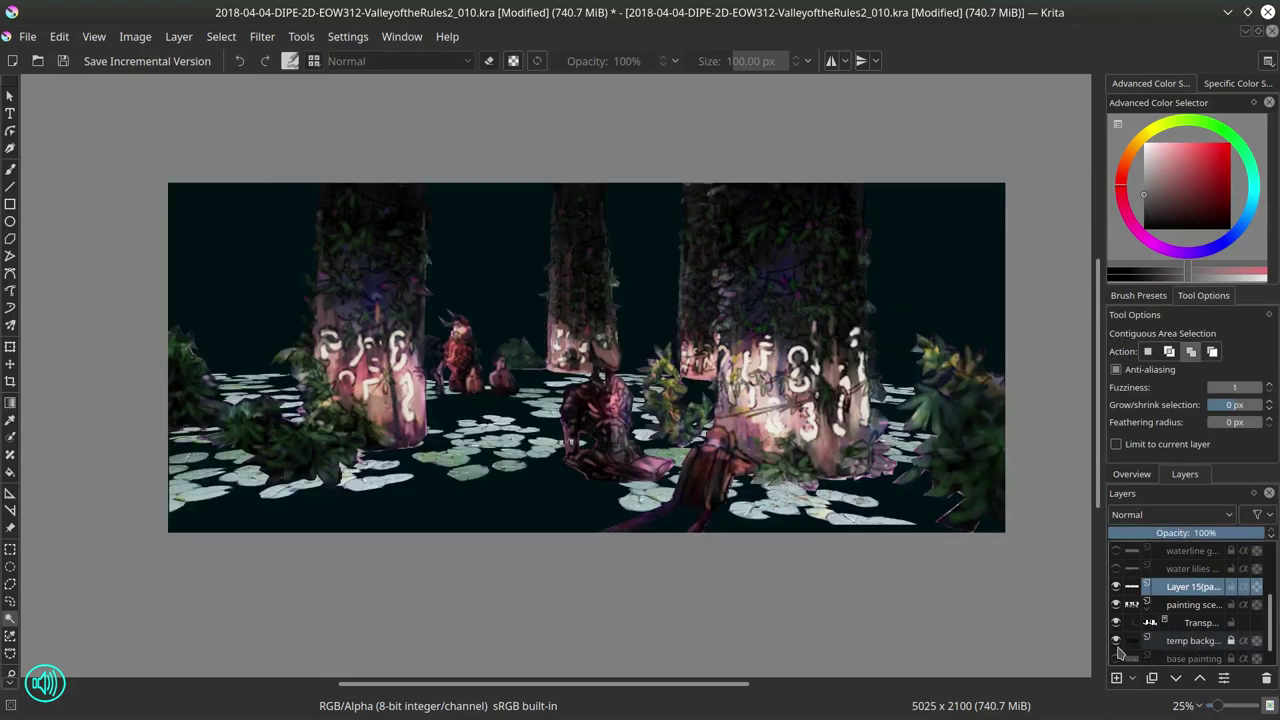
{"action": "left_click", "coordinate": [1117, 657]}
Step: Darken the lower-left lily pads with the brush and set the layer to 80% opacity
{"action": "key", "text": "b"}
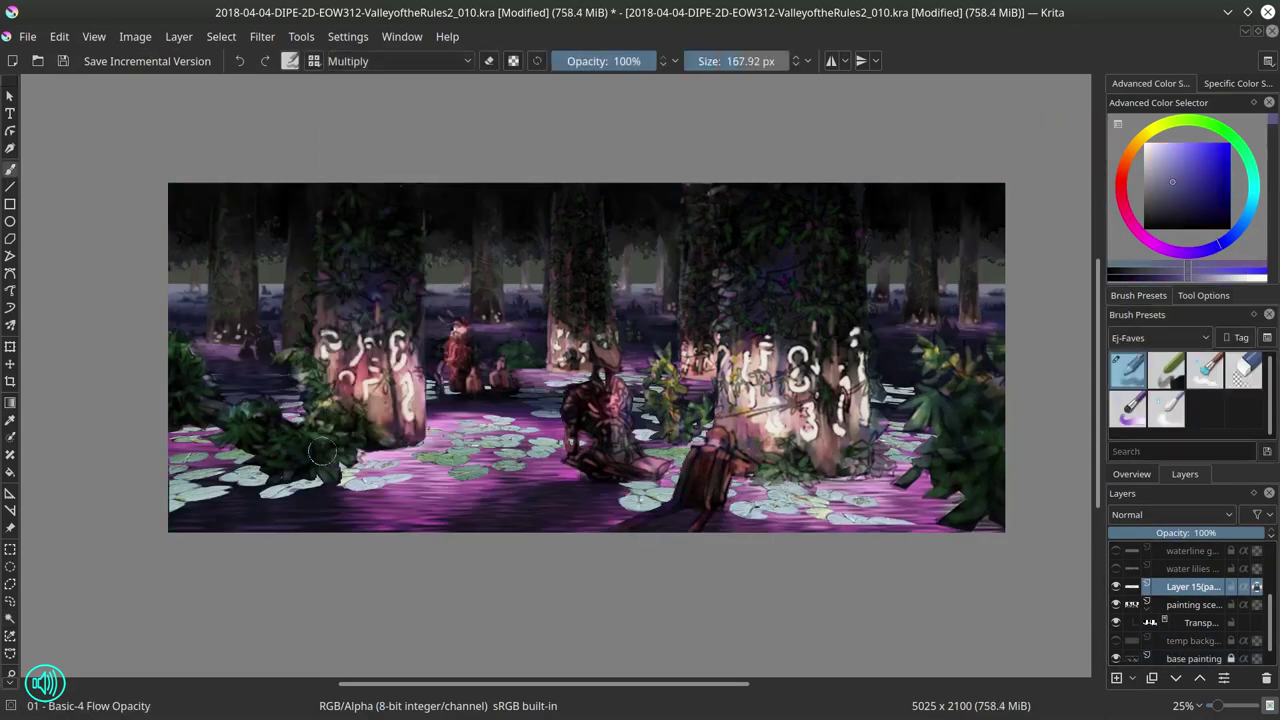
{"action": "left_click_drag", "start_coordinate": [322, 452], "coordinate": [298, 487]}
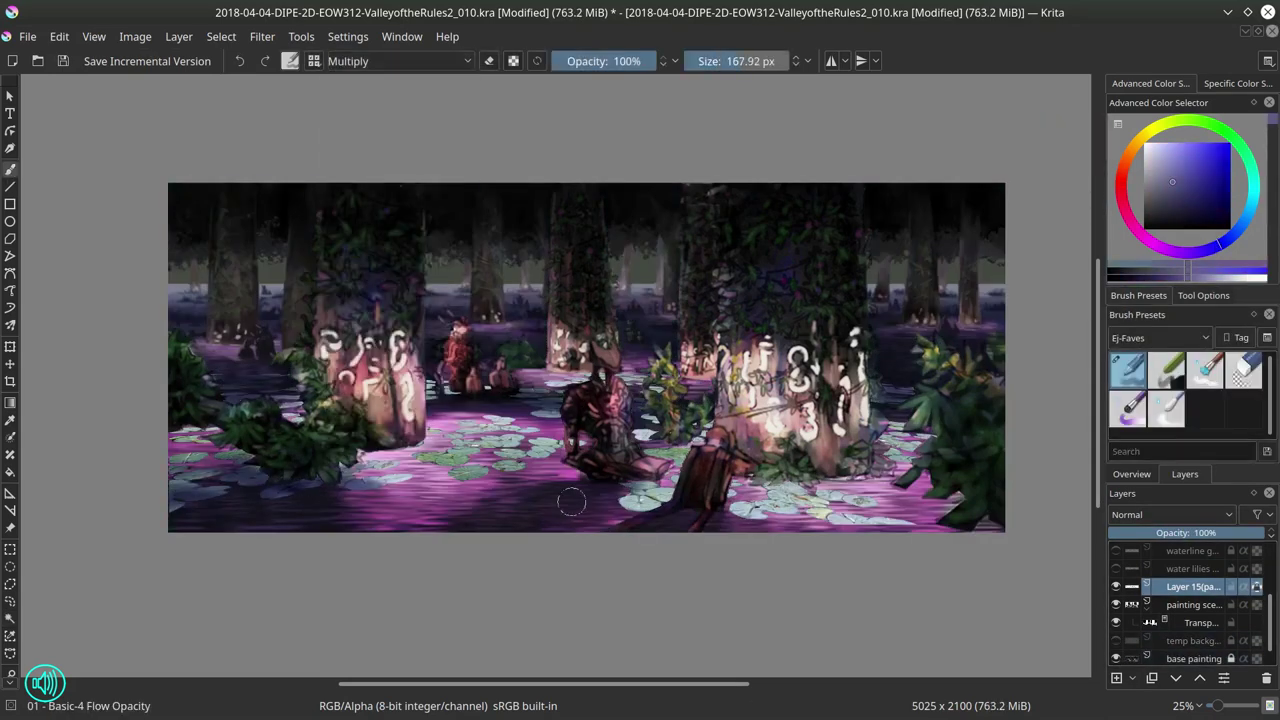
{"action": "key", "text": "/"}
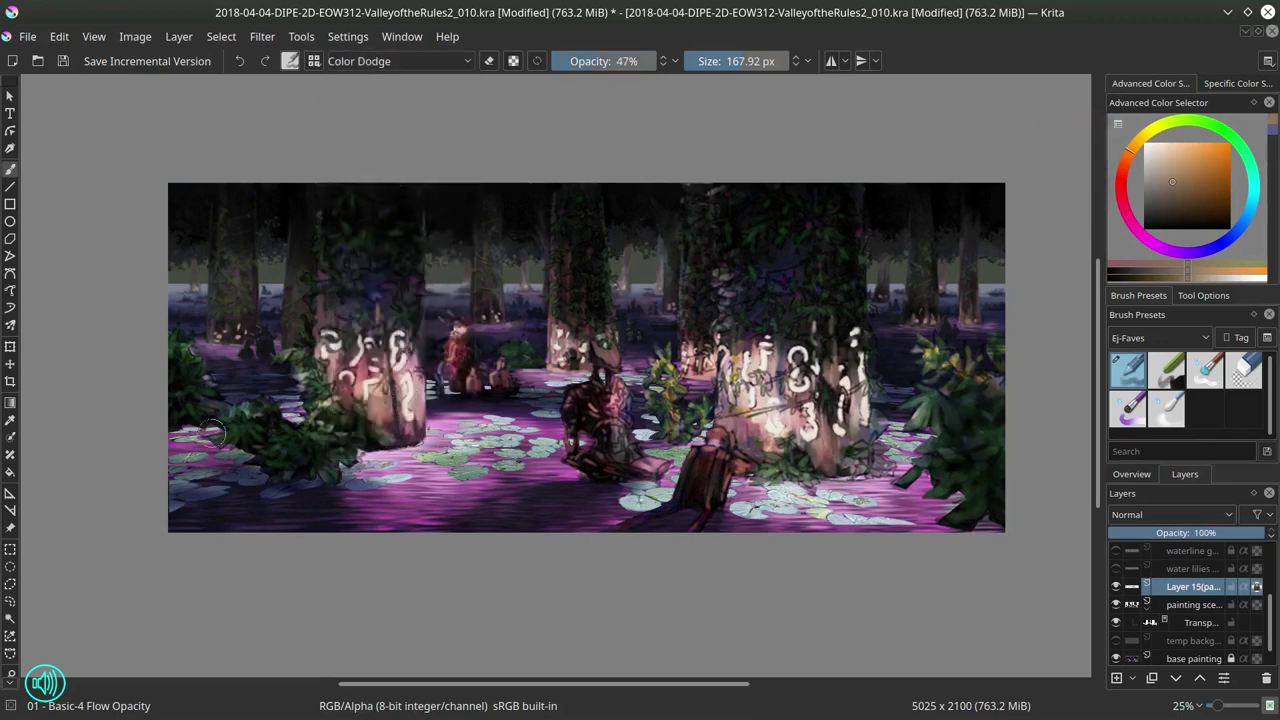
{"action": "left_click", "coordinate": [1234, 531]}
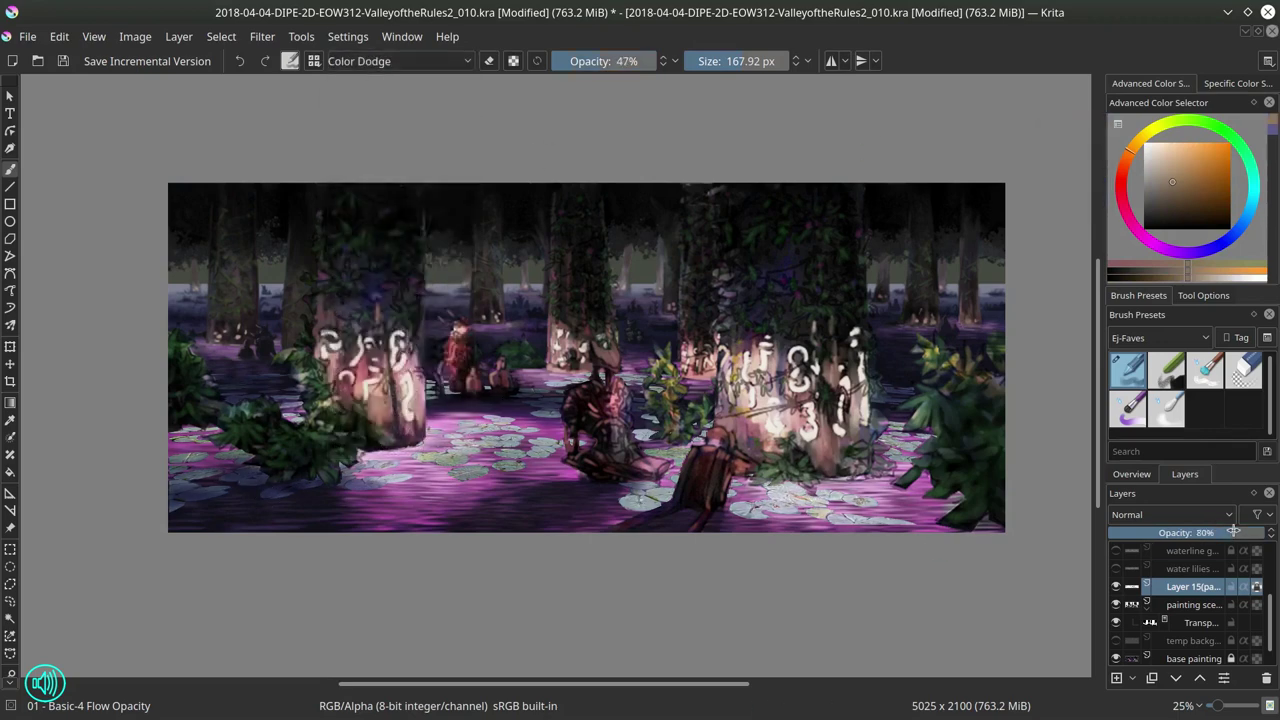
Step: Isolate the lily pad layer and inspect the lily clusters at full size
{"action": "left_click", "coordinate": [1116, 586], "text": "shift"}
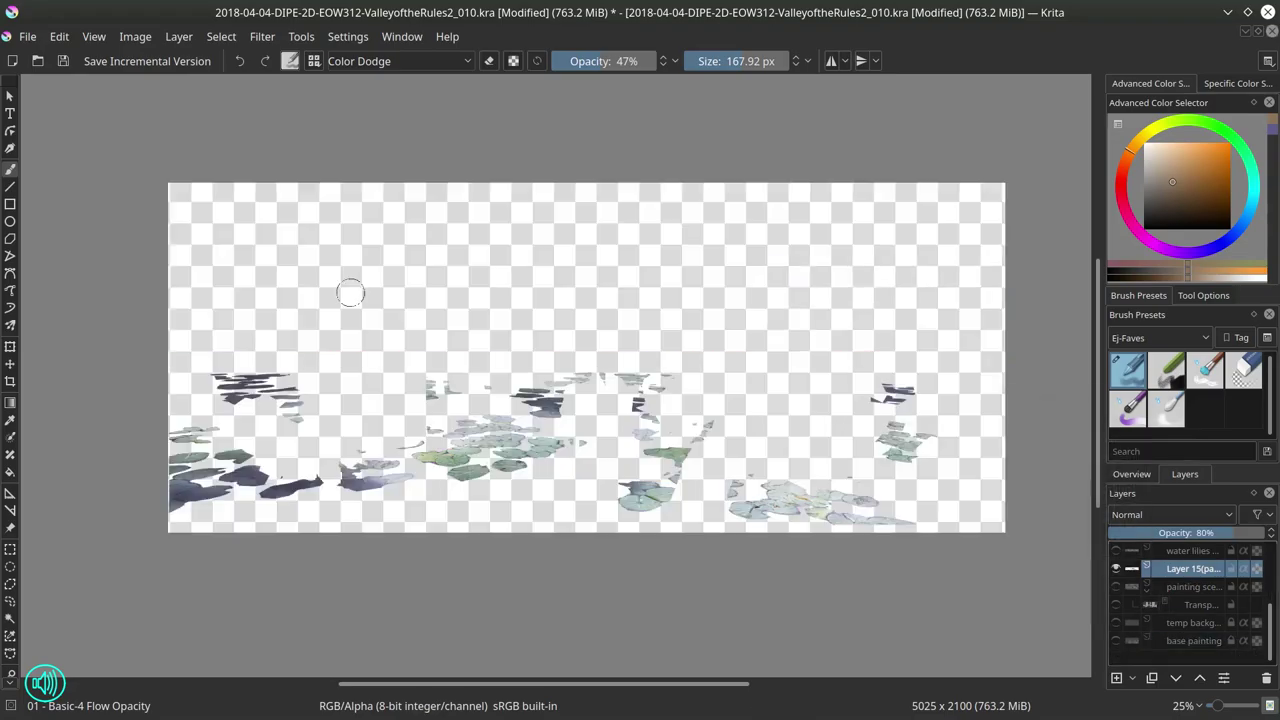
{"action": "key", "text": "1"}
{"action": "left_click_drag", "start_coordinate": [240, 496], "coordinate": [725, 541]}
{"action": "left_click", "coordinate": [1203, 295]}
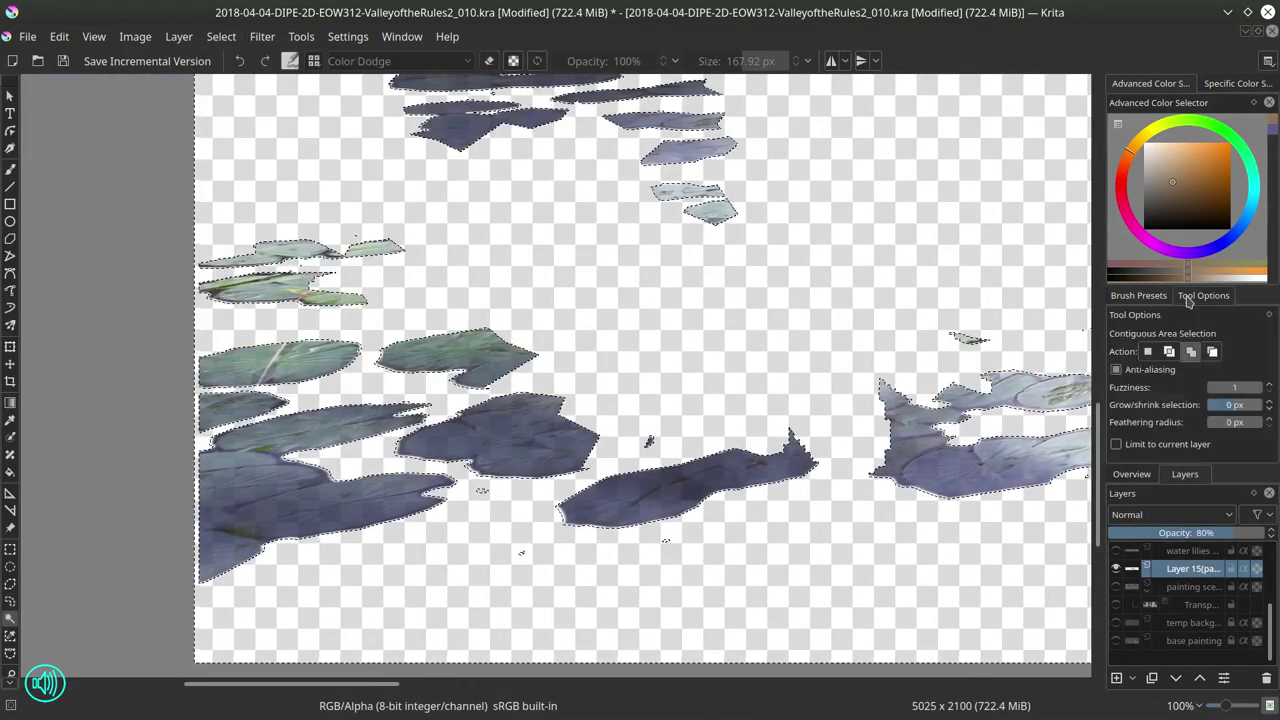
{"action": "left_click", "coordinate": [1138, 295]}
{"action": "left_click_drag", "start_coordinate": [292, 266], "coordinate": [300, 430]}
{"action": "left_click_drag", "start_coordinate": [1000, 450], "coordinate": [400, 470]}
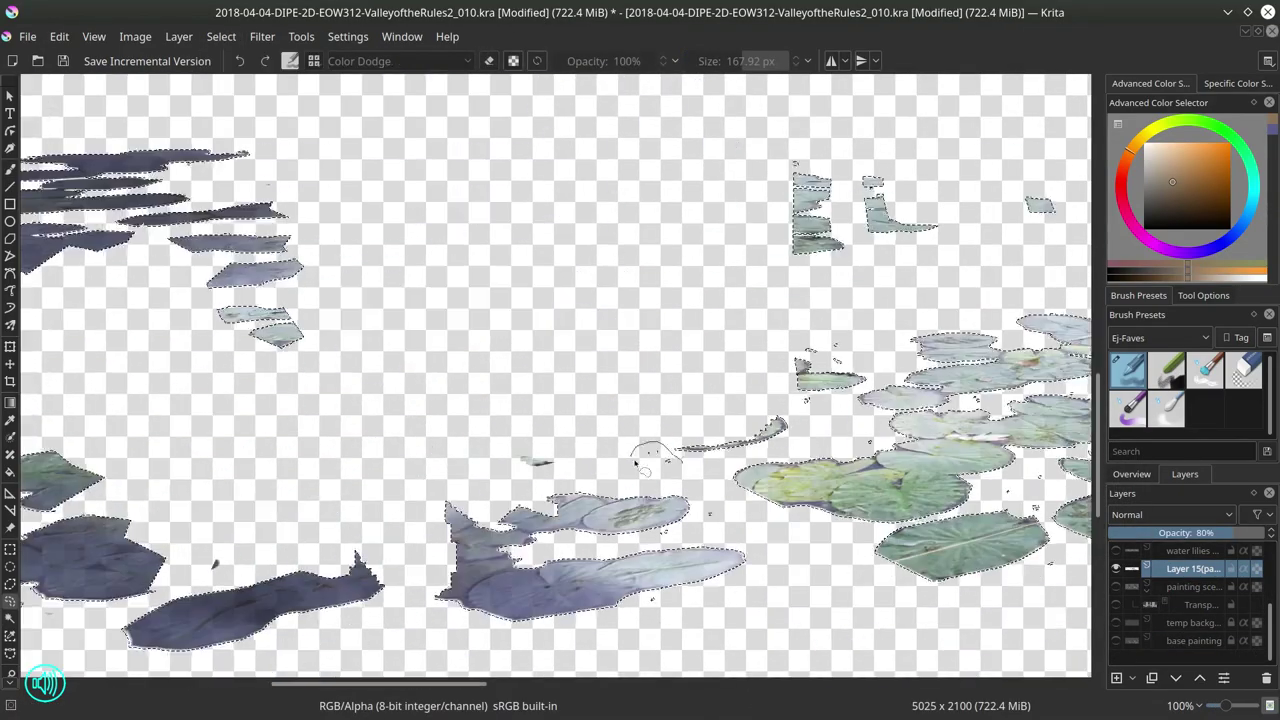
{"action": "left_click_drag", "start_coordinate": [690, 590], "coordinate": [200, 617]}
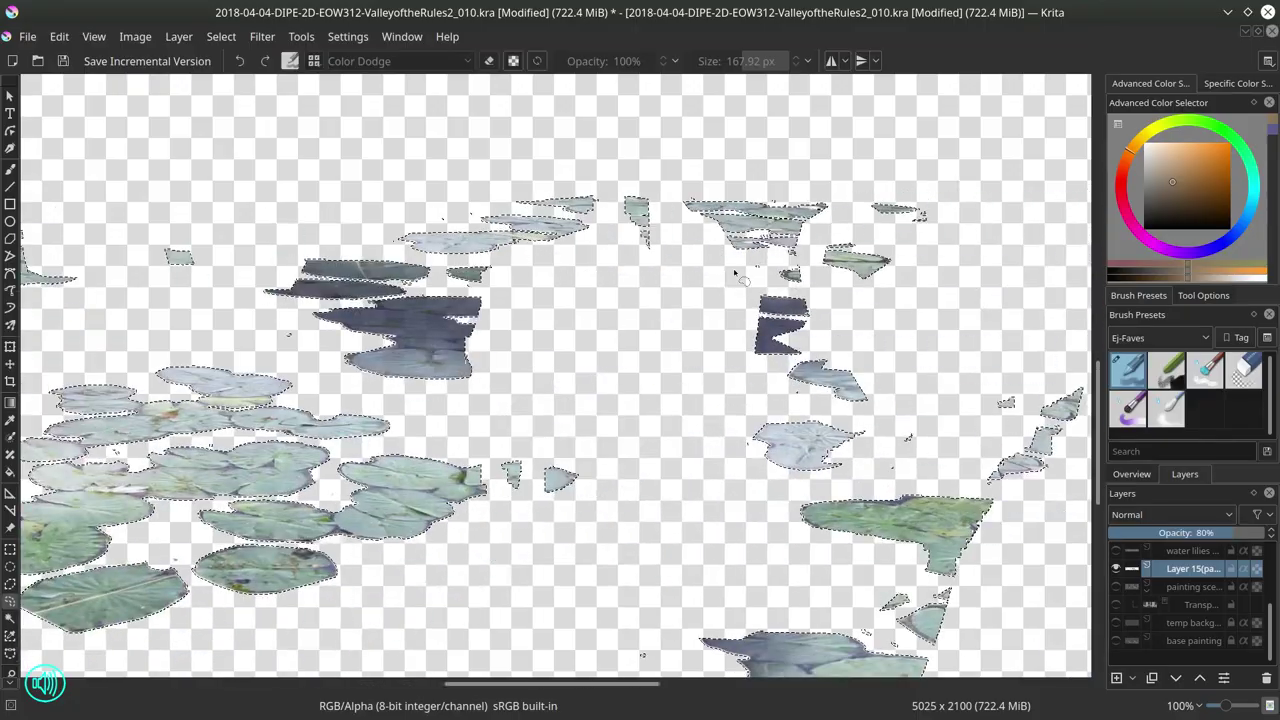
Step: Select the lilies freehand, apply an Edit command, adjust their hue and saturation, and save
{"action": "left_click_drag", "start_coordinate": [452, 413], "coordinate": [540, 410]}
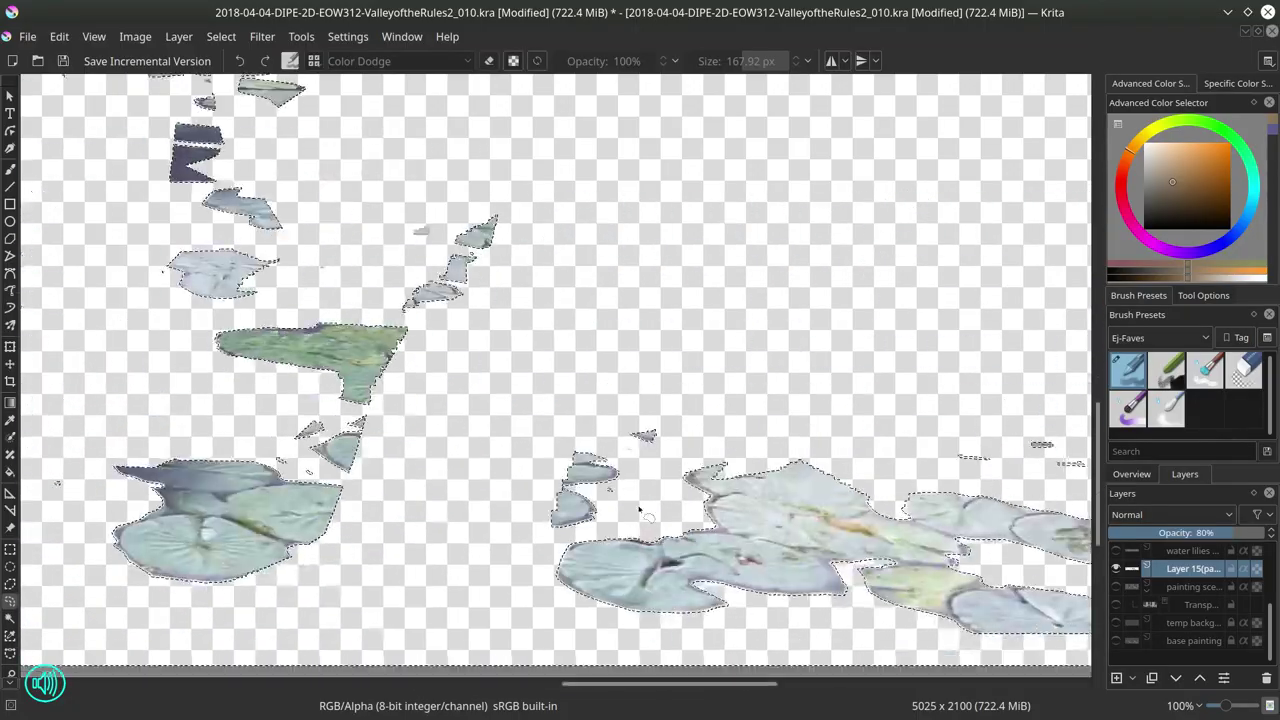
{"action": "left_click", "coordinate": [59, 36]}
{"action": "left_click", "coordinate": [70, 101]}
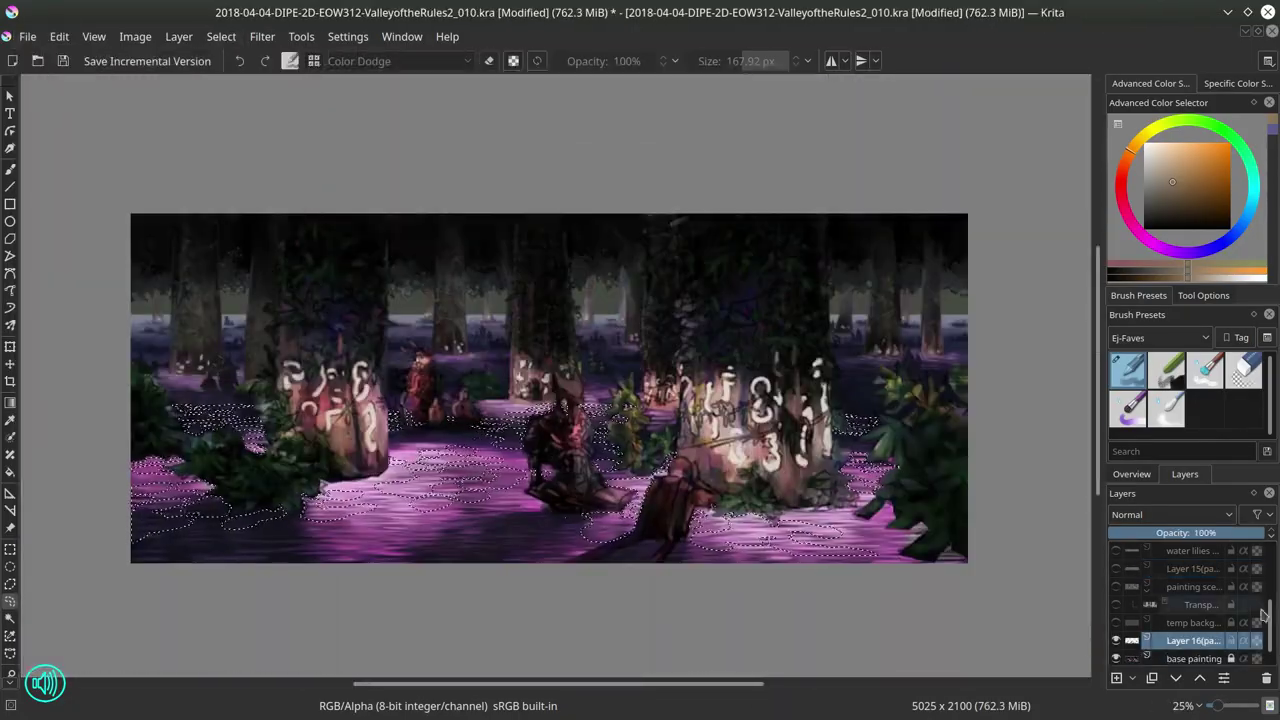
{"action": "left_click", "coordinate": [1116, 640]}
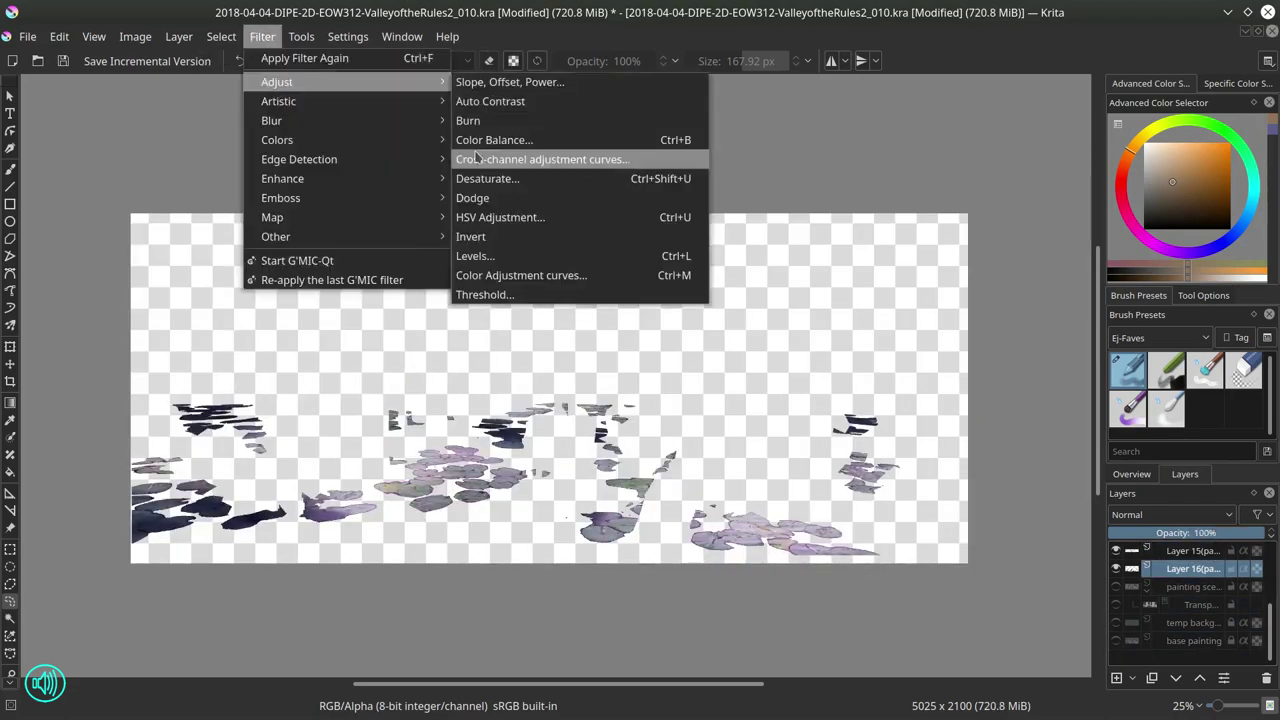
{"action": "left_click", "coordinate": [560, 160]}
{"action": "left_click", "coordinate": [523, 303]}
{"action": "right_click", "coordinate": [1185, 568]}
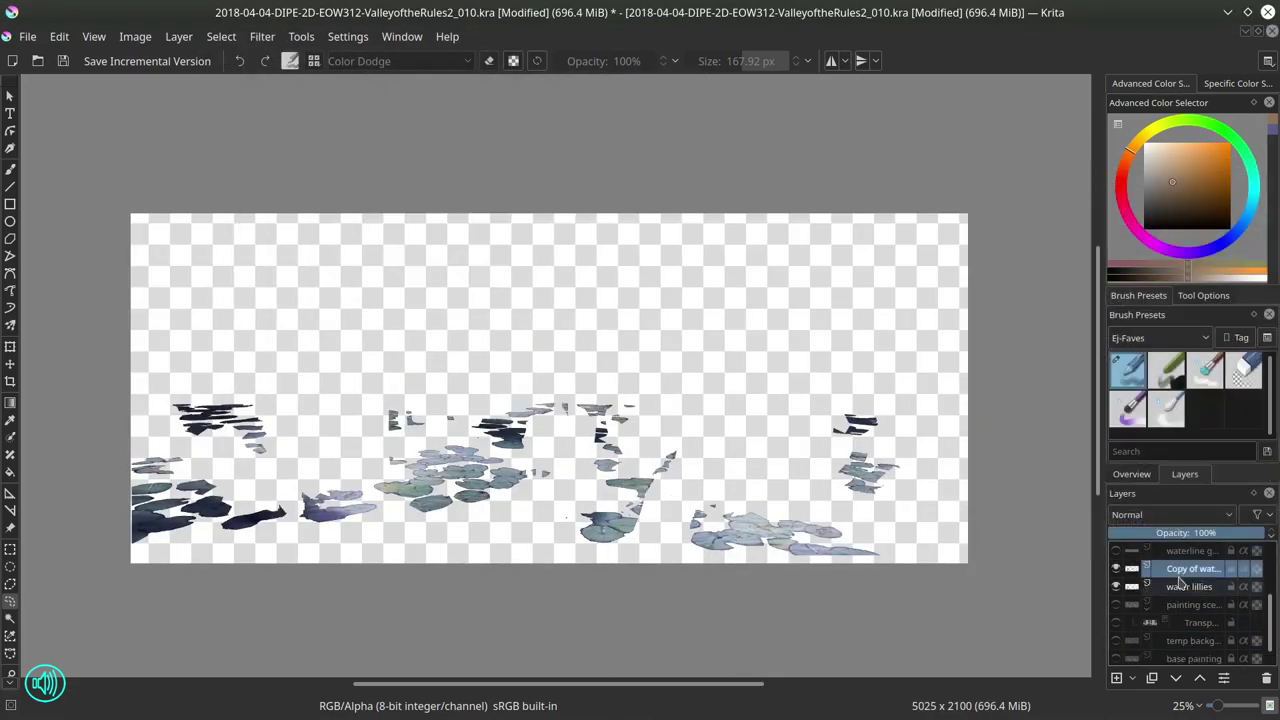
{"action": "key", "text": "ctrl+s"}
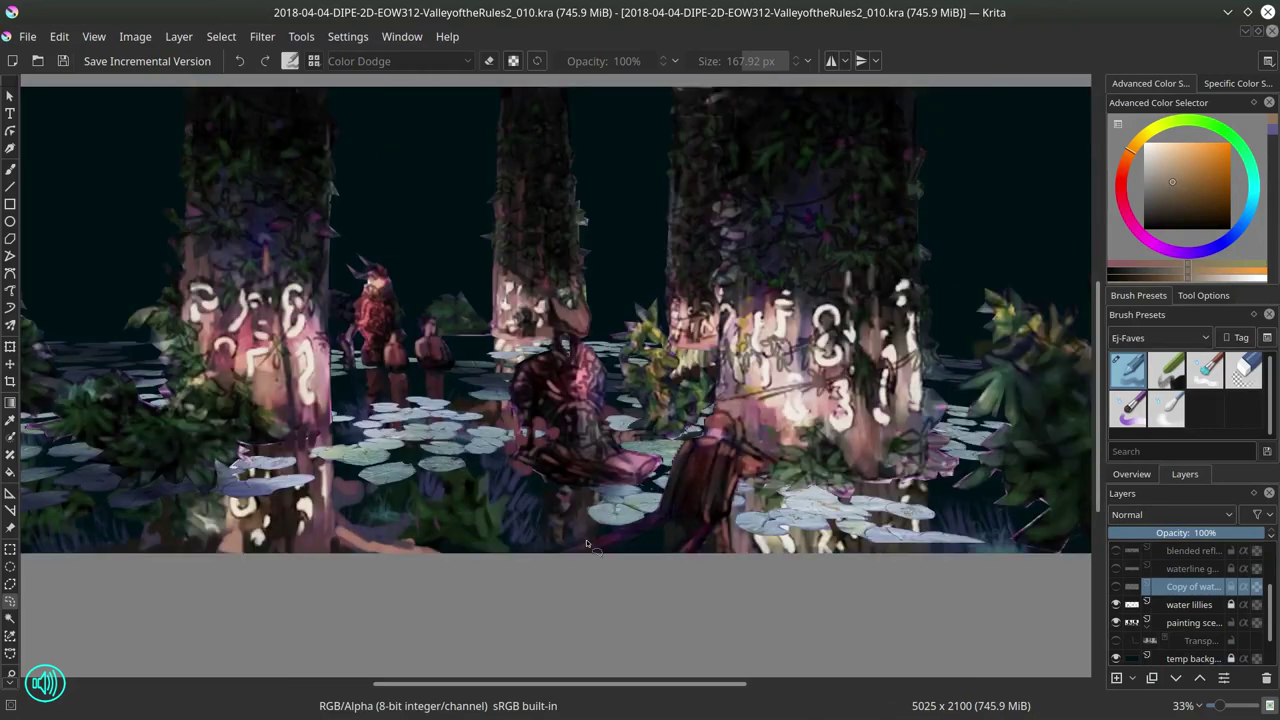
Step: Hide the water lilies layer and restore the document into a floating window
{"action": "scroll", "coordinate": [587, 544], "scroll_direction": "down", "scroll_amount": 2}
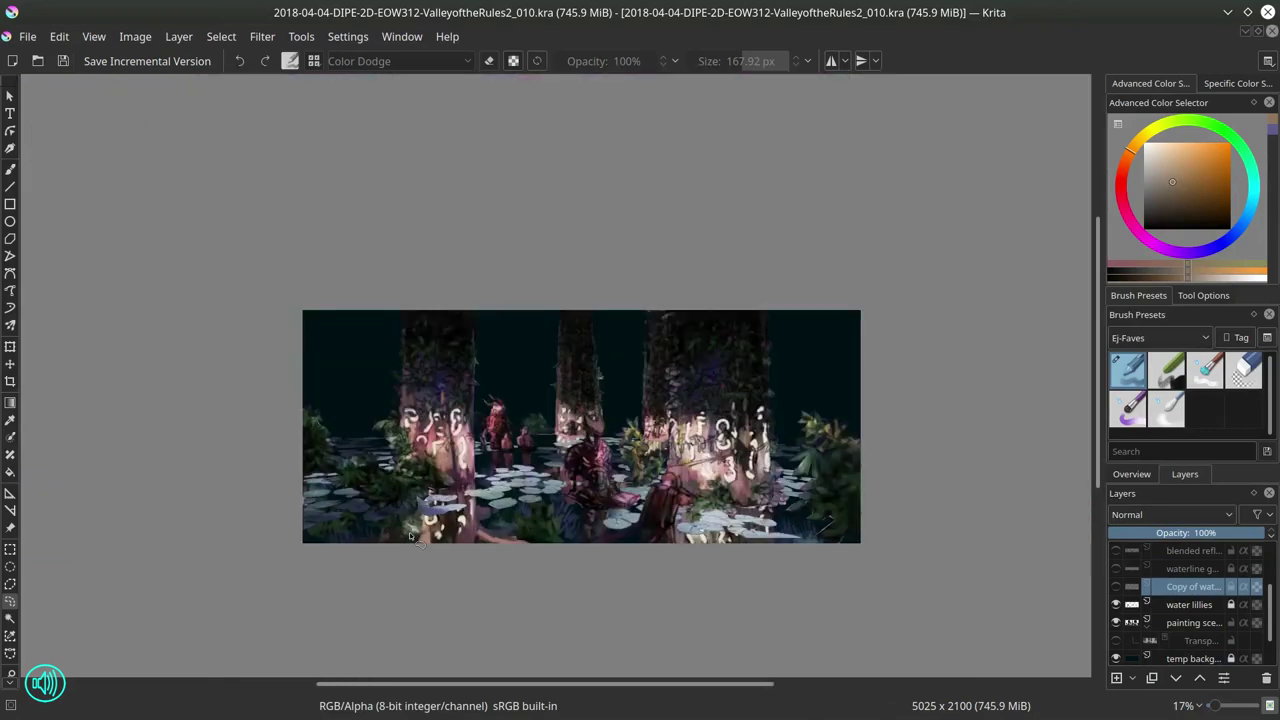
{"action": "left_click", "coordinate": [1116, 604]}
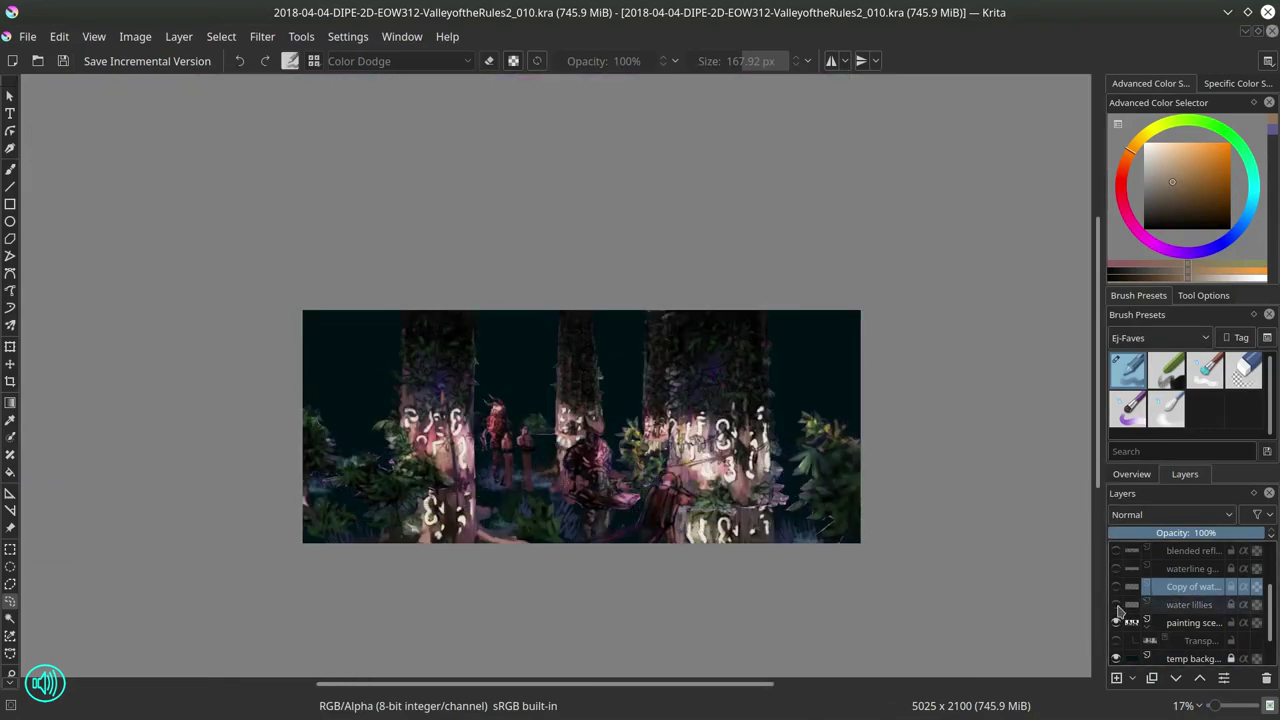
{"action": "left_click", "coordinate": [1258, 36]}
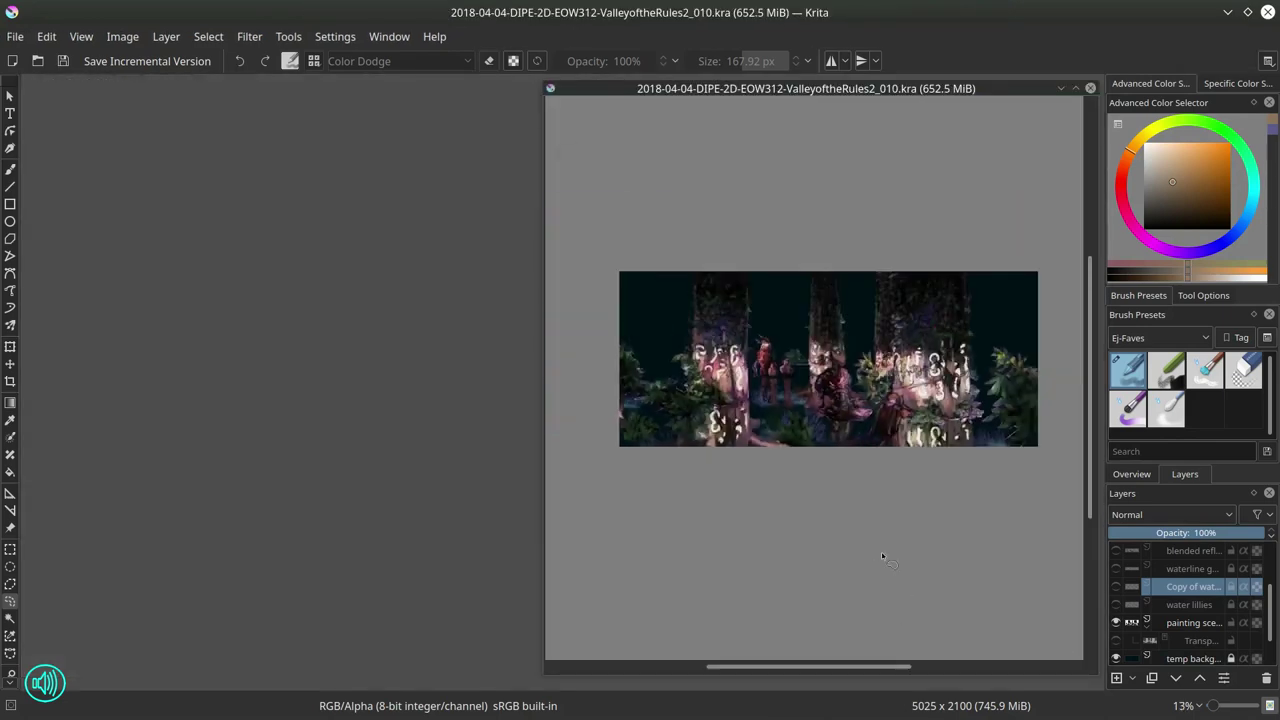
Step: Open aquarium02.jpg, lasso the yellow fish, and paste it into the swamp painting
{"action": "key", "text": "ctrl+o"}
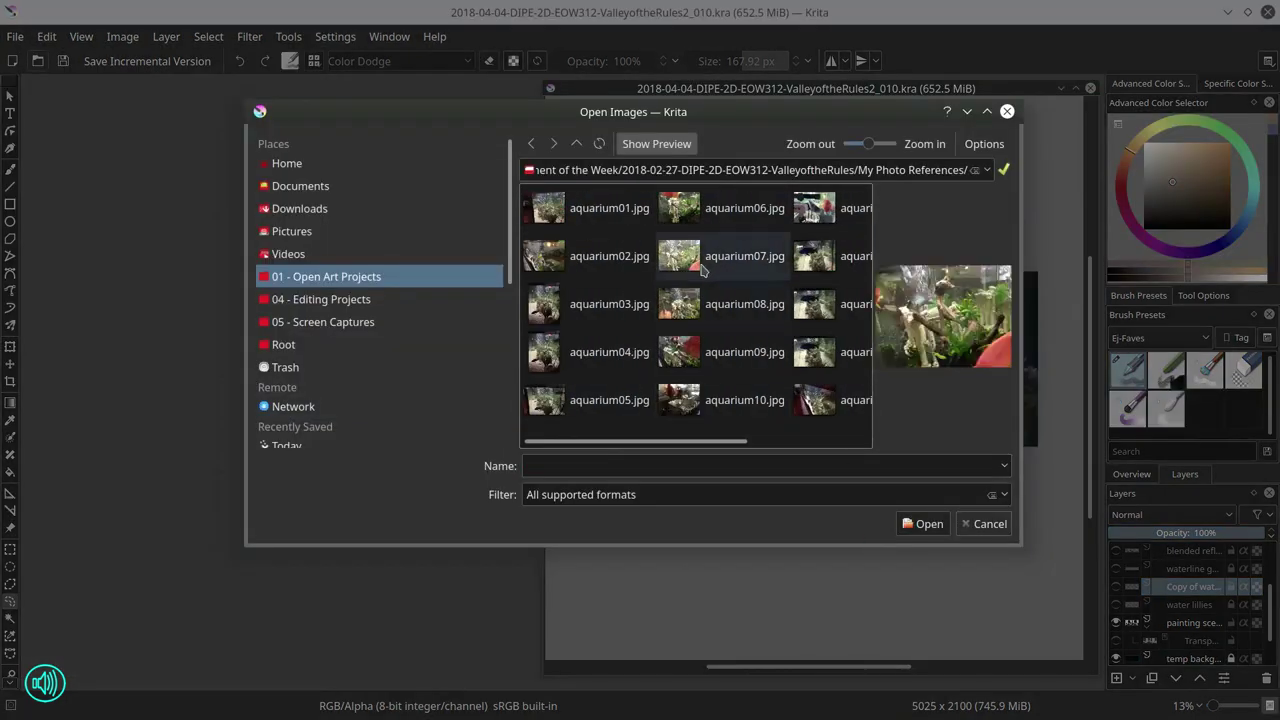
{"action": "left_click", "coordinate": [590, 256]}
{"action": "left_click", "coordinate": [925, 524]}
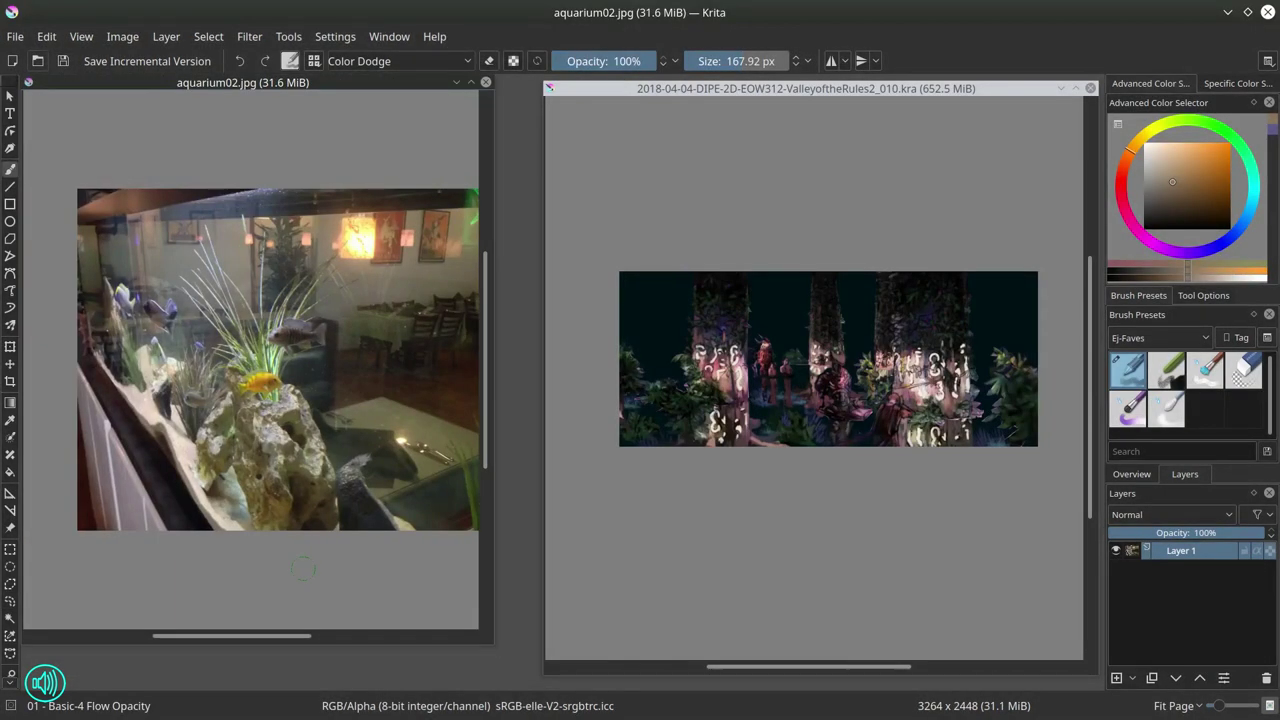
{"action": "scroll", "coordinate": [283, 362], "scroll_direction": "up", "scroll_amount": 5}
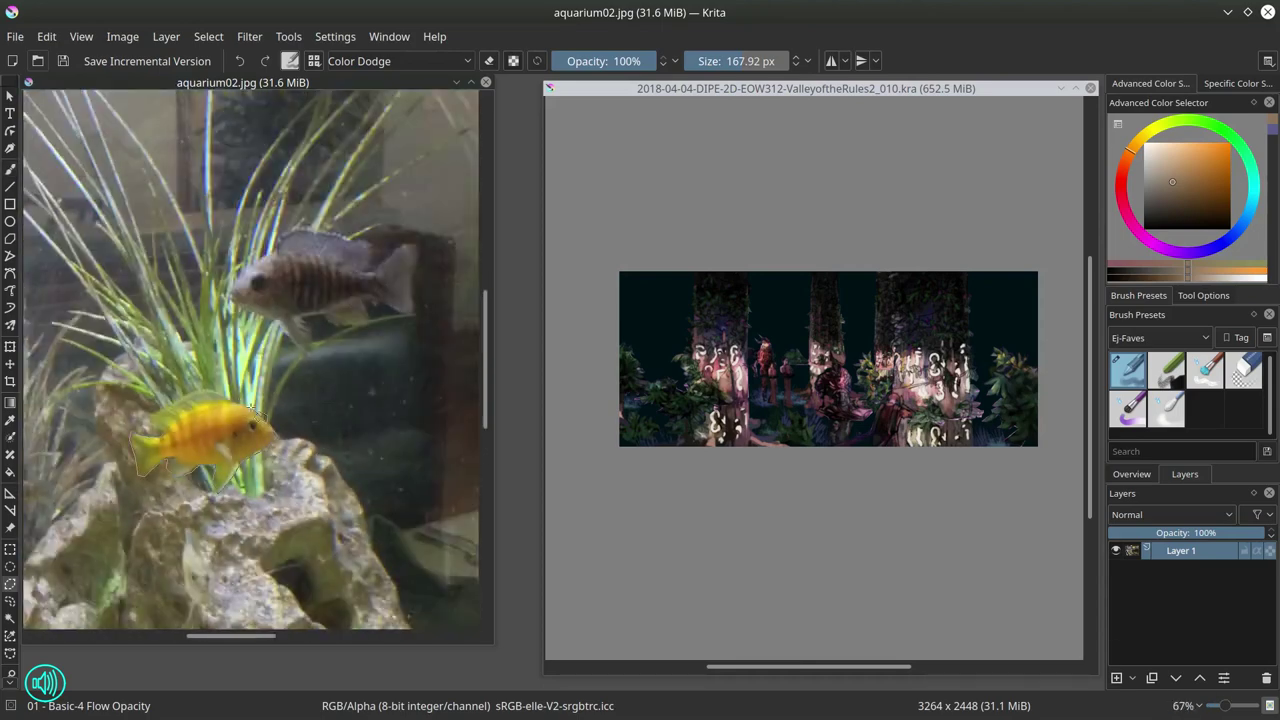
{"action": "left_click", "coordinate": [172, 436]}
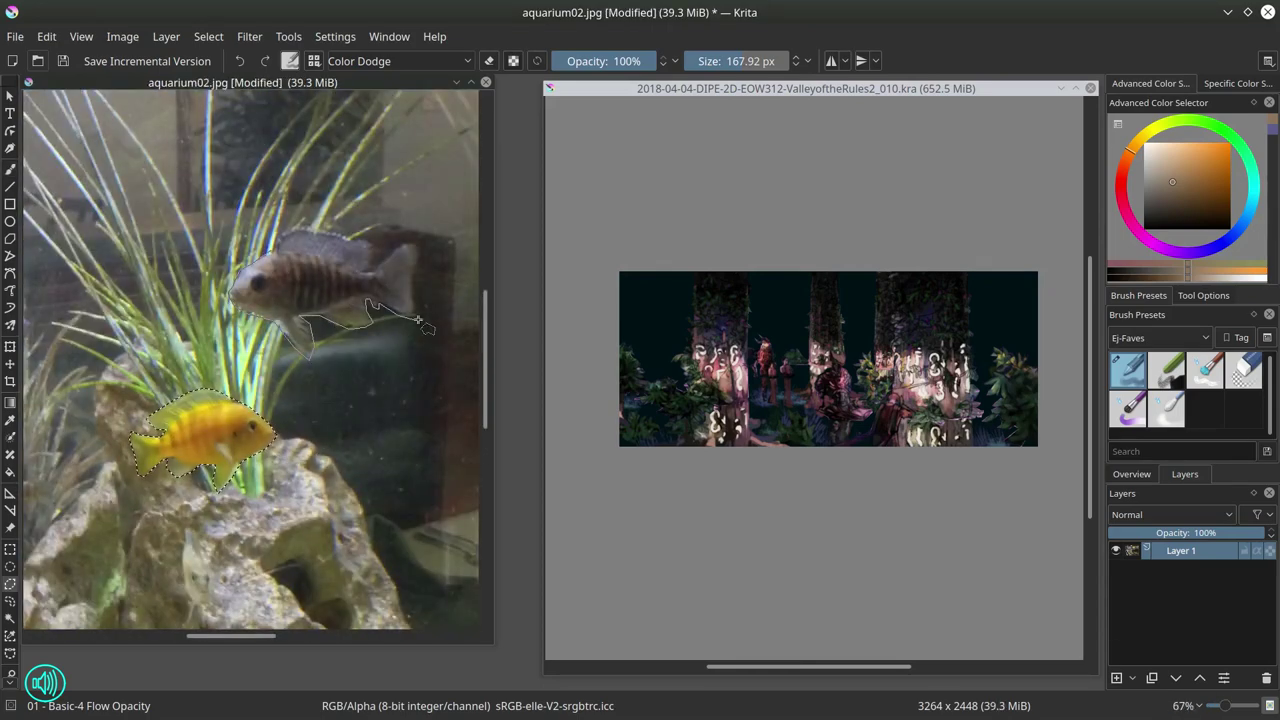
{"action": "key", "text": "ctrl+c"}
{"action": "double_click", "coordinate": [806, 88]}
{"action": "key", "text": "ctrl+v"}
Step: Move the pasted yellow fish into place in the pond and check it against the background
{"action": "scroll", "coordinate": [580, 514], "scroll_direction": "up", "scroll_amount": 3}
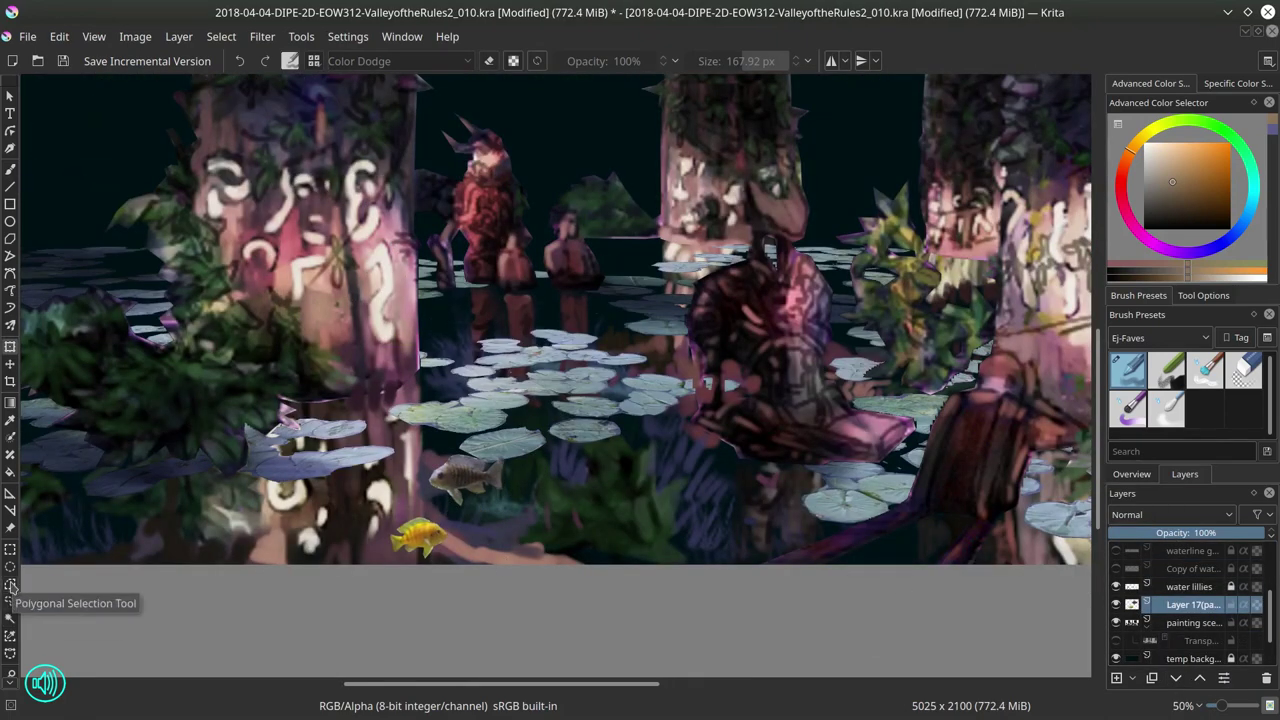
{"action": "left_click", "coordinate": [10, 346]}
{"action": "left_click_drag", "start_coordinate": [462, 480], "coordinate": [470, 491]}
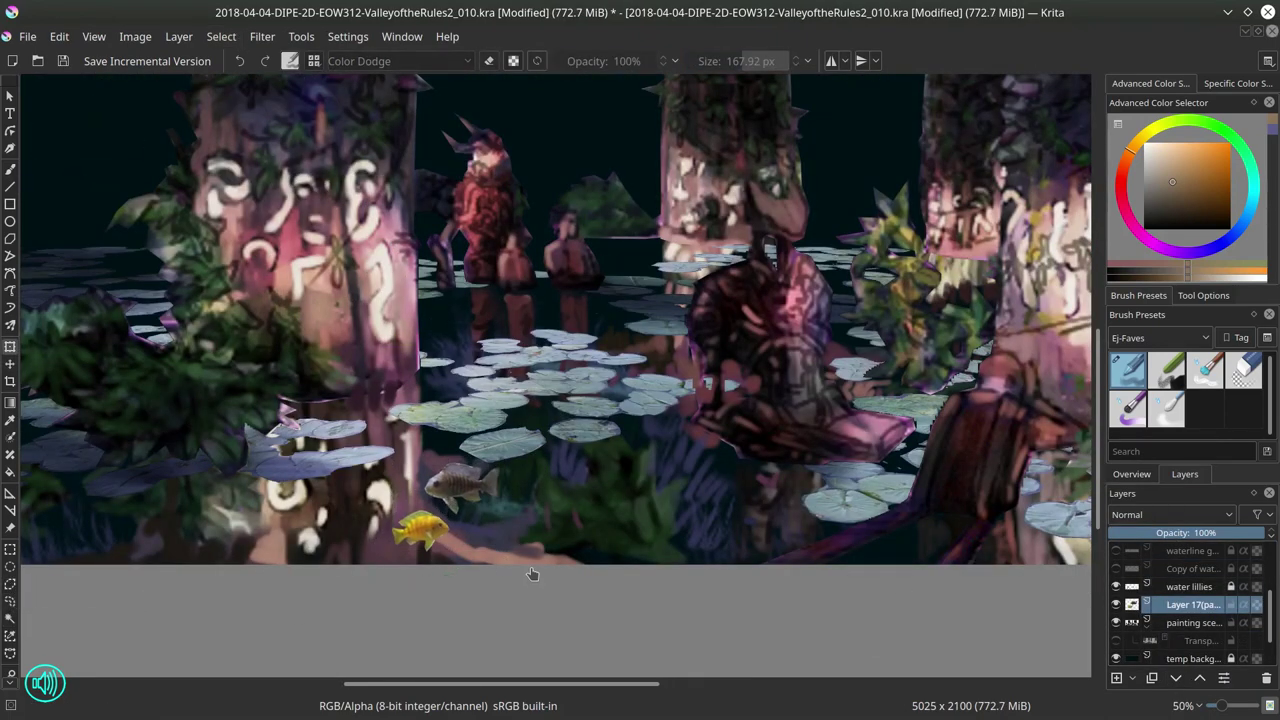
{"action": "key", "text": "2"}
{"action": "scroll", "coordinate": [1190, 610], "scroll_direction": "down", "scroll_amount": 1}
{"action": "left_click", "coordinate": [1116, 622]}
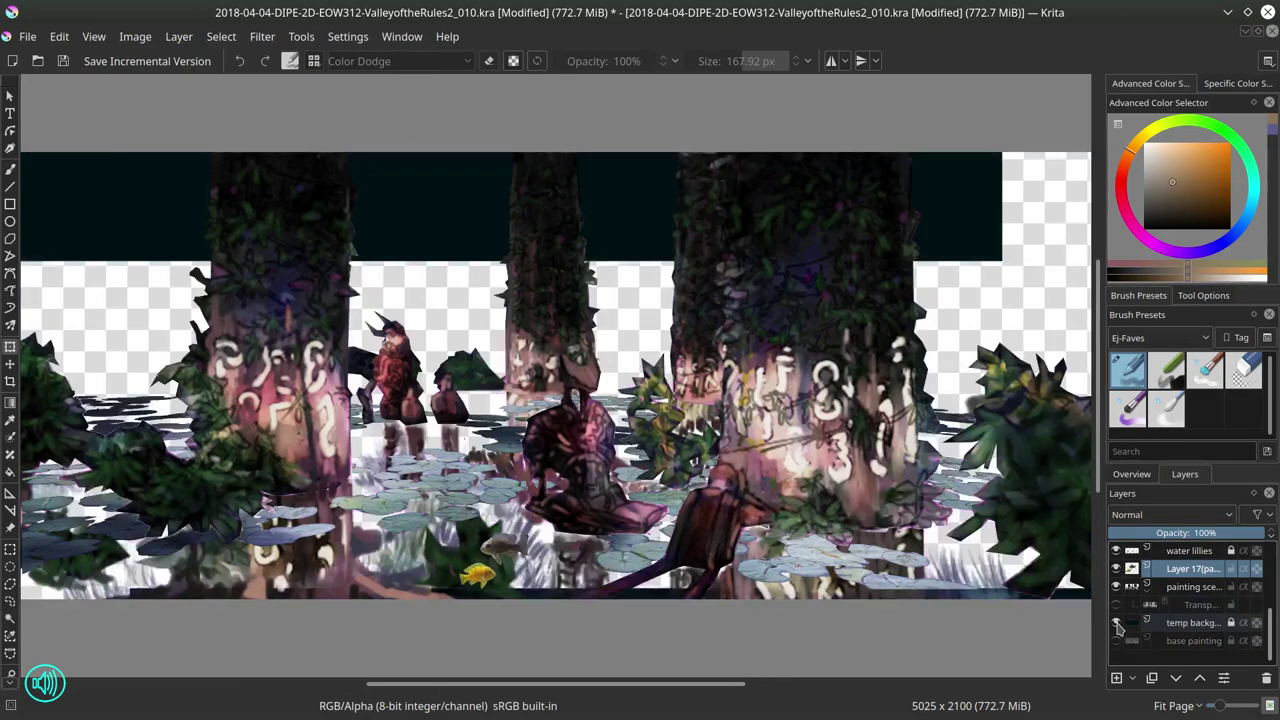
{"action": "left_click", "coordinate": [1117, 623]}
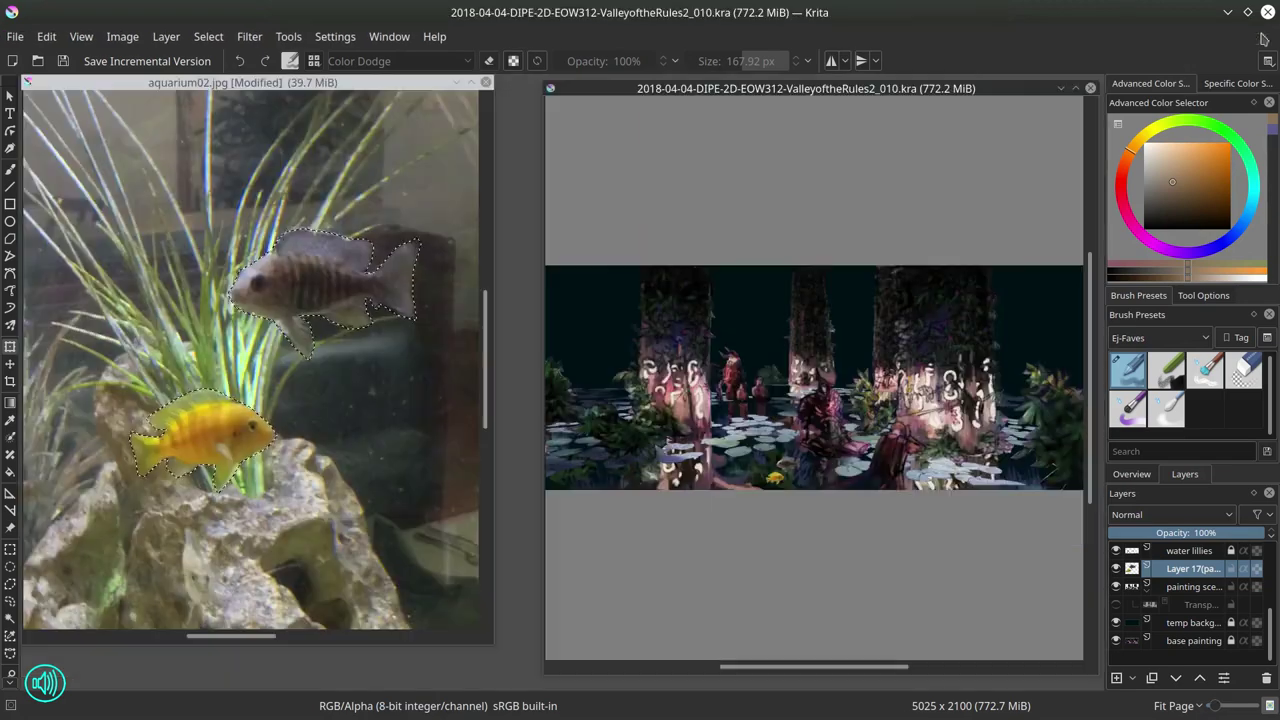
Step: Outline a second fish and paste it as a new layer near the lower lily pads
{"action": "scroll", "coordinate": [30, 548], "scroll_direction": "up", "scroll_amount": 7}
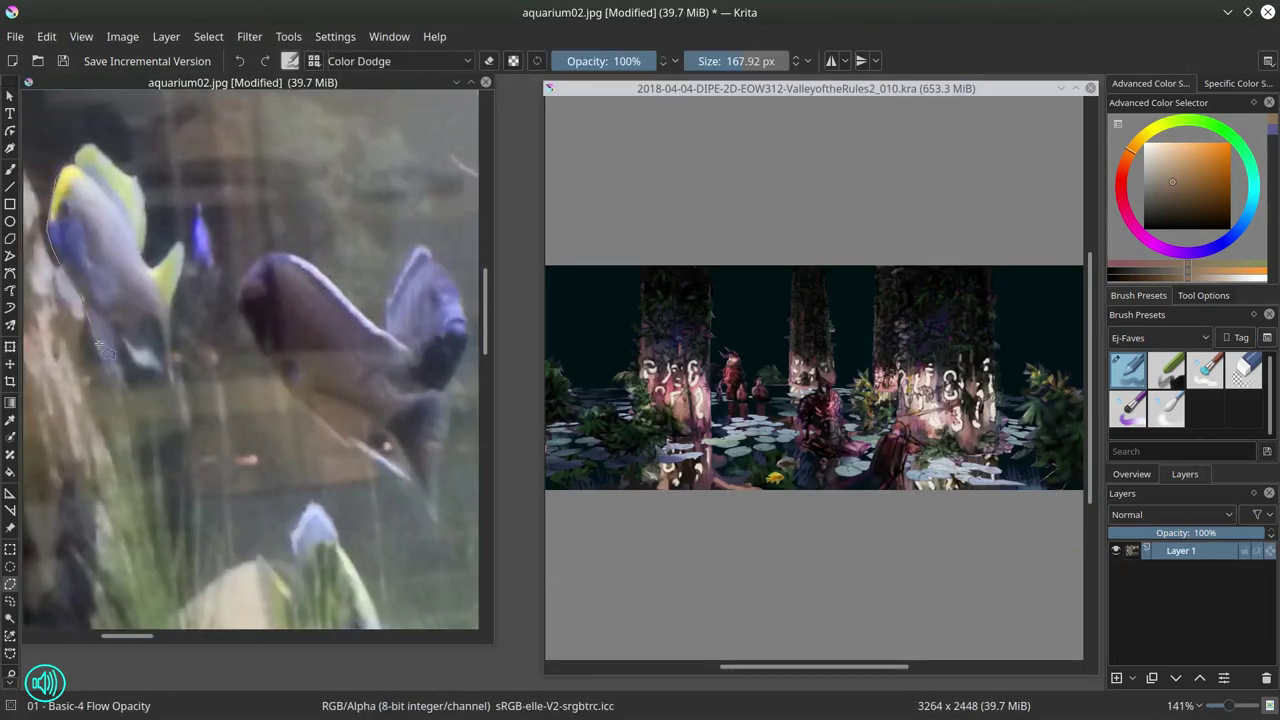
{"action": "mouse_move", "coordinate": [258, 345]}
{"action": "left_mouse_down"}
{"action": "mouse_move", "coordinate": [277, 248]}
{"action": "mouse_move", "coordinate": [415, 350]}
{"action": "left_mouse_up"}
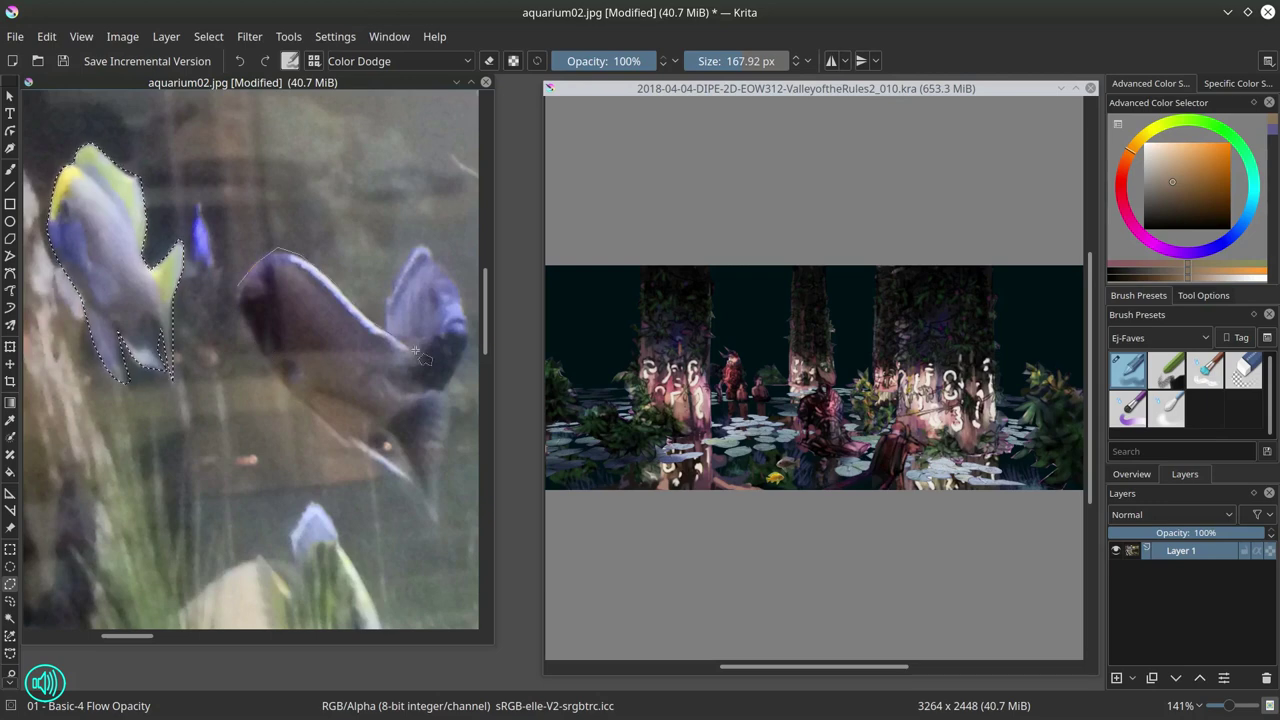
{"action": "mouse_move", "coordinate": [455, 412]}
{"action": "left_mouse_down"}
{"action": "mouse_move", "coordinate": [405, 475]}
{"action": "mouse_move", "coordinate": [240, 285]}
{"action": "left_mouse_up"}
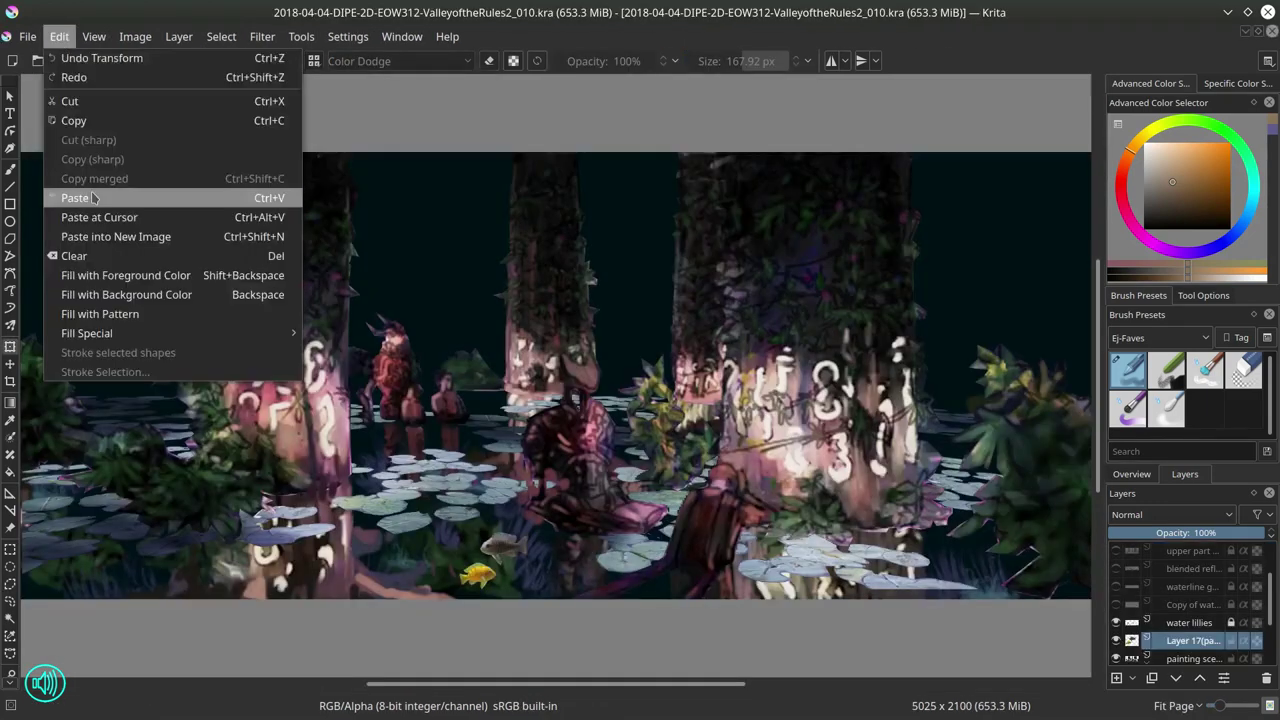
{"action": "left_click", "coordinate": [80, 191]}
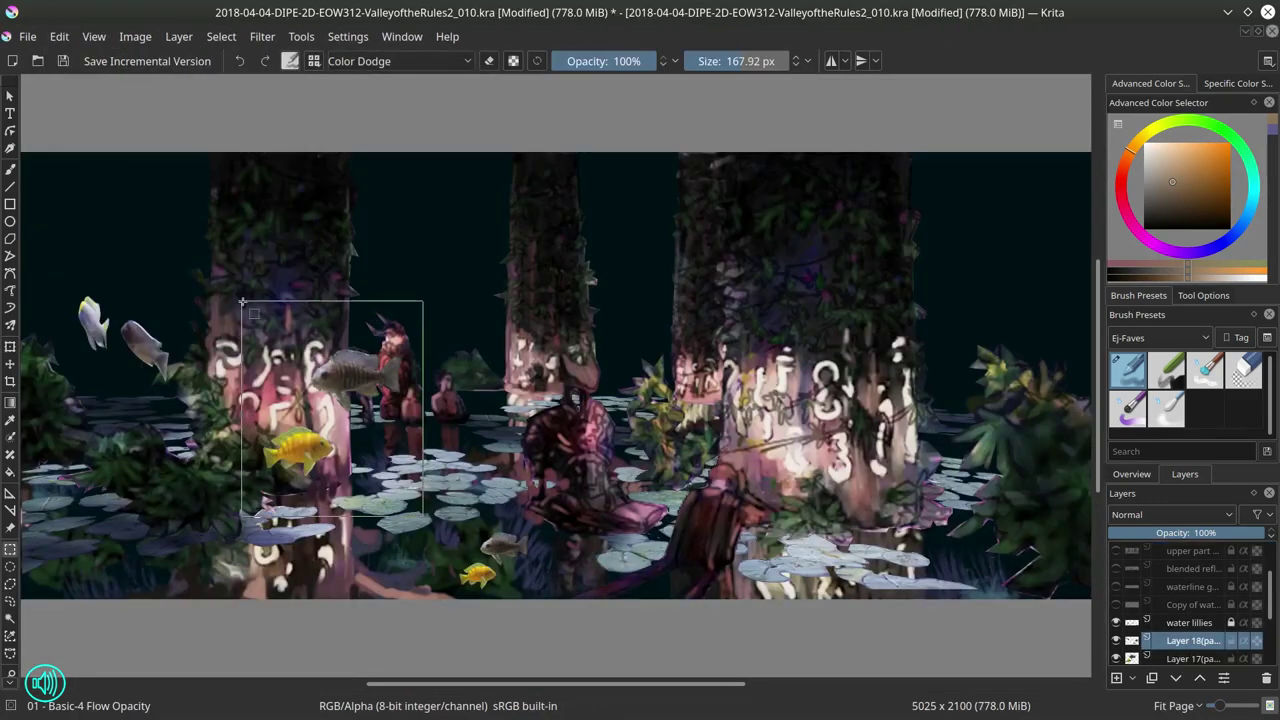
{"action": "key", "text": "ctrl+t"}
{"action": "left_click_drag", "start_coordinate": [122, 340], "coordinate": [365, 585]}
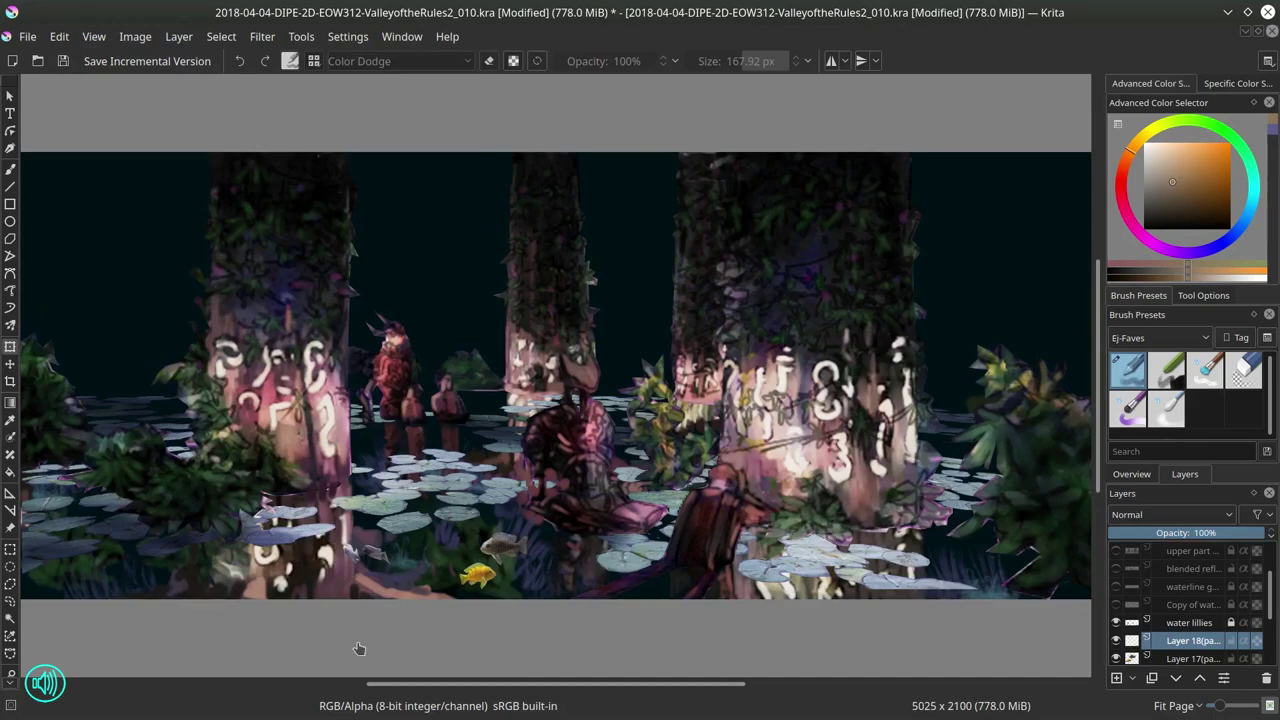
Step: Save the painting and check the fish by toggling the transparency and background layers
{"action": "left_click", "coordinate": [28, 36]}
{"action": "left_click", "coordinate": [58, 121]}
{"action": "scroll", "coordinate": [1117, 592], "scroll_direction": "down", "scroll_amount": 3}
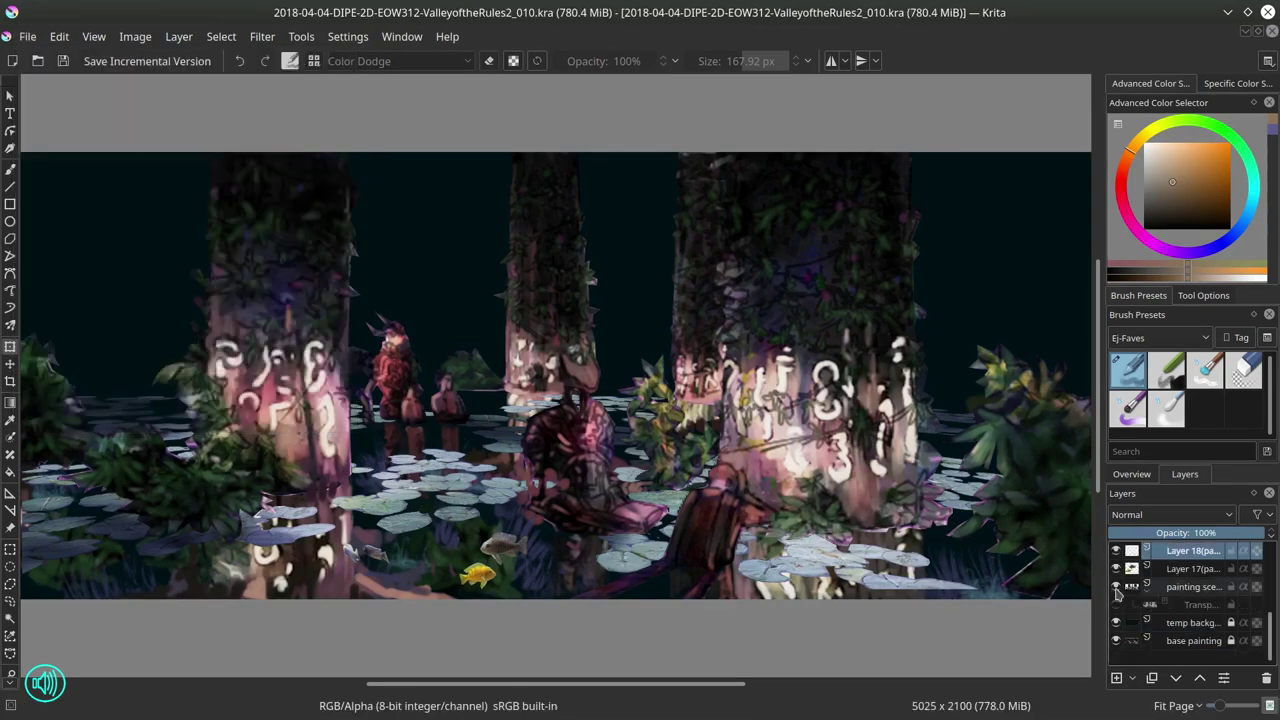
{"action": "left_click", "coordinate": [1116, 604]}
{"action": "left_click", "coordinate": [1116, 622]}
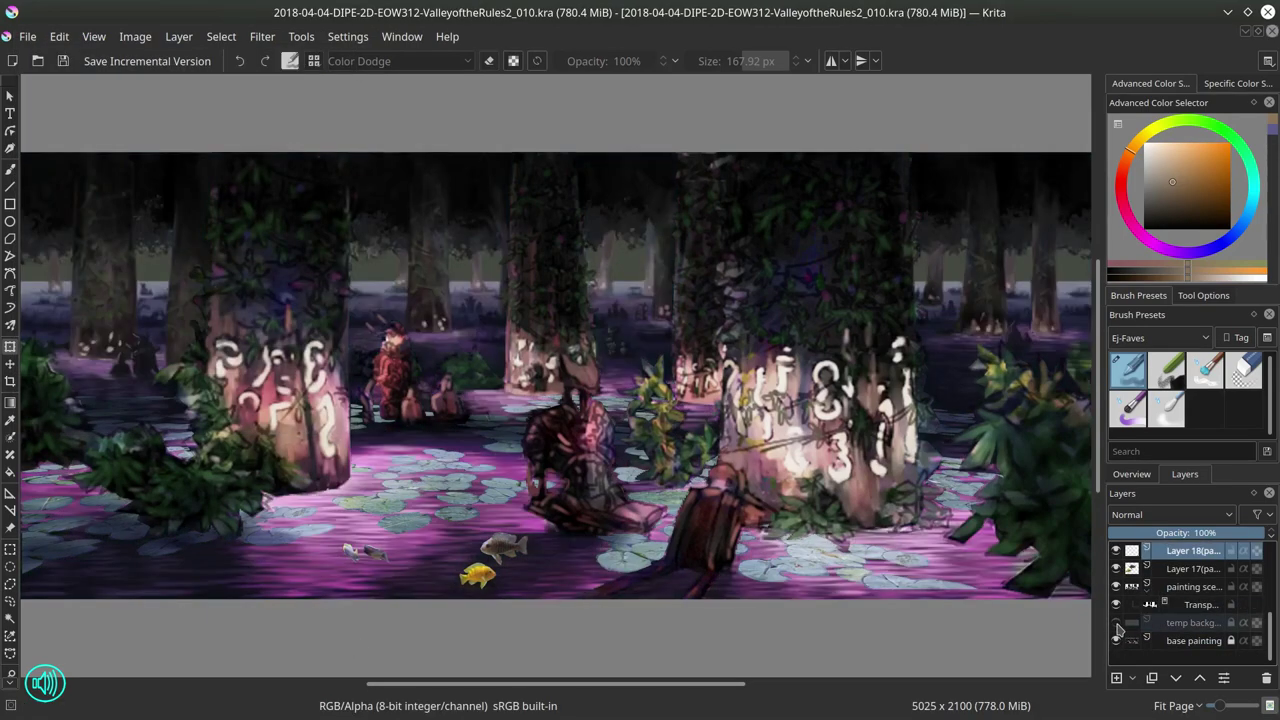
{"action": "left_click", "coordinate": [1116, 622]}
{"action": "left_click", "coordinate": [1116, 604]}
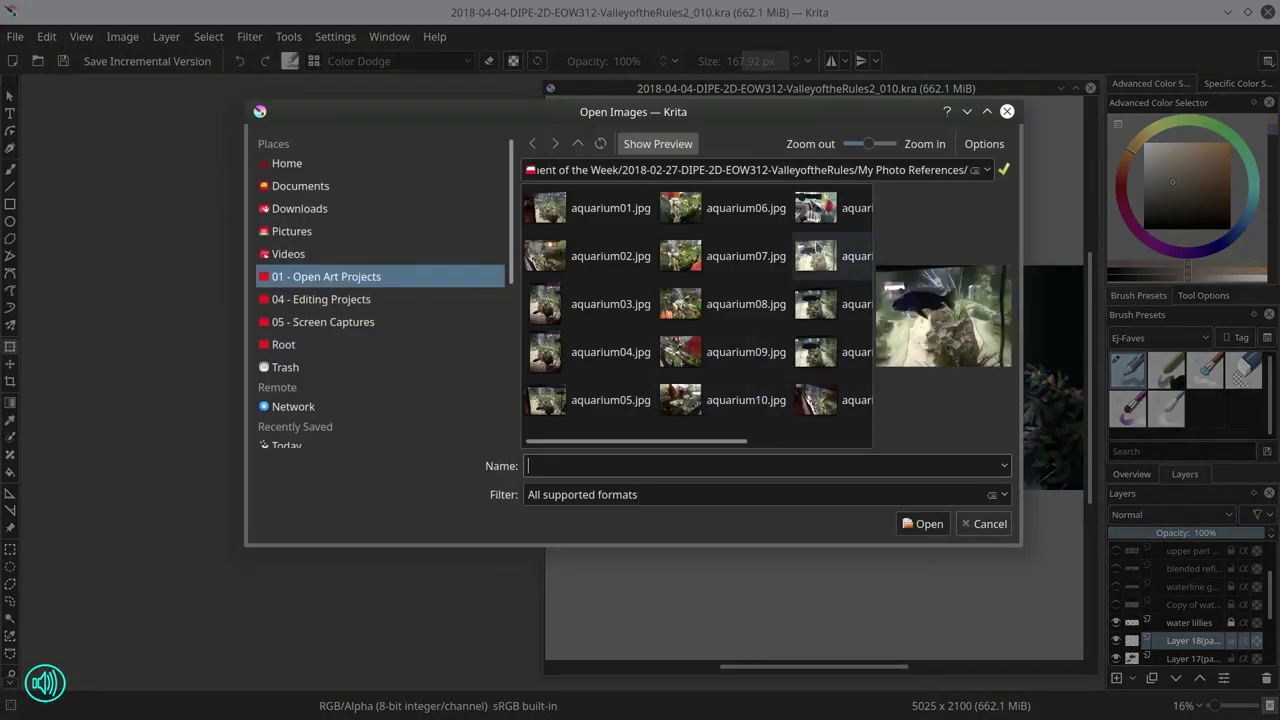
Step: Outline the red fish in aquarium11.jpg and paste it into the swamp painting
{"action": "left_click", "coordinate": [830, 207]}
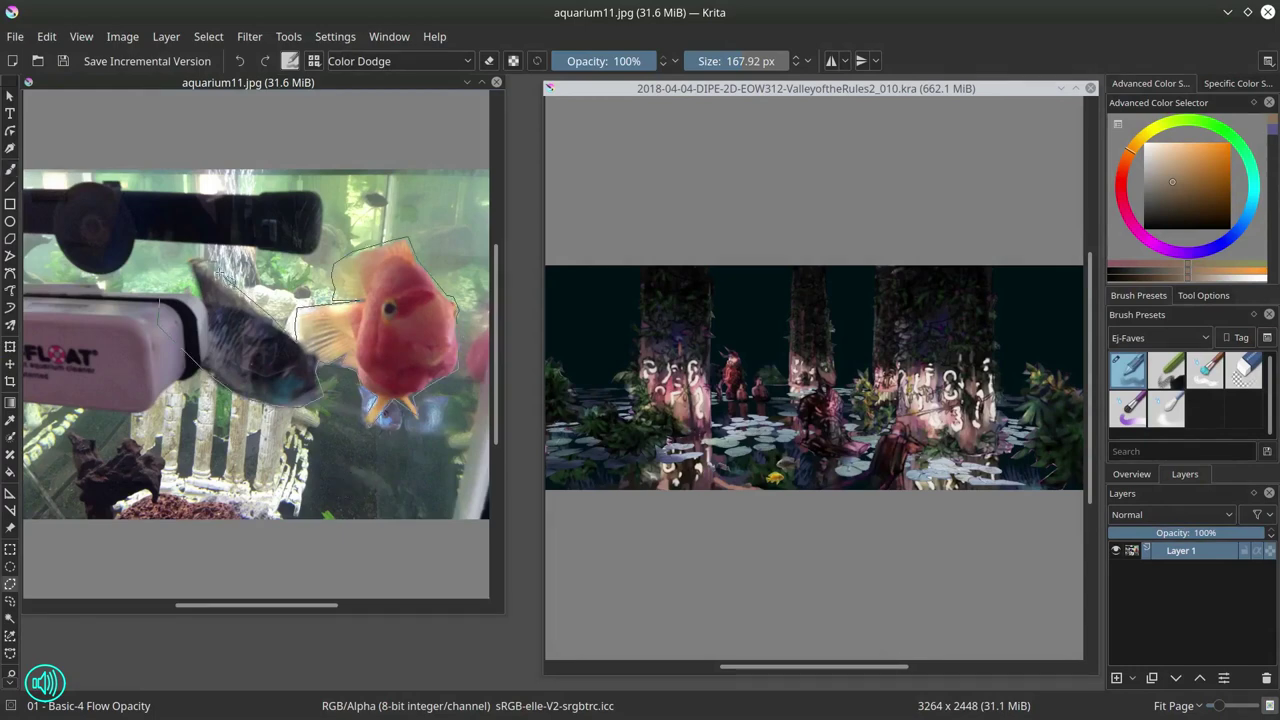
{"action": "left_click", "coordinate": [190, 263]}
{"action": "left_click", "coordinate": [1203, 295]}
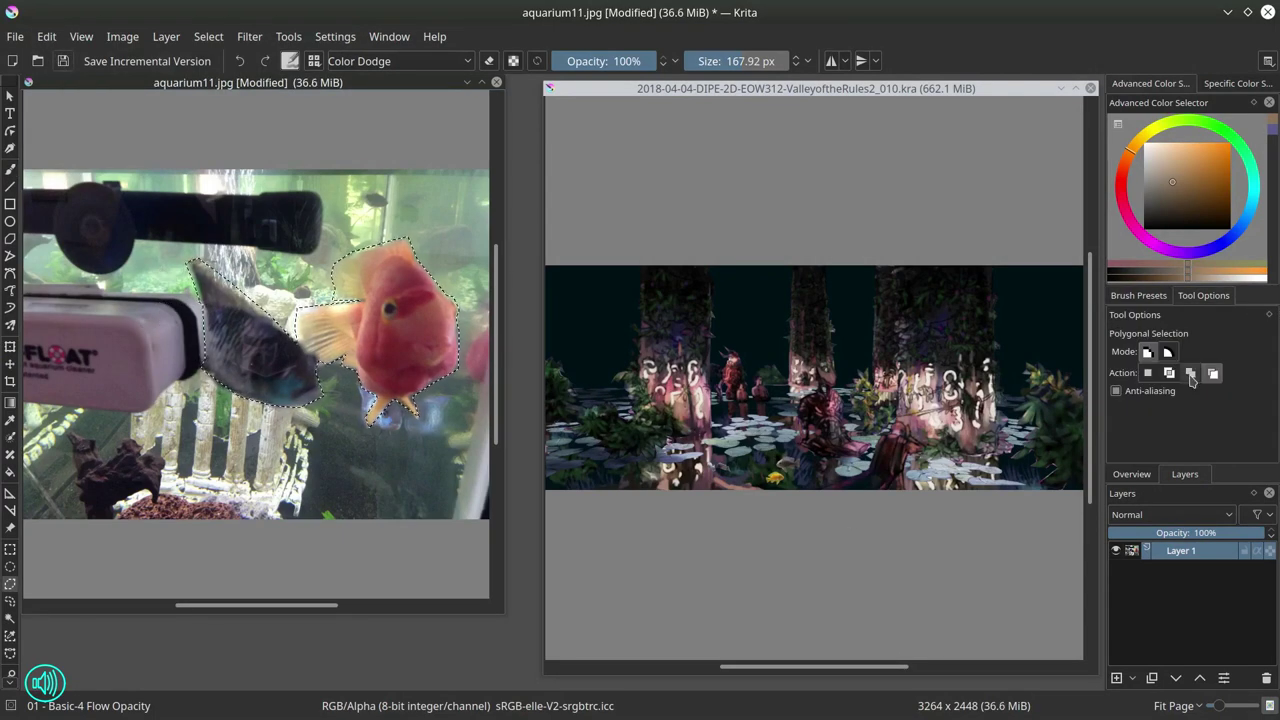
{"action": "left_click", "coordinate": [1190, 374]}
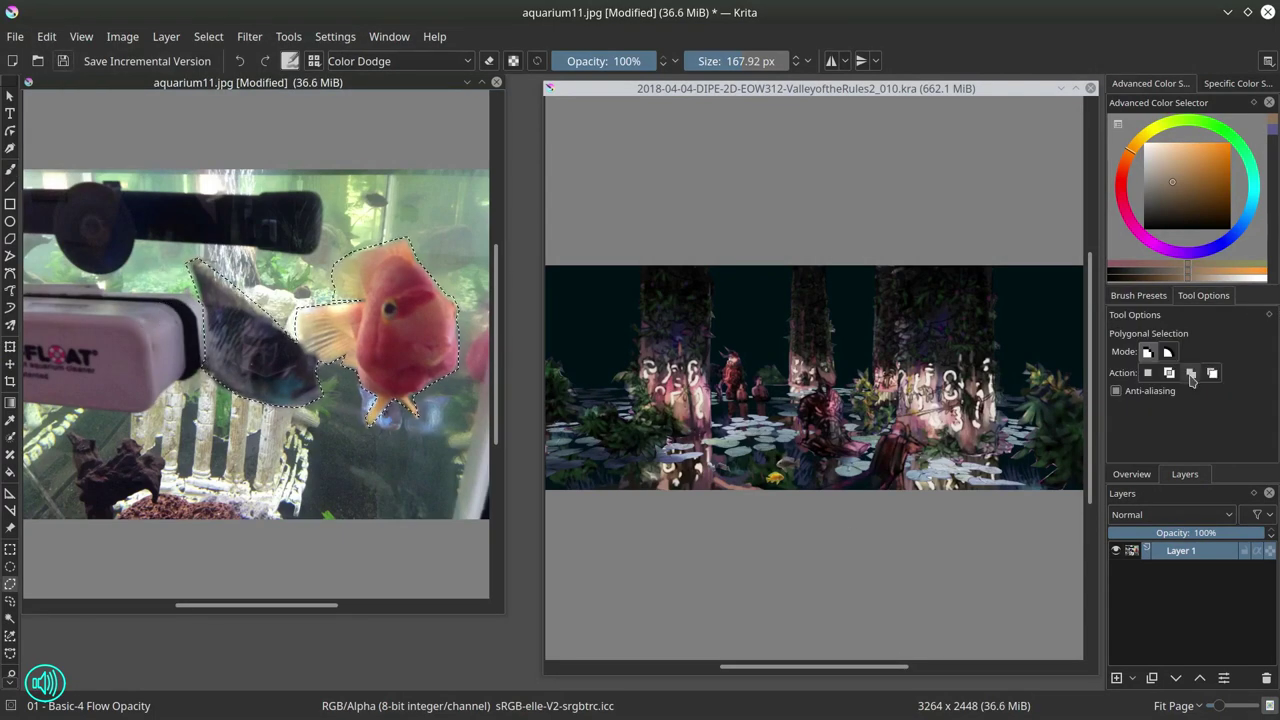
{"action": "left_click", "coordinate": [787, 95]}
{"action": "key", "text": "ctrl+v"}
{"action": "double_click", "coordinate": [787, 95]}
Step: Shrink the red fish into the bottom right with Ctrl+T, save, and check the background
{"action": "key", "text": "ctrl+t"}
{"action": "left_click_drag", "start_coordinate": [590, 400], "coordinate": [985, 573]}
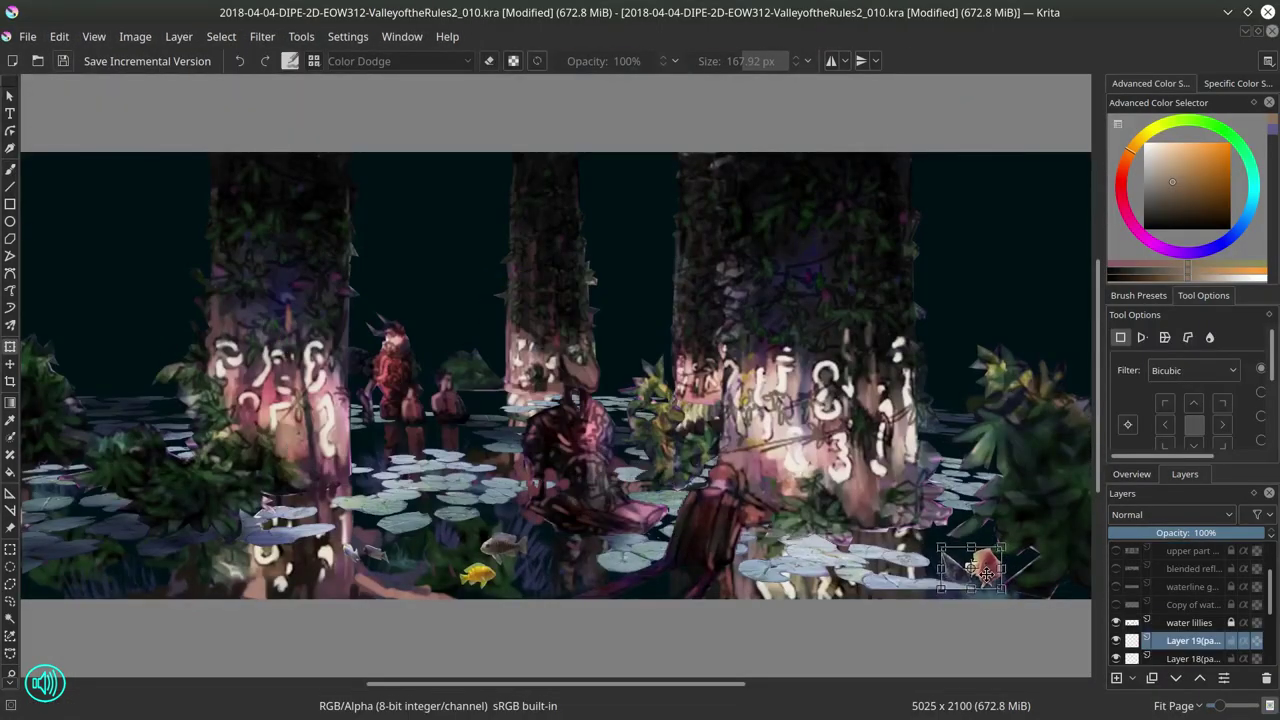
{"action": "key", "text": "Return"}
{"action": "key", "text": "ctrl+s"}
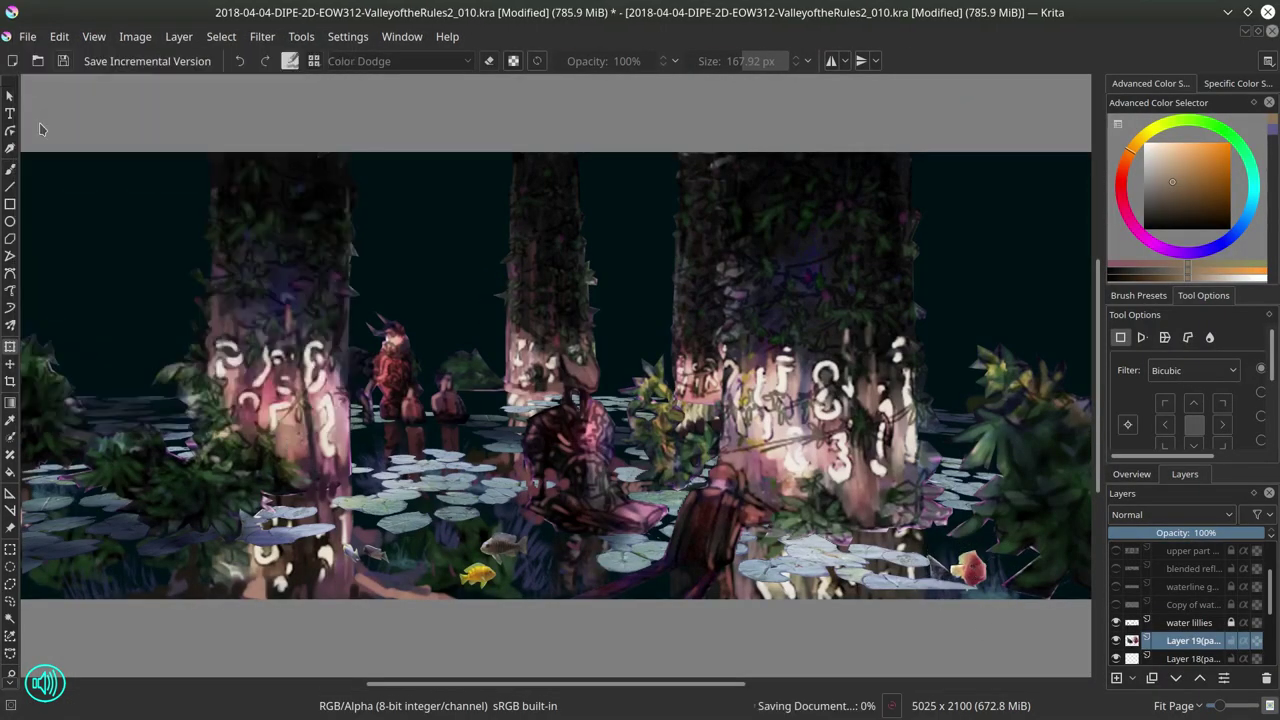
{"action": "left_click", "coordinate": [1250, 31]}
{"action": "scroll", "coordinate": [1180, 600], "scroll_direction": "down", "scroll_amount": 5}
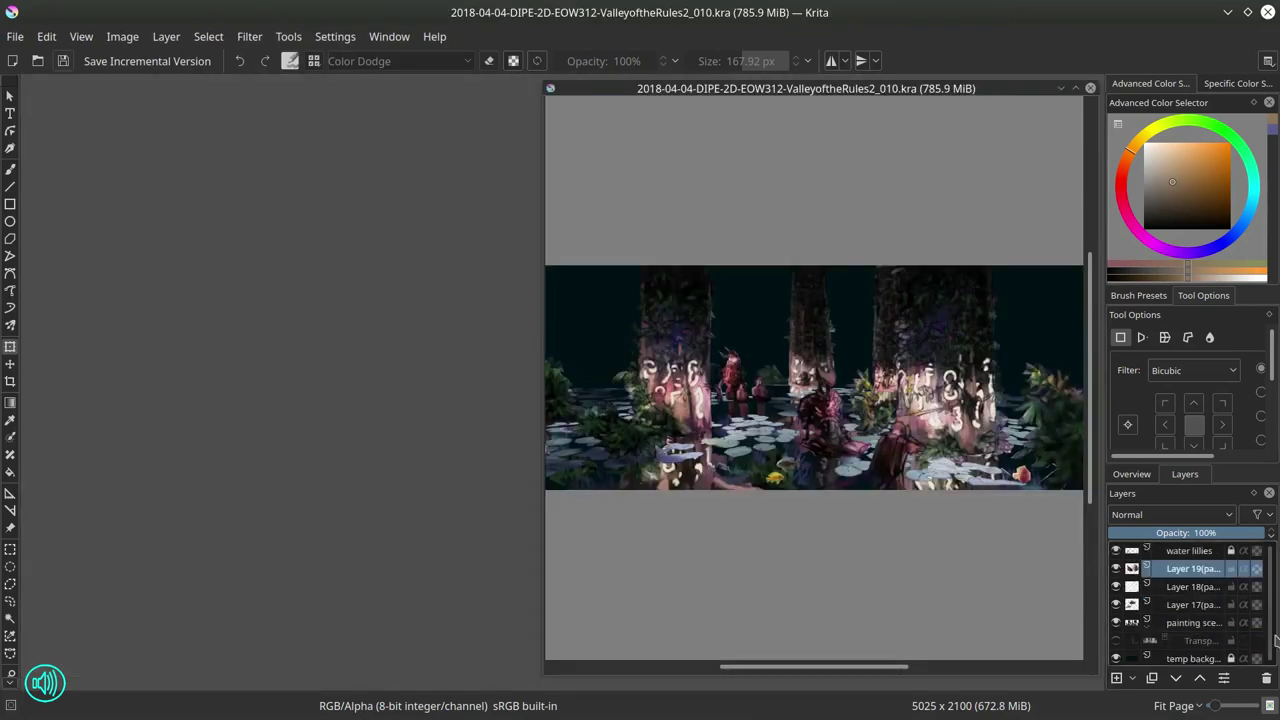
{"action": "left_click", "coordinate": [1116, 622]}
{"action": "left_click", "coordinate": [1116, 623]}
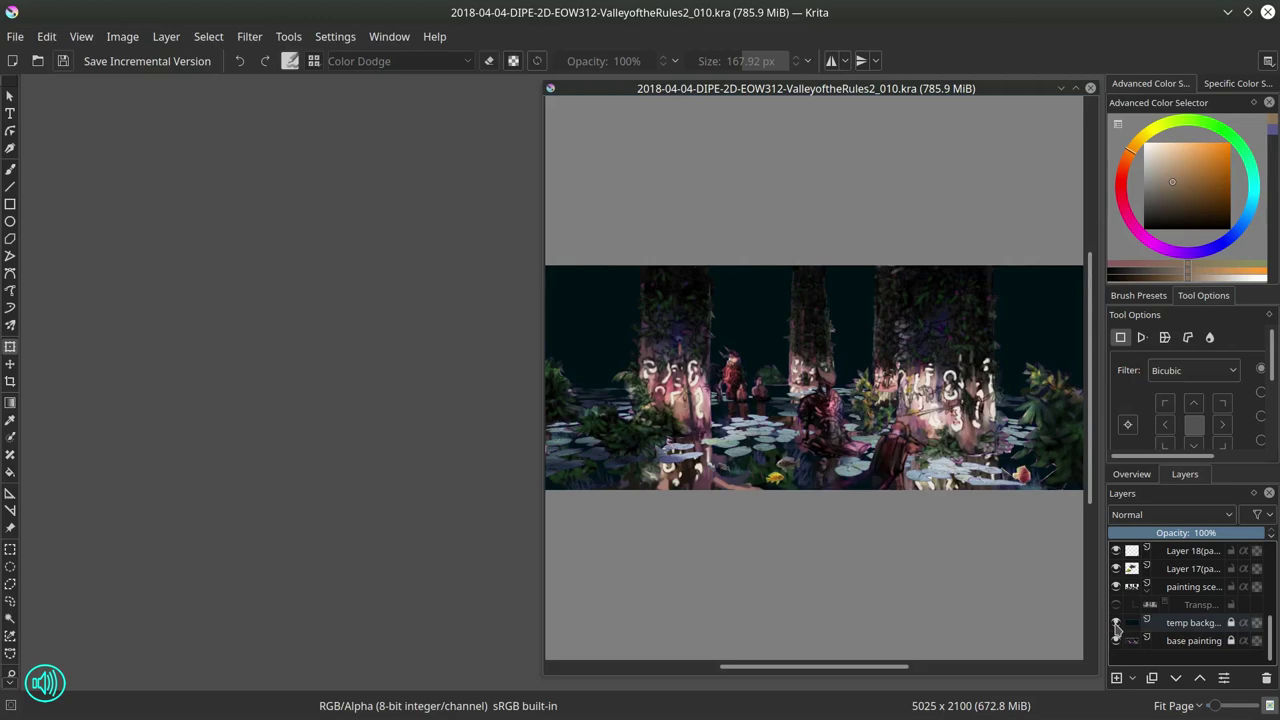
Step: Outline the dark fish from aquarium14.jpg, paste it, and place it at the bottom left
{"action": "key", "text": "ctrl+o"}
{"action": "key", "text": "Return"}
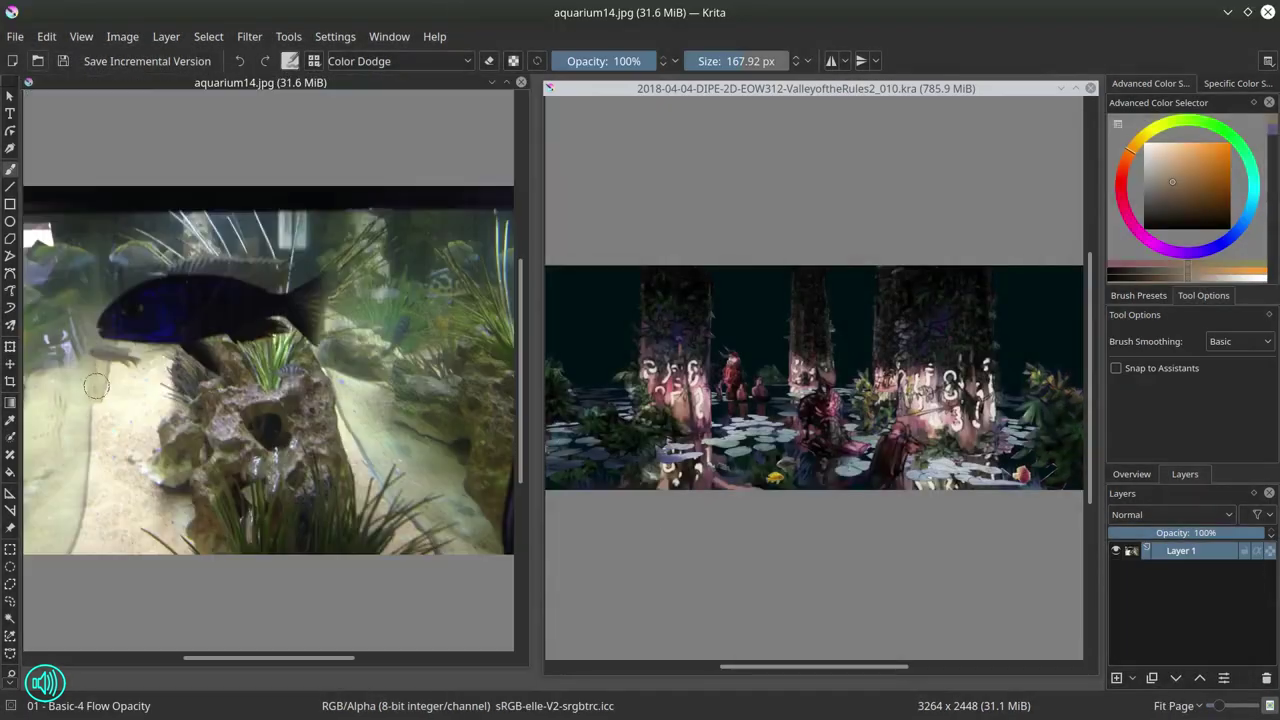
{"action": "left_click", "coordinate": [10, 584]}
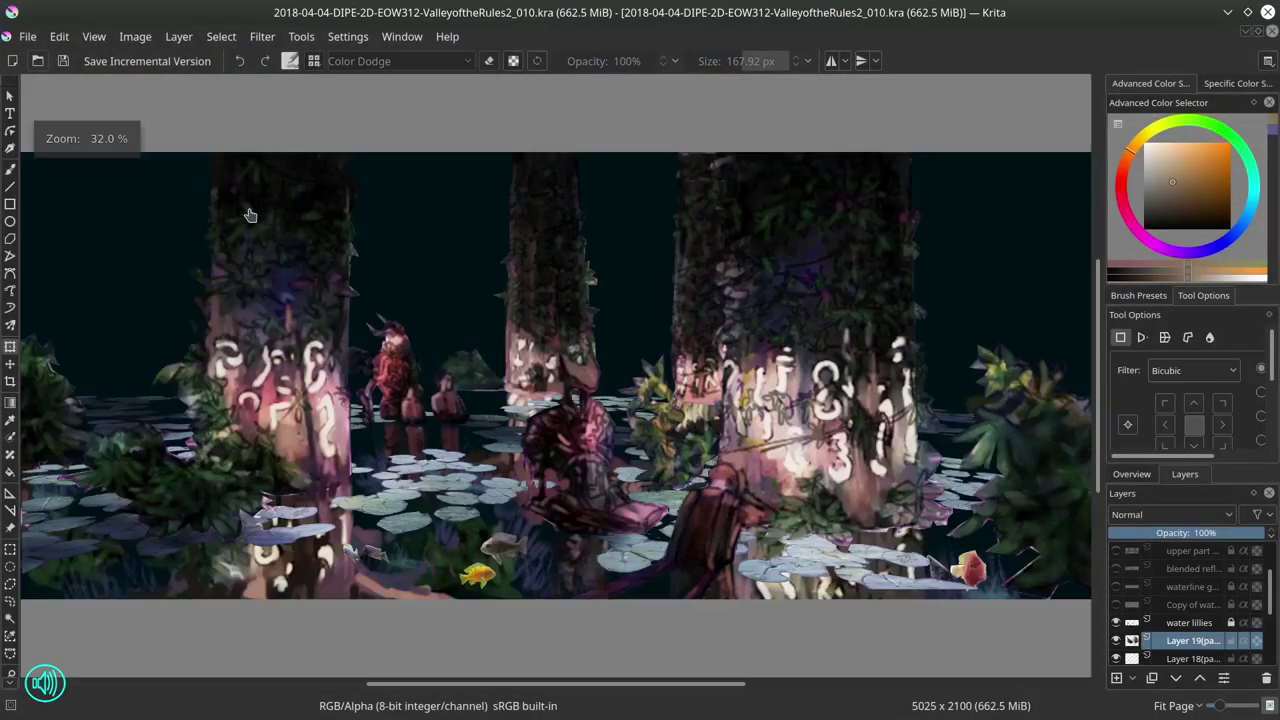
{"action": "left_click", "coordinate": [178, 36]}
{"action": "key", "text": "ctrl+t"}
{"action": "mouse_move", "coordinate": [693, 375]}
{"action": "left_mouse_down"}
{"action": "mouse_move", "coordinate": [238, 590]}
{"action": "mouse_move", "coordinate": [229, 560]}
{"action": "mouse_move", "coordinate": [366, 609]}
{"action": "mouse_move", "coordinate": [129, 609]}
{"action": "left_mouse_up"}
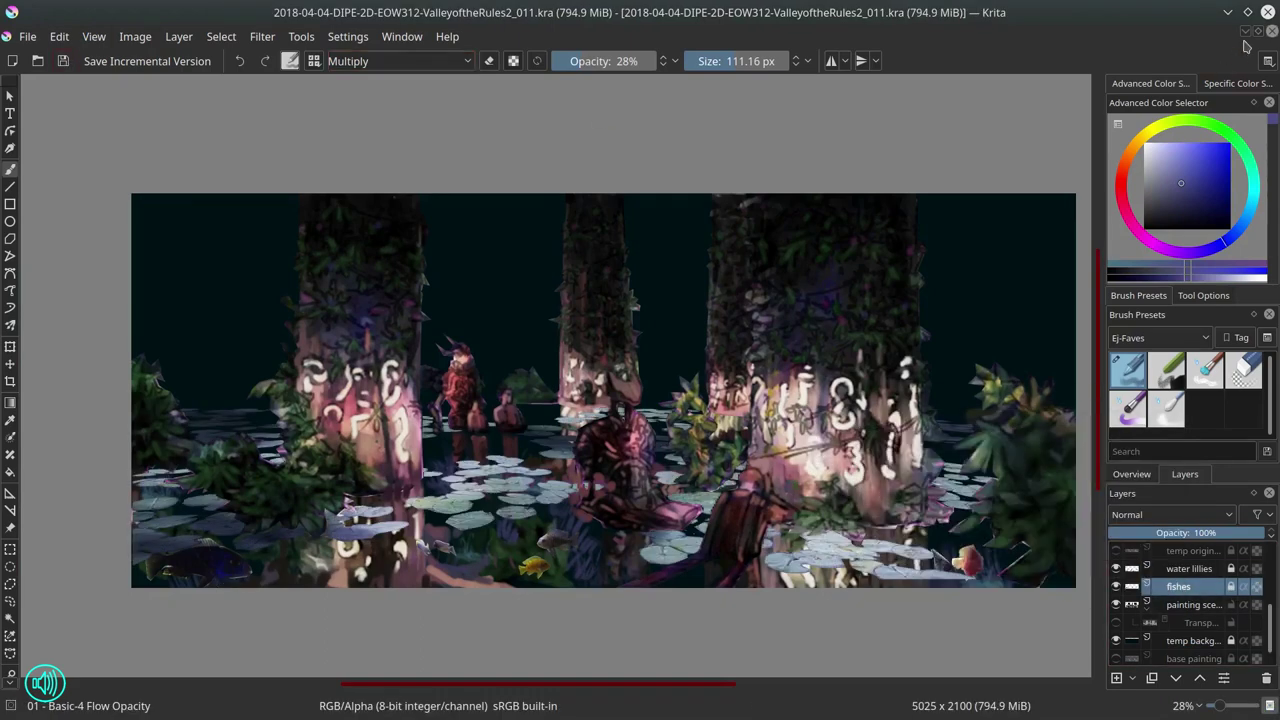
Step: Open the TropicalFoliage0076_4_S.jpg texture photo
{"action": "key", "text": "ctrl+Escape"}
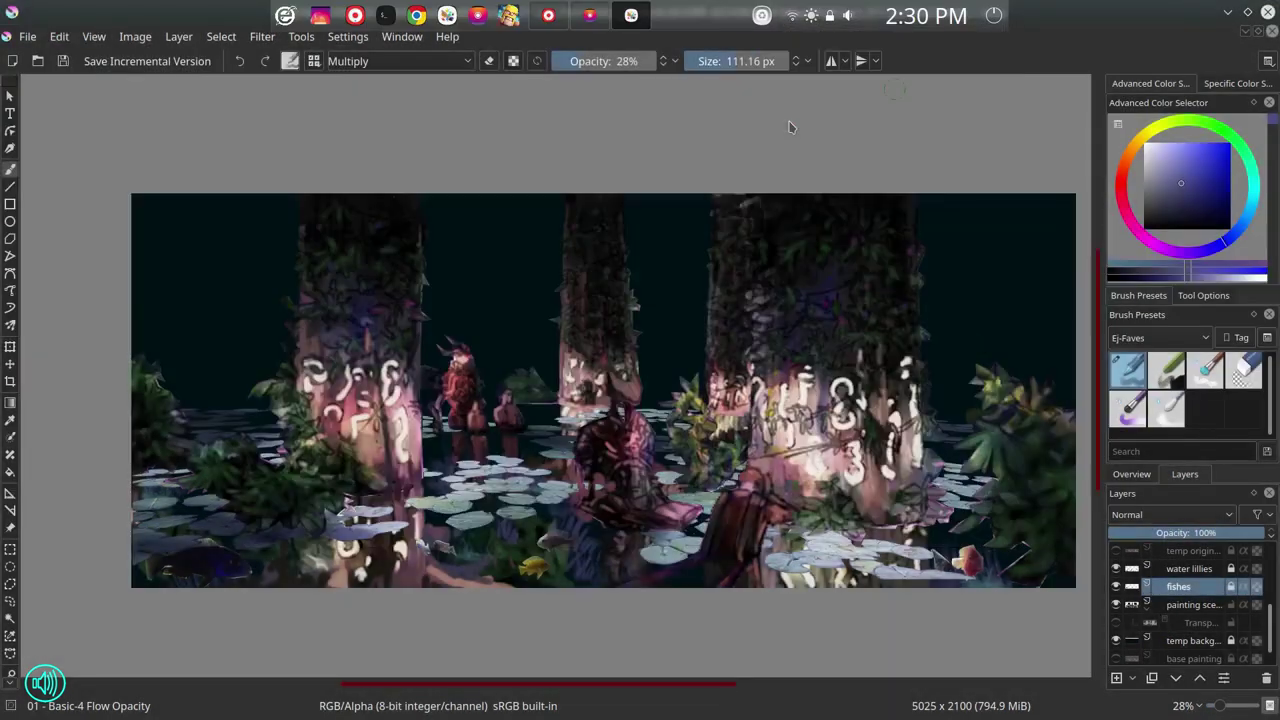
{"action": "key", "text": "ctrl+Escape"}
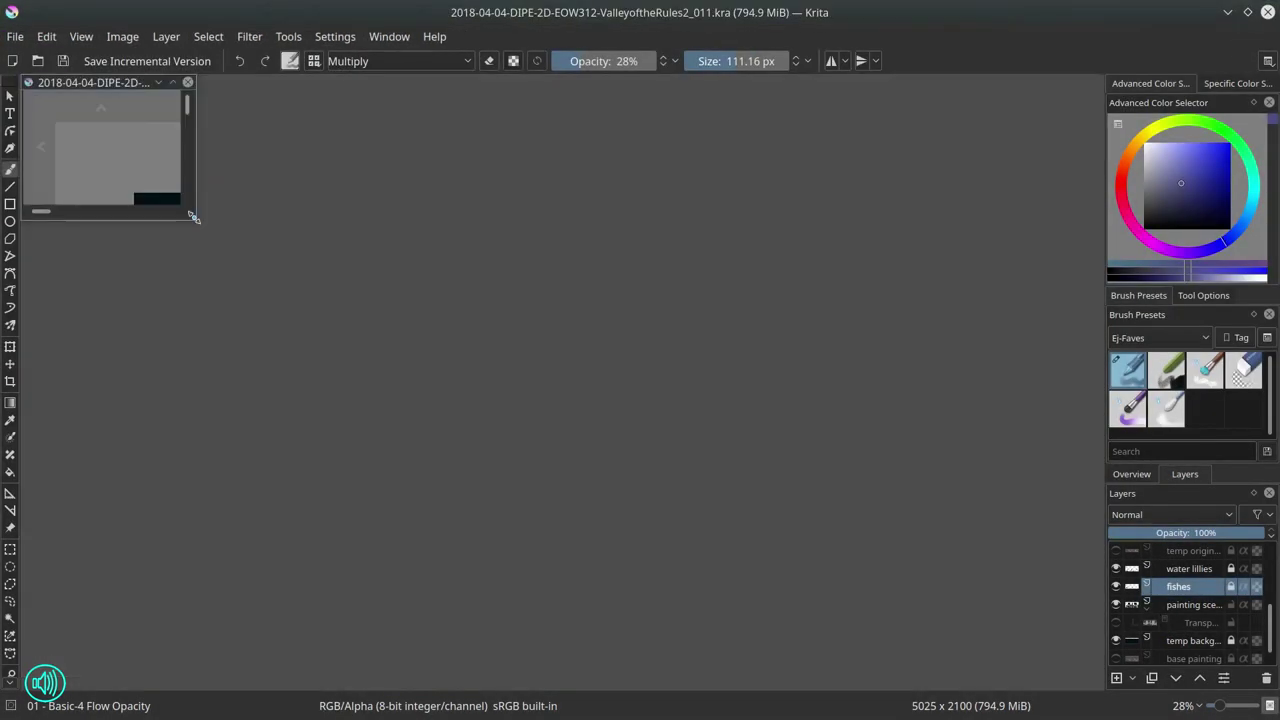
{"action": "left_click", "coordinate": [15, 36]}
{"action": "left_click", "coordinate": [40, 74]}
{"action": "scroll", "coordinate": [730, 320], "scroll_direction": "down", "scroll_amount": 2}
{"action": "double_click", "coordinate": [686, 249]}
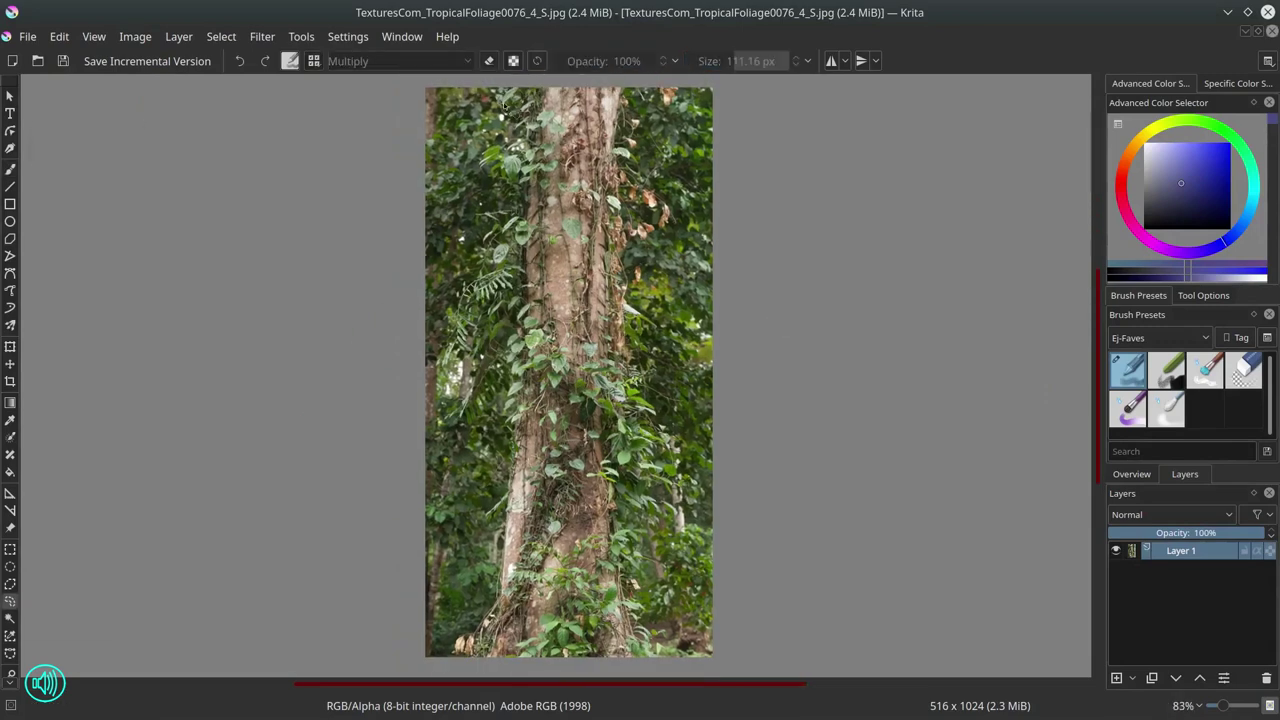
Step: Select the vine-covered trunk, paste it into the painting, and erase its edges
{"action": "left_click_drag", "start_coordinate": [507, 183], "coordinate": [505, 185]}
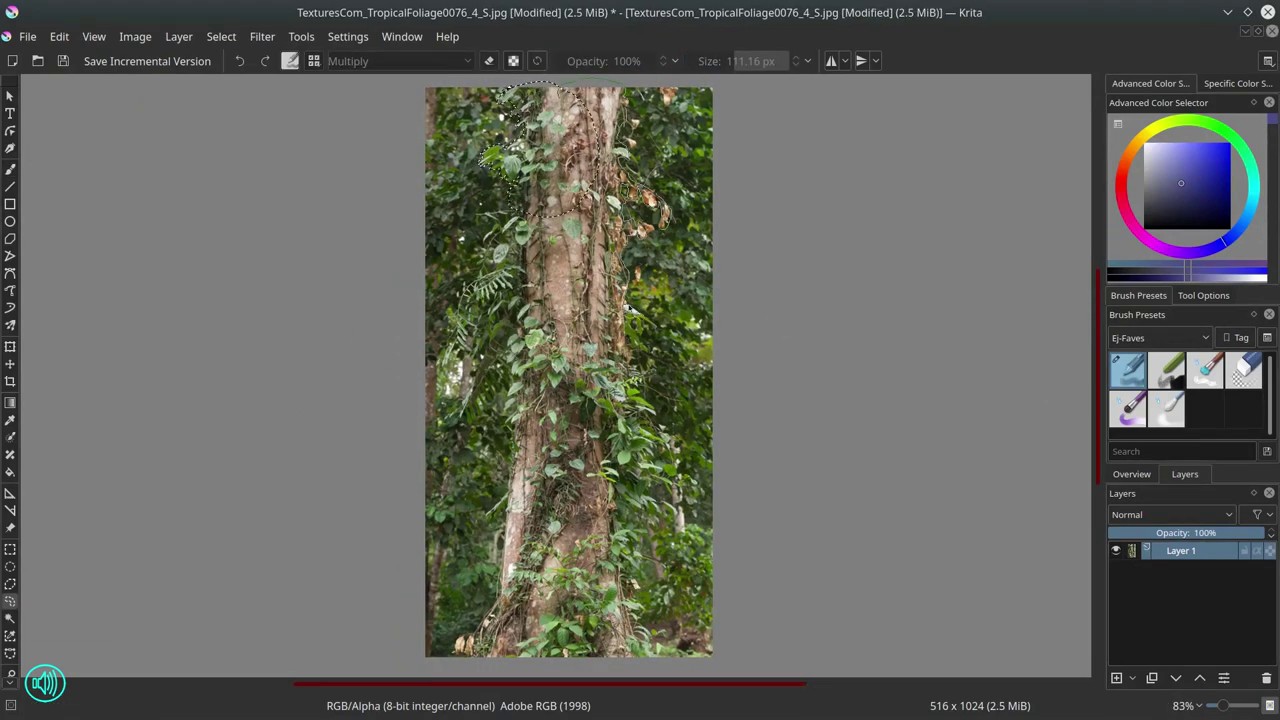
{"action": "left_click_drag", "start_coordinate": [627, 307], "coordinate": [632, 583]}
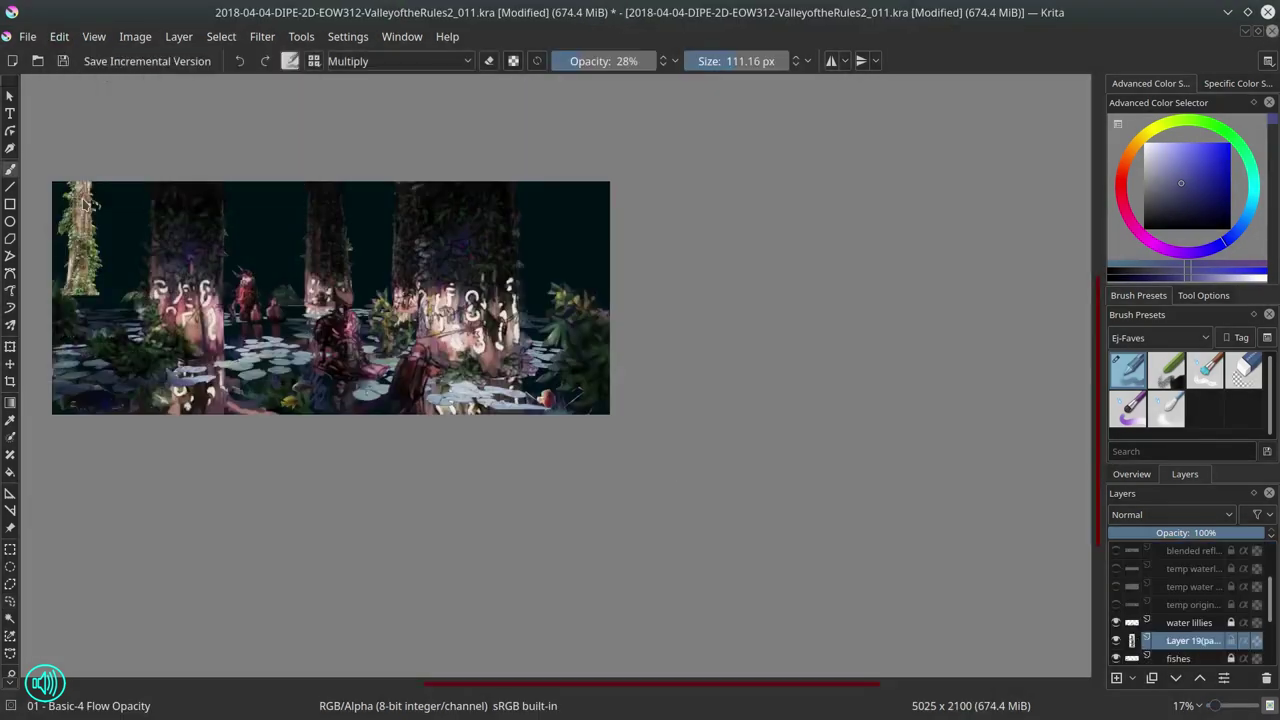
{"action": "key", "text": "ctrl+t"}
{"action": "key", "text": "slash"}
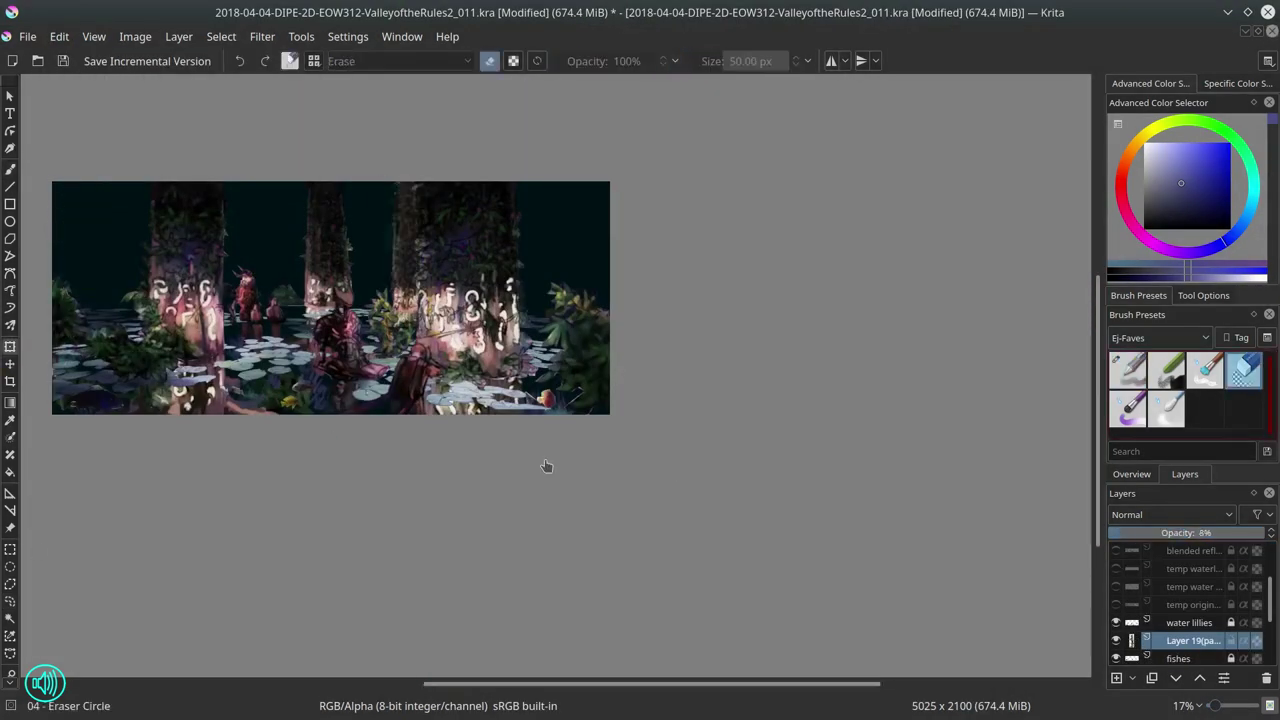
{"action": "key", "text": "b"}
{"action": "scroll", "coordinate": [546, 466], "scroll_direction": "up", "scroll_amount": 6}
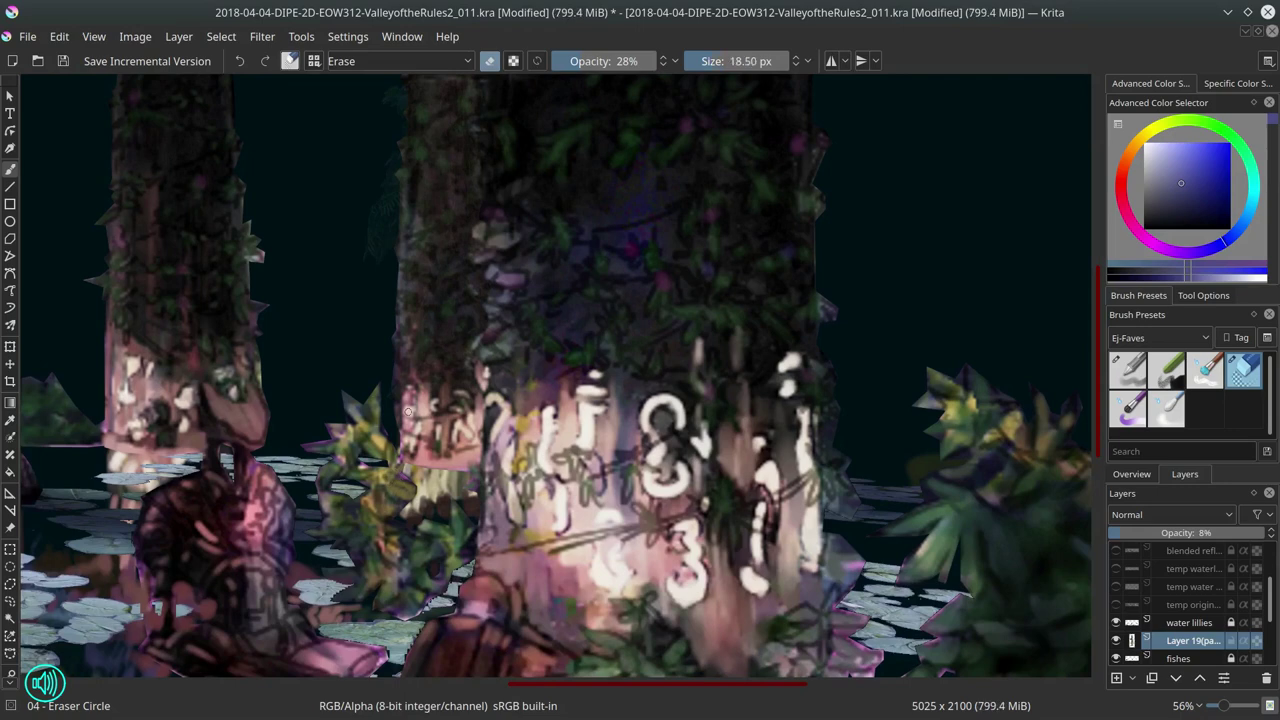
Step: Tune the pasted trunk layer to a faint opacity, comparing the painting with and without it
{"action": "key", "text": "ctrl+z"}
{"action": "key", "text": "ctrl+shift+z"}
{"action": "key", "text": "ctrl+shift+z"}
{"action": "key", "text": "ctrl+z"}
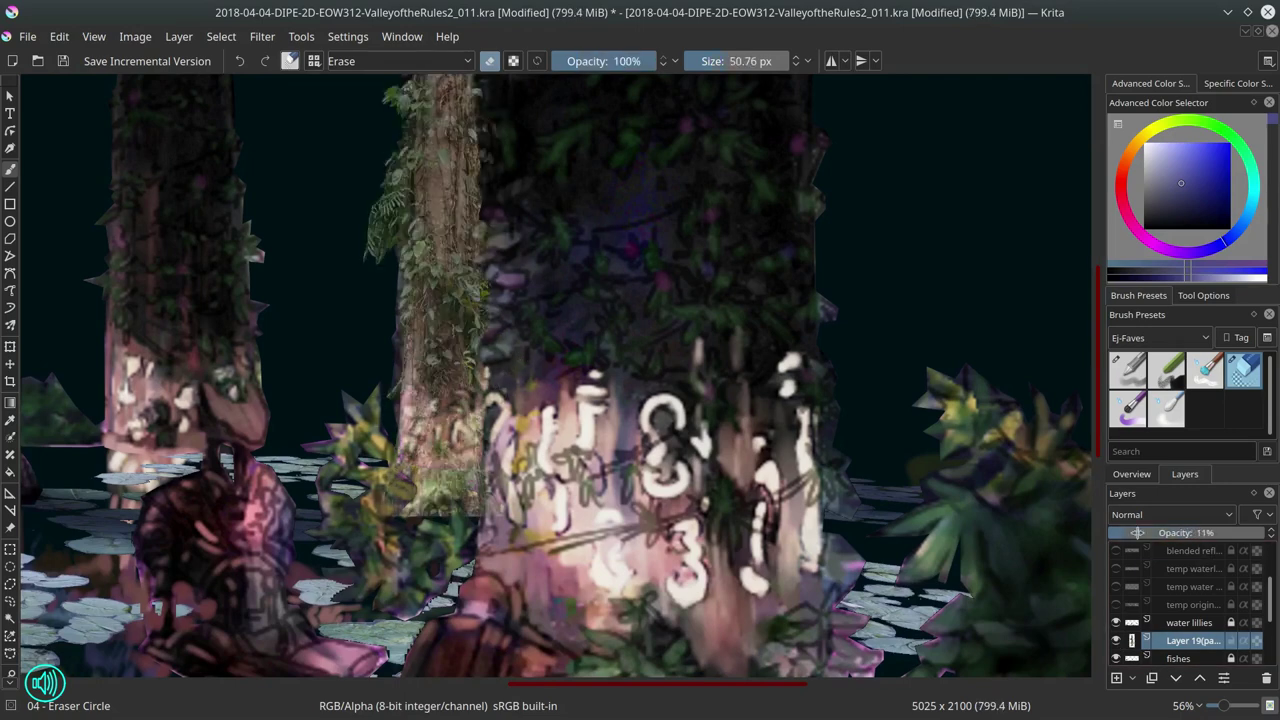
{"action": "key", "text": "ctrl+shift+z"}
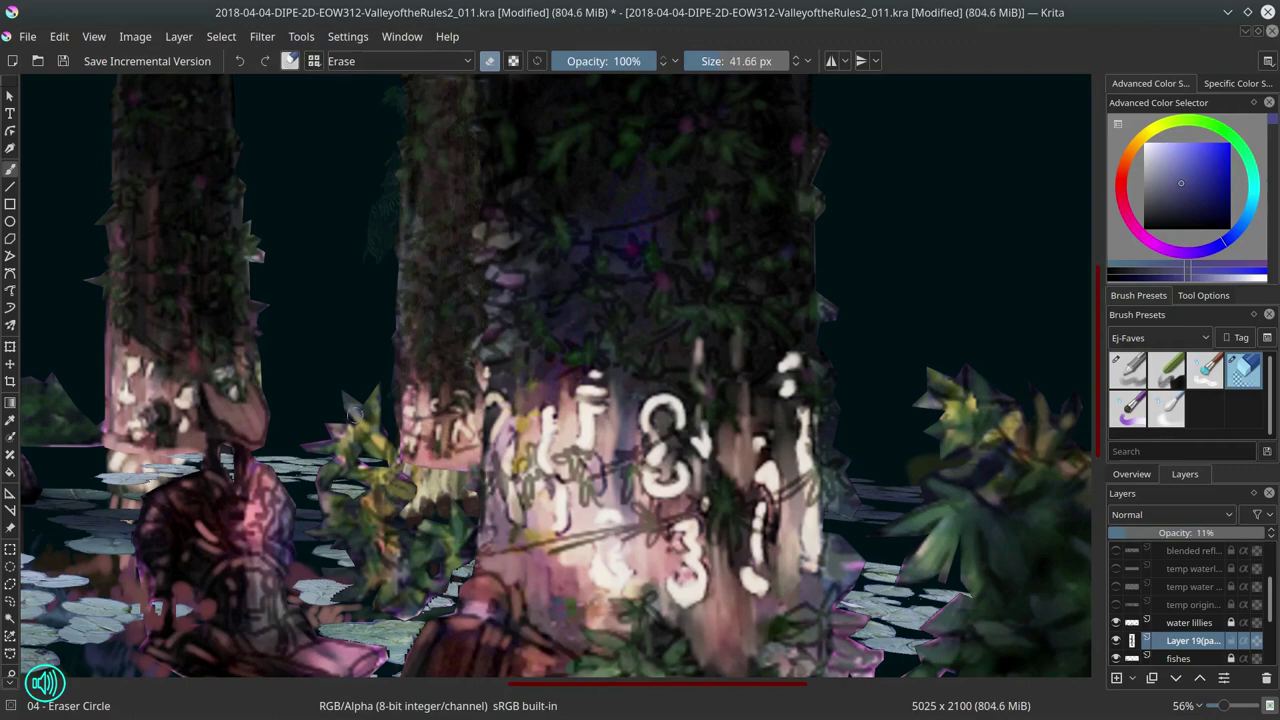
{"action": "key", "text": "ctrl+z"}
{"action": "key", "text": "ctrl+shift+z"}
{"action": "key", "text": "ctrl+z"}
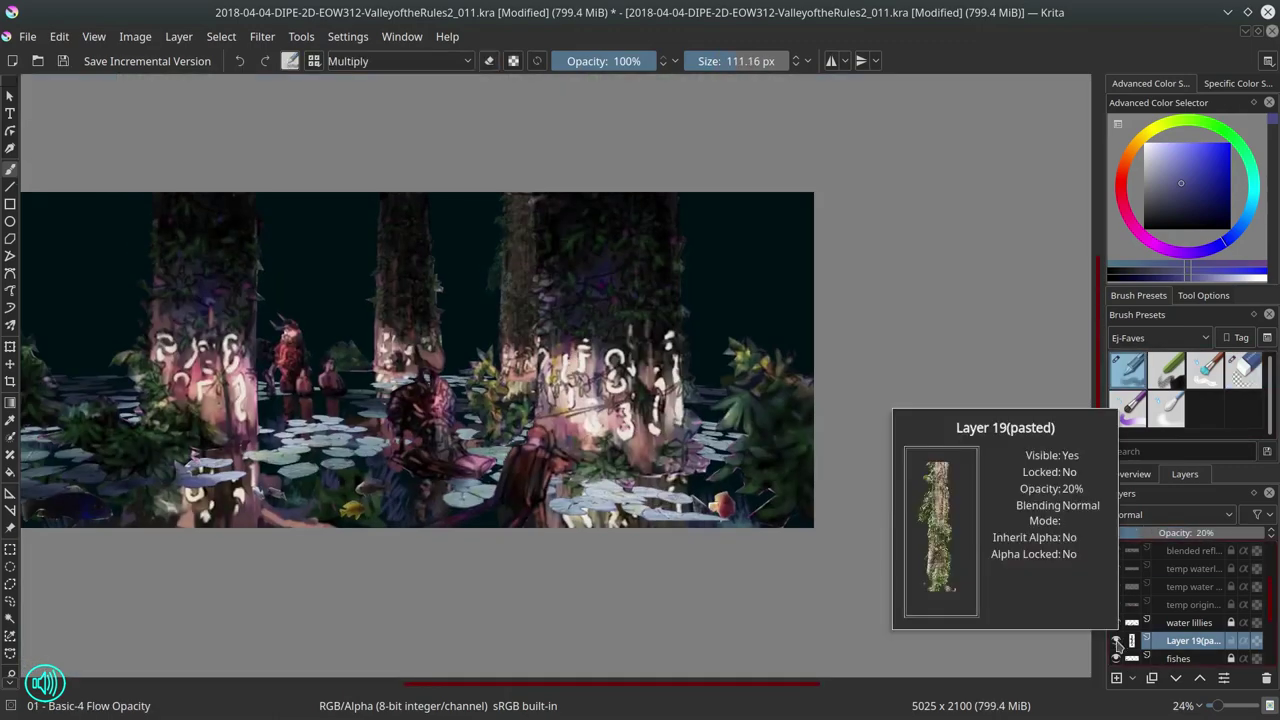
Step: Toggle the base painting and fishes layers to check the trunk's transparency
{"action": "scroll", "coordinate": [1118, 643], "scroll_direction": "down", "scroll_amount": 2}
{"action": "left_click", "coordinate": [1117, 641]}
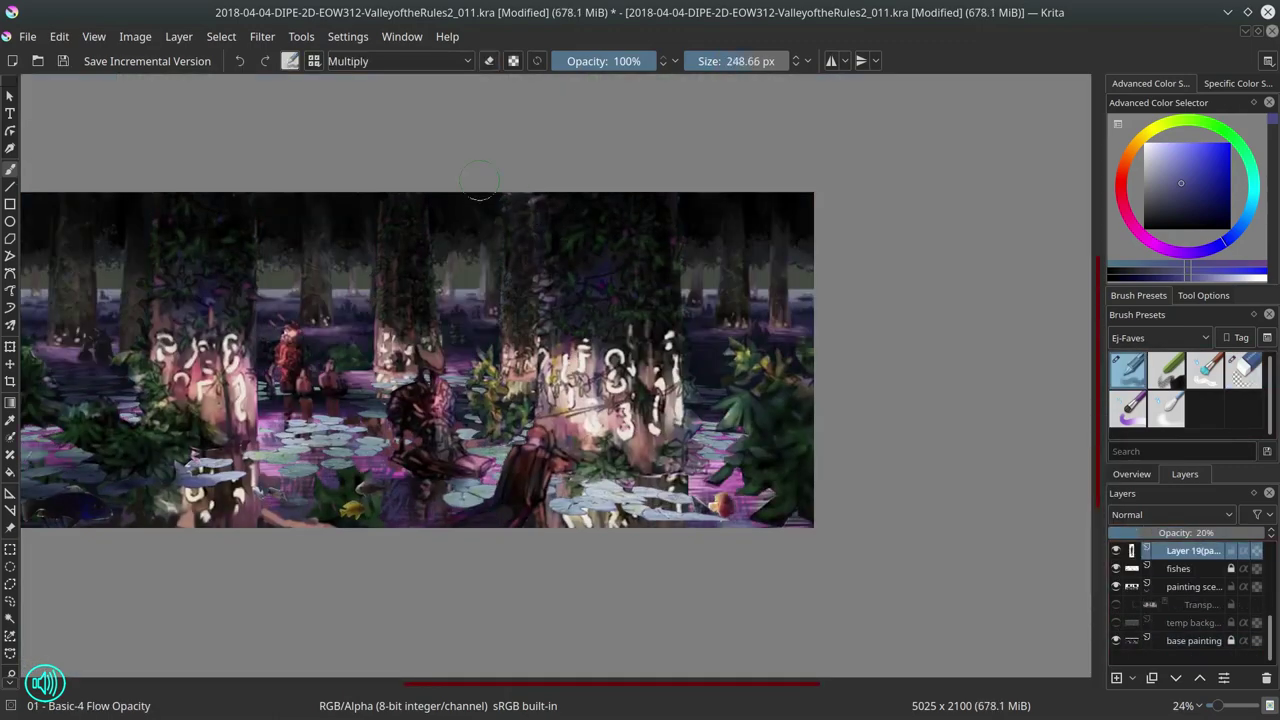
{"action": "left_click", "coordinate": [1116, 568]}
{"action": "left_click", "coordinate": [1117, 641]}
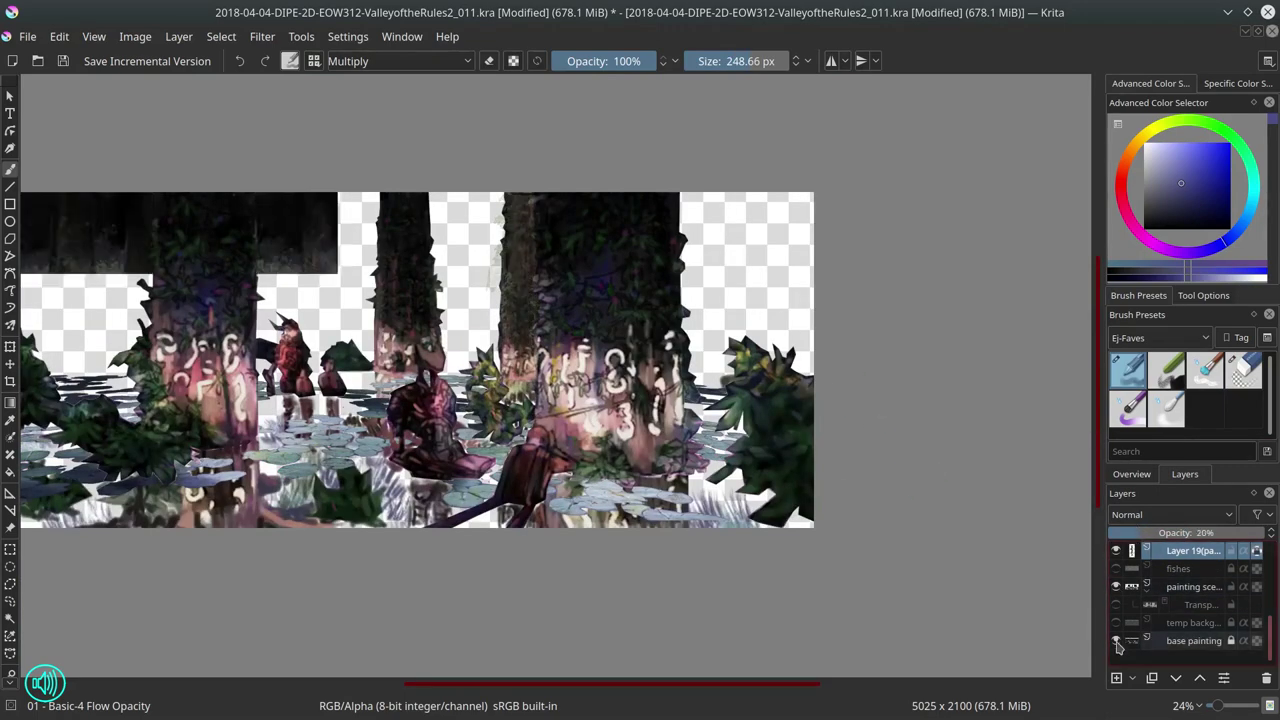
{"action": "left_click", "coordinate": [1117, 641]}
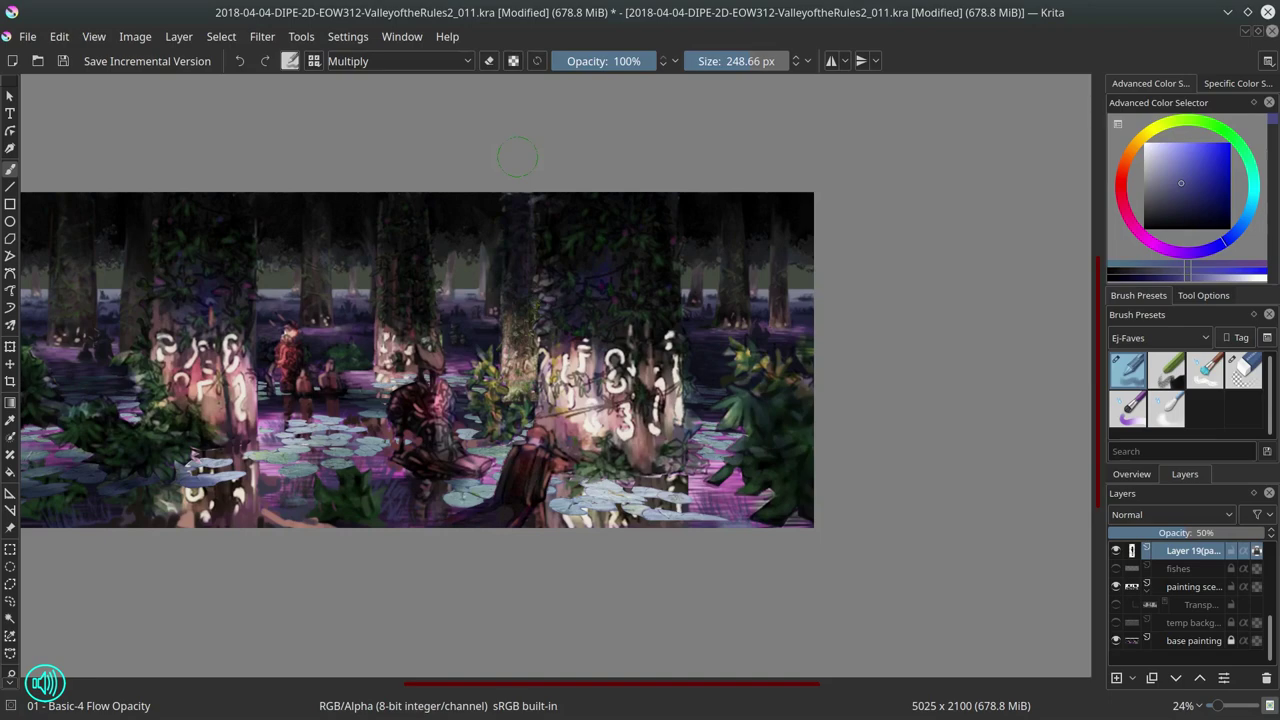
{"action": "scroll", "coordinate": [517, 156], "scroll_direction": "up", "scroll_amount": 3}
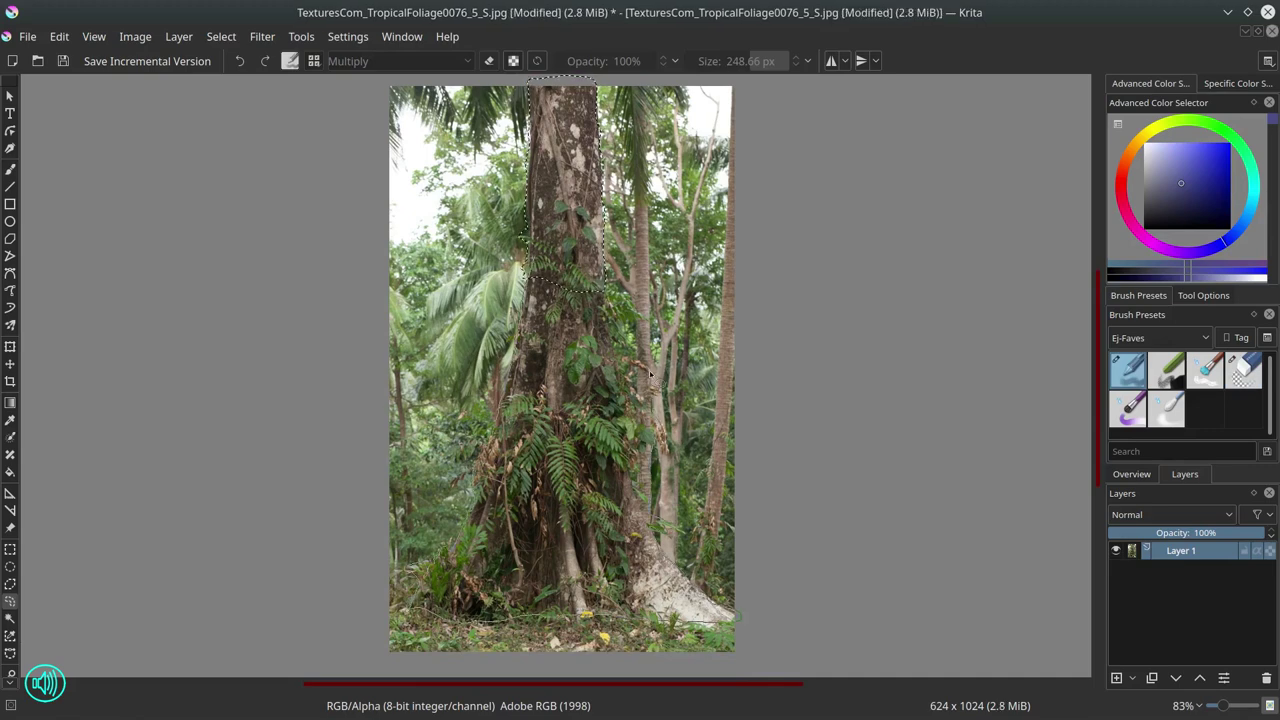
Step: Transform the second pasted trunk to fit over the centre tree
{"action": "left_click", "coordinate": [1203, 295]}
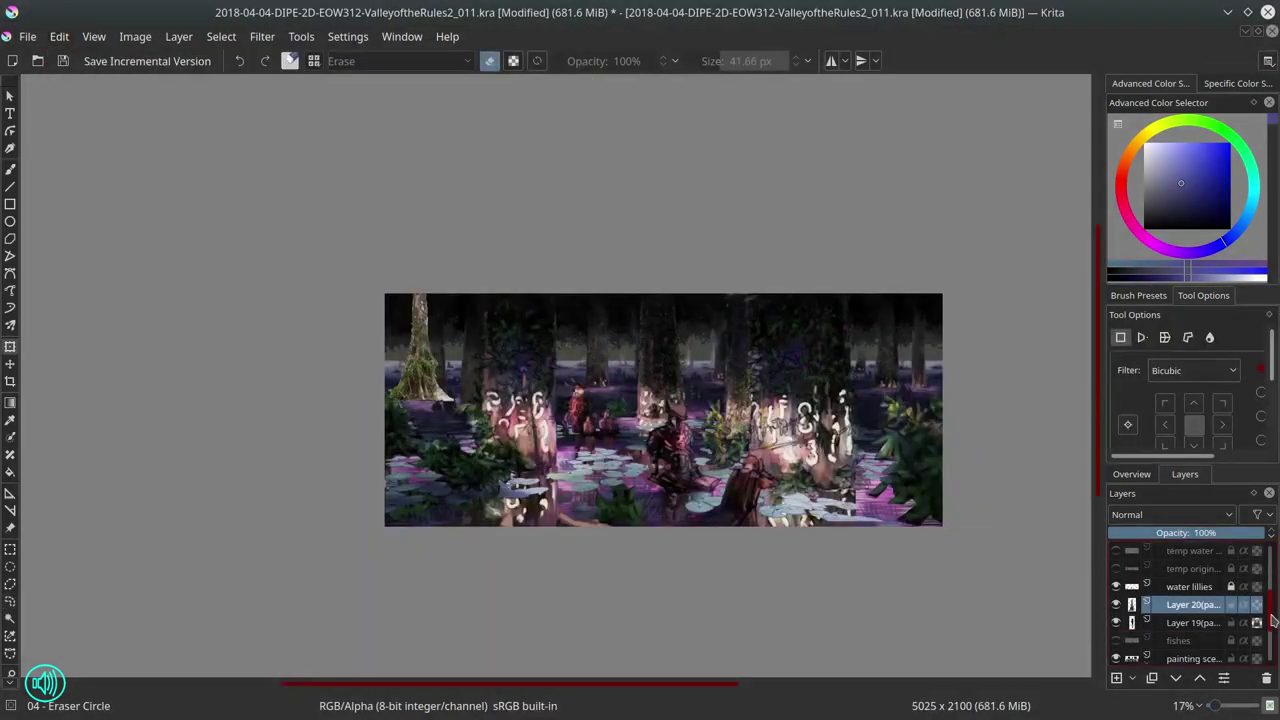
{"action": "scroll", "coordinate": [1273, 621], "scroll_direction": "down", "scroll_amount": 3}
{"action": "key", "text": "t"}
{"action": "key", "text": "ctrl+s"}
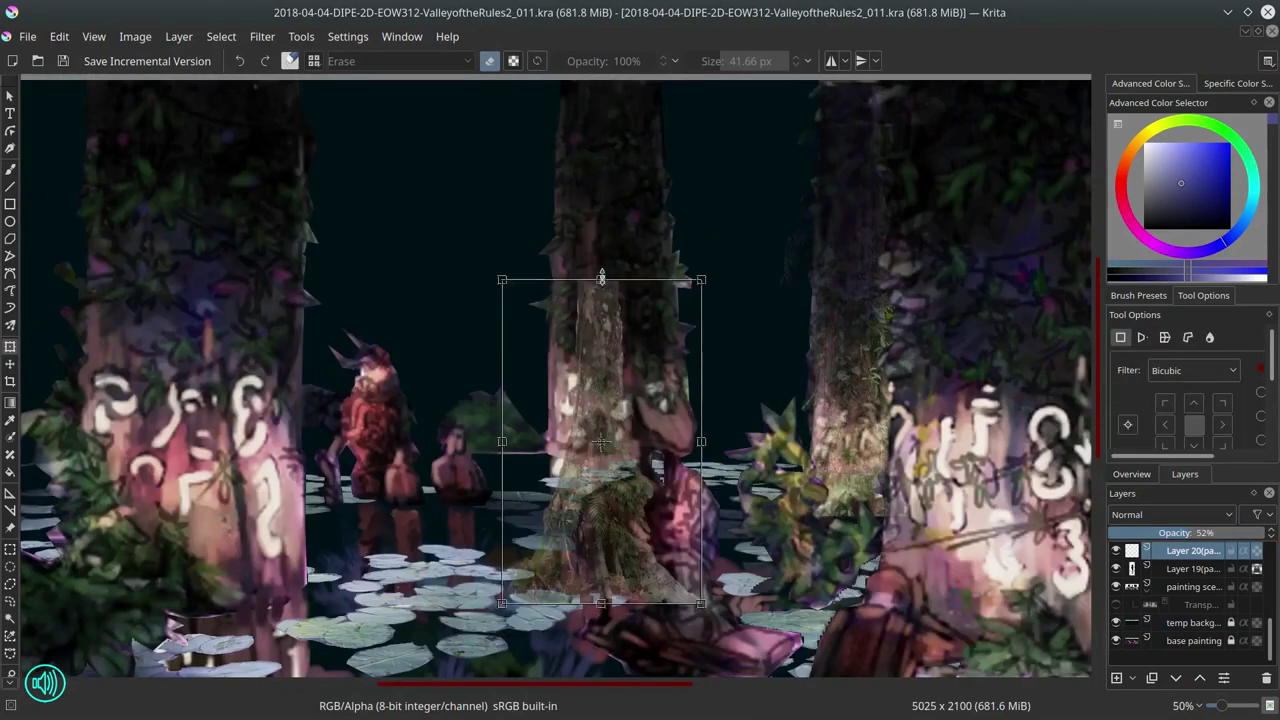
{"action": "left_click_drag", "start_coordinate": [580, 341], "coordinate": [497, 341]}
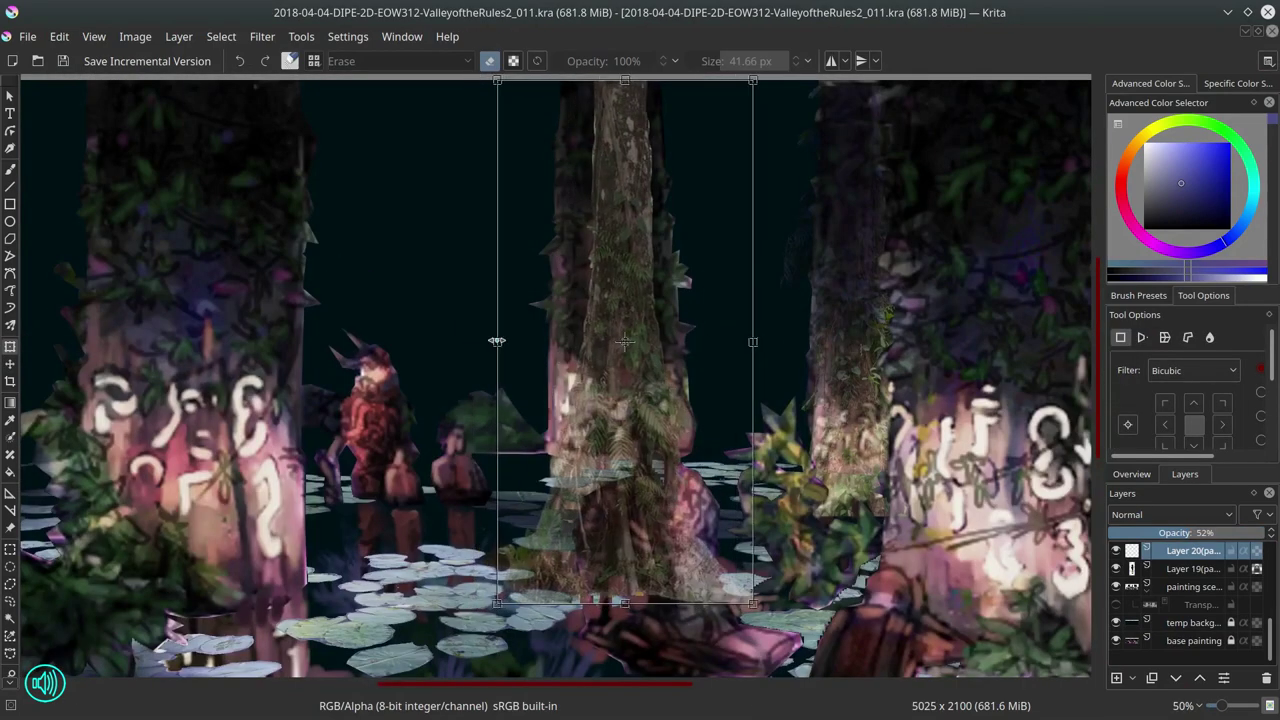
{"action": "key", "text": "Return"}
Step: Erase the new trunk's edges, set its layer opacity to 47%, and save
{"action": "key", "text": "b"}
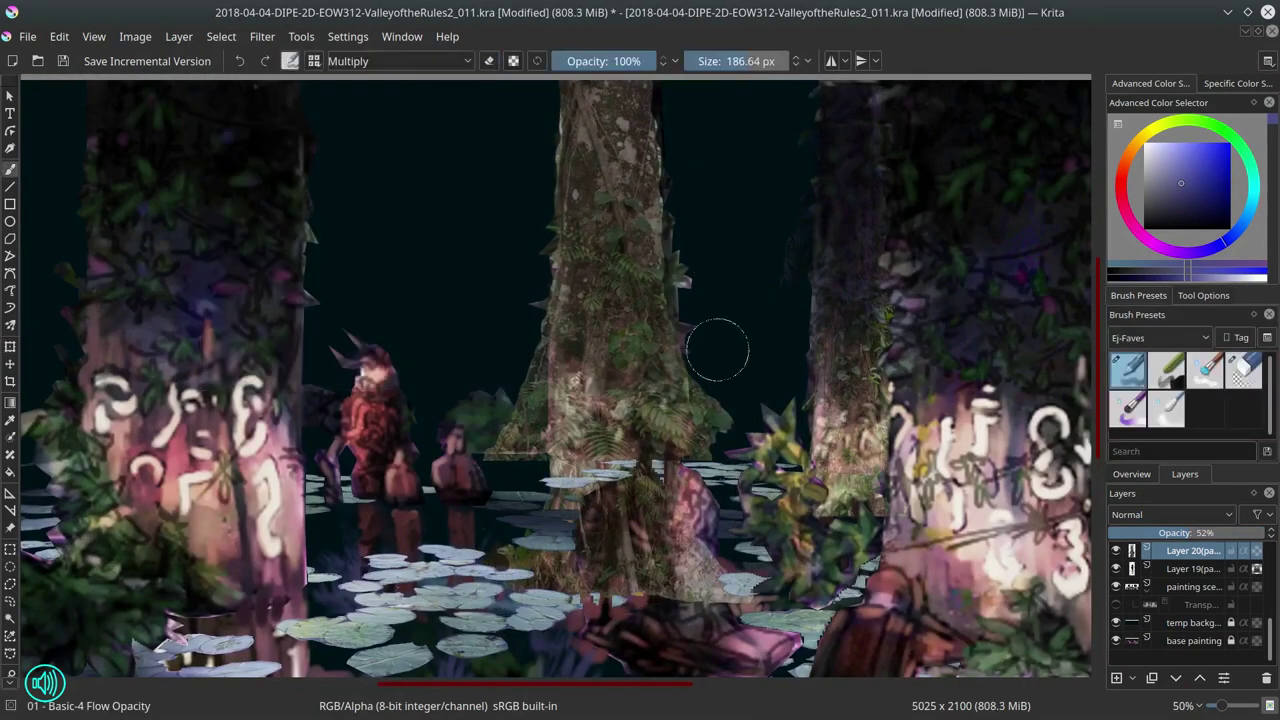
{"action": "left_click", "coordinate": [1243, 370]}
{"action": "left_click", "coordinate": [1116, 533]}
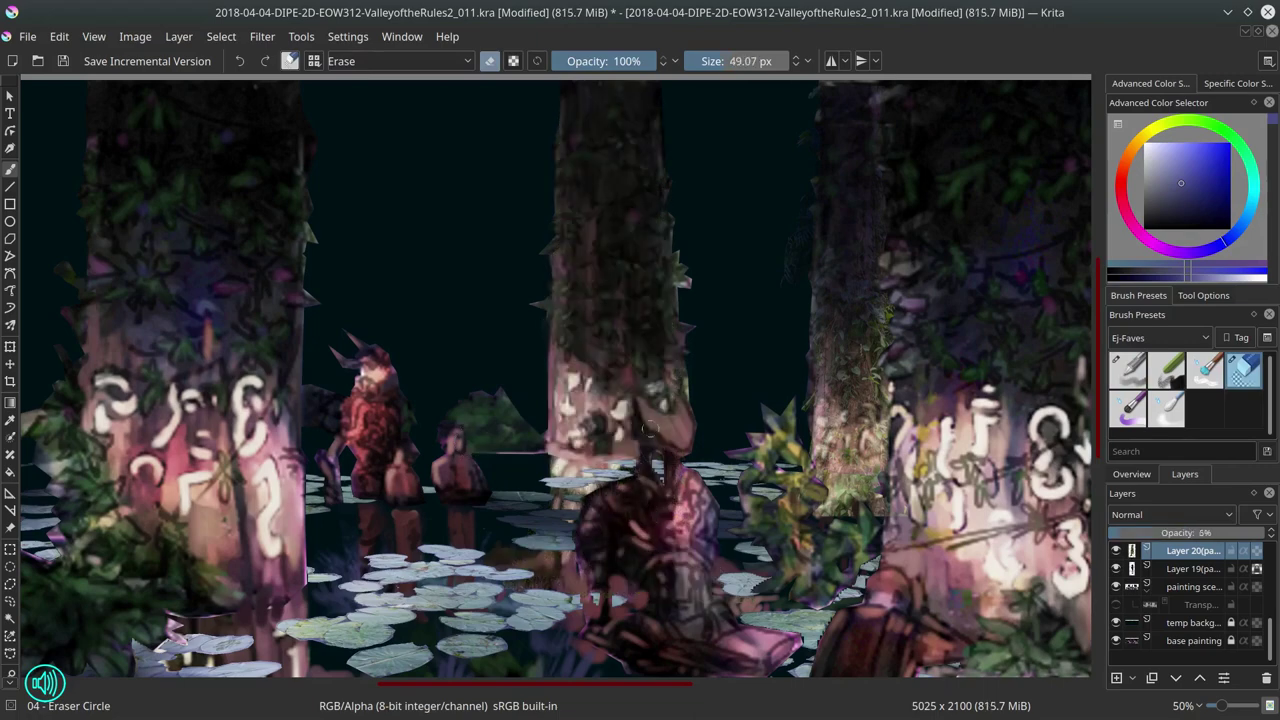
{"action": "left_click_drag", "start_coordinate": [1116, 533], "coordinate": [1183, 533]}
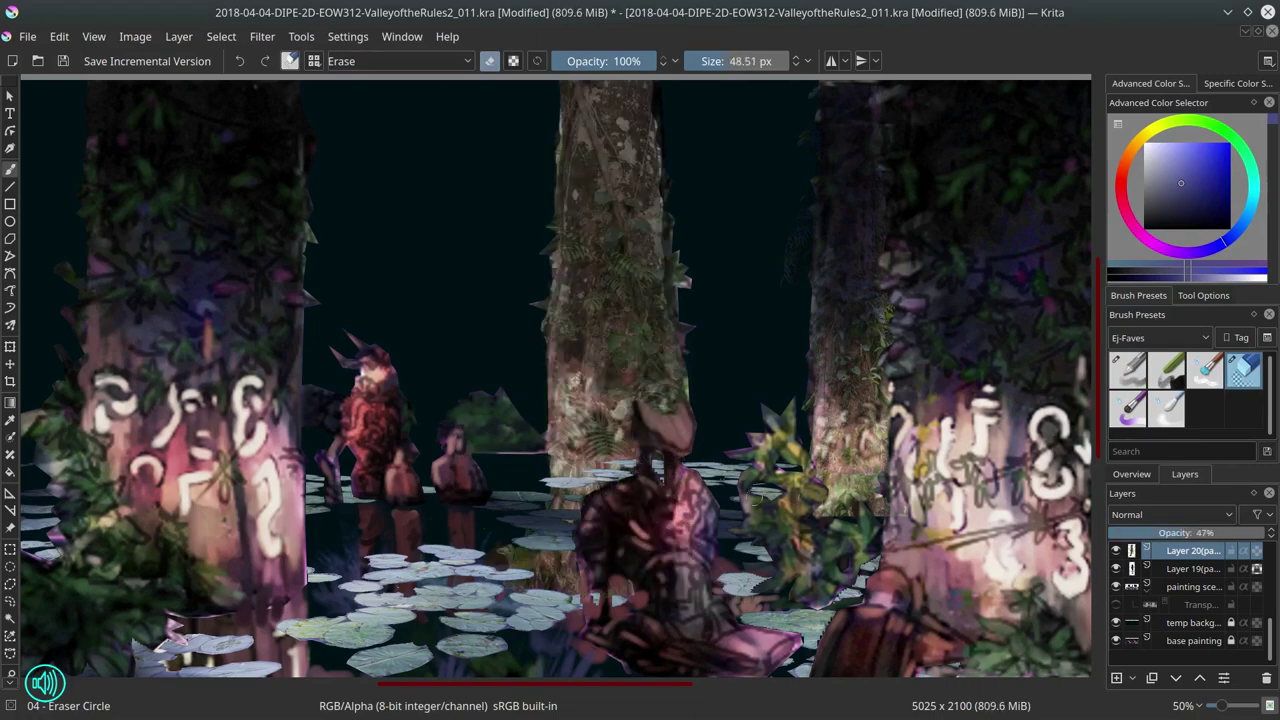
{"action": "key", "text": "ctrl+s"}
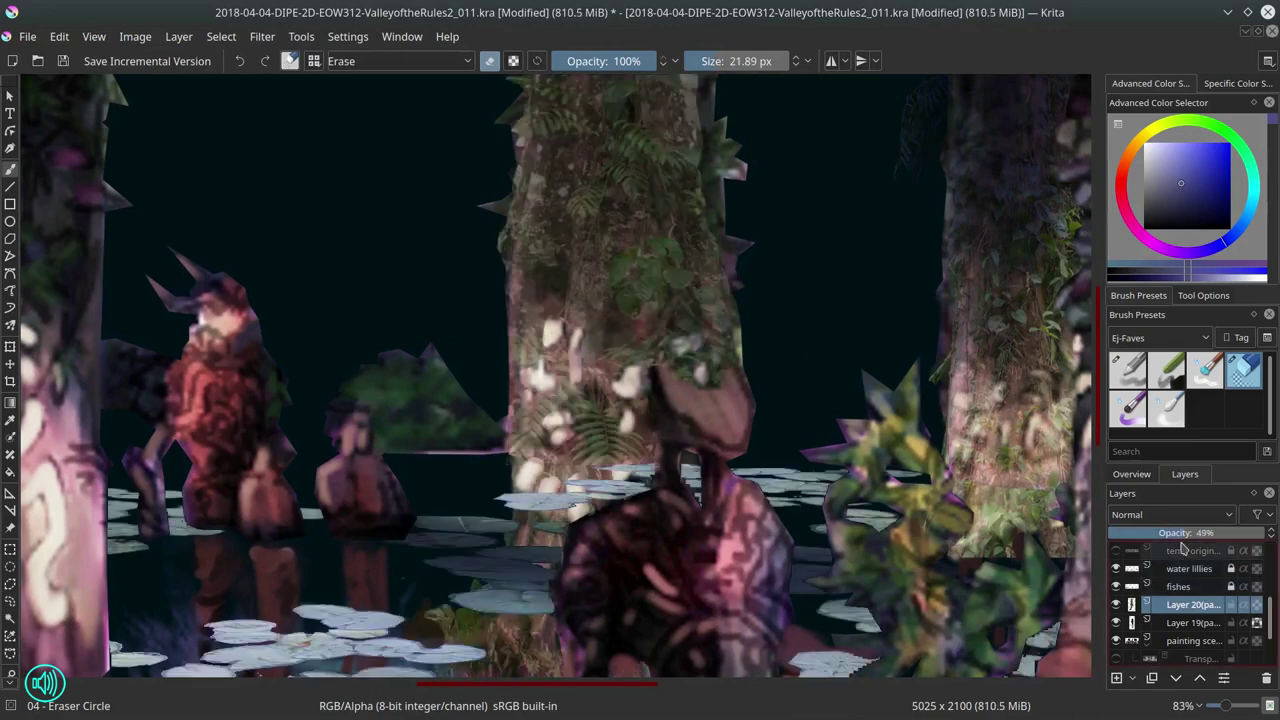
Step: Merge the new trunk into Layer 19, rename it 'background', and save
{"action": "scroll", "coordinate": [834, 378], "scroll_direction": "down", "scroll_amount": 5}
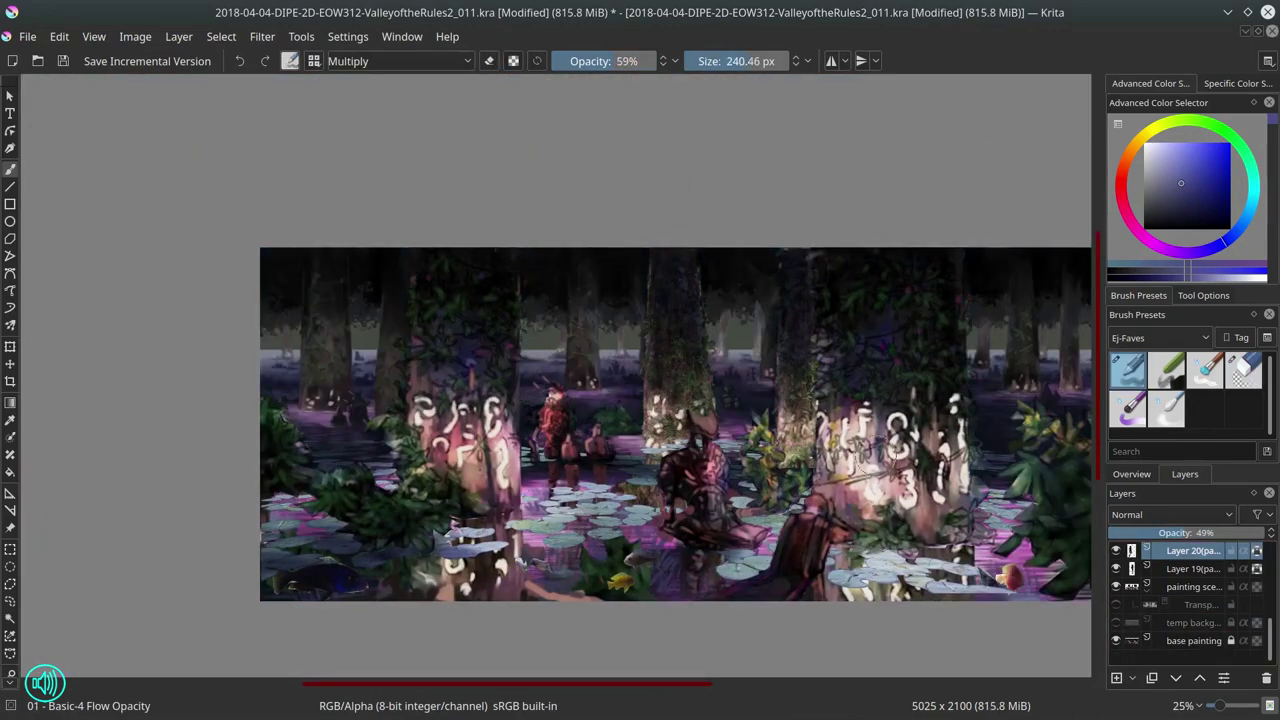
{"action": "key", "text": "ctrl+z"}
{"action": "key", "text": "ctrl+z"}
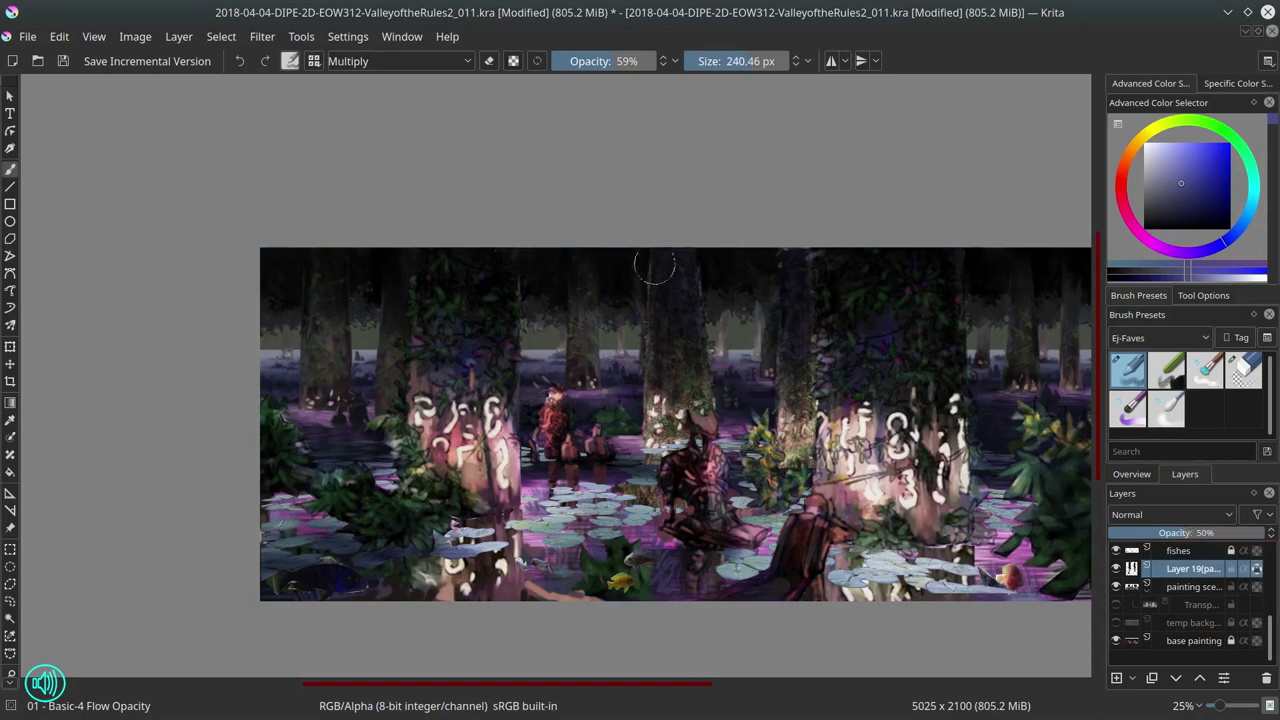
{"action": "key", "text": "ctrl+z"}
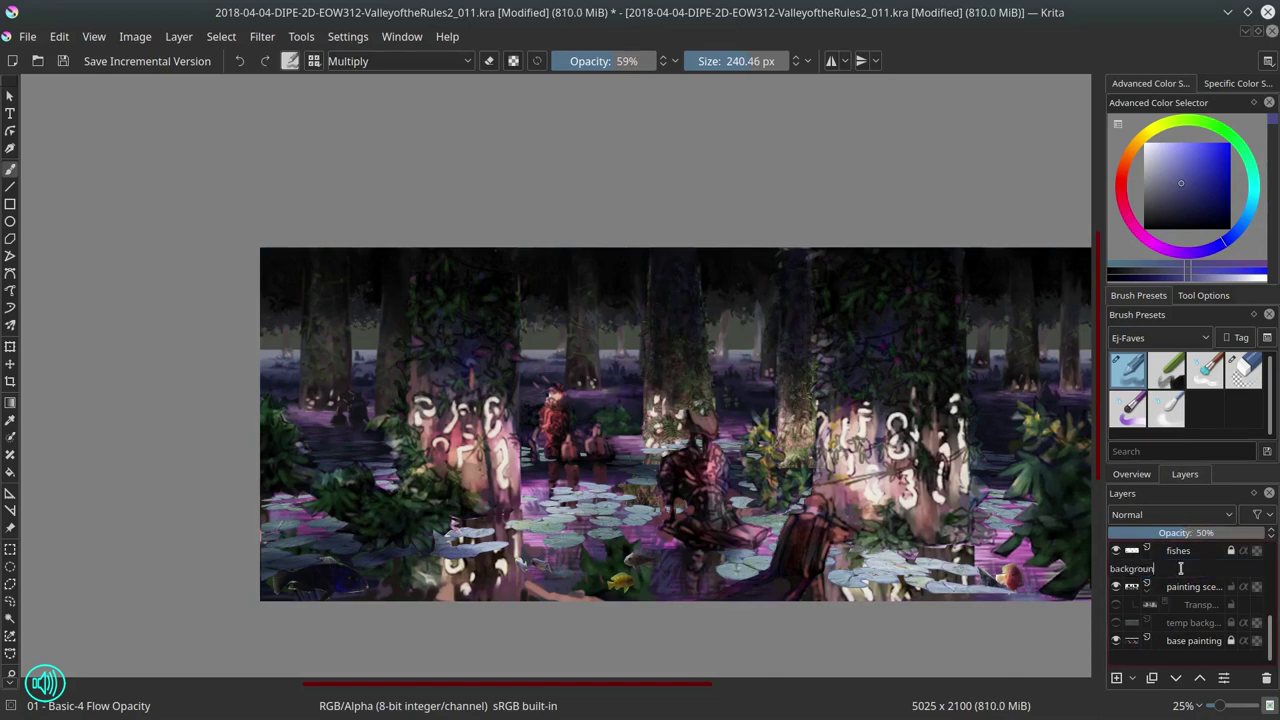
{"action": "left_click", "coordinate": [1116, 623]}
{"action": "left_click", "coordinate": [1116, 623]}
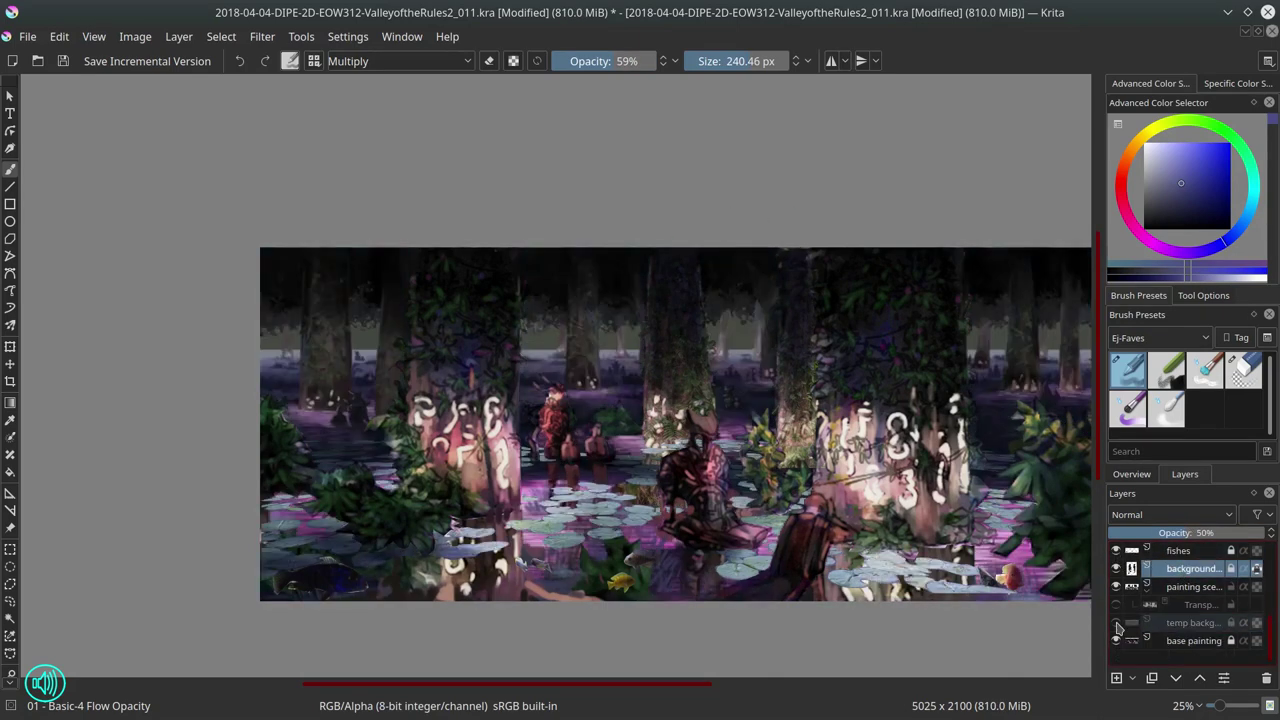
{"action": "left_click", "coordinate": [1116, 623]}
{"action": "key", "text": "ctrl+s"}
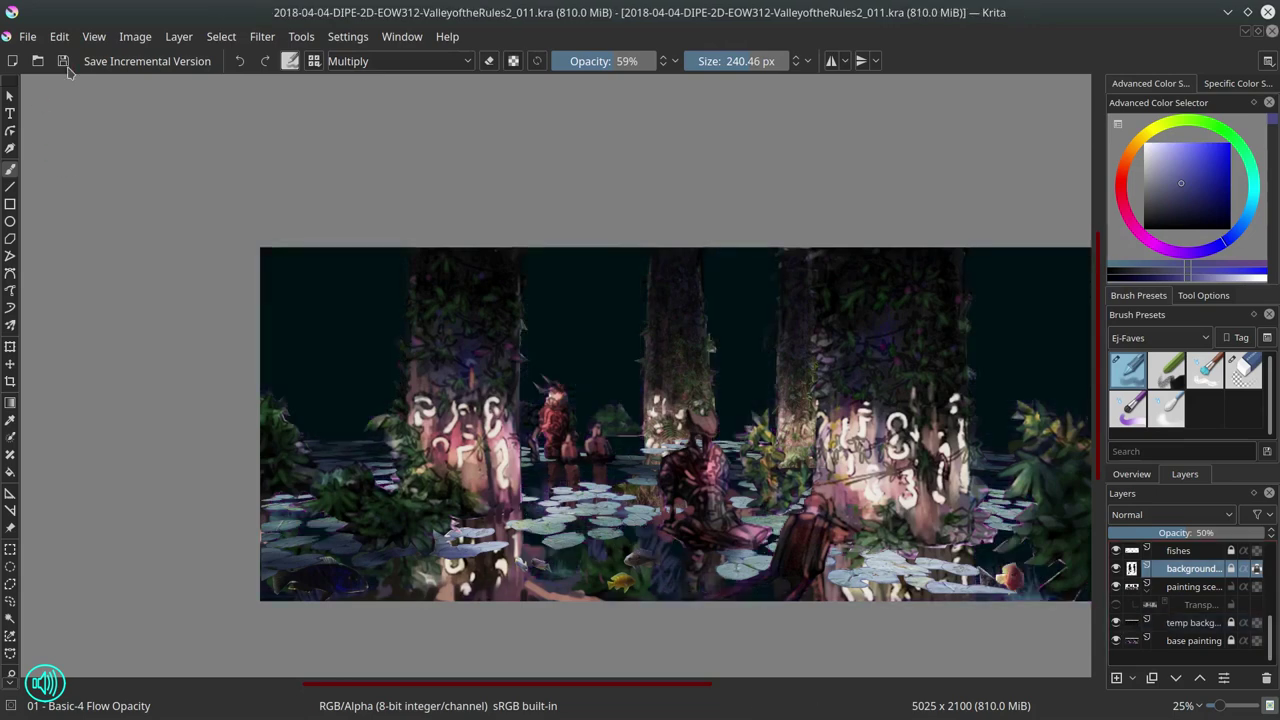
Step: Toggle the water lillies and temp background layers to review the blend
{"action": "scroll", "coordinate": [1118, 605], "scroll_direction": "up", "scroll_amount": 2}
{"action": "left_click", "coordinate": [1116, 587]}
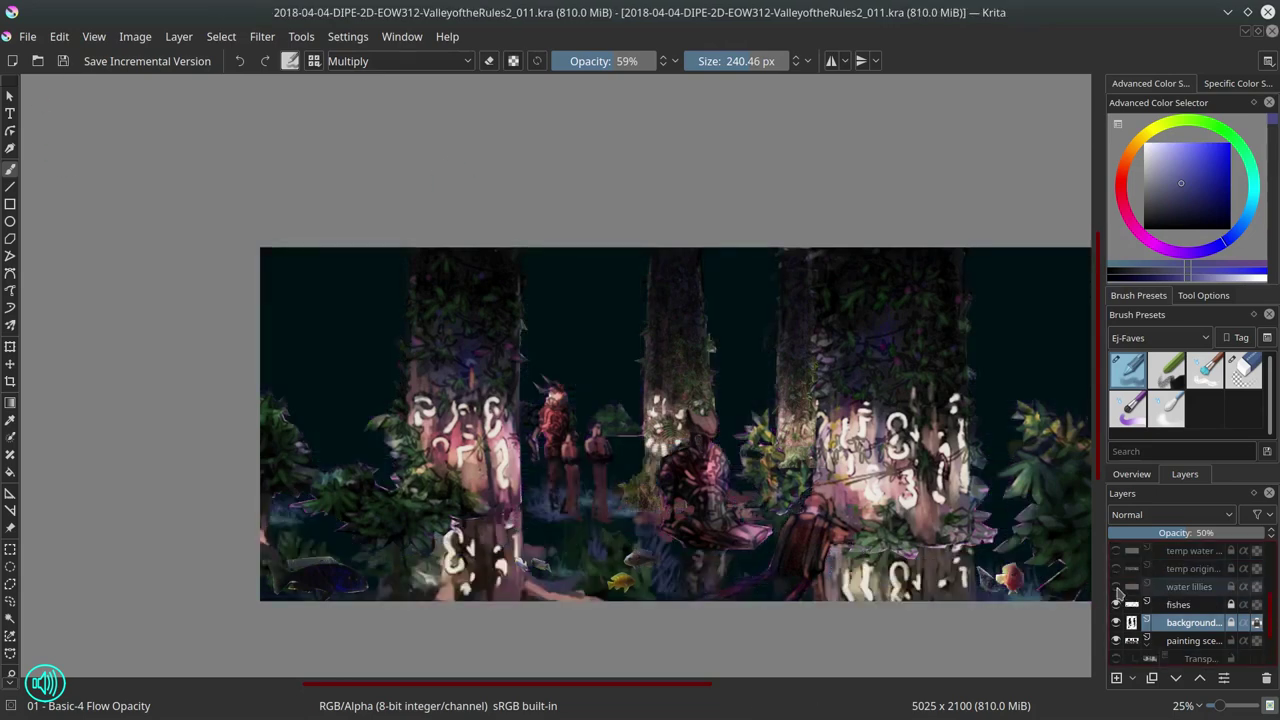
{"action": "scroll", "coordinate": [1118, 592], "scroll_direction": "down", "scroll_amount": 2}
{"action": "left_click", "coordinate": [1116, 622]}
{"action": "left_click", "coordinate": [1116, 622]}
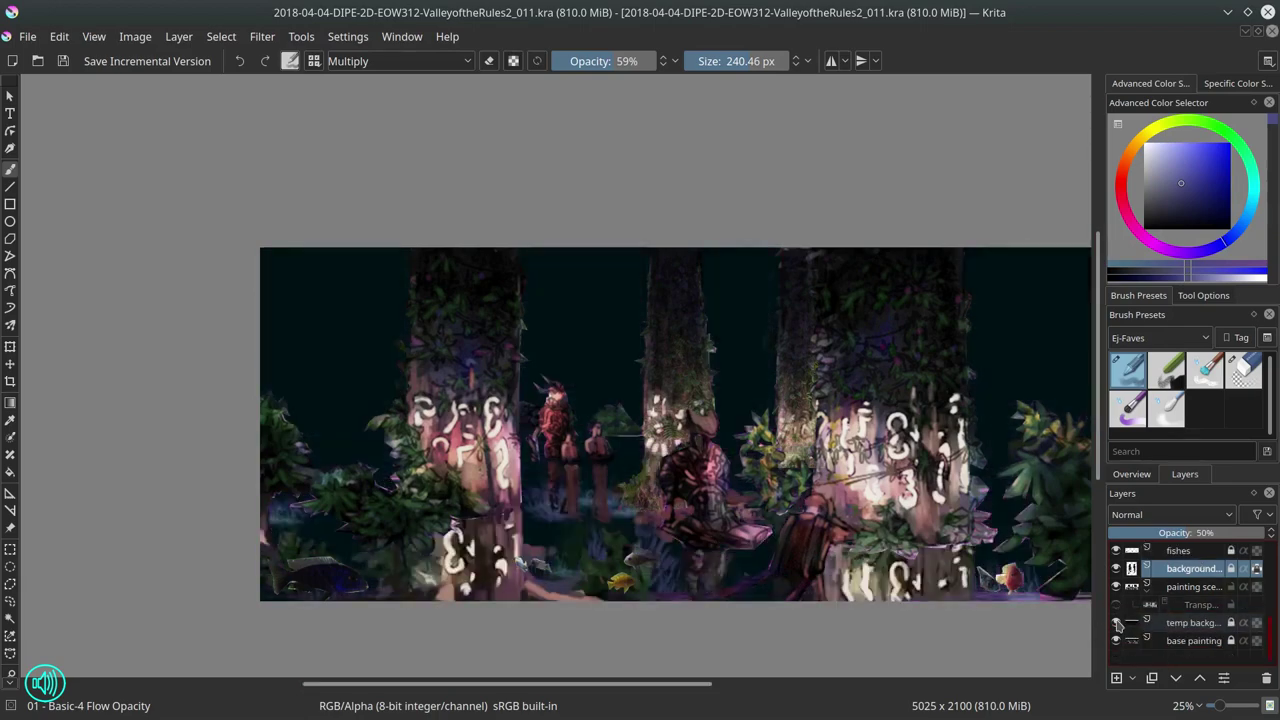
Step: Open the Trees0091_S.png stem photo at full size
{"action": "left_click", "coordinate": [15, 36]}
{"action": "left_click", "coordinate": [35, 74]}
{"action": "left_click_drag", "start_coordinate": [690, 447], "coordinate": [715, 447]}
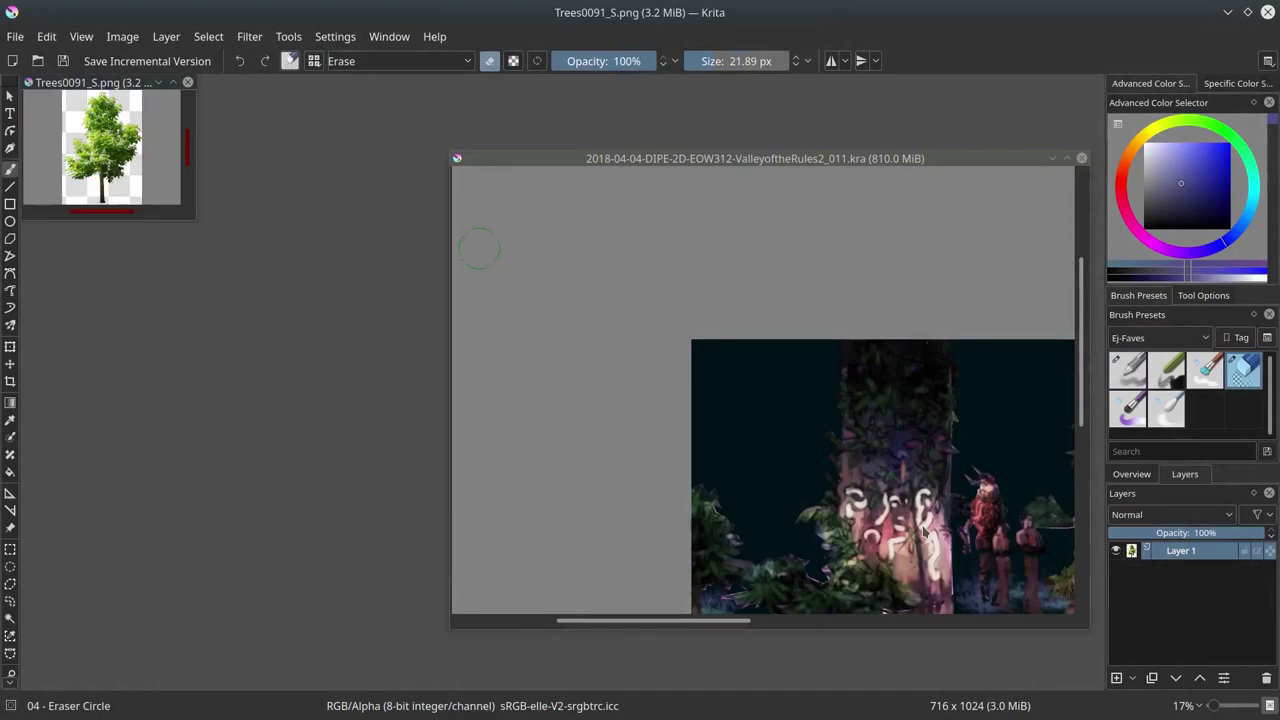
{"action": "left_click", "coordinate": [173, 82]}
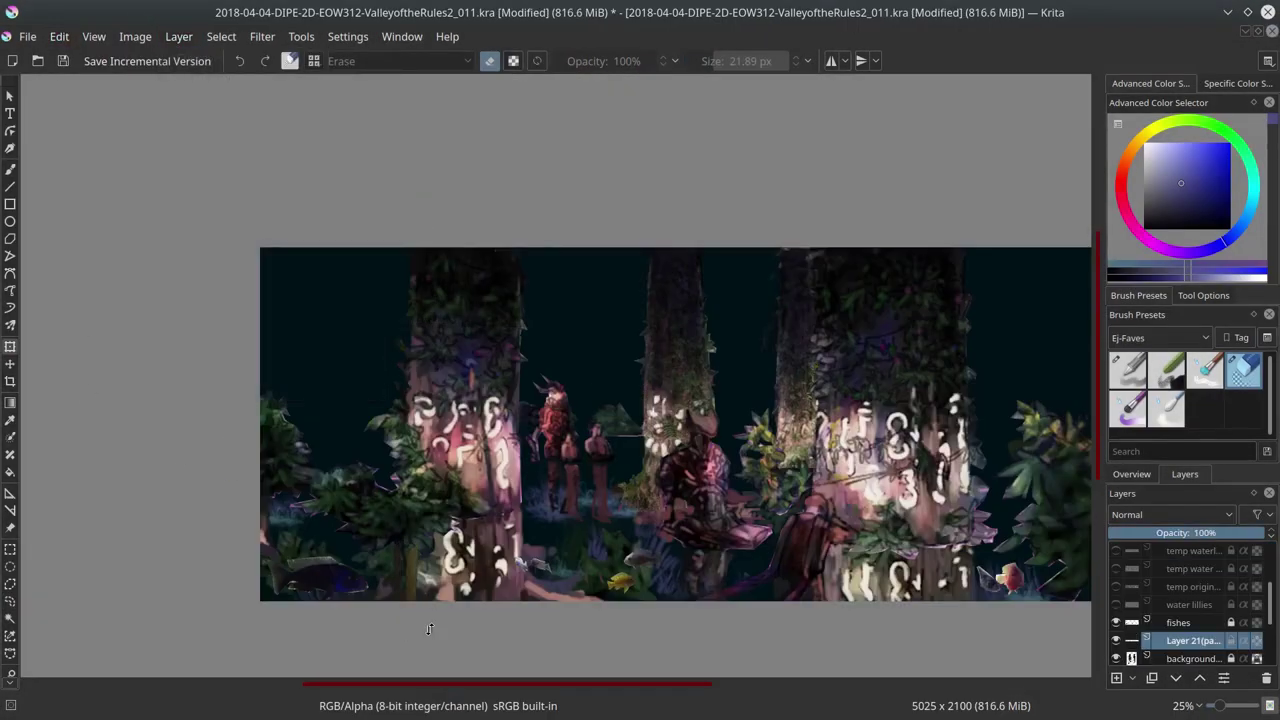
{"action": "scroll", "coordinate": [418, 568], "scroll_direction": "up", "scroll_amount": 2}
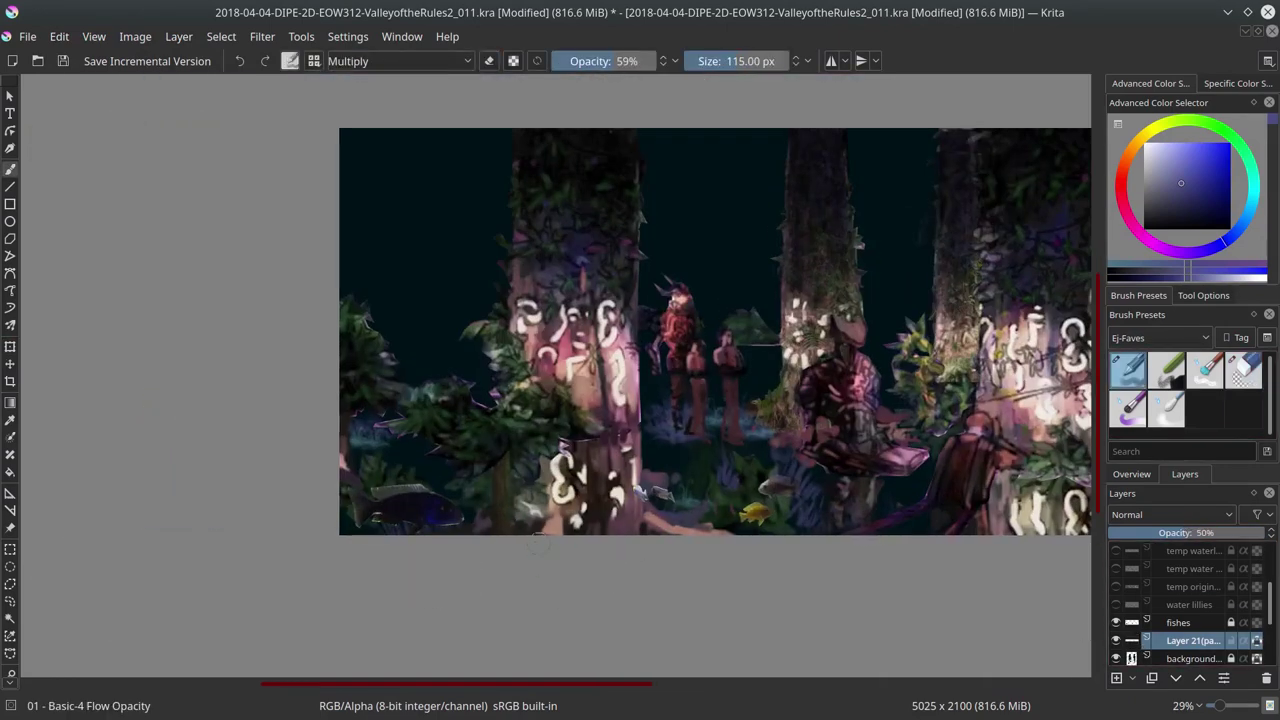
Step: Set the brush to Color Dodge, save, and erase part of the background layer
{"action": "key", "text": "alt+shift+d"}
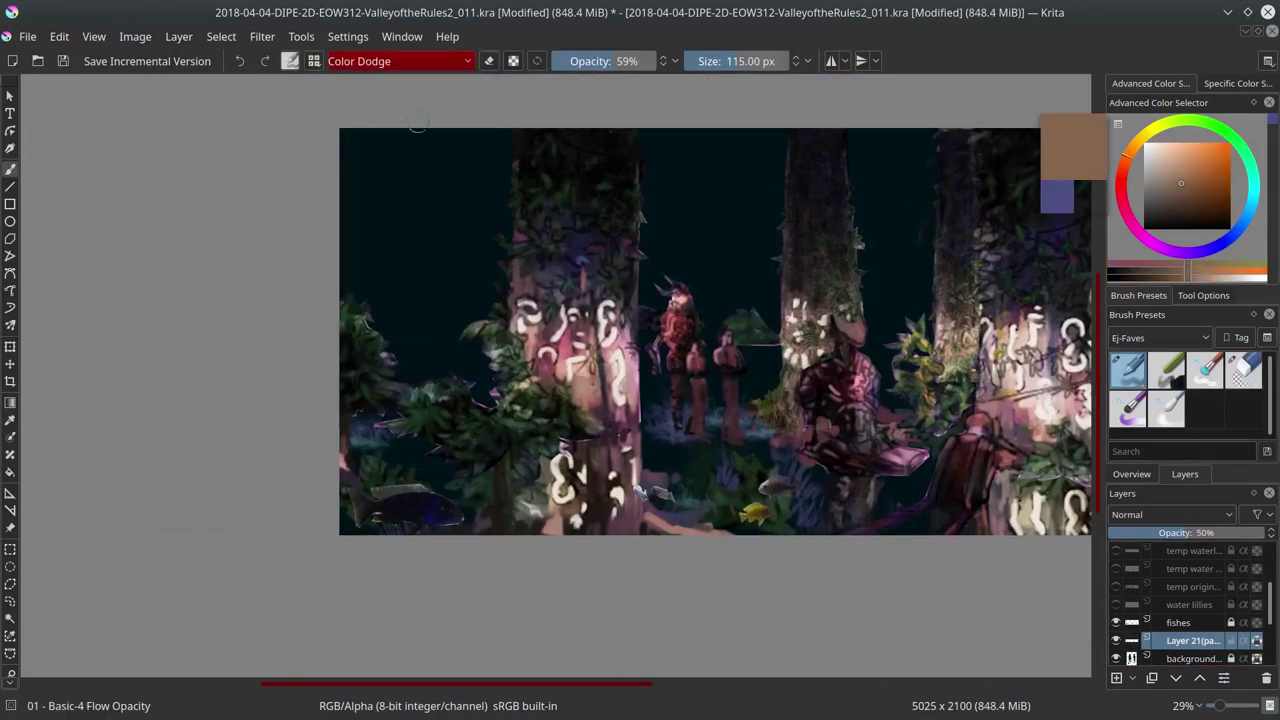
{"action": "left_click", "coordinate": [62, 61]}
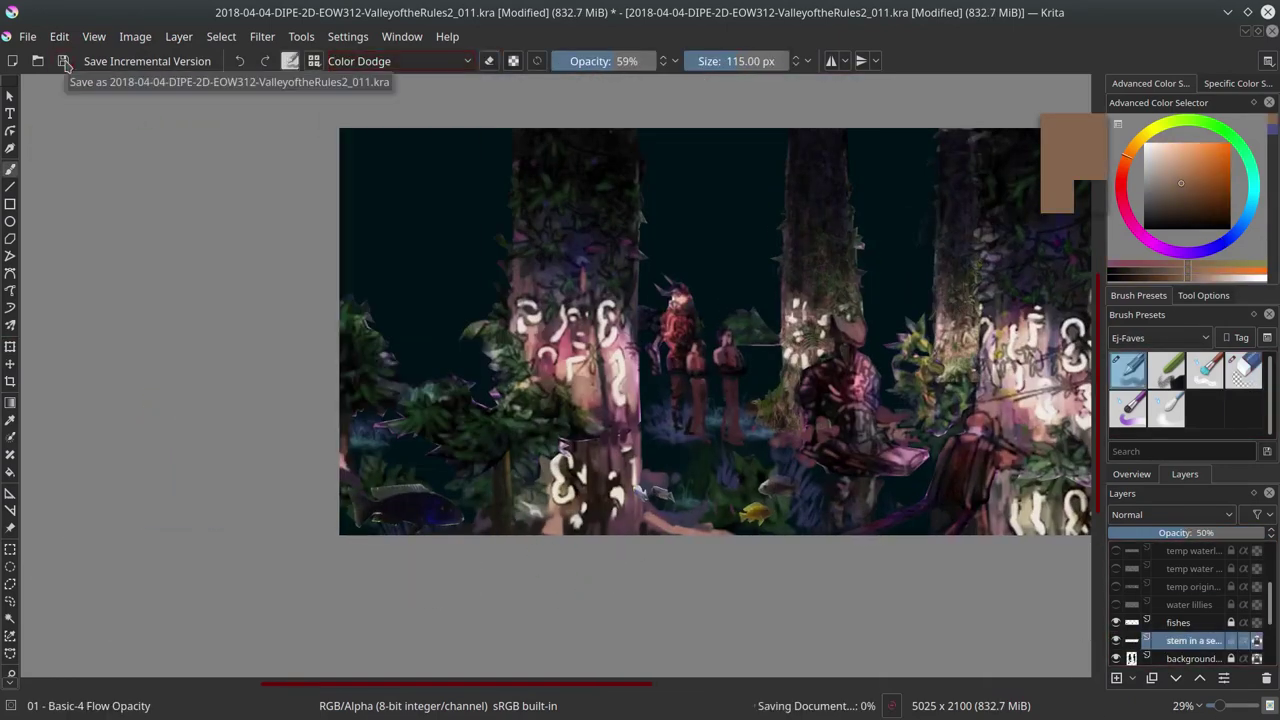
{"action": "left_click", "coordinate": [1193, 626]}
{"action": "left_click", "coordinate": [1243, 370]}
{"action": "left_click", "coordinate": [798, 405]}
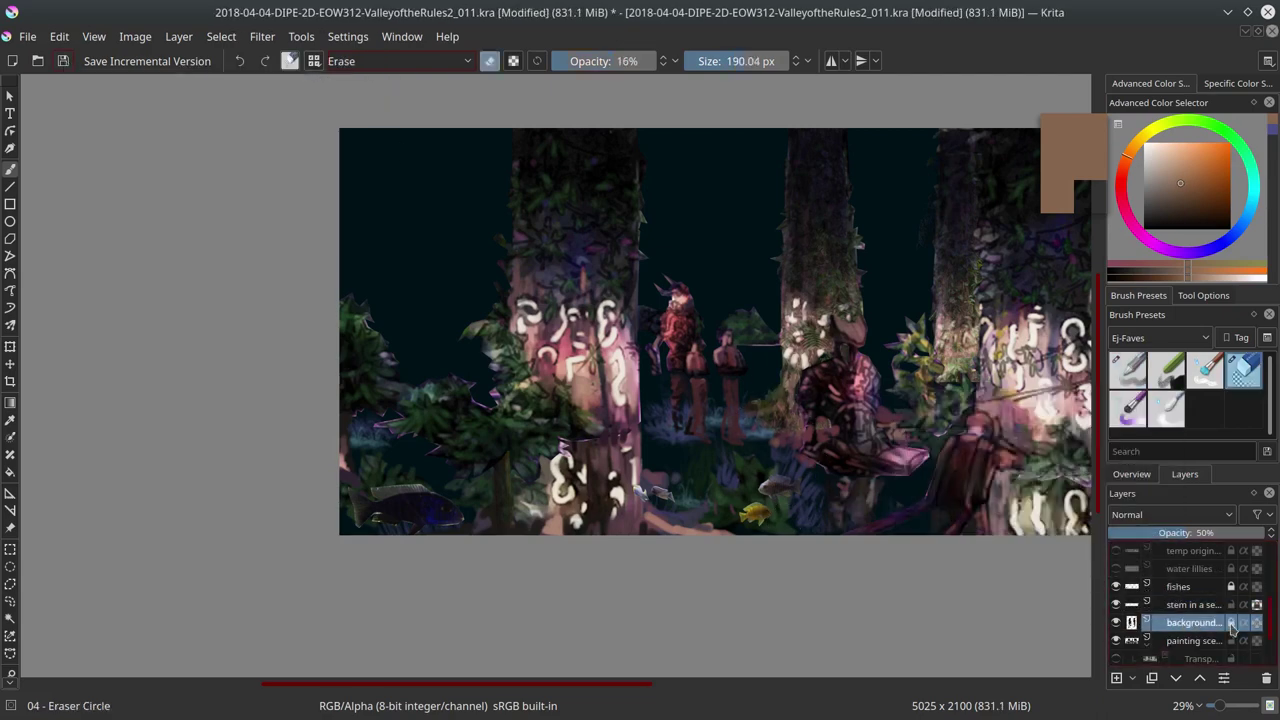
{"action": "key", "text": "ctrl+o"}
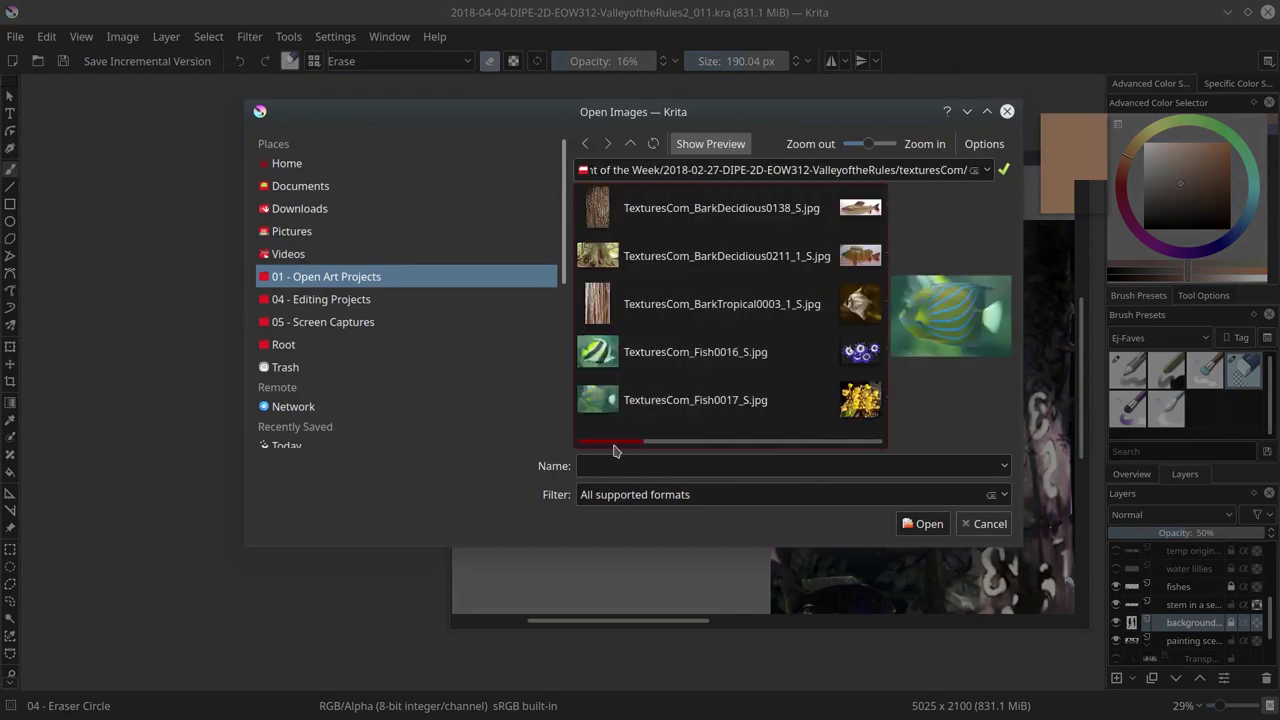
Step: Open aquarium06.jpg from My Photo References and copy a freehand lasso selection of its plants
{"action": "scroll", "coordinate": [693, 445], "scroll_direction": "right", "scroll_amount": 3}
{"action": "key", "text": "BackSpace"}
{"action": "left_click", "coordinate": [634, 355]}
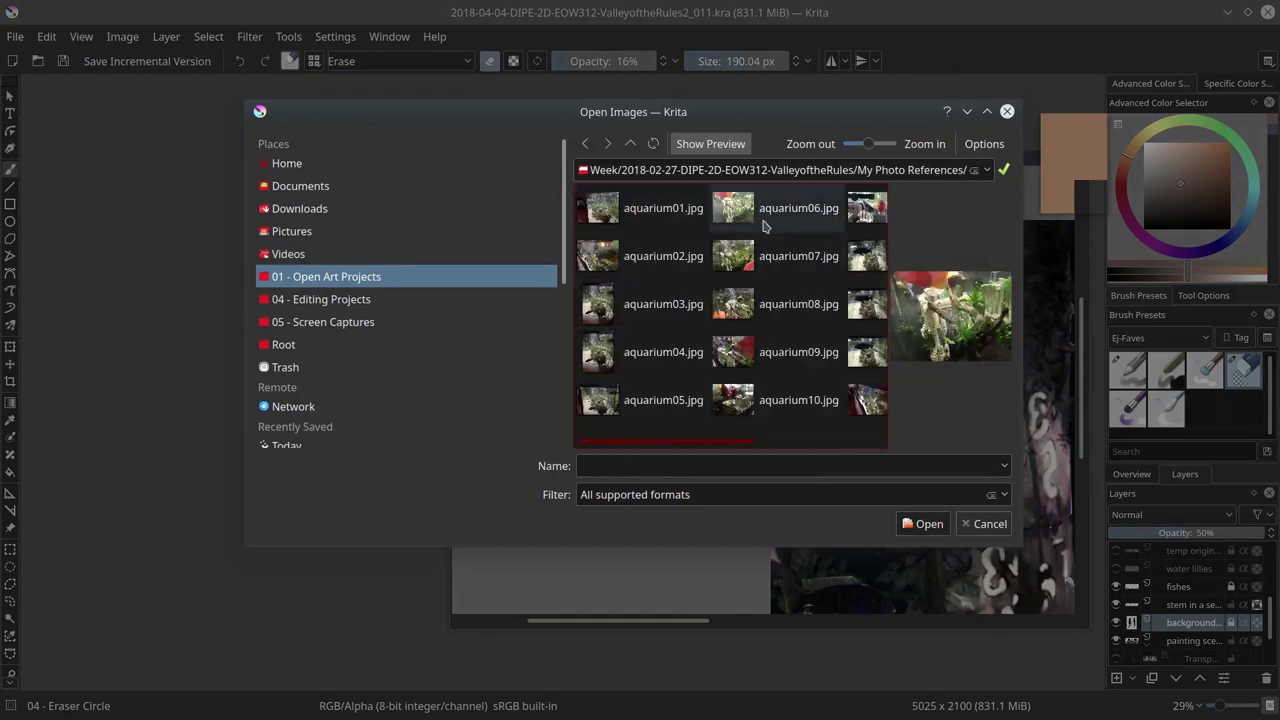
{"action": "left_click", "coordinate": [763, 217]}
{"action": "left_click", "coordinate": [10, 601]}
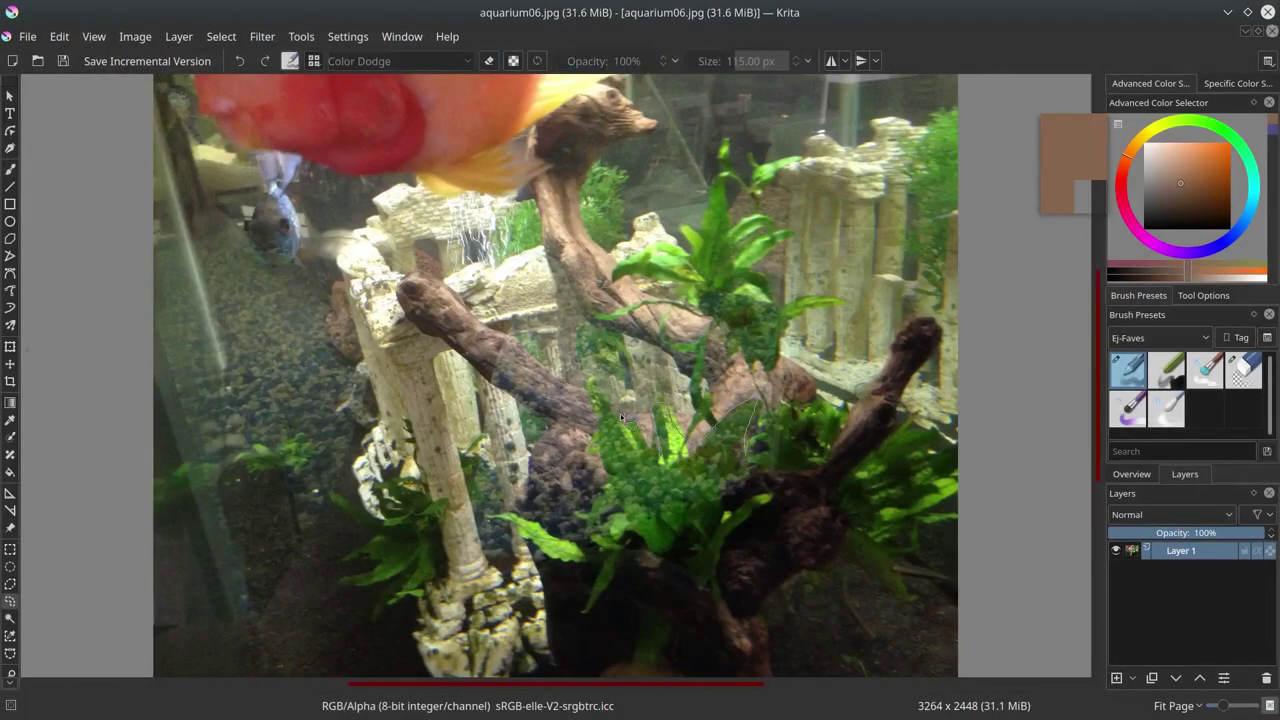
{"action": "key", "text": "ctrl+c"}
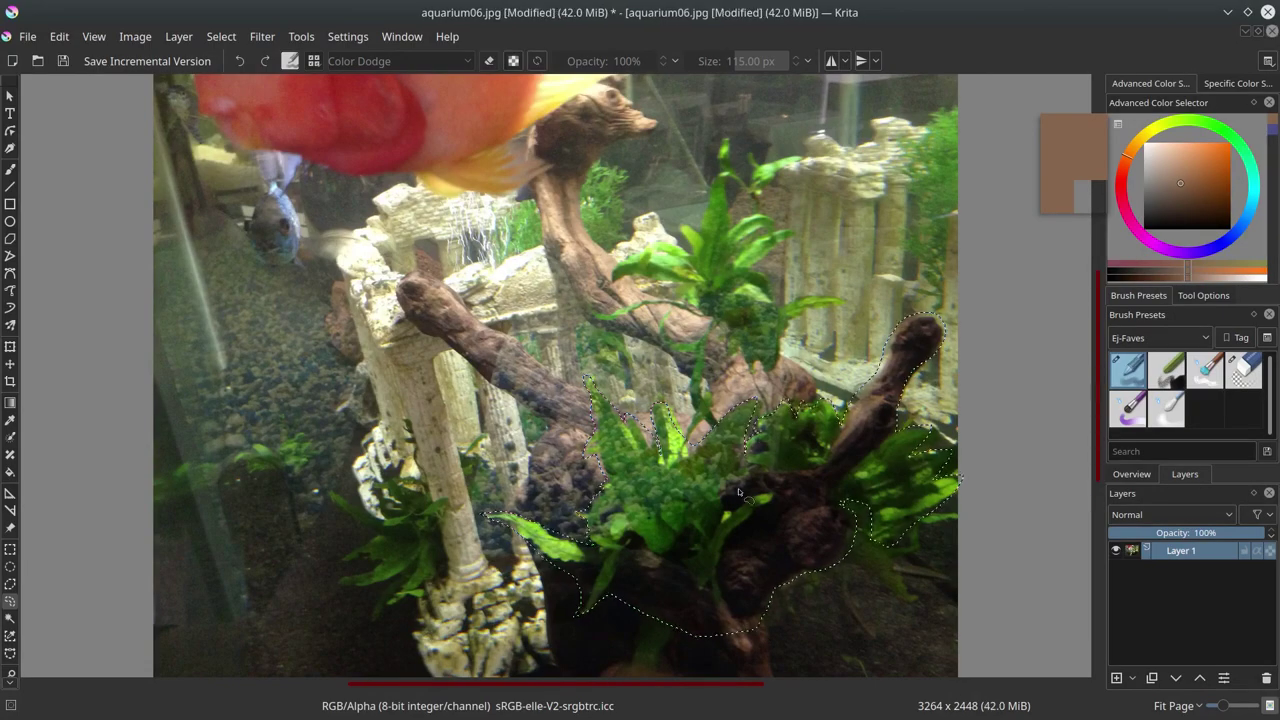
Step: Paste the aquarium plants into the swamp painting as a new layer, shrunk and lowered
{"action": "key", "text": "ctrl+Tab"}
{"action": "left_click", "coordinate": [59, 36]}
{"action": "left_click", "coordinate": [45, 194]}
{"action": "left_click_drag", "start_coordinate": [720, 388], "coordinate": [711, 450]}
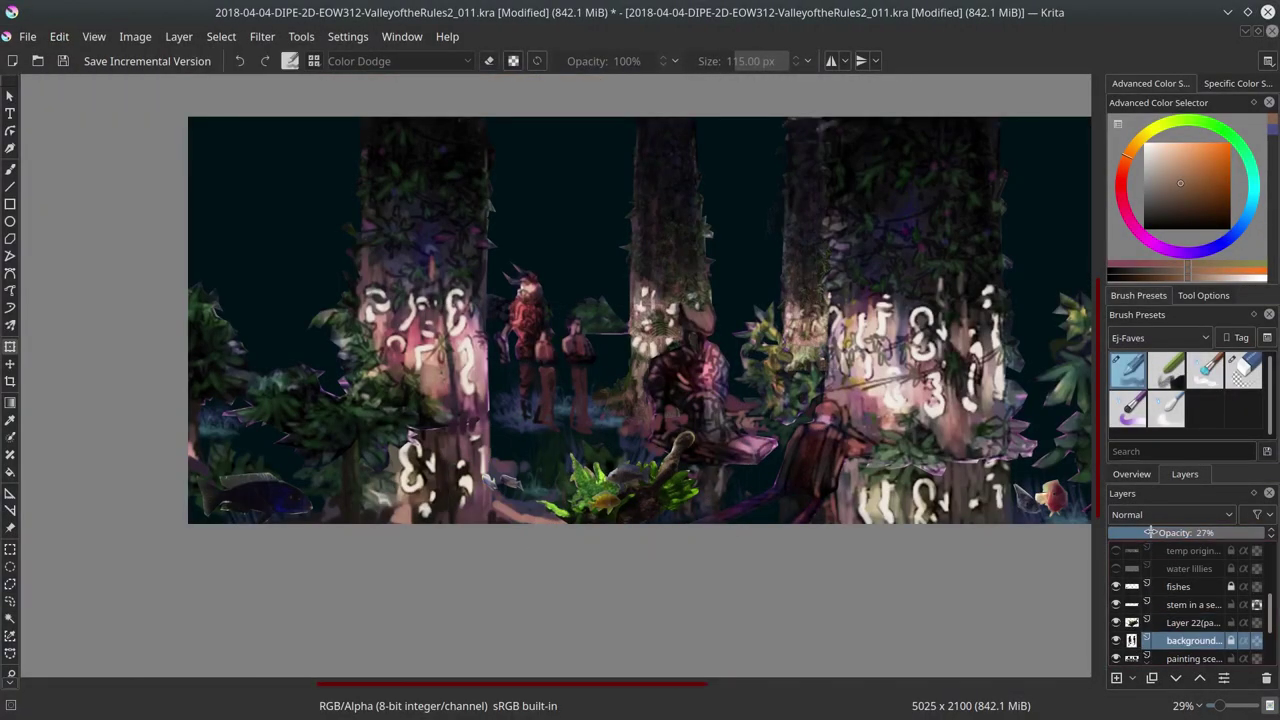
{"action": "scroll", "coordinate": [809, 491], "scroll_direction": "down", "scroll_amount": 2}
{"action": "scroll", "coordinate": [809, 491], "scroll_direction": "up", "scroll_amount": 4}
Step: Lower the plant layer's opacity with a smaller circular eraser, undoing a trial stem-layer duplicate
{"action": "left_click", "coordinate": [1244, 370]}
{"action": "left_click", "coordinate": [1150, 533]}
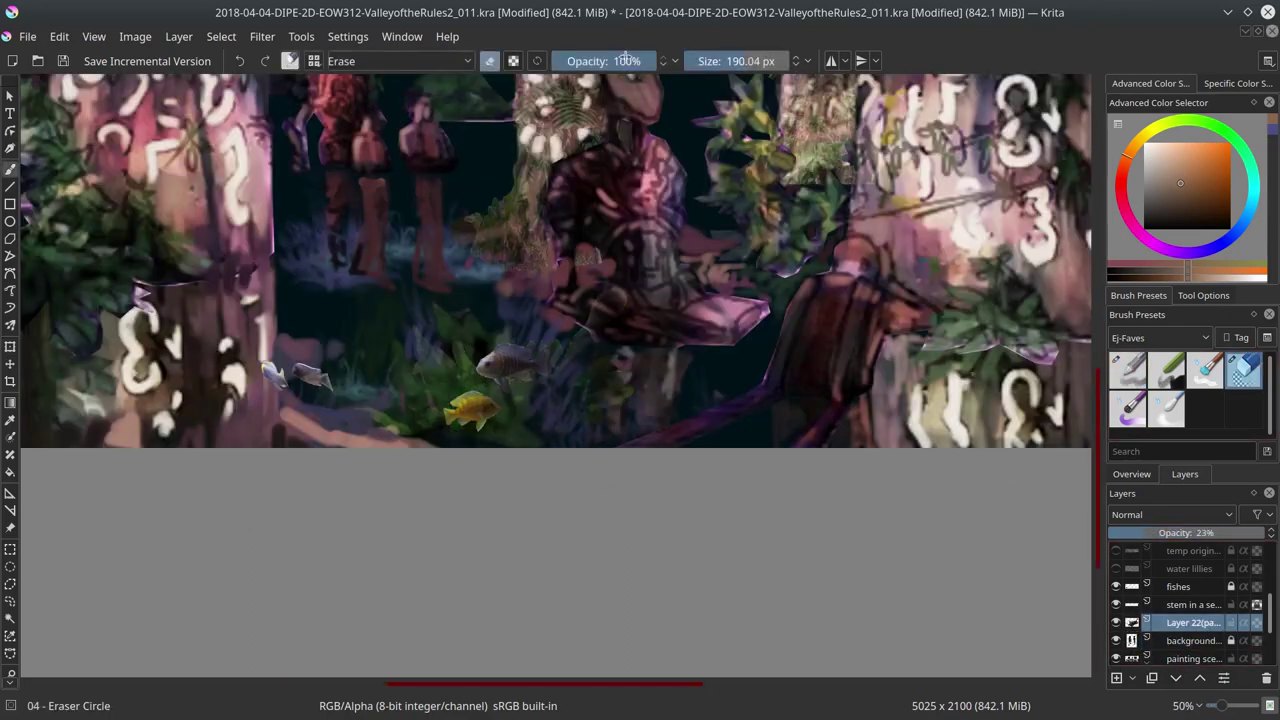
{"action": "key", "text": "bracketleft"}
{"action": "key", "text": "bracketleft"}
{"action": "key", "text": "bracketleft"}
{"action": "scroll", "coordinate": [530, 548], "scroll_direction": "down", "scroll_amount": 2}
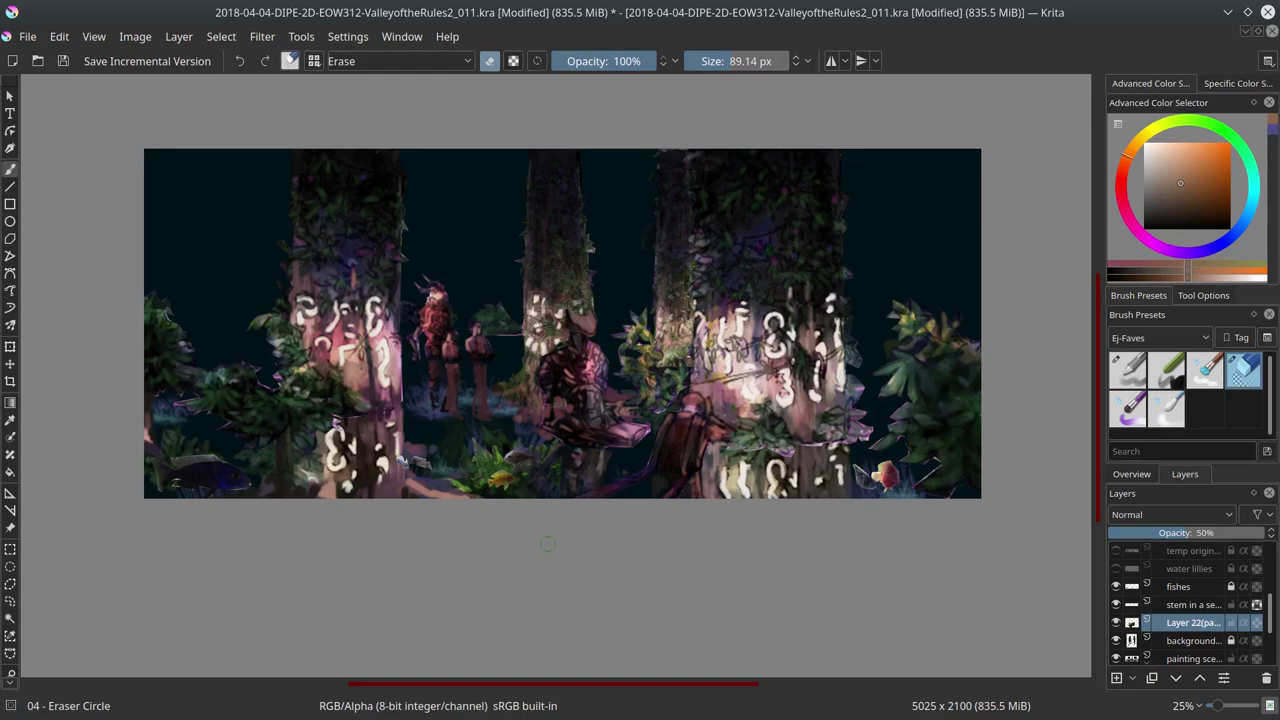
{"action": "right_click", "coordinate": [1190, 604]}
{"action": "left_click", "coordinate": [1157, 434]}
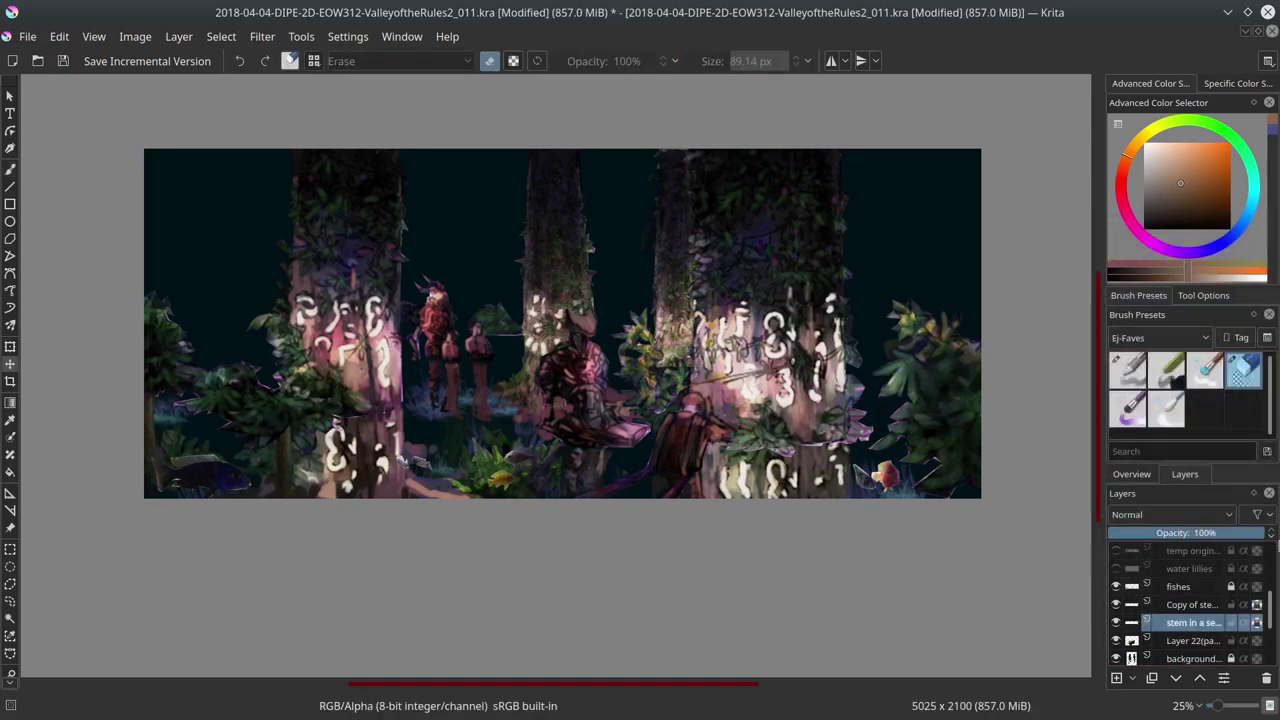
{"action": "key", "text": "ctrl+z"}
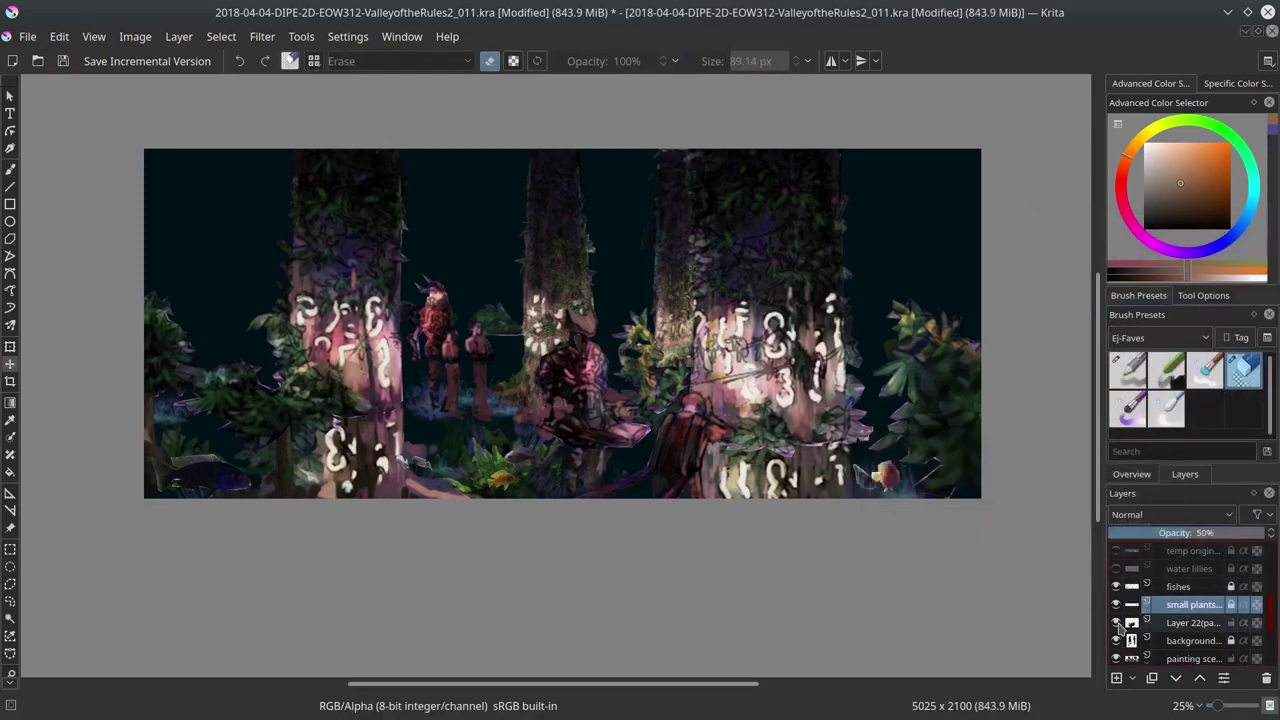
{"action": "key", "text": "ctrl+z"}
{"action": "key", "text": "ctrl+z"}
{"action": "key", "text": "ctrl+z"}
{"action": "key", "text": "ctrl+z"}
{"action": "key", "text": "ctrl+z"}
{"action": "key", "text": "ctrl+z"}
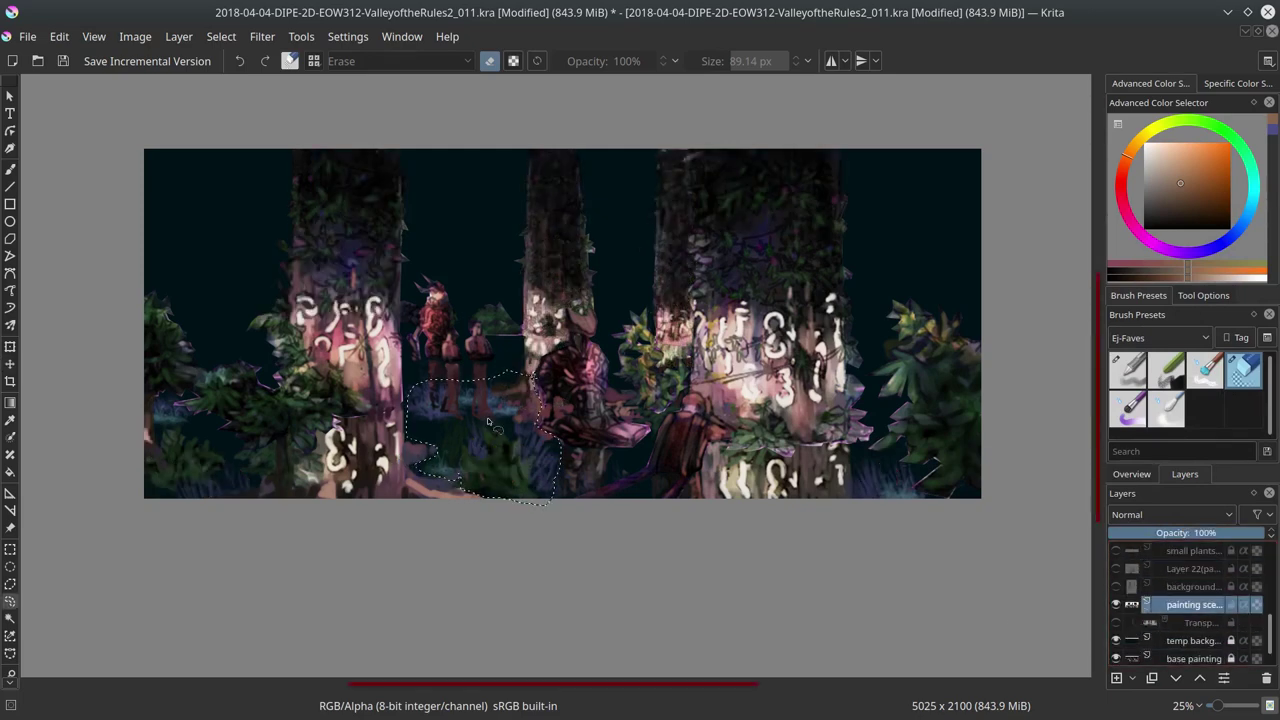
Step: Try pasting an extended selection as a new renamed layer, then undo it
{"action": "mouse_move", "coordinate": [488, 422]}
{"action": "left_mouse_down"}
{"action": "mouse_move", "coordinate": [545, 382]}
{"action": "mouse_move", "coordinate": [610, 400]}
{"action": "mouse_move", "coordinate": [620, 470]}
{"action": "mouse_move", "coordinate": [550, 480]}
{"action": "left_mouse_up"}
{"action": "key", "text": "ctrl+v"}
{"action": "double_click", "coordinate": [1180, 604]}
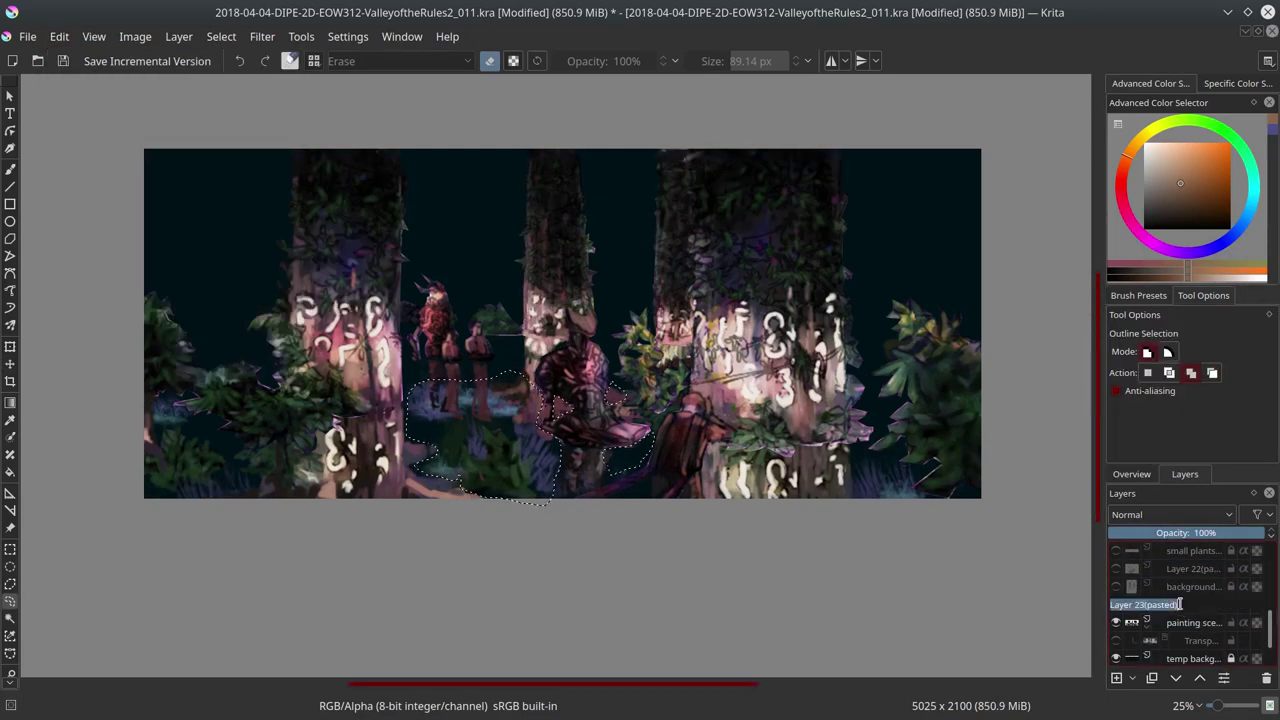
{"action": "key", "text": "ctrl+z"}
{"action": "key", "text": "ctrl+z"}
{"action": "key", "text": "ctrl+z"}
{"action": "key", "text": "ctrl+z"}
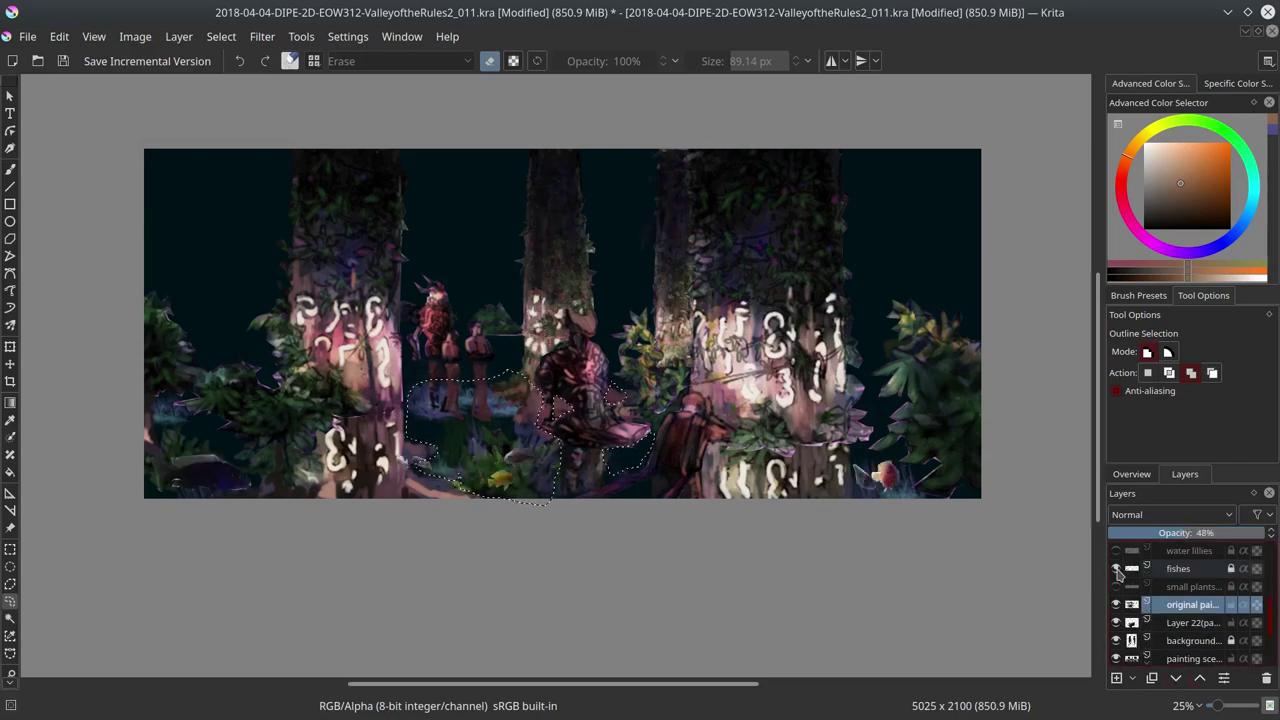
Step: Select the fishes layer, show the hidden layers again and return to the eraser
{"action": "scroll", "coordinate": [1150, 580], "scroll_direction": "up", "scroll_amount": 1}
{"action": "left_click", "coordinate": [1117, 572]}
{"action": "left_click", "coordinate": [1116, 568]}
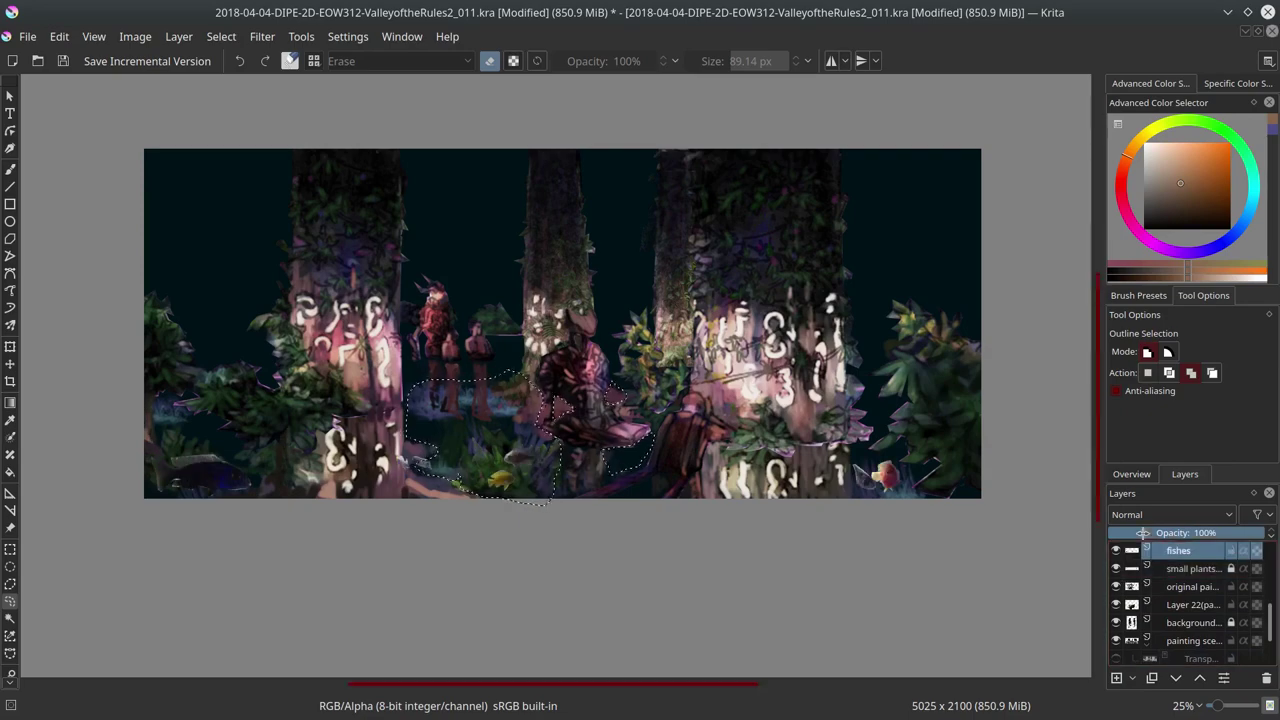
{"action": "scroll", "coordinate": [888, 518], "scroll_direction": "up", "scroll_amount": 4}
{"action": "scroll", "coordinate": [888, 518], "scroll_direction": "down", "scroll_amount": 3}
{"action": "key", "text": "b"}
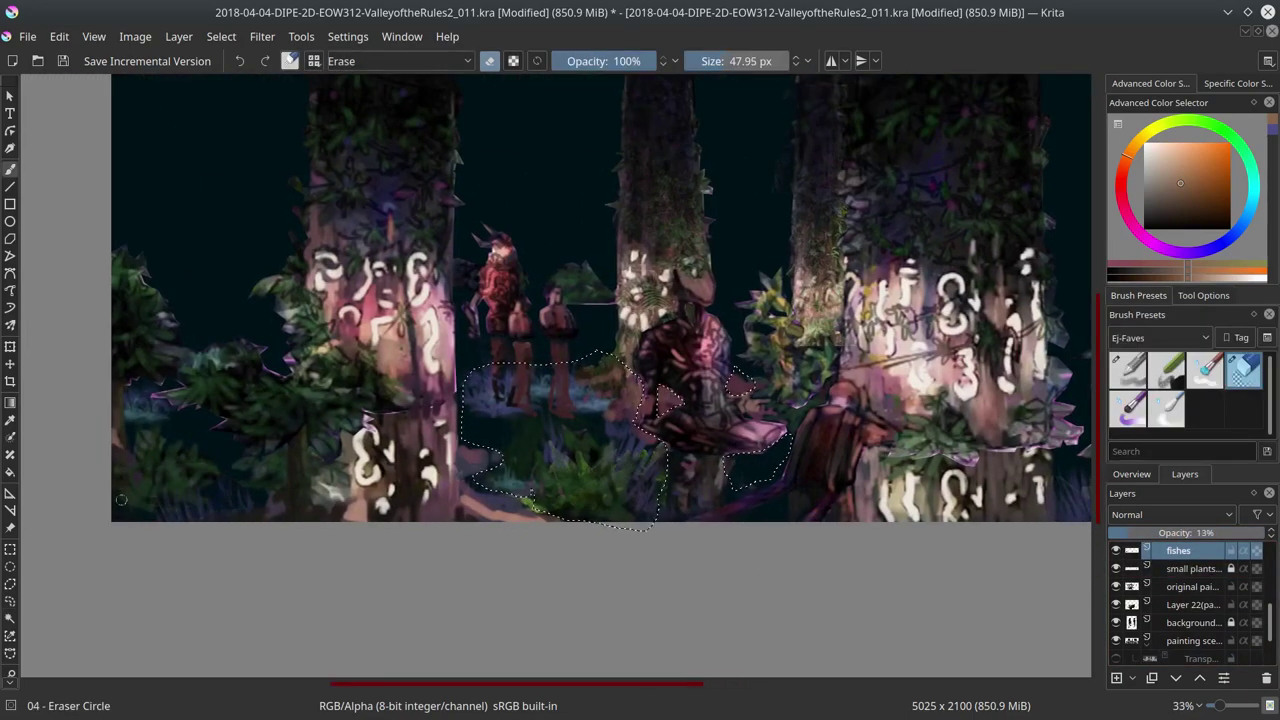
Step: Clear the selection and set the fishes layer opacity back to 70%
{"action": "left_click_drag", "start_coordinate": [1218, 532], "coordinate": [1131, 532]}
{"action": "left_click", "coordinate": [221, 36]}
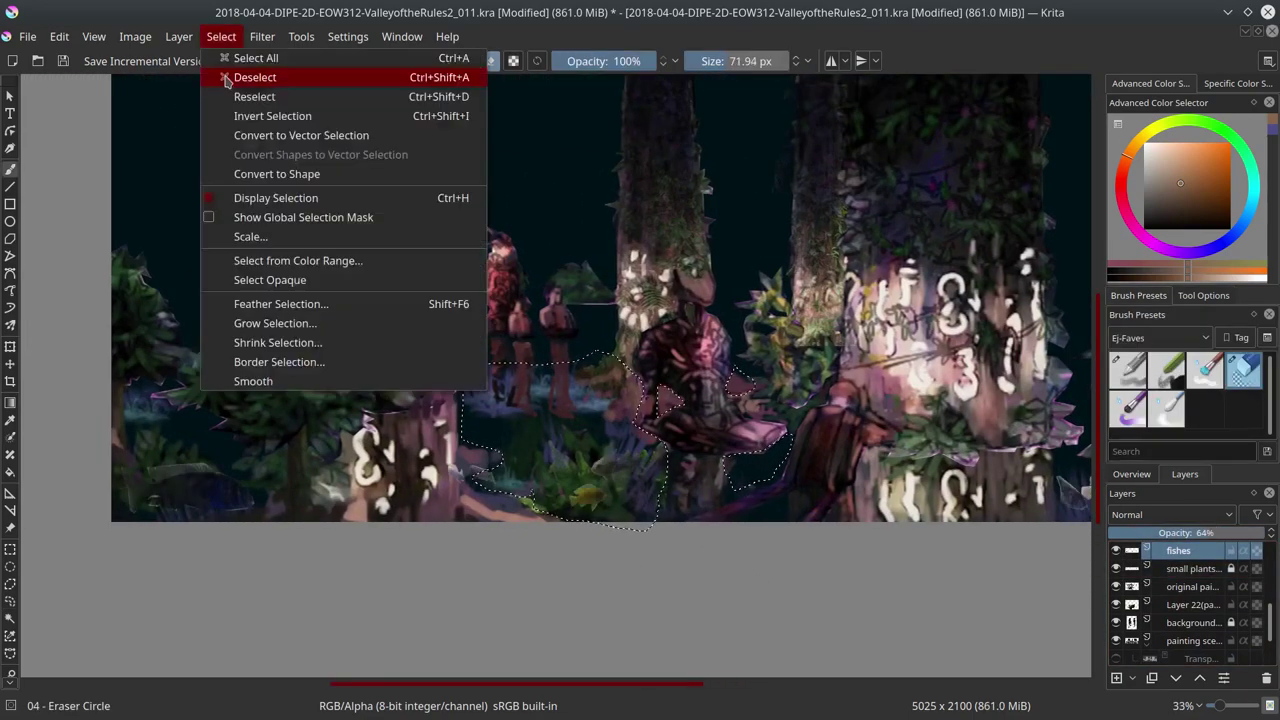
{"action": "left_click", "coordinate": [237, 77]}
{"action": "left_click", "coordinate": [1218, 532]}
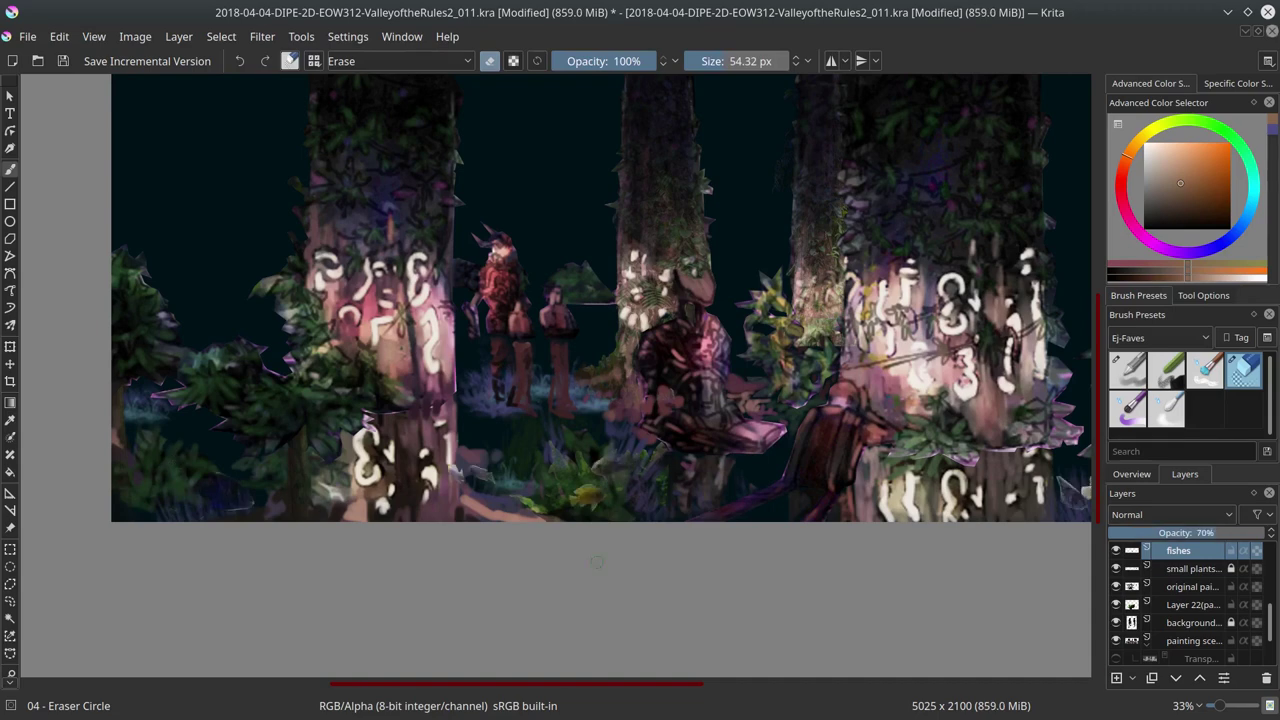
Step: Save the painting and check the purple floor by toggling the transparency mask
{"action": "scroll", "coordinate": [597, 563], "scroll_direction": "down", "scroll_amount": 1}
{"action": "key", "text": "ctrl+s"}
{"action": "key", "text": "Page_Down"}
{"action": "key", "text": "Page_Down"}
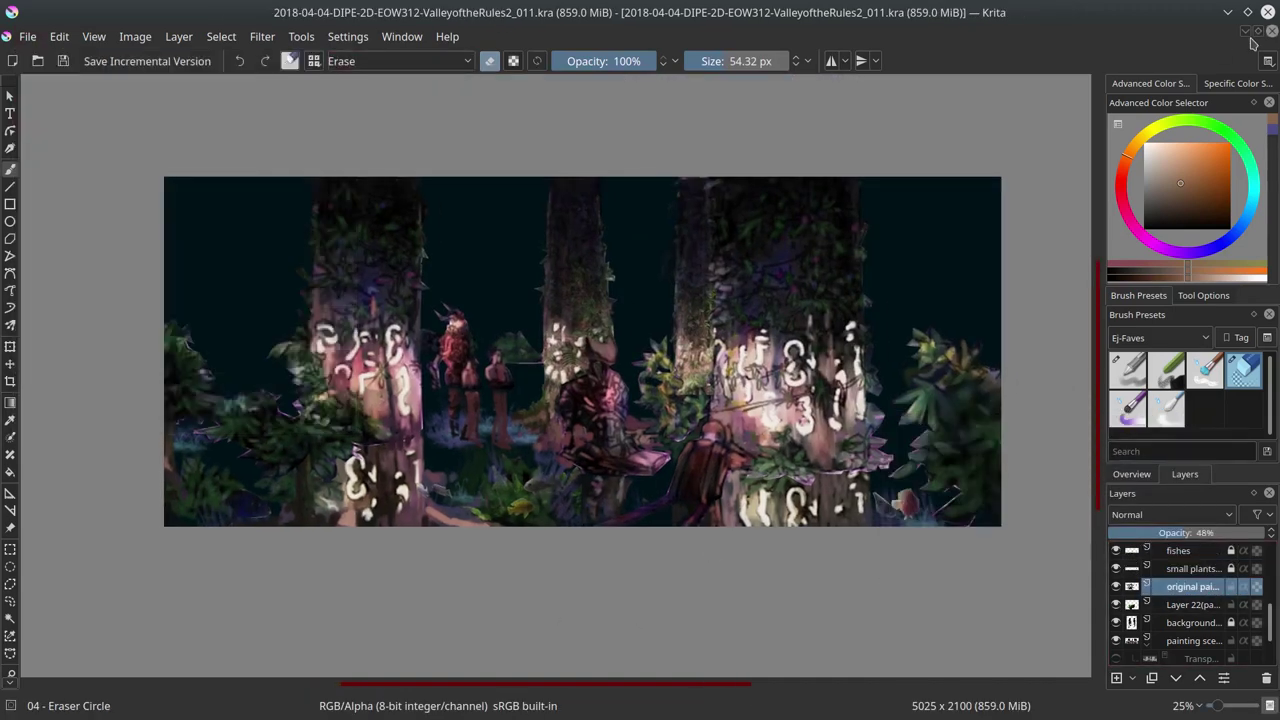
{"action": "scroll", "coordinate": [1150, 610], "scroll_direction": "down", "scroll_amount": 2}
{"action": "left_click", "coordinate": [1117, 605]}
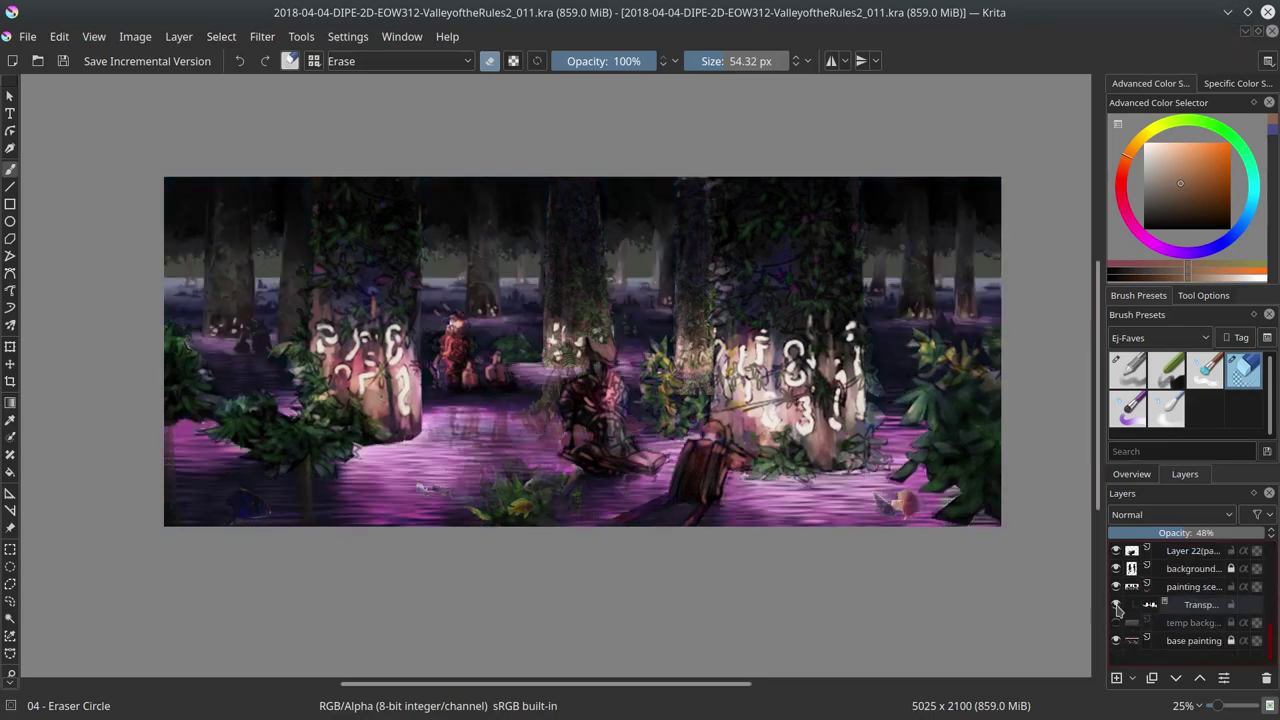
{"action": "left_click", "coordinate": [1117, 605]}
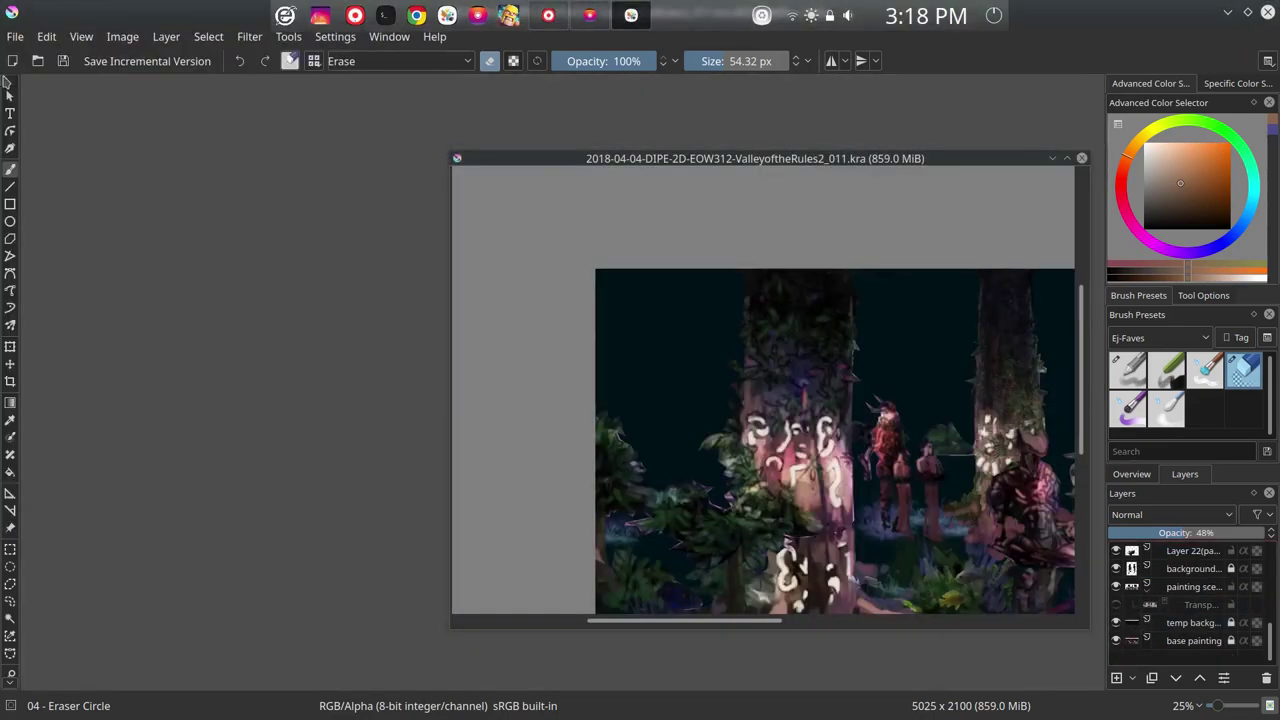
Step: Browse the texturesCom Löwenburg Castle photos, picking Löwenburg Castle (39), then (40)
{"action": "key", "text": "ctrl+o"}
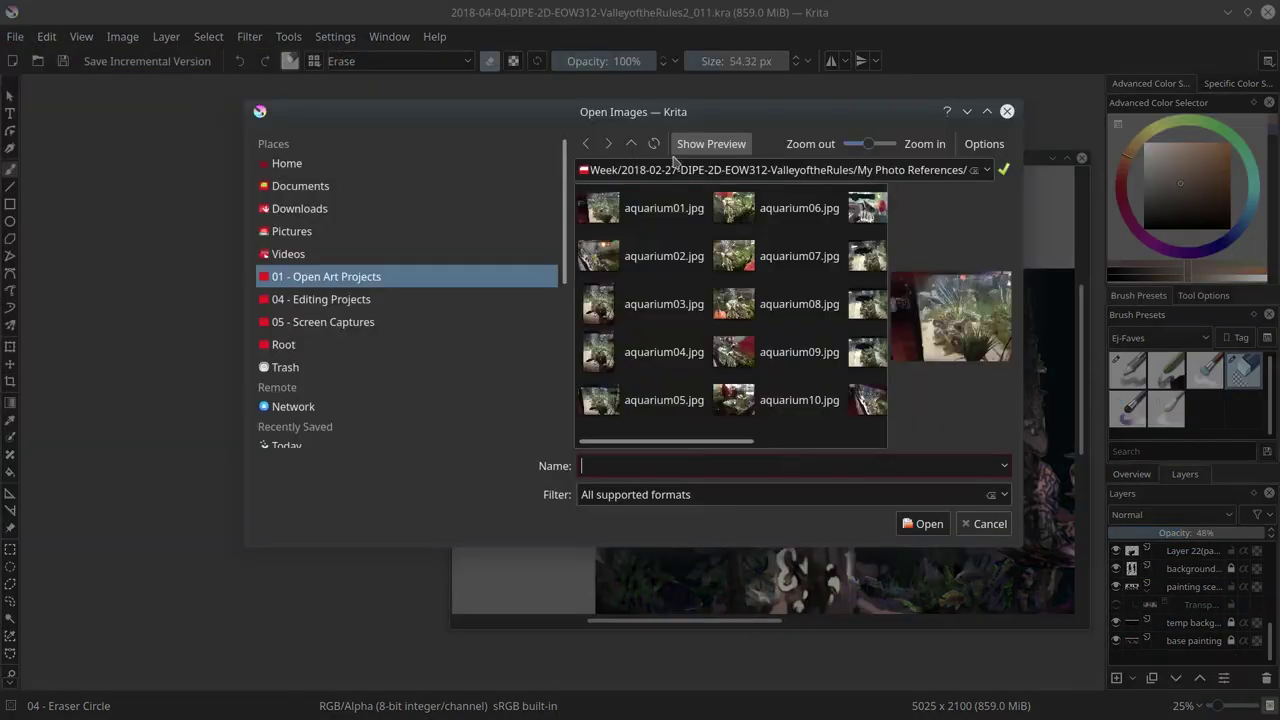
{"action": "left_click", "coordinate": [631, 143]}
{"action": "left_click", "coordinate": [650, 405]}
{"action": "double_click", "coordinate": [650, 405]}
{"action": "scroll", "coordinate": [766, 368], "scroll_direction": "down", "scroll_amount": 5}
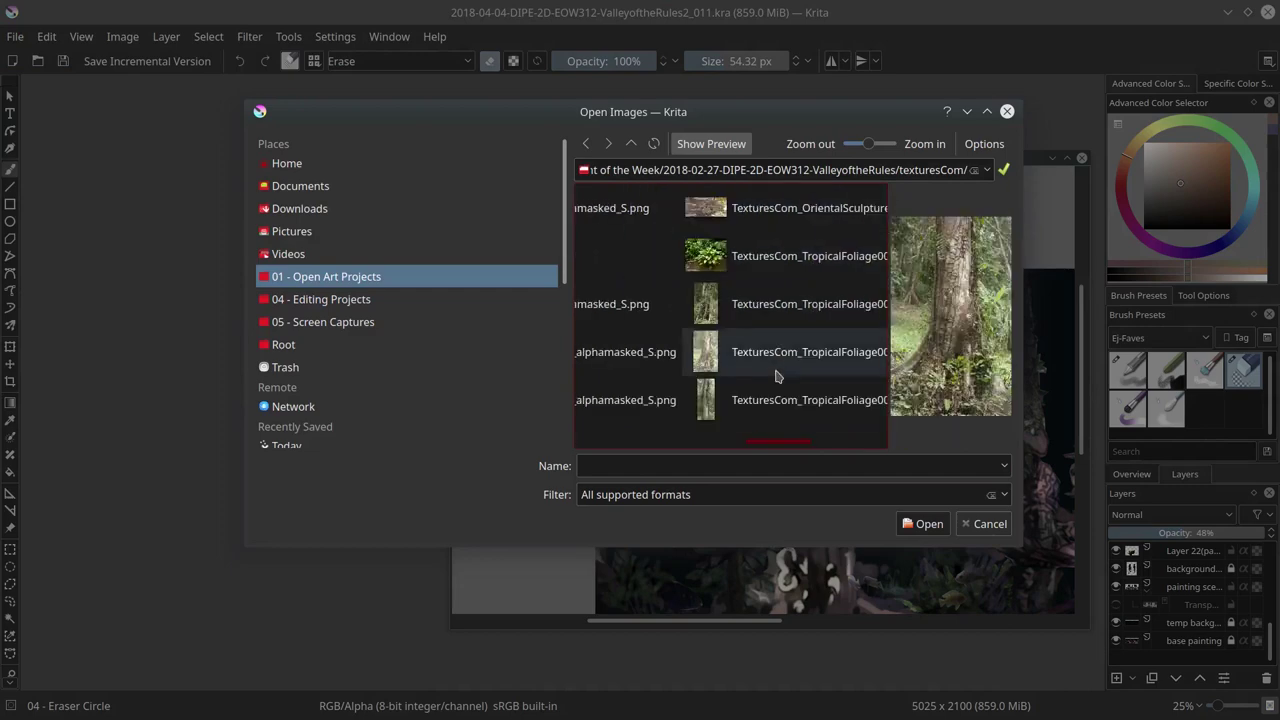
{"action": "scroll", "coordinate": [703, 331], "scroll_direction": "up", "scroll_amount": 3}
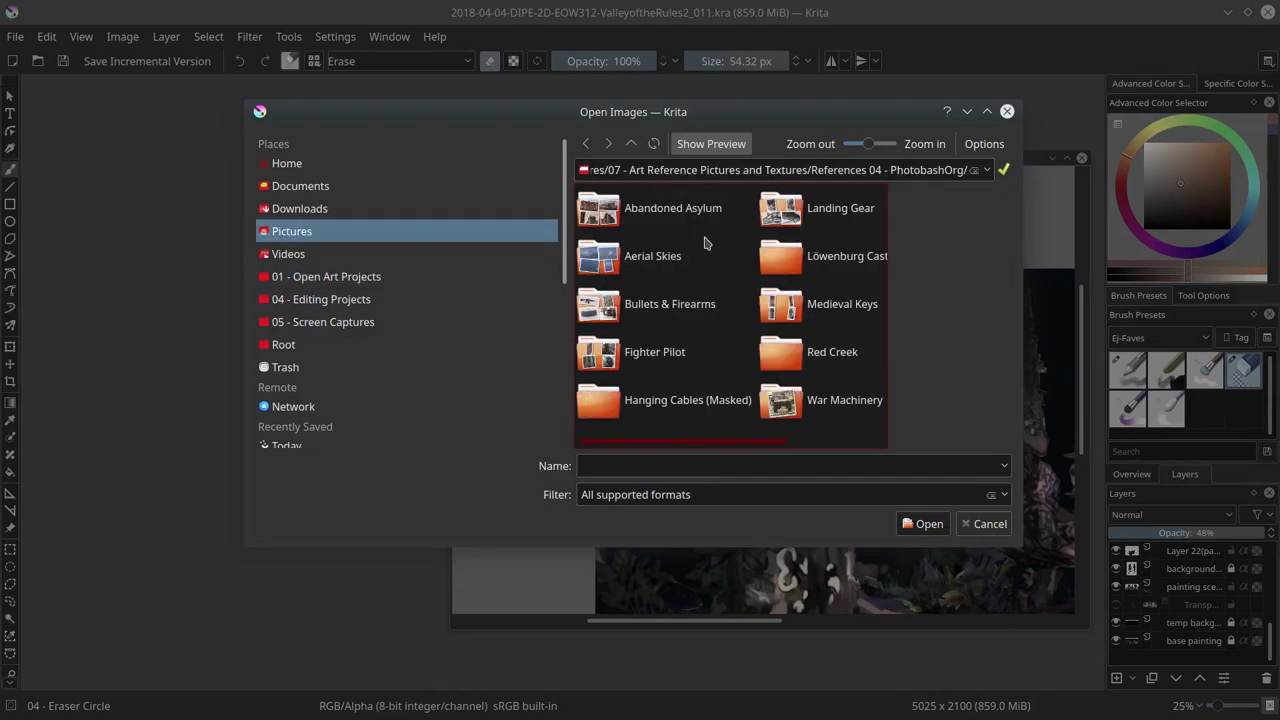
{"action": "double_click", "coordinate": [808, 256]}
{"action": "scroll", "coordinate": [802, 355], "scroll_direction": "down", "scroll_amount": 8}
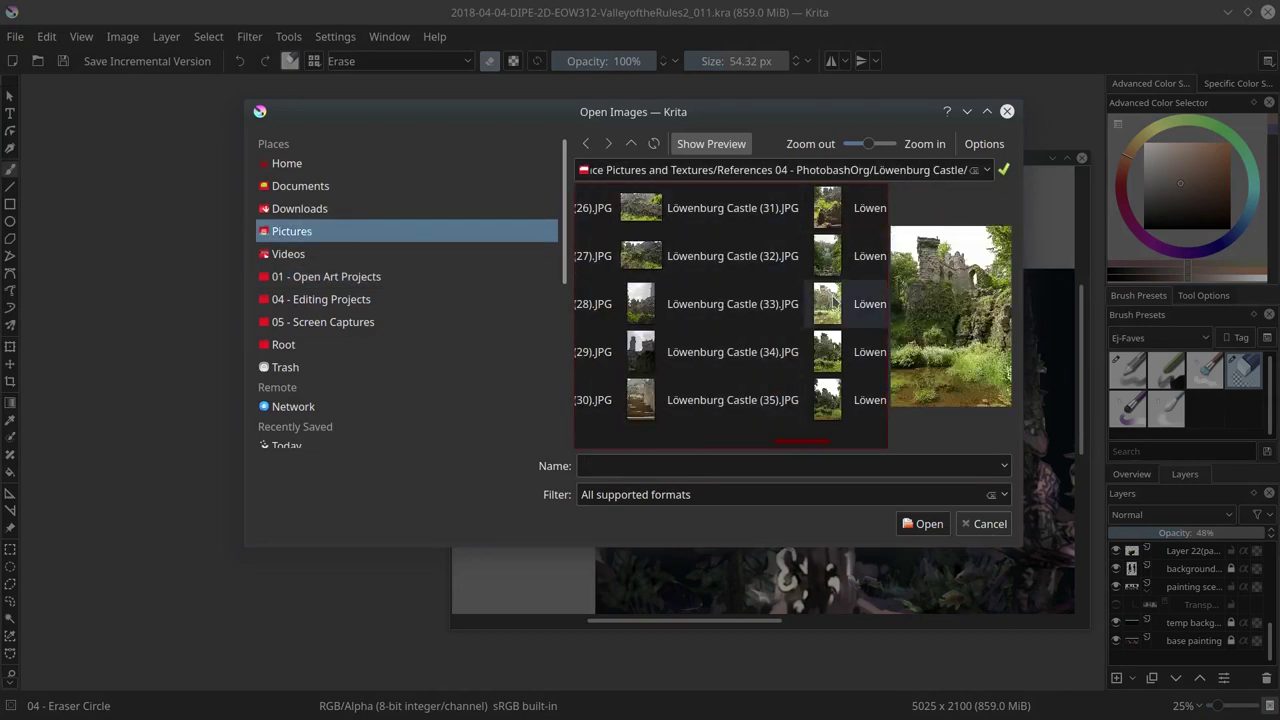
{"action": "left_click", "coordinate": [770, 352]}
{"action": "left_click", "coordinate": [787, 415]}
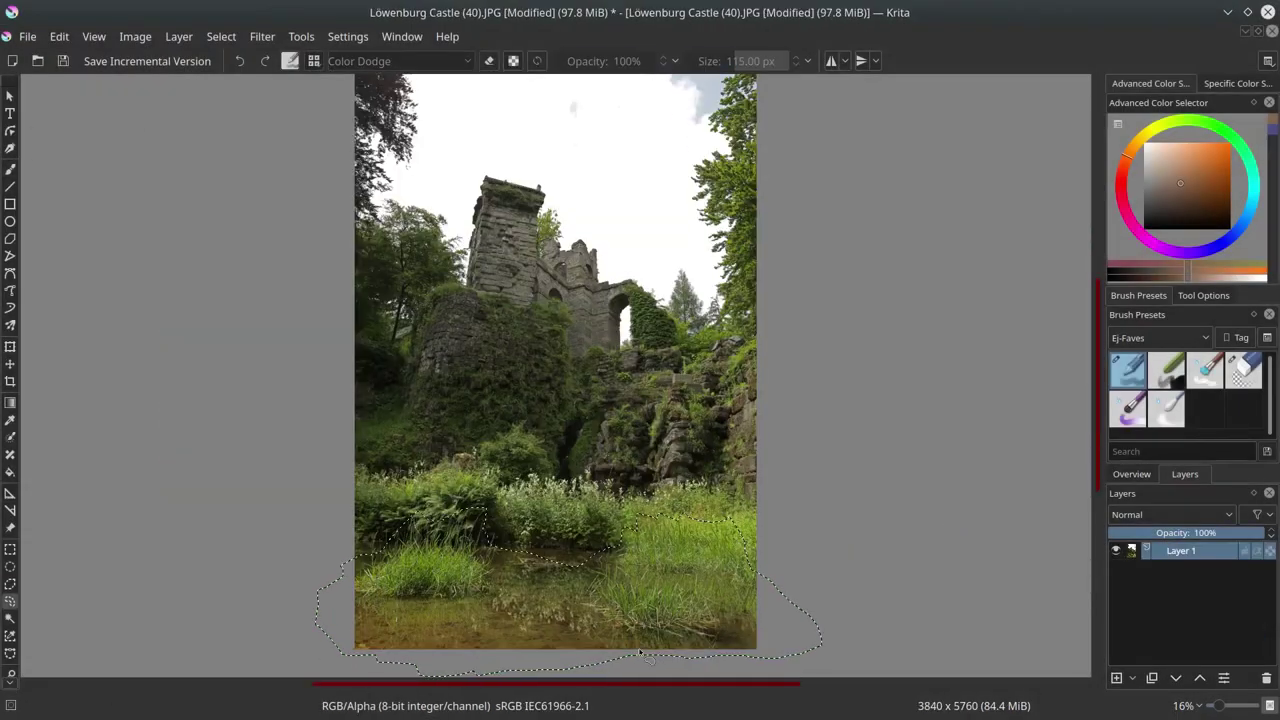
Step: Open Red Creek (10).jpg, select the creek rocks, and close the photo
{"action": "left_click", "coordinate": [632, 144]}
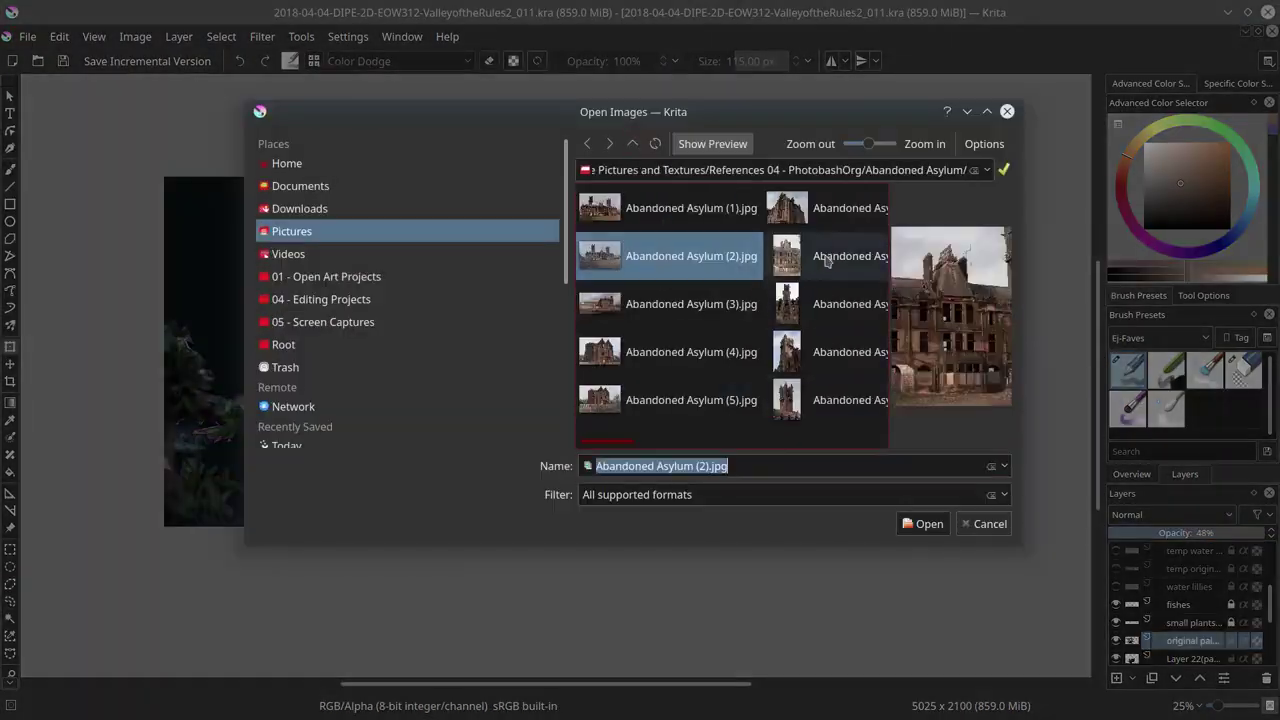
{"action": "scroll", "coordinate": [766, 443], "scroll_direction": "down", "scroll_amount": 5}
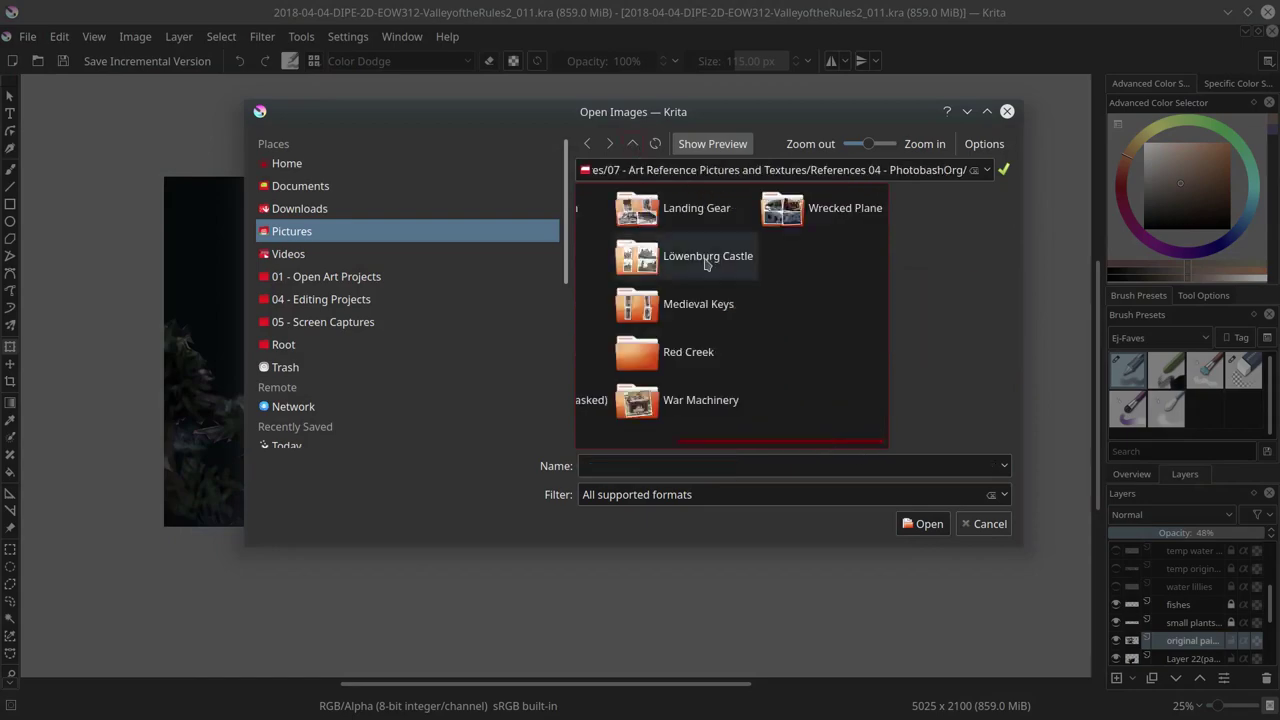
{"action": "double_click", "coordinate": [688, 352]}
{"action": "double_click", "coordinate": [657, 374]}
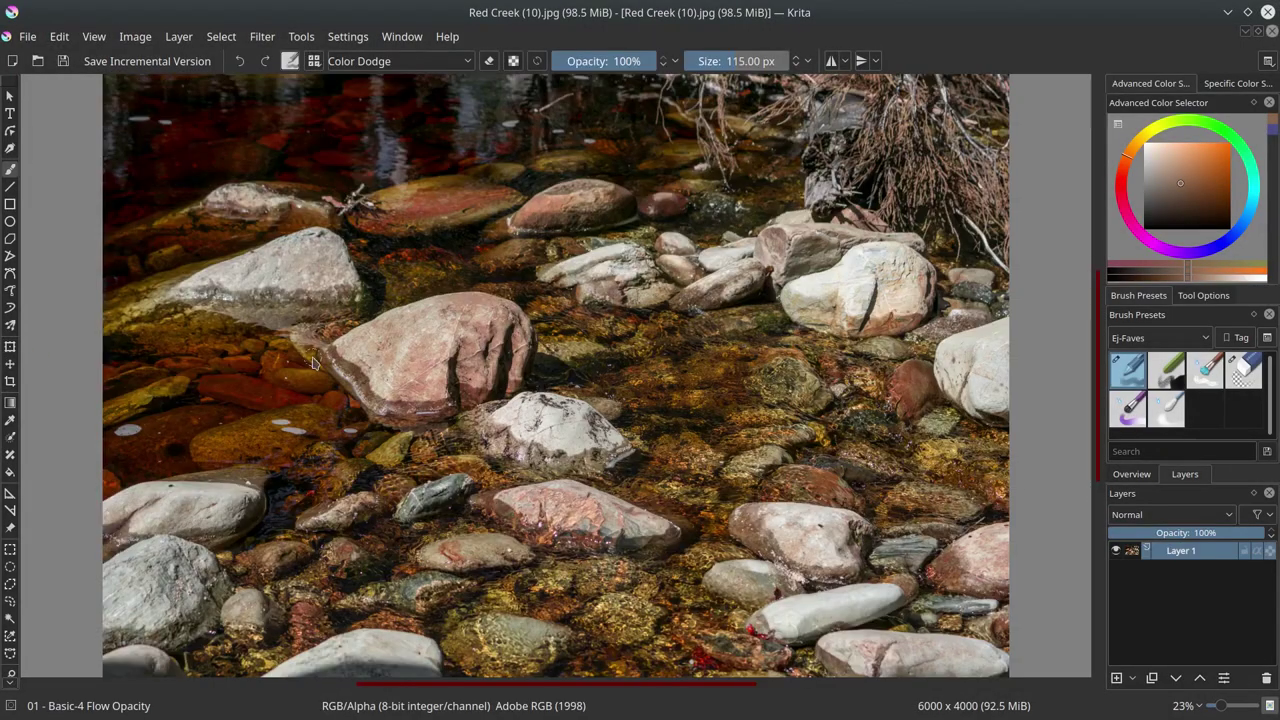
{"action": "key", "text": "minus"}
{"action": "mouse_move", "coordinate": [149, 323]}
{"action": "left_mouse_down"}
{"action": "mouse_move", "coordinate": [886, 400]}
{"action": "mouse_move", "coordinate": [150, 305]}
{"action": "left_mouse_up"}
{"action": "key", "text": "ctrl+w"}
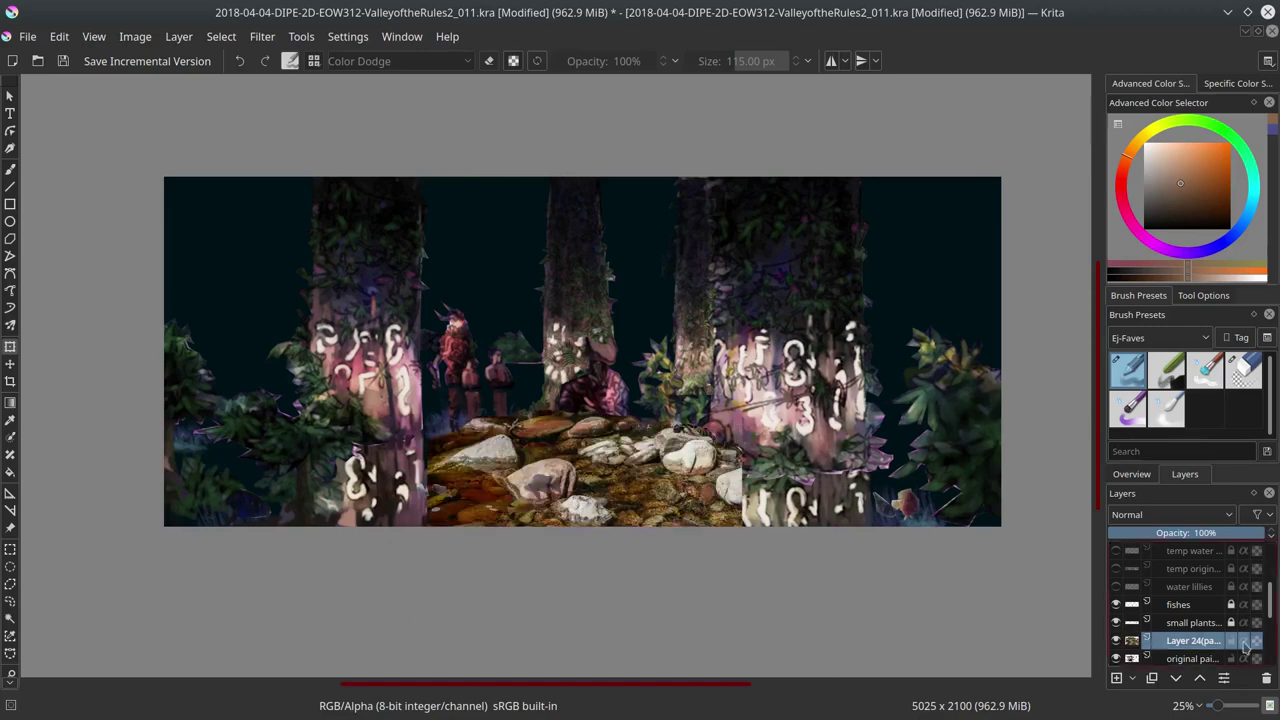
Step: Move the rocks layer below the original painting and set its opacity to about 7%
{"action": "left_click", "coordinate": [1176, 678]}
{"action": "scroll", "coordinate": [591, 551], "scroll_direction": "up", "scroll_amount": 2}
{"action": "left_click", "coordinate": [1120, 532]}
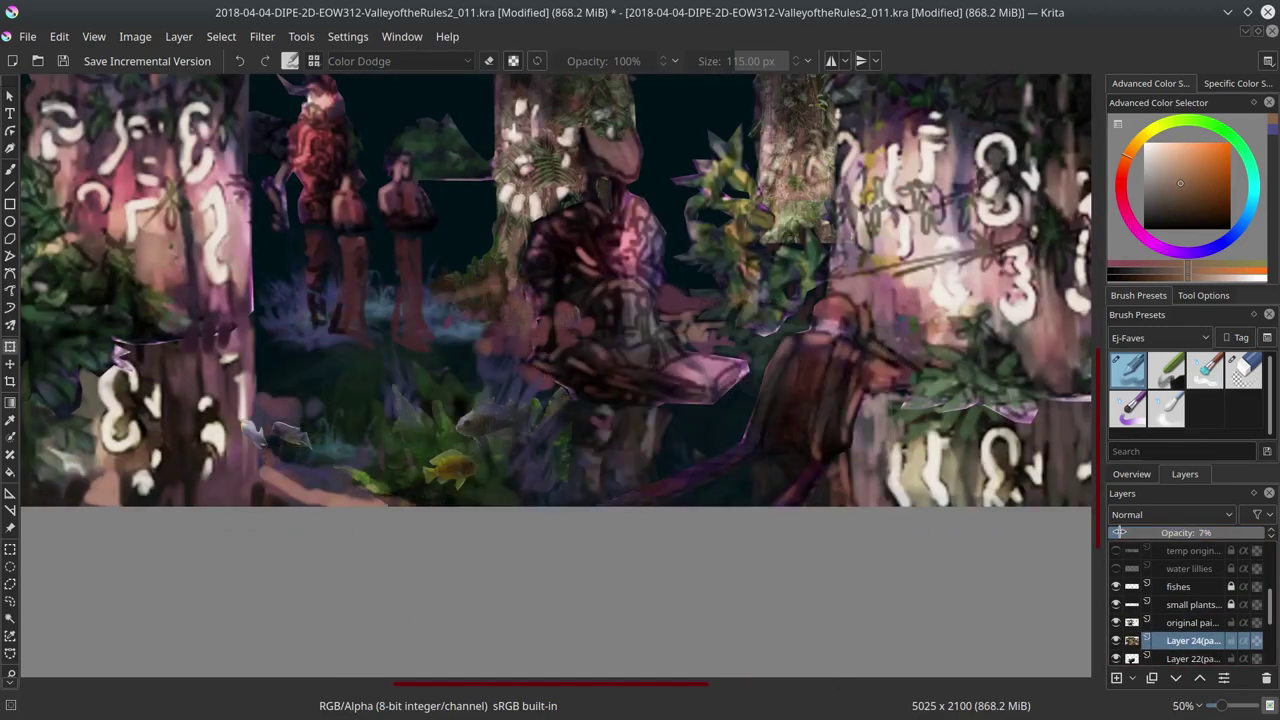
{"action": "key", "text": "e"}
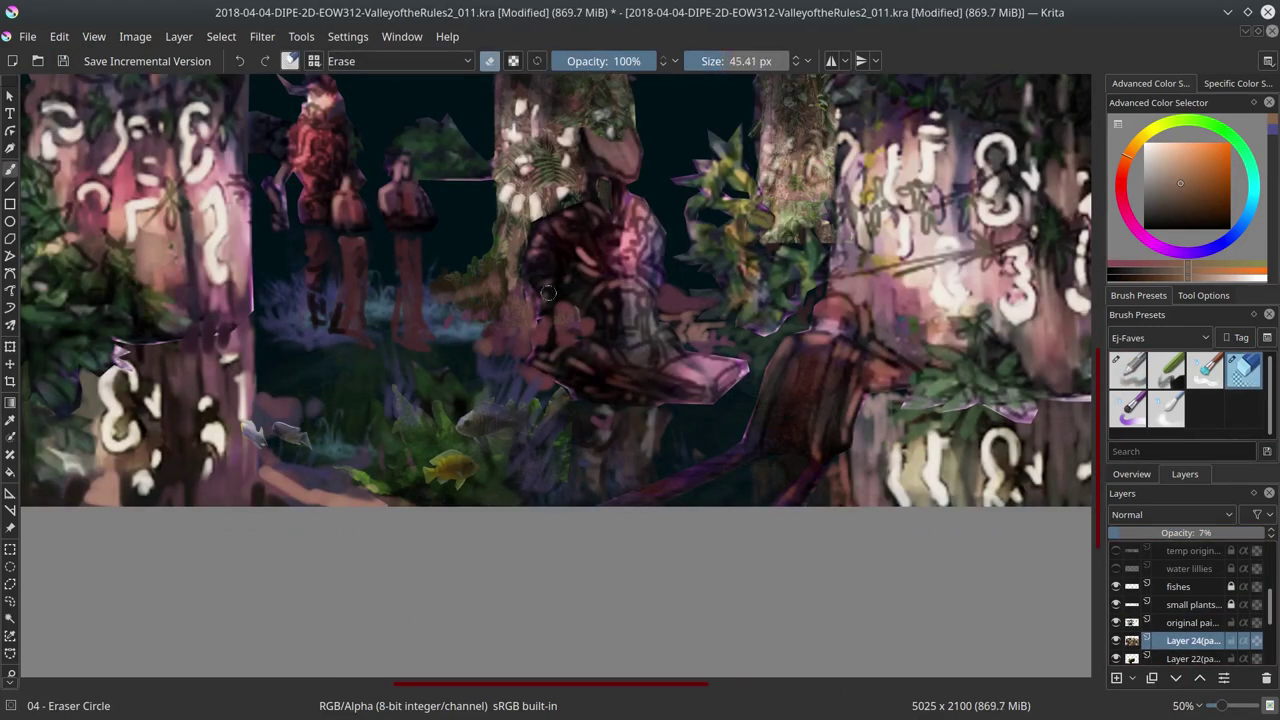
{"action": "left_click_drag", "start_coordinate": [712, 462], "coordinate": [485, 439]}
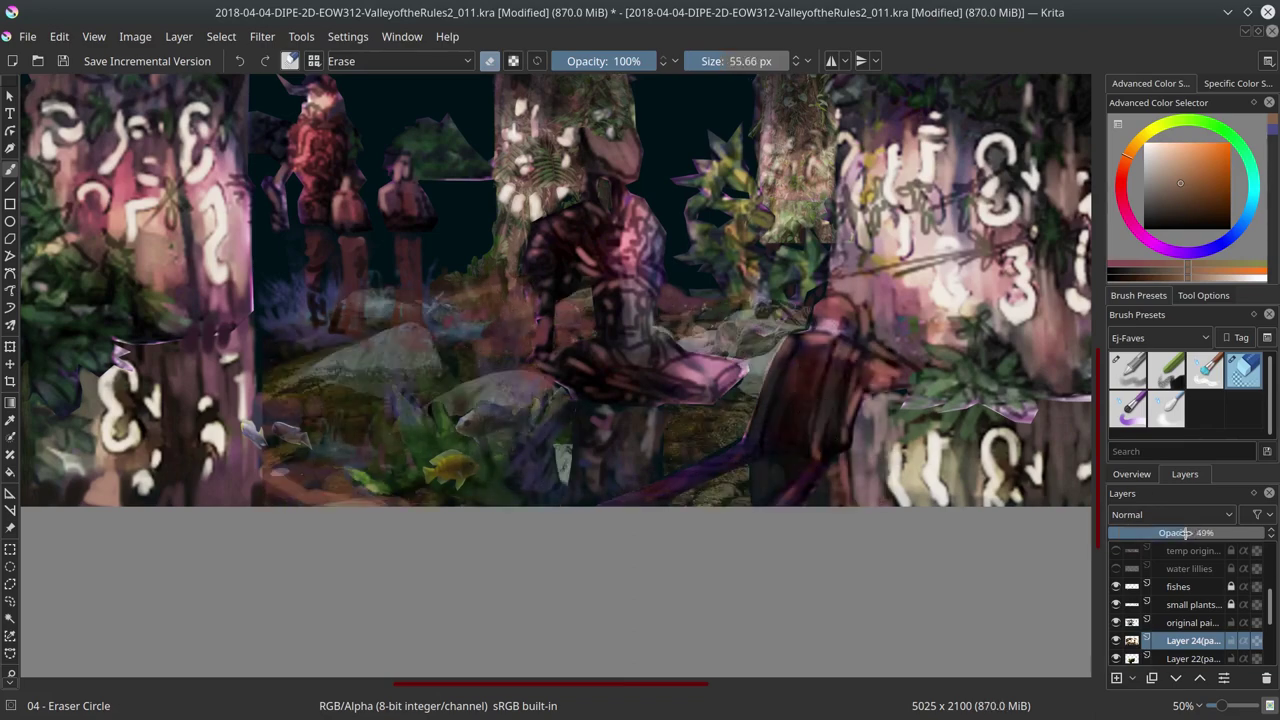
Step: Reselect the rocks layer and set a Multiply brush to about 30% opacity
{"action": "left_click", "coordinate": [1181, 678]}
{"action": "left_click", "coordinate": [1193, 640]}
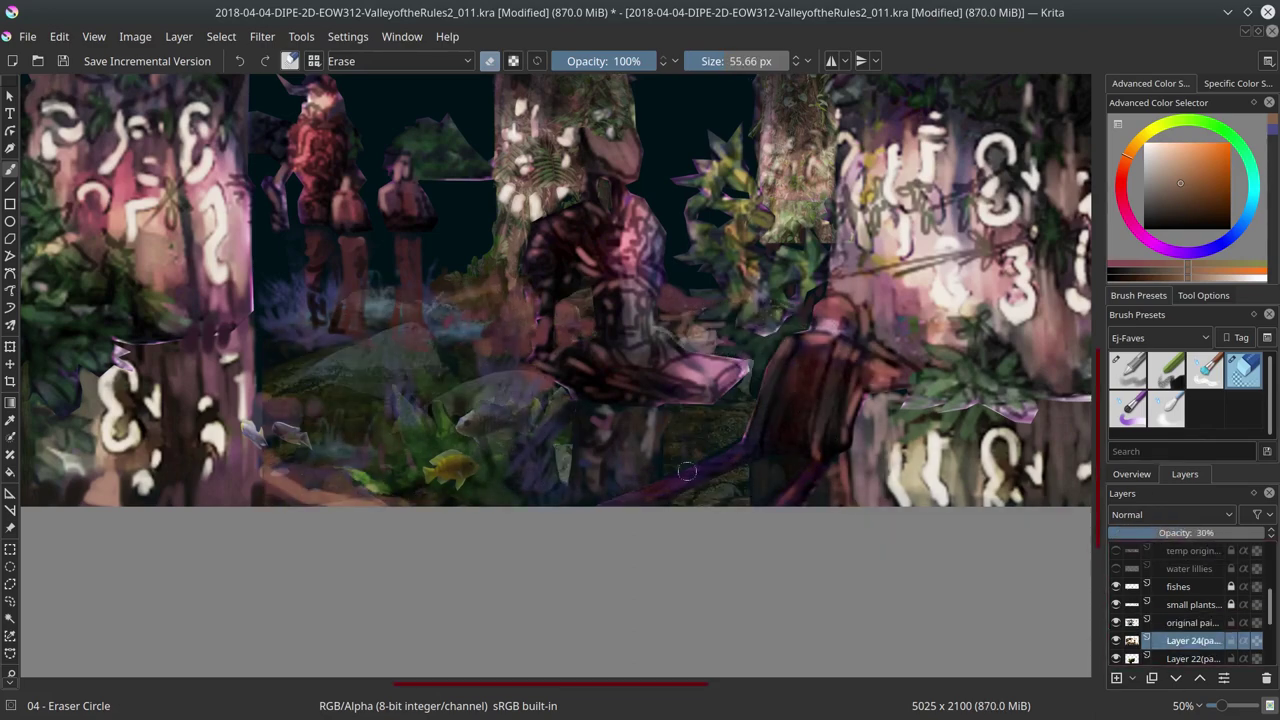
{"action": "scroll", "coordinate": [583, 348], "scroll_direction": "down", "scroll_amount": 3}
{"action": "key", "text": "e"}
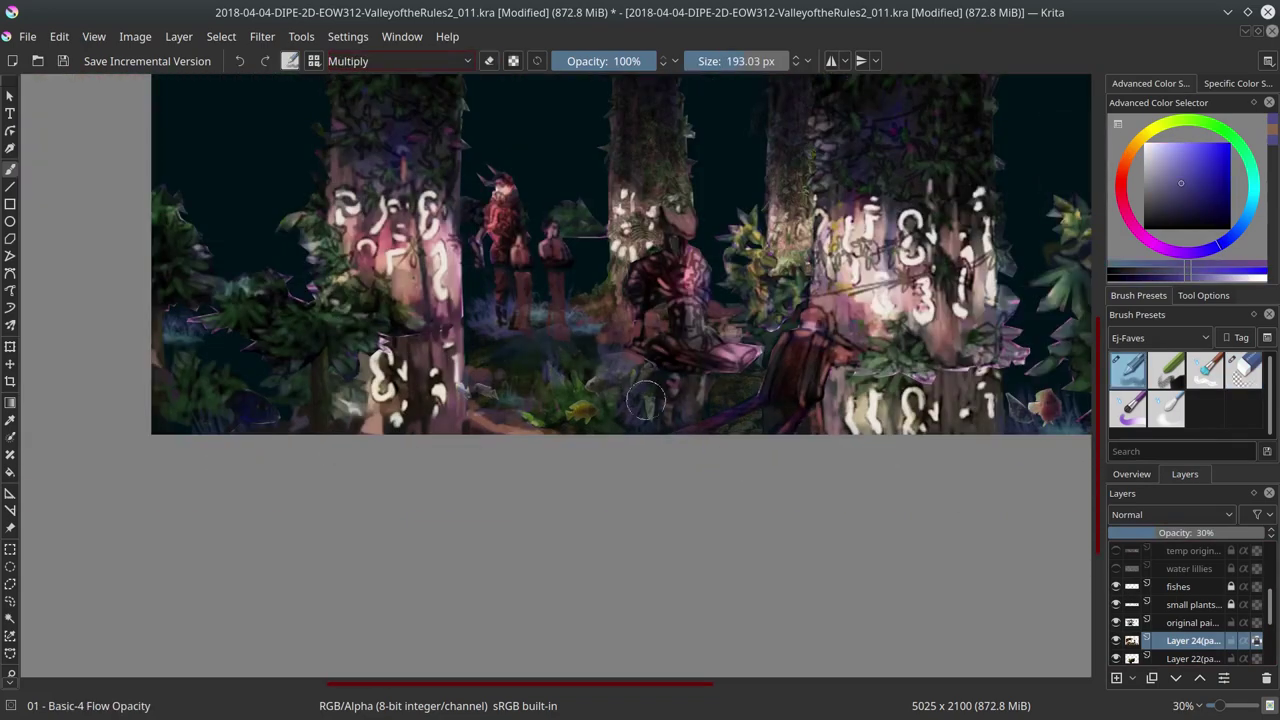
{"action": "key", "text": "i"}
{"action": "key", "text": "i"}
{"action": "key", "text": "i"}
{"action": "key", "text": "i"}
{"action": "key", "text": "i"}
{"action": "key", "text": "i"}
{"action": "key", "text": "i"}
{"action": "scroll", "coordinate": [1190, 610], "scroll_direction": "down", "scroll_amount": 2}
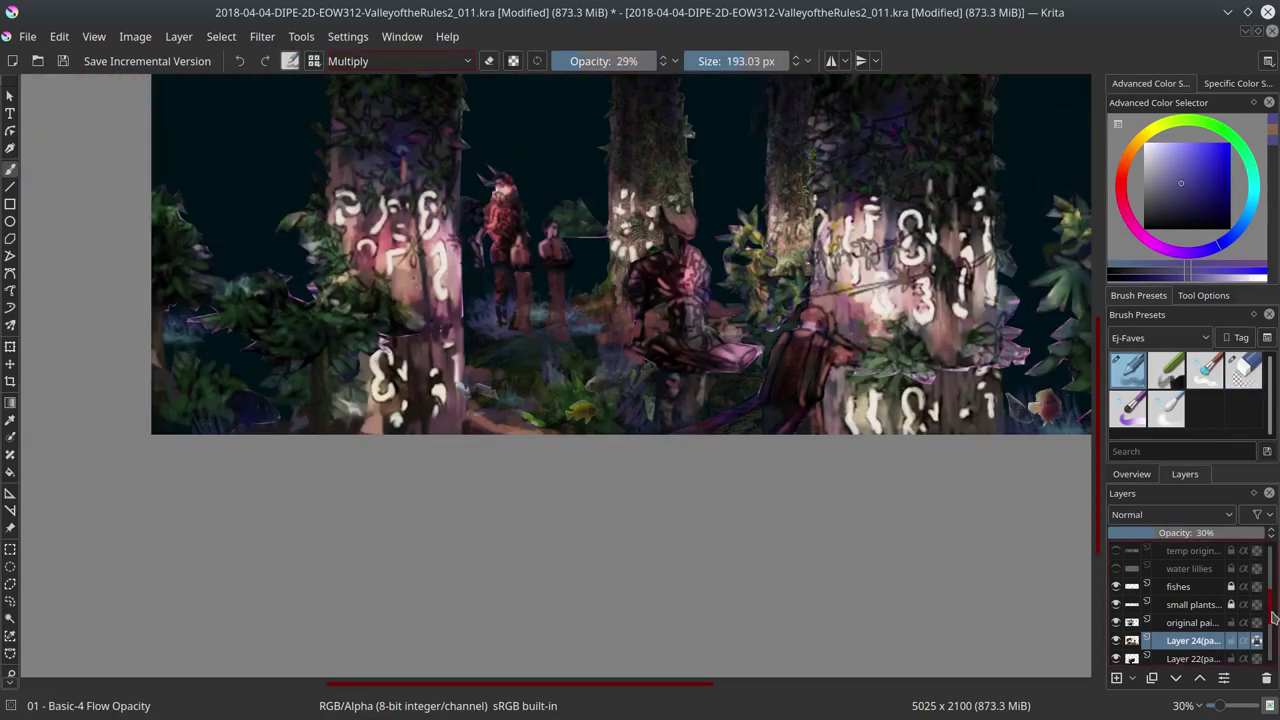
Step: Apply a Color Adjustment curves filter to the background painting layer
{"action": "left_click", "coordinate": [1236, 623]}
{"action": "left_click", "coordinate": [1193, 568]}
{"action": "left_click", "coordinate": [262, 36]}
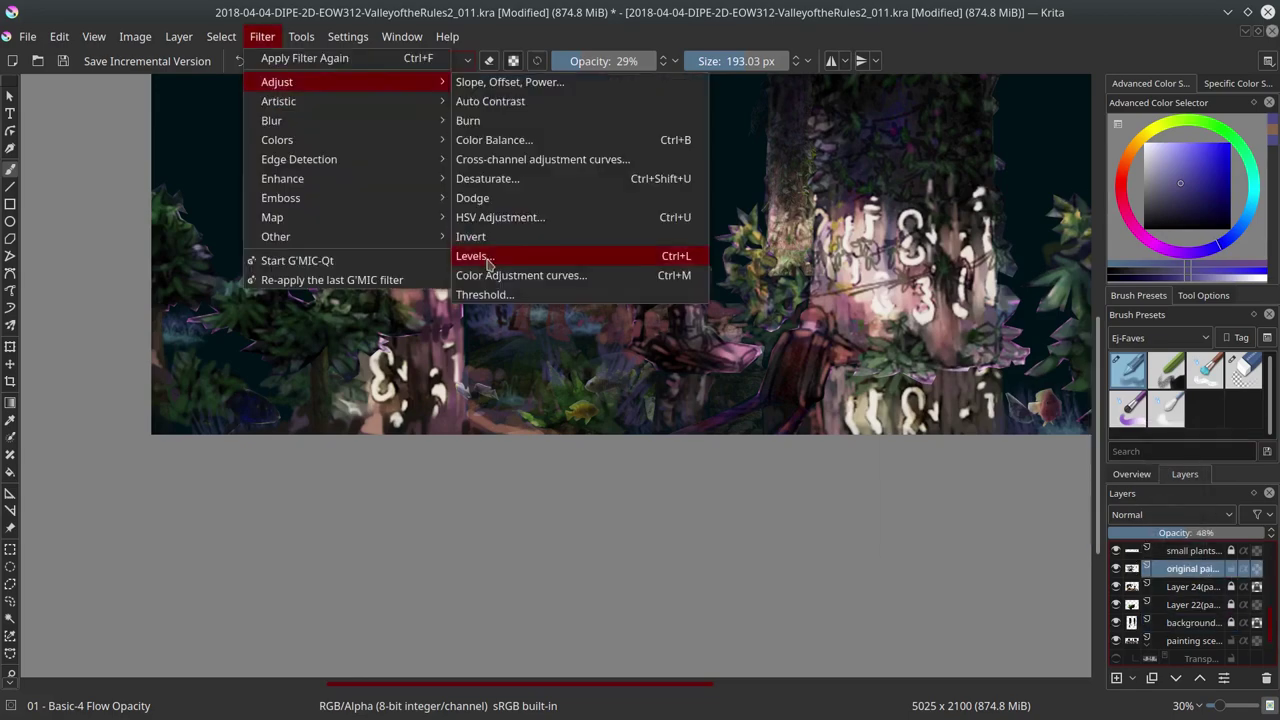
{"action": "left_click", "coordinate": [429, 274]}
{"action": "left_click", "coordinate": [1120, 528]}
{"action": "scroll", "coordinate": [752, 503], "scroll_direction": "down", "scroll_amount": 3}
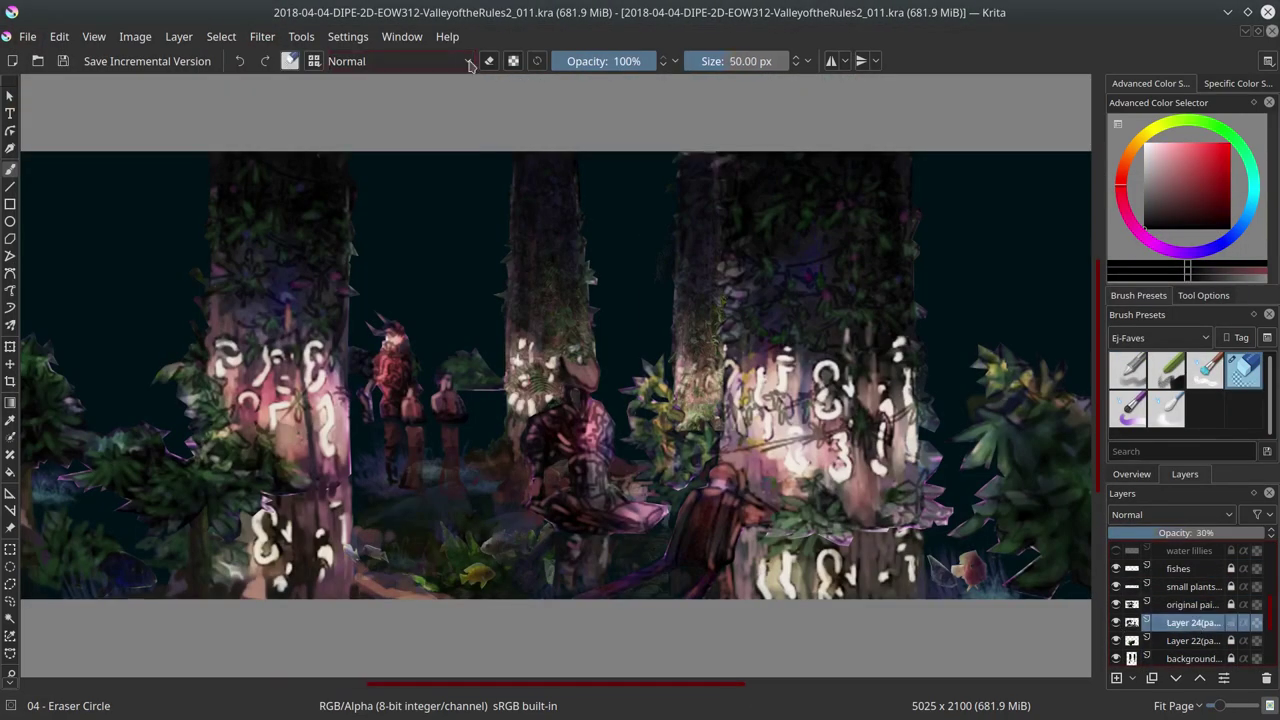
Step: Confirm the ground1 layer name and hide, then show, the painting scene layer to compare
{"action": "key", "text": "e"}
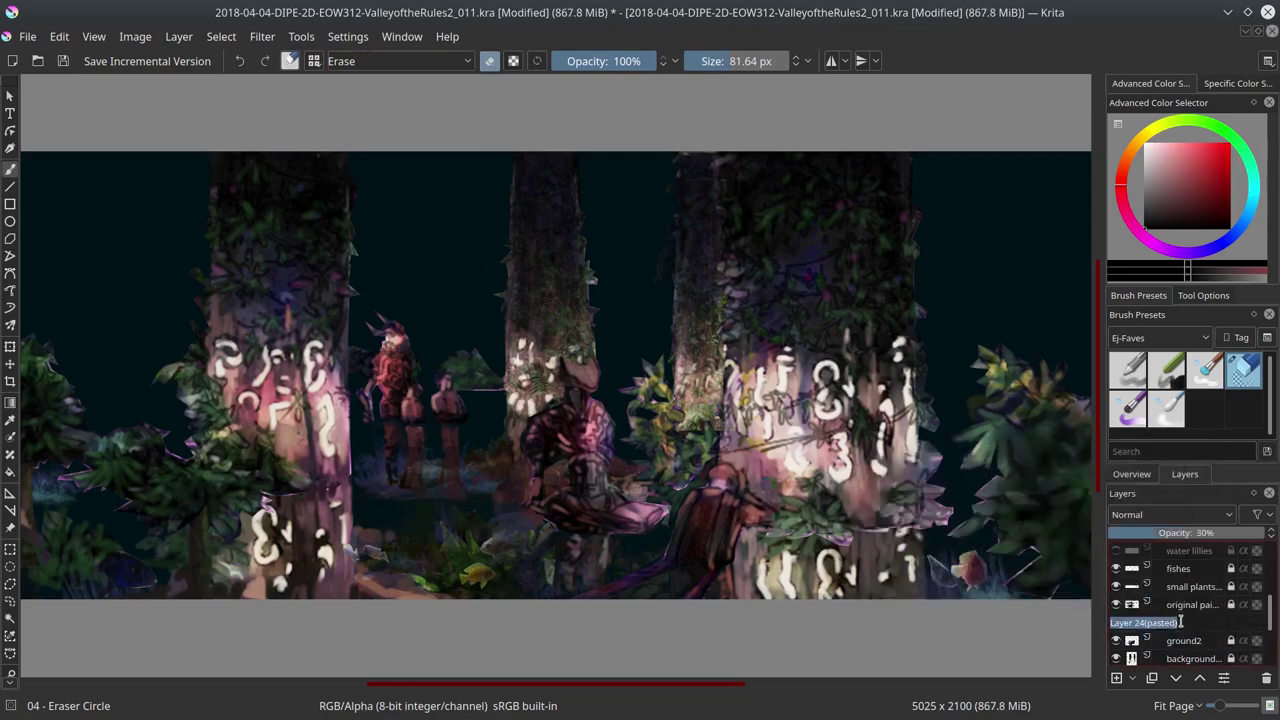
{"action": "left_click", "coordinate": [1192, 605]}
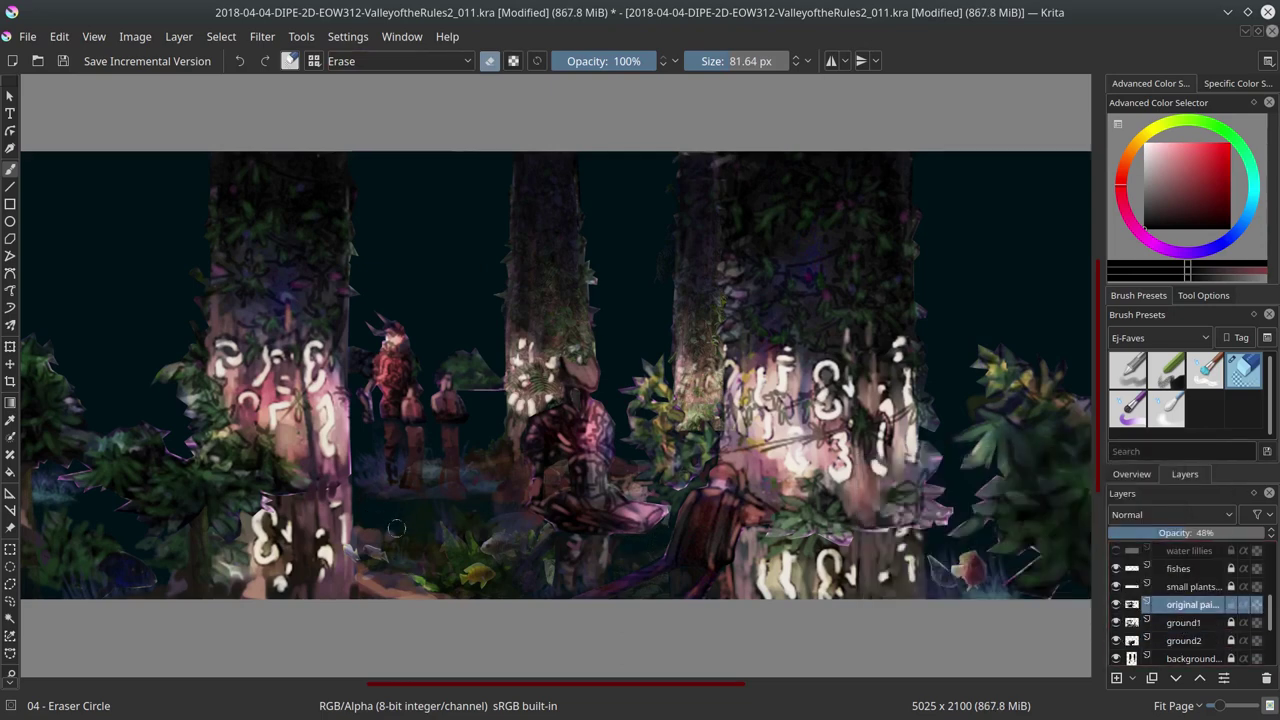
{"action": "key", "text": "Page_Down"}
{"action": "key", "text": "Page_Down"}
{"action": "key", "text": "Page_Down"}
{"action": "key", "text": "Page_Down"}
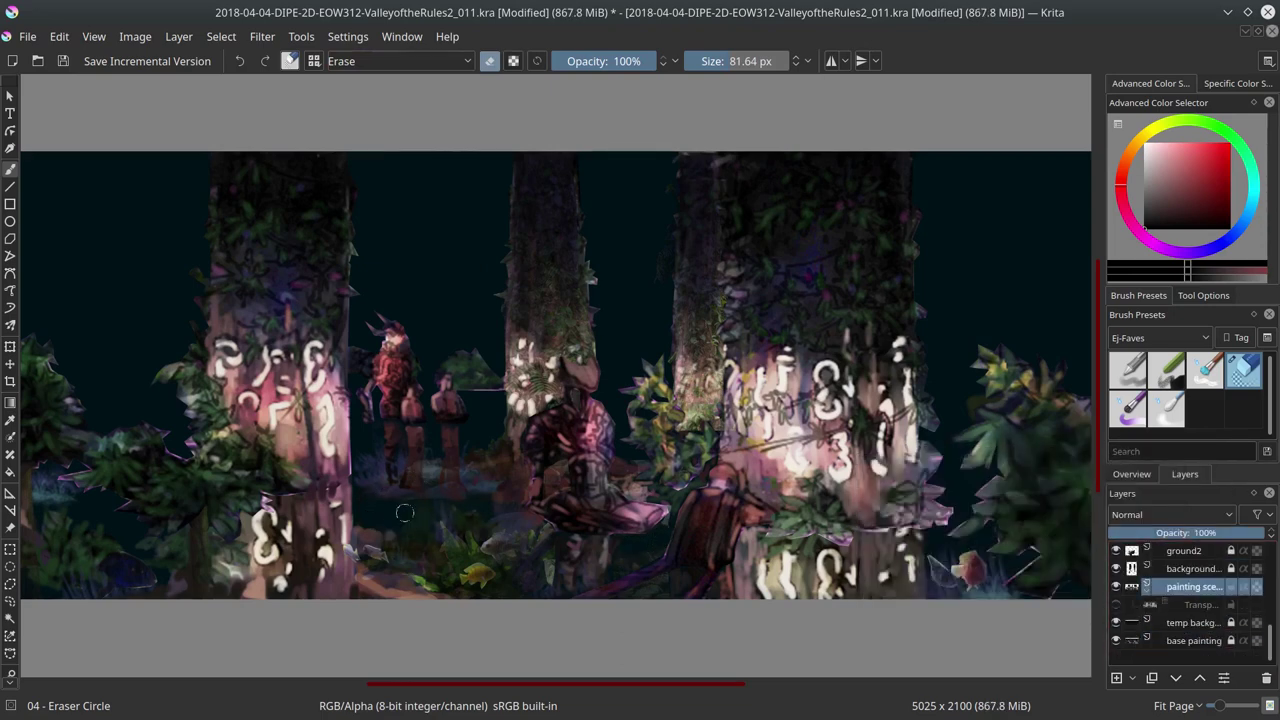
{"action": "left_click", "coordinate": [1116, 587]}
{"action": "key", "text": "Page_Up"}
{"action": "key", "text": "Page_Up"}
{"action": "key", "text": "Page_Up"}
{"action": "key", "text": "Page_Up"}
Step: Make the ground1 layer active again and save the painting
{"action": "left_click", "coordinate": [1118, 623]}
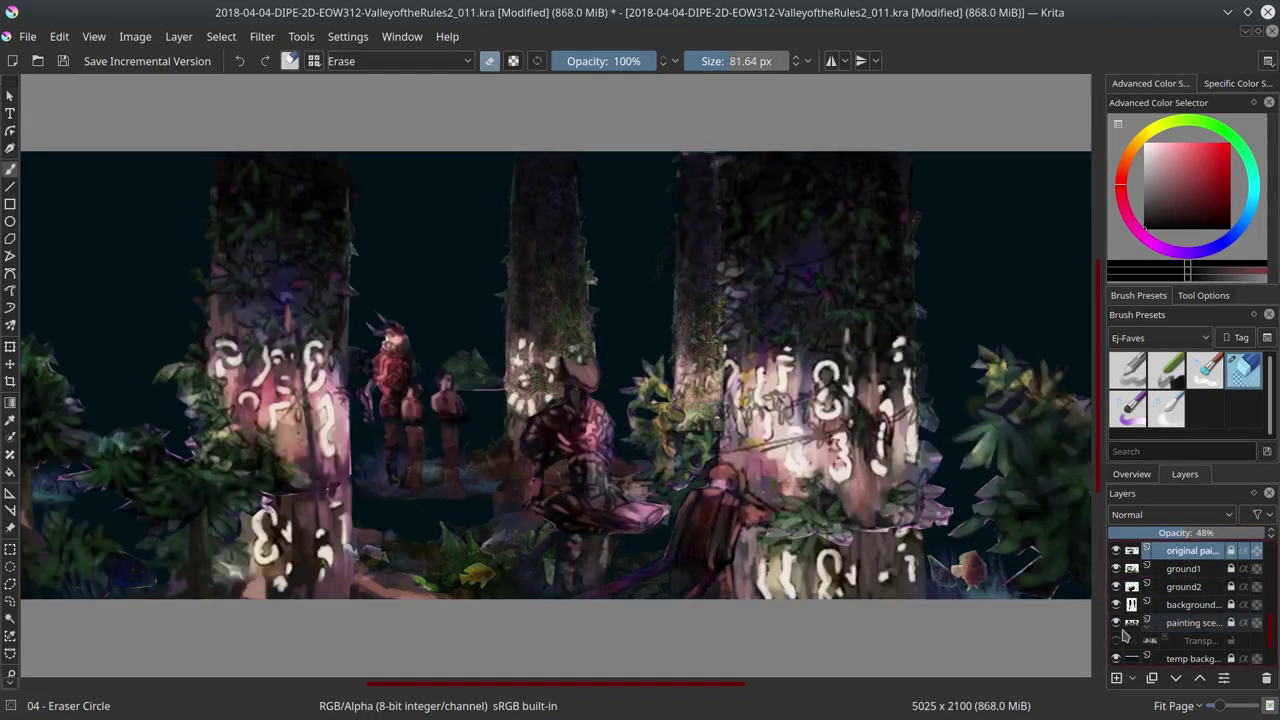
{"action": "left_click", "coordinate": [1125, 624]}
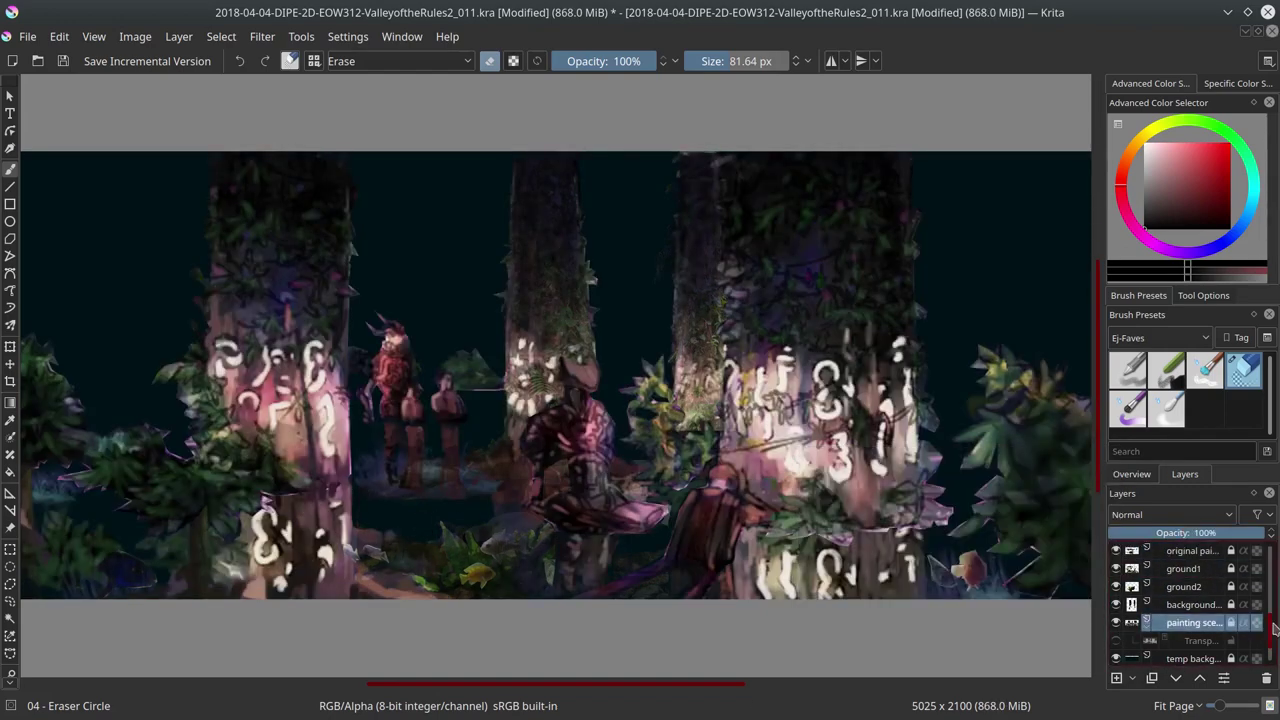
{"action": "key", "text": "Page_Up"}
{"action": "key", "text": "Page_Up"}
{"action": "key", "text": "Page_Up"}
{"action": "key", "text": "Page_Up"}
{"action": "key", "text": "Page_Down"}
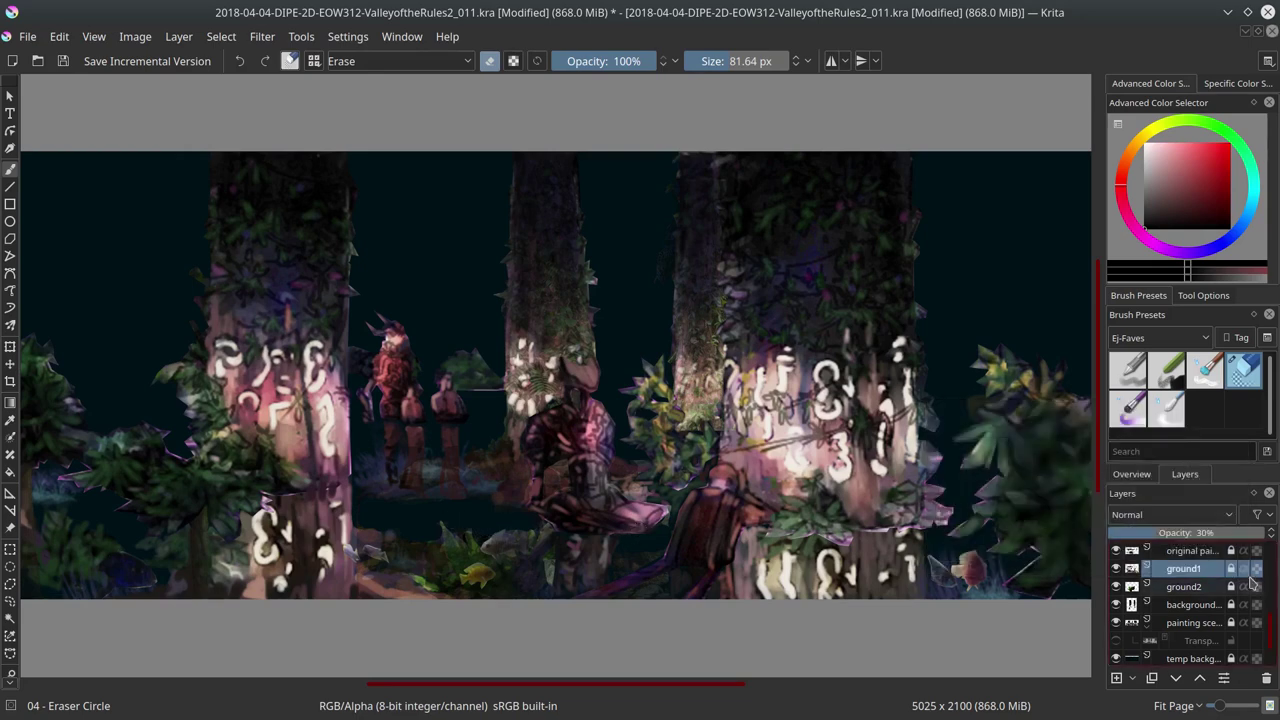
{"action": "key", "text": "ctrl+s"}
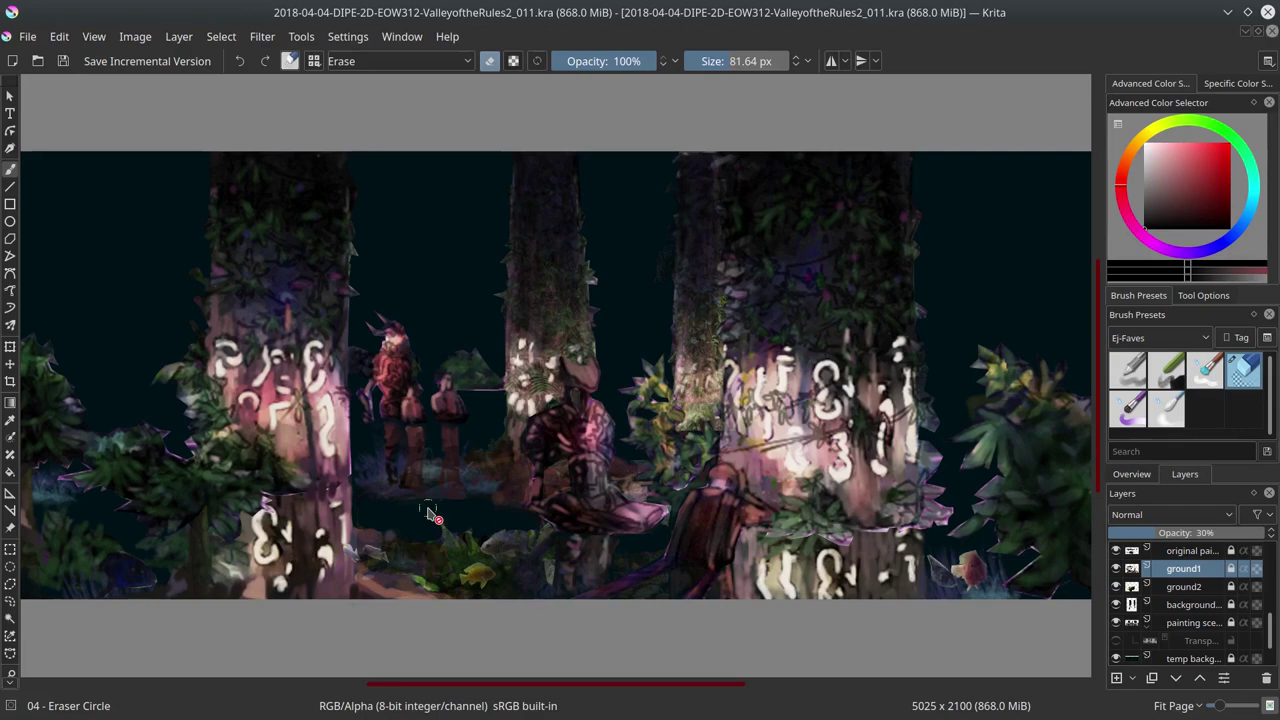
{"action": "left_click", "coordinate": [27, 37]}
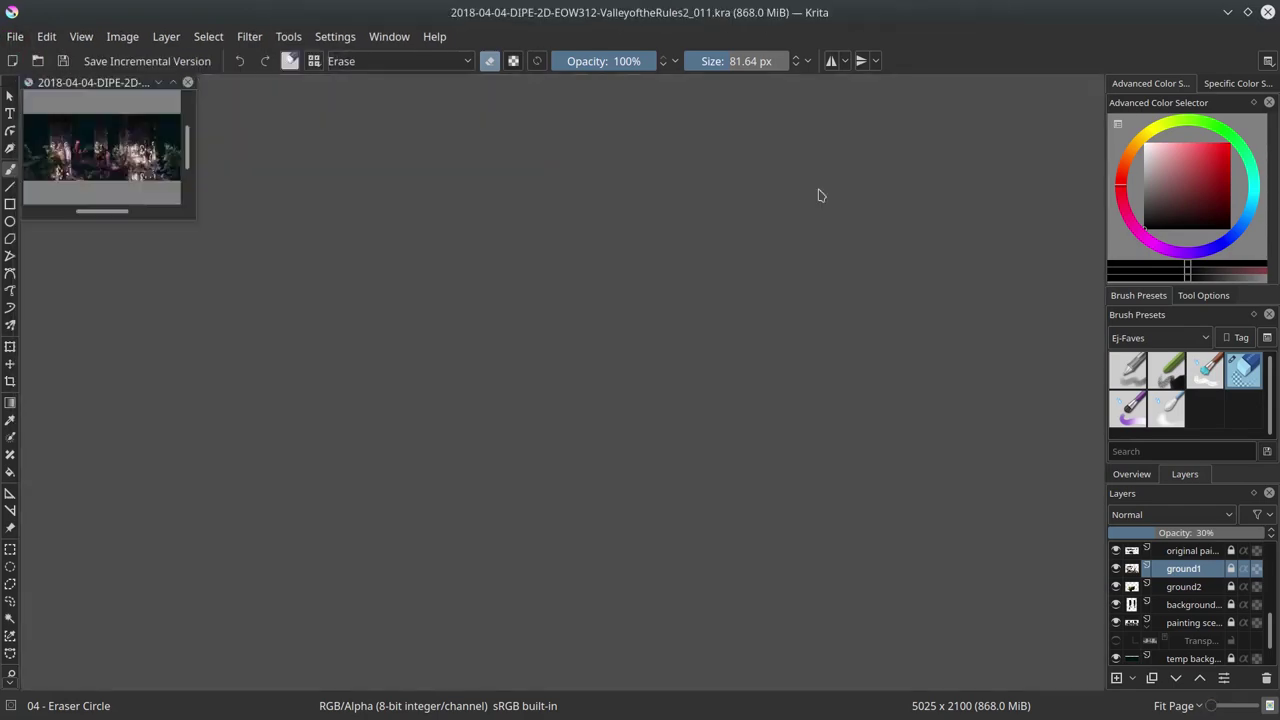
Step: Open TropicalFoliage0076_1_S.jpg from texturesCom and lasso the climbing foliage on its trunk
{"action": "key", "text": "ctrl+o"}
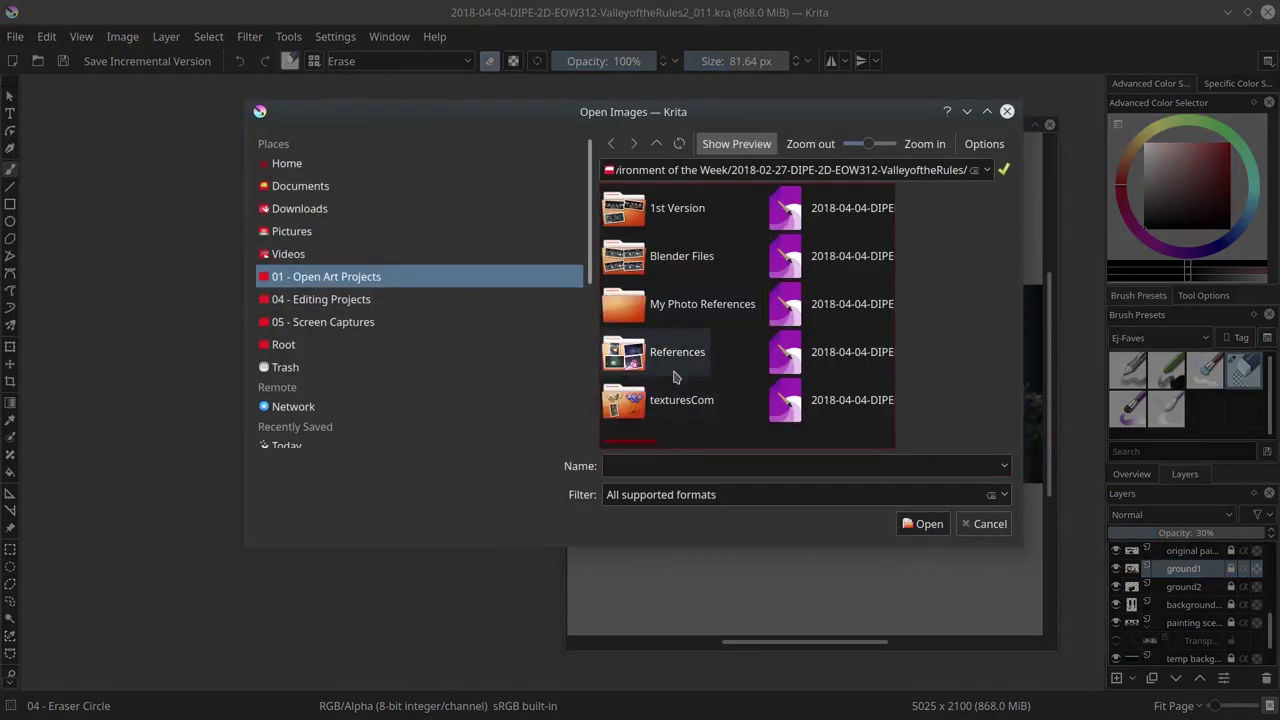
{"action": "double_click", "coordinate": [678, 382]}
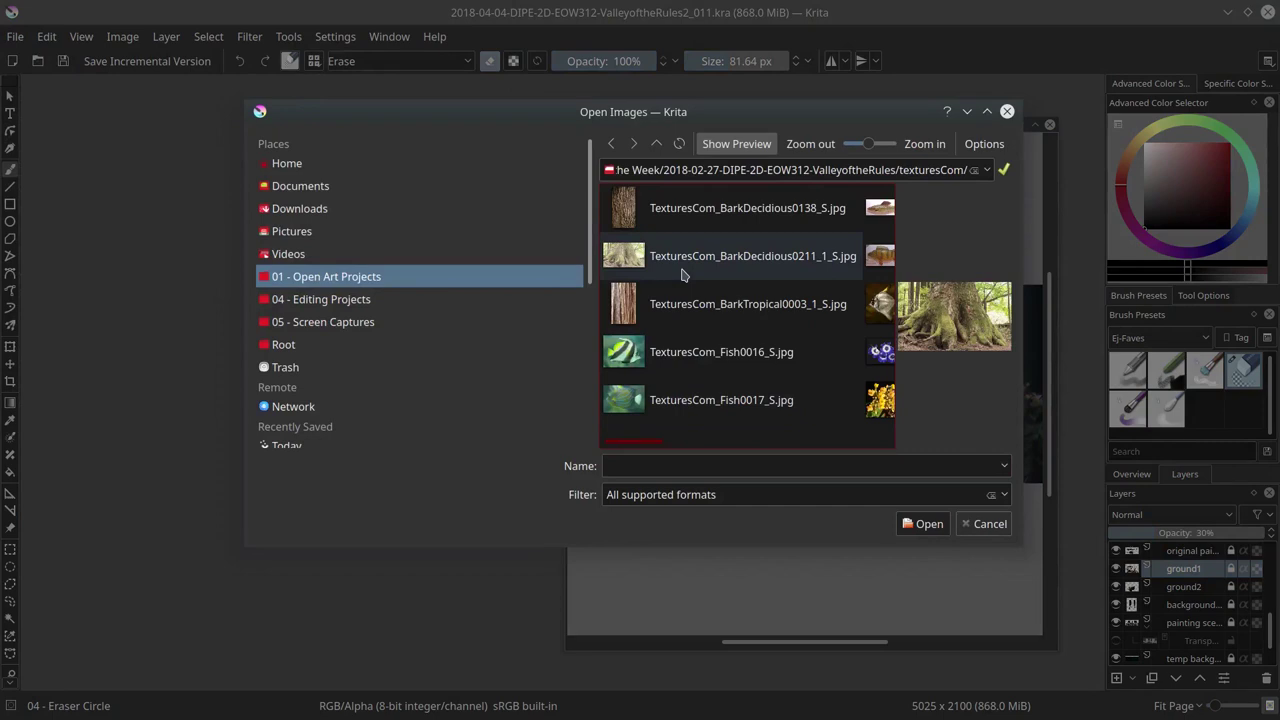
{"action": "scroll", "coordinate": [723, 449], "scroll_direction": "right", "scroll_amount": 5}
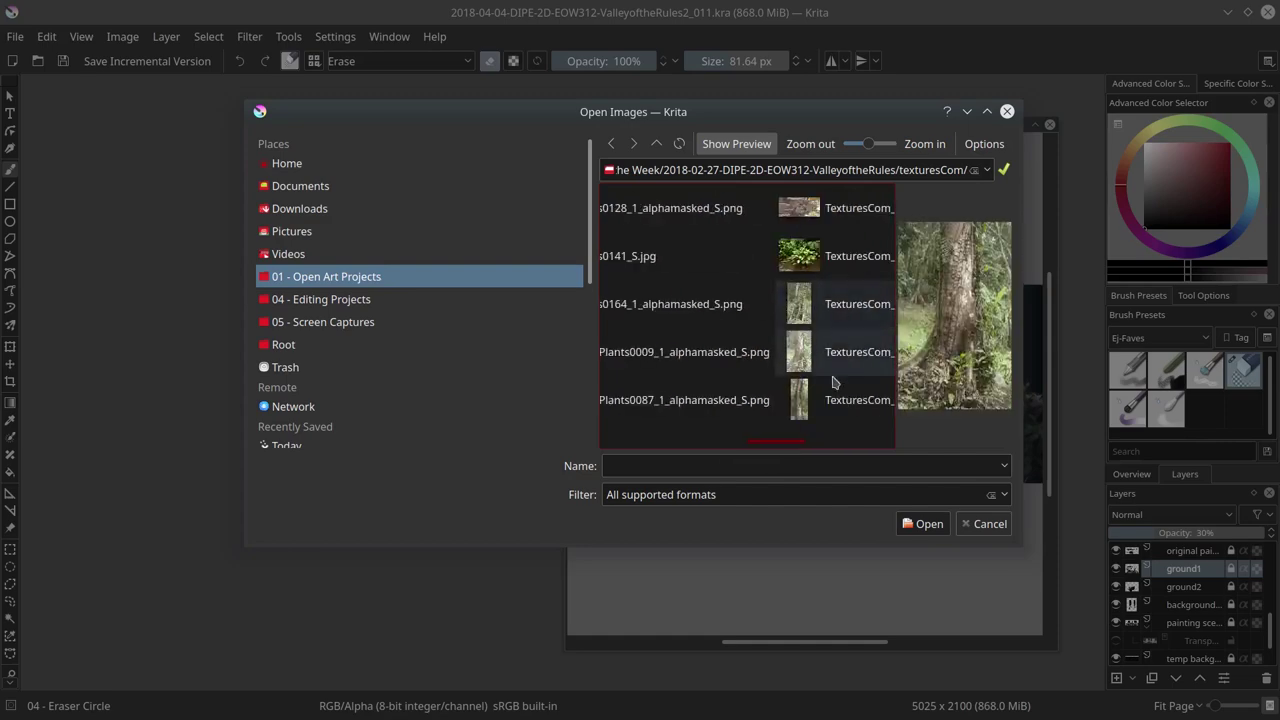
{"action": "double_click", "coordinate": [831, 374]}
{"action": "key", "text": "ctrl+plus"}
{"action": "key", "text": "ctrl+plus"}
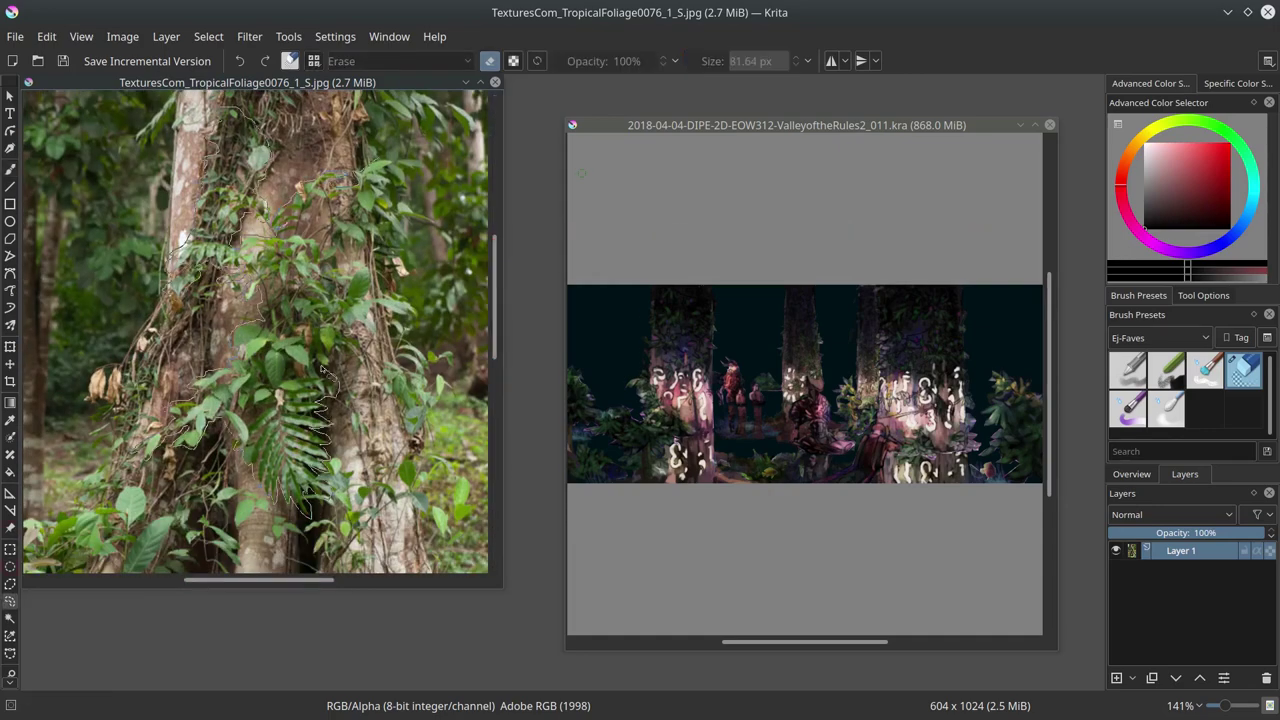
{"action": "left_click_drag", "start_coordinate": [390, 193], "coordinate": [390, 193]}
{"action": "left_click", "coordinate": [1203, 295]}
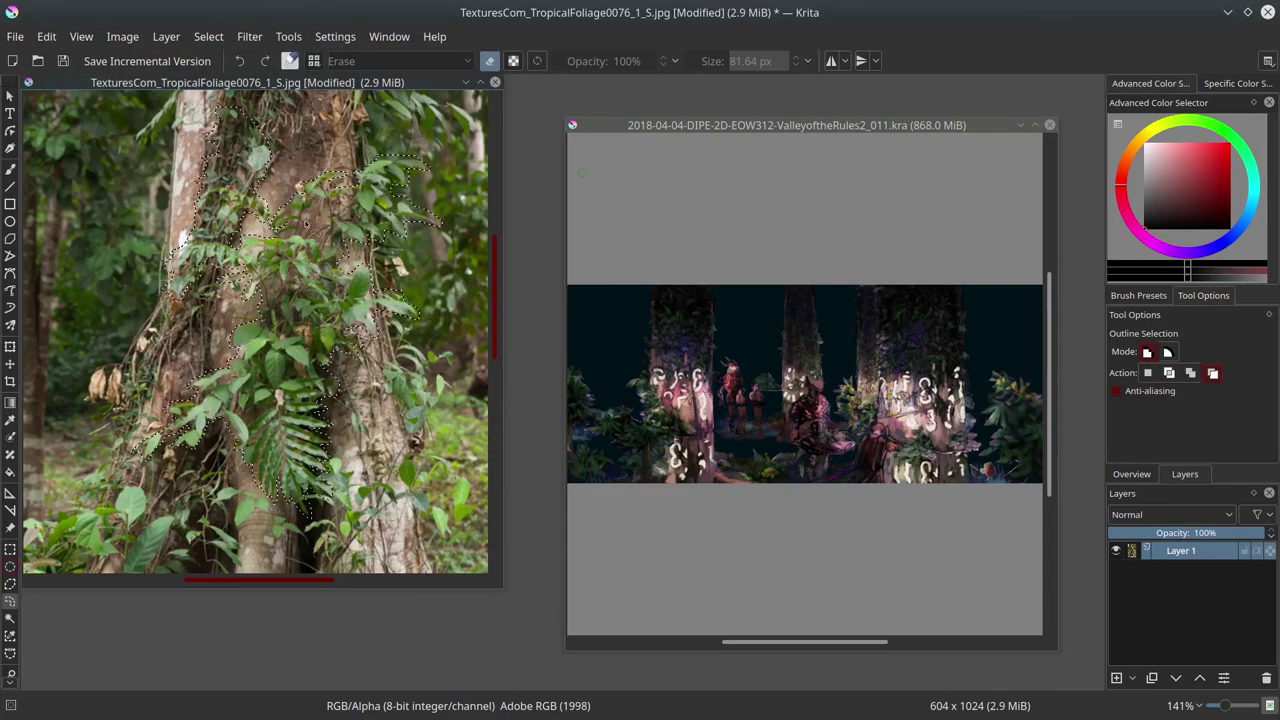
Step: Paste the foliage into the painting, transform it over the left tree, at 50% opacity
{"action": "left_click", "coordinate": [582, 172]}
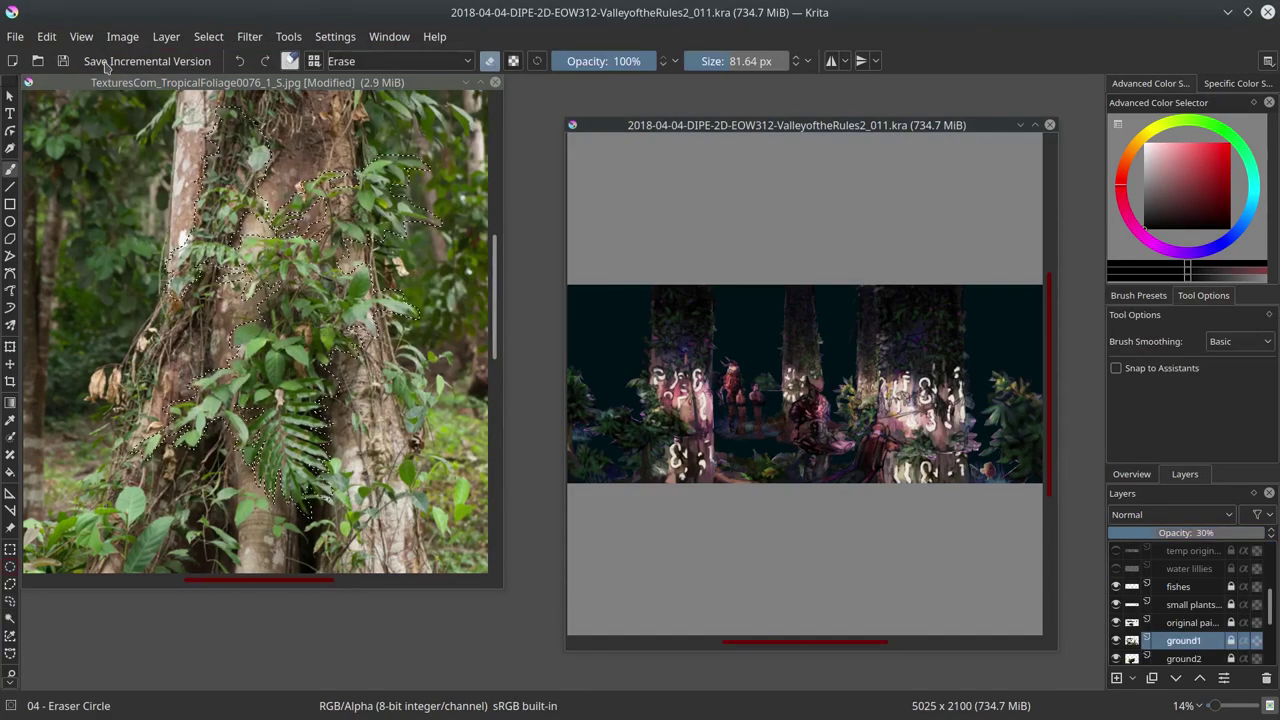
{"action": "left_click", "coordinate": [1034, 125]}
{"action": "key", "text": "ctrl+t"}
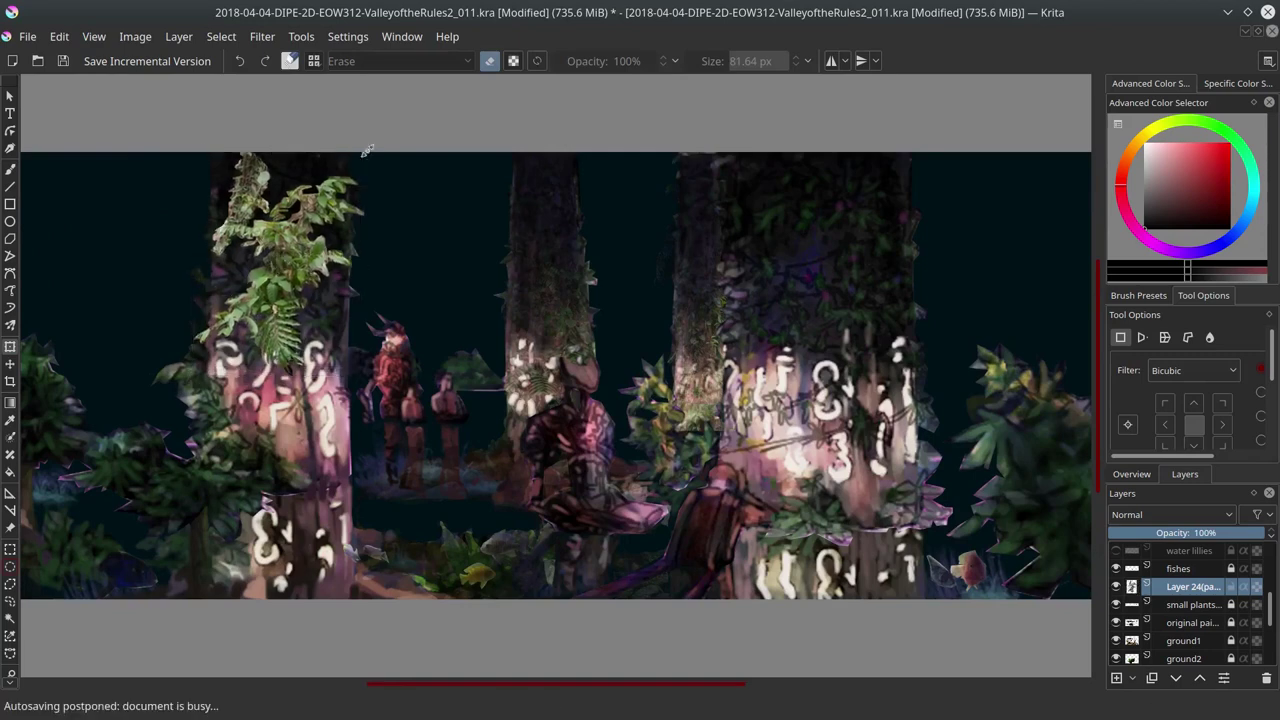
{"action": "left_click", "coordinate": [1187, 533]}
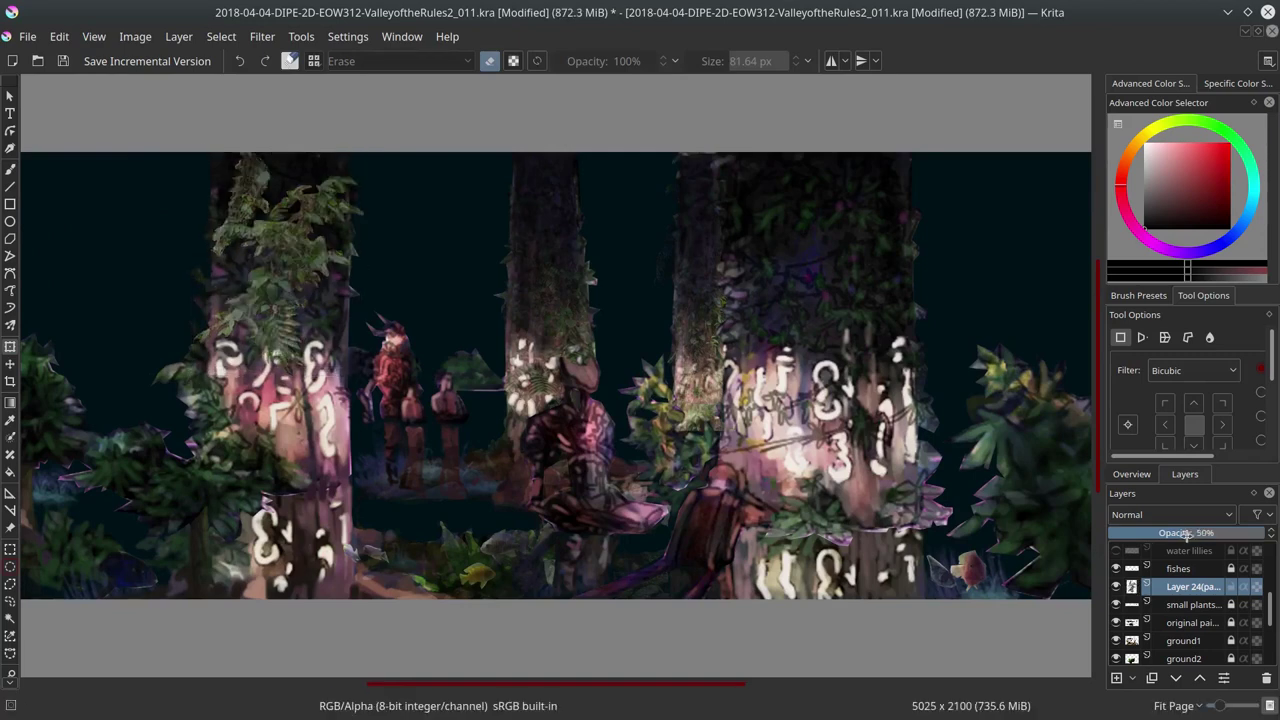
{"action": "scroll", "coordinate": [1180, 600], "scroll_direction": "down", "scroll_amount": 1}
{"action": "key", "text": "b"}
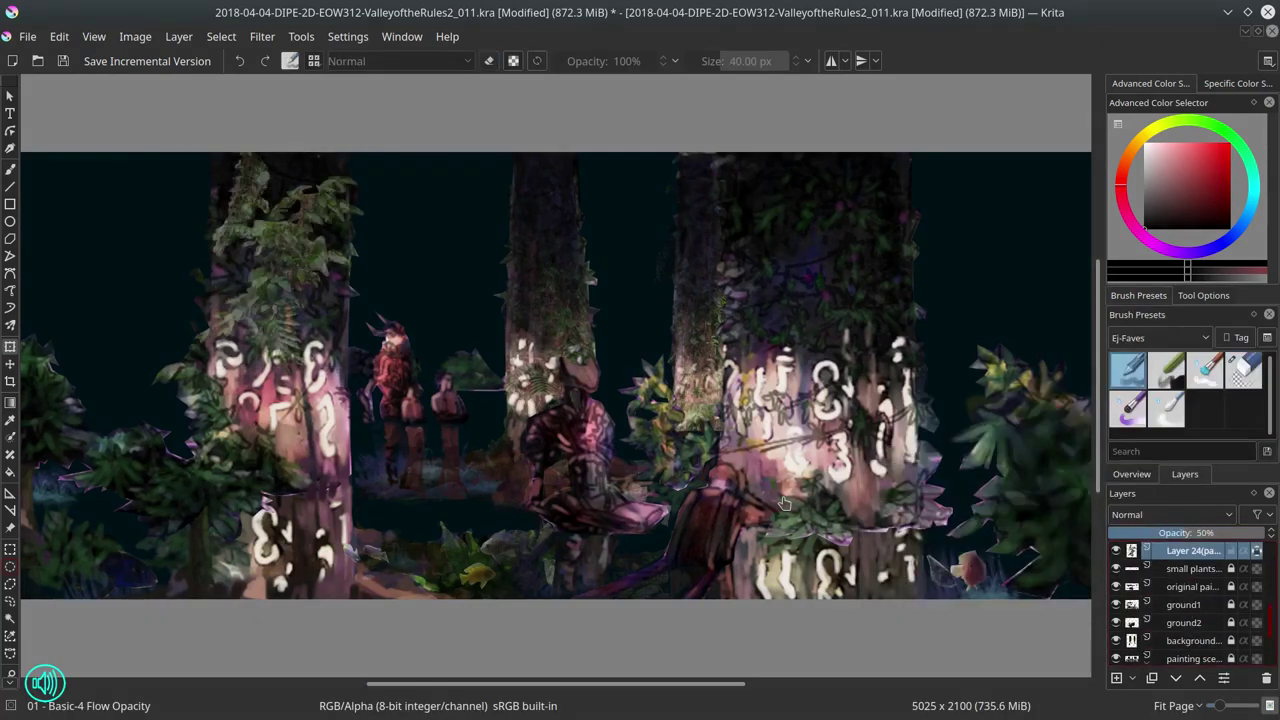
Step: Darken the left tree vine foliage with a low-opacity Multiply brush and save
{"action": "key", "text": "alt+shift+m"}
{"action": "mouse_move", "coordinate": [240, 210]}
{"action": "left_mouse_down"}
{"action": "mouse_move", "coordinate": [270, 300]}
{"action": "mouse_move", "coordinate": [254, 177]}
{"action": "mouse_move", "coordinate": [297, 203]}
{"action": "mouse_move", "coordinate": [318, 322]}
{"action": "left_mouse_up"}
{"action": "key", "text": "ctrl+z"}
{"action": "key", "text": "i"}
{"action": "mouse_move", "coordinate": [234, 221]}
{"action": "left_mouse_down"}
{"action": "mouse_move", "coordinate": [311, 202]}
{"action": "mouse_move", "coordinate": [274, 291]}
{"action": "left_mouse_up"}
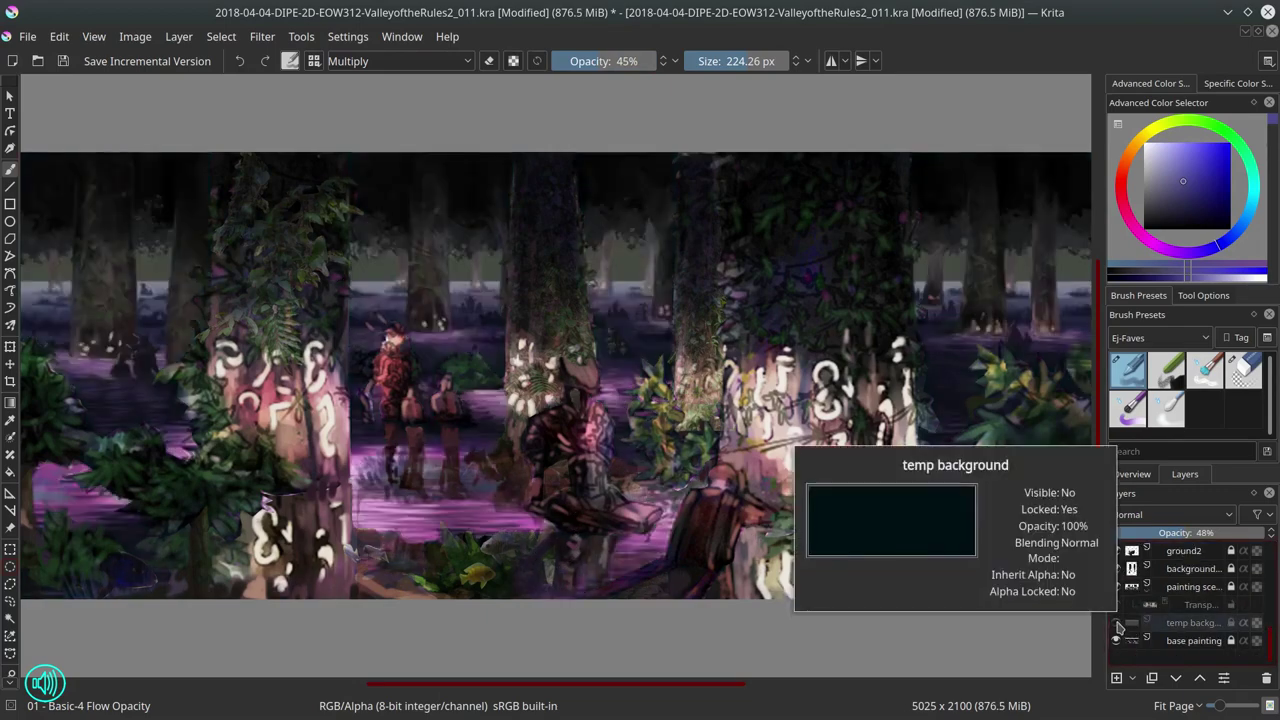
{"action": "left_click", "coordinate": [1190, 640]}
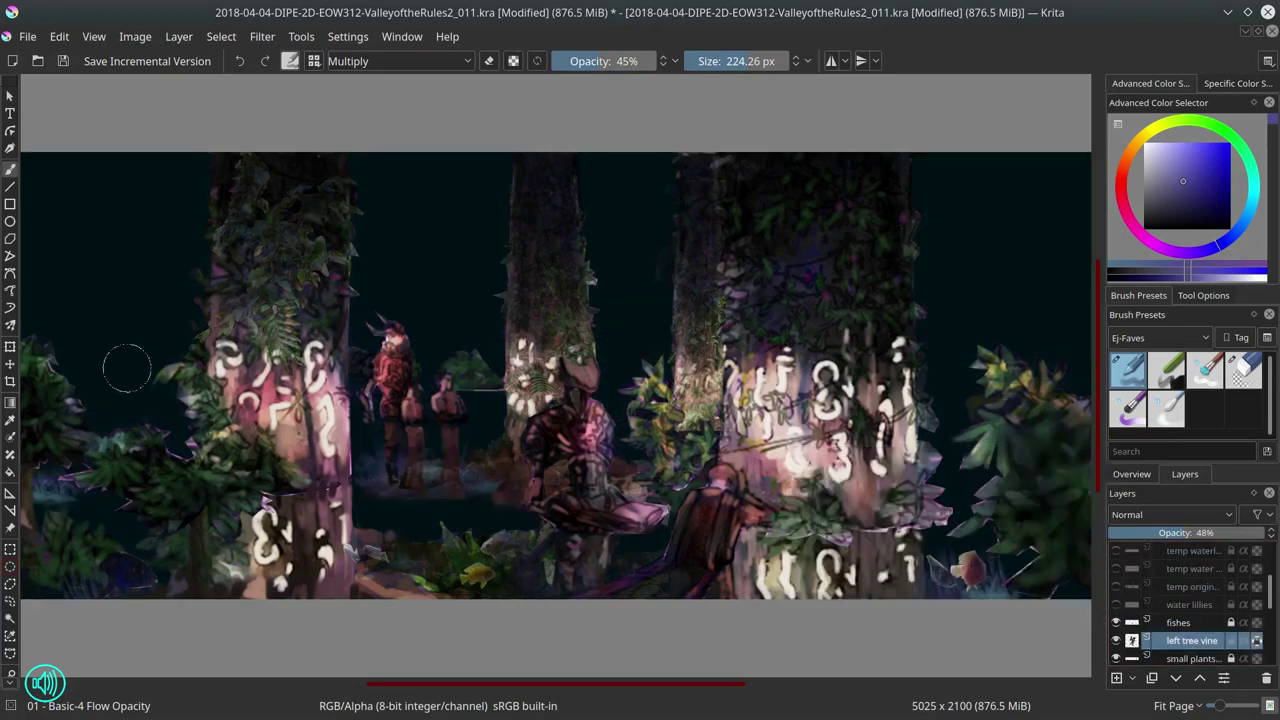
{"action": "key", "text": "ctrl+s"}
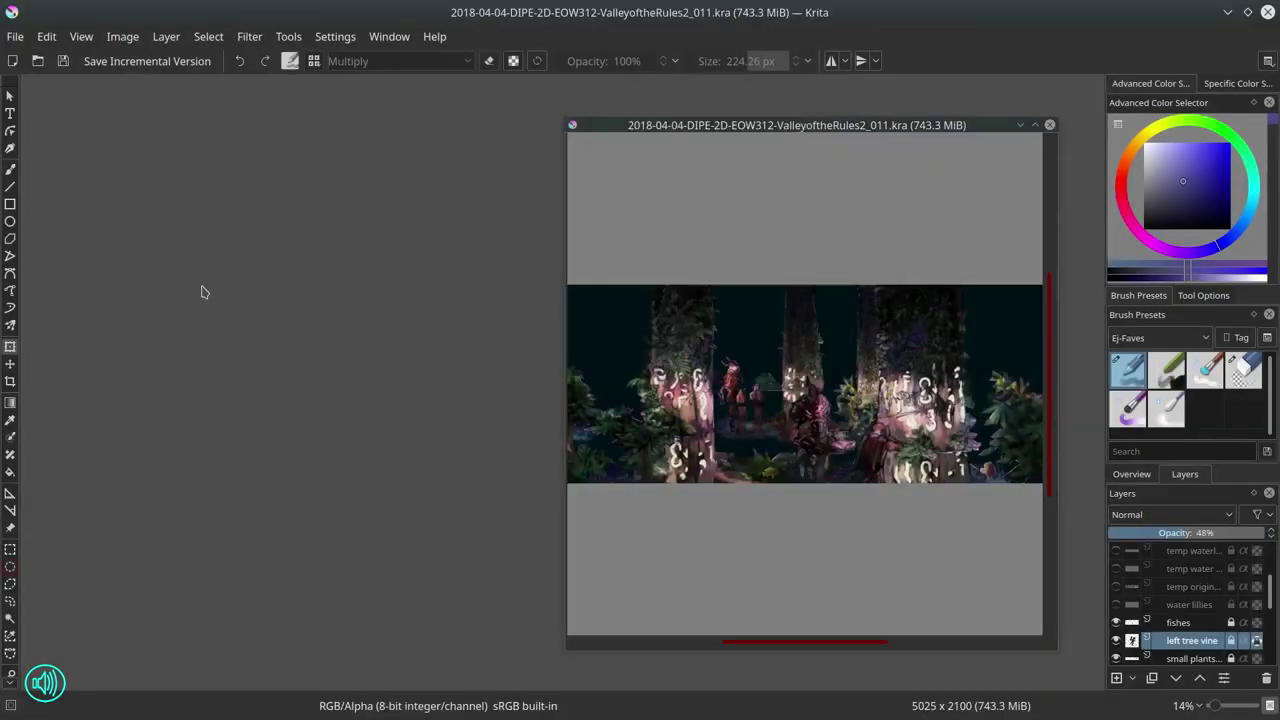
{"action": "key", "text": "ctrl+o"}
Step: Paste the bark texture as a new layer and lower its opacity to about 35%
{"action": "double_click", "coordinate": [690, 228]}
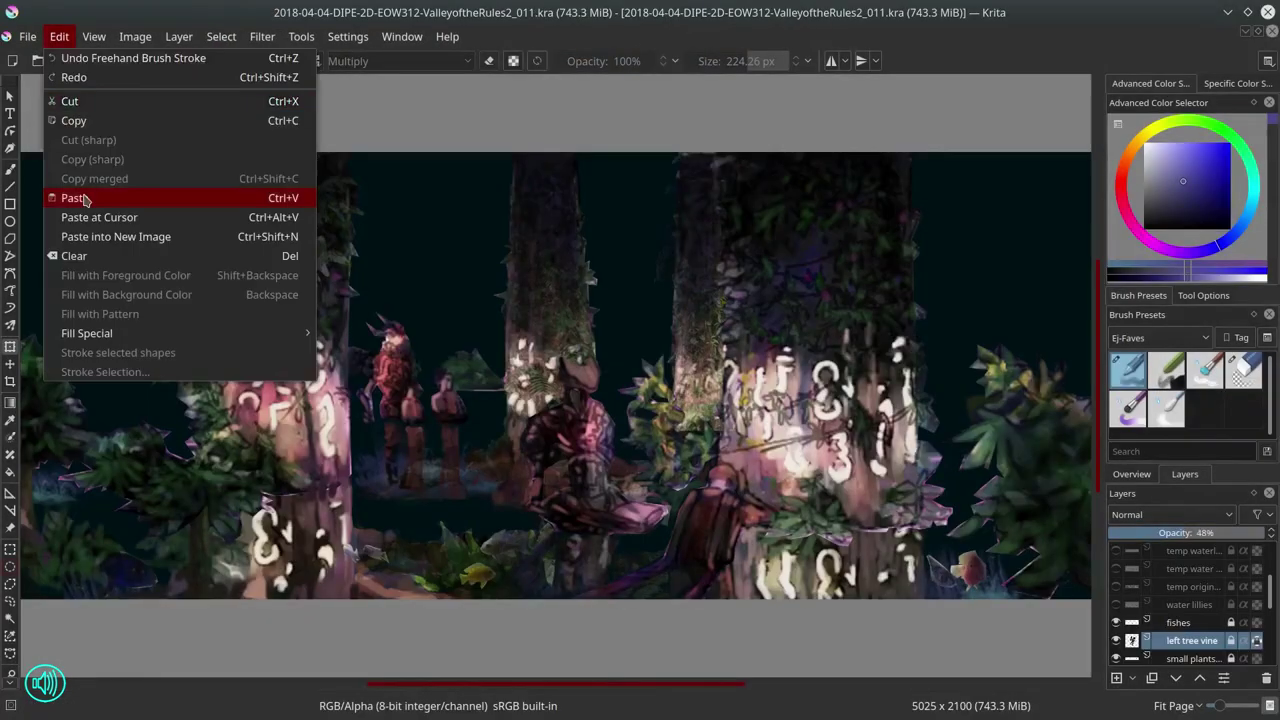
{"action": "left_click", "coordinate": [70, 194]}
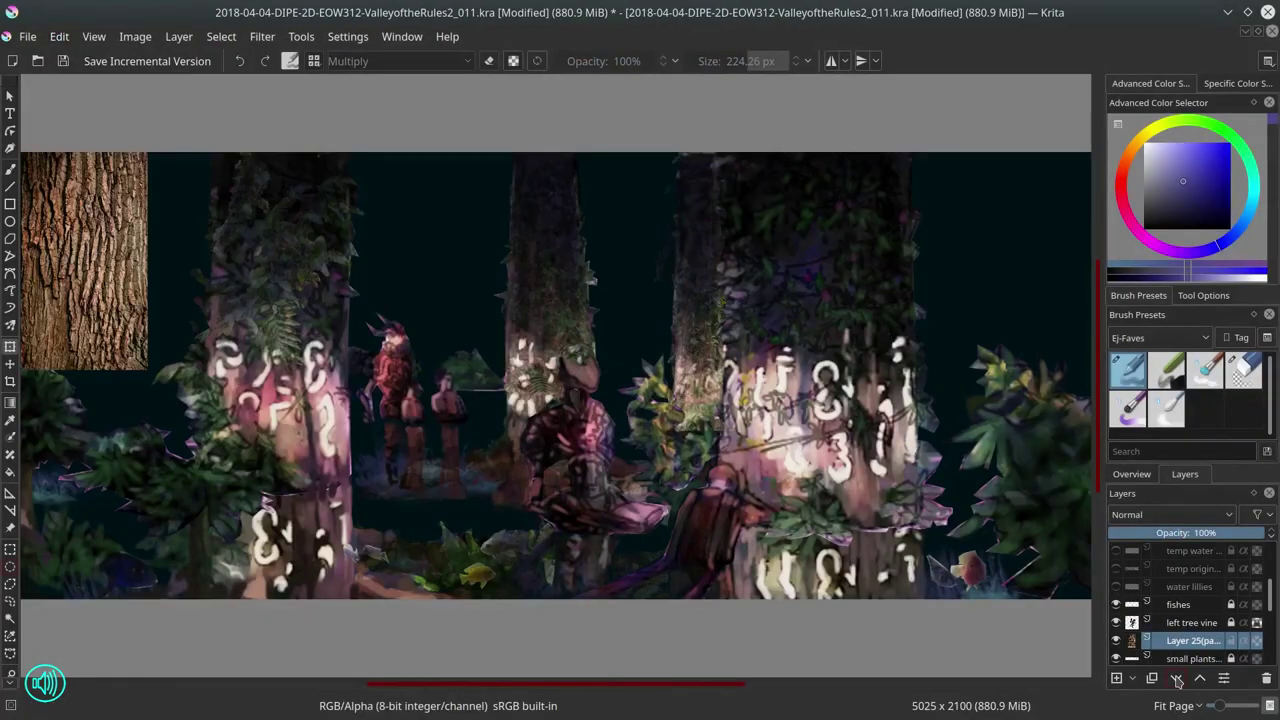
{"action": "left_click_drag", "start_coordinate": [1200, 533], "coordinate": [1121, 533]}
{"action": "key", "text": "t"}
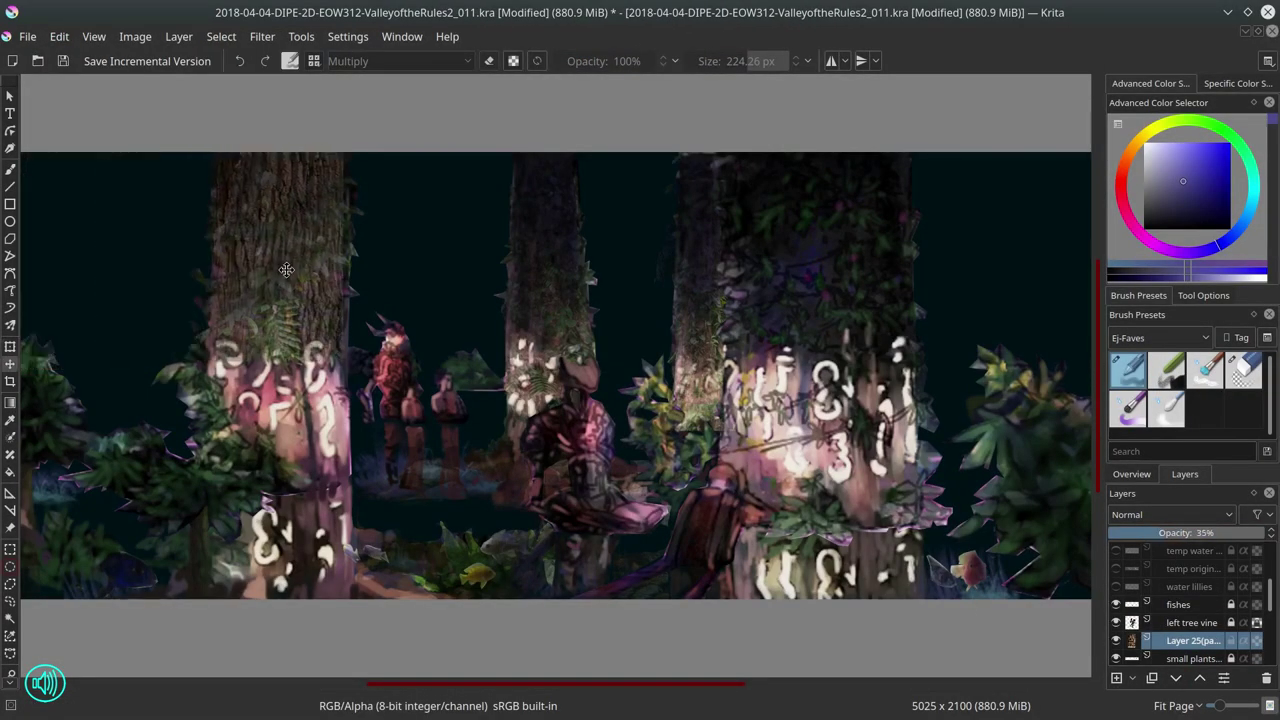
{"action": "left_click", "coordinate": [1243, 370]}
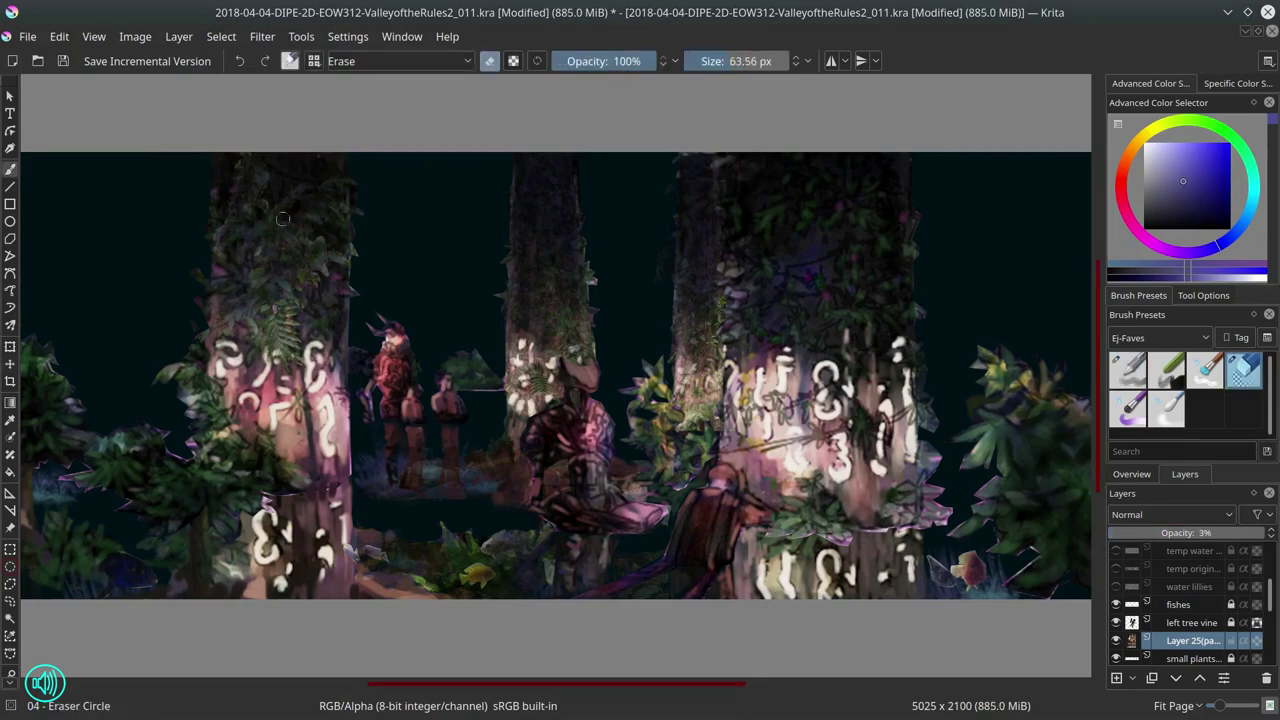
{"action": "key", "text": "slash"}
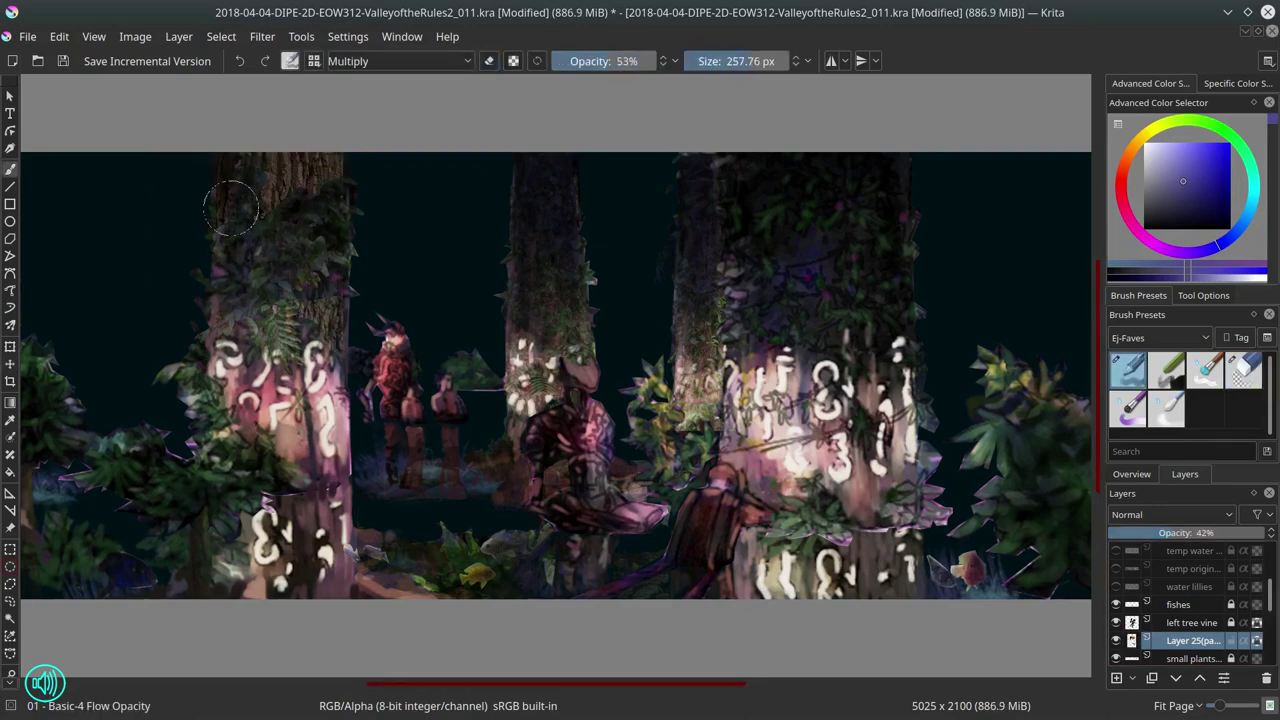
{"action": "left_click", "coordinate": [1160, 533]}
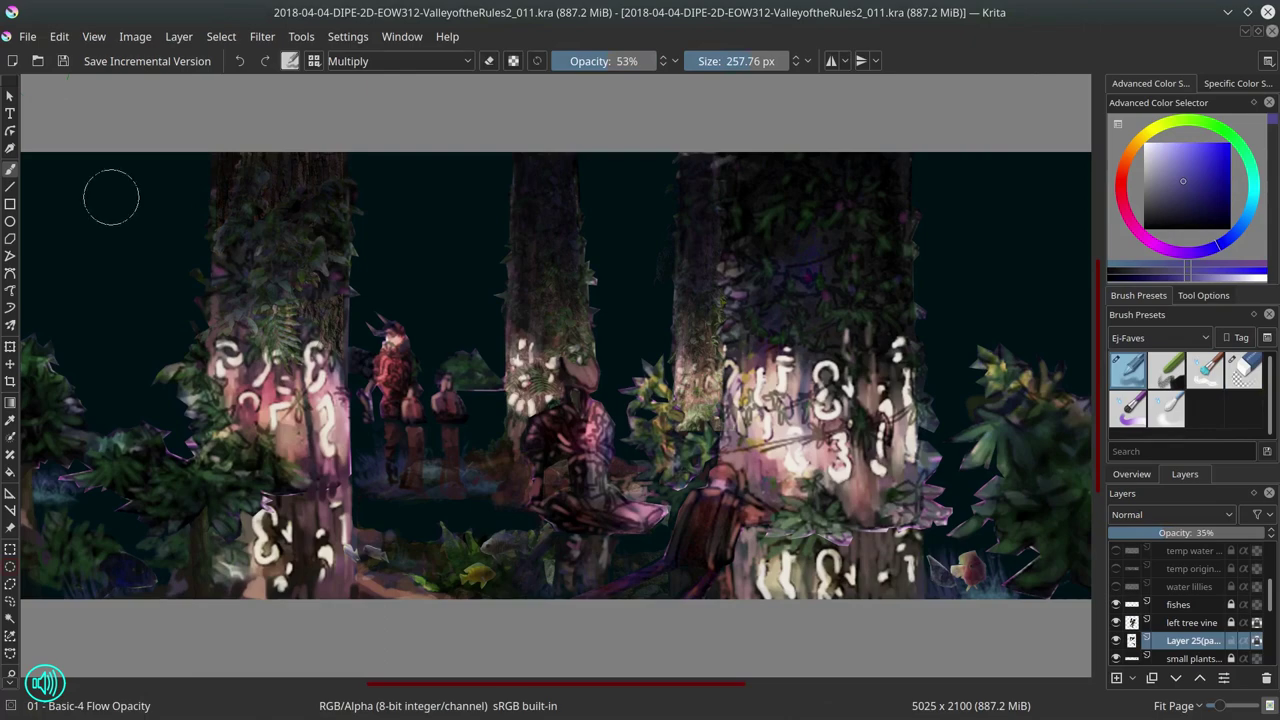
Step: Select the painting scene layer, sample a tan colour and set the brush to Multiply
{"action": "left_click", "coordinate": [1132, 474]}
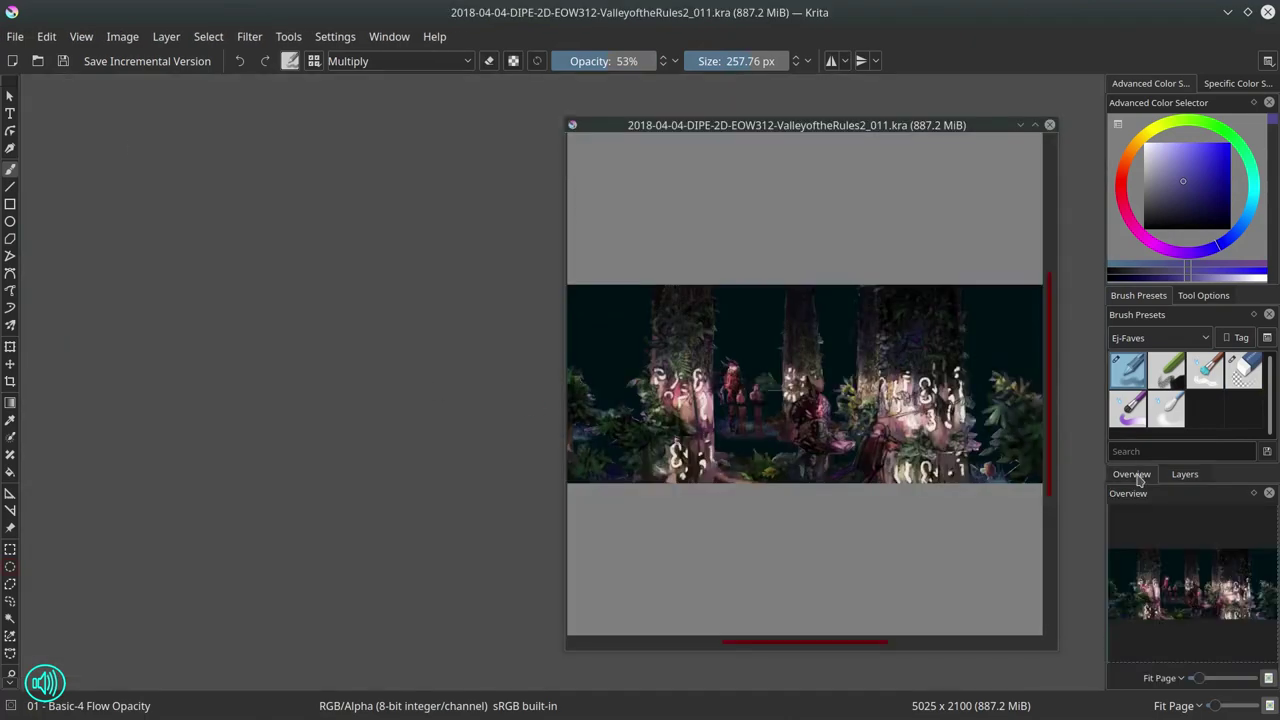
{"action": "left_click", "coordinate": [1184, 474]}
{"action": "left_click", "coordinate": [1192, 640]}
{"action": "left_click", "coordinate": [1034, 125]}
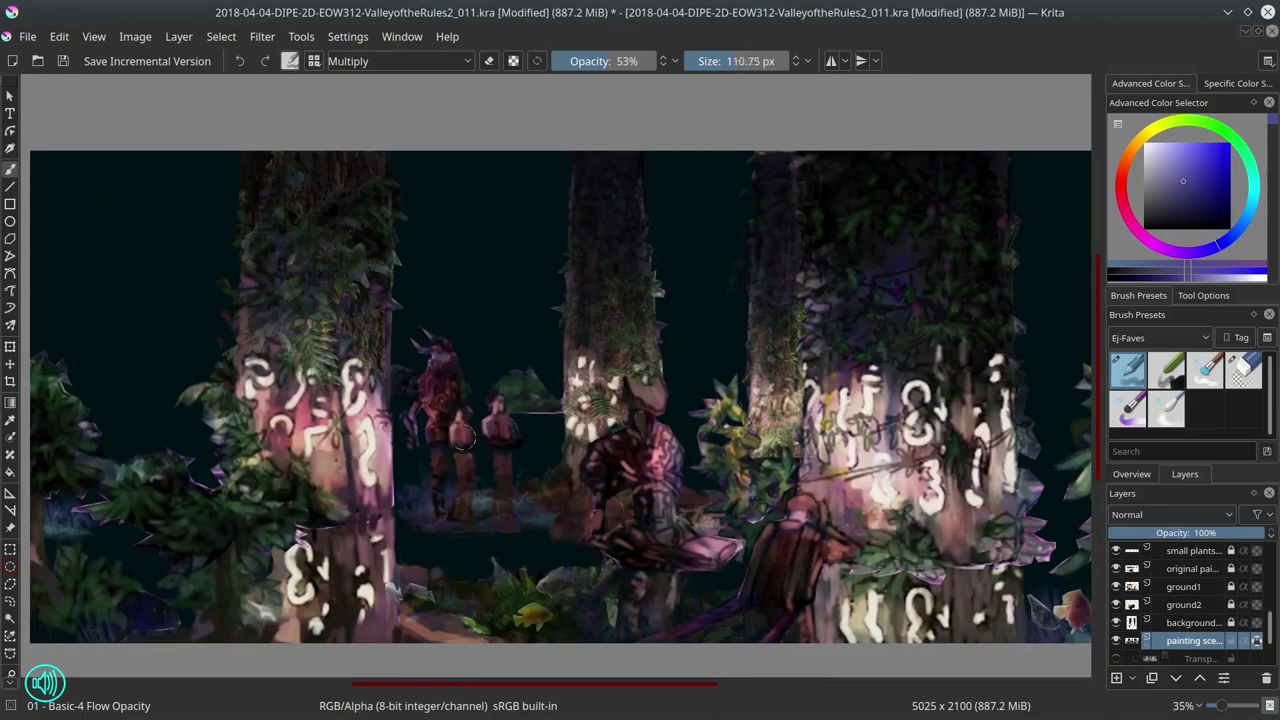
{"action": "key", "text": "alt+shift+d"}
{"action": "key", "text": "bracketleft"}
{"action": "left_click", "coordinate": [455, 358], "text": "ctrl"}
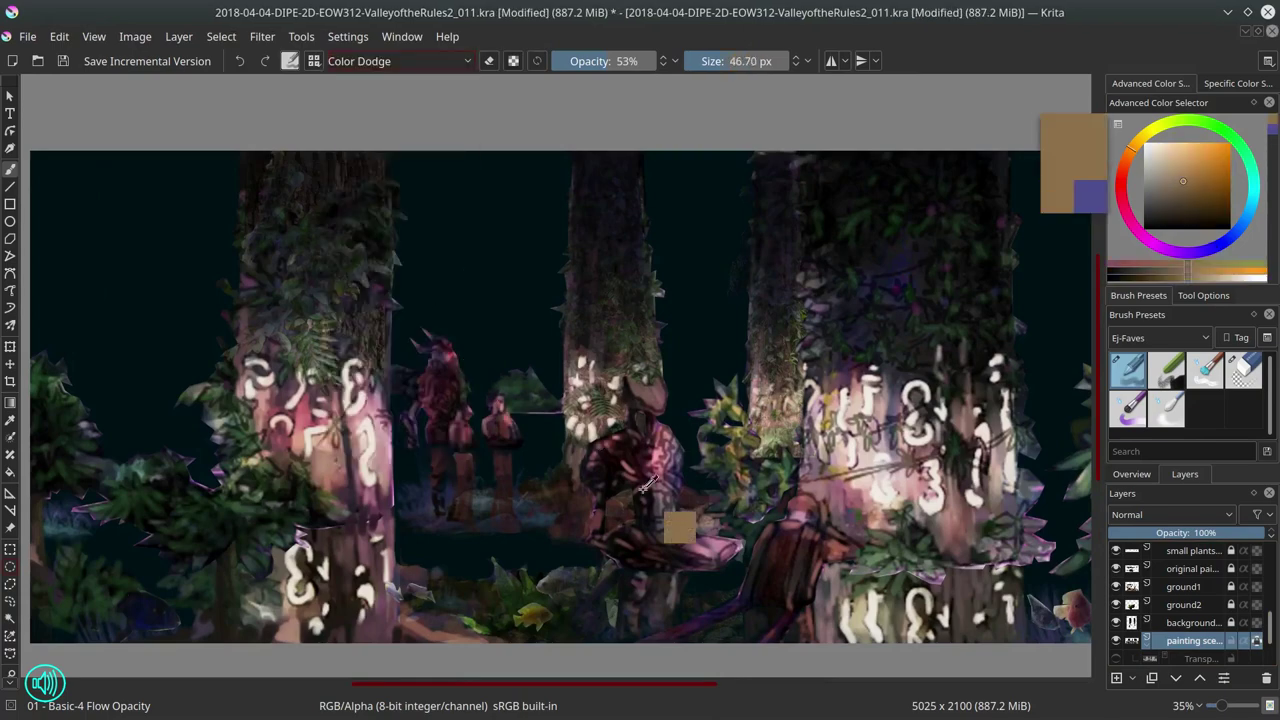
{"action": "left_click", "coordinate": [400, 61]}
{"action": "left_click", "coordinate": [343, 194]}
Step: Switch between the eraser and flow opacity brushes while checking the view, then save
{"action": "scroll", "coordinate": [735, 450], "scroll_direction": "down", "scroll_amount": 5}
{"action": "key", "text": "alt+shift+d"}
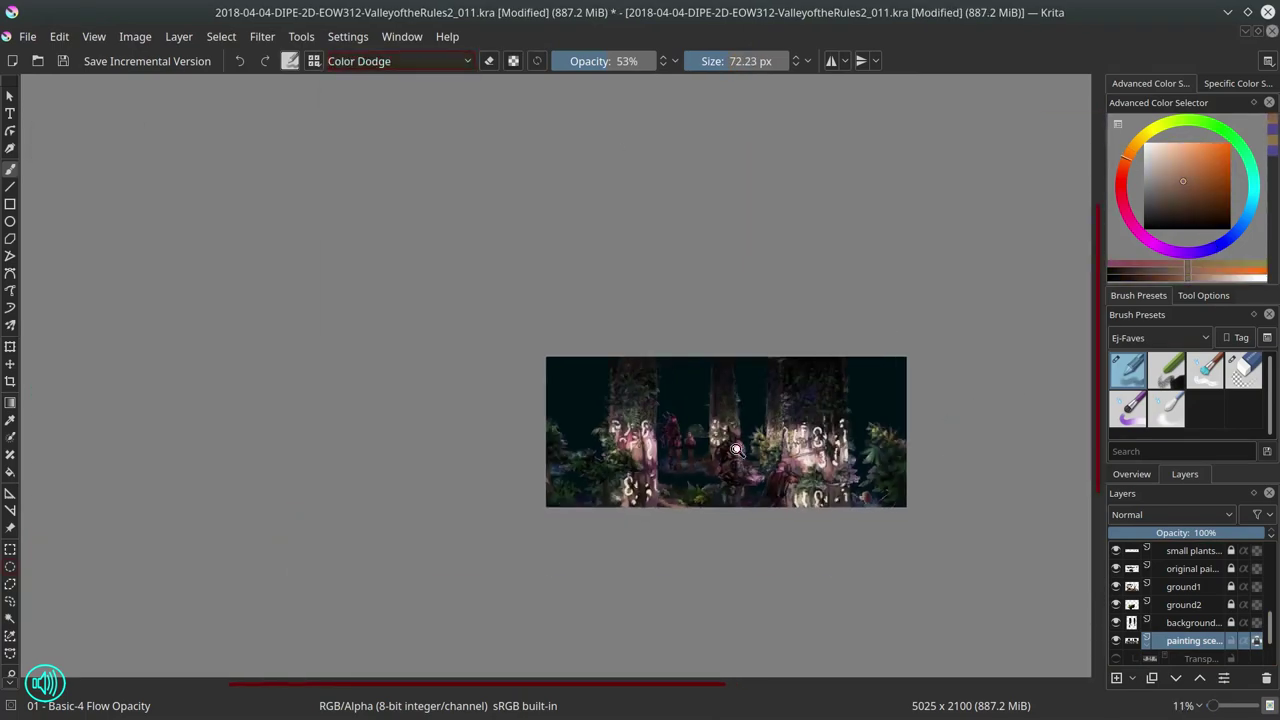
{"action": "scroll", "coordinate": [735, 450], "scroll_direction": "up", "scroll_amount": 8}
{"action": "scroll", "coordinate": [735, 450], "scroll_direction": "down", "scroll_amount": 3}
{"action": "key", "text": "Page_Up"}
{"action": "key", "text": "Page_Up"}
{"action": "key", "text": "Page_Up"}
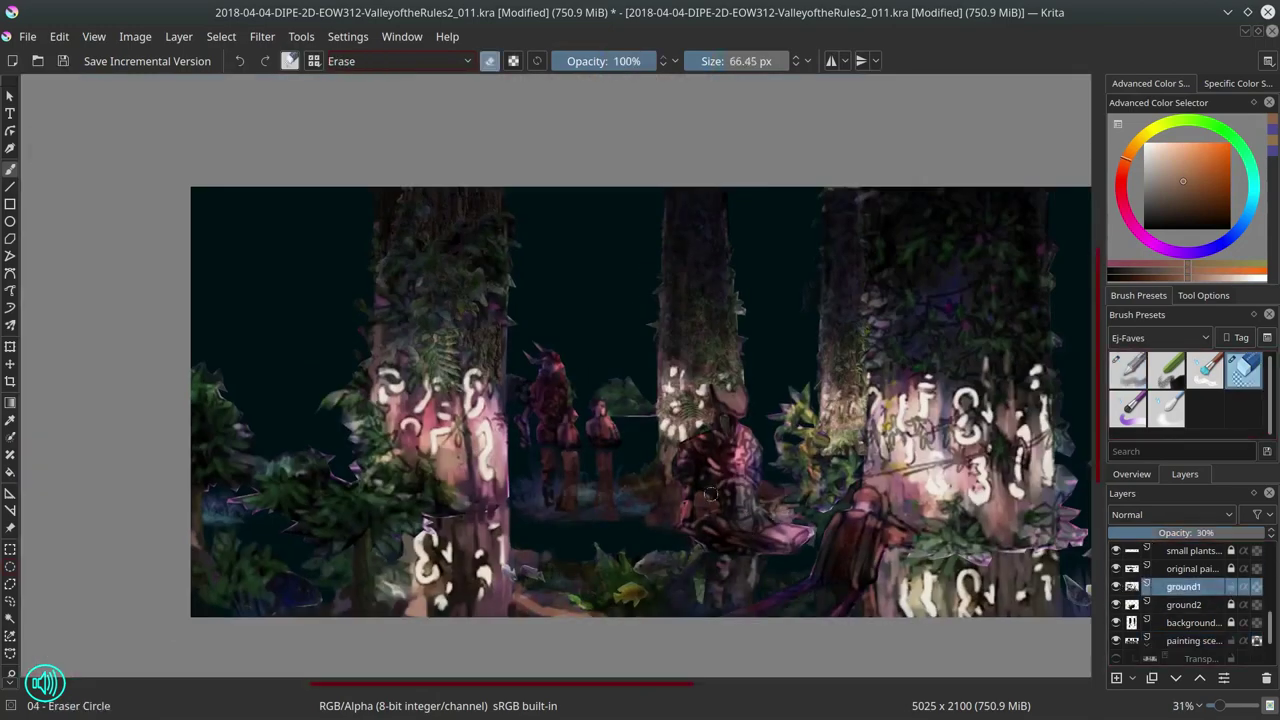
{"action": "key", "text": "Page_Down"}
{"action": "key", "text": "Page_Down"}
{"action": "key", "text": "Page_Down"}
{"action": "key", "text": "slash"}
{"action": "scroll", "coordinate": [710, 493], "scroll_direction": "up", "scroll_amount": 5}
{"action": "scroll", "coordinate": [710, 493], "scroll_direction": "down", "scroll_amount": 4}
{"action": "scroll", "coordinate": [678, 365], "scroll_direction": "down", "scroll_amount": 1}
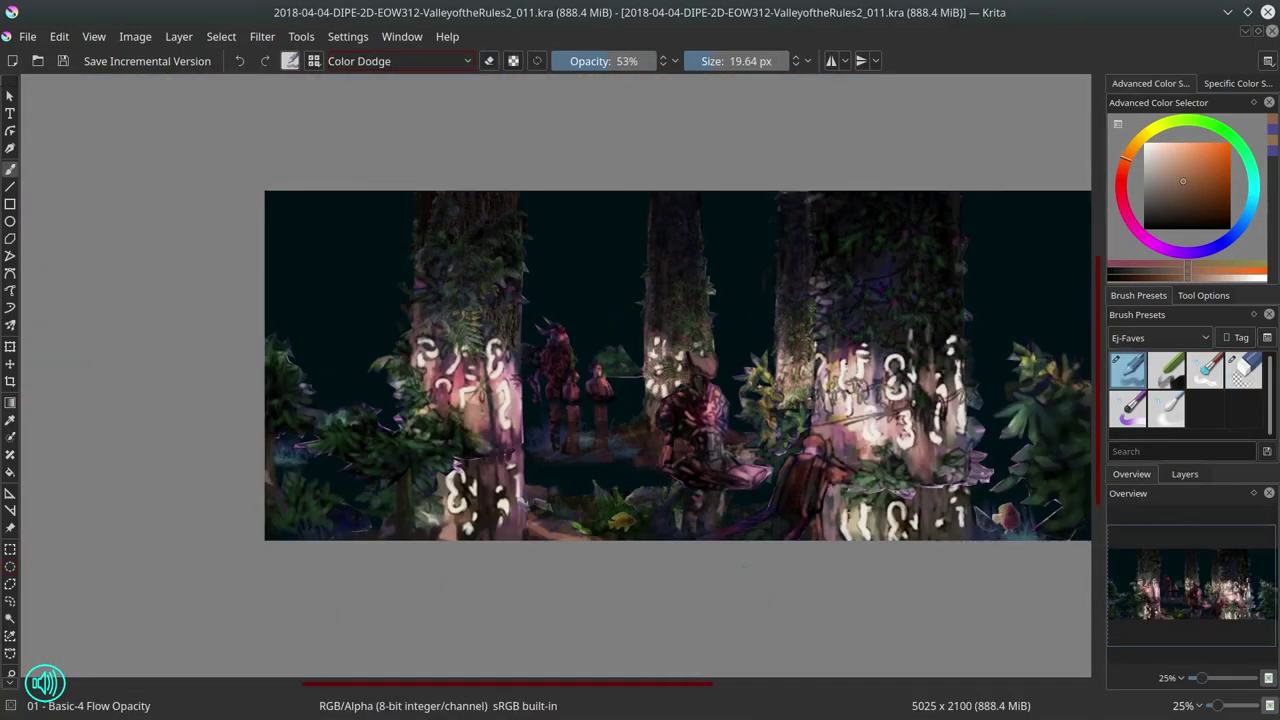
{"action": "key", "text": "slash"}
{"action": "scroll", "coordinate": [678, 365], "scroll_direction": "up", "scroll_amount": 5}
{"action": "scroll", "coordinate": [678, 365], "scroll_direction": "down", "scroll_amount": 5}
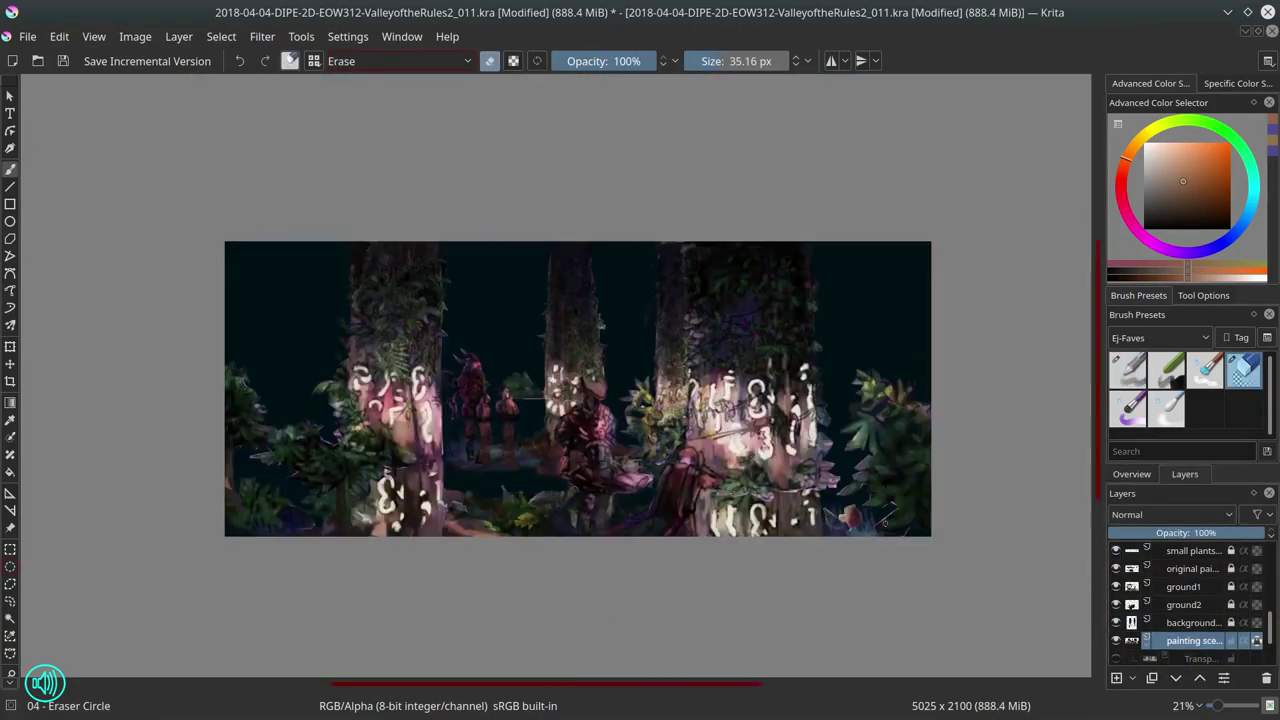
{"action": "key", "text": "ctrl+s"}
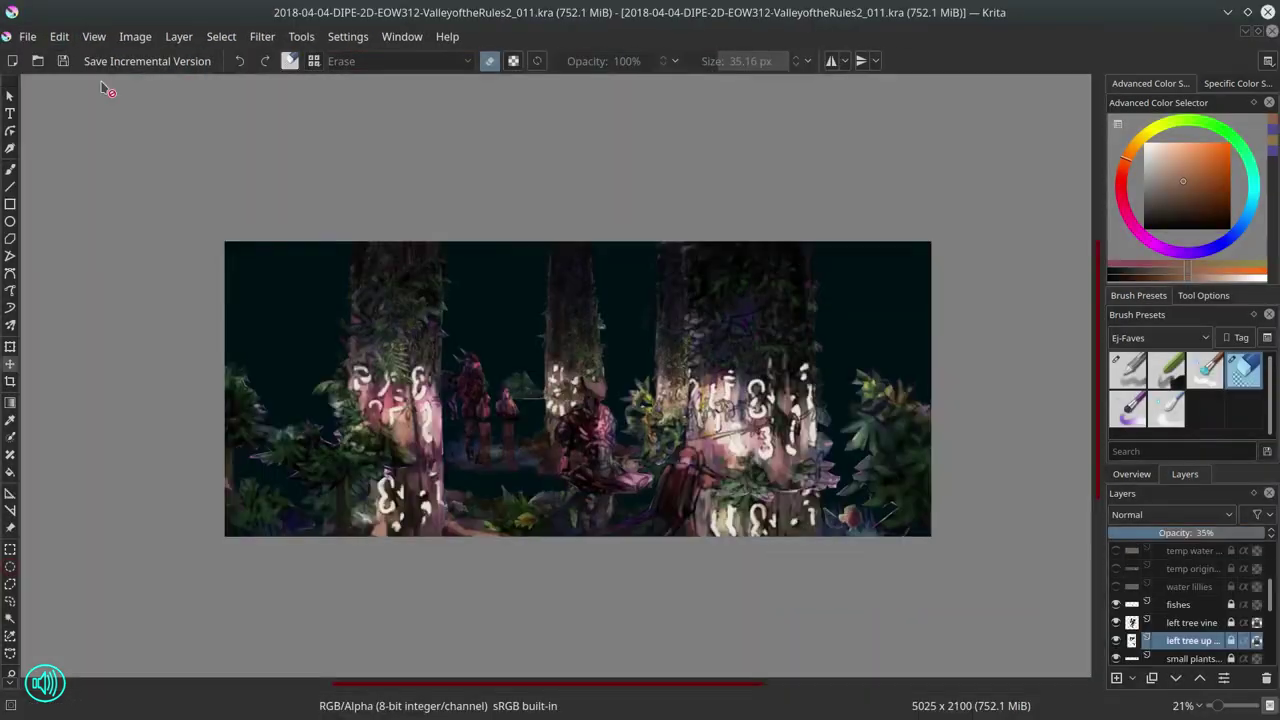
Step: Paste the bark texture over the left tree trunk and adjust it with Transform
{"action": "key", "text": "ctrl+v"}
{"action": "scroll", "coordinate": [437, 413], "scroll_direction": "up", "scroll_amount": 3}
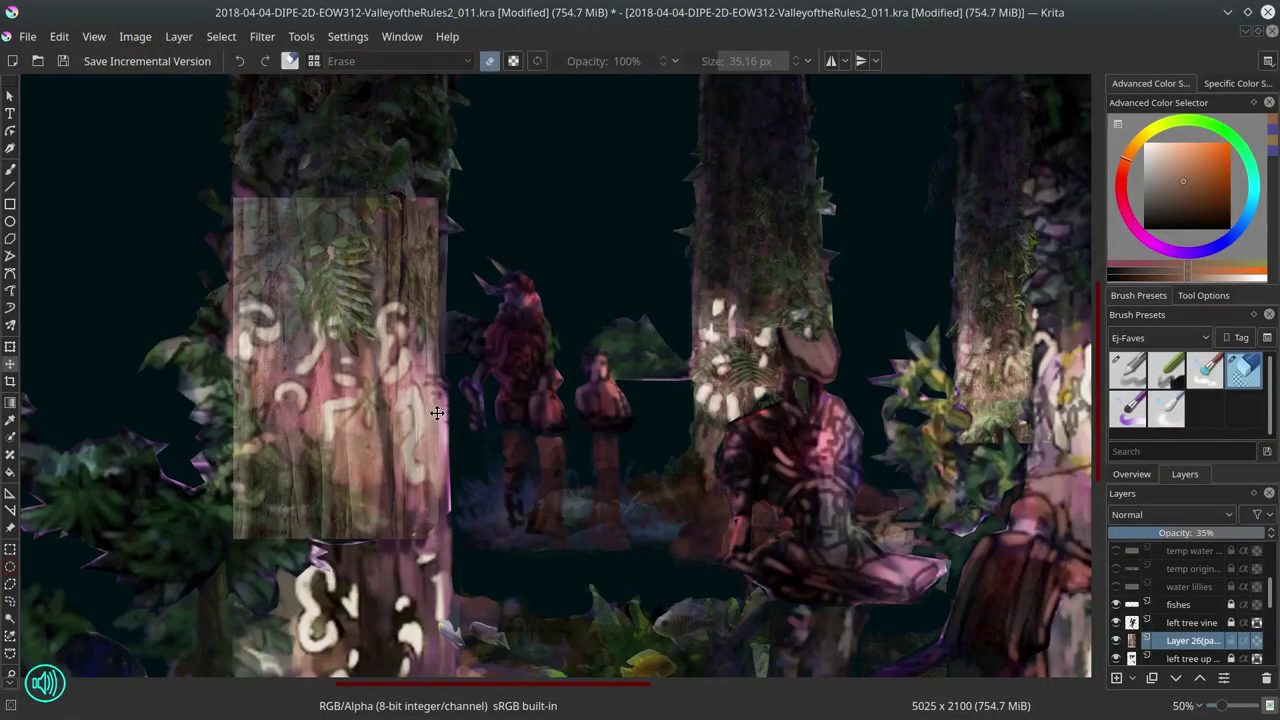
{"action": "key", "text": "ctrl+t"}
{"action": "scroll", "coordinate": [222, 548], "scroll_direction": "down", "scroll_amount": 2}
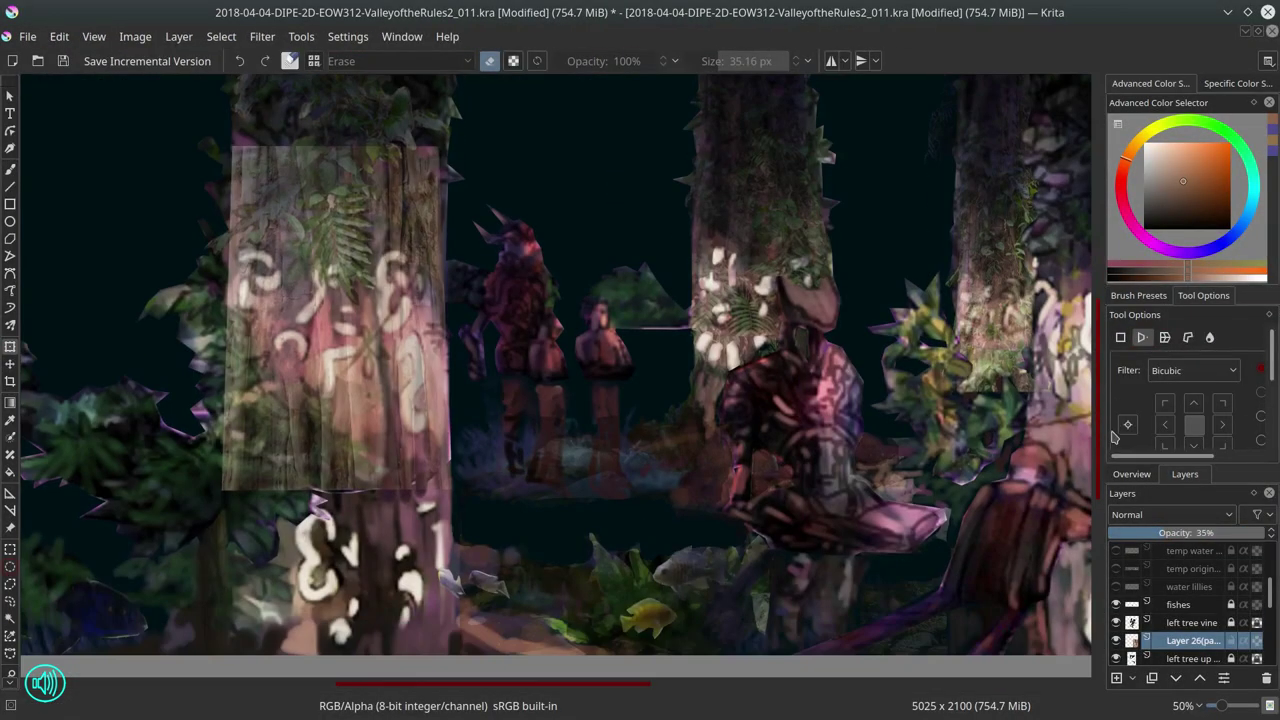
{"action": "key", "text": "b"}
{"action": "key", "text": "bracketright"}
Step: Erase bark from the lower trunk, the white glyph, the upper-left foliage and the fern
{"action": "mouse_move", "coordinate": [260, 400]}
{"action": "left_mouse_down"}
{"action": "mouse_move", "coordinate": [340, 460]}
{"action": "mouse_move", "coordinate": [280, 480]}
{"action": "mouse_move", "coordinate": [240, 400]}
{"action": "left_mouse_up"}
{"action": "key", "text": "bracketright"}
{"action": "left_click_drag", "start_coordinate": [410, 336], "coordinate": [417, 424]}
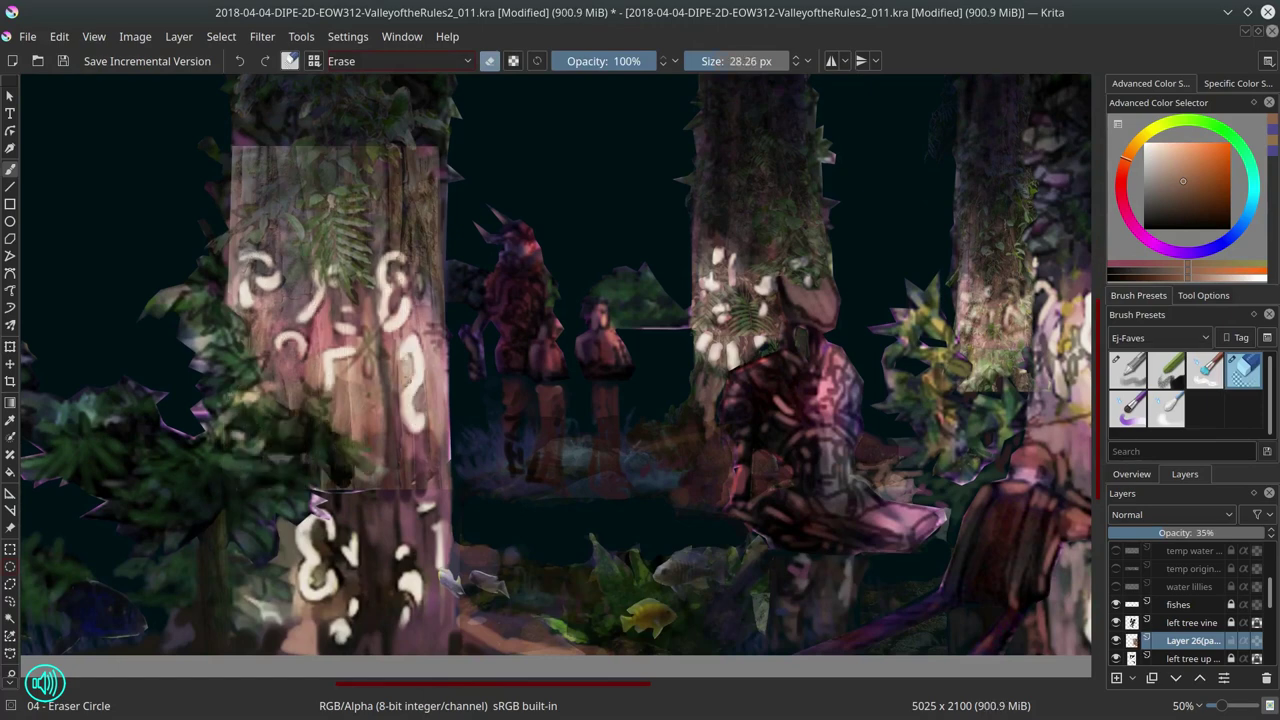
{"action": "left_click_drag", "start_coordinate": [300, 160], "coordinate": [252, 209]}
{"action": "left_click_drag", "start_coordinate": [324, 172], "coordinate": [322, 235]}
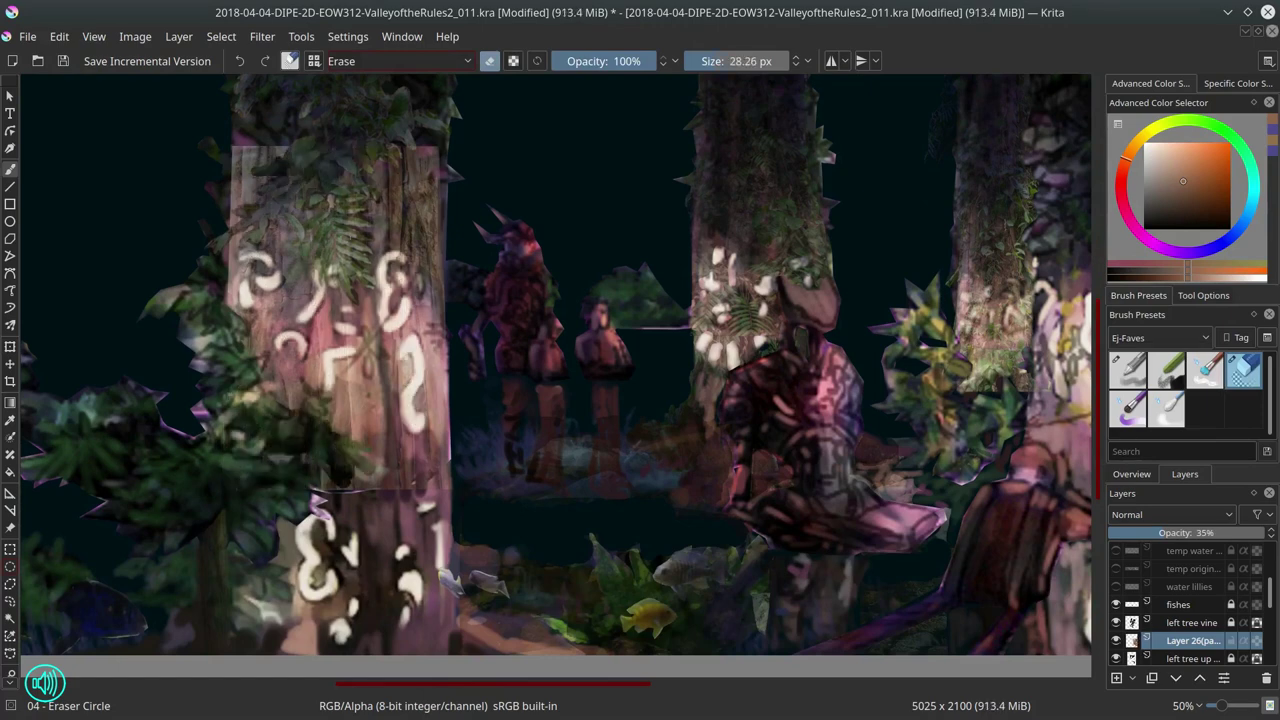
{"action": "key", "text": "slash"}
{"action": "key", "text": "minus"}
{"action": "key", "text": "minus"}
{"action": "key", "text": "minus"}
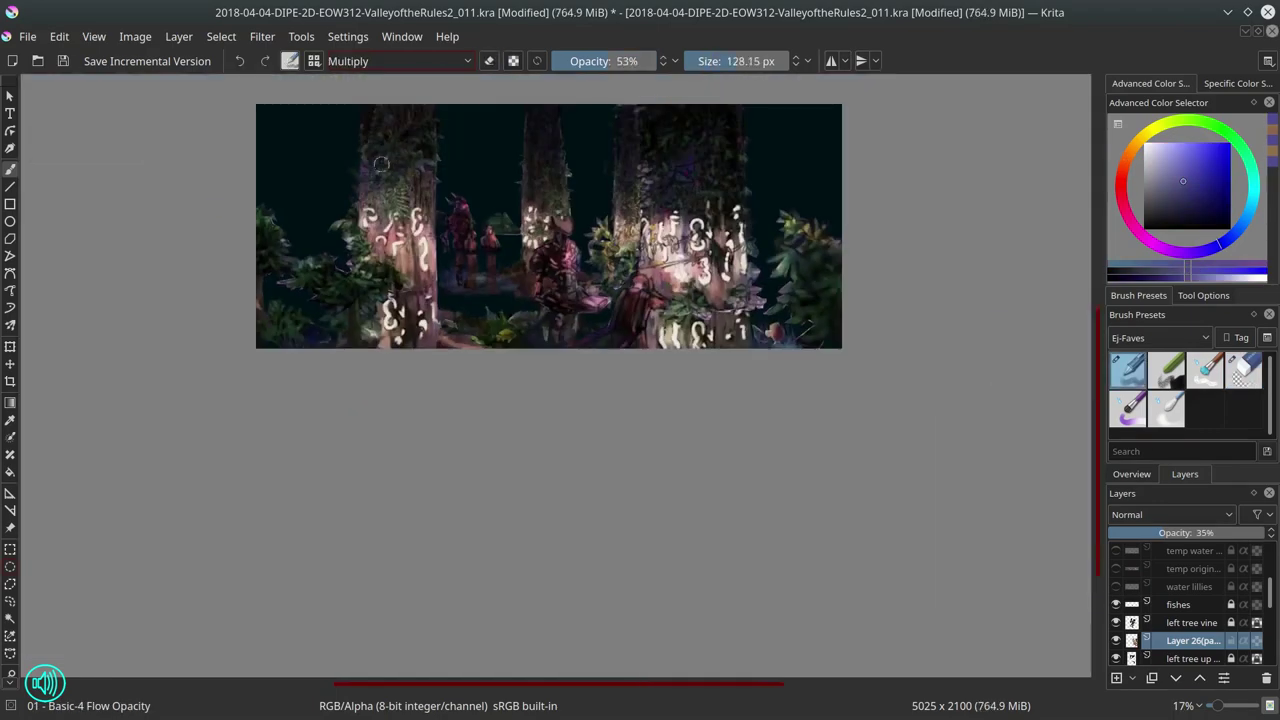
Step: Darken part of the upper painting with a larger Multiply brush stroke
{"action": "left_click", "coordinate": [1145, 476]}
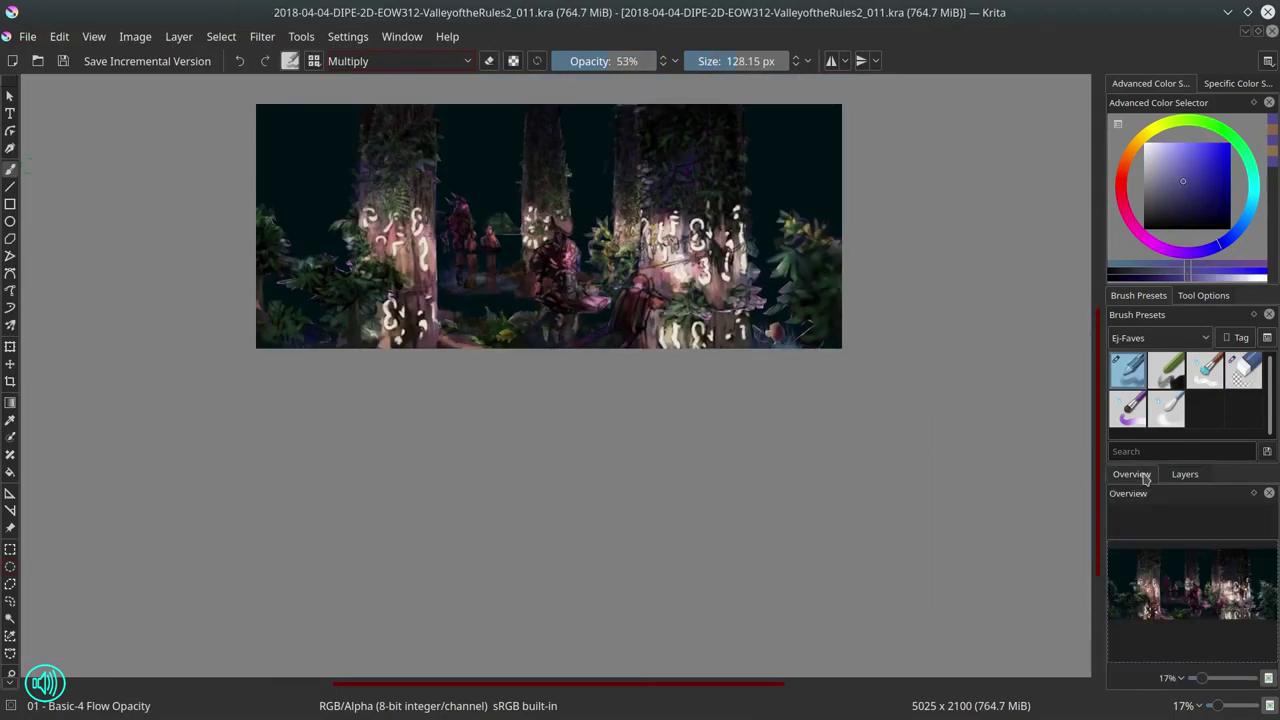
{"action": "left_click", "coordinate": [1184, 474]}
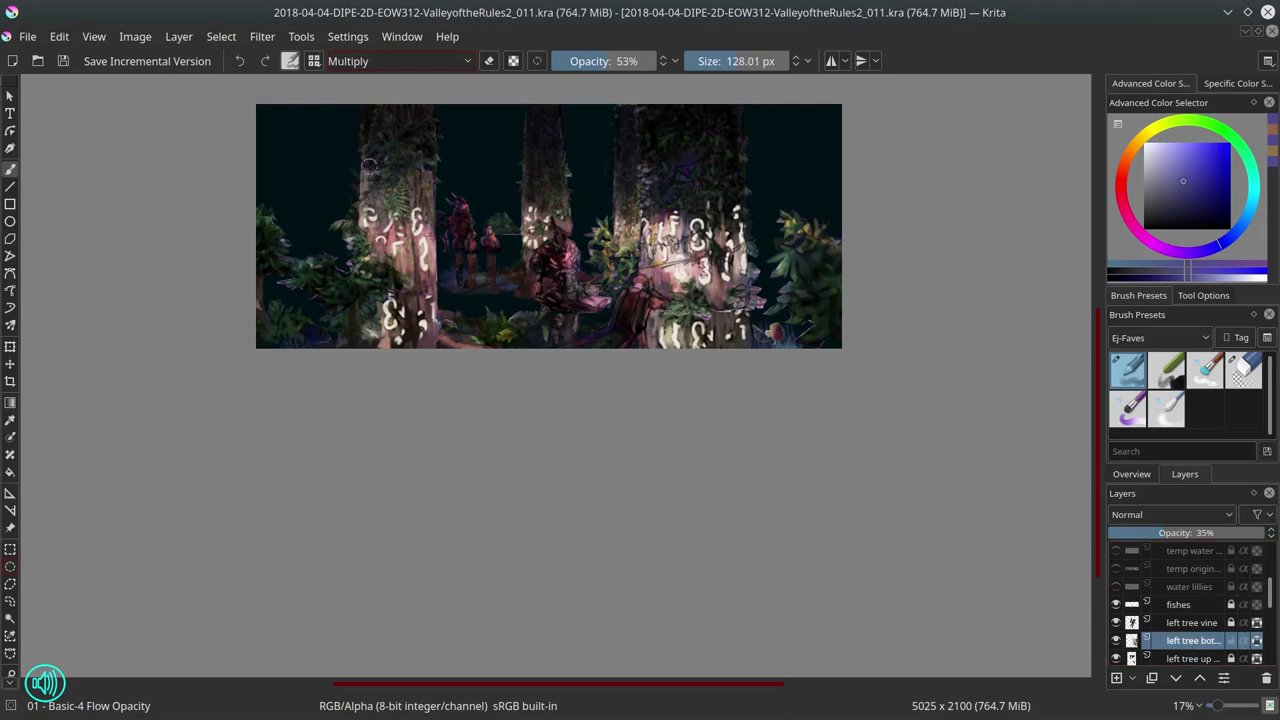
{"action": "key", "text": "bracketright"}
{"action": "left_click_drag", "start_coordinate": [368, 166], "coordinate": [420, 192]}
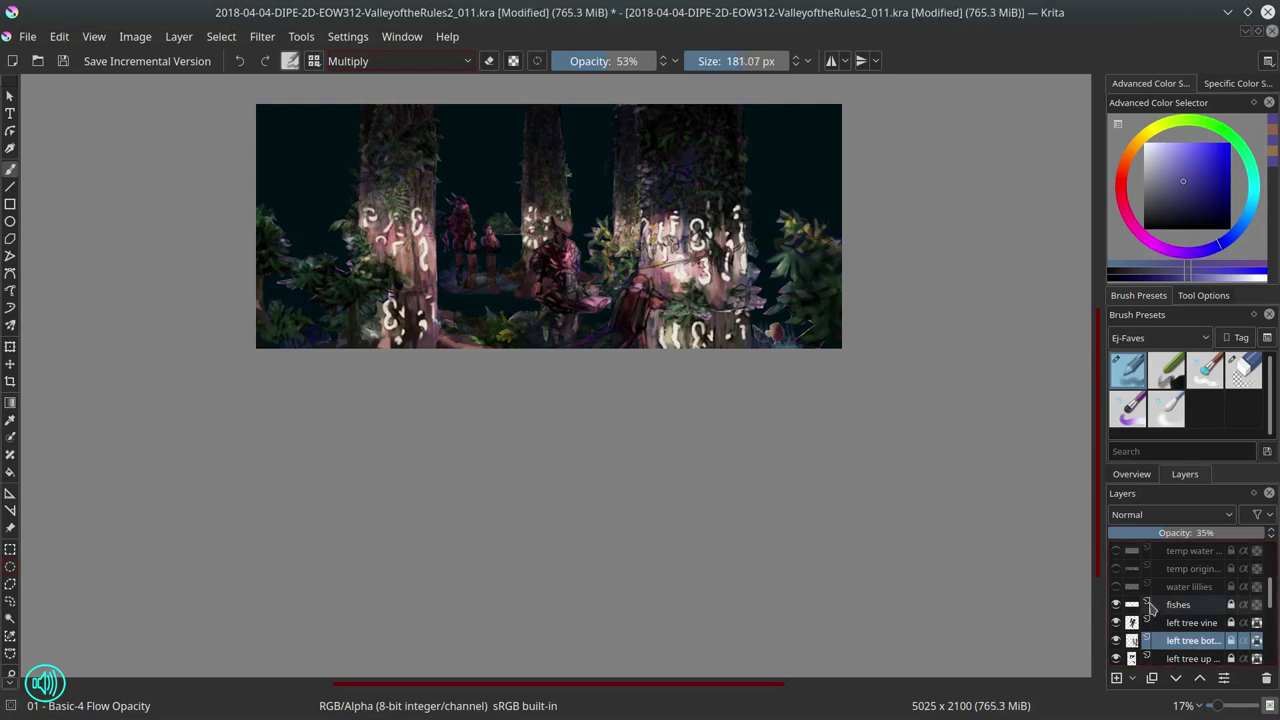
Step: Preview the water lillies layer and a mirrored image, undo both, and save
{"action": "left_click", "coordinate": [1116, 587]}
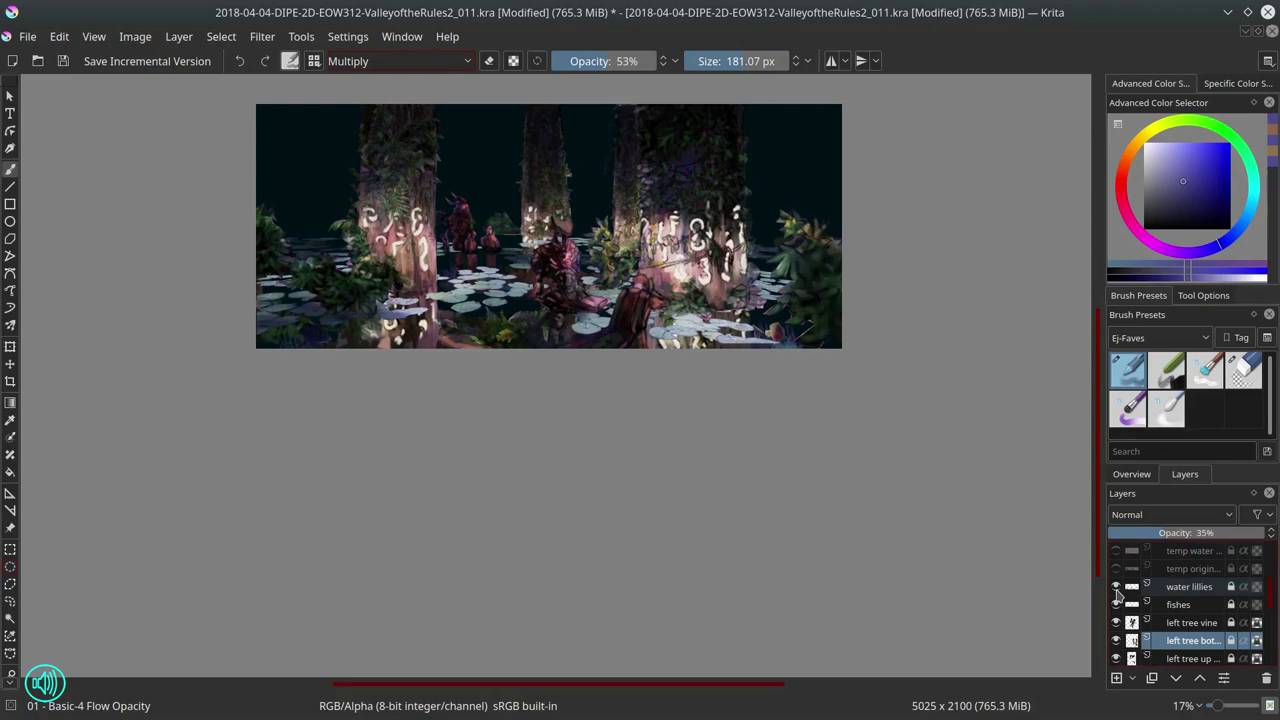
{"action": "key", "text": "alt+i"}
{"action": "key", "text": "m"}
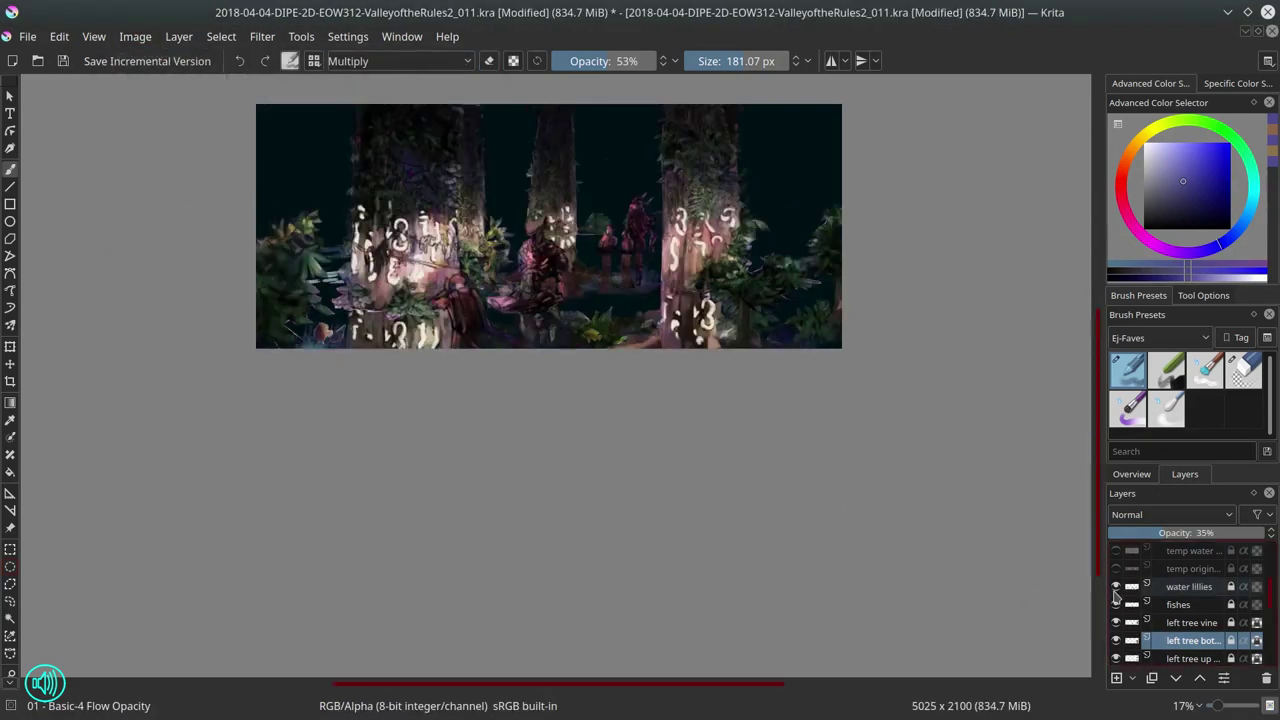
{"action": "scroll", "coordinate": [1117, 610], "scroll_direction": "down", "scroll_amount": 5}
{"action": "key", "text": "ctrl+z"}
{"action": "key", "text": "ctrl+z"}
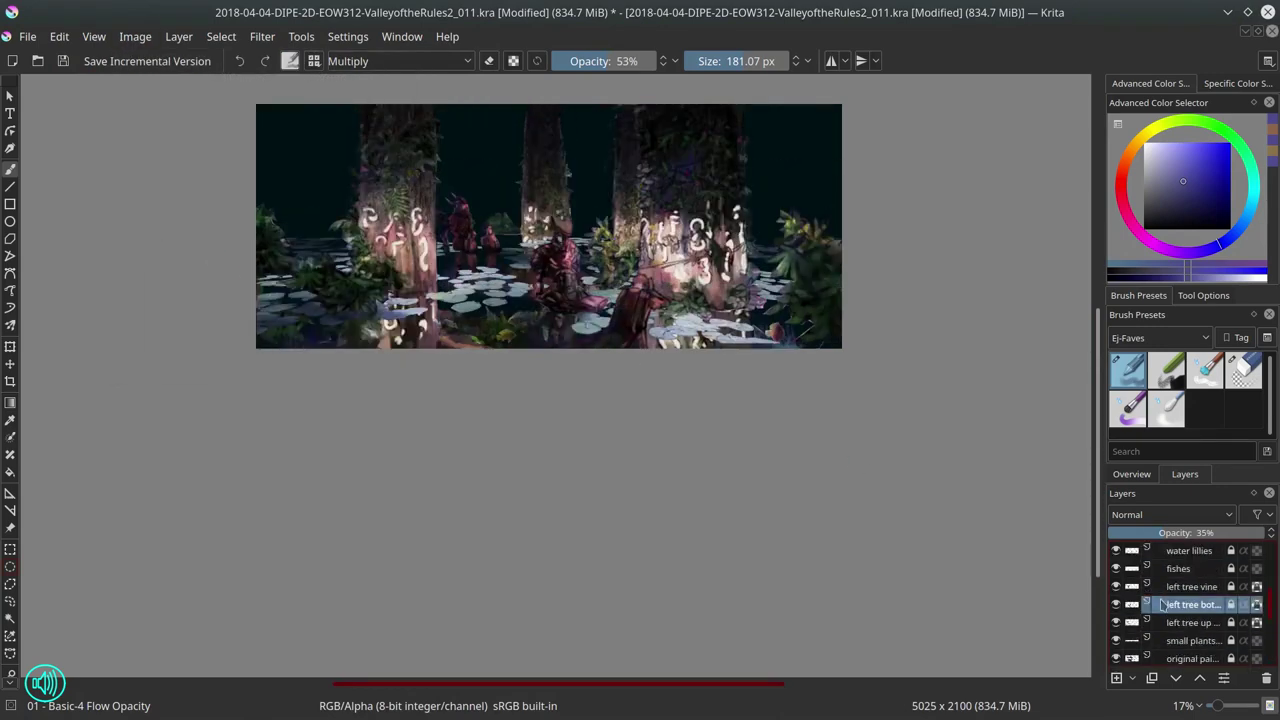
{"action": "key", "text": "ctrl+s"}
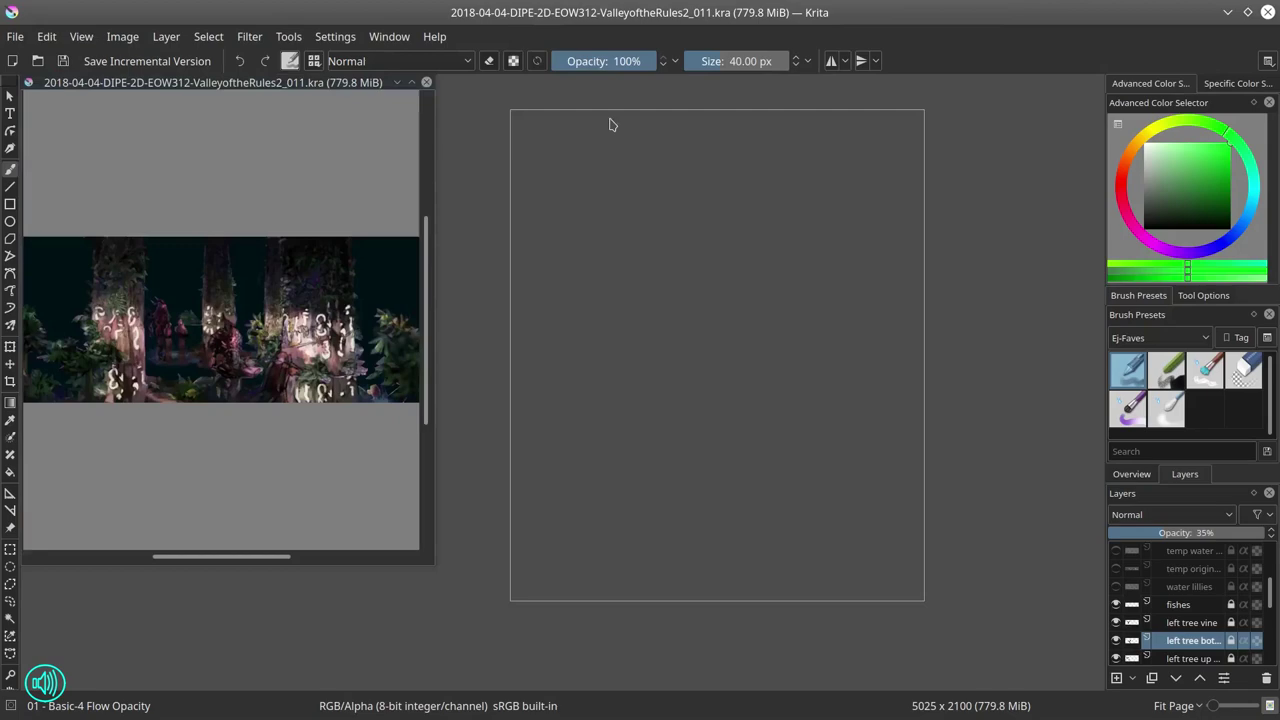
Step: Paste the copied flowers as a new layer, rotate them and place it above left tree vine
{"action": "key", "text": "ctrl+o"}
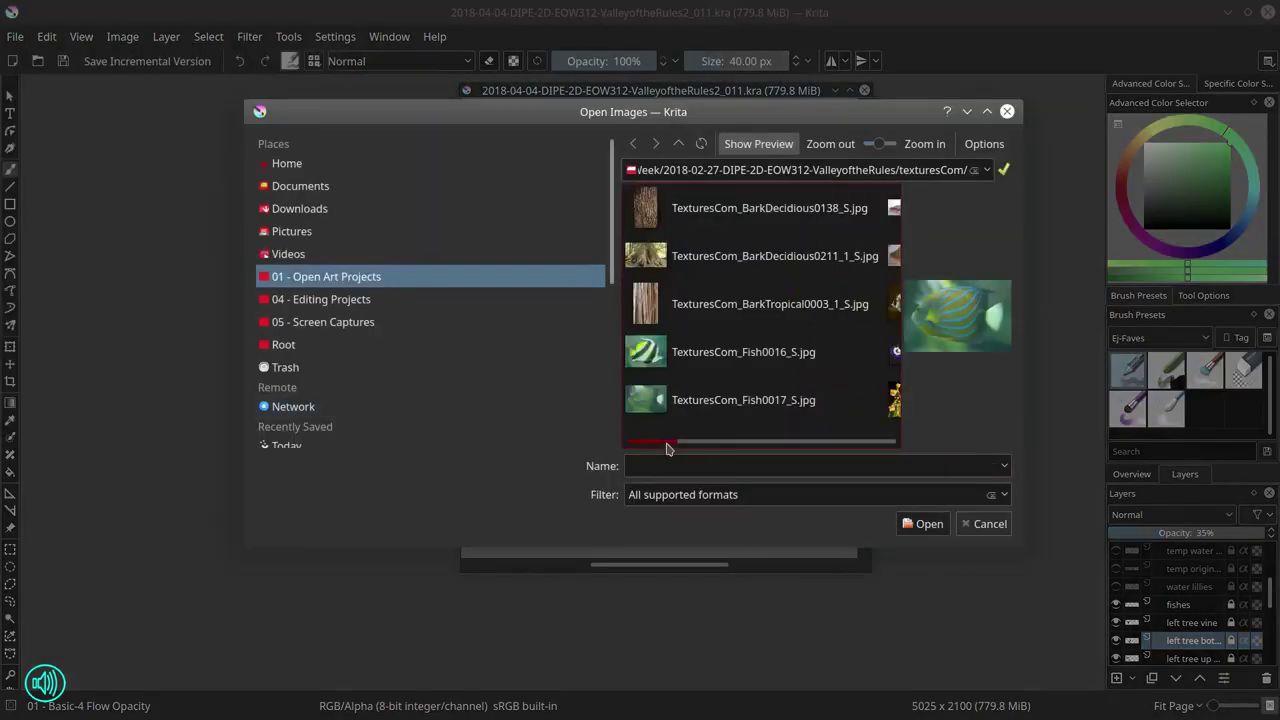
{"action": "left_click", "coordinate": [47, 36]}
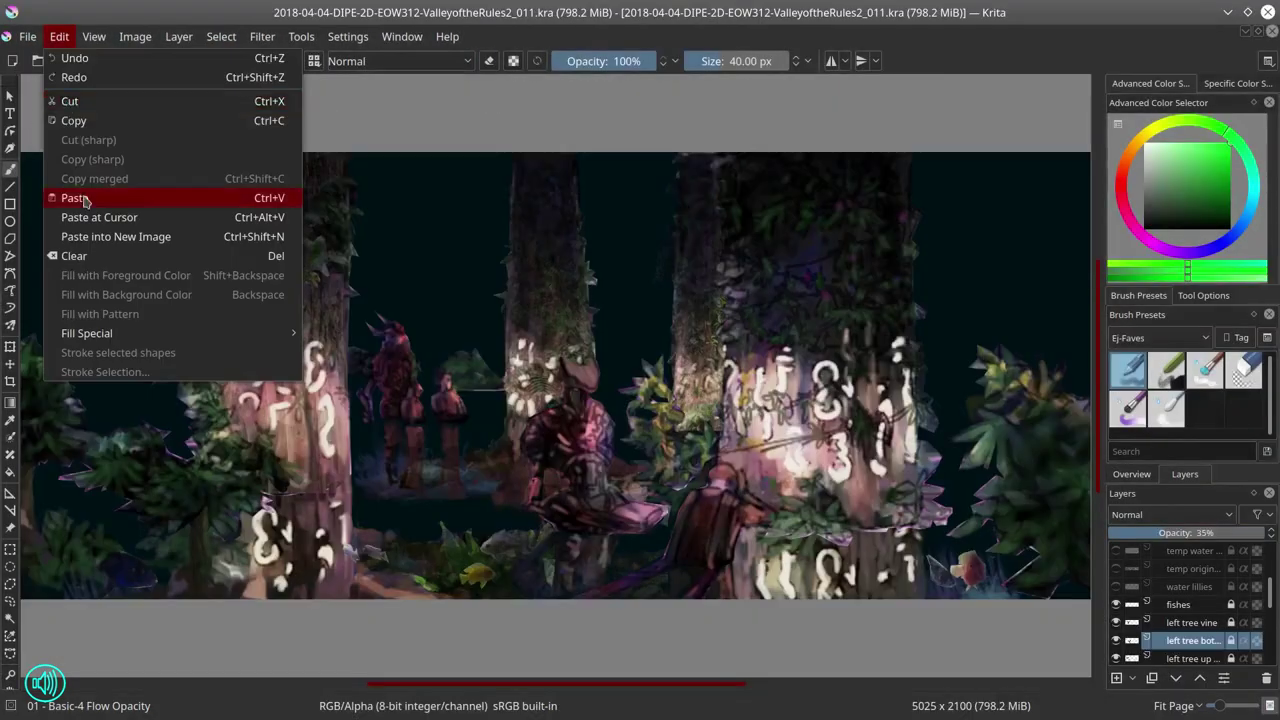
{"action": "left_click", "coordinate": [71, 194]}
{"action": "key", "text": "ctrl+t"}
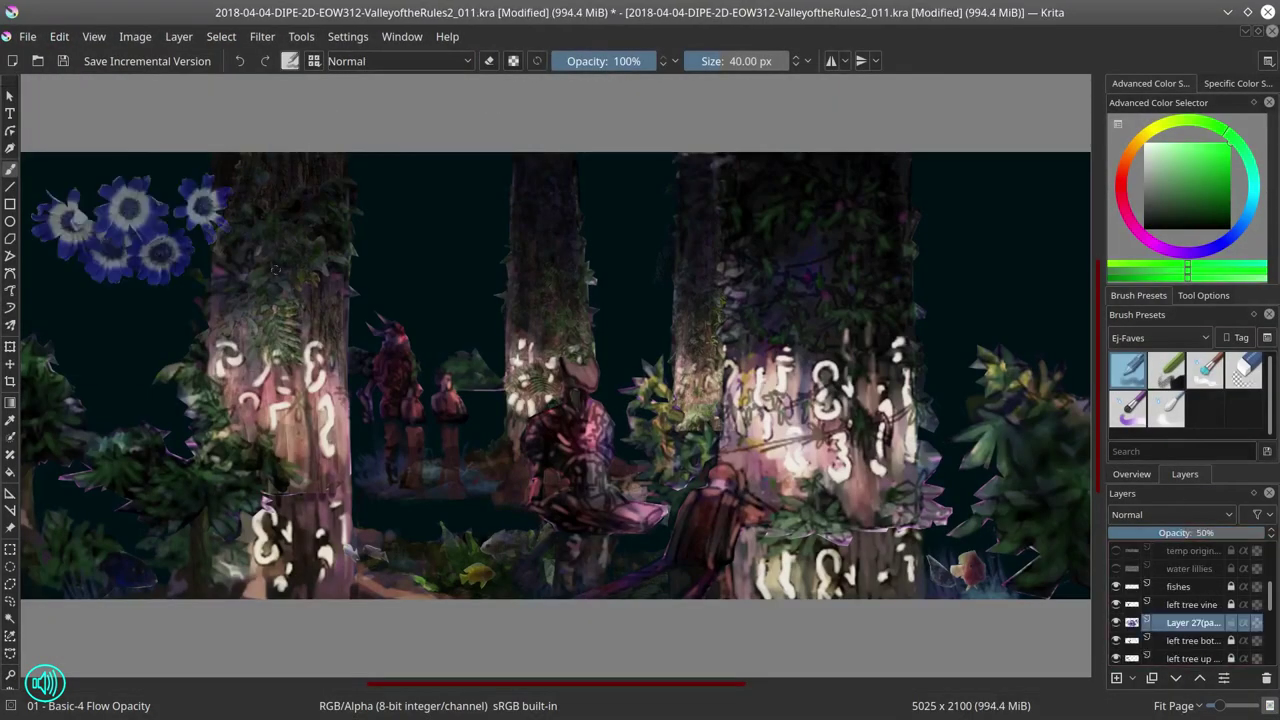
{"action": "left_click_drag", "start_coordinate": [262, 262], "coordinate": [331, 289]}
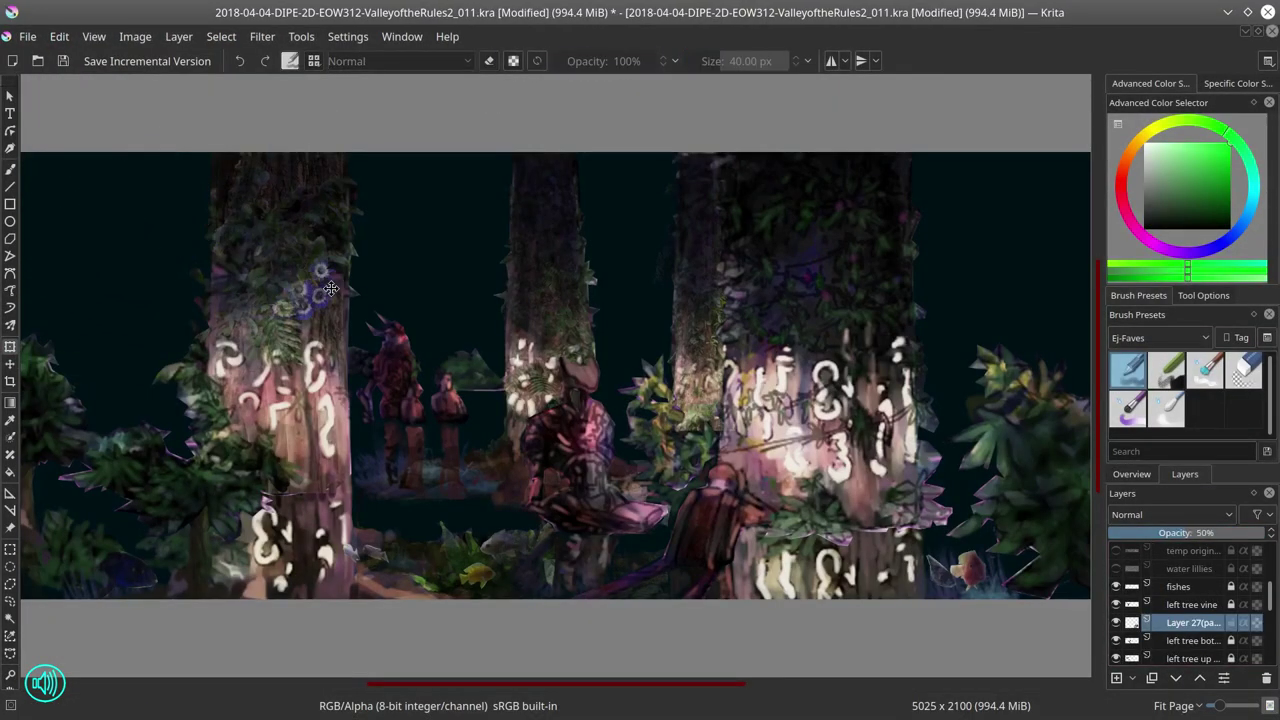
{"action": "left_click", "coordinate": [1199, 681]}
Step: Raise the flower layer's opacity and rename it 'left flow'
{"action": "left_click", "coordinate": [1243, 370]}
{"action": "scroll", "coordinate": [289, 284], "scroll_direction": "up", "scroll_amount": 5}
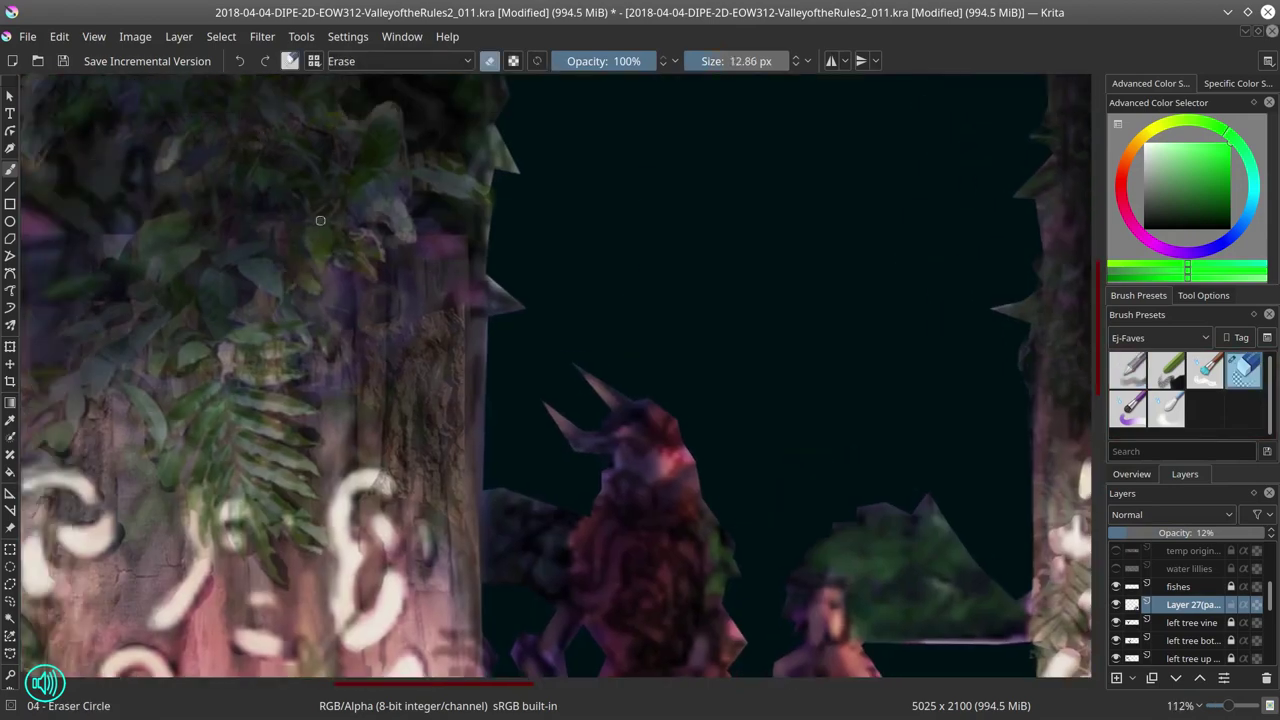
{"action": "left_click", "coordinate": [1188, 533]}
{"action": "scroll", "coordinate": [736, 450], "scroll_direction": "down", "scroll_amount": 5}
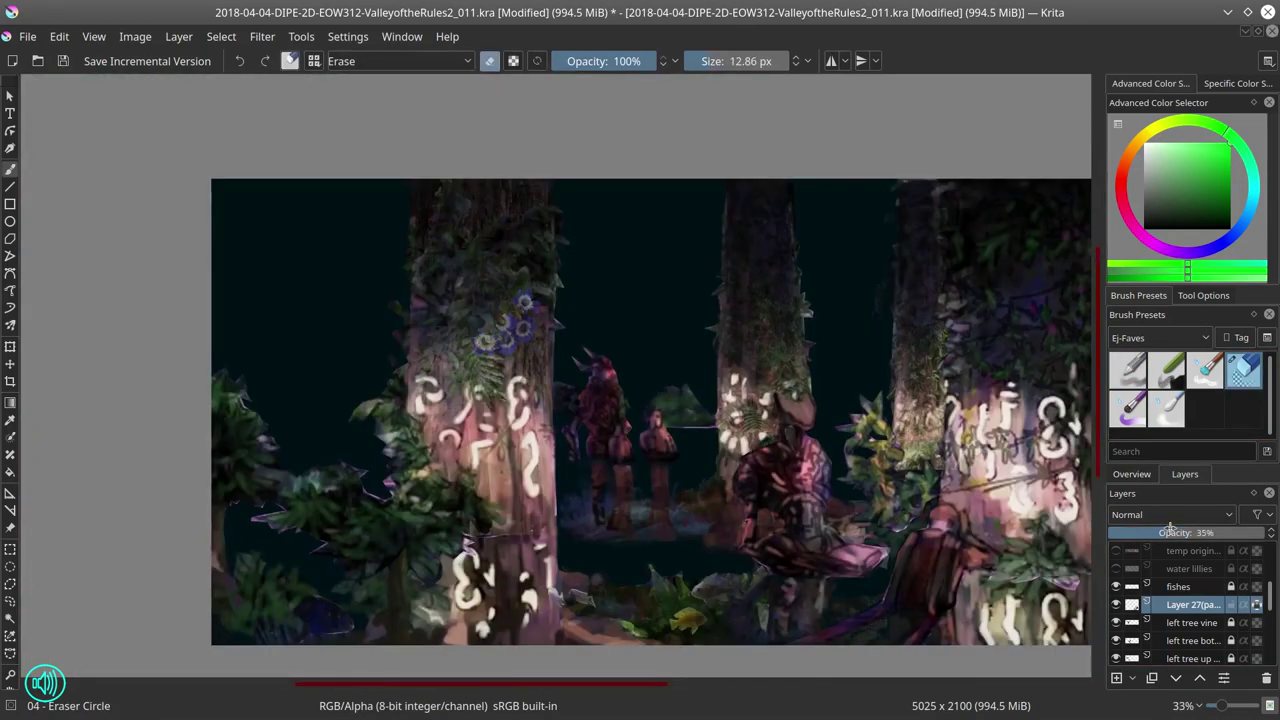
{"action": "key", "text": "/"}
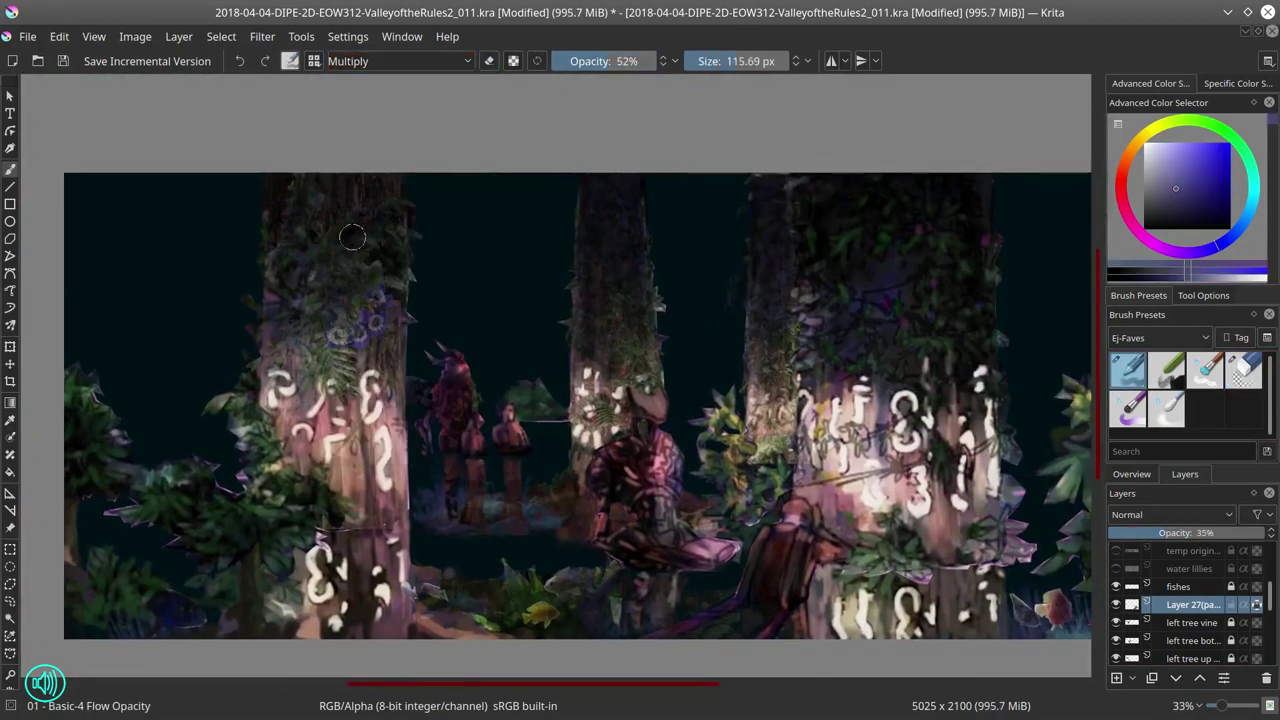
{"action": "double_click", "coordinate": [1210, 604]}
{"action": "type", "text": "left flower 1"}
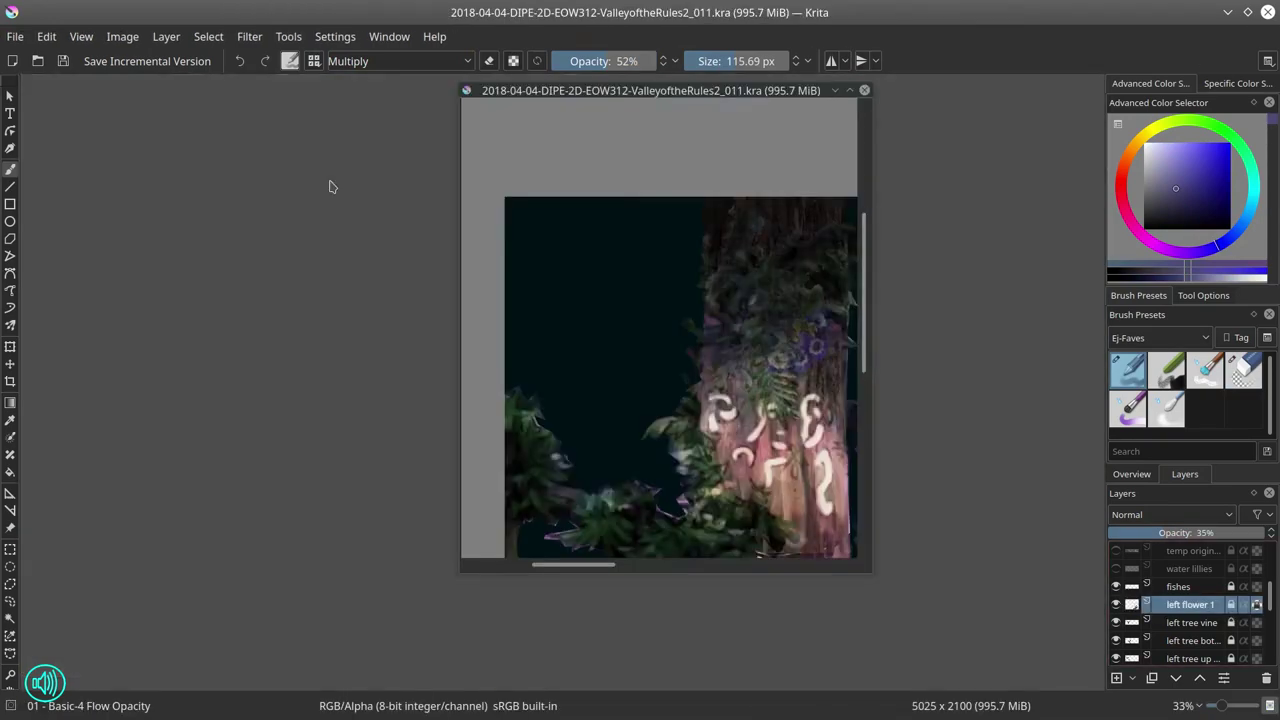
Step: Paste white flowers from TexturesCom_Flowers0069_S.jpg, darken them with Multiply, and save
{"action": "key", "text": "ctrl+o"}
{"action": "left_click", "coordinate": [704, 402]}
{"action": "left_click", "coordinate": [920, 524]}
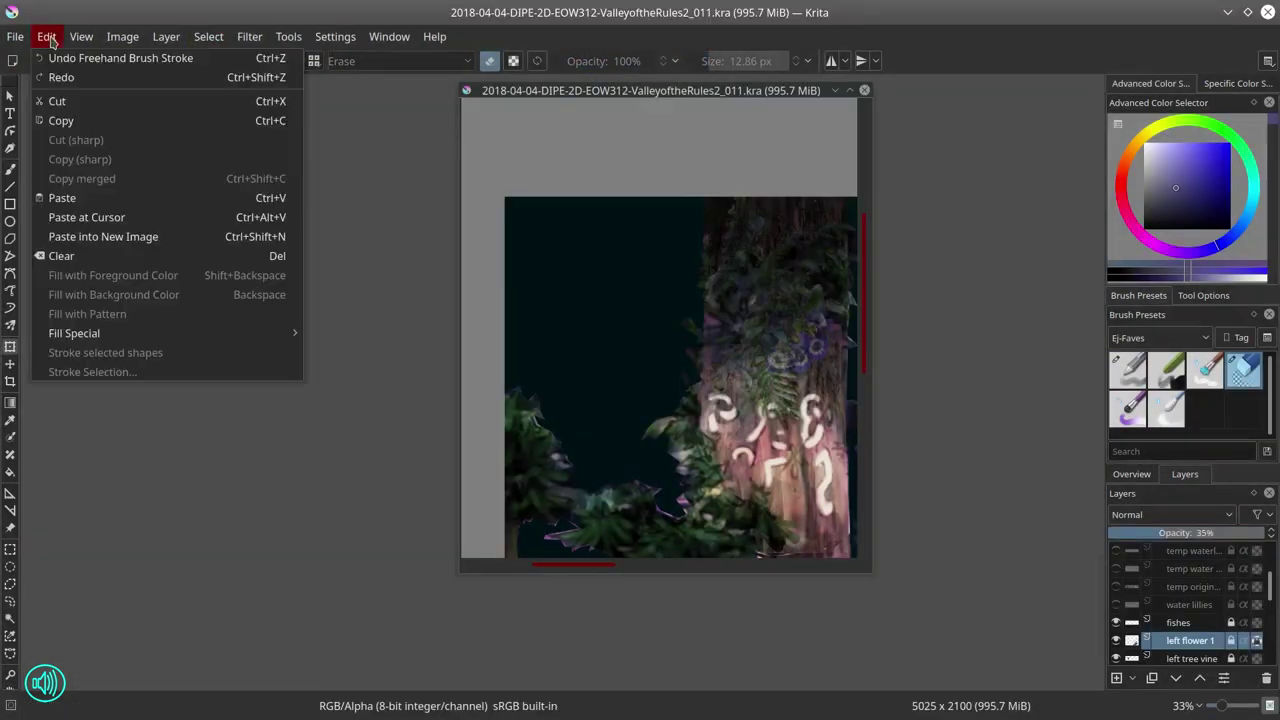
{"action": "left_click", "coordinate": [57, 194]}
{"action": "left_click", "coordinate": [1243, 371]}
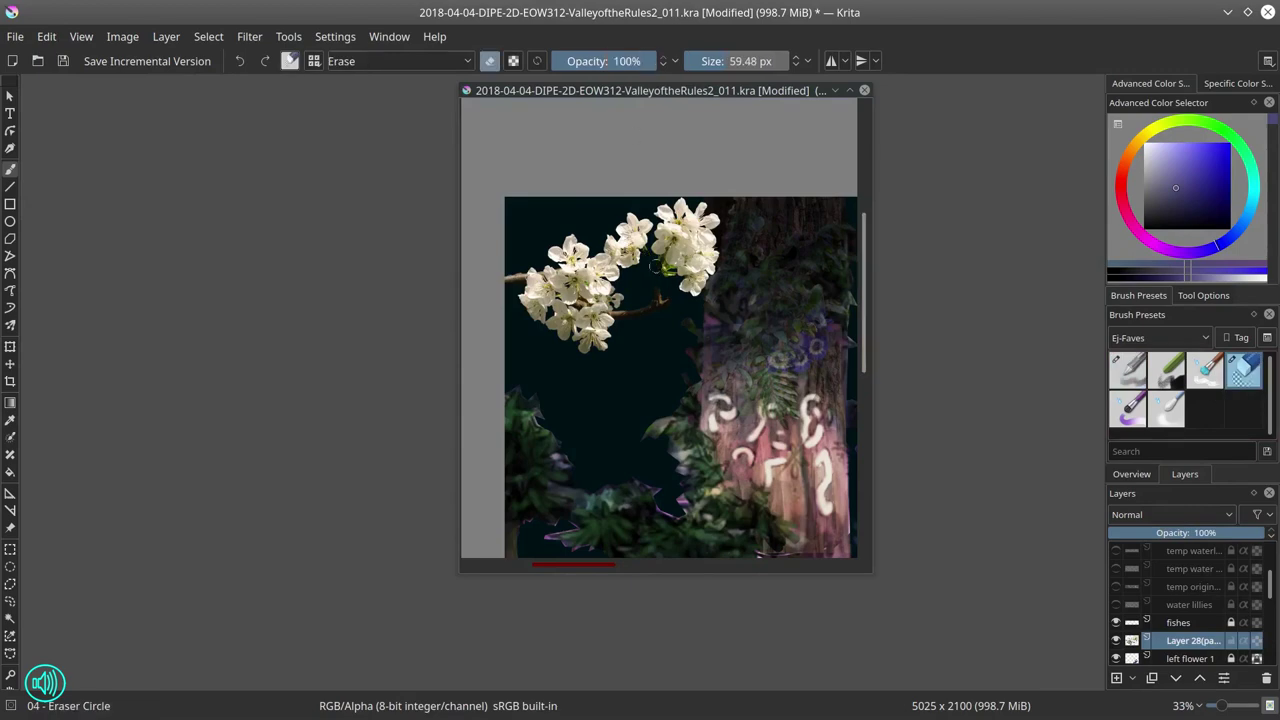
{"action": "key", "text": "ctrl+z"}
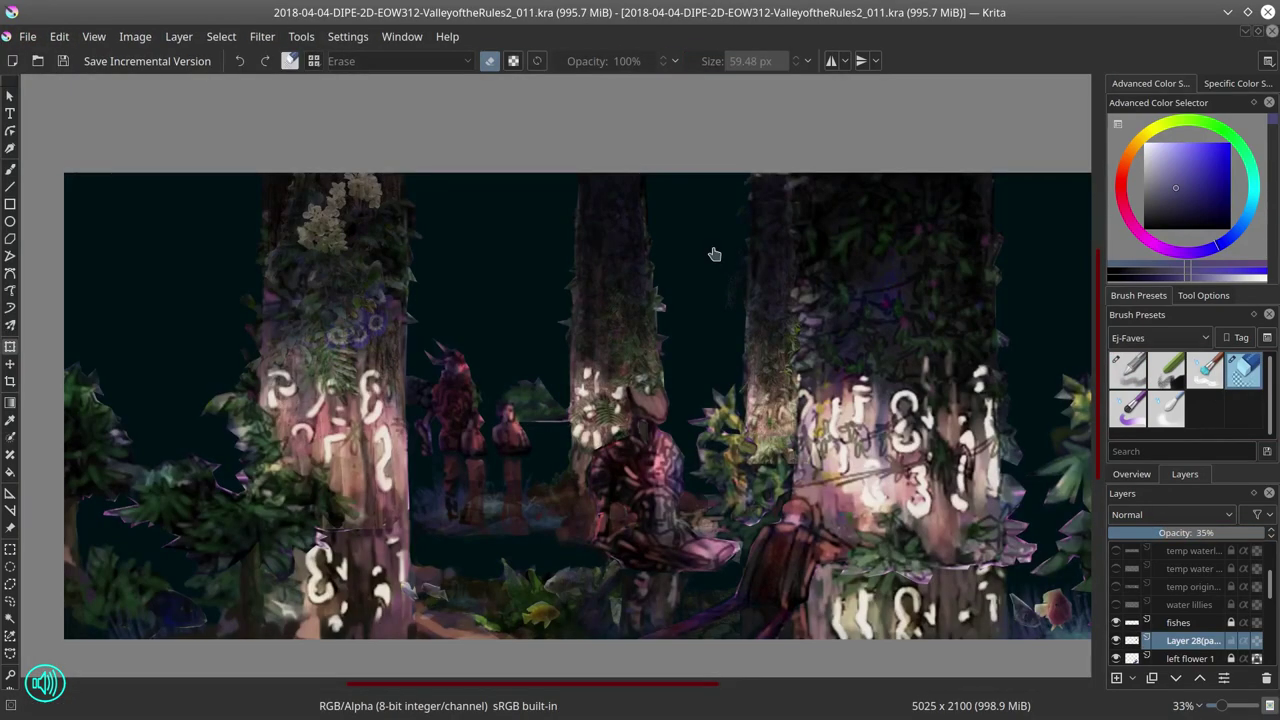
{"action": "scroll", "coordinate": [714, 254], "scroll_direction": "up", "scroll_amount": 2}
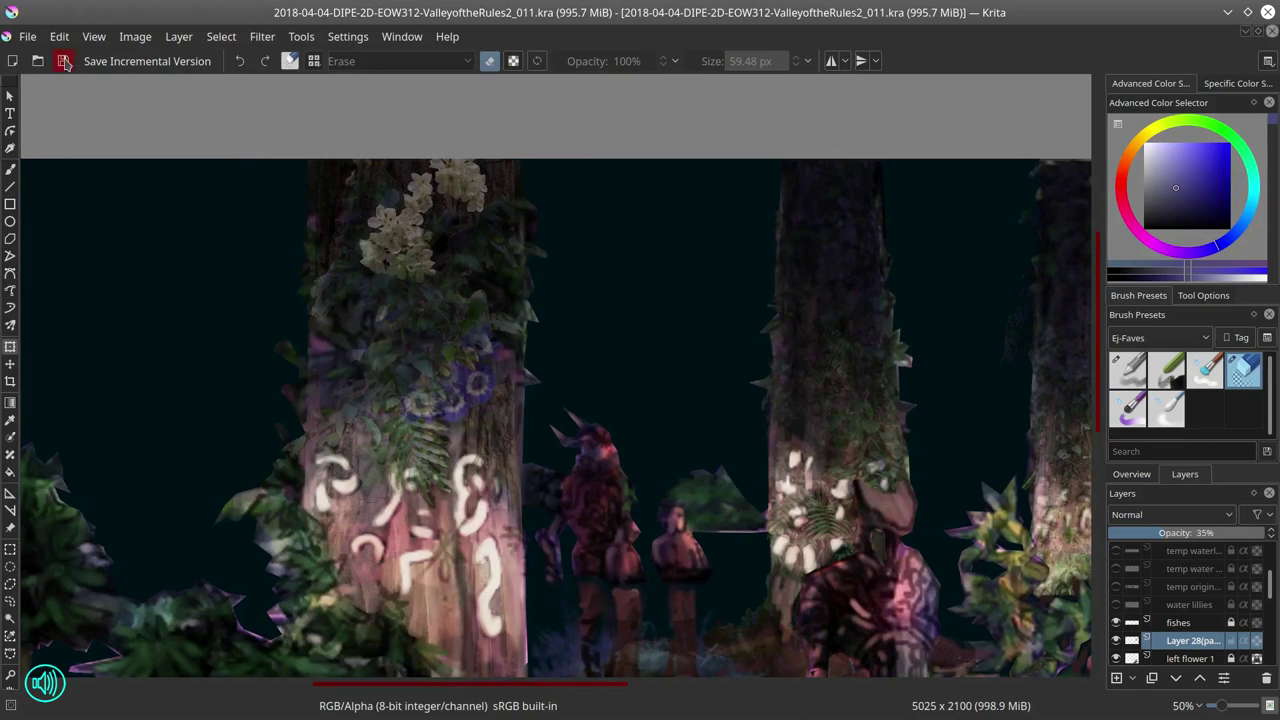
{"action": "key", "text": "slash"}
{"action": "mouse_move", "coordinate": [395, 240]}
{"action": "left_mouse_down"}
{"action": "mouse_move", "coordinate": [440, 180]}
{"action": "mouse_move", "coordinate": [500, 175]}
{"action": "left_mouse_up"}
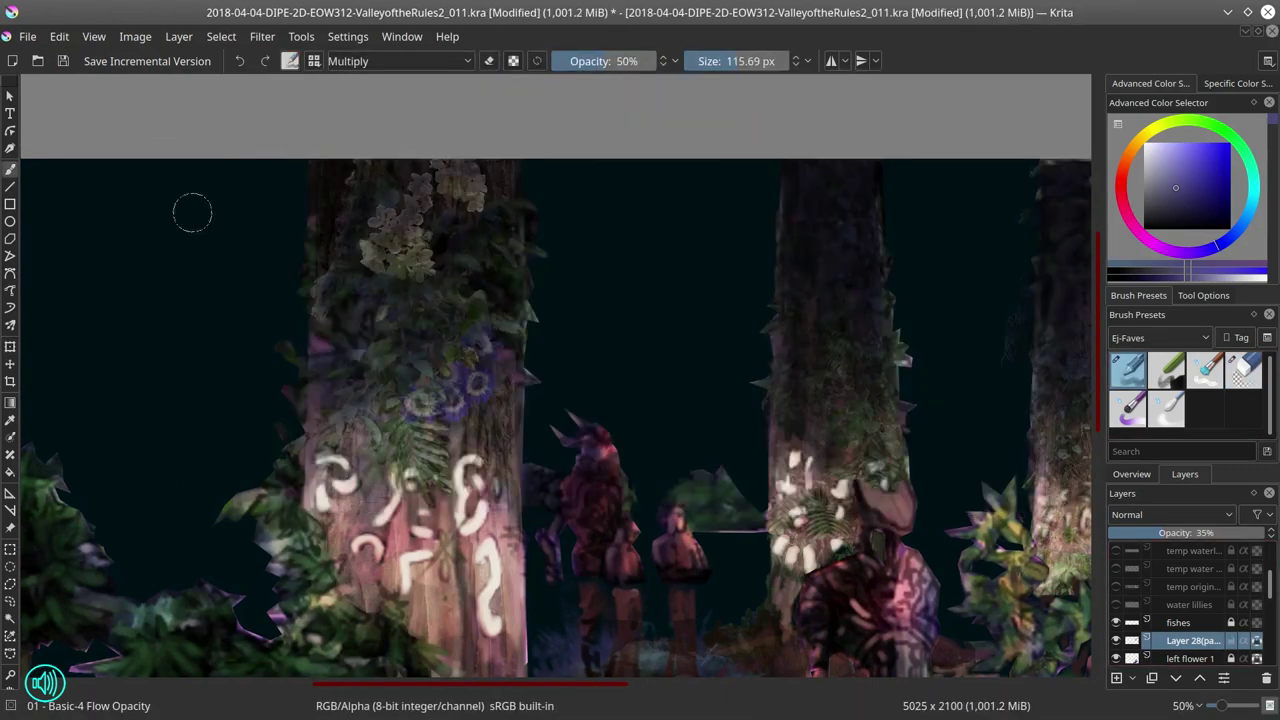
{"action": "key", "text": "ctrl+s"}
{"action": "scroll", "coordinate": [638, 384], "scroll_direction": "down", "scroll_amount": 3}
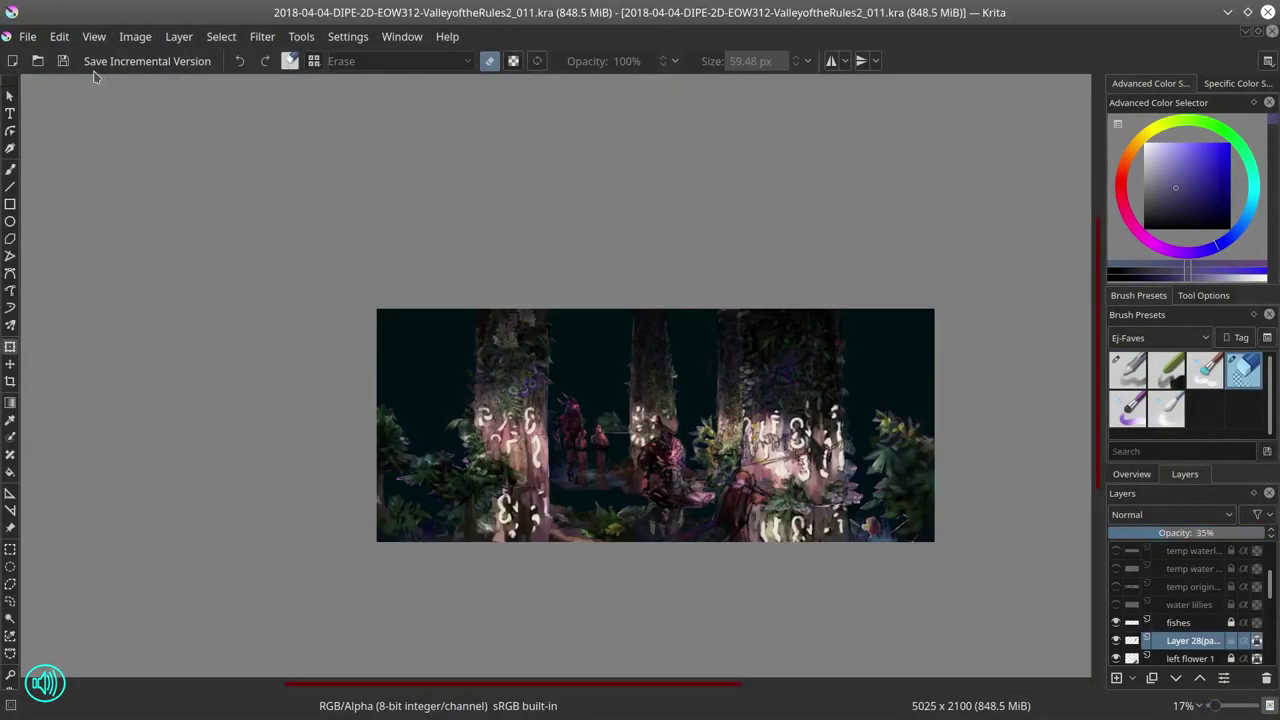
Step: Set the new layer to about 35% opacity and erase bark around the lower glyph
{"action": "left_click_drag", "start_coordinate": [1180, 533], "coordinate": [1125, 533]}
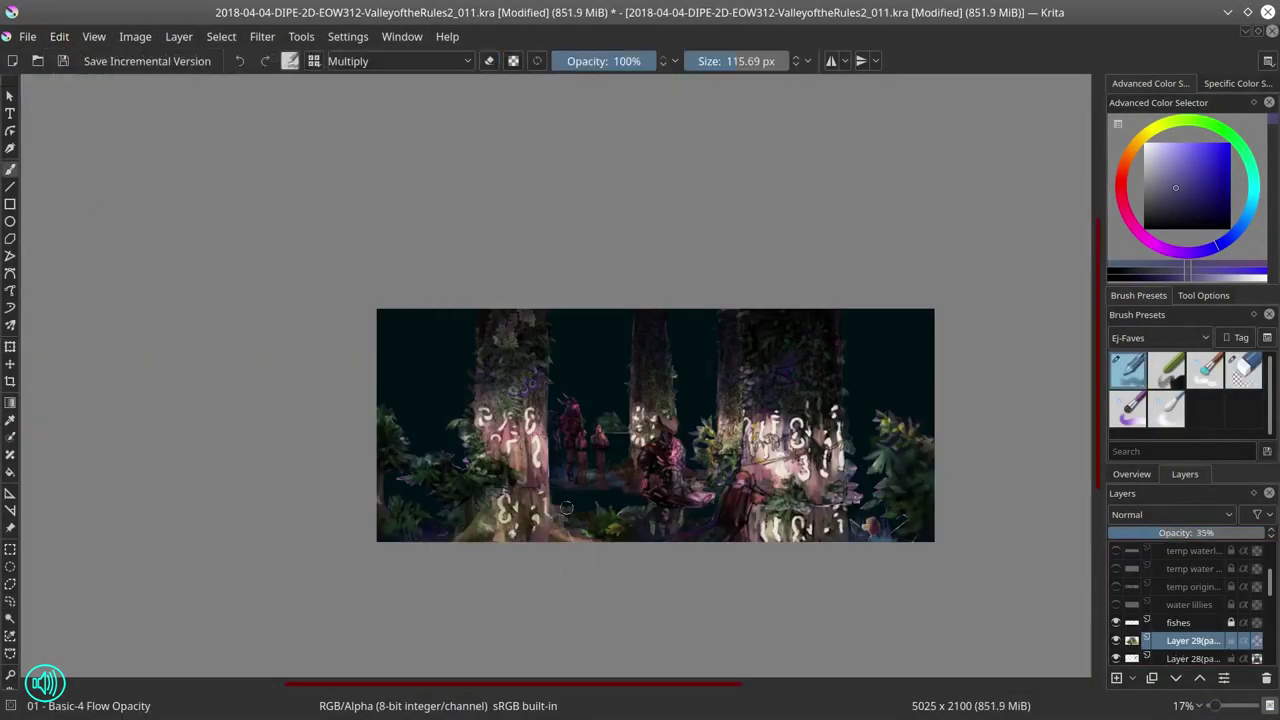
{"action": "key", "text": "/"}
{"action": "scroll", "coordinate": [376, 436], "scroll_direction": "up", "scroll_amount": 3}
{"action": "left_click_drag", "start_coordinate": [426, 386], "coordinate": [428, 408]}
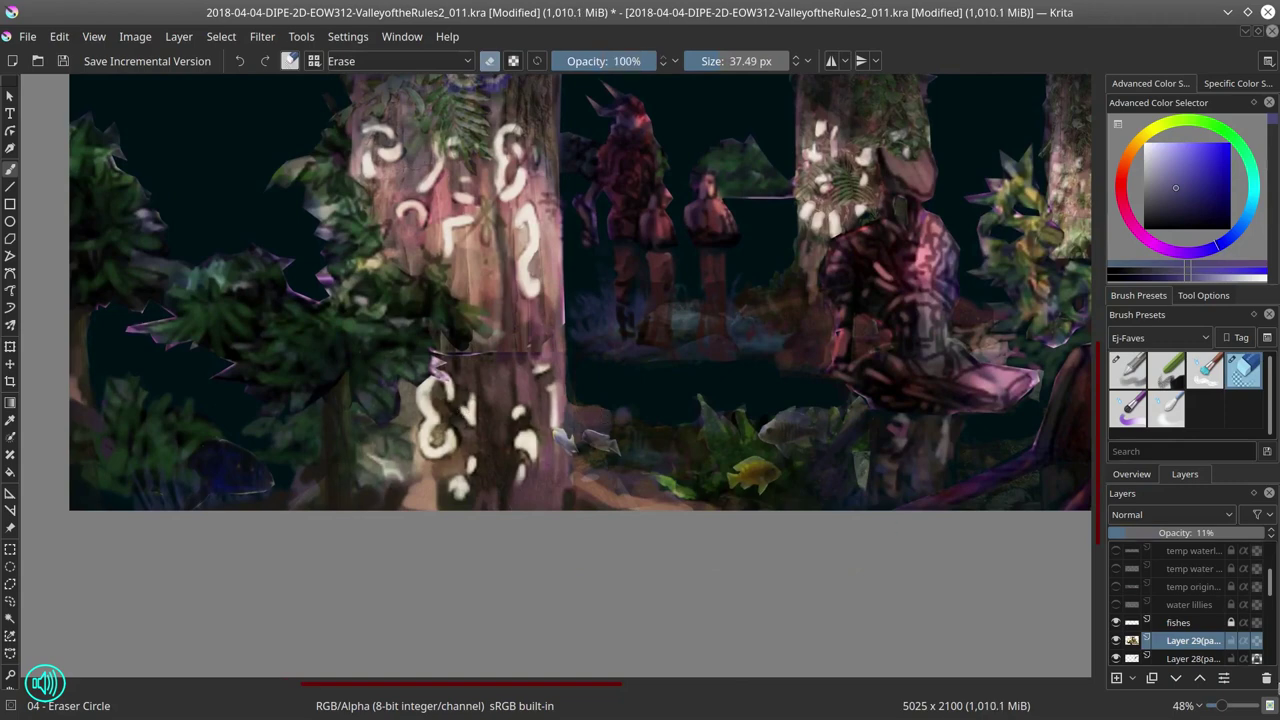
{"action": "scroll", "coordinate": [1190, 600], "scroll_direction": "down", "scroll_amount": 2}
{"action": "left_click", "coordinate": [1157, 533]}
{"action": "scroll", "coordinate": [517, 432], "scroll_direction": "down", "scroll_amount": 3}
{"action": "key", "text": "/"}
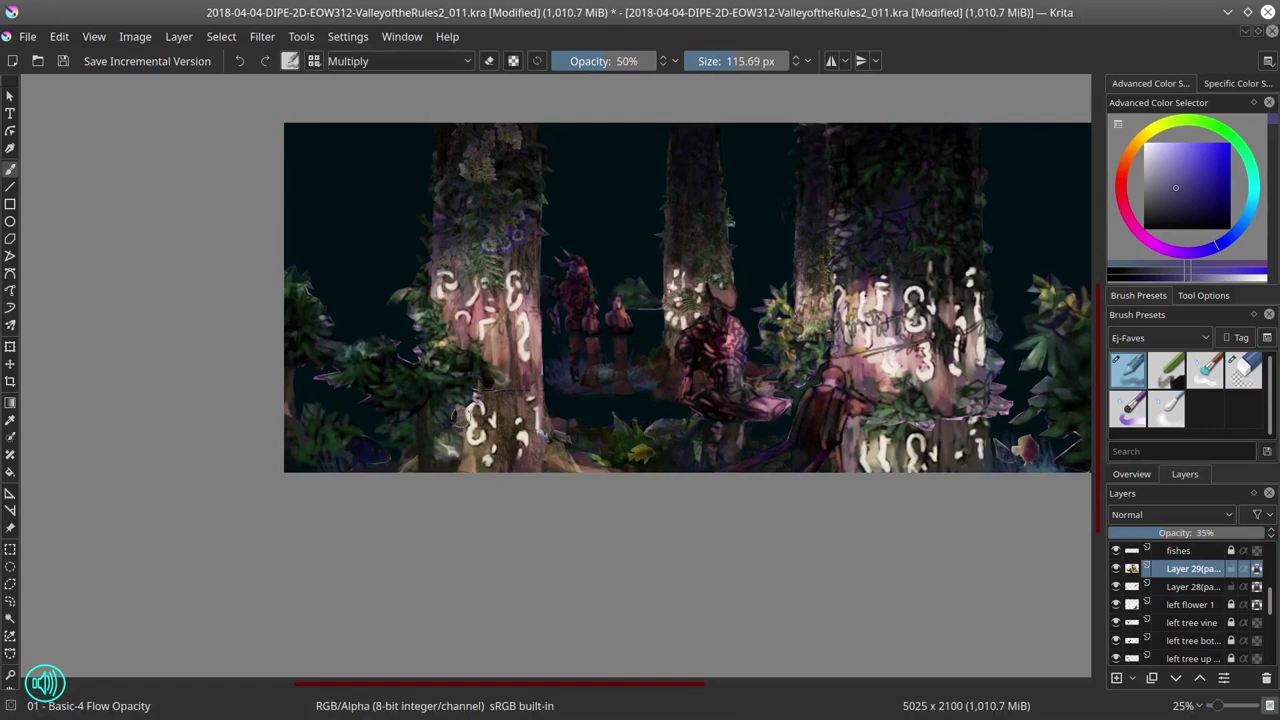
Step: Rename Layer 29 to 'left tree root' and Layer 28 to 'left tree flower', then save
{"action": "double_click", "coordinate": [1185, 568]}
{"action": "type", "text": "left"}
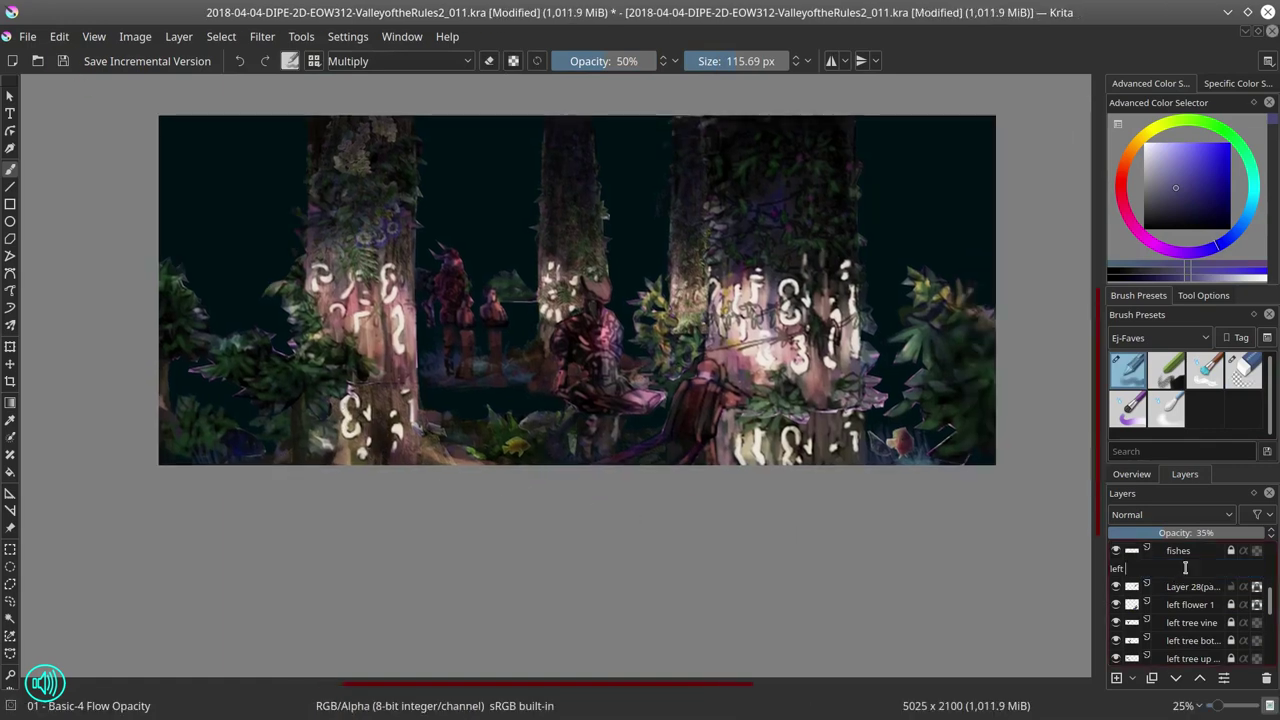
{"action": "type", "text": " tree root"}
{"action": "double_click", "coordinate": [1184, 586]}
{"action": "type", "text": "left tree flower"}
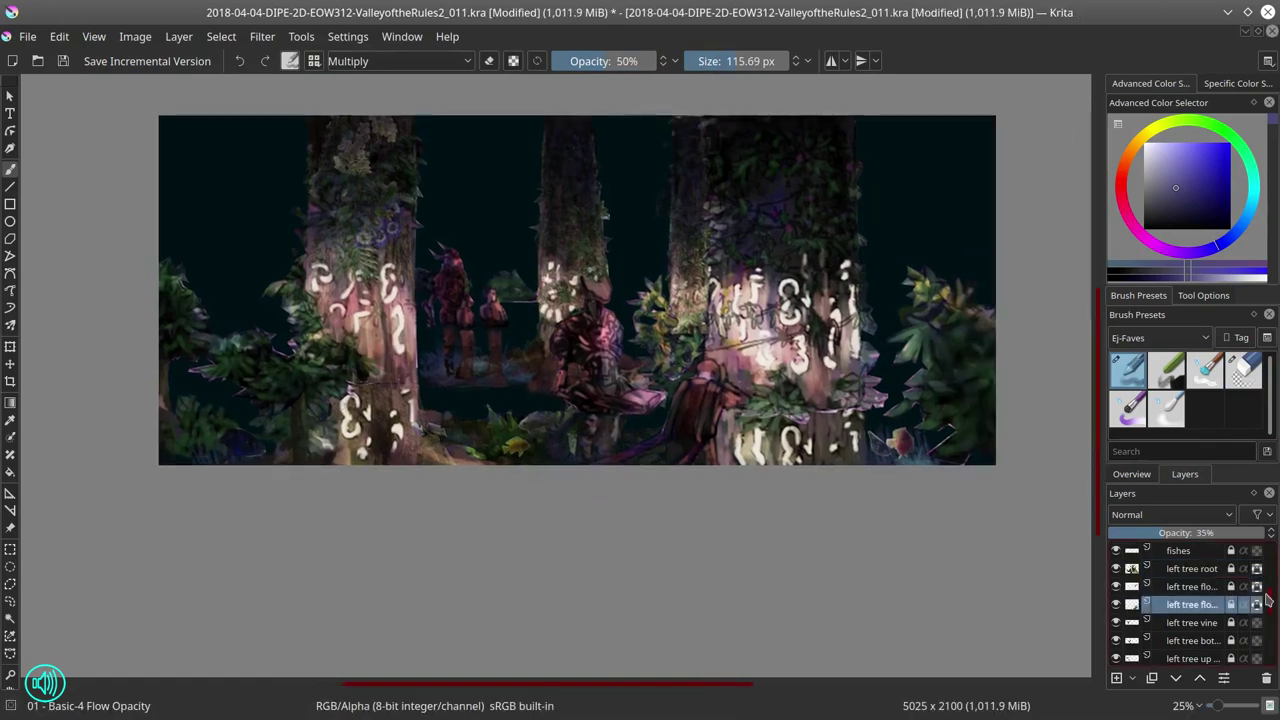
{"action": "left_click", "coordinate": [62, 62]}
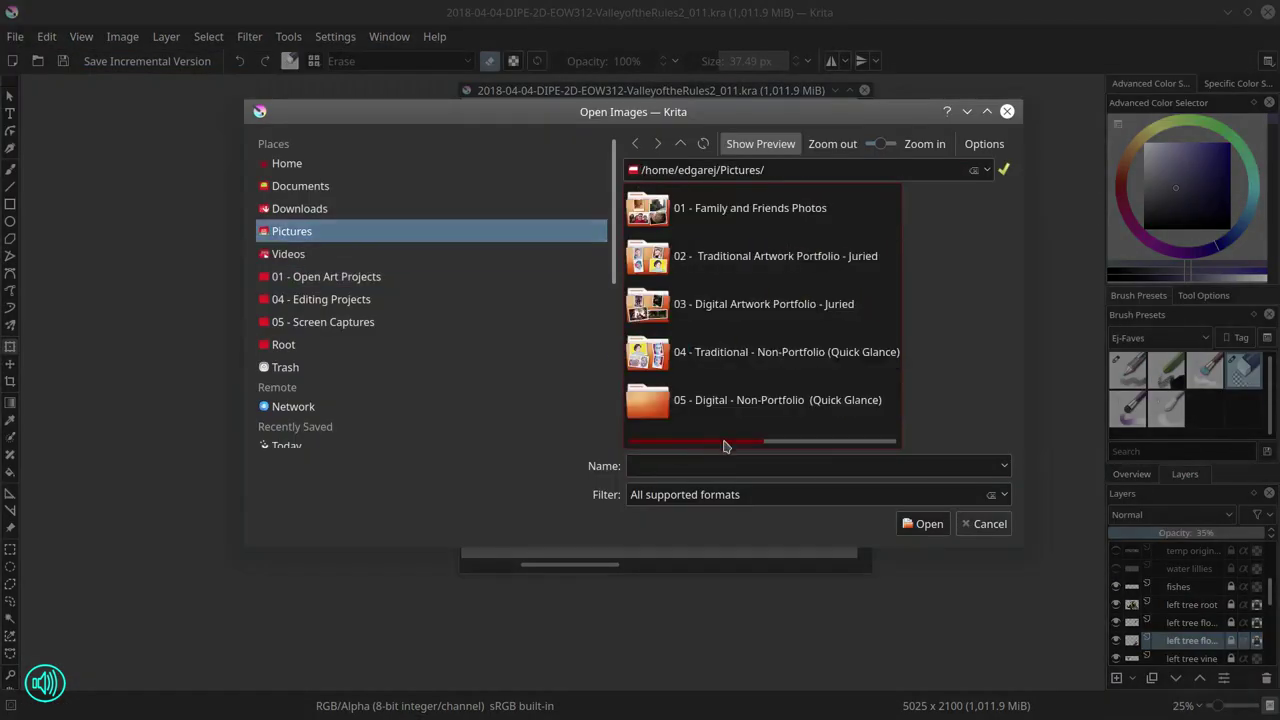
Step: Open a key photo from the PhotobashOrg Medieval Keys folder
{"action": "scroll", "coordinate": [726, 449], "scroll_direction": "down", "scroll_amount": 3}
{"action": "left_click", "coordinate": [800, 256]}
{"action": "double_click", "coordinate": [800, 277]}
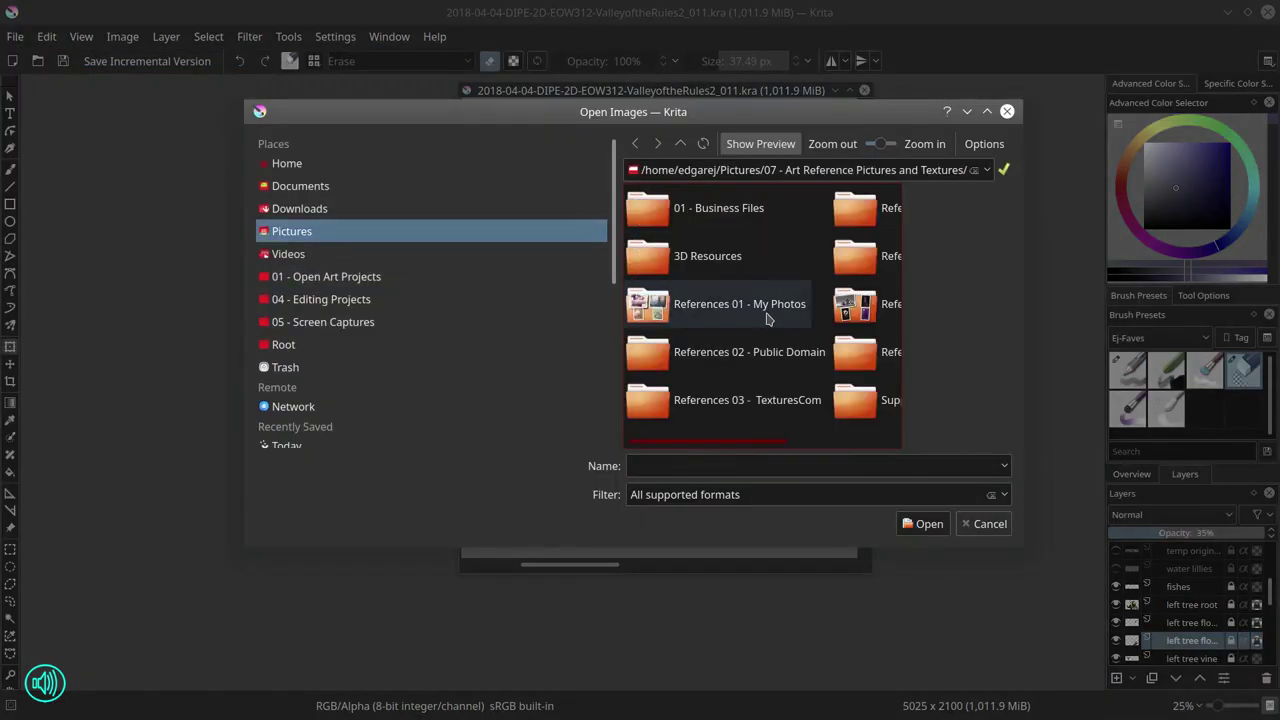
{"action": "scroll", "coordinate": [820, 329], "scroll_direction": "down", "scroll_amount": 2}
{"action": "double_click", "coordinate": [800, 208]}
{"action": "double_click", "coordinate": [845, 304]}
{"action": "scroll", "coordinate": [826, 221], "scroll_direction": "down", "scroll_amount": 3}
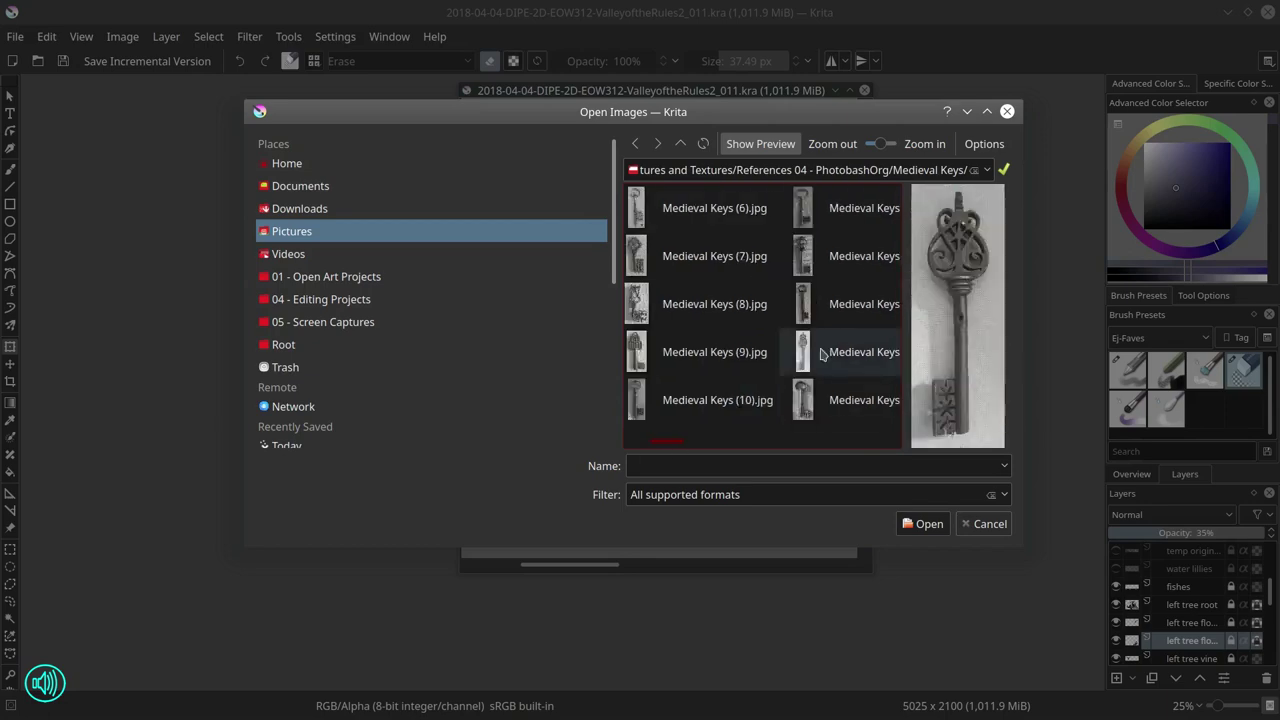
{"action": "left_click", "coordinate": [830, 256]}
{"action": "left_click", "coordinate": [922, 523]}
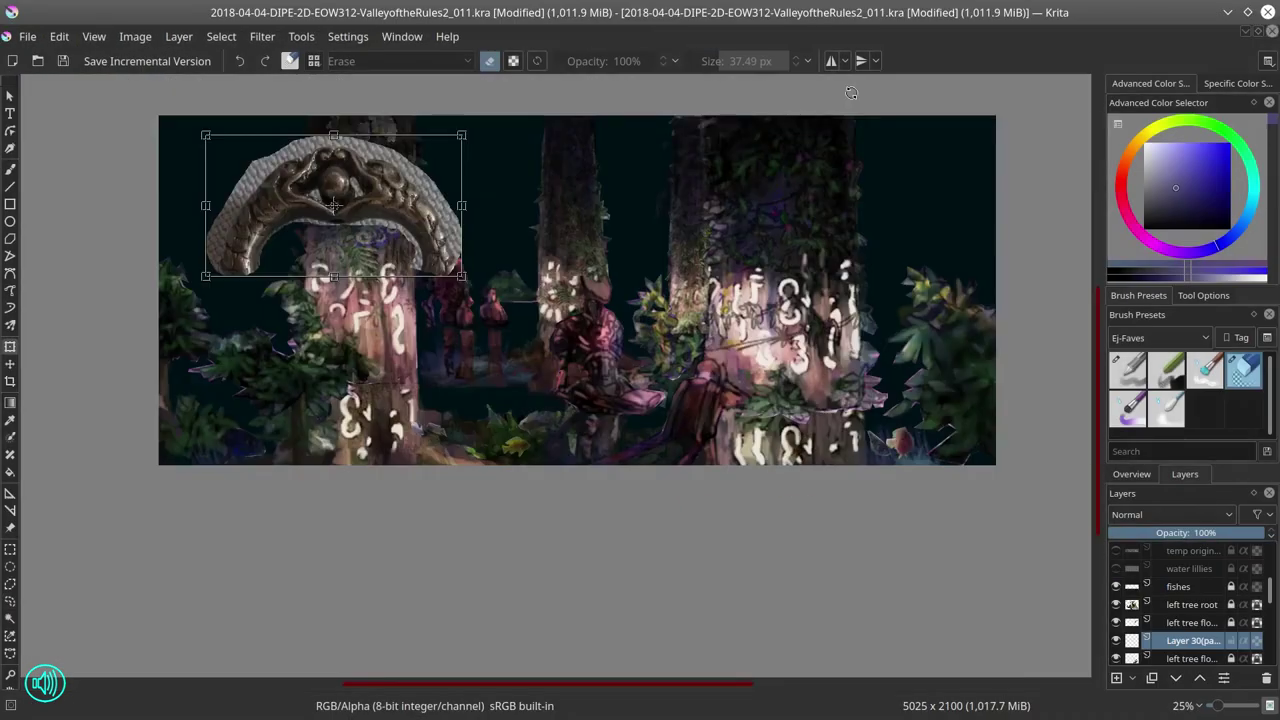
Step: Rotate the pasted key, move its layer up and erase its right edge
{"action": "left_click_drag", "start_coordinate": [300, 150], "coordinate": [285, 165]}
{"action": "key", "text": "Return"}
{"action": "key", "text": "b"}
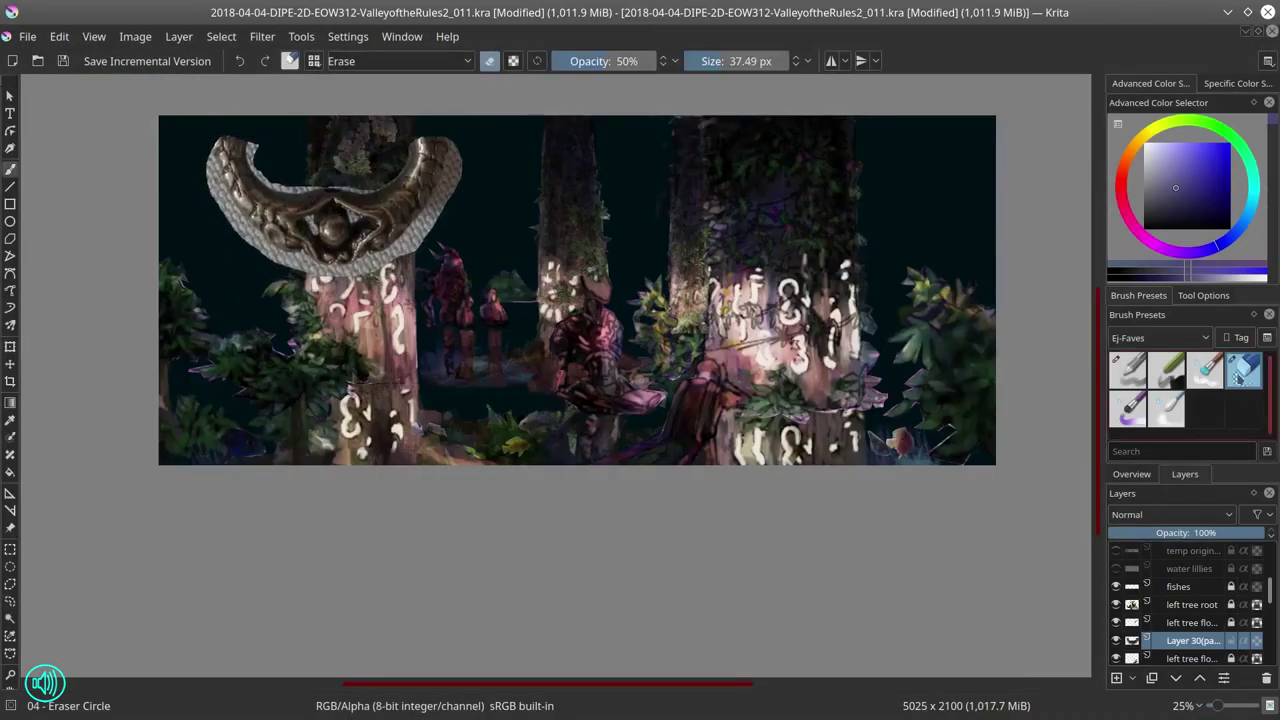
{"action": "key", "text": "ctrl+Page_Up"}
{"action": "key", "text": "ctrl+Page_Up"}
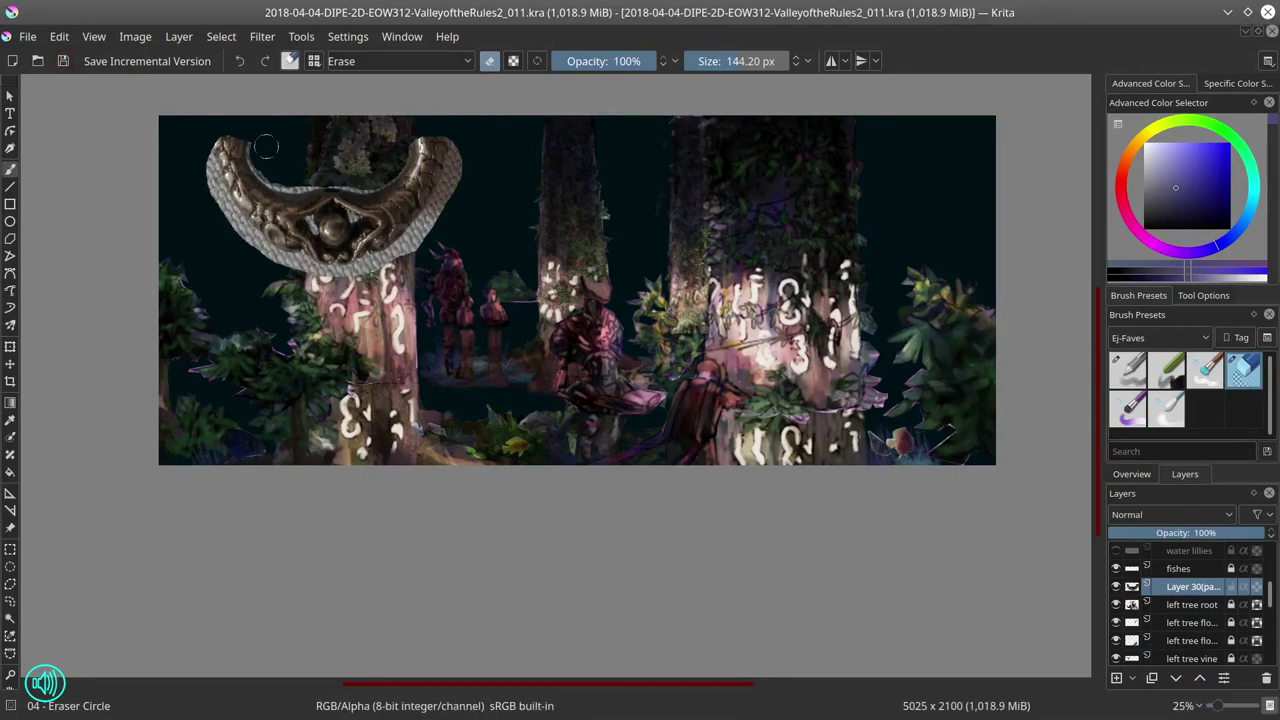
{"action": "left_click_drag", "start_coordinate": [448, 155], "coordinate": [425, 237]}
Step: Shrink and move the key texture over the central figure, then sample a brown colour
{"action": "key", "text": "ctrl+t"}
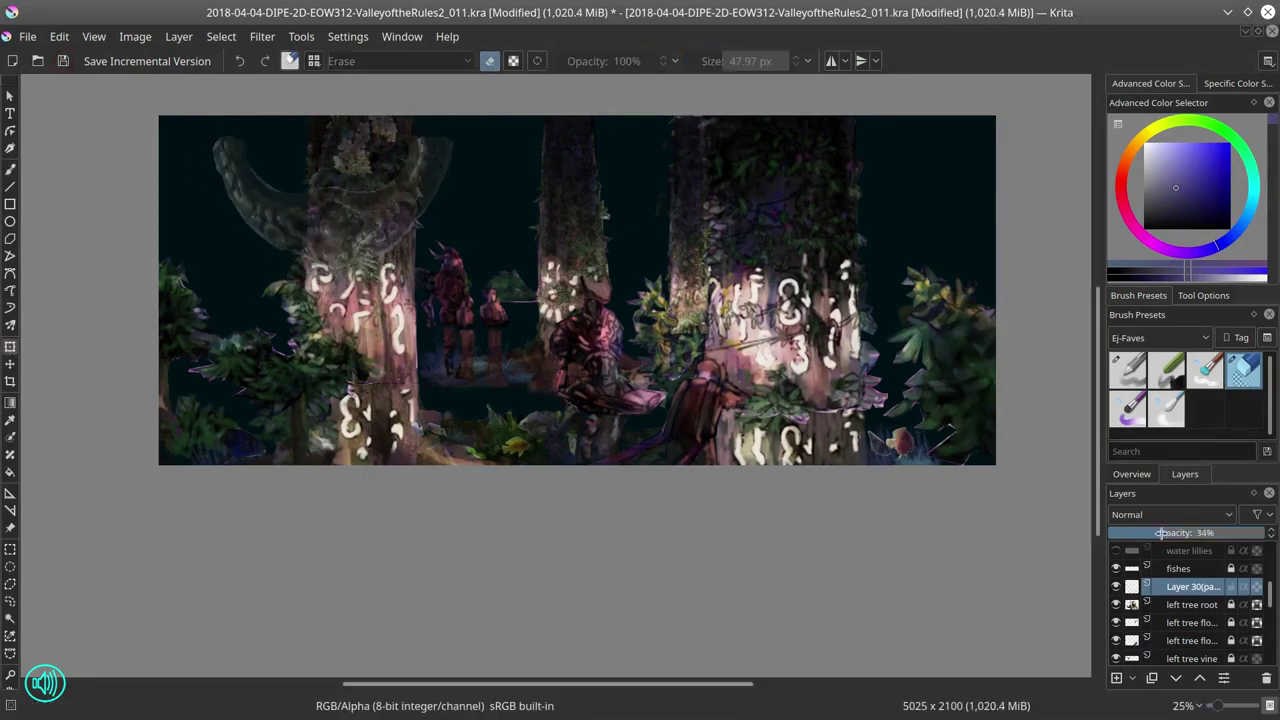
{"action": "scroll", "coordinate": [614, 399], "scroll_direction": "up", "scroll_amount": 3}
{"action": "left_click_drag", "start_coordinate": [515, 340], "coordinate": [642, 355]}
{"action": "key", "text": "b"}
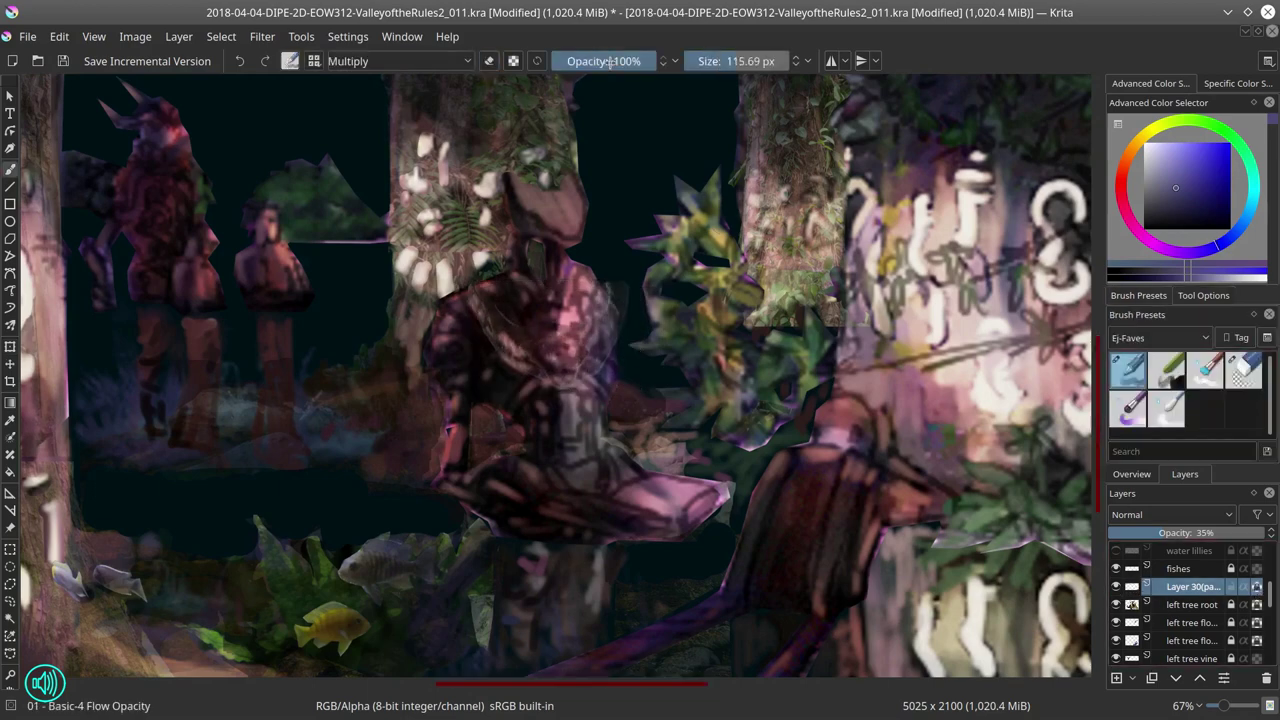
{"action": "key", "text": "alt+shift+d"}
{"action": "left_click", "coordinate": [607, 327], "text": "ctrl"}
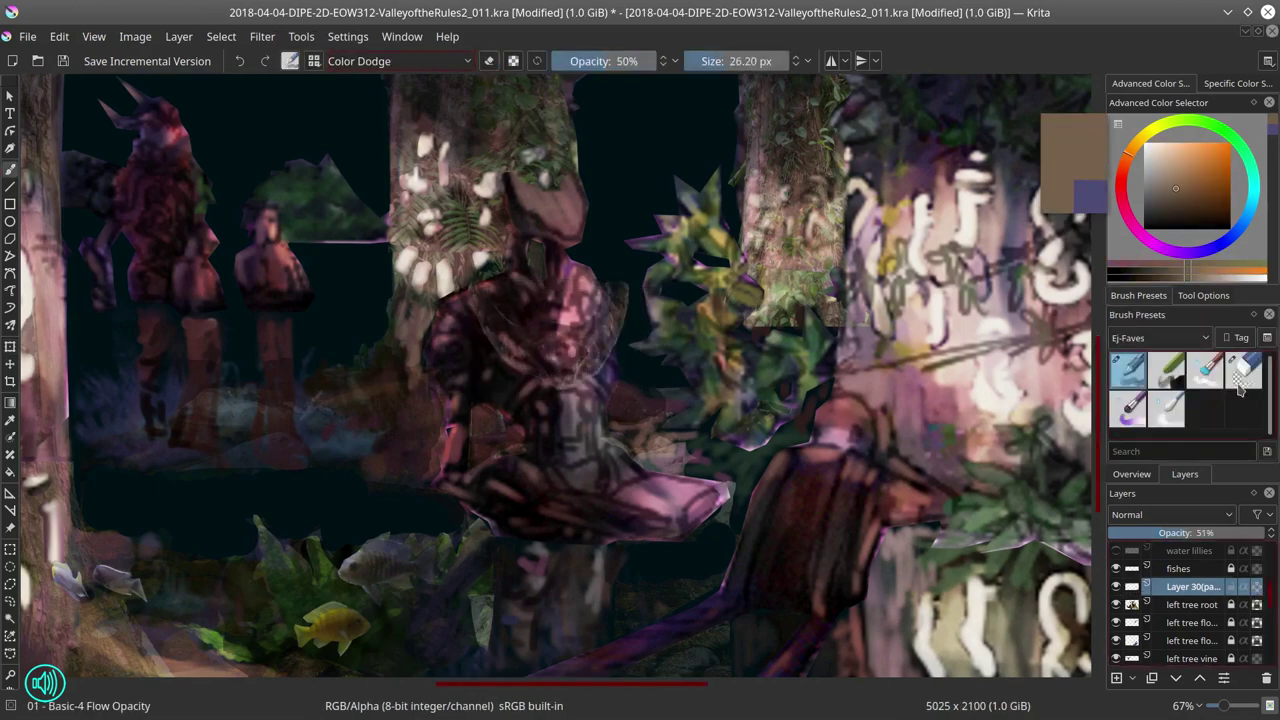
{"action": "left_click", "coordinate": [1243, 372]}
{"action": "key", "text": "ctrl+t"}
{"action": "key", "text": "b"}
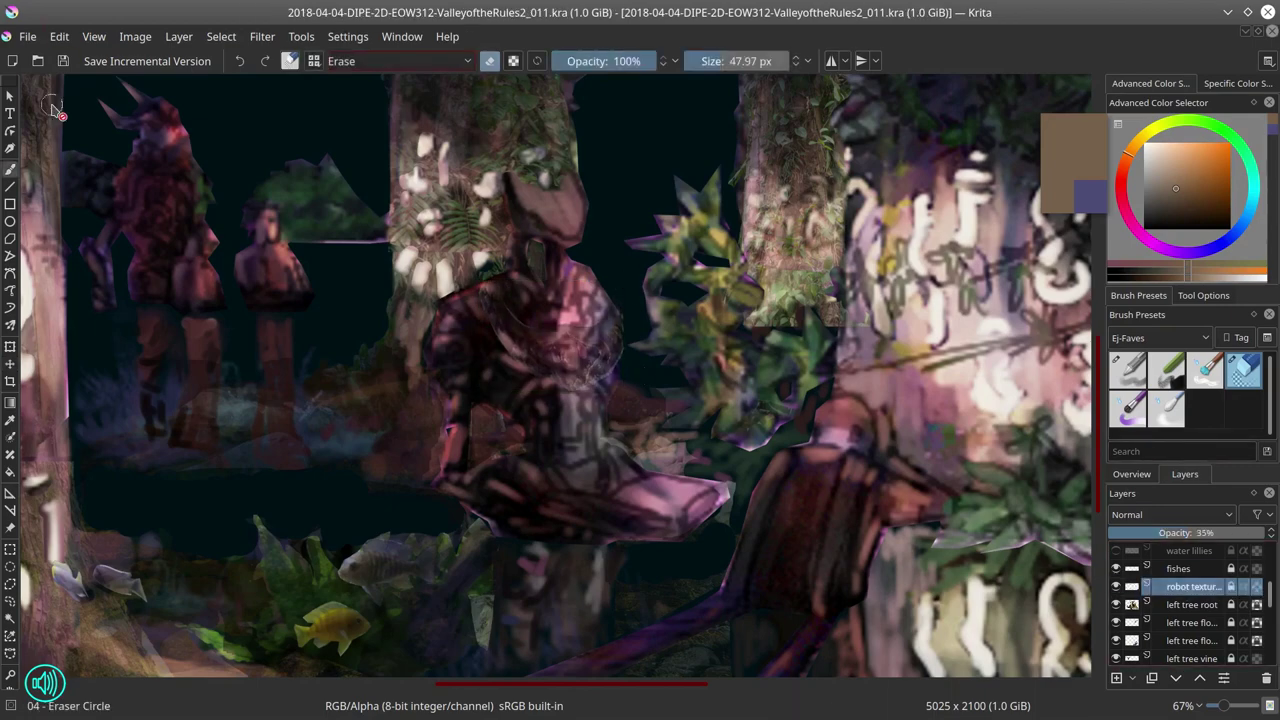
Step: Open Medieval Keys (30).jpg for the ornate key emblem
{"action": "key", "text": "ctrl+o"}
{"action": "double_click", "coordinate": [719, 400]}
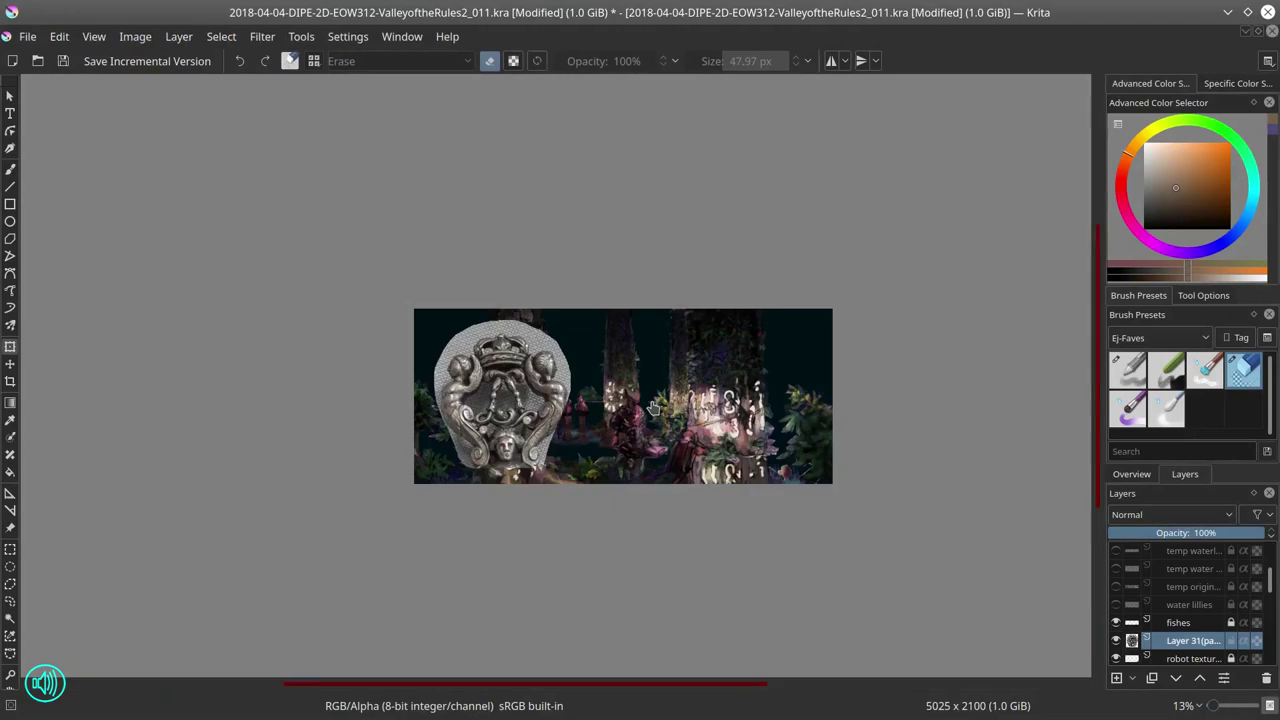
{"action": "left_click", "coordinate": [27, 36]}
Step: Save, then erase the grey fabric from the key emblem's centre, edges and top
{"action": "left_click", "coordinate": [27, 124]}
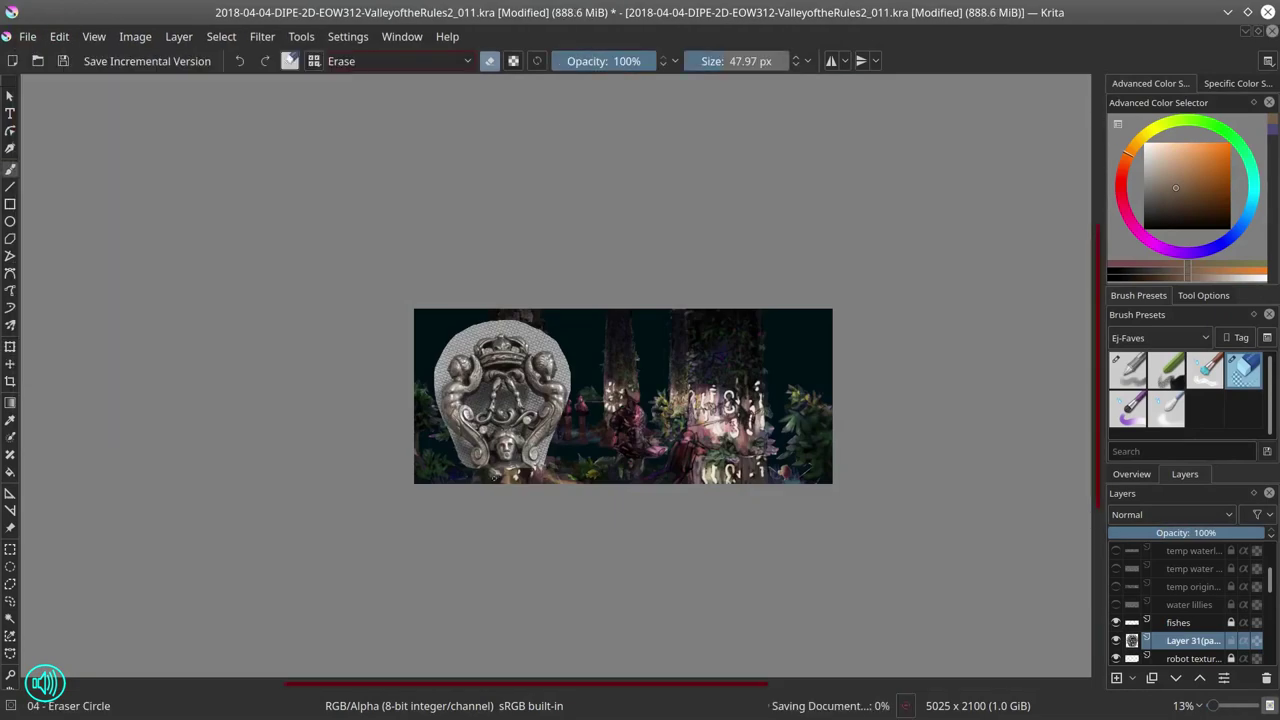
{"action": "scroll", "coordinate": [490, 430], "scroll_direction": "up", "scroll_amount": 5}
{"action": "left_click_drag", "start_coordinate": [455, 395], "coordinate": [504, 325]}
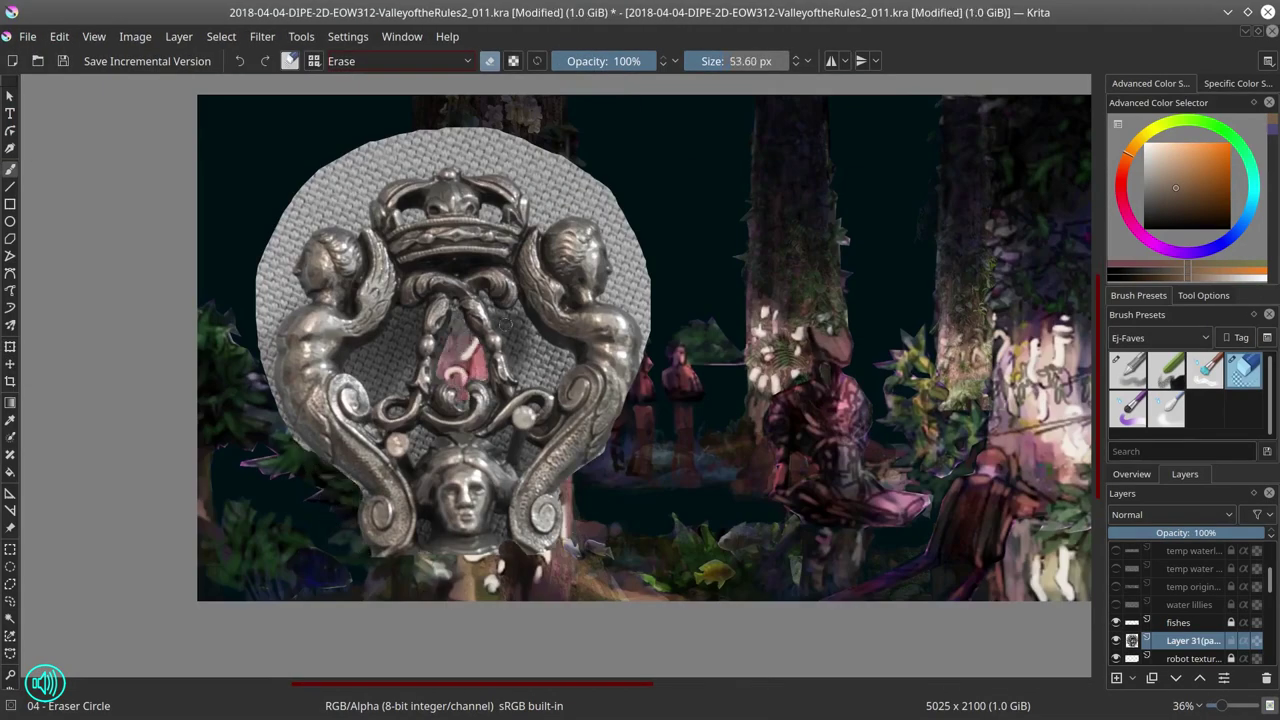
{"action": "key", "text": "bracketright"}
{"action": "left_click_drag", "start_coordinate": [265, 370], "coordinate": [285, 235]}
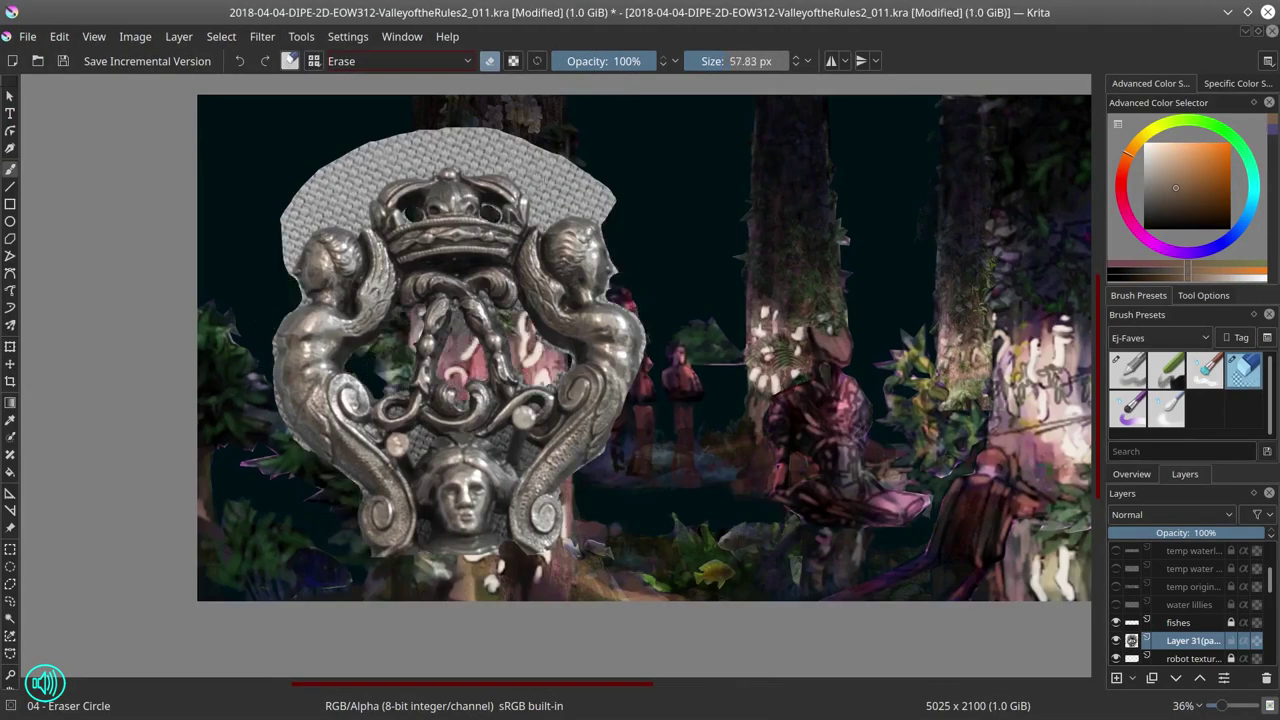
{"action": "key", "text": "bracketright"}
{"action": "left_click_drag", "start_coordinate": [605, 215], "coordinate": [535, 150]}
{"action": "left_click_drag", "start_coordinate": [290, 200], "coordinate": [277, 273]}
{"action": "key", "text": "bracketright"}
{"action": "left_click_drag", "start_coordinate": [330, 185], "coordinate": [497, 130]}
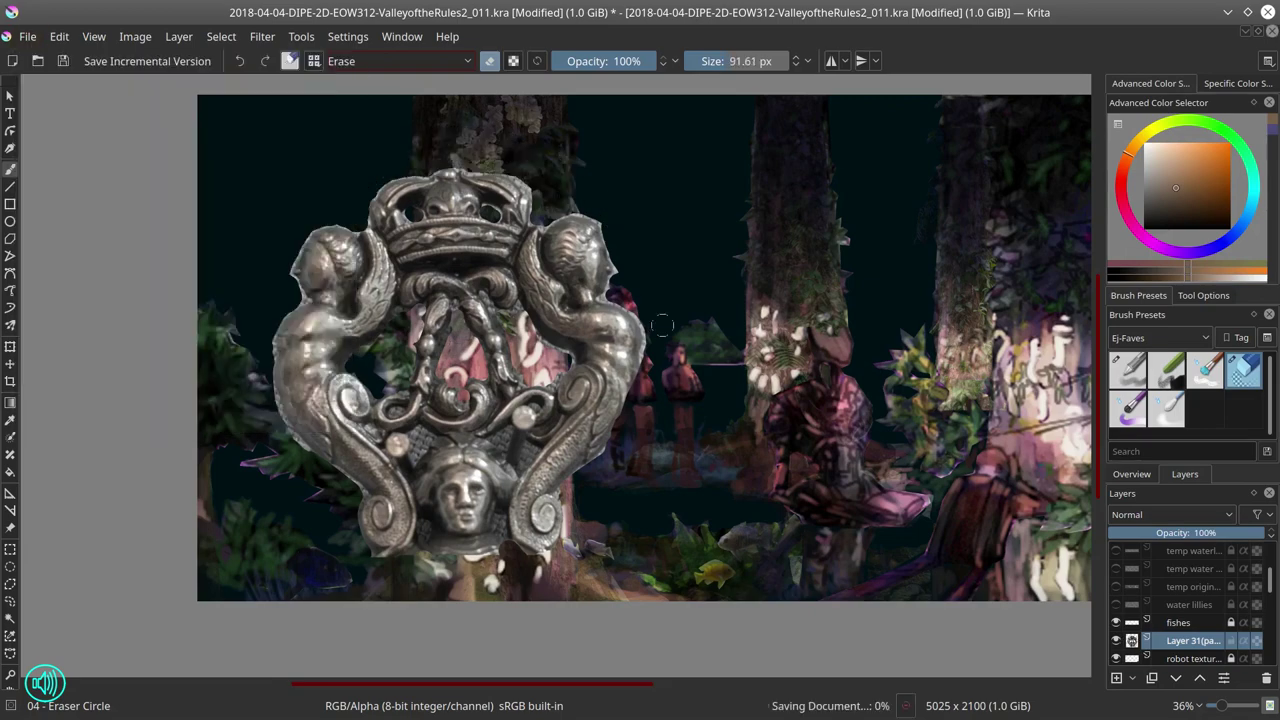
Step: Shrink the emblem, place it over the central figure, and set its opacity to 25%
{"action": "left_click_drag", "start_coordinate": [1200, 532], "coordinate": [1167, 532]}
{"action": "key", "text": "ctrl+t"}
{"action": "left_click_drag", "start_coordinate": [460, 360], "coordinate": [822, 425]}
{"action": "scroll", "coordinate": [867, 466], "scroll_direction": "up", "scroll_amount": 3}
{"action": "left_click", "coordinate": [1203, 295]}
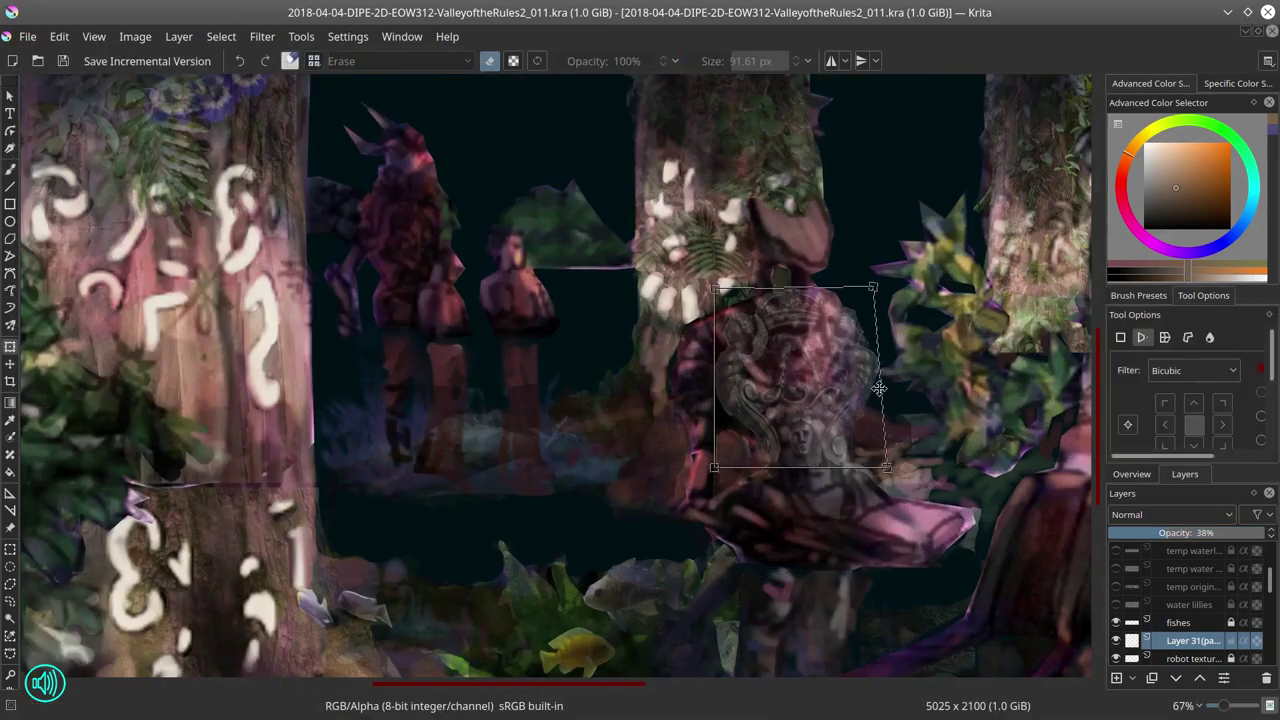
{"action": "key", "text": "Return"}
{"action": "left_click_drag", "start_coordinate": [1170, 532], "coordinate": [1148, 532]}
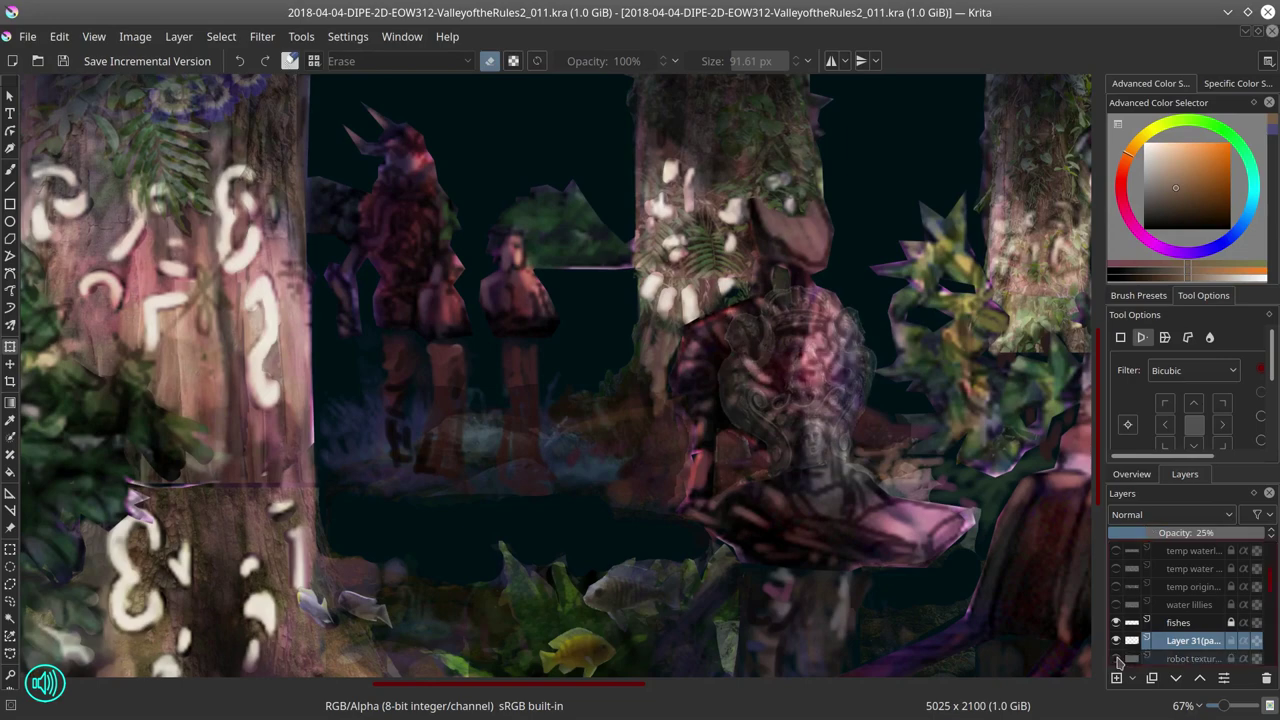
Step: Set up a smaller orange brush in Color Dodge blending, then switch to the circle eraser
{"action": "scroll", "coordinate": [1118, 662], "scroll_direction": "down", "scroll_amount": 2}
{"action": "key", "text": "b"}
{"action": "left_click_drag", "start_coordinate": [740, 380], "coordinate": [563, 390]}
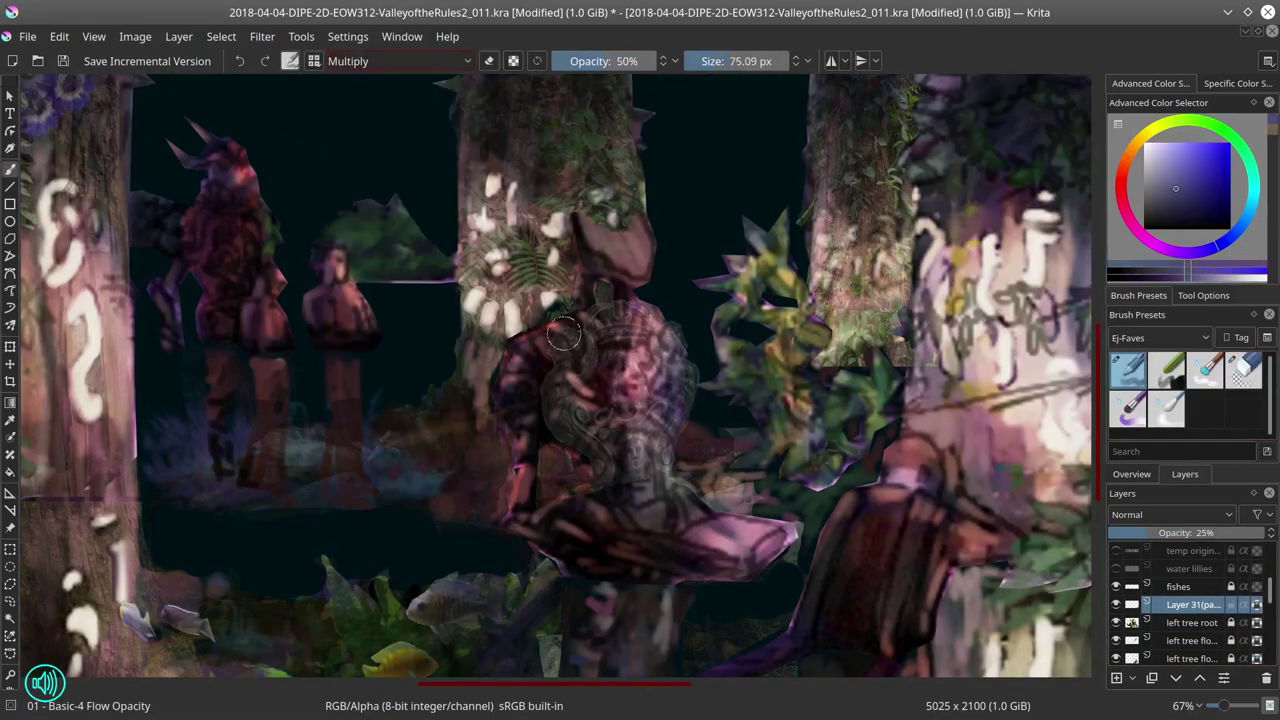
{"action": "key", "text": "x"}
{"action": "key", "text": "alt+shift+d"}
{"action": "key", "text": "bracketleft"}
{"action": "key", "text": "bracketleft"}
{"action": "key", "text": "slash"}
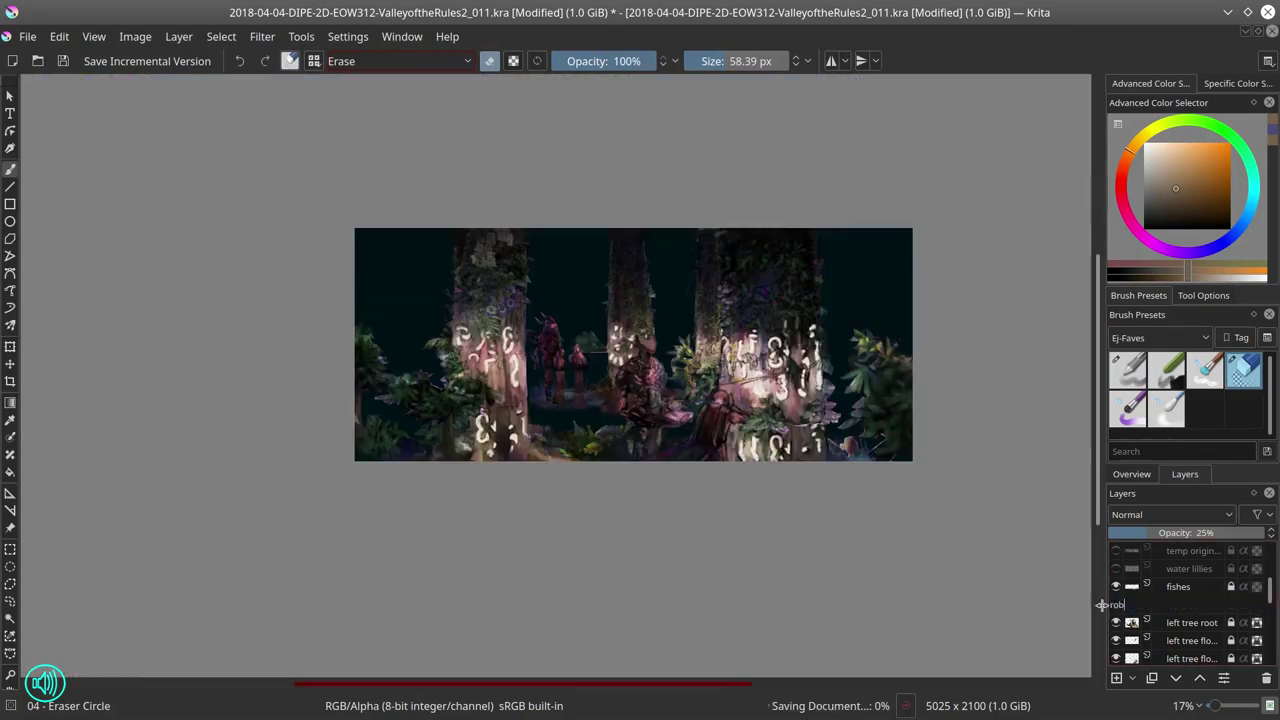
Step: Open a Landing Gear photo and paste it into the painting
{"action": "key", "text": "ctrl+o"}
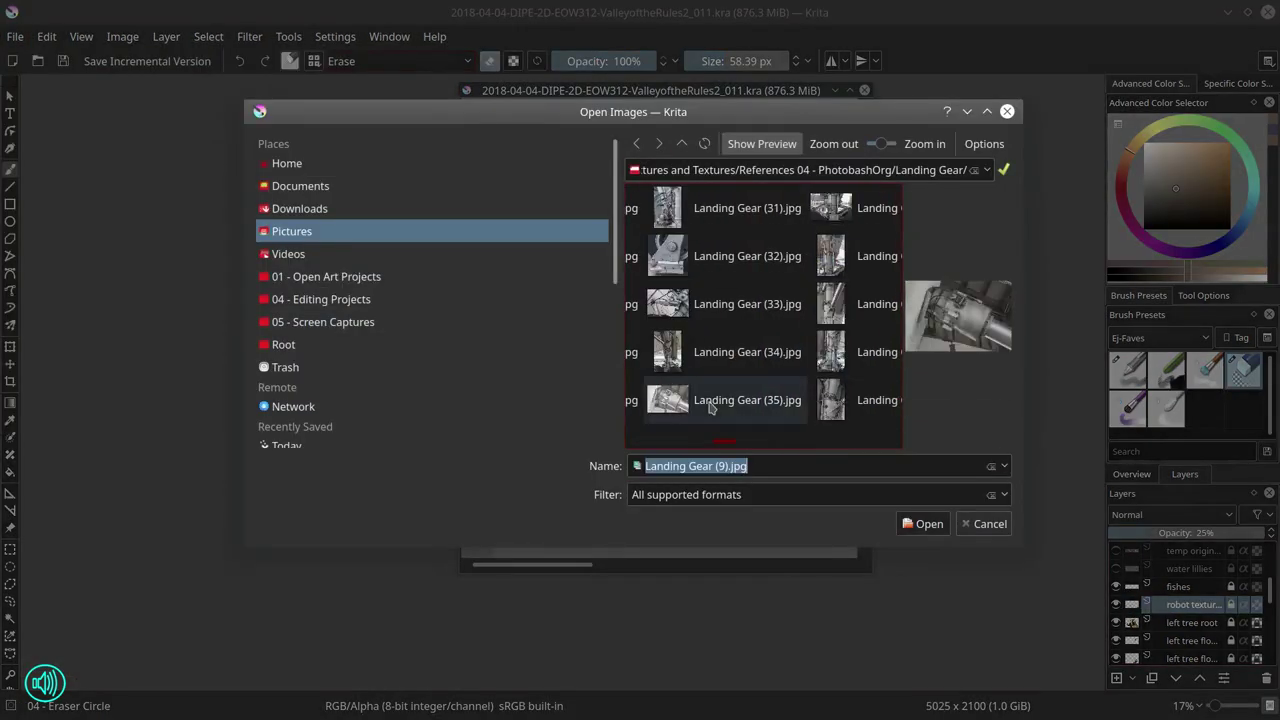
{"action": "scroll", "coordinate": [740, 380], "scroll_direction": "down", "scroll_amount": 3}
{"action": "double_click", "coordinate": [760, 352]}
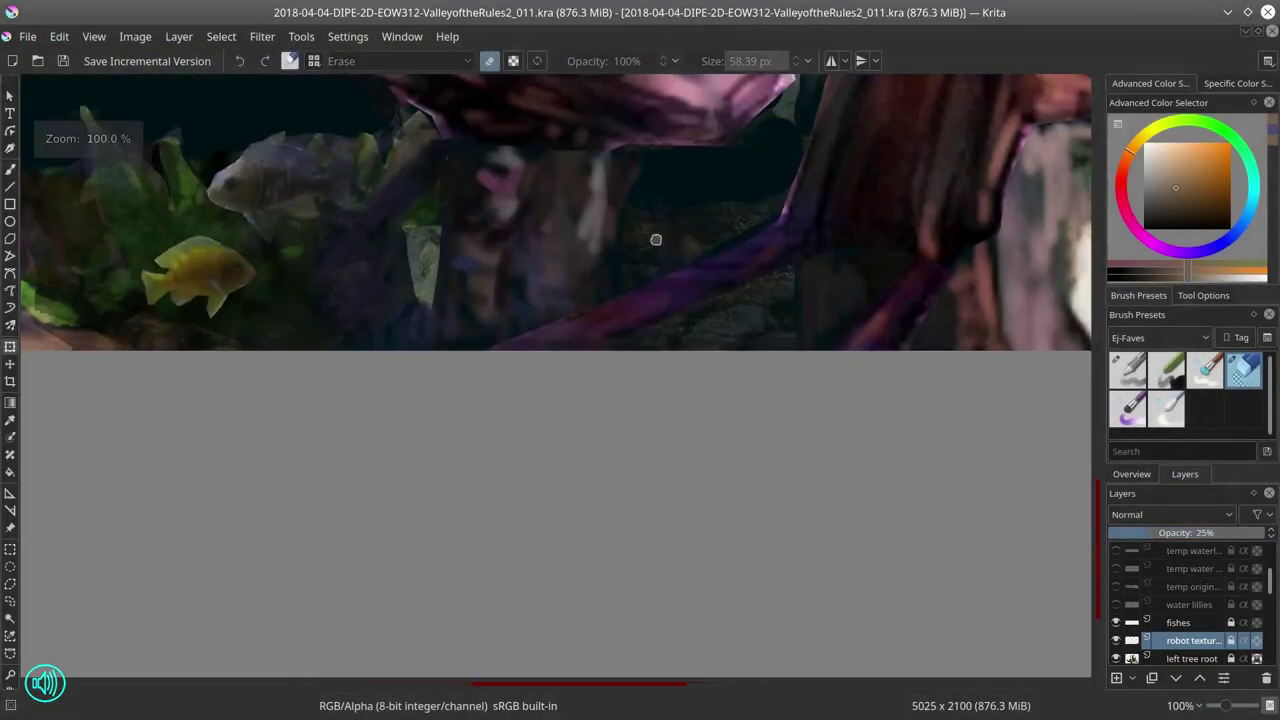
{"action": "key", "text": "ctrl+t"}
{"action": "key", "text": "Return"}
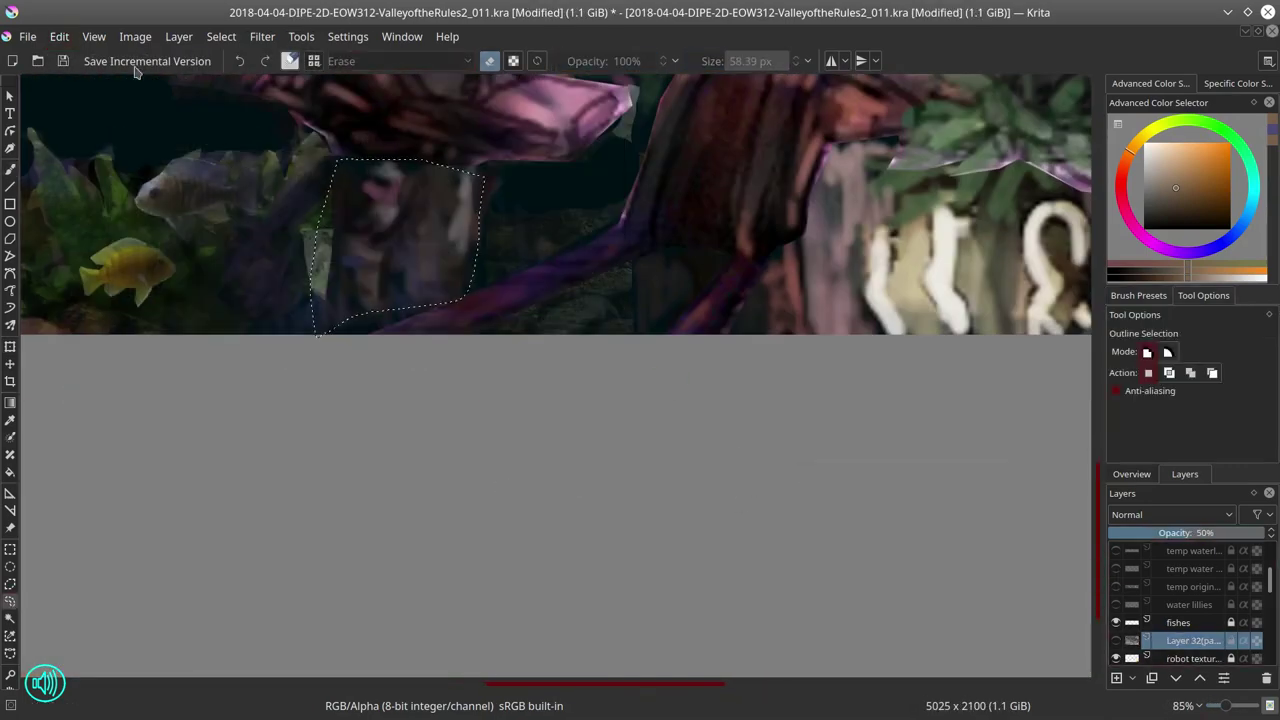
Step: Invert the lasso selection, delete everything outside it, then paint a dark stroke near the figure
{"action": "left_click", "coordinate": [221, 36]}
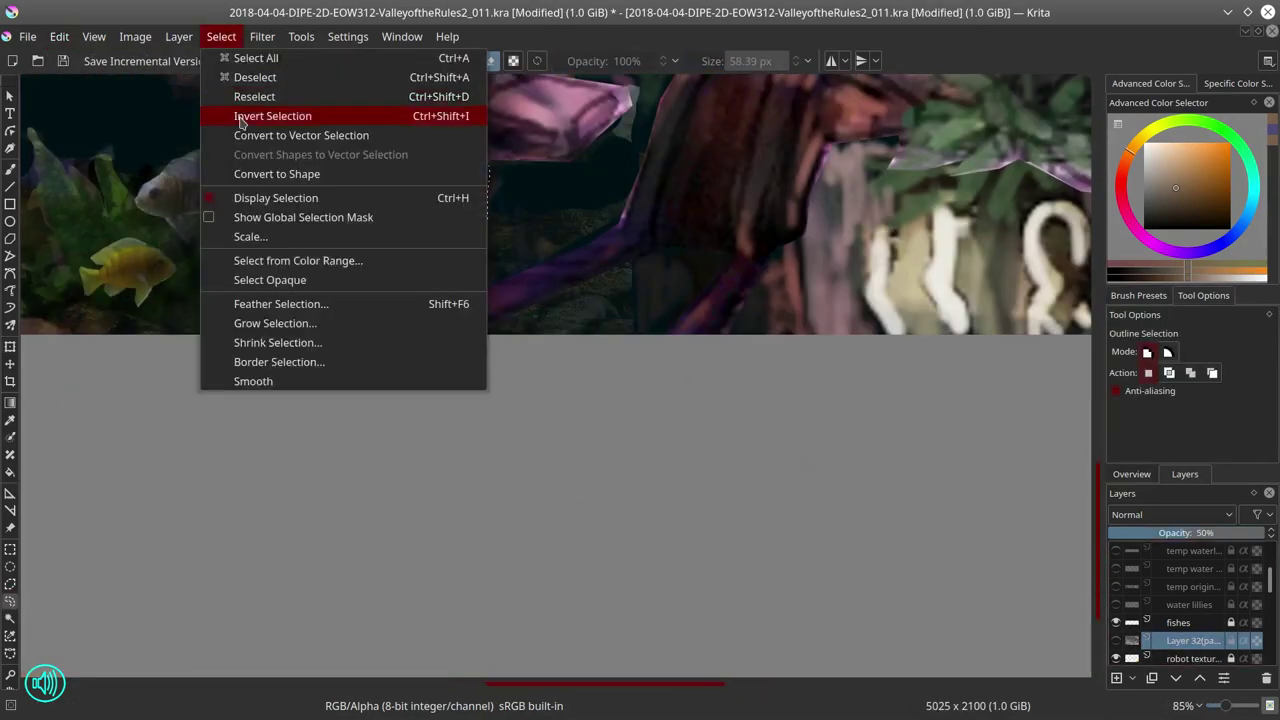
{"action": "left_click", "coordinate": [260, 117]}
{"action": "key", "text": "Delete"}
{"action": "key", "text": "ctrl+shift+a"}
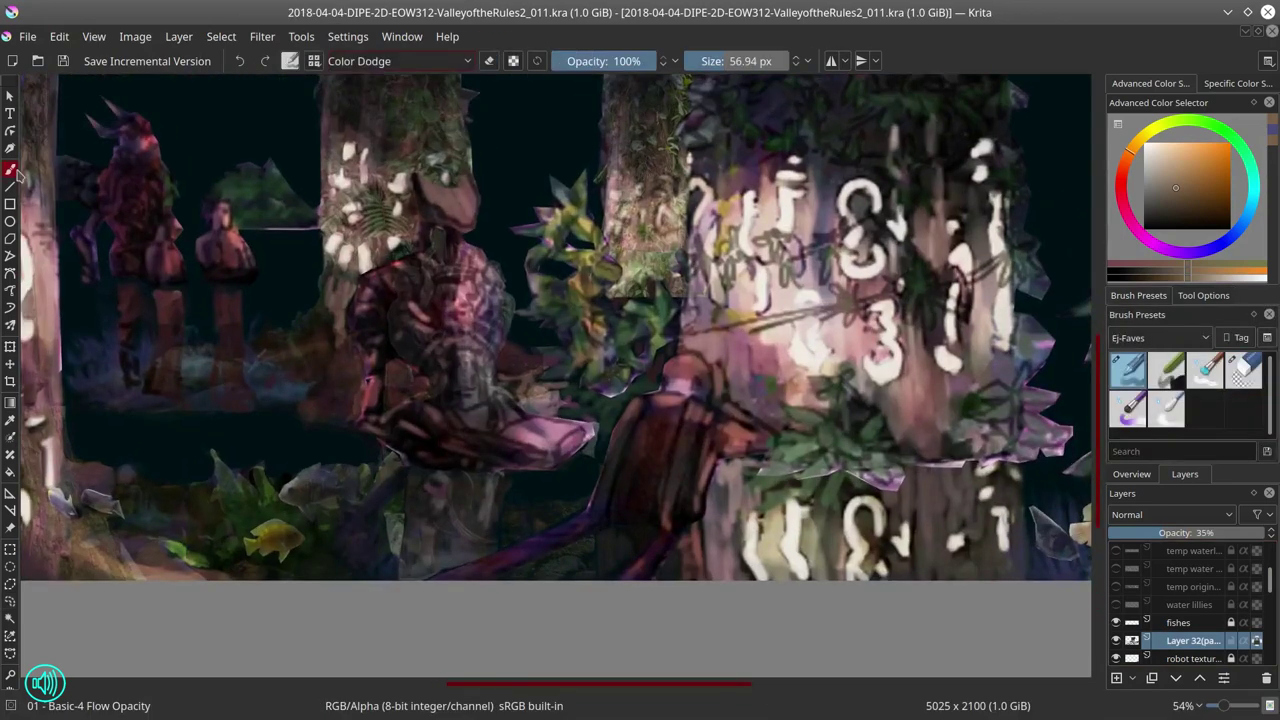
{"action": "key", "text": "bracketright"}
{"action": "left_click_drag", "start_coordinate": [417, 498], "coordinate": [418, 578]}
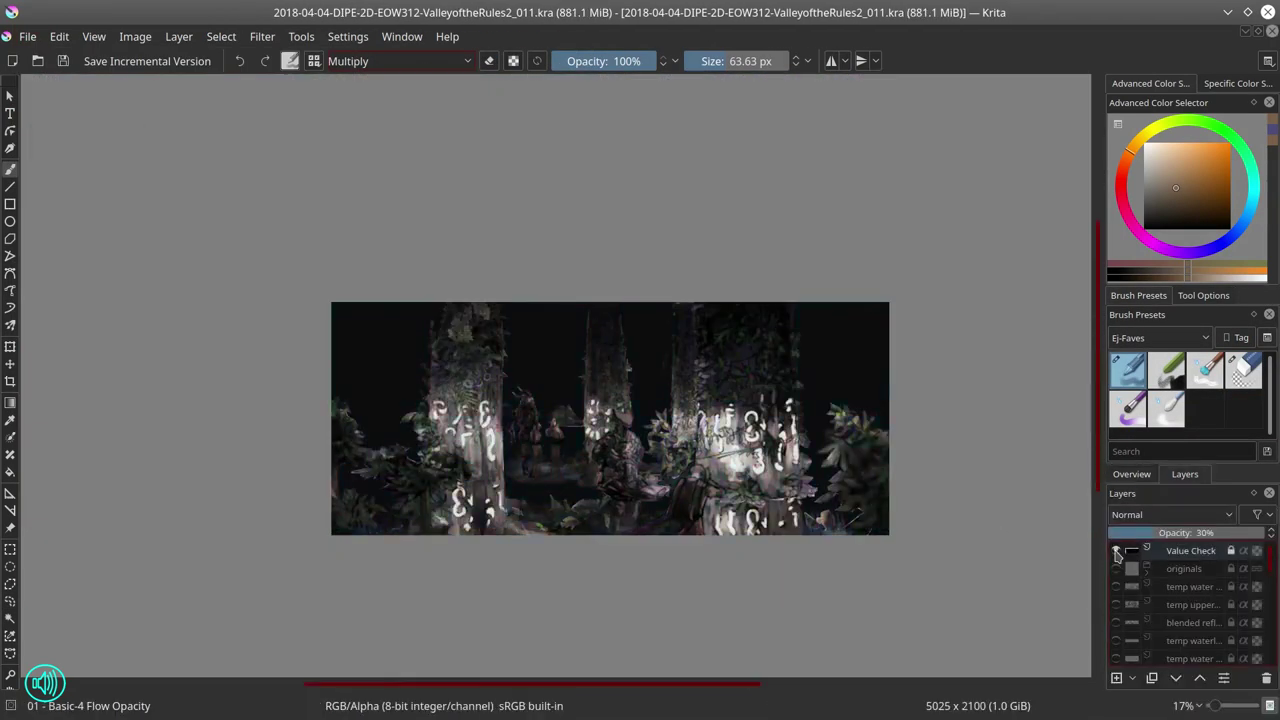
Step: Hide the Value Check layer and set the new layer to Multiply blending
{"action": "scroll", "coordinate": [1150, 600], "scroll_direction": "down", "scroll_amount": 5}
{"action": "left_click", "coordinate": [1182, 587]}
{"action": "key", "text": "ctrl+s"}
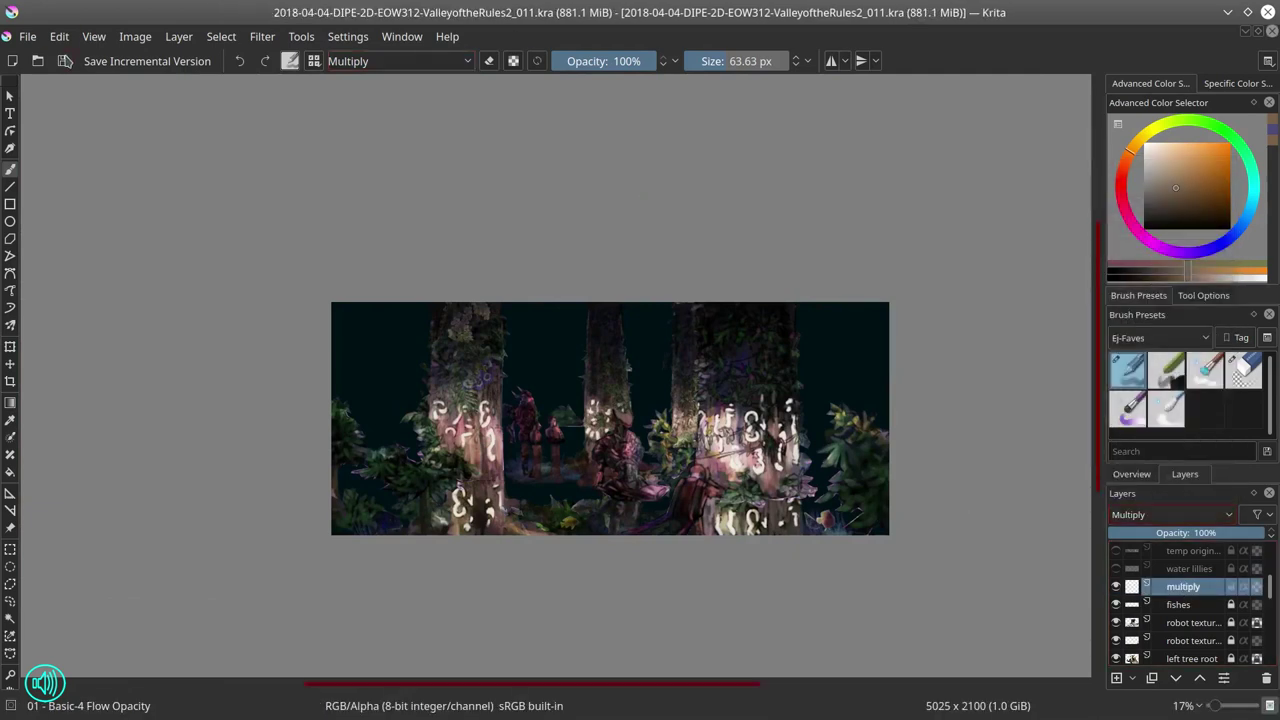
{"action": "key", "text": "slash"}
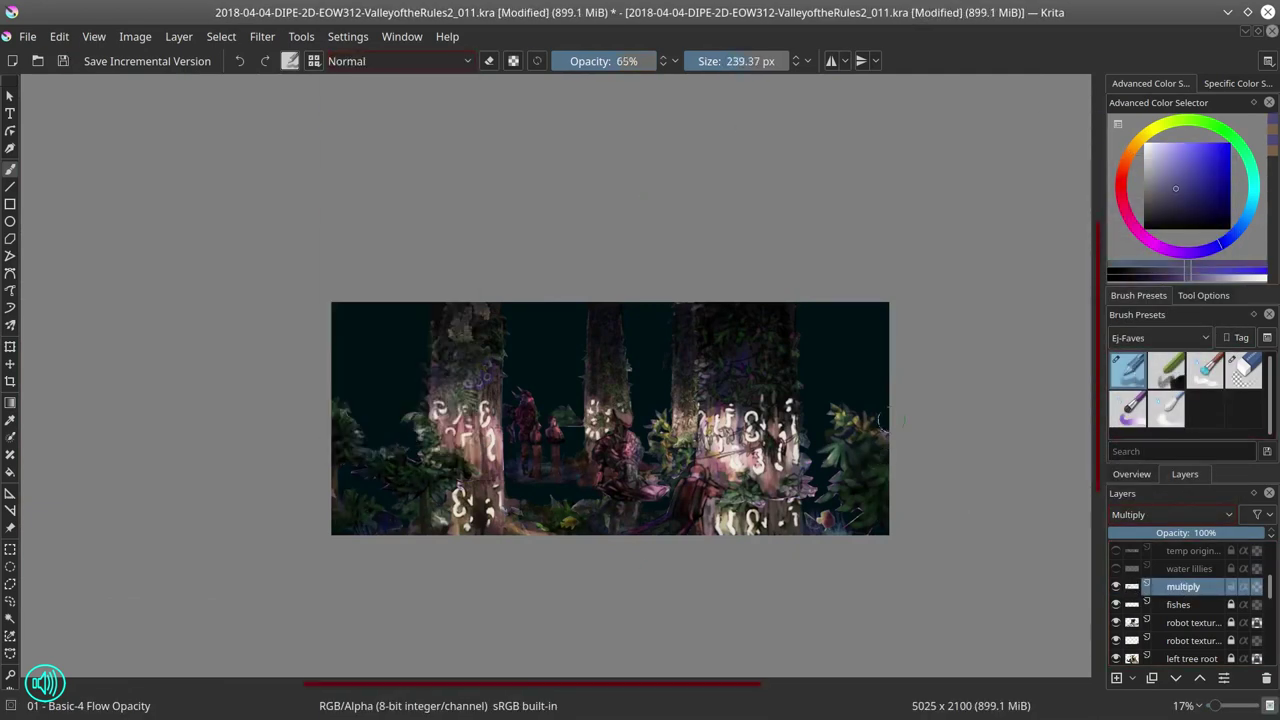
Step: Paint a Multiply stroke and save an incremental version of the painting
{"action": "left_click", "coordinate": [62, 61]}
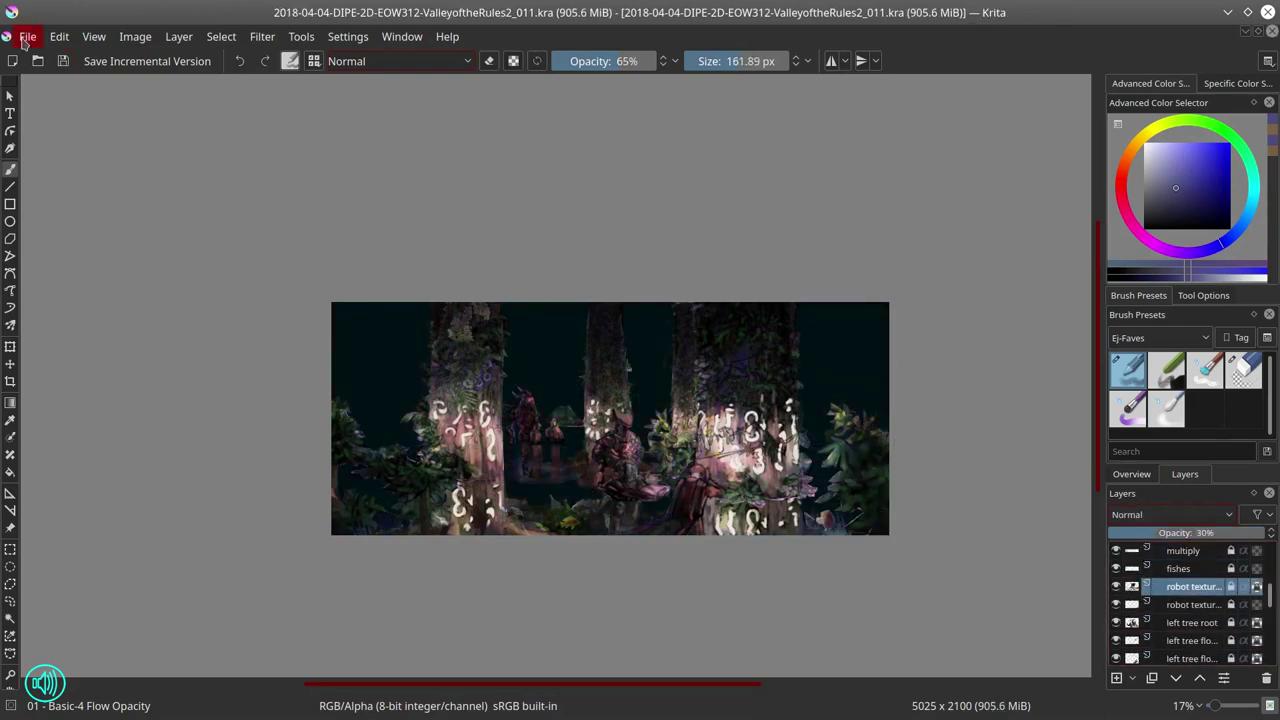
{"action": "left_click_drag", "start_coordinate": [677, 590], "coordinate": [600, 590]}
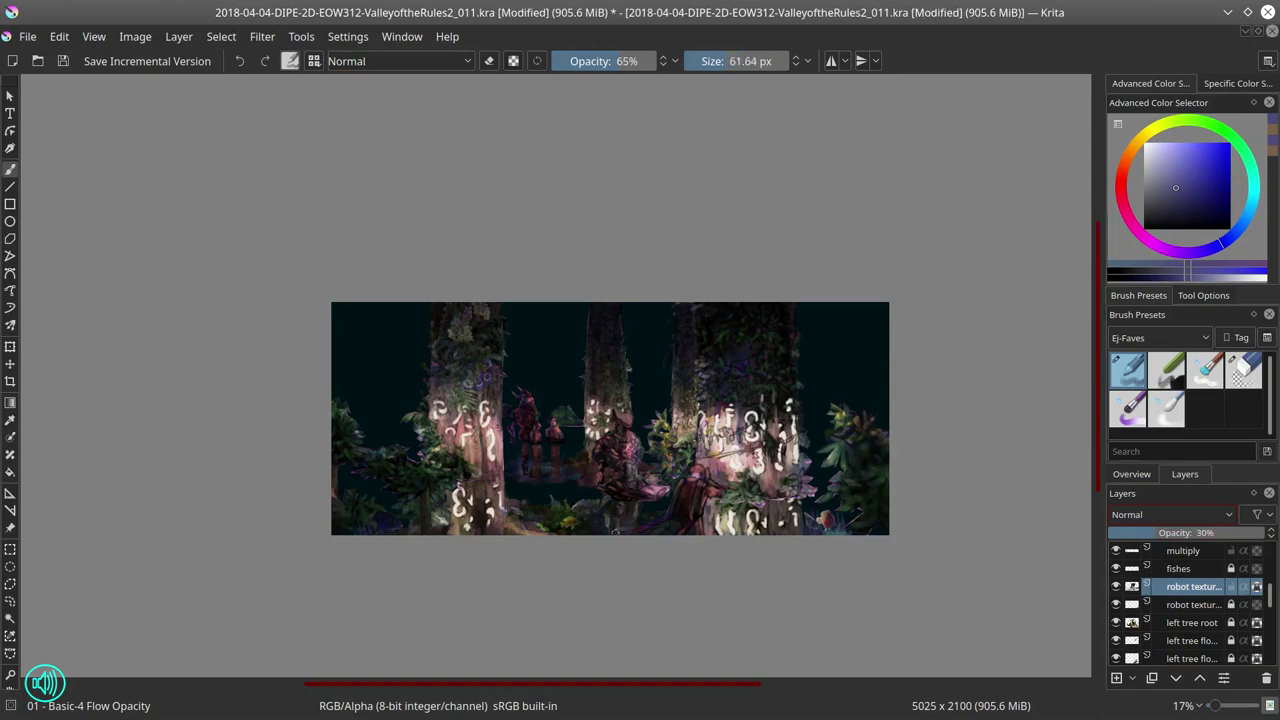
{"action": "key", "text": "ctrl+s"}
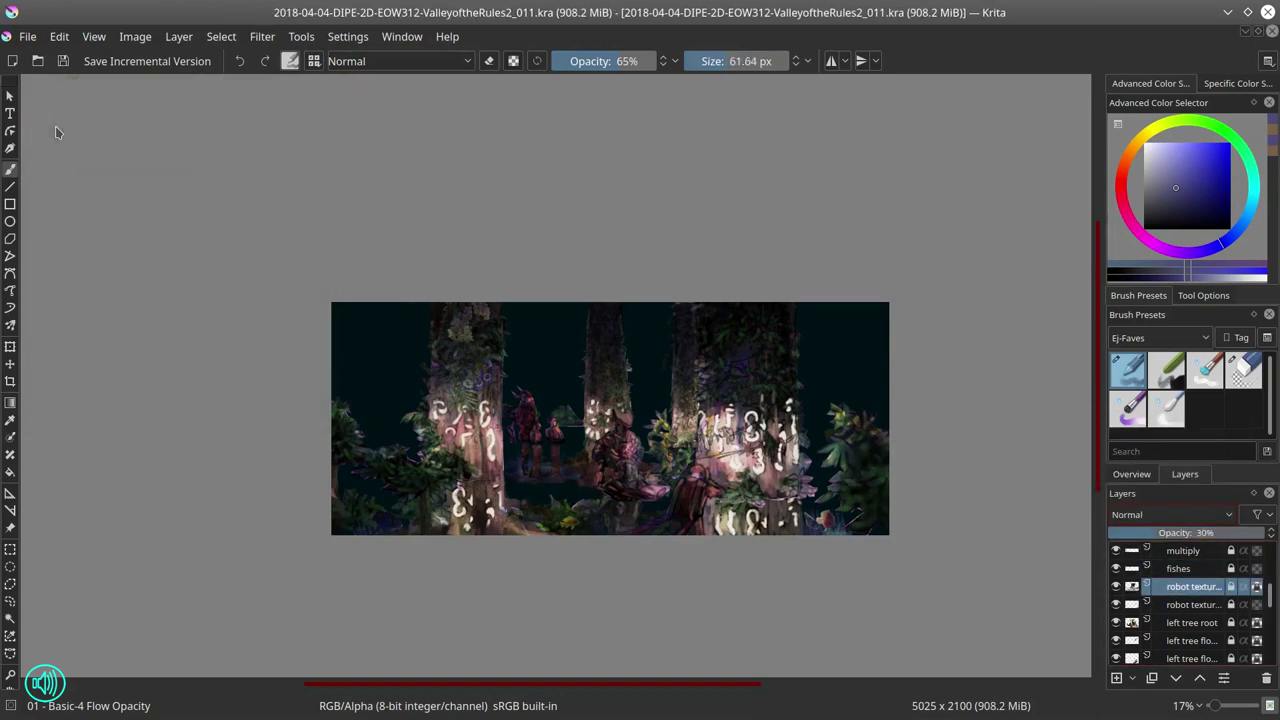
{"action": "key", "text": "Page_Down"}
{"action": "key", "text": "Page_Down"}
{"action": "key", "text": "Page_Down"}
{"action": "left_click", "coordinate": [28, 40]}
{"action": "left_click", "coordinate": [93, 294]}
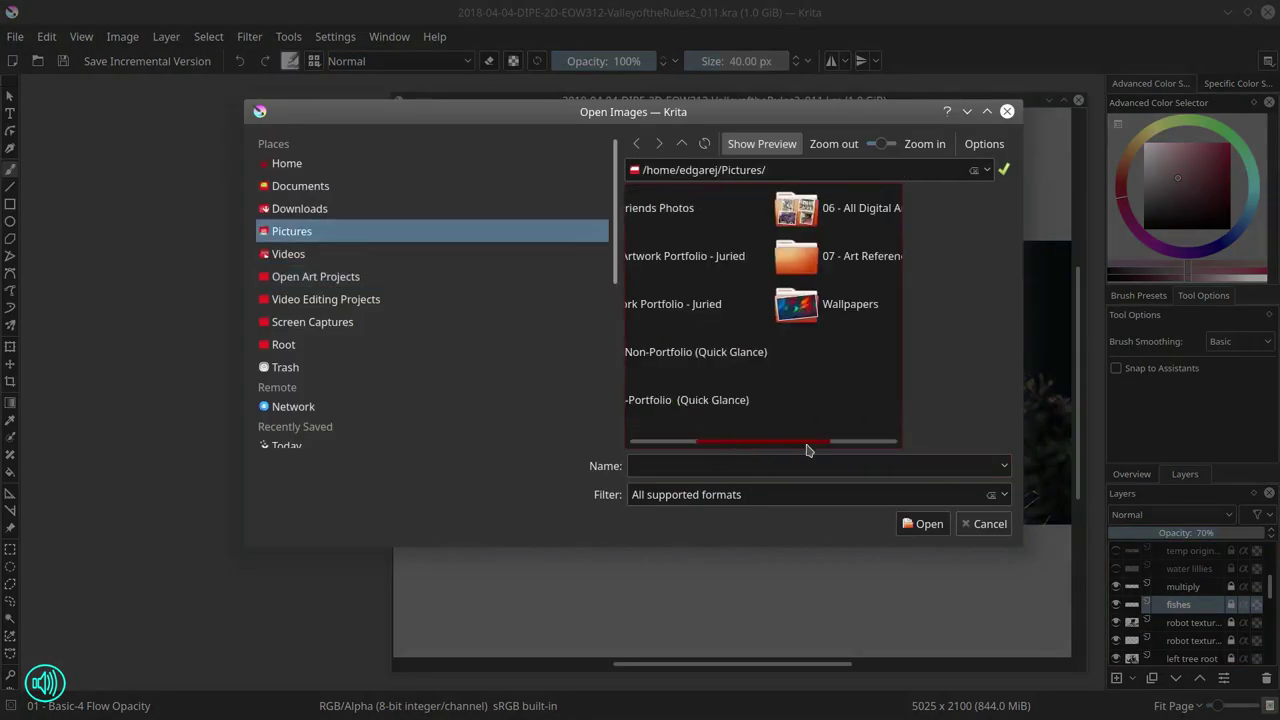
Step: Open the tropical foliage photo from Open Art Projects and copy a lassoed clump of leaves
{"action": "left_click", "coordinate": [315, 276]}
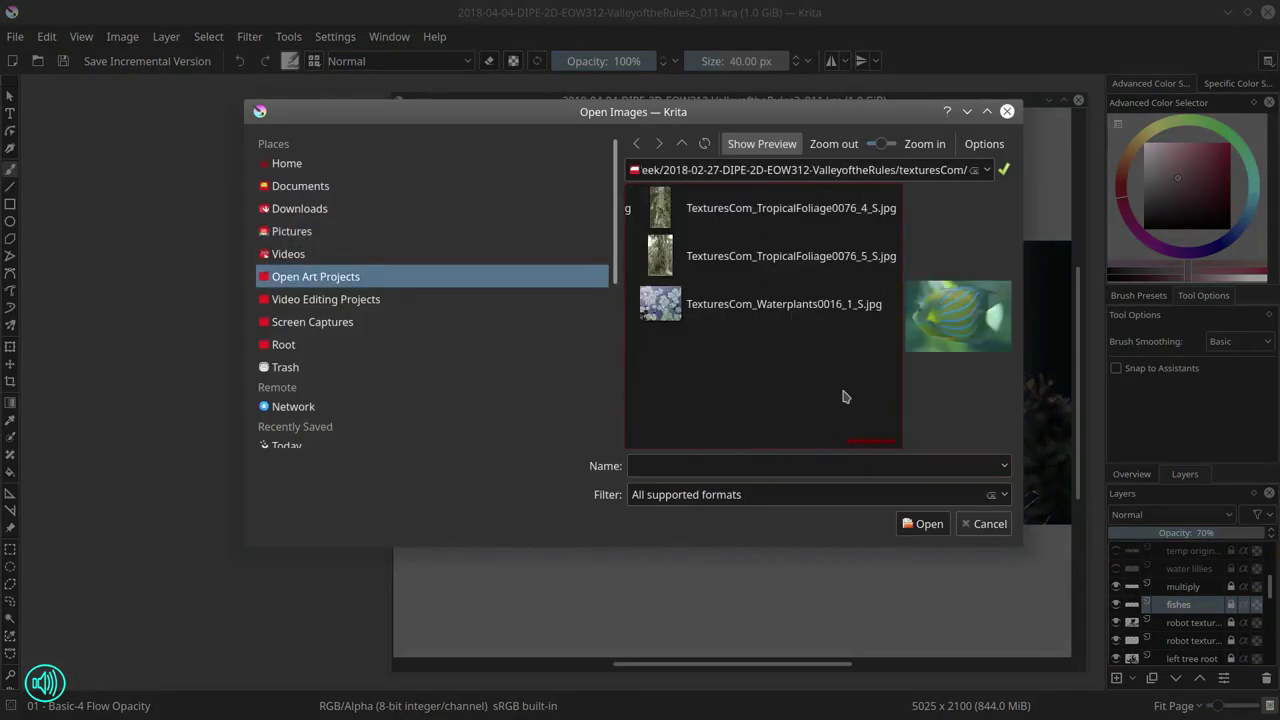
{"action": "scroll", "coordinate": [843, 397], "scroll_direction": "up", "scroll_amount": 2}
{"action": "double_click", "coordinate": [756, 306]}
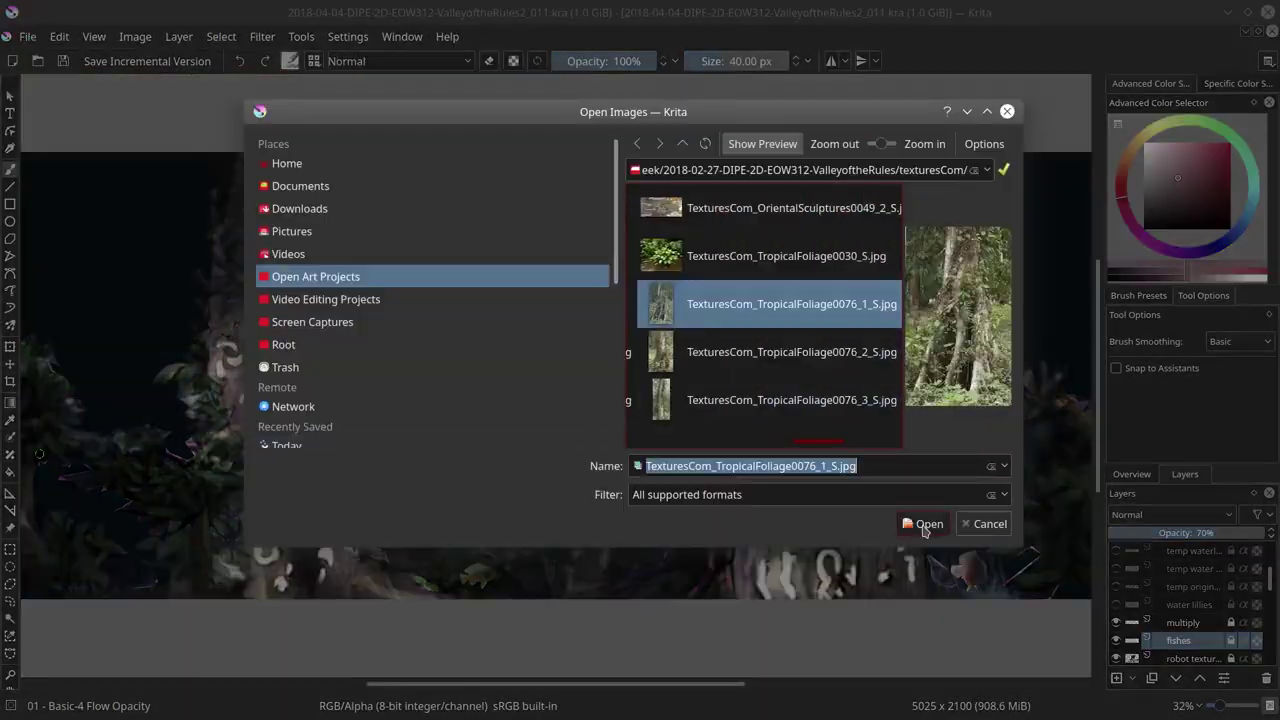
{"action": "left_click", "coordinate": [1006, 523]}
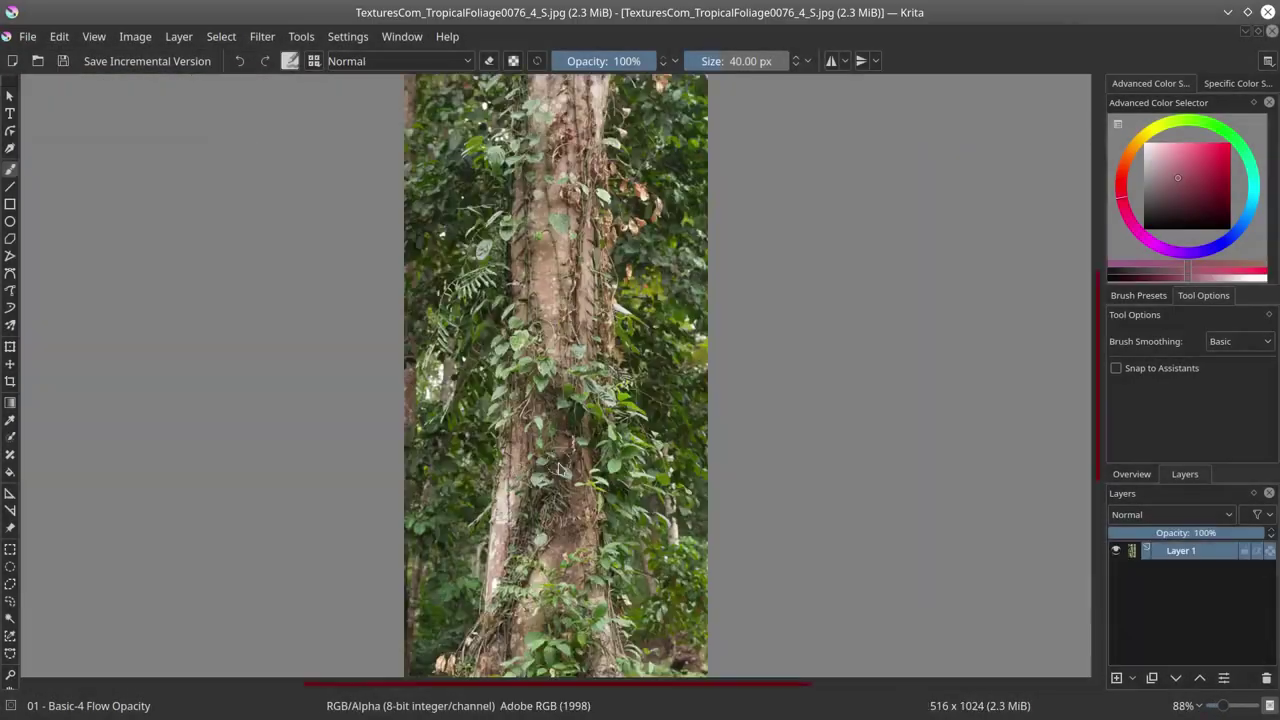
{"action": "key", "text": "ctrl+r"}
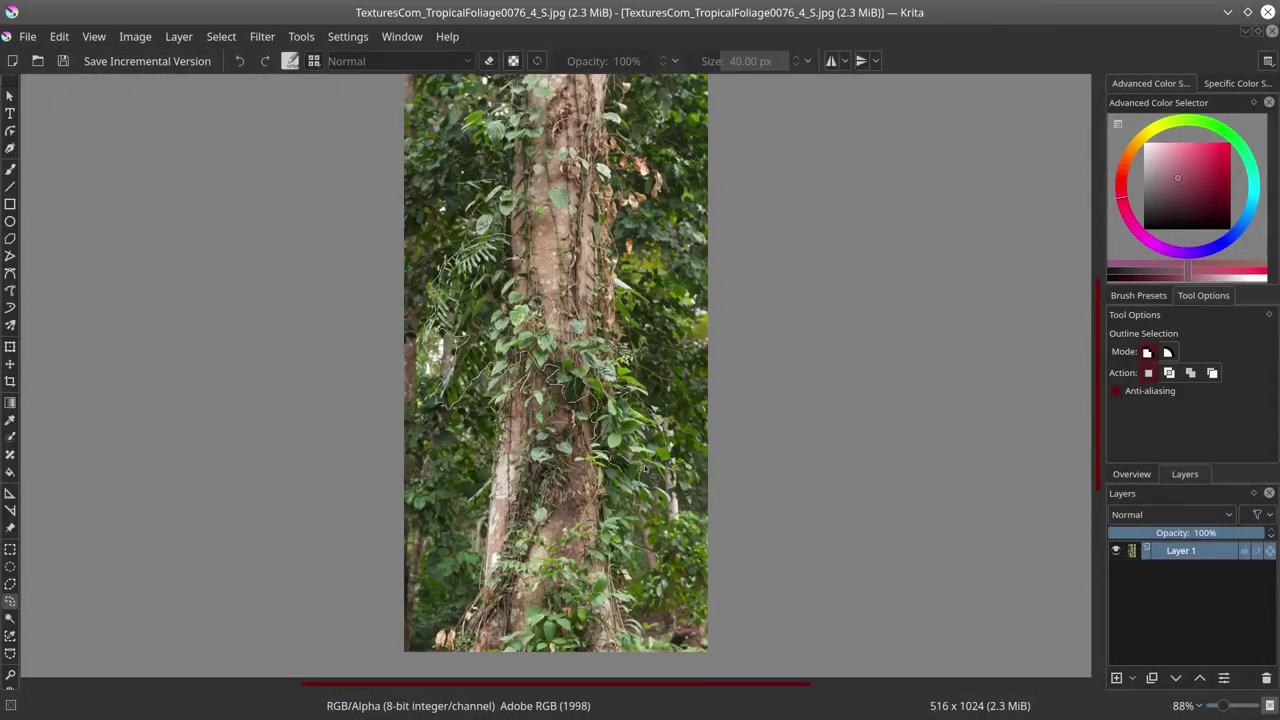
{"action": "left_click_drag", "start_coordinate": [553, 336], "coordinate": [552, 338]}
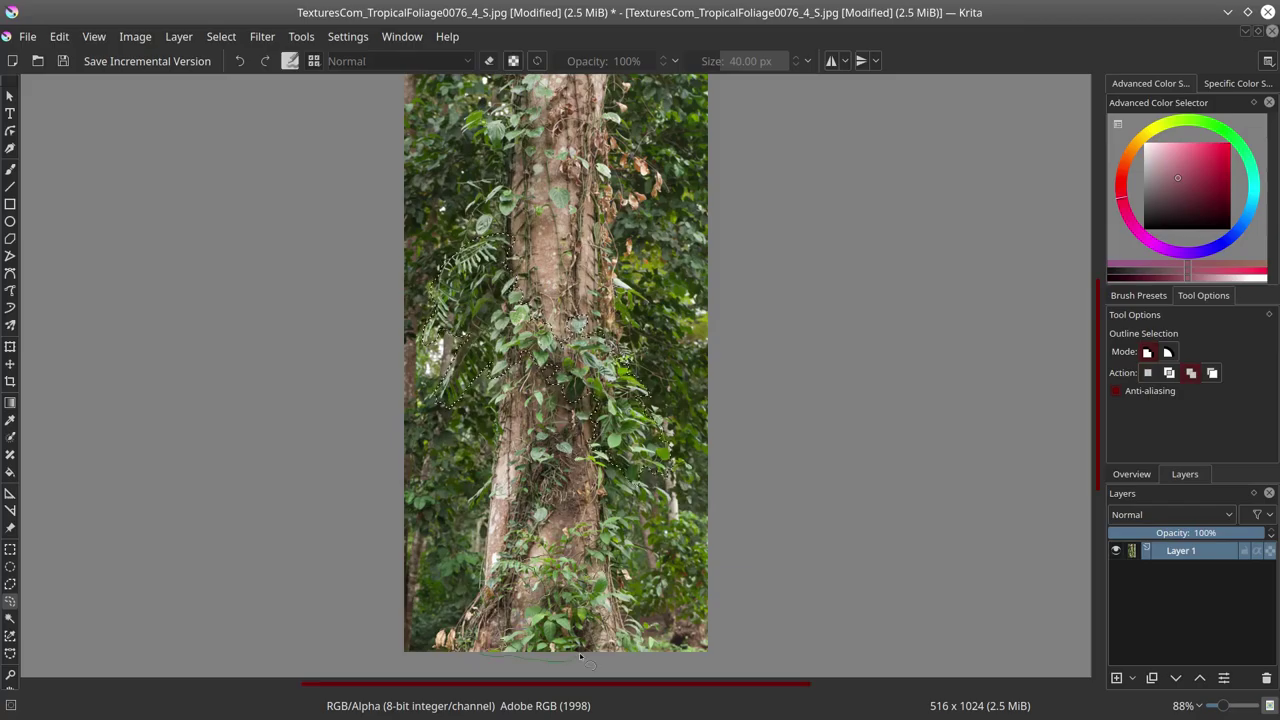
{"action": "key", "text": "ctrl+w"}
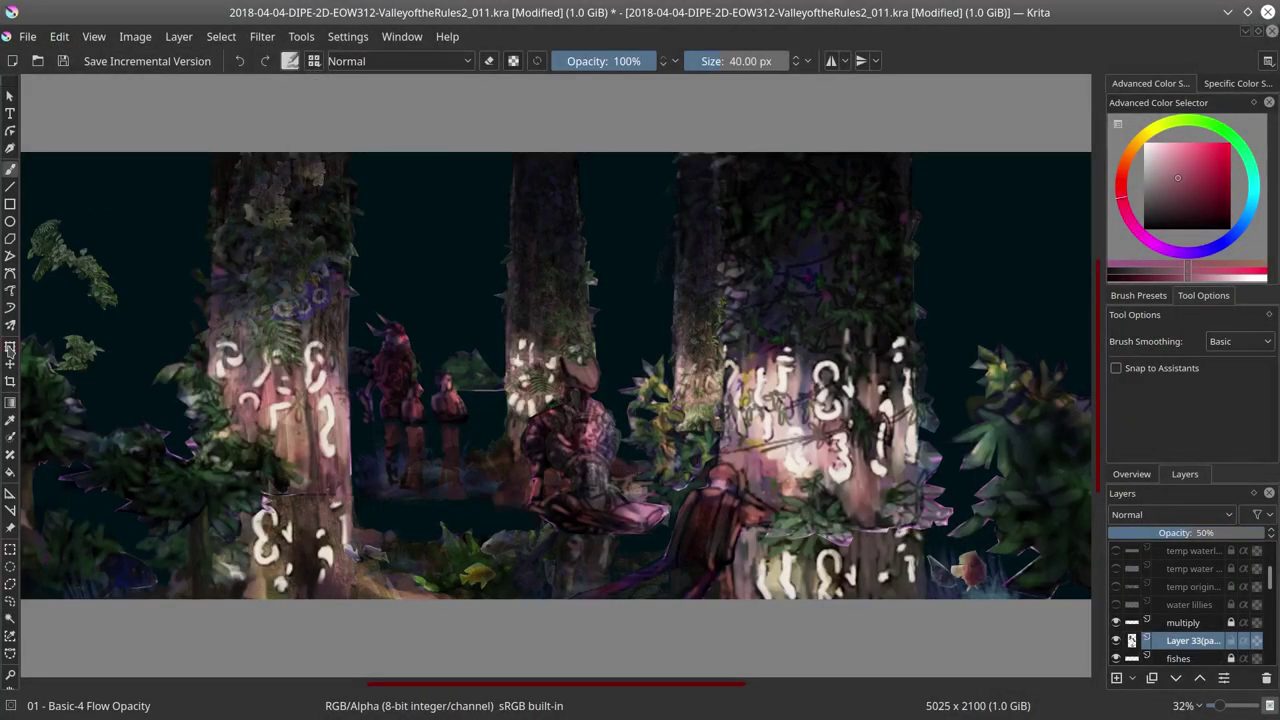
Step: Paste the leaves into the swamp painting, enlarged and placed on the right trunk
{"action": "key", "text": "ctrl+t"}
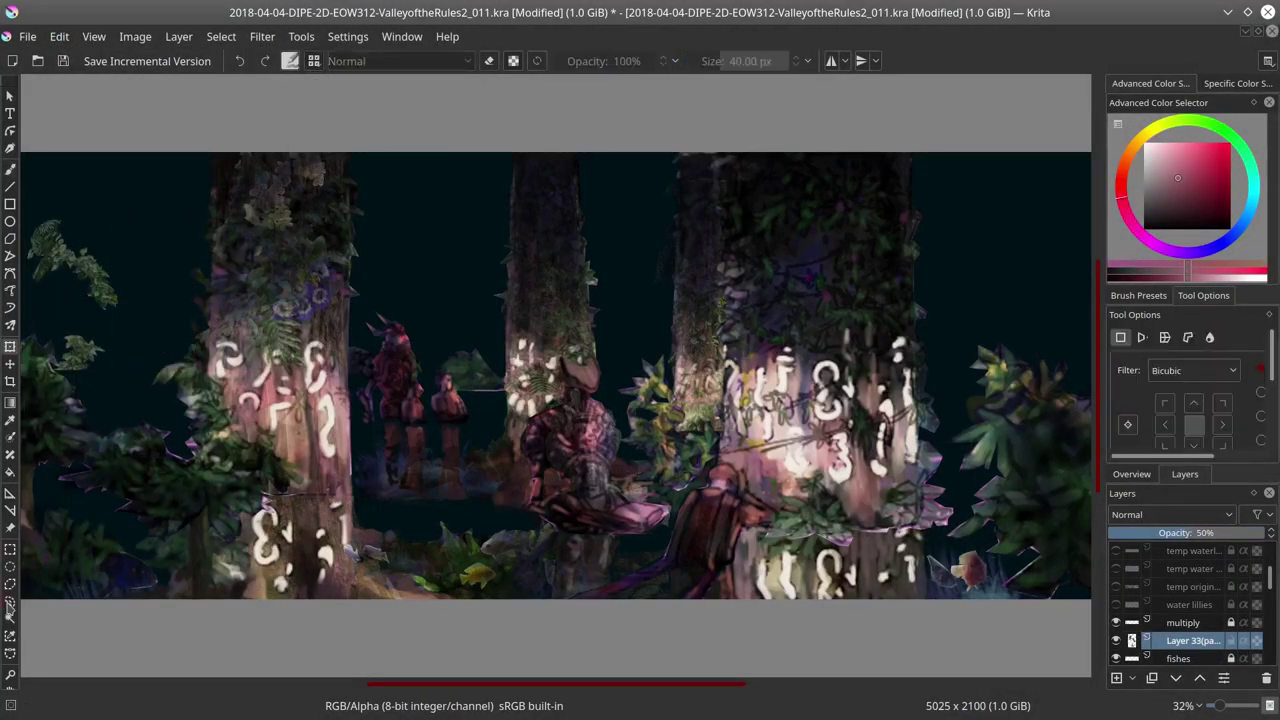
{"action": "key", "text": "t"}
{"action": "key", "text": "ctrl+t"}
{"action": "left_click_drag", "start_coordinate": [110, 275], "coordinate": [818, 276]}
{"action": "key", "text": "Return"}
Step: Merge the foliage layer down into Layer 33 and lower its opacity to 40%
{"action": "left_click", "coordinate": [10, 363]}
{"action": "left_click", "coordinate": [59, 36]}
{"action": "left_click", "coordinate": [90, 175]}
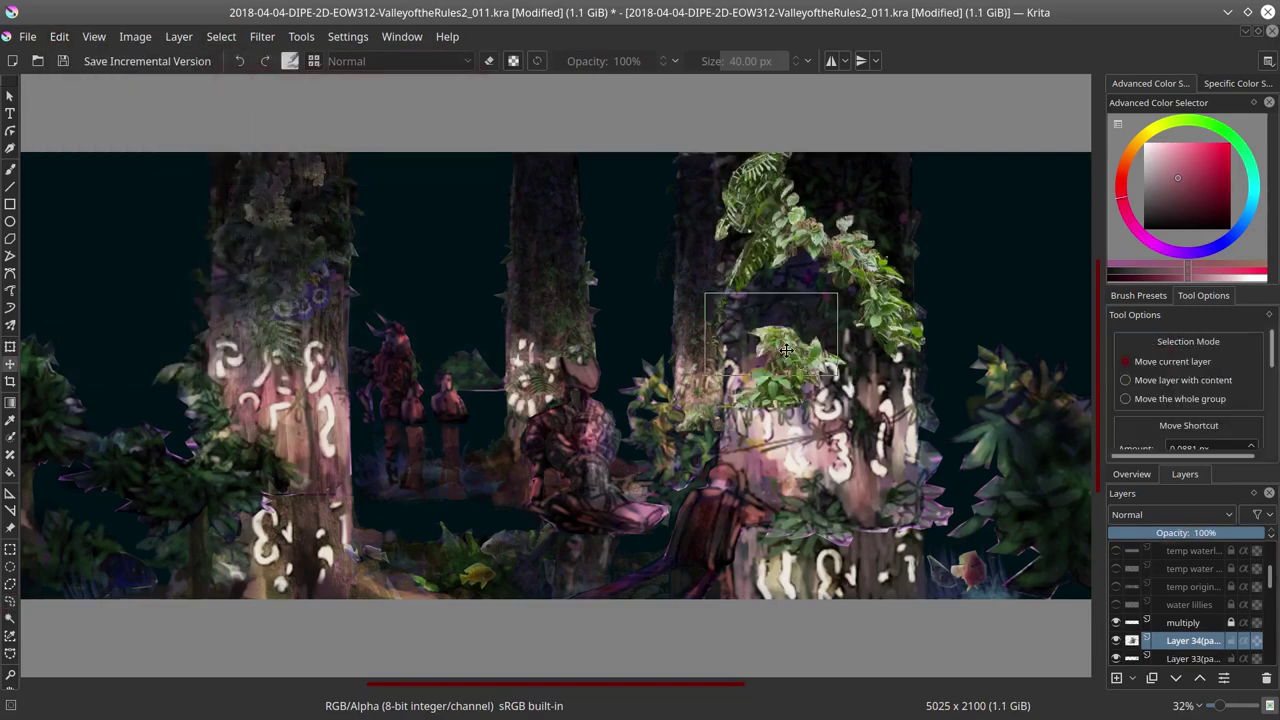
{"action": "left_click", "coordinate": [179, 36]}
{"action": "mouse_move", "coordinate": [309, 228]}
{"action": "left_click", "coordinate": [236, 308]}
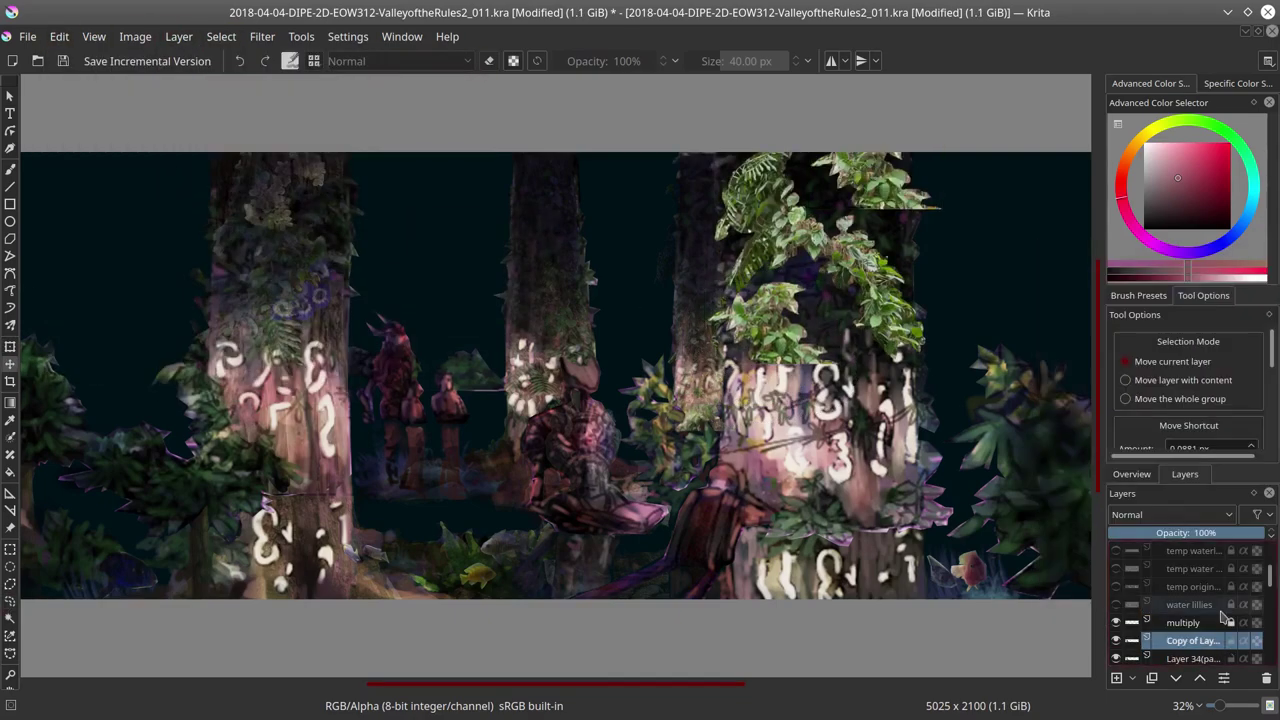
{"action": "scroll", "coordinate": [1200, 600], "scroll_direction": "down", "scroll_amount": 1}
{"action": "left_click_drag", "start_coordinate": [1185, 532], "coordinate": [1170, 532]}
Step: Darken the canopy foliage with multiply flow brush strokes and save the painting
{"action": "key", "text": "b"}
{"action": "key", "text": "ctrl+s"}
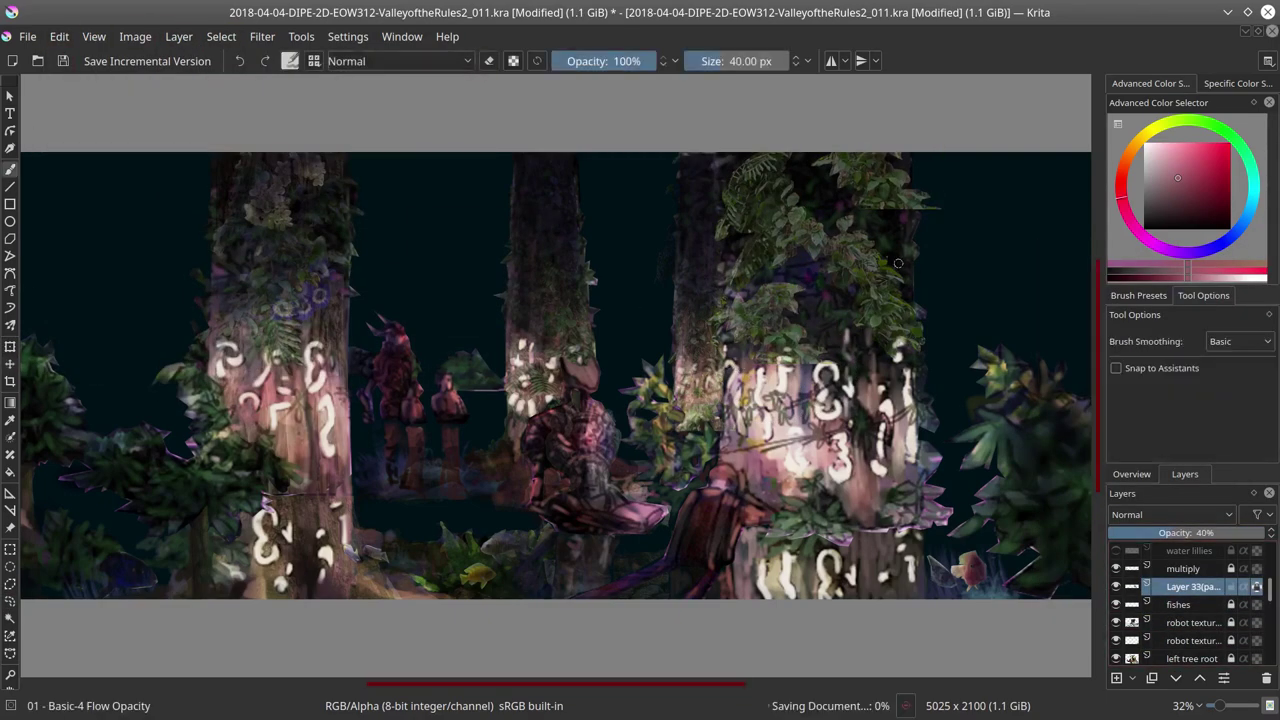
{"action": "key", "text": "slash"}
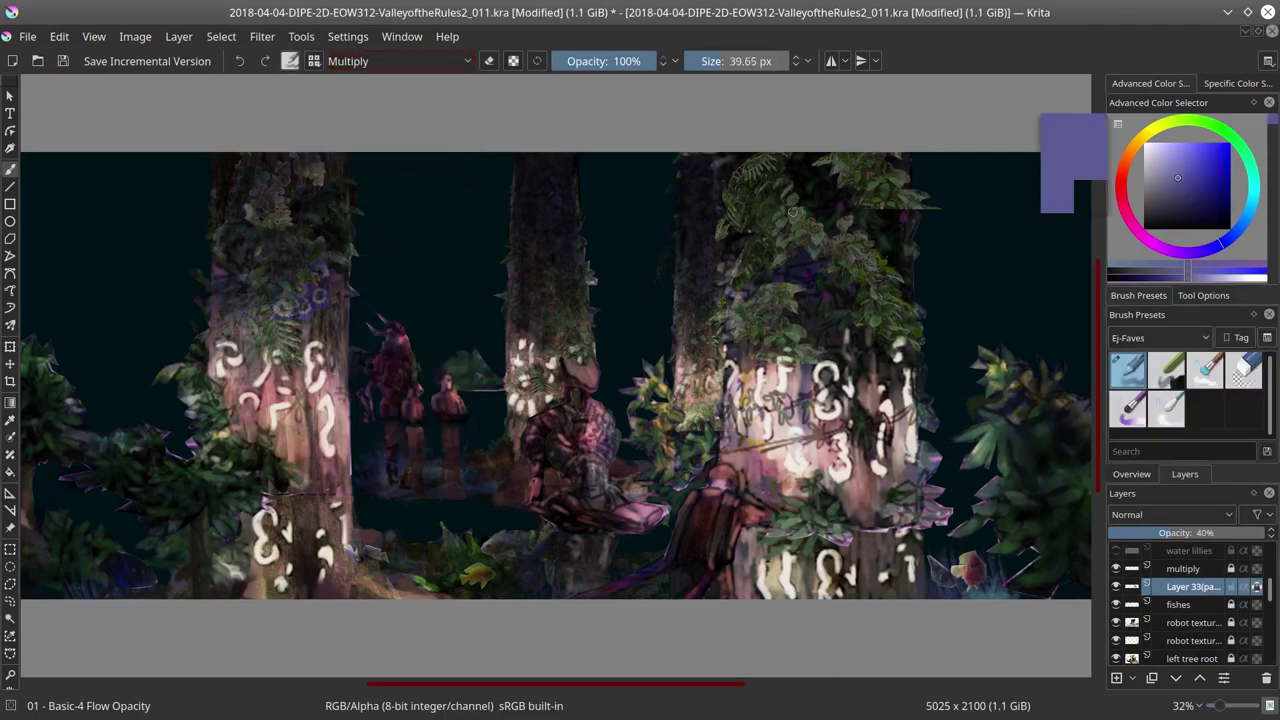
{"action": "mouse_move", "coordinate": [827, 110]}
{"action": "left_mouse_down"}
{"action": "mouse_move", "coordinate": [908, 308]}
{"action": "mouse_move", "coordinate": [737, 258]}
{"action": "mouse_move", "coordinate": [872, 187]}
{"action": "mouse_move", "coordinate": [905, 276]}
{"action": "mouse_move", "coordinate": [889, 285]}
{"action": "mouse_move", "coordinate": [990, 245]}
{"action": "left_mouse_up"}
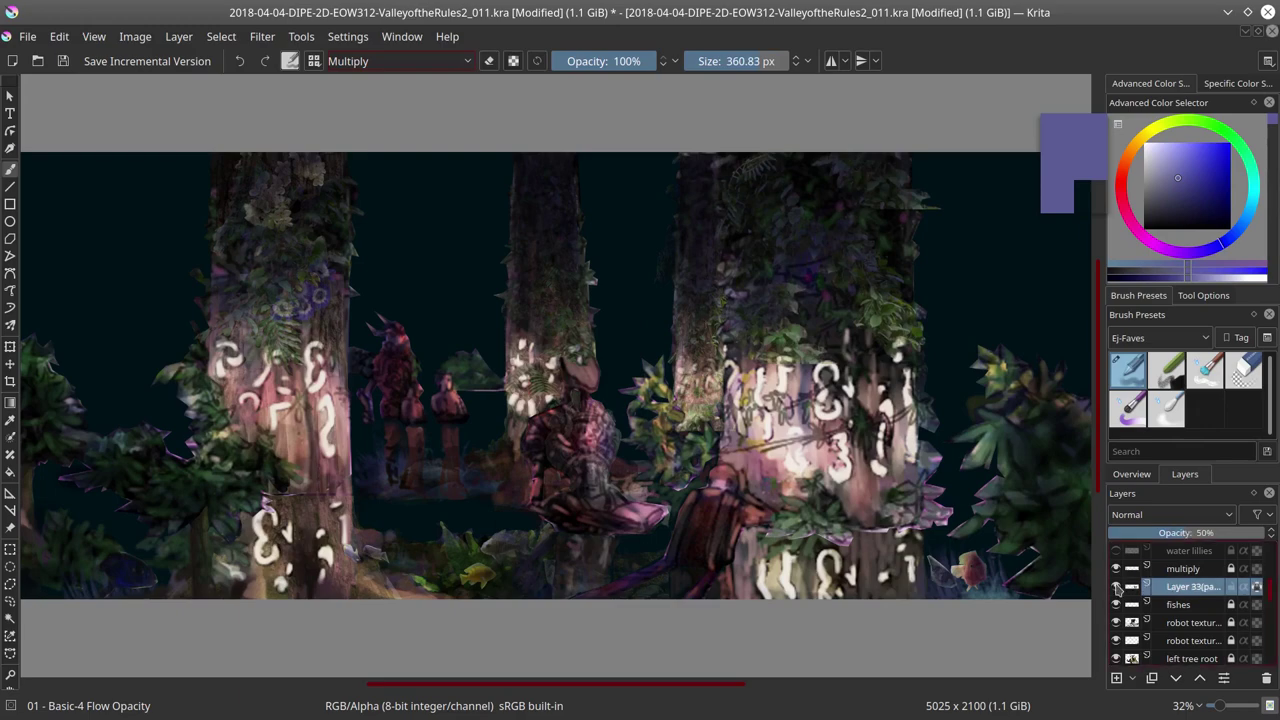
{"action": "key", "text": "slash"}
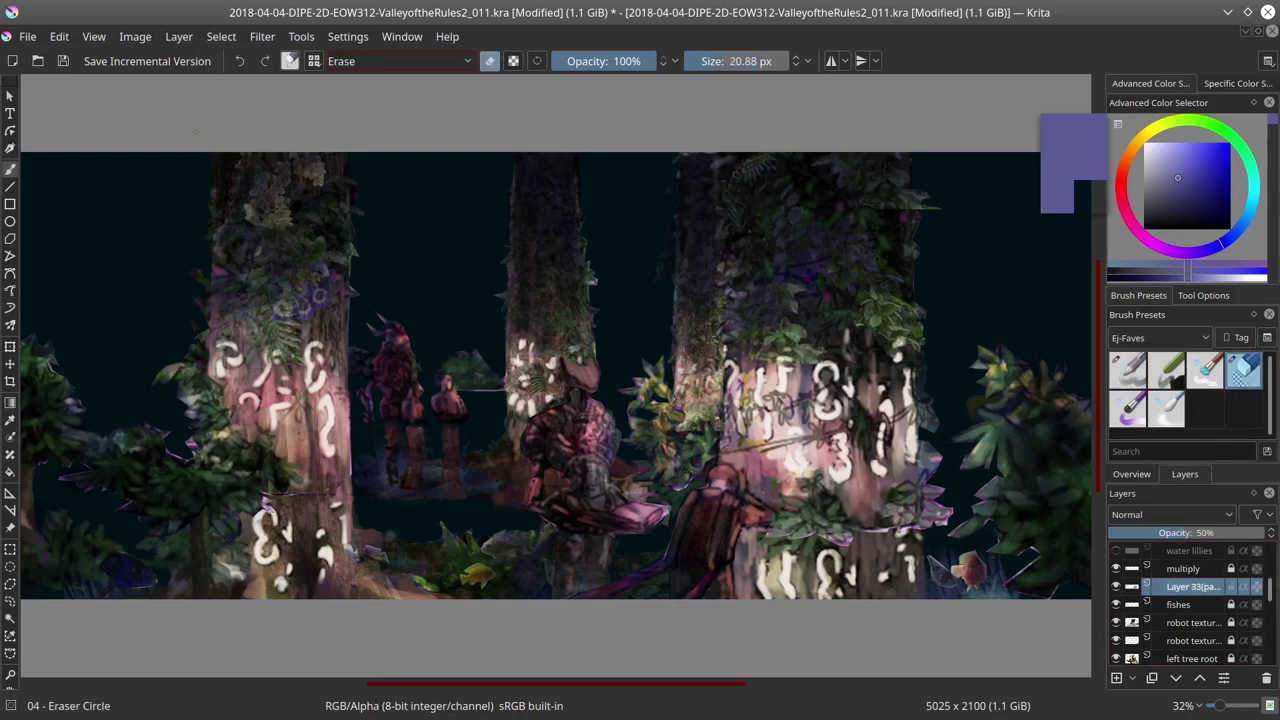
{"action": "key", "text": "ctrl+s"}
{"action": "key", "text": "minus"}
{"action": "key", "text": "minus"}
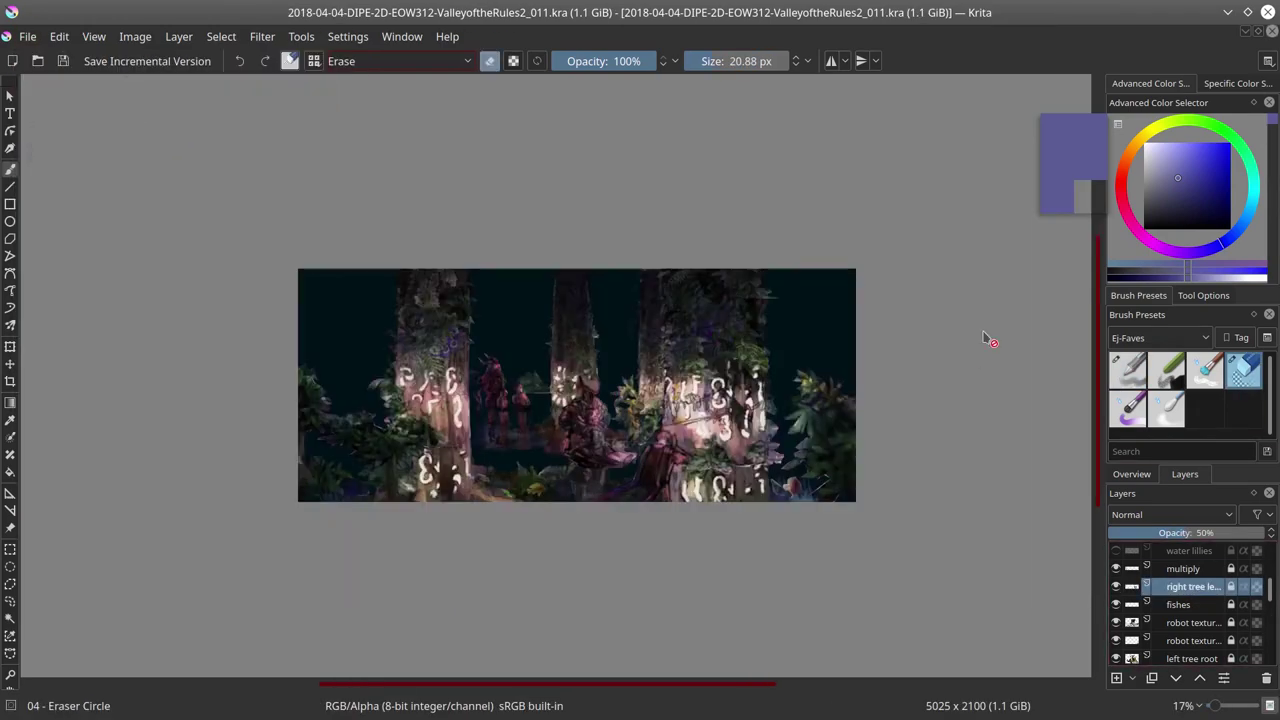
Step: Open the lace trim texture from the fabric textures folder, copy all of it, and close it
{"action": "key", "text": "ctrl+o"}
{"action": "left_click", "coordinate": [290, 231]}
{"action": "double_click", "coordinate": [700, 400]}
{"action": "double_click", "coordinate": [714, 368]}
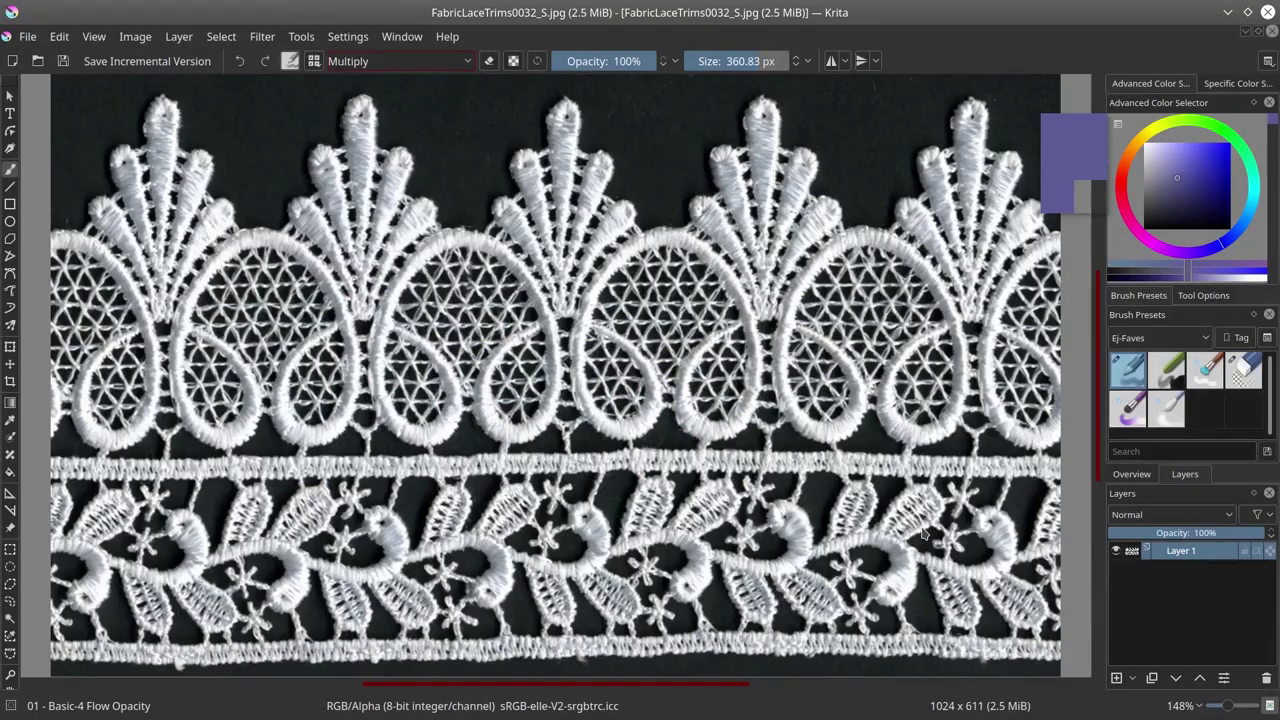
{"action": "key", "text": "alt+s"}
{"action": "key", "text": "Return"}
{"action": "key", "text": "ctrl+c"}
{"action": "key", "text": "ctrl+w"}
Step: Copy all of FabricPatterns0038_M, paste it into the painting and duplicate the layer
{"action": "key", "text": "ctrl+o"}
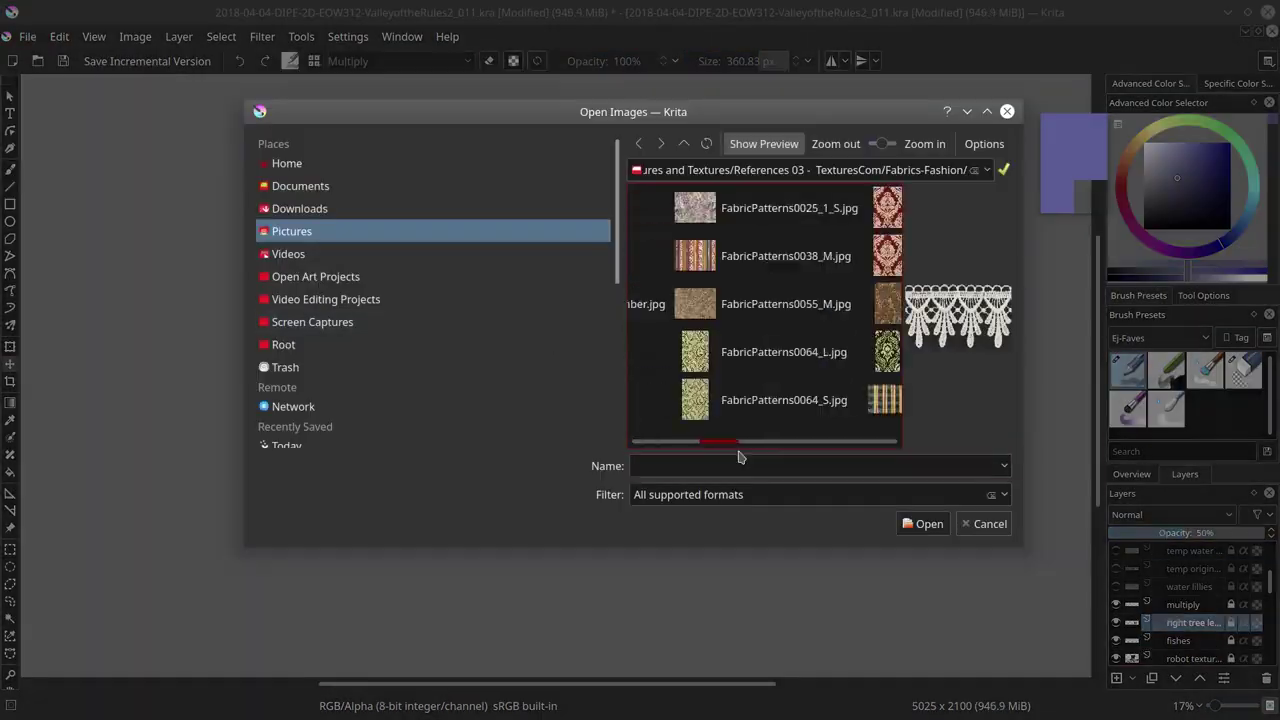
{"action": "scroll", "coordinate": [739, 456], "scroll_direction": "right", "scroll_amount": 1}
{"action": "double_click", "coordinate": [700, 256]}
{"action": "key", "text": "alt+s"}
{"action": "key", "text": "Return"}
{"action": "key", "text": "ctrl+c"}
{"action": "key", "text": "ctrl+w"}
{"action": "key", "text": "ctrl+v"}
{"action": "key", "text": "plus"}
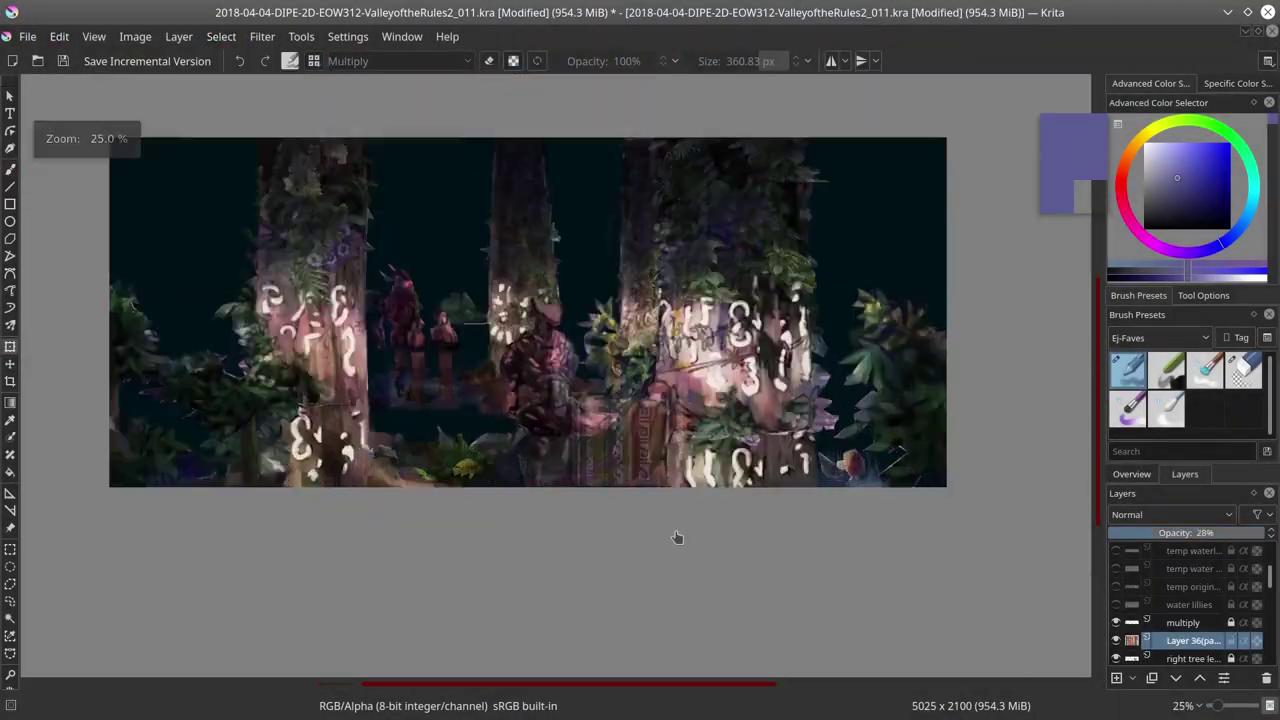
Step: Fit the pasted fabric in perspective near the painting's bottom centre
{"action": "key", "text": "ctrl+t"}
{"action": "left_click_drag", "start_coordinate": [600, 537], "coordinate": [569, 521]}
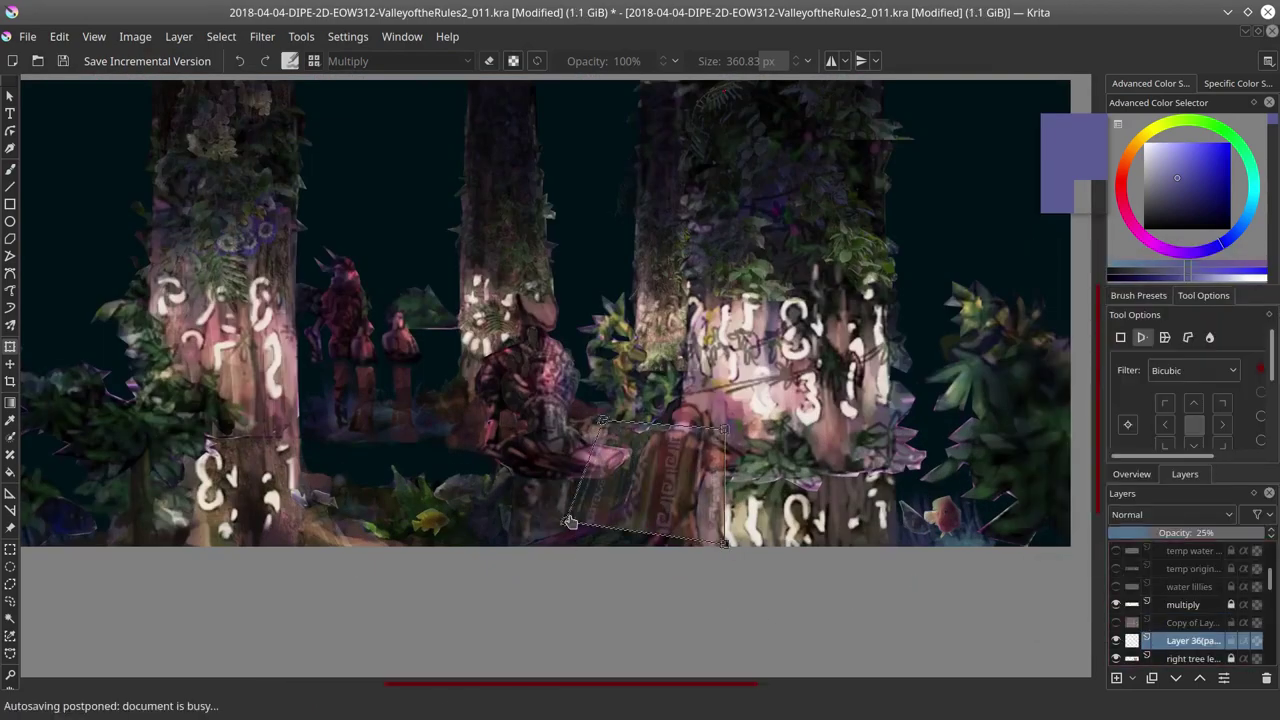
{"action": "key", "text": "Return"}
{"action": "key", "text": "b"}
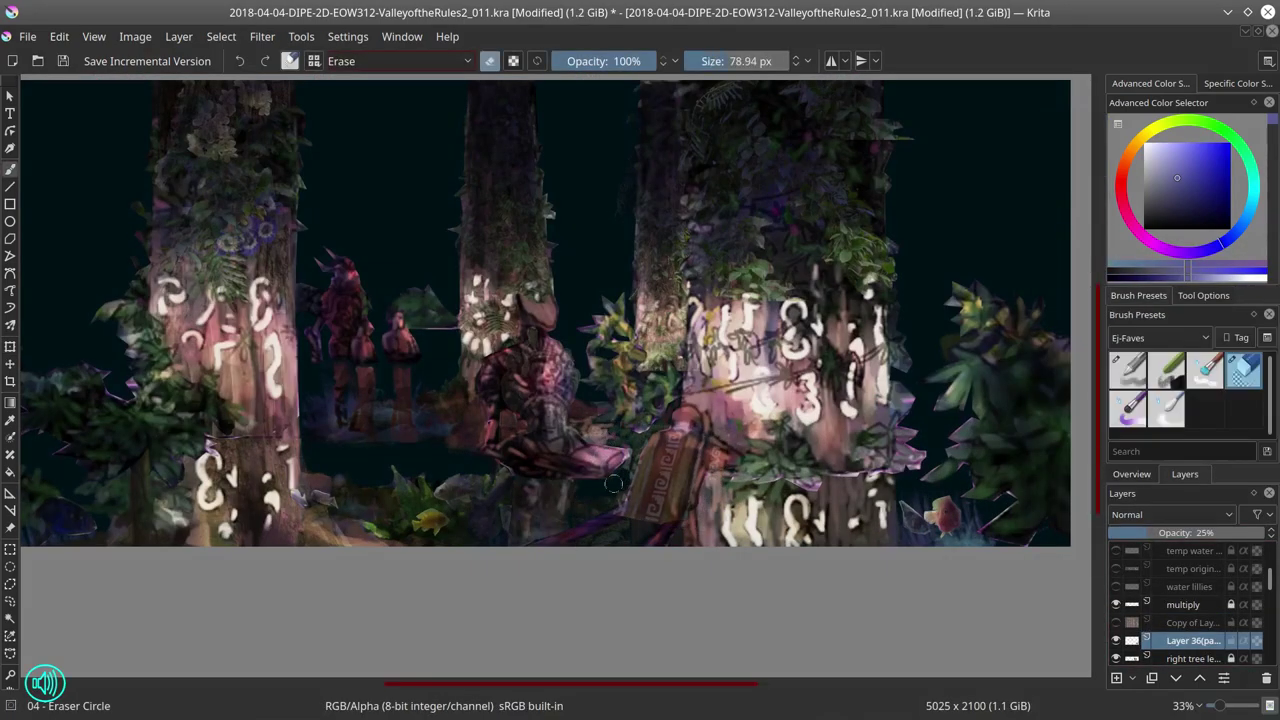
Step: Show the fabric copy layer and transform it in perspective onto the figure
{"action": "left_click", "coordinate": [1116, 622]}
{"action": "left_click", "coordinate": [1190, 622]}
{"action": "key", "text": "ctrl+t"}
{"action": "left_click_drag", "start_coordinate": [615, 595], "coordinate": [630, 525]}
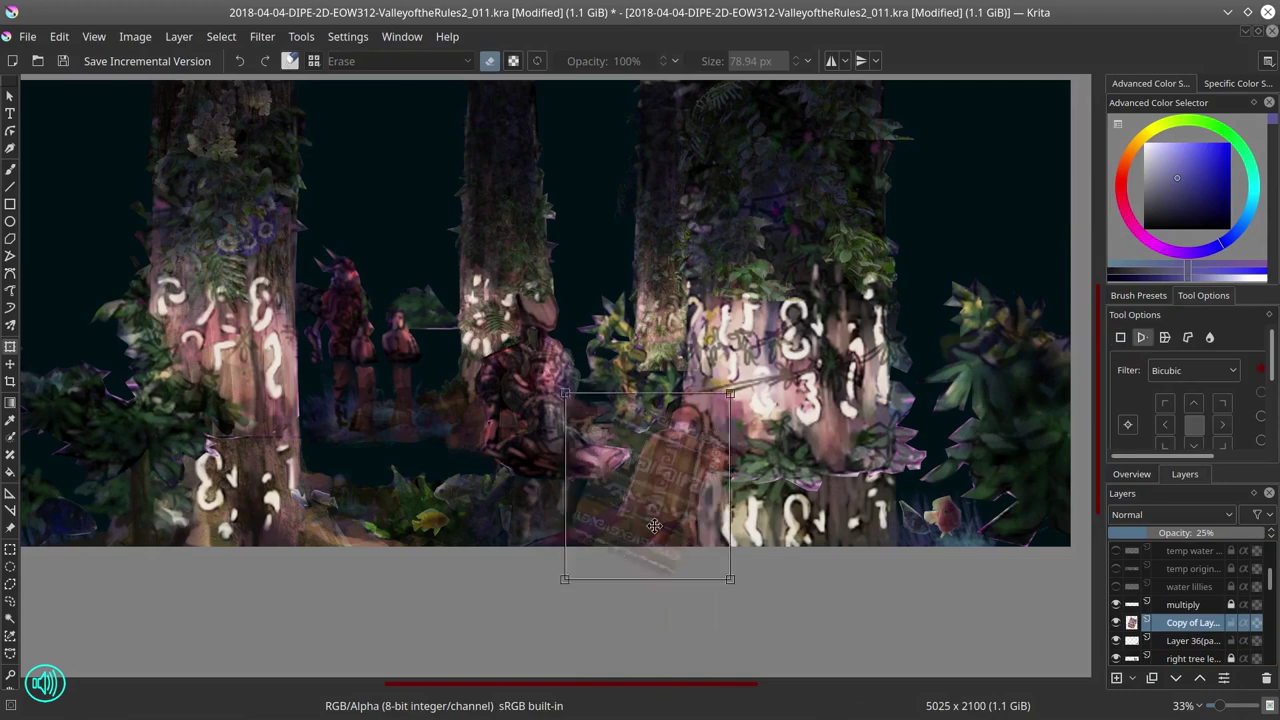
{"action": "left_click_drag", "start_coordinate": [557, 586], "coordinate": [468, 636]}
{"action": "key", "text": "Return"}
{"action": "key", "text": "b"}
Step: Erase the excess fabric around the figure and delete the fabric copy layer
{"action": "scroll", "coordinate": [580, 497], "scroll_direction": "up", "scroll_amount": 3}
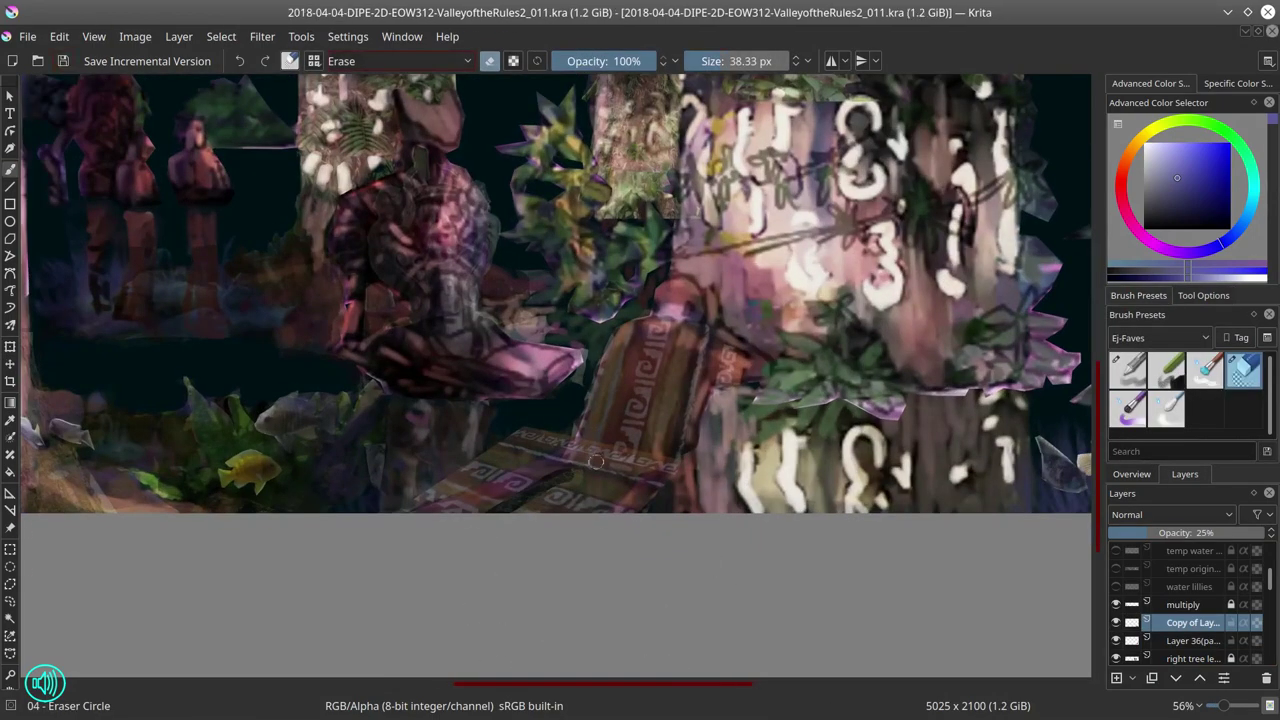
{"action": "left_click_drag", "start_coordinate": [595, 461], "coordinate": [649, 464]}
{"action": "scroll", "coordinate": [476, 451], "scroll_direction": "down", "scroll_amount": 4}
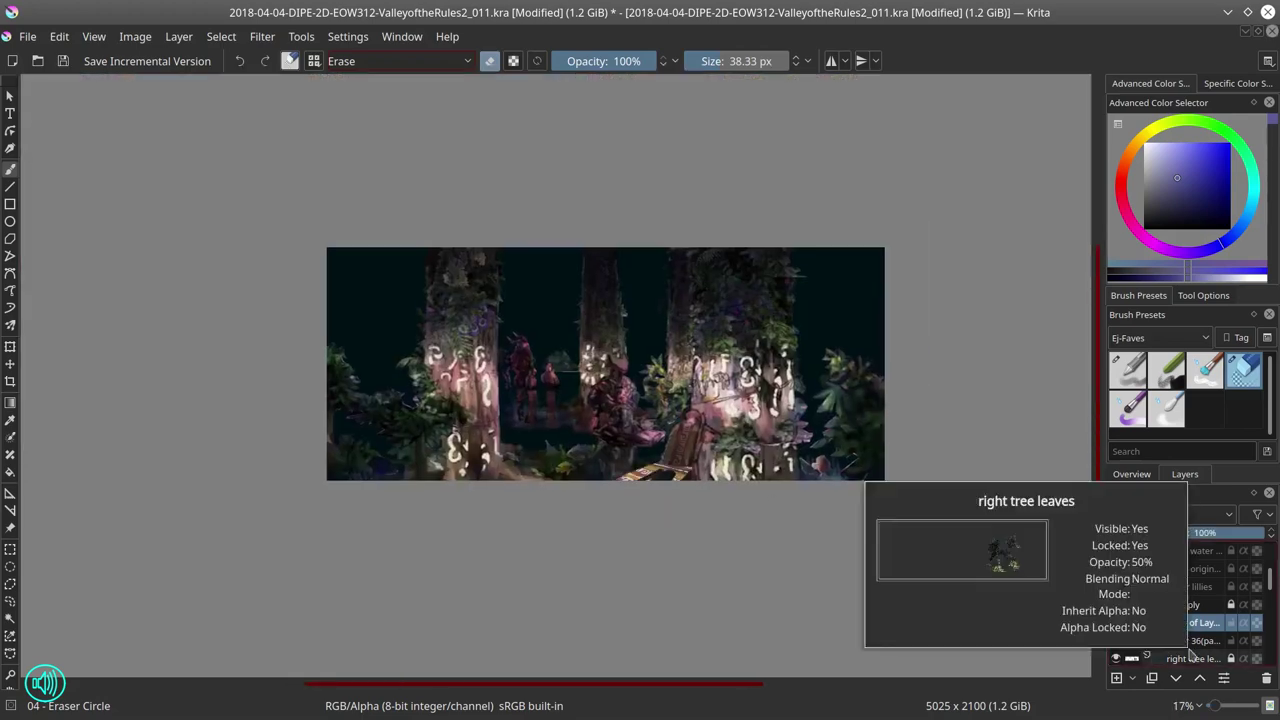
{"action": "key", "text": "shift+Delete"}
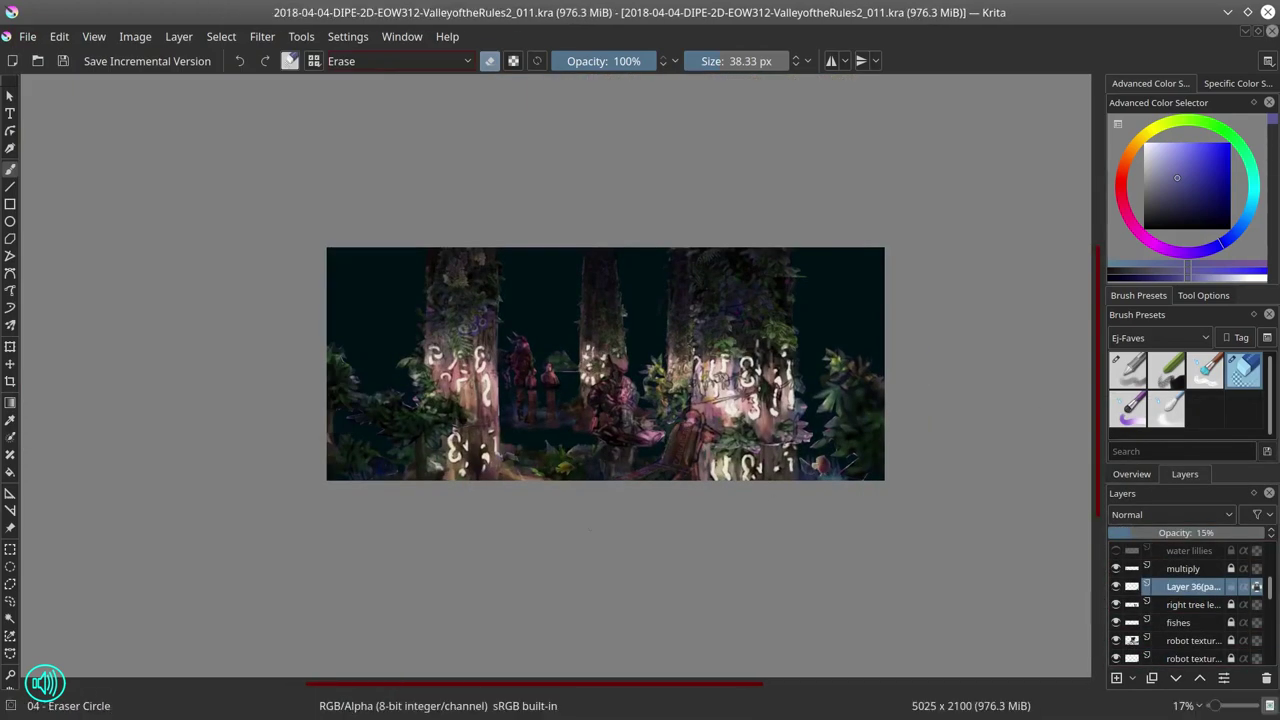
Step: Pick the multiply flow opacity brush from the Ej-Faves brush tag
{"action": "scroll", "coordinate": [1272, 396], "scroll_direction": "down", "scroll_amount": 5}
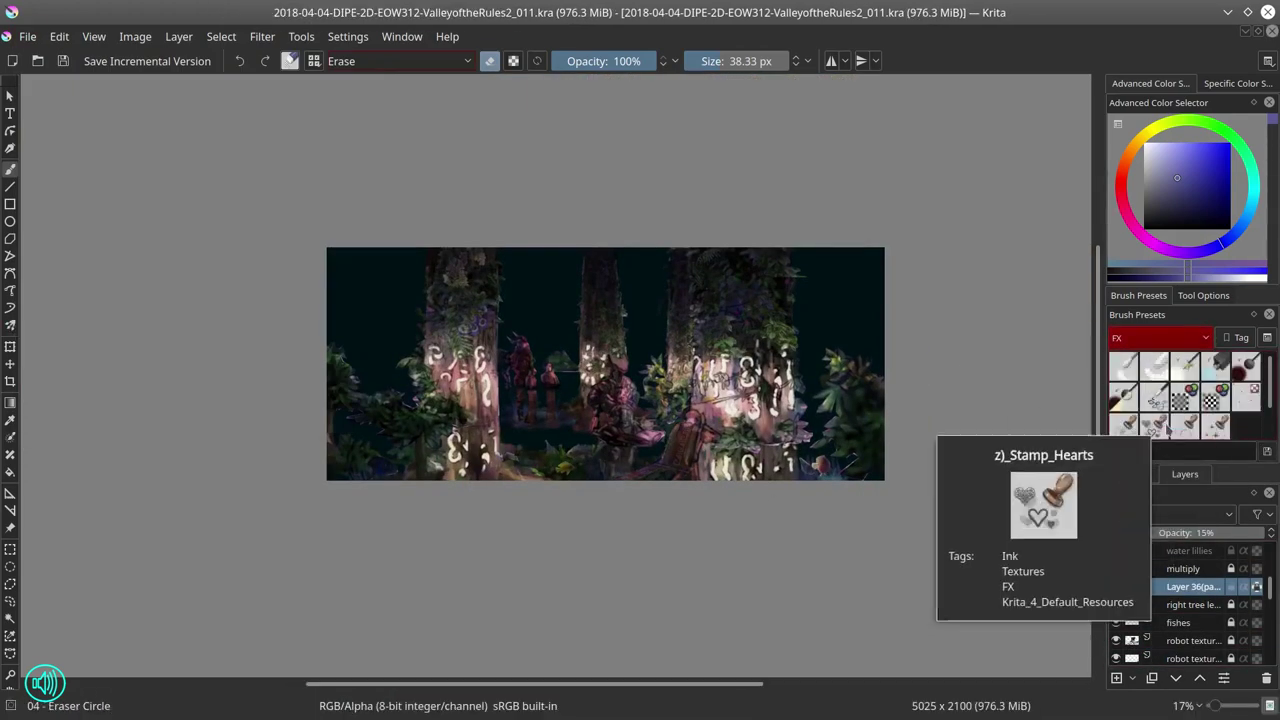
{"action": "scroll", "coordinate": [1272, 396], "scroll_direction": "down", "scroll_amount": 2}
{"action": "left_click", "coordinate": [1184, 397]}
{"action": "scroll", "coordinate": [619, 398], "scroll_direction": "up", "scroll_amount": 5}
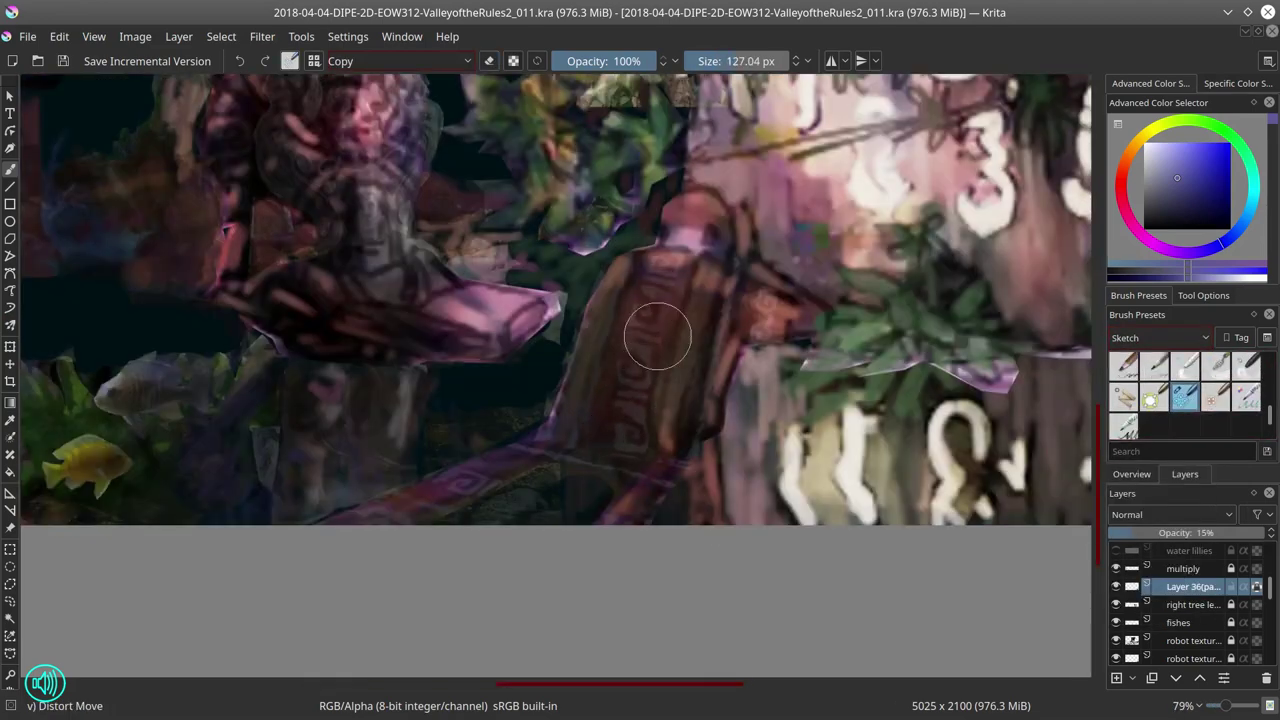
{"action": "scroll", "coordinate": [657, 336], "scroll_direction": "down", "scroll_amount": 5}
{"action": "left_click", "coordinate": [1159, 337]}
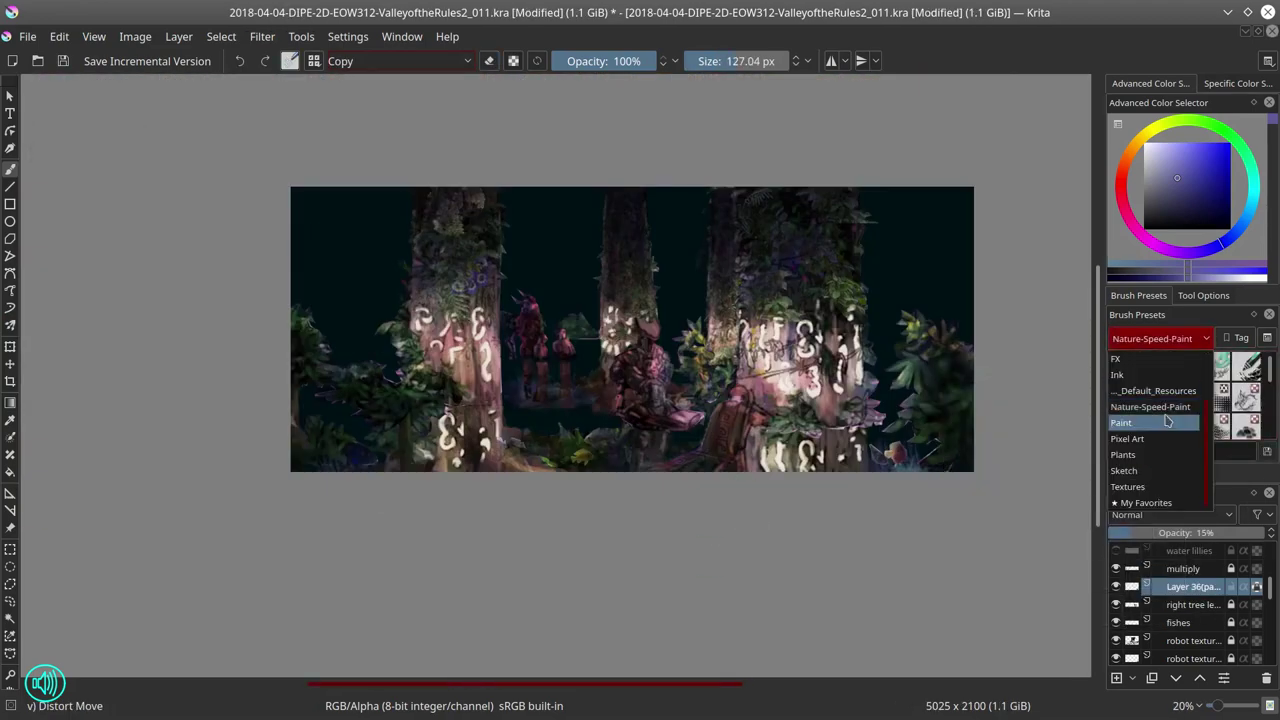
{"action": "left_click", "coordinate": [1150, 352]}
{"action": "left_click", "coordinate": [1127, 370]}
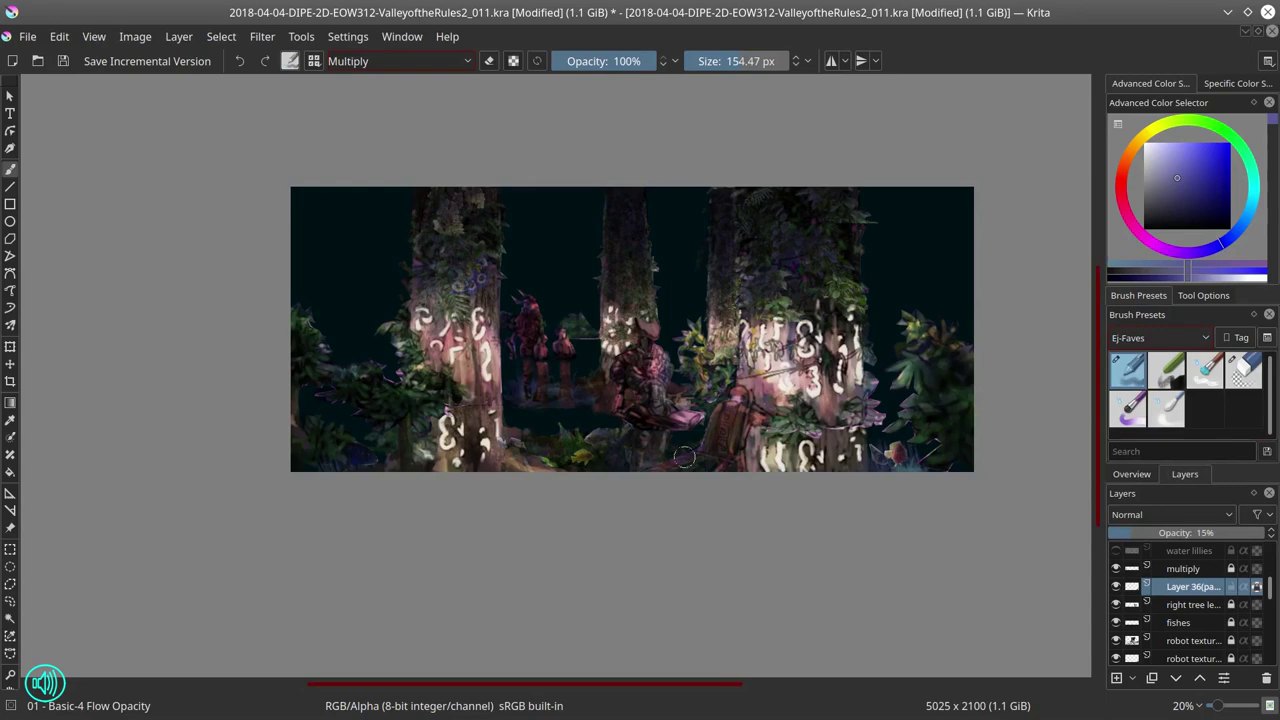
{"action": "scroll", "coordinate": [684, 457], "scroll_direction": "up", "scroll_amount": 2}
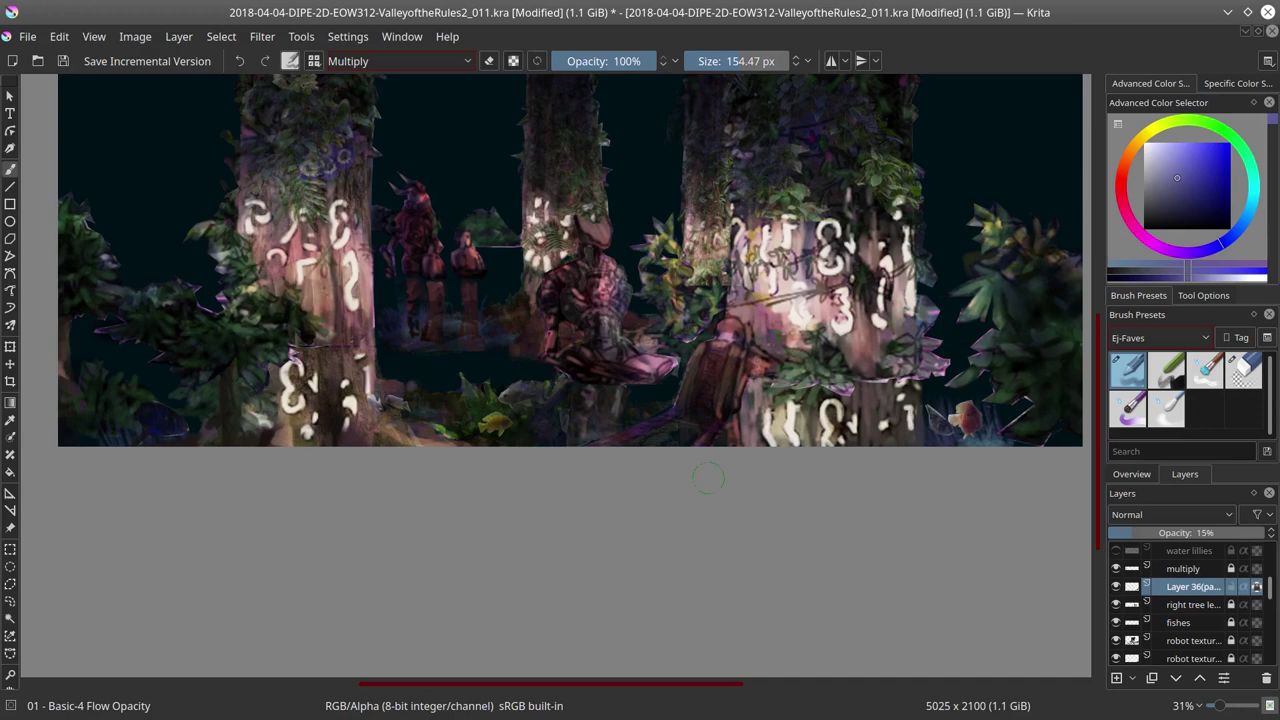
Step: Paste the copied bark texture into the painting above the right tree layer
{"action": "left_click", "coordinate": [1192, 604]}
{"action": "key", "text": "ctrl+s"}
{"action": "left_click", "coordinate": [348, 36]}
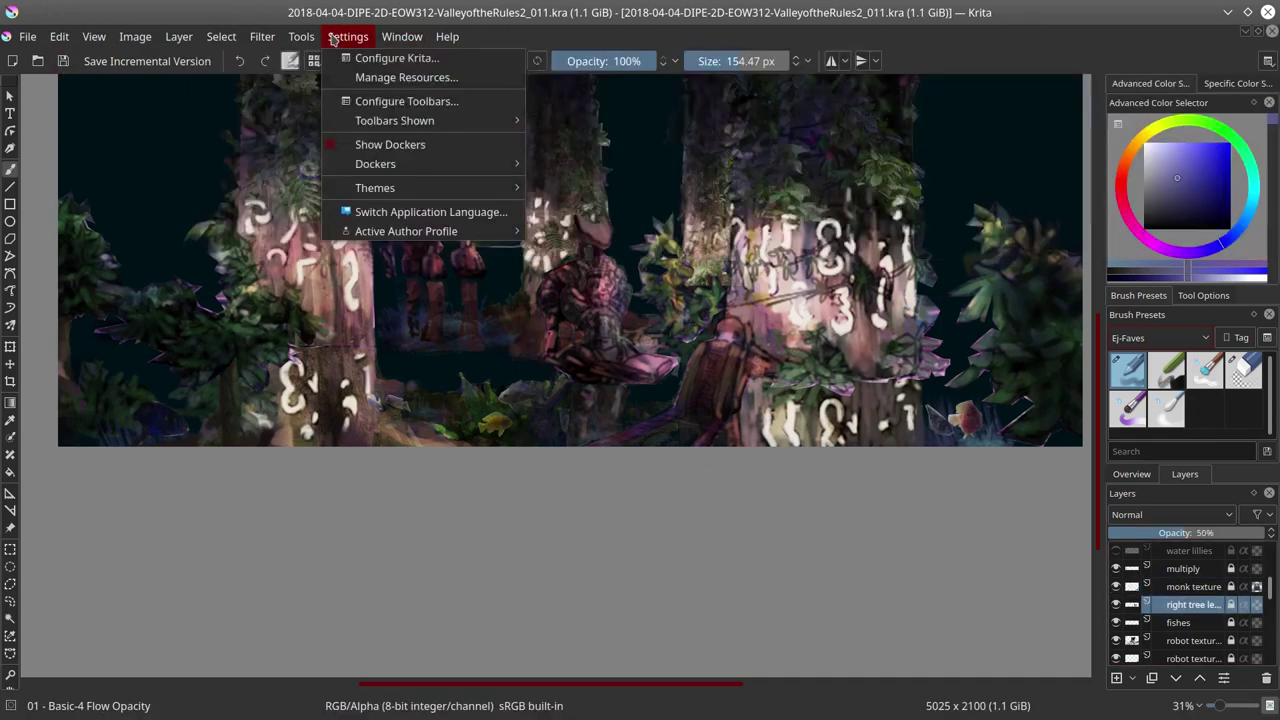
{"action": "key", "text": "ctrl+o"}
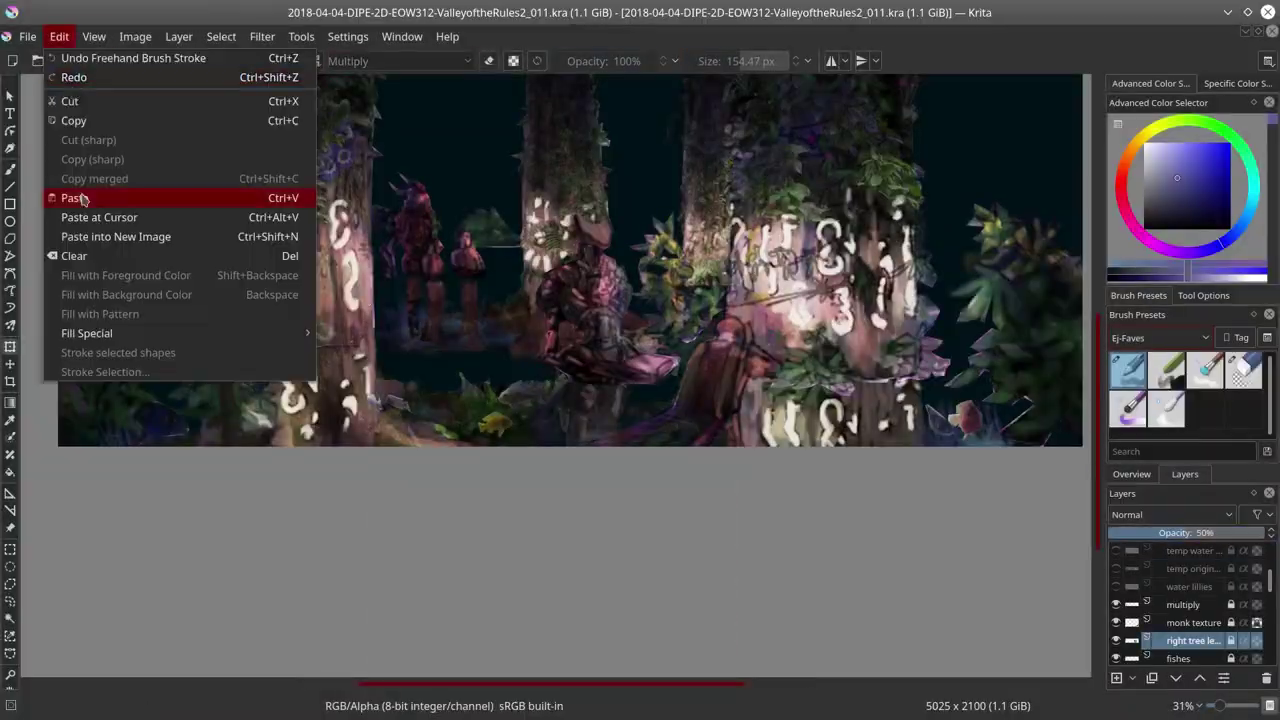
{"action": "left_click", "coordinate": [75, 194]}
Step: Fit the pasted bark over the right tree trunk and lower its opacity to 9%
{"action": "key", "text": "ctrl+t"}
{"action": "key", "text": "ctrl+j"}
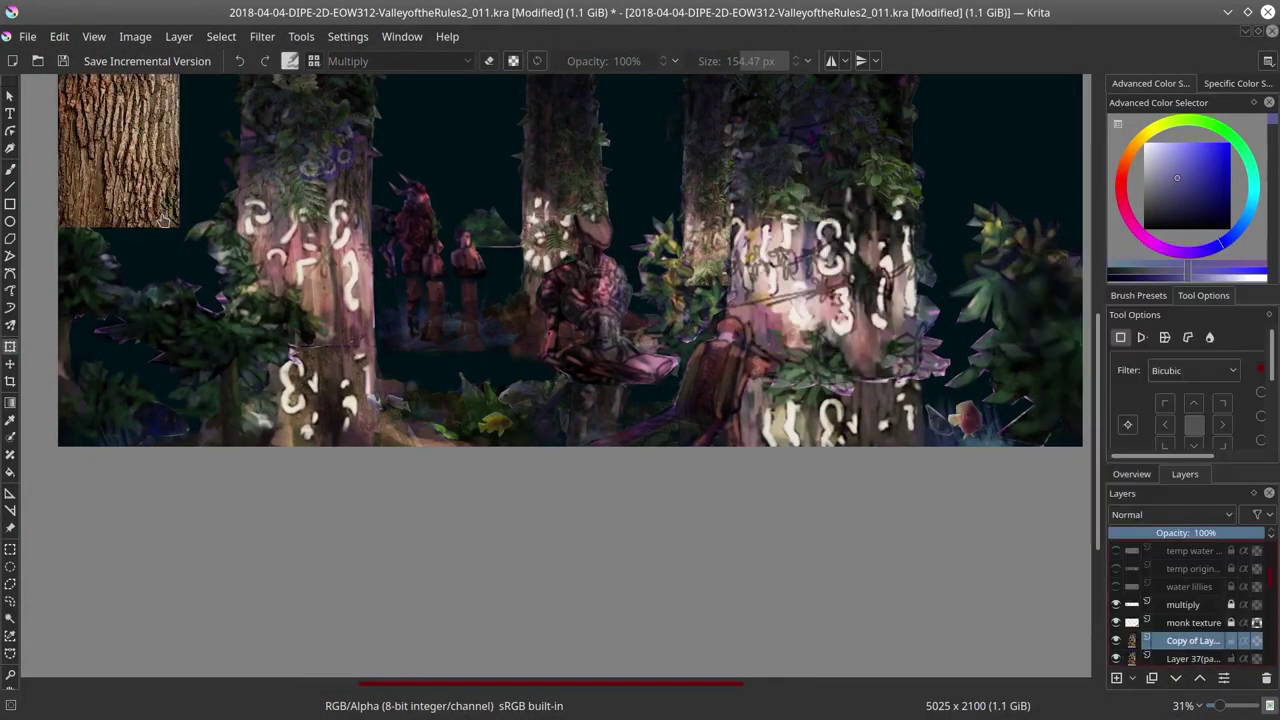
{"action": "right_click", "coordinate": [1192, 640]}
{"action": "left_click", "coordinate": [1110, 254]}
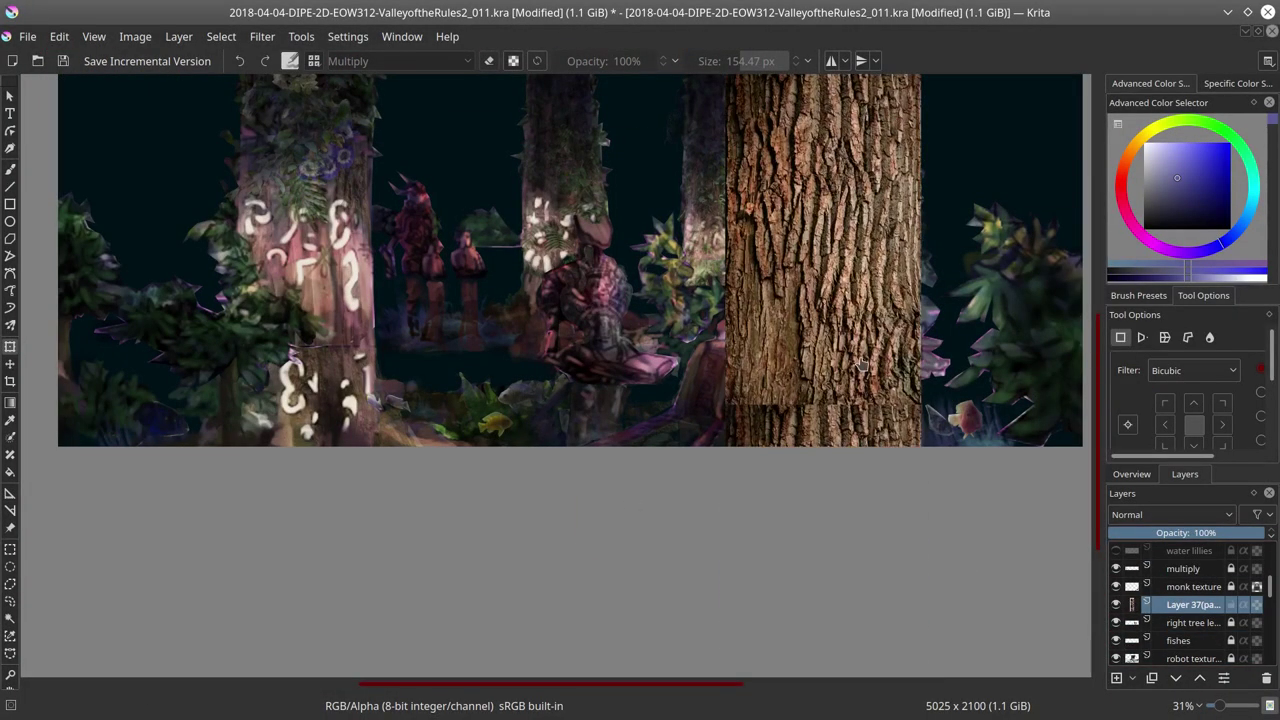
{"action": "scroll", "coordinate": [897, 477], "scroll_direction": "down", "scroll_amount": 2}
{"action": "key", "text": "Return"}
{"action": "left_click_drag", "start_coordinate": [1200, 532], "coordinate": [1124, 532]}
Step: Erase the bark texture's edges with a small circular eraser and set opacity to 13%
{"action": "key", "text": "b"}
{"action": "key", "text": "e"}
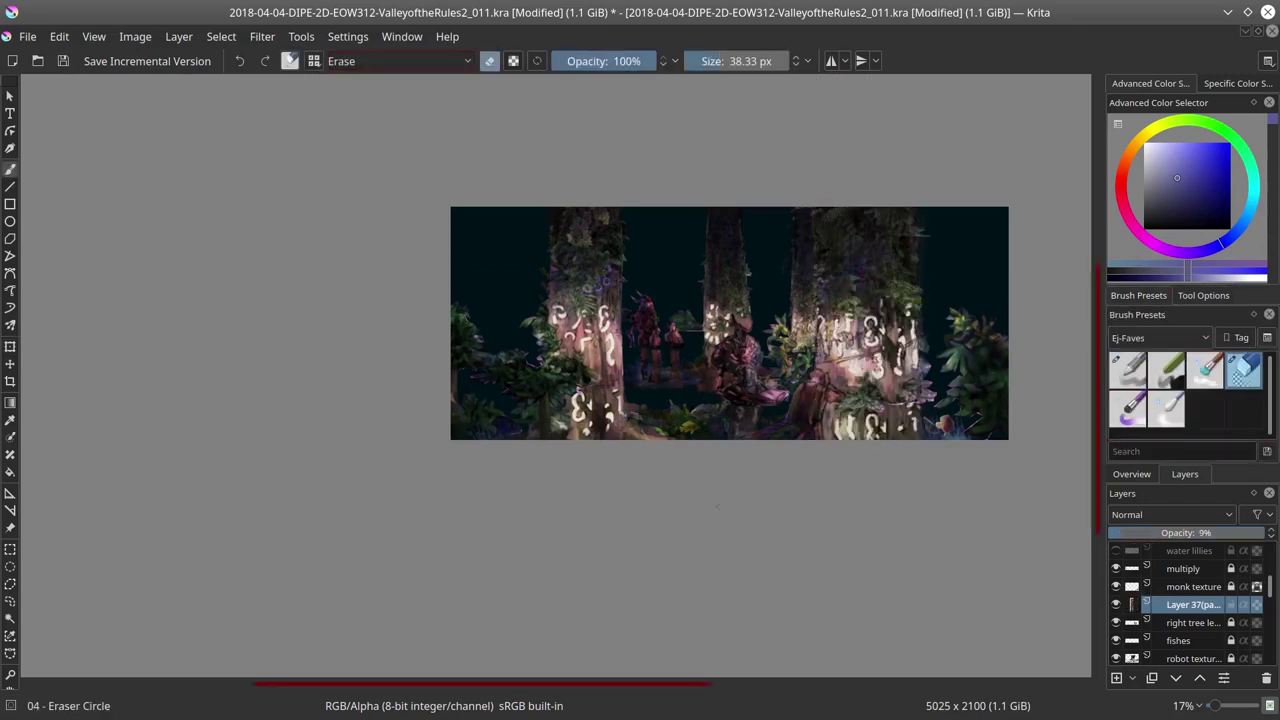
{"action": "scroll", "coordinate": [606, 453], "scroll_direction": "up", "scroll_amount": 4}
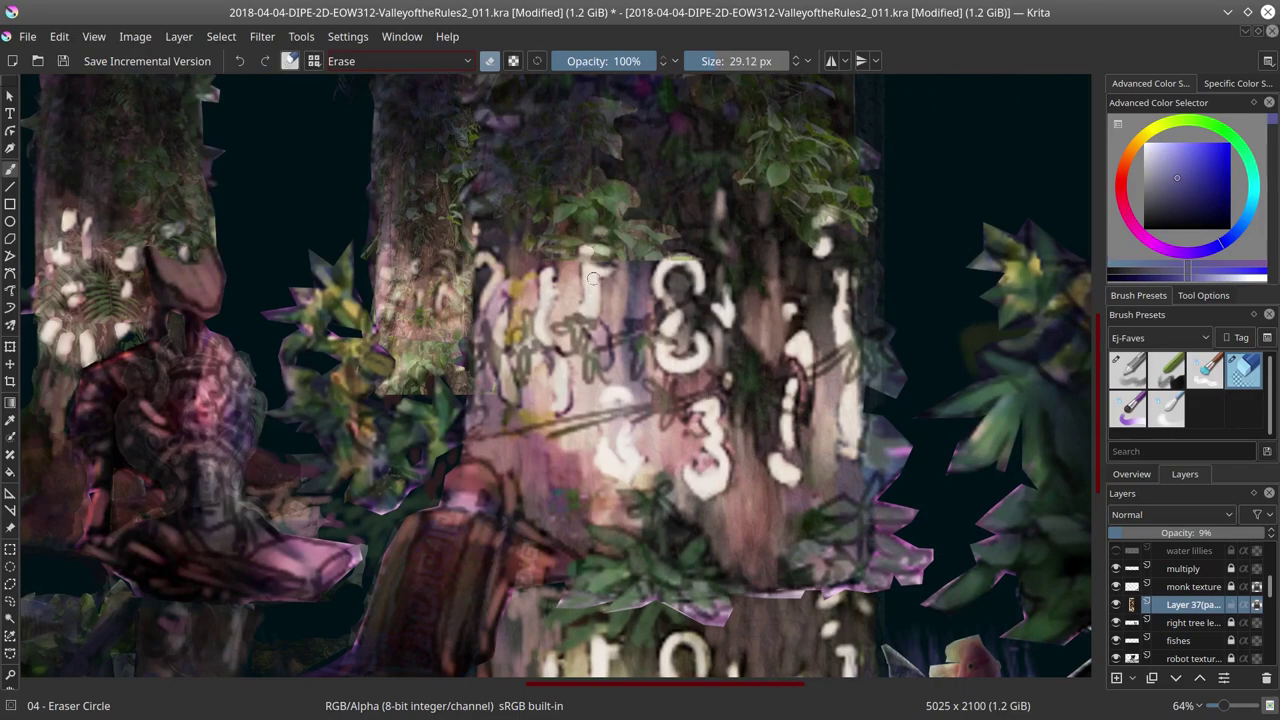
{"action": "mouse_move", "coordinate": [502, 316]}
{"action": "left_mouse_down"}
{"action": "mouse_move", "coordinate": [760, 520]}
{"action": "mouse_move", "coordinate": [808, 534]}
{"action": "mouse_move", "coordinate": [687, 476]}
{"action": "left_mouse_up"}
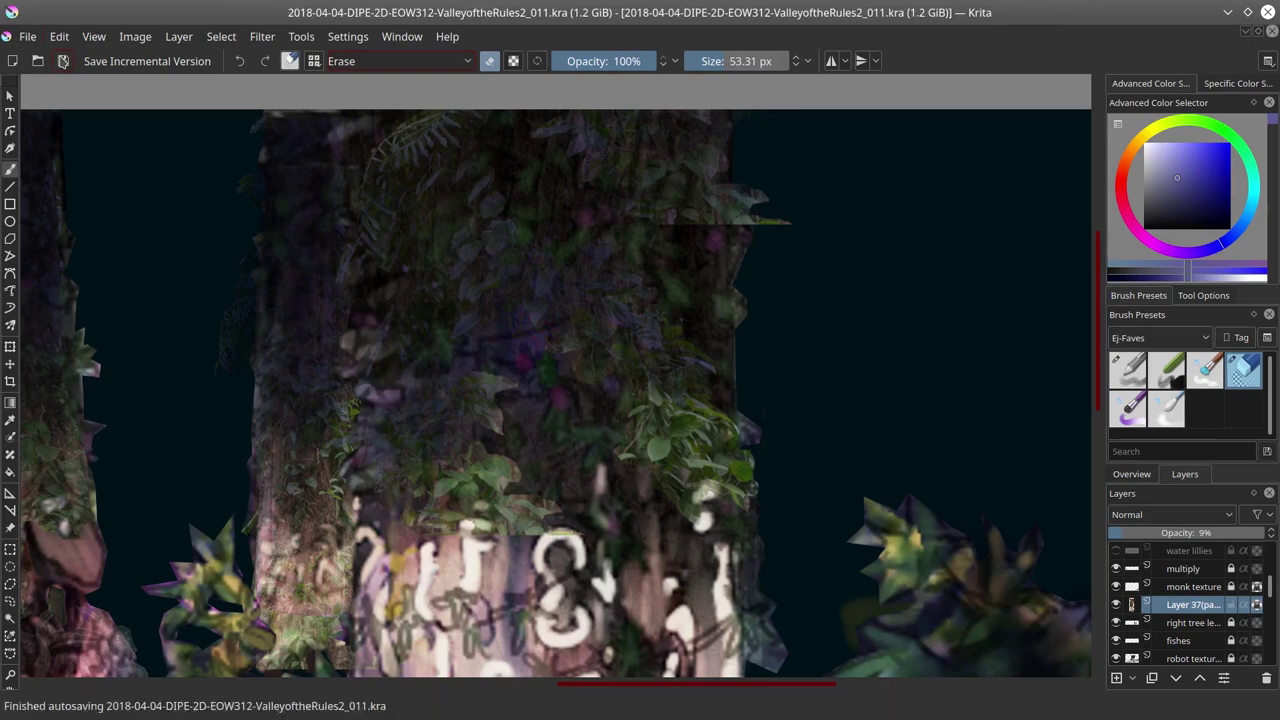
{"action": "key", "text": "bracketleft"}
{"action": "key", "text": "bracketleft"}
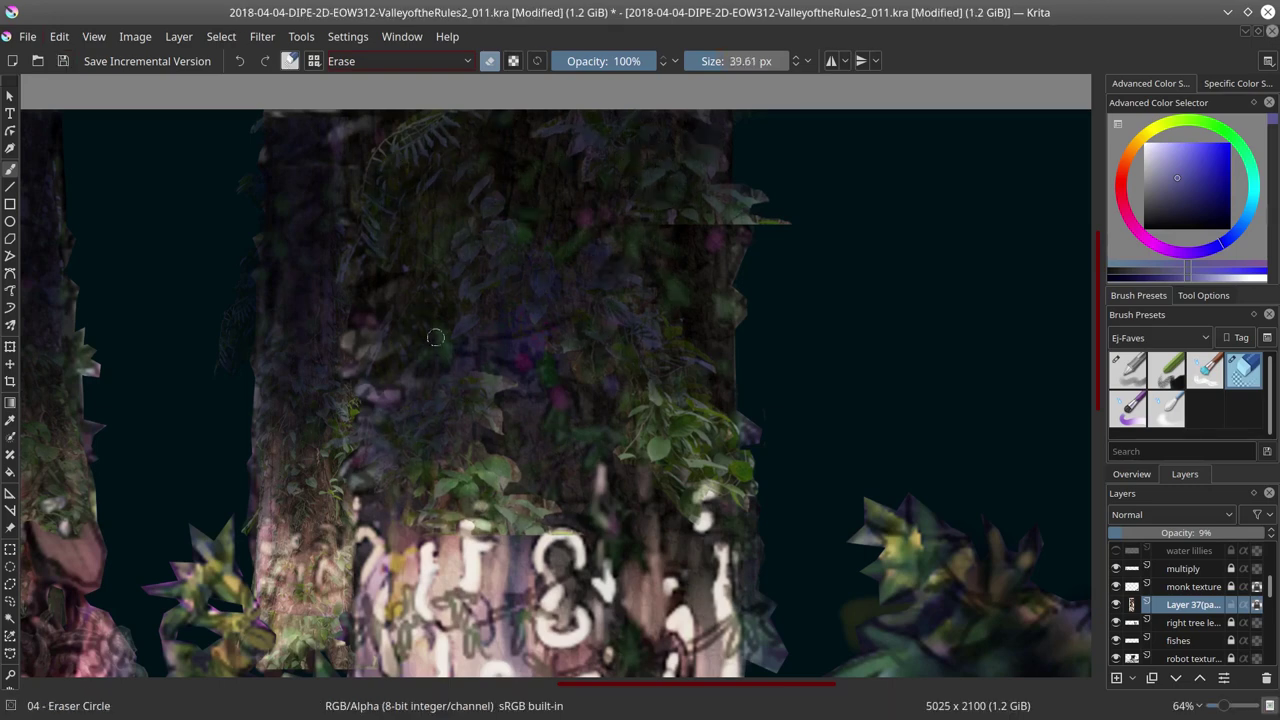
{"action": "mouse_move", "coordinate": [1122, 533]}
{"action": "left_mouse_down"}
{"action": "mouse_move", "coordinate": [1230, 533]}
{"action": "mouse_move", "coordinate": [1129, 536]}
{"action": "left_mouse_up"}
Step: Darken the tops of the tree trunks with the multiply brush
{"action": "key", "text": "minus"}
{"action": "key", "text": "minus"}
{"action": "key", "text": "minus"}
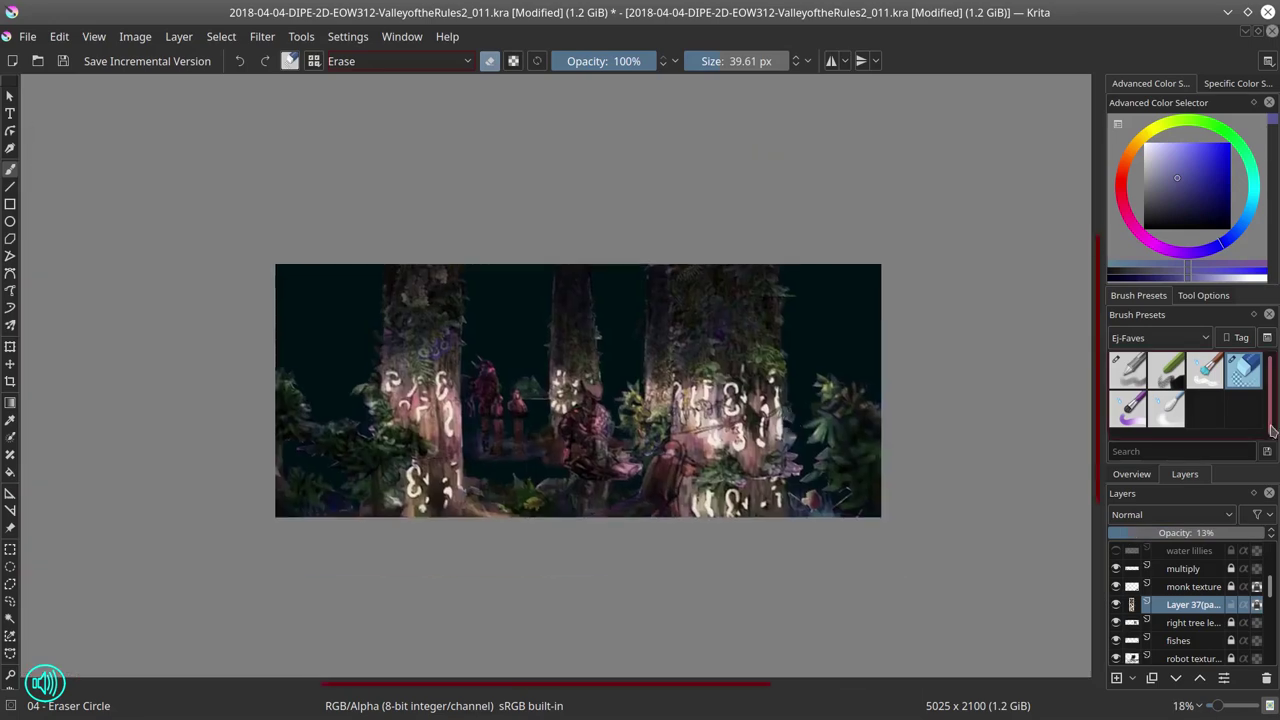
{"action": "left_click", "coordinate": [1185, 532]}
{"action": "left_click_drag", "start_coordinate": [743, 341], "coordinate": [730, 300]}
{"action": "key", "text": "bracketright"}
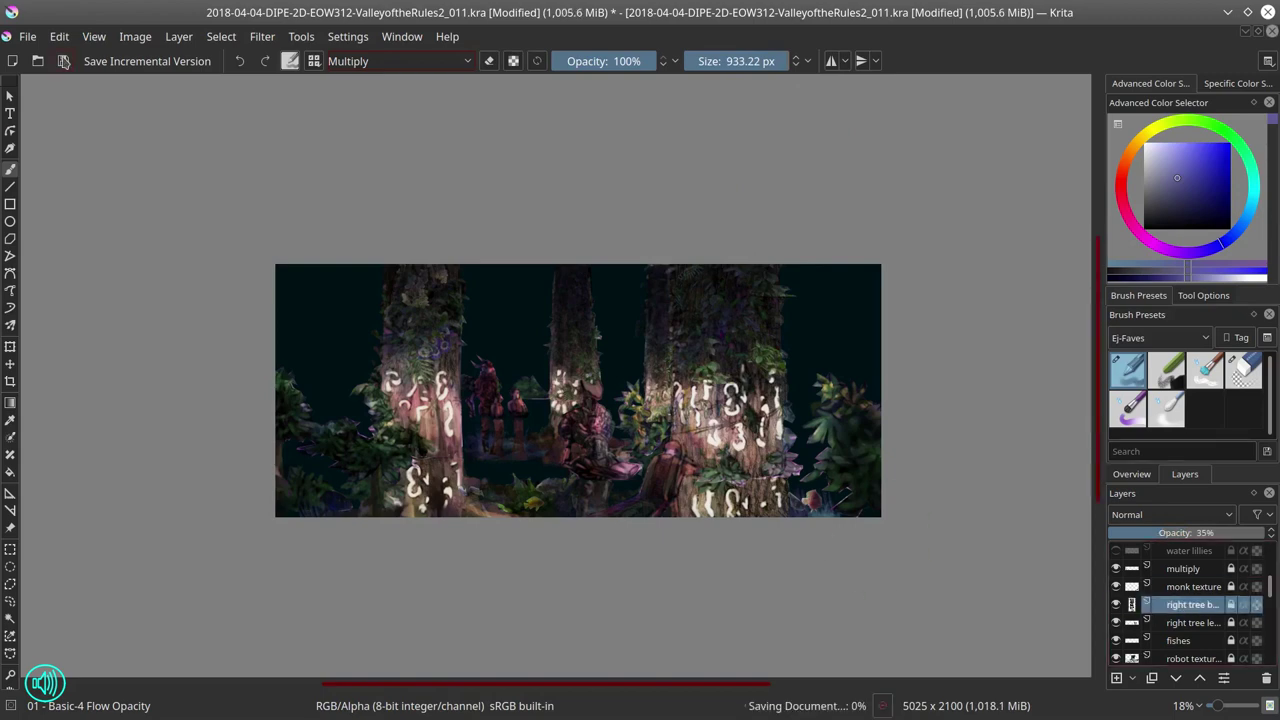
Step: Place the orange flower cluster from a flower image onto the tree trunks
{"action": "scroll", "coordinate": [1273, 627], "scroll_direction": "down", "scroll_amount": 5}
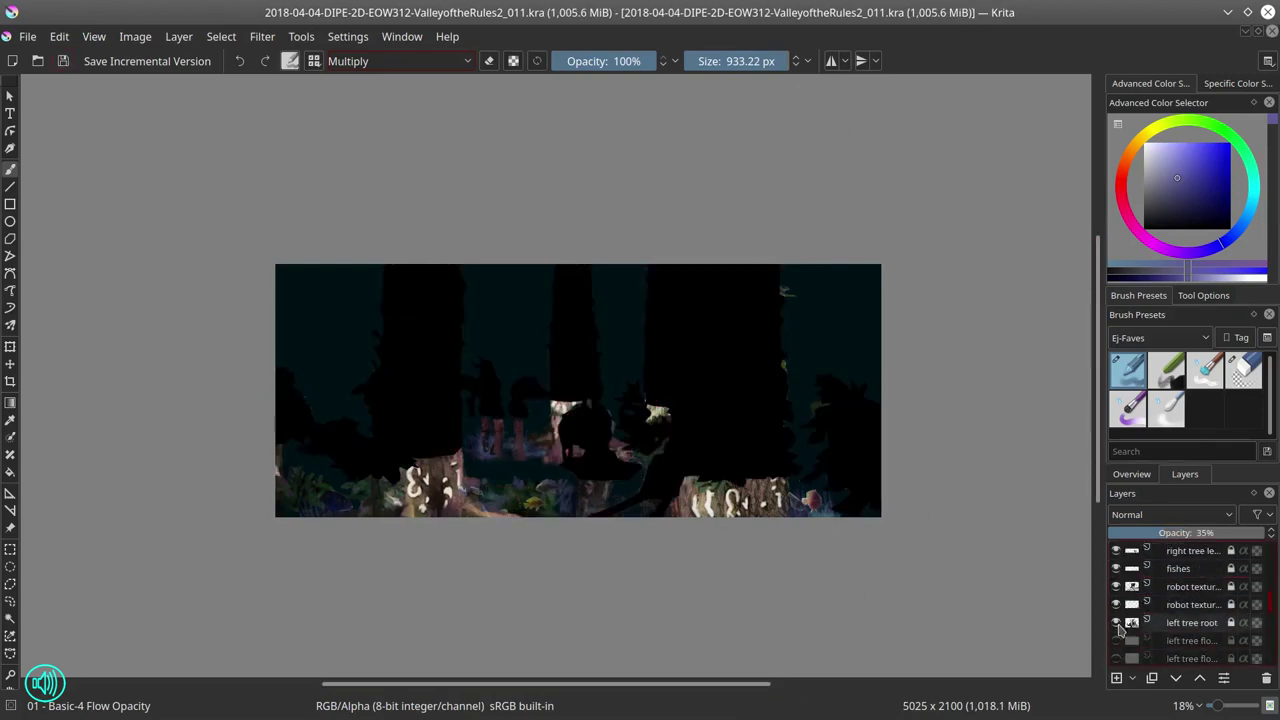
{"action": "scroll", "coordinate": [1120, 628], "scroll_direction": "down", "scroll_amount": 5}
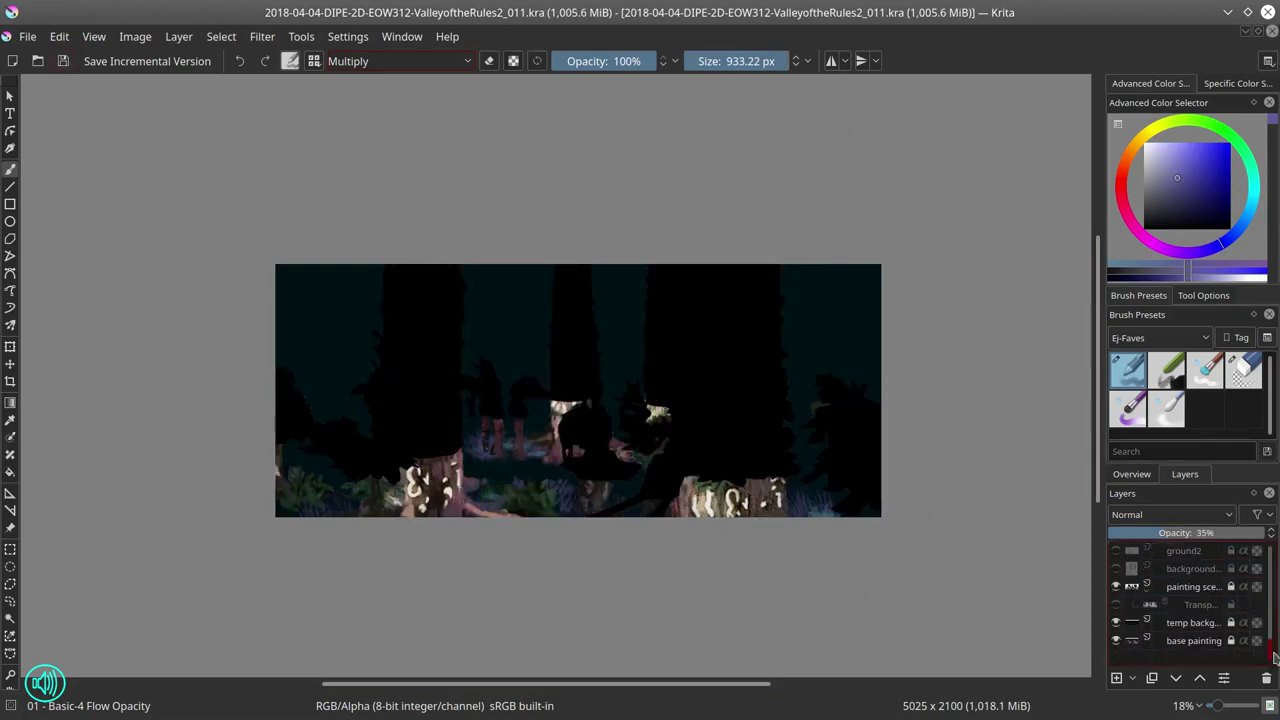
{"action": "left_click", "coordinate": [1153, 607]}
{"action": "scroll", "coordinate": [1268, 627], "scroll_direction": "up", "scroll_amount": 10}
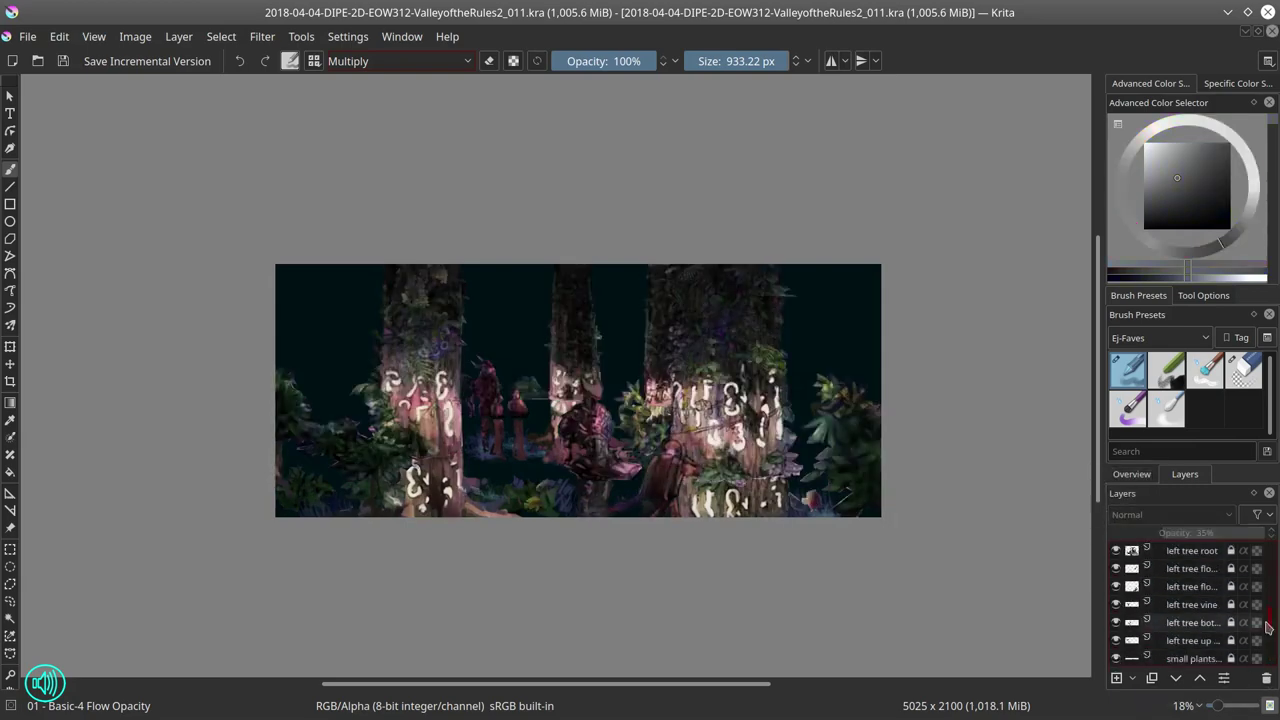
{"action": "scroll", "coordinate": [1268, 627], "scroll_direction": "up", "scroll_amount": 10}
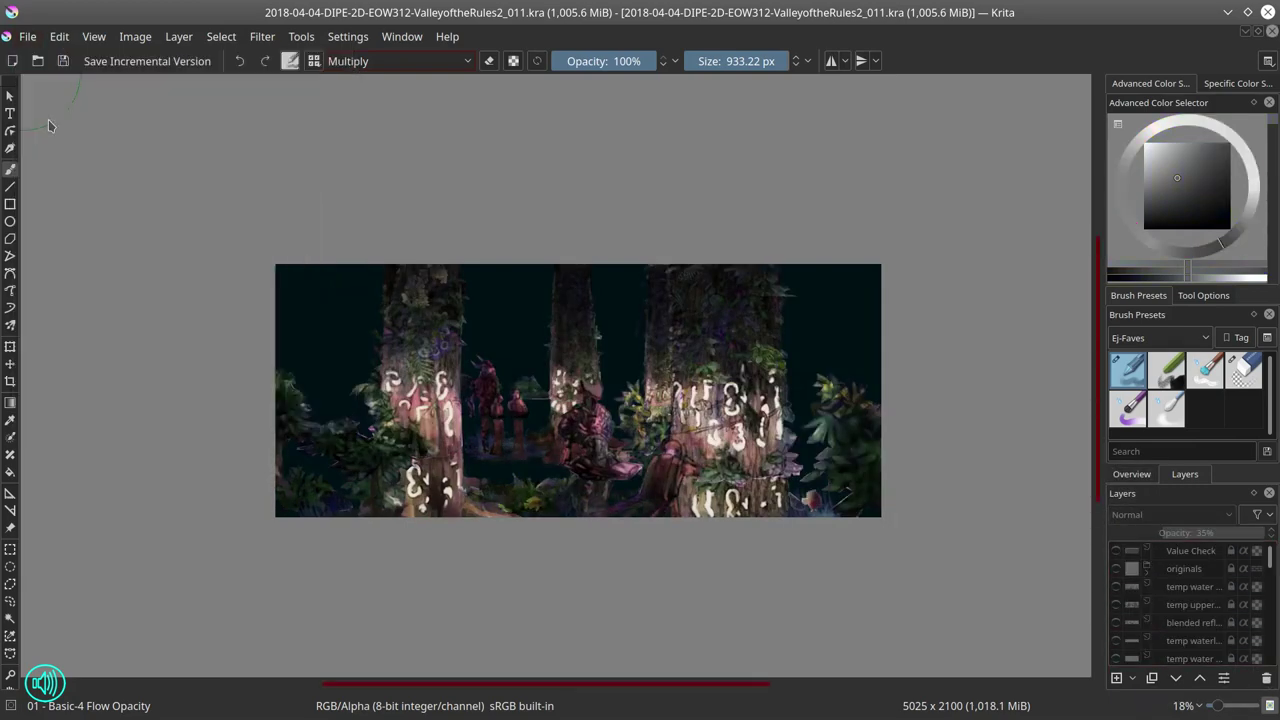
{"action": "left_click", "coordinate": [37, 61]}
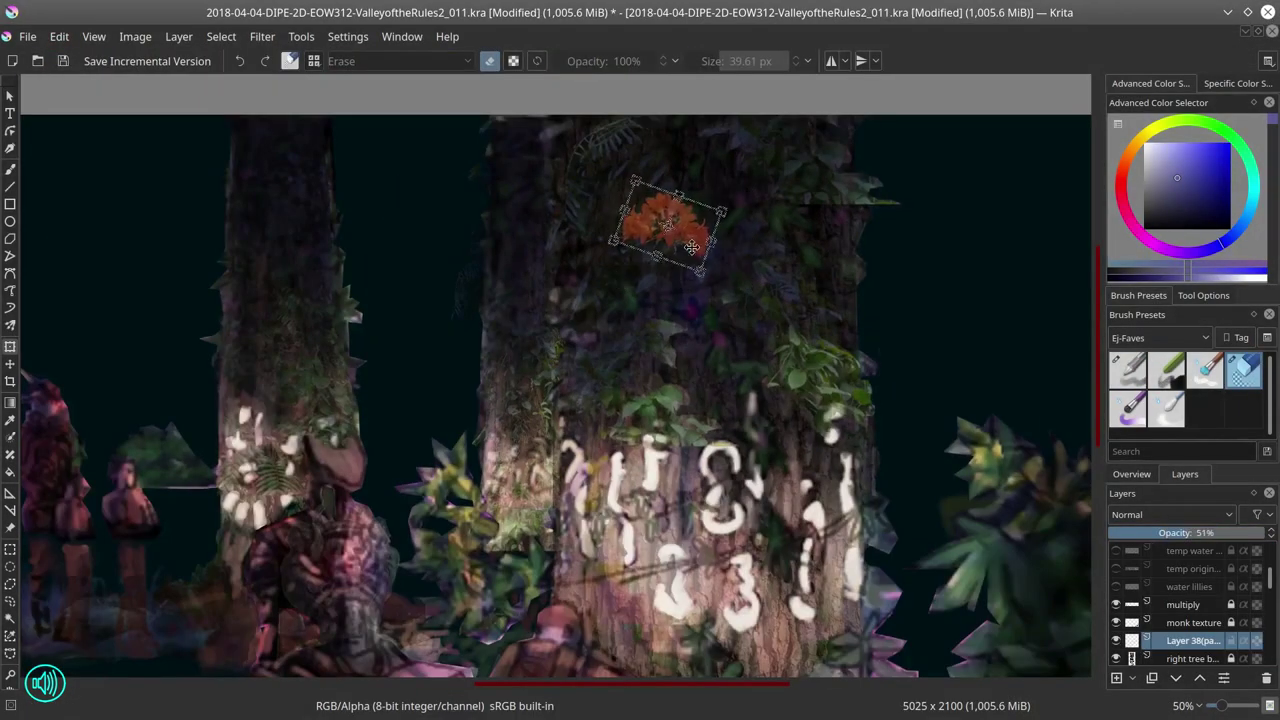
{"action": "key", "text": "Return"}
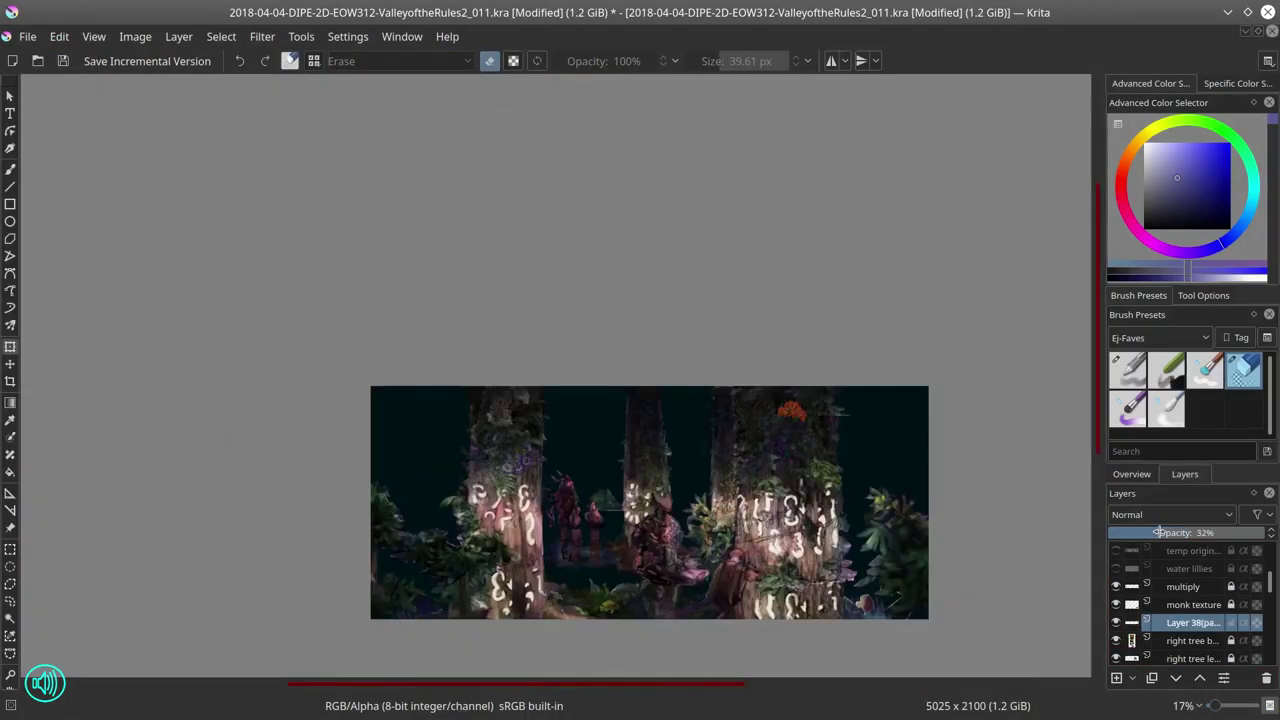
{"action": "key", "text": "minus"}
{"action": "key", "text": "minus"}
{"action": "key", "text": "minus"}
{"action": "left_click", "coordinate": [1128, 370]}
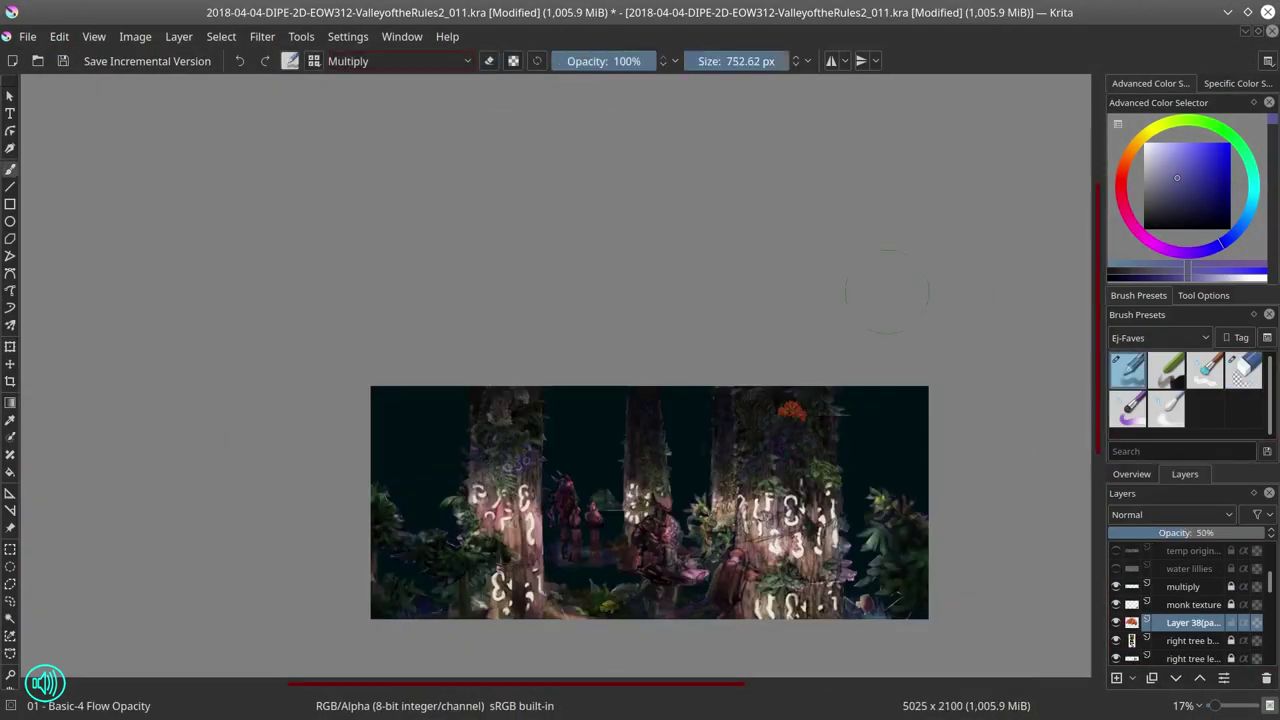
Step: Lasso two red flower clusters, paste them shrunk onto the right tree, and save
{"action": "key", "text": "ctrl+o"}
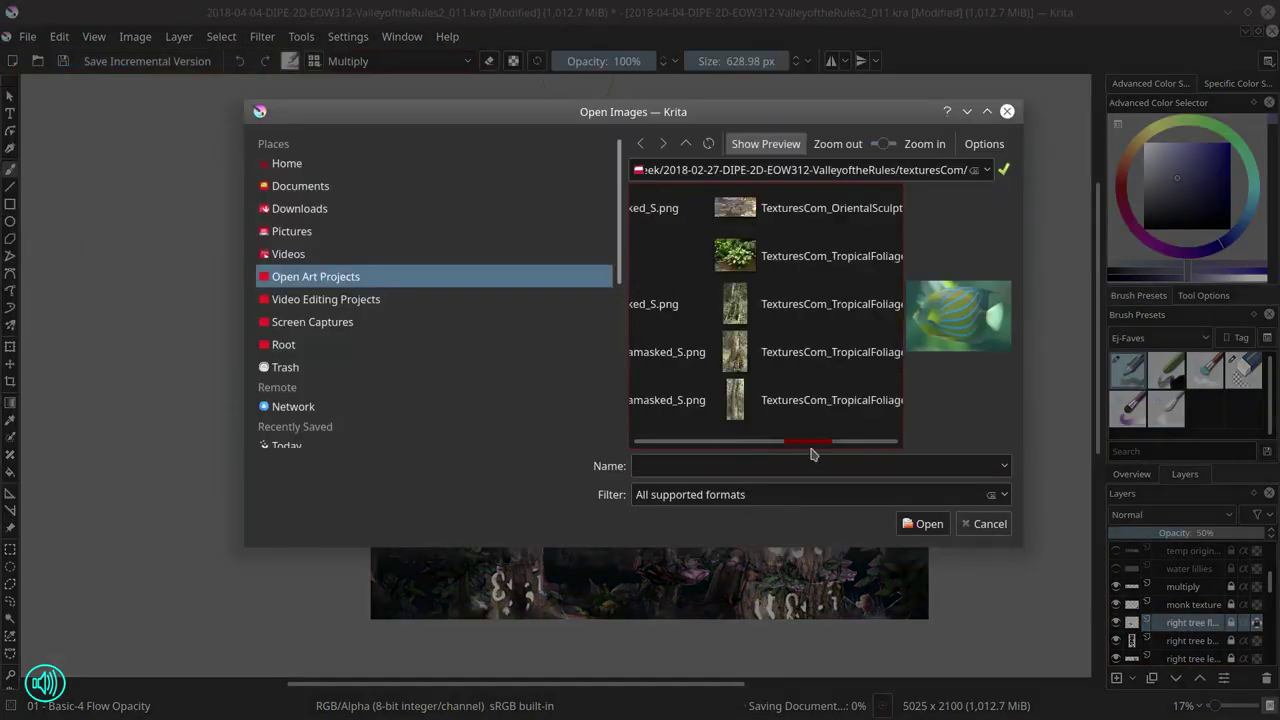
{"action": "scroll", "coordinate": [770, 330], "scroll_direction": "up", "scroll_amount": 3}
{"action": "left_click", "coordinate": [757, 254]}
{"action": "left_click", "coordinate": [920, 523]}
{"action": "left_click_drag", "start_coordinate": [392, 601], "coordinate": [320, 395]}
{"action": "left_click_drag", "start_coordinate": [655, 427], "coordinate": [573, 478]}
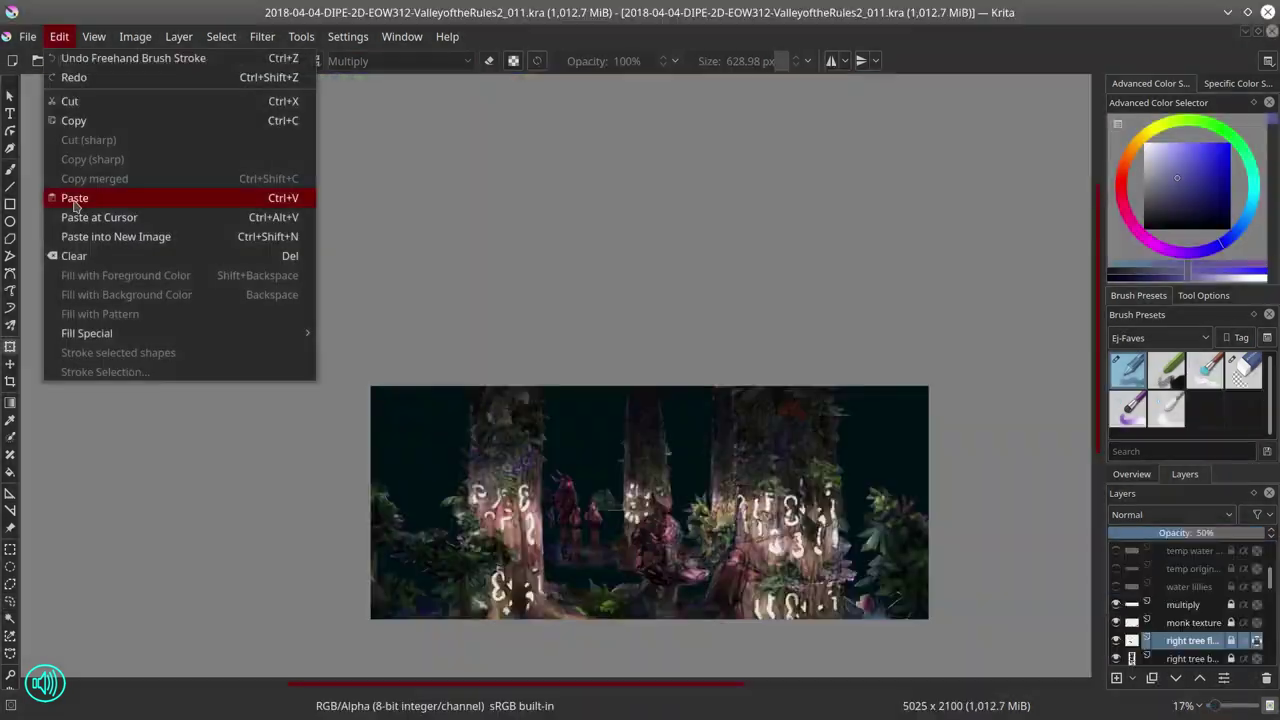
{"action": "left_click", "coordinate": [57, 194]}
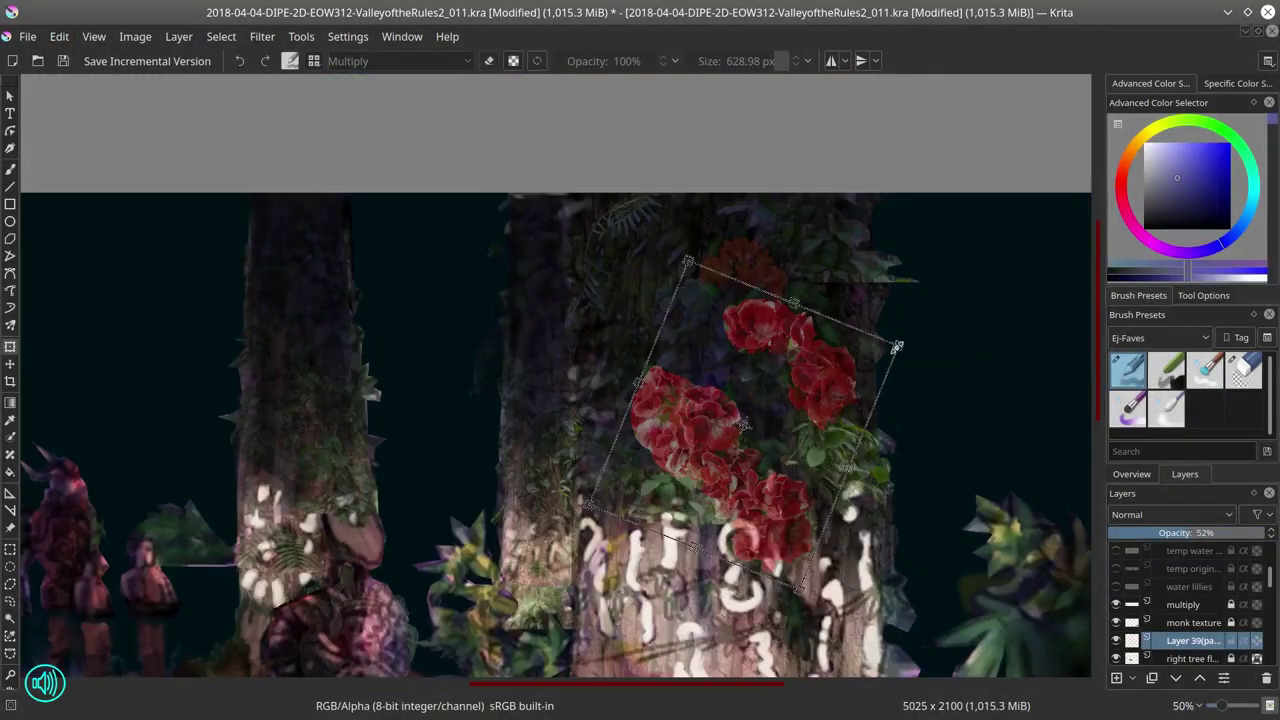
{"action": "left_click_drag", "start_coordinate": [898, 346], "coordinate": [808, 257]}
{"action": "key", "text": "Return"}
{"action": "key", "text": "b"}
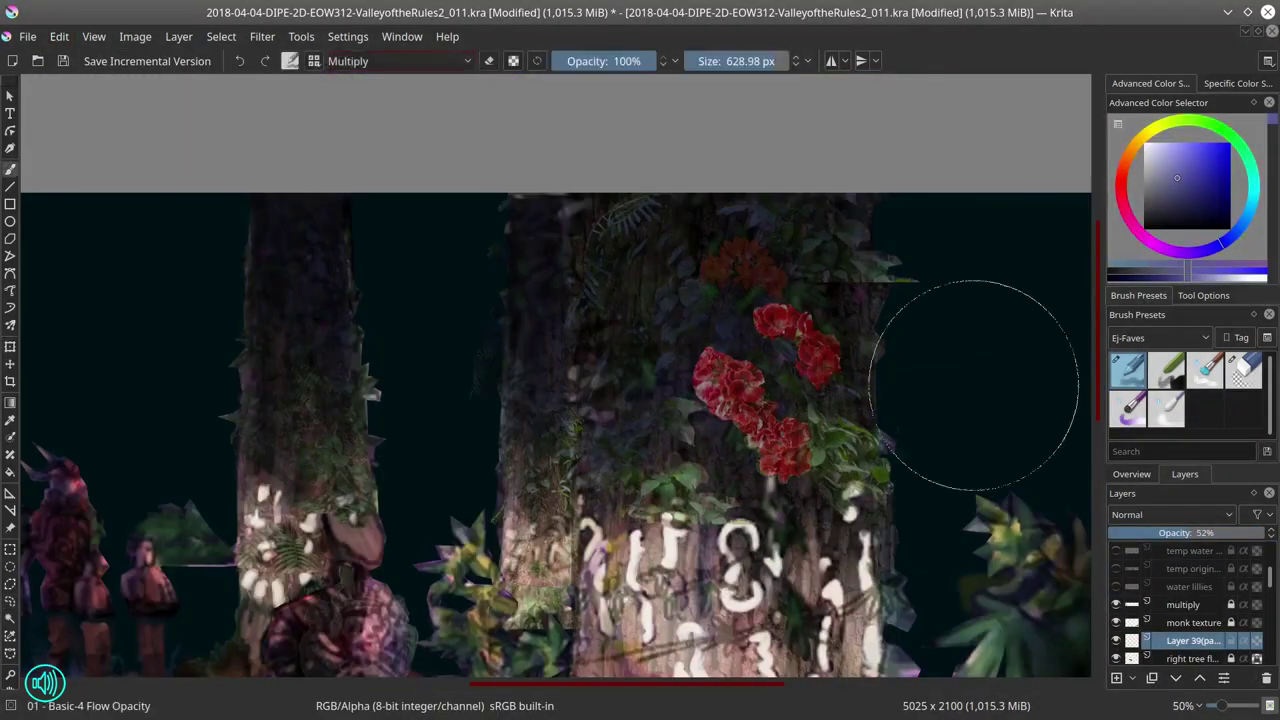
{"action": "key", "text": "minus"}
{"action": "key", "text": "minus"}
{"action": "key", "text": "minus"}
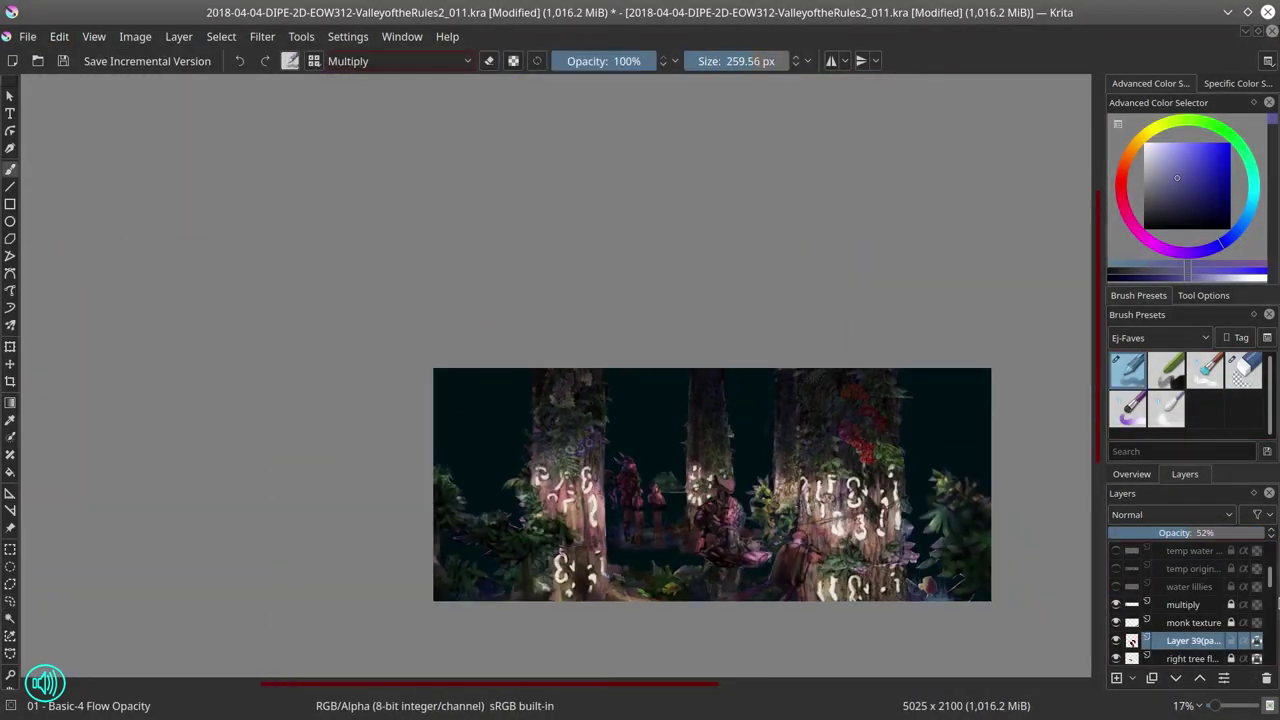
{"action": "key", "text": "ctrl+s"}
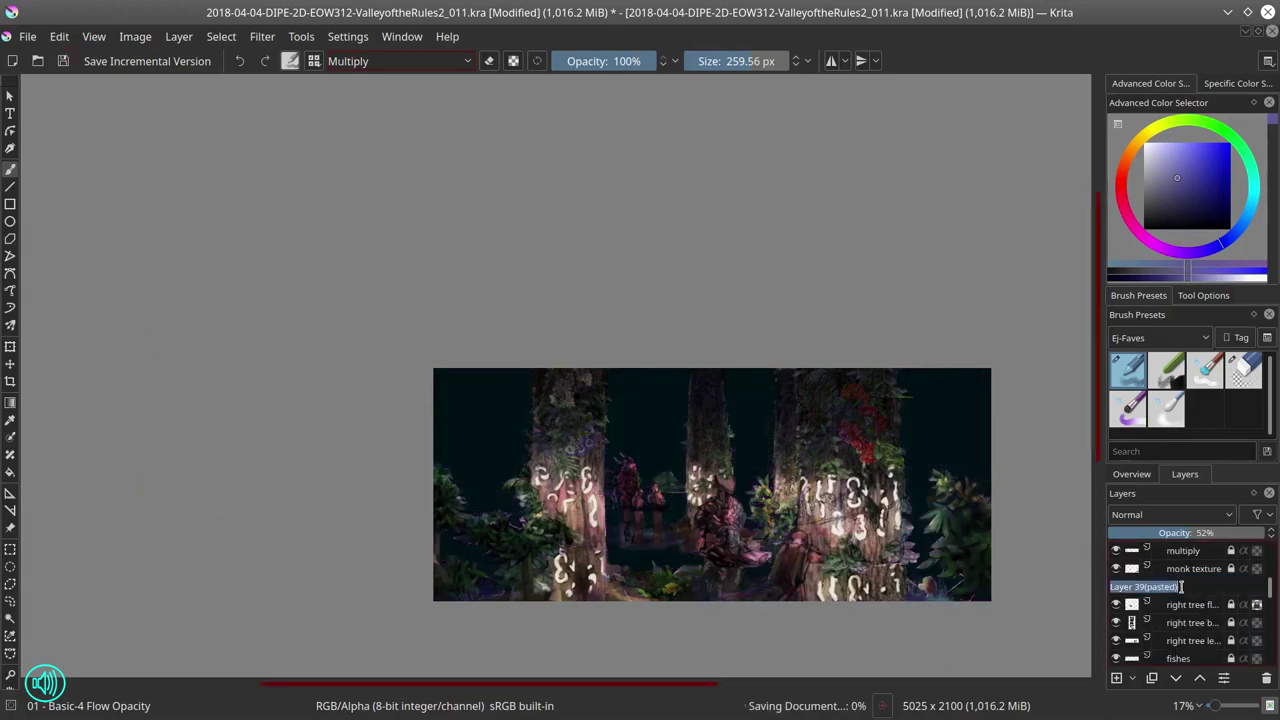
Step: Add blue flowers to the right trunk at 36% opacity and save as version _012
{"action": "left_click", "coordinate": [28, 36]}
{"action": "left_click", "coordinate": [50, 86]}
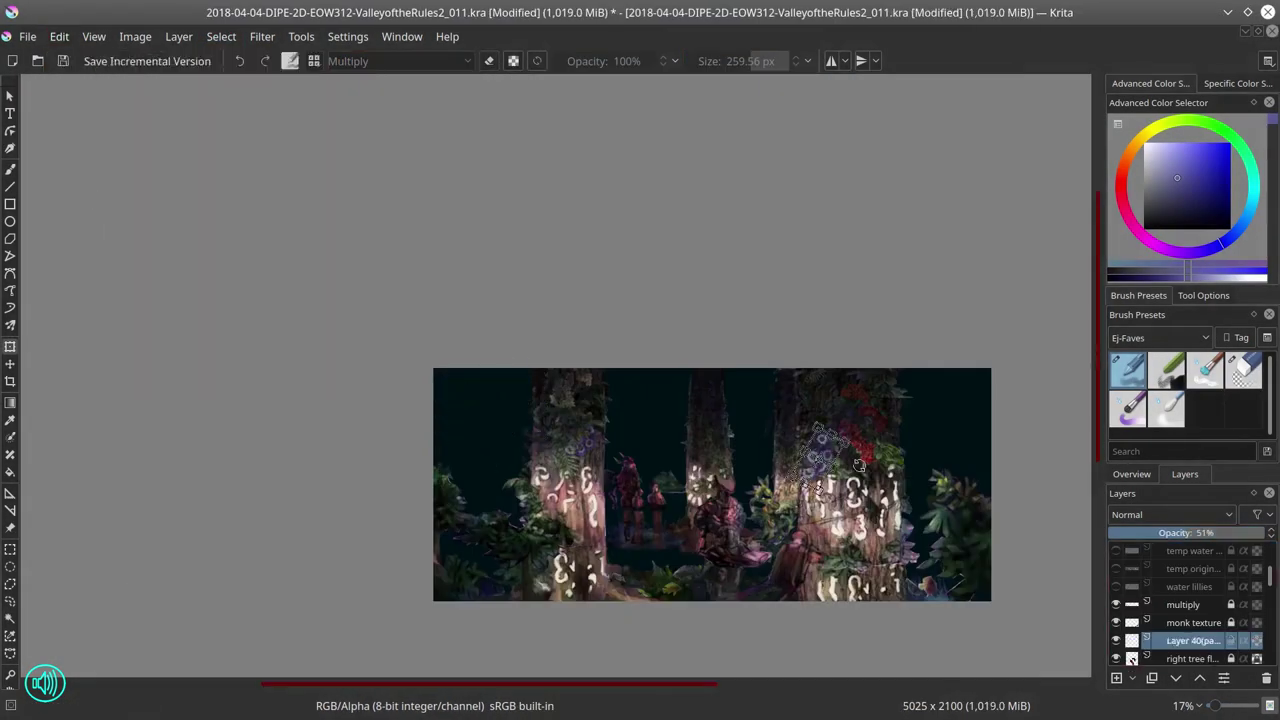
{"action": "scroll", "coordinate": [858, 465], "scroll_direction": "up", "scroll_amount": 2}
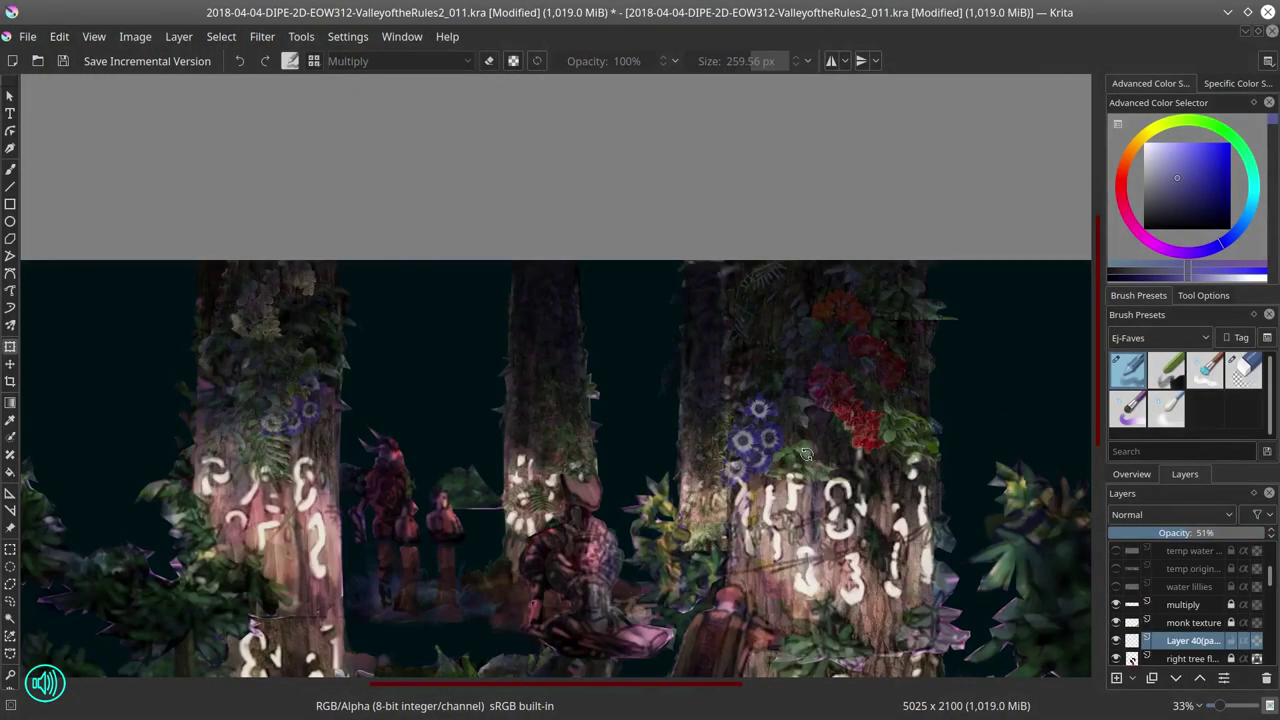
{"action": "key", "text": "b"}
{"action": "scroll", "coordinate": [806, 455], "scroll_direction": "up", "scroll_amount": 3}
{"action": "key", "text": "e"}
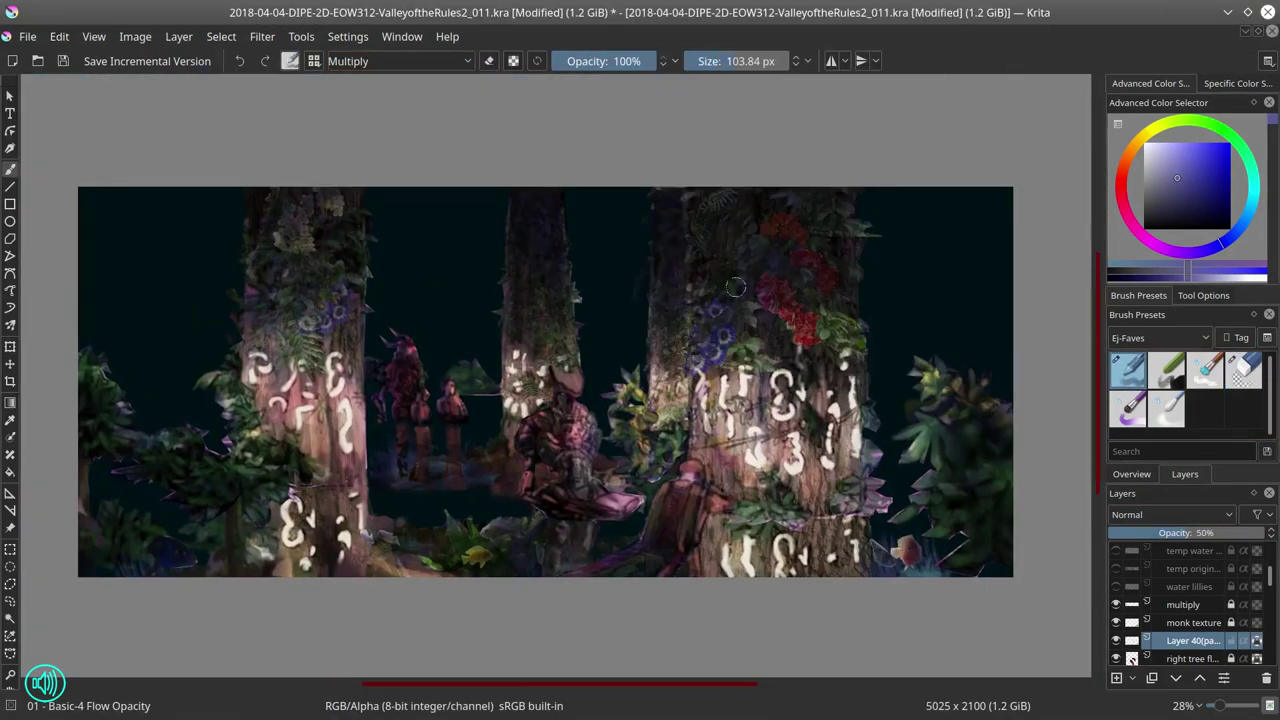
{"action": "key", "text": "Page_Down"}
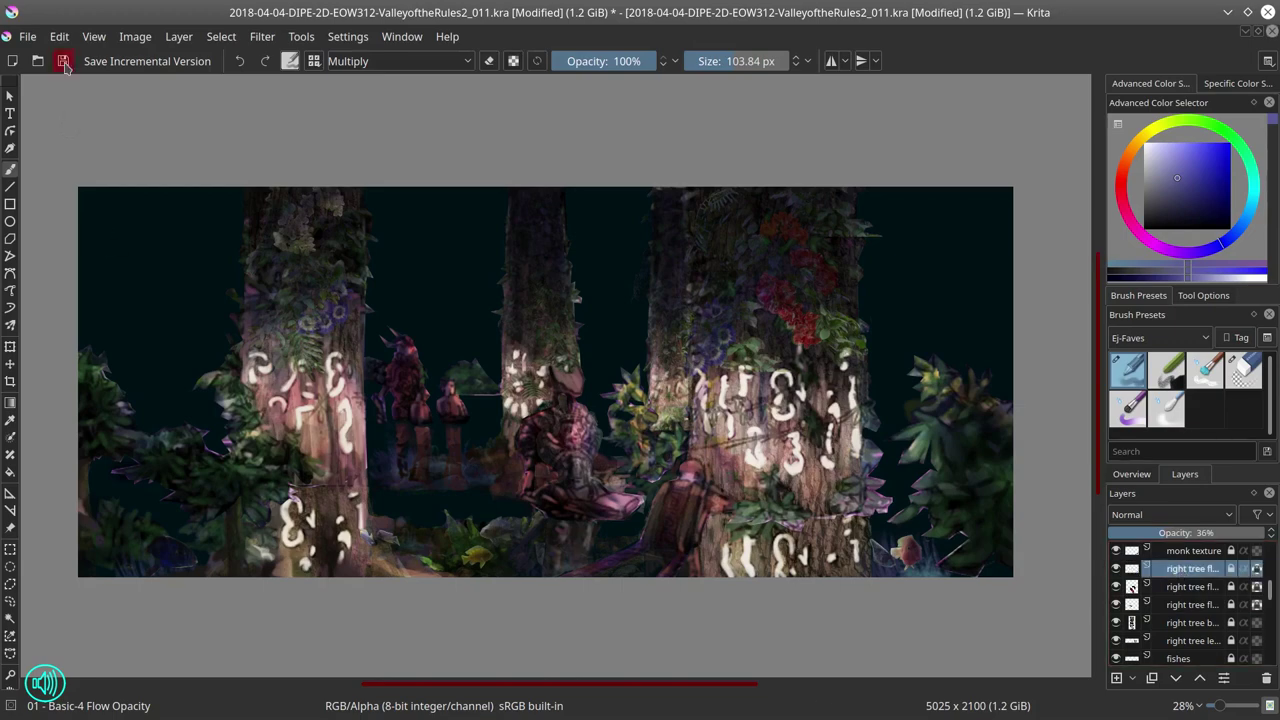
{"action": "left_click", "coordinate": [63, 61]}
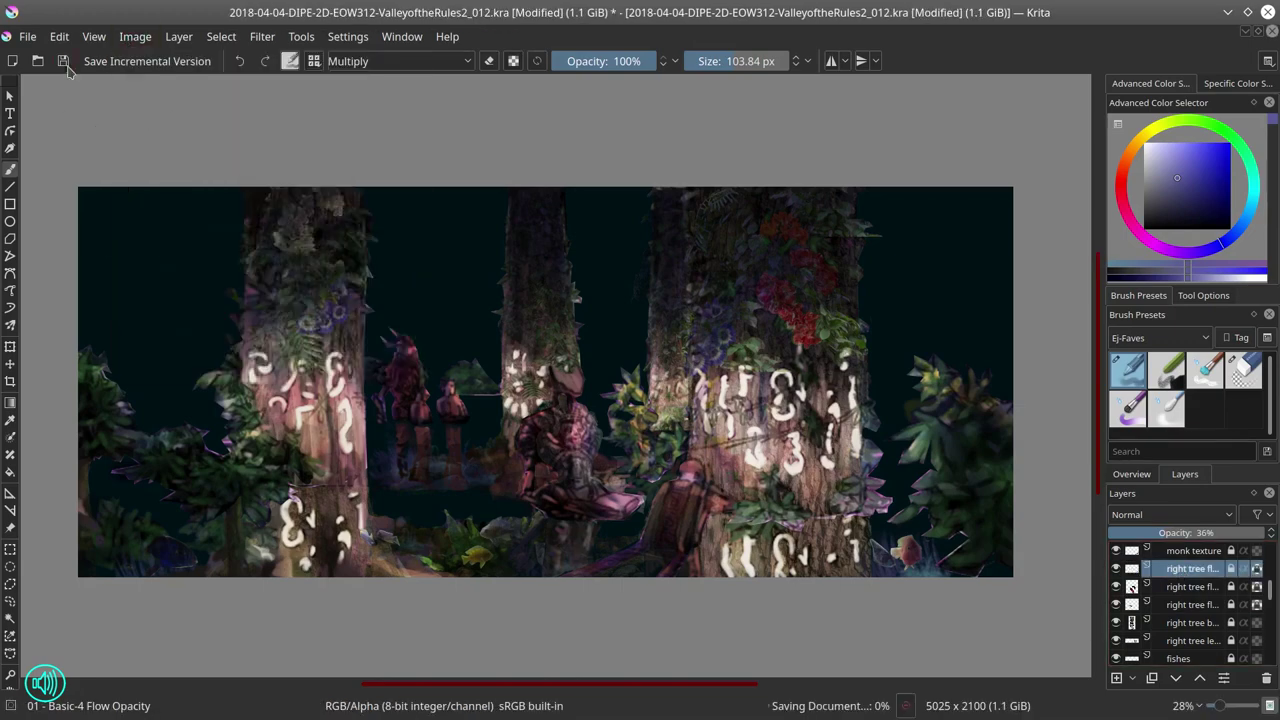
Step: Select the opaque area of the painting scene layer: trees, figures and foliage
{"action": "key", "text": "Page_Down"}
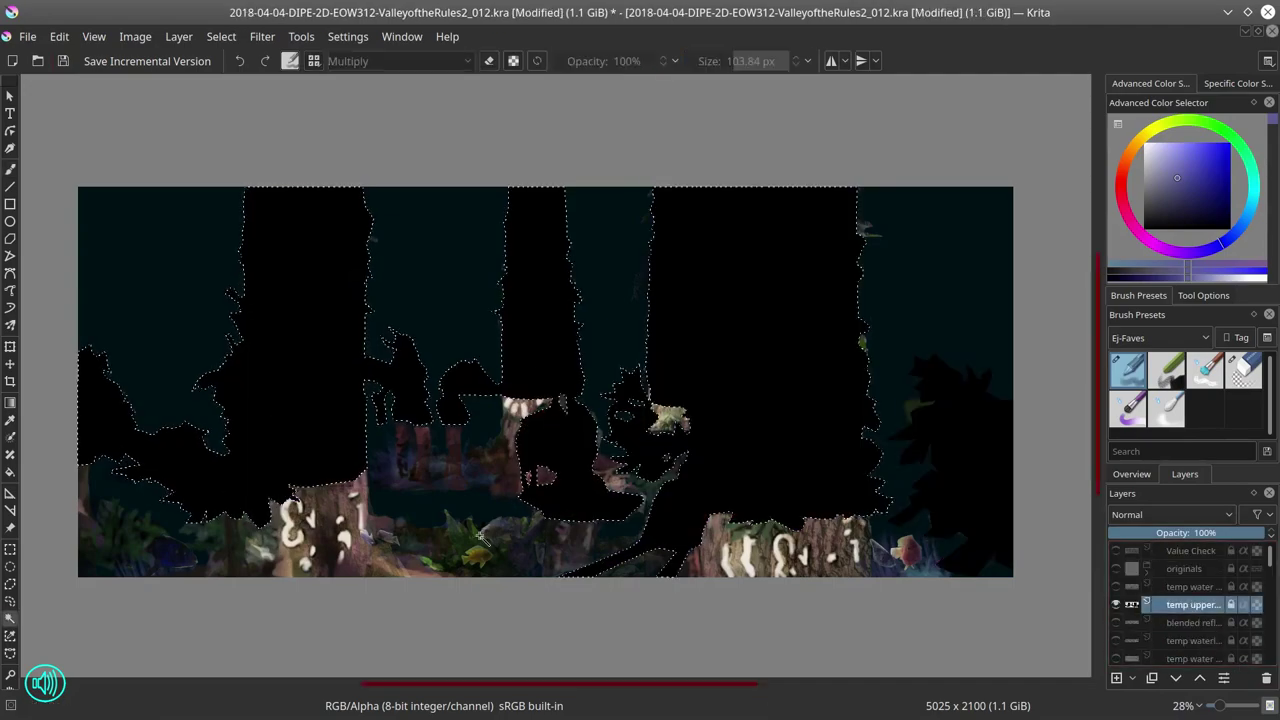
{"action": "key", "text": "ctrl+s"}
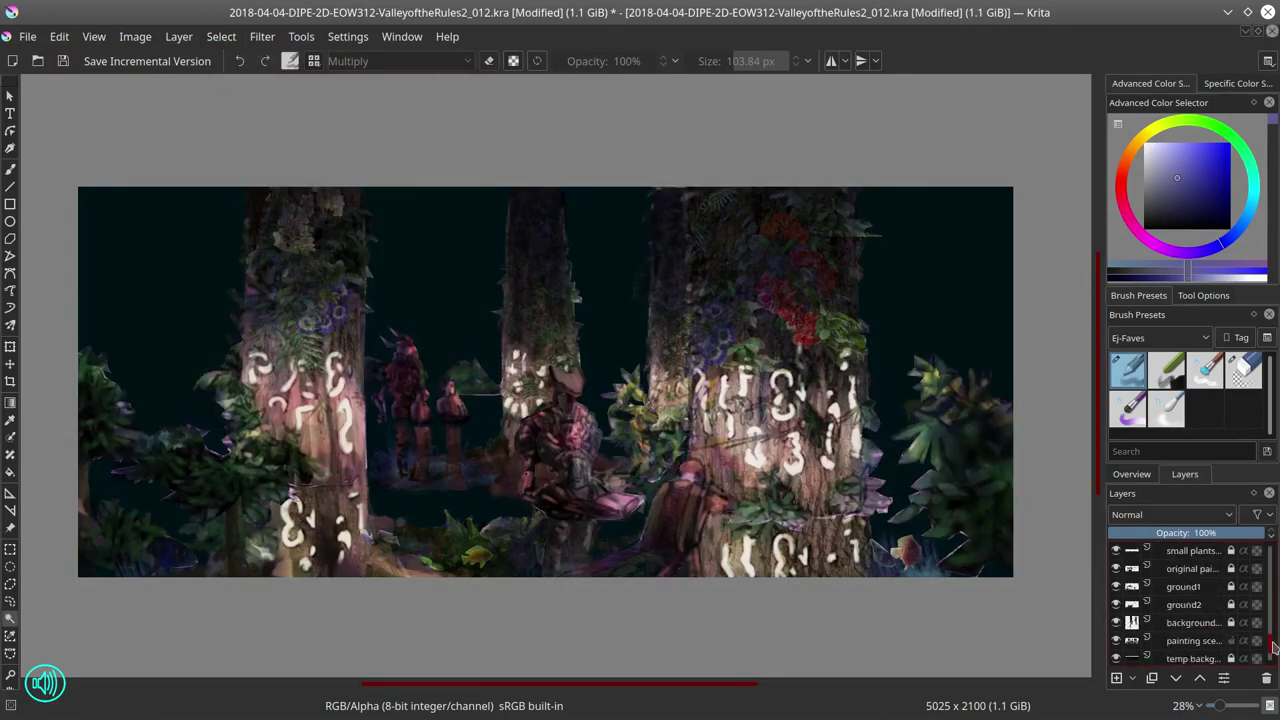
{"action": "left_click", "coordinate": [1117, 622]}
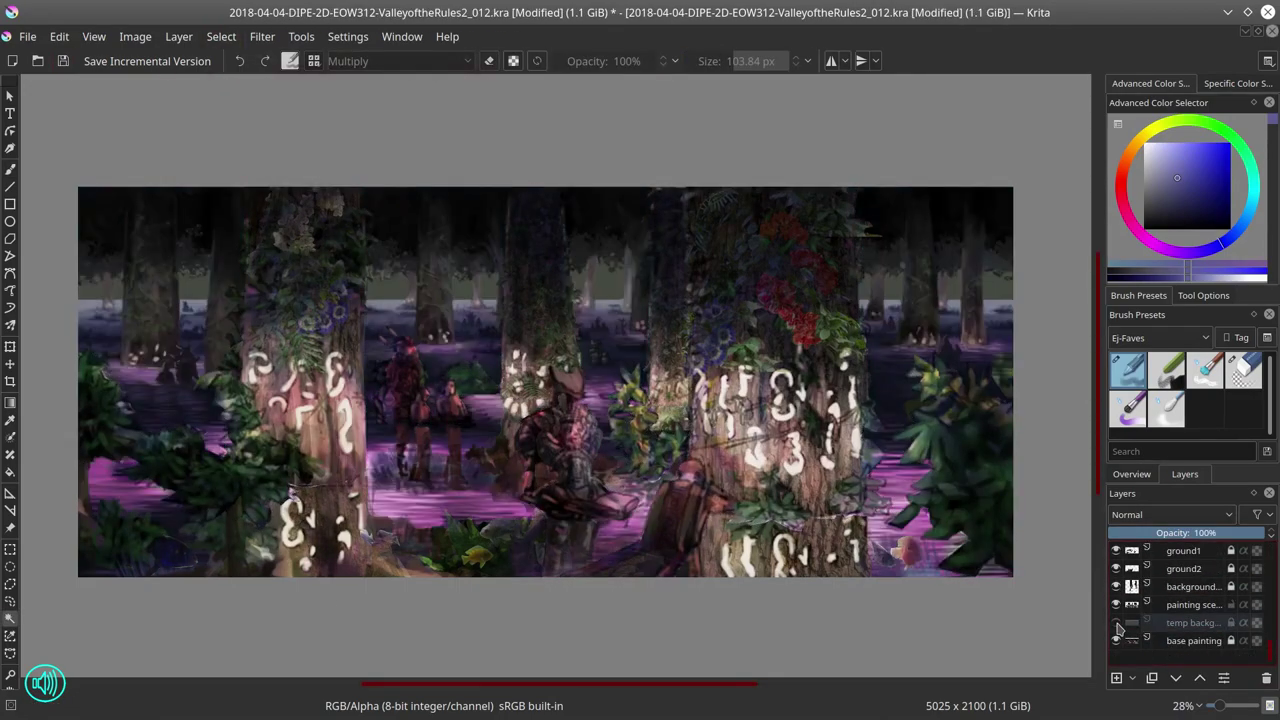
{"action": "left_click", "coordinate": [1117, 622]}
{"action": "left_click", "coordinate": [1190, 604]}
{"action": "key", "text": "e"}
{"action": "key", "text": "ctrl+shift+a"}
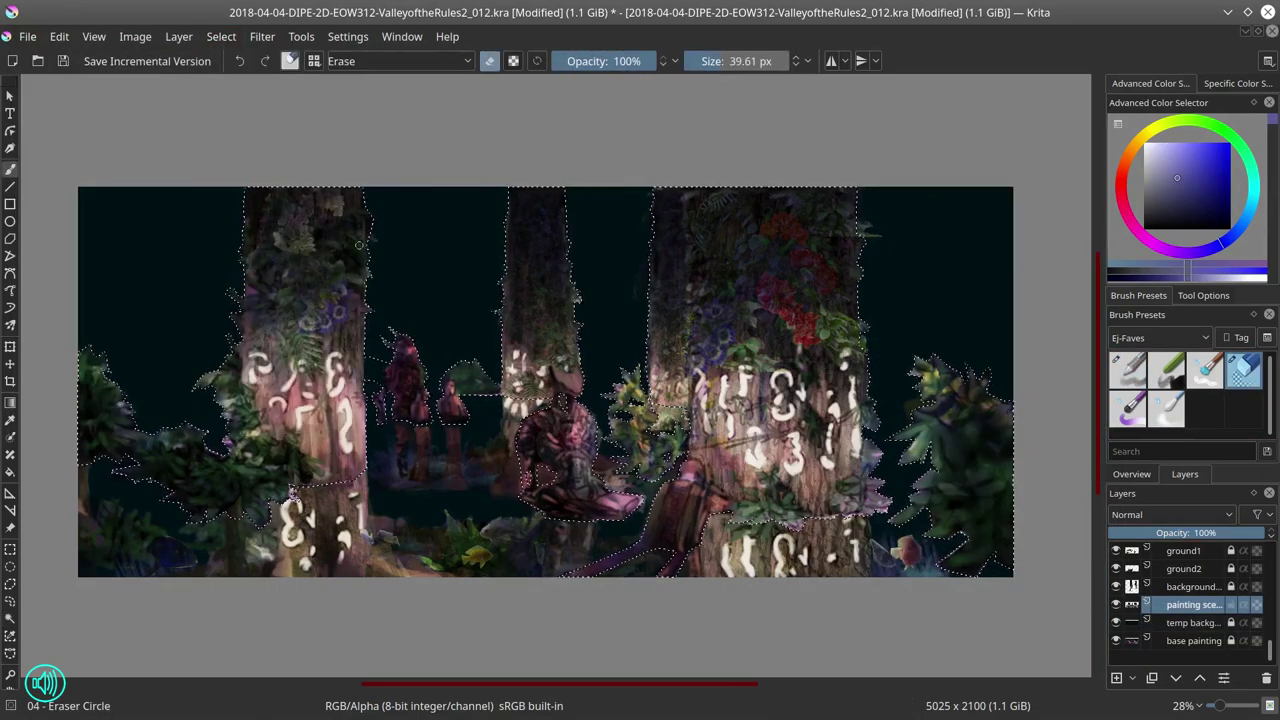
Step: Review the outline selection across the whole image and save the document
{"action": "scroll", "coordinate": [335, 348], "scroll_direction": "up", "scroll_amount": 3}
{"action": "key", "text": "ctrl+r"}
{"action": "scroll", "coordinate": [503, 392], "scroll_direction": "up", "scroll_amount": 5}
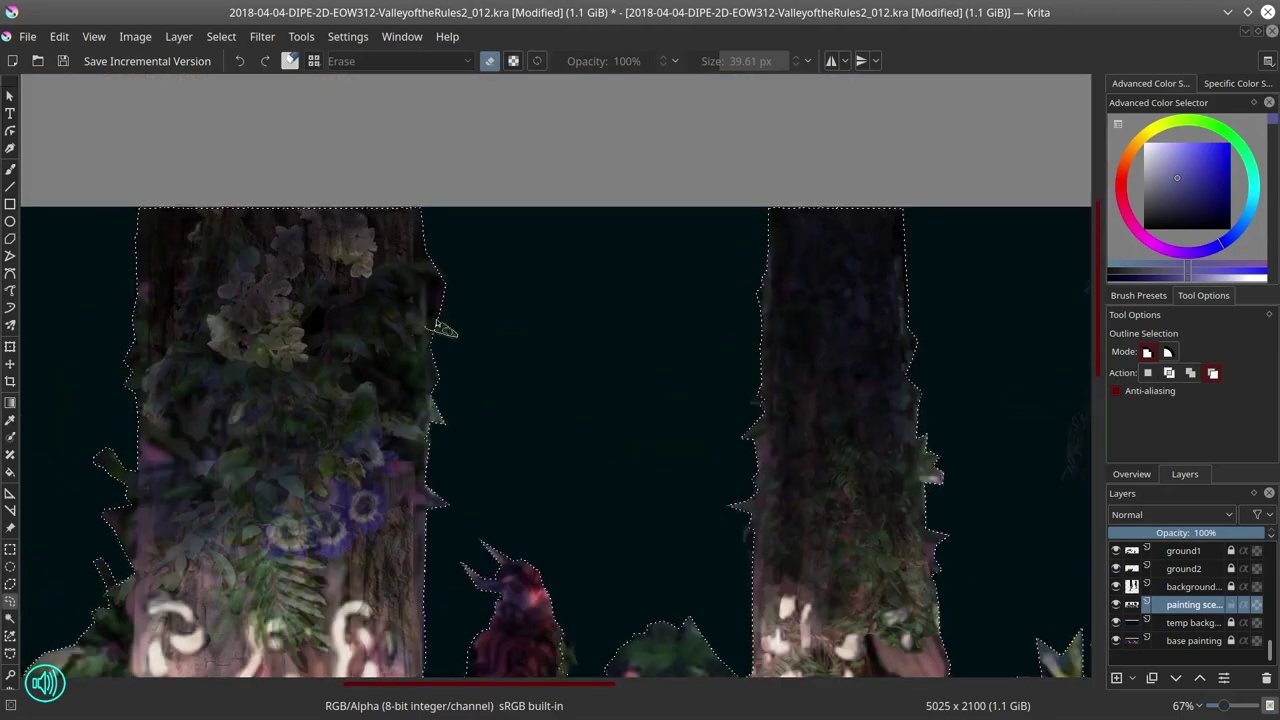
{"action": "scroll", "coordinate": [678, 312], "scroll_direction": "up", "scroll_amount": 3}
{"action": "scroll", "coordinate": [855, 380], "scroll_direction": "right", "scroll_amount": 3}
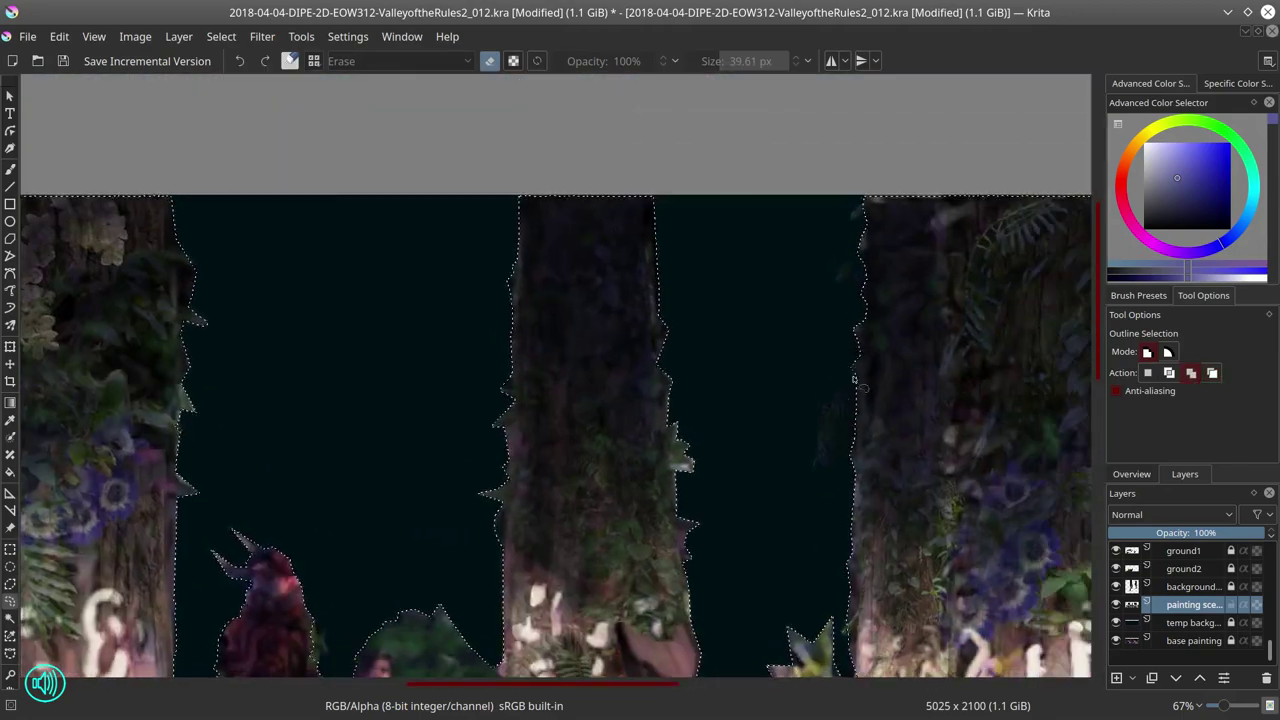
{"action": "scroll", "coordinate": [862, 302], "scroll_direction": "right", "scroll_amount": 5}
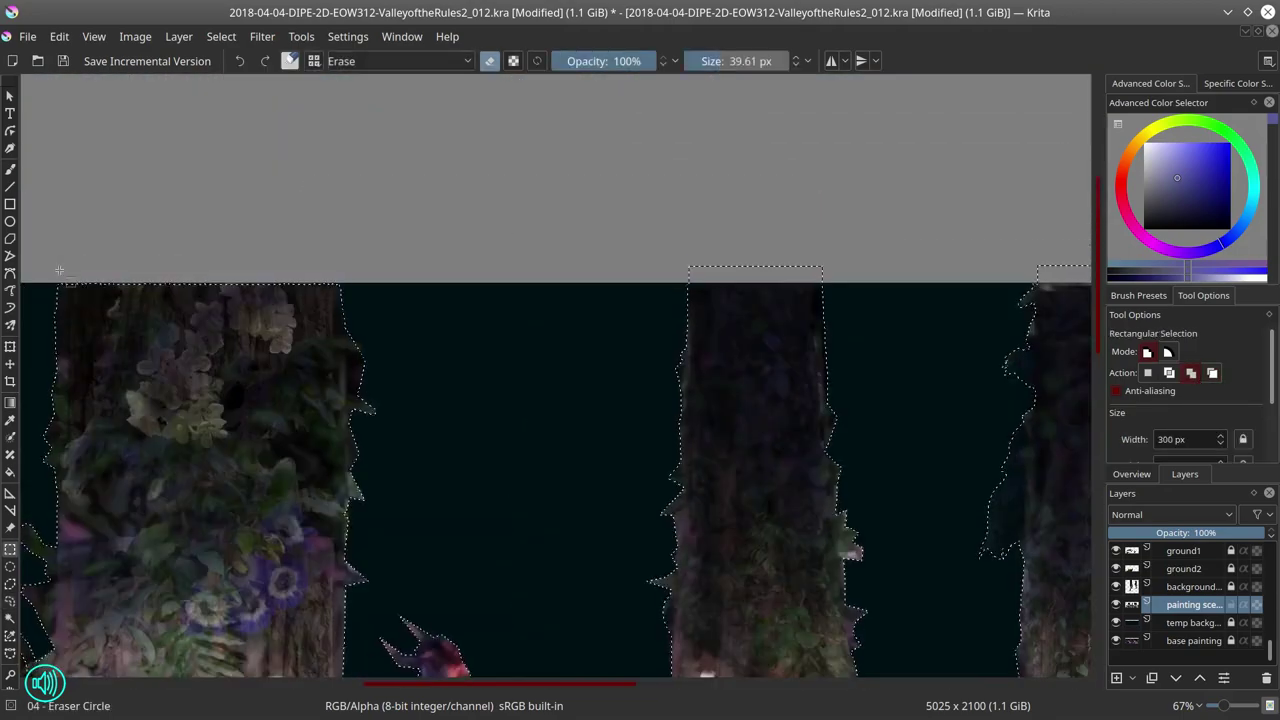
{"action": "scroll", "coordinate": [797, 264], "scroll_direction": "right", "scroll_amount": 5}
{"action": "key", "text": "minus"}
{"action": "key", "text": "minus"}
{"action": "key", "text": "minus"}
{"action": "key", "text": "minus"}
{"action": "key", "text": "ctrl+s"}
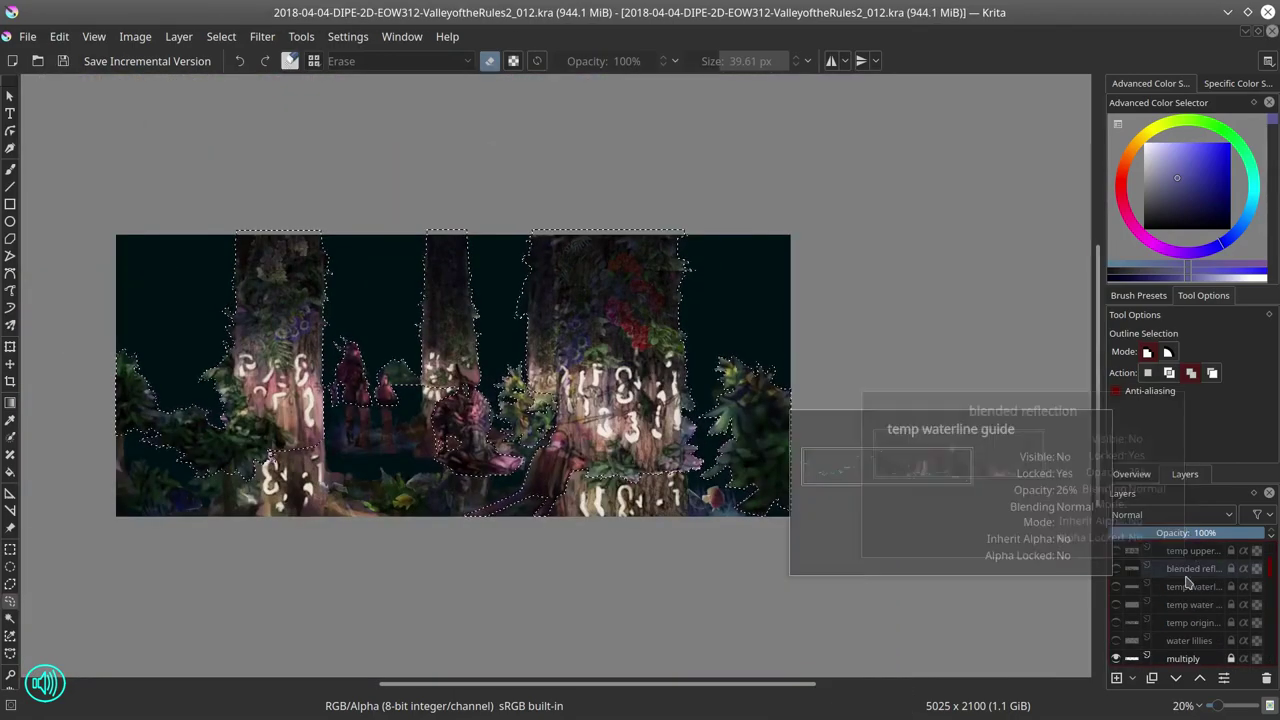
Step: Fill the selection on Layer 41 and save the document
{"action": "scroll", "coordinate": [1190, 600], "scroll_direction": "up", "scroll_amount": 5}
{"action": "left_click", "coordinate": [1183, 604]}
{"action": "key", "text": "f"}
{"action": "left_click", "coordinate": [273, 398]}
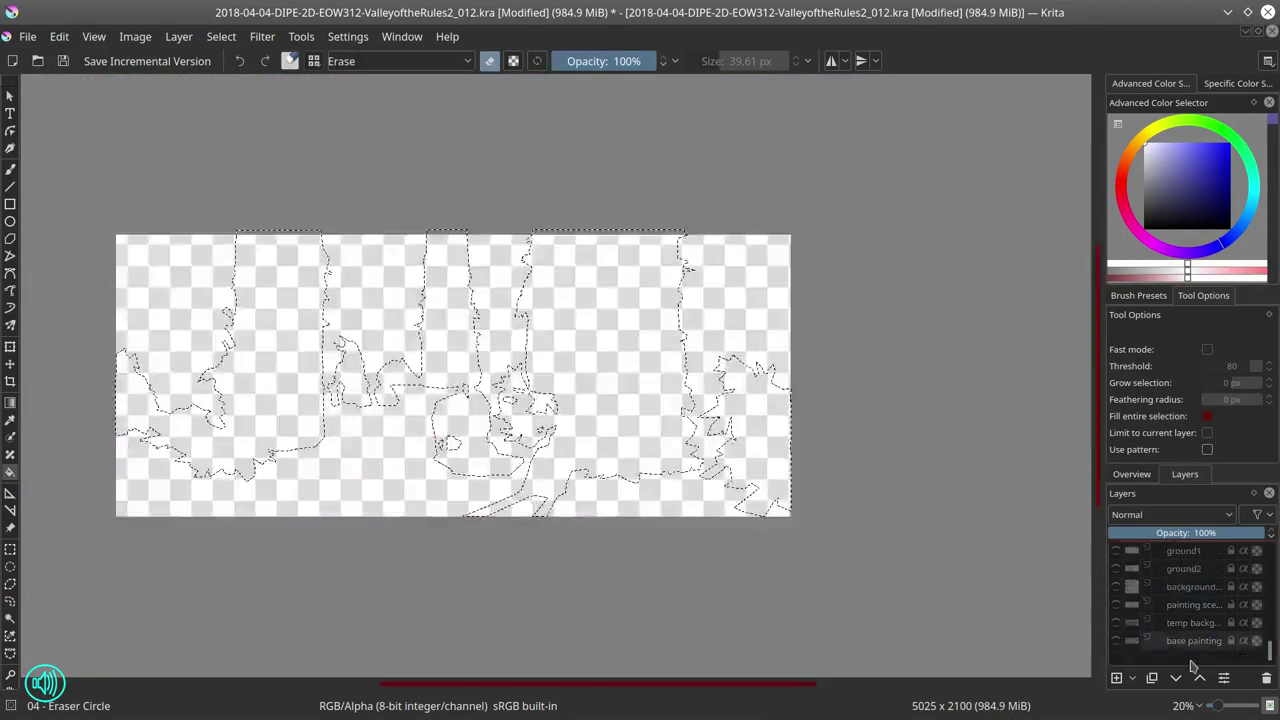
{"action": "left_click", "coordinate": [221, 36]}
{"action": "key", "text": "Escape"}
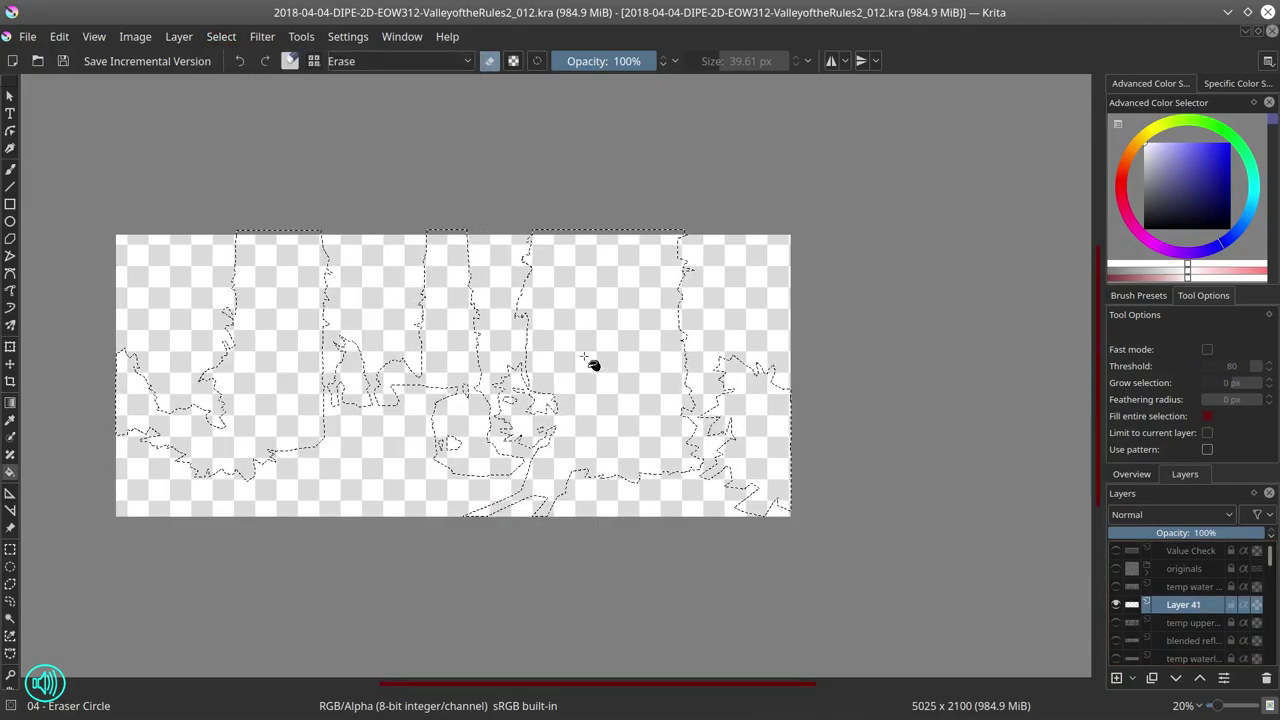
{"action": "key", "text": "b"}
{"action": "key", "text": "f"}
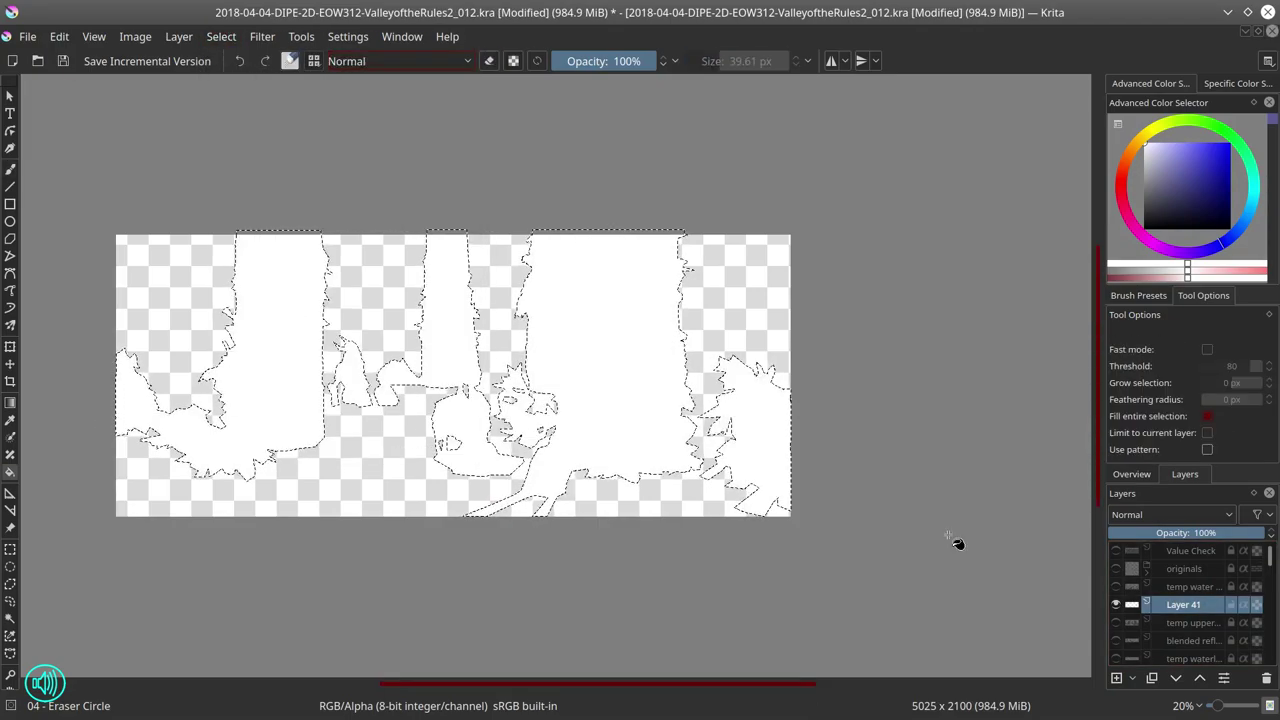
{"action": "scroll", "coordinate": [1272, 596], "scroll_direction": "up", "scroll_amount": 5}
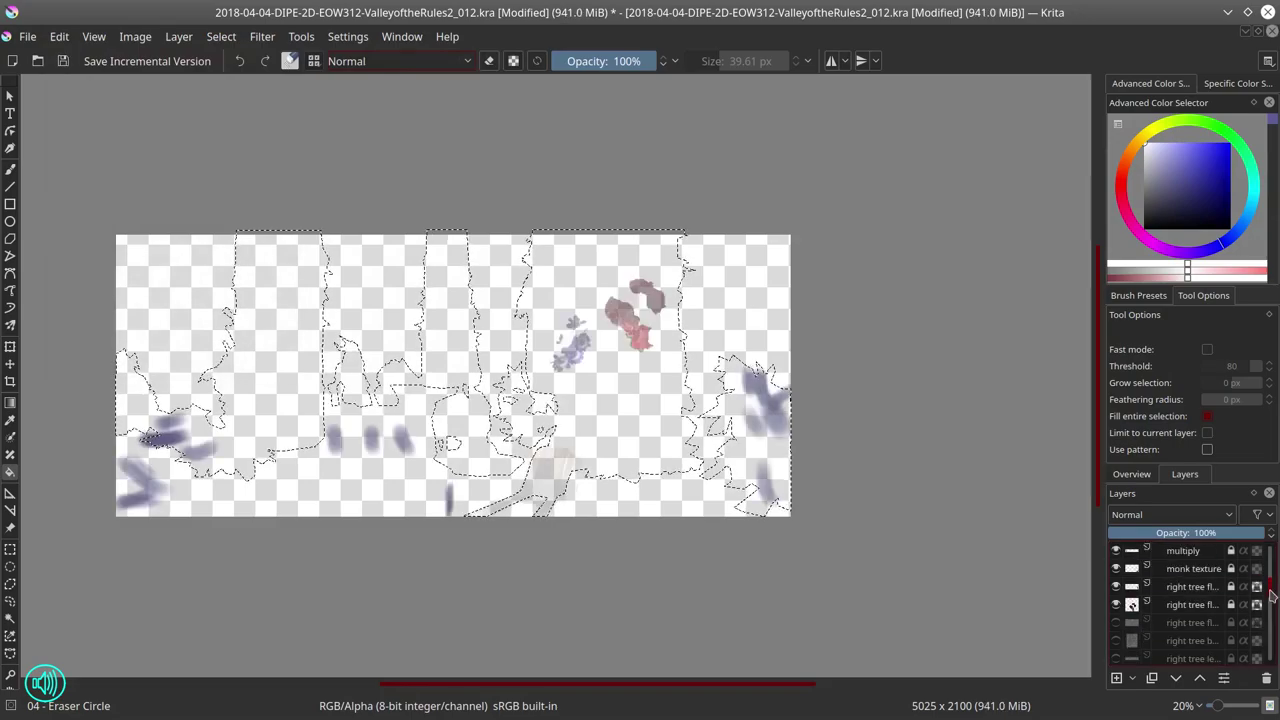
{"action": "scroll", "coordinate": [1118, 634], "scroll_direction": "down", "scroll_amount": 8}
{"action": "left_click", "coordinate": [58, 64]}
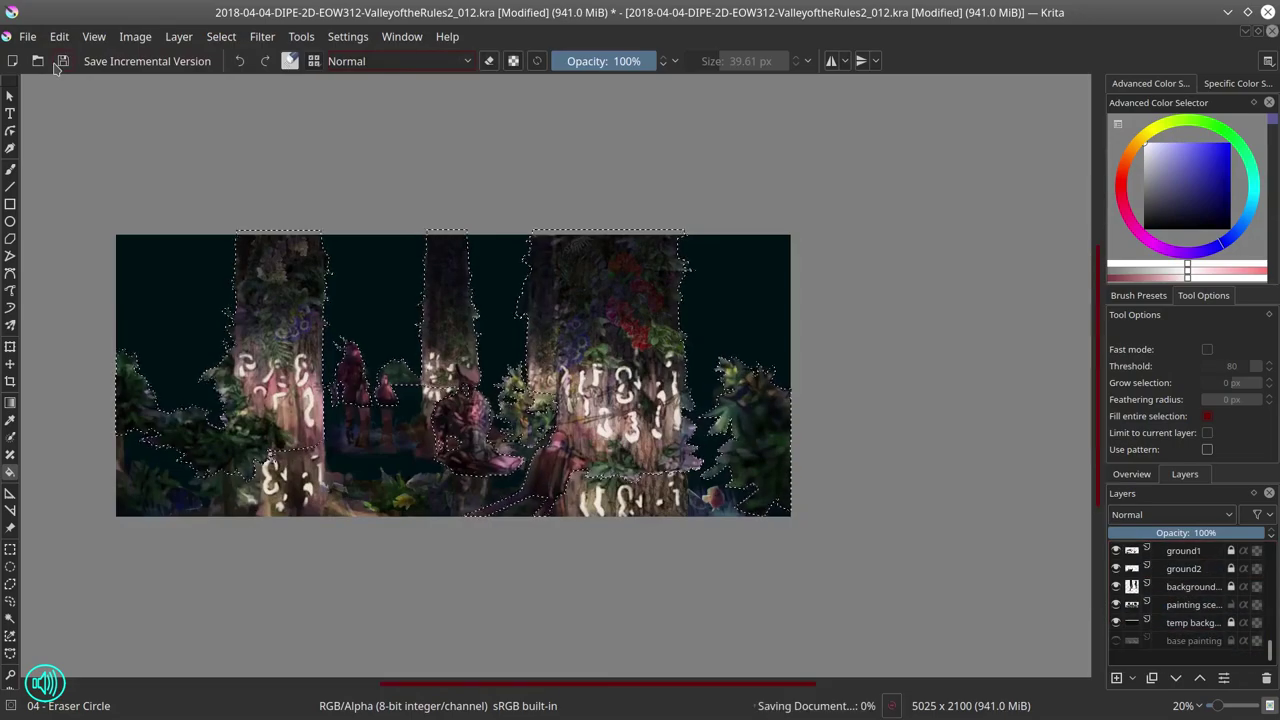
Step: Show the base painting and pick the Basic-4 Flow Opacity brush in Normal blending
{"action": "key", "text": "l"}
{"action": "left_click_drag", "start_coordinate": [1270, 658], "coordinate": [1271, 652]}
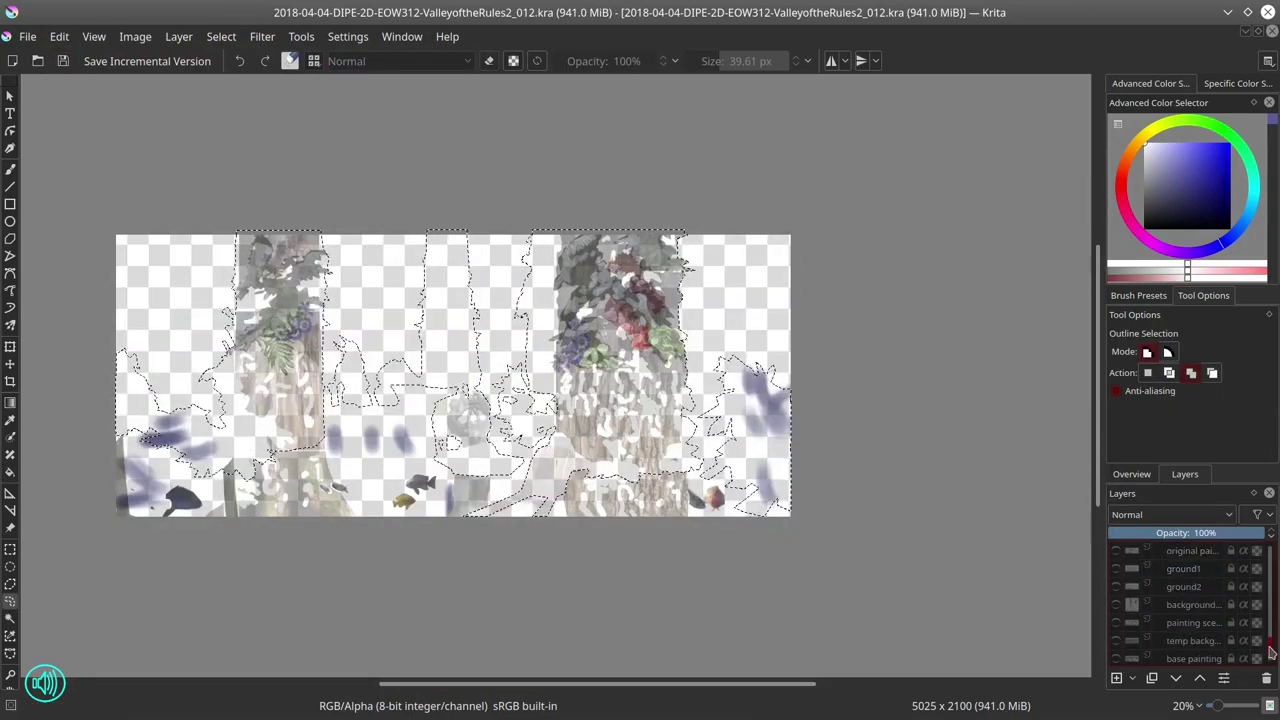
{"action": "left_click", "coordinate": [1116, 640]}
{"action": "key", "text": "ctrl+s"}
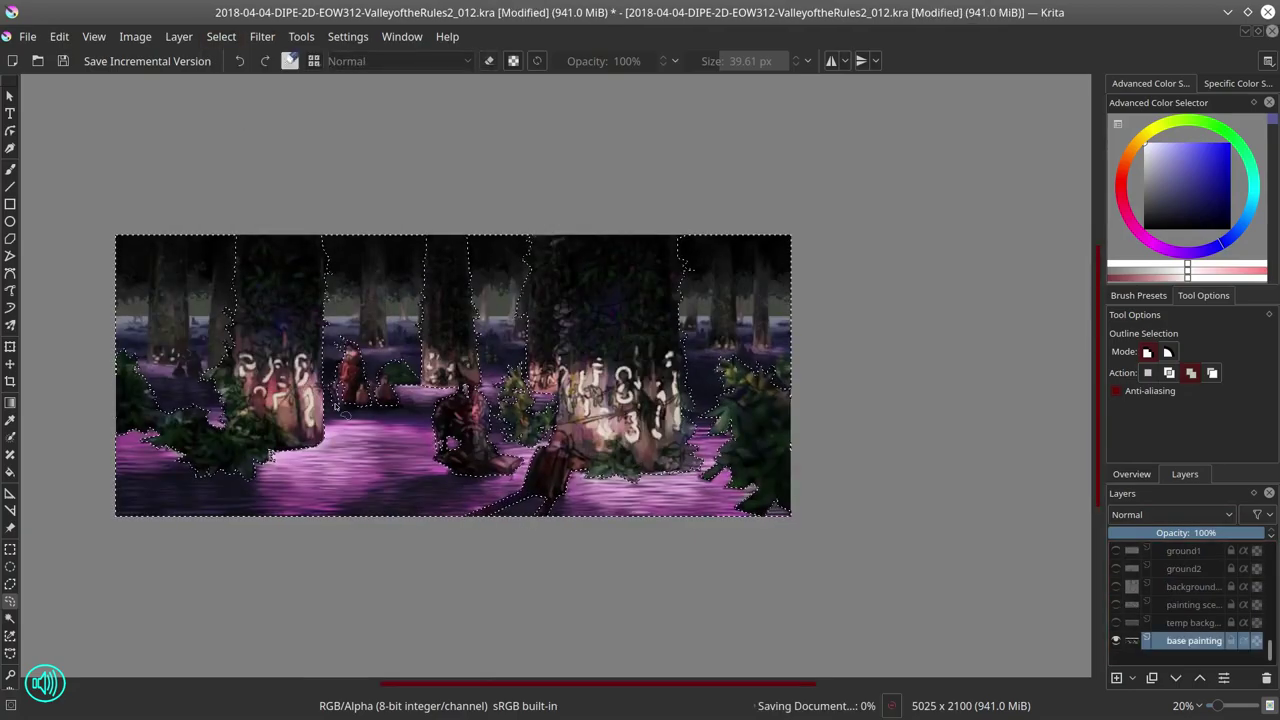
{"action": "key", "text": "b"}
{"action": "scroll", "coordinate": [423, 374], "scroll_direction": "up", "scroll_amount": 4}
{"action": "left_click", "coordinate": [1138, 295]}
{"action": "left_click", "coordinate": [1128, 370]}
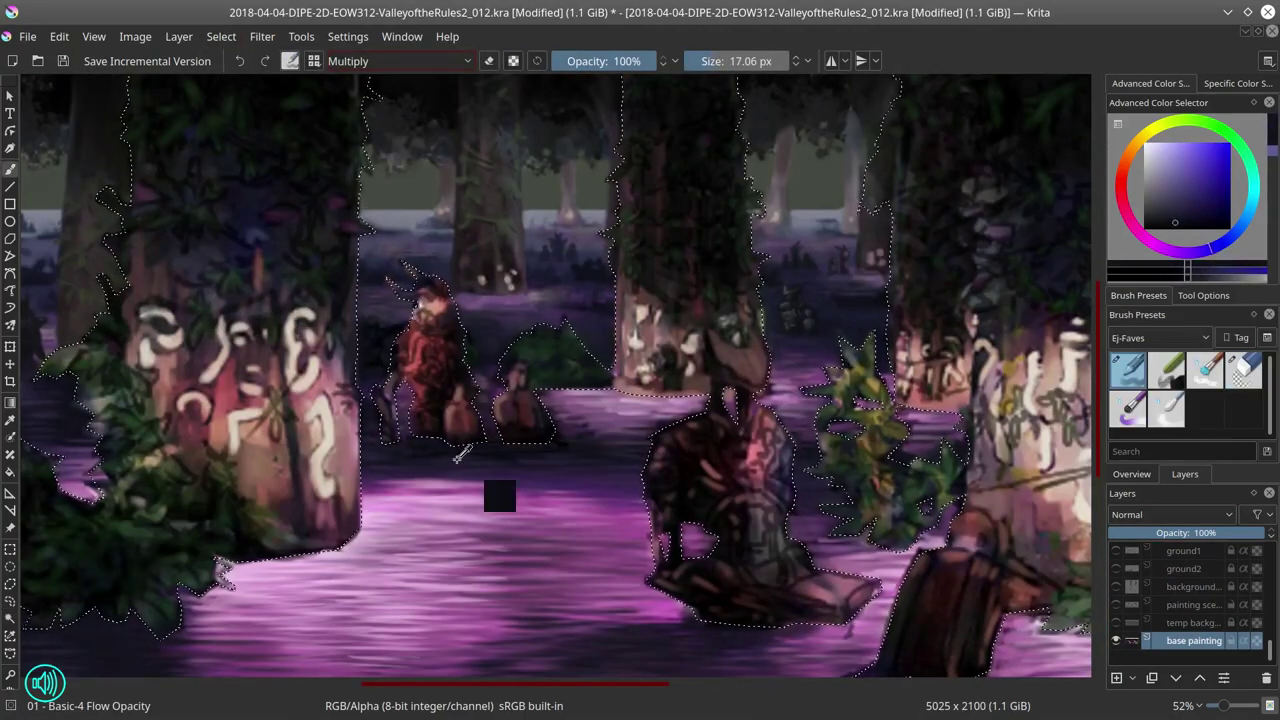
{"action": "key", "text": "alt+shift+n"}
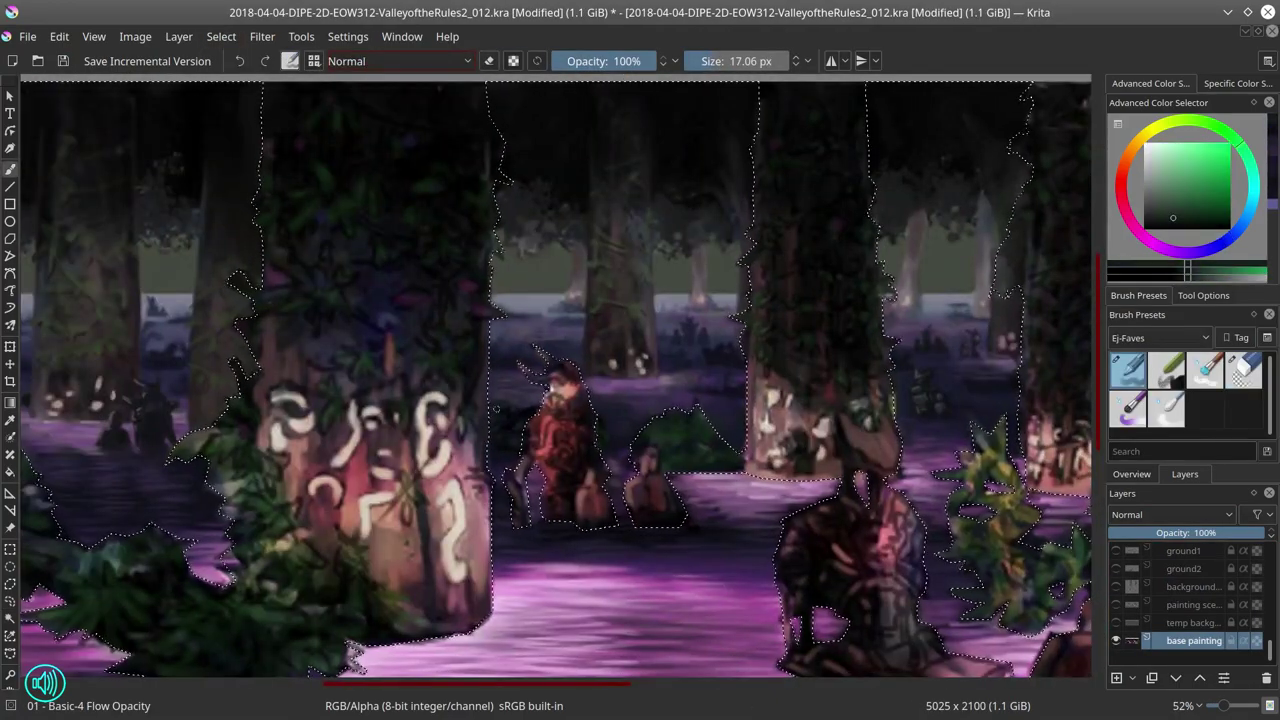
Step: Paint the water in magenta and dark desaturated blue, then pick an Ej-Faves blending brush
{"action": "left_click", "coordinate": [1179, 219]}
{"action": "left_click", "coordinate": [1138, 232]}
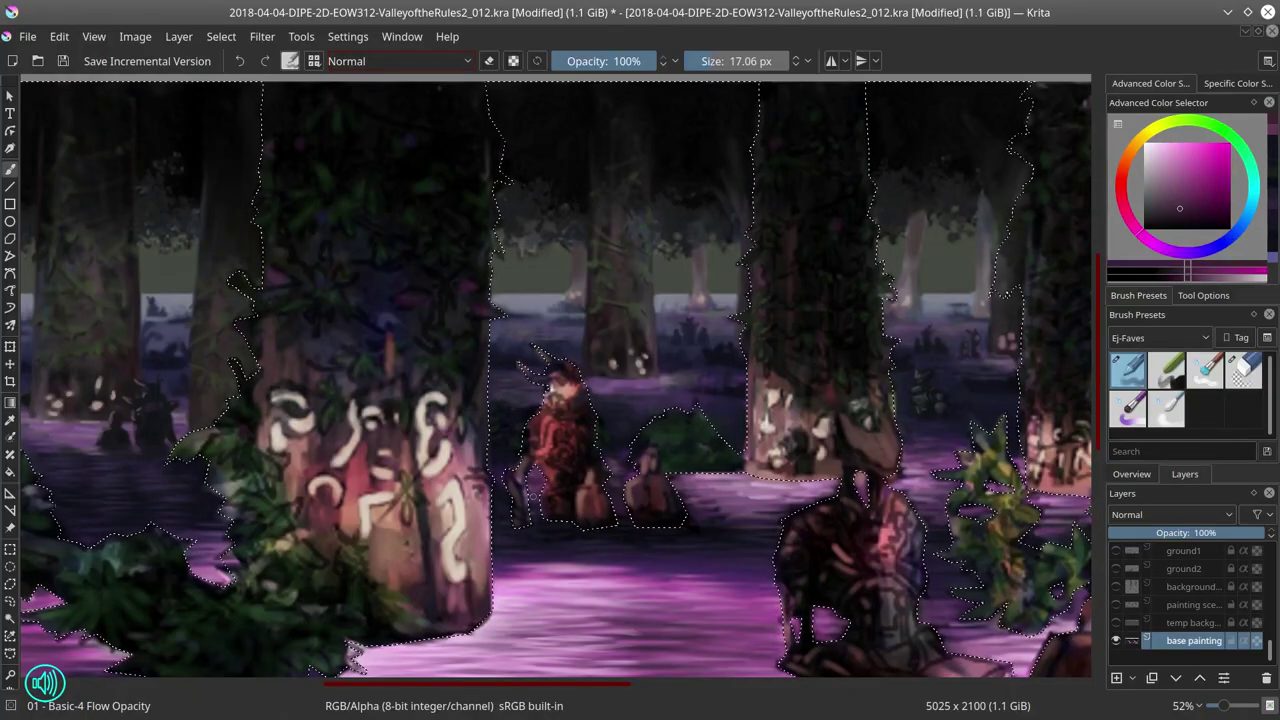
{"action": "left_click", "coordinate": [1131, 474]}
{"action": "left_click", "coordinate": [607, 417], "text": "ctrl"}
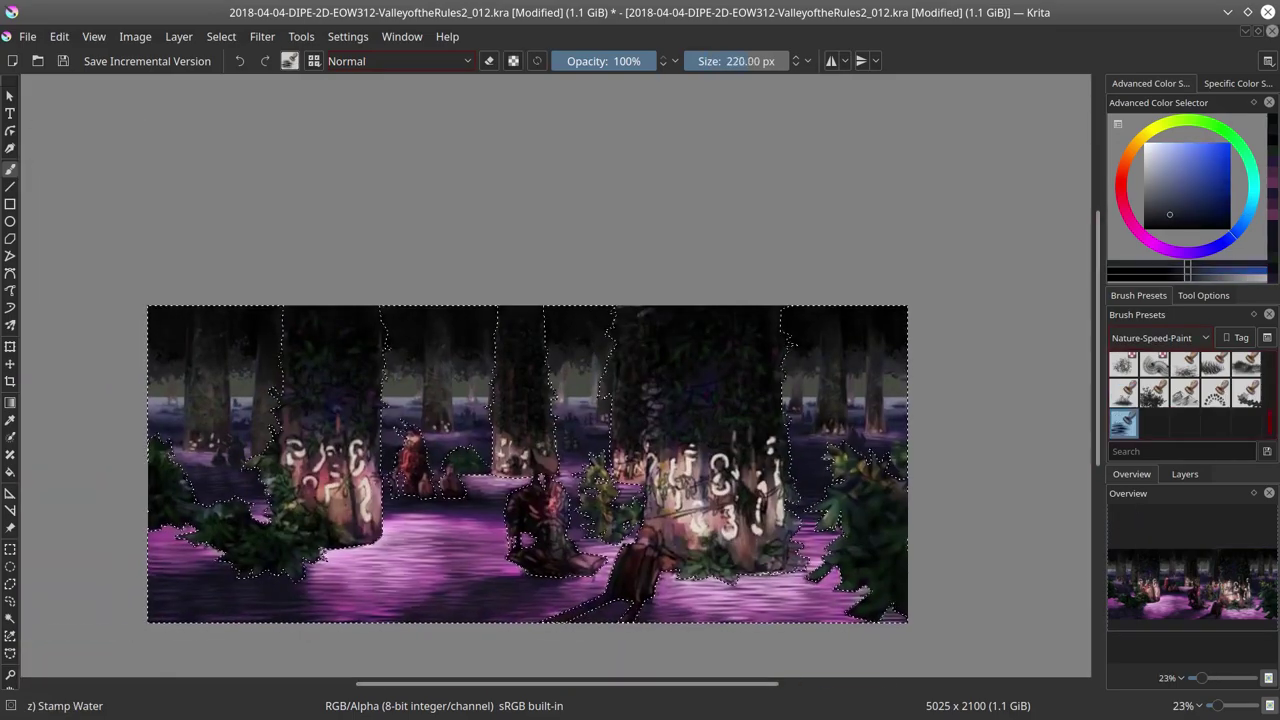
{"action": "left_click_drag", "start_coordinate": [923, 388], "coordinate": [961, 422]}
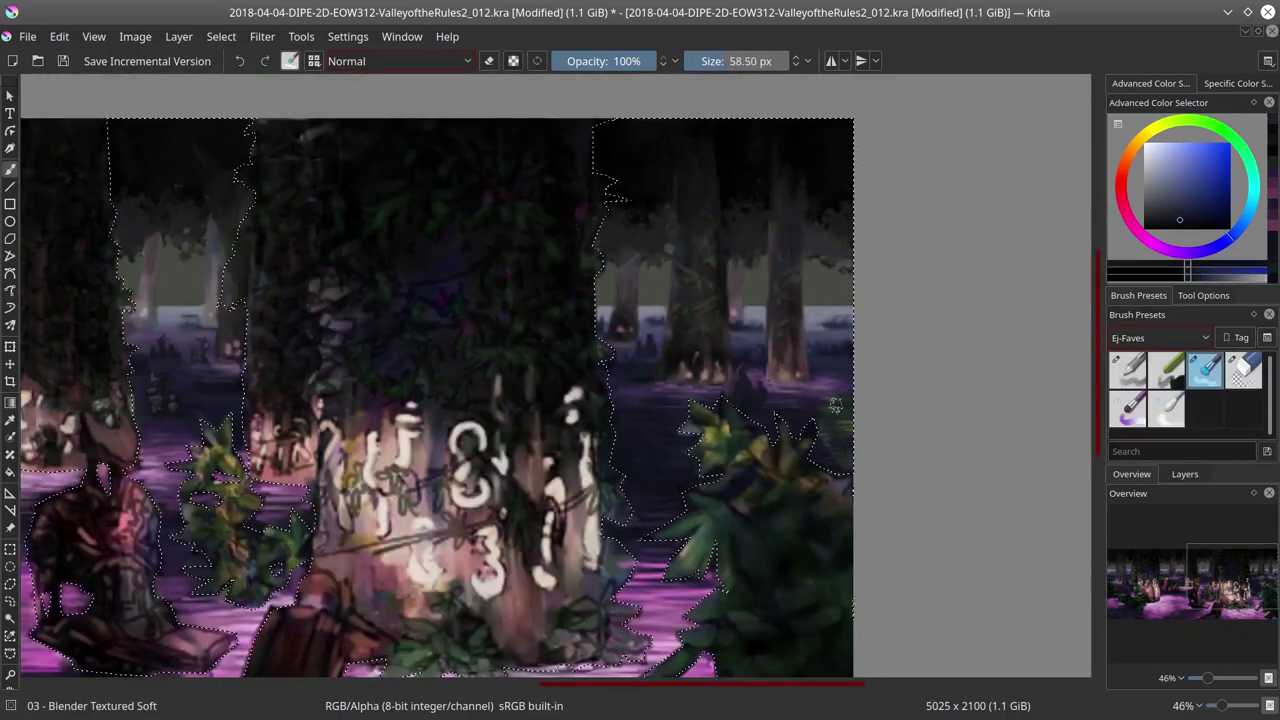
{"action": "left_click", "coordinate": [1185, 474]}
{"action": "left_click", "coordinate": [1128, 370]}
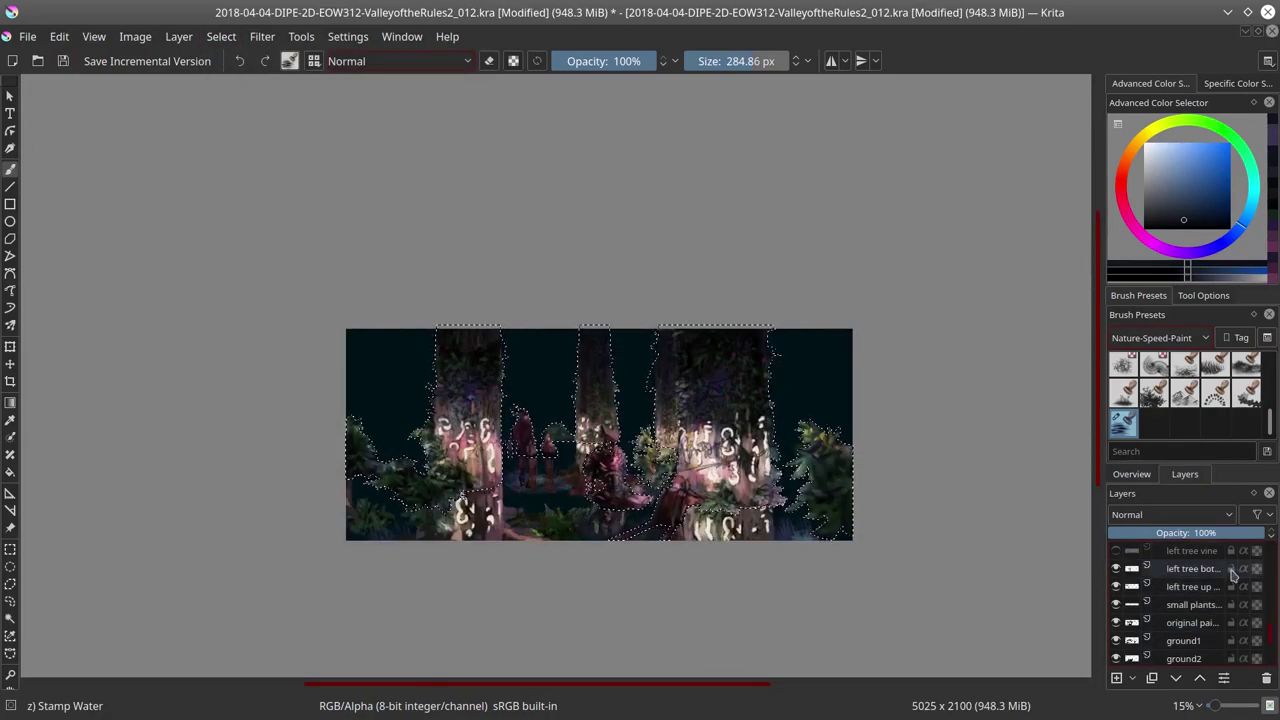
Step: Check the painting's greyscale values and mirror the image horizontally to review composition
{"action": "scroll", "coordinate": [1250, 600], "scroll_direction": "up", "scroll_amount": 5}
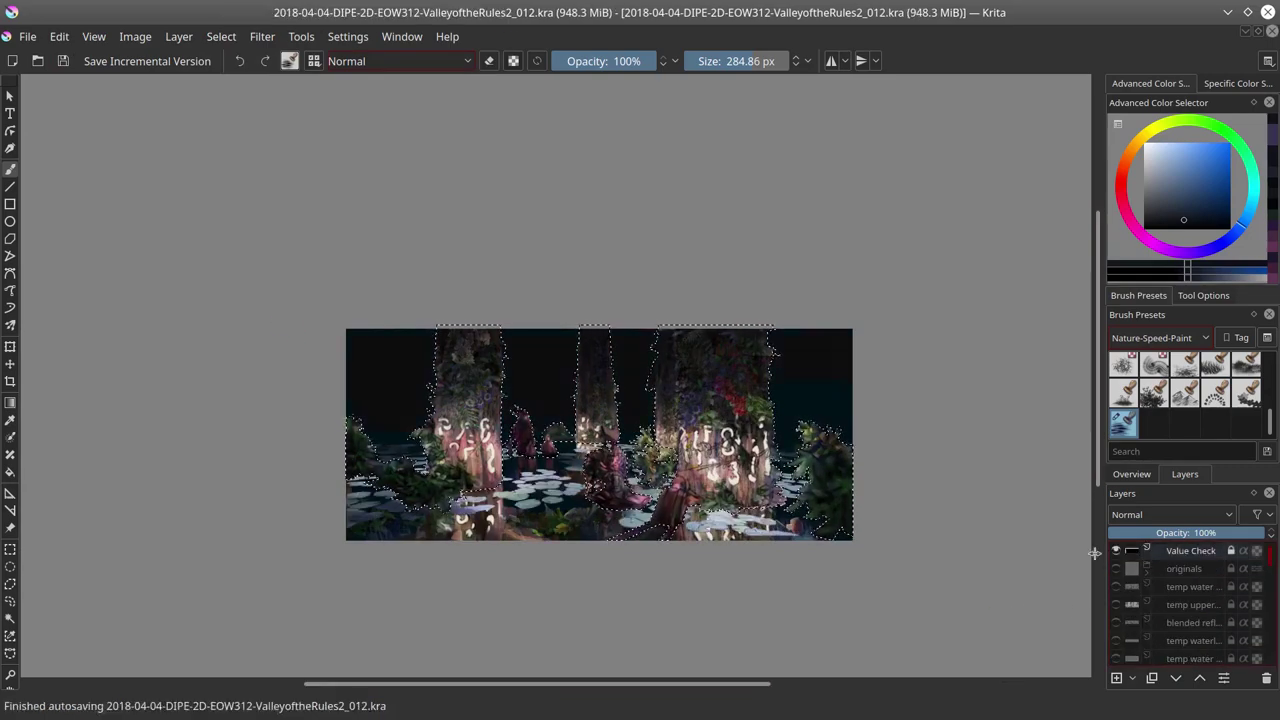
{"action": "left_click", "coordinate": [1117, 623]}
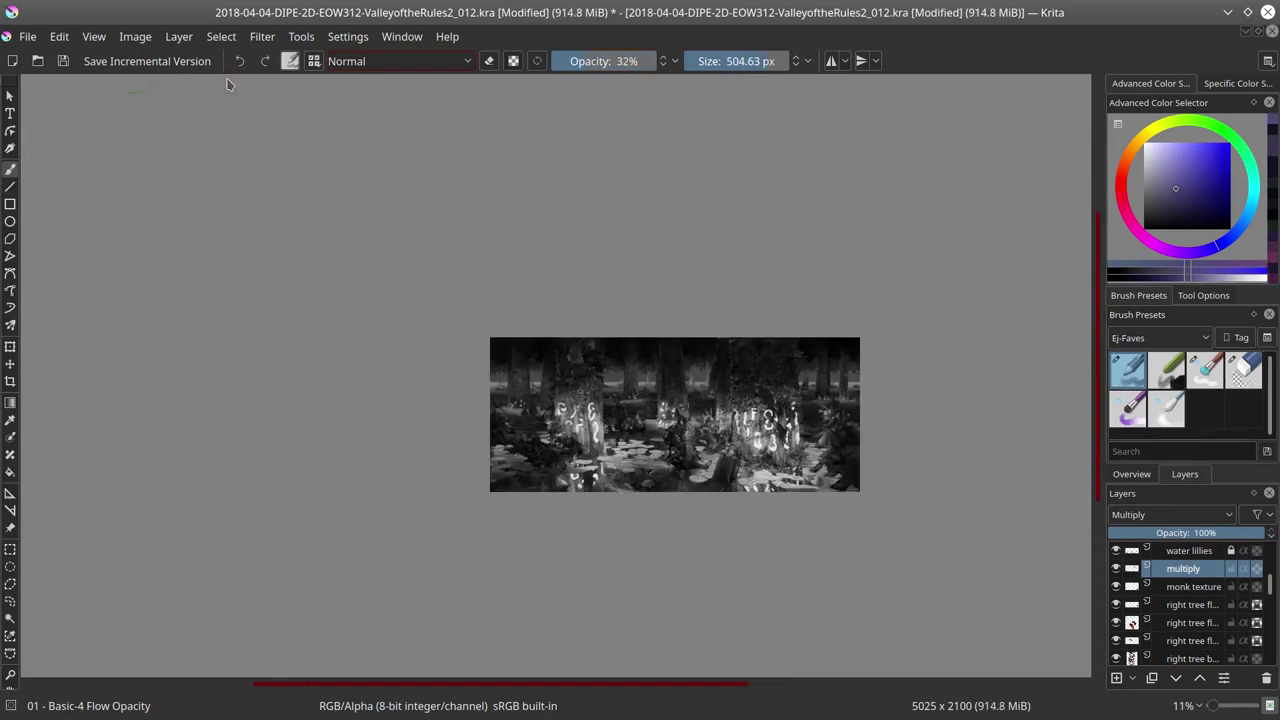
{"action": "scroll", "coordinate": [1190, 600], "scroll_direction": "up", "scroll_amount": 10}
{"action": "left_click", "coordinate": [1117, 551]}
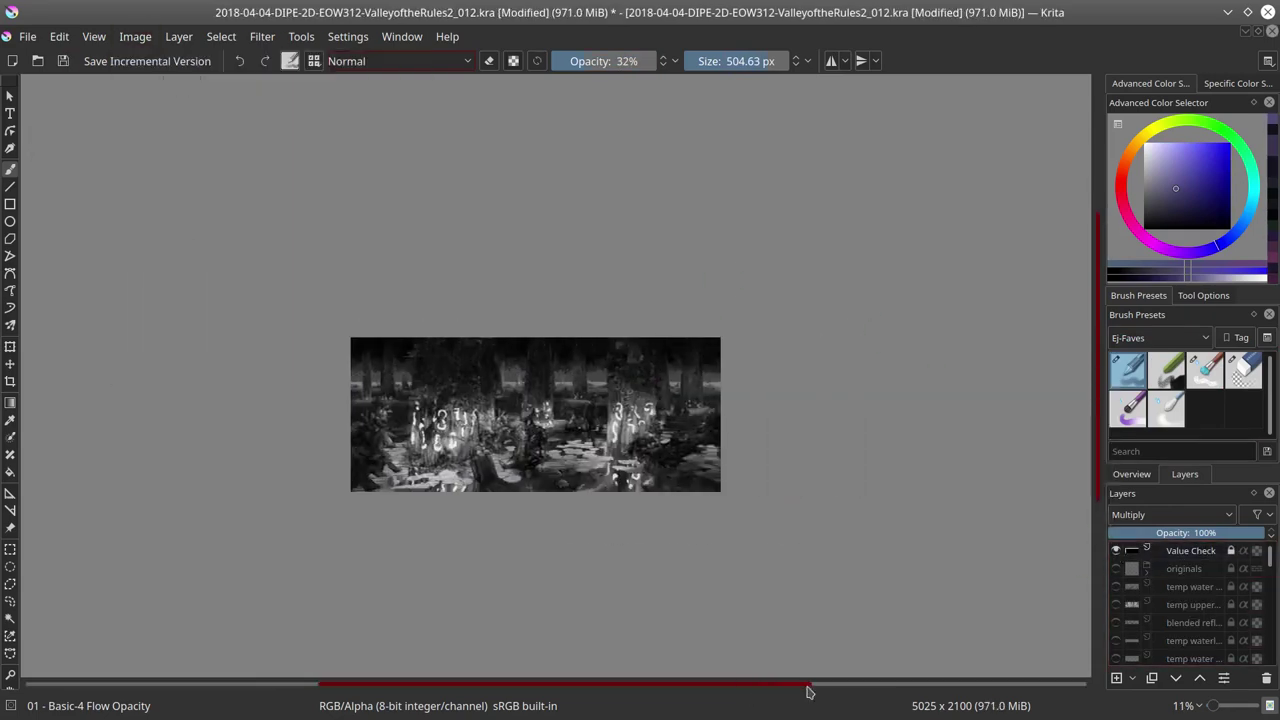
{"action": "left_click", "coordinate": [1117, 551]}
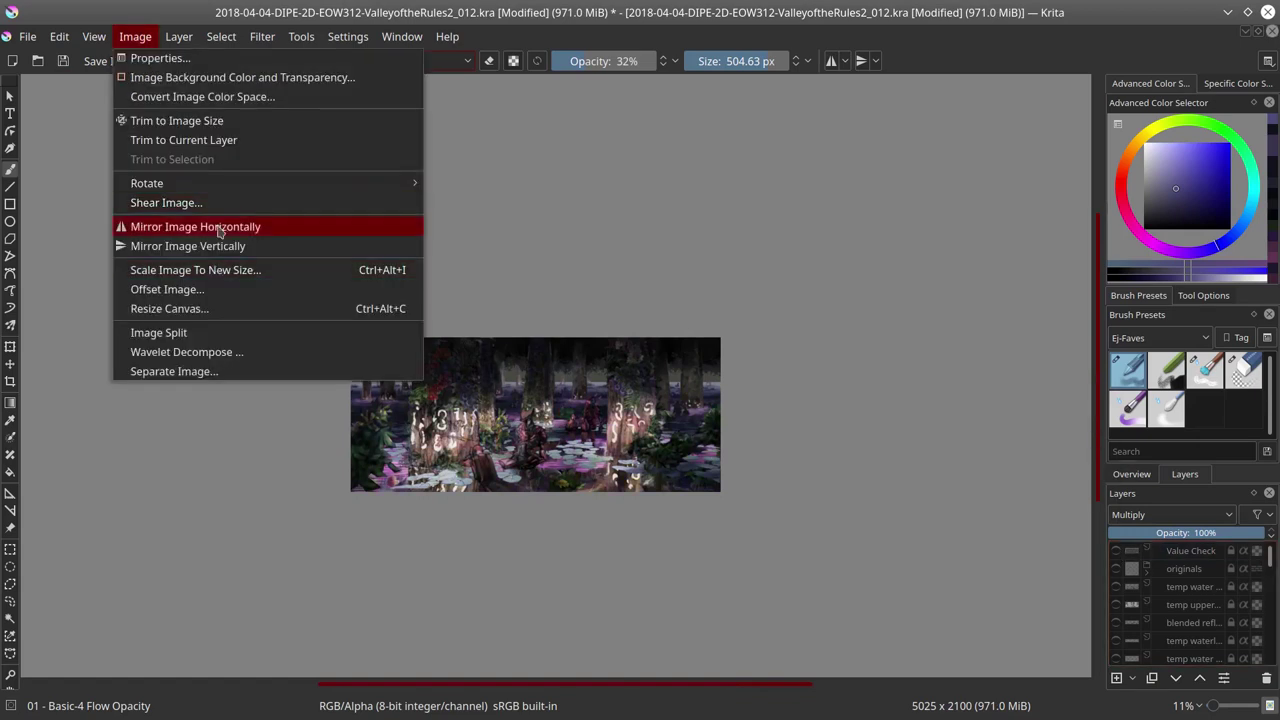
{"action": "left_click", "coordinate": [230, 226]}
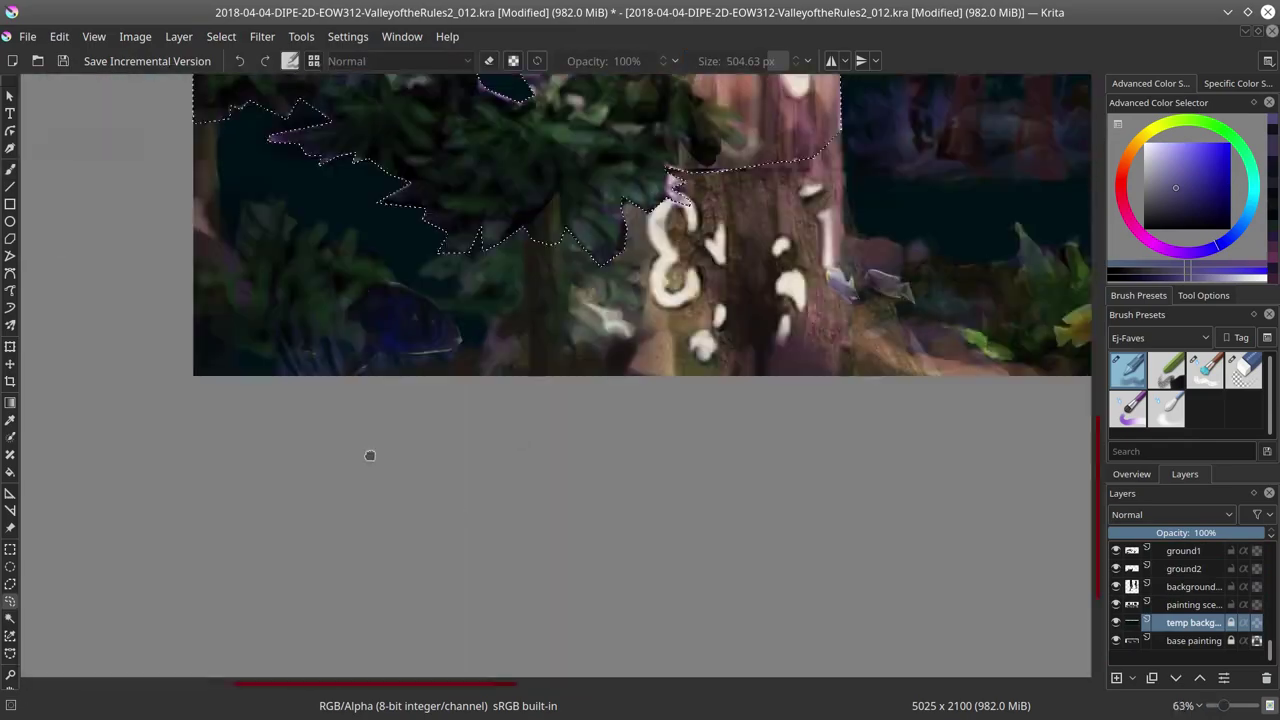
Step: Select the area beneath the figures plus the lower tree and fish area, then save
{"action": "mouse_move", "coordinate": [330, 248]}
{"action": "left_mouse_down"}
{"action": "mouse_move", "coordinate": [432, 377]}
{"action": "mouse_move", "coordinate": [640, 460]}
{"action": "mouse_move", "coordinate": [560, 450]}
{"action": "mouse_move", "coordinate": [482, 525]}
{"action": "mouse_move", "coordinate": [836, 548]}
{"action": "mouse_move", "coordinate": [711, 420]}
{"action": "left_mouse_up"}
{"action": "scroll", "coordinate": [800, 418], "scroll_direction": "right", "scroll_amount": 3}
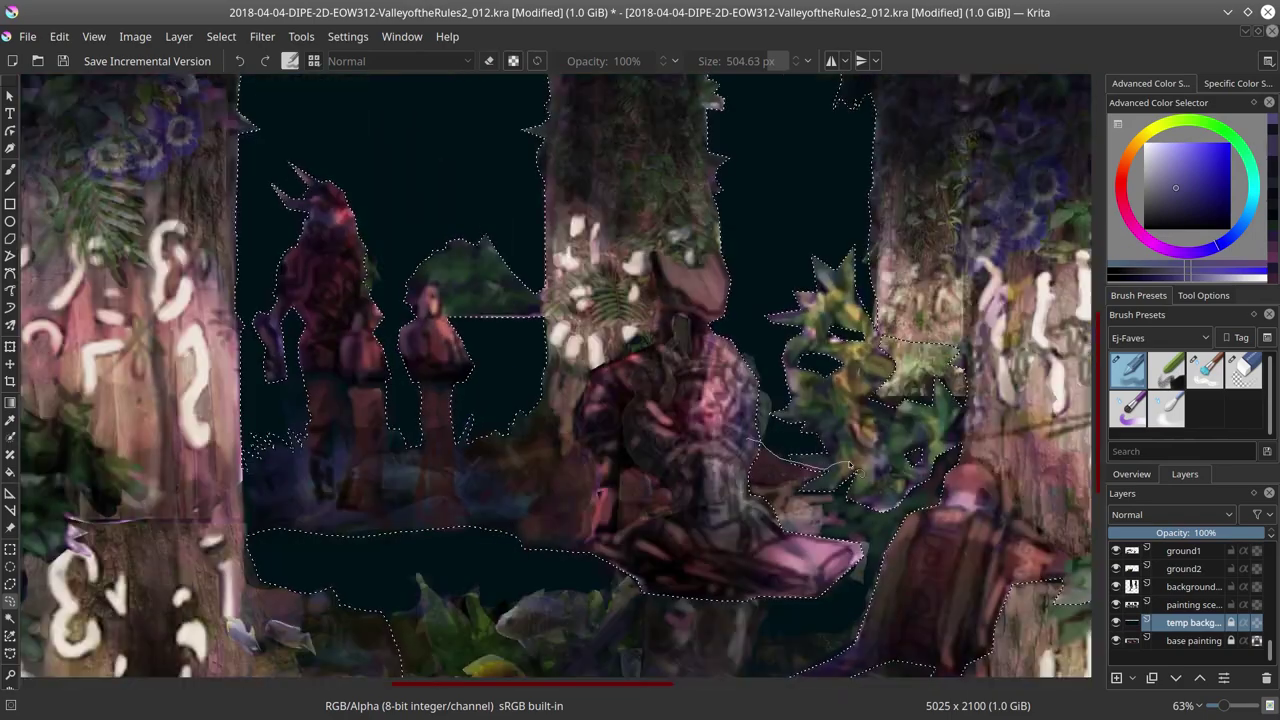
{"action": "scroll", "coordinate": [900, 416], "scroll_direction": "down", "scroll_amount": 2}
{"action": "mouse_move", "coordinate": [925, 415]}
{"action": "left_mouse_down"}
{"action": "mouse_move", "coordinate": [713, 683]}
{"action": "mouse_move", "coordinate": [730, 475]}
{"action": "mouse_move", "coordinate": [751, 523]}
{"action": "mouse_move", "coordinate": [660, 374]}
{"action": "left_mouse_up"}
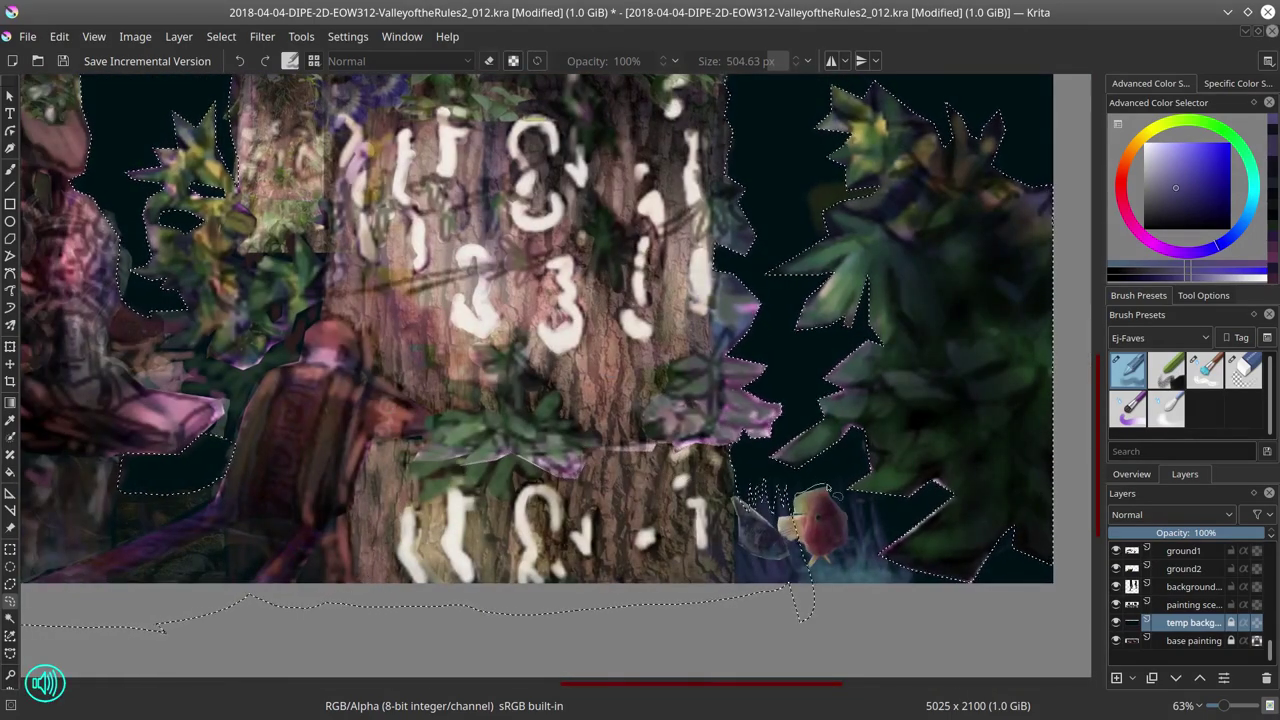
{"action": "scroll", "coordinate": [1100, 443], "scroll_direction": "up", "scroll_amount": 1}
{"action": "key", "text": "minus"}
{"action": "key", "text": "minus"}
{"action": "key", "text": "minus"}
{"action": "key", "text": "minus"}
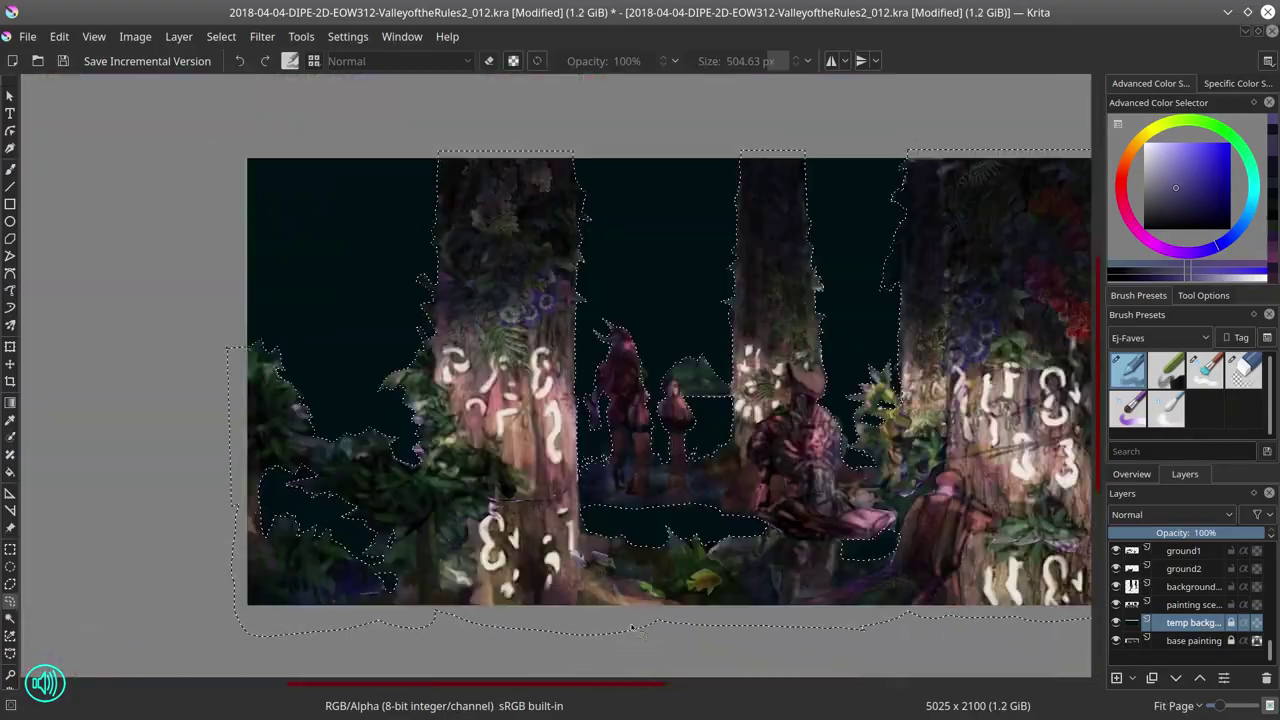
{"action": "key", "text": "ctrl+s"}
Step: Merge the ground, background and painting scene layers into Layer 42 and save
{"action": "key", "text": "ctrl+alt+j"}
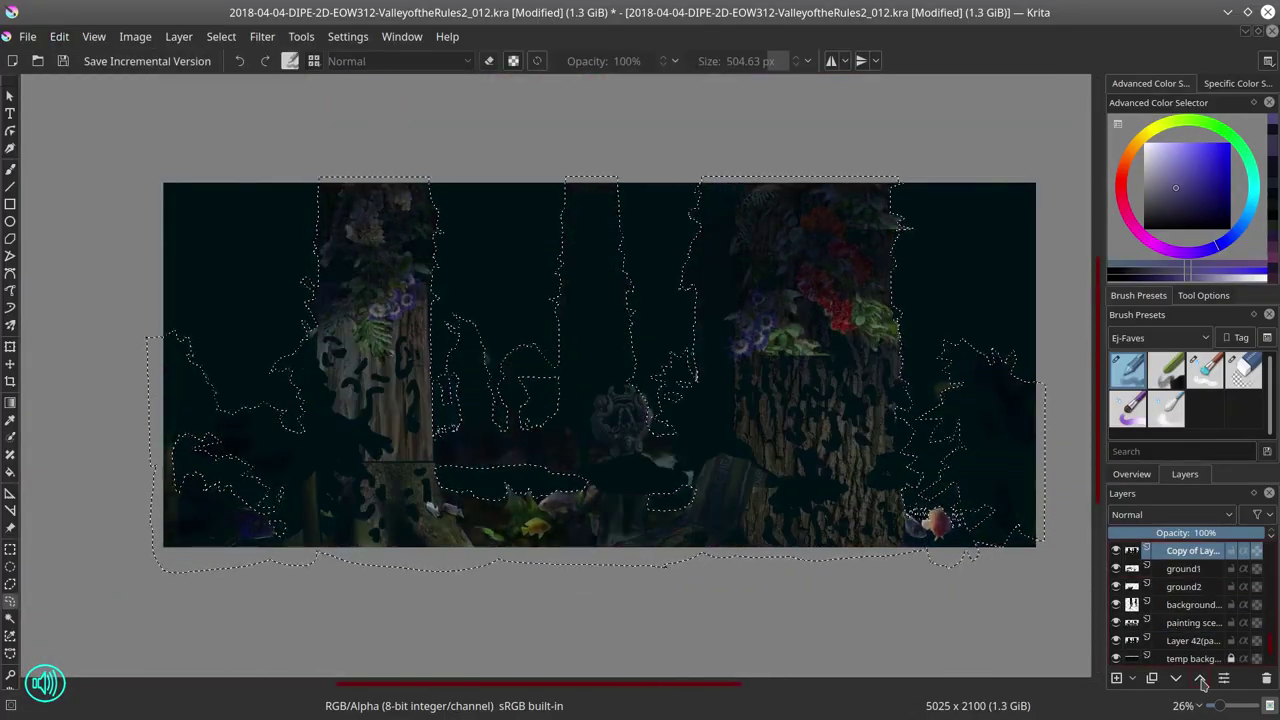
{"action": "scroll", "coordinate": [1190, 610], "scroll_direction": "down", "scroll_amount": 3}
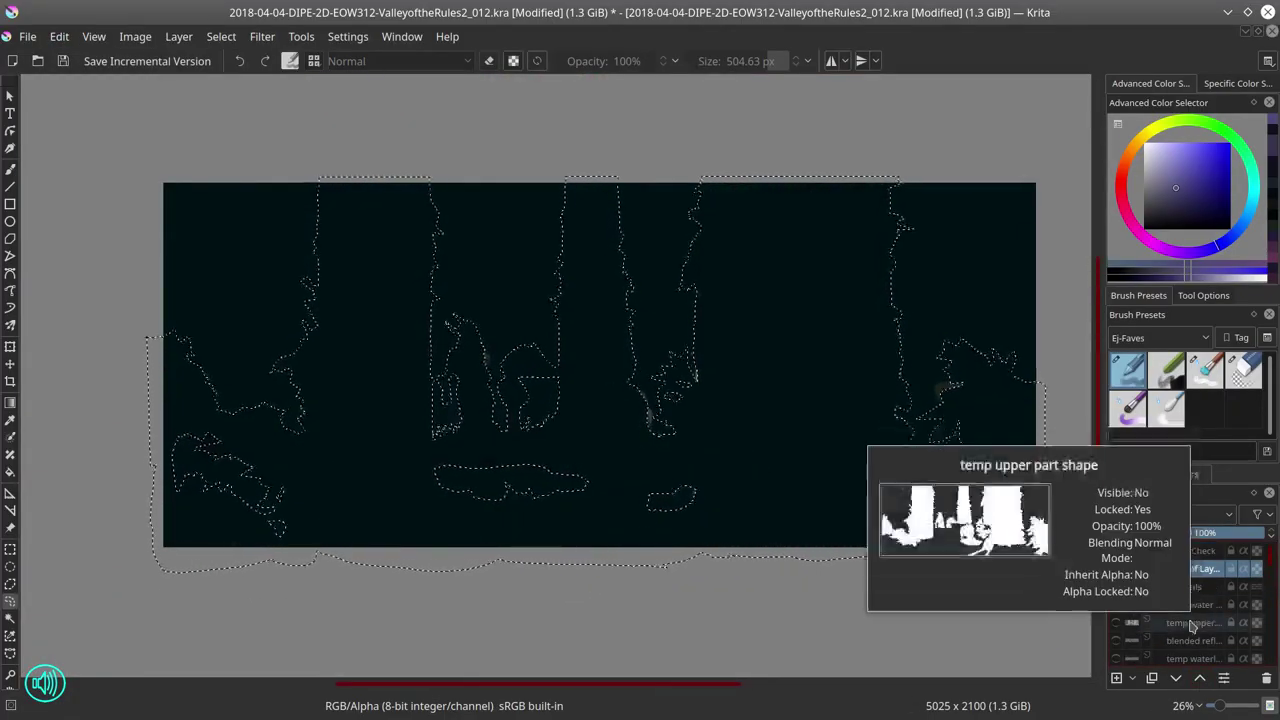
{"action": "left_click", "coordinate": [1195, 622]}
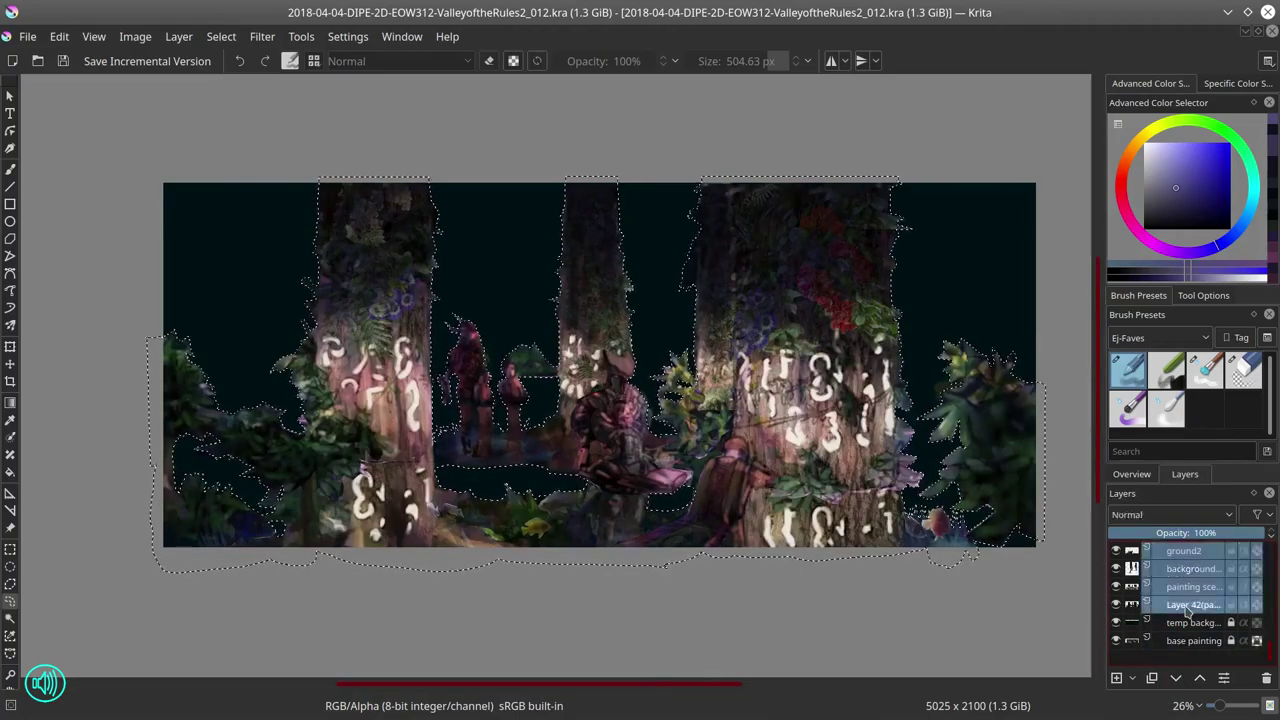
{"action": "left_click", "coordinate": [221, 36]}
{"action": "left_click", "coordinate": [173, 123]}
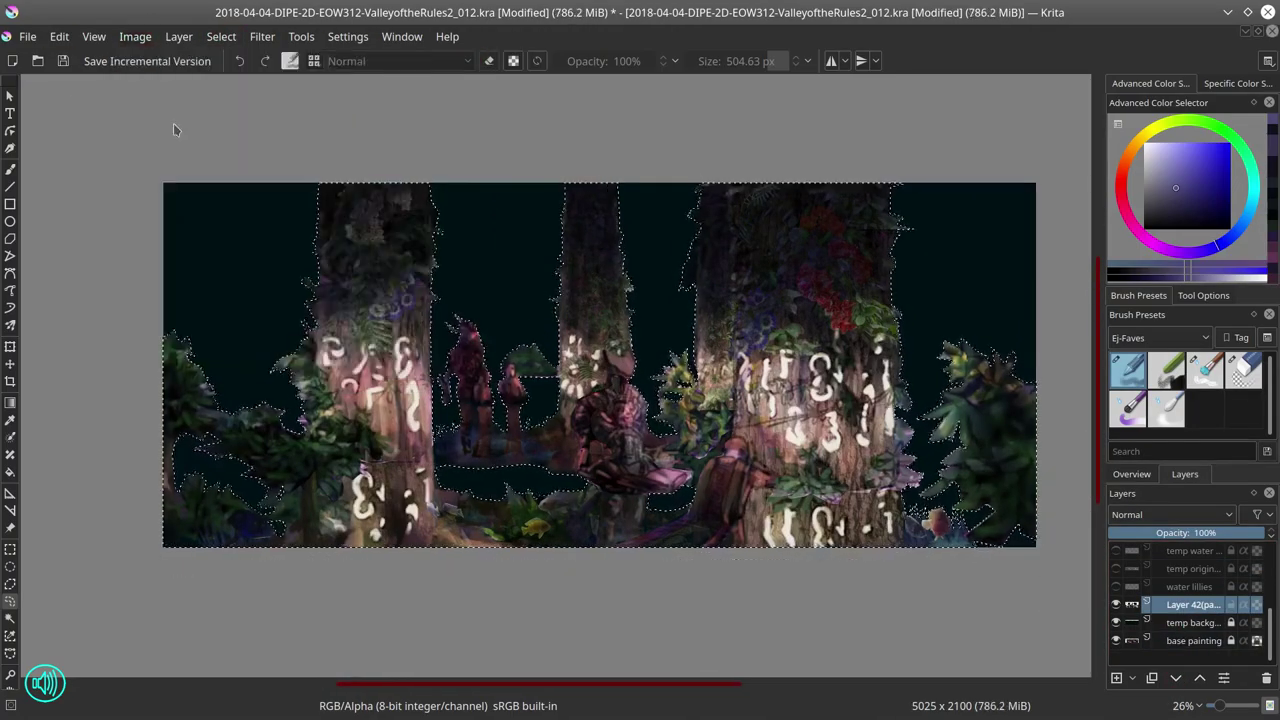
{"action": "left_click", "coordinate": [28, 36]}
{"action": "left_click", "coordinate": [44, 121]}
{"action": "scroll", "coordinate": [600, 400], "scroll_direction": "down", "scroll_amount": 2}
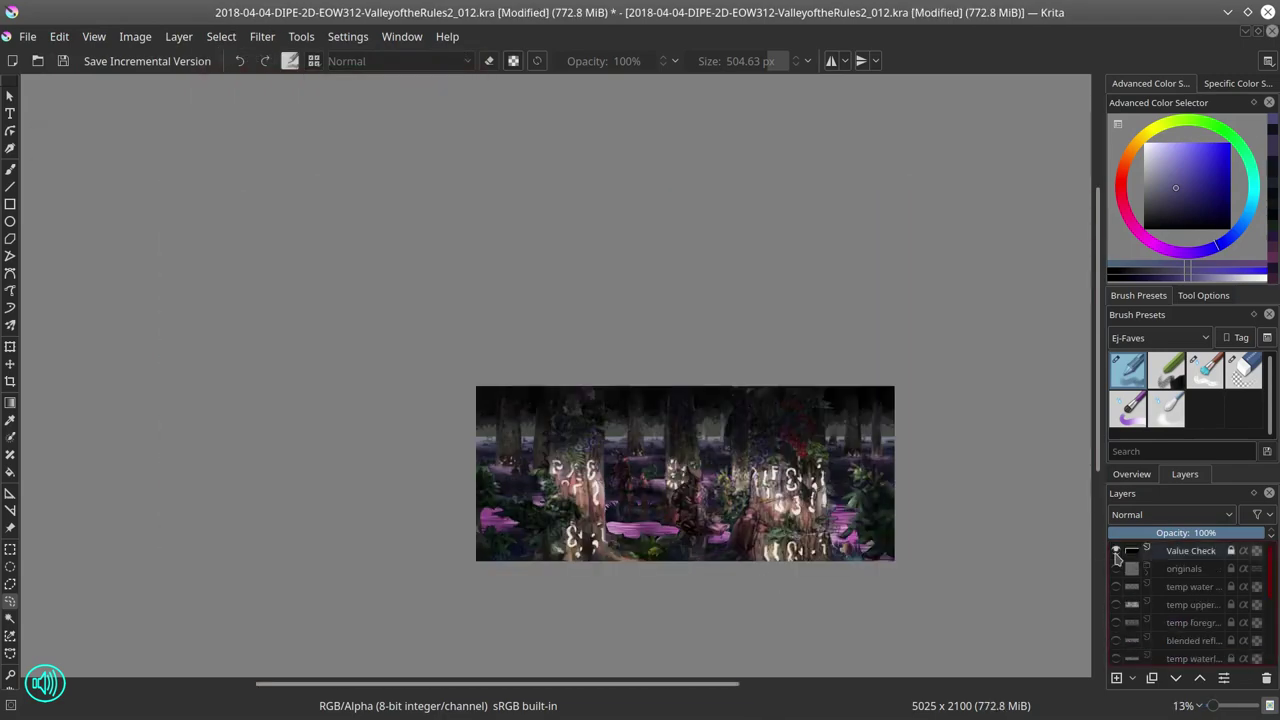
Step: Clear the tree outline selection and toggle the transparency mask and temp background layer
{"action": "left_click", "coordinate": [221, 36]}
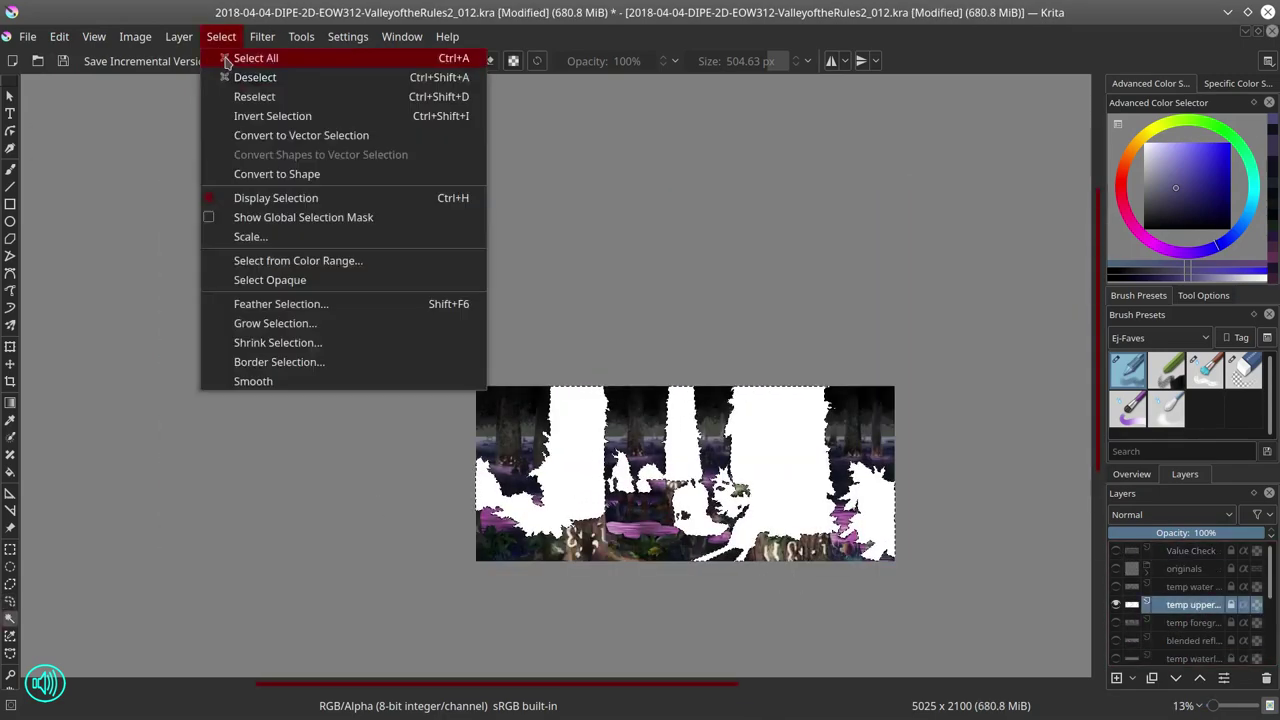
{"action": "left_click", "coordinate": [229, 51]}
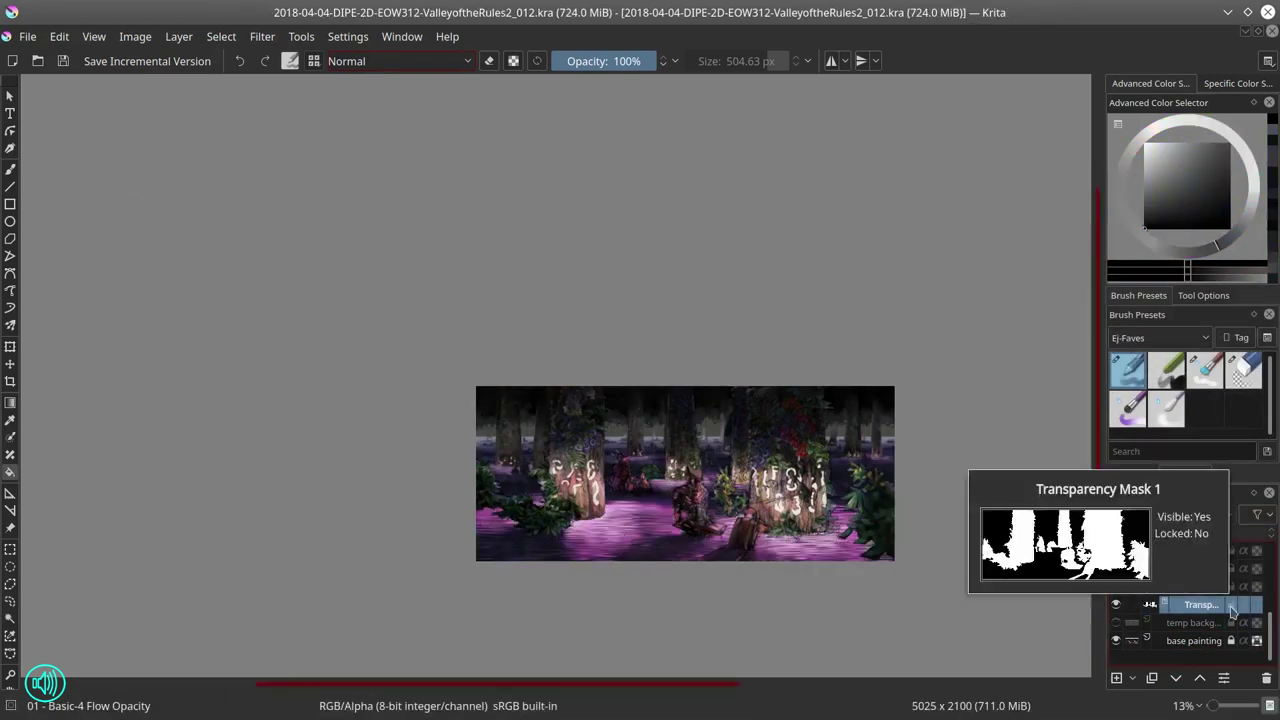
{"action": "left_click", "coordinate": [1117, 605]}
{"action": "left_click", "coordinate": [1117, 607]}
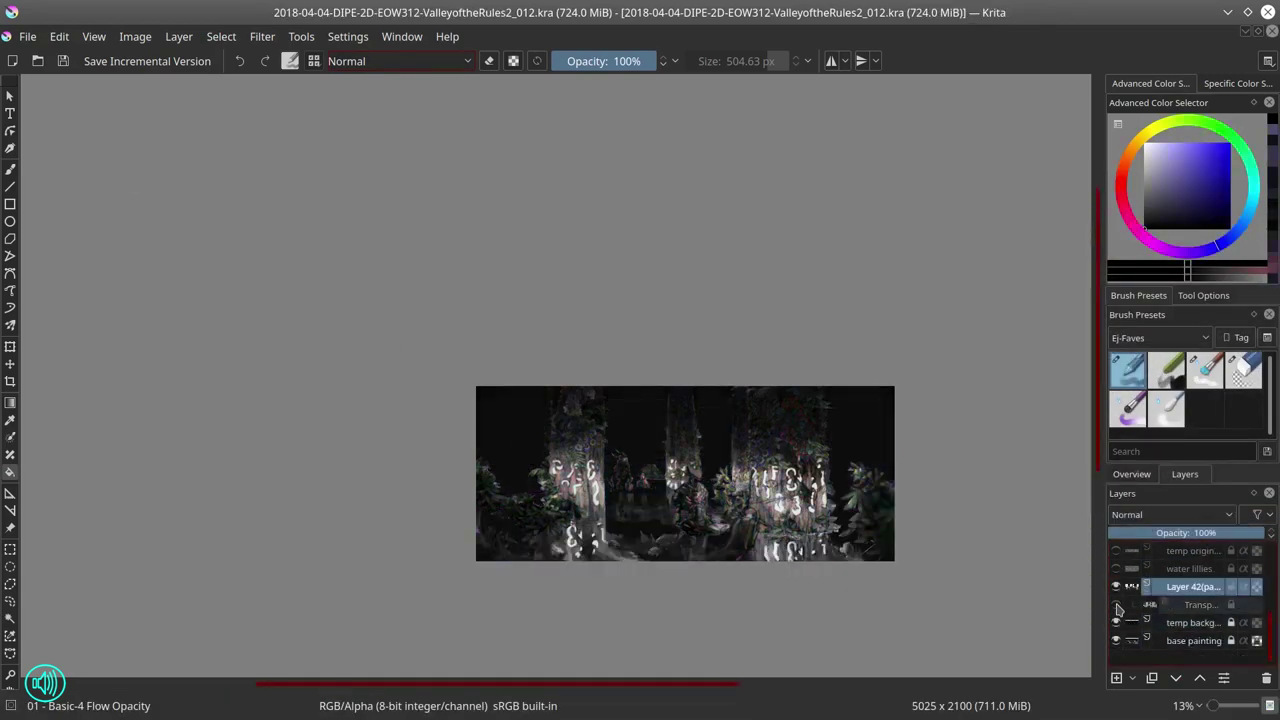
Step: Compare the white tree silhouette layer and bring up the temp upper layer's options
{"action": "scroll", "coordinate": [1120, 580], "scroll_direction": "up", "scroll_amount": 5}
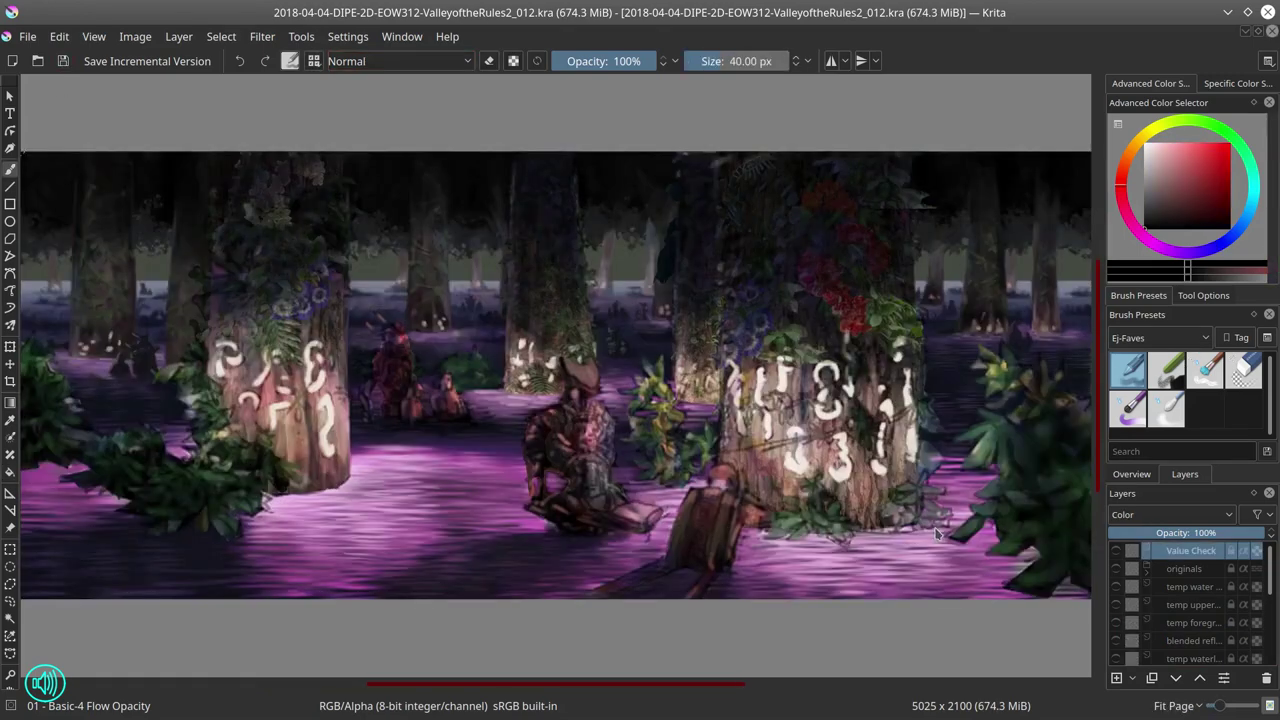
{"action": "left_click", "coordinate": [1117, 605]}
{"action": "left_click", "coordinate": [1117, 606]}
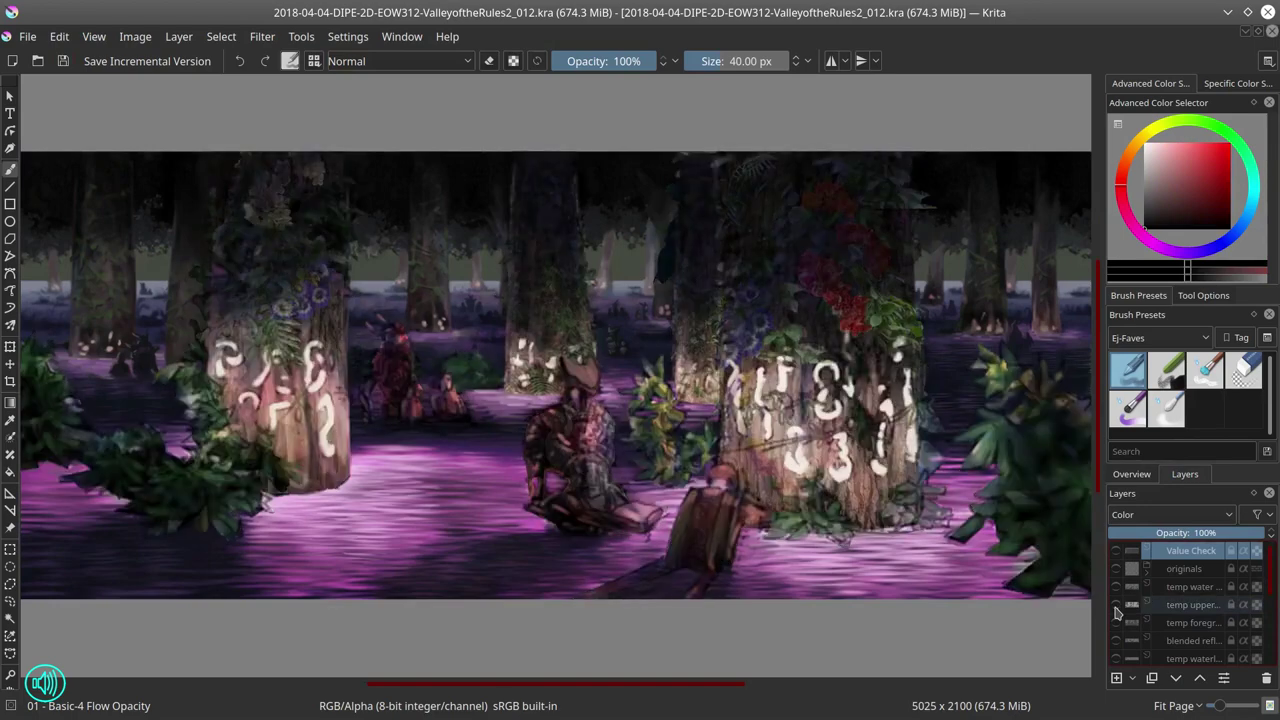
{"action": "scroll", "coordinate": [1272, 625], "scroll_direction": "up", "scroll_amount": 5}
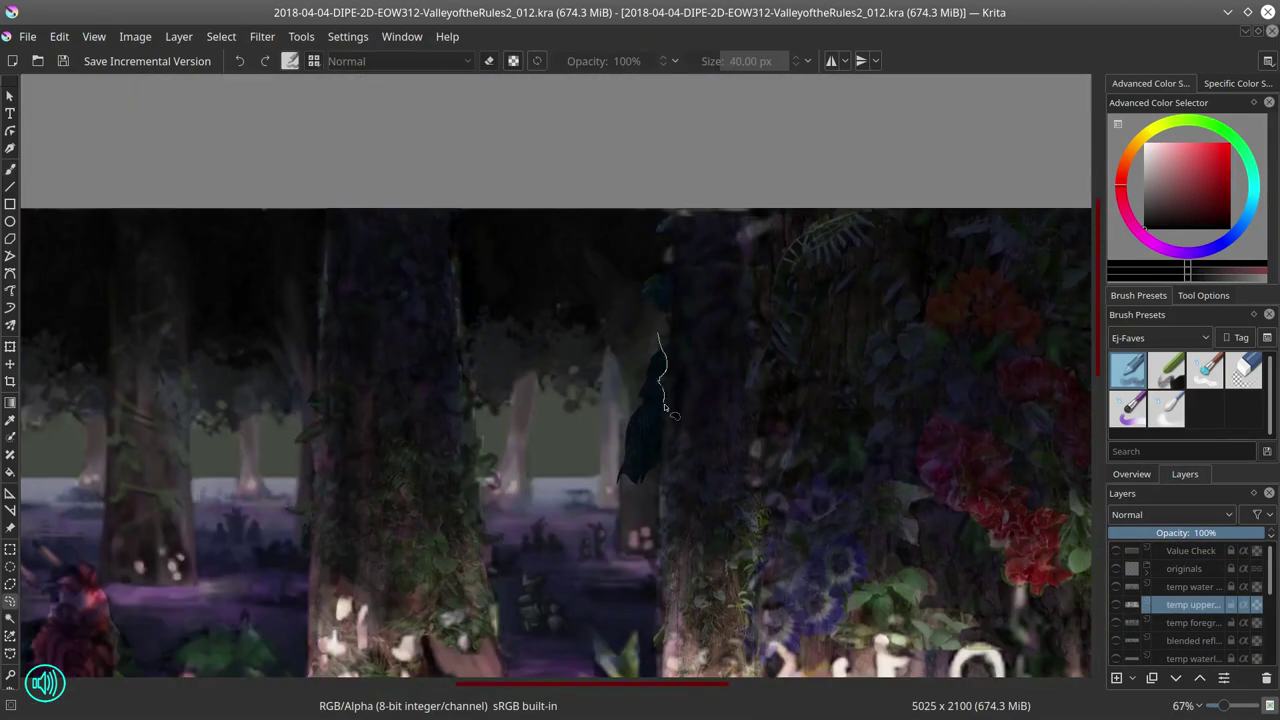
{"action": "mouse_move", "coordinate": [650, 340]}
{"action": "left_mouse_down"}
{"action": "mouse_move", "coordinate": [600, 440]}
{"action": "mouse_move", "coordinate": [650, 342]}
{"action": "left_mouse_up"}
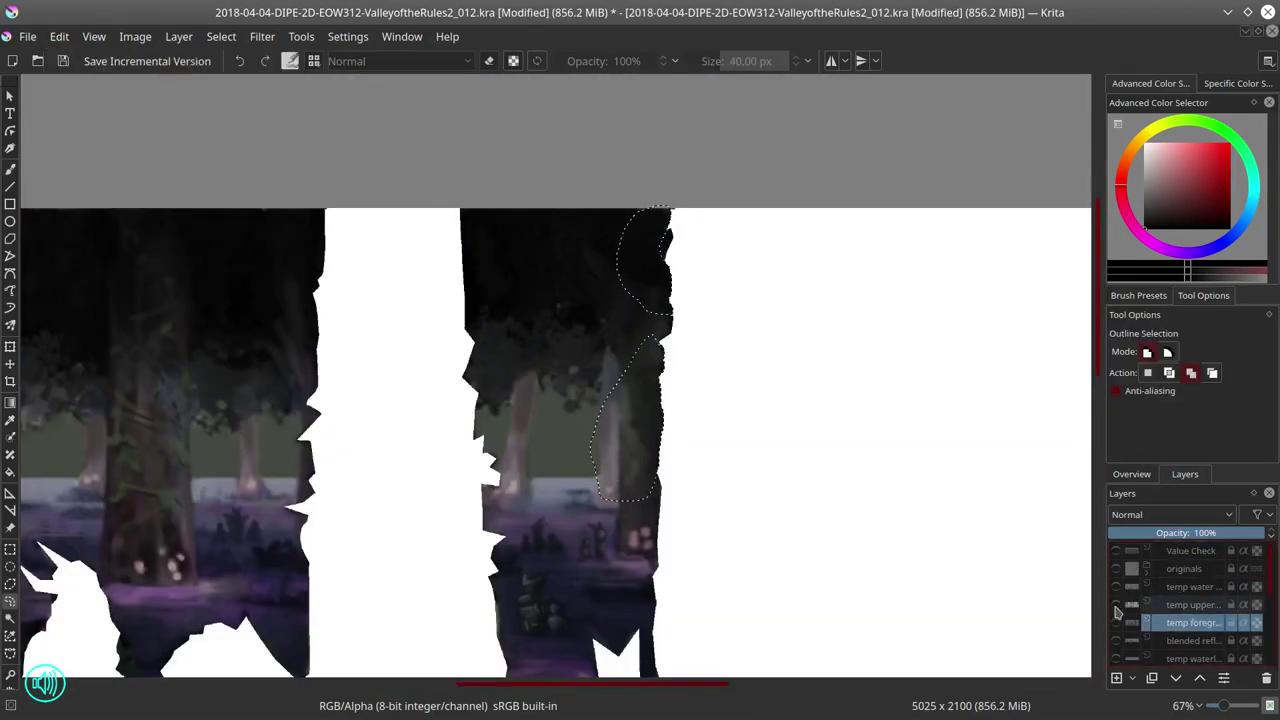
{"action": "right_click", "coordinate": [1181, 610]}
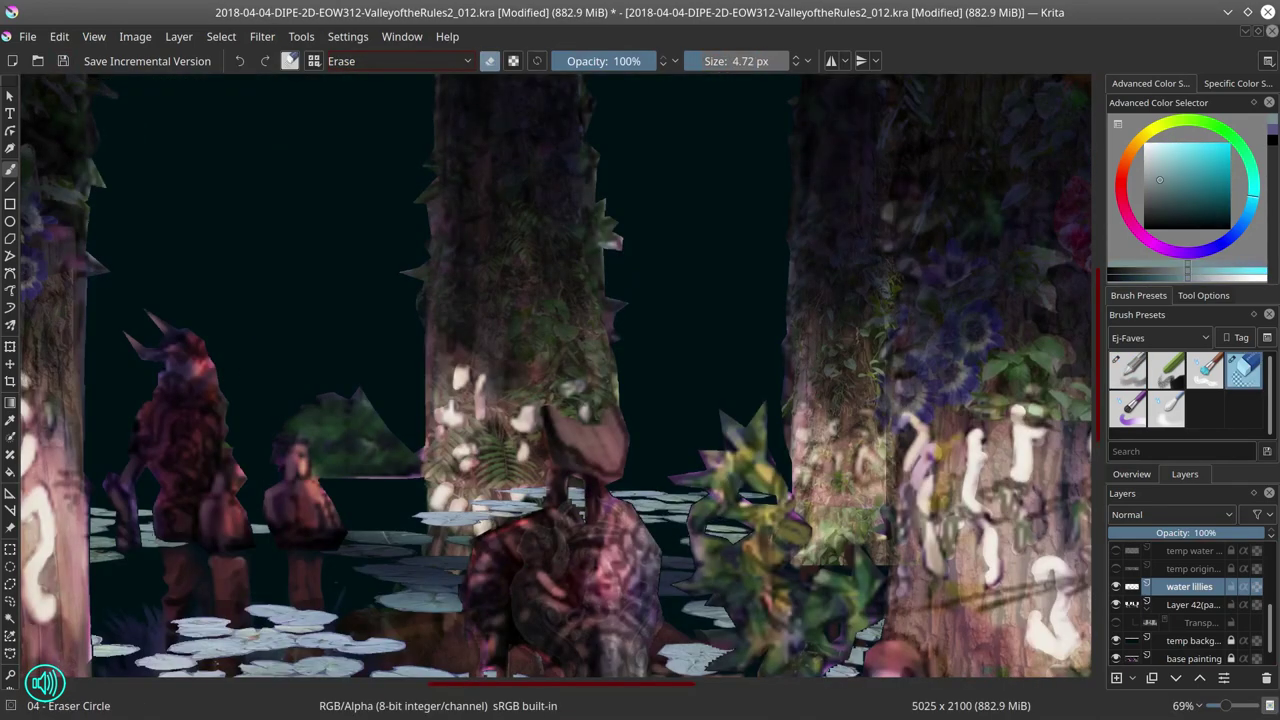
Step: Switch between brush and eraser while picking slightly different paint colours from the painting
{"action": "key", "text": "slash"}
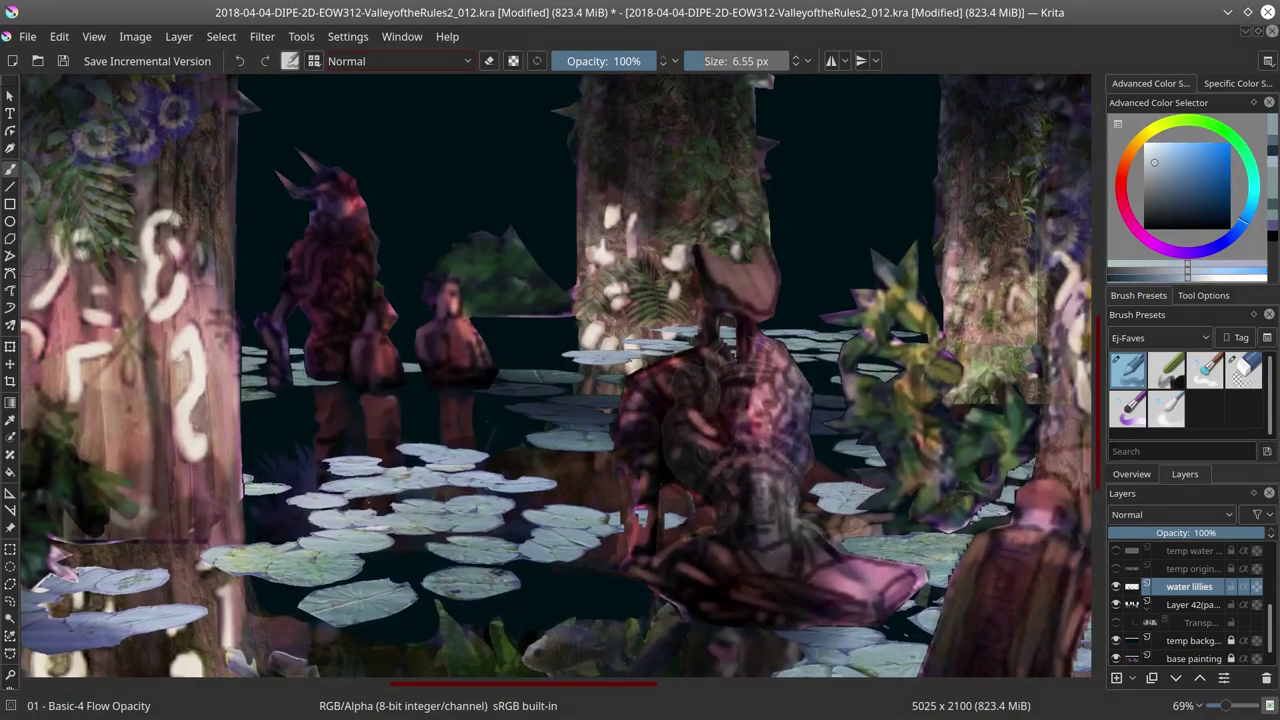
{"action": "left_click", "coordinate": [845, 396], "text": "ctrl"}
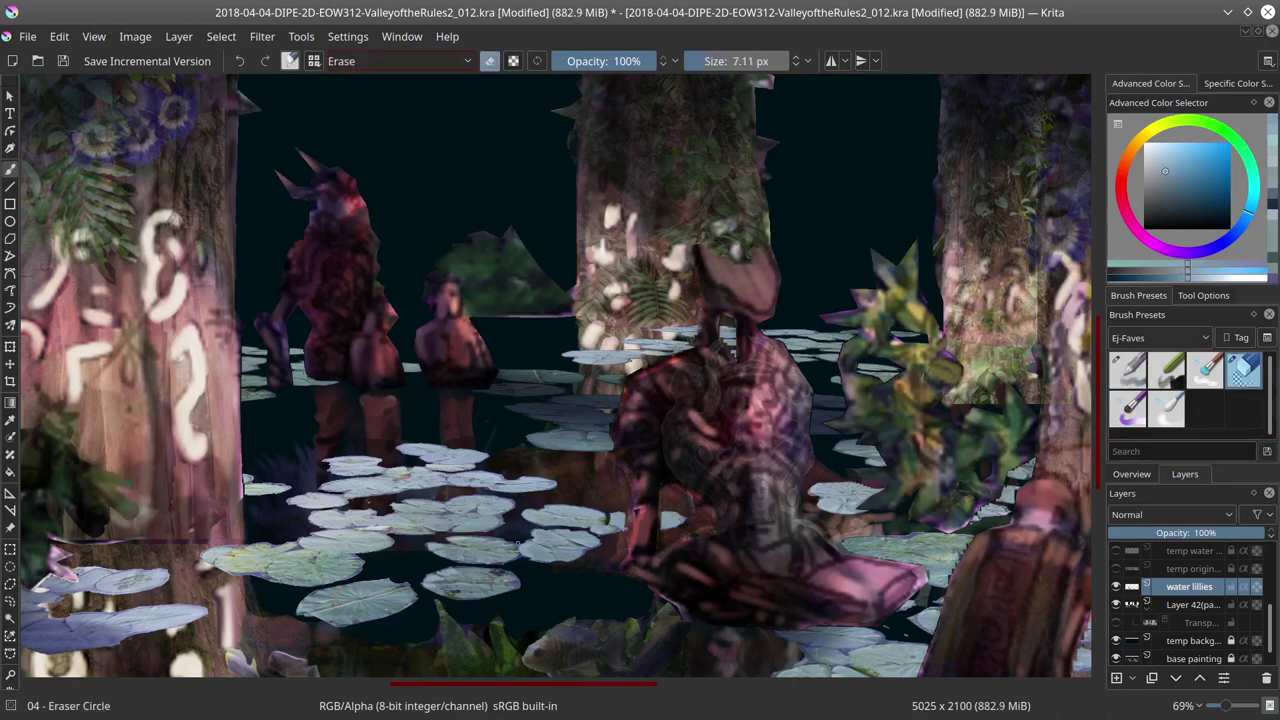
{"action": "key", "text": "e"}
{"action": "key", "text": "e"}
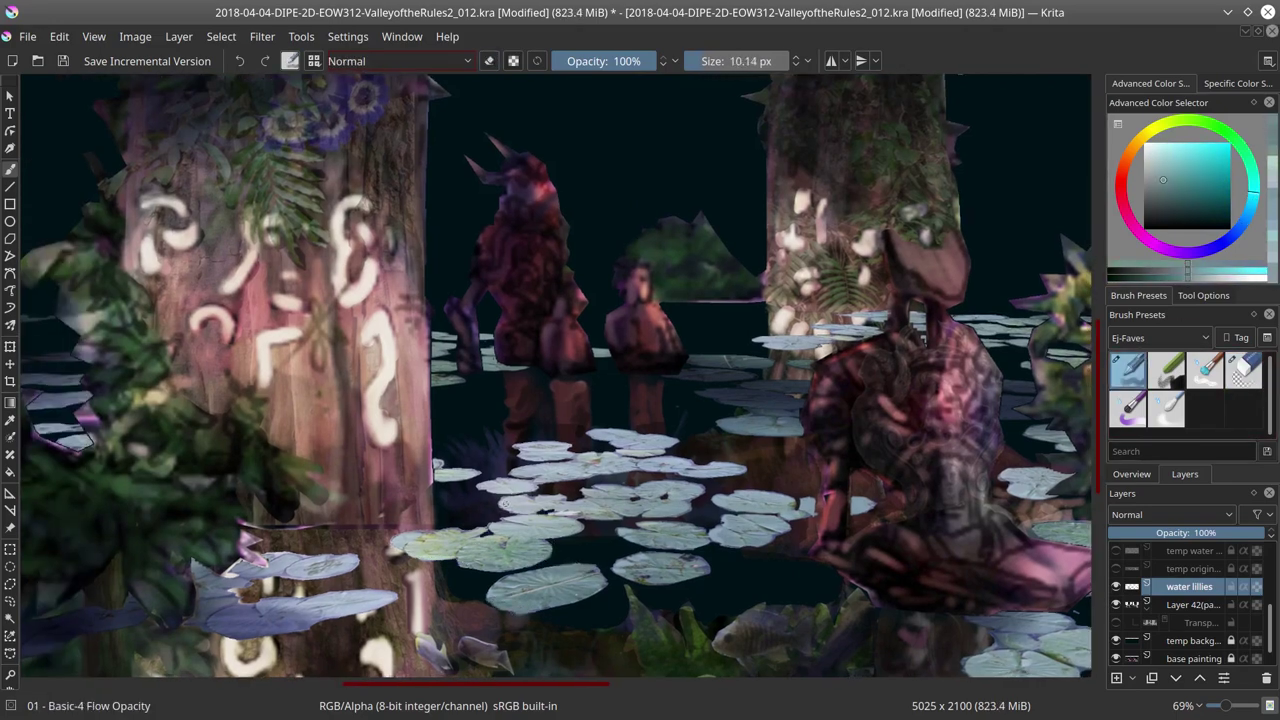
{"action": "left_click", "coordinate": [672, 606], "text": "ctrl"}
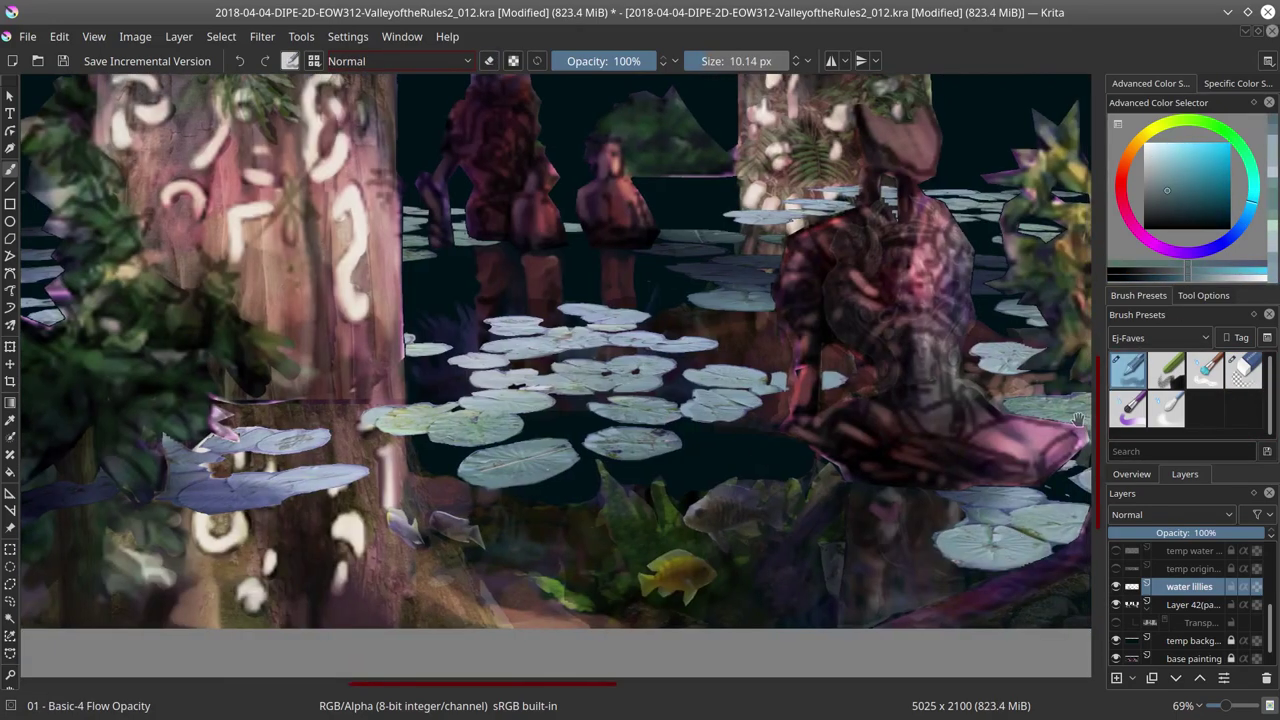
{"action": "scroll", "coordinate": [817, 452], "scroll_direction": "right", "scroll_amount": 5}
{"action": "left_click", "coordinate": [817, 452], "text": "ctrl"}
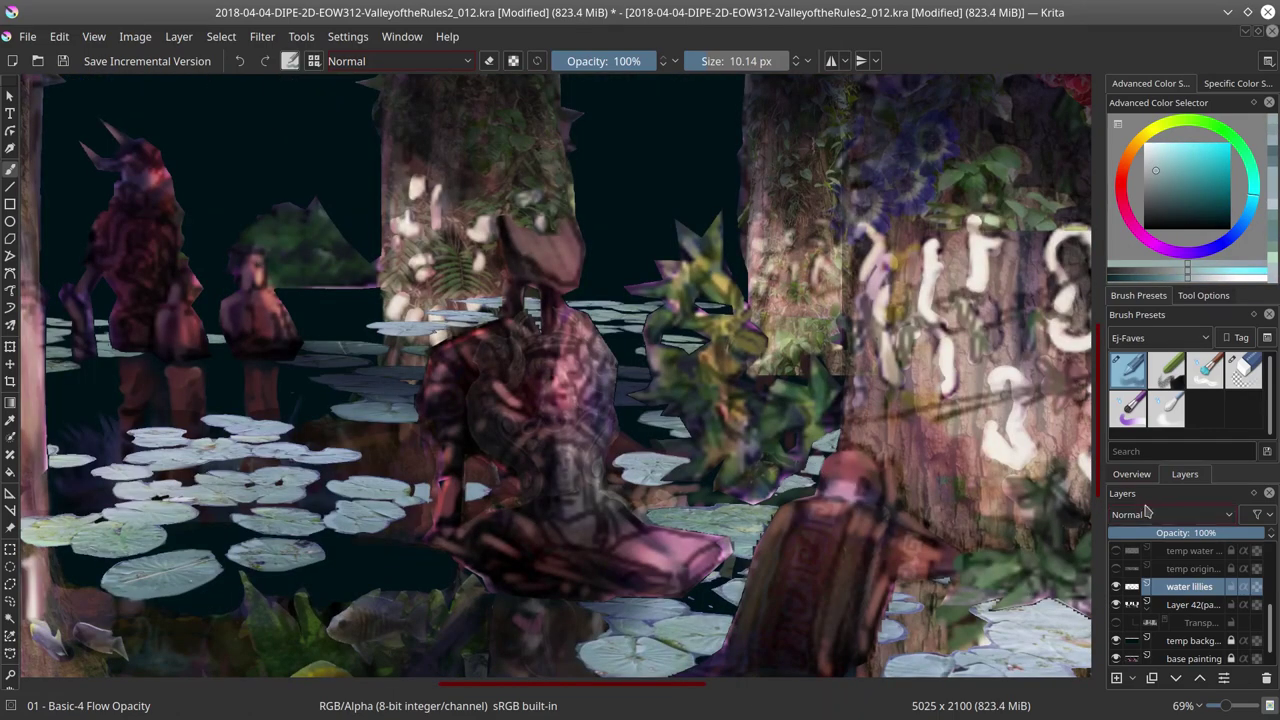
{"action": "key", "text": "slash"}
{"action": "key", "text": "slash"}
{"action": "left_click", "coordinate": [760, 540], "text": "ctrl"}
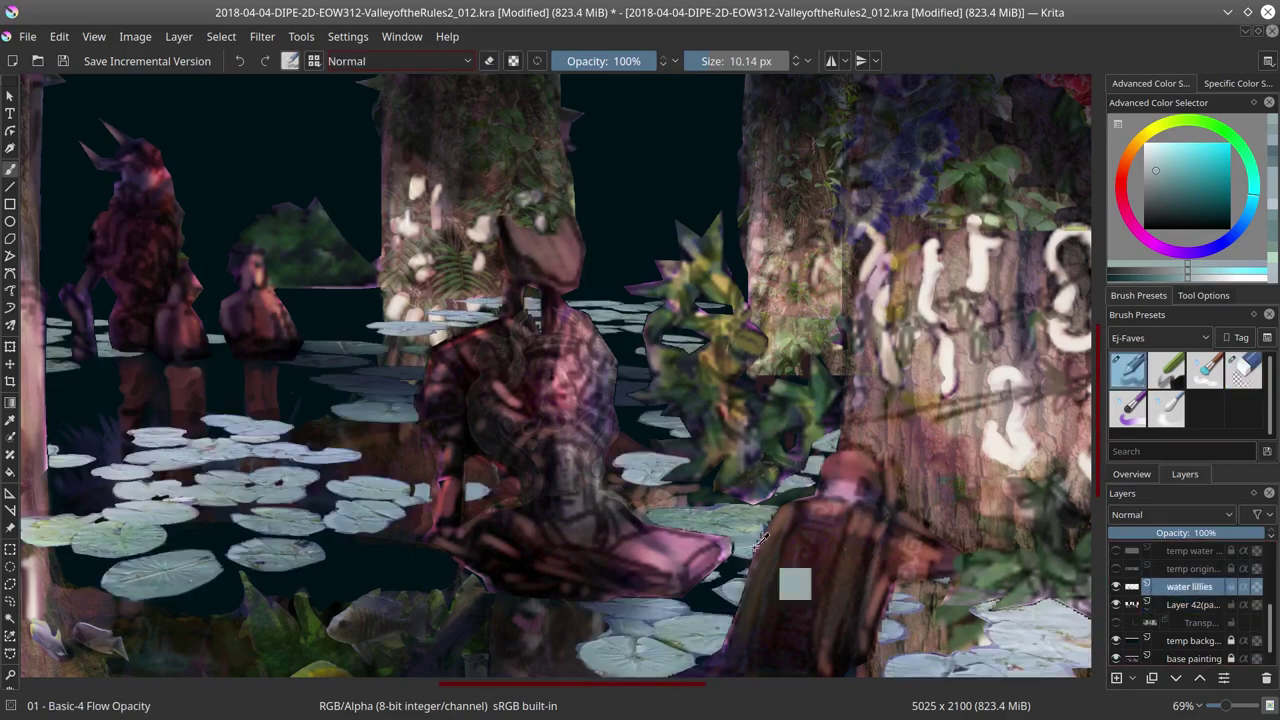
{"action": "scroll", "coordinate": [760, 540], "scroll_direction": "left", "scroll_amount": 1}
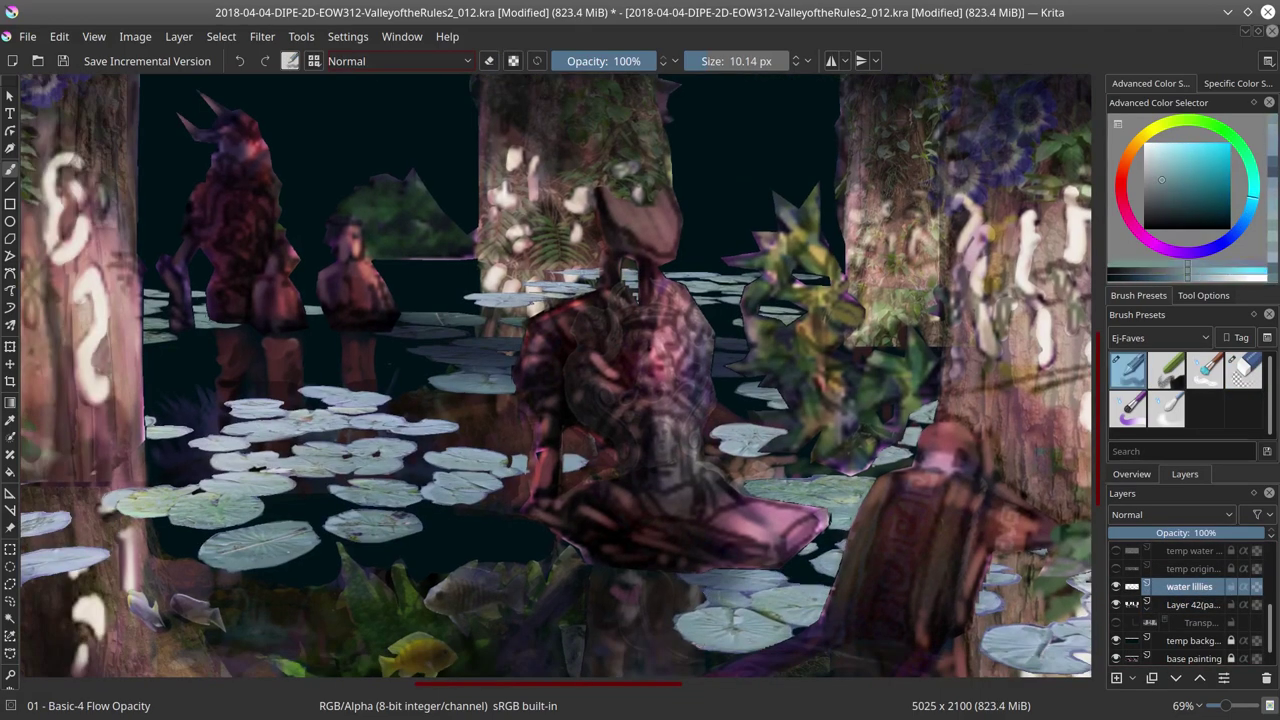
{"action": "key", "text": "slash"}
{"action": "key", "text": "slash"}
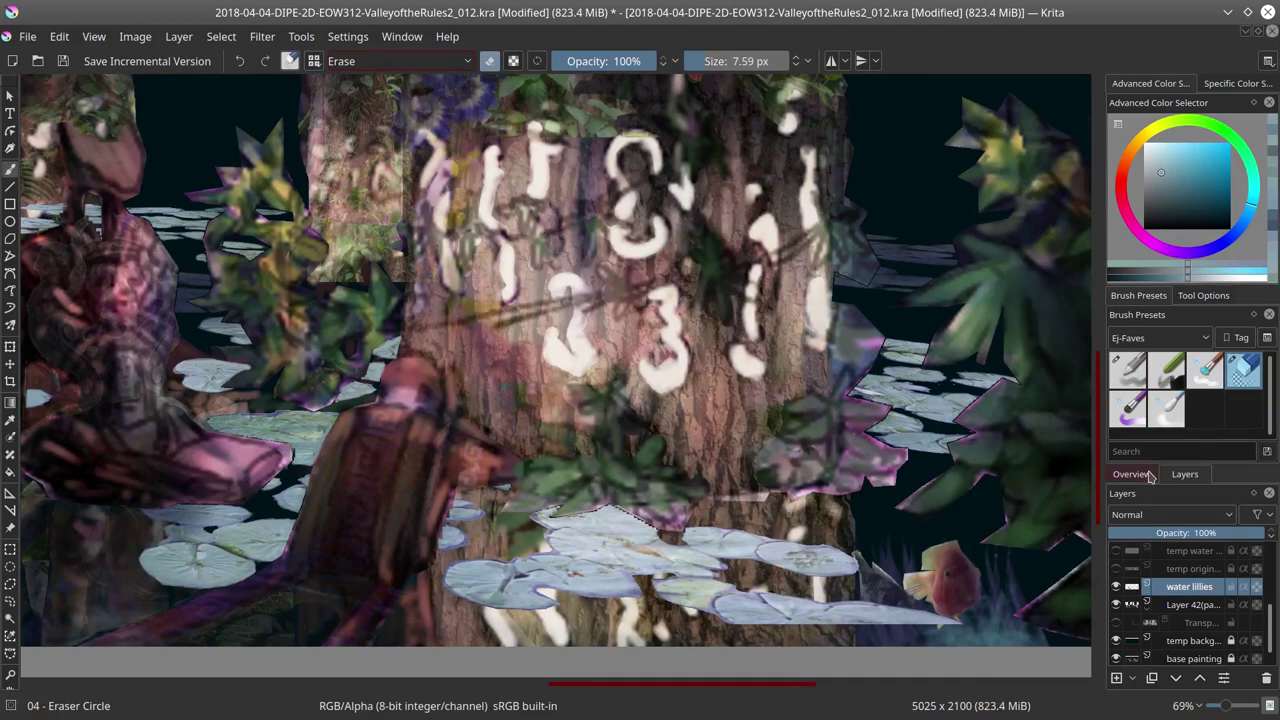
Step: Show the image Overview and pan the view toward the lily pads at lower right
{"action": "left_click", "coordinate": [1150, 476]}
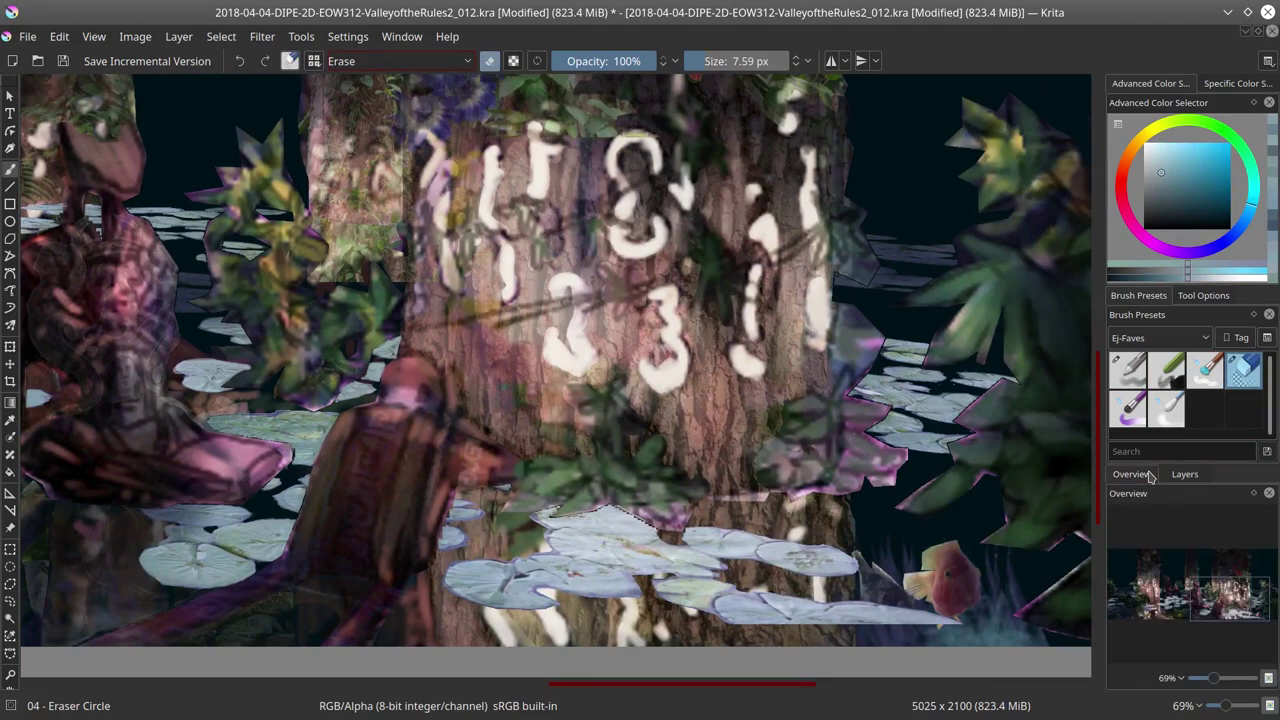
{"action": "left_click", "coordinate": [1205, 590]}
{"action": "key", "text": "slash"}
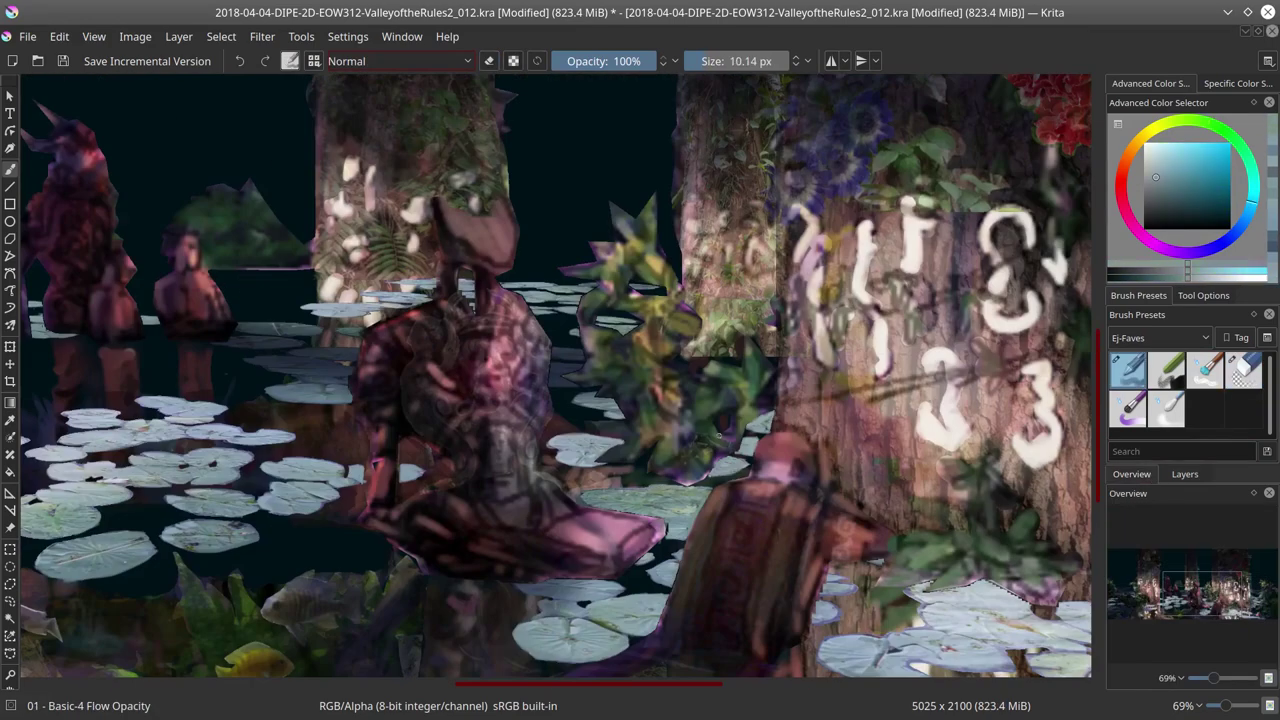
{"action": "left_click_drag", "start_coordinate": [1205, 592], "coordinate": [1232, 600]}
Step: Enlarge the brush and erase the right part of the lily pad
{"action": "key", "text": "bracketright"}
{"action": "key", "text": "bracketright"}
{"action": "key", "text": "bracketright"}
{"action": "key", "text": "bracketright"}
{"action": "key", "text": "slash"}
{"action": "left_click_drag", "start_coordinate": [765, 520], "coordinate": [885, 508]}
{"action": "key", "text": "slash"}
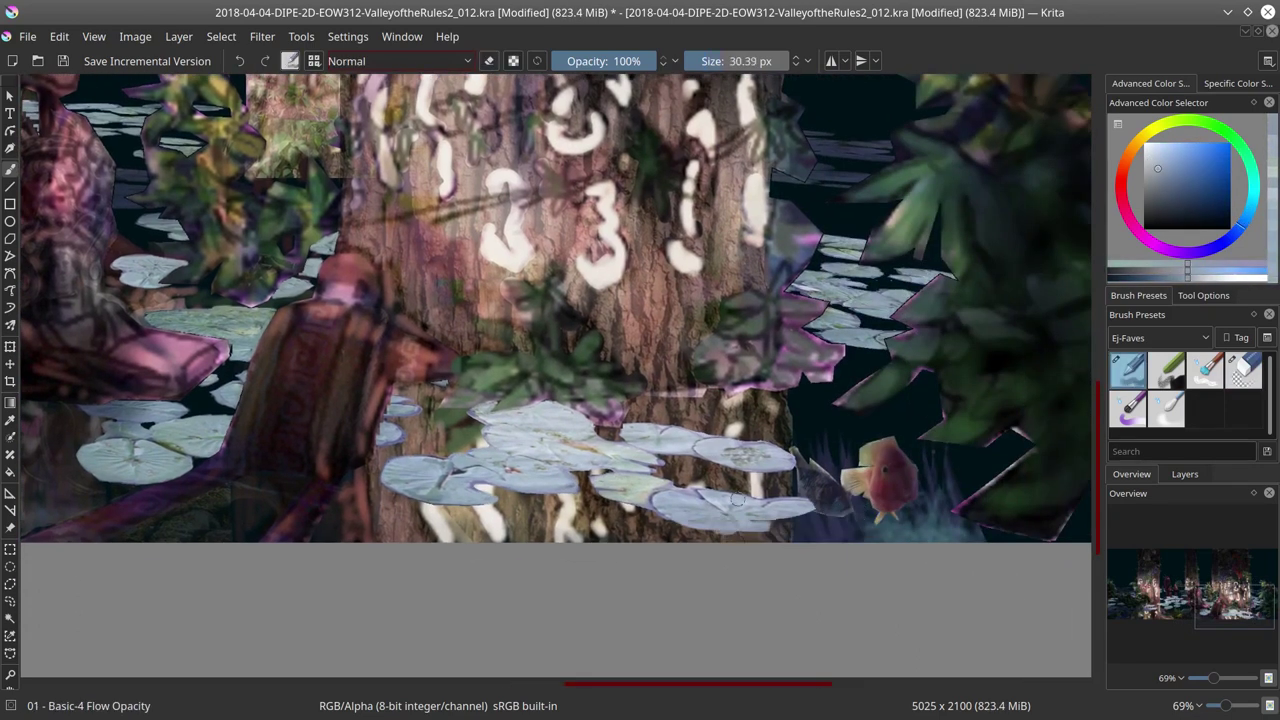
{"action": "key", "text": "bracketright"}
{"action": "key", "text": "bracketright"}
{"action": "key", "text": "slash"}
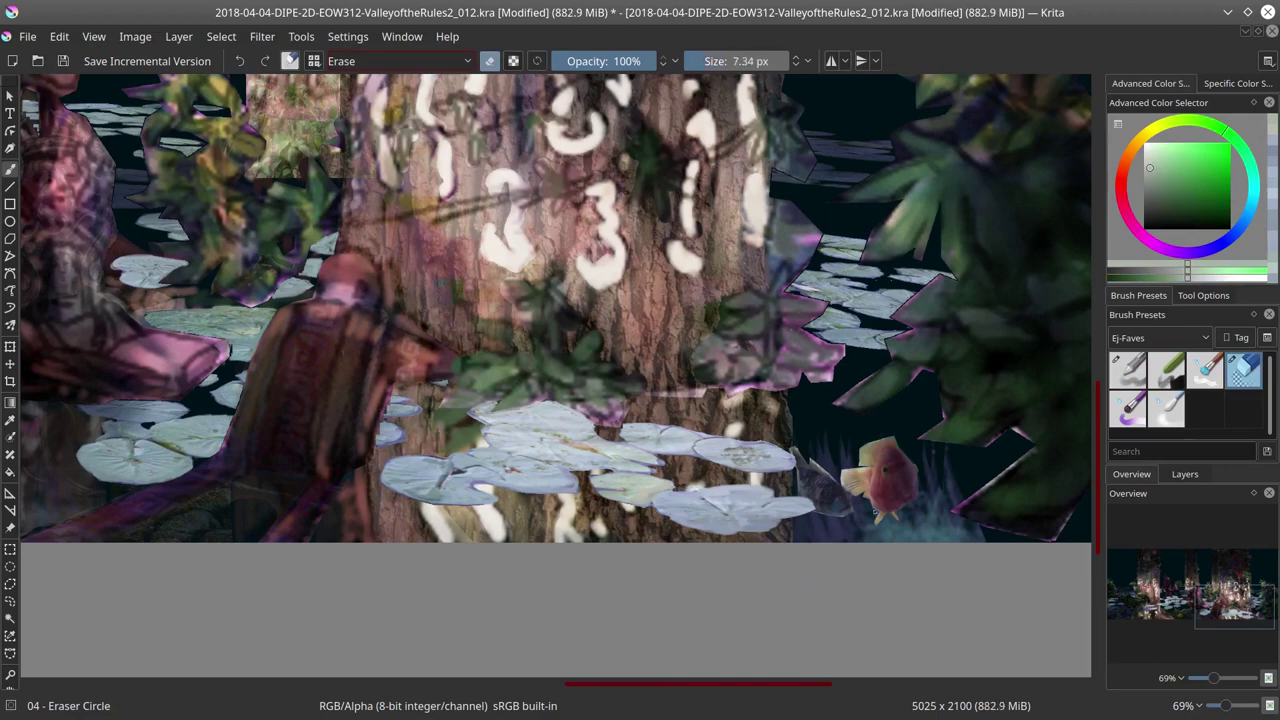
{"action": "key", "text": "slash"}
{"action": "key", "text": "slash"}
{"action": "key", "text": "slash"}
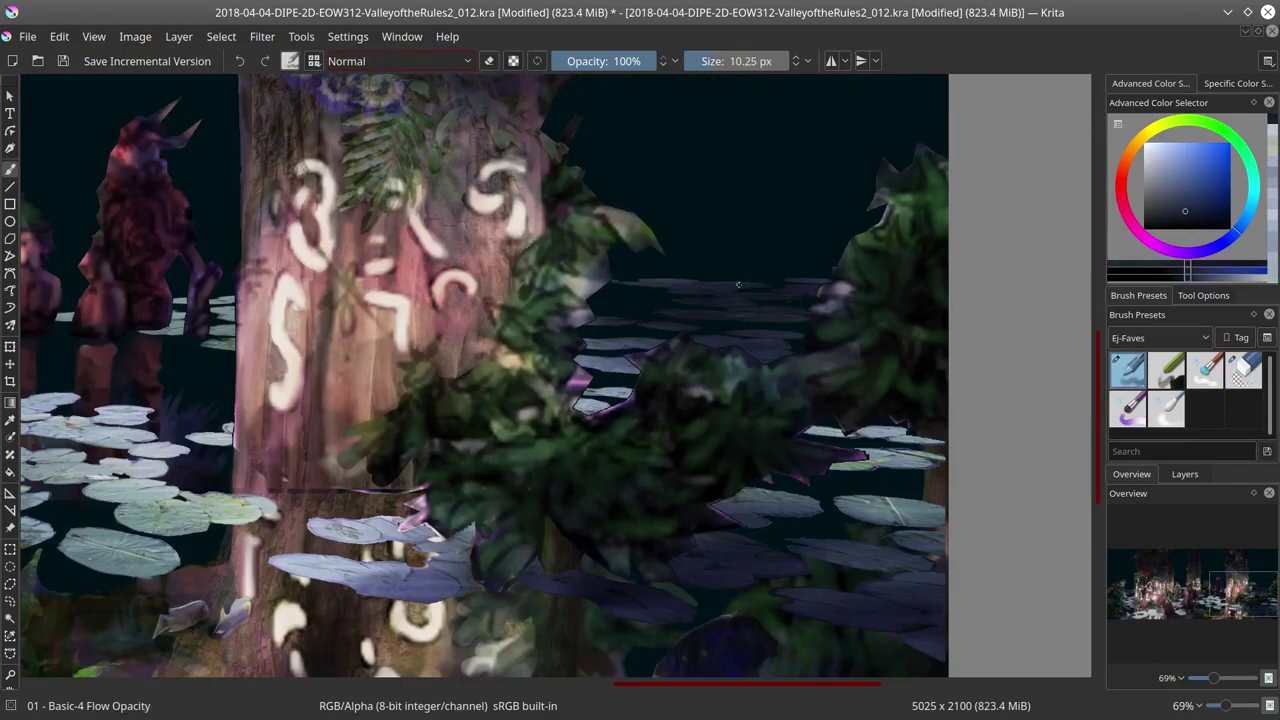
{"action": "key", "text": "slash"}
{"action": "key", "text": "slash"}
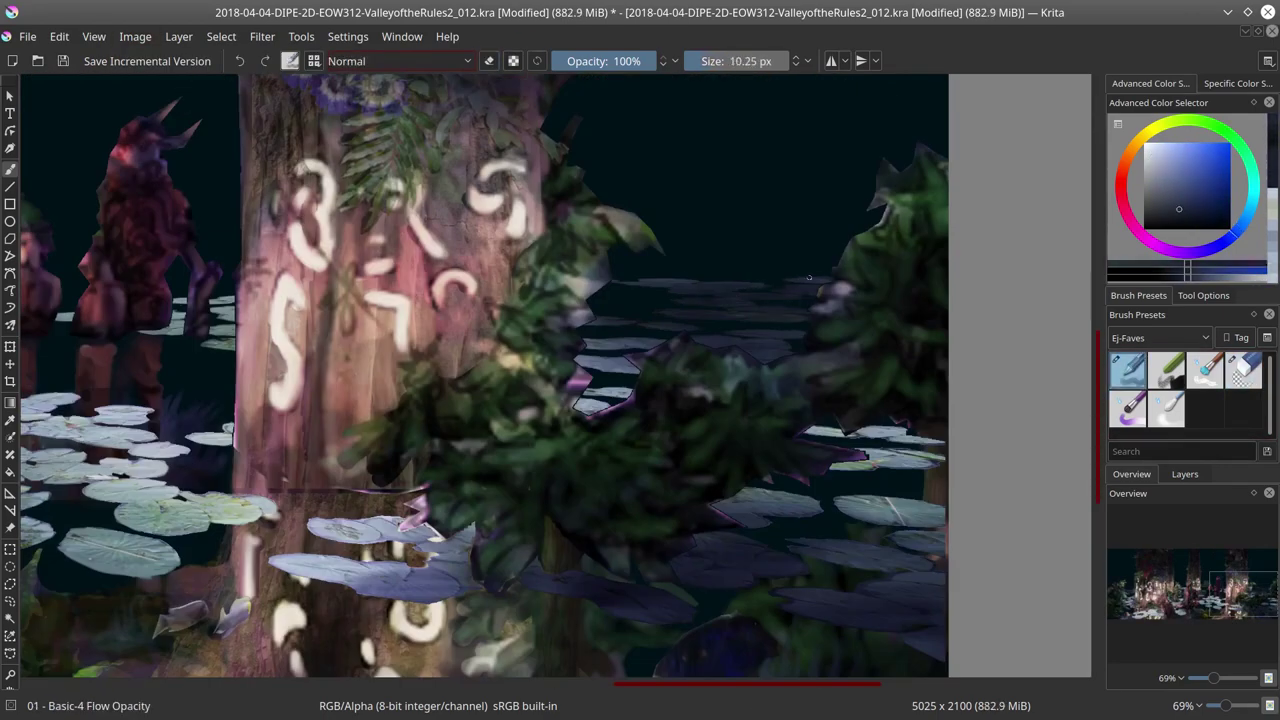
{"action": "key", "text": "slash"}
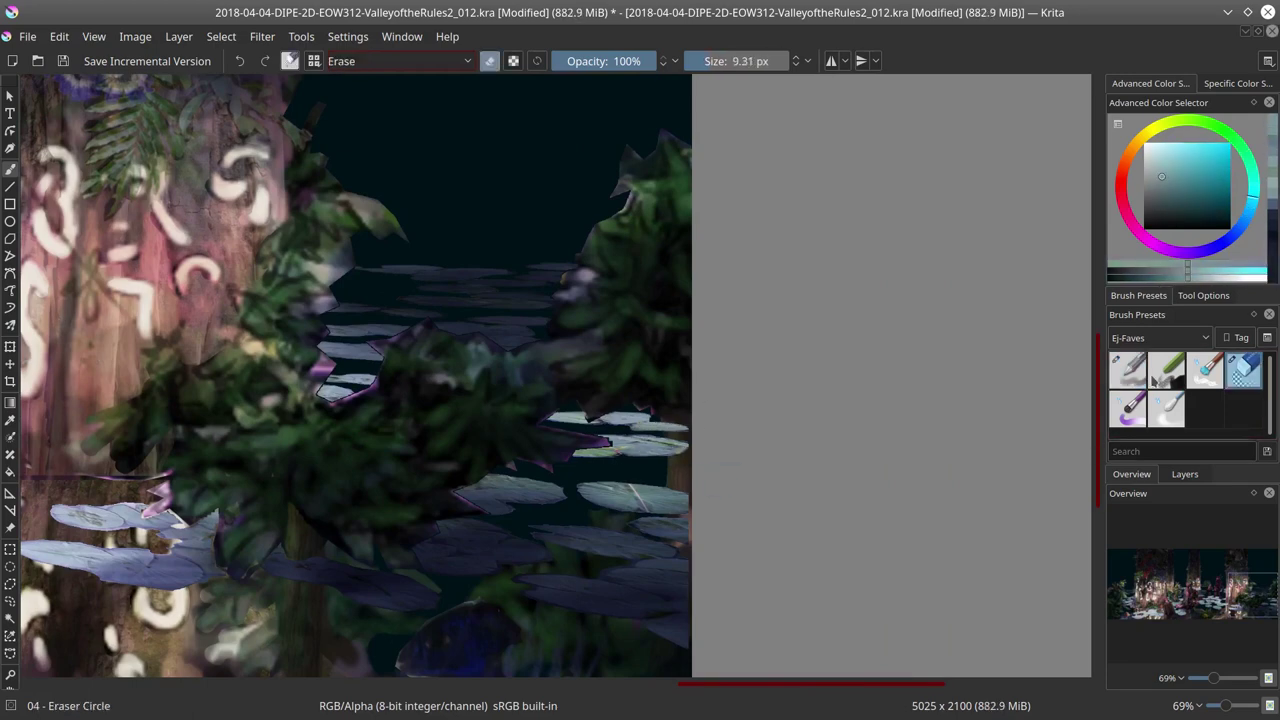
{"action": "key", "text": "slash"}
Step: Pick dark teal and dark blue paint colours, making the blue slightly darker
{"action": "key", "text": "slash"}
{"action": "key", "text": "slash"}
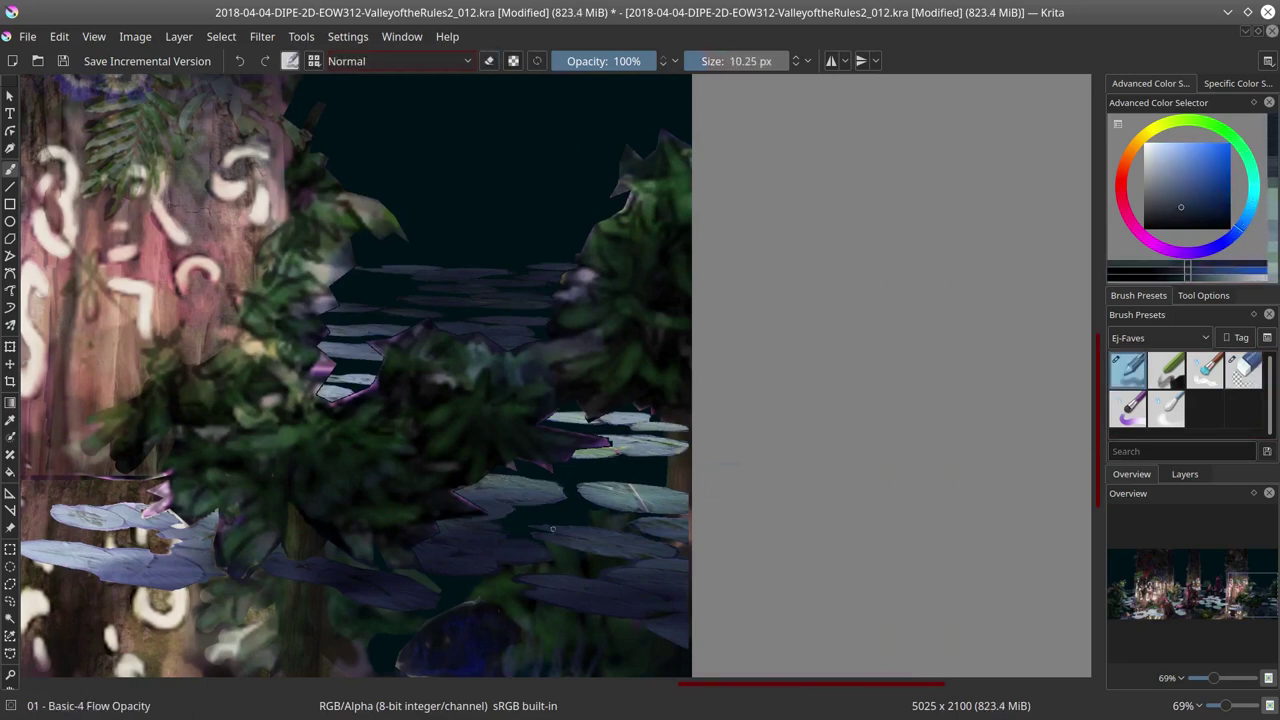
{"action": "left_click", "coordinate": [670, 500], "text": "ctrl"}
{"action": "left_click", "coordinate": [542, 541], "text": "ctrl"}
{"action": "key", "text": "slash"}
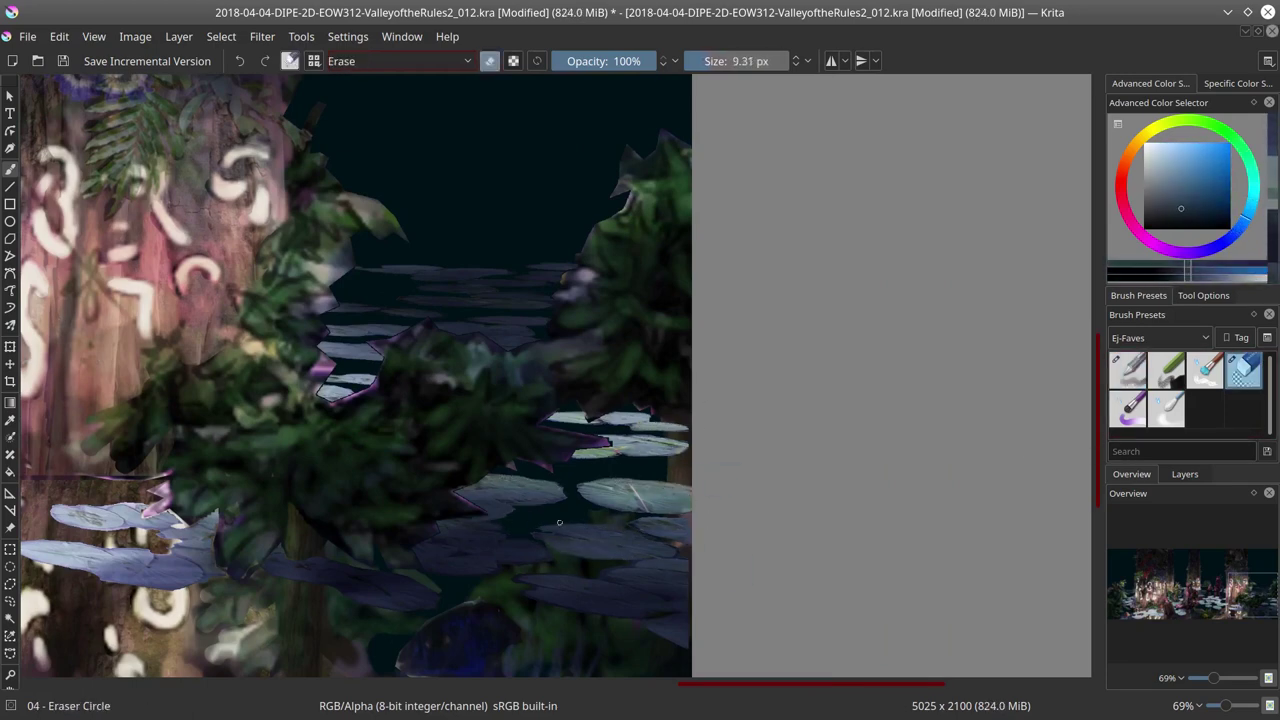
{"action": "key", "text": "slash"}
{"action": "left_click", "coordinate": [542, 541], "text": "ctrl"}
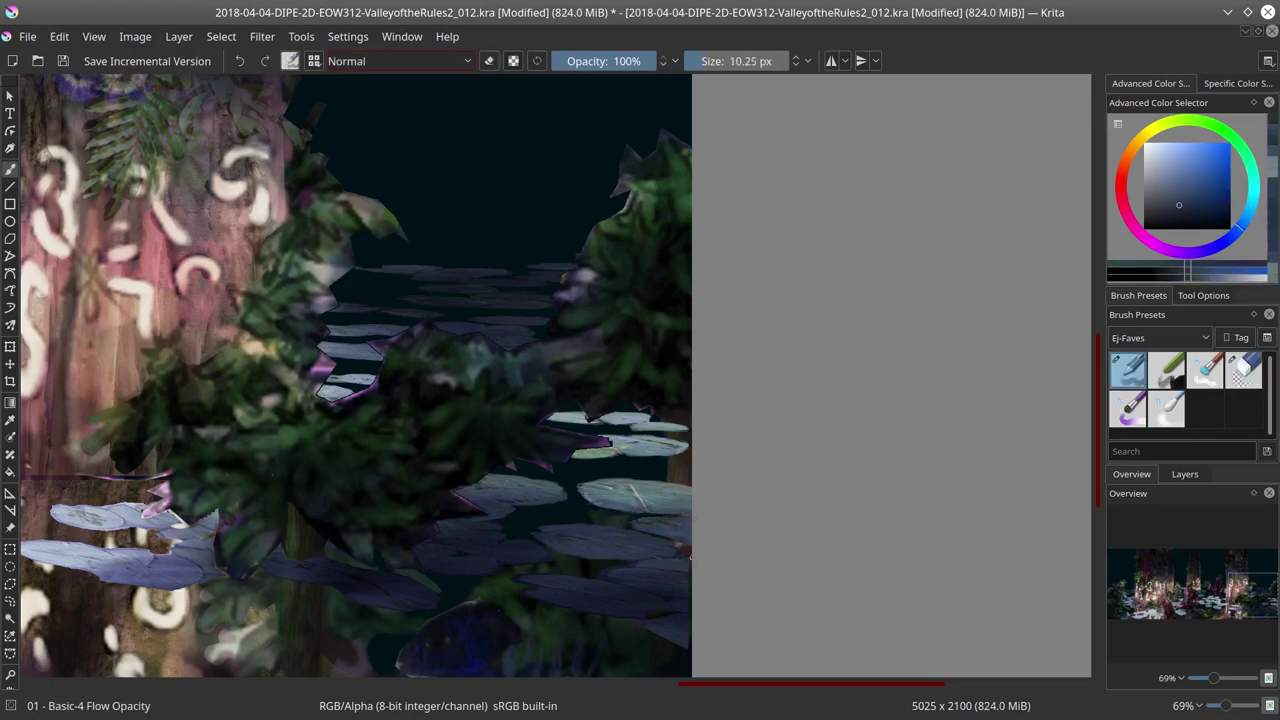
{"action": "scroll", "coordinate": [655, 568], "scroll_direction": "down", "scroll_amount": 5}
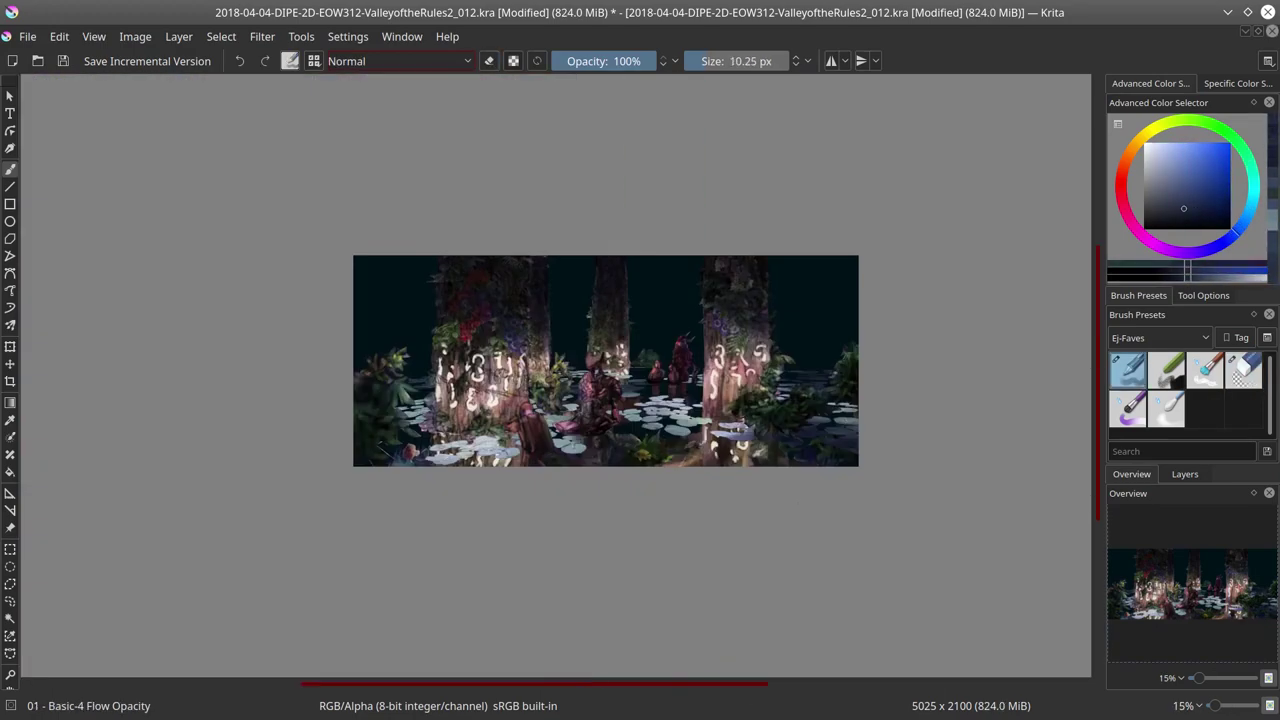
{"action": "scroll", "coordinate": [900, 477], "scroll_direction": "up", "scroll_amount": 5}
Step: Fine-tune the paint colour, sample a tree bark tone, and save the painting
{"action": "left_click", "coordinate": [717, 483], "text": "ctrl"}
{"action": "key", "text": "slash"}
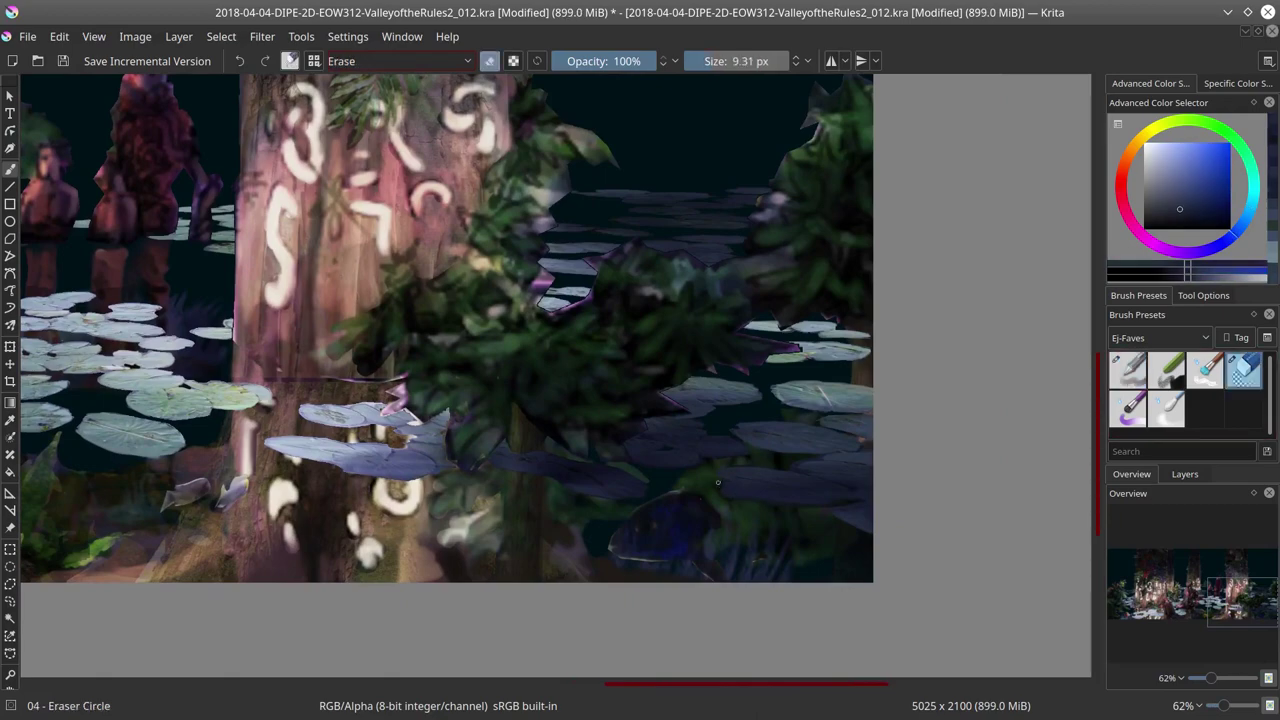
{"action": "key", "text": "slash"}
{"action": "left_click", "coordinate": [680, 462], "text": "ctrl"}
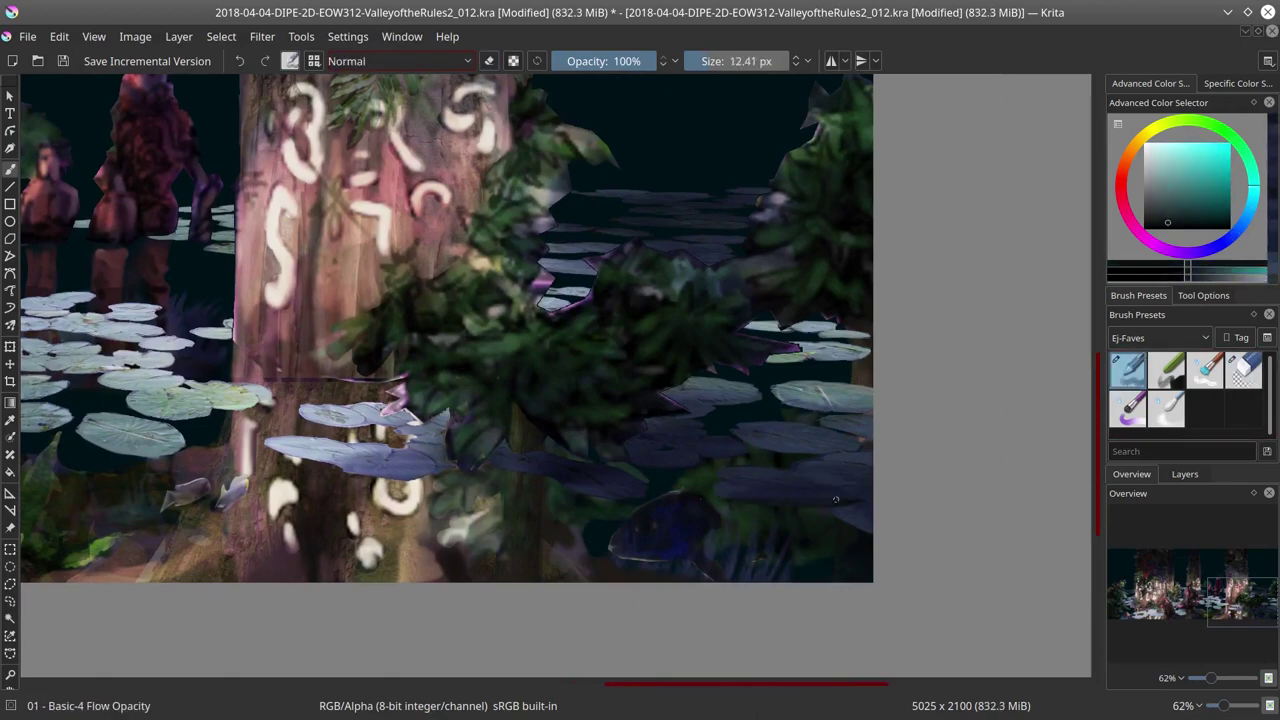
{"action": "left_click", "coordinate": [797, 472], "text": "ctrl"}
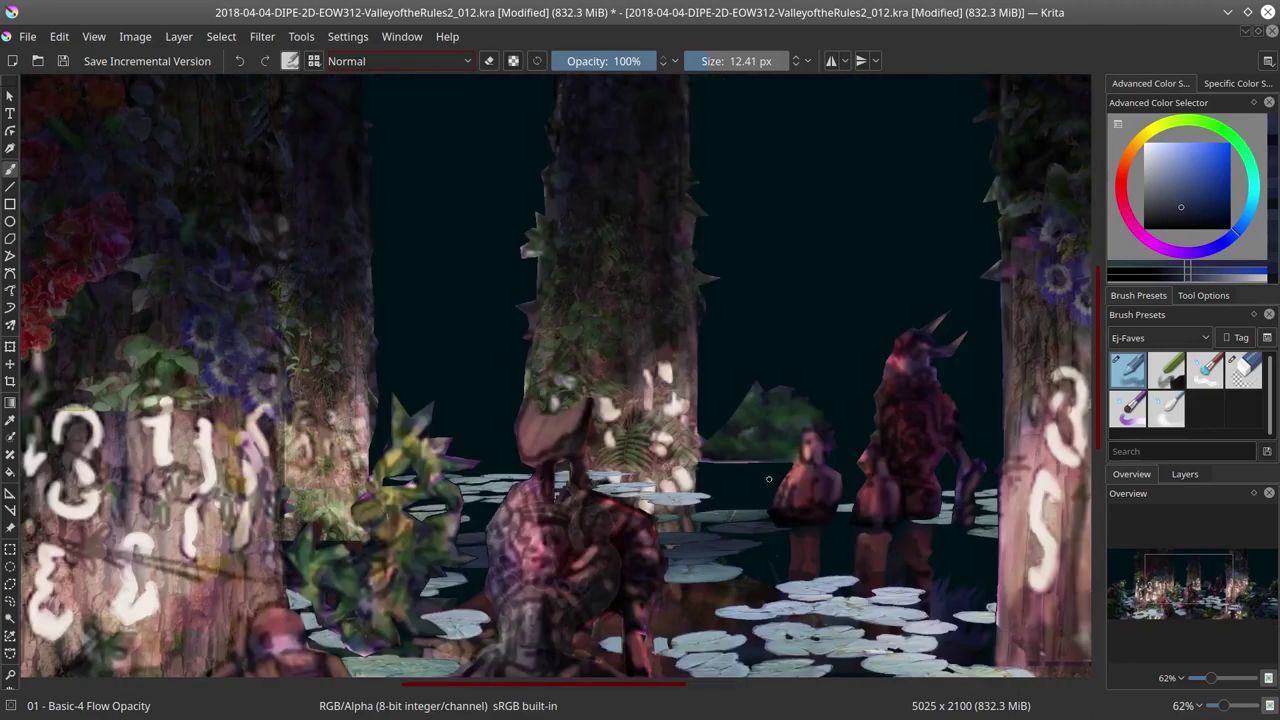
{"action": "left_click", "coordinate": [63, 61]}
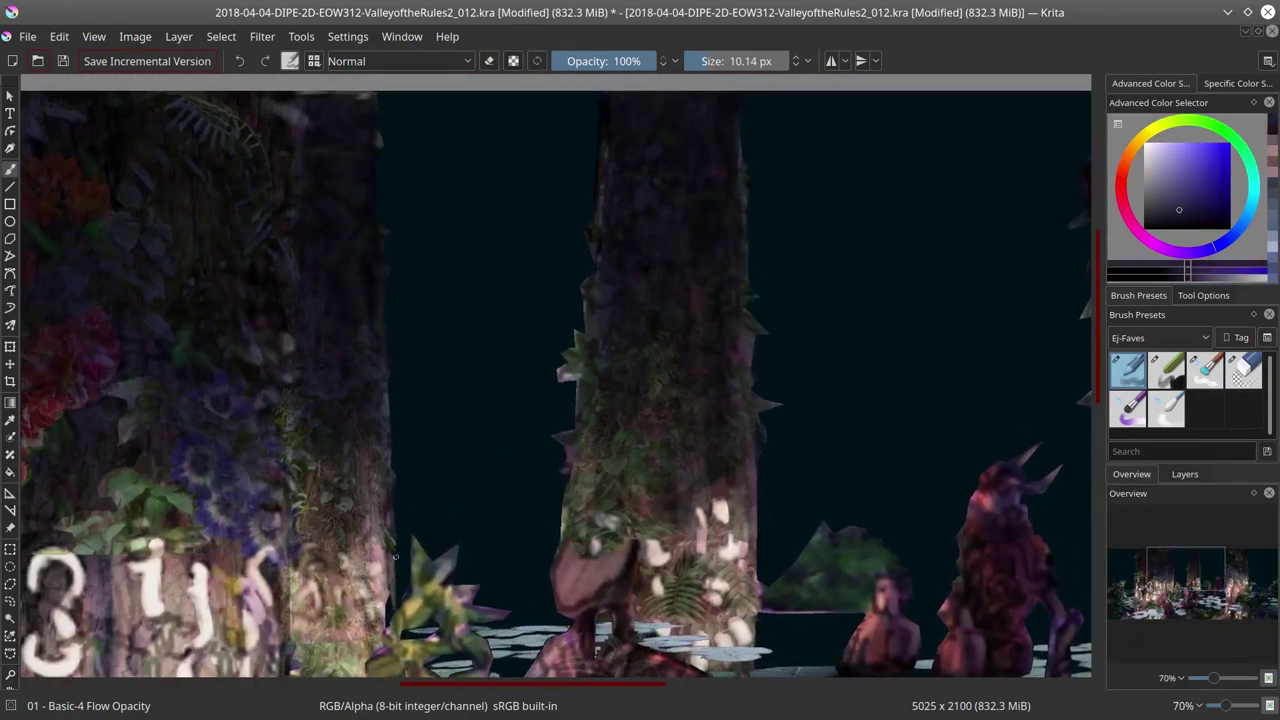
Step: Shrink the brush and dab sampled pink, blue-purple, green and orange tones onto the trunk
{"action": "left_click", "coordinate": [428, 614], "text": "ctrl"}
{"action": "left_click", "coordinate": [306, 447], "text": "ctrl"}
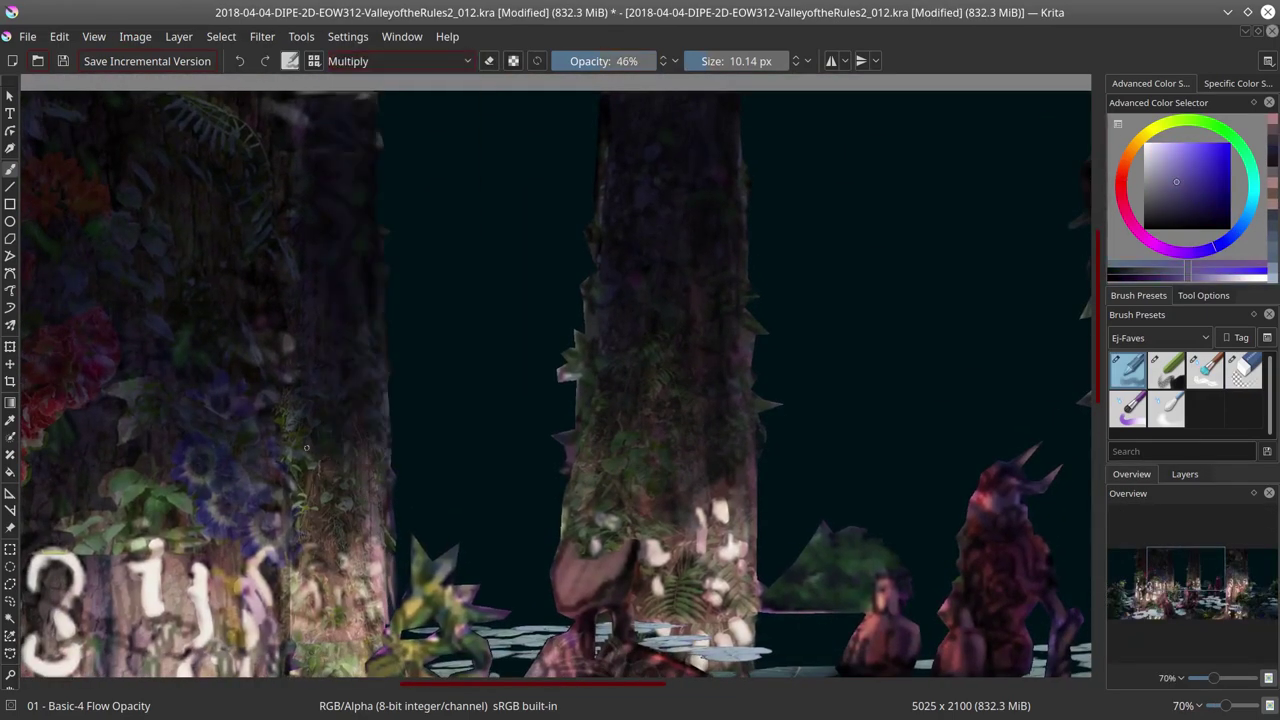
{"action": "left_click", "coordinate": [348, 505], "text": "ctrl"}
{"action": "key", "text": "["}
{"action": "key", "text": "["}
{"action": "key", "text": "["}
{"action": "key", "text": "["}
{"action": "key", "text": "["}
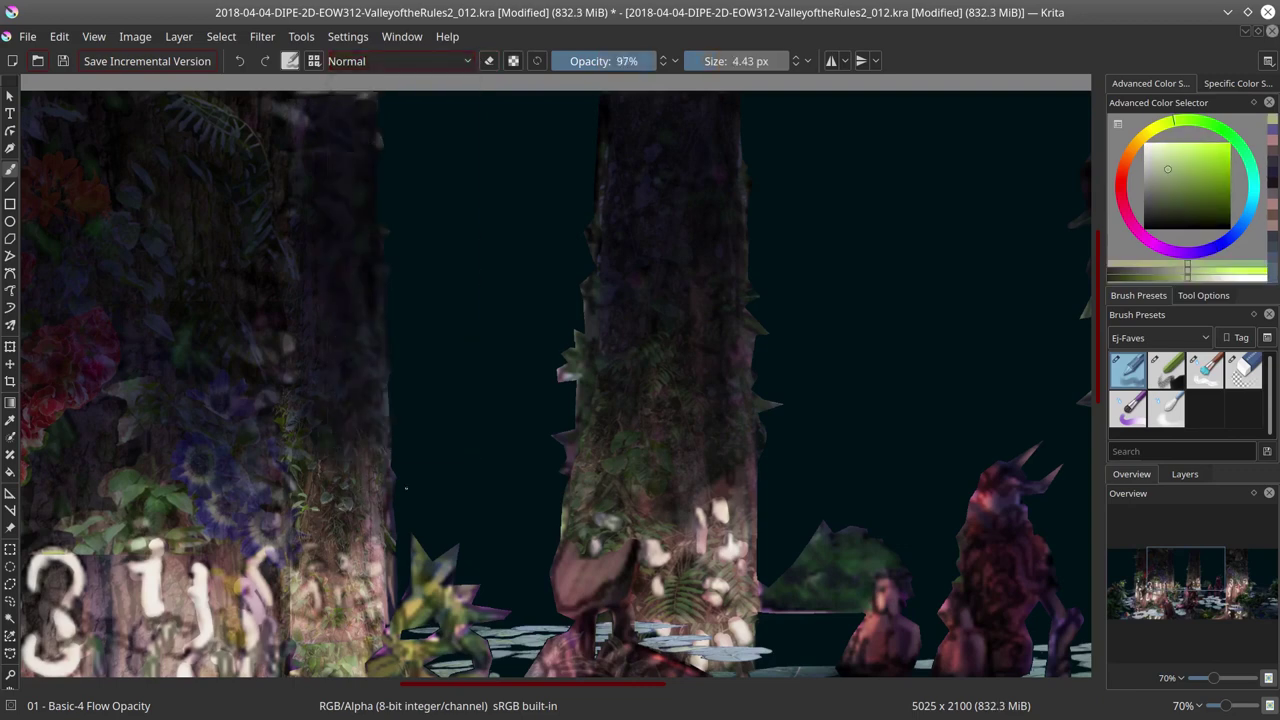
{"action": "left_click", "coordinate": [348, 505], "text": "ctrl"}
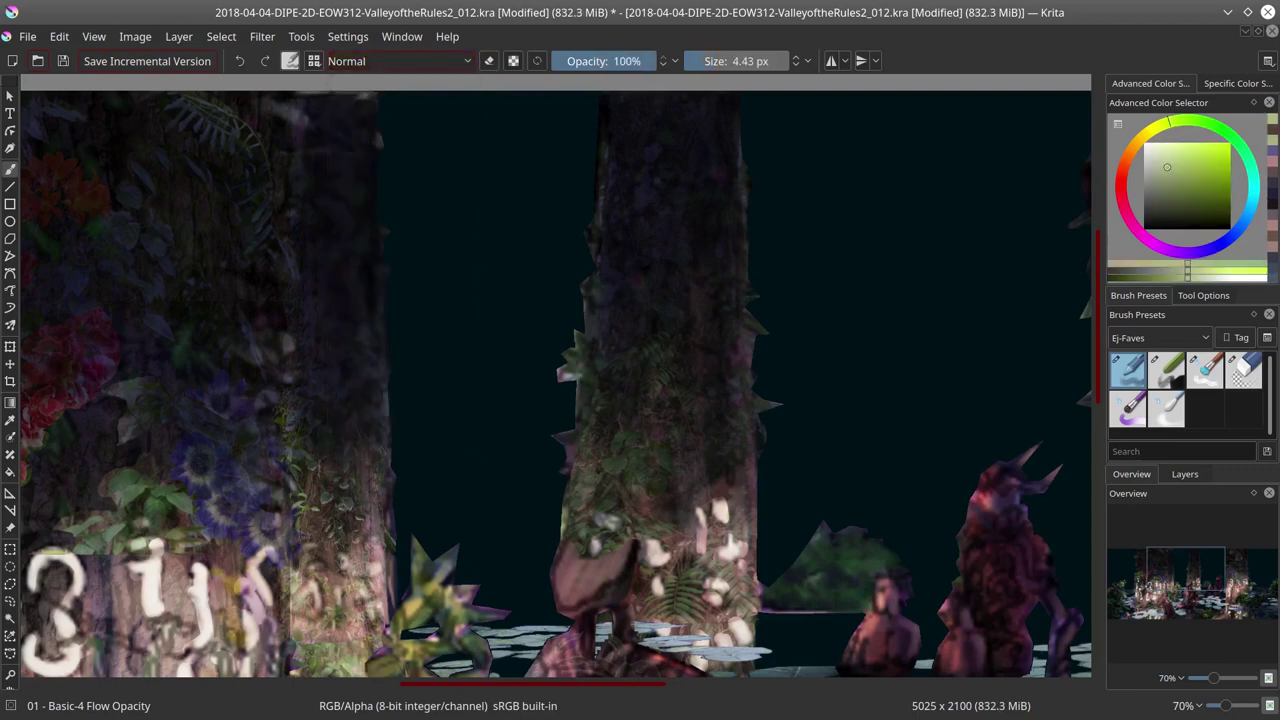
{"action": "left_click", "coordinate": [328, 450], "text": "ctrl"}
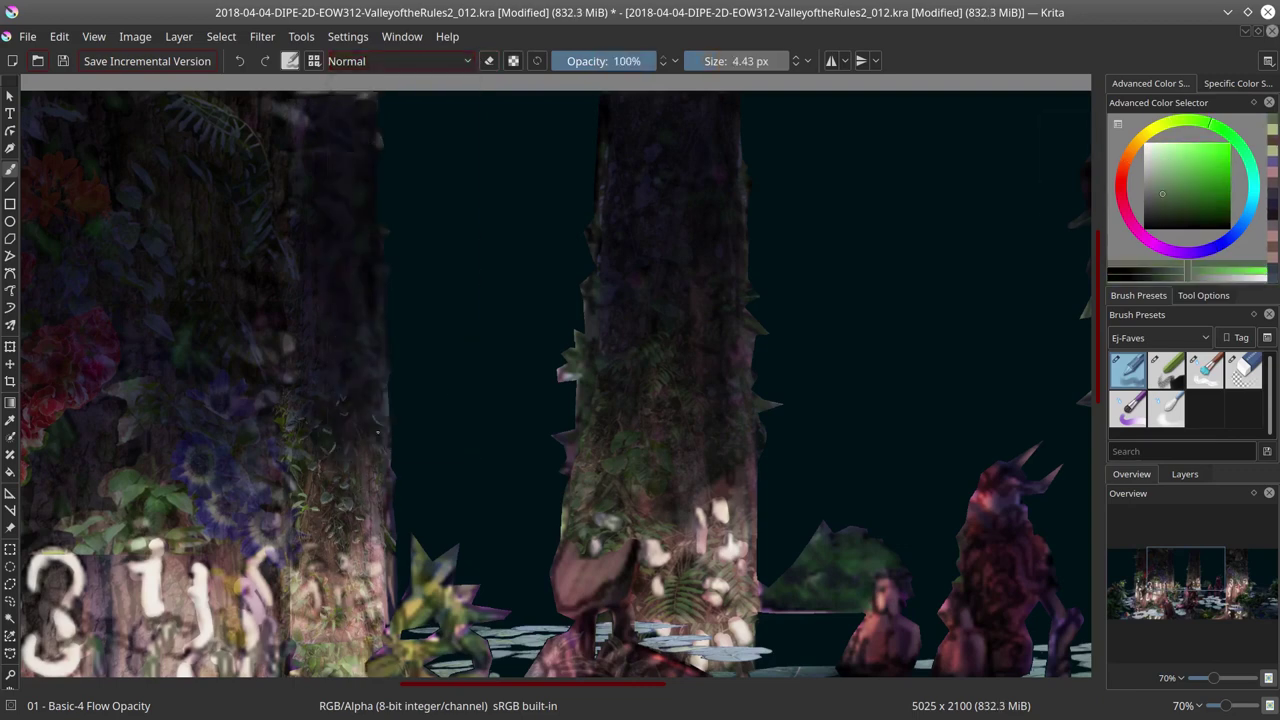
{"action": "left_click", "coordinate": [398, 408], "text": "ctrl"}
{"action": "scroll", "coordinate": [398, 408], "scroll_direction": "down", "scroll_amount": 2}
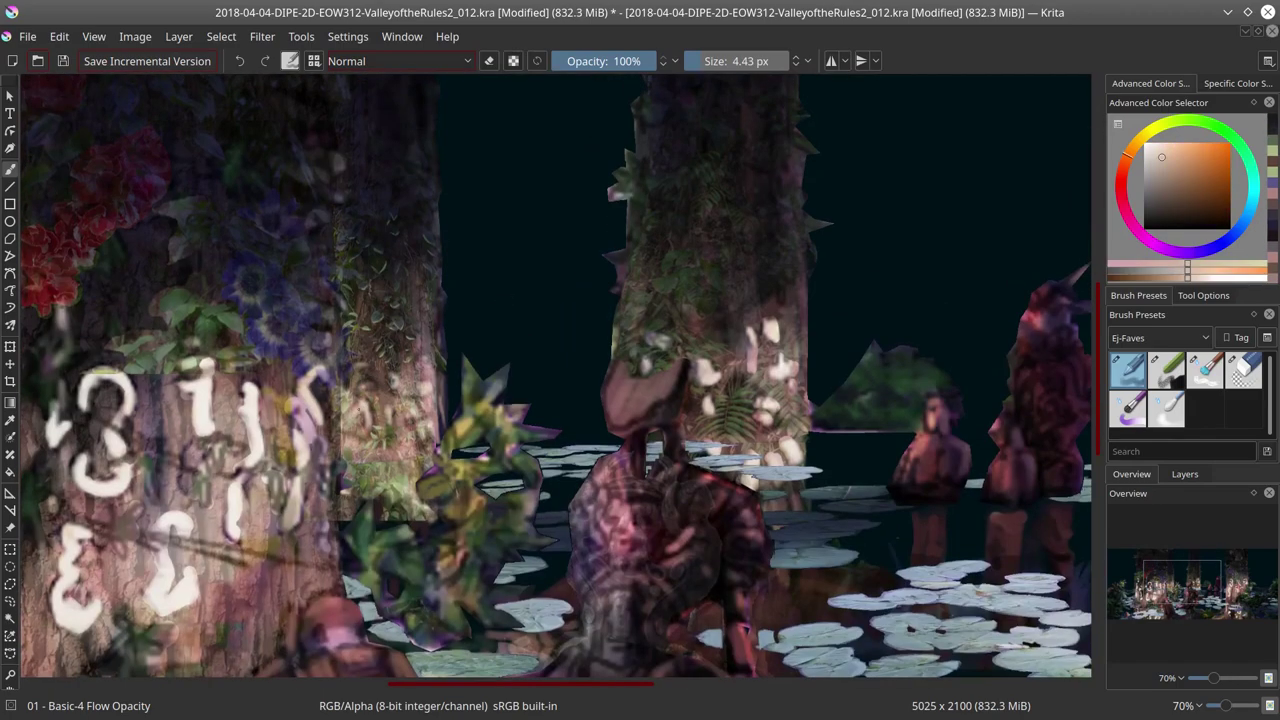
{"action": "left_click", "coordinate": [385, 342], "text": "ctrl"}
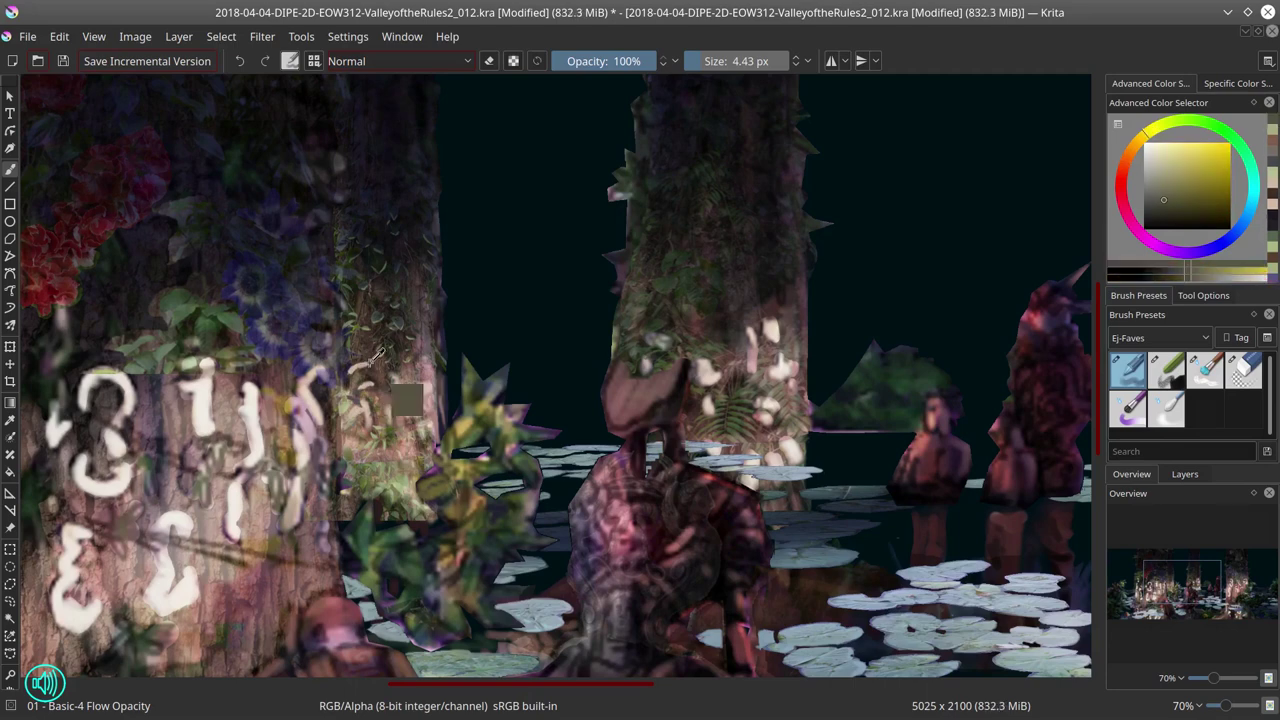
{"action": "left_click", "coordinate": [398, 402], "text": "ctrl"}
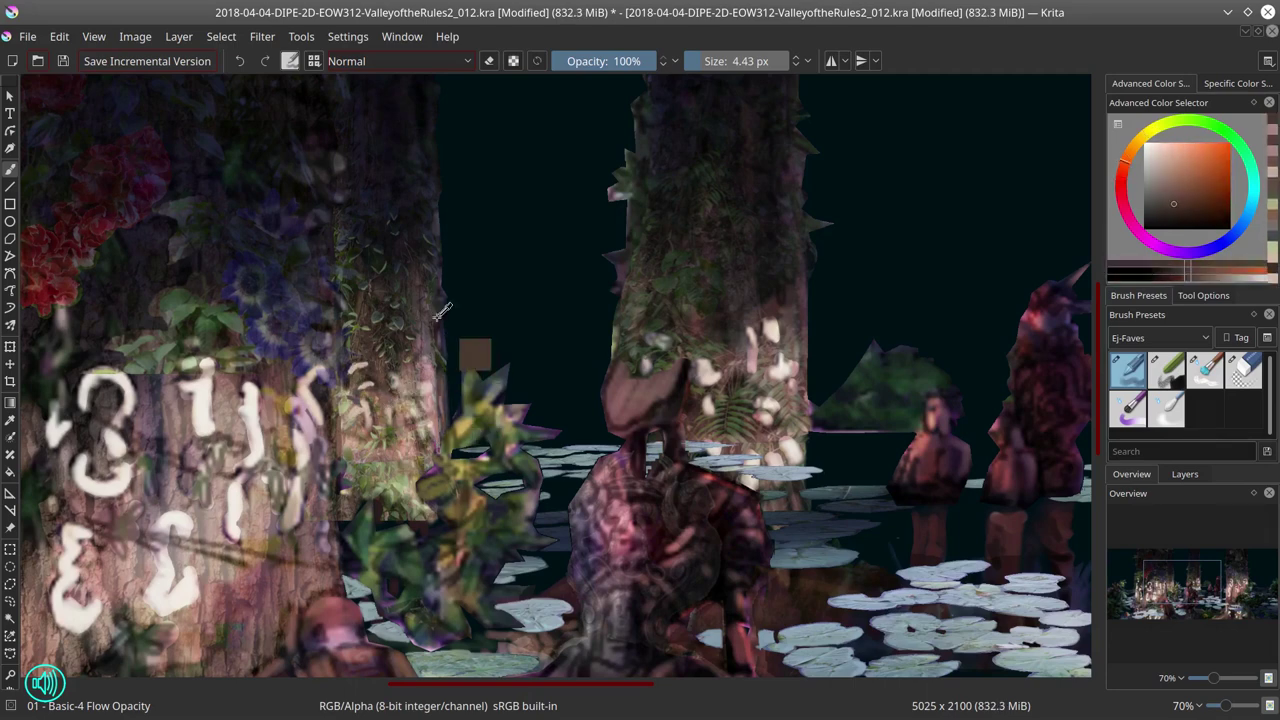
{"action": "left_click", "coordinate": [435, 377], "text": "ctrl"}
{"action": "left_click", "coordinate": [435, 377], "text": "ctrl"}
Step: Paint sampled orange, yellow-green and dark orange-brown bark tones onto the glyph-carved trunk
{"action": "left_click", "coordinate": [390, 410], "text": "ctrl"}
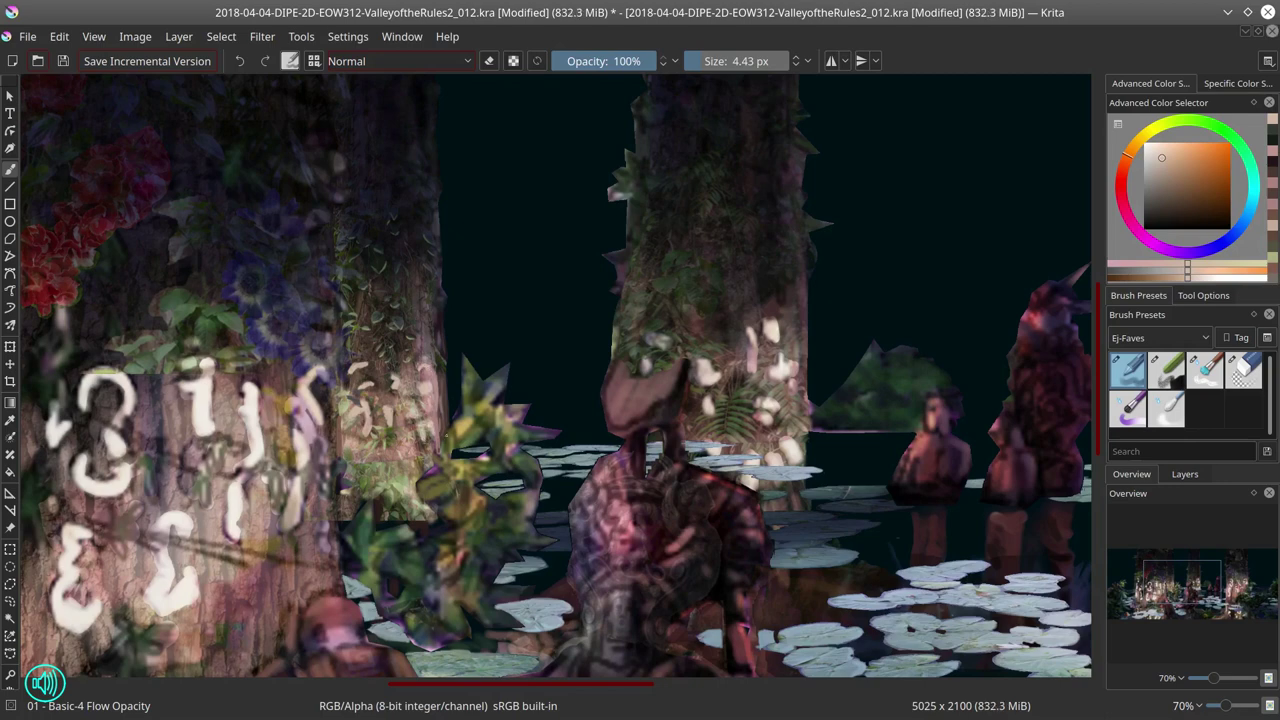
{"action": "left_click", "coordinate": [465, 410], "text": "ctrl"}
{"action": "left_click", "coordinate": [393, 482], "text": "ctrl"}
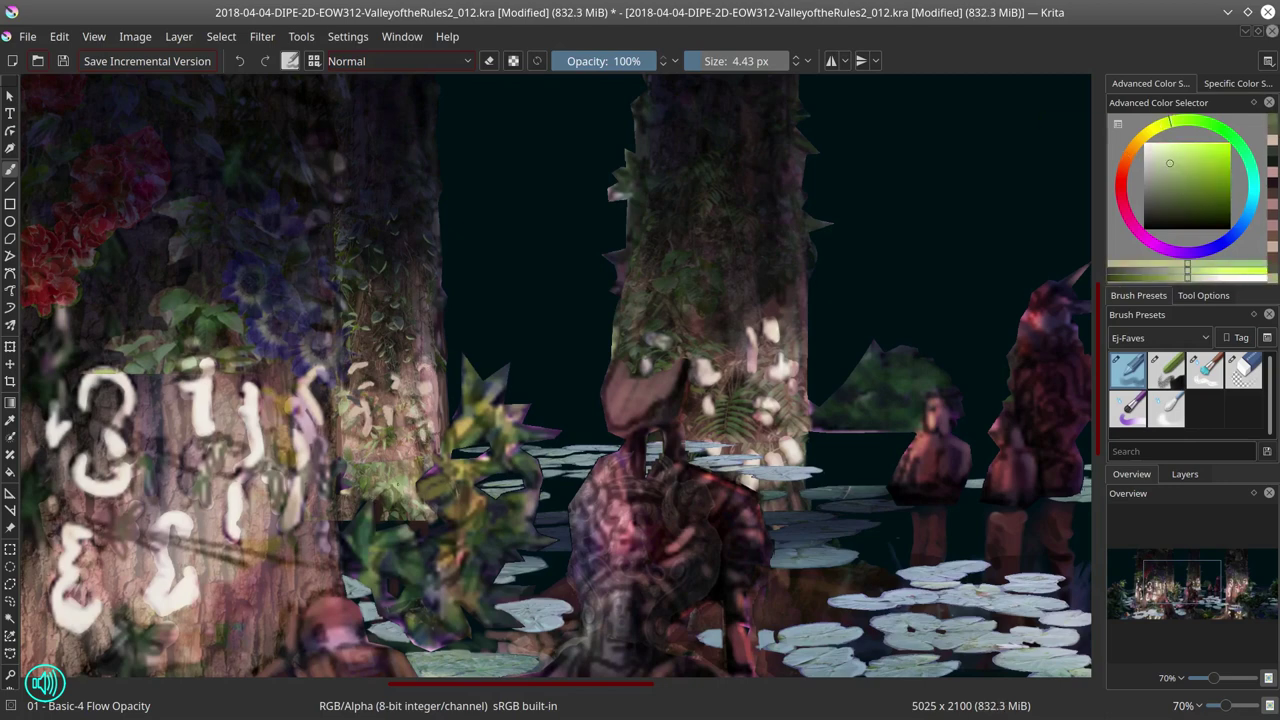
{"action": "left_click", "coordinate": [404, 500], "text": "ctrl"}
{"action": "left_click", "coordinate": [402, 523], "text": "ctrl"}
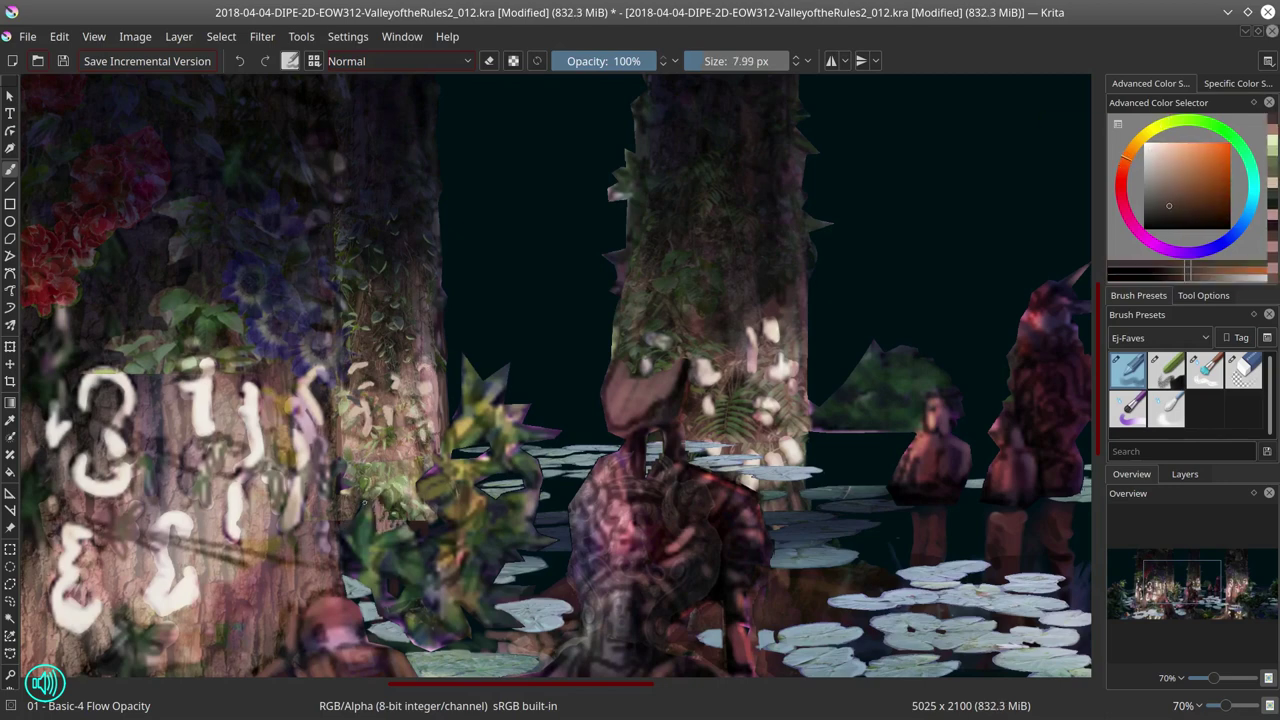
{"action": "left_click", "coordinate": [352, 555], "text": "ctrl"}
{"action": "left_click", "coordinate": [340, 545], "text": "ctrl"}
{"action": "left_click", "coordinate": [357, 560], "text": "ctrl"}
{"action": "left_click", "coordinate": [426, 494], "text": "ctrl"}
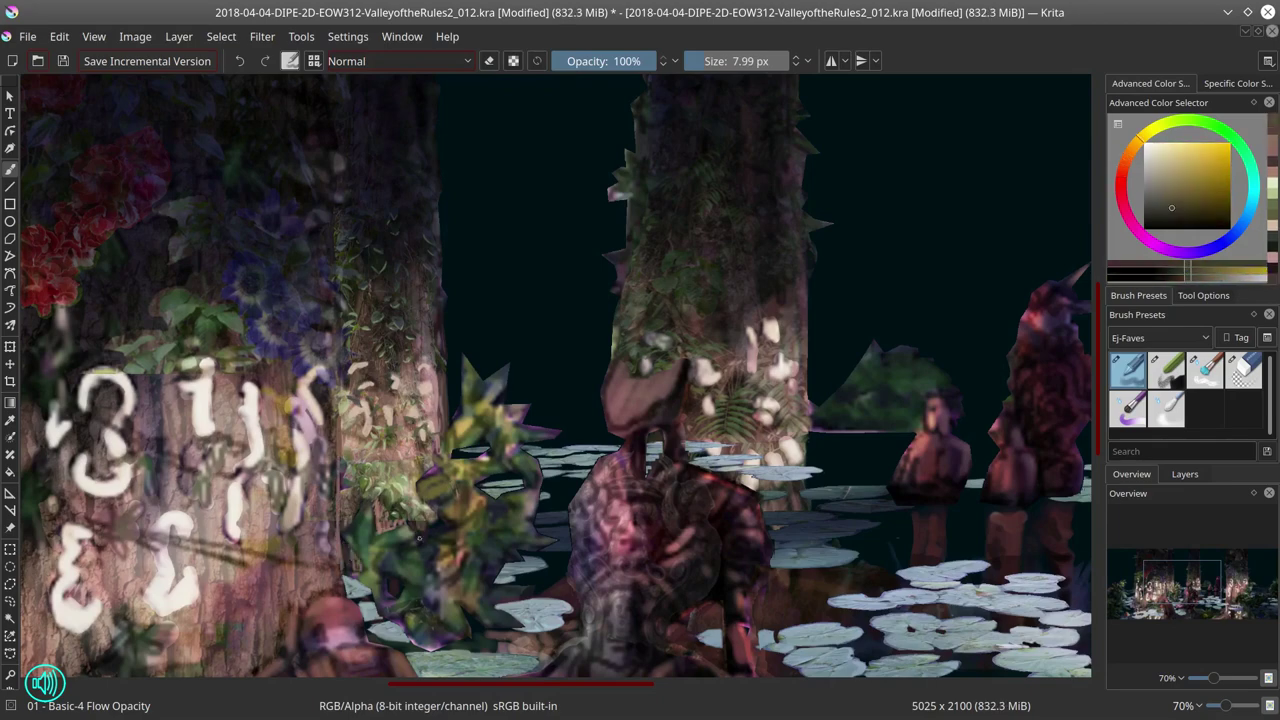
{"action": "left_click", "coordinate": [463, 541], "text": "ctrl"}
Step: Paint the robed figure with a sampled dark reddish-brown, then zoom out to the whole painting
{"action": "left_click", "coordinate": [388, 517], "text": "ctrl"}
{"action": "scroll", "coordinate": [389, 590], "scroll_direction": "down", "scroll_amount": 3}
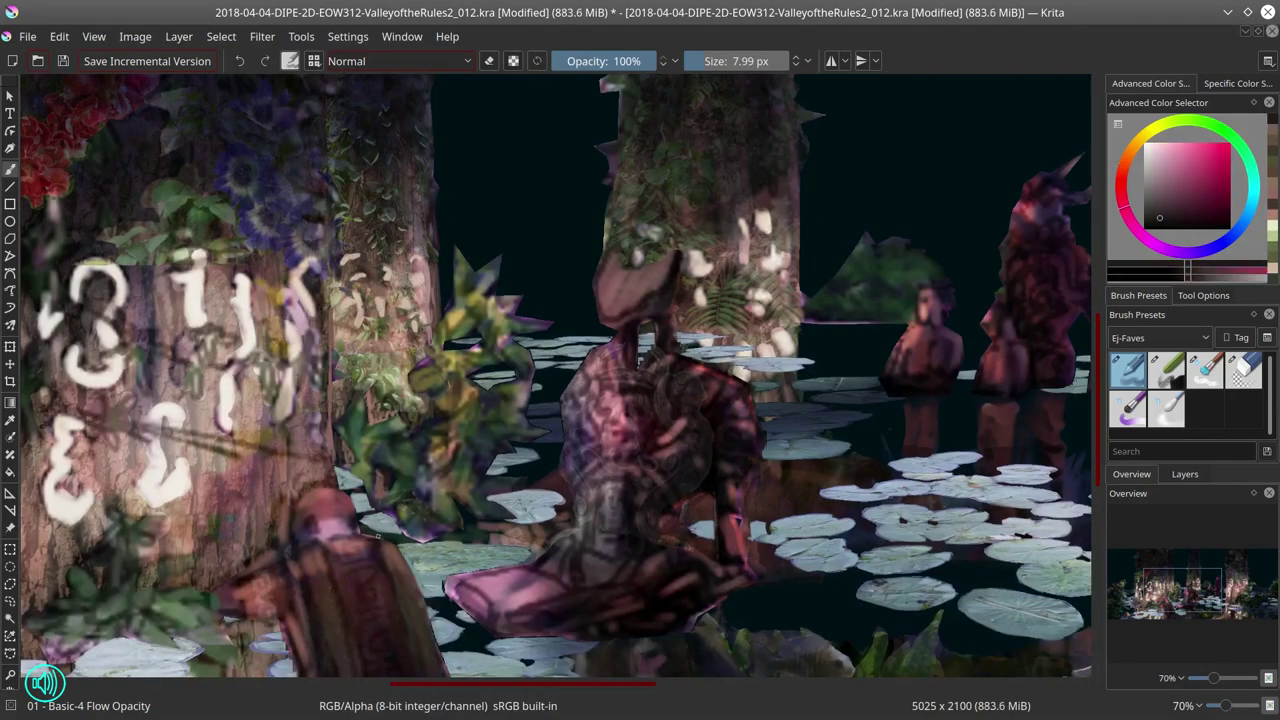
{"action": "left_click", "coordinate": [483, 537], "text": "ctrl"}
{"action": "key", "text": "minus"}
{"action": "key", "text": "minus"}
{"action": "key", "text": "minus"}
{"action": "left_click", "coordinate": [1184, 474]}
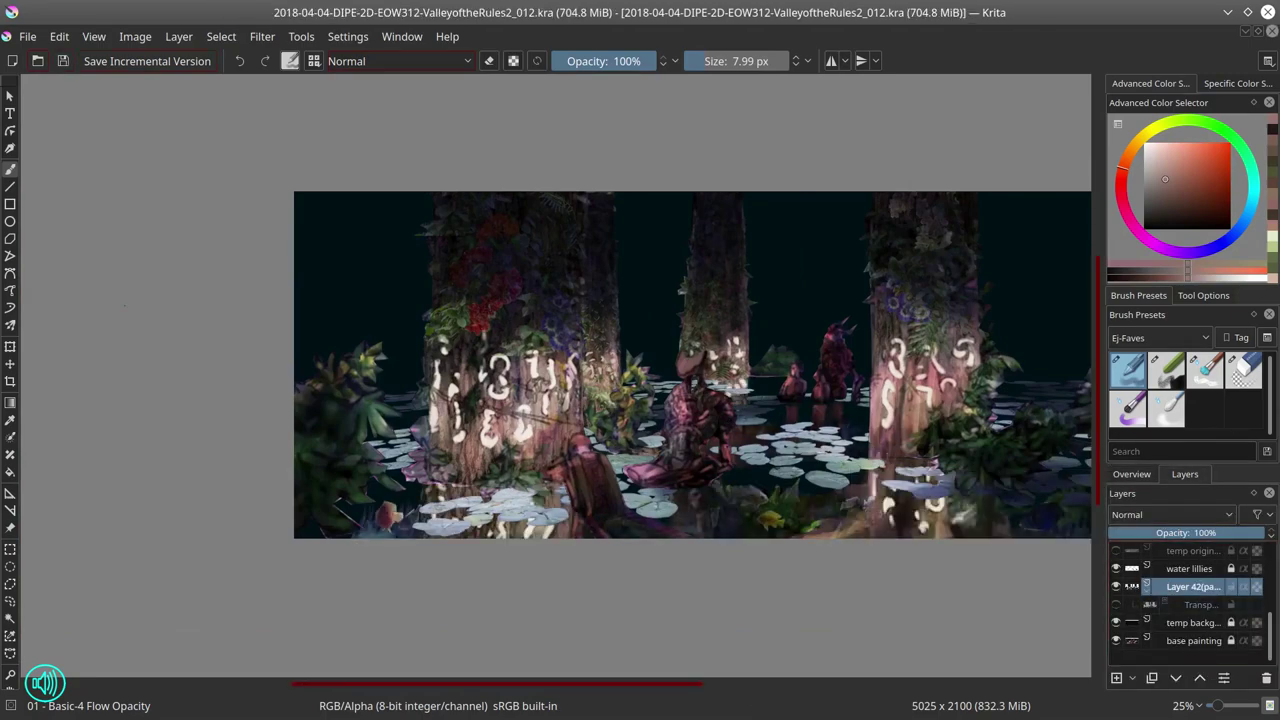
Step: Zoom in on the upper trunks and sample dark blue and teal with a smaller brush
{"action": "scroll", "coordinate": [709, 334], "scroll_direction": "up", "scroll_amount": 5}
{"action": "scroll", "coordinate": [709, 334], "scroll_direction": "up", "scroll_amount": 1}
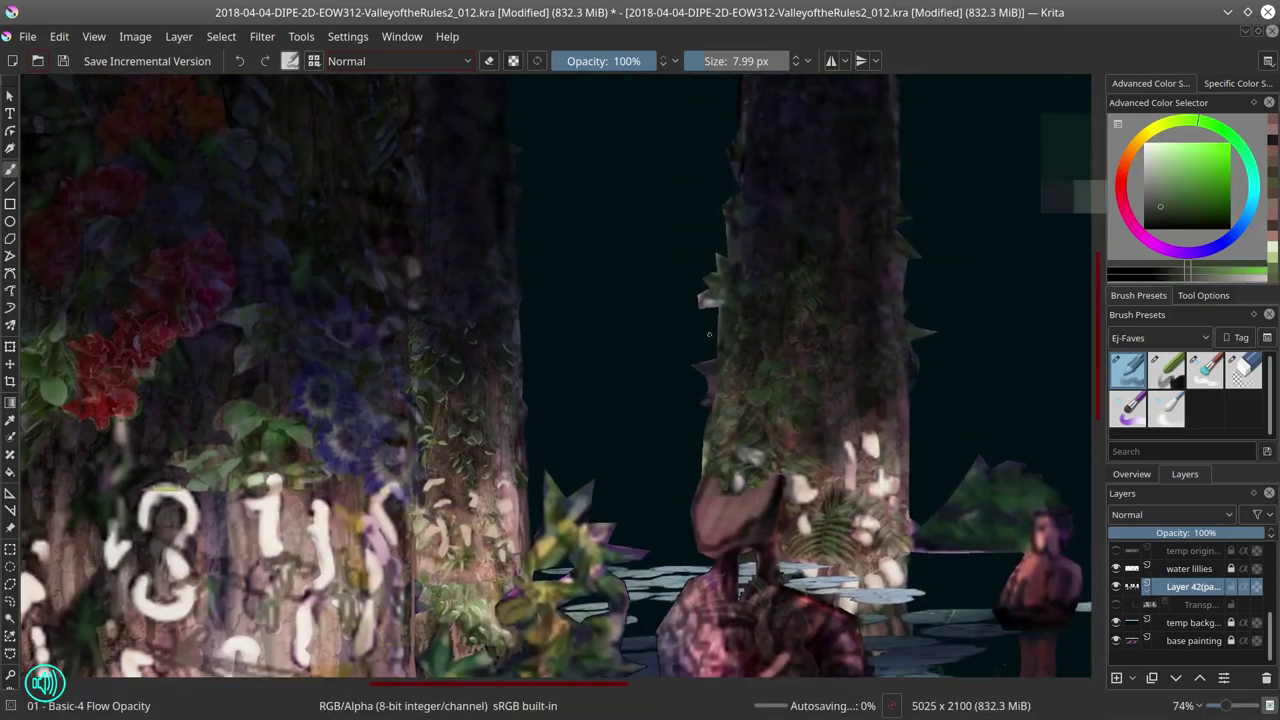
{"action": "scroll", "coordinate": [709, 334], "scroll_direction": "up", "scroll_amount": 2}
{"action": "key", "text": "bracketleft"}
{"action": "key", "text": "bracketleft"}
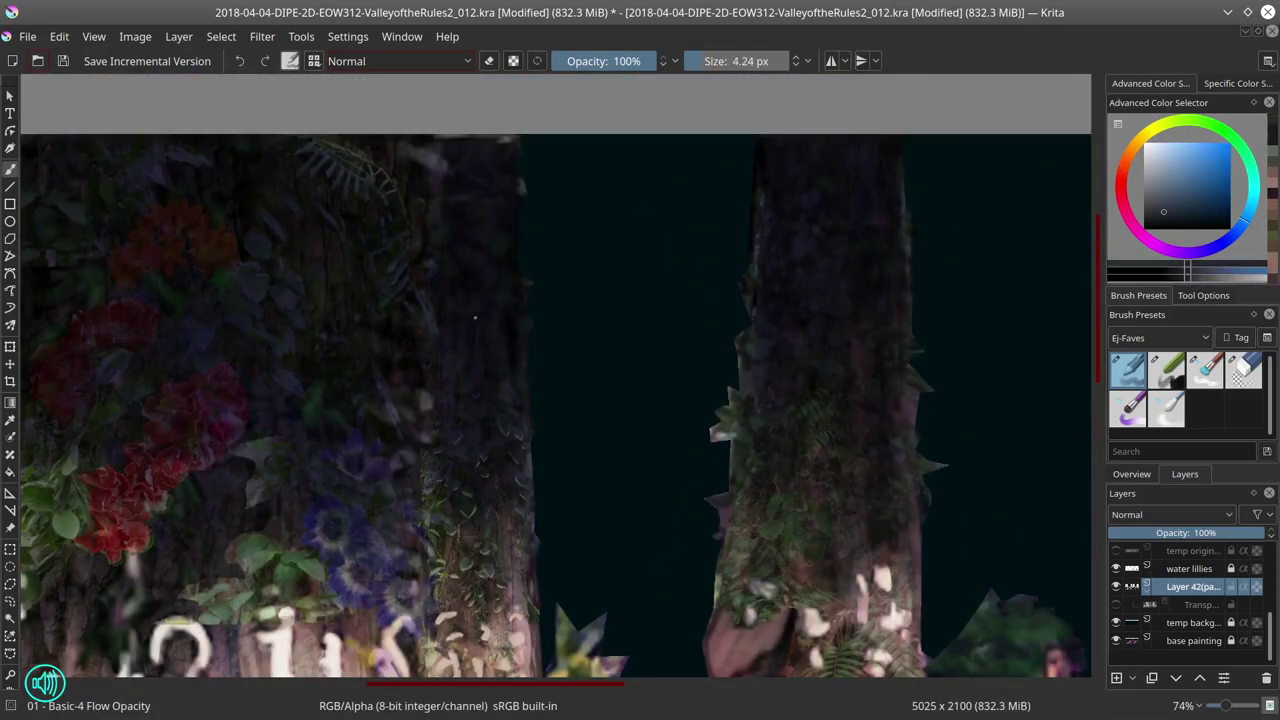
{"action": "scroll", "coordinate": [493, 294], "scroll_direction": "up", "scroll_amount": 1}
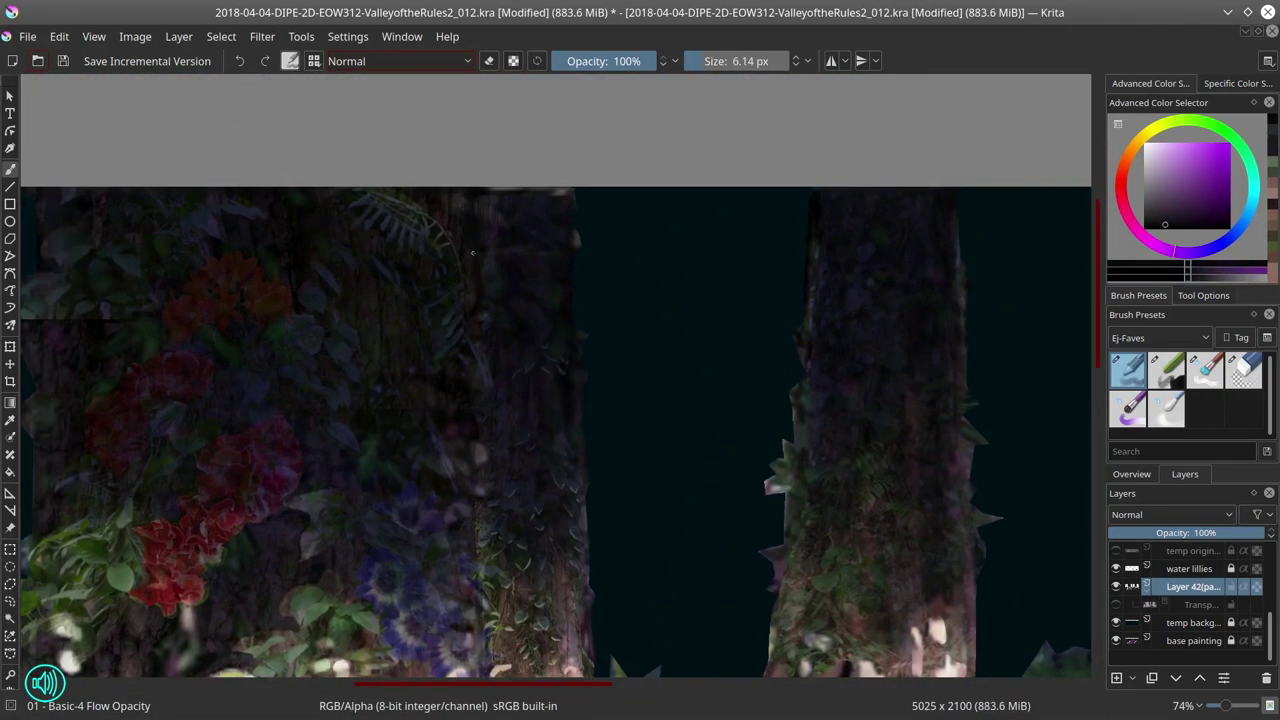
{"action": "left_click", "coordinate": [472, 252], "text": "ctrl"}
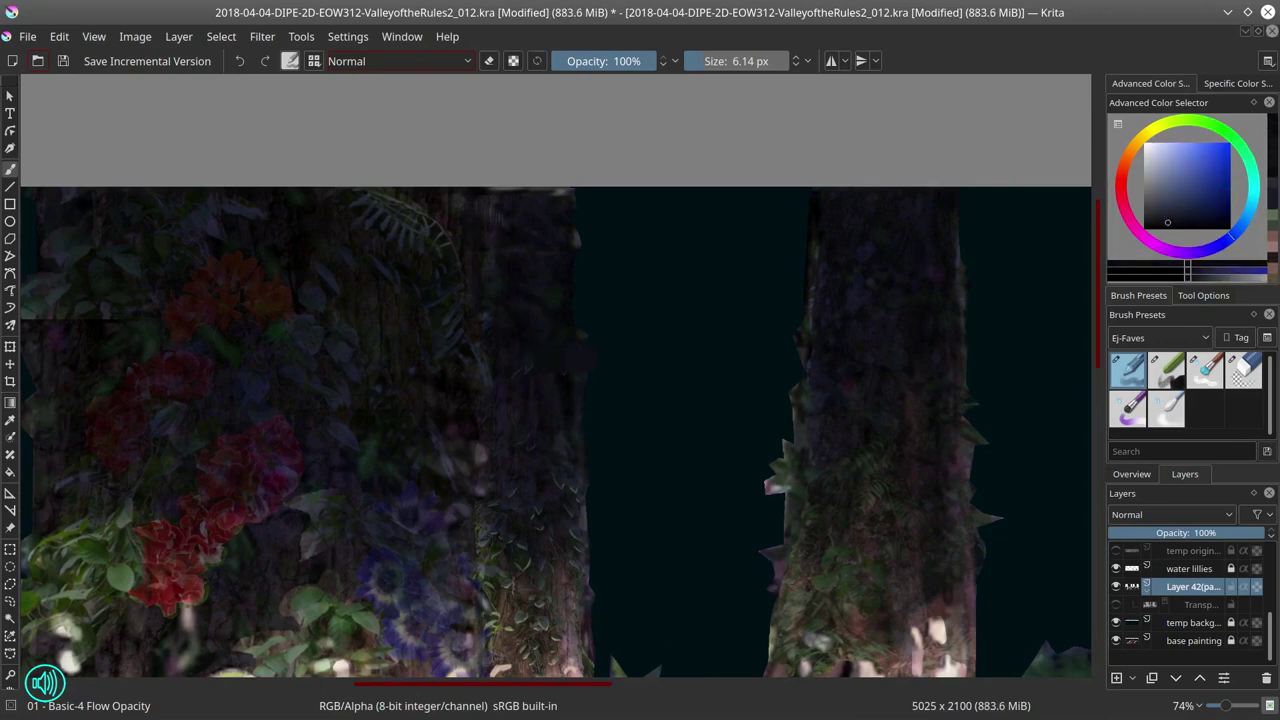
{"action": "left_click", "coordinate": [533, 352], "text": "ctrl"}
{"action": "key", "text": "bracketright"}
Step: Darken the trunks with sampled purples, reddish brown and dark teal, narrowing the brush
{"action": "left_click", "coordinate": [565, 388], "text": "ctrl"}
{"action": "key", "text": "bracketleft"}
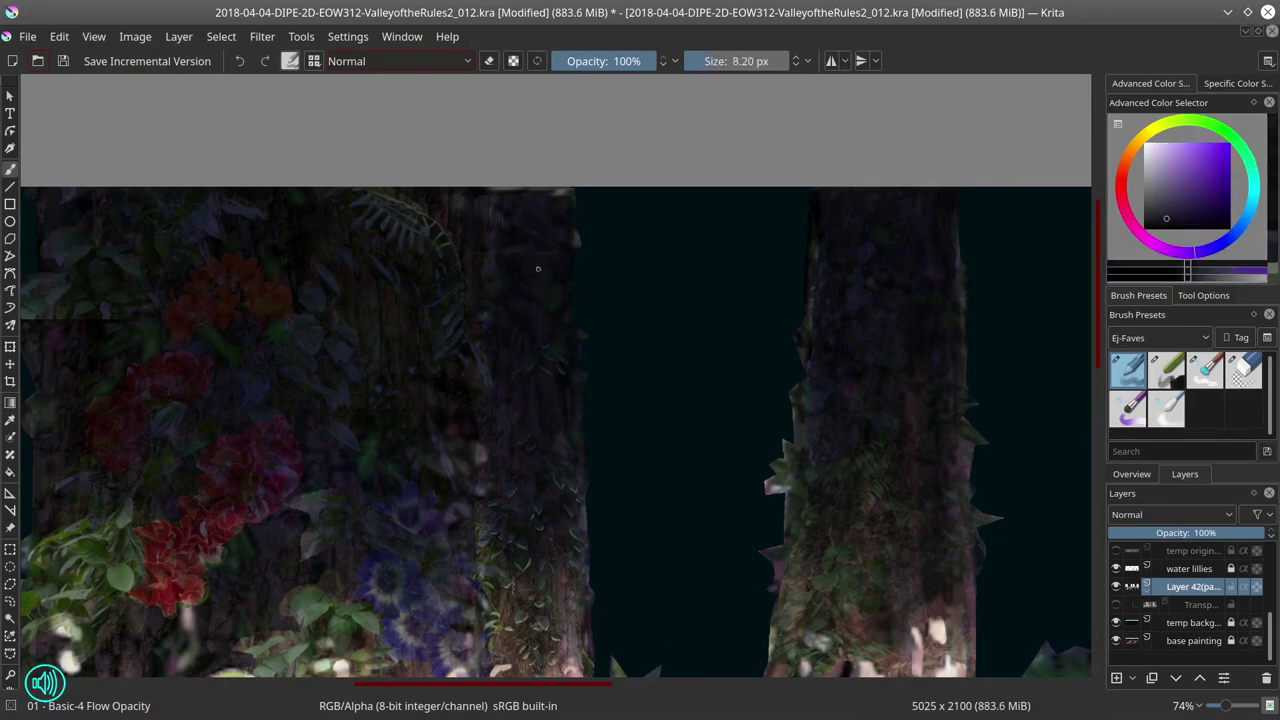
{"action": "left_click", "coordinate": [562, 298], "text": "ctrl"}
{"action": "key", "text": "bracketleft"}
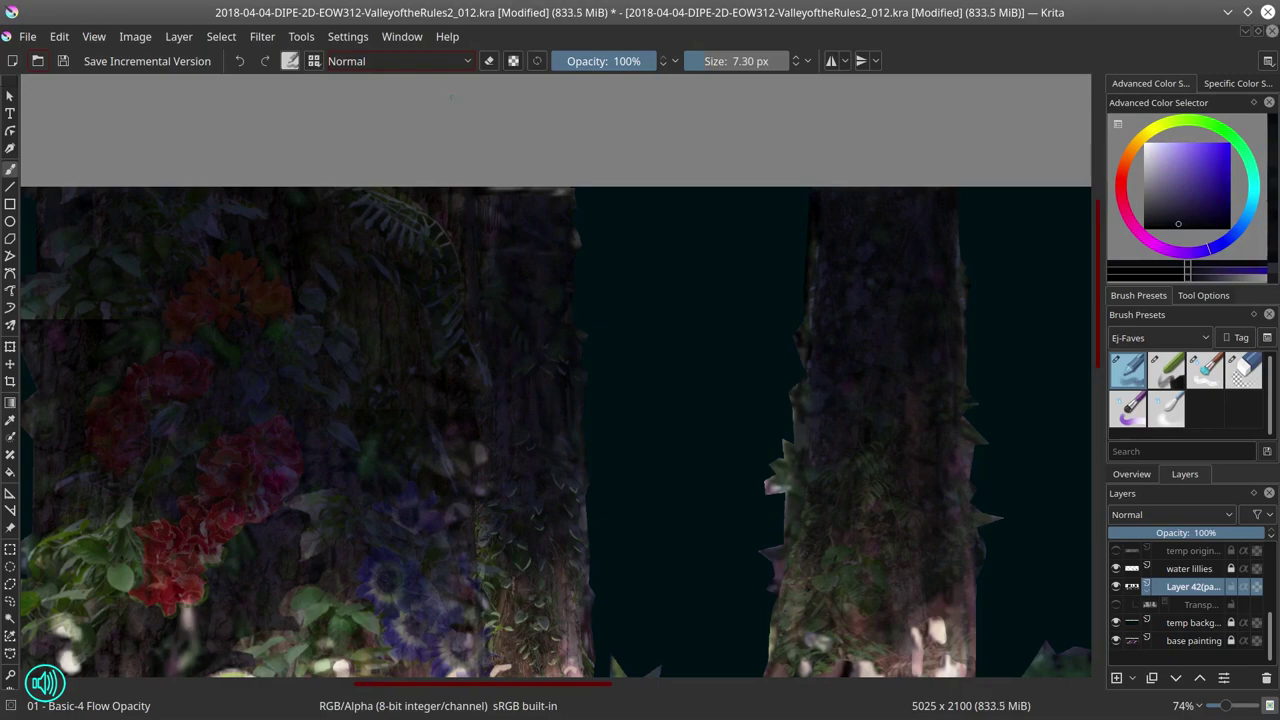
{"action": "left_click", "coordinate": [476, 420], "text": "ctrl"}
{"action": "left_click", "coordinate": [568, 572], "text": "ctrl"}
{"action": "left_click", "coordinate": [583, 518], "text": "ctrl"}
{"action": "key", "text": "bracketleft"}
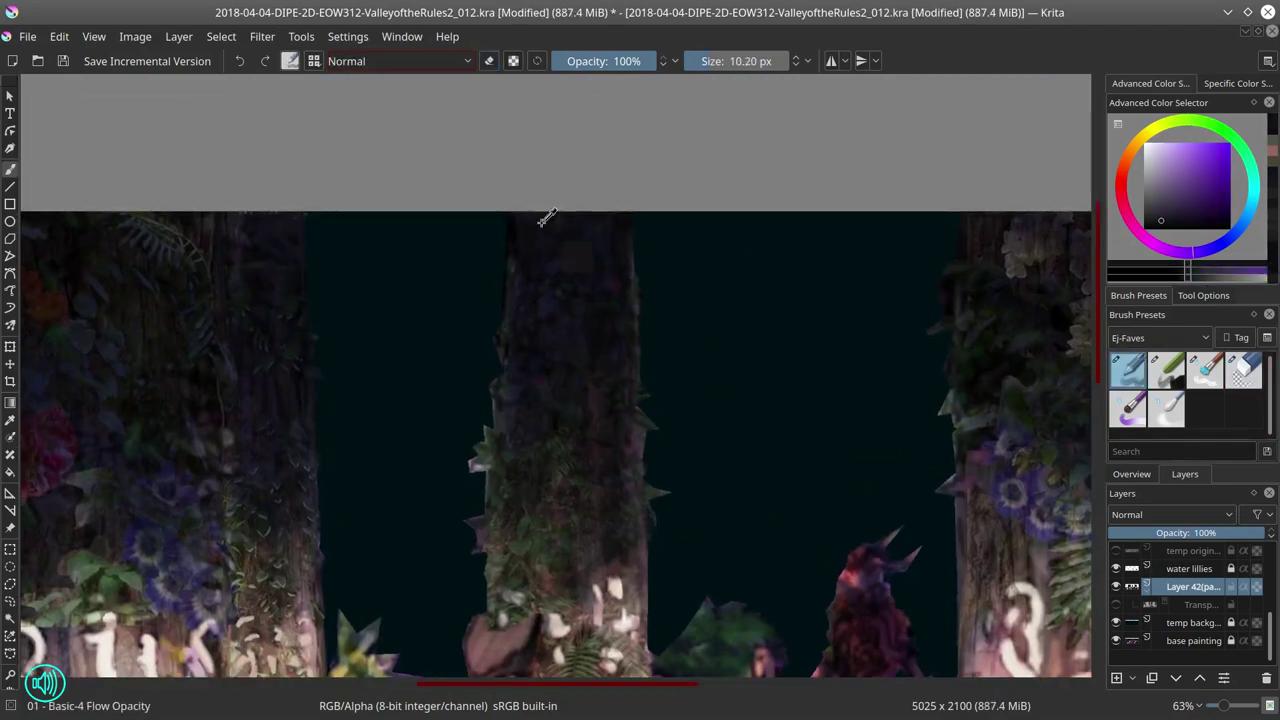
Step: Sample dark purple and teal tones and blend darker blue down the middle trunk
{"action": "left_click", "coordinate": [546, 218], "text": "ctrl"}
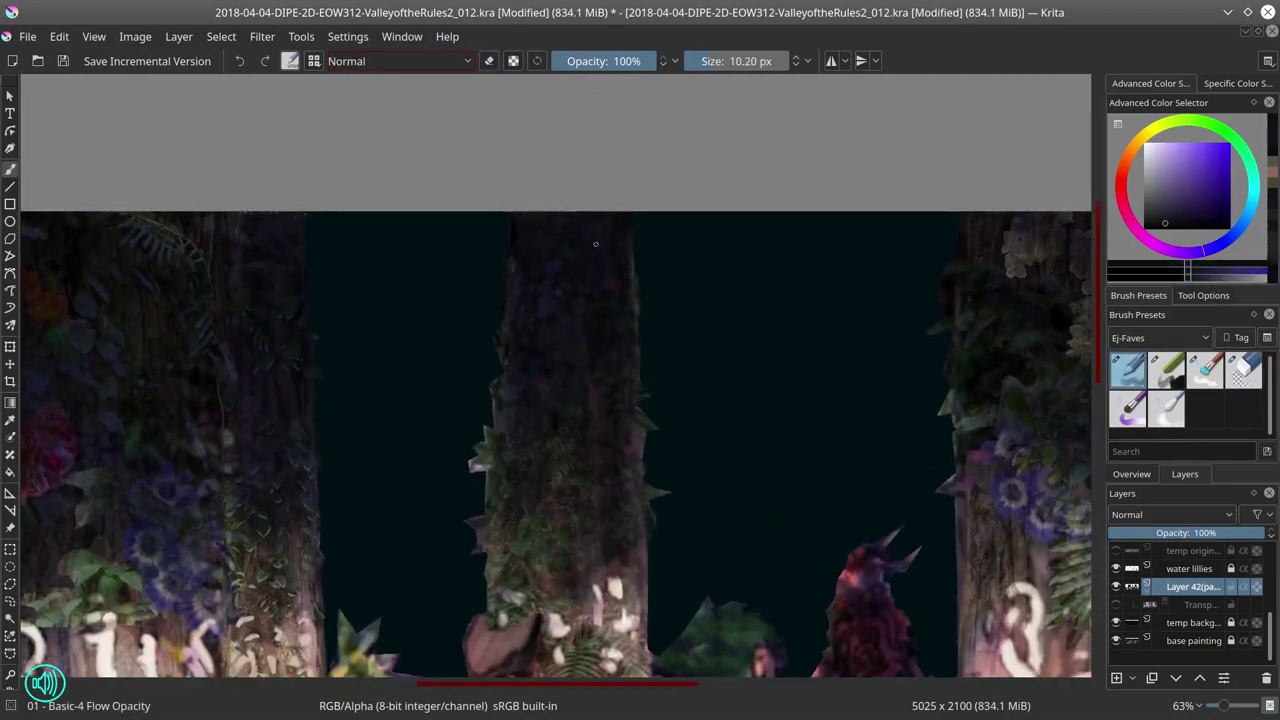
{"action": "left_click", "coordinate": [492, 337], "text": "ctrl"}
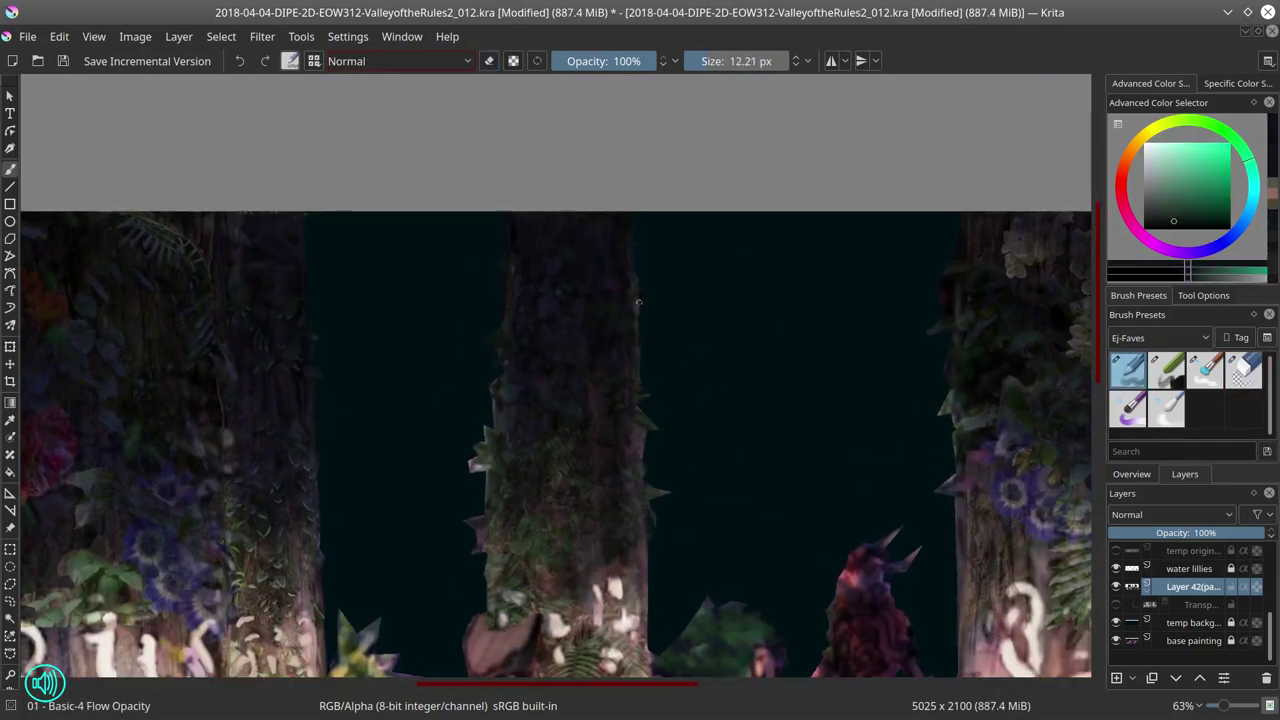
{"action": "left_click", "coordinate": [1132, 474]}
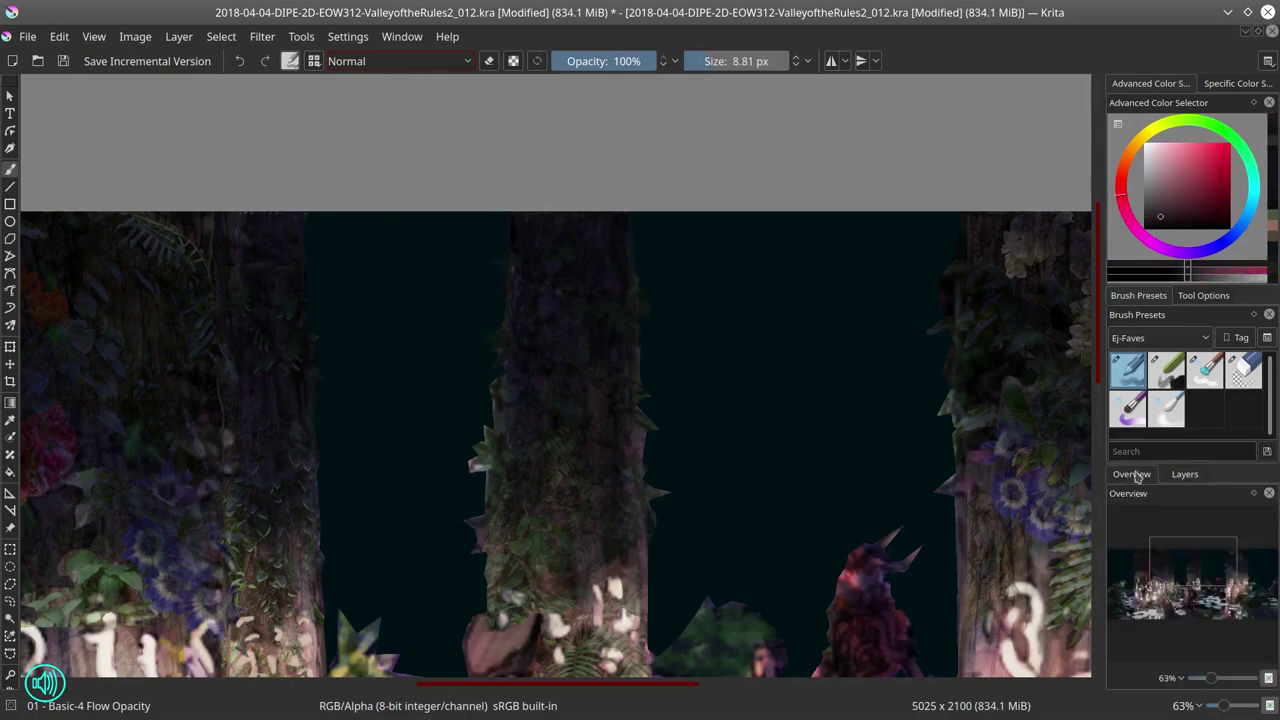
{"action": "left_click", "coordinate": [498, 385], "text": "ctrl"}
{"action": "left_click", "coordinate": [1242, 372]}
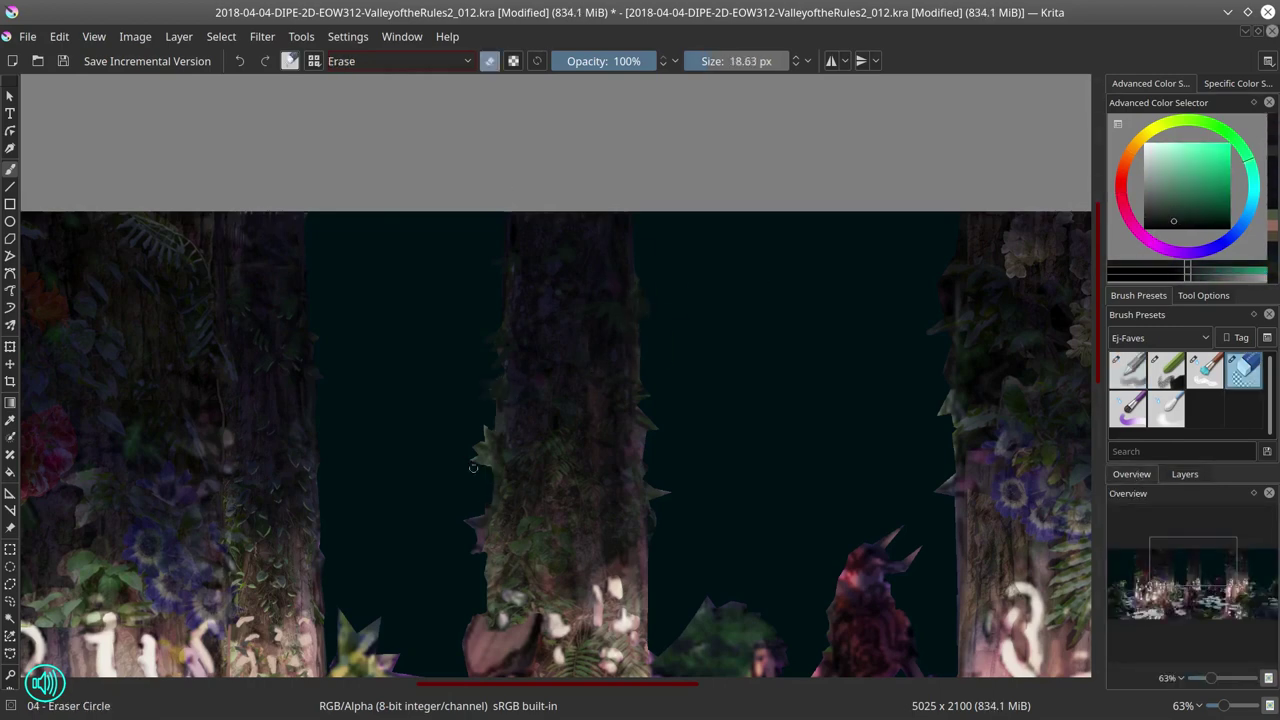
{"action": "key", "text": "slash"}
{"action": "left_click", "coordinate": [641, 424], "text": "ctrl"}
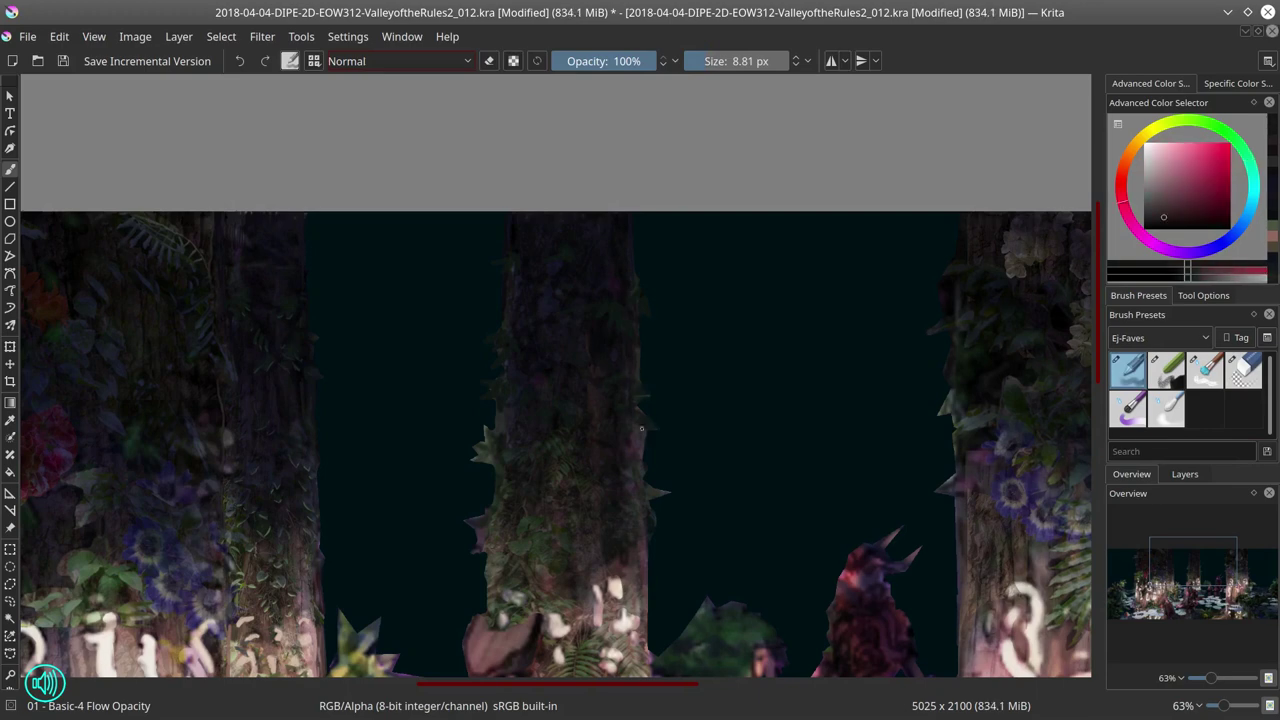
{"action": "left_click_drag", "start_coordinate": [502, 374], "coordinate": [497, 471]}
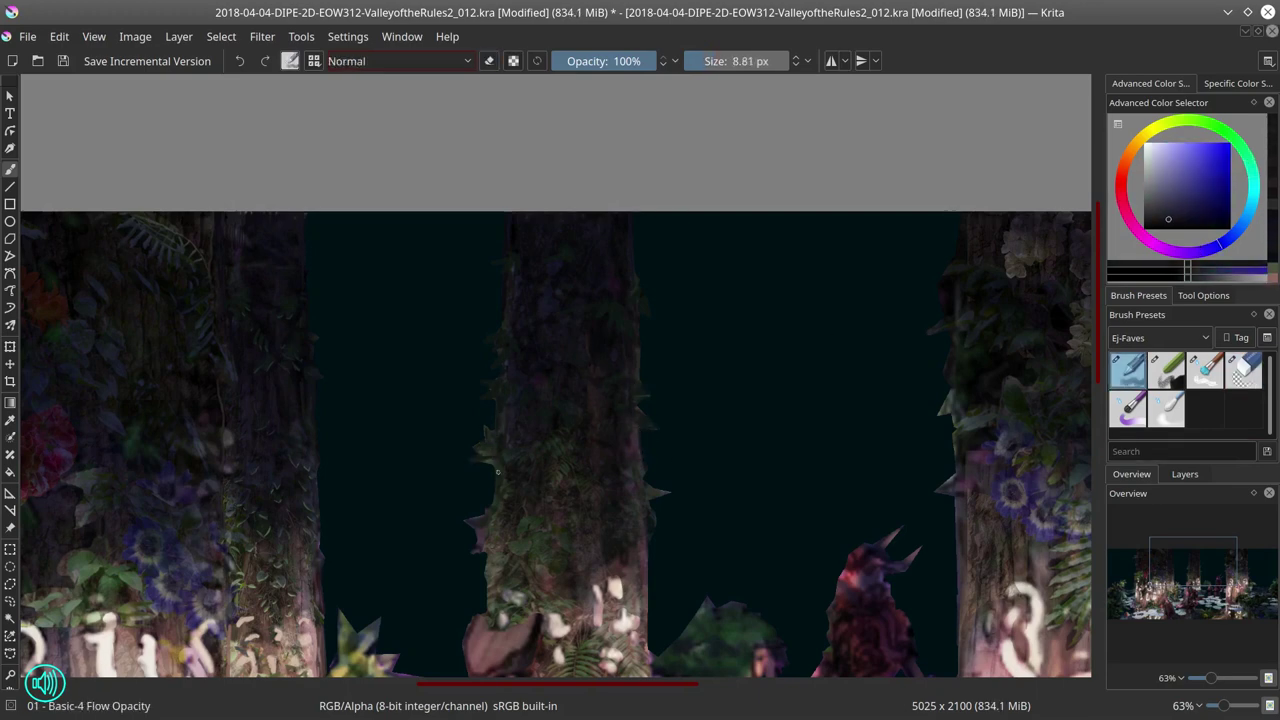
Step: Pick a dark blue, set the brush blend mode back to Normal and reset the brush
{"action": "scroll", "coordinate": [601, 381], "scroll_direction": "down", "scroll_amount": 3}
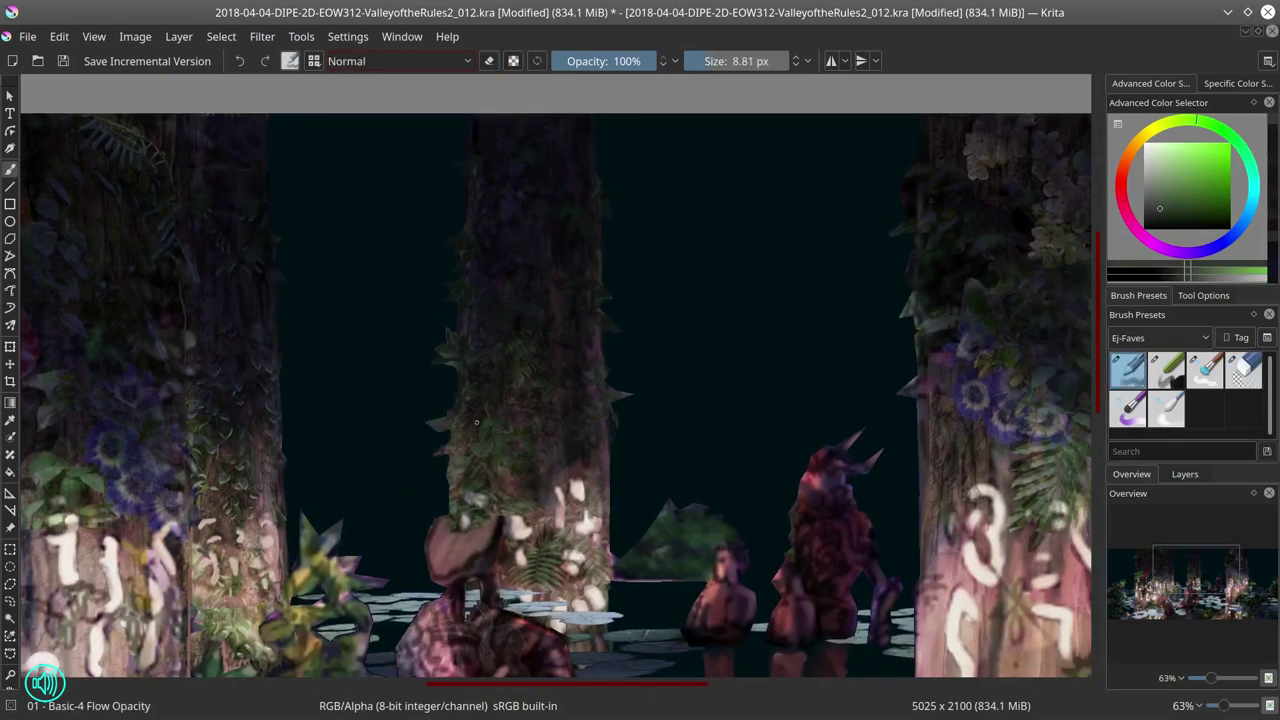
{"action": "scroll", "coordinate": [490, 415], "scroll_direction": "down", "scroll_amount": 1}
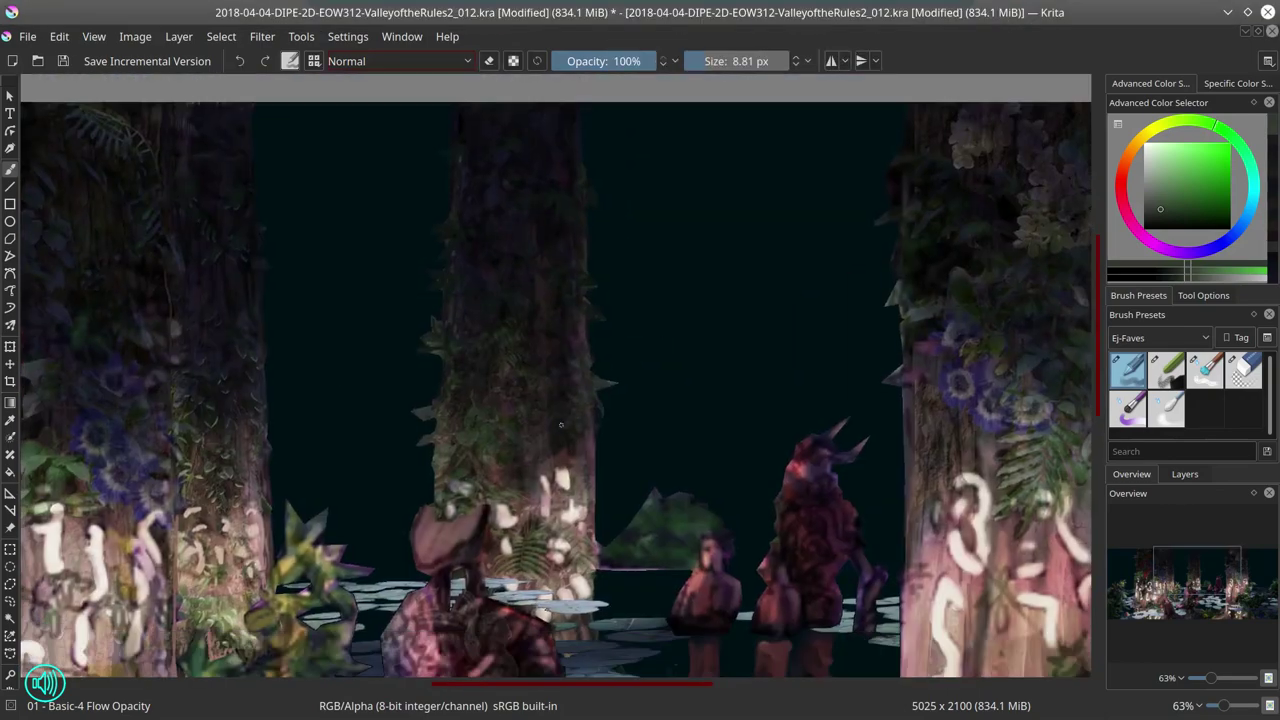
{"action": "left_click", "coordinate": [490, 415], "text": "ctrl"}
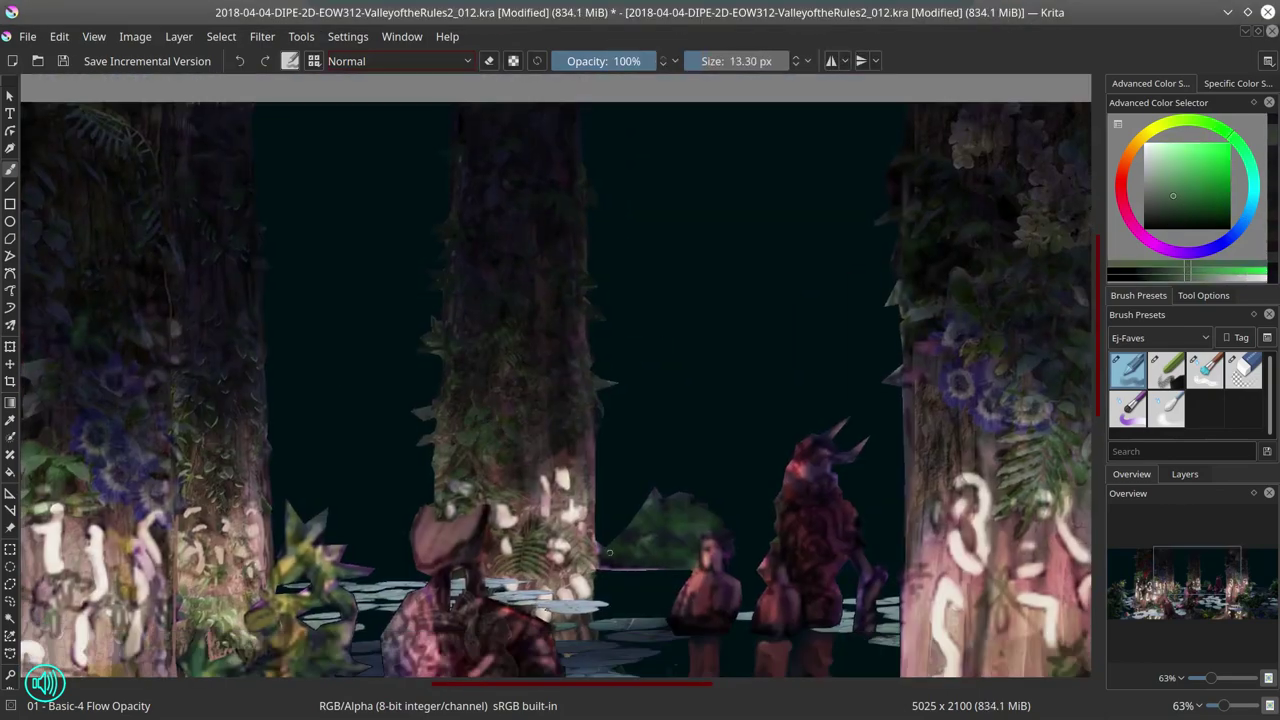
{"action": "left_click", "coordinate": [400, 61]}
{"action": "left_click", "coordinate": [371, 120]}
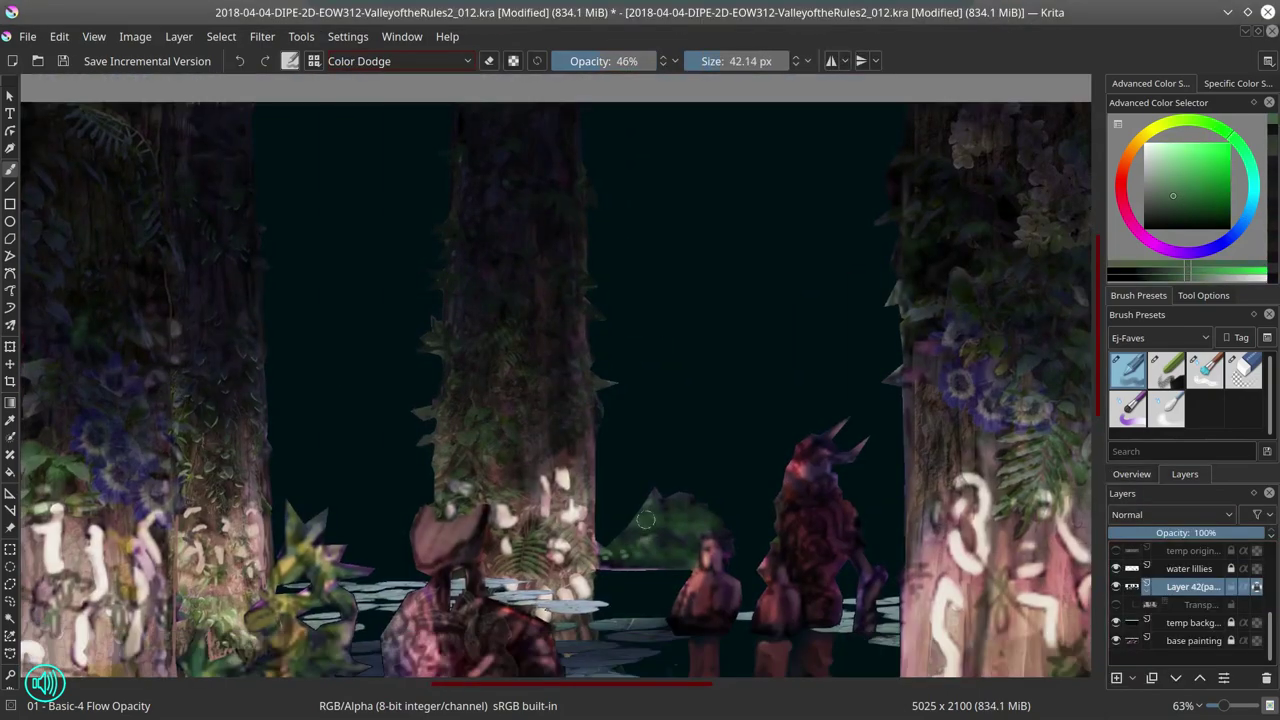
{"action": "key", "text": "alt+shift+n"}
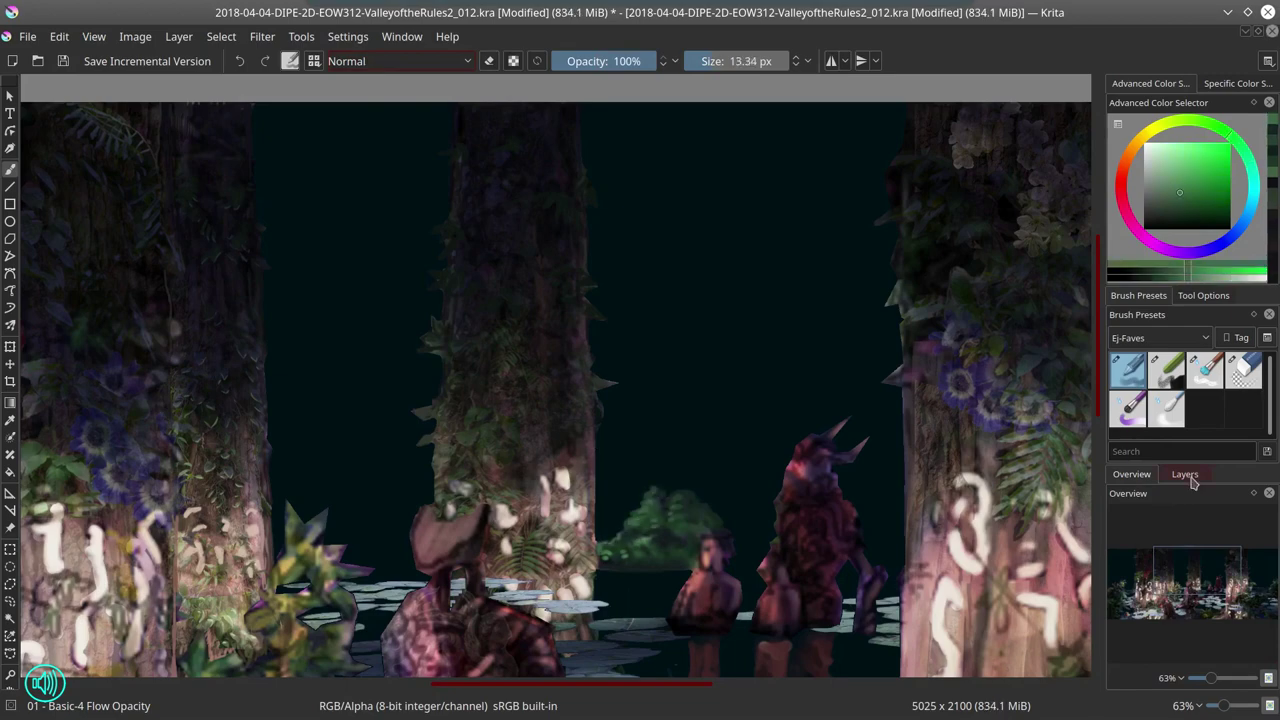
{"action": "left_click", "coordinate": [1185, 474]}
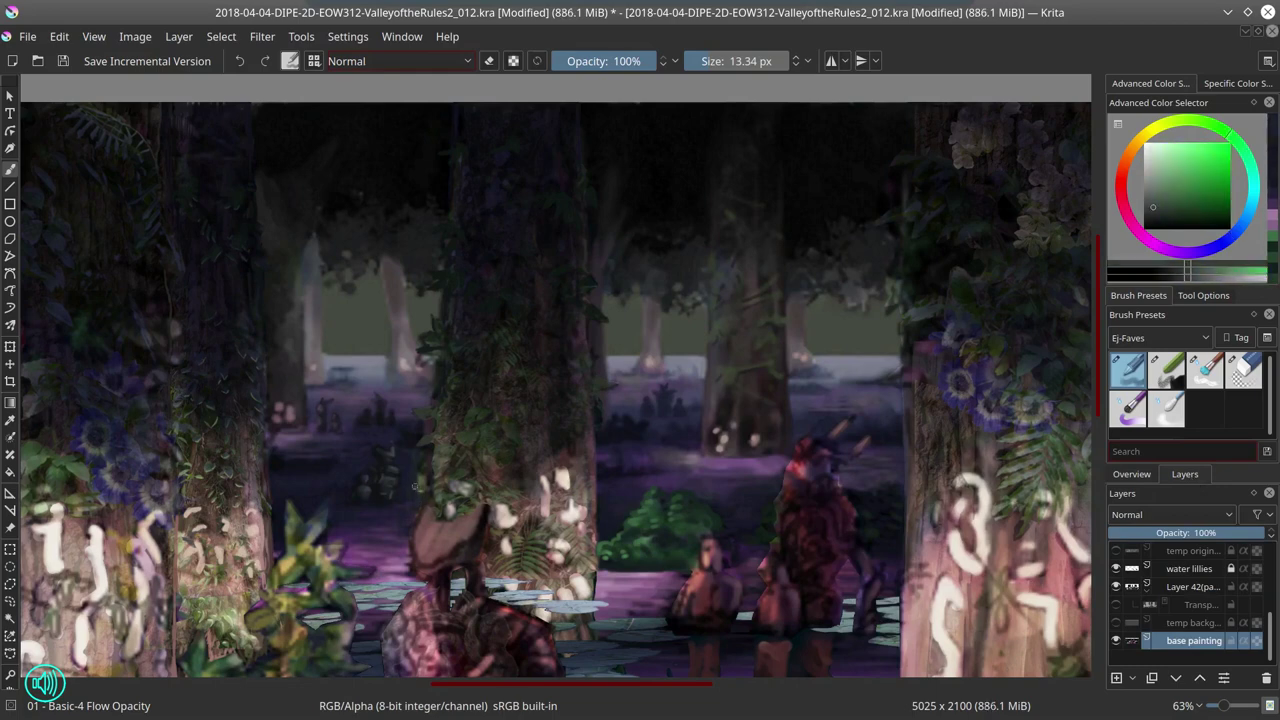
Step: Toggle Transparency Mask 1, select Layer 42, shrink the brush and hide the base painting
{"action": "left_click", "coordinate": [1117, 605]}
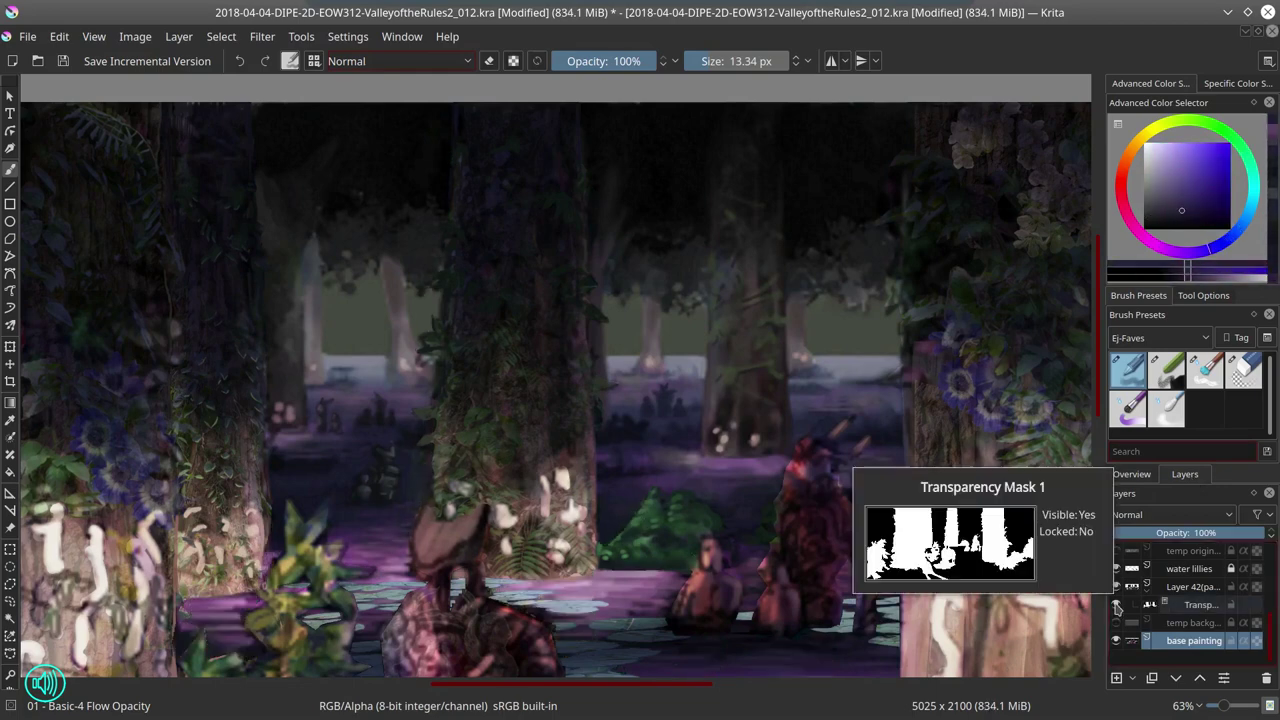
{"action": "left_click", "coordinate": [1190, 587]}
{"action": "left_click", "coordinate": [593, 620], "text": "ctrl"}
{"action": "key", "text": "bracketleft"}
{"action": "left_click", "coordinate": [593, 620], "text": "ctrl"}
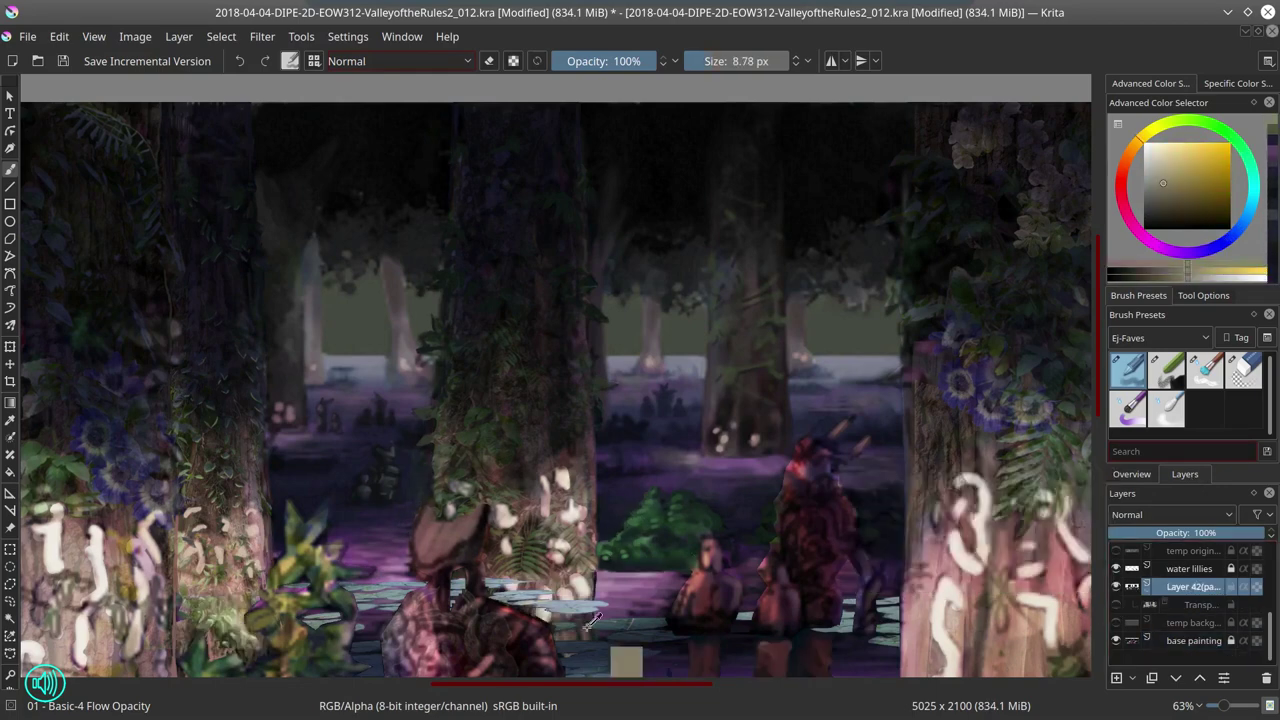
{"action": "left_click", "coordinate": [593, 620], "text": "ctrl"}
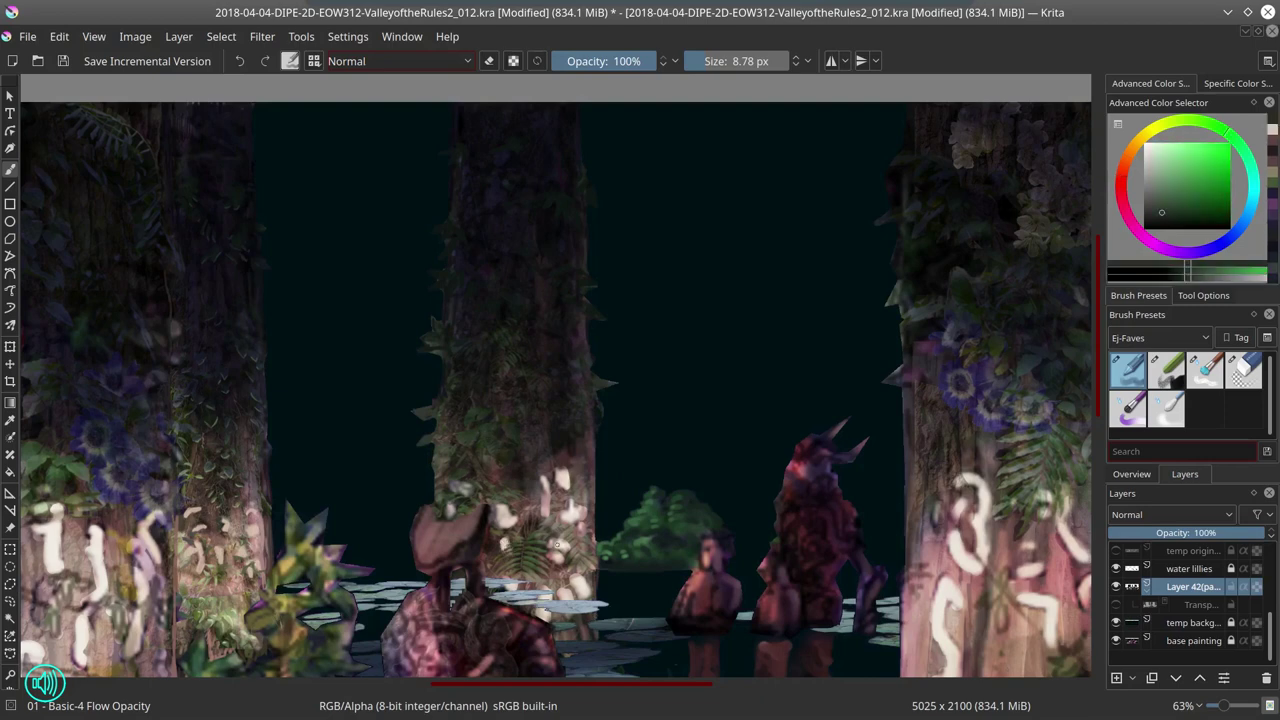
Step: Sample light beige, darker and green foliage tones across the painting
{"action": "left_click", "coordinate": [575, 568], "text": "ctrl"}
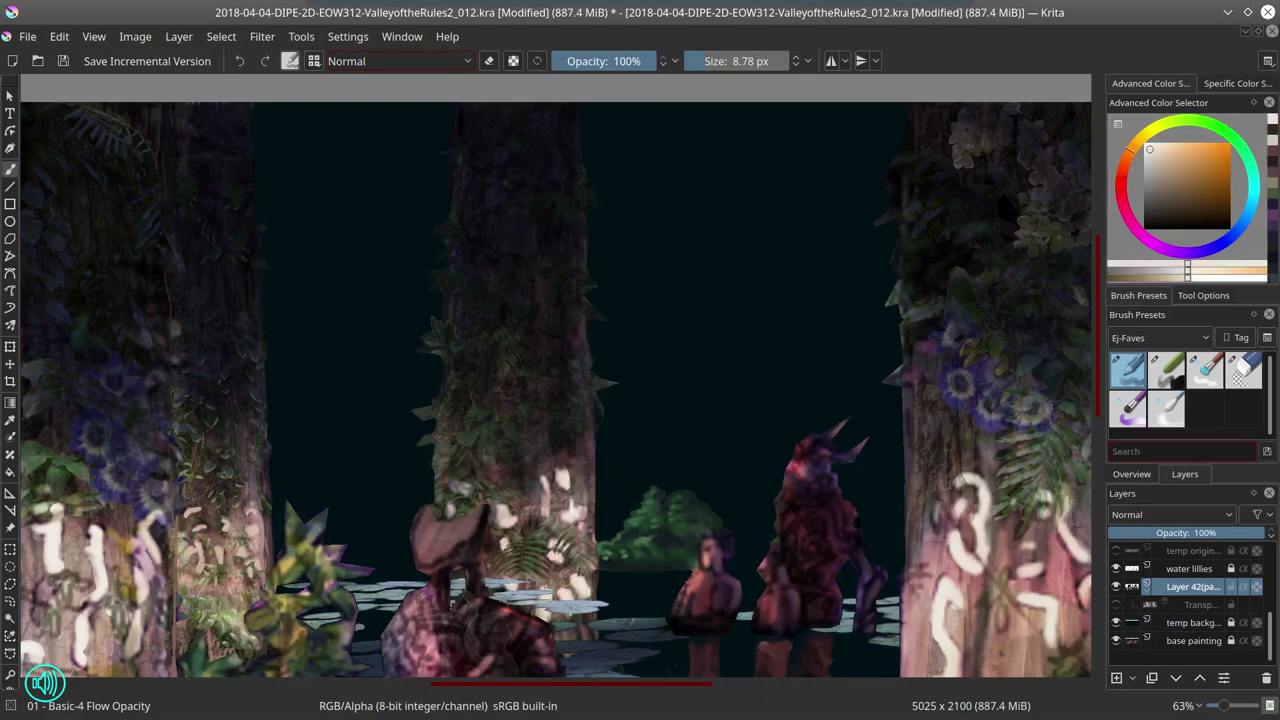
{"action": "left_click", "coordinate": [575, 560], "text": "ctrl"}
{"action": "left_click", "coordinate": [529, 527], "text": "ctrl"}
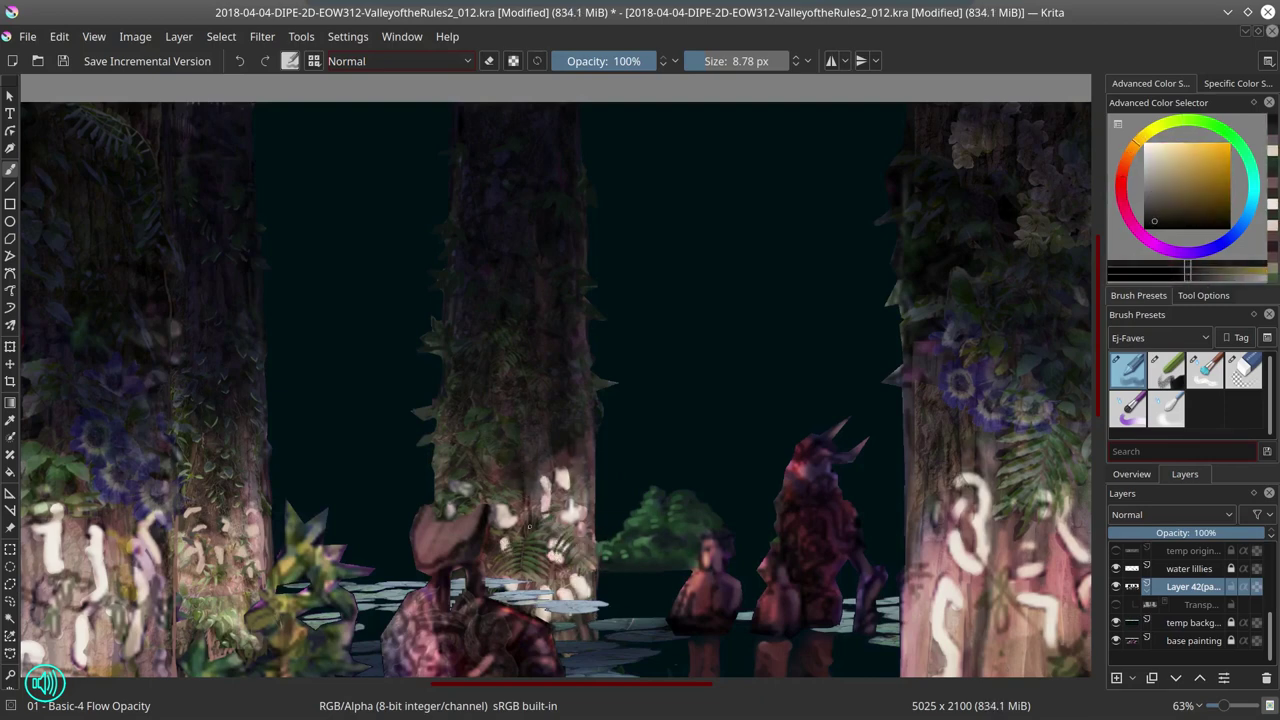
{"action": "left_click", "coordinate": [611, 450], "text": "ctrl"}
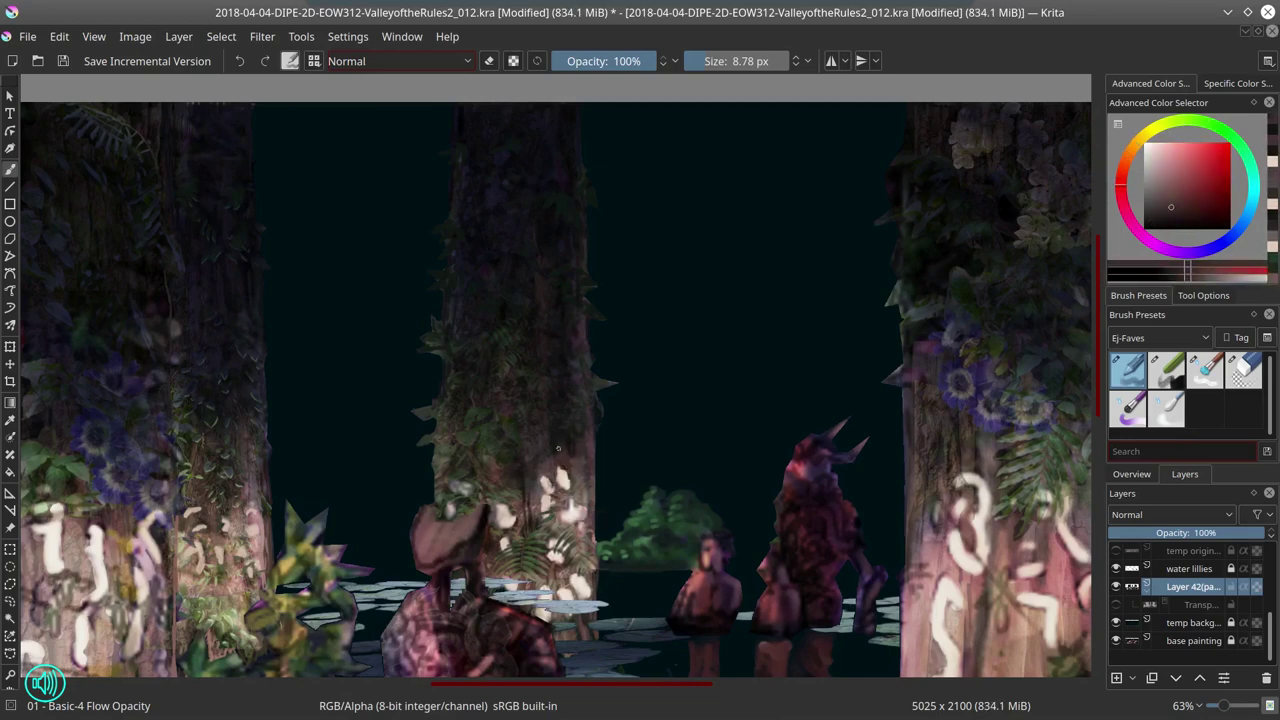
{"action": "left_click", "coordinate": [608, 376], "text": "ctrl"}
{"action": "left_click", "coordinate": [608, 376], "text": "ctrl"}
{"action": "left_click", "coordinate": [577, 472], "text": "ctrl"}
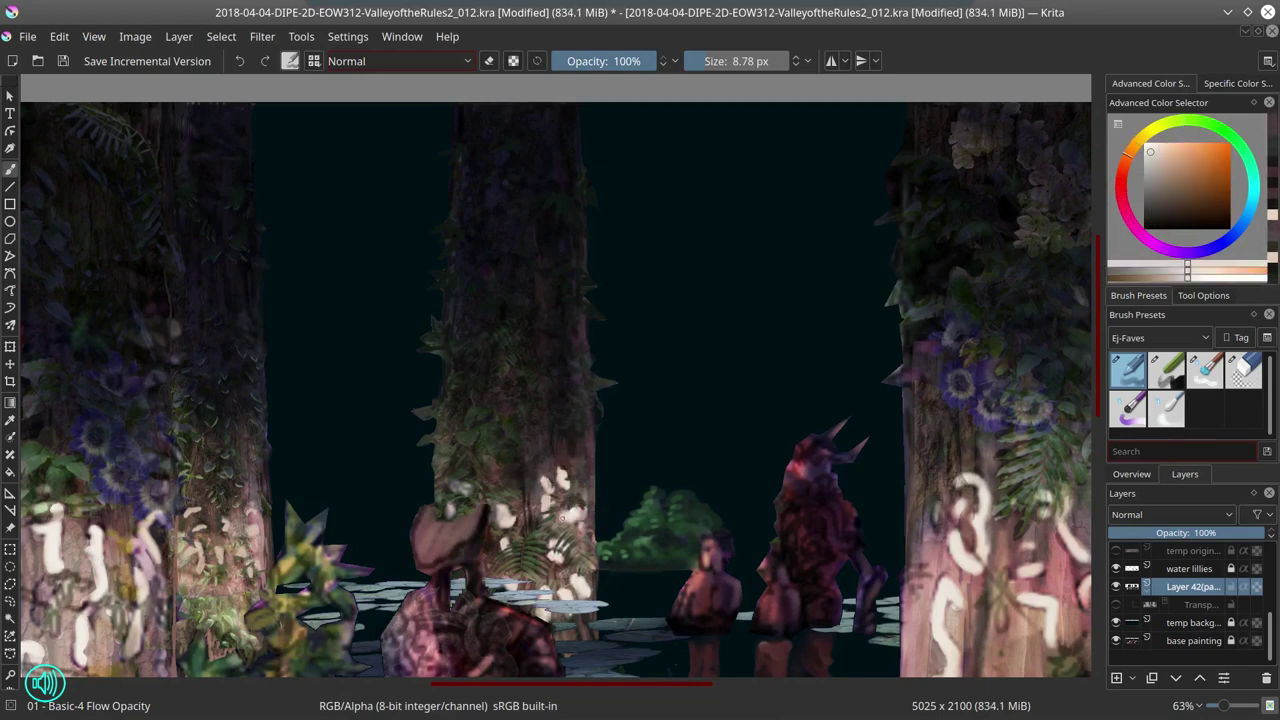
{"action": "left_click", "coordinate": [572, 485], "text": "ctrl"}
{"action": "left_click", "coordinate": [567, 498], "text": "ctrl"}
{"action": "left_click", "coordinate": [563, 510], "text": "ctrl"}
Step: Sample colours near the water lilies and pale peach from the tree glyphs, then zoom out
{"action": "left_click", "coordinate": [615, 545], "text": "ctrl"}
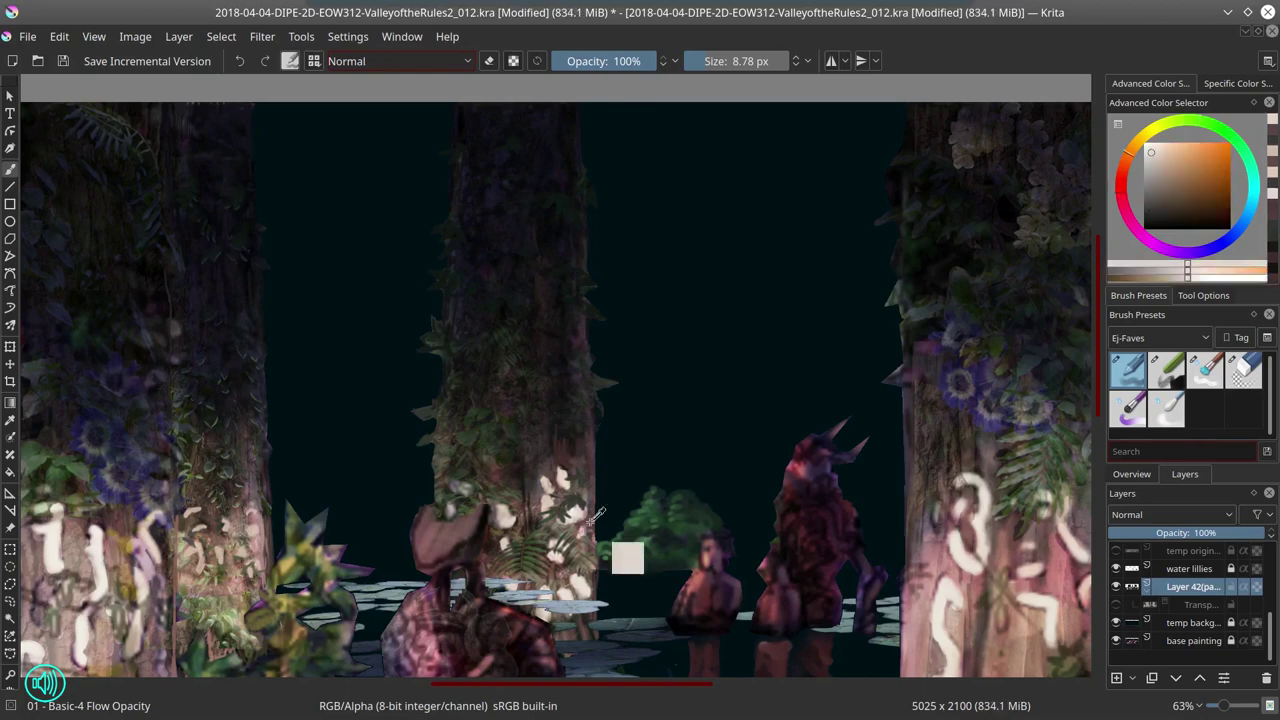
{"action": "left_click", "coordinate": [615, 545], "text": "ctrl"}
{"action": "left_click", "coordinate": [615, 545], "text": "ctrl"}
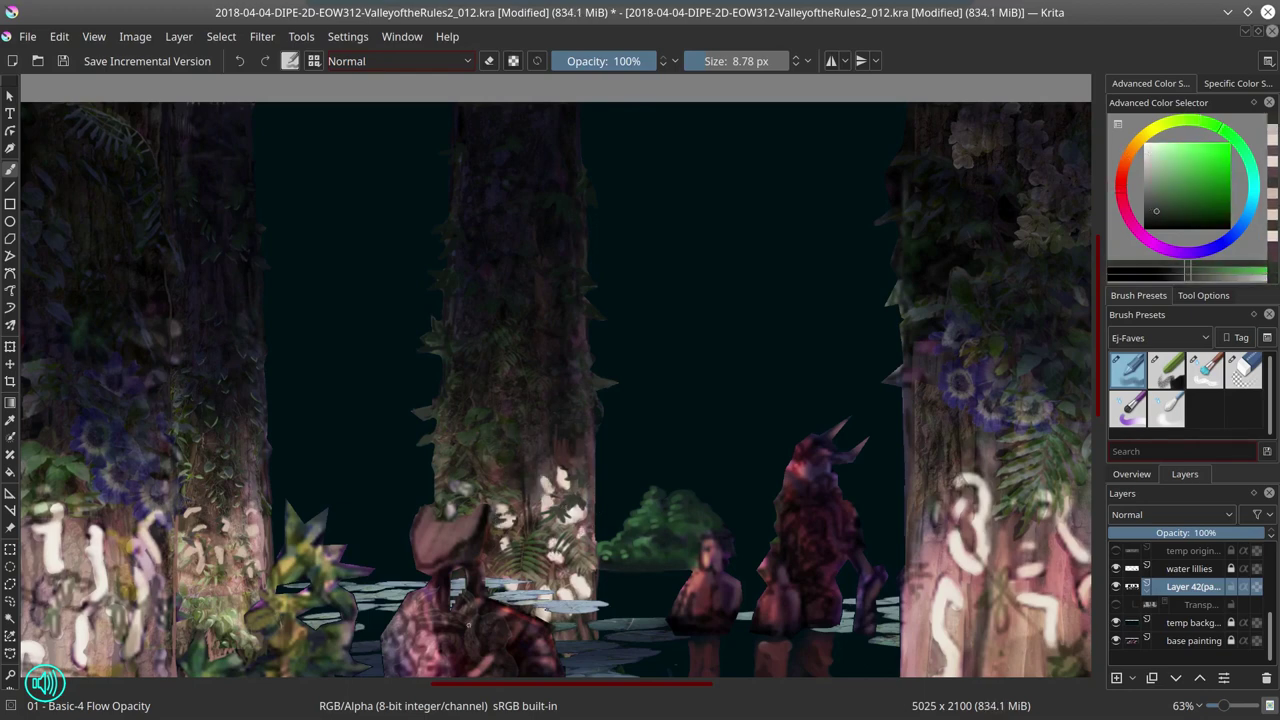
{"action": "left_click", "coordinate": [110, 560], "text": "ctrl"}
{"action": "left_click", "coordinate": [205, 555], "text": "ctrl"}
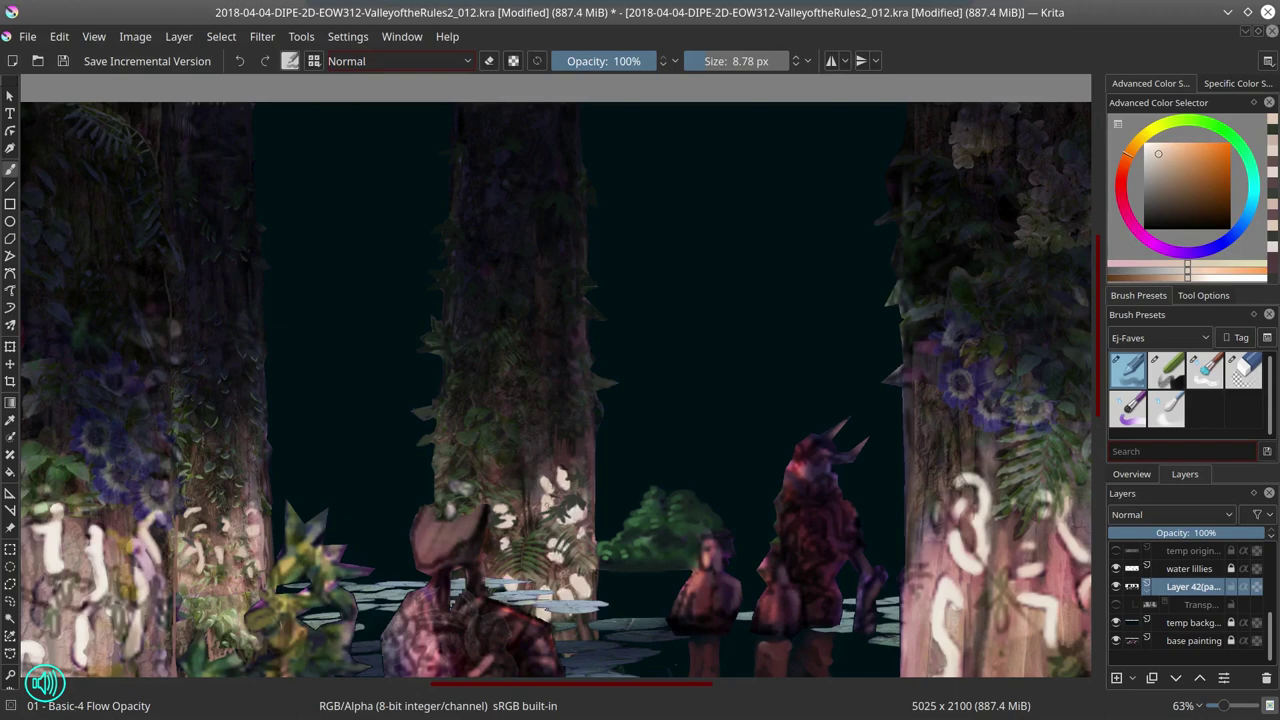
{"action": "scroll", "coordinate": [730, 510], "scroll_direction": "down", "scroll_amount": 5}
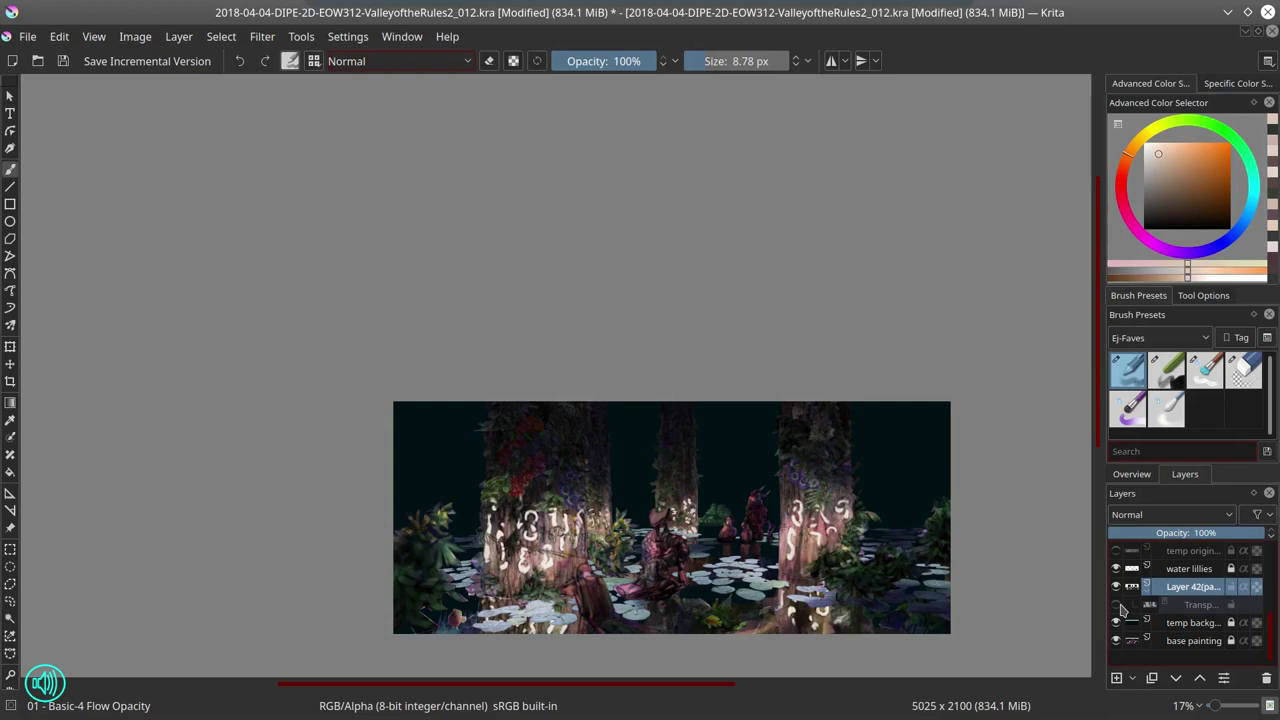
Step: Save the document, zoom in, and turn off the temp water layer's visibility
{"action": "left_click", "coordinate": [64, 62]}
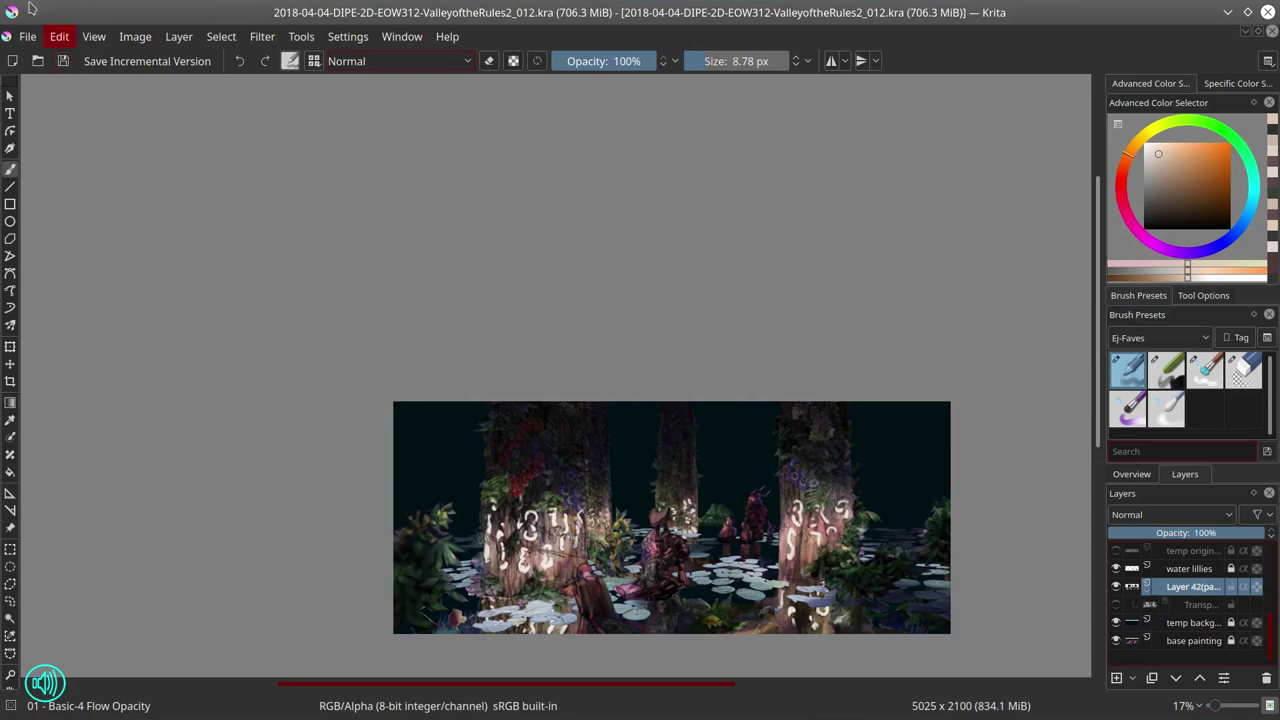
{"action": "key", "text": "plus"}
{"action": "scroll", "coordinate": [1178, 570], "scroll_direction": "up", "scroll_amount": 1}
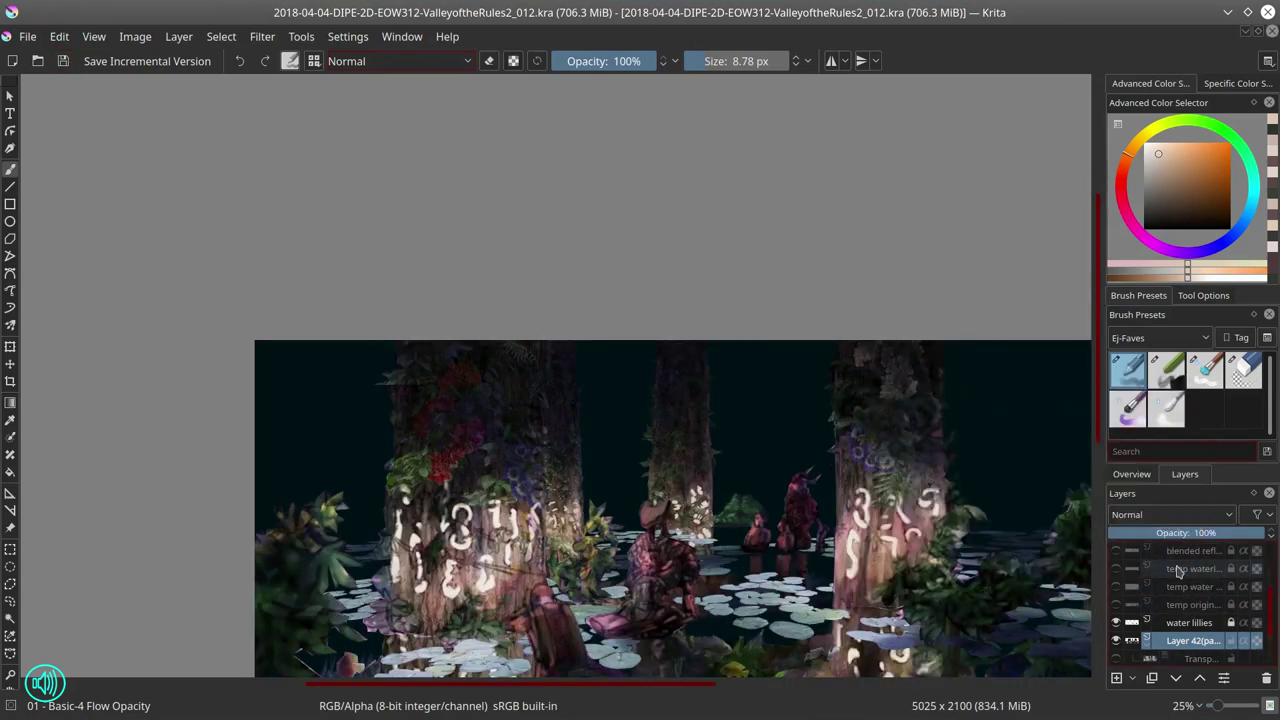
{"action": "left_click", "coordinate": [1116, 569]}
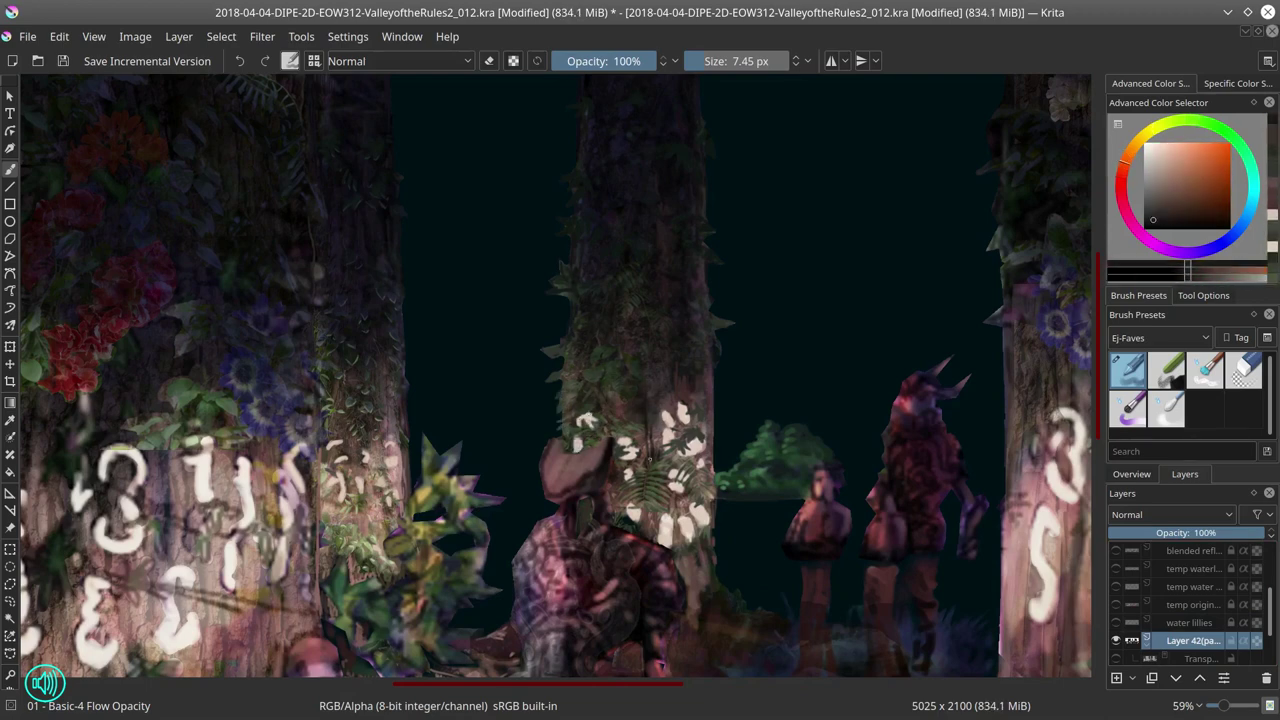
Step: Pan across the painting and save an incremental version
{"action": "left_click_drag", "start_coordinate": [623, 160], "coordinate": [543, 132]}
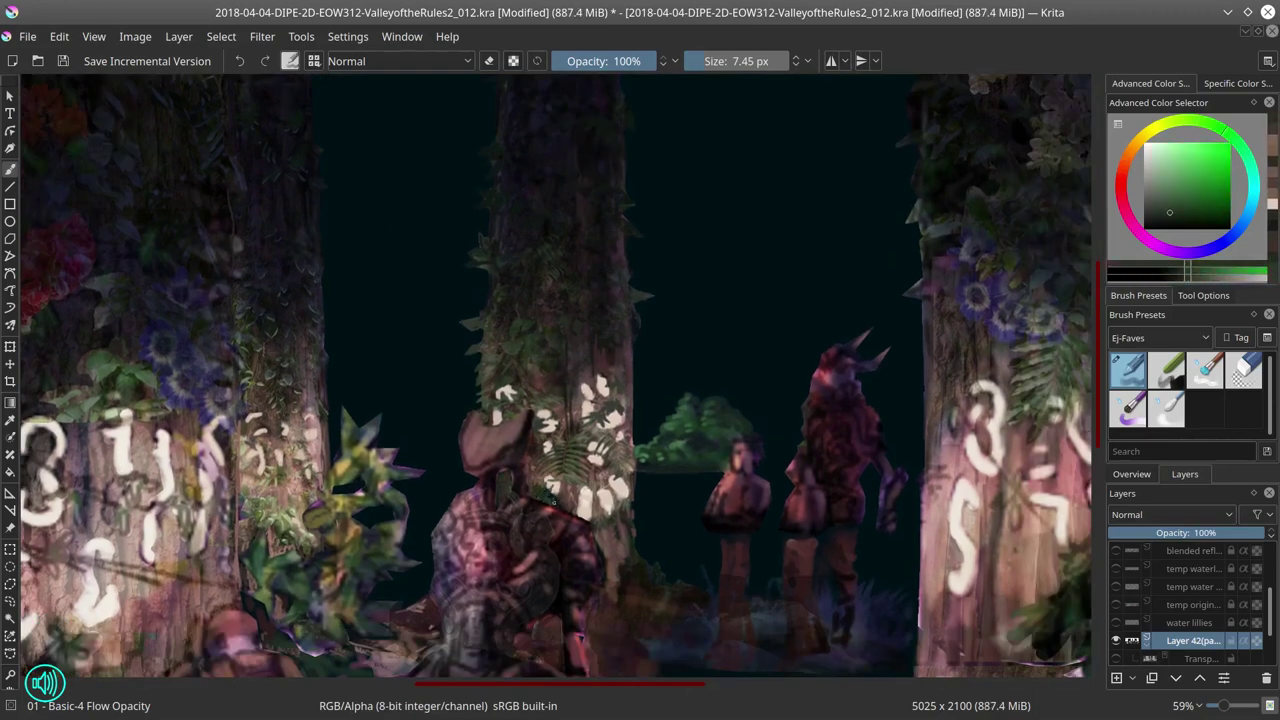
{"action": "left_click_drag", "start_coordinate": [600, 400], "coordinate": [565, 290]}
{"action": "left_click", "coordinate": [63, 61]}
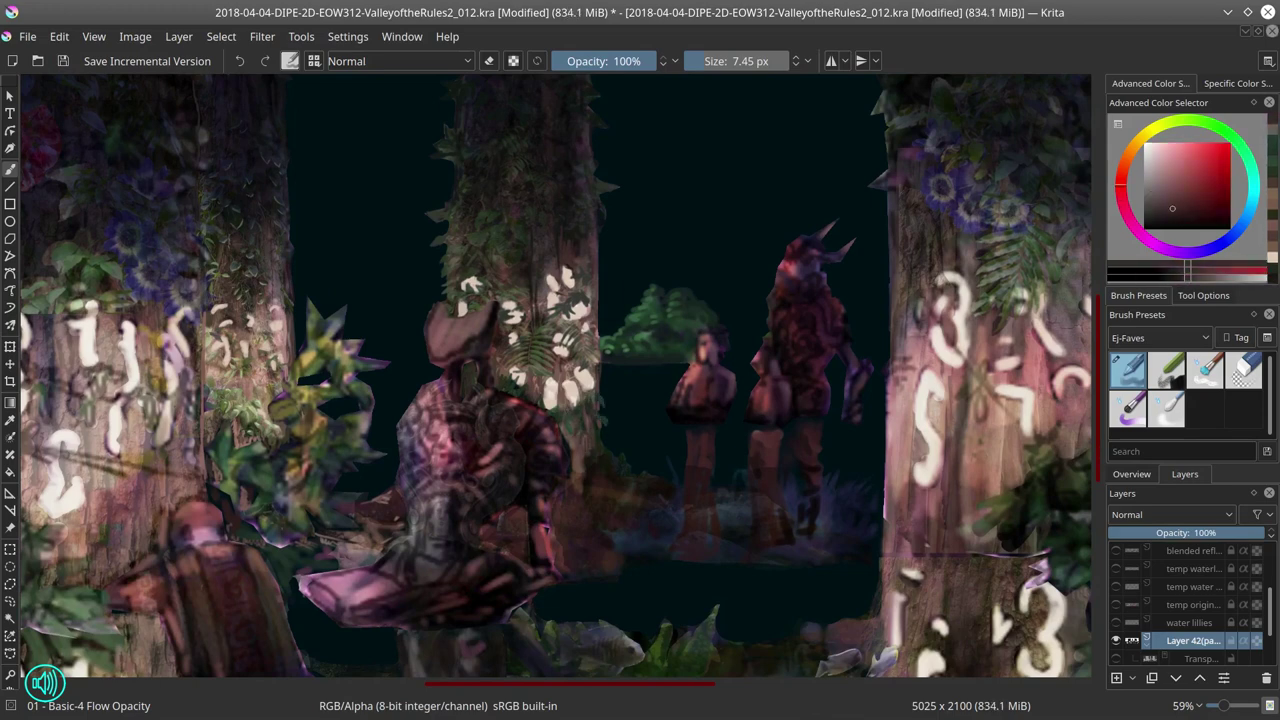
Step: Sample colours, including dark magenta and teal, and paint light strokes in the water below the figures
{"action": "left_click_drag", "start_coordinate": [560, 498], "coordinate": [530, 464]}
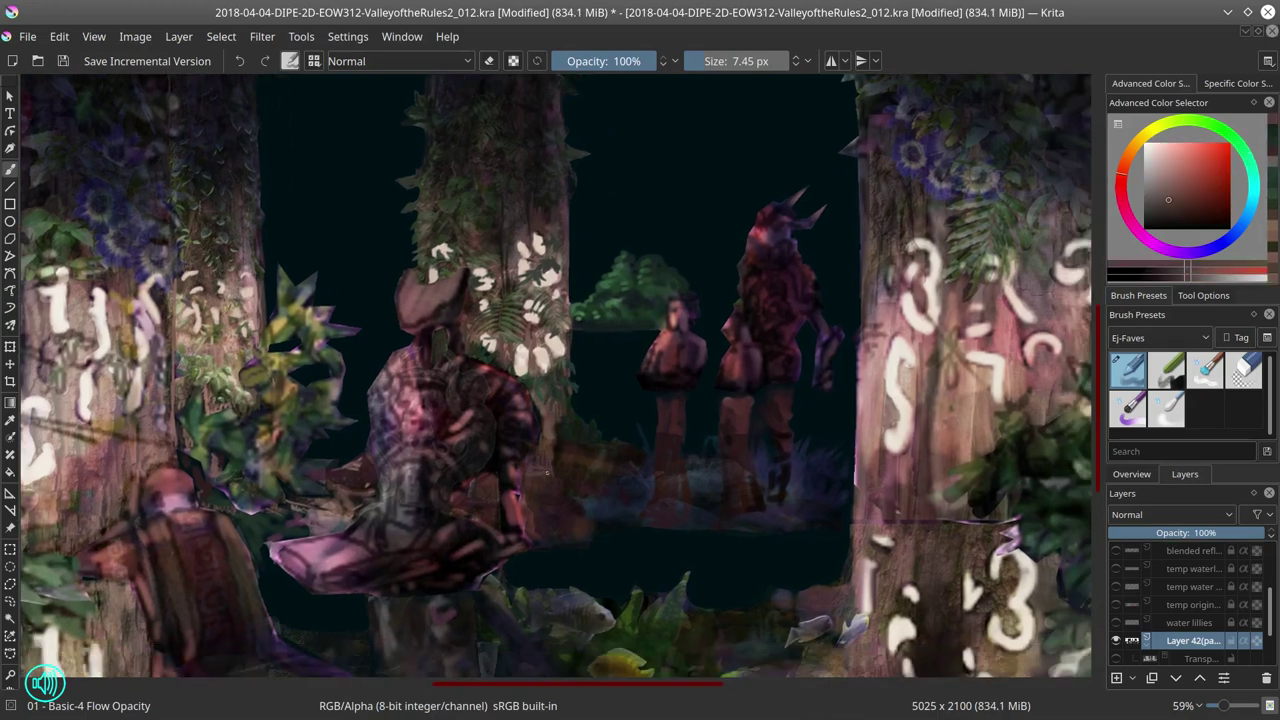
{"action": "left_click", "coordinate": [484, 509], "text": "ctrl"}
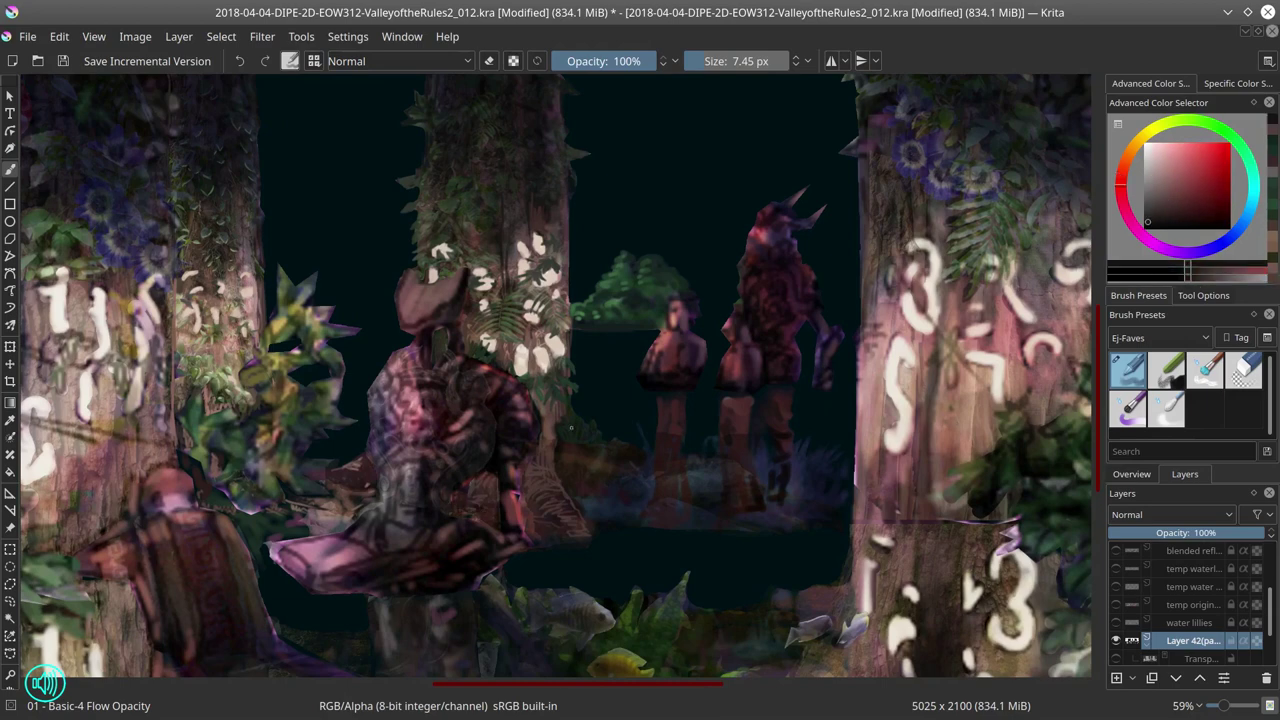
{"action": "left_click", "coordinate": [540, 470], "text": "ctrl"}
{"action": "mouse_move", "coordinate": [565, 449]}
{"action": "left_mouse_down"}
{"action": "mouse_move", "coordinate": [620, 462]}
{"action": "mouse_move", "coordinate": [590, 480]}
{"action": "left_mouse_up"}
{"action": "left_click", "coordinate": [600, 470], "text": "ctrl"}
{"action": "left_click", "coordinate": [604, 488], "text": "ctrl"}
{"action": "left_click", "coordinate": [668, 393], "text": "ctrl"}
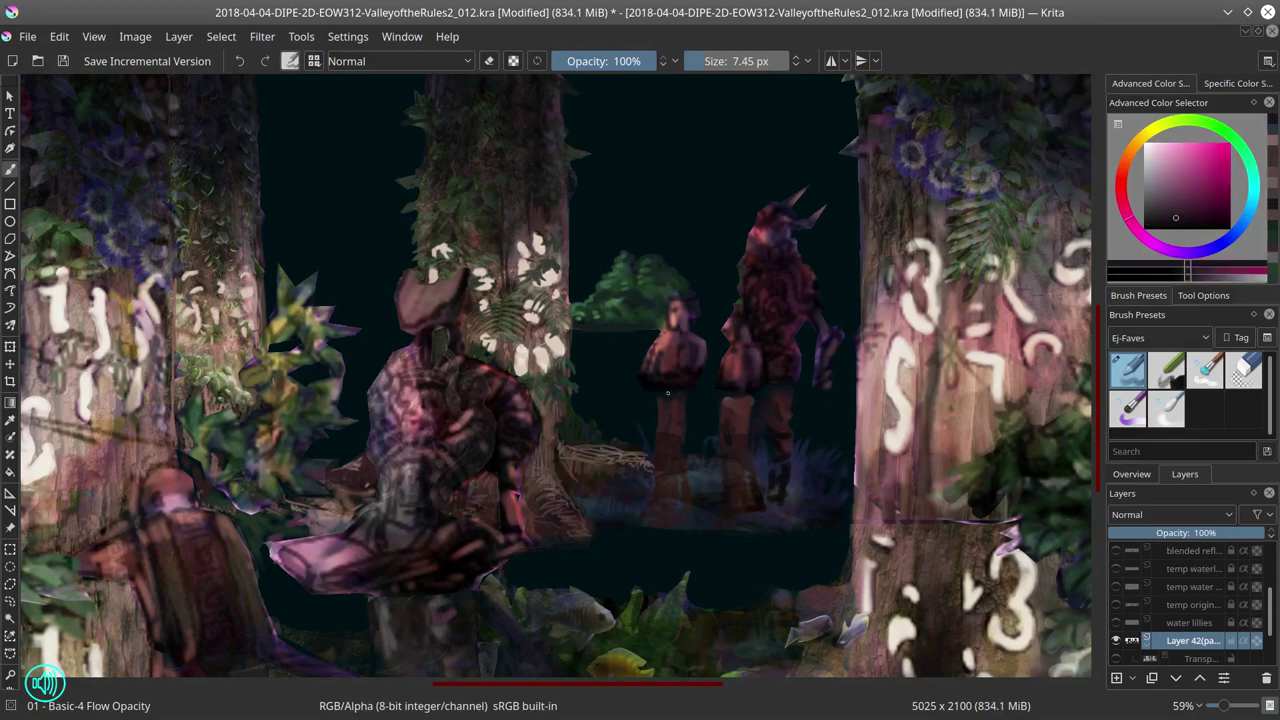
{"action": "left_click", "coordinate": [360, 470], "text": "ctrl"}
{"action": "left_click", "coordinate": [340, 480], "text": "ctrl"}
{"action": "mouse_move", "coordinate": [350, 465]}
{"action": "left_mouse_down"}
{"action": "mouse_move", "coordinate": [372, 488]}
{"action": "mouse_move", "coordinate": [350, 530]}
{"action": "left_mouse_up"}
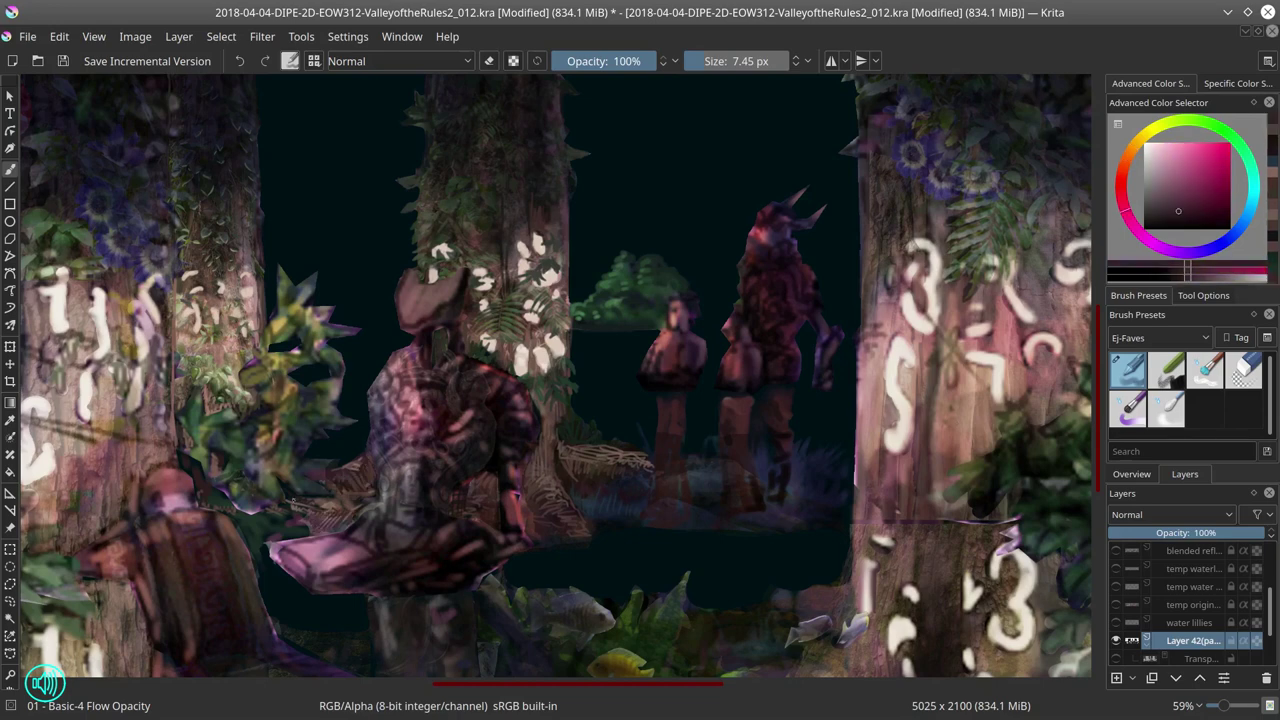
Step: Sample dark red, muted red-orange and muted teal tones, then save the painting
{"action": "left_click", "coordinate": [287, 512], "text": "ctrl"}
{"action": "left_click", "coordinate": [287, 512], "text": "ctrl"}
{"action": "left_click", "coordinate": [258, 540], "text": "ctrl"}
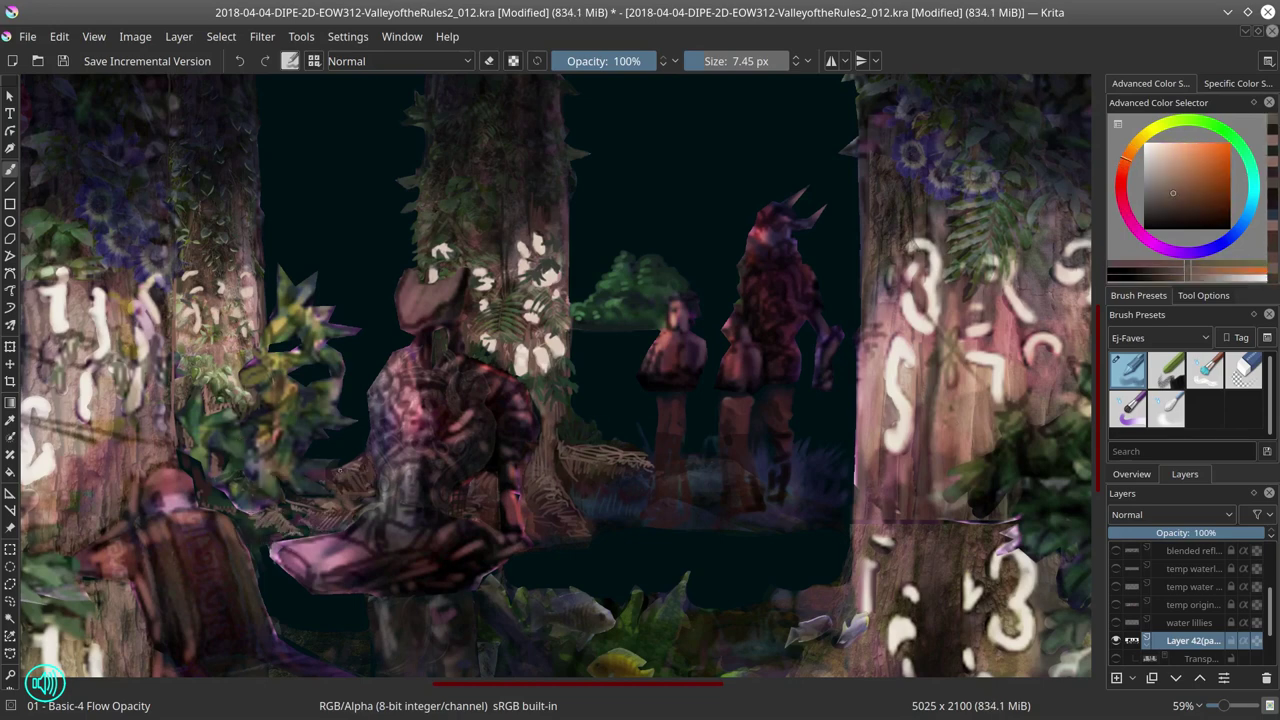
{"action": "left_click", "coordinate": [570, 449], "text": "ctrl"}
{"action": "left_click", "coordinate": [362, 484], "text": "ctrl"}
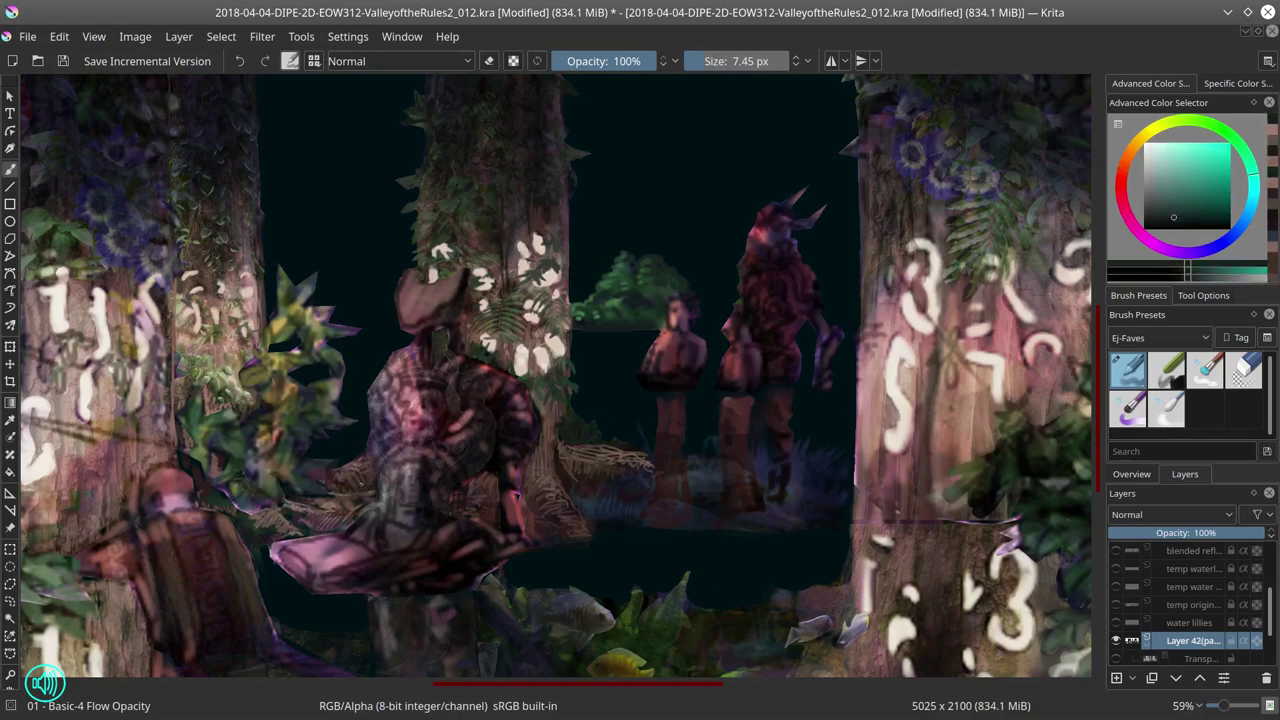
{"action": "left_click", "coordinate": [63, 61]}
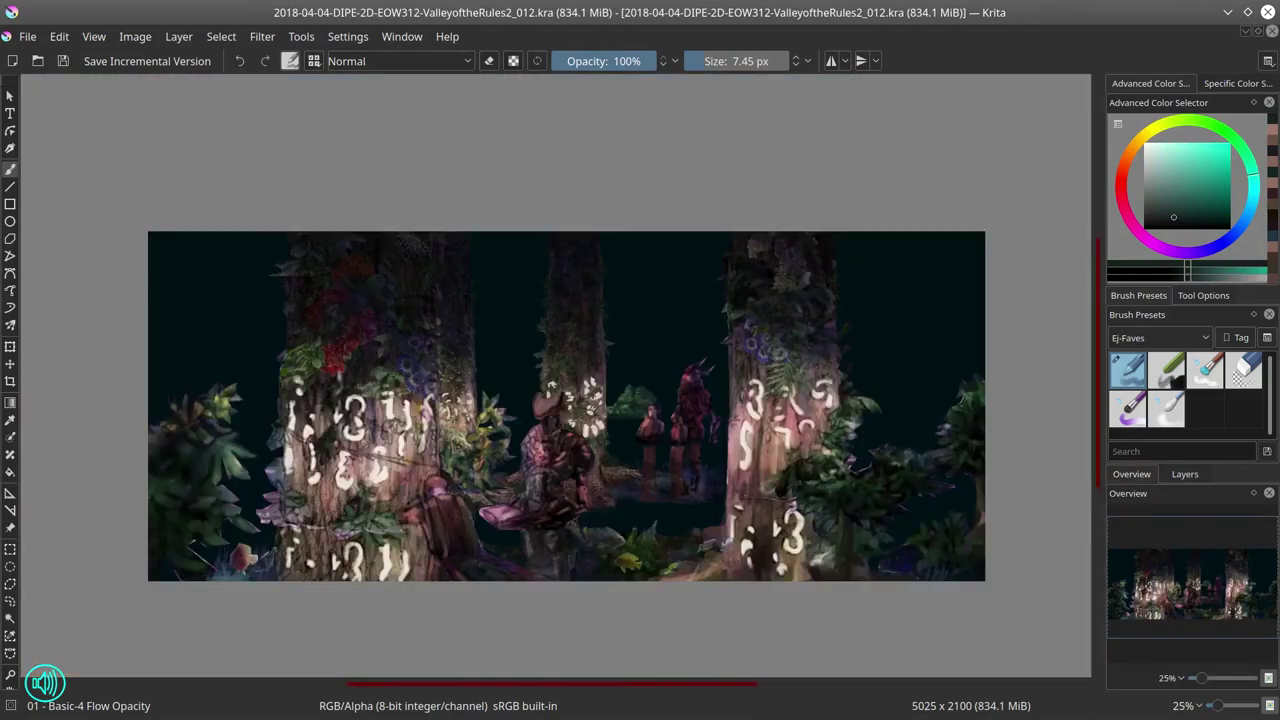
Step: Flip the whole painting horizontally and make the brush smaller
{"action": "left_click", "coordinate": [135, 36]}
{"action": "left_click", "coordinate": [200, 226]}
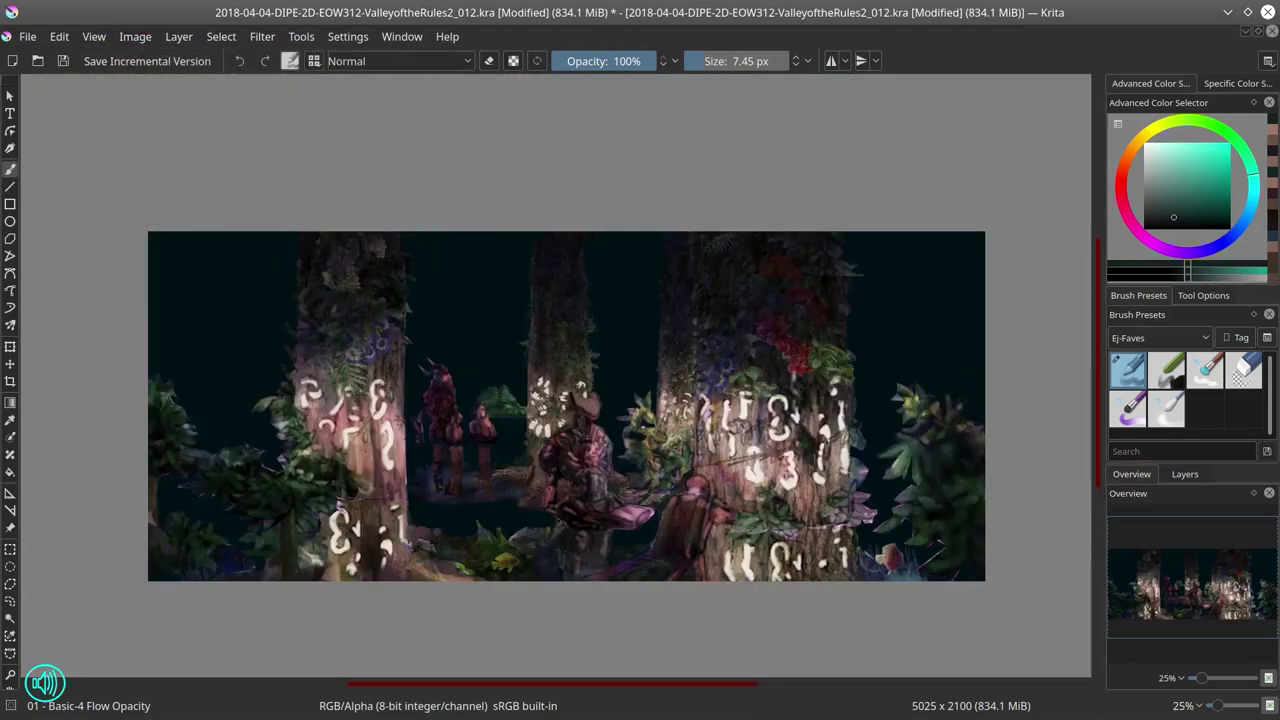
{"action": "scroll", "coordinate": [388, 461], "scroll_direction": "up", "scroll_amount": 5}
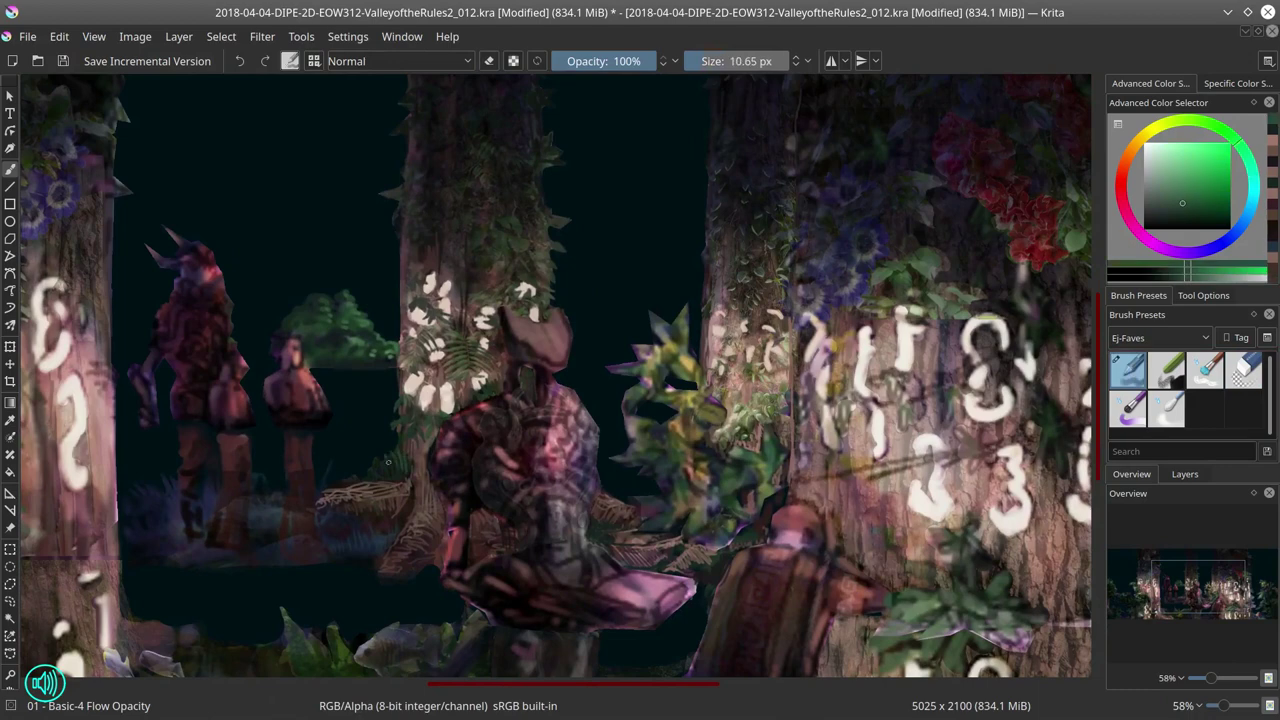
{"action": "key", "text": "bracketleft"}
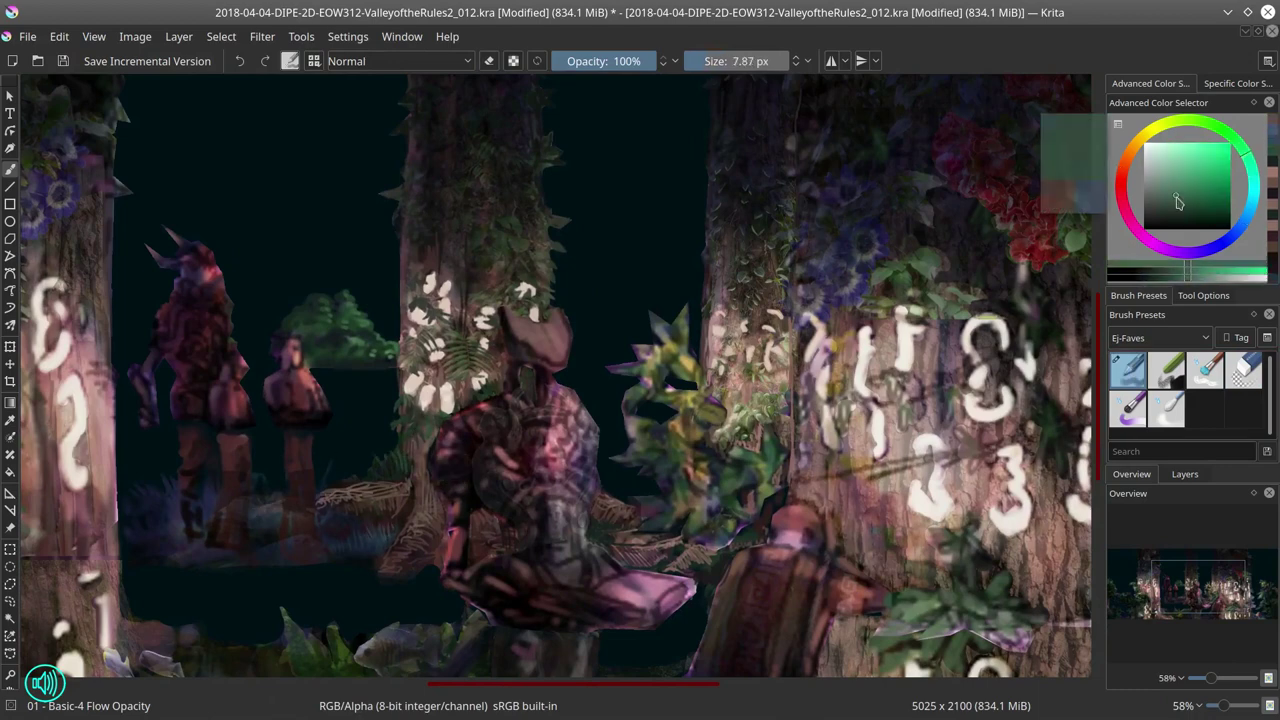
Step: Pick a yellow-green, sample dark and lighter foliage greens for the trees, and save
{"action": "left_click", "coordinate": [1187, 121]}
{"action": "left_click", "coordinate": [1168, 167]}
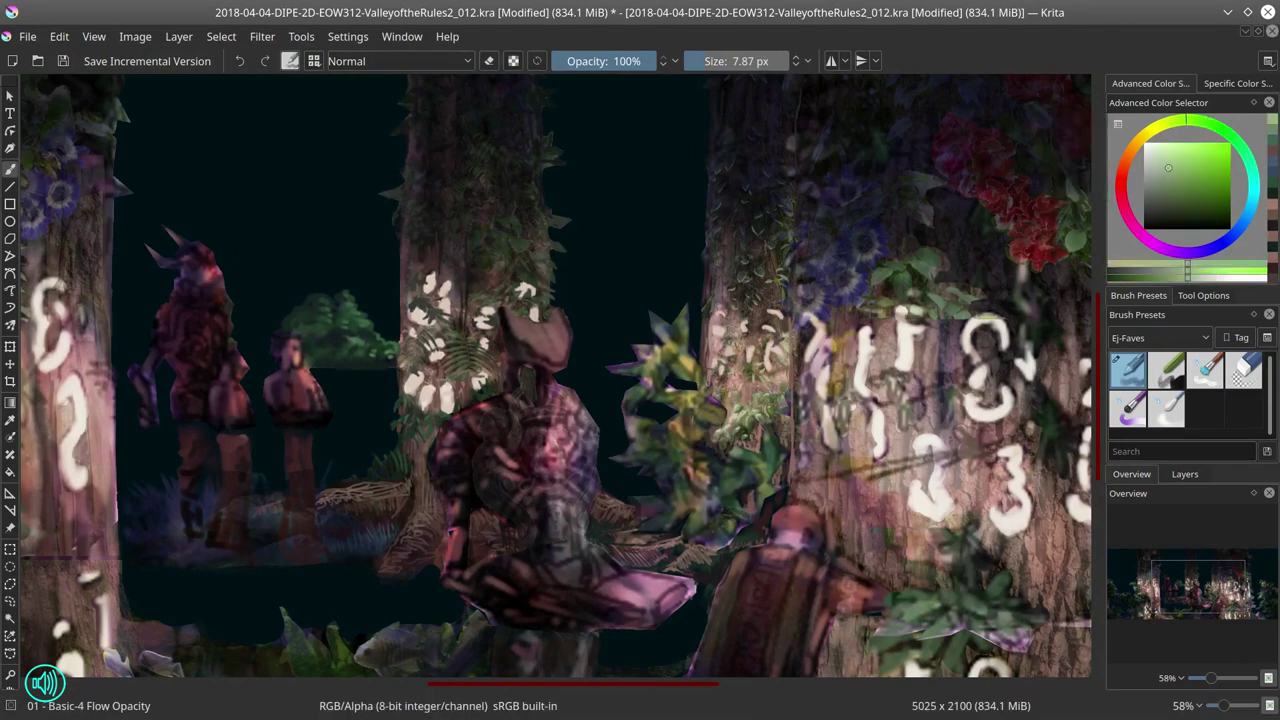
{"action": "left_click_drag", "start_coordinate": [477, 393], "coordinate": [441, 431]}
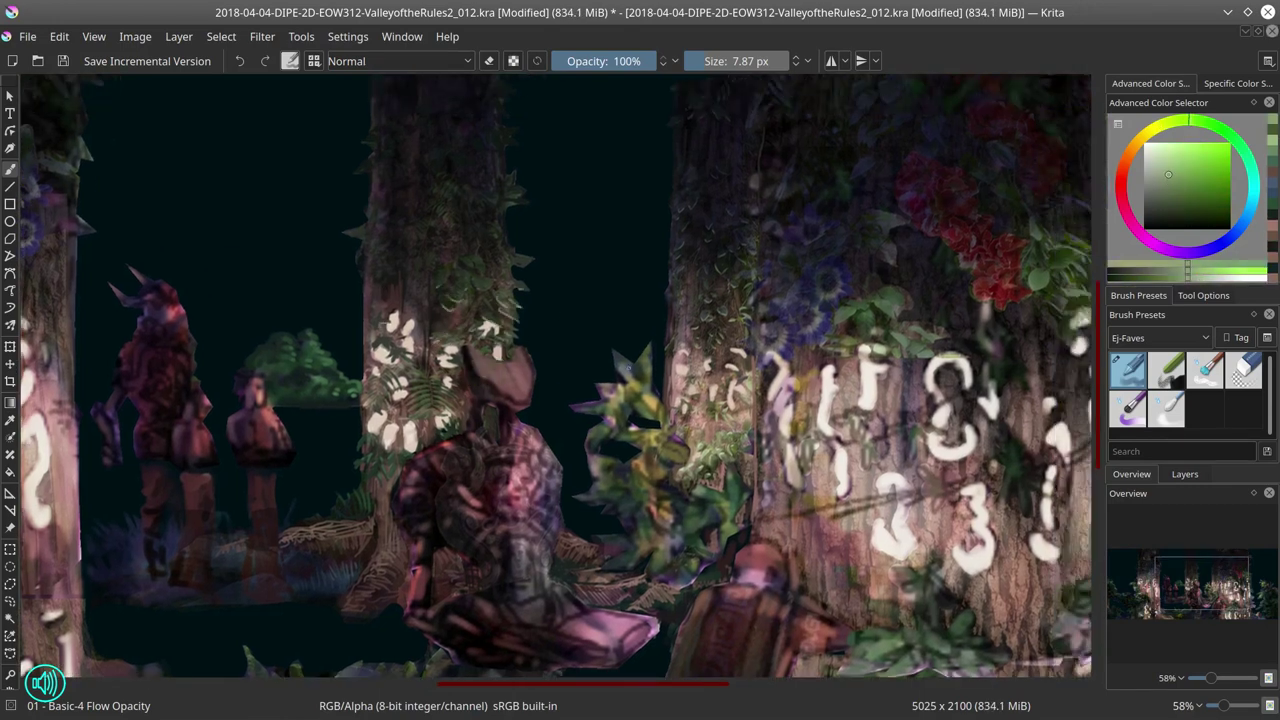
{"action": "left_click", "coordinate": [402, 144], "text": "ctrl"}
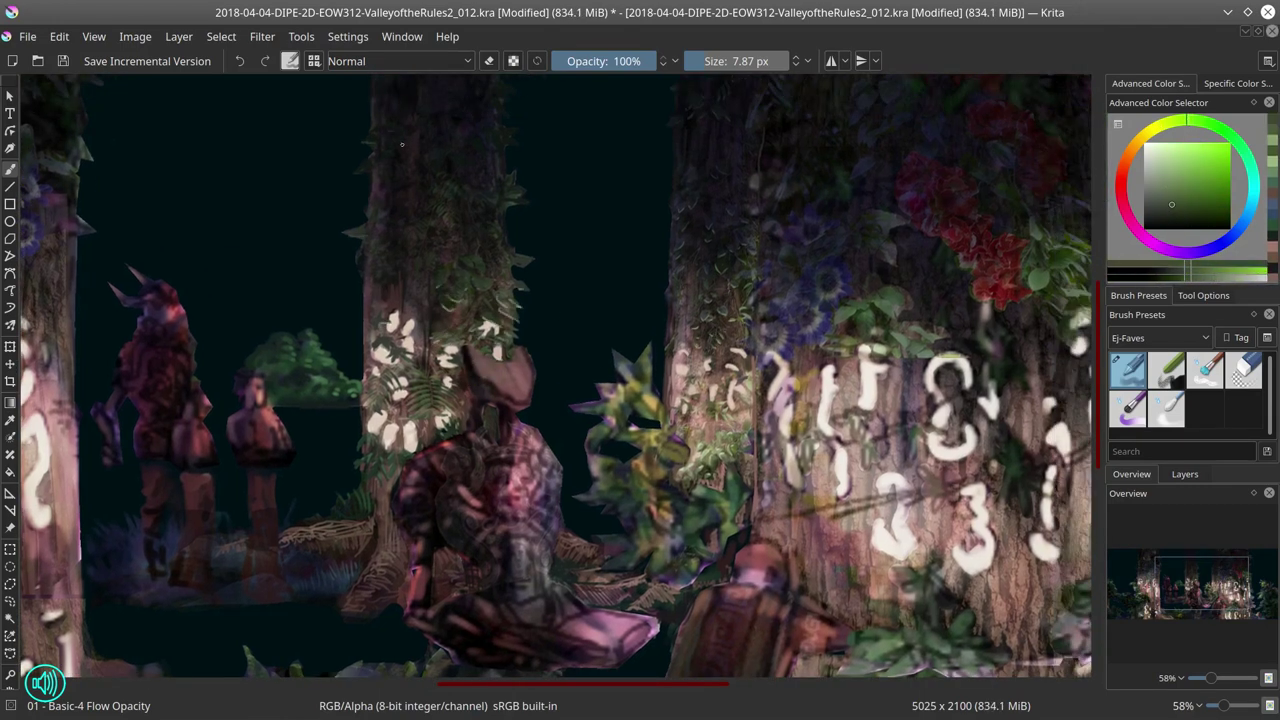
{"action": "left_click", "coordinate": [376, 253], "text": "ctrl"}
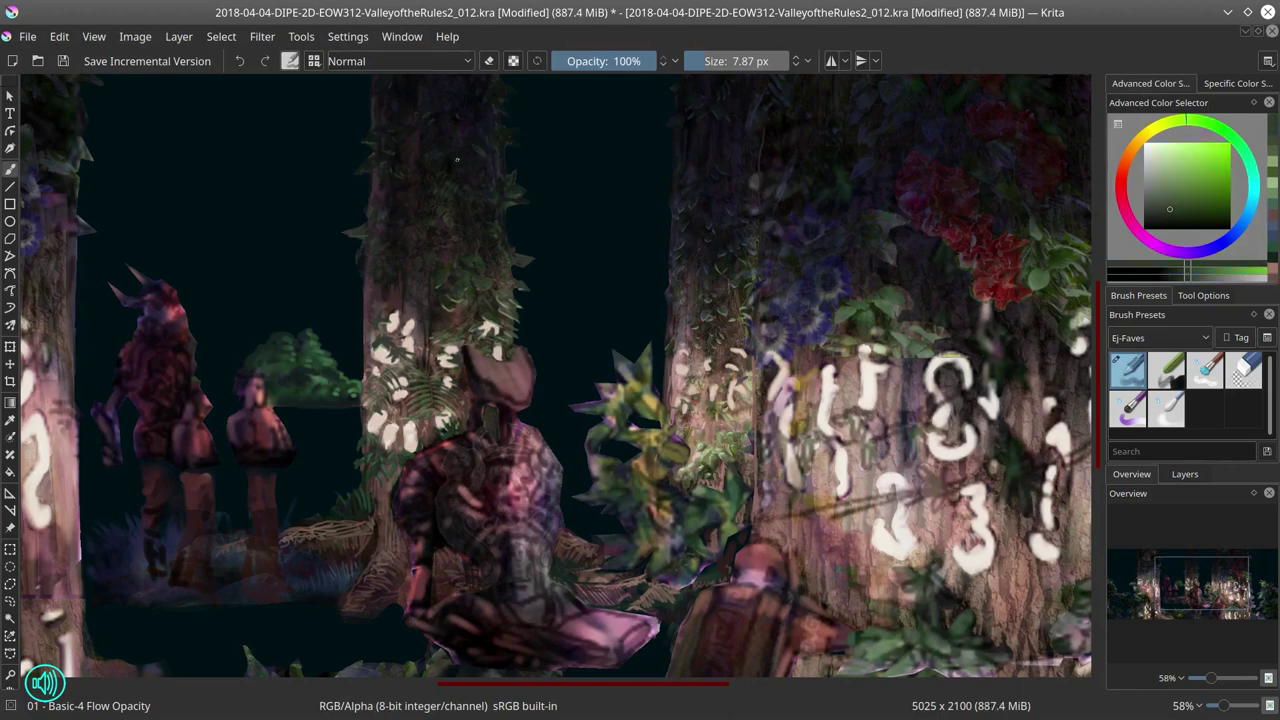
{"action": "left_click", "coordinate": [441, 218], "text": "ctrl"}
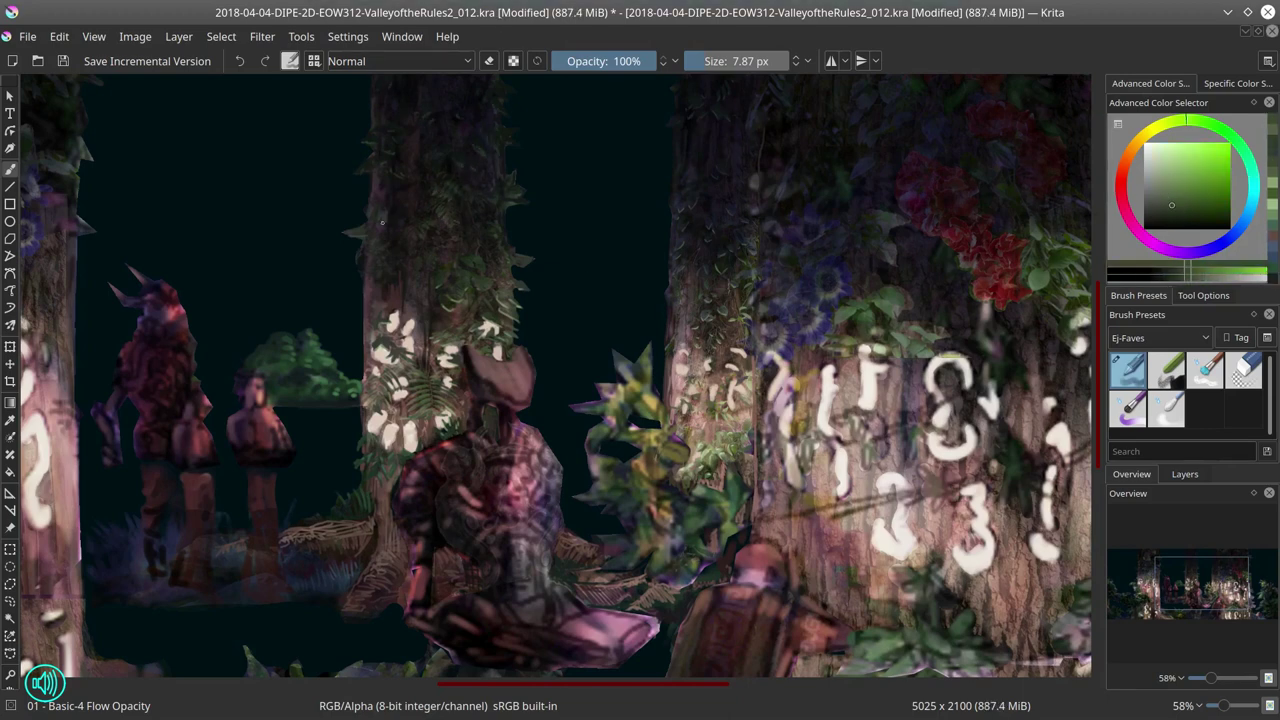
{"action": "left_click", "coordinate": [479, 269], "text": "ctrl"}
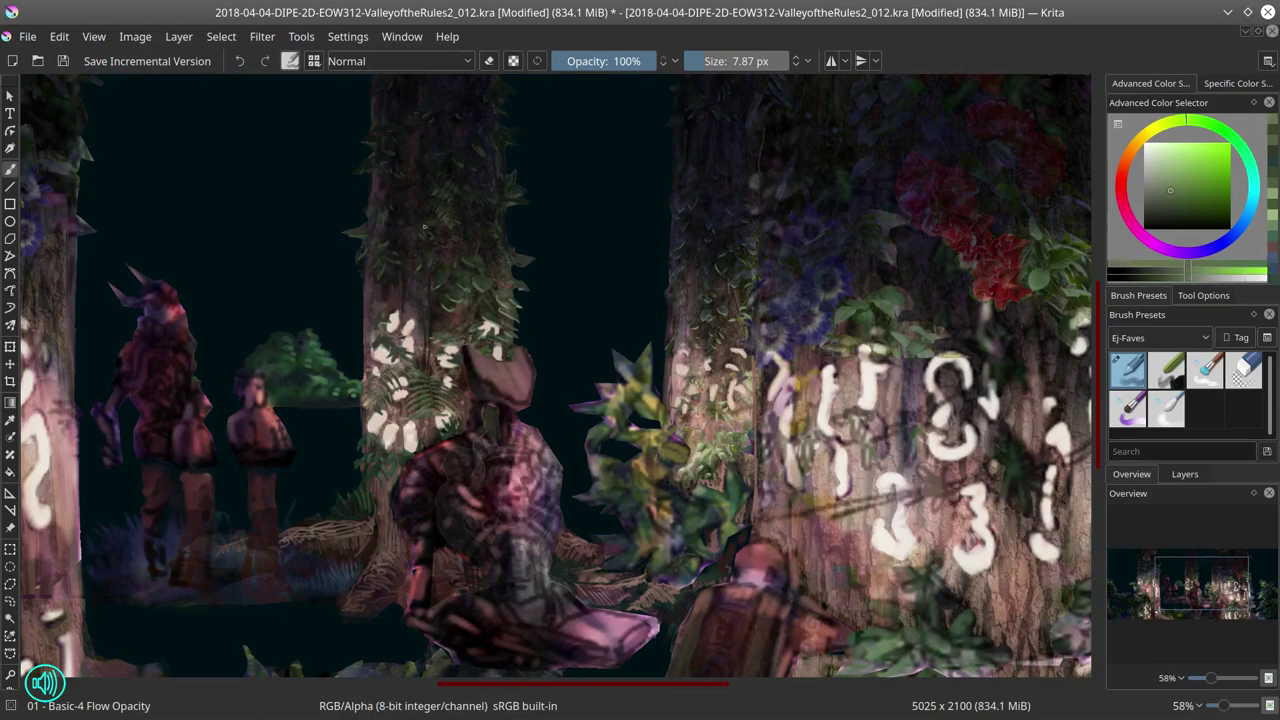
{"action": "left_click", "coordinate": [489, 267], "text": "ctrl"}
{"action": "scroll", "coordinate": [498, 129], "scroll_direction": "down", "scroll_amount": 3}
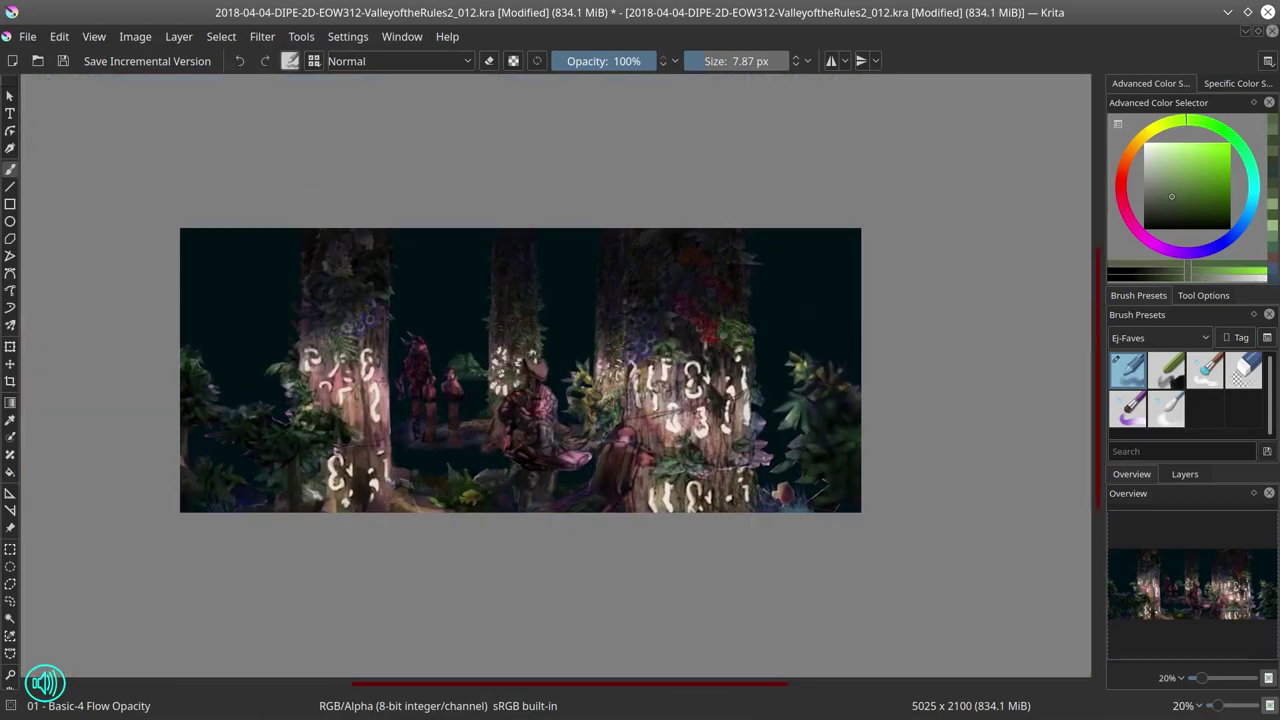
{"action": "left_click", "coordinate": [64, 62]}
Step: Toggle the layer to reveal the lily pads and select the water lillies layer
{"action": "left_click", "coordinate": [1184, 474]}
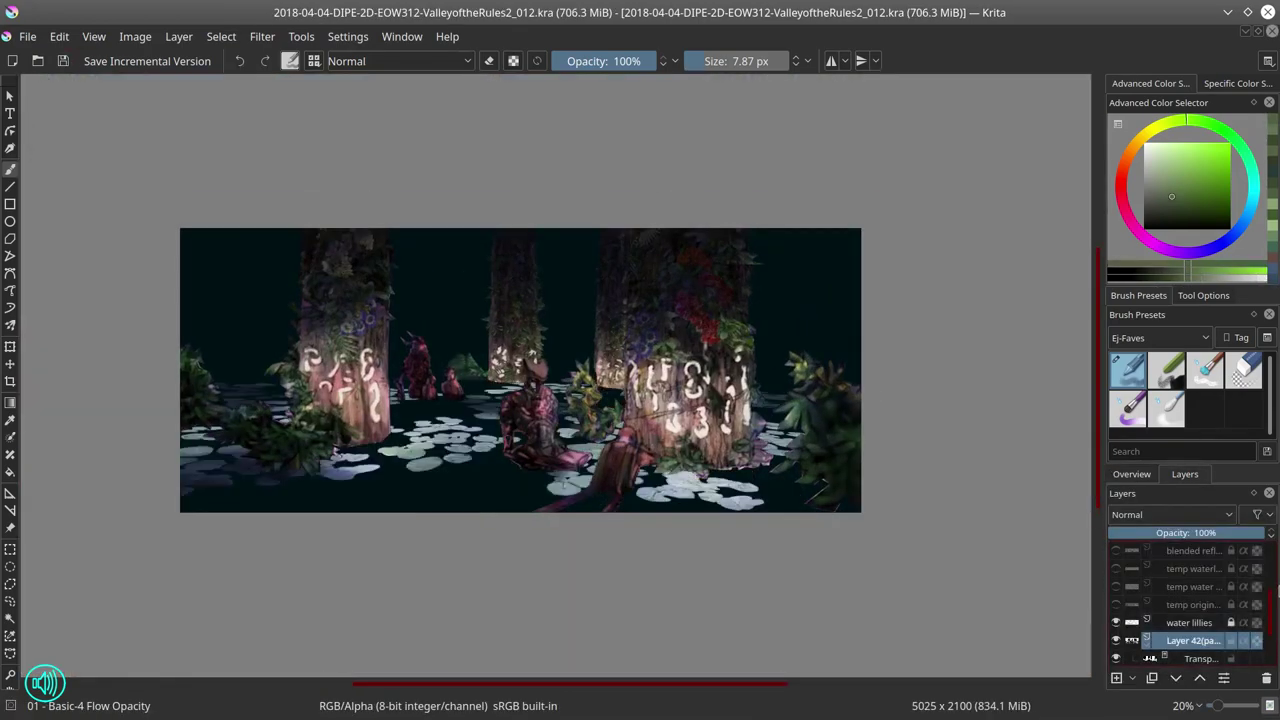
{"action": "left_click", "coordinate": [1117, 623]}
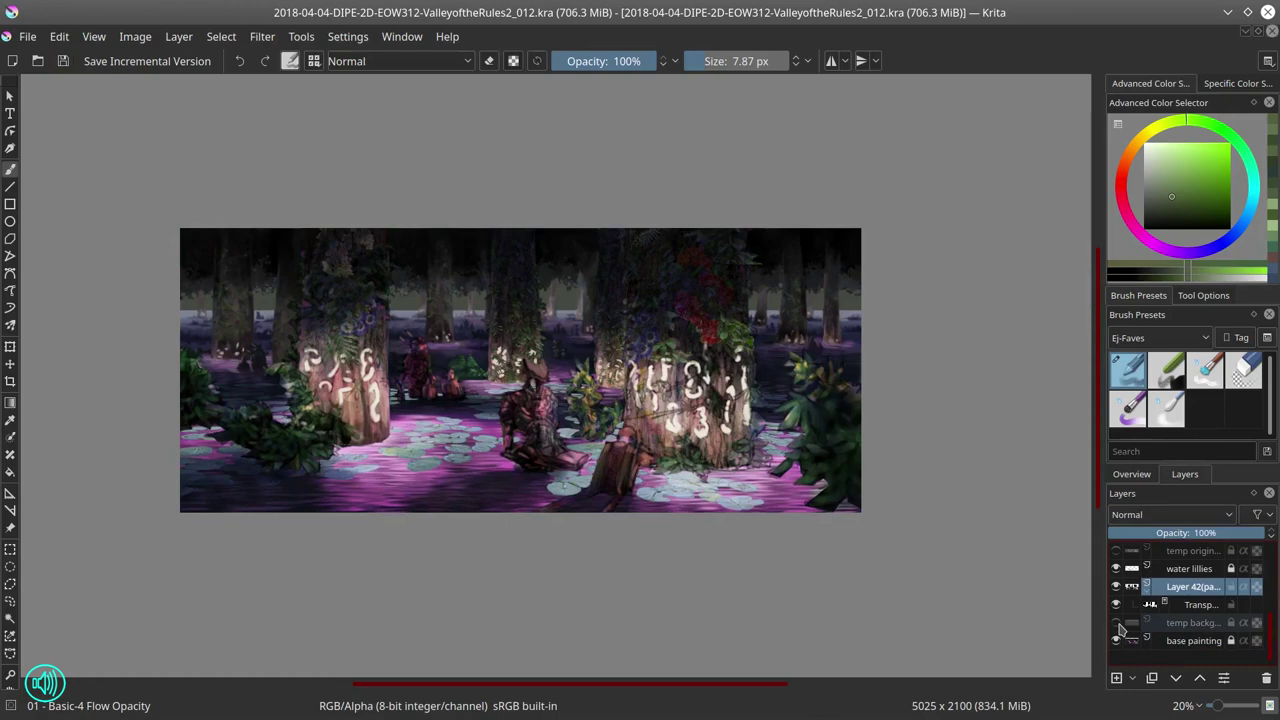
{"action": "left_click", "coordinate": [1189, 568]}
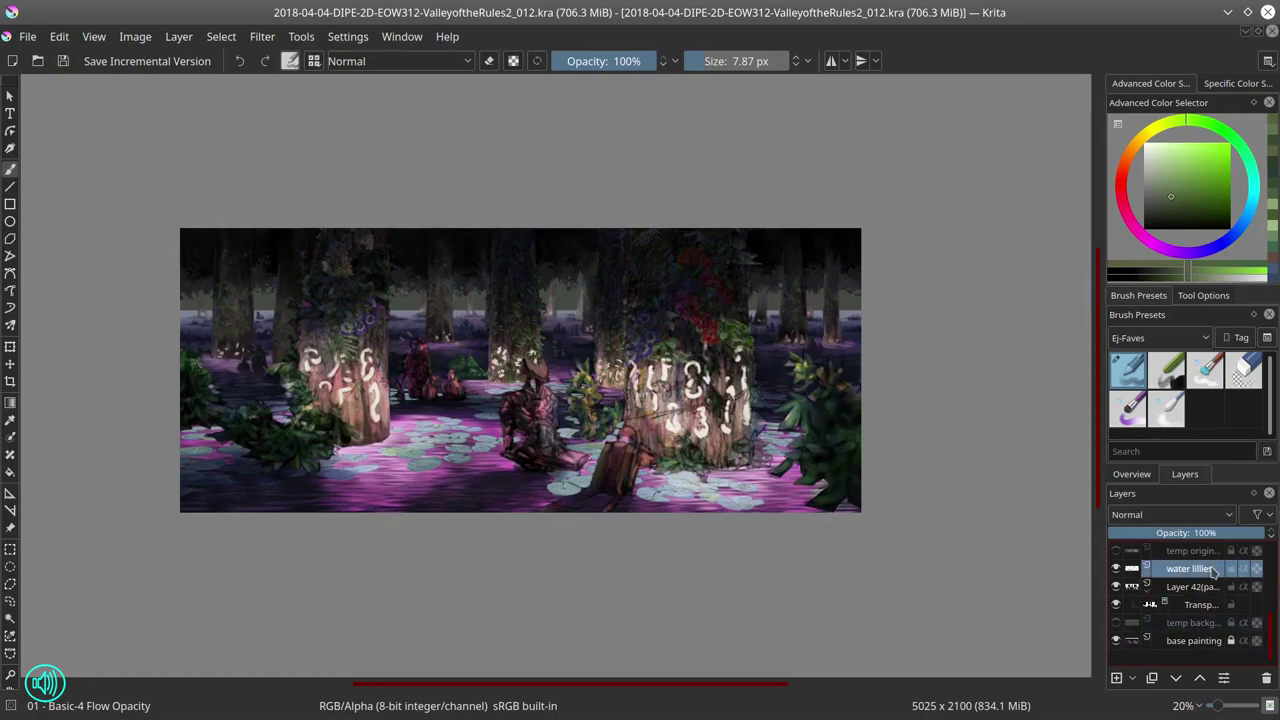
{"action": "scroll", "coordinate": [350, 450], "scroll_direction": "up", "scroll_amount": 4}
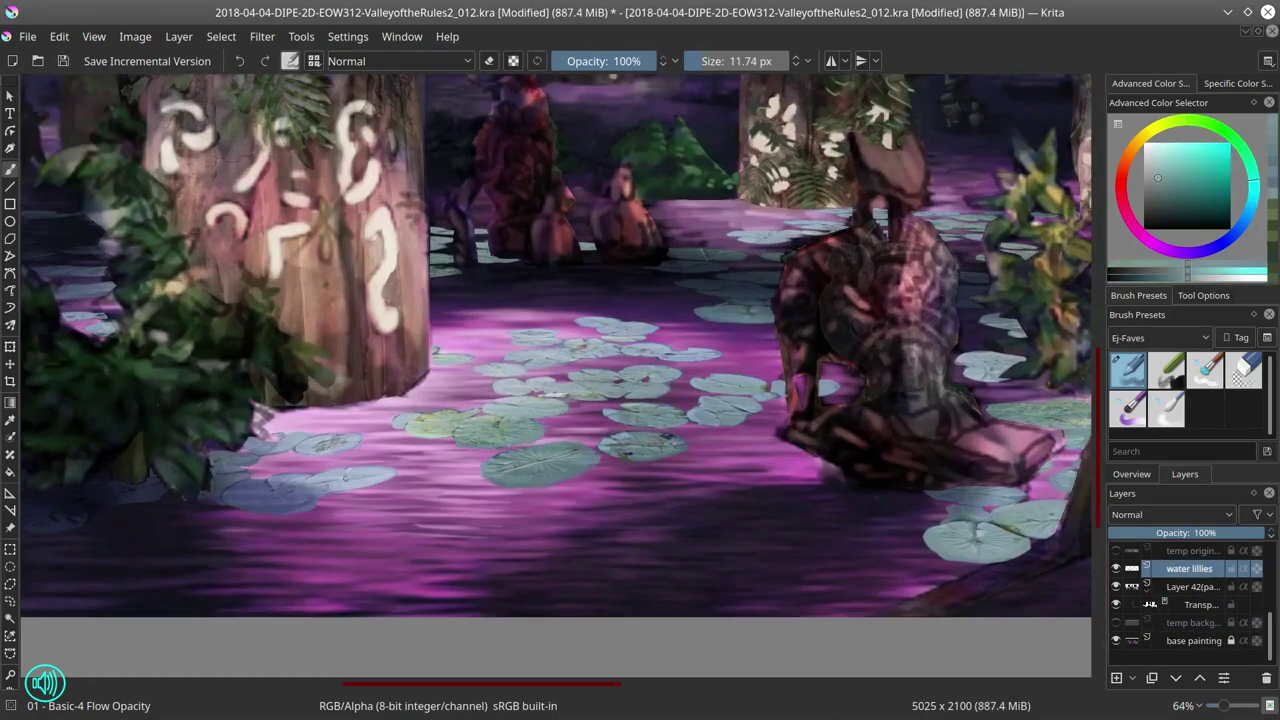
Step: Switch to the Eraser Circle preset and shrink it to about 7.6 px
{"action": "key", "text": "e"}
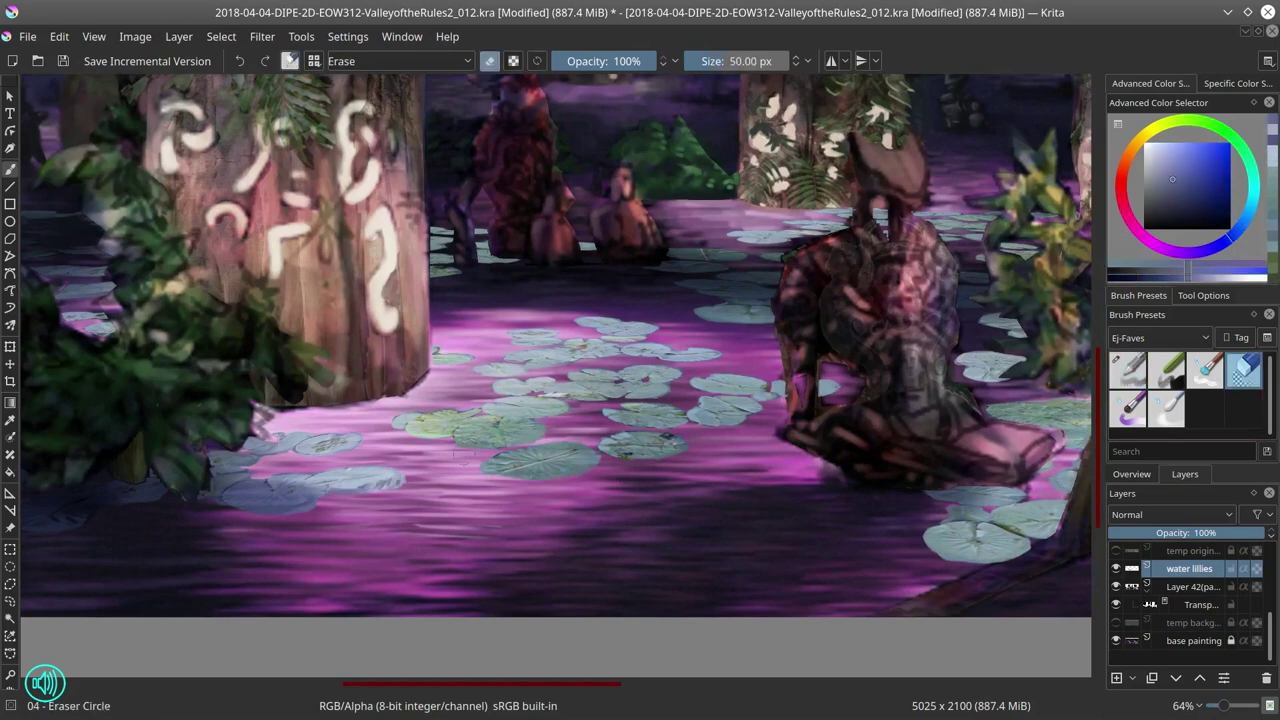
{"action": "key", "text": "e"}
{"action": "key", "text": "e"}
{"action": "left_click", "coordinate": [1131, 474]}
{"action": "key", "text": "e"}
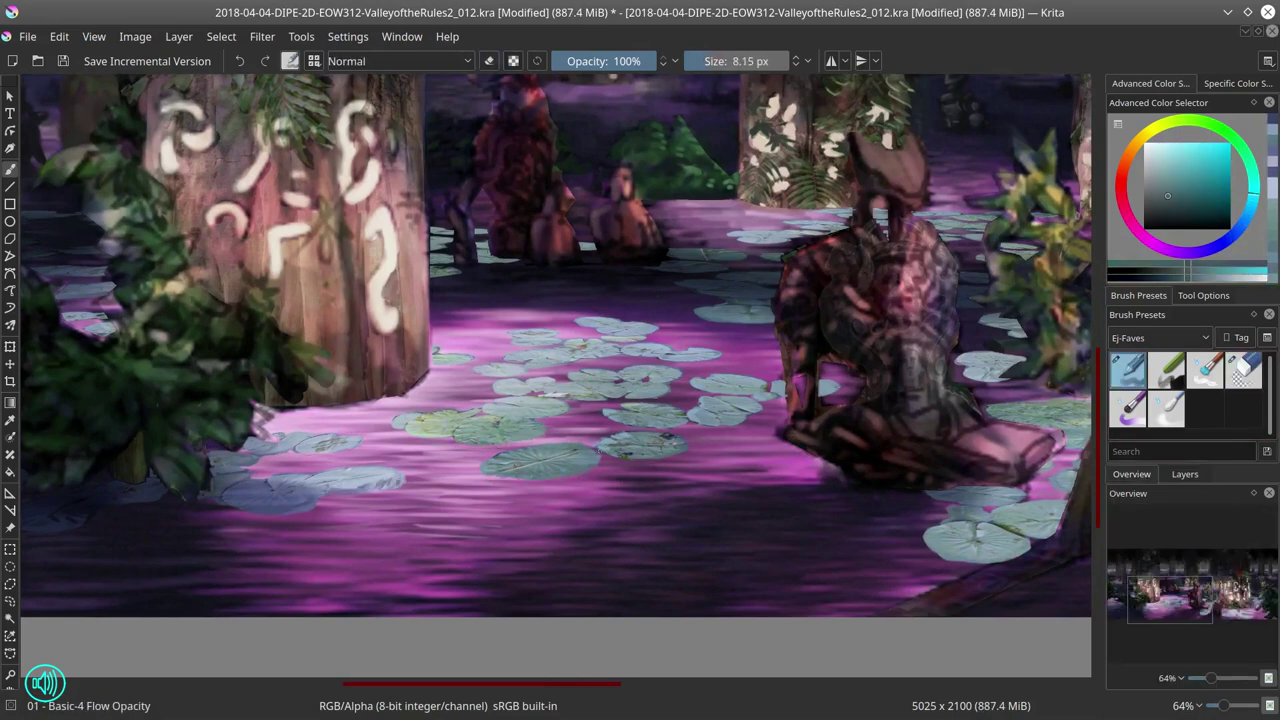
{"action": "scroll", "coordinate": [693, 443], "scroll_direction": "down", "scroll_amount": 4}
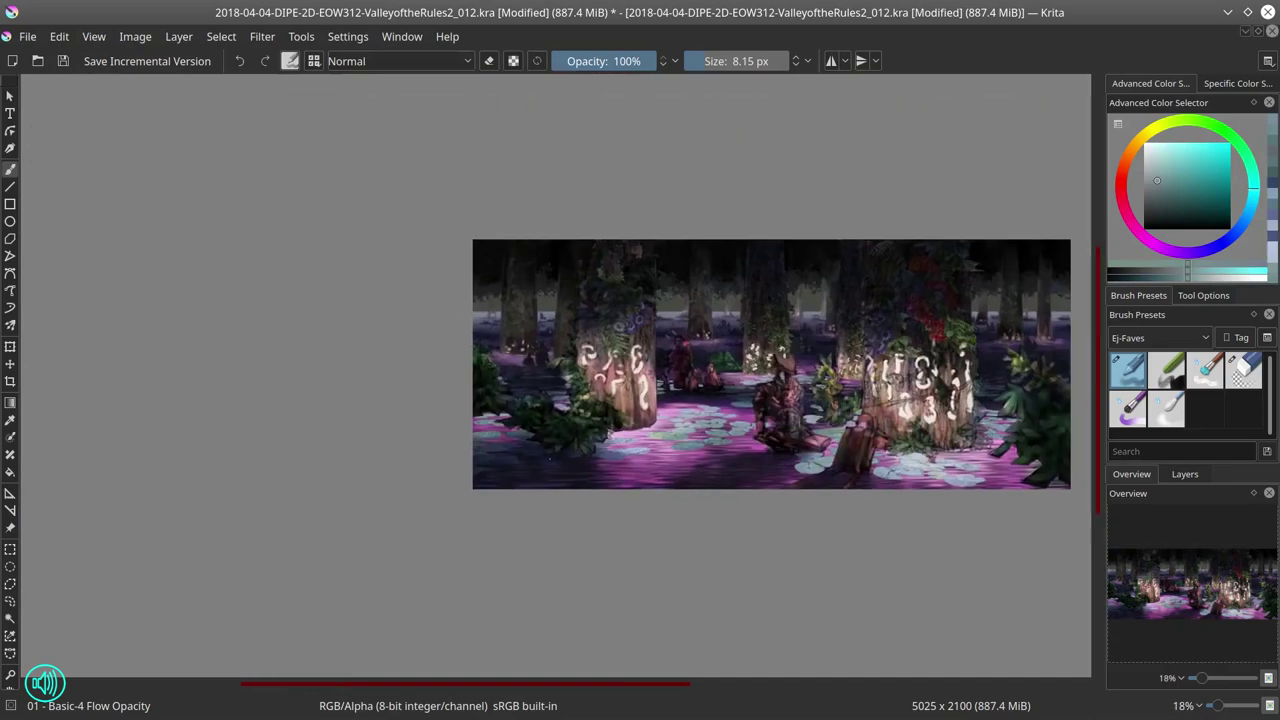
{"action": "scroll", "coordinate": [703, 393], "scroll_direction": "up", "scroll_amount": 4}
{"action": "key", "text": "e"}
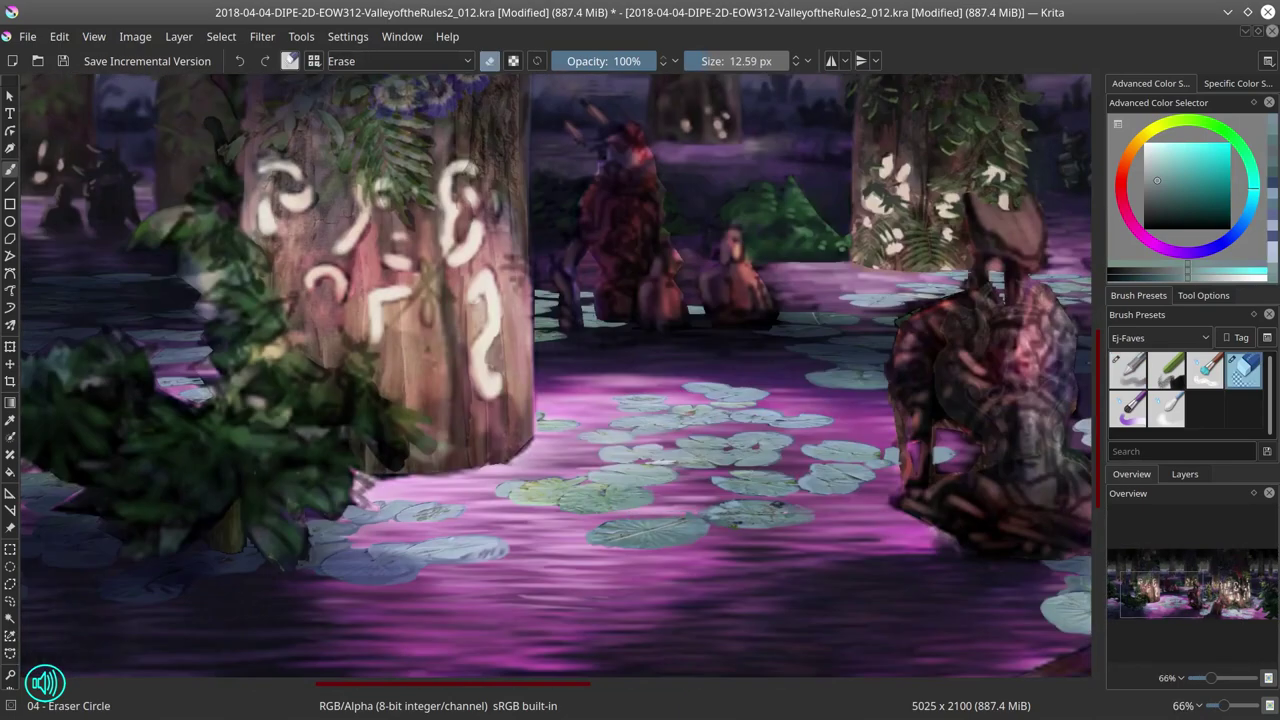
{"action": "key", "text": "bracketleft"}
{"action": "key", "text": "bracketleft"}
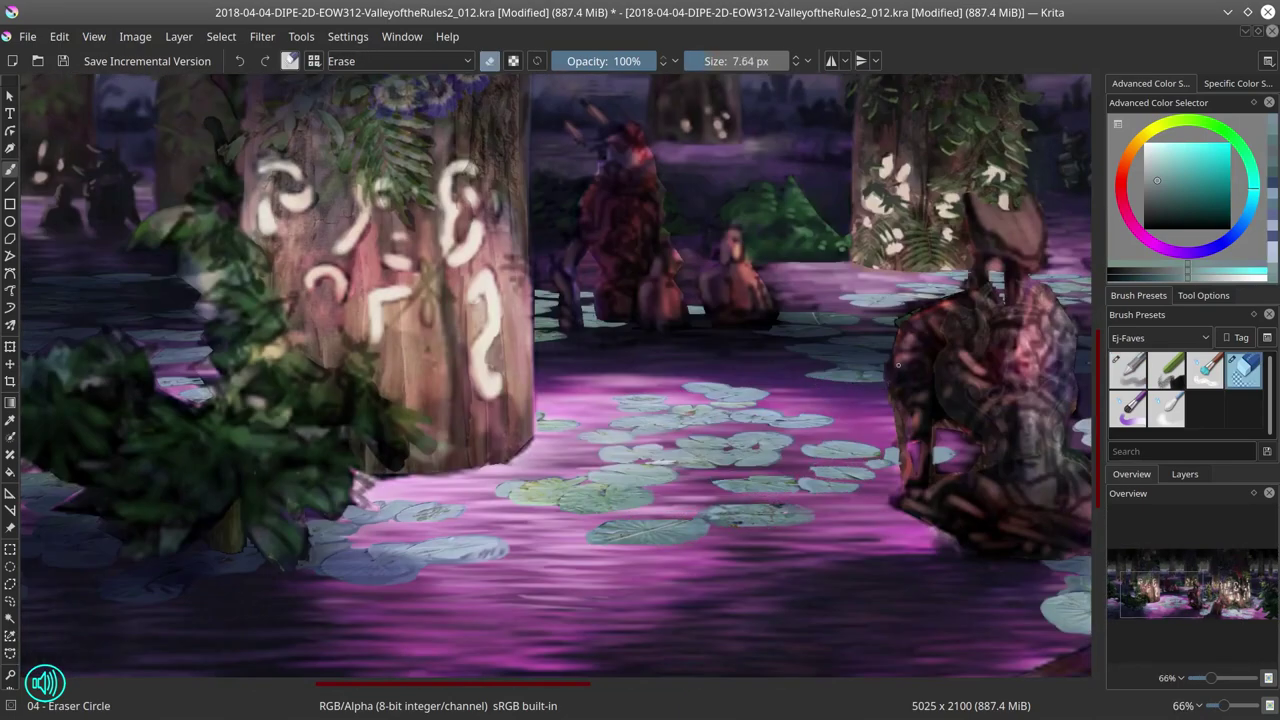
Step: Resize the eraser to about 13.6 px, return to the brush, and save
{"action": "scroll", "coordinate": [787, 471], "scroll_direction": "down", "scroll_amount": 4}
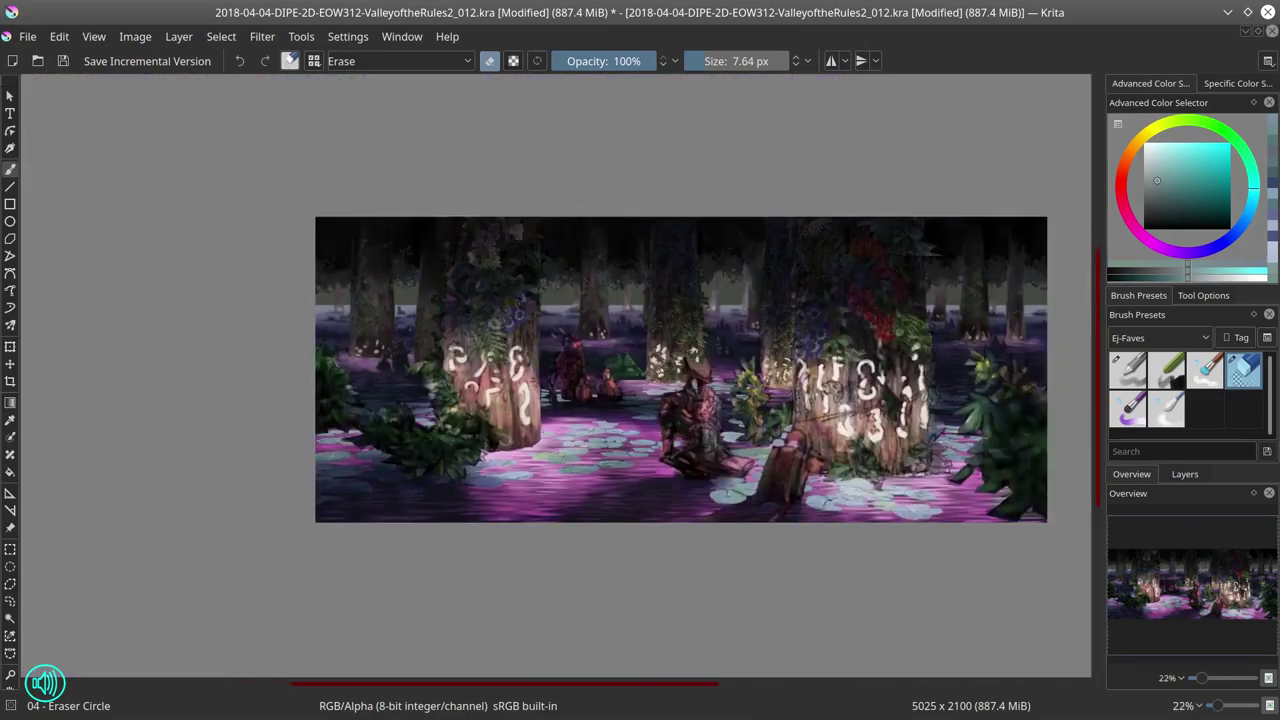
{"action": "scroll", "coordinate": [330, 460], "scroll_direction": "up", "scroll_amount": 4}
{"action": "key", "text": "bracketleft"}
{"action": "key", "text": "bracketright"}
{"action": "key", "text": "bracketright"}
{"action": "key", "text": "bracketright"}
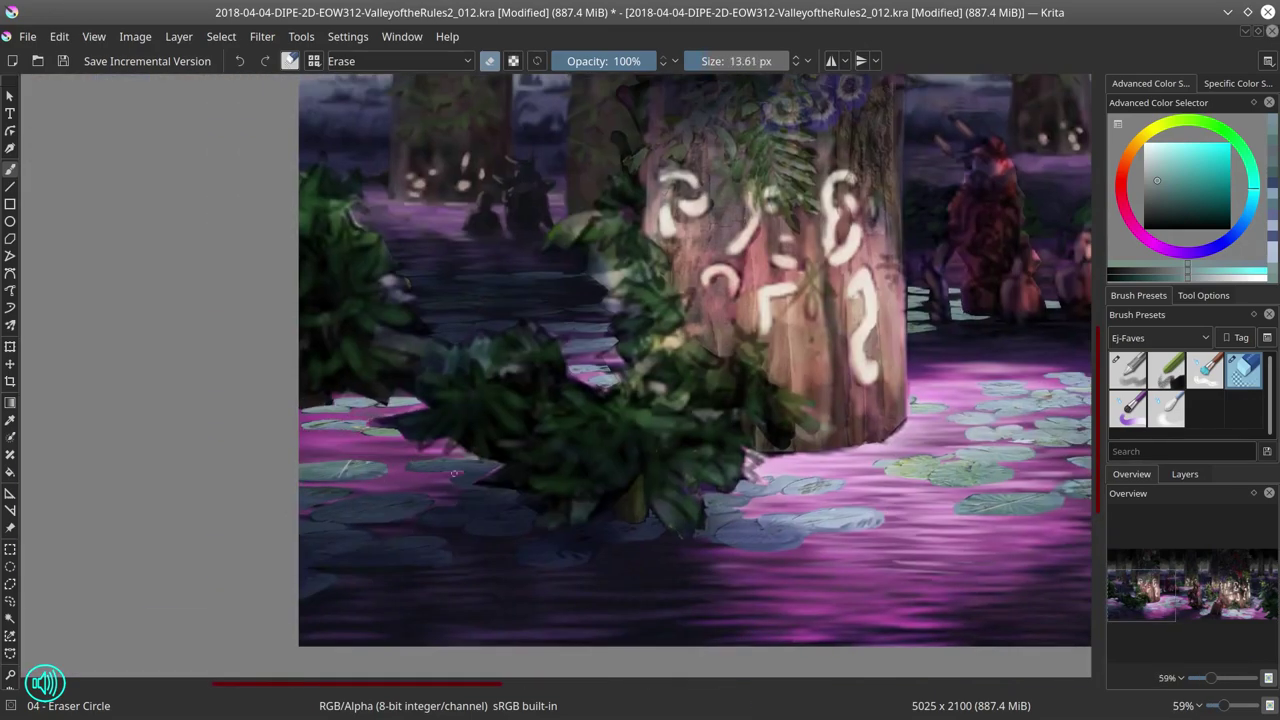
{"action": "key", "text": "slash"}
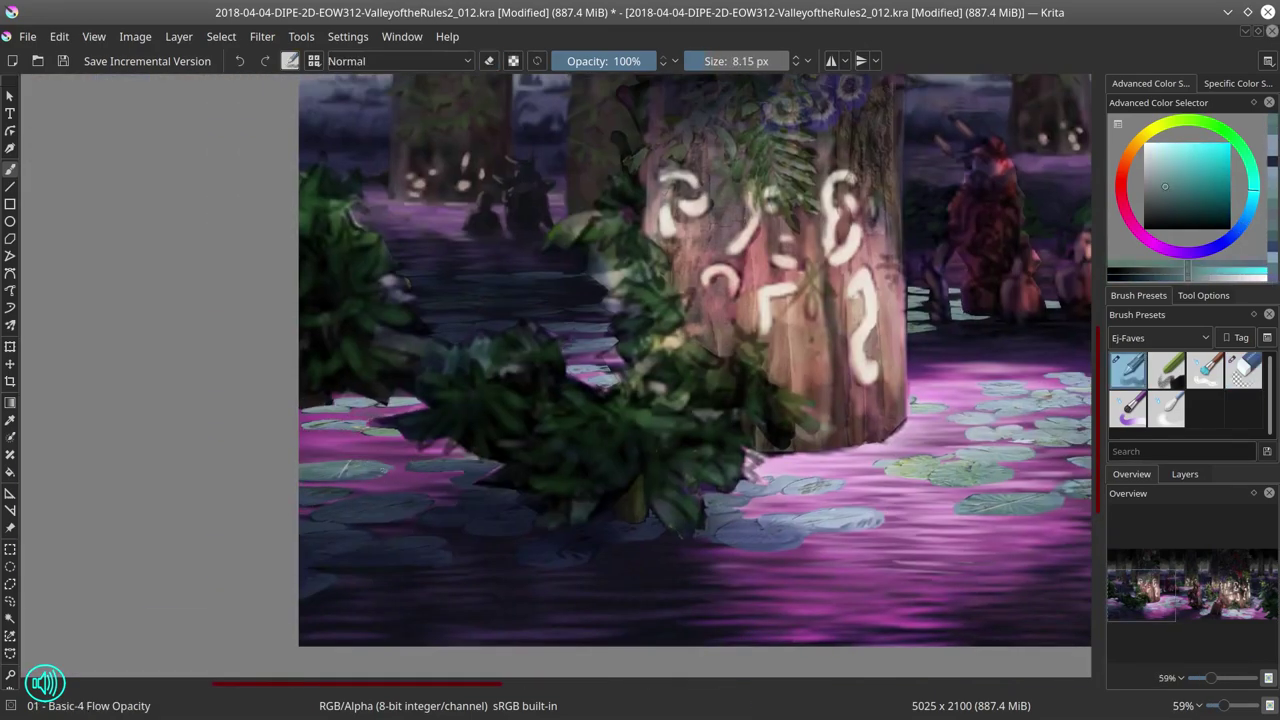
{"action": "left_click", "coordinate": [62, 61]}
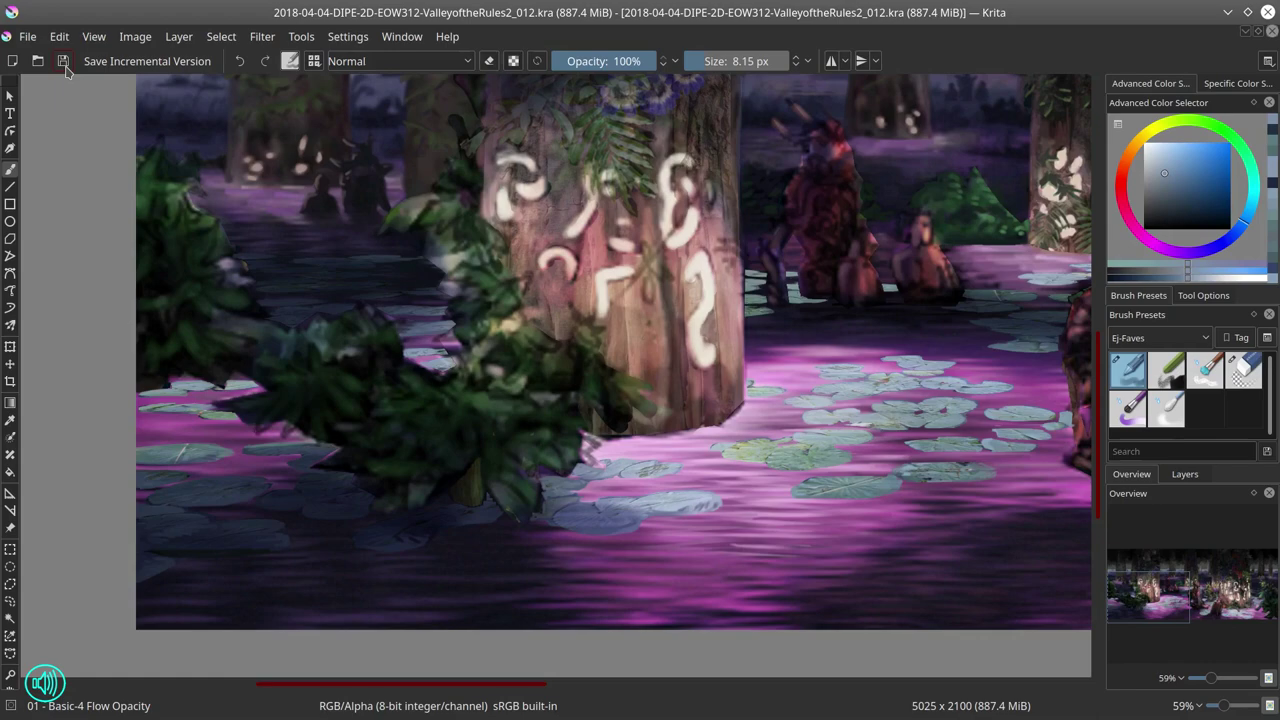
Step: Switch to the eraser and bring the kneeling figure and right-hand trees into view
{"action": "key", "text": "/"}
{"action": "mouse_move", "coordinate": [1150, 590]}
{"action": "left_mouse_down"}
{"action": "mouse_move", "coordinate": [1192, 592]}
{"action": "mouse_move", "coordinate": [1180, 590]}
{"action": "left_mouse_up"}
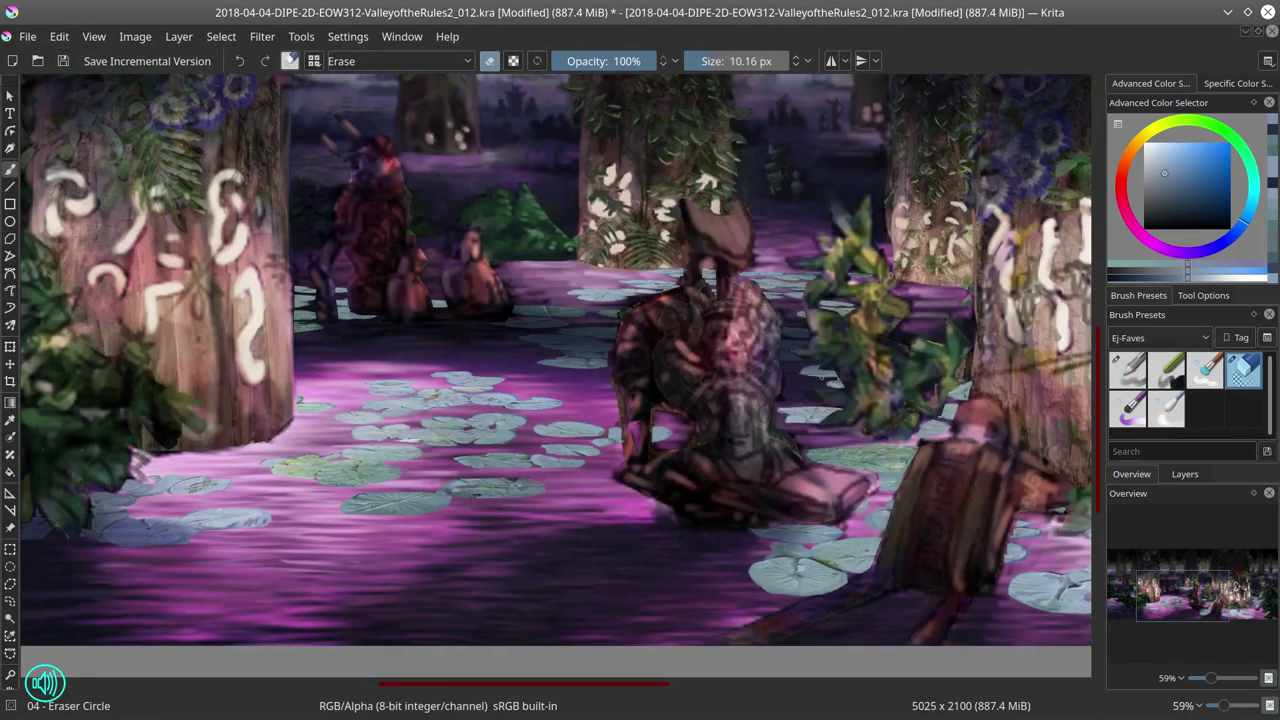
{"action": "scroll", "coordinate": [695, 417], "scroll_direction": "down", "scroll_amount": 5}
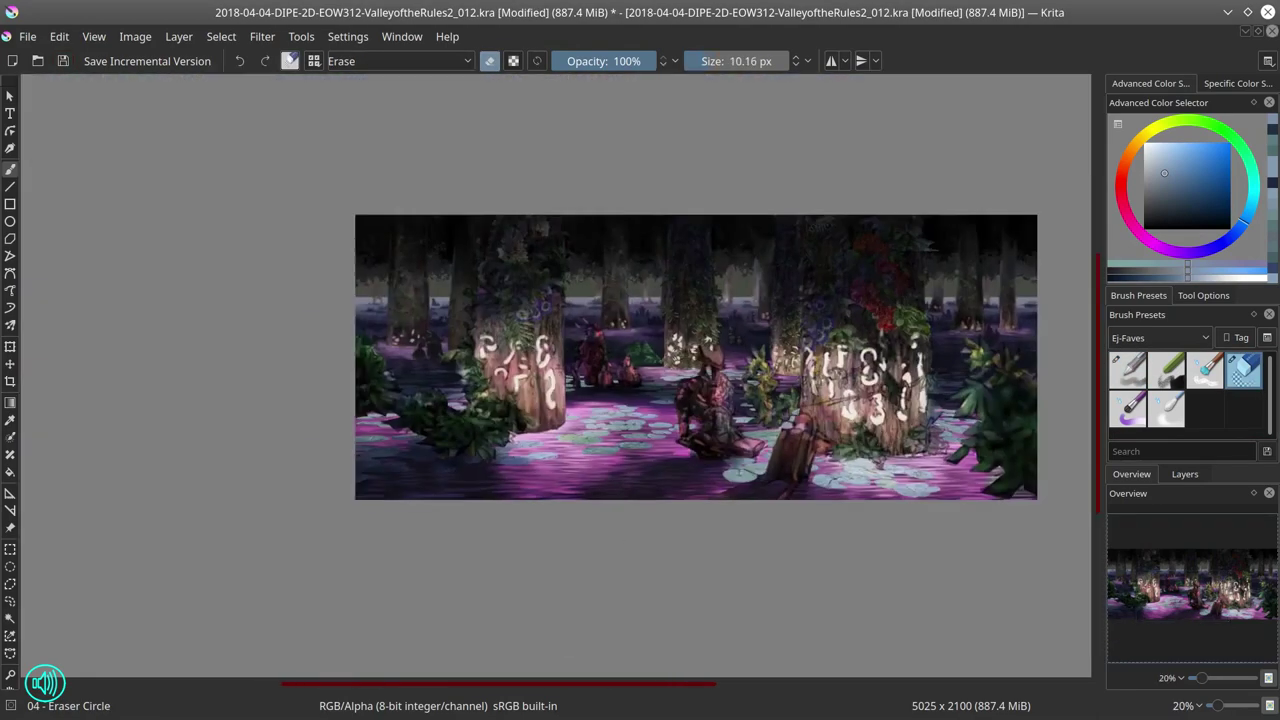
{"action": "scroll", "coordinate": [586, 418], "scroll_direction": "up", "scroll_amount": 3}
Step: Switch to a large multiply brush at 44% opacity and save
{"action": "key", "text": "/"}
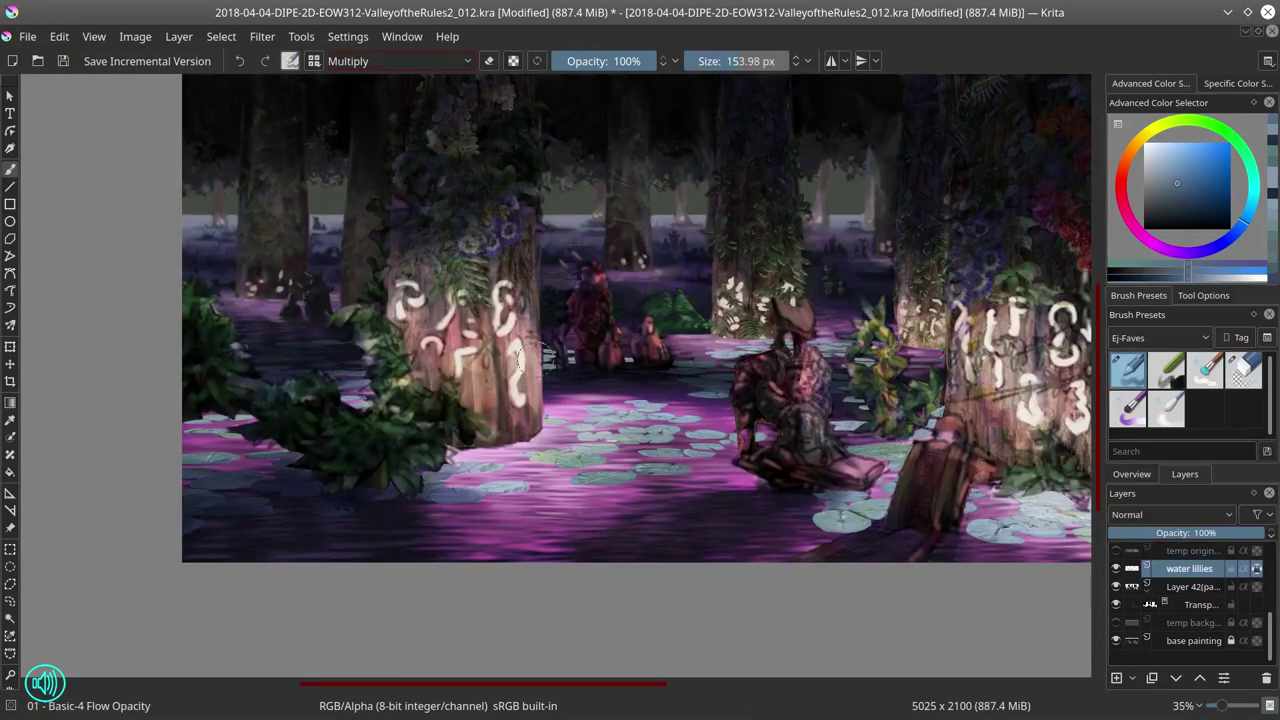
{"action": "key", "text": "i"}
{"action": "key", "text": "i"}
{"action": "key", "text": "i"}
{"action": "key", "text": "i"}
{"action": "key", "text": "i"}
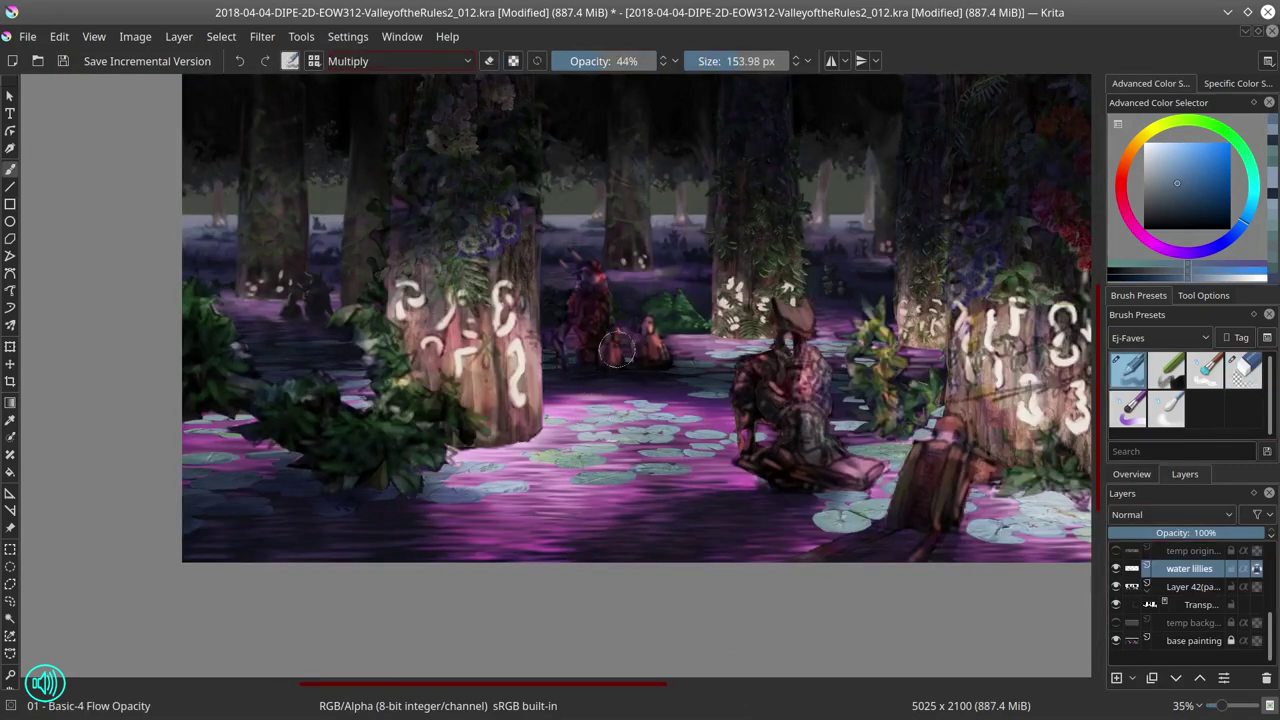
{"action": "scroll", "coordinate": [616, 348], "scroll_direction": "down", "scroll_amount": 2}
{"action": "left_click", "coordinate": [63, 62]}
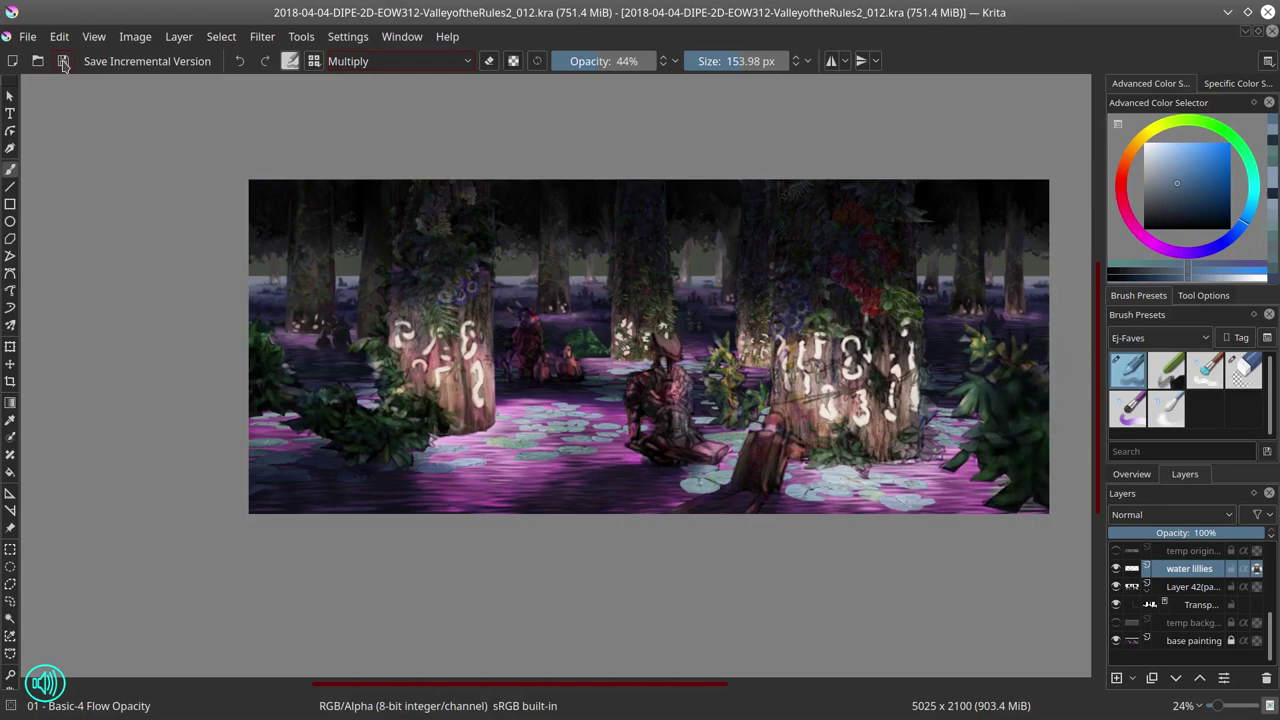
Step: Alternate between the circular eraser and brush to trim stray lily pads, then save
{"action": "scroll", "coordinate": [592, 417], "scroll_direction": "up", "scroll_amount": 4}
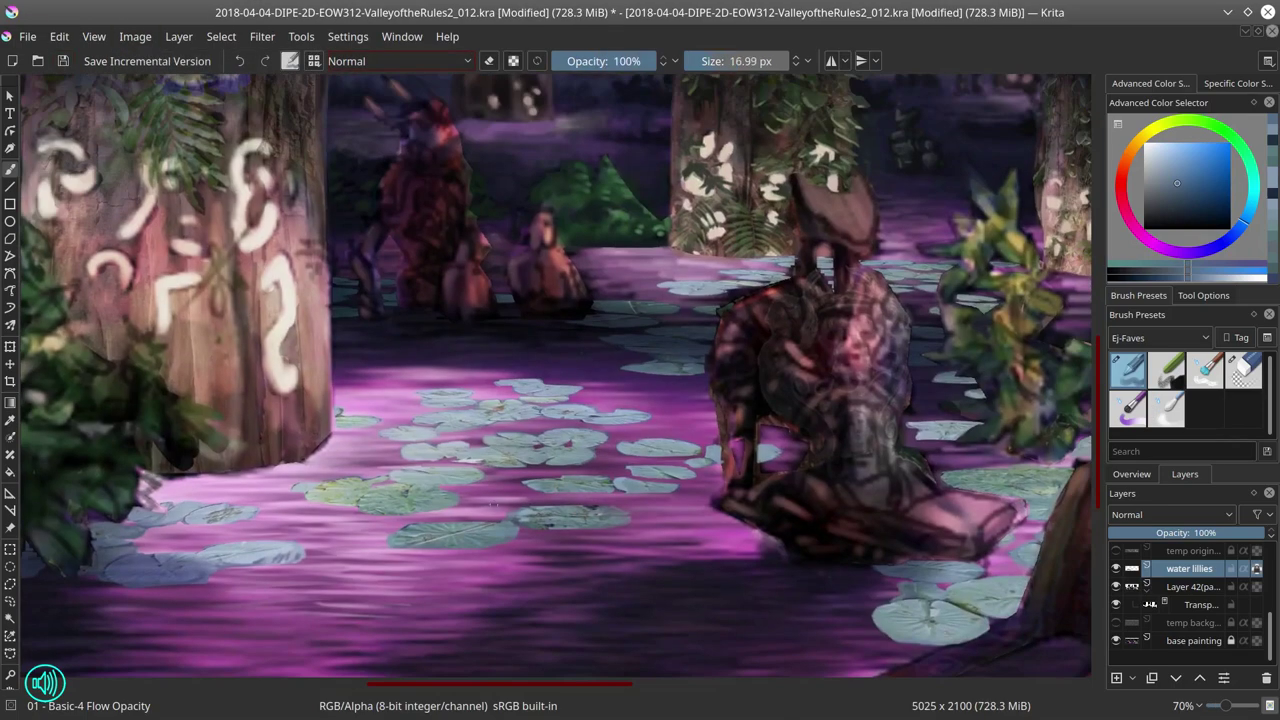
{"action": "key", "text": "slash"}
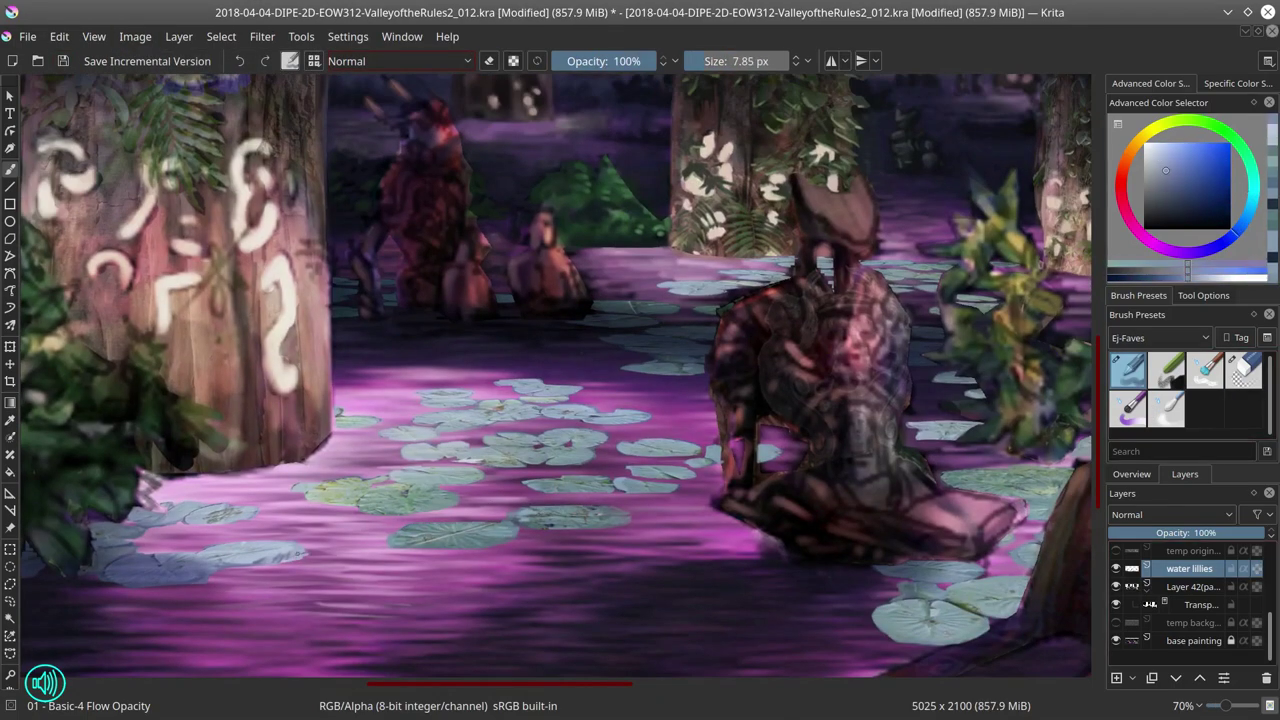
{"action": "key", "text": "slash"}
{"action": "key", "text": "slash"}
{"action": "key", "text": "slash"}
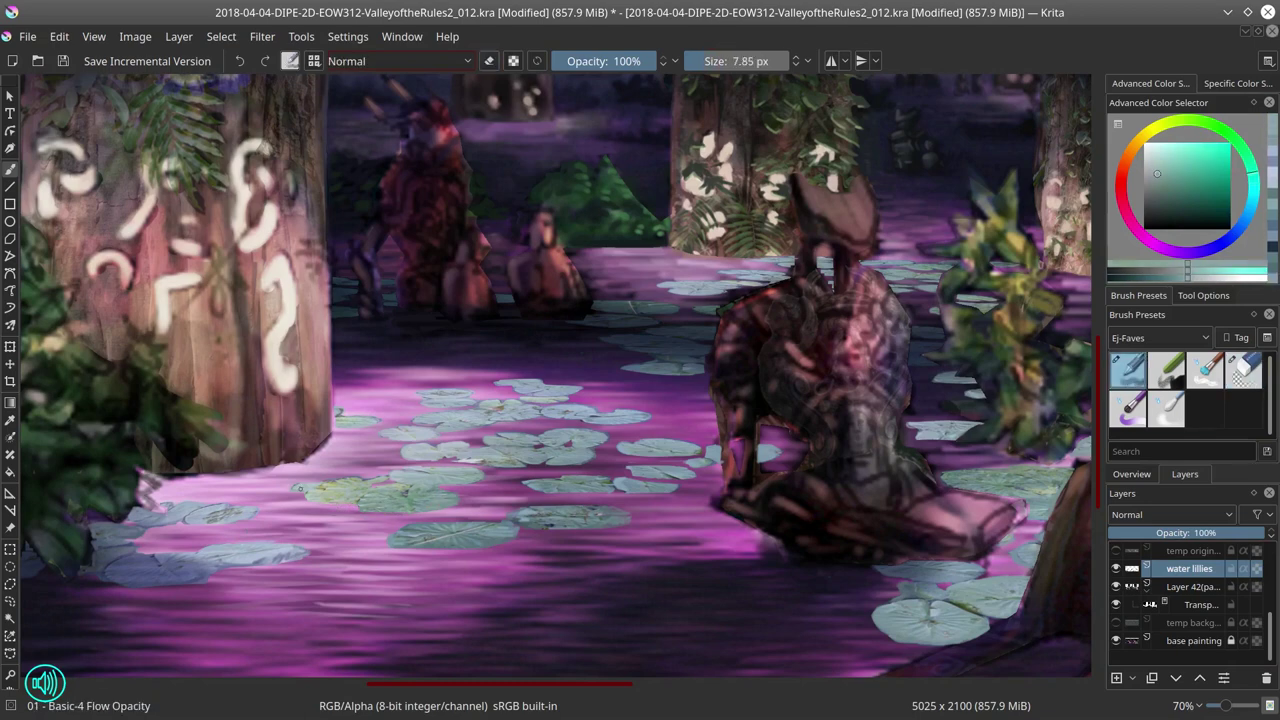
{"action": "key", "text": "slash"}
{"action": "key", "text": "slash"}
{"action": "left_click", "coordinate": [62, 61]}
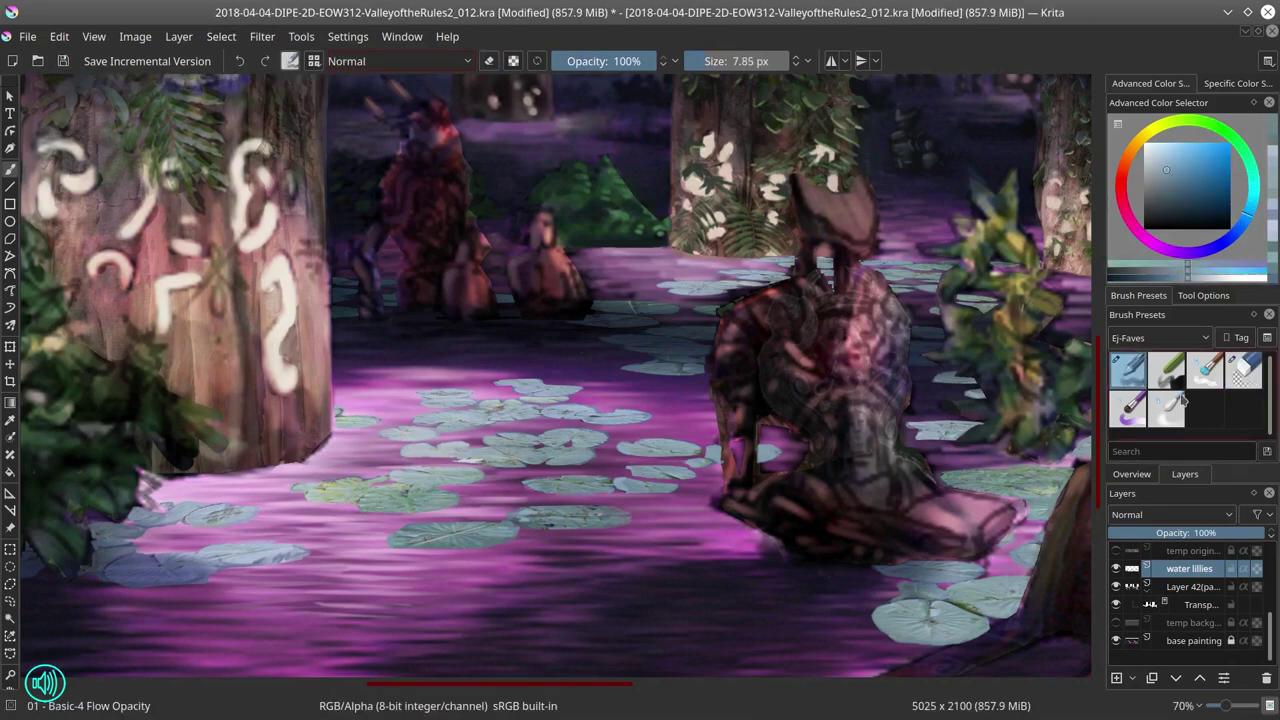
Step: Keep trimming lily pads by toggling erase and paint, mirroring the view to check composition
{"action": "key", "text": "slash"}
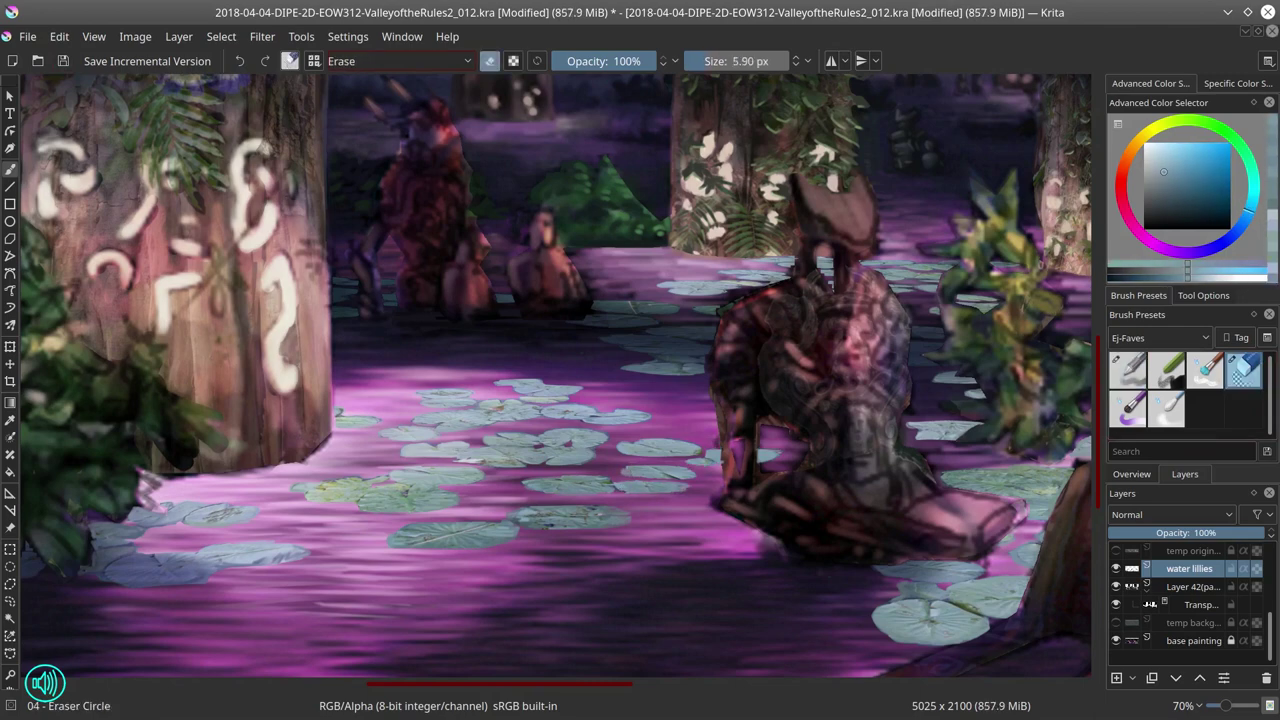
{"action": "key", "text": "slash"}
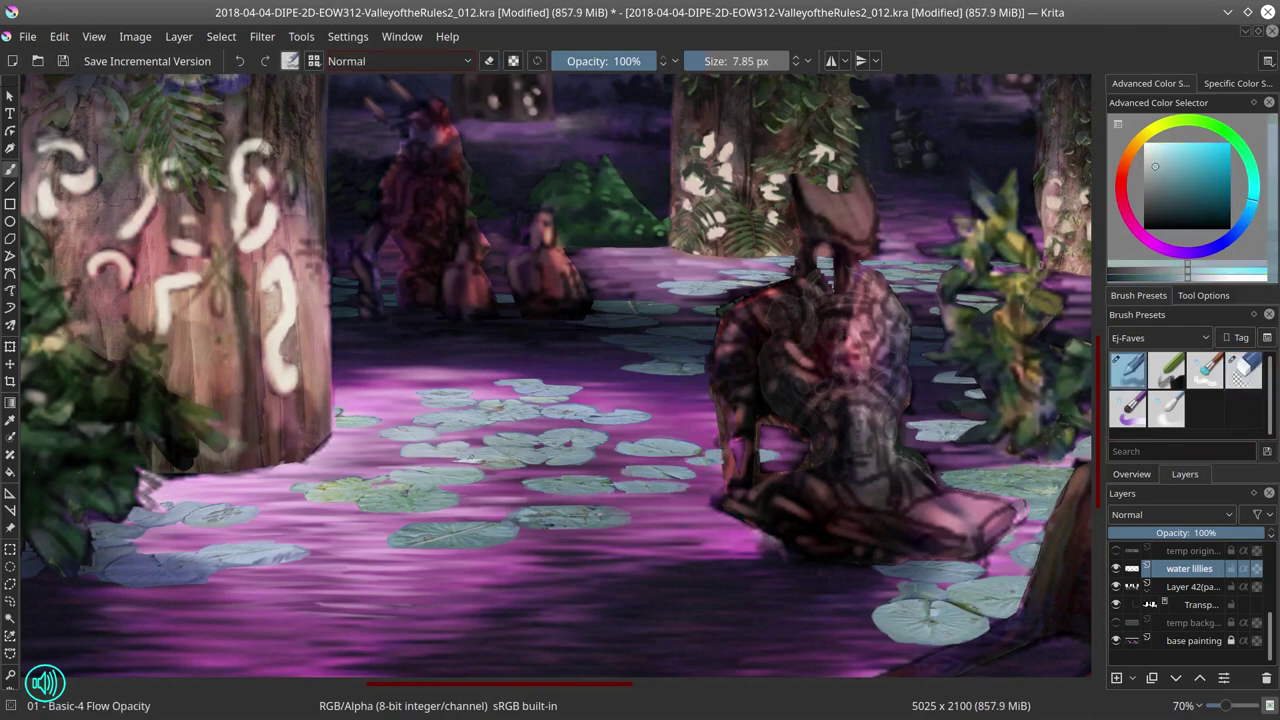
{"action": "key", "text": "slash"}
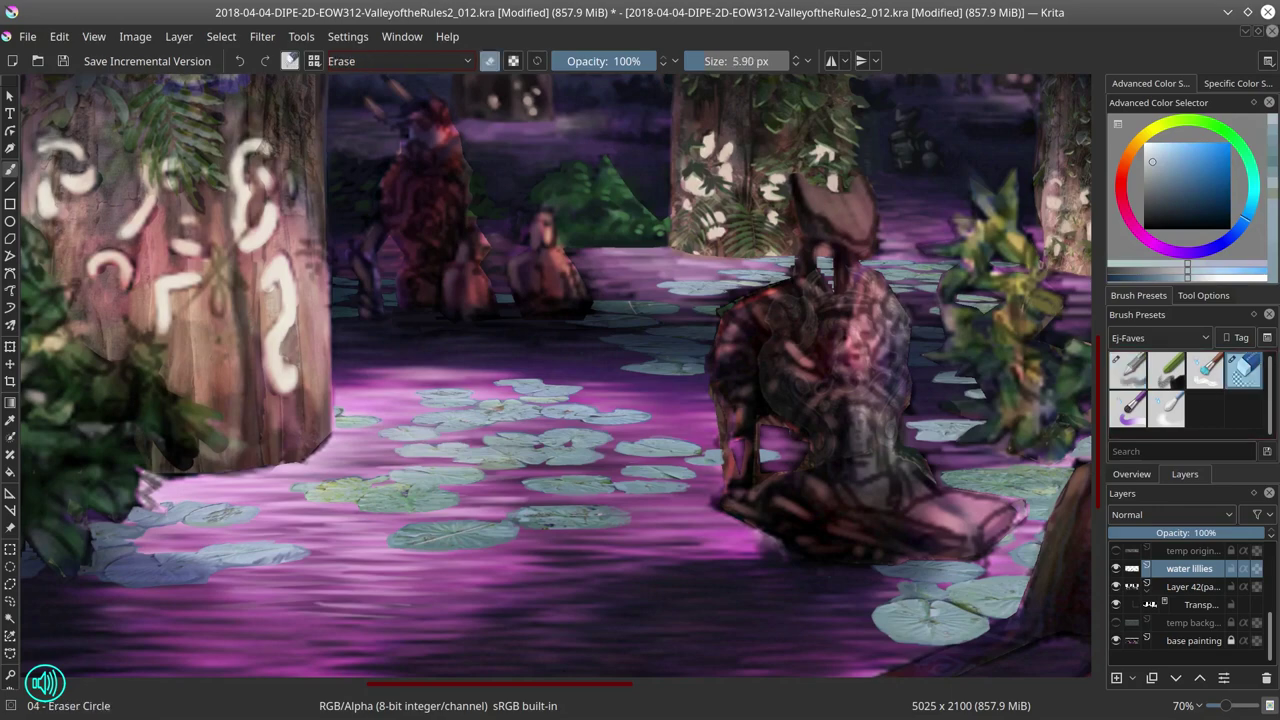
{"action": "key", "text": "slash"}
{"action": "scroll", "coordinate": [556, 377], "scroll_direction": "up", "scroll_amount": 1}
{"action": "key", "text": "slash"}
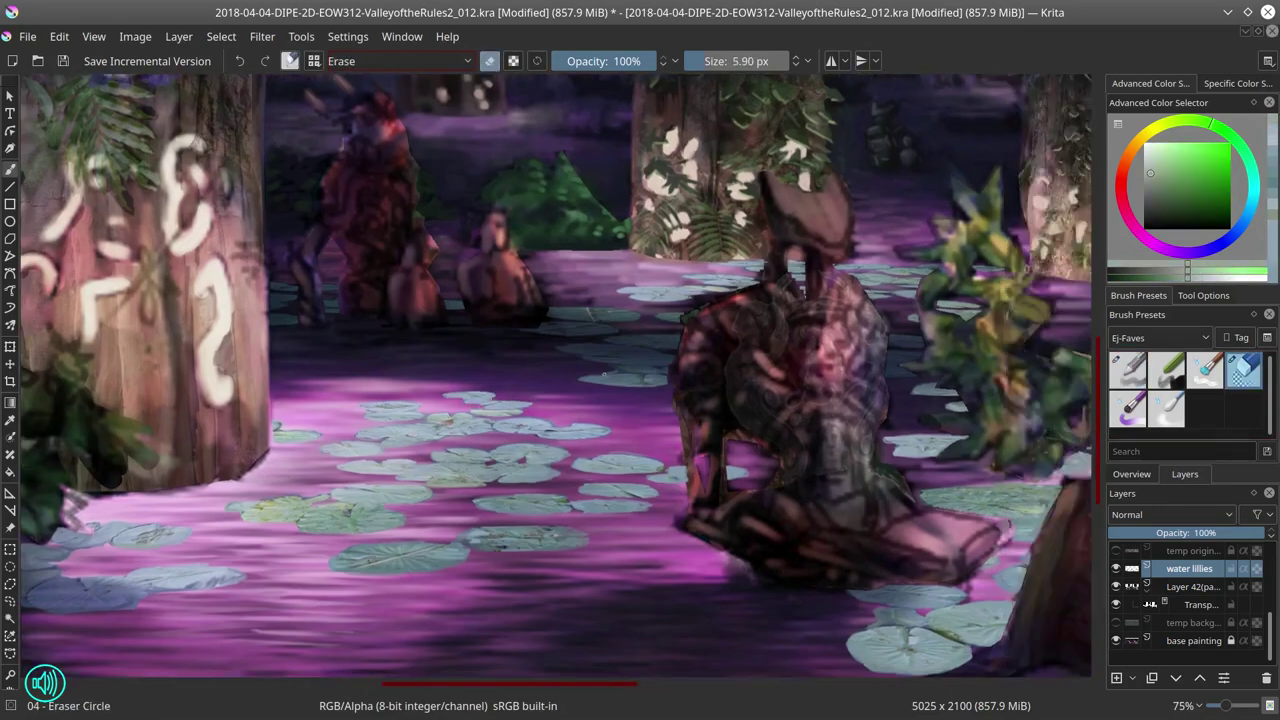
{"action": "scroll", "coordinate": [717, 437], "scroll_direction": "down", "scroll_amount": 1}
{"action": "key", "text": "slash"}
{"action": "scroll", "coordinate": [717, 437], "scroll_direction": "up", "scroll_amount": 1}
Step: Pick a darker blue-grey and alternate painting and erasing around the trunk bases
{"action": "key", "text": "m"}
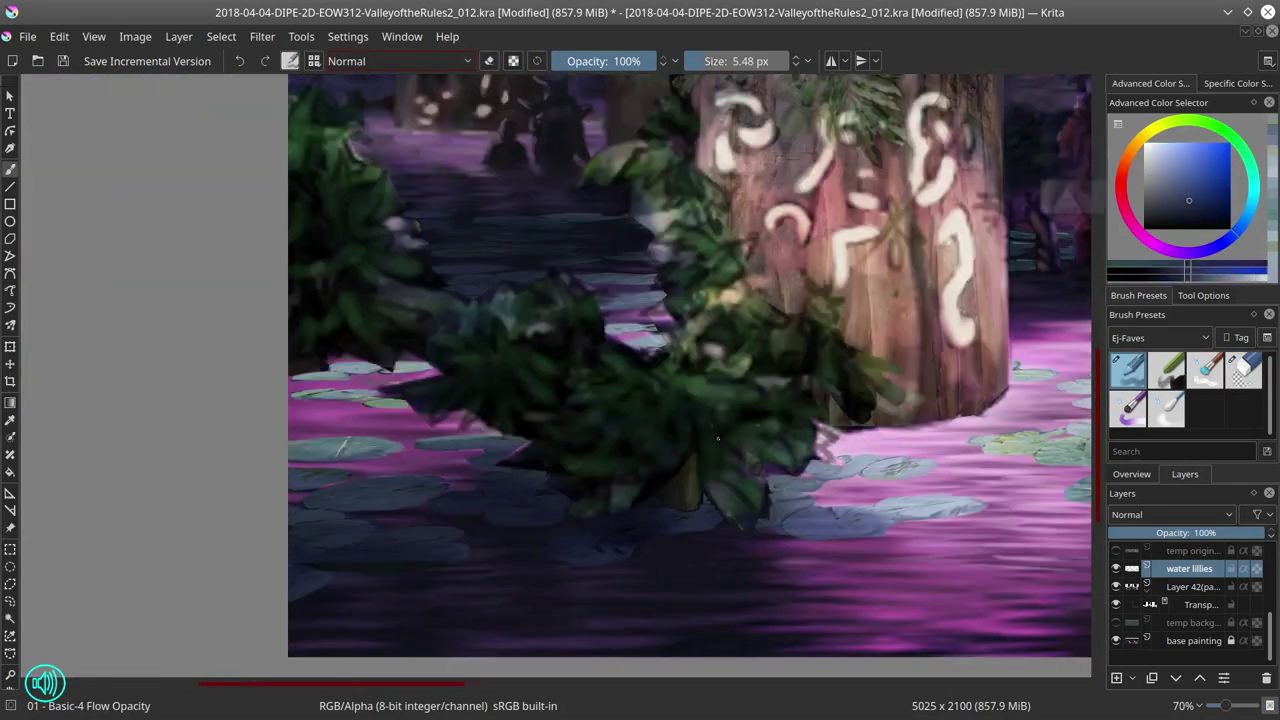
{"action": "left_click", "coordinate": [668, 536], "text": "ctrl"}
{"action": "scroll", "coordinate": [428, 566], "scroll_direction": "down", "scroll_amount": 1}
{"action": "key", "text": "slash"}
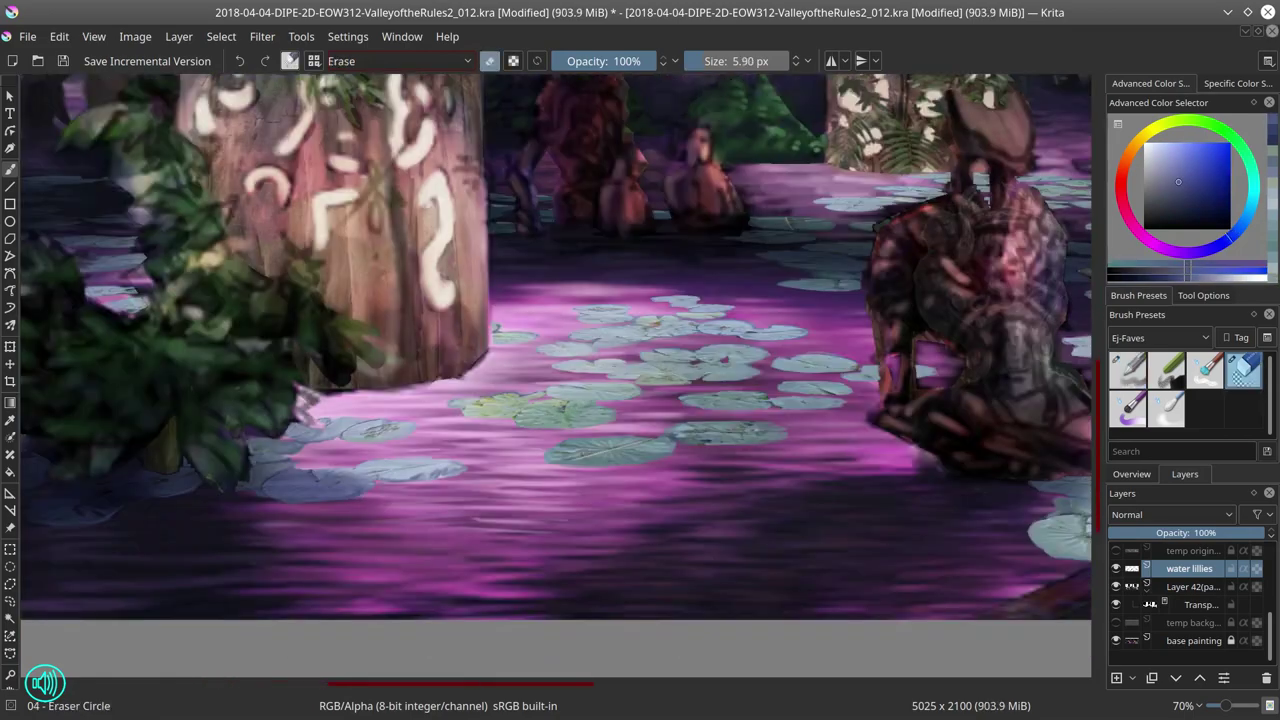
{"action": "scroll", "coordinate": [253, 536], "scroll_direction": "up", "scroll_amount": 1}
{"action": "key", "text": "slash"}
{"action": "scroll", "coordinate": [253, 536], "scroll_direction": "down", "scroll_amount": 2}
Step: Mirror the entire image horizontally
{"action": "left_click", "coordinate": [135, 36]}
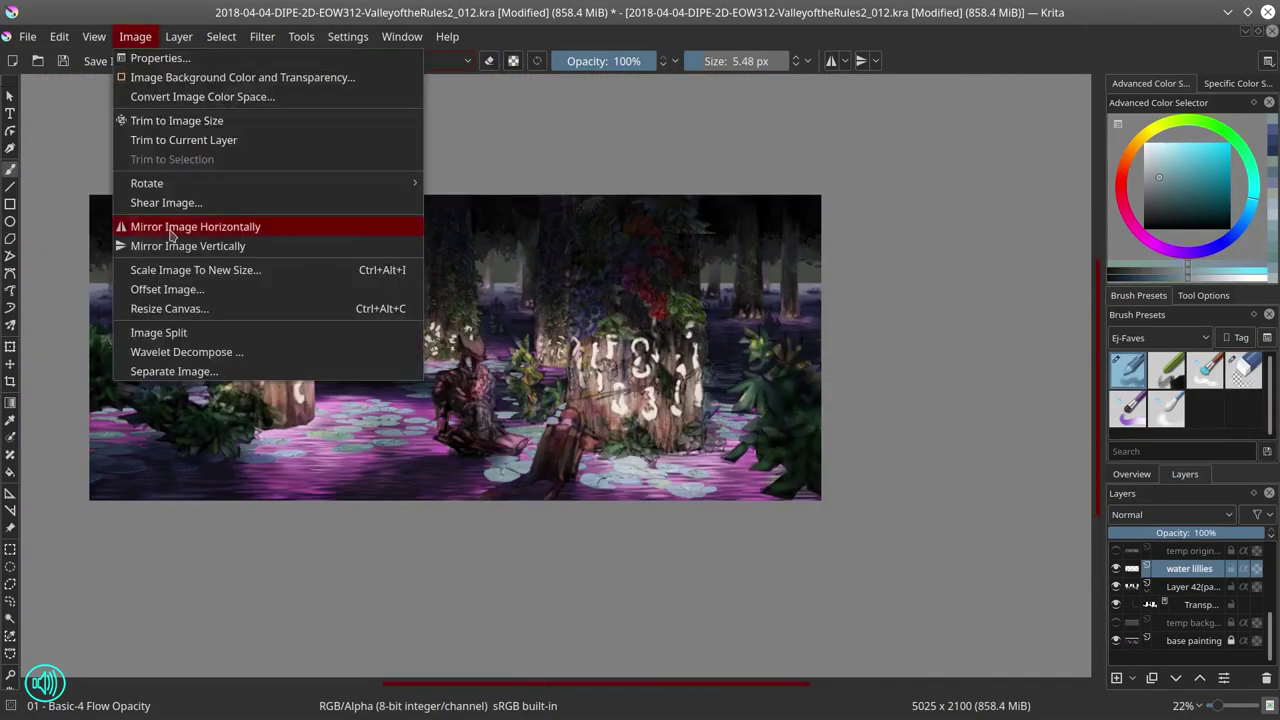
{"action": "left_click", "coordinate": [150, 220]}
{"action": "scroll", "coordinate": [171, 234], "scroll_direction": "up", "scroll_amount": 1}
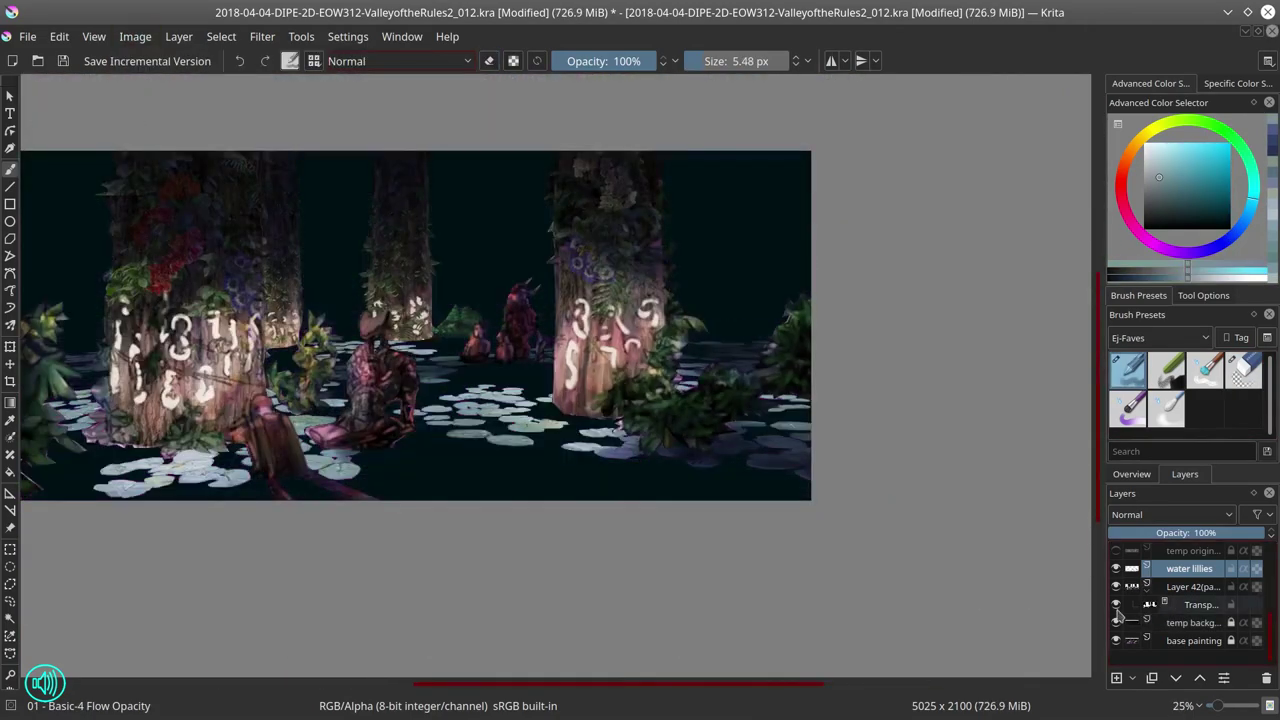
Step: Isolate and select Layer 42, restore all layers' visibility, and save the document
{"action": "left_click", "coordinate": [1116, 586], "text": "shift"}
{"action": "left_click", "coordinate": [1190, 586]}
{"action": "key", "text": "slash"}
{"action": "left_click", "coordinate": [1116, 586], "text": "shift"}
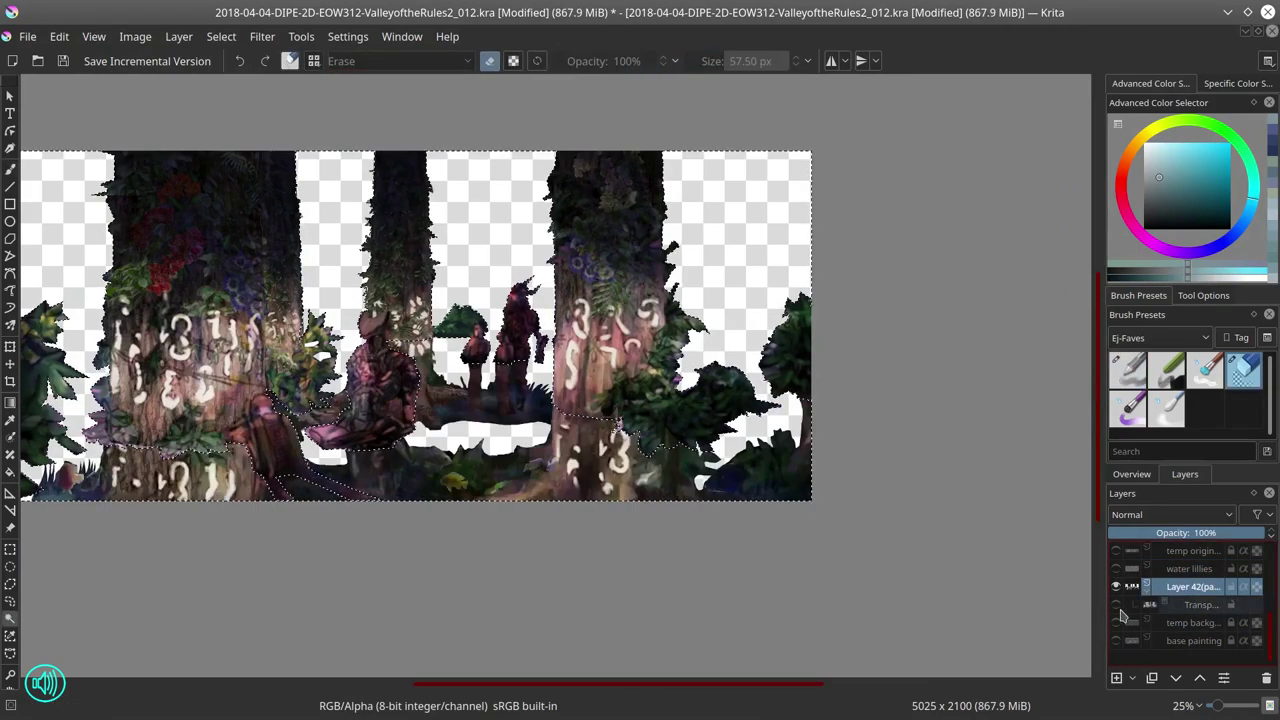
{"action": "key", "text": "ctrl+s"}
{"action": "key", "text": "slash"}
Step: Paint dark blue water texture on the base painting layer and clear the selection
{"action": "left_click", "coordinate": [1190, 640]}
{"action": "left_click", "coordinate": [760, 375], "text": "ctrl"}
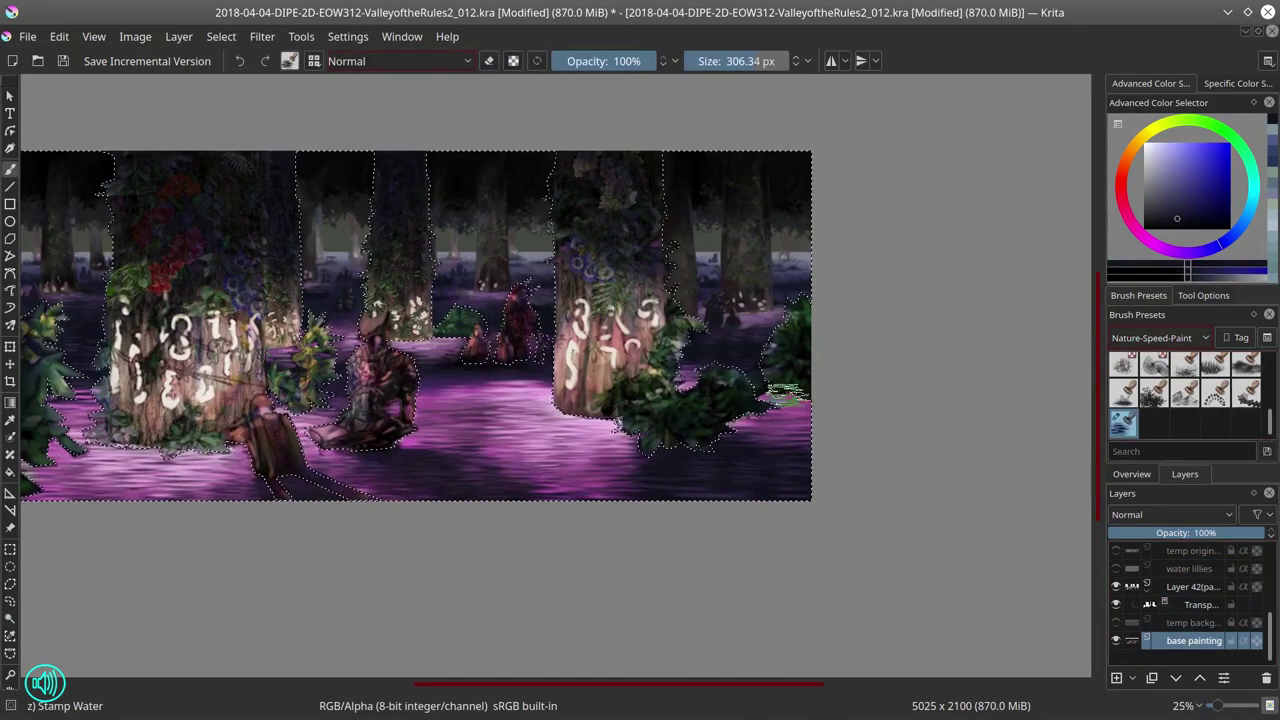
{"action": "left_click_drag", "start_coordinate": [780, 375], "coordinate": [800, 380]}
{"action": "key", "text": "ctrl+shift+a"}
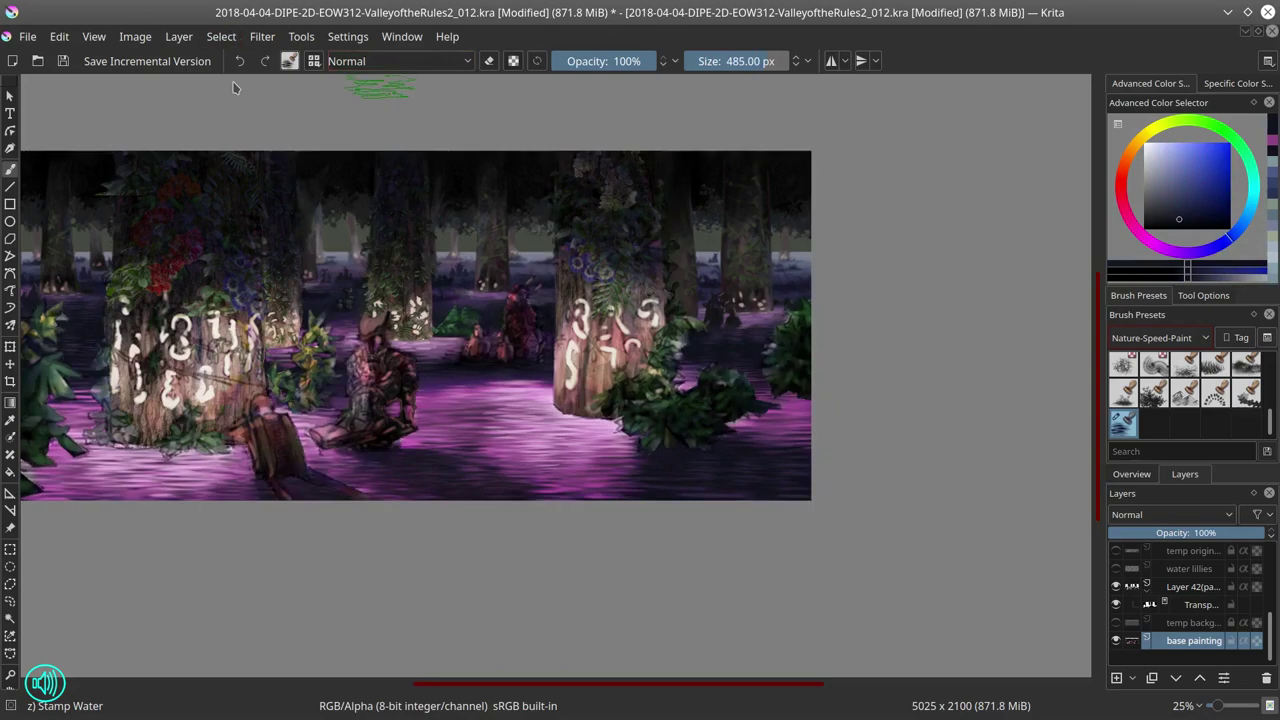
Step: Show the water lillies layer and pick a larger Basic-4 Flow Opacity brush from Ej-Faves
{"action": "left_click", "coordinate": [1116, 568]}
{"action": "left_click", "coordinate": [1205, 337]}
{"action": "left_click", "coordinate": [1128, 370]}
{"action": "left_click_drag", "start_coordinate": [858, 382], "coordinate": [920, 382]}
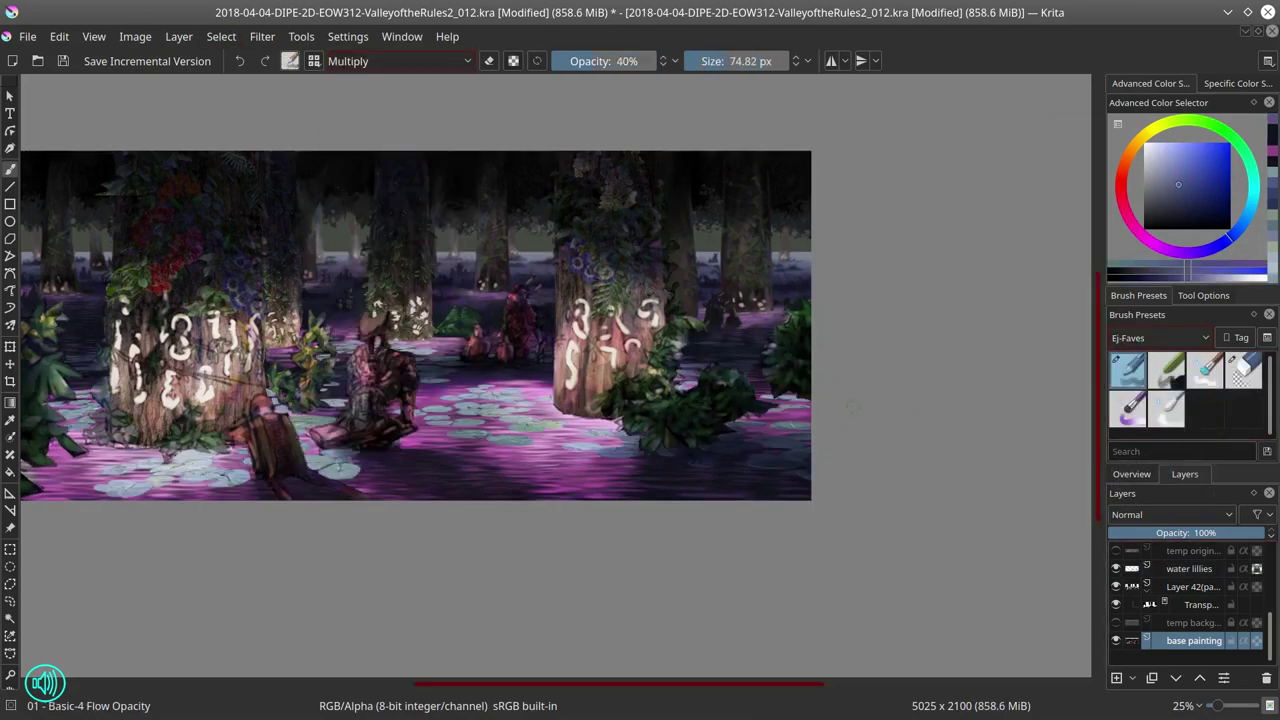
{"action": "key", "text": "Page_Up"}
{"action": "key", "text": "Page_Up"}
{"action": "key", "text": "Page_Up"}
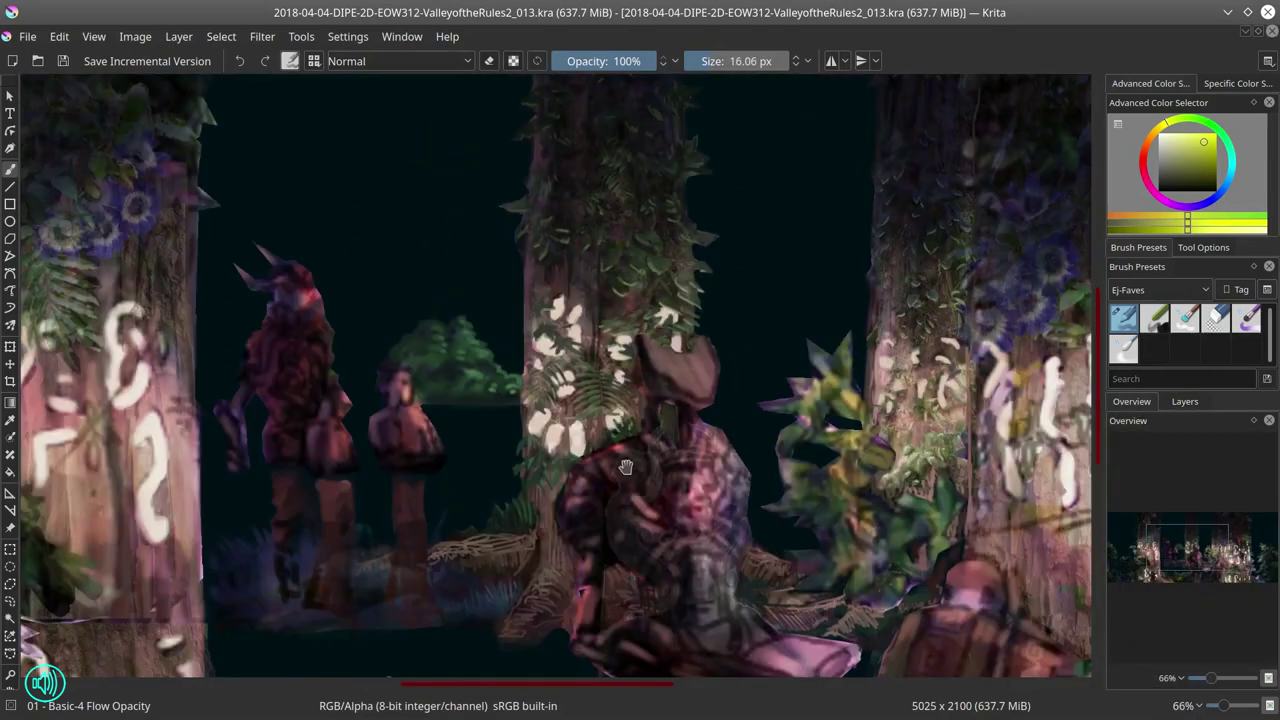
Step: Sample magenta and peach tones, add a new sketch layer, and pick a darker sketching colour
{"action": "left_click", "coordinate": [398, 404], "text": "ctrl"}
{"action": "left_click", "coordinate": [443, 415], "text": "ctrl"}
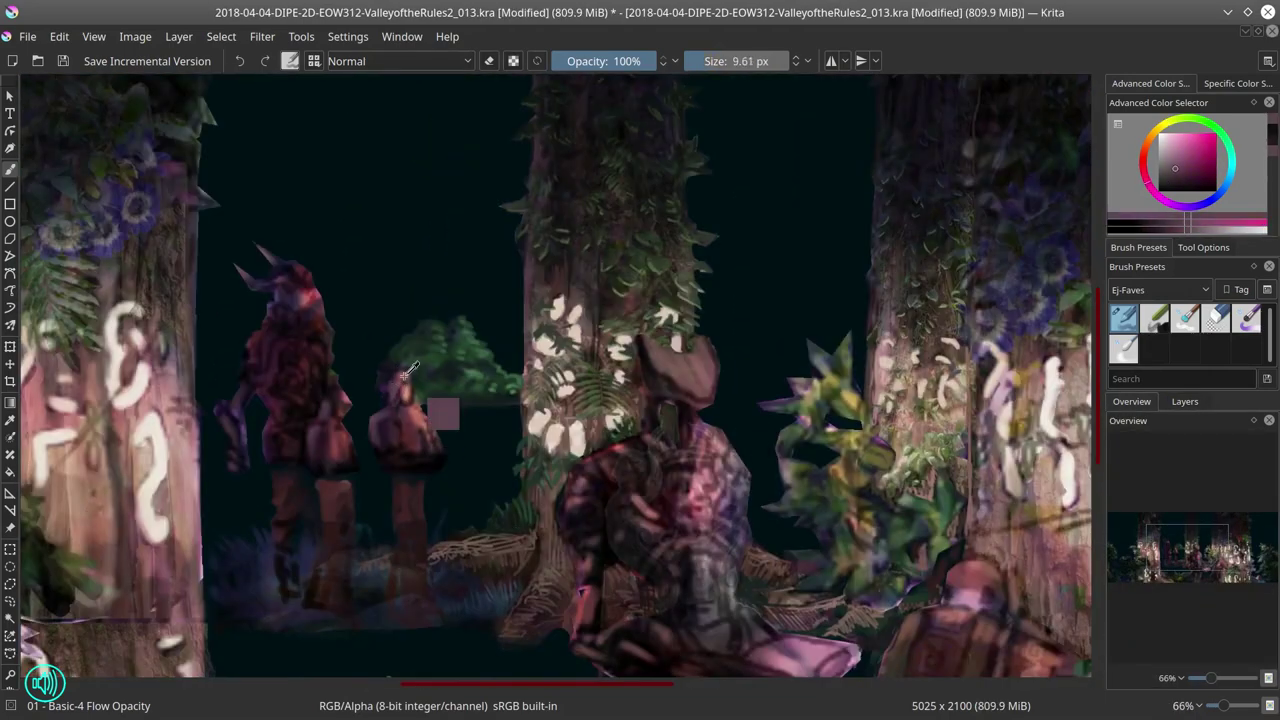
{"action": "left_click", "coordinate": [408, 390]}
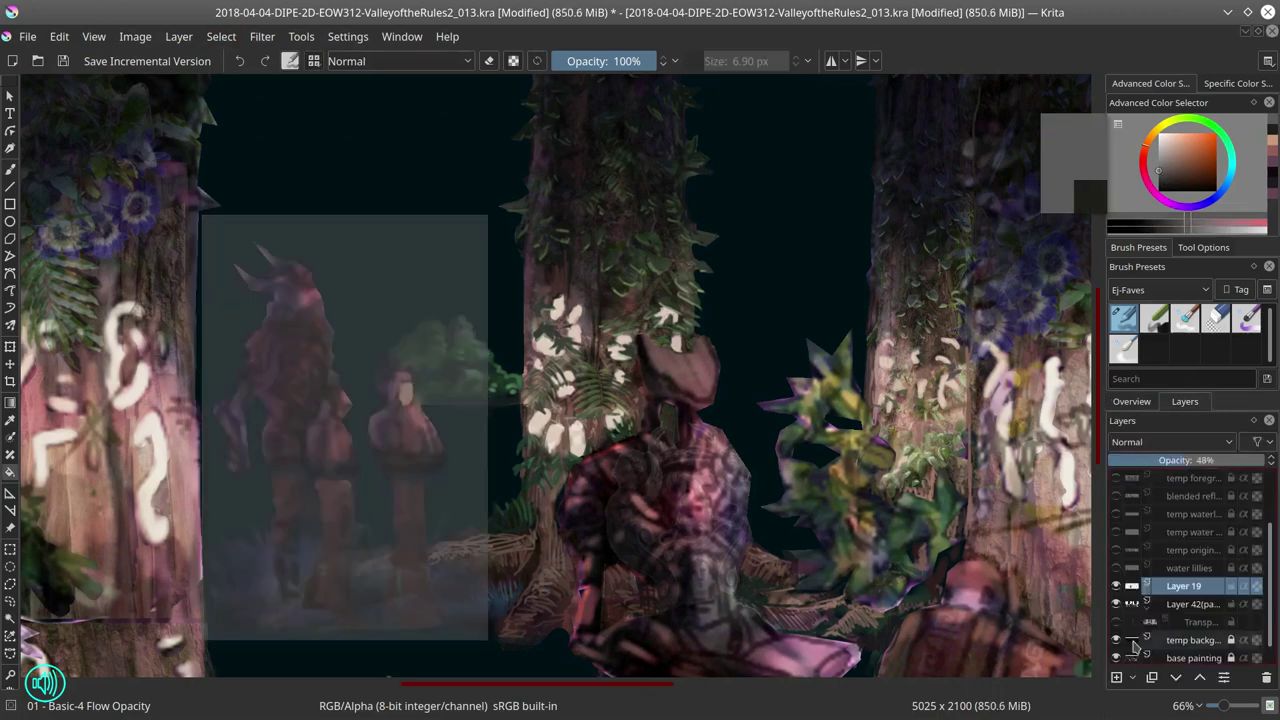
{"action": "left_click", "coordinate": [1116, 677]}
{"action": "left_click", "coordinate": [398, 392], "text": "ctrl"}
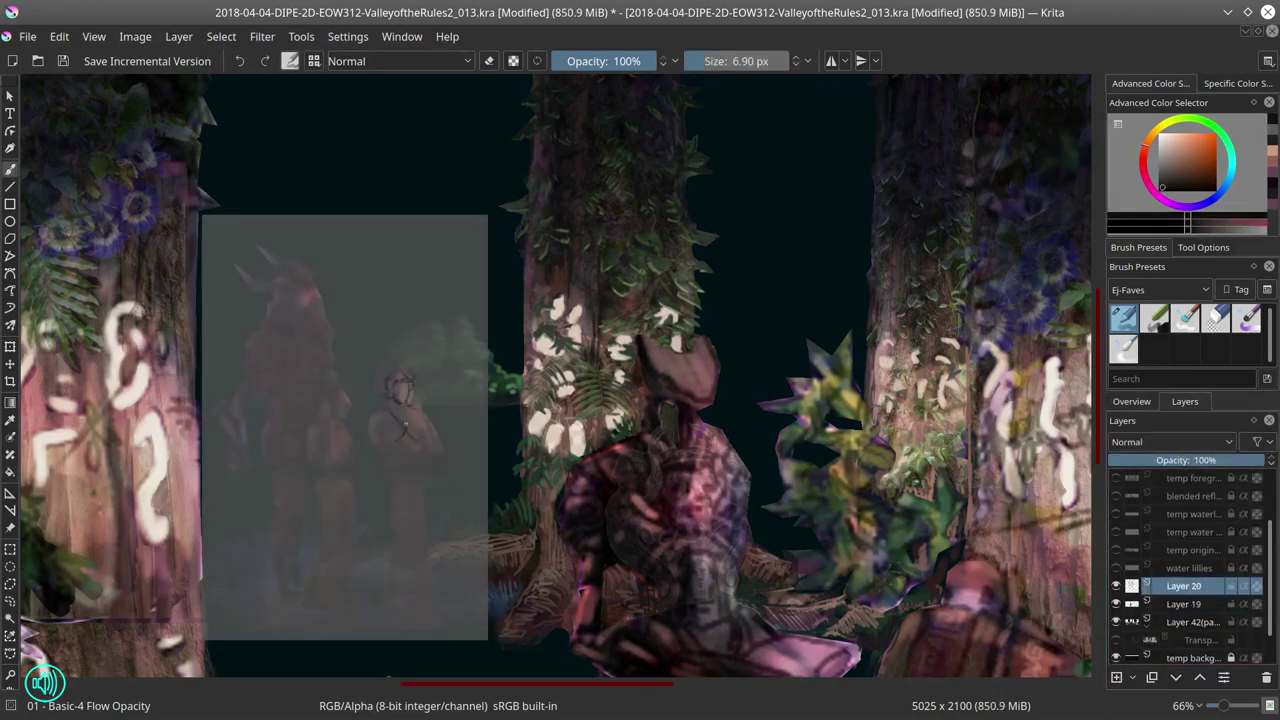
Step: Sketch the robed figures' heads, bodies and leg lines, toggling the eraser to correct strokes
{"action": "left_click", "coordinate": [418, 412]}
{"action": "left_click_drag", "start_coordinate": [417, 523], "coordinate": [422, 597]}
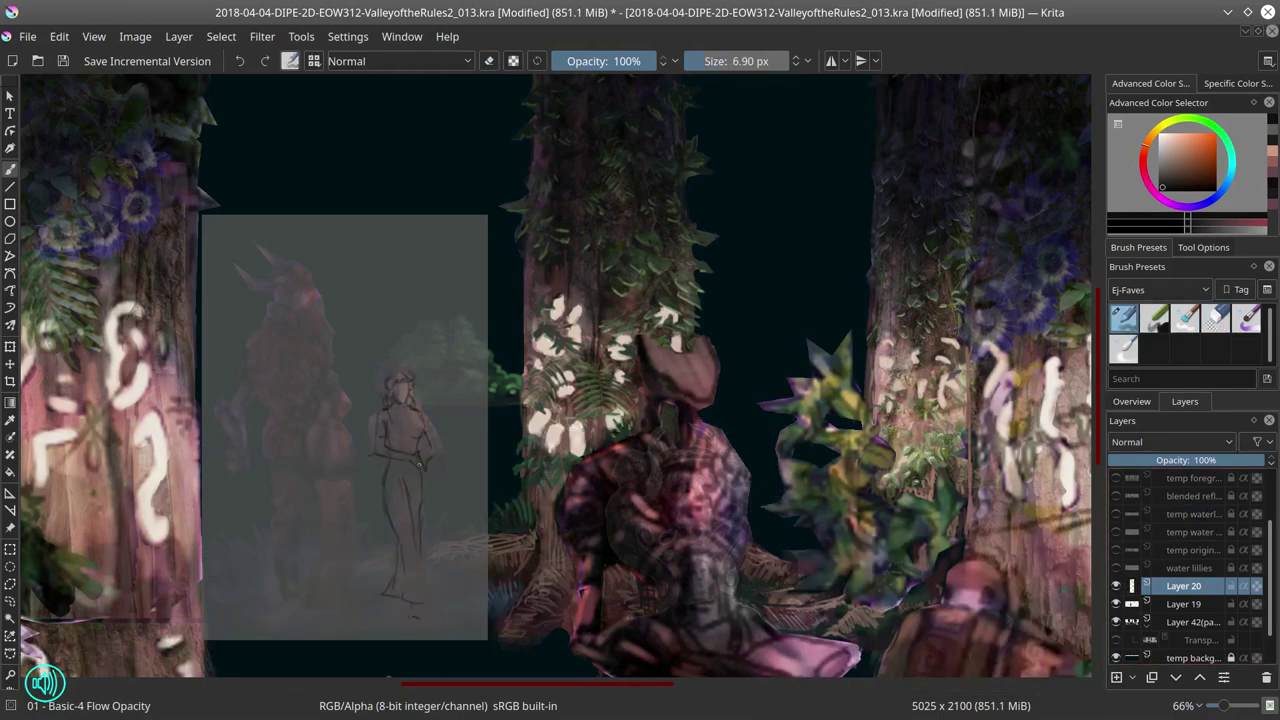
{"action": "key", "text": "slash"}
{"action": "key", "text": "slash"}
{"action": "key", "text": "slash"}
{"action": "key", "text": "slash"}
{"action": "key", "text": "slash"}
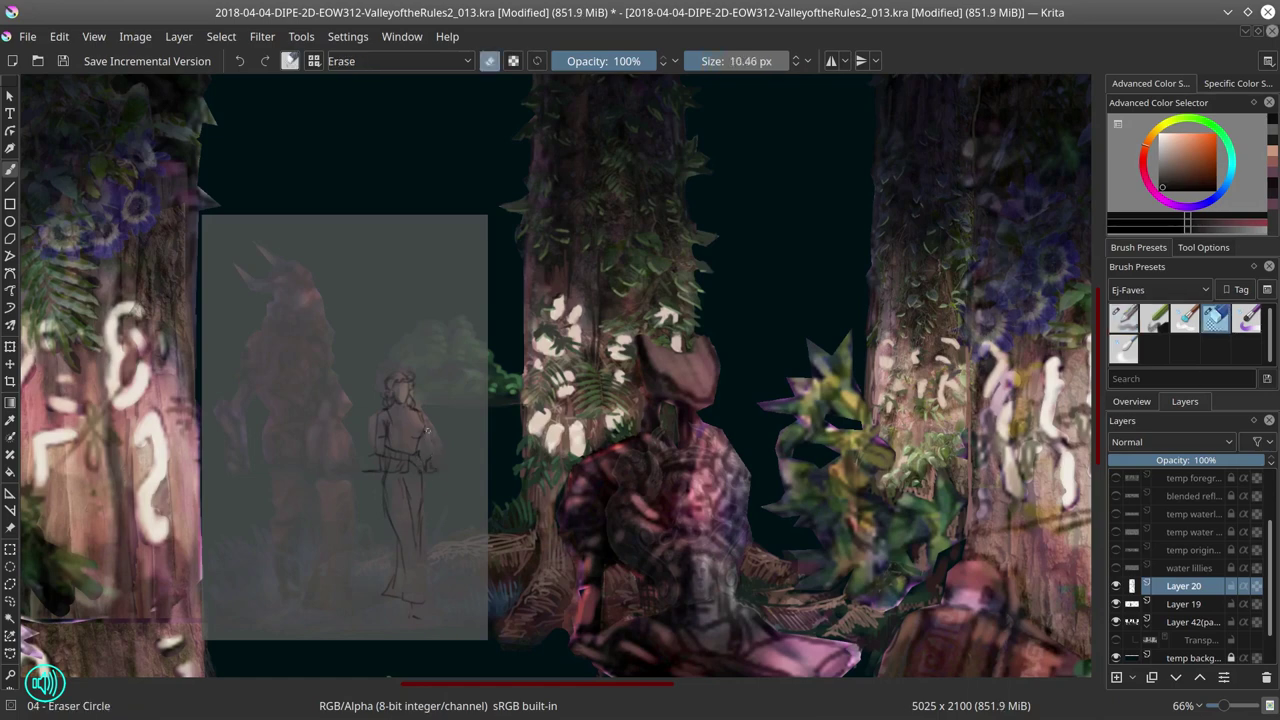
{"action": "key", "text": "slash"}
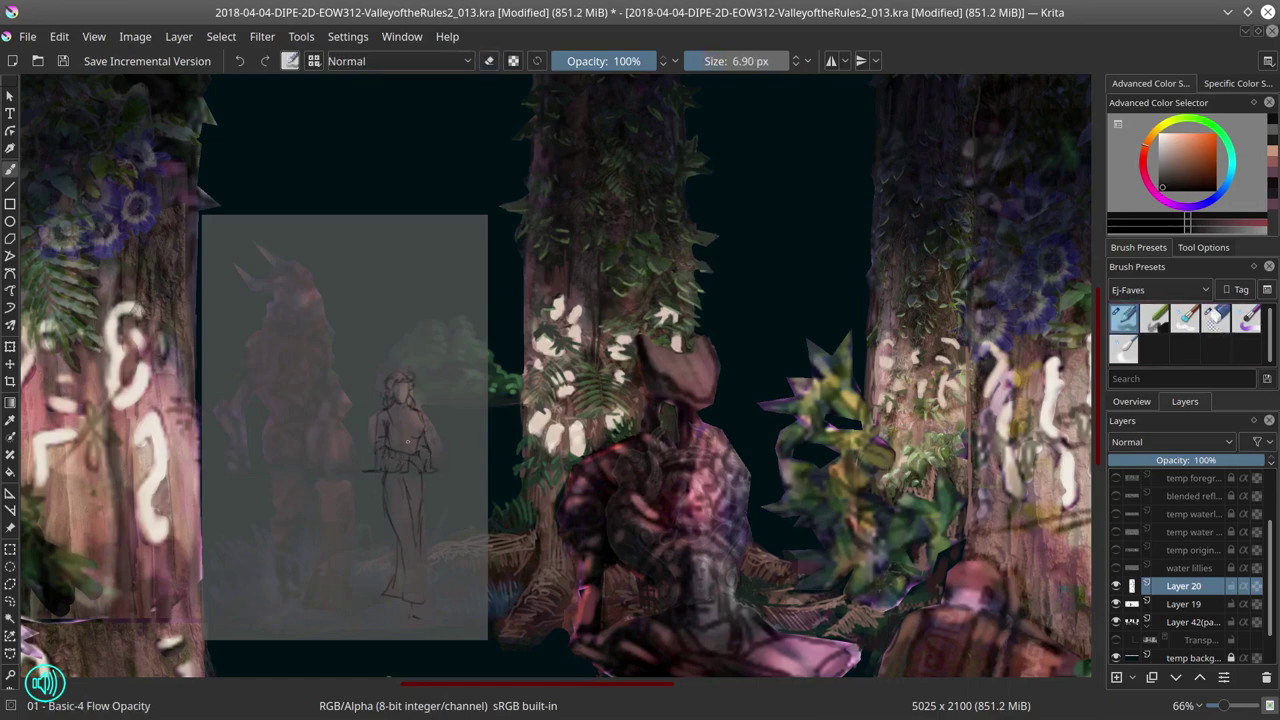
{"action": "key", "text": "slash"}
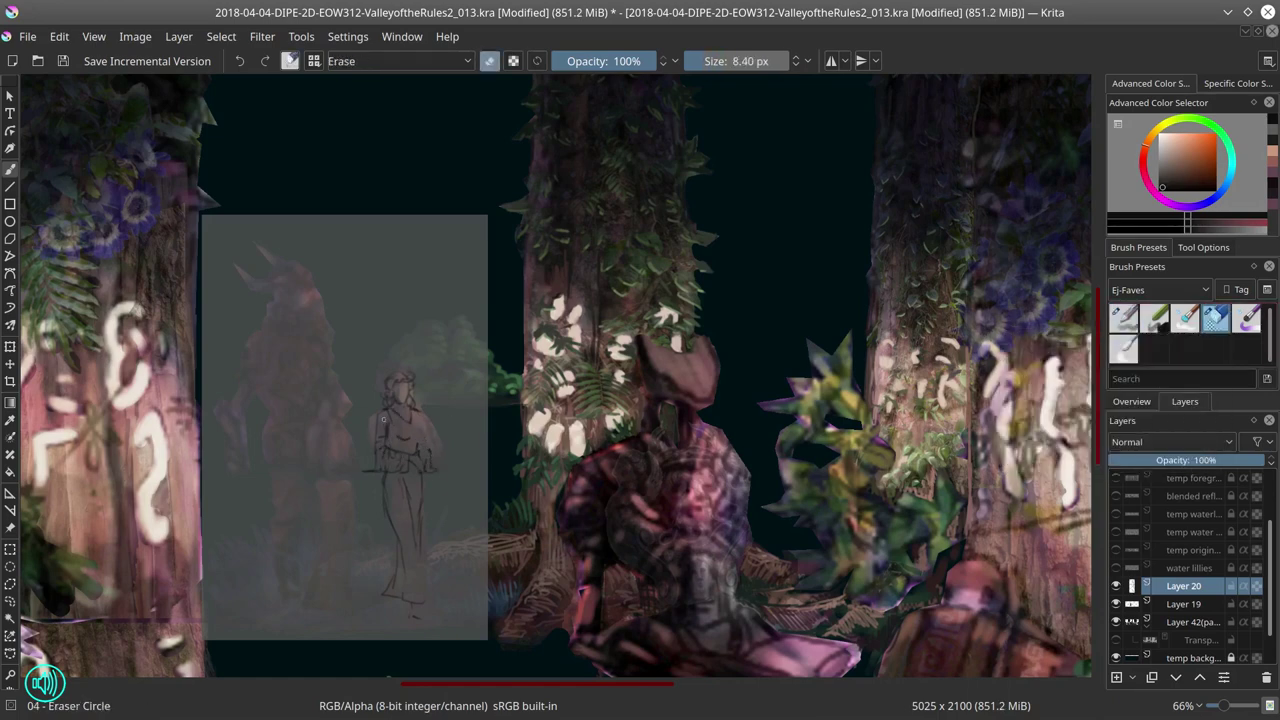
{"action": "key", "text": "slash"}
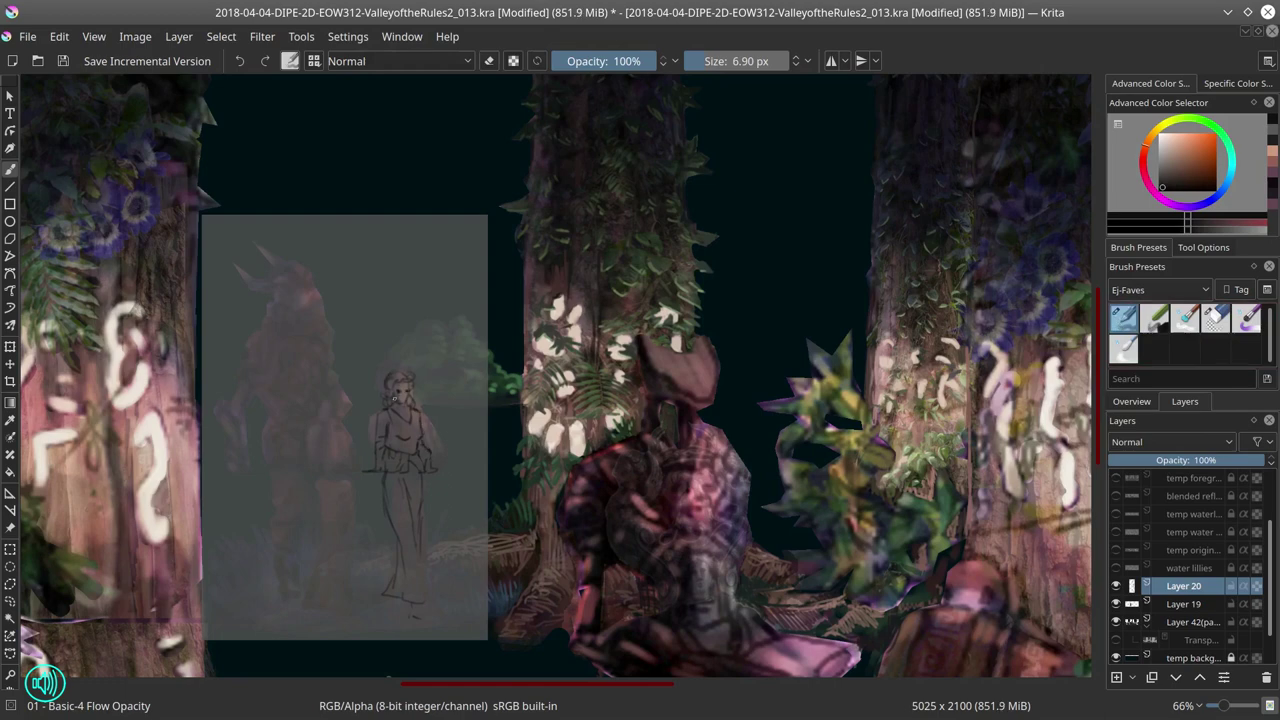
{"action": "key", "text": "slash"}
{"action": "left_click_drag", "start_coordinate": [381, 514], "coordinate": [365, 544]}
{"action": "key", "text": "slash"}
{"action": "left_click_drag", "start_coordinate": [425, 576], "coordinate": [425, 598]}
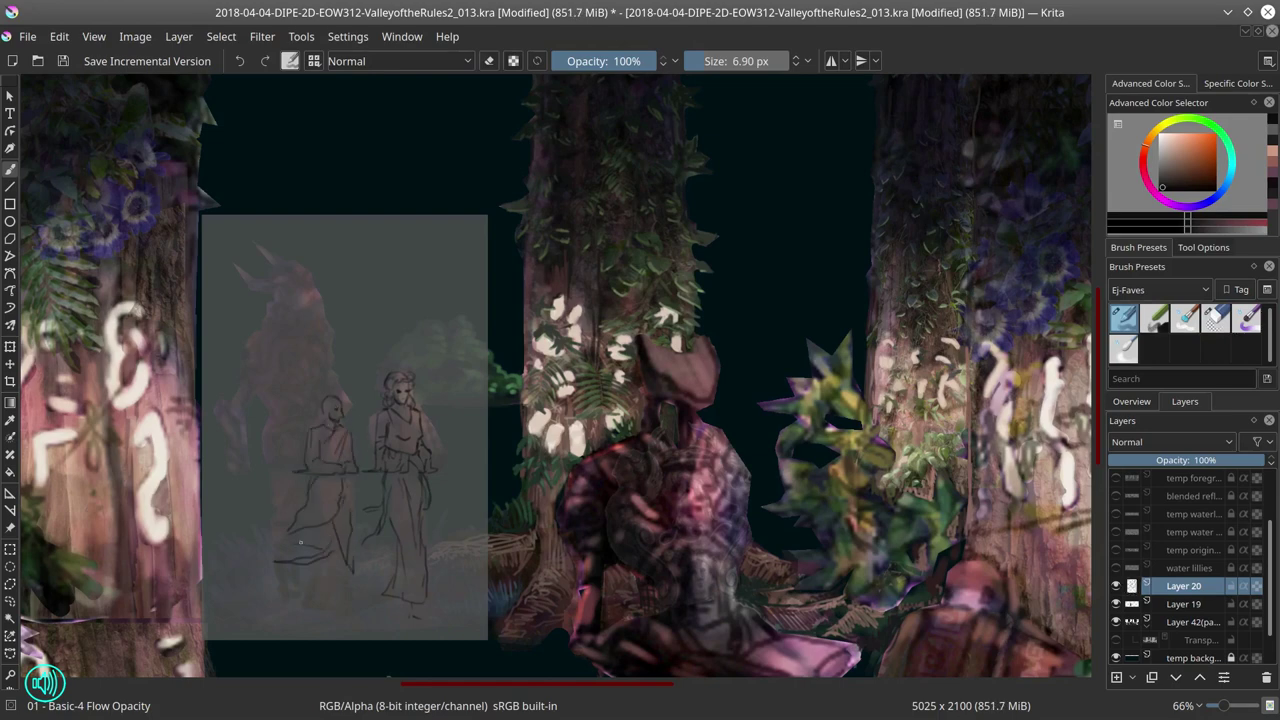
Step: Duplicate the sketch layer
{"action": "scroll", "coordinate": [1185, 590], "scroll_direction": "up", "scroll_amount": 1}
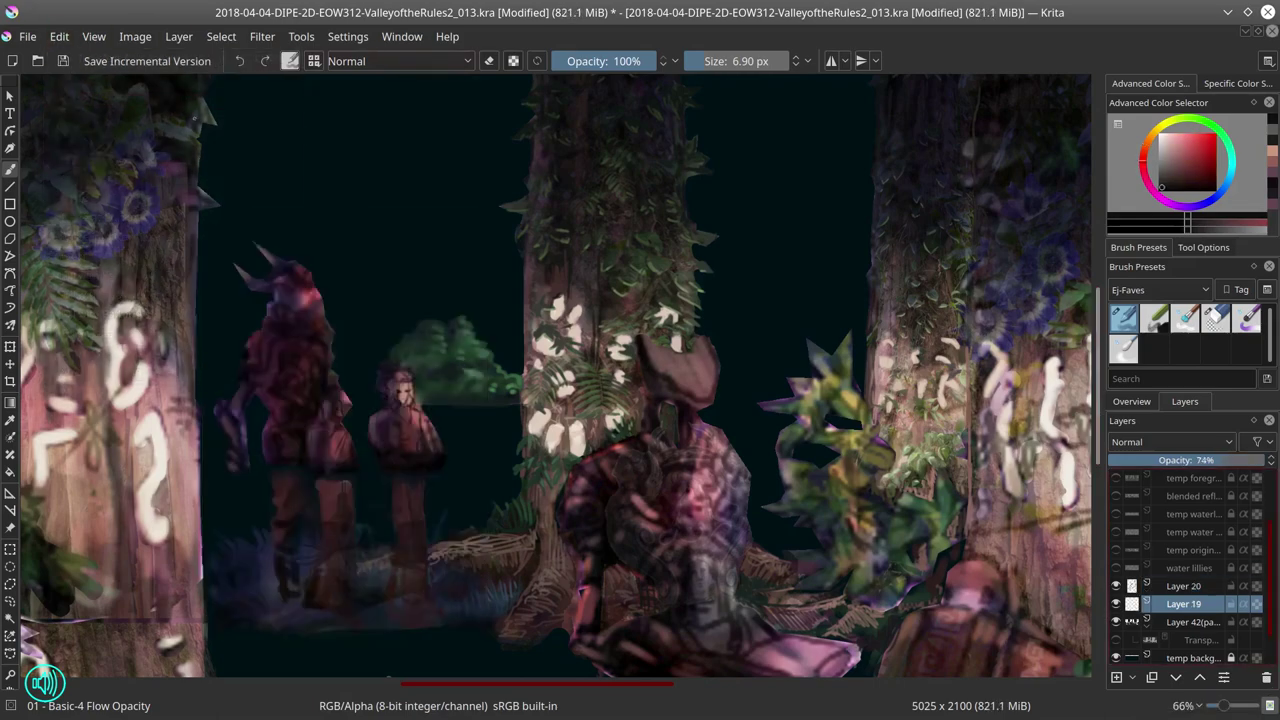
{"action": "right_click", "coordinate": [1185, 604]}
{"action": "left_click", "coordinate": [1139, 489]}
Step: Merge the figure sketch into the layer below, save, and invert it to white lines
{"action": "right_click", "coordinate": [1185, 620]}
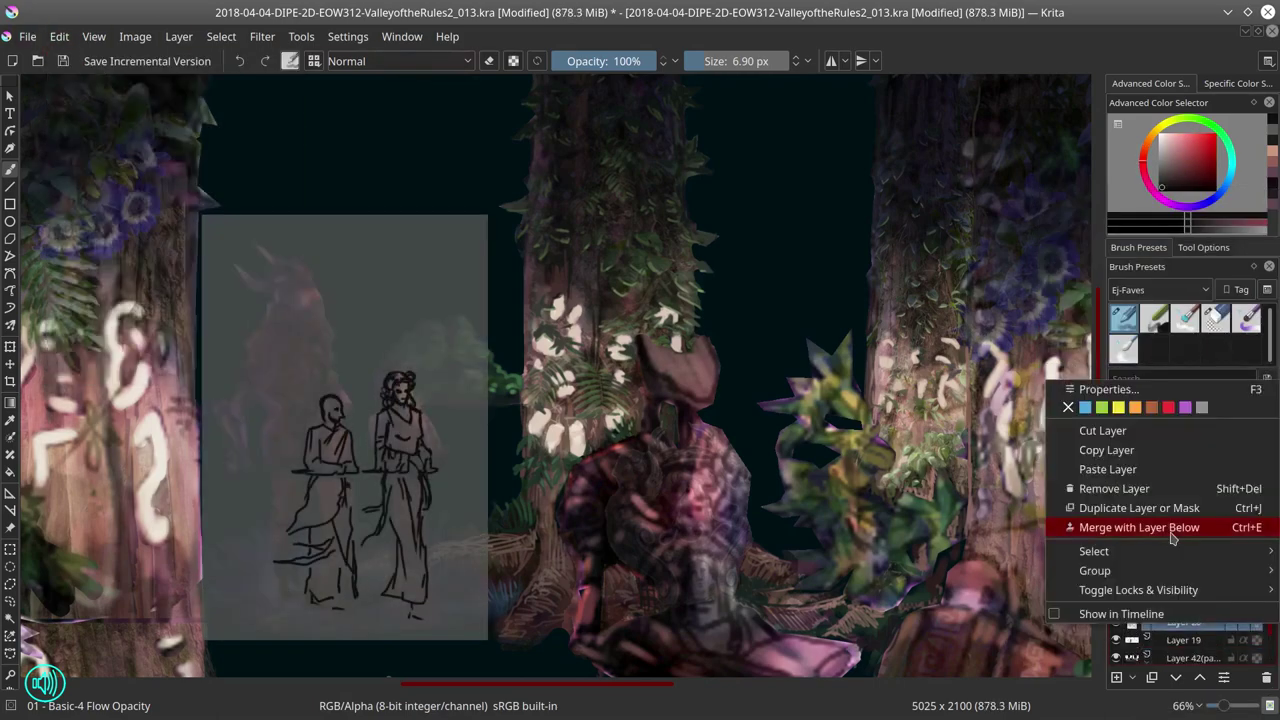
{"action": "left_click", "coordinate": [1140, 526]}
{"action": "key", "text": "ctrl+s"}
{"action": "left_click", "coordinate": [1190, 586]}
{"action": "key", "text": "ctrl+i"}
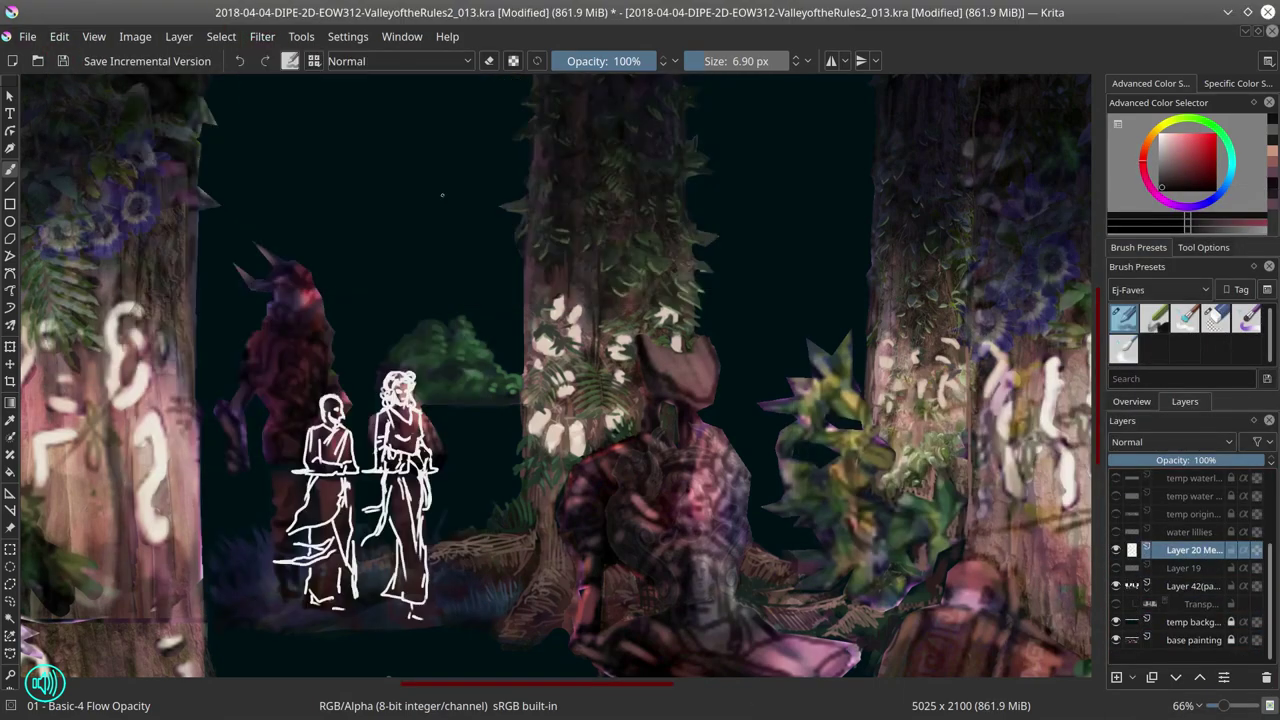
{"action": "left_click", "coordinate": [1215, 317]}
{"action": "key", "text": "slash"}
Step: Pick a dark teal and fade the white line-art figures on Layer 42
{"action": "left_click", "coordinate": [378, 343], "text": "ctrl"}
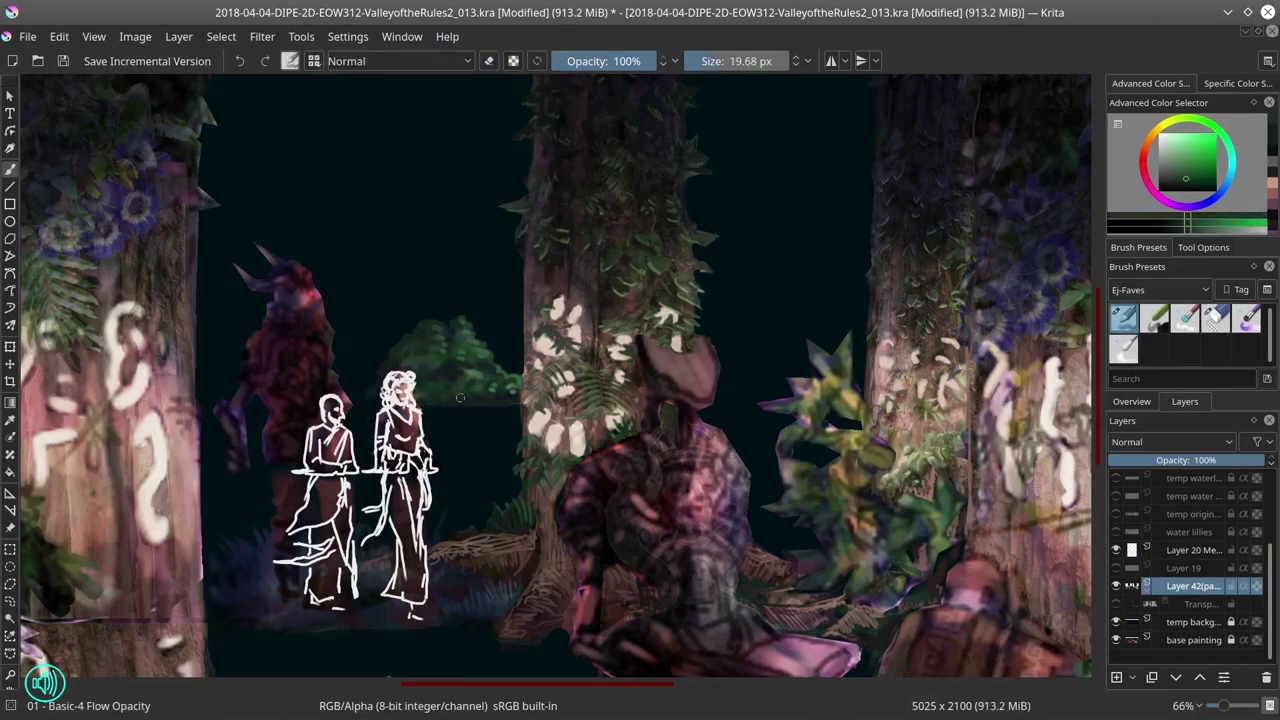
{"action": "left_click", "coordinate": [1180, 460]}
{"action": "left_click", "coordinate": [1193, 550]}
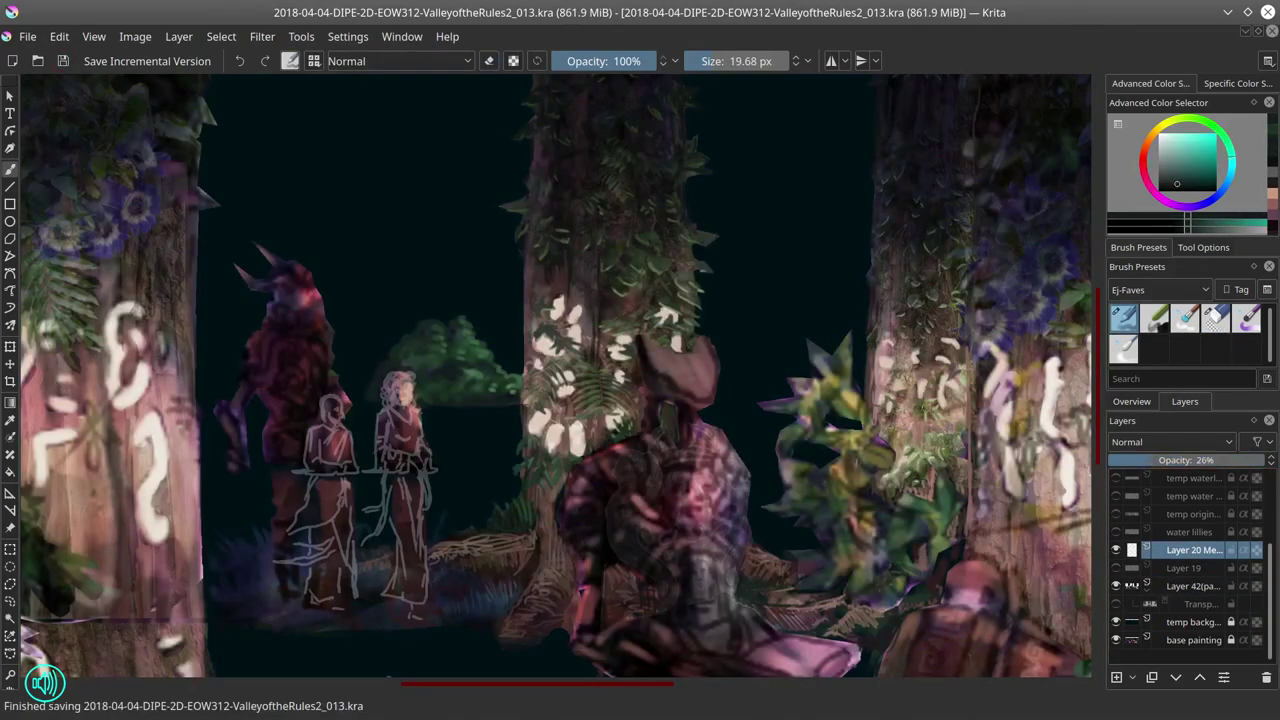
{"action": "key", "text": "Page_Down"}
{"action": "left_click", "coordinate": [333, 414], "text": "ctrl"}
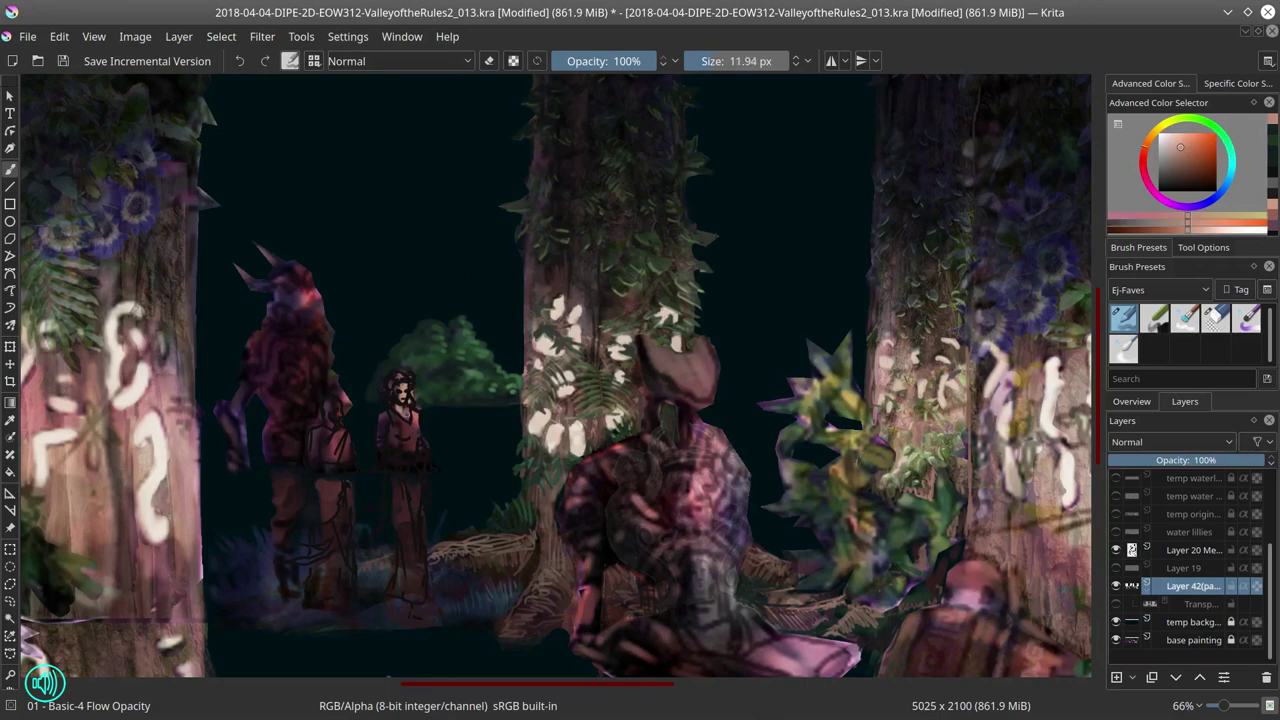
{"action": "key", "text": "bracketleft"}
{"action": "key", "text": "bracketleft"}
Step: Paint pink near the right figure's hands, testing lighter and darker pinks and reds
{"action": "left_click", "coordinate": [348, 514], "text": "ctrl"}
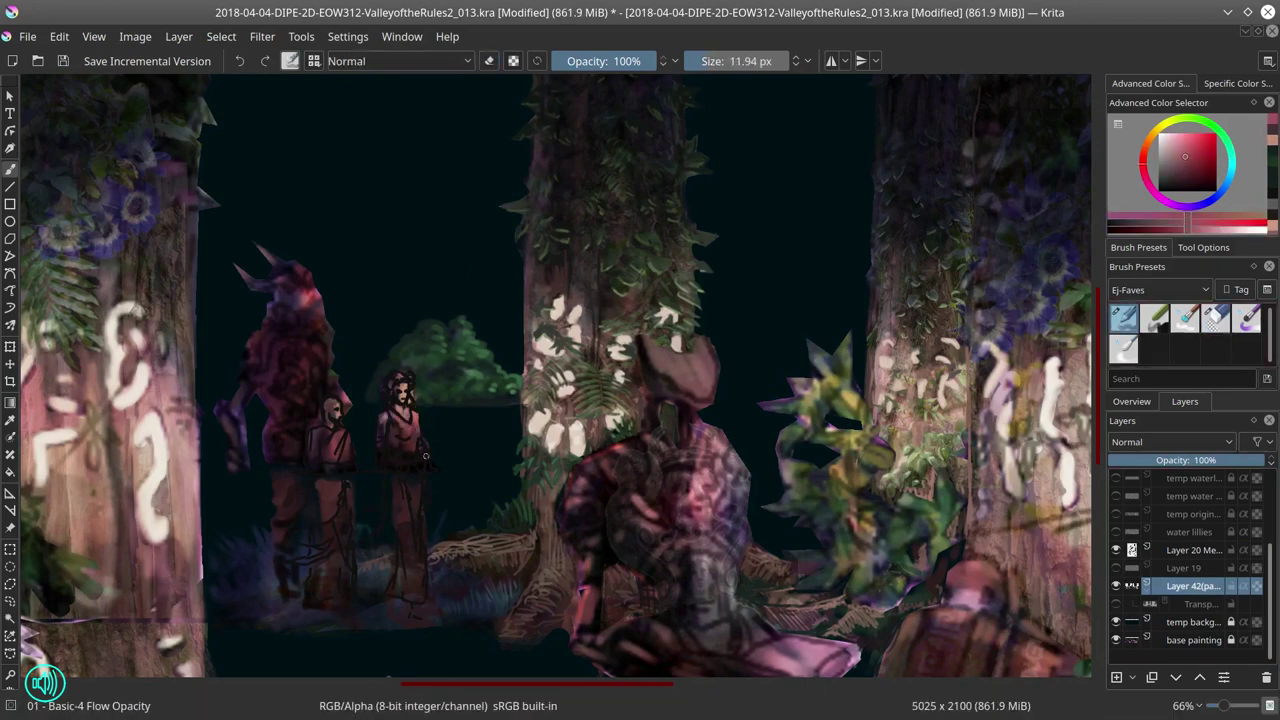
{"action": "left_click_drag", "start_coordinate": [394, 460], "coordinate": [428, 452]}
{"action": "left_click", "coordinate": [407, 498], "text": "ctrl"}
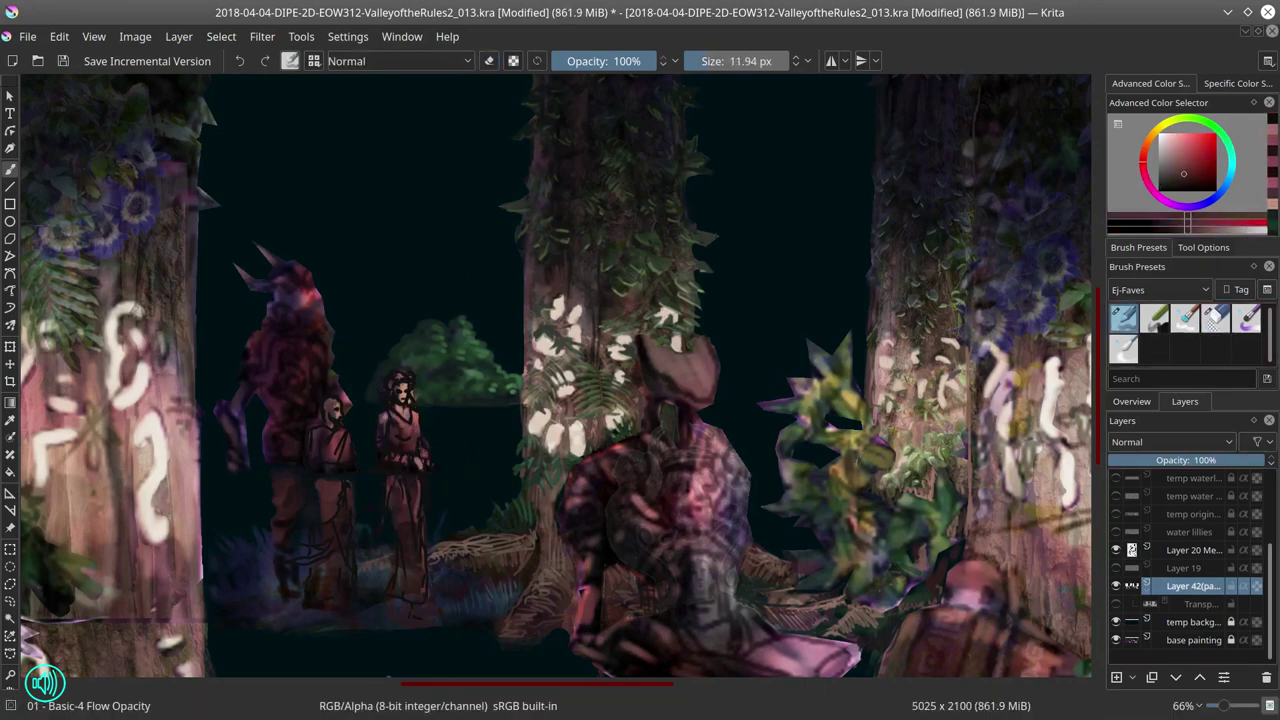
{"action": "left_click", "coordinate": [347, 454], "text": "ctrl"}
{"action": "left_click", "coordinate": [421, 488], "text": "ctrl"}
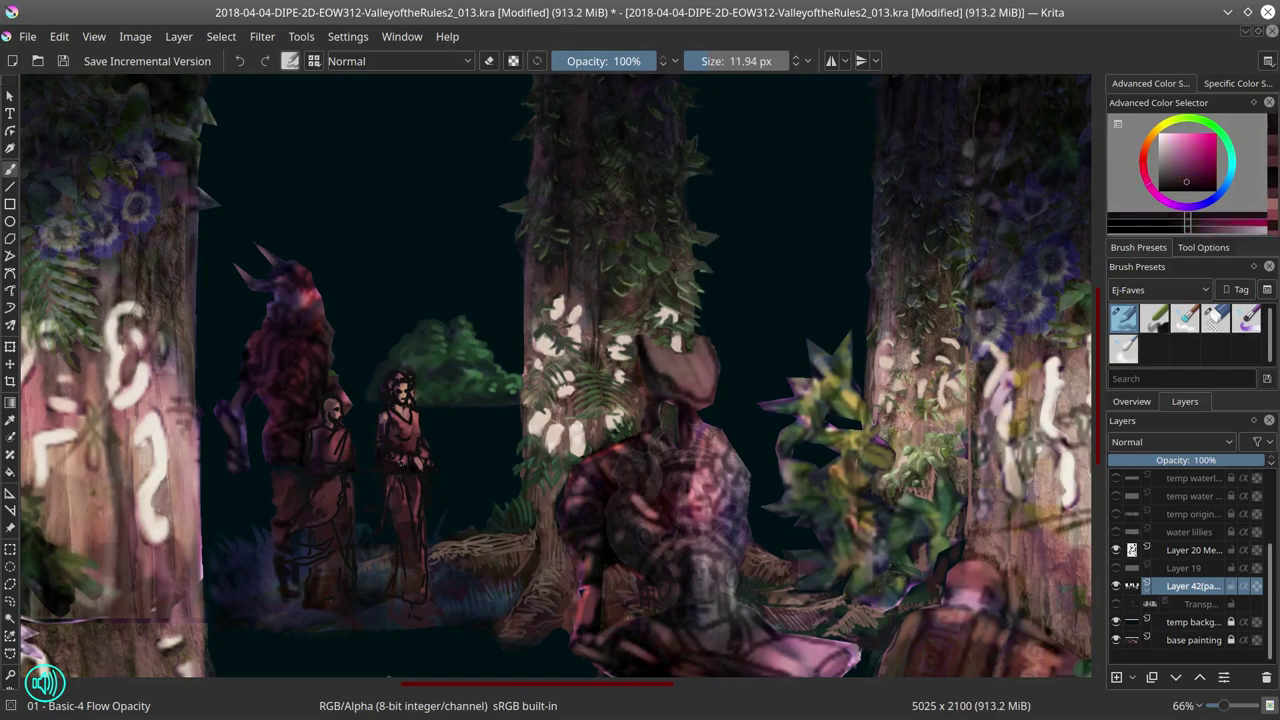
{"action": "left_click", "coordinate": [346, 436], "text": "ctrl"}
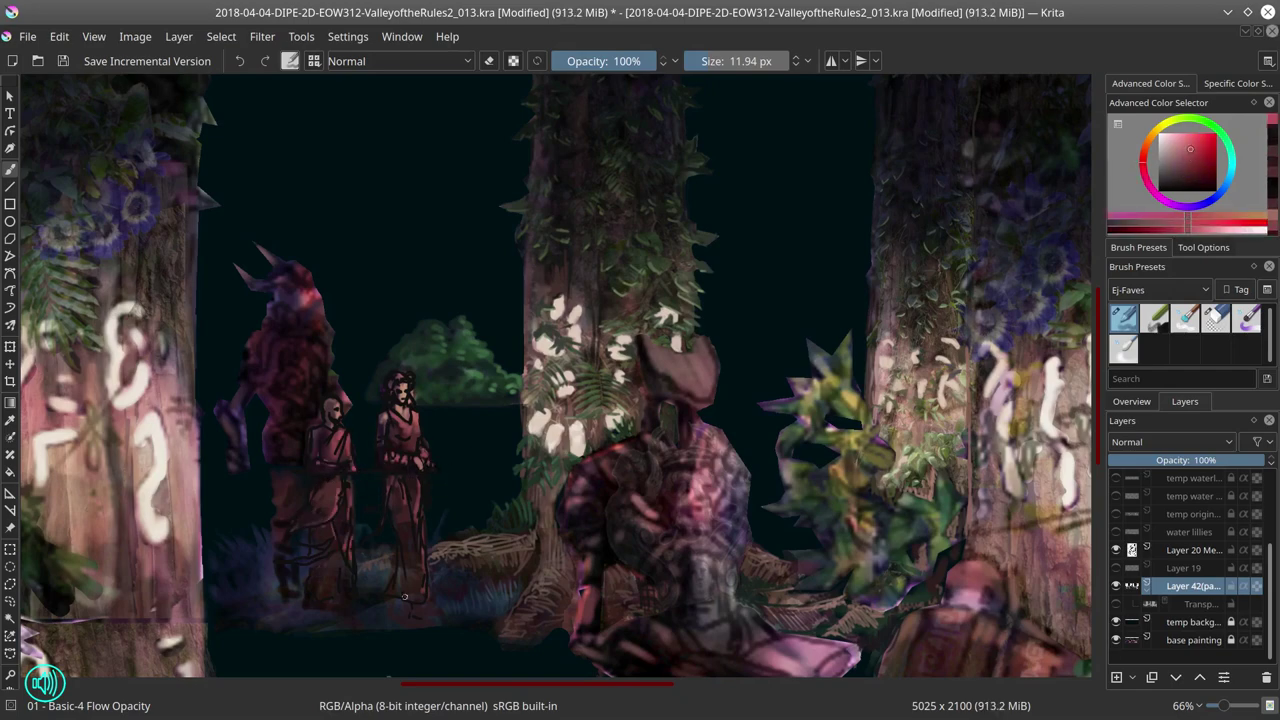
Step: Duplicate the layer above Layer 42, reorder the transparency mask copy, and hide it
{"action": "key", "text": "ctrl+j"}
{"action": "left_click_drag", "start_coordinate": [1255, 460], "coordinate": [1226, 460]}
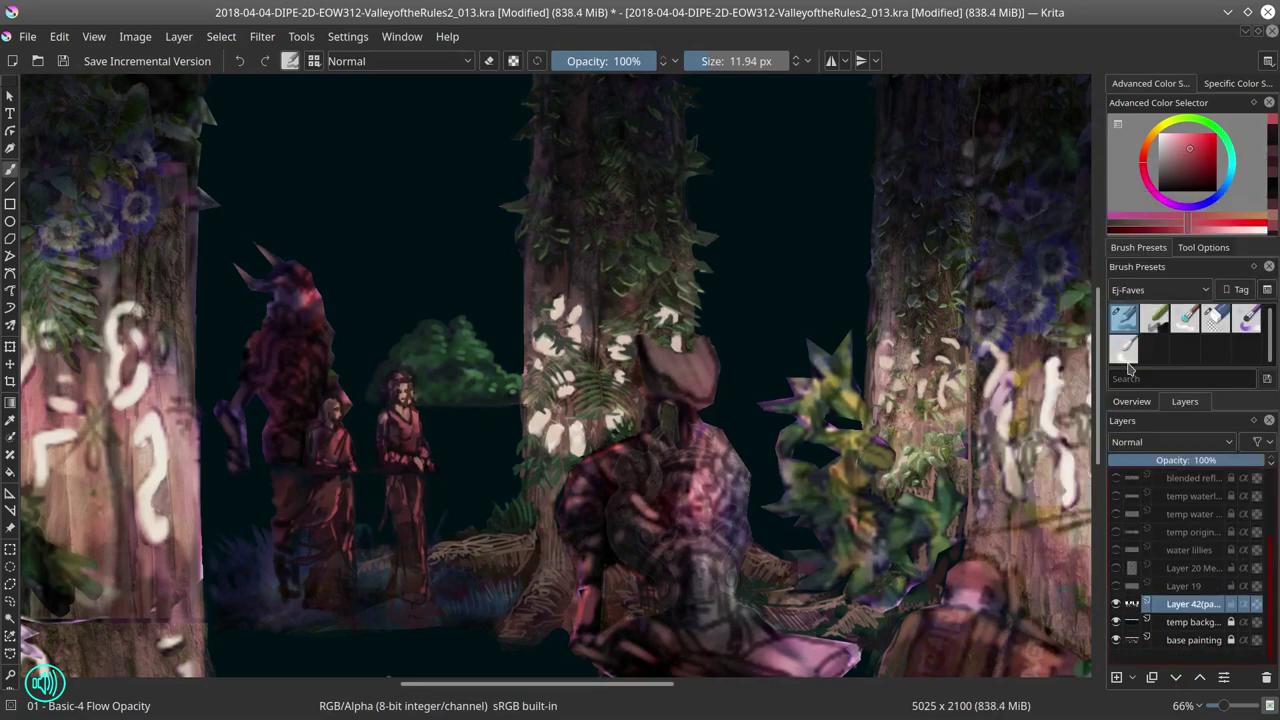
{"action": "left_click_drag", "start_coordinate": [1200, 622], "coordinate": [1190, 590]}
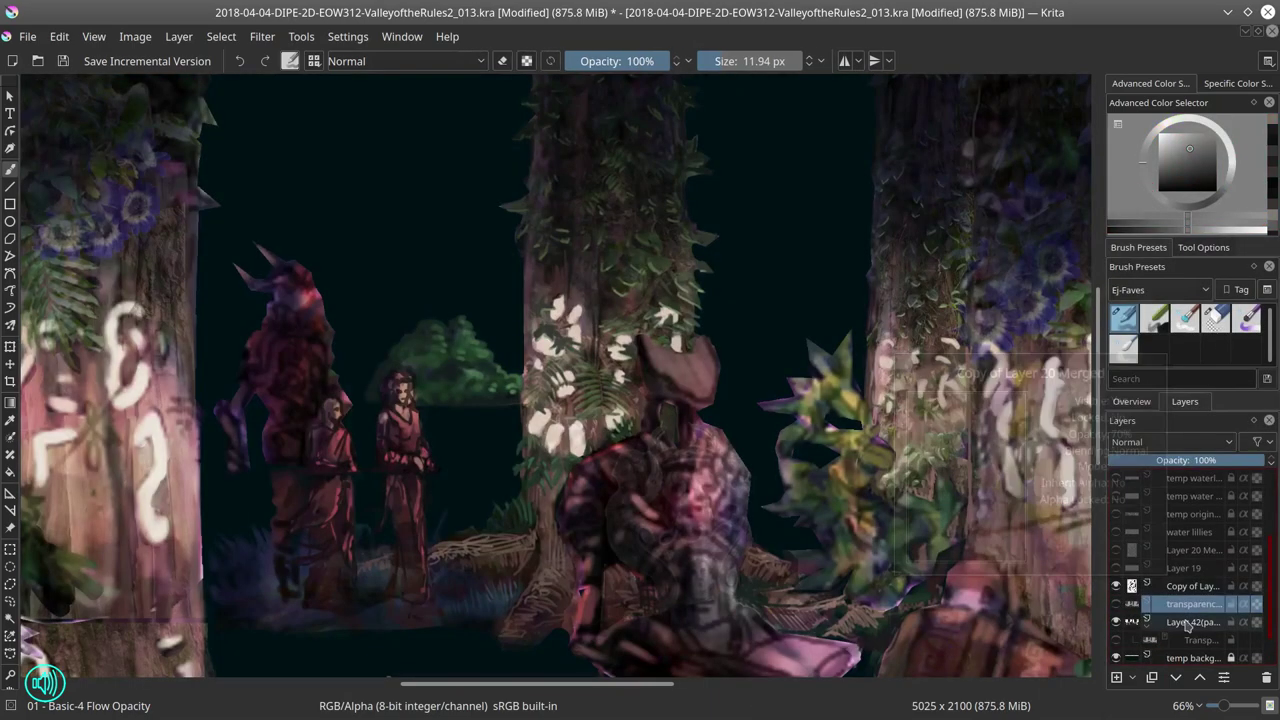
{"action": "left_click", "coordinate": [1192, 604]}
{"action": "left_click", "coordinate": [1195, 622]}
{"action": "left_click", "coordinate": [1117, 624]}
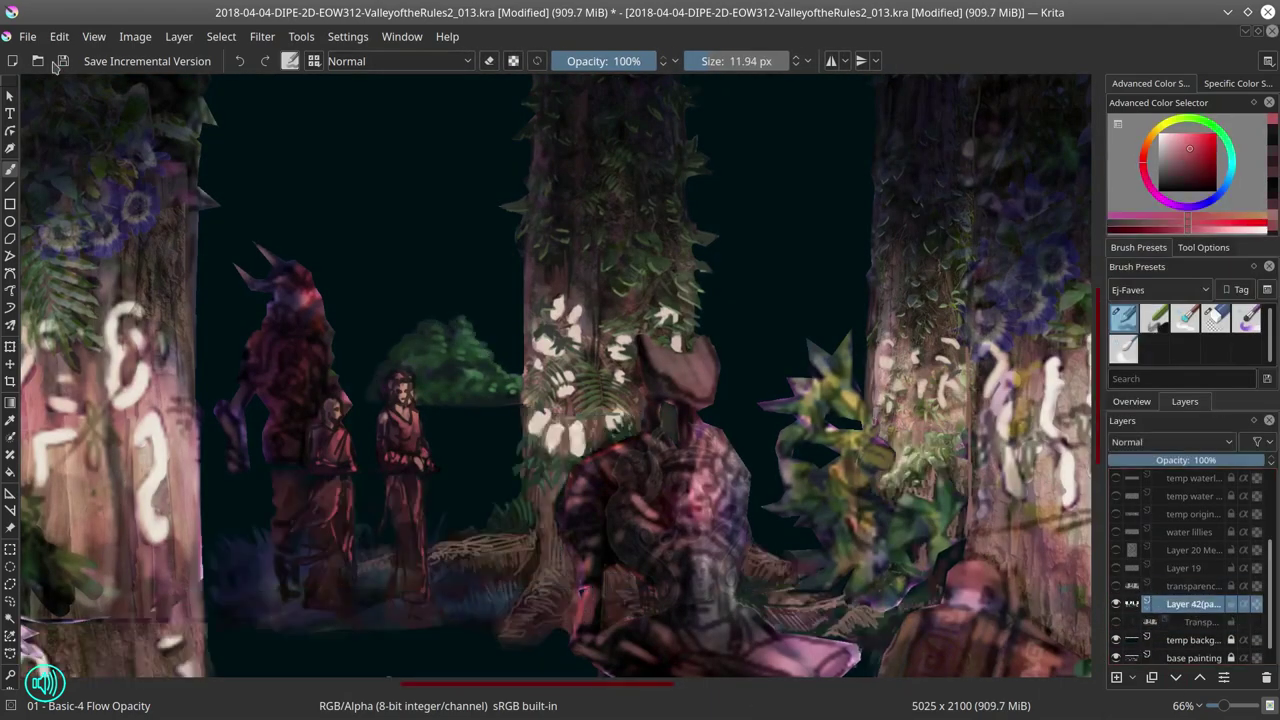
Step: Return to the Basic-4 Flow Opacity brush with a smaller size, choose salmon-to-deep-red robe colours, and save
{"action": "key", "text": "Page_Up"}
{"action": "key", "text": "slash"}
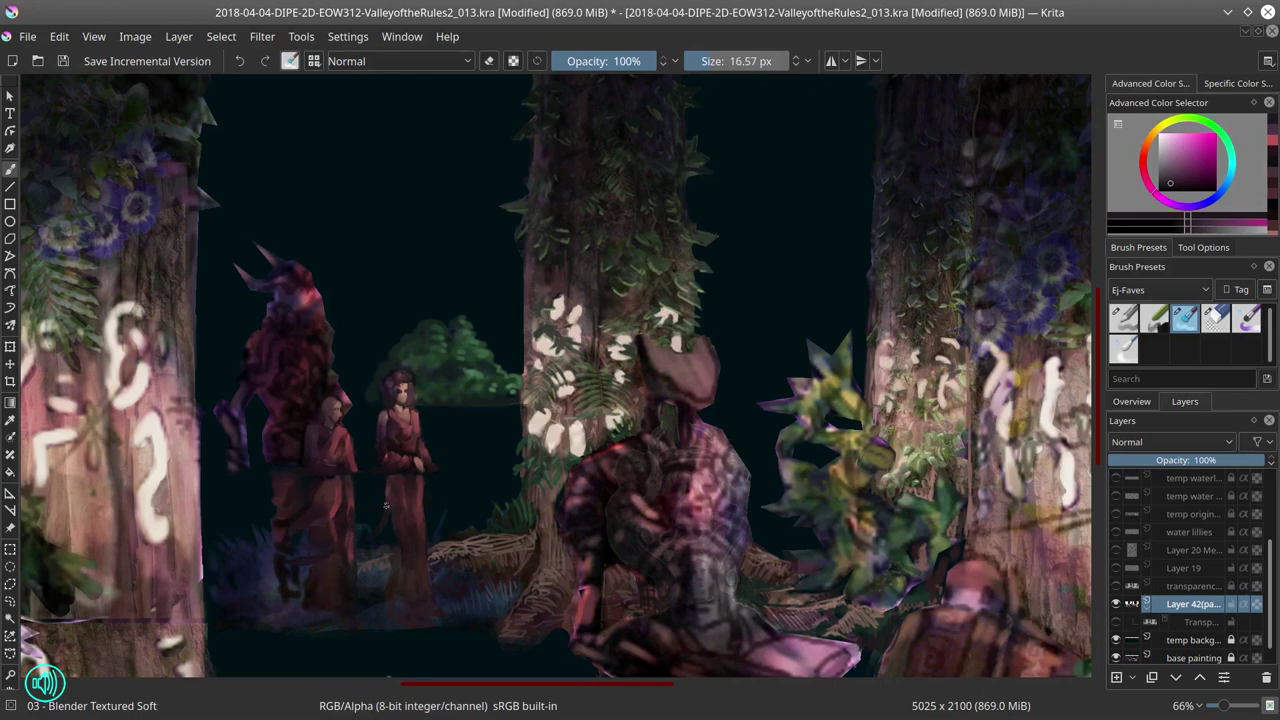
{"action": "key", "text": "slash"}
{"action": "left_click", "coordinate": [419, 410], "text": "ctrl"}
{"action": "left_click", "coordinate": [440, 411], "text": "ctrl"}
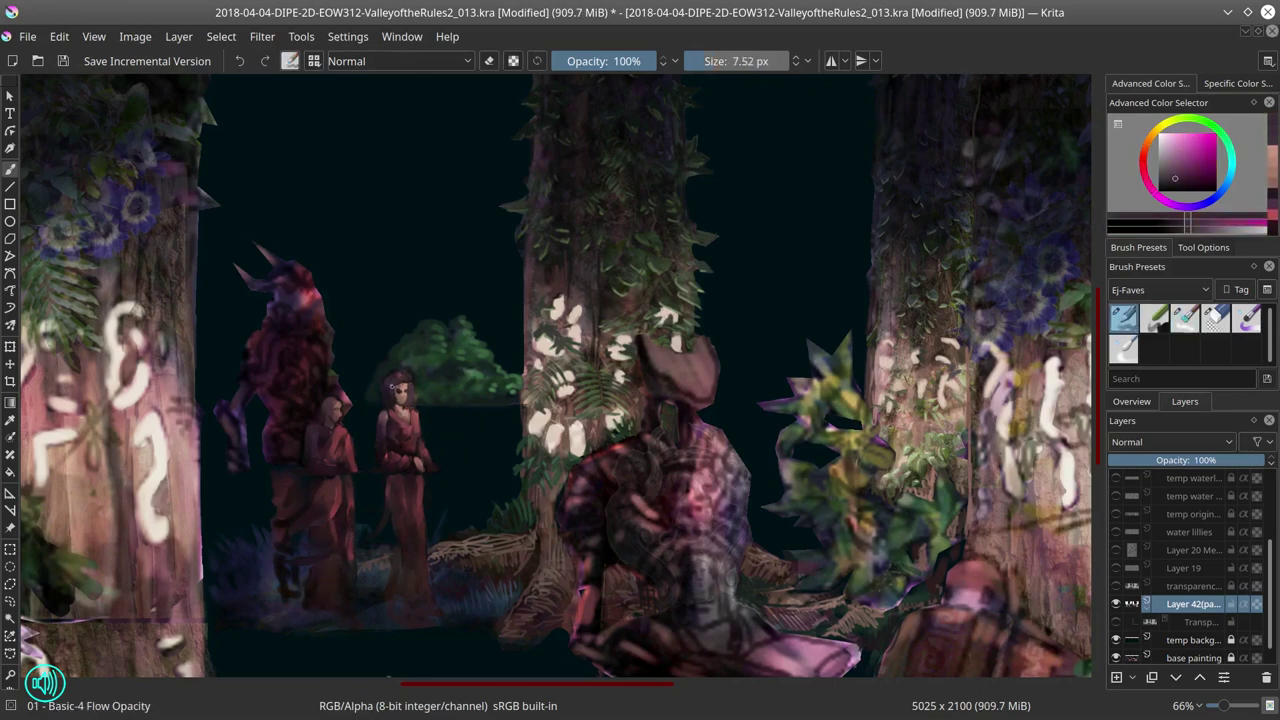
{"action": "left_click", "coordinate": [400, 416], "text": "ctrl"}
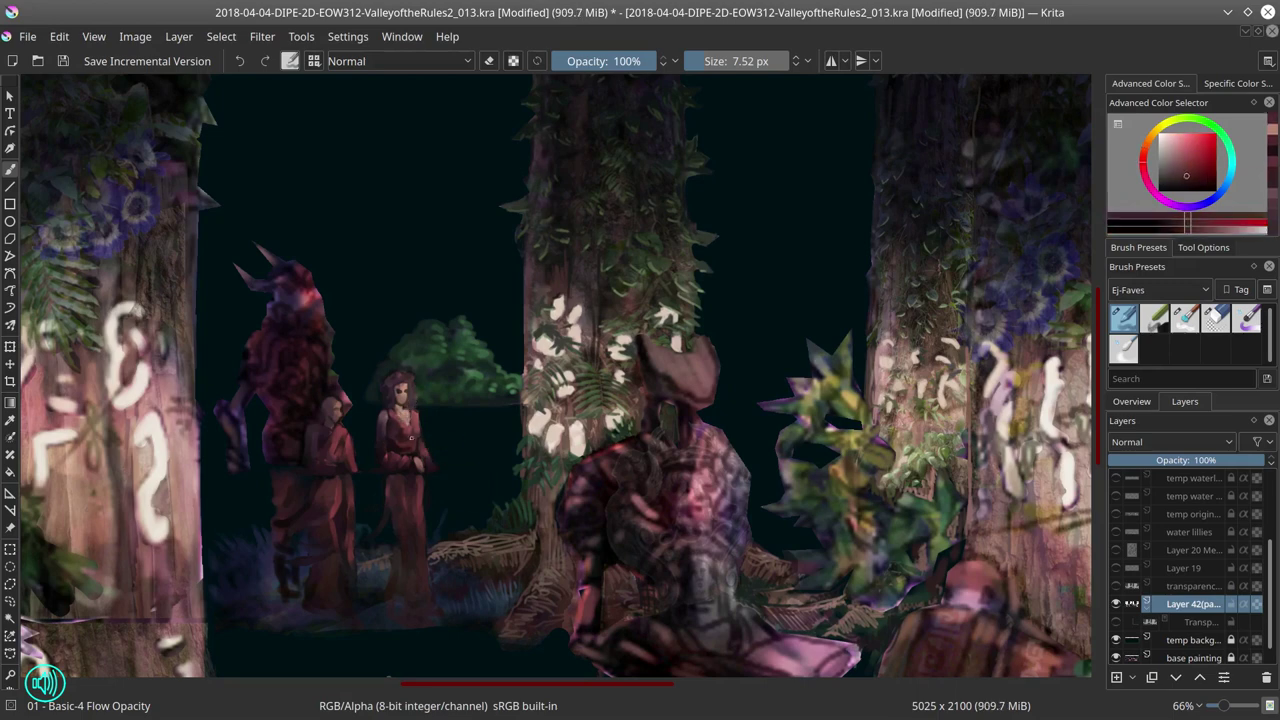
{"action": "key", "text": "bracketleft"}
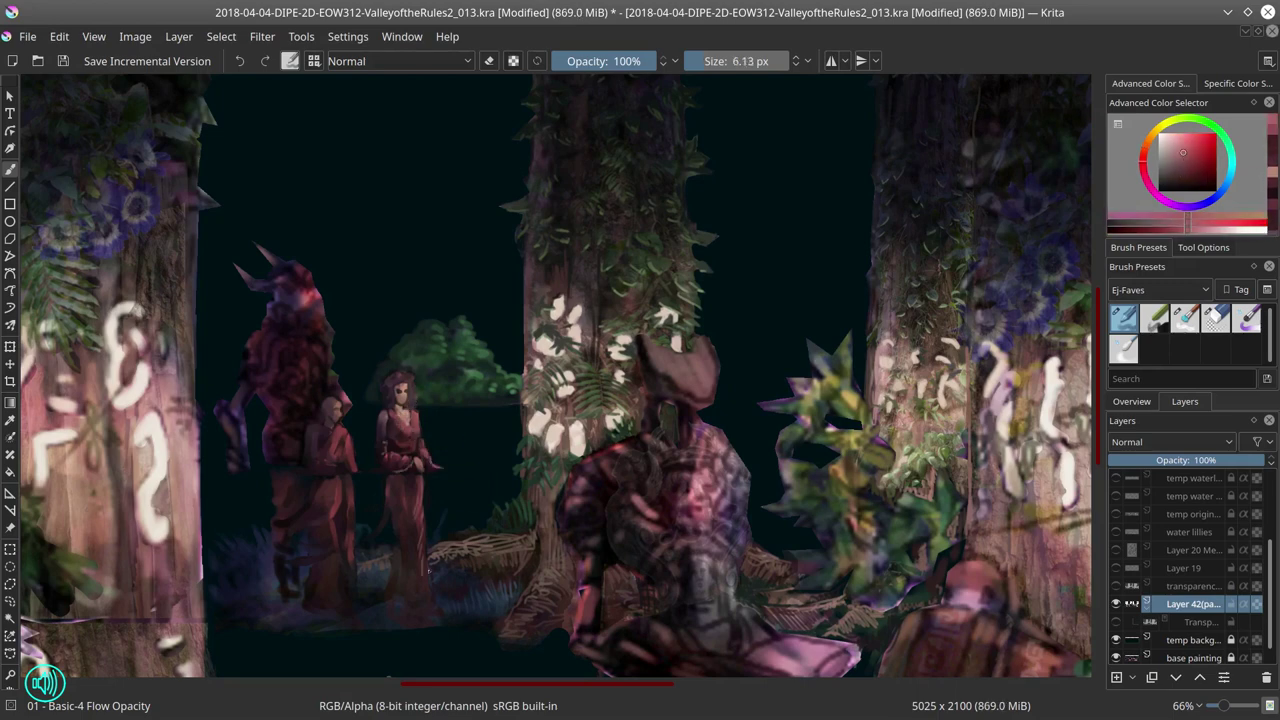
{"action": "key", "text": "ctrl+s"}
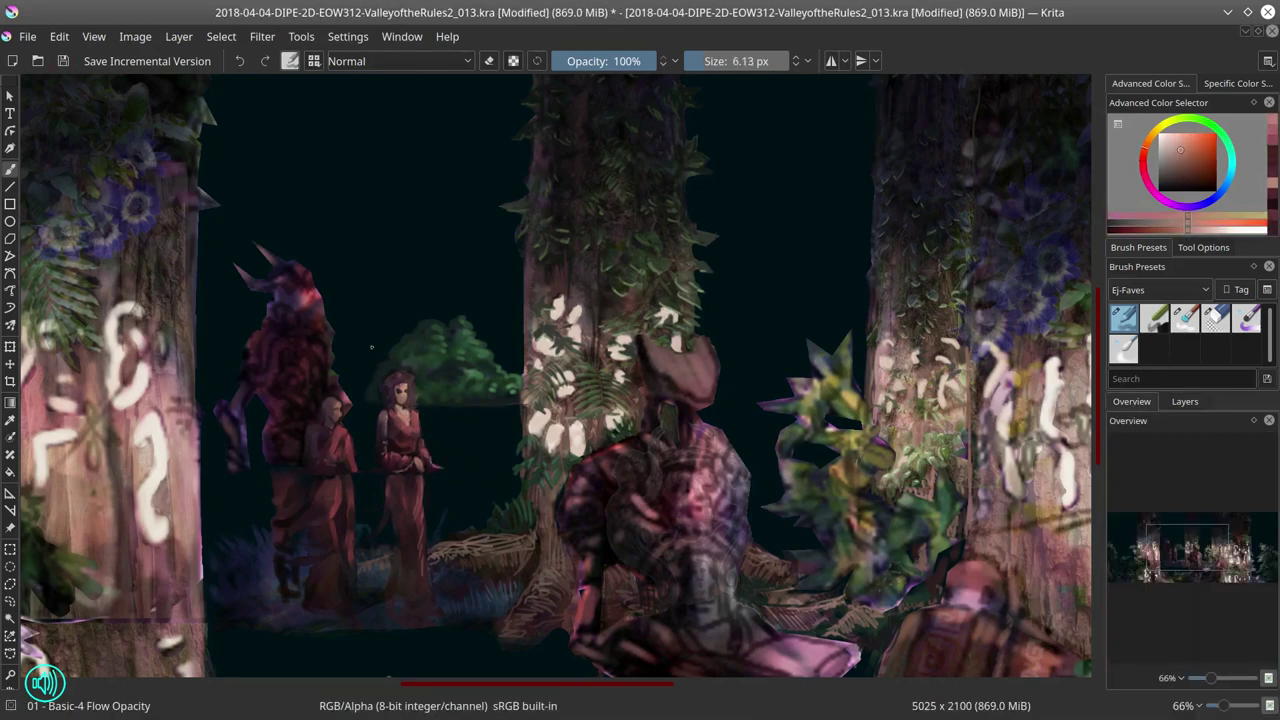
Step: Paint the monk's robe with dark and bright red strokes and magenta-pink accents
{"action": "left_click", "coordinate": [341, 412], "text": "ctrl"}
{"action": "key", "text": "e"}
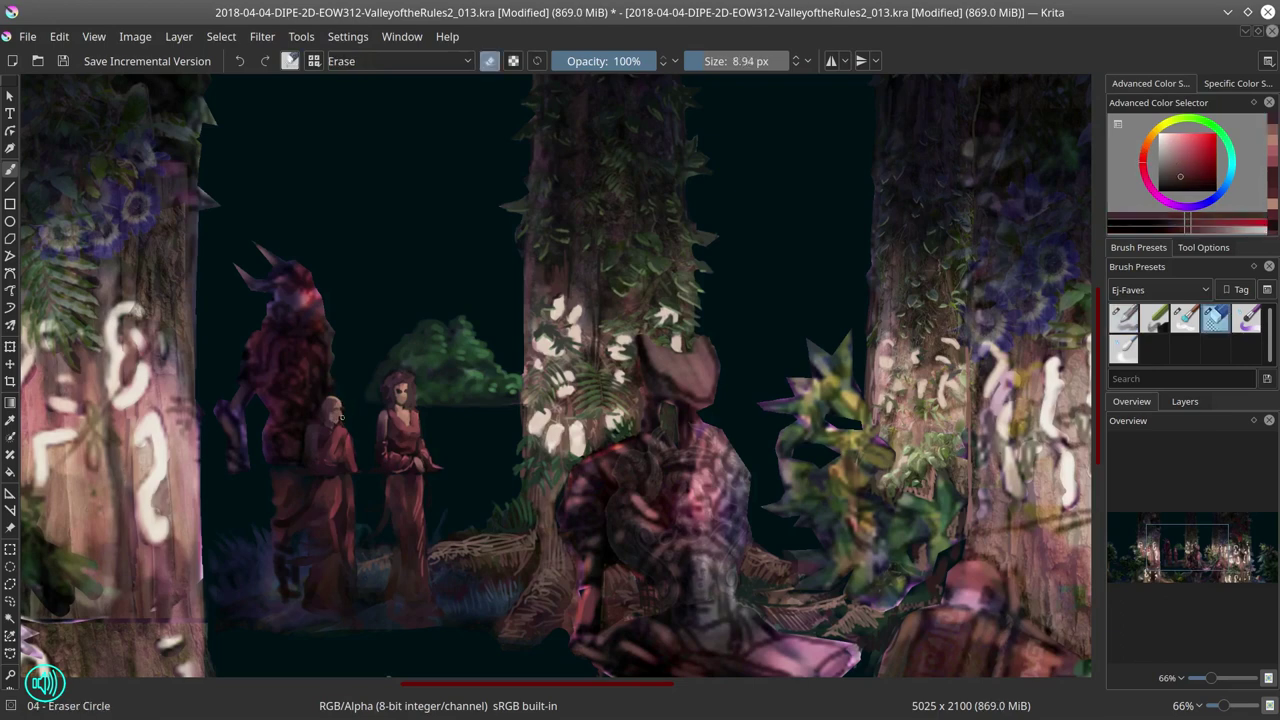
{"action": "key", "text": "e"}
{"action": "key", "text": "e"}
{"action": "key", "text": "e"}
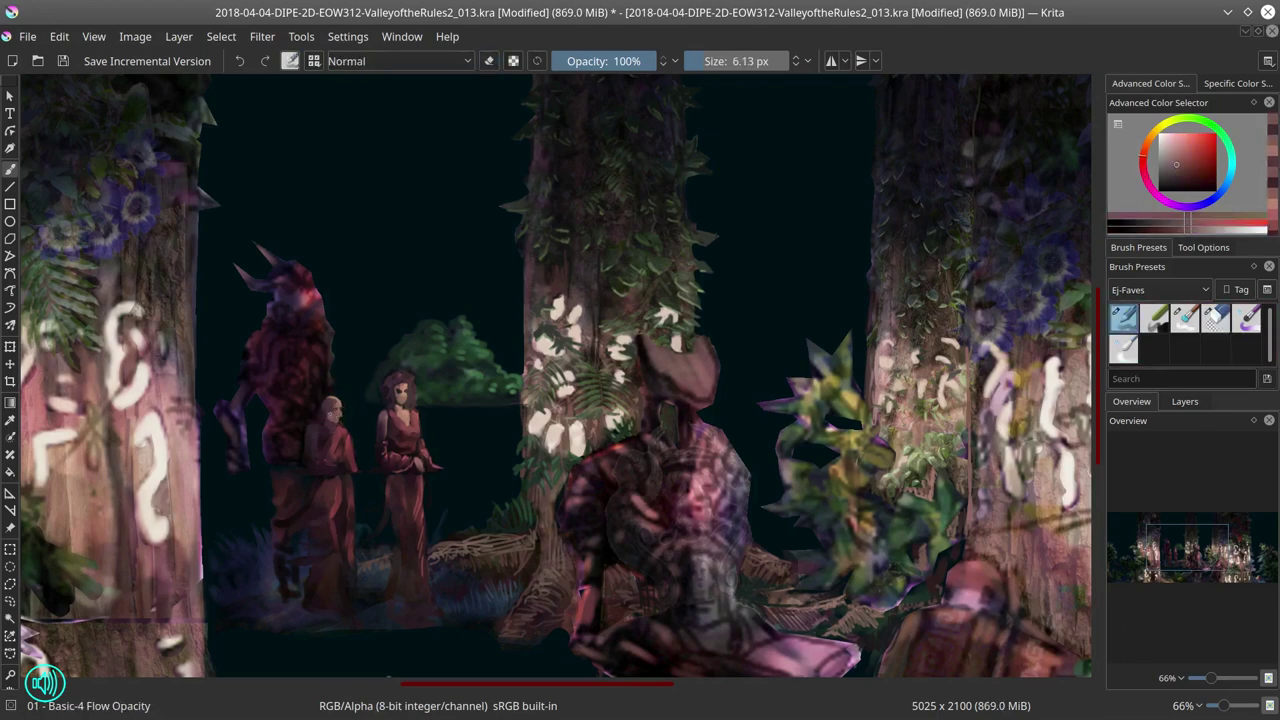
{"action": "left_click", "coordinate": [330, 430], "text": "ctrl"}
{"action": "left_click", "coordinate": [320, 411]}
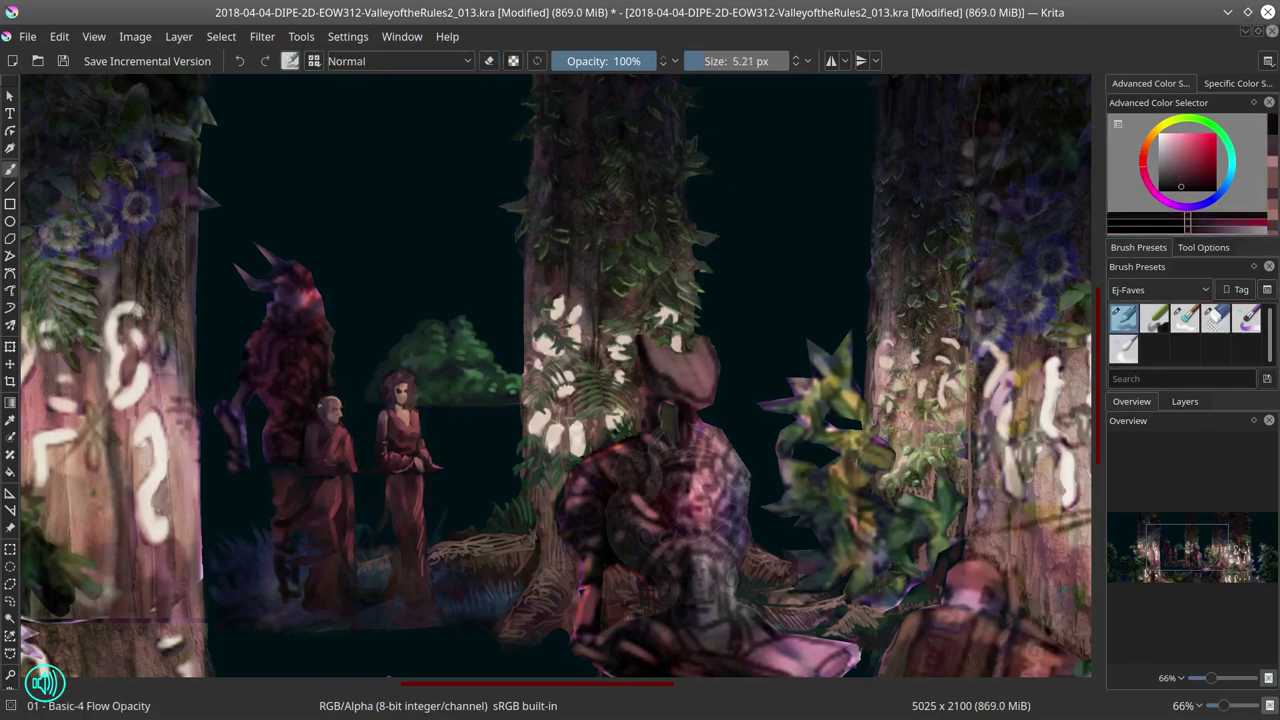
{"action": "left_click", "coordinate": [333, 432], "text": "ctrl"}
{"action": "left_click_drag", "start_coordinate": [333, 432], "coordinate": [326, 463]}
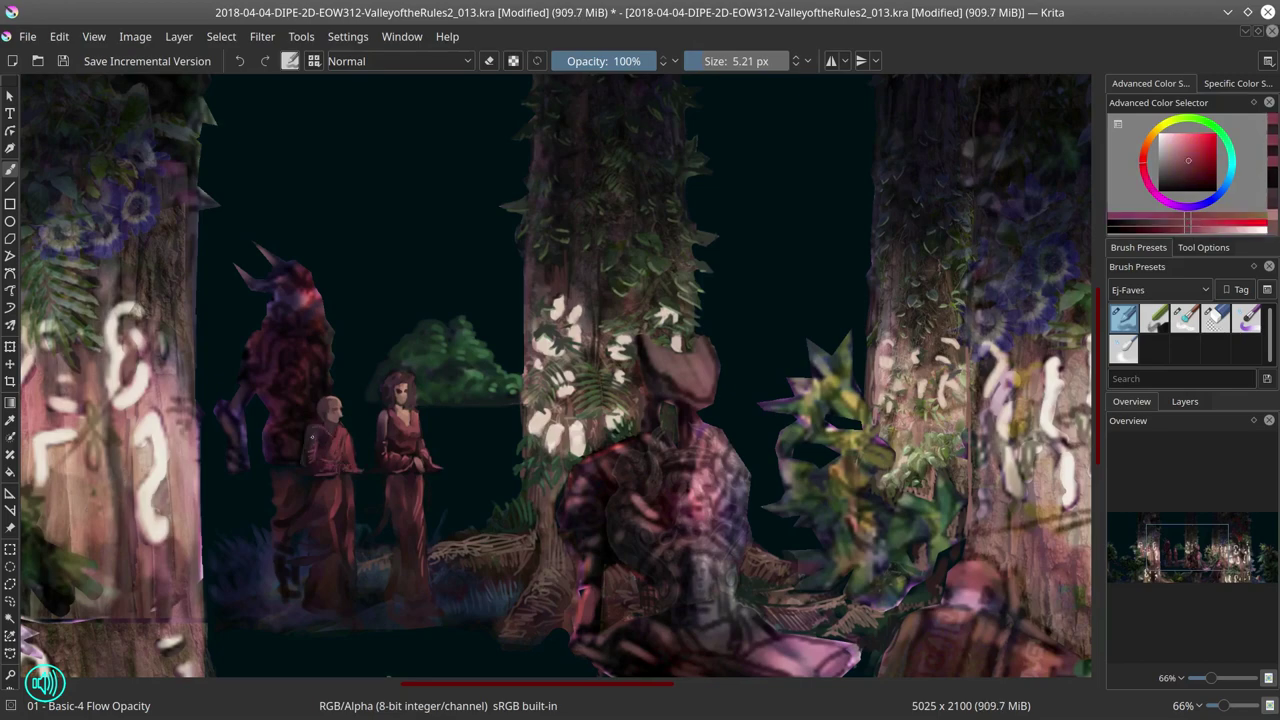
{"action": "left_click", "coordinate": [330, 474], "text": "ctrl"}
{"action": "left_click", "coordinate": [353, 457], "text": "ctrl"}
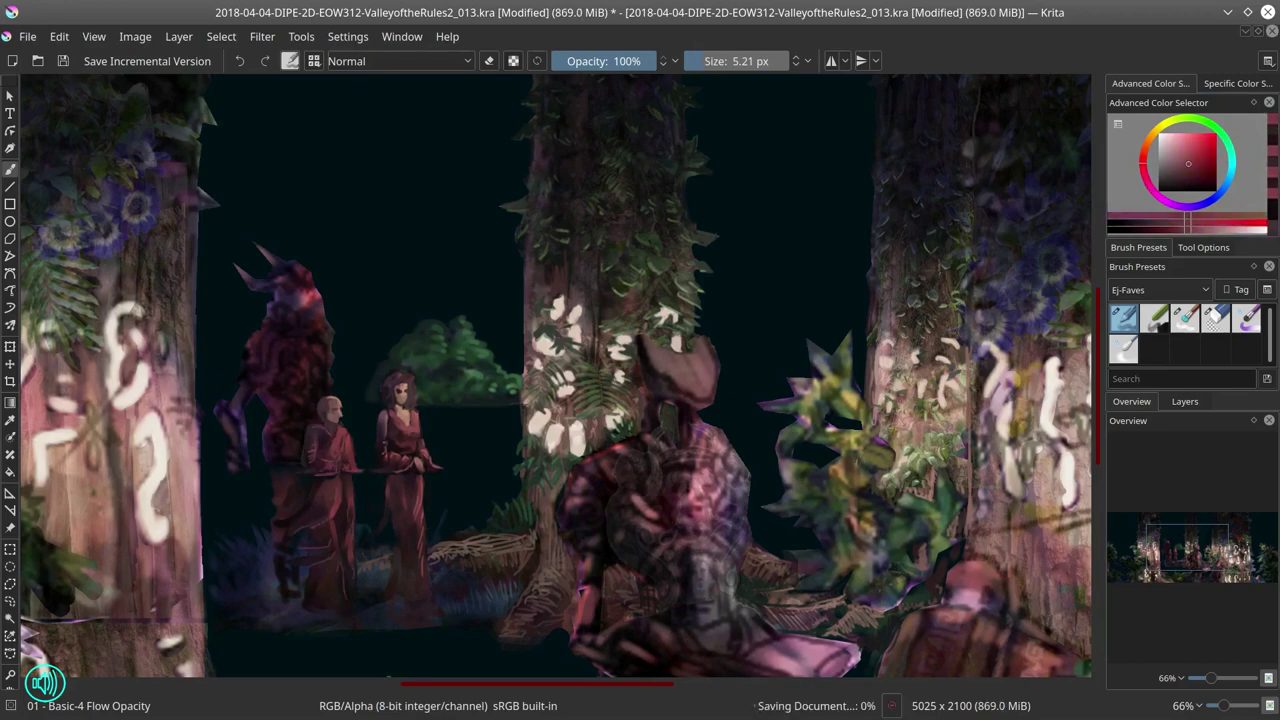
{"action": "left_click", "coordinate": [1185, 401]}
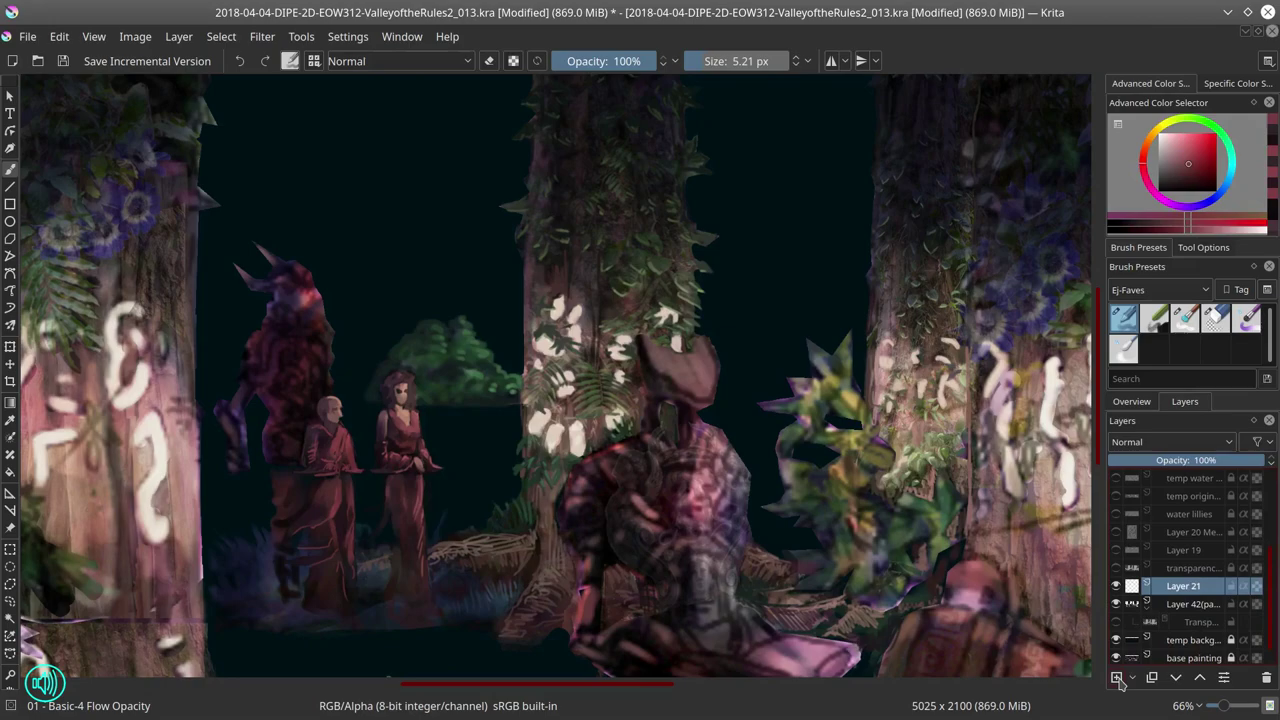
Step: Select Layer 42 and draw a freehand outline selection around the robed figures
{"action": "left_click", "coordinate": [1190, 568], "text": "alt"}
{"action": "scroll", "coordinate": [760, 522], "scroll_direction": "down", "scroll_amount": 2}
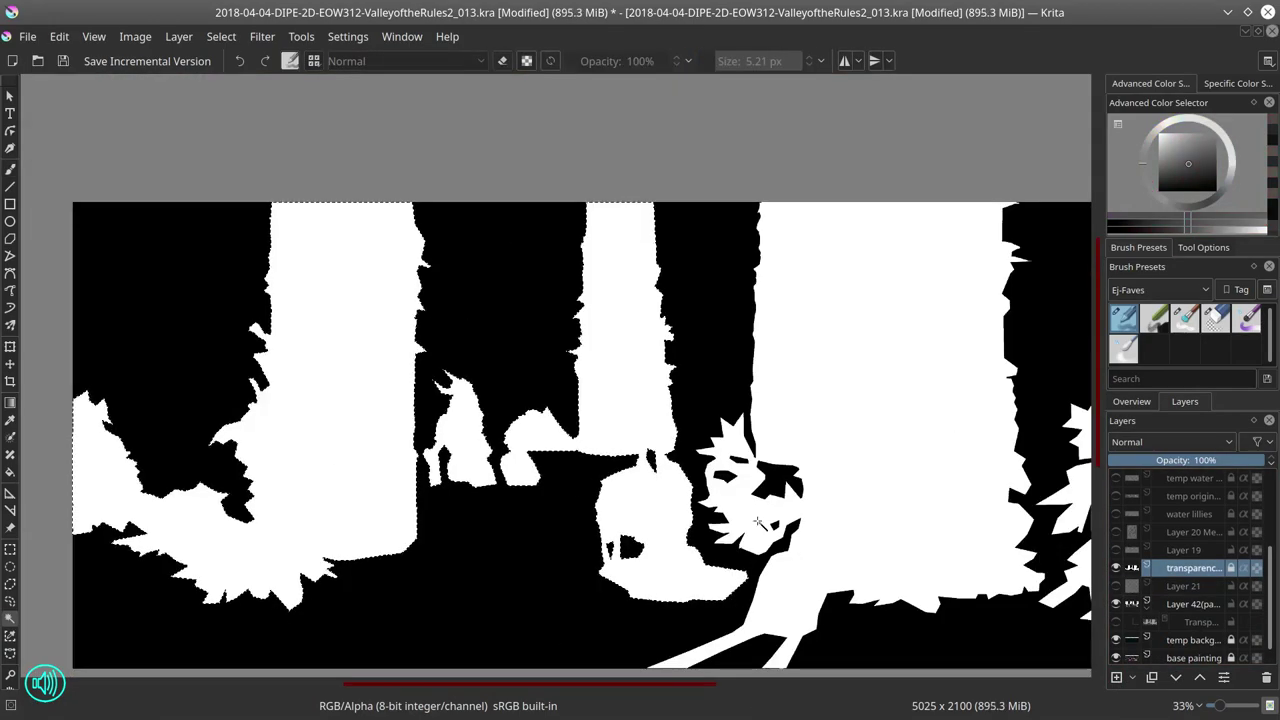
{"action": "left_click", "coordinate": [1190, 604]}
{"action": "scroll", "coordinate": [400, 510], "scroll_direction": "up", "scroll_amount": 3}
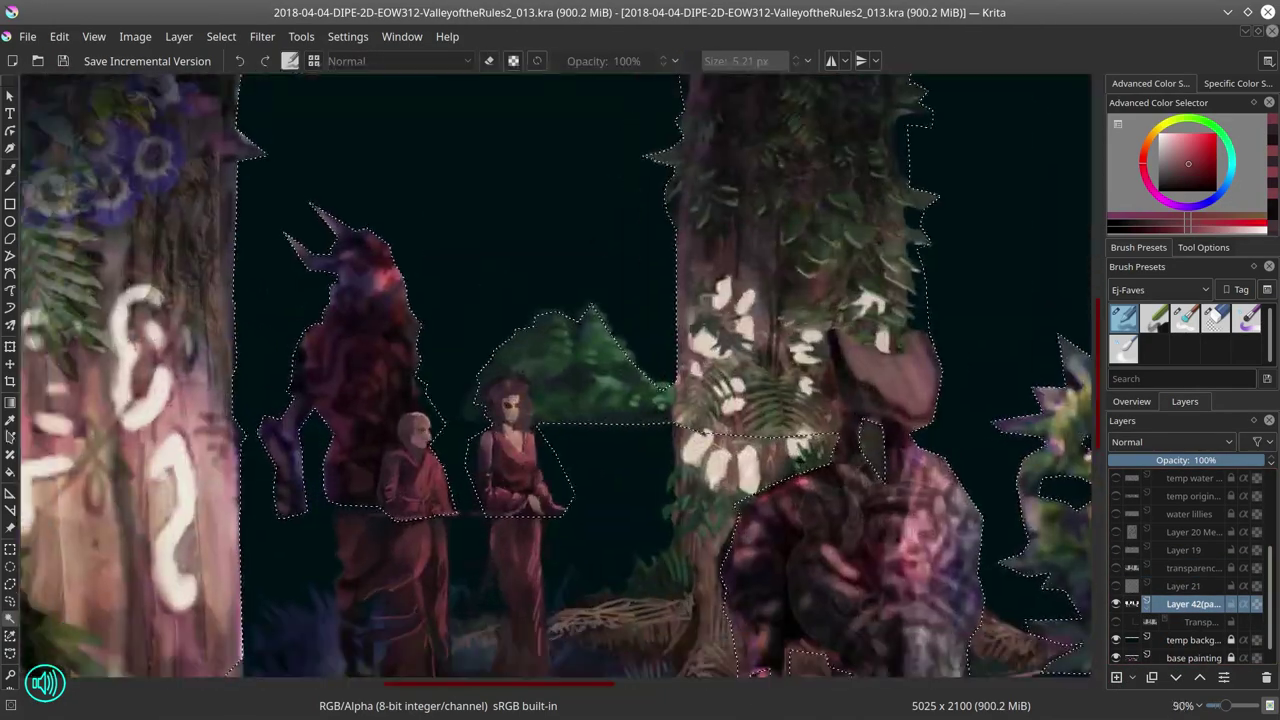
{"action": "left_click", "coordinate": [10, 601]}
{"action": "left_click", "coordinate": [1203, 247]}
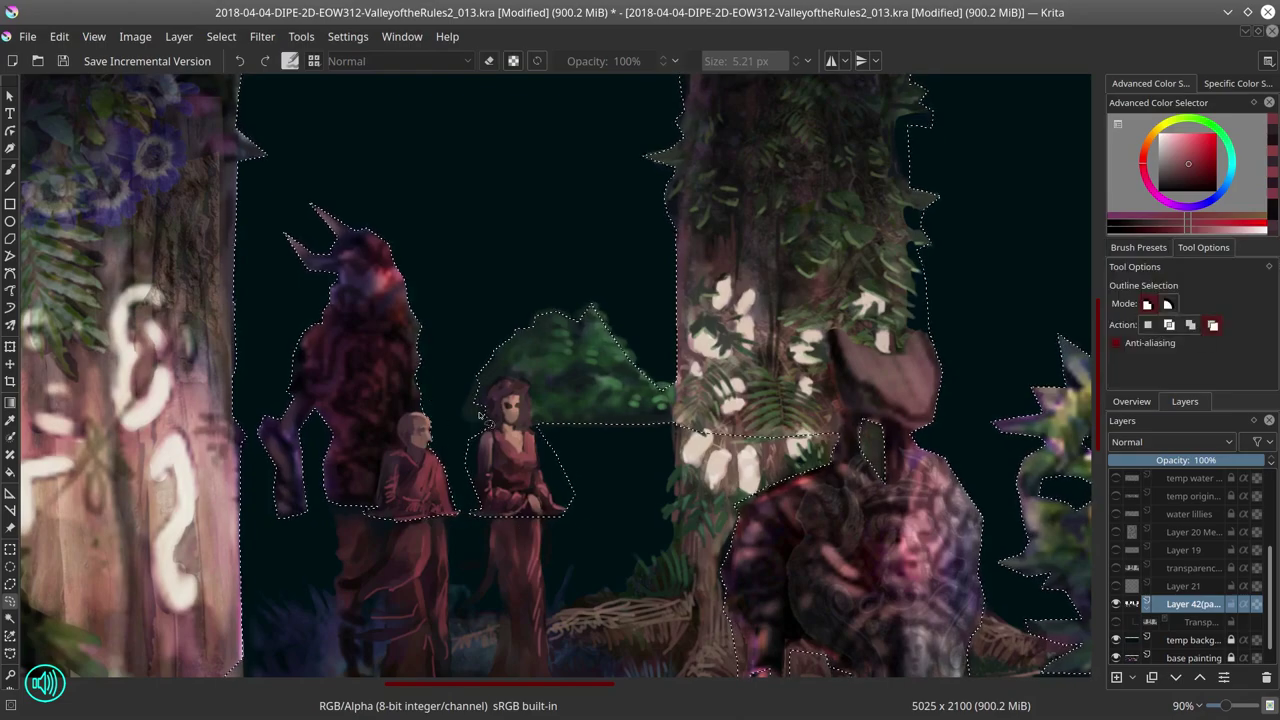
{"action": "left_click_drag", "start_coordinate": [479, 414], "coordinate": [470, 505]}
{"action": "mouse_move", "coordinate": [535, 421]}
{"action": "left_mouse_down"}
{"action": "mouse_move", "coordinate": [770, 436]}
{"action": "mouse_move", "coordinate": [945, 250]}
{"action": "mouse_move", "coordinate": [649, 583]}
{"action": "mouse_move", "coordinate": [635, 530]}
{"action": "mouse_move", "coordinate": [694, 486]}
{"action": "mouse_move", "coordinate": [640, 400]}
{"action": "mouse_move", "coordinate": [543, 295]}
{"action": "mouse_move", "coordinate": [560, 270]}
{"action": "mouse_move", "coordinate": [624, 353]}
{"action": "left_mouse_up"}
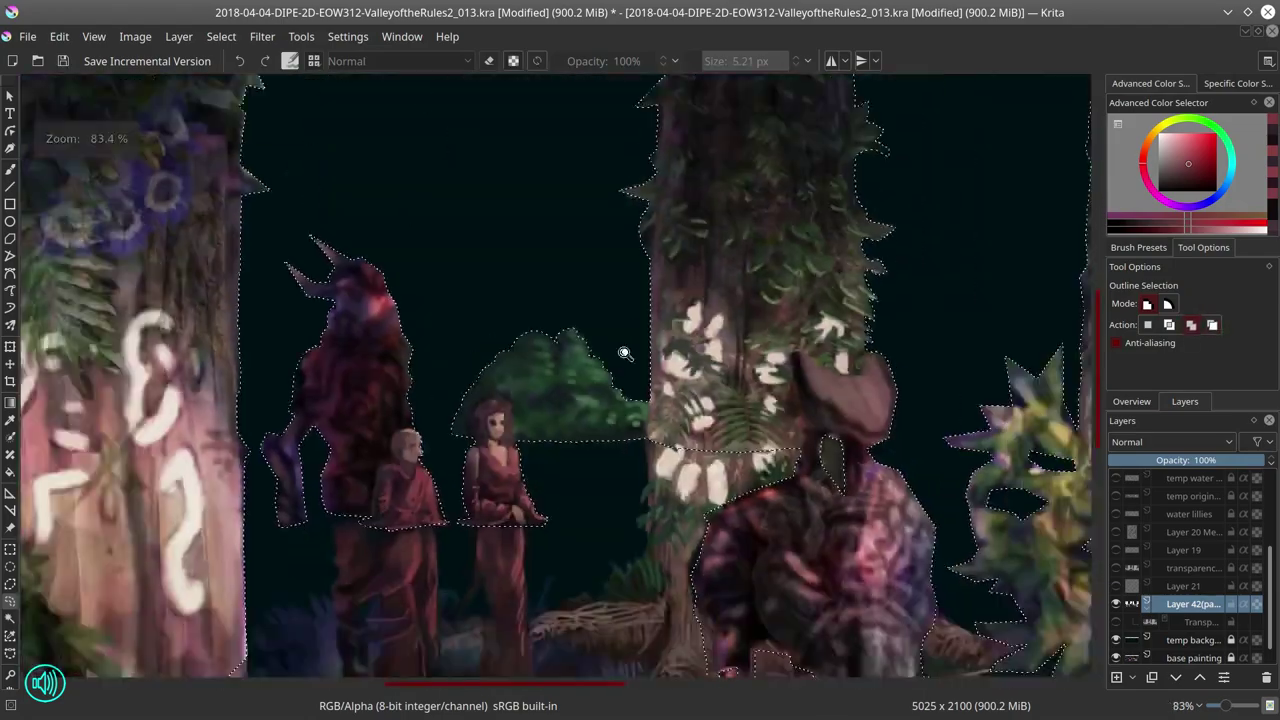
Step: Fill a new layer from the selection, merge it down, hide the purple water, and reorganise the stack
{"action": "key", "text": "2"}
{"action": "left_click", "coordinate": [221, 36]}
{"action": "right_click", "coordinate": [1190, 605]}
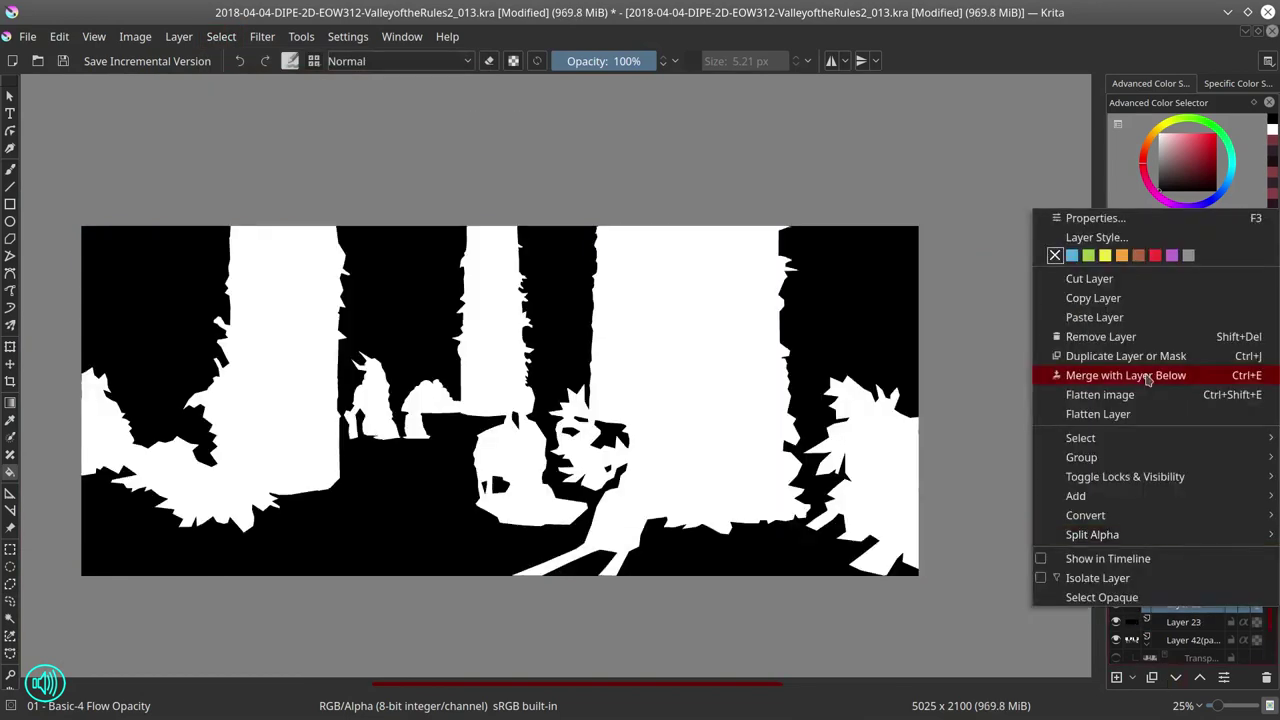
{"action": "left_click", "coordinate": [1148, 376]}
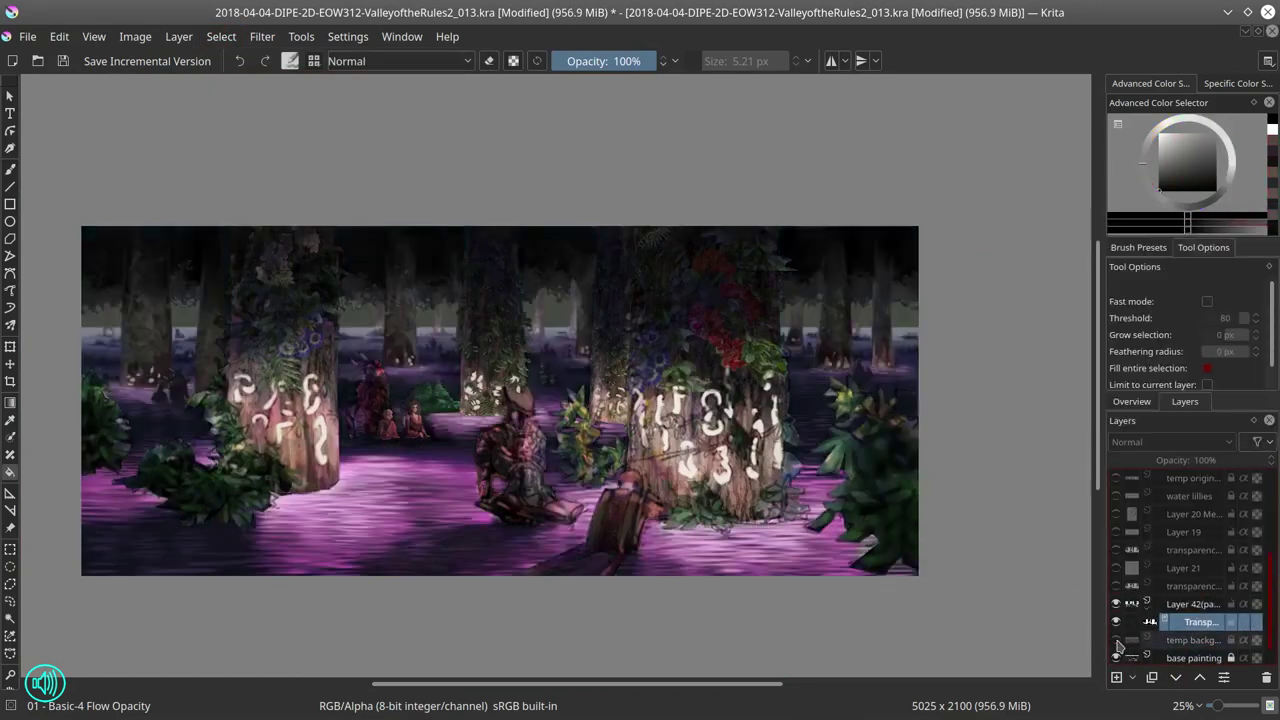
{"action": "left_click", "coordinate": [1116, 640]}
{"action": "left_click", "coordinate": [1190, 568]}
{"action": "right_click", "coordinate": [1190, 568]}
{"action": "left_click", "coordinate": [1122, 562]}
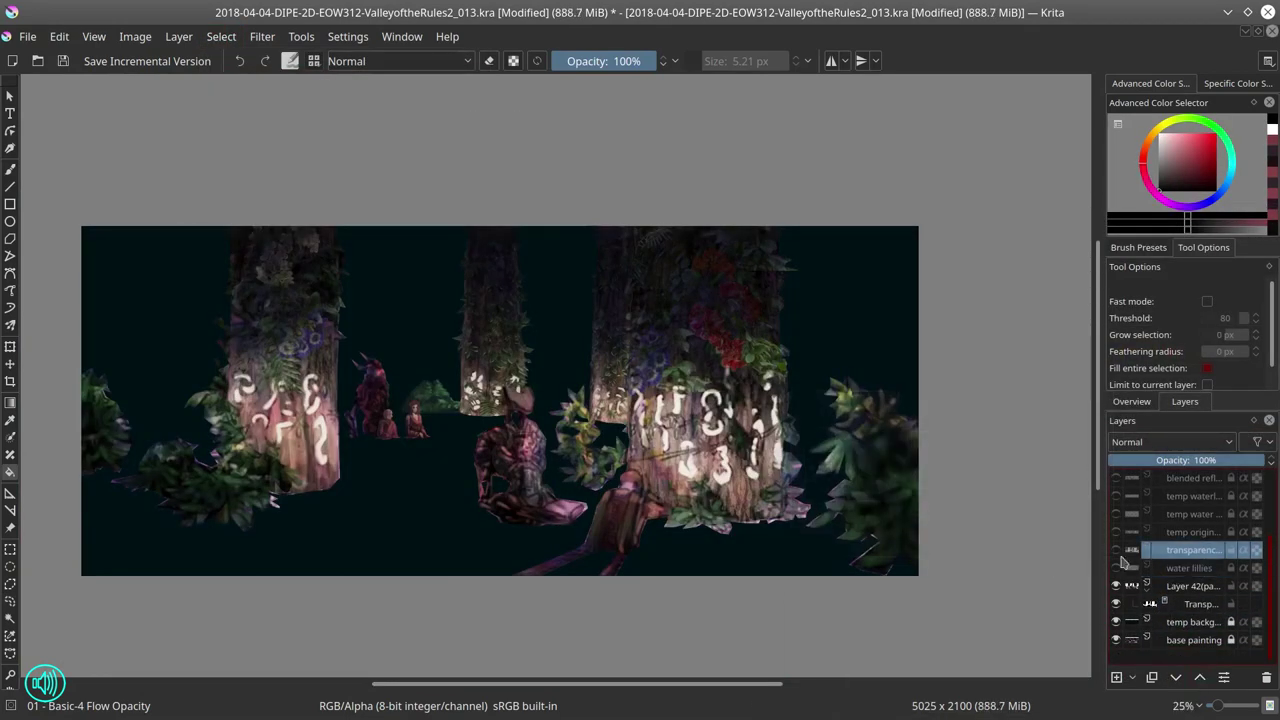
{"action": "left_click", "coordinate": [1117, 551]}
Step: Select the base painting layer, save, zoom in, and pick a magenta for the water
{"action": "left_click", "coordinate": [10, 618]}
{"action": "left_click", "coordinate": [1116, 550]}
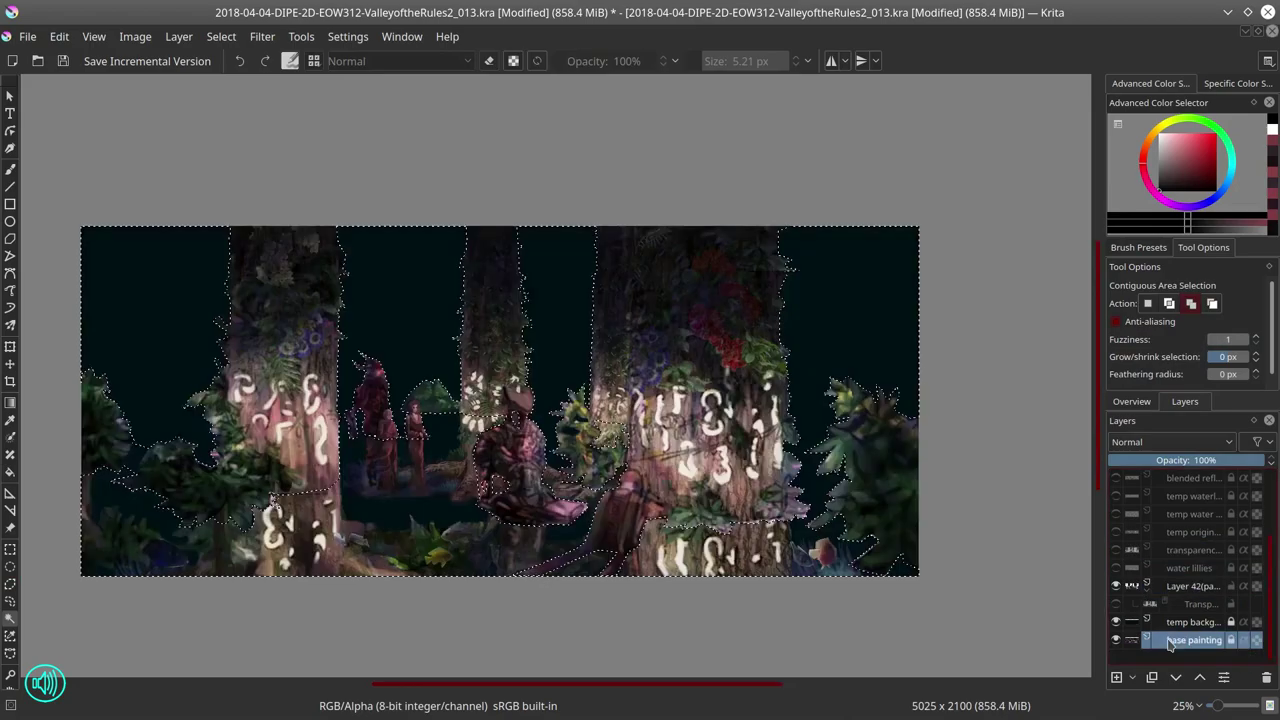
{"action": "key", "text": "ctrl+s"}
{"action": "key", "text": "b"}
{"action": "key", "text": "plus"}
{"action": "key", "text": "plus"}
{"action": "left_click", "coordinate": [1194, 640]}
{"action": "left_click_drag", "start_coordinate": [1213, 200], "coordinate": [1228, 142]}
Step: Smooth the purple water with the Blender Blur brush, then reselect Layer 42 (pasted) and save
{"action": "left_click", "coordinate": [1138, 247]}
{"action": "left_click", "coordinate": [1123, 347]}
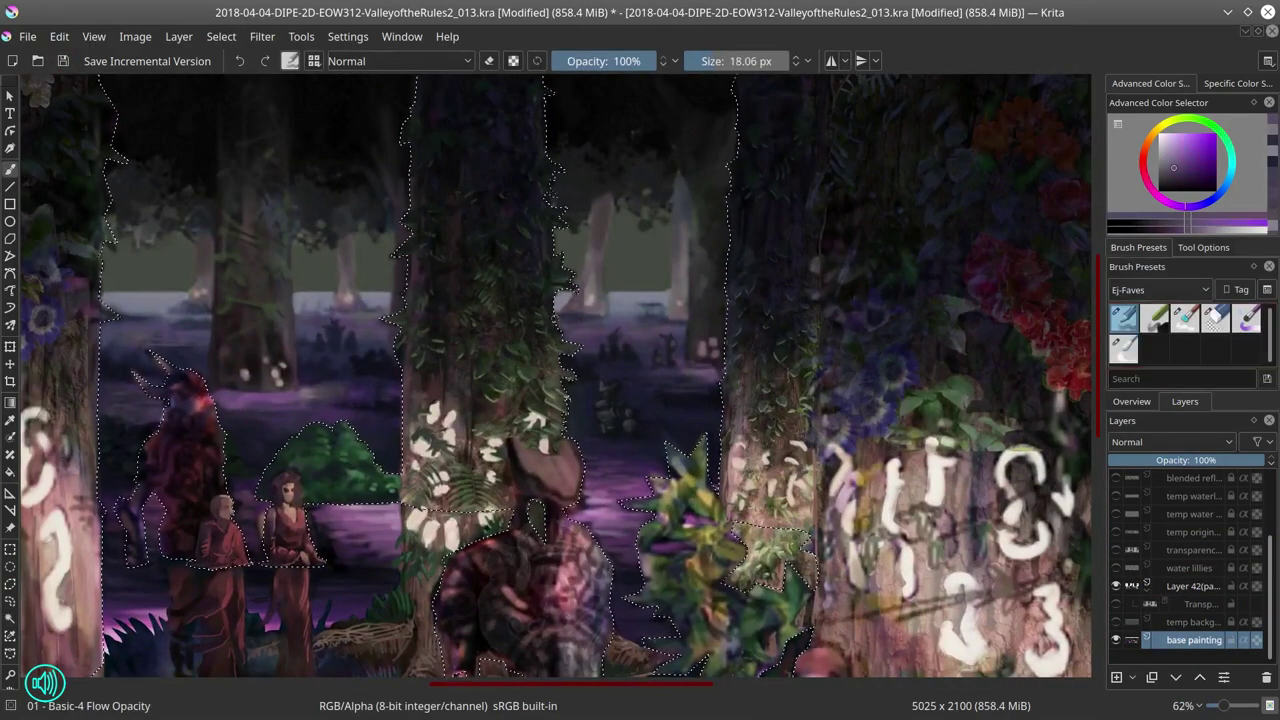
{"action": "key", "text": "x"}
{"action": "scroll", "coordinate": [583, 308], "scroll_direction": "left", "scroll_amount": 3}
{"action": "left_click", "coordinate": [1190, 586]}
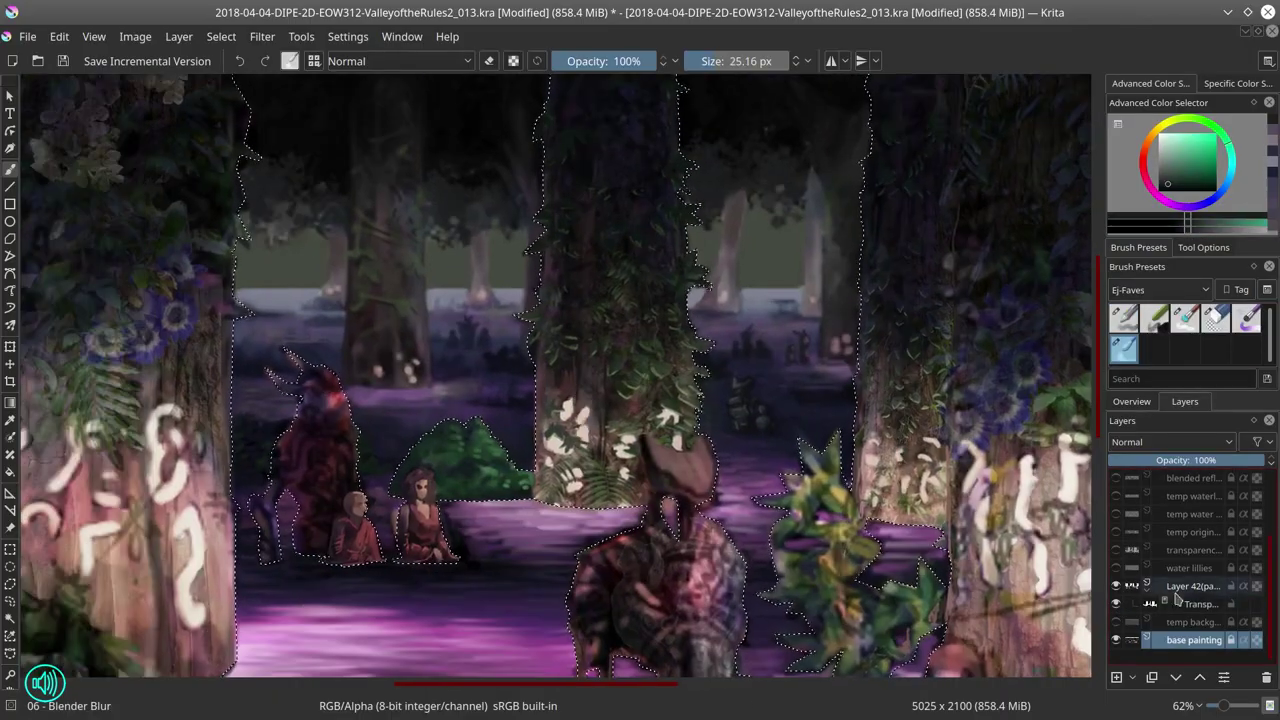
{"action": "key", "text": "minus"}
{"action": "key", "text": "minus"}
{"action": "key", "text": "ctrl+s"}
{"action": "scroll", "coordinate": [1160, 289], "scroll_direction": "down", "scroll_amount": 1}
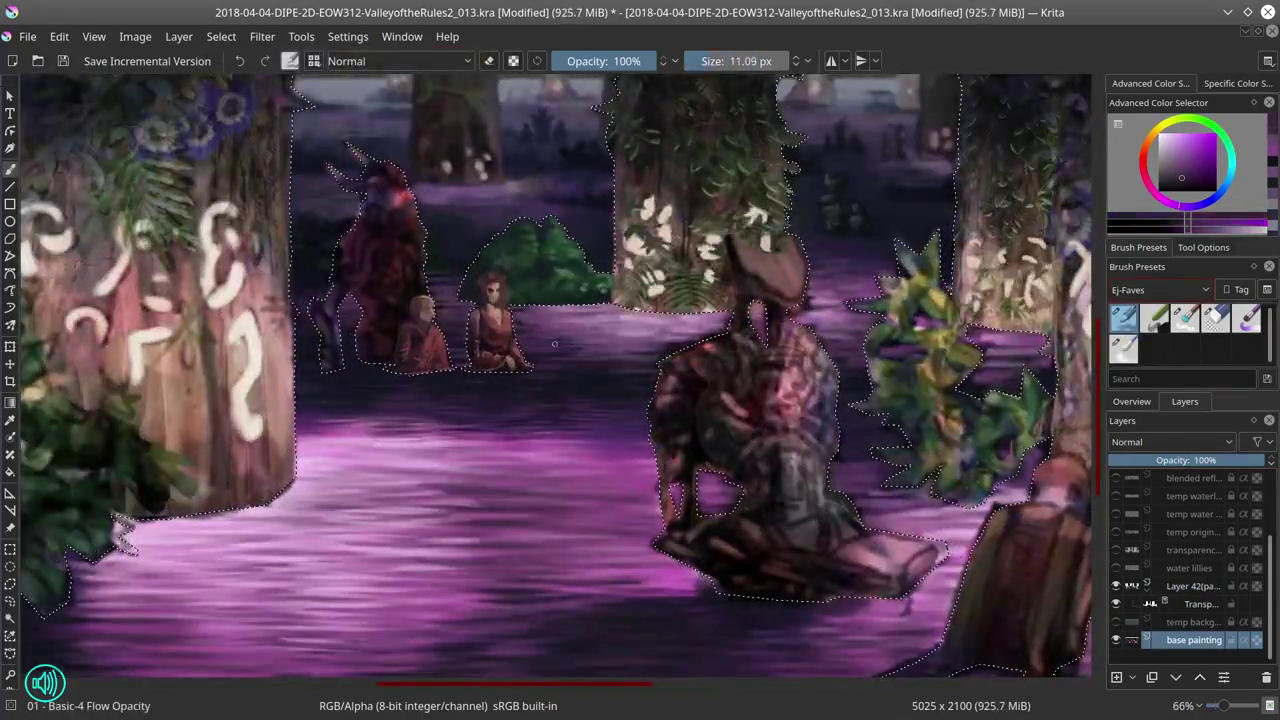
{"action": "left_click", "coordinate": [1124, 588]}
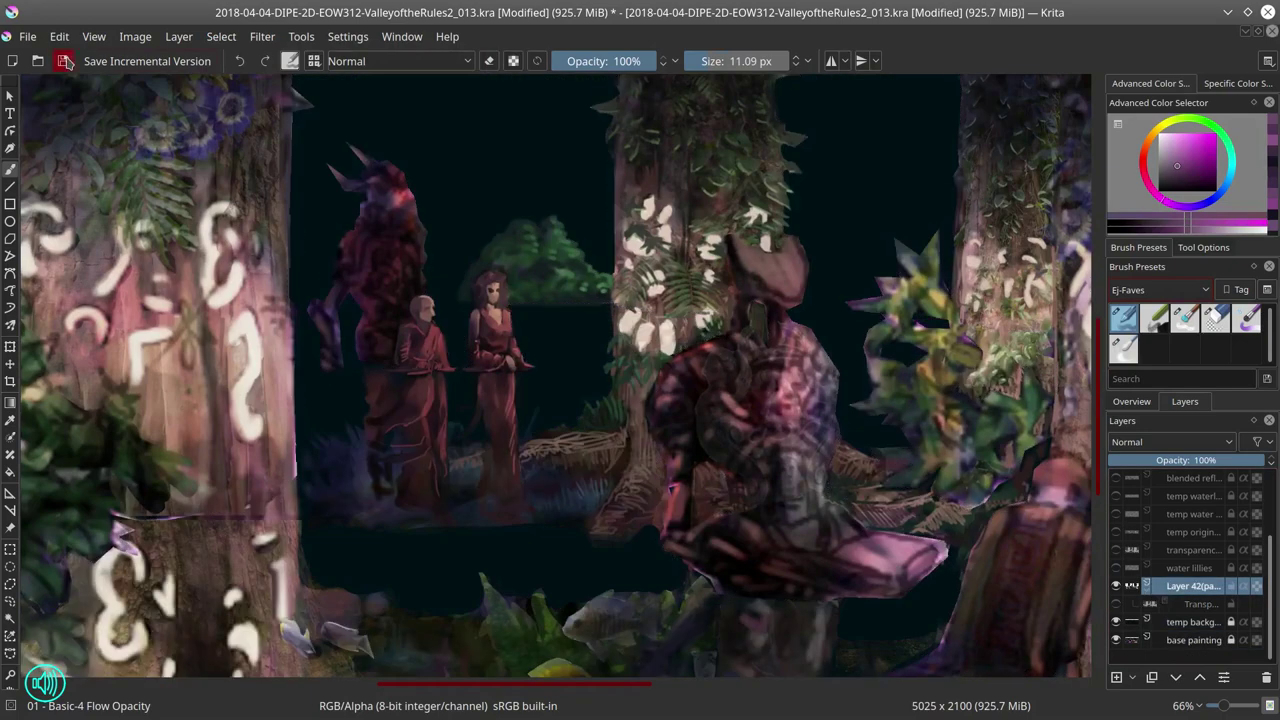
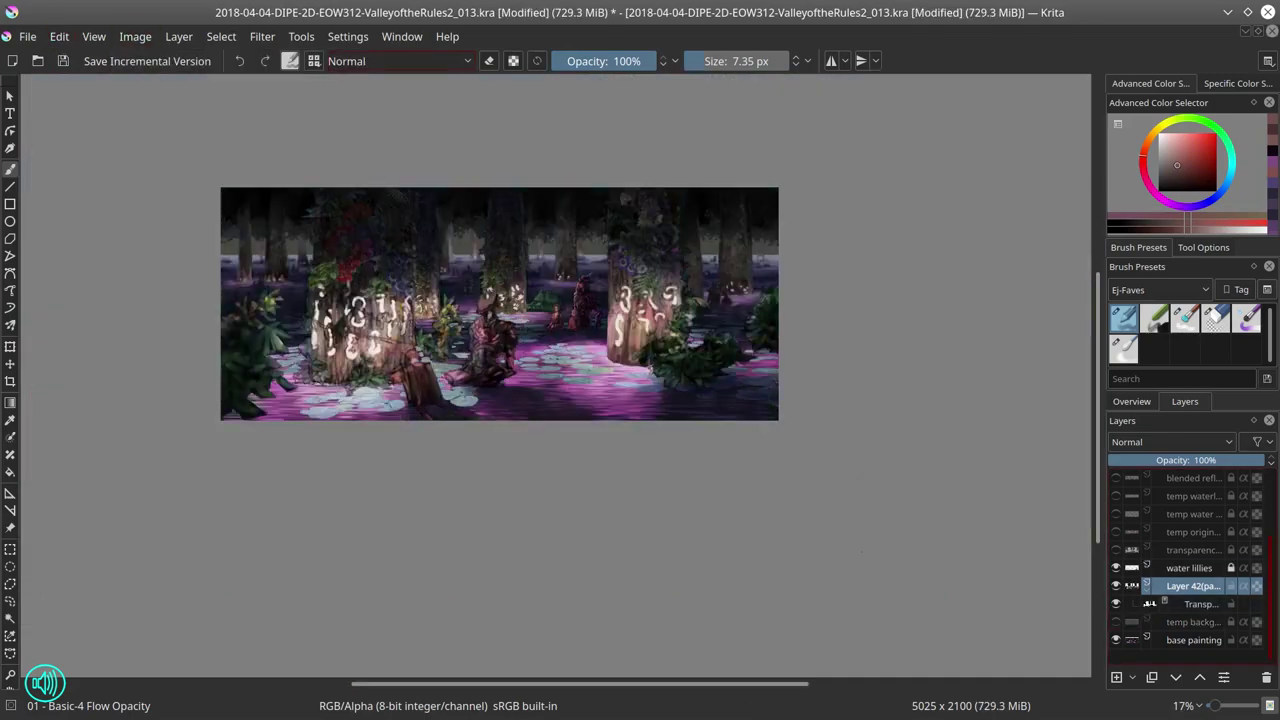
Step: Mirror the canvas and cycle between the Blender Textured Soft, Eraser and Basic-4 brushes
{"action": "key", "text": "m"}
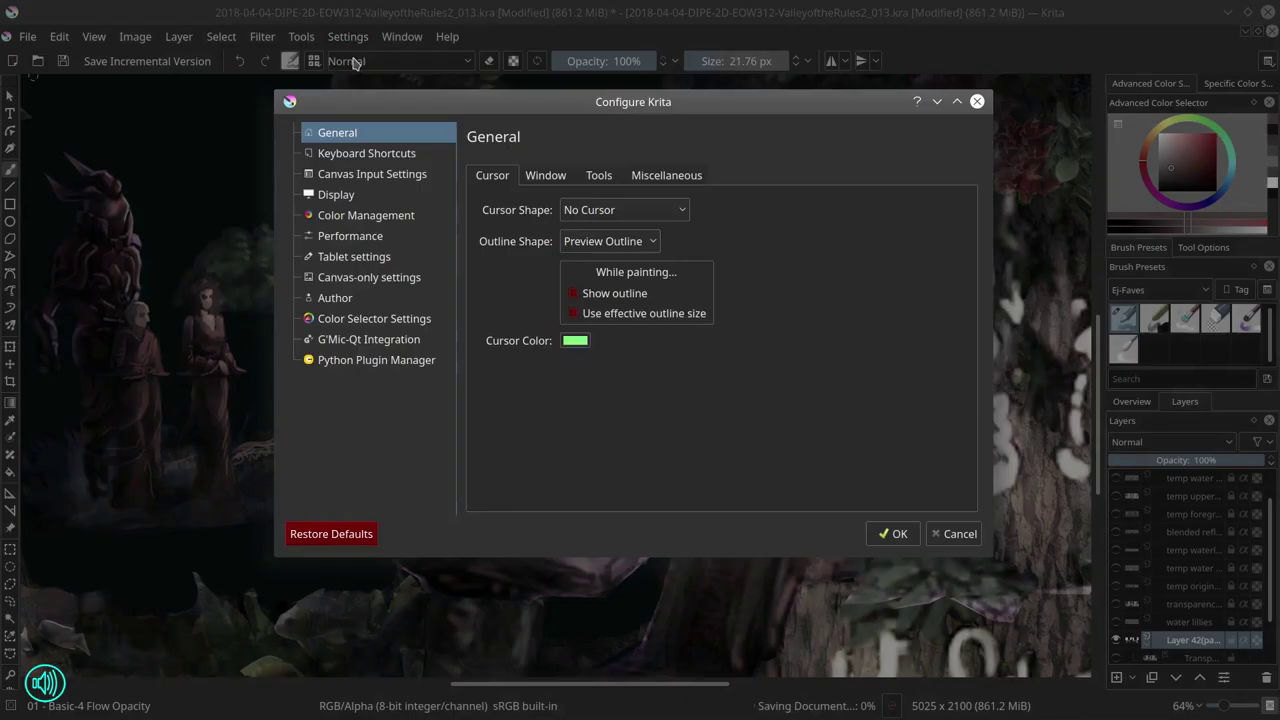
{"action": "left_click", "coordinate": [685, 212]}
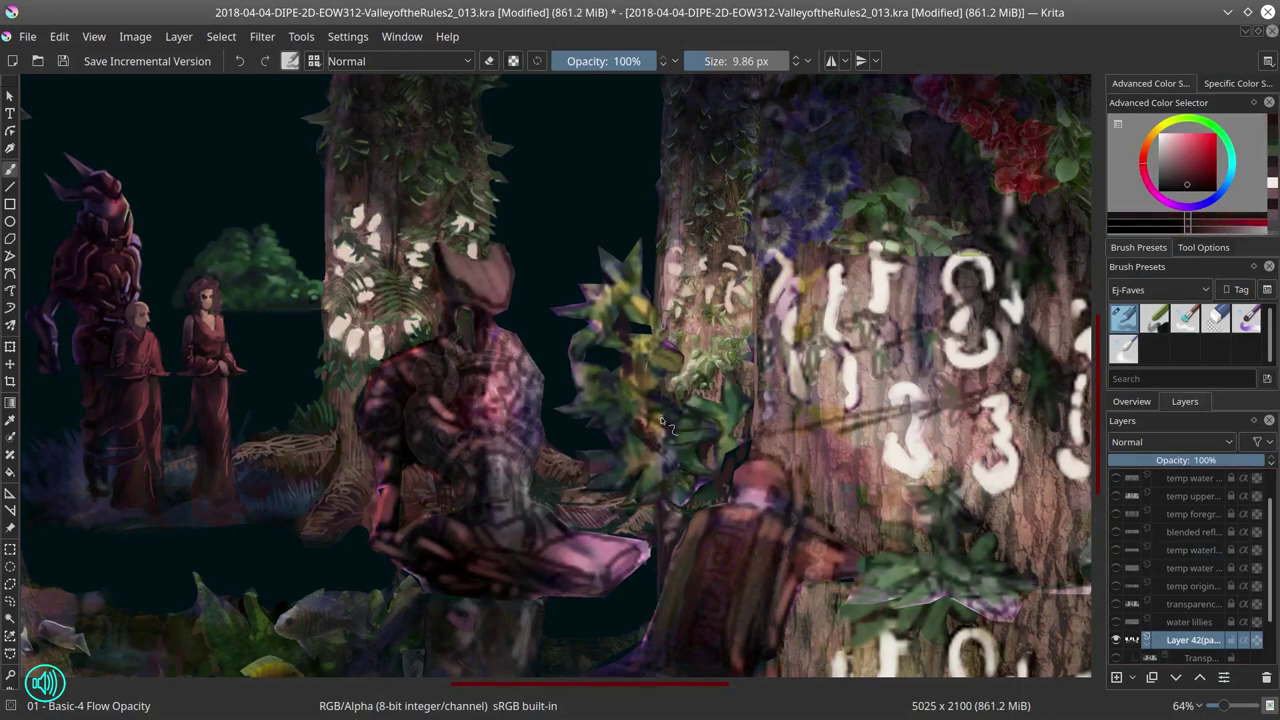
{"action": "key", "text": "slash"}
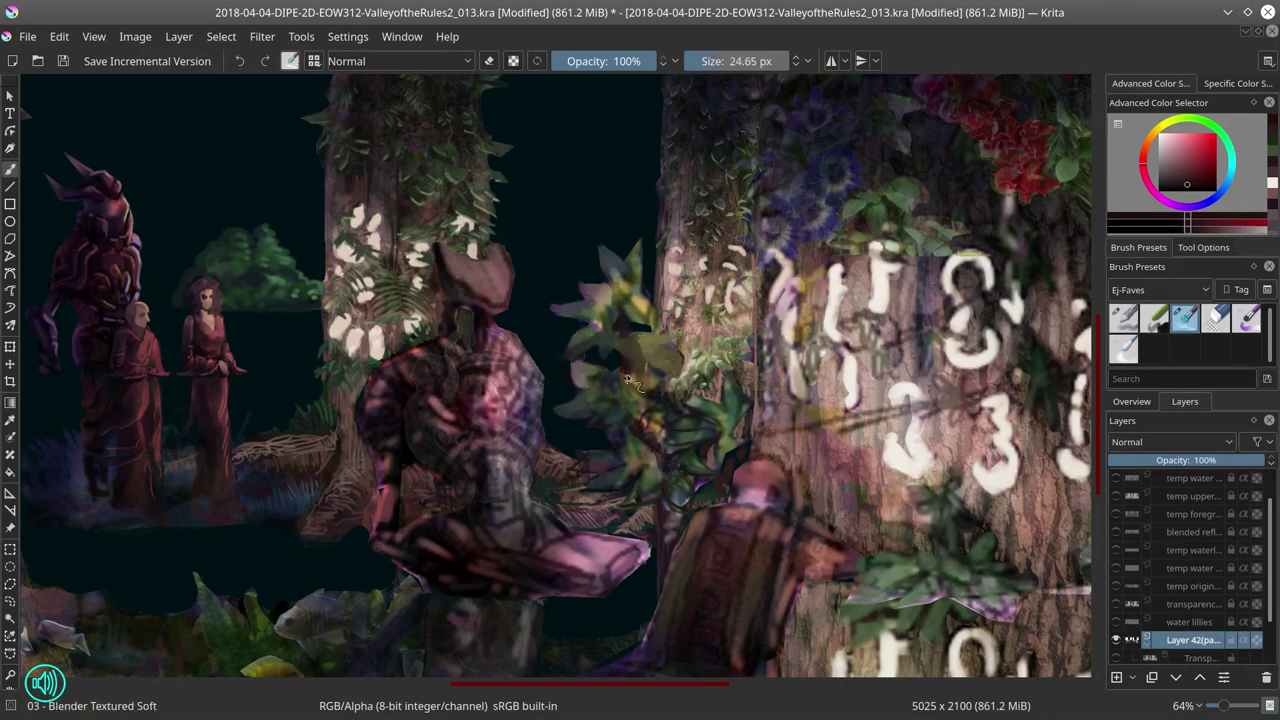
{"action": "key", "text": "period"}
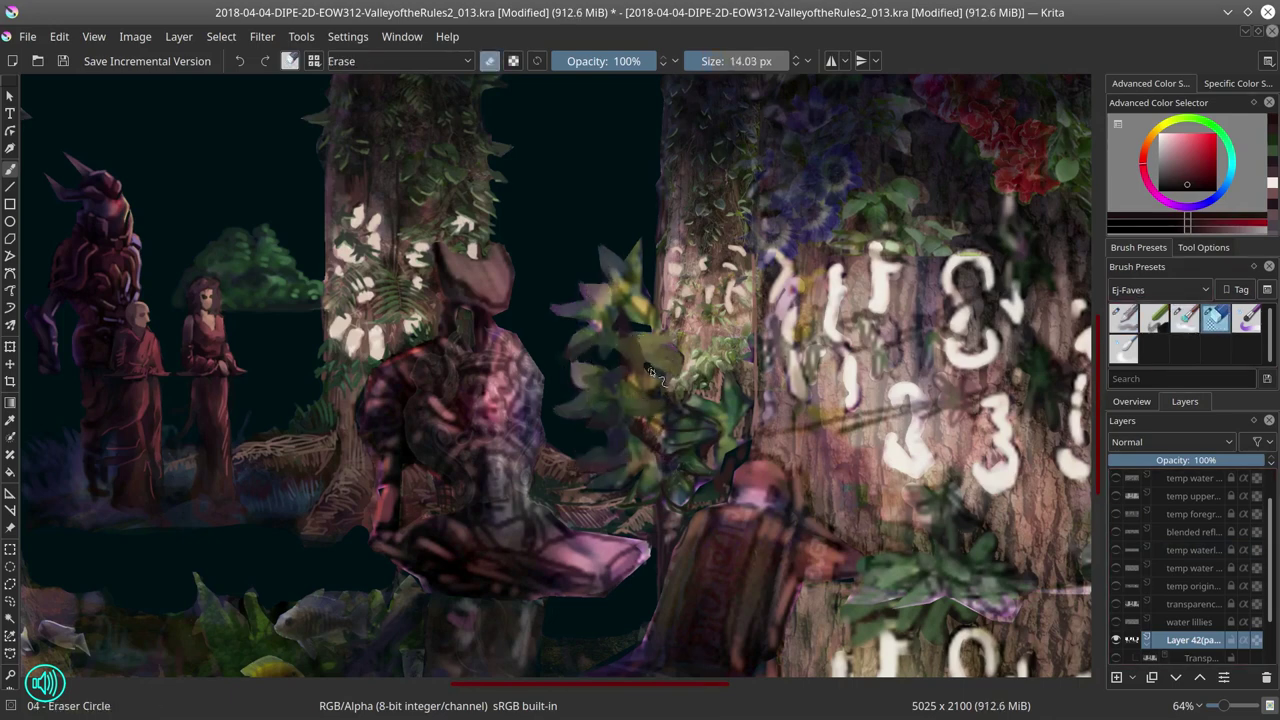
{"action": "key", "text": "slash"}
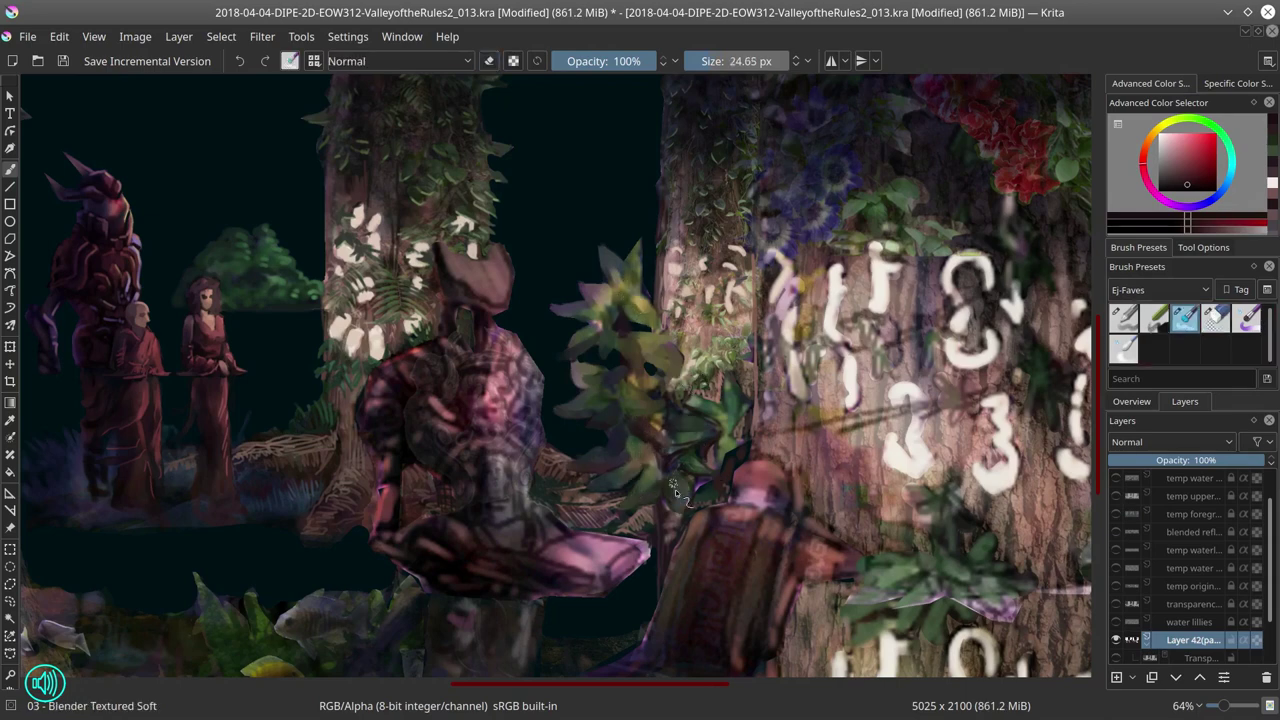
{"action": "key", "text": "slash"}
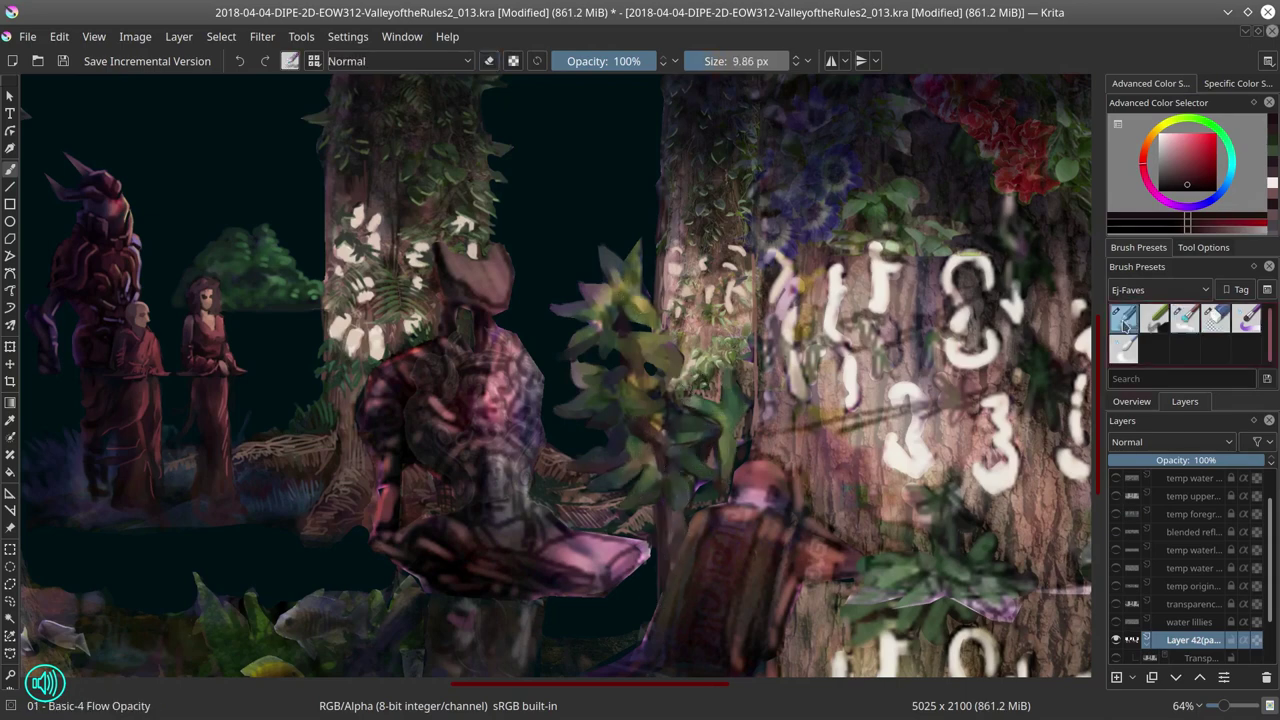
Step: Sample tan, pink, dark red and olive tones, and paint light tan leaf highlights
{"action": "left_click", "coordinate": [662, 375], "text": "ctrl"}
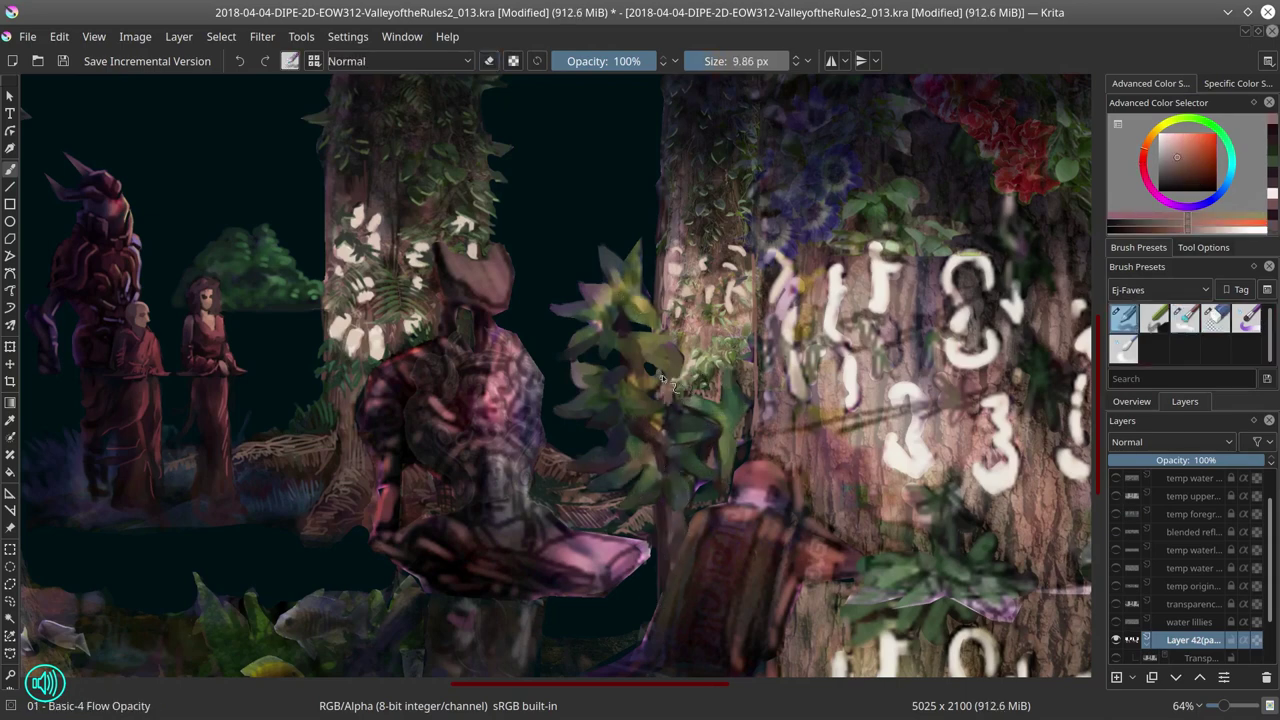
{"action": "left_click", "coordinate": [752, 458], "text": "ctrl"}
{"action": "left_click", "coordinate": [780, 425], "text": "ctrl"}
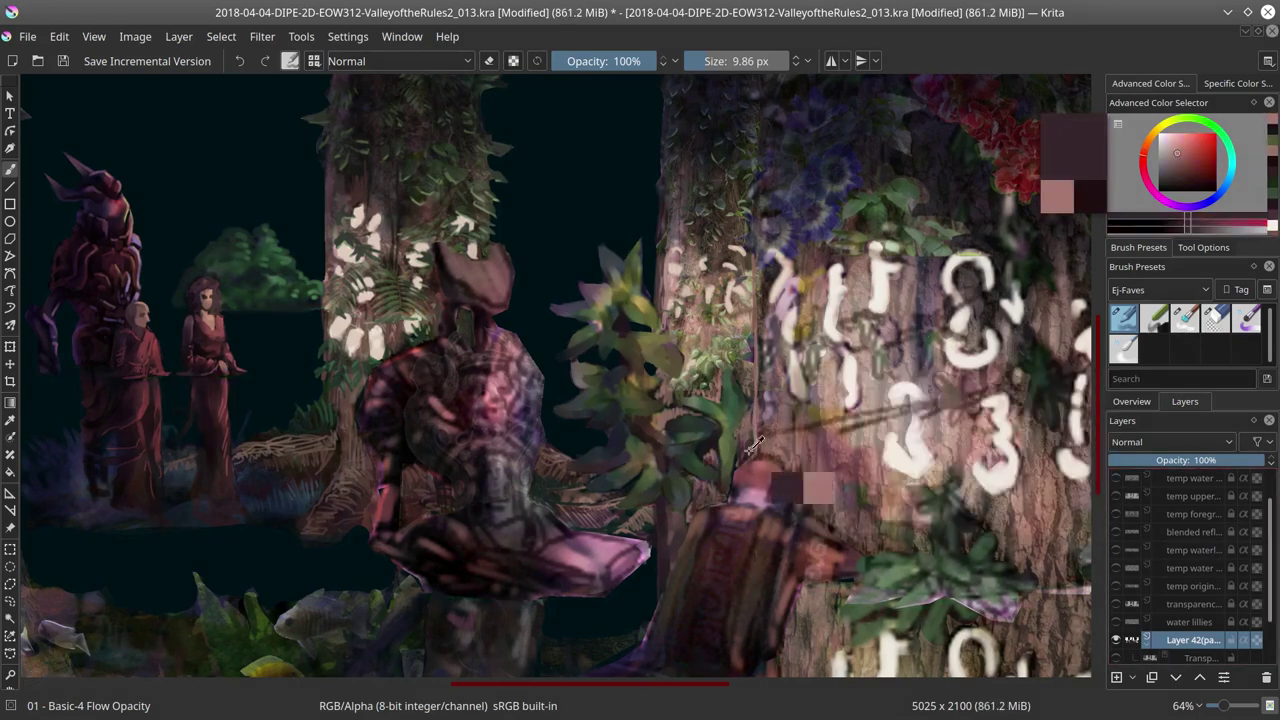
{"action": "left_click", "coordinate": [712, 420], "text": "ctrl"}
{"action": "left_click", "coordinate": [737, 455], "text": "ctrl"}
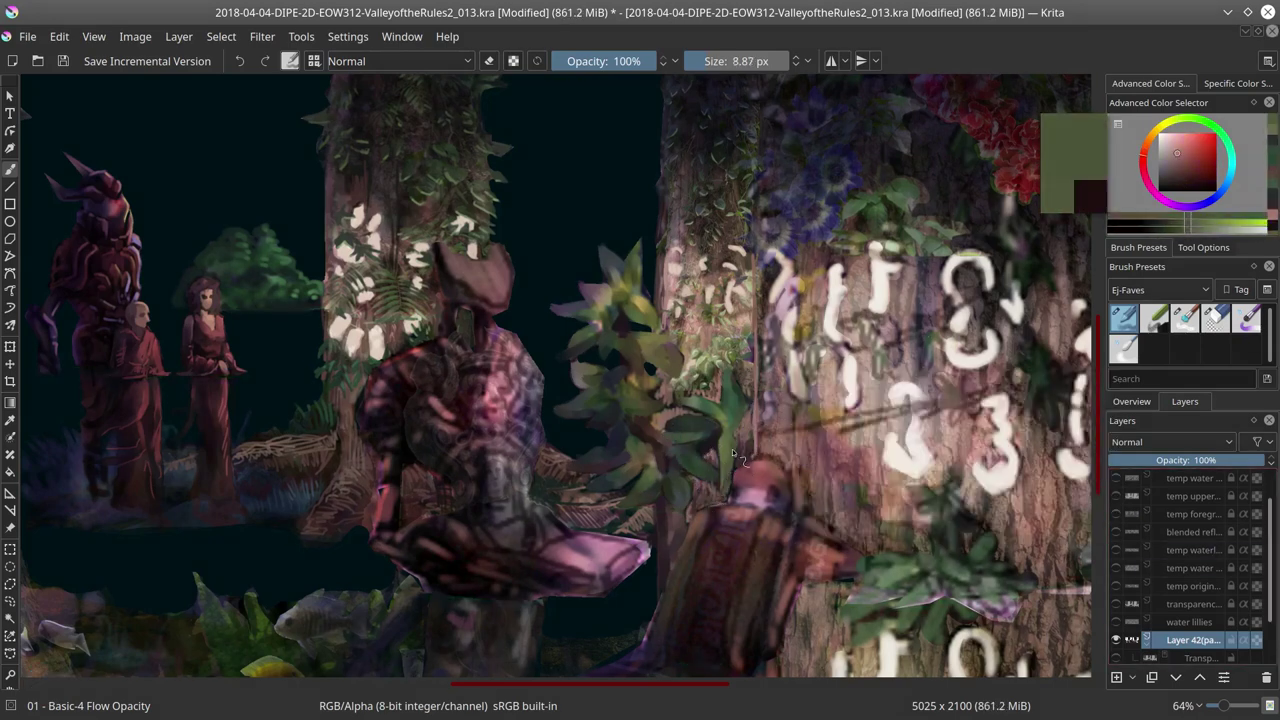
{"action": "left_click", "coordinate": [724, 370], "text": "ctrl"}
{"action": "left_click", "coordinate": [714, 426], "text": "ctrl"}
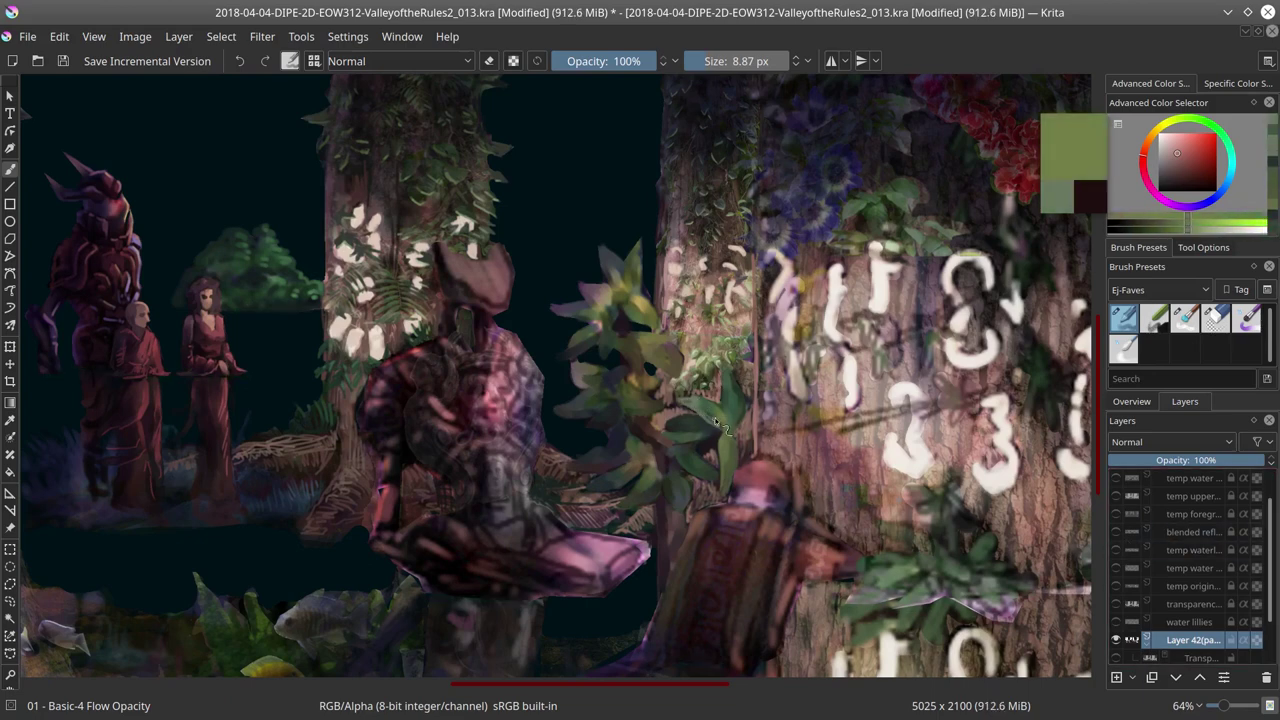
{"action": "left_click", "coordinate": [680, 425], "text": "ctrl"}
Step: Paint olive leaf strokes in the foliage and soften them with the blending brush
{"action": "left_click", "coordinate": [684, 450], "text": "ctrl"}
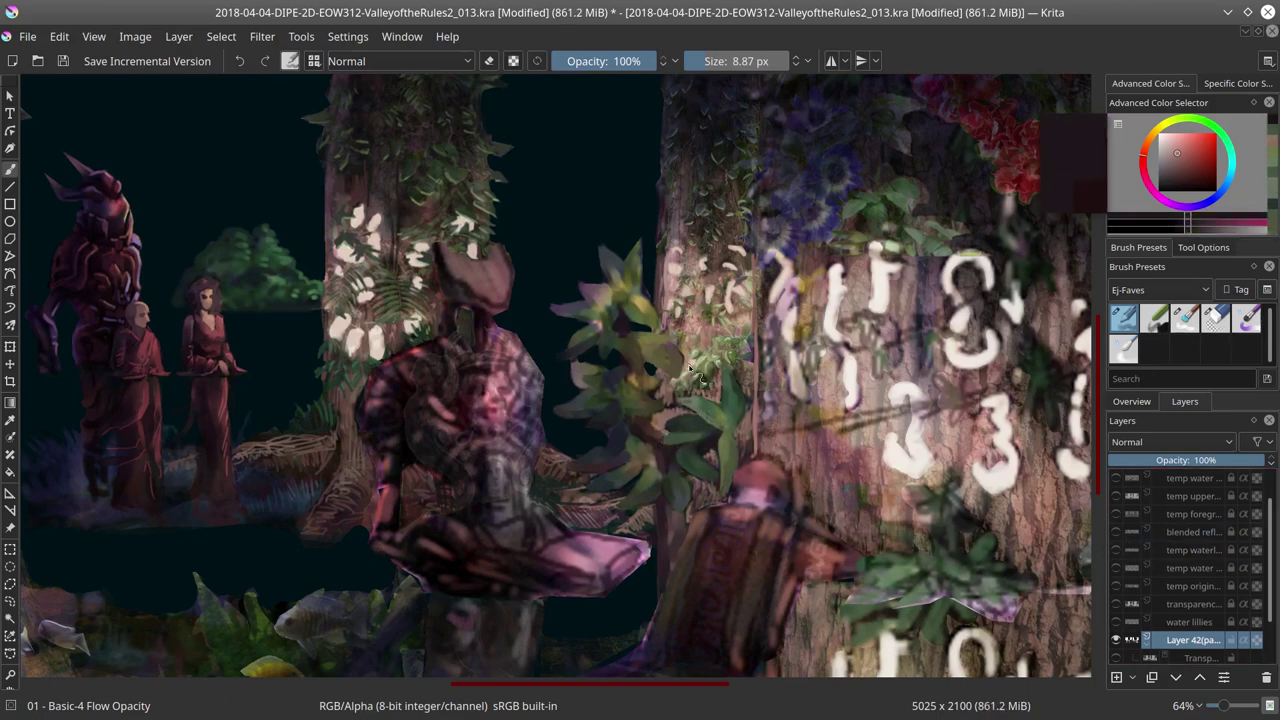
{"action": "left_click", "coordinate": [735, 450], "text": "ctrl"}
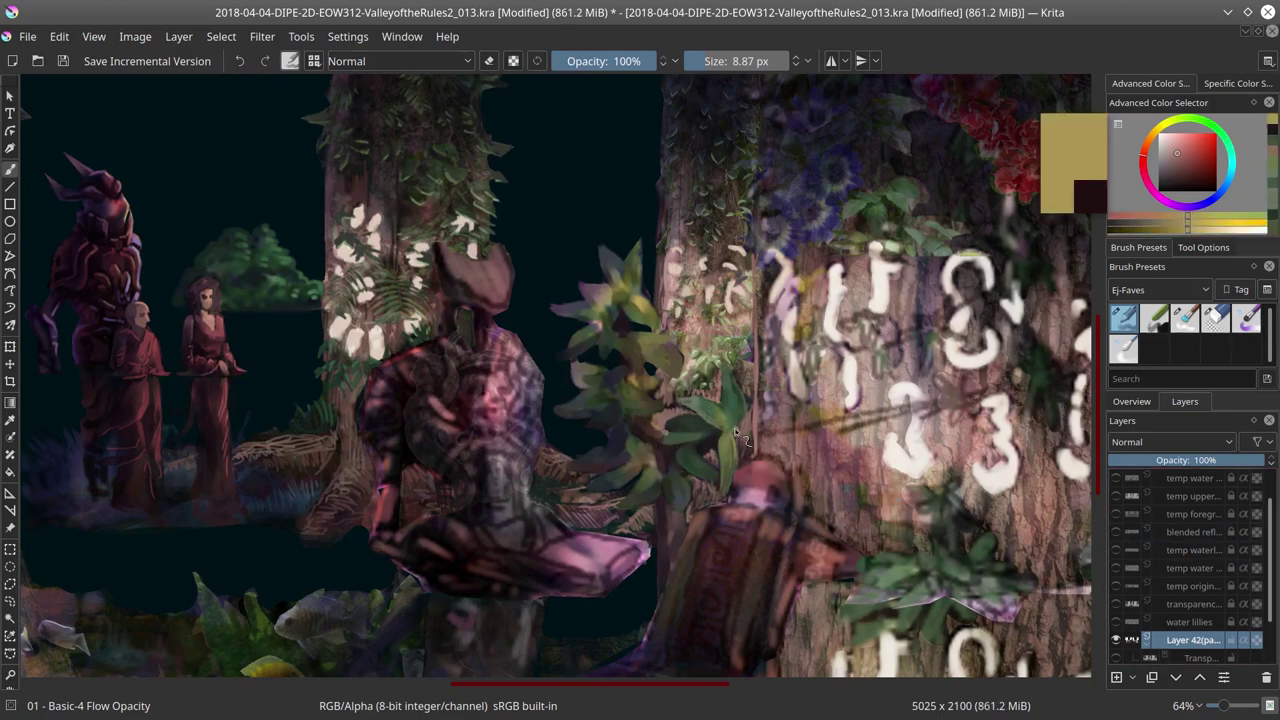
{"action": "left_click", "coordinate": [720, 504], "text": "ctrl"}
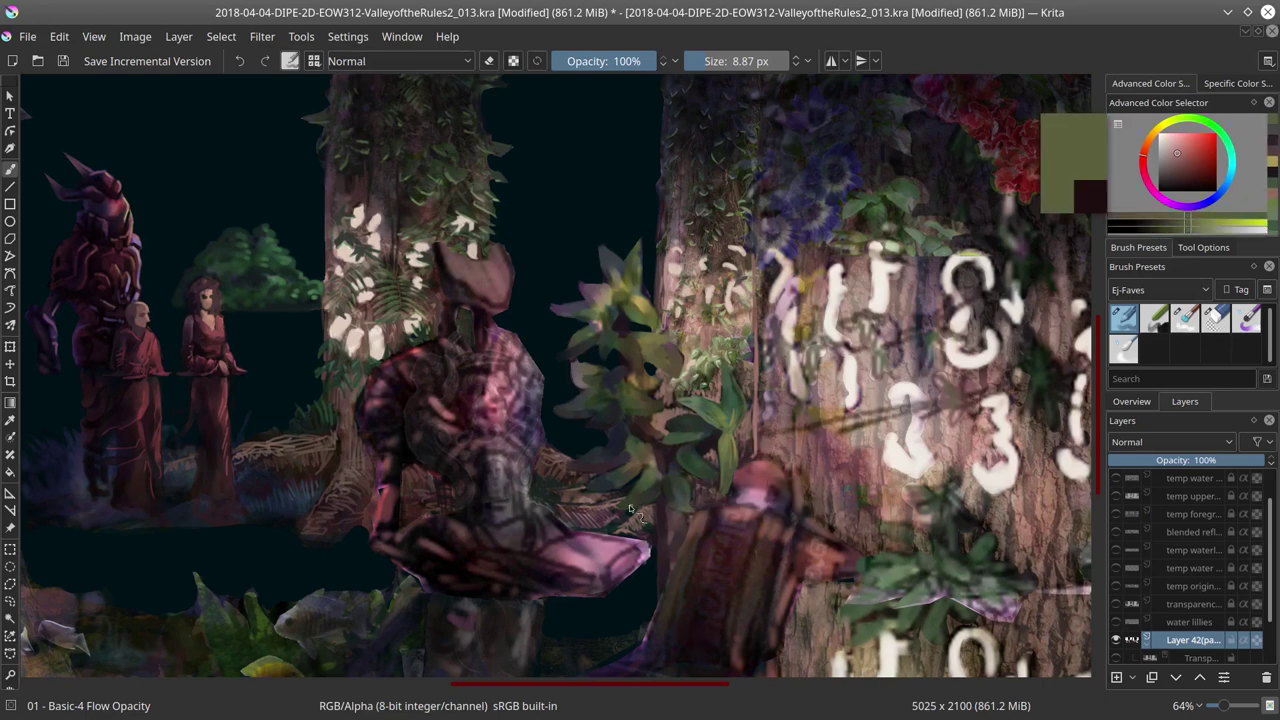
{"action": "left_click", "coordinate": [640, 458], "text": "ctrl"}
{"action": "key", "text": "slash"}
{"action": "left_click", "coordinate": [645, 443], "text": "ctrl"}
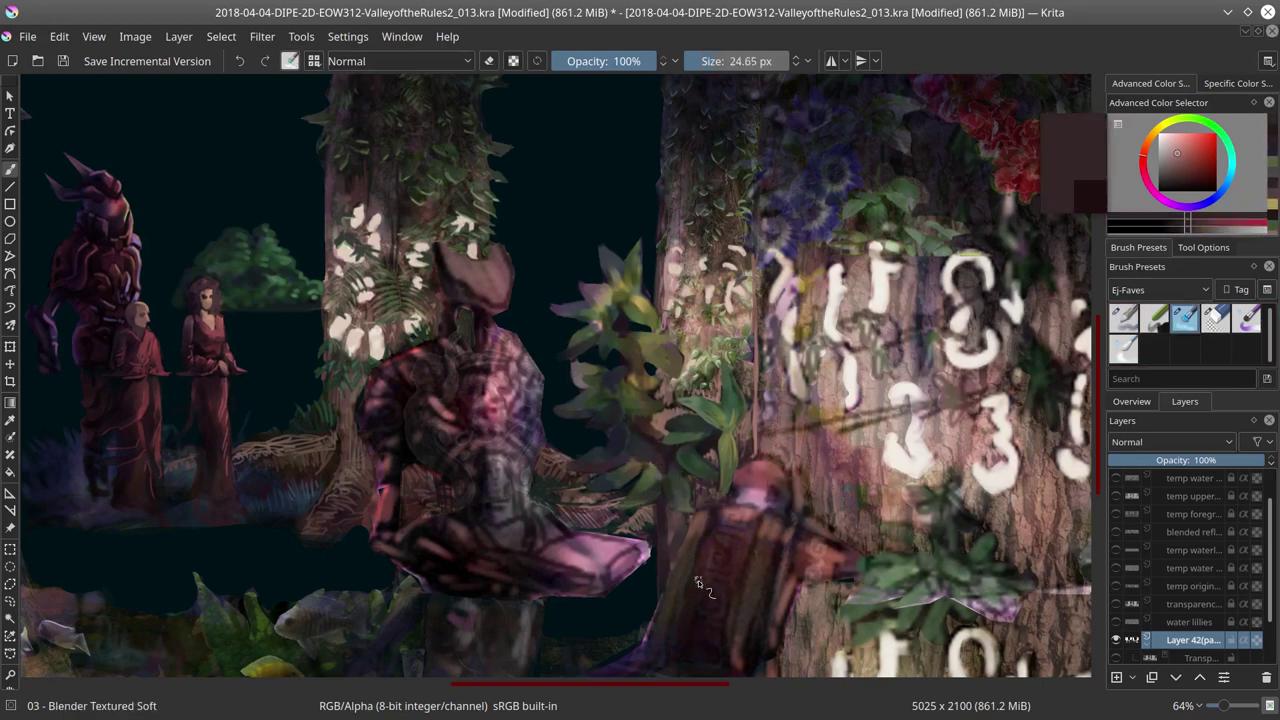
{"action": "left_click", "coordinate": [698, 583], "text": "ctrl"}
{"action": "key", "text": "slash"}
Step: Paint sage green leaf strokes and darker grey-green shadows on the plant
{"action": "left_click", "coordinate": [608, 450], "text": "ctrl"}
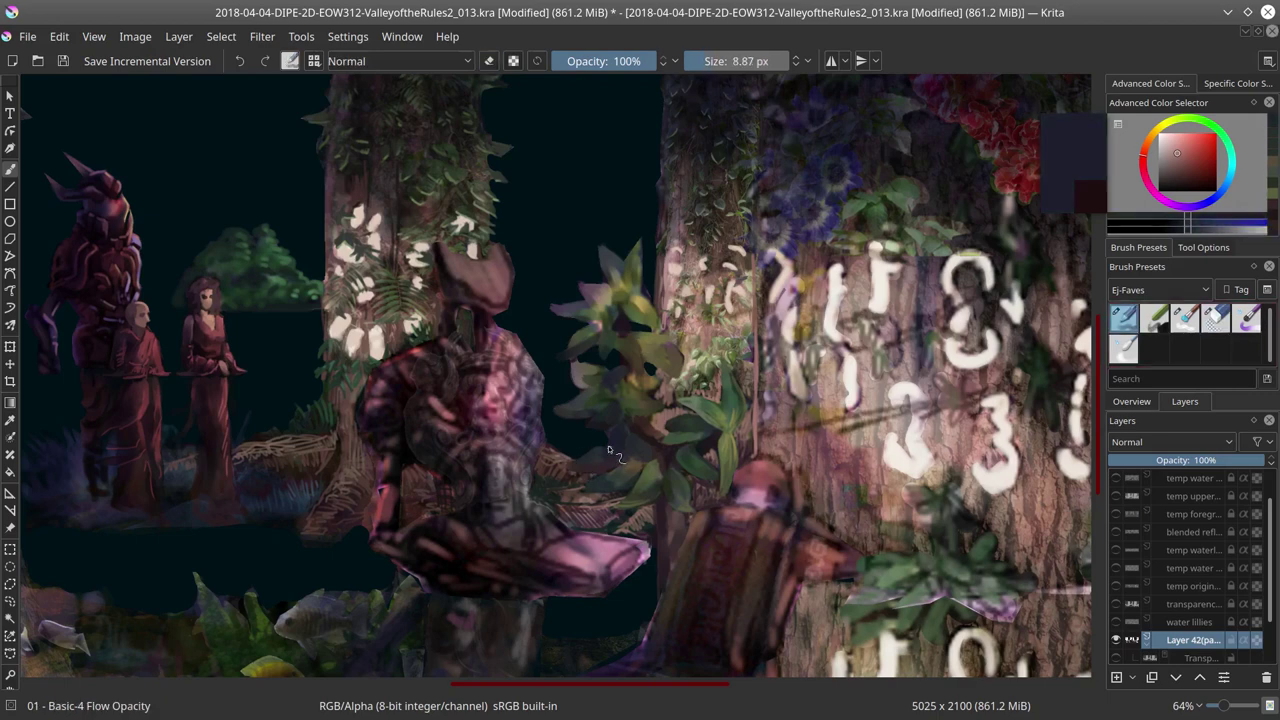
{"action": "left_click", "coordinate": [752, 443], "text": "ctrl"}
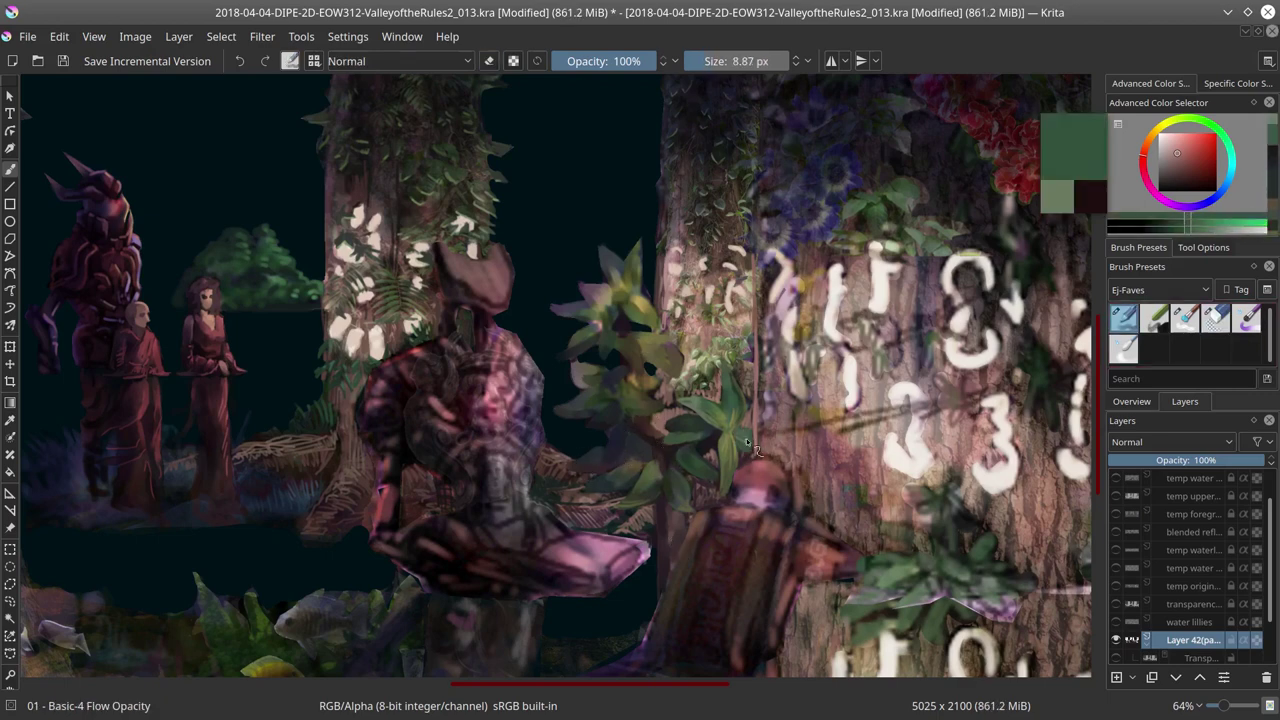
{"action": "left_click", "coordinate": [672, 443], "text": "ctrl"}
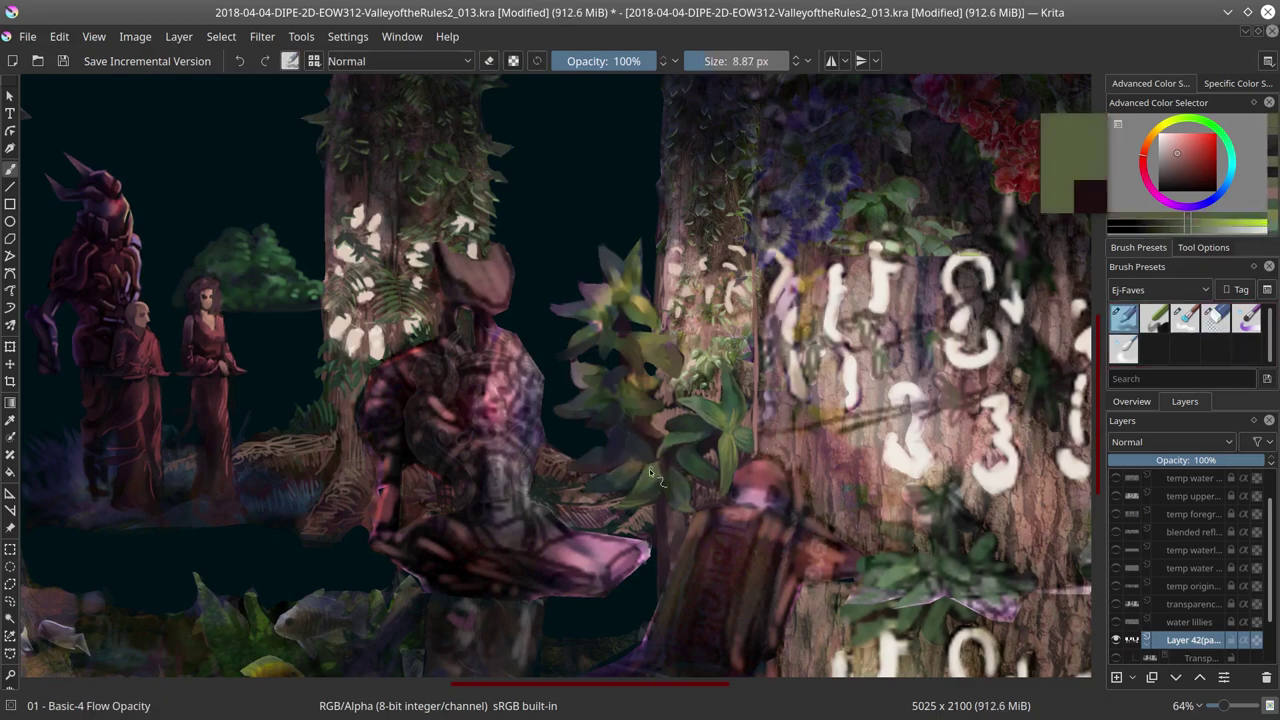
{"action": "left_click", "coordinate": [1140, 404]}
{"action": "left_click", "coordinate": [654, 380], "text": "ctrl"}
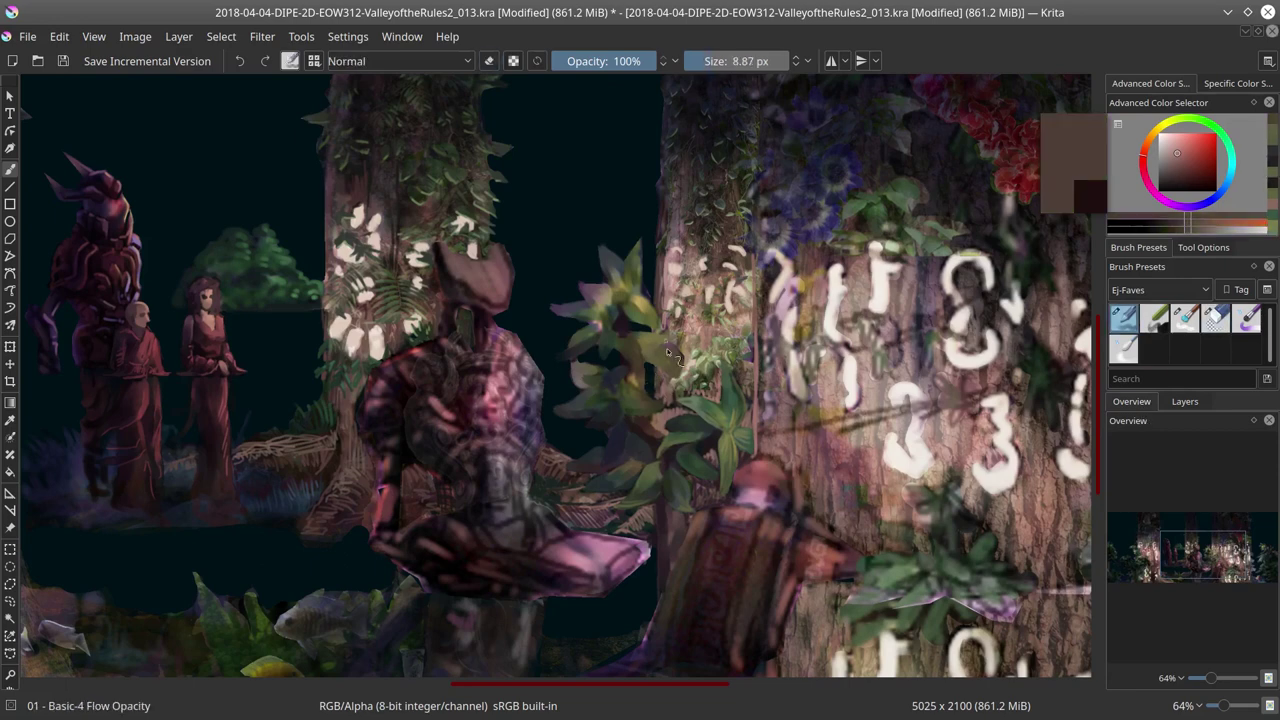
{"action": "left_click", "coordinate": [628, 388], "text": "ctrl"}
{"action": "left_click", "coordinate": [620, 420], "text": "ctrl"}
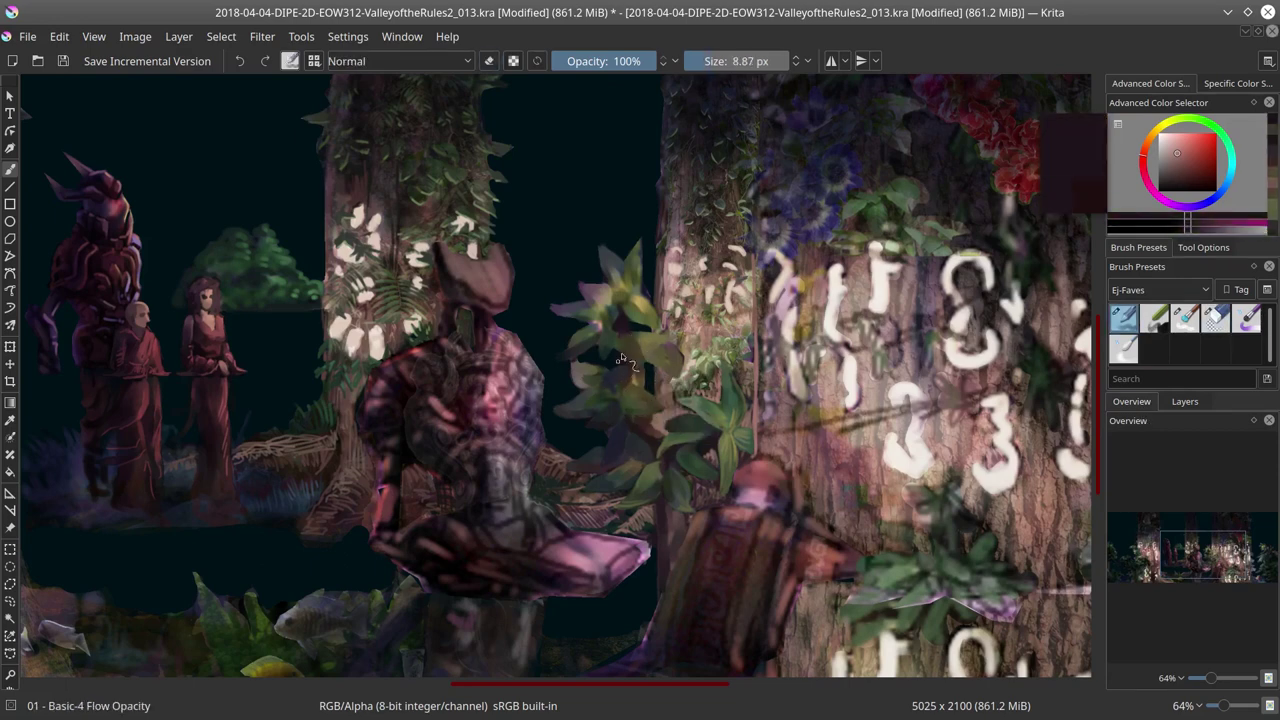
{"action": "left_click", "coordinate": [605, 463], "text": "ctrl"}
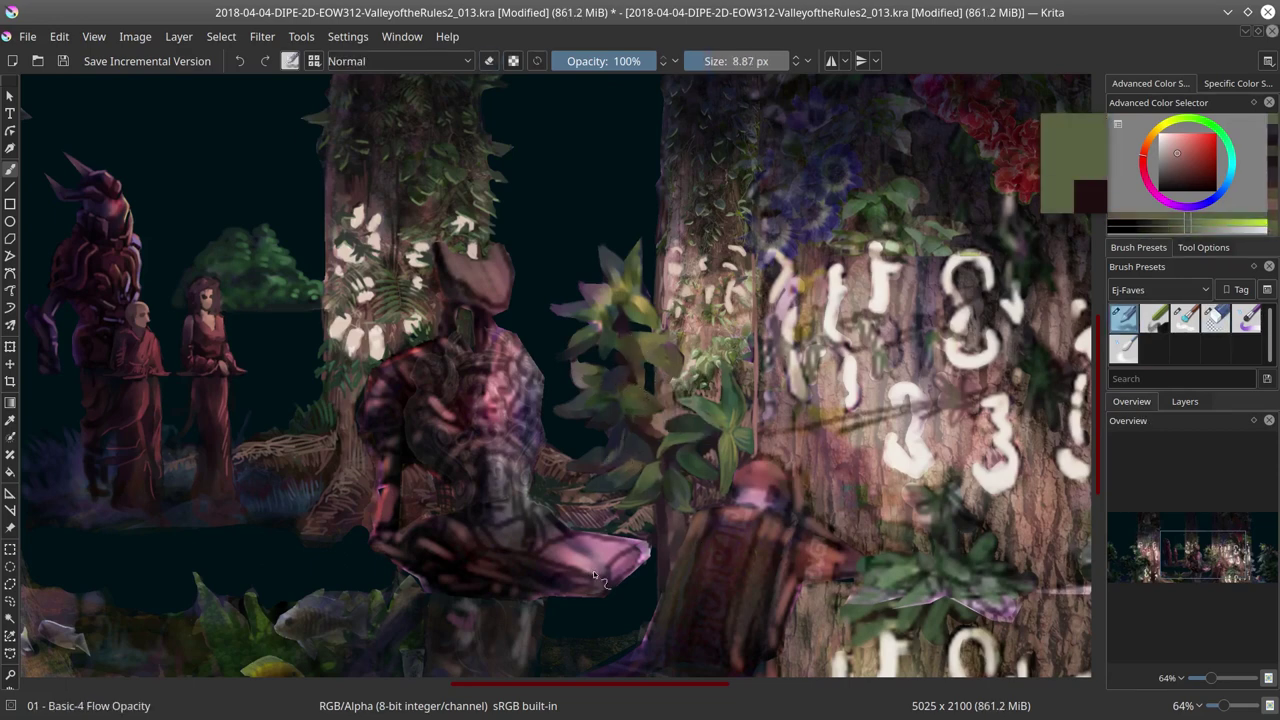
{"action": "left_click", "coordinate": [674, 563], "text": "ctrl"}
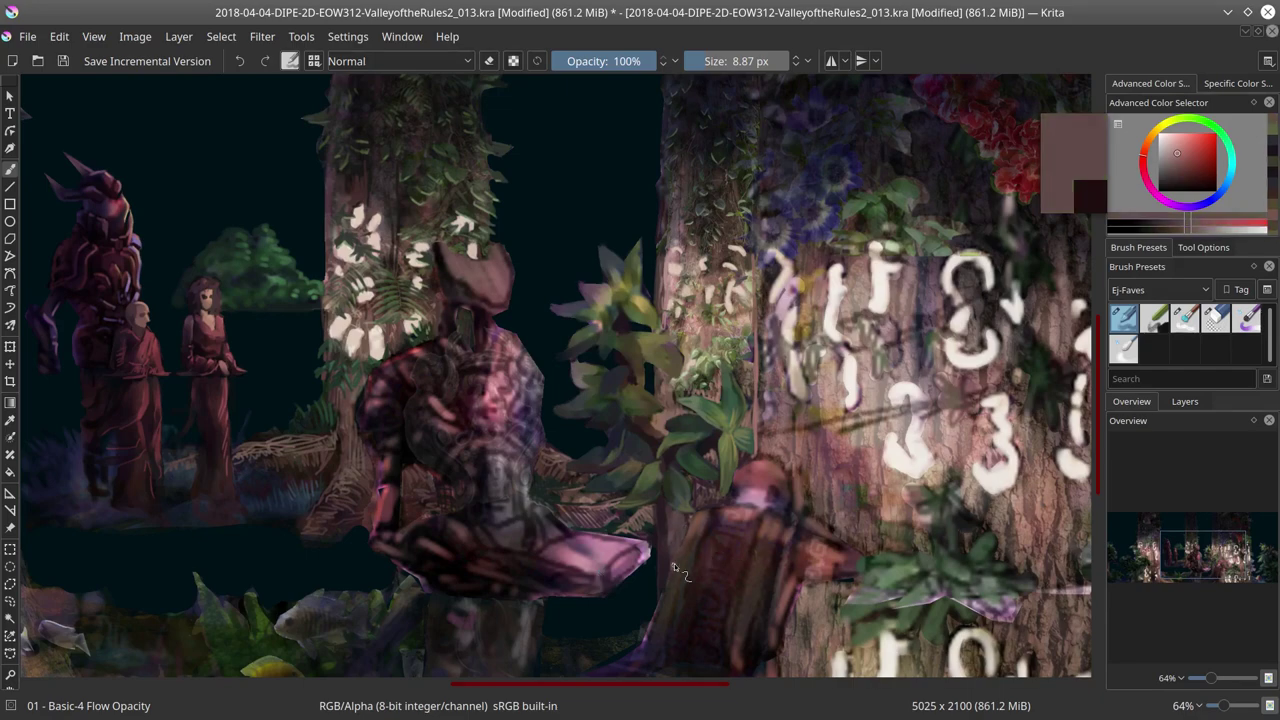
{"action": "left_click", "coordinate": [619, 497], "text": "ctrl"}
{"action": "left_click", "coordinate": [626, 482], "text": "ctrl"}
{"action": "left_click", "coordinate": [666, 422], "text": "ctrl"}
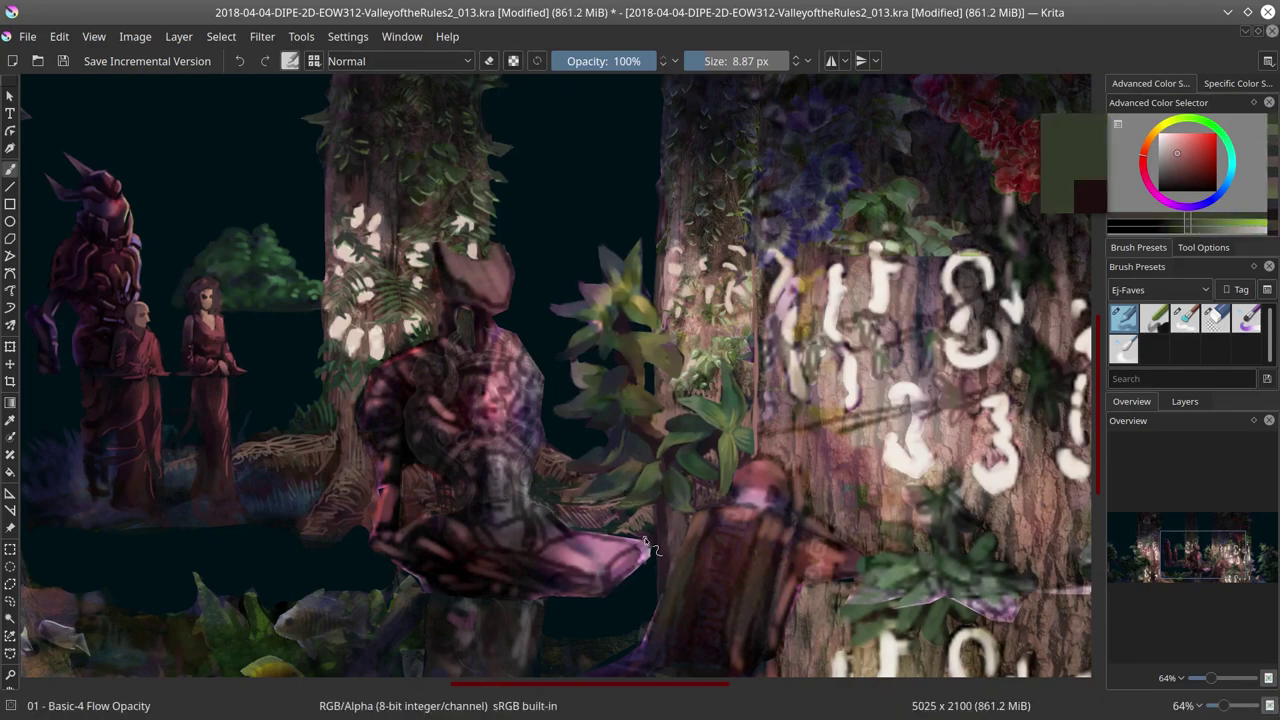
{"action": "scroll", "coordinate": [647, 545], "scroll_direction": "down", "scroll_amount": 3}
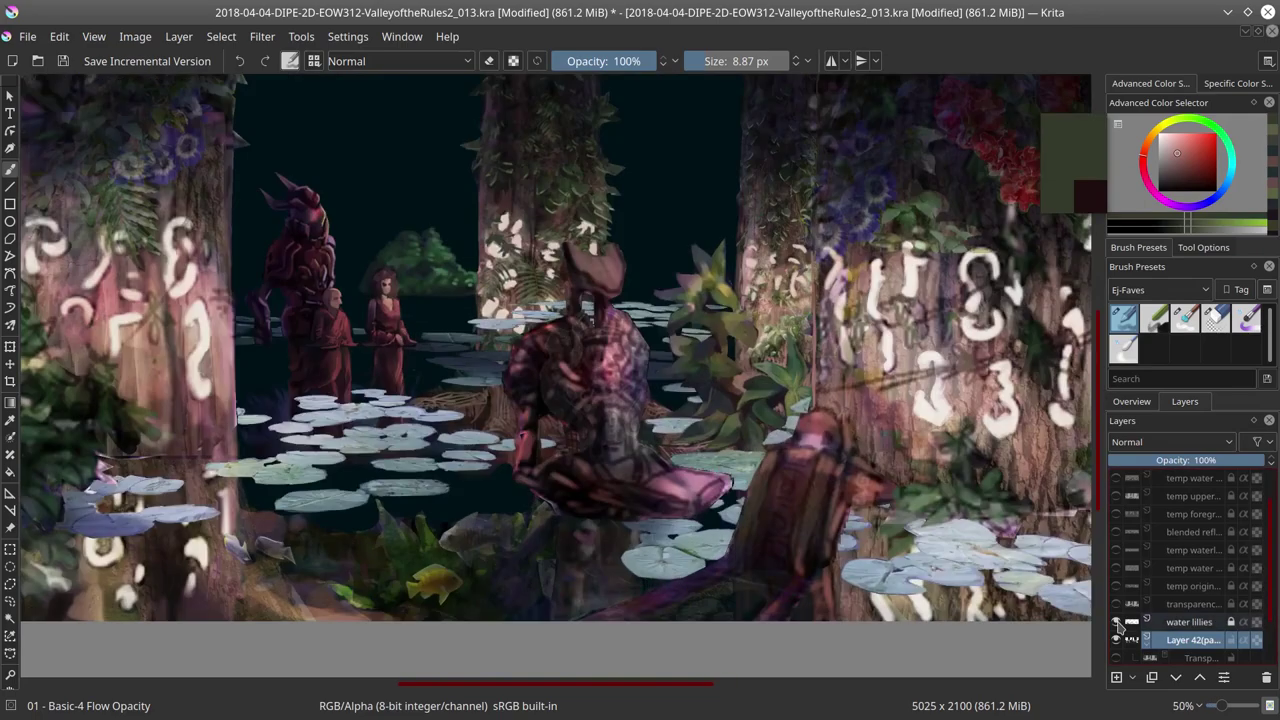
{"action": "left_click", "coordinate": [1125, 622]}
{"action": "key", "text": "e"}
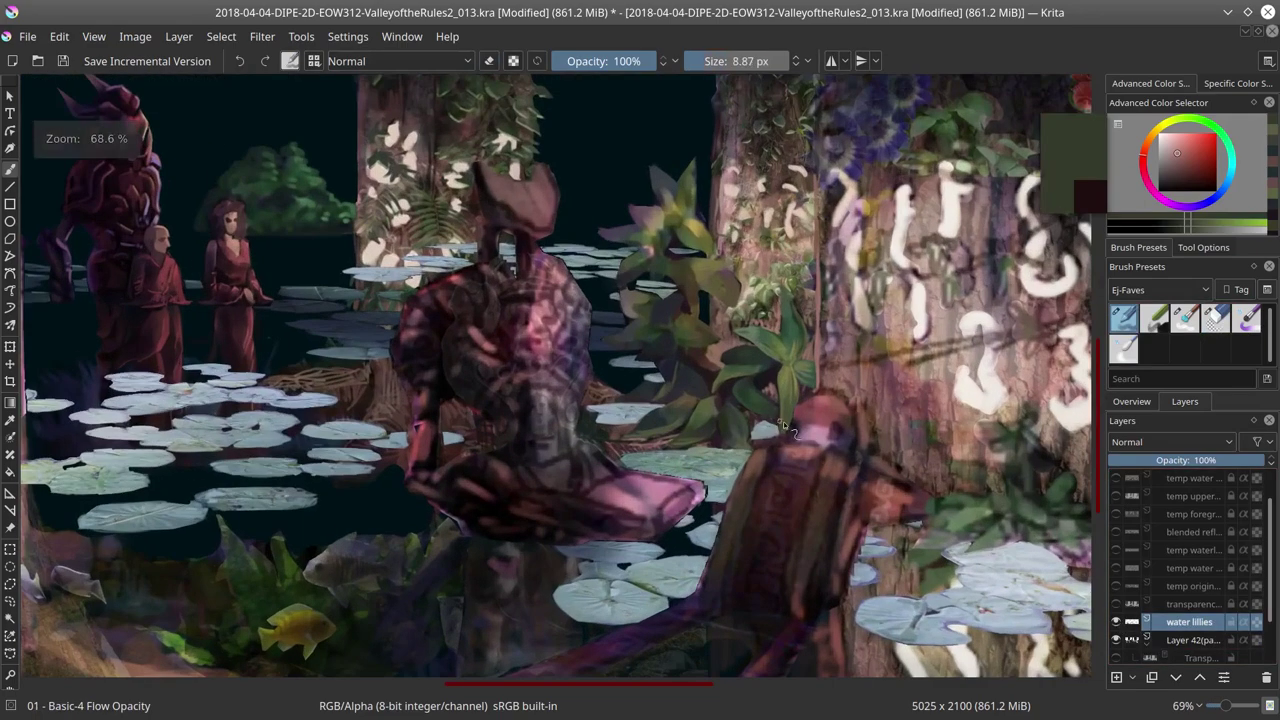
{"action": "scroll", "coordinate": [808, 430], "scroll_direction": "down", "scroll_amount": 2}
{"action": "key", "text": "e"}
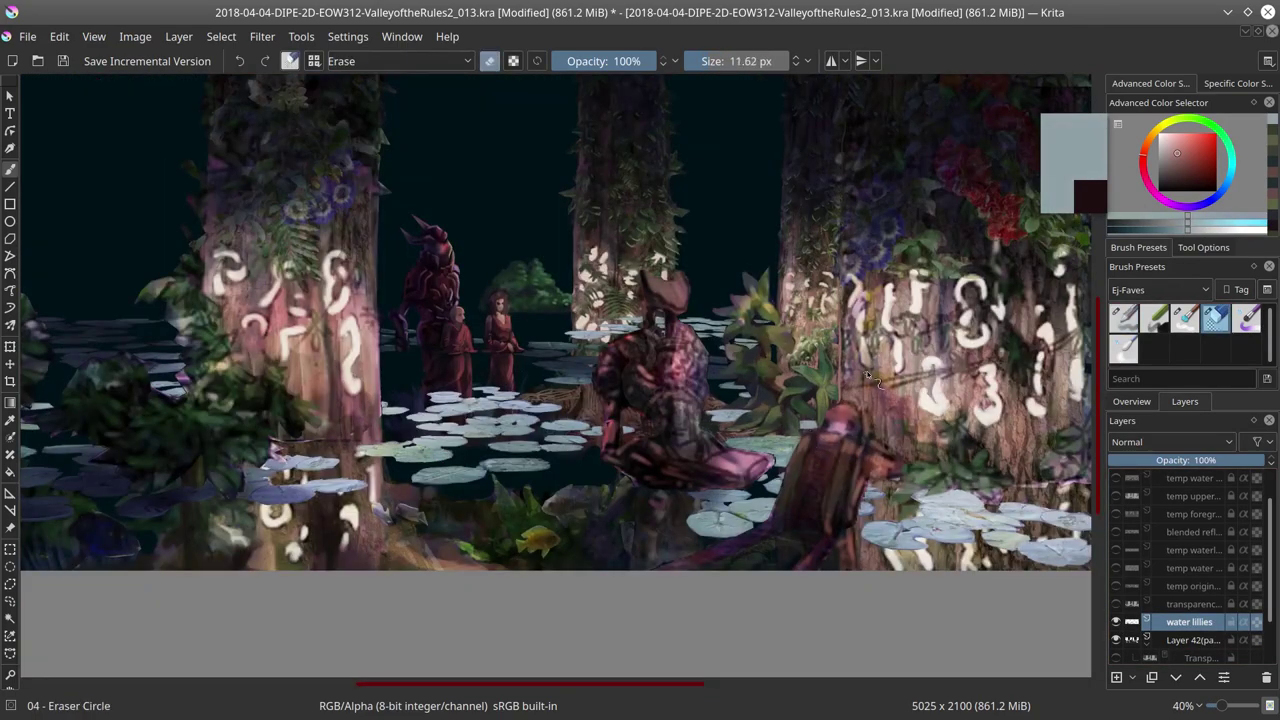
{"action": "scroll", "coordinate": [790, 410], "scroll_direction": "up", "scroll_amount": 2}
{"action": "key", "text": "Page_Down"}
{"action": "scroll", "coordinate": [812, 512], "scroll_direction": "down", "scroll_amount": 3}
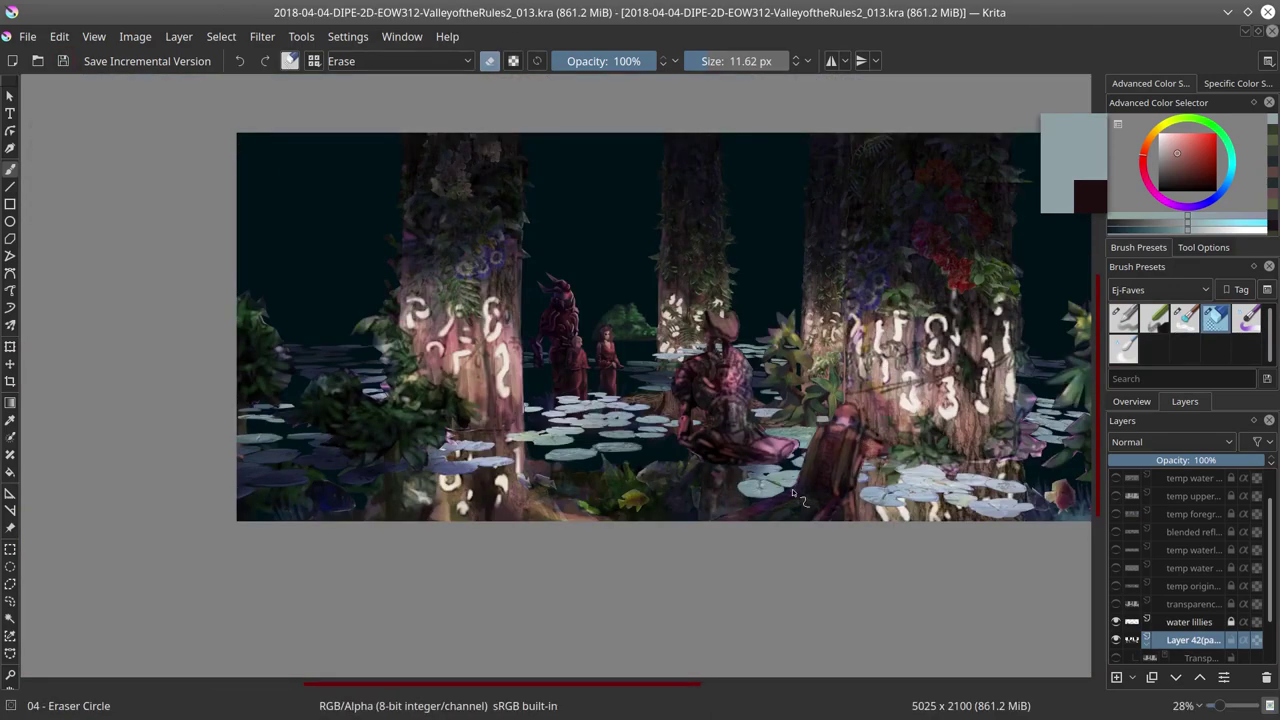
{"action": "scroll", "coordinate": [798, 497], "scroll_direction": "up", "scroll_amount": 3}
Step: Shrink the Basic-4 brush and sample olive, dark green, tan, pale green and navy
{"action": "key", "text": "e"}
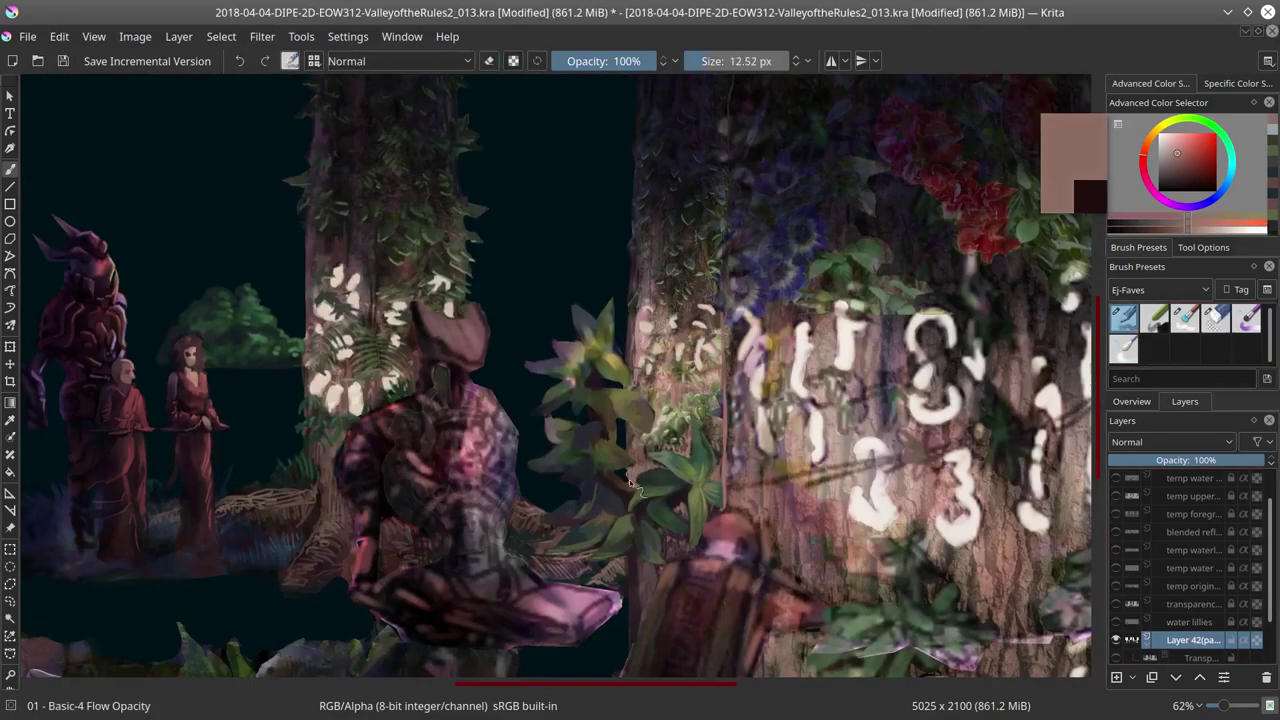
{"action": "left_click", "coordinate": [617, 447], "text": "ctrl"}
{"action": "key", "text": "e"}
{"action": "key", "text": "e"}
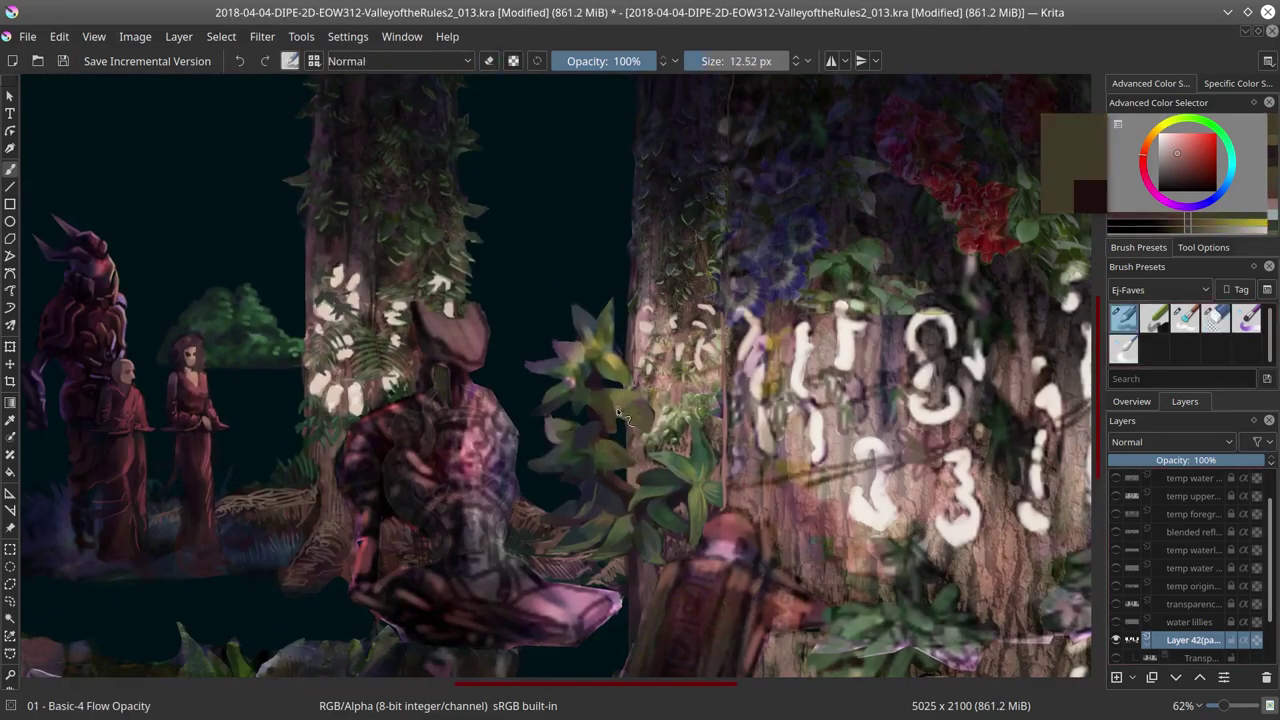
{"action": "left_click", "coordinate": [621, 420], "text": "ctrl"}
{"action": "left_click", "coordinate": [621, 420], "text": "ctrl"}
{"action": "left_click", "coordinate": [648, 370], "text": "ctrl"}
{"action": "key", "text": "["}
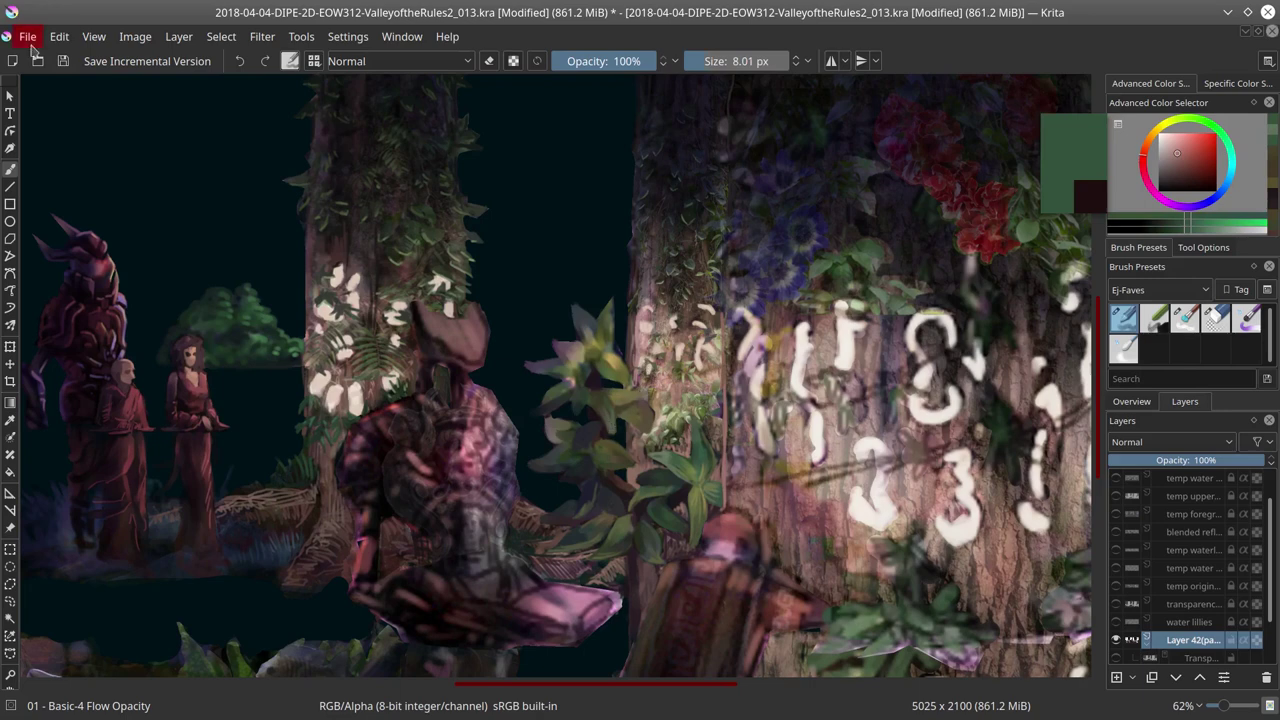
{"action": "left_click", "coordinate": [655, 420], "text": "ctrl"}
{"action": "left_click", "coordinate": [657, 423], "text": "ctrl"}
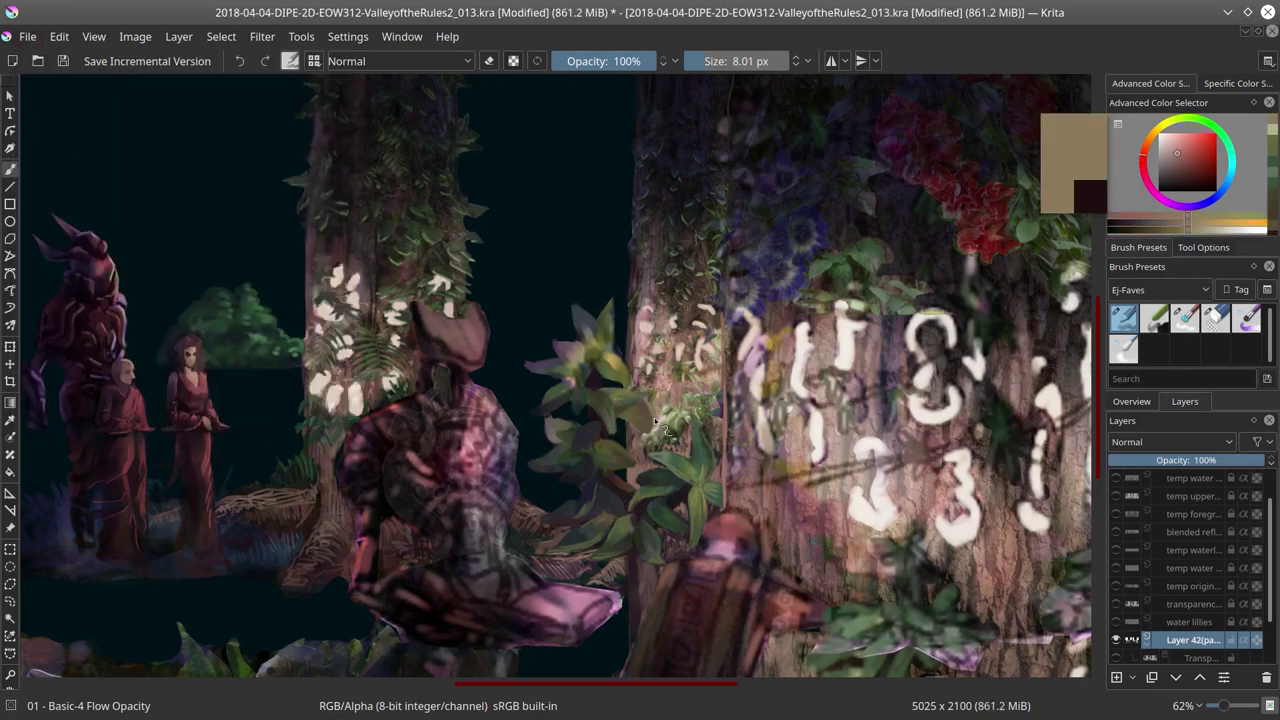
{"action": "left_click", "coordinate": [676, 452], "text": "ctrl"}
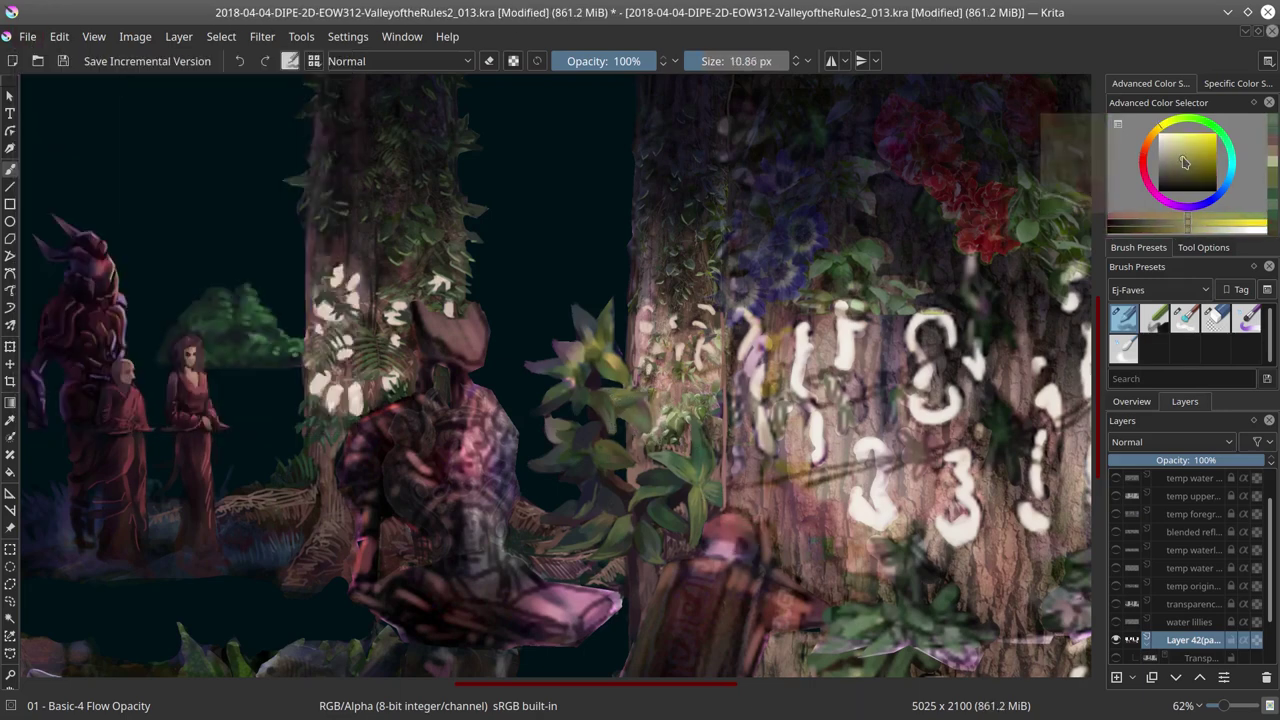
{"action": "left_click", "coordinate": [554, 422], "text": "ctrl"}
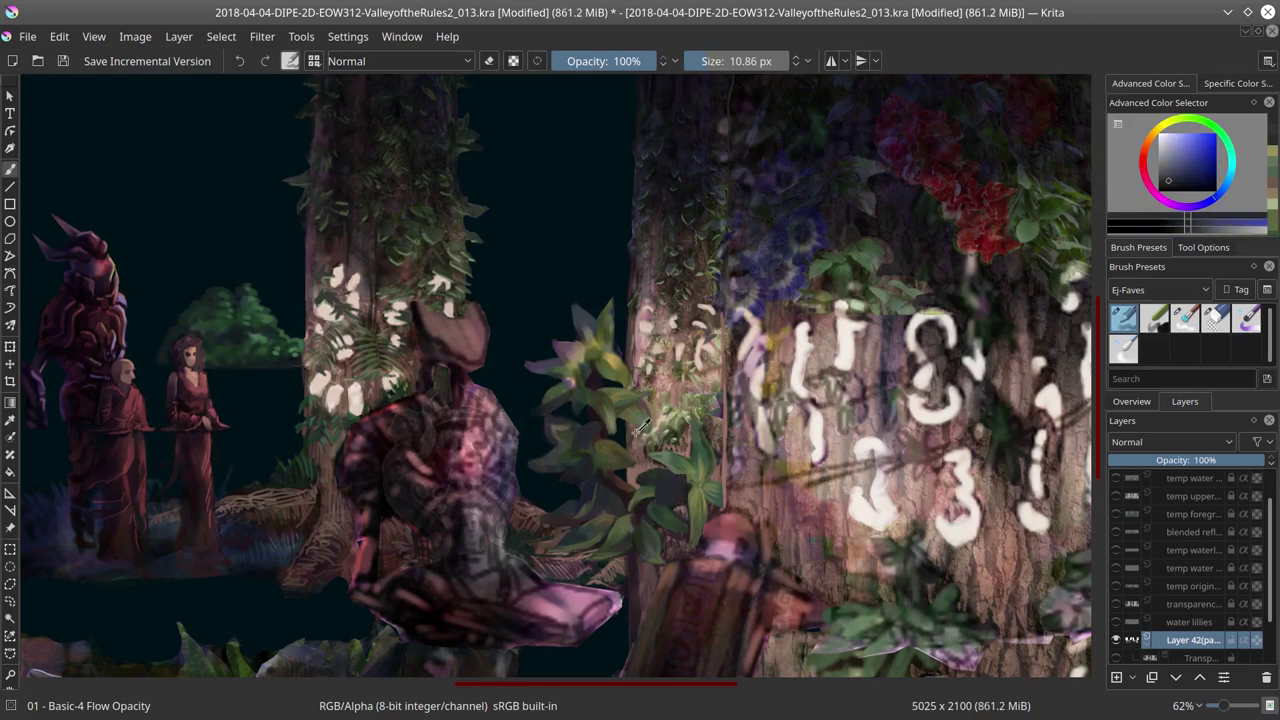
Step: Paint leaf strokes on the central plant using sampled light greens and dark purple shadows
{"action": "left_click", "coordinate": [640, 425], "text": "ctrl"}
{"action": "left_click", "coordinate": [615, 460], "text": "ctrl"}
{"action": "left_click", "coordinate": [644, 441], "text": "ctrl"}
{"action": "left_click", "coordinate": [585, 440], "text": "ctrl"}
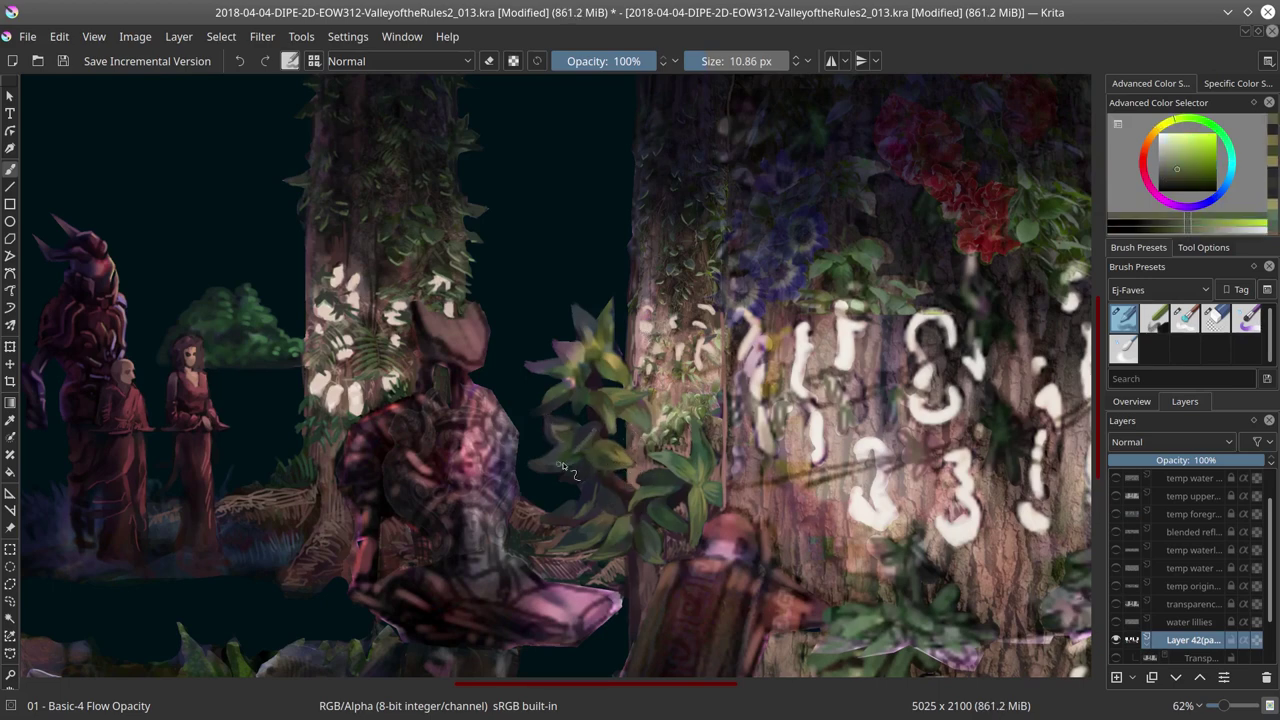
{"action": "left_click", "coordinate": [562, 467], "text": "ctrl"}
{"action": "left_click", "coordinate": [600, 440], "text": "ctrl"}
{"action": "left_click", "coordinate": [535, 372], "text": "ctrl"}
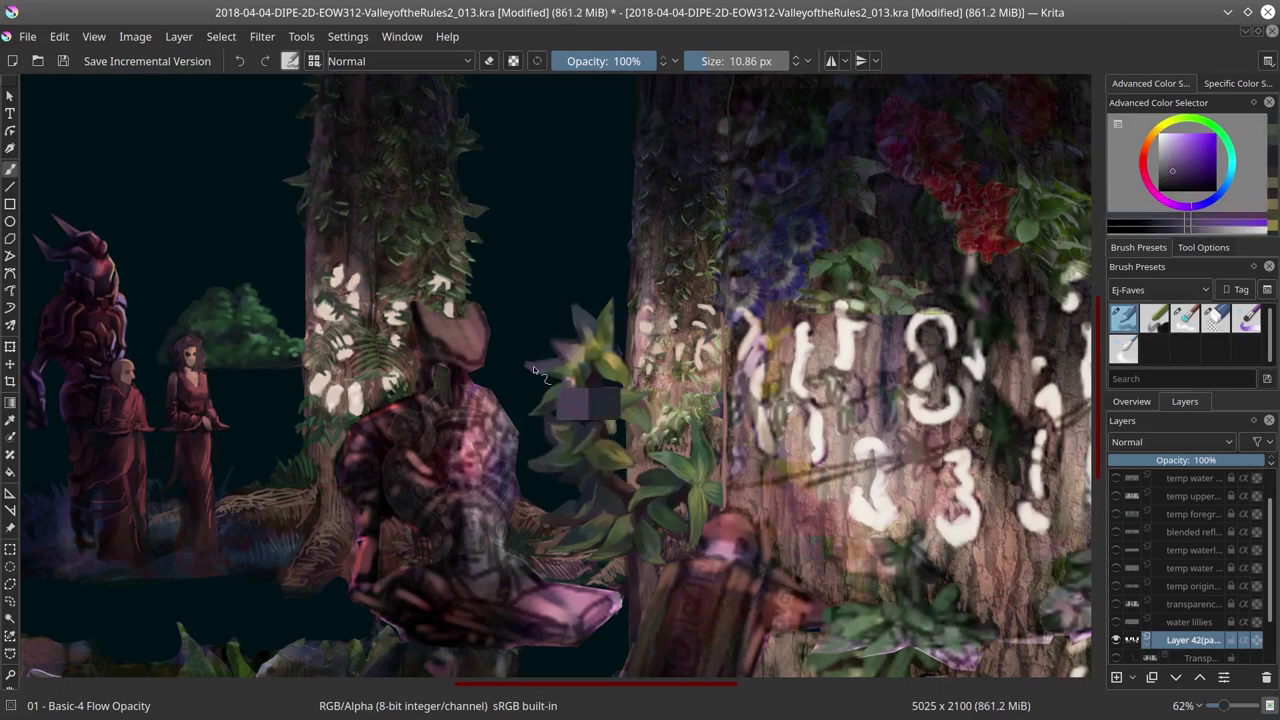
{"action": "left_click", "coordinate": [580, 368], "text": "ctrl"}
{"action": "left_click", "coordinate": [588, 366], "text": "ctrl"}
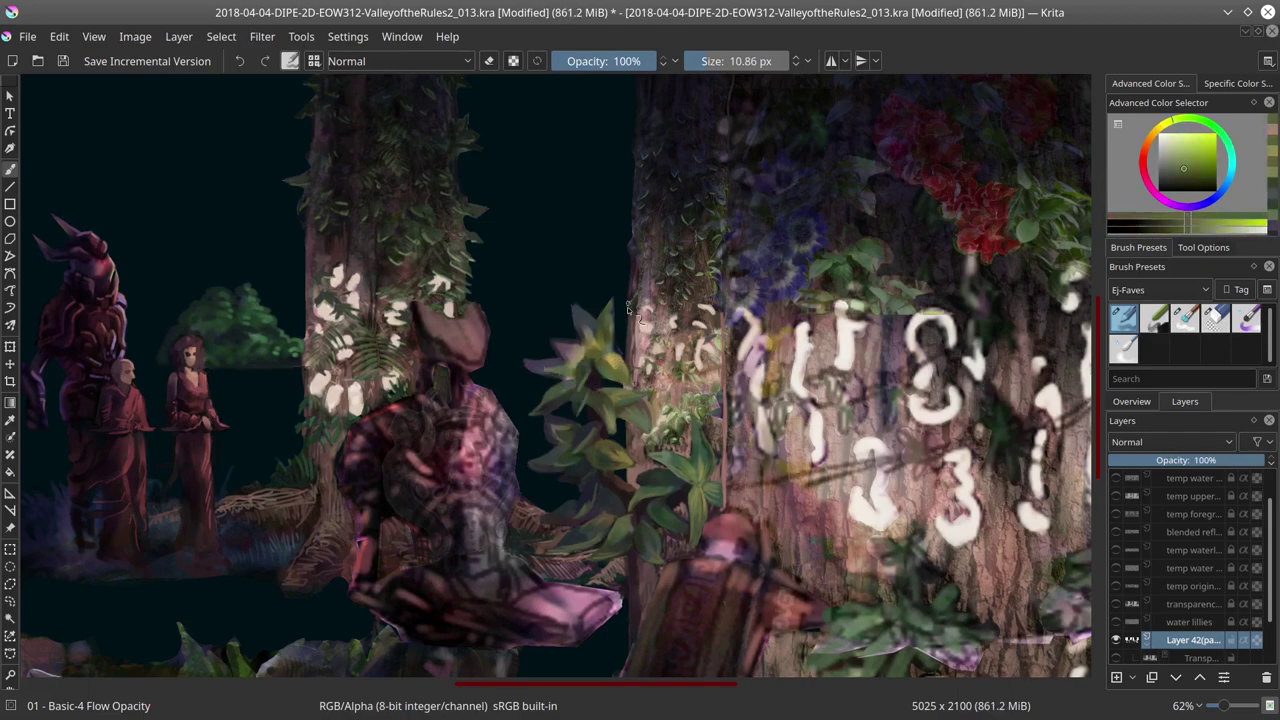
{"action": "left_click", "coordinate": [604, 350], "text": "ctrl"}
{"action": "left_click", "coordinate": [574, 400], "text": "ctrl"}
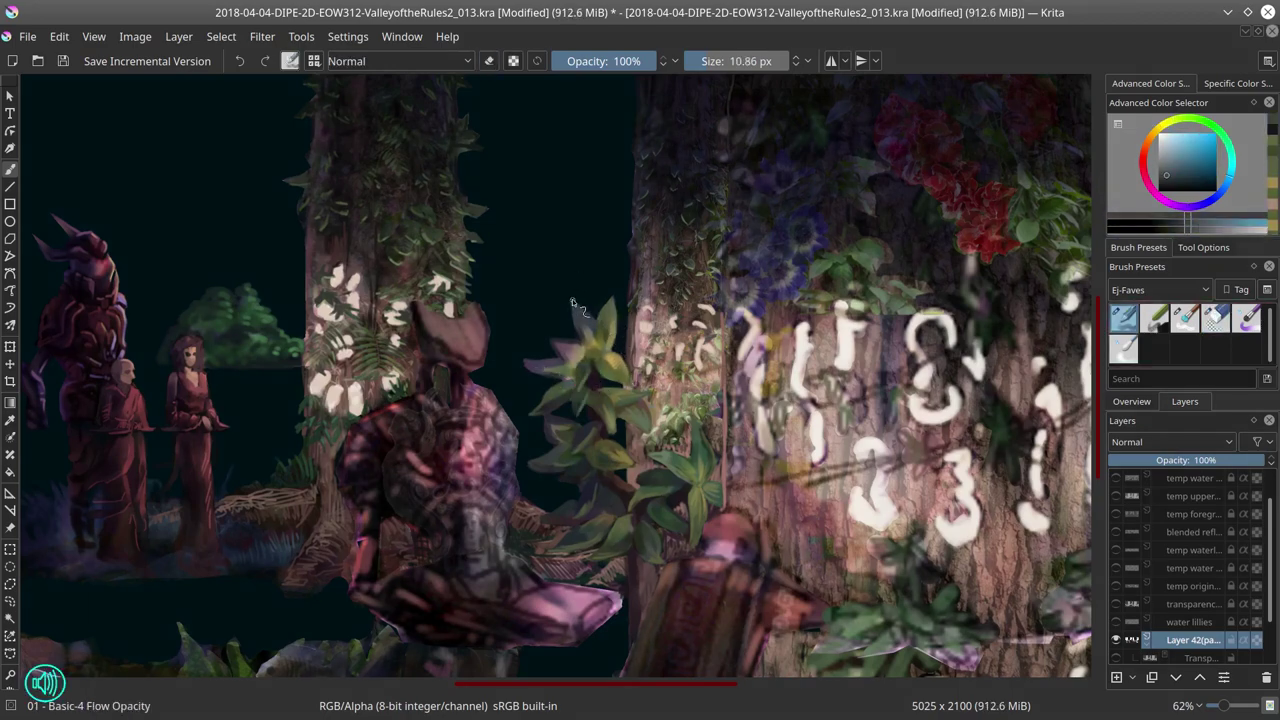
{"action": "left_click", "coordinate": [583, 530], "text": "ctrl"}
{"action": "key", "text": "2"}
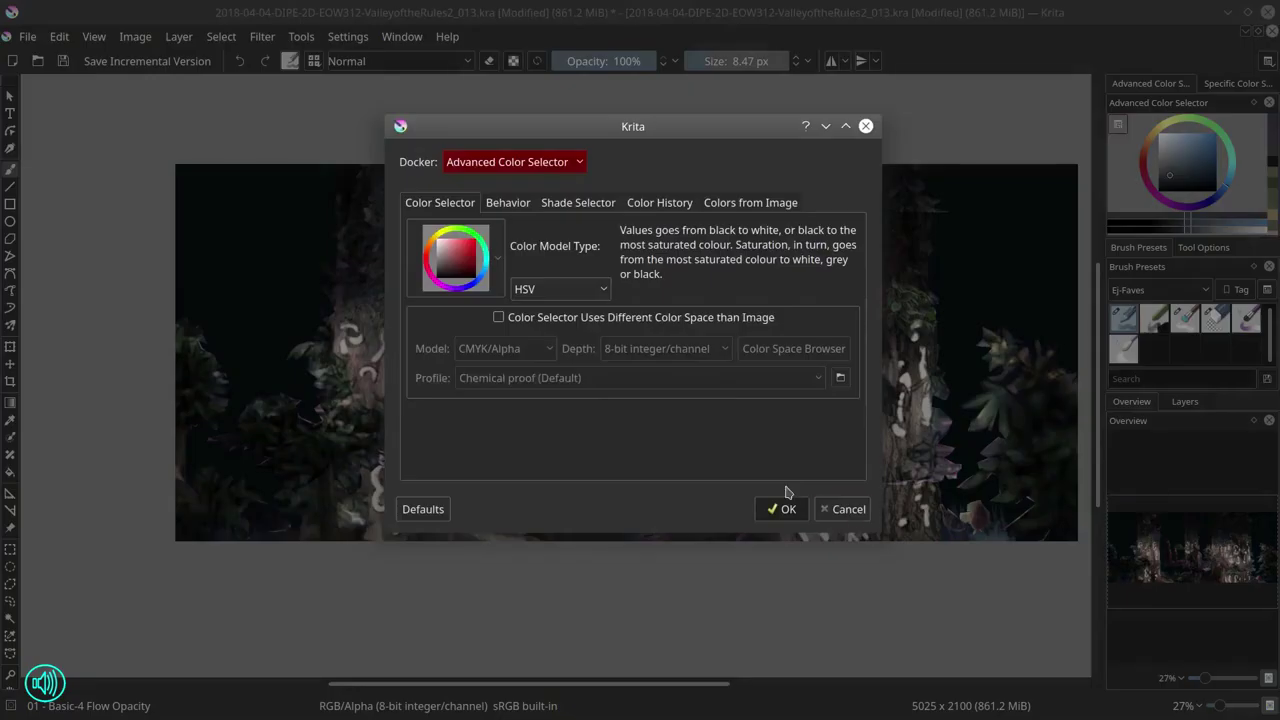
Step: Close the colour selector settings and toggle the Transparency layer back to visible
{"action": "left_click", "coordinate": [62, 61]}
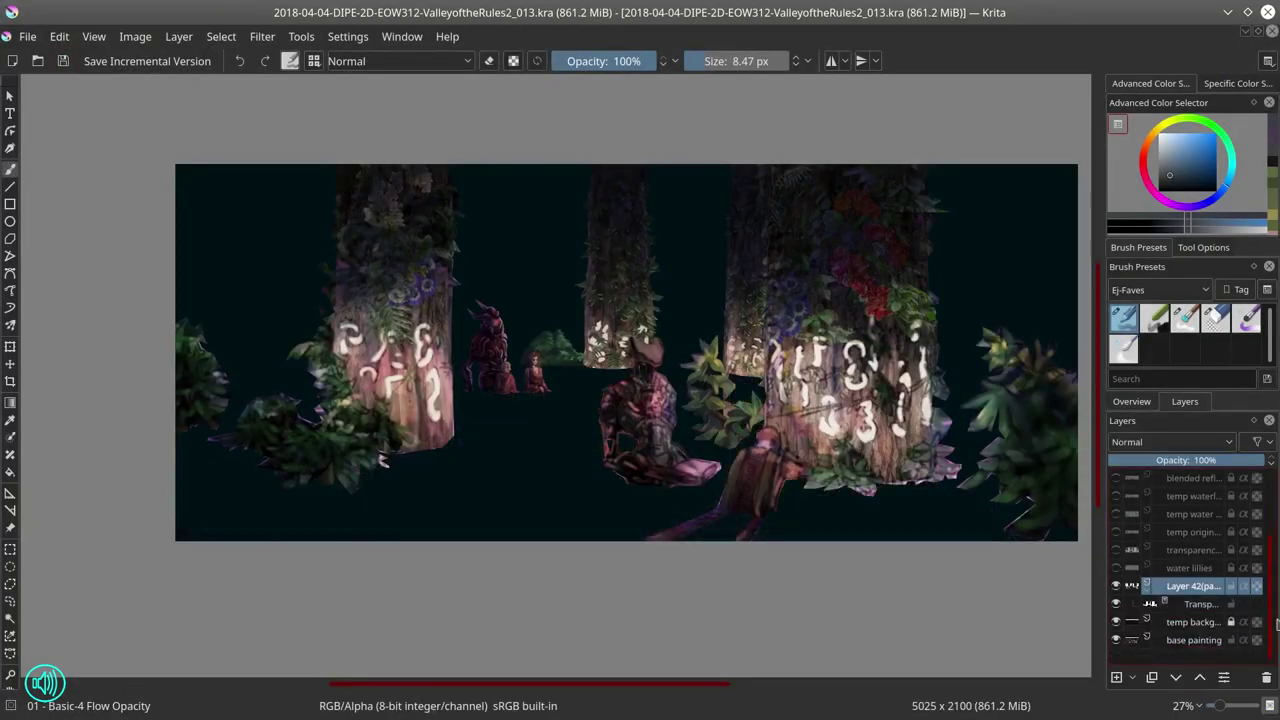
{"action": "scroll", "coordinate": [1278, 505], "scroll_direction": "down", "scroll_amount": 5}
{"action": "left_click", "coordinate": [1117, 604]}
{"action": "left_click", "coordinate": [1117, 604]}
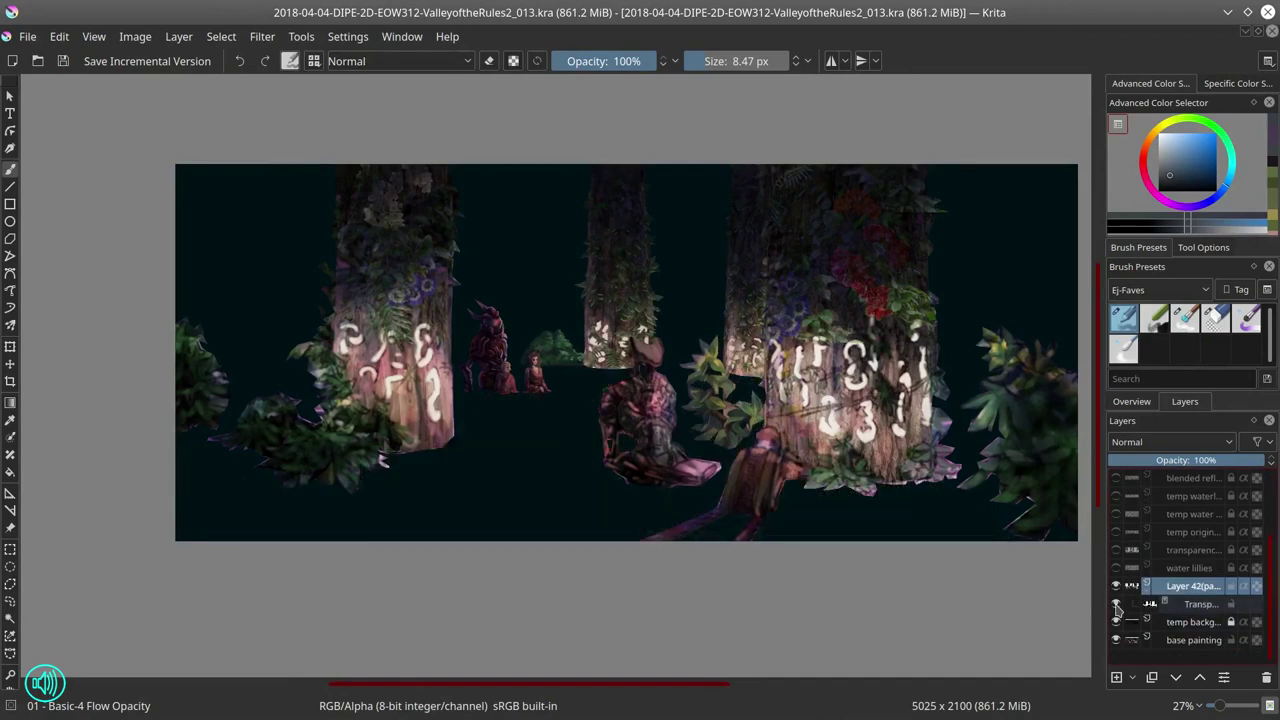
{"action": "left_click", "coordinate": [1117, 606]}
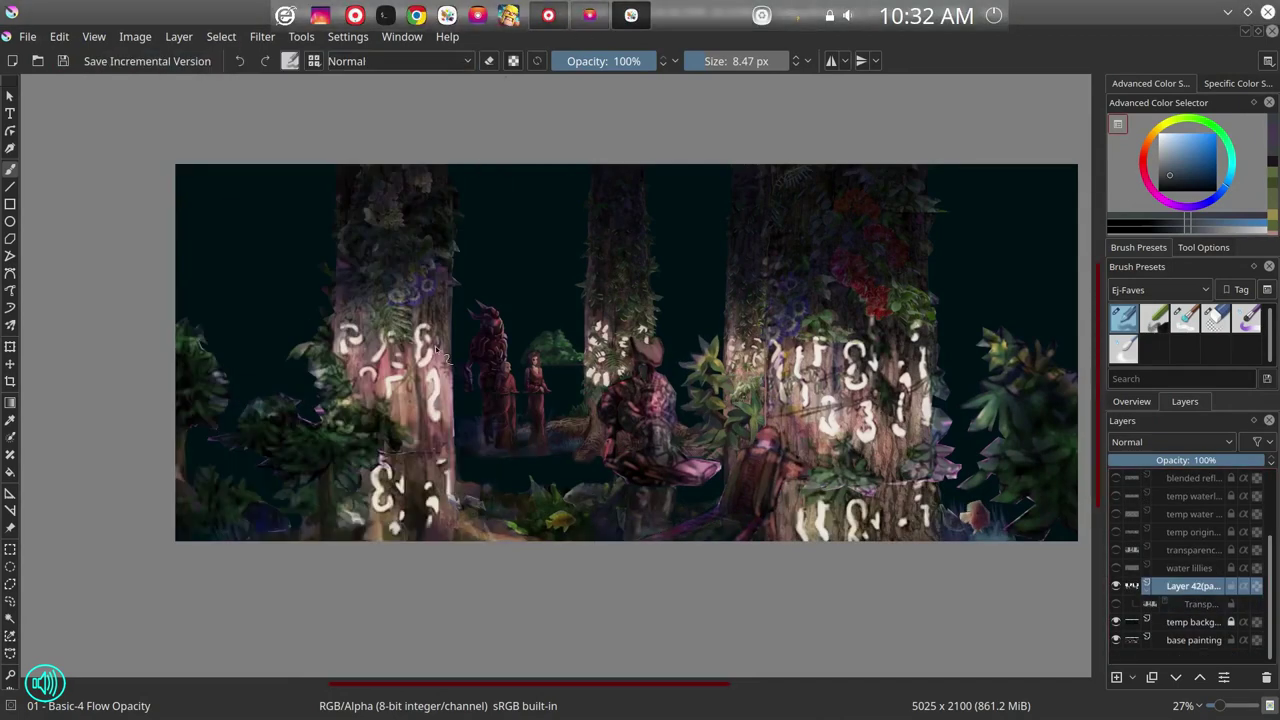
{"action": "left_click", "coordinate": [1117, 606]}
{"action": "left_click", "coordinate": [1116, 606]}
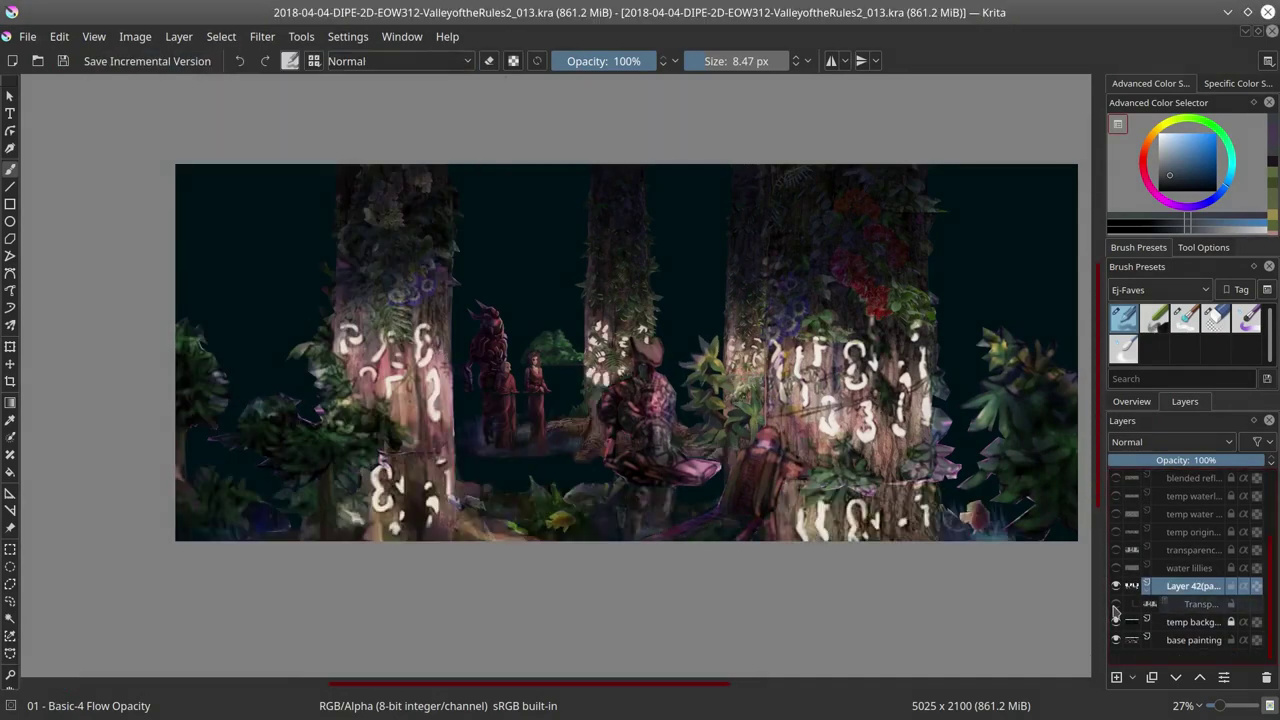
Step: Zoom into the lower left and paint green grass blades, blending with the soft brush
{"action": "scroll", "coordinate": [743, 366], "scroll_direction": "up", "scroll_amount": 4}
{"action": "left_click", "coordinate": [1132, 401]}
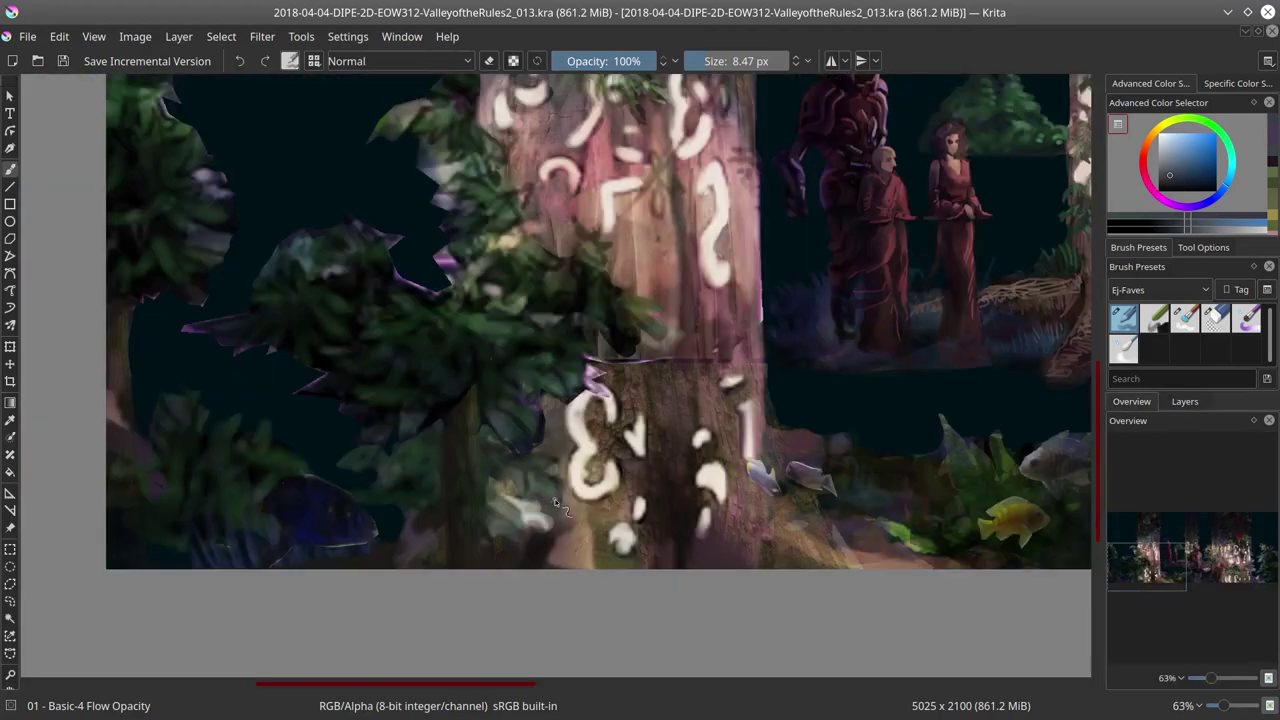
{"action": "left_click", "coordinate": [295, 545], "text": "ctrl"}
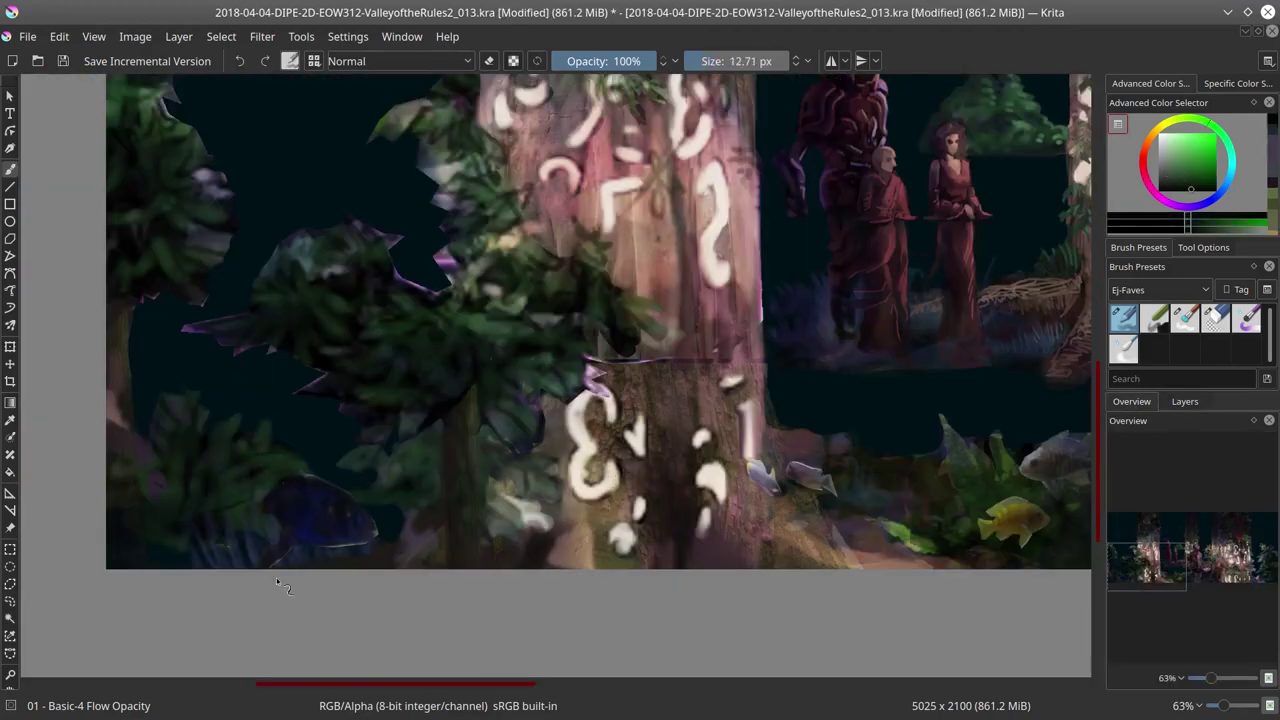
{"action": "left_click_drag", "start_coordinate": [190, 568], "coordinate": [193, 525]}
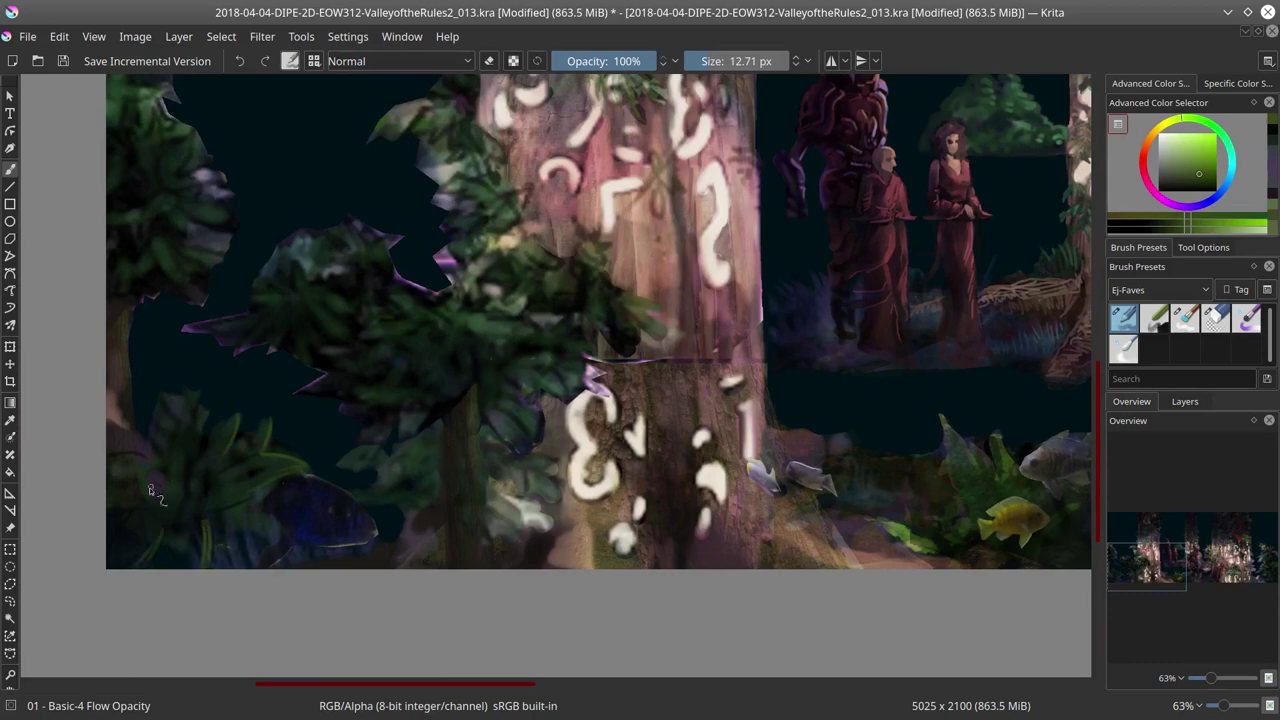
{"action": "key", "text": "slash"}
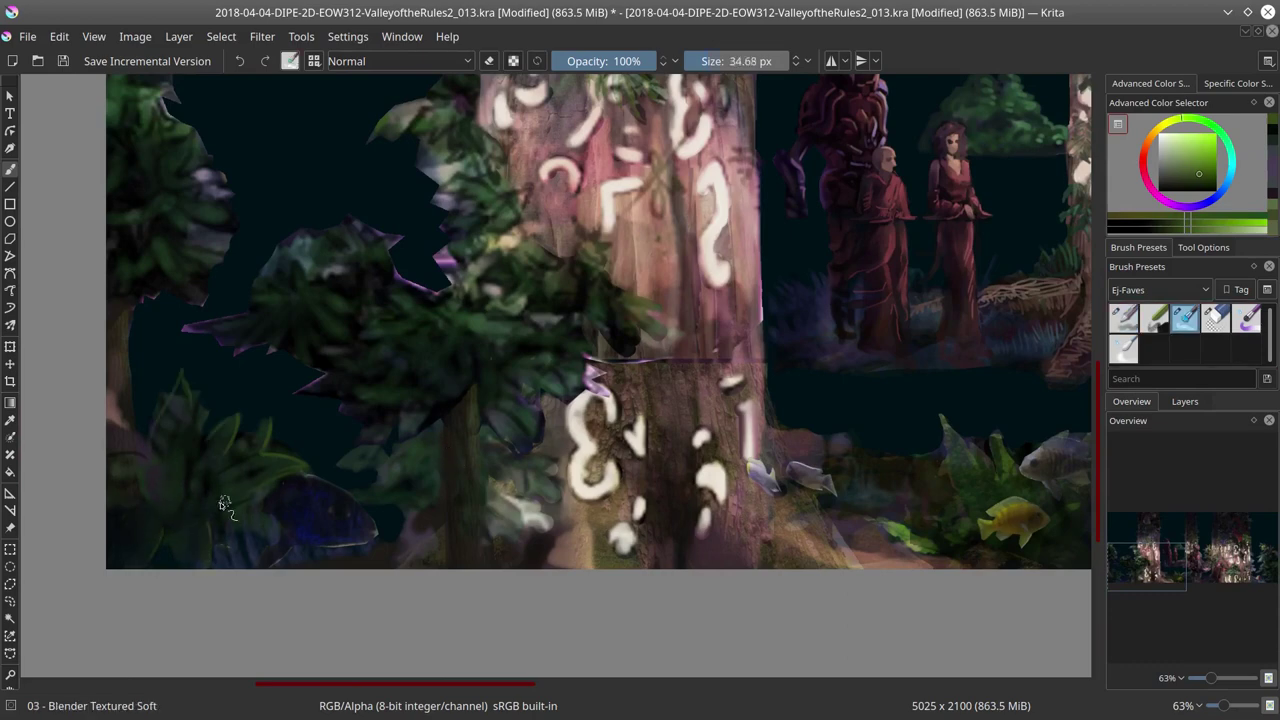
{"action": "left_click", "coordinate": [200, 430], "text": "ctrl"}
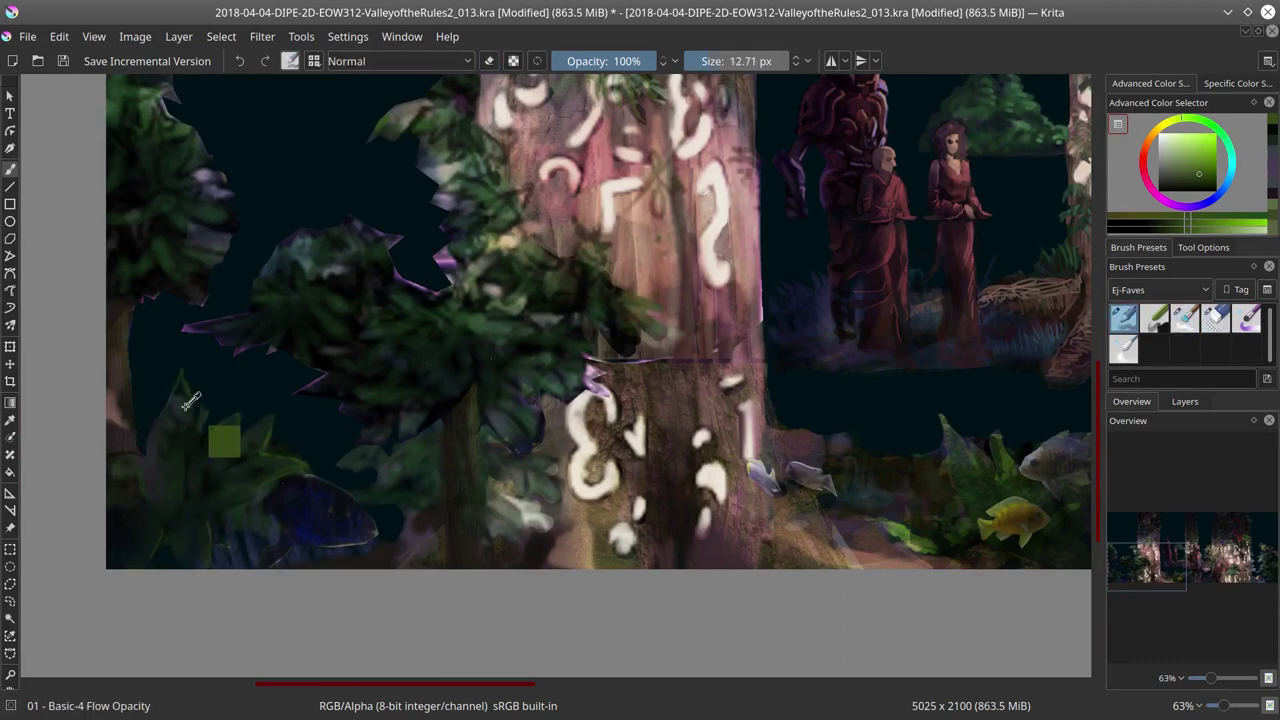
{"action": "key", "text": "slash"}
{"action": "left_click", "coordinate": [240, 474], "text": "ctrl"}
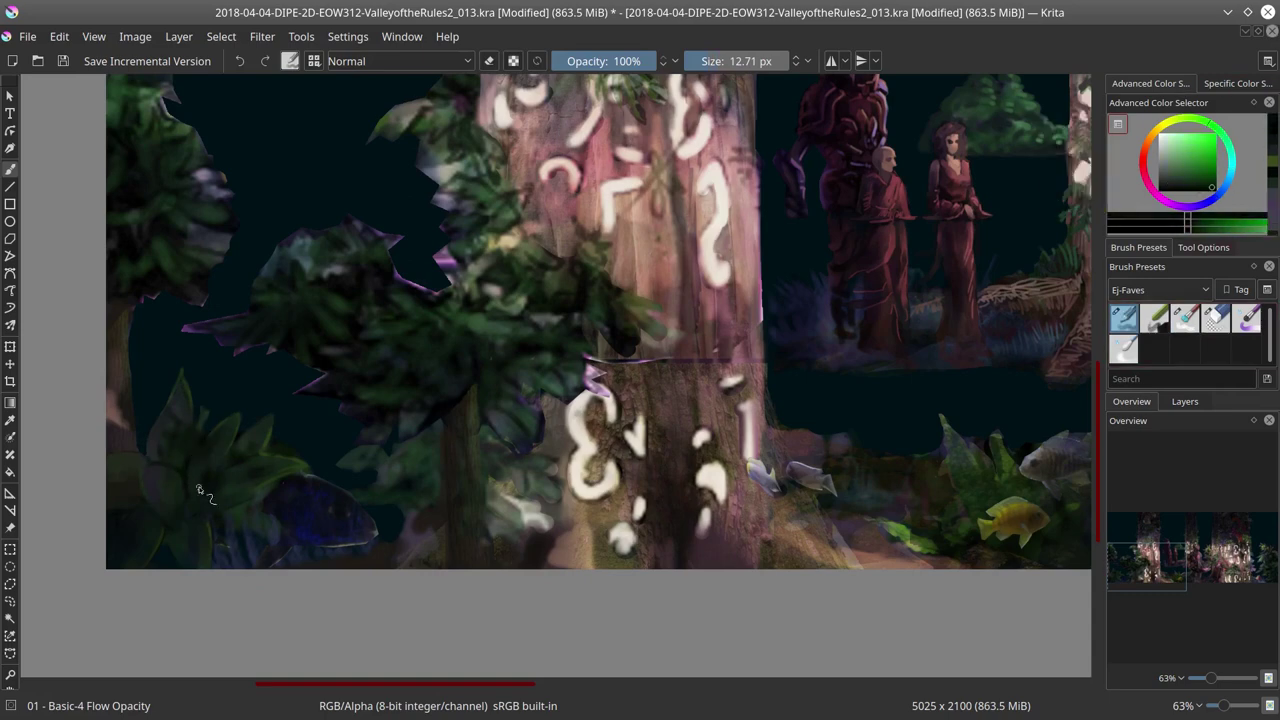
Step: Refine the dark blue fish with sampled blues, purples and greens, then save
{"action": "left_click", "coordinate": [330, 530], "text": "ctrl"}
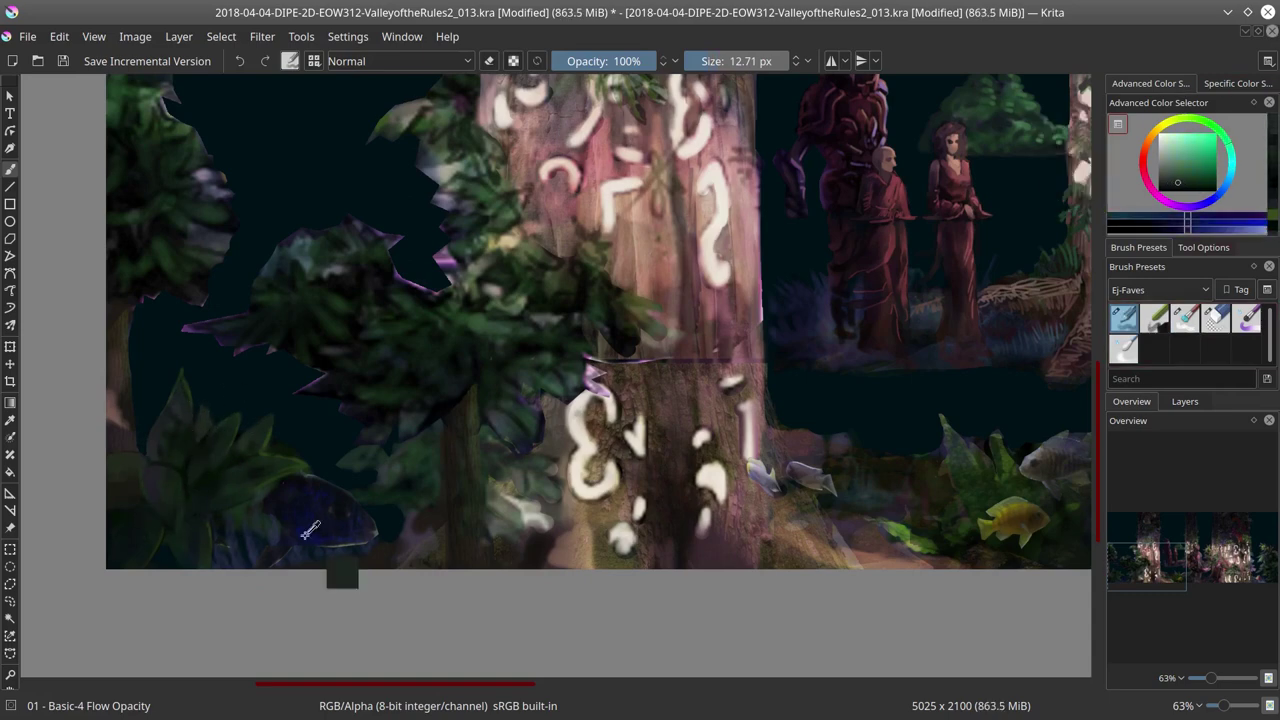
{"action": "left_click", "coordinate": [1212, 322]}
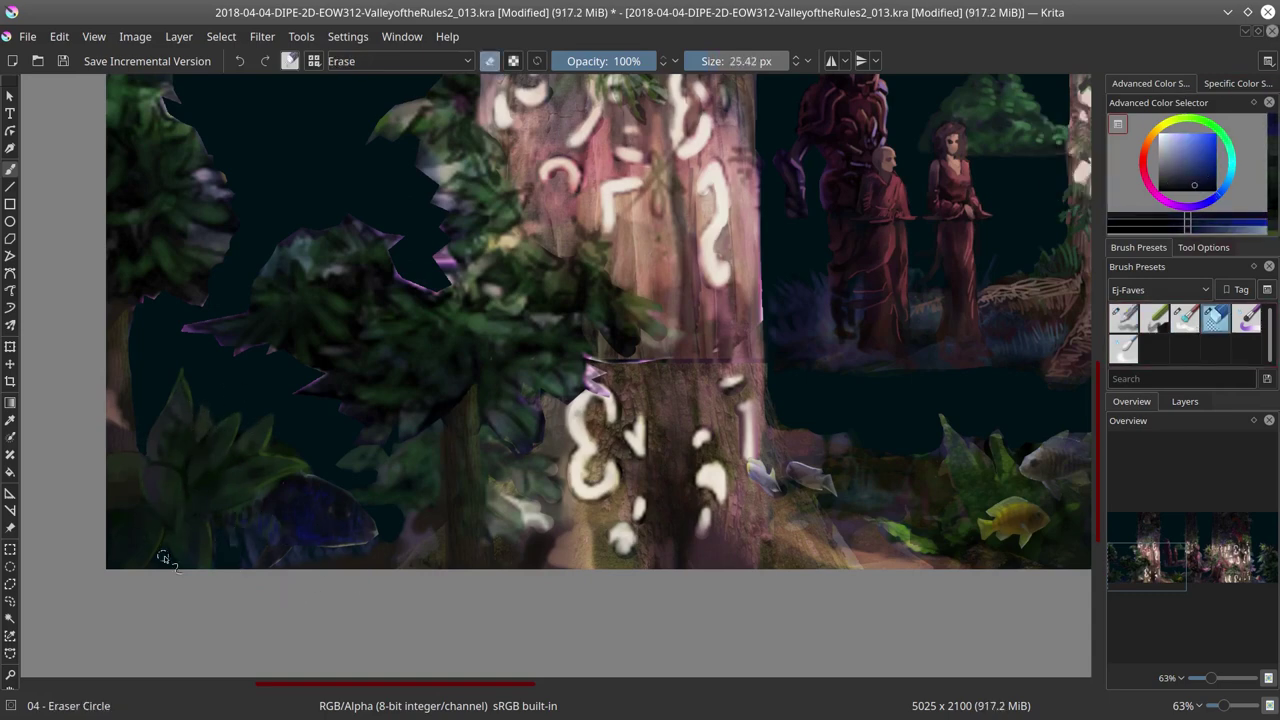
{"action": "key", "text": "slash"}
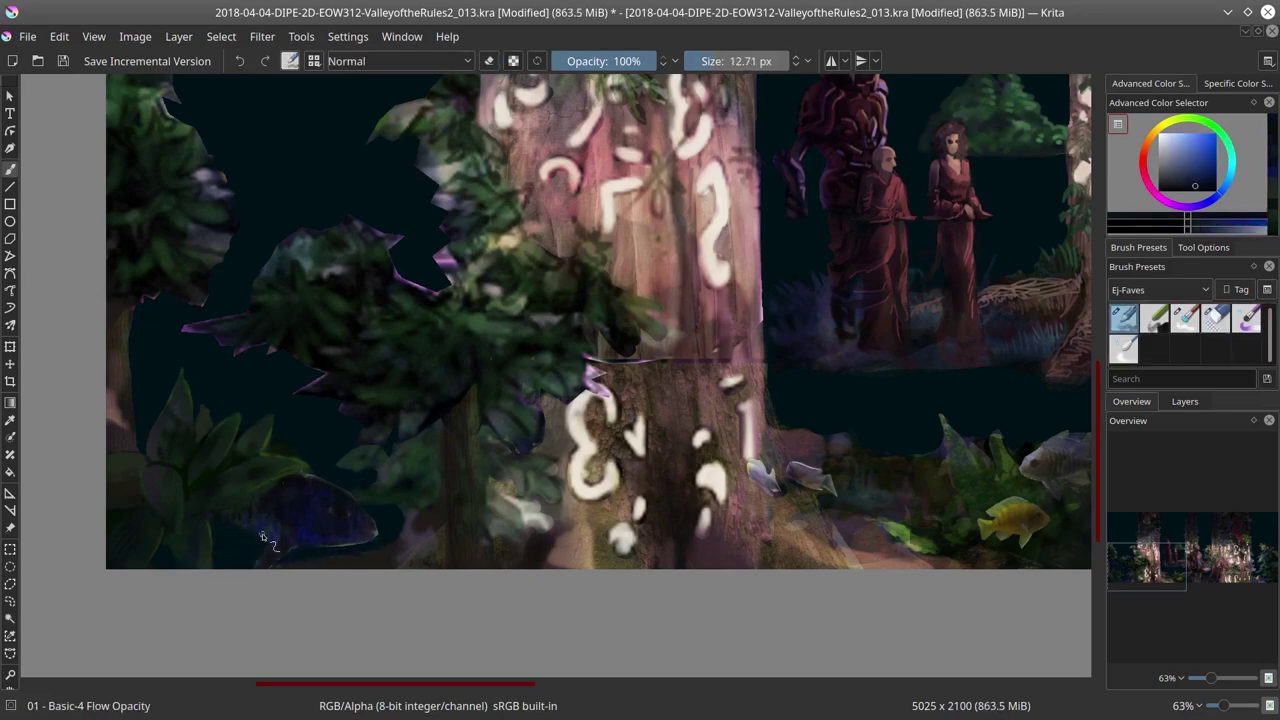
{"action": "left_click", "coordinate": [356, 512], "text": "ctrl"}
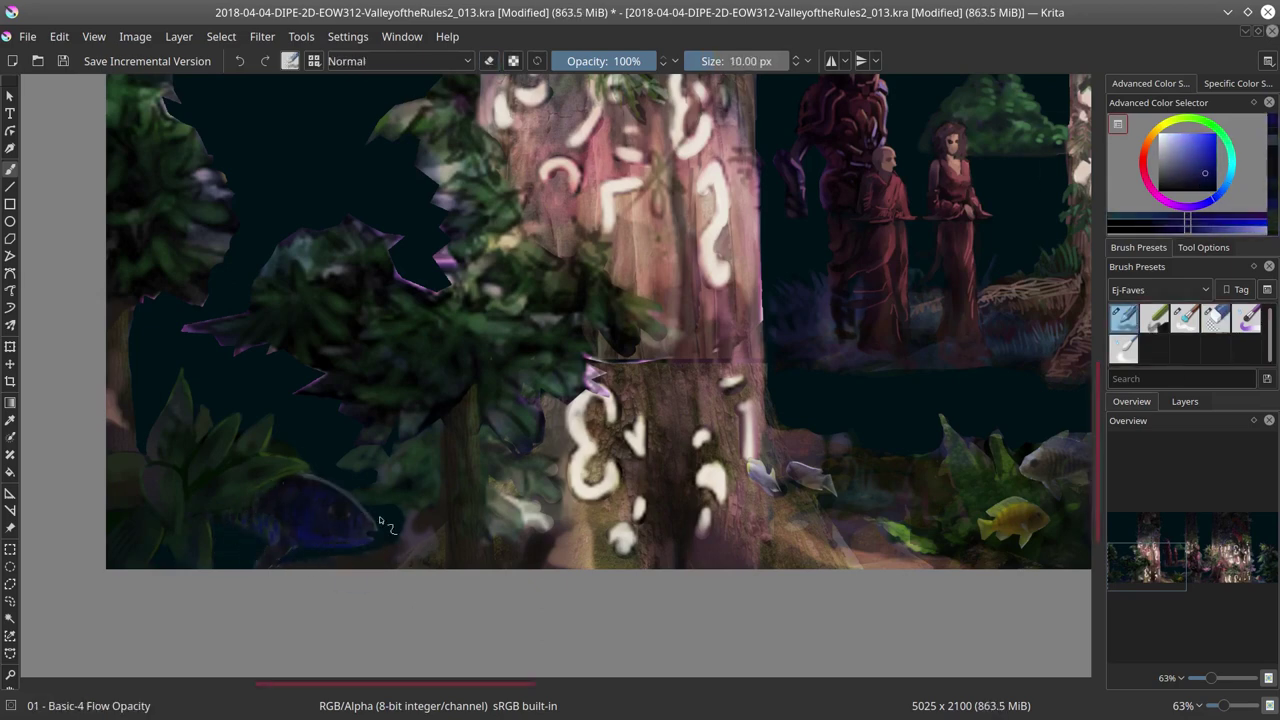
{"action": "key", "text": "slash"}
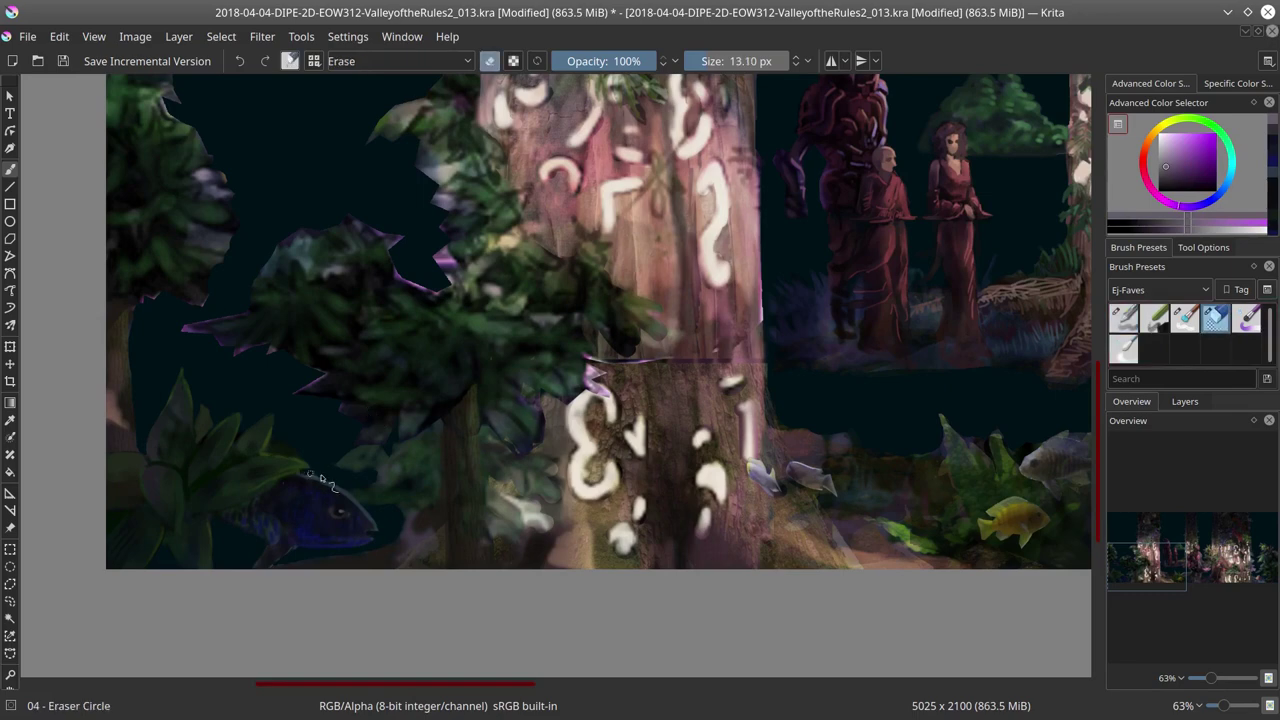
{"action": "key", "text": "slash"}
{"action": "left_click", "coordinate": [300, 478], "text": "ctrl"}
{"action": "left_click", "coordinate": [305, 548], "text": "ctrl"}
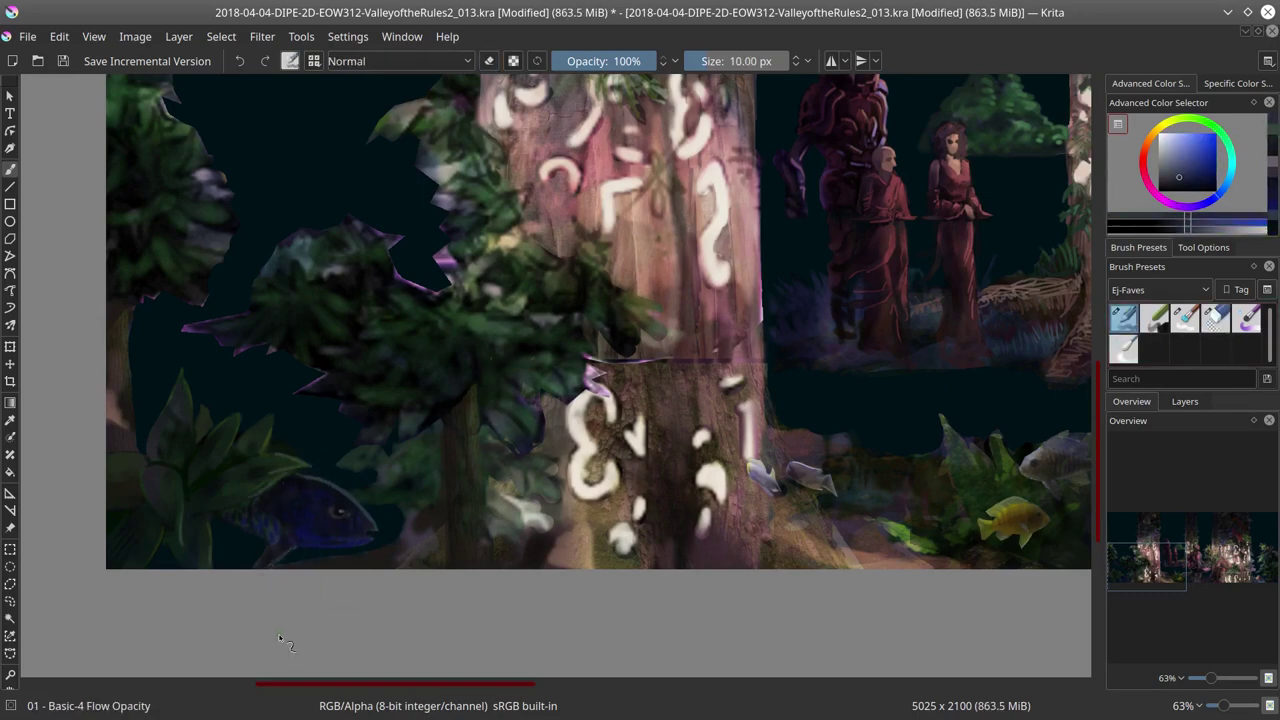
{"action": "left_click", "coordinate": [113, 392], "text": "ctrl"}
{"action": "left_click", "coordinate": [114, 390], "text": "ctrl"}
{"action": "left_click", "coordinate": [115, 387], "text": "ctrl"}
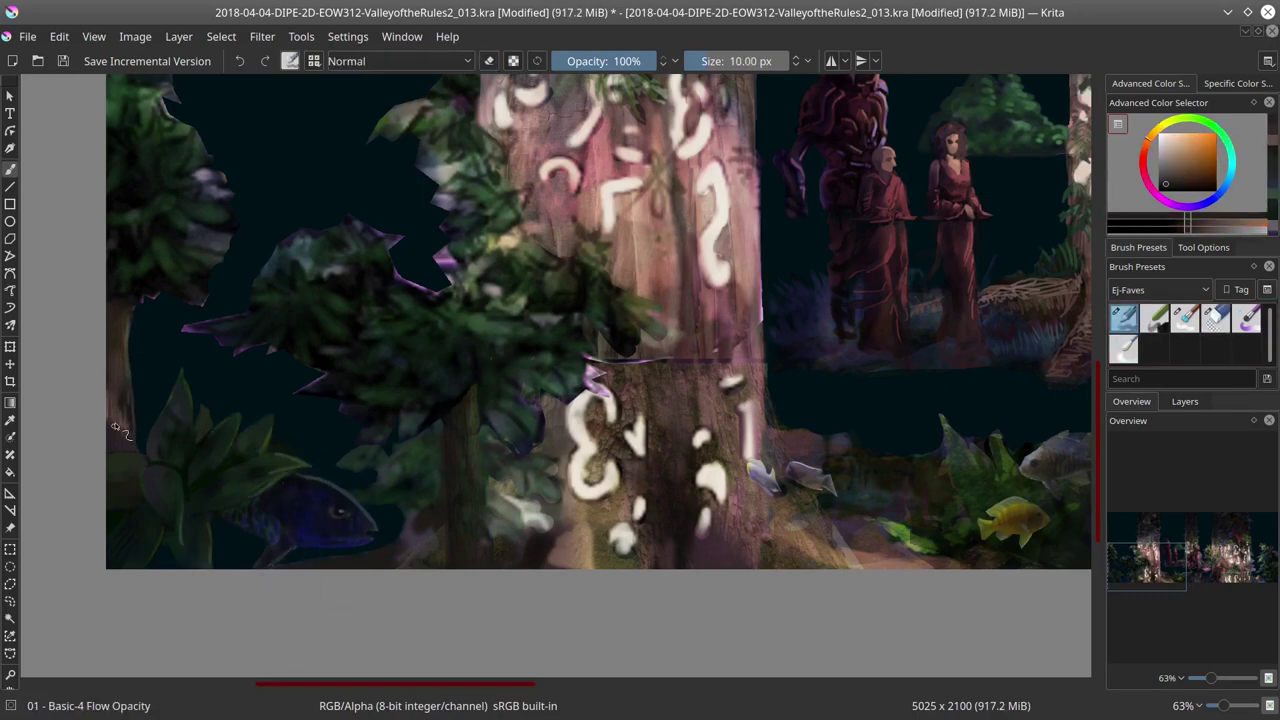
{"action": "left_click", "coordinate": [116, 384], "text": "ctrl"}
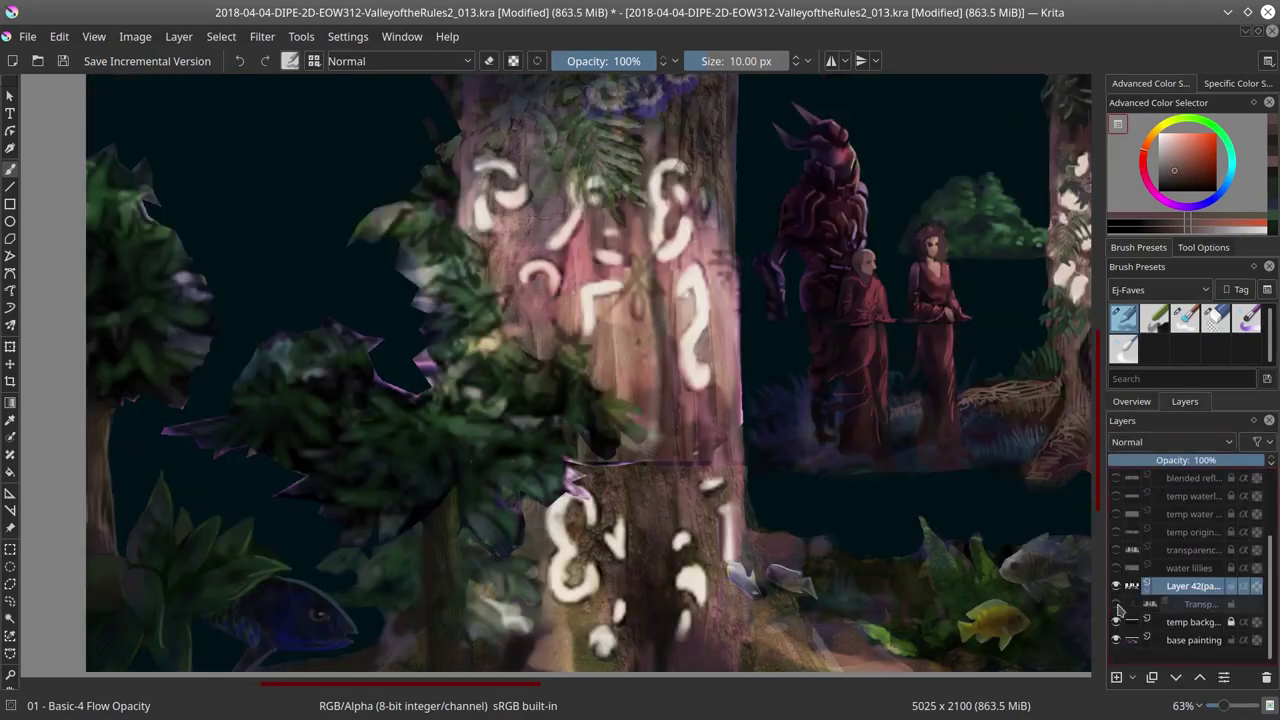
{"action": "left_click", "coordinate": [64, 61]}
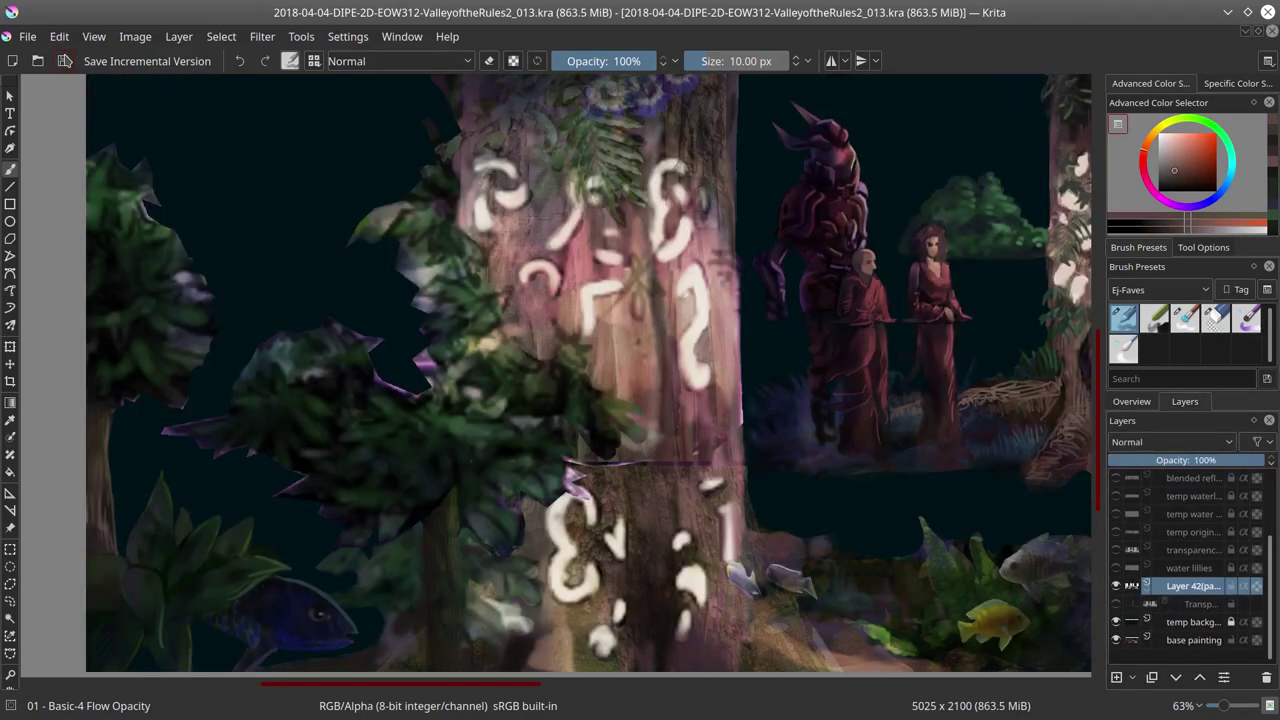
Step: Show the water lillies layer and toggle the base painting to inspect the cut-out
{"action": "scroll", "coordinate": [555, 297], "scroll_direction": "up", "scroll_amount": 3}
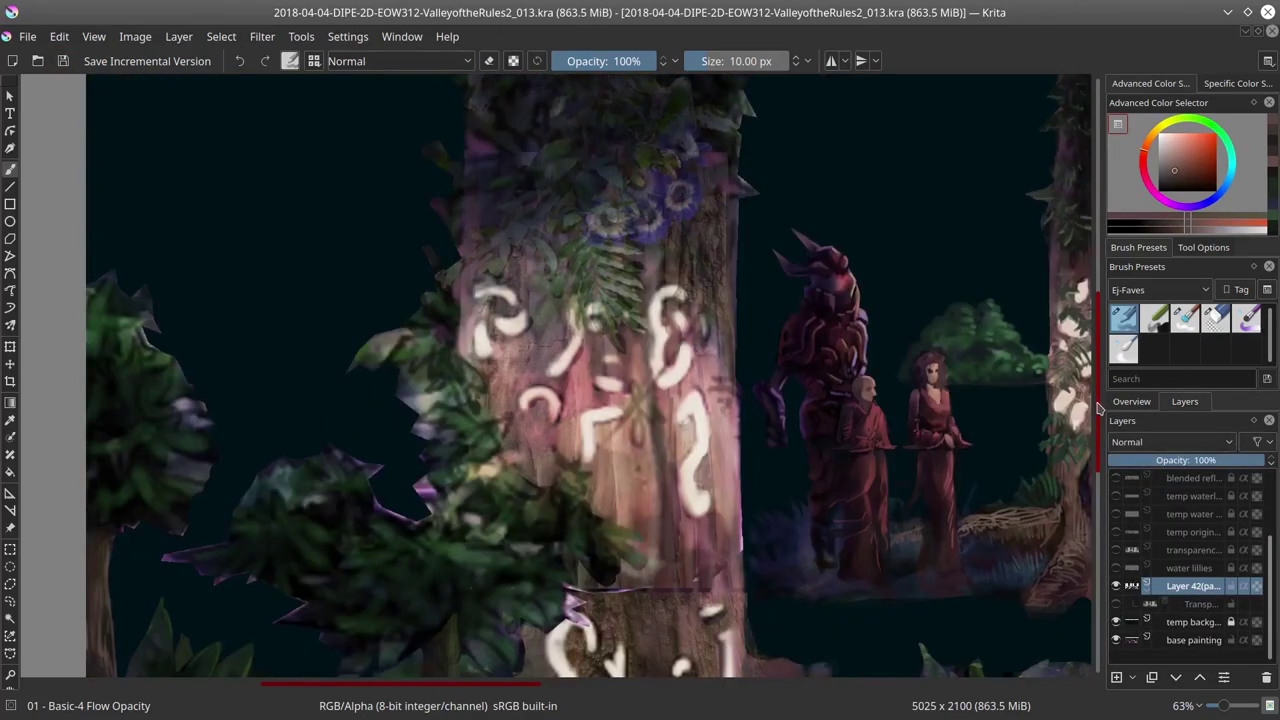
{"action": "scroll", "coordinate": [462, 336], "scroll_direction": "down", "scroll_amount": 4}
{"action": "scroll", "coordinate": [462, 336], "scroll_direction": "down", "scroll_amount": 4}
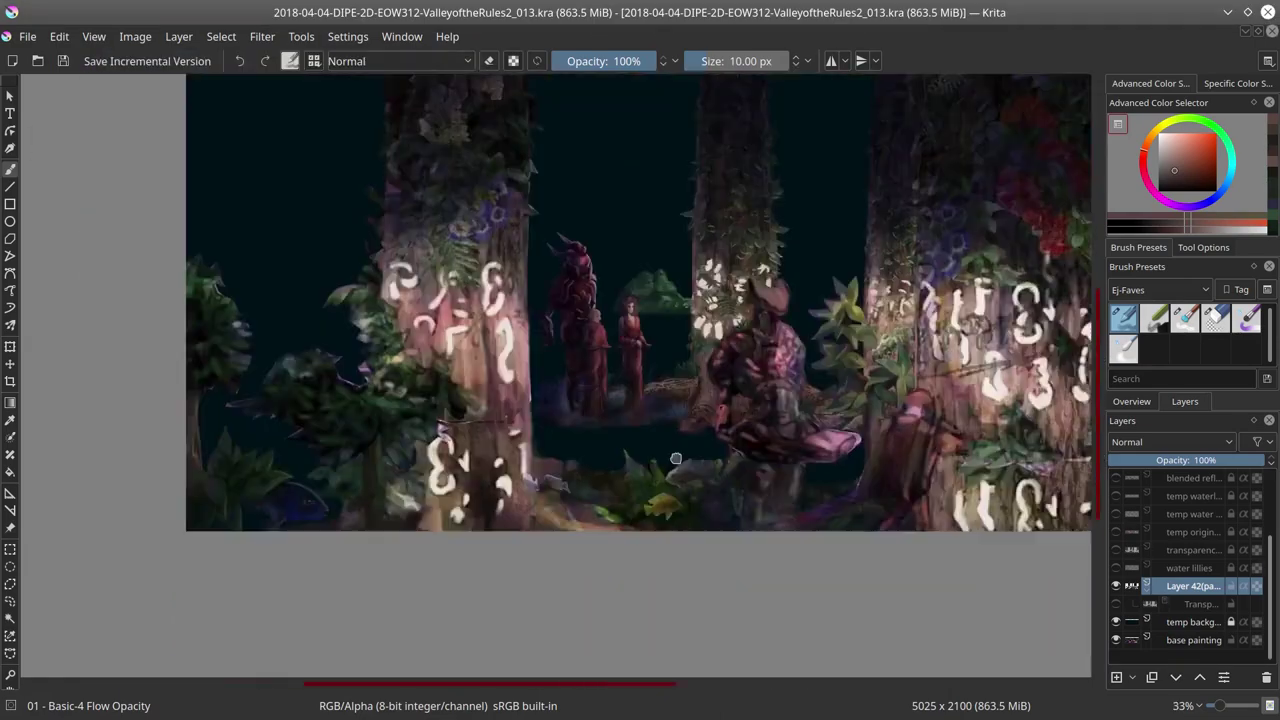
{"action": "left_click", "coordinate": [1116, 568]}
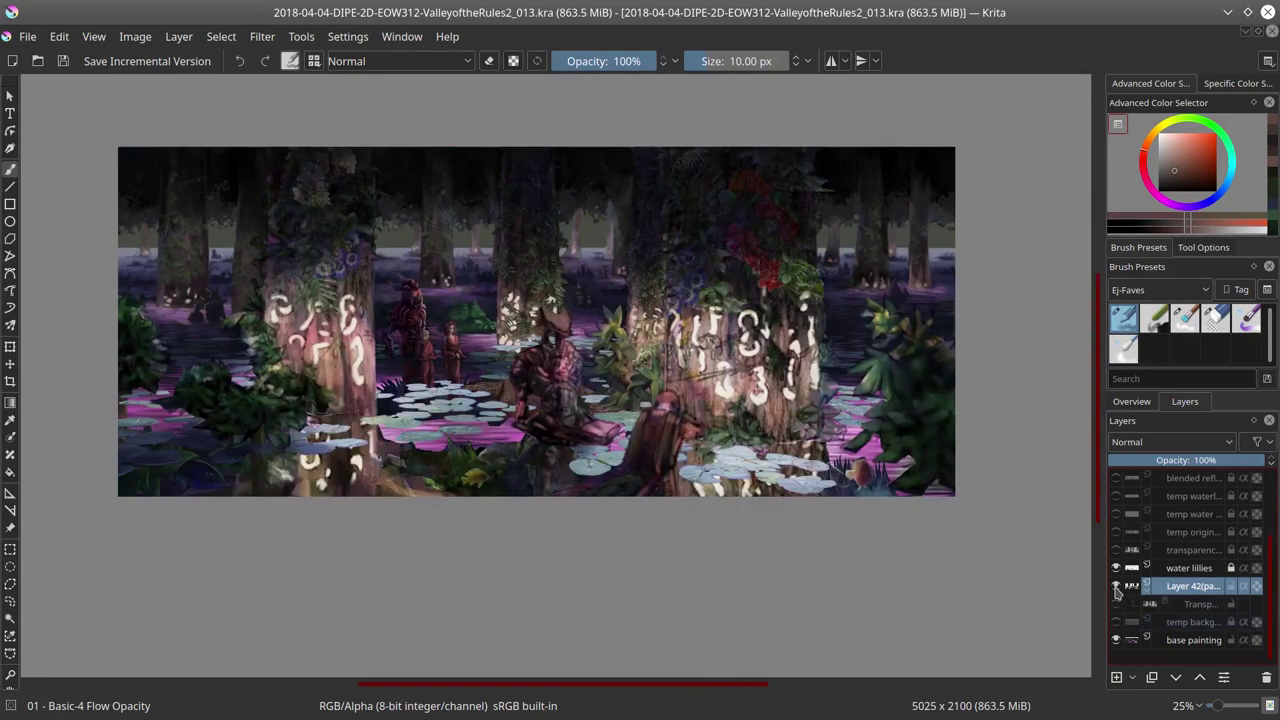
{"action": "left_click", "coordinate": [1215, 318]}
{"action": "scroll", "coordinate": [588, 338], "scroll_direction": "up", "scroll_amount": 3}
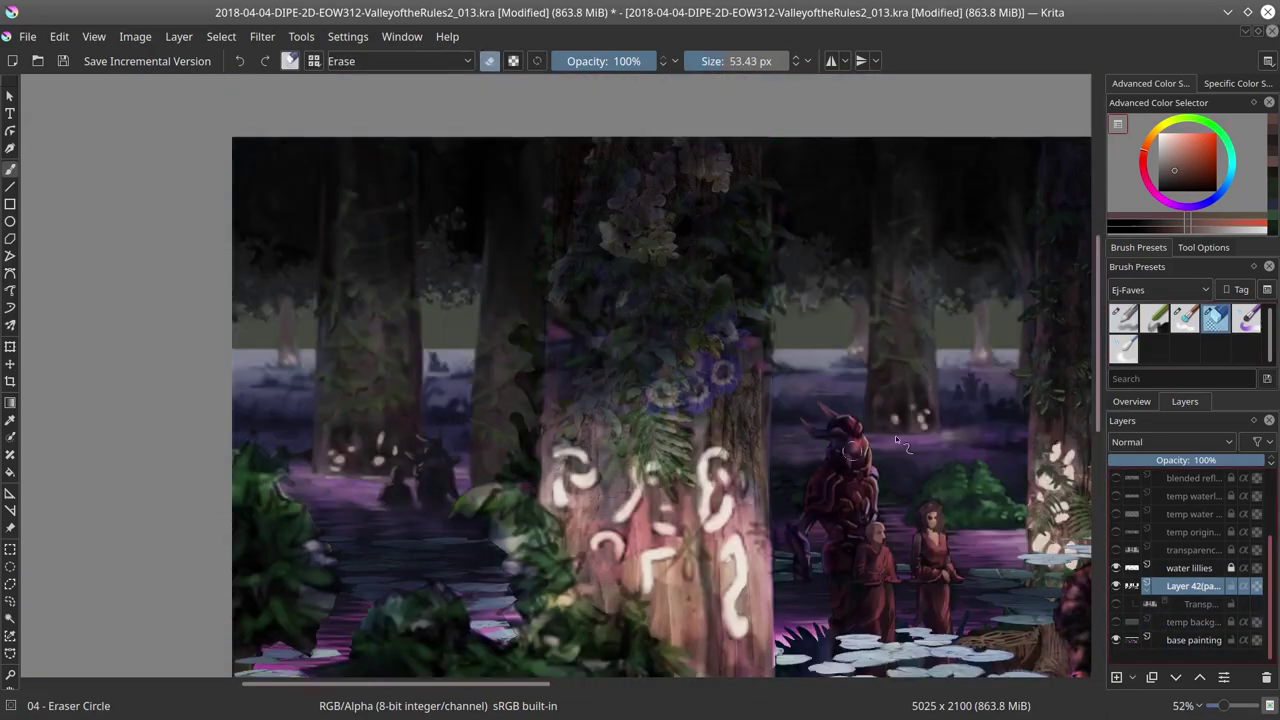
{"action": "key", "text": "/"}
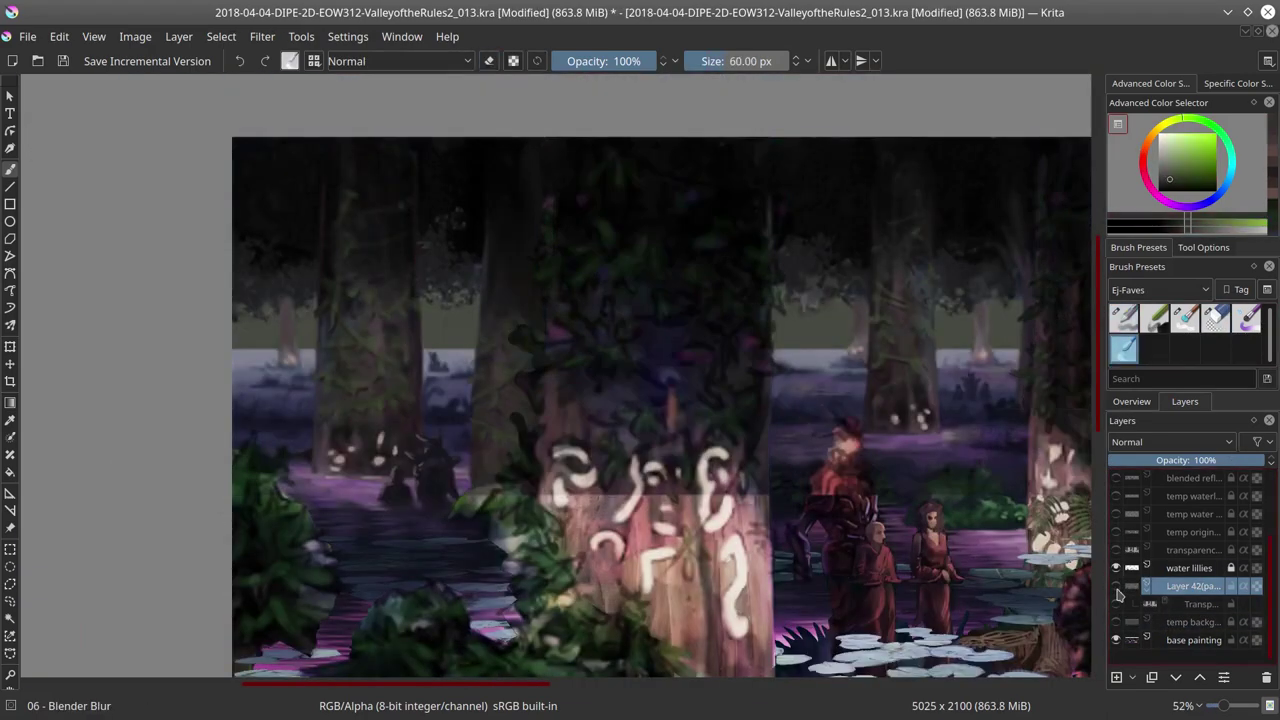
{"action": "left_click", "coordinate": [1116, 640]}
{"action": "left_click", "coordinate": [1215, 318]}
{"action": "left_click", "coordinate": [1116, 640]}
{"action": "key", "text": "/"}
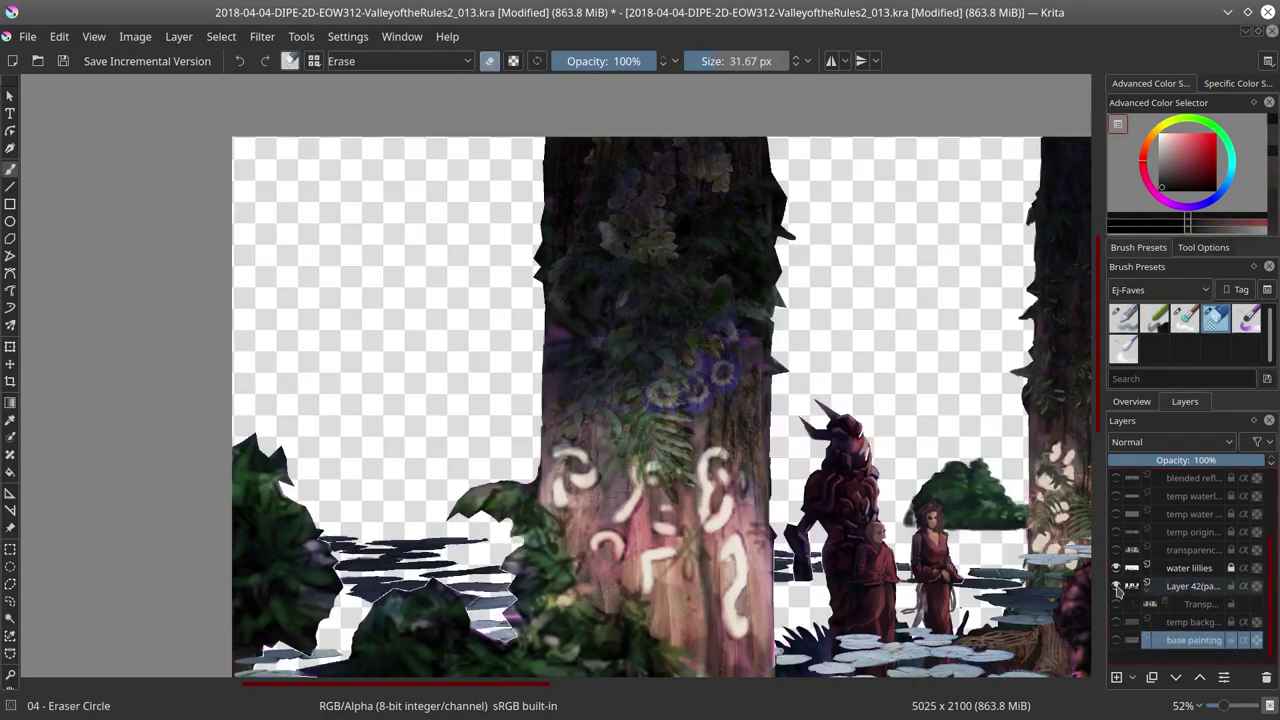
Step: Save, then duplicate Layer 42 beneath the mask and lower its opacity below 50%
{"action": "scroll", "coordinate": [940, 592], "scroll_direction": "down", "scroll_amount": 4}
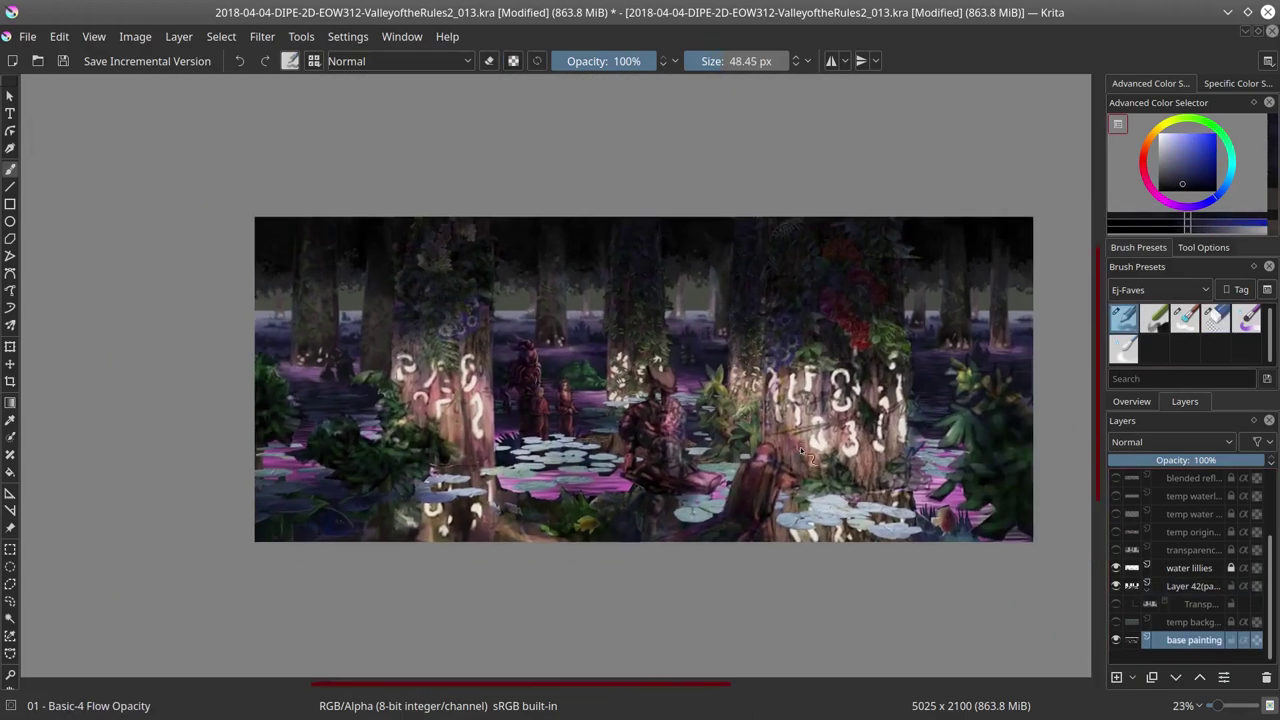
{"action": "left_click", "coordinate": [1117, 587]}
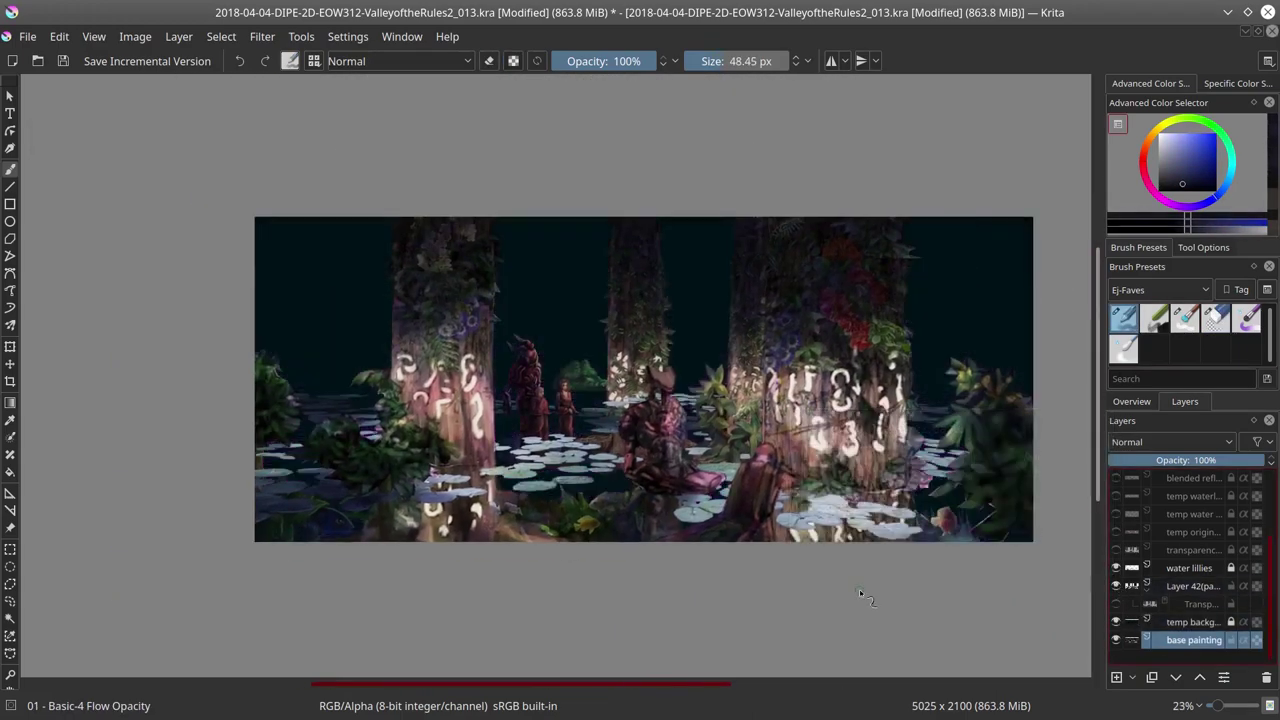
{"action": "key", "text": "ctrl+s"}
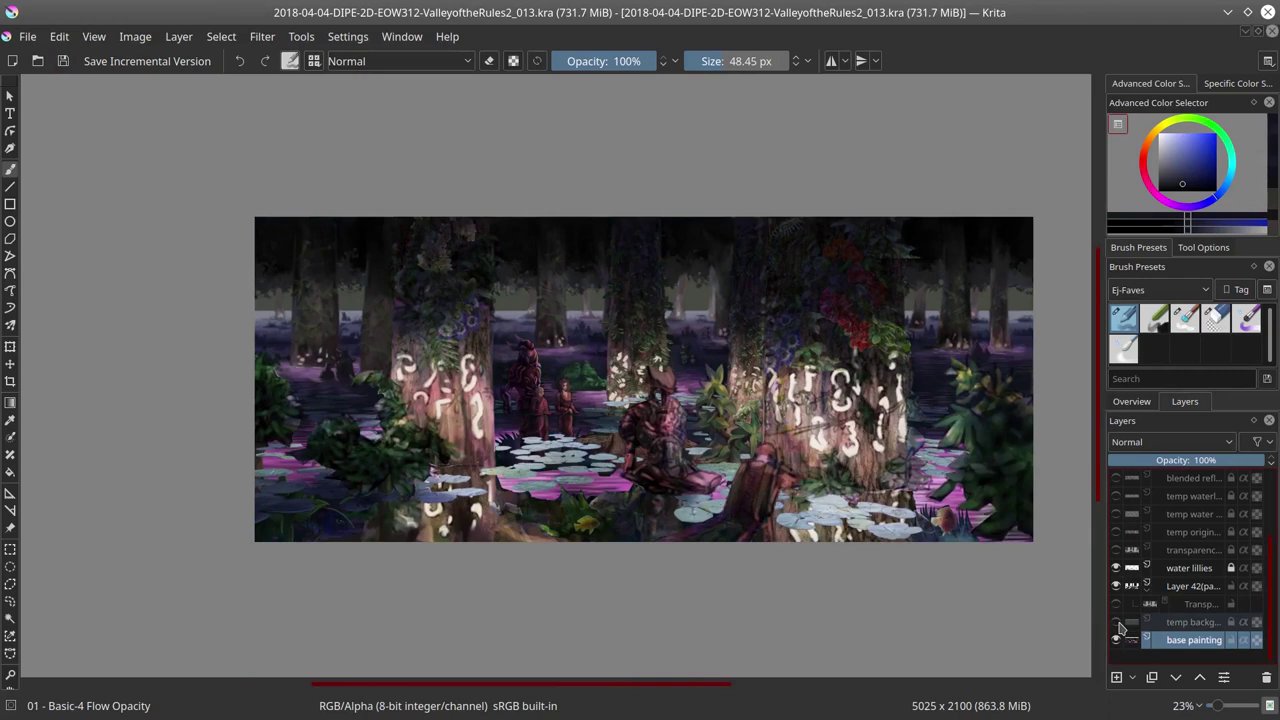
{"action": "right_click", "coordinate": [1190, 586]}
{"action": "left_click", "coordinate": [1128, 489]}
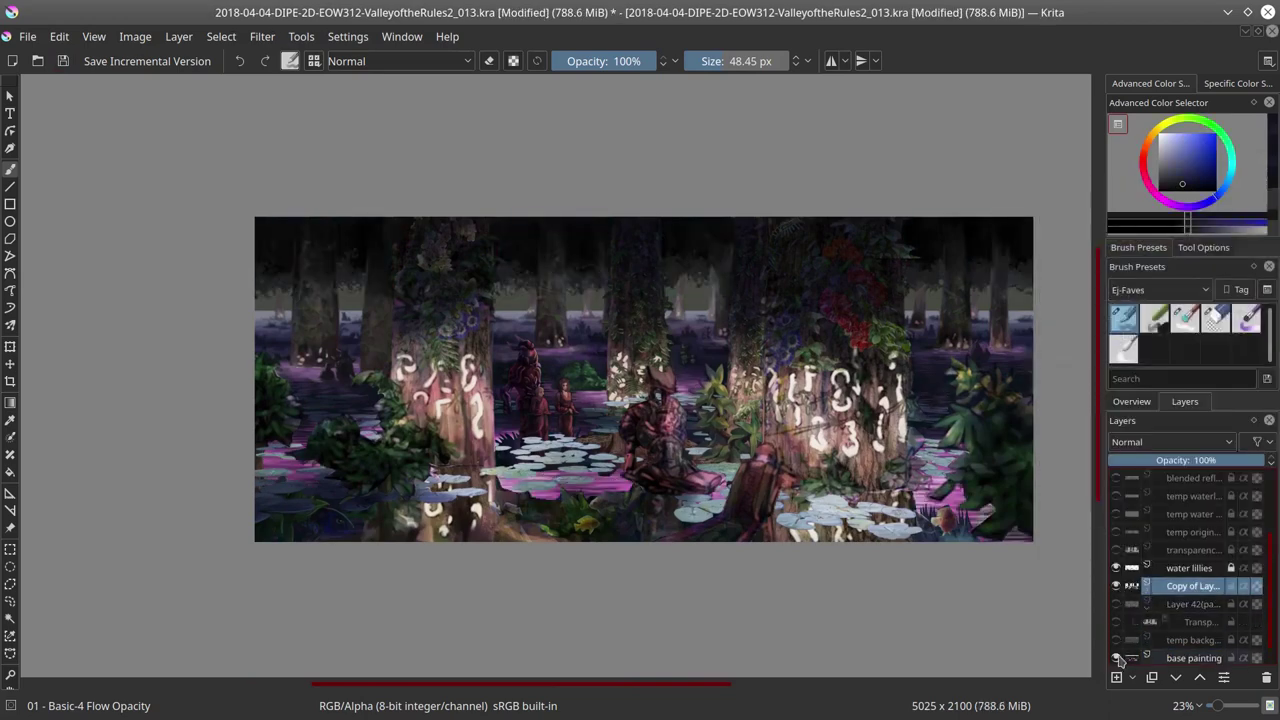
{"action": "key", "text": "ctrl+Page_Down"}
{"action": "left_click", "coordinate": [1187, 460]}
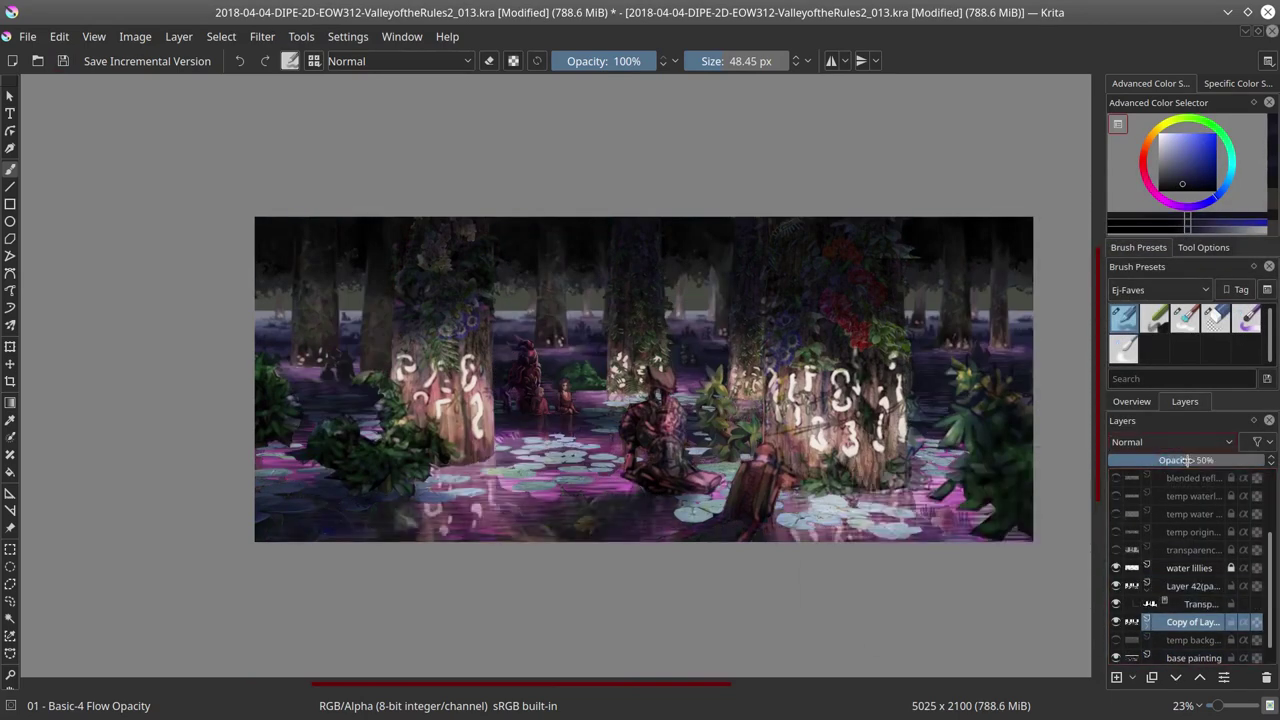
{"action": "left_click_drag", "start_coordinate": [1175, 460], "coordinate": [1148, 463]}
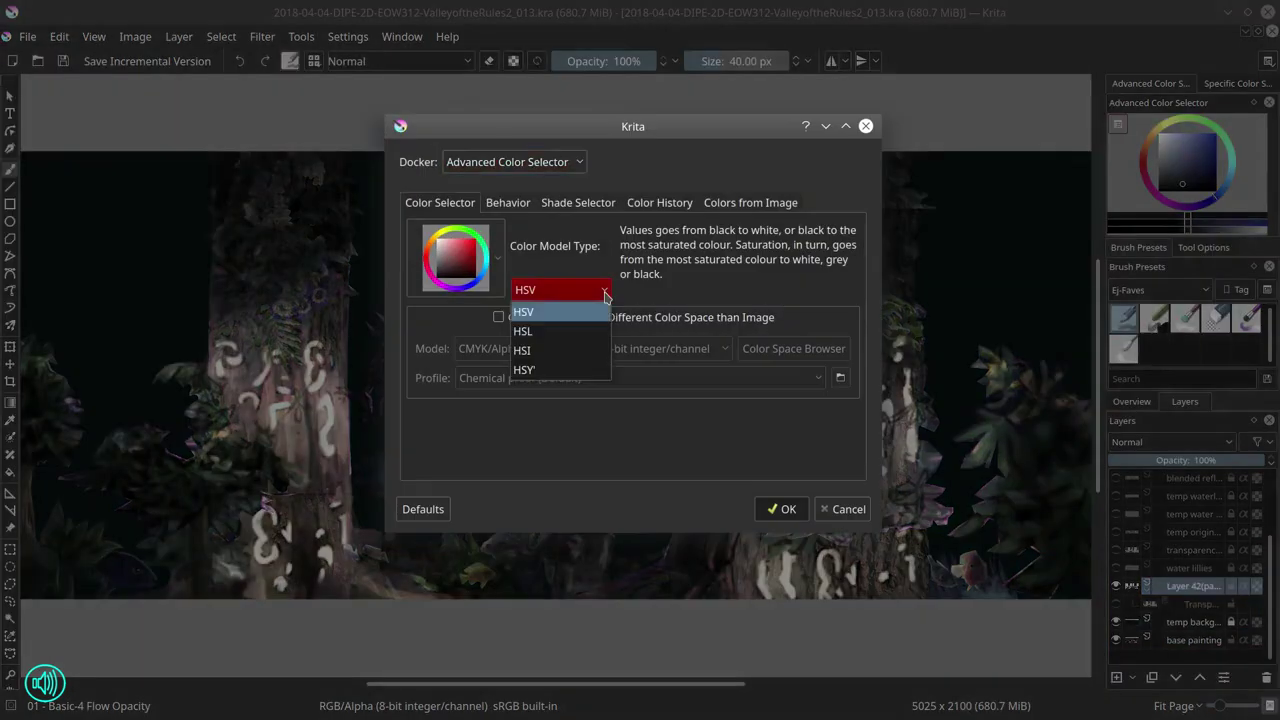
{"action": "left_click", "coordinate": [560, 330]}
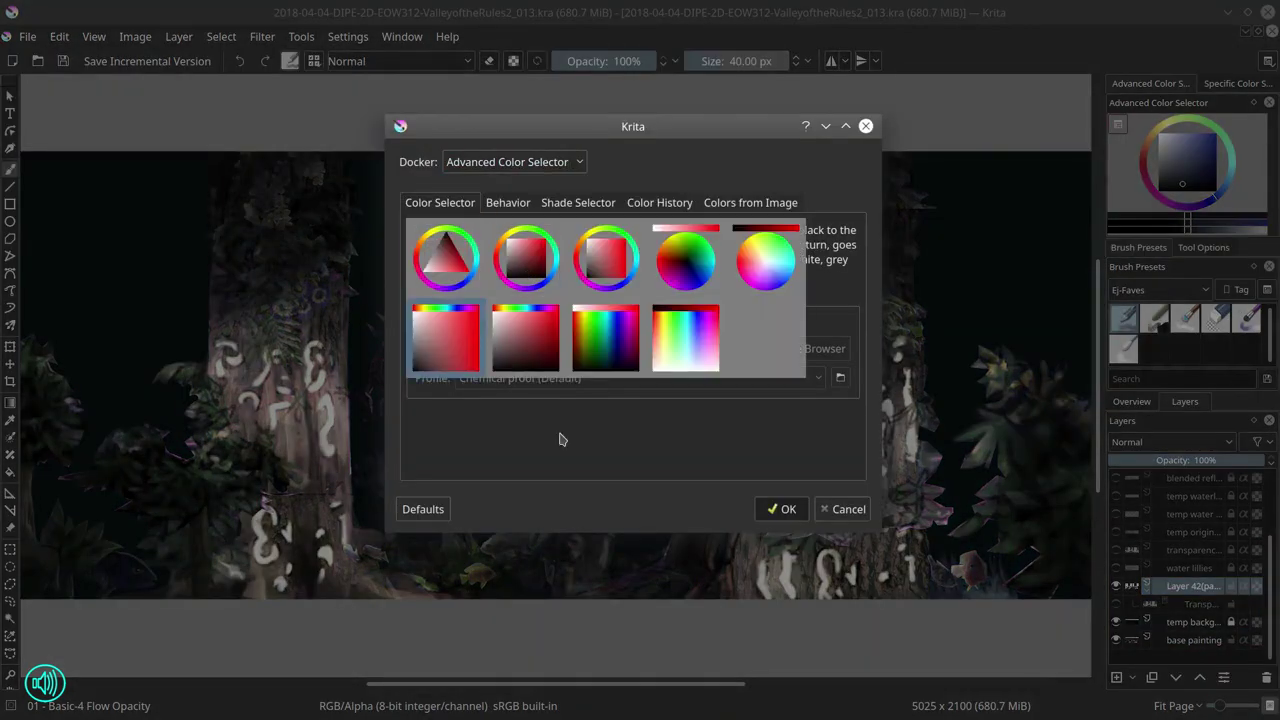
{"action": "scroll", "coordinate": [577, 291], "scroll_direction": "down", "scroll_amount": 2}
{"action": "left_click", "coordinate": [563, 289]}
{"action": "left_click", "coordinate": [563, 265]}
{"action": "scroll", "coordinate": [563, 289], "scroll_direction": "up", "scroll_amount": 1}
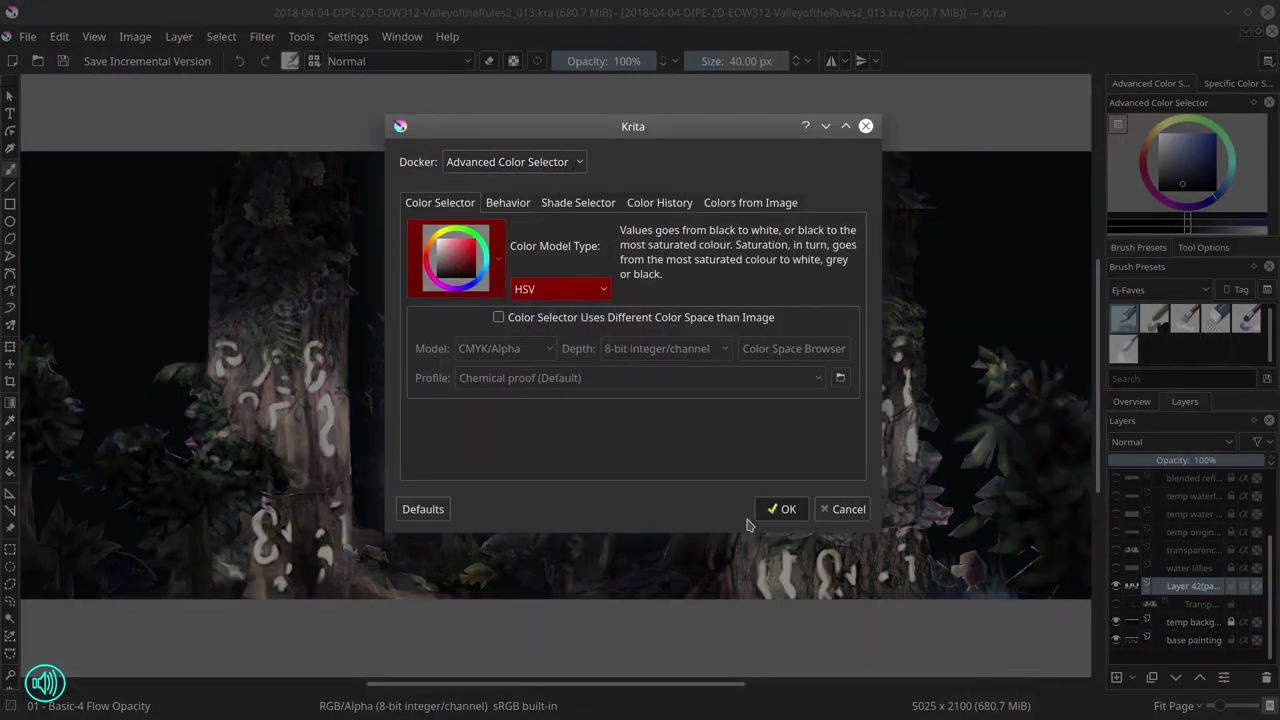
{"action": "left_click", "coordinate": [778, 509]}
{"action": "scroll", "coordinate": [586, 457], "scroll_direction": "up", "scroll_amount": 5}
Step: Hide the temp water layer and blend the left bush's leaves with bright green and teal
{"action": "left_click", "coordinate": [357, 432], "text": "ctrl"}
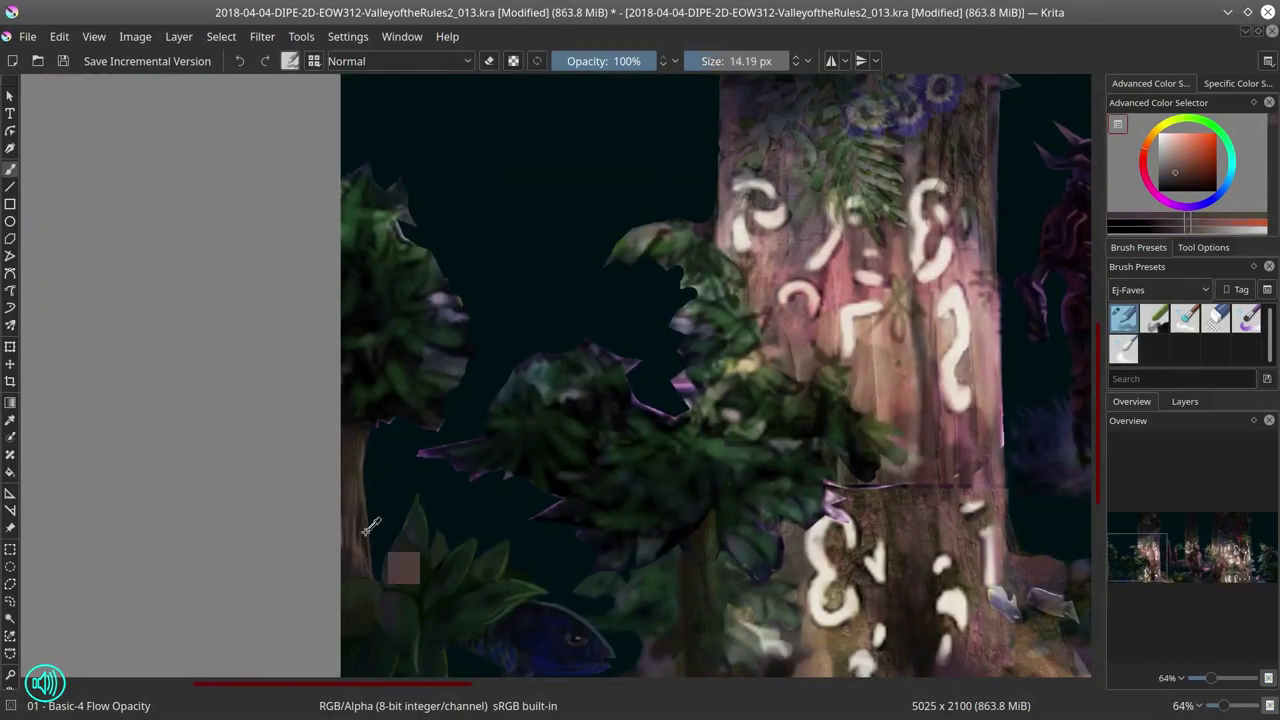
{"action": "left_click", "coordinate": [377, 533], "text": "ctrl"}
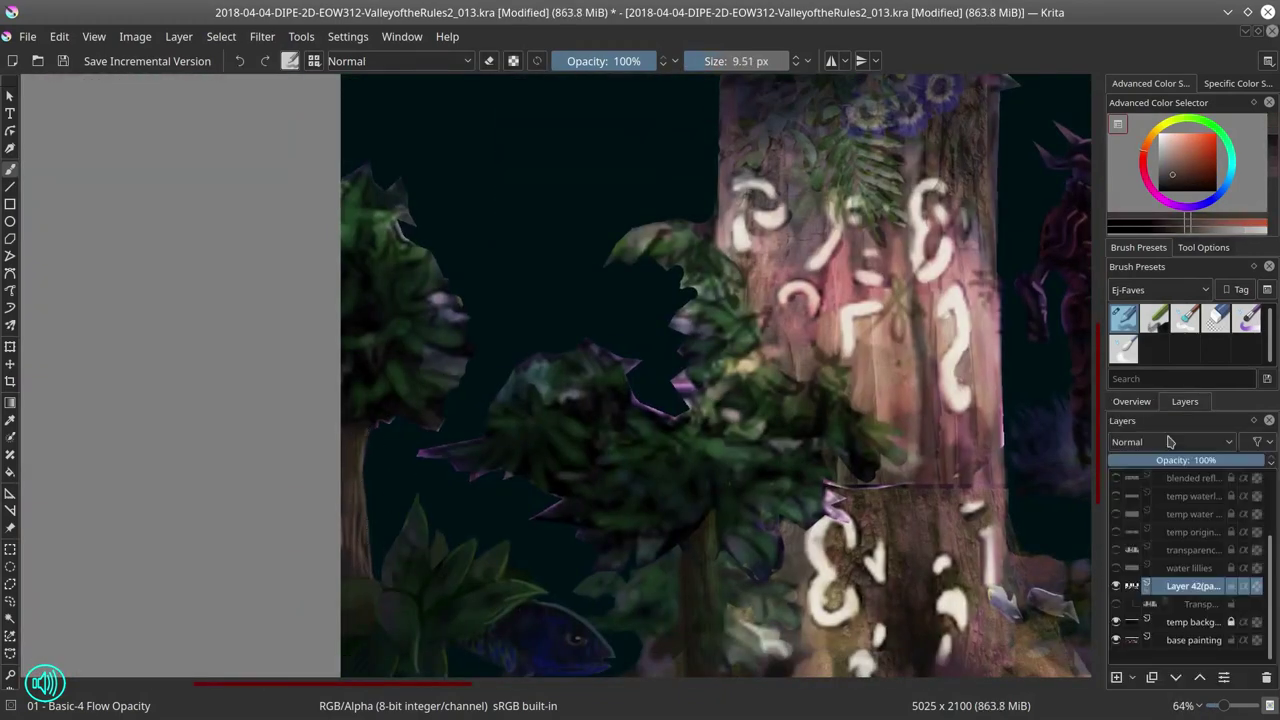
{"action": "left_click", "coordinate": [1116, 495]}
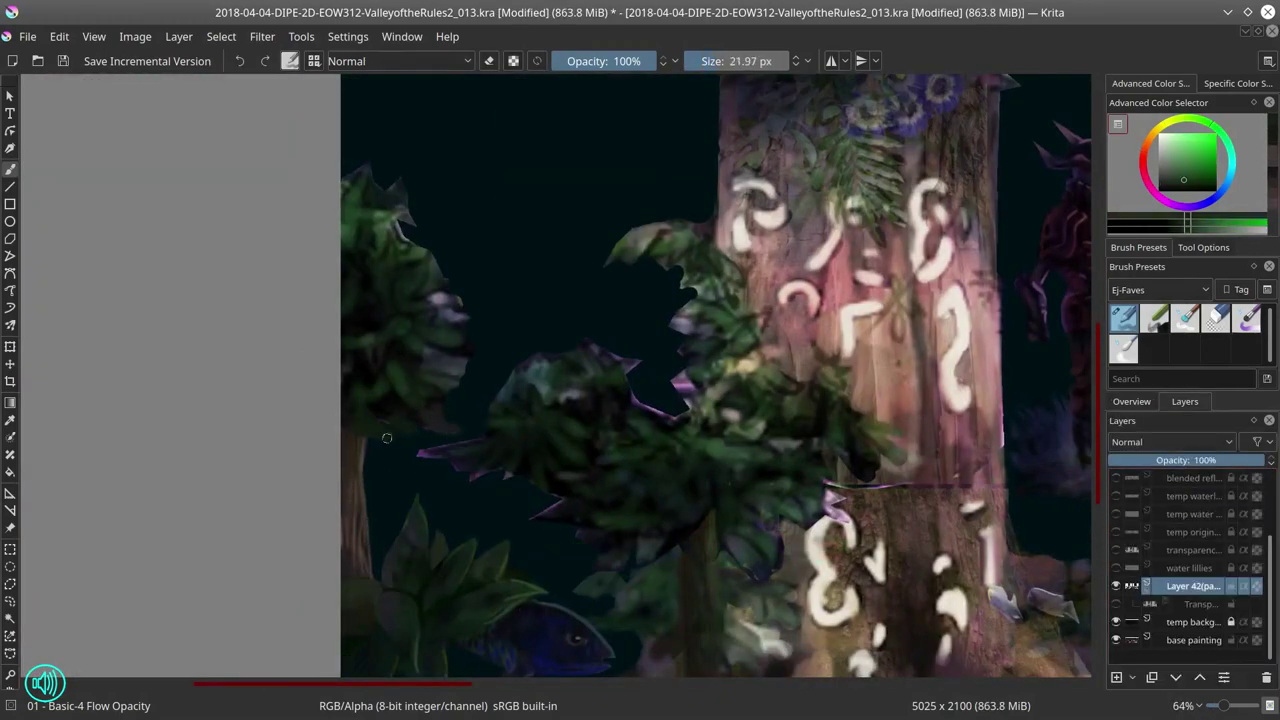
{"action": "left_click", "coordinate": [1184, 318]}
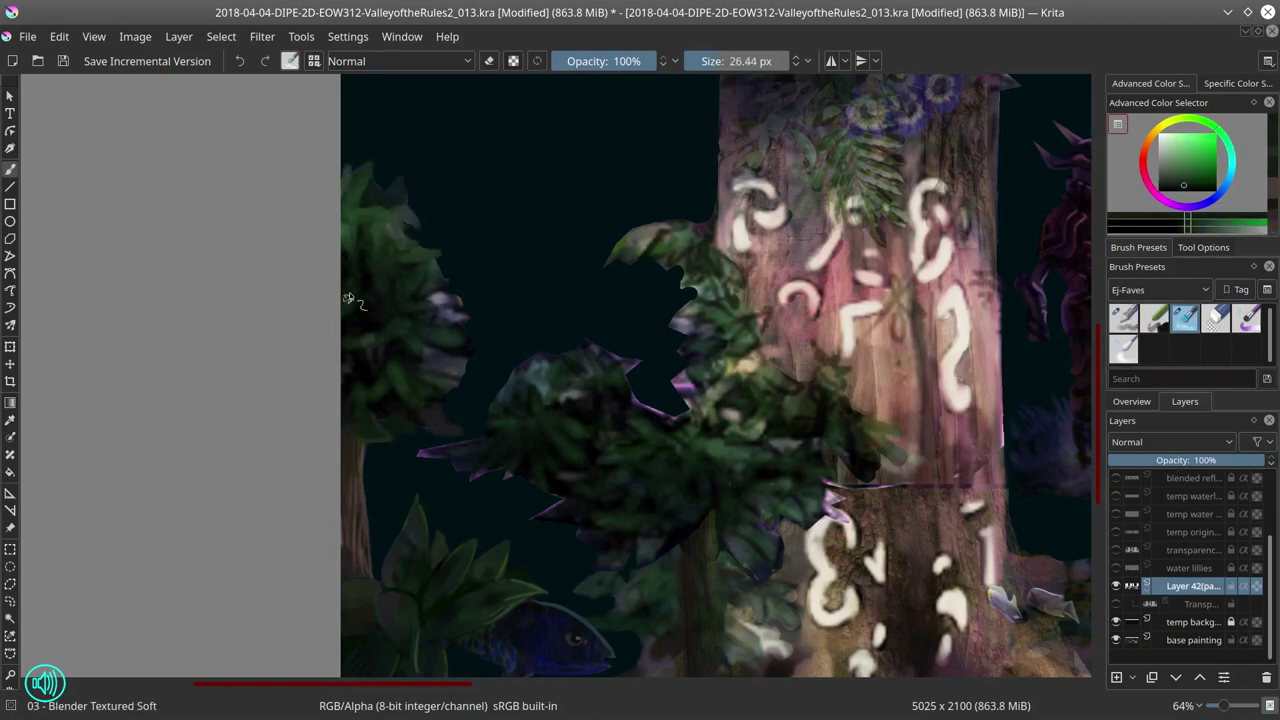
{"action": "left_click", "coordinate": [403, 373], "text": "ctrl"}
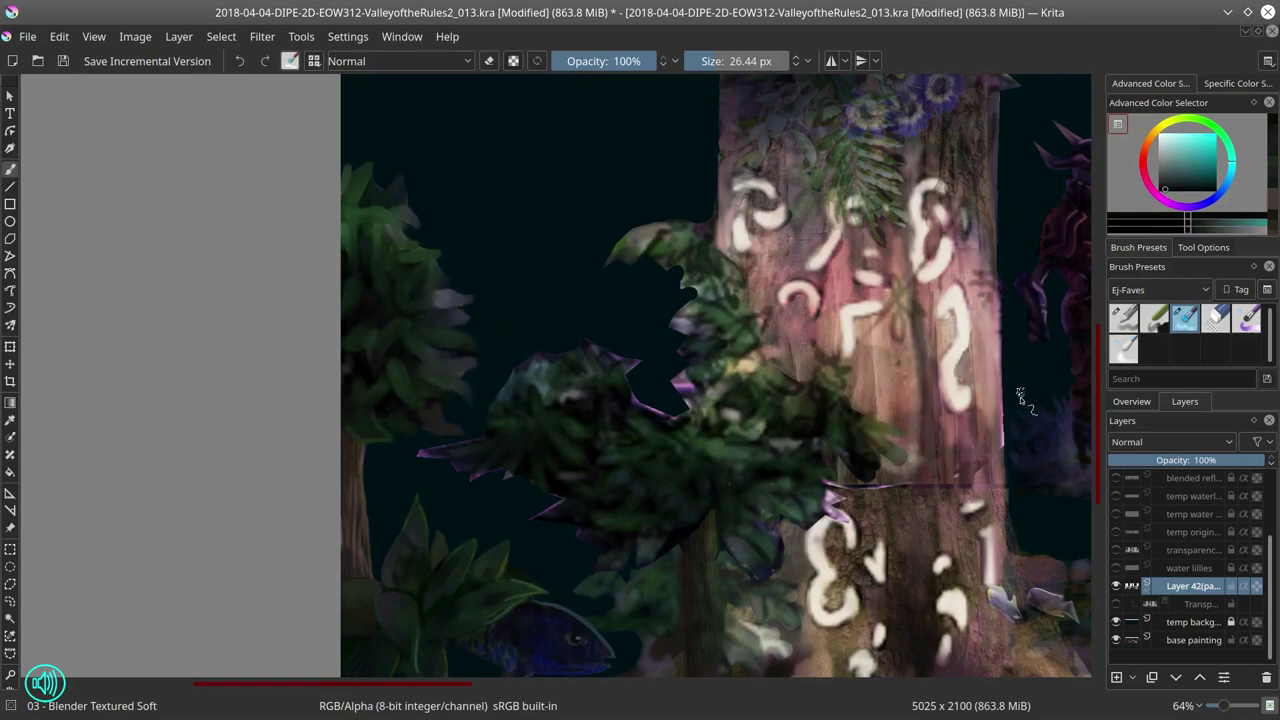
{"action": "key", "text": "slash"}
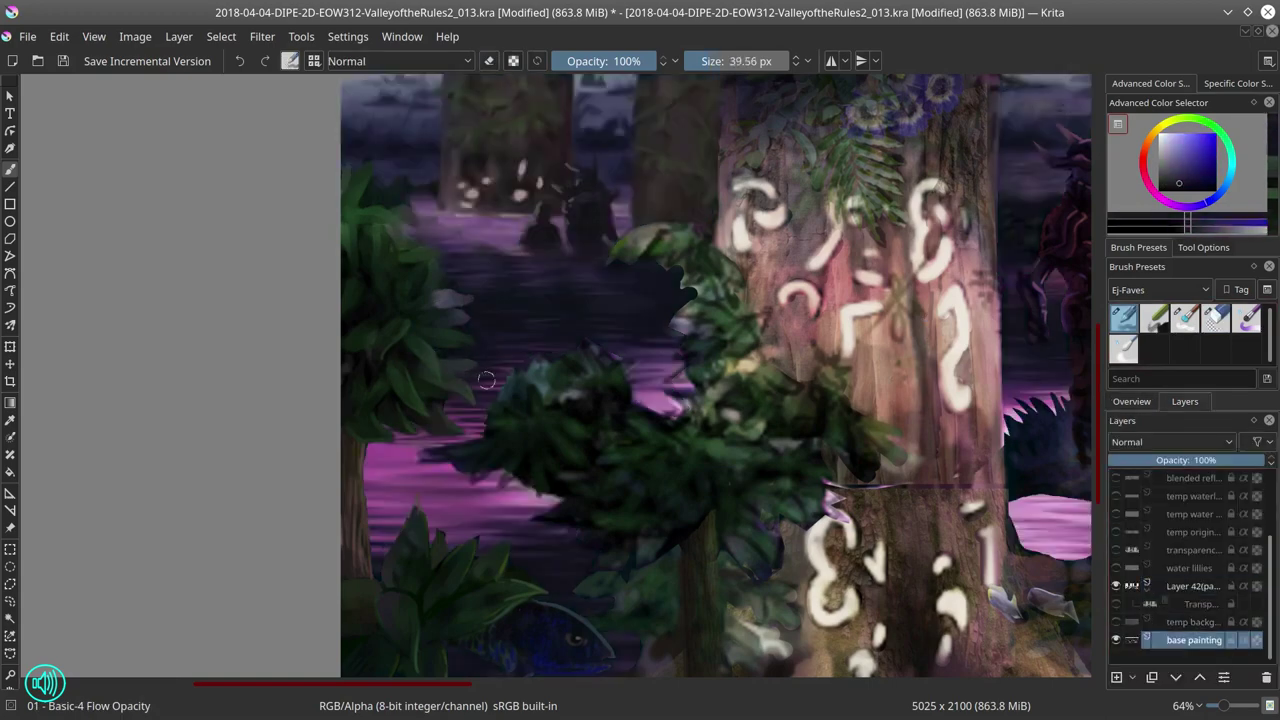
Step: Paint lighter, more saturated green highlights on the left-edge leaves, erasing stray strokes
{"action": "left_click", "coordinate": [452, 308], "text": "ctrl"}
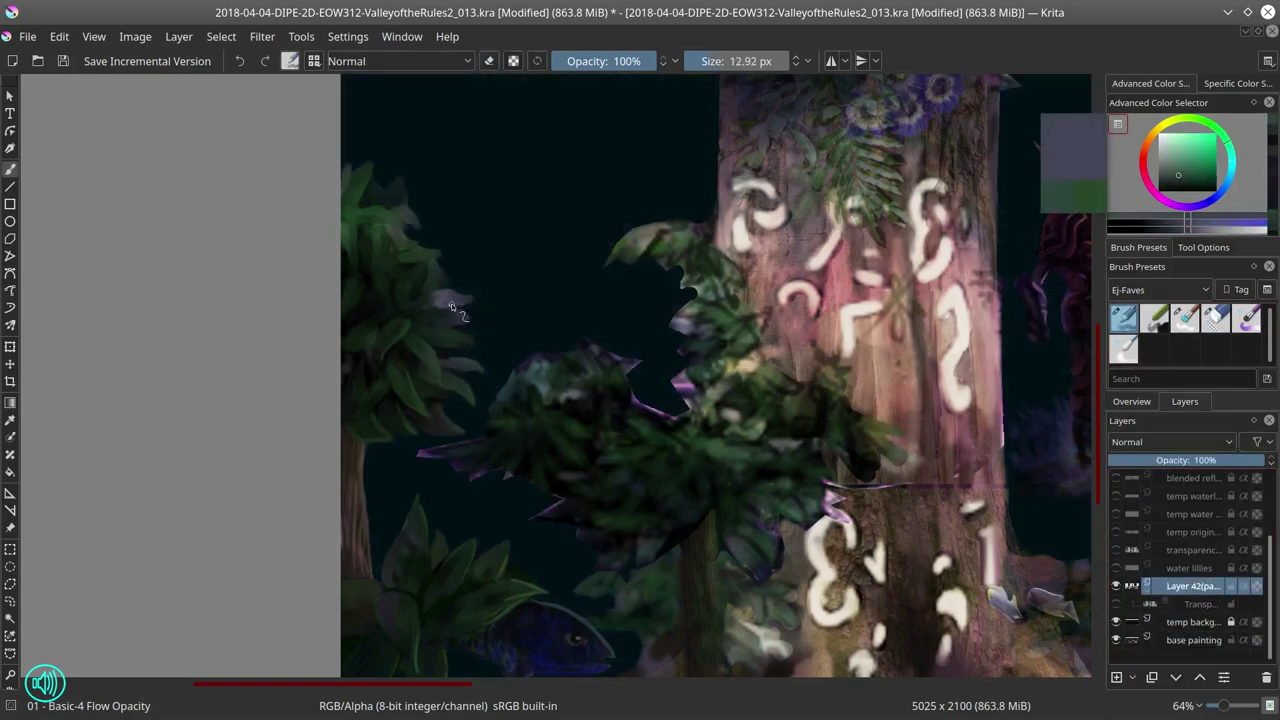
{"action": "key", "text": "e"}
{"action": "key", "text": "slash"}
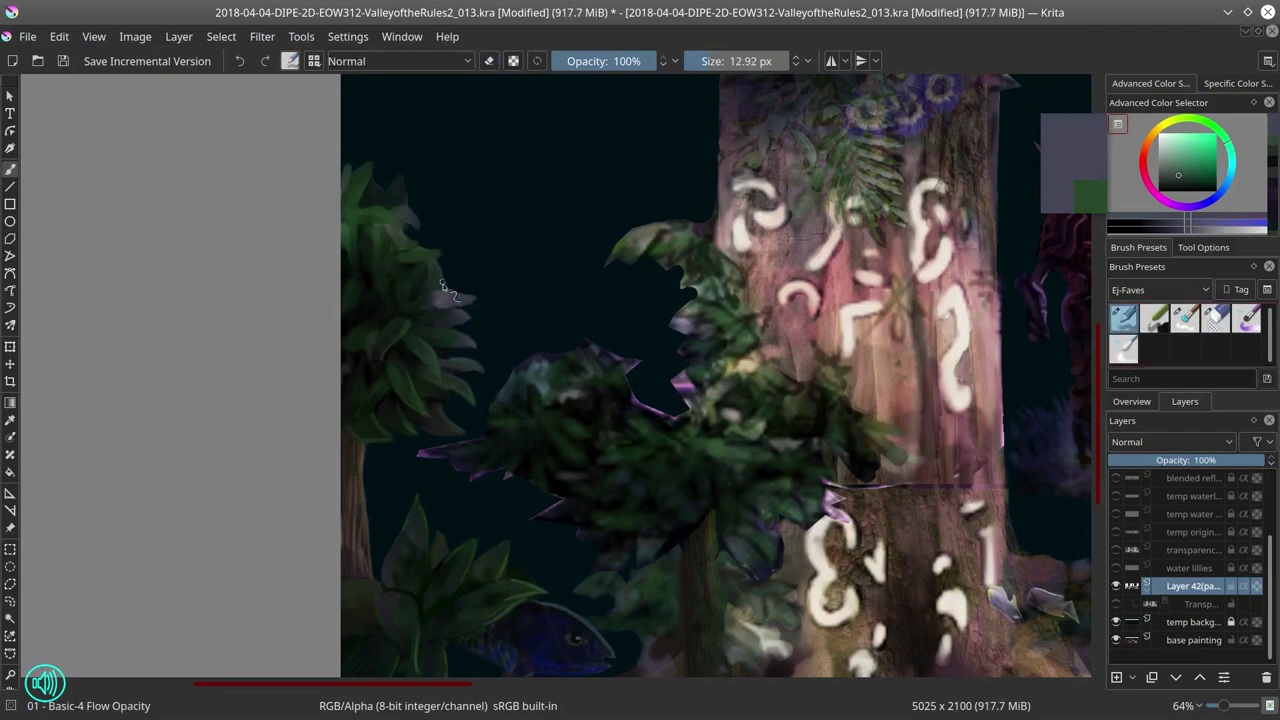
{"action": "left_click", "coordinate": [445, 285], "text": "ctrl"}
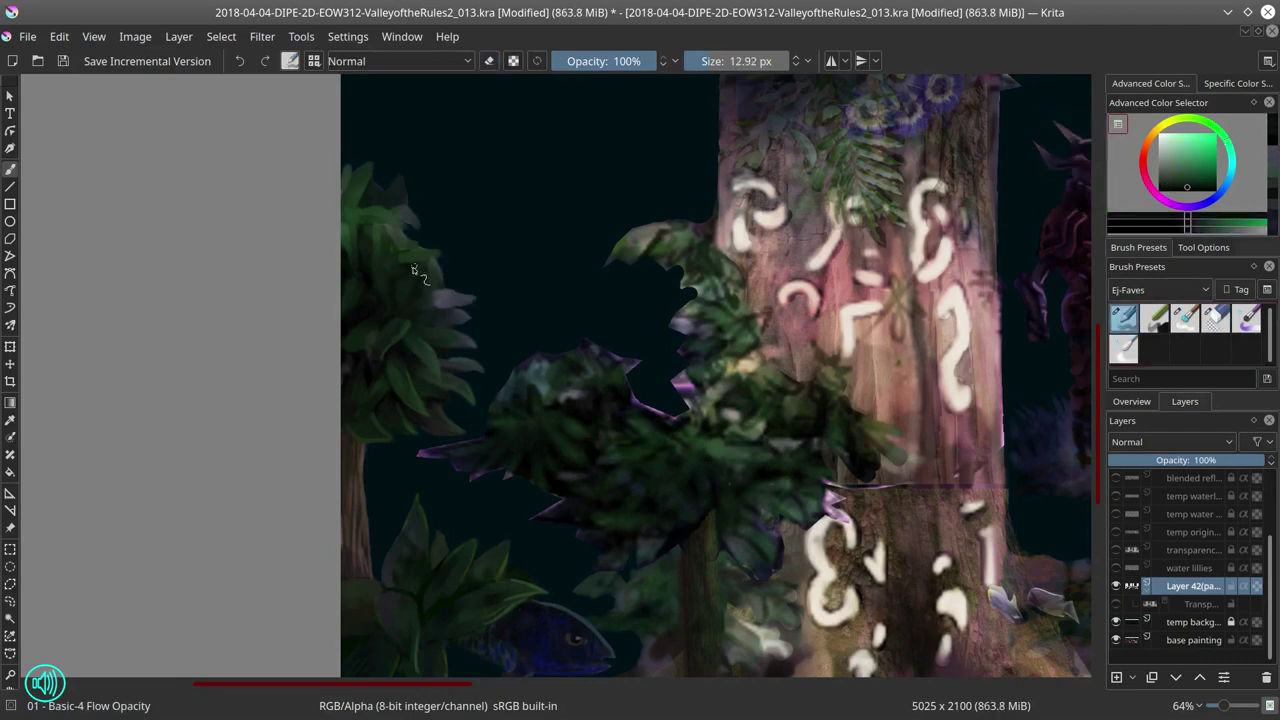
{"action": "left_click", "coordinate": [415, 295], "text": "ctrl"}
{"action": "left_click", "coordinate": [395, 280], "text": "ctrl"}
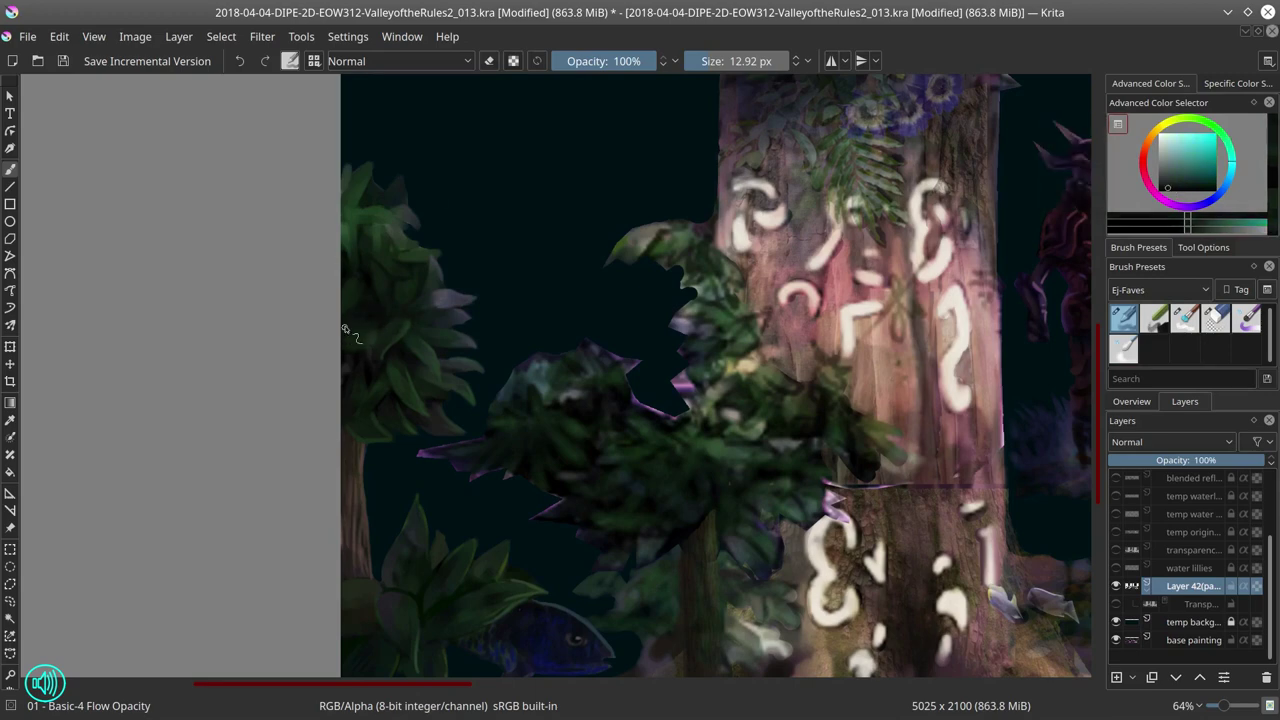
{"action": "left_click", "coordinate": [1183, 172]}
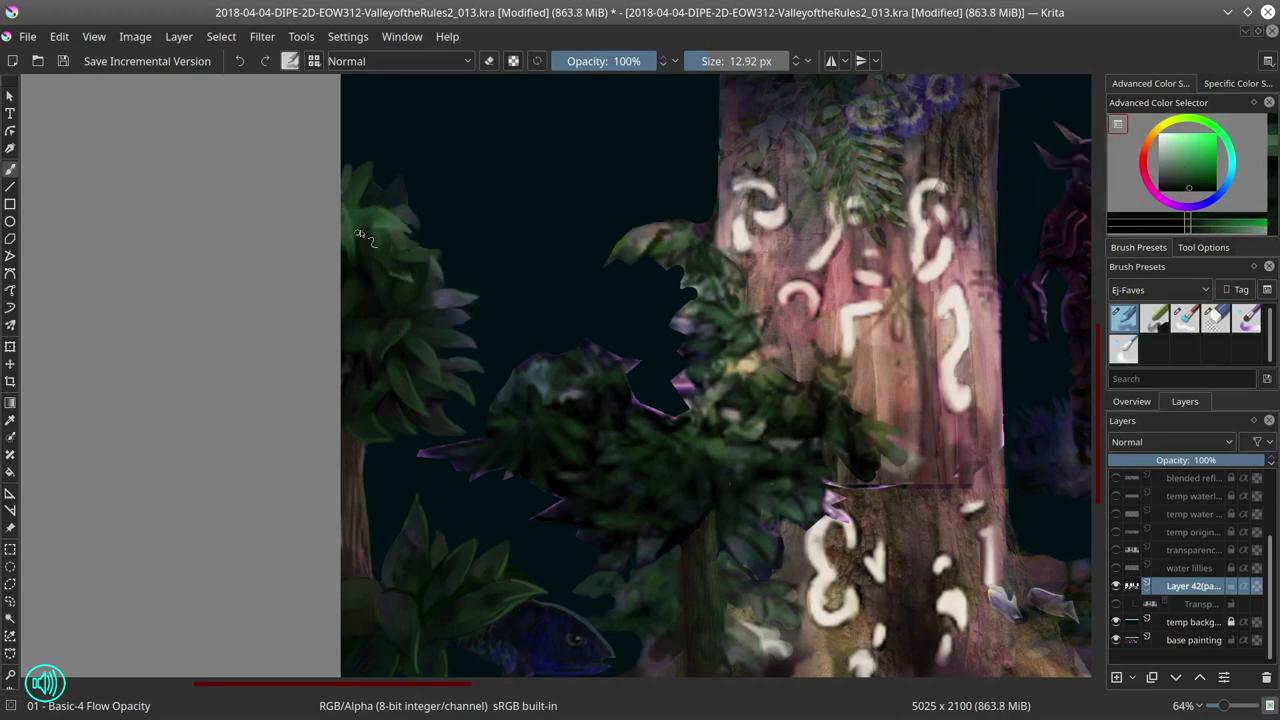
{"action": "left_click", "coordinate": [381, 237], "text": "ctrl"}
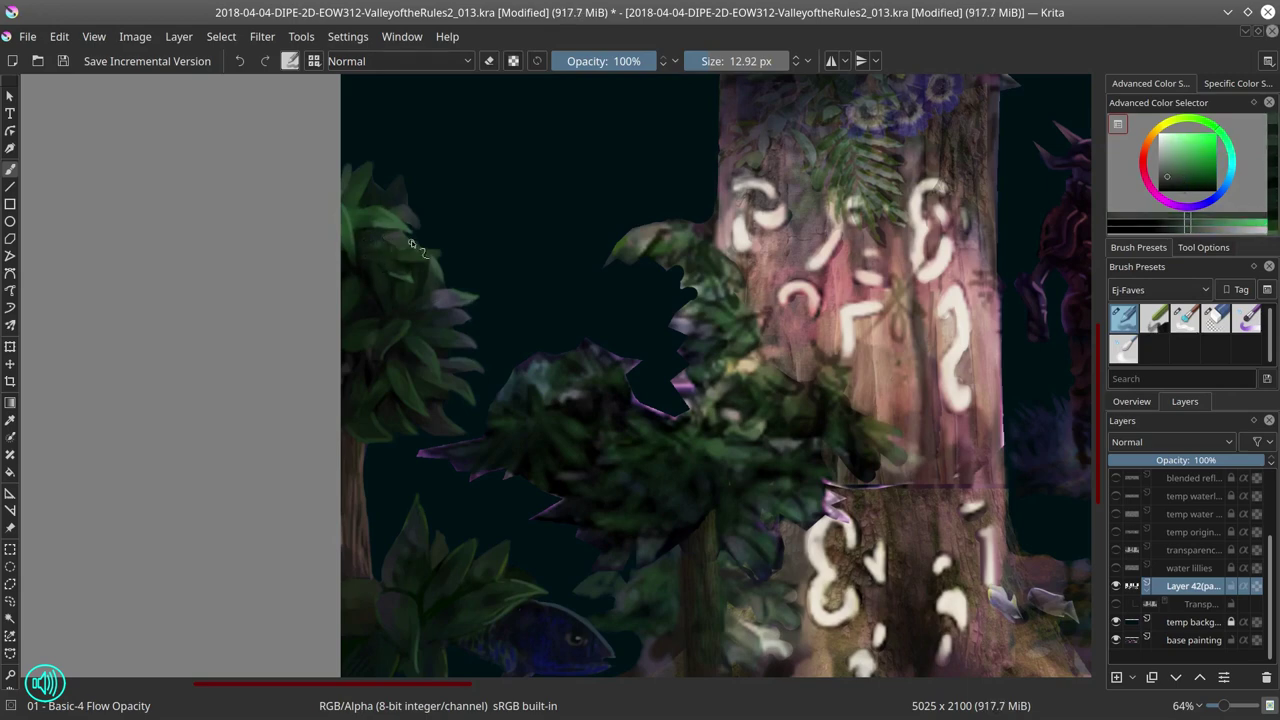
{"action": "left_click", "coordinate": [435, 266], "text": "ctrl"}
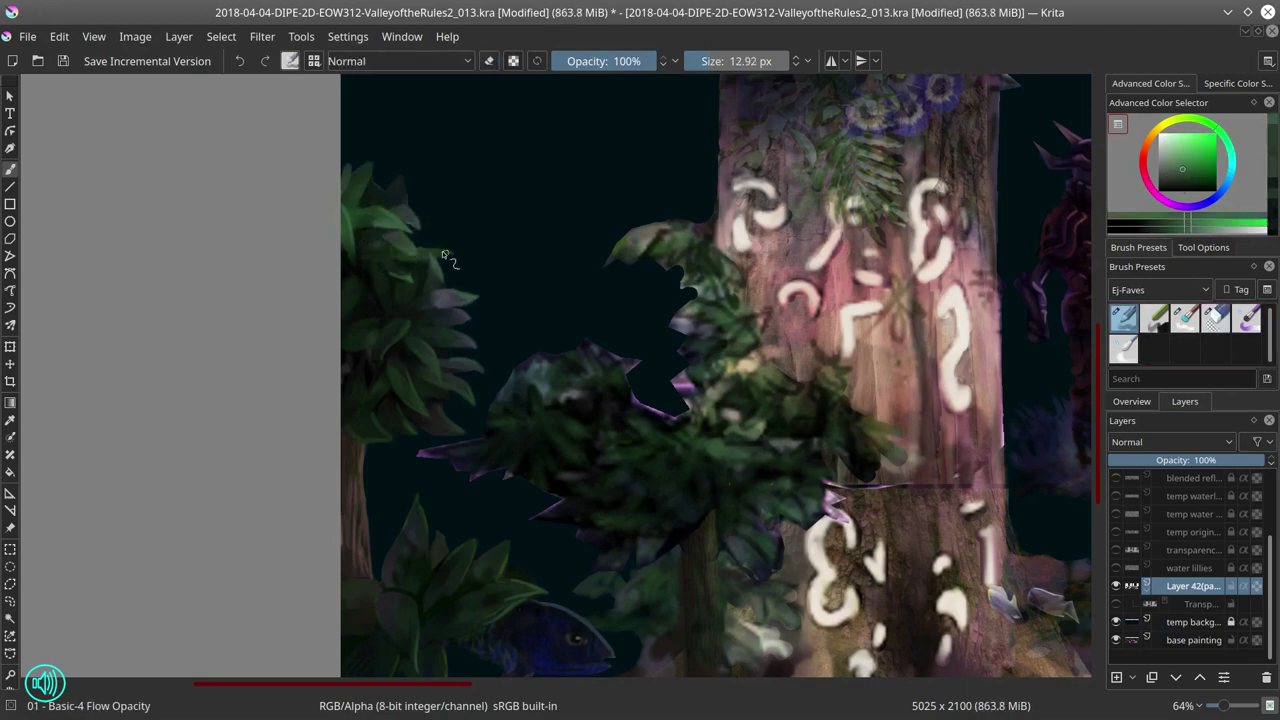
{"action": "key", "text": "slash"}
{"action": "key", "text": "slash"}
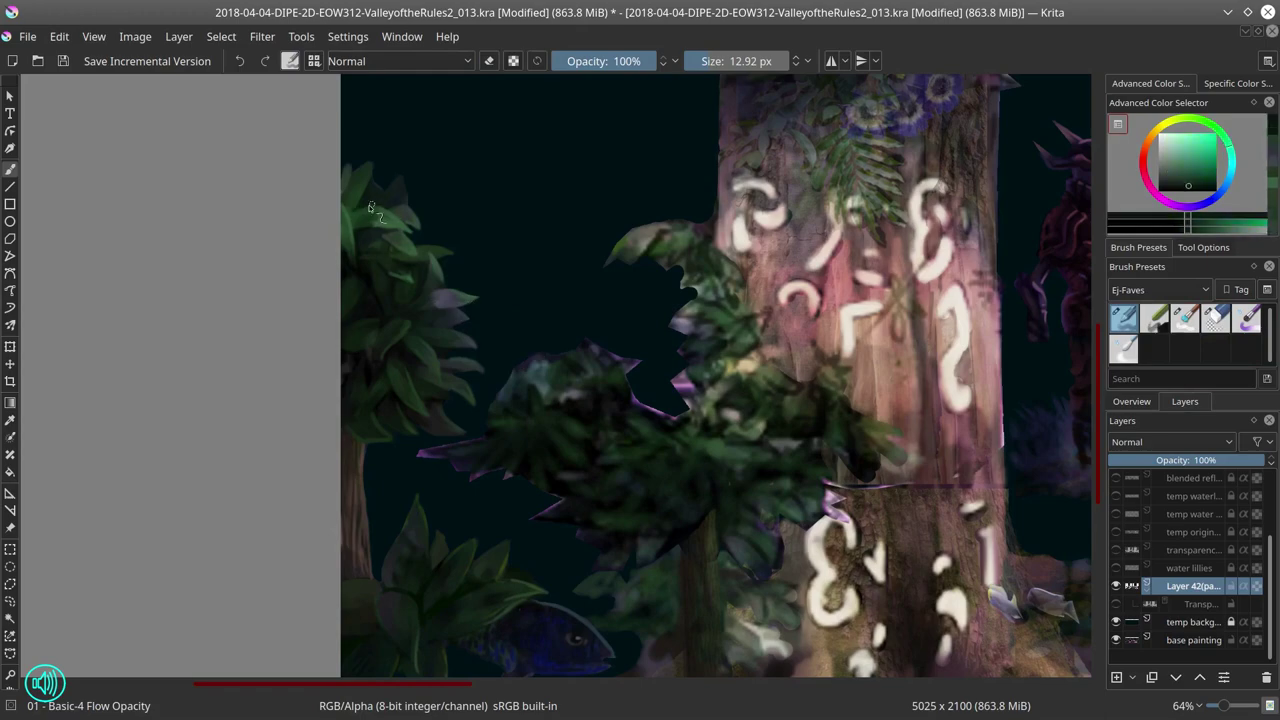
Step: Hide the temp background and the transparency mask, pick a dark olive-yellow, and save
{"action": "left_click", "coordinate": [1116, 620]}
{"action": "left_click", "coordinate": [1116, 604]}
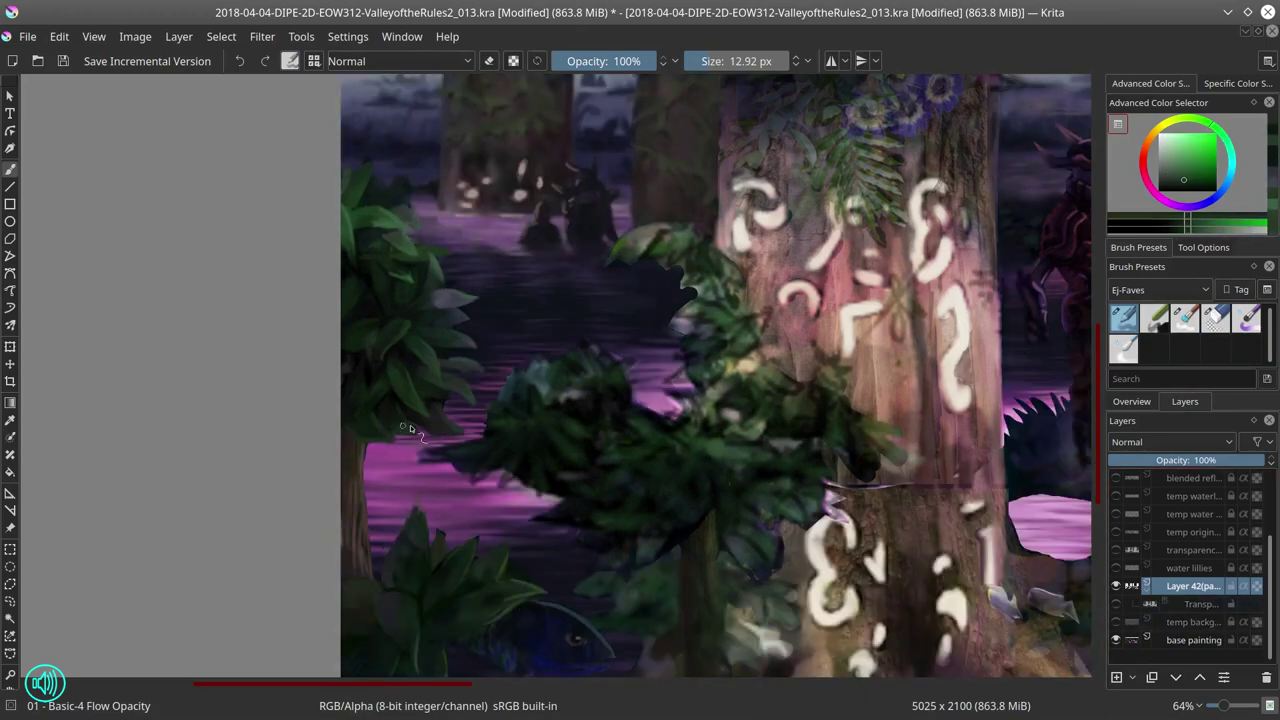
{"action": "left_click", "coordinate": [565, 443], "text": "ctrl"}
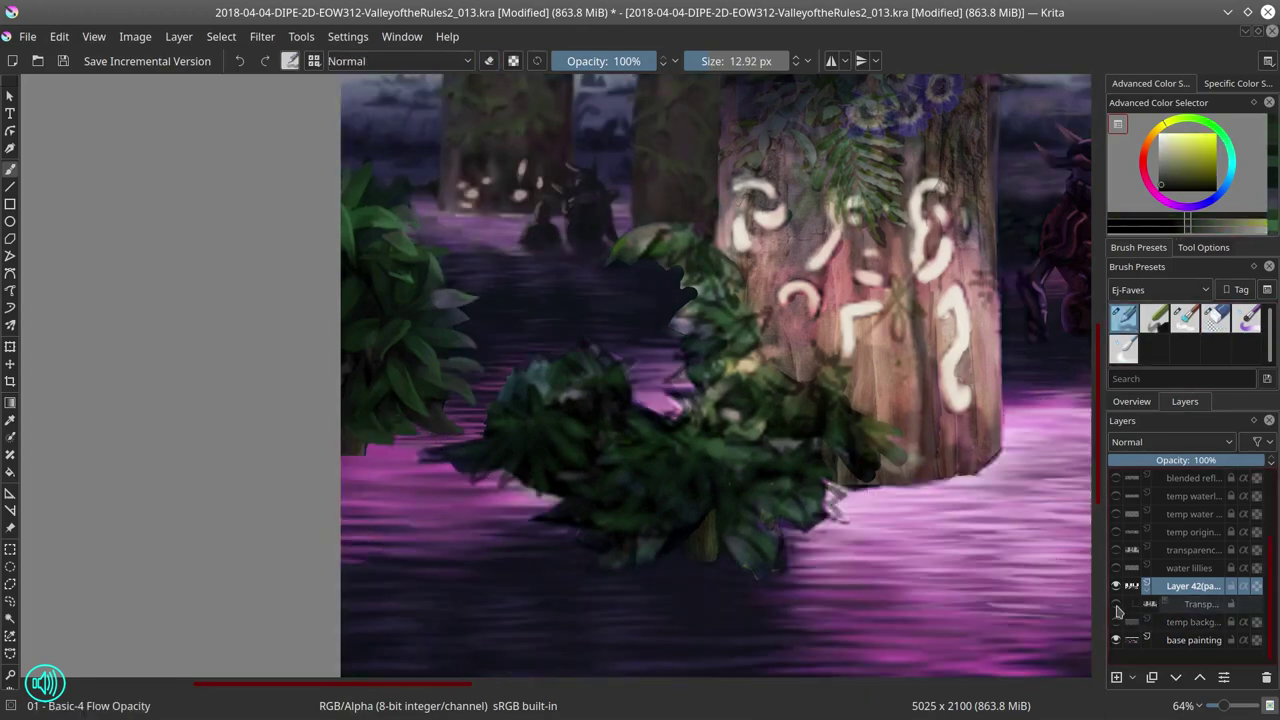
{"action": "scroll", "coordinate": [729, 483], "scroll_direction": "down", "scroll_amount": 4}
{"action": "key", "text": "ctrl+s"}
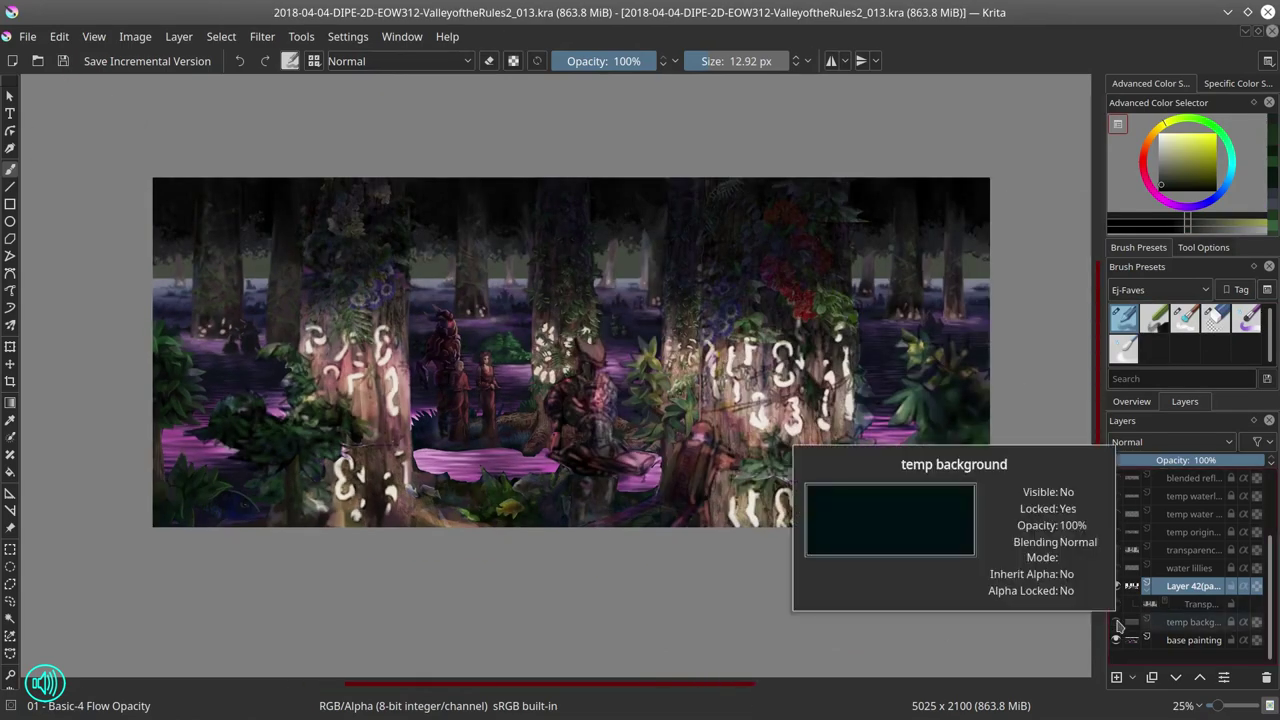
Step: Undo the layer copy placed above the base painting and save again
{"action": "left_click_drag", "start_coordinate": [1190, 586], "coordinate": [1190, 632]}
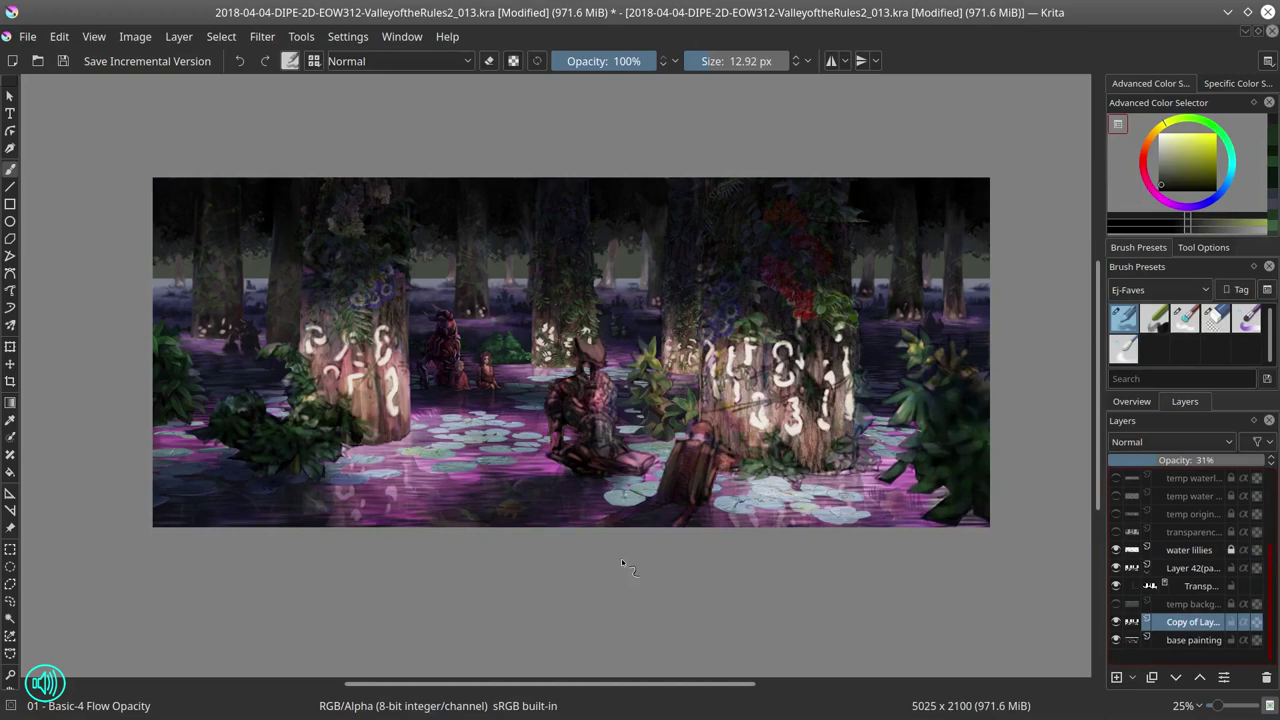
{"action": "key", "text": "ctrl+z"}
{"action": "key", "text": "ctrl+z"}
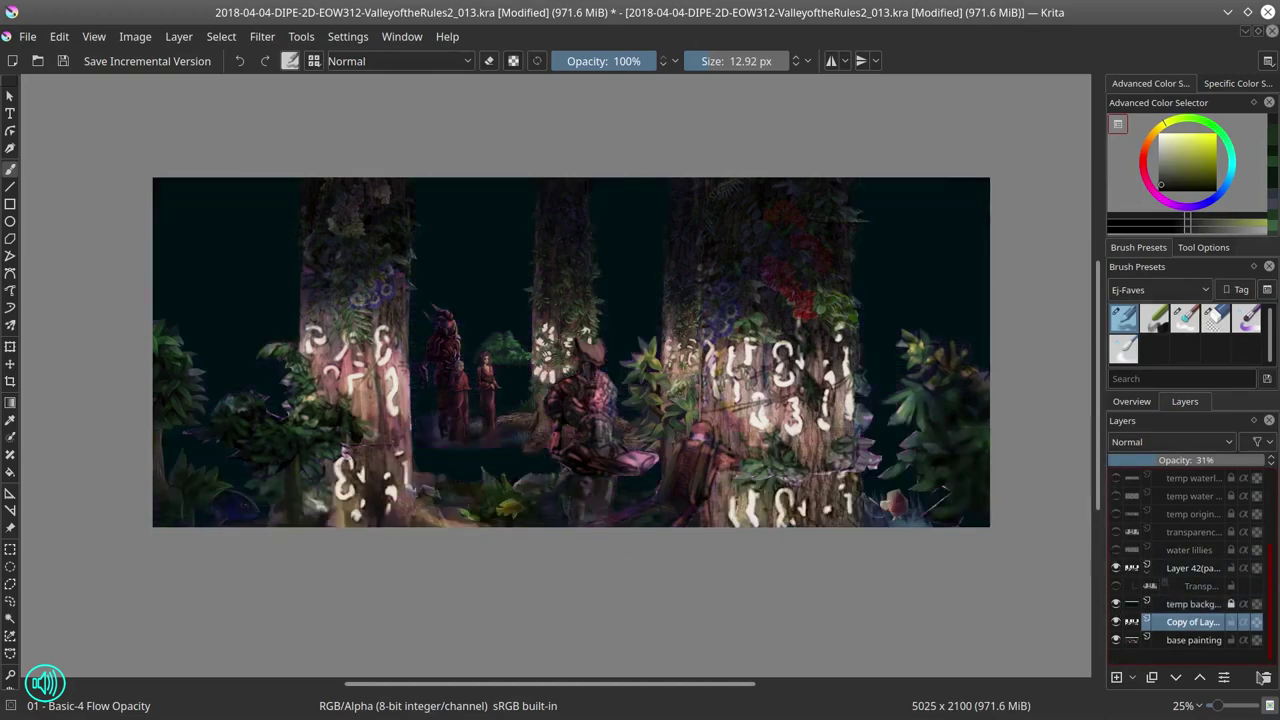
{"action": "key", "text": "ctrl+s"}
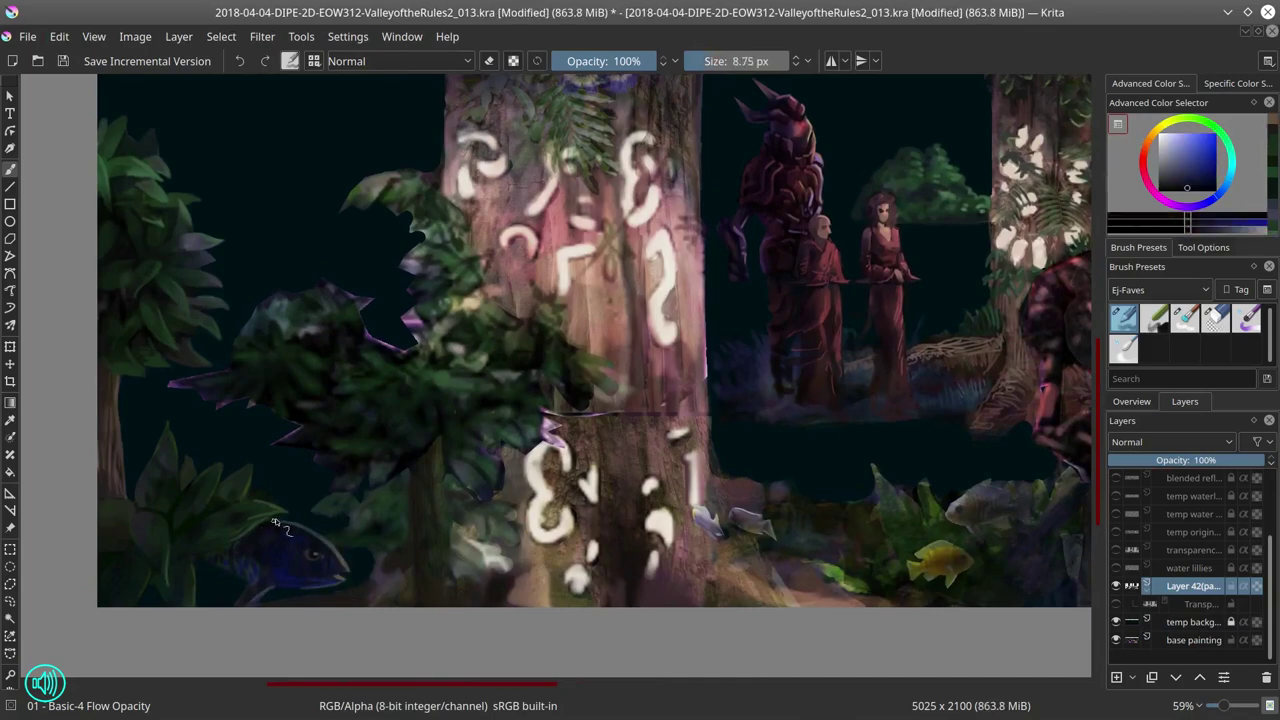
Step: Paint over the pale streaks near the small fish with sampled blue-greys, erasing stray paint, then save
{"action": "left_click", "coordinate": [296, 526], "text": "ctrl"}
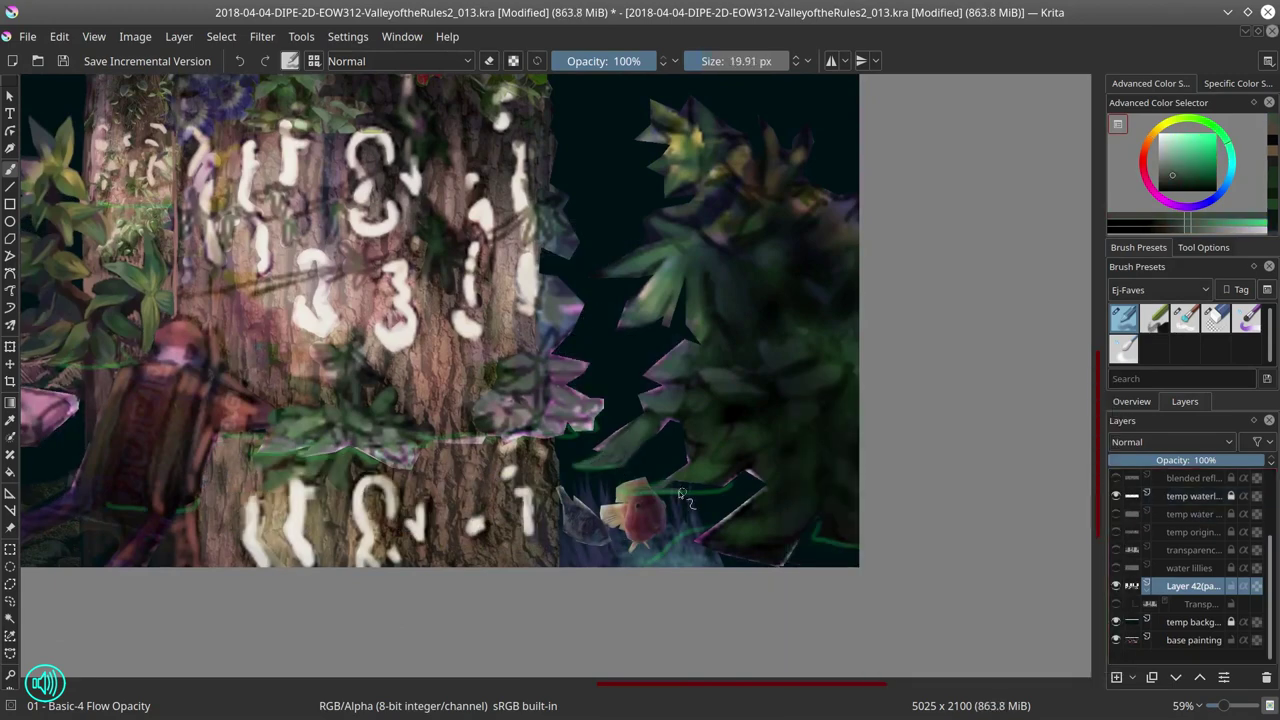
{"action": "mouse_move", "coordinate": [684, 500]}
{"action": "left_mouse_down"}
{"action": "mouse_move", "coordinate": [752, 502]}
{"action": "mouse_move", "coordinate": [776, 562]}
{"action": "mouse_move", "coordinate": [843, 504]}
{"action": "mouse_move", "coordinate": [752, 480]}
{"action": "left_mouse_up"}
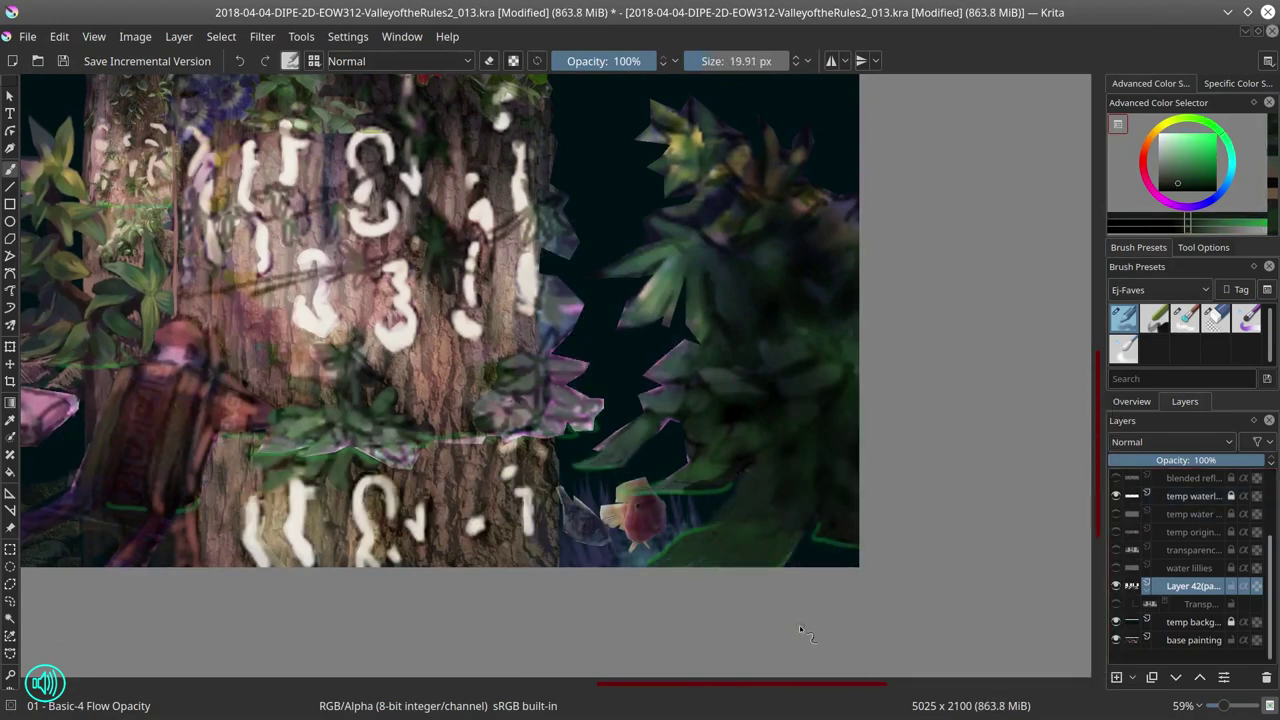
{"action": "left_click", "coordinate": [673, 541], "text": "ctrl"}
{"action": "key", "text": "e"}
{"action": "left_click_drag", "start_coordinate": [780, 565], "coordinate": [705, 560]}
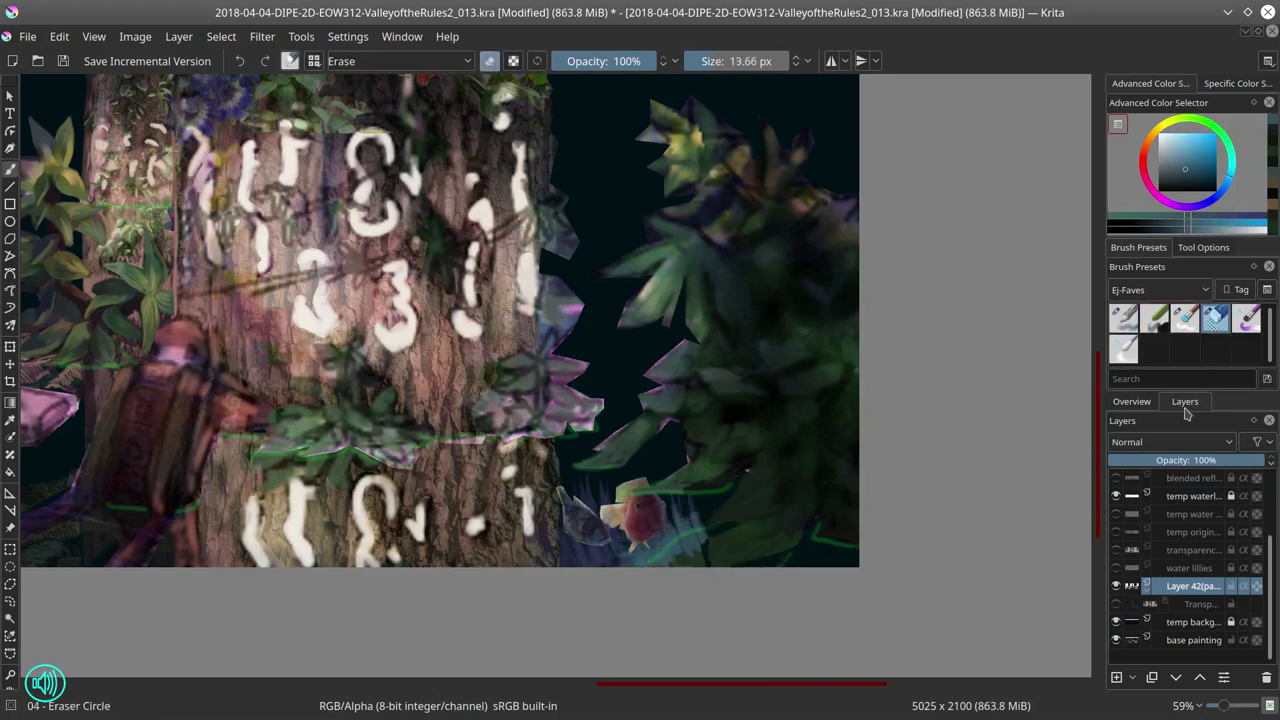
{"action": "key", "text": "e"}
{"action": "left_click", "coordinate": [725, 572], "text": "ctrl"}
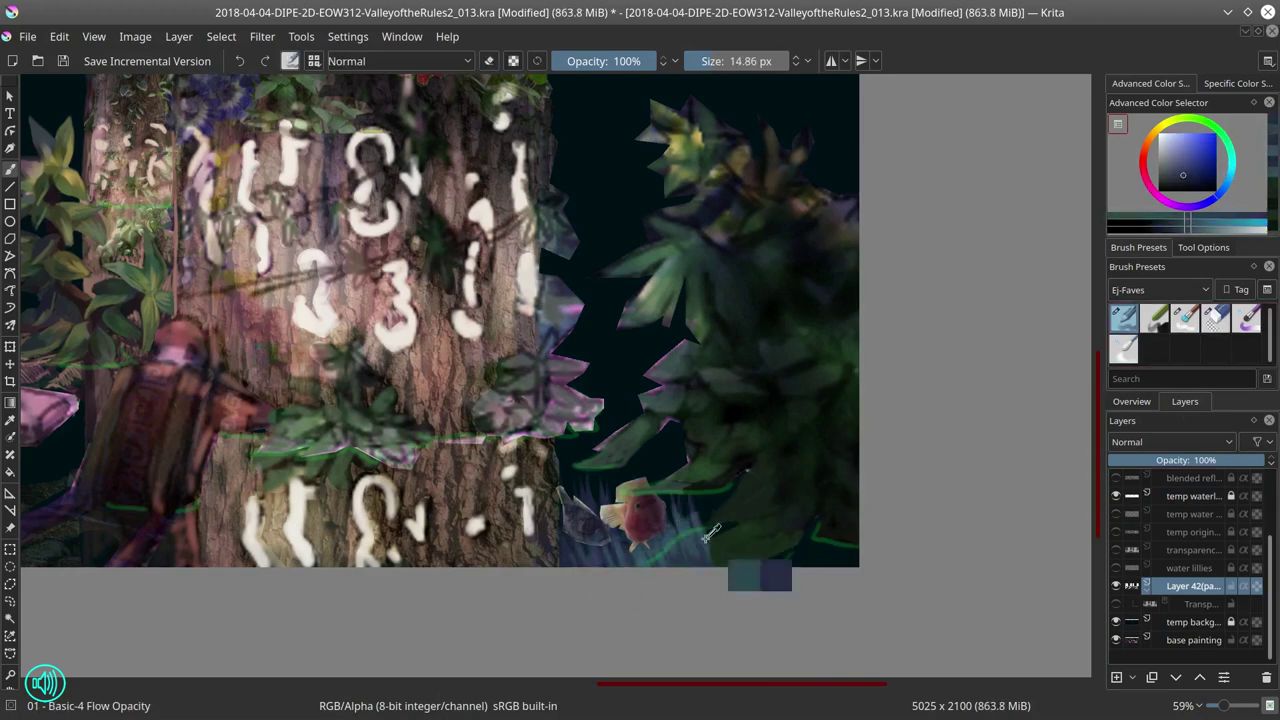
{"action": "key", "text": "e"}
{"action": "key", "text": "e"}
{"action": "left_click", "coordinate": [682, 510], "text": "ctrl"}
Step: Hide the temp waterlilies layer and fit the whole painting in view
{"action": "key", "text": "e"}
{"action": "key", "text": "ctrl+s"}
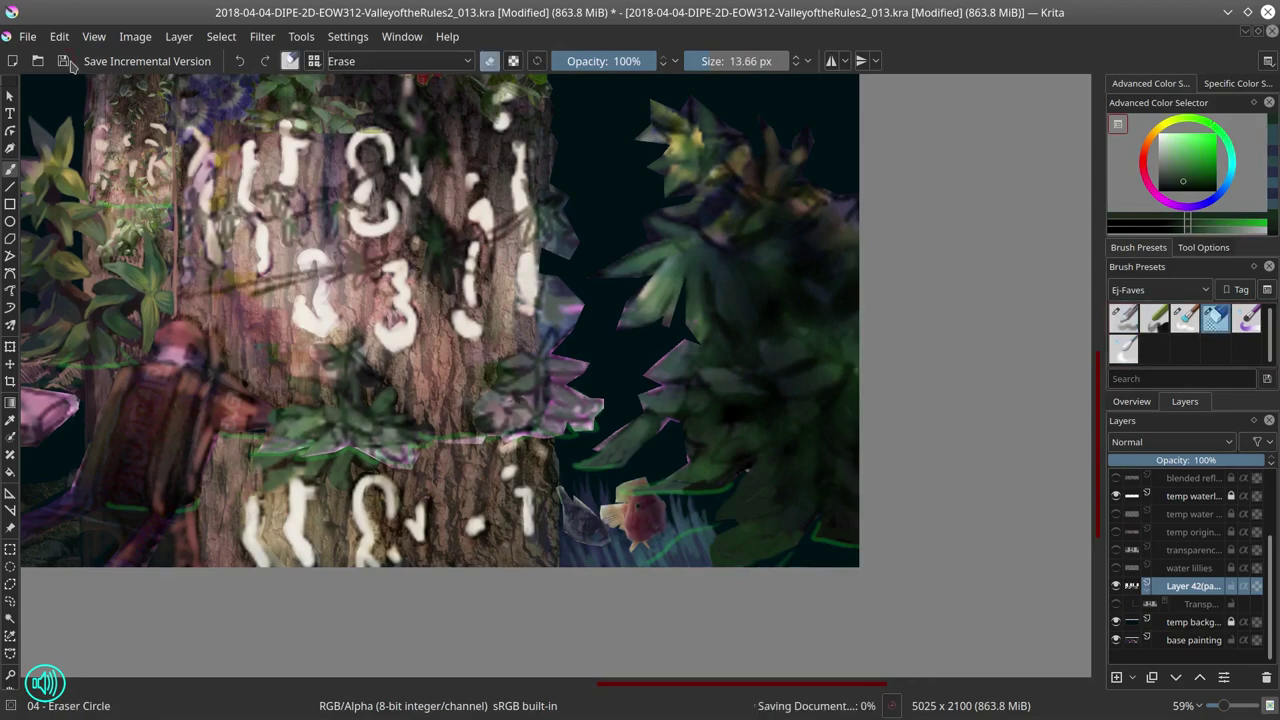
{"action": "left_click", "coordinate": [1117, 496]}
{"action": "key", "text": "e"}
{"action": "key", "text": "2"}
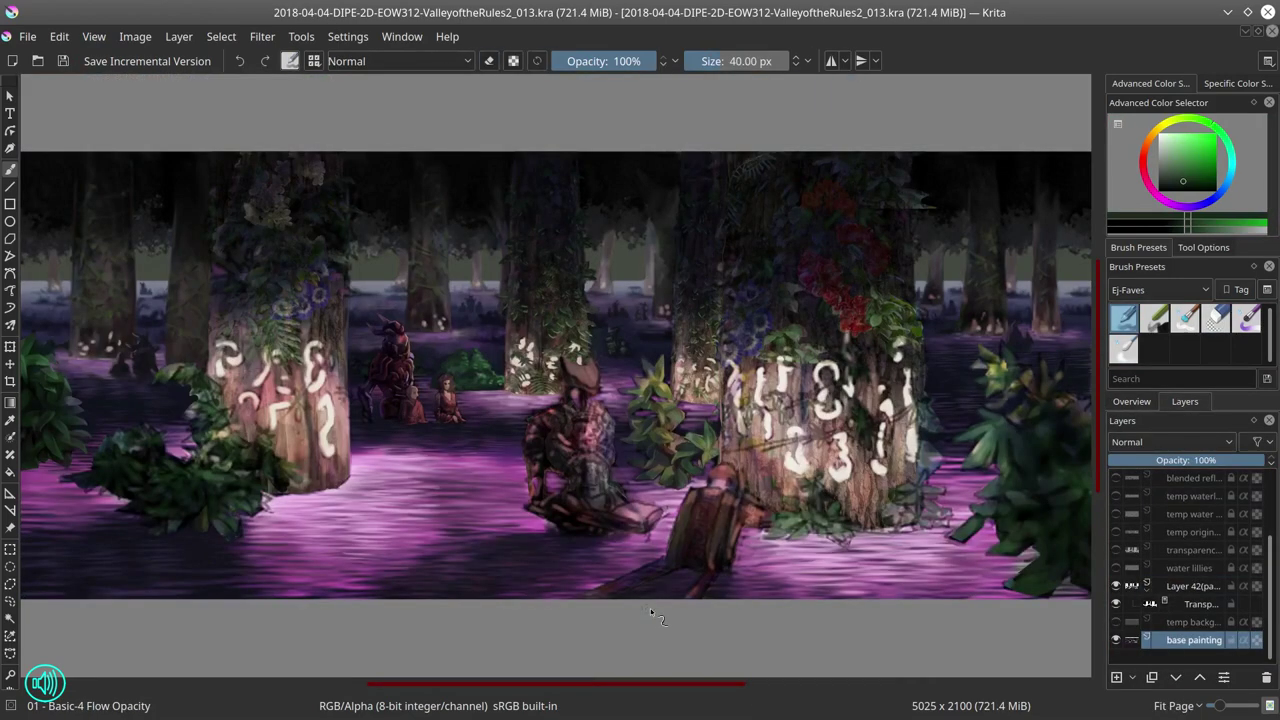
{"action": "scroll", "coordinate": [645, 310], "scroll_direction": "up", "scroll_amount": 6}
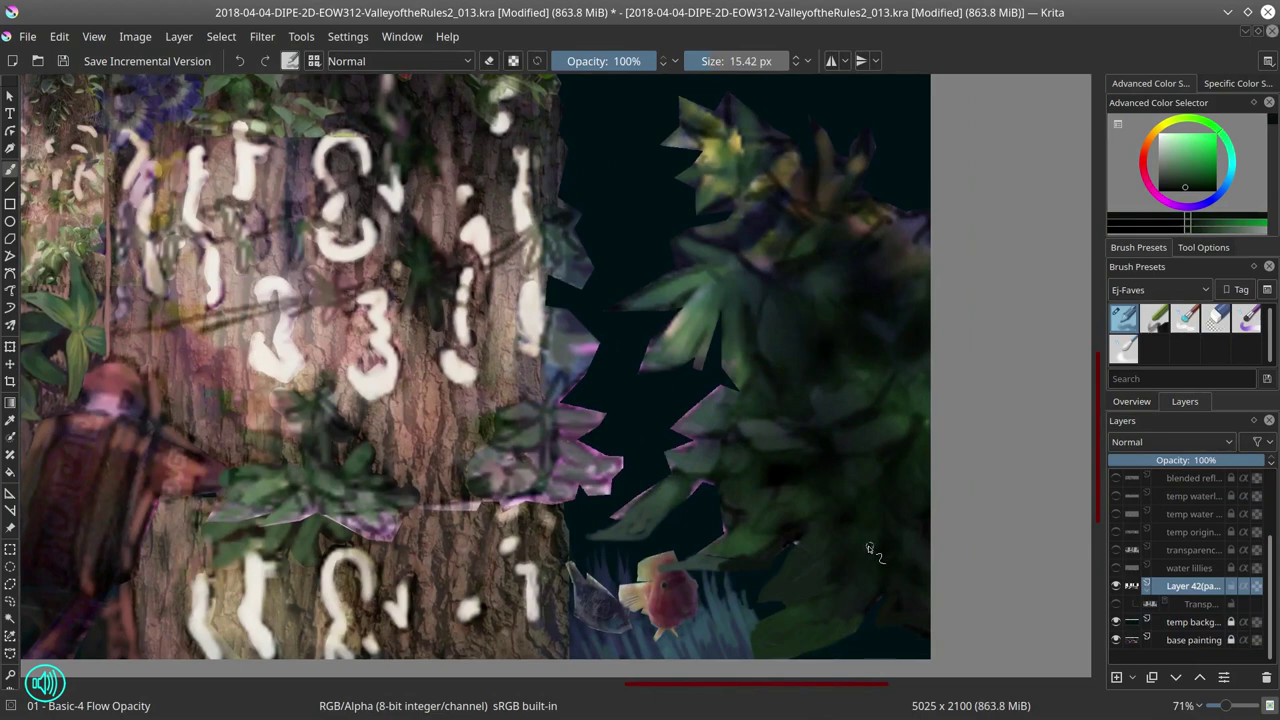
Step: Smudge and blend the right-edge, middle and upper foliage leaves with the soft blending brush
{"action": "key", "text": "e"}
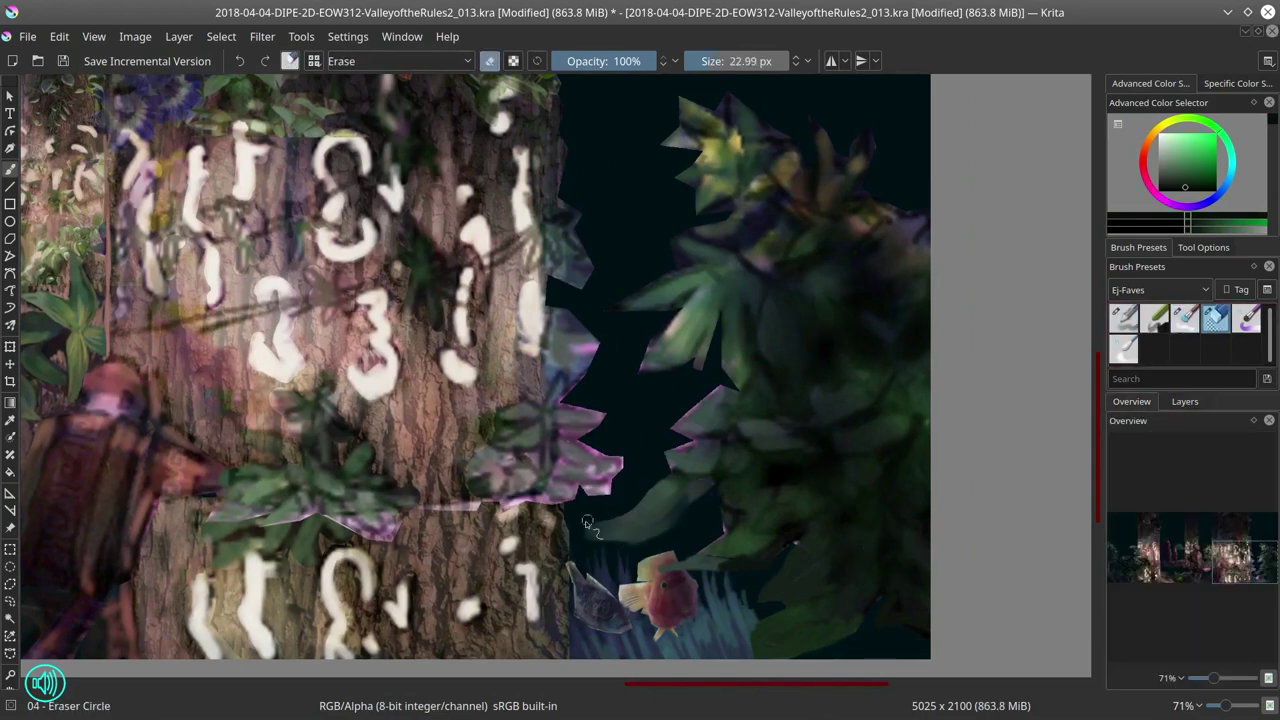
{"action": "key", "text": "3"}
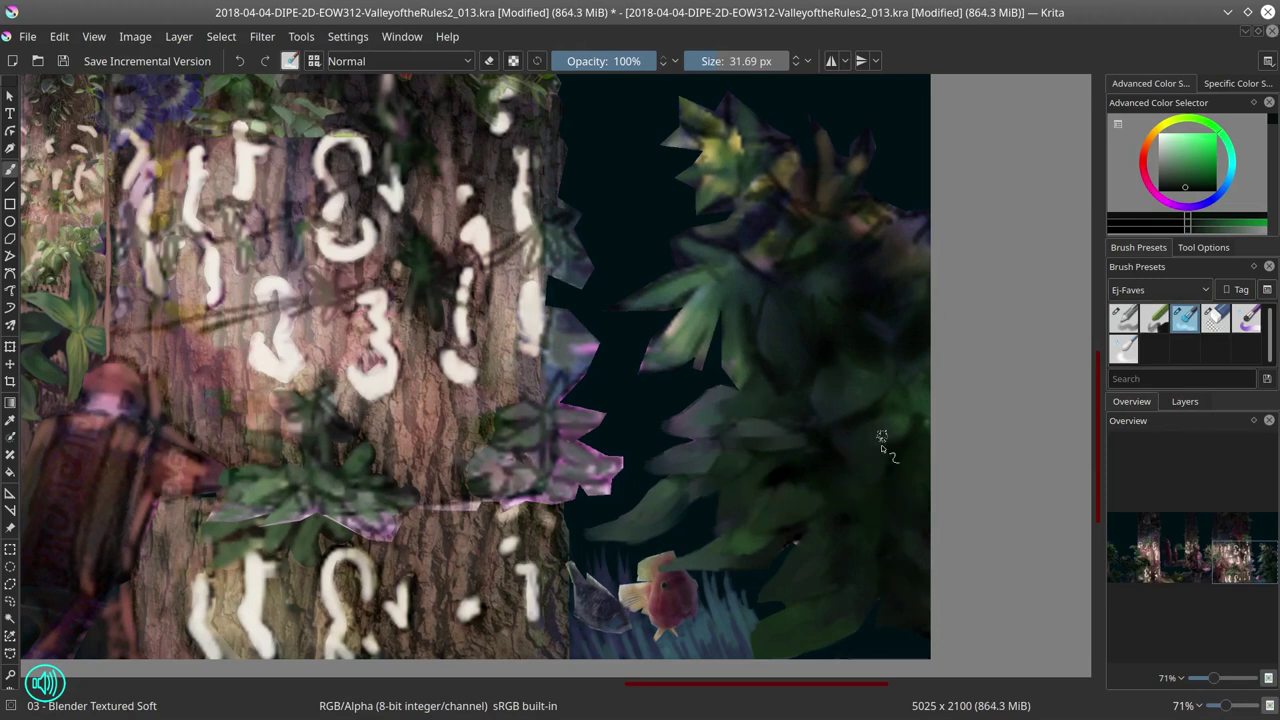
{"action": "left_click_drag", "start_coordinate": [882, 443], "coordinate": [899, 452]}
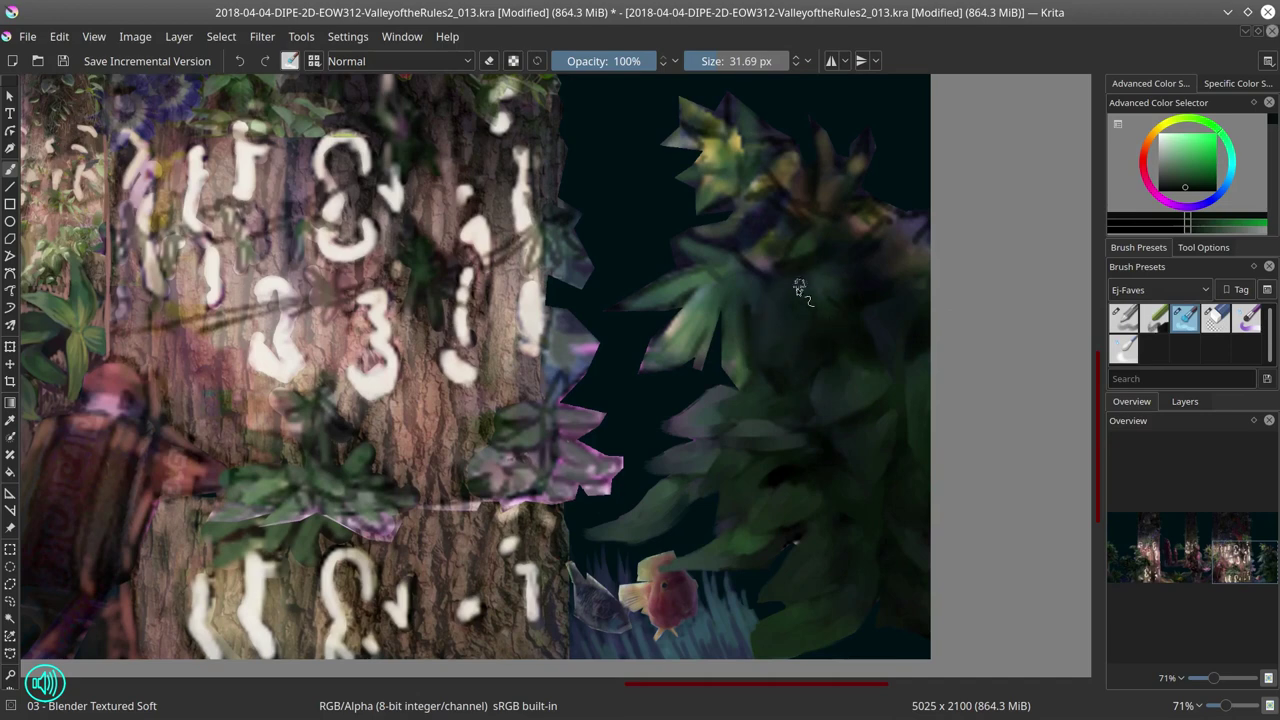
{"action": "mouse_move", "coordinate": [745, 305]}
{"action": "left_mouse_down"}
{"action": "mouse_move", "coordinate": [655, 360]}
{"action": "mouse_move", "coordinate": [711, 278]}
{"action": "left_mouse_up"}
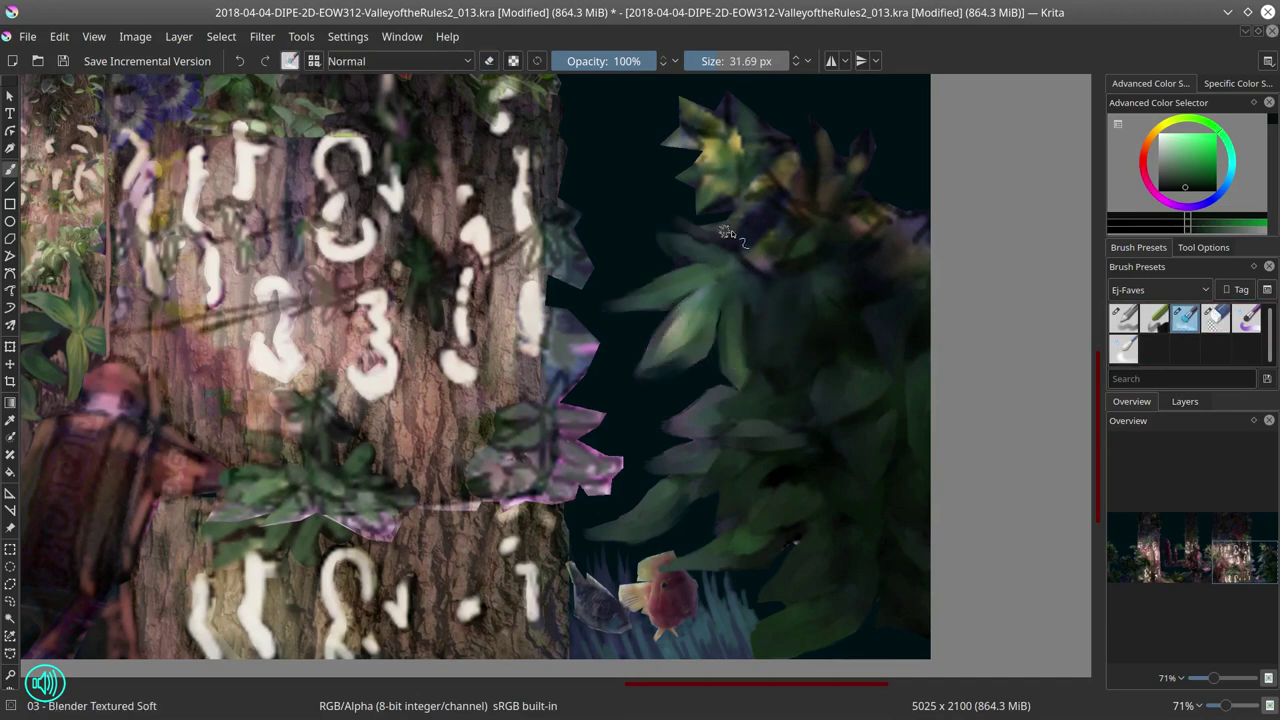
{"action": "left_click_drag", "start_coordinate": [690, 232], "coordinate": [746, 212]}
{"action": "mouse_move", "coordinate": [881, 253]}
{"action": "left_mouse_down"}
{"action": "mouse_move", "coordinate": [905, 203]}
{"action": "mouse_move", "coordinate": [930, 220]}
{"action": "left_mouse_up"}
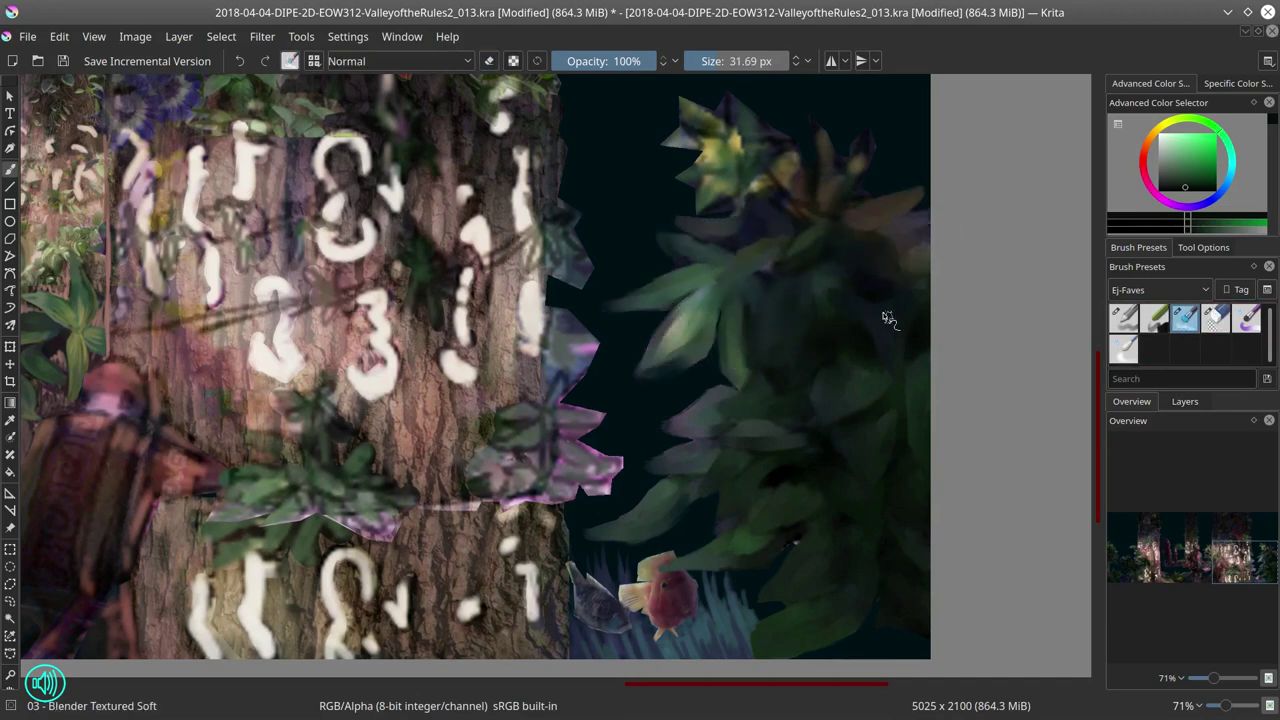
{"action": "mouse_move", "coordinate": [705, 170]}
{"action": "left_mouse_down"}
{"action": "mouse_move", "coordinate": [763, 173]}
{"action": "mouse_move", "coordinate": [754, 96]}
{"action": "mouse_move", "coordinate": [698, 150]}
{"action": "left_mouse_up"}
{"action": "mouse_move", "coordinate": [793, 140]}
{"action": "left_mouse_down"}
{"action": "mouse_move", "coordinate": [856, 196]}
{"action": "mouse_move", "coordinate": [813, 217]}
{"action": "left_mouse_up"}
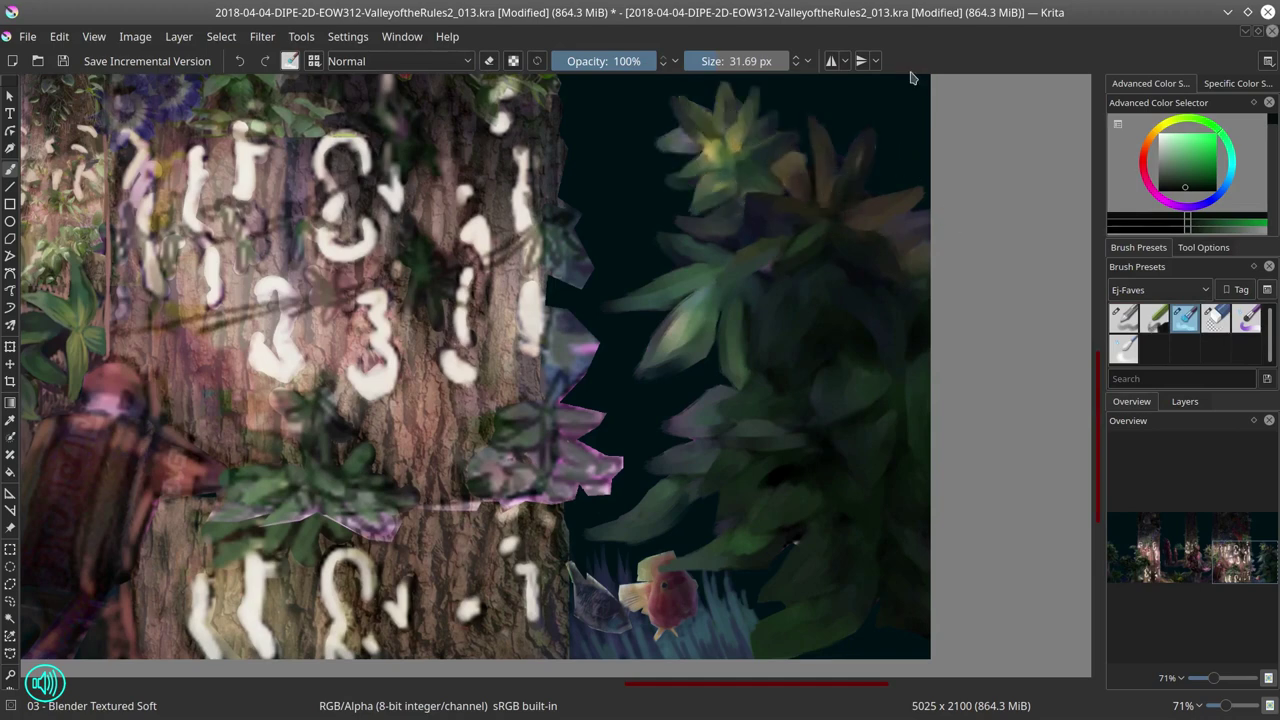
Step: Return to the basic Basic-4 painting brush and save the painting
{"action": "key", "text": "slash"}
{"action": "right_click", "coordinate": [773, 651]}
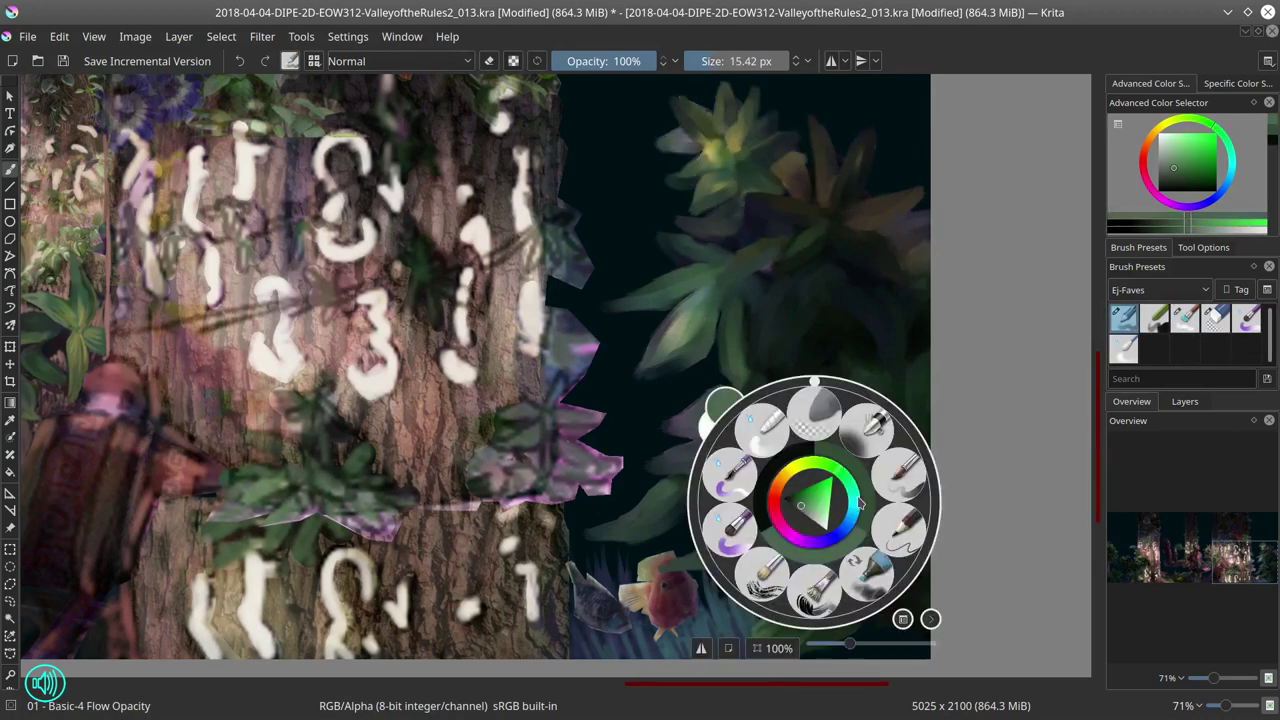
{"action": "scroll", "coordinate": [800, 600], "scroll_direction": "down", "scroll_amount": 1}
{"action": "right_click", "coordinate": [801, 594]}
{"action": "key", "text": "ctrl+s"}
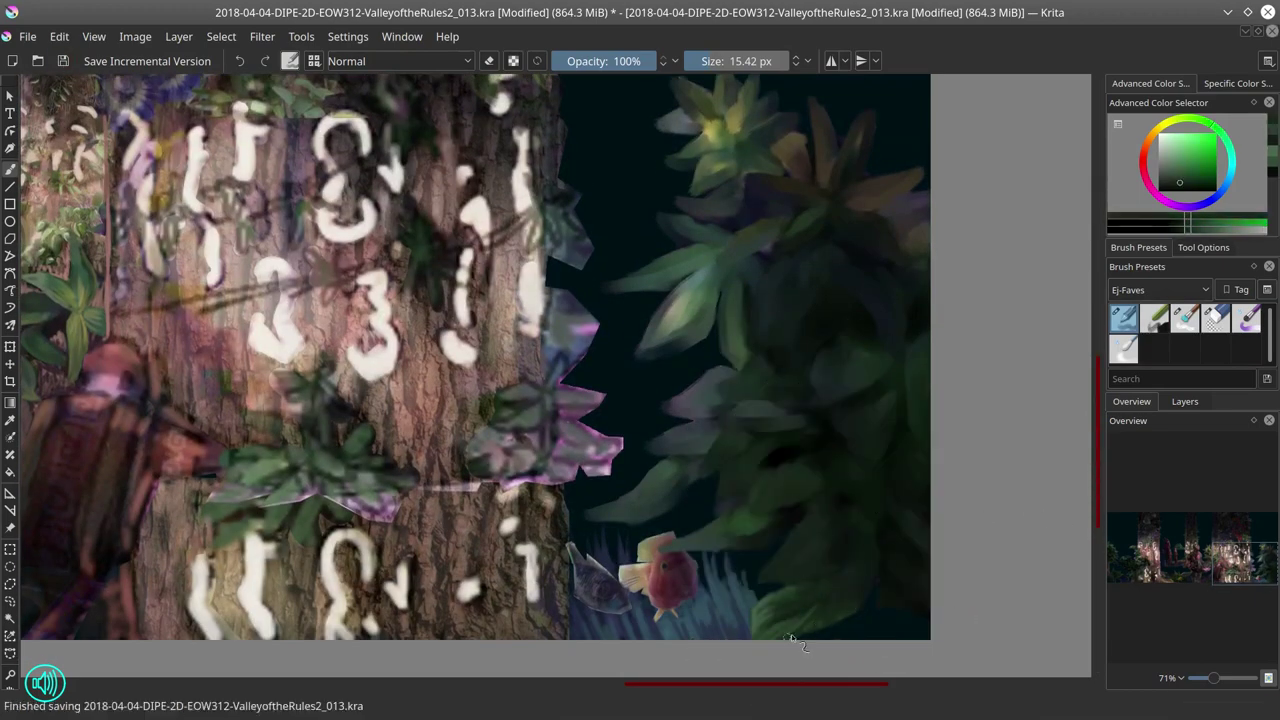
{"action": "key", "text": "slash"}
{"action": "key", "text": "slash"}
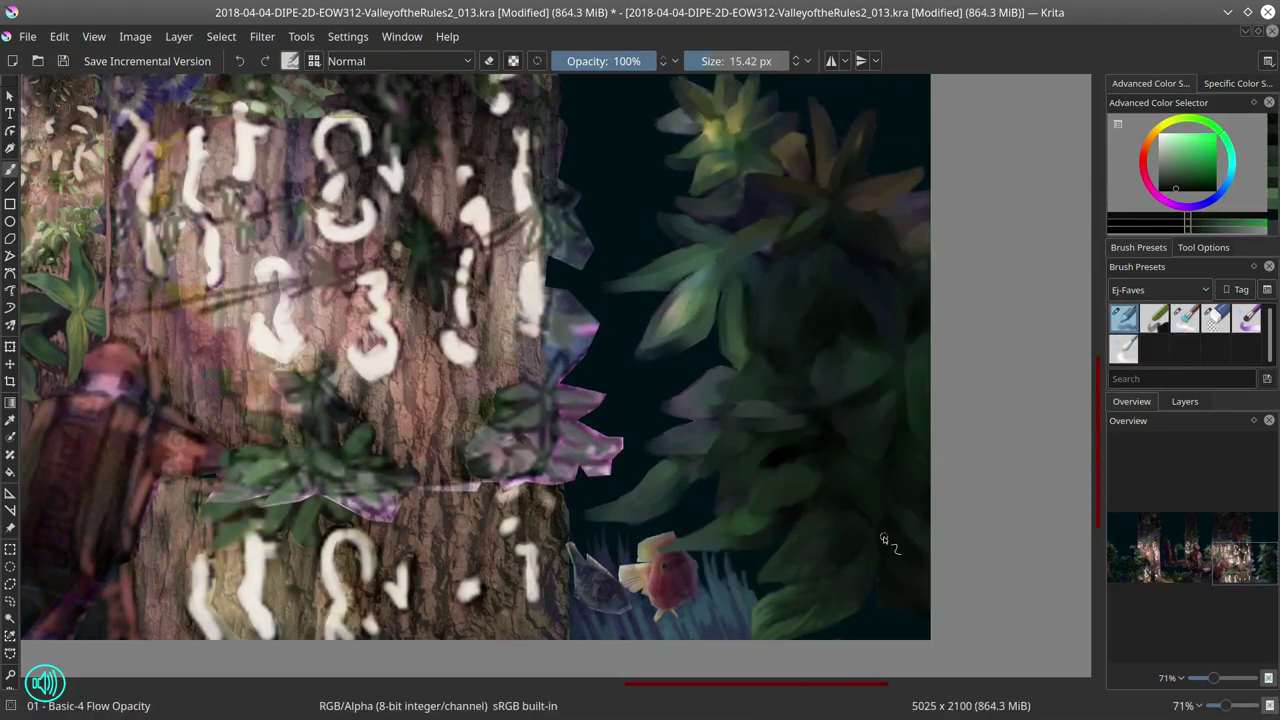
{"action": "key", "text": "e"}
{"action": "left_click", "coordinate": [1125, 320]}
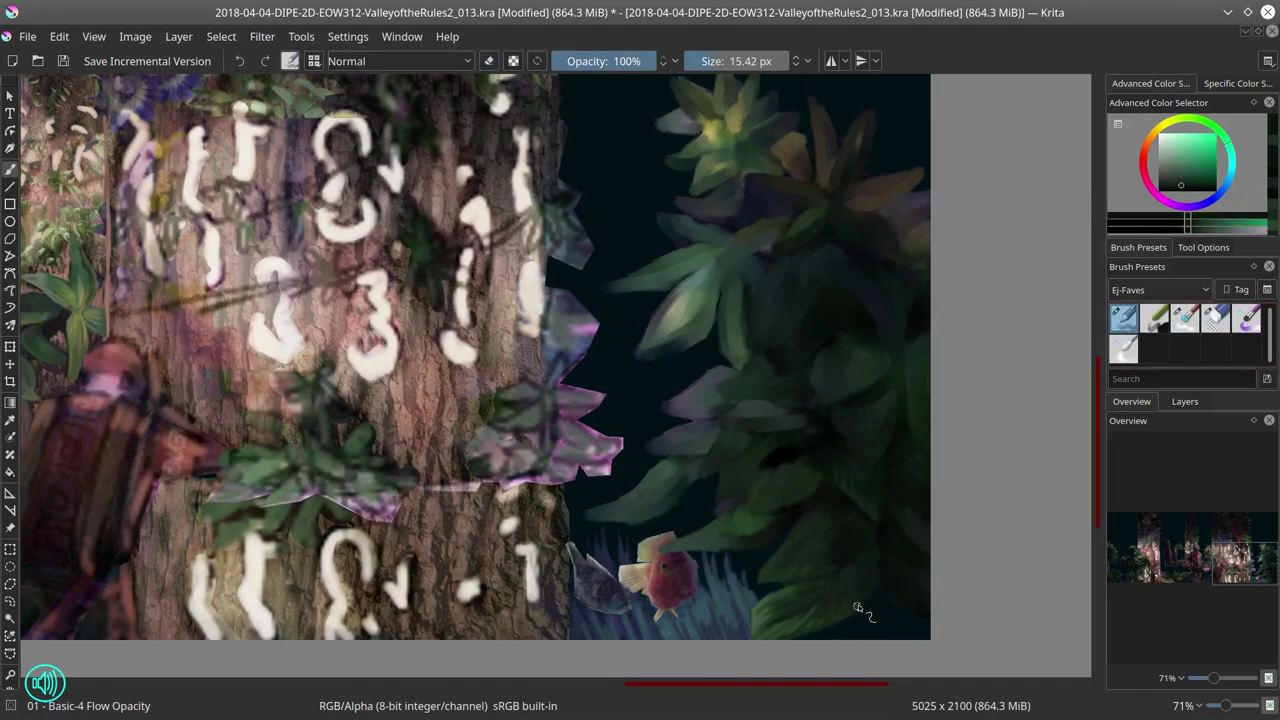
{"action": "key", "text": "ctrl+s"}
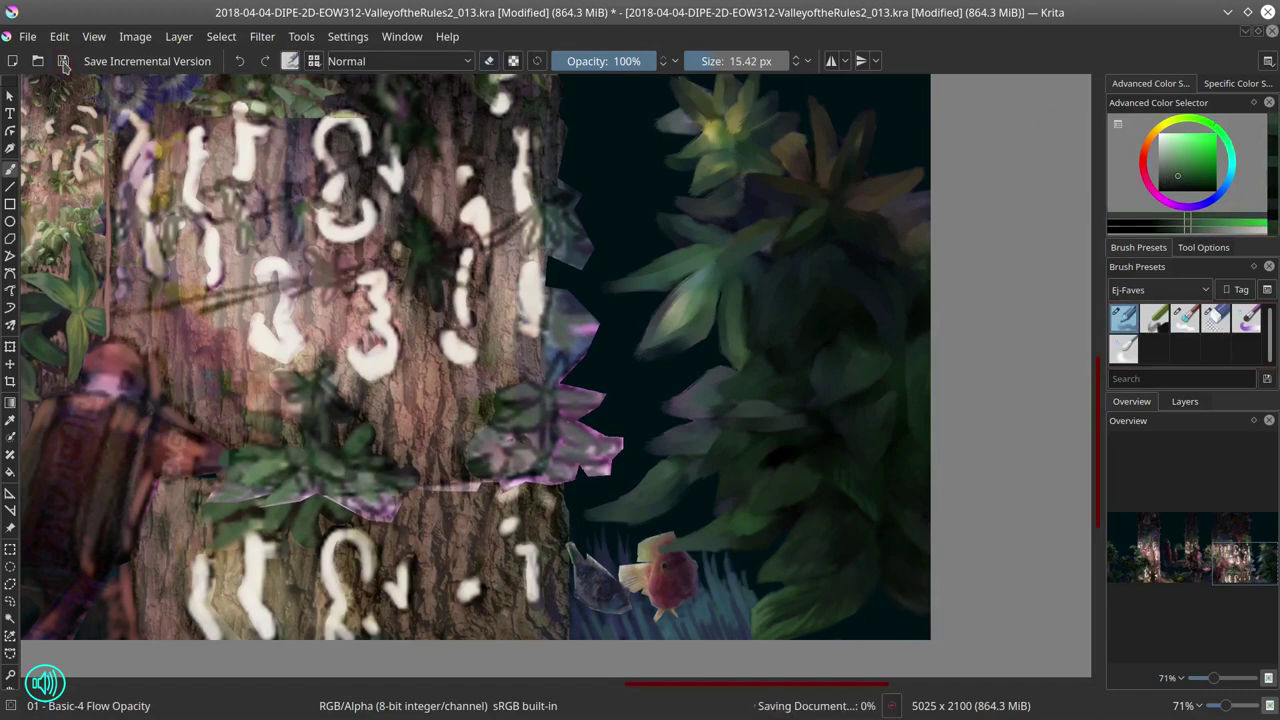
Step: Sample darker foliage greens, then mirror the whole canvas horizontally
{"action": "left_click", "coordinate": [757, 527], "text": "ctrl"}
{"action": "left_click", "coordinate": [784, 512], "text": "ctrl"}
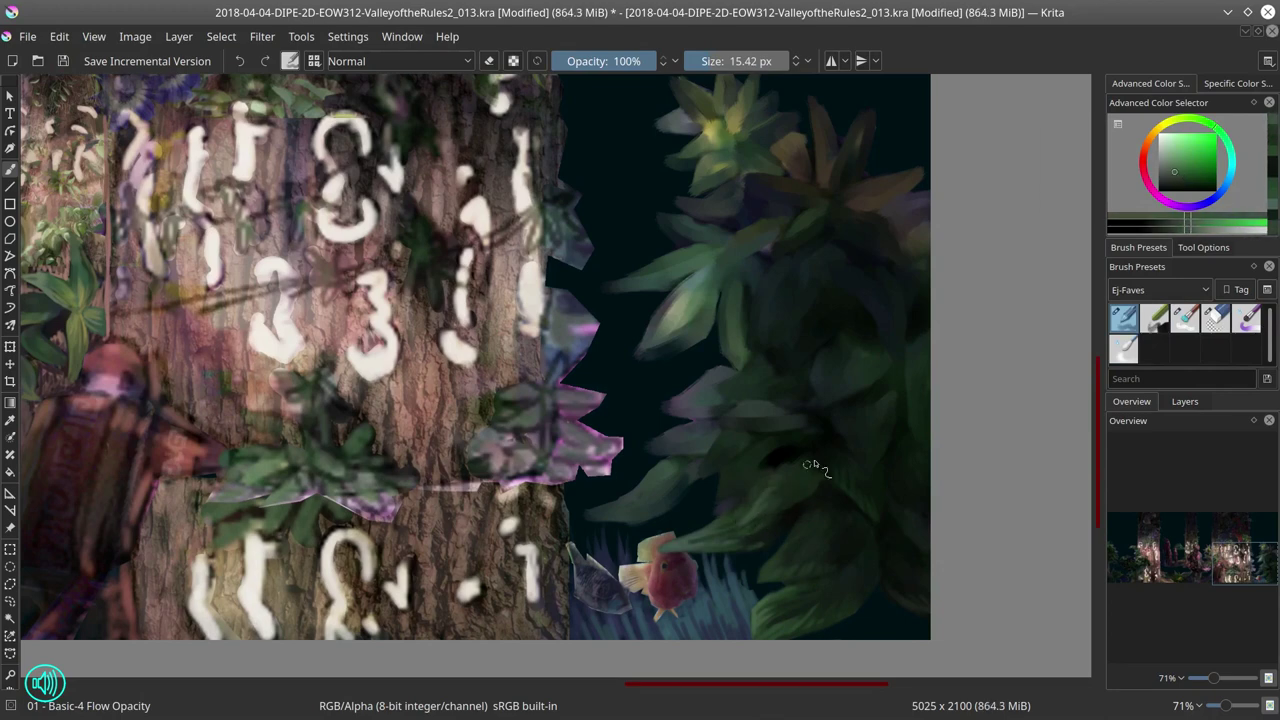
{"action": "left_click", "coordinate": [765, 524], "text": "ctrl"}
{"action": "key", "text": "e"}
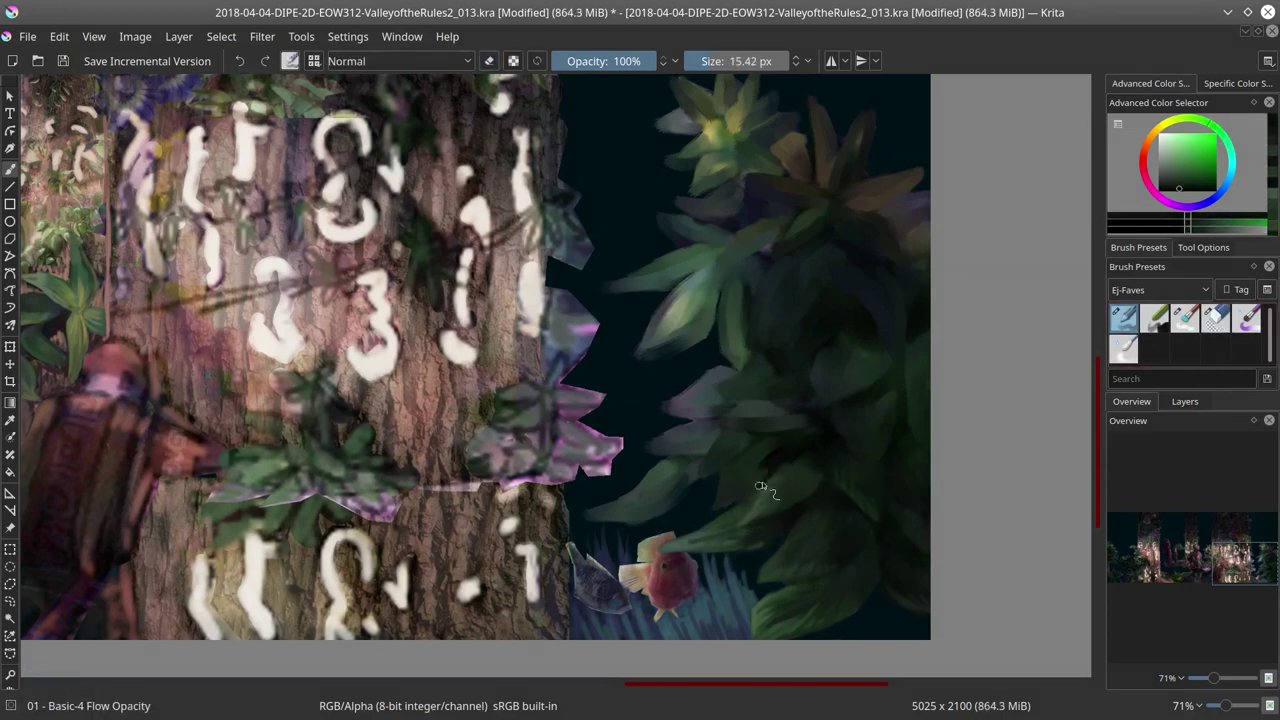
{"action": "key", "text": "slash"}
{"action": "key", "text": "slash"}
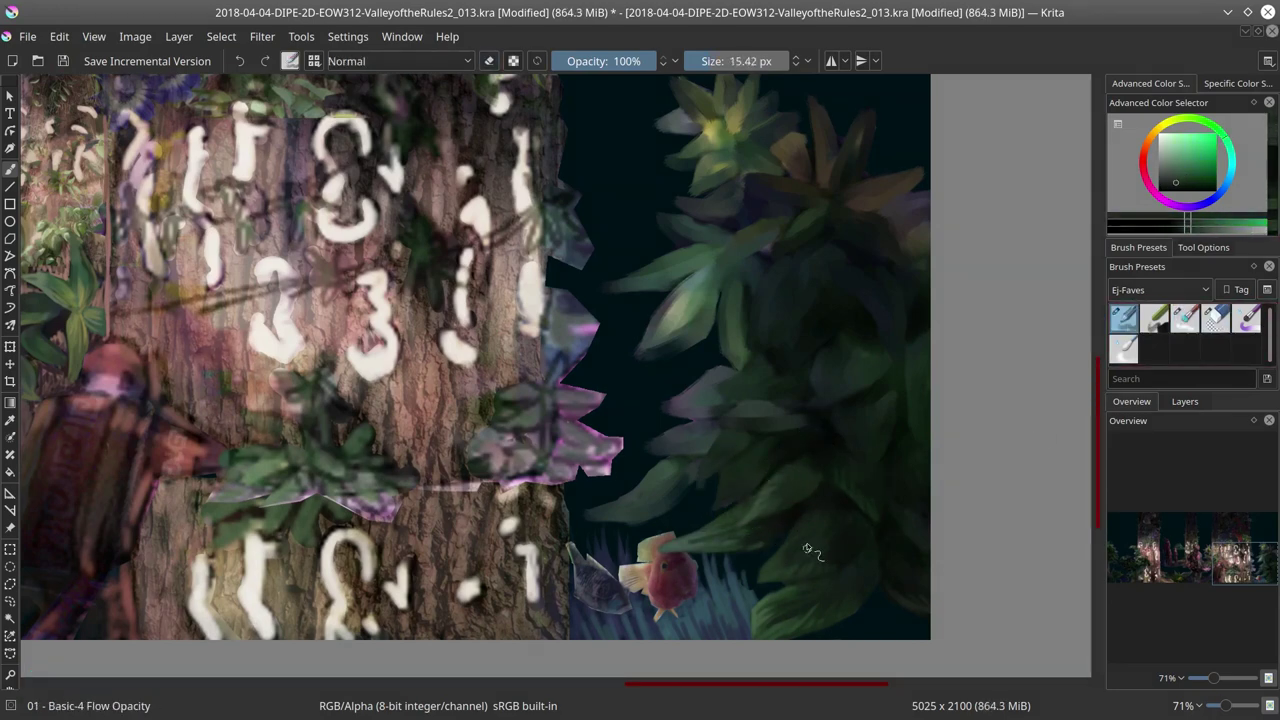
{"action": "key", "text": "m"}
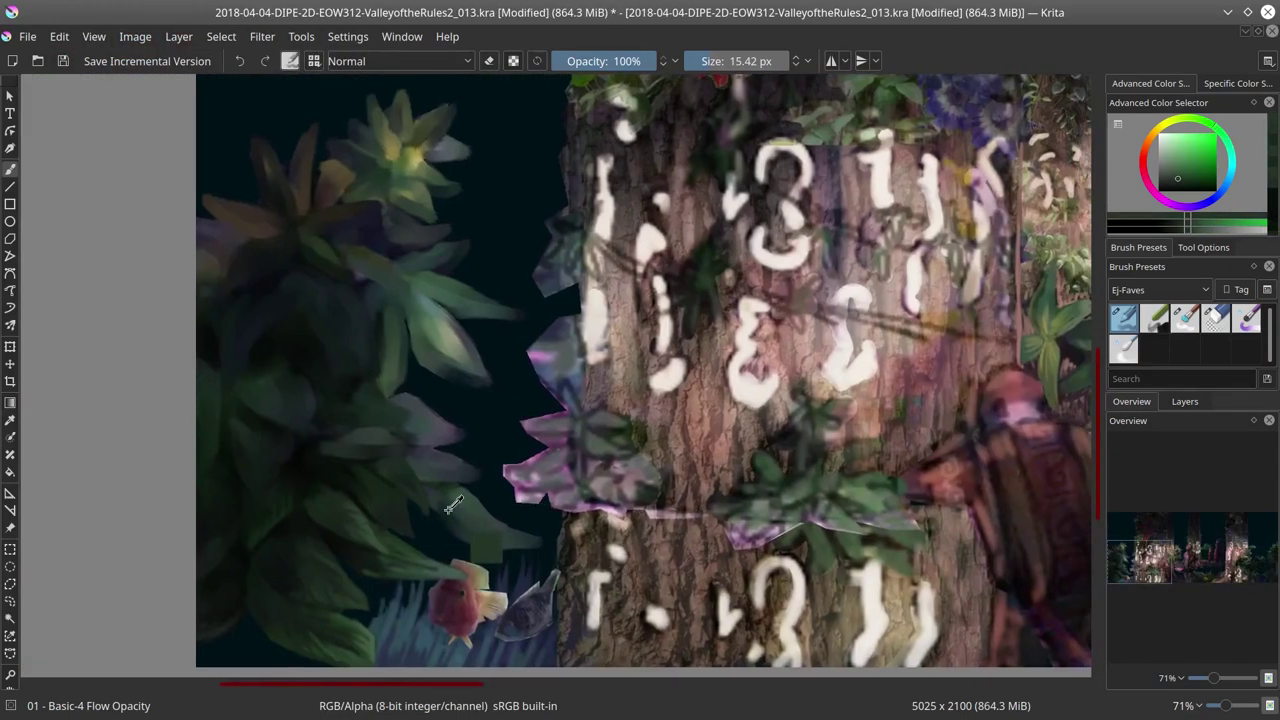
Step: Shrink the brush slightly and sample a dark orange-red and a dark foliage green
{"action": "key", "text": "slash"}
{"action": "key", "text": "slash"}
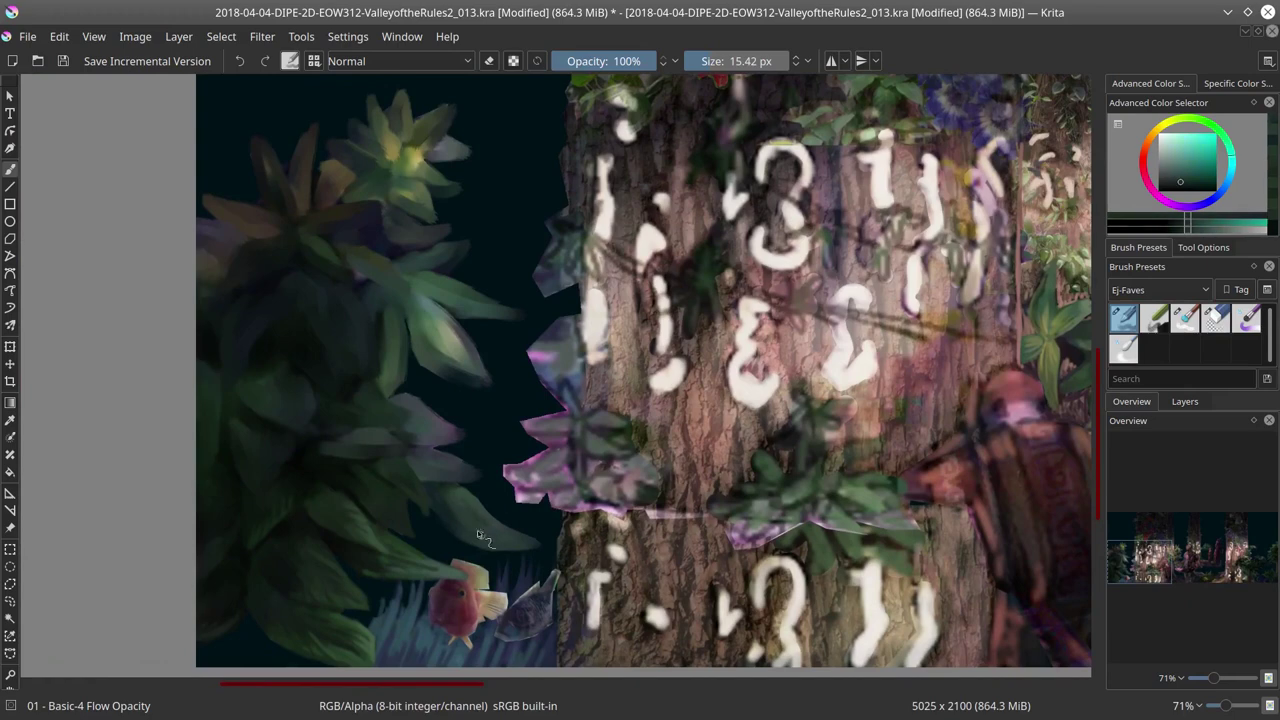
{"action": "key", "text": "bracketleft"}
{"action": "left_click", "coordinate": [848, 411], "text": "ctrl"}
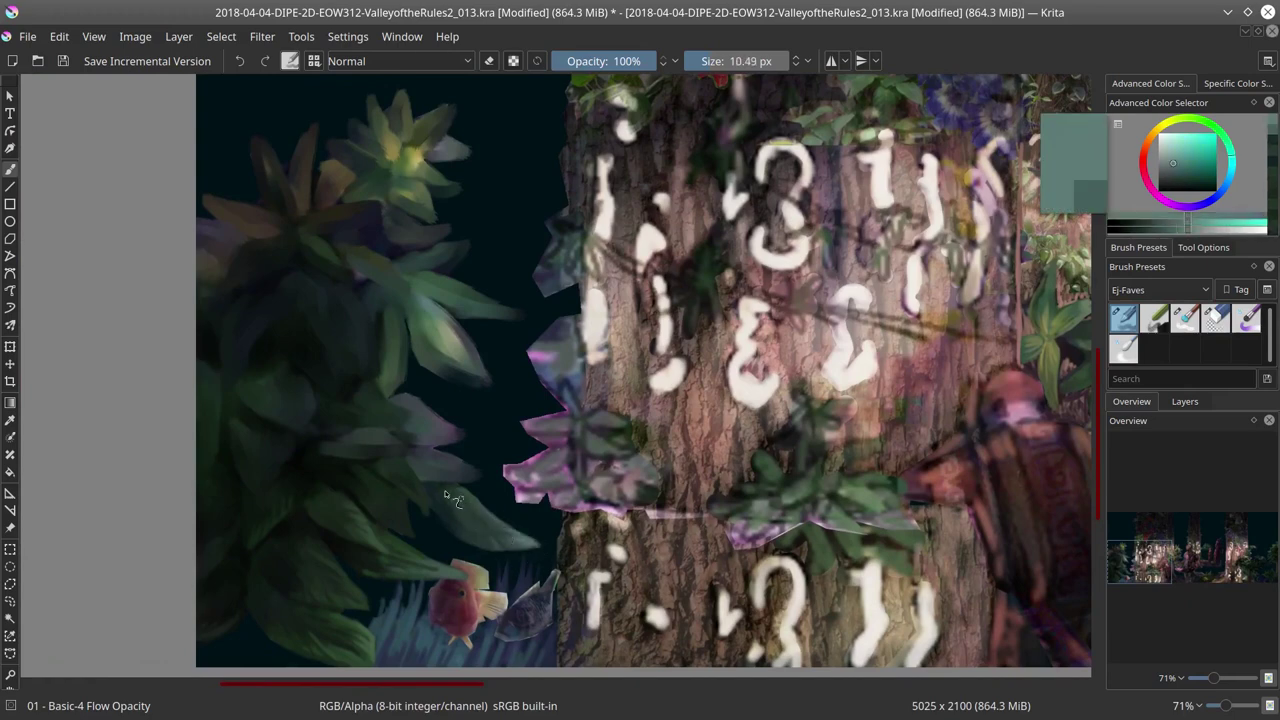
{"action": "key", "text": "slash"}
{"action": "key", "text": "slash"}
{"action": "left_click", "coordinate": [418, 538], "text": "ctrl"}
{"action": "key", "text": "bracketleft"}
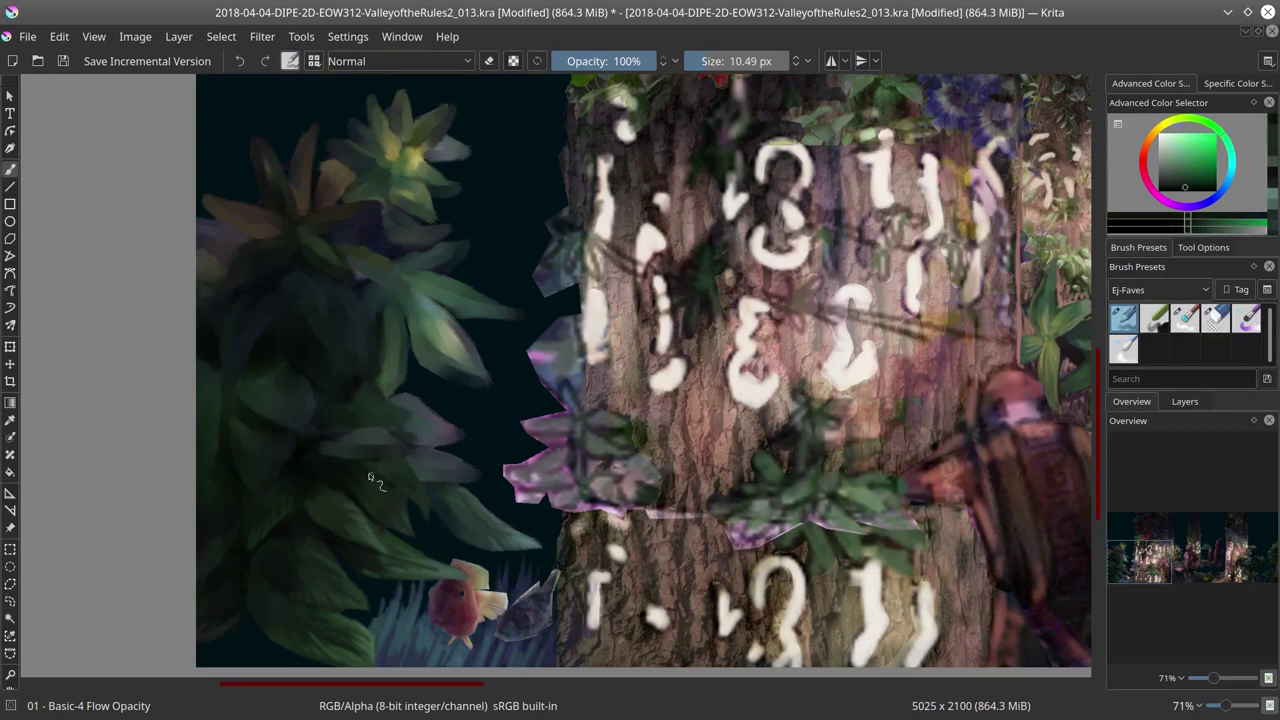
Step: Sample several greens and dark teals across the bush's leaves, then save
{"action": "left_click", "coordinate": [430, 518], "text": "ctrl"}
{"action": "left_click", "coordinate": [422, 482], "text": "ctrl"}
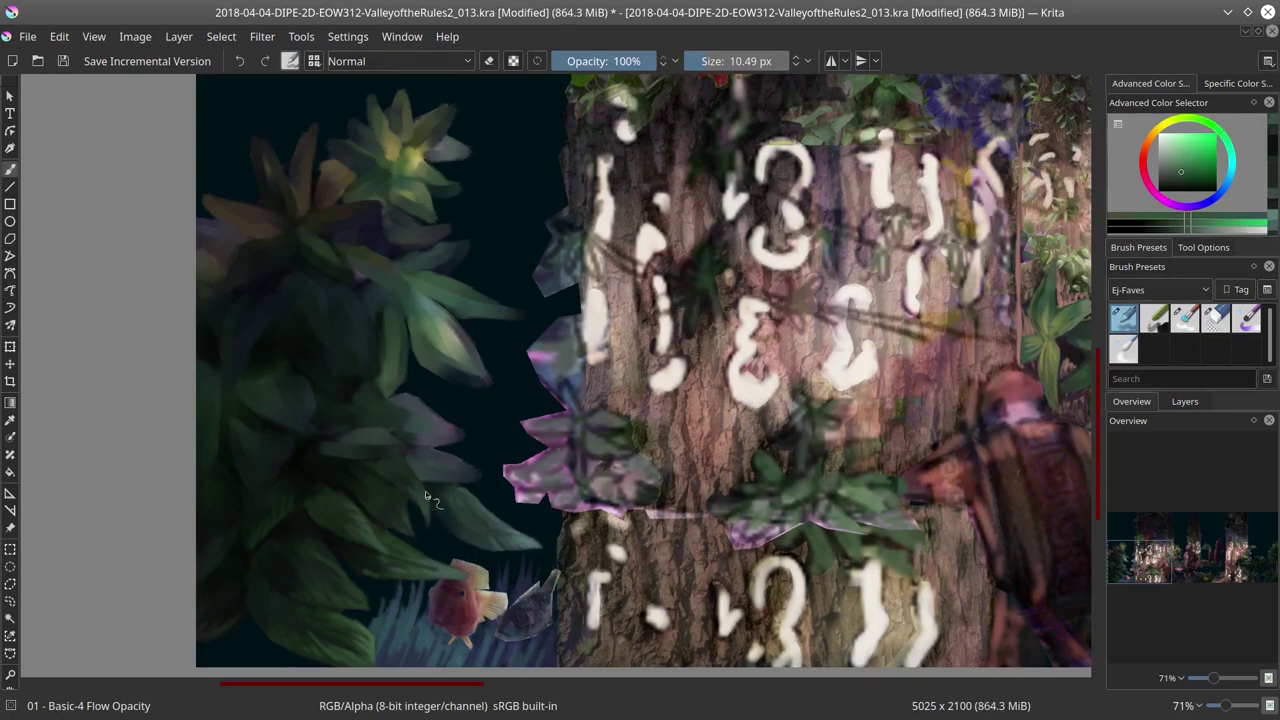
{"action": "left_click", "coordinate": [286, 443], "text": "ctrl"}
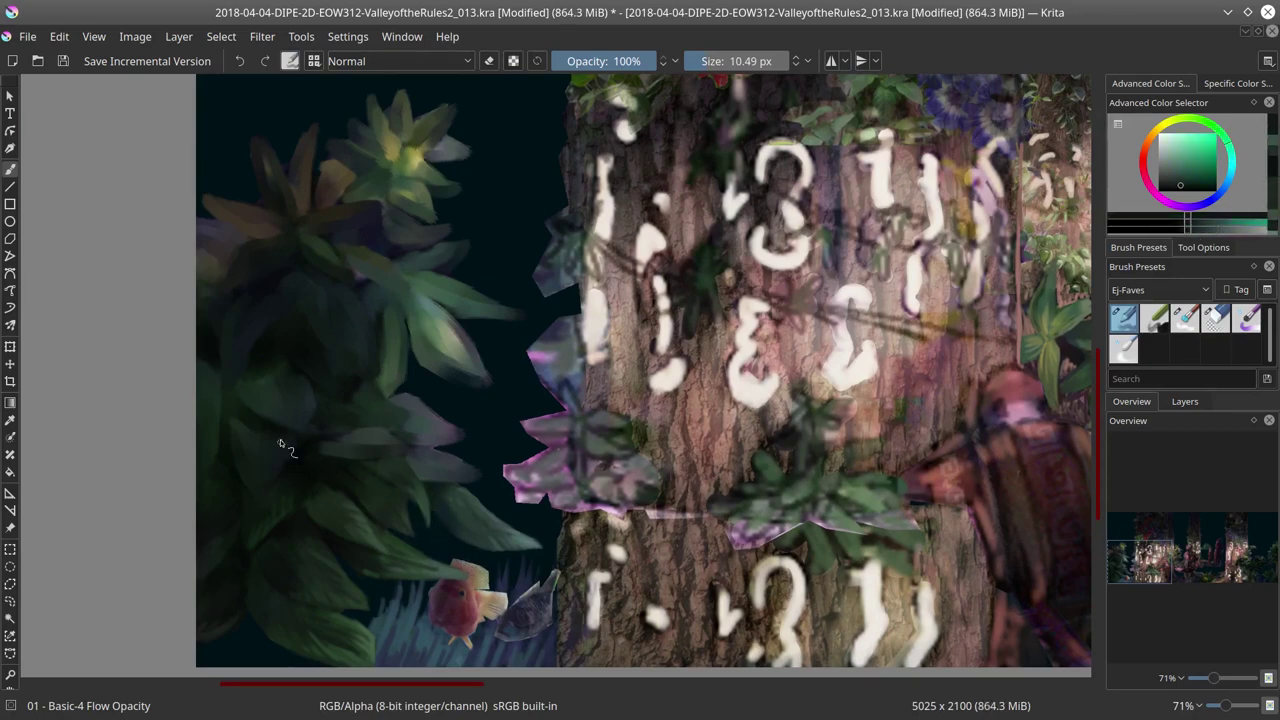
{"action": "left_click", "coordinate": [254, 499], "text": "ctrl"}
{"action": "left_click", "coordinate": [234, 484], "text": "ctrl"}
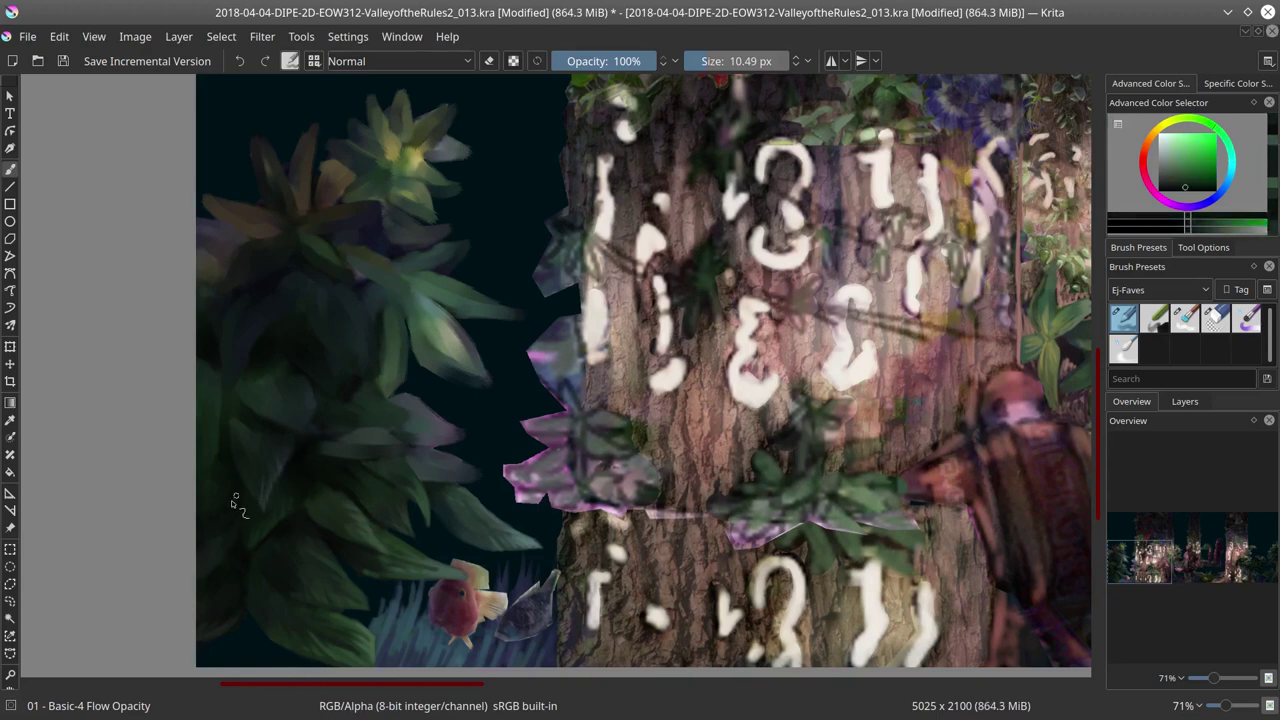
{"action": "left_click", "coordinate": [225, 497], "text": "ctrl"}
{"action": "left_click", "coordinate": [296, 556], "text": "ctrl"}
{"action": "key", "text": "slash"}
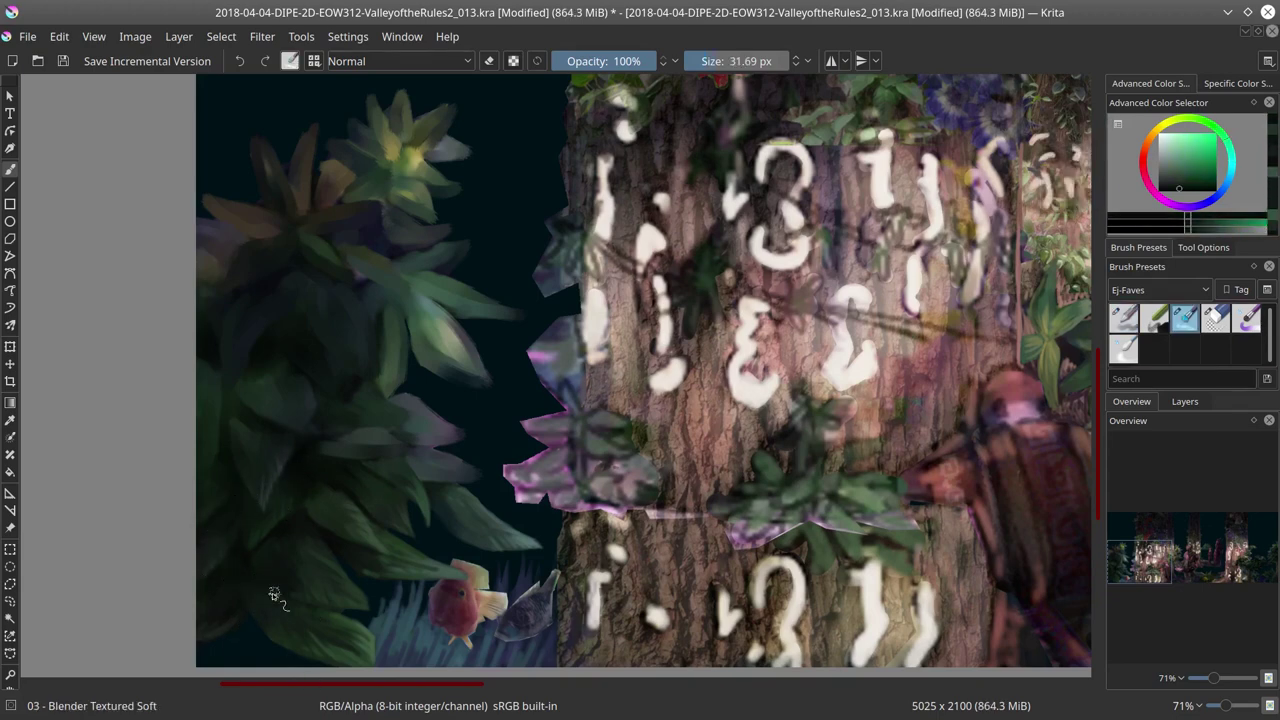
{"action": "key", "text": "slash"}
{"action": "left_click", "coordinate": [366, 604], "text": "ctrl"}
{"action": "left_click", "coordinate": [349, 484], "text": "ctrl"}
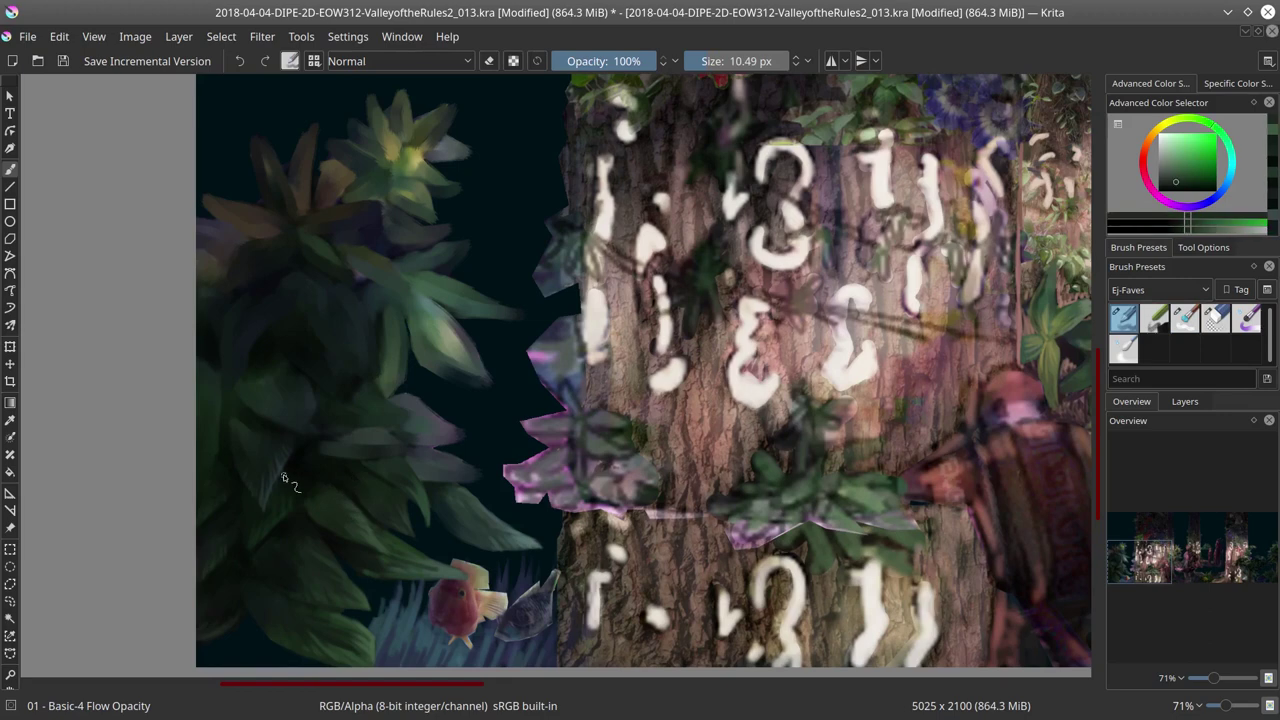
{"action": "left_click", "coordinate": [63, 61]}
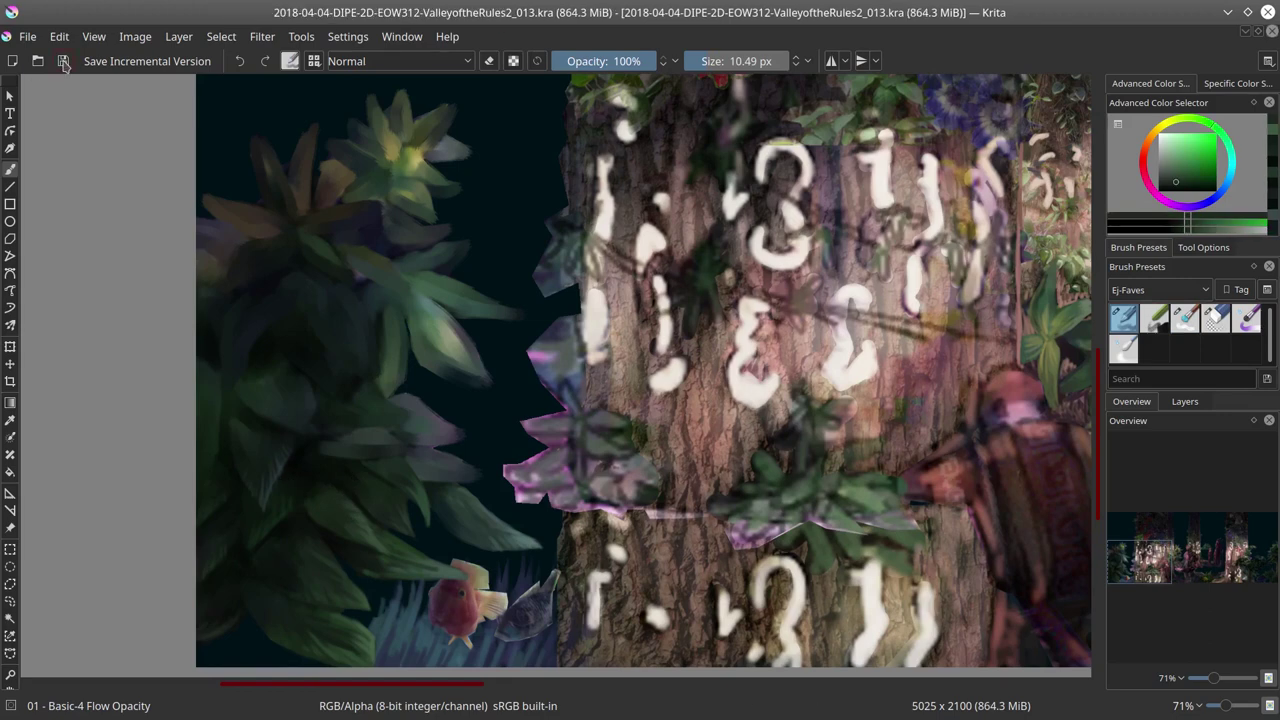
Step: Dab soft textured paint onto the foliage with the larger brush and save
{"action": "left_click", "coordinate": [214, 449], "text": "ctrl"}
{"action": "left_click", "coordinate": [220, 354], "text": "ctrl"}
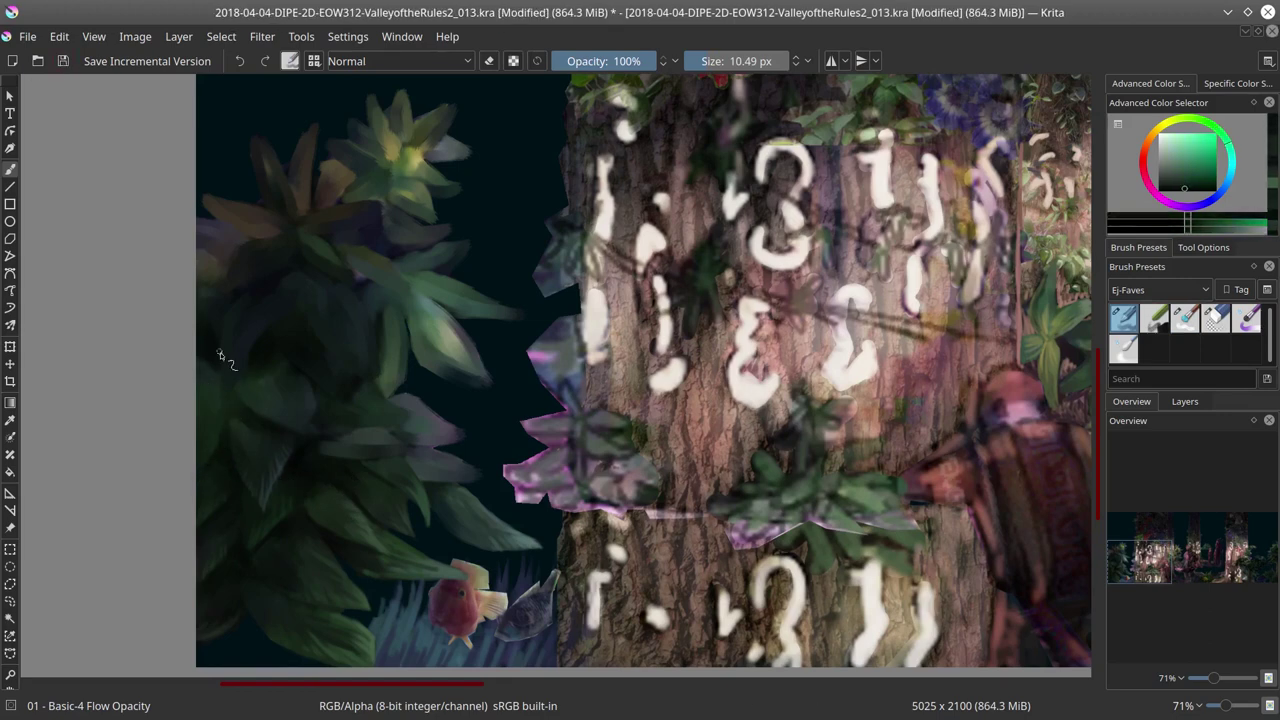
{"action": "key", "text": "slash"}
{"action": "left_click", "coordinate": [212, 407], "text": "ctrl"}
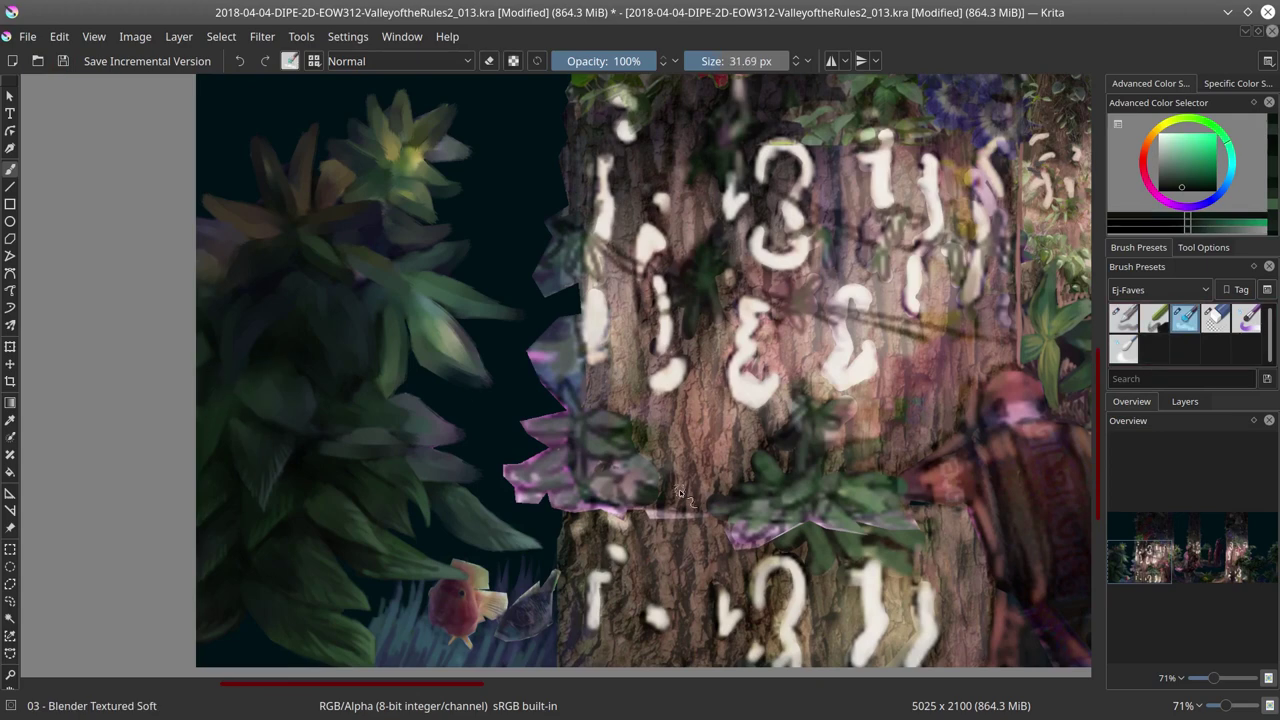
{"action": "key", "text": "ctrl+s"}
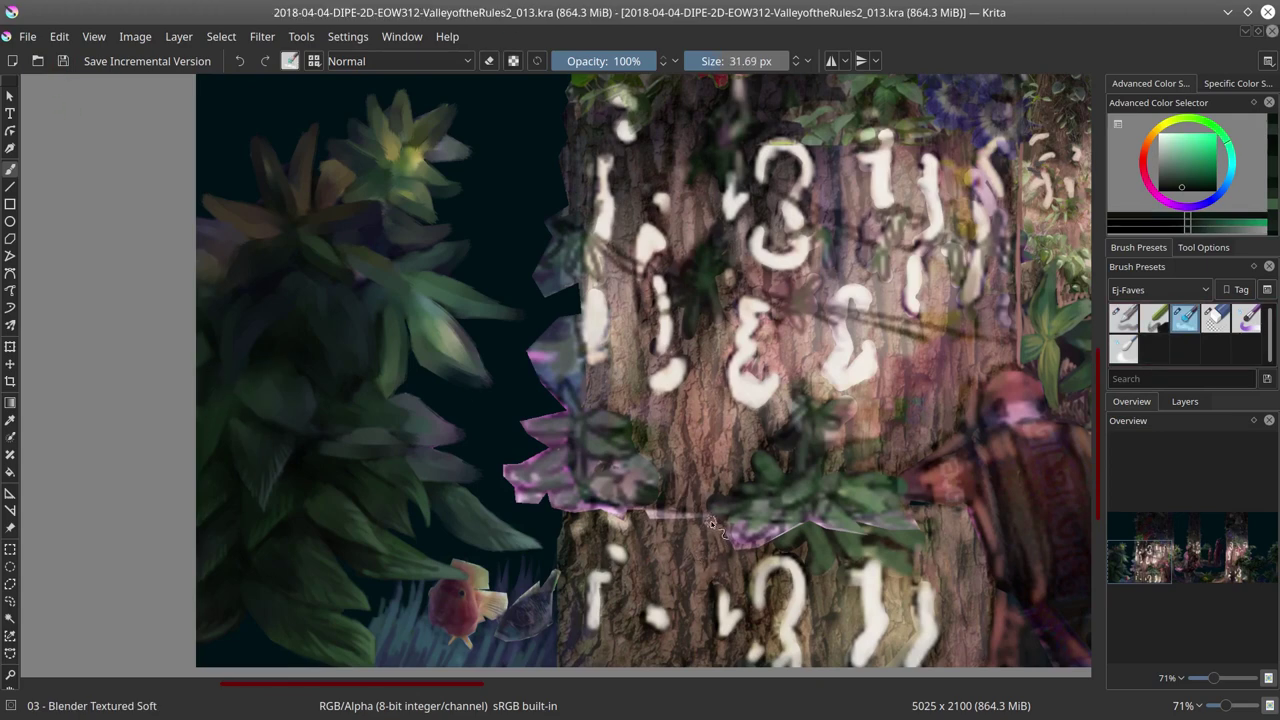
Step: Dab a sampled cyan tone onto the leaves, then pick more foliage greens with the basic brush
{"action": "left_click", "coordinate": [306, 443], "text": "ctrl"}
{"action": "left_click", "coordinate": [306, 443], "text": "ctrl"}
{"action": "left_click", "coordinate": [337, 437], "text": "ctrl"}
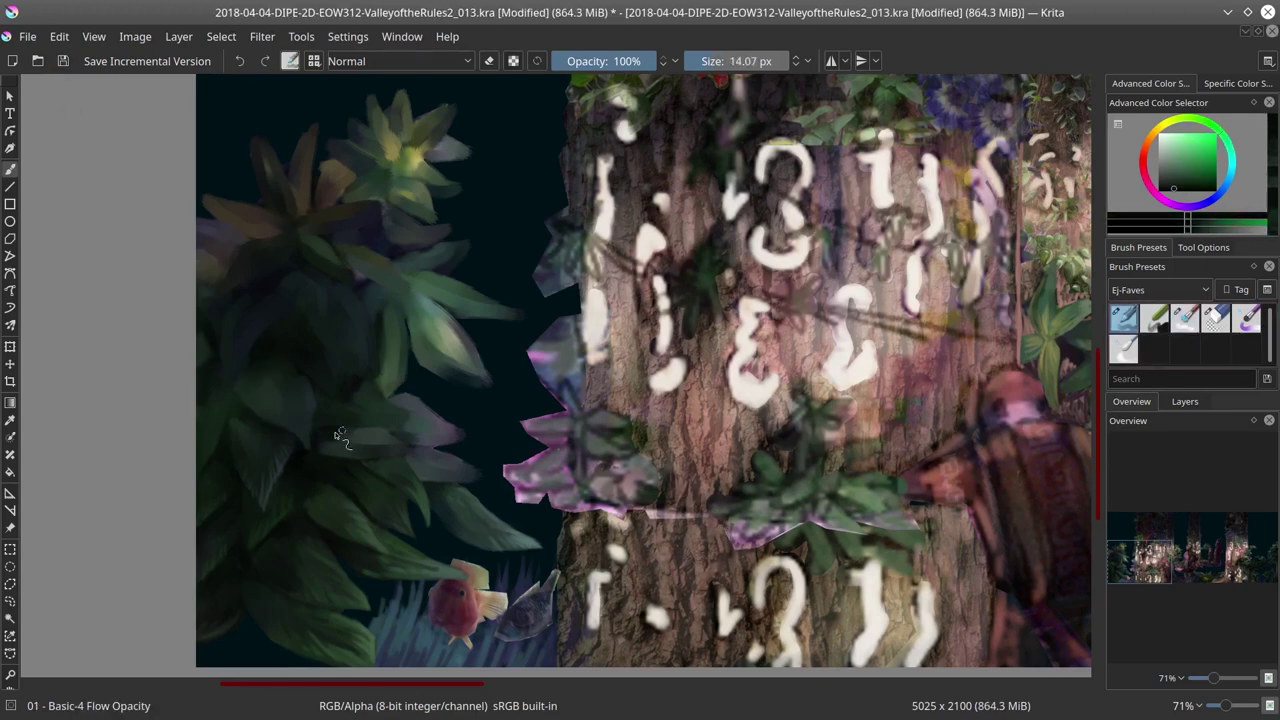
{"action": "left_click", "coordinate": [333, 450], "text": "ctrl"}
{"action": "key", "text": "/"}
{"action": "left_click", "coordinate": [347, 369], "text": "ctrl"}
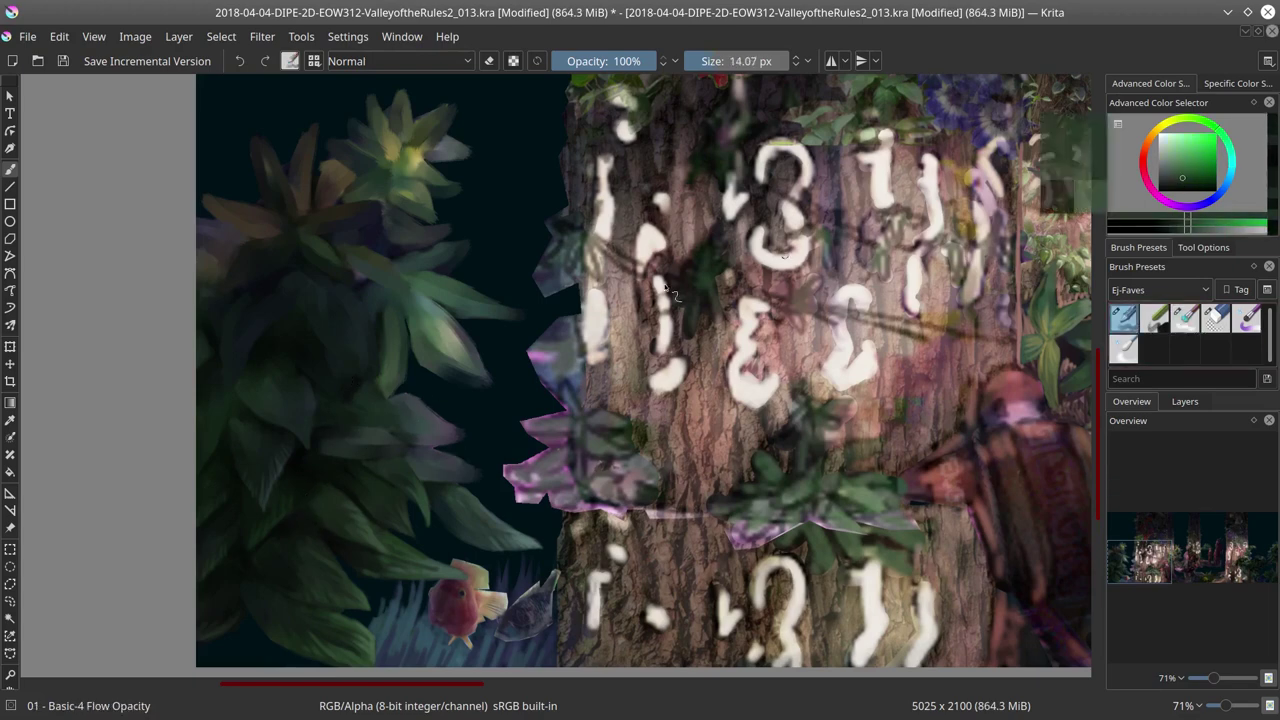
{"action": "left_click", "coordinate": [221, 416], "text": "ctrl"}
{"action": "left_click", "coordinate": [252, 360], "text": "ctrl"}
{"action": "left_click", "coordinate": [252, 360], "text": "ctrl"}
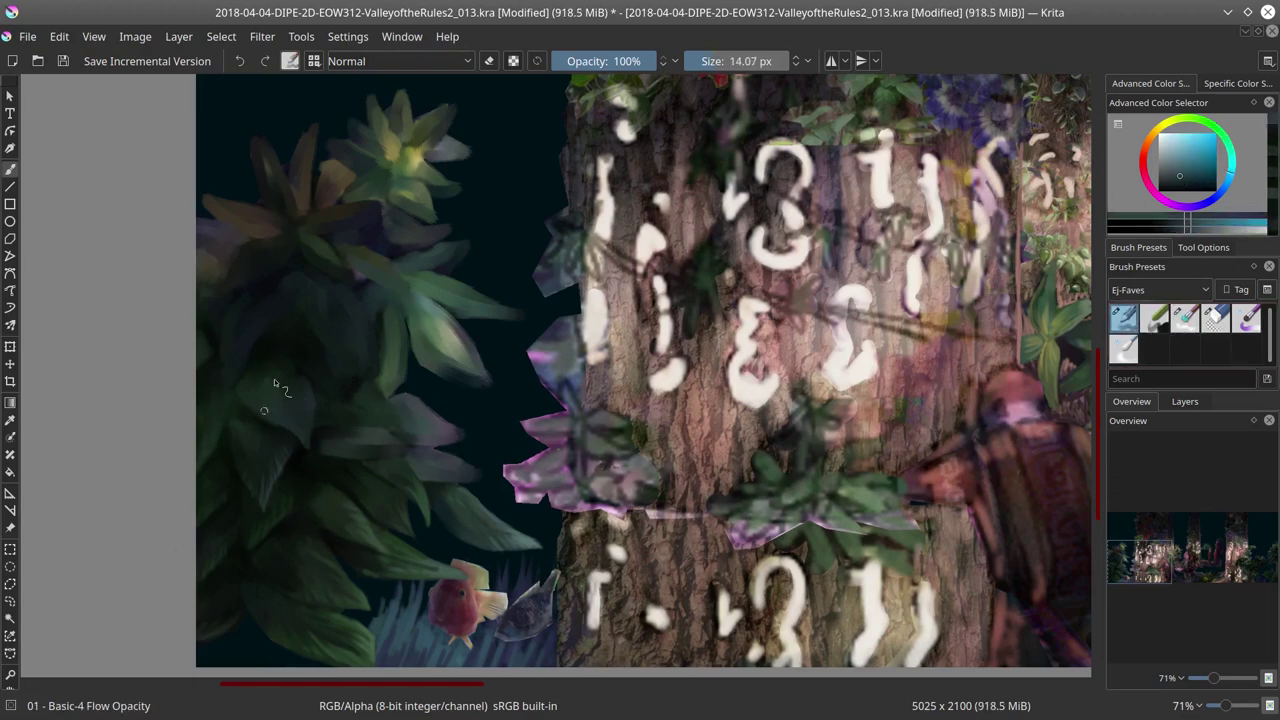
Step: Try a dark teal patch at the foliage's right edge, undo it, sample darker teals, and save
{"action": "left_click", "coordinate": [312, 409], "text": "ctrl"}
{"action": "left_click", "coordinate": [234, 400], "text": "ctrl"}
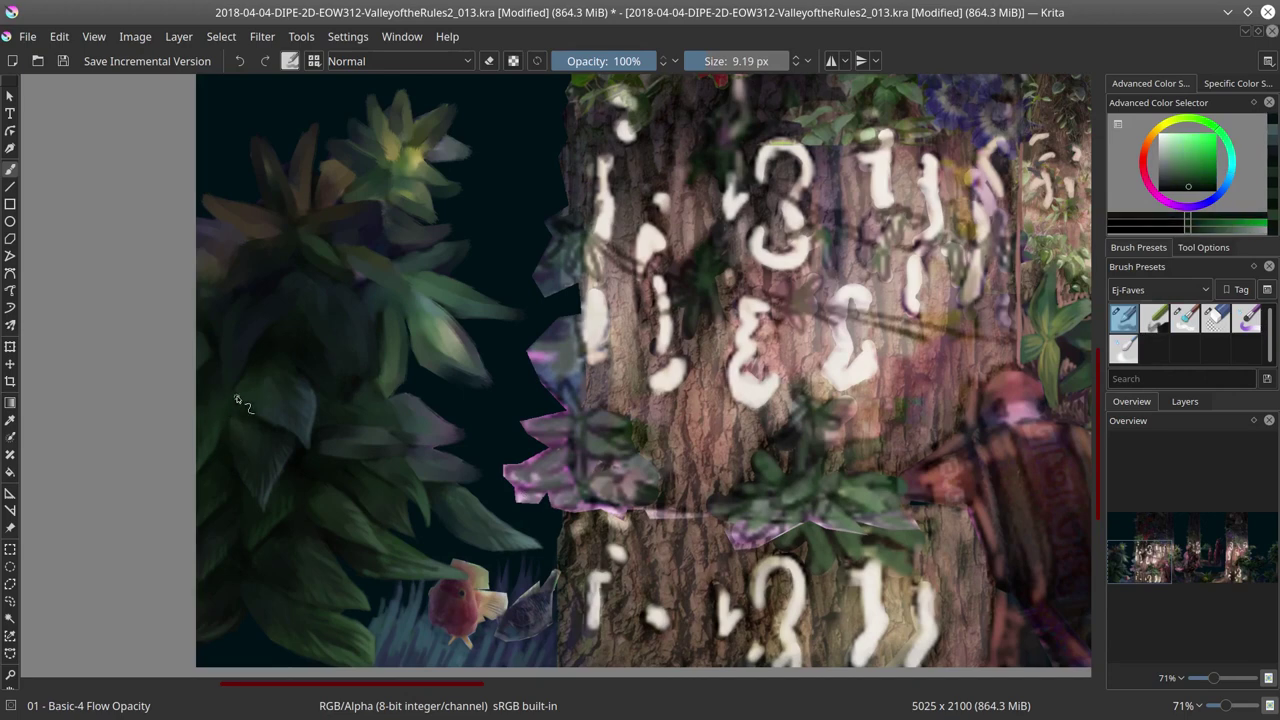
{"action": "left_click", "coordinate": [320, 597], "text": "ctrl"}
{"action": "left_click", "coordinate": [430, 465], "text": "ctrl"}
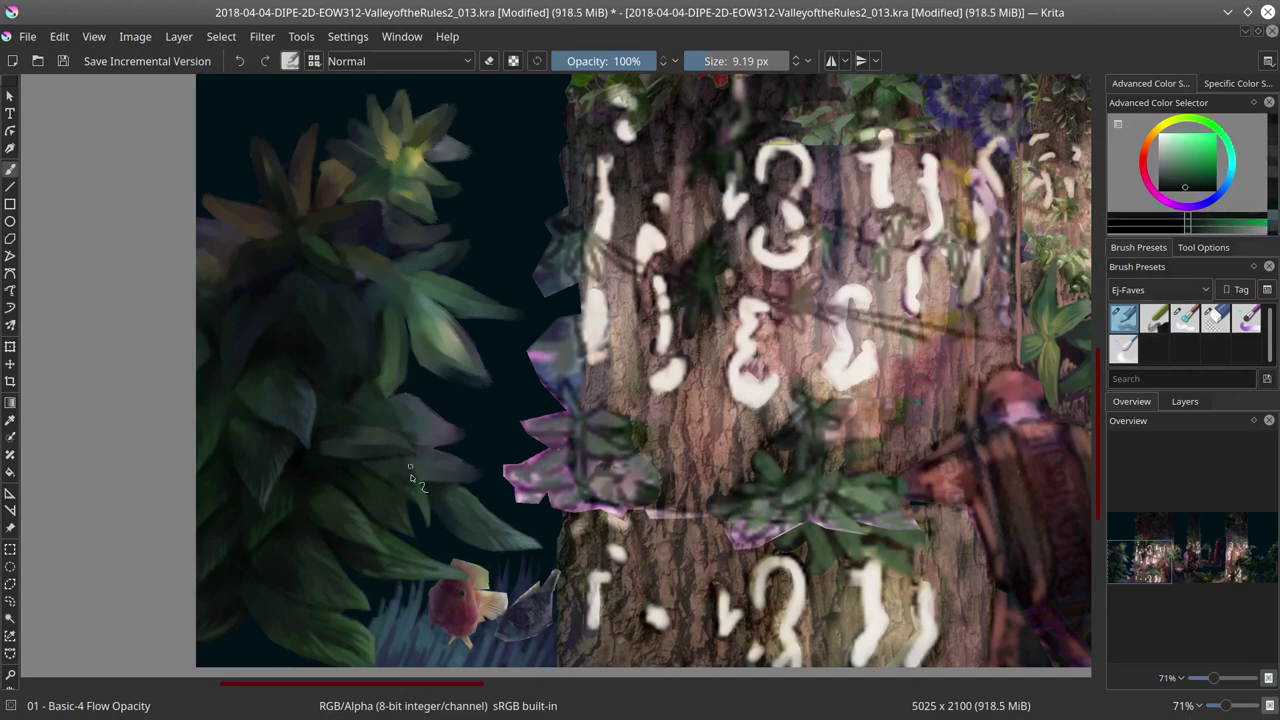
{"action": "left_click_drag", "start_coordinate": [415, 440], "coordinate": [440, 456]}
{"action": "key", "text": "ctrl+z"}
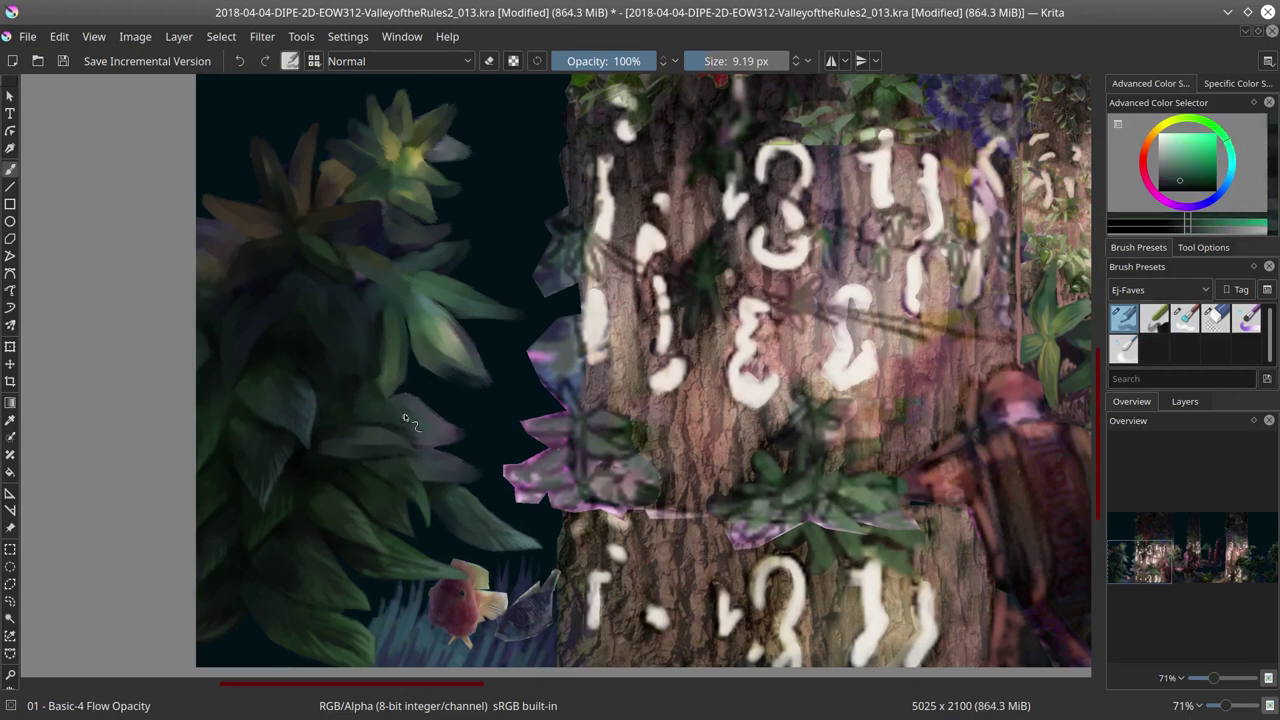
{"action": "left_click", "coordinate": [378, 390], "text": "ctrl"}
{"action": "left_click", "coordinate": [414, 385], "text": "ctrl"}
{"action": "left_click", "coordinate": [463, 465], "text": "ctrl"}
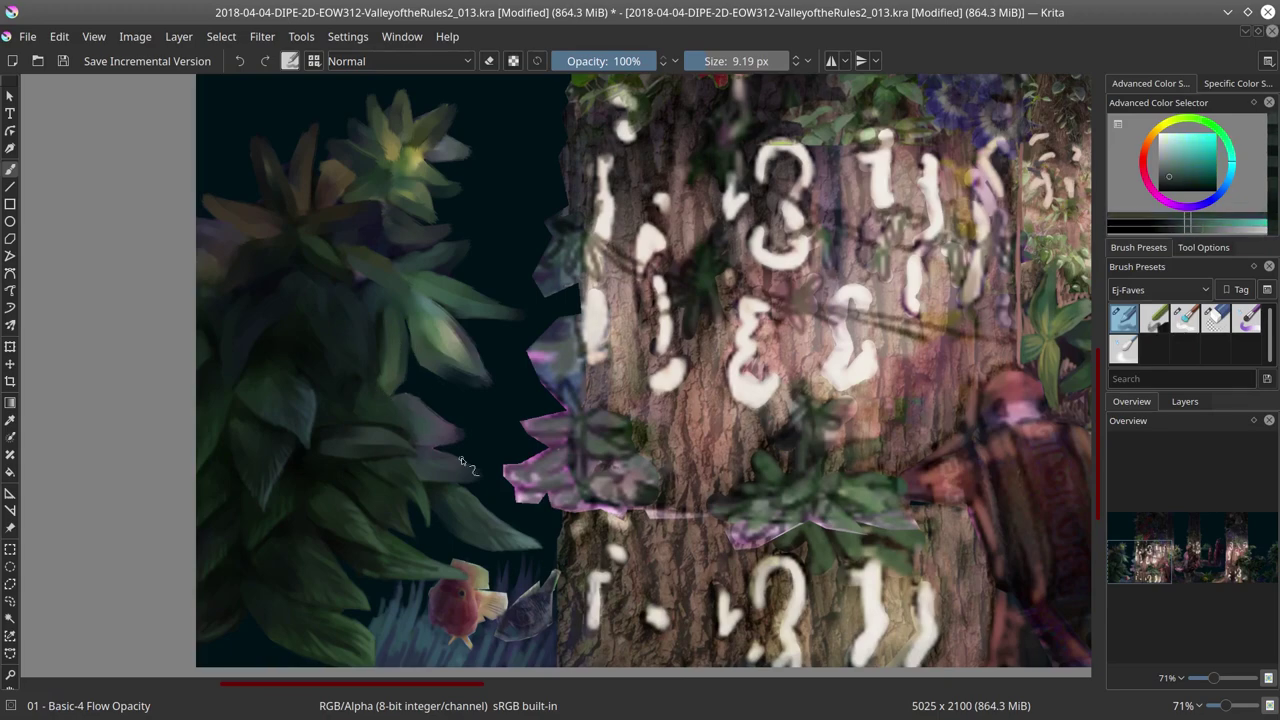
{"action": "left_click", "coordinate": [63, 61]}
Step: Sample blue tones, set the round eraser to about 23 px, and return to the basic brush
{"action": "scroll", "coordinate": [534, 536], "scroll_direction": "down", "scroll_amount": 5}
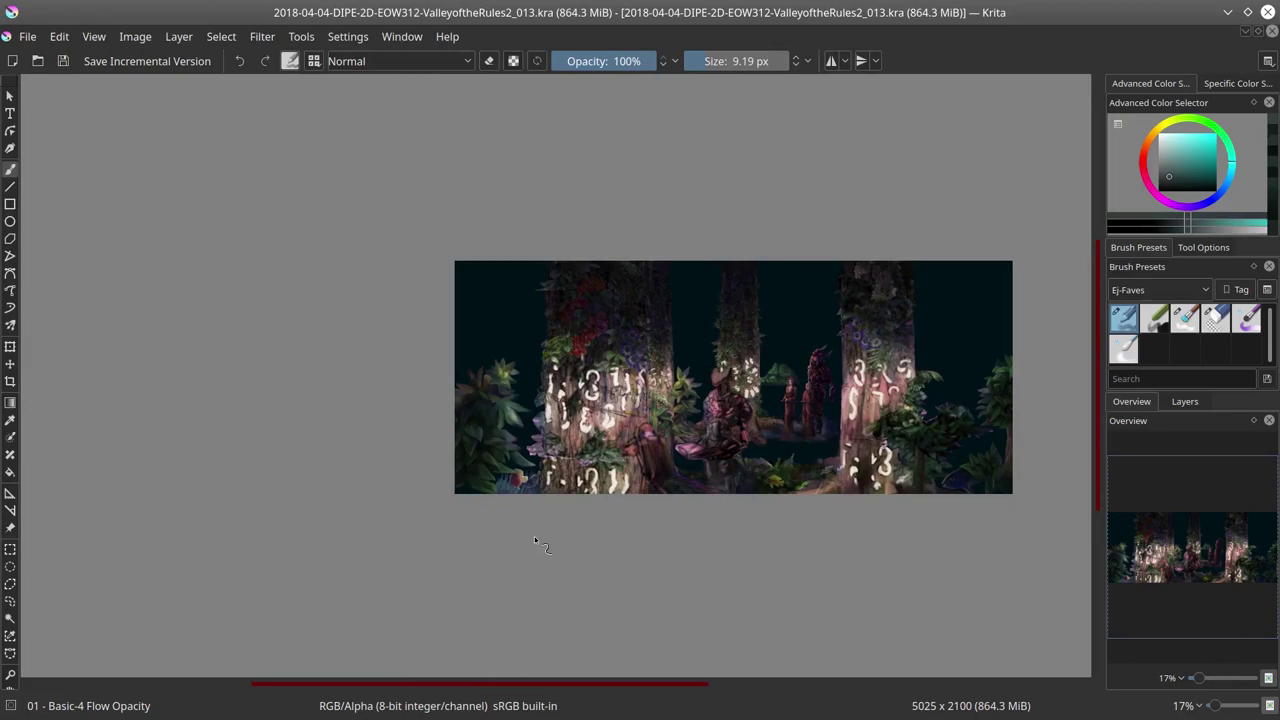
{"action": "scroll", "coordinate": [534, 536], "scroll_direction": "up", "scroll_amount": 4}
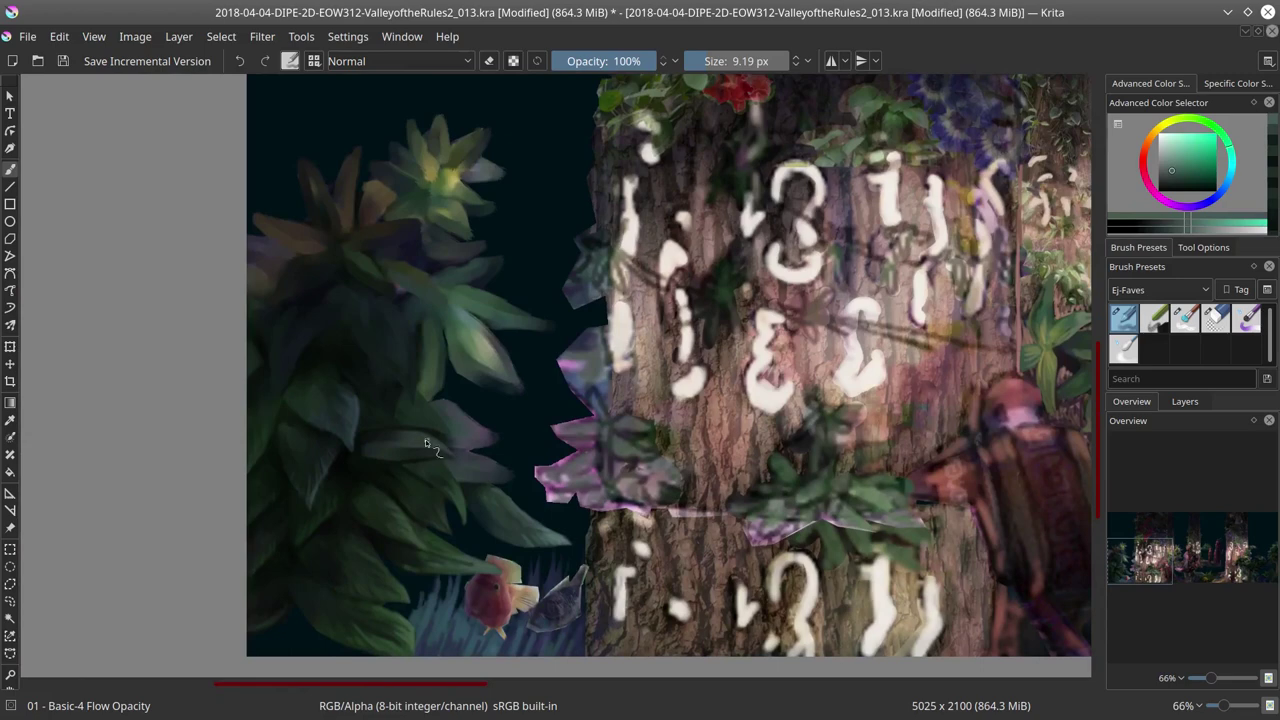
{"action": "left_click", "coordinate": [480, 470], "text": "ctrl"}
{"action": "left_click", "coordinate": [509, 468], "text": "ctrl"}
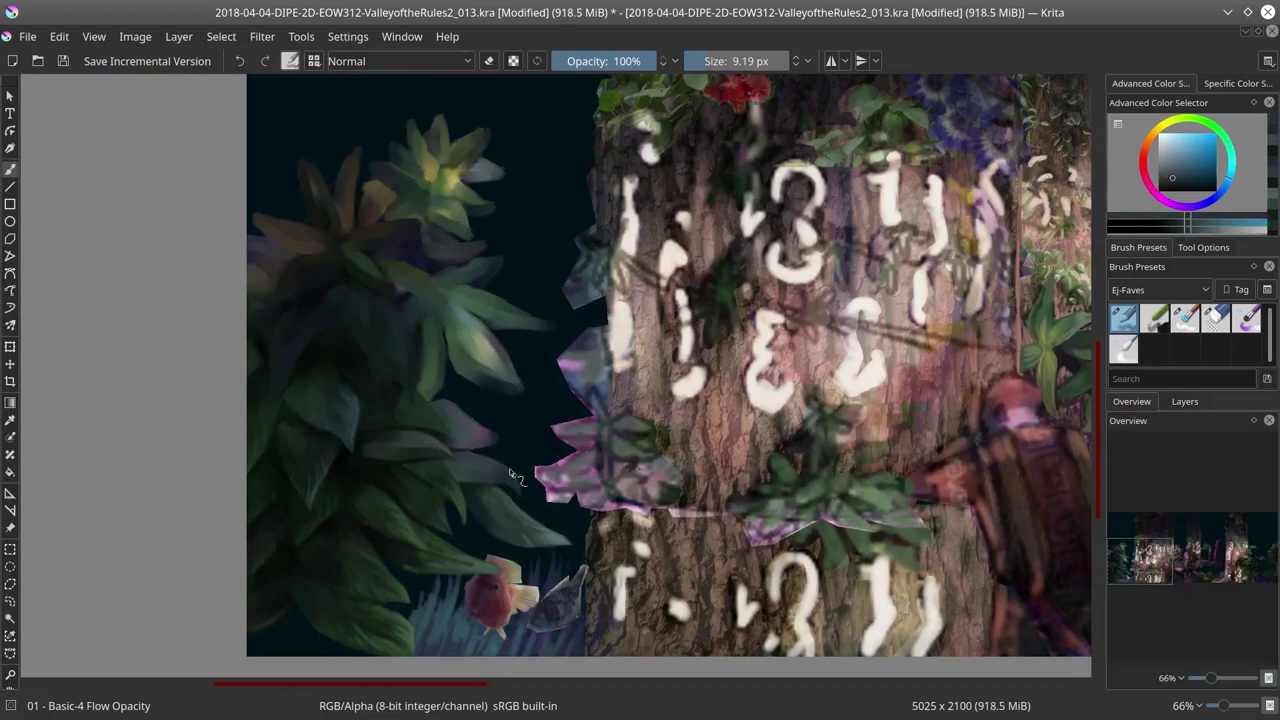
{"action": "key", "text": "/"}
{"action": "left_click_drag", "start_coordinate": [440, 410], "coordinate": [458, 411], "text": "shift"}
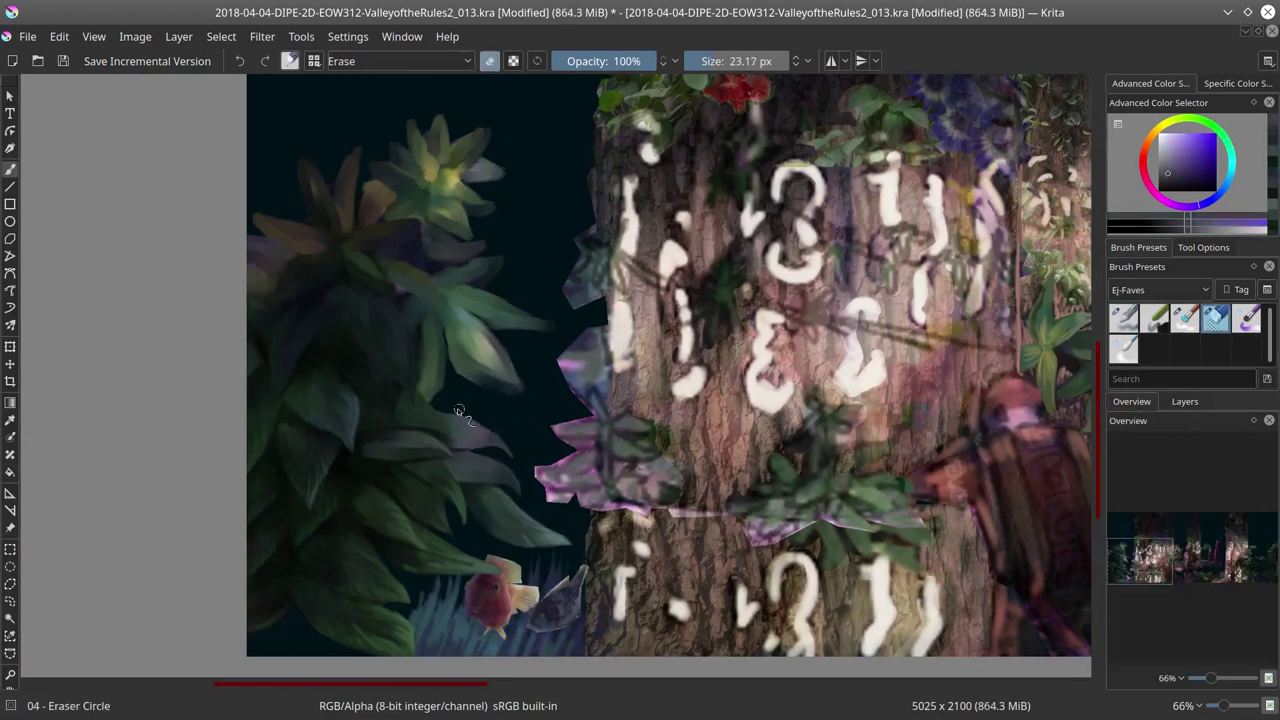
{"action": "key", "text": "/"}
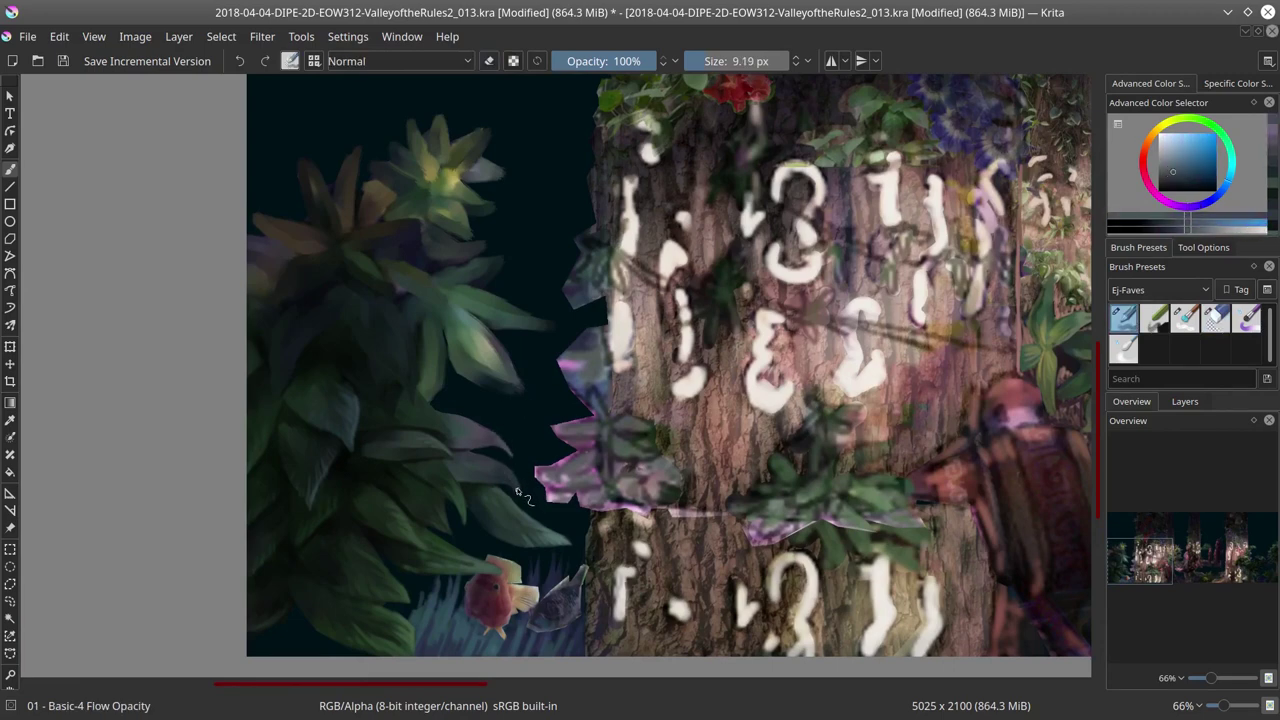
{"action": "mouse_move", "coordinate": [890, 390]}
{"action": "left_mouse_down", "text": "ctrl"}
{"action": "mouse_move", "coordinate": [534, 512]}
{"action": "mouse_move", "coordinate": [380, 435]}
{"action": "left_mouse_up", "text": "ctrl"}
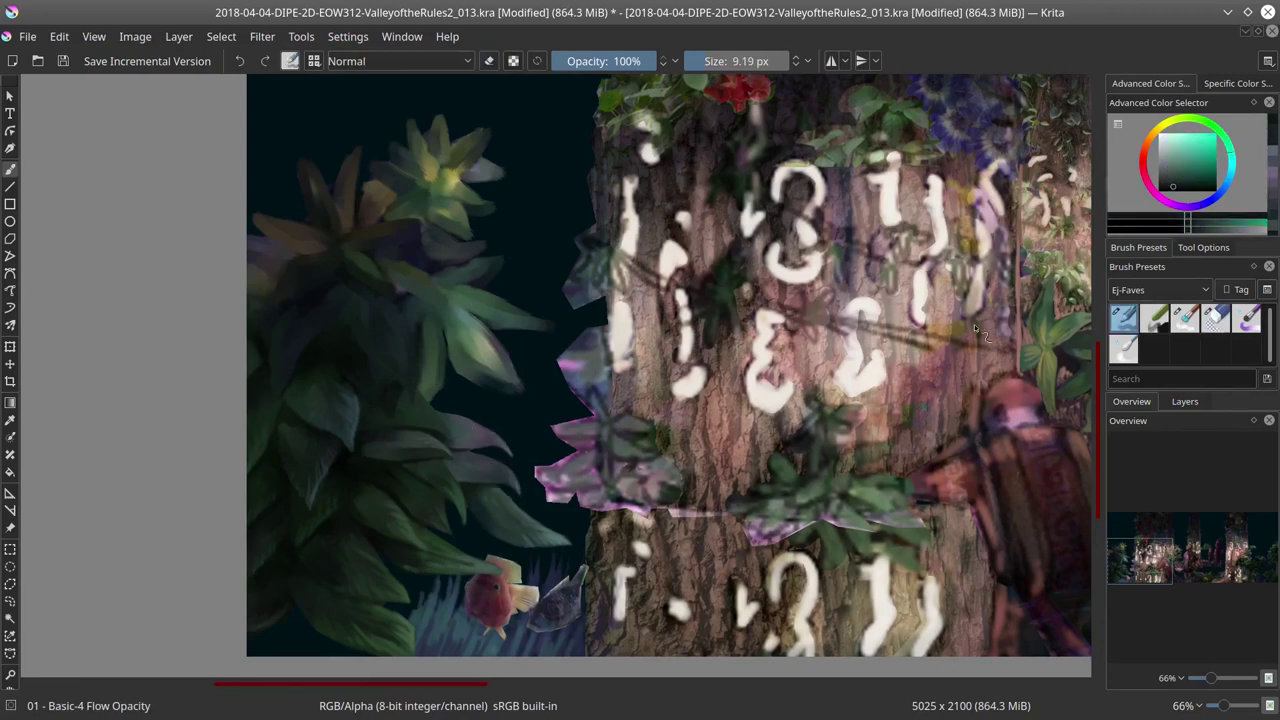
{"action": "key", "text": "period"}
{"action": "key", "text": "period"}
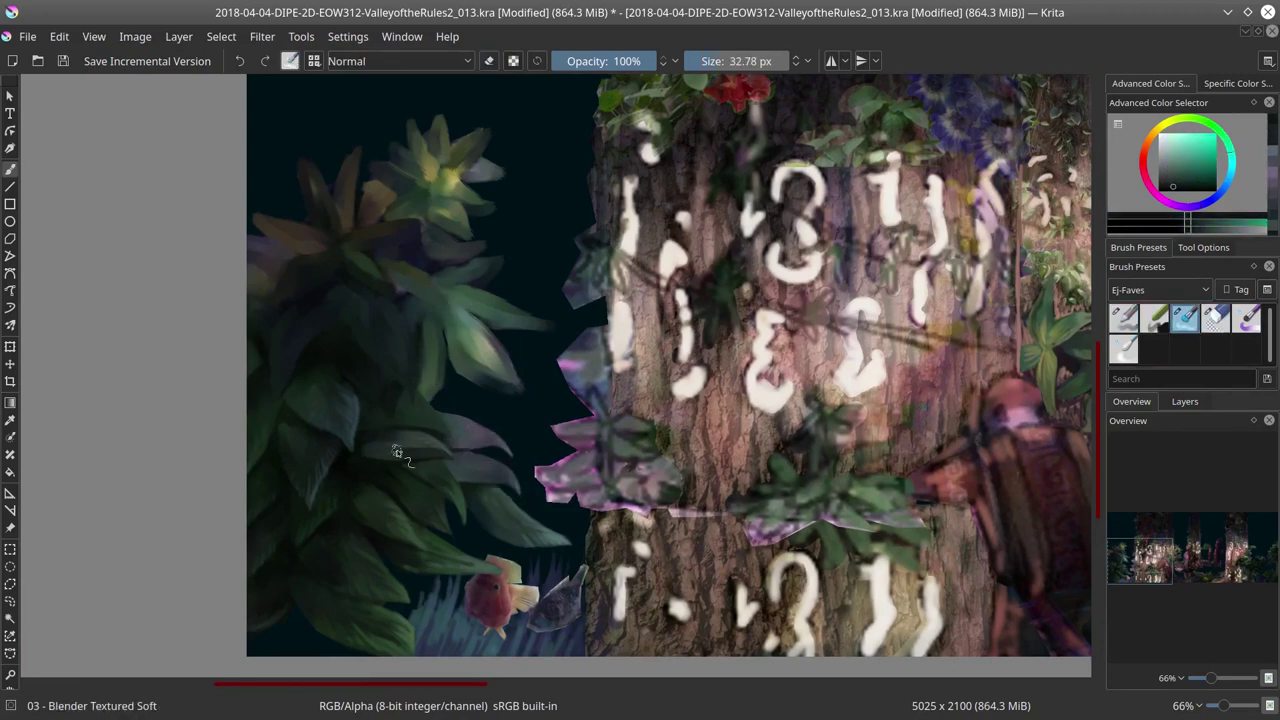
{"action": "key", "text": "period"}
{"action": "key", "text": "slash"}
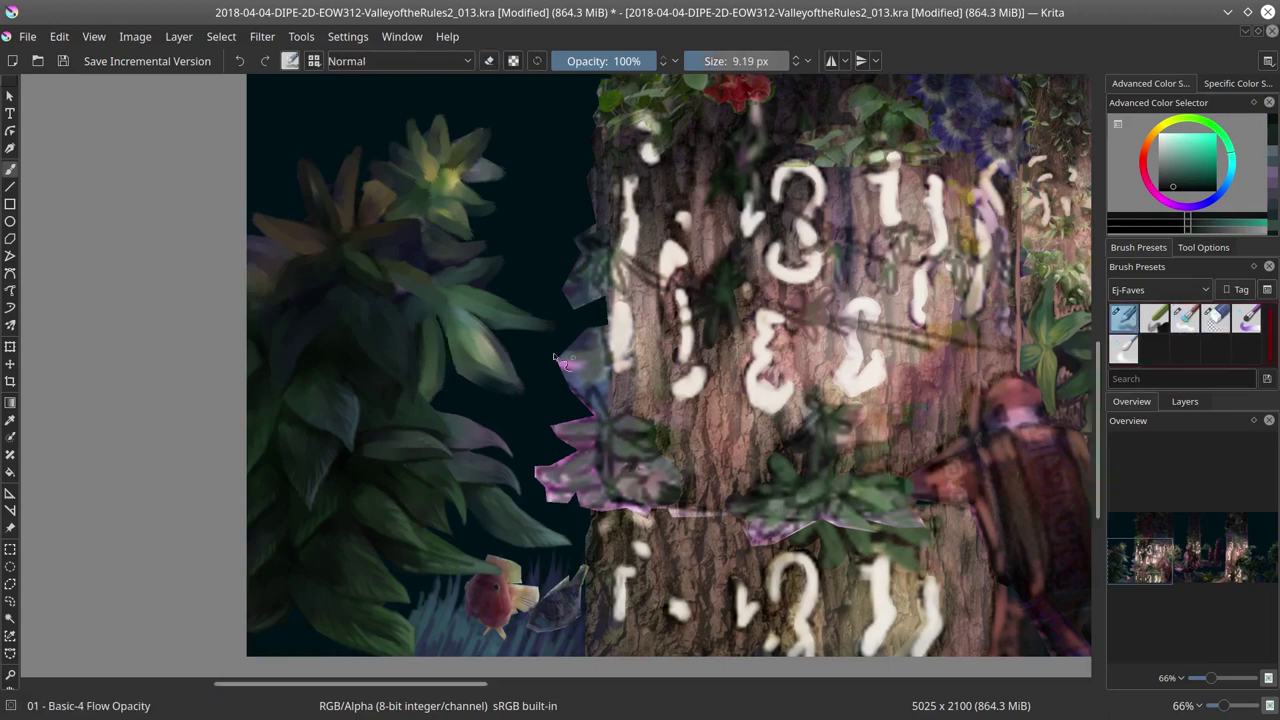
Step: Sample a range of leaf greens from the edge, lower, upper and left parts of the bush
{"action": "left_click", "coordinate": [420, 430], "text": "ctrl"}
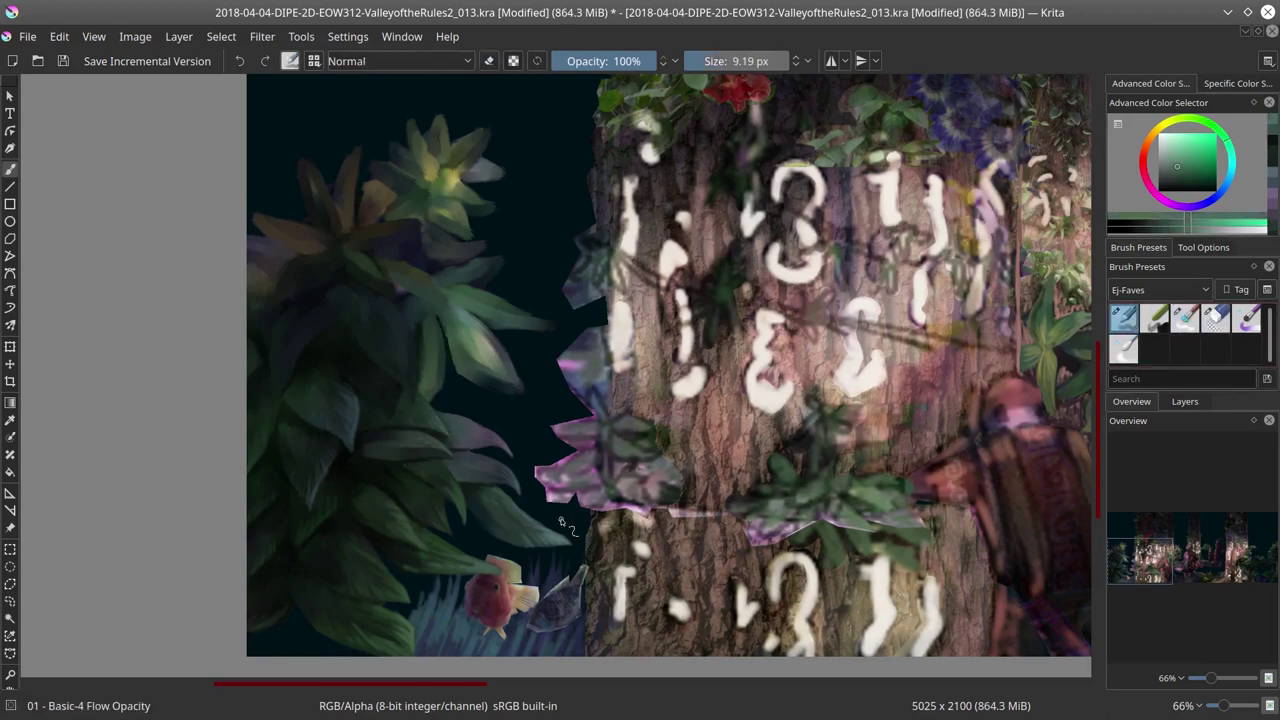
{"action": "left_click", "coordinate": [395, 398], "text": "ctrl"}
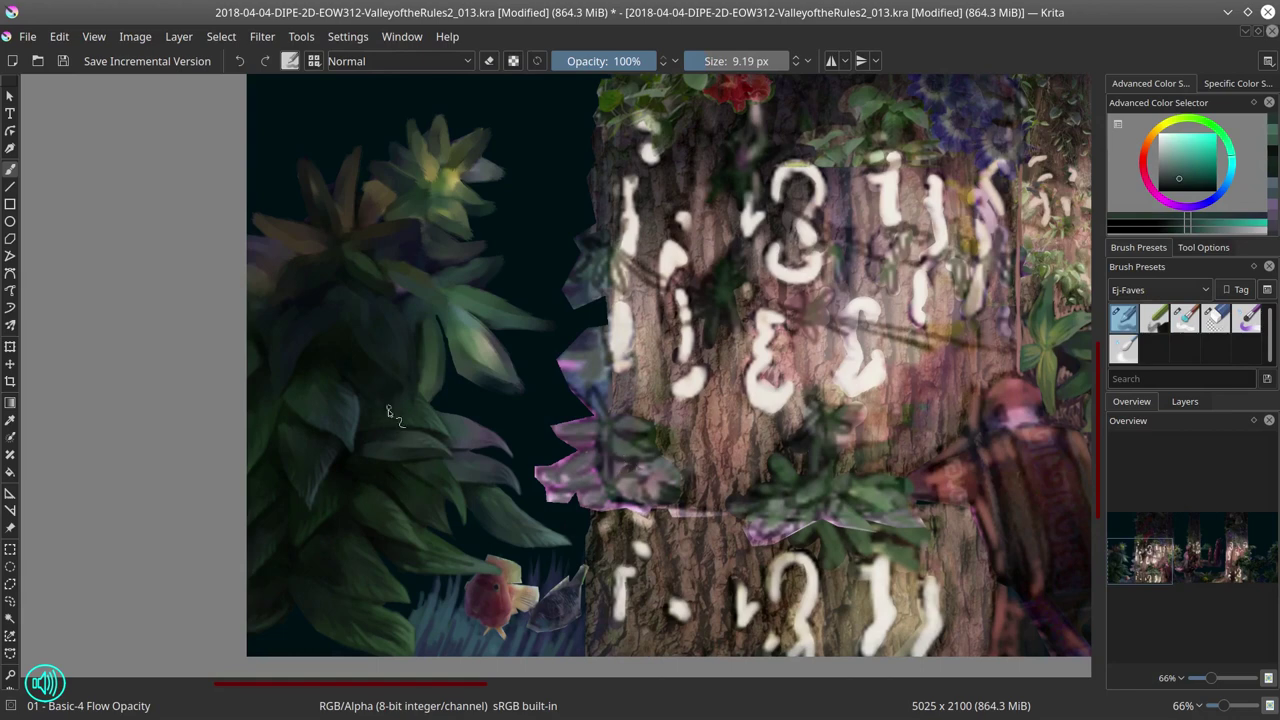
{"action": "left_click", "coordinate": [417, 404], "text": "ctrl"}
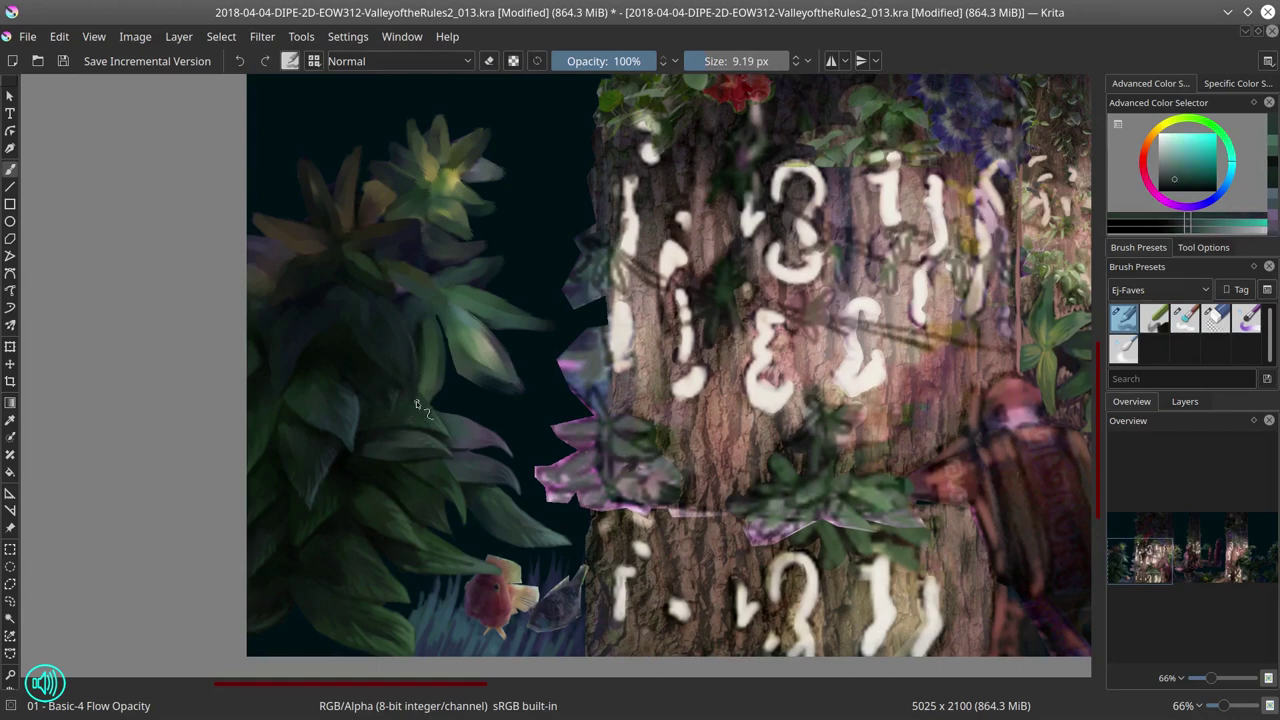
{"action": "left_click", "coordinate": [380, 248], "text": "ctrl"}
{"action": "left_click", "coordinate": [368, 342], "text": "ctrl"}
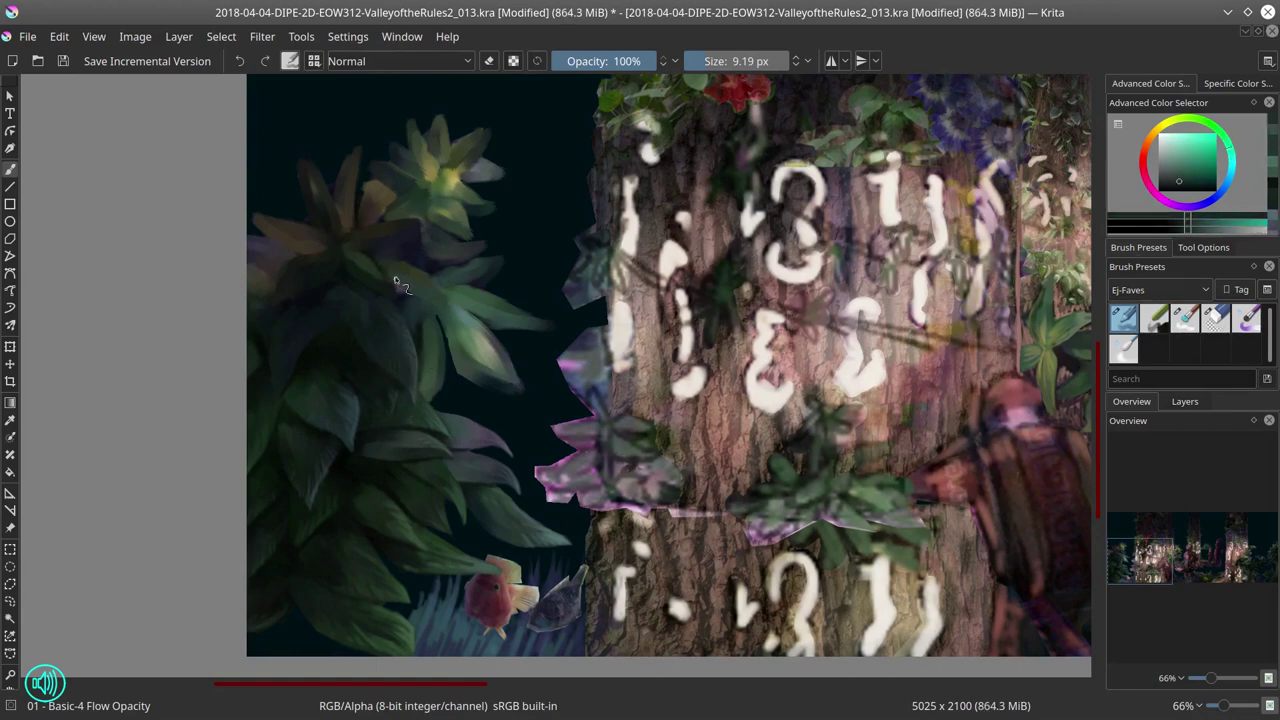
{"action": "left_click", "coordinate": [395, 282], "text": "ctrl"}
{"action": "left_click", "coordinate": [408, 320], "text": "ctrl"}
{"action": "left_click", "coordinate": [322, 290], "text": "ctrl"}
{"action": "left_click", "coordinate": [340, 288], "text": "ctrl"}
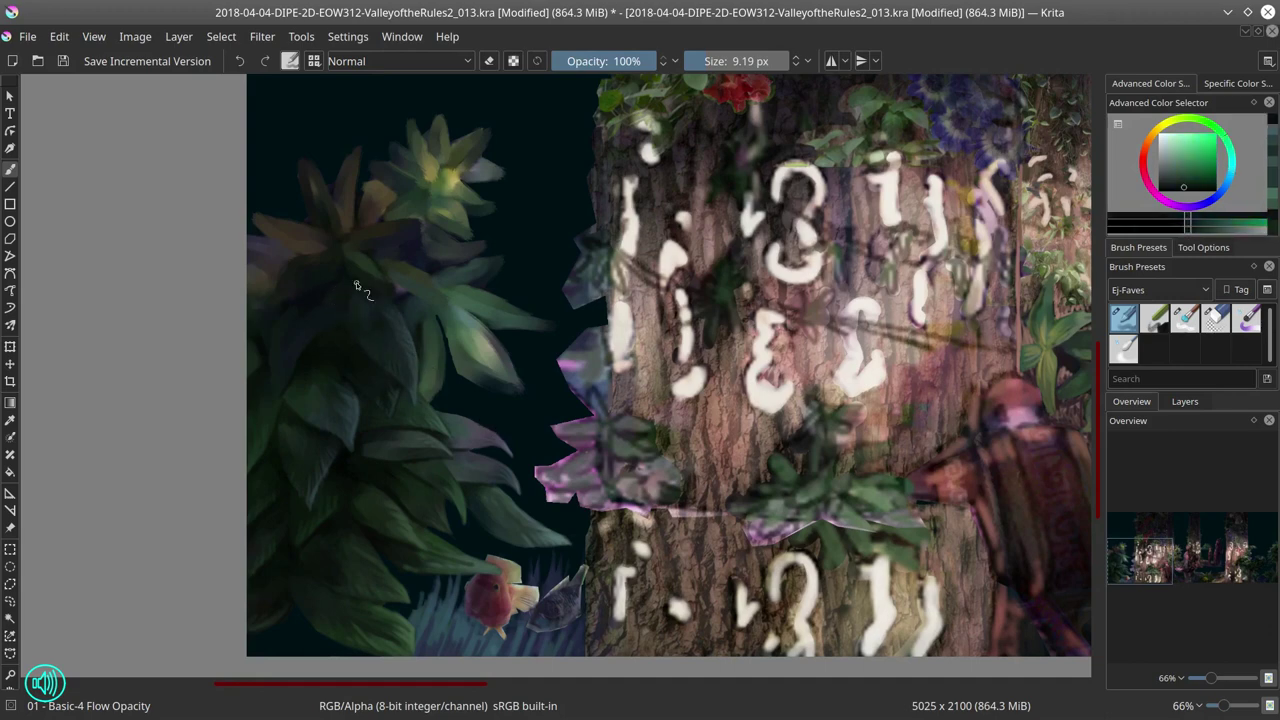
Step: Switch to the larger soft textured brush and pick shadow blues and dark leaf greens
{"action": "key", "text": "slash"}
{"action": "key", "text": "slash"}
{"action": "left_click", "coordinate": [340, 430], "text": "ctrl"}
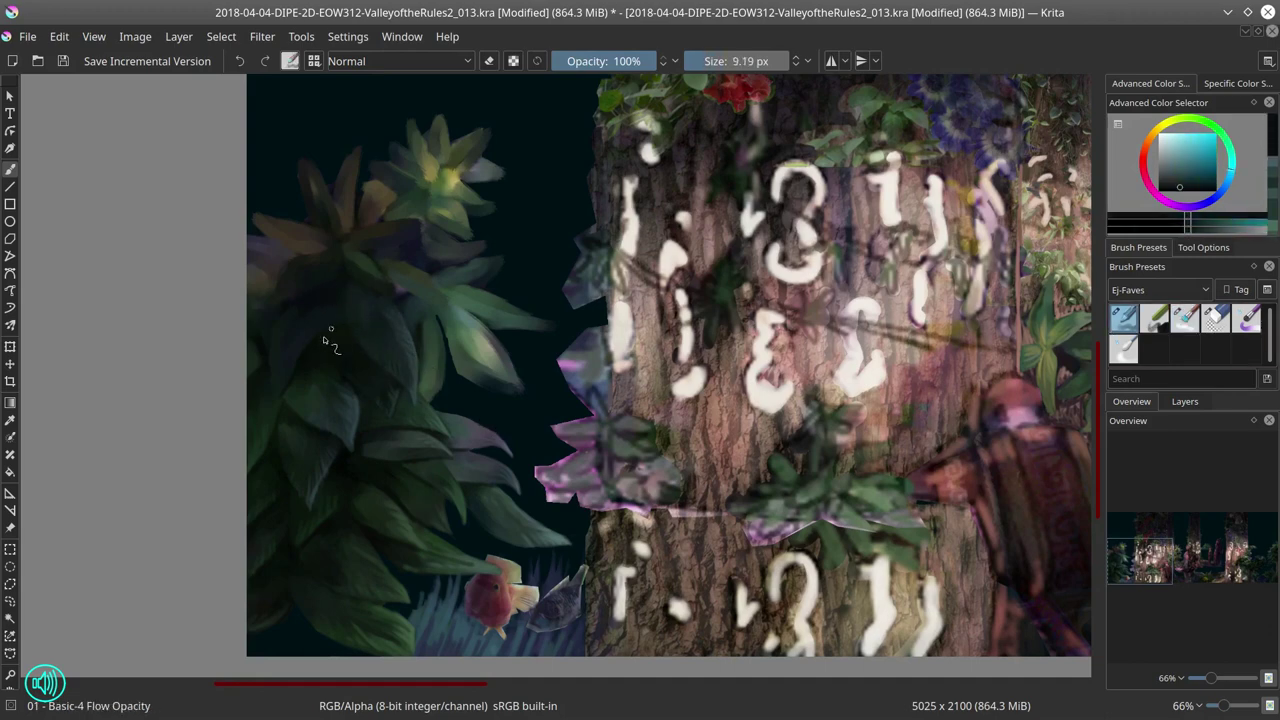
{"action": "left_click", "coordinate": [305, 368], "text": "ctrl"}
{"action": "key", "text": "slash"}
{"action": "left_click", "coordinate": [363, 388], "text": "ctrl"}
{"action": "key", "text": "slash"}
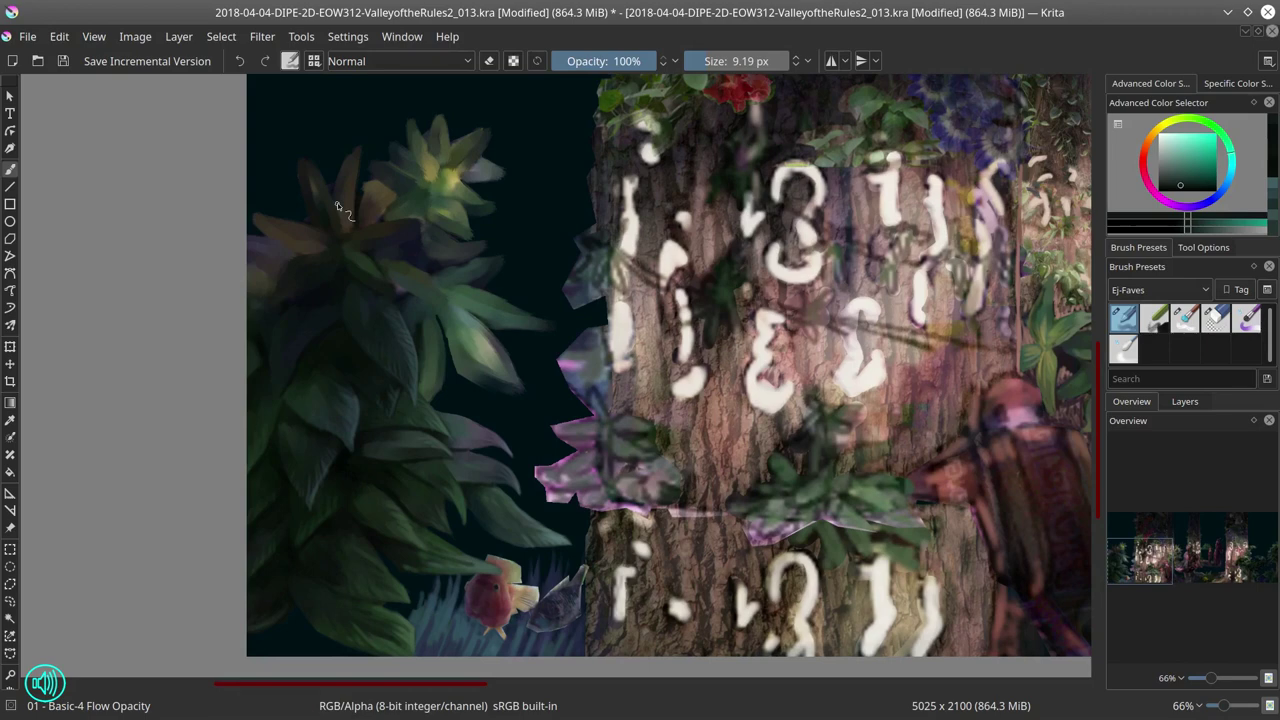
Step: Pick foliage and lighter leaf greens to refine the bush, erasing as needed, then save
{"action": "left_click", "coordinate": [315, 270], "text": "ctrl"}
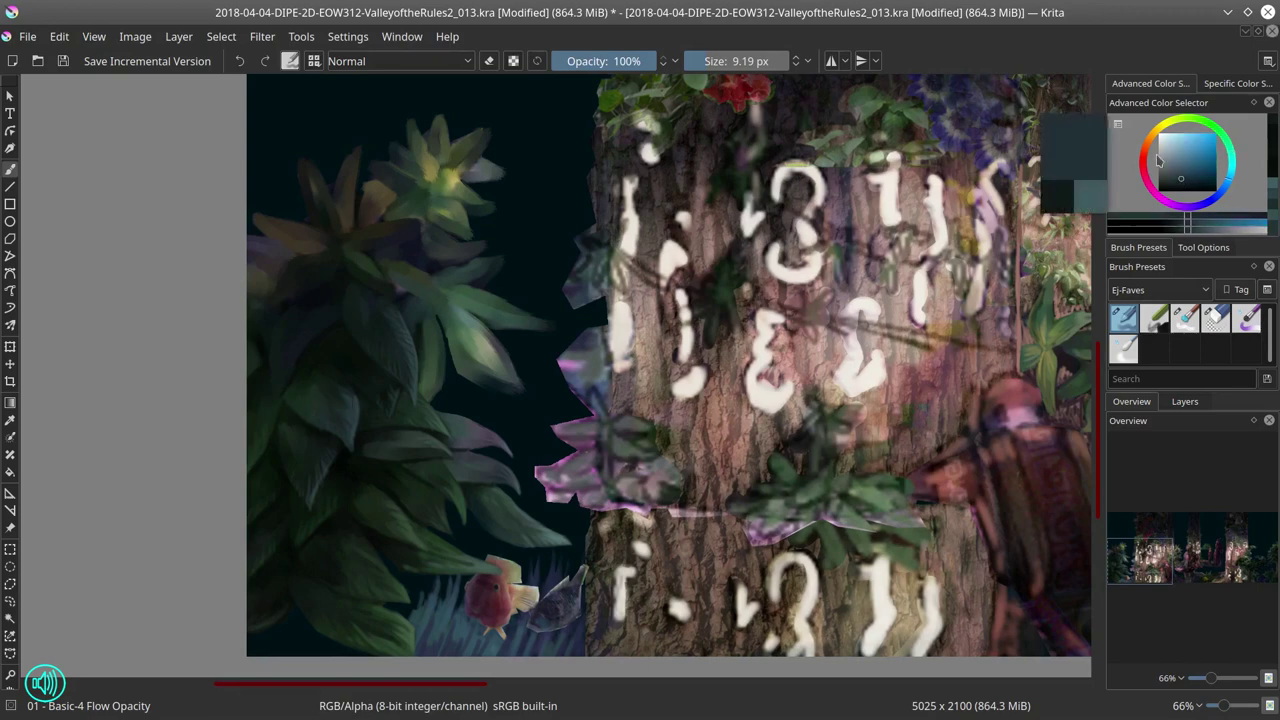
{"action": "left_click", "coordinate": [296, 268], "text": "ctrl"}
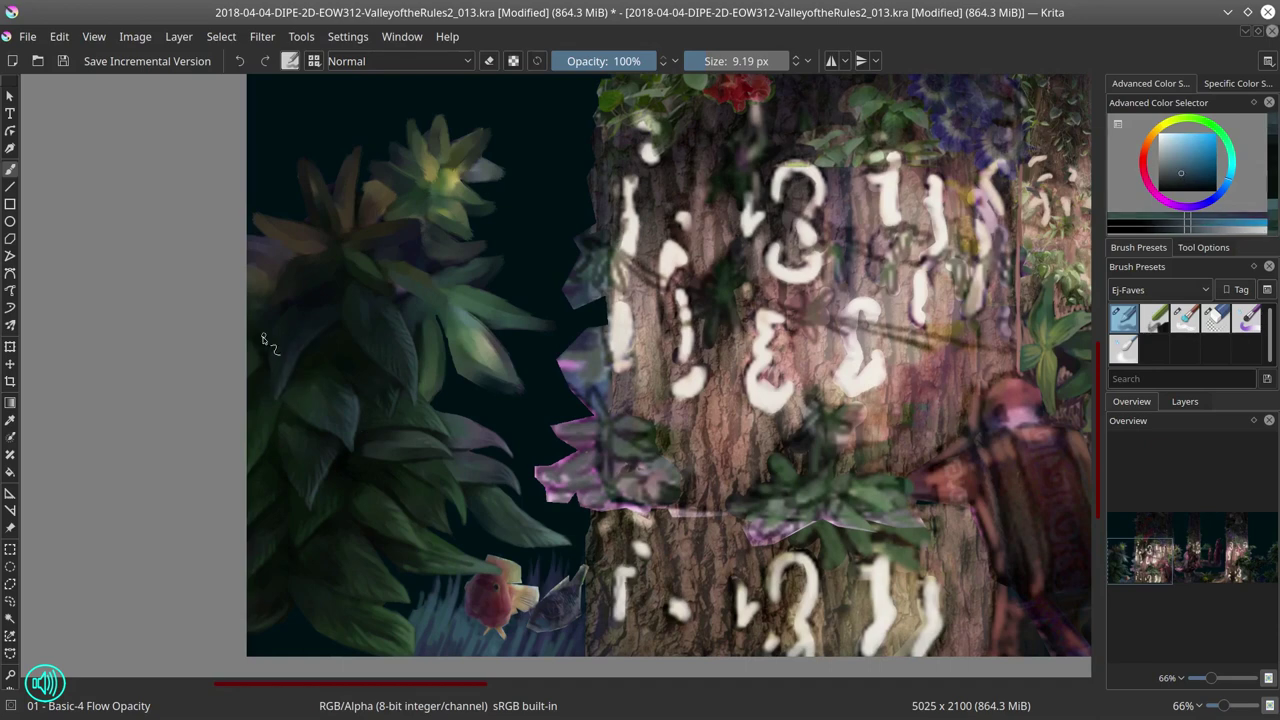
{"action": "left_click", "coordinate": [294, 277], "text": "ctrl"}
{"action": "left_click", "coordinate": [306, 297], "text": "ctrl"}
{"action": "left_click", "coordinate": [331, 480], "text": "ctrl"}
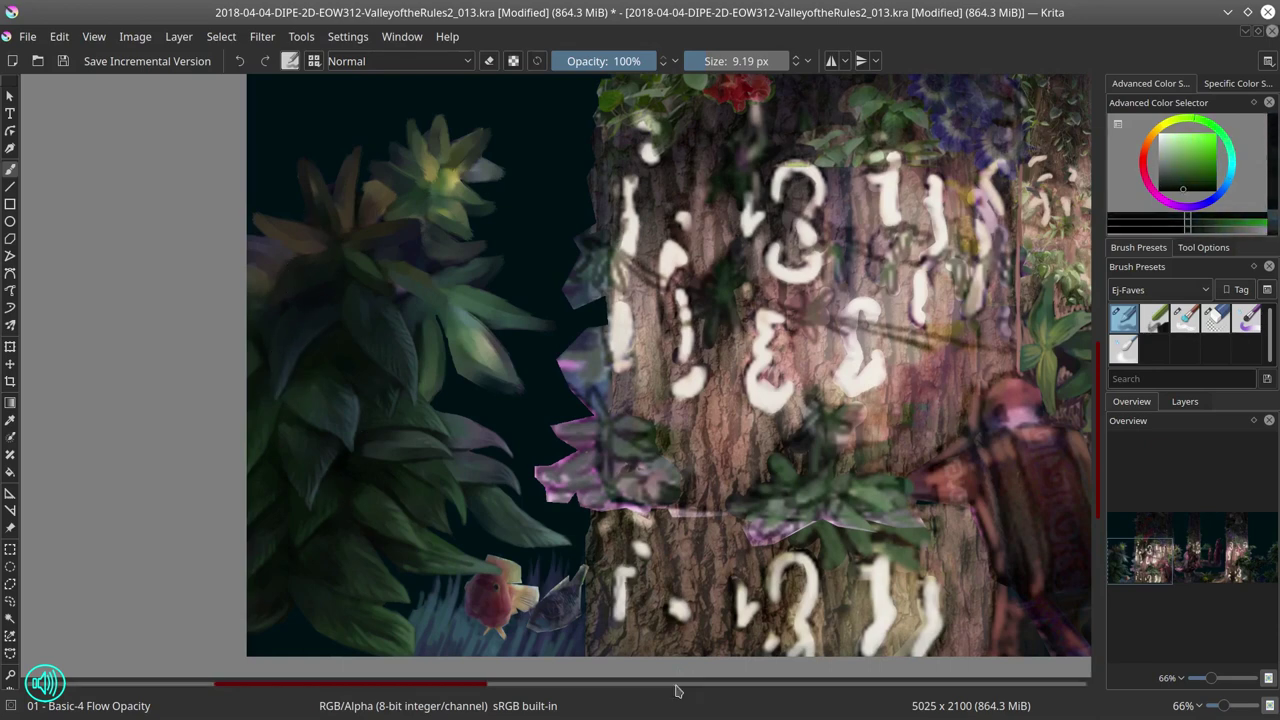
{"action": "key", "text": "e"}
{"action": "key", "text": "e"}
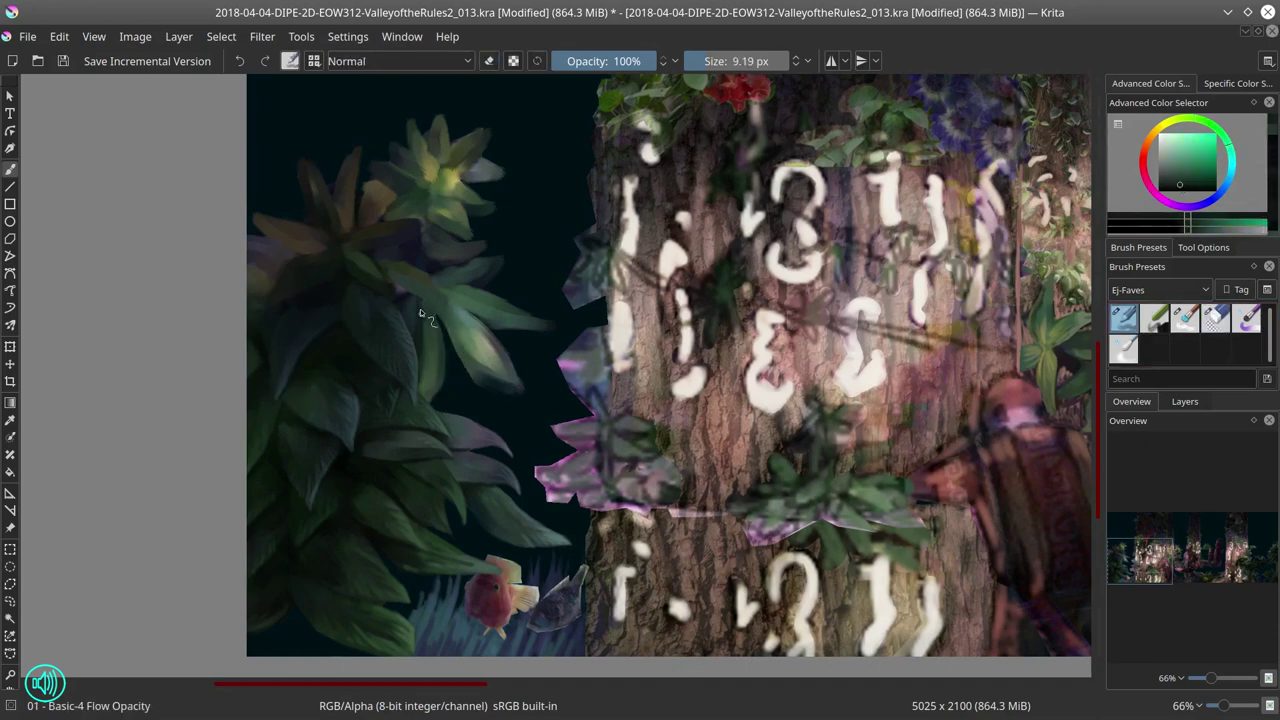
{"action": "left_click", "coordinate": [412, 290], "text": "ctrl"}
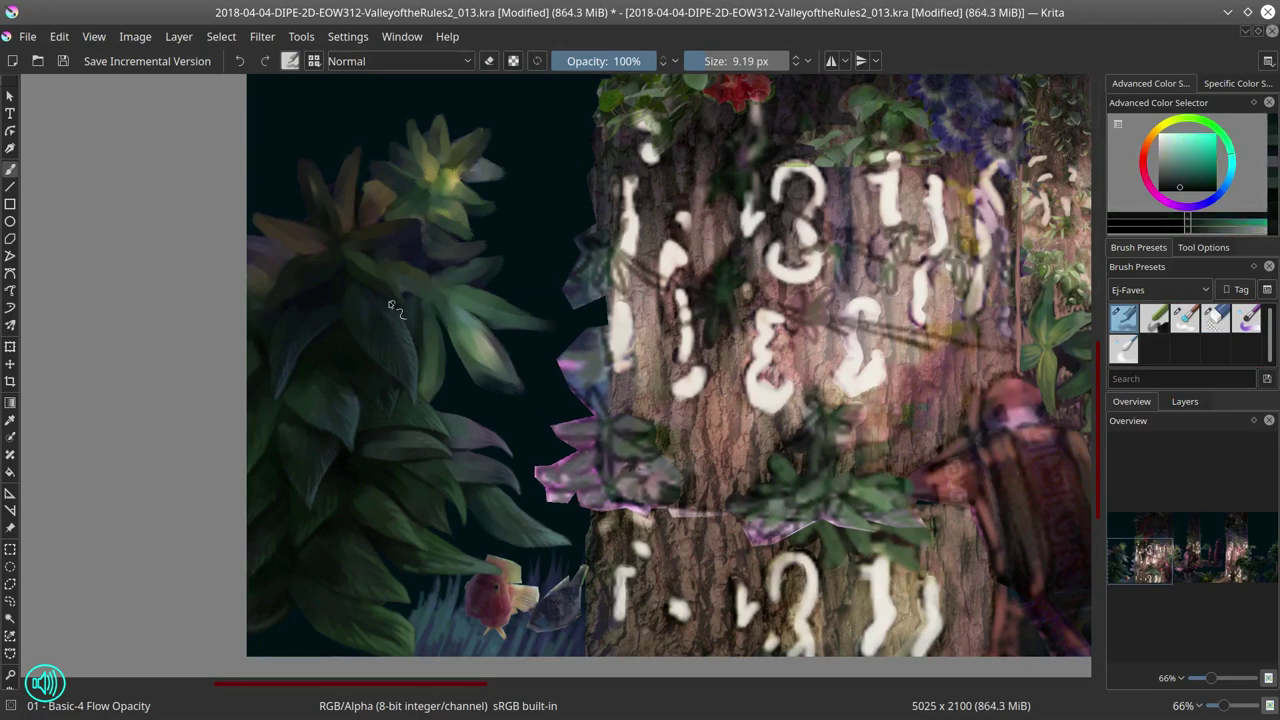
{"action": "left_click", "coordinate": [414, 286], "text": "ctrl"}
{"action": "left_click", "coordinate": [398, 300], "text": "ctrl"}
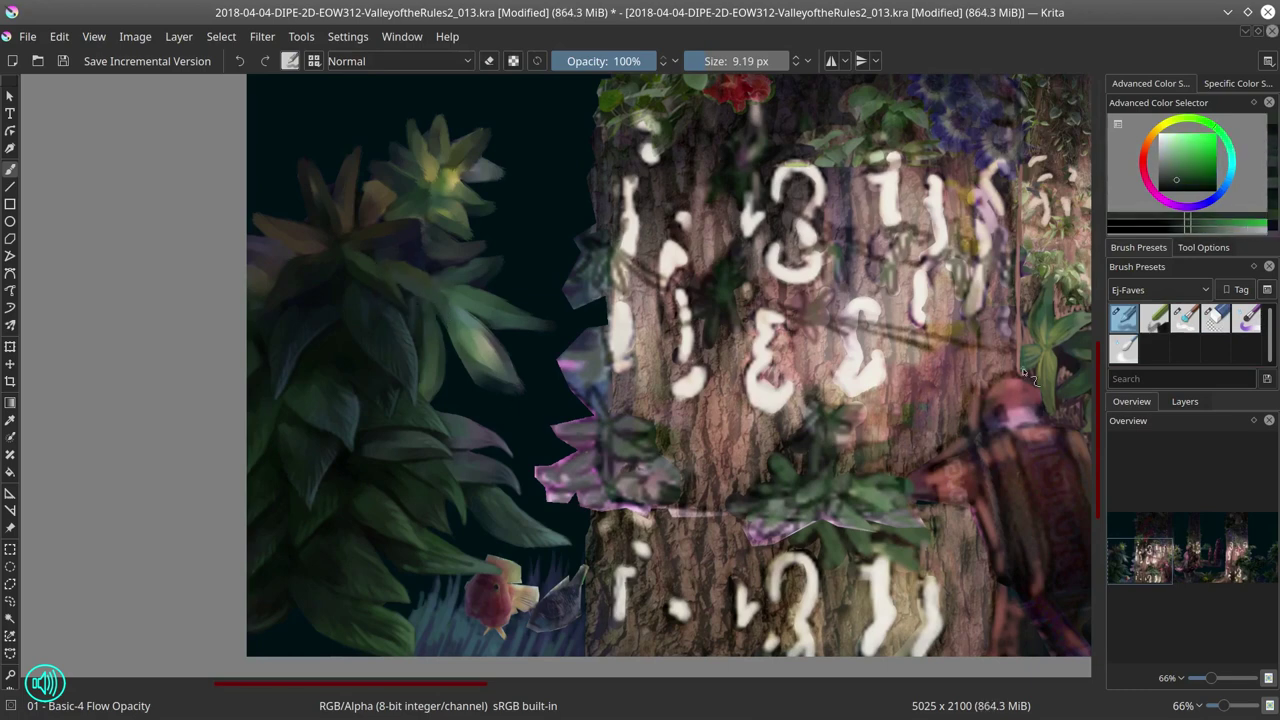
{"action": "left_click", "coordinate": [62, 61]}
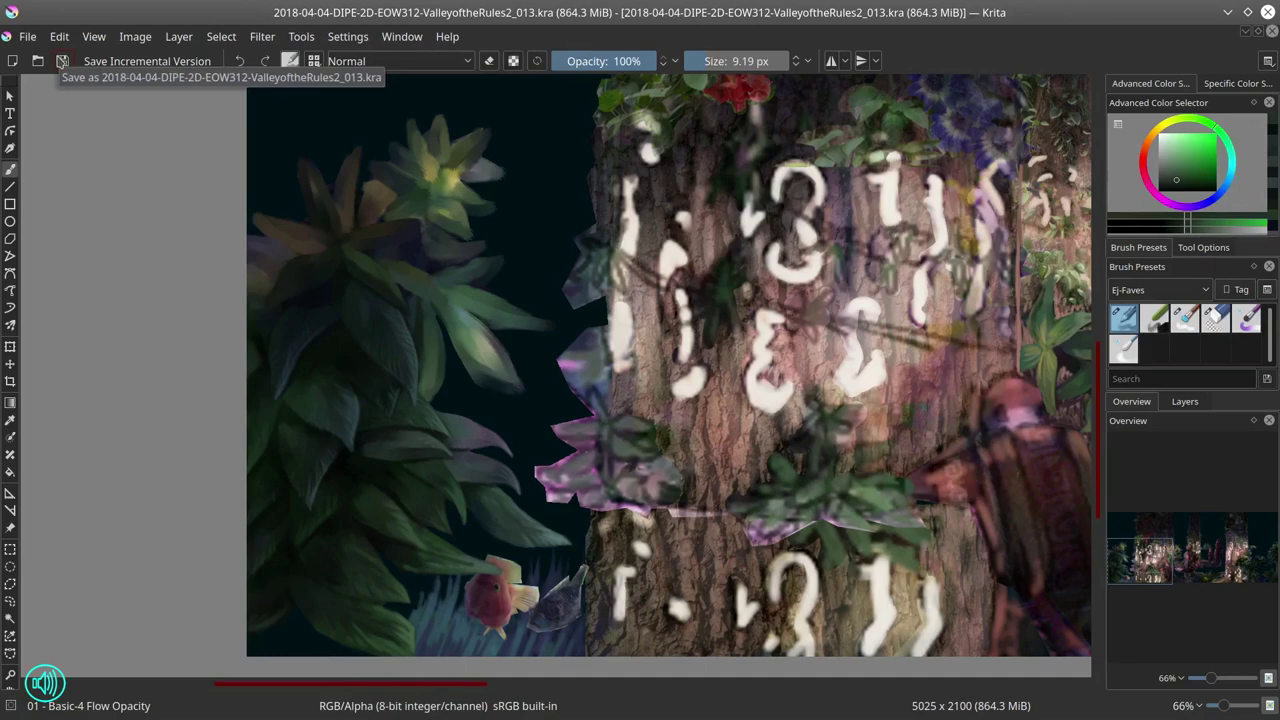
Step: Zoom out to the whole forest scene, duplicate the painting layer with Ctrl+J, and save
{"action": "scroll", "coordinate": [1103, 381], "scroll_direction": "up", "scroll_amount": 1}
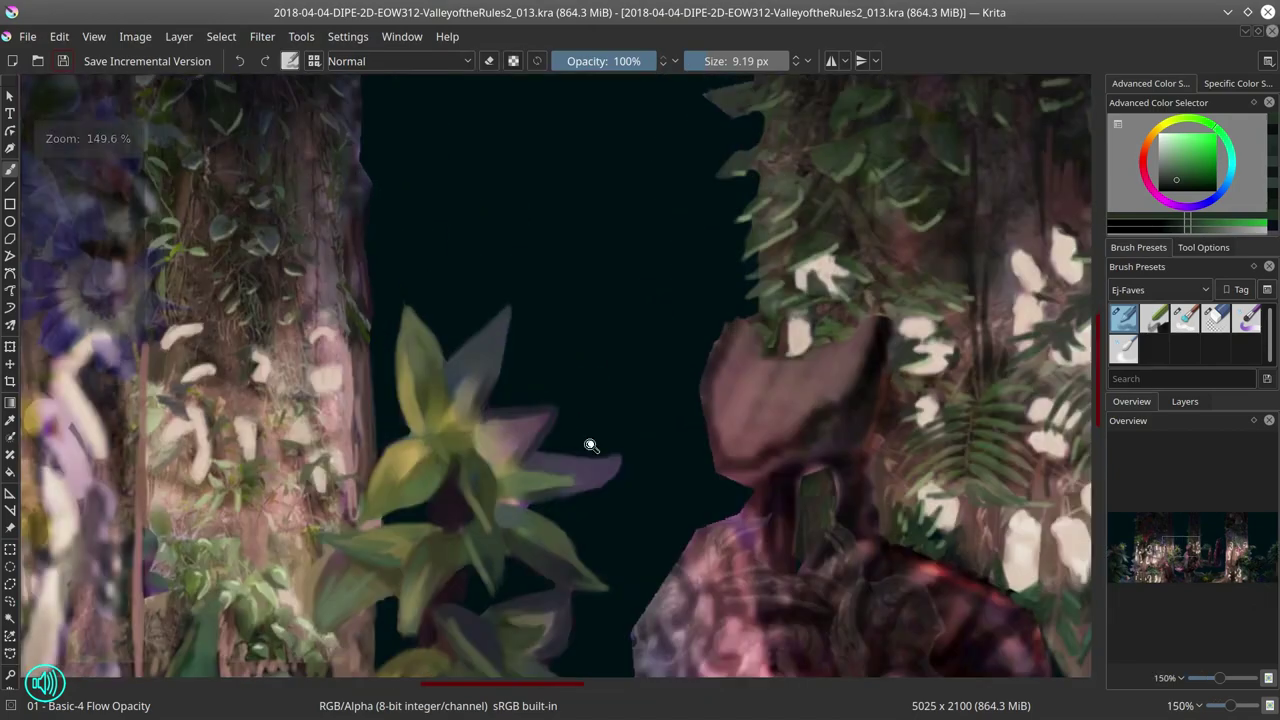
{"action": "scroll", "coordinate": [545, 505], "scroll_direction": "down", "scroll_amount": 4}
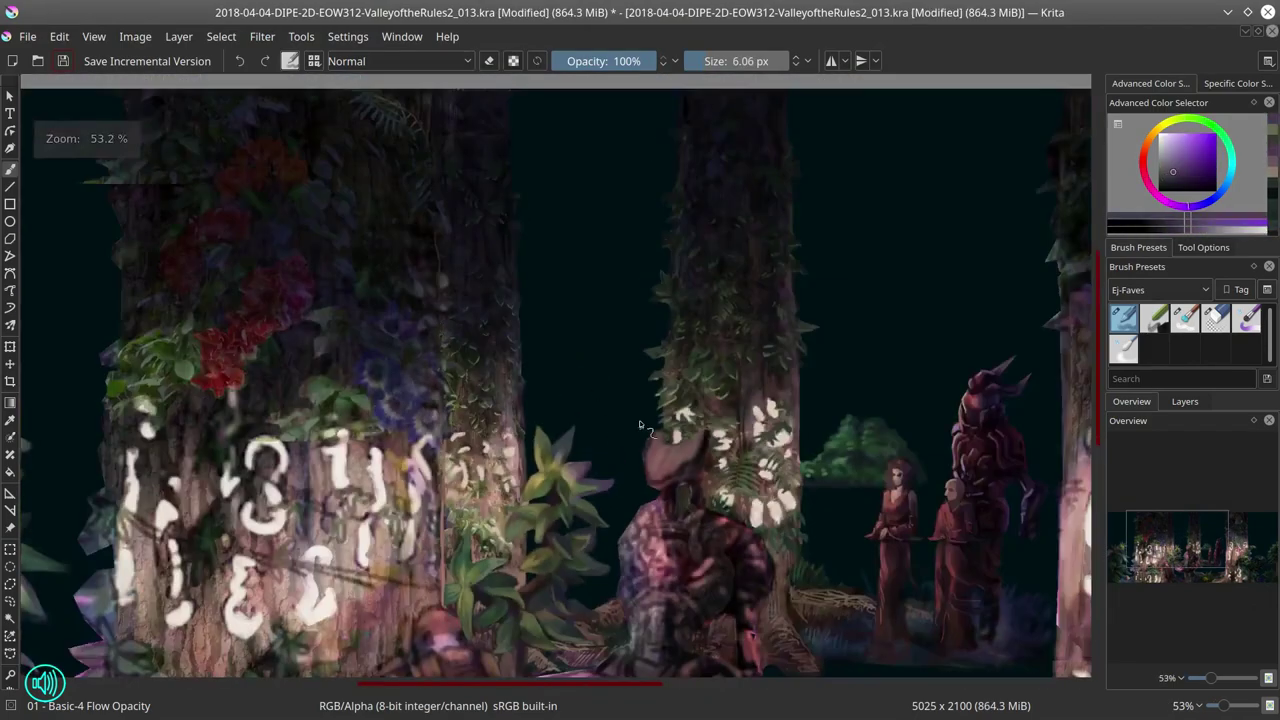
{"action": "scroll", "coordinate": [400, 550], "scroll_direction": "down", "scroll_amount": 3}
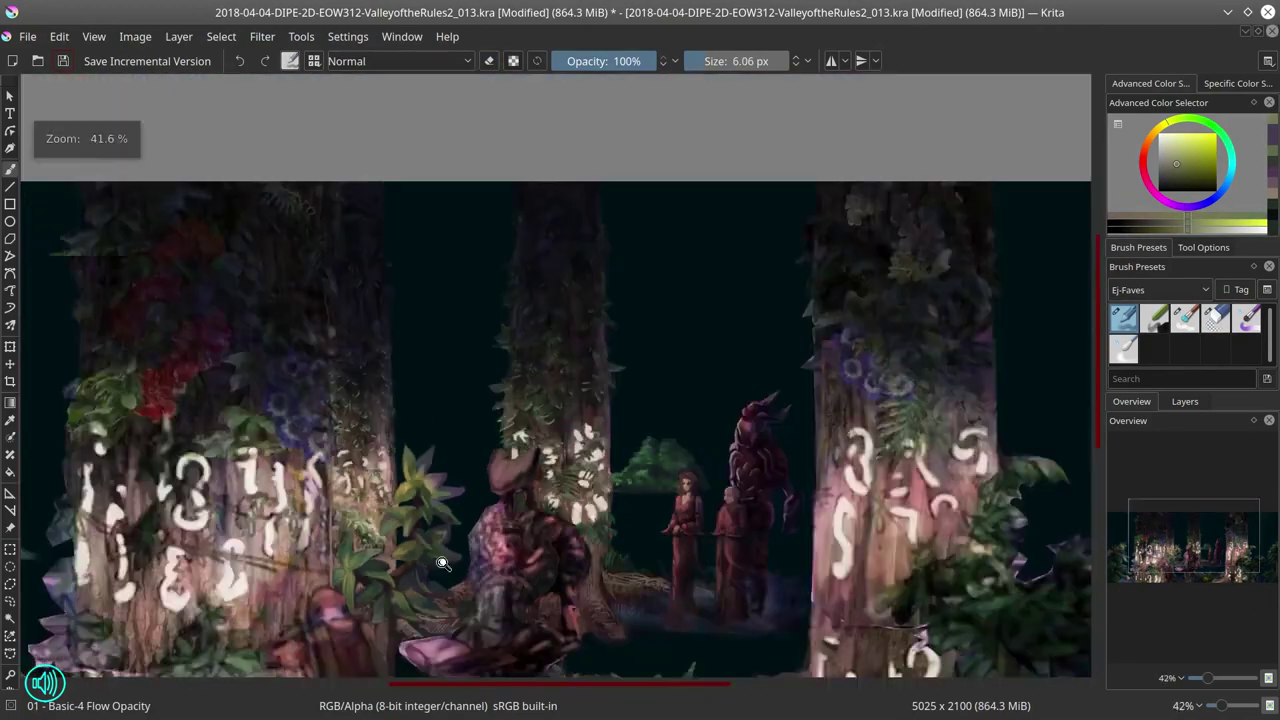
{"action": "left_click", "coordinate": [62, 61]}
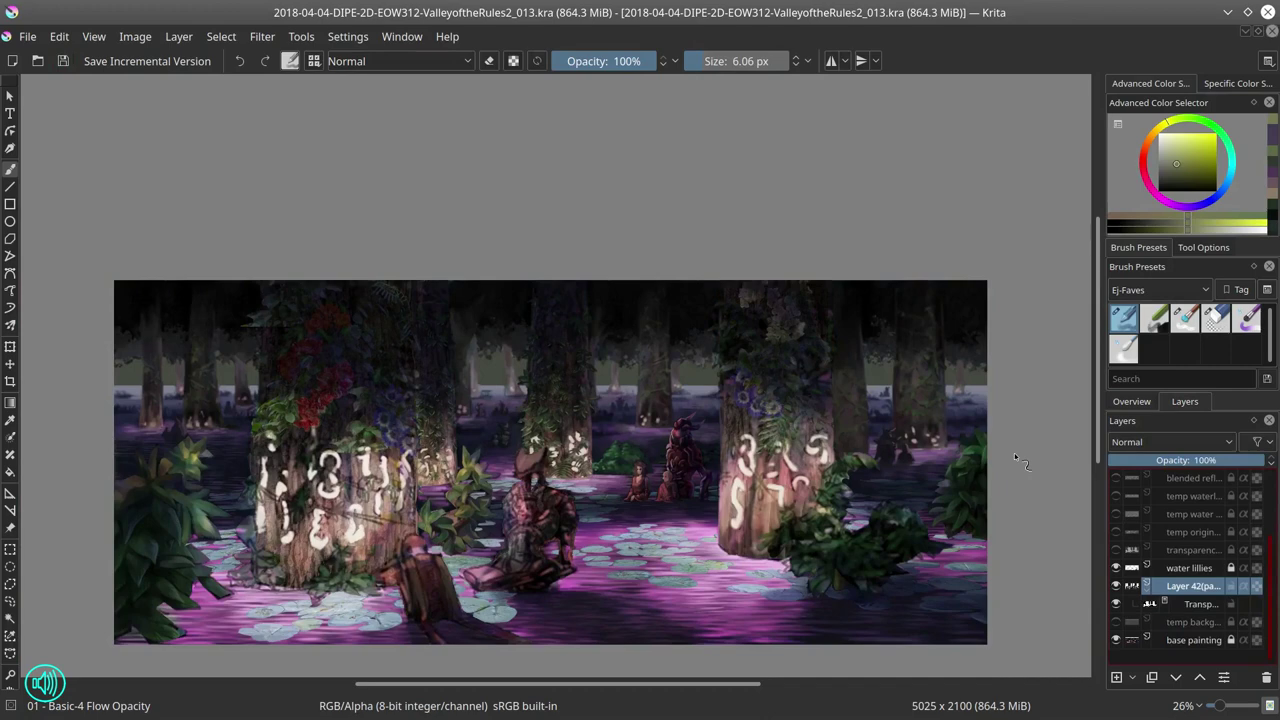
{"action": "key", "text": "ctrl+j"}
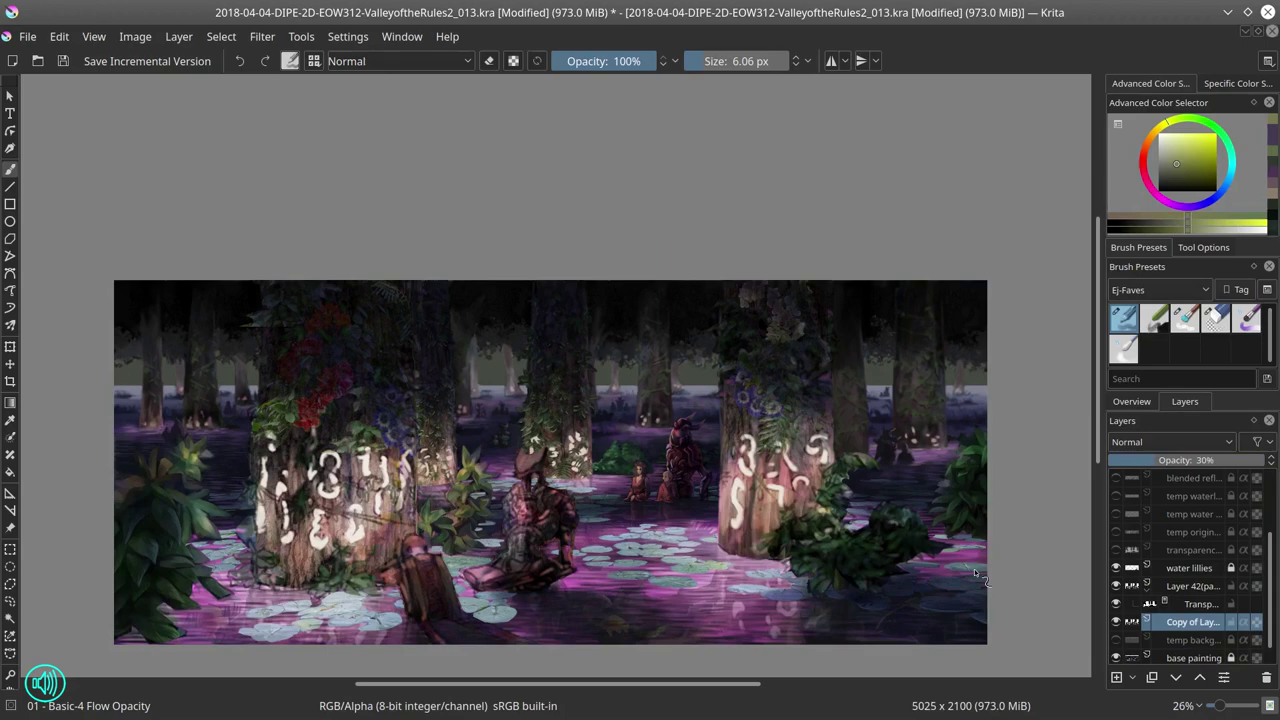
{"action": "key", "text": "ctrl+s"}
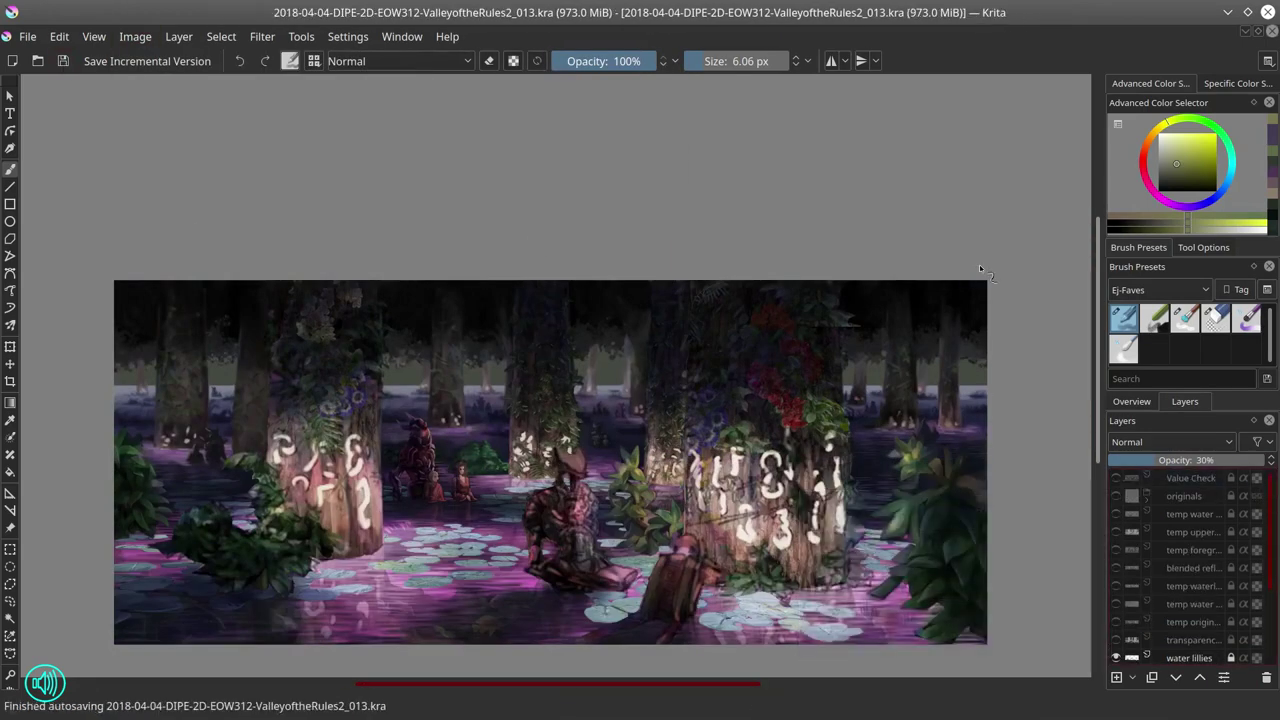
Step: Preview the Value Check greyscale and turn it off, save, then hide the water lilies layer
{"action": "left_click", "coordinate": [1116, 478]}
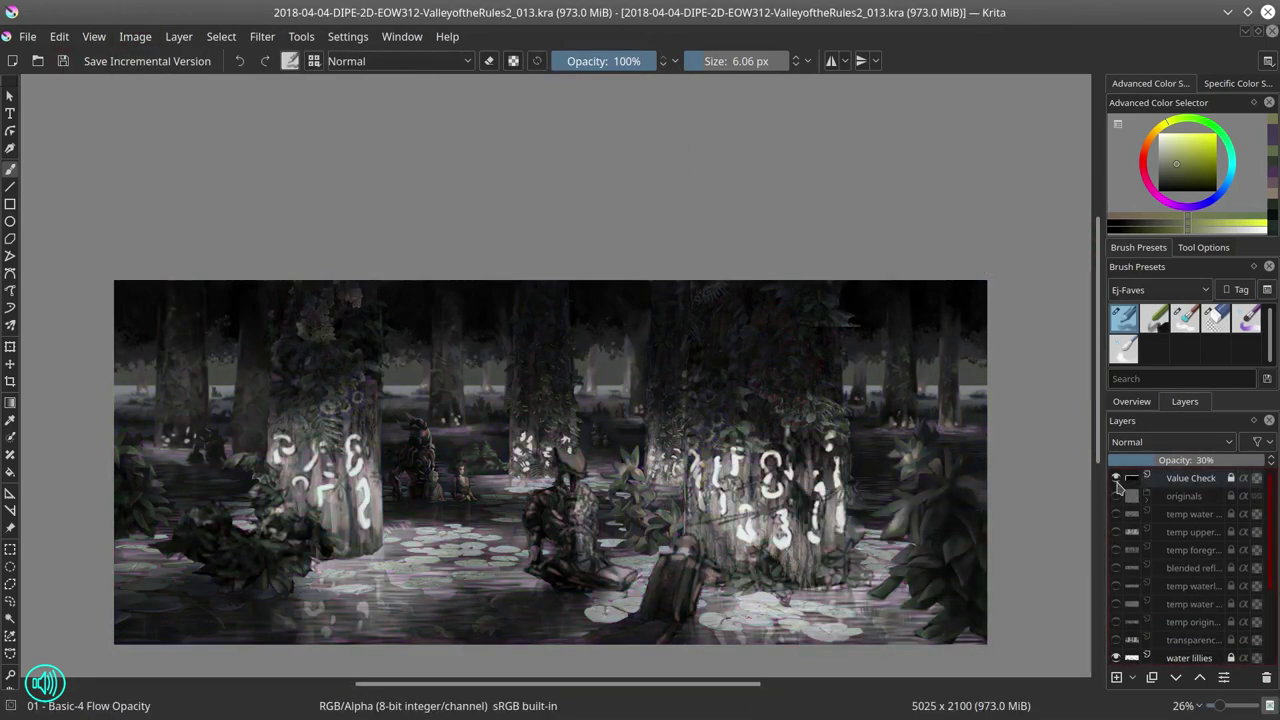
{"action": "left_click", "coordinate": [1116, 478]}
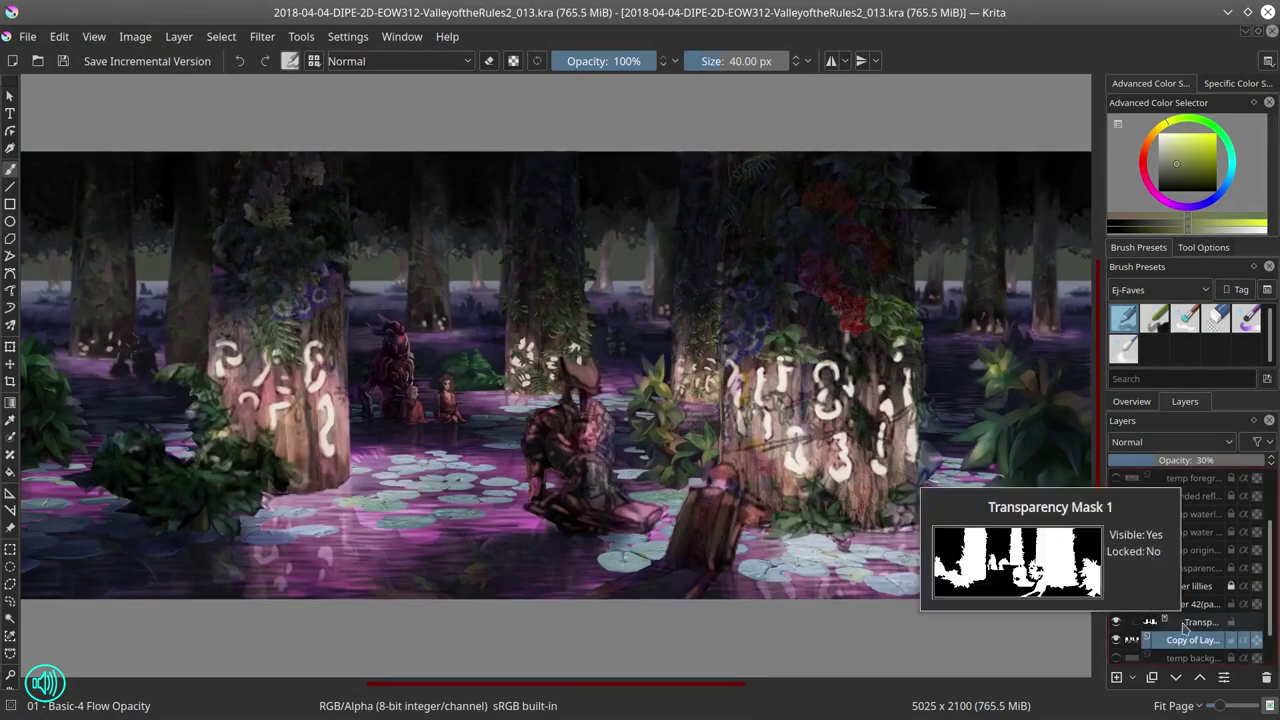
{"action": "left_click", "coordinate": [61, 61]}
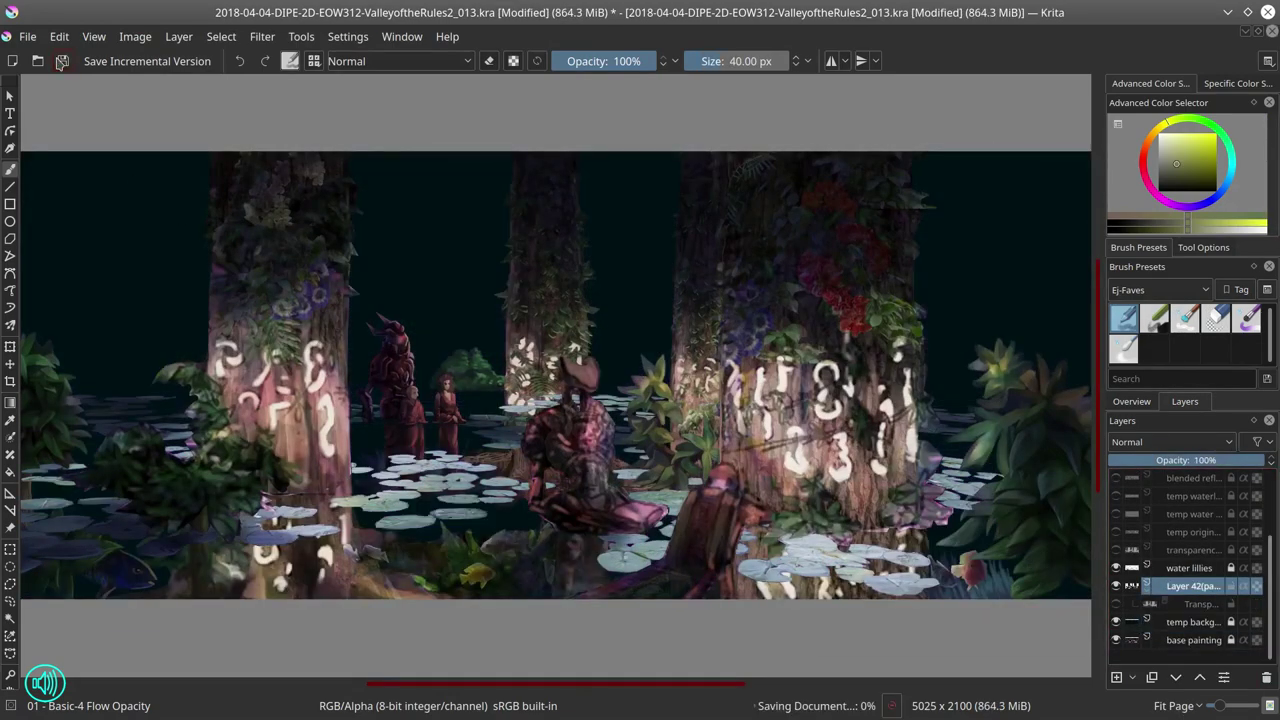
{"action": "left_click", "coordinate": [1116, 567]}
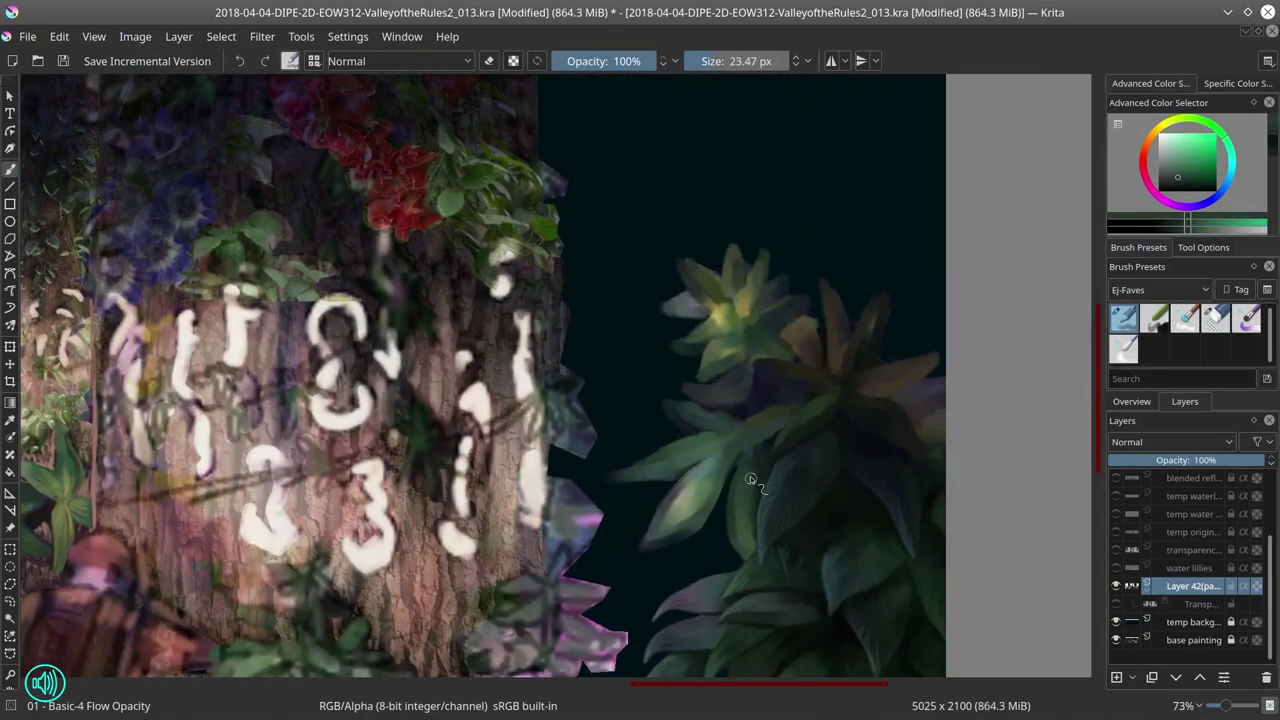
Step: Paint light green strokes and accents onto the bush leaves with a smaller brush and sampled leaf and teal colours
{"action": "key", "text": "bracketleft"}
{"action": "key", "text": "bracketleft"}
{"action": "key", "text": "bracketleft"}
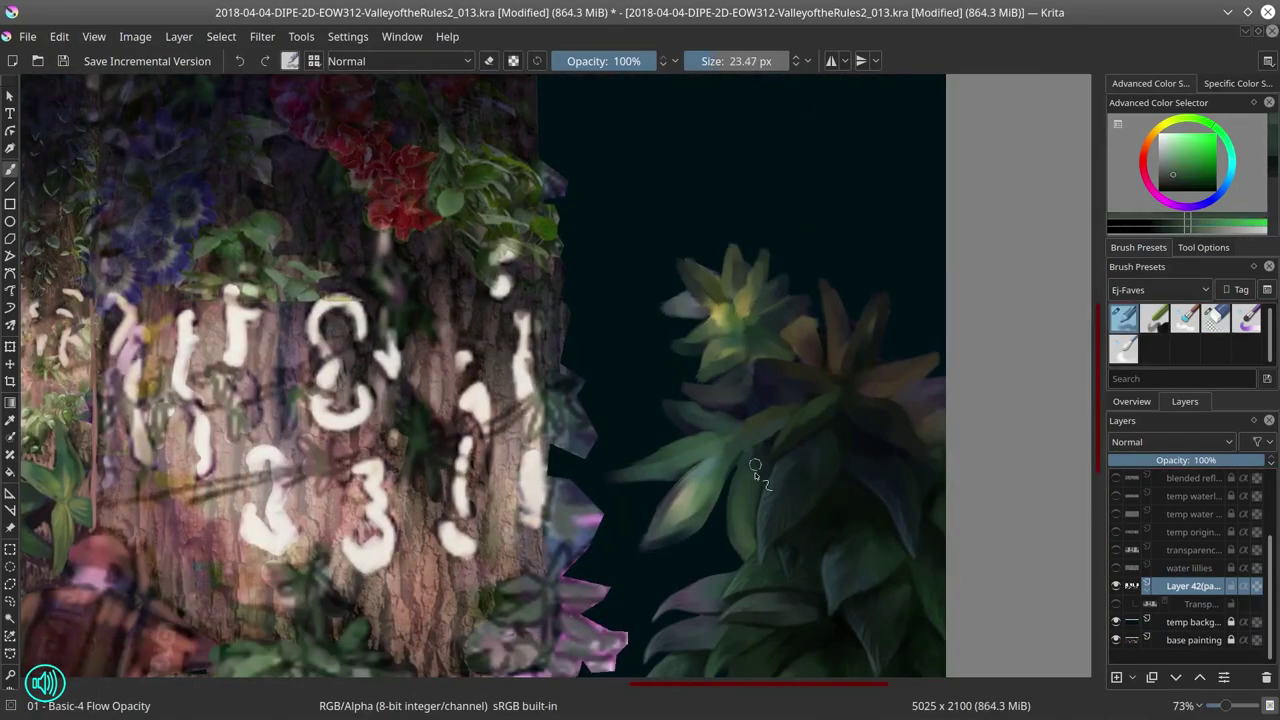
{"action": "left_click", "coordinate": [647, 462], "text": "ctrl"}
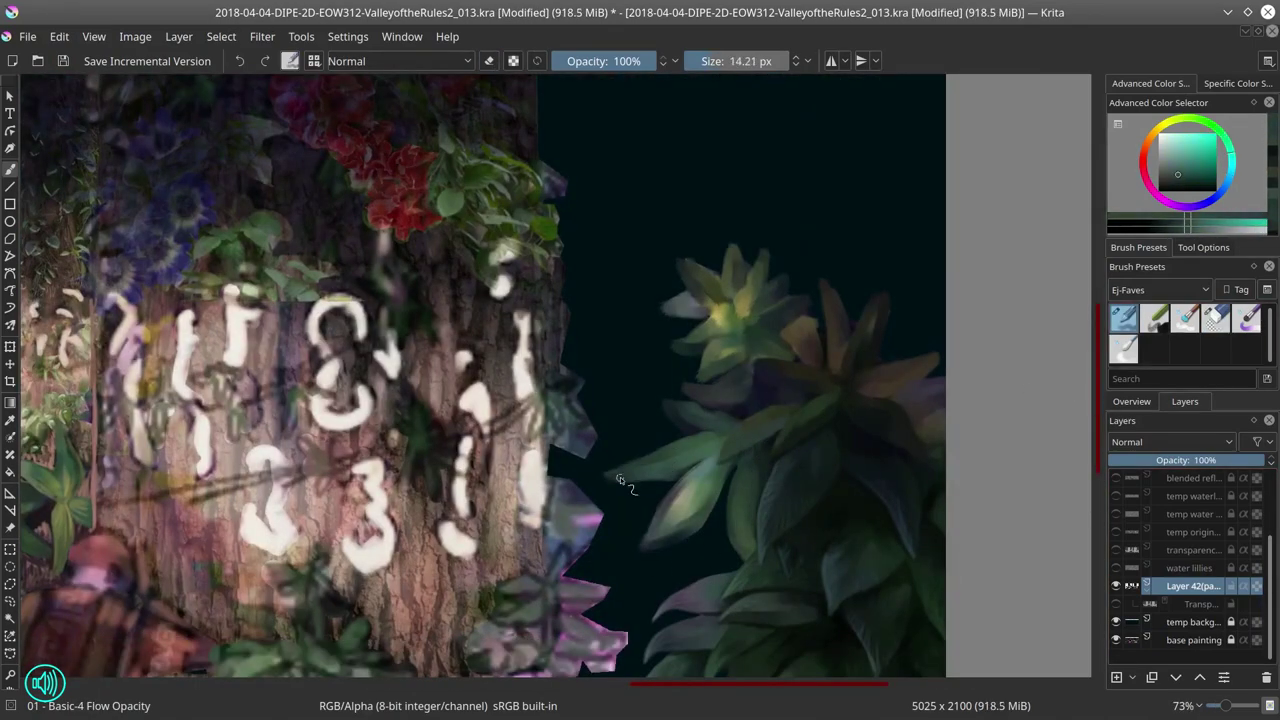
{"action": "mouse_move", "coordinate": [620, 478]}
{"action": "left_mouse_down"}
{"action": "mouse_move", "coordinate": [670, 490]}
{"action": "mouse_move", "coordinate": [642, 550]}
{"action": "left_mouse_up"}
{"action": "left_click", "coordinate": [697, 510], "text": "ctrl"}
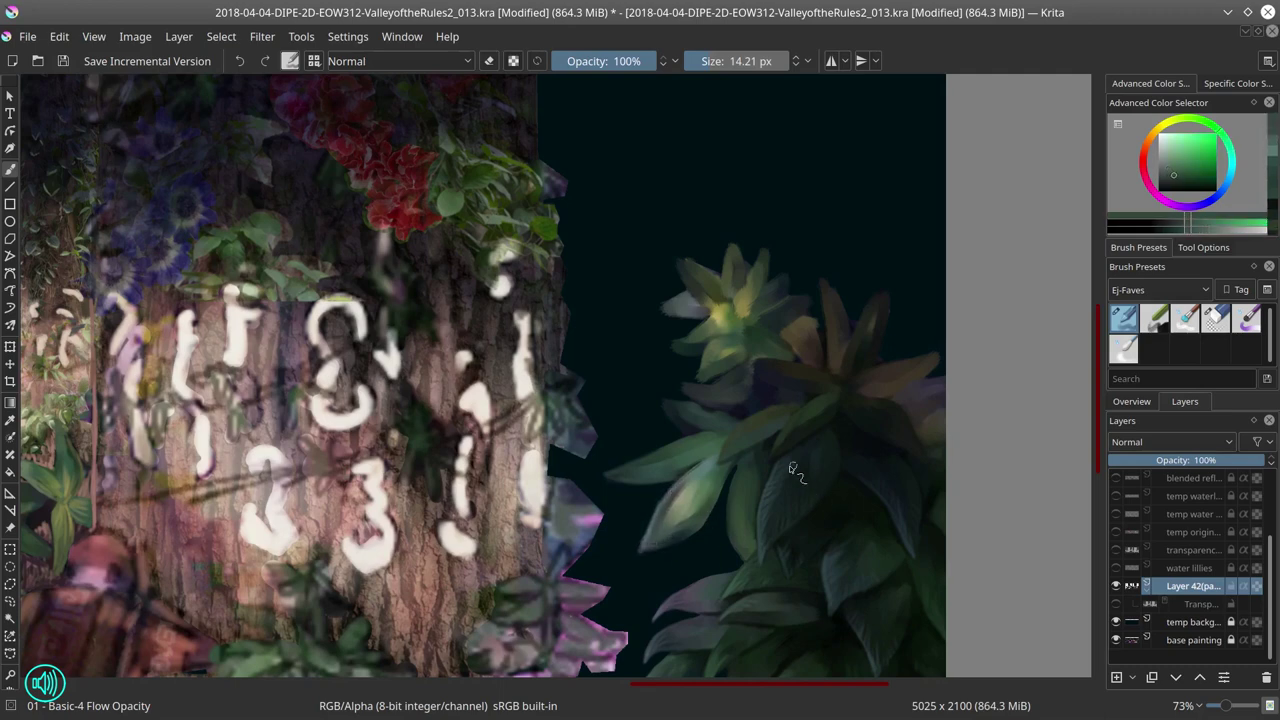
{"action": "left_click", "coordinate": [748, 537], "text": "ctrl"}
{"action": "left_click", "coordinate": [745, 560], "text": "ctrl"}
{"action": "key", "text": "bracketleft"}
{"action": "key", "text": "bracketleft"}
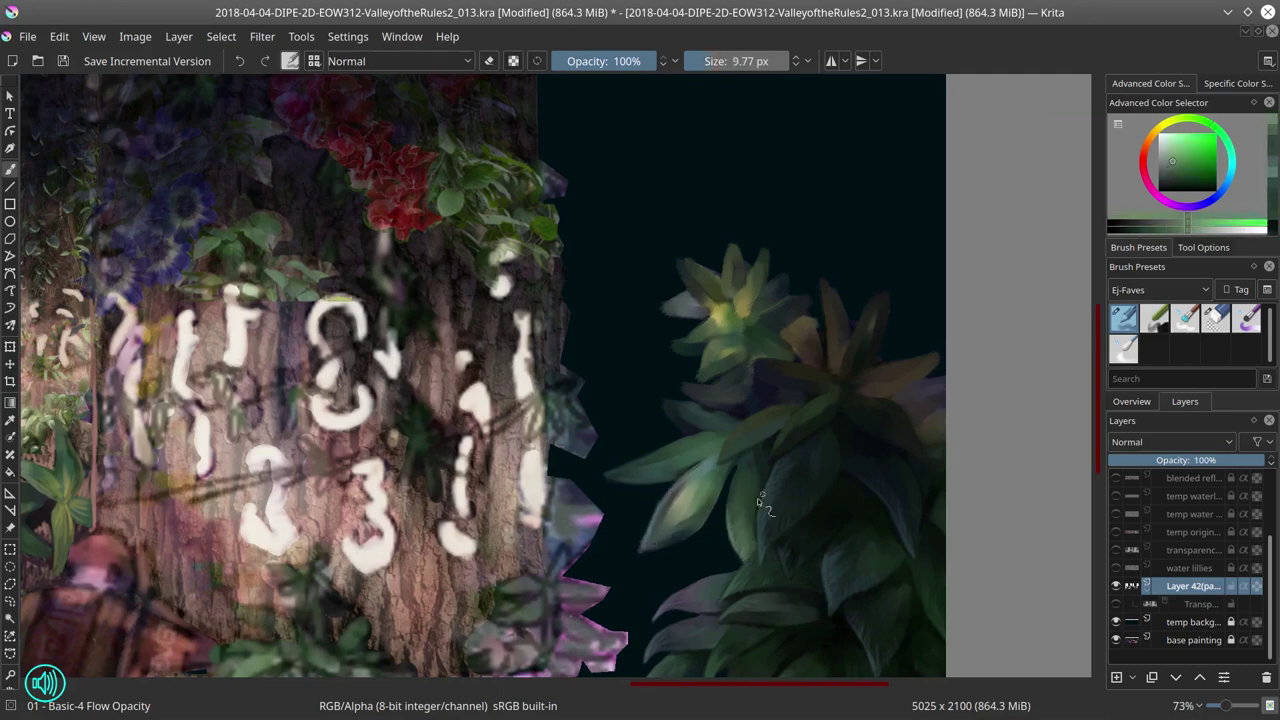
{"action": "left_click", "coordinate": [768, 546], "text": "ctrl"}
{"action": "left_click", "coordinate": [685, 511], "text": "ctrl"}
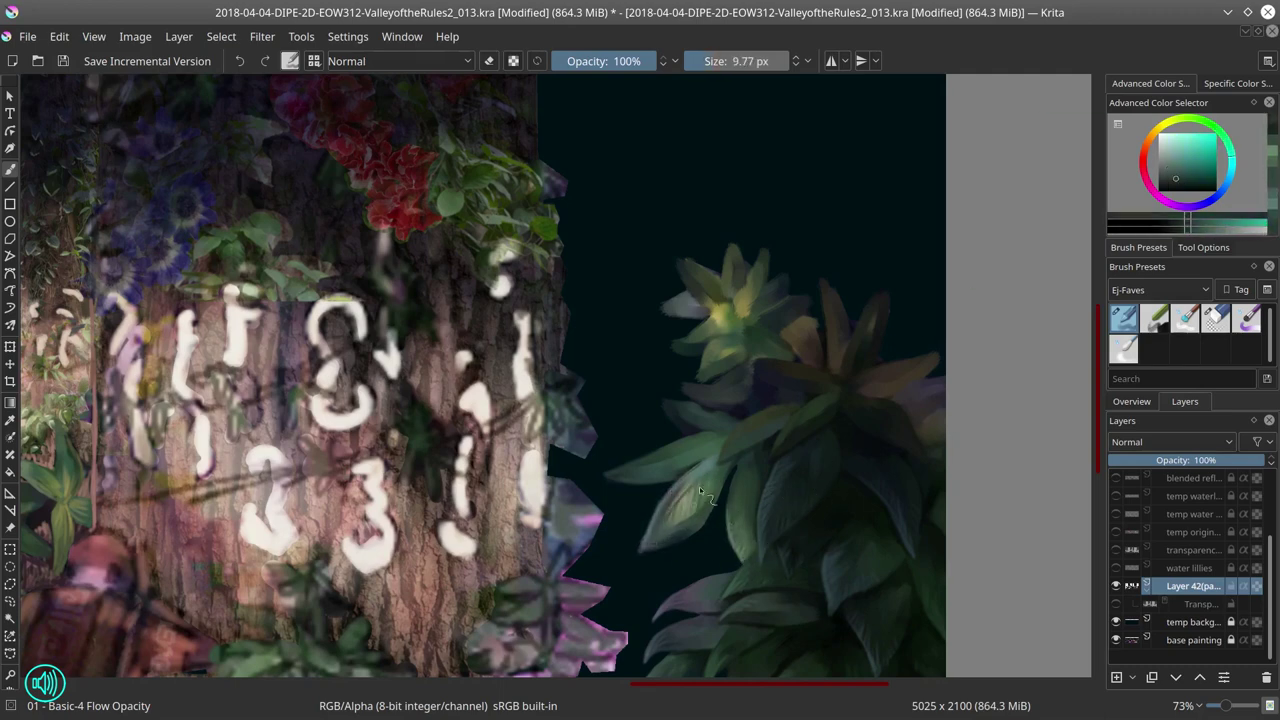
{"action": "left_click", "coordinate": [699, 486], "text": "ctrl"}
{"action": "left_click", "coordinate": [662, 525], "text": "ctrl"}
{"action": "left_click", "coordinate": [684, 542], "text": "ctrl"}
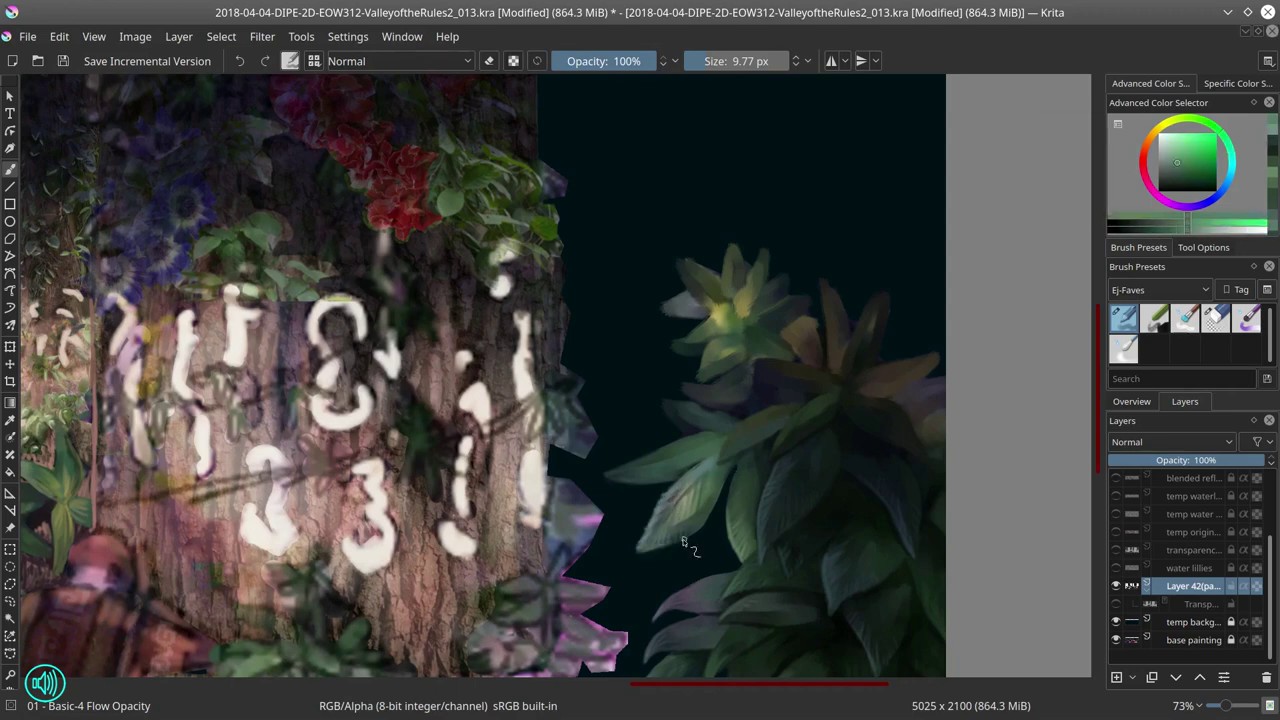
{"action": "left_click", "coordinate": [644, 543], "text": "ctrl"}
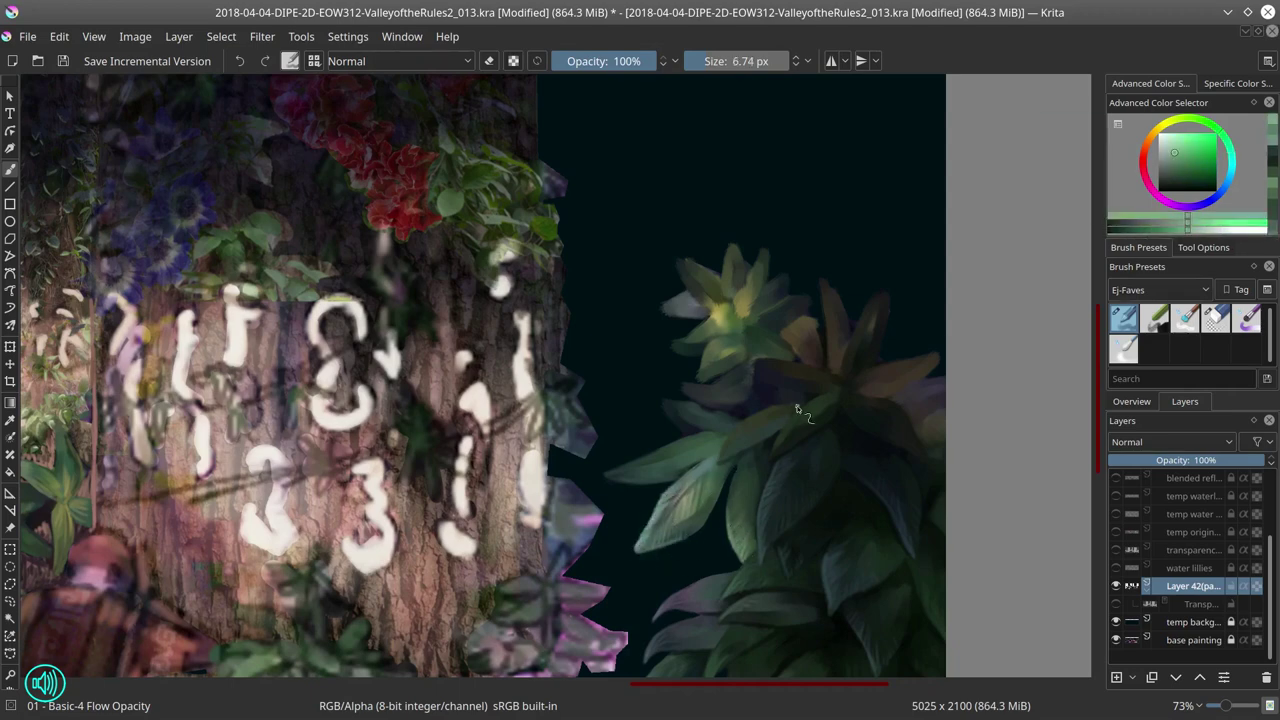
Step: Touch up the leaves with the round eraser and with lighter and darker green shades
{"action": "key", "text": "e"}
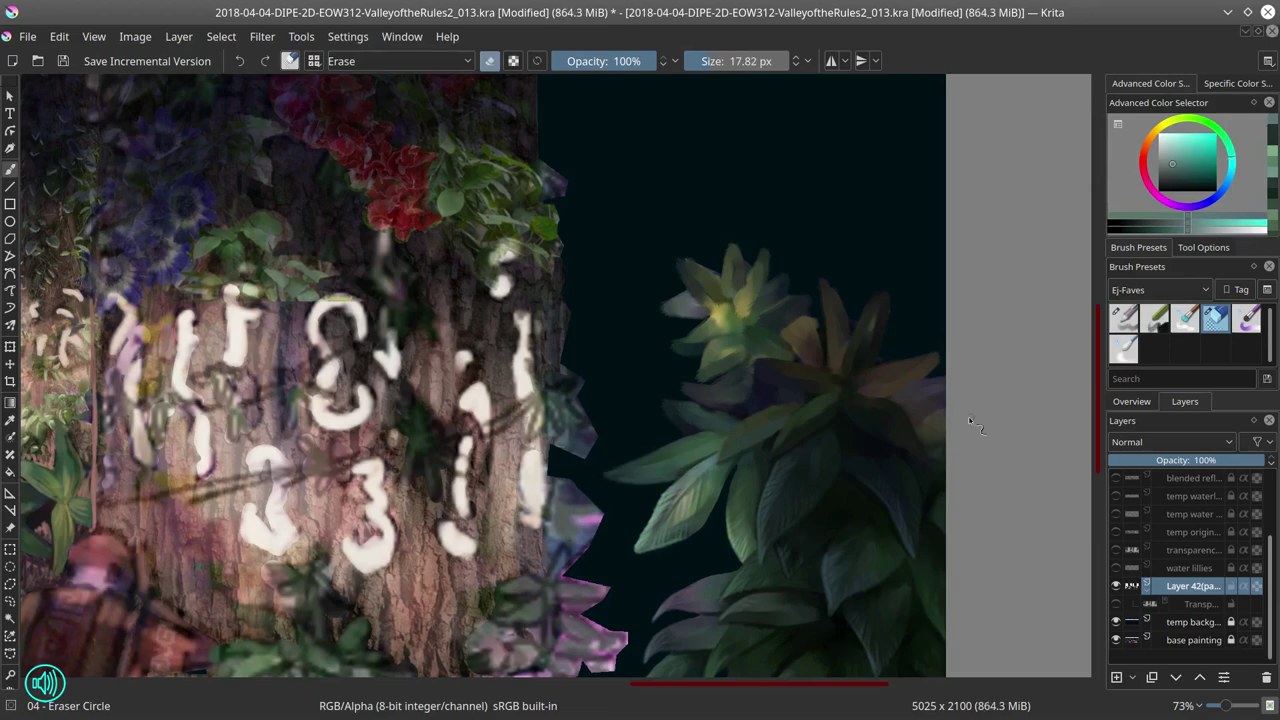
{"action": "scroll", "coordinate": [970, 422], "scroll_direction": "down", "scroll_amount": 2}
{"action": "key", "text": "slash"}
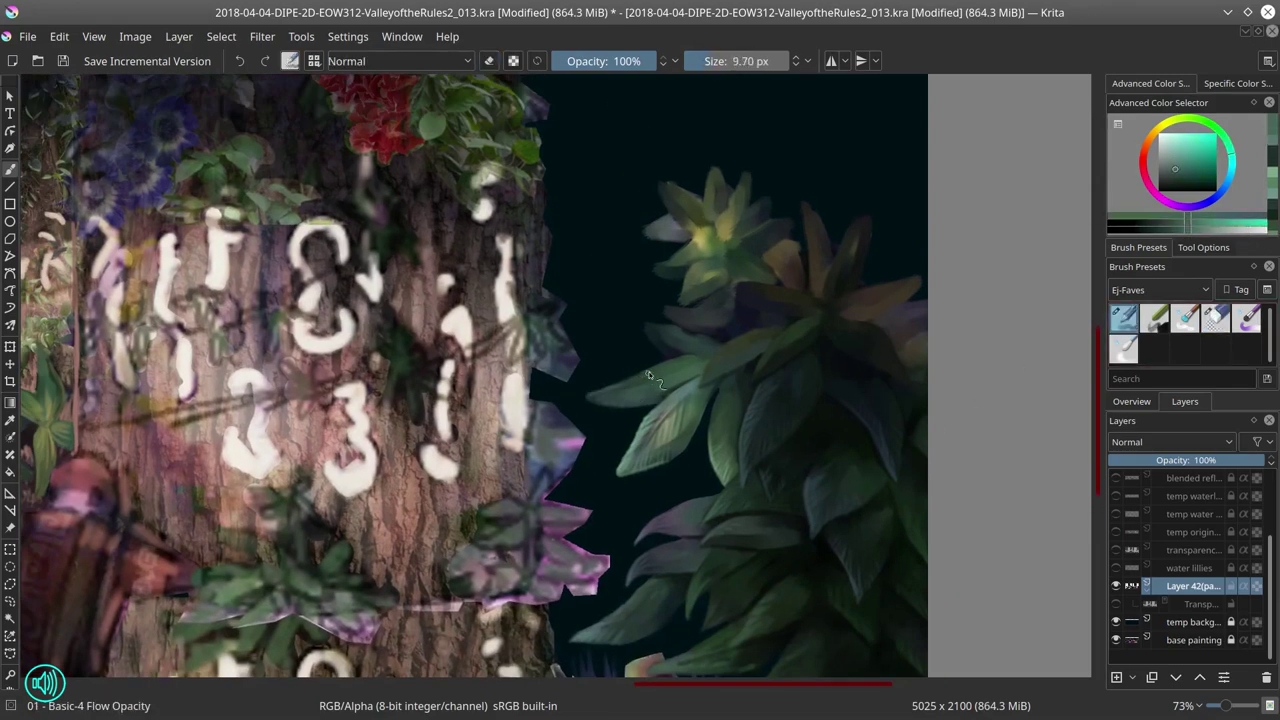
{"action": "key", "text": "bracketleft"}
{"action": "left_click", "coordinate": [609, 390], "text": "ctrl"}
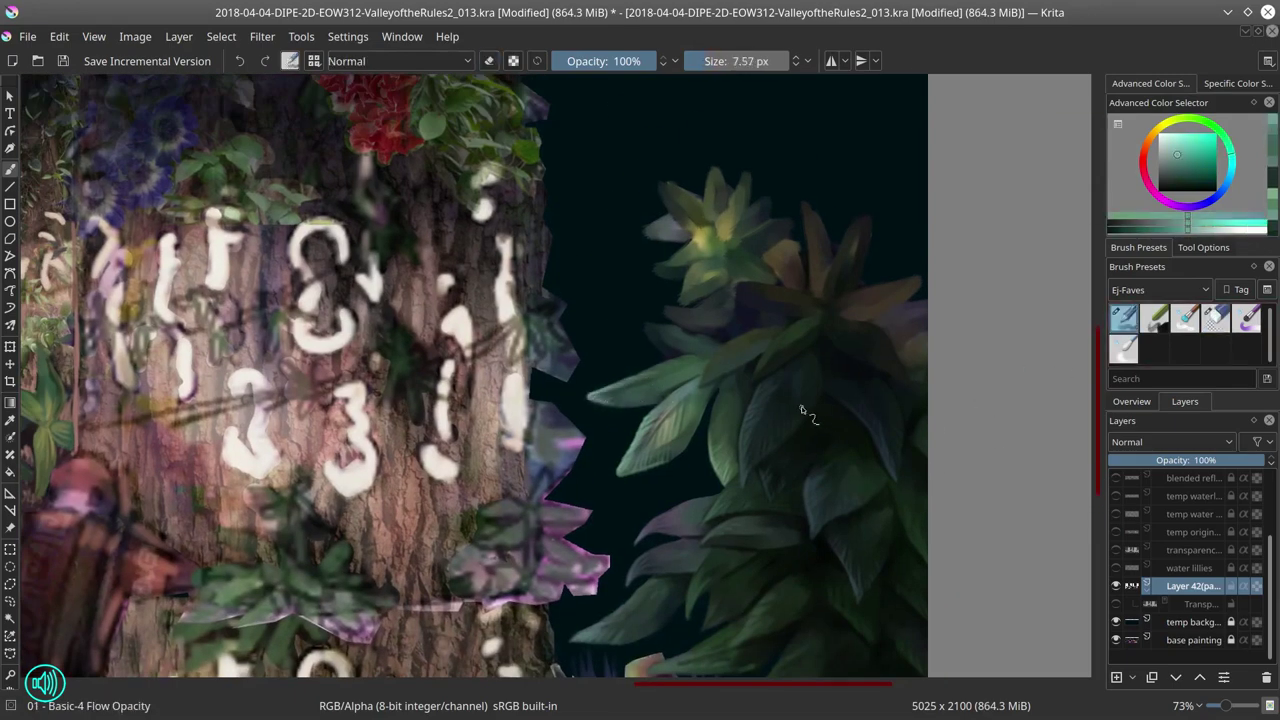
{"action": "key", "text": "bracketright"}
{"action": "key", "text": "bracketright"}
{"action": "key", "text": "bracketright"}
{"action": "left_click", "coordinate": [800, 465], "text": "ctrl"}
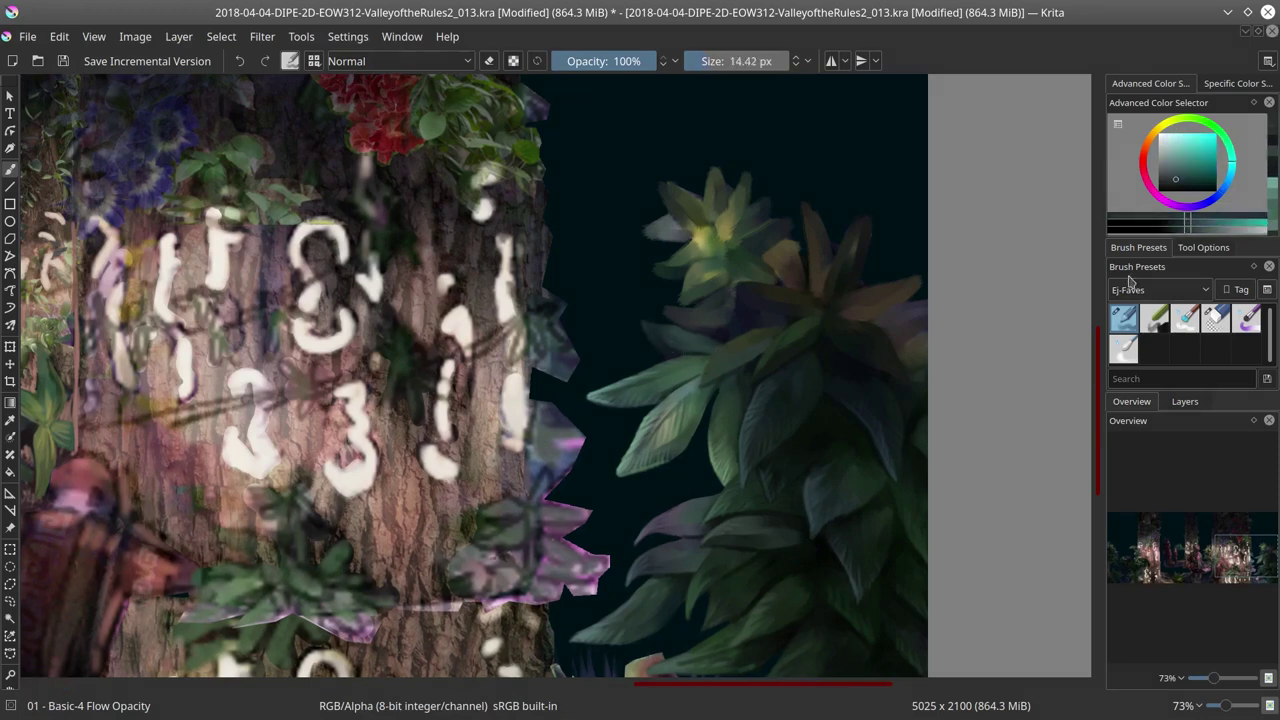
{"action": "key", "text": "bracketleft"}
{"action": "left_click", "coordinate": [655, 343], "text": "ctrl"}
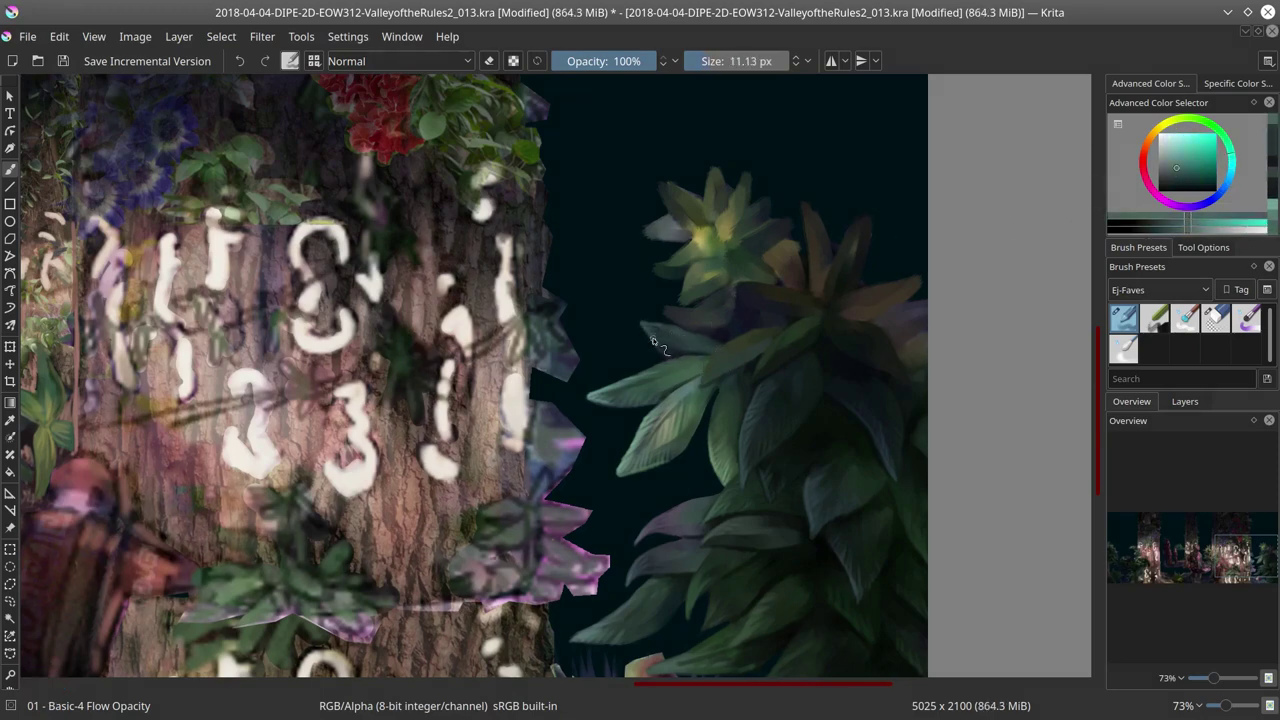
{"action": "key", "text": "slash"}
{"action": "key", "text": "slash"}
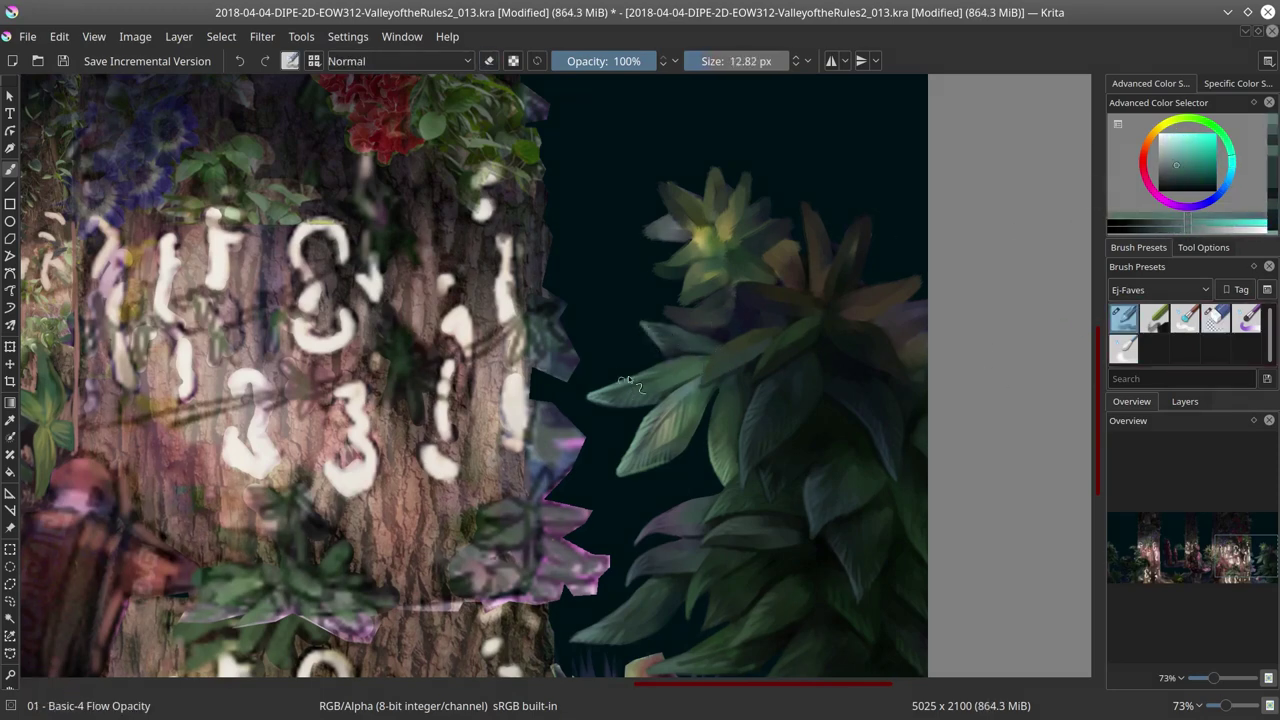
Step: Work blue-purple and green tones into the leaves, adding a darker leaf near the plant's top
{"action": "left_click", "coordinate": [627, 382], "text": "ctrl"}
{"action": "left_click", "coordinate": [745, 322], "text": "ctrl"}
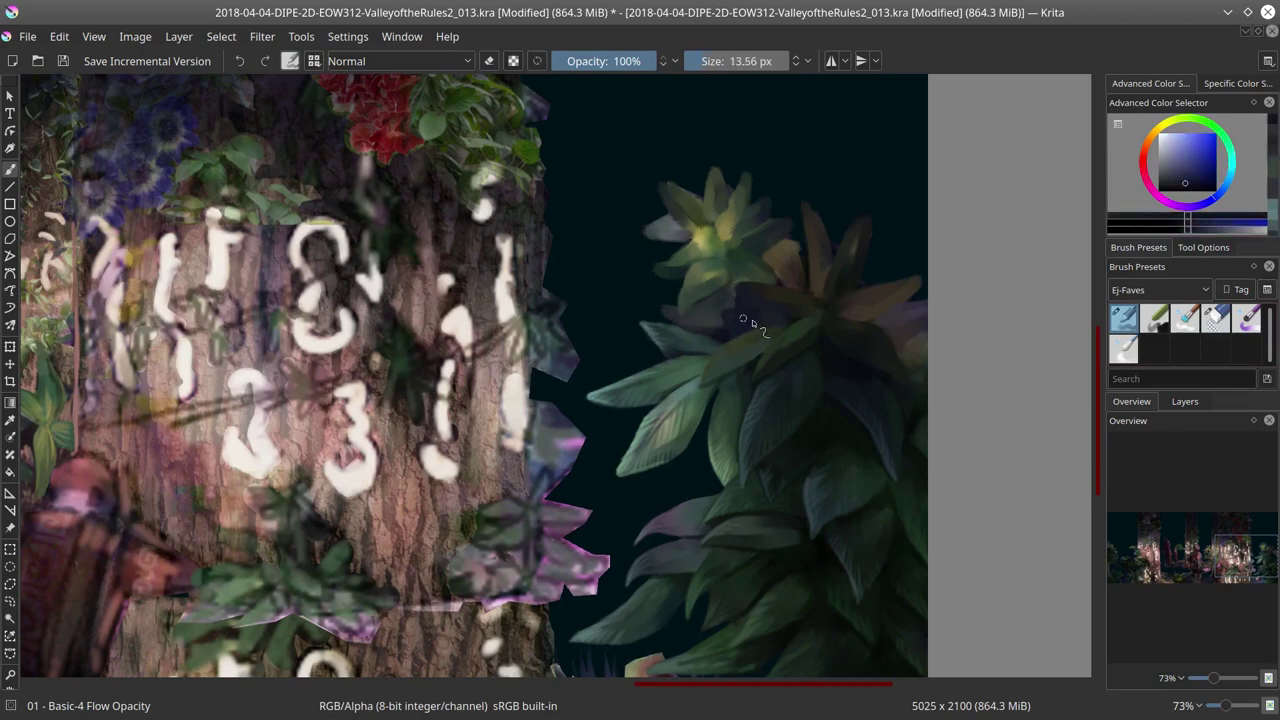
{"action": "left_click", "coordinate": [743, 319], "text": "ctrl"}
{"action": "key", "text": "bracketleft"}
{"action": "left_click", "coordinate": [731, 311], "text": "ctrl"}
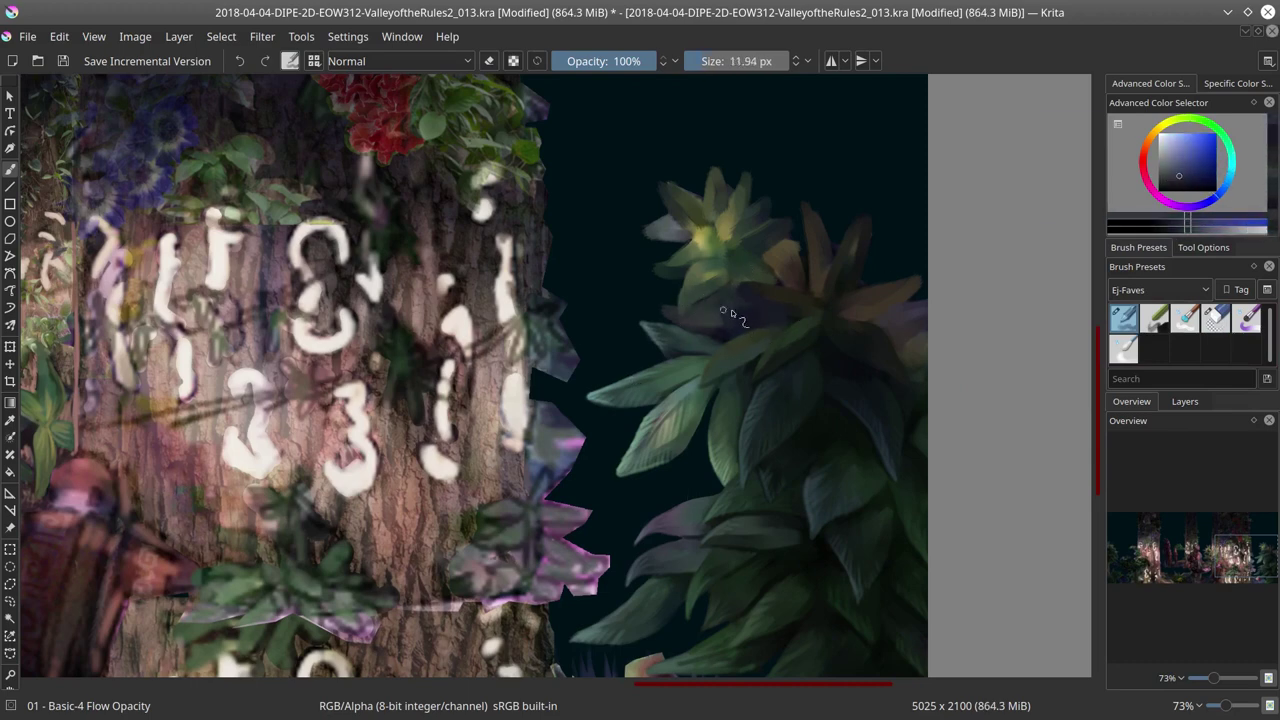
{"action": "left_click", "coordinate": [737, 323], "text": "ctrl"}
{"action": "key", "text": "bracketleft"}
{"action": "key", "text": "bracketleft"}
{"action": "key", "text": "bracketleft"}
{"action": "key", "text": "bracketleft"}
{"action": "left_click", "coordinate": [735, 341], "text": "ctrl"}
{"action": "key", "text": "bracketright"}
{"action": "key", "text": "bracketright"}
{"action": "key", "text": "bracketright"}
{"action": "key", "text": "bracketright"}
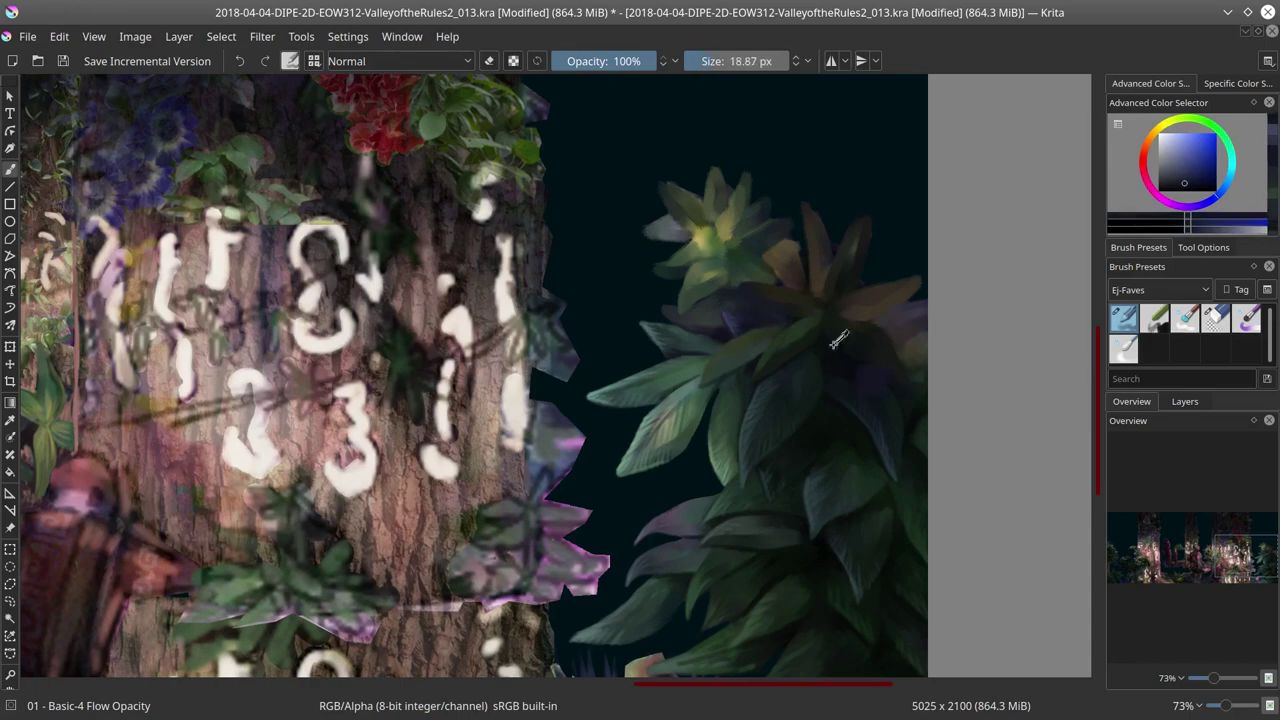
{"action": "left_click", "coordinate": [840, 340], "text": "ctrl"}
{"action": "left_click", "coordinate": [812, 376], "text": "ctrl"}
{"action": "left_click", "coordinate": [832, 395], "text": "ctrl"}
{"action": "key", "text": "bracketleft"}
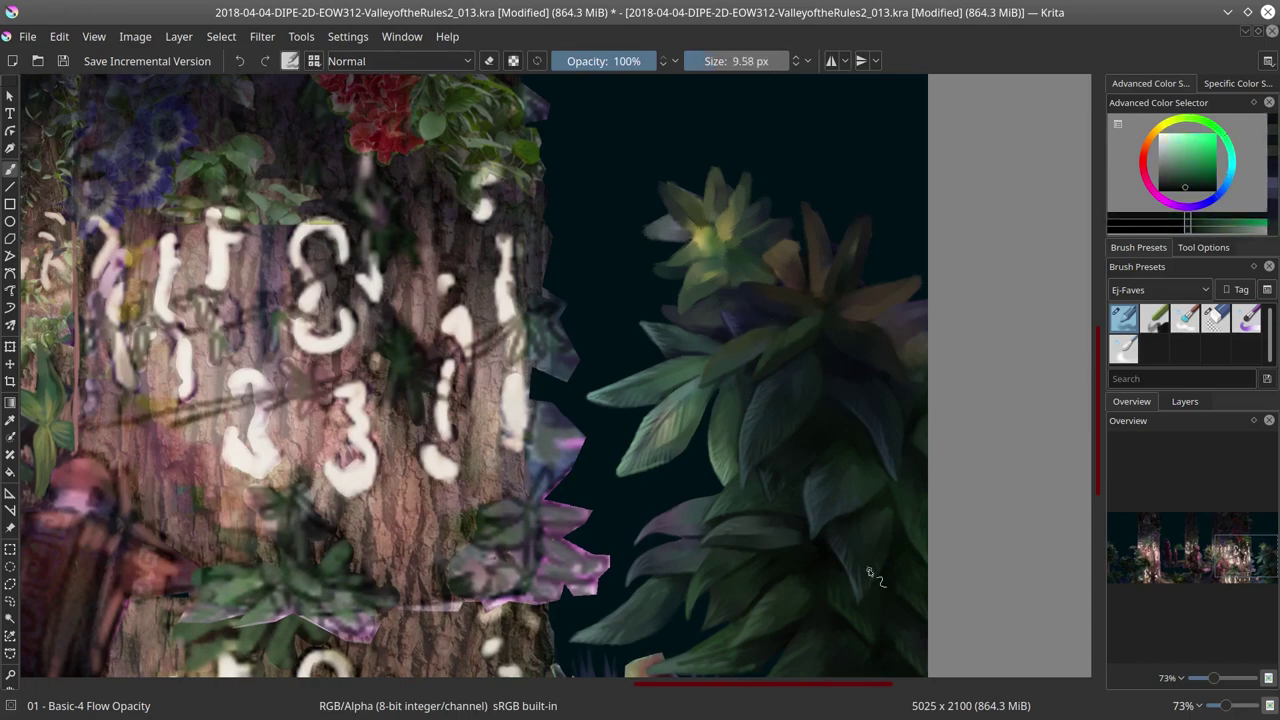
Step: Add cyan and dark green-grey tones to the plant's right-hand leaves
{"action": "left_click_drag", "start_coordinate": [889, 590], "coordinate": [913, 494]}
{"action": "scroll", "coordinate": [913, 494], "scroll_direction": "up", "scroll_amount": 2}
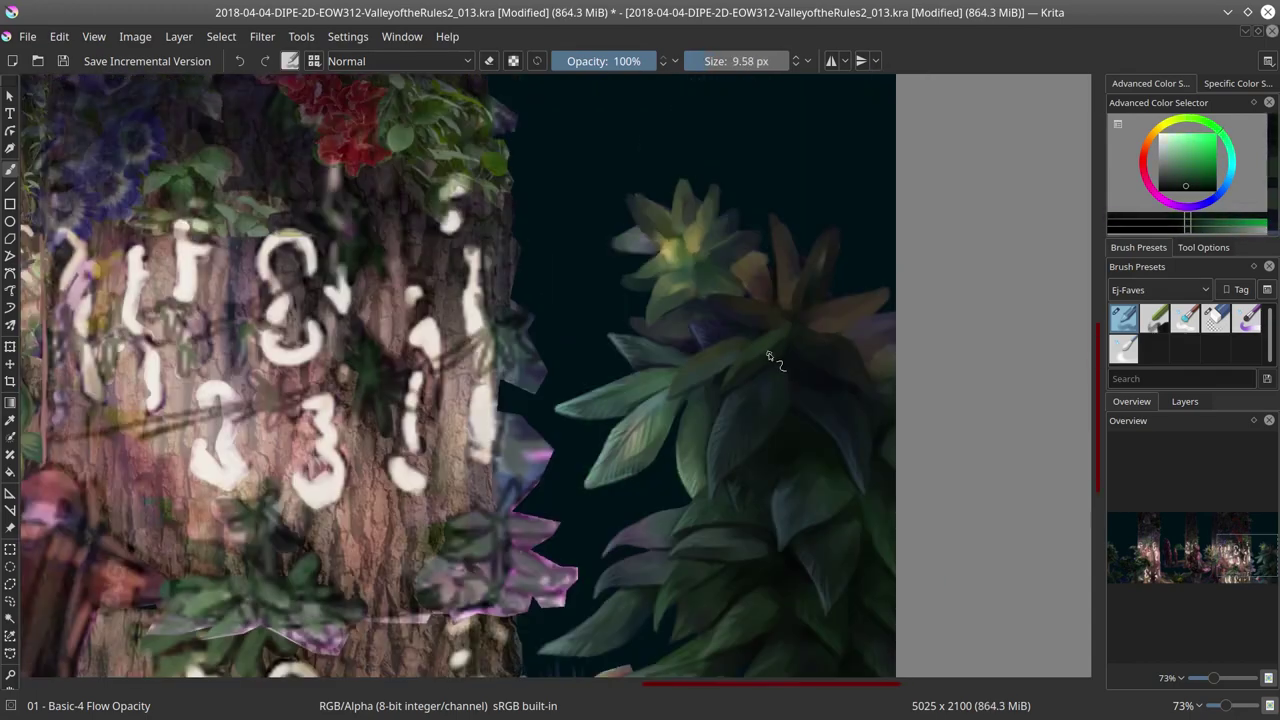
{"action": "left_click", "coordinate": [877, 390], "text": "ctrl"}
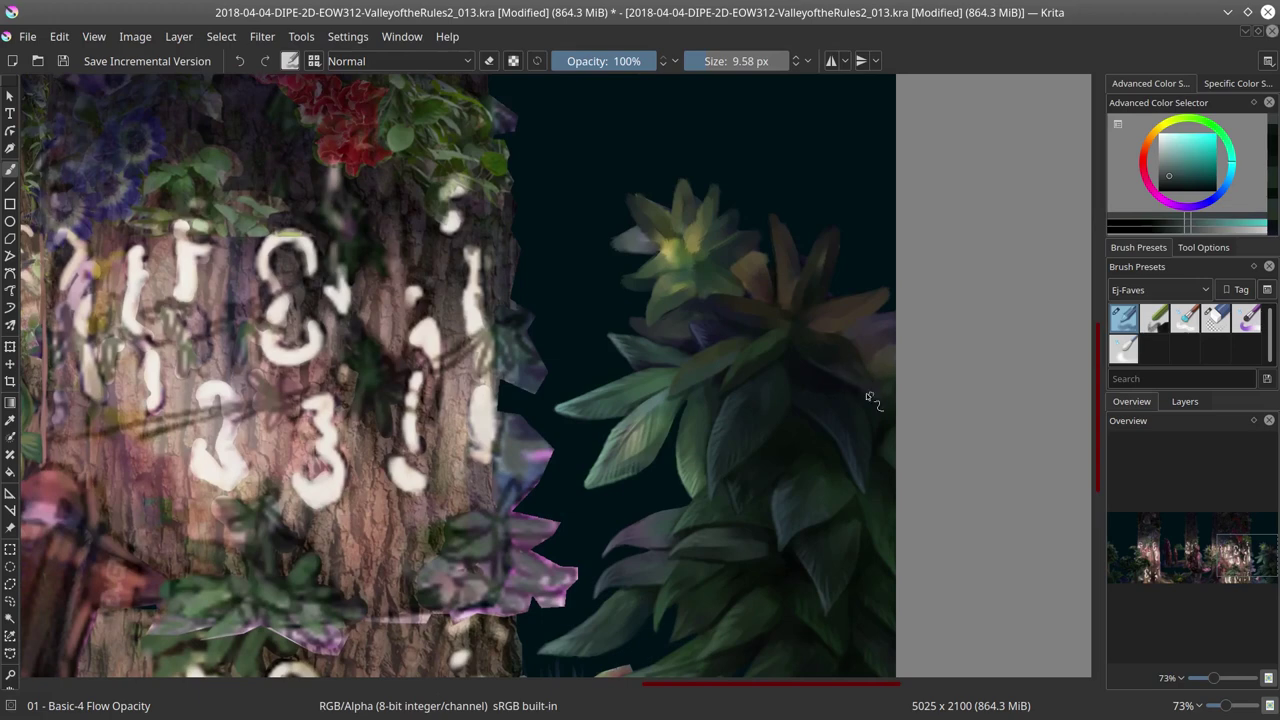
{"action": "left_click", "coordinate": [826, 373], "text": "ctrl"}
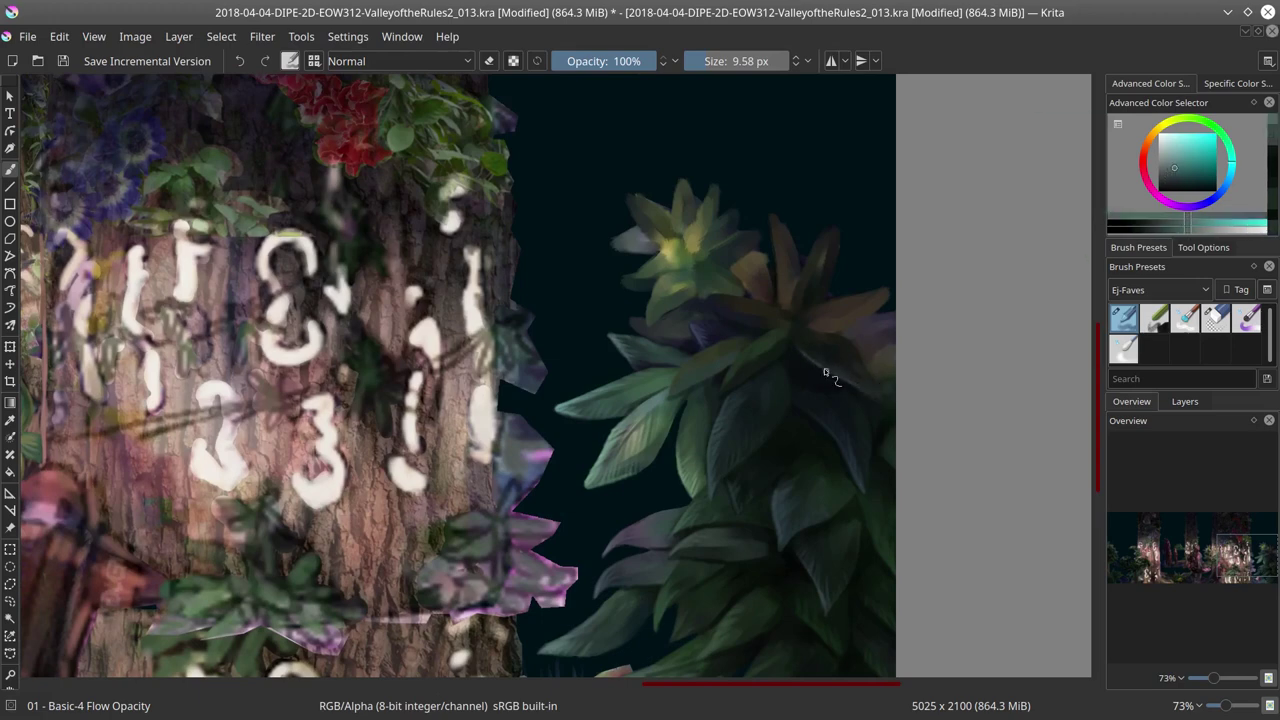
{"action": "key", "text": "bracketright"}
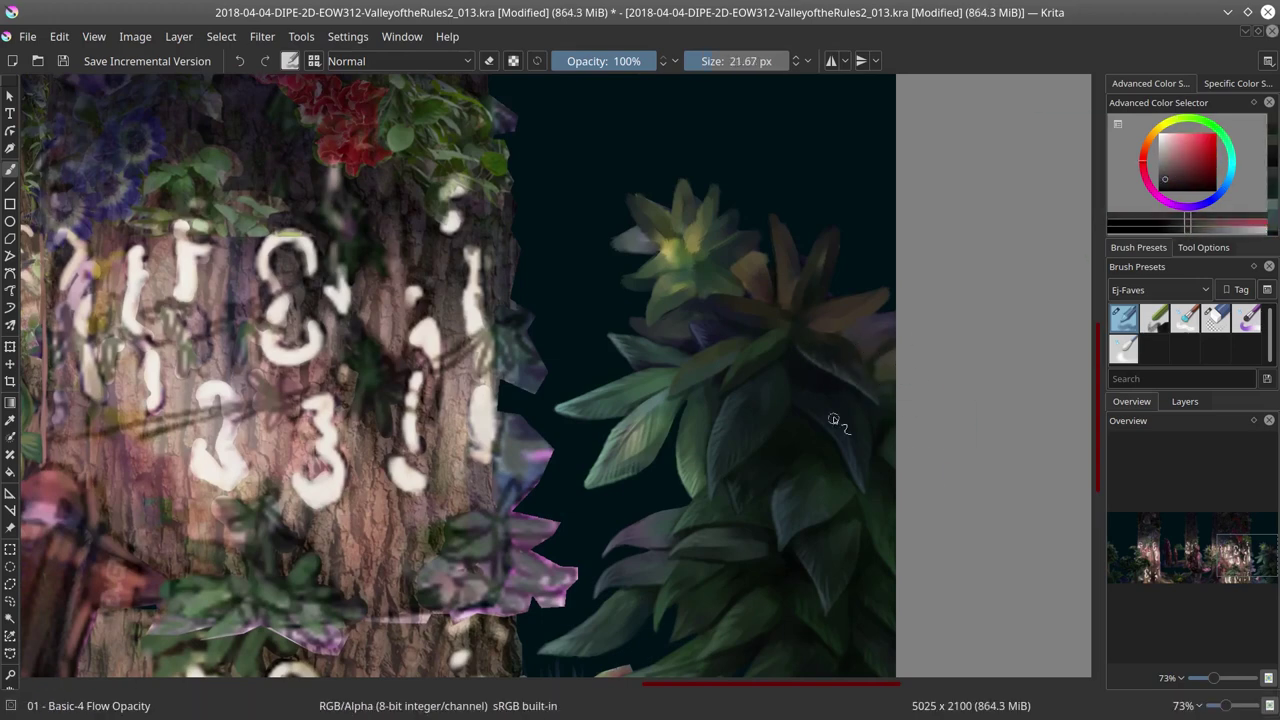
{"action": "left_click", "coordinate": [860, 368], "text": "ctrl"}
{"action": "key", "text": "bracketright"}
{"action": "key", "text": "bracketright"}
{"action": "key", "text": "bracketright"}
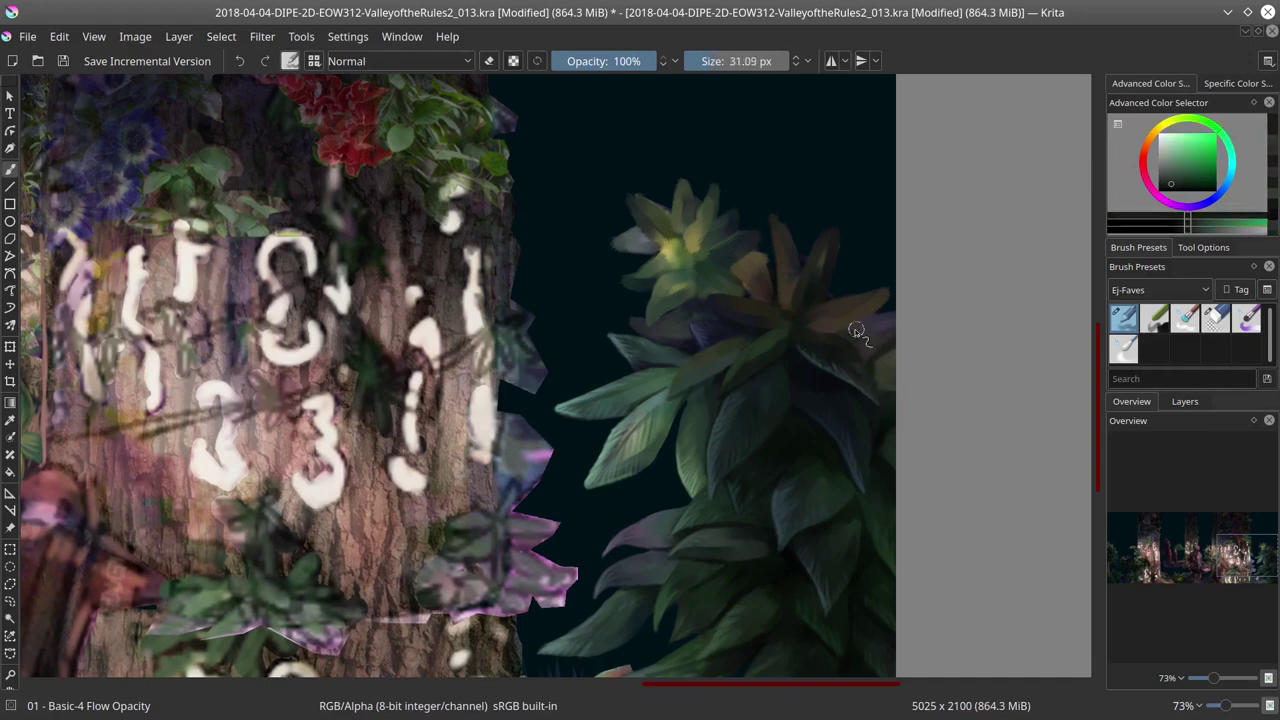
{"action": "left_click", "coordinate": [852, 315], "text": "ctrl"}
Step: Blend orange-brown and purple-blue into the plant's right edge, then save the painting
{"action": "key", "text": "slash"}
{"action": "left_click", "coordinate": [849, 333], "text": "ctrl"}
{"action": "key", "text": "slash"}
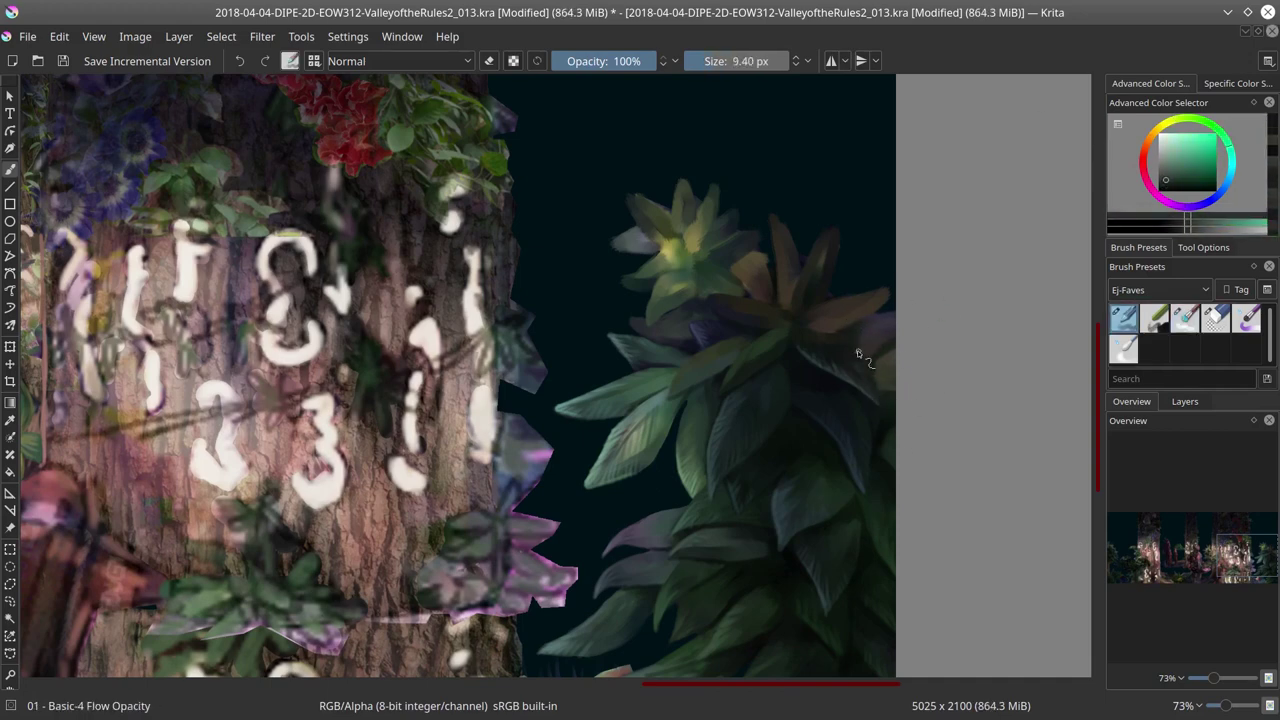
{"action": "left_click", "coordinate": [880, 388], "text": "ctrl"}
{"action": "left_click", "coordinate": [1215, 318]}
{"action": "key", "text": "slash"}
{"action": "left_click", "coordinate": [890, 345], "text": "ctrl"}
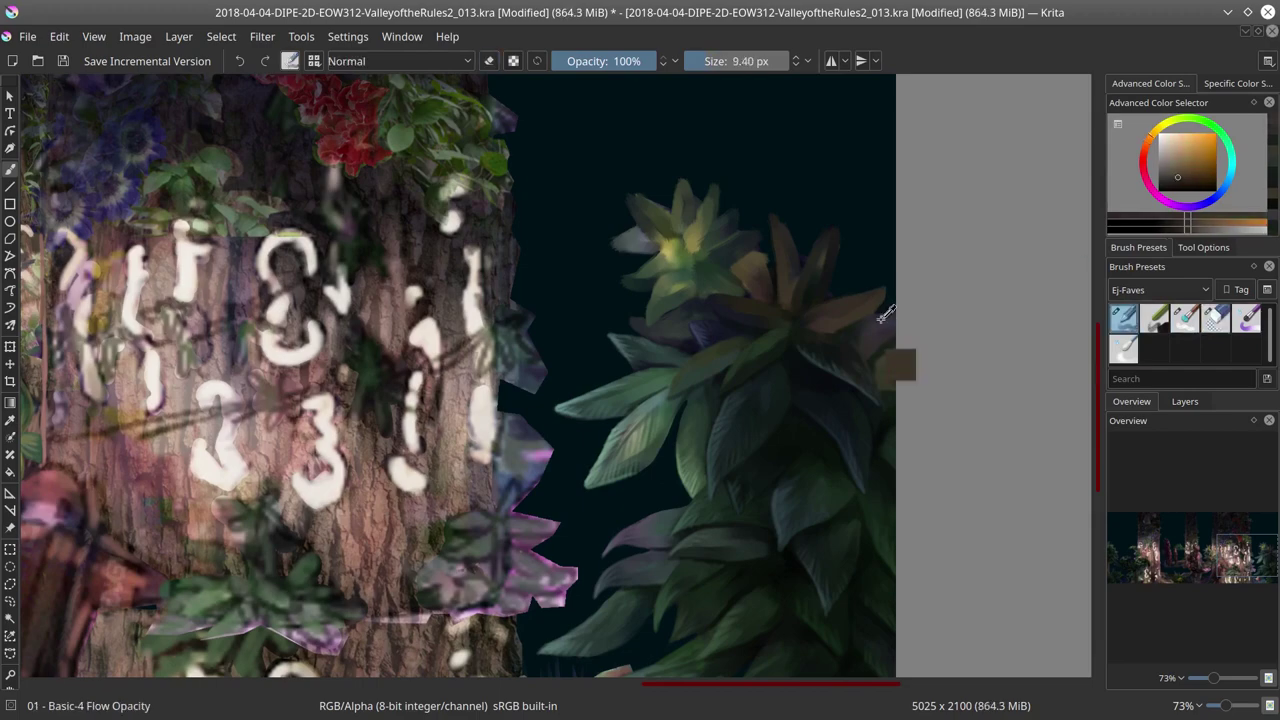
{"action": "key", "text": "ctrl+s"}
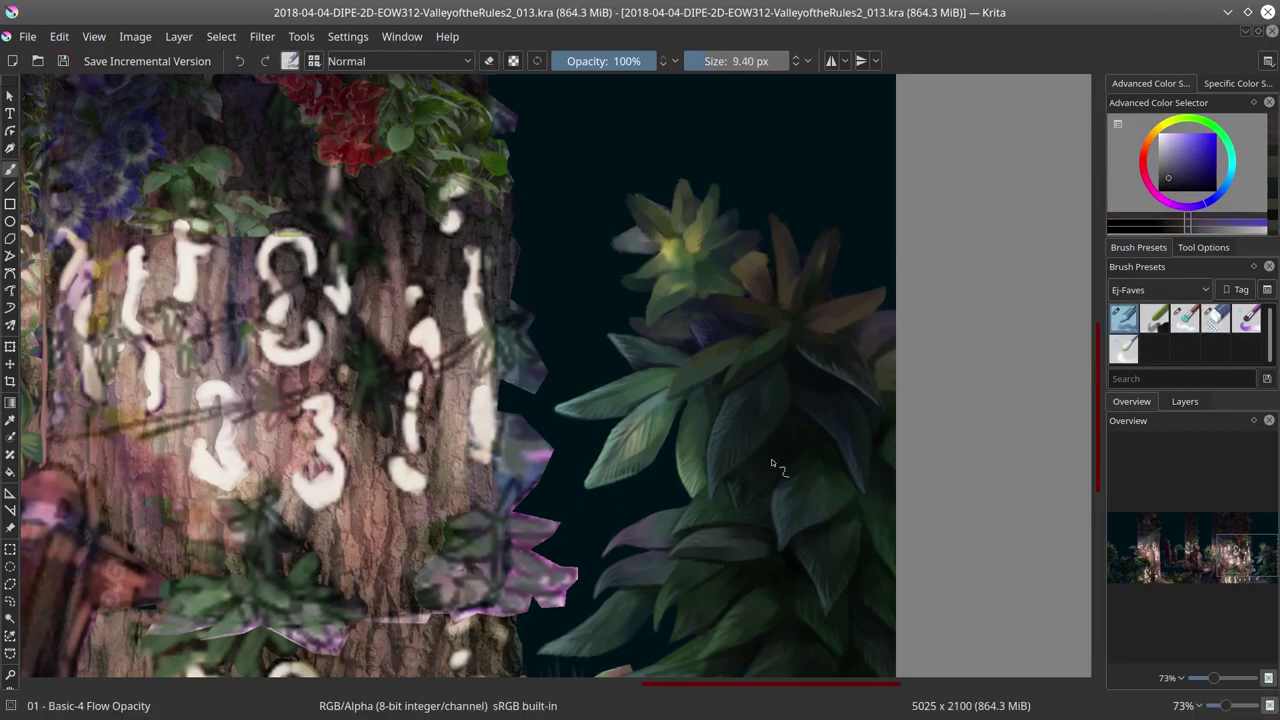
Step: Paint green, teal and yellow-brown tones into the plant's upper leaves
{"action": "left_click_drag", "start_coordinate": [772, 464], "coordinate": [752, 434]}
{"action": "left_click", "coordinate": [709, 351], "text": "ctrl"}
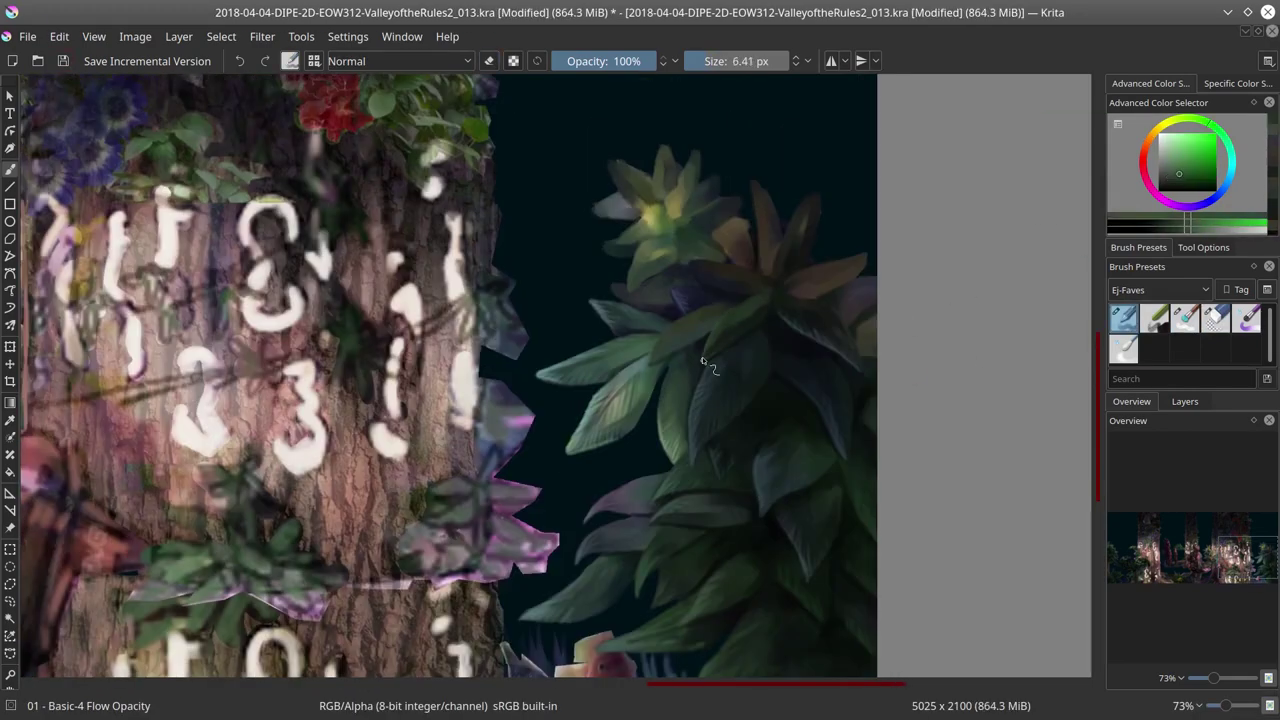
{"action": "left_click", "coordinate": [770, 312], "text": "ctrl"}
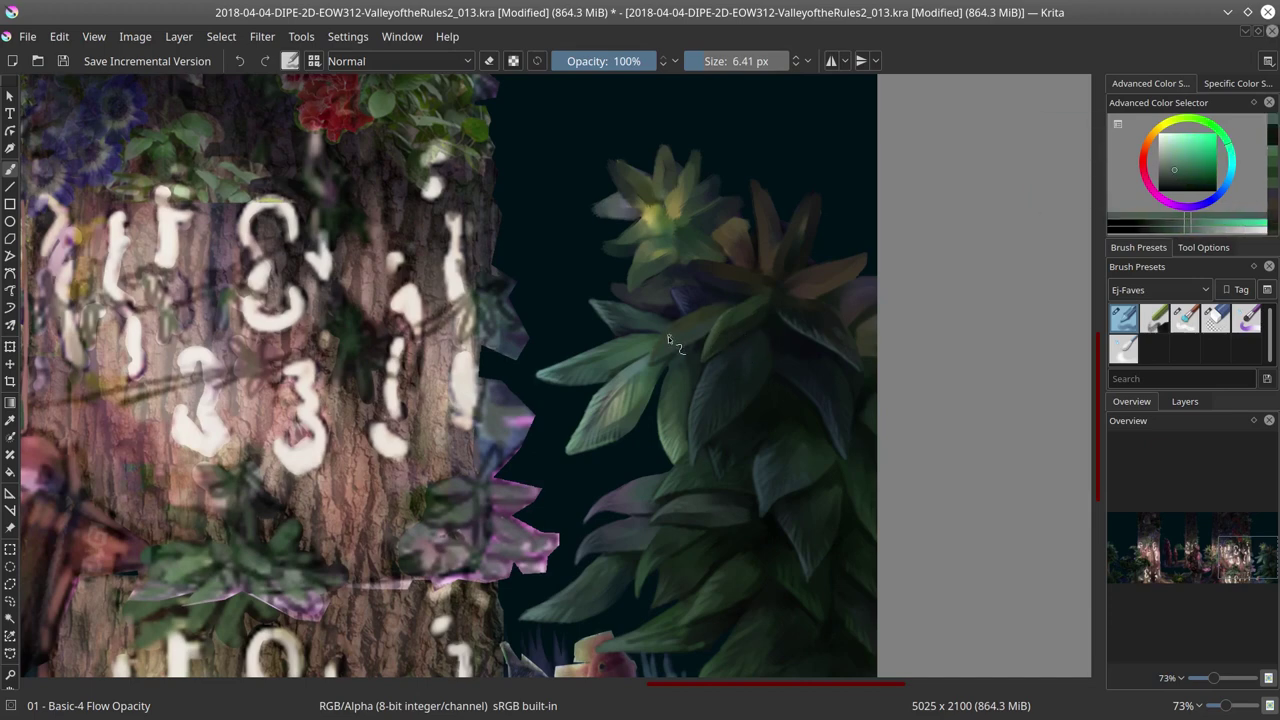
{"action": "left_click", "coordinate": [715, 340], "text": "ctrl"}
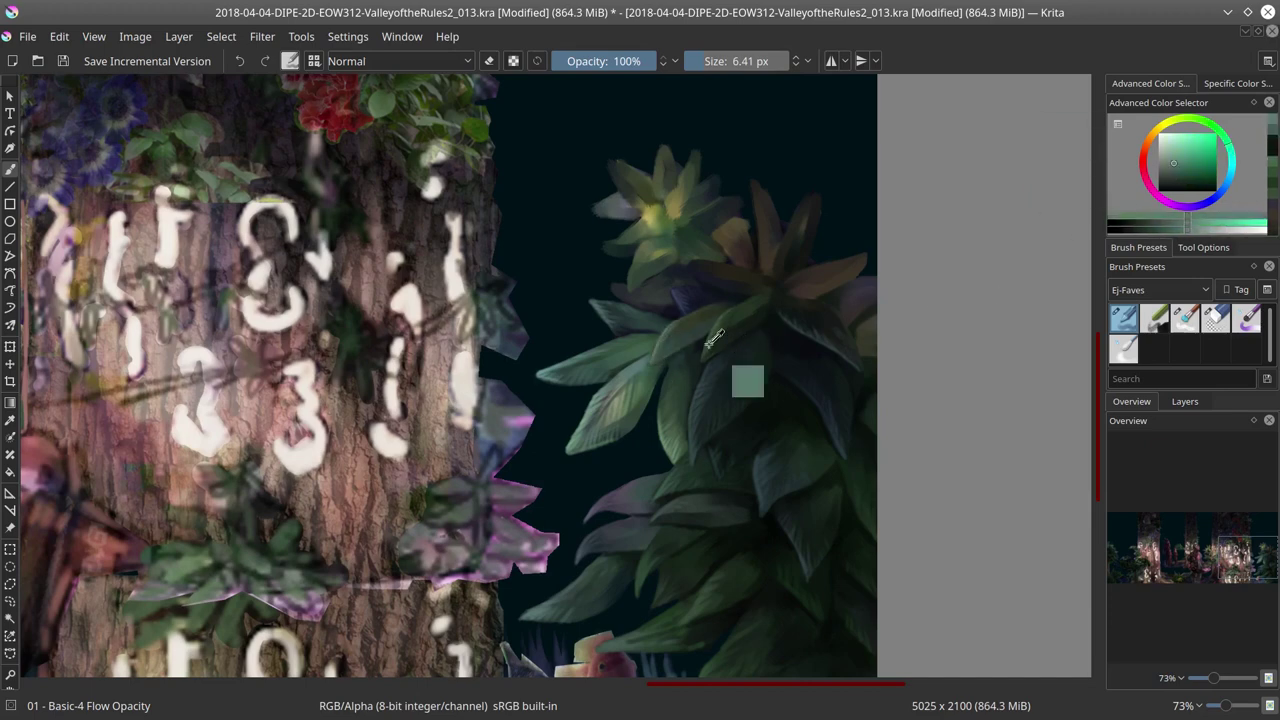
{"action": "left_click_drag", "start_coordinate": [869, 275], "coordinate": [805, 313]}
{"action": "left_click", "coordinate": [657, 303], "text": "ctrl"}
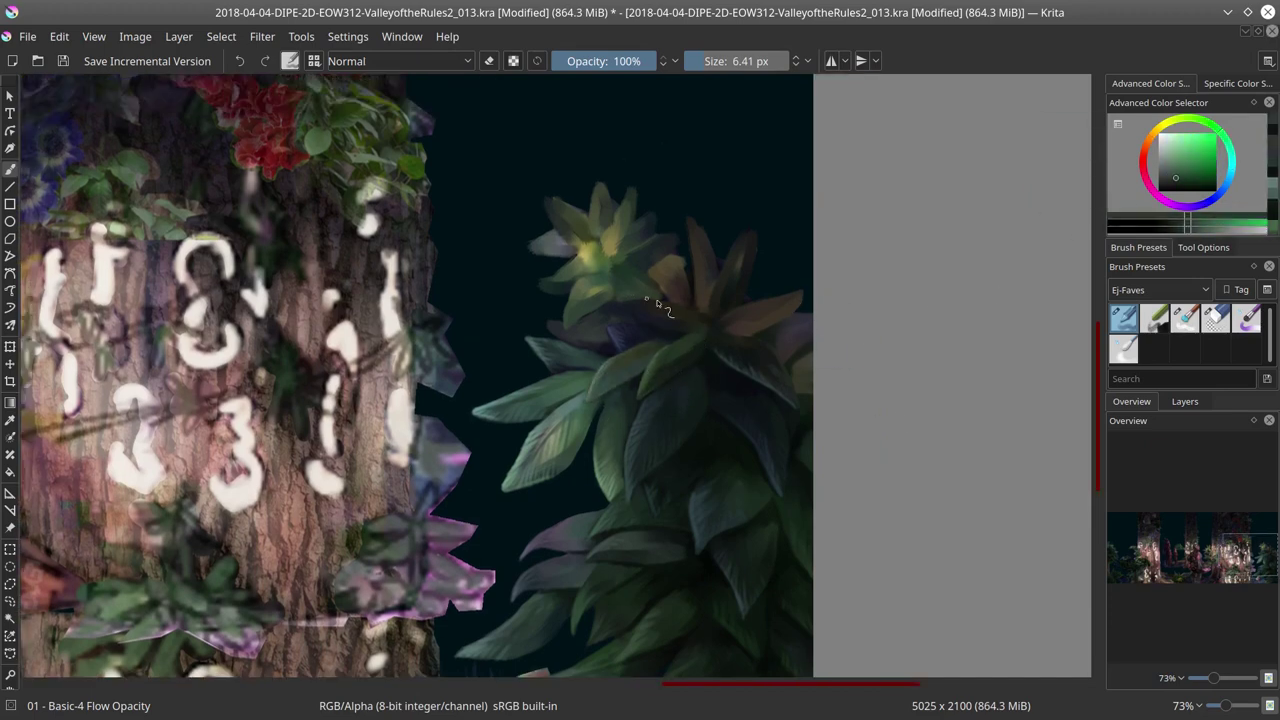
{"action": "key", "text": "bracketright"}
{"action": "key", "text": "bracketright"}
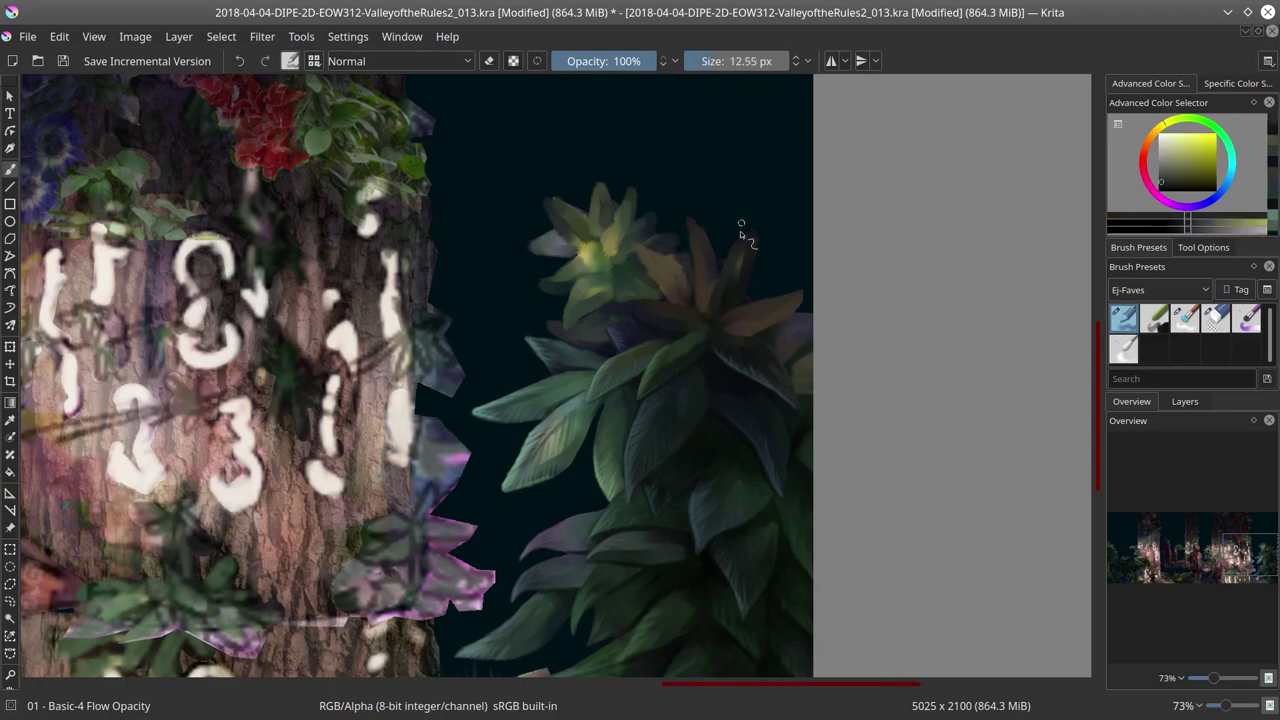
{"action": "left_click", "coordinate": [696, 235], "text": "ctrl"}
{"action": "left_click", "coordinate": [757, 257], "text": "ctrl"}
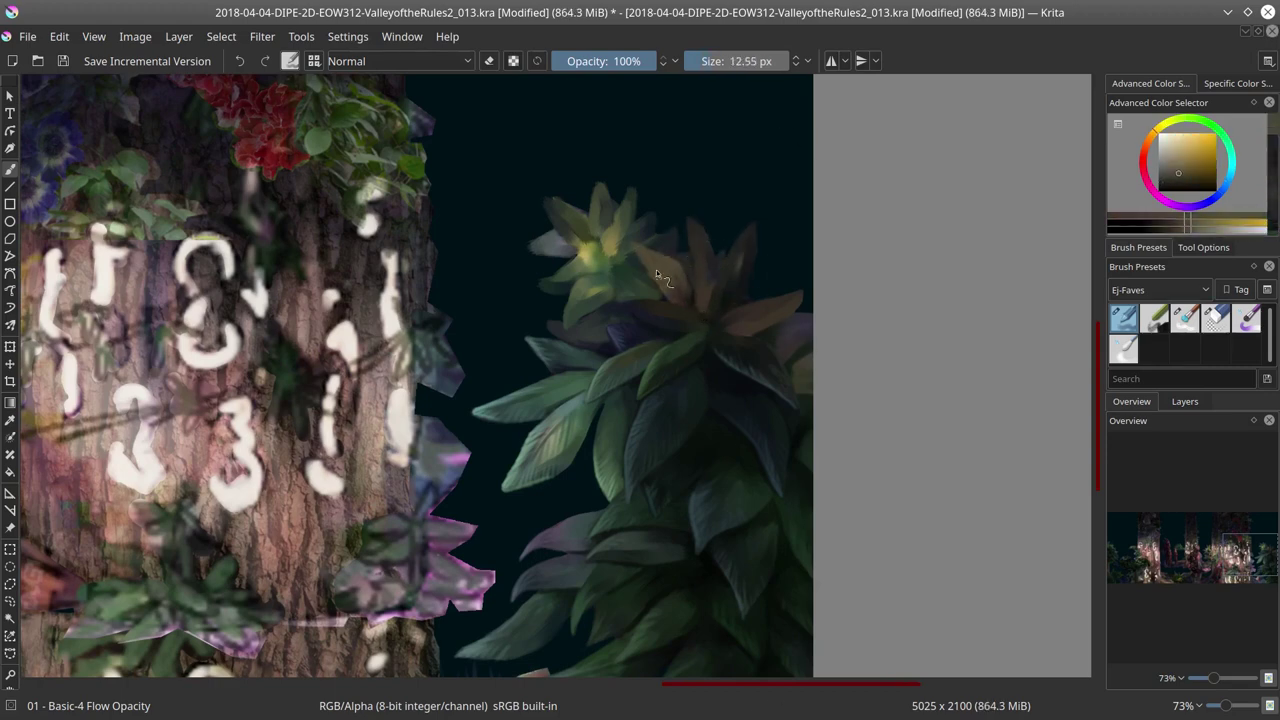
Step: Toggle the grayscale Value Check layer and mirror the canvas to check values and composition
{"action": "scroll", "coordinate": [1275, 532], "scroll_direction": "up", "scroll_amount": 2}
{"action": "left_click", "coordinate": [1117, 479]}
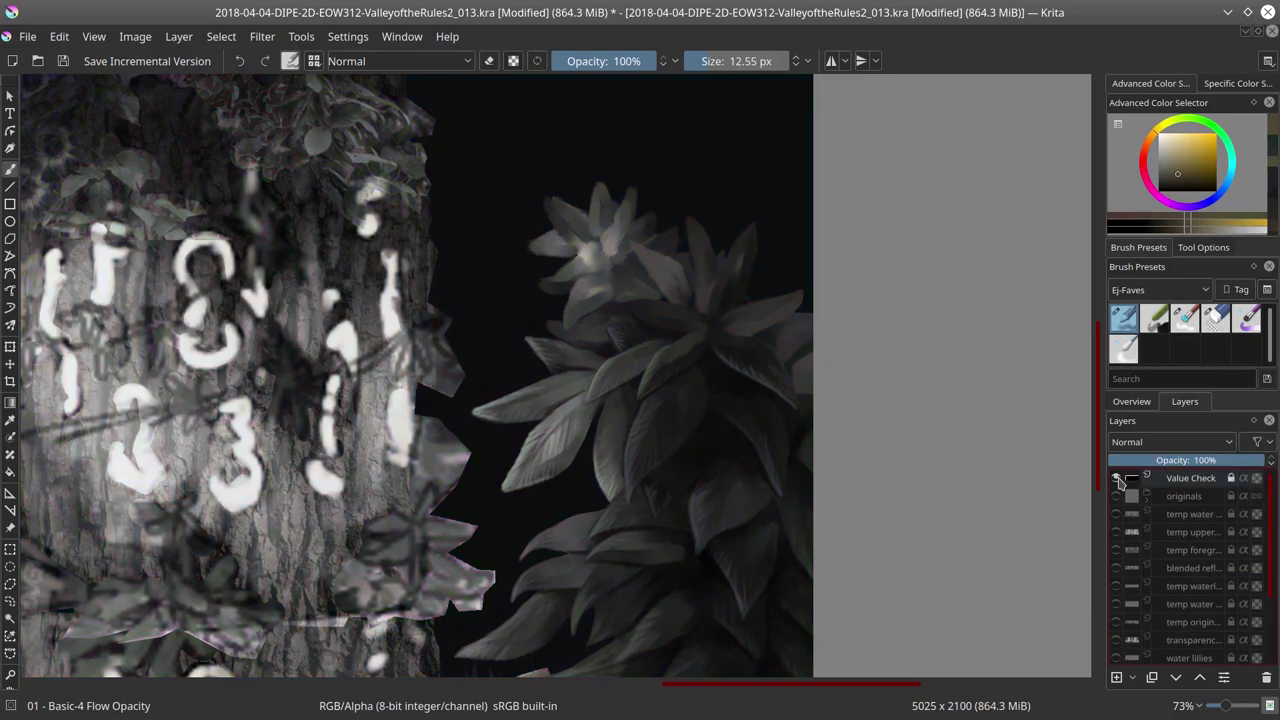
{"action": "left_click", "coordinate": [1117, 479]}
{"action": "scroll", "coordinate": [1190, 560], "scroll_direction": "down", "scroll_amount": 3}
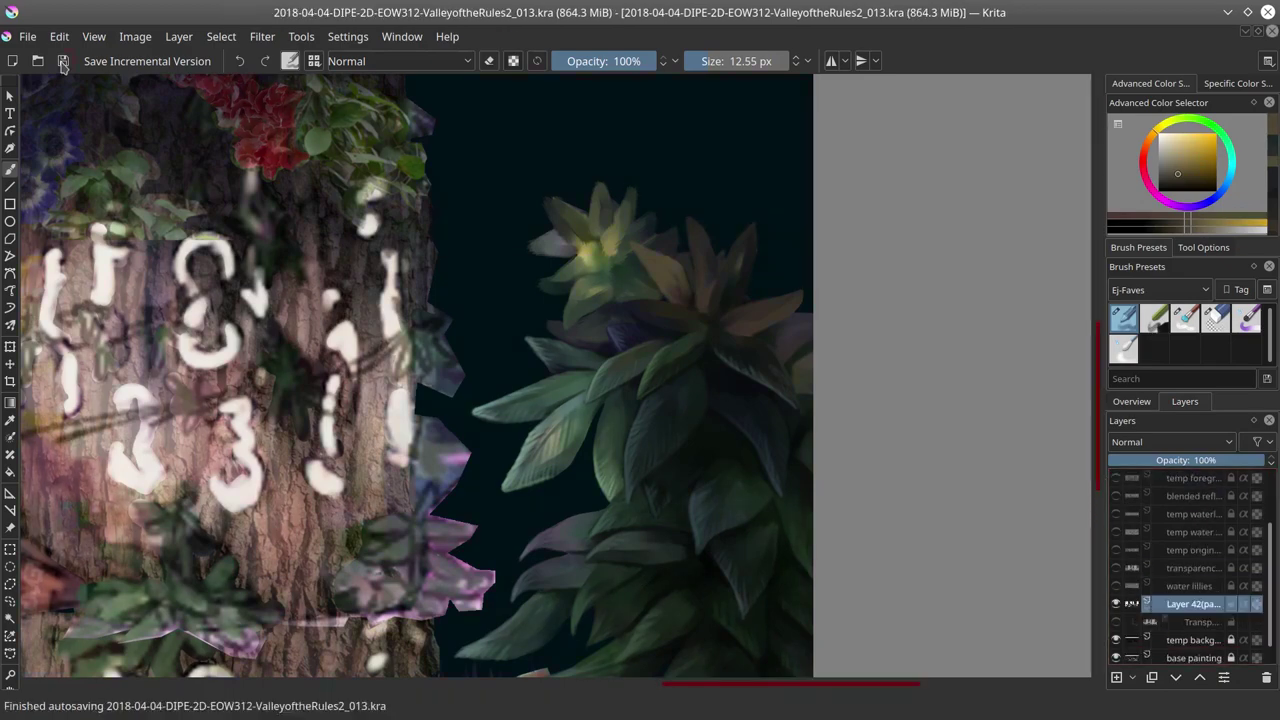
{"action": "key", "text": "e"}
{"action": "key", "text": "/"}
{"action": "key", "text": "m"}
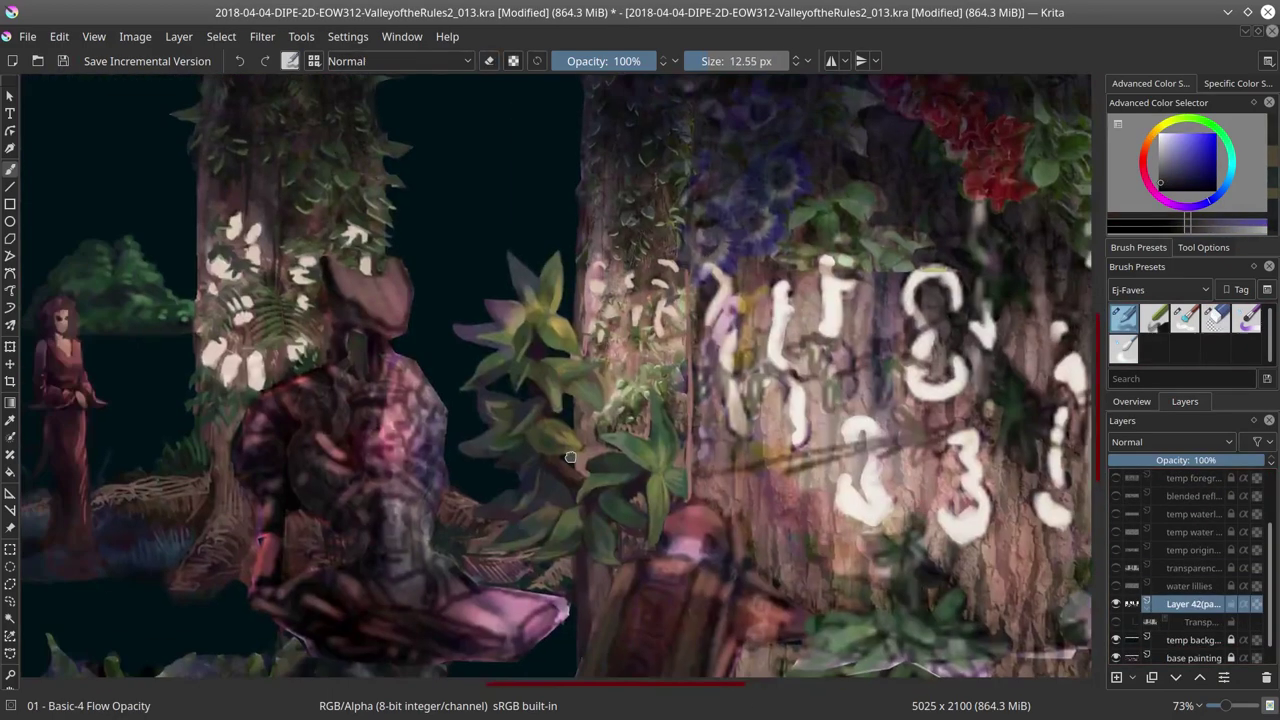
{"action": "key", "text": "m"}
Step: Paint dark green and orange-brown tones into the plant's top leaves
{"action": "left_click", "coordinate": [742, 338], "text": "ctrl"}
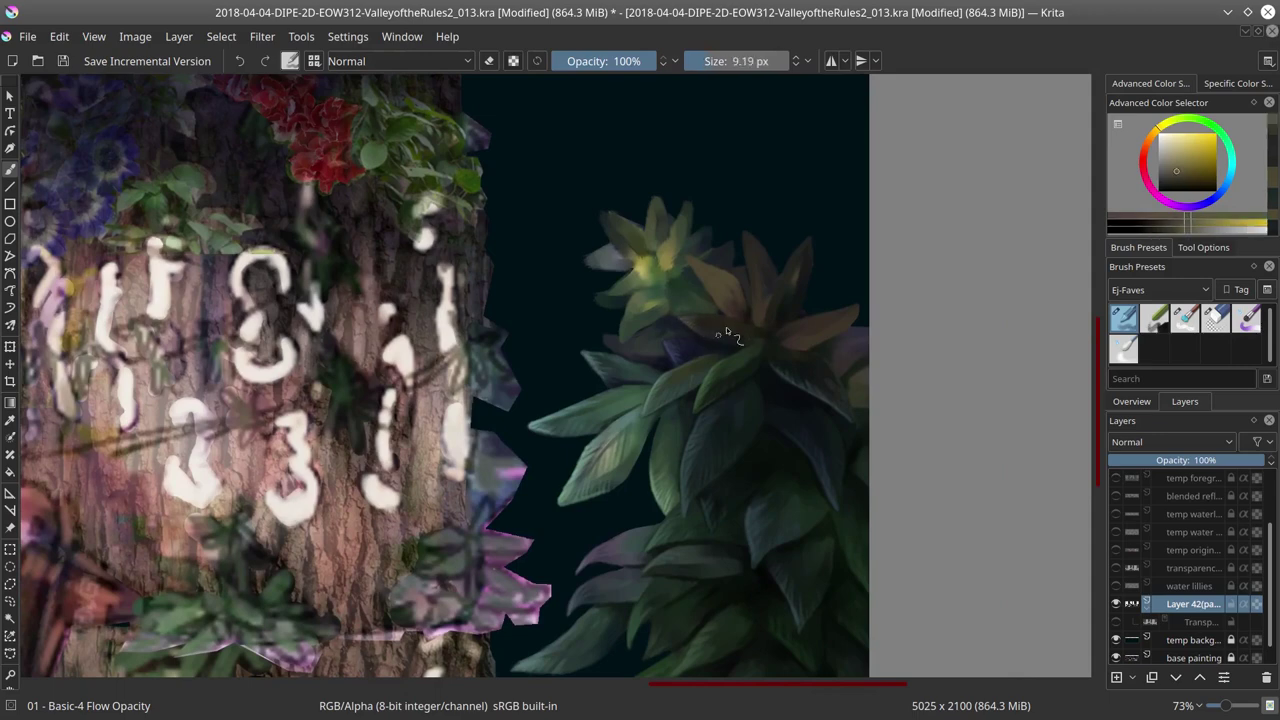
{"action": "left_click", "coordinate": [803, 363], "text": "ctrl"}
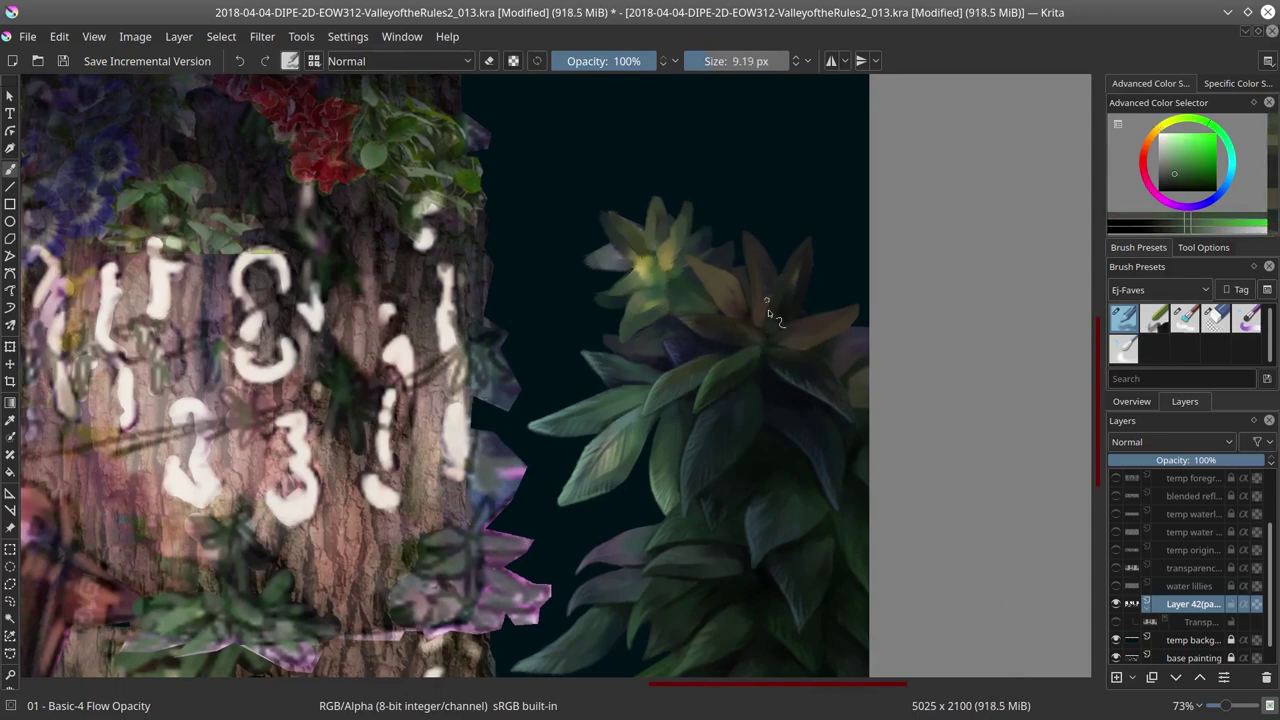
{"action": "left_click", "coordinate": [815, 462], "text": "ctrl"}
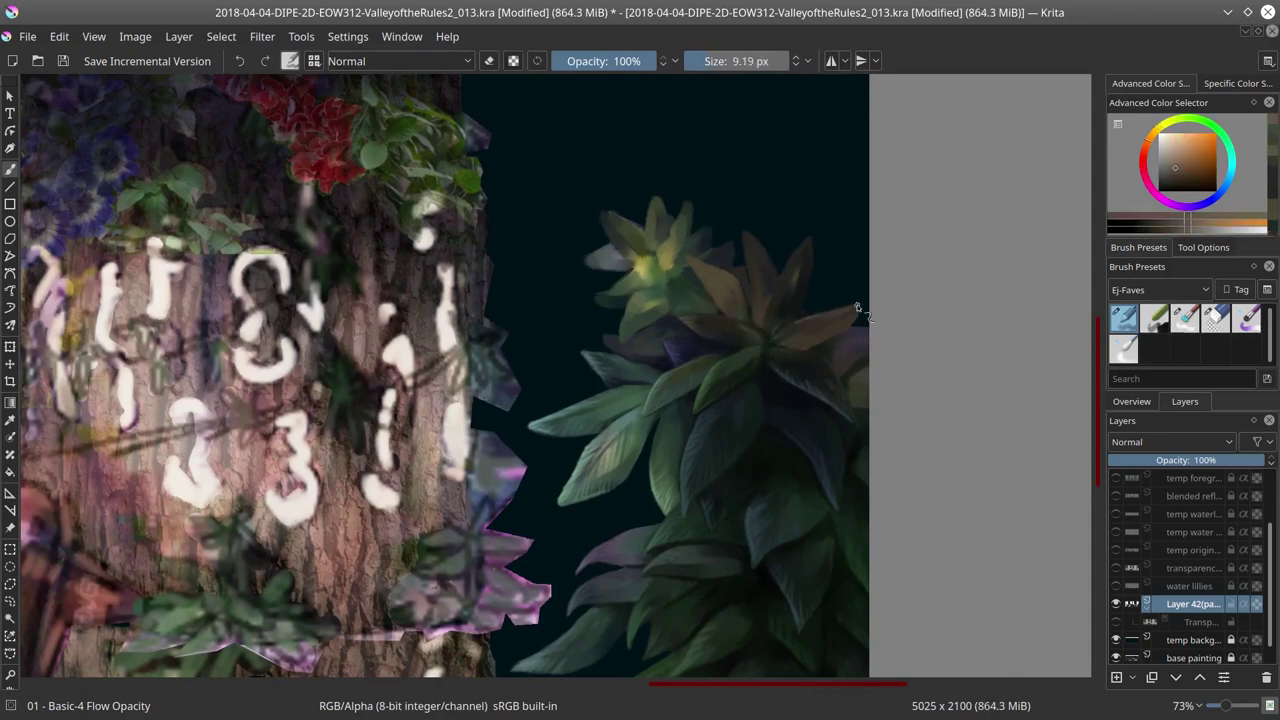
{"action": "left_click", "coordinate": [776, 340], "text": "ctrl"}
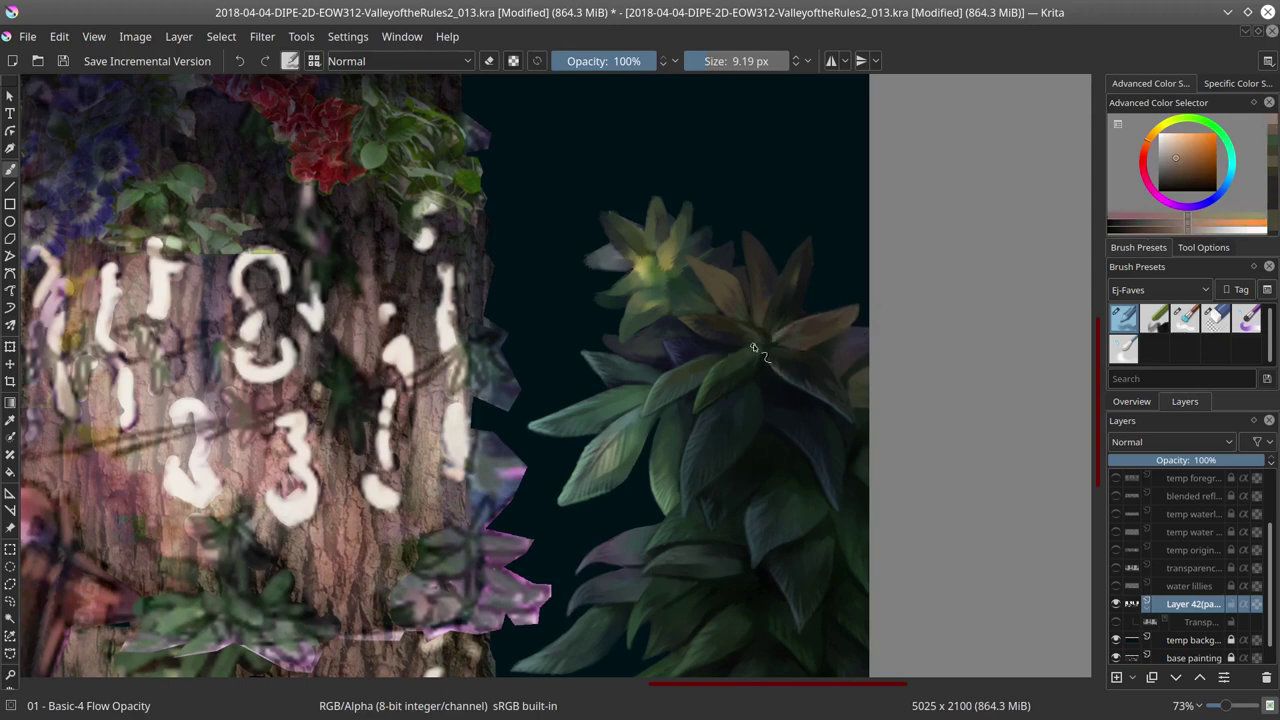
{"action": "left_click", "coordinate": [812, 318], "text": "ctrl"}
{"action": "key", "text": "slash"}
{"action": "key", "text": "slash"}
{"action": "left_click", "coordinate": [799, 256], "text": "ctrl"}
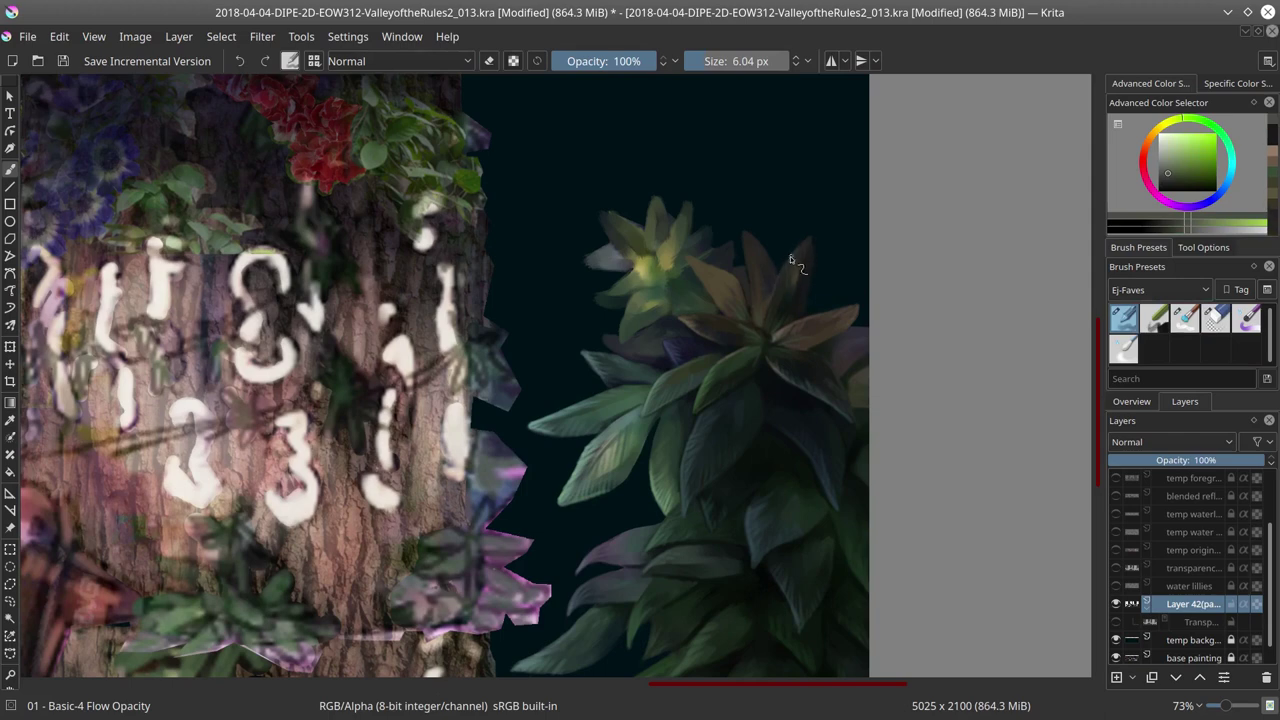
{"action": "left_click", "coordinate": [797, 262], "text": "ctrl"}
{"action": "left_click", "coordinate": [750, 316], "text": "ctrl"}
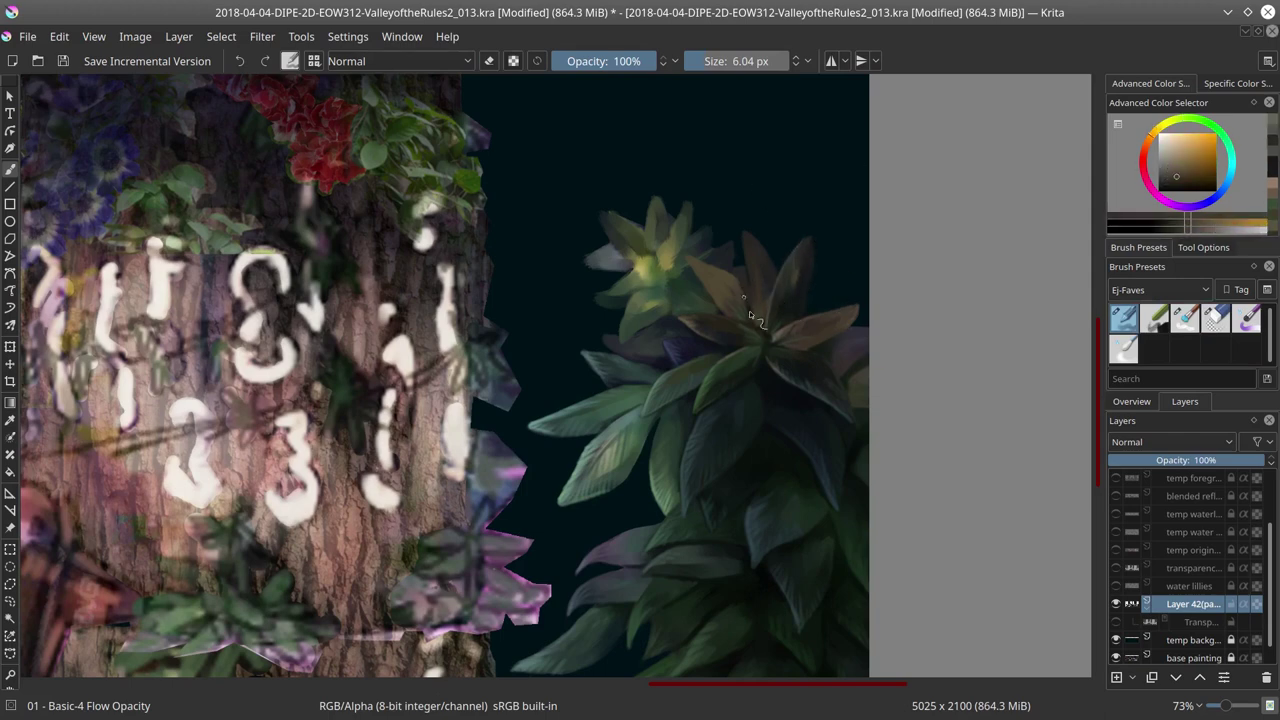
{"action": "left_click", "coordinate": [826, 521], "text": "ctrl"}
Step: Switch the docker to the canvas overview and sample brighter, lighter and shadow leaf colours
{"action": "left_click", "coordinate": [1140, 402]}
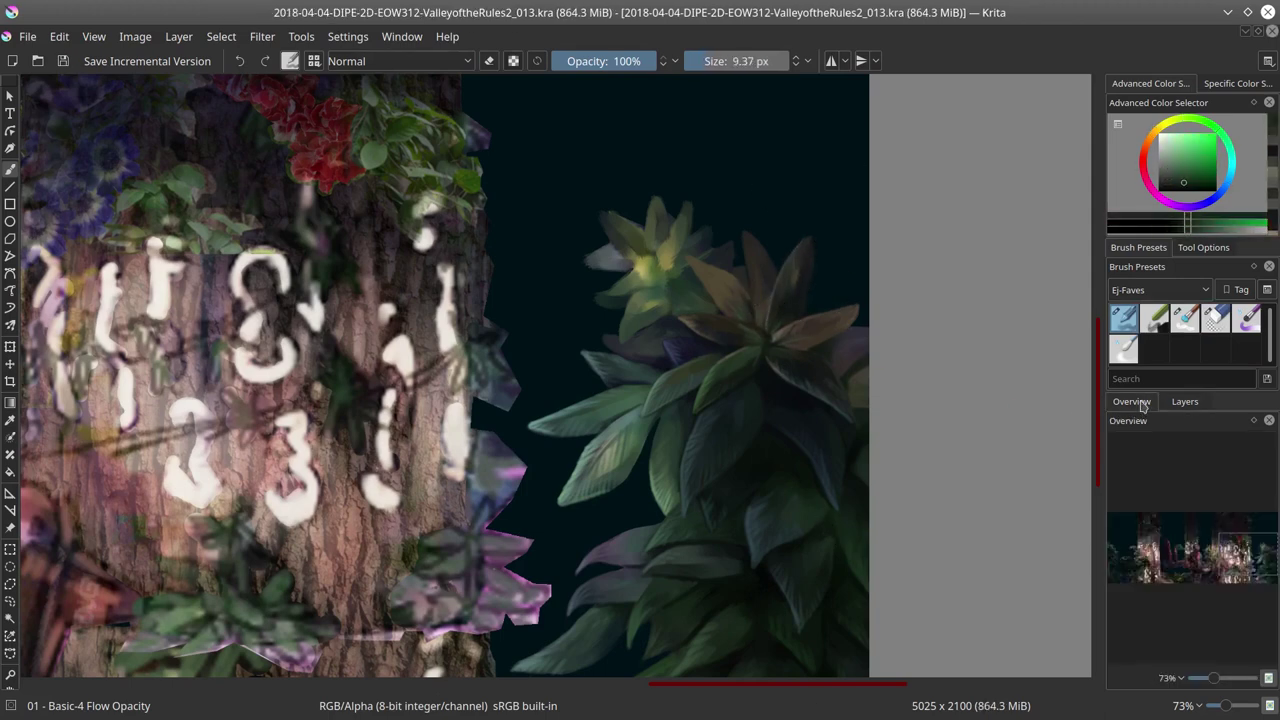
{"action": "left_click", "coordinate": [748, 259], "text": "ctrl"}
{"action": "left_click", "coordinate": [763, 296], "text": "ctrl"}
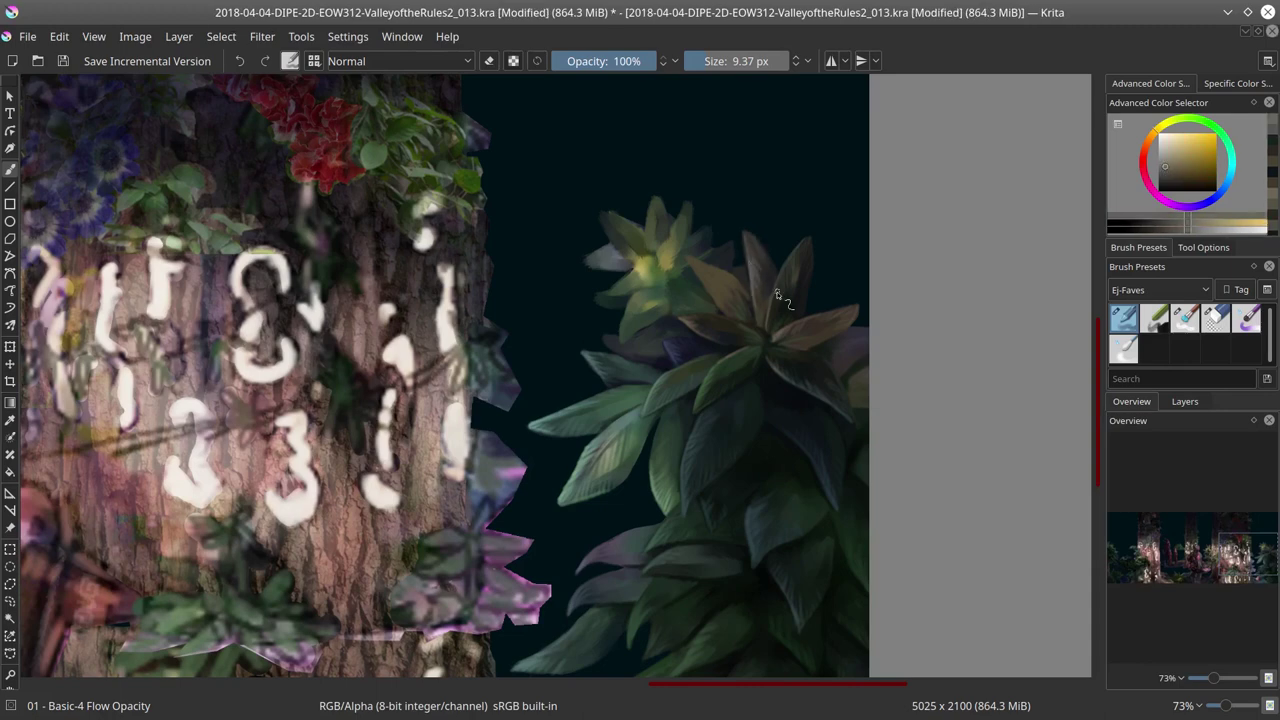
{"action": "left_click", "coordinate": [716, 295], "text": "ctrl"}
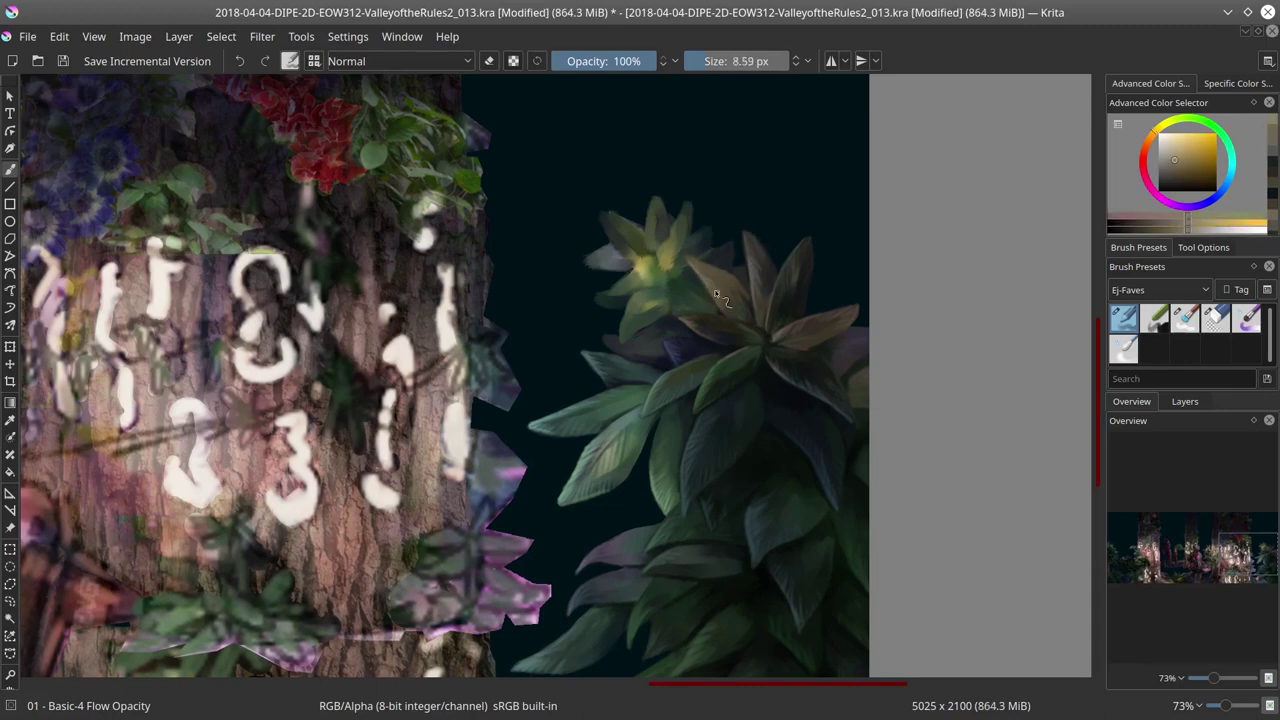
{"action": "left_click", "coordinate": [763, 343], "text": "ctrl"}
{"action": "left_click", "coordinate": [840, 462], "text": "ctrl"}
{"action": "key", "text": "bracketright"}
Step: Sample green, teal and dark blue tones across the leaves with a brush of about 9 px
{"action": "left_click", "coordinate": [700, 397], "text": "ctrl"}
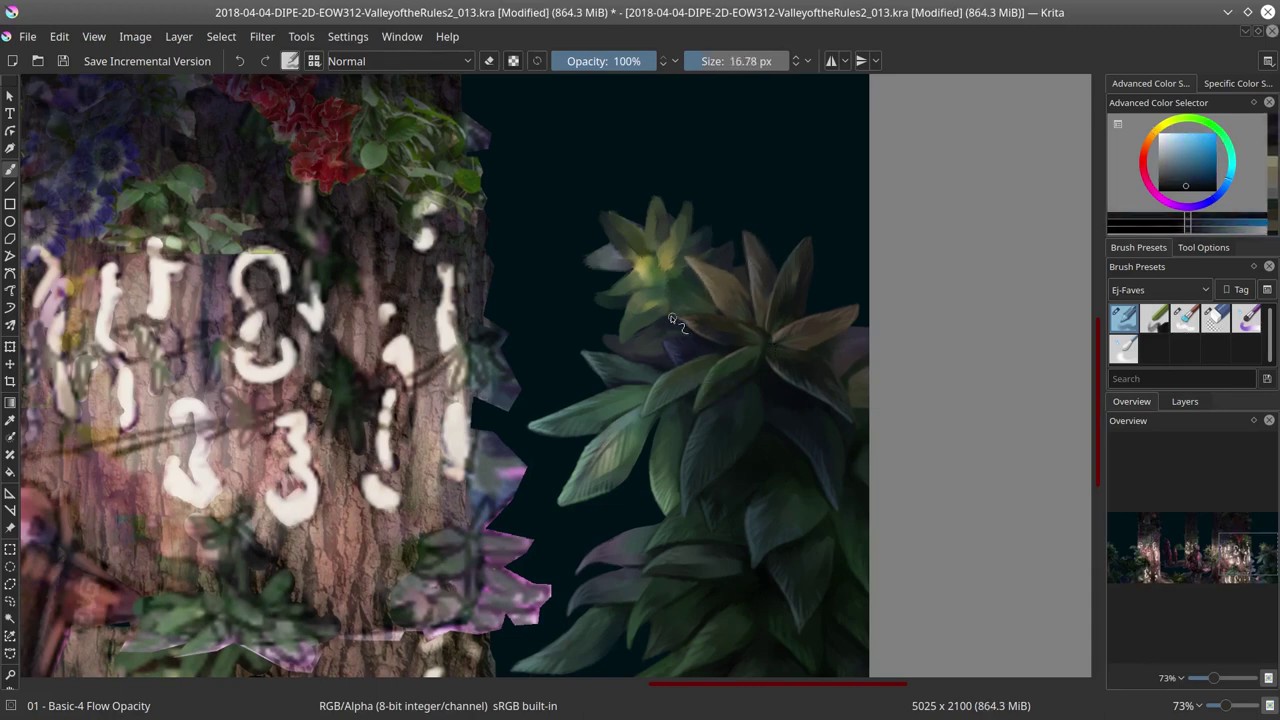
{"action": "left_click", "coordinate": [687, 309], "text": "ctrl"}
{"action": "left_click", "coordinate": [656, 344], "text": "ctrl"}
{"action": "left_click", "coordinate": [636, 414], "text": "ctrl"}
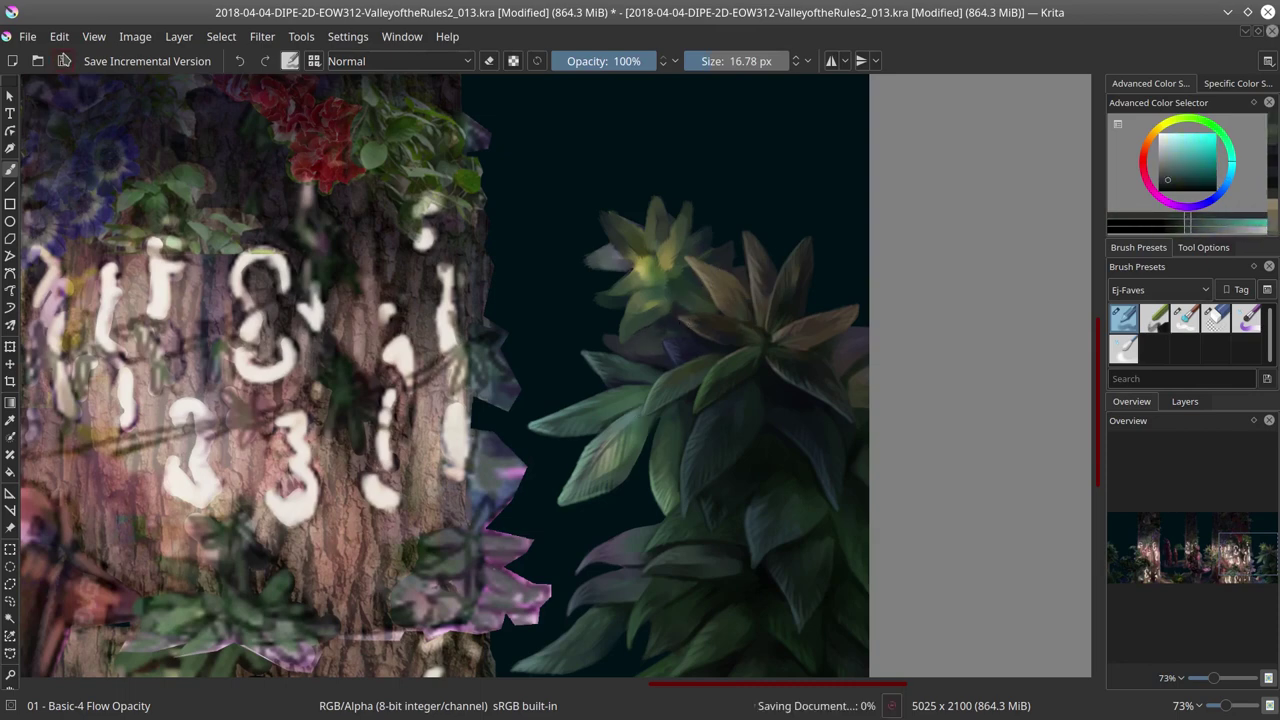
{"action": "left_click", "coordinate": [620, 345], "text": "ctrl"}
{"action": "key", "text": "bracketleft"}
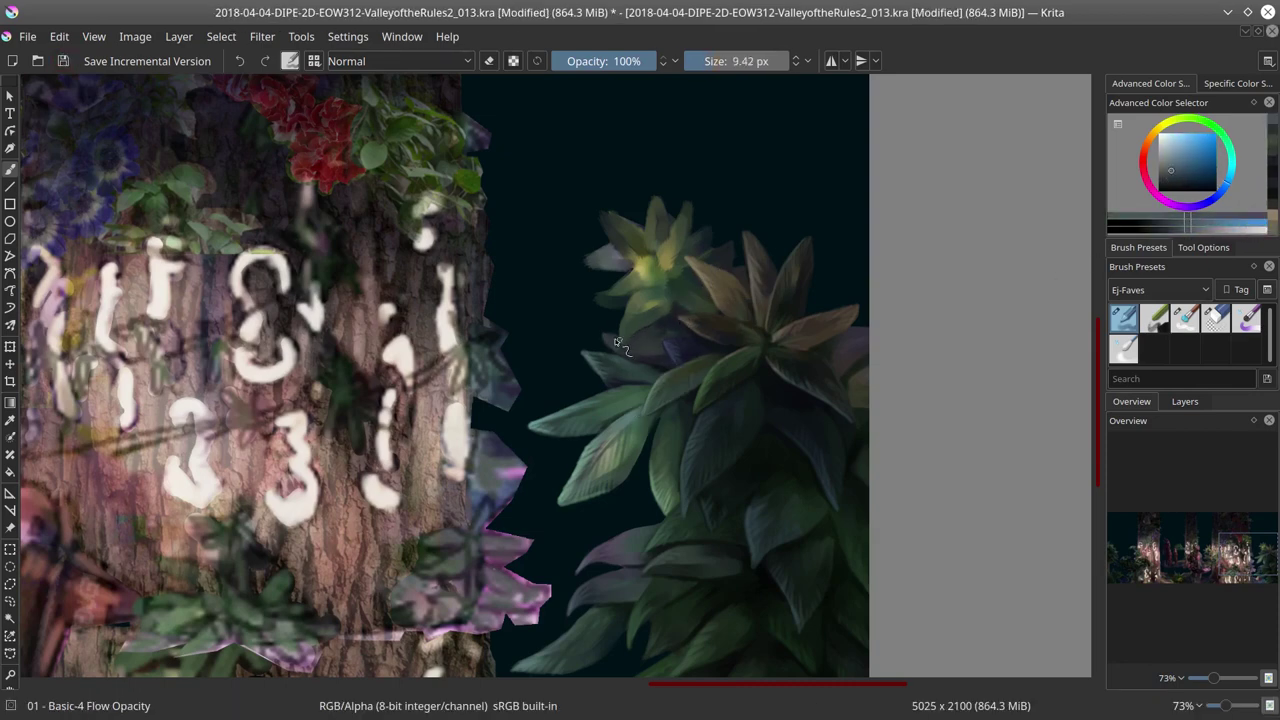
{"action": "left_click", "coordinate": [614, 348], "text": "ctrl"}
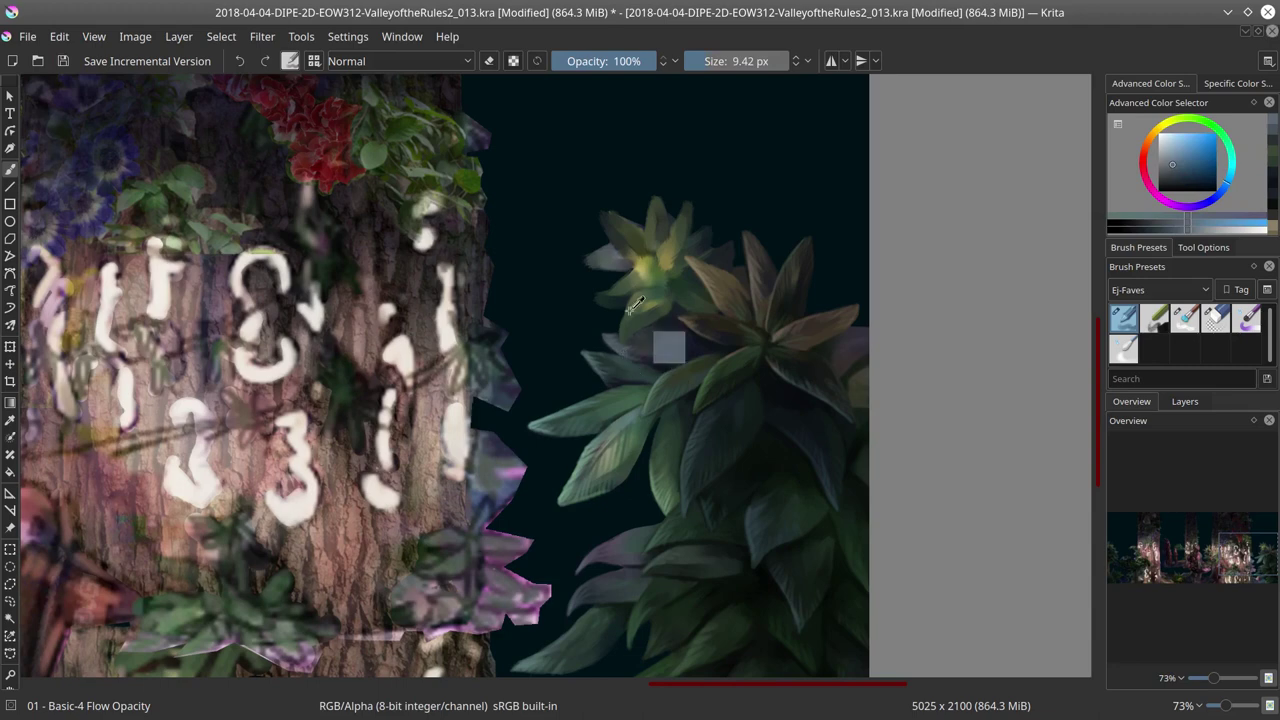
{"action": "mouse_move", "coordinate": [632, 305]}
{"action": "left_mouse_down"}
{"action": "mouse_move", "coordinate": [662, 318]}
{"action": "mouse_move", "coordinate": [603, 300]}
{"action": "mouse_move", "coordinate": [659, 272]}
{"action": "mouse_move", "coordinate": [656, 260]}
{"action": "mouse_move", "coordinate": [669, 276]}
{"action": "mouse_move", "coordinate": [740, 231]}
{"action": "mouse_move", "coordinate": [706, 290]}
{"action": "mouse_move", "coordinate": [729, 271]}
{"action": "mouse_move", "coordinate": [654, 237]}
{"action": "mouse_move", "coordinate": [712, 366]}
{"action": "mouse_move", "coordinate": [695, 387]}
{"action": "mouse_move", "coordinate": [710, 270]}
{"action": "mouse_move", "coordinate": [650, 228]}
{"action": "mouse_move", "coordinate": [712, 492]}
{"action": "mouse_move", "coordinate": [633, 303]}
{"action": "mouse_move", "coordinate": [617, 286]}
{"action": "mouse_move", "coordinate": [605, 293]}
{"action": "mouse_move", "coordinate": [635, 291]}
{"action": "mouse_move", "coordinate": [624, 287]}
{"action": "left_mouse_up"}
{"action": "left_click_drag", "start_coordinate": [786, 436], "coordinate": [612, 222]}
Step: Paint a light yellow-green highlight on the leaf tip and pick nearby green shades
{"action": "left_click", "coordinate": [1182, 175]}
{"action": "left_click", "coordinate": [687, 203]}
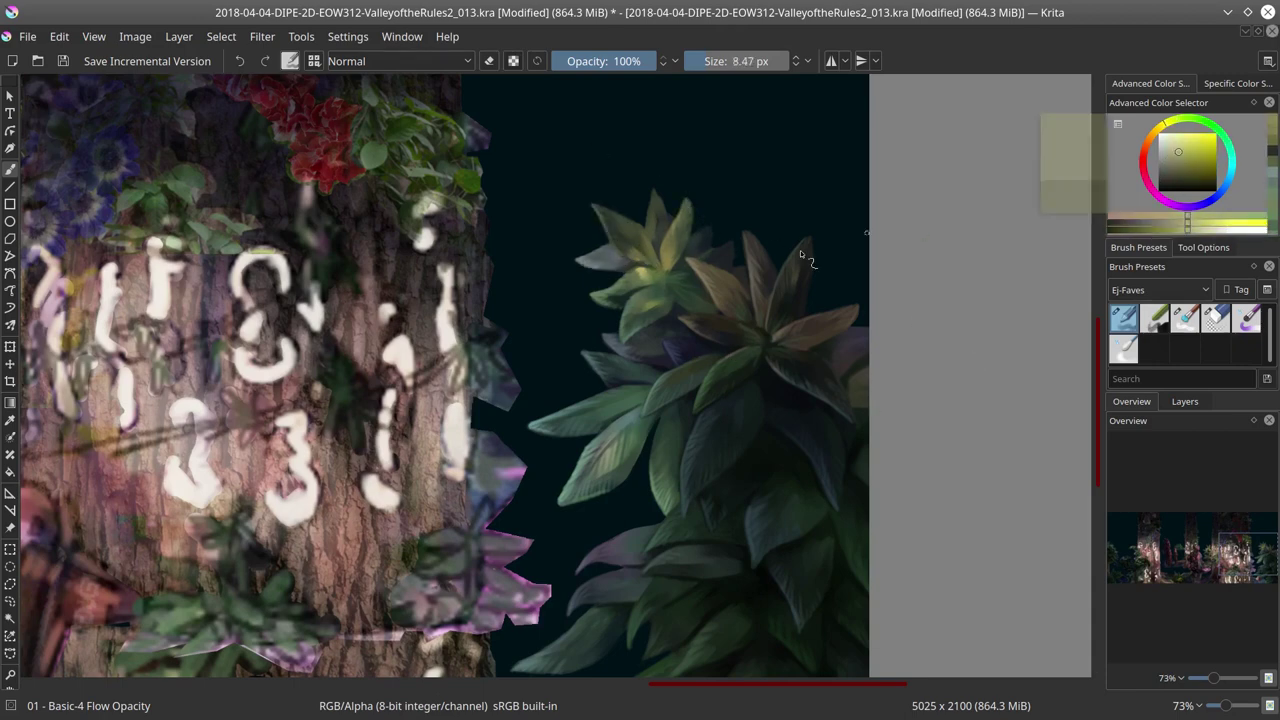
{"action": "left_click_drag", "start_coordinate": [687, 203], "coordinate": [673, 236]}
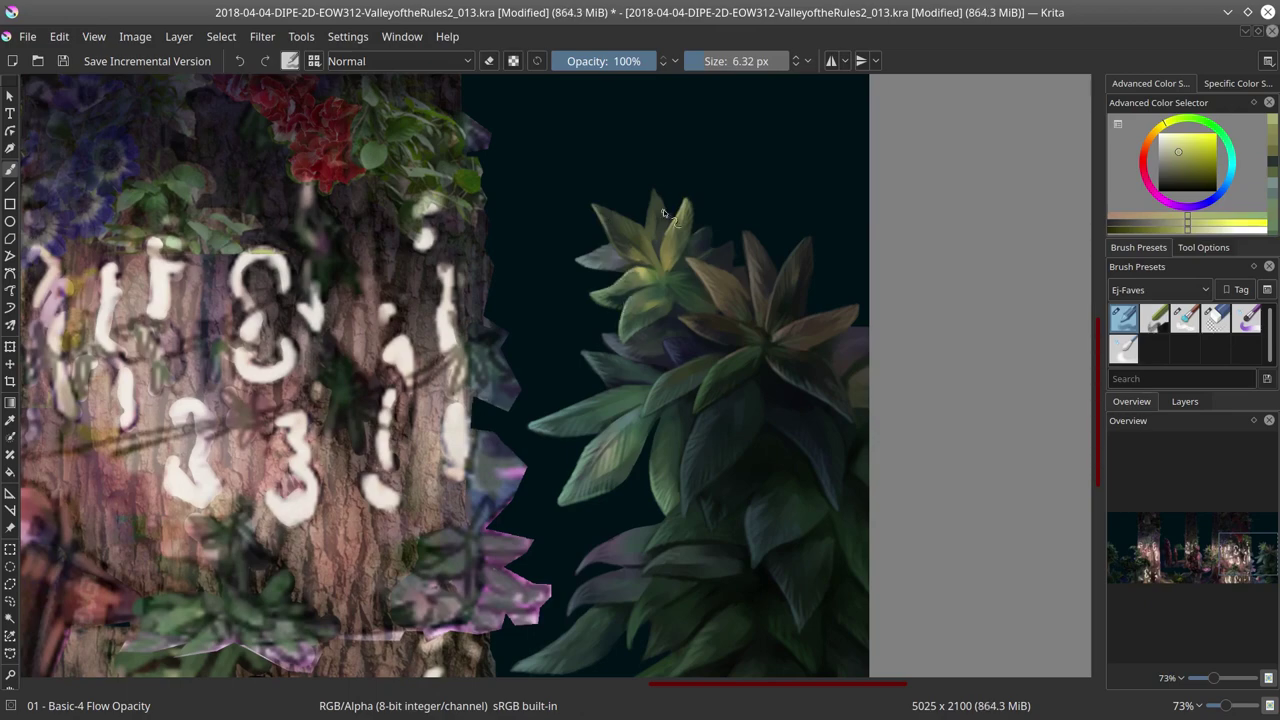
{"action": "left_click", "coordinate": [662, 213], "text": "ctrl"}
{"action": "left_click", "coordinate": [652, 205], "text": "ctrl"}
{"action": "left_click", "coordinate": [655, 212], "text": "ctrl"}
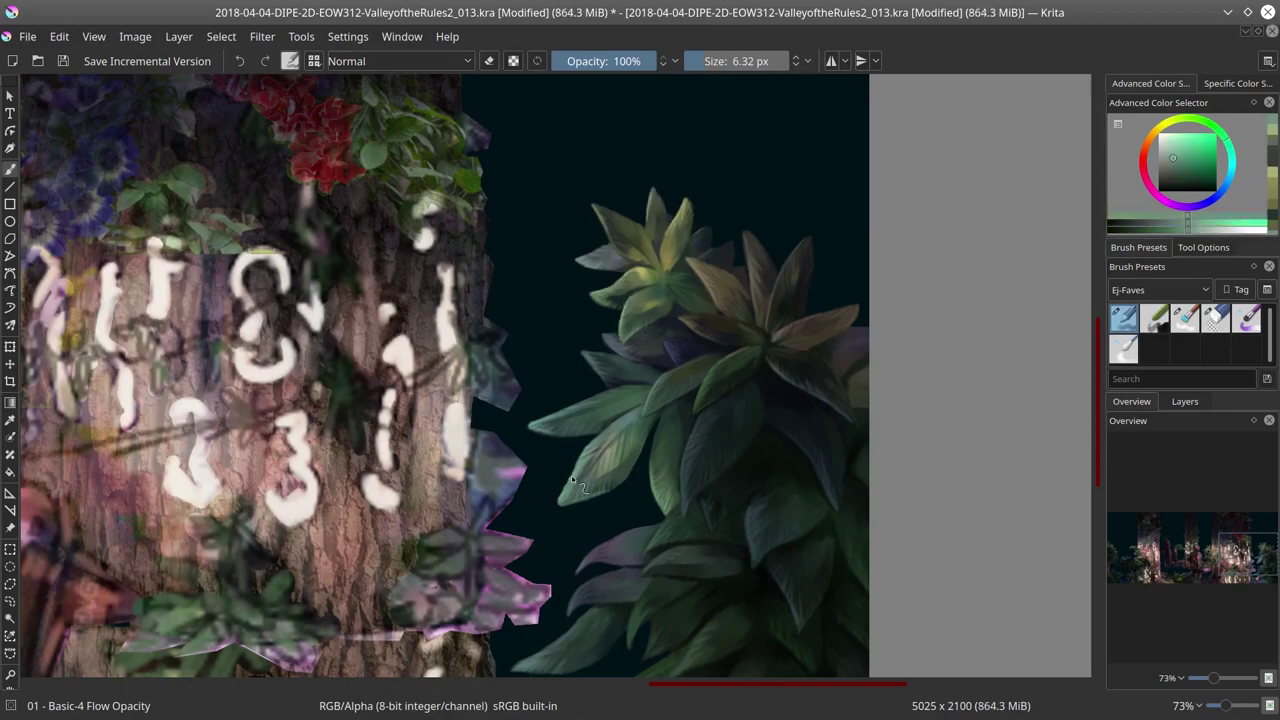
Step: Check values with the Value Check layer, then save as ValleyoftheRules2_014.kra
{"action": "scroll", "coordinate": [571, 475], "scroll_direction": "down", "scroll_amount": 5}
{"action": "left_click", "coordinate": [1184, 401]}
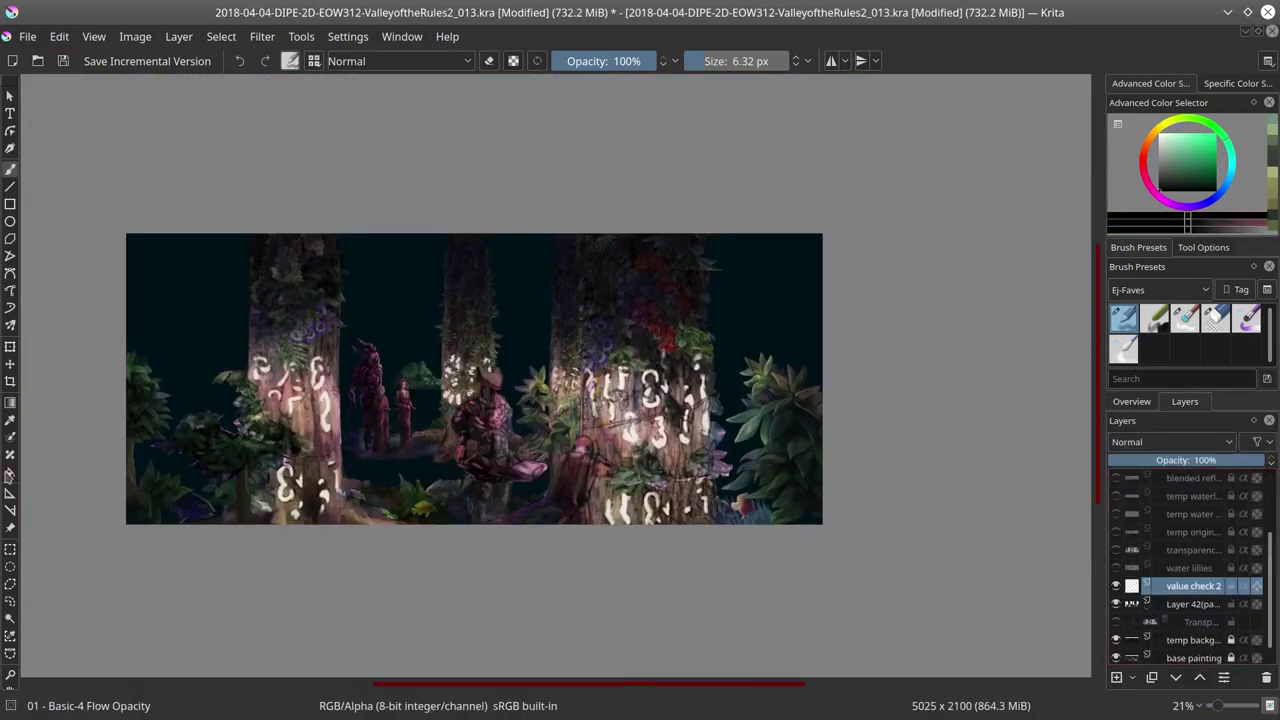
{"action": "left_click", "coordinate": [1117, 478]}
{"action": "scroll", "coordinate": [1121, 571], "scroll_direction": "down", "scroll_amount": 2}
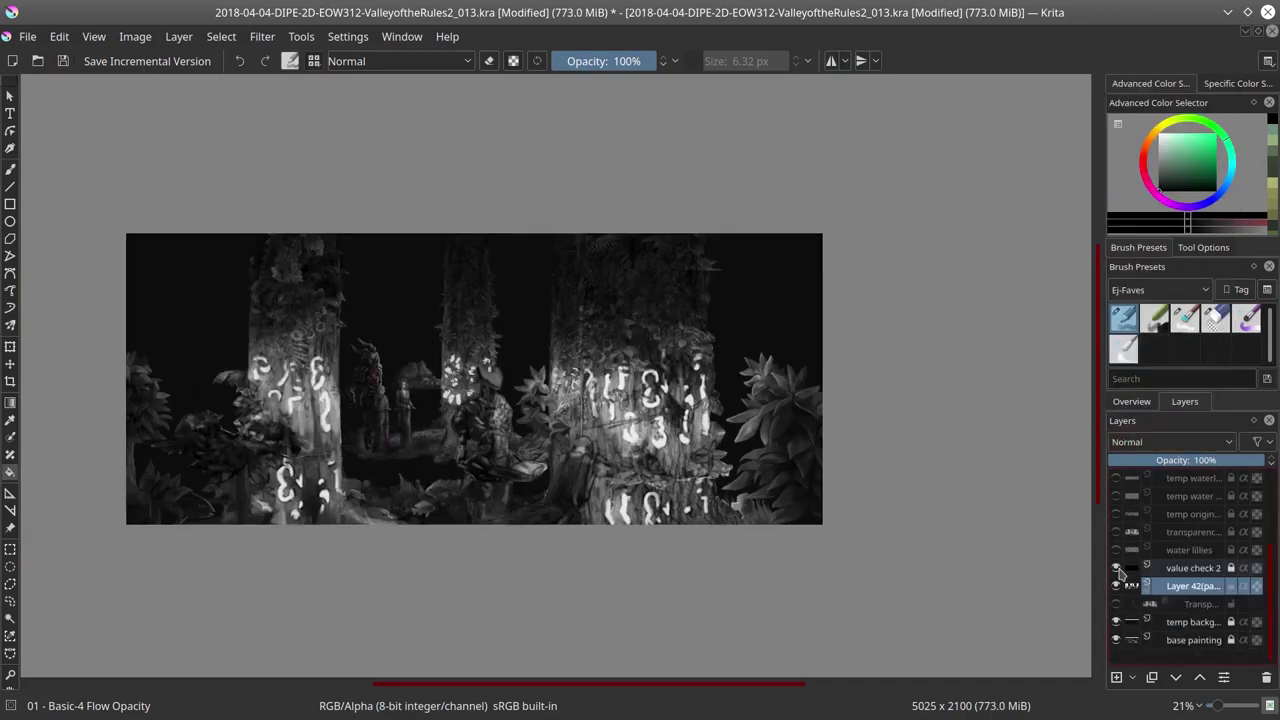
{"action": "left_click", "coordinate": [1117, 568]}
{"action": "key", "text": "ctrl+s"}
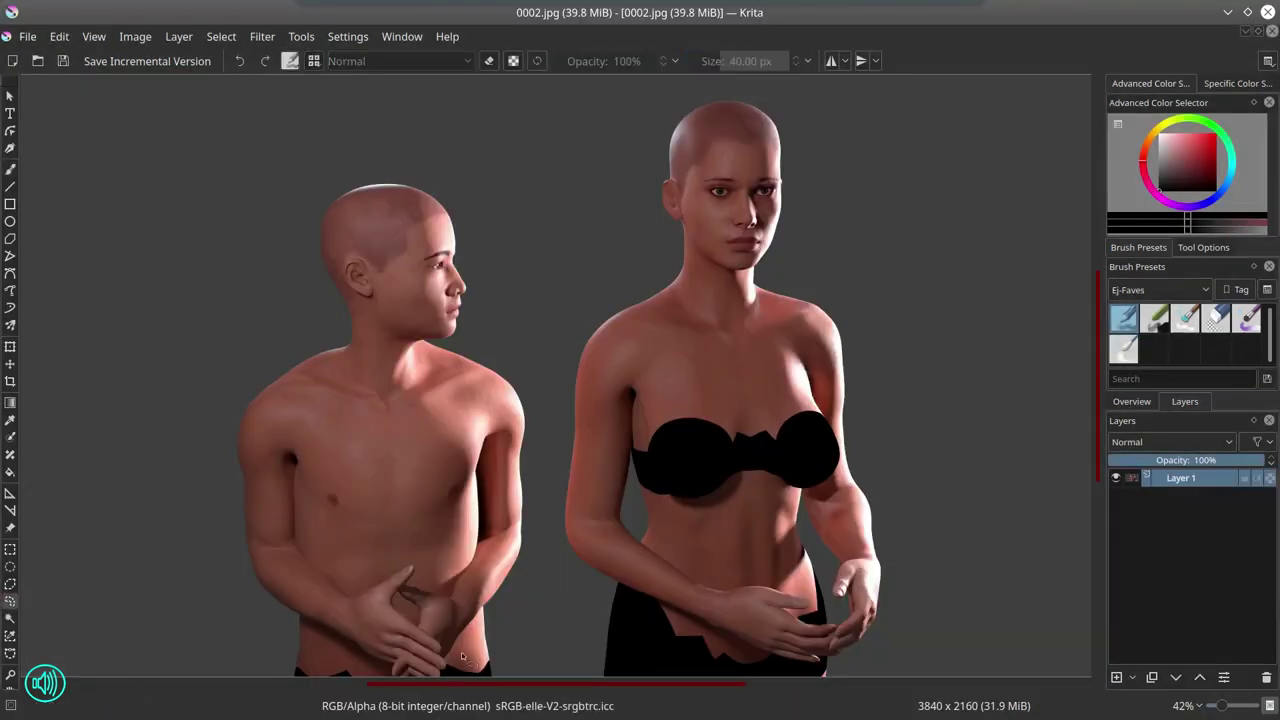
Step: Trace a polygonal selection around the rendered head in 0002.jpg and start transforming the pasted heads
{"action": "scroll", "coordinate": [668, 331], "scroll_direction": "up", "scroll_amount": 5}
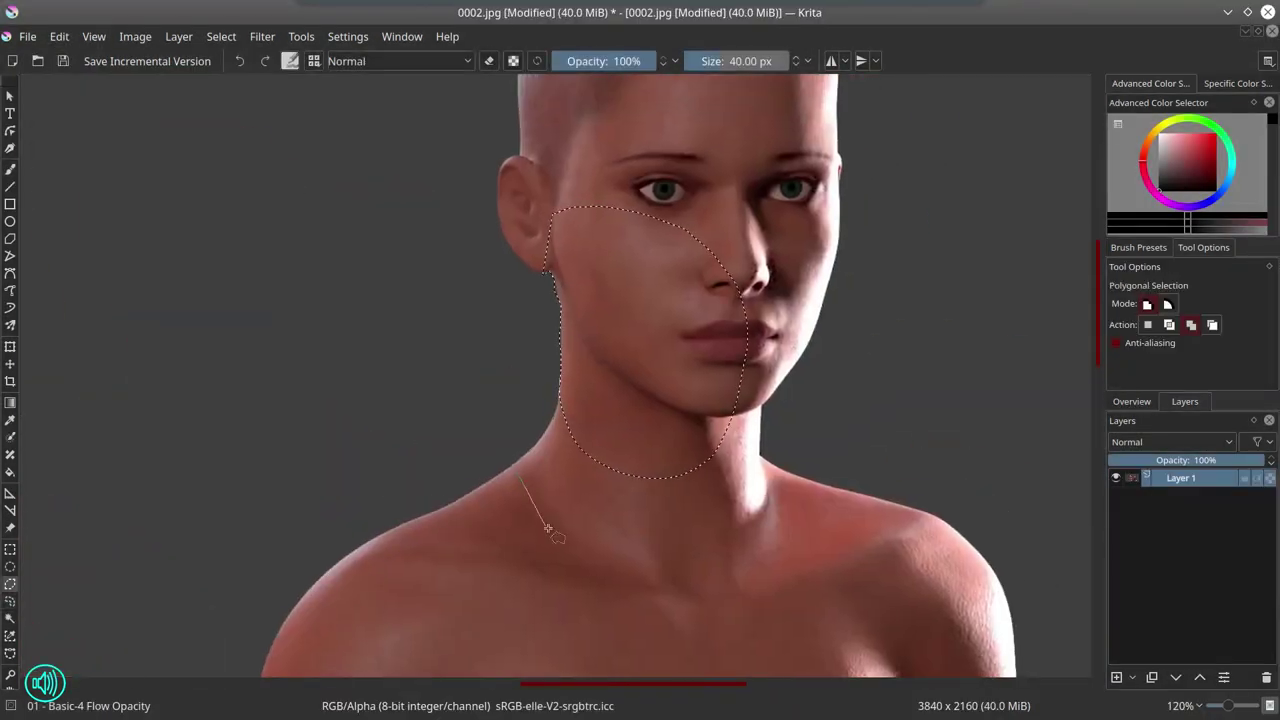
{"action": "scroll", "coordinate": [653, 535], "scroll_direction": "down", "scroll_amount": 2}
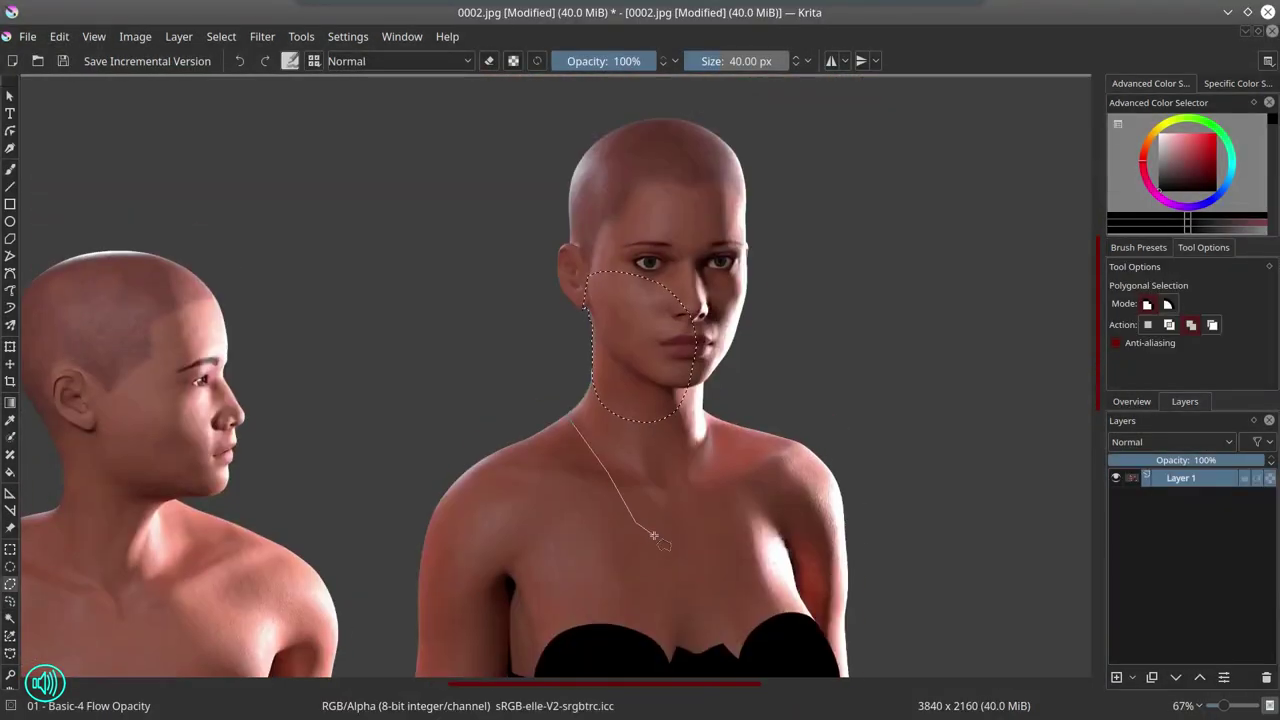
{"action": "scroll", "coordinate": [726, 443], "scroll_direction": "up", "scroll_amount": 4}
{"action": "left_click", "coordinate": [600, 652]}
{"action": "left_click", "coordinate": [722, 570]}
{"action": "left_click", "coordinate": [718, 389]}
{"action": "left_click", "coordinate": [770, 115]}
{"action": "left_click", "coordinate": [660, 100]}
{"action": "left_click", "coordinate": [540, 135]}
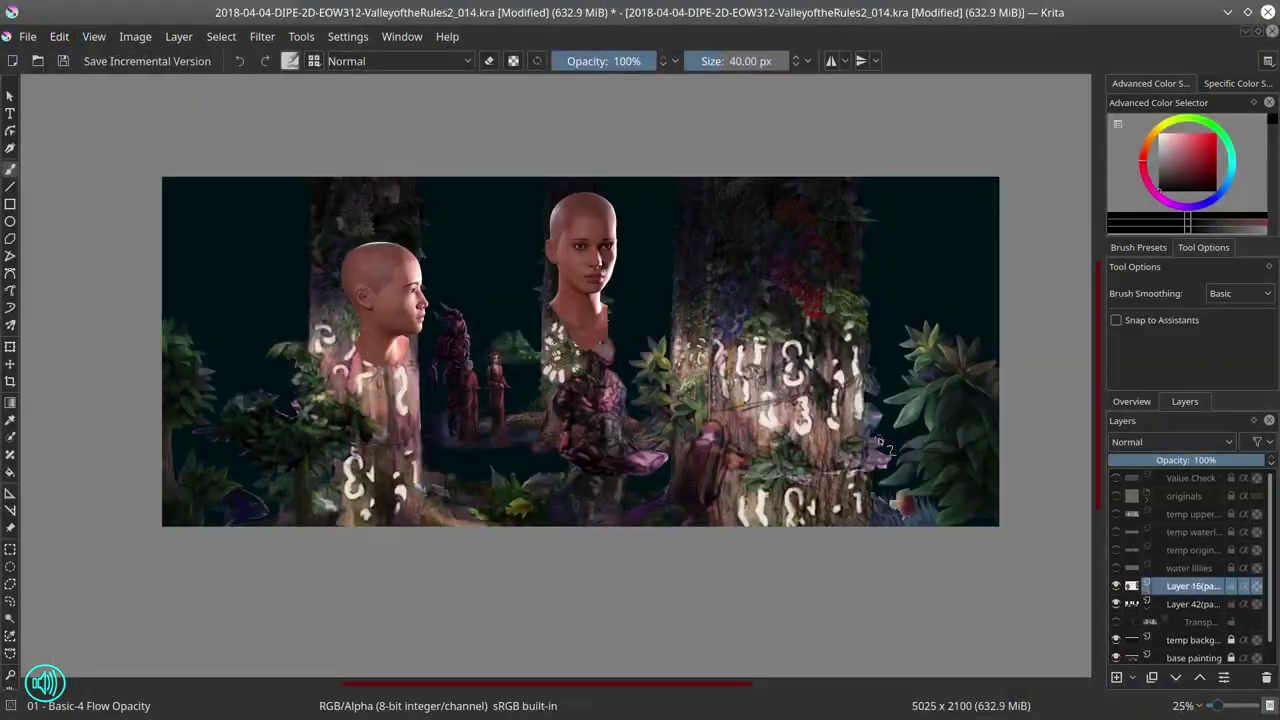
{"action": "key", "text": "ctrl+t"}
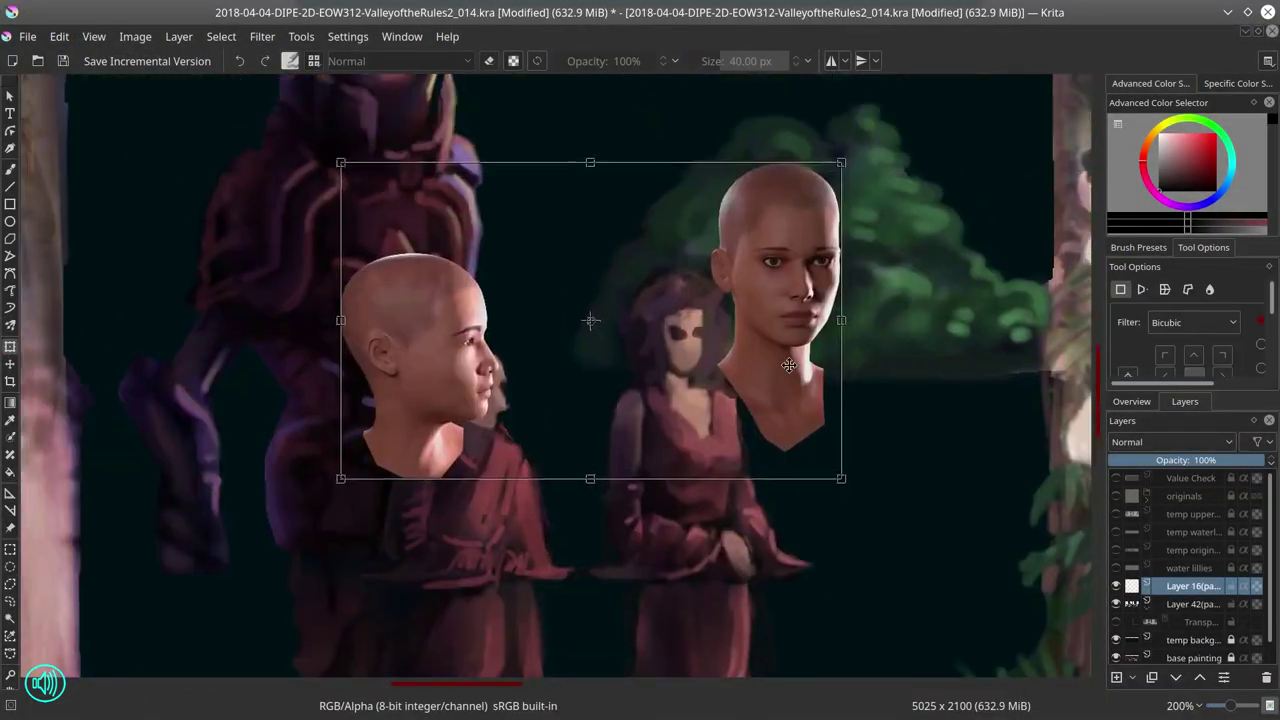
Step: Shrink the pasted heads onto the robed figures, duplicate the layer, move a head and deselect
{"action": "left_click_drag", "start_coordinate": [843, 471], "coordinate": [638, 411]}
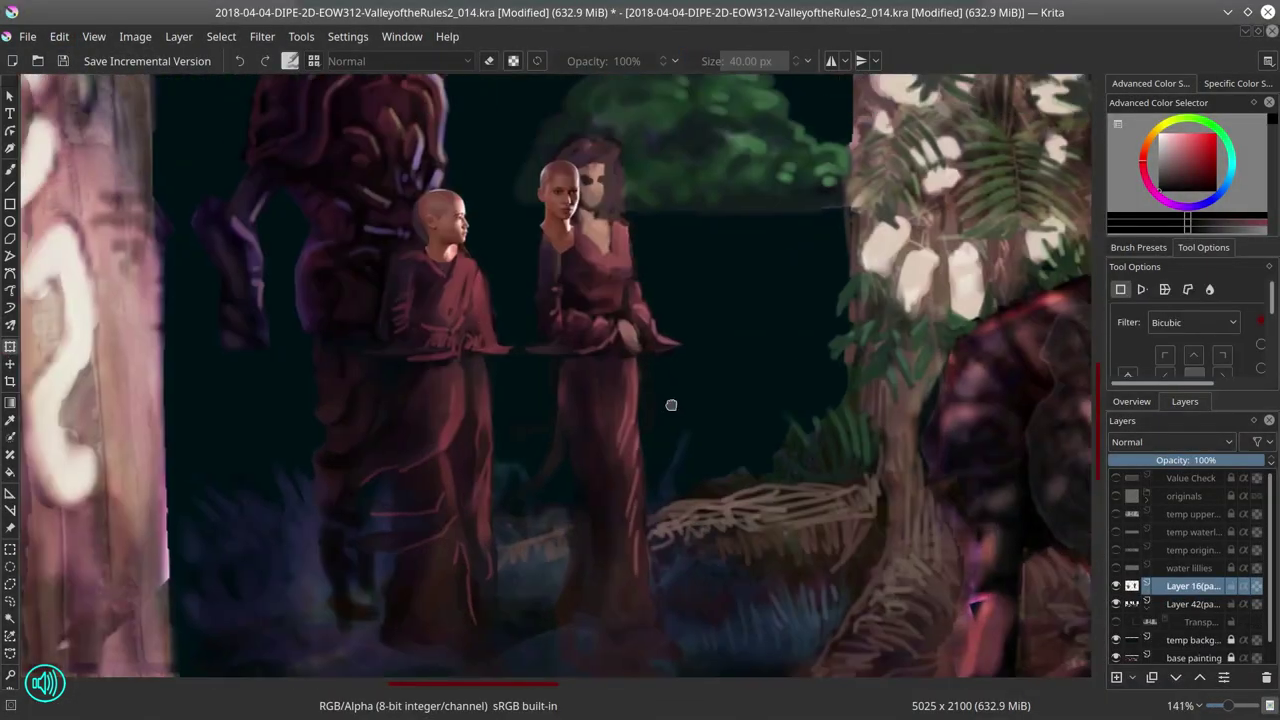
{"action": "right_click", "coordinate": [1190, 586]}
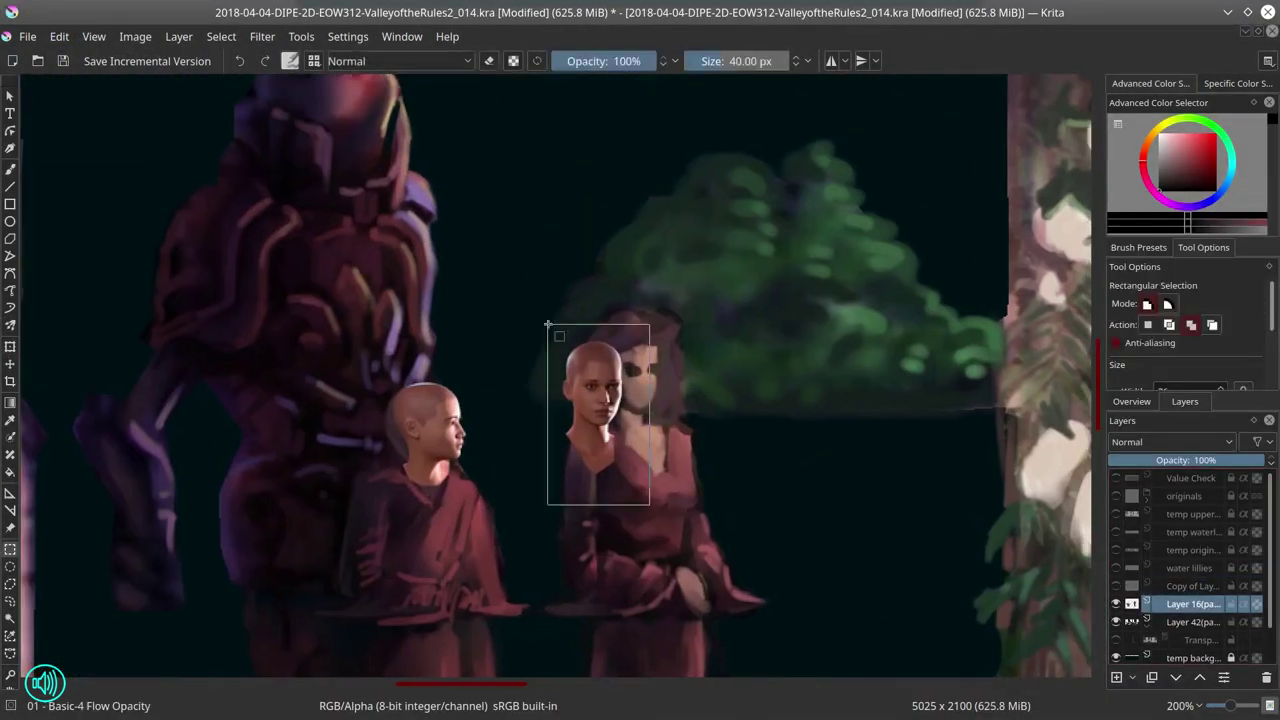
{"action": "key", "text": "t"}
{"action": "left_click", "coordinate": [221, 36]}
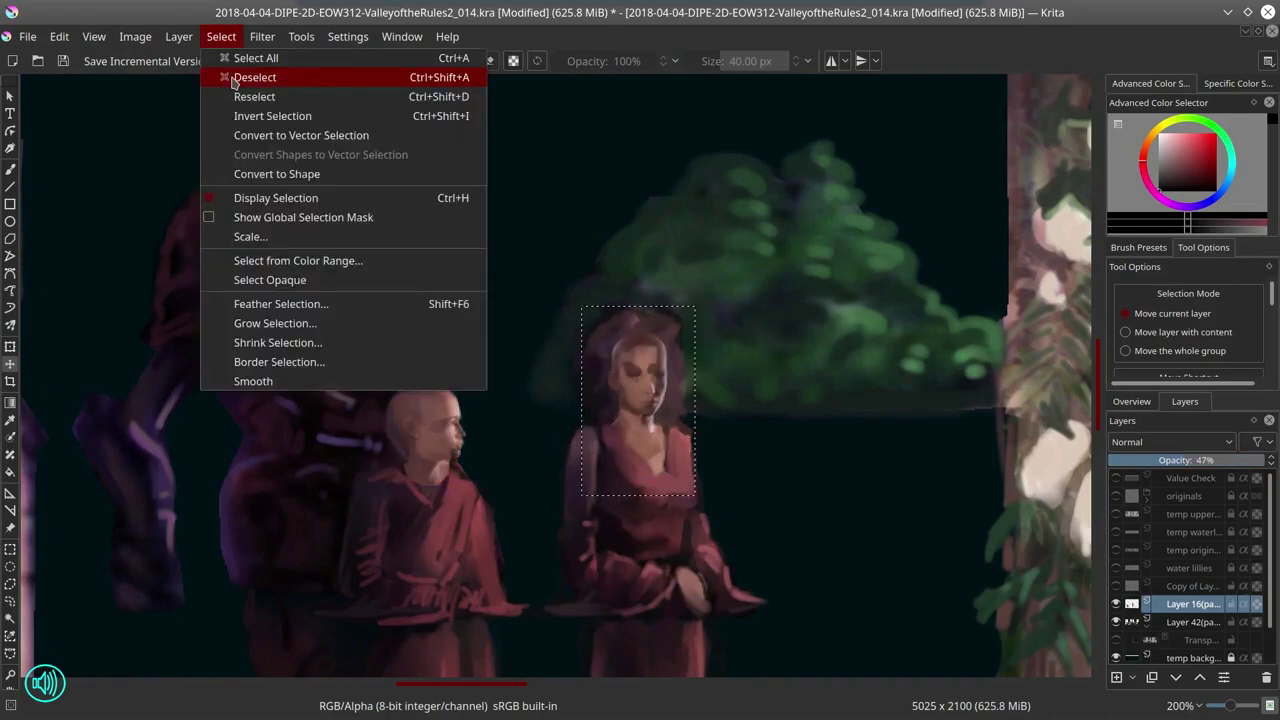
{"action": "left_click", "coordinate": [235, 77]}
{"action": "key", "text": "1"}
{"action": "scroll", "coordinate": [690, 395], "scroll_direction": "up", "scroll_amount": 3}
Step: Erase the head edges and paint dark purple hair around the woman's face with a soft blending brush
{"action": "key", "text": "b"}
{"action": "key", "text": "e"}
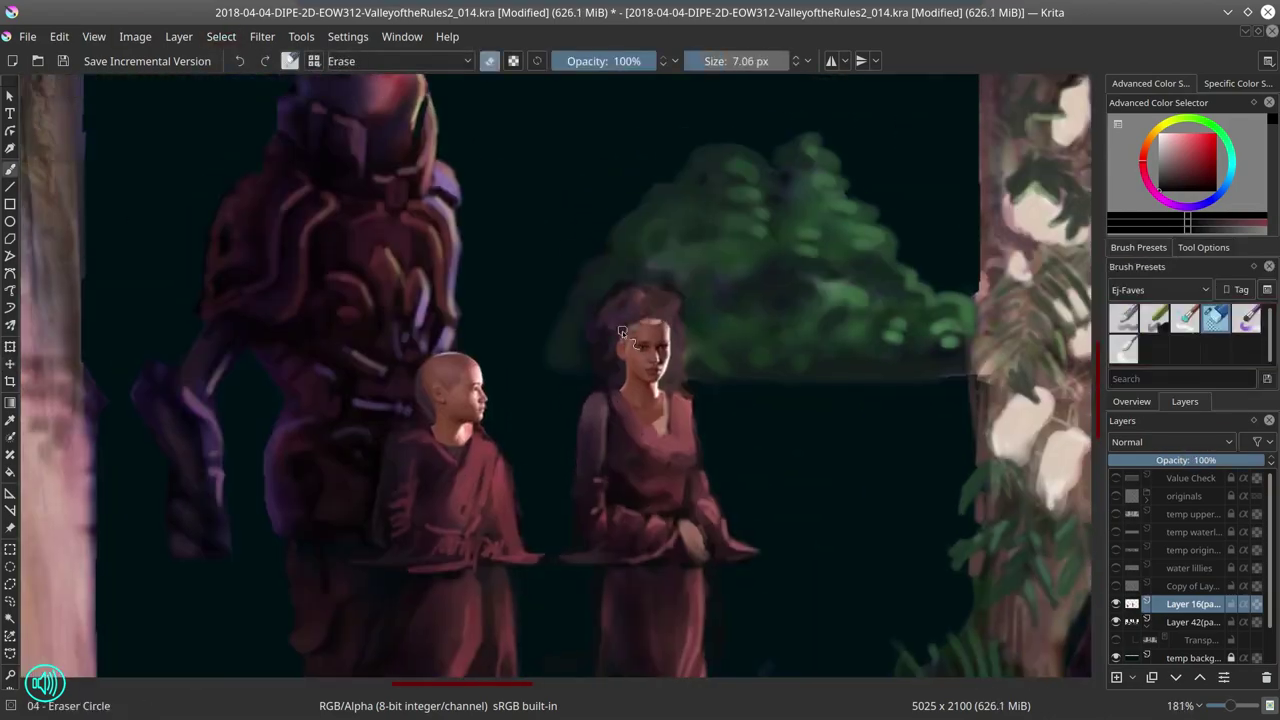
{"action": "key", "text": "slash"}
{"action": "scroll", "coordinate": [690, 330], "scroll_direction": "down", "scroll_amount": 1}
{"action": "left_click", "coordinate": [635, 300], "text": "ctrl"}
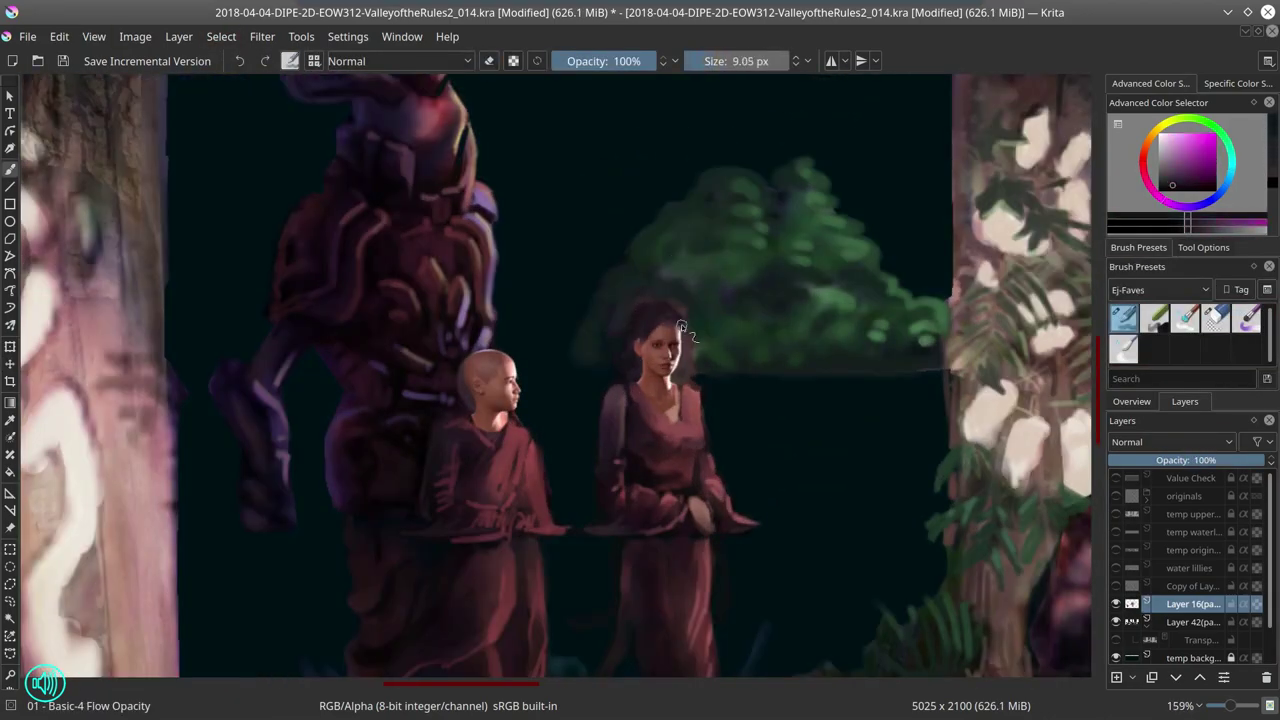
{"action": "left_click", "coordinate": [680, 325], "text": "ctrl"}
{"action": "key", "text": "Page_Down"}
{"action": "key", "text": "period"}
{"action": "key", "text": "period"}
{"action": "scroll", "coordinate": [690, 410], "scroll_direction": "up", "scroll_amount": 4}
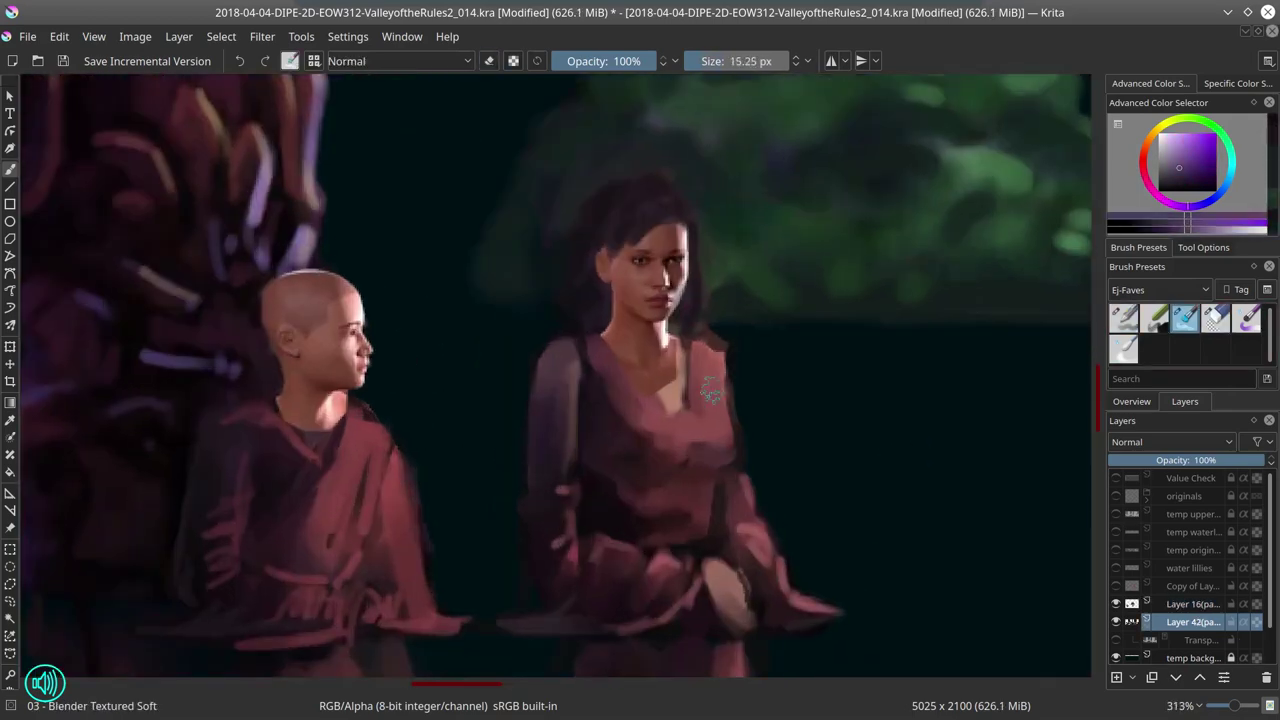
{"action": "key", "text": "Page_Up"}
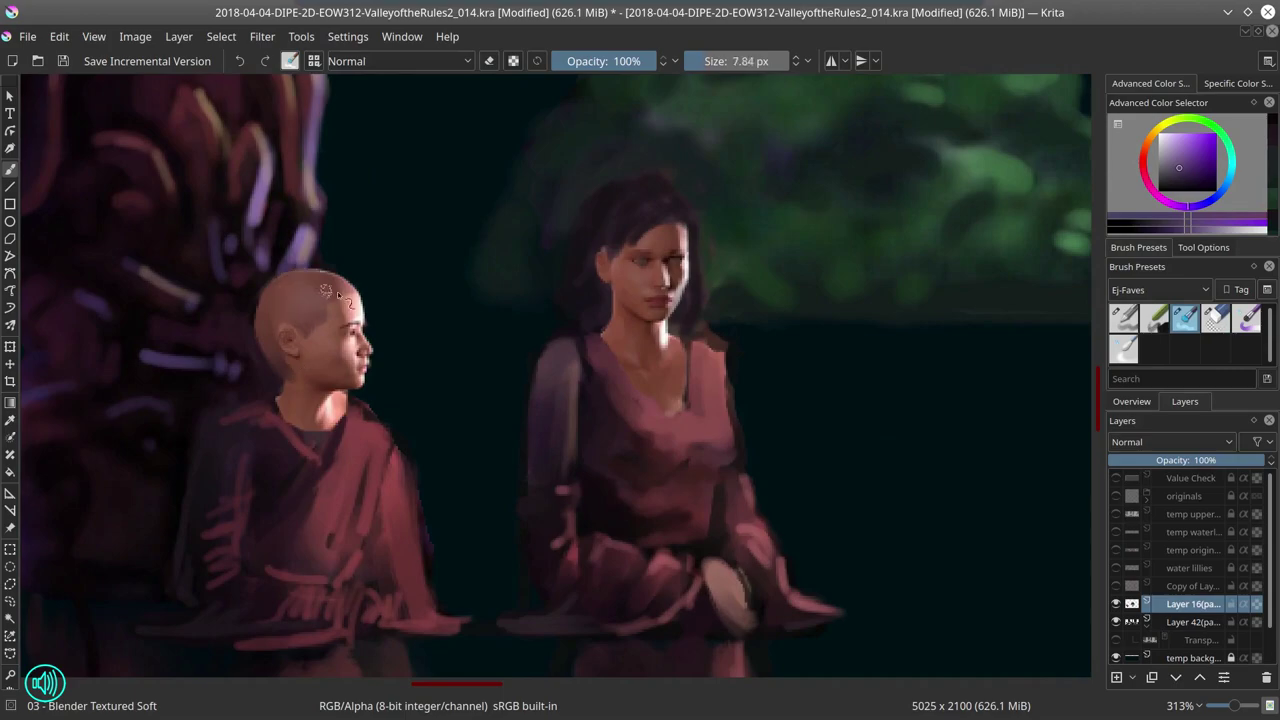
{"action": "scroll", "coordinate": [325, 400], "scroll_direction": "down", "scroll_amount": 6}
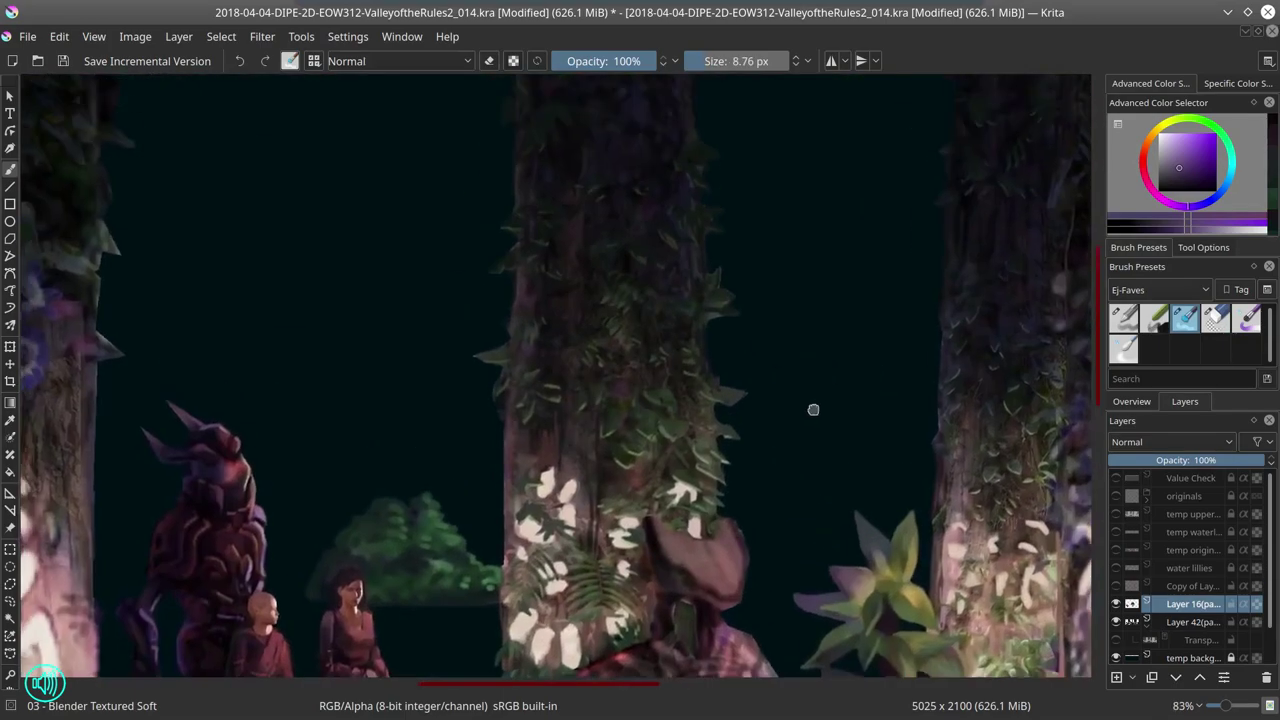
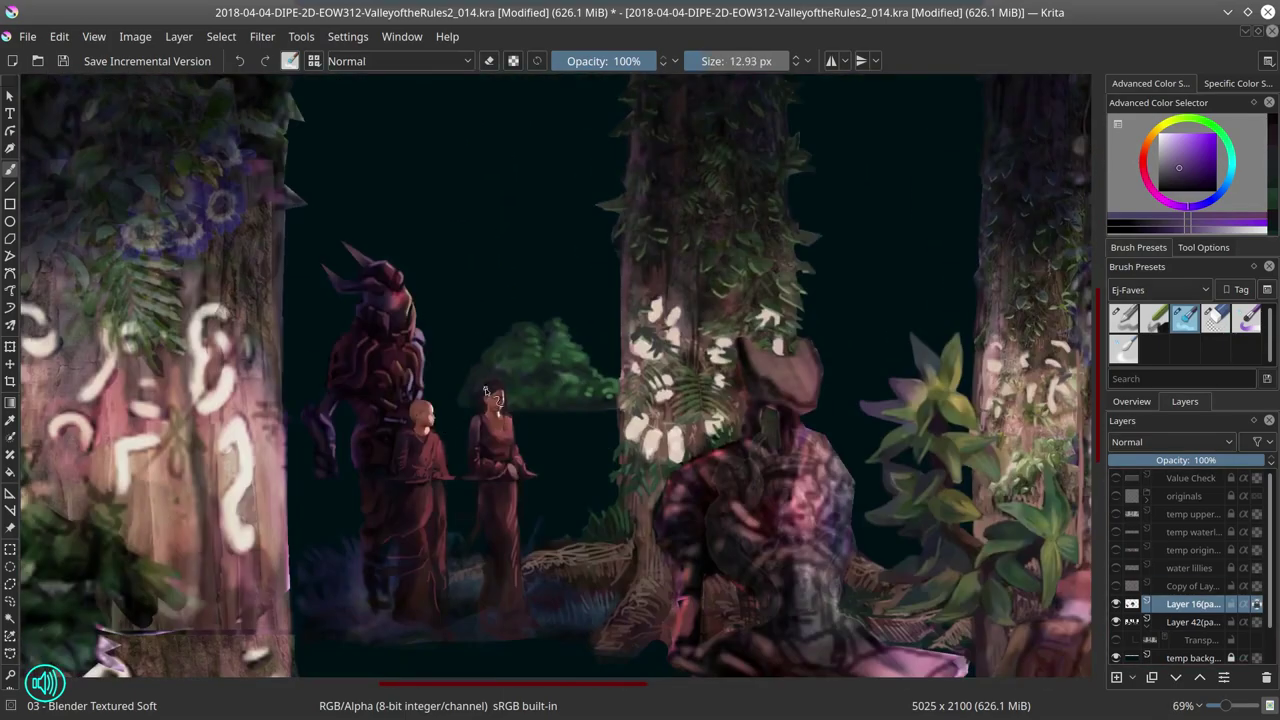
Step: Convert Layer 16 into a transparency mask under Layer 42
{"action": "left_click", "coordinate": [1200, 640]}
{"action": "left_click", "coordinate": [1178, 678]}
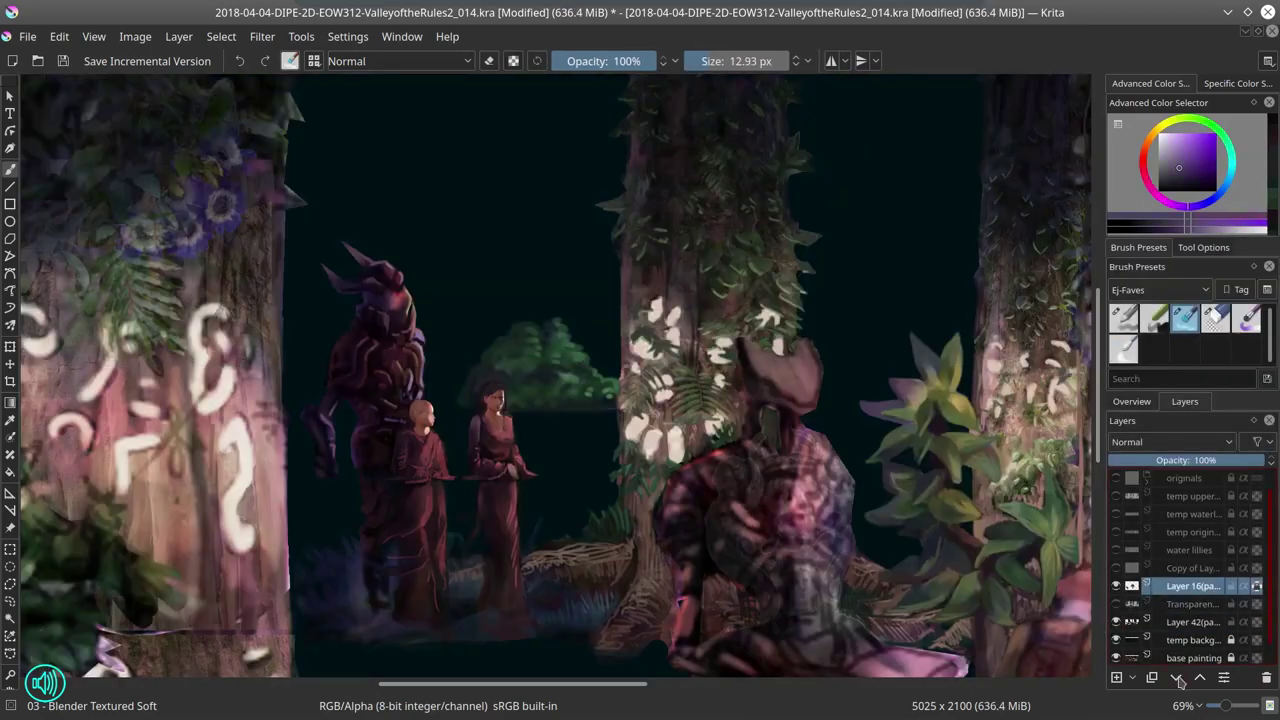
{"action": "right_click", "coordinate": [1185, 586]}
{"action": "mouse_move", "coordinate": [1085, 514]}
{"action": "left_click", "coordinate": [945, 537]}
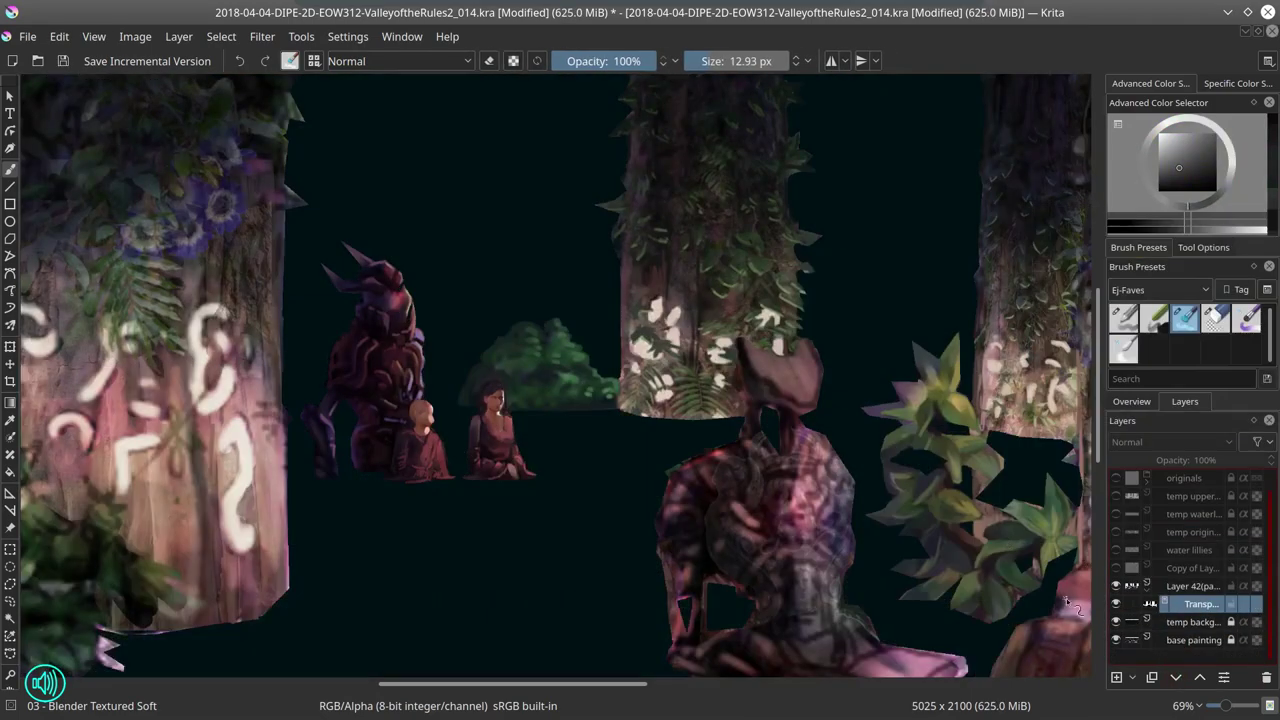
{"action": "scroll", "coordinate": [492, 454], "scroll_direction": "up", "scroll_amount": 5}
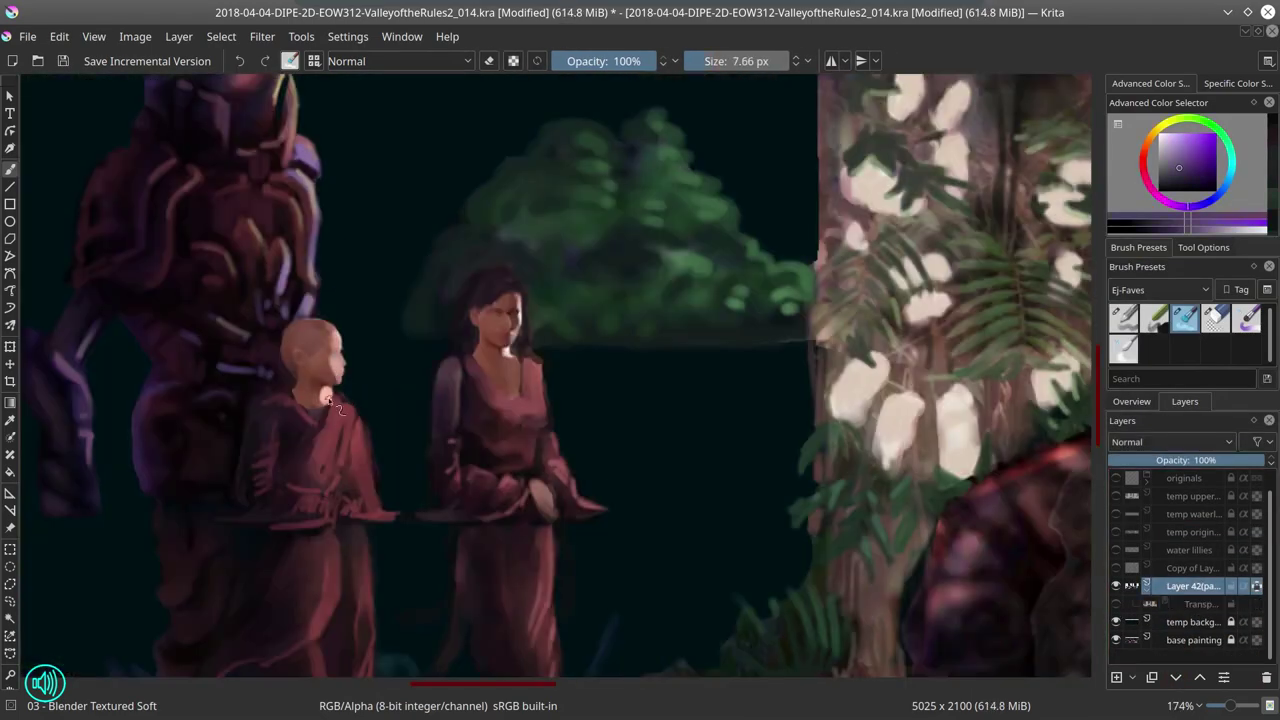
Step: Touch up the standing woman's face with a smaller basic brush, sampling skin and robe colours
{"action": "key", "text": "slash"}
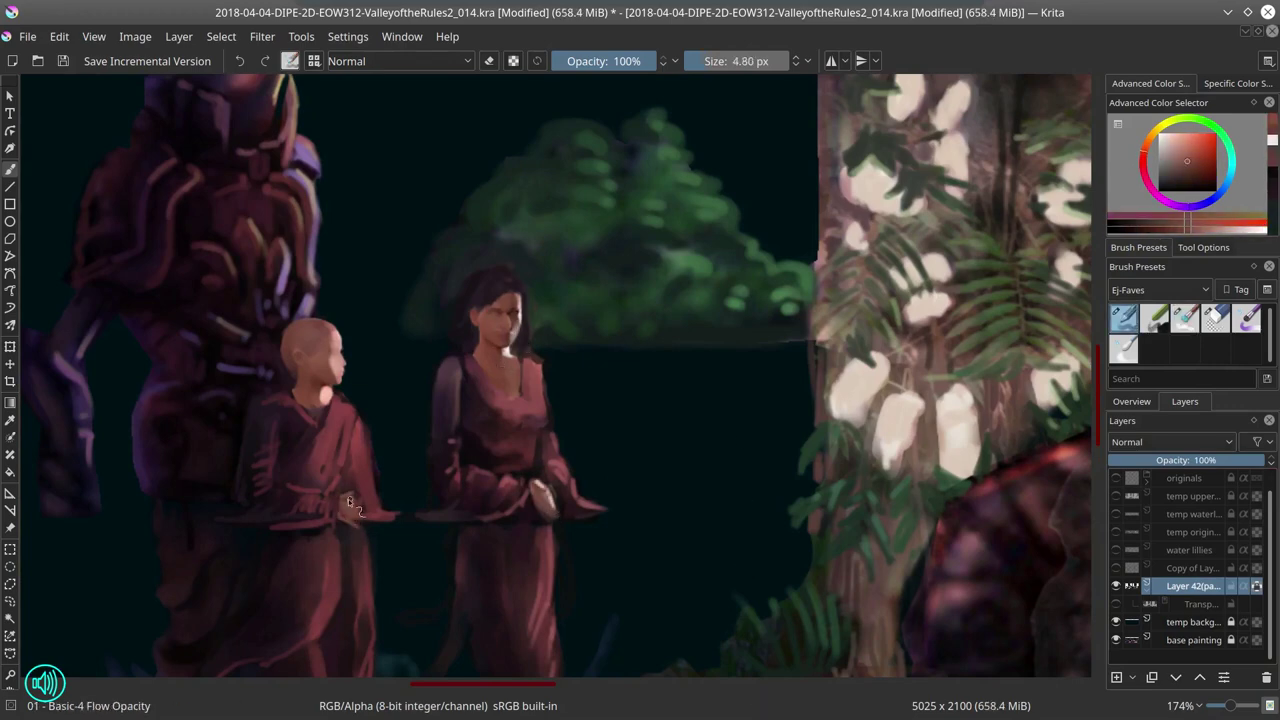
{"action": "left_click", "coordinate": [352, 503], "text": "ctrl"}
{"action": "left_click", "coordinate": [300, 440], "text": "ctrl"}
{"action": "key", "text": "bracketleft"}
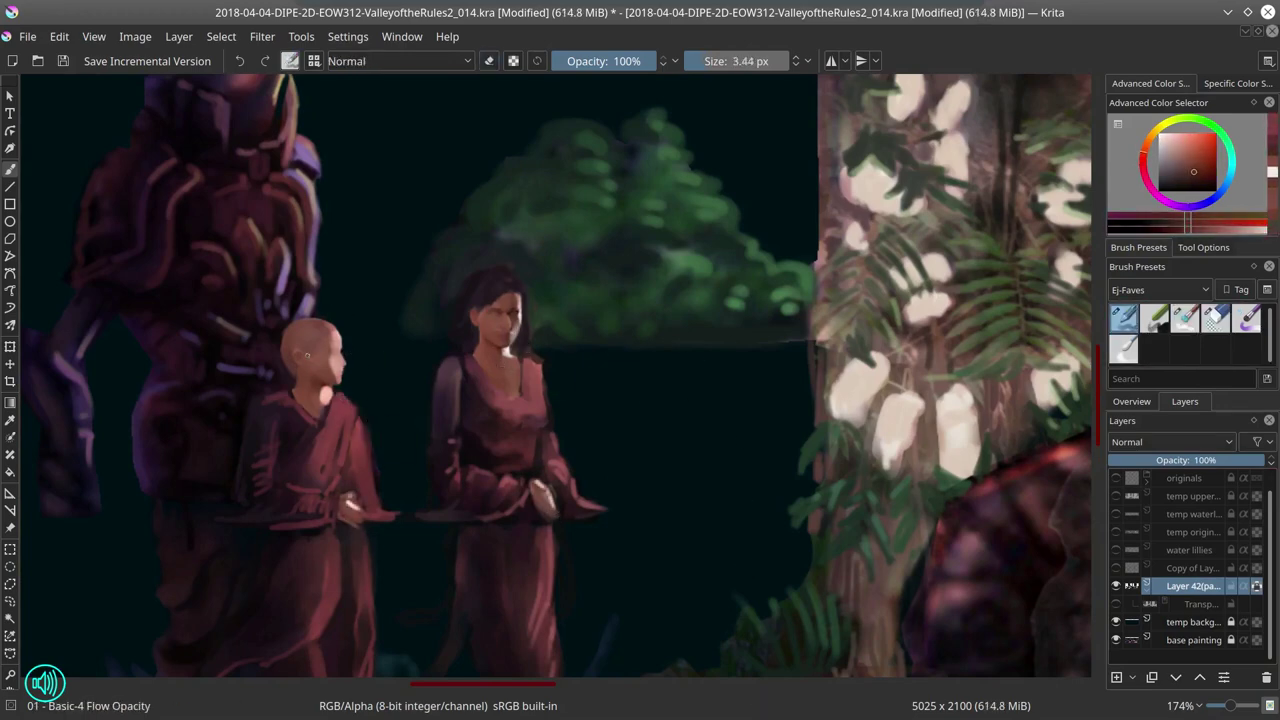
{"action": "left_click", "coordinate": [522, 358], "text": "ctrl"}
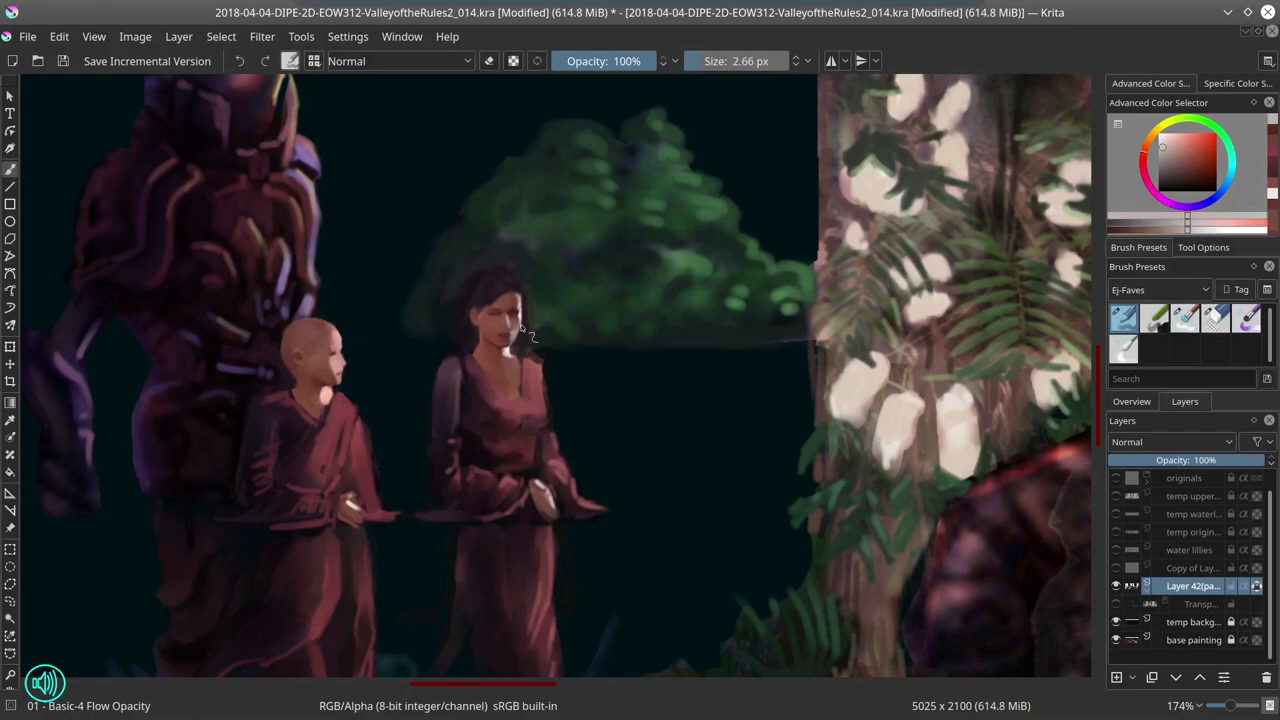
{"action": "key", "text": "bracketleft"}
{"action": "left_click", "coordinate": [524, 357], "text": "ctrl"}
Step: Erase the greenish dab on the woman's face with a shrunken eraser, saving along the way
{"action": "left_click", "coordinate": [1215, 317]}
{"action": "scroll", "coordinate": [780, 420], "scroll_direction": "down", "scroll_amount": 5}
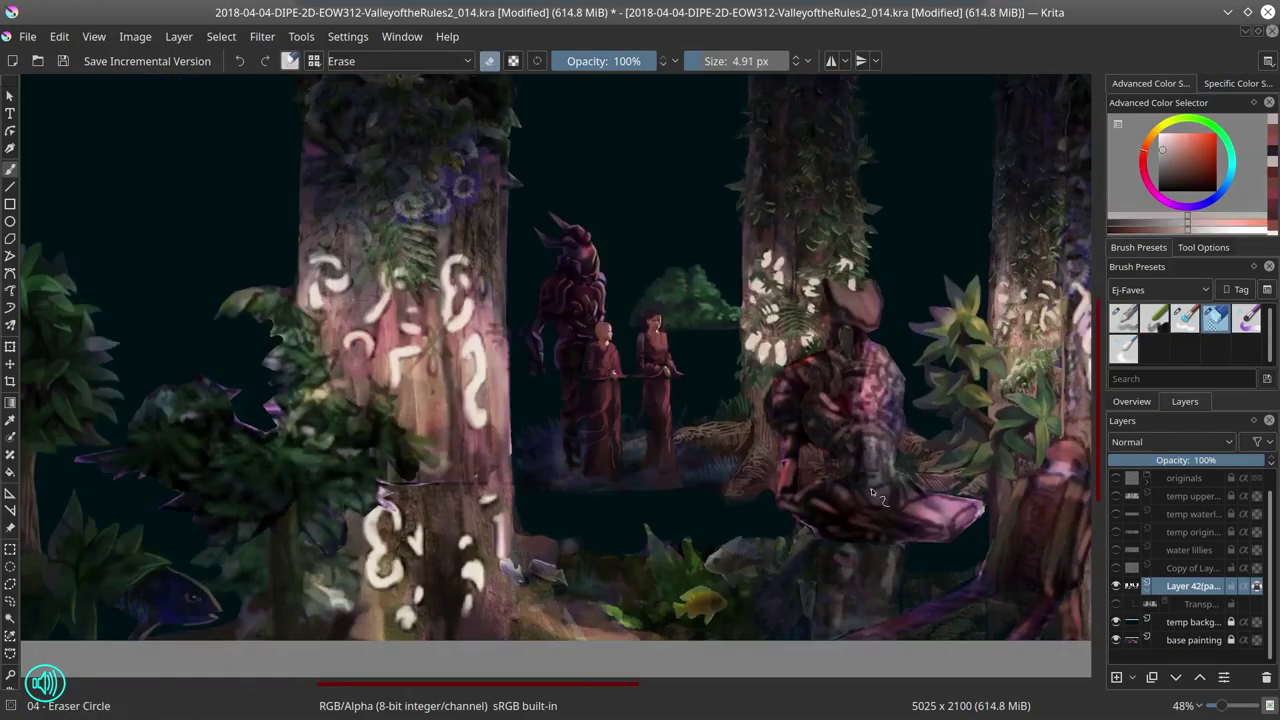
{"action": "key", "text": "ctrl+s"}
{"action": "scroll", "coordinate": [540, 388], "scroll_direction": "up", "scroll_amount": 8}
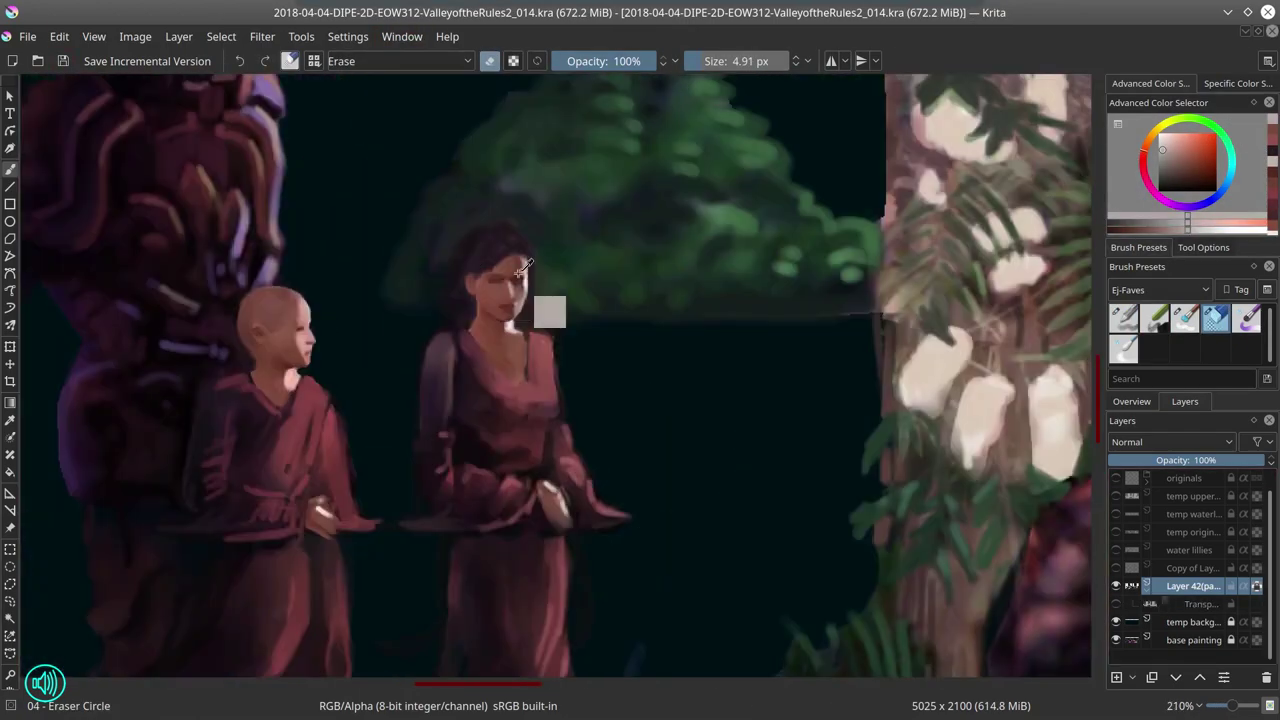
{"action": "key", "text": "bracketleft"}
{"action": "key", "text": "bracketleft"}
{"action": "left_click", "coordinate": [497, 305]}
{"action": "key", "text": "slash"}
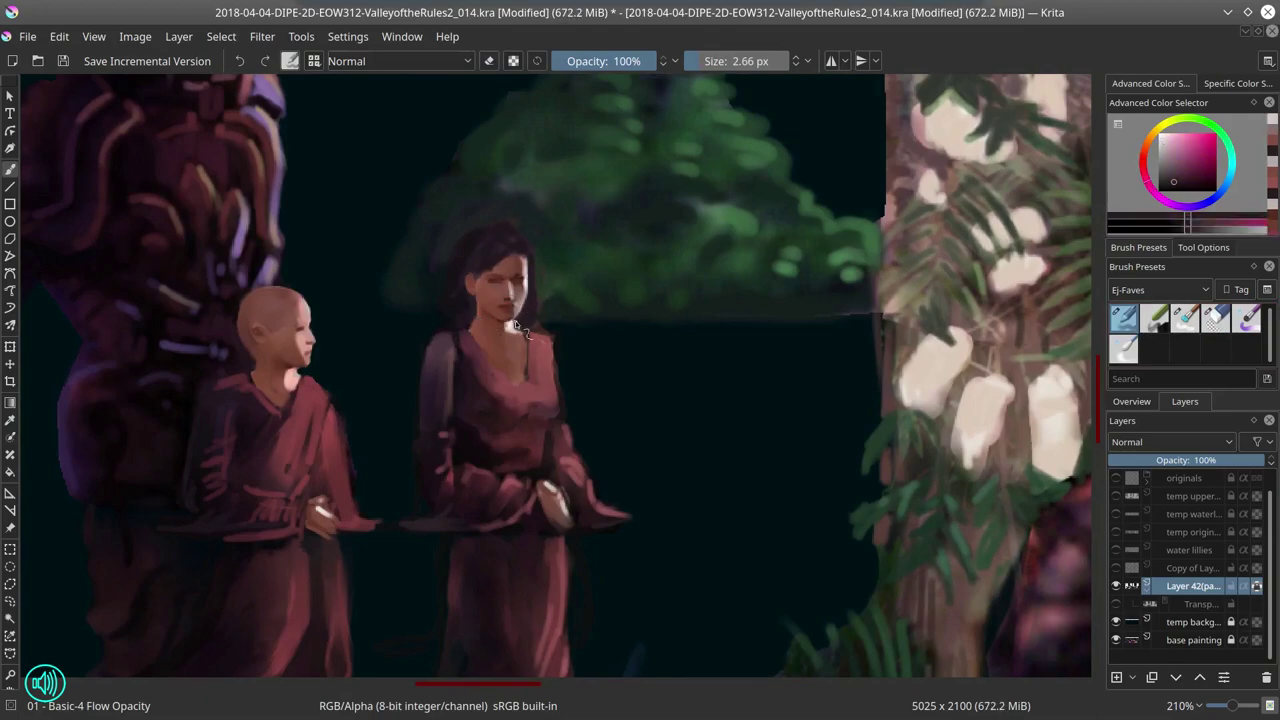
{"action": "key", "text": "slash"}
{"action": "key", "text": "bracketright"}
{"action": "key", "text": "bracketright"}
{"action": "key", "text": "bracketright"}
{"action": "scroll", "coordinate": [412, 525], "scroll_direction": "down", "scroll_amount": 5}
Step: Refine the robed figures with sampled pinks and darker tones, brush resized to about 13 px
{"action": "key", "text": "slash"}
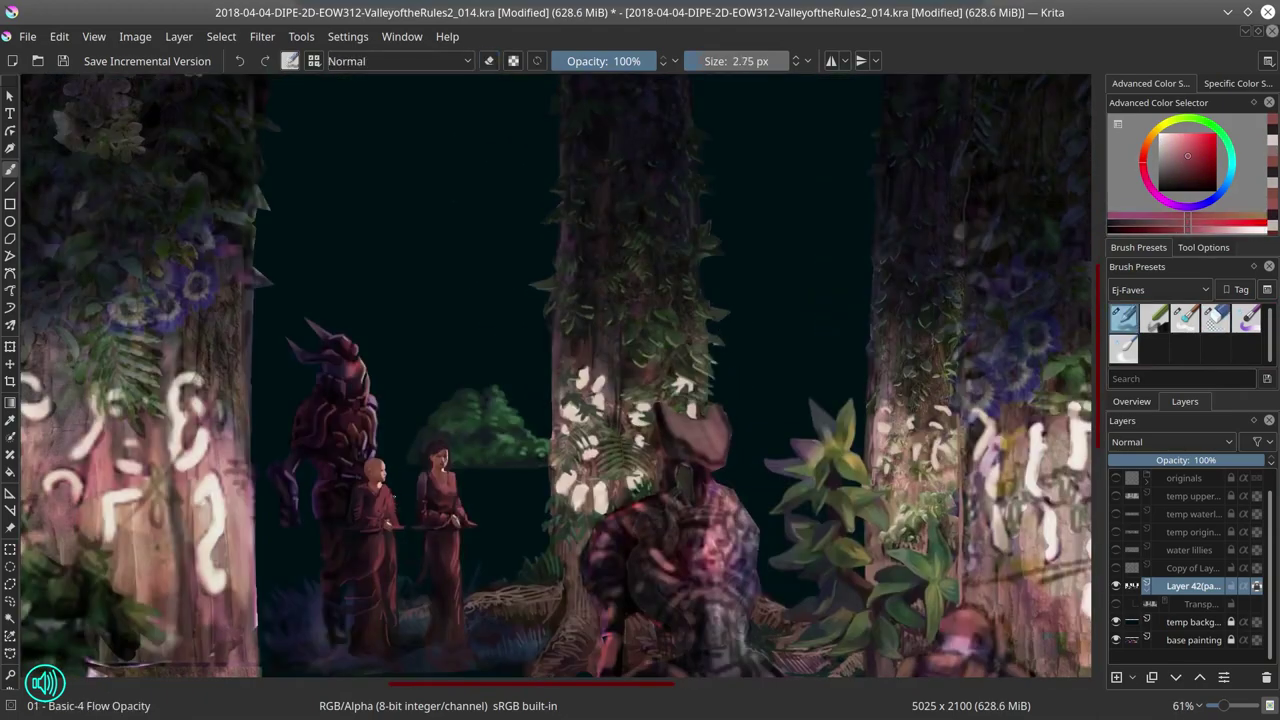
{"action": "left_click", "coordinate": [393, 508], "text": "ctrl"}
{"action": "key", "text": "bracketleft"}
{"action": "left_click", "coordinate": [449, 486], "text": "ctrl"}
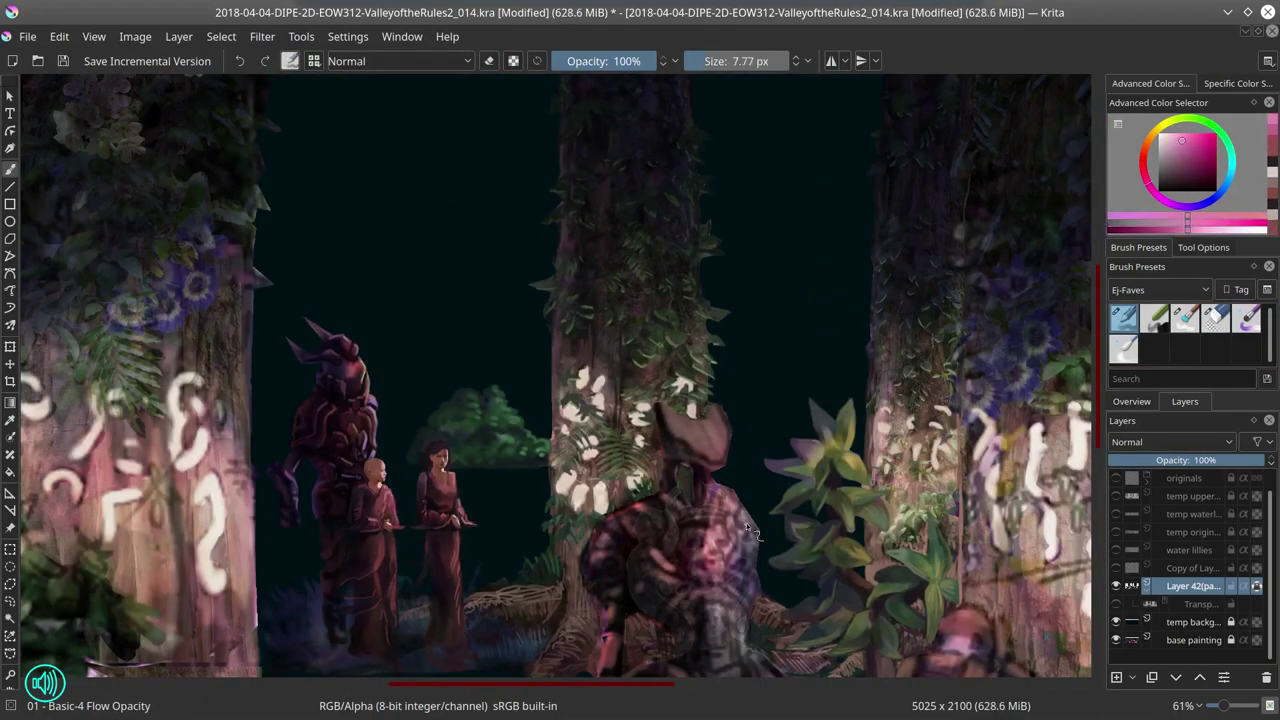
{"action": "key", "text": "slash"}
{"action": "scroll", "coordinate": [357, 451], "scroll_direction": "up", "scroll_amount": 5}
{"action": "scroll", "coordinate": [720, 414], "scroll_direction": "down", "scroll_amount": 5}
{"action": "key", "text": "slash"}
{"action": "key", "text": "bracketright"}
{"action": "key", "text": "bracketright"}
{"action": "key", "text": "bracketright"}
{"action": "key", "text": "bracketright"}
{"action": "key", "text": "bracketright"}
{"action": "key", "text": "bracketright"}
{"action": "left_click", "coordinate": [346, 567], "text": "ctrl"}
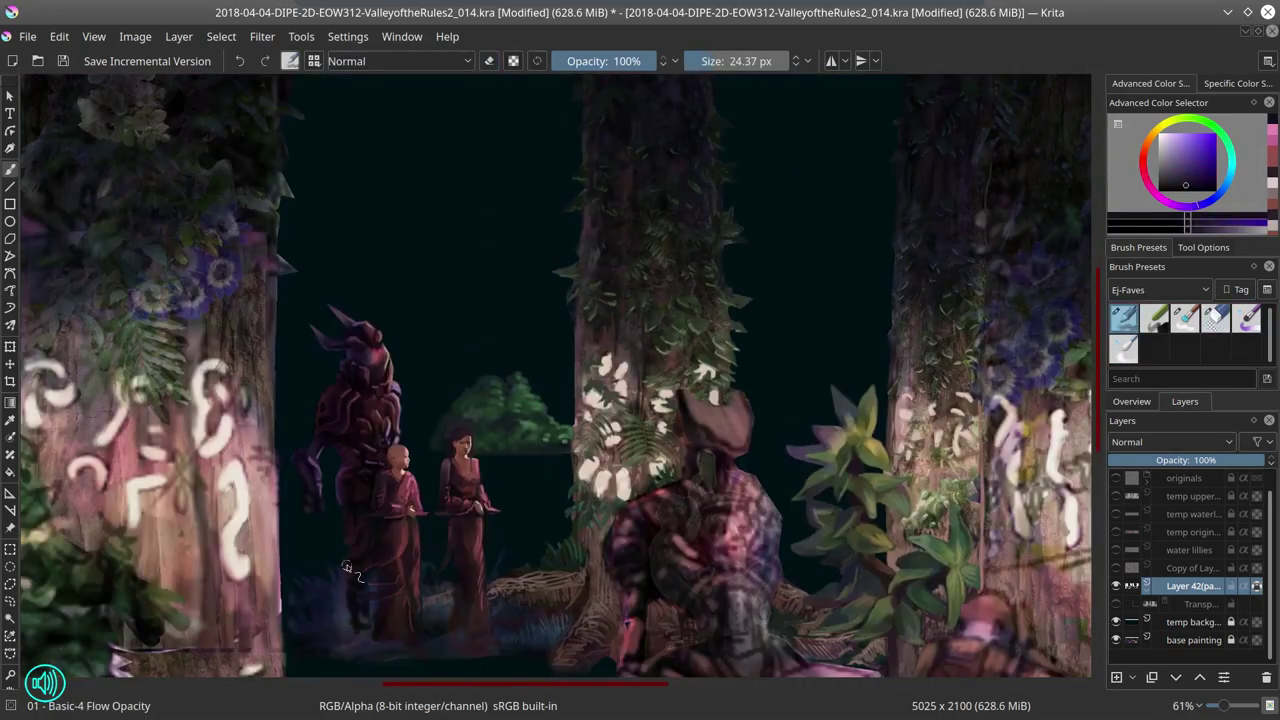
{"action": "key", "text": "bracketleft"}
{"action": "key", "text": "bracketleft"}
{"action": "key", "text": "bracketleft"}
{"action": "left_click", "coordinate": [325, 532], "text": "ctrl"}
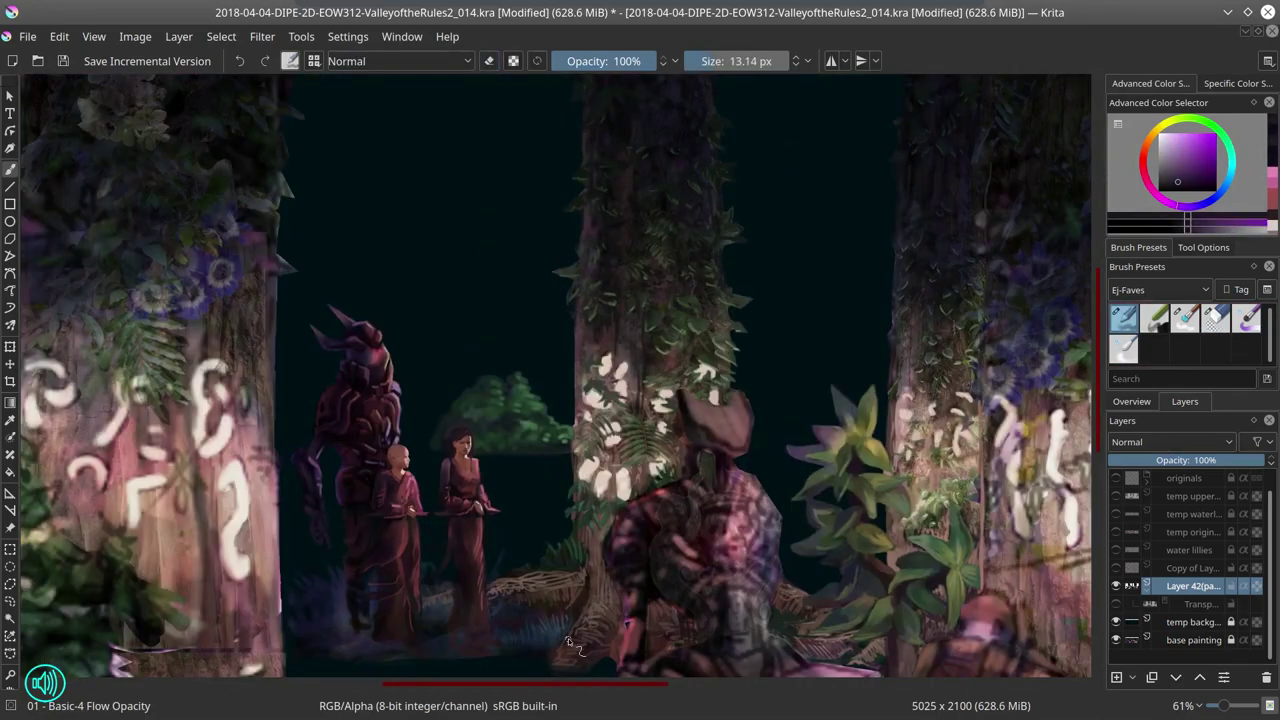
Step: Save, paint a dark green stroke on the left foliage, and show the Overview docker
{"action": "key", "text": "slash"}
{"action": "key", "text": "slash"}
{"action": "key", "text": "ctrl+s"}
{"action": "left_click_drag", "start_coordinate": [322, 633], "coordinate": [652, 453]}
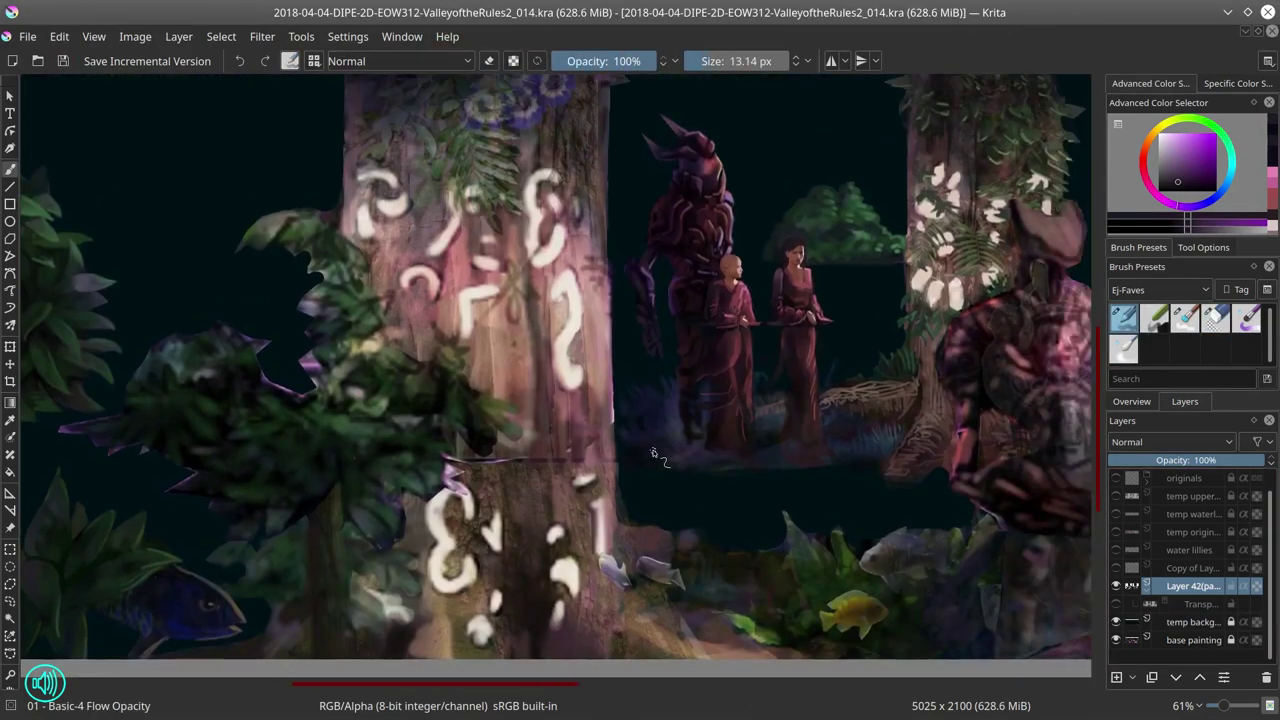
{"action": "left_click", "coordinate": [367, 595], "text": "ctrl"}
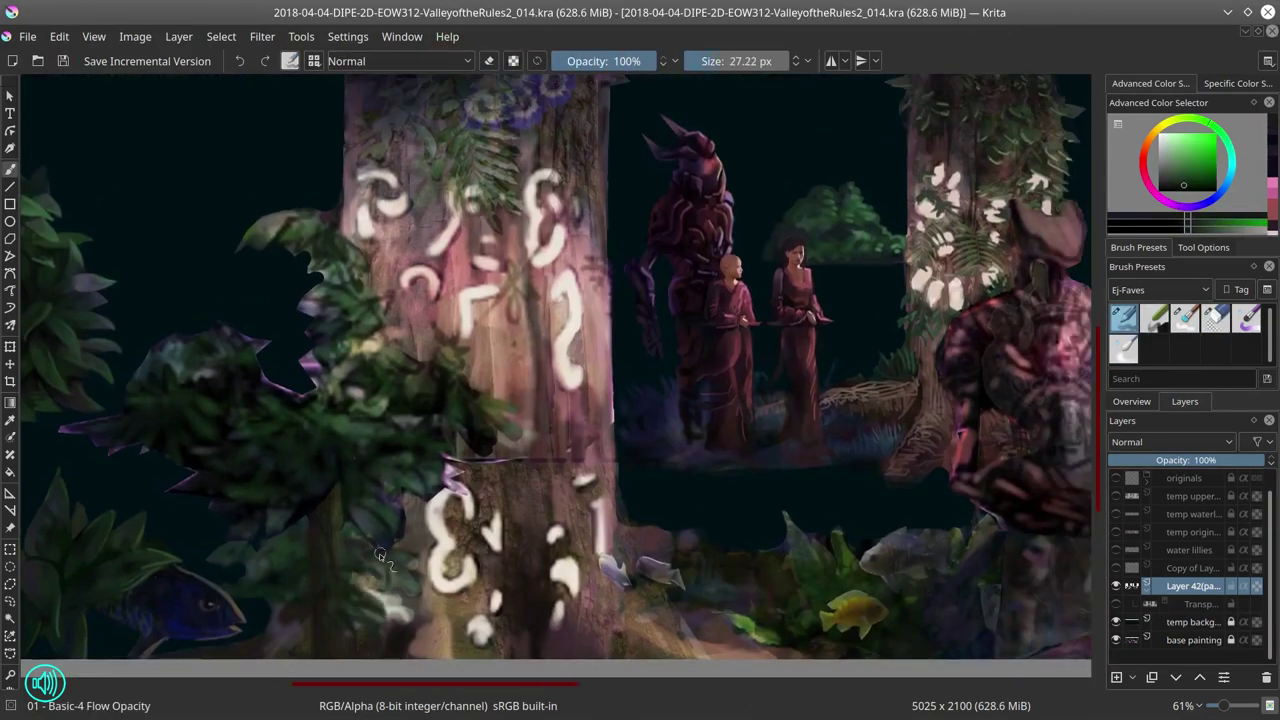
{"action": "left_click_drag", "start_coordinate": [380, 556], "coordinate": [410, 597]}
{"action": "left_click", "coordinate": [458, 472], "text": "ctrl"}
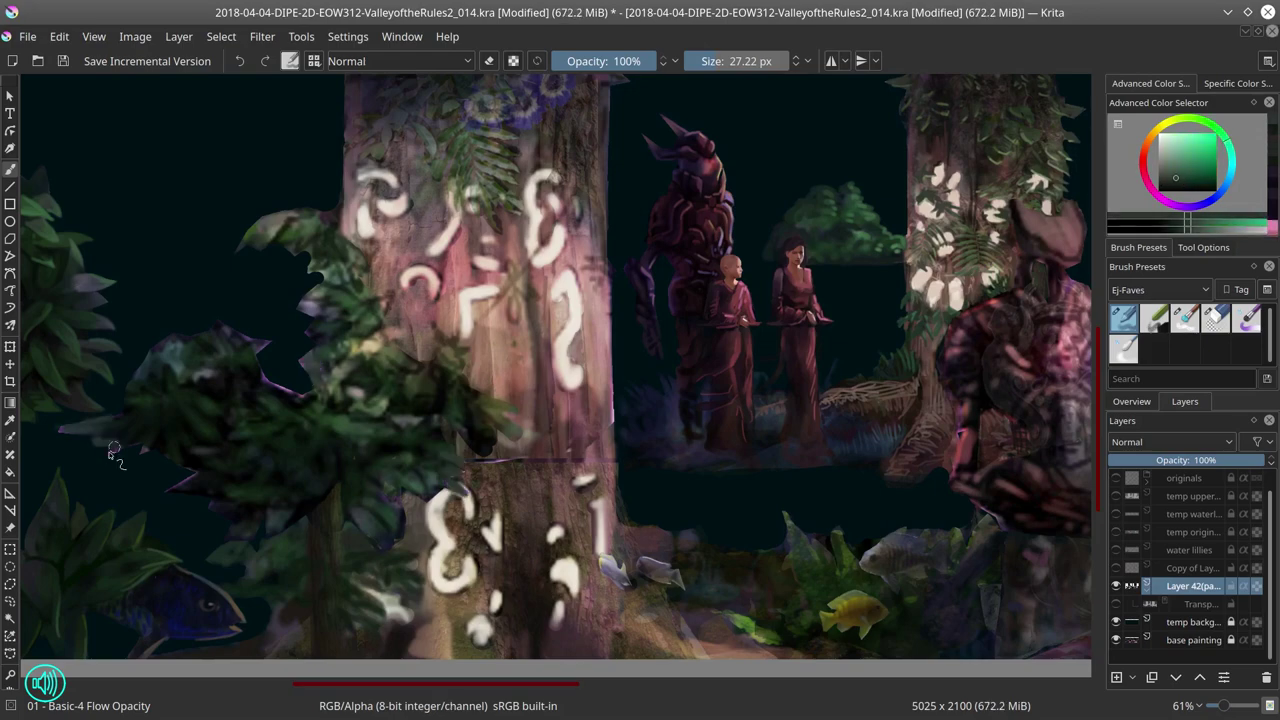
{"action": "left_click", "coordinate": [468, 336], "text": "ctrl"}
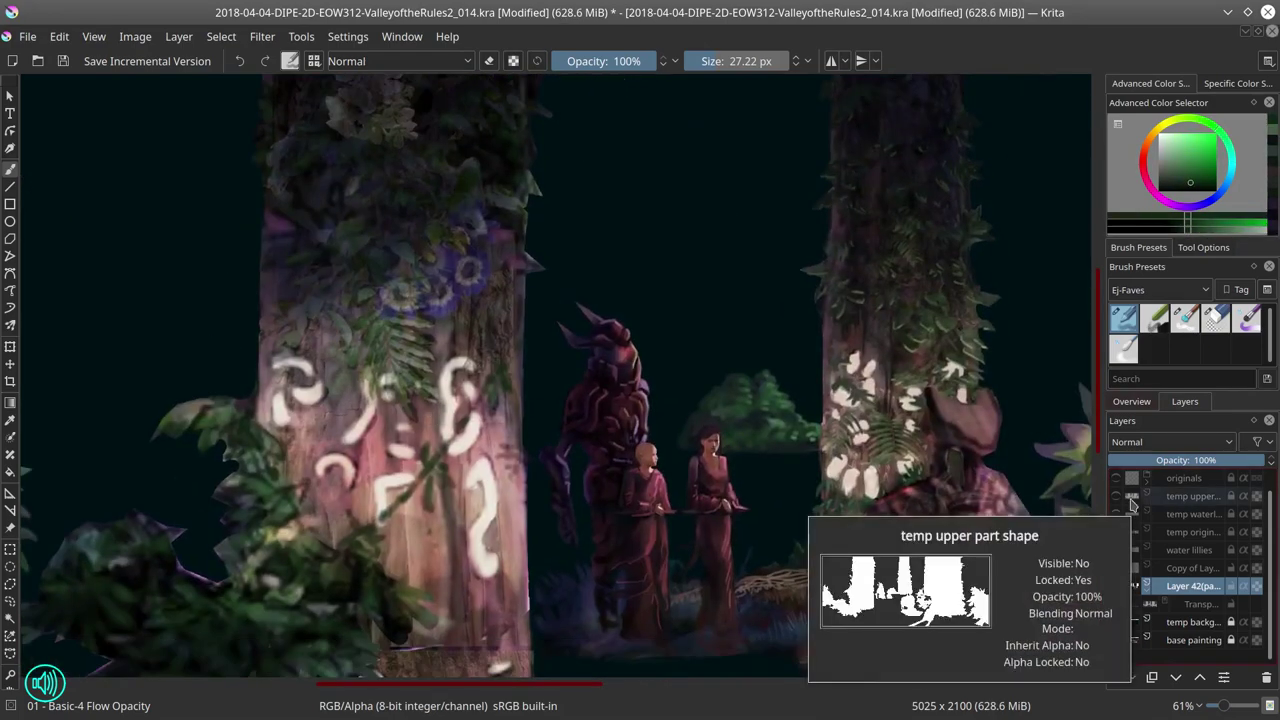
{"action": "left_click", "coordinate": [1130, 402]}
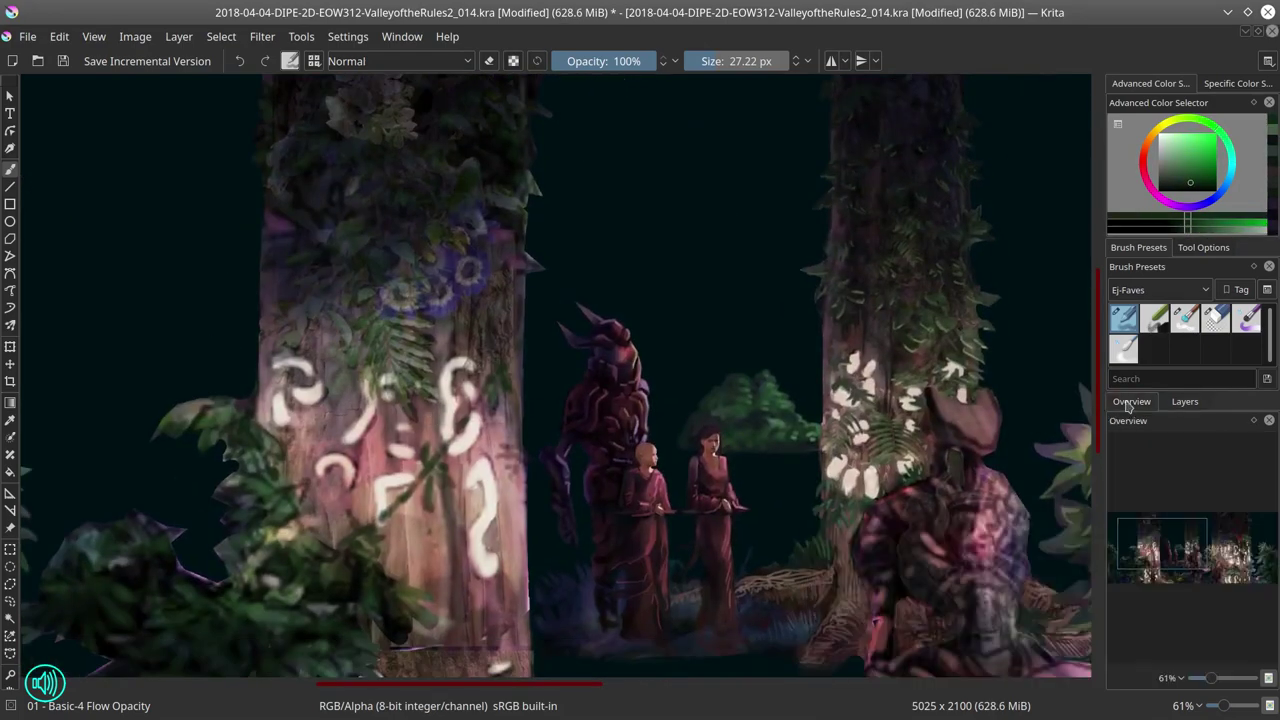
Step: Zoom to the carved trunk base and dab touch-ups using sampled bark pinks and oranges
{"action": "left_click_drag", "start_coordinate": [400, 500], "coordinate": [465, 201]}
{"action": "scroll", "coordinate": [527, 413], "scroll_direction": "up", "scroll_amount": 1}
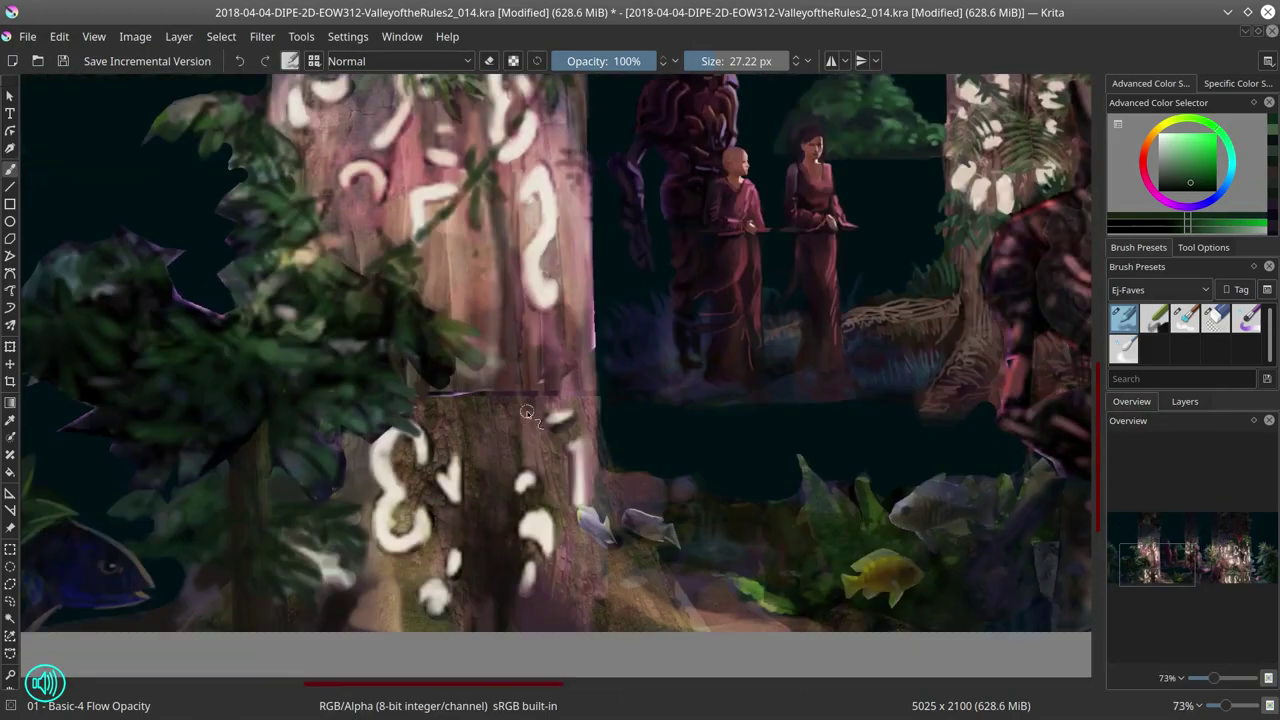
{"action": "left_click_drag", "start_coordinate": [520, 411], "coordinate": [326, 494]}
{"action": "scroll", "coordinate": [586, 366], "scroll_direction": "up", "scroll_amount": 1}
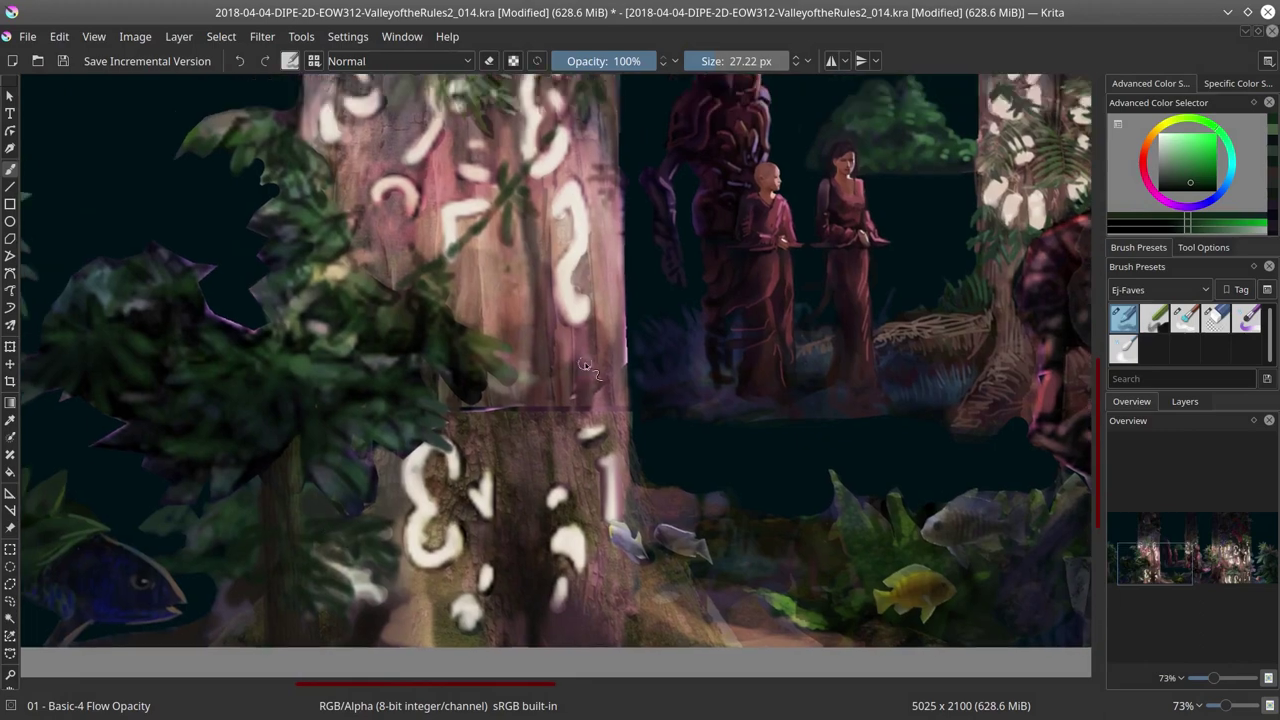
{"action": "left_click", "coordinate": [450, 478], "text": "ctrl"}
{"action": "scroll", "coordinate": [673, 473], "scroll_direction": "right", "scroll_amount": 5}
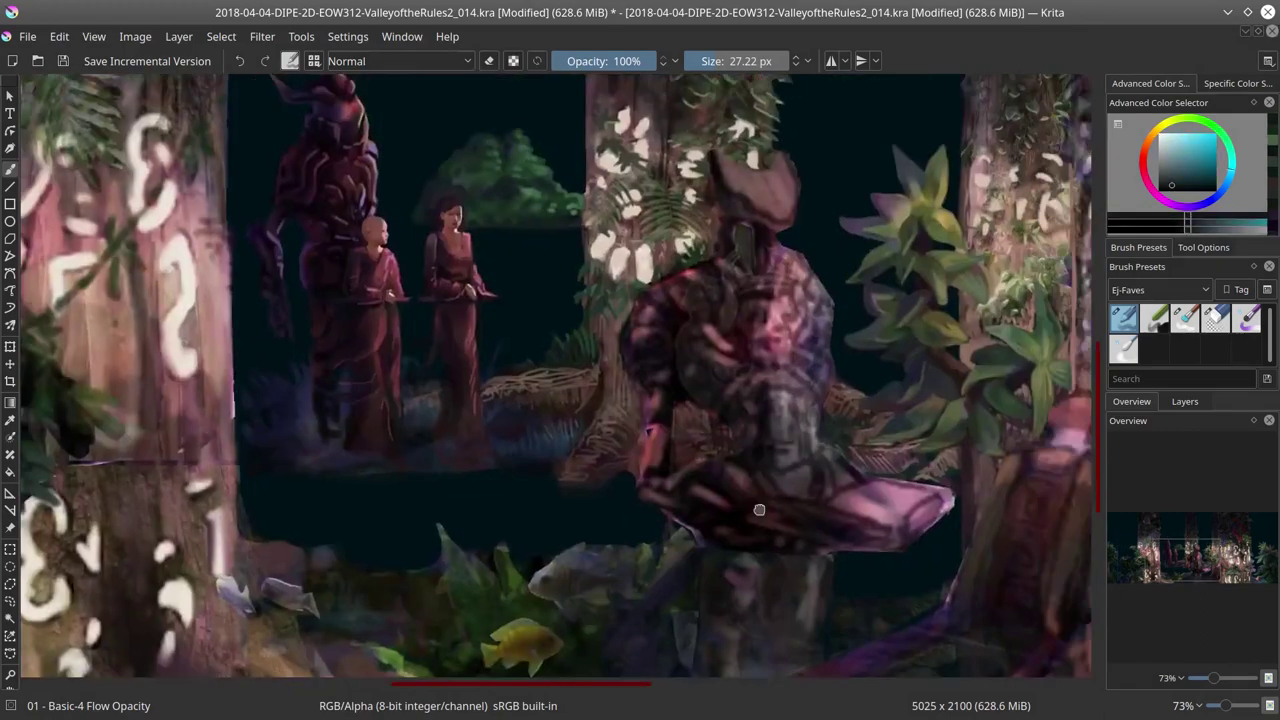
{"action": "key", "text": "slash"}
{"action": "scroll", "coordinate": [455, 412], "scroll_direction": "left", "scroll_amount": 5}
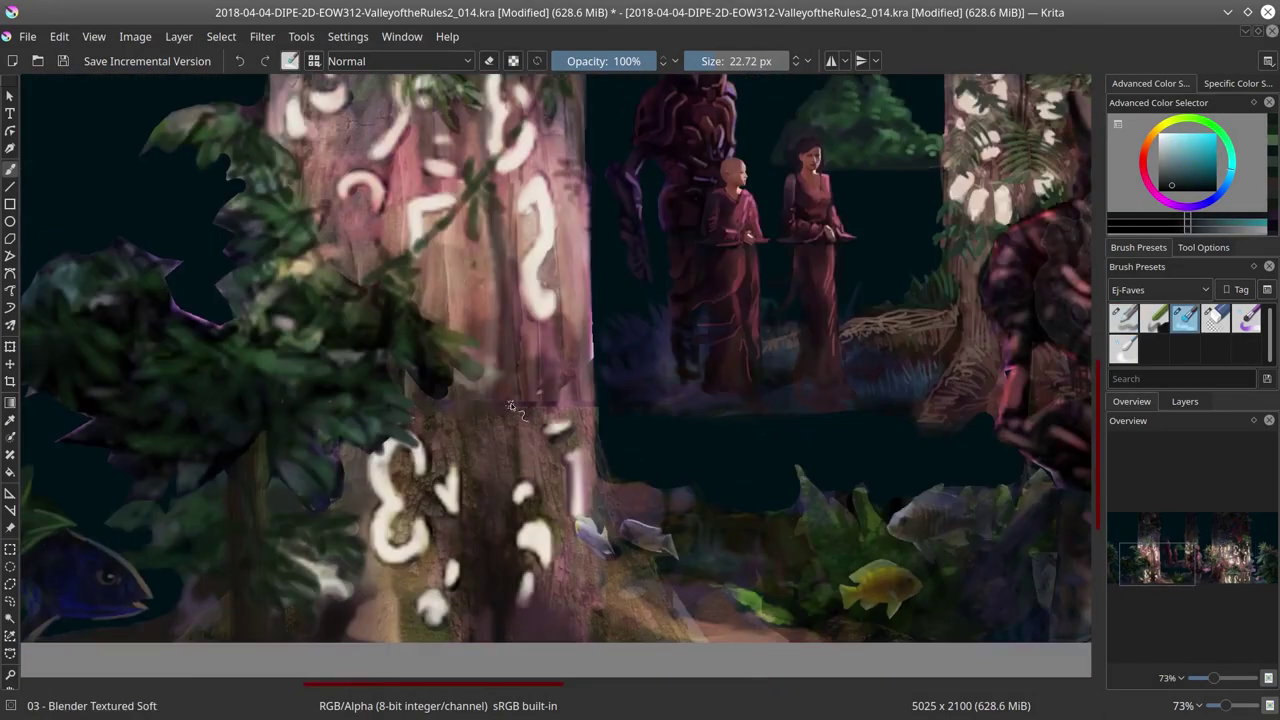
{"action": "key", "text": "slash"}
{"action": "left_click", "coordinate": [540, 395], "text": "ctrl"}
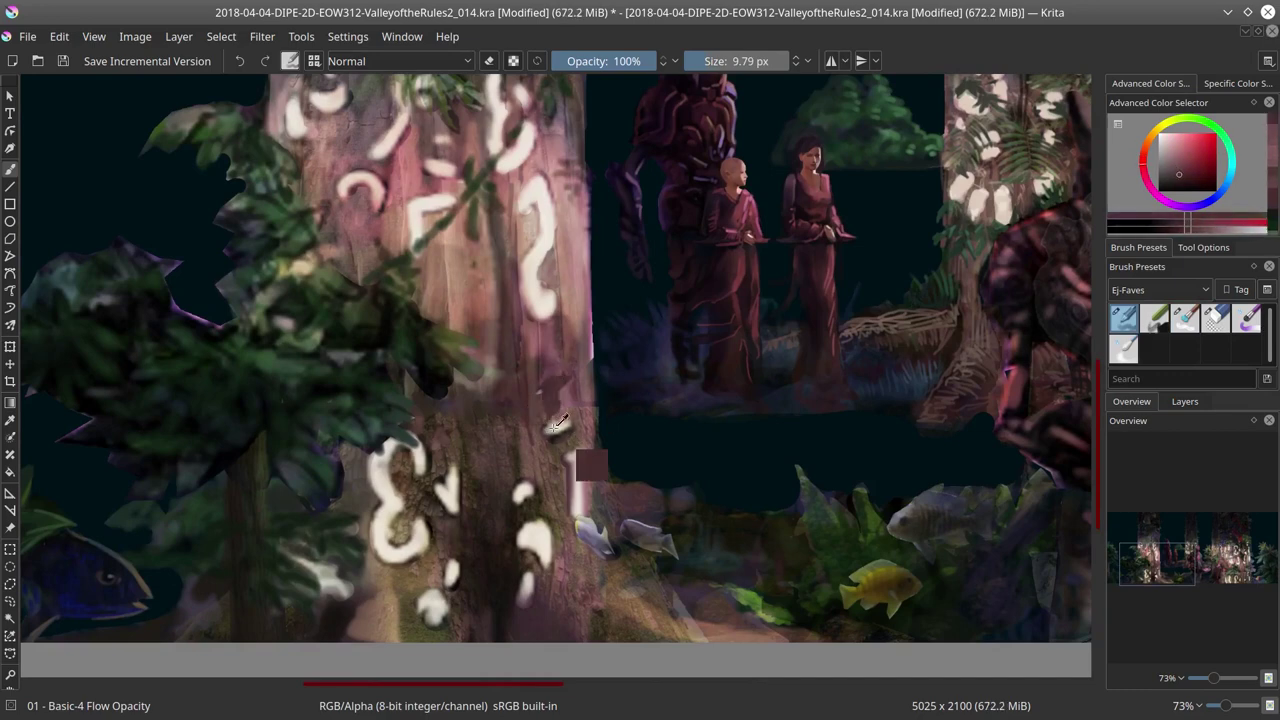
{"action": "left_click_drag", "start_coordinate": [557, 423], "coordinate": [605, 418]}
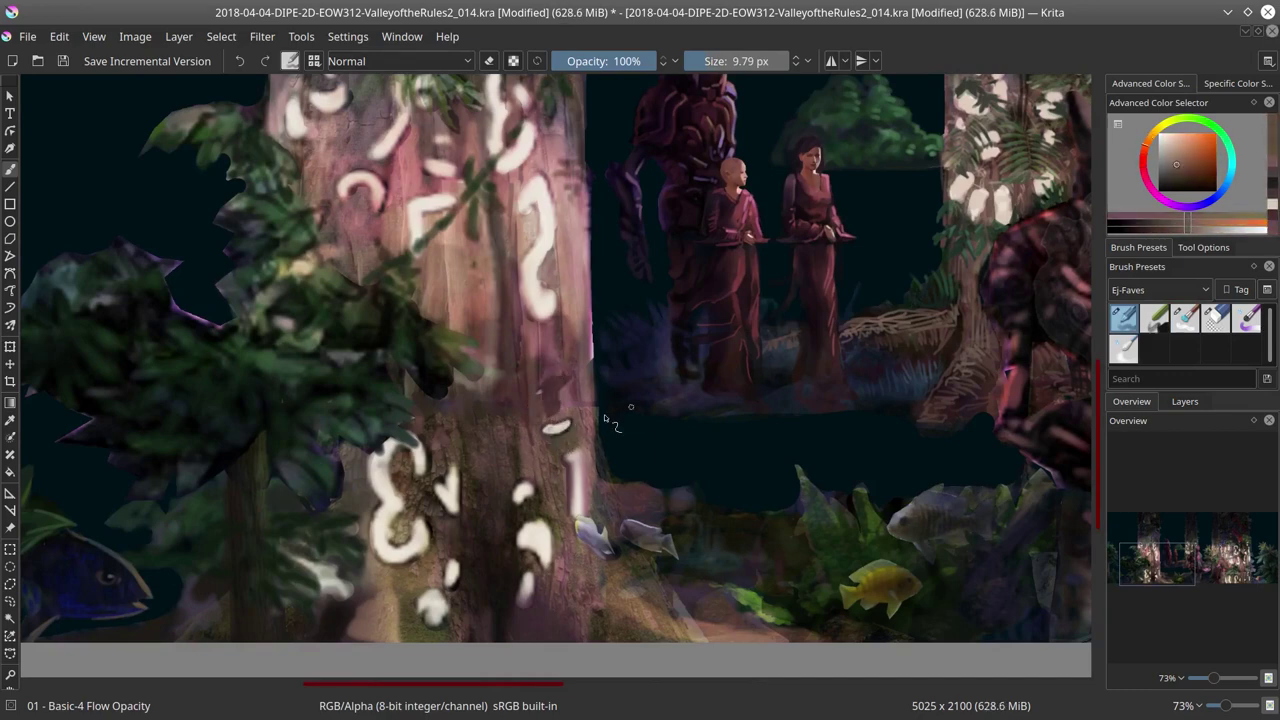
{"action": "left_click", "coordinate": [541, 390], "text": "ctrl"}
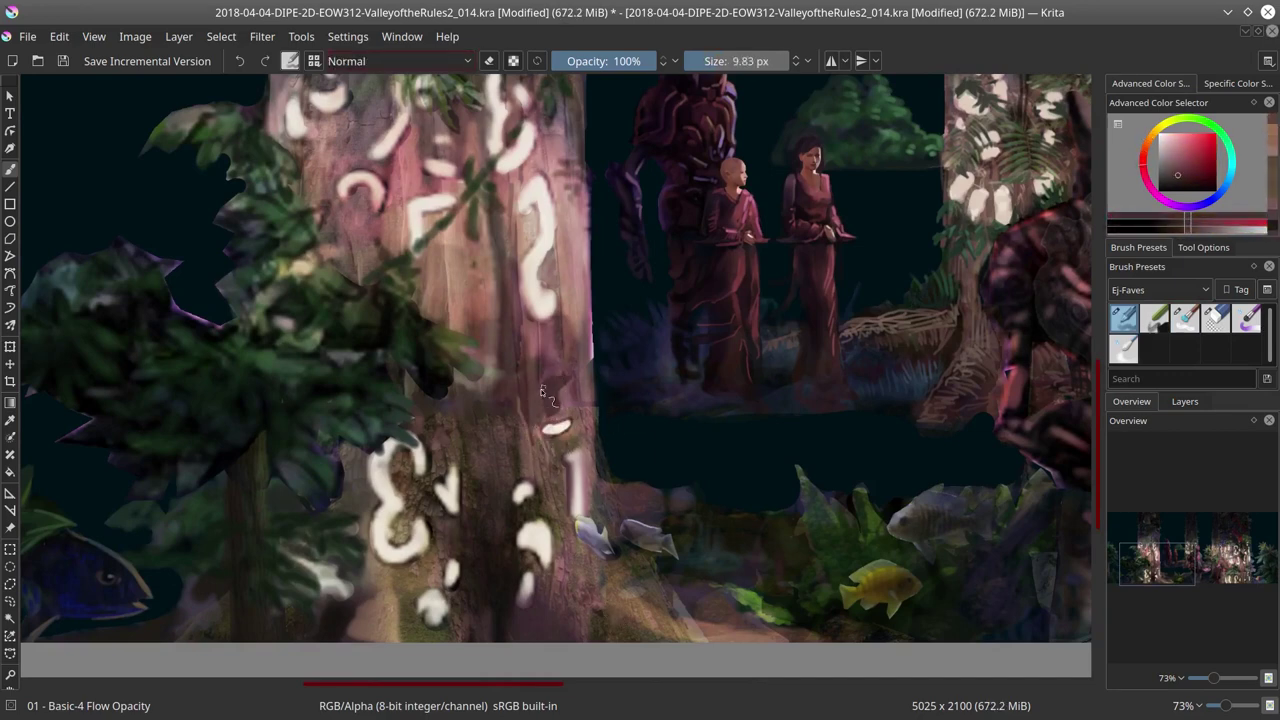
{"action": "left_click_drag", "start_coordinate": [541, 392], "coordinate": [515, 615]}
{"action": "left_click", "coordinate": [584, 370], "text": "ctrl"}
{"action": "left_click", "coordinate": [505, 560], "text": "ctrl"}
{"action": "left_click", "coordinate": [533, 588], "text": "ctrl"}
Step: Add light glyph touches in Color Dodge, return to Normal blending, and save
{"action": "left_click", "coordinate": [531, 500], "text": "ctrl"}
{"action": "key", "text": "alt+shift+d"}
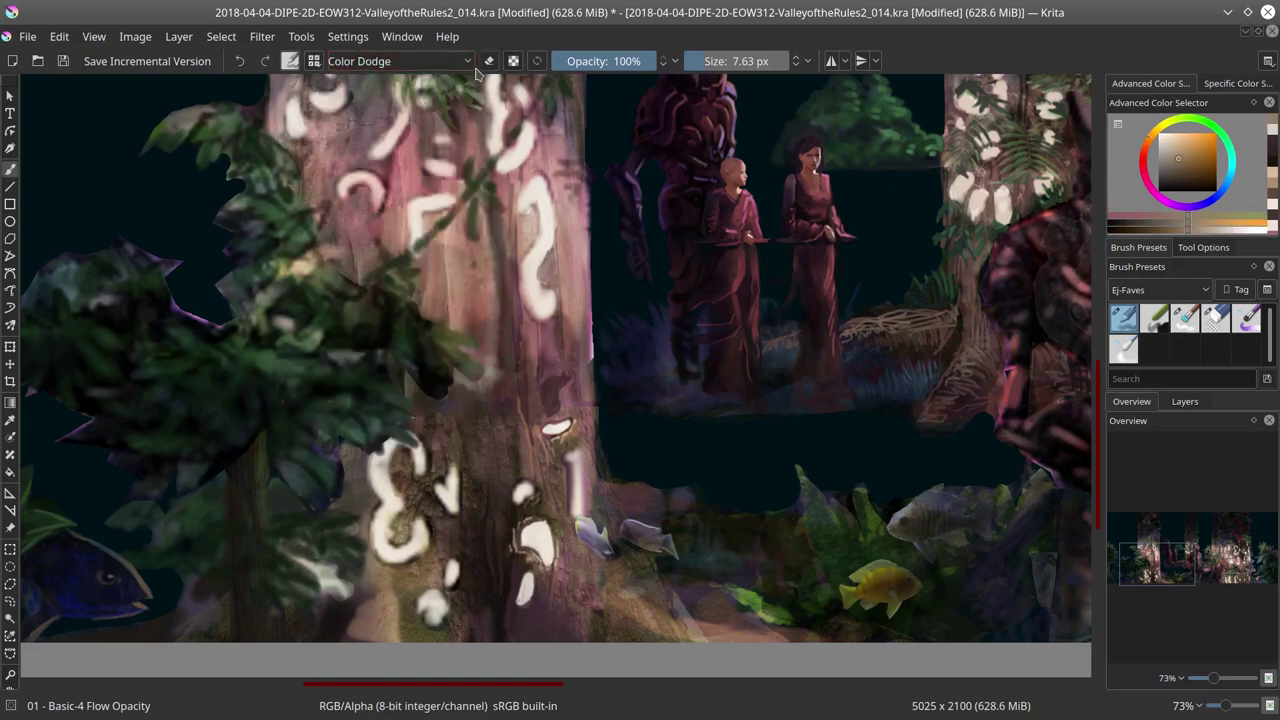
{"action": "key", "text": "alt+shift+n"}
{"action": "left_click", "coordinate": [483, 398], "text": "ctrl"}
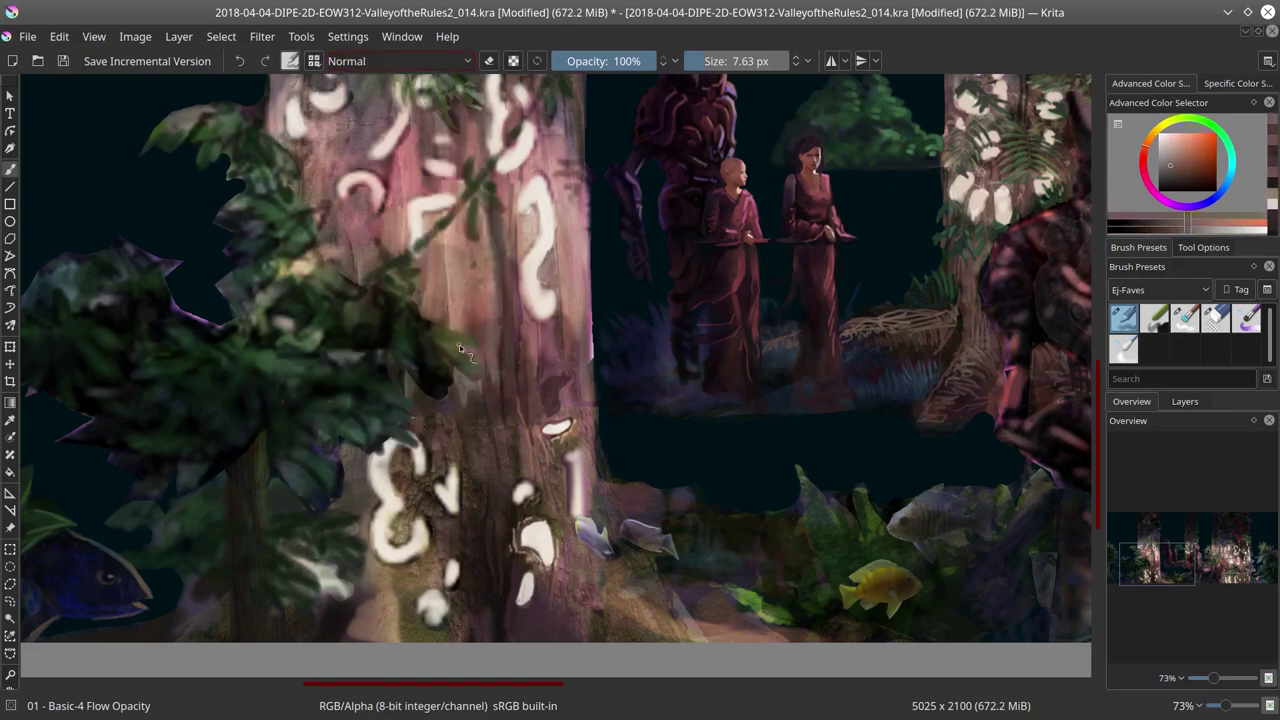
{"action": "left_click", "coordinate": [483, 412], "text": "ctrl"}
{"action": "left_click", "coordinate": [62, 62]}
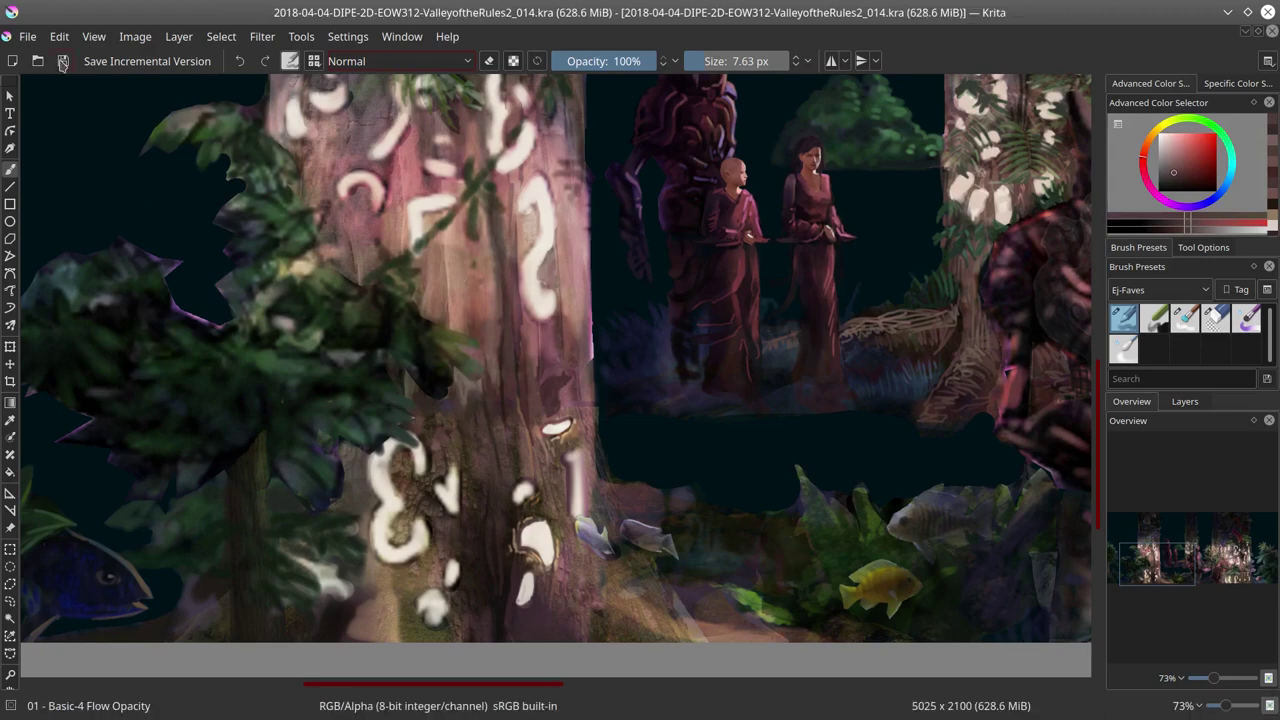
Step: Dab more glyph highlights in Color Dodge and Normal with sampled pinks, then zoom out
{"action": "left_click", "coordinate": [515, 500], "text": "ctrl"}
{"action": "left_click", "coordinate": [543, 492], "text": "ctrl"}
{"action": "key", "text": "alt+shift+d"}
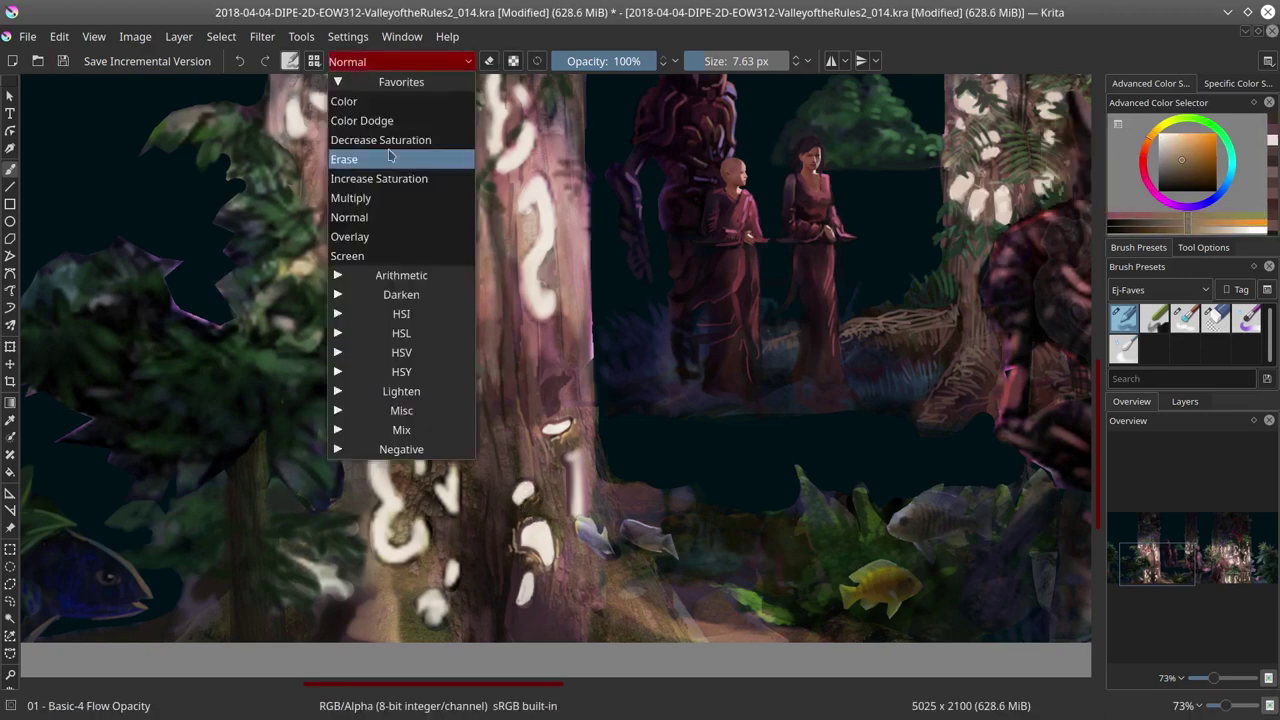
{"action": "left_click", "coordinate": [548, 622], "text": "ctrl"}
{"action": "key", "text": "alt+shift+n"}
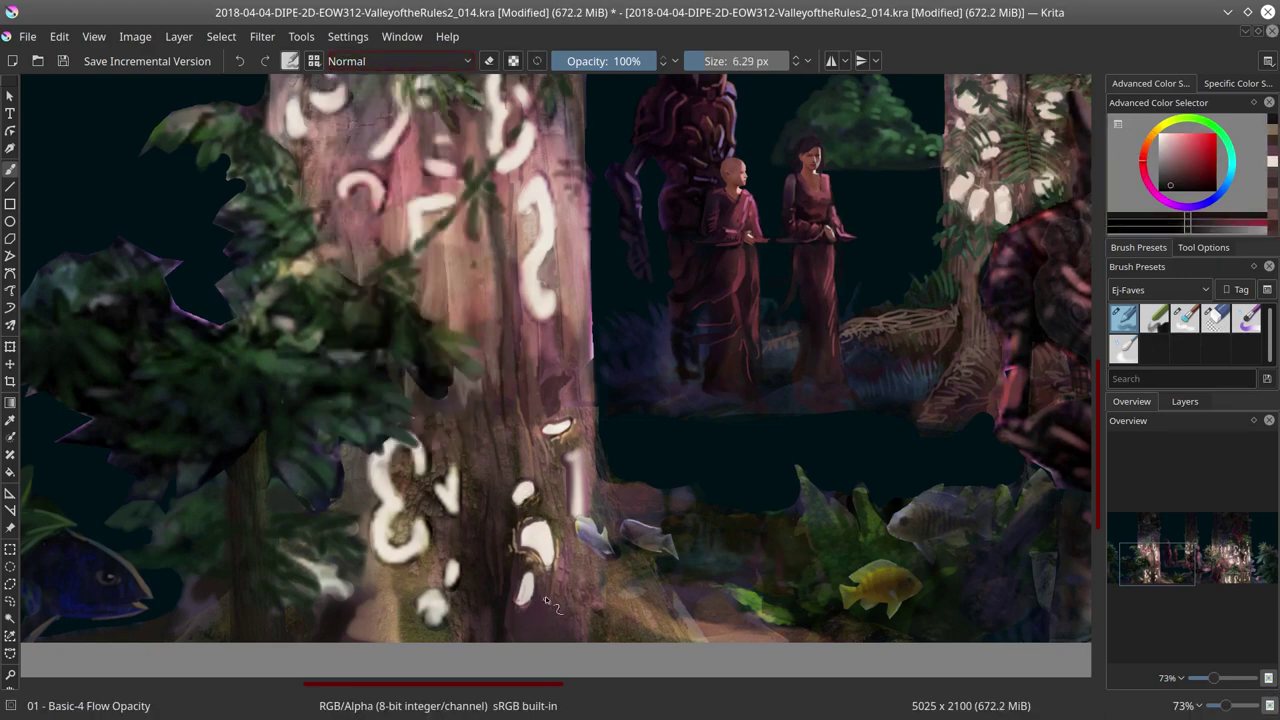
{"action": "key", "text": "bracketright"}
{"action": "key", "text": "bracketright"}
{"action": "left_click", "coordinate": [561, 576], "text": "ctrl"}
{"action": "key", "text": "bracketleft"}
{"action": "key", "text": "bracketleft"}
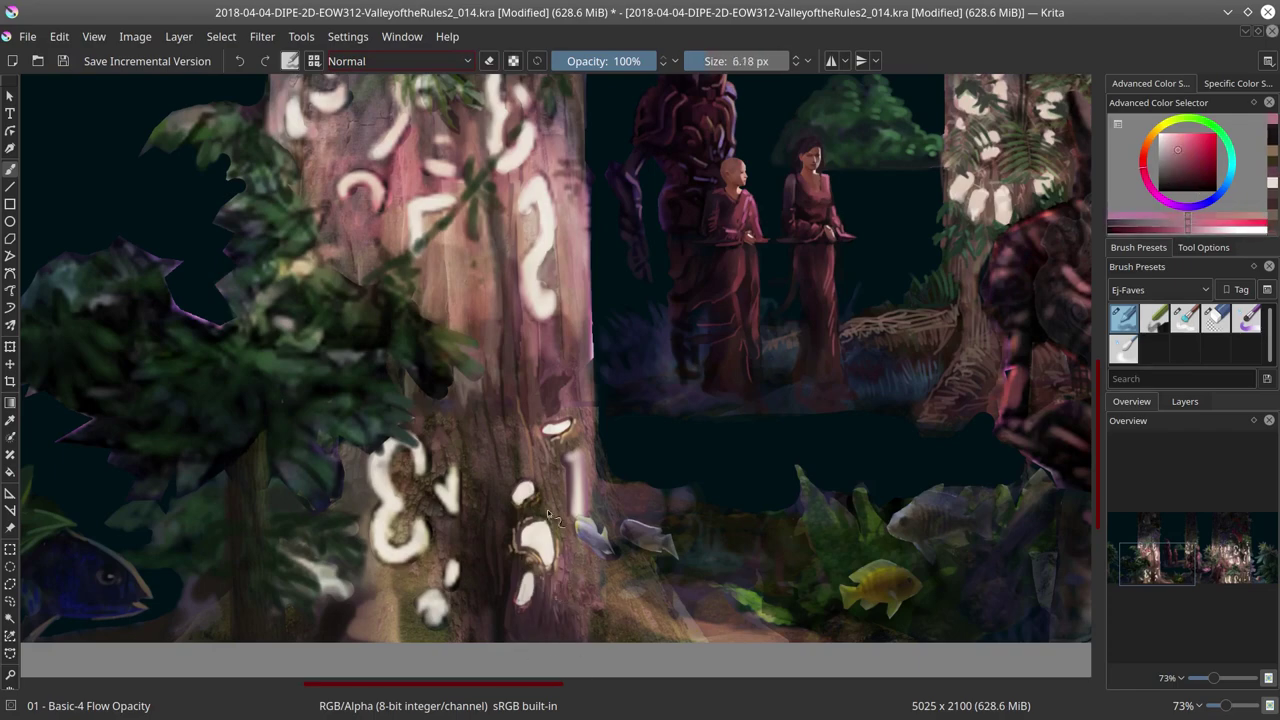
{"action": "left_click", "coordinate": [627, 590], "text": "ctrl"}
{"action": "scroll", "coordinate": [627, 590], "scroll_direction": "right", "scroll_amount": 1}
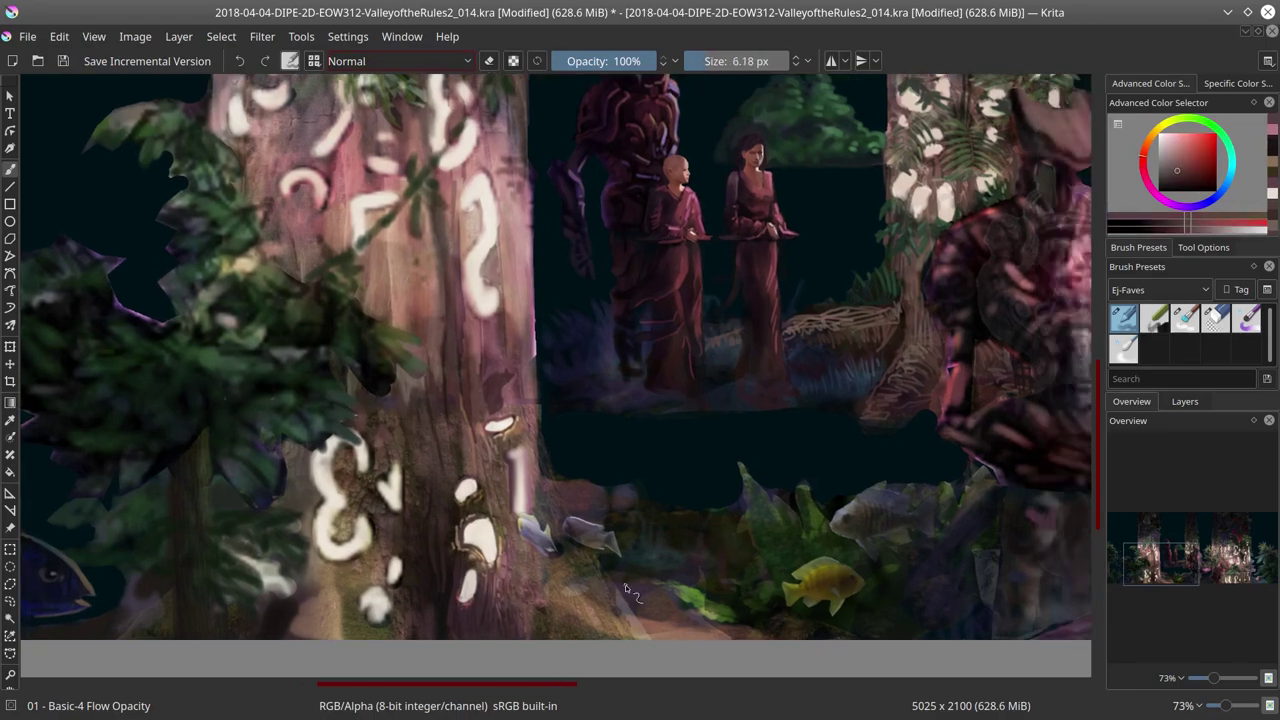
{"action": "scroll", "coordinate": [625, 590], "scroll_direction": "down", "scroll_amount": 2}
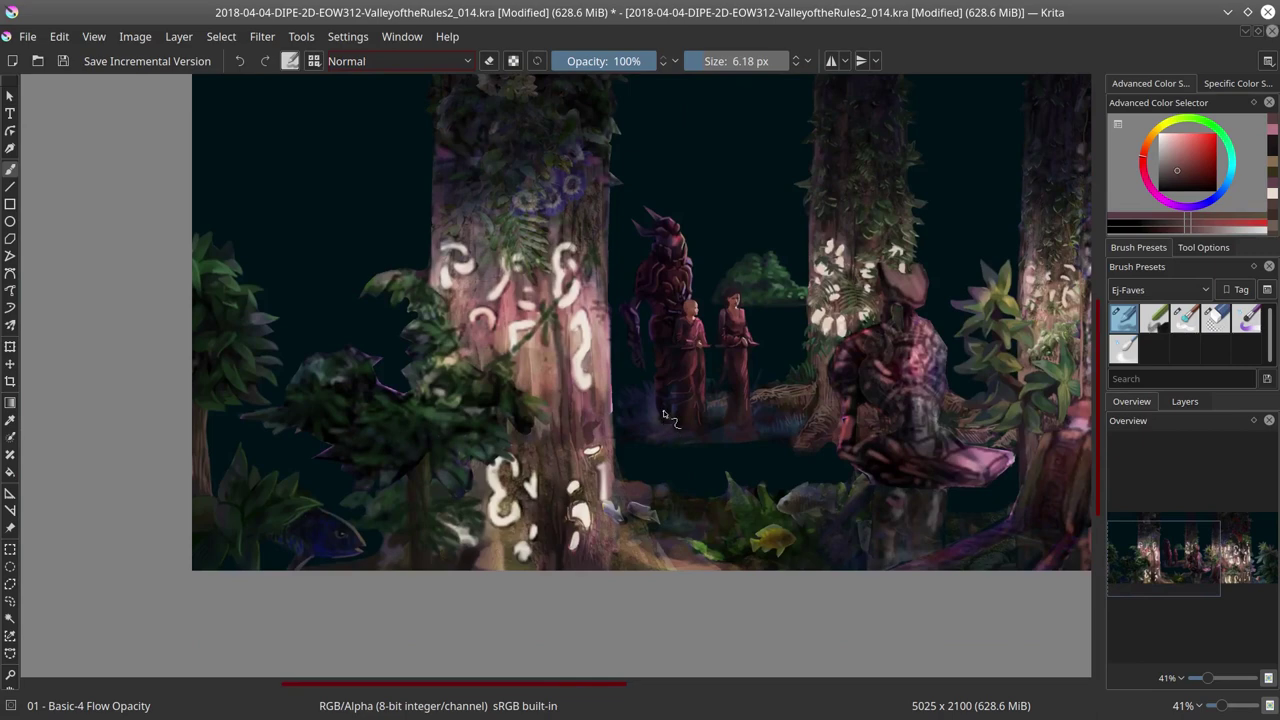
Step: Save, zoom in, and paint sampled light-orange bark colour over parts of the glyphs
{"action": "left_click_drag", "start_coordinate": [662, 413], "coordinate": [452, 473]}
{"action": "left_click", "coordinate": [62, 61]}
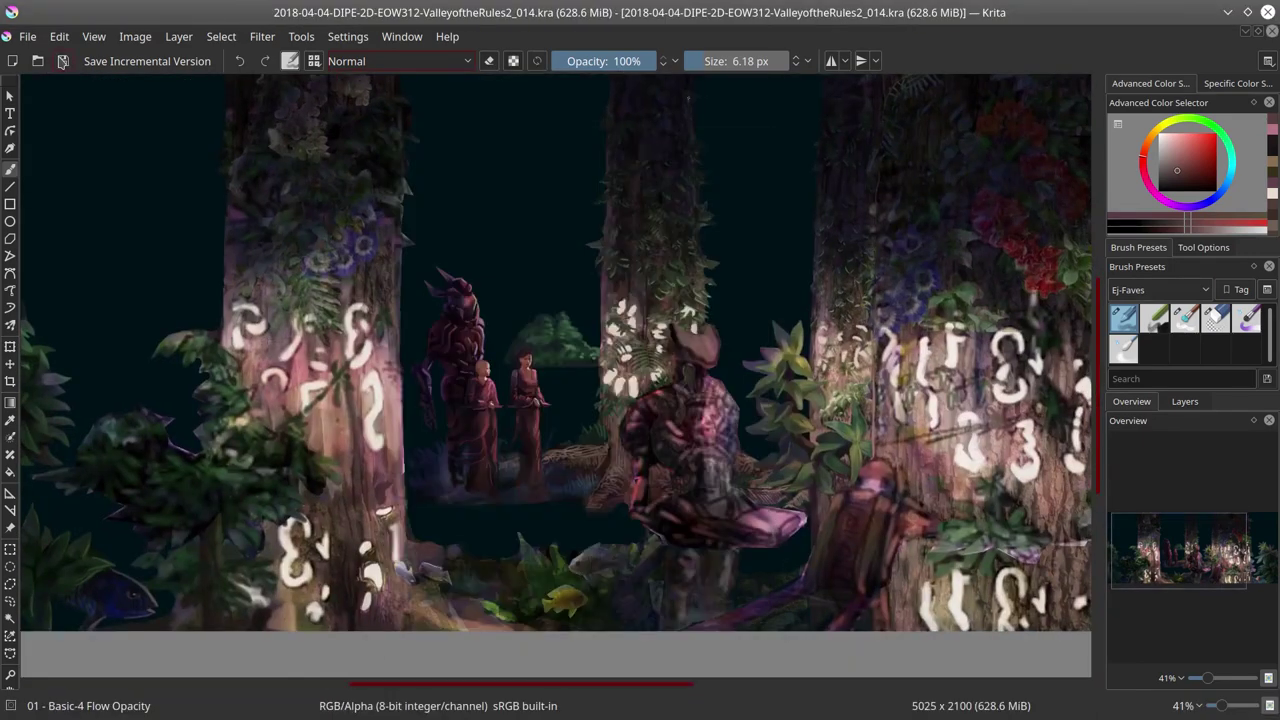
{"action": "left_click_drag", "start_coordinate": [309, 514], "coordinate": [424, 462]}
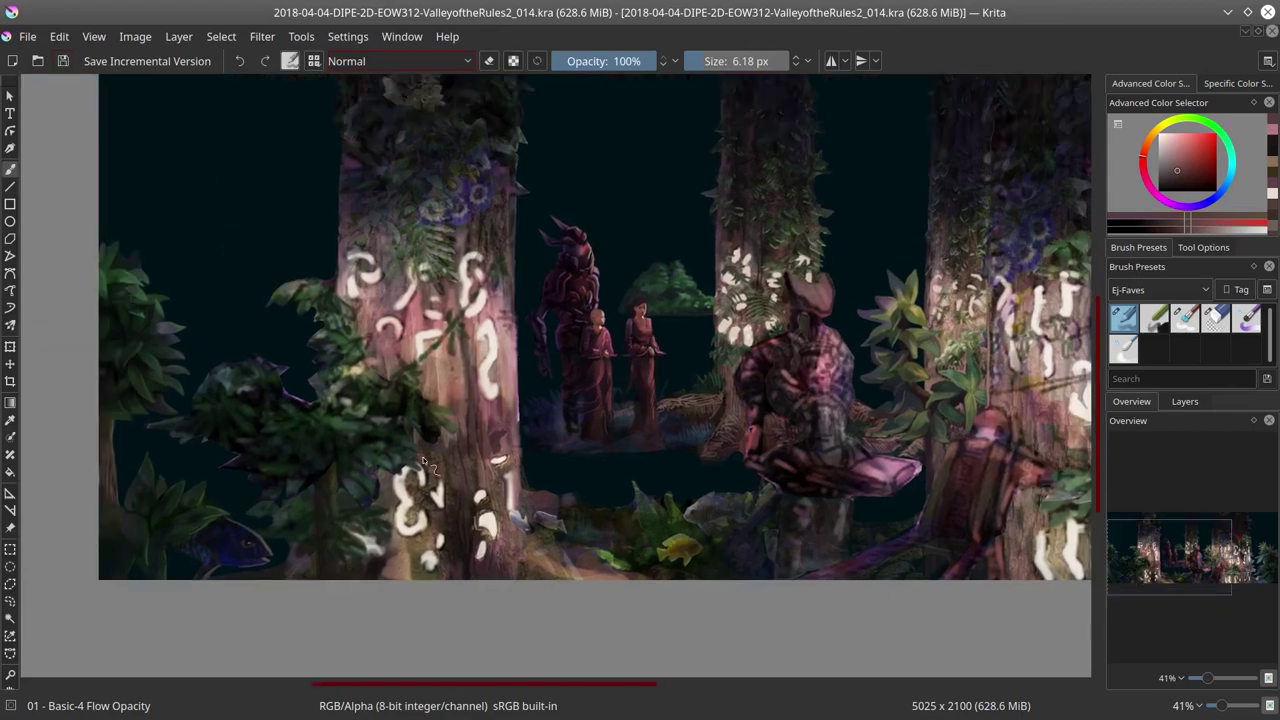
{"action": "scroll", "coordinate": [558, 536], "scroll_direction": "up", "scroll_amount": 4}
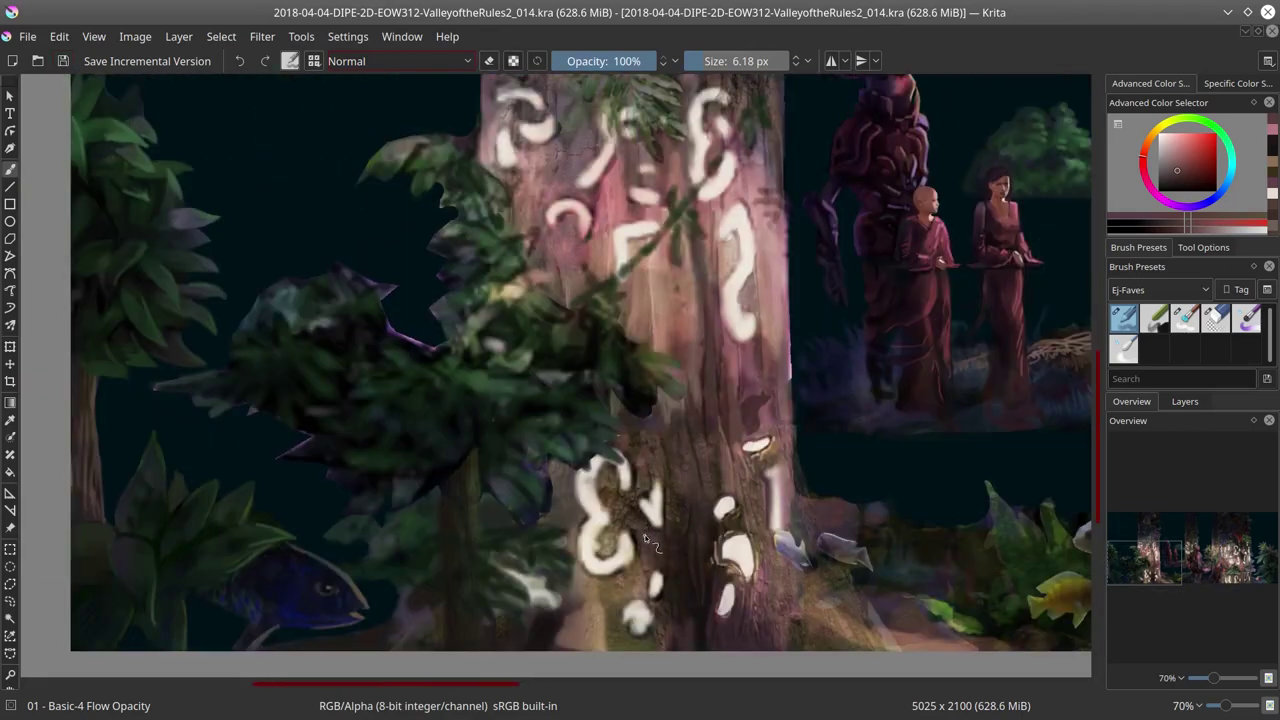
{"action": "left_click", "coordinate": [648, 540], "text": "ctrl"}
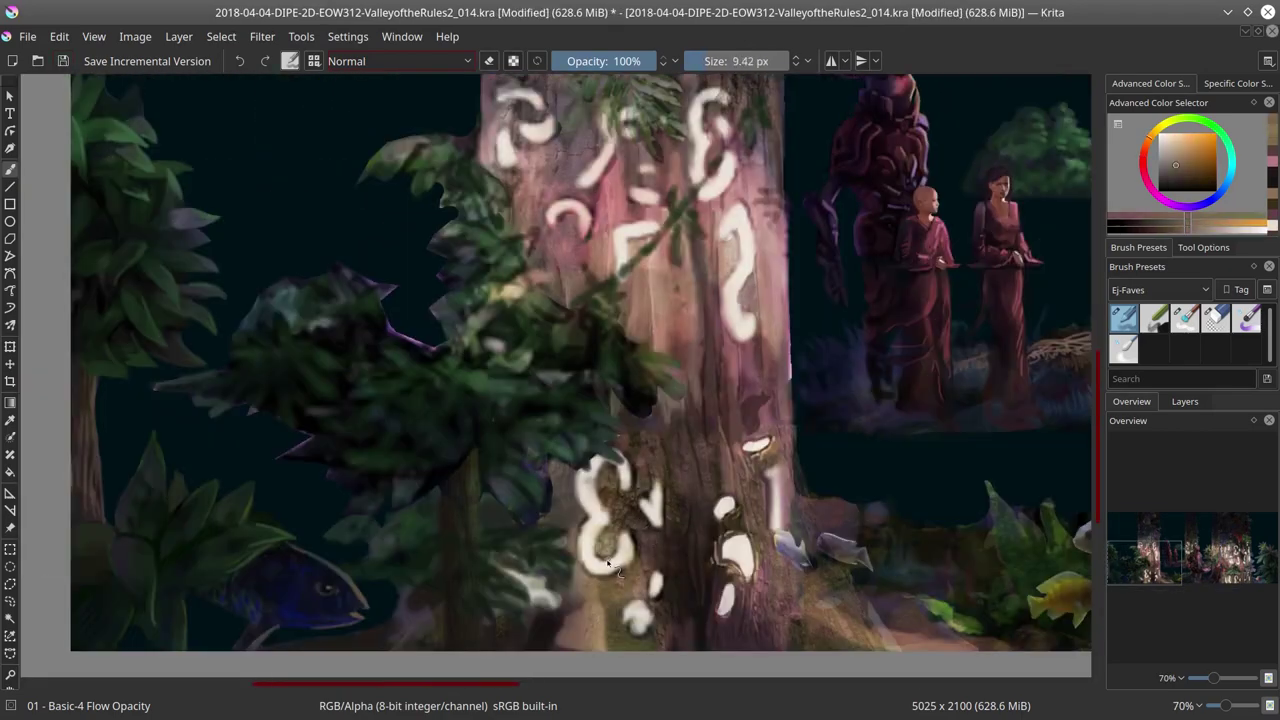
{"action": "mouse_move", "coordinate": [648, 540]}
{"action": "left_mouse_down"}
{"action": "mouse_move", "coordinate": [622, 558]}
{"action": "mouse_move", "coordinate": [600, 472]}
{"action": "mouse_move", "coordinate": [672, 528]}
{"action": "mouse_move", "coordinate": [700, 570]}
{"action": "left_mouse_up"}
{"action": "left_click", "coordinate": [585, 475], "text": "ctrl"}
{"action": "left_click", "coordinate": [588, 478], "text": "ctrl"}
{"action": "left_click", "coordinate": [620, 500], "text": "ctrl"}
{"action": "left_click", "coordinate": [672, 540], "text": "ctrl"}
Step: Add fresh white strokes on the lower glyphs with a smaller Normal-blend brush
{"action": "left_click", "coordinate": [785, 640], "text": "ctrl"}
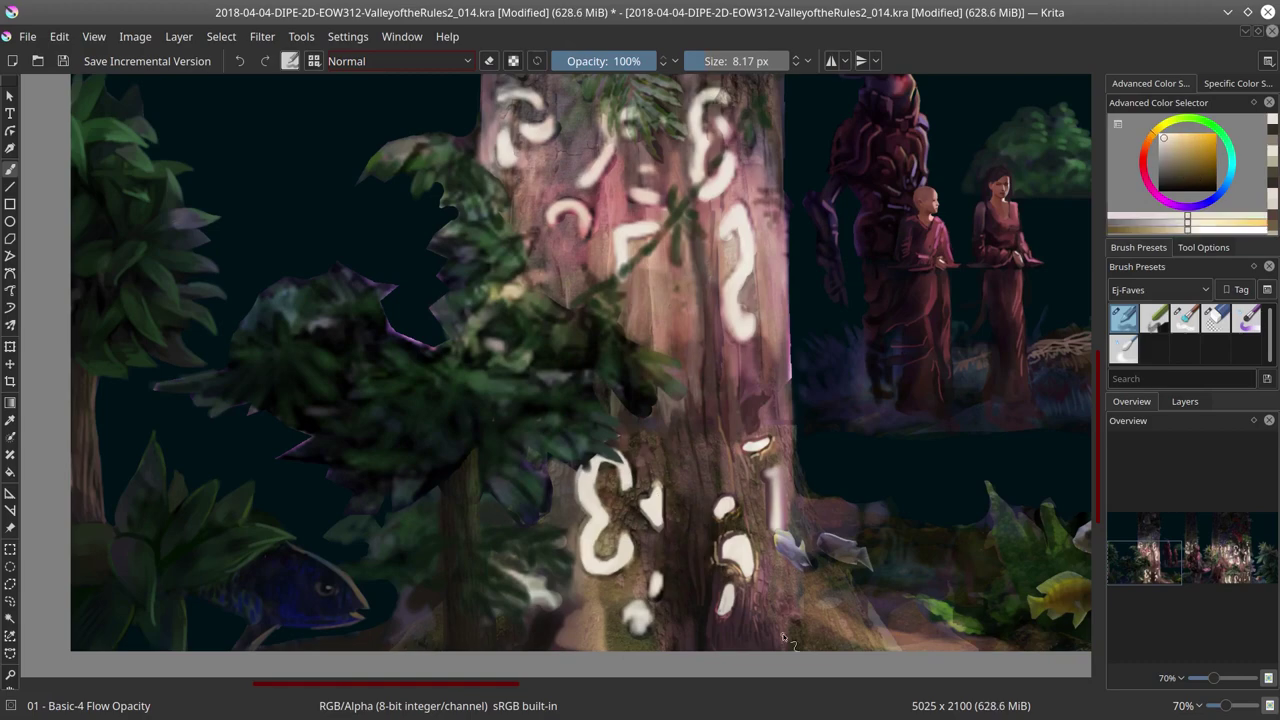
{"action": "scroll", "coordinate": [850, 630], "scroll_direction": "right", "scroll_amount": 5}
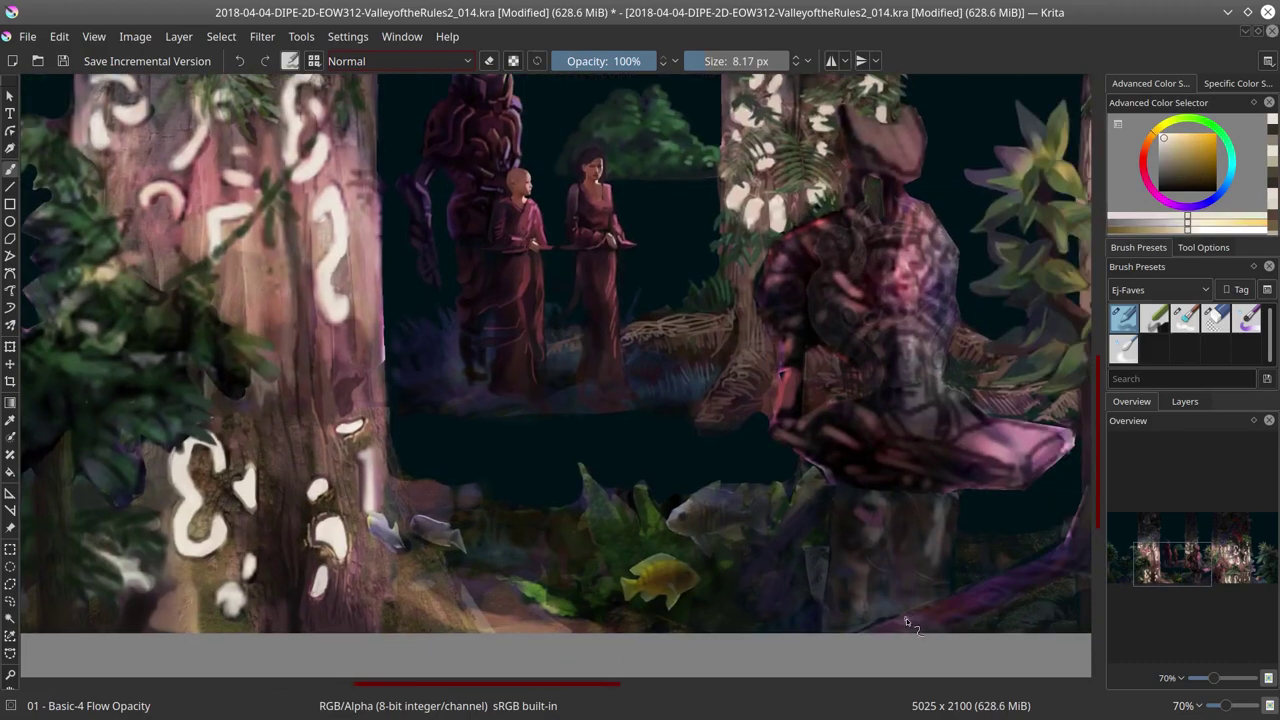
{"action": "scroll", "coordinate": [340, 525], "scroll_direction": "down", "scroll_amount": 1}
{"action": "scroll", "coordinate": [340, 525], "scroll_direction": "left", "scroll_amount": 1}
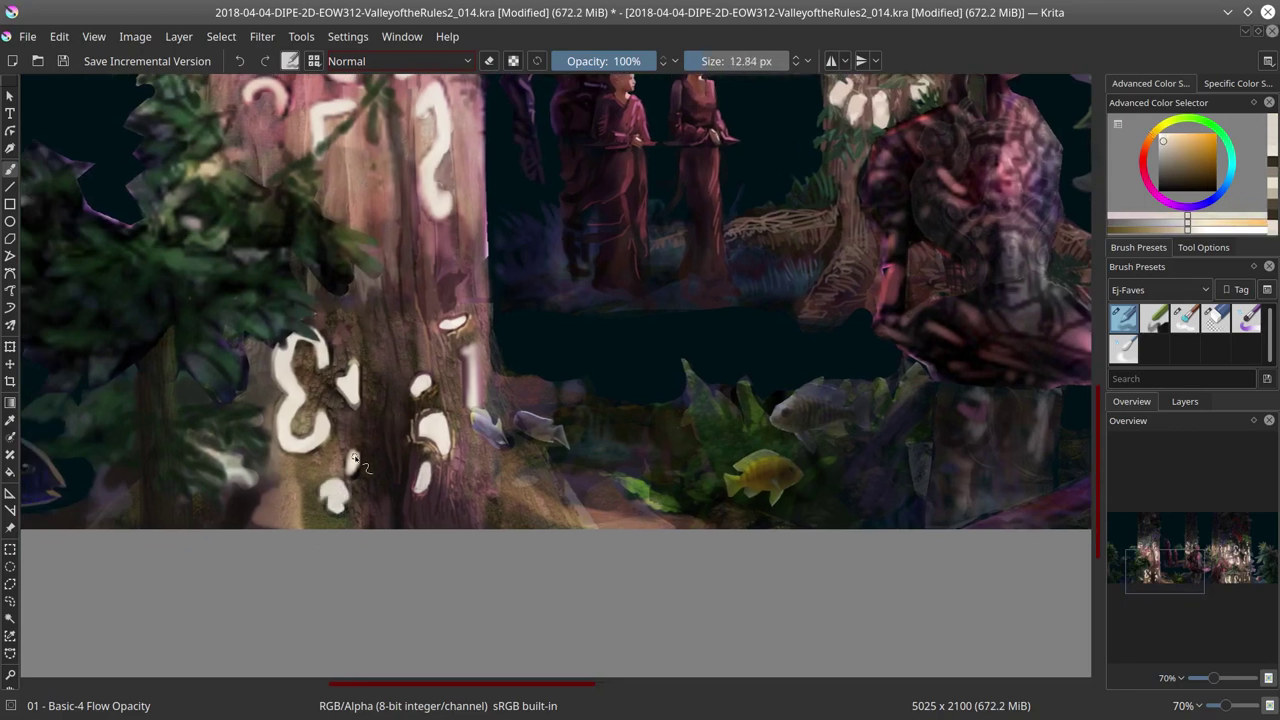
{"action": "left_click_drag", "start_coordinate": [354, 460], "coordinate": [353, 472]}
{"action": "key", "text": "["}
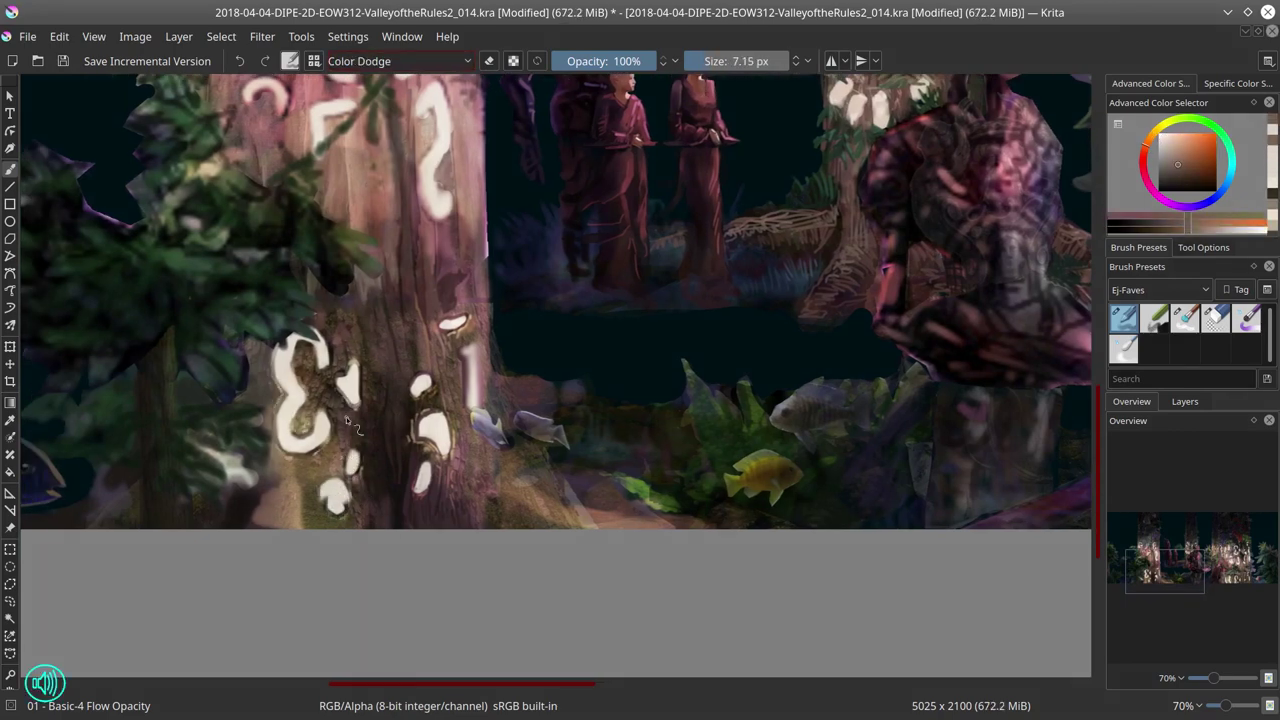
{"action": "key", "text": "shift+alt+n"}
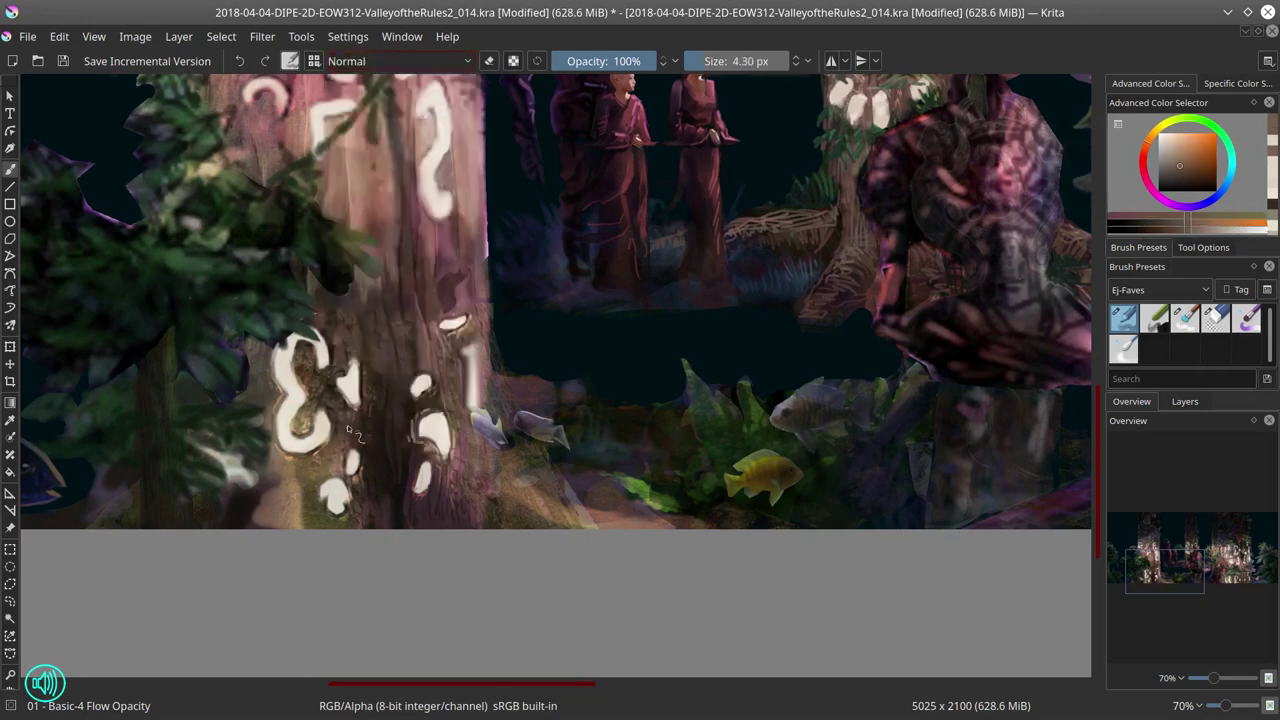
{"action": "left_click", "coordinate": [381, 483], "text": "ctrl"}
{"action": "left_click", "coordinate": [275, 467], "text": "ctrl"}
{"action": "left_click_drag", "start_coordinate": [275, 467], "coordinate": [419, 444]}
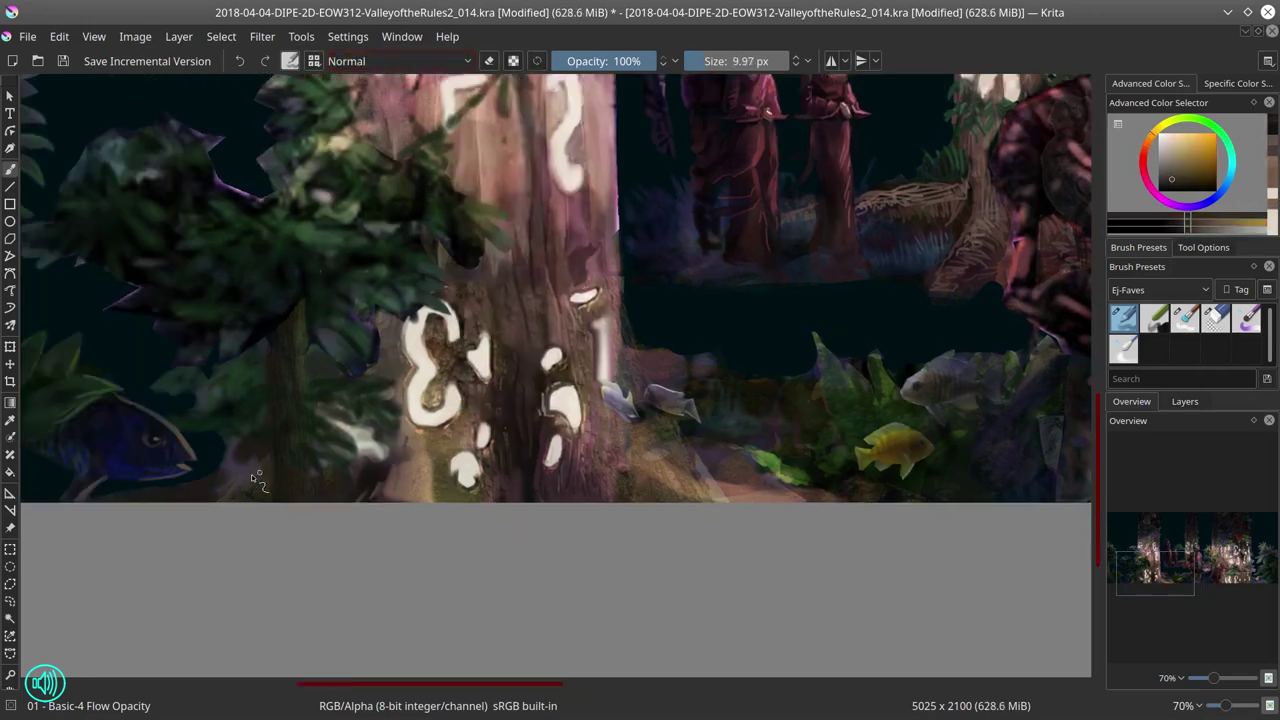
{"action": "left_click", "coordinate": [220, 462], "text": "ctrl"}
{"action": "left_click_drag", "start_coordinate": [220, 462], "coordinate": [352, 456]}
{"action": "left_click", "coordinate": [551, 383], "text": "ctrl"}
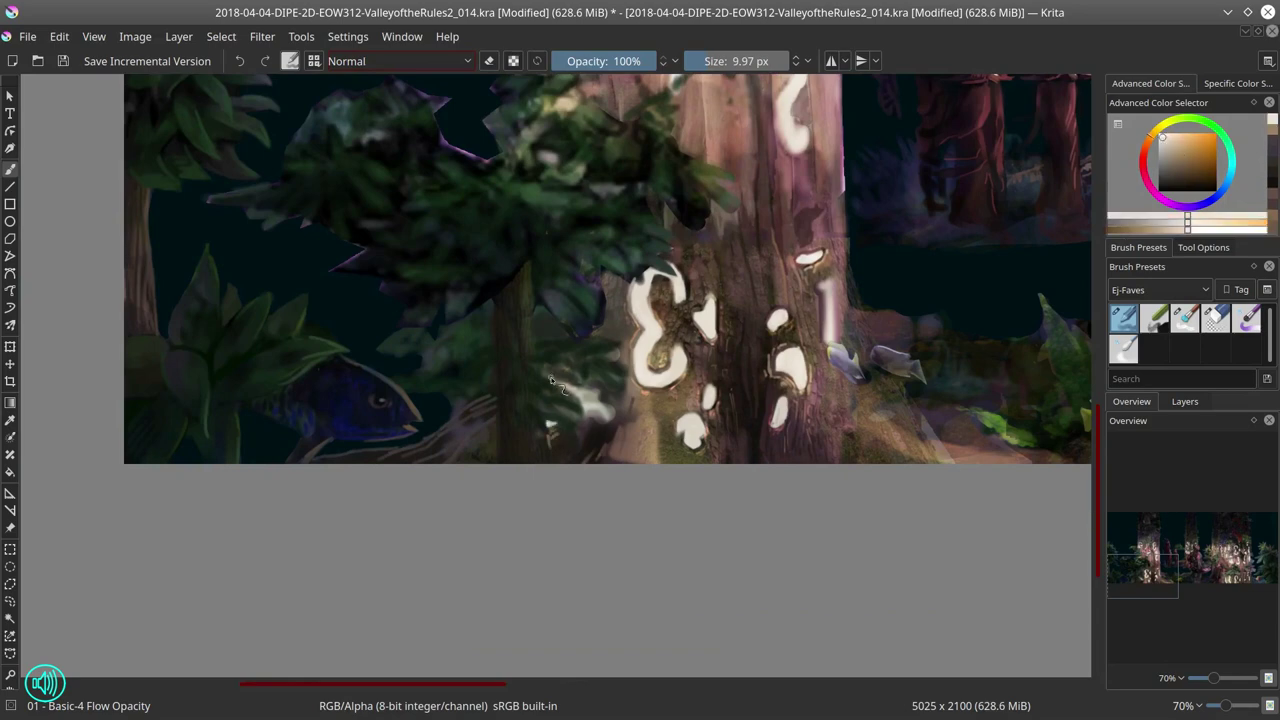
{"action": "mouse_move", "coordinate": [600, 418]}
{"action": "left_mouse_down"}
{"action": "mouse_move", "coordinate": [565, 390]}
{"action": "mouse_move", "coordinate": [610, 415]}
{"action": "mouse_move", "coordinate": [538, 481]}
{"action": "left_mouse_up"}
Step: Sample bark browns, then save an incremental version and view the whole painting
{"action": "left_click", "coordinate": [626, 402], "text": "ctrl"}
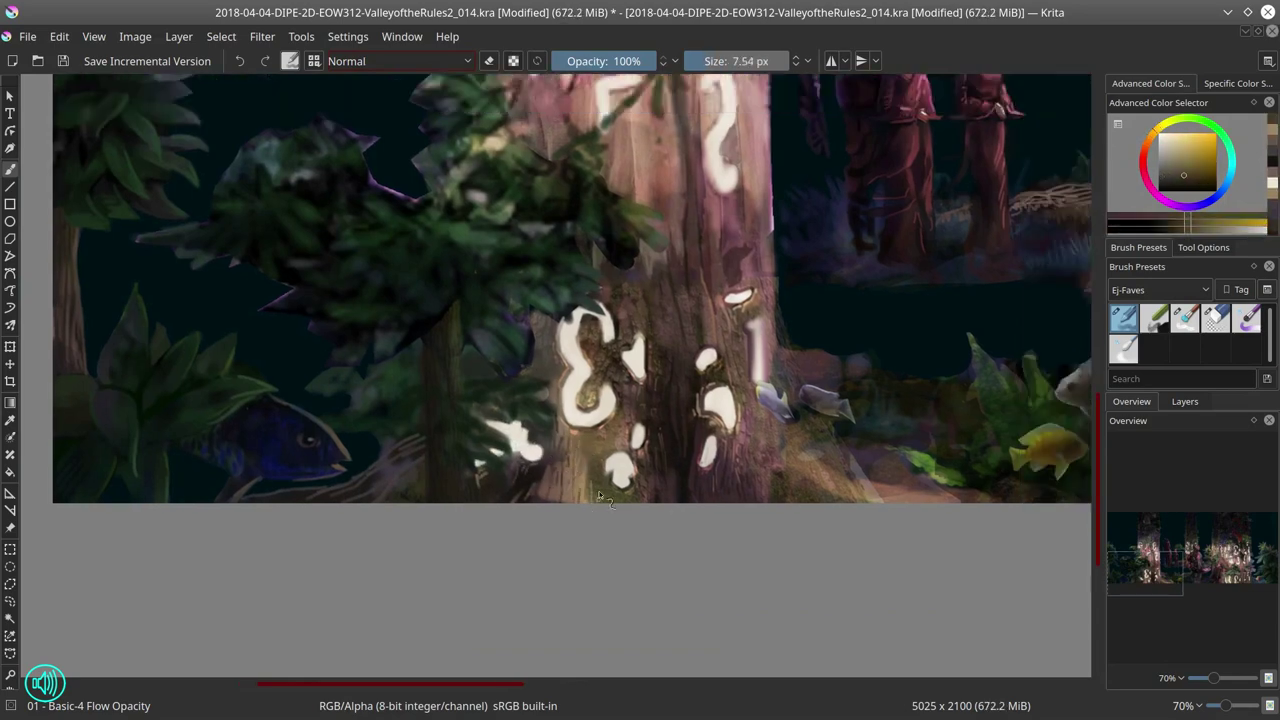
{"action": "left_click", "coordinate": [575, 494], "text": "ctrl"}
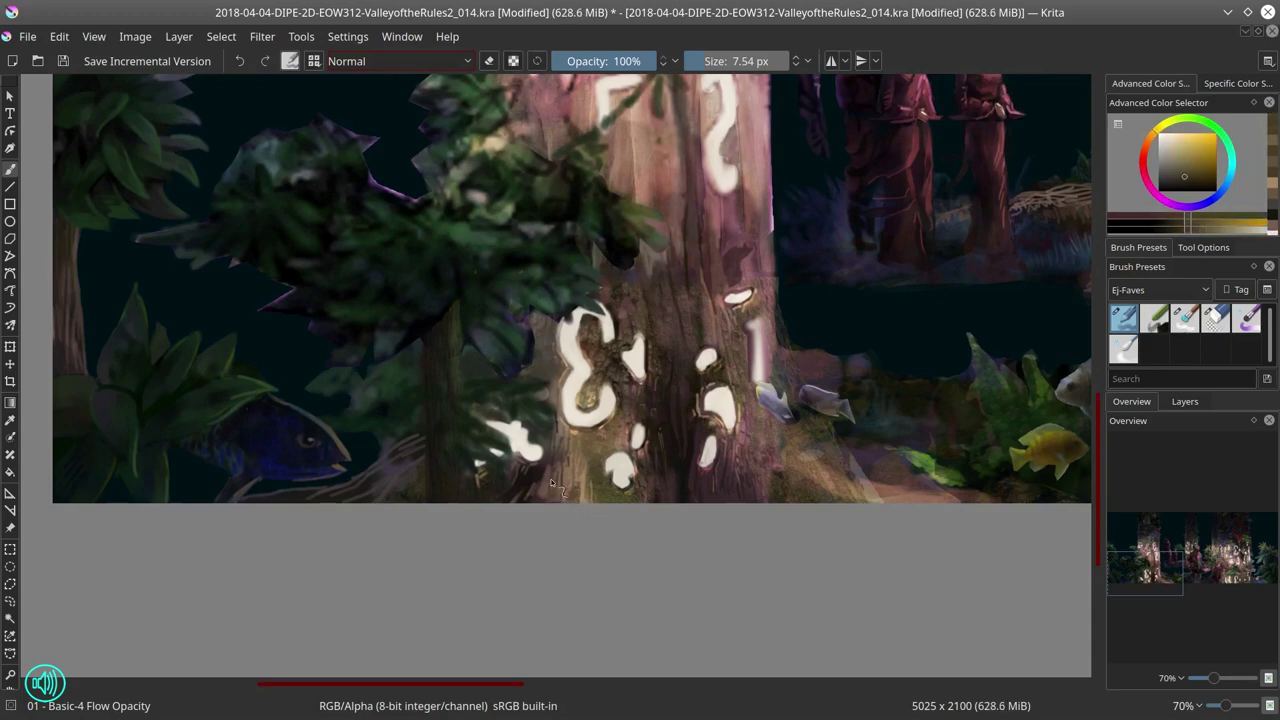
{"action": "left_click", "coordinate": [549, 471], "text": "ctrl"}
{"action": "left_click", "coordinate": [549, 471], "text": "ctrl"}
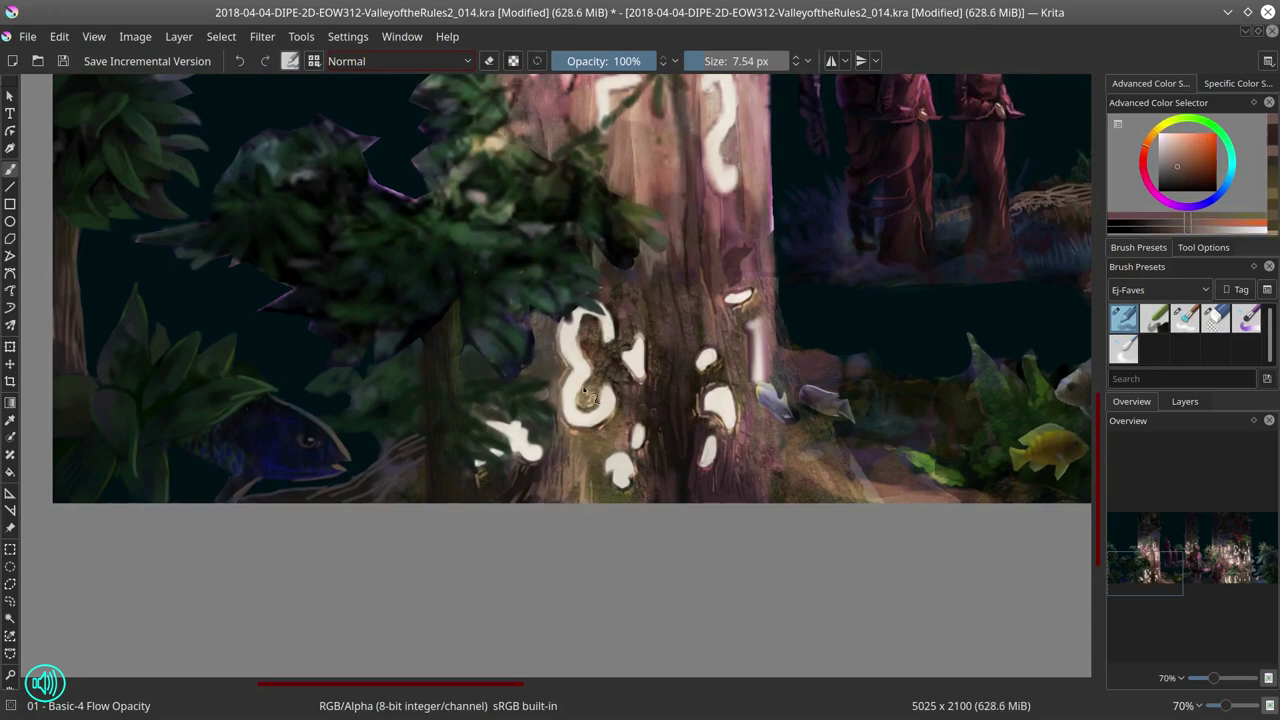
{"action": "scroll", "coordinate": [600, 300], "scroll_direction": "down", "scroll_amount": 3}
{"action": "left_click", "coordinate": [65, 62]}
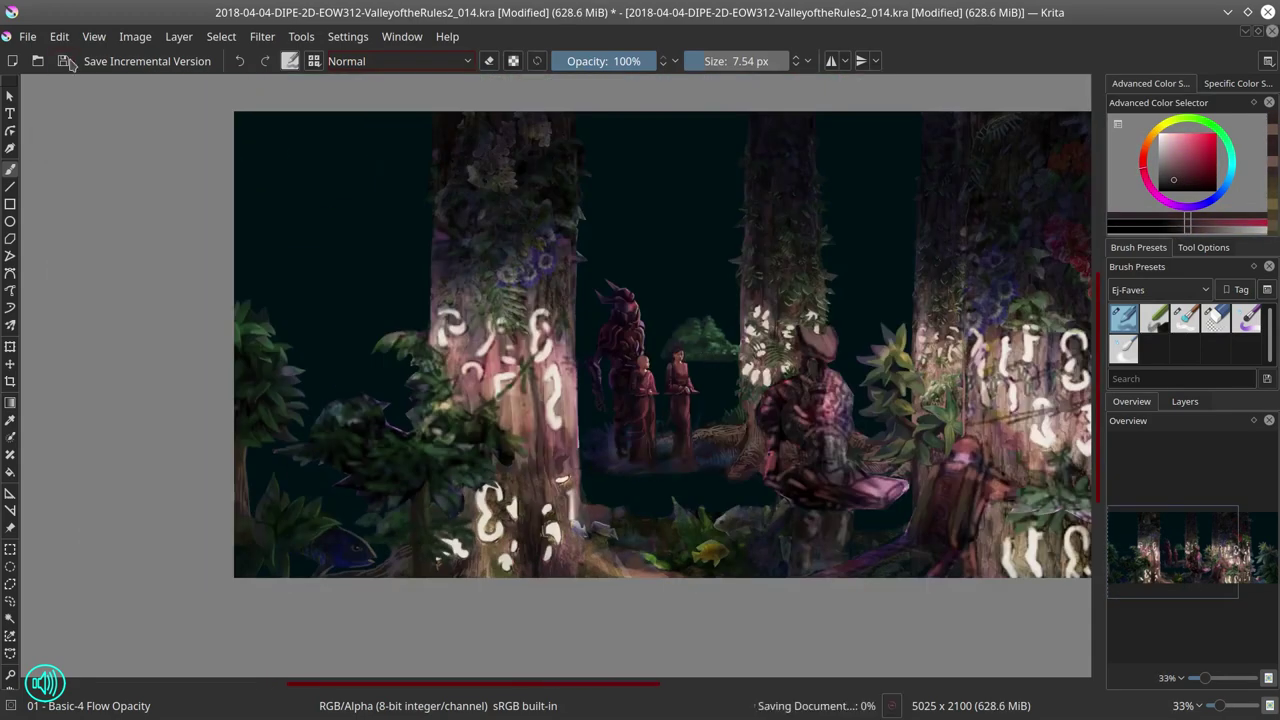
{"action": "left_click_drag", "start_coordinate": [786, 469], "coordinate": [632, 491]}
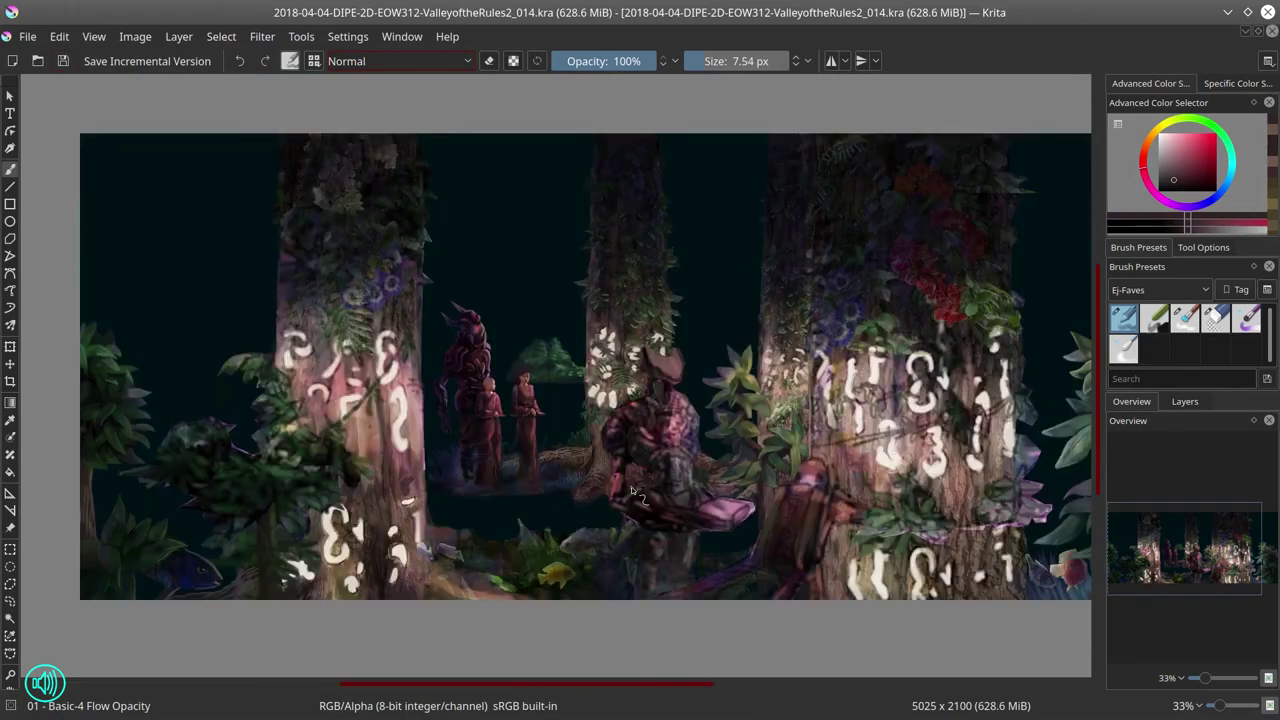
{"action": "scroll", "coordinate": [632, 491], "scroll_direction": "up", "scroll_amount": 5}
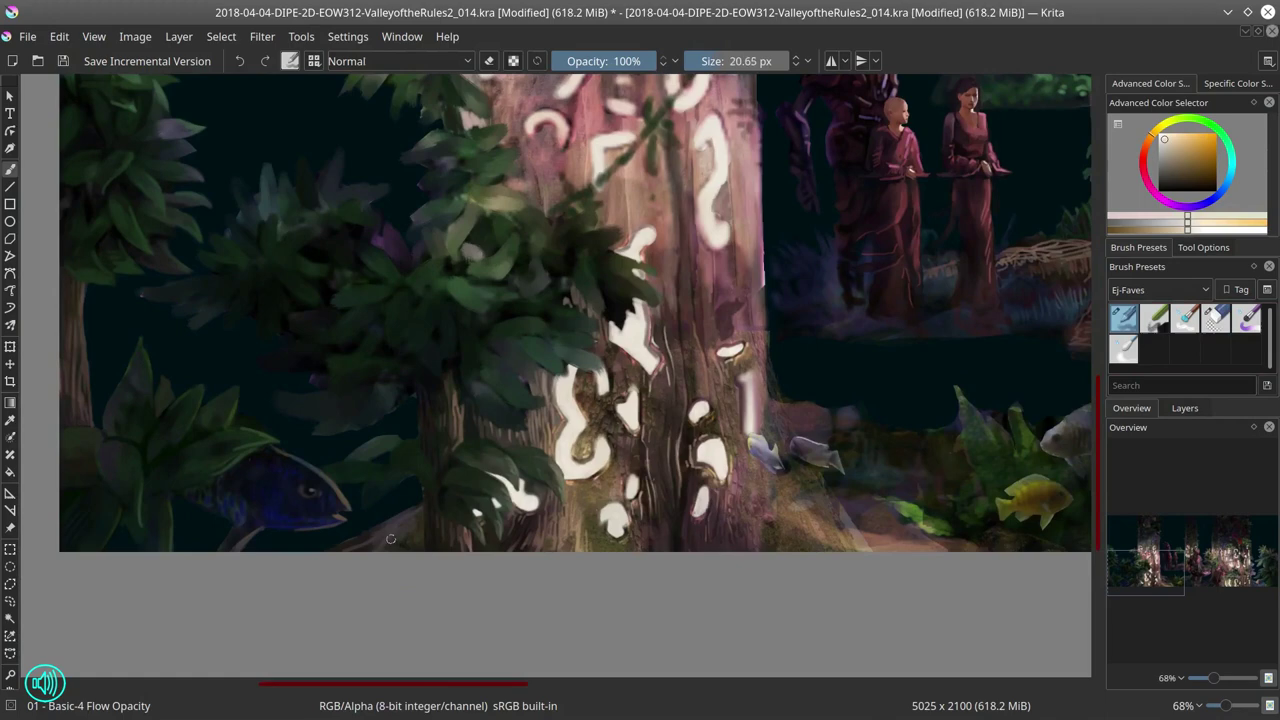
Step: Paint darker leaf shapes beside the carved trunk using sampled greens, teals and beige
{"action": "left_click", "coordinate": [427, 506], "text": "ctrl"}
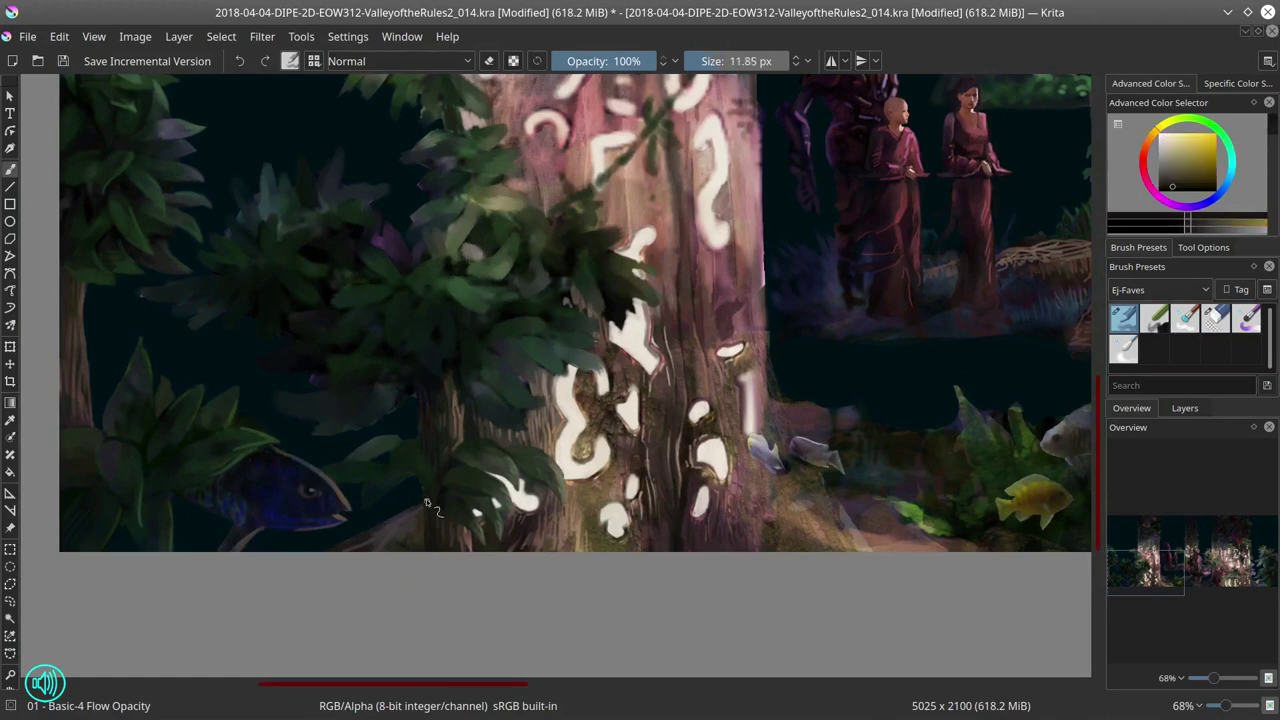
{"action": "left_click_drag", "start_coordinate": [440, 478], "coordinate": [432, 486], "text": "shift"}
{"action": "left_click", "coordinate": [428, 490], "text": "ctrl"}
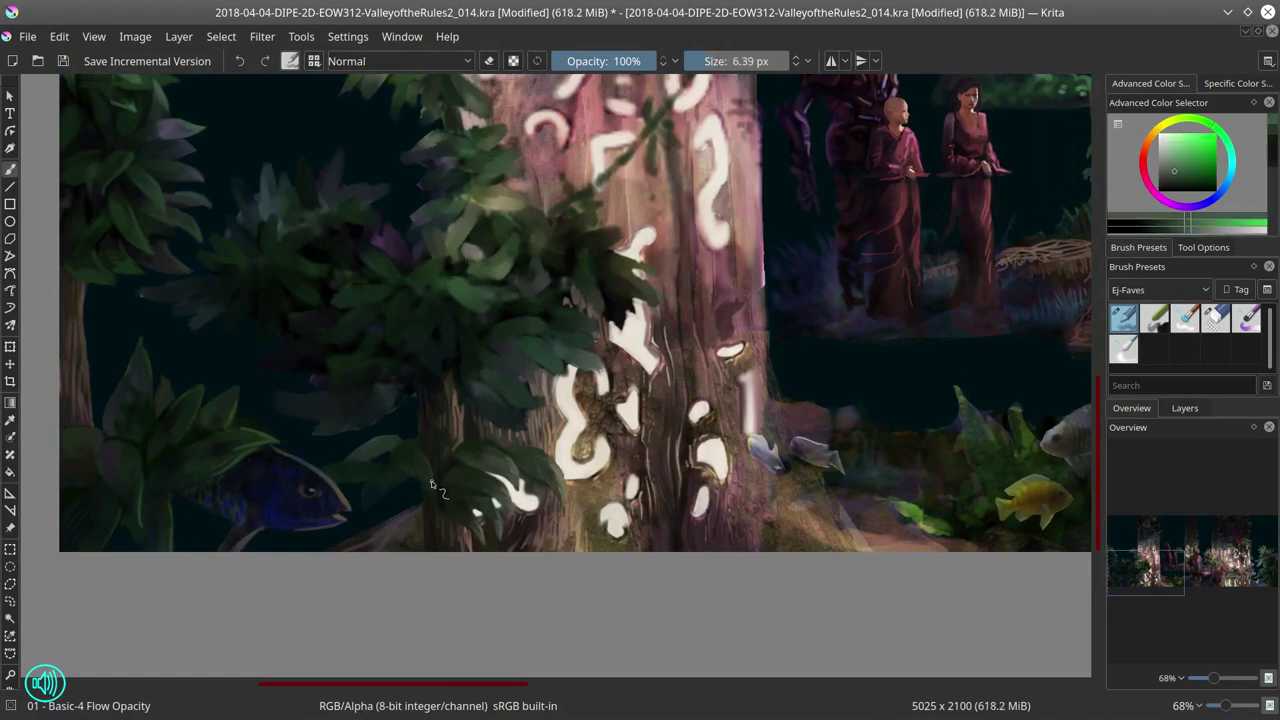
{"action": "left_click_drag", "start_coordinate": [830, 410], "coordinate": [836, 409], "text": "shift"}
{"action": "left_click", "coordinate": [370, 510], "text": "ctrl"}
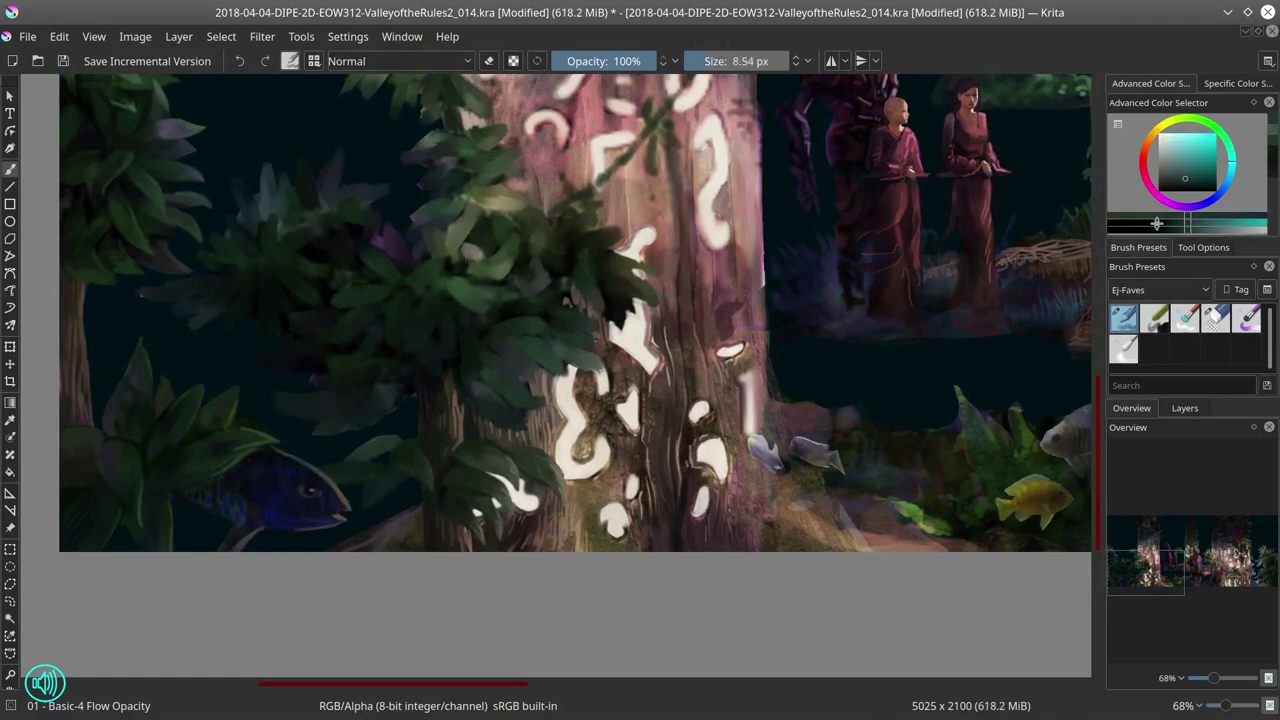
{"action": "left_click", "coordinate": [376, 500], "text": "ctrl"}
{"action": "left_click_drag", "start_coordinate": [382, 500], "coordinate": [376, 500], "text": "shift"}
{"action": "left_click", "coordinate": [372, 455], "text": "ctrl"}
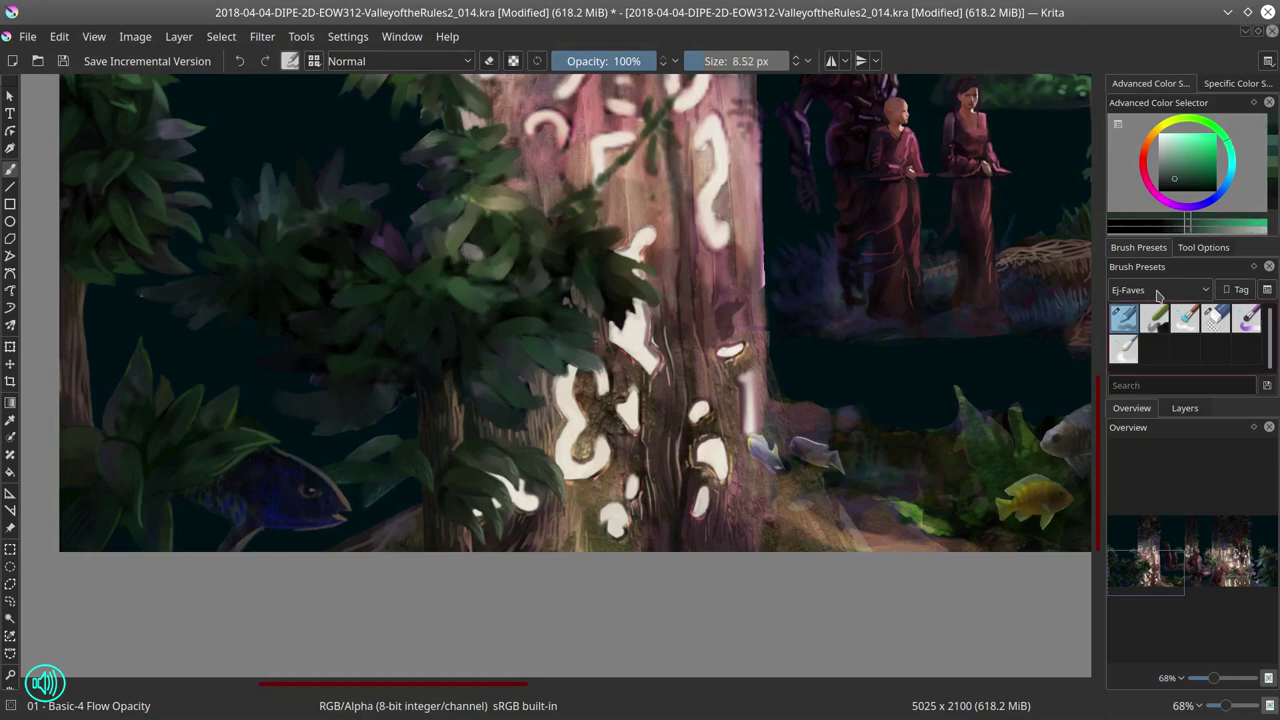
{"action": "left_click_drag", "start_coordinate": [372, 455], "coordinate": [440, 457], "text": "shift"}
{"action": "left_click", "coordinate": [467, 475], "text": "ctrl"}
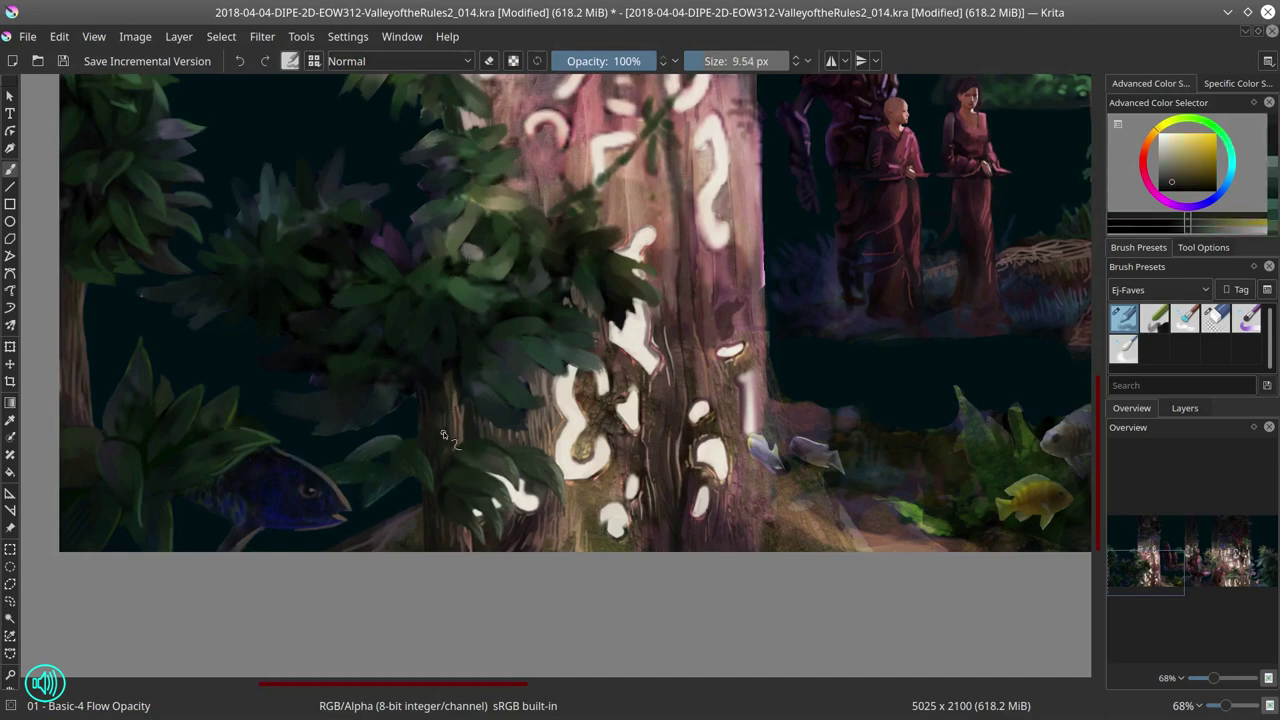
{"action": "scroll", "coordinate": [440, 457], "scroll_direction": "up", "scroll_amount": 1}
Step: Save, flip between Layers and Overview dockers, and refine foliage with a 7 px brush and eraser
{"action": "left_click", "coordinate": [63, 61]}
{"action": "left_click", "coordinate": [1184, 408]}
{"action": "left_click", "coordinate": [1131, 408]}
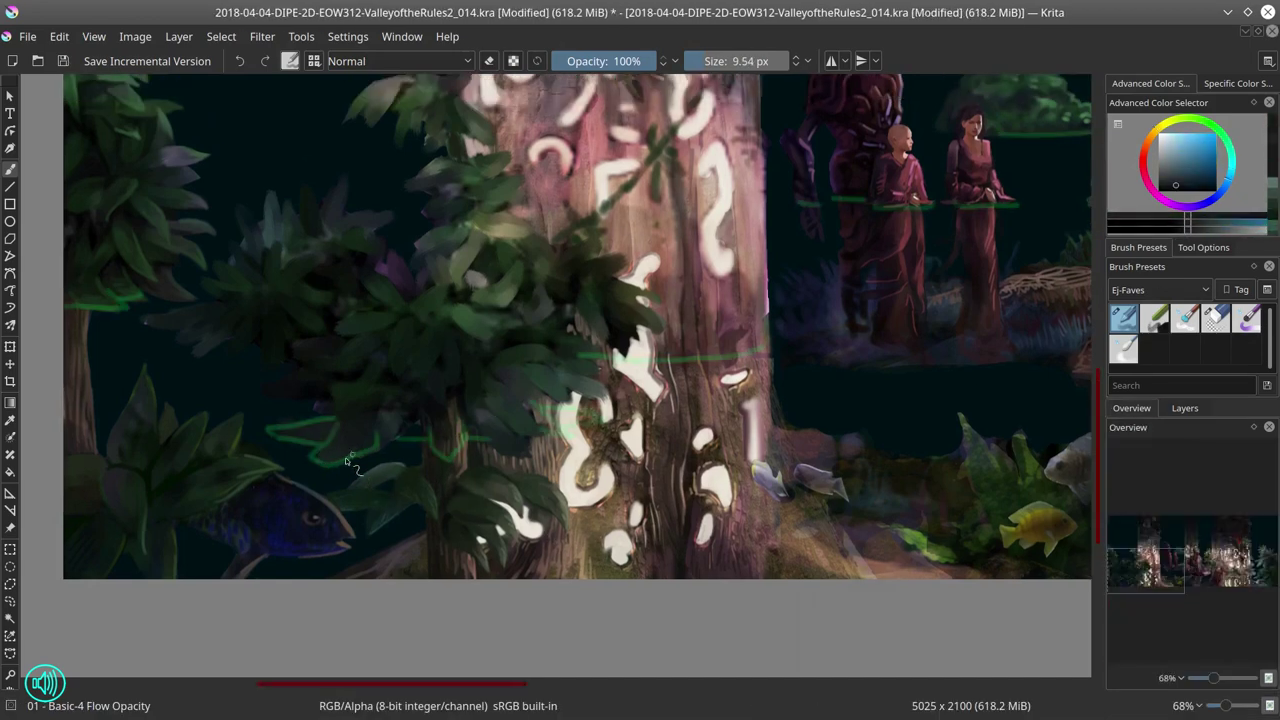
{"action": "left_click", "coordinate": [1184, 408]}
{"action": "left_click", "coordinate": [1131, 408]}
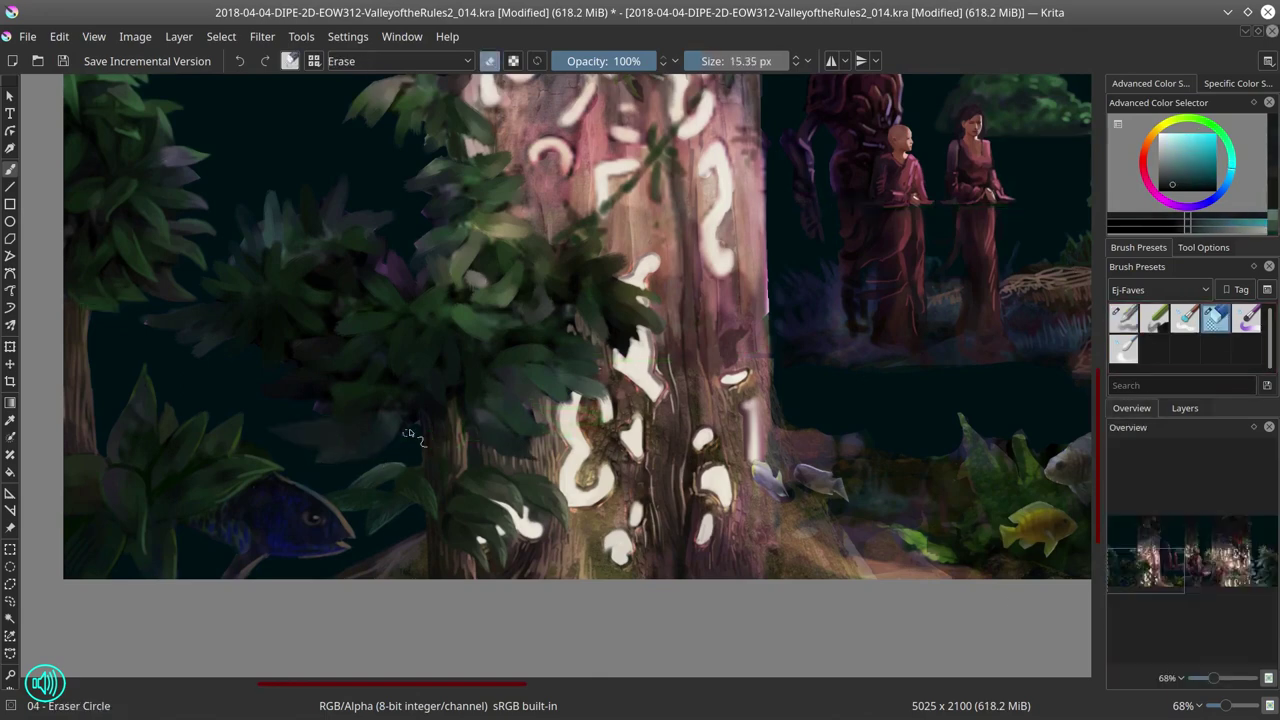
{"action": "left_click", "coordinate": [340, 455], "text": "ctrl"}
{"action": "left_click_drag", "start_coordinate": [333, 455], "coordinate": [340, 455], "text": "shift"}
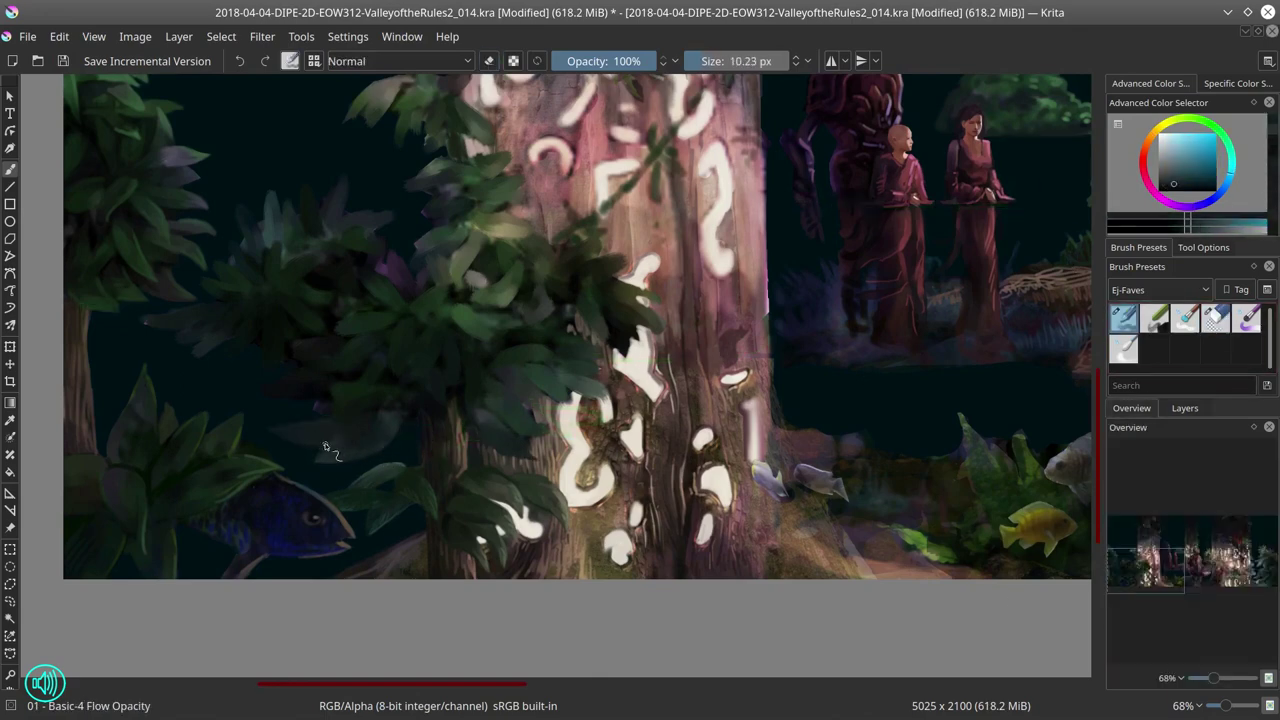
{"action": "left_click", "coordinate": [342, 455], "text": "ctrl"}
{"action": "left_click", "coordinate": [342, 455], "text": "ctrl"}
{"action": "left_click_drag", "start_coordinate": [342, 455], "coordinate": [386, 443], "text": "shift"}
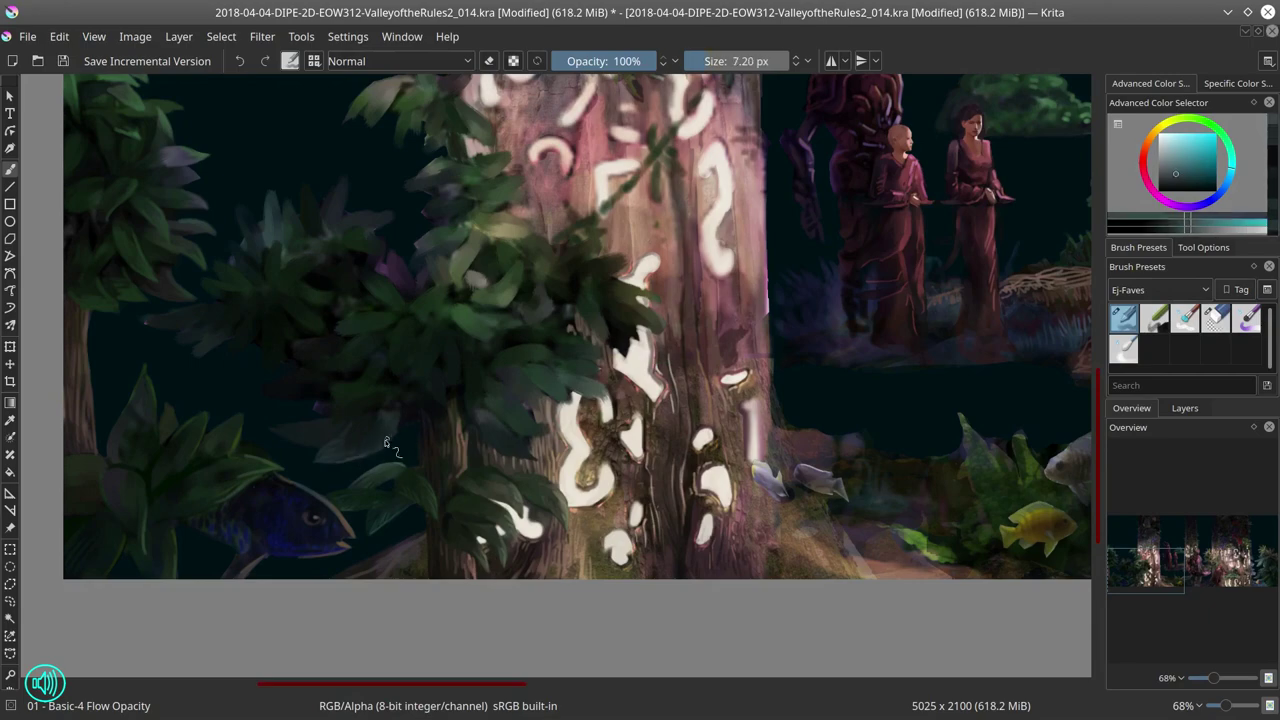
{"action": "key", "text": "/"}
{"action": "key", "text": "/"}
{"action": "left_click", "coordinate": [64, 61]}
Step: Mirror the view and paint leaf strokes on the lower trunk with sampled browns, reds and teal-greens
{"action": "key", "text": "m"}
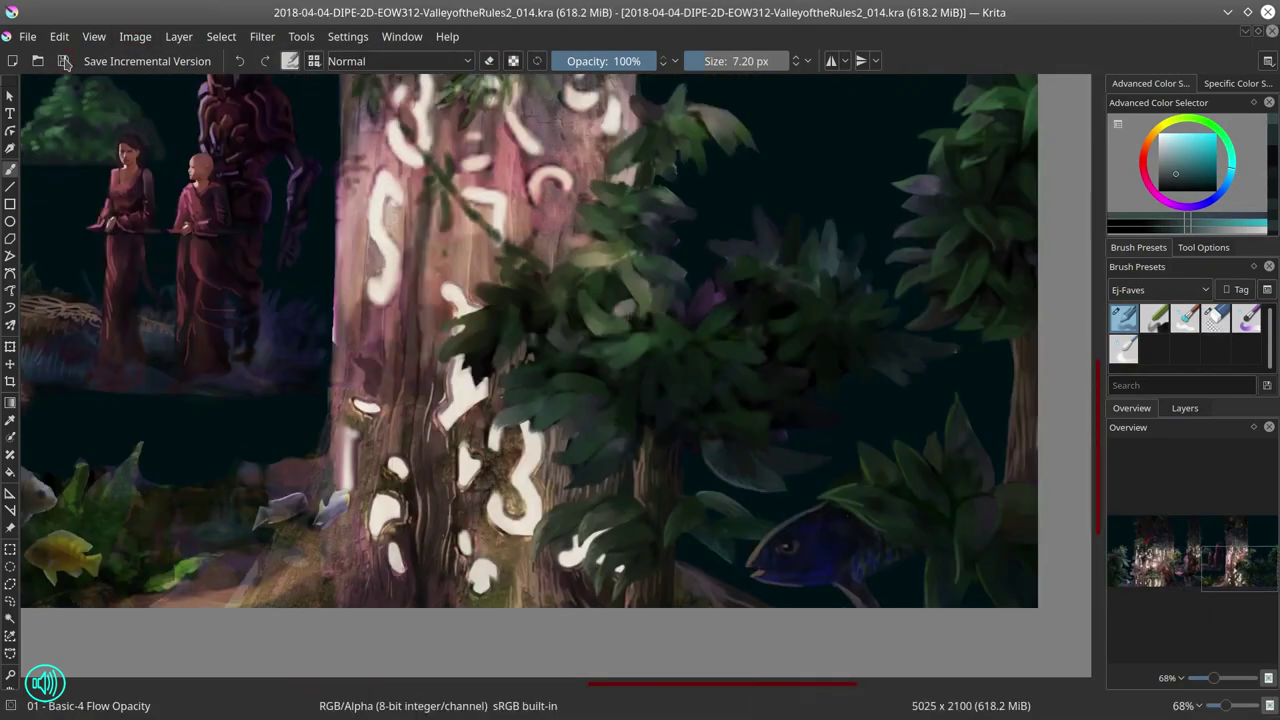
{"action": "left_click", "coordinate": [626, 587], "text": "ctrl"}
{"action": "left_click_drag", "start_coordinate": [650, 465], "coordinate": [638, 463], "text": "shift"}
{"action": "left_click", "coordinate": [638, 463], "text": "ctrl"}
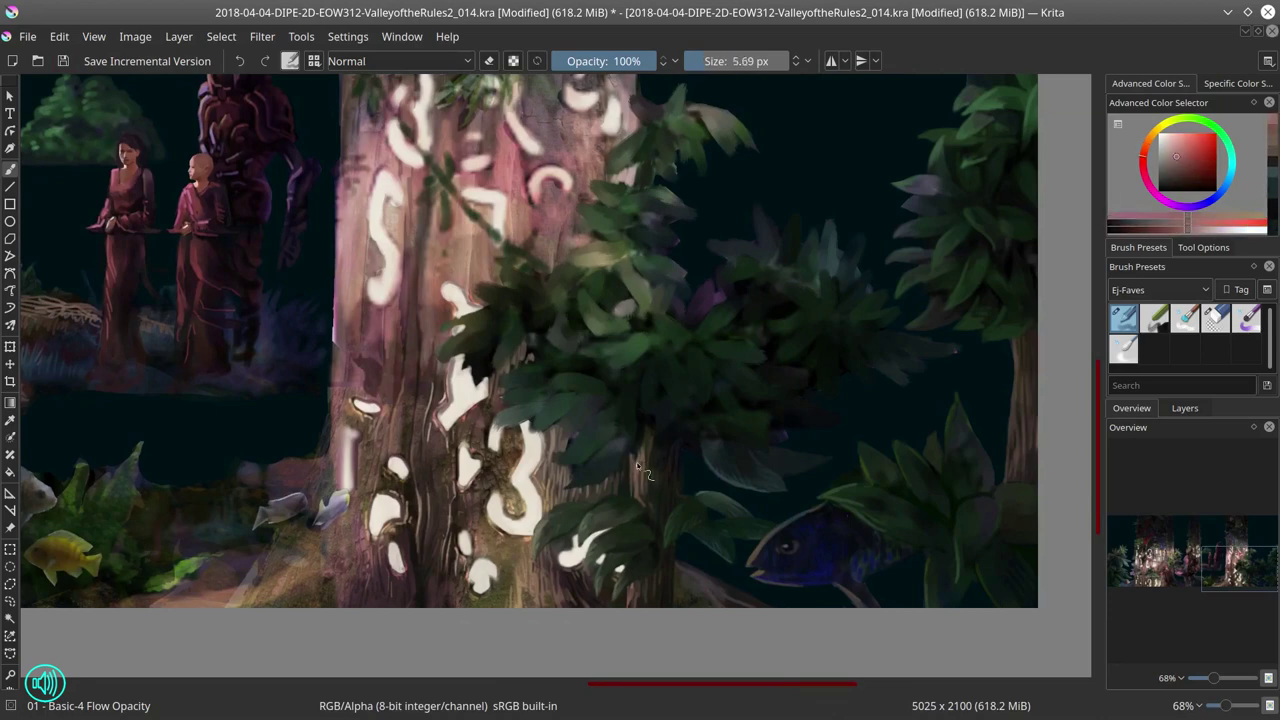
{"action": "mouse_move", "coordinate": [643, 535]}
{"action": "left_mouse_down", "text": "ctrl"}
{"action": "mouse_move", "coordinate": [688, 590]}
{"action": "mouse_move", "coordinate": [577, 476]}
{"action": "mouse_move", "coordinate": [640, 600]}
{"action": "mouse_move", "coordinate": [562, 466]}
{"action": "mouse_move", "coordinate": [657, 433]}
{"action": "mouse_move", "coordinate": [576, 430]}
{"action": "mouse_move", "coordinate": [616, 398]}
{"action": "left_mouse_up", "text": "ctrl"}
{"action": "key", "text": "bracketright"}
{"action": "key", "text": "bracketright"}
{"action": "key", "text": "bracketright"}
{"action": "key", "text": "slash"}
{"action": "key", "text": "slash"}
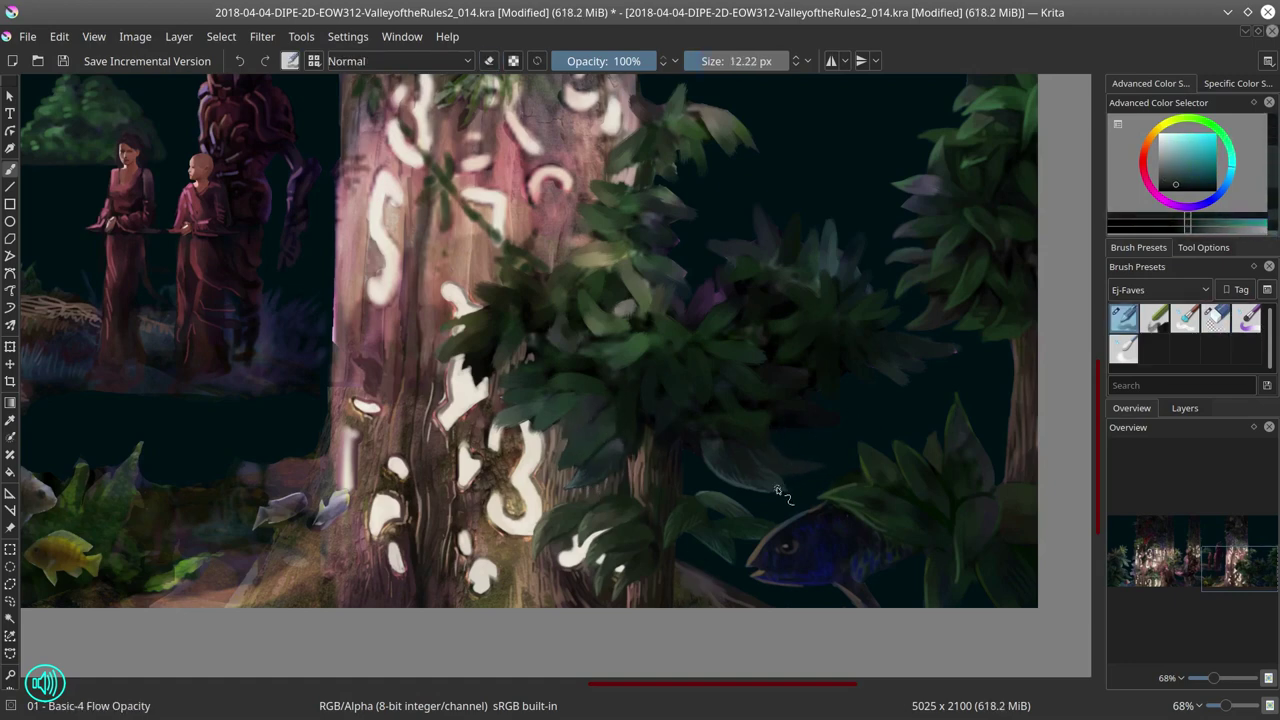
{"action": "left_click_drag", "start_coordinate": [780, 489], "coordinate": [542, 413], "text": "ctrl"}
Step: Save the painting, then hide and re-show the background layer to check the foliage alone
{"action": "key", "text": "ctrl+s"}
{"action": "left_click", "coordinate": [1185, 408]}
{"action": "left_click", "coordinate": [1116, 610]}
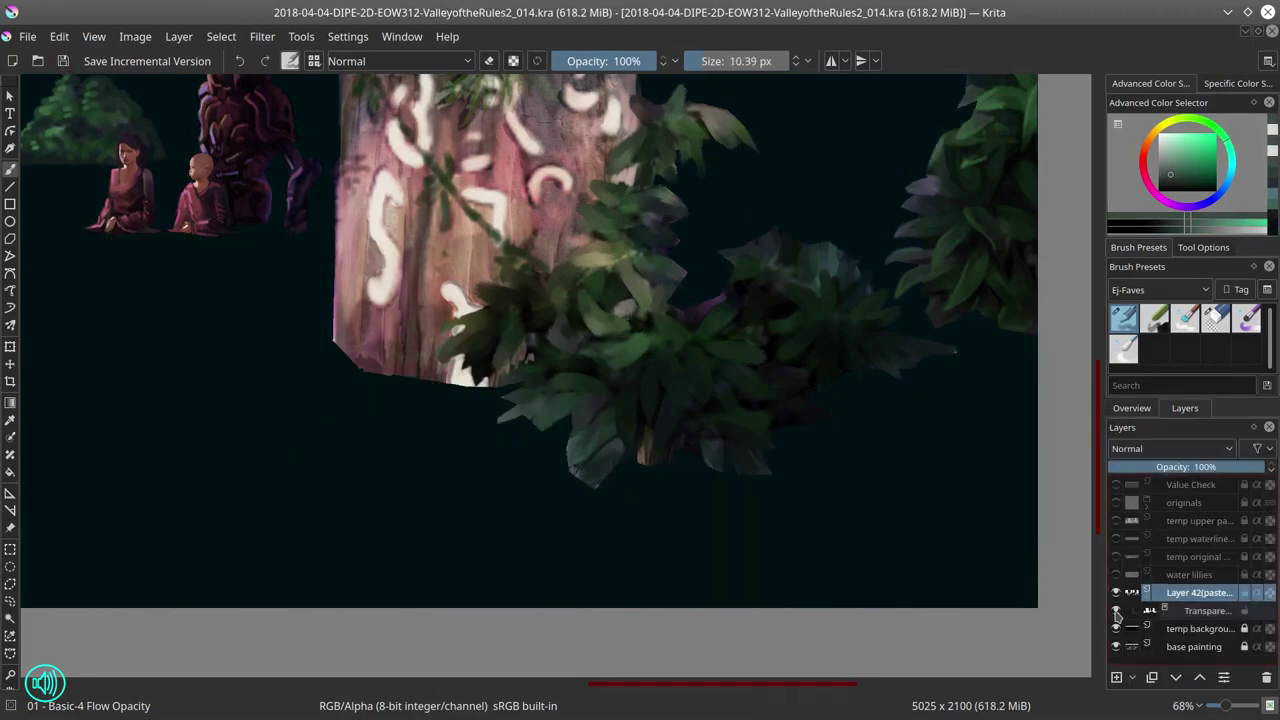
{"action": "left_click", "coordinate": [1116, 612]}
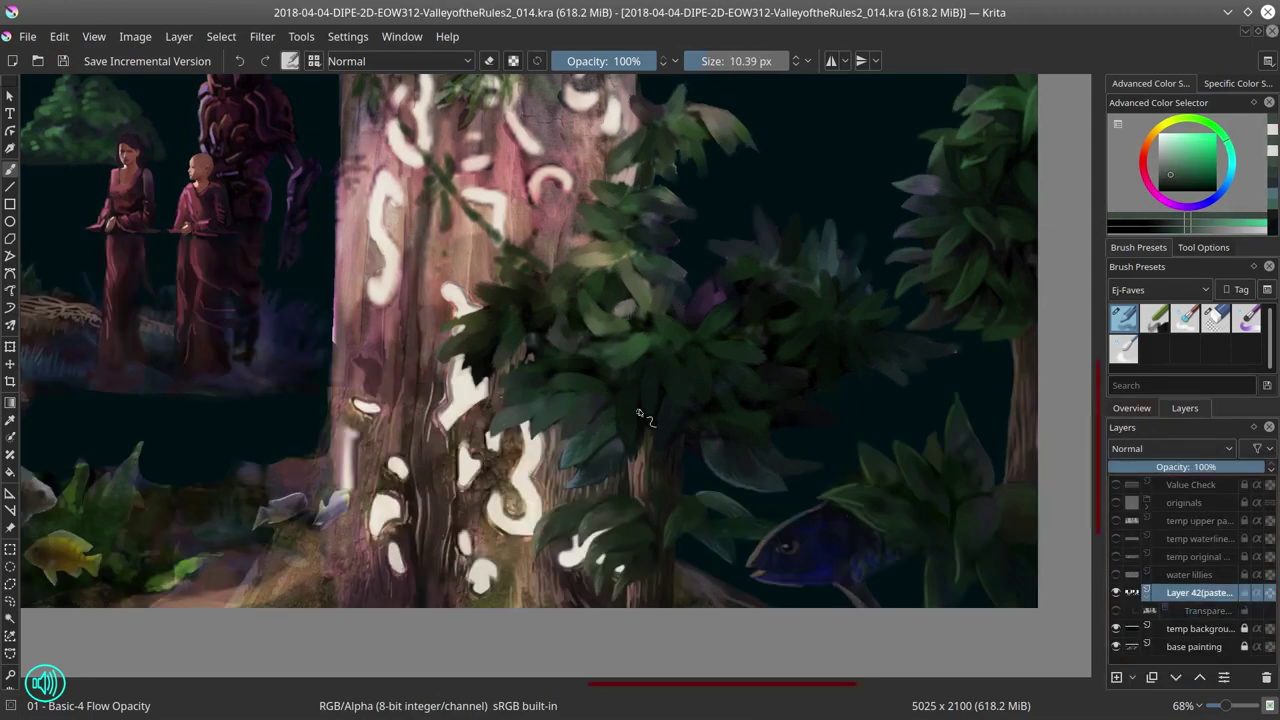
Step: Sample lighter and darker leaf greens and add a light yellow-green touch with an ~11 px brush
{"action": "key", "text": "["}
{"action": "key", "text": "]"}
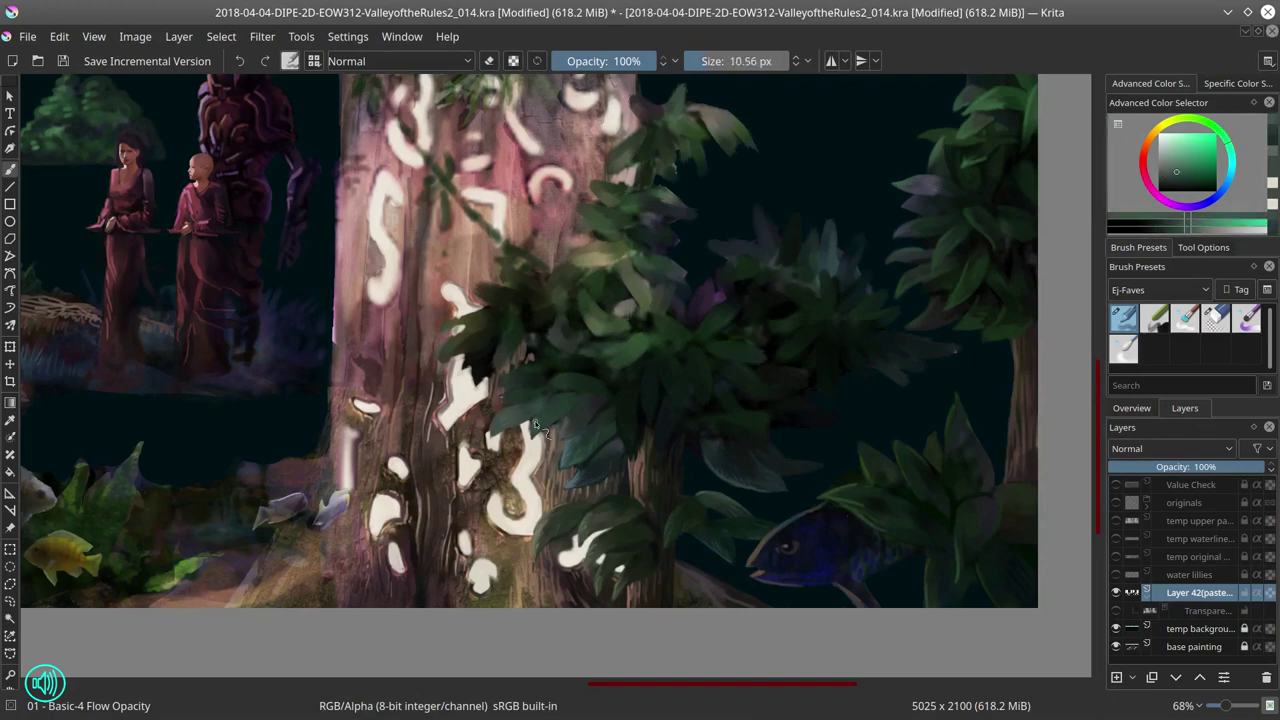
{"action": "left_click", "coordinate": [614, 533], "text": "ctrl"}
{"action": "key", "text": "]"}
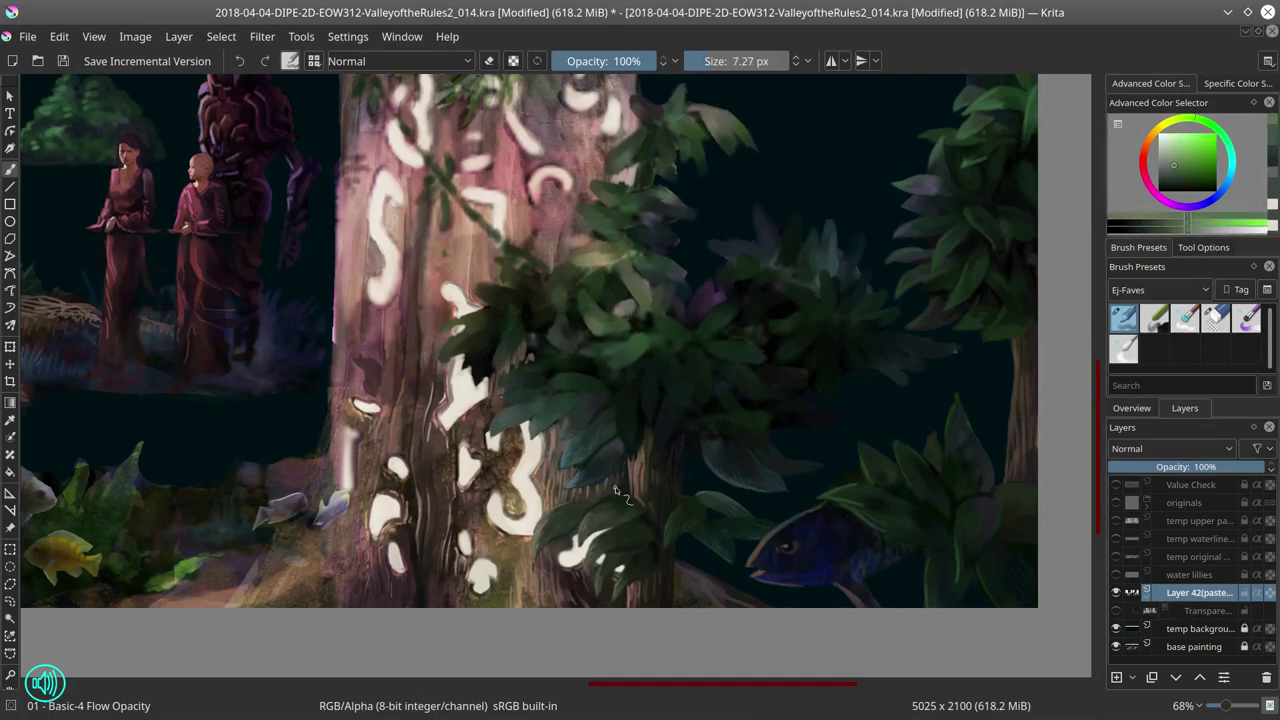
{"action": "left_click", "coordinate": [552, 451], "text": "ctrl"}
{"action": "key", "text": "]"}
{"action": "key", "text": "]"}
{"action": "key", "text": "]"}
{"action": "key", "text": "]"}
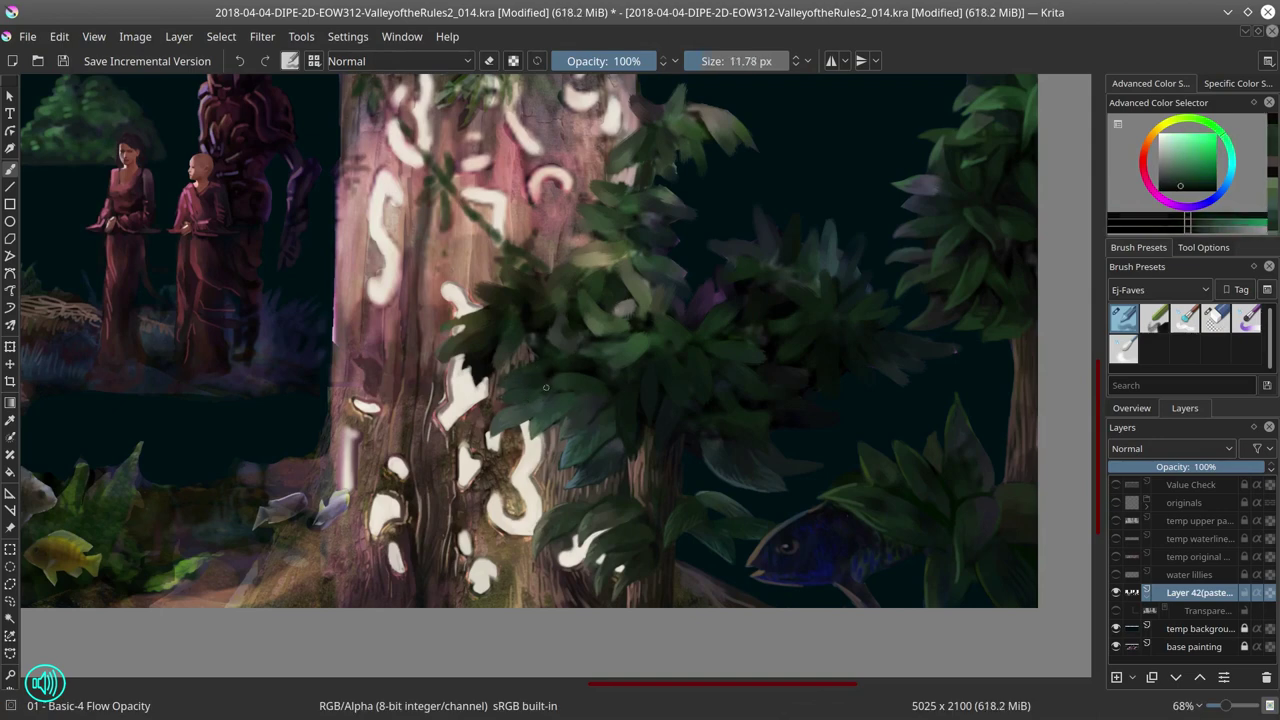
{"action": "key", "text": "["}
{"action": "key", "text": "["}
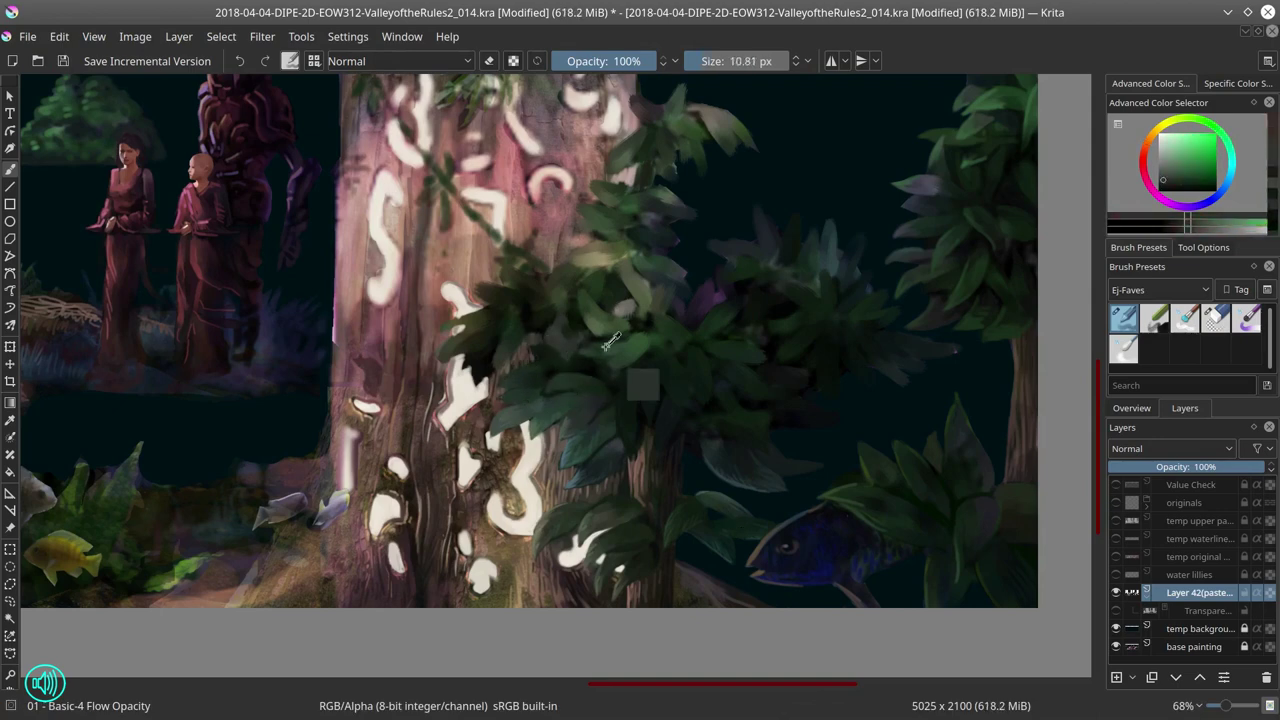
{"action": "left_click", "coordinate": [666, 287], "text": "ctrl"}
Step: Sample foliage greens and a shadow dark blue, resizing the brush between ~17 and ~11 px
{"action": "left_click", "coordinate": [645, 324], "text": "ctrl"}
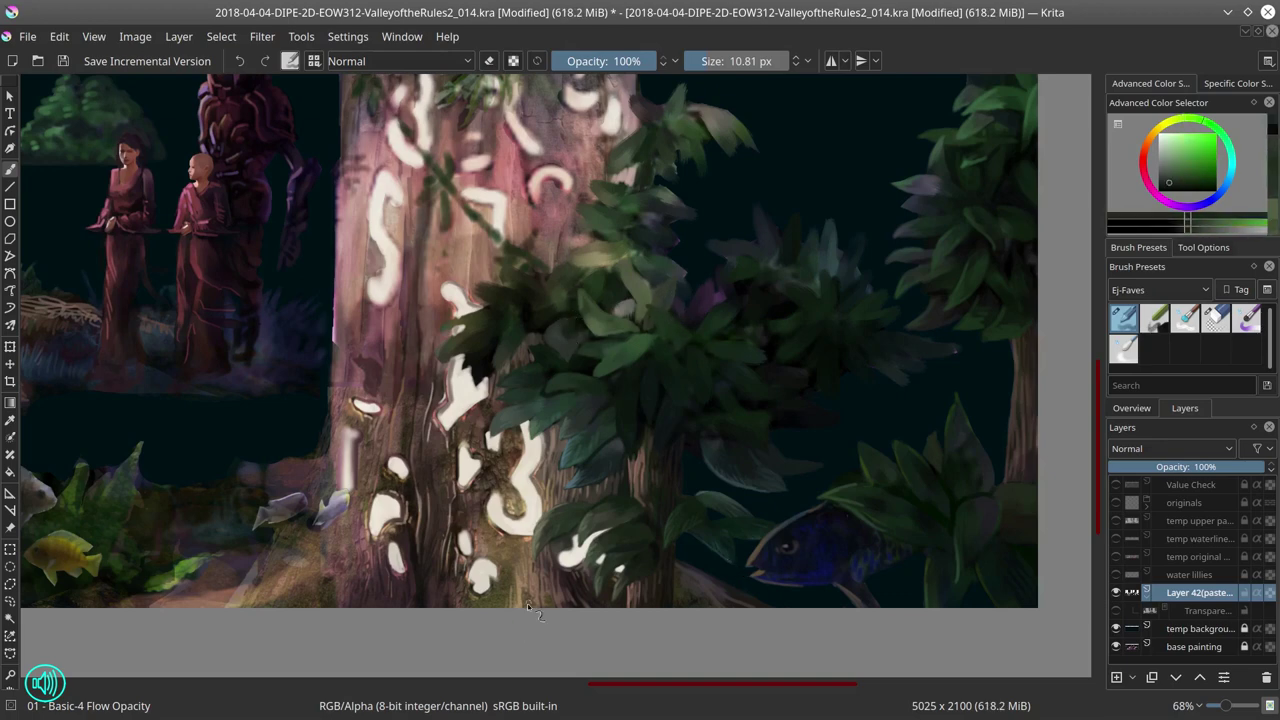
{"action": "left_click", "coordinate": [728, 358], "text": "ctrl"}
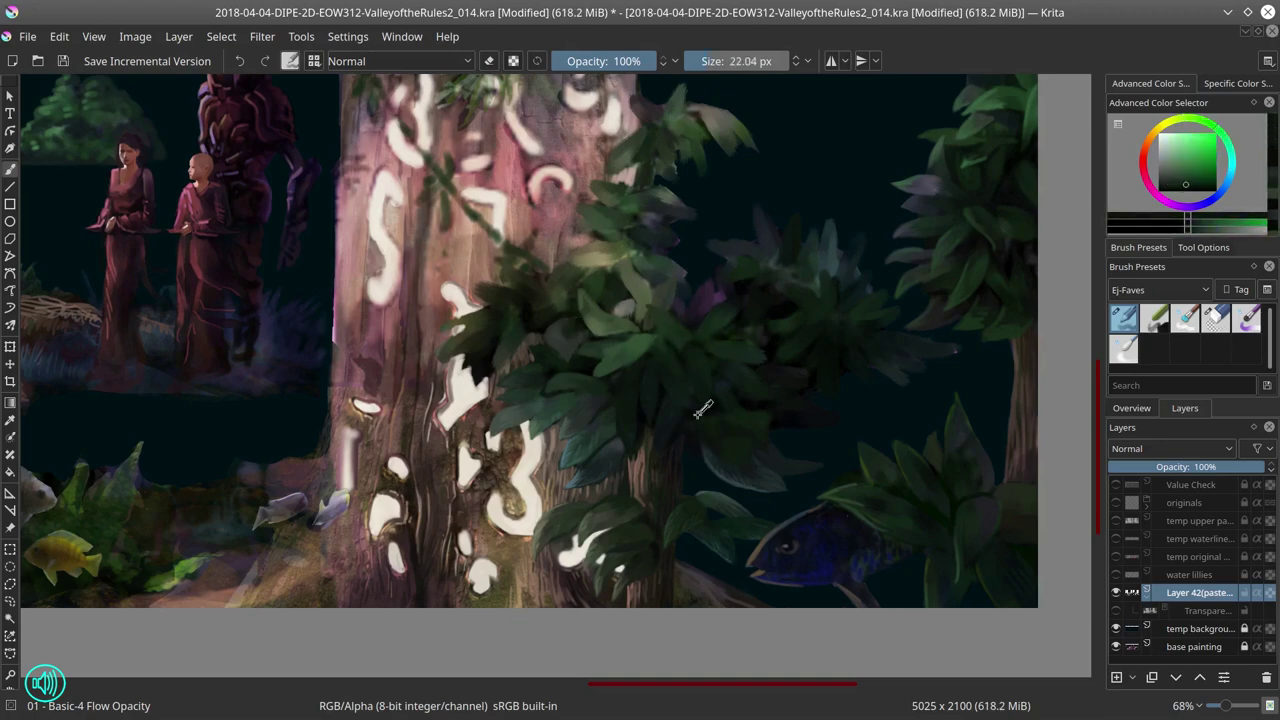
{"action": "left_click_drag", "start_coordinate": [700, 405], "coordinate": [775, 415], "text": "shift"}
{"action": "left_click", "coordinate": [715, 343], "text": "ctrl"}
{"action": "left_click_drag", "start_coordinate": [715, 343], "coordinate": [690, 344], "text": "shift"}
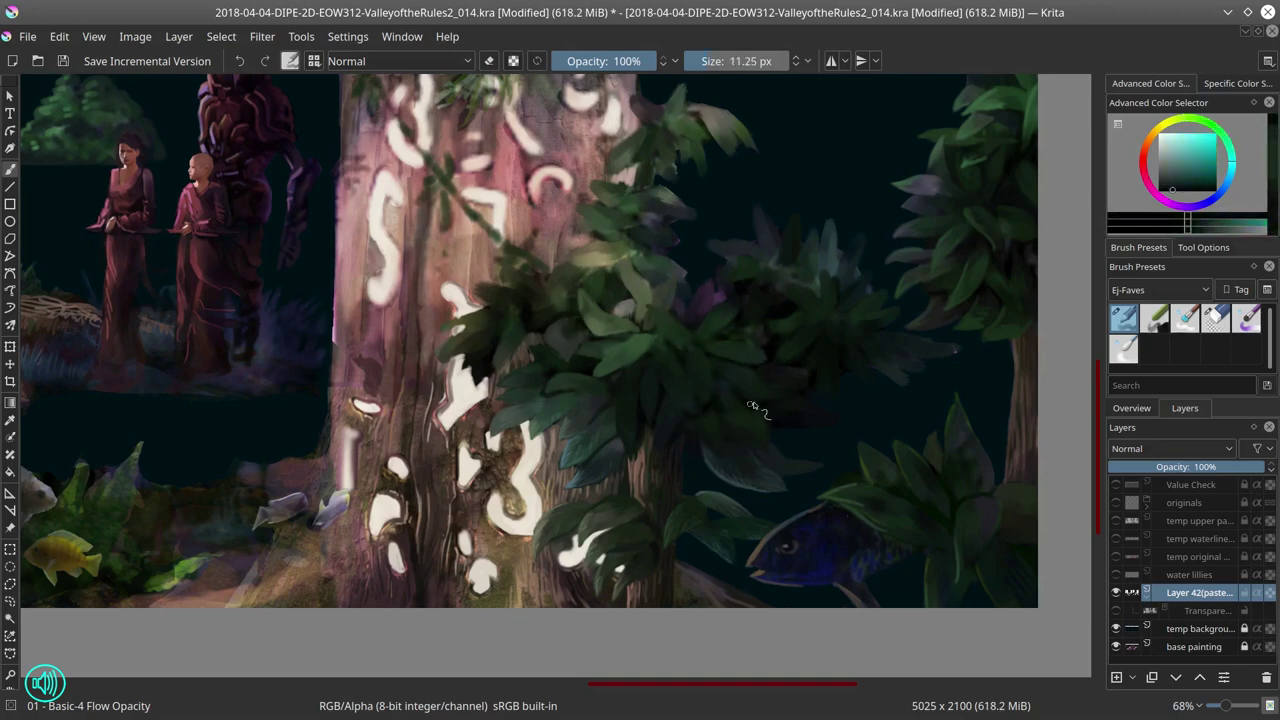
{"action": "left_click", "coordinate": [728, 425], "text": "ctrl"}
{"action": "left_click", "coordinate": [755, 414], "text": "ctrl"}
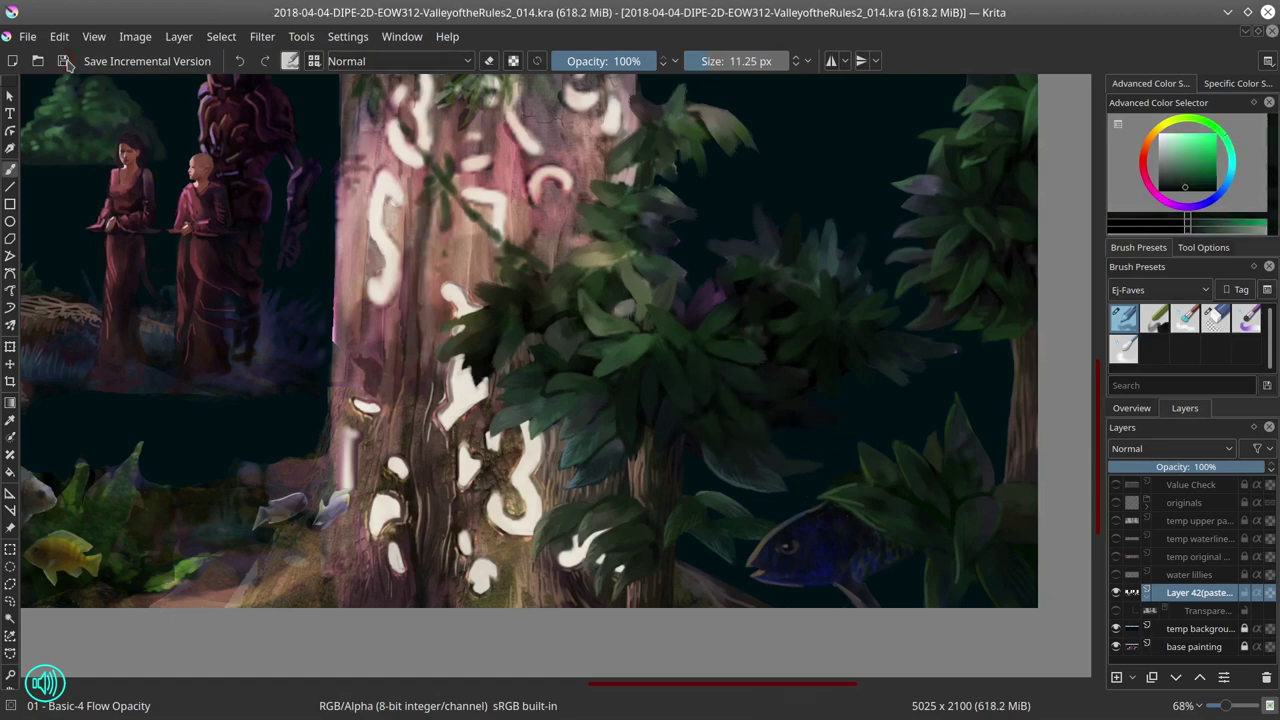
{"action": "left_click", "coordinate": [569, 331], "text": "ctrl"}
Step: Switch to the 03 - Blender Textured Soft brush, save, and zoom out to view the painting
{"action": "key", "text": "slash"}
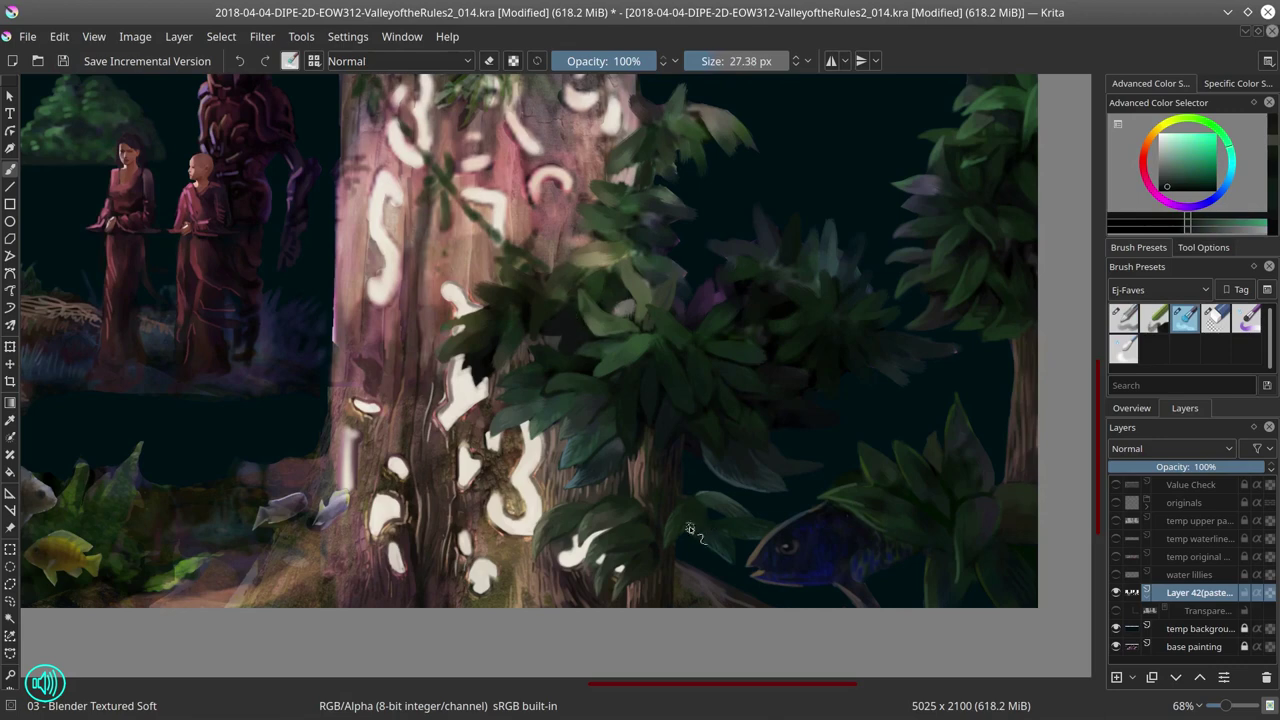
{"action": "key", "text": "ctrl+s"}
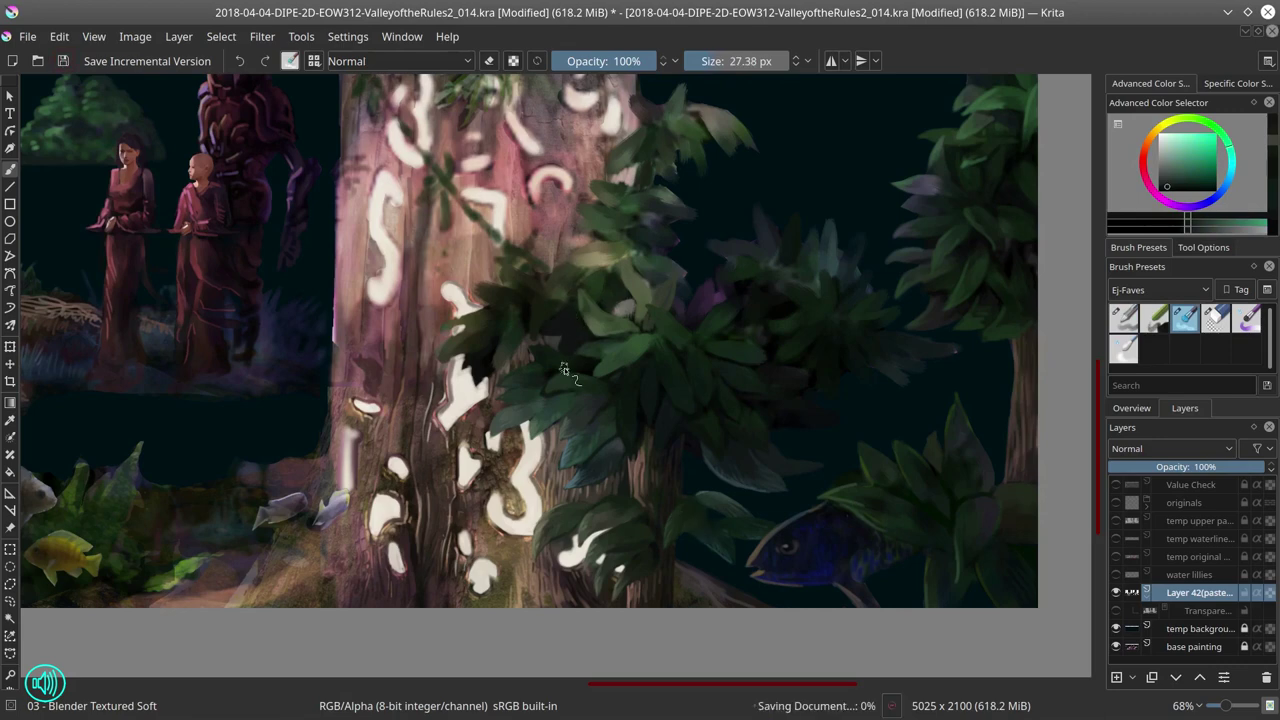
{"action": "key", "text": "minus"}
{"action": "key", "text": "minus"}
{"action": "key", "text": "minus"}
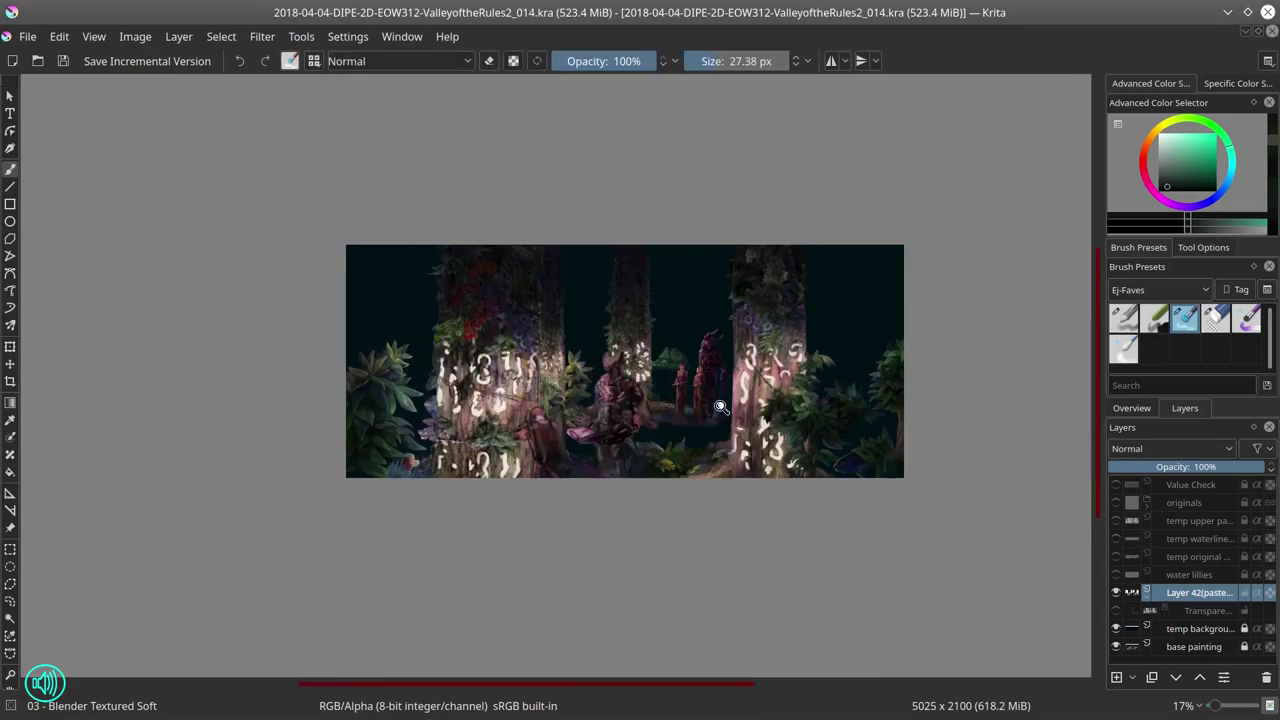
Step: Return to the Basic-4 Flow Opacity brush, zoom in on the trunk, and sample green and reddish browns
{"action": "key", "text": "plus"}
{"action": "key", "text": "plus"}
{"action": "key", "text": "plus"}
{"action": "key", "text": "plus"}
{"action": "left_click_drag", "start_coordinate": [834, 457], "coordinate": [291, 186]}
{"action": "key", "text": "slash"}
{"action": "left_click", "coordinate": [517, 416], "text": "ctrl"}
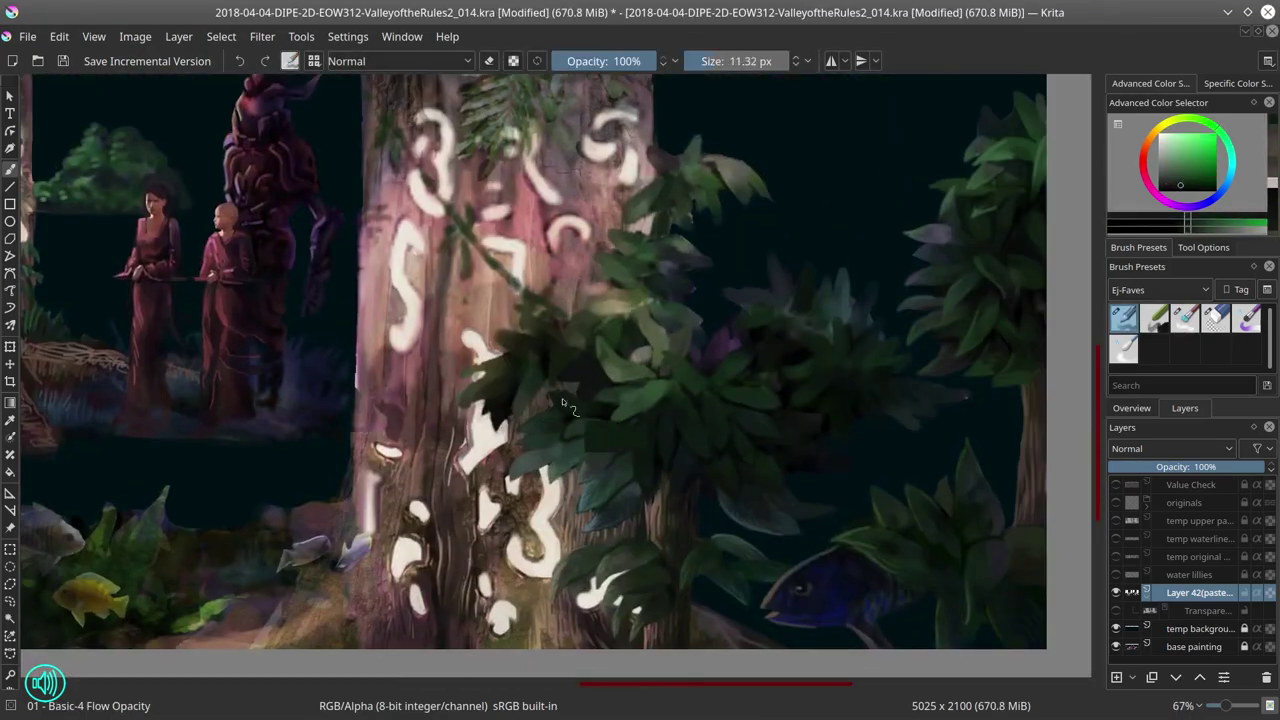
{"action": "left_click", "coordinate": [462, 391], "text": "ctrl"}
{"action": "left_click", "coordinate": [540, 316], "text": "ctrl"}
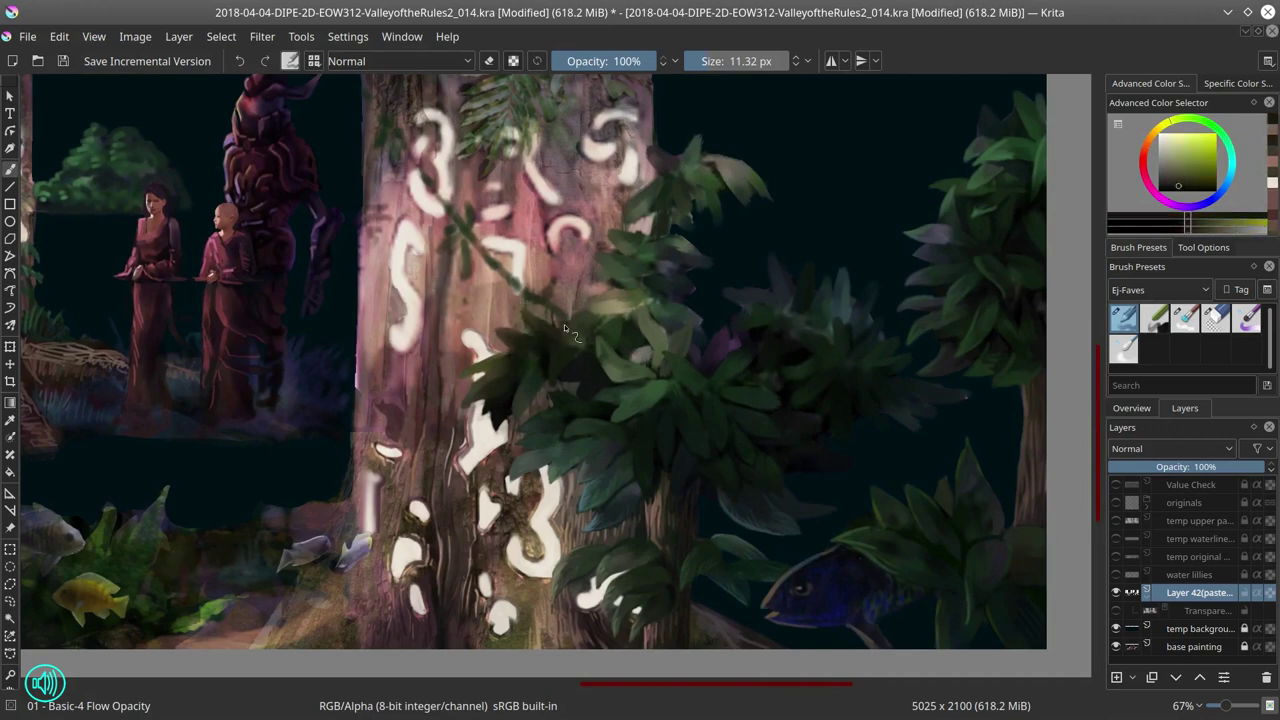
Step: Sample foliage greens and paint, resizing the brush to about 17 px and slightly smaller
{"action": "left_click", "coordinate": [548, 245], "text": "ctrl"}
{"action": "left_click_drag", "start_coordinate": [548, 245], "coordinate": [600, 372]}
{"action": "left_click", "coordinate": [600, 372], "text": "ctrl"}
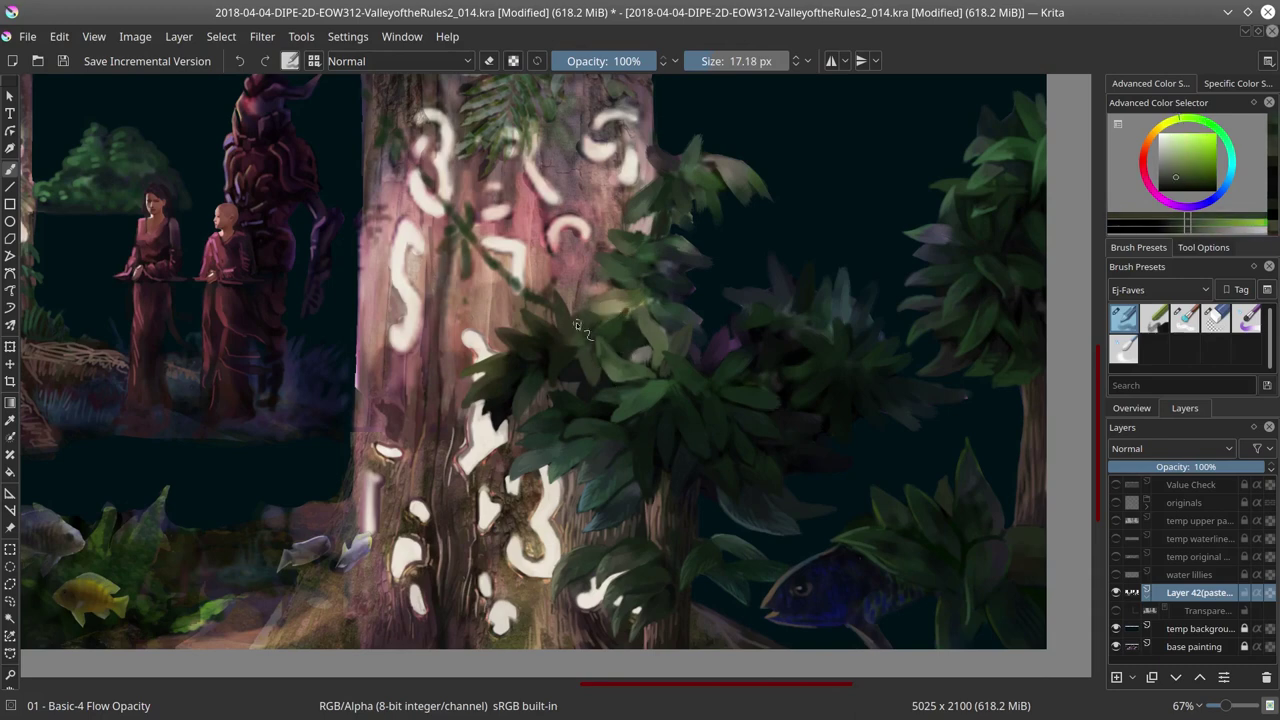
{"action": "left_click_drag", "start_coordinate": [576, 322], "coordinate": [546, 283]}
{"action": "left_click", "coordinate": [546, 283], "text": "ctrl"}
Step: Add orange-brown and pinkish-red trunk touches with an ~8 px brush, save, and zoom out
{"action": "left_click", "coordinate": [596, 225], "text": "ctrl"}
{"action": "left_click", "coordinate": [612, 212], "text": "ctrl"}
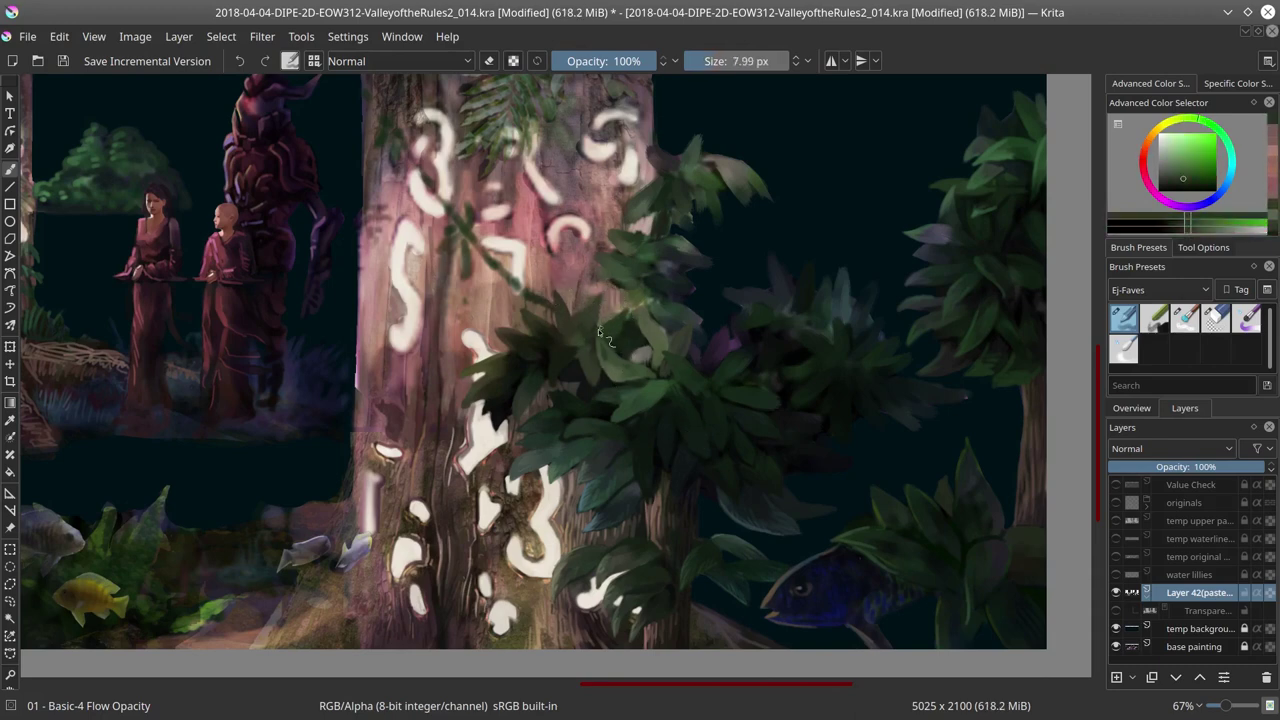
{"action": "left_click", "coordinate": [630, 200], "text": "ctrl"}
{"action": "left_click_drag", "start_coordinate": [655, 315], "coordinate": [620, 310]}
{"action": "left_click", "coordinate": [658, 188], "text": "ctrl"}
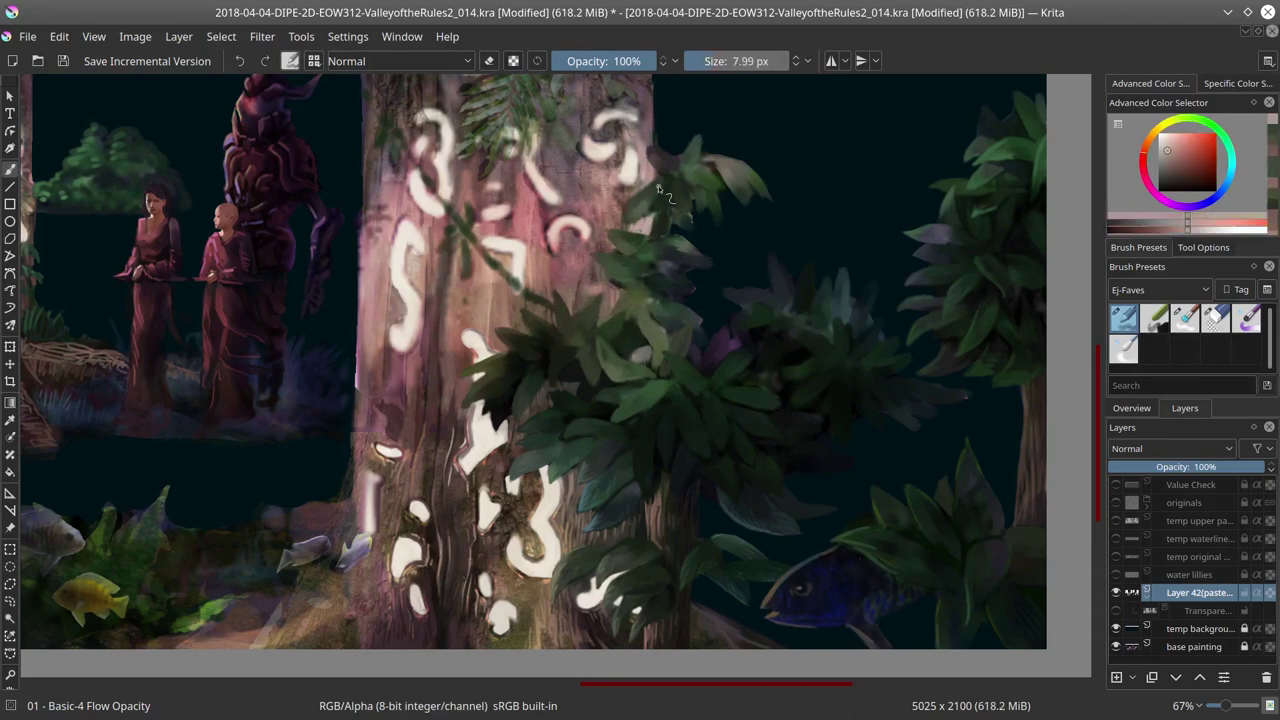
{"action": "left_click", "coordinate": [62, 62]}
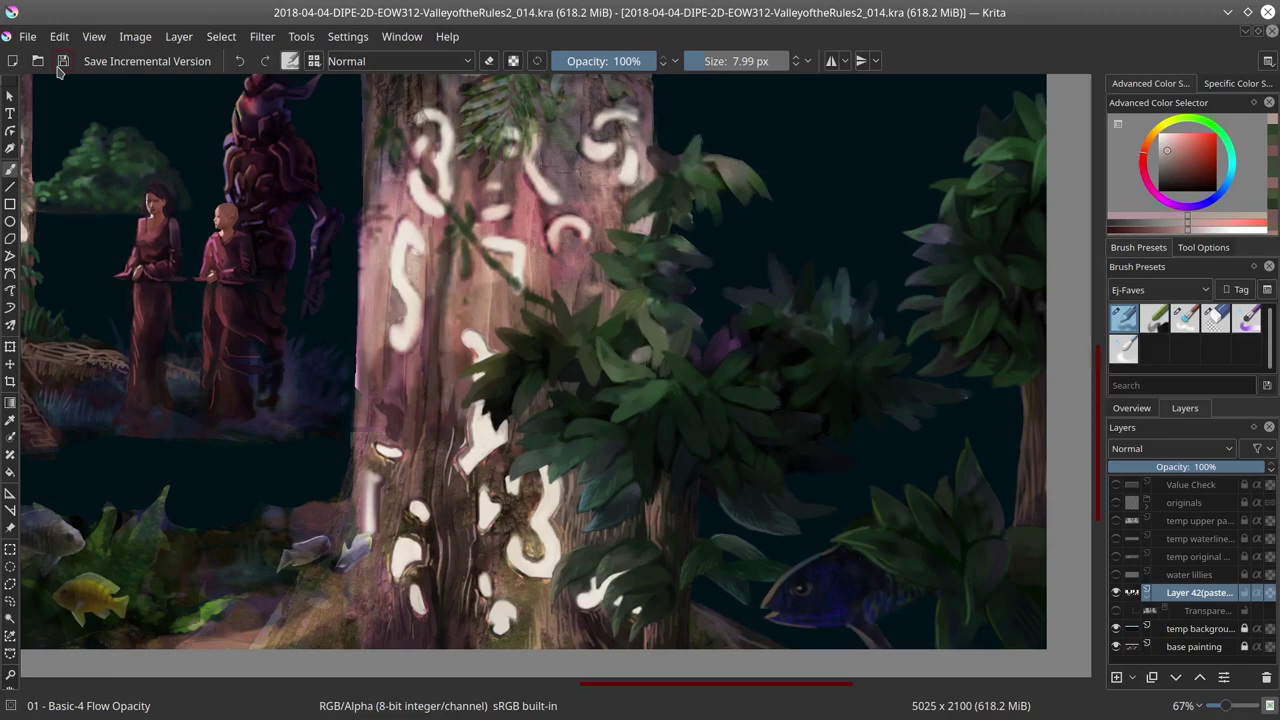
{"action": "scroll", "coordinate": [948, 378], "scroll_direction": "down", "scroll_amount": 4}
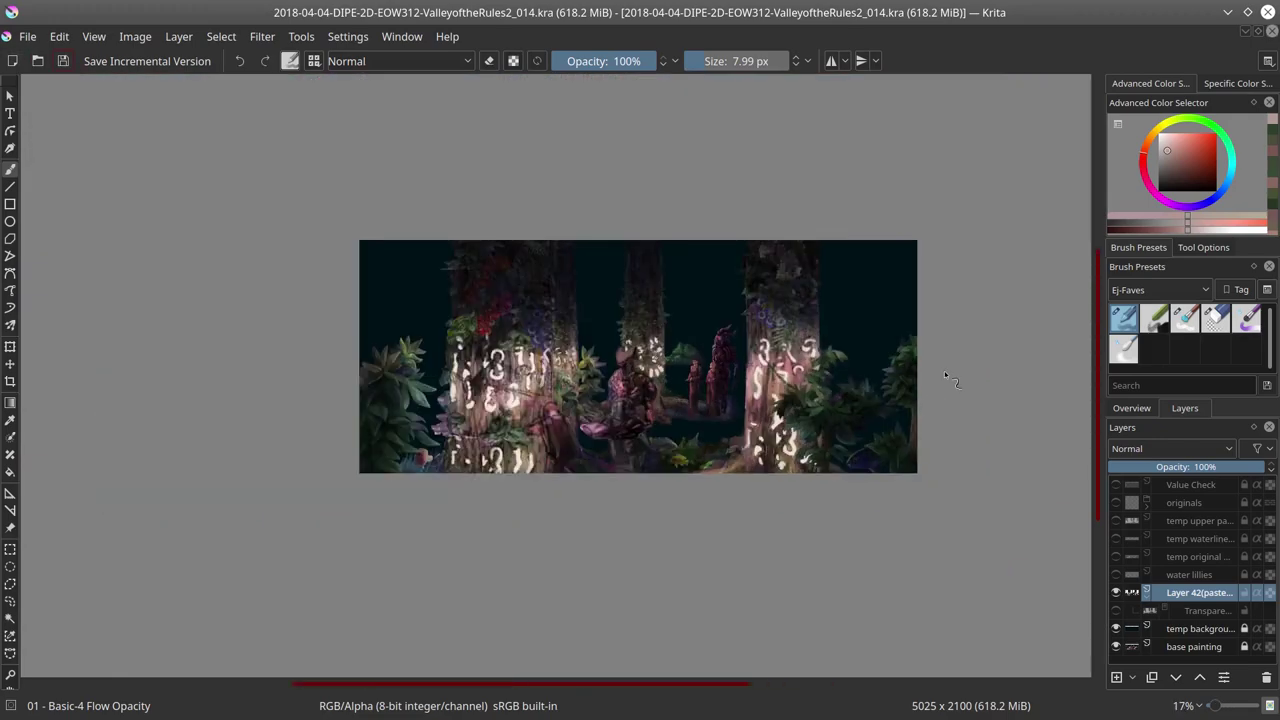
Step: Paint green leaf strokes on the foliage, sampling orange-brown and leaf greens
{"action": "left_click", "coordinate": [1137, 408]}
{"action": "scroll", "coordinate": [640, 380], "scroll_direction": "up", "scroll_amount": 4}
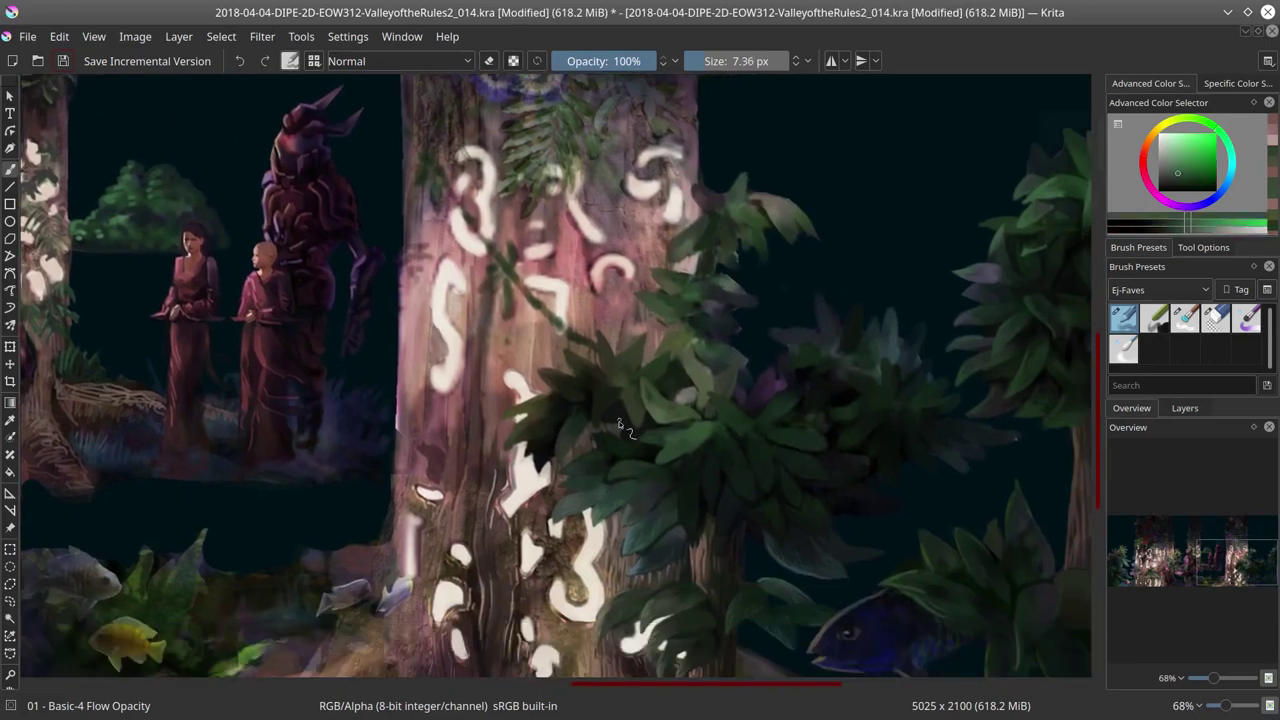
{"action": "mouse_move", "coordinate": [624, 462]}
{"action": "left_mouse_down"}
{"action": "mouse_move", "coordinate": [710, 540]}
{"action": "mouse_move", "coordinate": [735, 505]}
{"action": "left_mouse_up"}
{"action": "left_click", "coordinate": [655, 518], "text": "ctrl"}
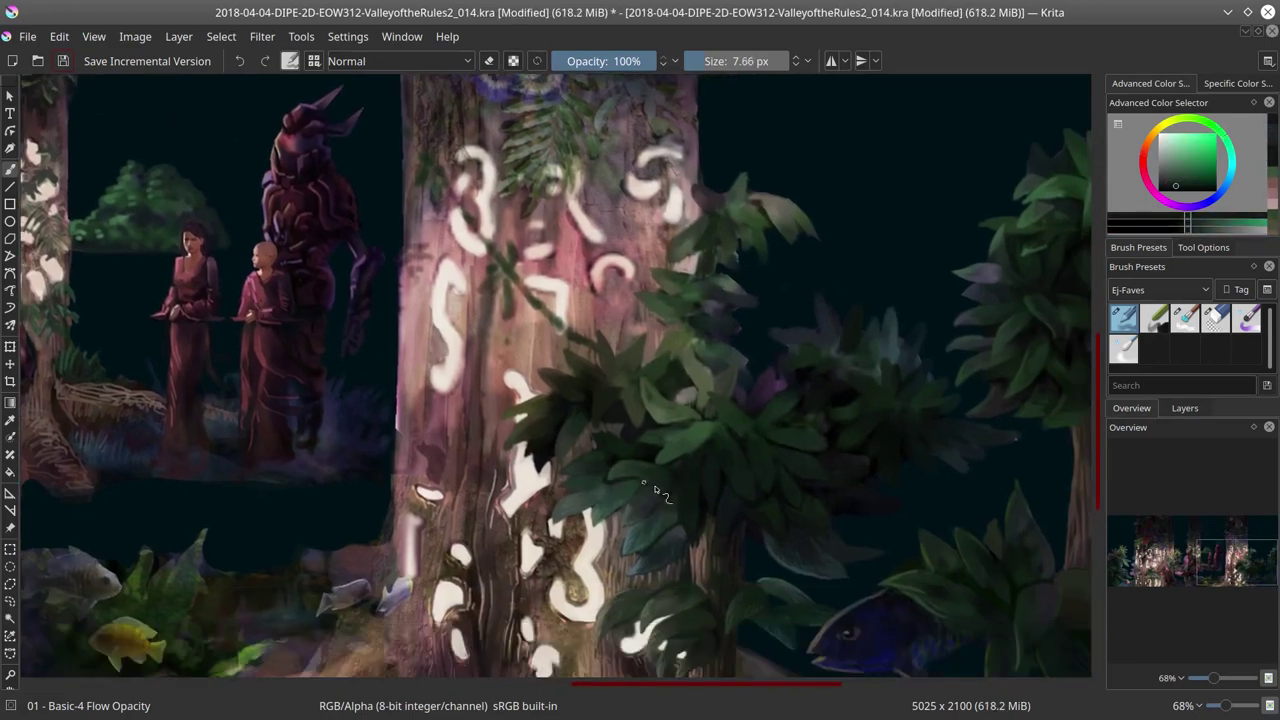
{"action": "left_click", "coordinate": [700, 536], "text": "ctrl"}
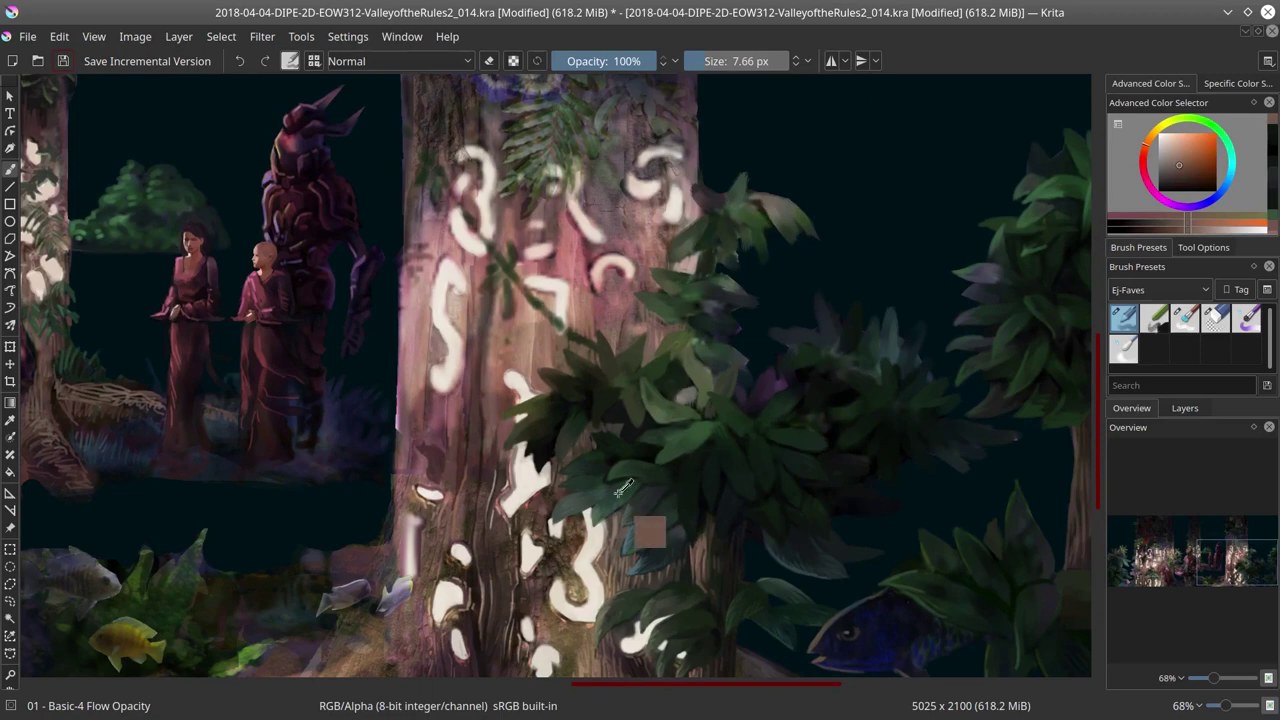
{"action": "left_click", "coordinate": [643, 529], "text": "ctrl"}
{"action": "left_click", "coordinate": [585, 494], "text": "ctrl"}
{"action": "left_click", "coordinate": [585, 494], "text": "ctrl"}
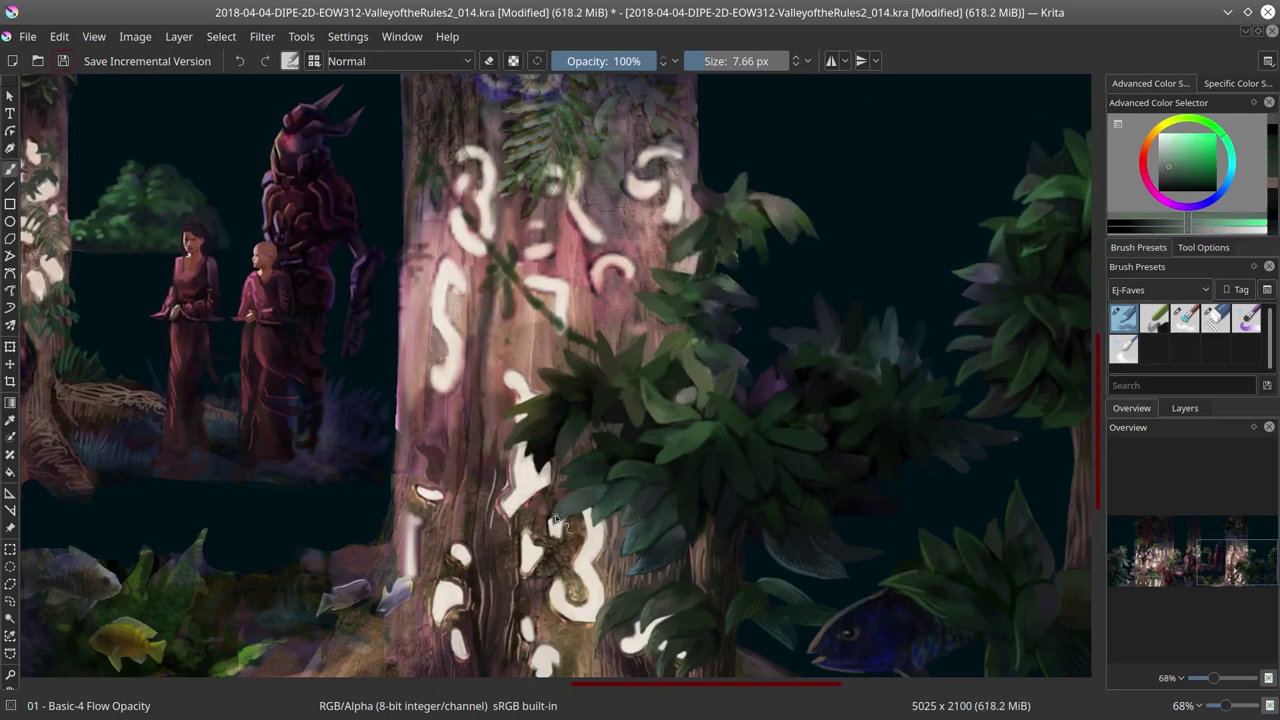
Step: Paint leaves with a ~6 px brush in yellow-green, teal-green, dark browns and leaf greens
{"action": "key", "text": "bracketleft"}
{"action": "left_click", "coordinate": [563, 500], "text": "ctrl"}
{"action": "left_click", "coordinate": [566, 490], "text": "ctrl"}
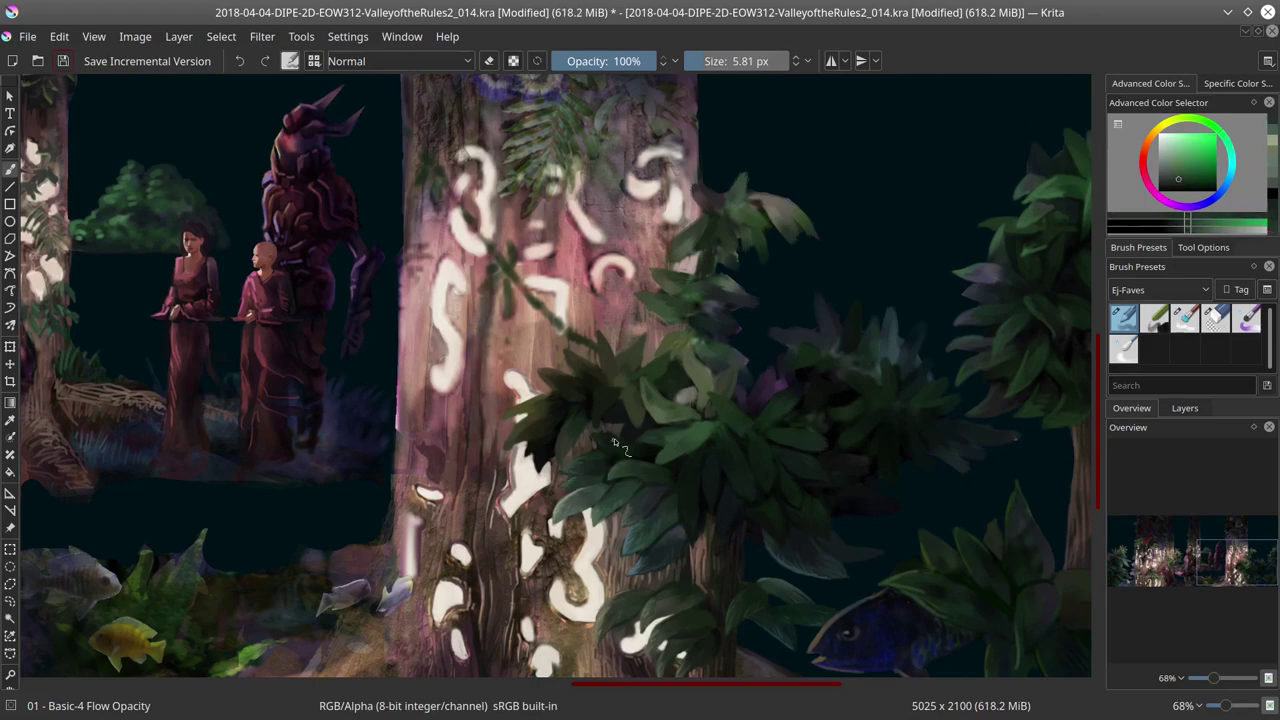
{"action": "left_click", "coordinate": [682, 553], "text": "ctrl"}
{"action": "left_click", "coordinate": [722, 612], "text": "ctrl"}
{"action": "key", "text": "bracketright"}
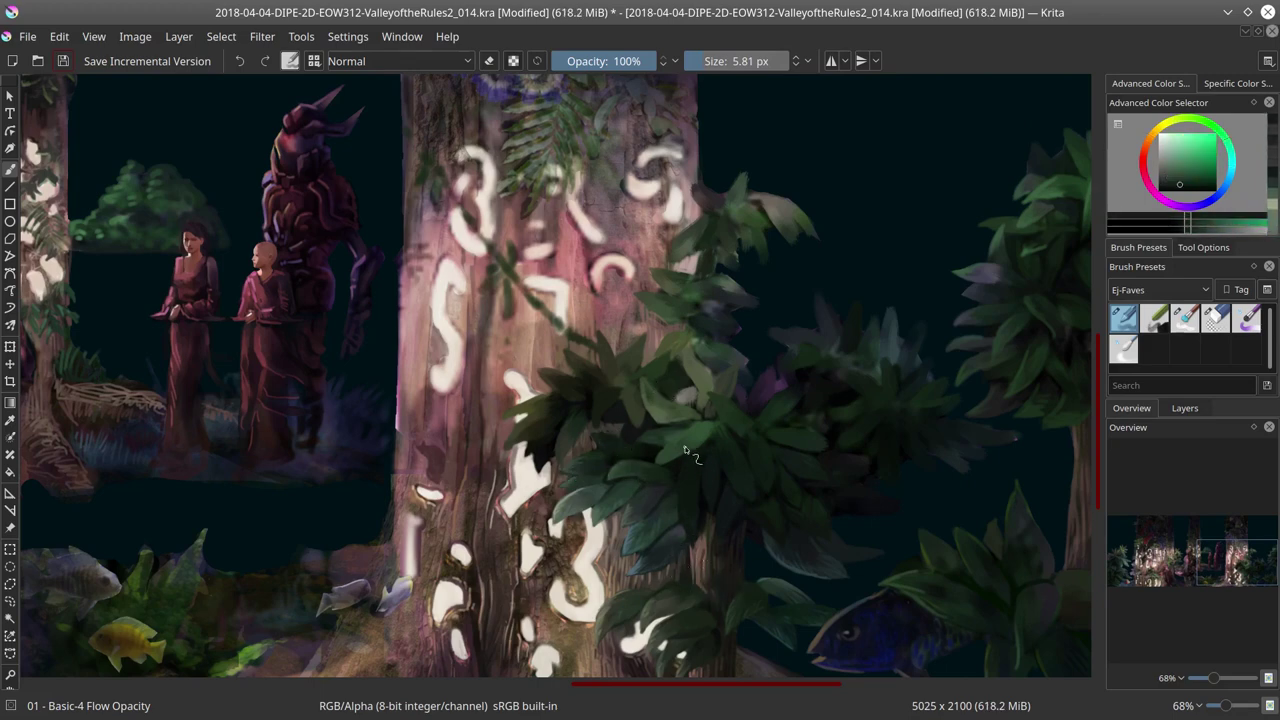
{"action": "left_click", "coordinate": [680, 519], "text": "ctrl"}
{"action": "left_click", "coordinate": [710, 562], "text": "ctrl"}
{"action": "key", "text": "bracketleft"}
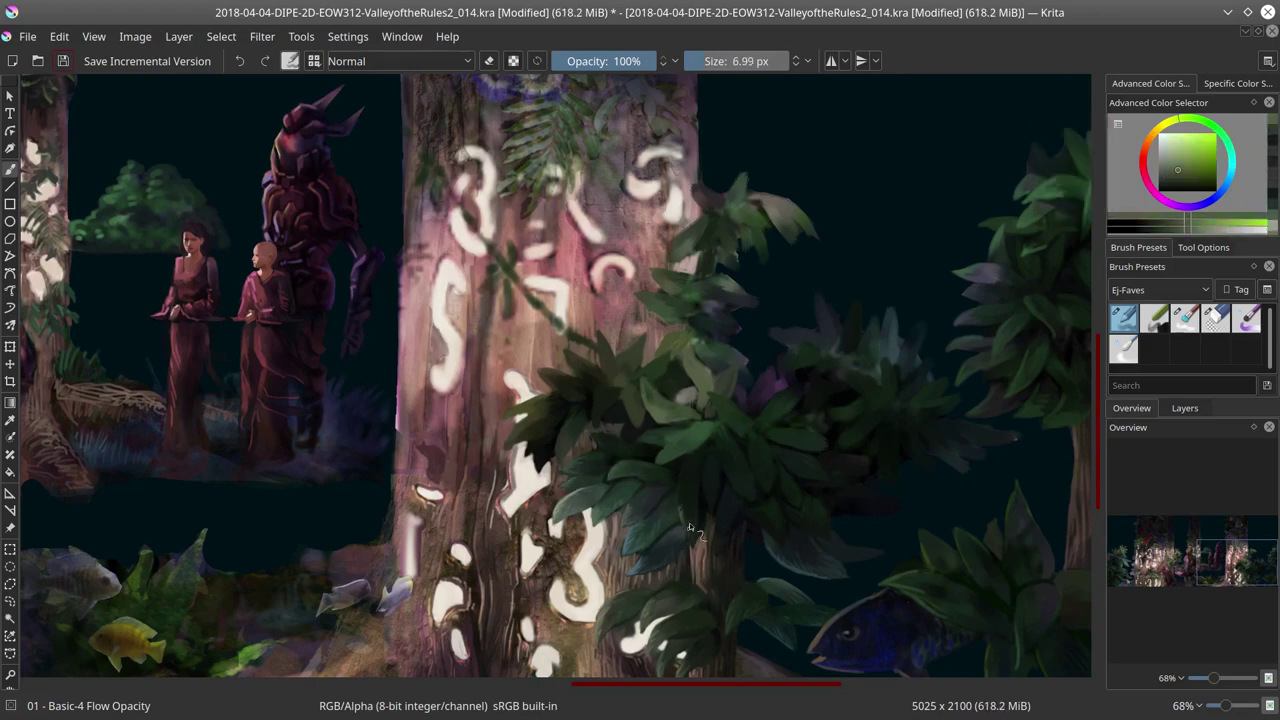
Step: Review the whole painting, sample teal, yellow-green and dark indigo, and save
{"action": "key", "text": "2"}
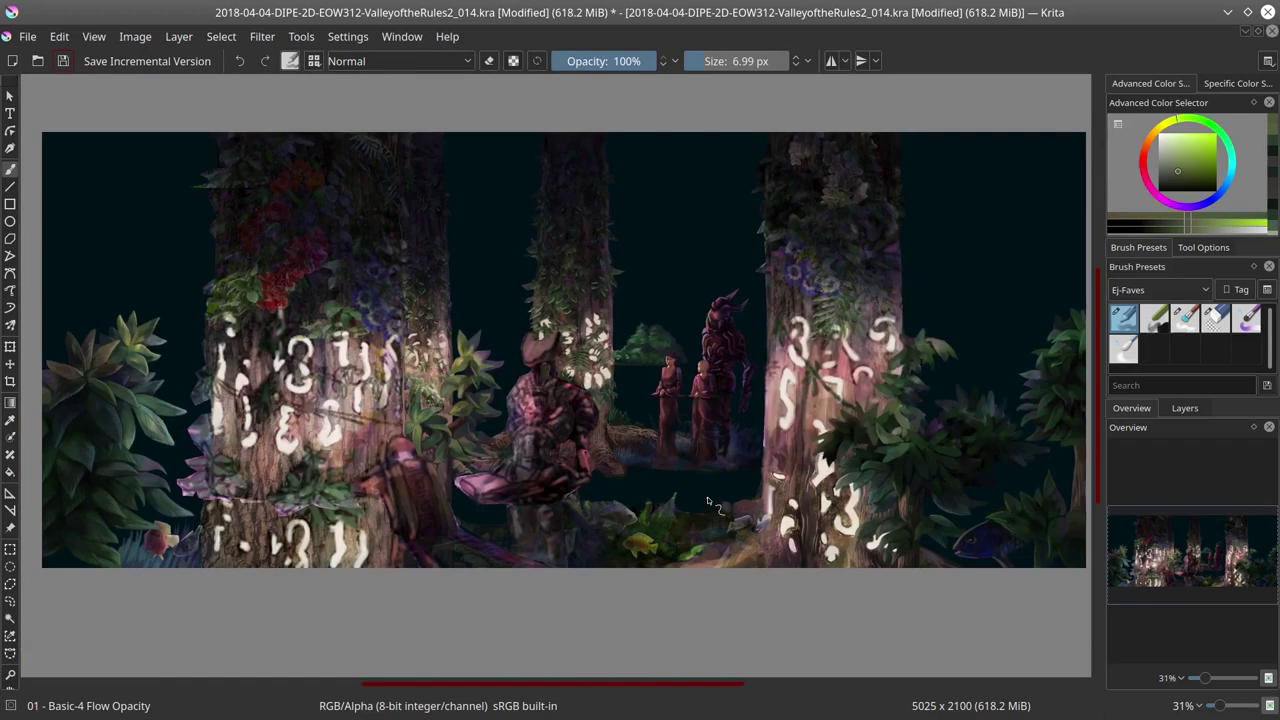
{"action": "scroll", "coordinate": [707, 500], "scroll_direction": "up", "scroll_amount": 5}
{"action": "left_click", "coordinate": [724, 525], "text": "ctrl"}
{"action": "key", "text": "bracketright"}
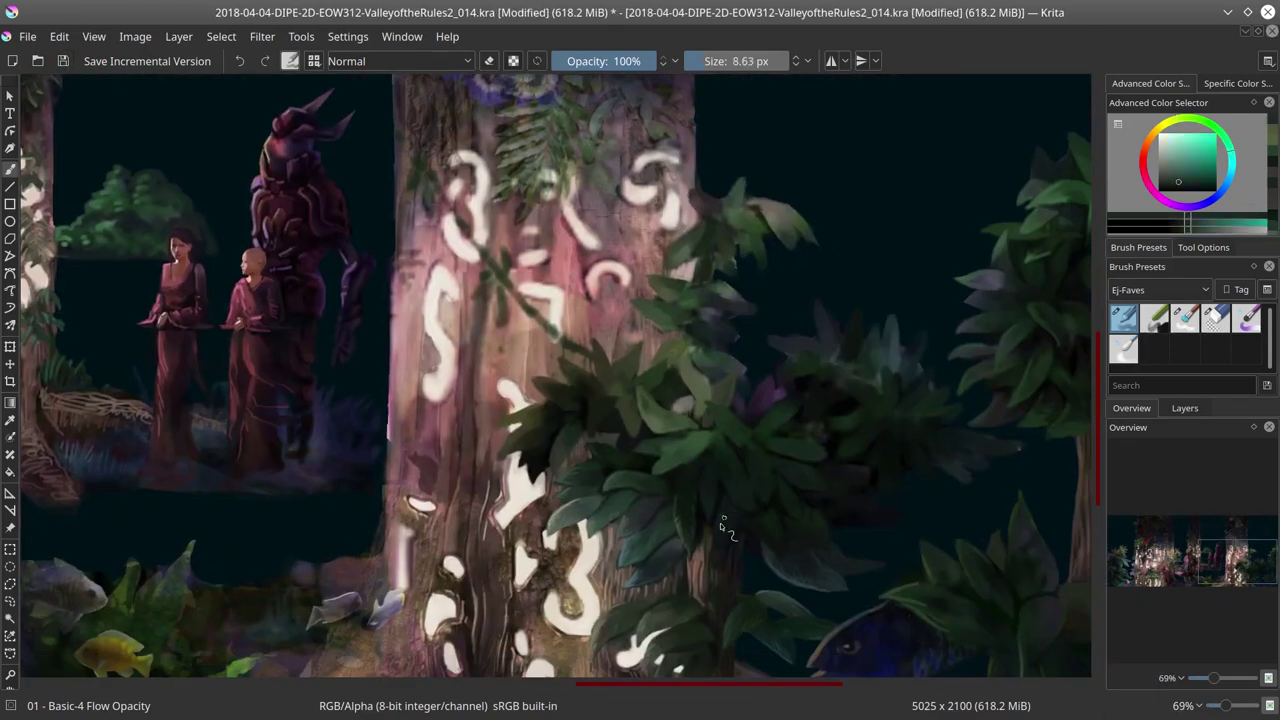
{"action": "left_click", "coordinate": [712, 508], "text": "ctrl"}
{"action": "key", "text": "bracketleft"}
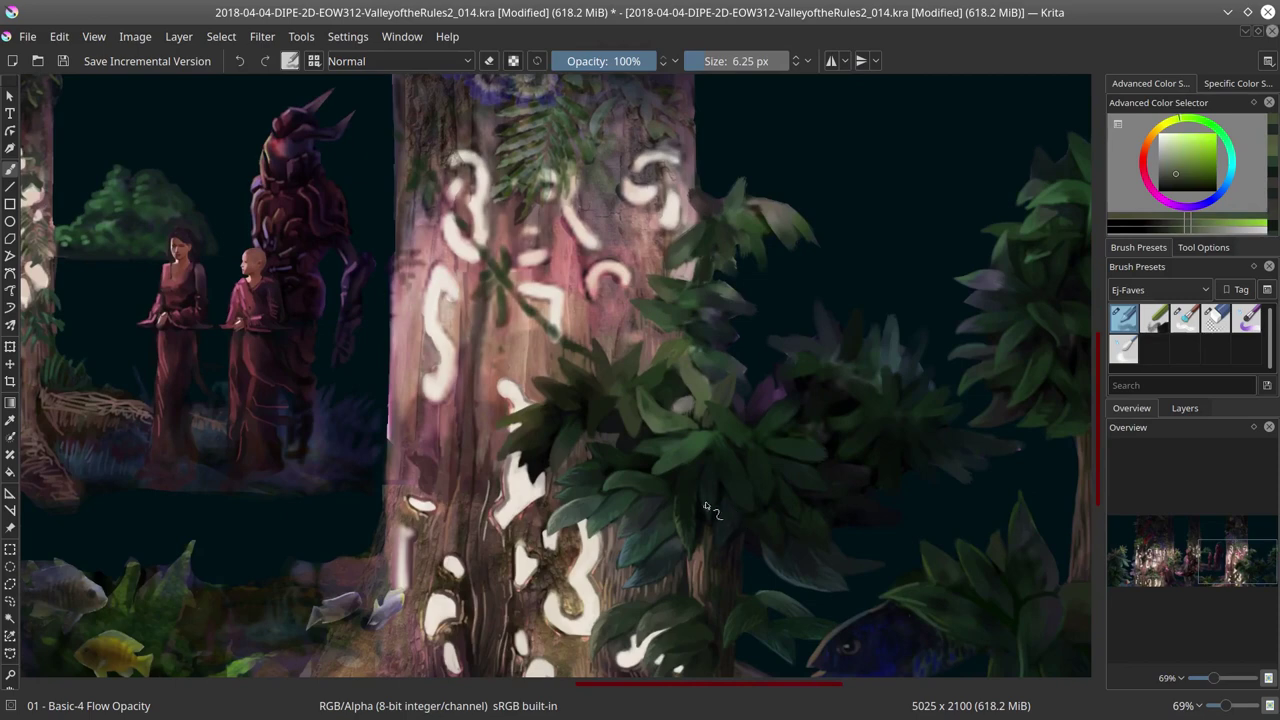
{"action": "left_click", "coordinate": [800, 490], "text": "ctrl"}
{"action": "key", "text": "ctrl+s"}
Step: Paint dark shadow into the foliage and pinkish trunk colour around the leaf edges
{"action": "left_click", "coordinate": [528, 468], "text": "ctrl"}
{"action": "key", "text": "bracketright"}
{"action": "key", "text": "bracketright"}
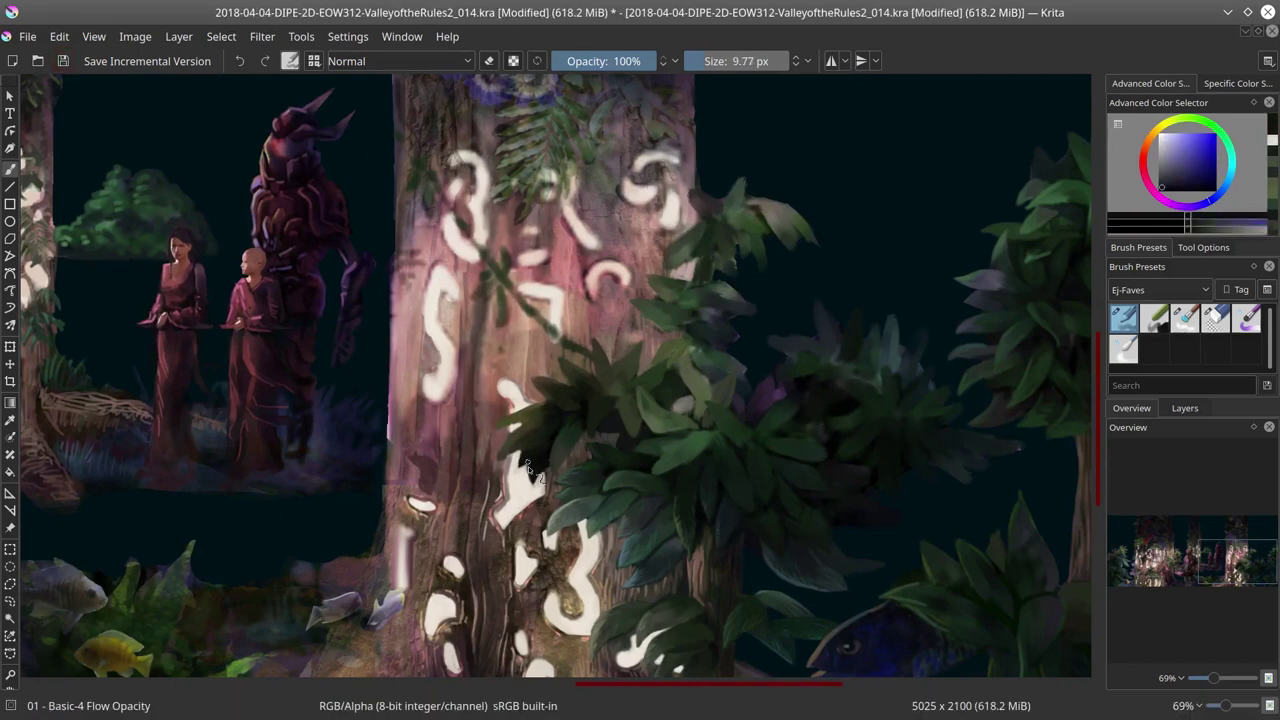
{"action": "left_click", "coordinate": [528, 468], "text": "ctrl"}
{"action": "key", "text": "bracketleft"}
{"action": "key", "text": "bracketleft"}
{"action": "left_click", "coordinate": [510, 455], "text": "ctrl"}
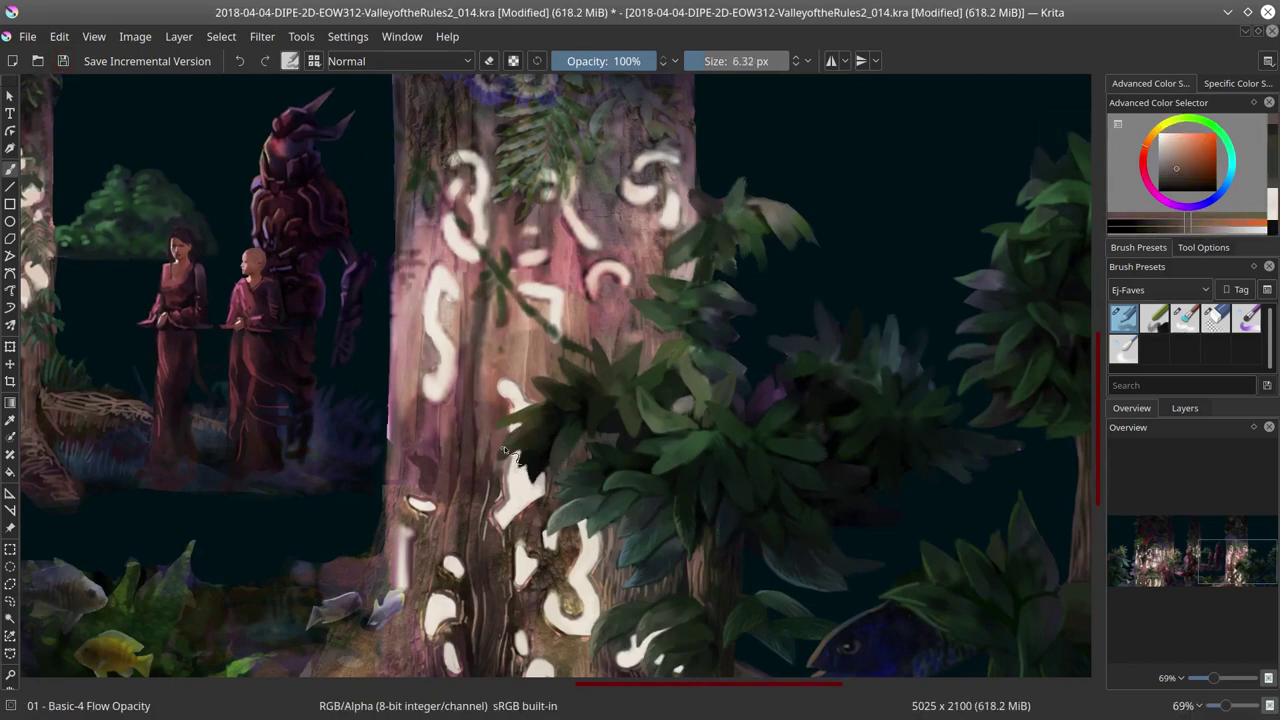
{"action": "left_click", "coordinate": [512, 428], "text": "ctrl"}
{"action": "left_click", "coordinate": [559, 454], "text": "ctrl"}
{"action": "key", "text": "bracketright"}
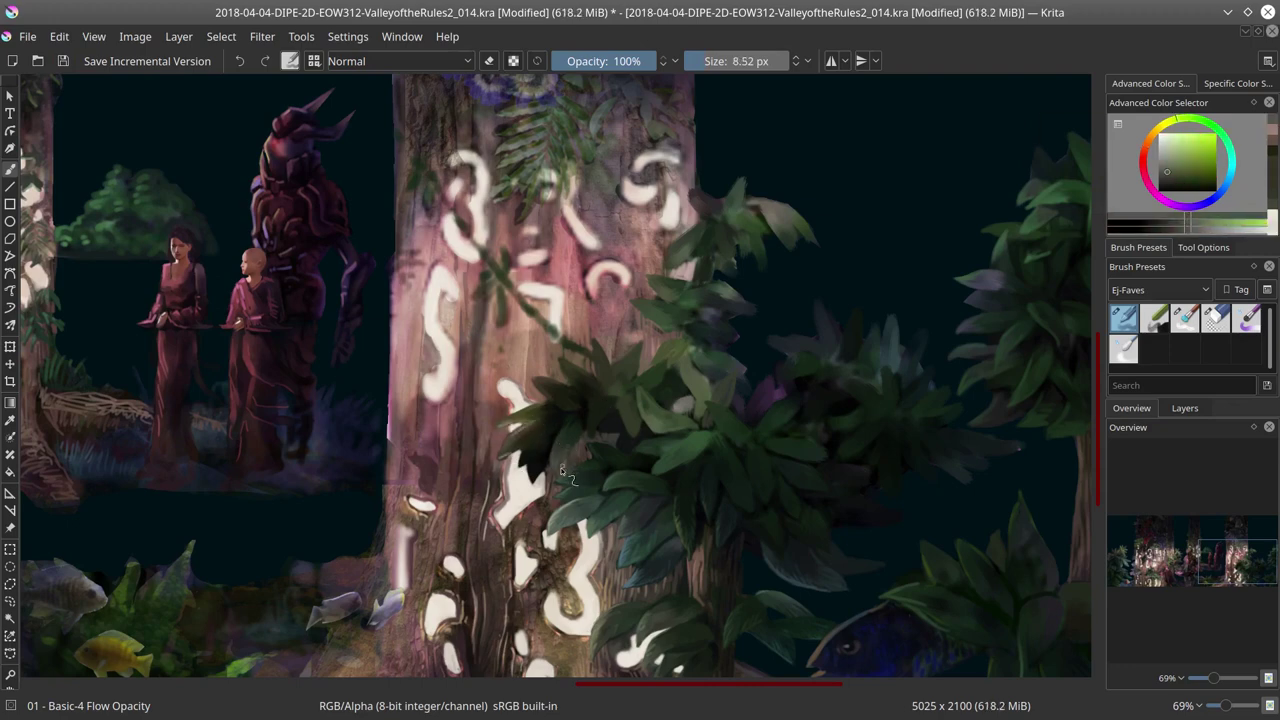
Step: Sample brownish orange and dark olive-yellow with a ~10 px brush, then save
{"action": "left_click", "coordinate": [562, 474], "text": "ctrl"}
{"action": "key", "text": "bracketleft"}
{"action": "key", "text": "bracketleft"}
{"action": "key", "text": "bracketright"}
{"action": "key", "text": "bracketright"}
{"action": "key", "text": "bracketright"}
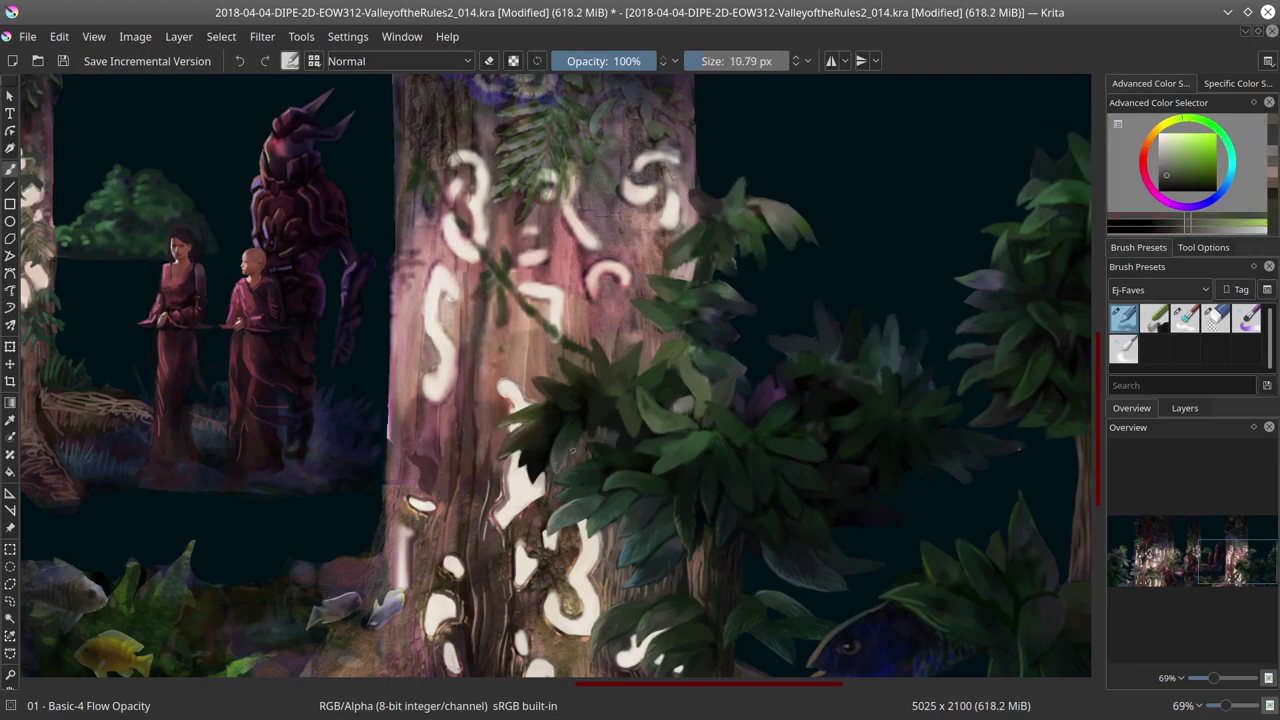
{"action": "left_click", "coordinate": [618, 432], "text": "ctrl"}
{"action": "left_click", "coordinate": [618, 432], "text": "ctrl"}
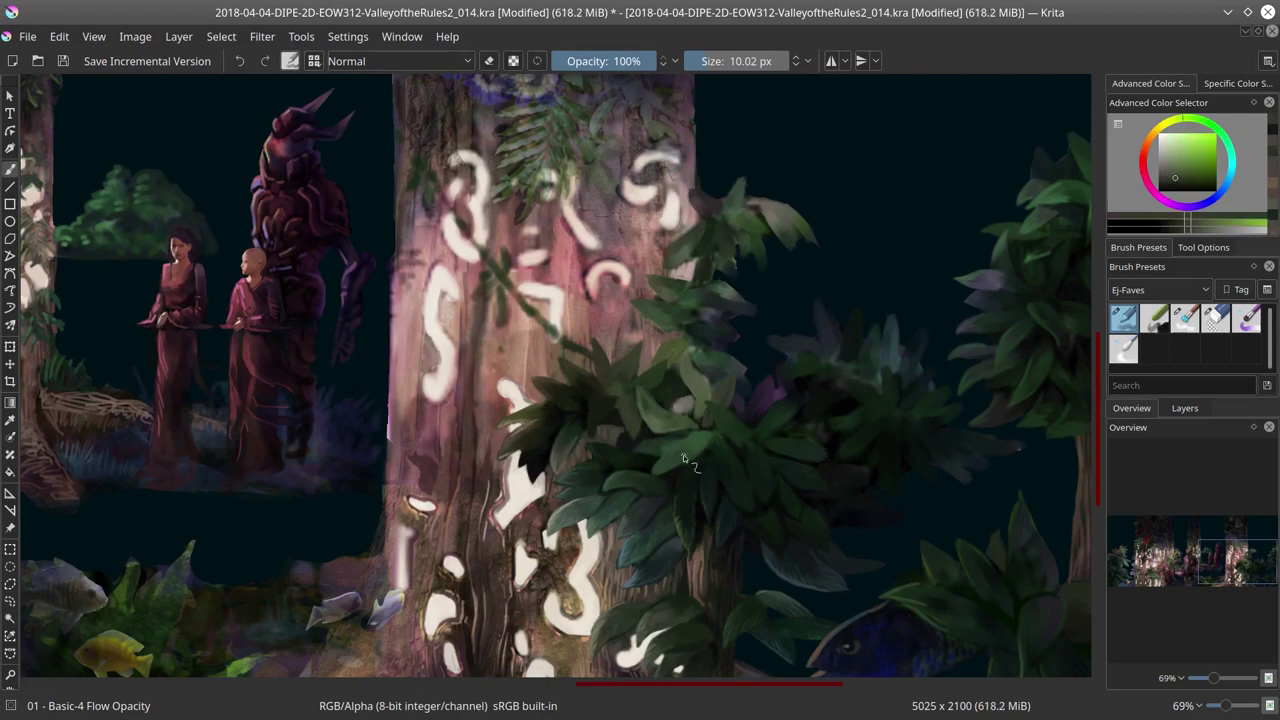
{"action": "left_click", "coordinate": [64, 62]}
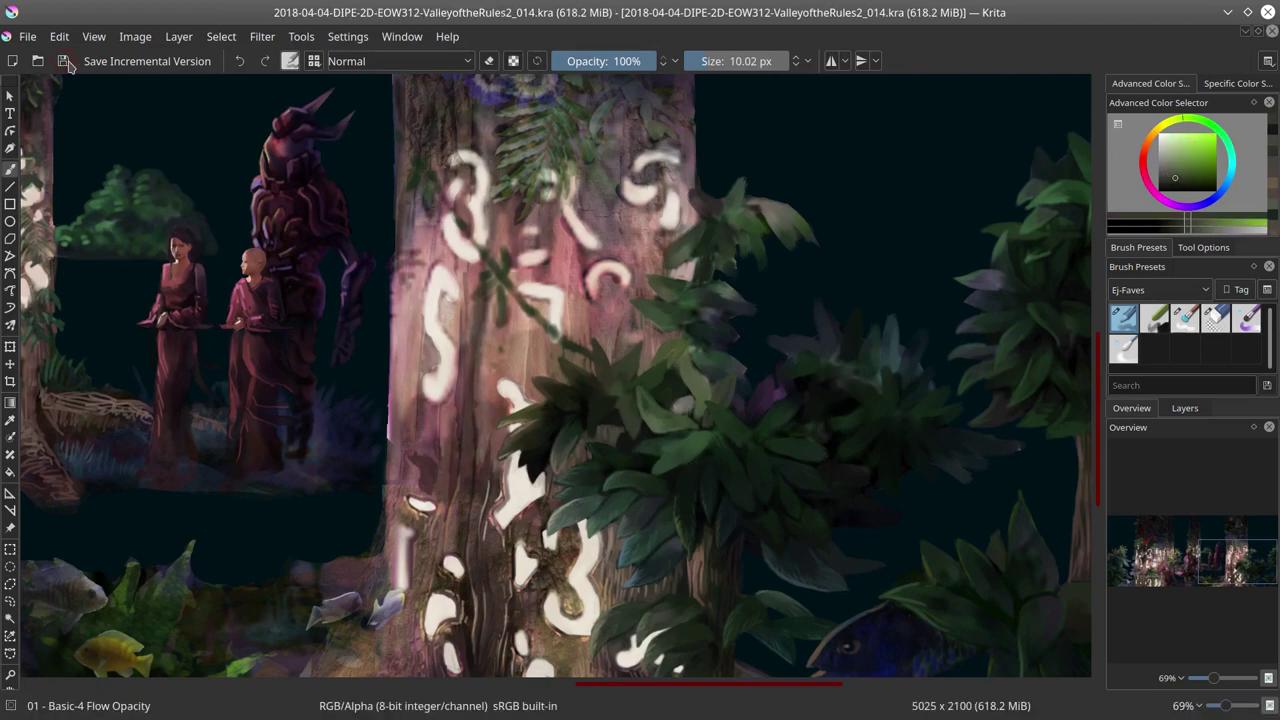
Step: Paint olive-yellow leaf touches, sample lighter yellow-green and orange-brown, and save
{"action": "left_click", "coordinate": [689, 397], "text": "ctrl"}
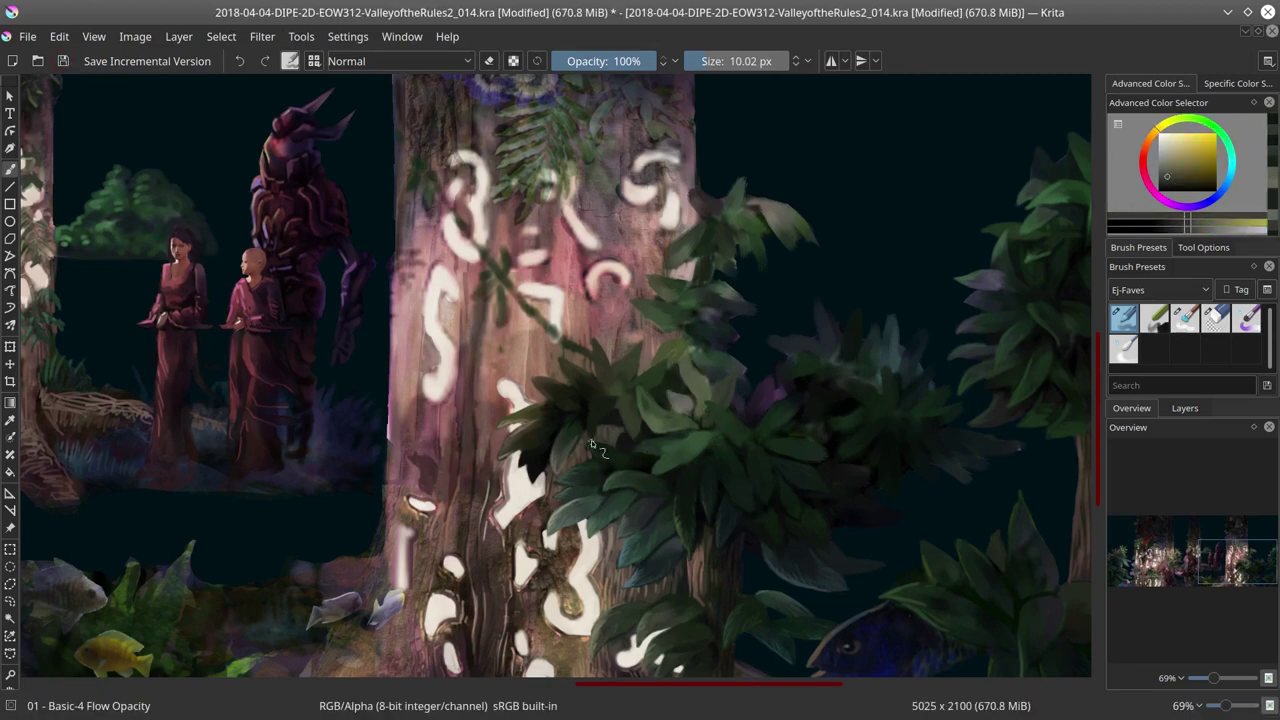
{"action": "left_click", "coordinate": [604, 393], "text": "ctrl"}
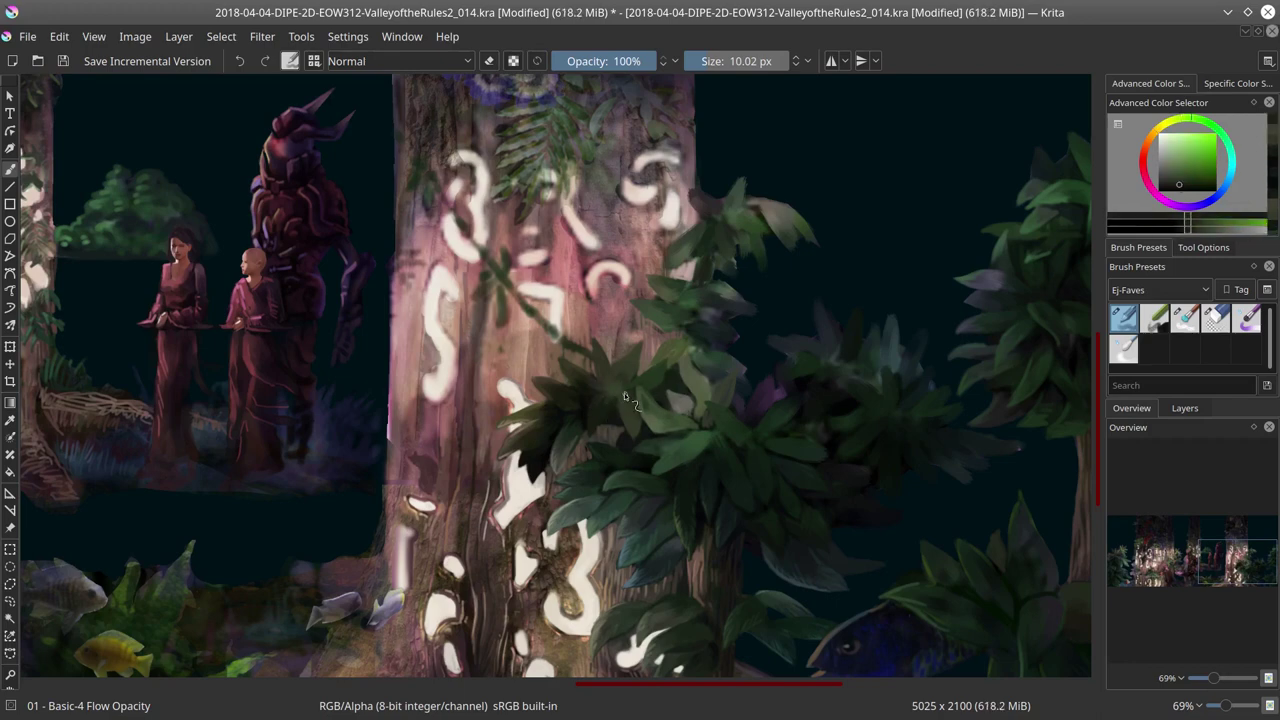
{"action": "left_click", "coordinate": [569, 389], "text": "ctrl"}
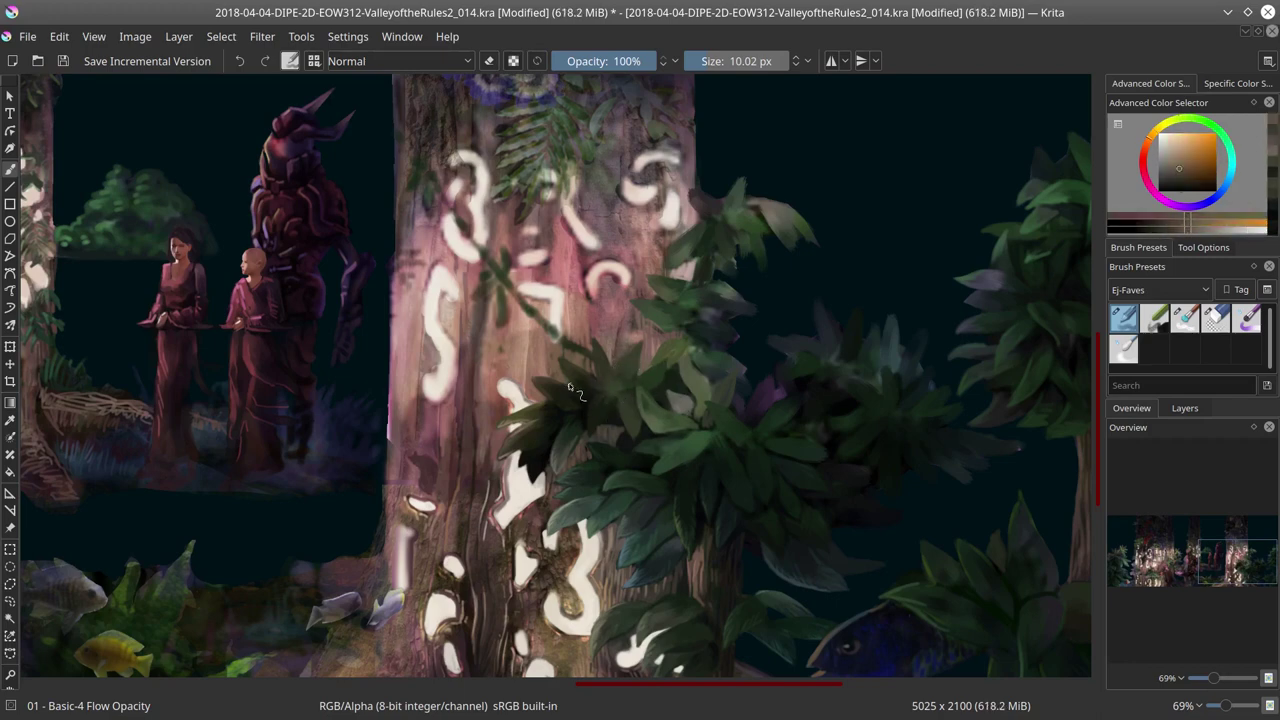
{"action": "left_click", "coordinate": [62, 62]}
Step: Add reddish-brown and olive-yellow touches, save, then pick up leaf greens again
{"action": "key", "text": "bracketleft"}
{"action": "key", "text": "bracketleft"}
{"action": "left_click", "coordinate": [540, 361], "text": "ctrl"}
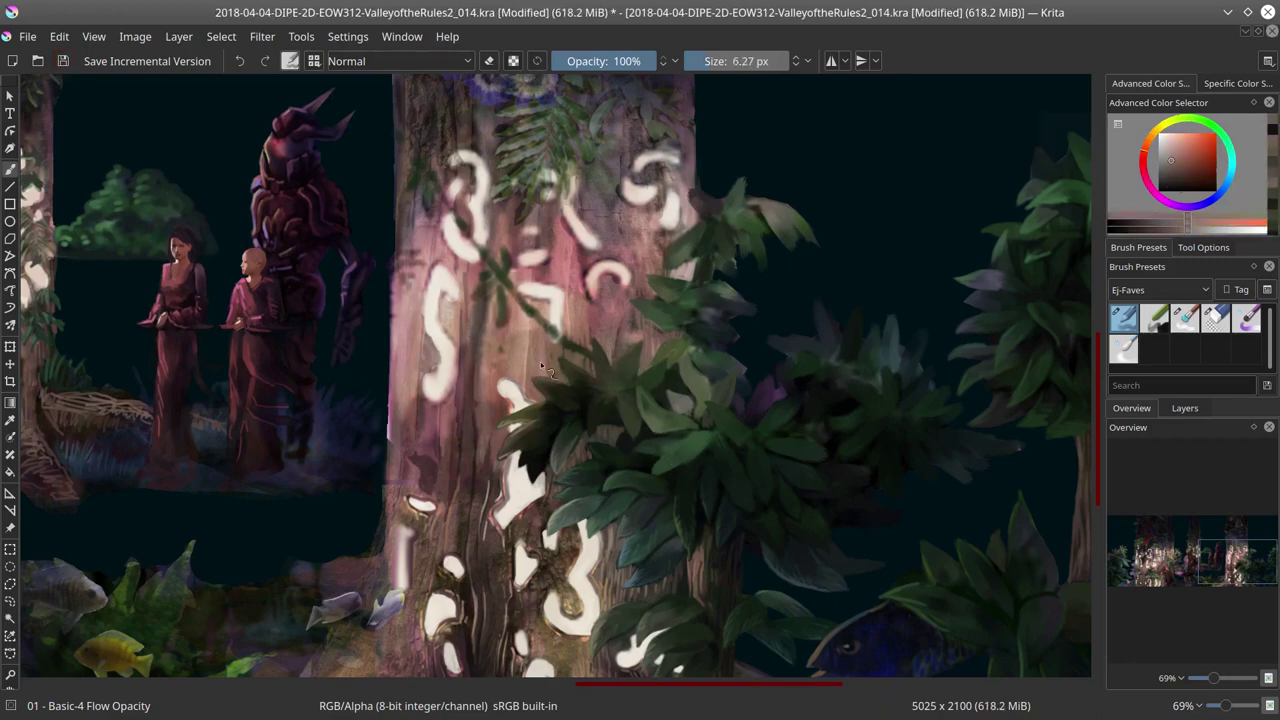
{"action": "left_click", "coordinate": [567, 366], "text": "ctrl"}
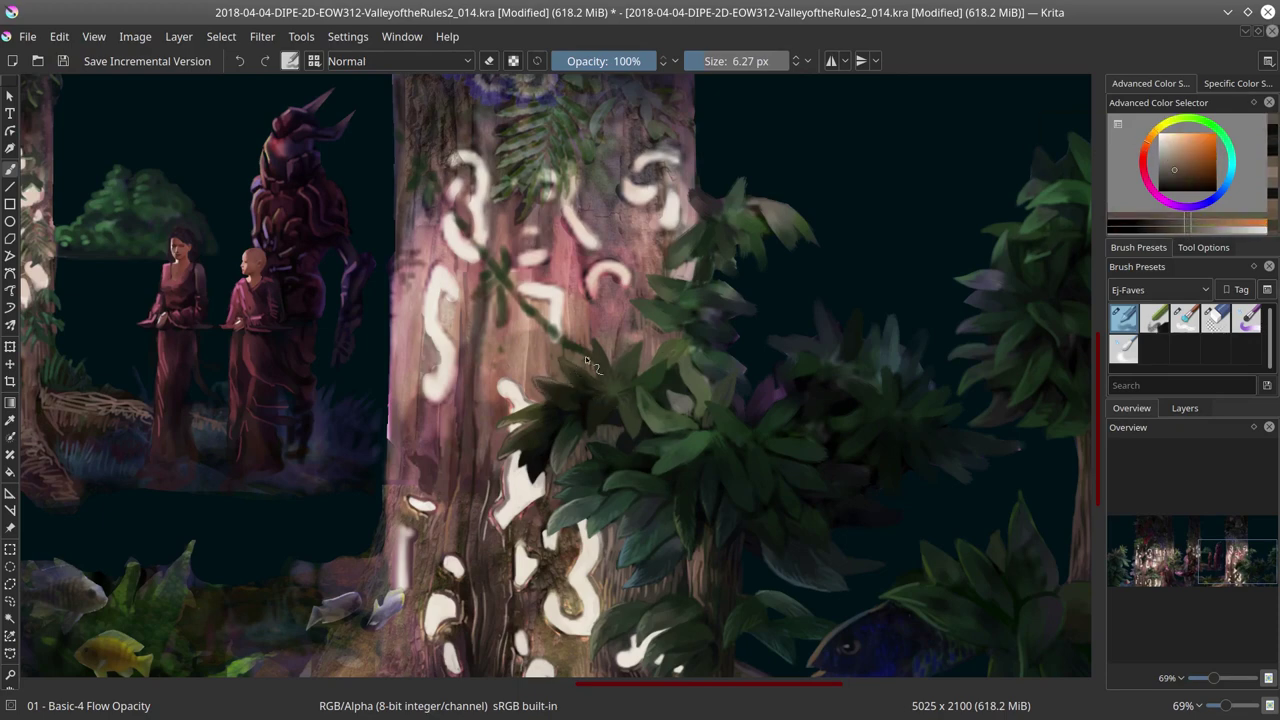
{"action": "left_click", "coordinate": [62, 62]}
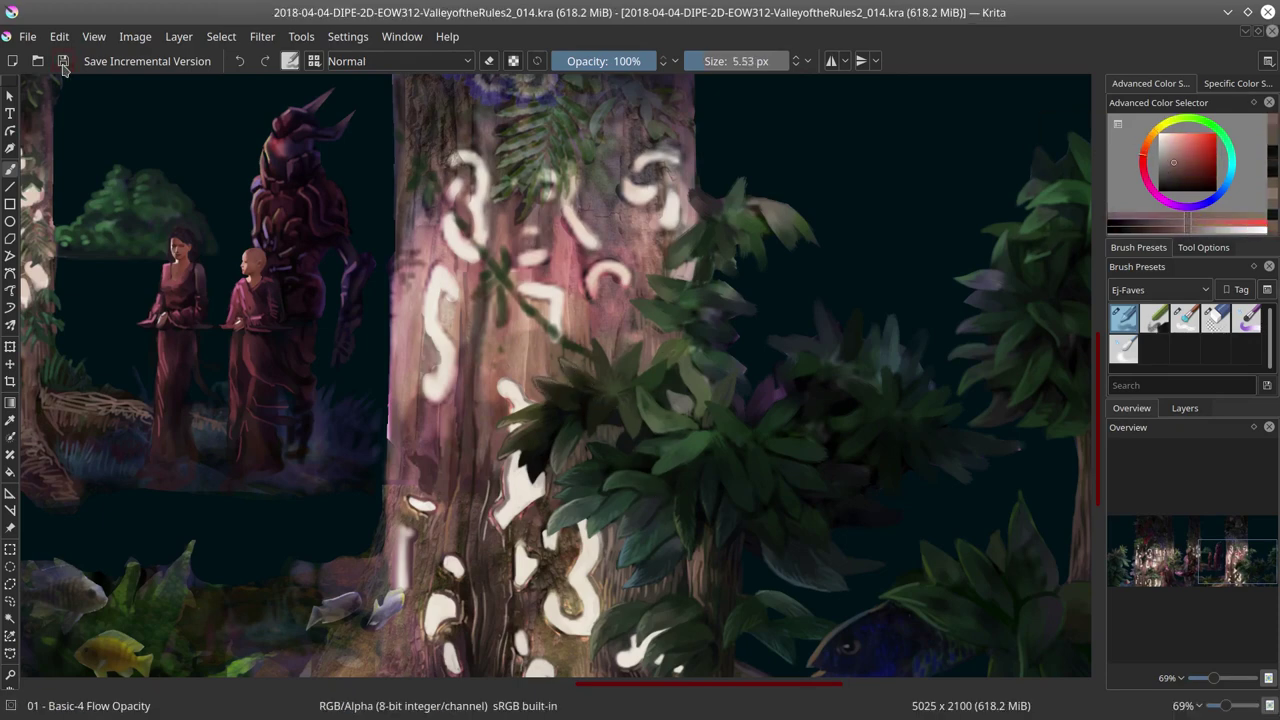
{"action": "key", "text": "bracketright"}
{"action": "key", "text": "bracketright"}
{"action": "key", "text": "bracketright"}
{"action": "left_click", "coordinate": [710, 392], "text": "ctrl"}
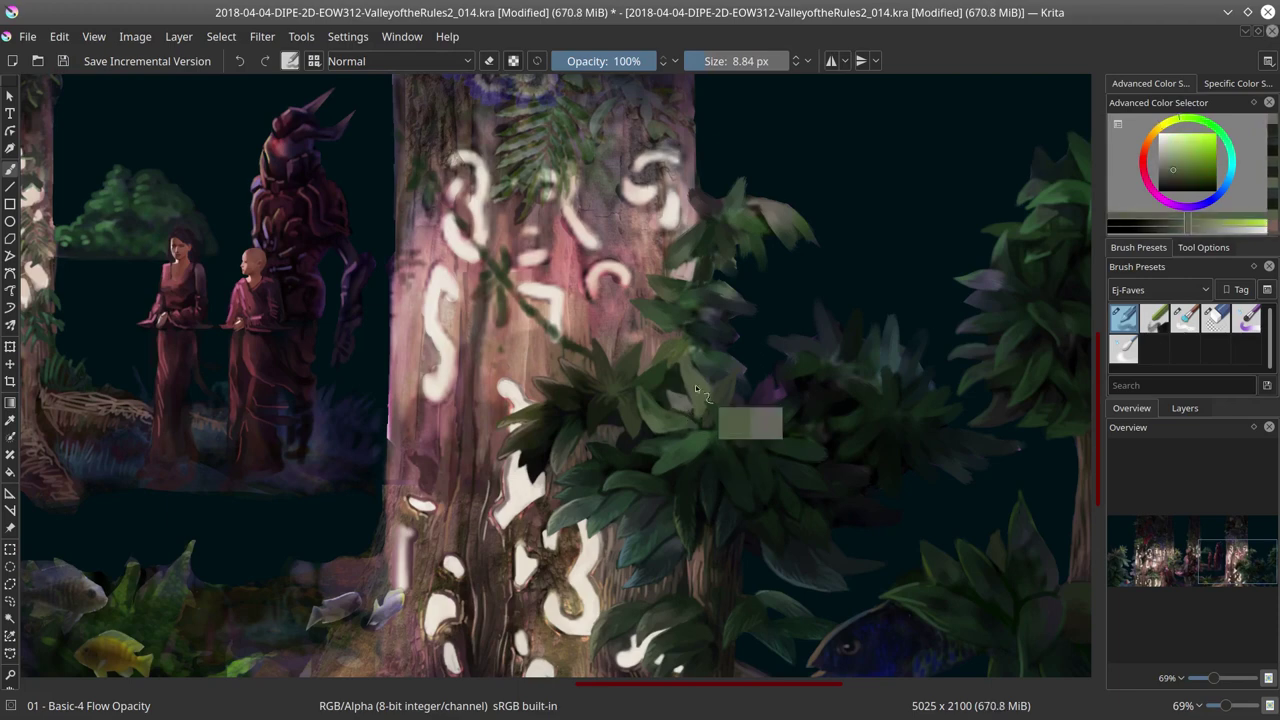
{"action": "left_click", "coordinate": [712, 386], "text": "ctrl"}
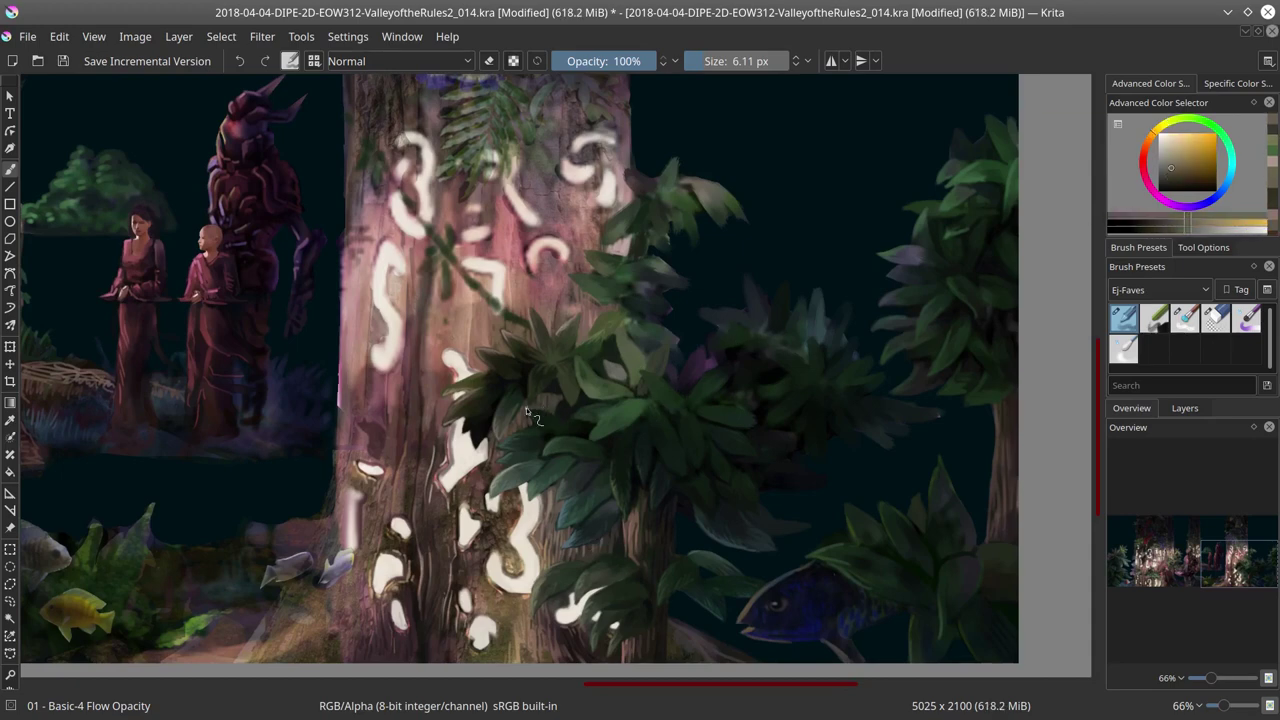
Step: Paint leaves in sampled yellow-green and dark teal, briefly toggling the eraser
{"action": "key", "text": "bracketright"}
{"action": "left_click", "coordinate": [566, 390], "text": "ctrl"}
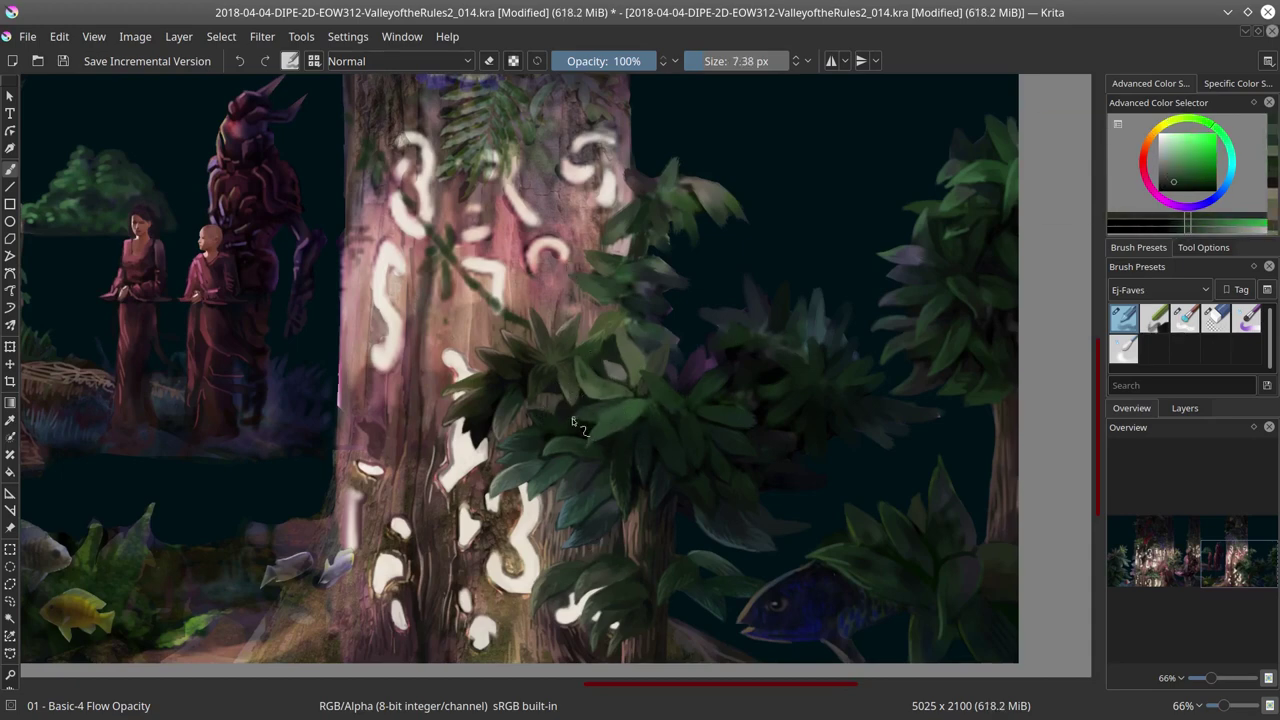
{"action": "left_click", "coordinate": [634, 327], "text": "ctrl"}
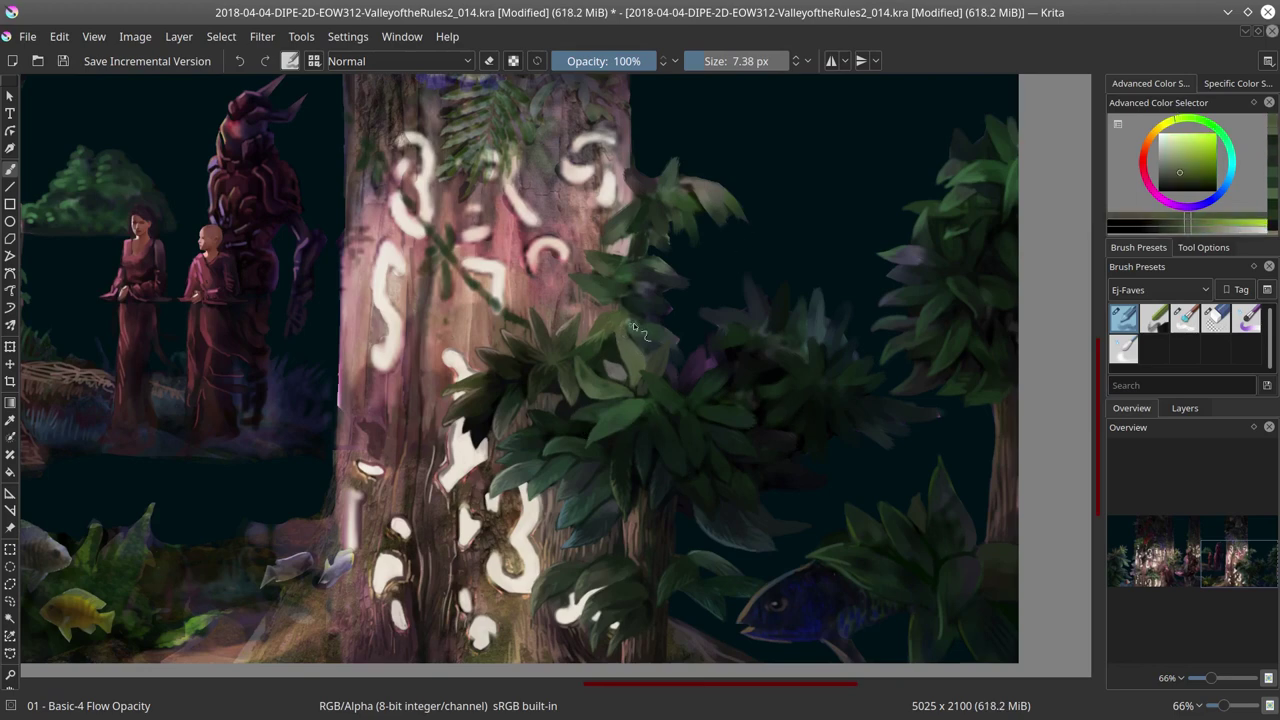
{"action": "left_click", "coordinate": [678, 374], "text": "ctrl"}
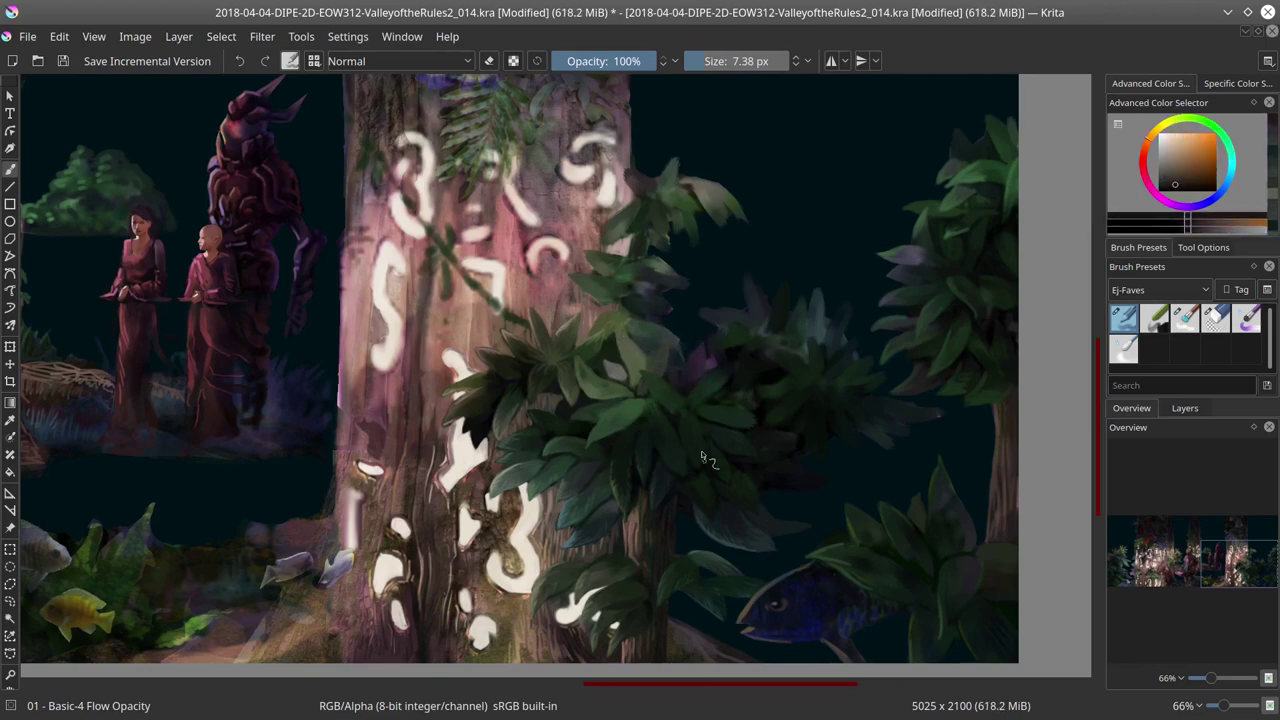
{"action": "key", "text": "e"}
{"action": "key", "text": "e"}
{"action": "left_click", "coordinate": [662, 356], "text": "ctrl"}
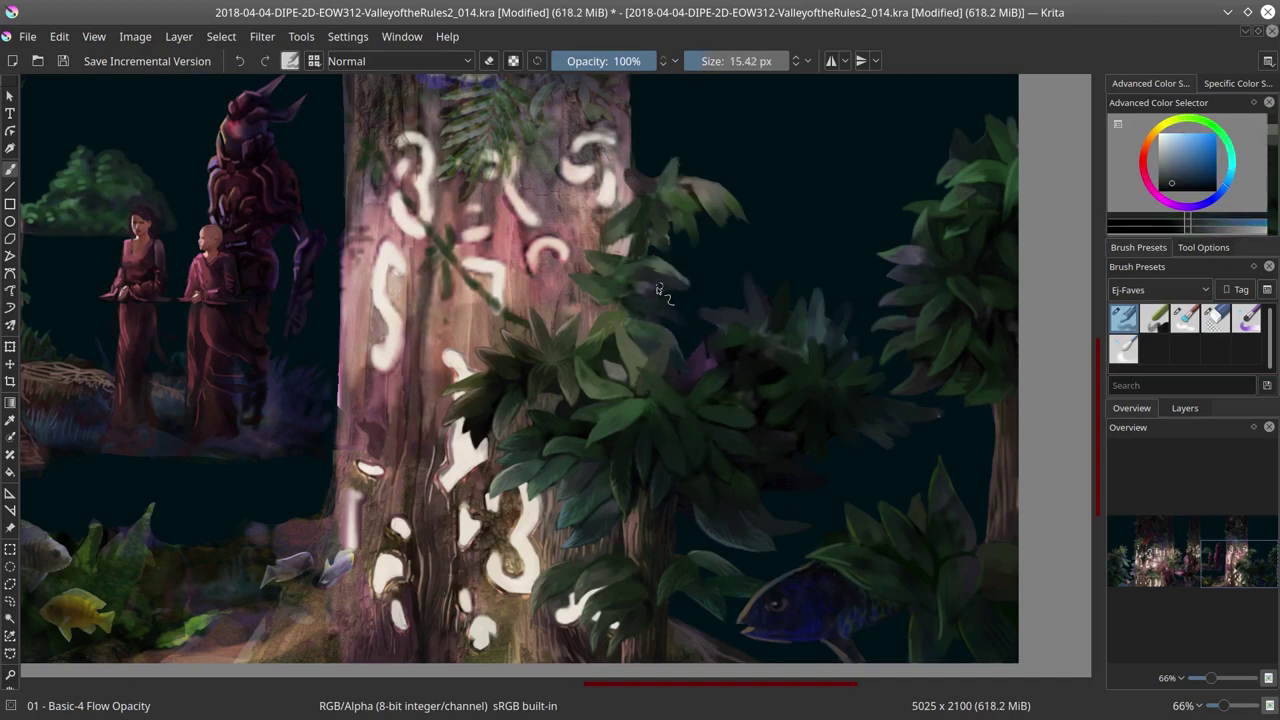
Step: Shape leaves over the trunk with teal-greens, erasing and trunk pink, then save
{"action": "left_click", "coordinate": [595, 281], "text": "ctrl"}
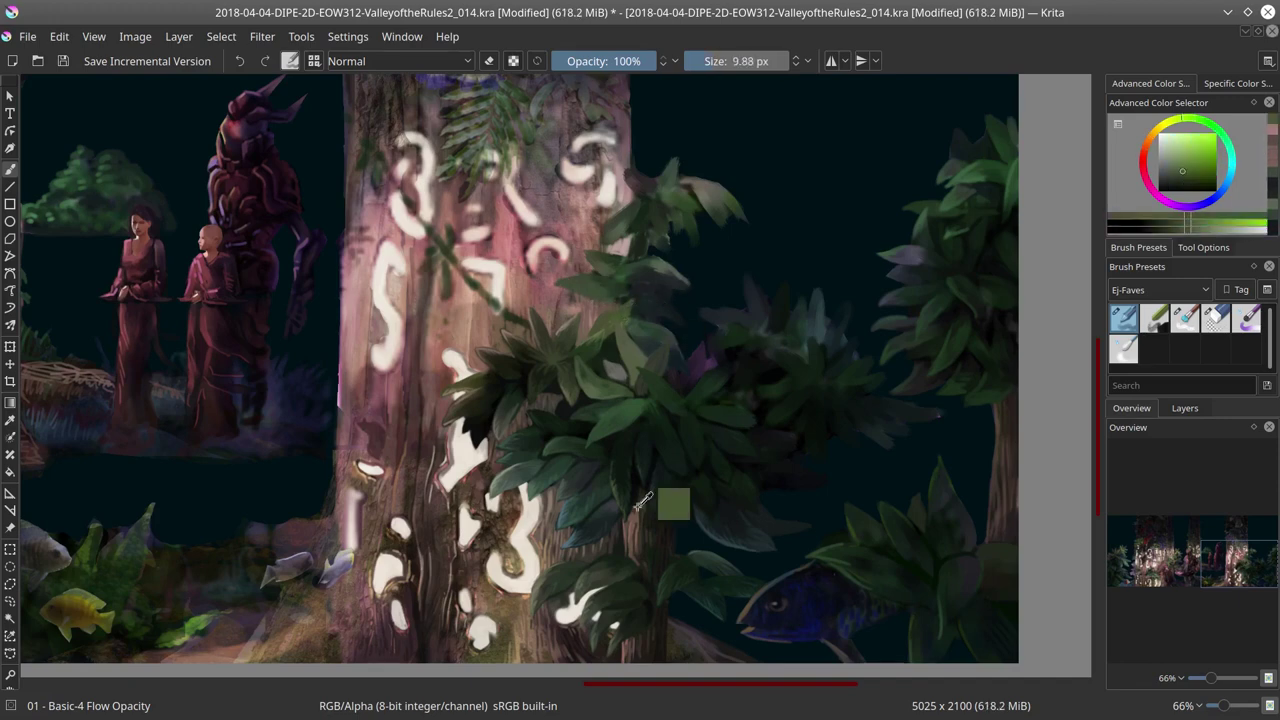
{"action": "left_click", "coordinate": [622, 215], "text": "ctrl"}
{"action": "left_click", "coordinate": [631, 252], "text": "ctrl"}
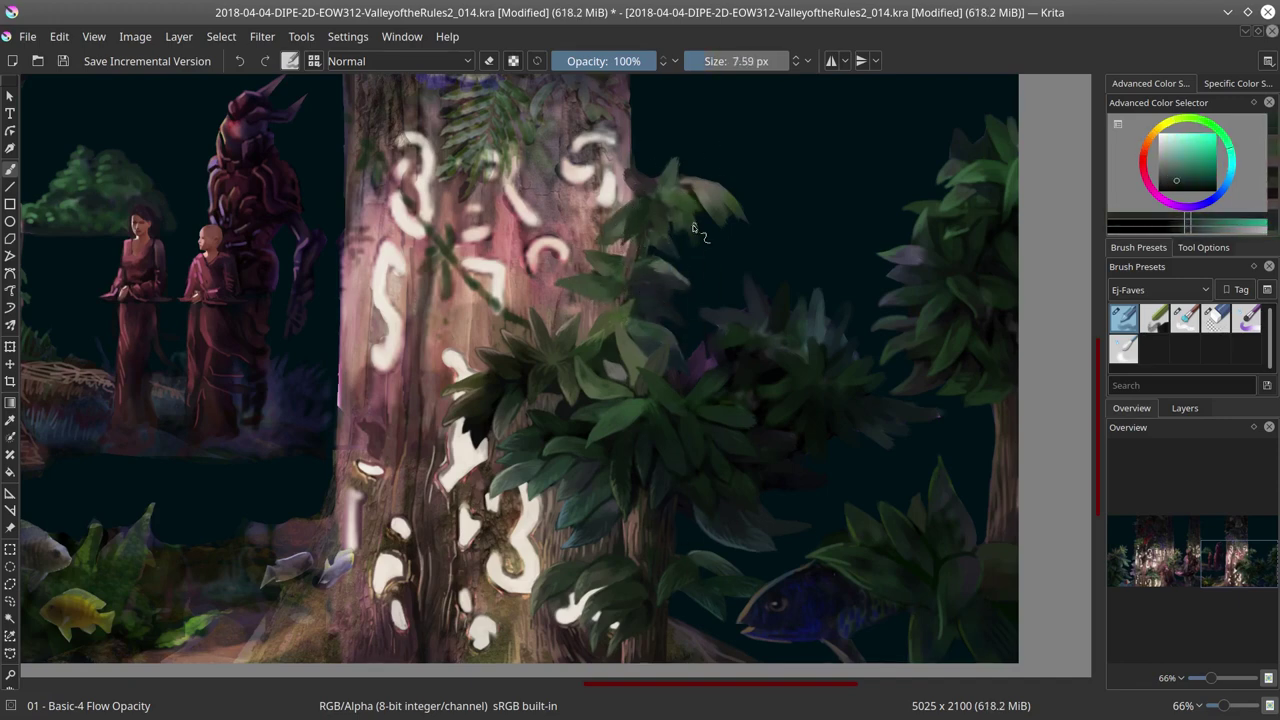
{"action": "key", "text": "e"}
{"action": "key", "text": "e"}
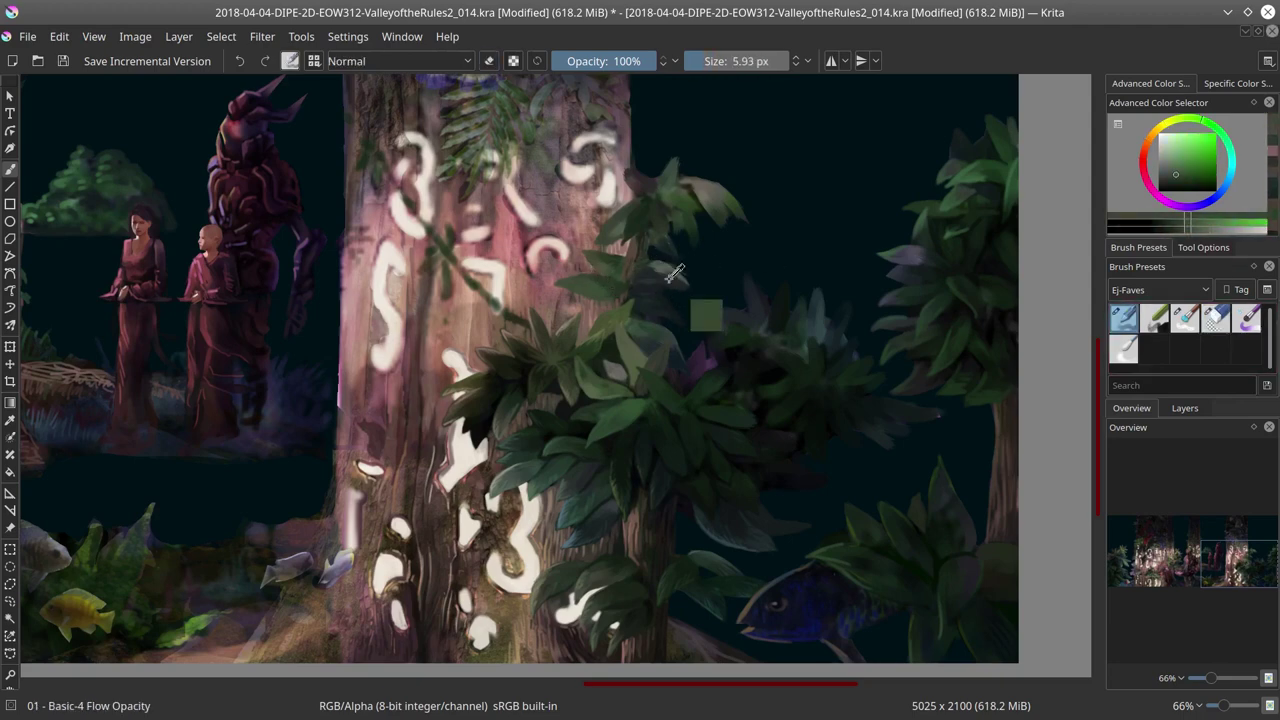
{"action": "left_click", "coordinate": [623, 242], "text": "ctrl"}
{"action": "left_click", "coordinate": [612, 283], "text": "ctrl"}
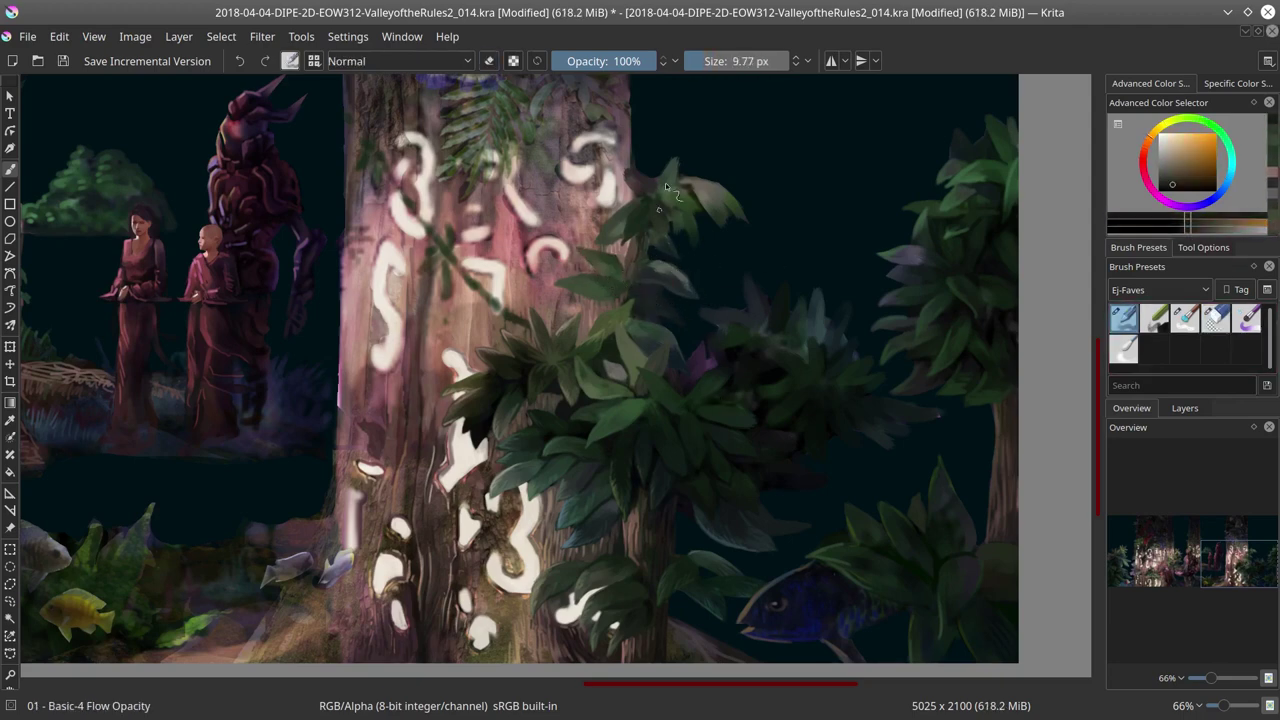
{"action": "mouse_move", "coordinate": [629, 258]}
{"action": "left_mouse_down"}
{"action": "mouse_move", "coordinate": [665, 326]}
{"action": "mouse_move", "coordinate": [690, 300]}
{"action": "mouse_move", "coordinate": [658, 348]}
{"action": "mouse_move", "coordinate": [645, 275]}
{"action": "mouse_move", "coordinate": [690, 285]}
{"action": "mouse_move", "coordinate": [662, 276]}
{"action": "left_mouse_up"}
{"action": "left_click", "coordinate": [63, 61]}
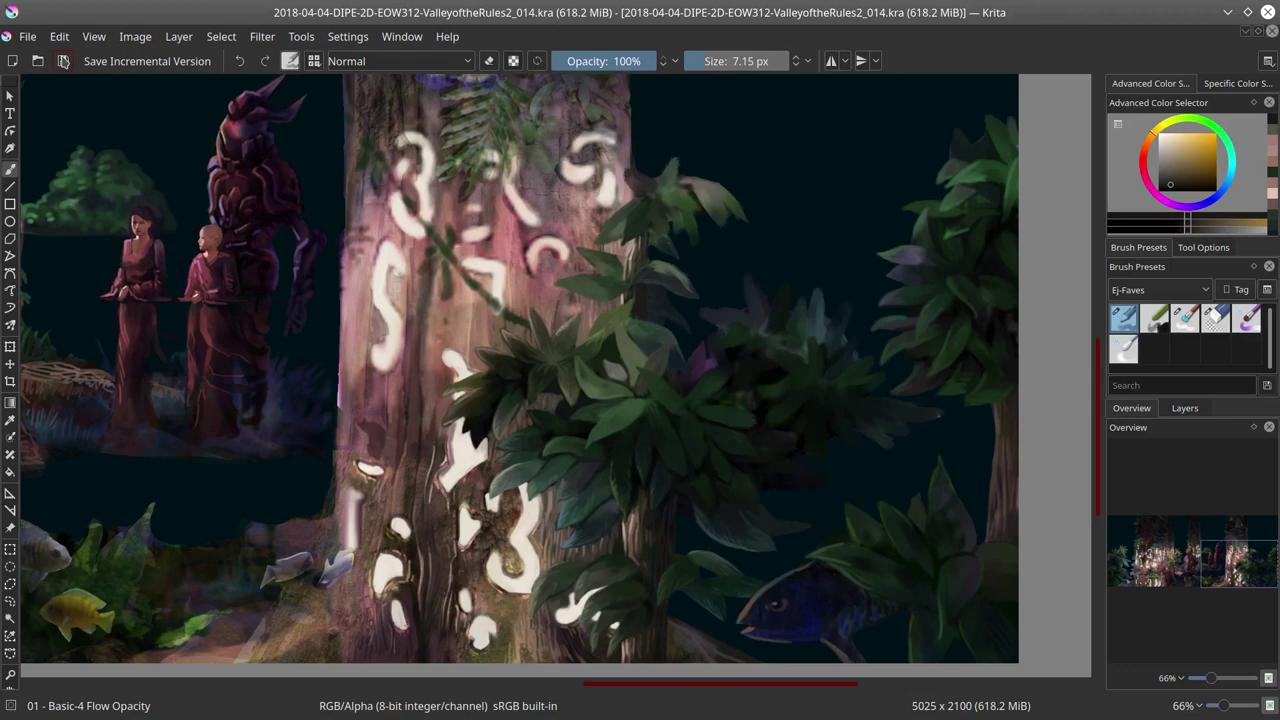
Step: Paint green strokes into the upper leaves, sampling tan and nearby greens
{"action": "mouse_move", "coordinate": [700, 205]}
{"action": "left_mouse_down"}
{"action": "mouse_move", "coordinate": [710, 220]}
{"action": "mouse_move", "coordinate": [654, 216]}
{"action": "left_mouse_up"}
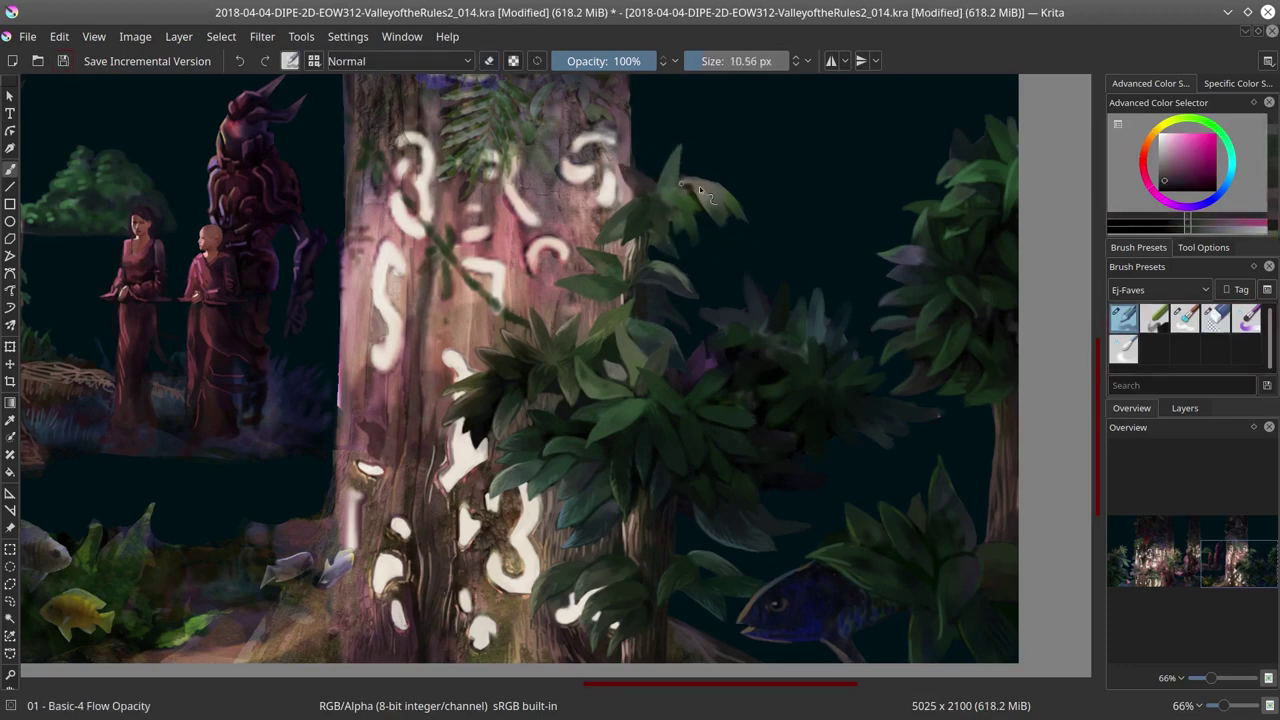
{"action": "left_click", "coordinate": [706, 198], "text": "ctrl"}
{"action": "left_click", "coordinate": [700, 220], "text": "ctrl"}
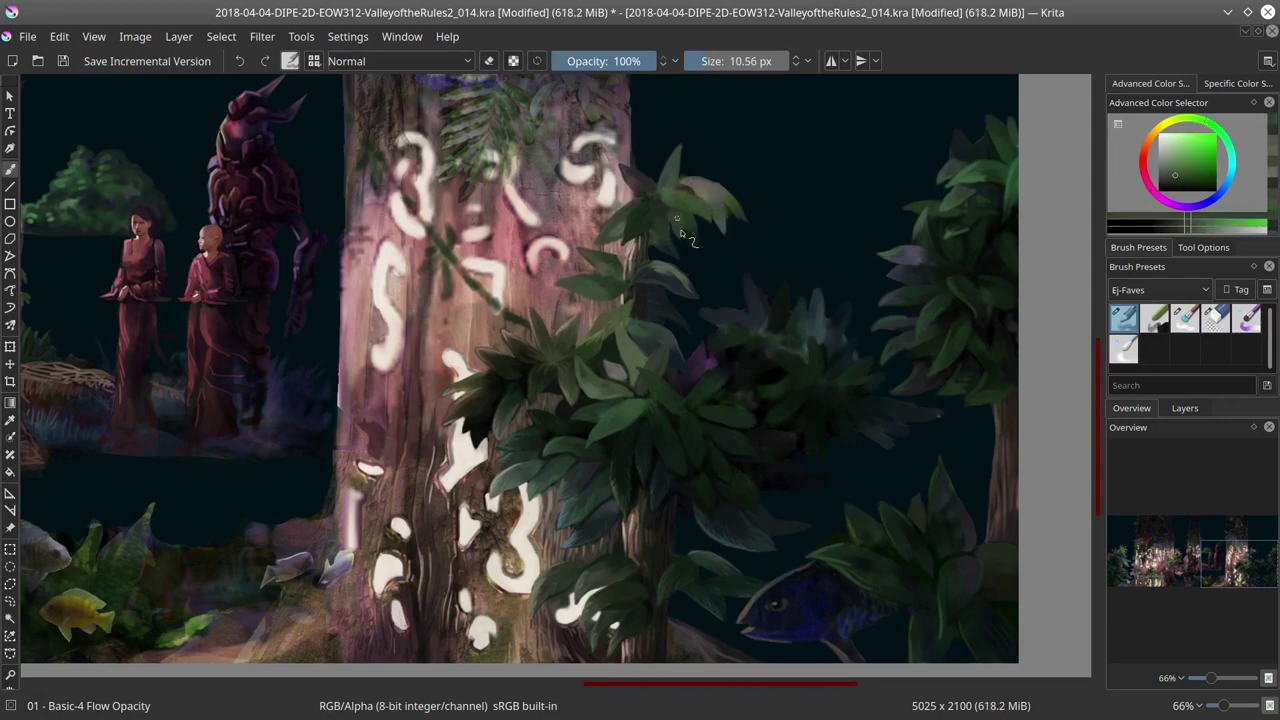
Step: Touch up trunk and leaves with sampled tan, blue-grey and dark greens on a smaller brush, then save
{"action": "key", "text": "e"}
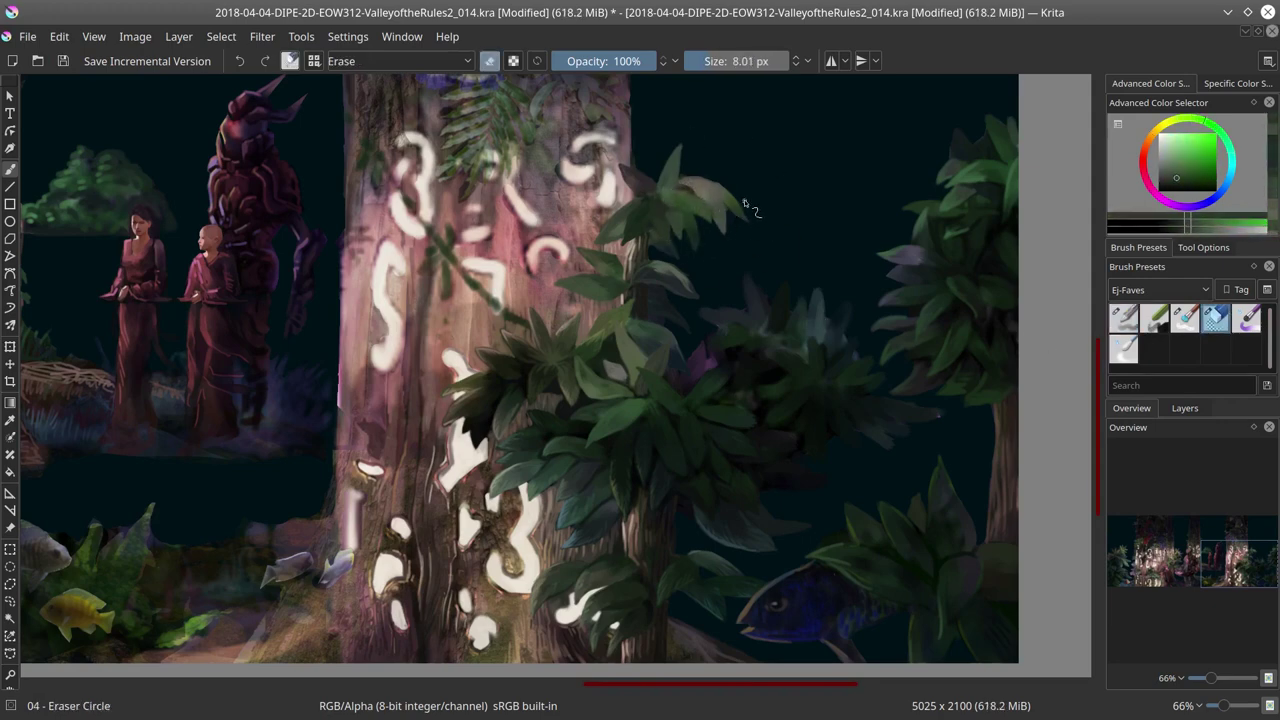
{"action": "key", "text": "e"}
{"action": "left_click", "coordinate": [698, 184], "text": "ctrl"}
{"action": "key", "text": "bracketleft"}
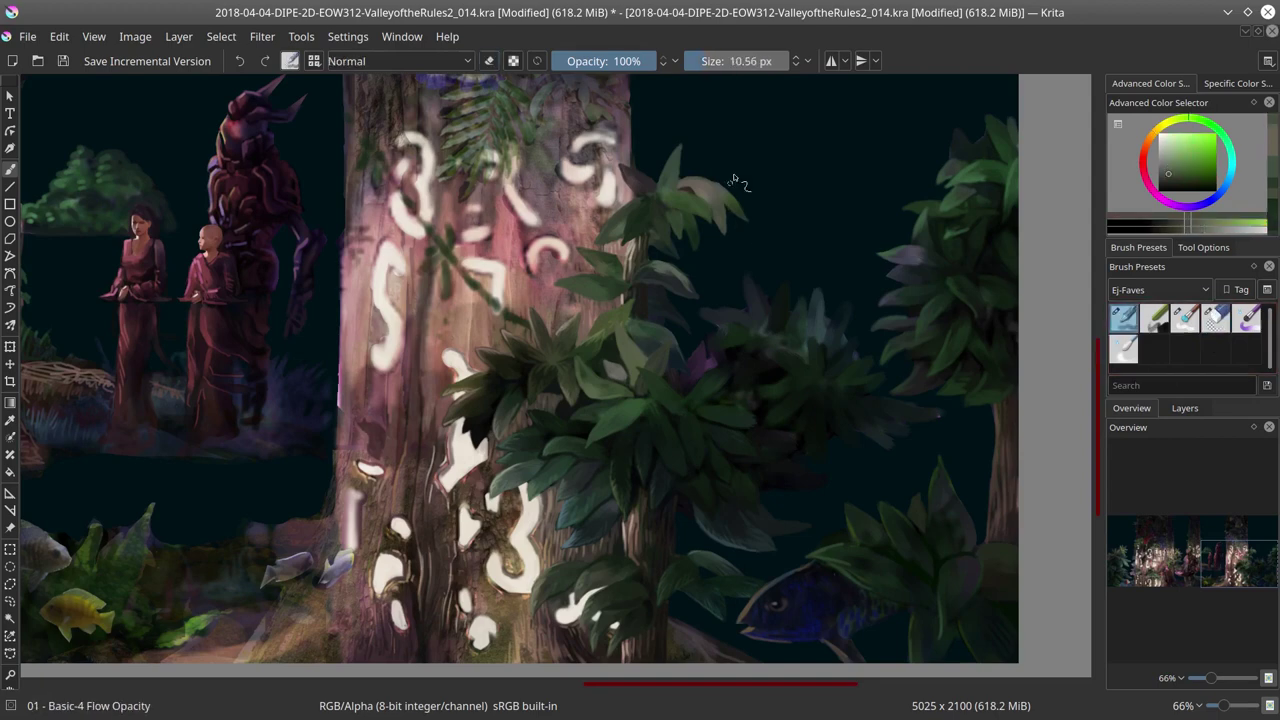
{"action": "left_click", "coordinate": [630, 250], "text": "ctrl"}
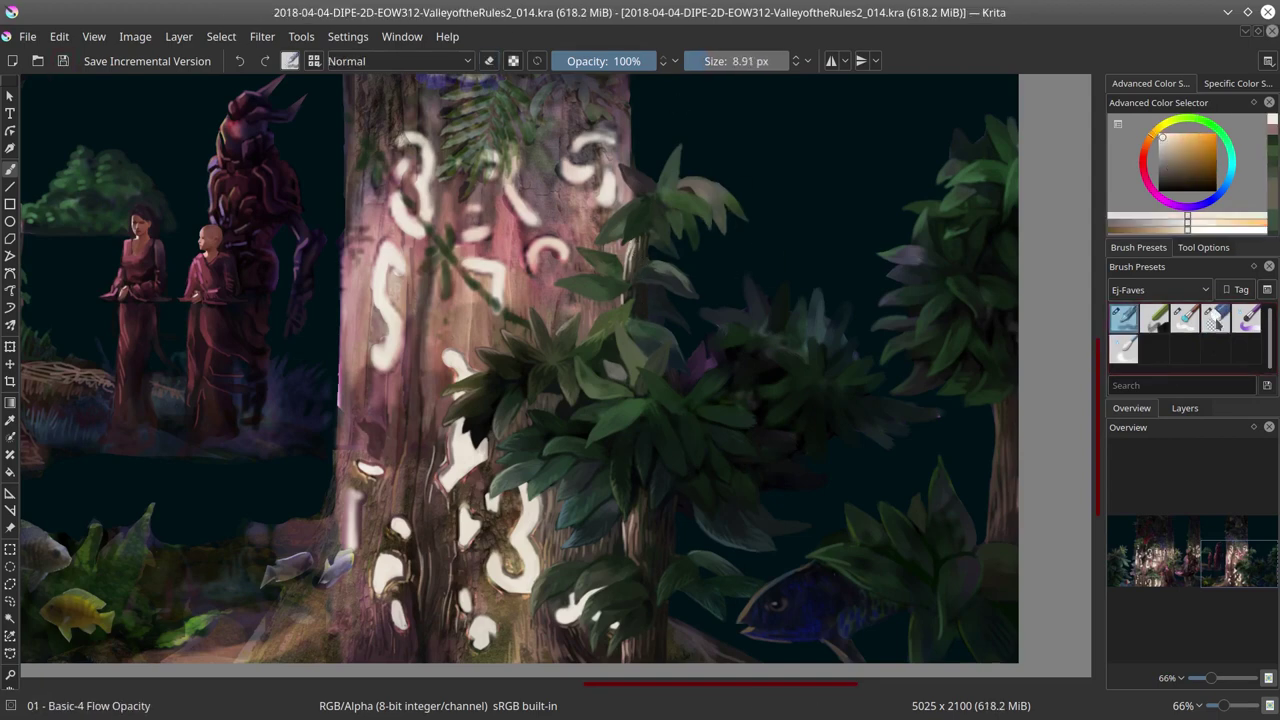
{"action": "left_click", "coordinate": [712, 362], "text": "ctrl"}
{"action": "key", "text": "slash"}
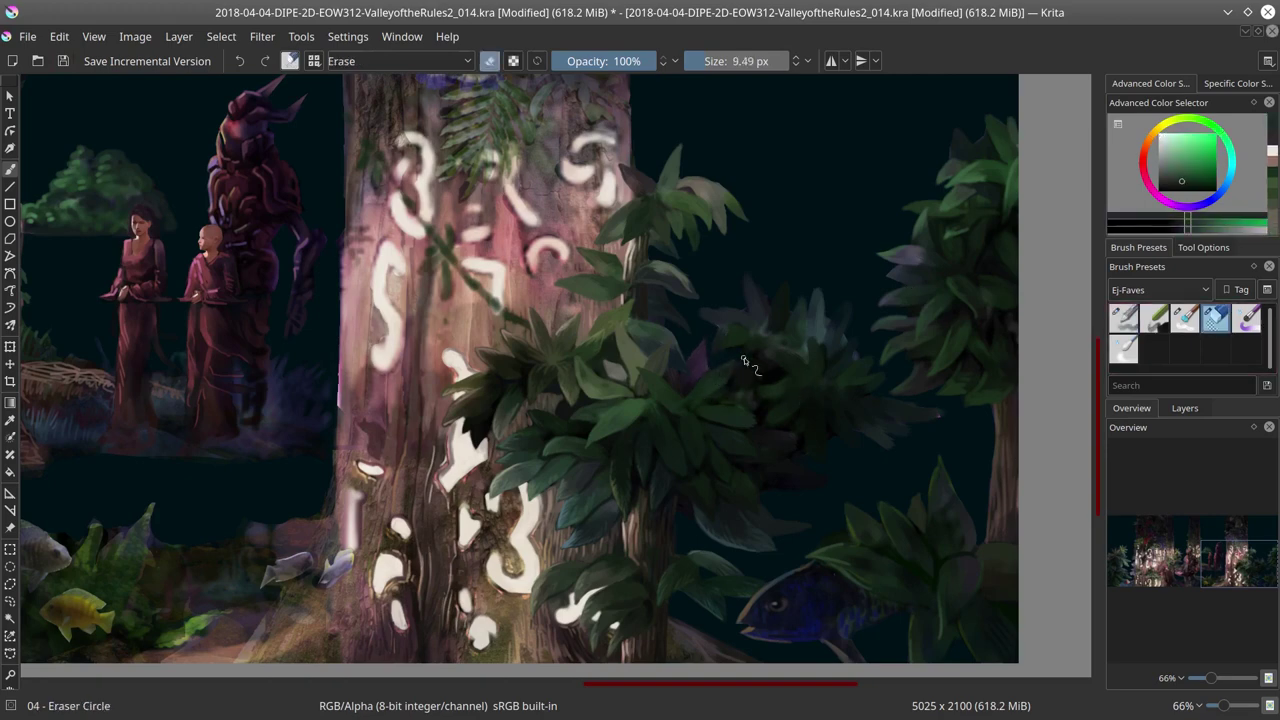
{"action": "key", "text": "slash"}
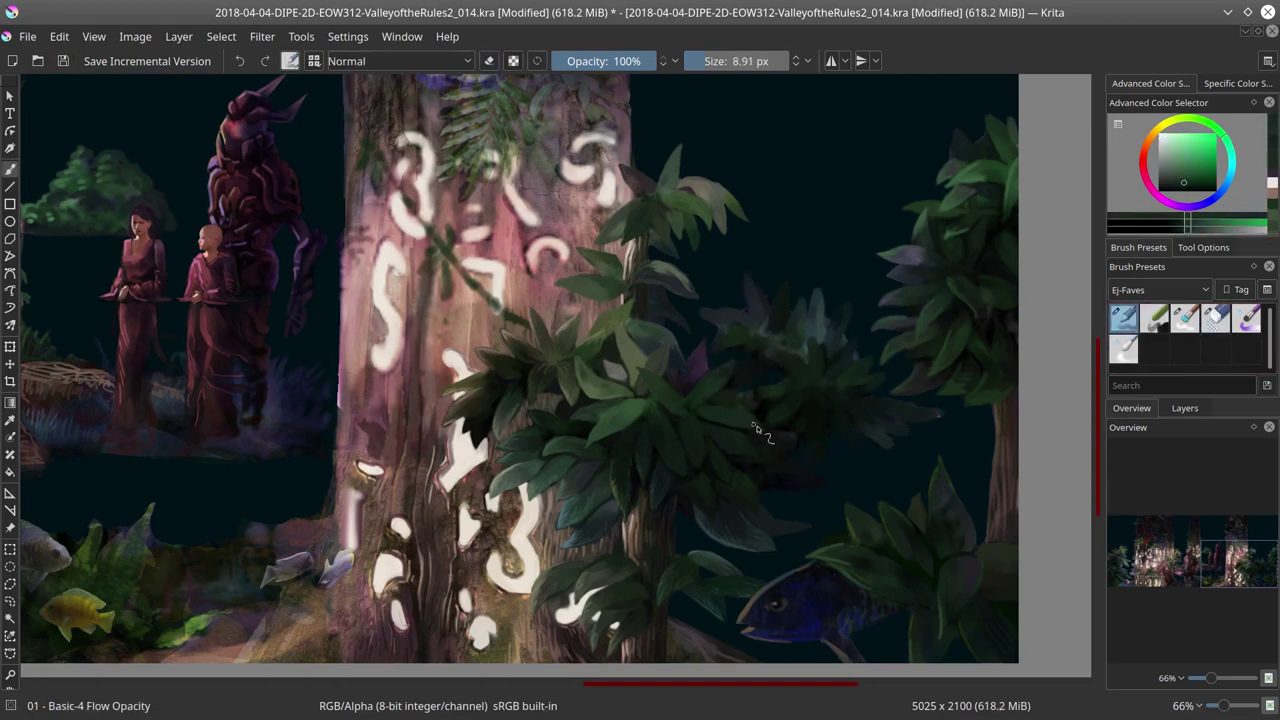
{"action": "key", "text": "slash"}
{"action": "key", "text": "slash"}
{"action": "left_click", "coordinate": [762, 412], "text": "ctrl"}
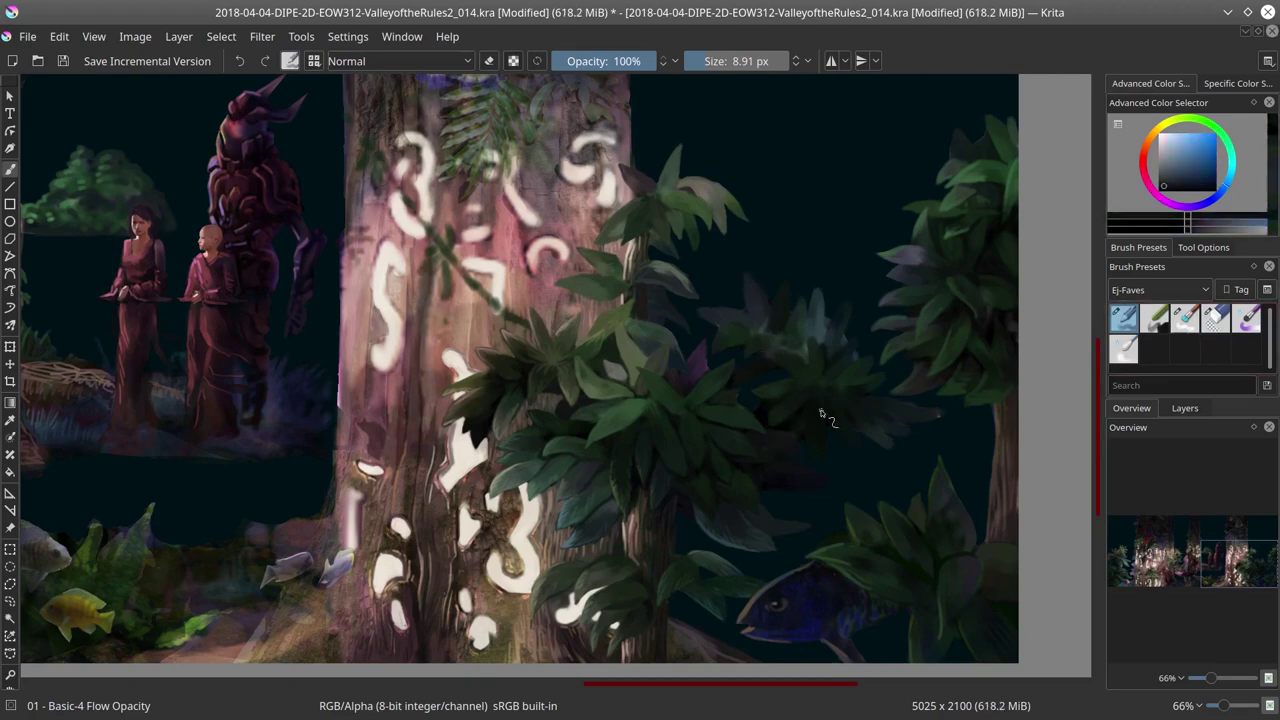
{"action": "left_click", "coordinate": [773, 429], "text": "ctrl"}
{"action": "left_click", "coordinate": [972, 448], "text": "ctrl"}
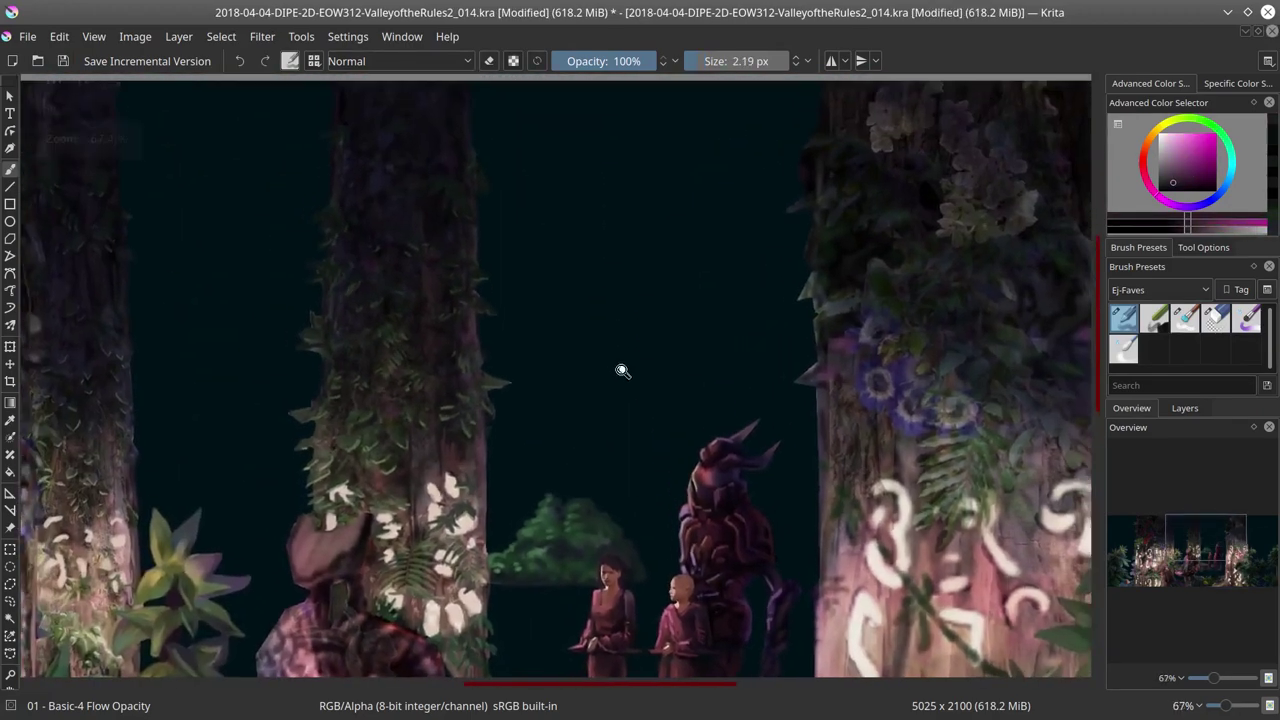
{"action": "left_click", "coordinate": [62, 62]}
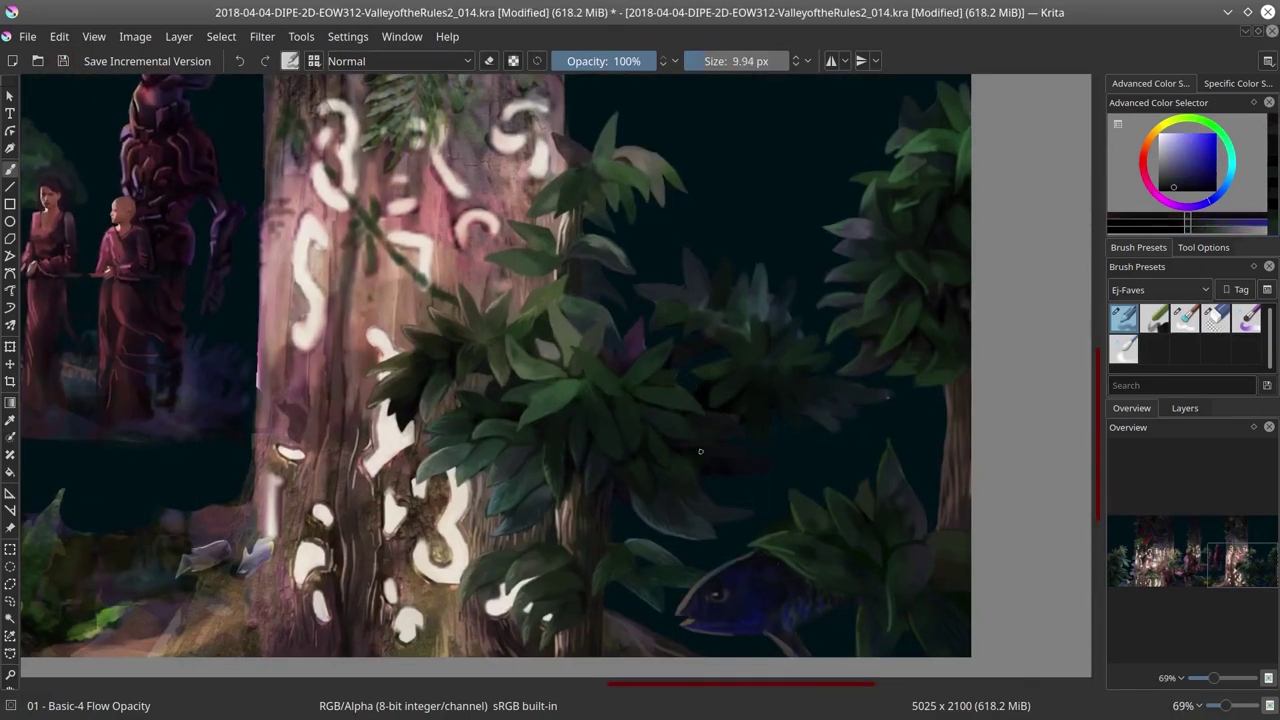
Step: Enlarge the brush to about 15 px and clean up leaf edges, alternating erasing and sampled green
{"action": "left_click", "coordinate": [683, 440], "text": "ctrl"}
{"action": "left_click", "coordinate": [706, 463], "text": "ctrl"}
{"action": "left_click_drag", "start_coordinate": [706, 463], "coordinate": [737, 416]}
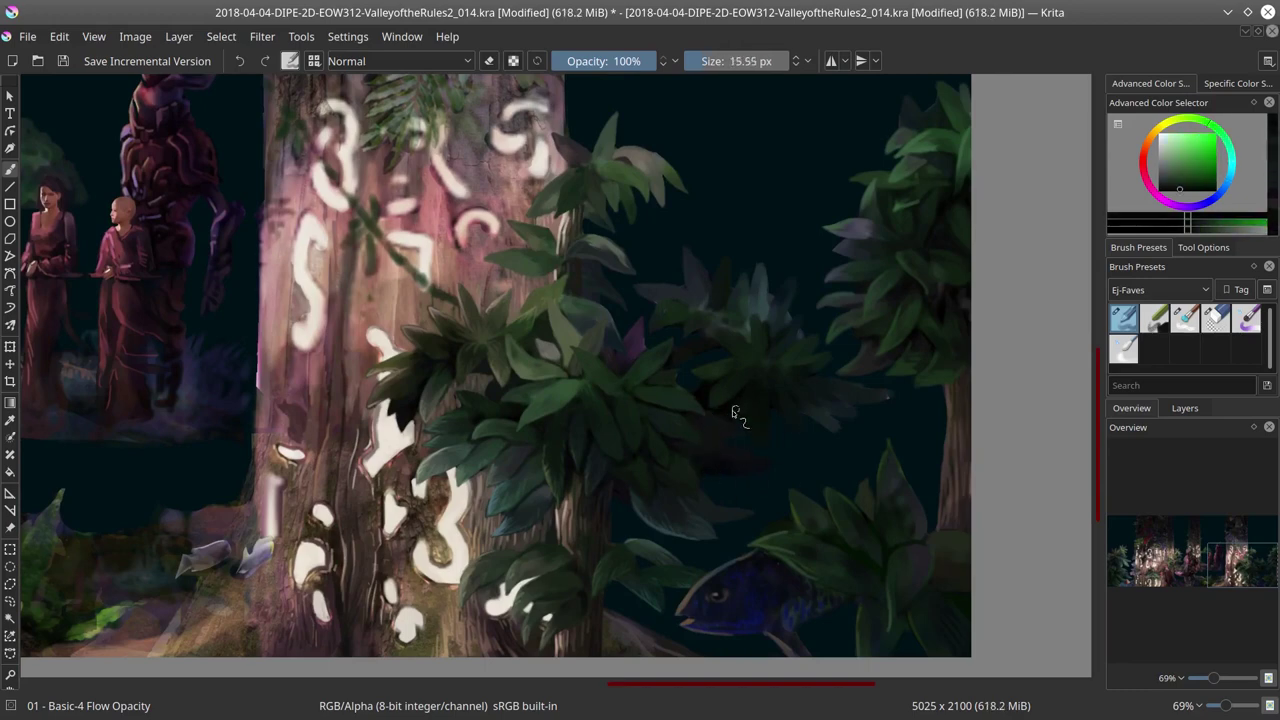
{"action": "key", "text": "e"}
{"action": "key", "text": "e"}
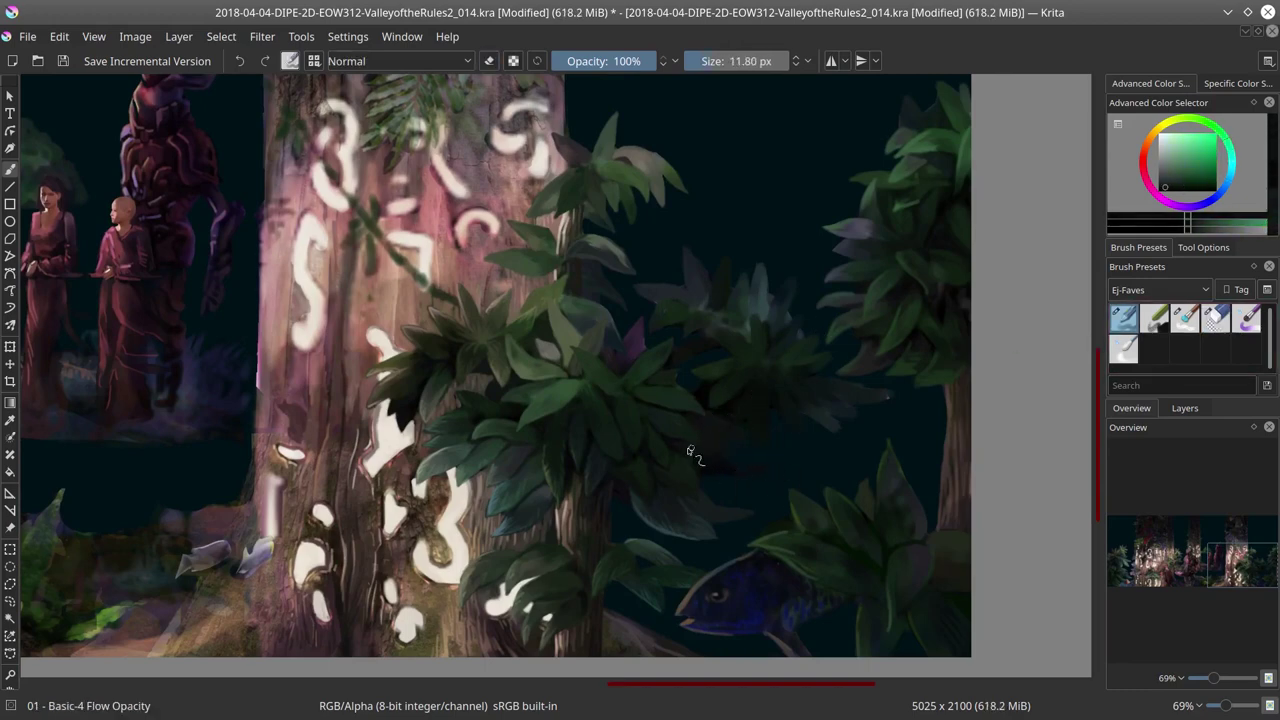
{"action": "left_click", "coordinate": [685, 381], "text": "ctrl"}
{"action": "key", "text": "e"}
{"action": "key", "text": "e"}
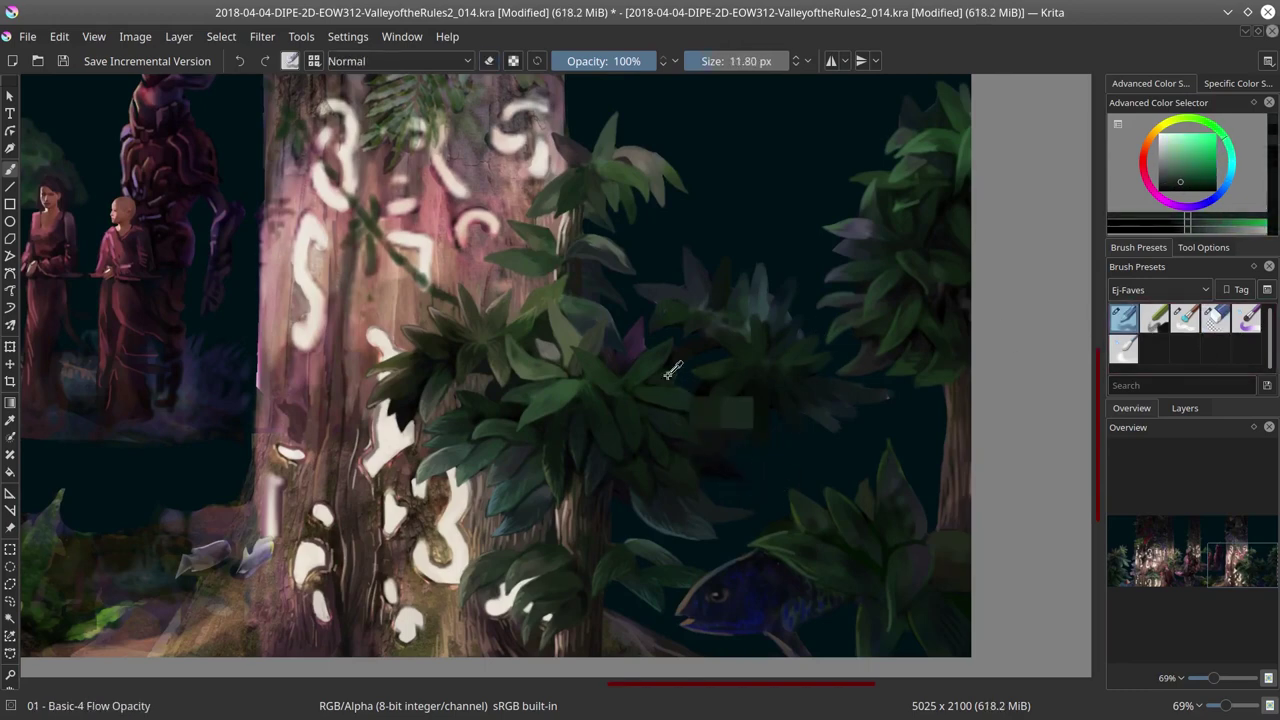
{"action": "left_click", "coordinate": [762, 455], "text": "ctrl"}
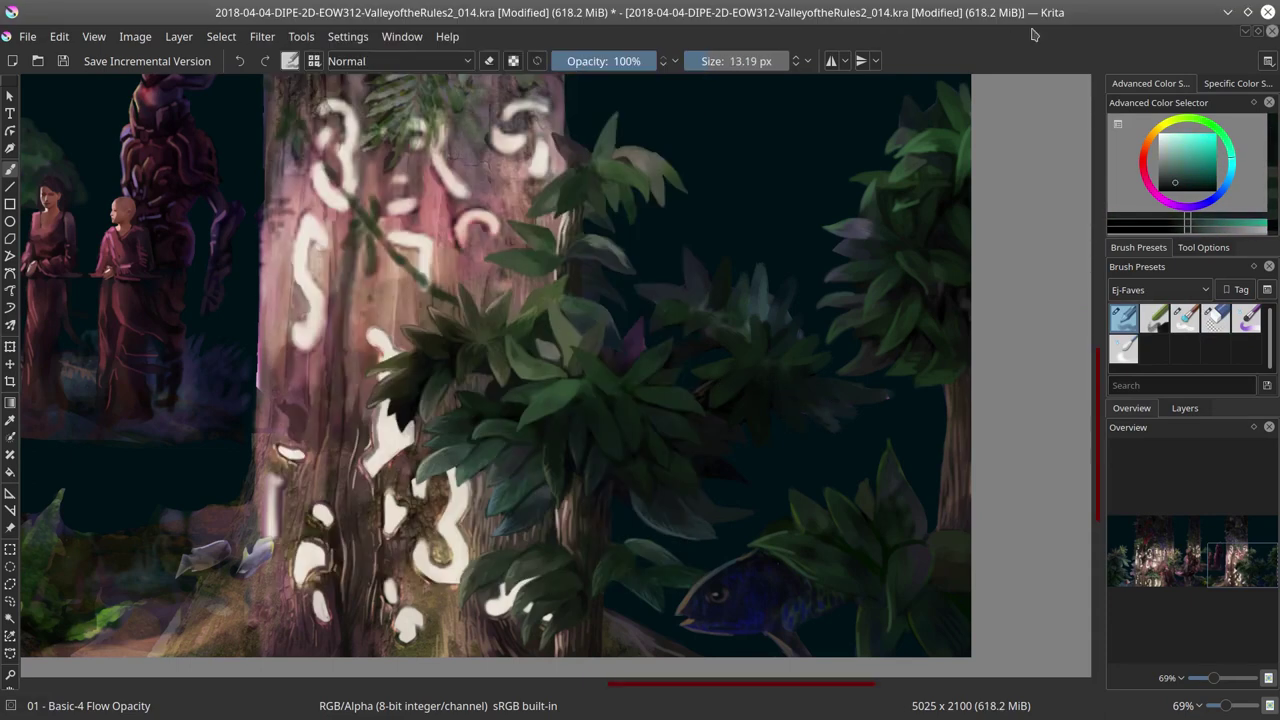
{"action": "key", "text": "e"}
{"action": "key", "text": "e"}
Step: Add leaf tips in teal and green shades sampled from the bush, then save the painting
{"action": "left_click", "coordinate": [811, 427], "text": "ctrl"}
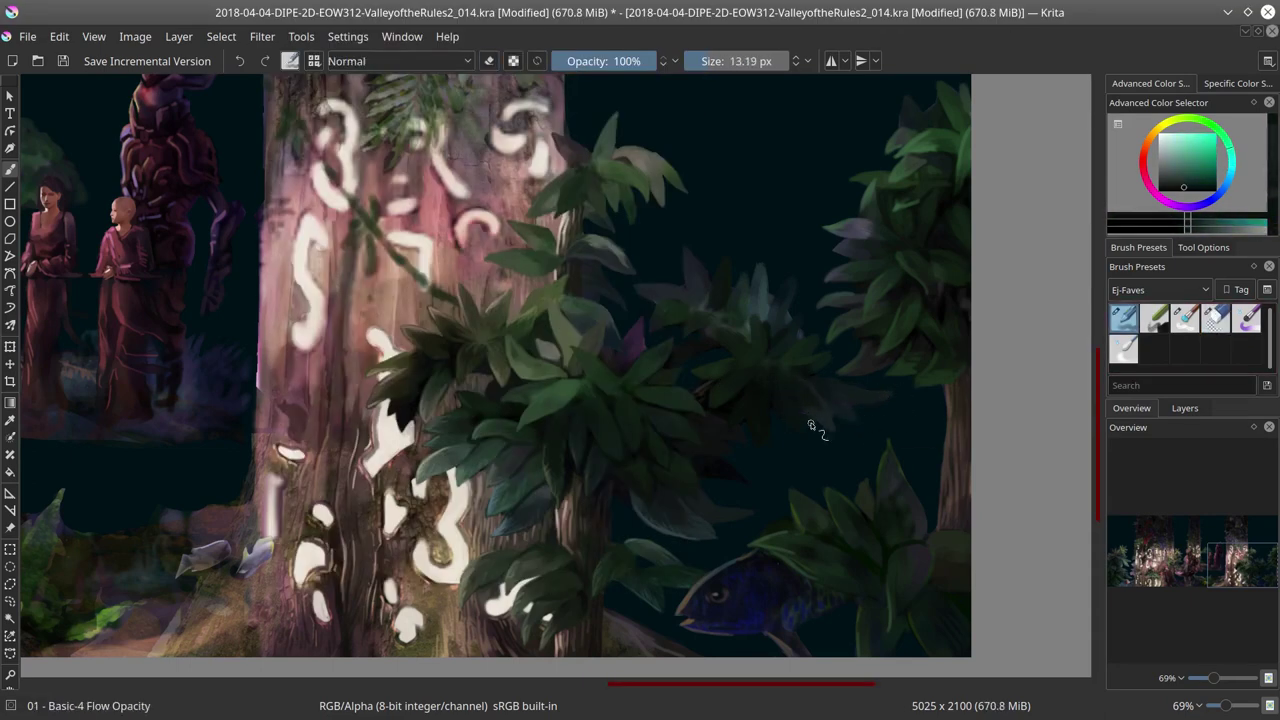
{"action": "left_click", "coordinate": [753, 318], "text": "ctrl"}
{"action": "left_click", "coordinate": [754, 314], "text": "ctrl"}
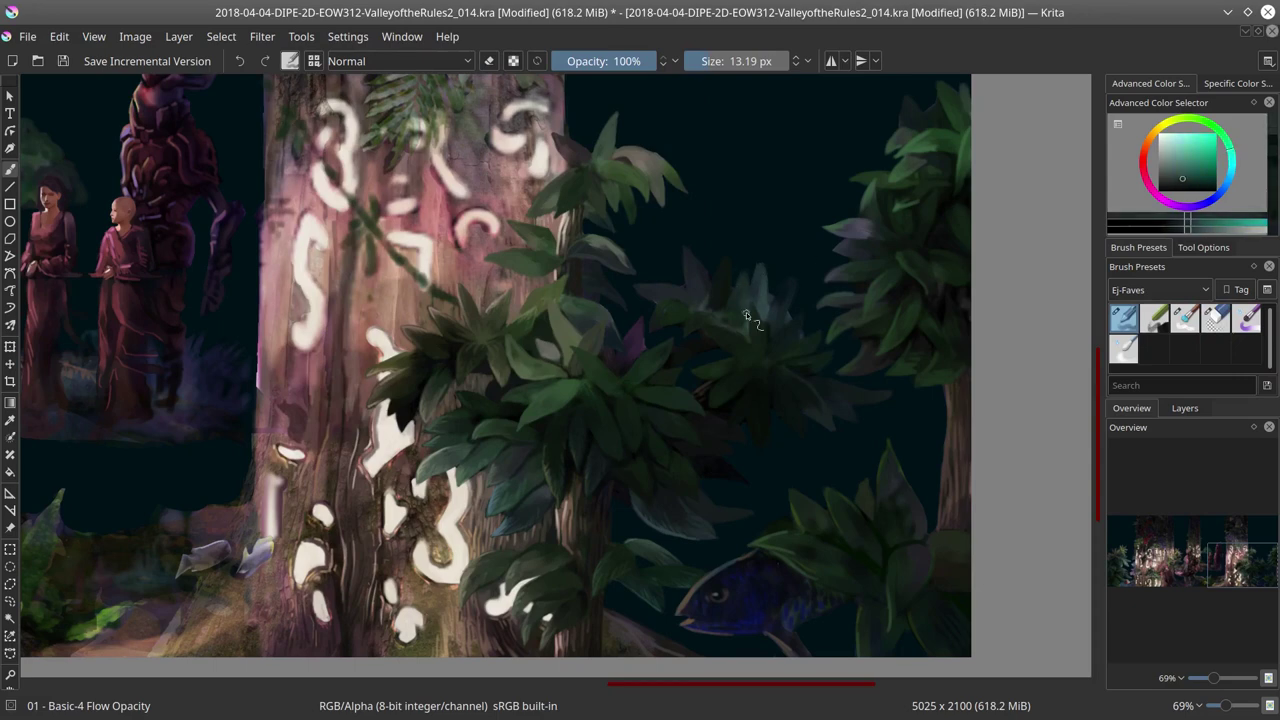
{"action": "left_click", "coordinate": [714, 320], "text": "ctrl"}
{"action": "left_click", "coordinate": [735, 319], "text": "ctrl"}
{"action": "left_click", "coordinate": [756, 318], "text": "ctrl"}
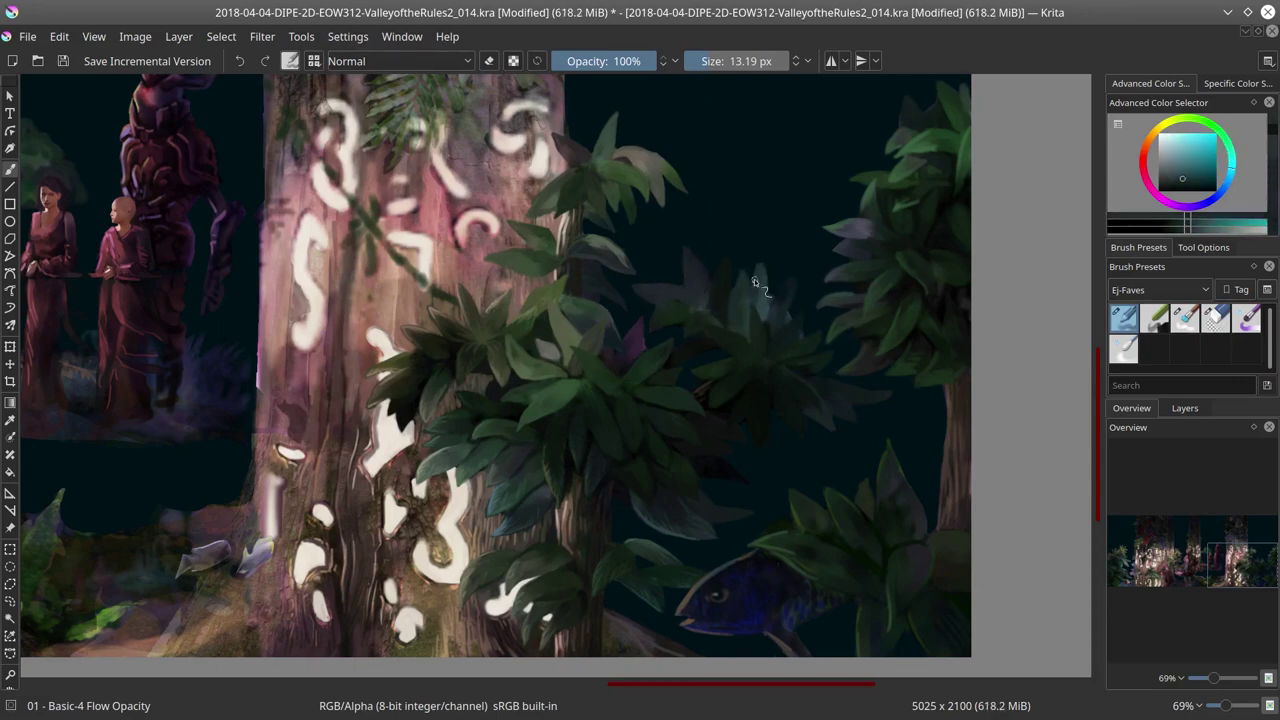
{"action": "left_click", "coordinate": [778, 316], "text": "ctrl"}
{"action": "left_click", "coordinate": [820, 355], "text": "ctrl"}
{"action": "left_click", "coordinate": [780, 294], "text": "ctrl"}
{"action": "left_click", "coordinate": [752, 388], "text": "ctrl"}
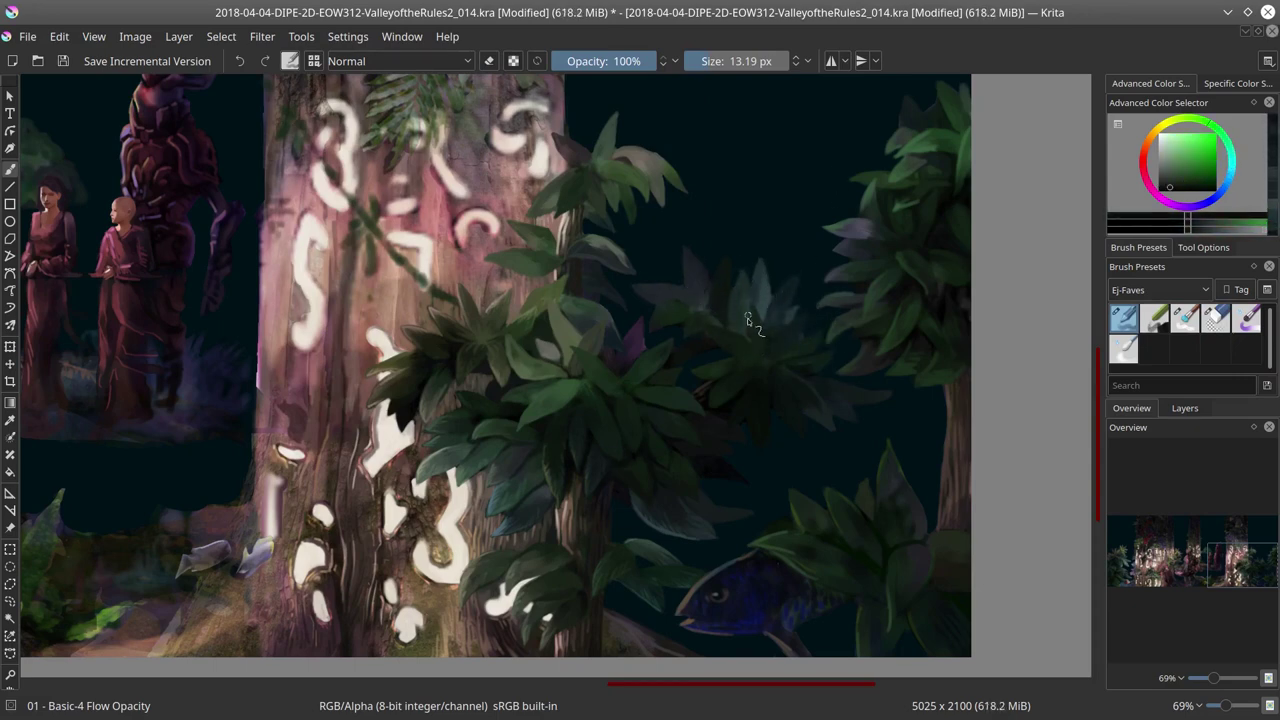
{"action": "key", "text": "slash"}
{"action": "key", "text": "slash"}
{"action": "left_click", "coordinate": [828, 188], "text": "ctrl"}
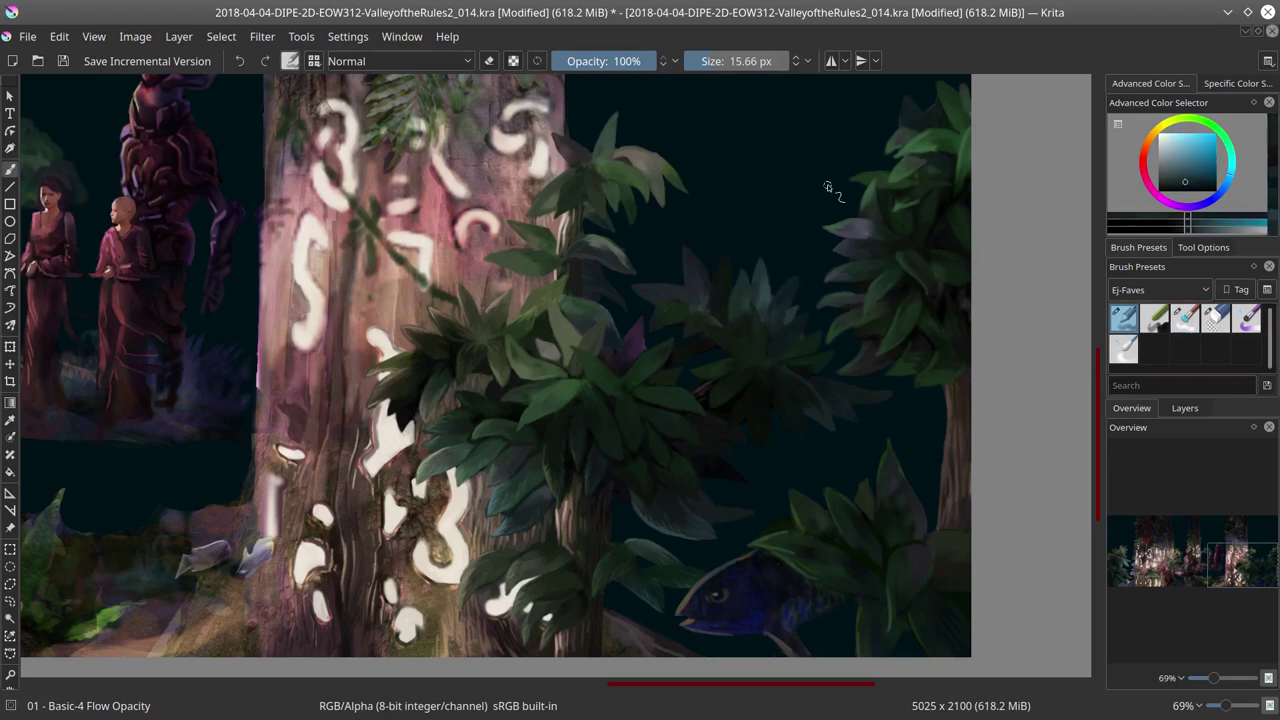
{"action": "left_click", "coordinate": [64, 62]}
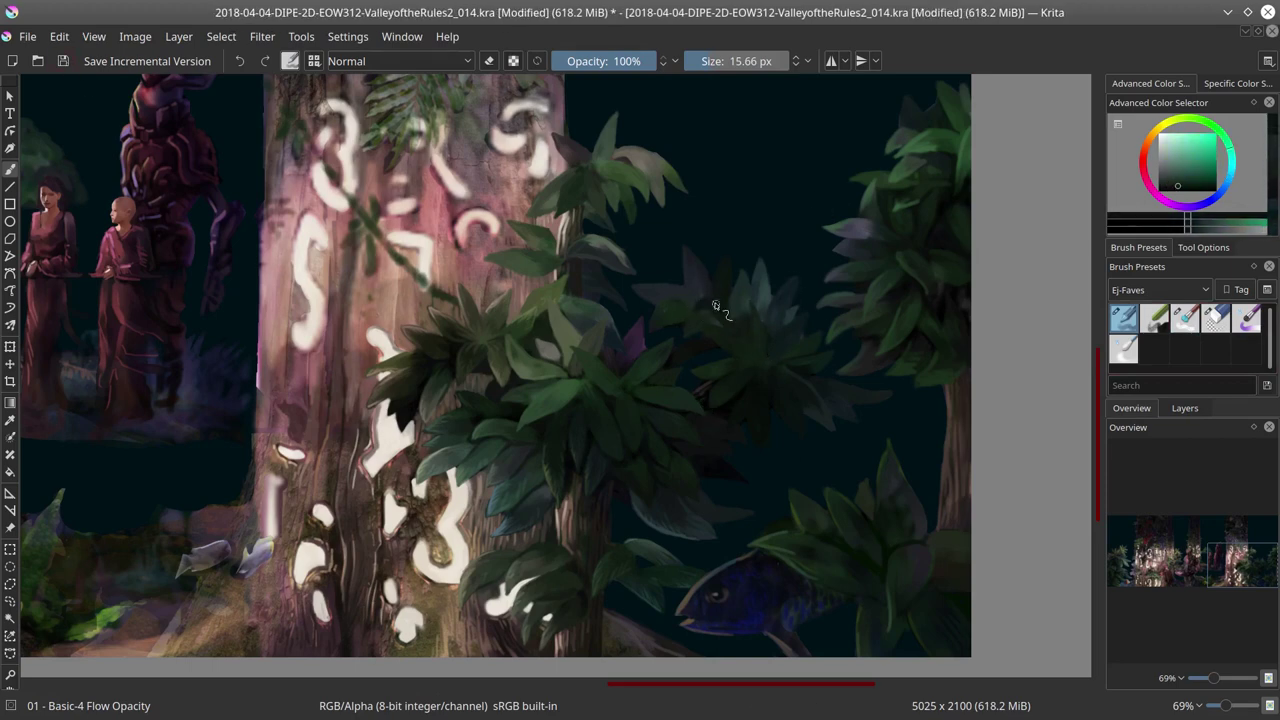
Step: Sample more greens, compare by toggling layer visibility, save, and hide the temp background layer
{"action": "left_click", "coordinate": [694, 310], "text": "ctrl"}
{"action": "left_click", "coordinate": [658, 346], "text": "ctrl"}
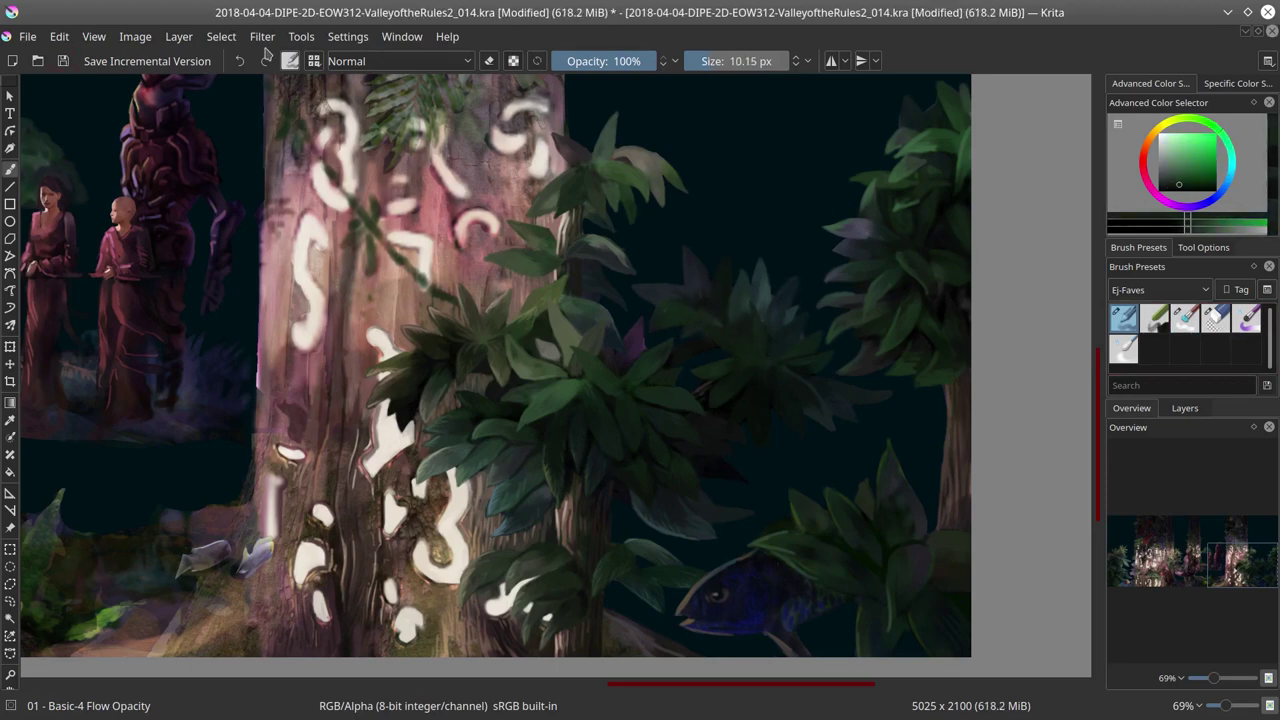
{"action": "scroll", "coordinate": [1203, 463], "scroll_direction": "down", "scroll_amount": 5}
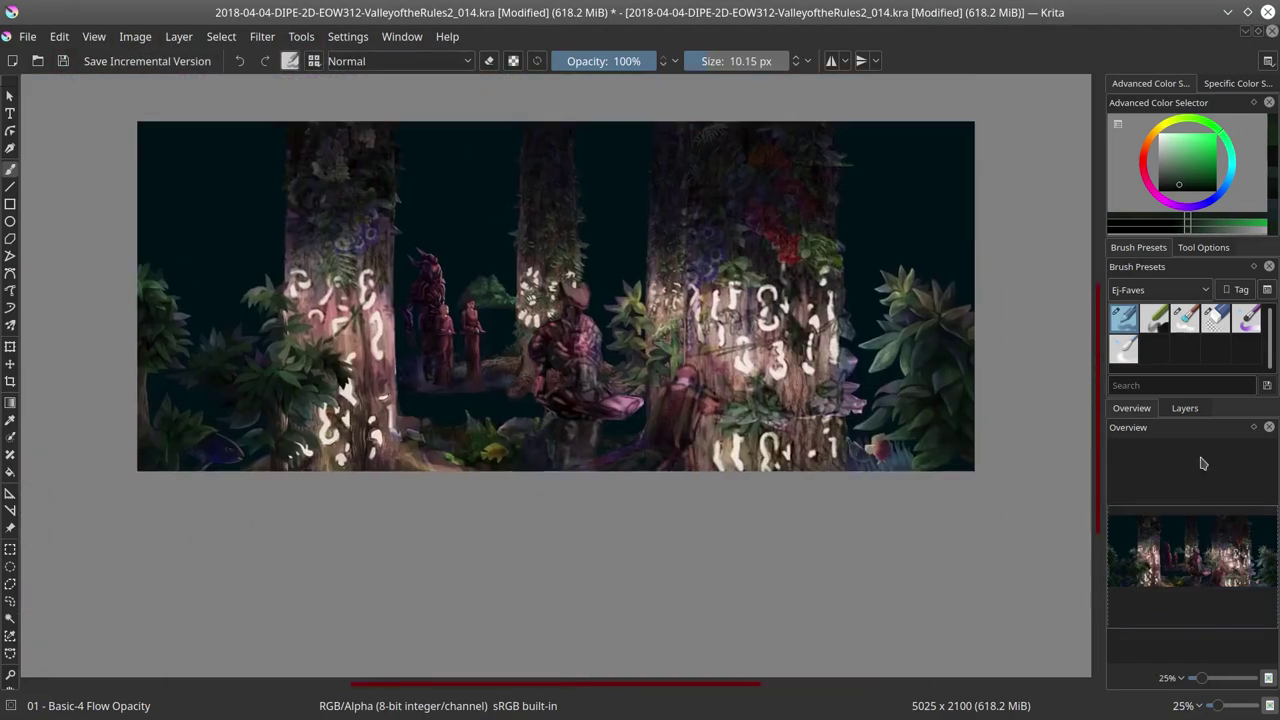
{"action": "left_click", "coordinate": [1184, 408]}
{"action": "left_click", "coordinate": [1116, 612]}
{"action": "left_click", "coordinate": [62, 61]}
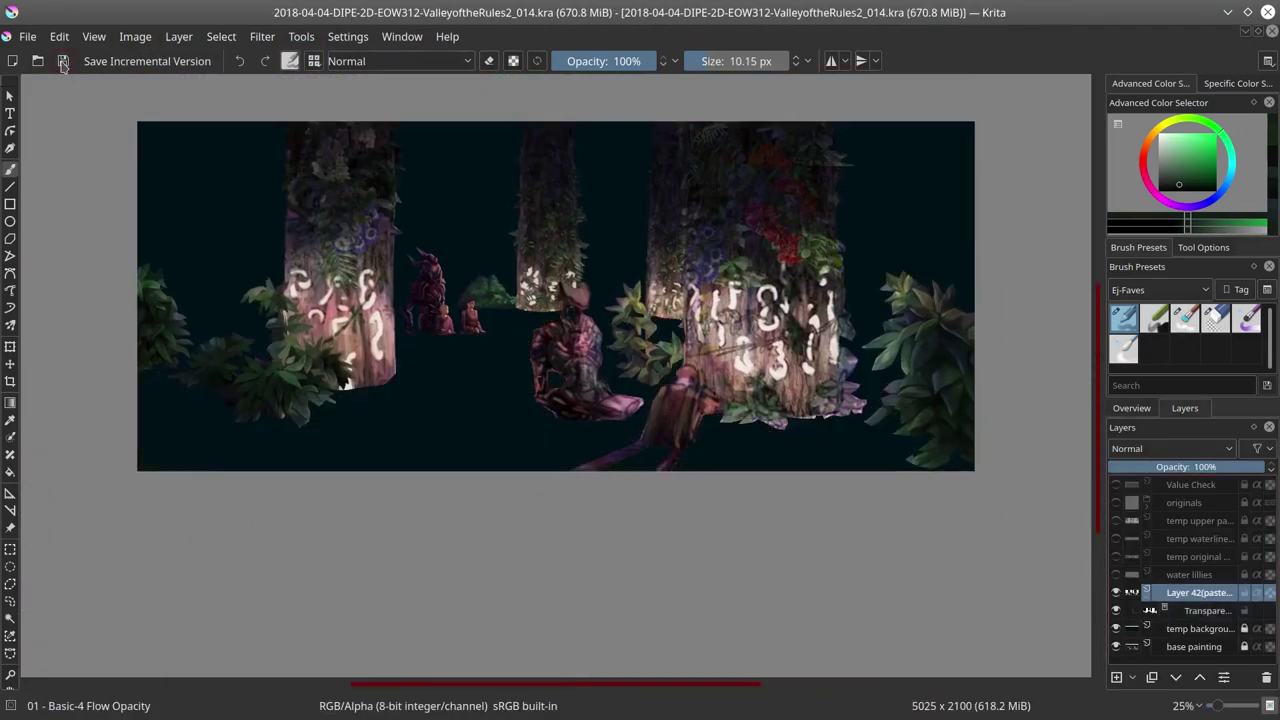
{"action": "left_click", "coordinate": [1116, 629]}
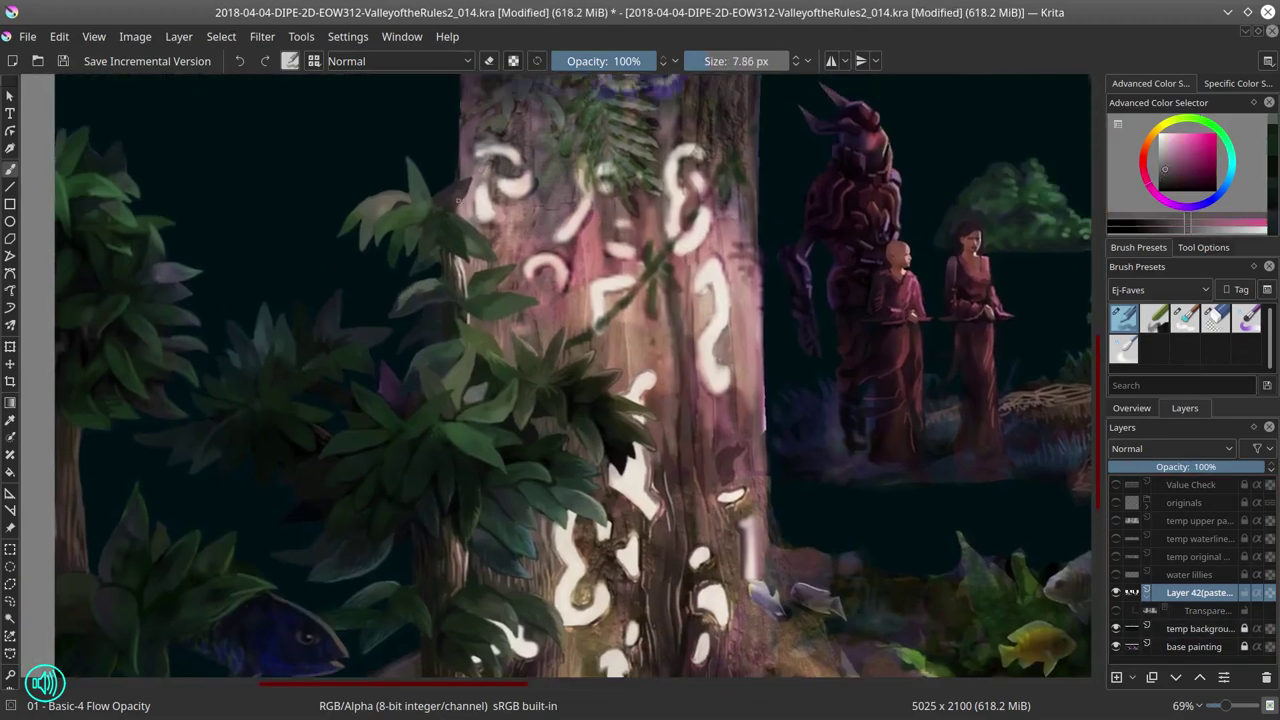
Step: Paint yellow-green and warm brown leaf tips on the left foliage, adjusting brush size
{"action": "left_click", "coordinate": [460, 190], "text": "ctrl"}
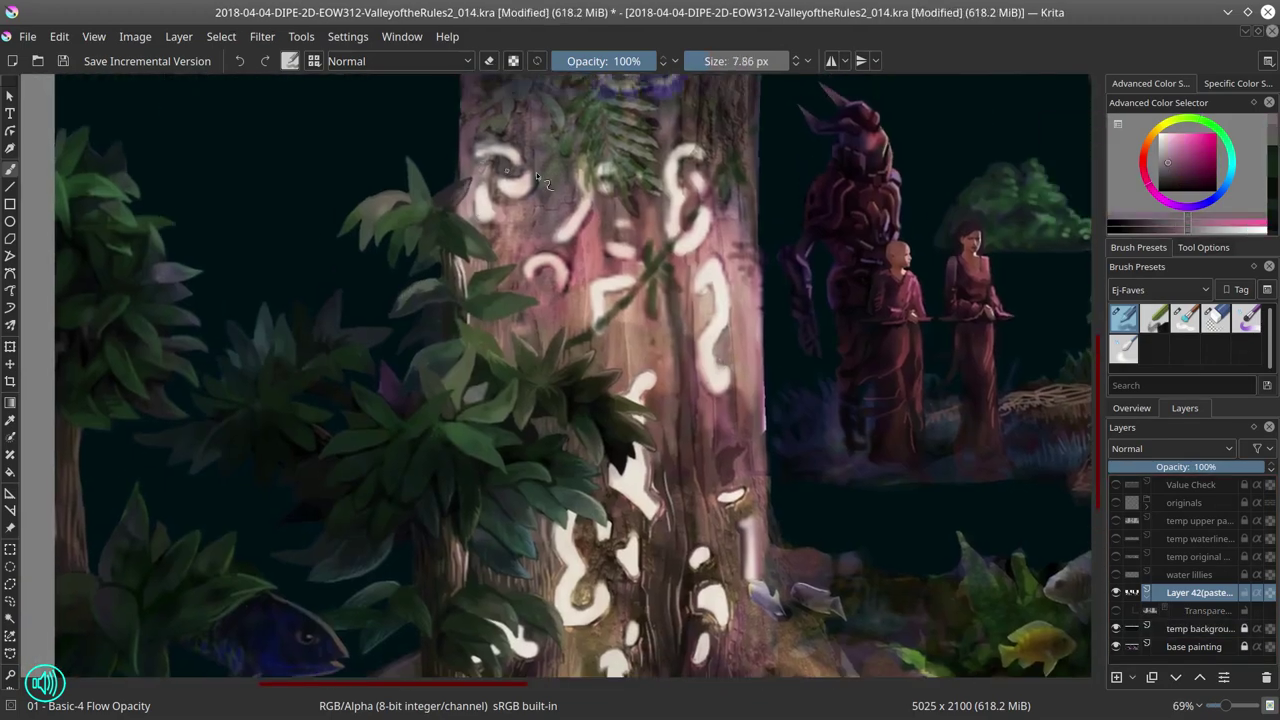
{"action": "key", "text": "bracketleft"}
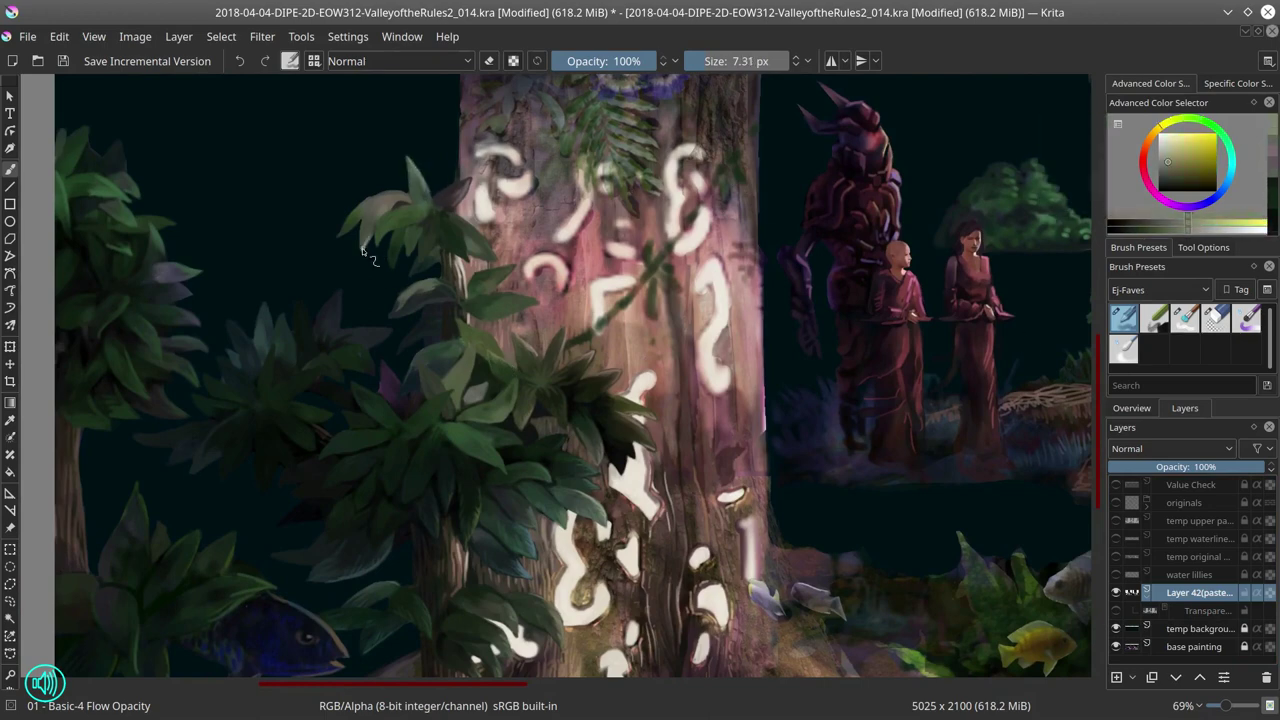
{"action": "left_click", "coordinate": [378, 238], "text": "ctrl"}
{"action": "left_click", "coordinate": [380, 238], "text": "ctrl"}
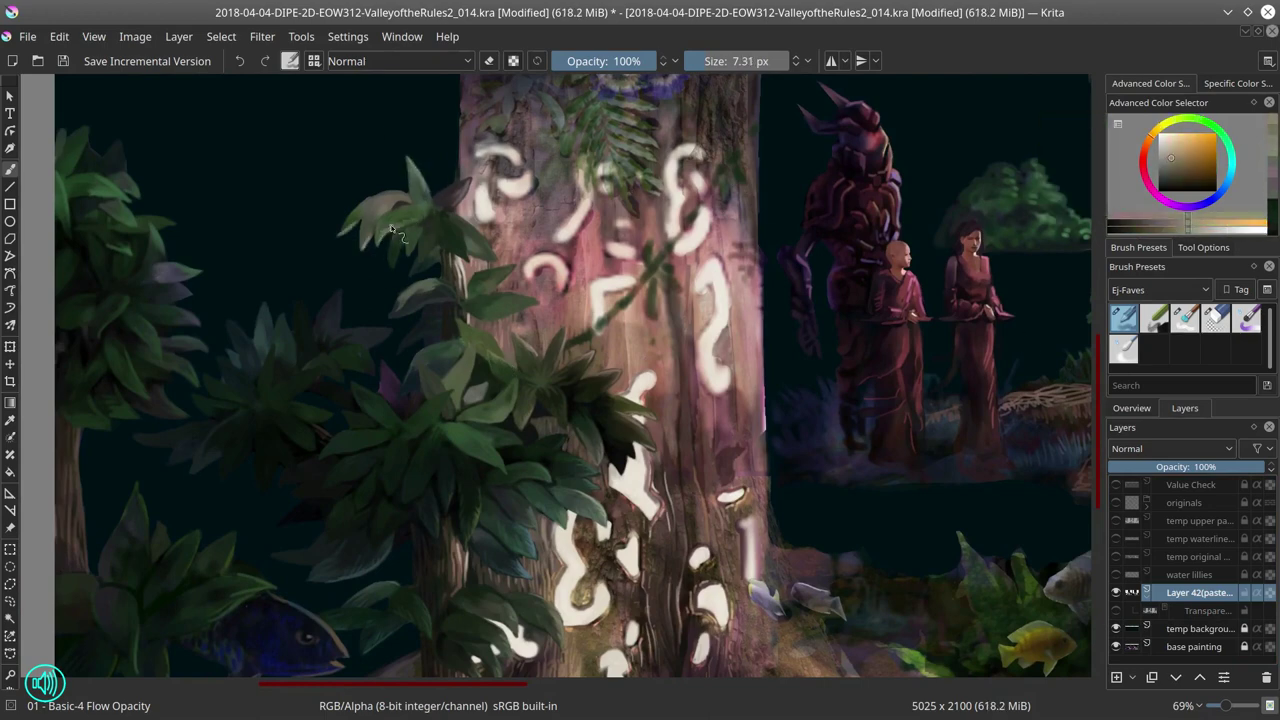
{"action": "left_click", "coordinate": [395, 232], "text": "ctrl"}
{"action": "left_click", "coordinate": [1062, 221], "text": "ctrl"}
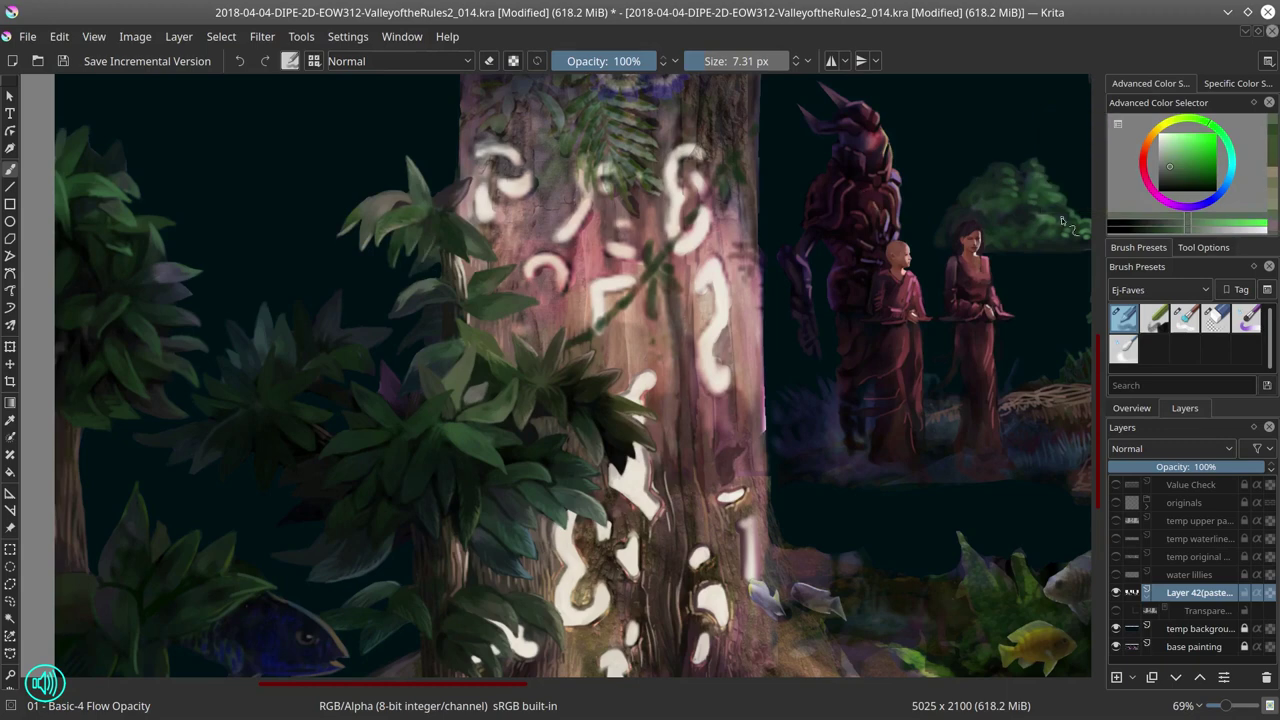
{"action": "left_click", "coordinate": [430, 242], "text": "ctrl"}
{"action": "left_click", "coordinate": [410, 234], "text": "ctrl"}
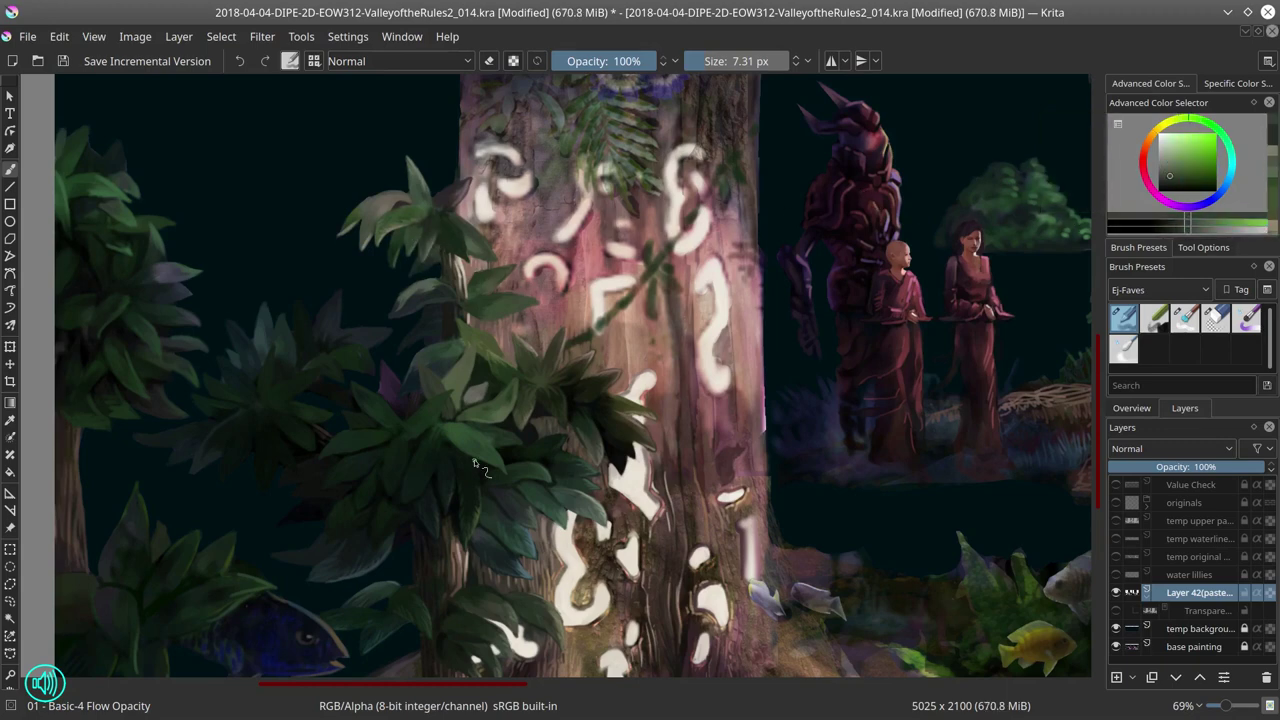
{"action": "left_click", "coordinate": [451, 239], "text": "ctrl"}
{"action": "key", "text": "bracketright"}
{"action": "left_click", "coordinate": [471, 242], "text": "ctrl"}
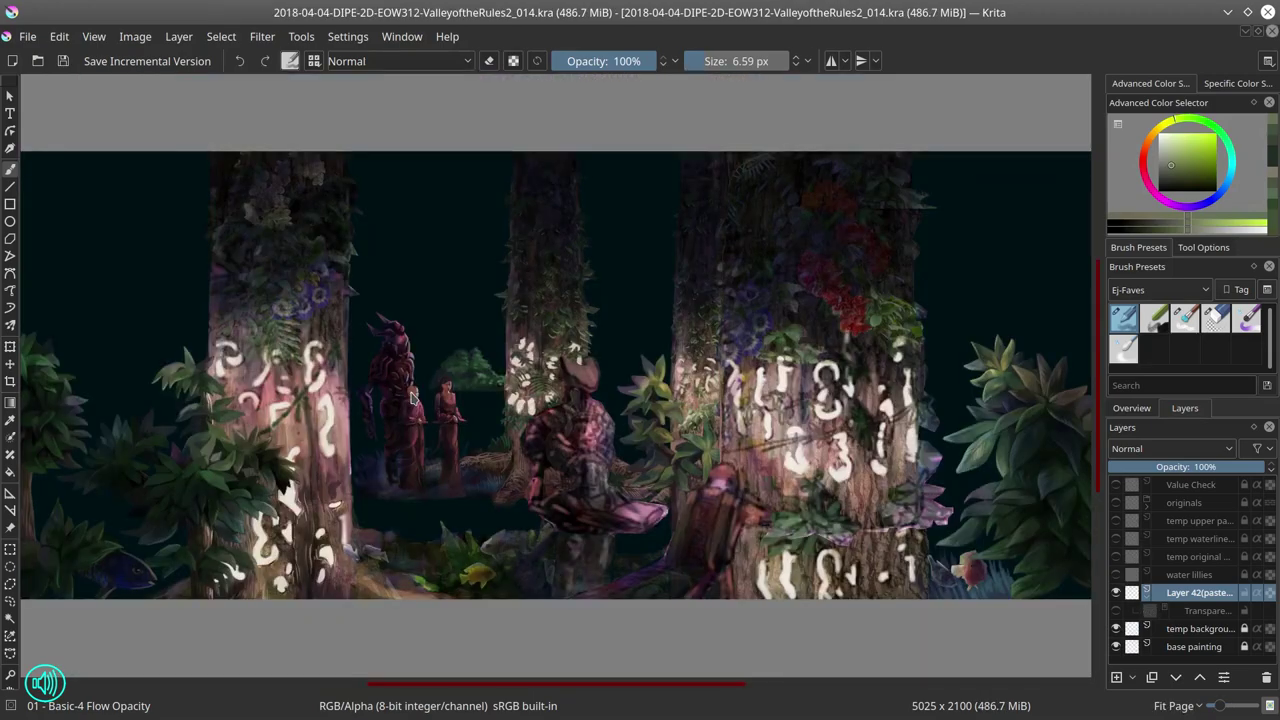
Step: Outline the grey and yellow fish with polygonal selections and move them onto a 'fish extra' layer
{"action": "scroll", "coordinate": [411, 398], "scroll_direction": "up", "scroll_amount": 5}
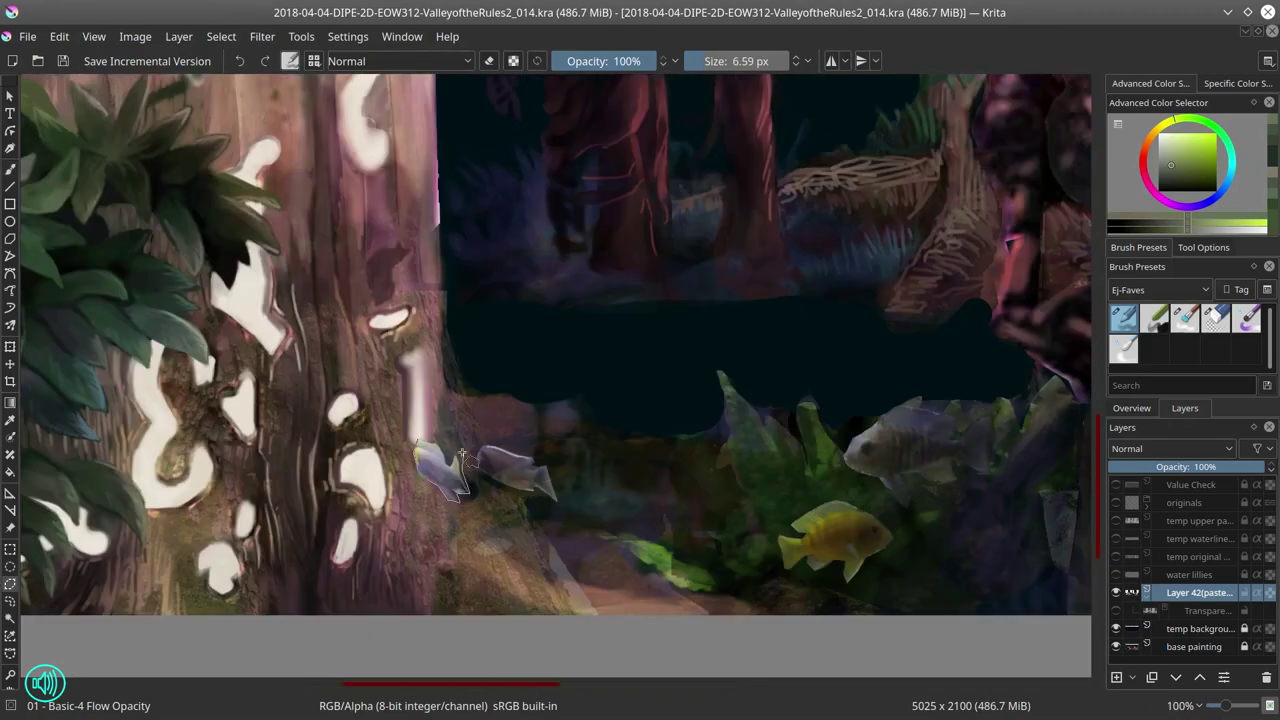
{"action": "double_click", "coordinate": [461, 455]}
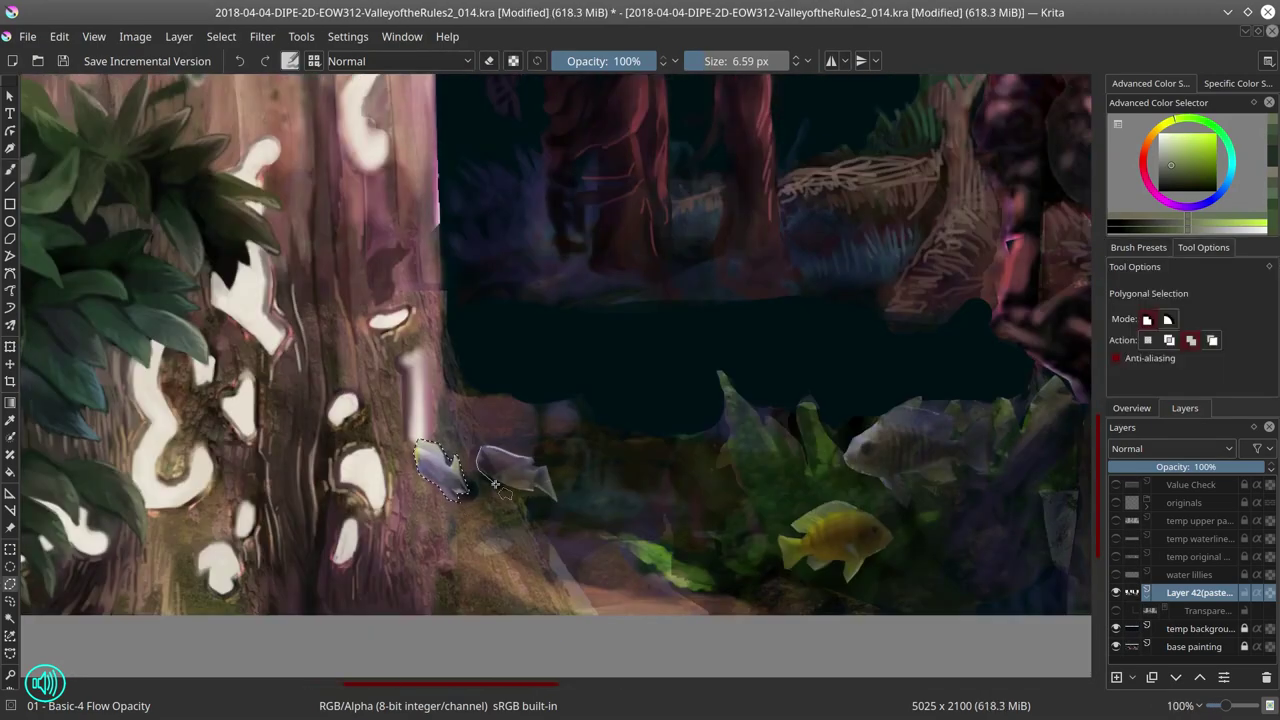
{"action": "double_click", "coordinate": [880, 562]}
{"action": "left_click", "coordinate": [843, 448]}
{"action": "left_click", "coordinate": [851, 470]}
{"action": "left_click", "coordinate": [876, 478]}
{"action": "left_click", "coordinate": [901, 496]}
{"action": "left_click", "coordinate": [911, 506]}
{"action": "left_click", "coordinate": [916, 483]}
{"action": "left_click", "coordinate": [951, 478]}
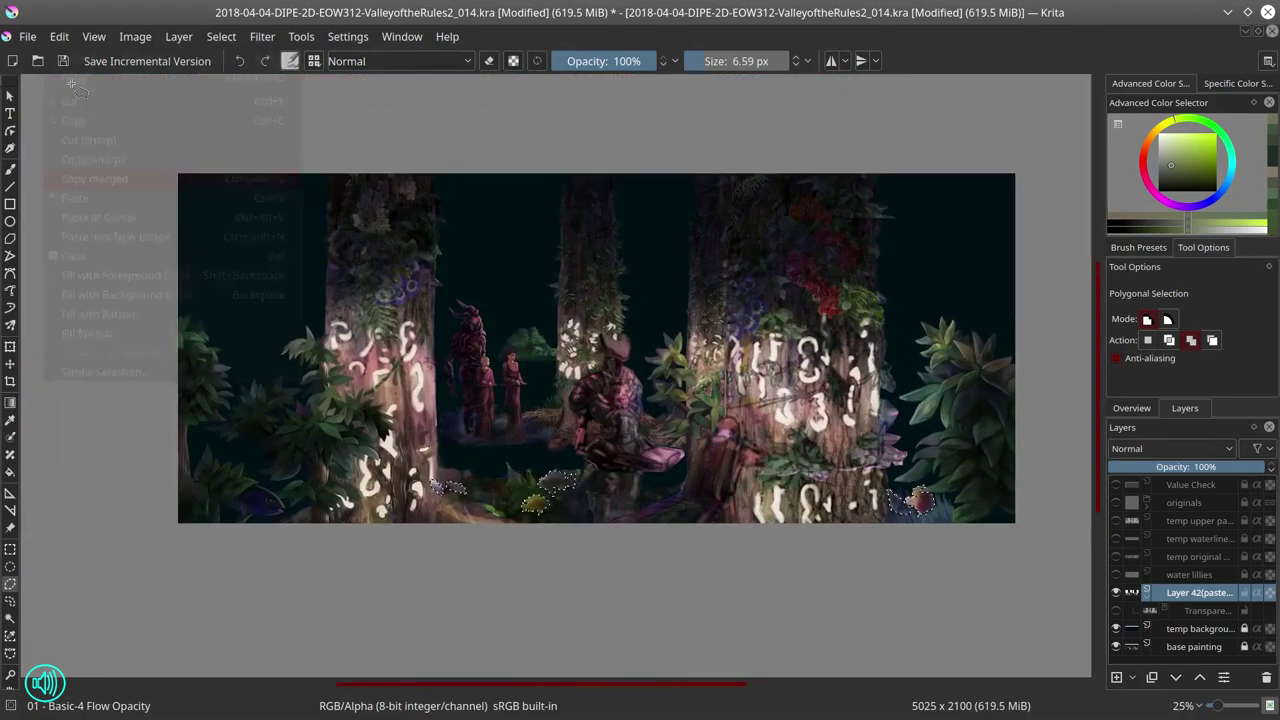
{"action": "key", "text": "ctrl+s"}
{"action": "scroll", "coordinate": [790, 340], "scroll_direction": "up", "scroll_amount": 4}
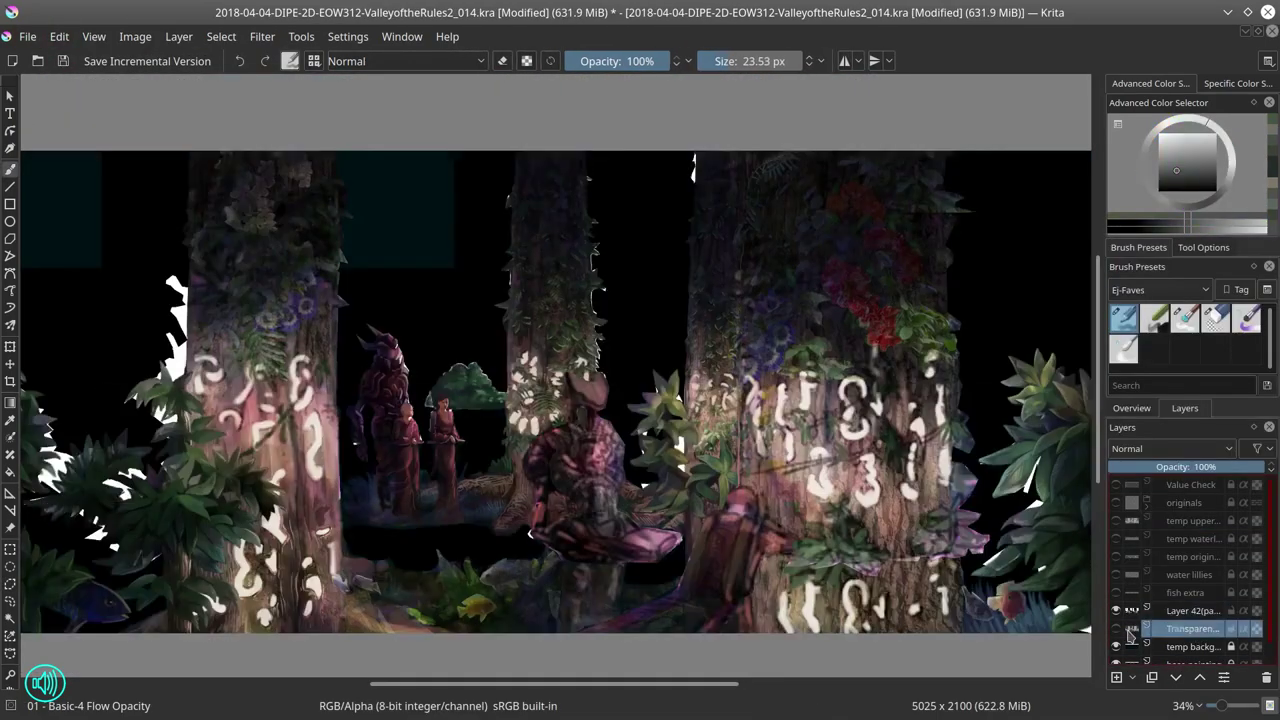
Step: Open the tropical foliage and potted plant photos and select the whole plant image
{"action": "key", "text": "ctrl+o"}
{"action": "scroll", "coordinate": [757, 286], "scroll_direction": "down", "scroll_amount": 5}
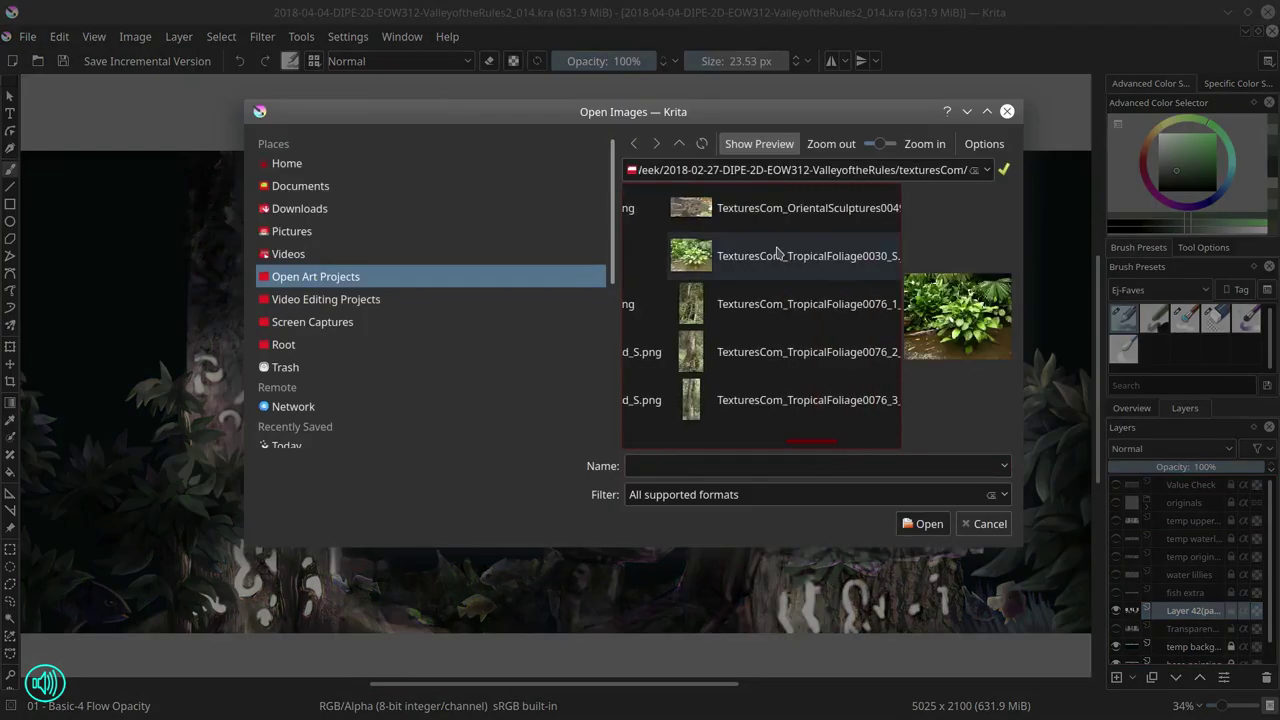
{"action": "double_click", "coordinate": [771, 249]}
{"action": "key", "text": "ctrl+o"}
{"action": "scroll", "coordinate": [760, 350], "scroll_direction": "down", "scroll_amount": 5}
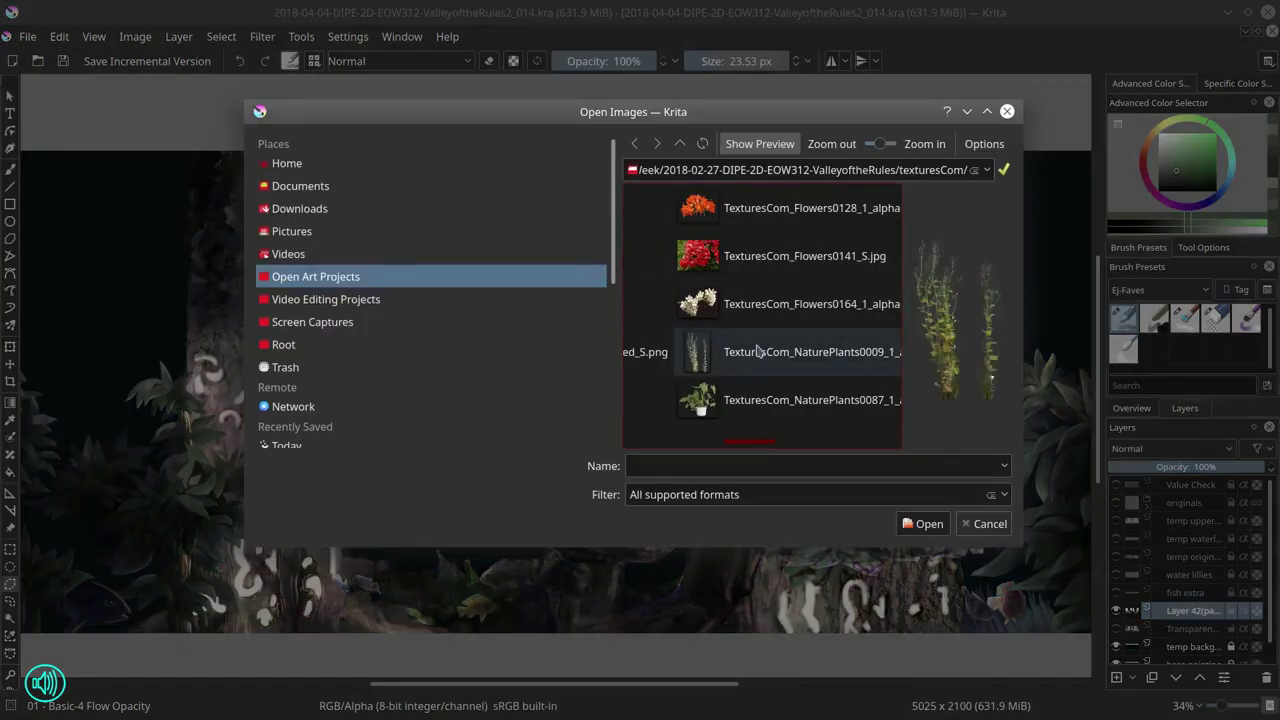
{"action": "double_click", "coordinate": [771, 437]}
{"action": "left_click_drag", "start_coordinate": [648, 272], "coordinate": [607, 503]}
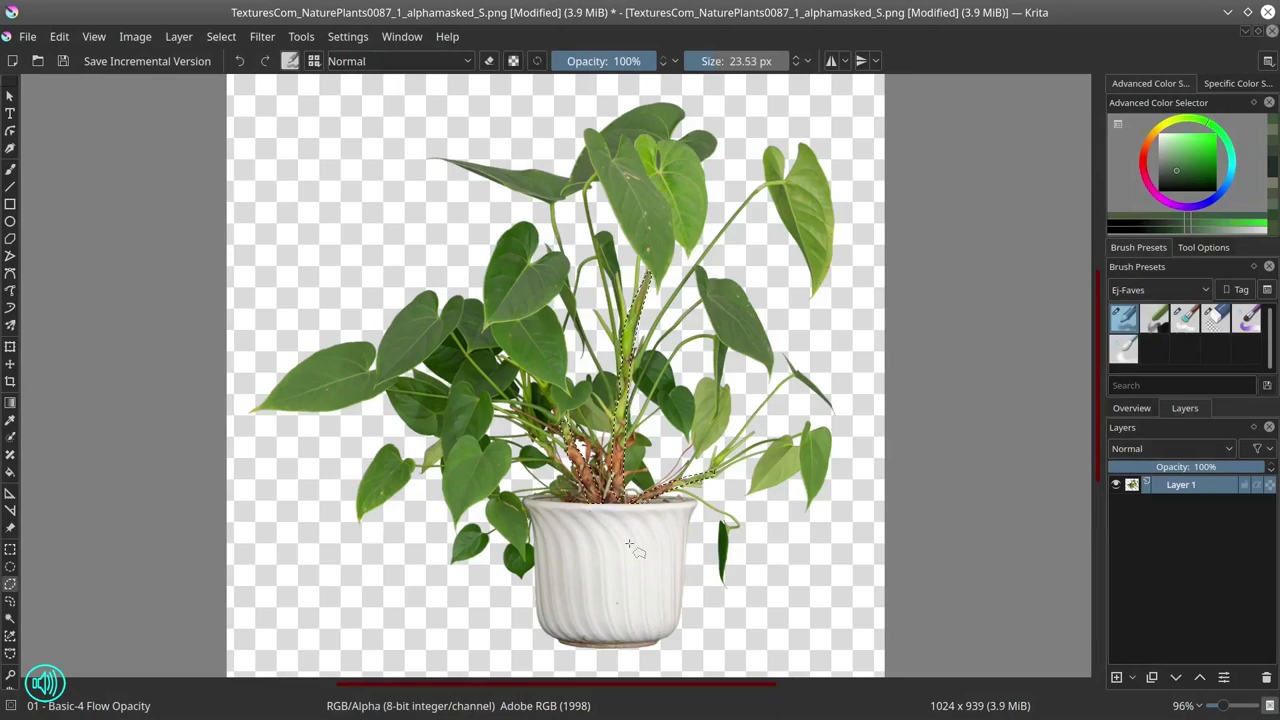
{"action": "key", "text": "ctrl+a"}
Step: Paste the potted plant into the forest painting and duplicate its layer
{"action": "left_click", "coordinate": [59, 36]}
{"action": "left_click", "coordinate": [90, 139]}
{"action": "key", "text": "ctrl+Tab"}
{"action": "key", "text": "ctrl+v"}
{"action": "right_click", "coordinate": [1190, 628]}
{"action": "left_click", "coordinate": [1094, 409]}
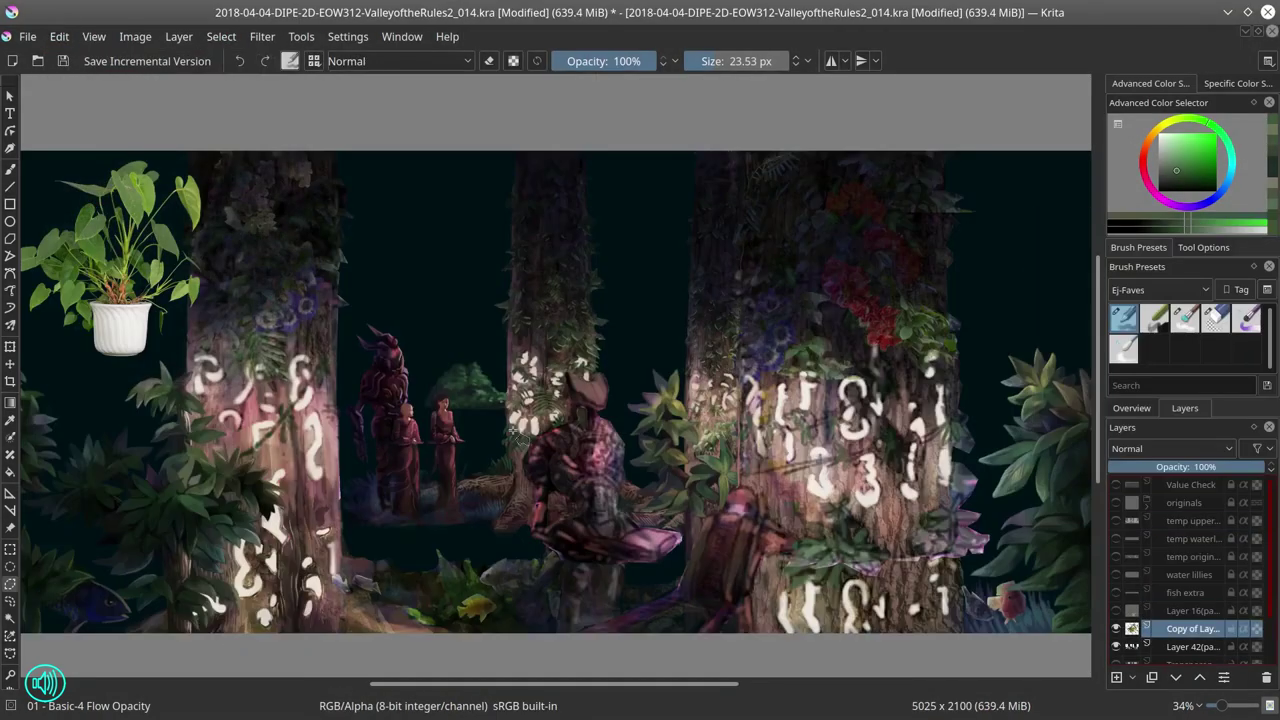
Step: Erase the pot and leaves with the eraser brush, leaving a few bare stems
{"action": "left_click", "coordinate": [1215, 318]}
{"action": "scroll", "coordinate": [326, 311], "scroll_direction": "up", "scroll_amount": 5}
{"action": "left_click_drag", "start_coordinate": [326, 311], "coordinate": [345, 440]}
{"action": "left_click_drag", "start_coordinate": [390, 215], "coordinate": [320, 520]}
{"action": "mouse_move", "coordinate": [385, 280]}
{"action": "left_mouse_down"}
{"action": "mouse_move", "coordinate": [395, 450]}
{"action": "mouse_move", "coordinate": [548, 404]}
{"action": "mouse_move", "coordinate": [470, 250]}
{"action": "mouse_move", "coordinate": [517, 140]}
{"action": "mouse_move", "coordinate": [257, 163]}
{"action": "mouse_move", "coordinate": [335, 565]}
{"action": "left_mouse_up"}
{"action": "mouse_move", "coordinate": [340, 512]}
{"action": "left_mouse_down"}
{"action": "mouse_move", "coordinate": [229, 337]}
{"action": "mouse_move", "coordinate": [360, 470]}
{"action": "left_mouse_up"}
Step: Straighten the left stem and rotate the side branch upright onto the stem's lower end
{"action": "left_click", "coordinate": [10, 601]}
{"action": "left_click_drag", "start_coordinate": [345, 270], "coordinate": [350, 440]}
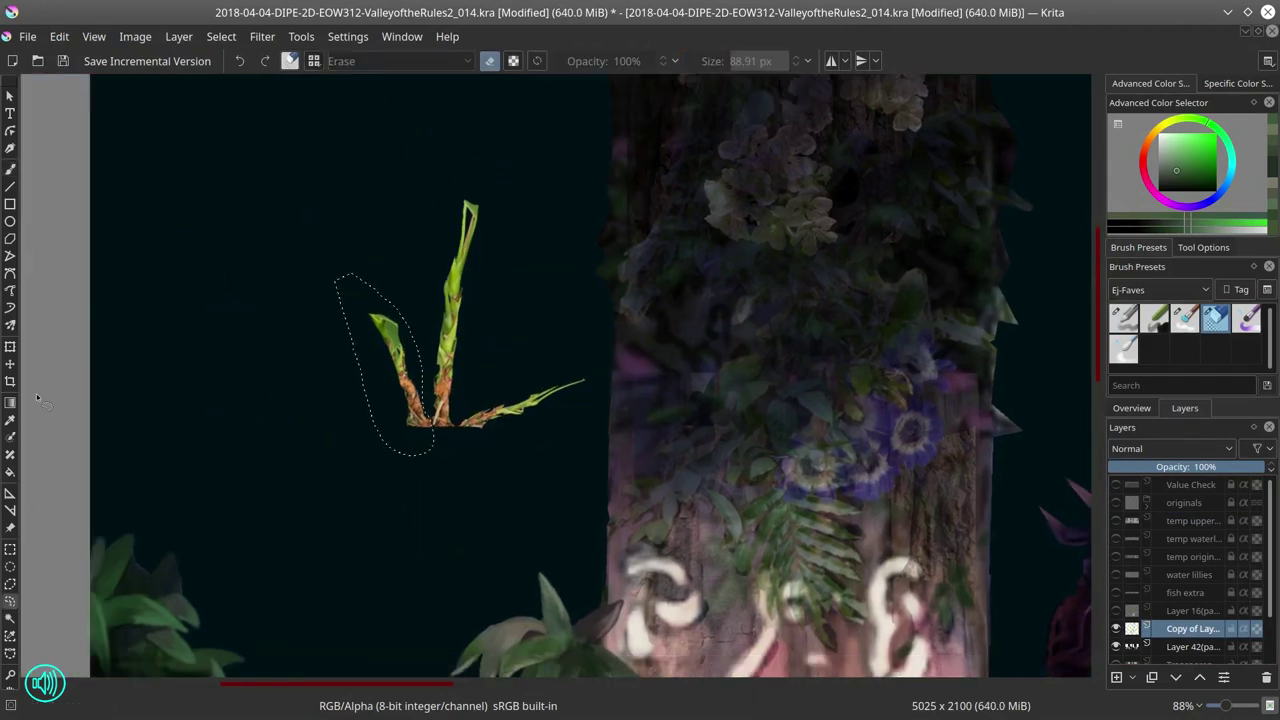
{"action": "key", "text": "ctrl+t"}
{"action": "left_click_drag", "start_coordinate": [430, 440], "coordinate": [507, 541]}
{"action": "left_click", "coordinate": [10, 601]}
{"action": "left_click_drag", "start_coordinate": [462, 432], "coordinate": [571, 423]}
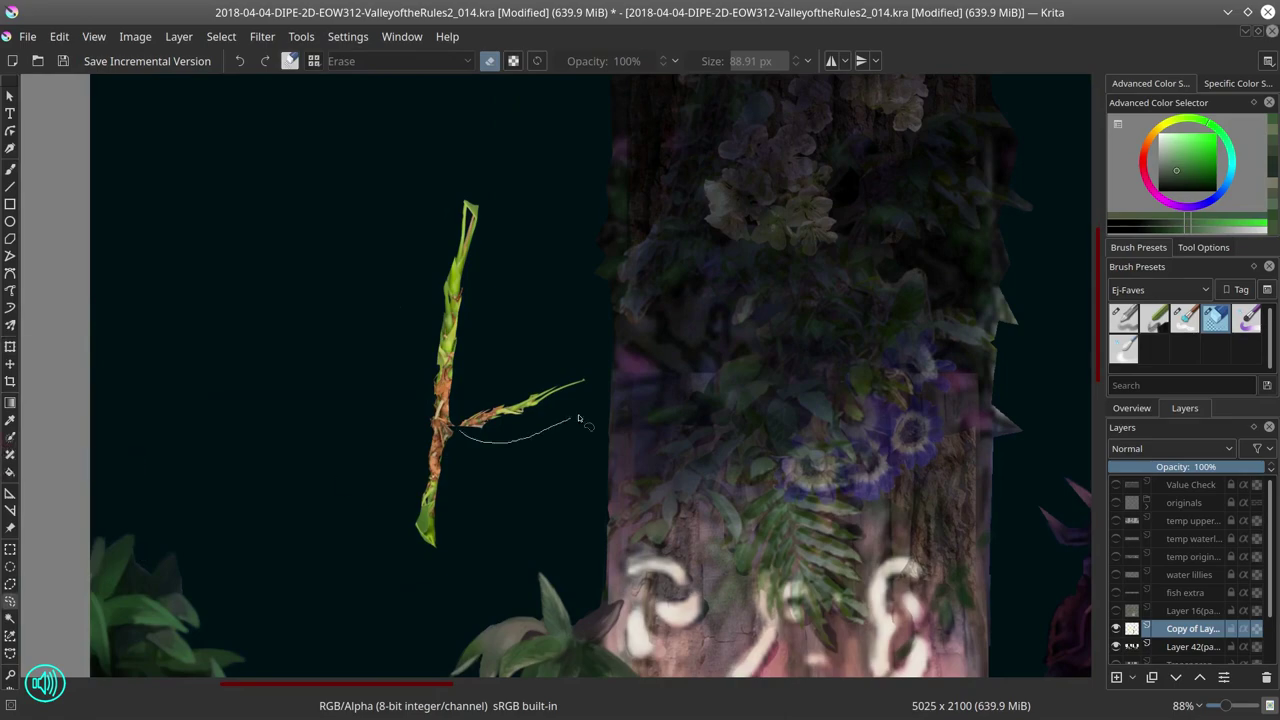
{"action": "key", "text": "ctrl+t"}
{"action": "left_click_drag", "start_coordinate": [420, 380], "coordinate": [235, 329]}
{"action": "left_click_drag", "start_coordinate": [370, 220], "coordinate": [265, 440]}
{"action": "key", "text": "Return"}
Step: Duplicate and merge the stem copies, then bend the stem across the right trunk
{"action": "key", "text": "ctrl+j"}
{"action": "scroll", "coordinate": [217, 325], "scroll_direction": "down", "scroll_amount": 4}
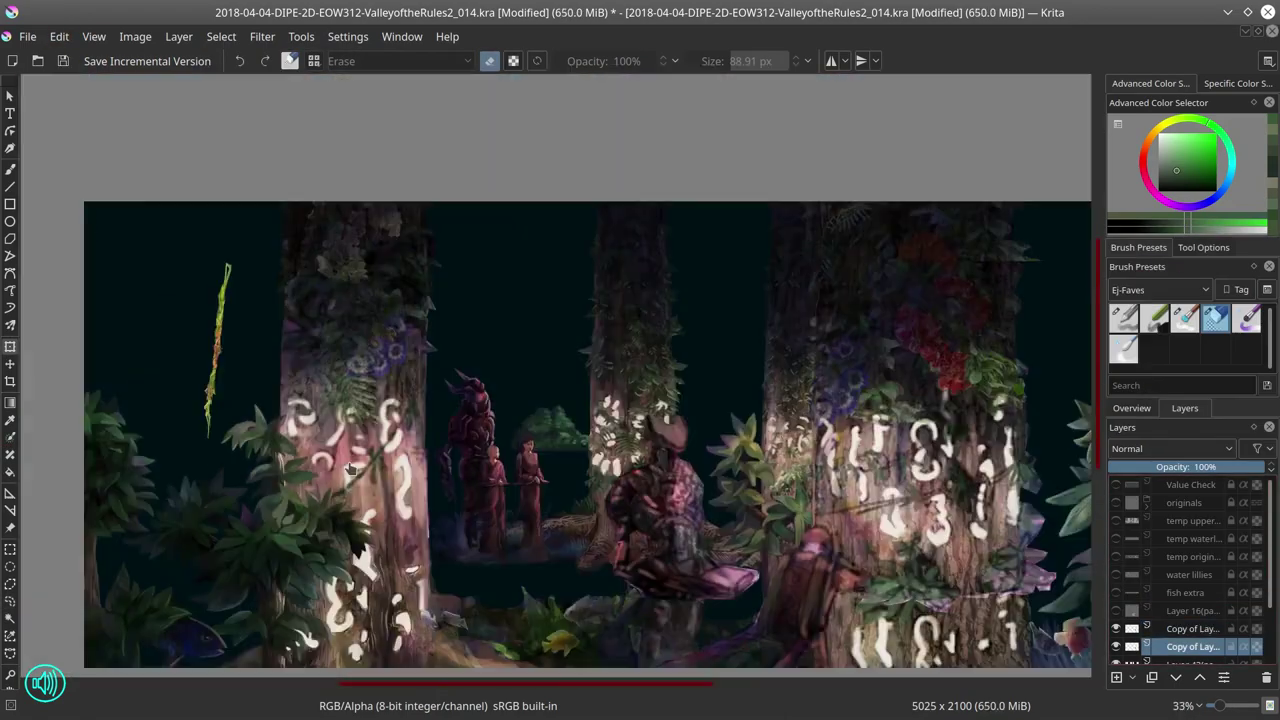
{"action": "key", "text": "ctrl+t"}
{"action": "key", "text": "Return"}
{"action": "left_click", "coordinate": [1203, 247]}
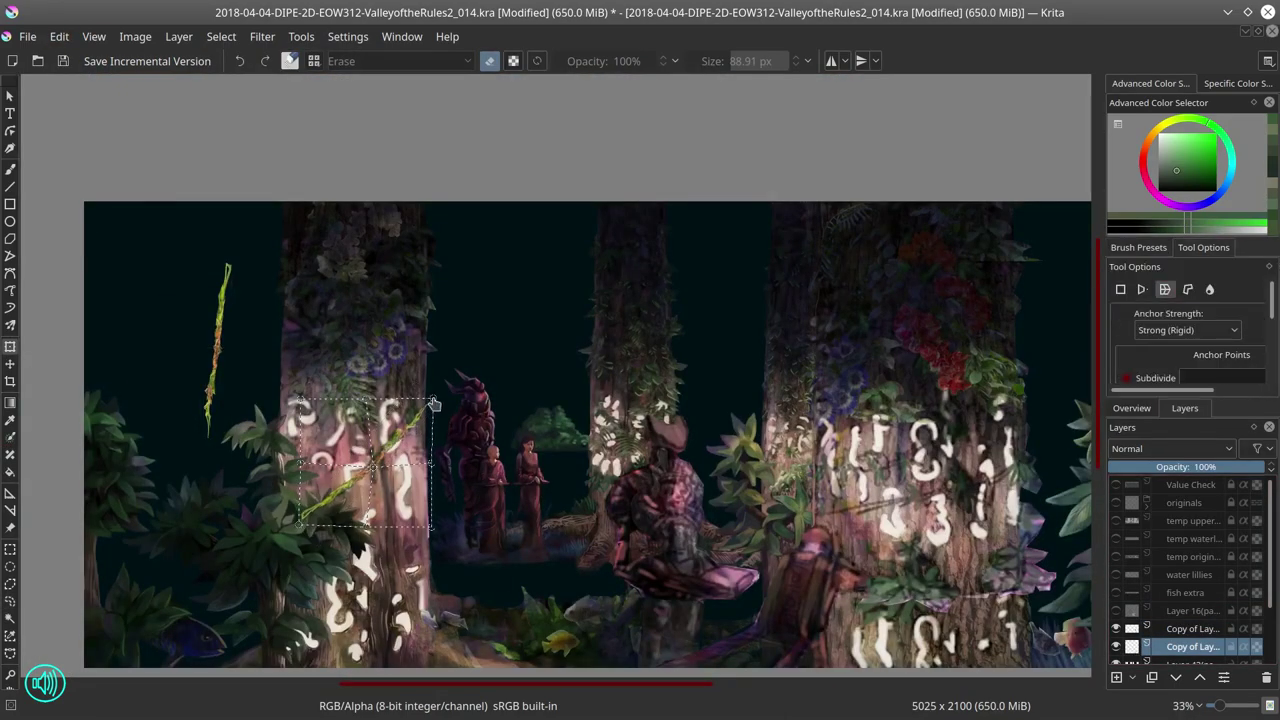
{"action": "right_click", "coordinate": [1190, 628]}
{"action": "left_click", "coordinate": [1147, 397]}
{"action": "left_click_drag", "start_coordinate": [221, 372], "coordinate": [1028, 568]}
{"action": "key", "text": "Return"}
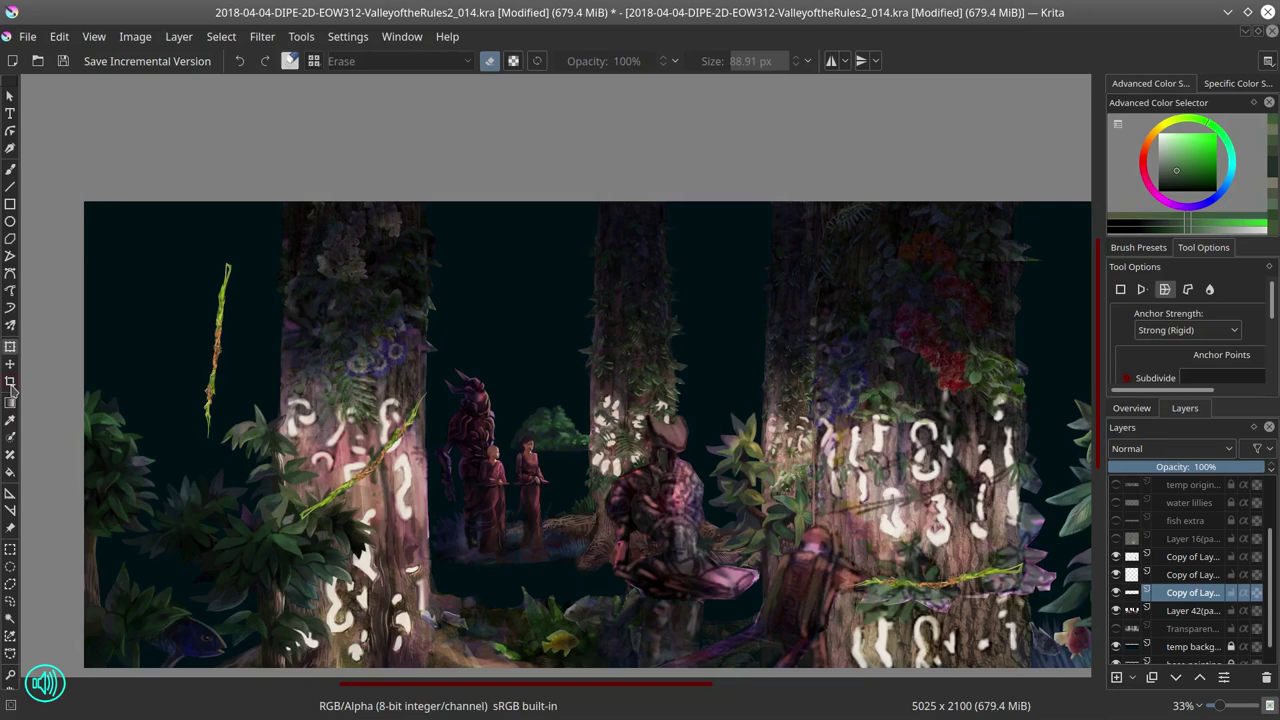
Step: Duplicate the stem higher up the trunk, bend it, and merge the four stem layers into one
{"action": "right_click", "coordinate": [1190, 592]}
{"action": "left_click", "coordinate": [1090, 326]}
{"action": "left_click_drag", "start_coordinate": [920, 575], "coordinate": [933, 450]}
{"action": "key", "text": "Return"}
{"action": "left_click", "coordinate": [1192, 574]}
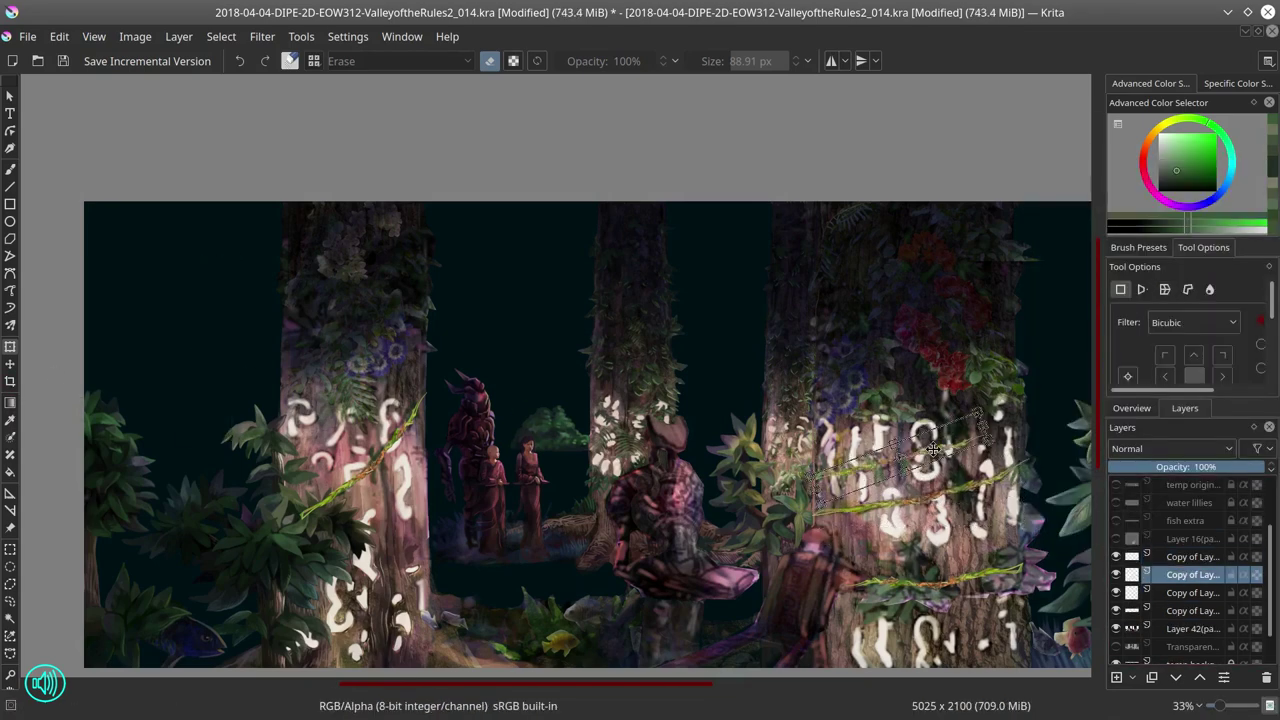
{"action": "left_click", "coordinate": [1164, 289]}
{"action": "key", "text": "Return"}
{"action": "left_click", "coordinate": [1190, 610]}
{"action": "left_click", "coordinate": [1187, 566], "text": "shift"}
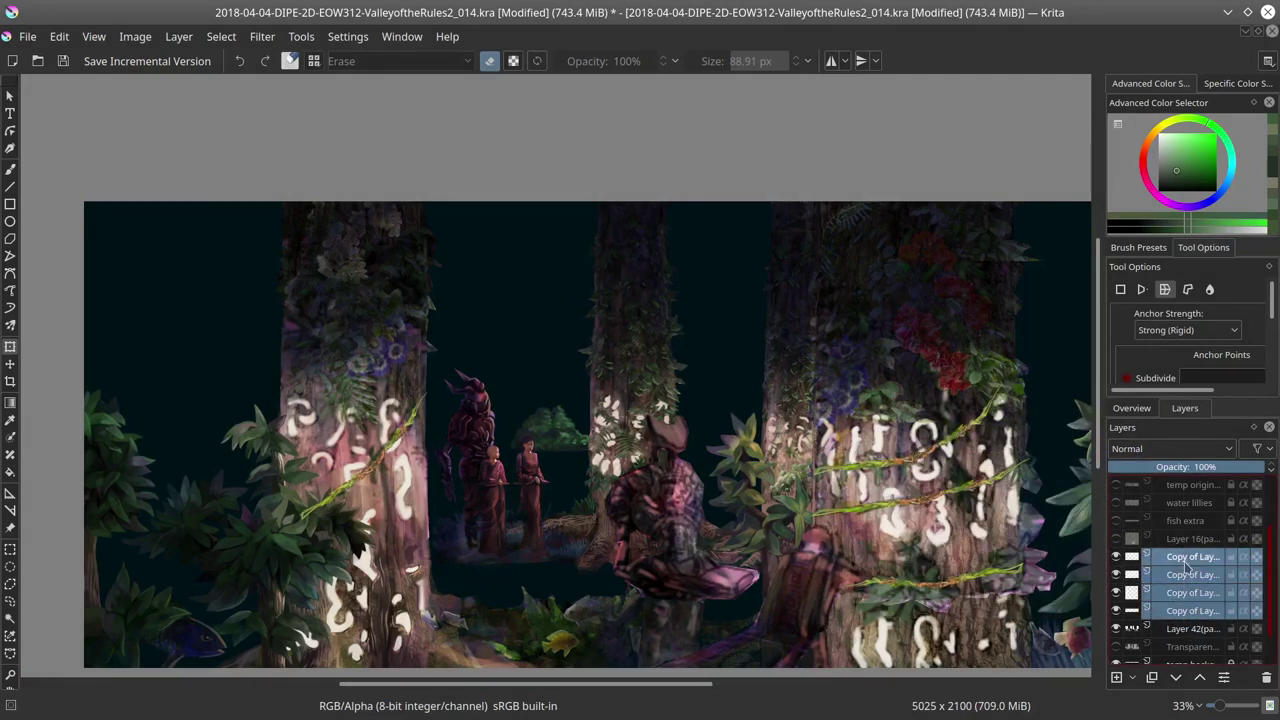
{"action": "key", "text": "ctrl+e"}
Step: Try the vine layer at 45% then 59% opacity, then delete the vine layer
{"action": "key", "text": "b"}
{"action": "left_click", "coordinate": [1185, 467]}
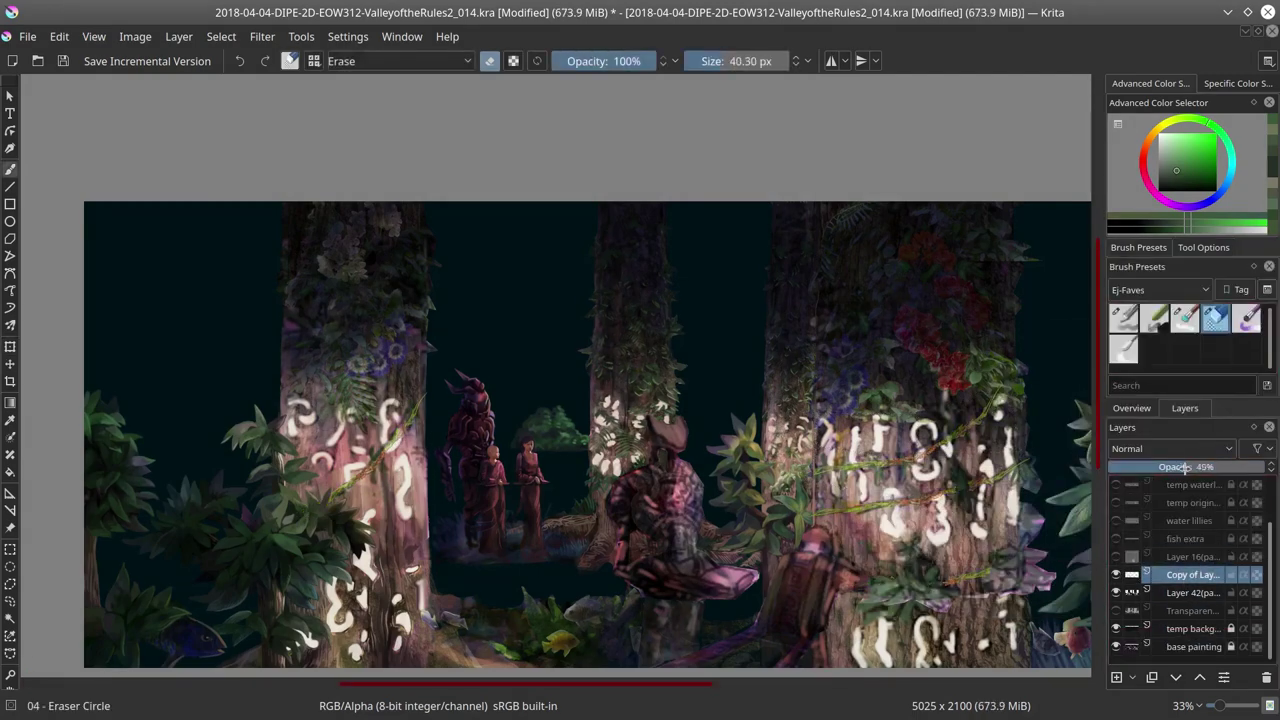
{"action": "left_click", "coordinate": [1200, 467]}
{"action": "key", "text": "slash"}
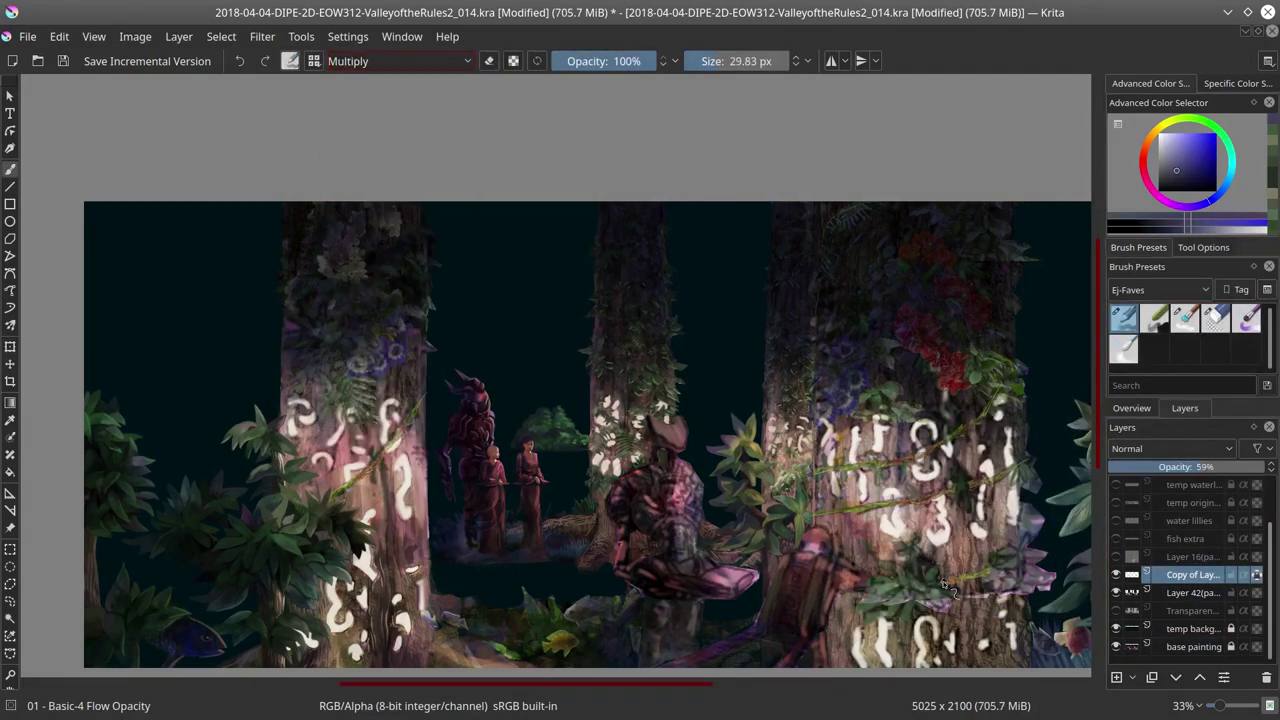
{"action": "key", "text": "shift+Delete"}
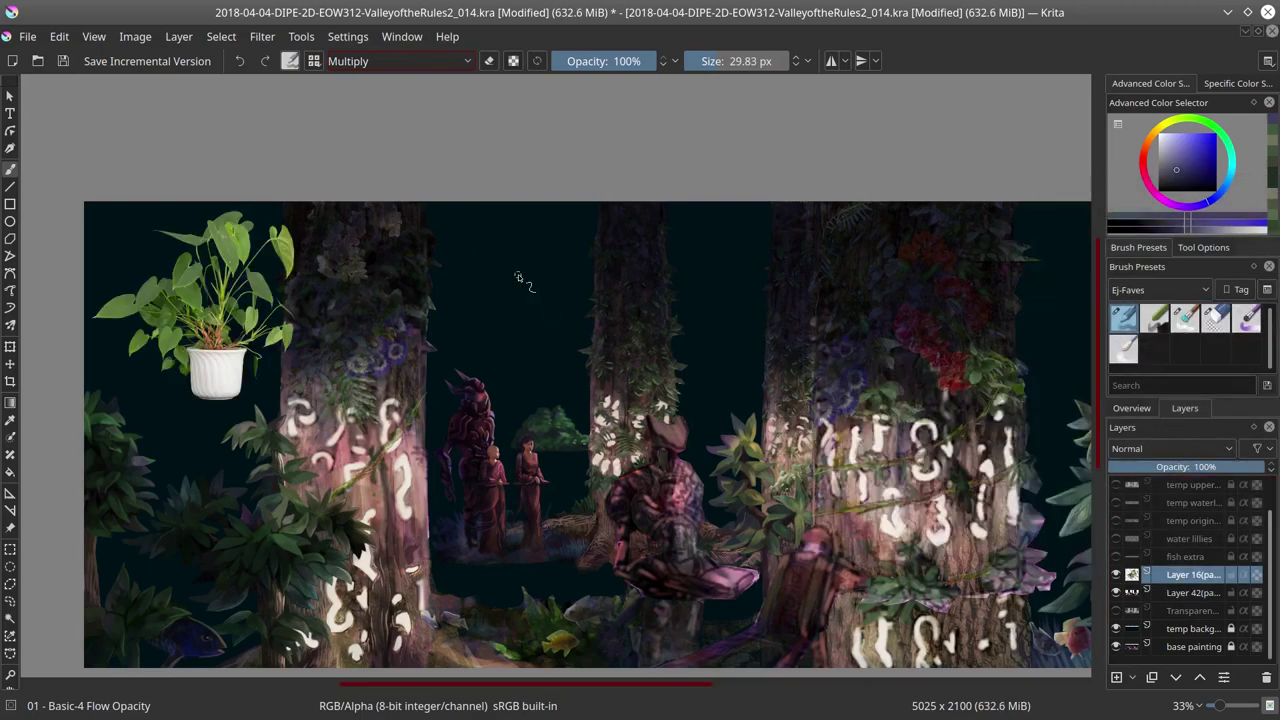
Step: Duplicate the potted plant layer twice, then remove the extra copy
{"action": "key", "text": "ctrl+j"}
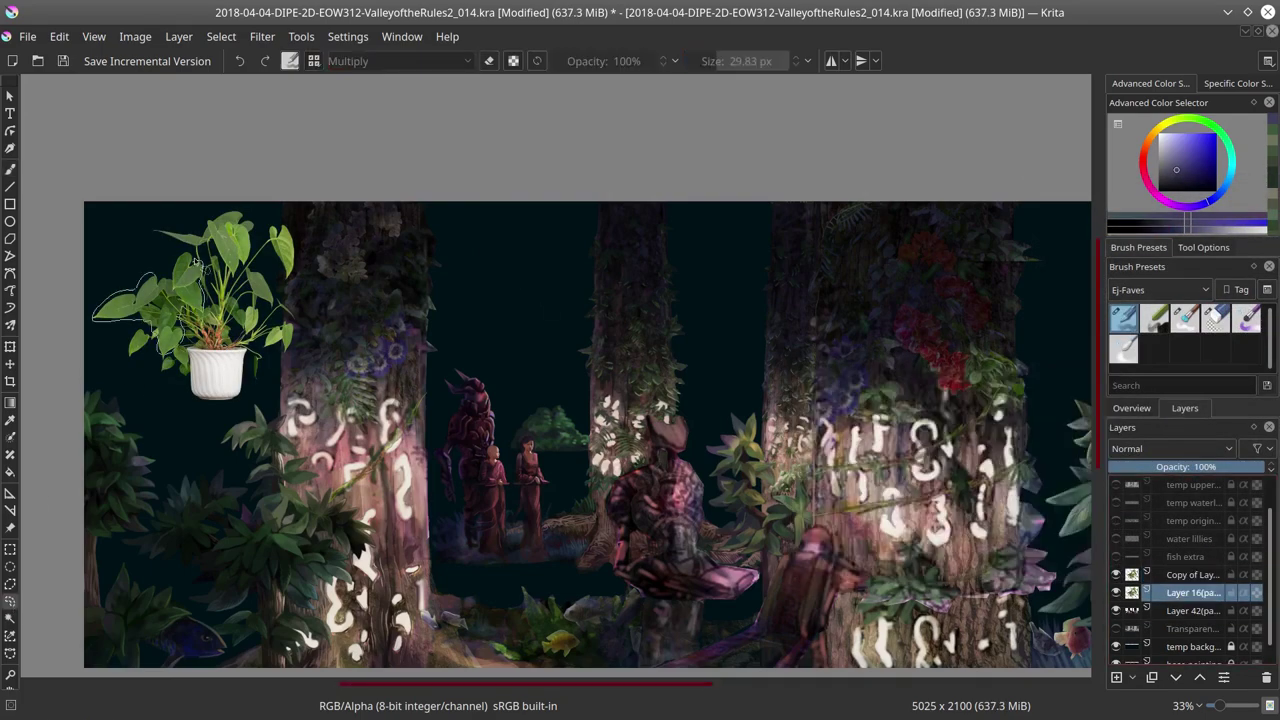
{"action": "key", "text": "ctrl+j"}
{"action": "key", "text": "ctrl+t"}
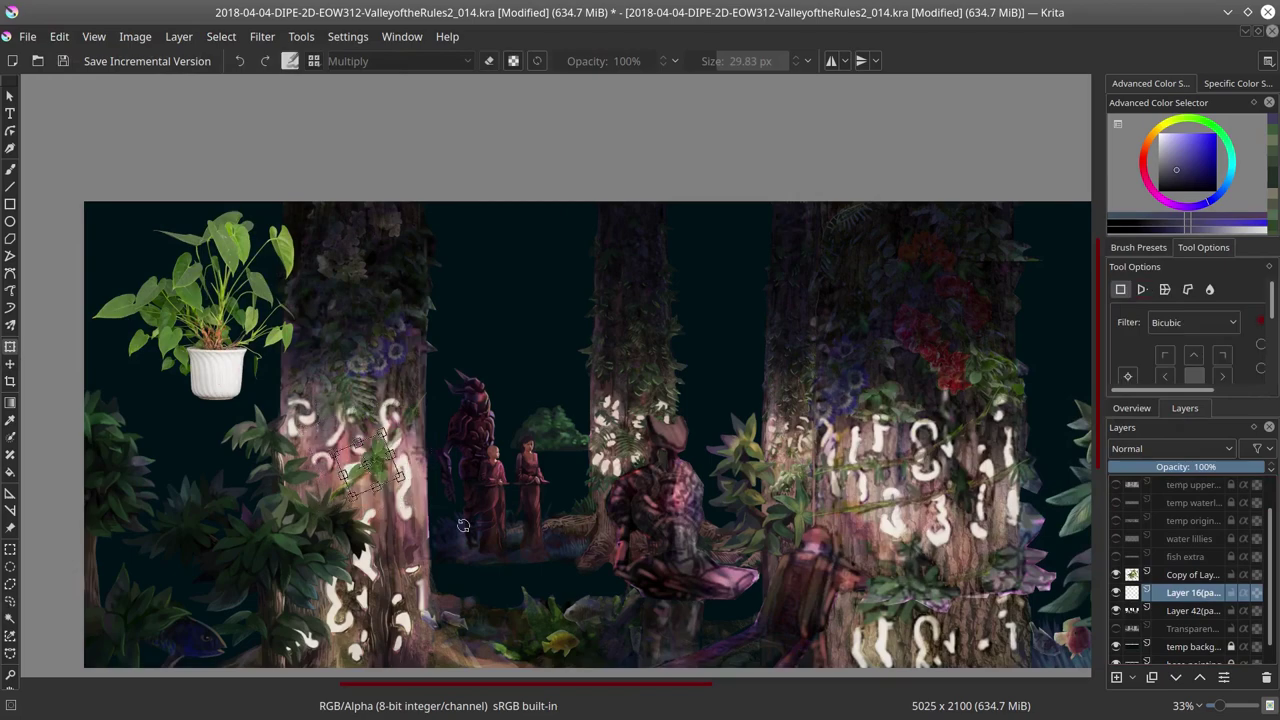
{"action": "right_click", "coordinate": [1195, 594]}
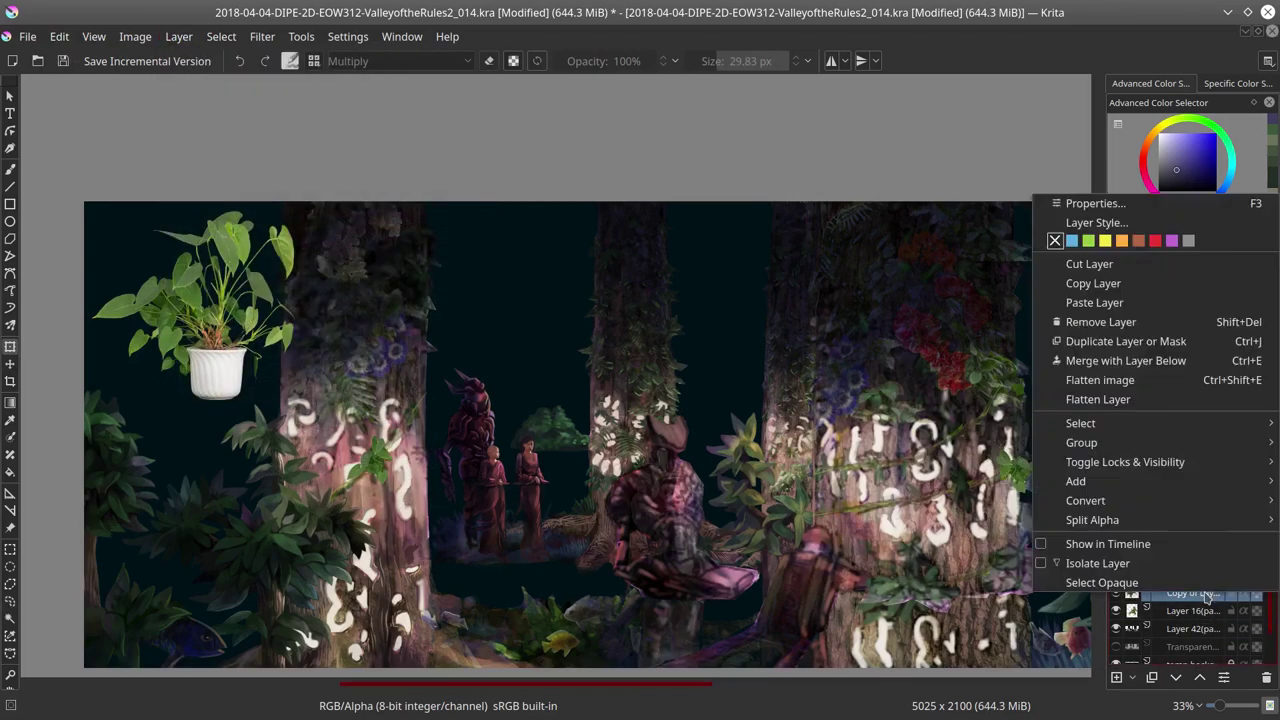
{"action": "left_click", "coordinate": [1190, 318]}
Step: Isolate a leaf piece from a plant copy and move it onto the left trunk
{"action": "key", "text": "ctrl+j"}
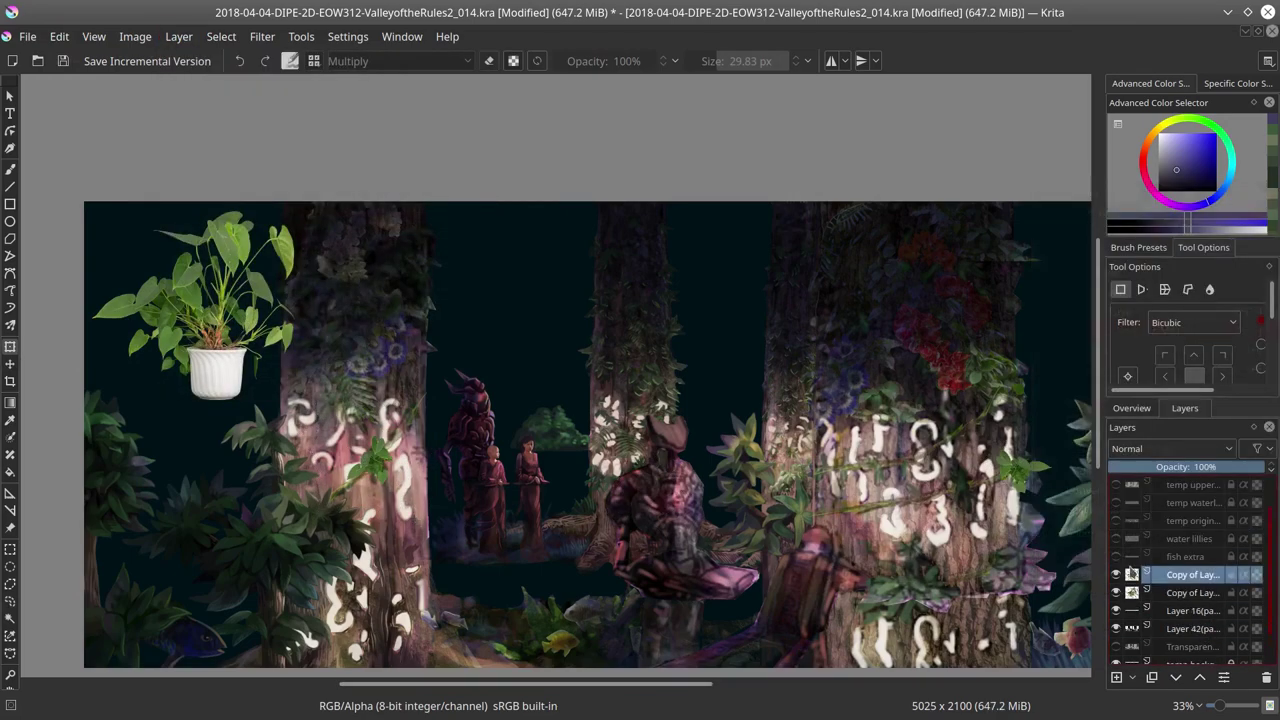
{"action": "key", "text": "q"}
{"action": "left_click", "coordinate": [221, 36]}
{"action": "left_click", "coordinate": [270, 117]}
{"action": "key", "text": "Delete"}
{"action": "key", "text": "ctrl+t"}
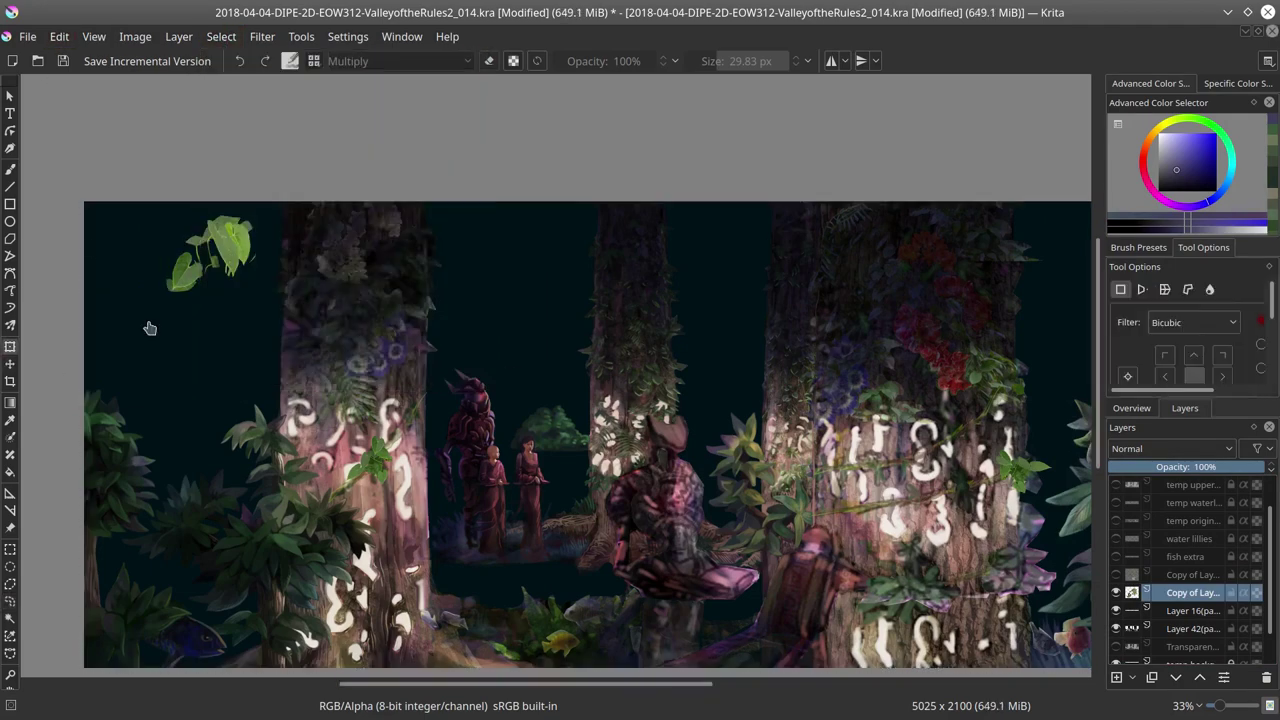
{"action": "left_click_drag", "start_coordinate": [192, 265], "coordinate": [960, 495]}
{"action": "key", "text": "Return"}
Step: Duplicate the leaf, paste the potted plant again and cut away its pot, keeping the leaves
{"action": "key", "text": "ctrl+j"}
{"action": "key", "text": "ctrl+t"}
{"action": "key", "text": "Return"}
{"action": "key", "text": "ctrl+v"}
{"action": "key", "text": "q"}
{"action": "left_click_drag", "start_coordinate": [125, 350], "coordinate": [875, 470]}
{"action": "left_click", "coordinate": [221, 36]}
{"action": "left_click", "coordinate": [290, 114]}
{"action": "key", "text": "Delete"}
Step: Merge the leaf copies into a single layer
{"action": "key", "text": "ctrl+t"}
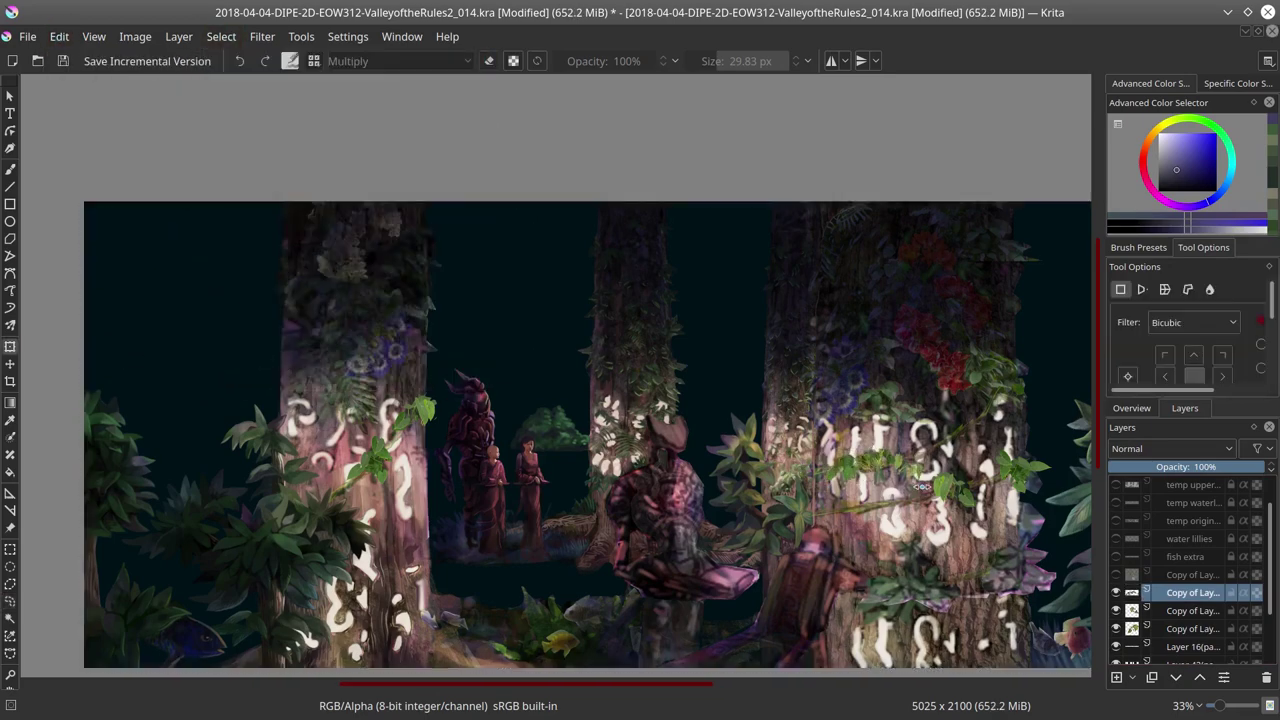
{"action": "left_click", "coordinate": [1195, 650]}
{"action": "left_click", "coordinate": [1192, 574], "text": "shift"}
{"action": "key", "text": "ctrl+e"}
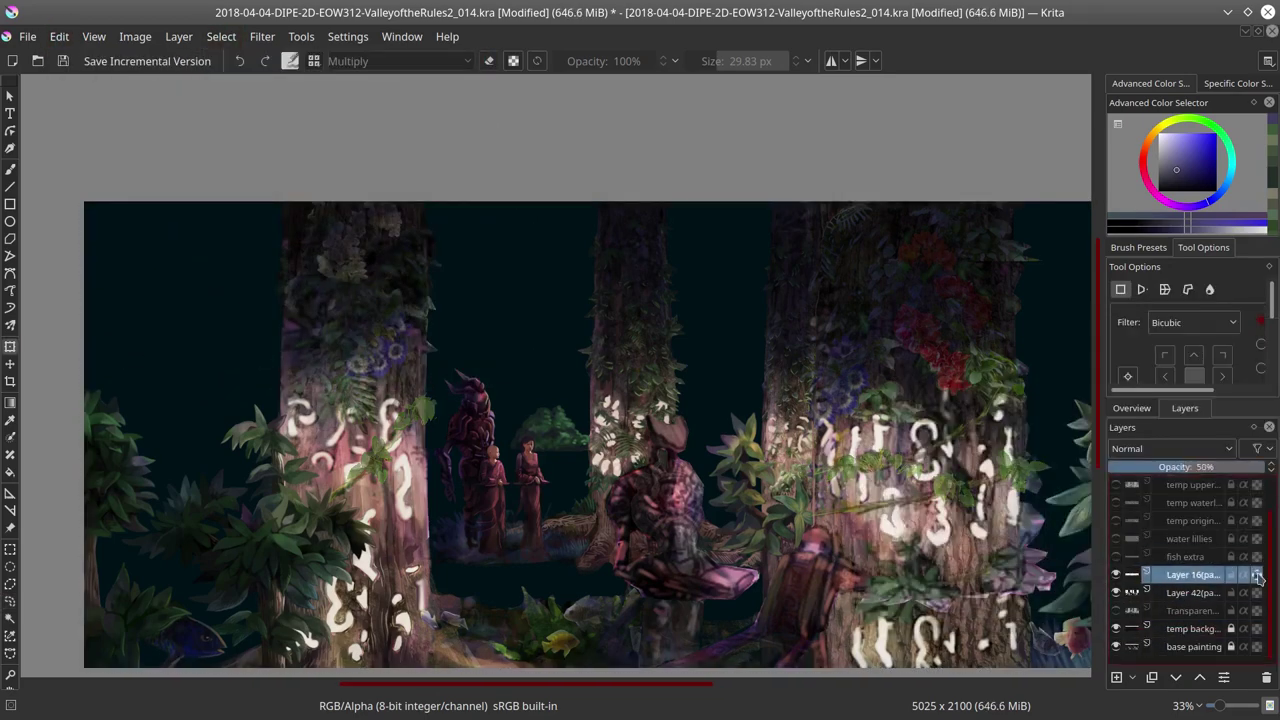
Step: Hide the background layers, add a new layer, group the layers into a foreground group and save
{"action": "key", "text": "b"}
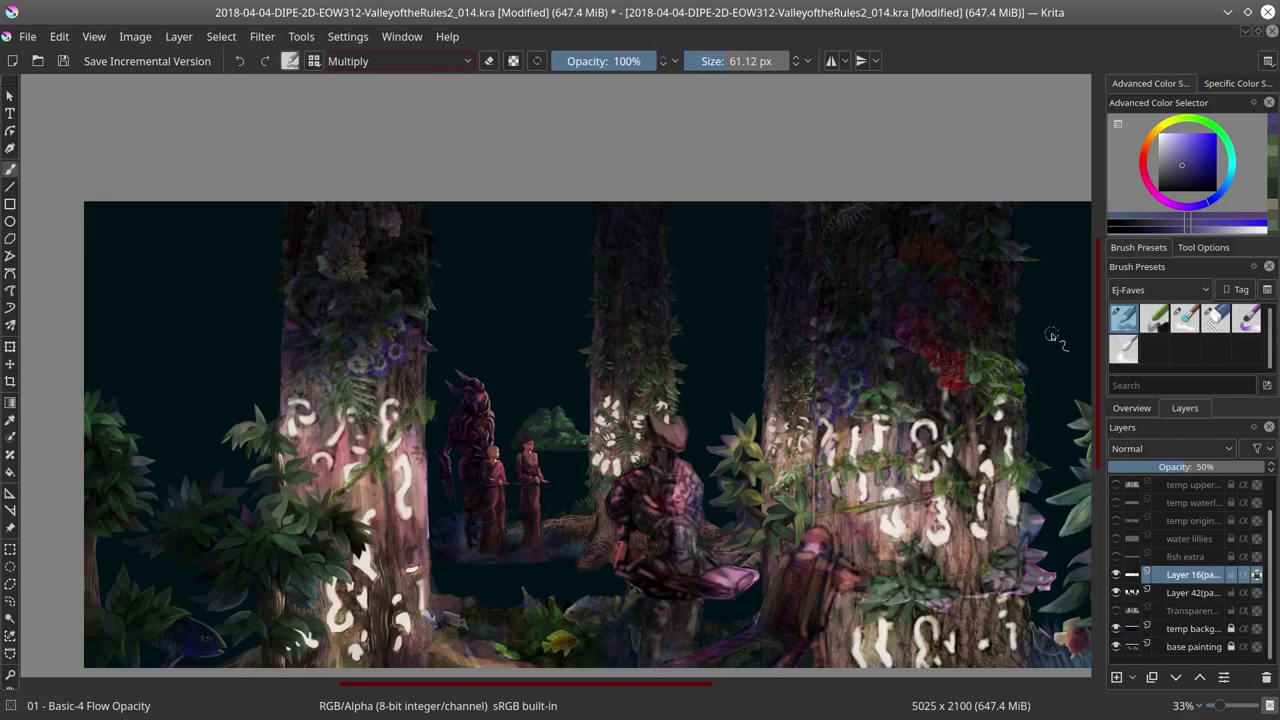
{"action": "left_click", "coordinate": [1195, 592]}
{"action": "key", "text": "bracketleft"}
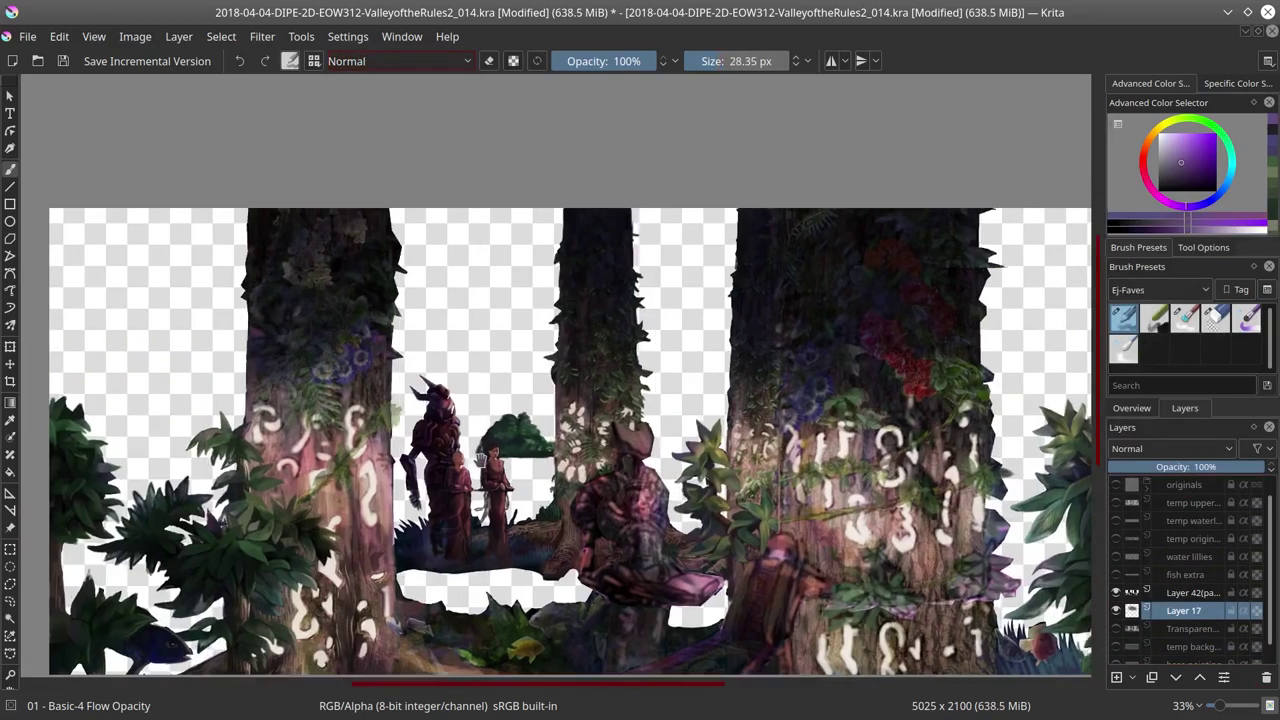
{"action": "right_click", "coordinate": [1190, 592]}
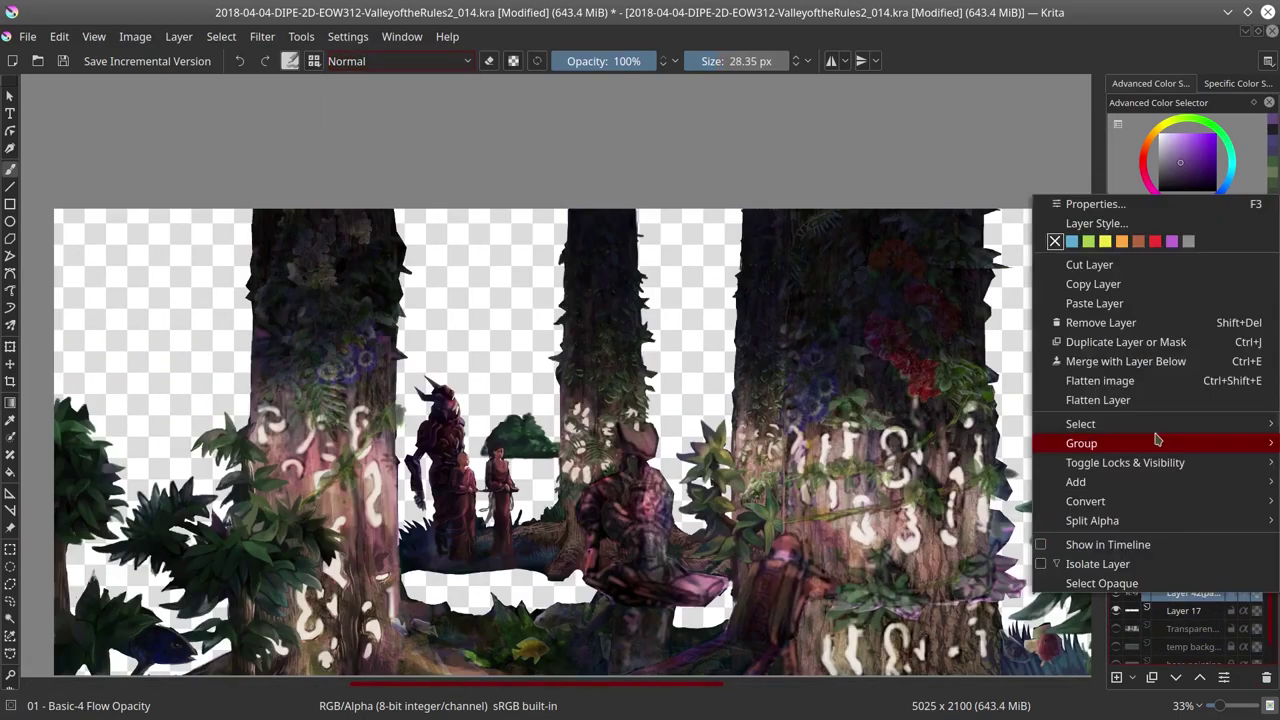
{"action": "left_click", "coordinate": [1157, 437]}
{"action": "key", "text": "ctrl+s"}
Step: Paint over the pale fish shape with a small Blender Textured Soft brush and save
{"action": "left_click", "coordinate": [1116, 646]}
{"action": "left_click", "coordinate": [1131, 408]}
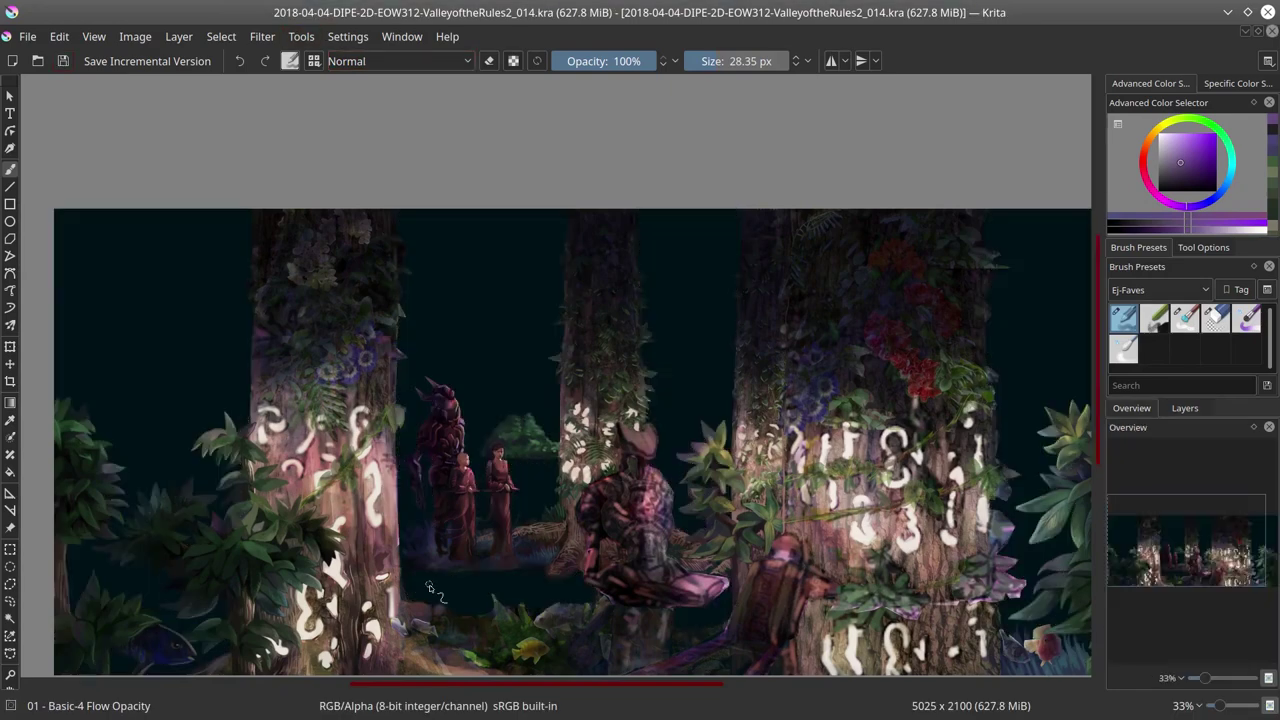
{"action": "left_click", "coordinate": [1184, 318]}
{"action": "scroll", "coordinate": [366, 574], "scroll_direction": "up", "scroll_amount": 5}
{"action": "key", "text": "bracketleft"}
{"action": "key", "text": "bracketleft"}
{"action": "key", "text": "bracketleft"}
{"action": "key", "text": "bracketleft"}
{"action": "left_click_drag", "start_coordinate": [366, 578], "coordinate": [426, 584]}
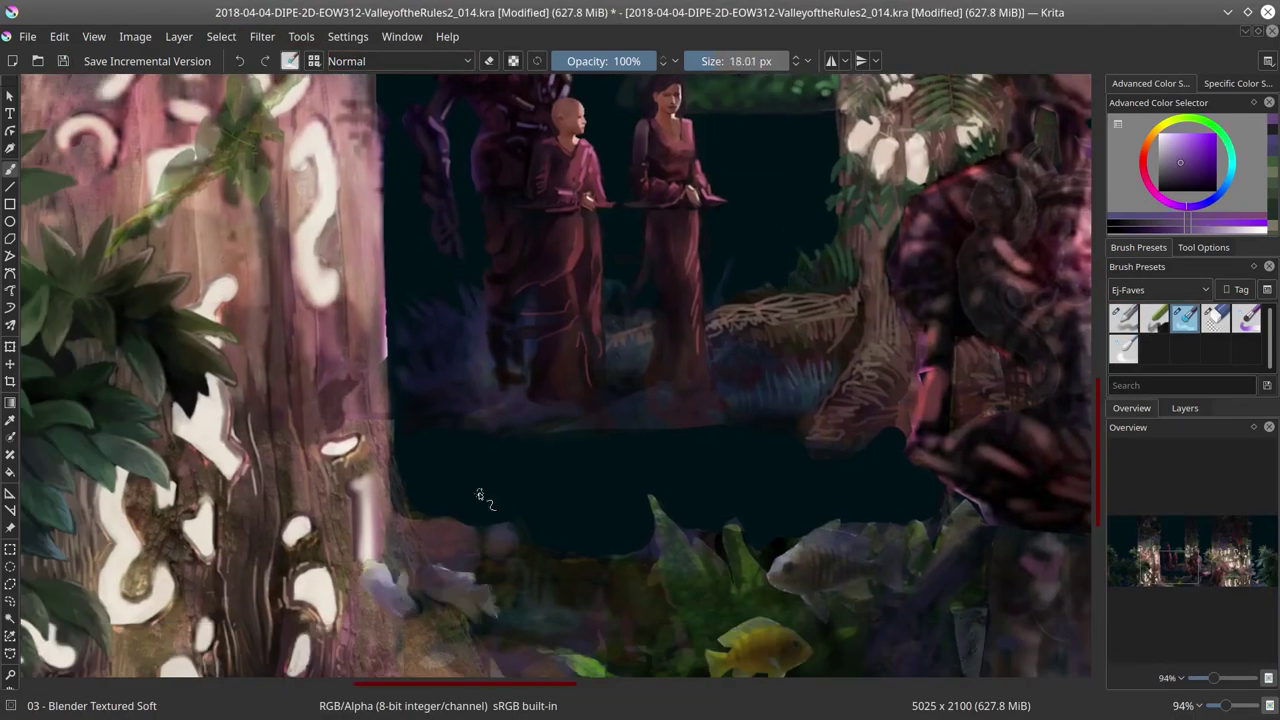
{"action": "scroll", "coordinate": [479, 495], "scroll_direction": "down", "scroll_amount": 2}
{"action": "key", "text": "ctrl+s"}
Step: Return to the previous fine brush, sample peach, teal, yellow-green and trunk-red colours, then save
{"action": "key", "text": "slash"}
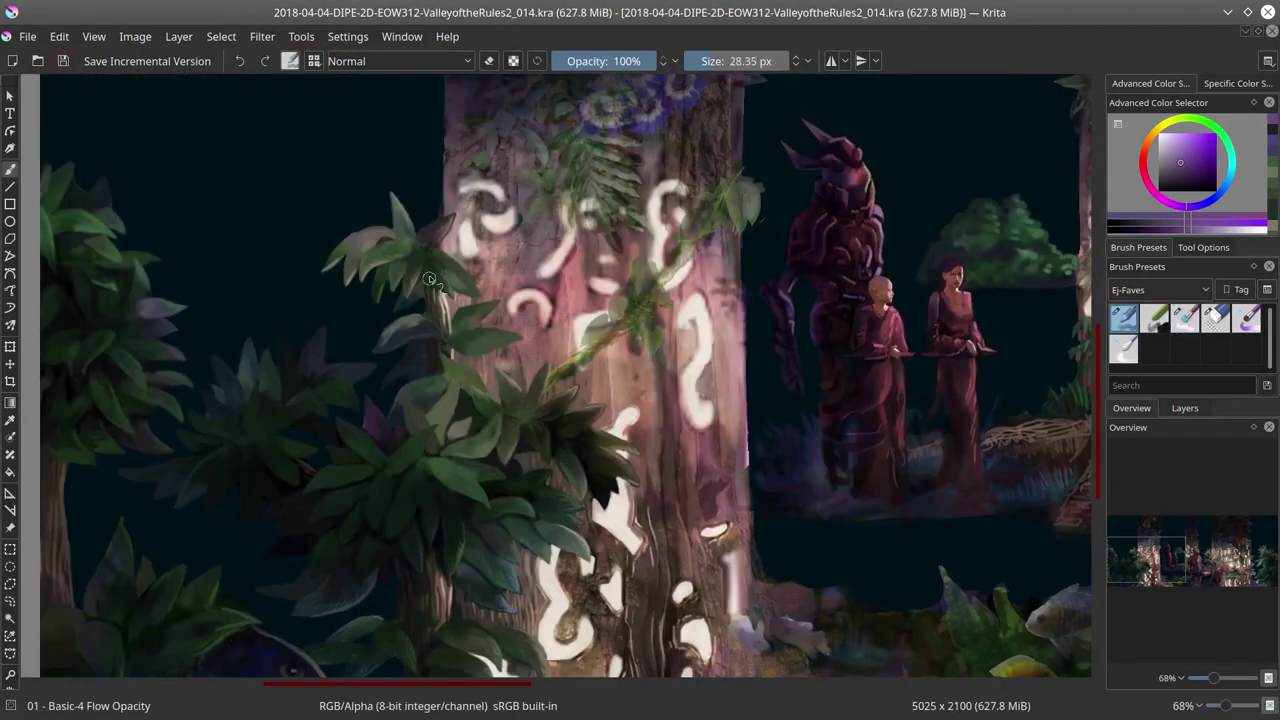
{"action": "key", "text": "bracketleft"}
{"action": "key", "text": "bracketleft"}
{"action": "key", "text": "bracketleft"}
{"action": "key", "text": "bracketleft"}
{"action": "key", "text": "bracketleft"}
{"action": "key", "text": "bracketleft"}
{"action": "key", "text": "bracketleft"}
{"action": "key", "text": "bracketleft"}
{"action": "key", "text": "bracketleft"}
{"action": "key", "text": "bracketleft"}
{"action": "key", "text": "bracketleft"}
{"action": "key", "text": "bracketleft"}
{"action": "key", "text": "bracketleft"}
{"action": "key", "text": "bracketleft"}
{"action": "left_click", "coordinate": [500, 314], "text": "ctrl"}
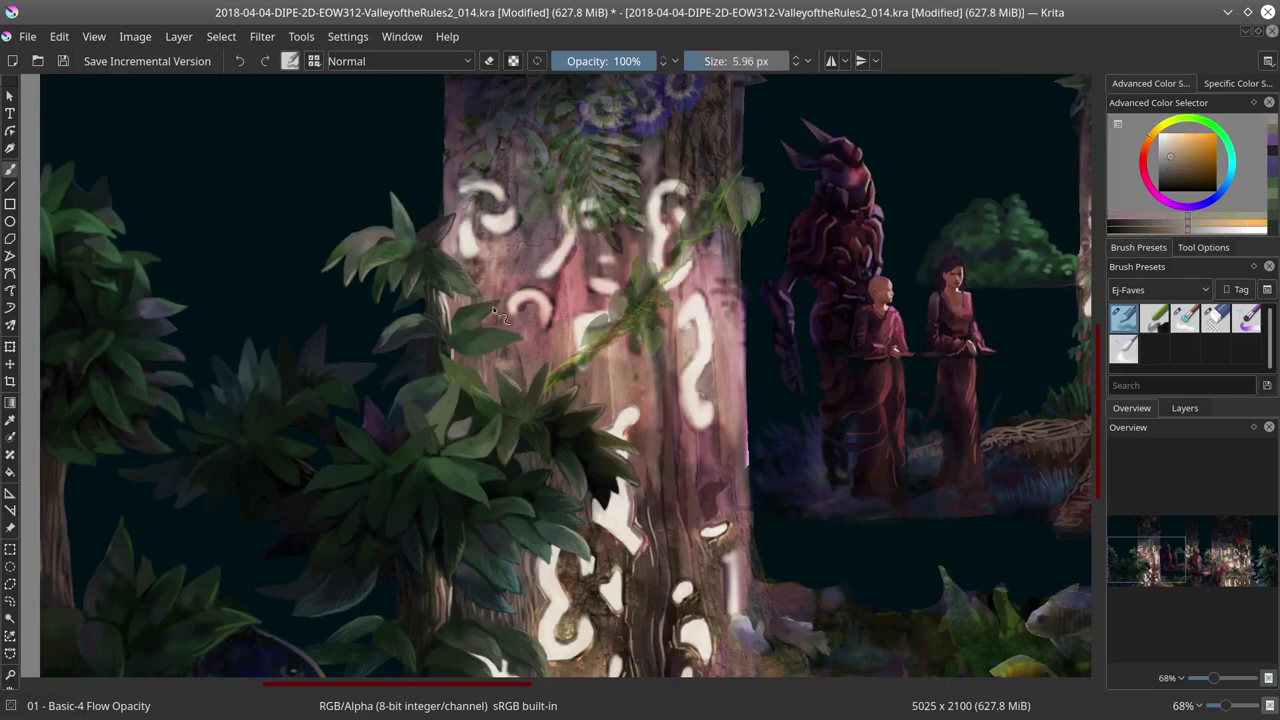
{"action": "key", "text": "bracketright"}
{"action": "key", "text": "bracketright"}
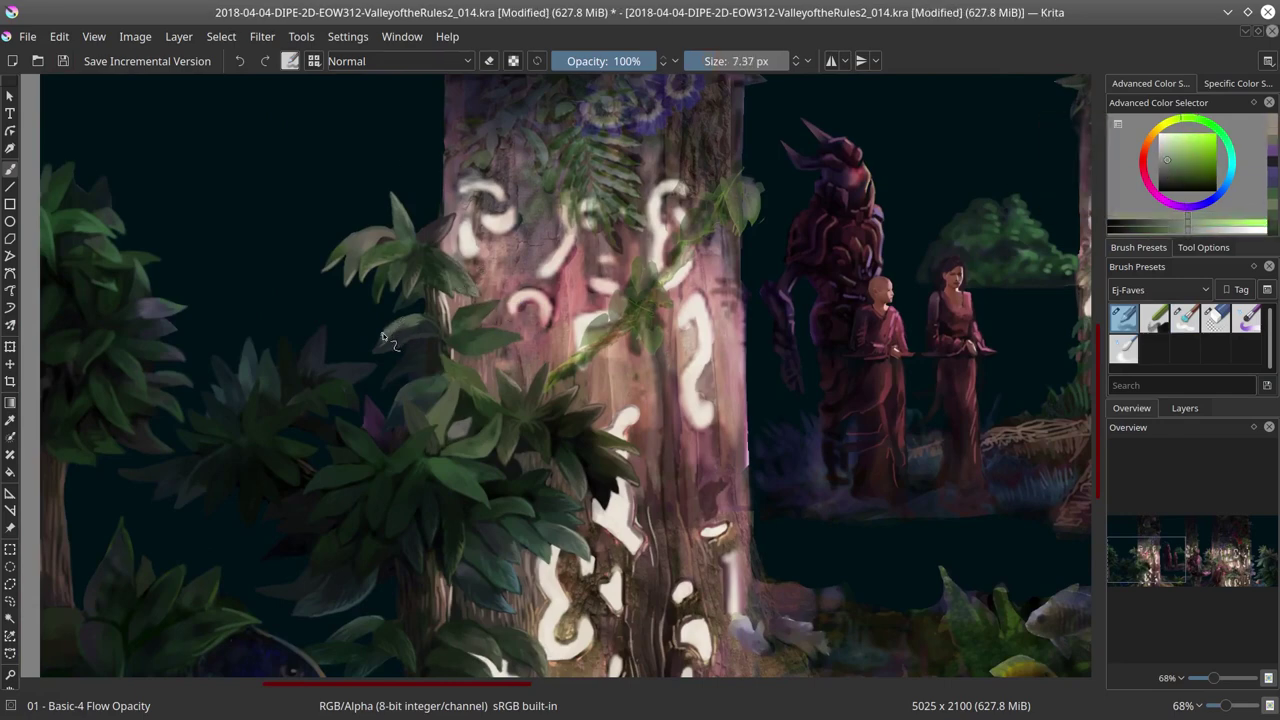
{"action": "left_click", "coordinate": [412, 342], "text": "ctrl"}
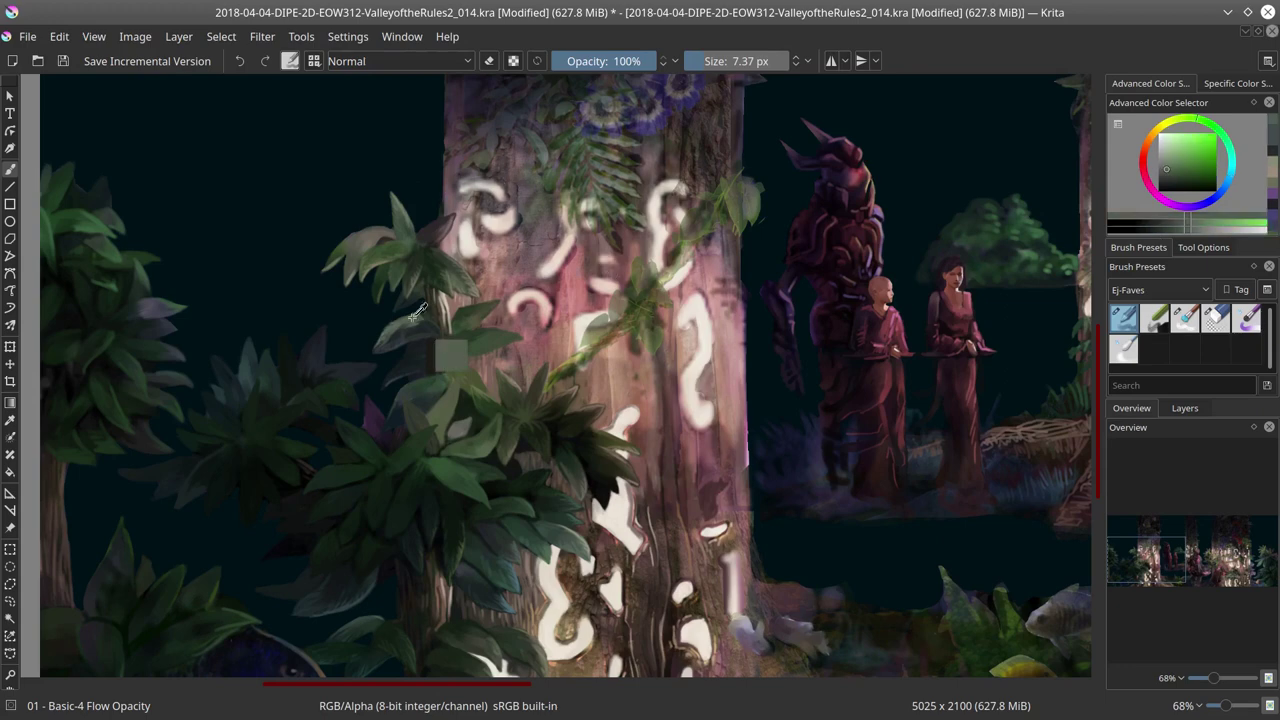
{"action": "left_click", "coordinate": [430, 330], "text": "ctrl"}
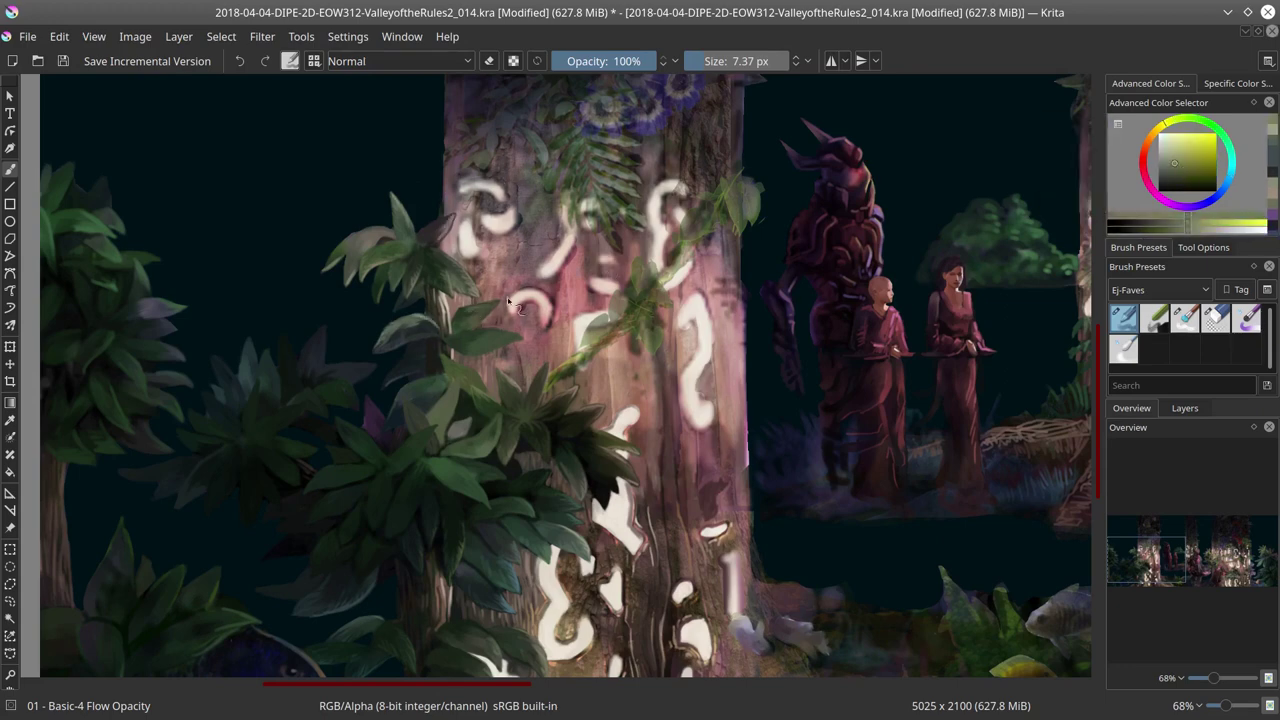
{"action": "left_click", "coordinate": [1186, 124]}
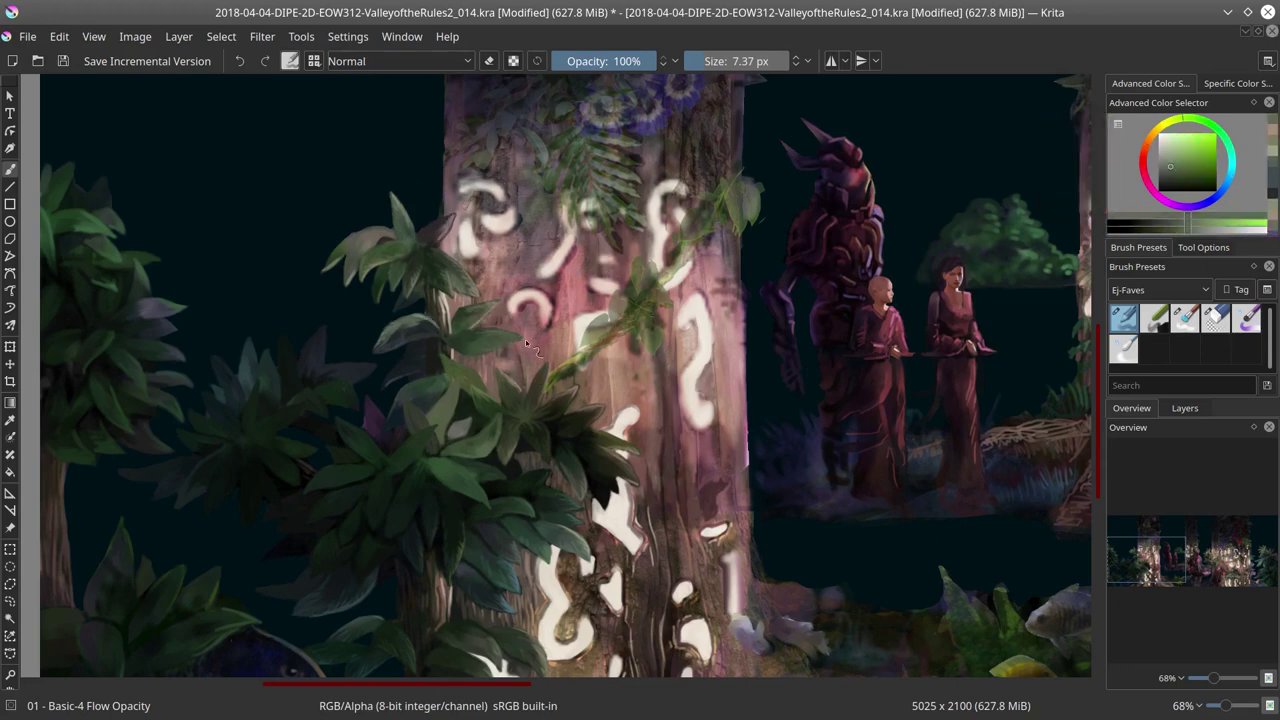
{"action": "left_click", "coordinate": [523, 337], "text": "ctrl"}
{"action": "left_click", "coordinate": [523, 245], "text": "ctrl"}
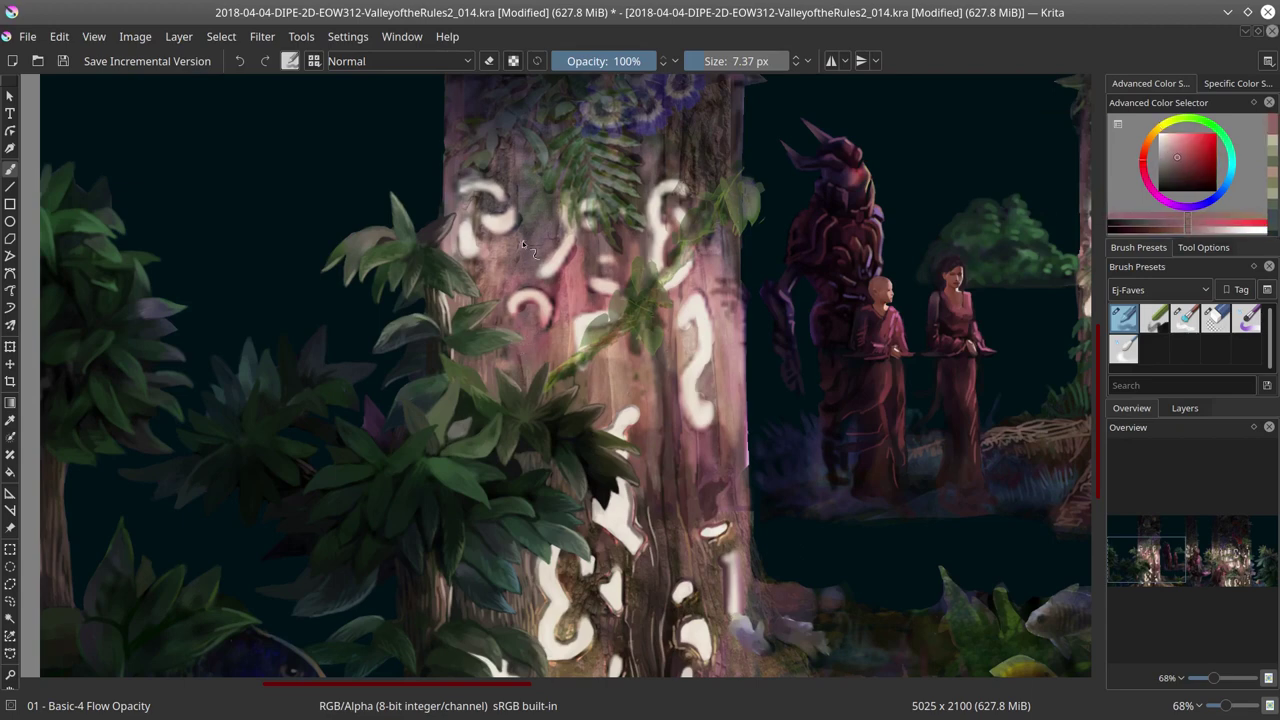
{"action": "left_click", "coordinate": [64, 63]}
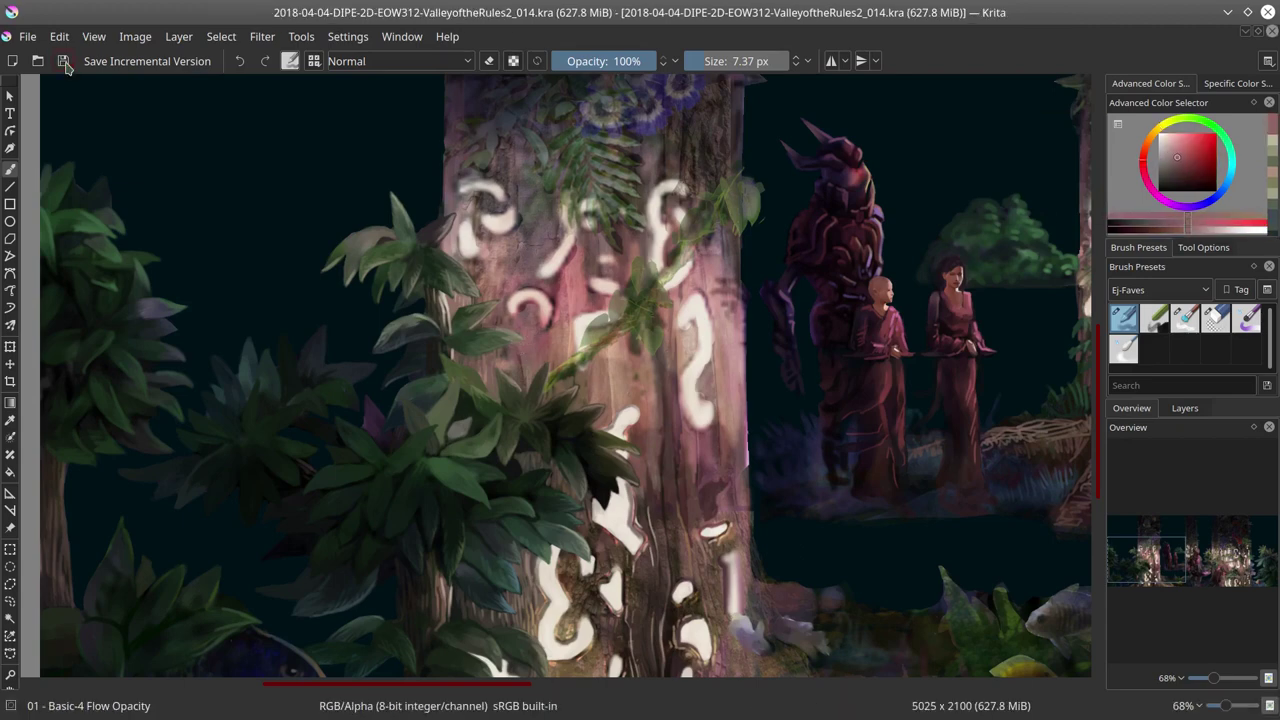
Step: Sample several foliage greens and lighten the paint toward a pale yellow
{"action": "left_click", "coordinate": [443, 420], "text": "ctrl"}
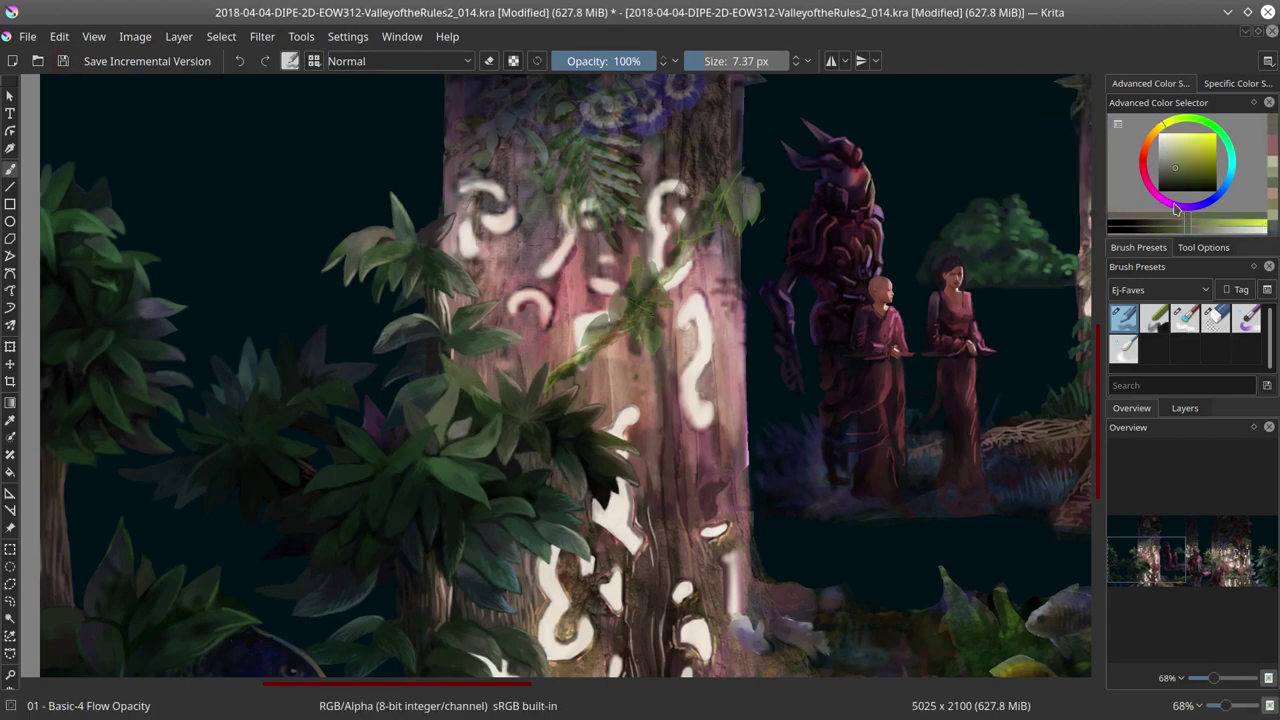
{"action": "left_click", "coordinate": [426, 382], "text": "ctrl"}
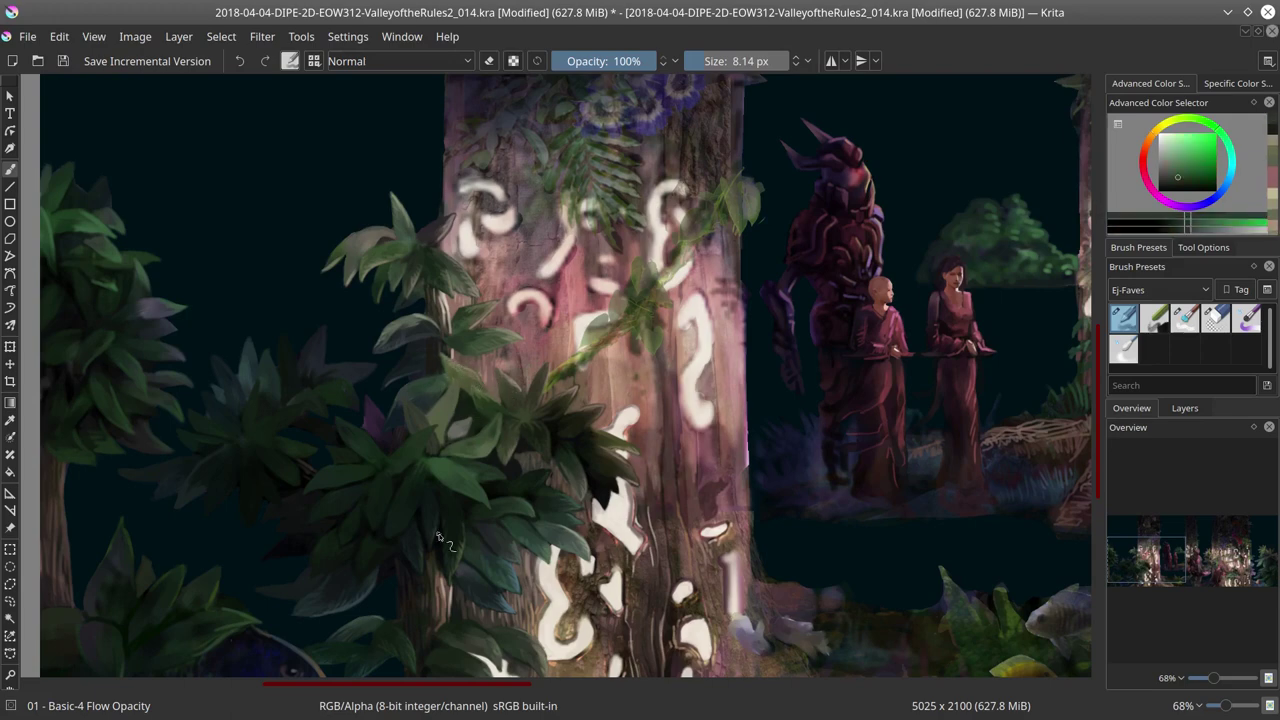
{"action": "left_click", "coordinate": [453, 384], "text": "ctrl"}
{"action": "left_click", "coordinate": [356, 561], "text": "ctrl"}
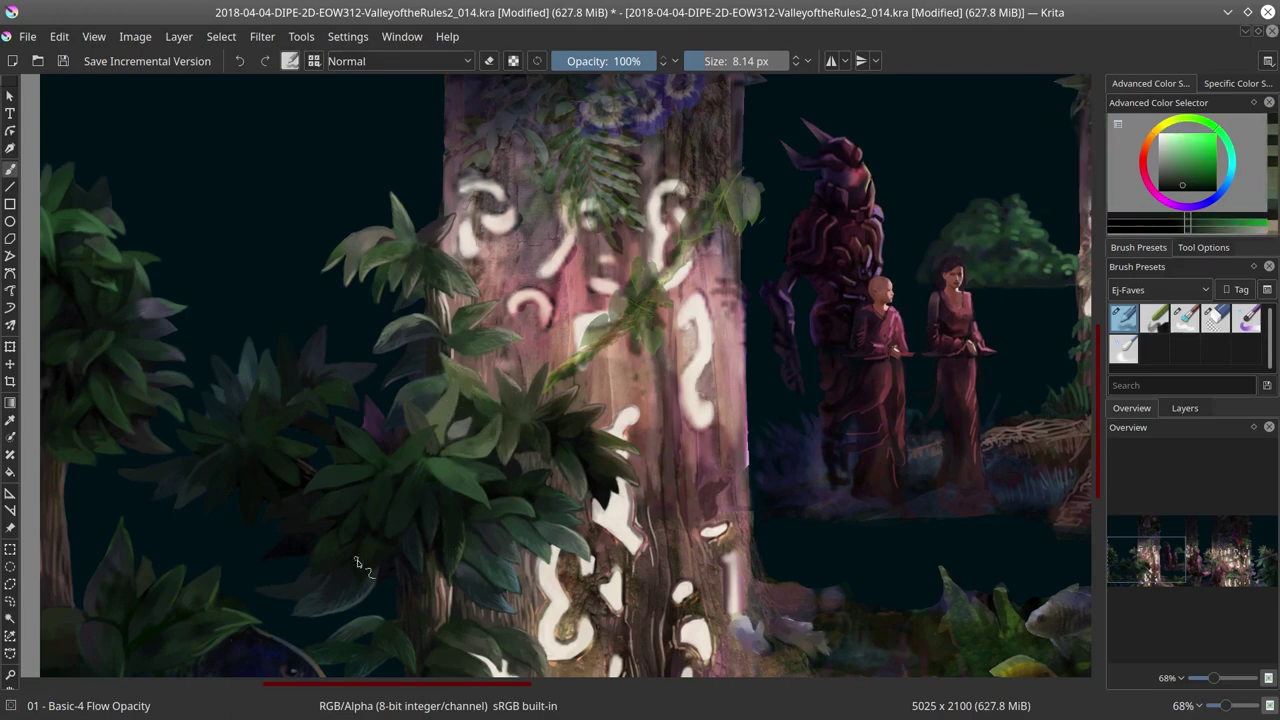
{"action": "left_click", "coordinate": [1165, 126]}
{"action": "left_click", "coordinate": [1162, 168]}
{"action": "left_click", "coordinate": [1169, 161]}
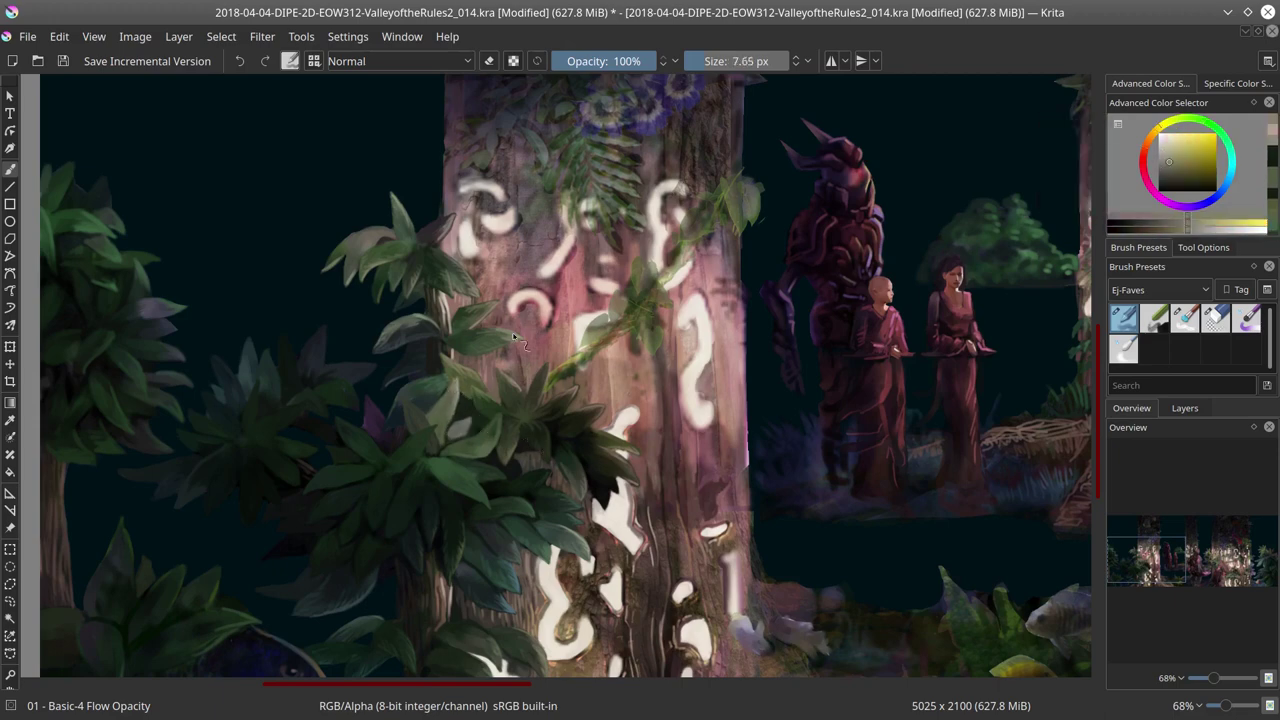
{"action": "left_click", "coordinate": [498, 416], "text": "ctrl"}
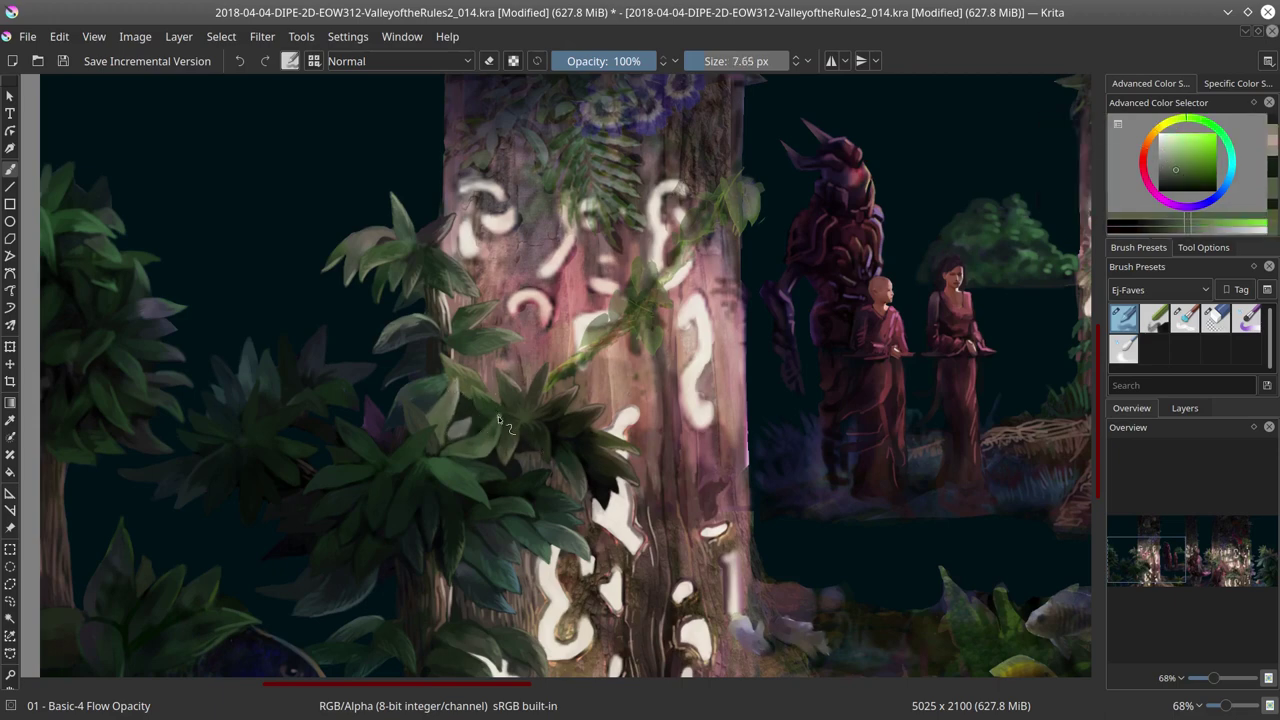
{"action": "left_click", "coordinate": [500, 421], "text": "ctrl"}
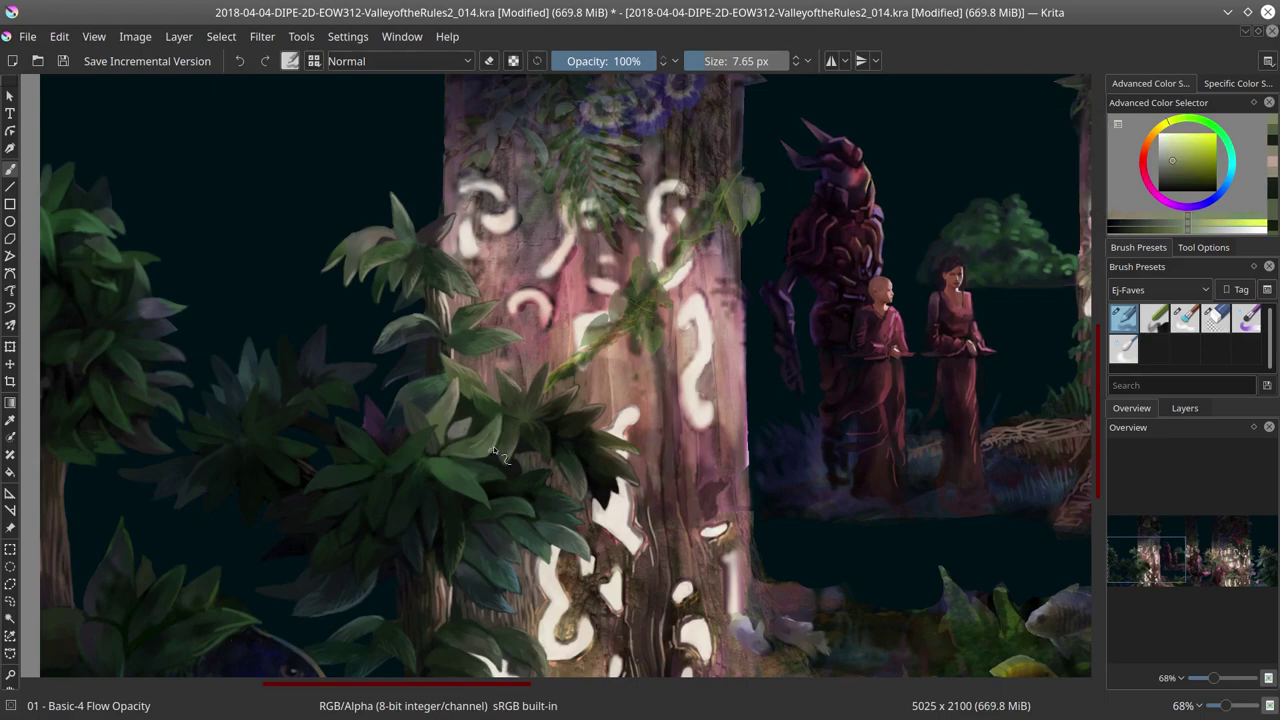
{"action": "left_click", "coordinate": [437, 452], "text": "ctrl"}
Step: Save, then sample leaf greens and paint darker leaf detail on the foliage
{"action": "scroll", "coordinate": [428, 478], "scroll_direction": "down", "scroll_amount": 3}
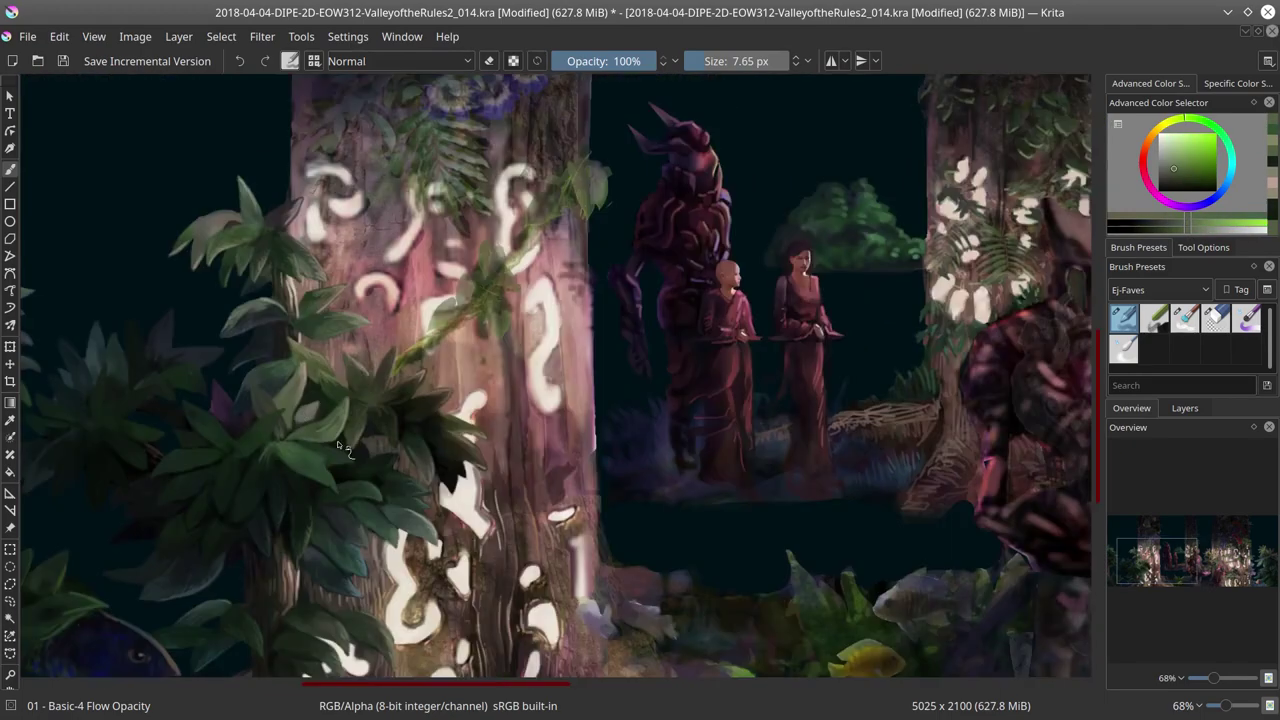
{"action": "key", "text": "ctrl+s"}
{"action": "scroll", "coordinate": [572, 447], "scroll_direction": "down", "scroll_amount": 1}
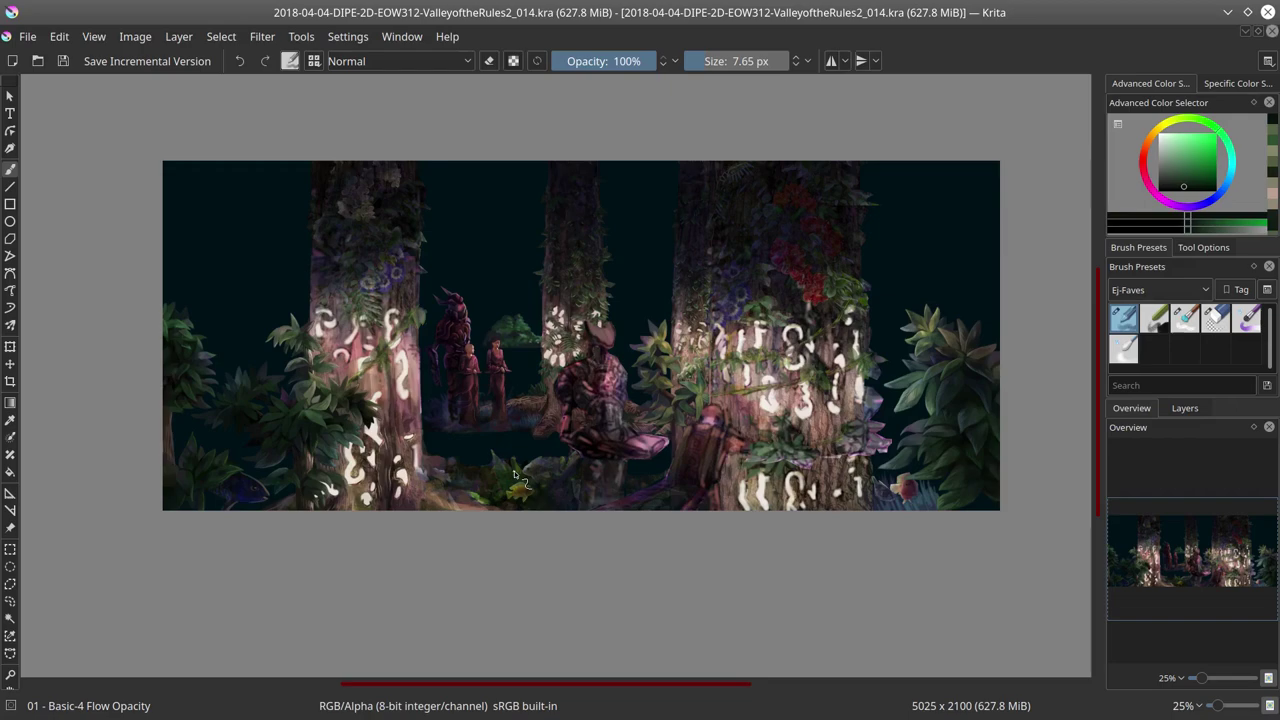
{"action": "scroll", "coordinate": [517, 475], "scroll_direction": "up", "scroll_amount": 5}
{"action": "left_click", "coordinate": [517, 380]}
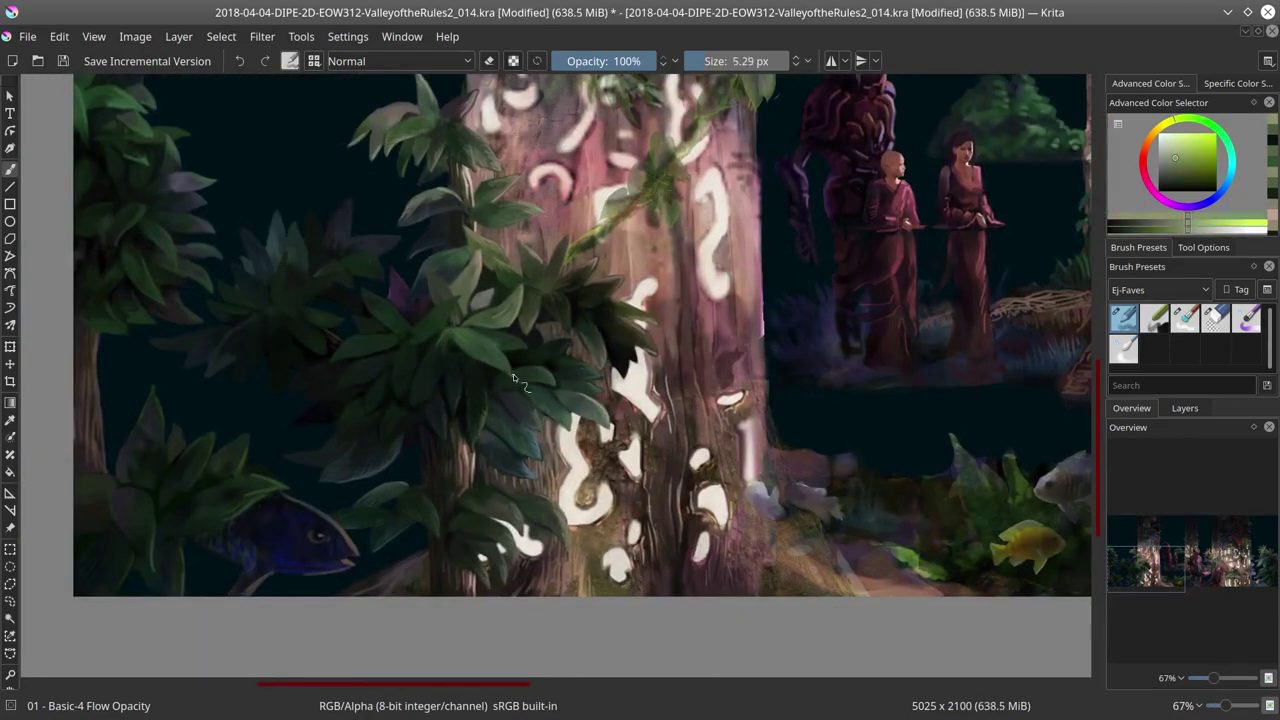
{"action": "key", "text": "bracketright"}
{"action": "left_click", "coordinate": [418, 393], "text": "ctrl"}
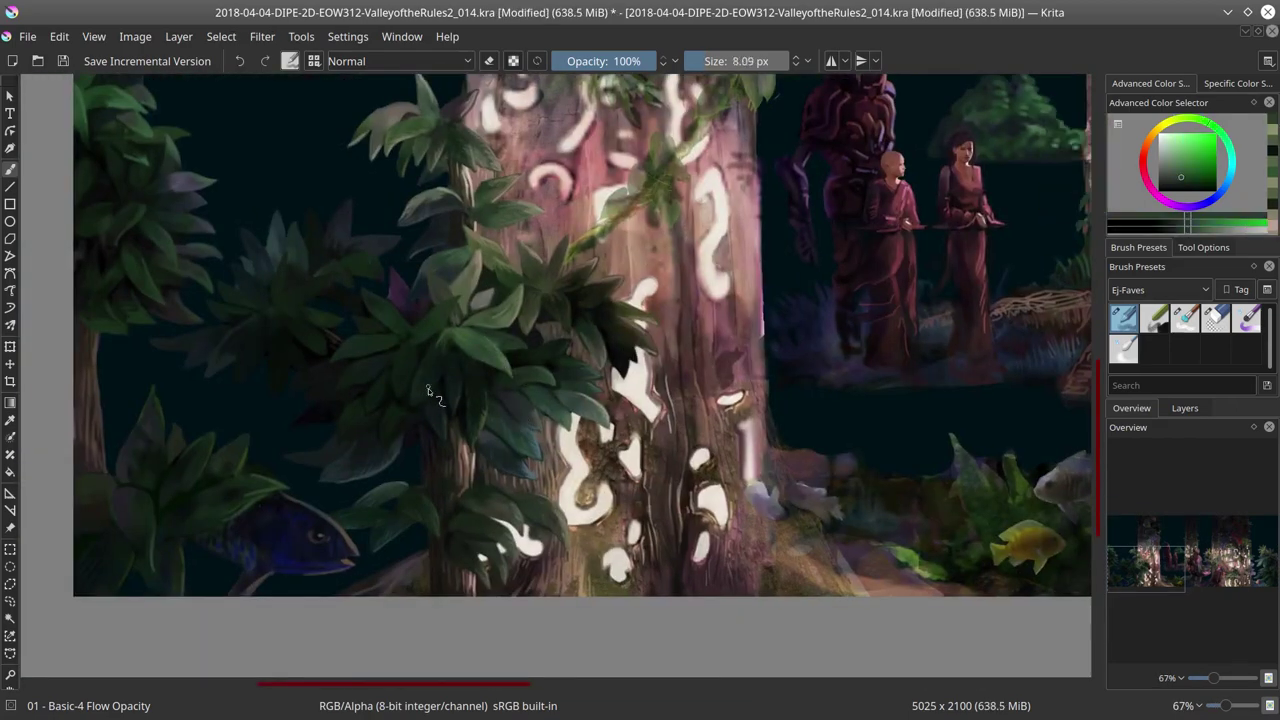
{"action": "left_click", "coordinate": [428, 417], "text": "ctrl"}
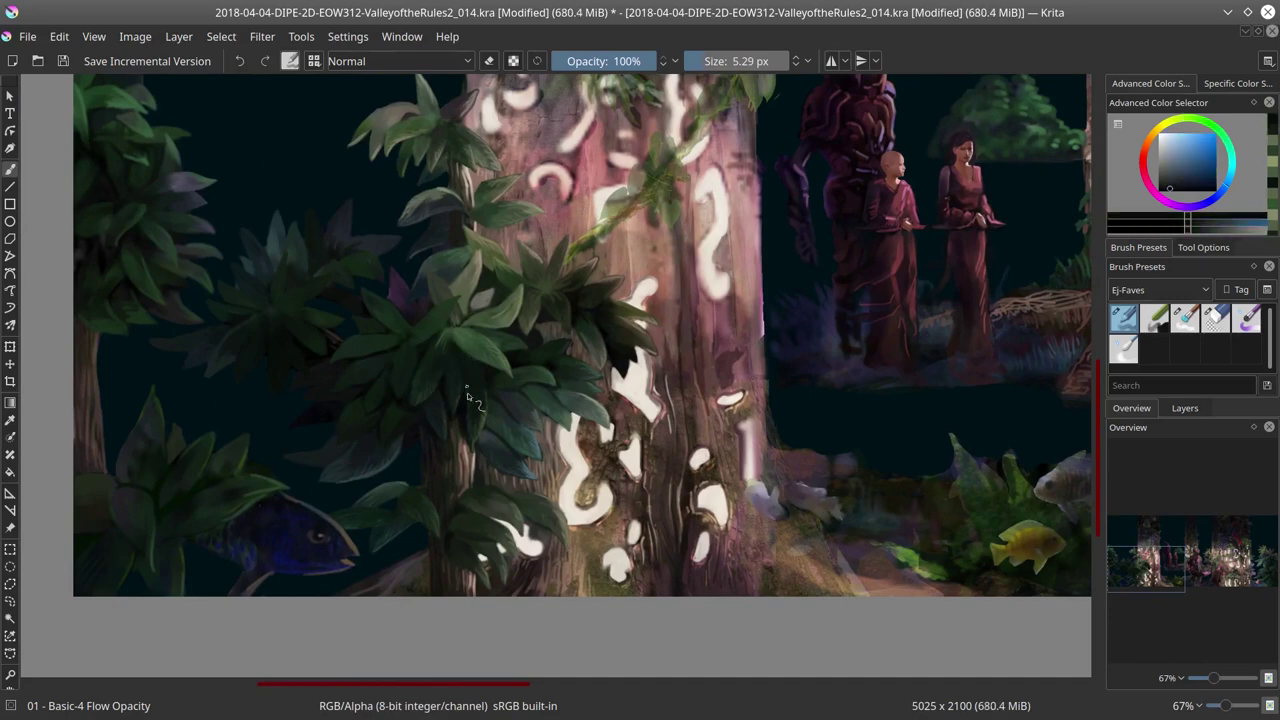
{"action": "left_click", "coordinate": [465, 408], "text": "ctrl"}
Step: Resize the brush while sampling more leaf greens and a light peach colour
{"action": "key", "text": "bracketright"}
{"action": "left_click", "coordinate": [426, 368], "text": "ctrl"}
{"action": "key", "text": "bracketleft"}
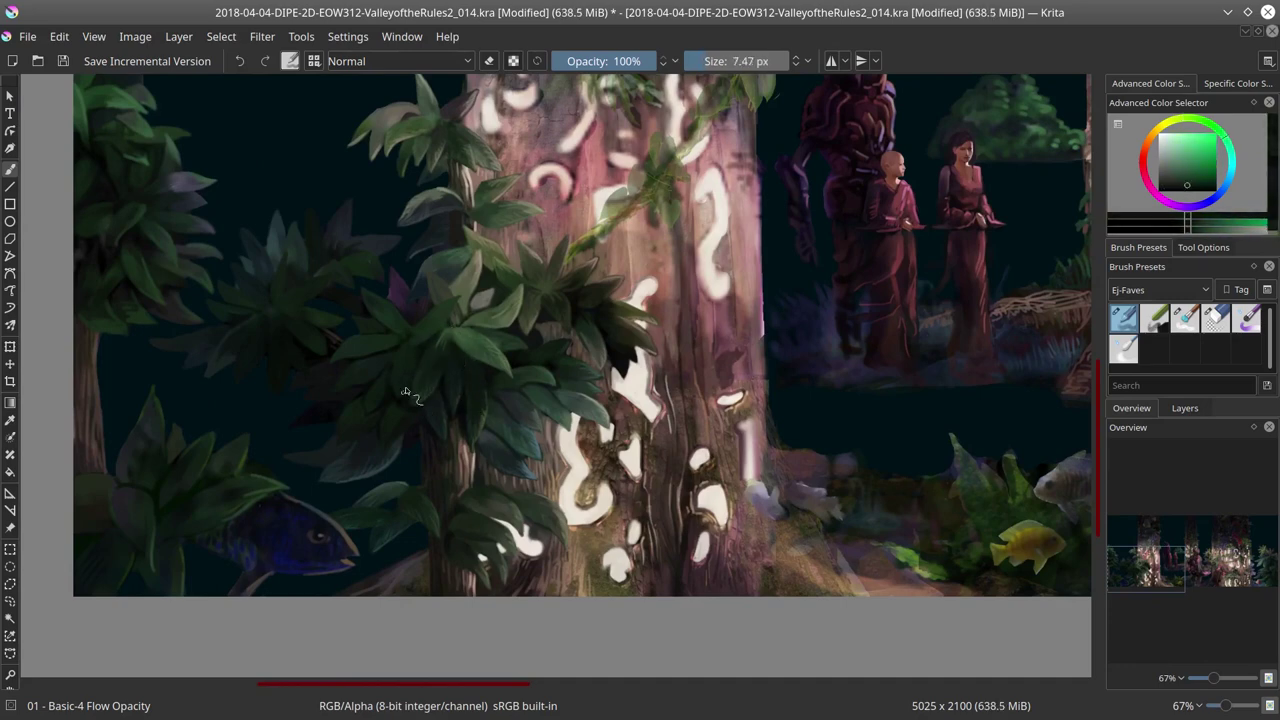
{"action": "key", "text": "bracketright"}
{"action": "left_click", "coordinate": [478, 312], "text": "ctrl"}
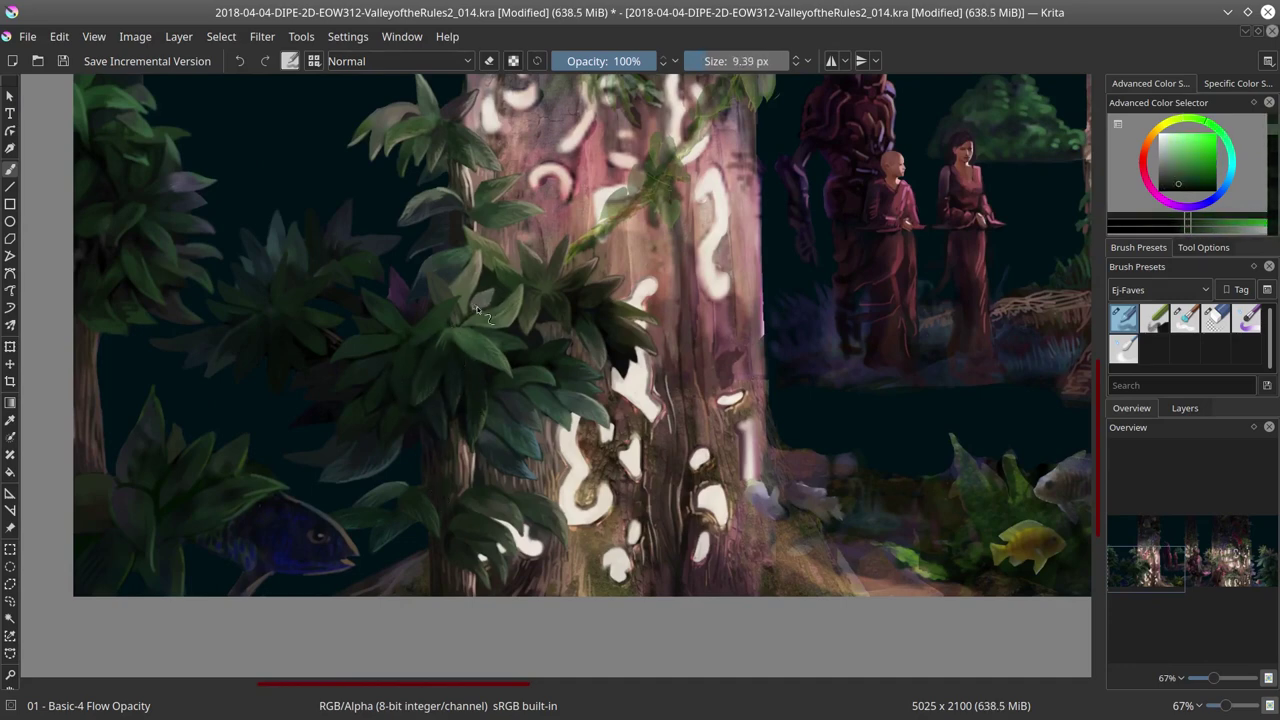
{"action": "key", "text": "bracketleft"}
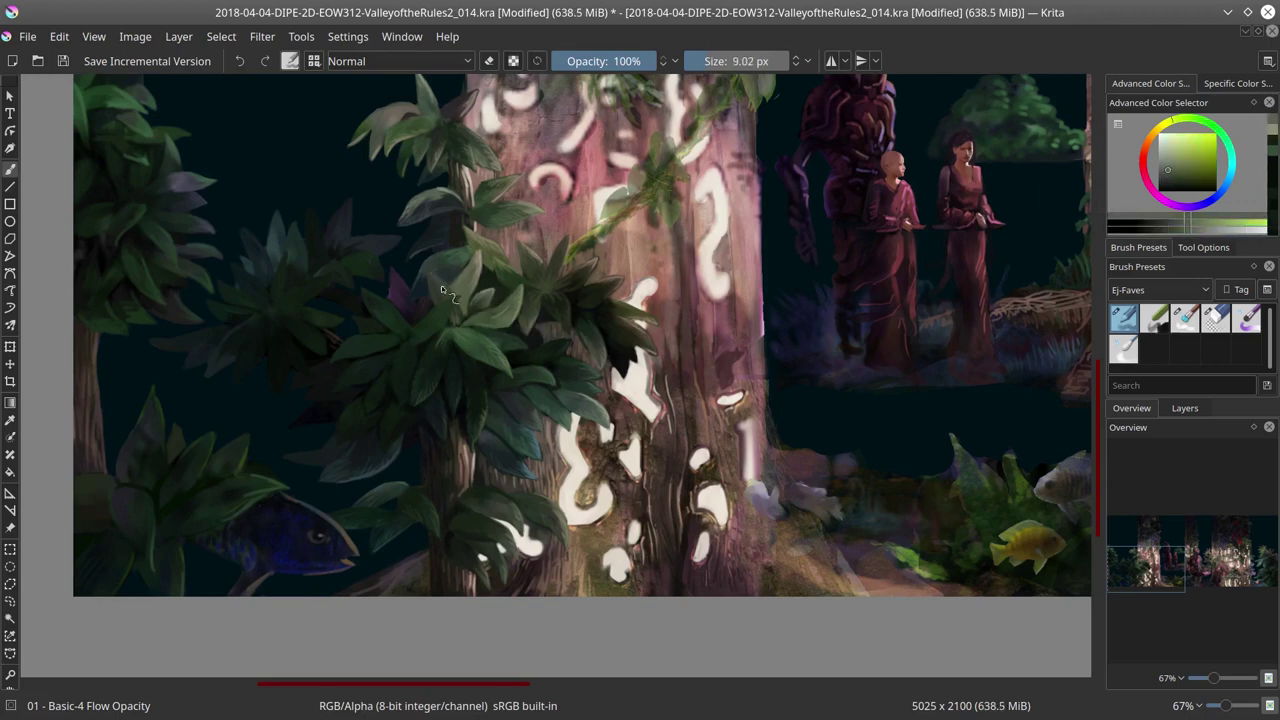
{"action": "left_click", "coordinate": [443, 289], "text": "ctrl"}
{"action": "left_click", "coordinate": [441, 280], "text": "ctrl"}
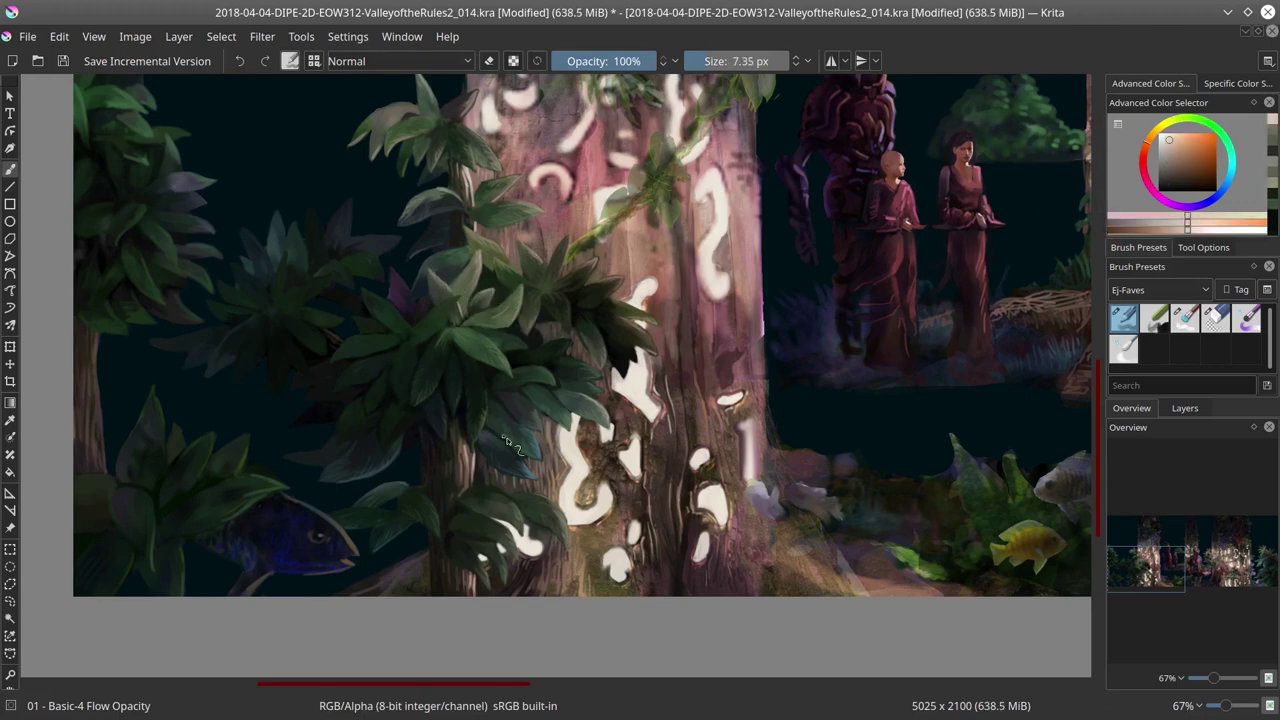
{"action": "scroll", "coordinate": [1066, 494], "scroll_direction": "down", "scroll_amount": 3}
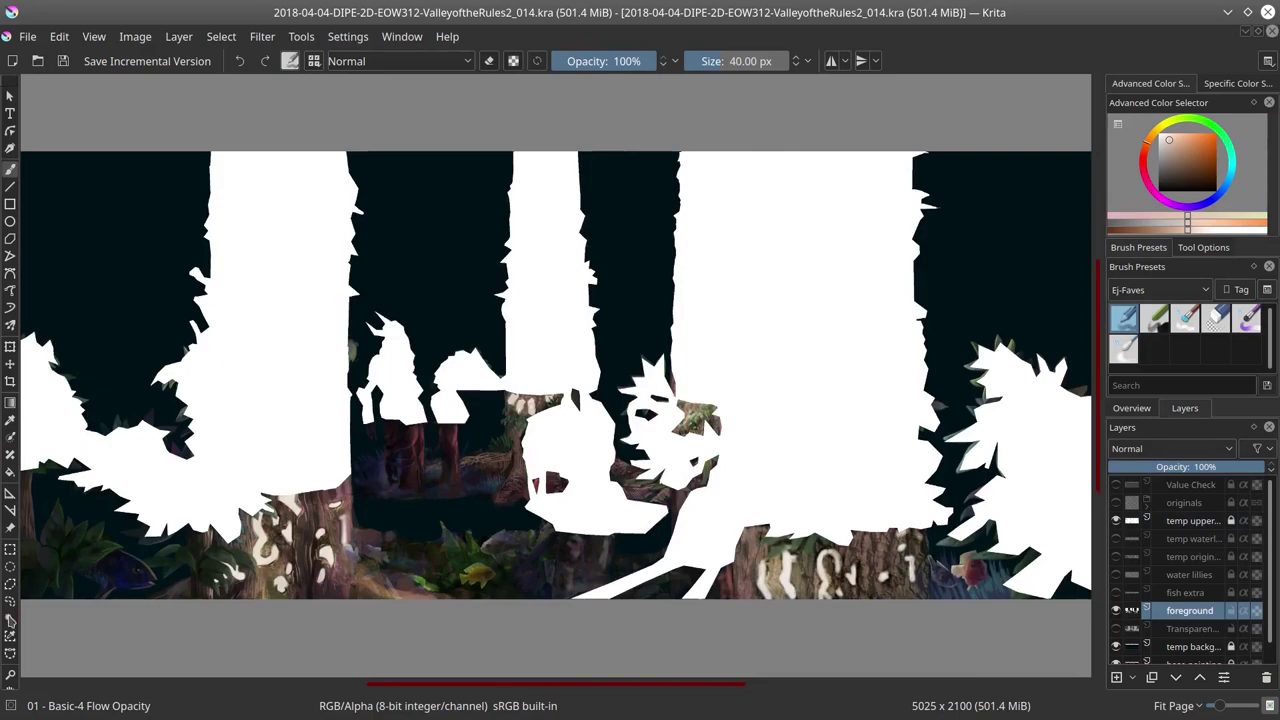
Step: Pick the white silhouette shapes, hide that layer and clear the selection
{"action": "scroll", "coordinate": [556, 375], "scroll_direction": "up", "scroll_amount": 4}
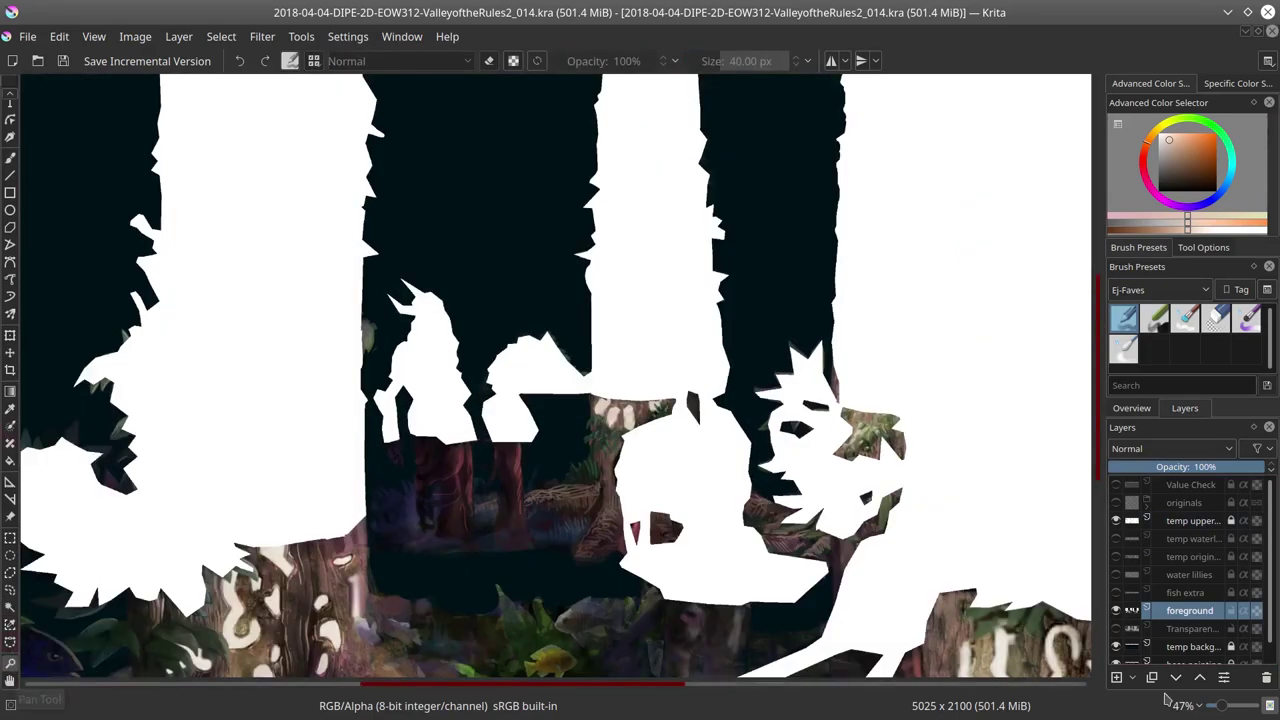
{"action": "scroll", "coordinate": [985, 432], "scroll_direction": "down", "scroll_amount": 3}
{"action": "left_click", "coordinate": [985, 432]}
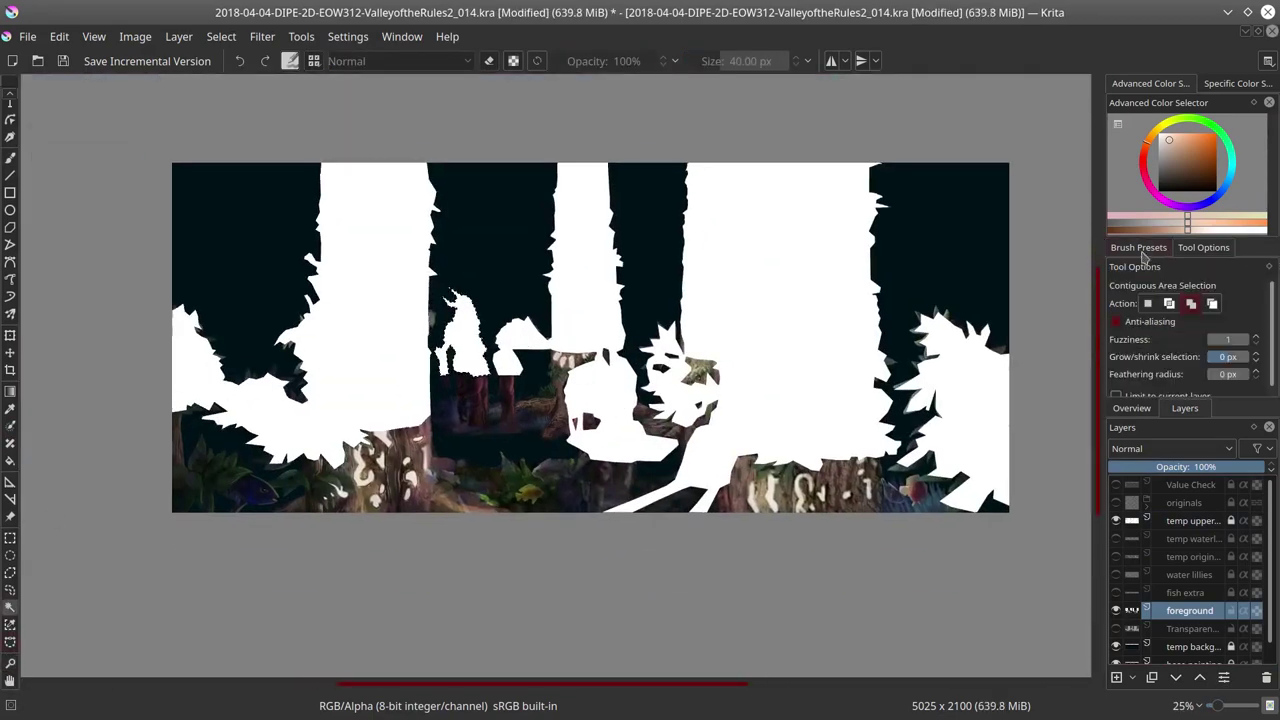
{"action": "left_click", "coordinate": [1116, 520]}
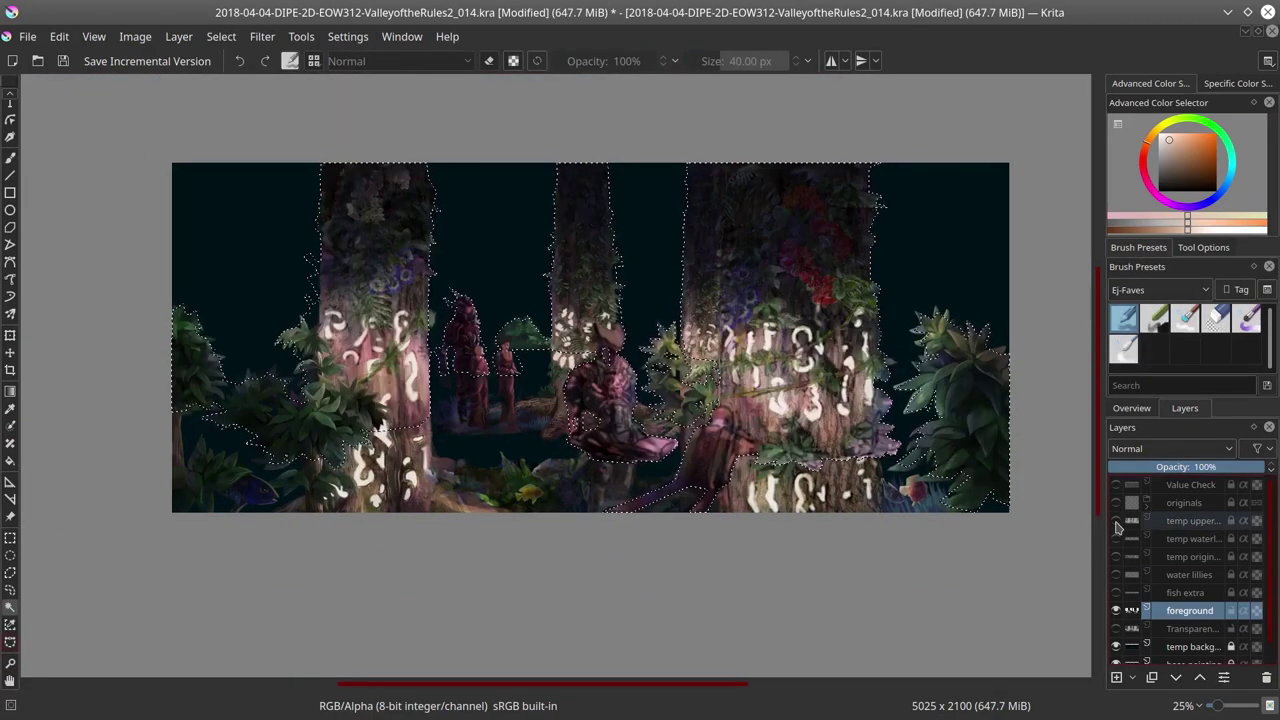
{"action": "key", "text": "ctrl+shift+a"}
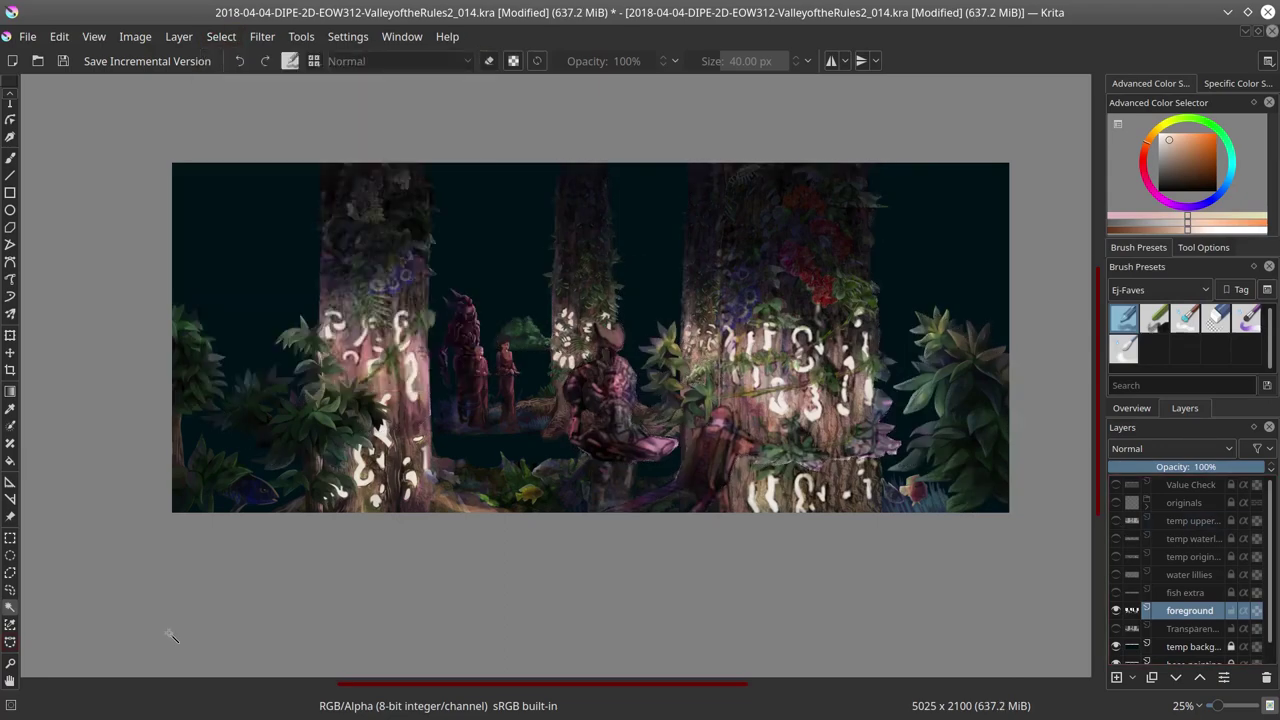
Step: Discard a stray polygon selection and select all painted pixels of the foreground layer
{"action": "scroll", "coordinate": [517, 337], "scroll_direction": "up", "scroll_amount": 5}
{"action": "left_click", "coordinate": [558, 195]}
{"action": "left_click", "coordinate": [658, 285]}
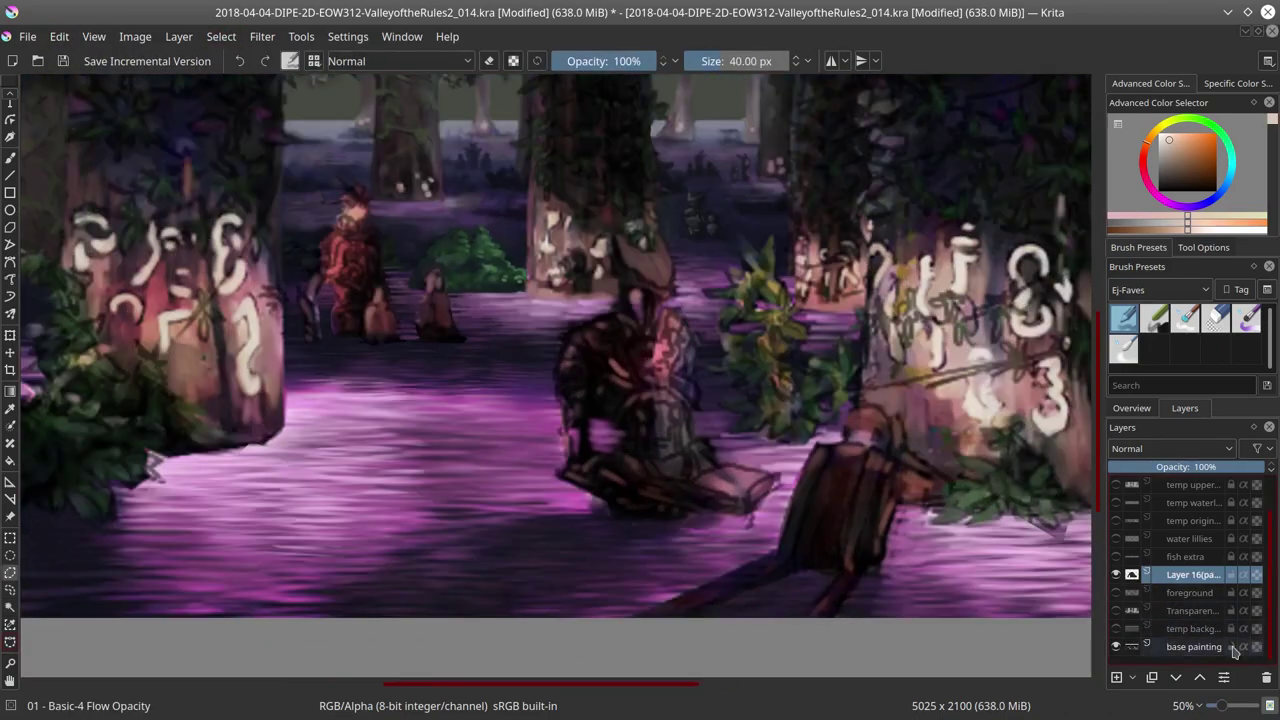
{"action": "left_click", "coordinate": [1117, 593]}
{"action": "left_click", "coordinate": [1117, 593]}
{"action": "key", "text": "minus"}
{"action": "key", "text": "minus"}
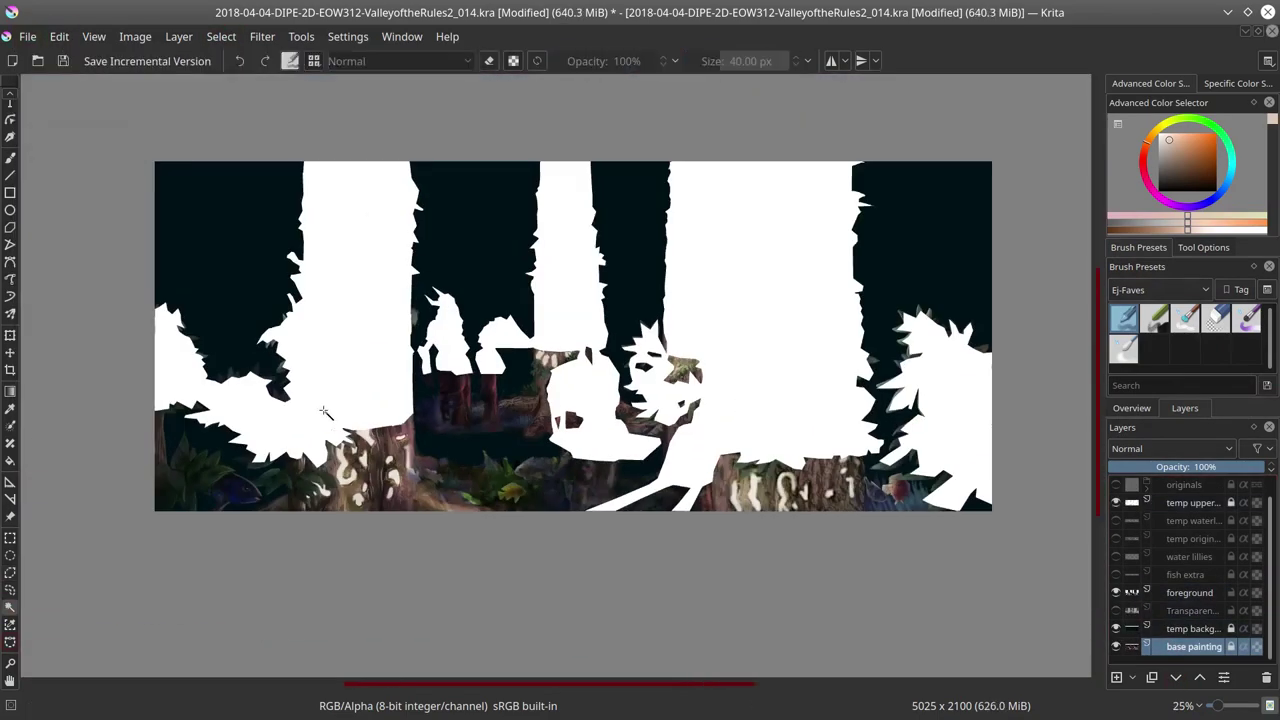
Step: Cut the area beside the woman out of the selection with the freehand outline tool
{"action": "scroll", "coordinate": [474, 322], "scroll_direction": "up", "scroll_amount": 5}
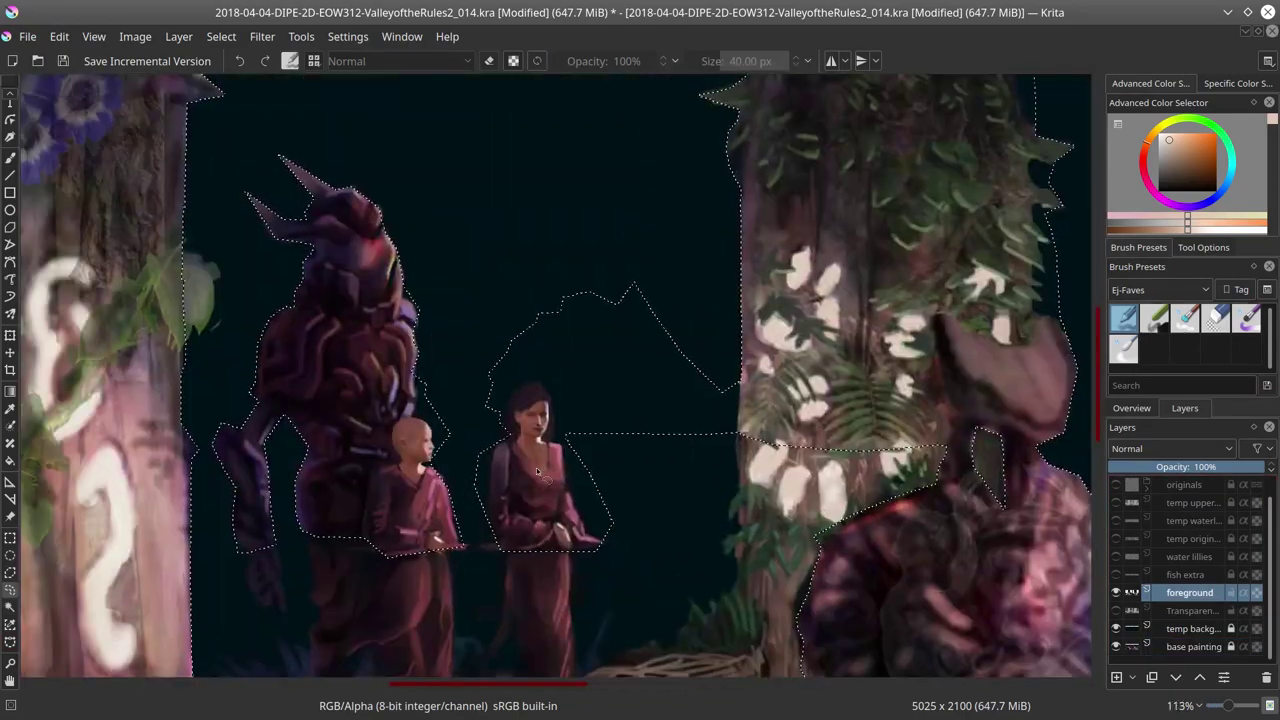
{"action": "left_click", "coordinate": [1203, 247]}
{"action": "left_click", "coordinate": [1212, 326]}
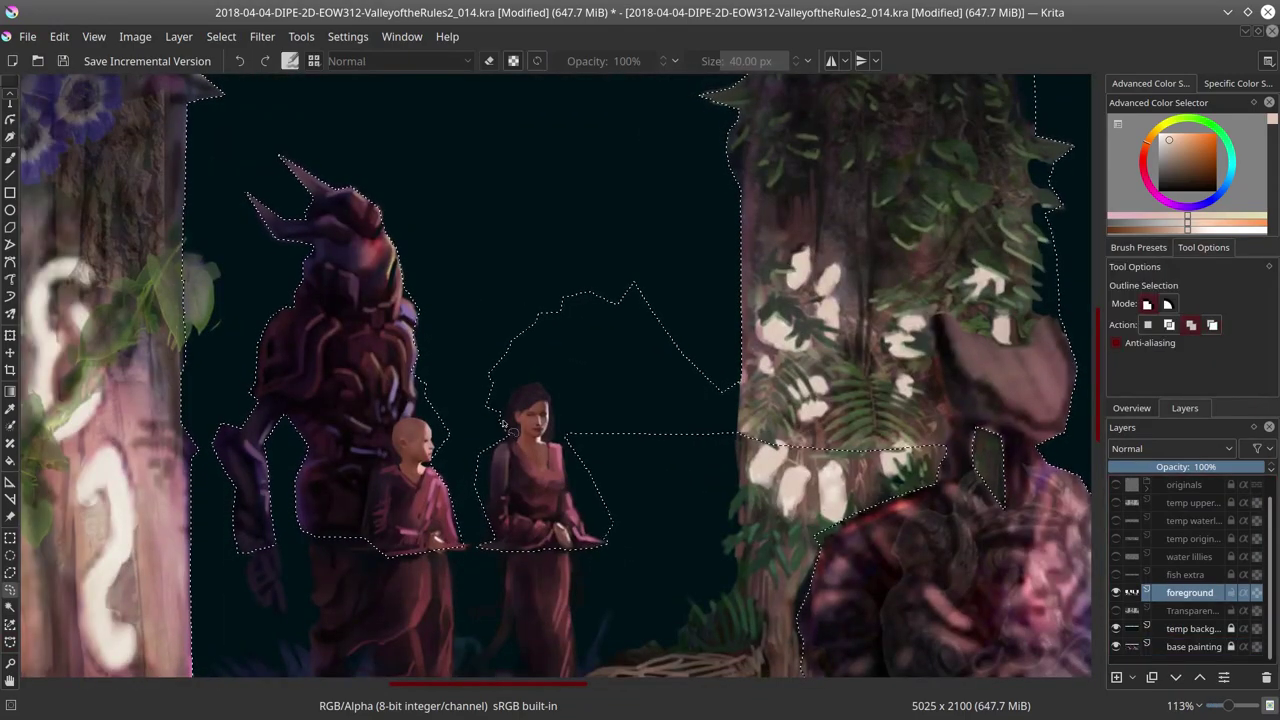
{"action": "left_click_drag", "start_coordinate": [506, 426], "coordinate": [456, 516]}
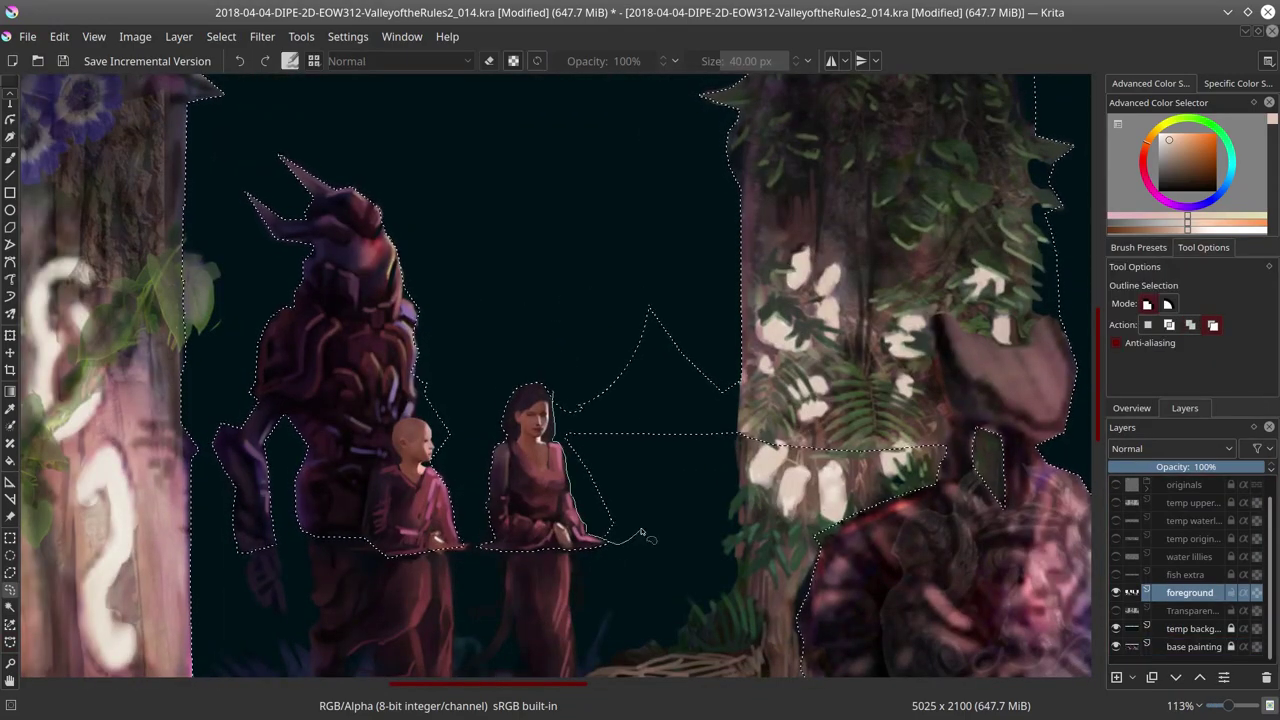
{"action": "left_click", "coordinate": [1191, 324]}
{"action": "left_click", "coordinate": [1116, 520]}
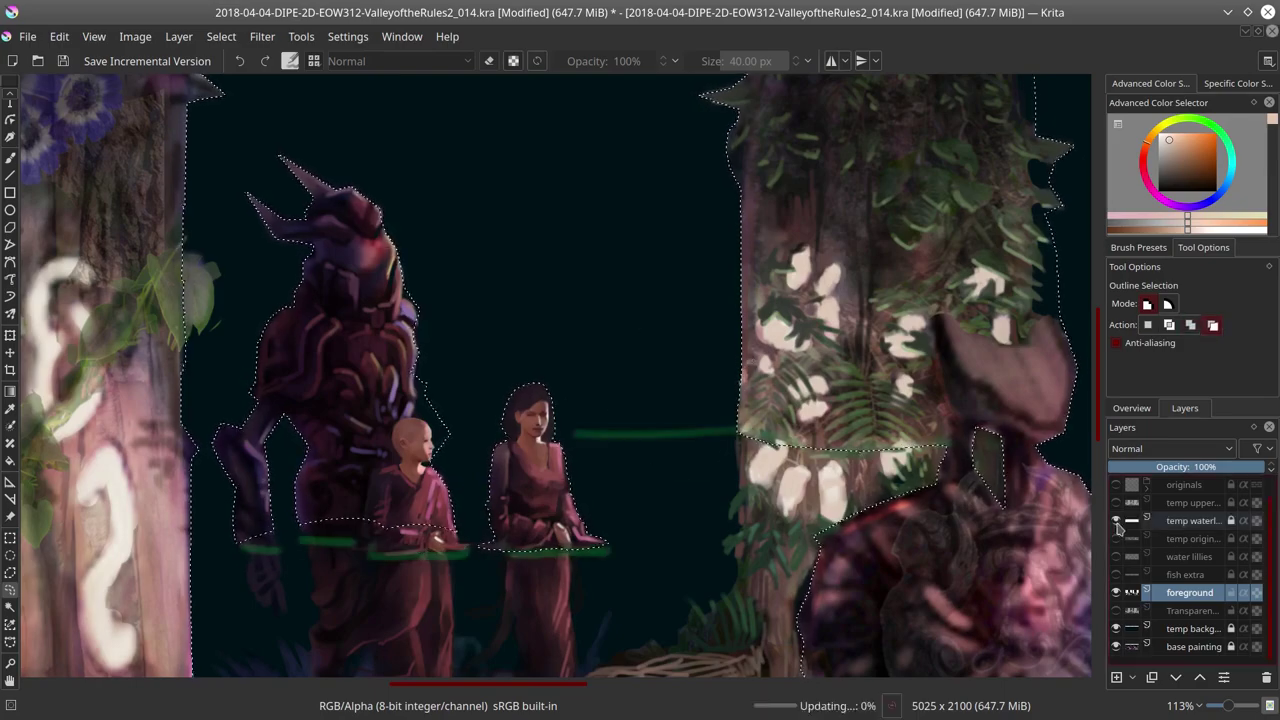
{"action": "left_click", "coordinate": [1116, 520]}
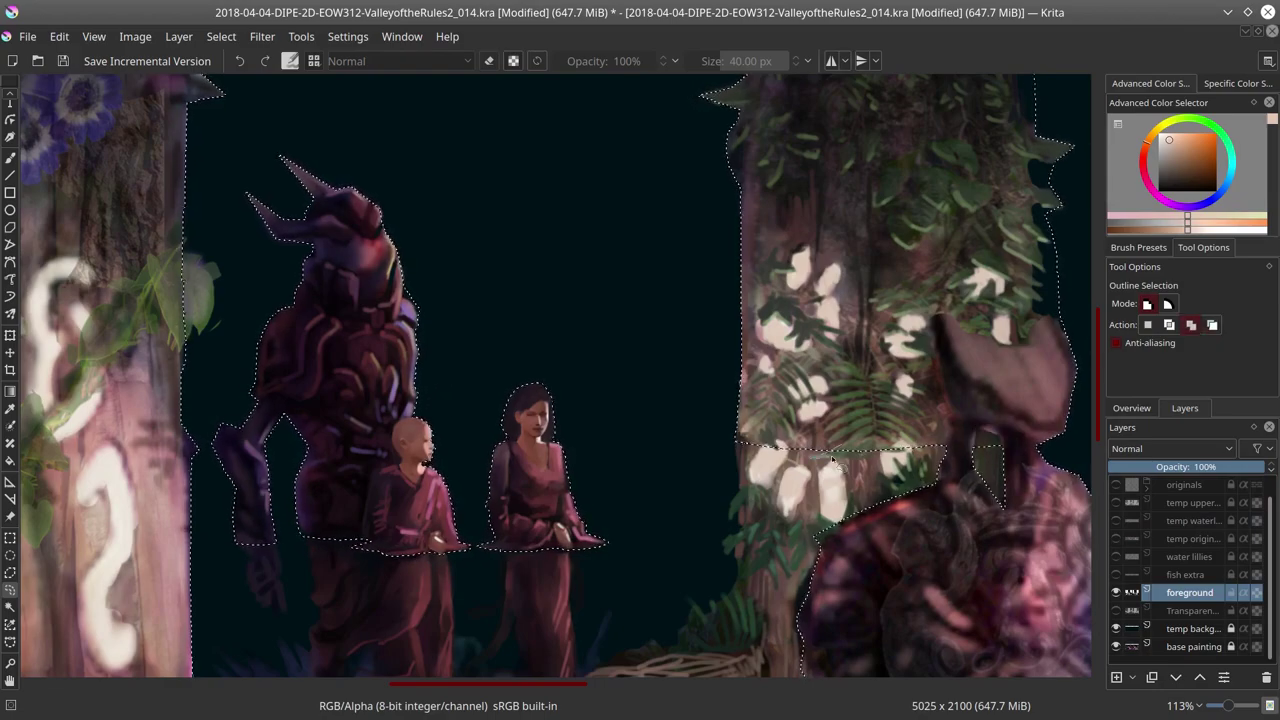
Step: Trim the selection along the middle tree's edge and reshape it around the right-hand plant's lower leaves
{"action": "left_click_drag", "start_coordinate": [1005, 440], "coordinate": [675, 600]}
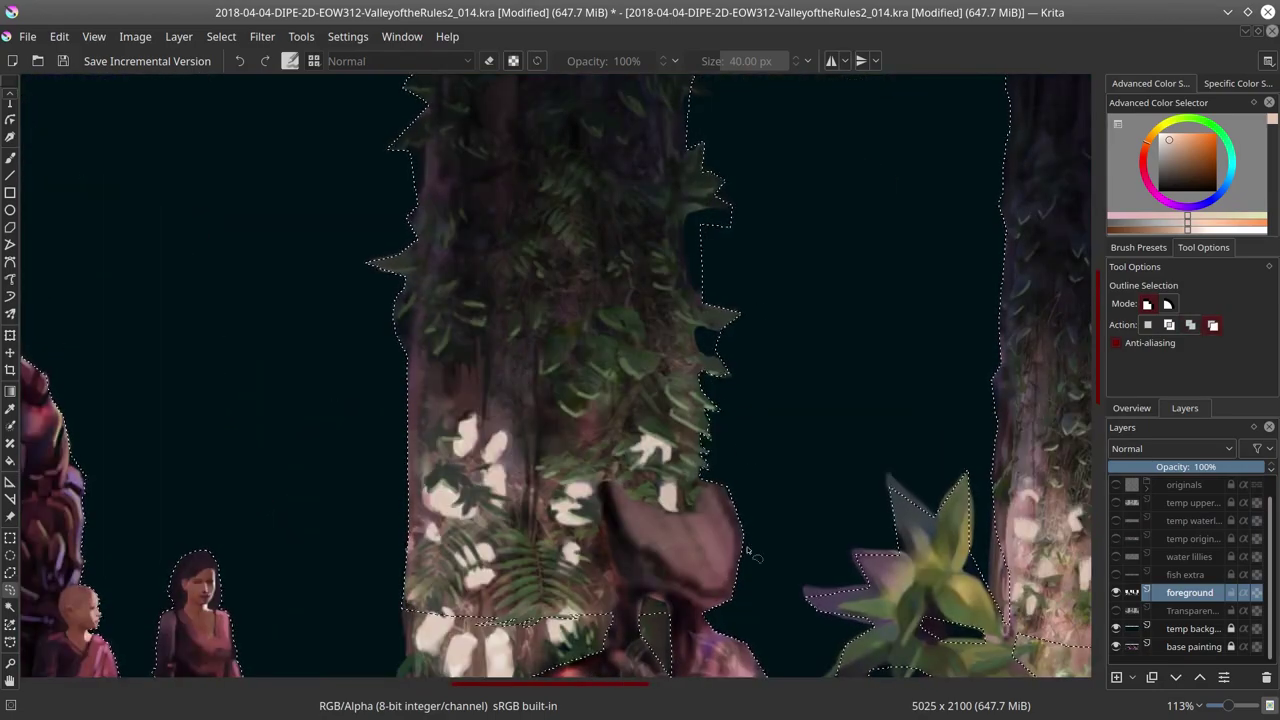
{"action": "left_click_drag", "start_coordinate": [702, 290], "coordinate": [685, 240]}
{"action": "scroll", "coordinate": [731, 216], "scroll_direction": "up", "scroll_amount": 3}
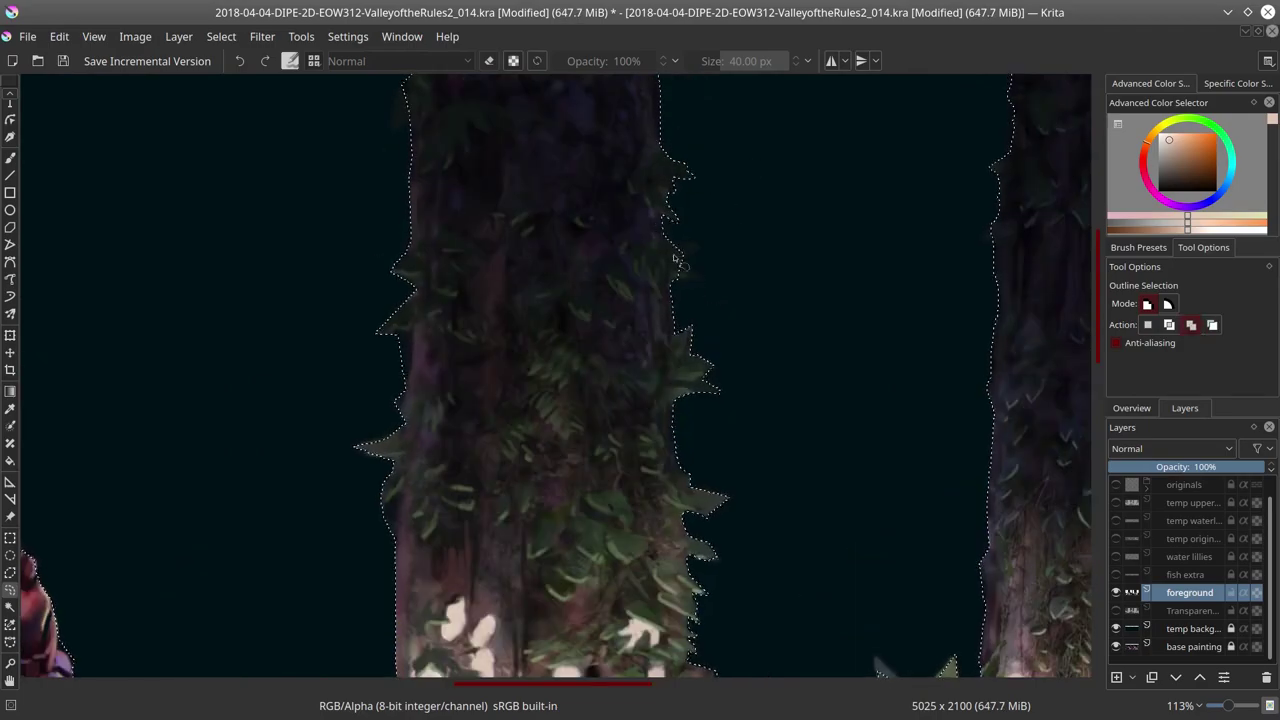
{"action": "scroll", "coordinate": [472, 220], "scroll_direction": "down", "scroll_amount": 7}
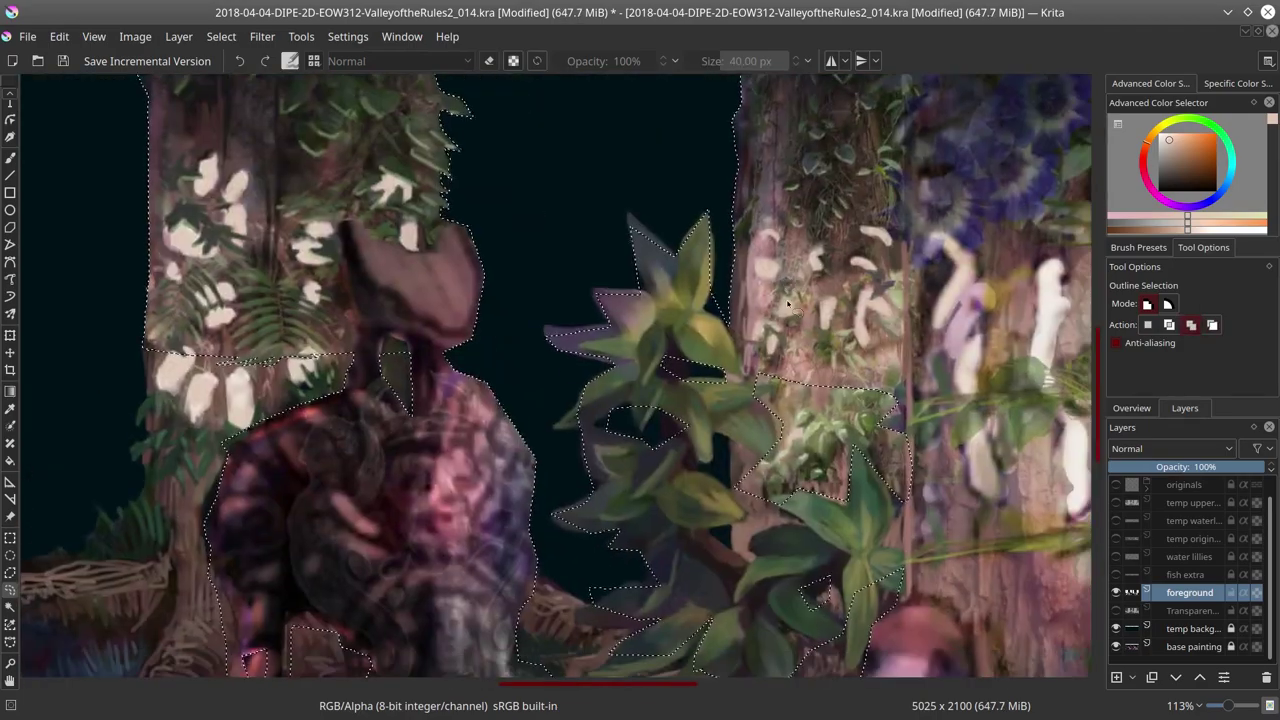
{"action": "left_click", "coordinate": [1212, 324]}
{"action": "left_click", "coordinate": [1116, 520]}
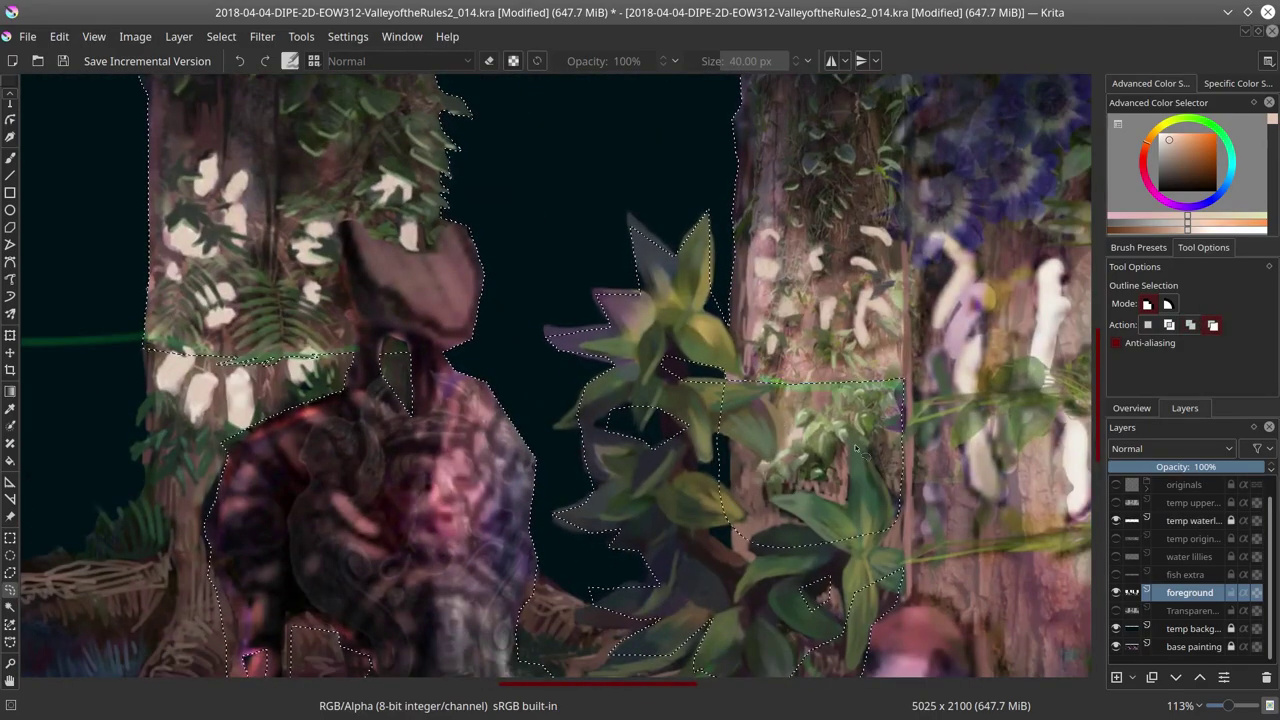
{"action": "left_click_drag", "start_coordinate": [722, 382], "coordinate": [890, 484]}
{"action": "scroll", "coordinate": [890, 484], "scroll_direction": "down", "scroll_amount": 3}
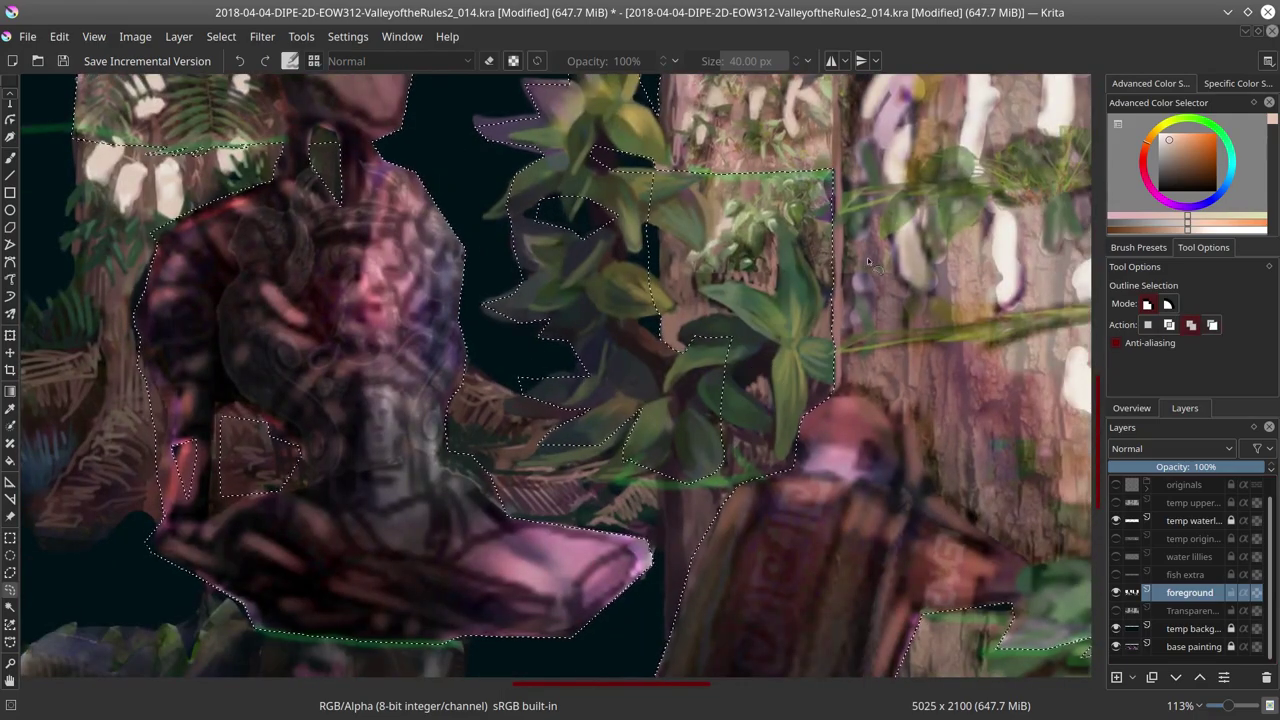
{"action": "mouse_move", "coordinate": [652, 412]}
{"action": "left_mouse_down"}
{"action": "mouse_move", "coordinate": [528, 460]}
{"action": "mouse_move", "coordinate": [551, 429]}
{"action": "mouse_move", "coordinate": [503, 486]}
{"action": "mouse_move", "coordinate": [832, 429]}
{"action": "mouse_move", "coordinate": [719, 426]}
{"action": "mouse_move", "coordinate": [781, 422]}
{"action": "mouse_move", "coordinate": [690, 466]}
{"action": "mouse_move", "coordinate": [645, 460]}
{"action": "mouse_move", "coordinate": [691, 440]}
{"action": "mouse_move", "coordinate": [654, 370]}
{"action": "mouse_move", "coordinate": [746, 462]}
{"action": "mouse_move", "coordinate": [755, 418]}
{"action": "mouse_move", "coordinate": [710, 248]}
{"action": "mouse_move", "coordinate": [758, 380]}
{"action": "mouse_move", "coordinate": [758, 326]}
{"action": "mouse_move", "coordinate": [710, 254]}
{"action": "mouse_move", "coordinate": [703, 336]}
{"action": "mouse_move", "coordinate": [638, 356]}
{"action": "mouse_move", "coordinate": [736, 383]}
{"action": "left_mouse_up"}
{"action": "left_click", "coordinate": [736, 383]}
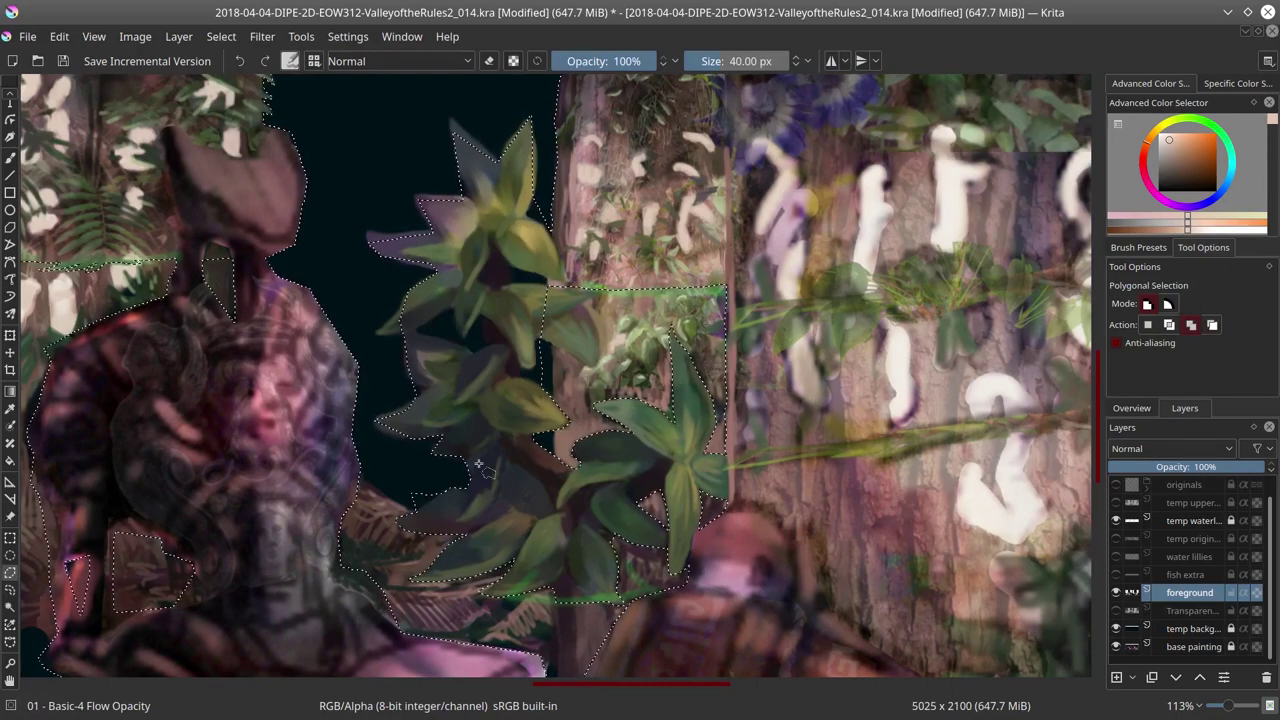
Step: Extend the selection around the lower-right foliage with the water-lilies layer hidden
{"action": "scroll", "coordinate": [521, 377], "scroll_direction": "up", "scroll_amount": 1}
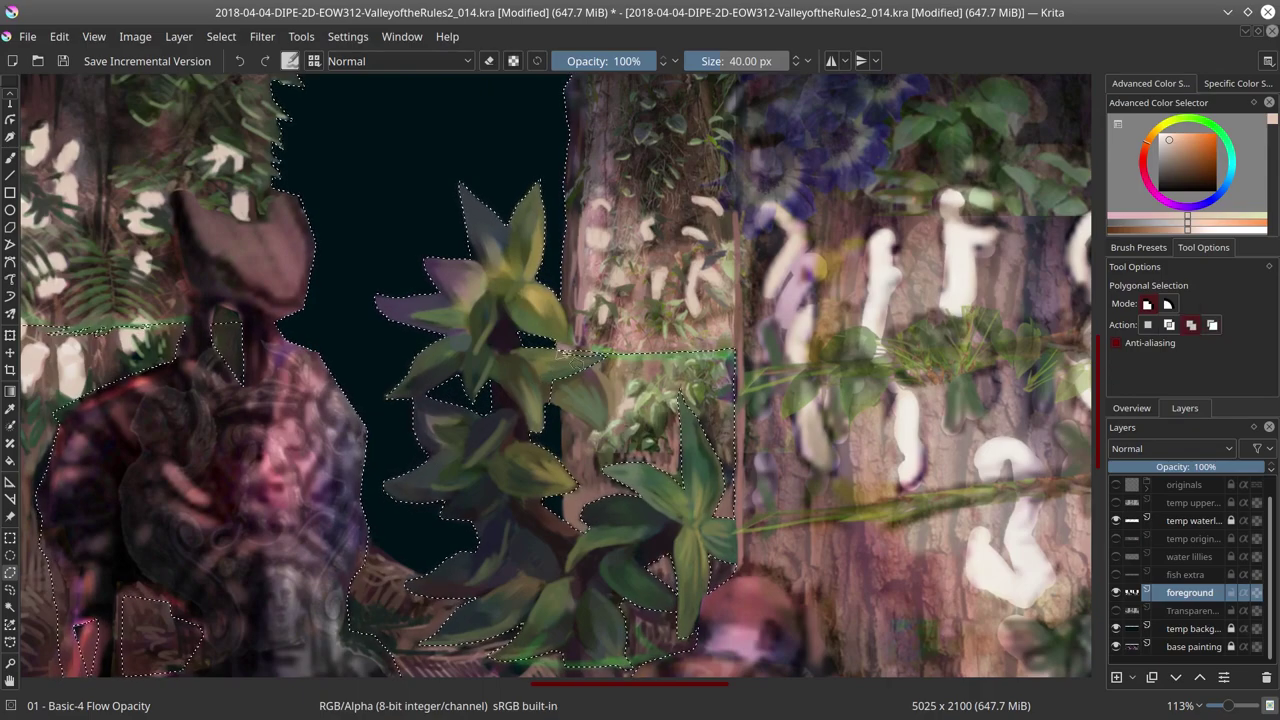
{"action": "scroll", "coordinate": [388, 398], "scroll_direction": "down", "scroll_amount": 3}
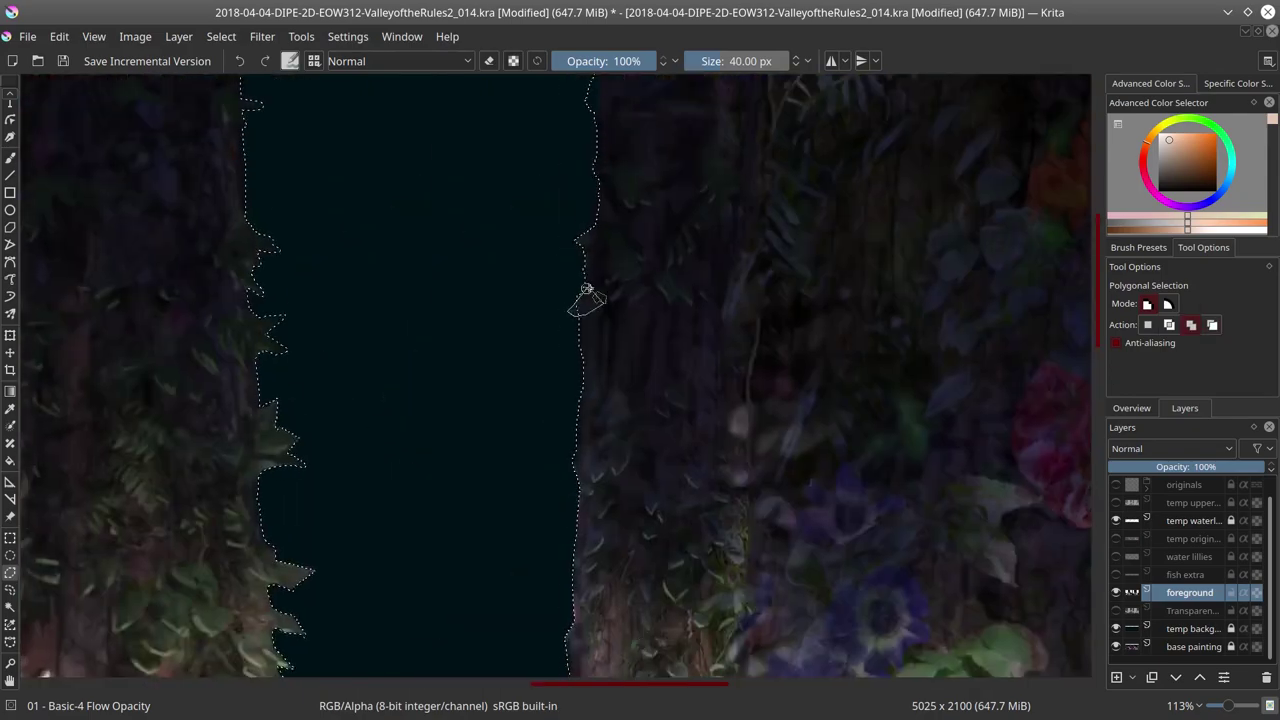
{"action": "scroll", "coordinate": [985, 487], "scroll_direction": "right", "scroll_amount": 5}
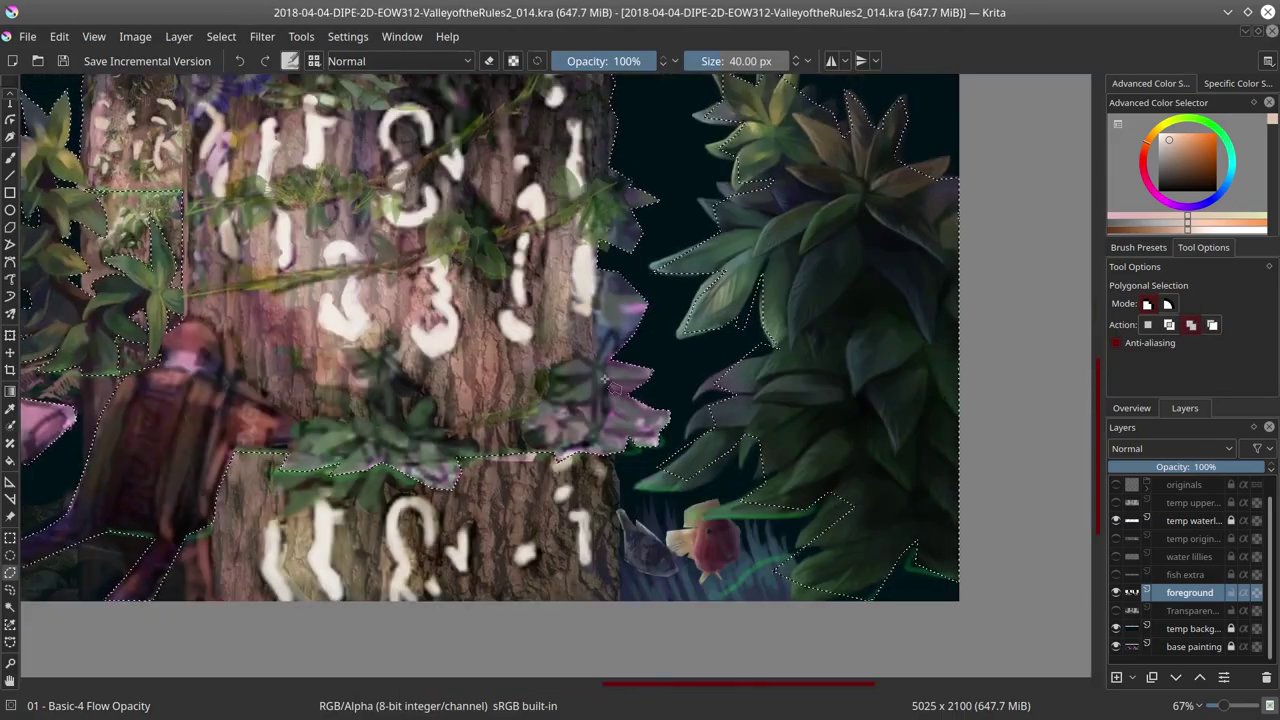
{"action": "scroll", "coordinate": [806, 452], "scroll_direction": "up", "scroll_amount": 1}
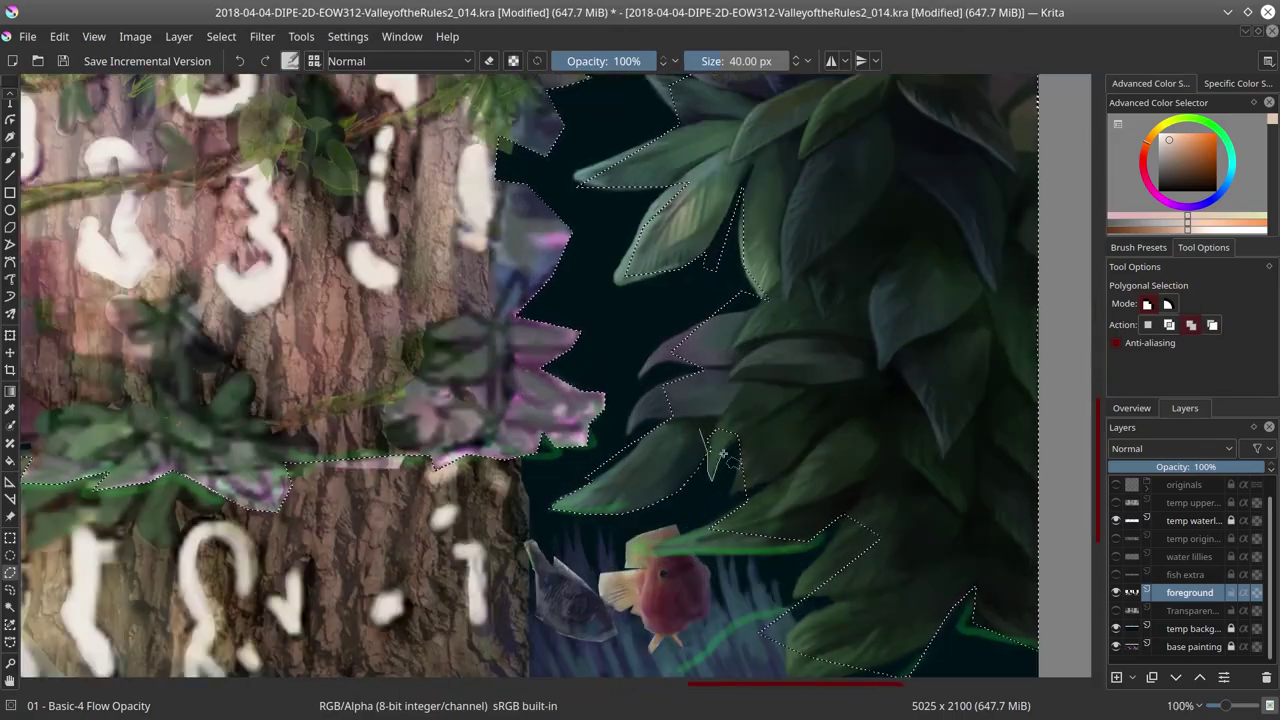
{"action": "left_click", "coordinate": [1116, 520]}
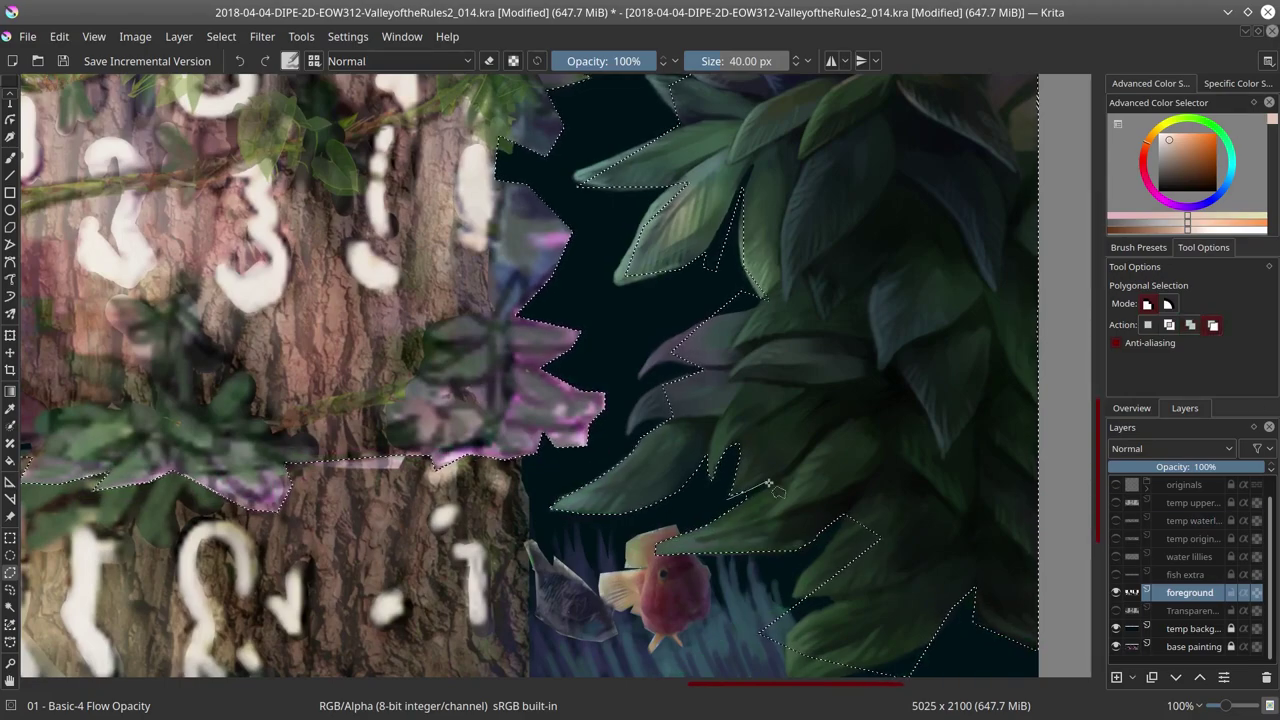
{"action": "left_click_drag", "start_coordinate": [882, 662], "coordinate": [806, 640]}
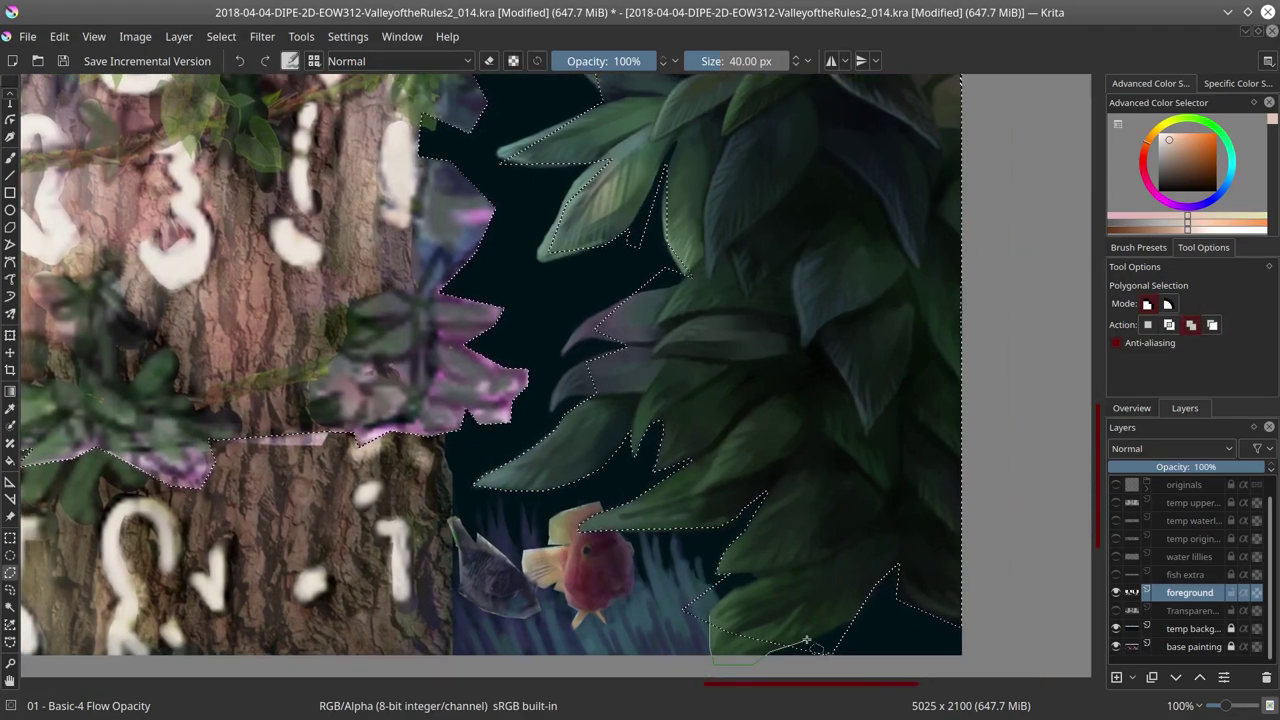
{"action": "left_click", "coordinate": [890, 572]}
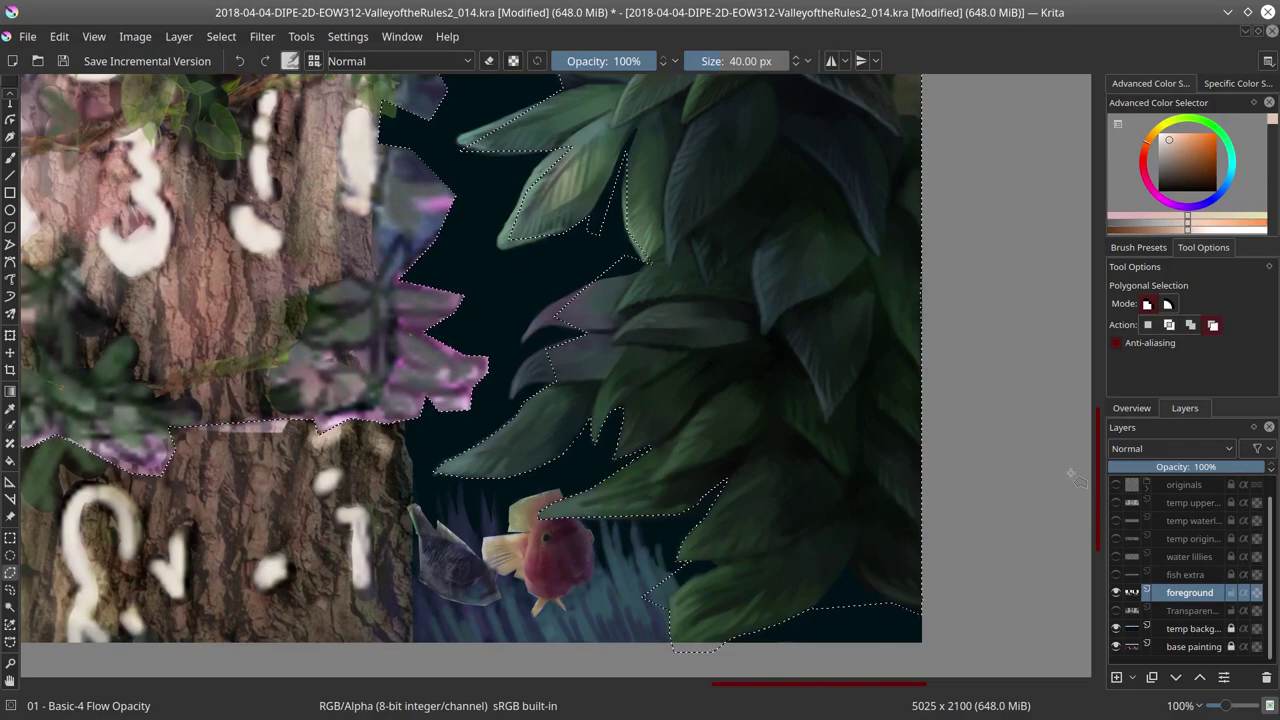
{"action": "double_click", "coordinate": [898, 608]}
Step: Switch to subtract mode and trace the selection along the plant's upper leaf edges
{"action": "left_click_drag", "start_coordinate": [643, 601], "coordinate": [667, 716]}
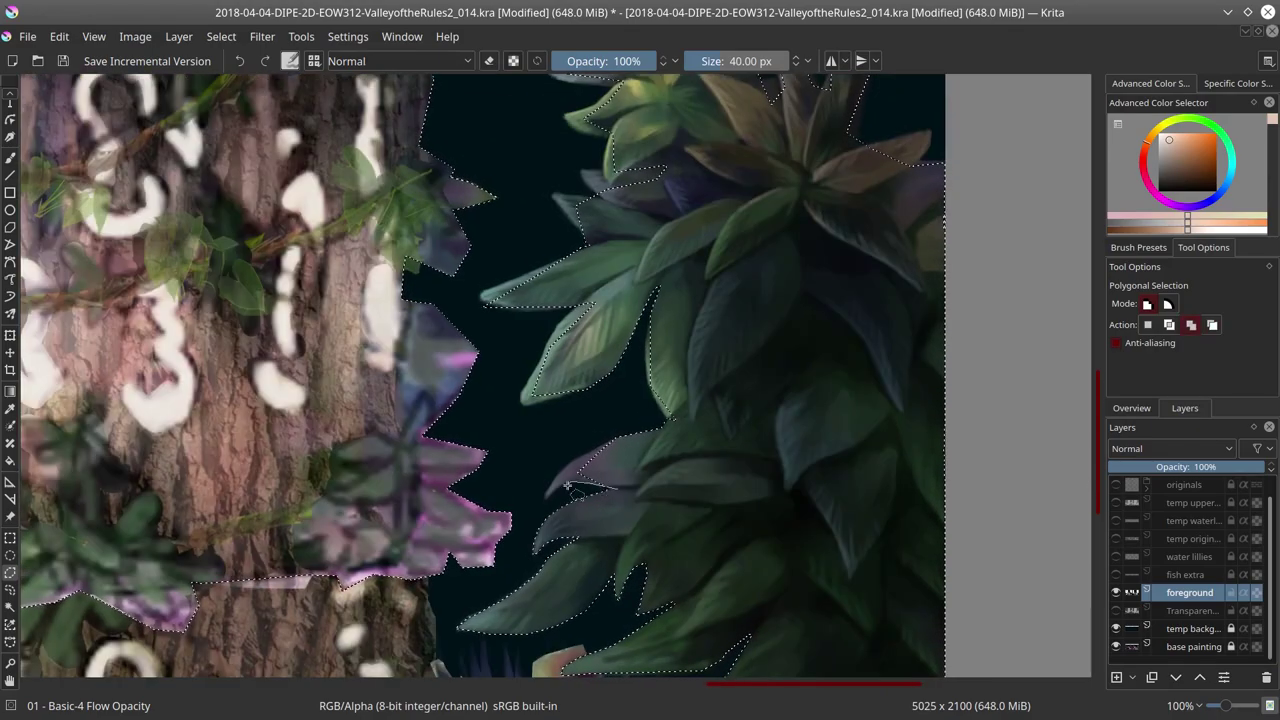
{"action": "left_click_drag", "start_coordinate": [650, 326], "coordinate": [658, 378]}
{"action": "key", "text": "s"}
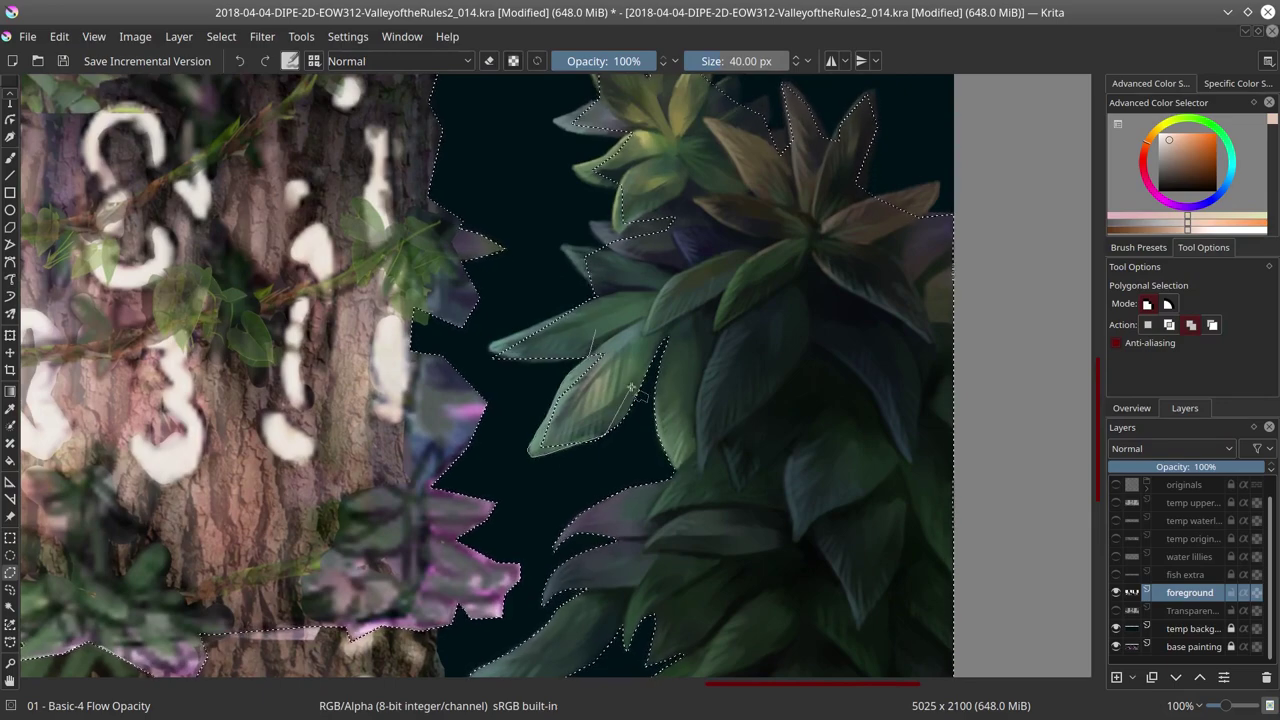
{"action": "scroll", "coordinate": [512, 374], "scroll_direction": "up", "scroll_amount": 3}
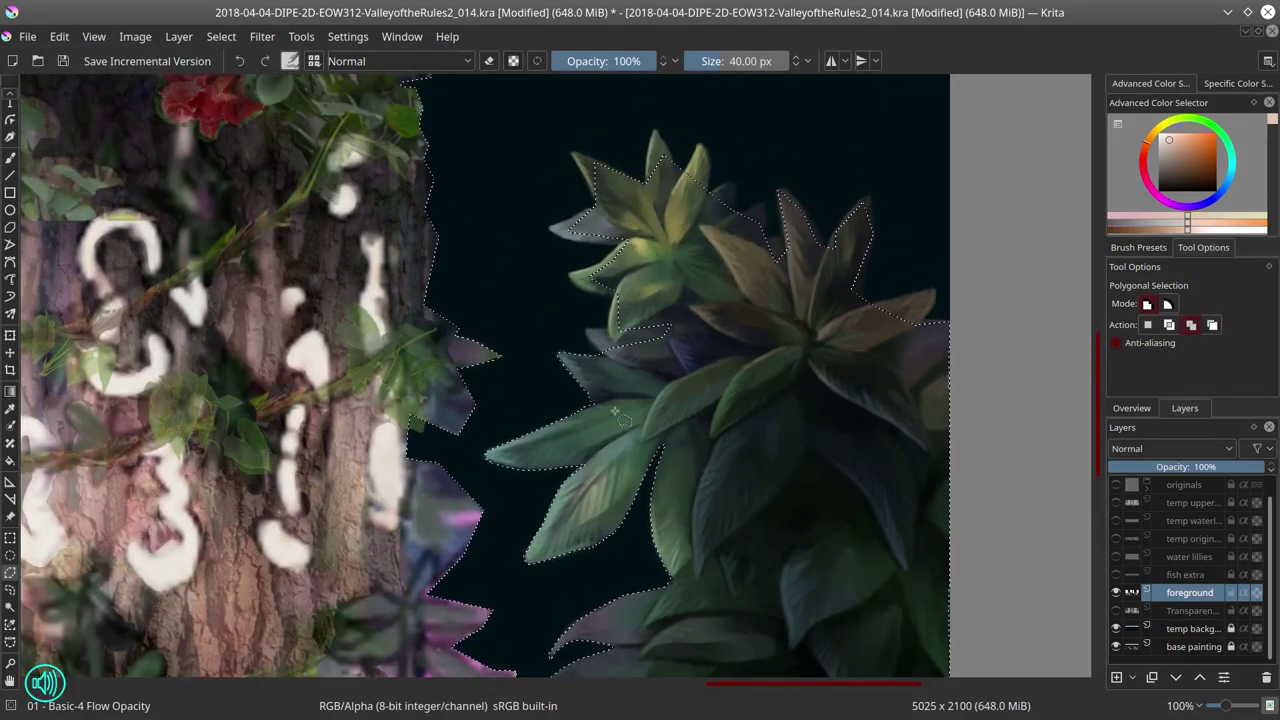
{"action": "scroll", "coordinate": [615, 411], "scroll_direction": "up", "scroll_amount": 3}
{"action": "scroll", "coordinate": [617, 462], "scroll_direction": "up", "scroll_amount": 4}
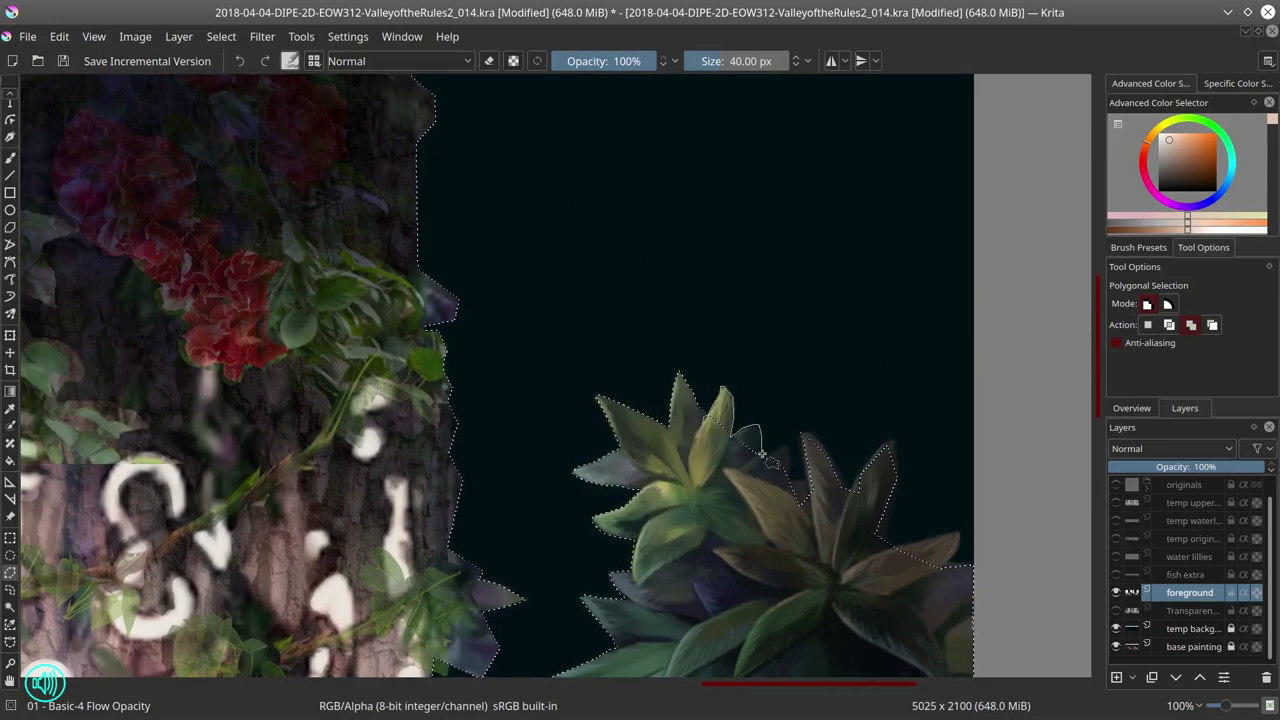
{"action": "left_click", "coordinate": [798, 480]}
{"action": "left_click", "coordinate": [802, 433]}
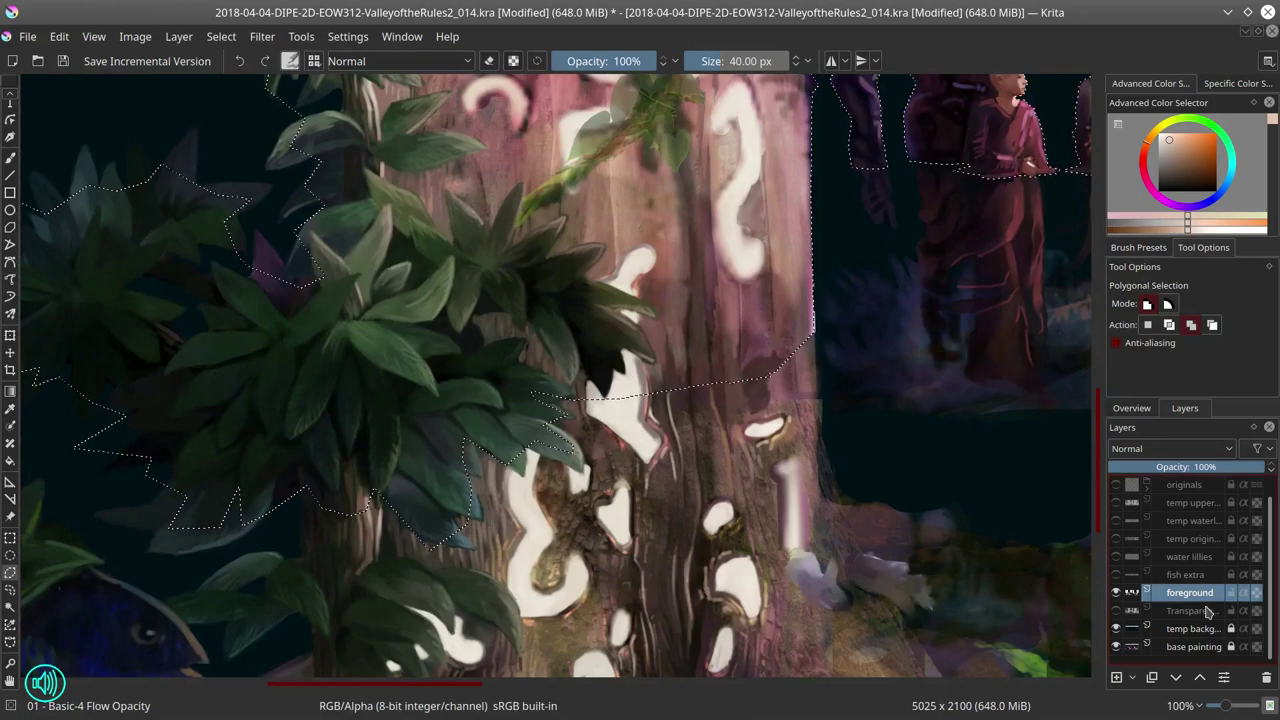
Step: Save the painting, then zoom in on the carved trunk's foliage
{"action": "left_click", "coordinate": [1116, 520]}
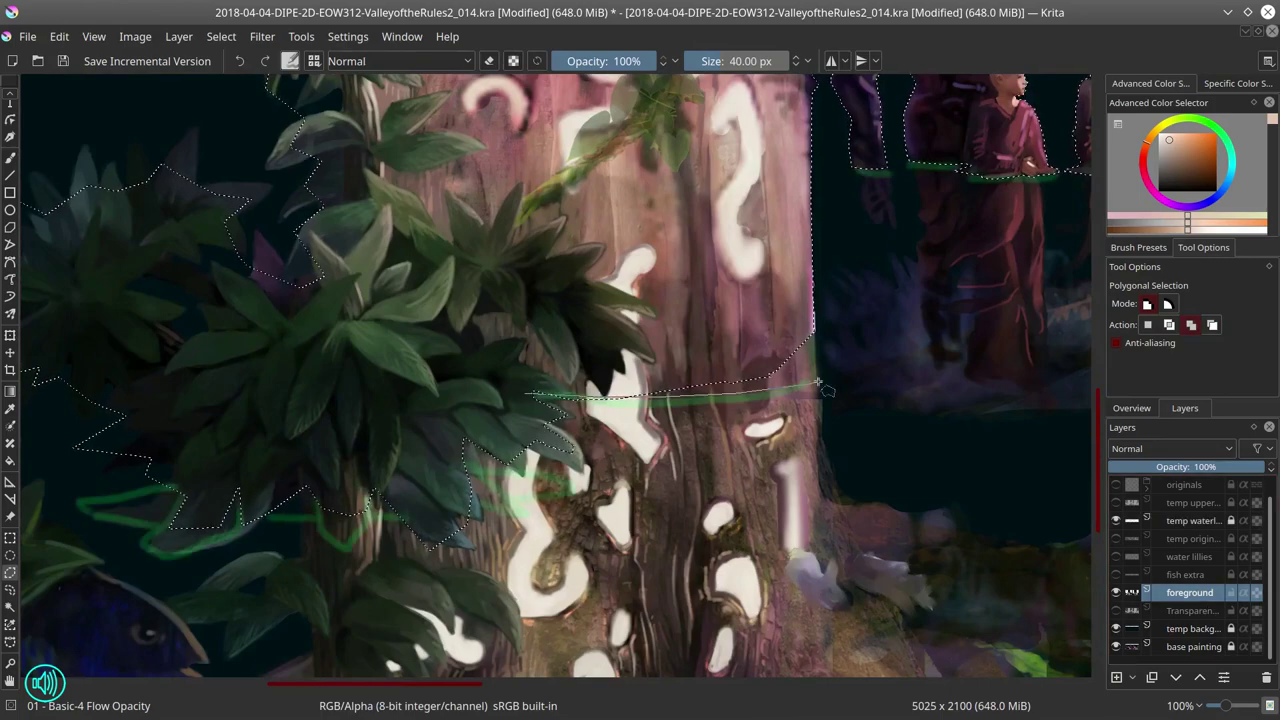
{"action": "key", "text": "ctrl+s"}
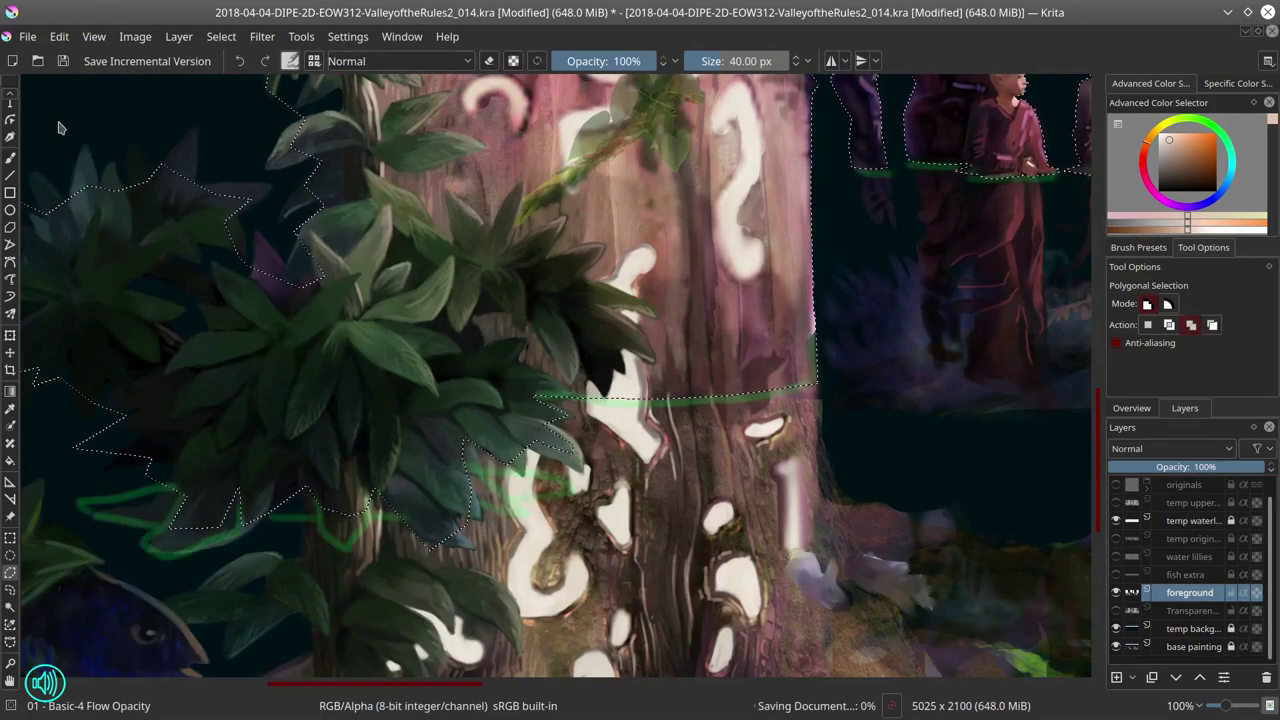
{"action": "key", "text": "ctrl+z"}
{"action": "key", "text": "plus"}
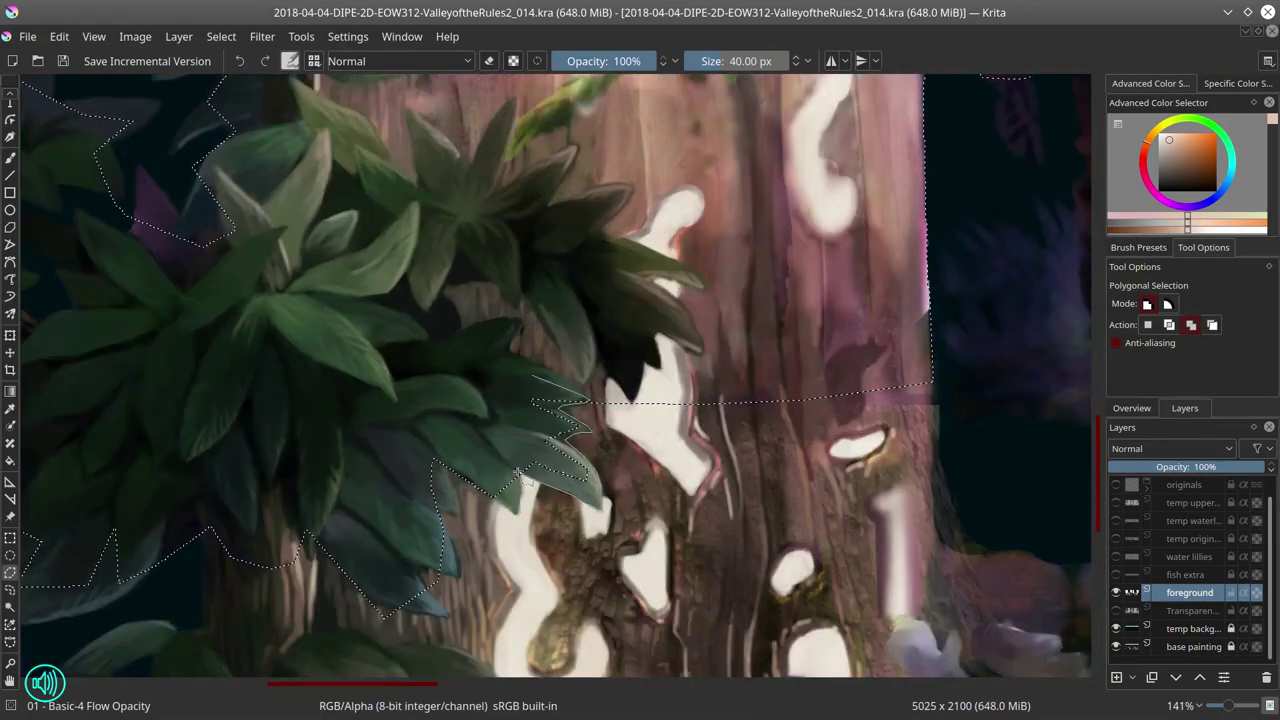
{"action": "mouse_move", "coordinate": [460, 586]}
{"action": "left_mouse_down"}
{"action": "mouse_move", "coordinate": [518, 556]}
{"action": "mouse_move", "coordinate": [606, 554]}
{"action": "left_mouse_up"}
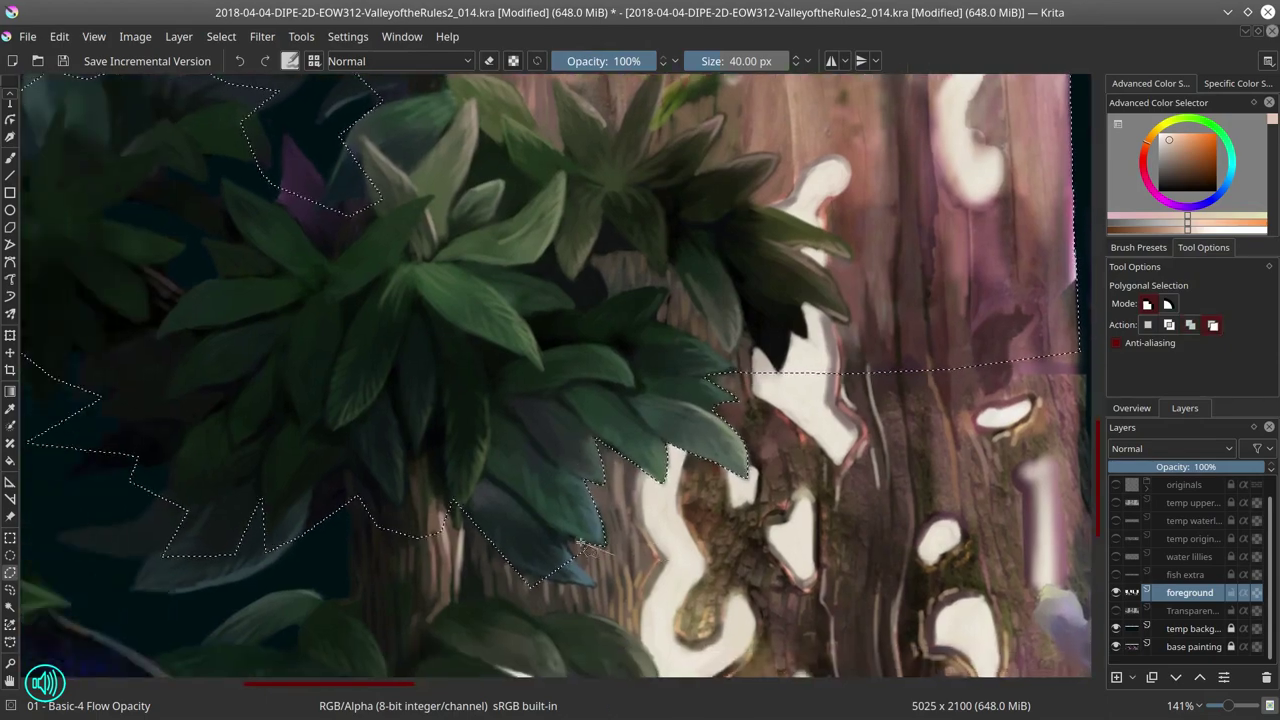
Step: Add a short leaf-edge outline to the selection and hide the green water-lines layer
{"action": "left_click", "coordinate": [345, 478]}
{"action": "key", "text": "ctrl+shift+z"}
{"action": "left_click", "coordinate": [350, 543]}
{"action": "left_click", "coordinate": [465, 543]}
{"action": "key", "text": "ctrl+z"}
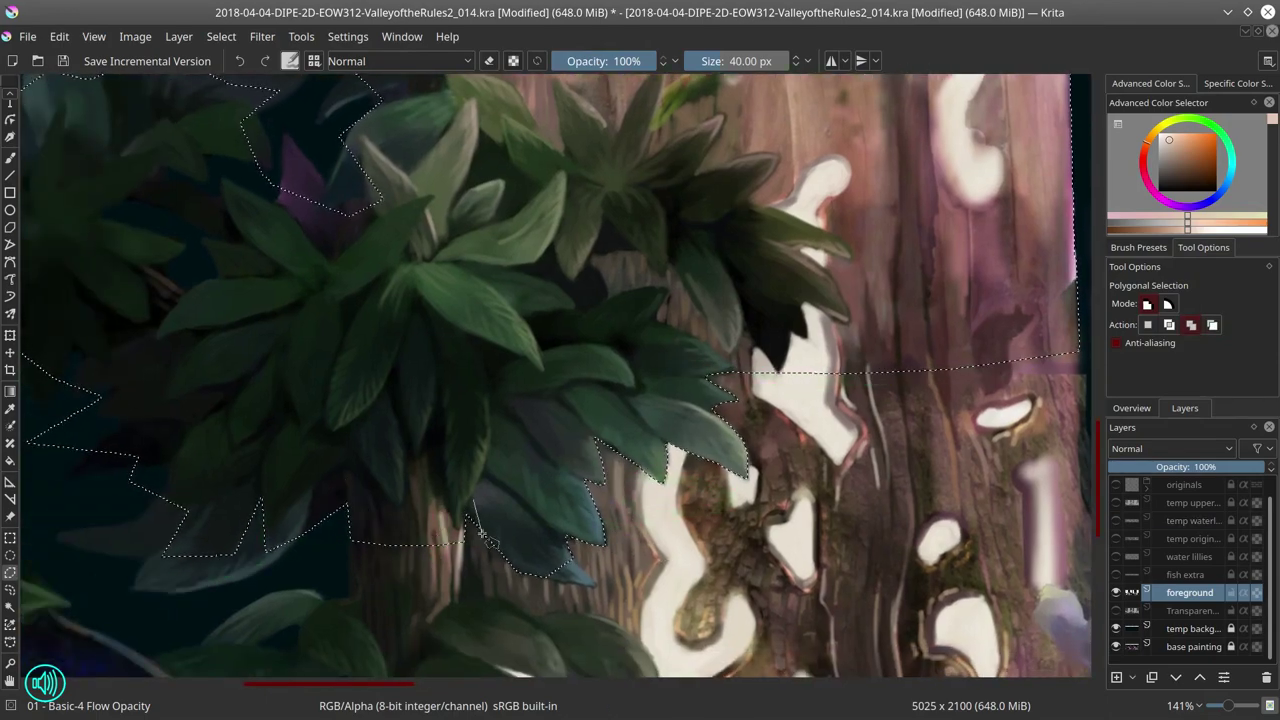
{"action": "key", "text": "Return"}
{"action": "left_click_drag", "start_coordinate": [371, 474], "coordinate": [816, 486]}
Step: Change the selection combine mode and trace a closed polygon around a leaf edge
{"action": "left_click", "coordinate": [1212, 324]}
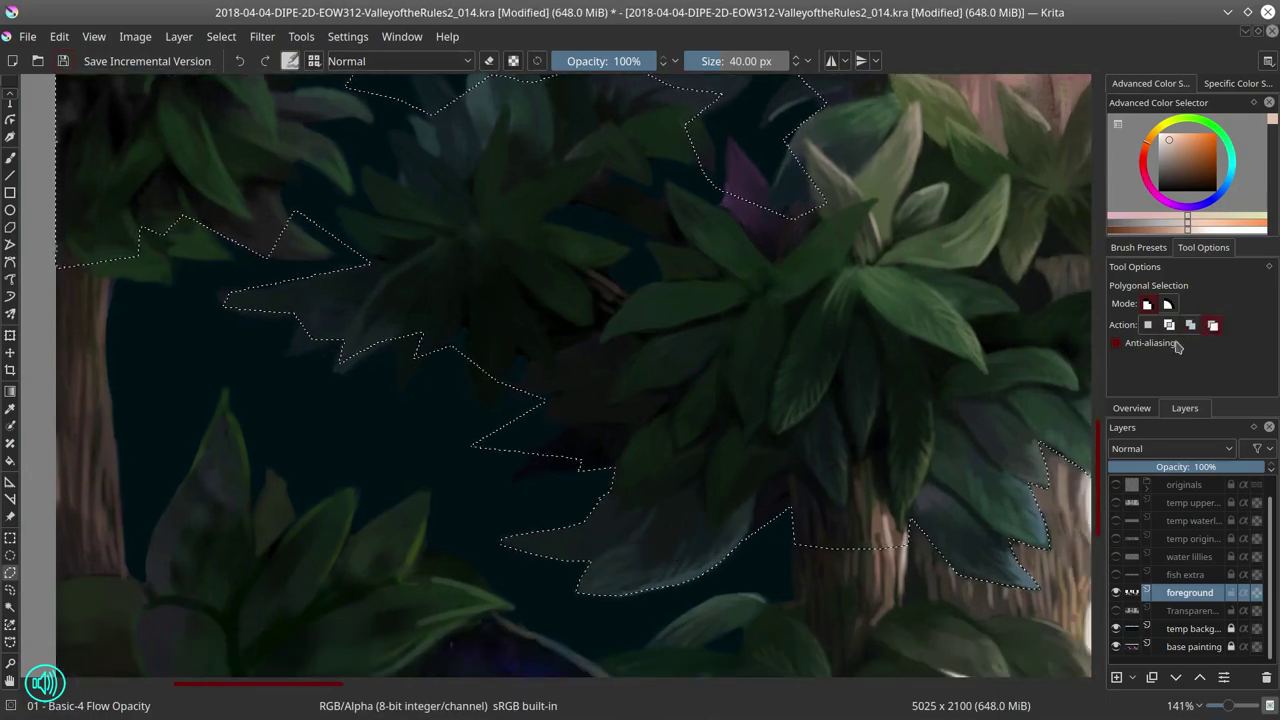
{"action": "left_click", "coordinate": [453, 341]}
{"action": "left_click", "coordinate": [520, 352]}
{"action": "left_click", "coordinate": [527, 385]}
{"action": "left_click", "coordinate": [555, 392]}
{"action": "left_click", "coordinate": [563, 425]}
{"action": "left_click", "coordinate": [537, 452]}
{"action": "left_click", "coordinate": [453, 341]}
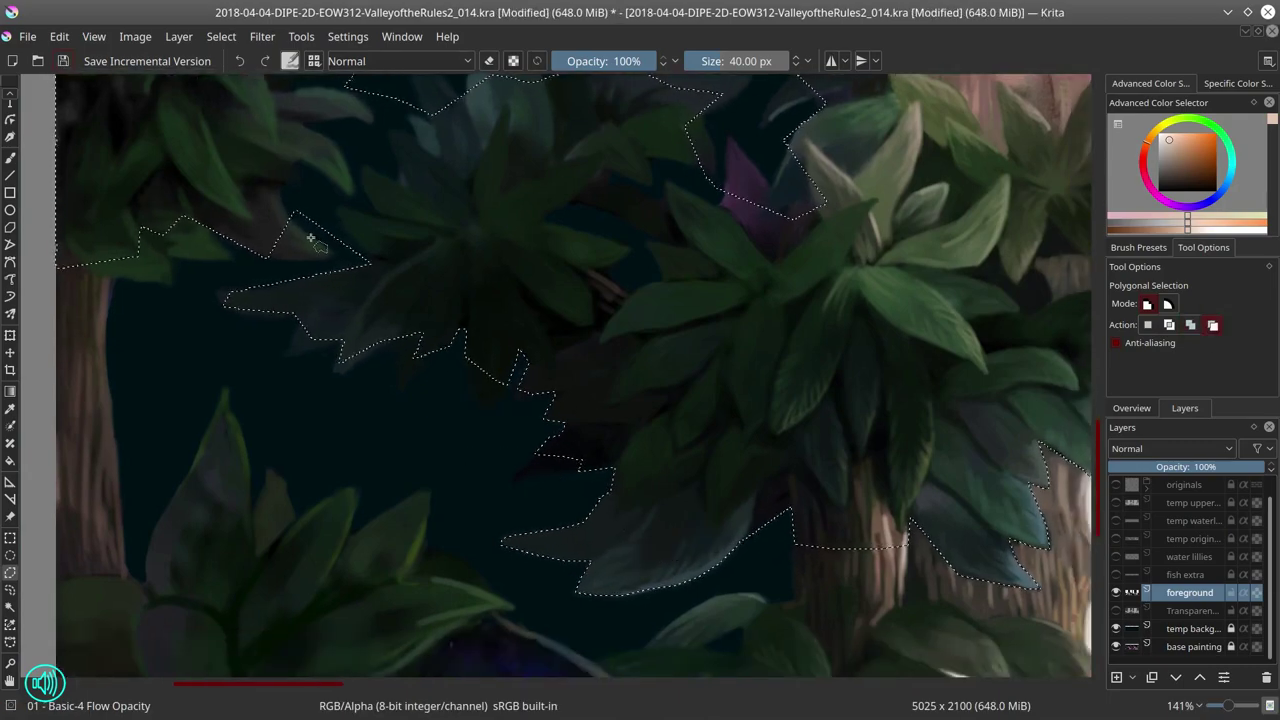
Step: Outline the upper leaf tips with zig-zag points
{"action": "left_click", "coordinate": [304, 128]}
{"action": "left_click", "coordinate": [373, 120]}
{"action": "left_click", "coordinate": [335, 86]}
{"action": "left_click", "coordinate": [410, 82]}
{"action": "left_click", "coordinate": [428, 118]}
{"action": "left_click", "coordinate": [410, 133]}
{"action": "left_click", "coordinate": [390, 135]}
{"action": "left_click", "coordinate": [398, 180]}
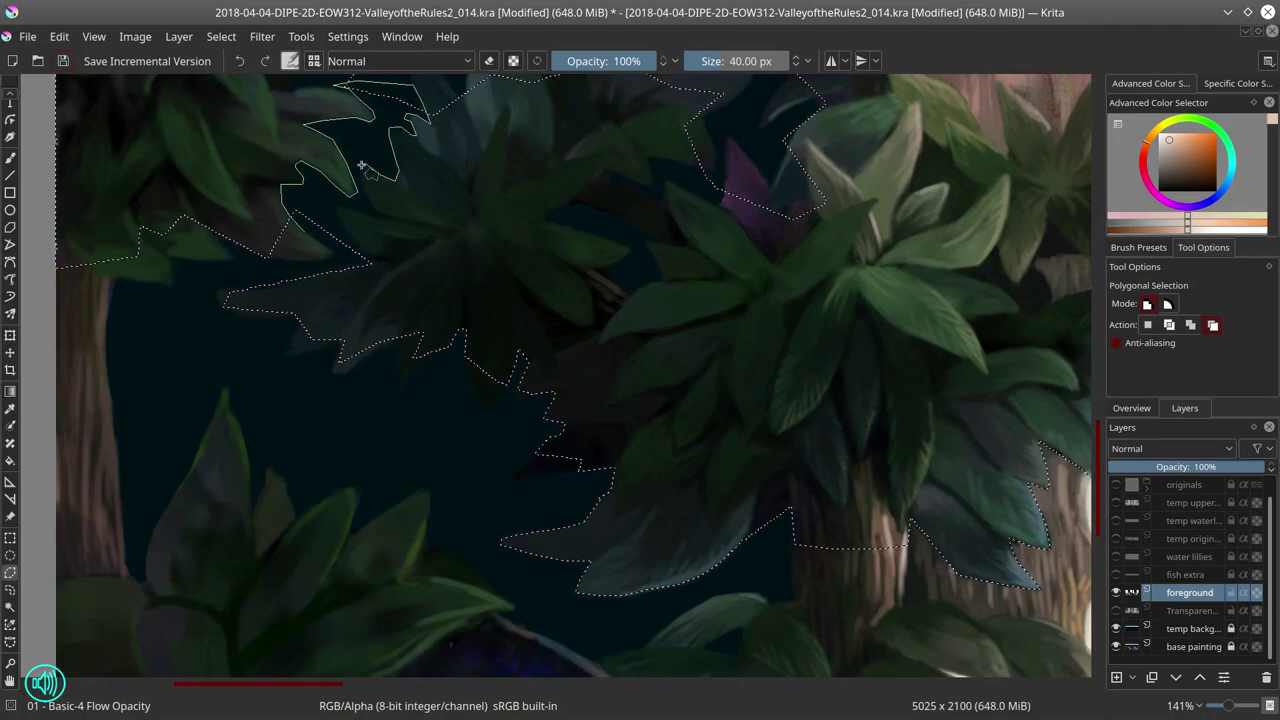
Step: Outline the upper leafy area to merge it into the selection
{"action": "left_click", "coordinate": [548, 212]}
{"action": "left_click", "coordinate": [630, 242]}
{"action": "left_click", "coordinate": [660, 282]}
{"action": "left_click", "coordinate": [610, 178]}
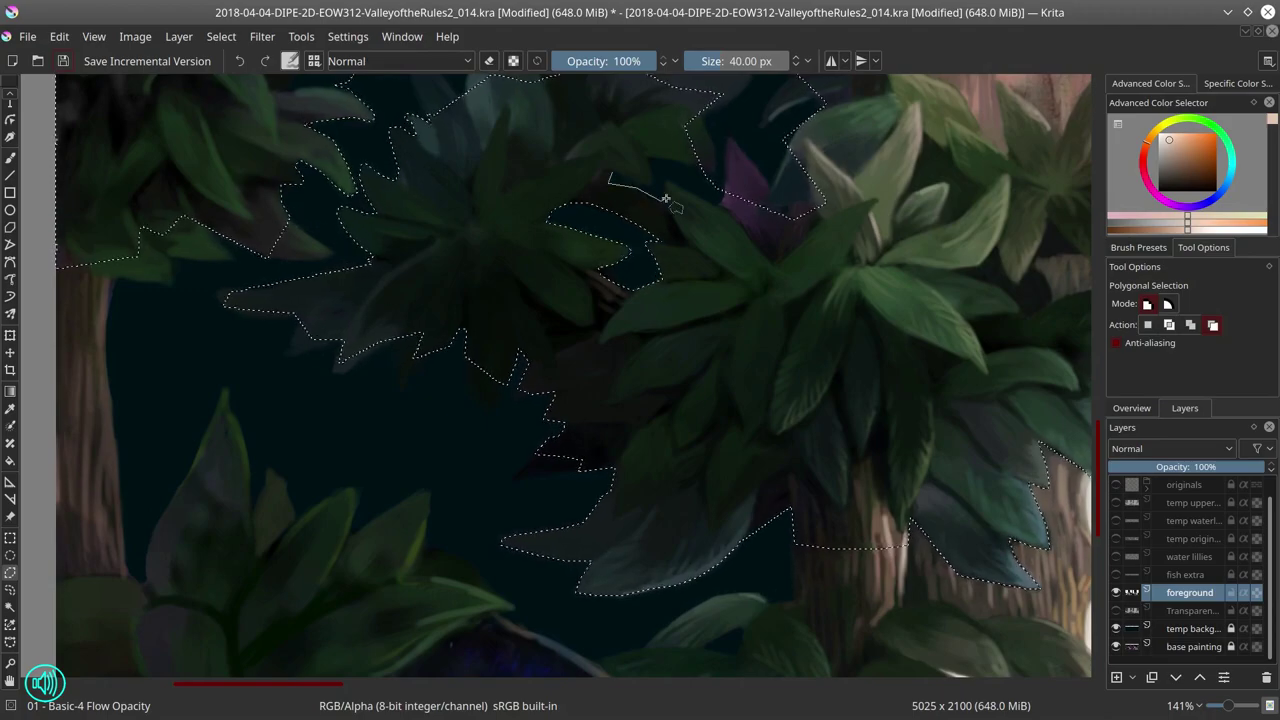
{"action": "left_click", "coordinate": [665, 190]}
{"action": "left_click", "coordinate": [692, 162]}
{"action": "left_click", "coordinate": [548, 212]}
Step: Add the upper-left foliage near the canvas edge to the selection
{"action": "left_click_drag", "start_coordinate": [700, 332], "coordinate": [610, 251]}
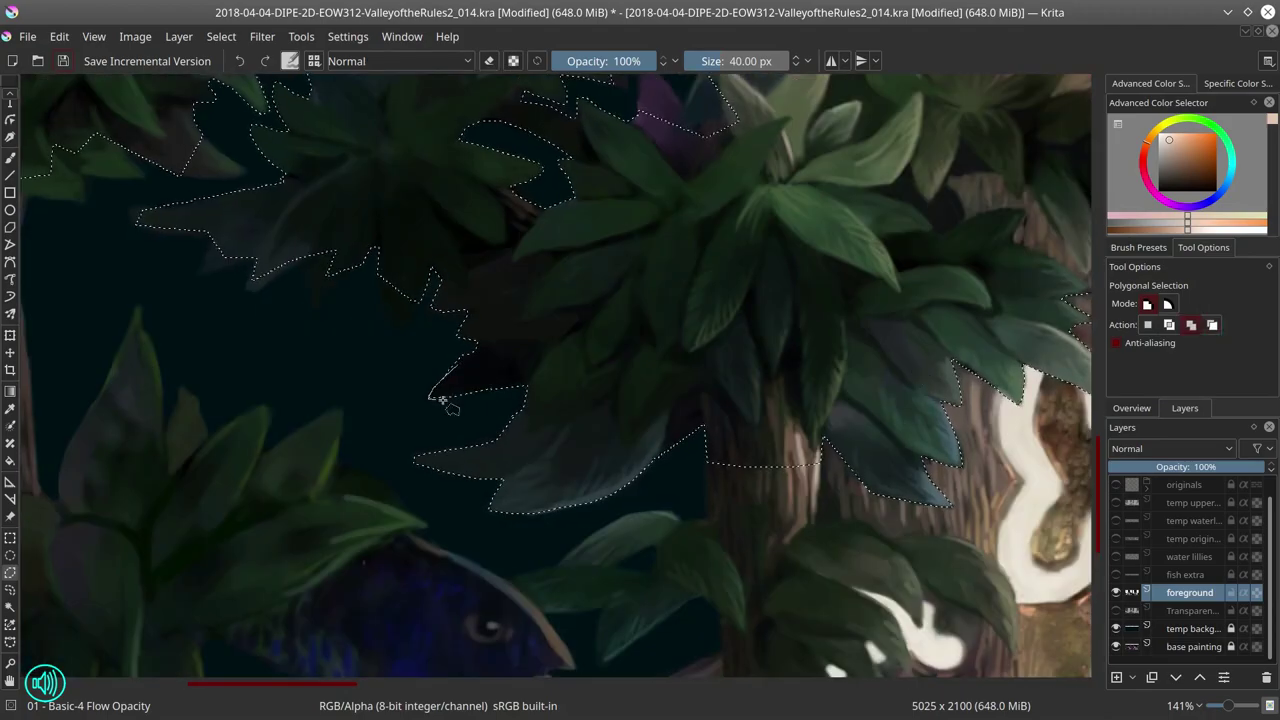
{"action": "left_click", "coordinate": [325, 216]}
{"action": "left_click_drag", "start_coordinate": [357, 237], "coordinate": [498, 457]}
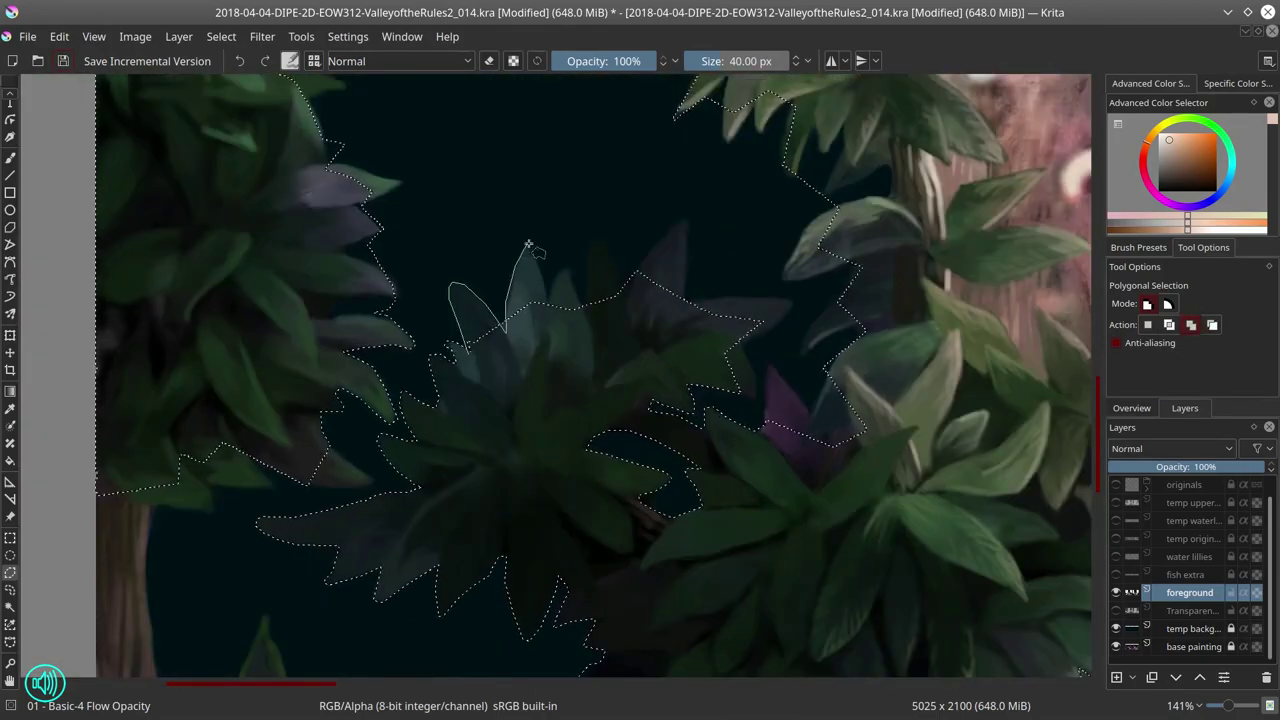
{"action": "left_click", "coordinate": [548, 308]}
{"action": "left_click", "coordinate": [565, 268]}
{"action": "left_click", "coordinate": [583, 305]}
{"action": "left_click", "coordinate": [597, 241]}
{"action": "double_click", "coordinate": [563, 346]}
Step: Begin outlining the leaf beside the trunk
{"action": "left_click_drag", "start_coordinate": [563, 346], "coordinate": [623, 334]}
{"action": "left_click_drag", "start_coordinate": [600, 514], "coordinate": [538, 592]}
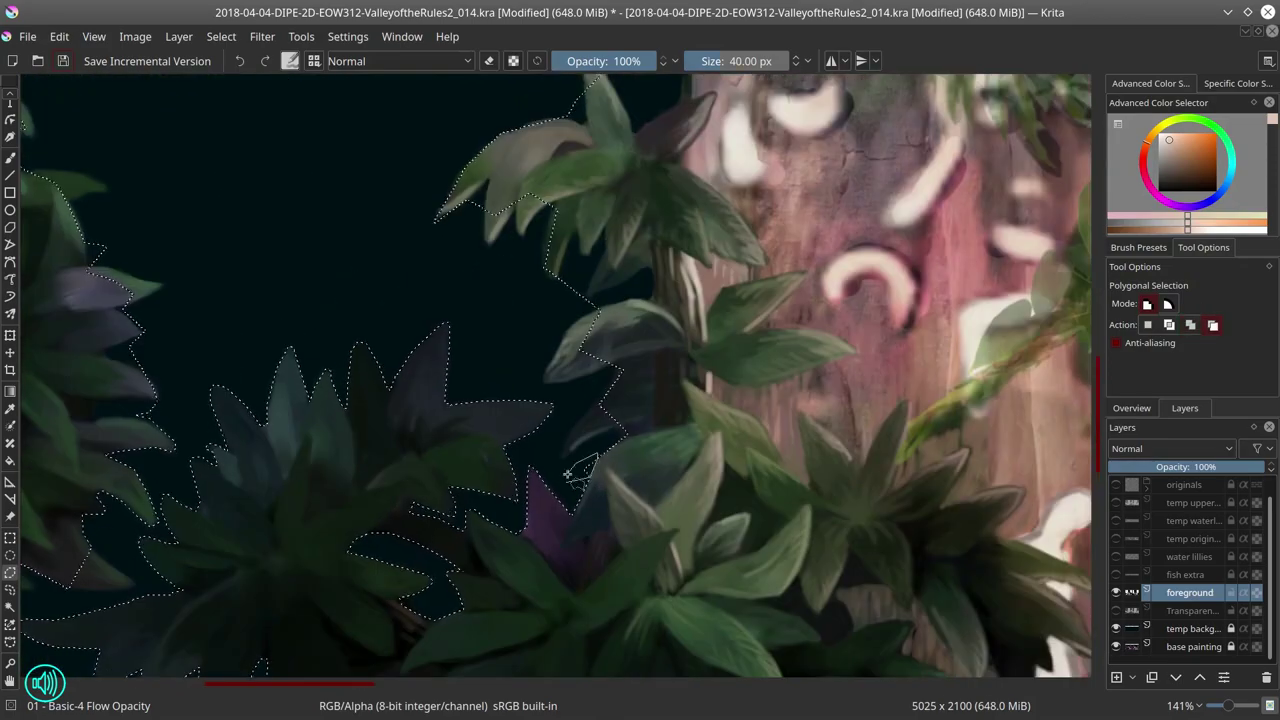
{"action": "left_click", "coordinate": [614, 352]}
{"action": "left_click", "coordinate": [620, 376]}
{"action": "left_click", "coordinate": [562, 447]}
{"action": "left_click", "coordinate": [564, 456]}
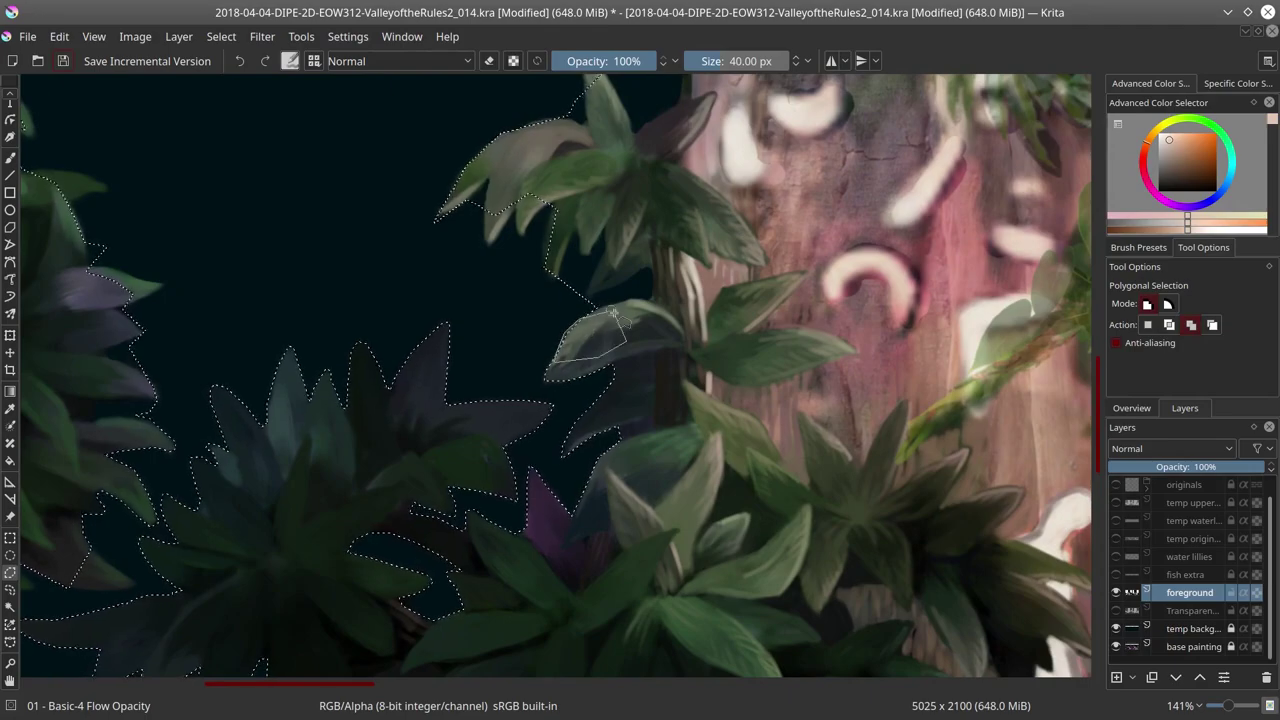
{"action": "scroll", "coordinate": [600, 435], "scroll_direction": "down", "scroll_amount": 3}
{"action": "scroll", "coordinate": [743, 415], "scroll_direction": "up", "scroll_amount": 3}
{"action": "scroll", "coordinate": [743, 415], "scroll_direction": "down", "scroll_amount": 3}
{"action": "scroll", "coordinate": [485, 462], "scroll_direction": "up", "scroll_amount": 3}
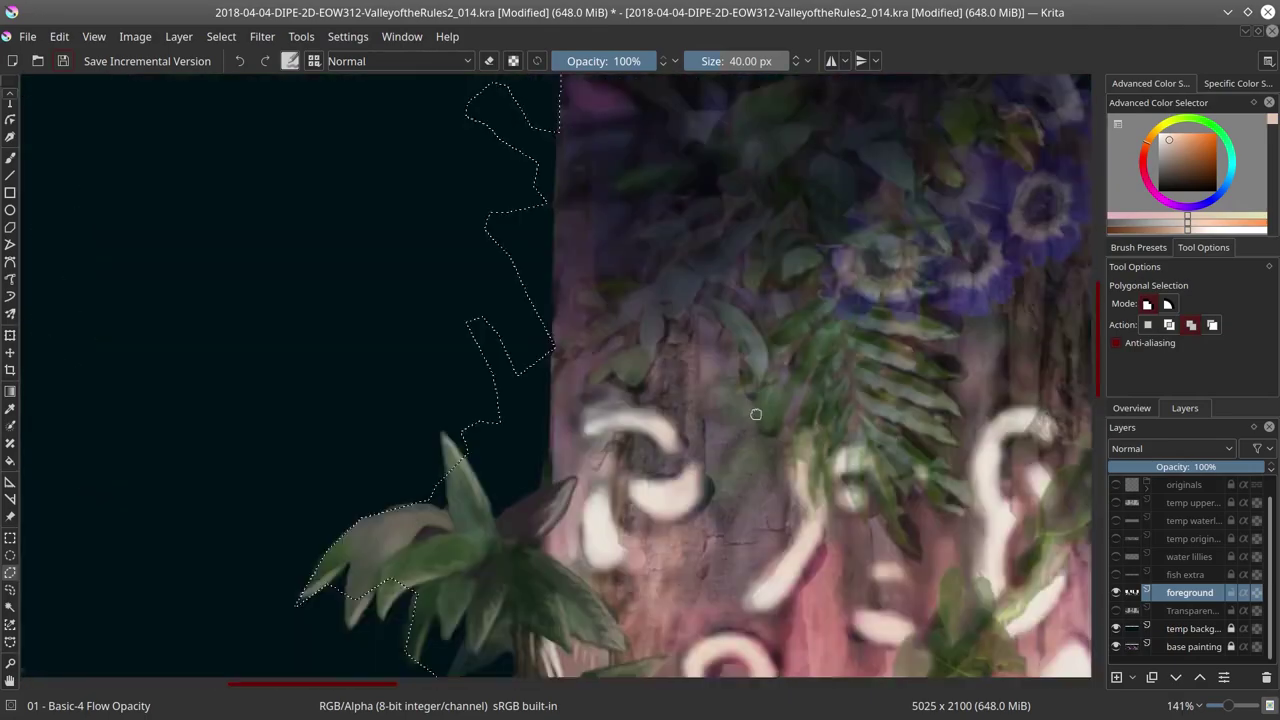
Step: Extend the outline along the leaf edges up beside the trunk
{"action": "left_click", "coordinate": [424, 421]}
{"action": "left_click", "coordinate": [456, 408]}
{"action": "left_click", "coordinate": [482, 394]}
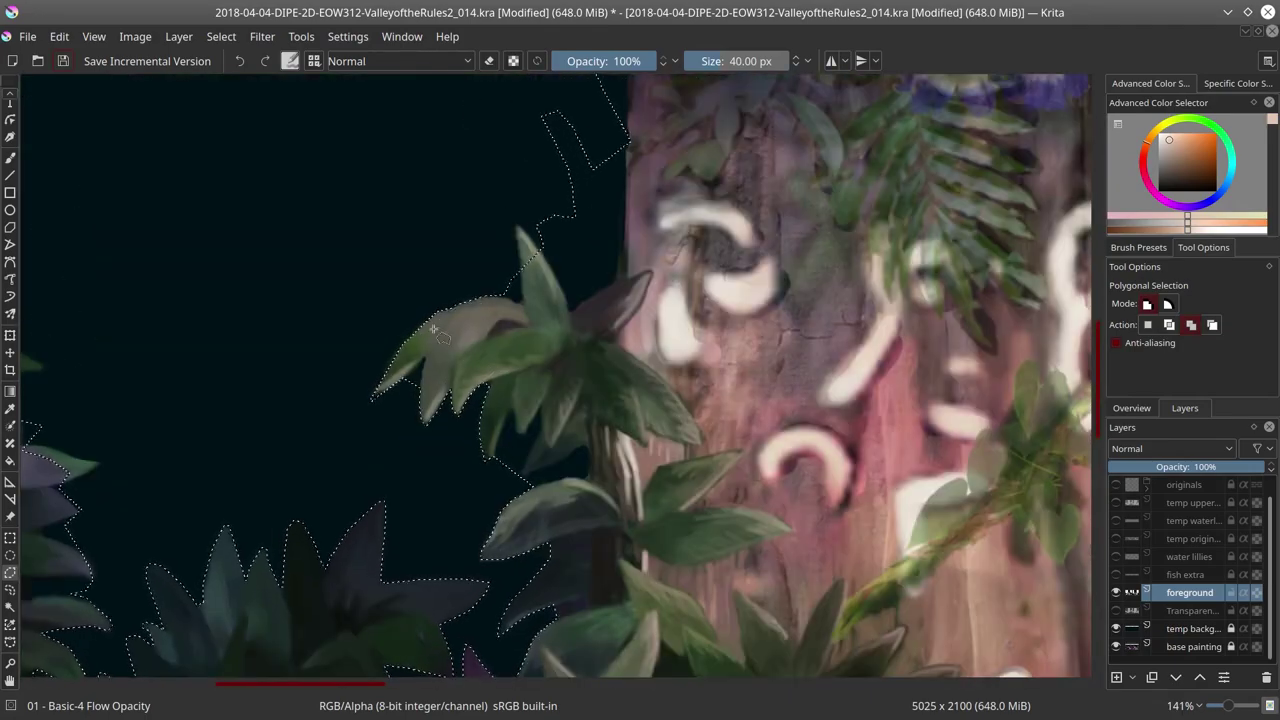
{"action": "left_click", "coordinate": [508, 296]}
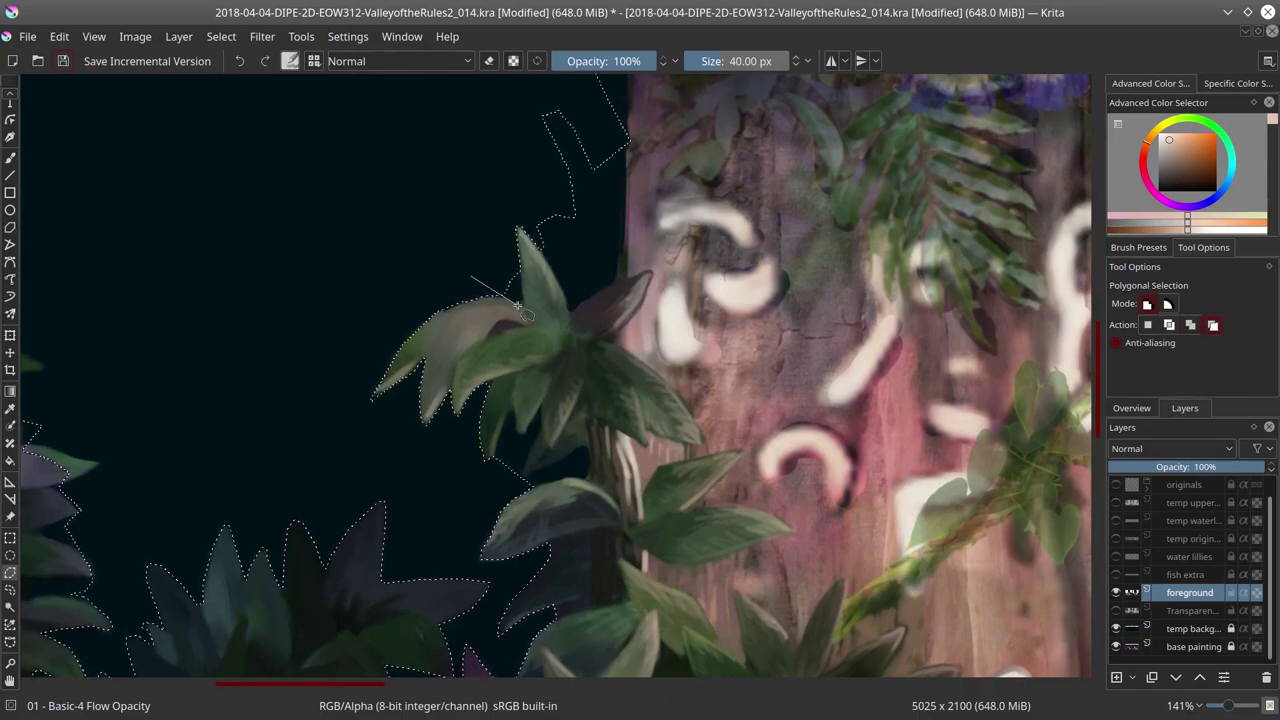
{"action": "left_click", "coordinate": [510, 410]}
{"action": "scroll", "coordinate": [518, 453], "scroll_direction": "up", "scroll_amount": 5}
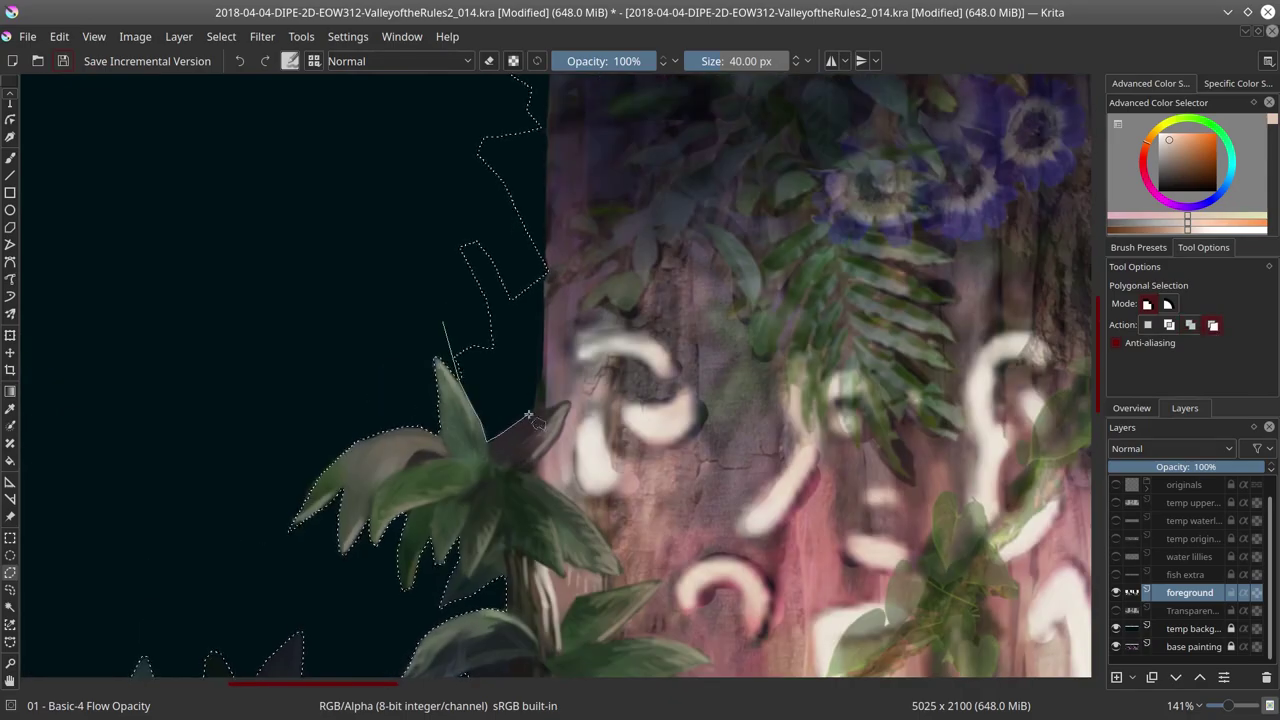
{"action": "scroll", "coordinate": [538, 196], "scroll_direction": "down", "scroll_amount": 5}
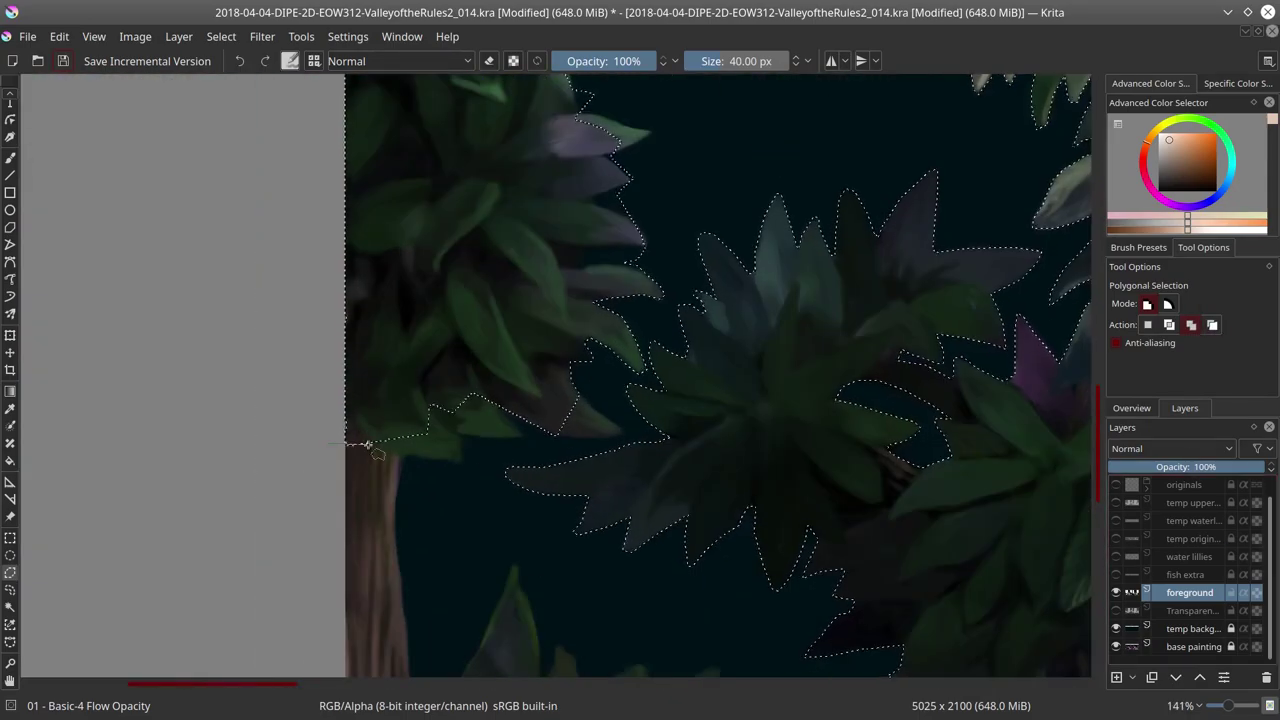
{"action": "left_click", "coordinate": [483, 390], "text": "shift"}
{"action": "left_click", "coordinate": [559, 435]}
{"action": "left_click", "coordinate": [629, 433]}
Step: Add outline points at the left leaf tip
{"action": "scroll", "coordinate": [566, 374], "scroll_direction": "up", "scroll_amount": 5}
{"action": "scroll", "coordinate": [448, 351], "scroll_direction": "down", "scroll_amount": 5}
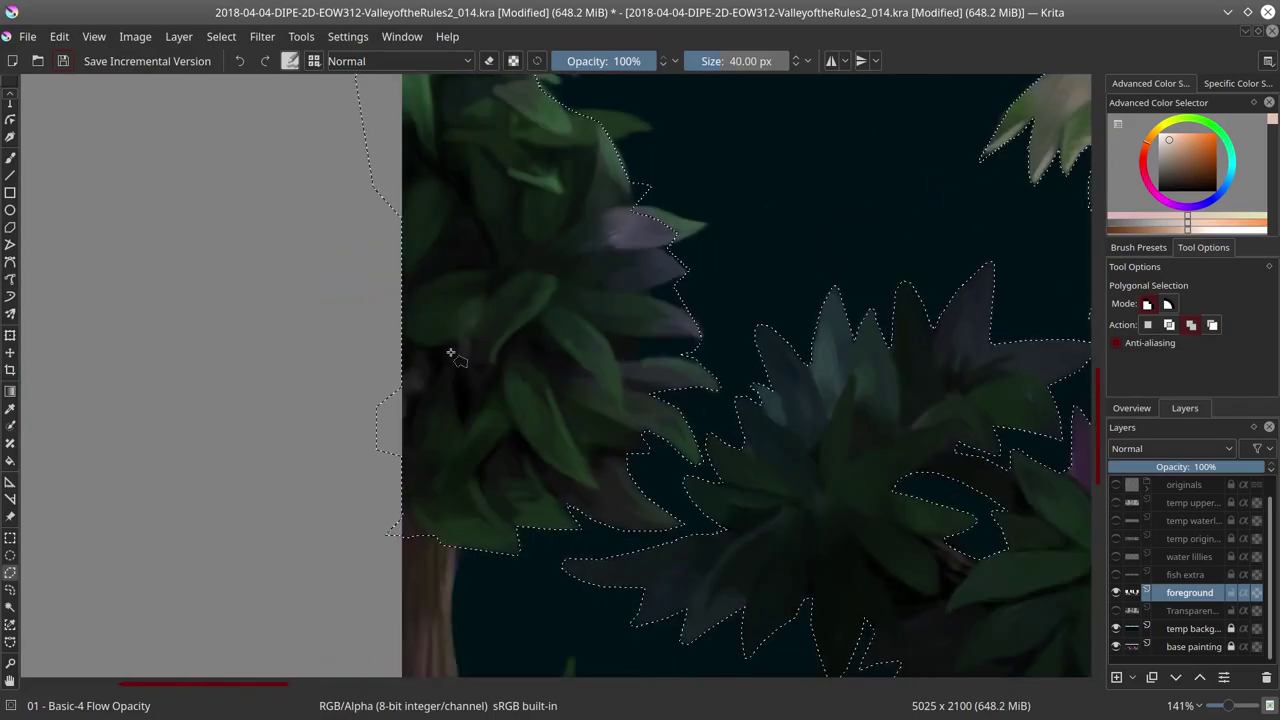
{"action": "scroll", "coordinate": [448, 351], "scroll_direction": "up", "scroll_amount": 4}
{"action": "scroll", "coordinate": [514, 357], "scroll_direction": "up", "scroll_amount": 1}
{"action": "left_click", "coordinate": [362, 145]}
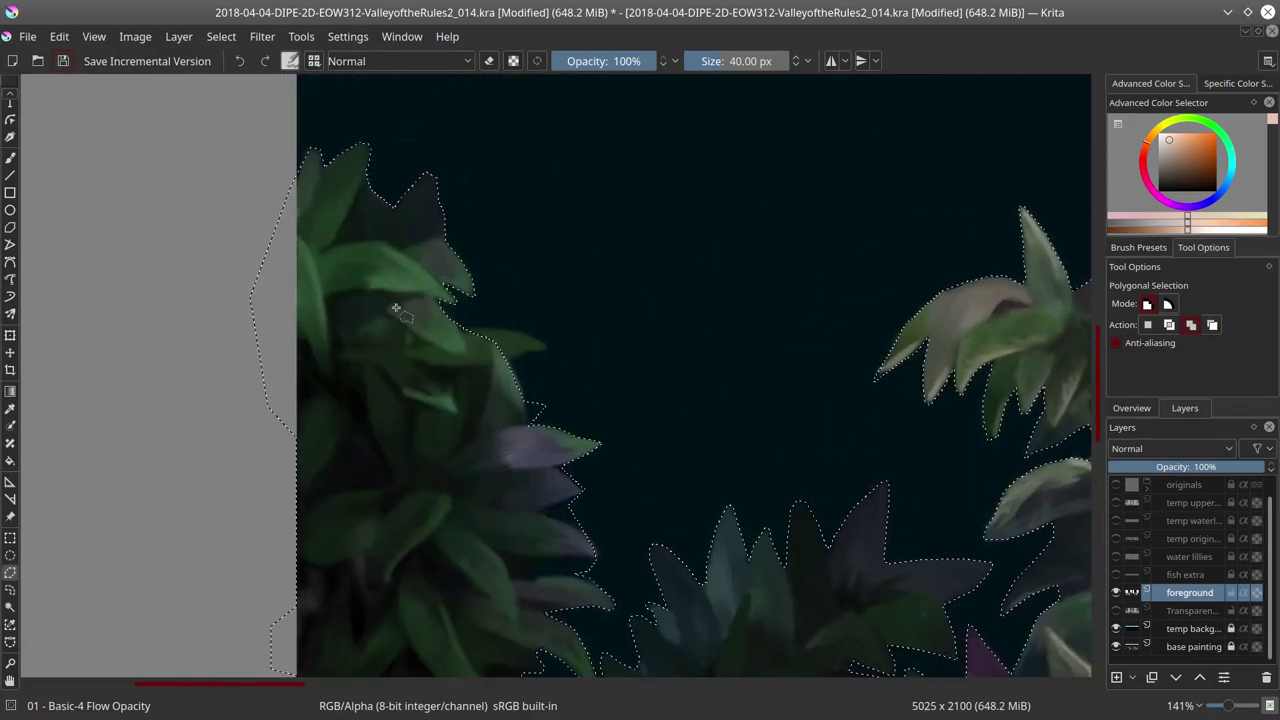
{"action": "scroll", "coordinate": [765, 535], "scroll_direction": "down", "scroll_amount": 3}
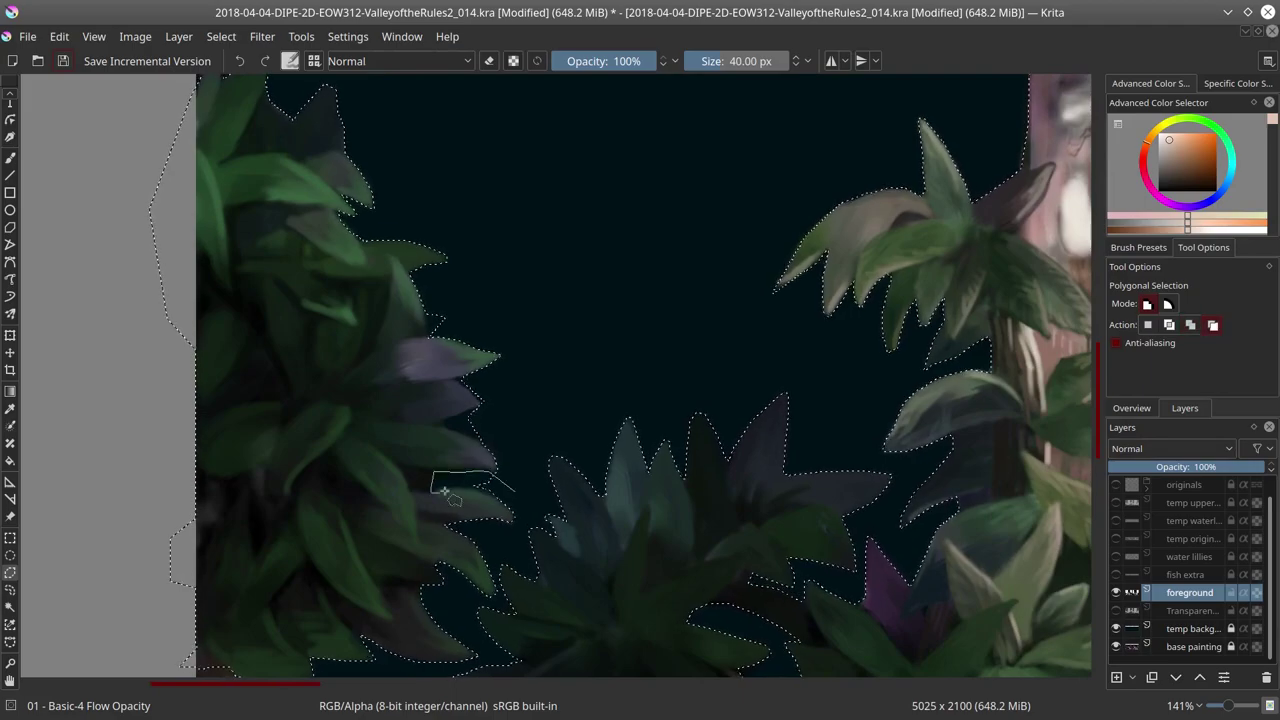
{"action": "scroll", "coordinate": [489, 432], "scroll_direction": "up", "scroll_amount": 3}
{"action": "scroll", "coordinate": [489, 432], "scroll_direction": "down", "scroll_amount": 10}
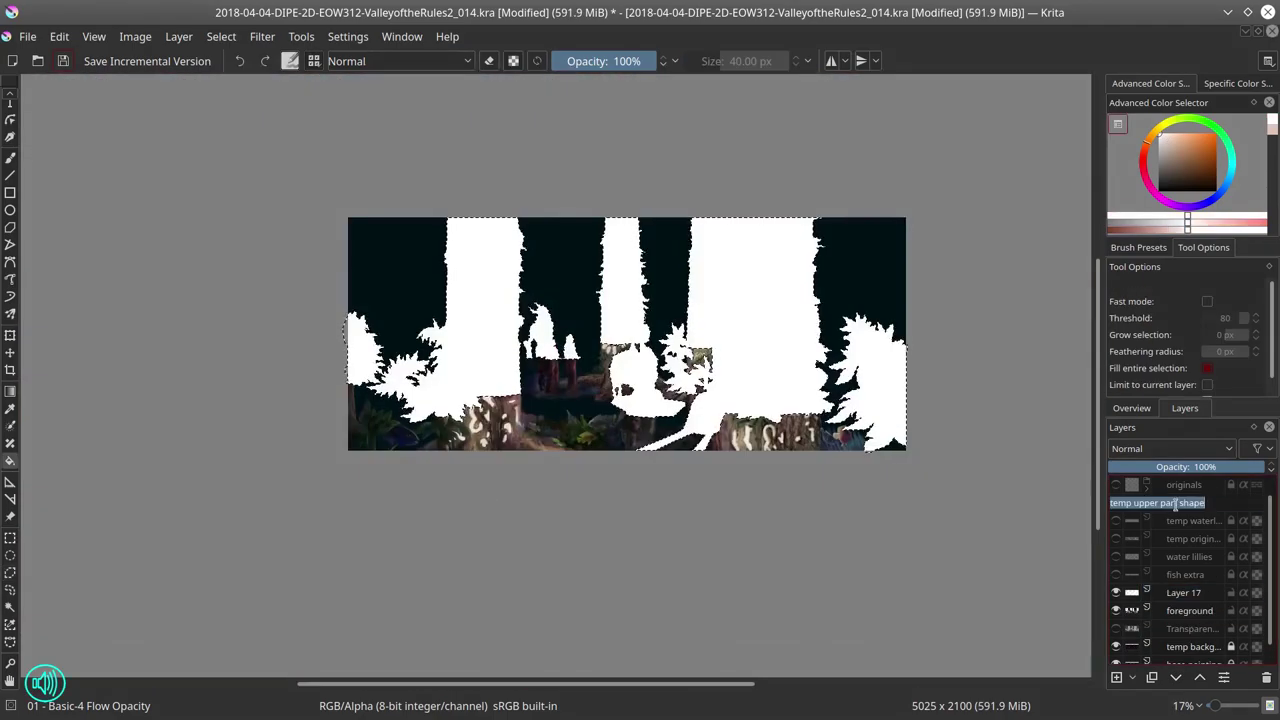
Step: Move the upper-part shape layer and add a transparency mask to the foreground layer
{"action": "left_click_drag", "start_coordinate": [1190, 502], "coordinate": [1190, 584]}
{"action": "left_click", "coordinate": [1190, 610]}
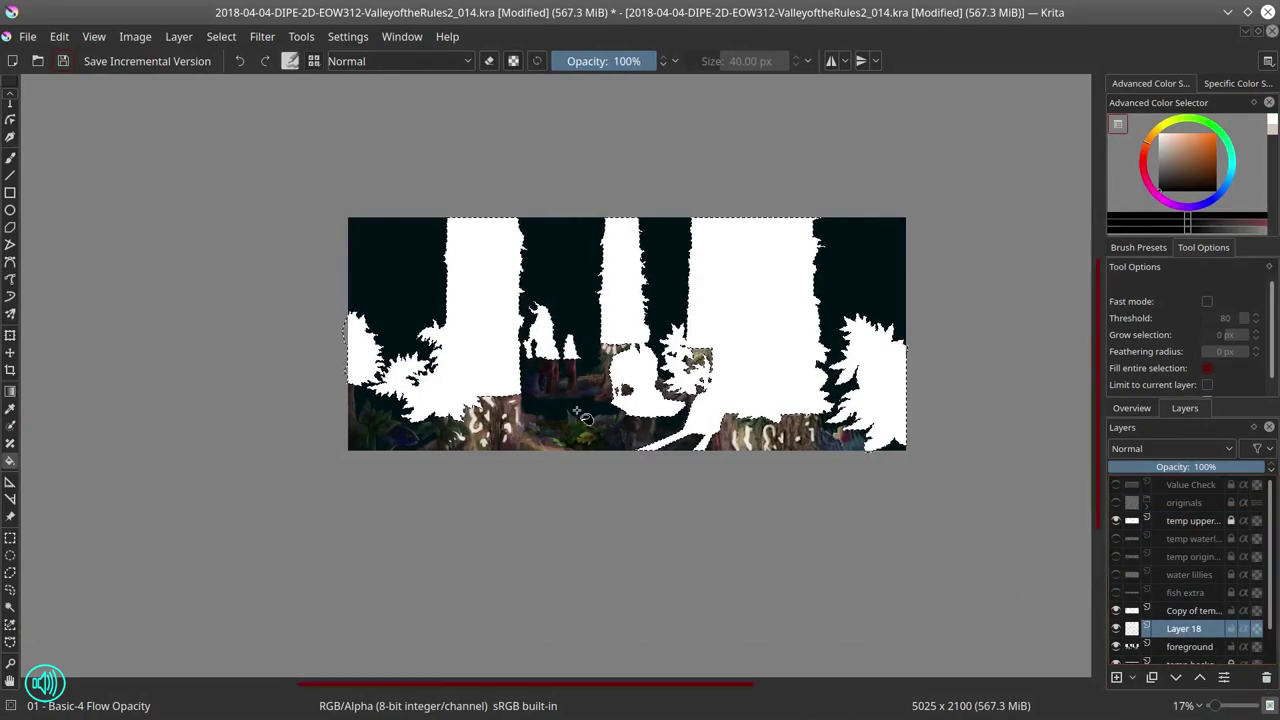
{"action": "right_click", "coordinate": [1200, 610]}
{"action": "left_click", "coordinate": [985, 565]}
Step: Save, hide the 'temp upper part shape' silhouettes, and select the base painting layer
{"action": "key", "text": "ctrl+z"}
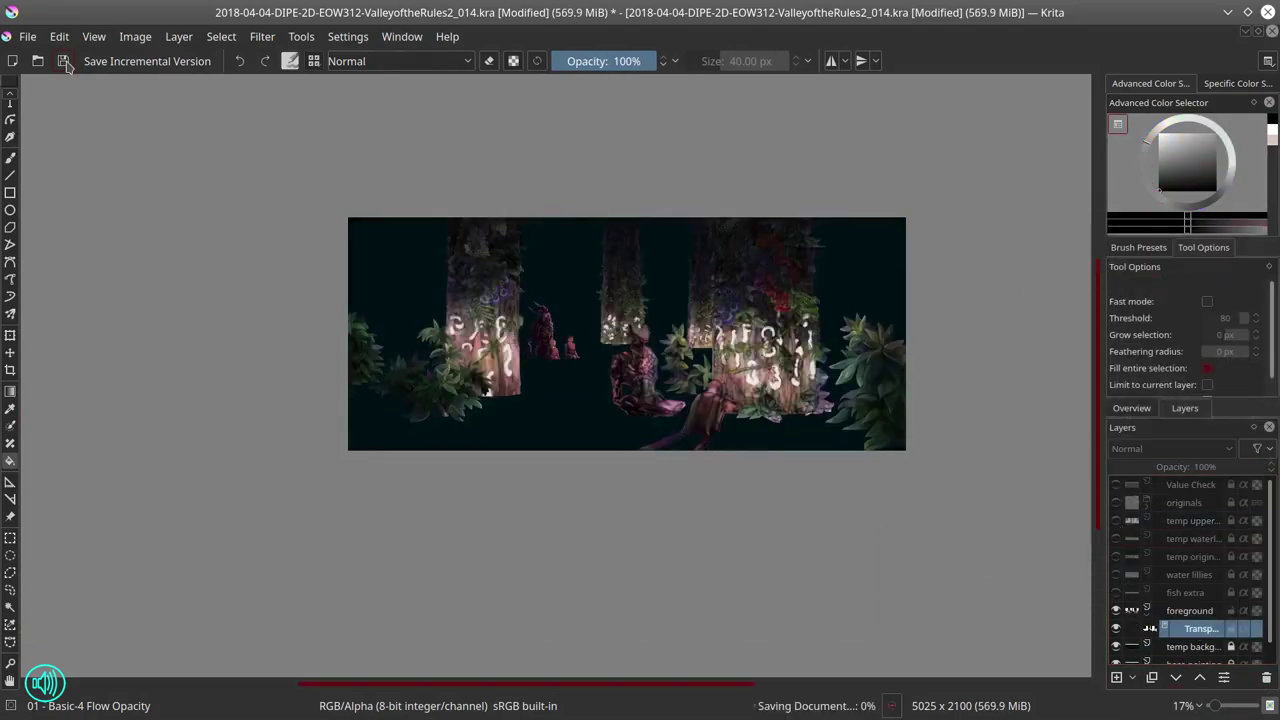
{"action": "key", "text": "b"}
{"action": "key", "text": "ctrl+z"}
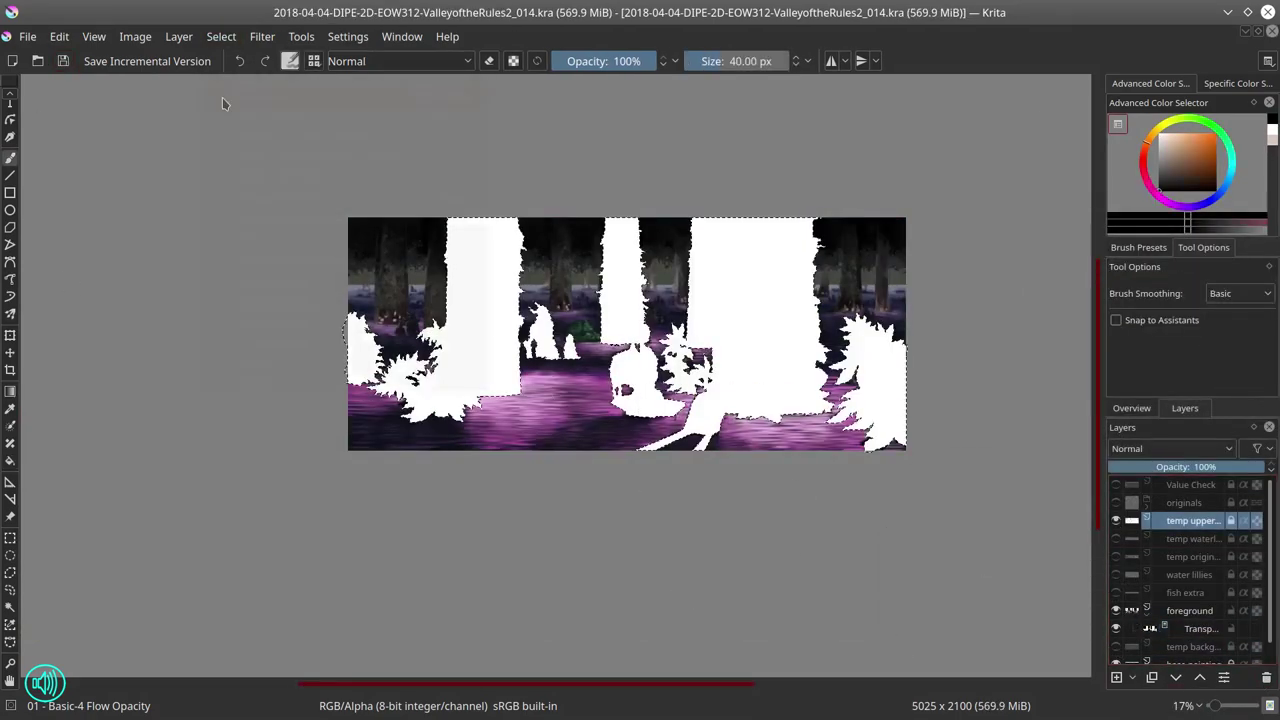
{"action": "key", "text": "ctrl+shift+z"}
{"action": "key", "text": "ctrl+z"}
{"action": "left_click", "coordinate": [1200, 521]}
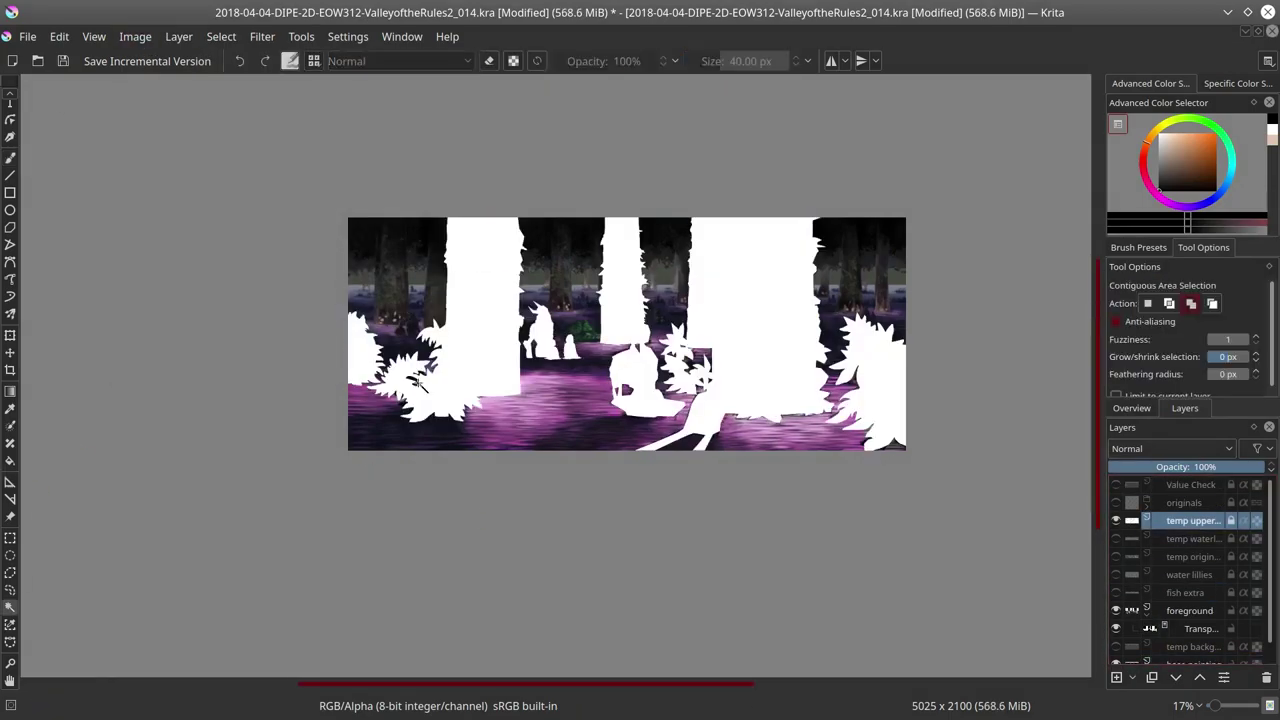
{"action": "key", "text": "ctrl+z"}
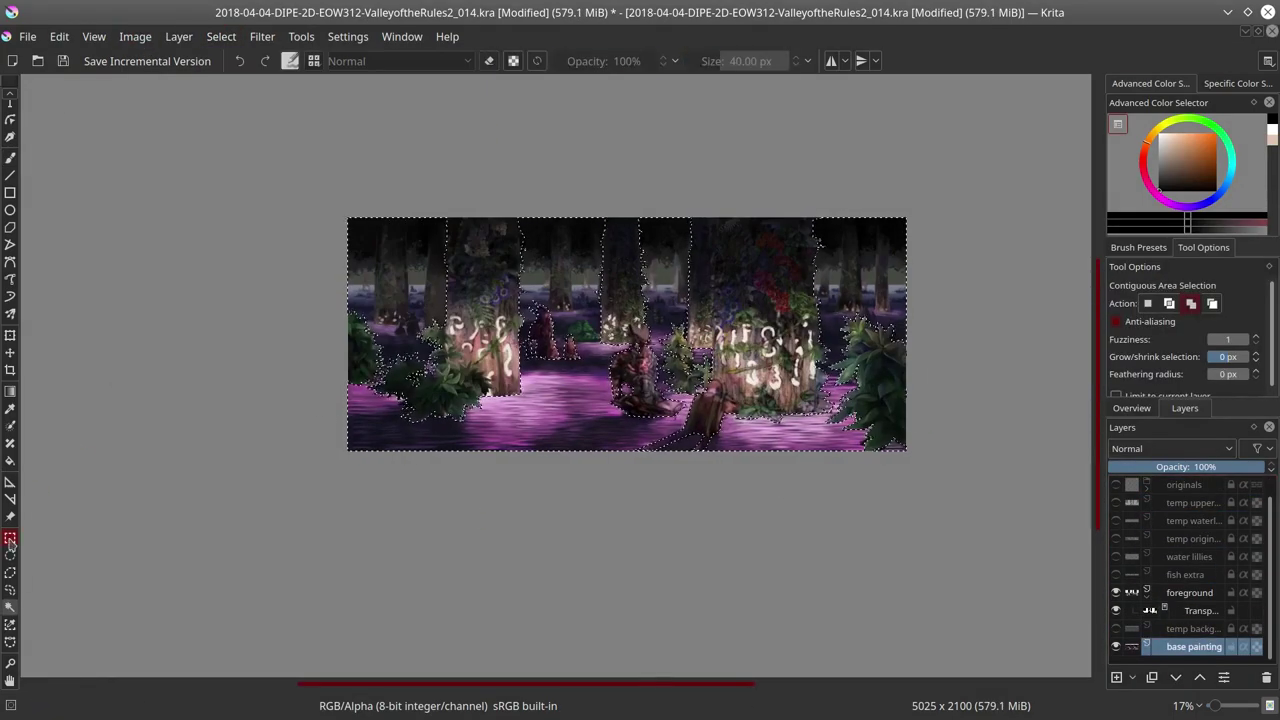
Step: Inspect the painting, select the foreground layer, and save version ValleyoftheRules2_015.kra
{"action": "key", "text": "b"}
{"action": "scroll", "coordinate": [934, 349], "scroll_direction": "up", "scroll_amount": 3}
{"action": "scroll", "coordinate": [743, 509], "scroll_direction": "up", "scroll_amount": 3}
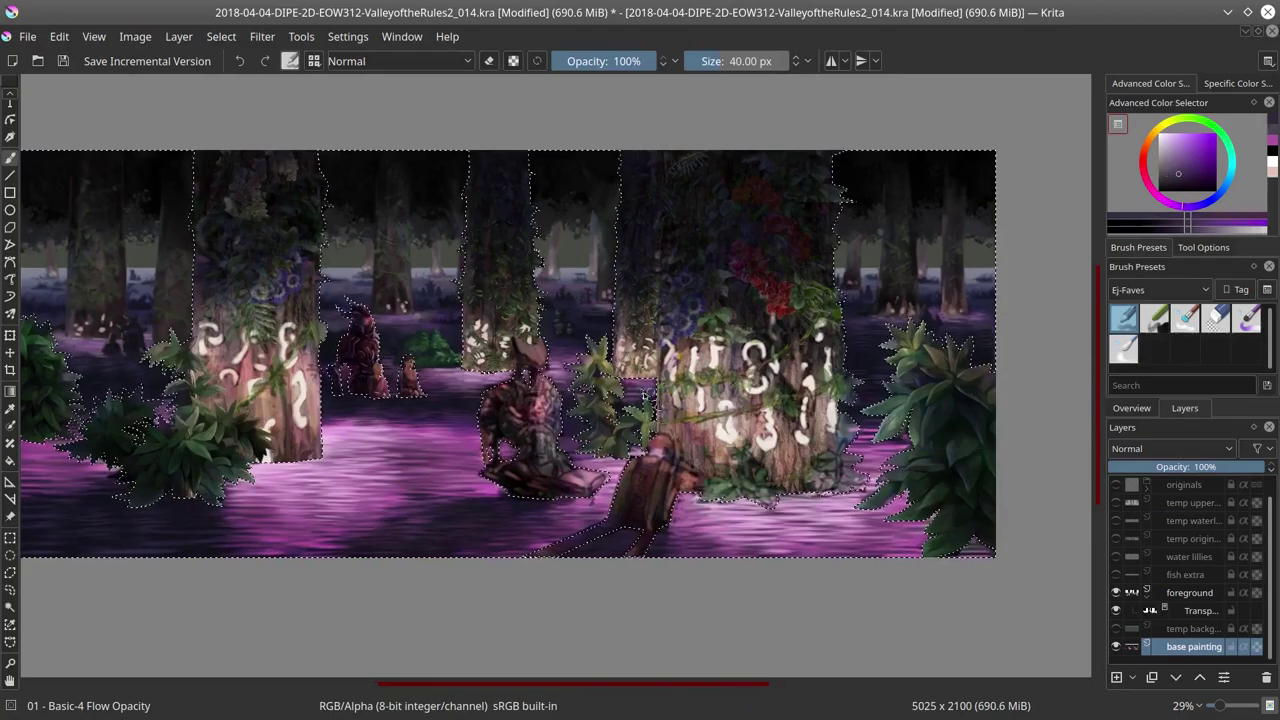
{"action": "scroll", "coordinate": [644, 393], "scroll_direction": "up", "scroll_amount": 4}
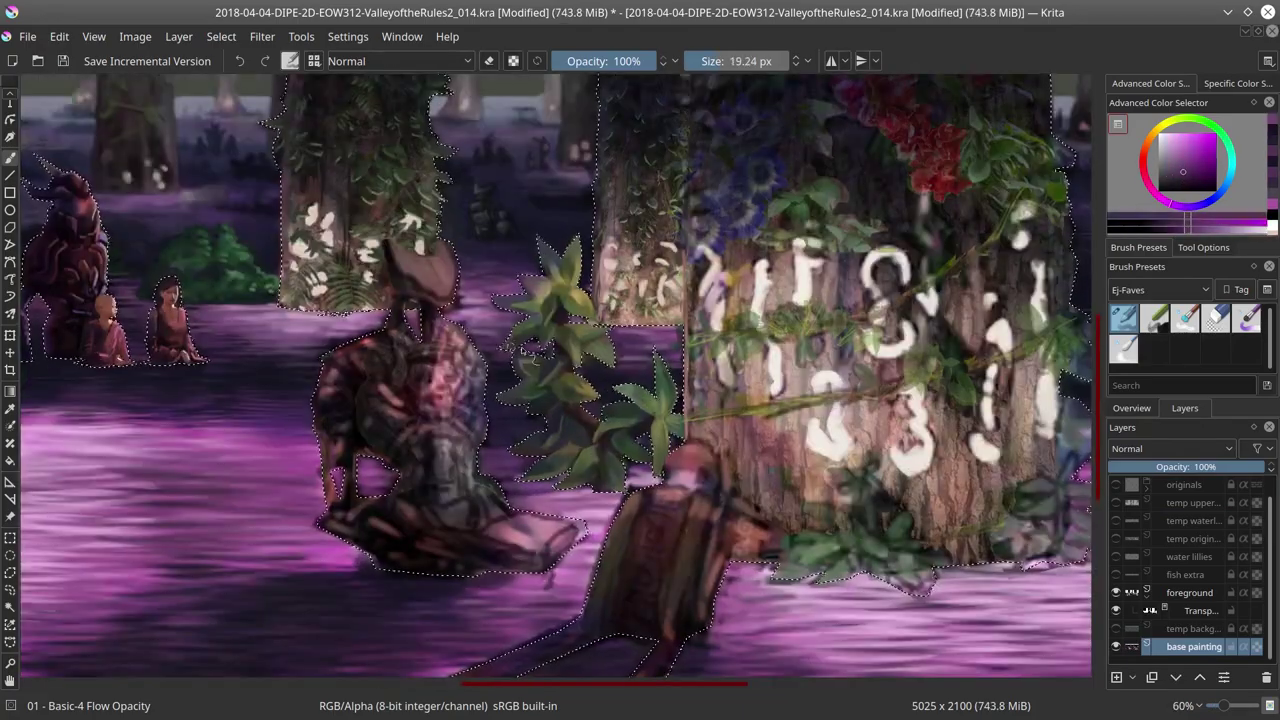
{"action": "left_click_drag", "start_coordinate": [520, 352], "coordinate": [800, 380]}
{"action": "scroll", "coordinate": [540, 400], "scroll_direction": "down", "scroll_amount": 3}
{"action": "scroll", "coordinate": [327, 508], "scroll_direction": "up", "scroll_amount": 1}
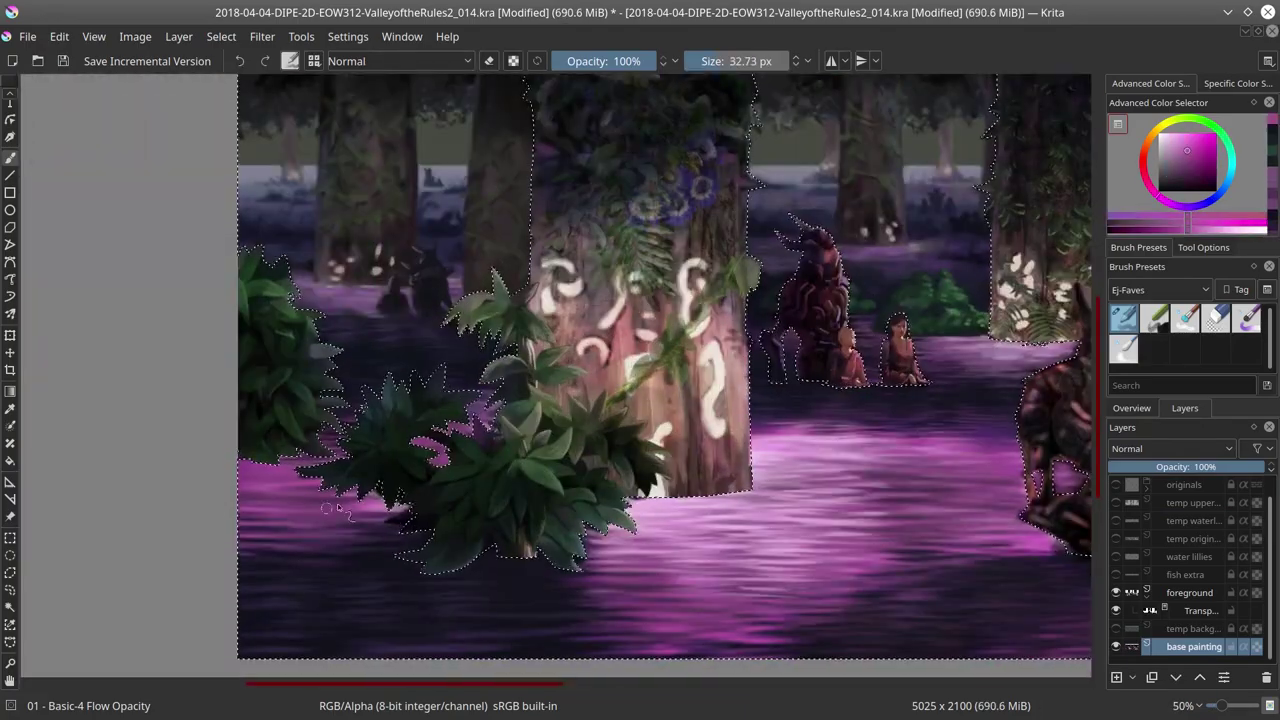
{"action": "scroll", "coordinate": [527, 412], "scroll_direction": "down", "scroll_amount": 1}
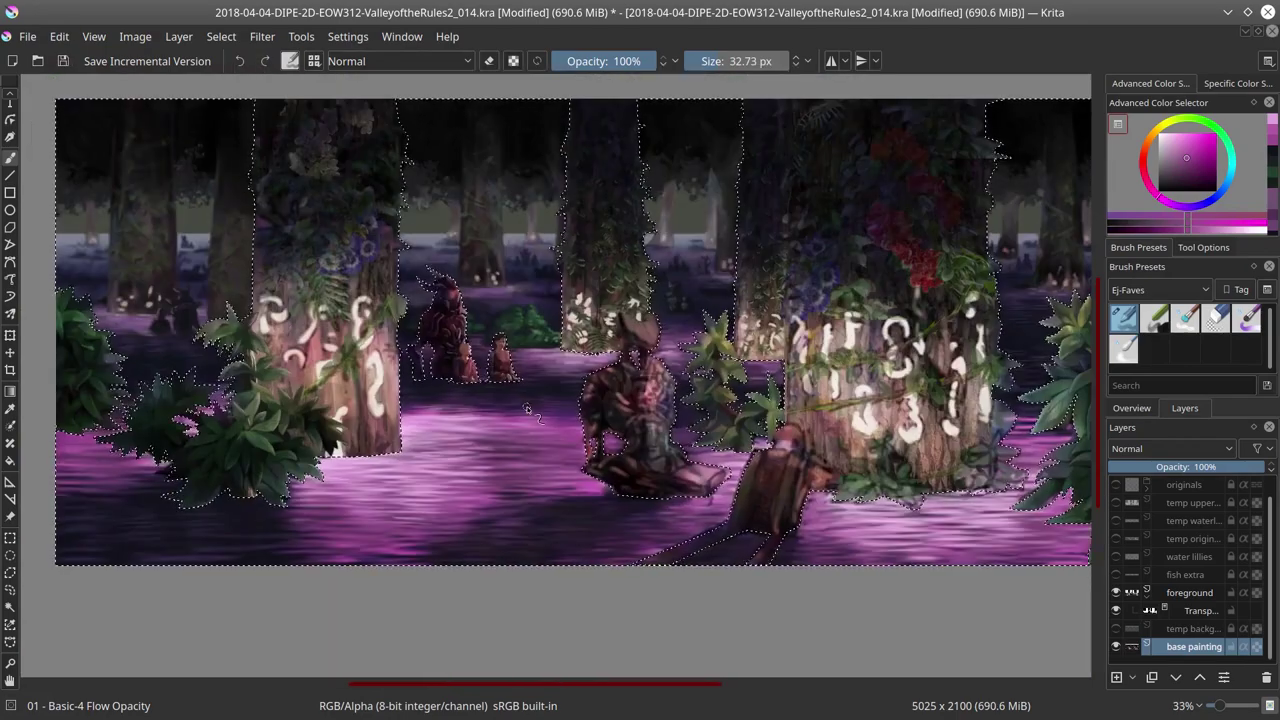
{"action": "scroll", "coordinate": [527, 412], "scroll_direction": "down", "scroll_amount": 1}
{"action": "left_click", "coordinate": [1189, 592]}
{"action": "left_click", "coordinate": [107, 62]}
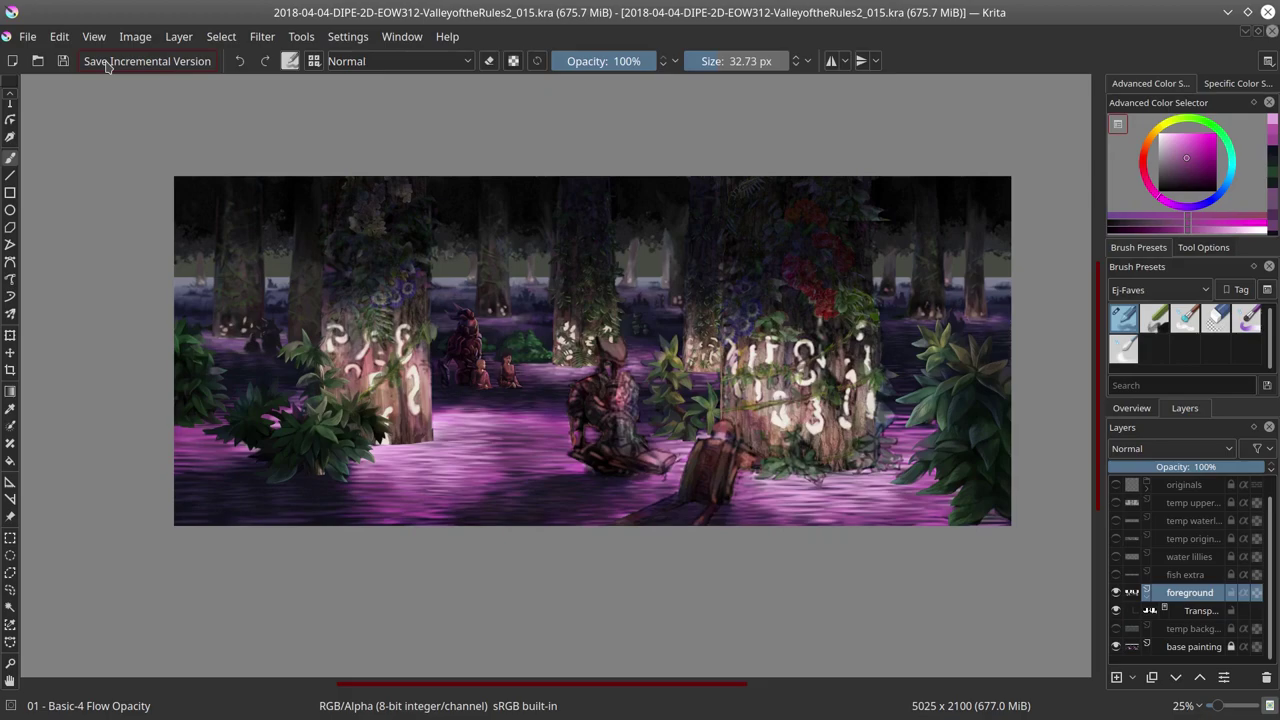
Step: Hide the Transparency mask, show the temp background layer, and zoom toward the rune tree
{"action": "left_click", "coordinate": [1131, 592], "text": "ctrl"}
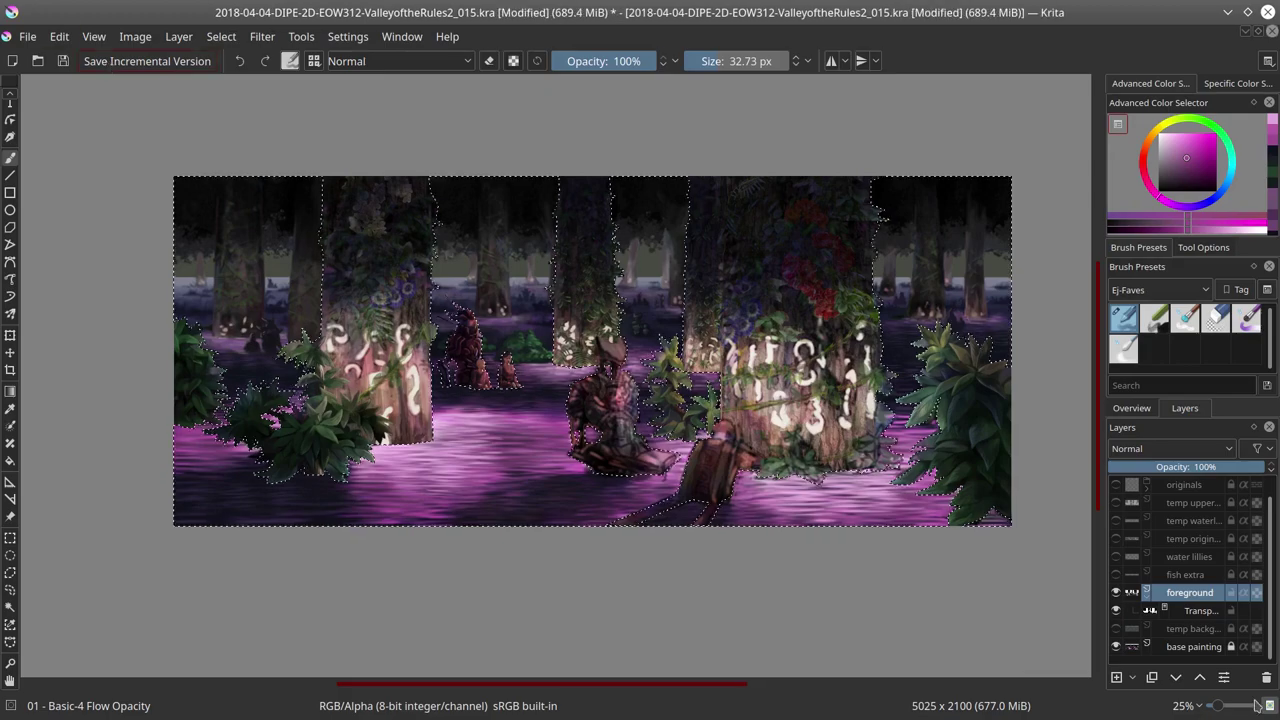
{"action": "left_click", "coordinate": [1194, 646]}
{"action": "key", "text": "ctrl+shift+a"}
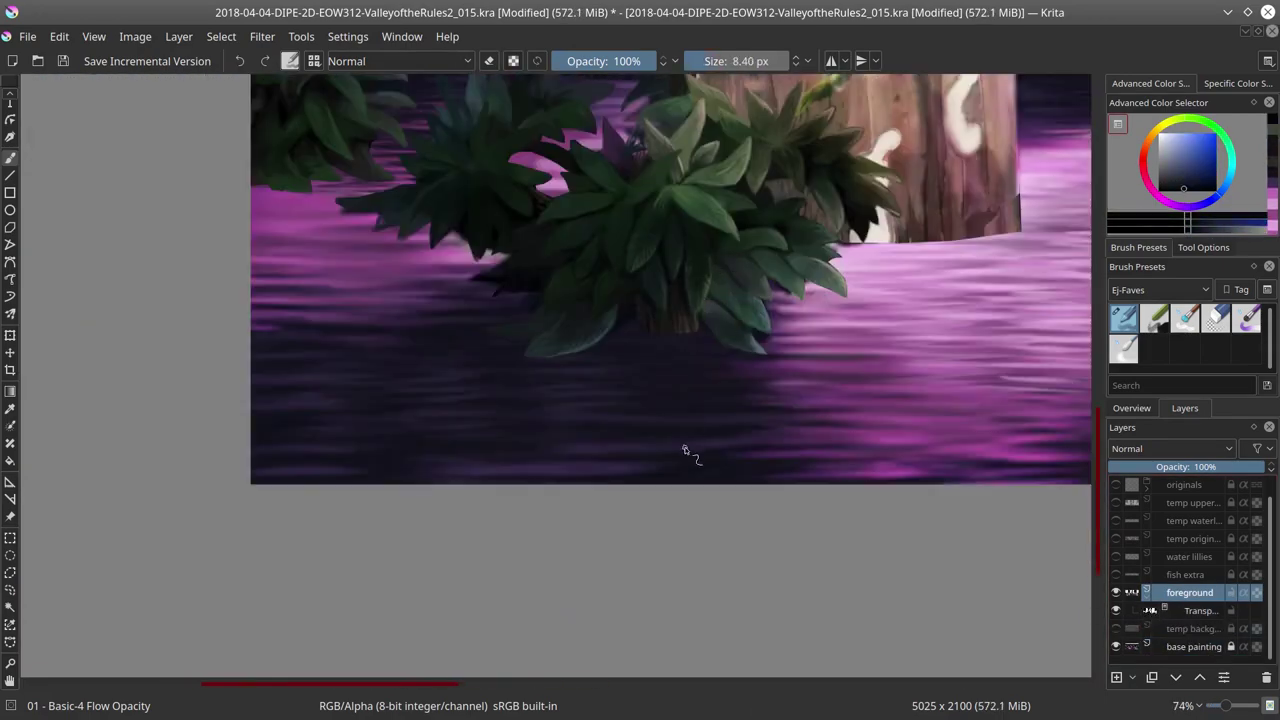
{"action": "scroll", "coordinate": [840, 345], "scroll_direction": "down", "scroll_amount": 5}
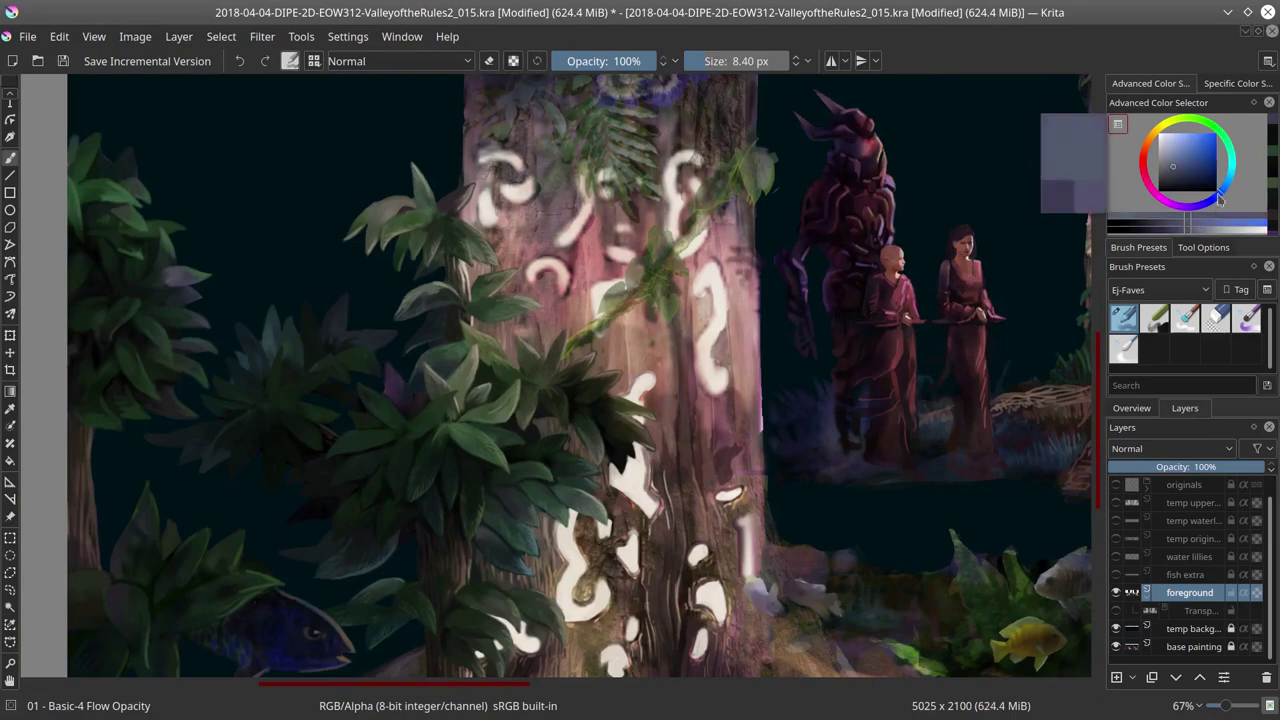
Step: Pick a bright green, sample a darker leaf green, and shrink the brush to about 7 px
{"action": "left_click", "coordinate": [1183, 178]}
{"action": "key", "text": "]"}
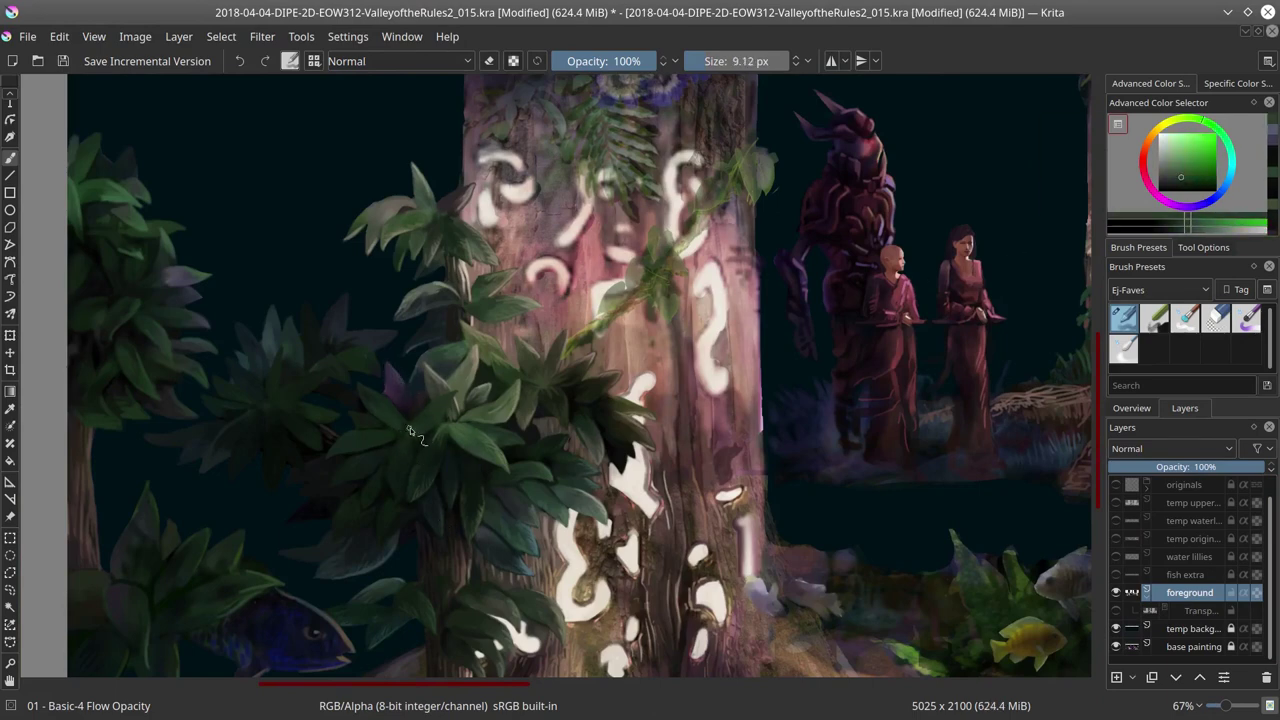
{"action": "key", "text": "k"}
{"action": "key", "text": "l"}
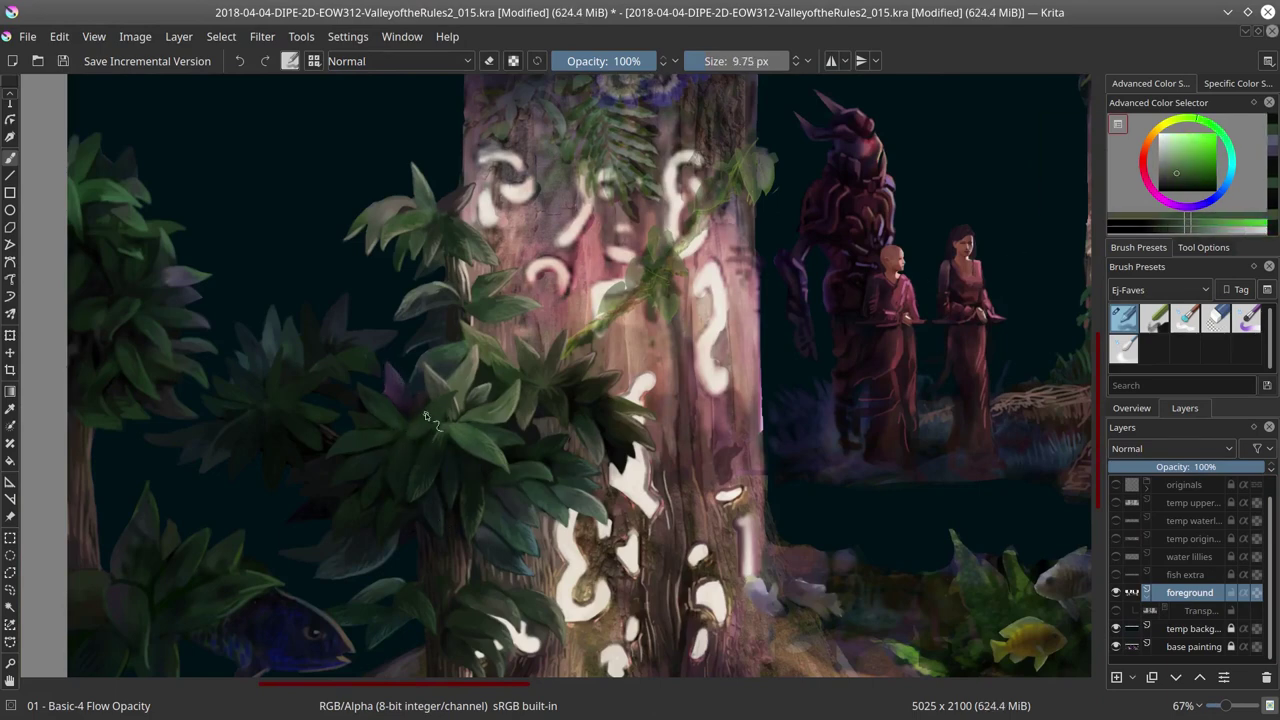
{"action": "key", "text": "bracketleft"}
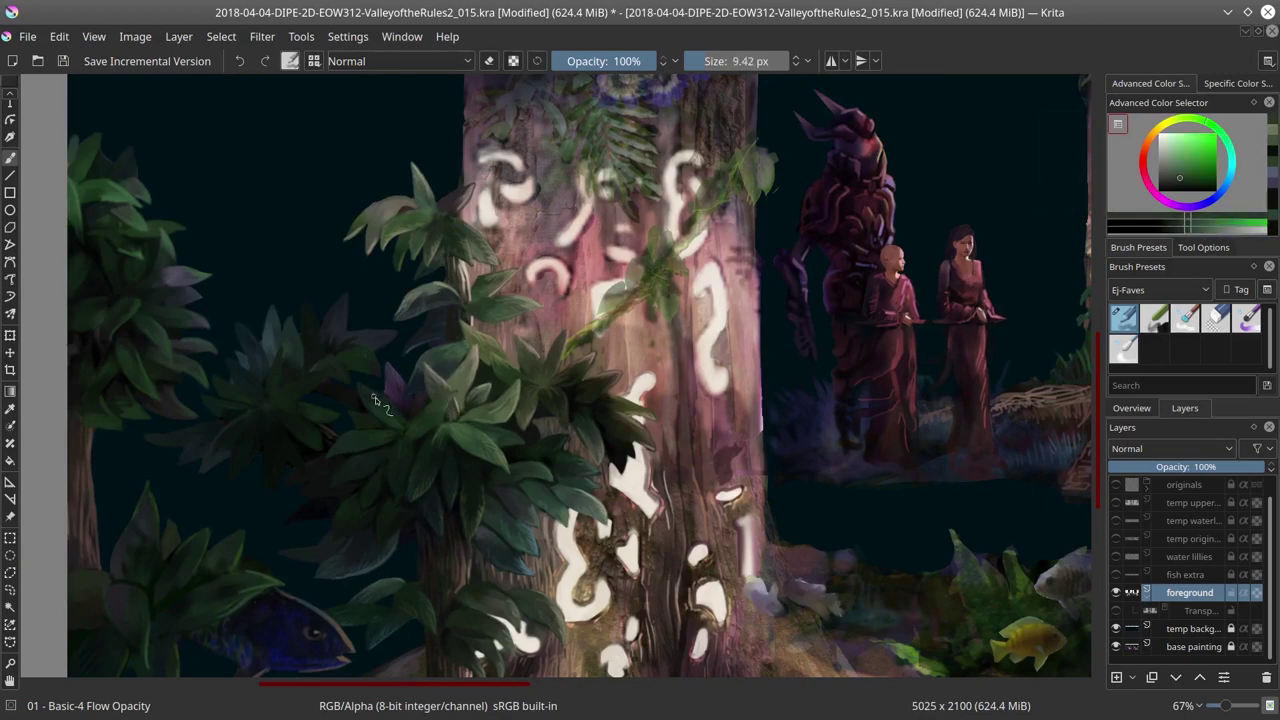
{"action": "key", "text": "l"}
{"action": "key", "text": "bracketleft"}
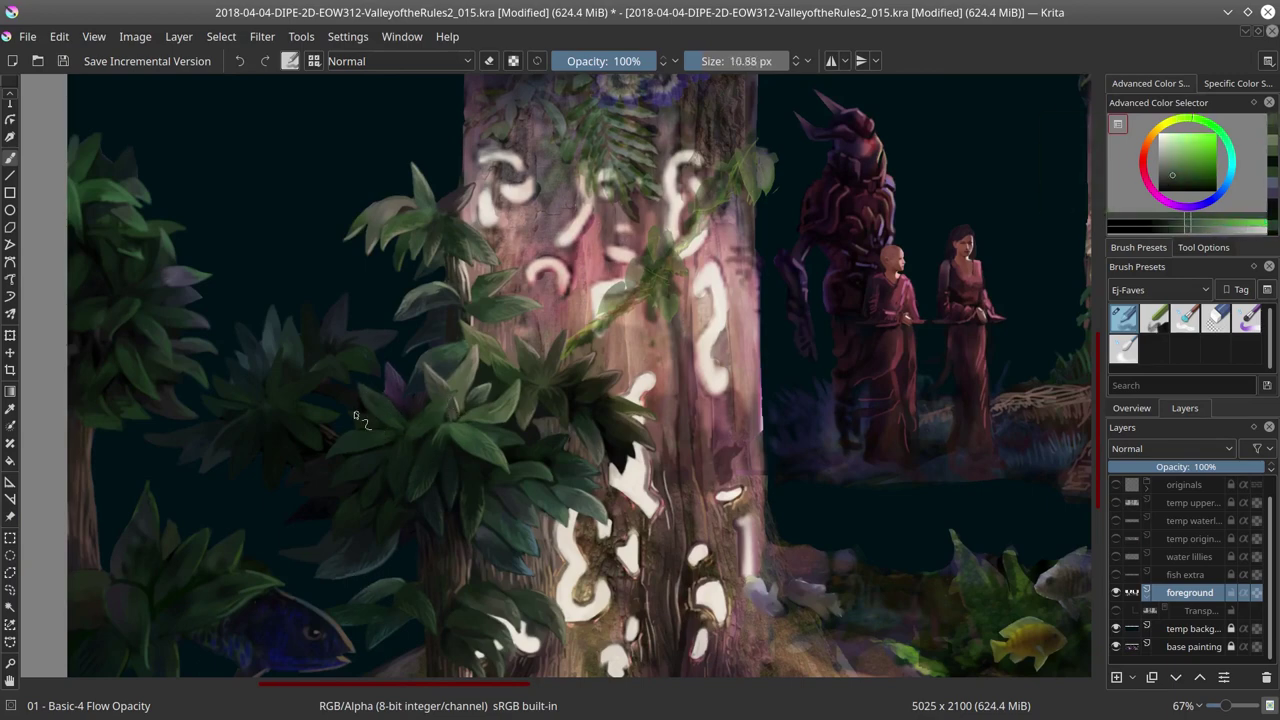
{"action": "key", "text": "bracketleft"}
{"action": "key", "text": "l"}
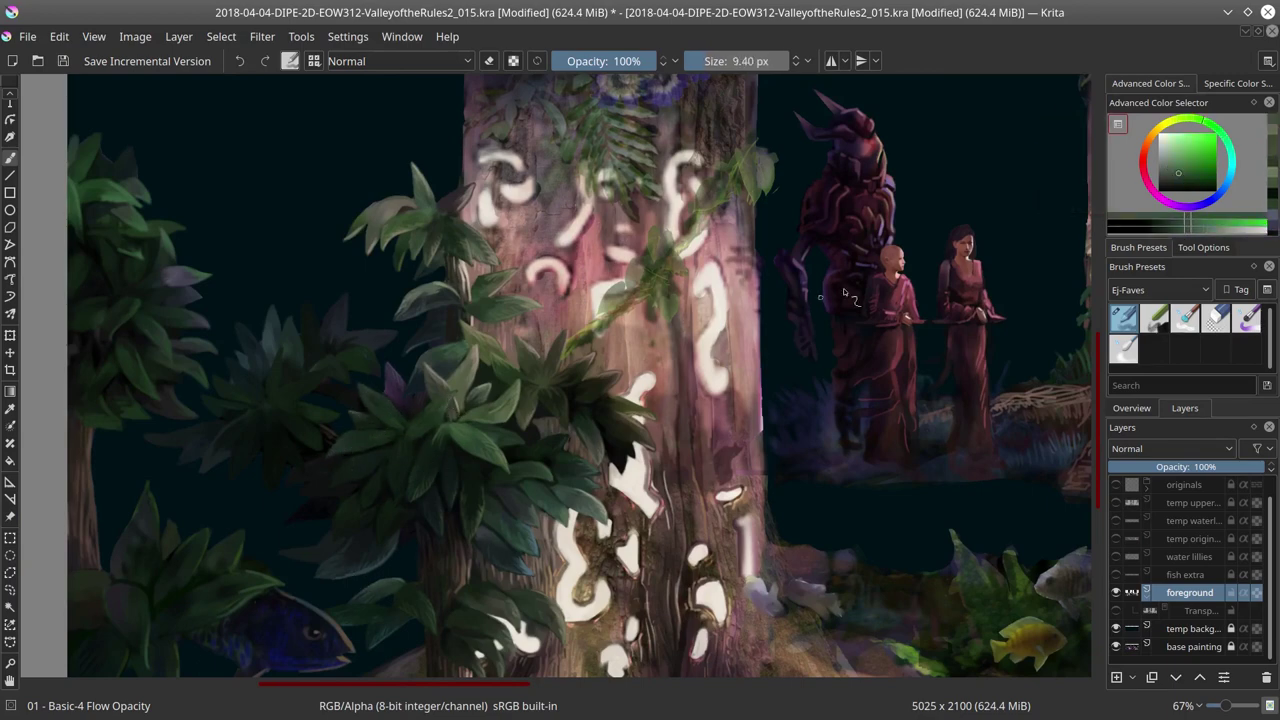
{"action": "key", "text": "bracketleft"}
{"action": "key", "text": "bracketleft"}
{"action": "key", "text": "l"}
Step: Save the painting and adjust which layers are visible
{"action": "key", "text": "ctrl+s"}
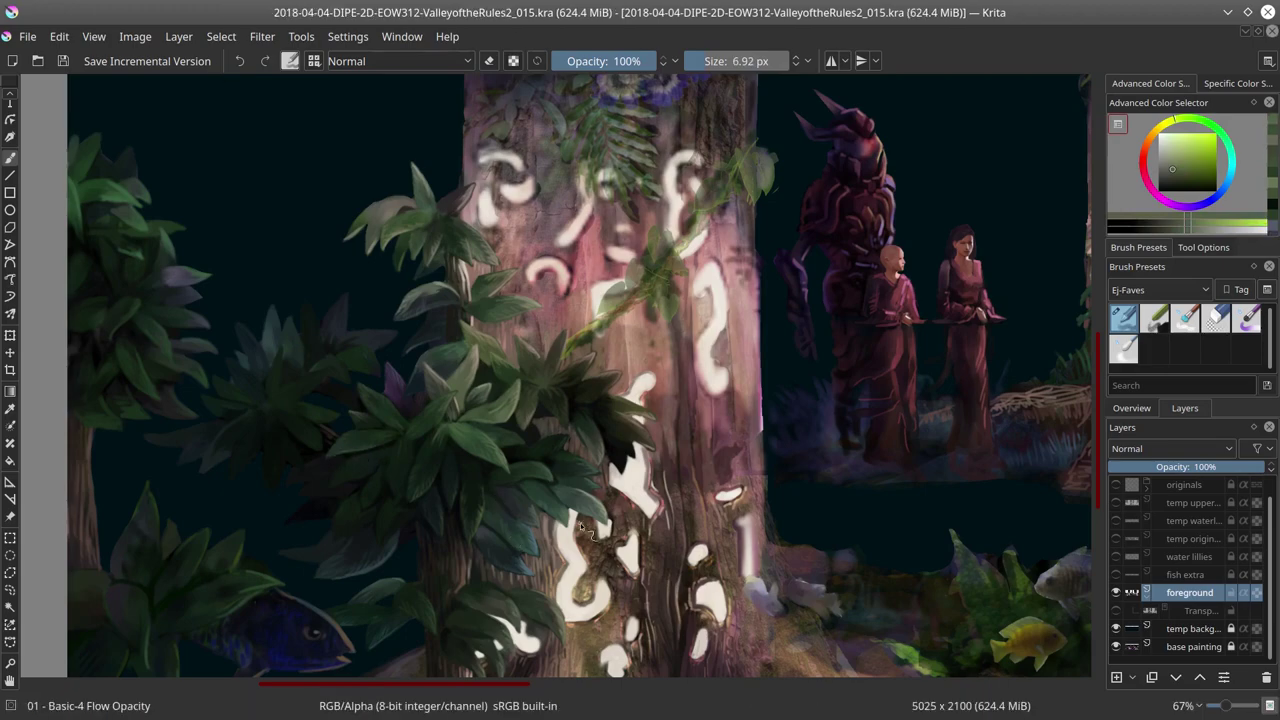
{"action": "key", "text": "minus"}
{"action": "key", "text": "minus"}
{"action": "key", "text": "minus"}
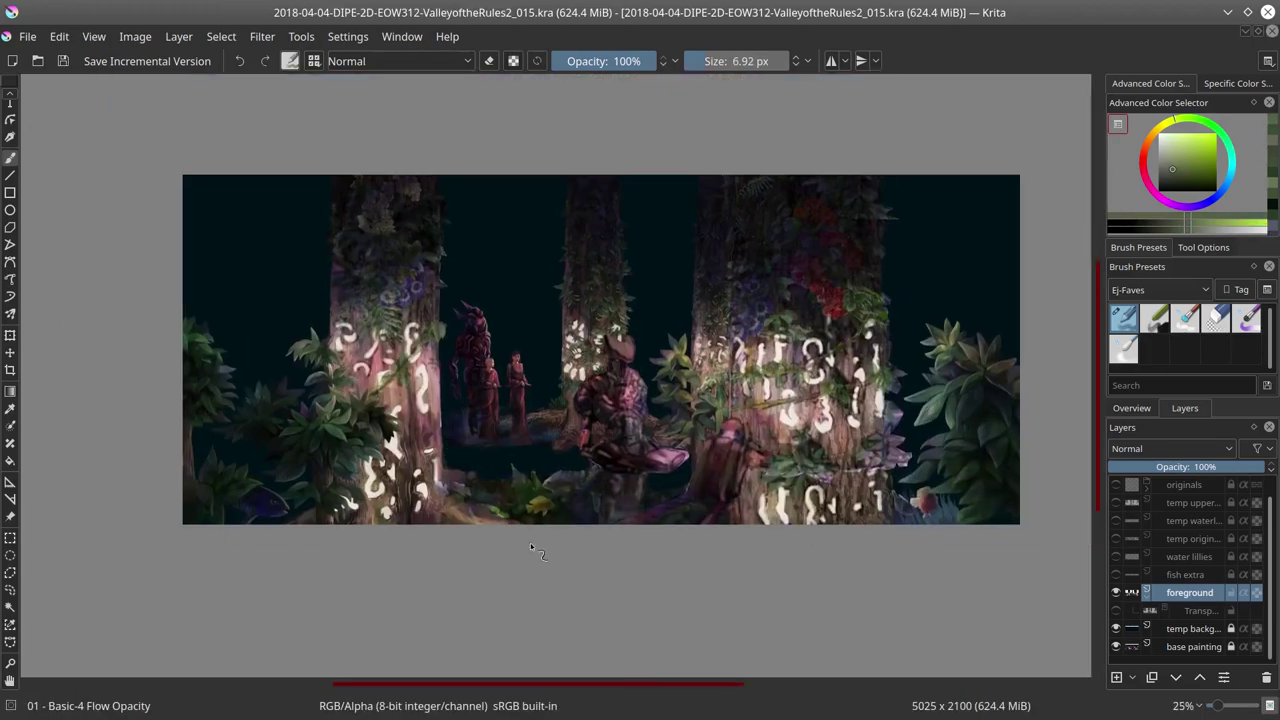
{"action": "left_click", "coordinate": [1116, 610]}
{"action": "left_click", "coordinate": [1116, 556]}
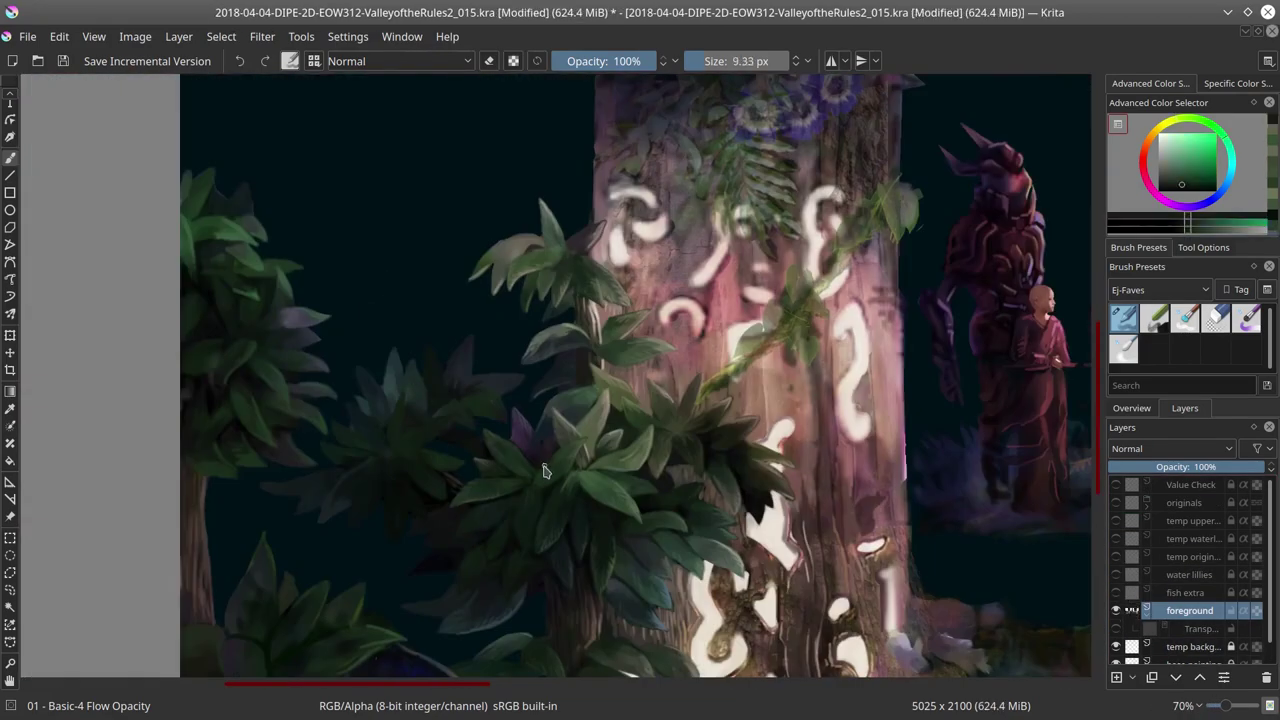
Step: Paint lighter green leaves over the trunk with a brush around 8–12 px
{"action": "left_click", "coordinate": [526, 586], "text": "ctrl"}
{"action": "key", "text": "bracketleft"}
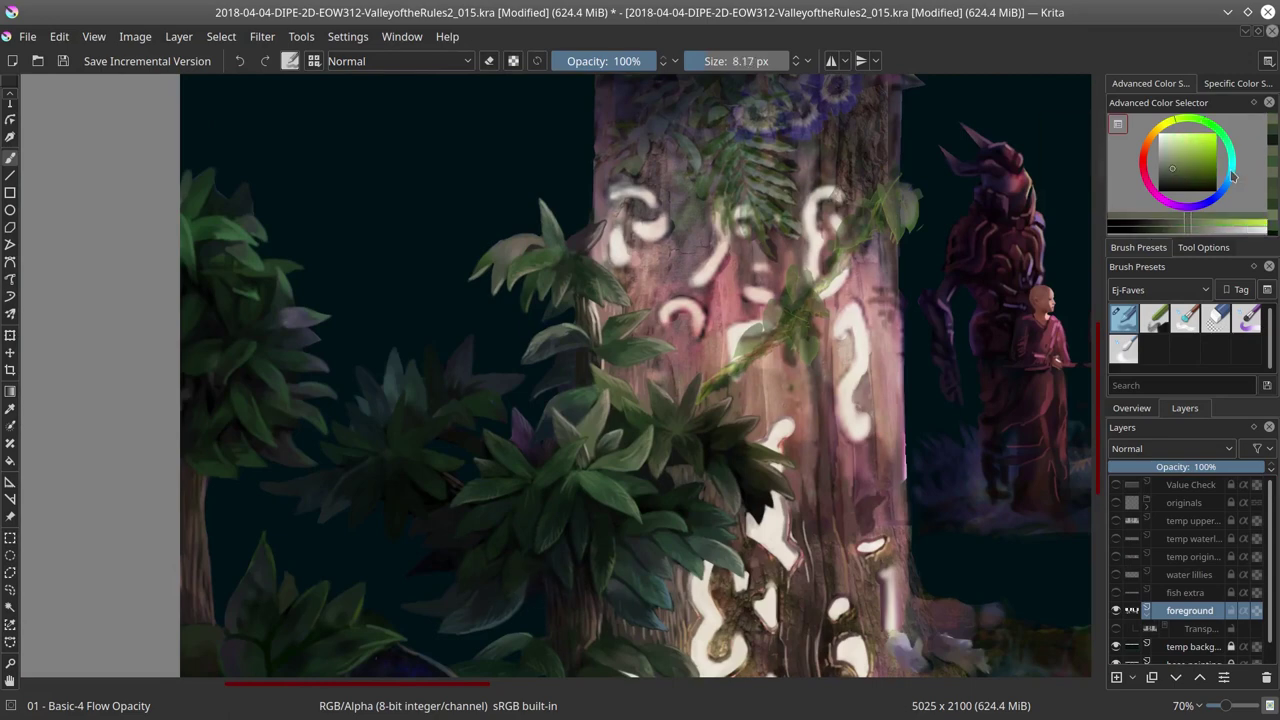
{"action": "left_click", "coordinate": [498, 588], "text": "ctrl"}
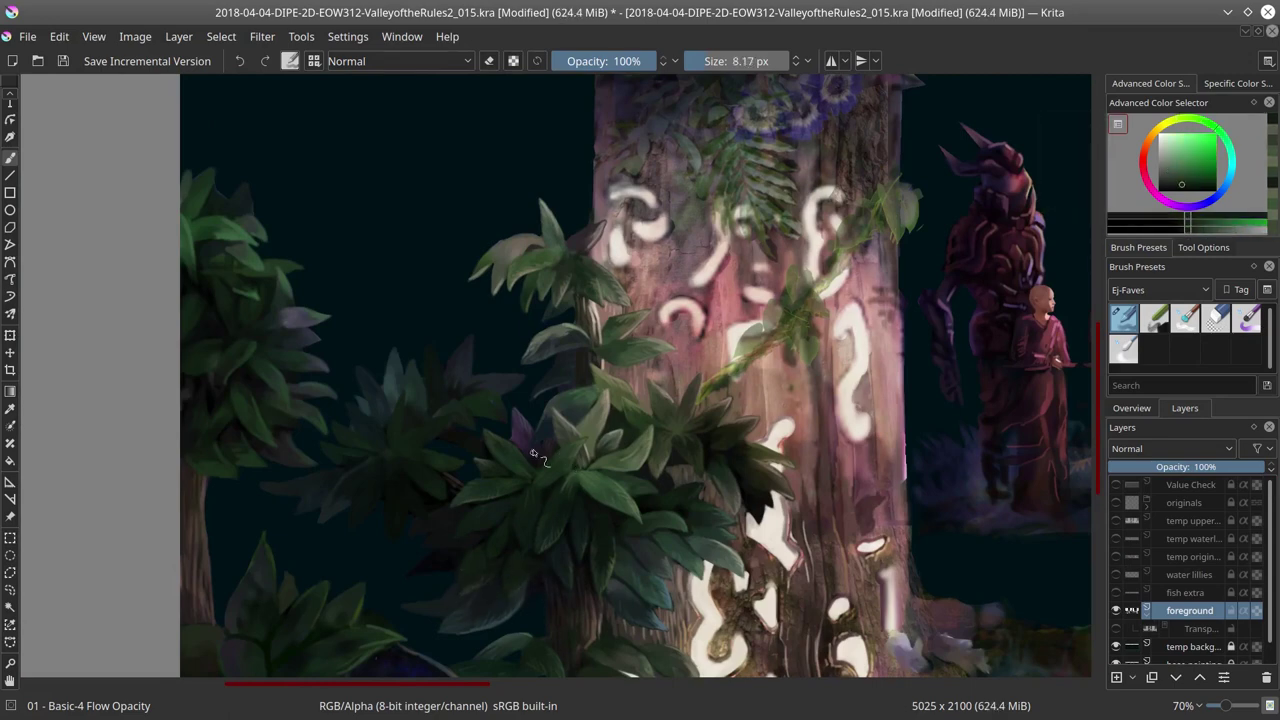
{"action": "key", "text": "bracketright"}
{"action": "key", "text": "bracketright"}
{"action": "key", "text": "bracketright"}
{"action": "key", "text": "bracketleft"}
{"action": "key", "text": "bracketleft"}
{"action": "left_click", "coordinate": [487, 530], "text": "ctrl"}
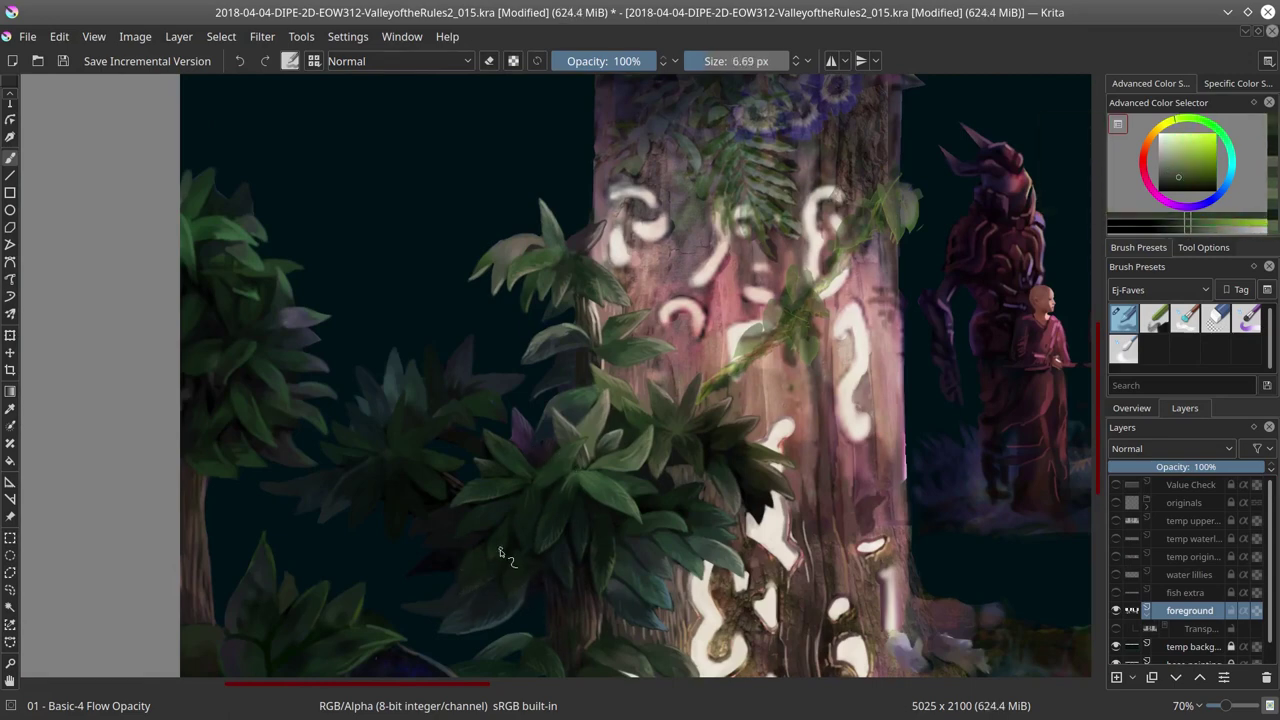
{"action": "left_click", "coordinate": [471, 529], "text": "ctrl"}
{"action": "key", "text": "bracketleft"}
{"action": "key", "text": "bracketleft"}
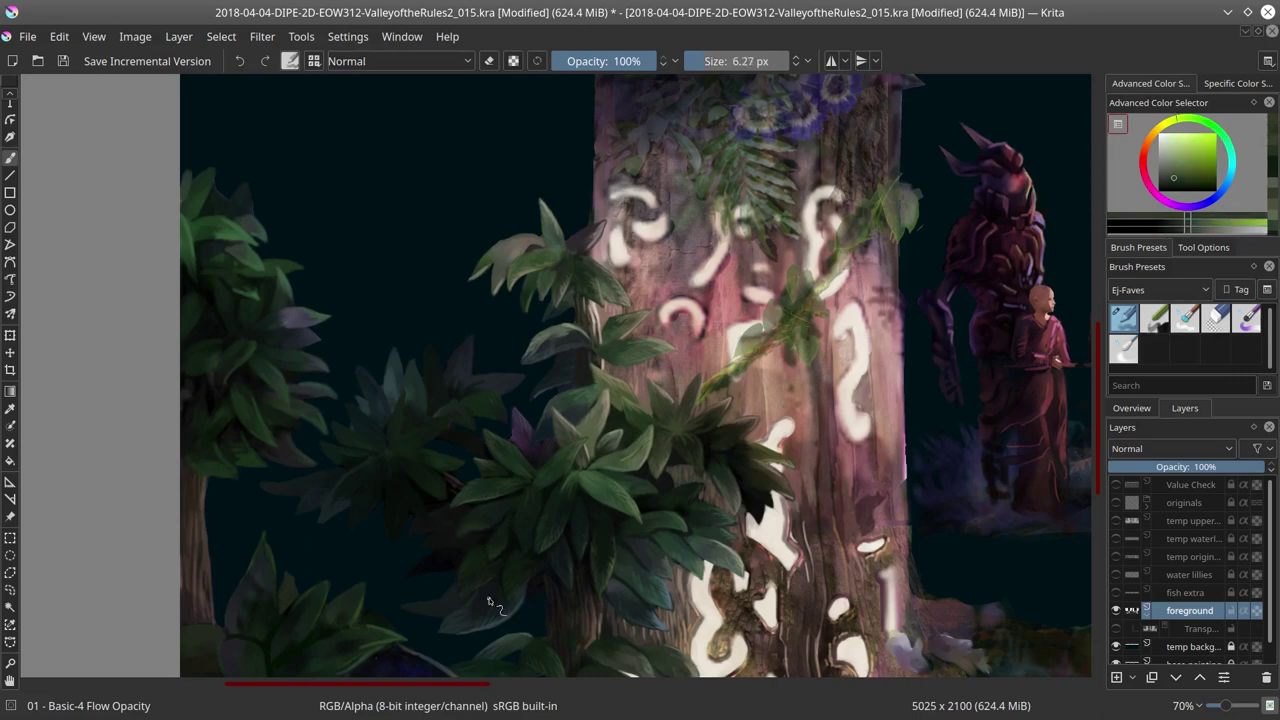
{"action": "key", "text": "bracketright"}
{"action": "key", "text": "bracketright"}
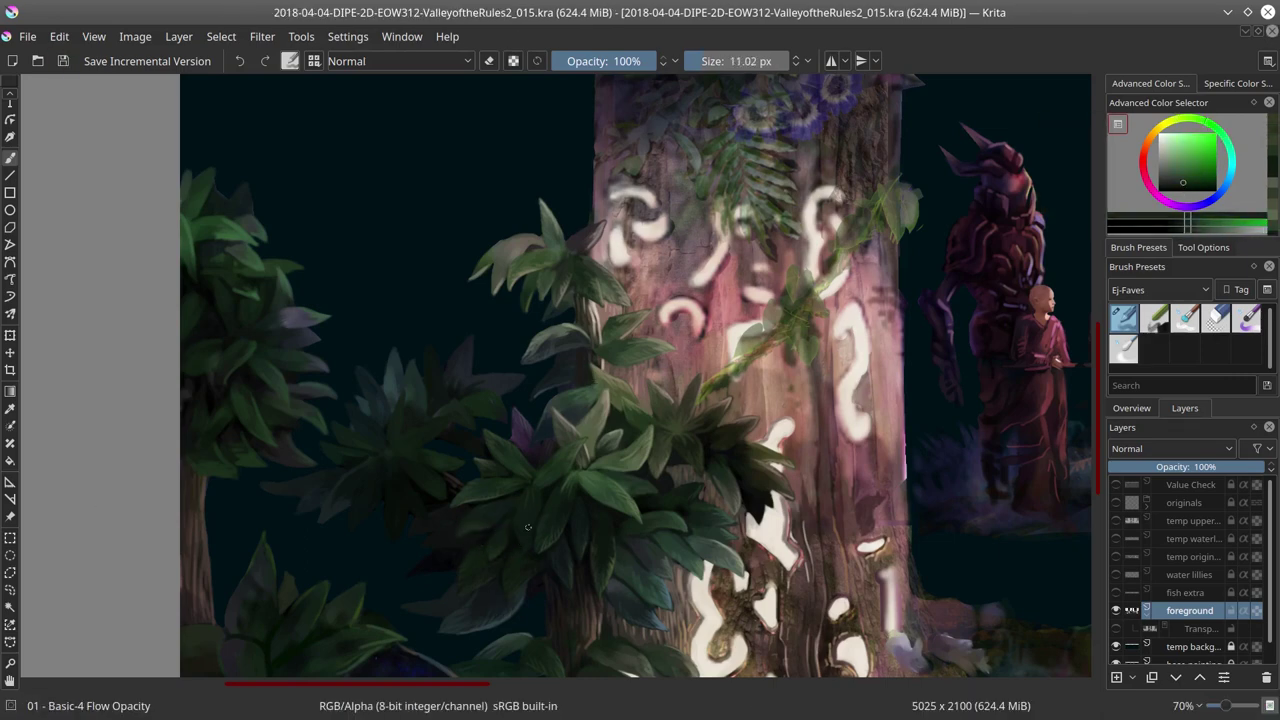
Step: Add darker green leaf strokes with a slightly smaller brush
{"action": "left_click", "coordinate": [524, 544], "text": "ctrl"}
{"action": "left_click", "coordinate": [581, 375], "text": "ctrl"}
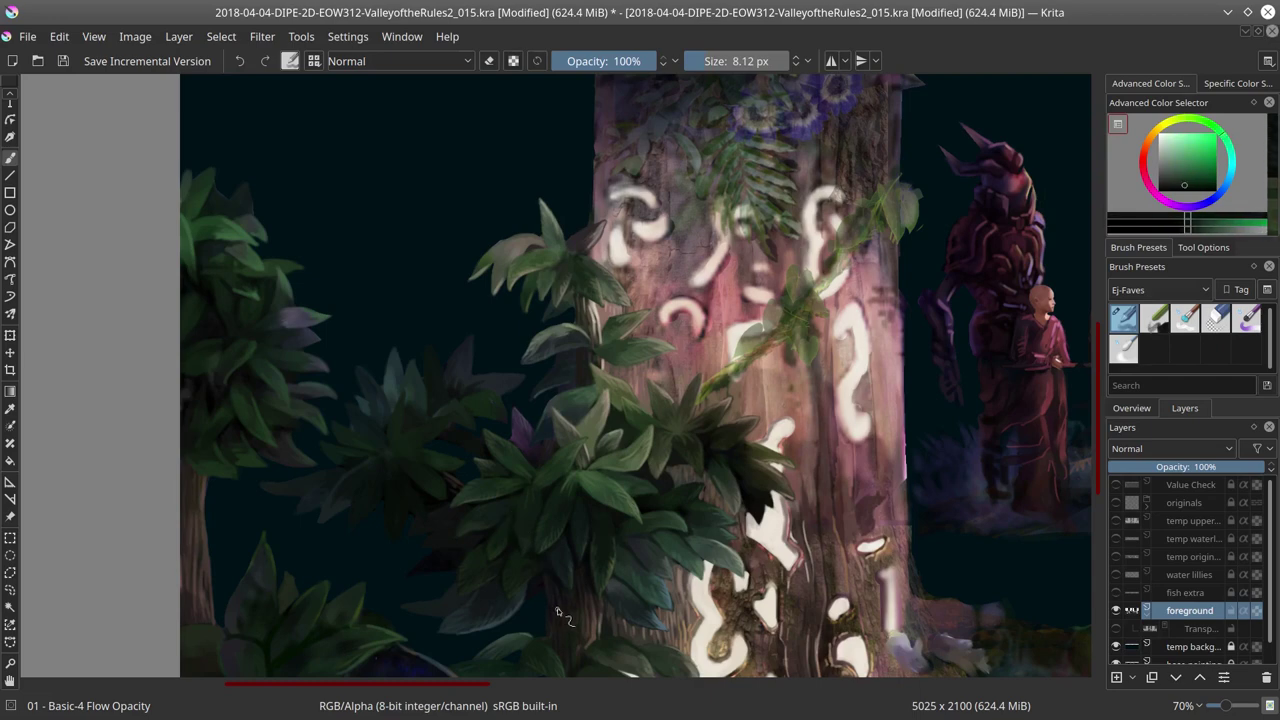
{"action": "left_click", "coordinate": [397, 534], "text": "ctrl"}
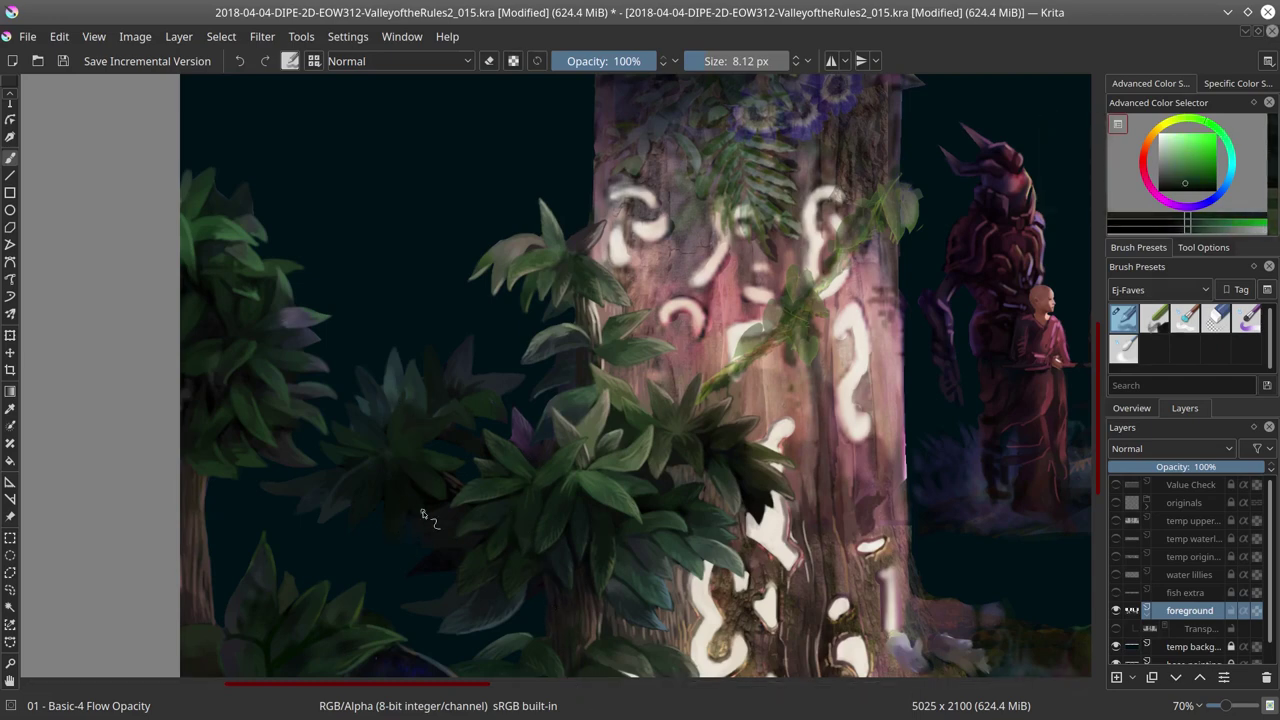
{"action": "key", "text": "bracketleft"}
{"action": "left_click", "coordinate": [424, 517], "text": "ctrl"}
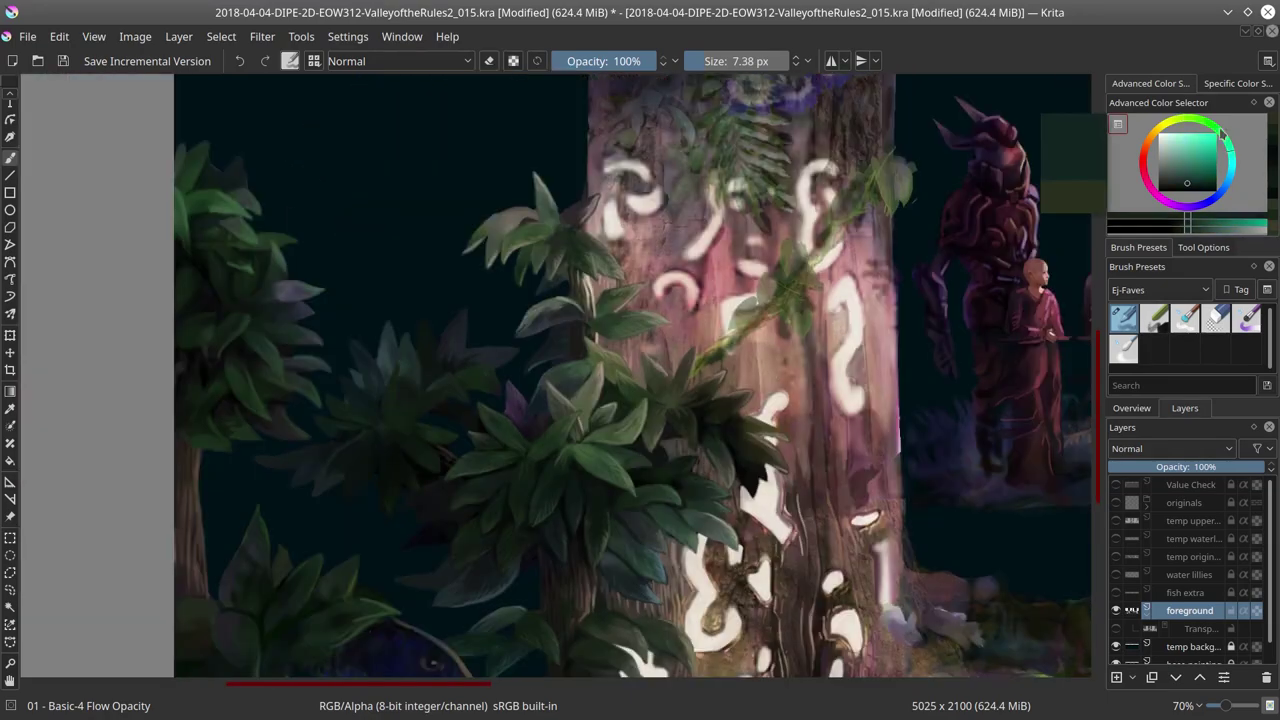
Step: Paint dark teal background colour into the rune tree's leaves and save the painting
{"action": "mouse_move", "coordinate": [437, 578]}
{"action": "left_mouse_down"}
{"action": "mouse_move", "coordinate": [337, 466]}
{"action": "mouse_move", "coordinate": [598, 428]}
{"action": "mouse_move", "coordinate": [639, 395]}
{"action": "left_mouse_up"}
{"action": "key", "text": "bracketleft"}
{"action": "key", "text": "bracketleft"}
{"action": "key", "text": "bracketleft"}
{"action": "key", "text": "bracketleft"}
{"action": "key", "text": "bracketleft"}
{"action": "key", "text": "bracketleft"}
{"action": "key", "text": "bracketleft"}
{"action": "key", "text": "bracketleft"}
{"action": "key", "text": "bracketleft"}
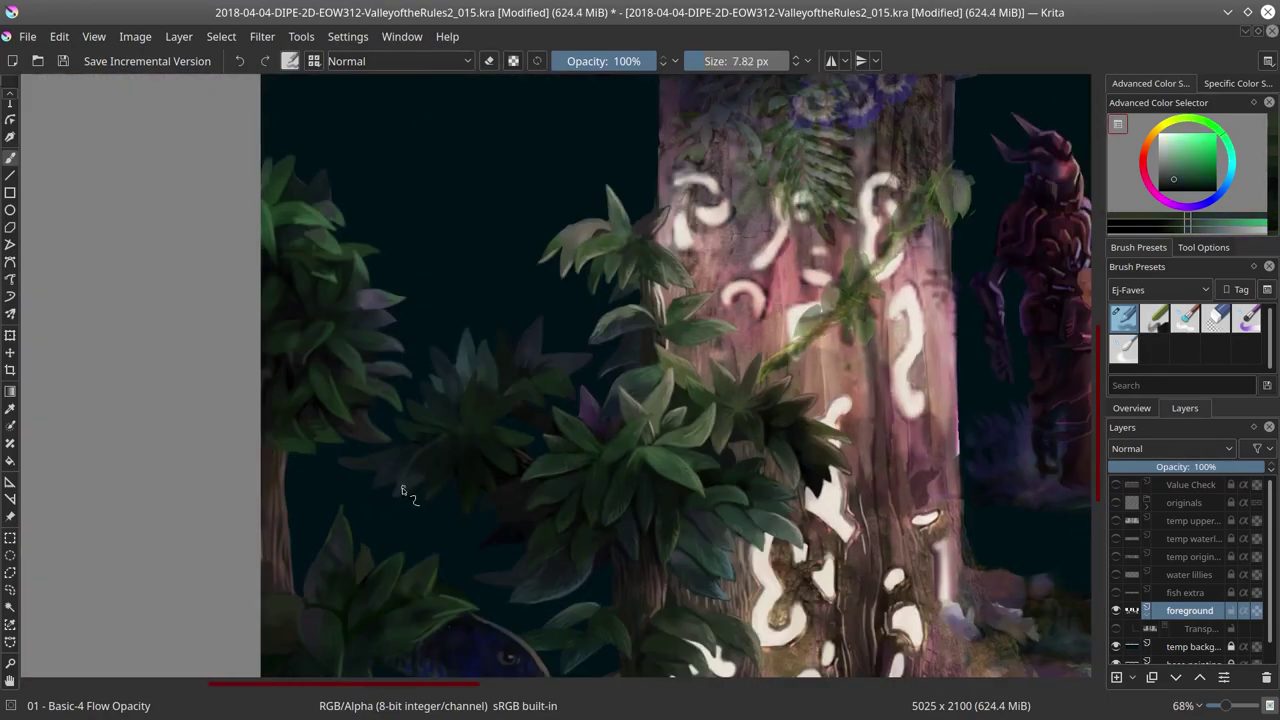
{"action": "left_click", "coordinate": [405, 488], "text": "ctrl"}
{"action": "left_click", "coordinate": [380, 488], "text": "ctrl"}
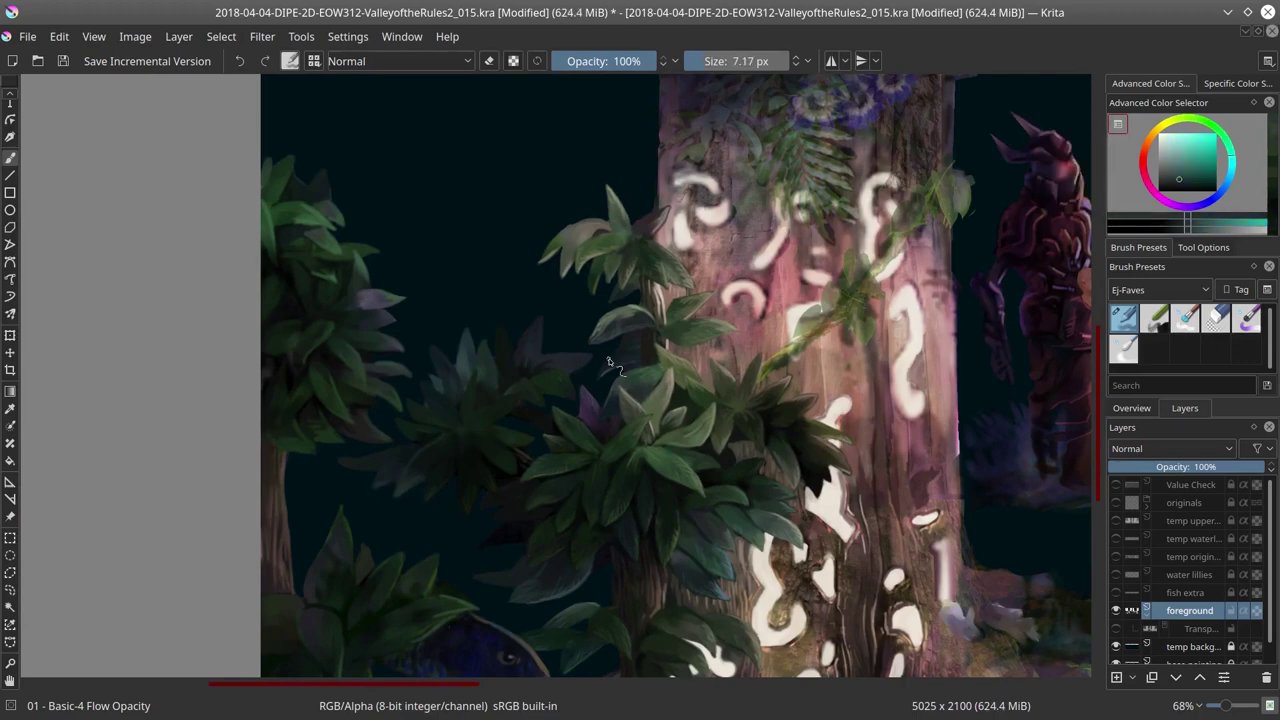
{"action": "key", "text": "ctrl+s"}
{"action": "left_click", "coordinate": [1132, 408]}
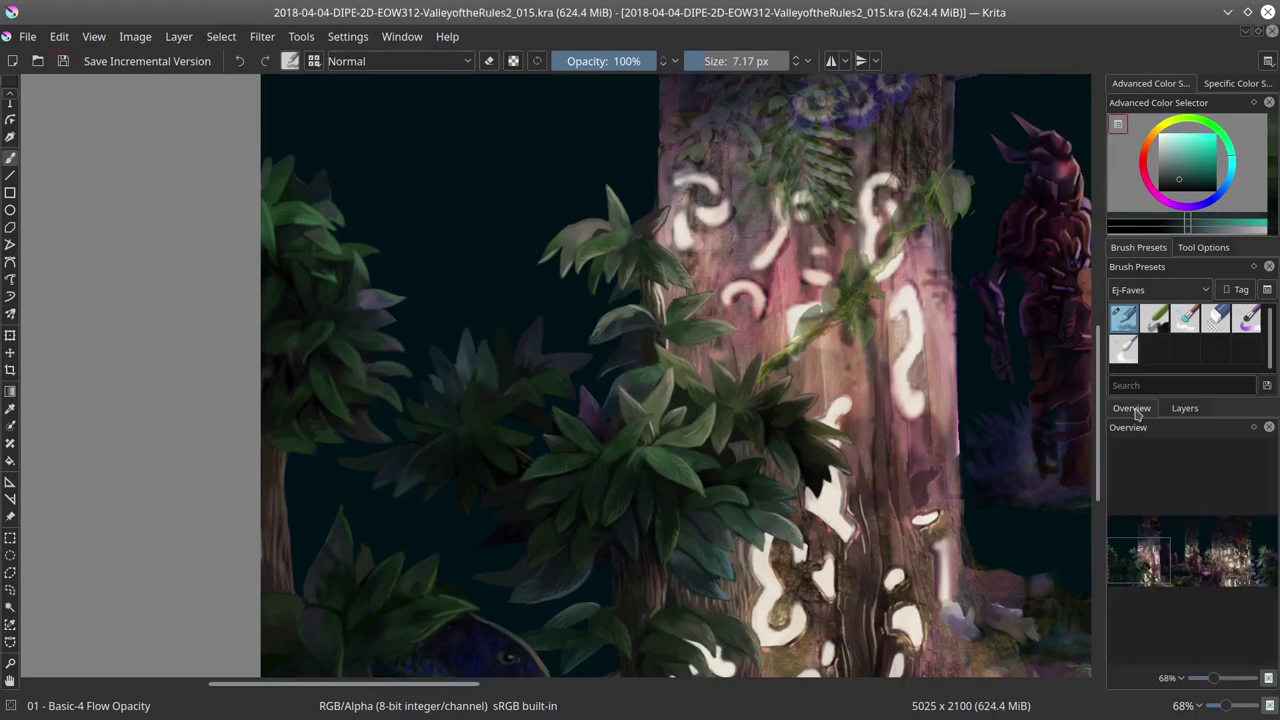
Step: Repaint the leaf edges in green and a dark yellow-green tone
{"action": "left_click", "coordinate": [522, 472]}
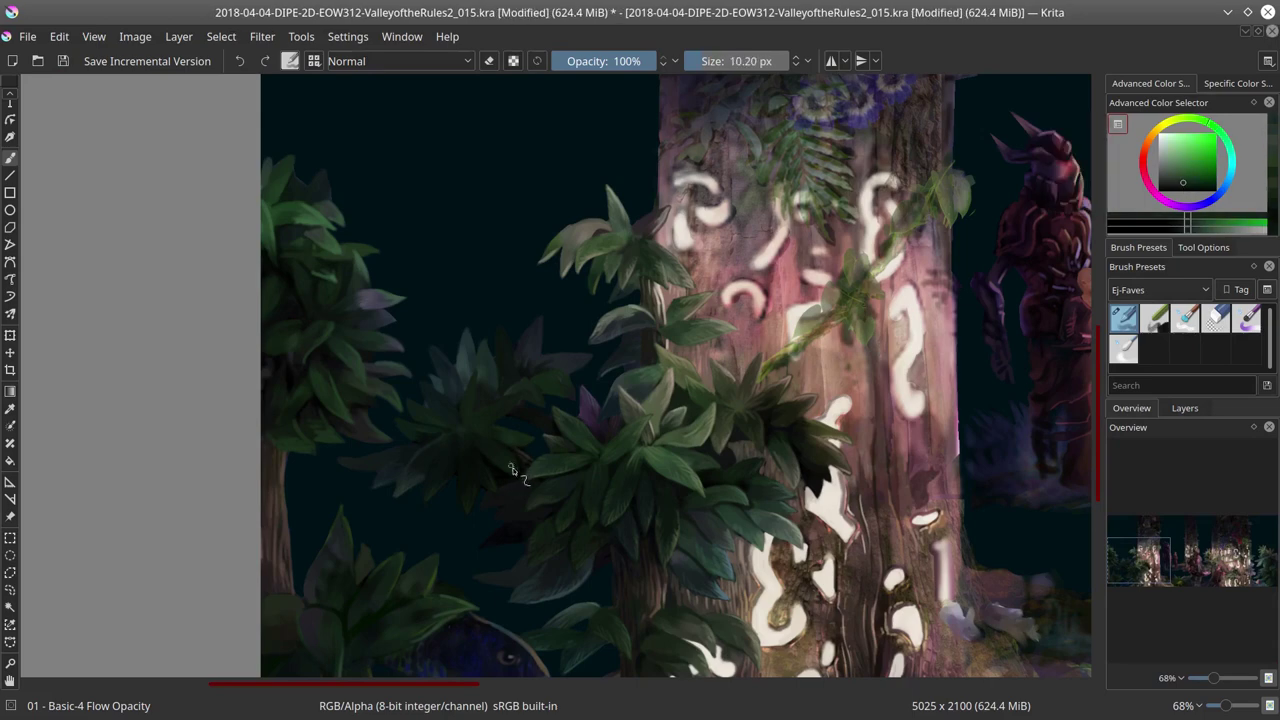
{"action": "left_click", "coordinate": [522, 472], "text": "ctrl"}
{"action": "key", "text": "bracketright"}
{"action": "key", "text": "bracketright"}
{"action": "key", "text": "bracketright"}
{"action": "key", "text": "bracketright"}
{"action": "key", "text": "bracketright"}
{"action": "key", "text": "bracketright"}
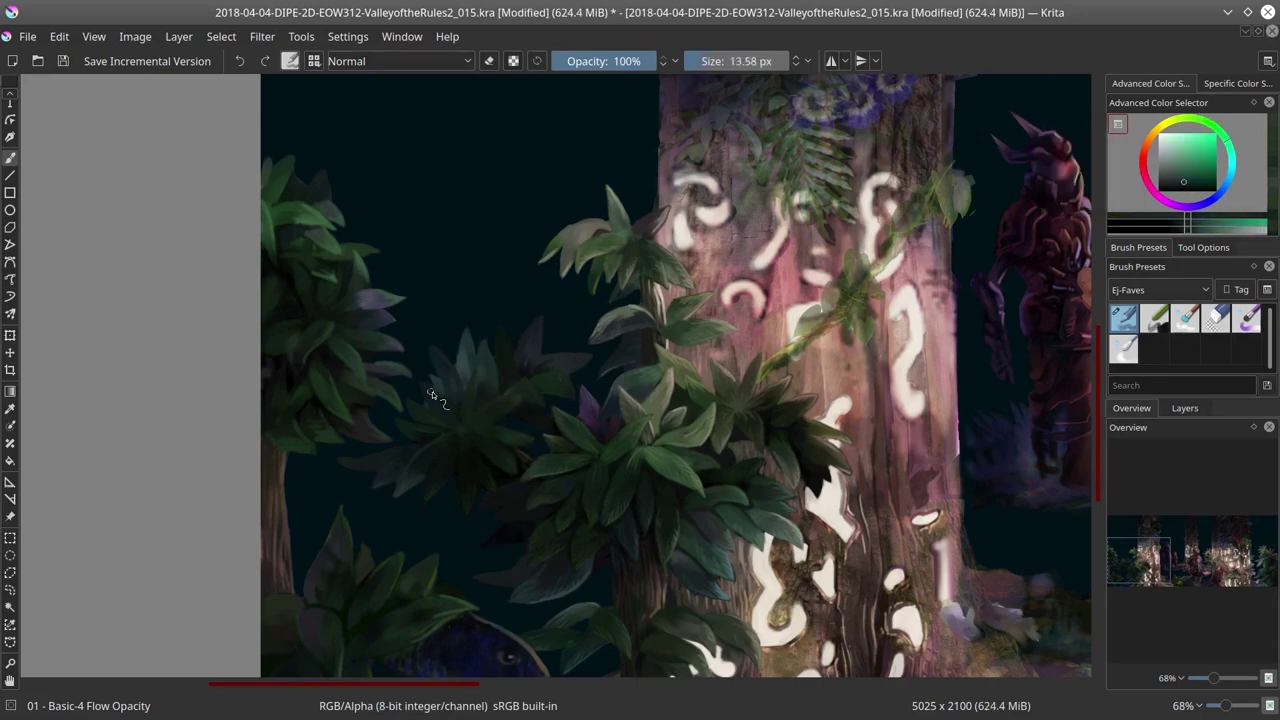
{"action": "key", "text": "bracketleft"}
{"action": "key", "text": "bracketleft"}
{"action": "key", "text": "bracketleft"}
{"action": "key", "text": "bracketleft"}
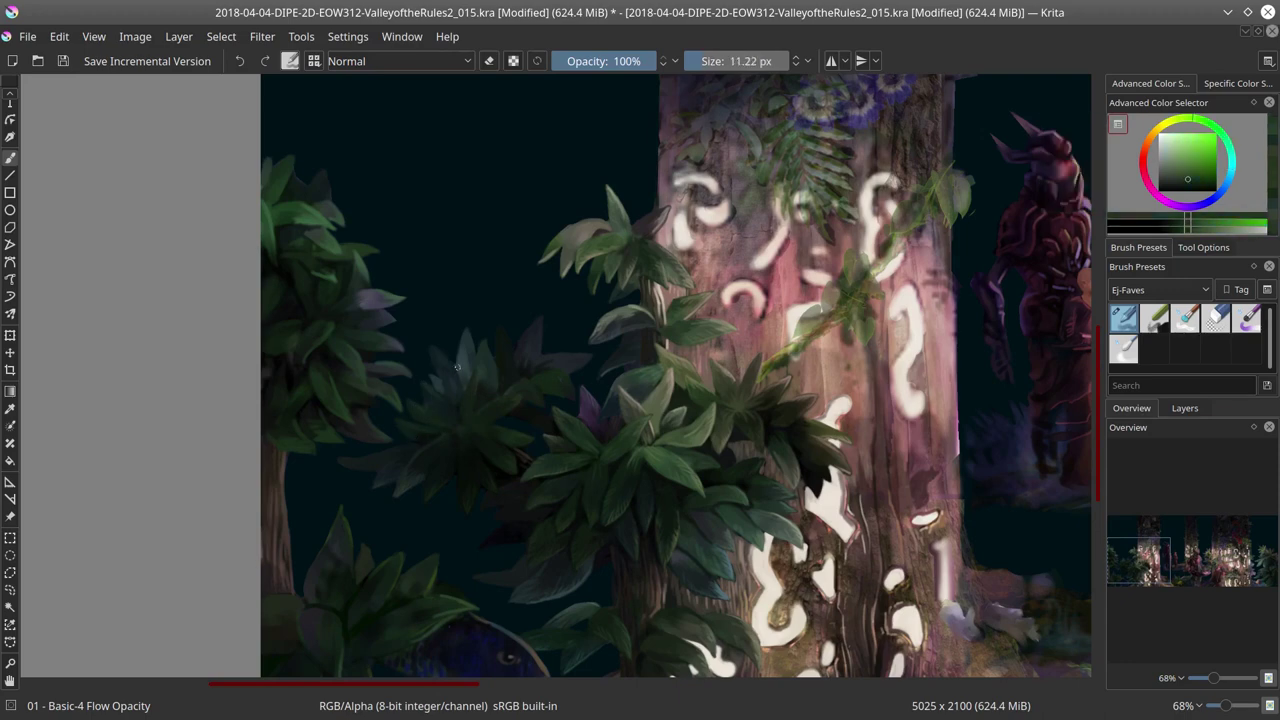
{"action": "key", "text": "bracketright"}
{"action": "key", "text": "bracketright"}
{"action": "key", "text": "bracketright"}
{"action": "key", "text": "bracketright"}
{"action": "key", "text": "bracketleft"}
{"action": "key", "text": "bracketleft"}
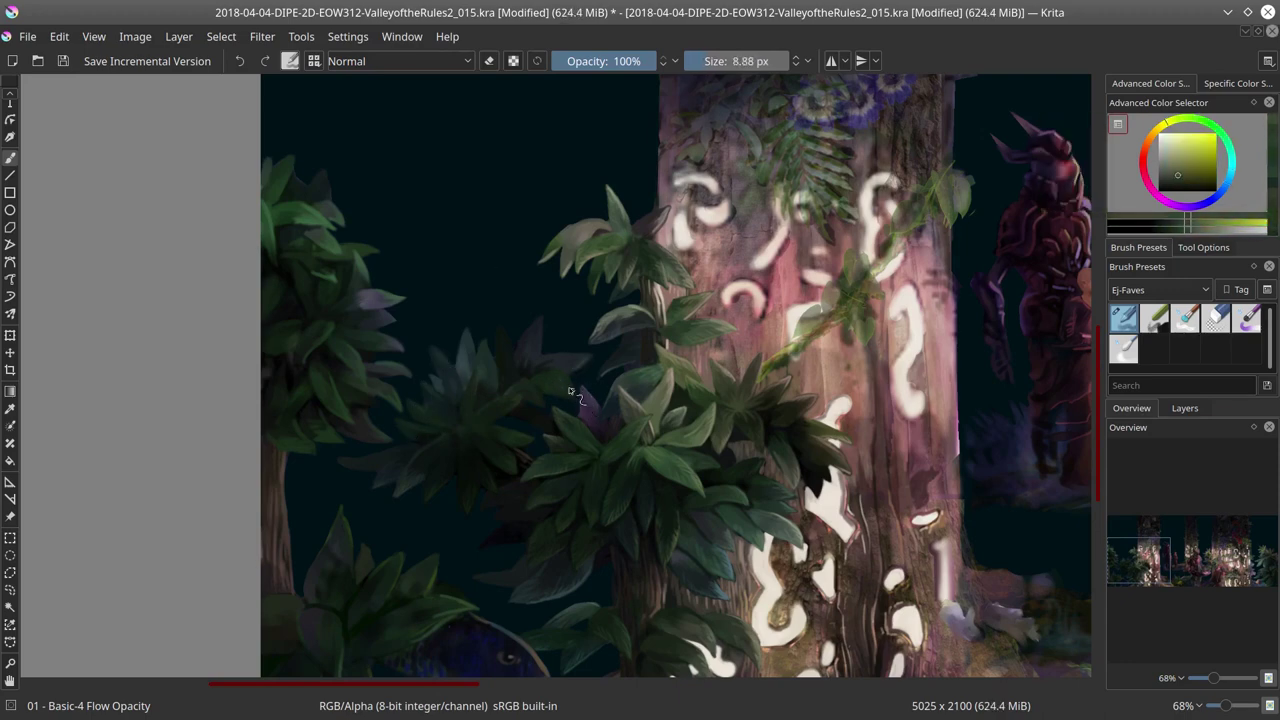
{"action": "key", "text": "bracketright"}
{"action": "key", "text": "bracketright"}
Step: Add light yellow-green leaf highlights with a slightly smaller brush
{"action": "left_click", "coordinate": [567, 222], "text": "ctrl"}
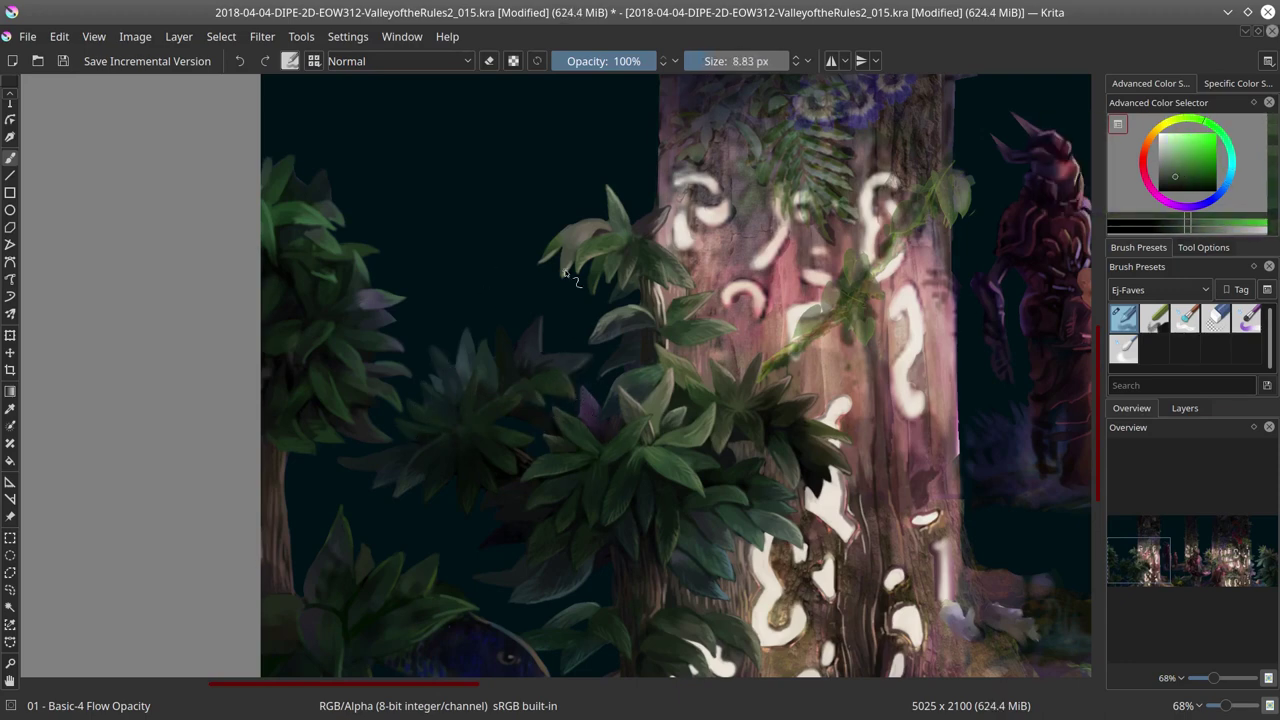
{"action": "left_click", "coordinate": [502, 332], "text": "ctrl"}
{"action": "left_click", "coordinate": [510, 355], "text": "ctrl"}
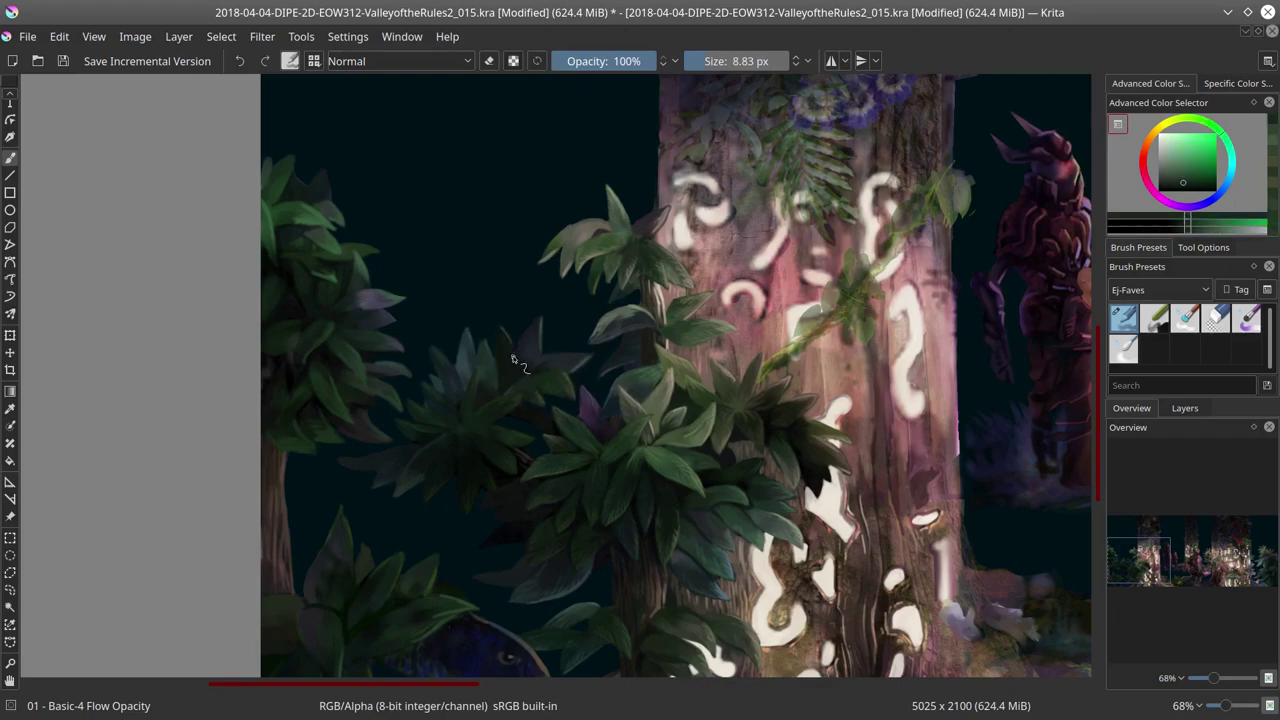
{"action": "left_click", "coordinate": [503, 366], "text": "ctrl"}
{"action": "key", "text": "bracketleft"}
{"action": "key", "text": "bracketleft"}
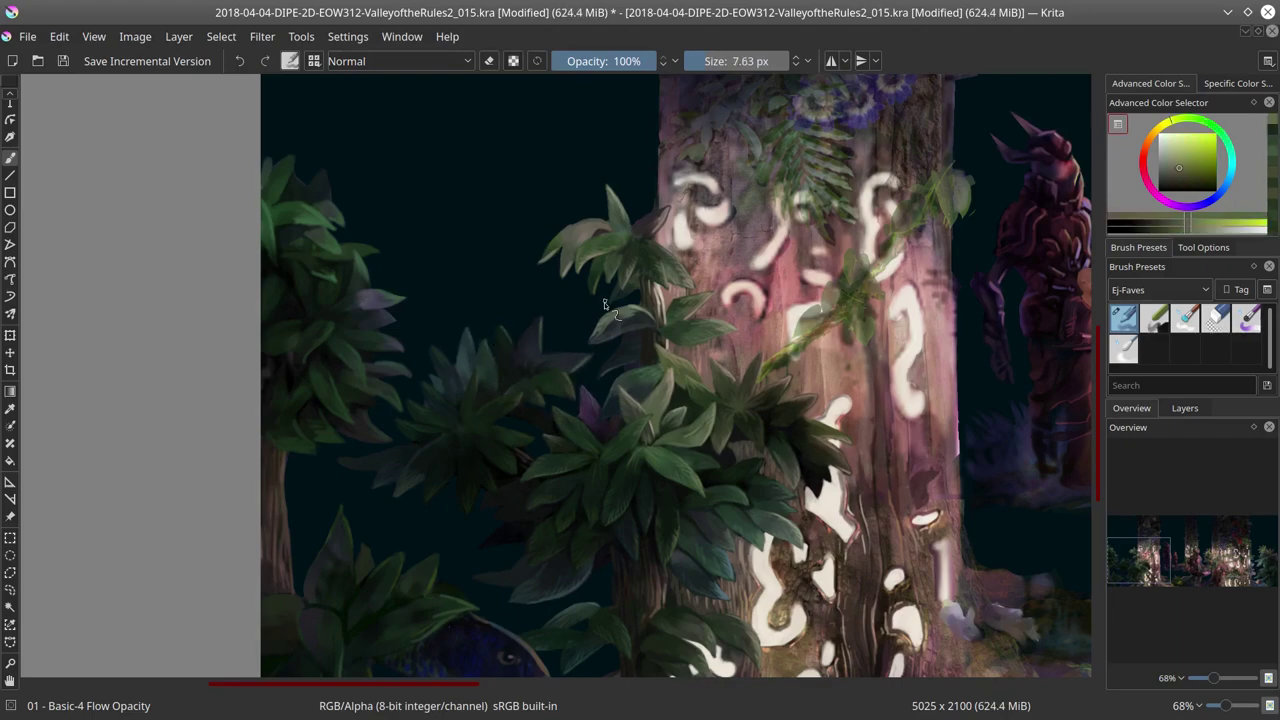
{"action": "scroll", "coordinate": [620, 330], "scroll_direction": "right", "scroll_amount": 5}
Step: Paint light strokes on the trunk using a dark brown sampled from it
{"action": "scroll", "coordinate": [548, 470], "scroll_direction": "down", "scroll_amount": 2}
{"action": "scroll", "coordinate": [548, 470], "scroll_direction": "right", "scroll_amount": 2}
{"action": "key", "text": "bracketright"}
{"action": "key", "text": "bracketright"}
{"action": "key", "text": "bracketright"}
{"action": "key", "text": "bracketright"}
{"action": "key", "text": "bracketright"}
{"action": "key", "text": "bracketright"}
{"action": "key", "text": "bracketright"}
{"action": "key", "text": "bracketright"}
{"action": "key", "text": "bracketright"}
{"action": "key", "text": "bracketright"}
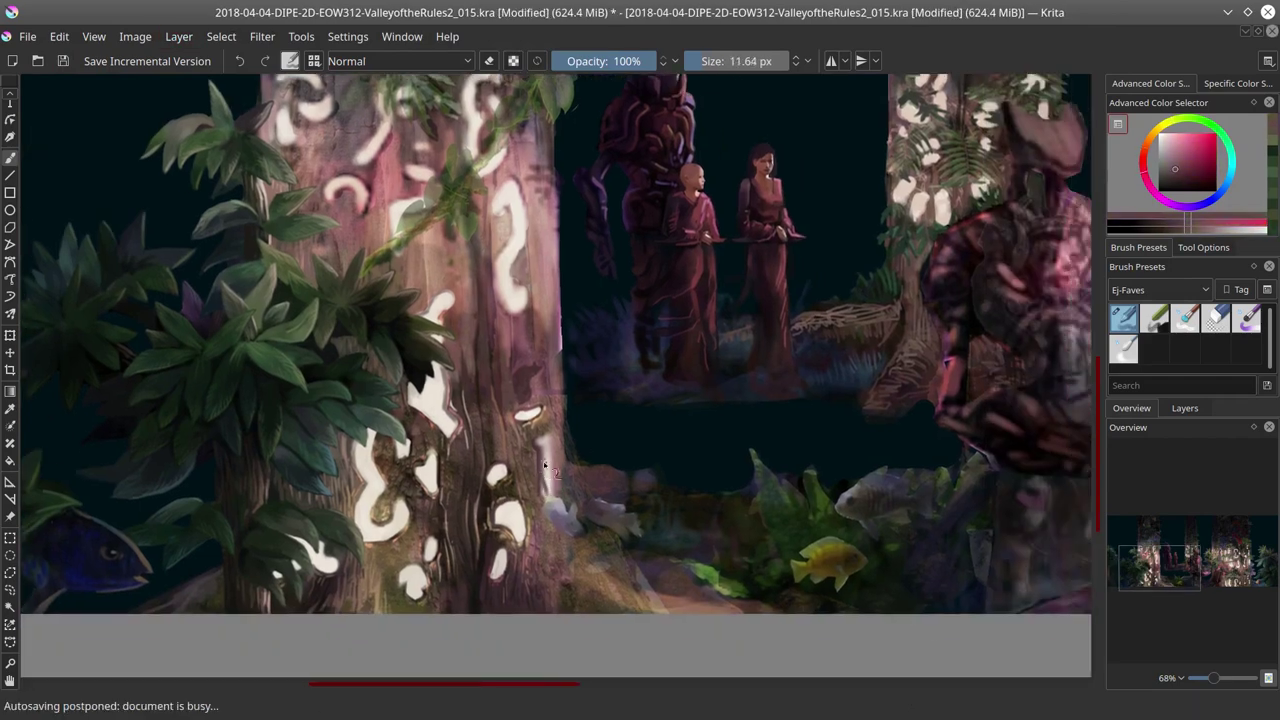
{"action": "left_click", "coordinate": [548, 470], "text": "ctrl"}
{"action": "left_click", "coordinate": [534, 376], "text": "ctrl"}
{"action": "mouse_move", "coordinate": [548, 470]}
{"action": "left_mouse_down"}
{"action": "mouse_move", "coordinate": [545, 440]}
{"action": "mouse_move", "coordinate": [590, 530]}
{"action": "left_mouse_up"}
{"action": "key", "text": "bracketleft"}
{"action": "key", "text": "bracketleft"}
{"action": "key", "text": "bracketleft"}
{"action": "key", "text": "bracketleft"}
Step: Tint the trunk with dark red and purple, briefly using Color Dodge blending
{"action": "left_click", "coordinate": [545, 400], "text": "ctrl"}
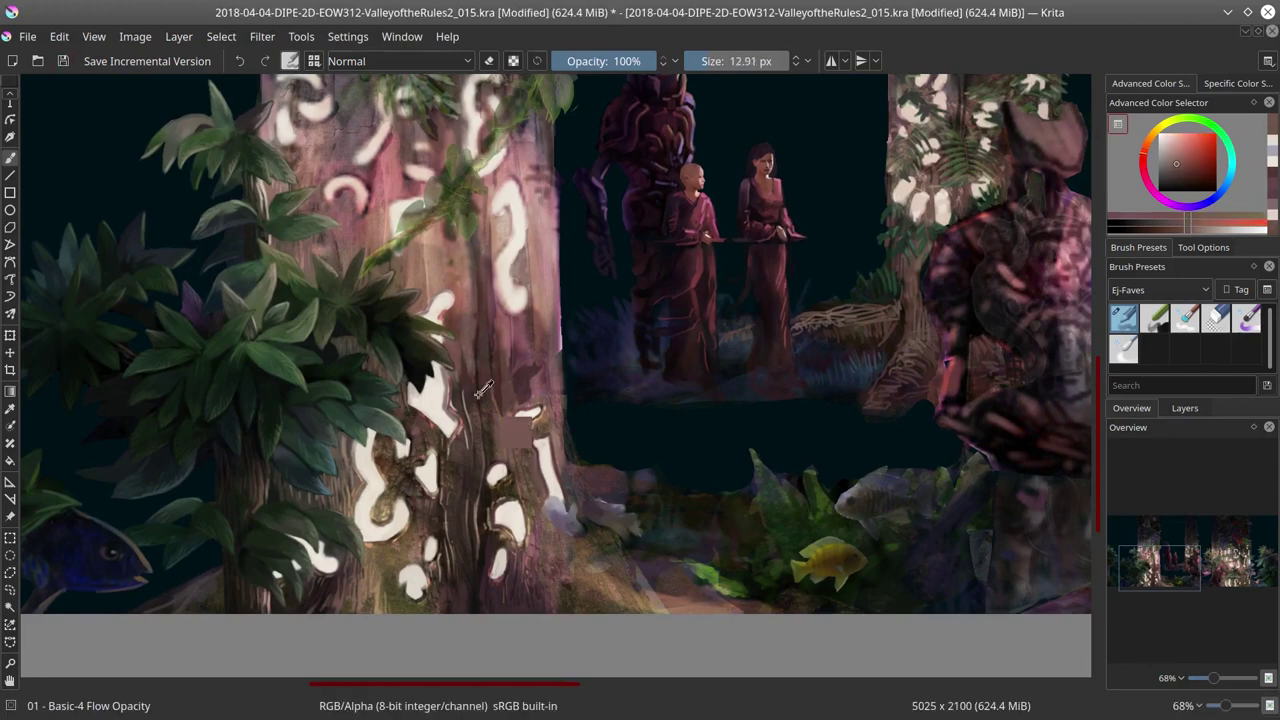
{"action": "key", "text": "bracketleft"}
{"action": "key", "text": "bracketleft"}
{"action": "key", "text": "bracketleft"}
{"action": "key", "text": "bracketleft"}
{"action": "left_click", "coordinate": [577, 370], "text": "ctrl"}
{"action": "left_click", "coordinate": [563, 325], "text": "ctrl"}
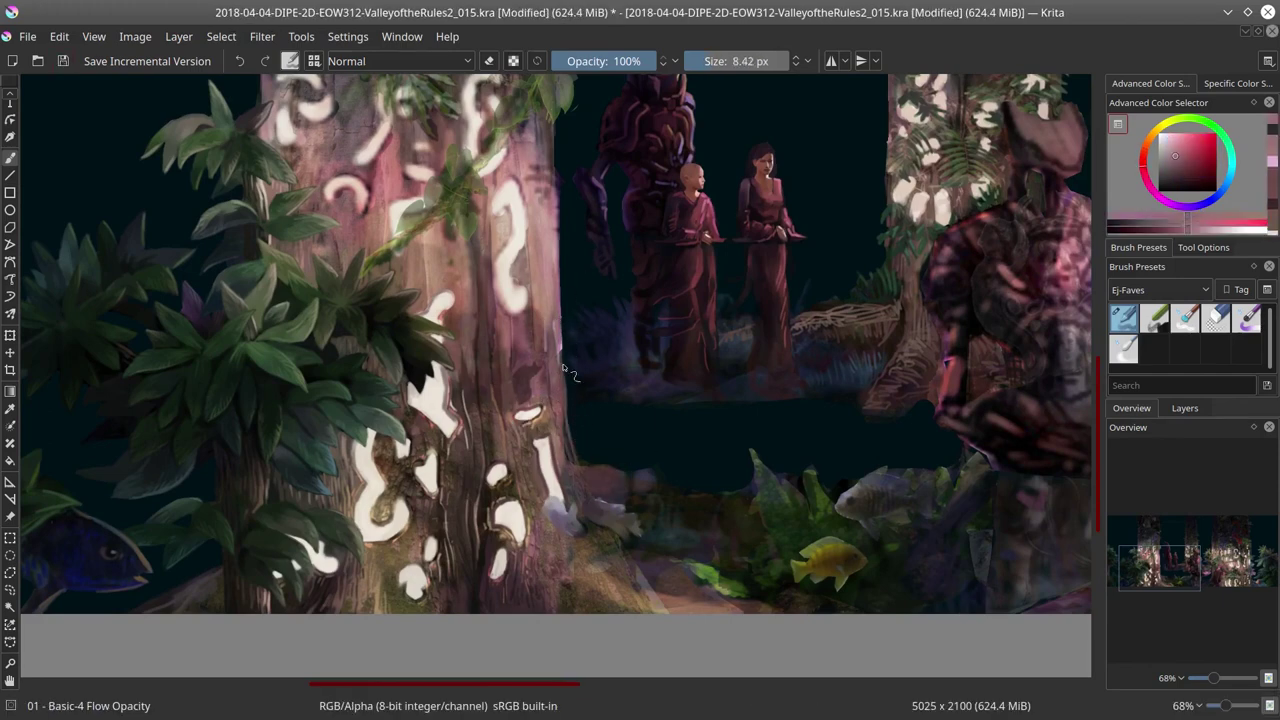
{"action": "left_click", "coordinate": [514, 286], "text": "ctrl"}
{"action": "key", "text": "alt+shift+d"}
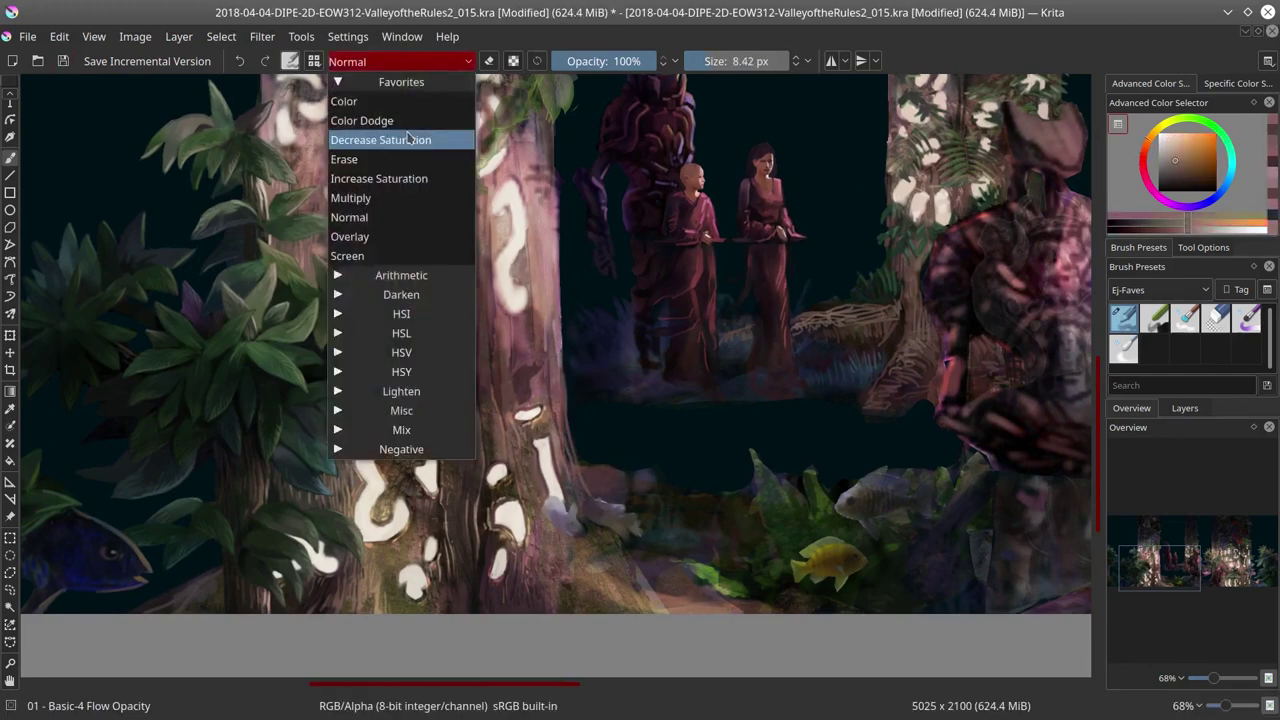
{"action": "key", "text": "bracketleft"}
{"action": "key", "text": "alt+shift+n"}
{"action": "left_click", "coordinate": [522, 378], "text": "ctrl"}
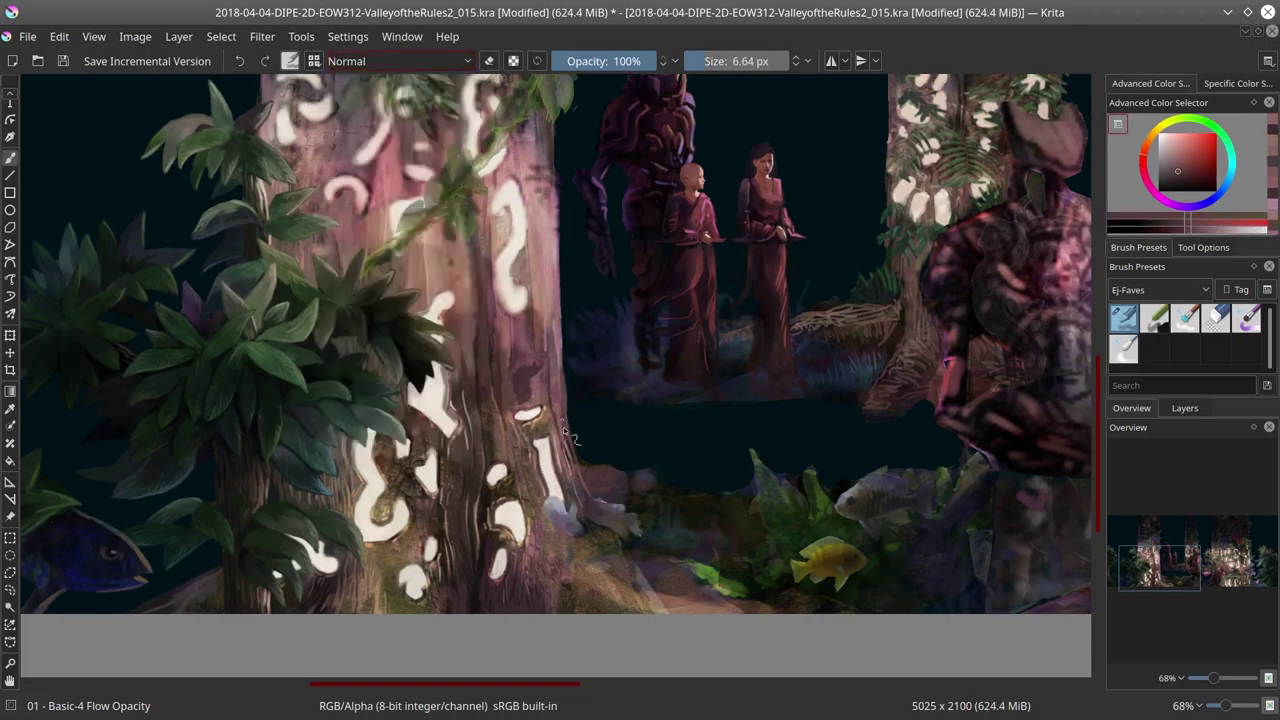
{"action": "key", "text": "slash"}
{"action": "key", "text": "slash"}
Step: Paint the lilac sprout at the trunk base in purple-magenta, pink, yellow and peach tones
{"action": "left_click_drag", "start_coordinate": [594, 476], "coordinate": [514, 418]}
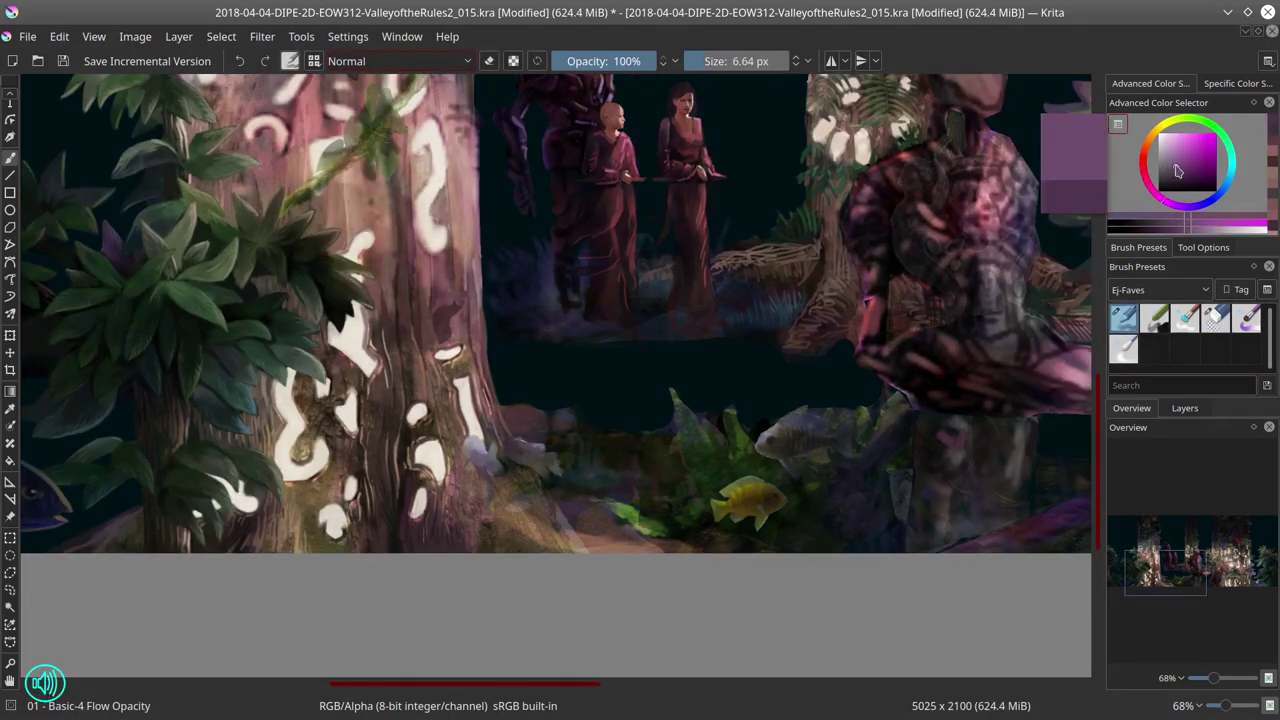
{"action": "left_click", "coordinate": [496, 433], "text": "ctrl"}
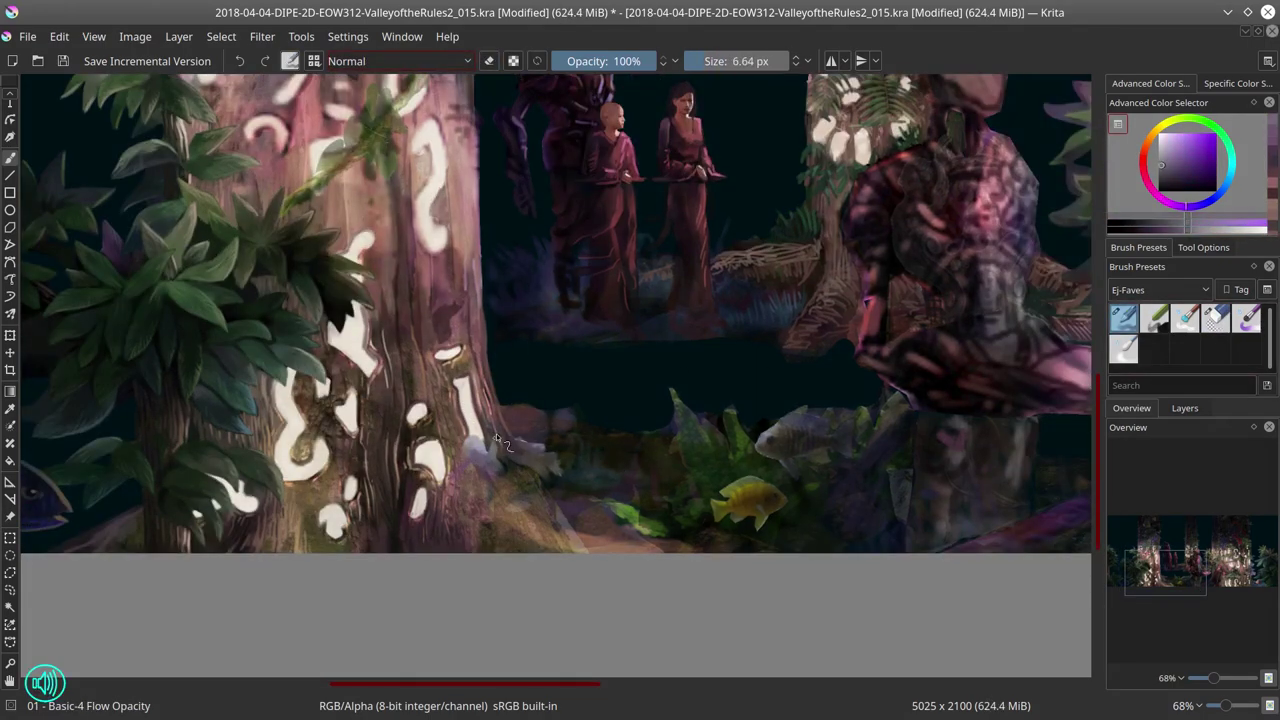
{"action": "left_click", "coordinate": [497, 487], "text": "ctrl"}
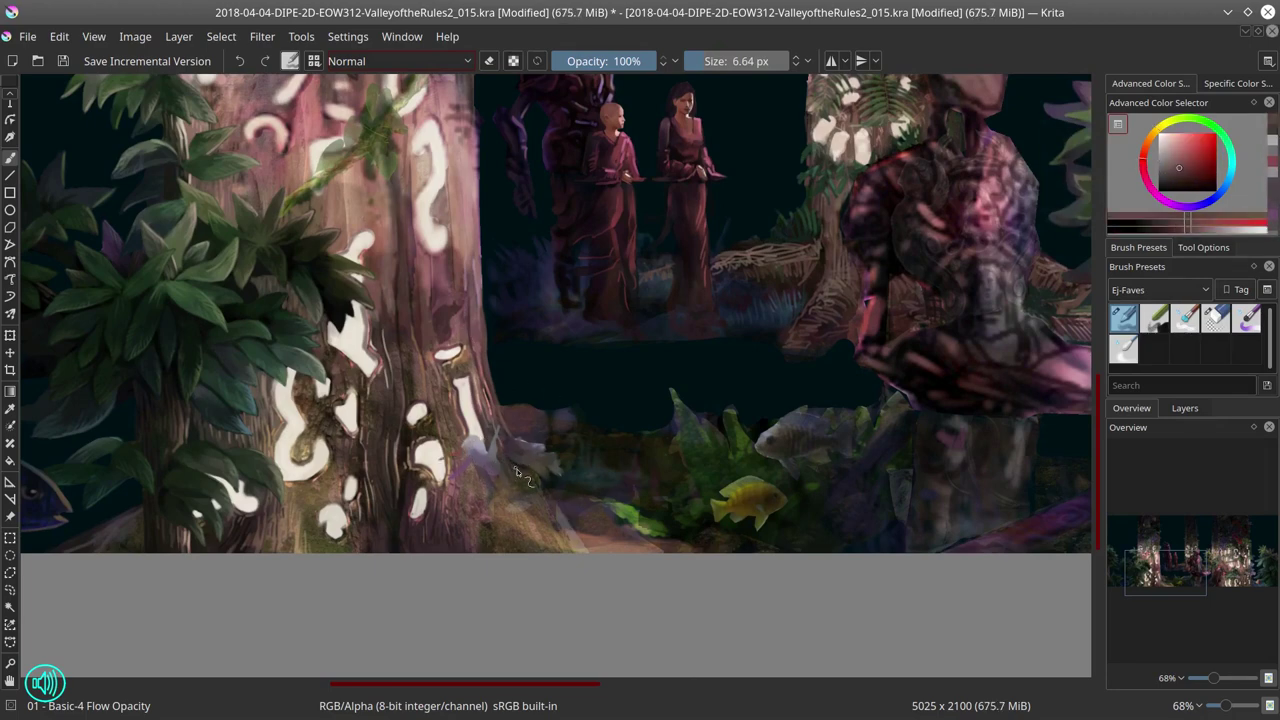
{"action": "left_click", "coordinate": [498, 444], "text": "ctrl"}
{"action": "left_click", "coordinate": [485, 454], "text": "ctrl"}
{"action": "key", "text": "bracketleft"}
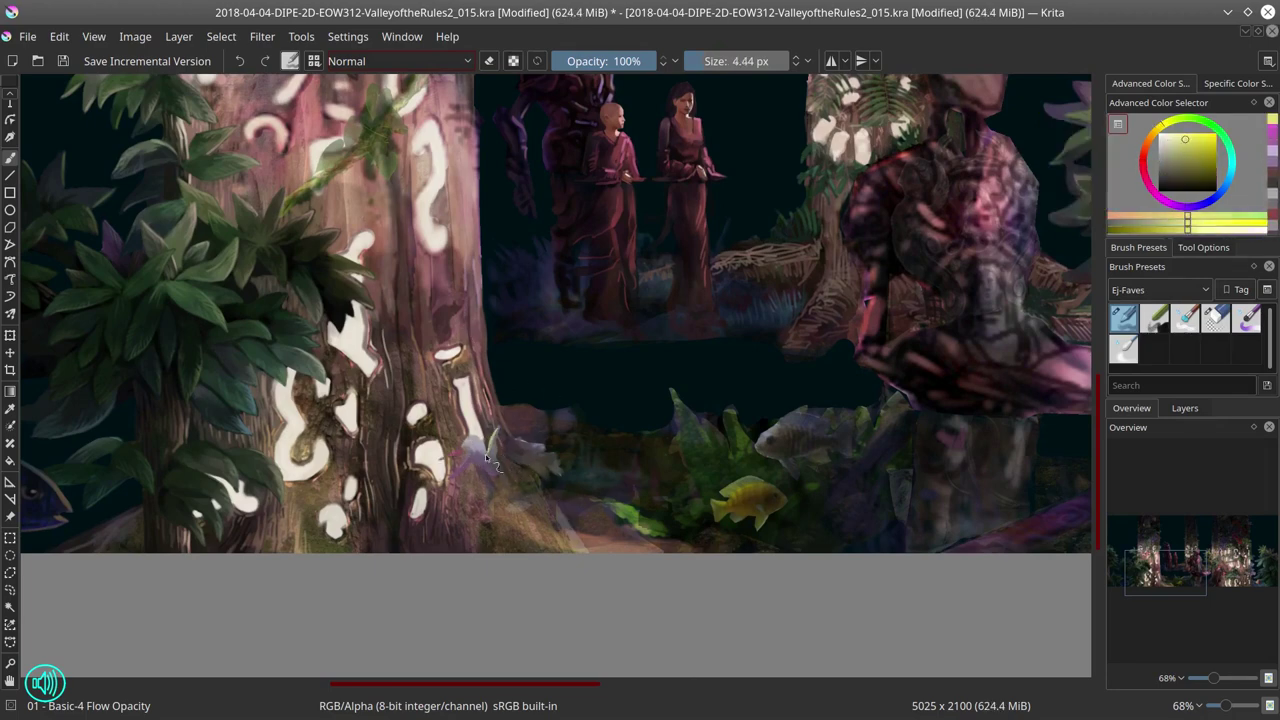
{"action": "left_click", "coordinate": [503, 395], "text": "ctrl"}
{"action": "key", "text": "bracketright"}
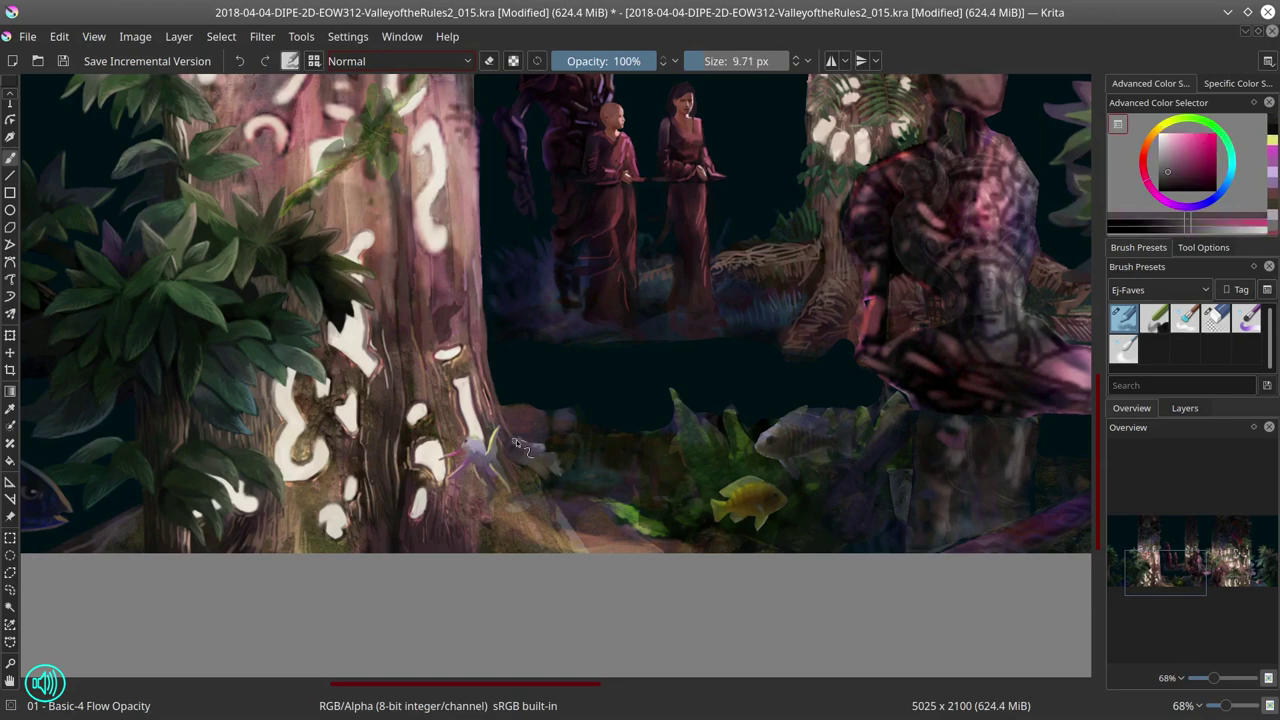
{"action": "left_click", "coordinate": [550, 463], "text": "ctrl"}
{"action": "left_click", "coordinate": [550, 458], "text": "ctrl"}
{"action": "key", "text": "bracketleft"}
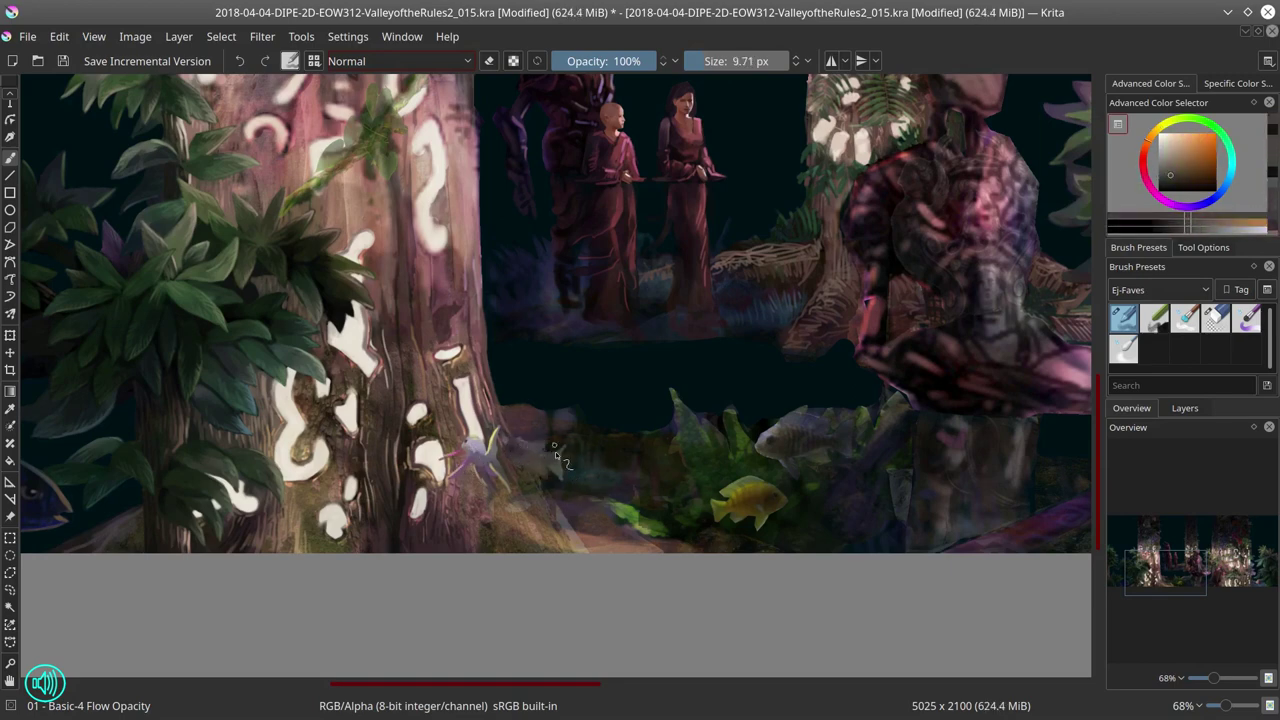
Step: Shade around the sprouting plant with dark red, peach and darker brown strokes
{"action": "left_click", "coordinate": [528, 441], "text": "ctrl"}
{"action": "left_click", "coordinate": [522, 458], "text": "ctrl"}
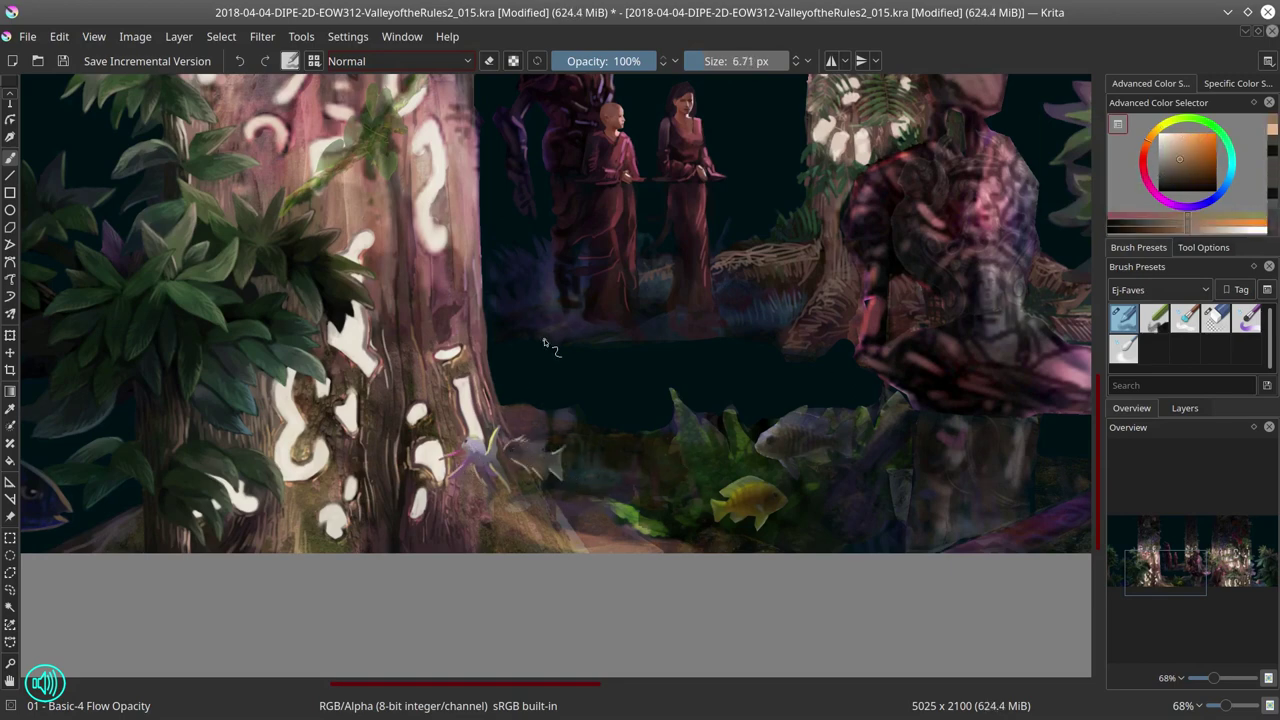
{"action": "left_click", "coordinate": [555, 475], "text": "ctrl"}
{"action": "key", "text": "bracketright"}
{"action": "key", "text": "bracketright"}
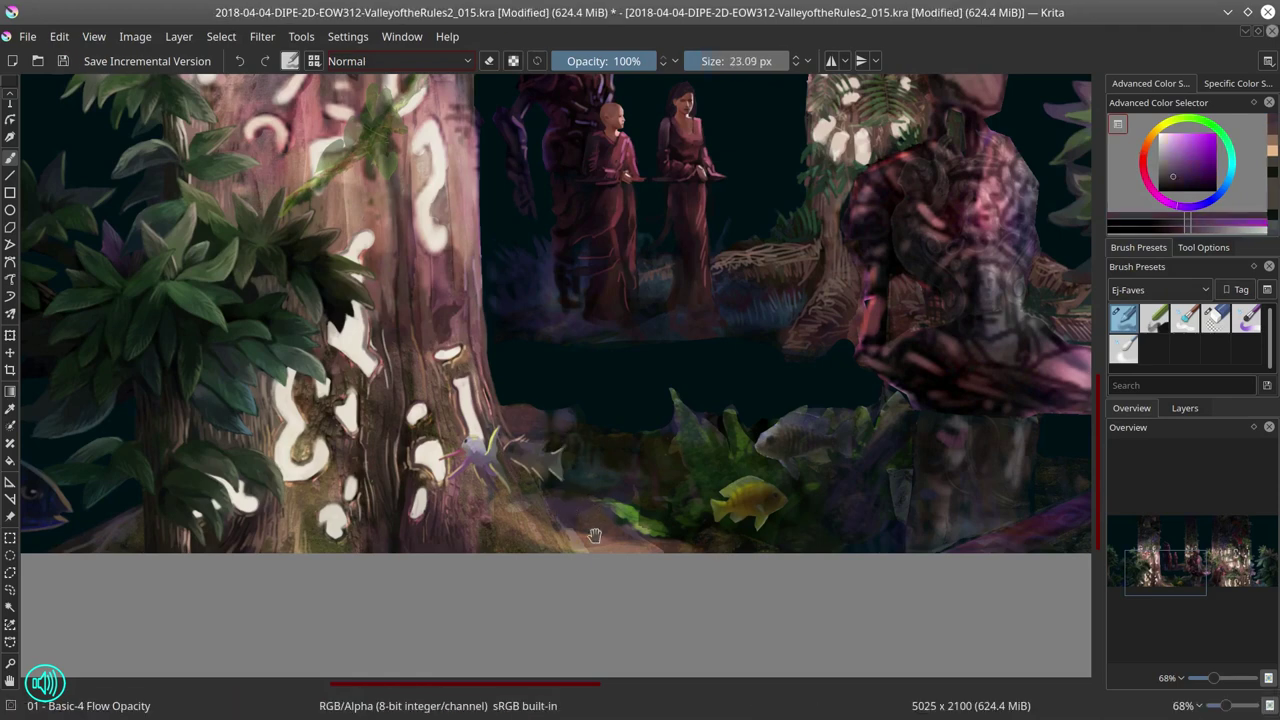
{"action": "left_click_drag", "start_coordinate": [623, 539], "coordinate": [597, 541]}
{"action": "left_click", "coordinate": [597, 541], "text": "ctrl"}
{"action": "key", "text": "bracketright"}
{"action": "left_click", "coordinate": [458, 512], "text": "ctrl"}
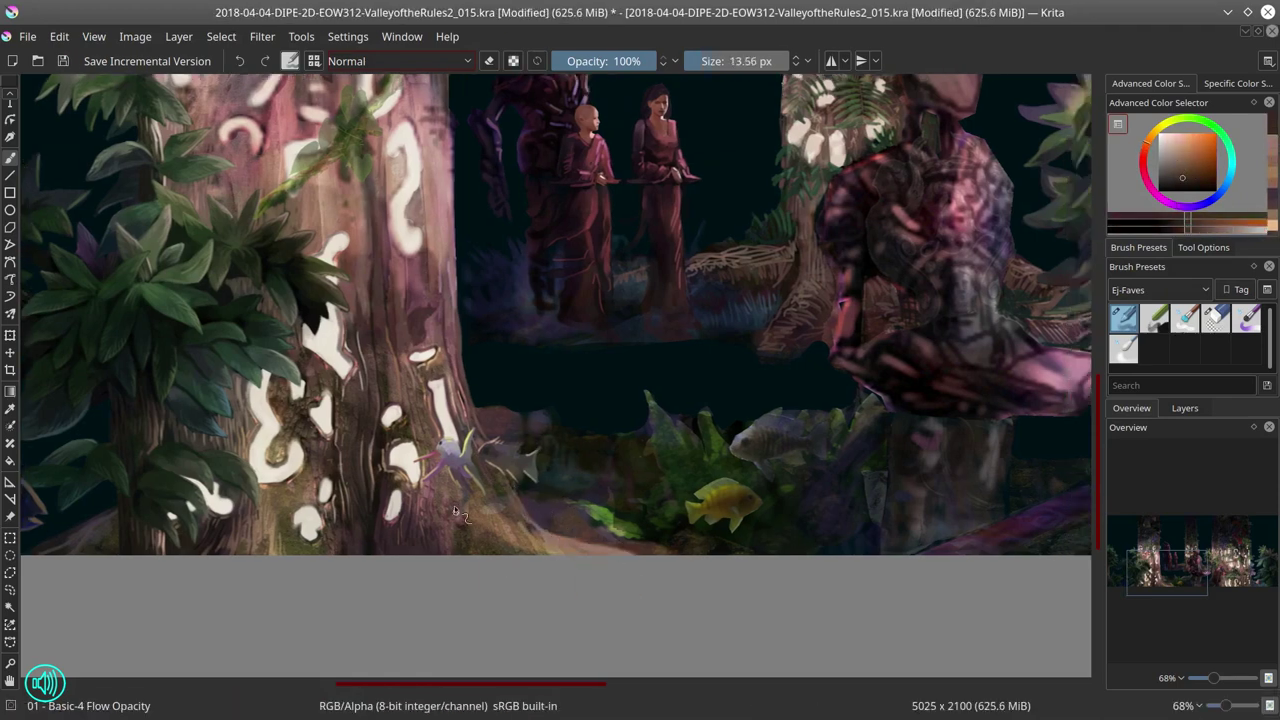
{"action": "key", "text": "bracketleft"}
{"action": "left_click", "coordinate": [515, 553], "text": "ctrl"}
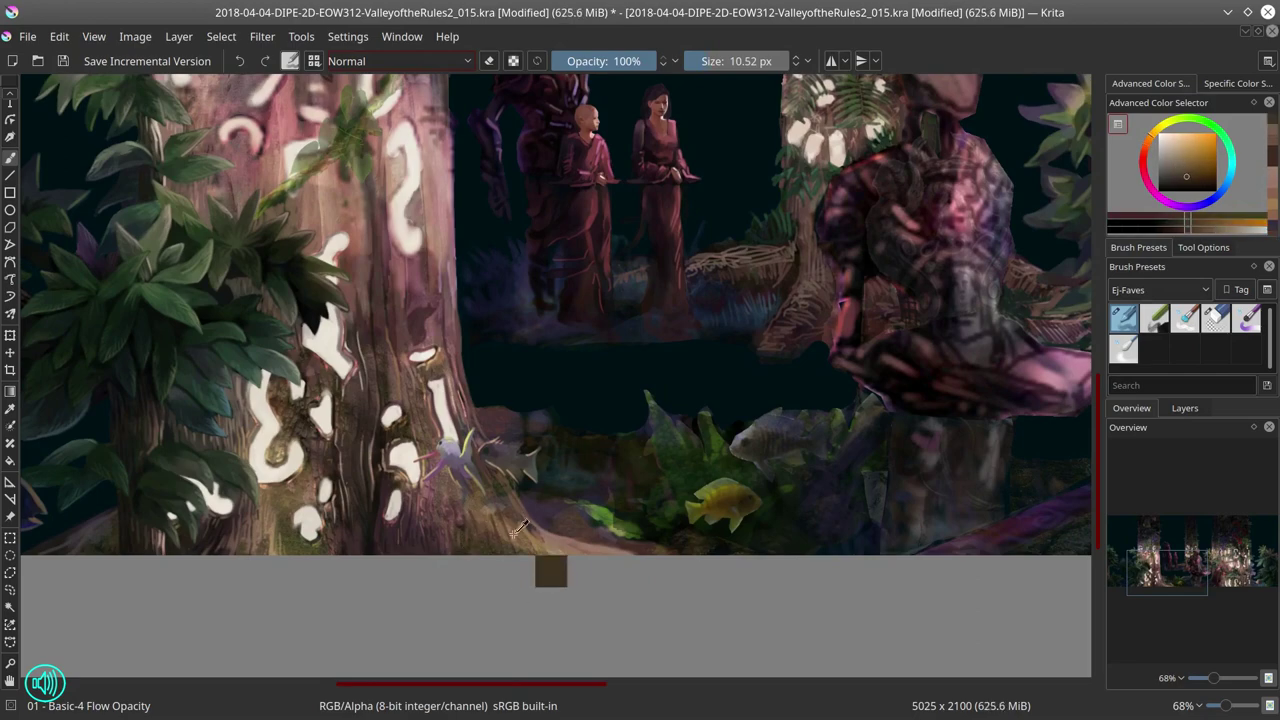
{"action": "left_click", "coordinate": [465, 503], "text": "ctrl"}
Step: Add a last Color Dodge glow and a freshly sampled colour near the plant
{"action": "key", "text": "alt+shift+d"}
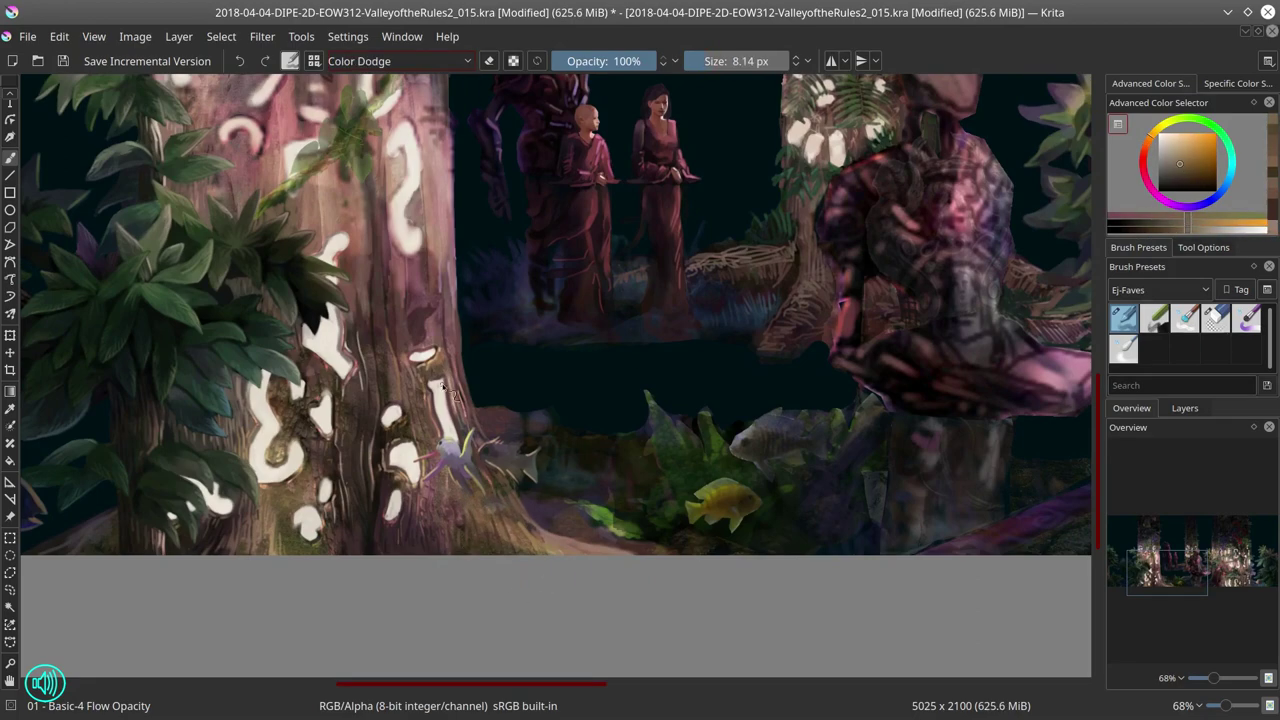
{"action": "key", "text": "alt+shift+n"}
{"action": "left_click", "coordinate": [536, 529], "text": "ctrl"}
{"action": "key", "text": "bracketright"}
Step: Paint purple Multiply shading at the trunk base, then return the brush to Normal
{"action": "left_click_drag", "start_coordinate": [557, 400], "coordinate": [797, 455]}
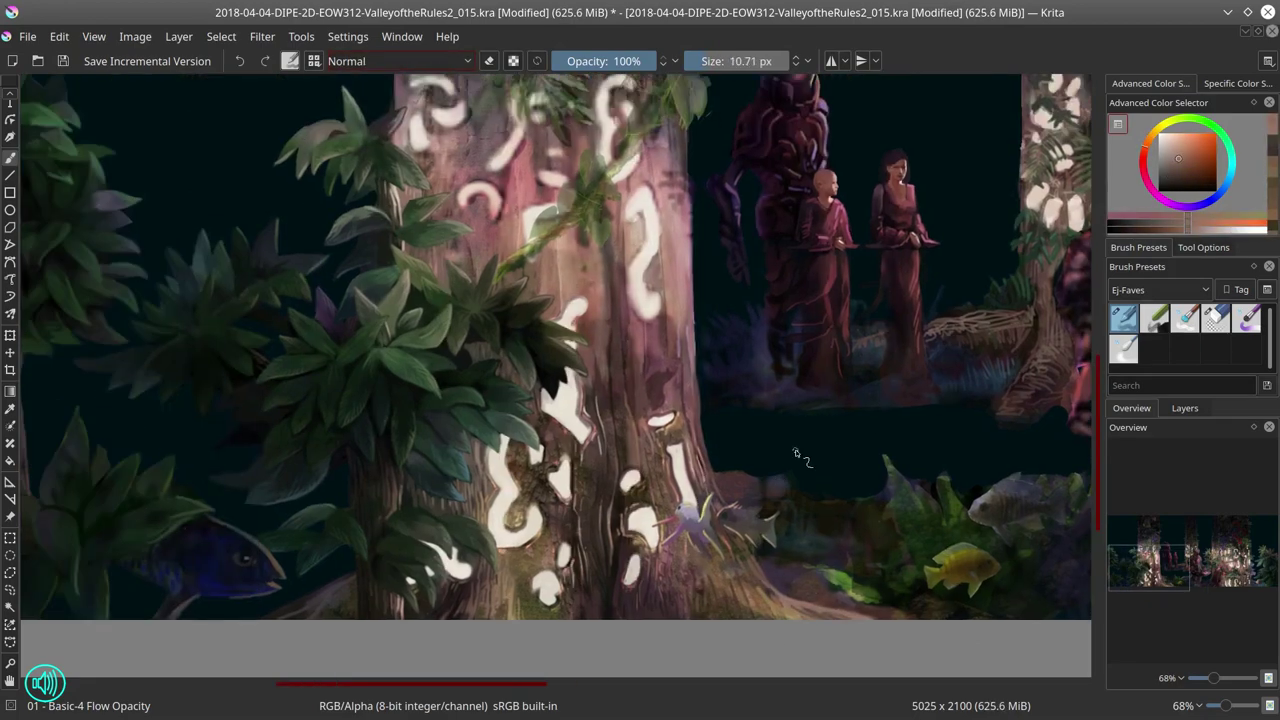
{"action": "scroll", "coordinate": [877, 593], "scroll_direction": "up", "scroll_amount": 4}
{"action": "key", "text": "alt+shift+m"}
{"action": "left_click_drag", "start_coordinate": [440, 430], "coordinate": [490, 510]}
{"action": "key", "text": "bracketleft"}
{"action": "key", "text": "alt+shift+n"}
{"action": "scroll", "coordinate": [603, 541], "scroll_direction": "down", "scroll_amount": 6}
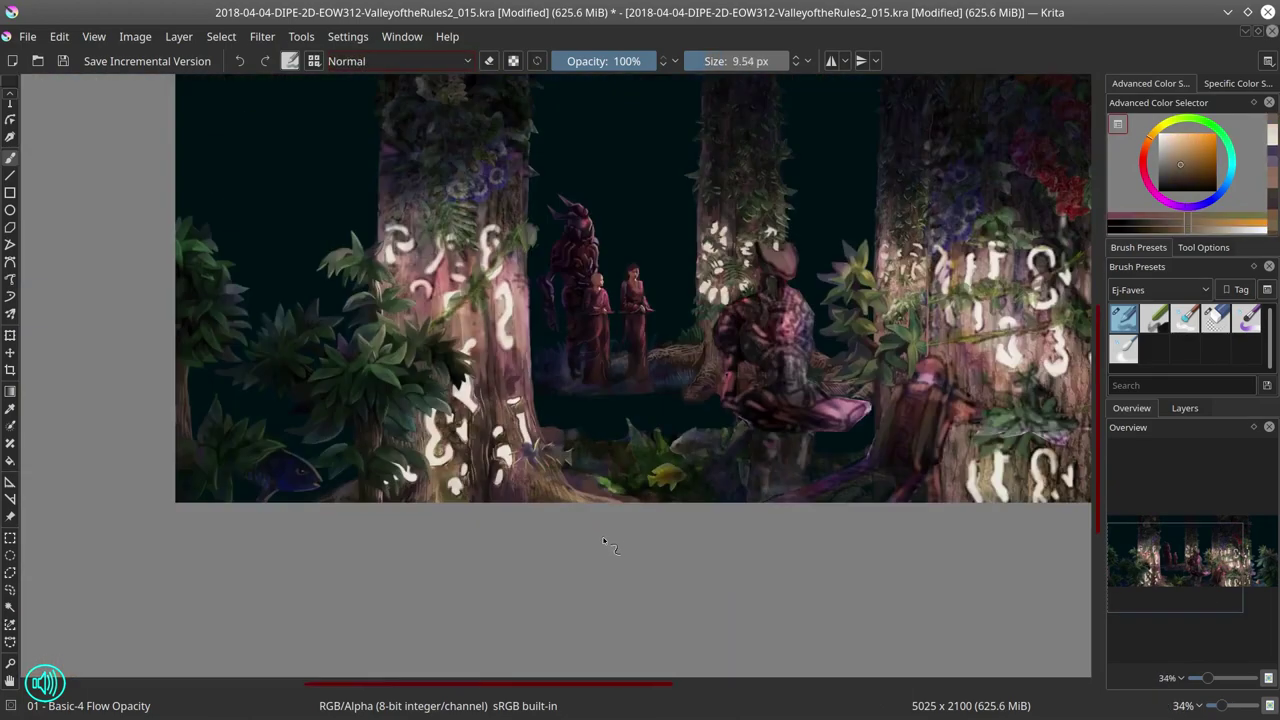
{"action": "scroll", "coordinate": [608, 556], "scroll_direction": "down", "scroll_amount": 2}
Step: Save, duplicate the foreground layer, set the copy to 30% opacity, and save again
{"action": "key", "text": "ctrl+s"}
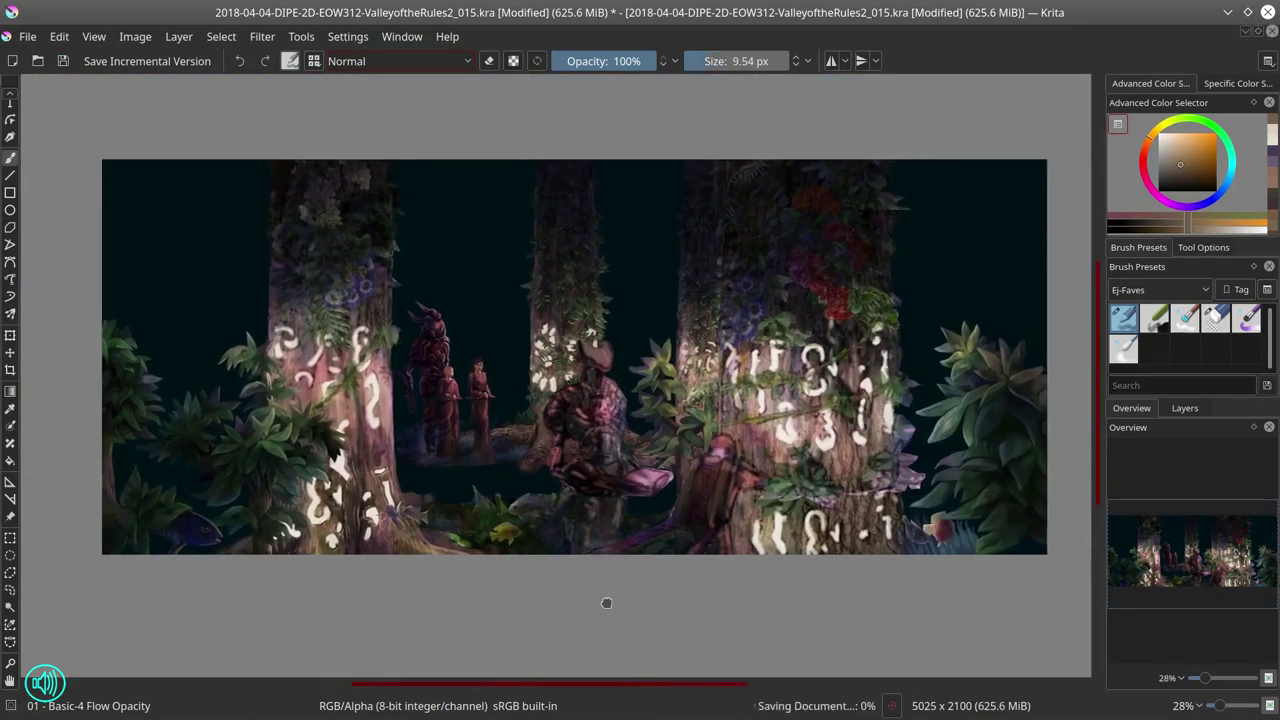
{"action": "left_click", "coordinate": [1185, 410]}
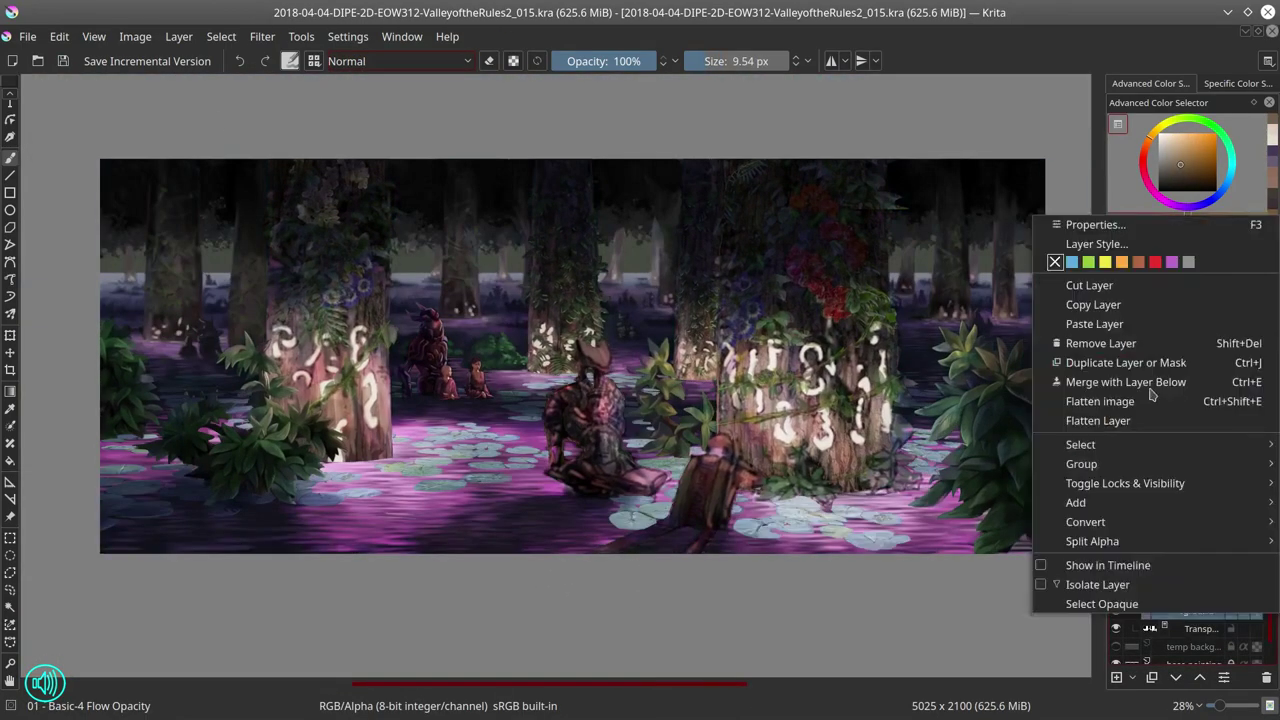
{"action": "left_click", "coordinate": [1110, 343]}
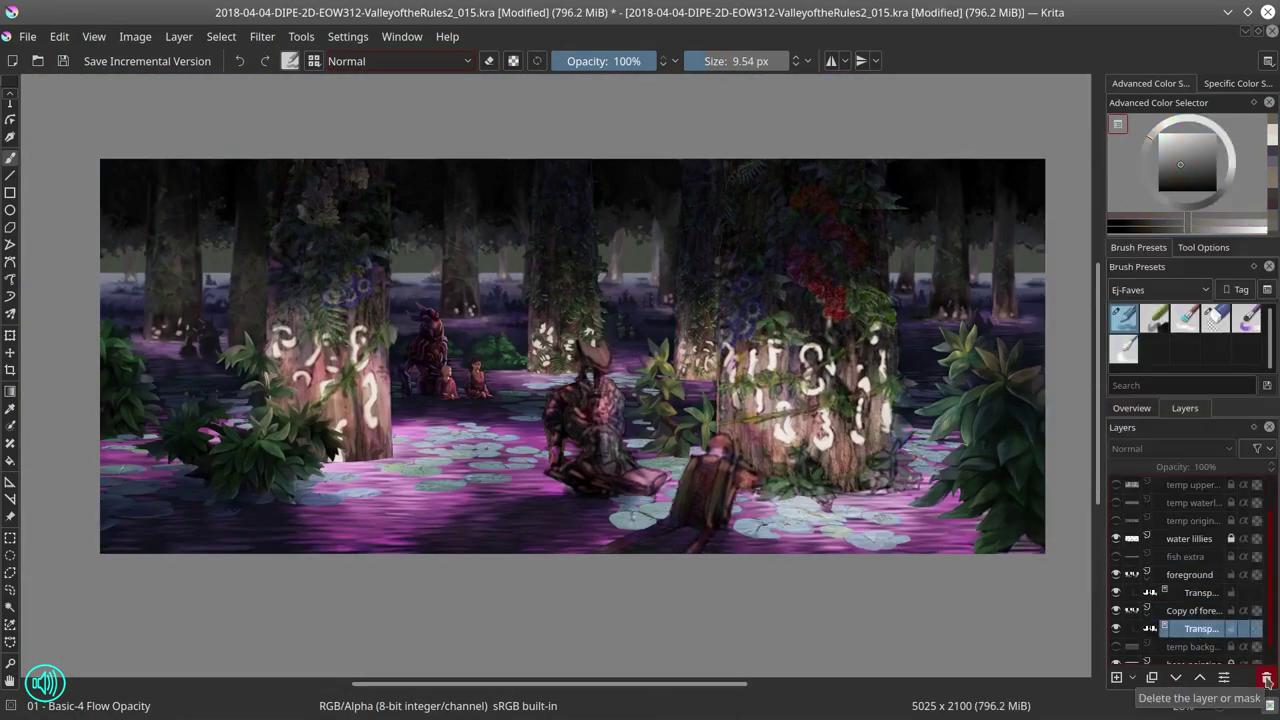
{"action": "left_click", "coordinate": [1155, 467]}
{"action": "scroll", "coordinate": [719, 588], "scroll_direction": "down", "scroll_amount": 1}
{"action": "key", "text": "ctrl+s"}
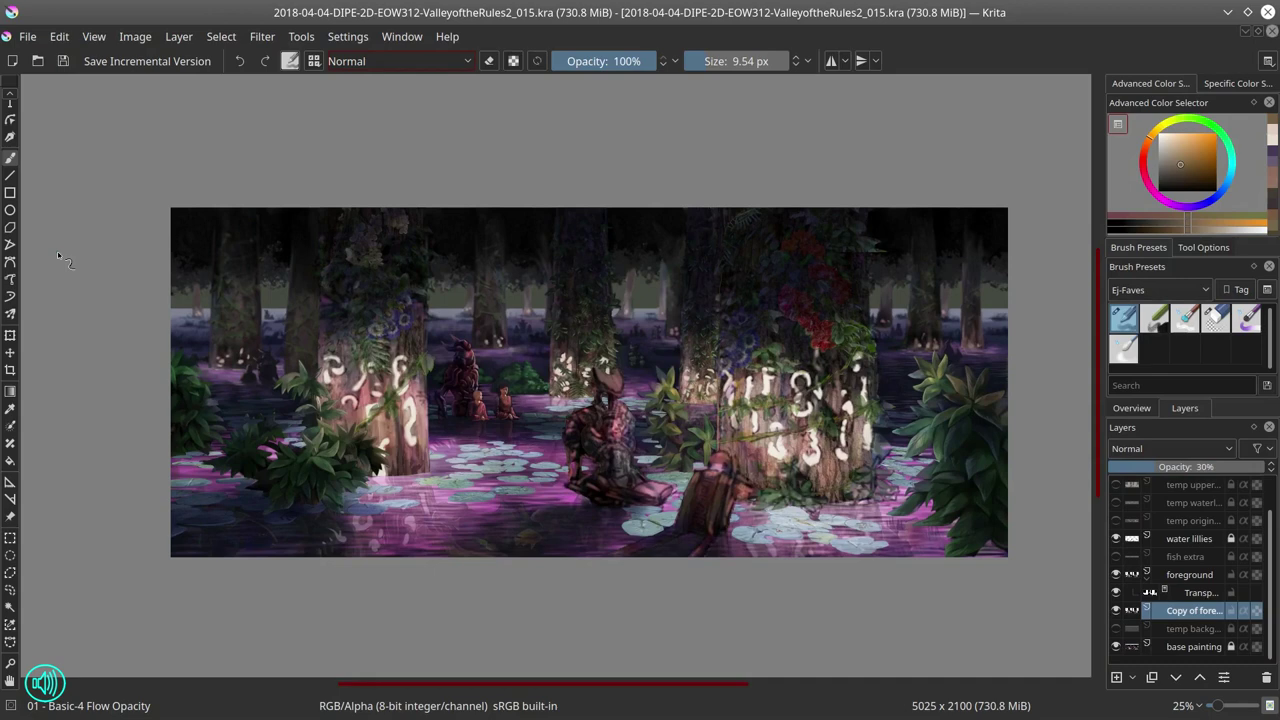
Step: Check the whole image in the overview and a grayscale preview, cancelling an image open
{"action": "left_click", "coordinate": [1131, 408]}
{"action": "key", "text": "ctrl+y"}
{"action": "scroll", "coordinate": [819, 566], "scroll_direction": "down", "scroll_amount": 2}
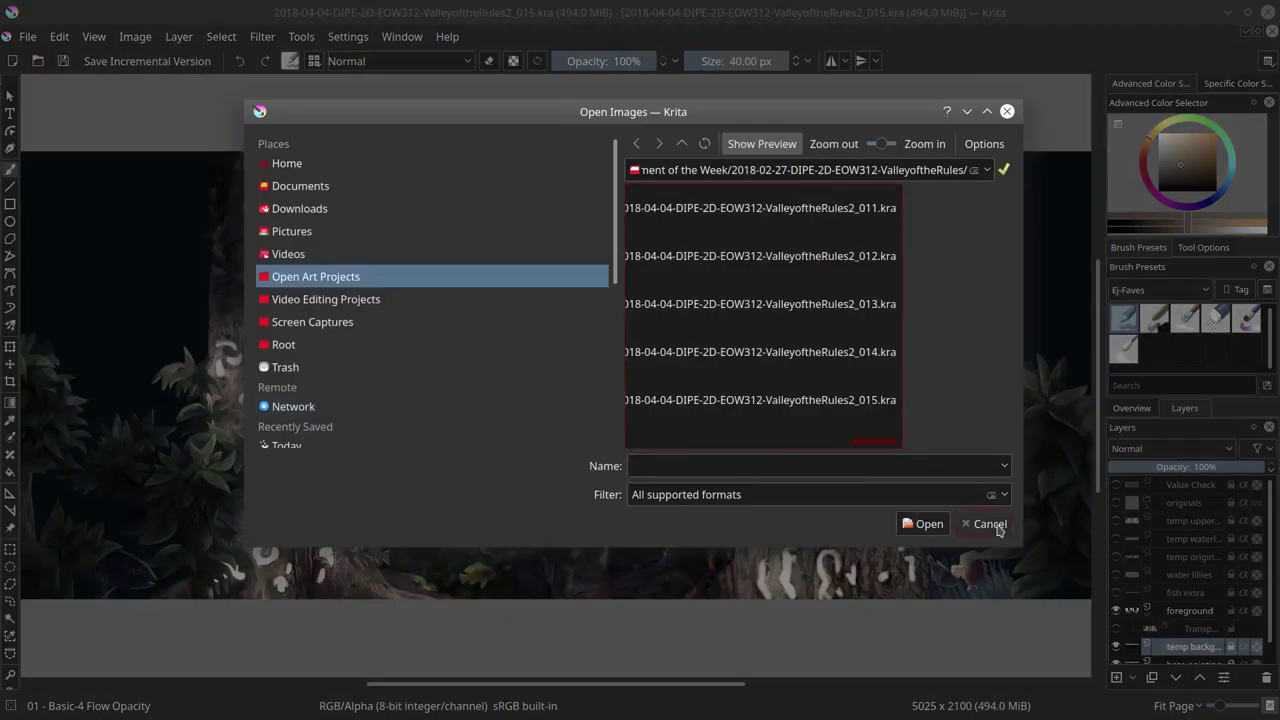
{"action": "left_click", "coordinate": [997, 530]}
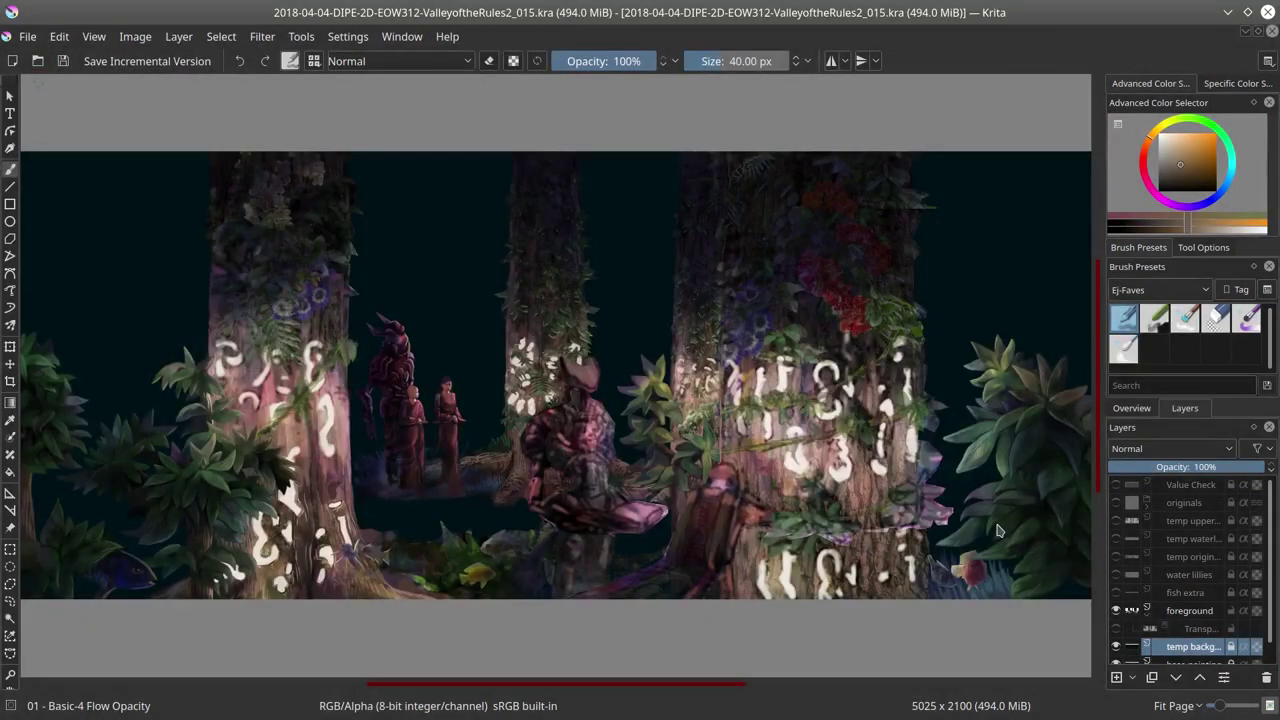
Step: Paint reddish and light pink tones onto the left trunk's runes with a smaller brush
{"action": "scroll", "coordinate": [540, 437], "scroll_direction": "up", "scroll_amount": 3}
{"action": "scroll", "coordinate": [705, 443], "scroll_direction": "left", "scroll_amount": 5}
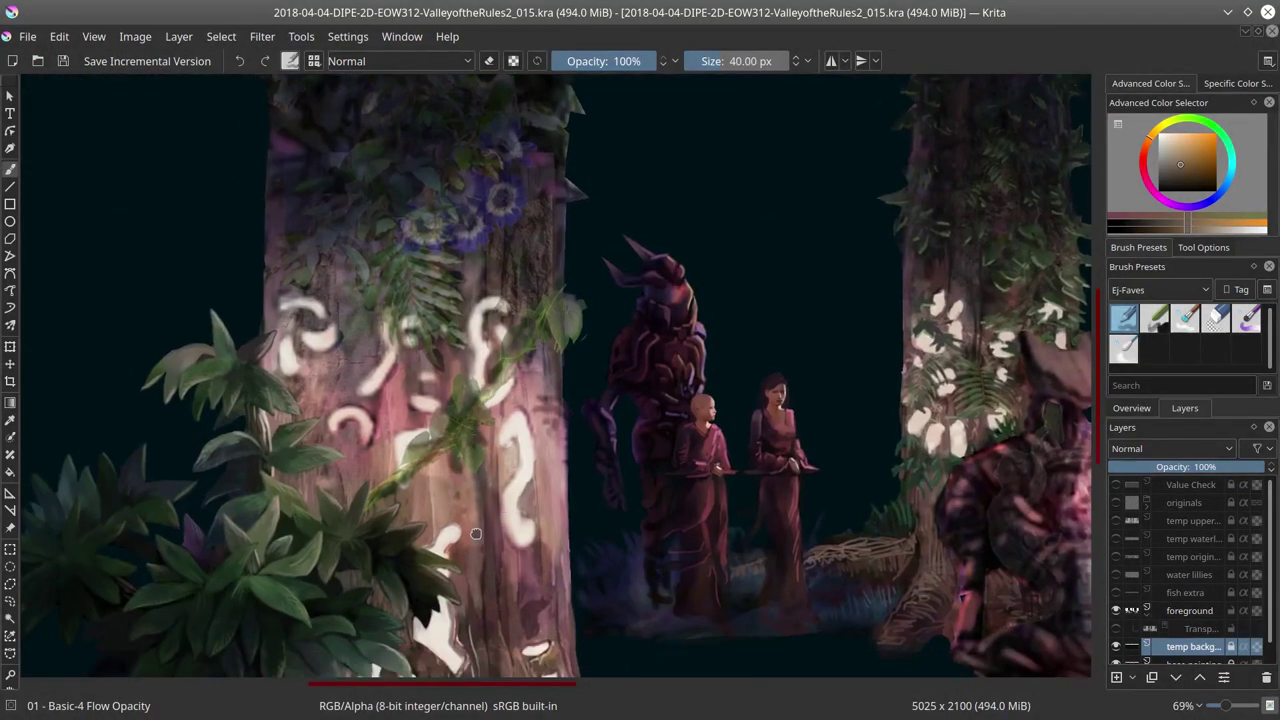
{"action": "left_click", "coordinate": [527, 507], "text": "ctrl"}
{"action": "left_click", "coordinate": [1131, 408]}
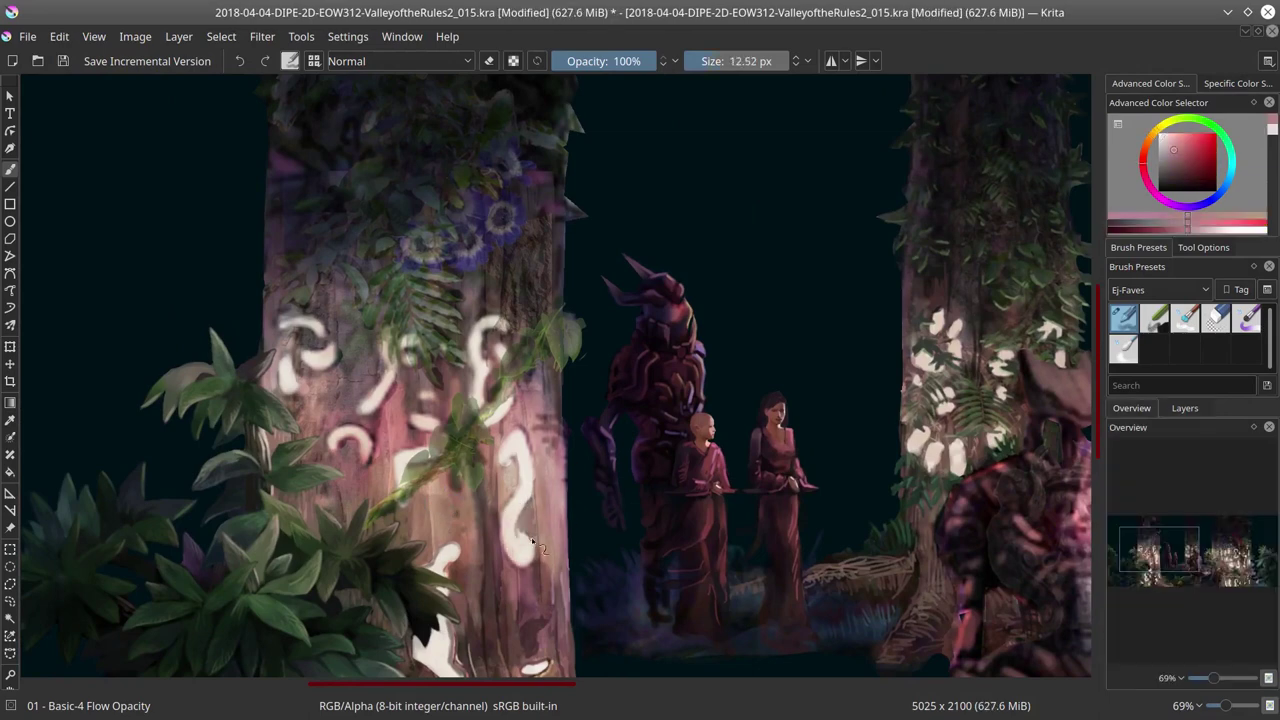
{"action": "scroll", "coordinate": [535, 517], "scroll_direction": "down", "scroll_amount": 3}
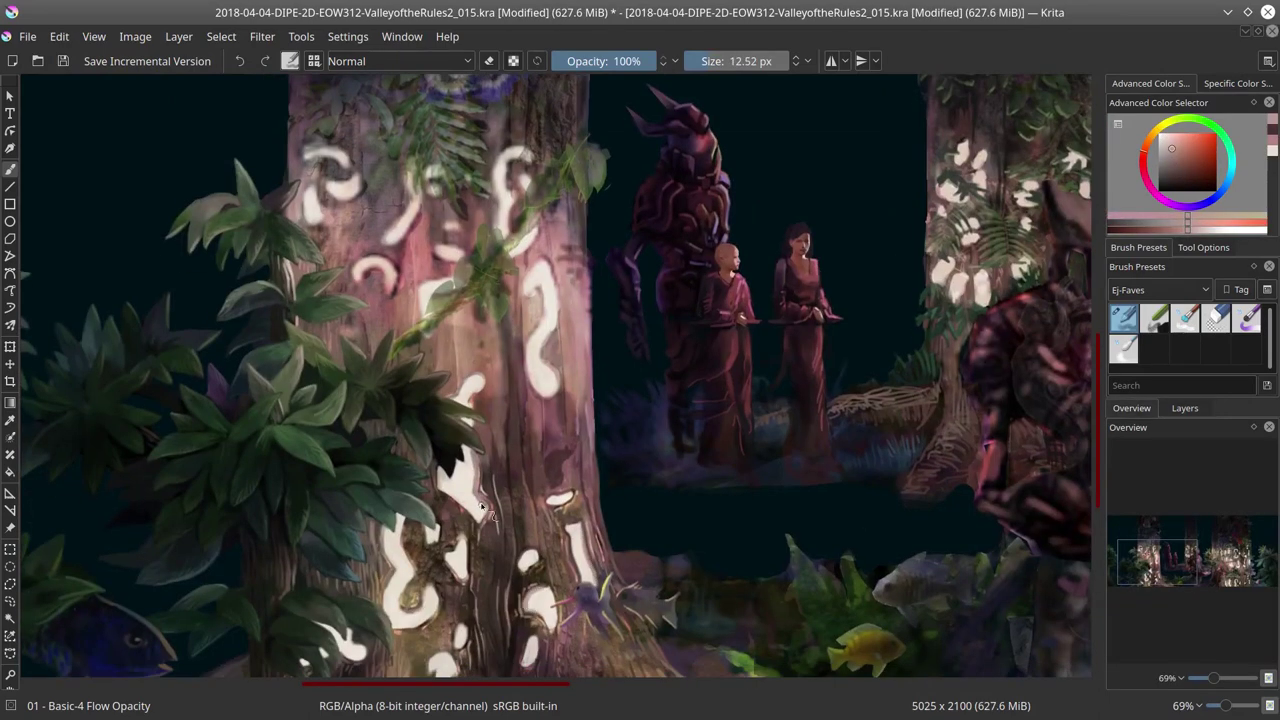
{"action": "key", "text": "bracketleft"}
{"action": "key", "text": "bracketleft"}
{"action": "key", "text": "bracketleft"}
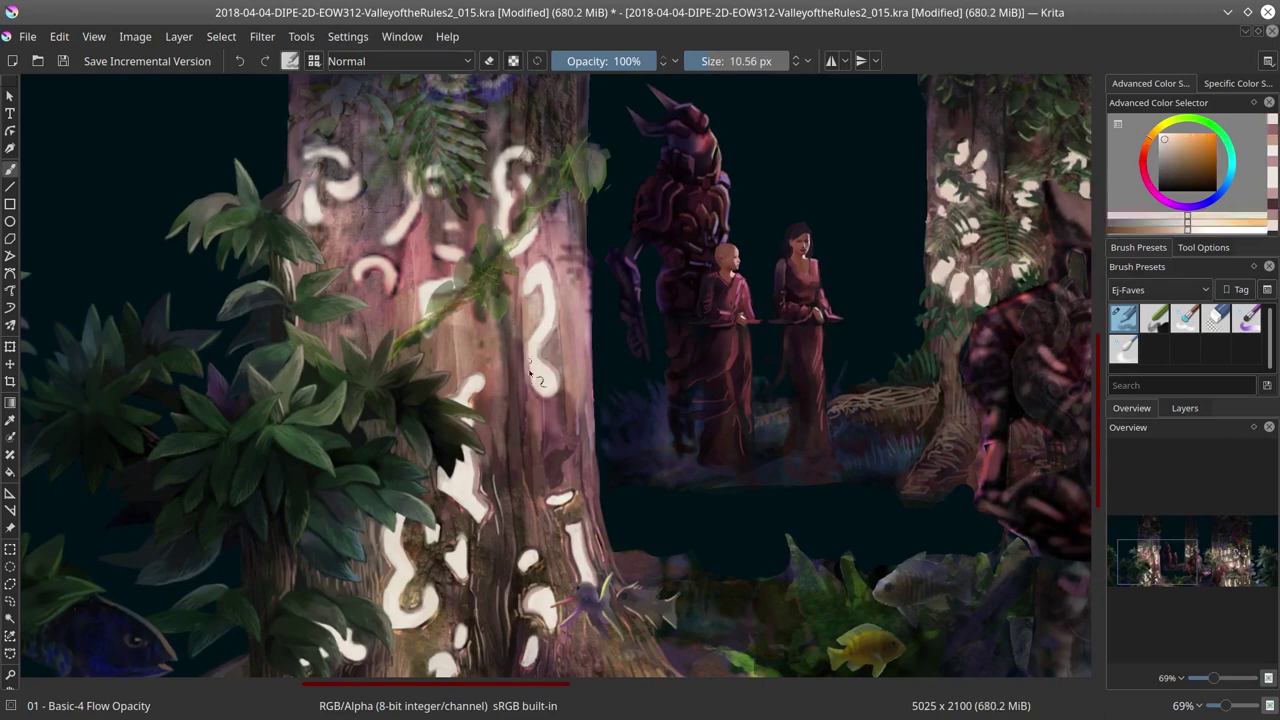
{"action": "left_click", "coordinate": [525, 390], "text": "ctrl"}
{"action": "left_click", "coordinate": [561, 360], "text": "ctrl"}
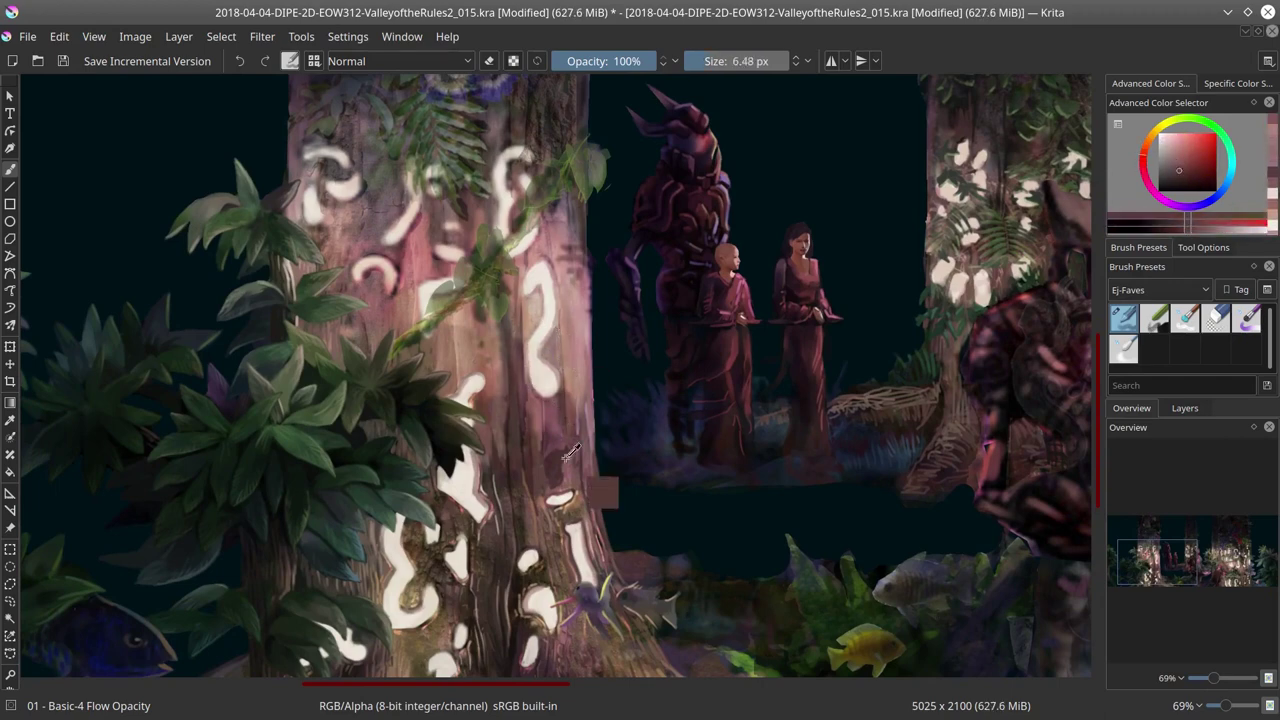
{"action": "key", "text": "bracketleft"}
{"action": "left_click", "coordinate": [561, 320], "text": "ctrl"}
Step: Brush brownish-orange glow onto the trunk in Color Dodge blending, then return to Normal
{"action": "key", "text": "slash"}
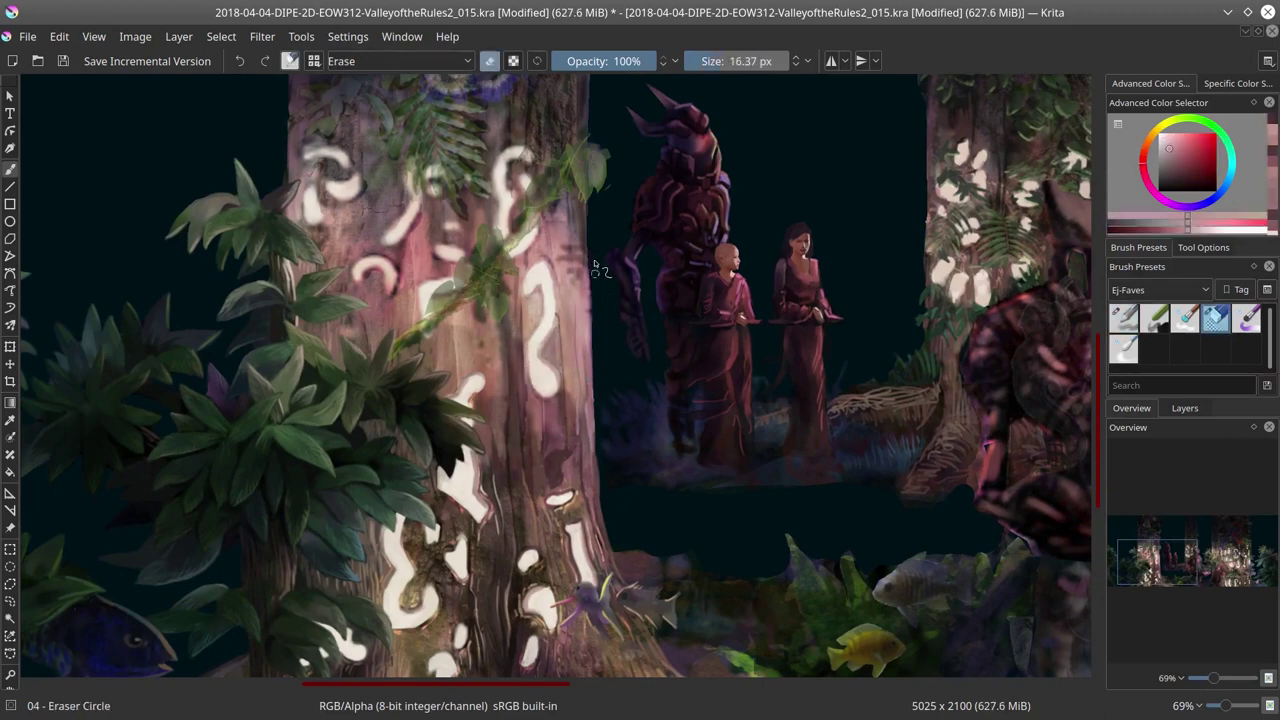
{"action": "key", "text": "slash"}
{"action": "key", "text": "bracketleft"}
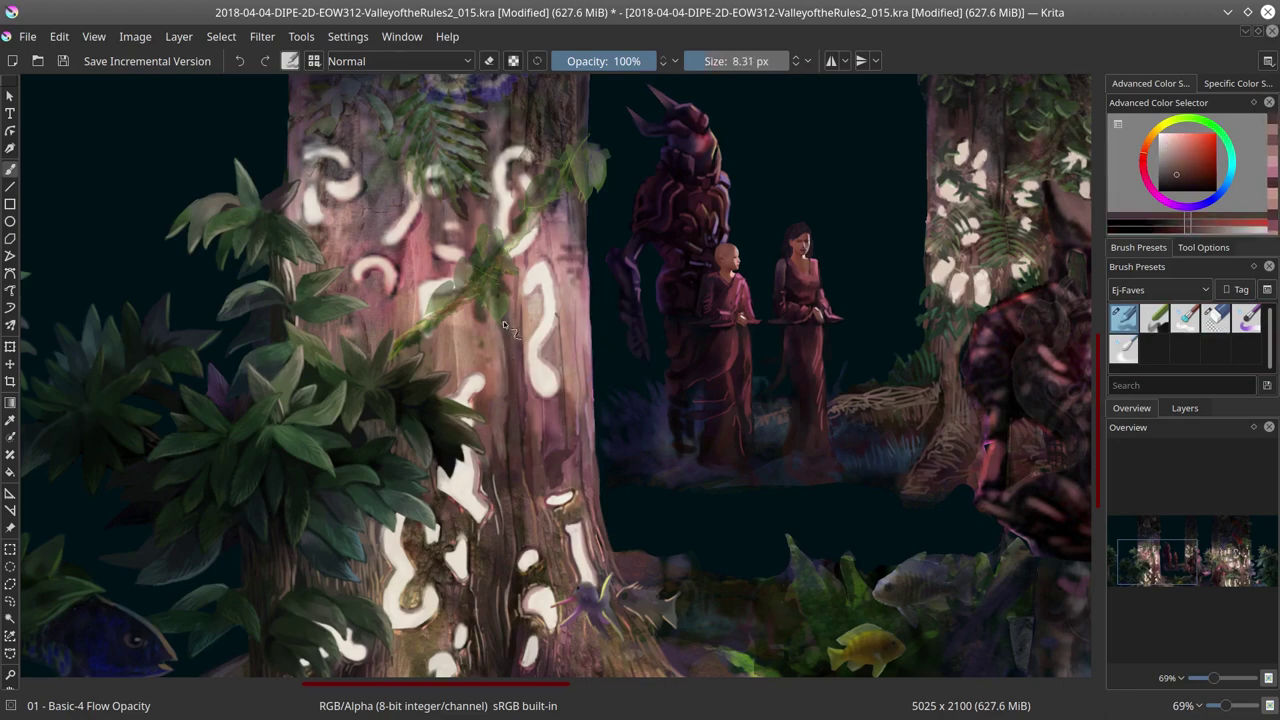
{"action": "left_click", "coordinate": [524, 213], "text": "ctrl"}
{"action": "key", "text": "bracketright"}
{"action": "key", "text": "bracketright"}
{"action": "key", "text": "bracketright"}
{"action": "key", "text": "bracketright"}
{"action": "key", "text": "bracketright"}
{"action": "key", "text": "bracketright"}
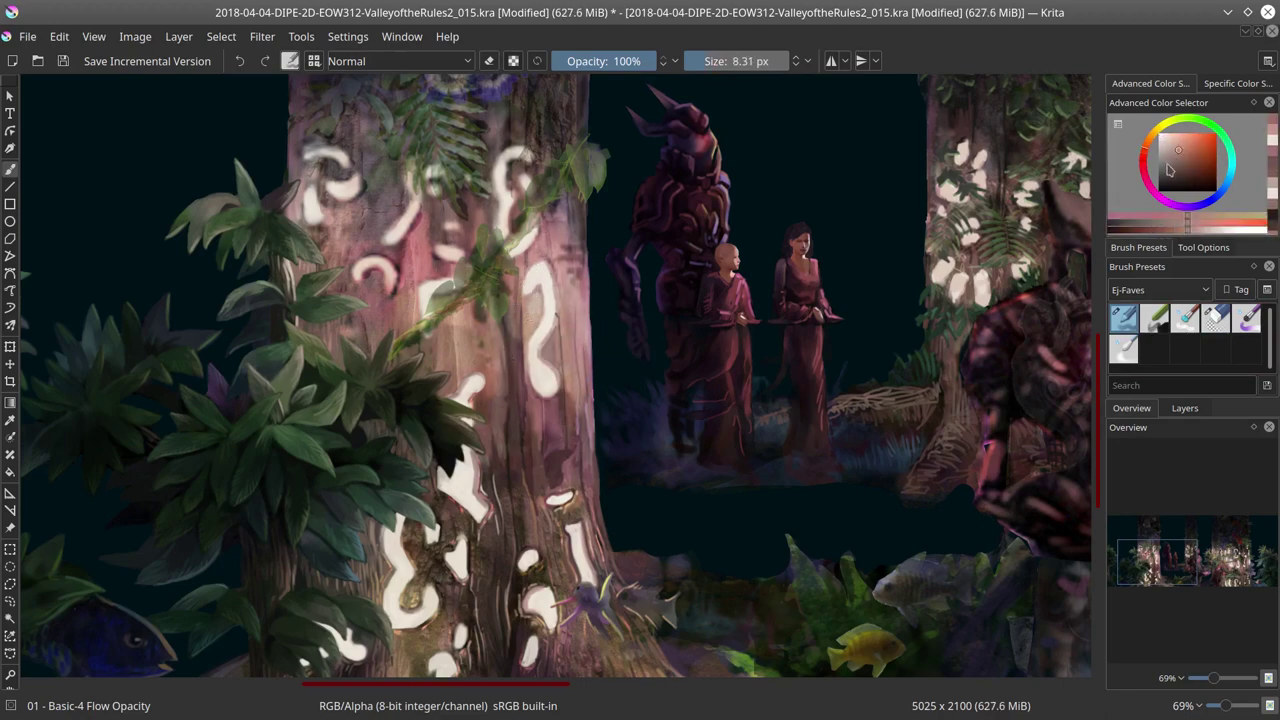
{"action": "key", "text": "alt+shift+d"}
{"action": "key", "text": "bracketright"}
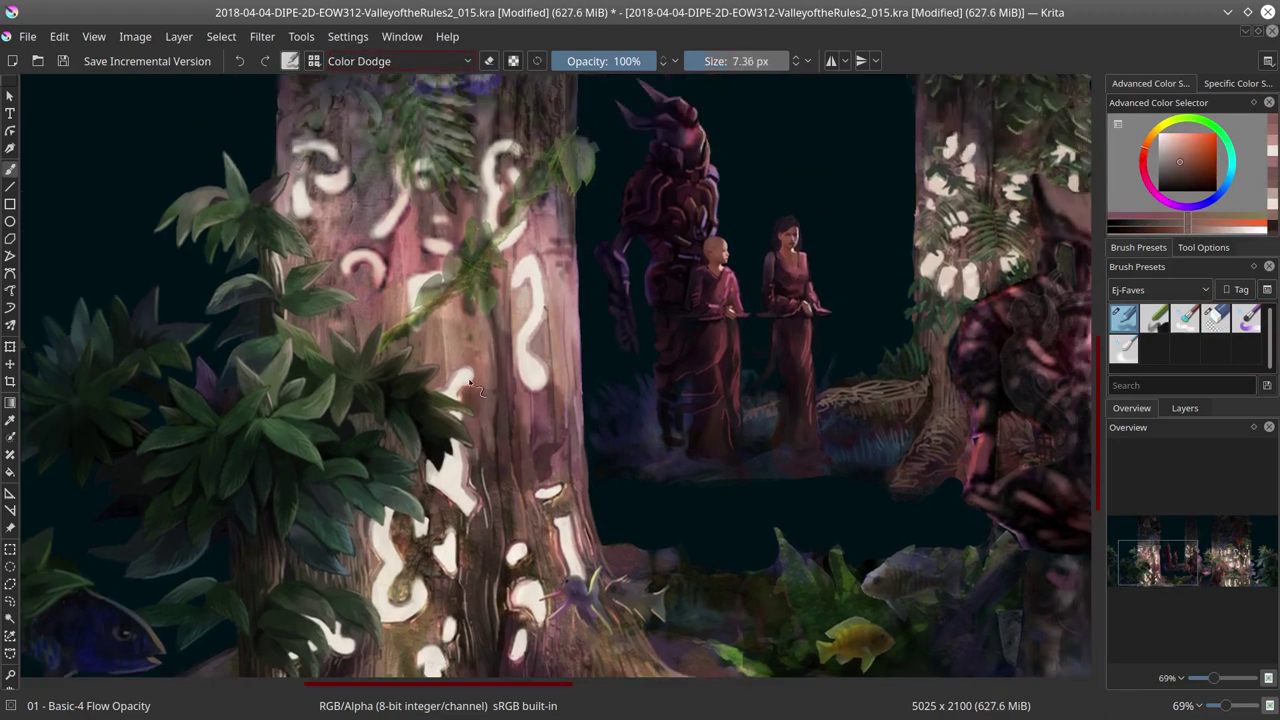
{"action": "key", "text": "bracketright"}
{"action": "key", "text": "bracketright"}
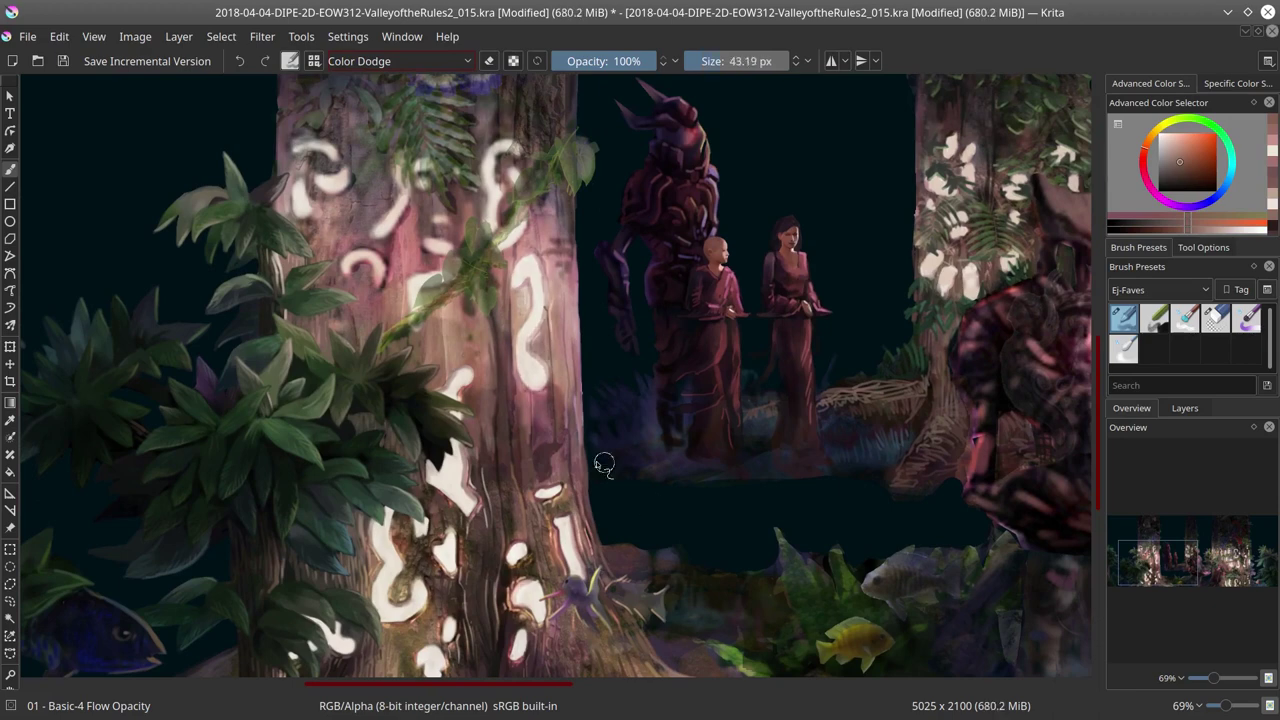
{"action": "left_click_drag", "start_coordinate": [603, 457], "coordinate": [565, 511]}
Step: Add dark red, orange-brown, pink-magenta and peach highlights at 10 px, then save
{"action": "key", "text": "alt+shift+n"}
{"action": "left_click", "coordinate": [531, 298], "text": "ctrl"}
{"action": "left_click", "coordinate": [526, 301], "text": "ctrl"}
{"action": "key", "text": "alt+shift+d"}
{"action": "key", "text": "bracketleft"}
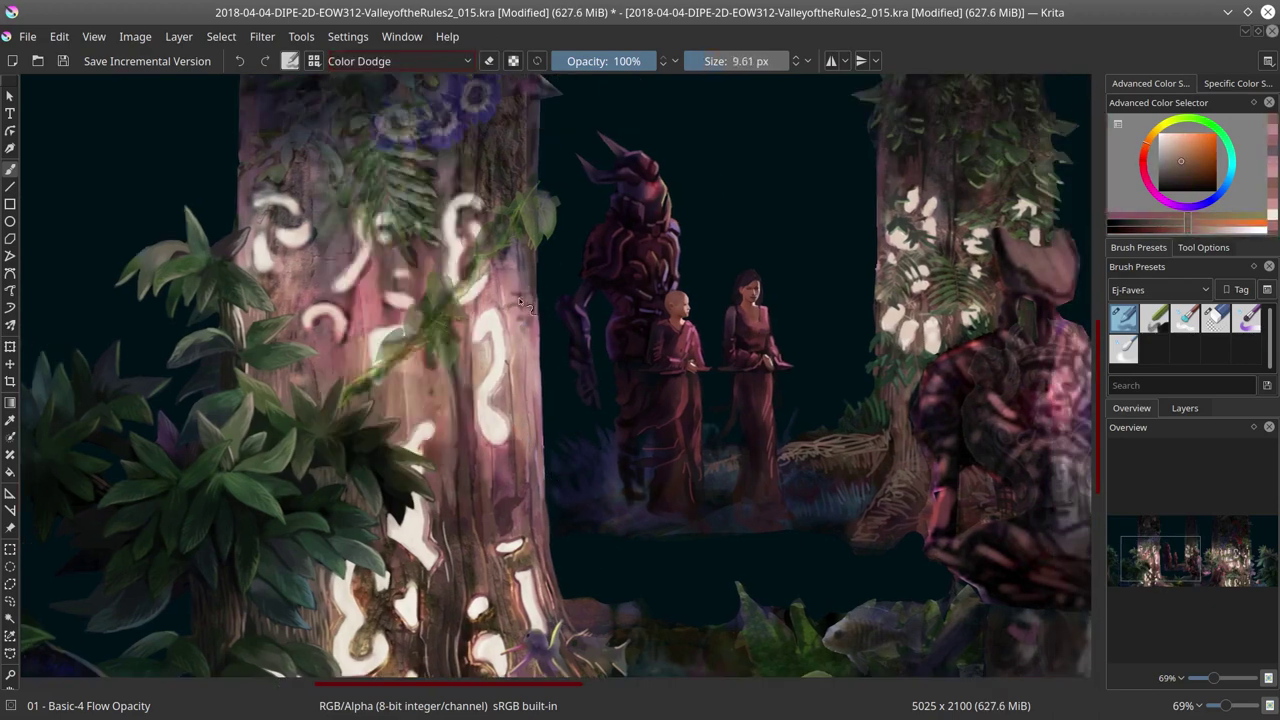
{"action": "key", "text": "alt+shift+n"}
{"action": "key", "text": "bracketleft"}
{"action": "left_click", "coordinate": [537, 378], "text": "ctrl"}
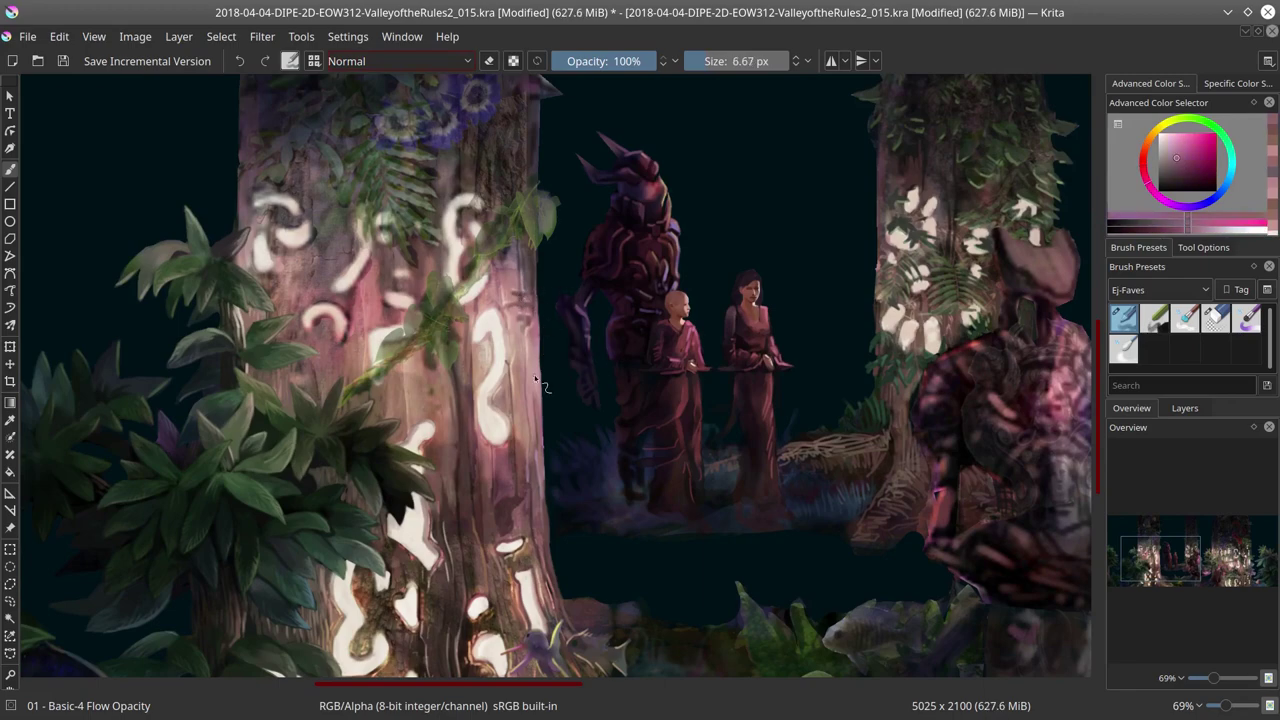
{"action": "key", "text": "bracketright"}
{"action": "key", "text": "bracketright"}
{"action": "left_click", "coordinate": [390, 357], "text": "ctrl"}
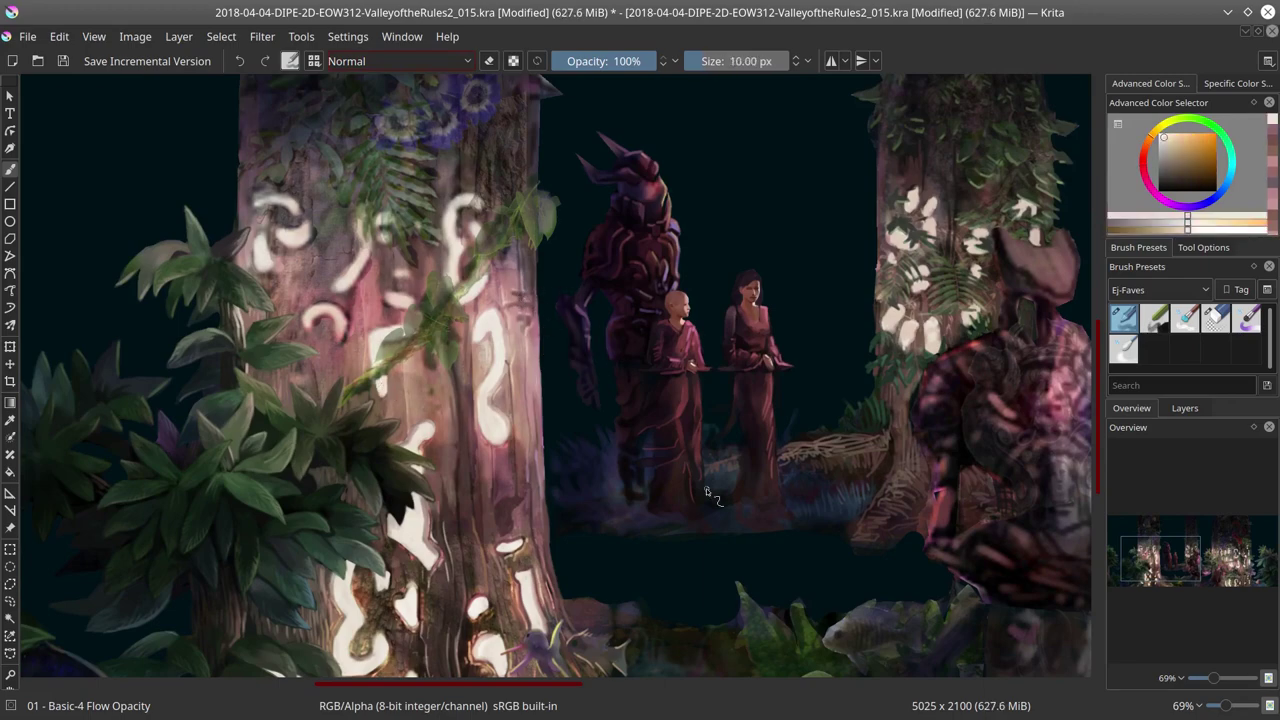
{"action": "scroll", "coordinate": [708, 493], "scroll_direction": "up", "scroll_amount": 1}
{"action": "left_click", "coordinate": [61, 62]}
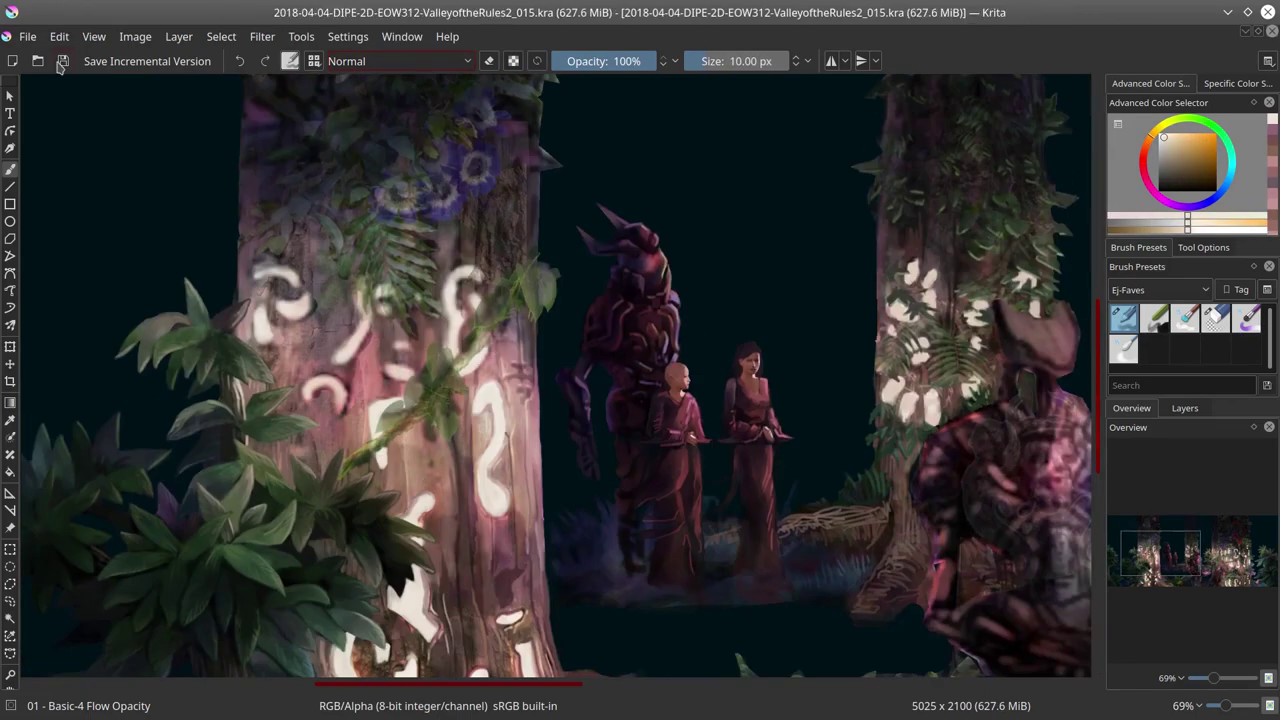
Step: Touch up the rune glow with dark red, orange and pale yellow in Color Dodge
{"action": "key", "text": "alt+shift+d"}
{"action": "key", "text": "bracketleft"}
{"action": "key", "text": "bracketleft"}
{"action": "left_click", "coordinate": [407, 447], "text": "ctrl"}
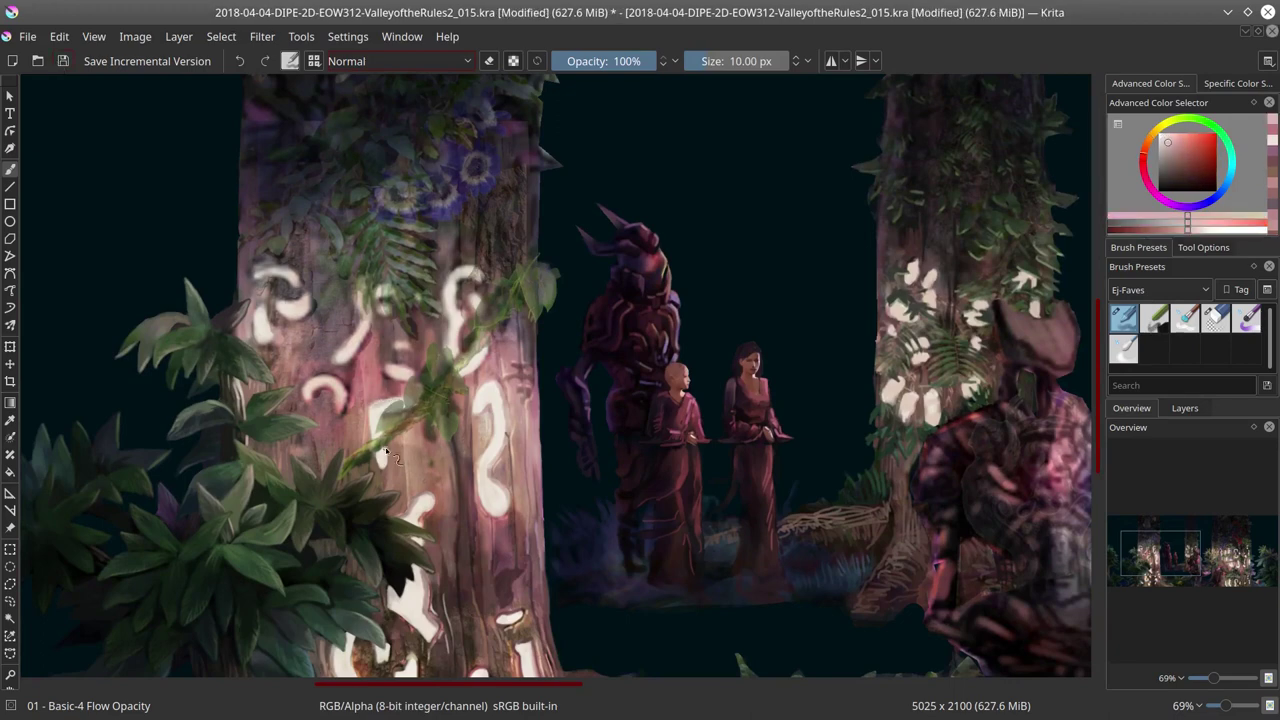
{"action": "key", "text": "slash"}
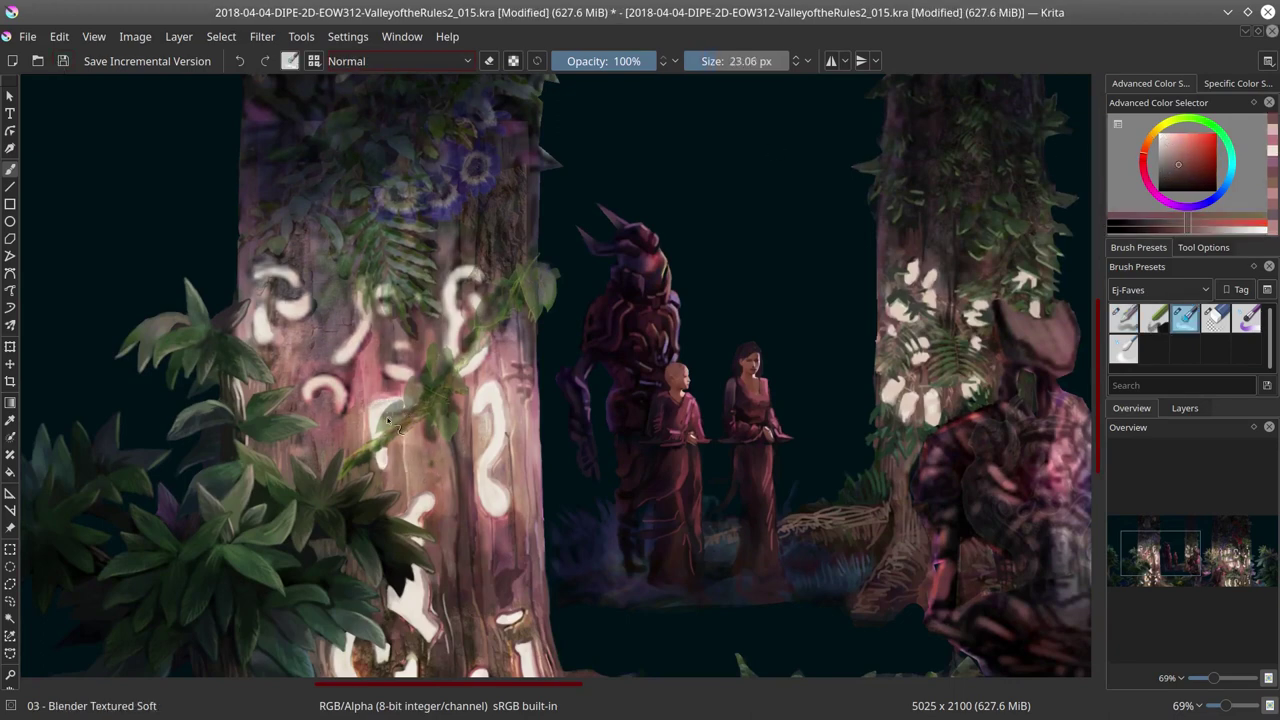
{"action": "key", "text": "slash"}
{"action": "key", "text": "bracketleft"}
{"action": "key", "text": "bracketleft"}
{"action": "left_click", "coordinate": [380, 457], "text": "ctrl"}
{"action": "left_click", "coordinate": [380, 457], "text": "ctrl"}
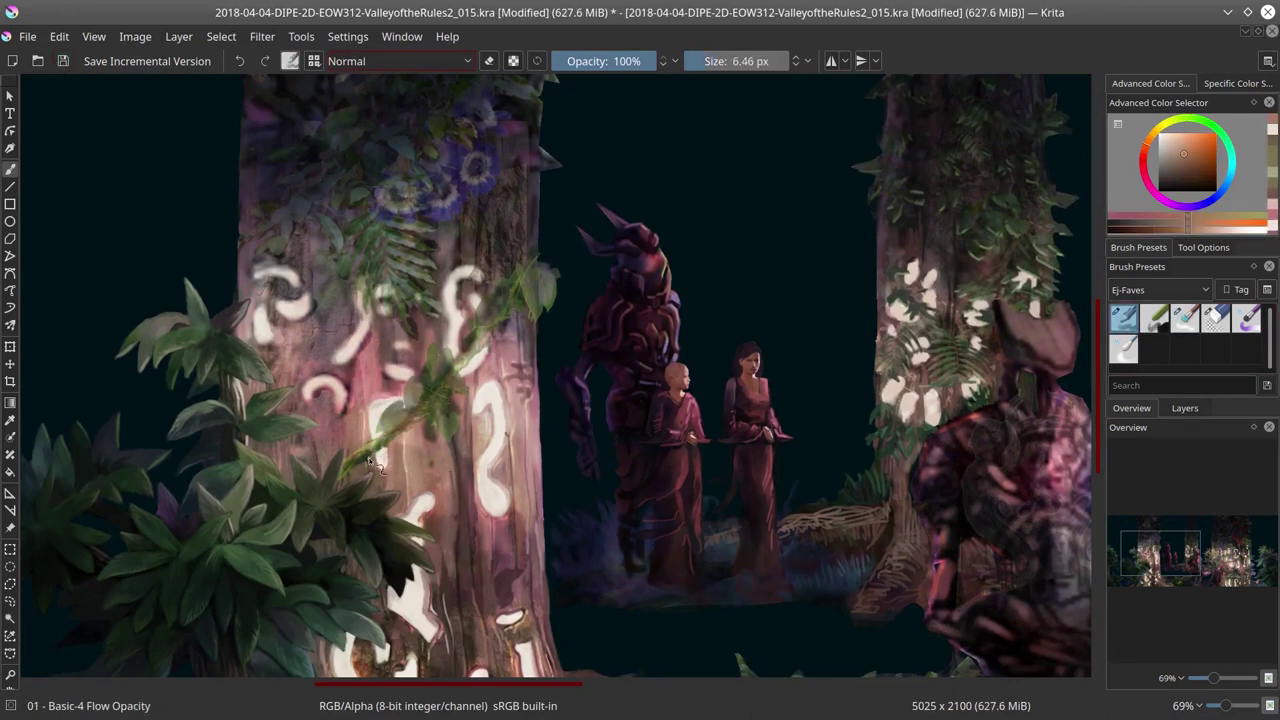
{"action": "key", "text": "bracketleft"}
{"action": "key", "text": "bracketleft"}
Step: Paint peach bark beside the vine using sampled olive, yellow-green and peach tones
{"action": "left_click", "coordinate": [291, 490], "text": "ctrl"}
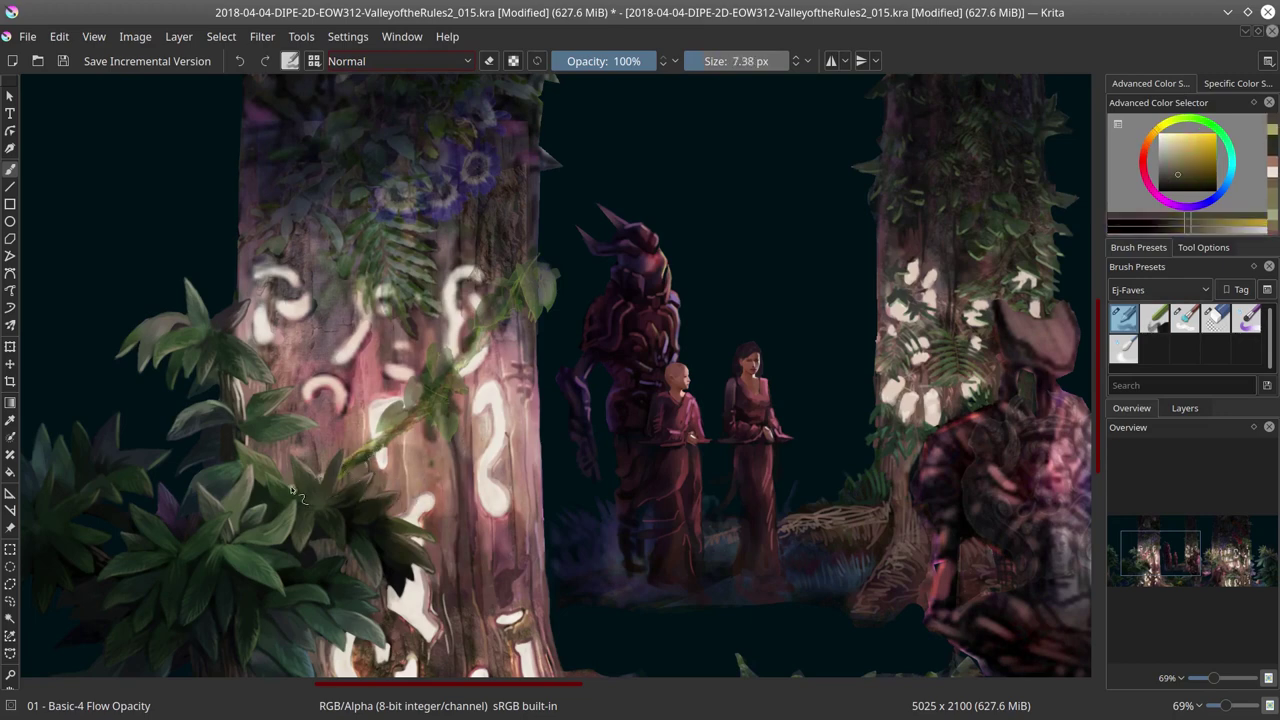
{"action": "left_click", "coordinate": [386, 452], "text": "ctrl"}
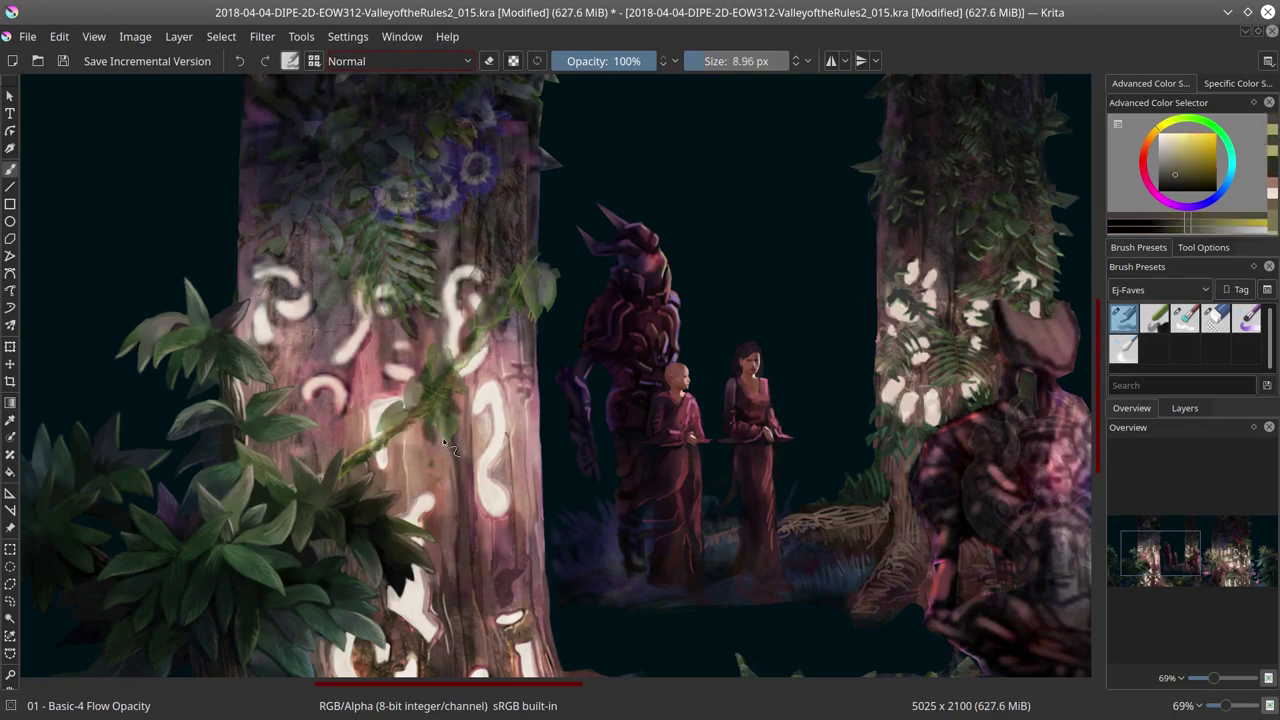
{"action": "left_click", "coordinate": [434, 449], "text": "ctrl"}
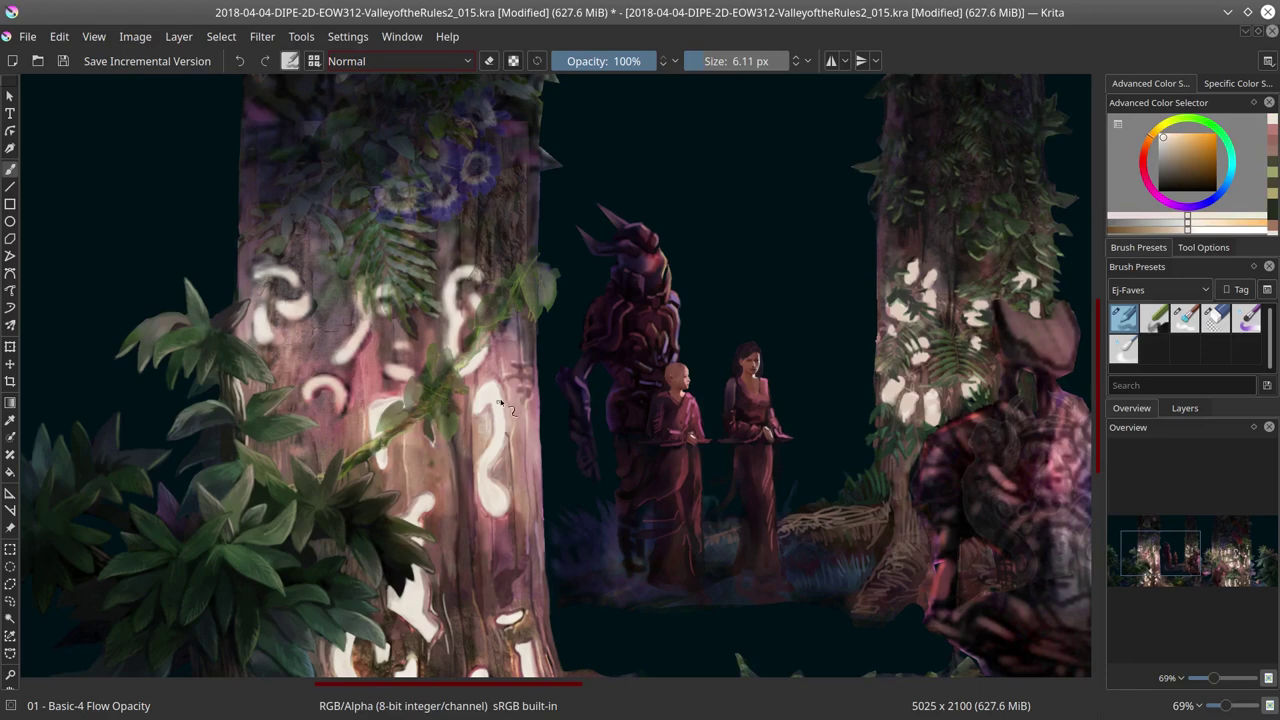
{"action": "left_click", "coordinate": [461, 422], "text": "ctrl"}
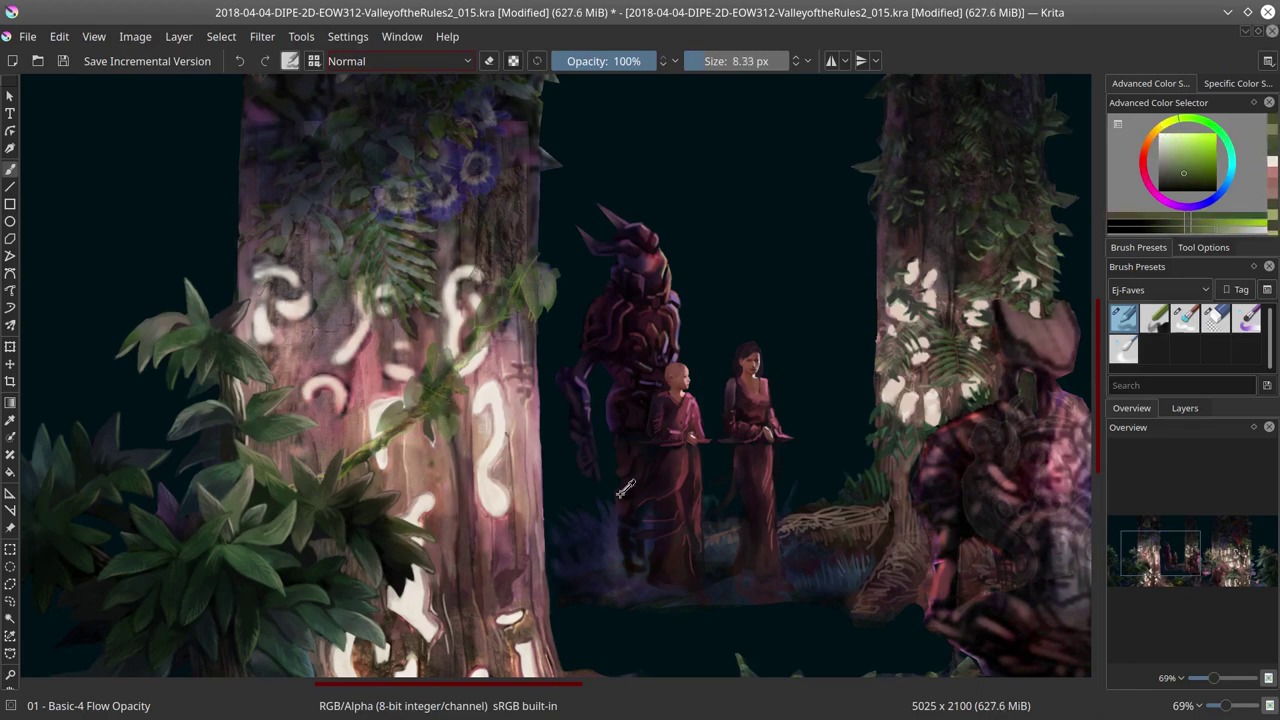
{"action": "left_click", "coordinate": [441, 427], "text": "ctrl"}
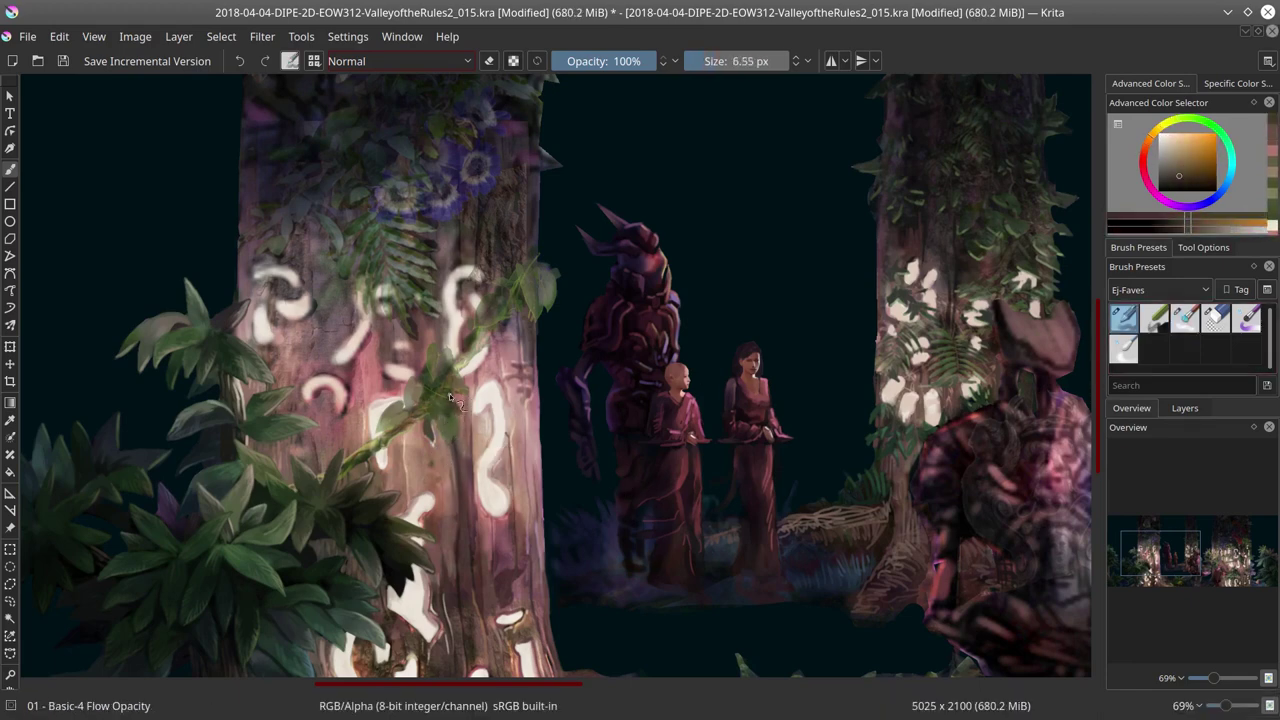
{"action": "left_click", "coordinate": [474, 398], "text": "ctrl"}
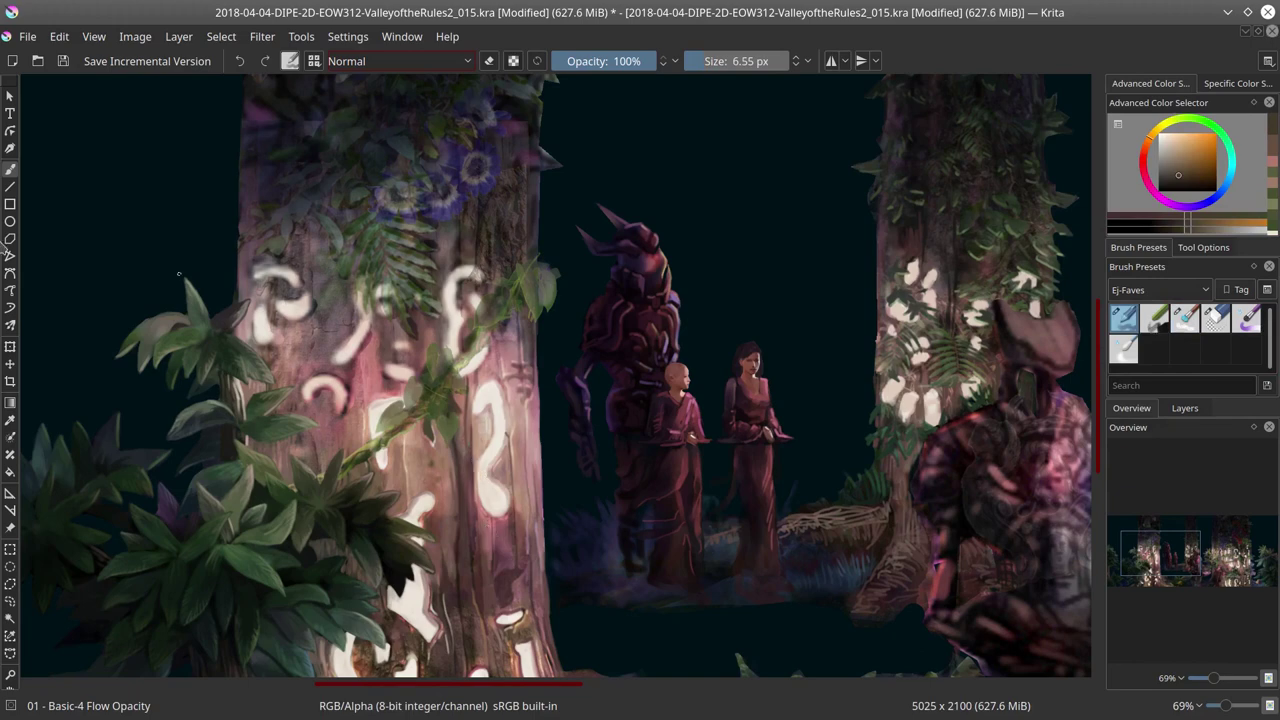
{"action": "left_click", "coordinate": [472, 455], "text": "ctrl"}
{"action": "left_click", "coordinate": [458, 408], "text": "ctrl"}
{"action": "left_click", "coordinate": [421, 383], "text": "ctrl"}
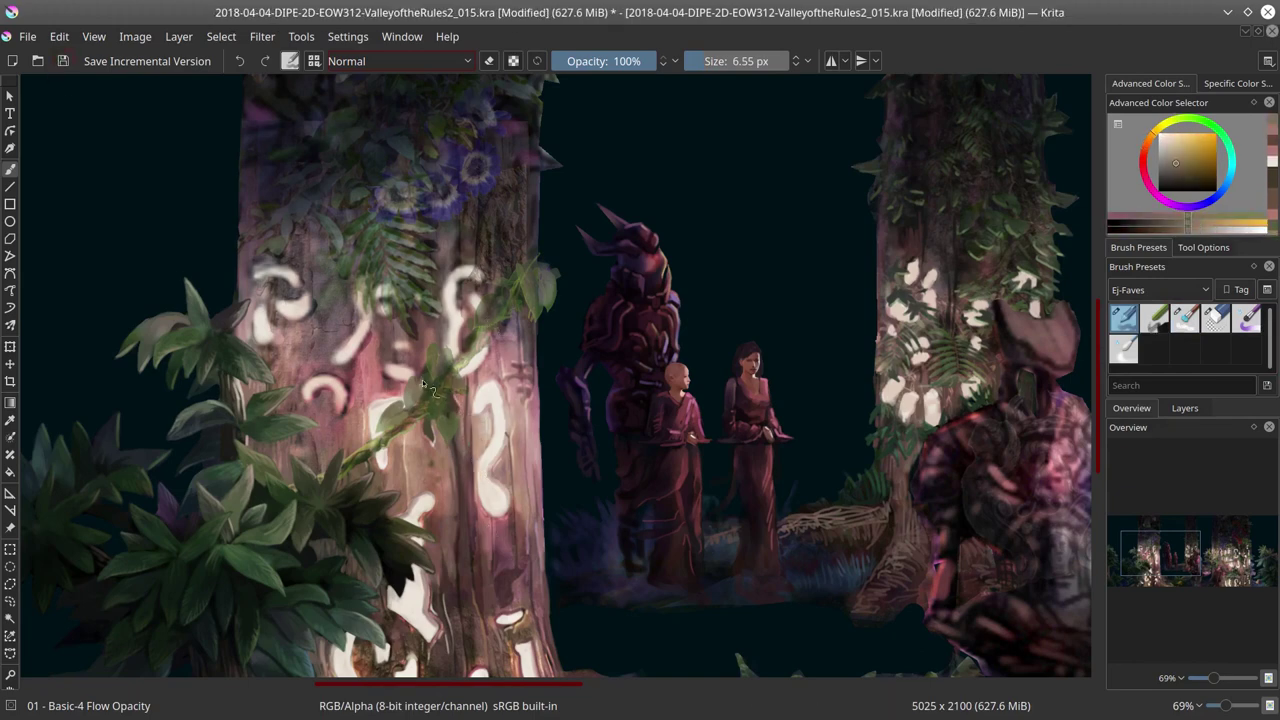
Step: Add yellow-green leaves and leaf highlights on the vine, filling bark colour around it
{"action": "left_click", "coordinate": [424, 388], "text": "ctrl"}
{"action": "left_click", "coordinate": [428, 400], "text": "ctrl"}
{"action": "left_click", "coordinate": [445, 398], "text": "ctrl"}
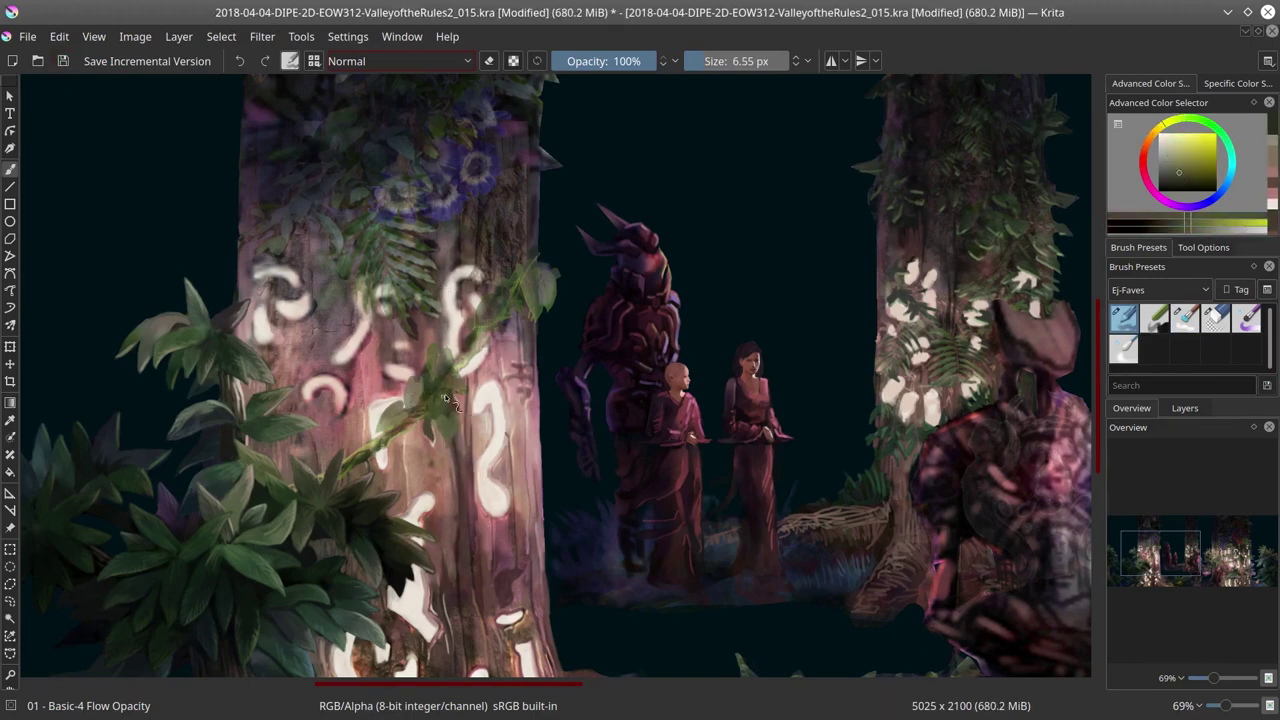
{"action": "left_click", "coordinate": [432, 437], "text": "ctrl"}
{"action": "left_click", "coordinate": [438, 390], "text": "ctrl"}
{"action": "left_click", "coordinate": [478, 398], "text": "ctrl"}
{"action": "left_click", "coordinate": [478, 398], "text": "ctrl"}
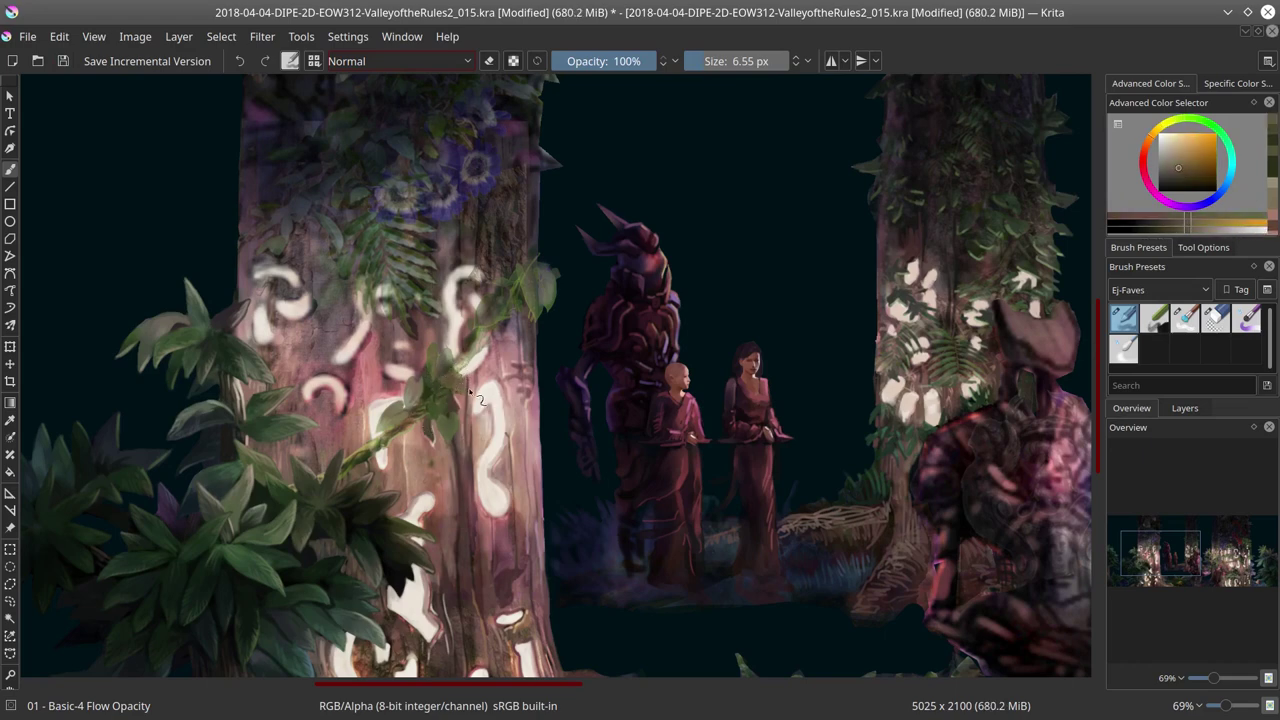
{"action": "left_click", "coordinate": [476, 398], "text": "ctrl"}
{"action": "left_click", "coordinate": [432, 358], "text": "ctrl"}
{"action": "left_click", "coordinate": [460, 355], "text": "ctrl"}
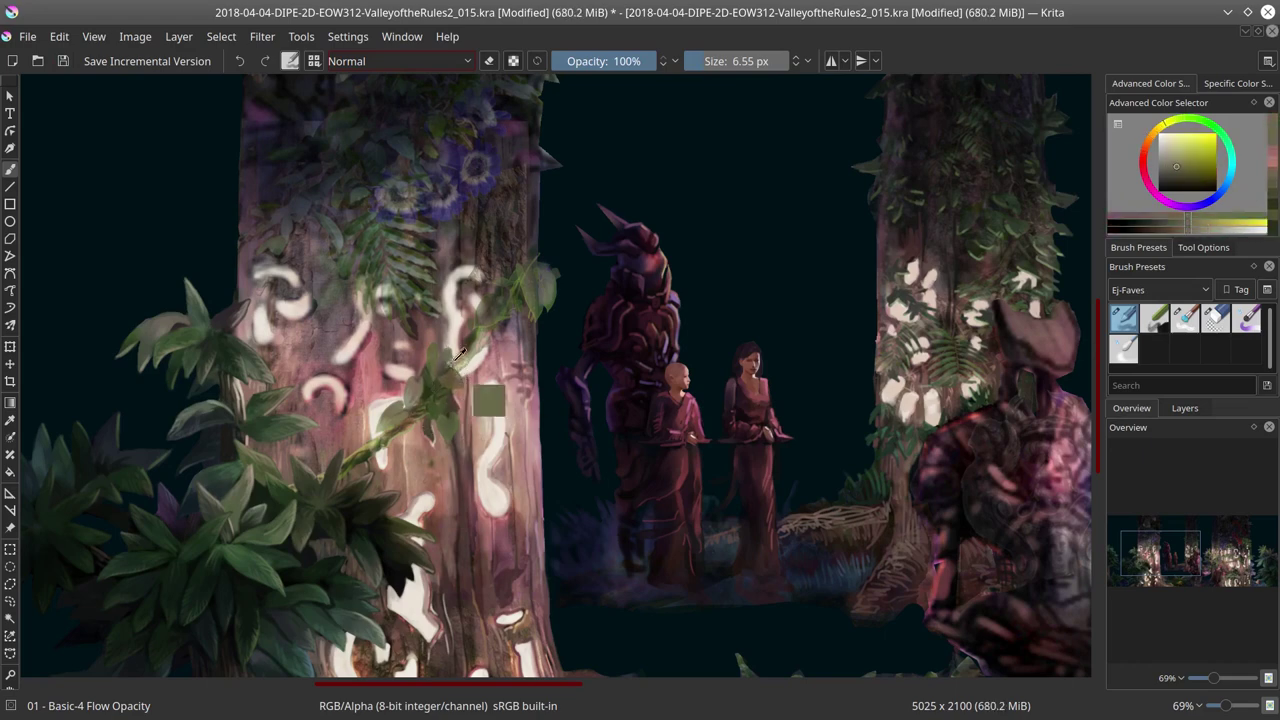
{"action": "left_click", "coordinate": [455, 265], "text": "ctrl"}
Step: Save the painting and paint green and yellow-green leaves on the vine
{"action": "key", "text": "ctrl+s"}
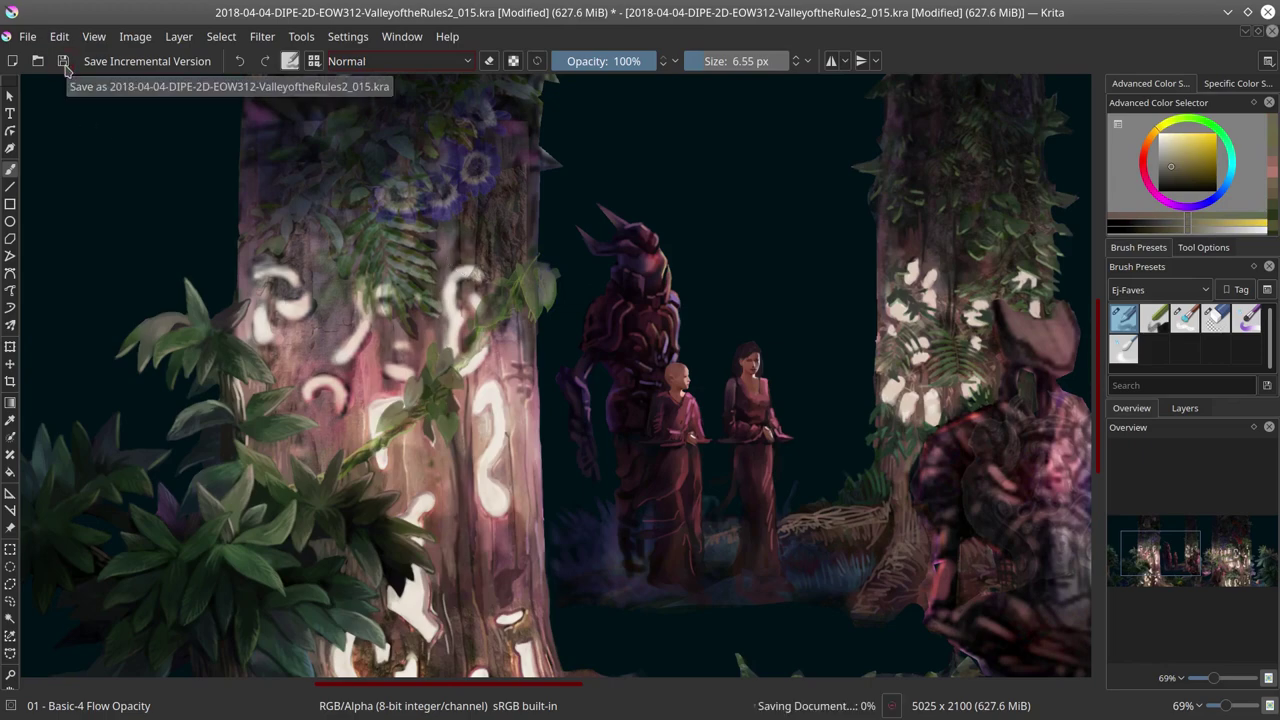
{"action": "scroll", "coordinate": [597, 400], "scroll_direction": "down", "scroll_amount": 3}
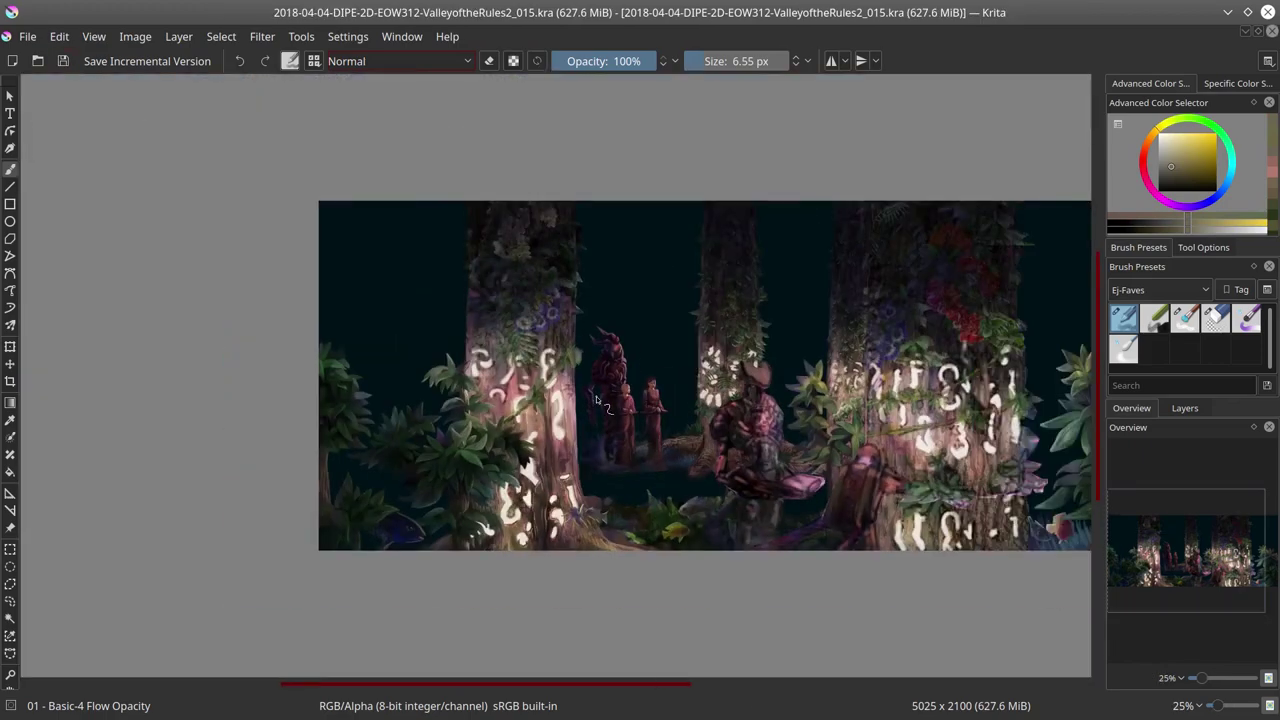
{"action": "left_click", "coordinate": [1184, 408]}
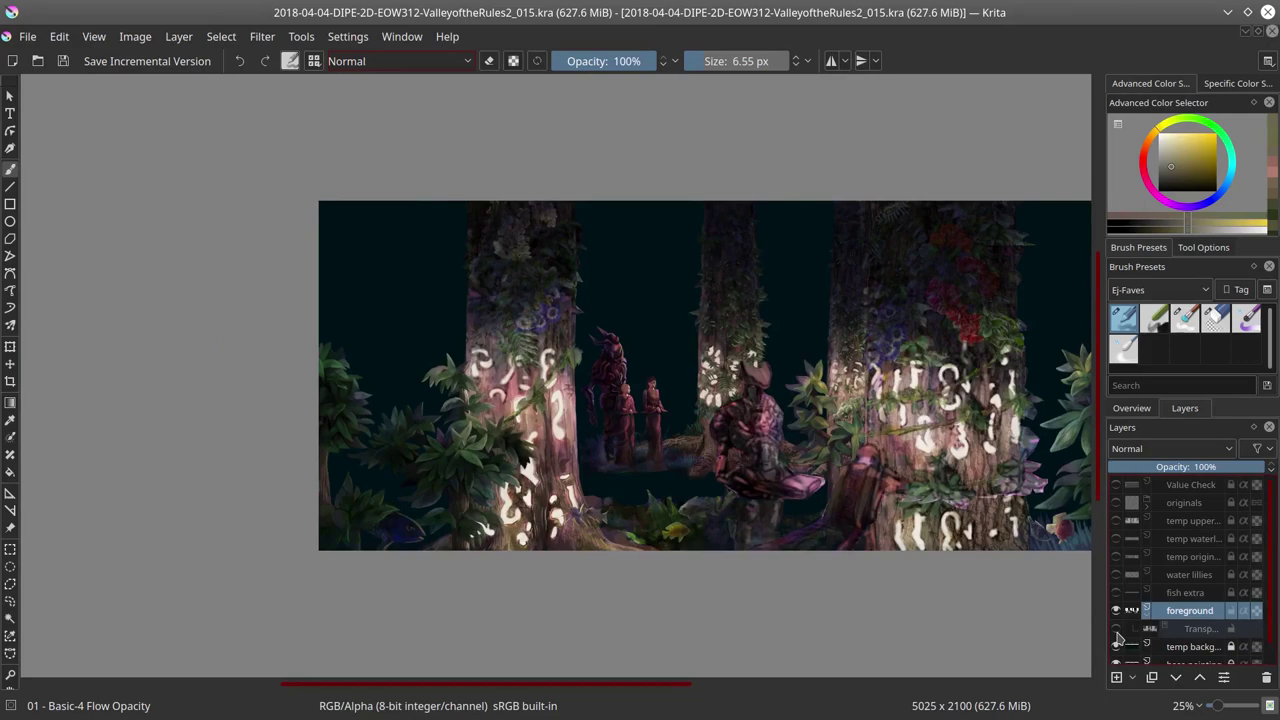
{"action": "scroll", "coordinate": [683, 466], "scroll_direction": "up", "scroll_amount": 5}
{"action": "left_click", "coordinate": [497, 343], "text": "ctrl"}
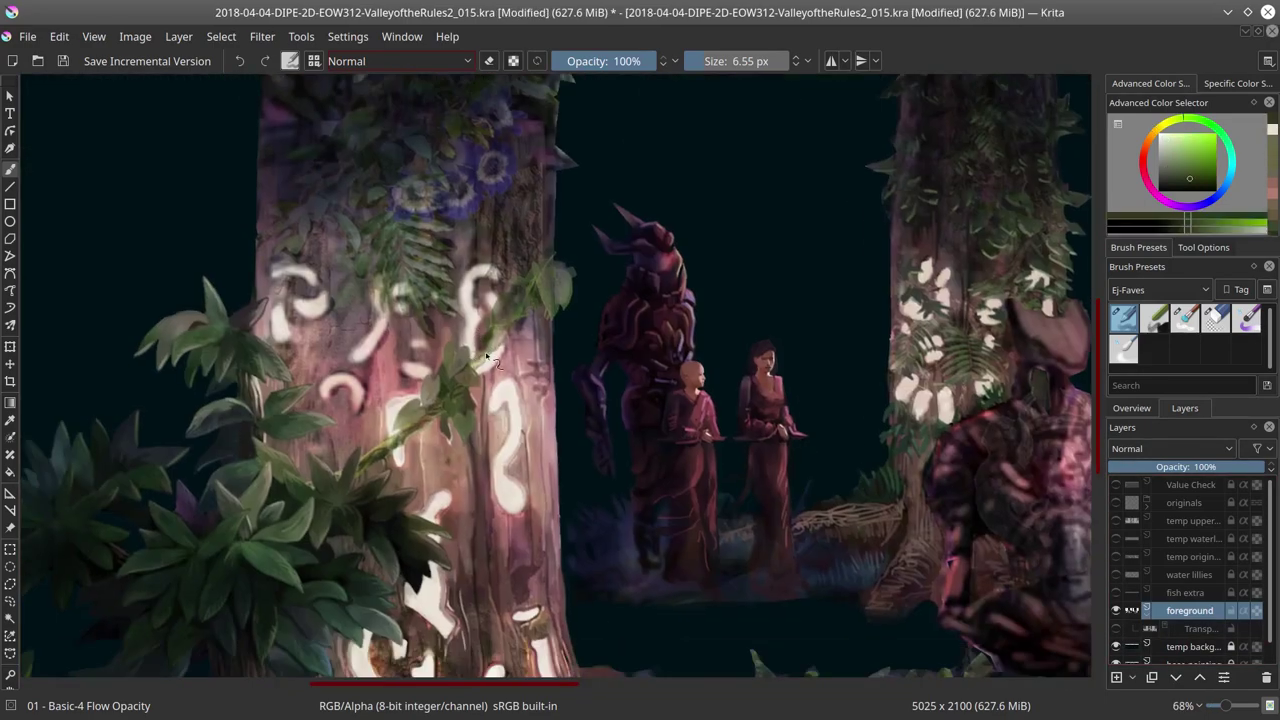
{"action": "left_click", "coordinate": [497, 343], "text": "ctrl"}
{"action": "key", "text": "bracketright"}
{"action": "key", "text": "bracketright"}
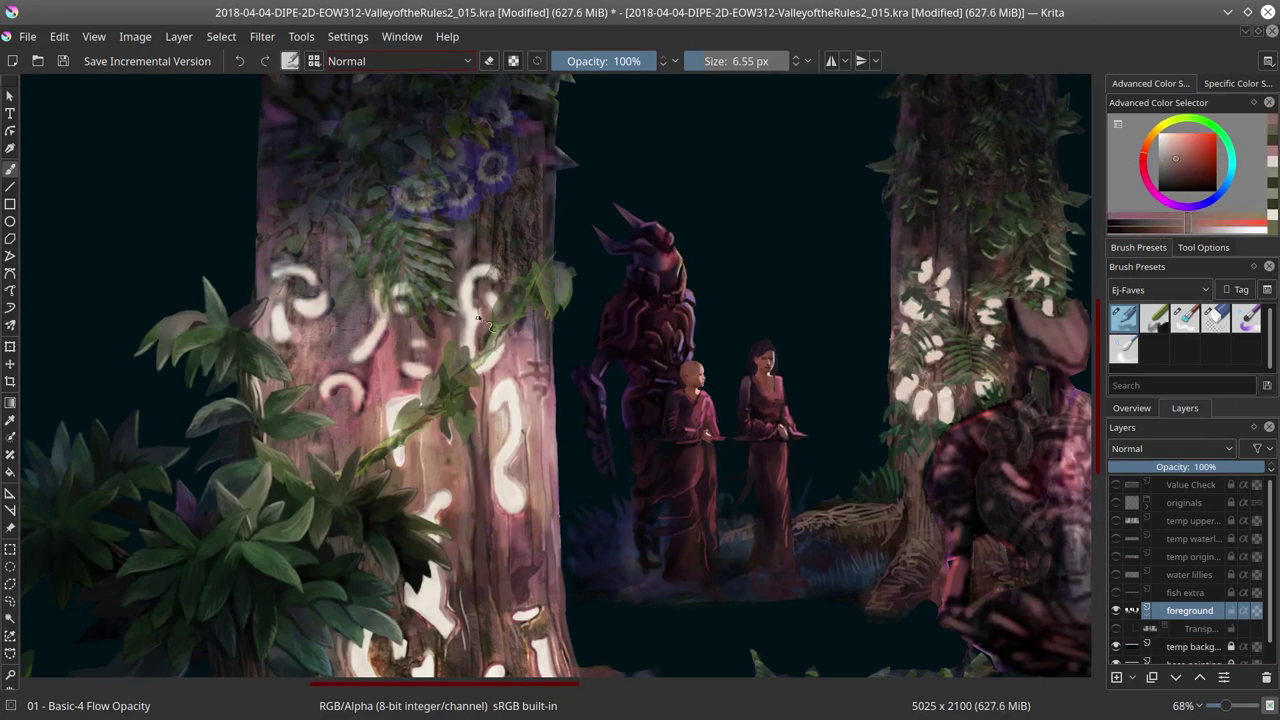
{"action": "key", "text": "bracketleft"}
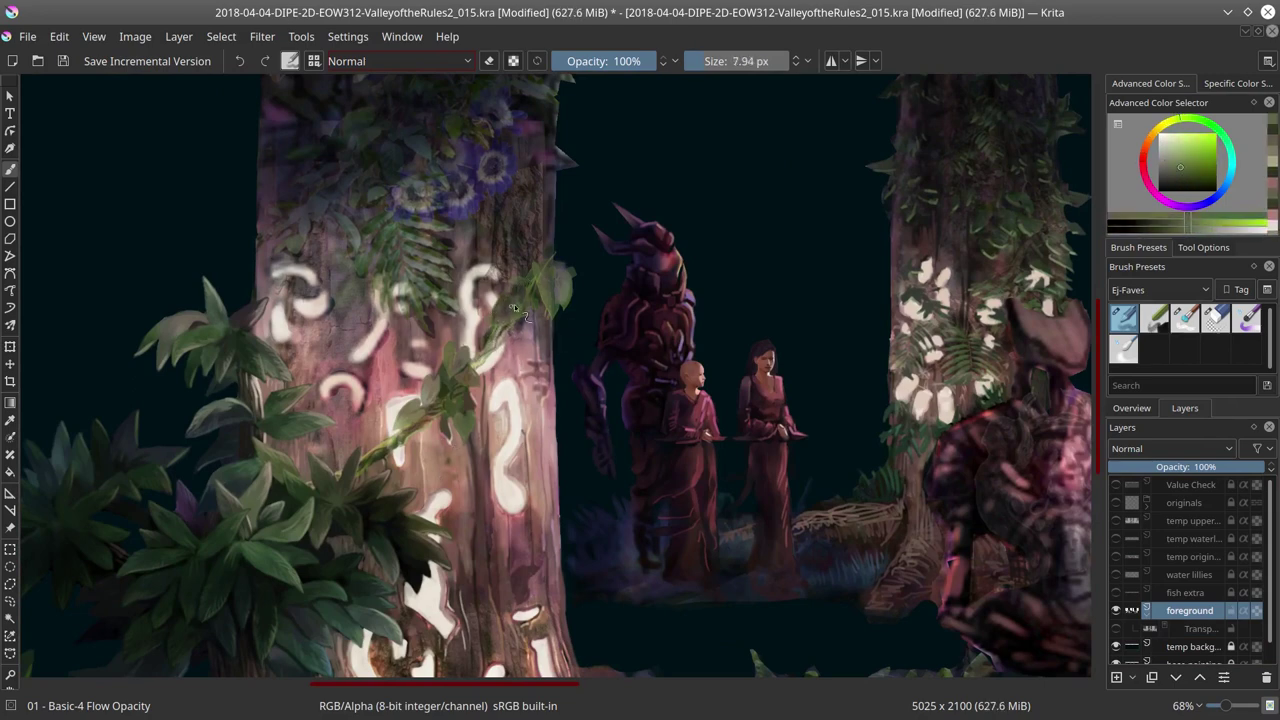
Step: Add yellow, light peach, pinkish red and light orange glow to the trunk, then save
{"action": "left_click", "coordinate": [510, 205], "text": "ctrl"}
{"action": "key", "text": "bracketright"}
{"action": "key", "text": "bracketright"}
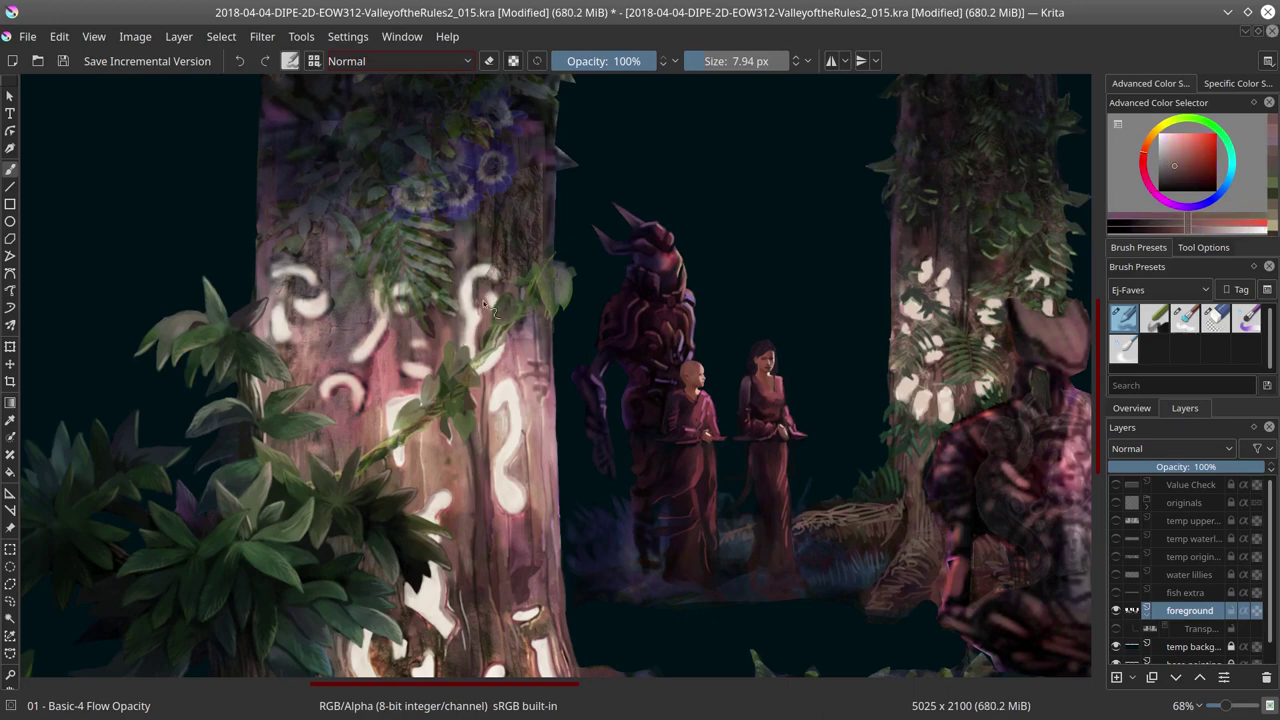
{"action": "left_click", "coordinate": [470, 280], "text": "ctrl"}
{"action": "key", "text": "bracketleft"}
{"action": "left_click", "coordinate": [489, 297], "text": "ctrl"}
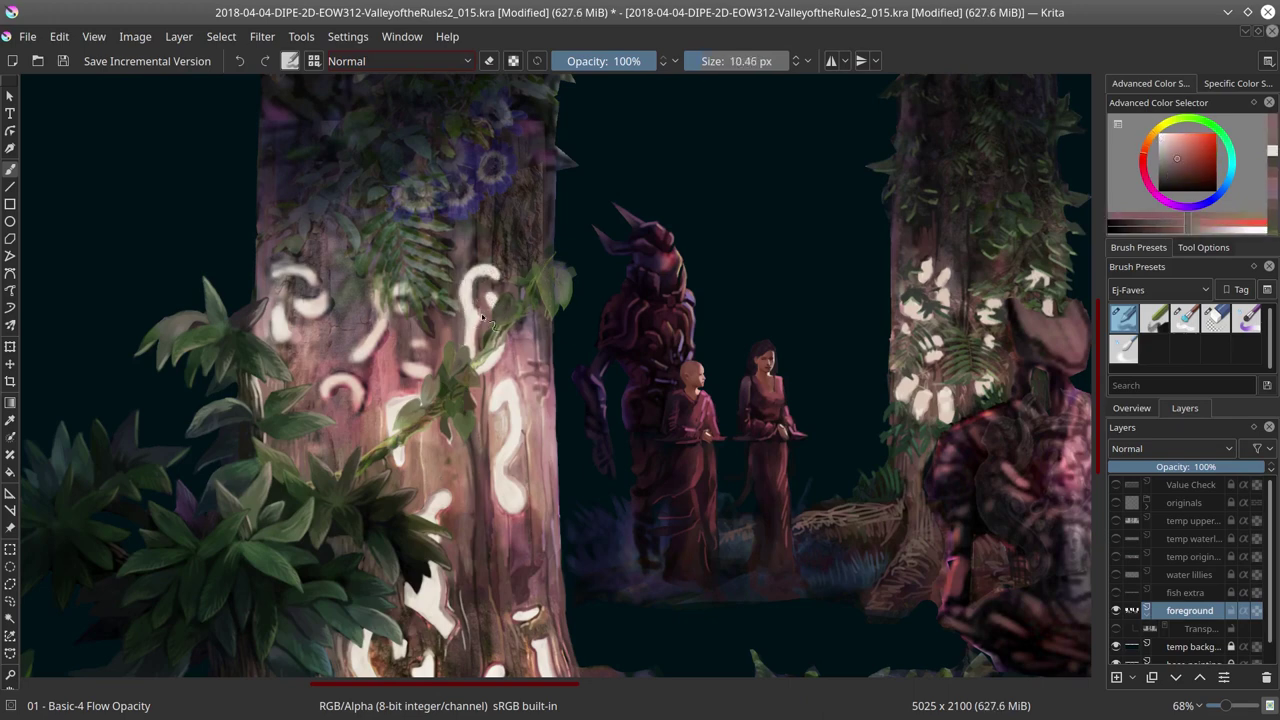
{"action": "left_click", "coordinate": [540, 315], "text": "ctrl"}
{"action": "key", "text": "bracketright"}
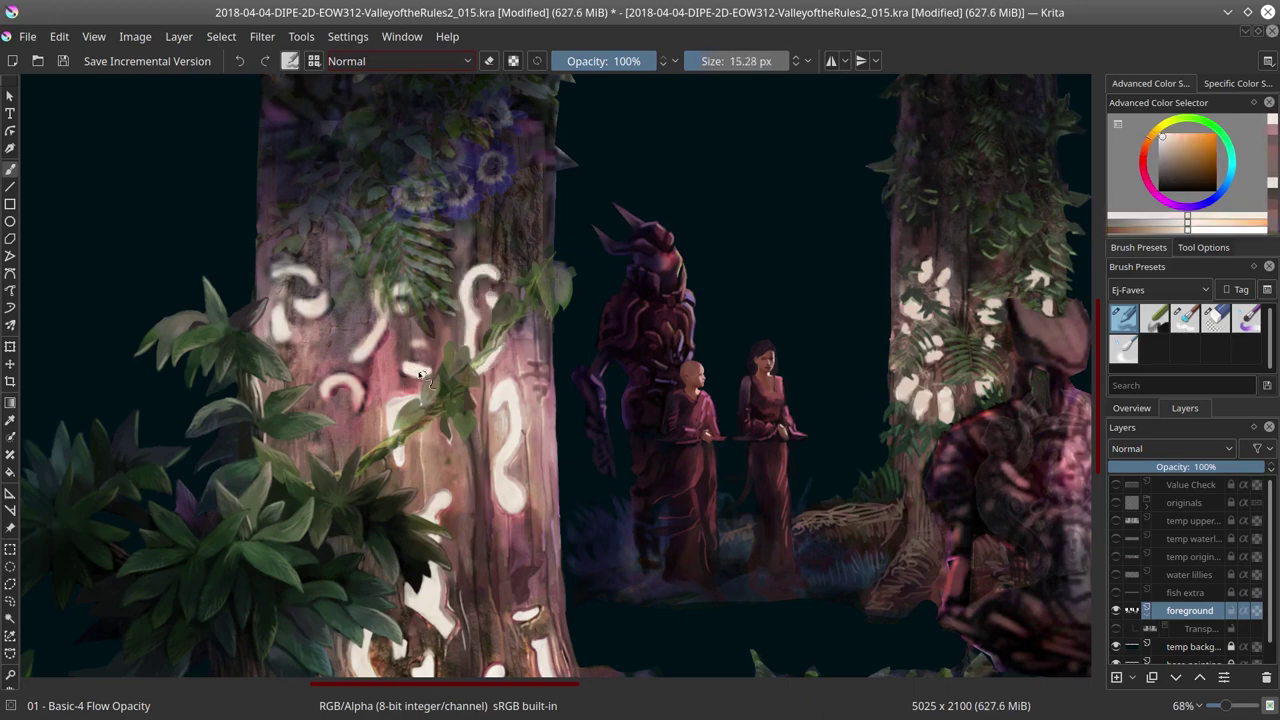
{"action": "left_click_drag", "start_coordinate": [437, 470], "coordinate": [501, 580]}
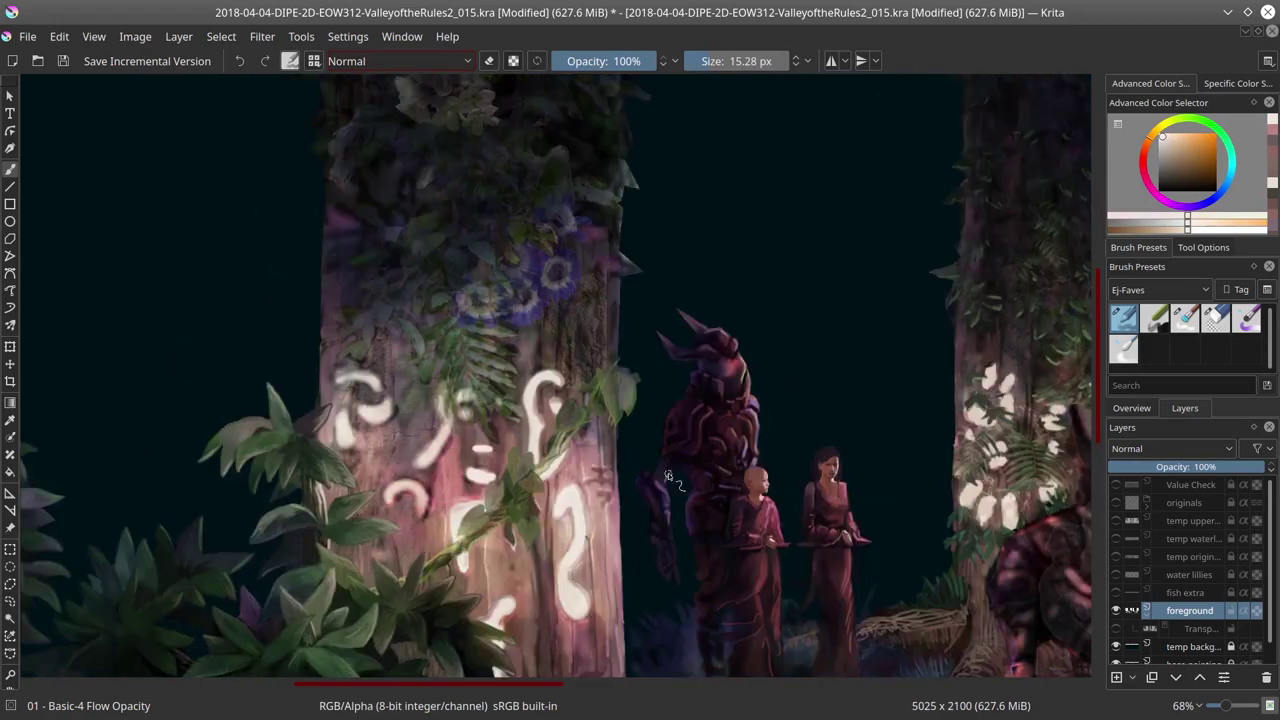
{"action": "key", "text": "ctrl+s"}
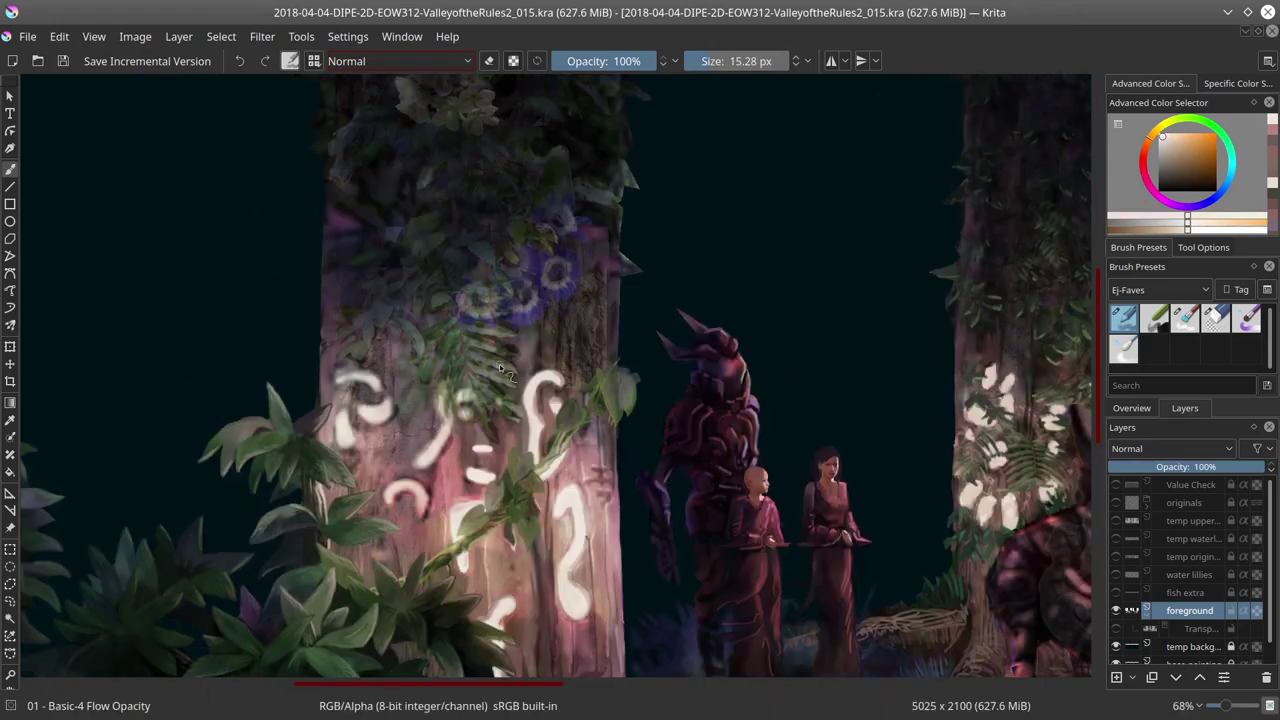
Step: Mirror the view to check composition, save, and paint green leaf strokes along the vine
{"action": "scroll", "coordinate": [500, 368], "scroll_direction": "down", "scroll_amount": 3}
{"action": "key", "text": "m"}
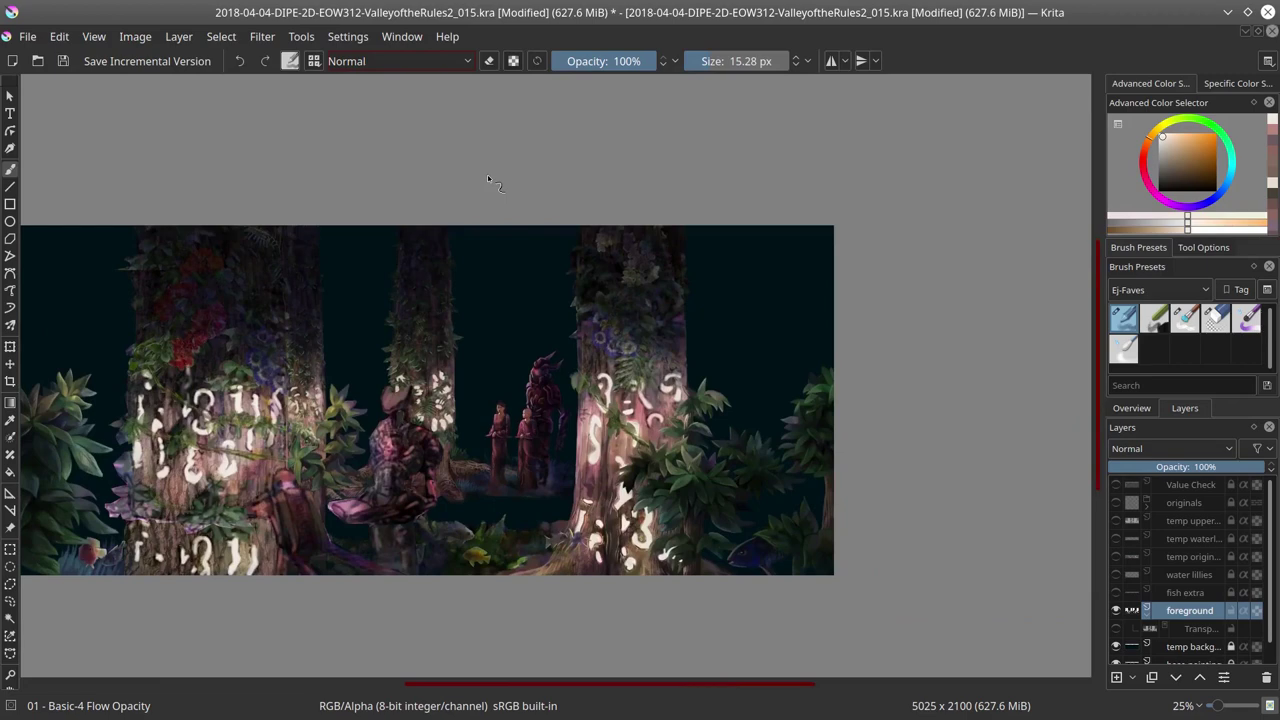
{"action": "key", "text": "ctrl+s"}
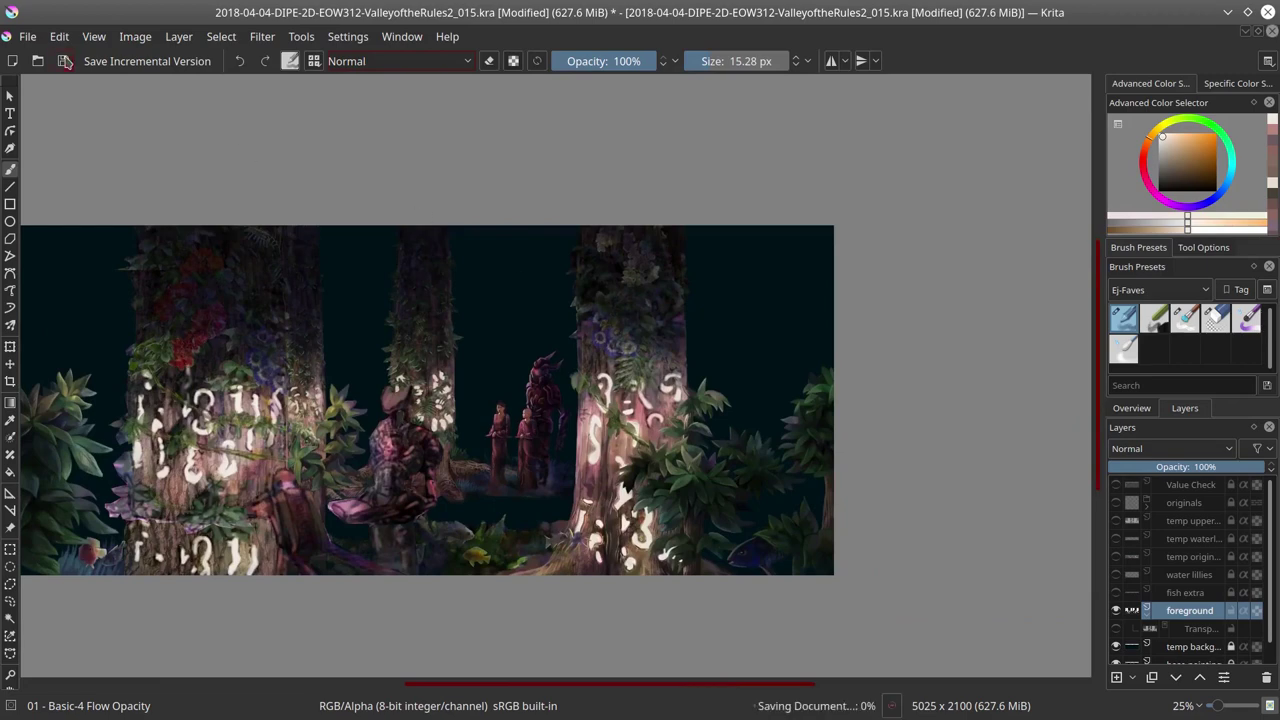
{"action": "scroll", "coordinate": [501, 211], "scroll_direction": "up", "scroll_amount": 3}
{"action": "left_click", "coordinate": [552, 401], "text": "ctrl"}
{"action": "mouse_move", "coordinate": [554, 407]}
{"action": "left_mouse_down"}
{"action": "mouse_move", "coordinate": [558, 432]}
{"action": "mouse_move", "coordinate": [584, 405]}
{"action": "mouse_move", "coordinate": [603, 420]}
{"action": "mouse_move", "coordinate": [583, 423]}
{"action": "mouse_move", "coordinate": [595, 437]}
{"action": "mouse_move", "coordinate": [603, 428]}
{"action": "mouse_move", "coordinate": [545, 412]}
{"action": "mouse_move", "coordinate": [581, 459]}
{"action": "mouse_move", "coordinate": [581, 160]}
{"action": "mouse_move", "coordinate": [379, 113]}
{"action": "left_mouse_up"}
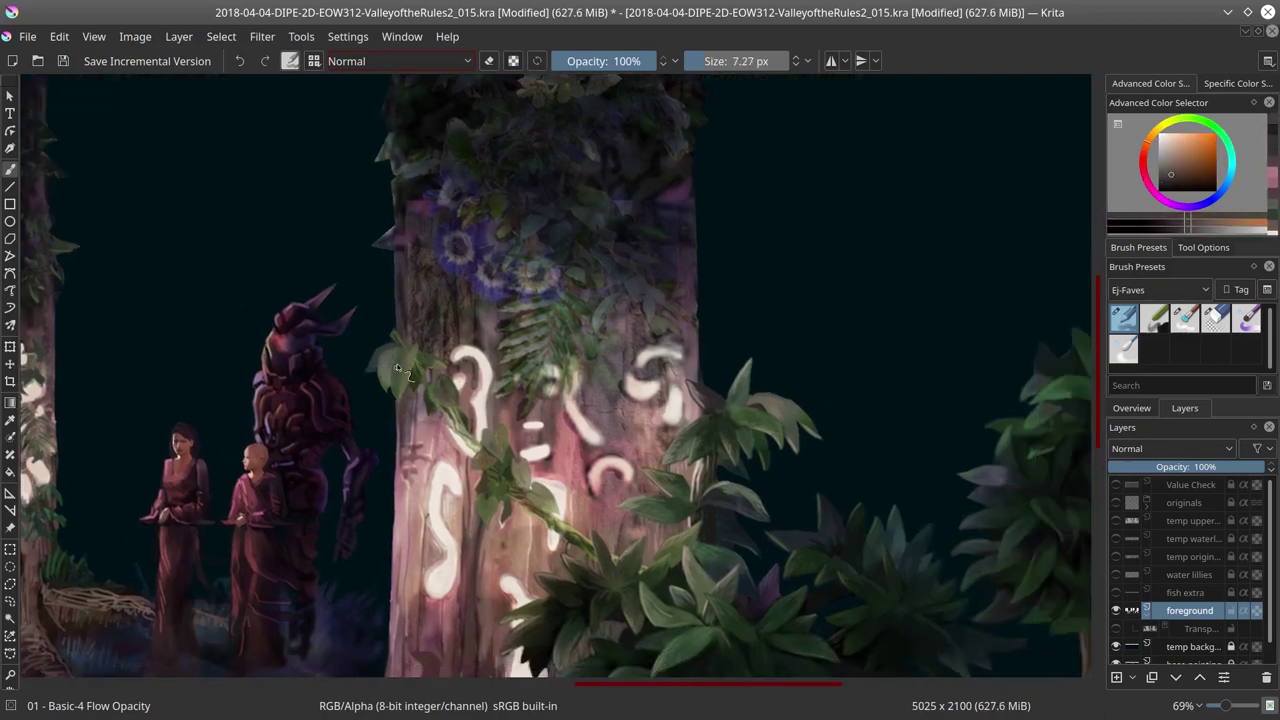
Step: Add olive leaves and yellowish and pinkish-red tones on the rune trunk, then save
{"action": "left_click", "coordinate": [405, 360]}
{"action": "left_click_drag", "start_coordinate": [498, 453], "coordinate": [468, 451]}
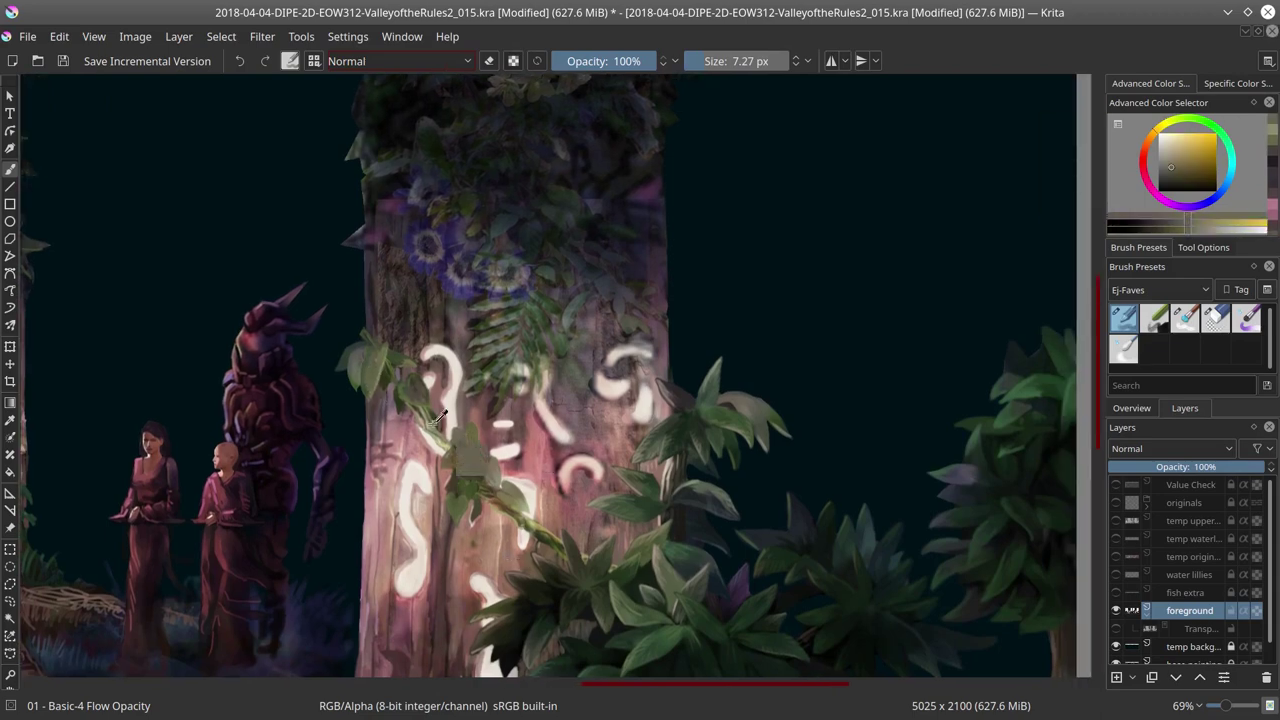
{"action": "left_click", "coordinate": [440, 415]}
{"action": "mouse_move", "coordinate": [535, 425]}
{"action": "left_mouse_down"}
{"action": "mouse_move", "coordinate": [544, 346]}
{"action": "mouse_move", "coordinate": [527, 453]}
{"action": "left_mouse_up"}
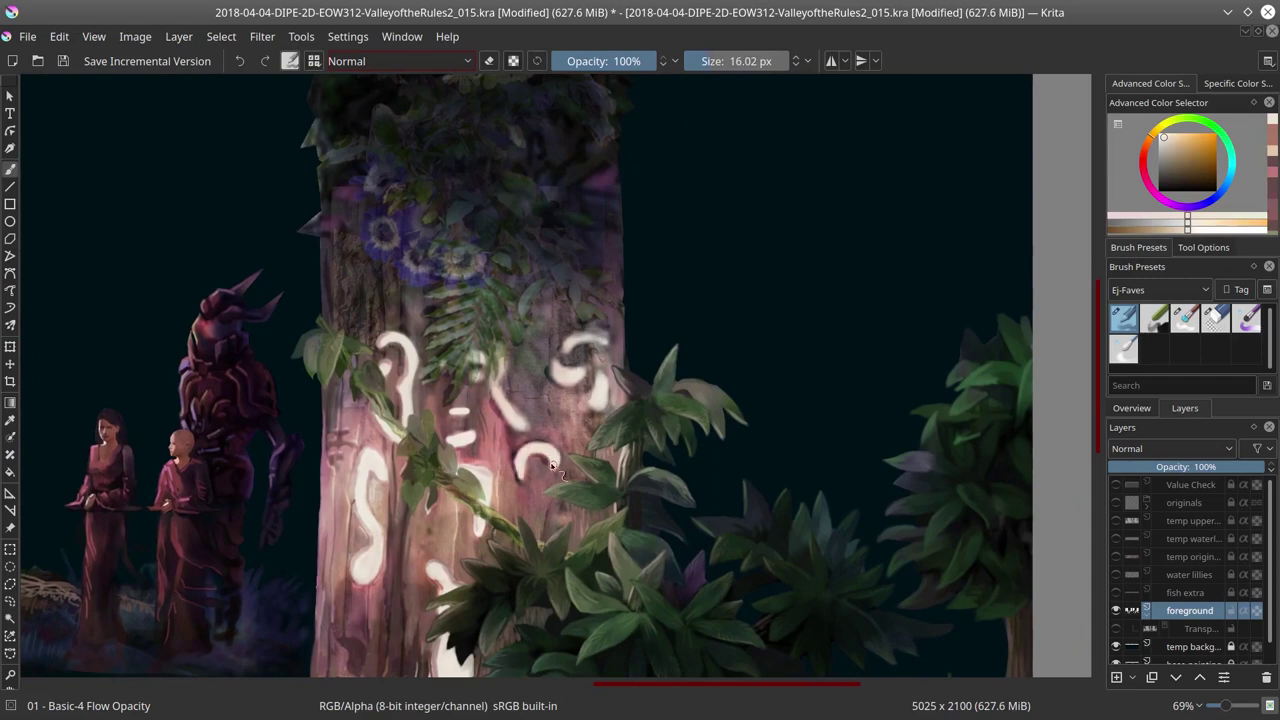
{"action": "key", "text": "ctrl+s"}
{"action": "scroll", "coordinate": [600, 294], "scroll_direction": "up", "scroll_amount": 3}
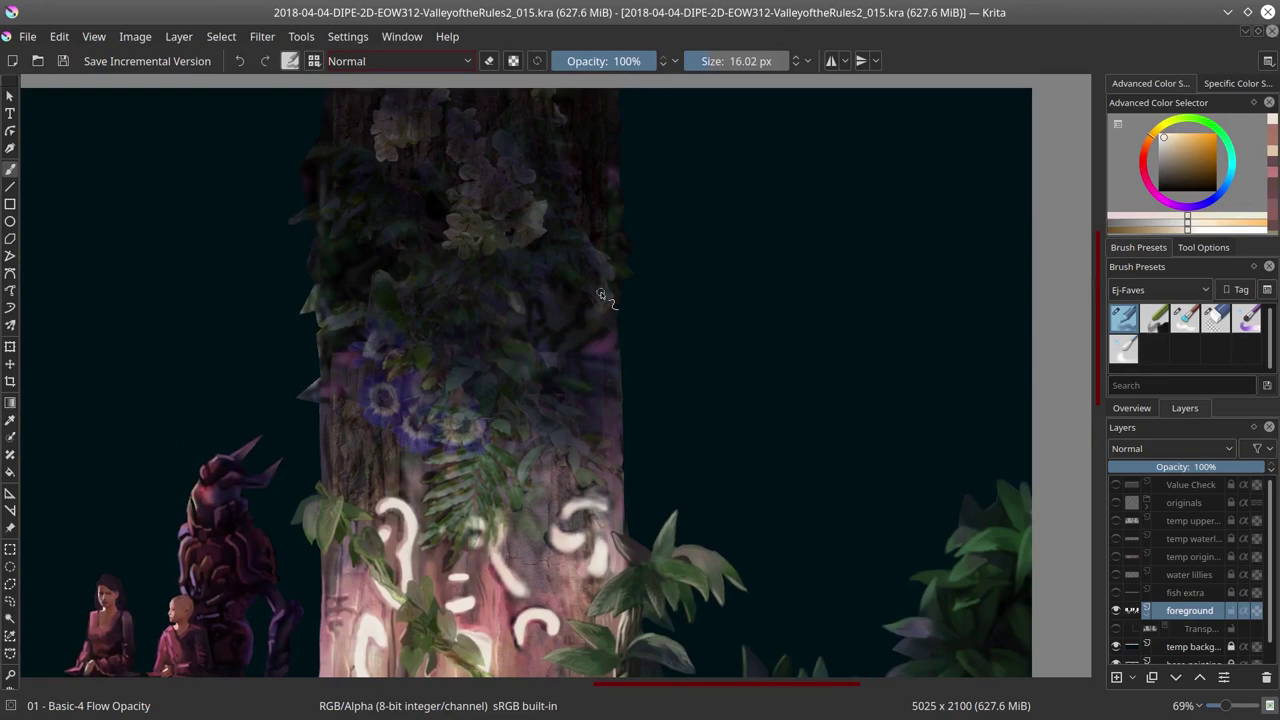
{"action": "scroll", "coordinate": [600, 295], "scroll_direction": "down", "scroll_amount": 3}
Step: Paint trunk colours and warm orange glow down the trunk with a smaller brush
{"action": "left_click", "coordinate": [434, 400], "text": "ctrl"}
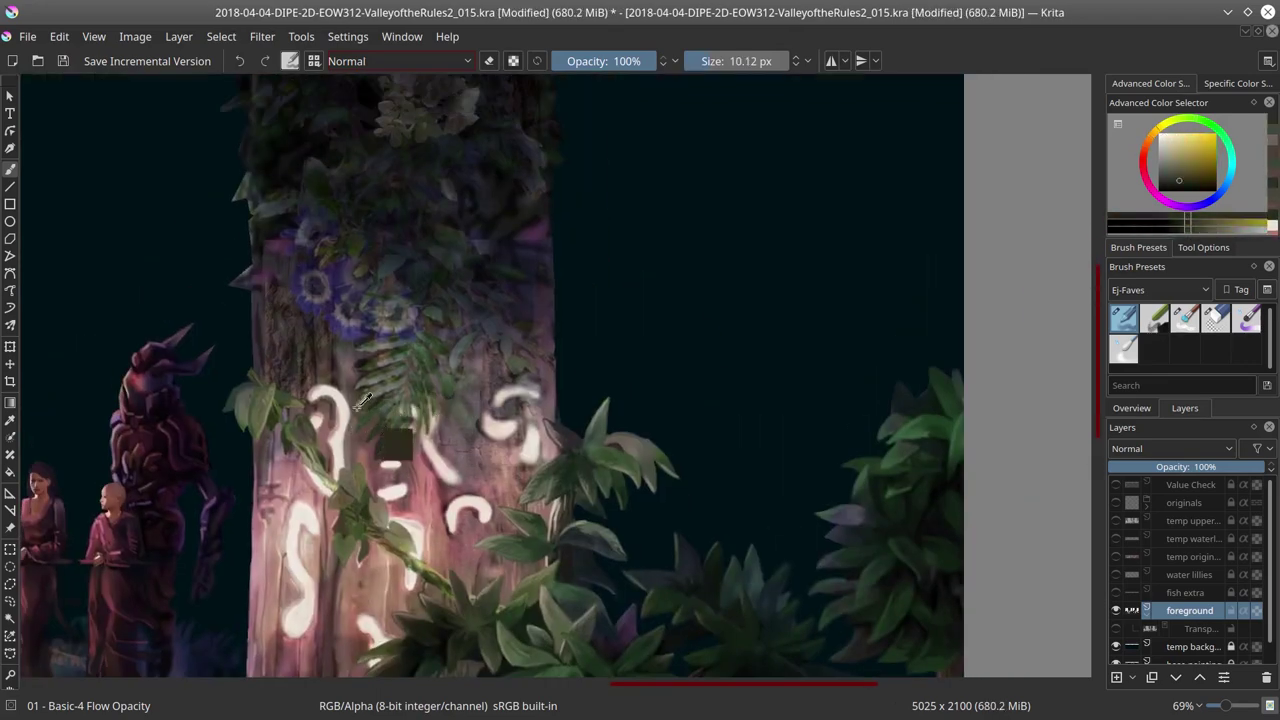
{"action": "left_click", "coordinate": [390, 441], "text": "ctrl"}
{"action": "left_click", "coordinate": [381, 443], "text": "ctrl"}
{"action": "left_click", "coordinate": [420, 432], "text": "ctrl"}
{"action": "key", "text": "bracketleft"}
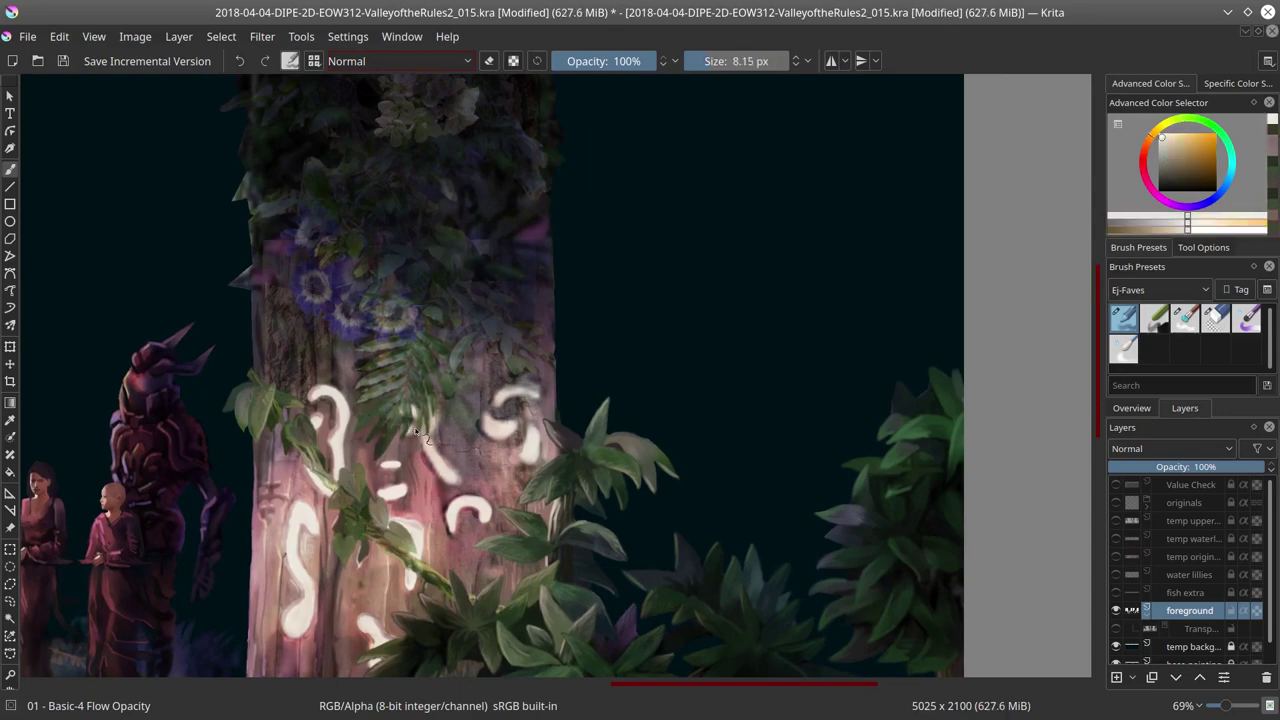
{"action": "left_click", "coordinate": [412, 430], "text": "ctrl"}
{"action": "left_click", "coordinate": [420, 440], "text": "ctrl"}
{"action": "left_click", "coordinate": [428, 452], "text": "ctrl"}
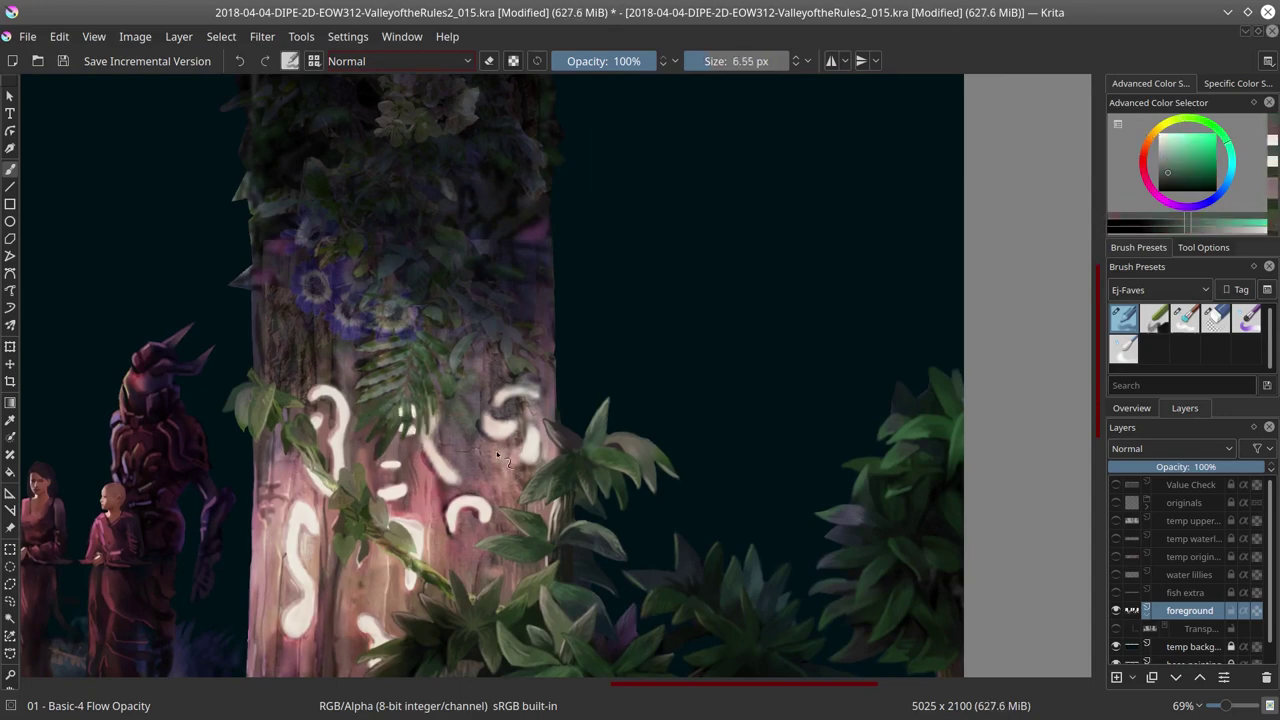
{"action": "left_click", "coordinate": [433, 463], "text": "ctrl"}
{"action": "left_click", "coordinate": [445, 490], "text": "ctrl"}
{"action": "left_click", "coordinate": [466, 545], "text": "ctrl"}
Step: Work leaf greens and pinkish-to-dark reds into the lower trunk with a larger brush
{"action": "key", "text": "bracketright"}
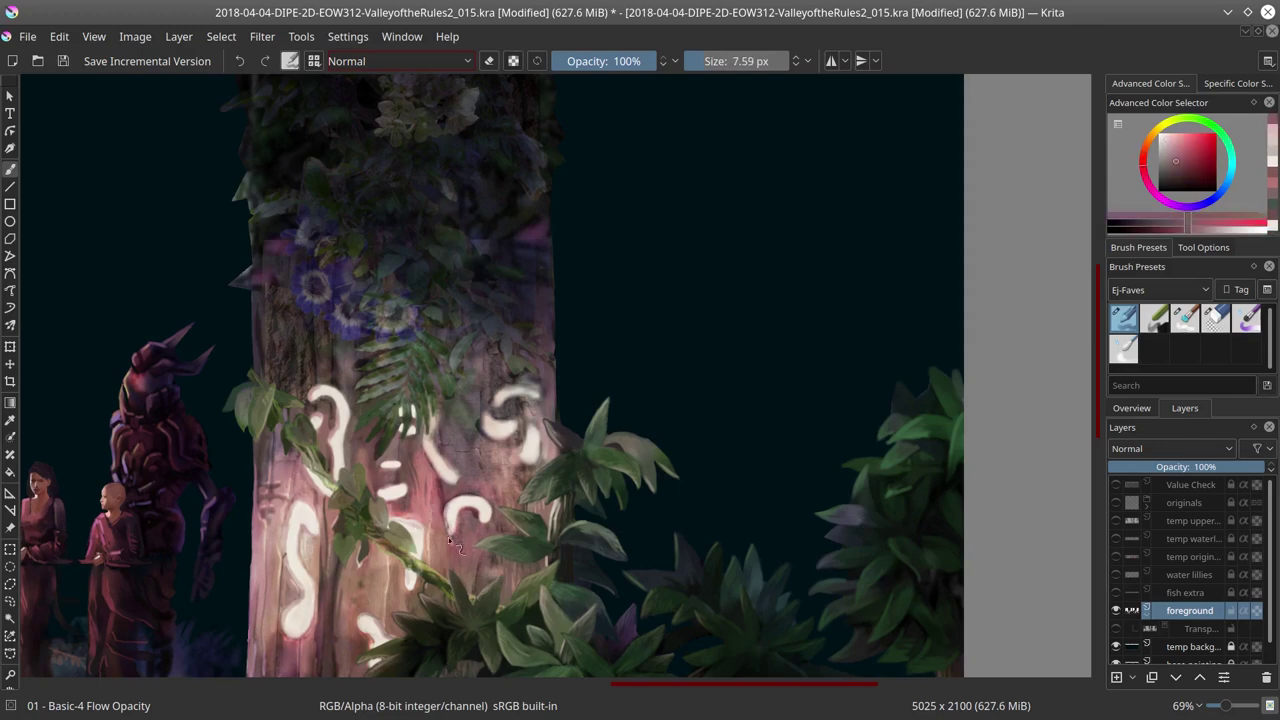
{"action": "left_click", "coordinate": [483, 520], "text": "ctrl"}
{"action": "key", "text": "bracketright"}
{"action": "left_click", "coordinate": [430, 402], "text": "ctrl"}
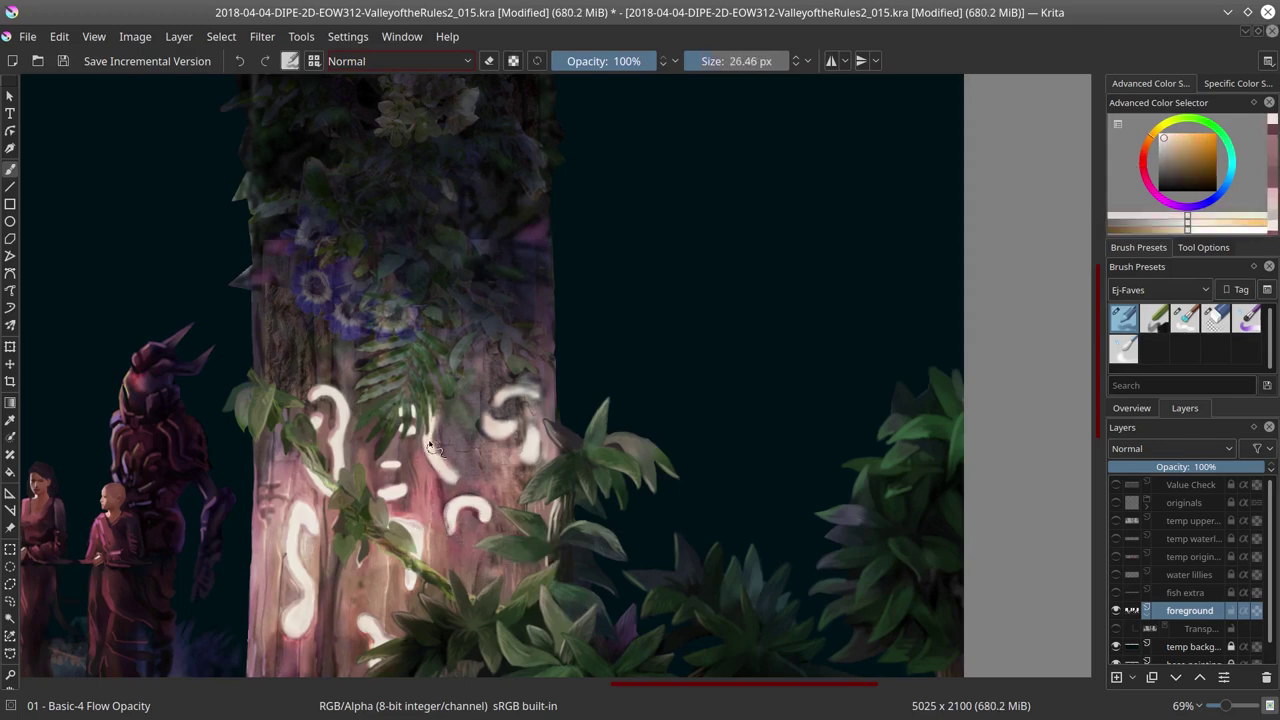
{"action": "left_click", "coordinate": [432, 447], "text": "ctrl"}
{"action": "left_click", "coordinate": [461, 448], "text": "ctrl"}
{"action": "left_click", "coordinate": [474, 554], "text": "ctrl"}
{"action": "key", "text": "bracketright"}
{"action": "left_click", "coordinate": [420, 540], "text": "ctrl"}
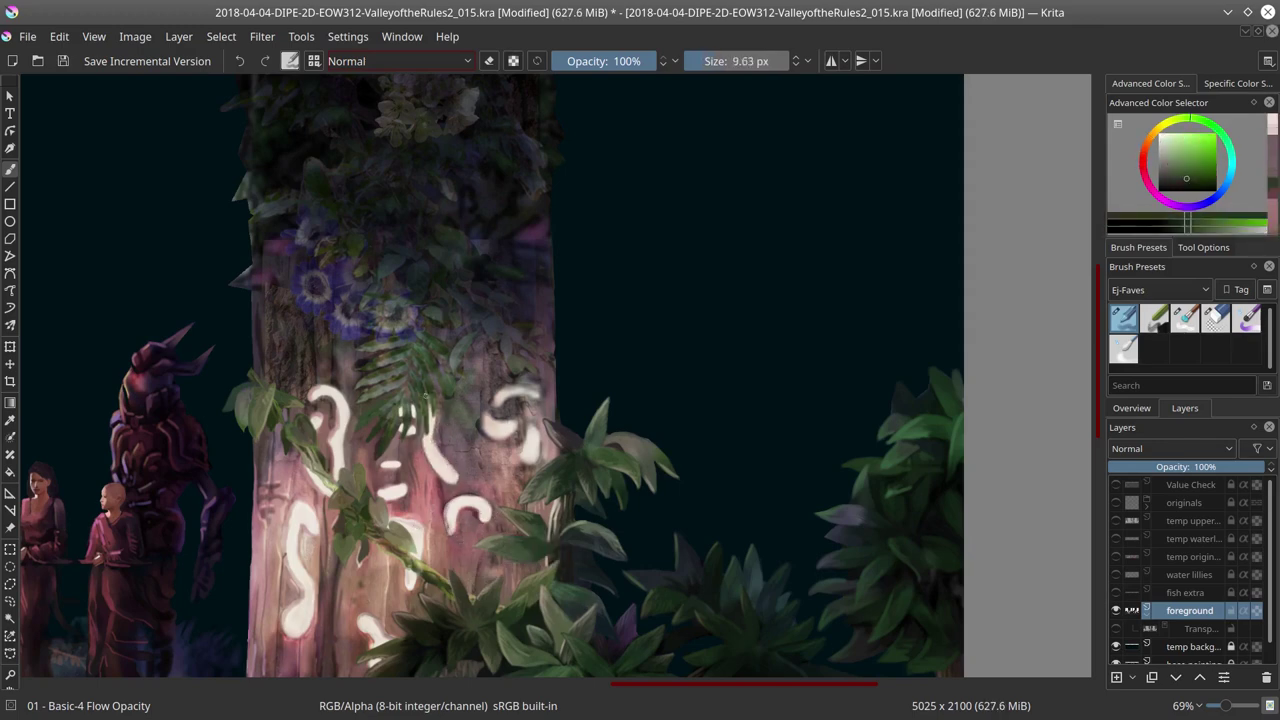
{"action": "left_click", "coordinate": [435, 423], "text": "ctrl"}
{"action": "left_click", "coordinate": [445, 437], "text": "ctrl"}
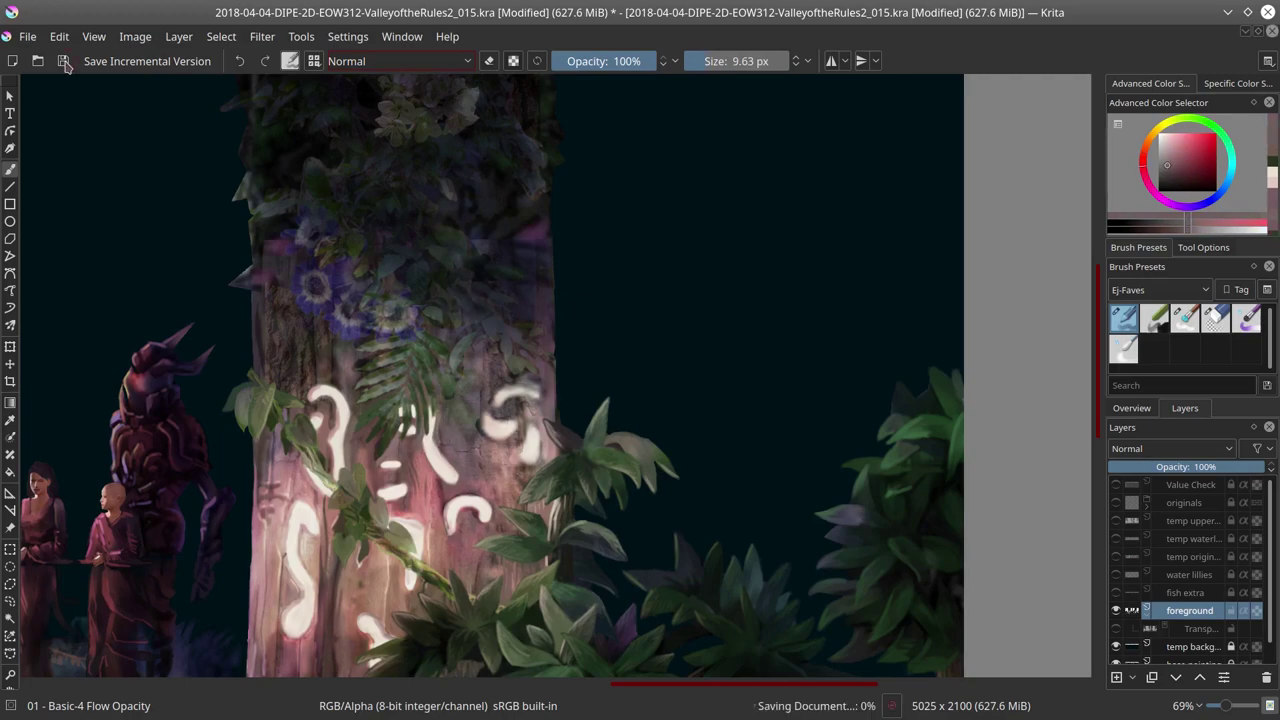
{"action": "scroll", "coordinate": [691, 297], "scroll_direction": "down", "scroll_amount": 4}
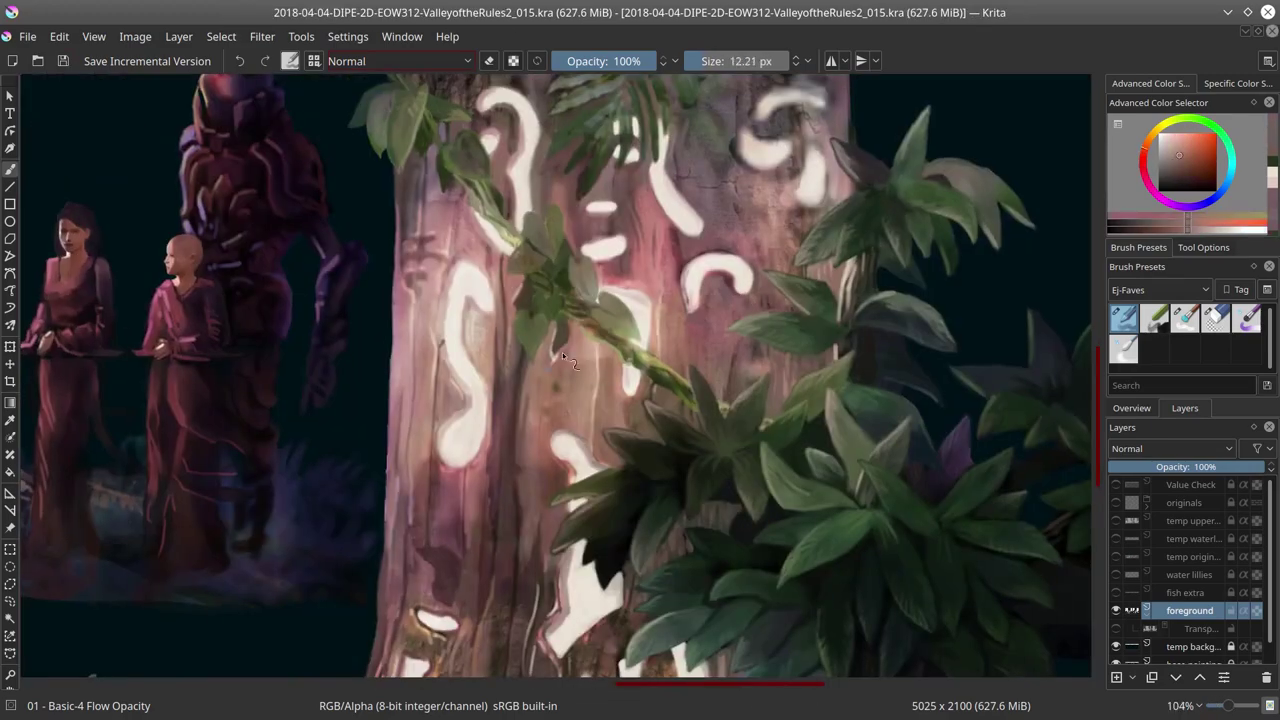
{"action": "scroll", "coordinate": [942, 620], "scroll_direction": "down", "scroll_amount": 3}
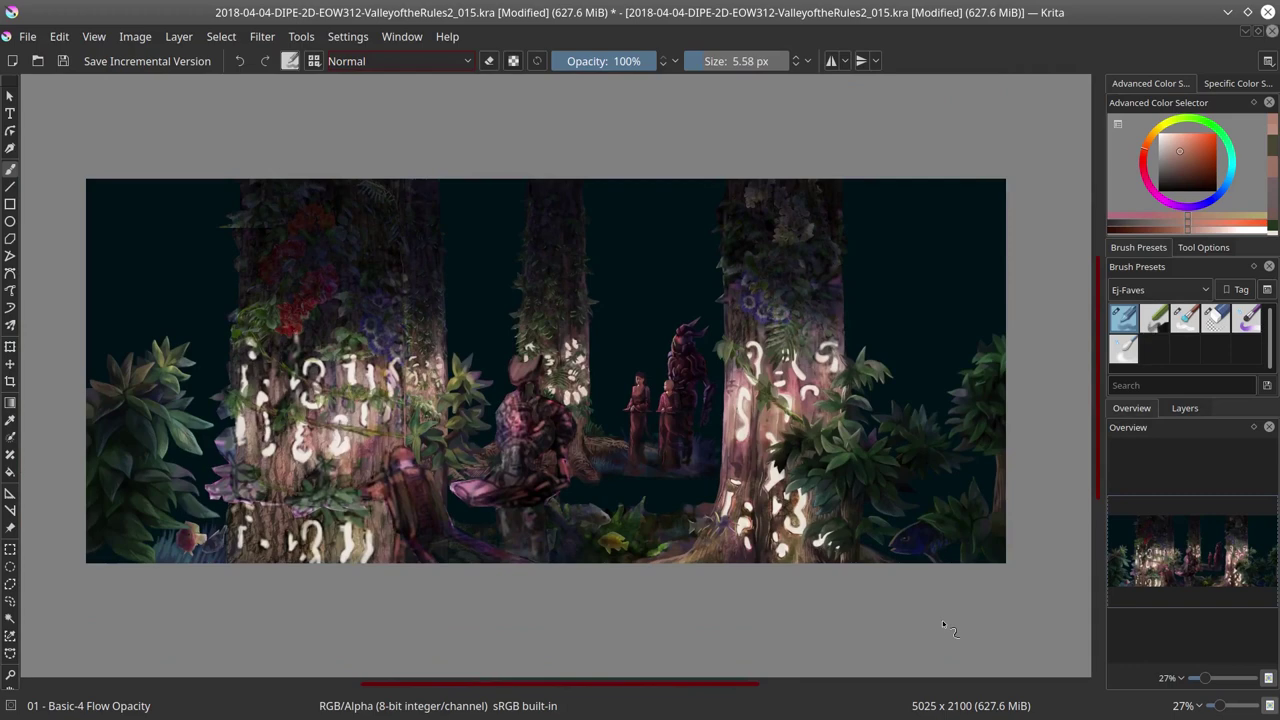
Step: Save the painting and hide the temp background layer to reveal the purple base
{"action": "key", "text": "ctrl+s"}
{"action": "left_click", "coordinate": [1184, 408]}
{"action": "left_click", "coordinate": [1117, 646]}
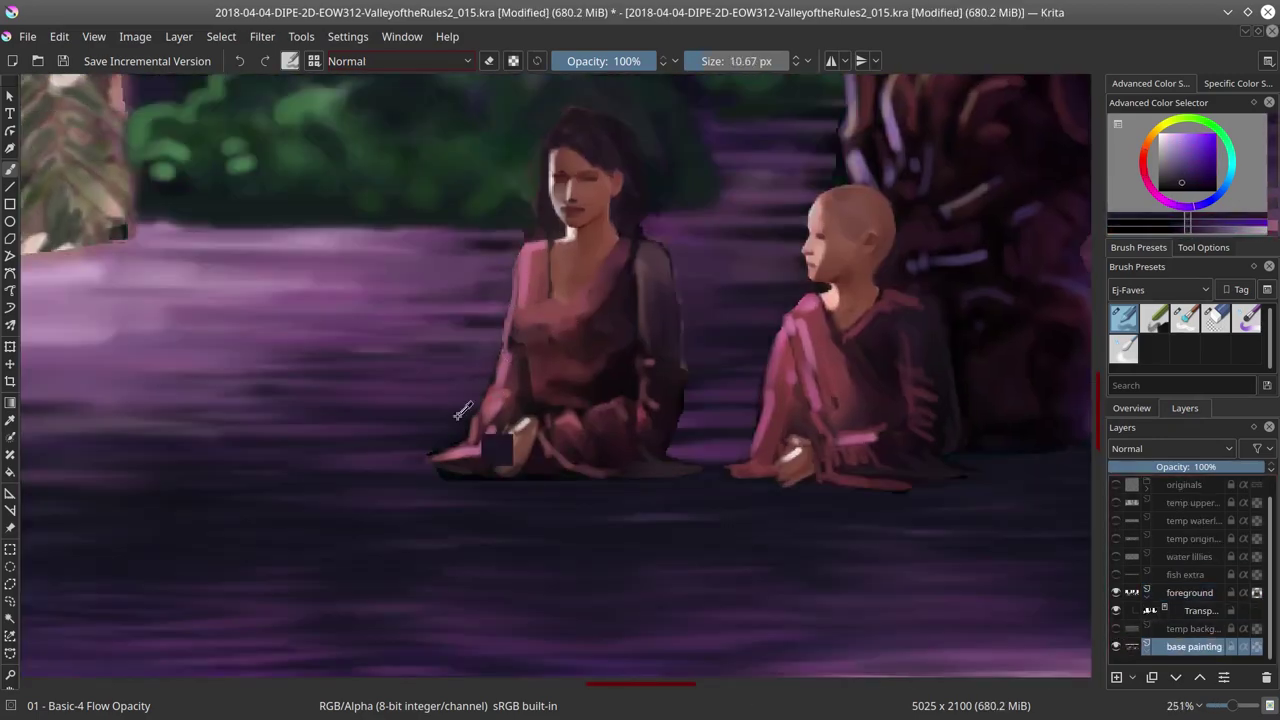
Step: On the foreground layer, brush pink highlights along the seated woman's arm, sampling darker robe red
{"action": "left_click", "coordinate": [505, 449], "text": "ctrl"}
{"action": "left_click_drag", "start_coordinate": [485, 440], "coordinate": [510, 265]}
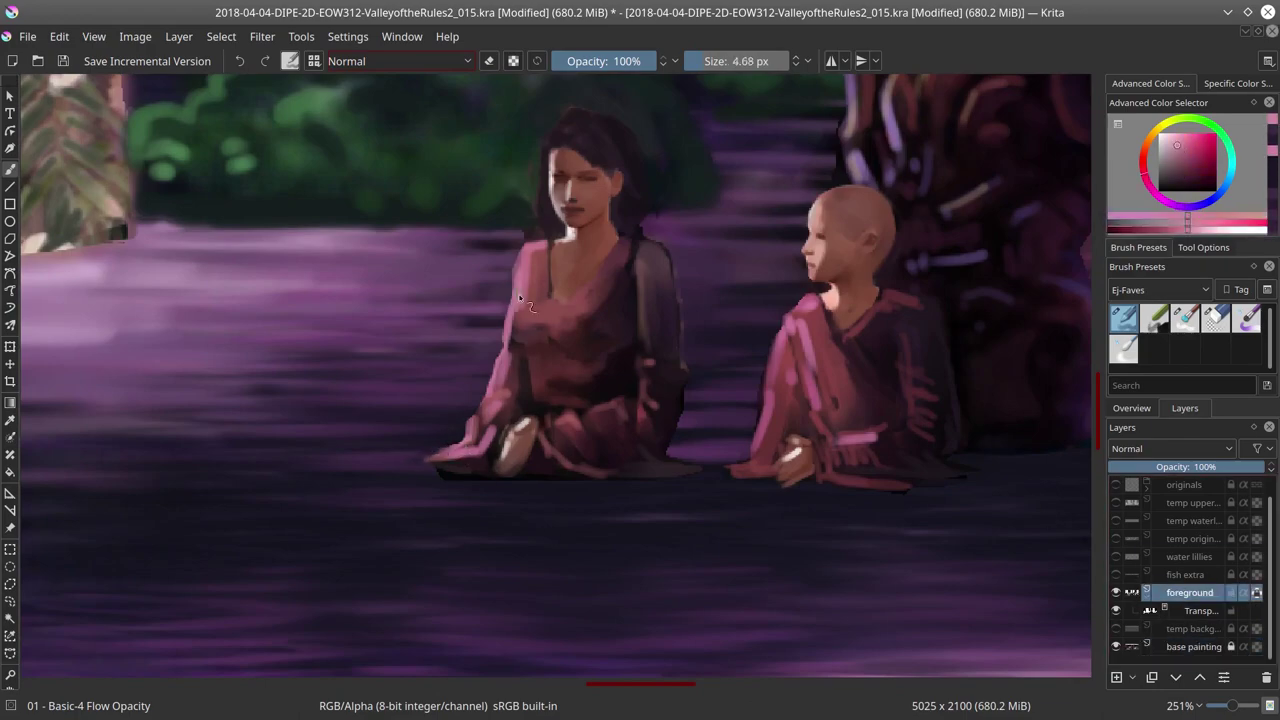
{"action": "left_click", "coordinate": [560, 380], "text": "ctrl"}
{"action": "scroll", "coordinate": [775, 288], "scroll_direction": "down", "scroll_amount": 6}
{"action": "scroll", "coordinate": [775, 288], "scroll_direction": "up", "scroll_amount": 5}
{"action": "scroll", "coordinate": [775, 288], "scroll_direction": "down", "scroll_amount": 5}
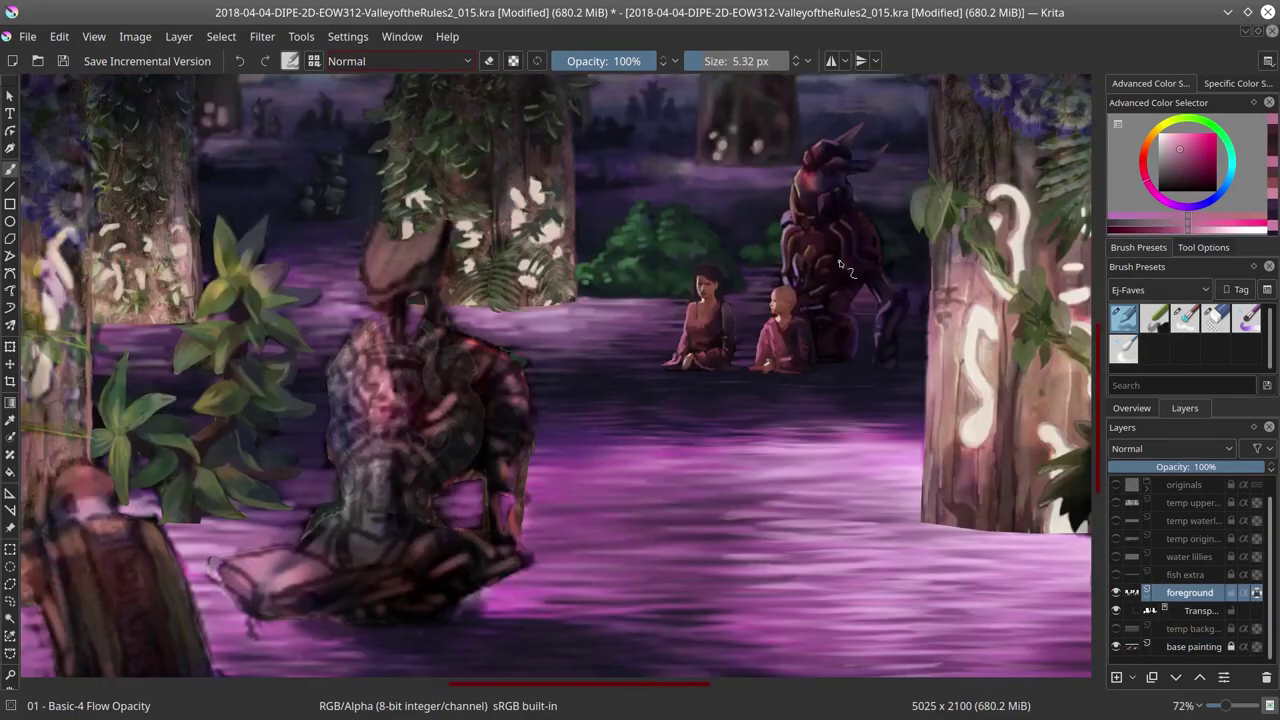
Step: Touch up rune-tree leaf greens and peach trunk glow, then show the temp background again
{"action": "left_click_drag", "start_coordinate": [775, 288], "coordinate": [546, 473]}
{"action": "scroll", "coordinate": [677, 432], "scroll_direction": "up", "scroll_amount": 1}
{"action": "left_click", "coordinate": [677, 432], "text": "ctrl"}
{"action": "left_click", "coordinate": [677, 432], "text": "ctrl"}
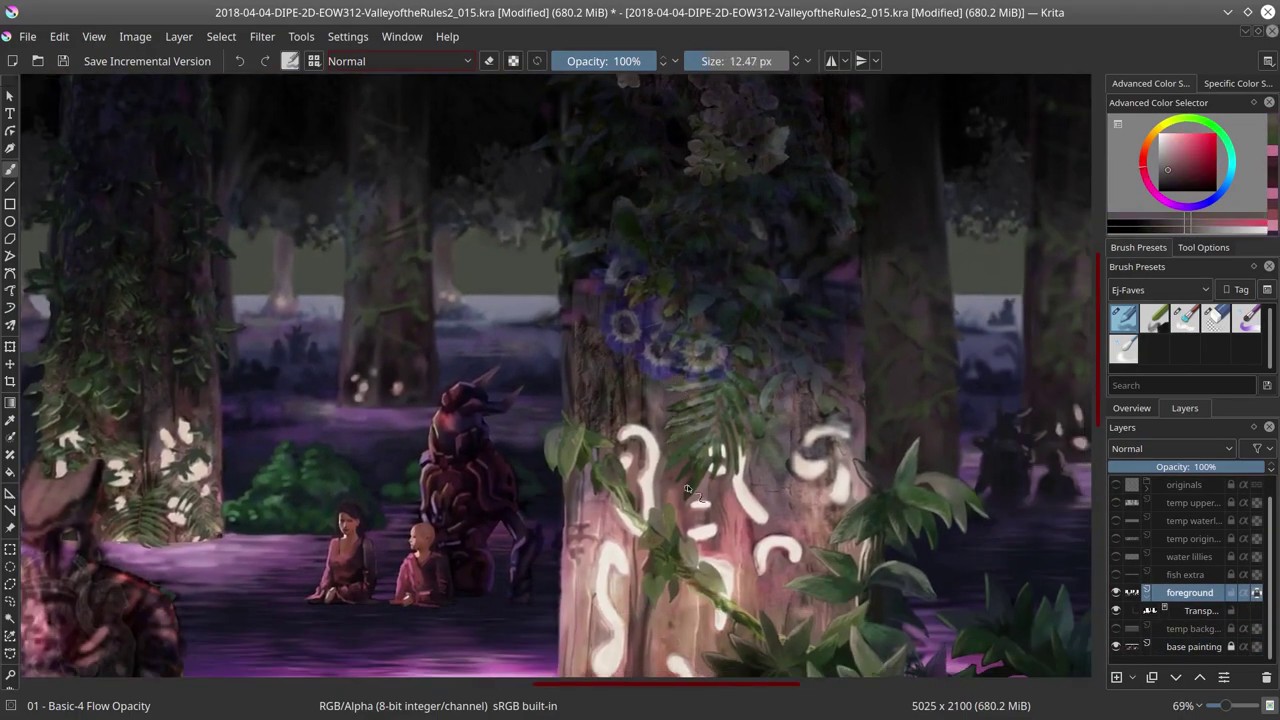
{"action": "mouse_move", "coordinate": [677, 432]}
{"action": "left_mouse_down"}
{"action": "mouse_move", "coordinate": [738, 431]}
{"action": "mouse_move", "coordinate": [765, 413]}
{"action": "mouse_move", "coordinate": [770, 426]}
{"action": "mouse_move", "coordinate": [665, 392]}
{"action": "mouse_move", "coordinate": [662, 414]}
{"action": "mouse_move", "coordinate": [528, 428]}
{"action": "mouse_move", "coordinate": [540, 428]}
{"action": "left_mouse_up"}
{"action": "left_click", "coordinate": [665, 392], "text": "ctrl"}
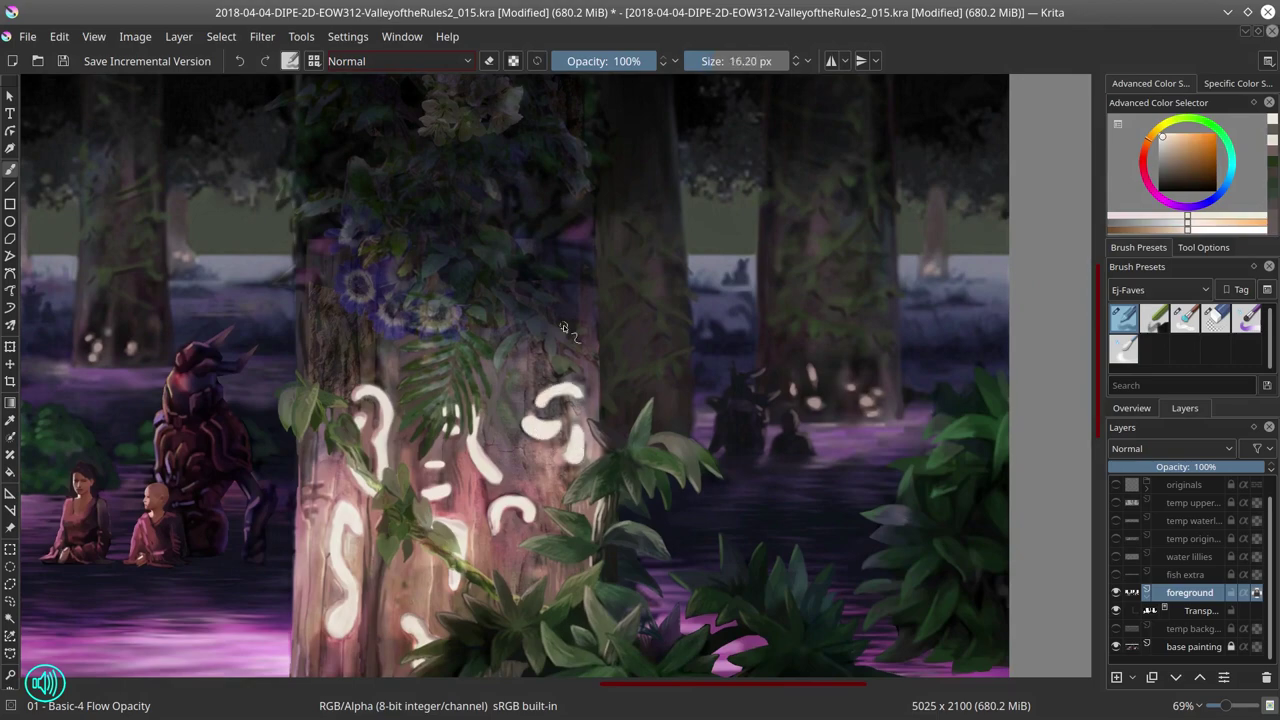
{"action": "left_click_drag", "start_coordinate": [563, 328], "coordinate": [527, 428]}
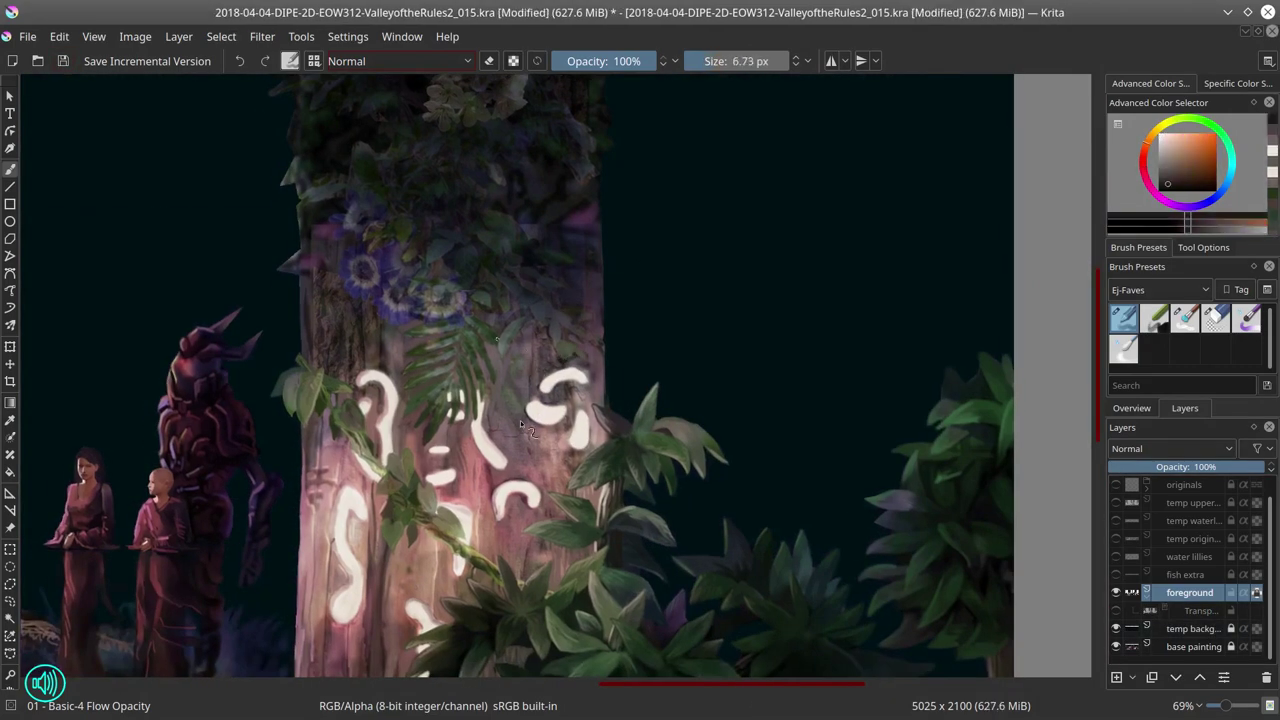
Step: Sample pink-red and darker red from the glowing trunk and set a much larger Color Dodge brush
{"action": "left_click", "coordinate": [608, 398], "text": "ctrl"}
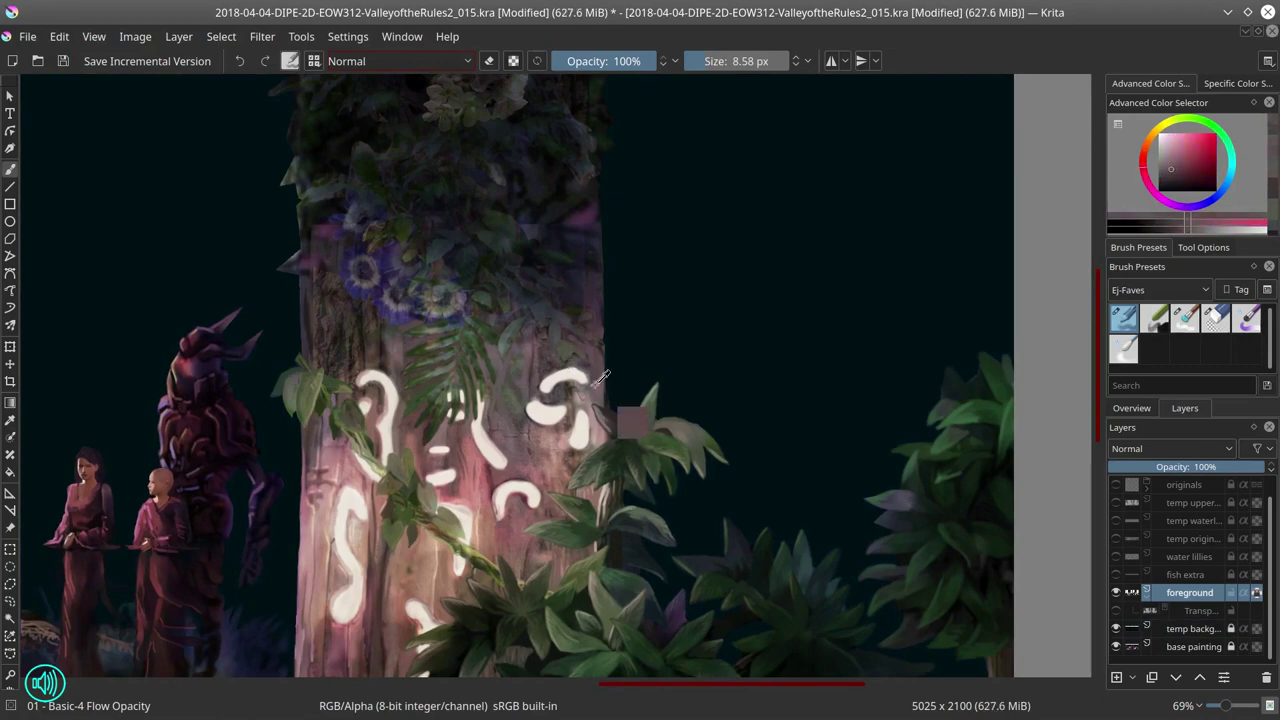
{"action": "mouse_move", "coordinate": [608, 398]}
{"action": "left_mouse_down"}
{"action": "mouse_move", "coordinate": [578, 398]}
{"action": "mouse_move", "coordinate": [598, 452]}
{"action": "mouse_move", "coordinate": [564, 467]}
{"action": "mouse_move", "coordinate": [566, 442]}
{"action": "mouse_move", "coordinate": [554, 474]}
{"action": "mouse_move", "coordinate": [571, 386]}
{"action": "mouse_move", "coordinate": [600, 360]}
{"action": "left_mouse_up"}
{"action": "left_click_drag", "start_coordinate": [597, 406], "coordinate": [578, 462]}
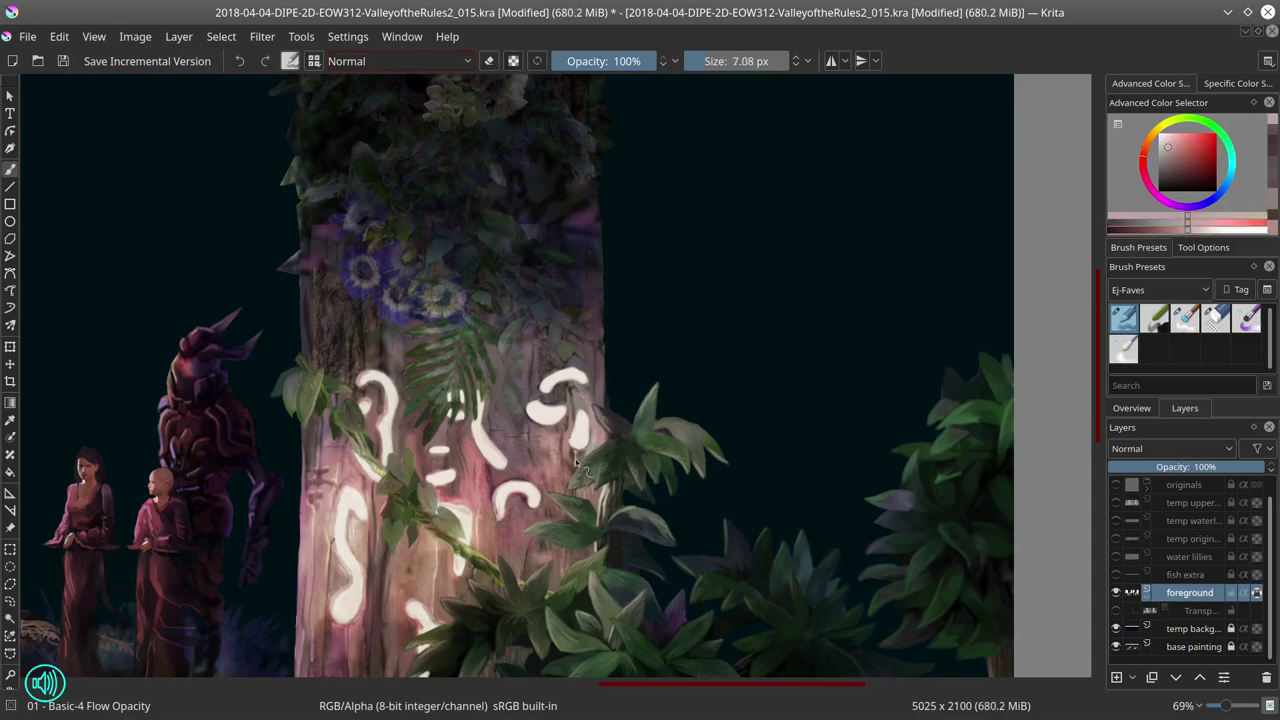
{"action": "mouse_move", "coordinate": [645, 550]}
{"action": "left_mouse_down"}
{"action": "mouse_move", "coordinate": [500, 467]}
{"action": "mouse_move", "coordinate": [490, 422]}
{"action": "mouse_move", "coordinate": [560, 398]}
{"action": "left_mouse_up"}
{"action": "key", "text": "alt+shift+d"}
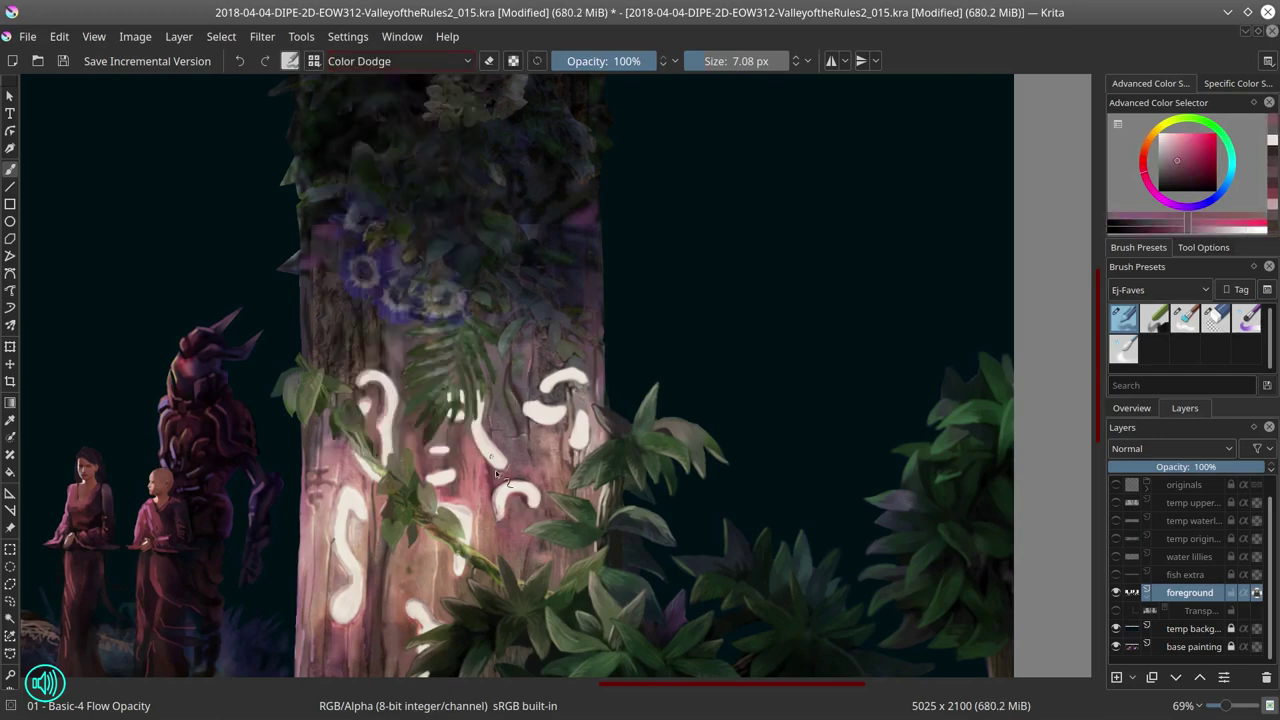
{"action": "scroll", "coordinate": [545, 512], "scroll_direction": "down", "scroll_amount": 3}
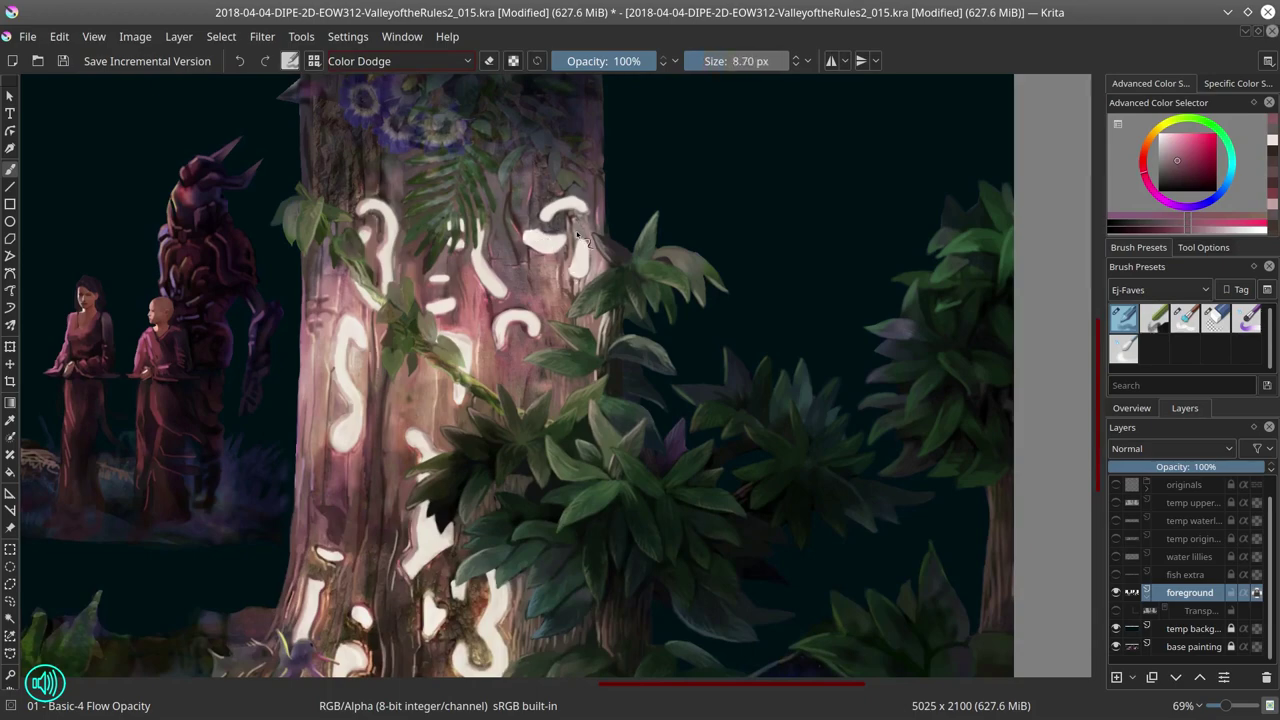
{"action": "left_click_drag", "start_coordinate": [577, 235], "coordinate": [620, 235]}
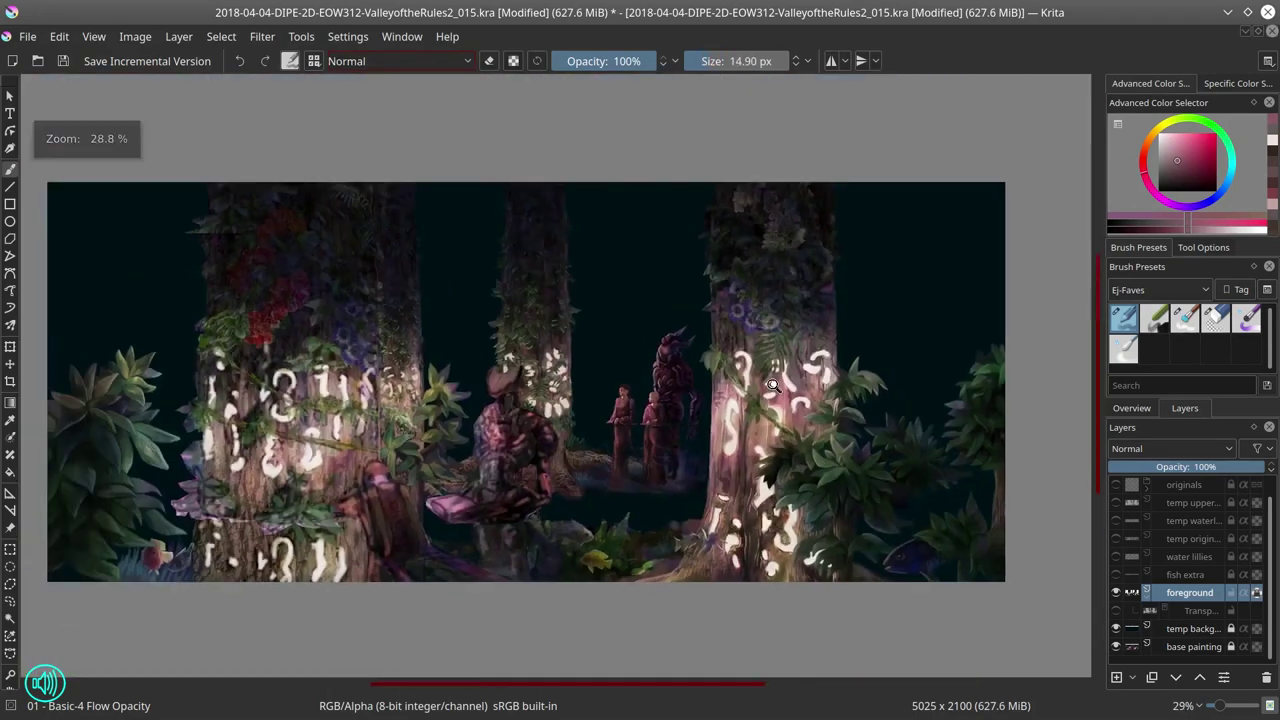
Step: Save the painting and zoom in on the left tree and robed figures
{"action": "left_click", "coordinate": [135, 36]}
{"action": "key", "text": "Escape"}
{"action": "left_click", "coordinate": [61, 62]}
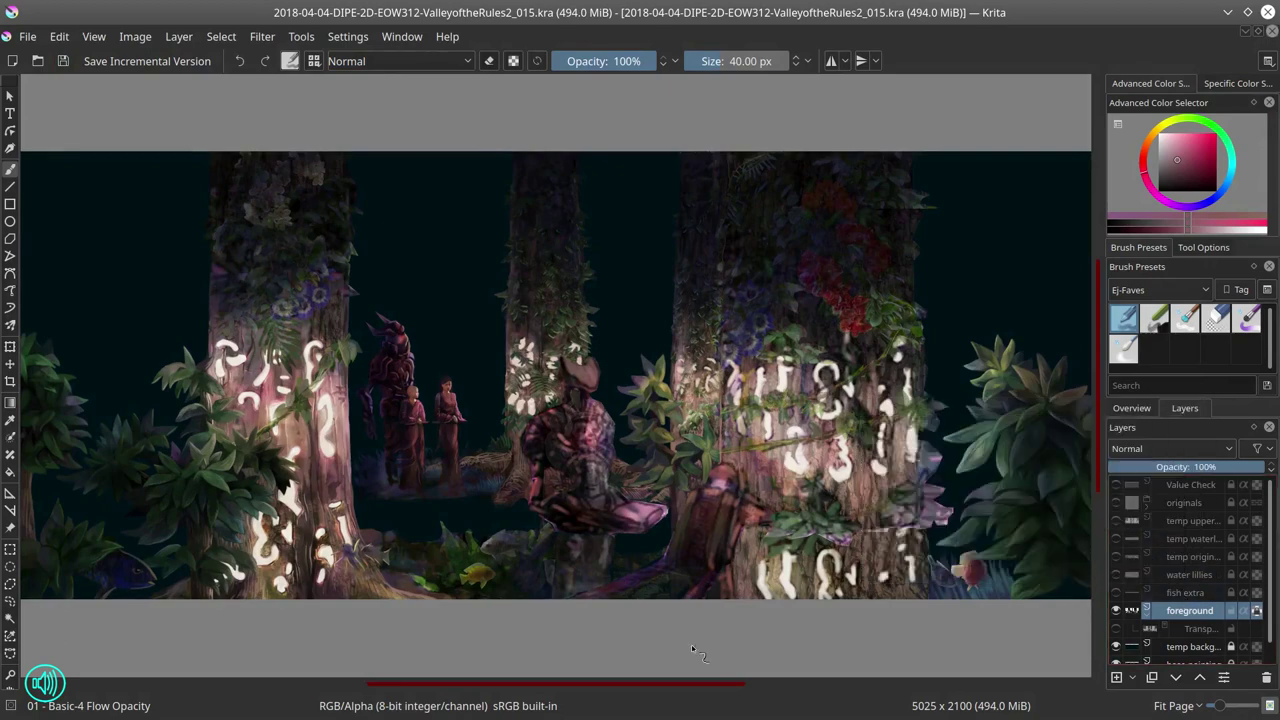
{"action": "mouse_move", "coordinate": [691, 650]}
{"action": "left_mouse_down"}
{"action": "mouse_move", "coordinate": [663, 429]}
{"action": "mouse_move", "coordinate": [537, 443]}
{"action": "mouse_move", "coordinate": [555, 181]}
{"action": "left_mouse_up"}
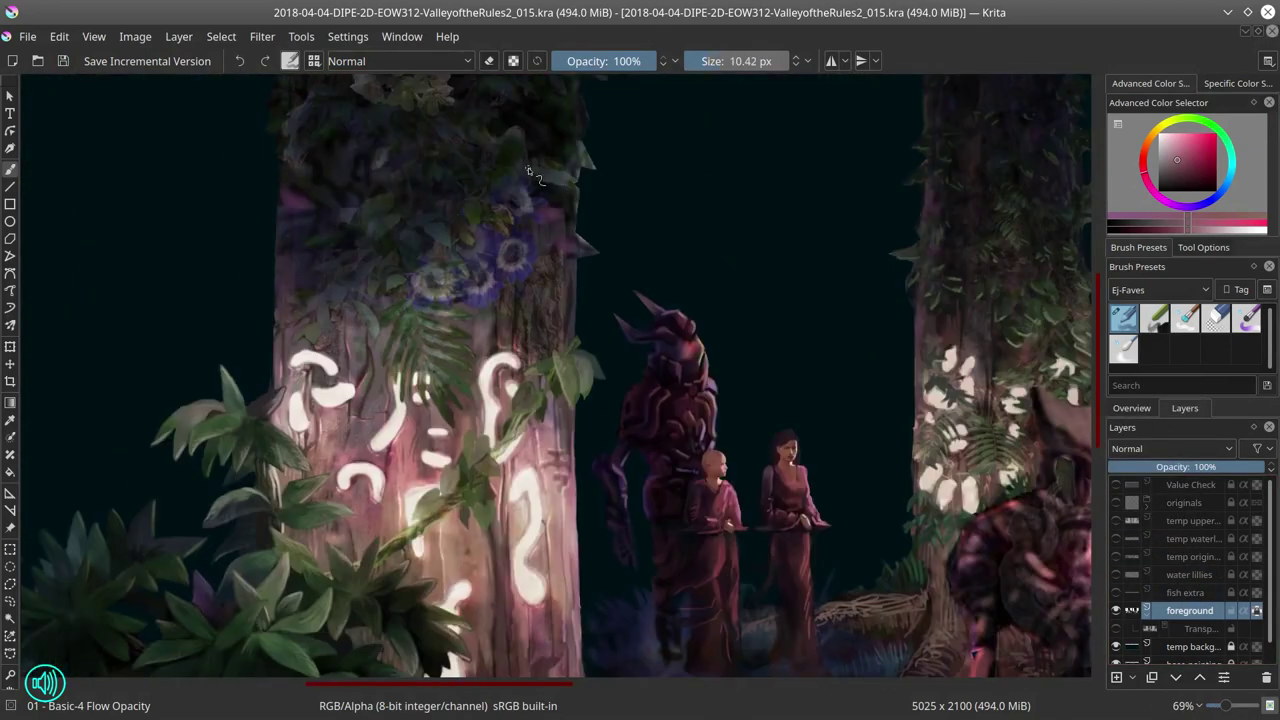
Step: Open the mushroom photo from disk as a new document
{"action": "left_click", "coordinate": [28, 36]}
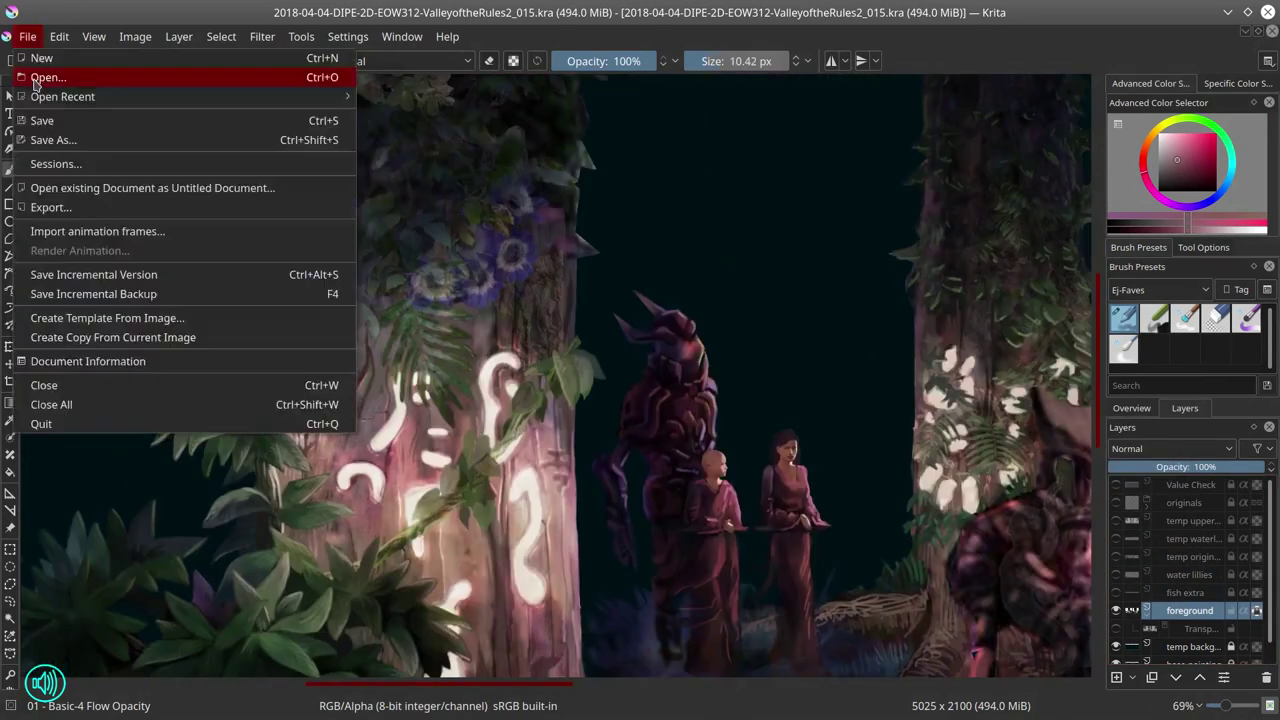
{"action": "left_click", "coordinate": [57, 77]}
{"action": "left_click", "coordinate": [809, 297]}
{"action": "double_click", "coordinate": [809, 297]}
Step: Isolate the mushroom with an inverted selection and a polygonal outline around the cap
{"action": "left_click", "coordinate": [221, 36]}
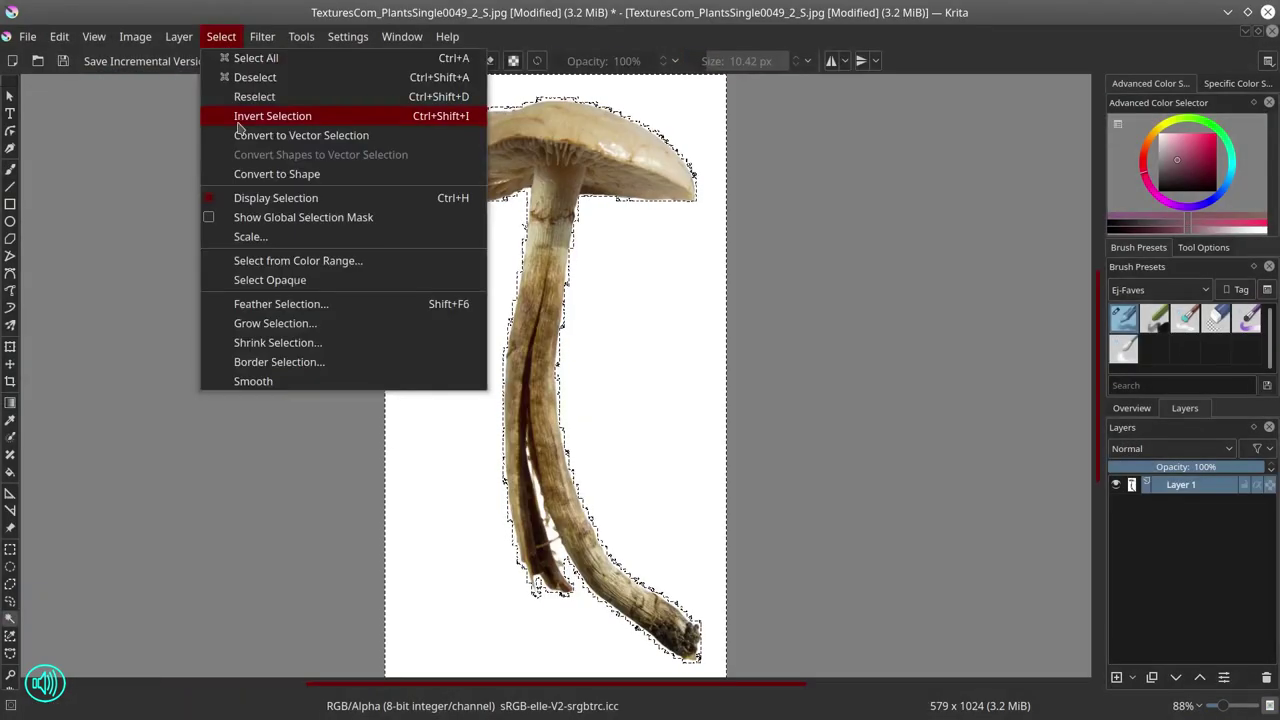
{"action": "left_click", "coordinate": [271, 114]}
{"action": "left_click", "coordinate": [10, 584]}
{"action": "left_click", "coordinate": [520, 107]}
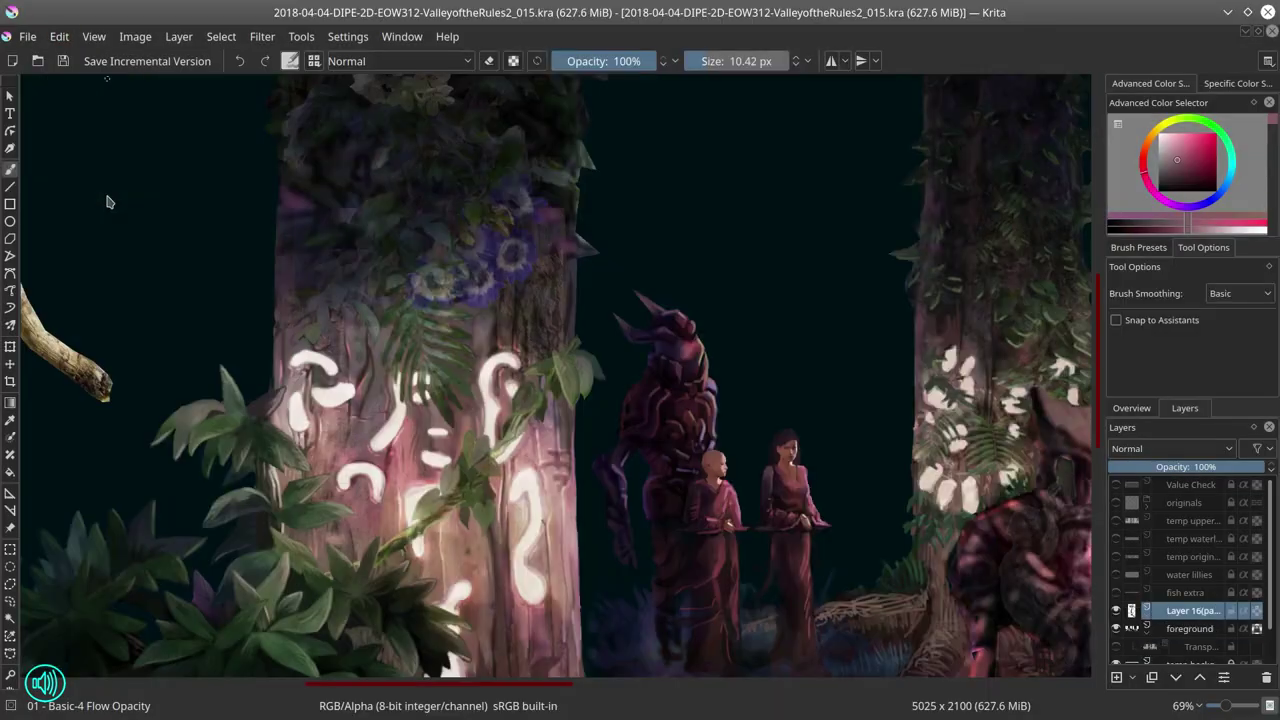
Step: Move the pasted mushroom onto the left tree, transform it and erase the stem's bottom
{"action": "left_click_drag", "start_coordinate": [109, 200], "coordinate": [460, 437]}
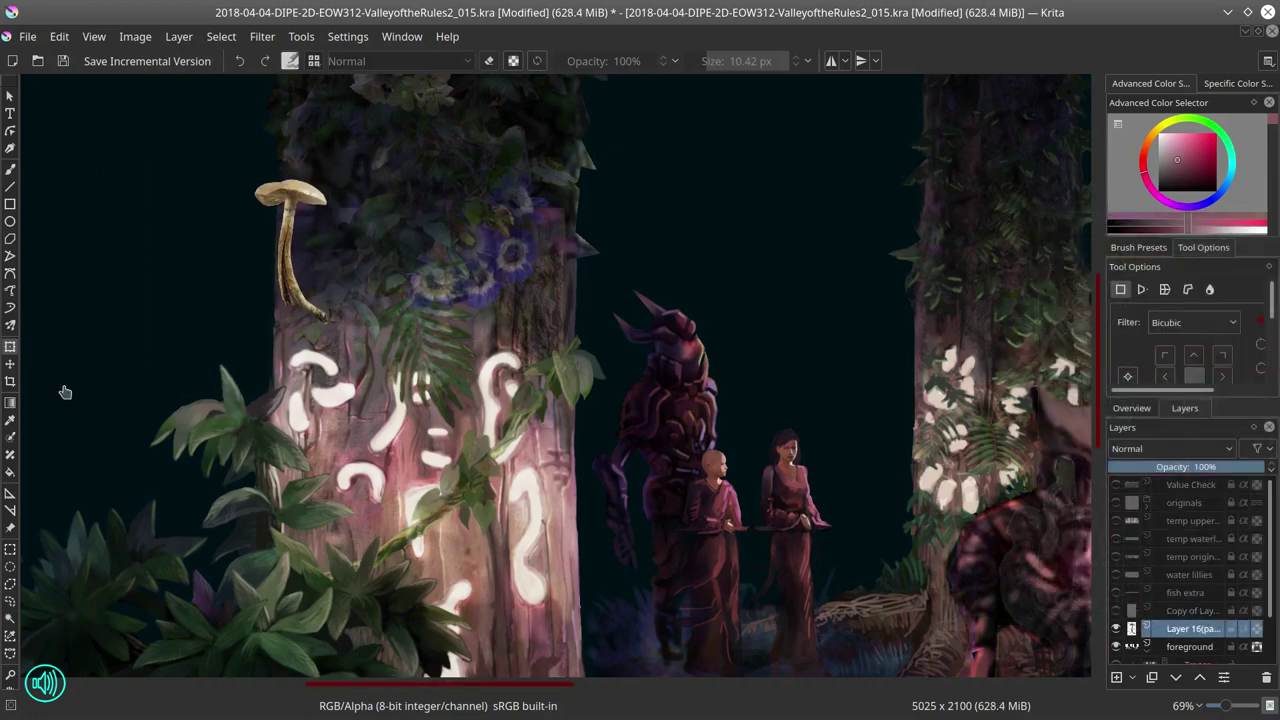
{"action": "key", "text": "t"}
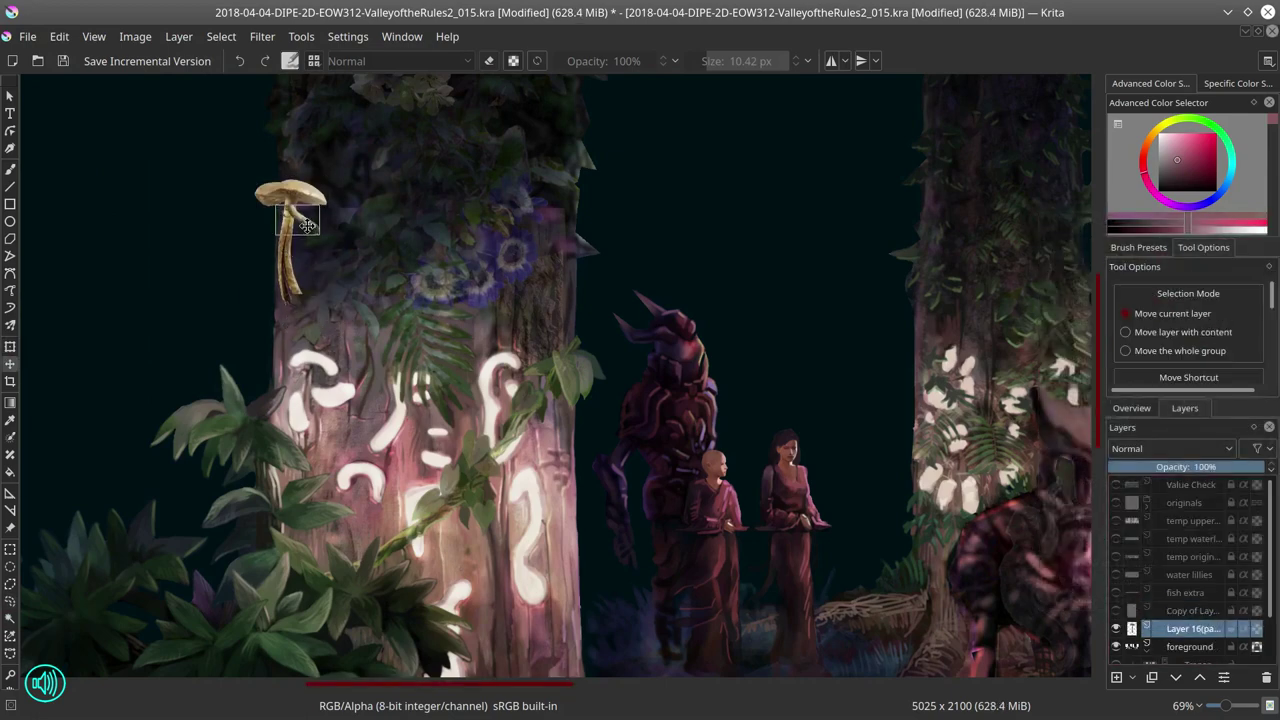
{"action": "key", "text": "ctrl+t"}
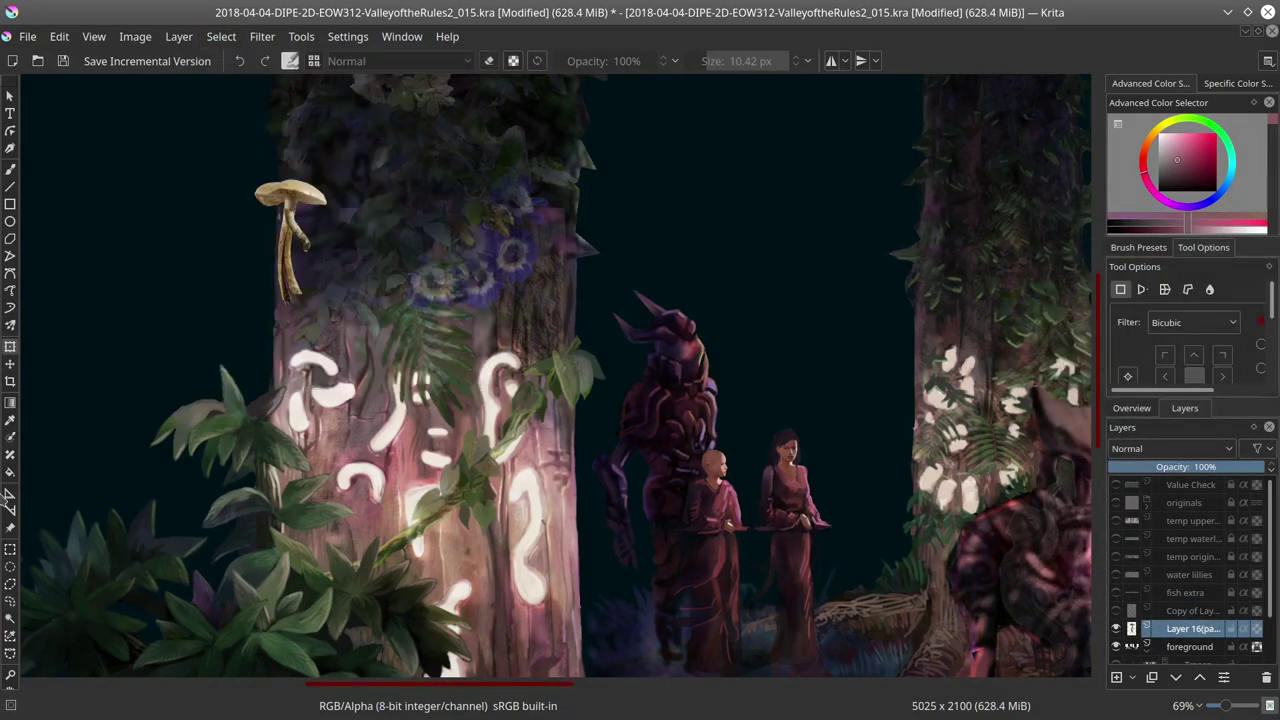
{"action": "key", "text": "b"}
{"action": "left_click_drag", "start_coordinate": [298, 300], "coordinate": [290, 222]}
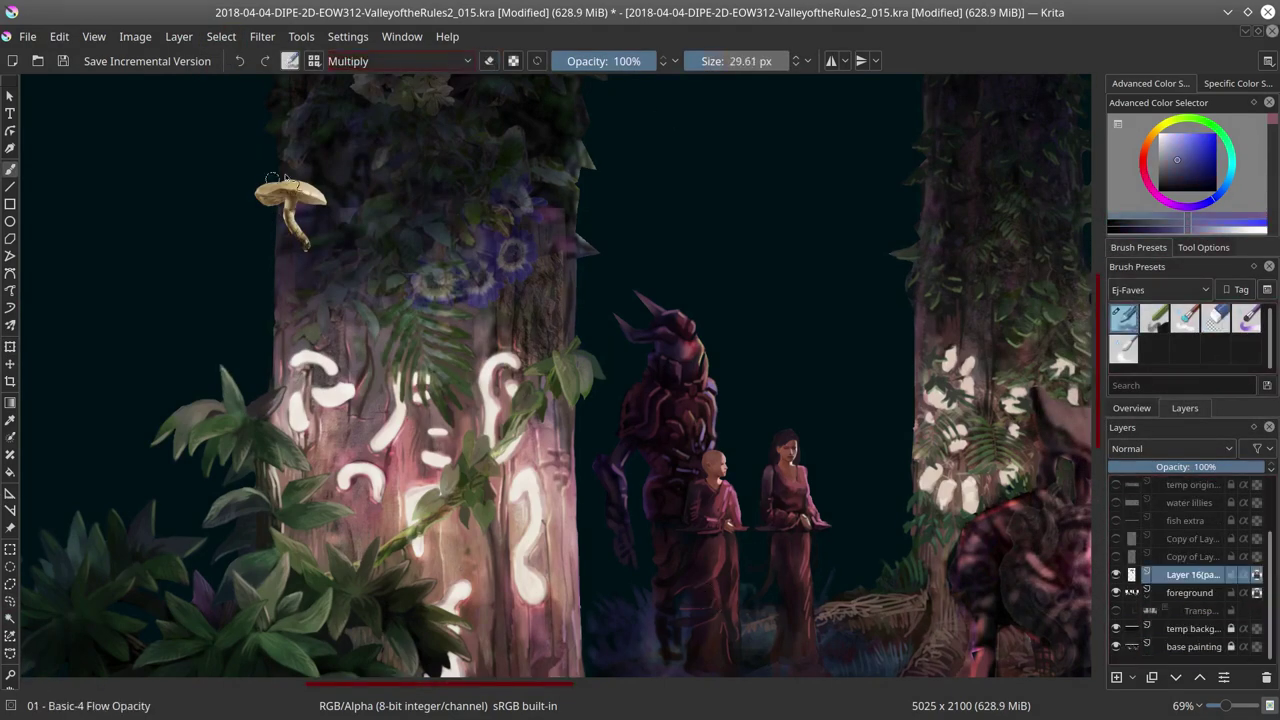
Step: Set the brush to Color Dodge, fade the mushroom layer to half opacity, and save
{"action": "left_click", "coordinate": [398, 61]}
{"action": "left_click", "coordinate": [355, 120]}
{"action": "left_click", "coordinate": [1188, 467]}
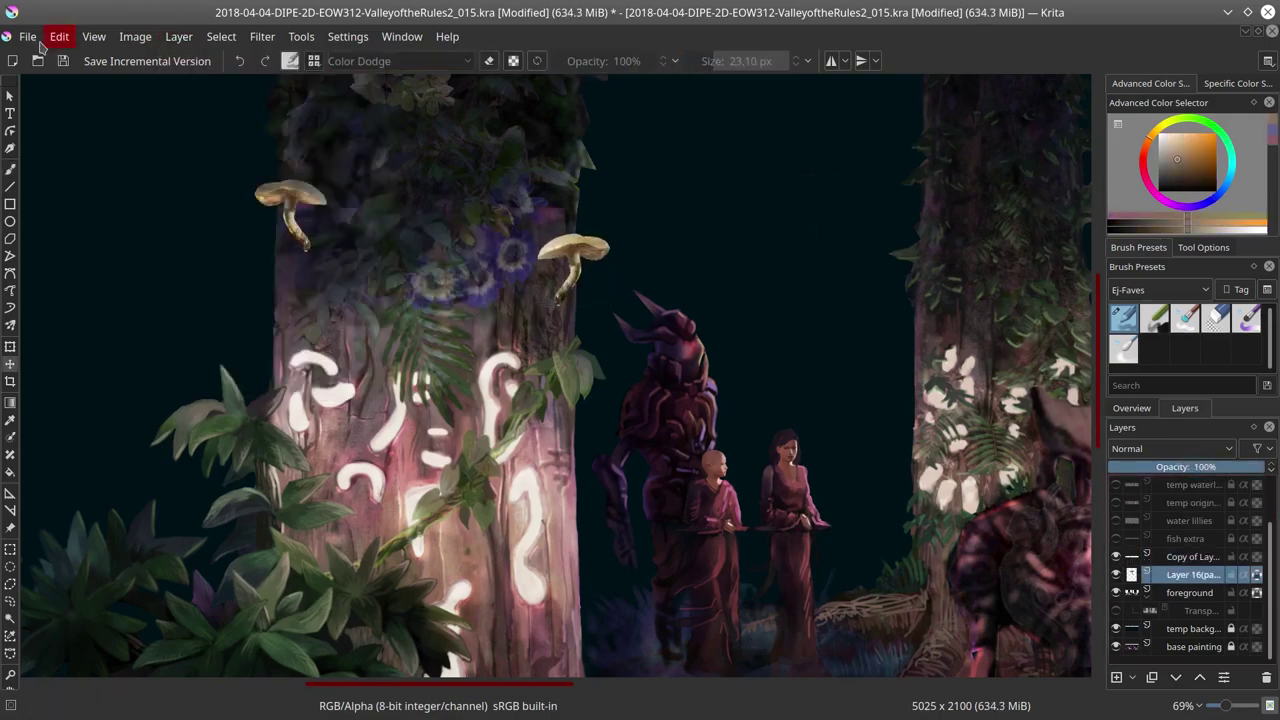
{"action": "key", "text": "ctrl+s"}
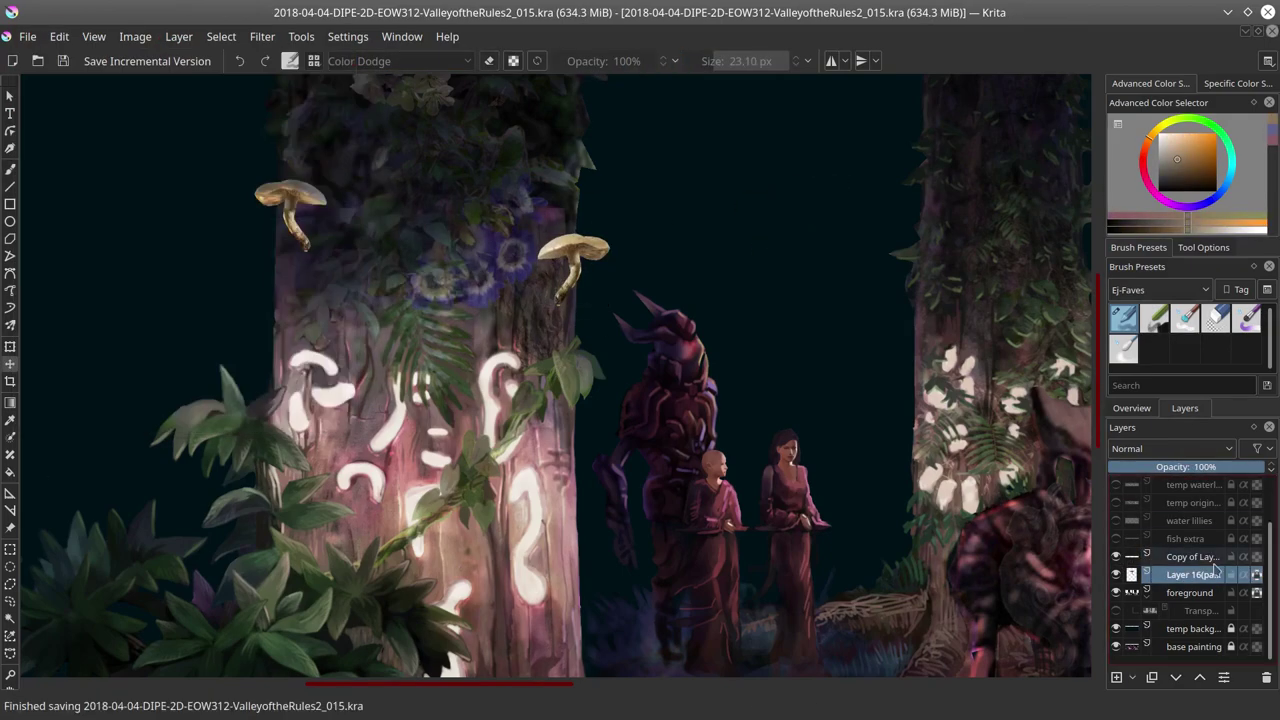
Step: Duplicate the mushroom layer and transform the copy onto the right tree
{"action": "key", "text": "ctrl+j"}
{"action": "key", "text": "2"}
{"action": "key", "text": "m"}
{"action": "scroll", "coordinate": [740, 400], "scroll_direction": "up", "scroll_amount": 1}
{"action": "key", "text": "ctrl+t"}
{"action": "left_click_drag", "start_coordinate": [720, 350], "coordinate": [750, 432]}
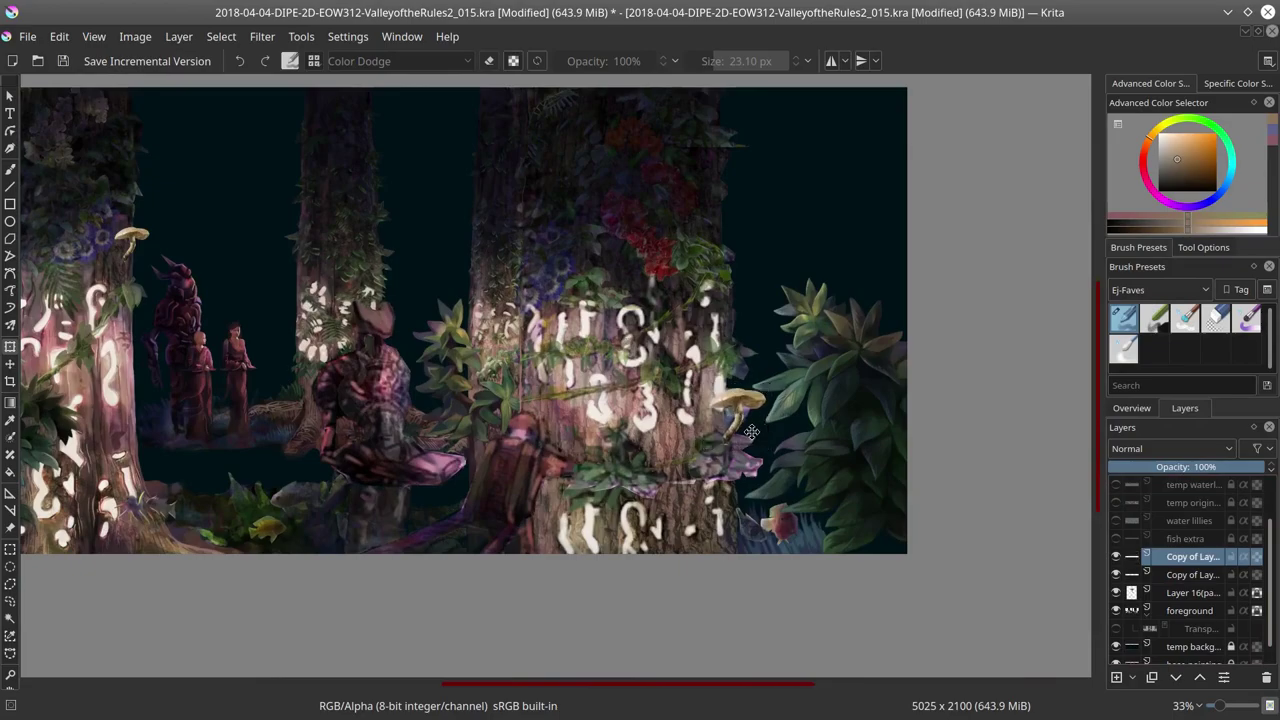
Step: Open a second mushroom photo and place a transformed copy beside the left tree
{"action": "key", "text": "ctrl+o"}
{"action": "key", "text": "Return"}
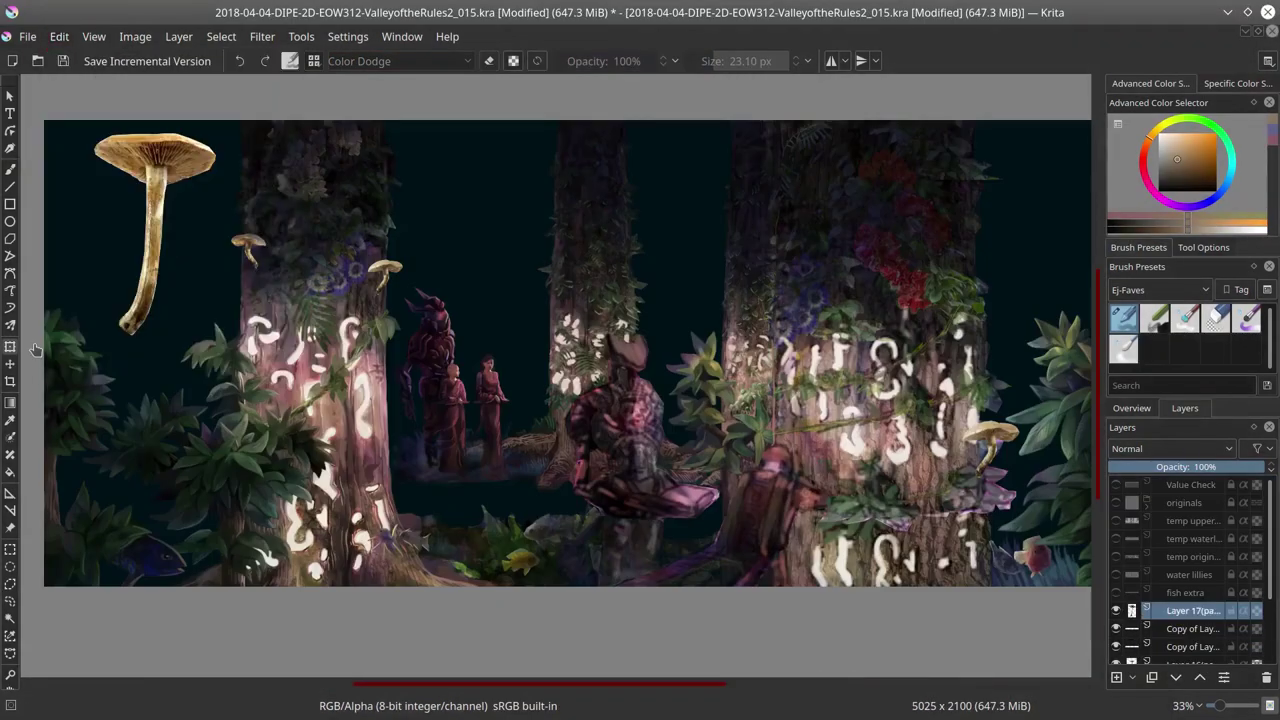
{"action": "key", "text": "ctrl+j"}
{"action": "key", "text": "ctrl+t"}
{"action": "left_click_drag", "start_coordinate": [177, 271], "coordinate": [461, 271]}
{"action": "key", "text": "Return"}
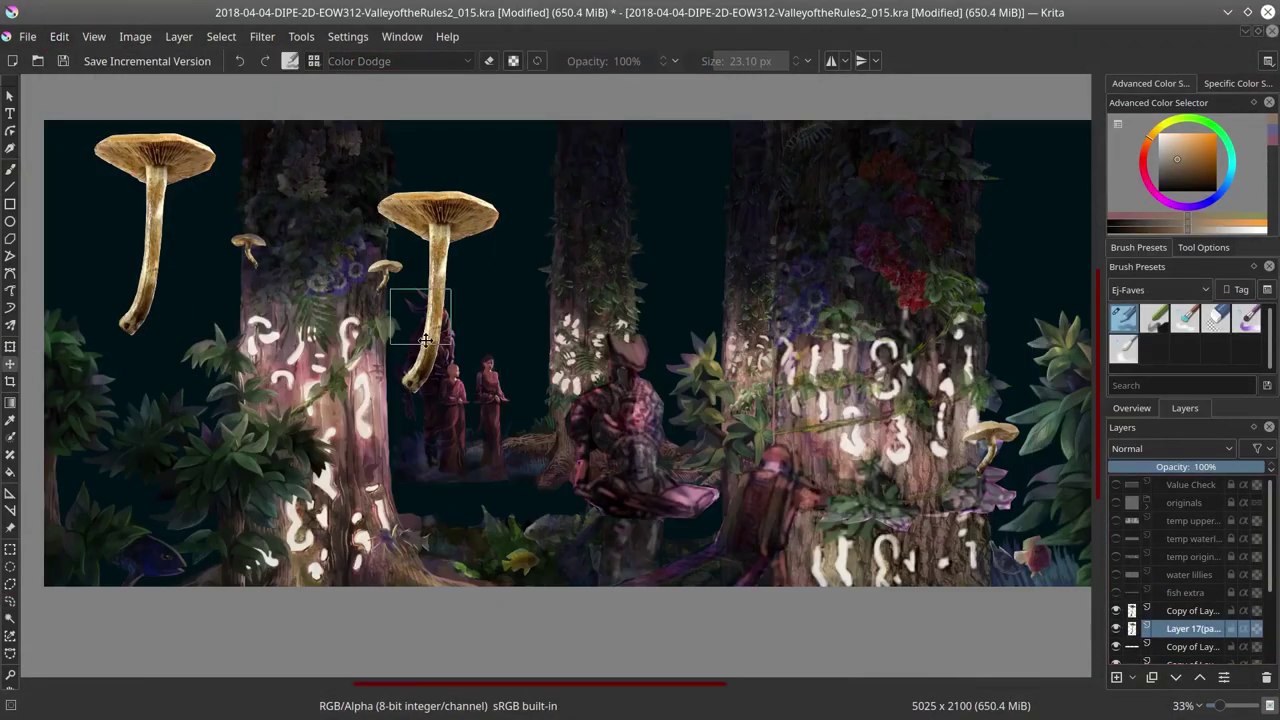
Step: Brighten the middle mushroom's cap with Color Dodge glow and darken part with Multiply
{"action": "left_click", "coordinate": [1215, 318]}
{"action": "key", "text": "slash"}
{"action": "key", "text": "slash"}
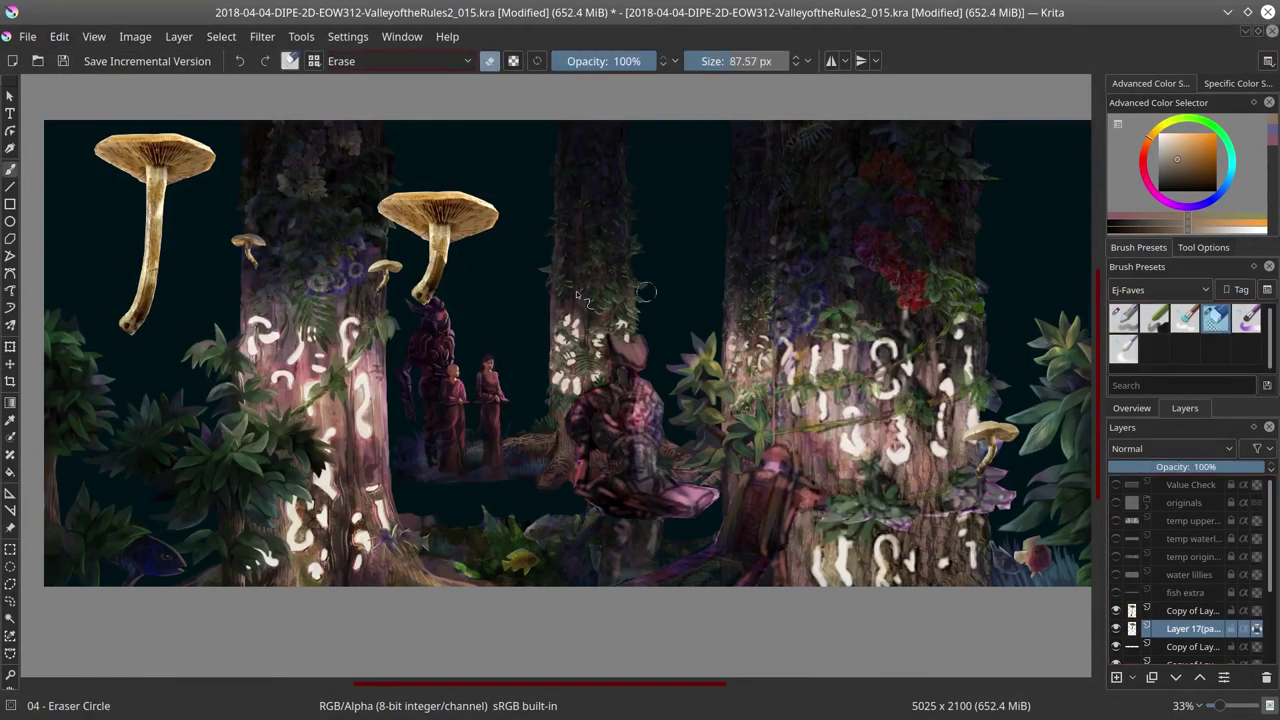
{"action": "key", "text": "slash"}
{"action": "left_click_drag", "start_coordinate": [470, 215], "coordinate": [425, 262]}
{"action": "left_click", "coordinate": [398, 61]}
{"action": "left_click", "coordinate": [400, 200]}
{"action": "left_click_drag", "start_coordinate": [390, 200], "coordinate": [440, 260]}
Step: Zoom in on the big mushroom and switch brush blending back to Color Dodge
{"action": "key", "text": "Page_Down"}
{"action": "key", "text": "Page_Down"}
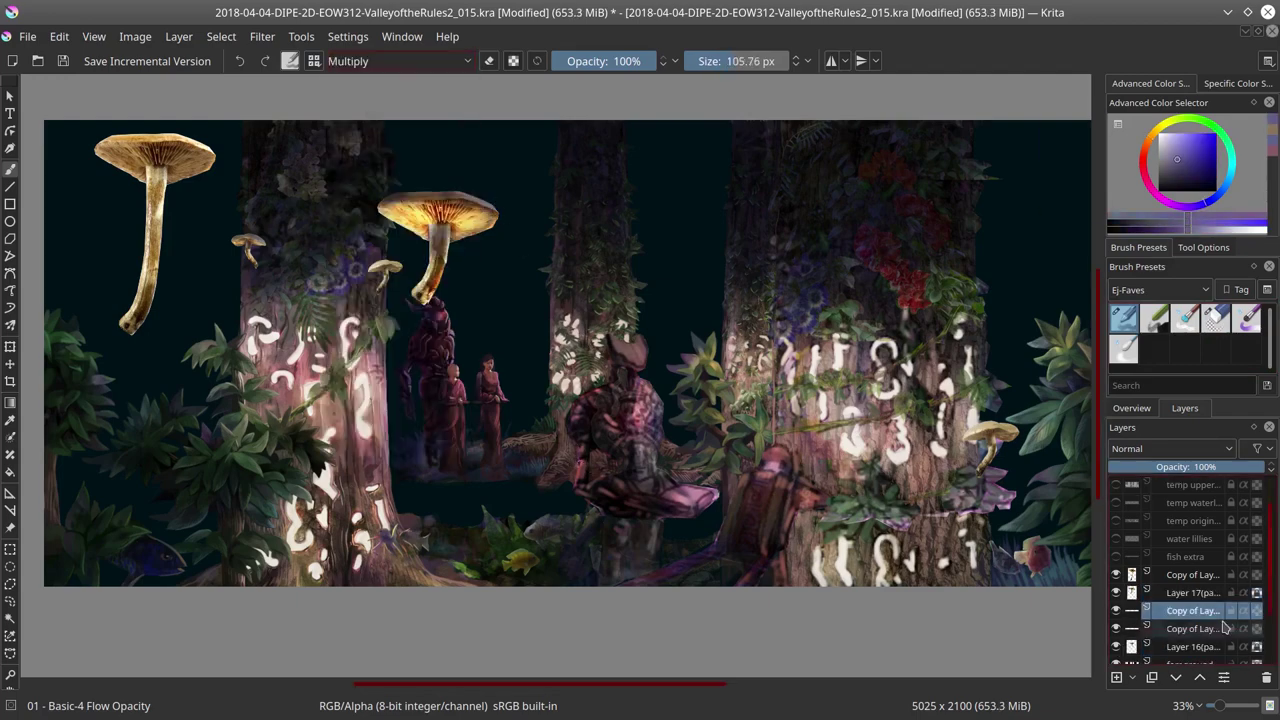
{"action": "scroll", "coordinate": [400, 270], "scroll_direction": "up", "scroll_amount": 3}
{"action": "left_click", "coordinate": [400, 61]}
{"action": "left_click", "coordinate": [375, 118]}
Step: Shrink the big mushroom onto the left tree and merge the mushroom layers down
{"action": "key", "text": "Page_Up"}
{"action": "key", "text": "Page_Up"}
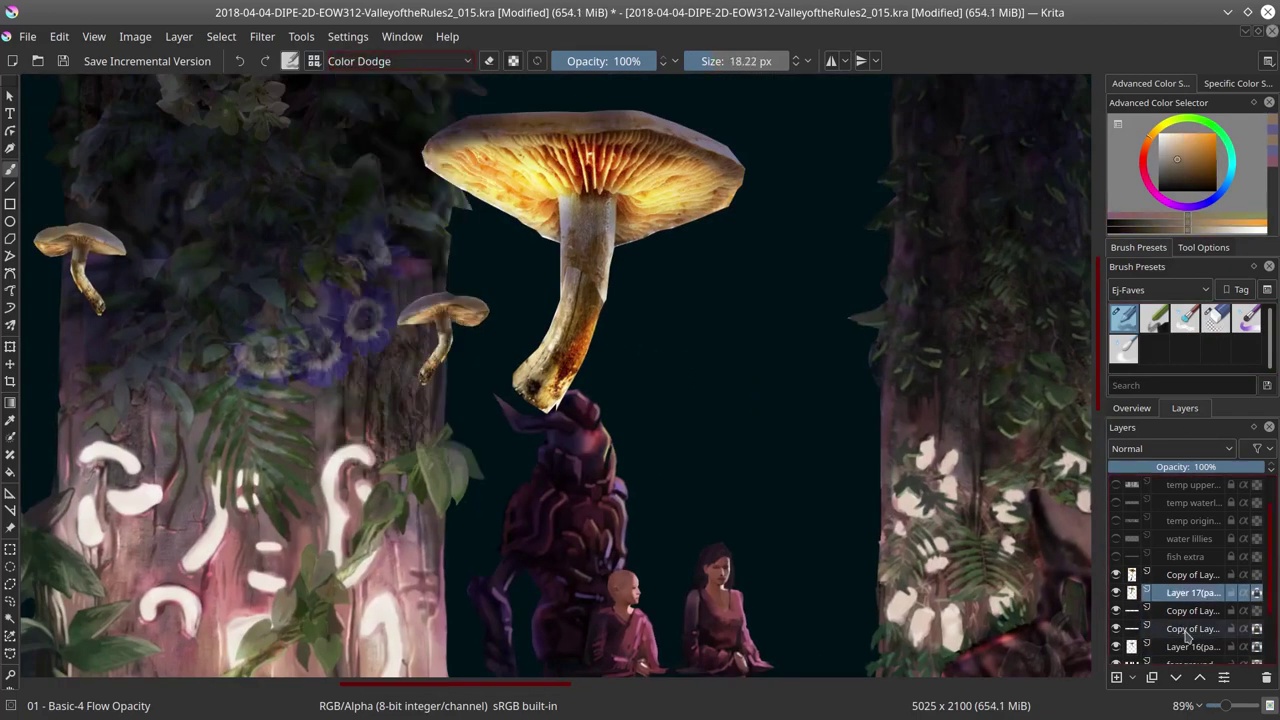
{"action": "key", "text": "ctrl+Page_Down"}
{"action": "key", "text": "ctrl+t"}
{"action": "left_click_drag", "start_coordinate": [498, 183], "coordinate": [440, 258]}
{"action": "key", "text": "Return"}
{"action": "key", "text": "ctrl+e"}
{"action": "key", "text": "ctrl+e"}
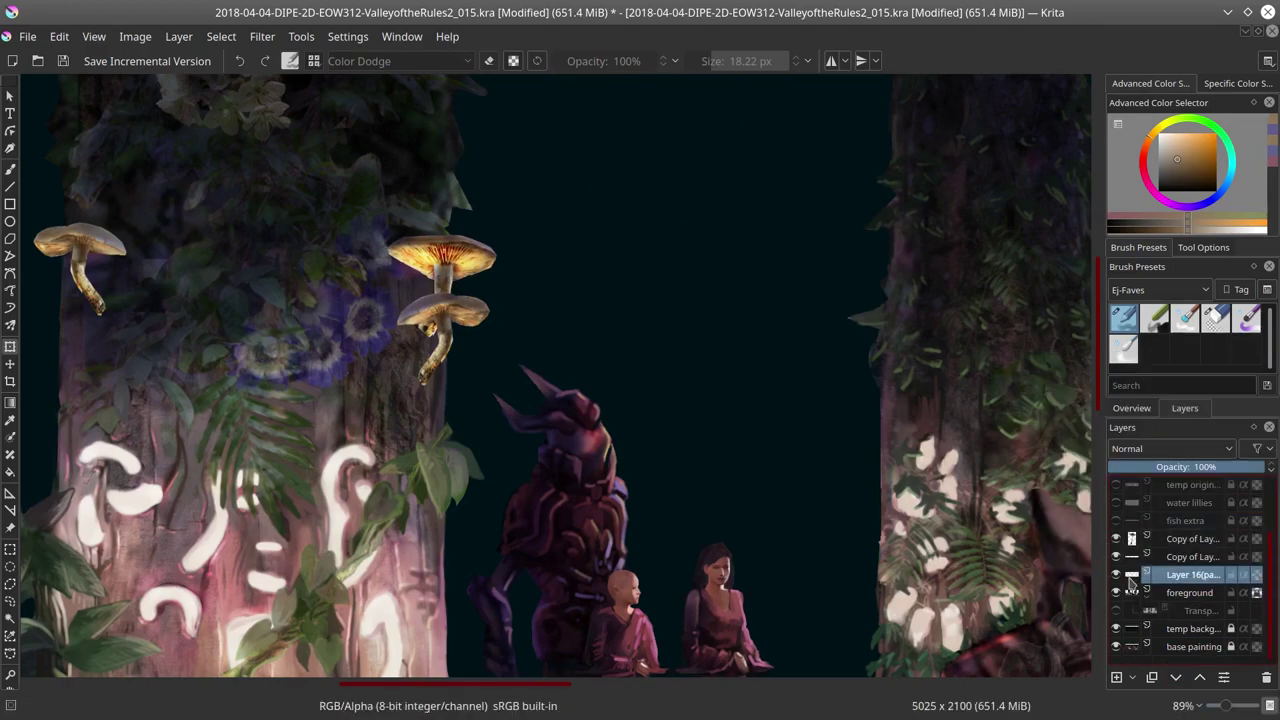
Step: Move and resize the right-hand mushroom, then merge the copy layer down
{"action": "left_click", "coordinate": [1188, 466]}
{"action": "key", "text": "minus"}
{"action": "key", "text": "minus"}
{"action": "key", "text": "minus"}
{"action": "key", "text": "minus"}
{"action": "key", "text": "minus"}
{"action": "key", "text": "Page_Up"}
{"action": "left_click_drag", "start_coordinate": [371, 314], "coordinate": [1006, 429]}
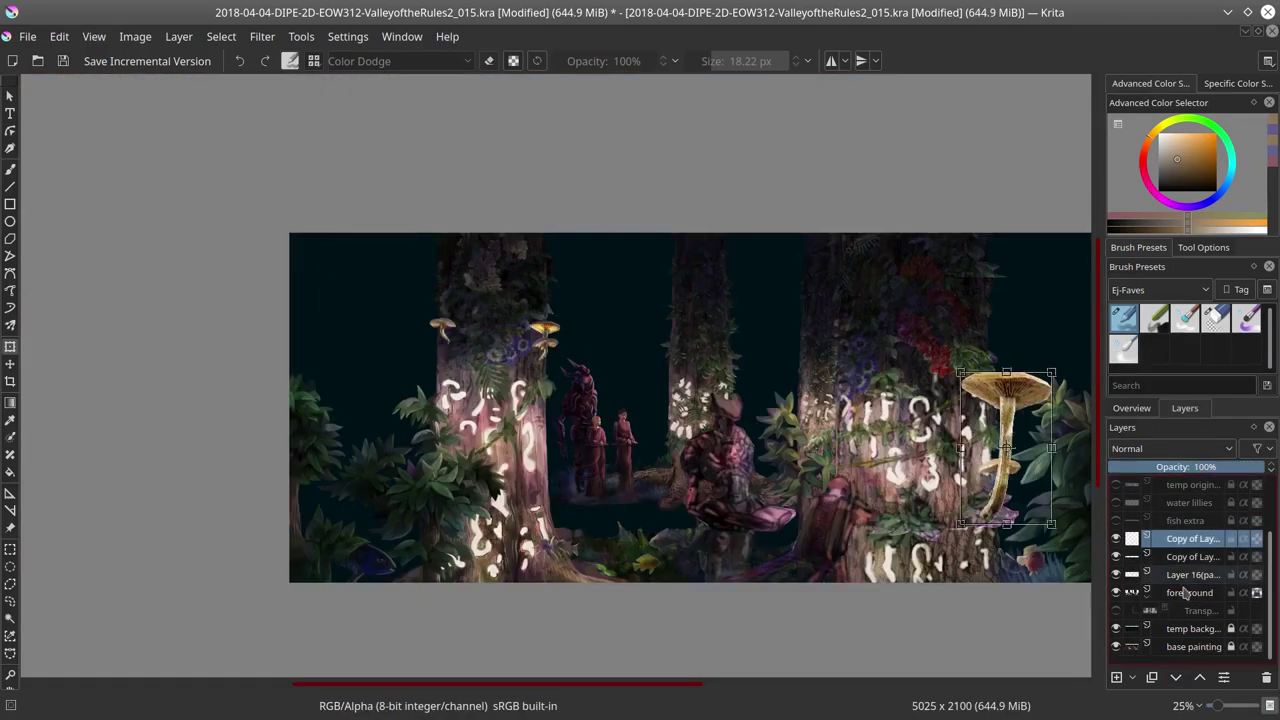
{"action": "key", "text": "plus"}
{"action": "key", "text": "plus"}
{"action": "key", "text": "plus"}
{"action": "key", "text": "Return"}
{"action": "key", "text": "ctrl+e"}
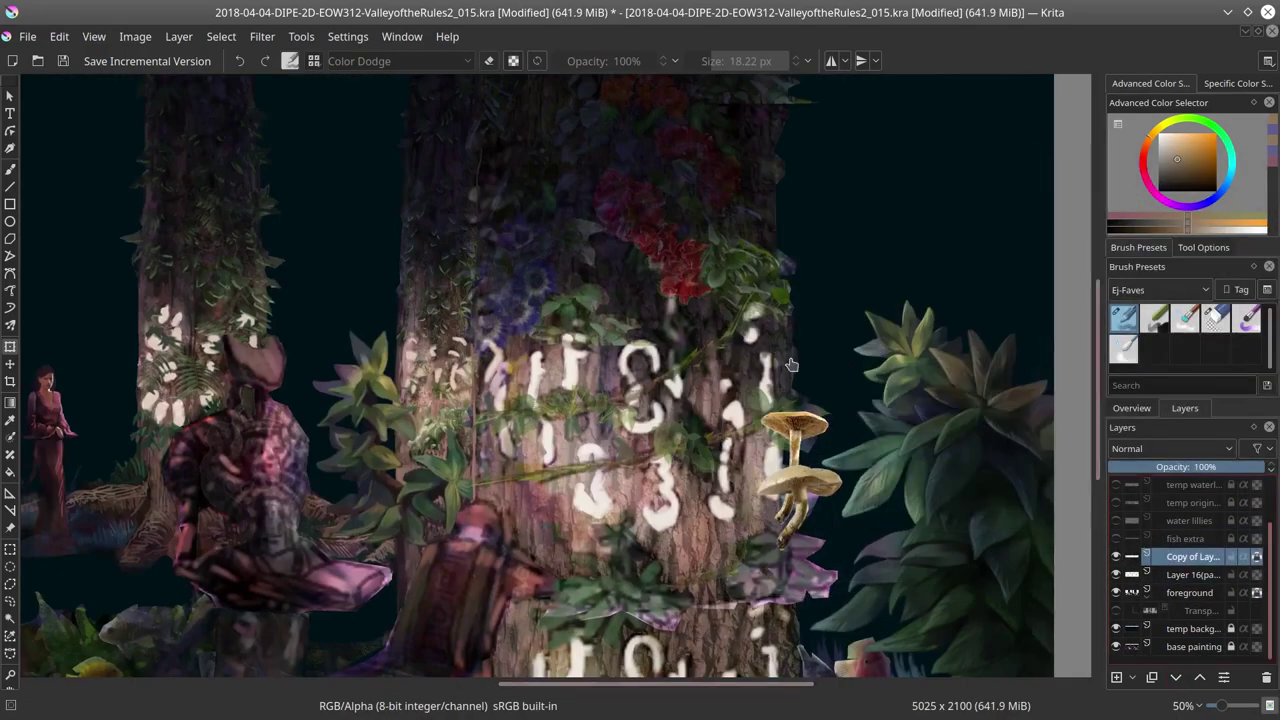
Step: Set a larger blue Multiply brush and delete the leftover copy layer
{"action": "key", "text": "b"}
{"action": "key", "text": "x"}
{"action": "key", "text": "shift+alt+m"}
{"action": "key", "text": "bracketright"}
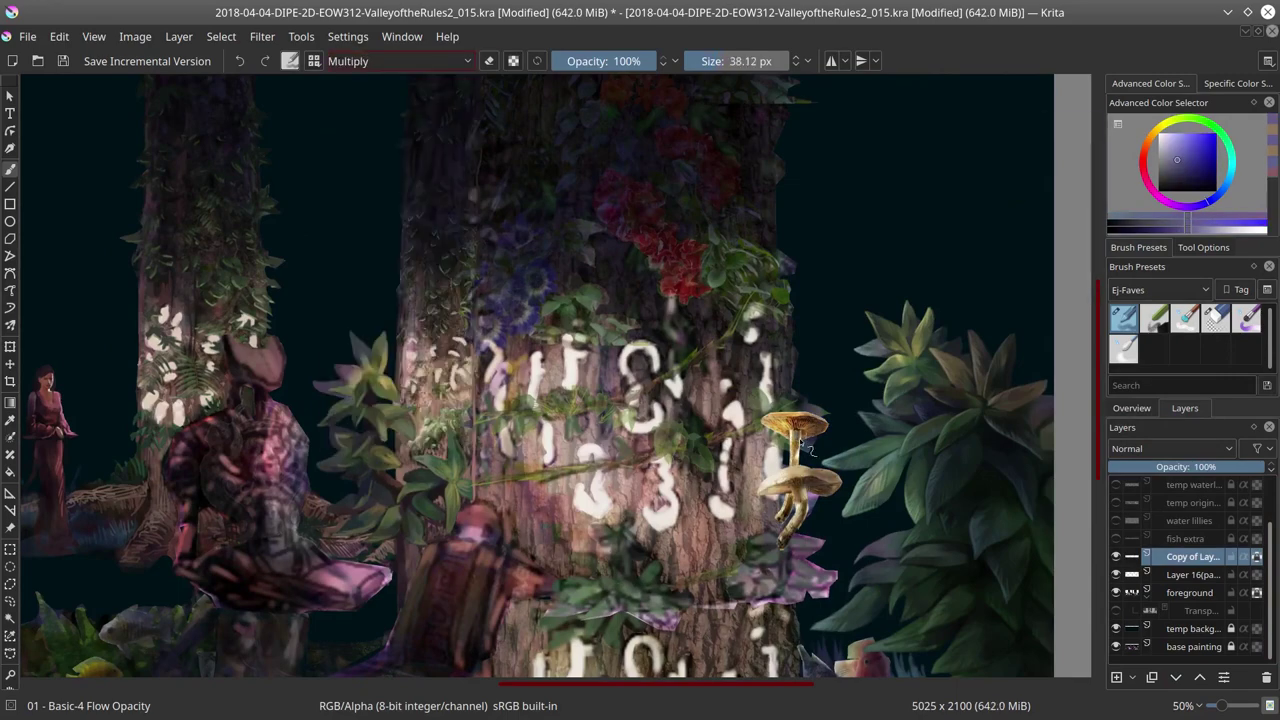
{"action": "key", "text": "minus"}
{"action": "key", "text": "minus"}
{"action": "right_click", "coordinate": [1190, 556]}
{"action": "left_click", "coordinate": [1110, 329]}
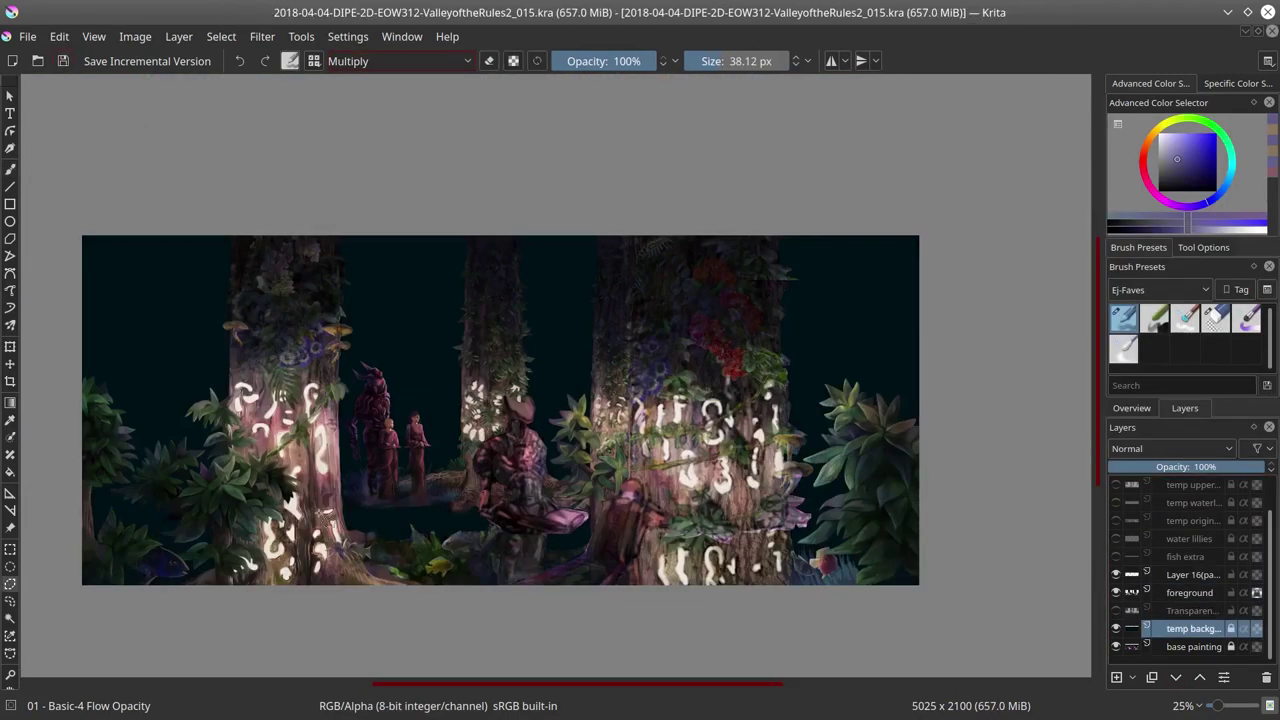
Step: Outline the mushrooms on the left tree, copy them and paste onto a new layer
{"action": "scroll", "coordinate": [218, 331], "scroll_direction": "up", "scroll_amount": 5}
{"action": "mouse_move", "coordinate": [293, 272]}
{"action": "left_mouse_down"}
{"action": "mouse_move", "coordinate": [265, 302]}
{"action": "mouse_move", "coordinate": [765, 436]}
{"action": "left_mouse_up"}
{"action": "left_click_drag", "start_coordinate": [805, 385], "coordinate": [810, 300]}
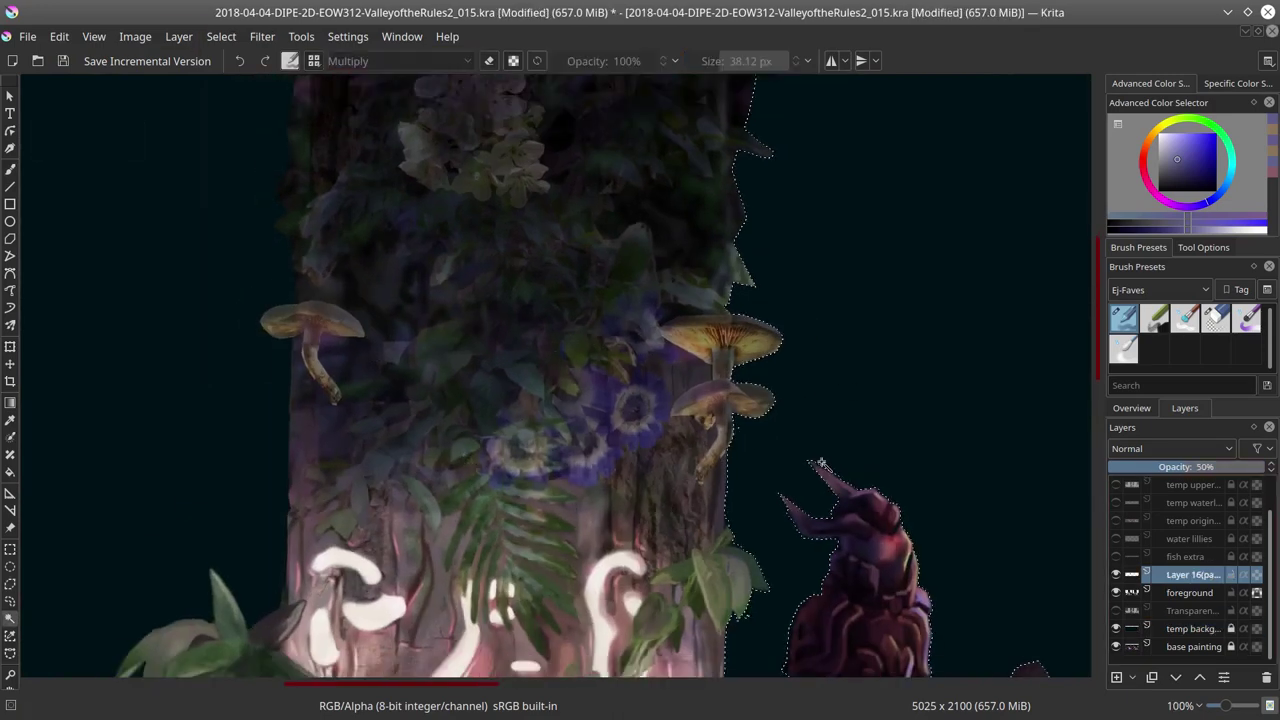
{"action": "key", "text": "ctrl+c"}
{"action": "key", "text": "ctrl+v"}
{"action": "scroll", "coordinate": [886, 509], "scroll_direction": "down", "scroll_amount": 10}
{"action": "left_click", "coordinate": [1116, 580]}
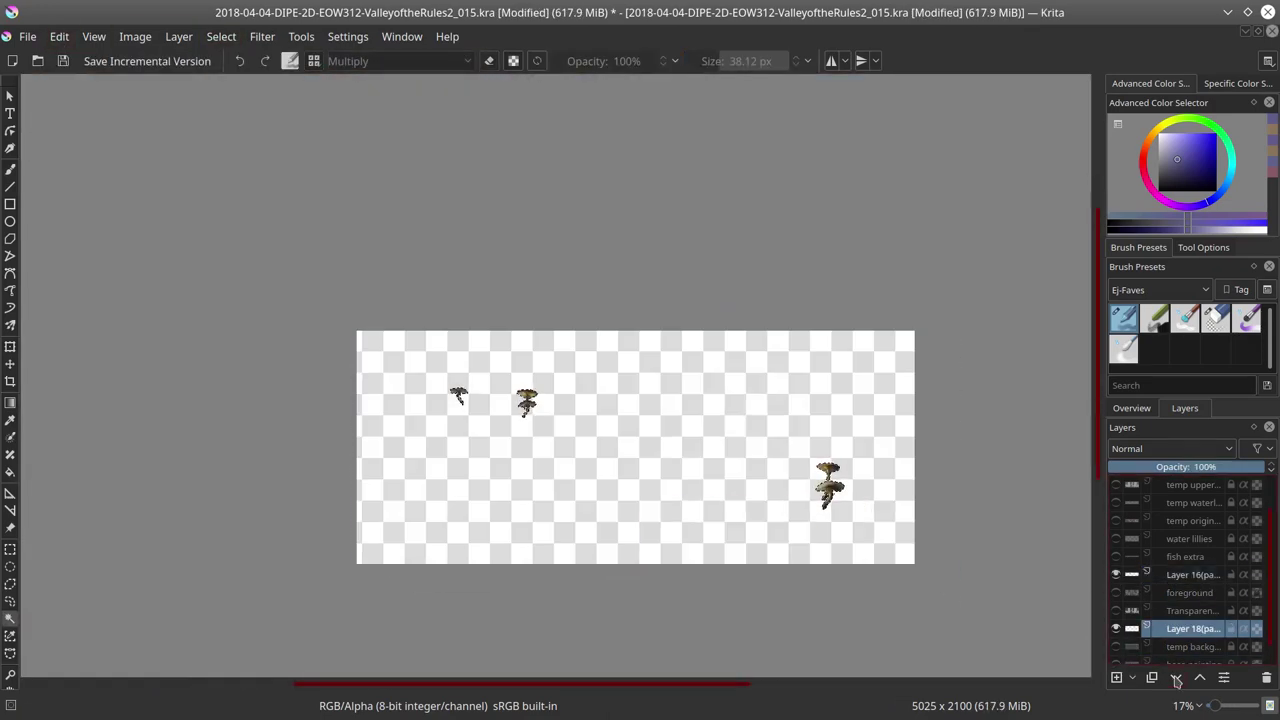
{"action": "left_click", "coordinate": [1266, 677]}
{"action": "key", "text": "ctrl+v"}
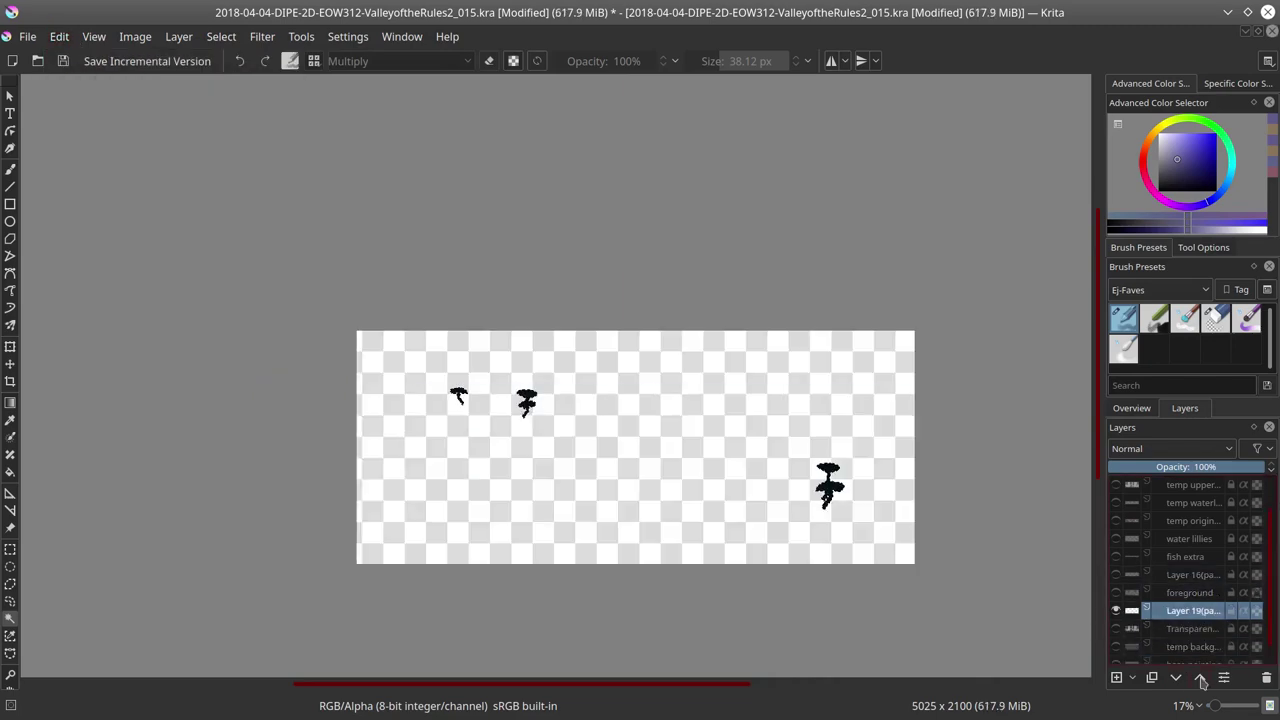
Step: Clear the selection and switch to the round eraser
{"action": "left_click", "coordinate": [221, 36]}
{"action": "left_click", "coordinate": [240, 77]}
{"action": "key", "text": "b"}
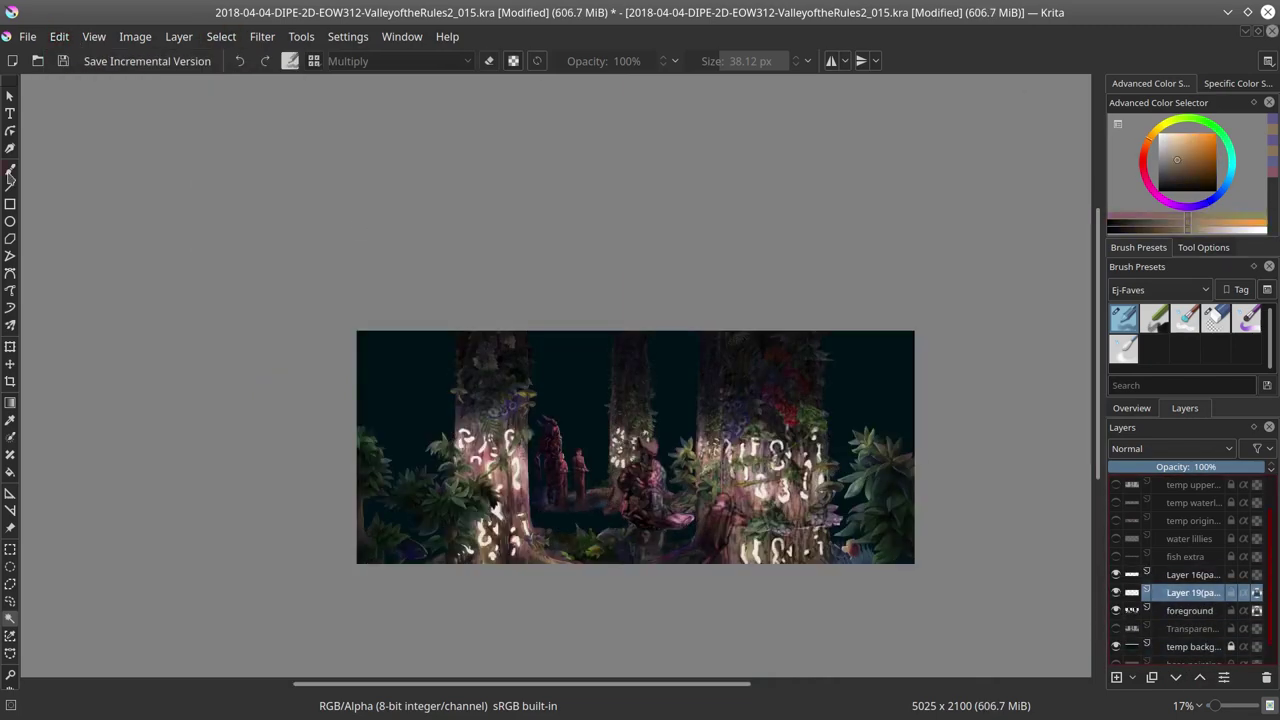
{"action": "scroll", "coordinate": [844, 430], "scroll_direction": "up", "scroll_amount": 5}
{"action": "key", "text": "e"}
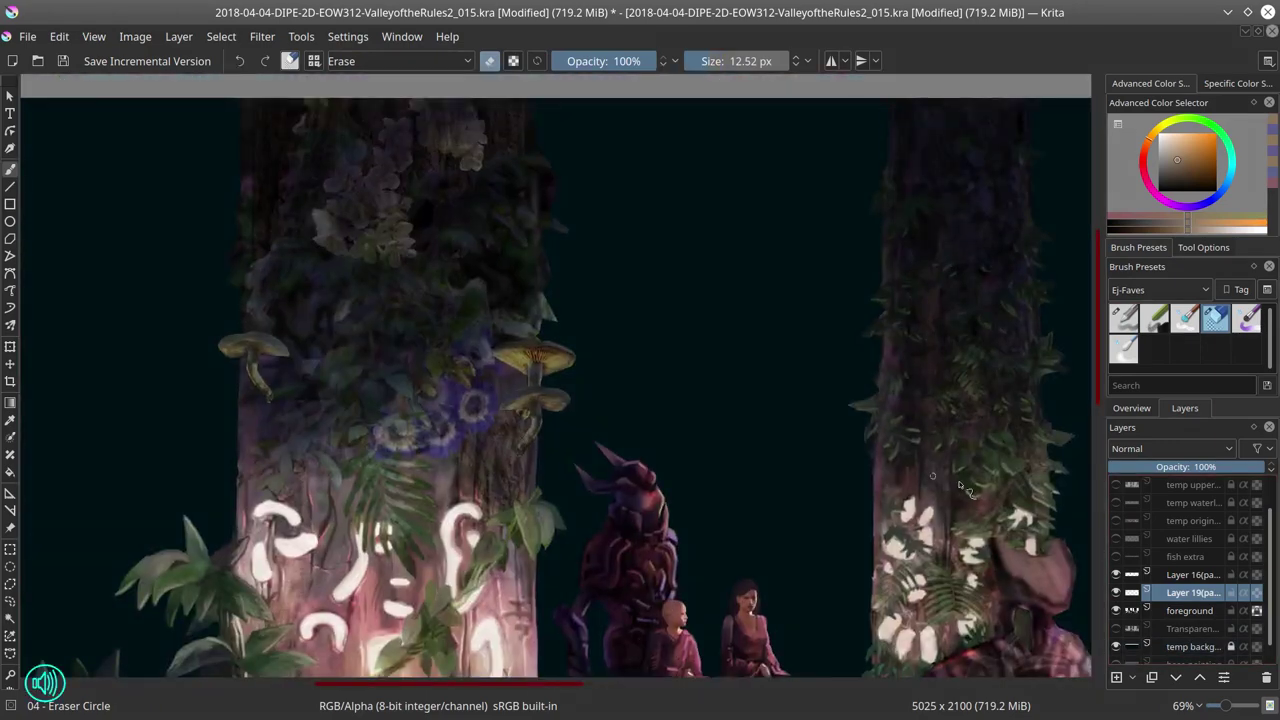
Step: Compare Layer 19's visibility, return to the Color Dodge brush, and merge Layers 16 and 19
{"action": "left_click", "coordinate": [1116, 592]}
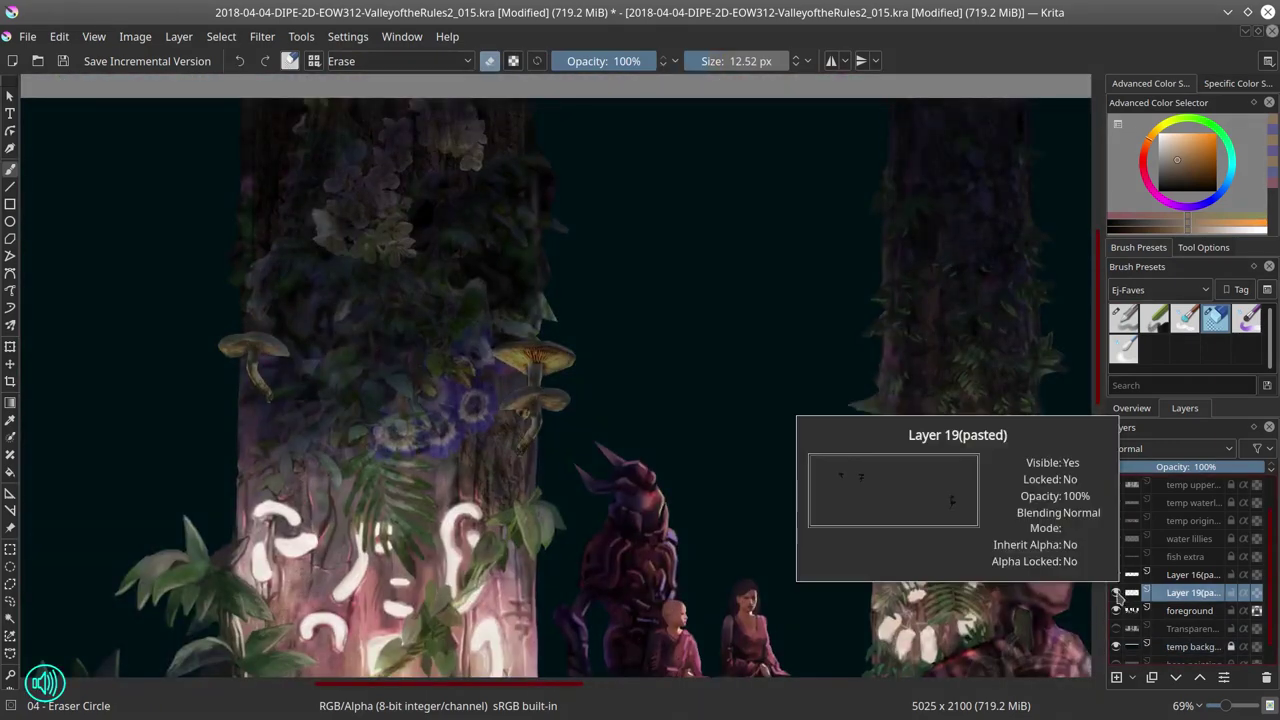
{"action": "left_click", "coordinate": [1116, 592], "text": "shift"}
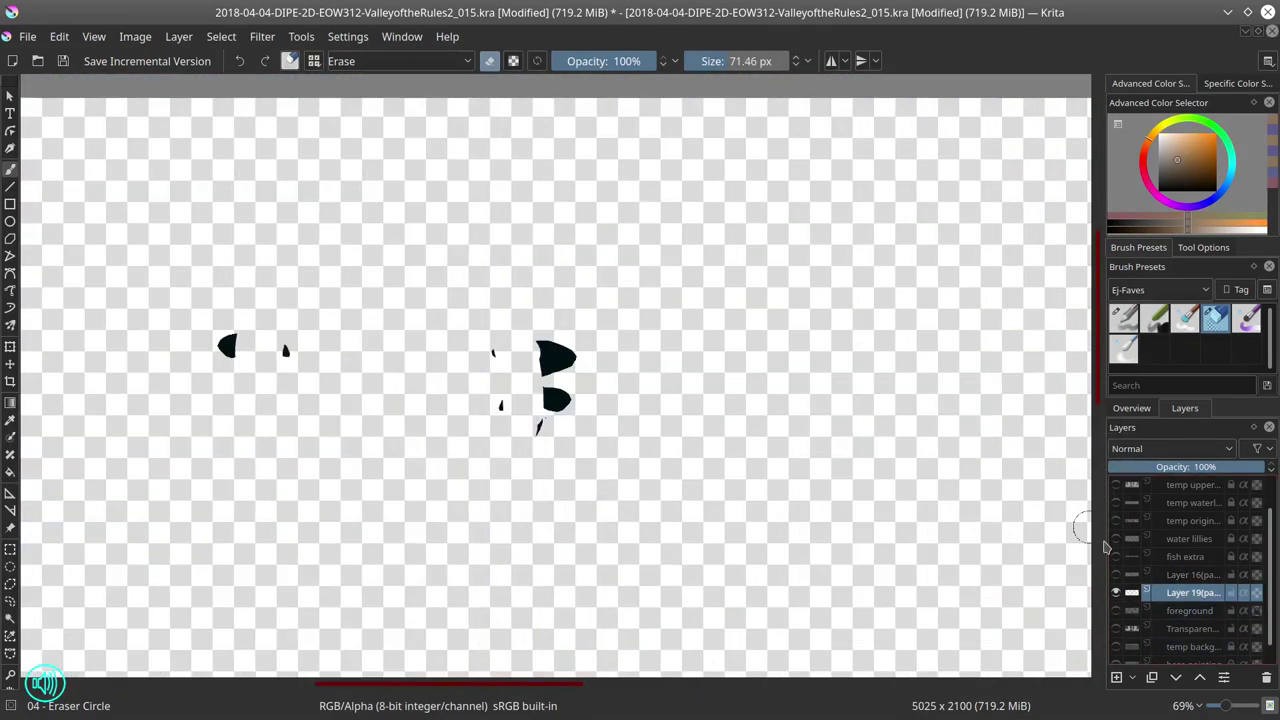
{"action": "left_click", "coordinate": [1116, 610]}
{"action": "key", "text": "e"}
{"action": "scroll", "coordinate": [233, 345], "scroll_direction": "down", "scroll_amount": 5}
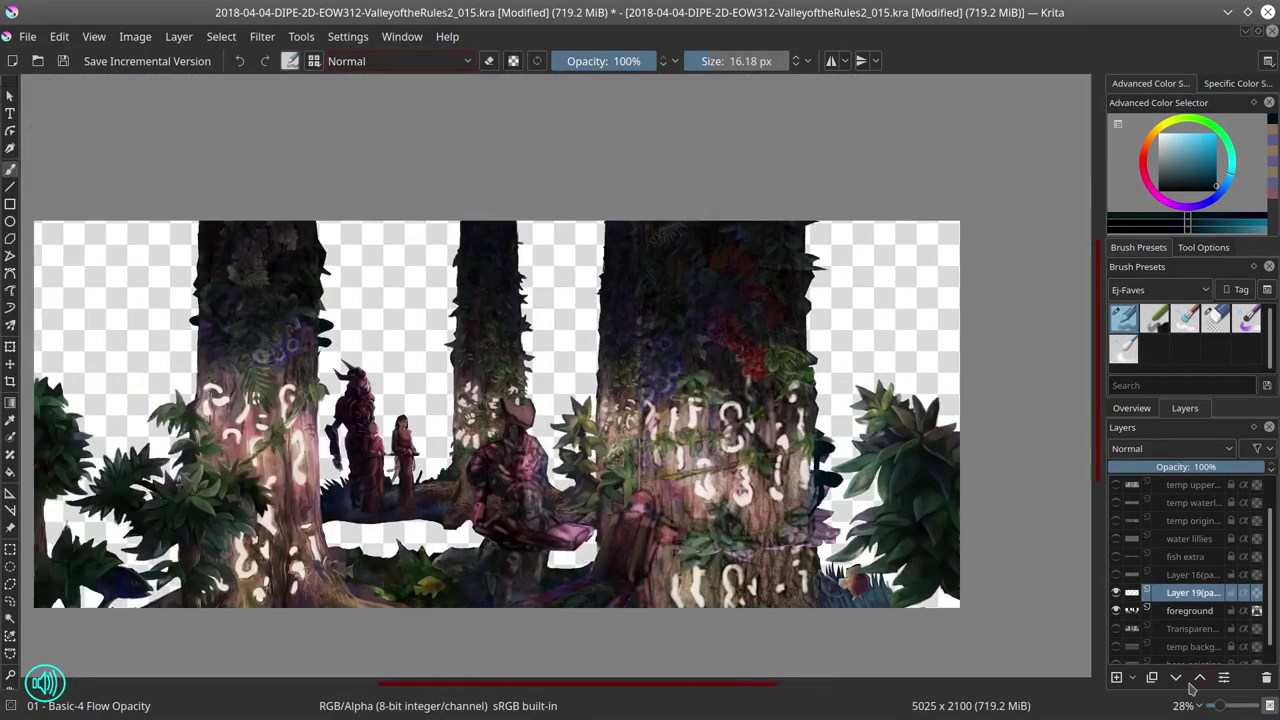
{"action": "key", "text": "ctrl+e"}
Step: Select the foreground layer and convert the Transparency layer into a transparency mask
{"action": "left_click", "coordinate": [1188, 594]}
{"action": "right_click", "coordinate": [1190, 610]}
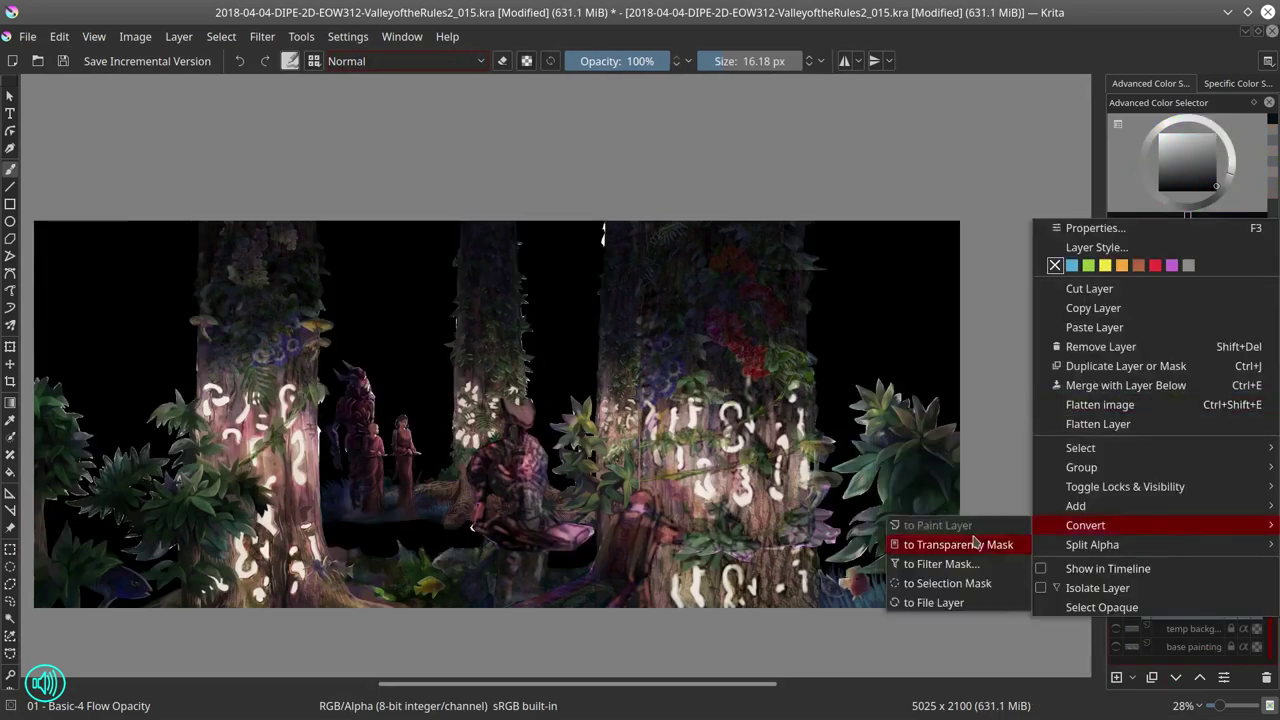
{"action": "left_click", "coordinate": [963, 539]}
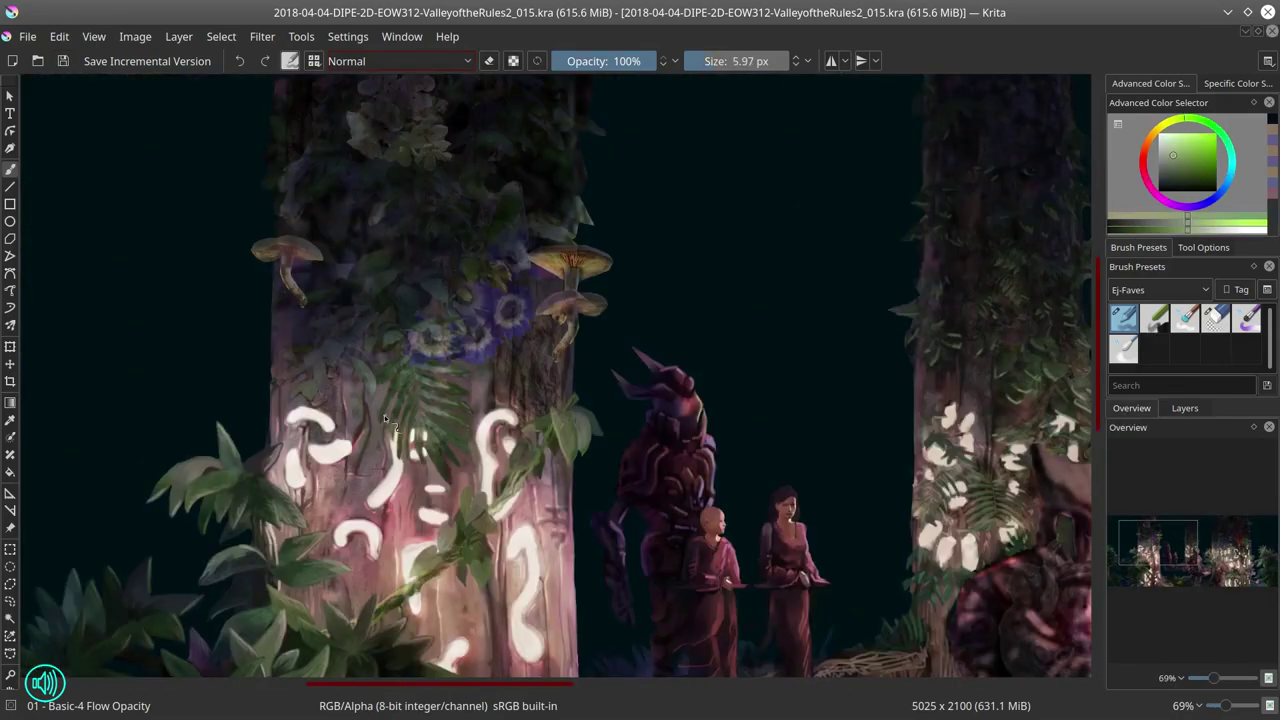
Step: Paint a stroke on the left trunk, sample dark teal, and return to Normal blending
{"action": "left_click_drag", "start_coordinate": [384, 415], "coordinate": [456, 440]}
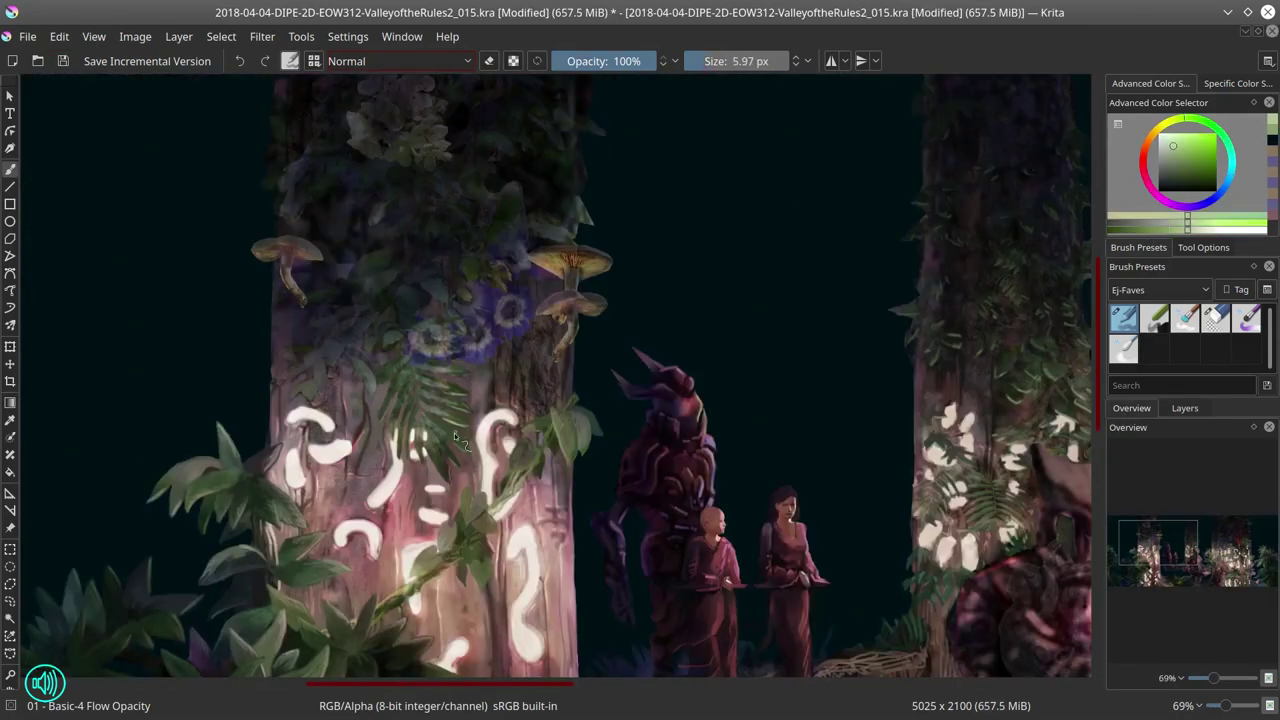
{"action": "key", "text": "]"}
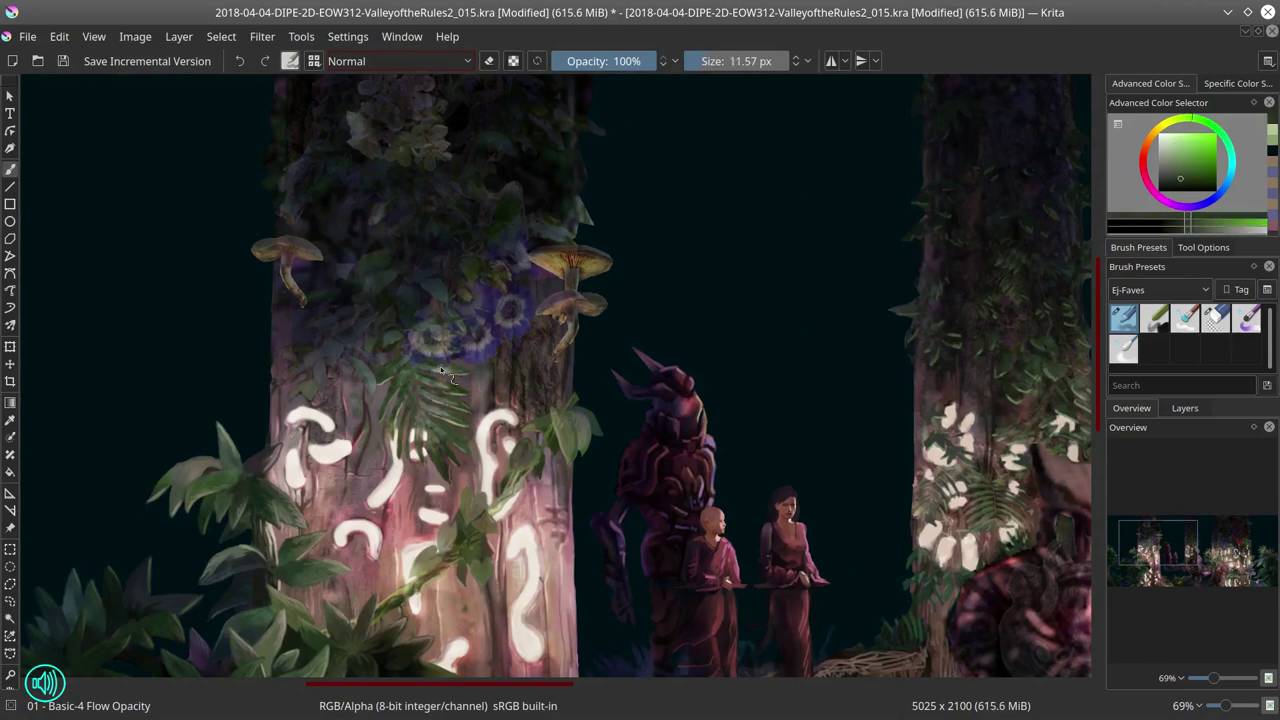
{"action": "left_click", "coordinate": [412, 333], "text": "ctrl"}
{"action": "left_click", "coordinate": [443, 293], "text": "ctrl"}
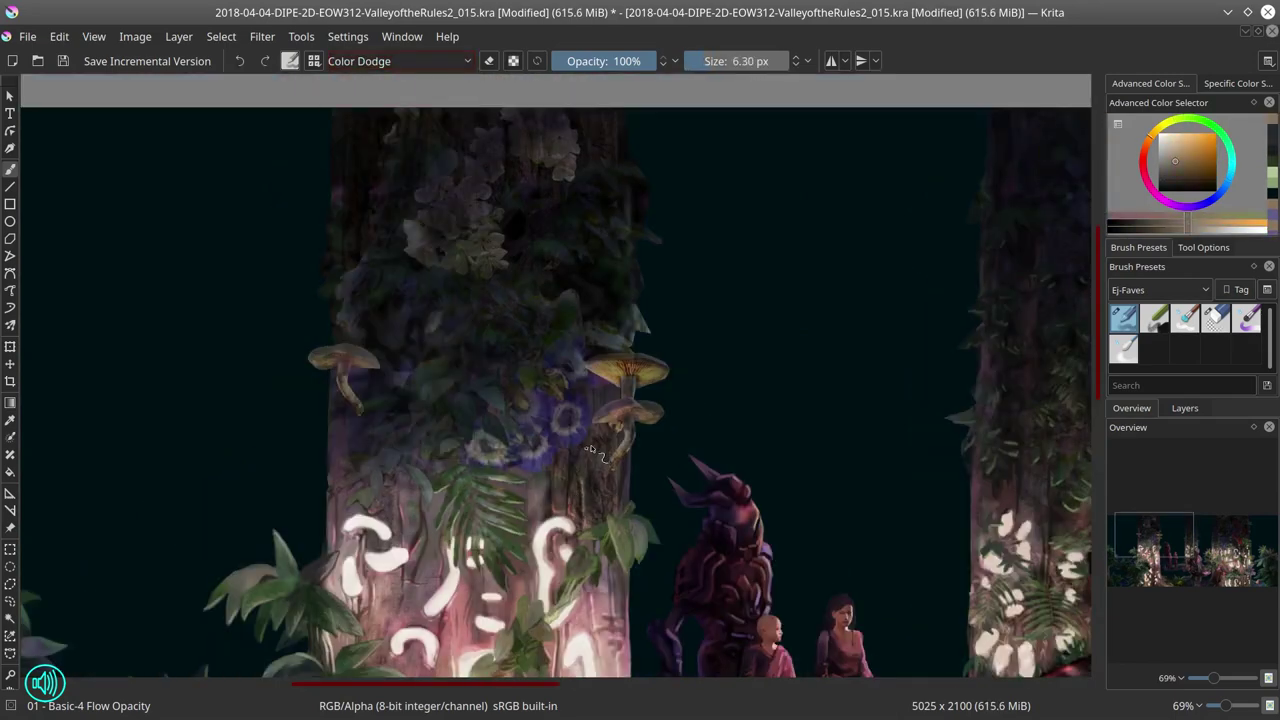
{"action": "key", "text": "alt+shift+n"}
Step: Sample pink, magenta, orange-brown and pale yellow from the trunk and mushrooms
{"action": "left_click", "coordinate": [547, 520], "text": "ctrl"}
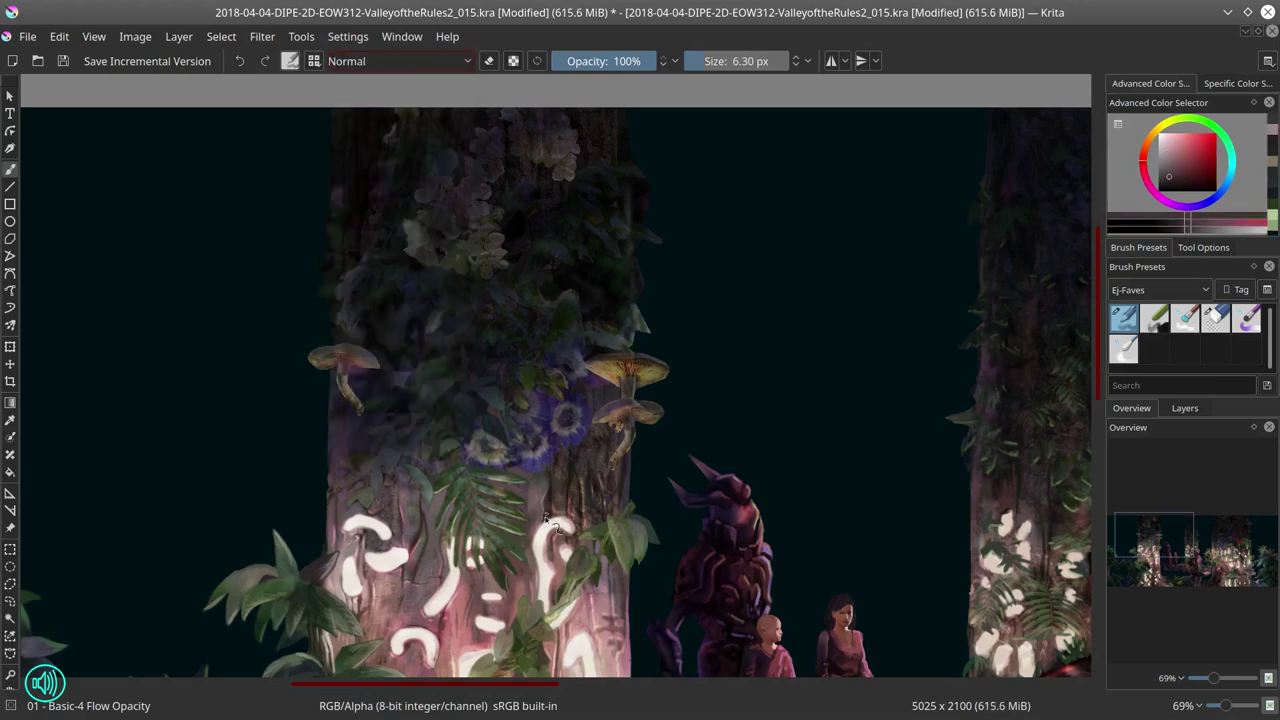
{"action": "left_click", "coordinate": [556, 538], "text": "ctrl"}
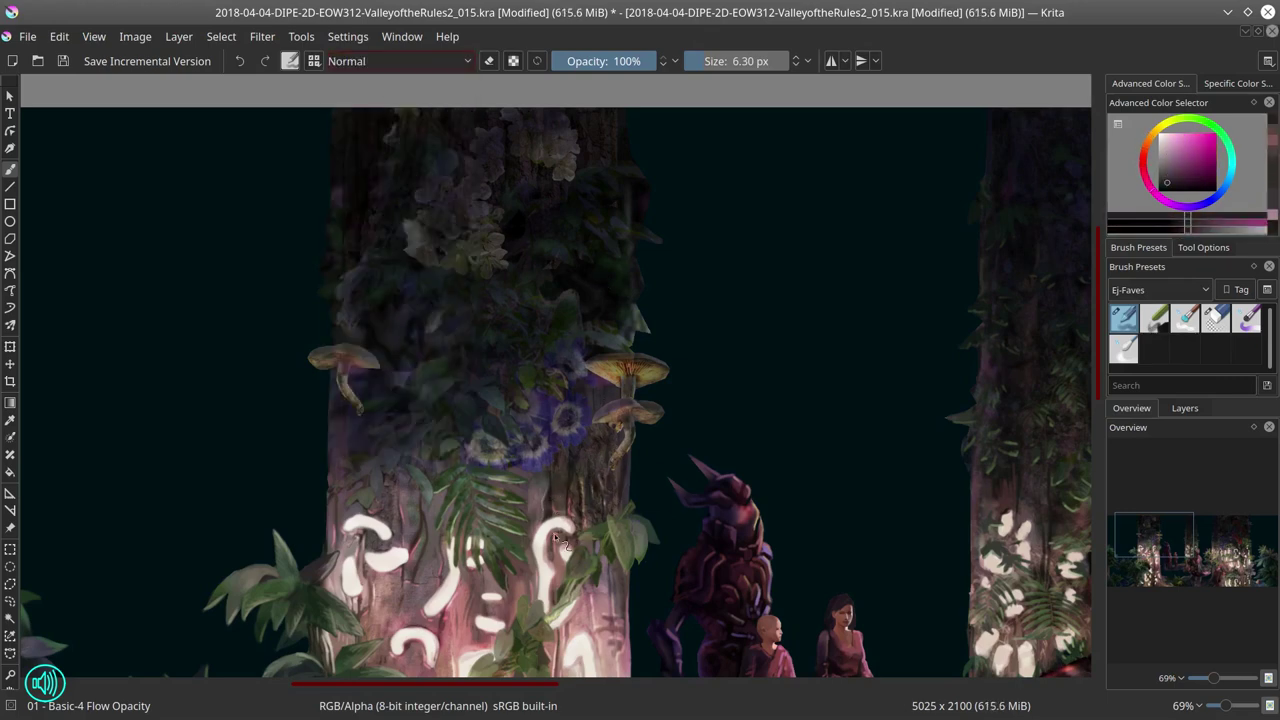
{"action": "left_click", "coordinate": [628, 458], "text": "ctrl"}
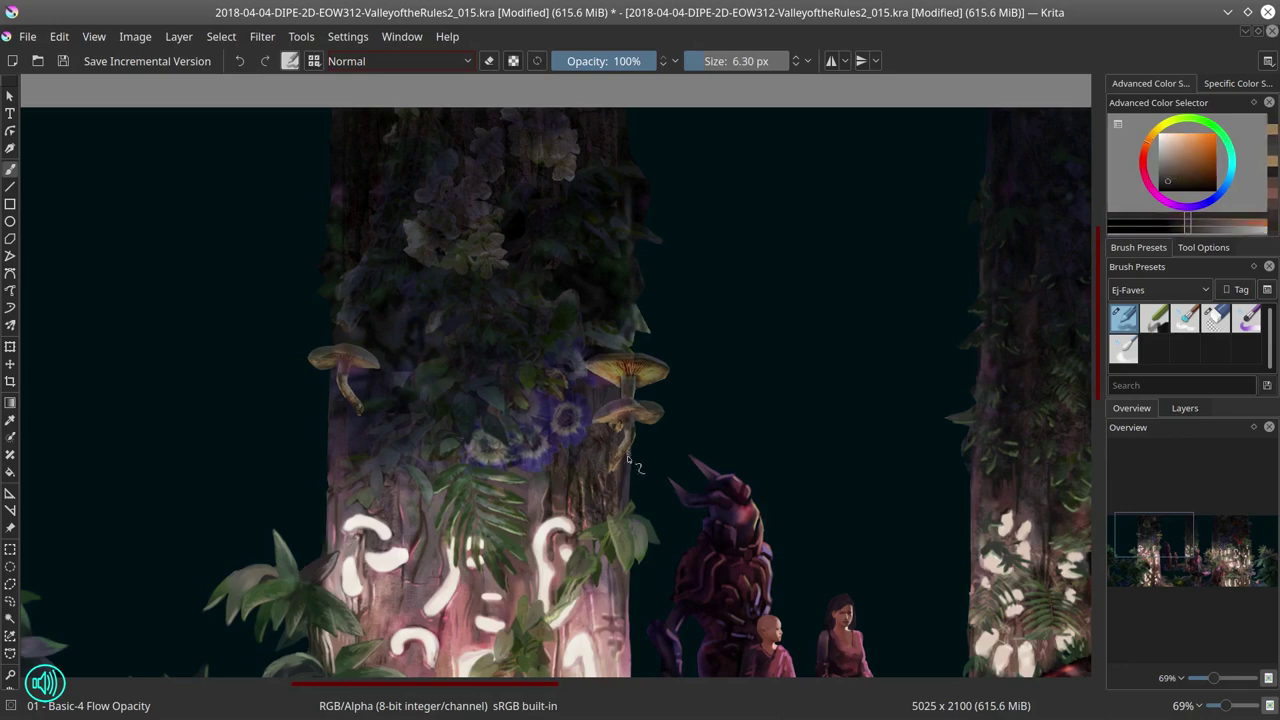
{"action": "left_click", "coordinate": [628, 458], "text": "ctrl"}
{"action": "left_click", "coordinate": [616, 405], "text": "ctrl"}
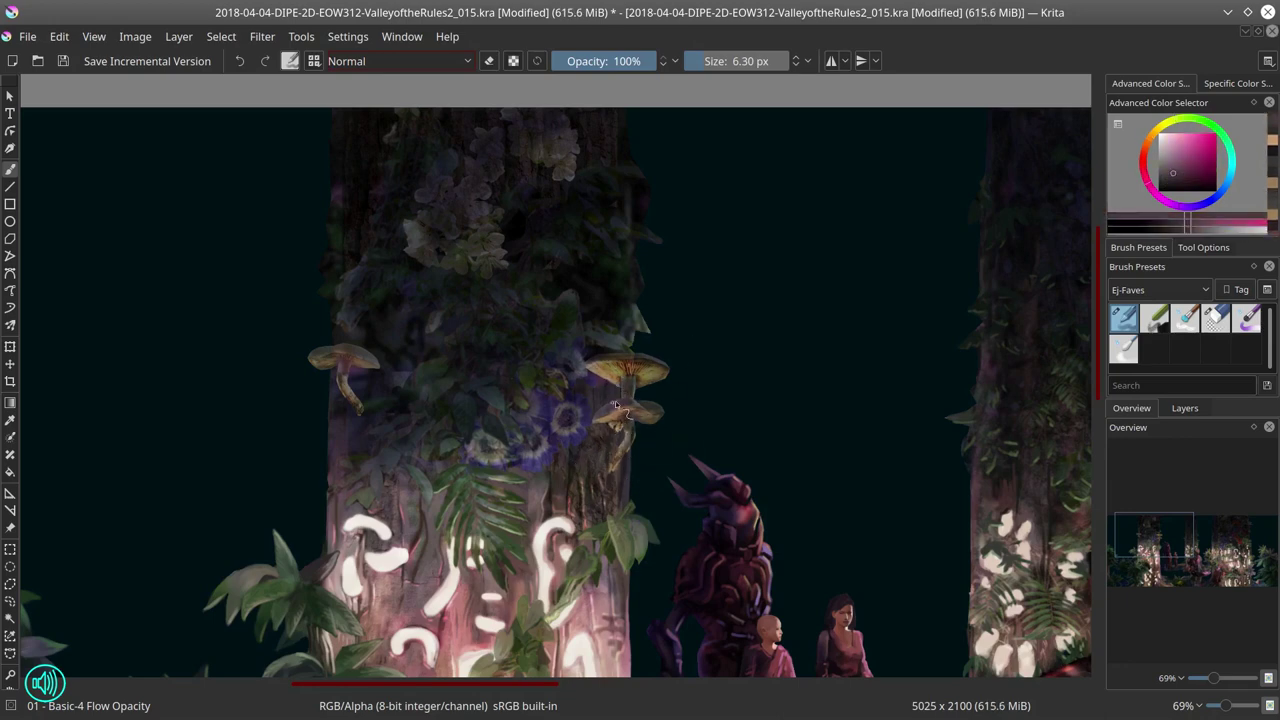
{"action": "left_click", "coordinate": [628, 372], "text": "ctrl"}
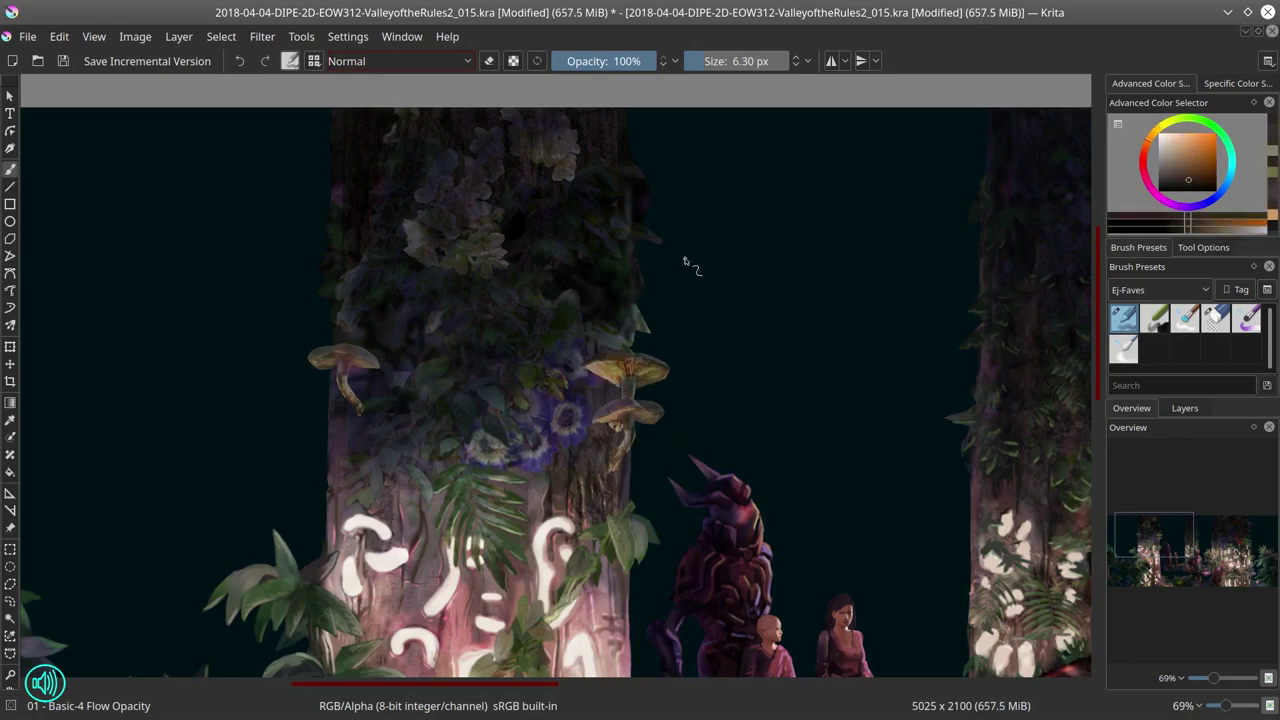
{"action": "left_click", "coordinate": [658, 522], "text": "ctrl"}
Step: Sample green from the trunk leaves, dark red, and dark purple from the canvas
{"action": "scroll", "coordinate": [597, 514], "scroll_direction": "down", "scroll_amount": 2}
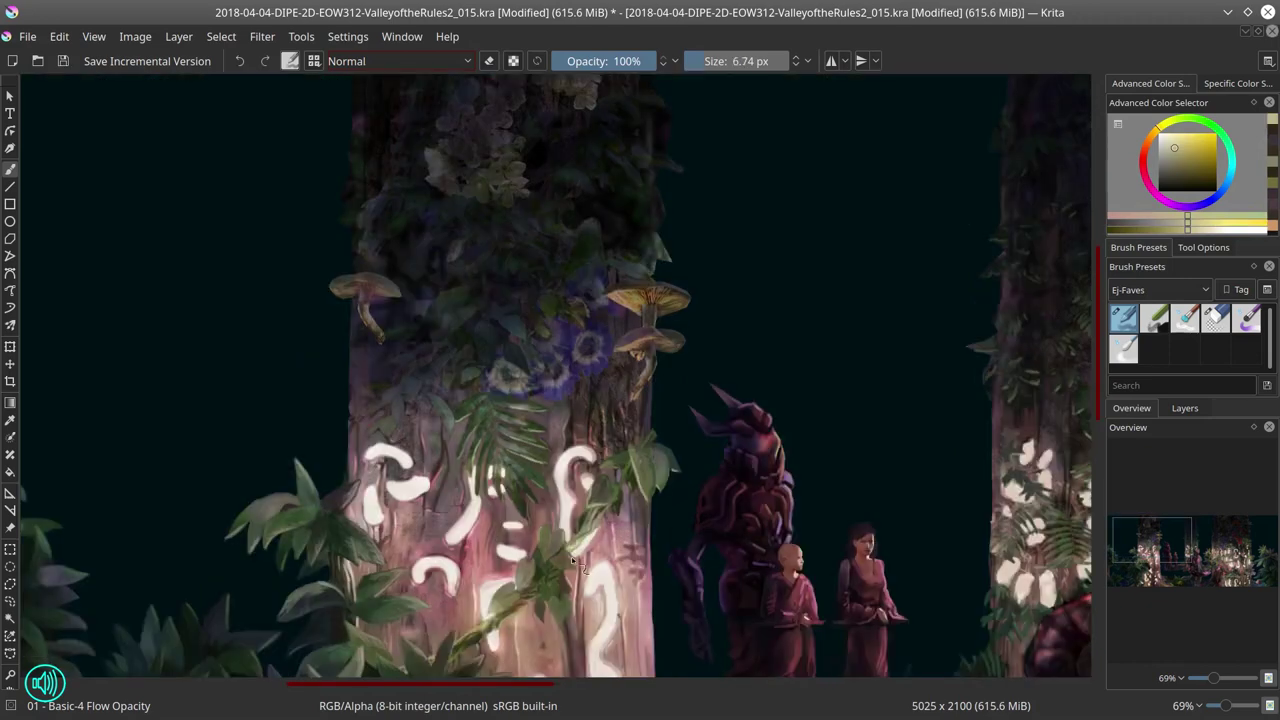
{"action": "left_click", "coordinate": [554, 527], "text": "ctrl"}
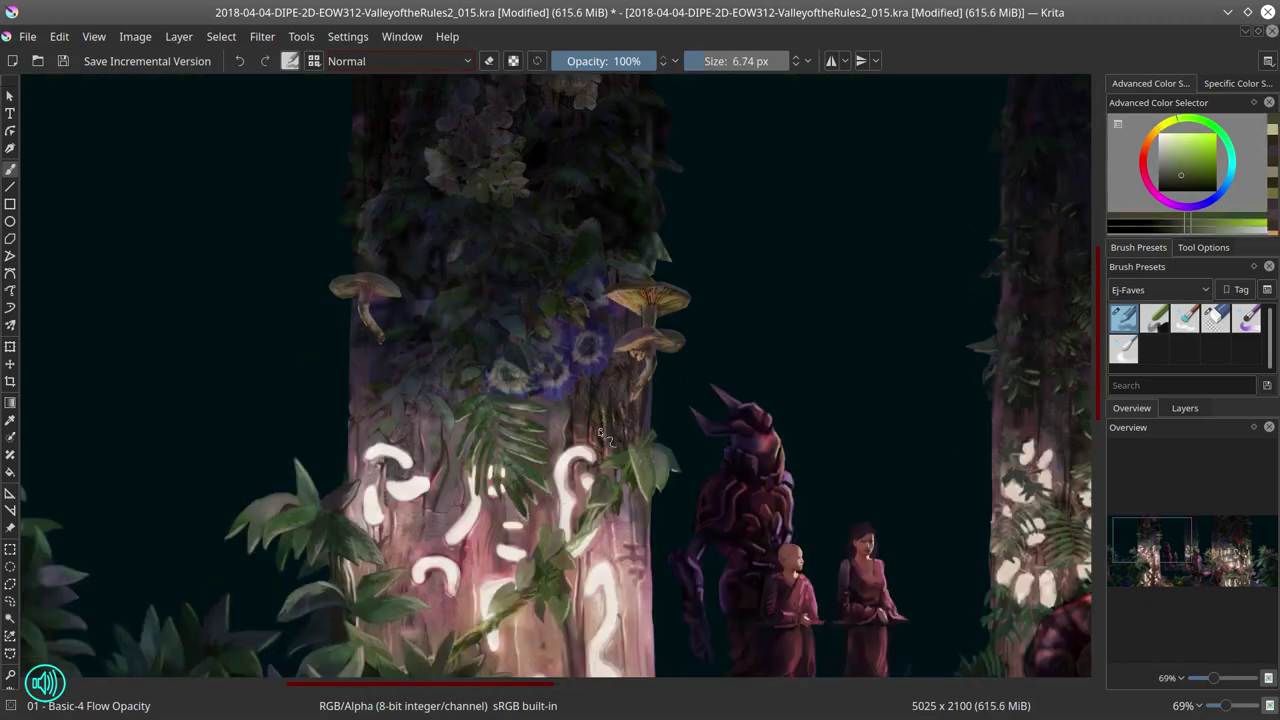
{"action": "left_click", "coordinate": [722, 448], "text": "ctrl"}
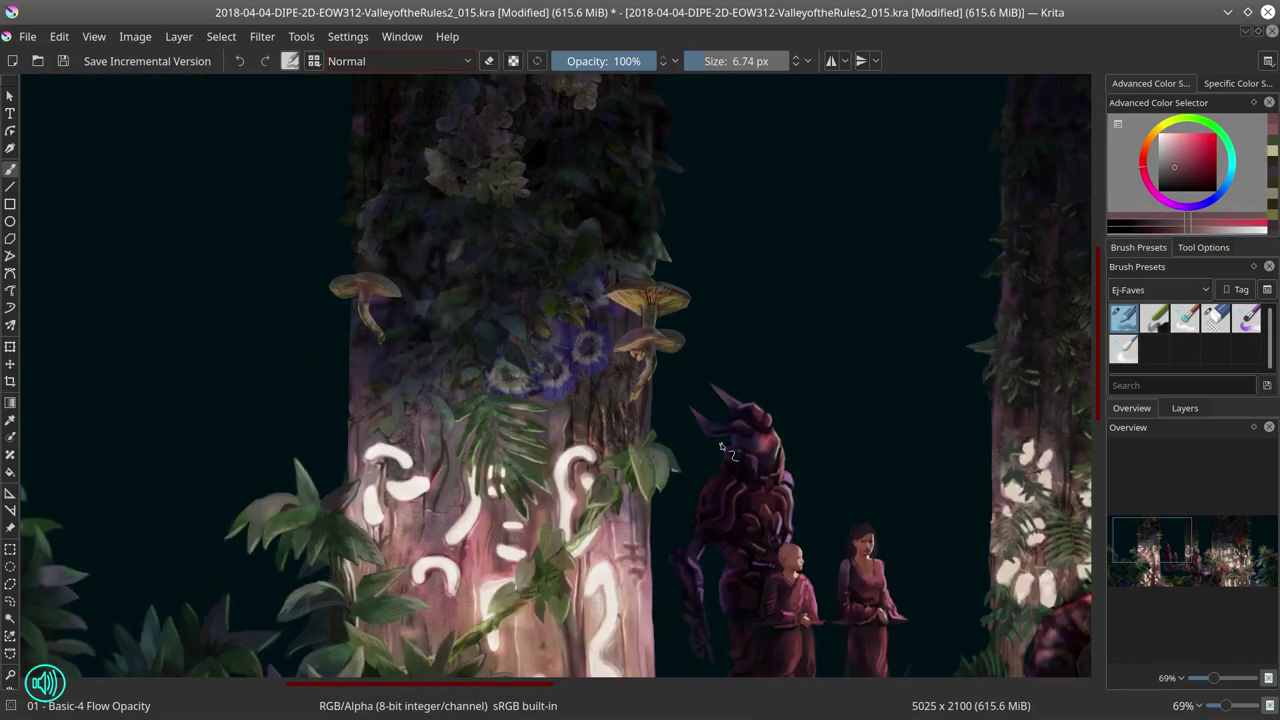
{"action": "scroll", "coordinate": [256, 343], "scroll_direction": "up", "scroll_amount": 2}
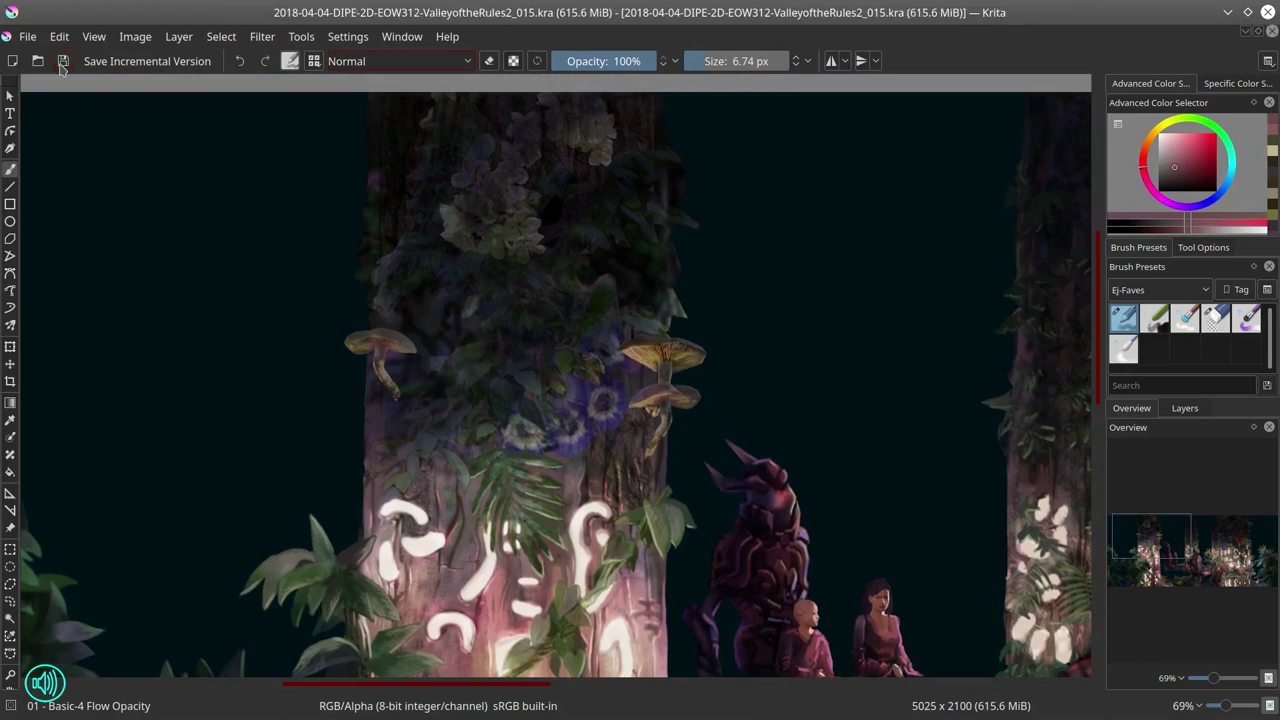
{"action": "left_click", "coordinate": [686, 489], "text": "ctrl"}
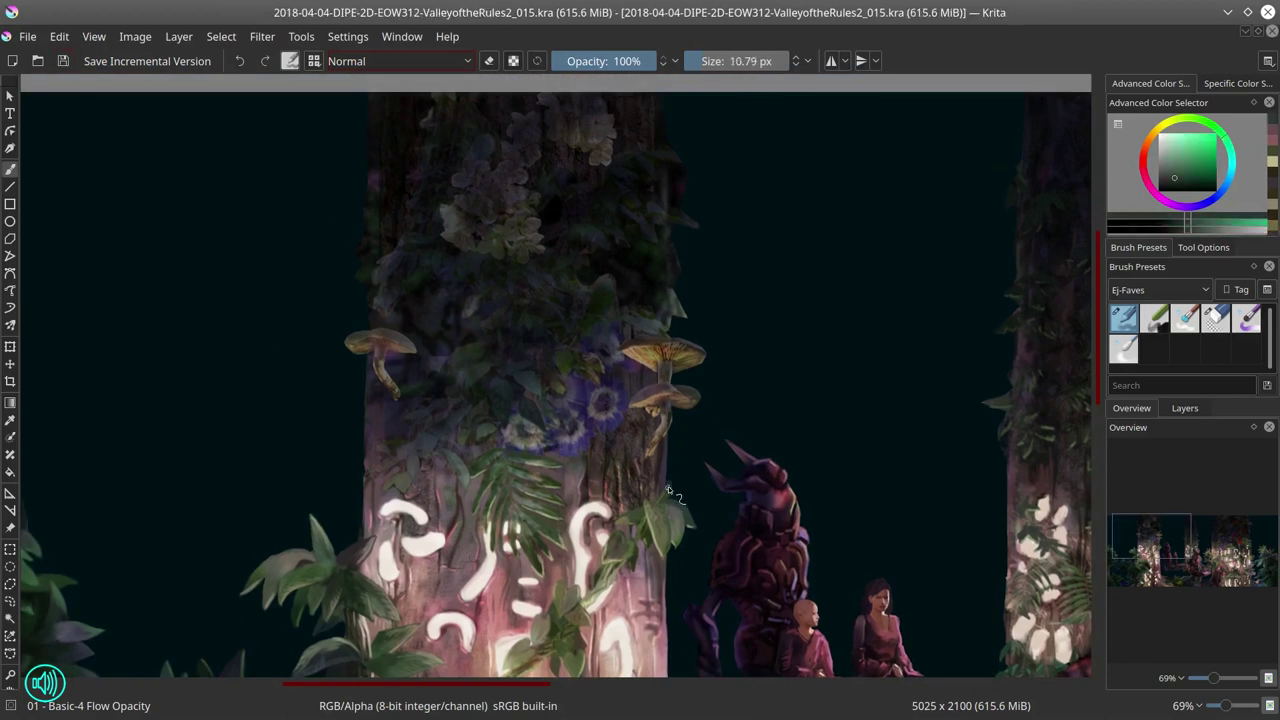
{"action": "scroll", "coordinate": [1200, 292], "scroll_direction": "down", "scroll_amount": 2}
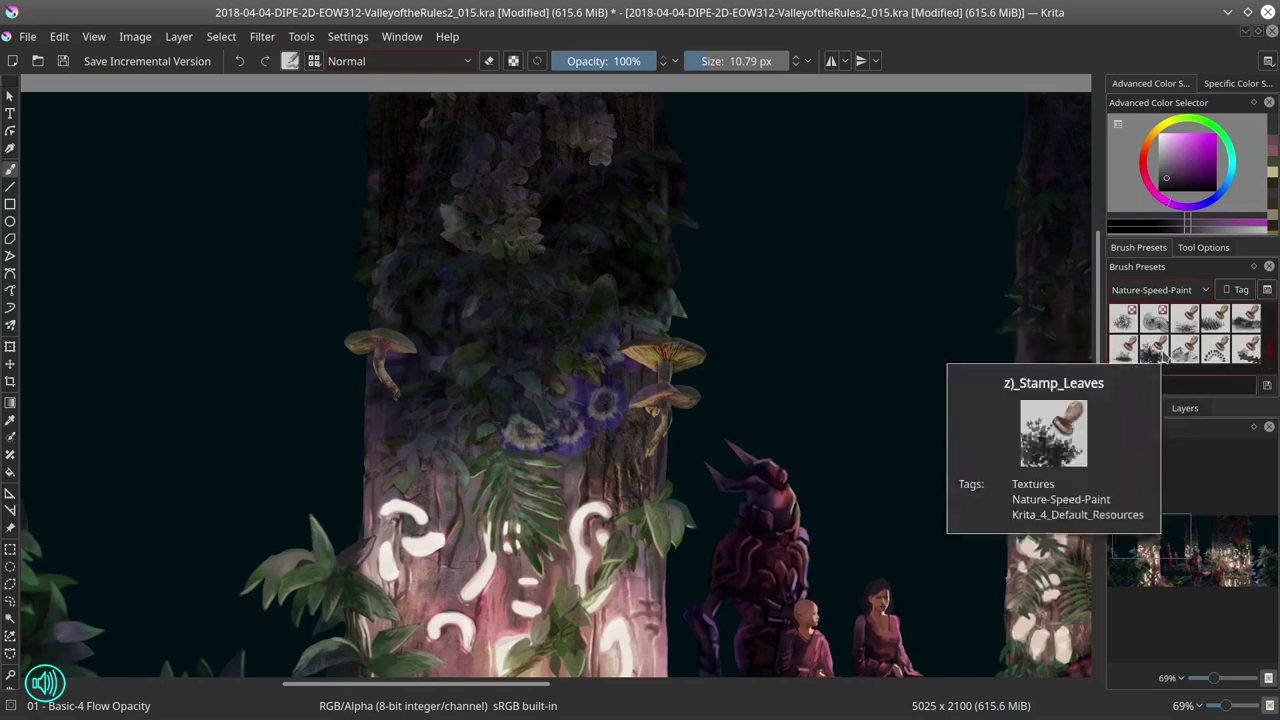
Step: Try the enlarged z) Stamp Leaves brush, then return to a finer previous brush
{"action": "left_click", "coordinate": [1154, 348]}
{"action": "key", "text": "bracketright"}
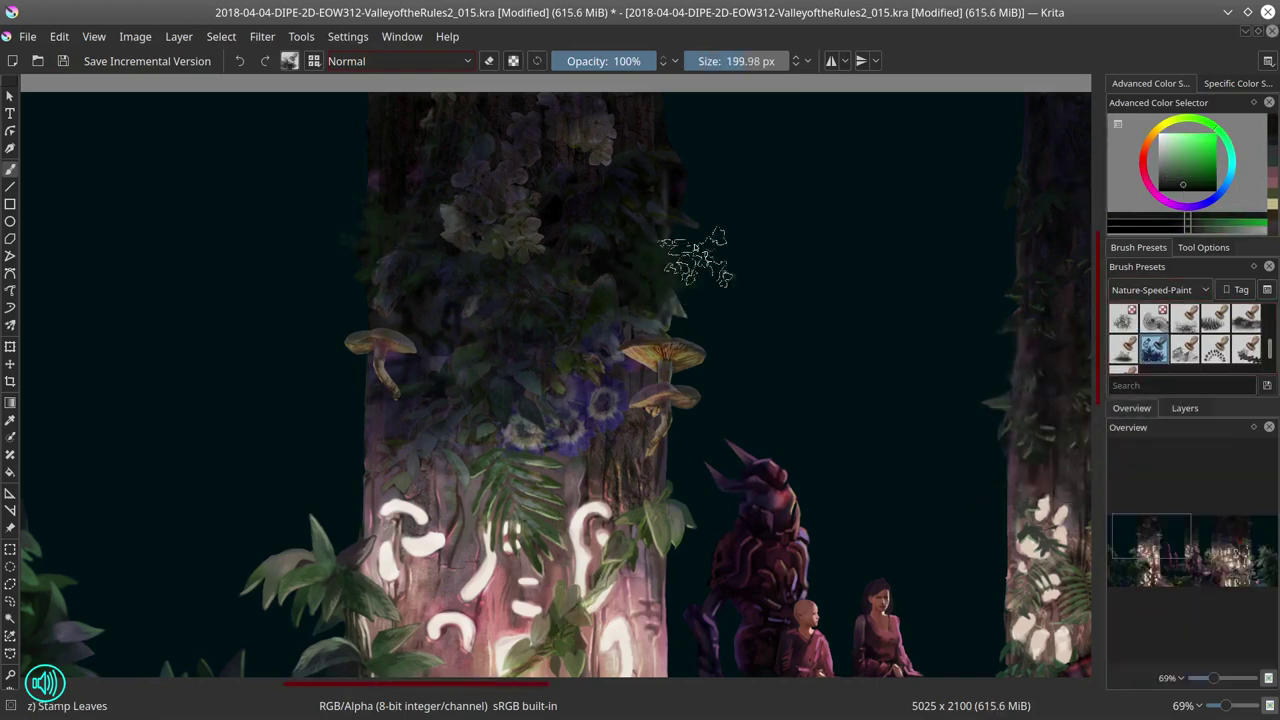
{"action": "key", "text": "slash"}
{"action": "key", "text": "bracketleft"}
{"action": "key", "text": "bracketleft"}
{"action": "key", "text": "bracketleft"}
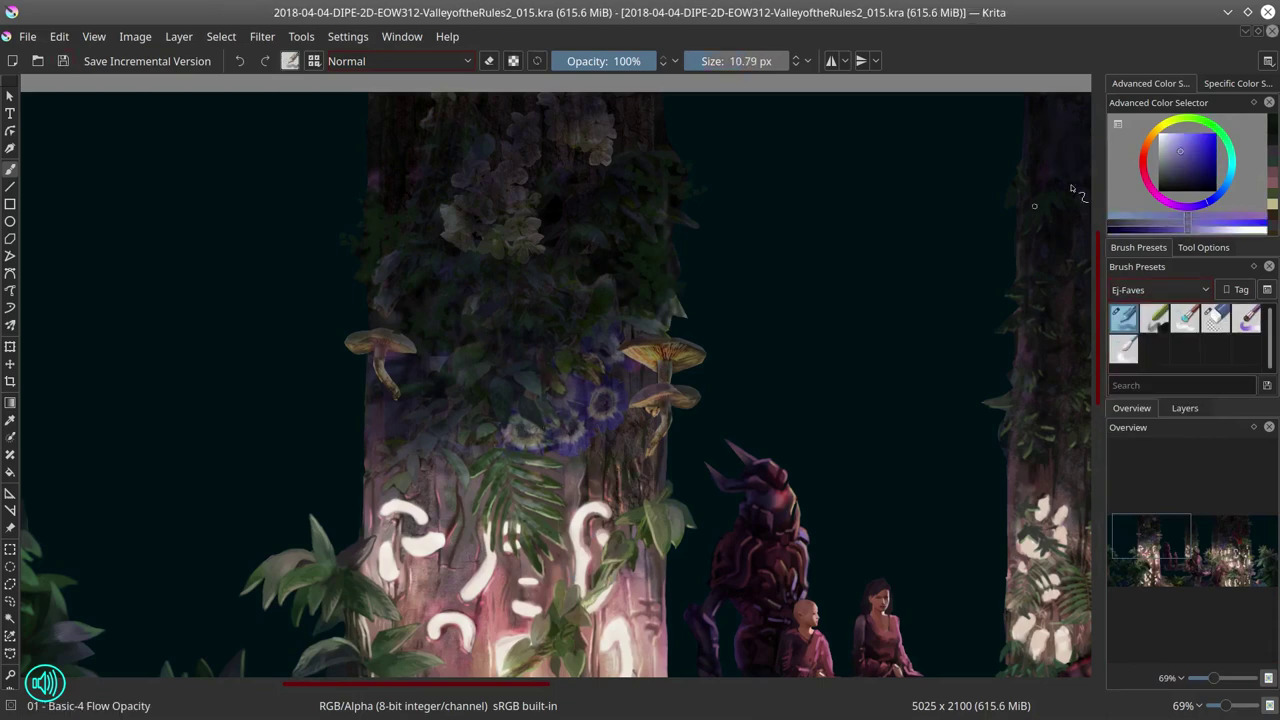
Step: Repaint the purple flowers lighter and darker, add darkened green foliage, and save
{"action": "left_click", "coordinate": [588, 410], "text": "ctrl"}
{"action": "left_click", "coordinate": [592, 420], "text": "ctrl"}
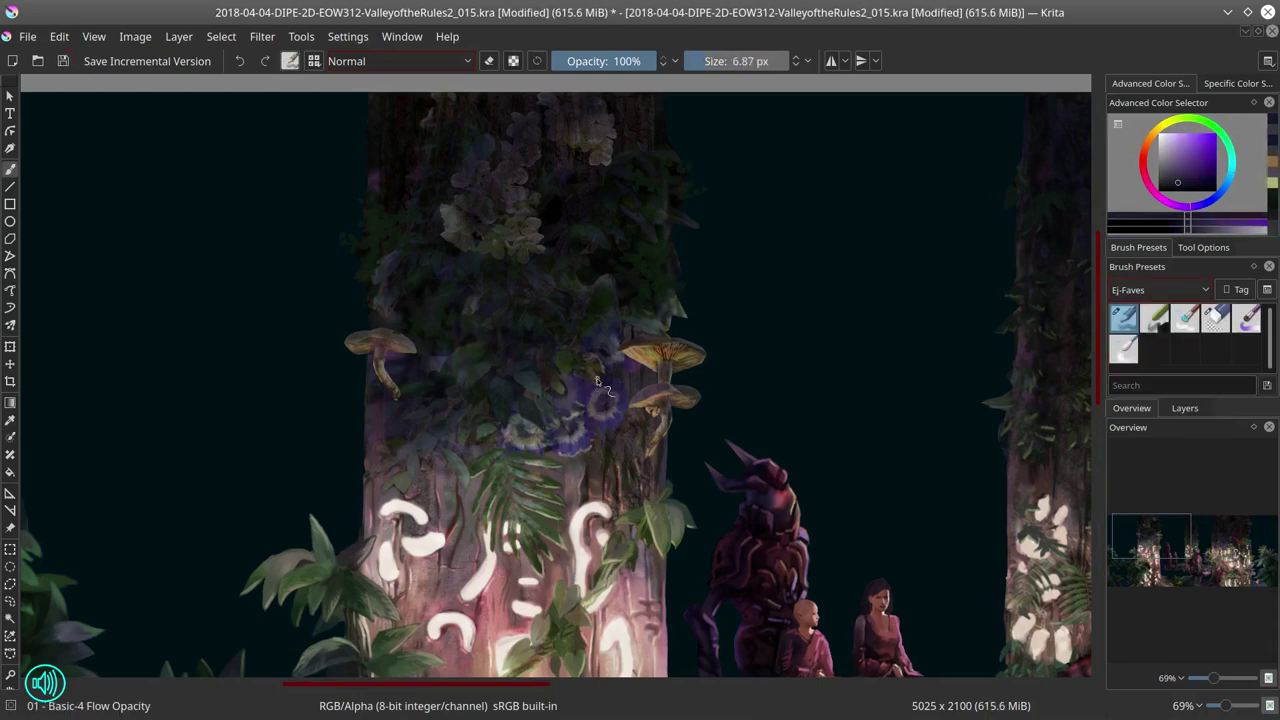
{"action": "left_click_drag", "start_coordinate": [548, 457], "coordinate": [614, 424]}
{"action": "left_click_drag", "start_coordinate": [531, 442], "coordinate": [495, 437]}
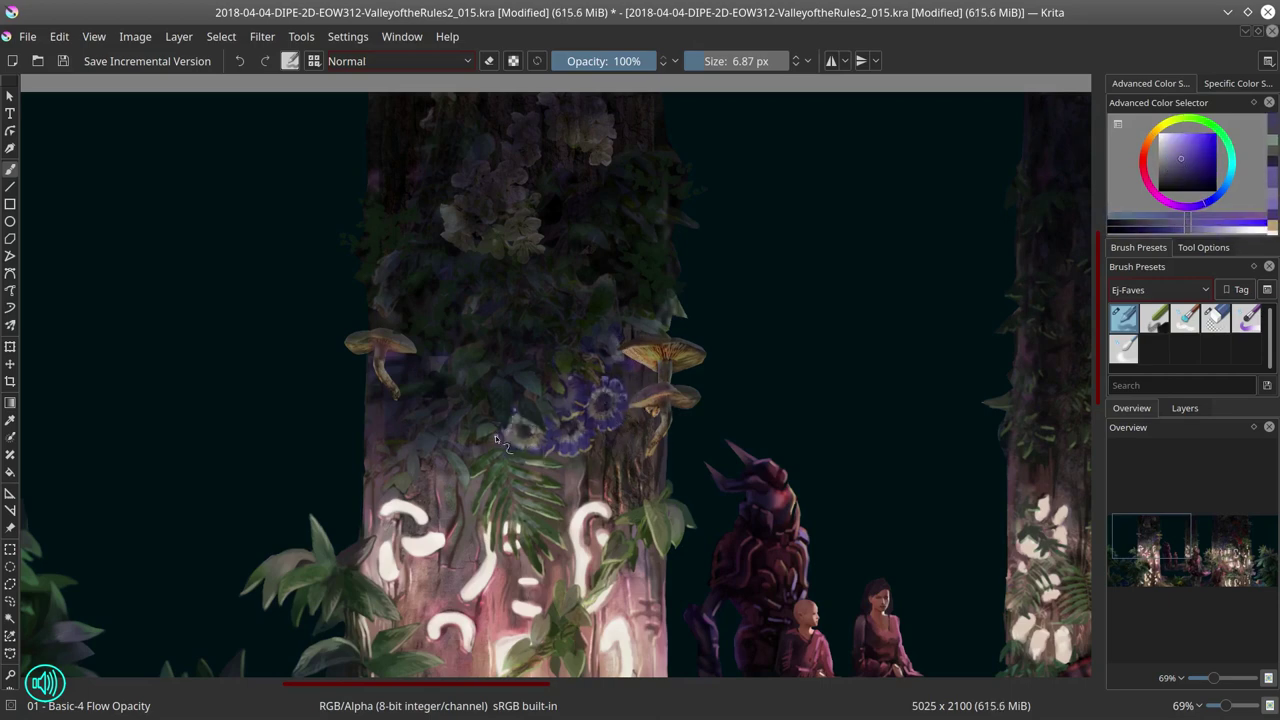
{"action": "left_click_drag", "start_coordinate": [615, 495], "coordinate": [543, 400]}
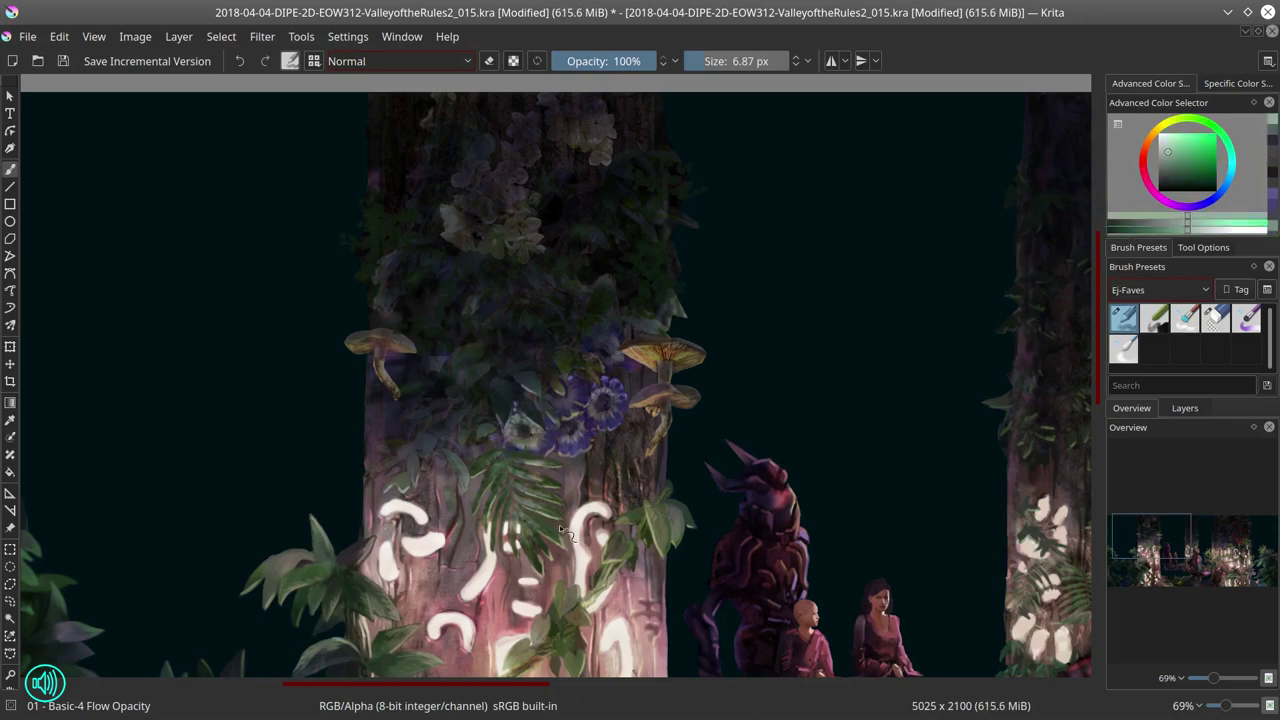
{"action": "left_click_drag", "start_coordinate": [562, 530], "coordinate": [462, 437]}
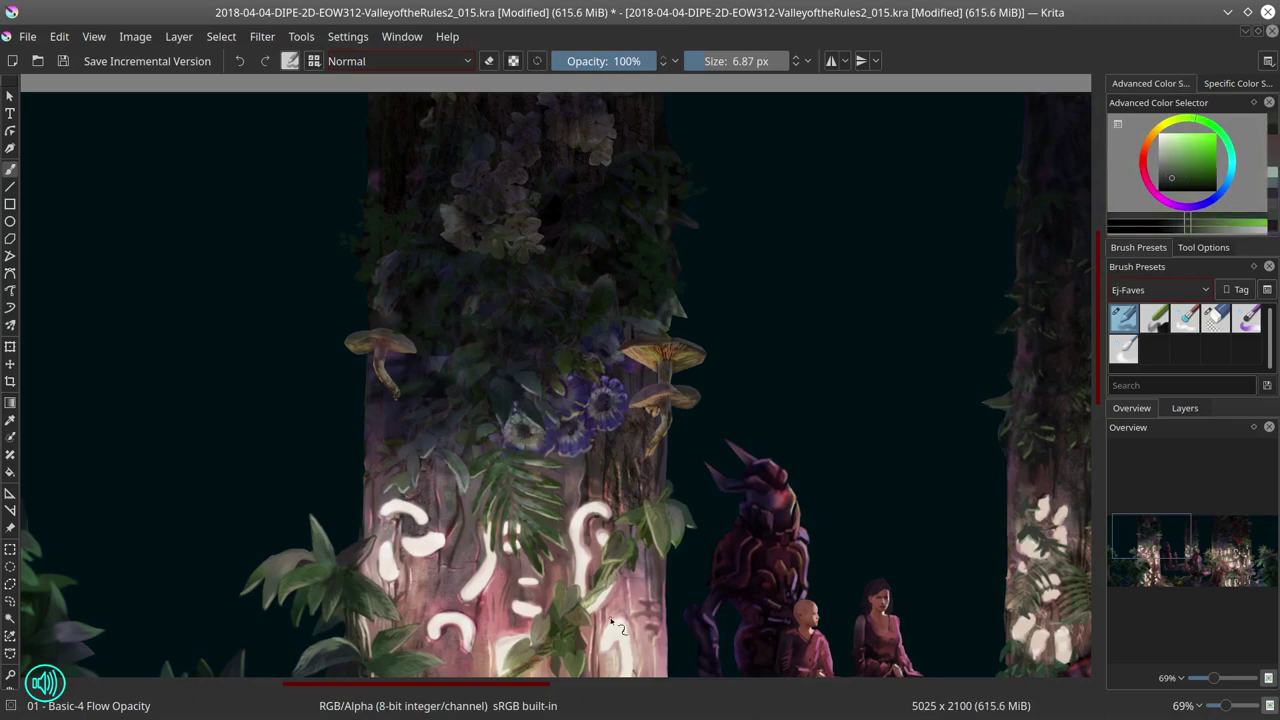
{"action": "scroll", "coordinate": [820, 540], "scroll_direction": "down", "scroll_amount": 4}
{"action": "left_click", "coordinate": [62, 61]}
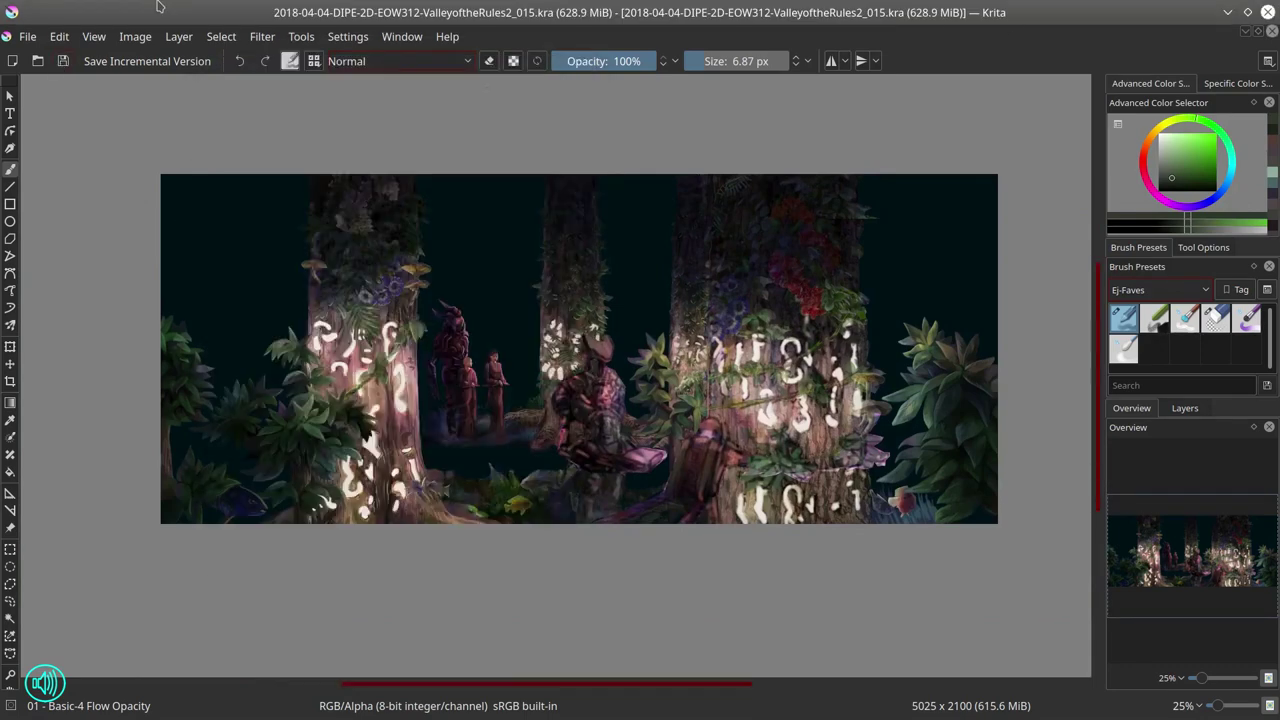
Step: Sample orange and dark green, then paint dark red shading up the left trunk
{"action": "left_click", "coordinate": [1185, 408]}
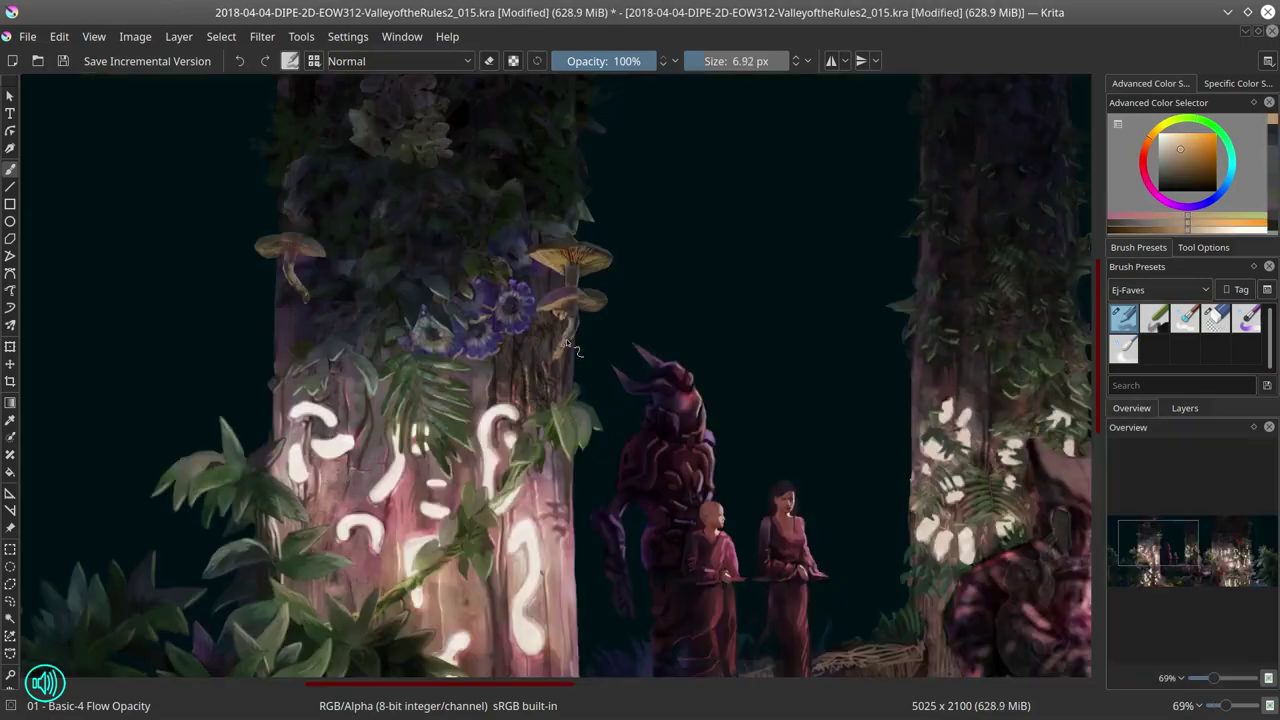
{"action": "left_click", "coordinate": [548, 265], "text": "ctrl"}
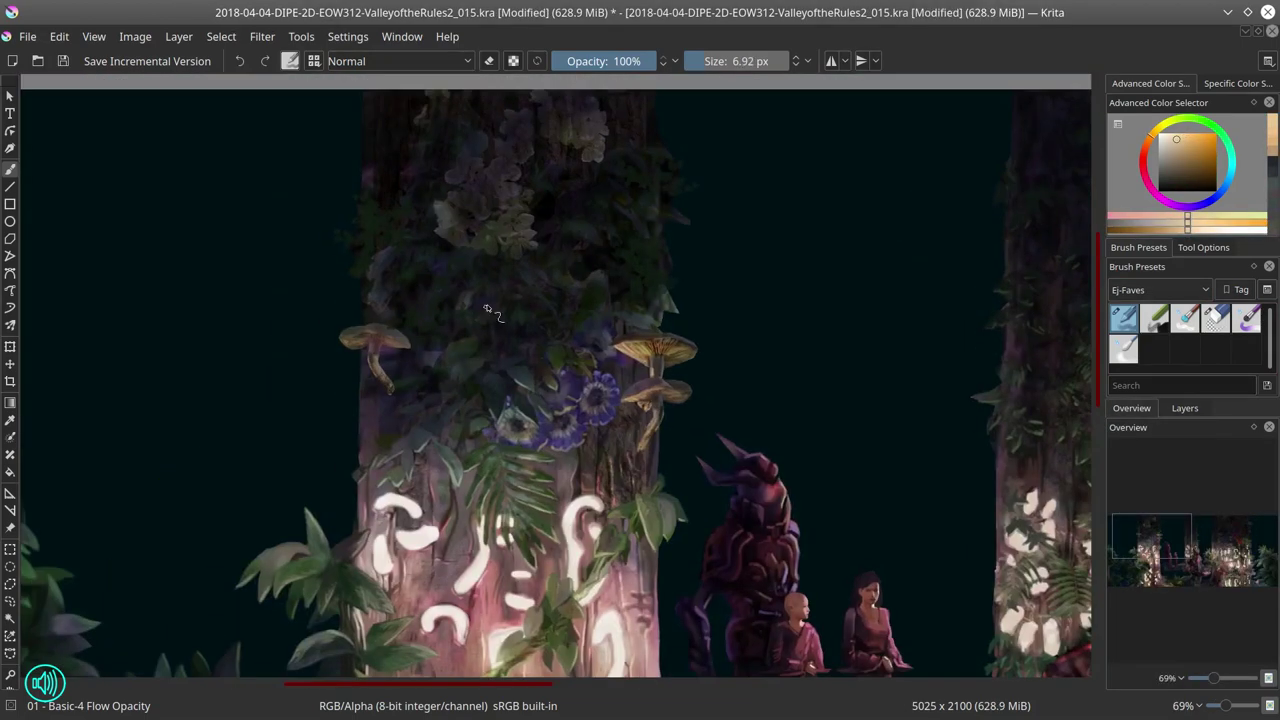
{"action": "mouse_move", "coordinate": [400, 222]}
{"action": "left_mouse_down"}
{"action": "mouse_move", "coordinate": [485, 314]}
{"action": "mouse_move", "coordinate": [480, 465]}
{"action": "mouse_move", "coordinate": [430, 437]}
{"action": "mouse_move", "coordinate": [452, 303]}
{"action": "mouse_move", "coordinate": [540, 353]}
{"action": "mouse_move", "coordinate": [607, 366]}
{"action": "left_mouse_up"}
{"action": "left_click", "coordinate": [474, 352], "text": "ctrl"}
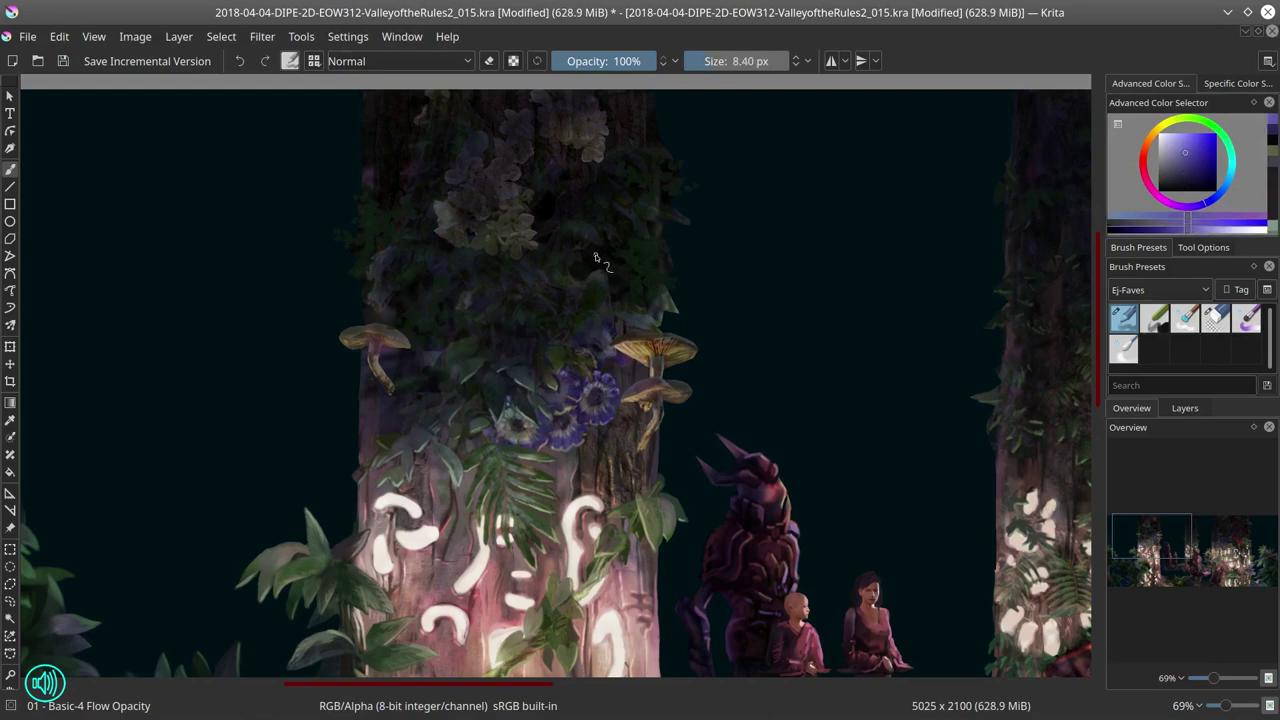
{"action": "scroll", "coordinate": [540, 360], "scroll_direction": "up", "scroll_amount": 1}
{"action": "mouse_move", "coordinate": [492, 310]}
{"action": "left_mouse_down"}
{"action": "mouse_move", "coordinate": [491, 139]}
{"action": "mouse_move", "coordinate": [531, 120]}
{"action": "mouse_move", "coordinate": [629, 111]}
{"action": "mouse_move", "coordinate": [606, 140]}
{"action": "mouse_move", "coordinate": [648, 170]}
{"action": "mouse_move", "coordinate": [652, 229]}
{"action": "mouse_move", "coordinate": [670, 252]}
{"action": "mouse_move", "coordinate": [670, 290]}
{"action": "mouse_move", "coordinate": [640, 359]}
{"action": "left_mouse_up"}
Step: Erase a stray mark and sample yellow, magenta, pink, red and purple tones from the trunk
{"action": "key", "text": "e"}
{"action": "key", "text": "e"}
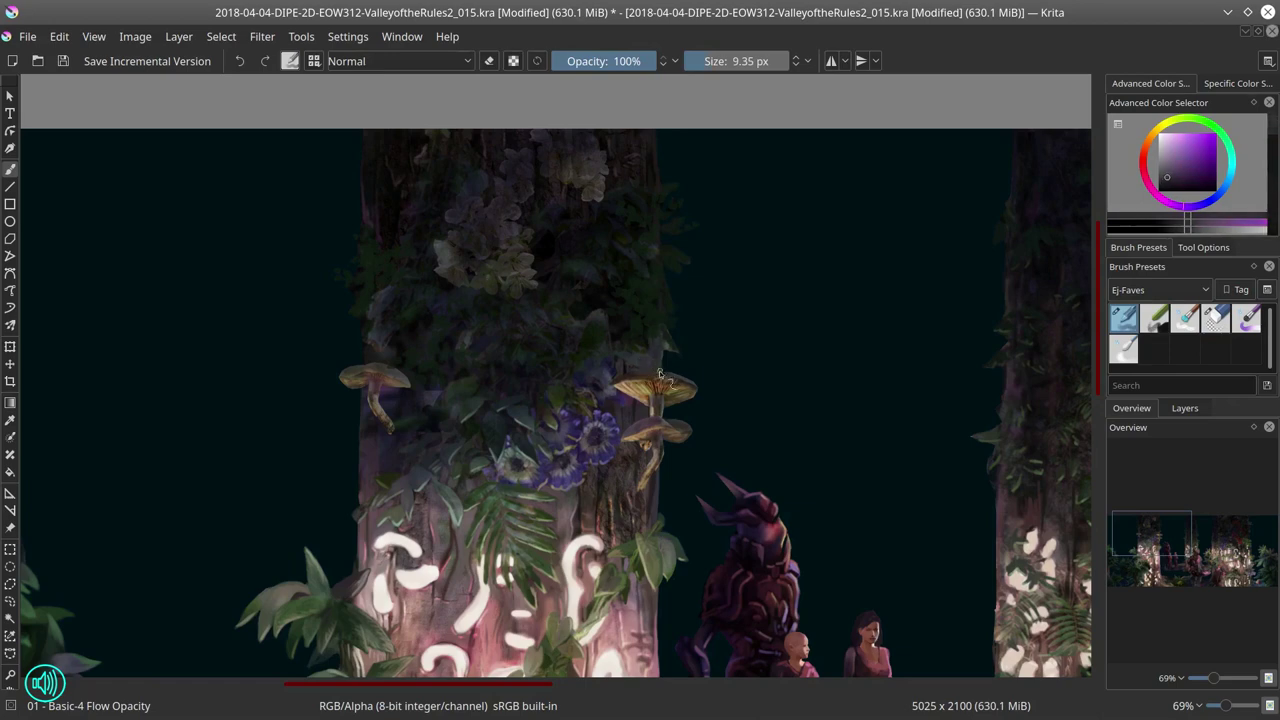
{"action": "left_click", "coordinate": [659, 375]}
{"action": "key", "text": "e"}
{"action": "key", "text": "e"}
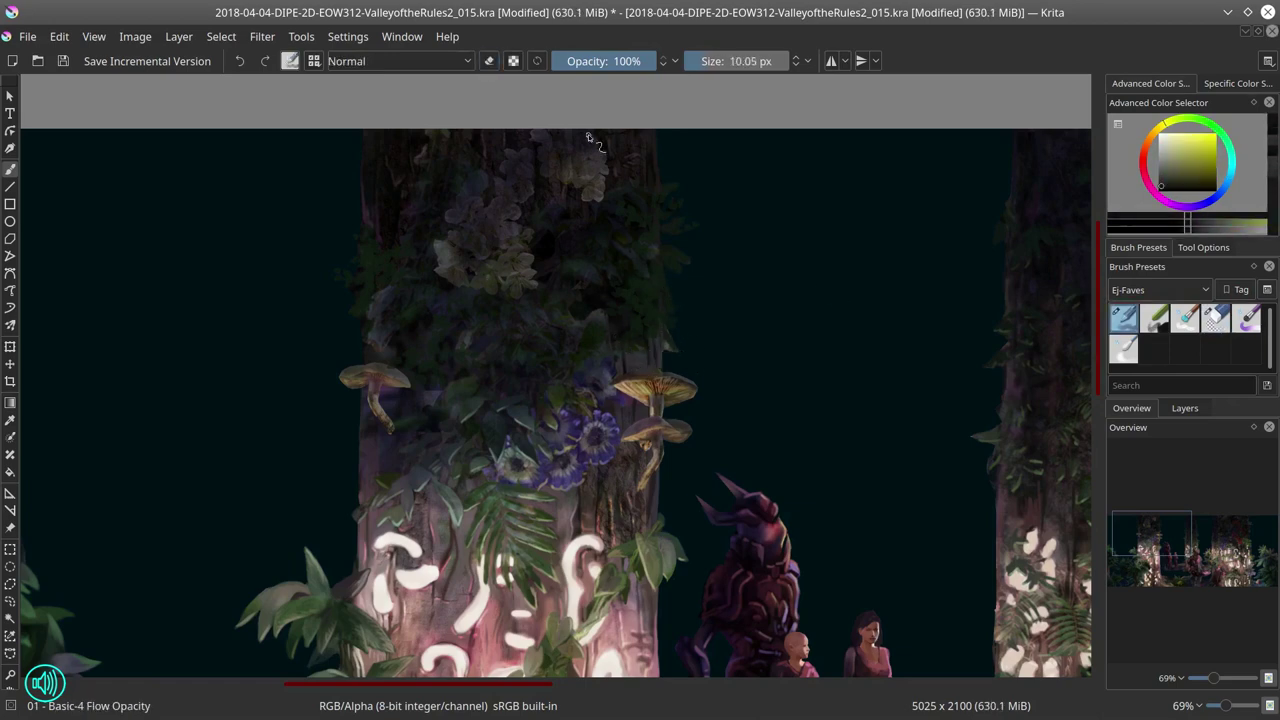
{"action": "left_click_drag", "start_coordinate": [588, 137], "coordinate": [611, 337]}
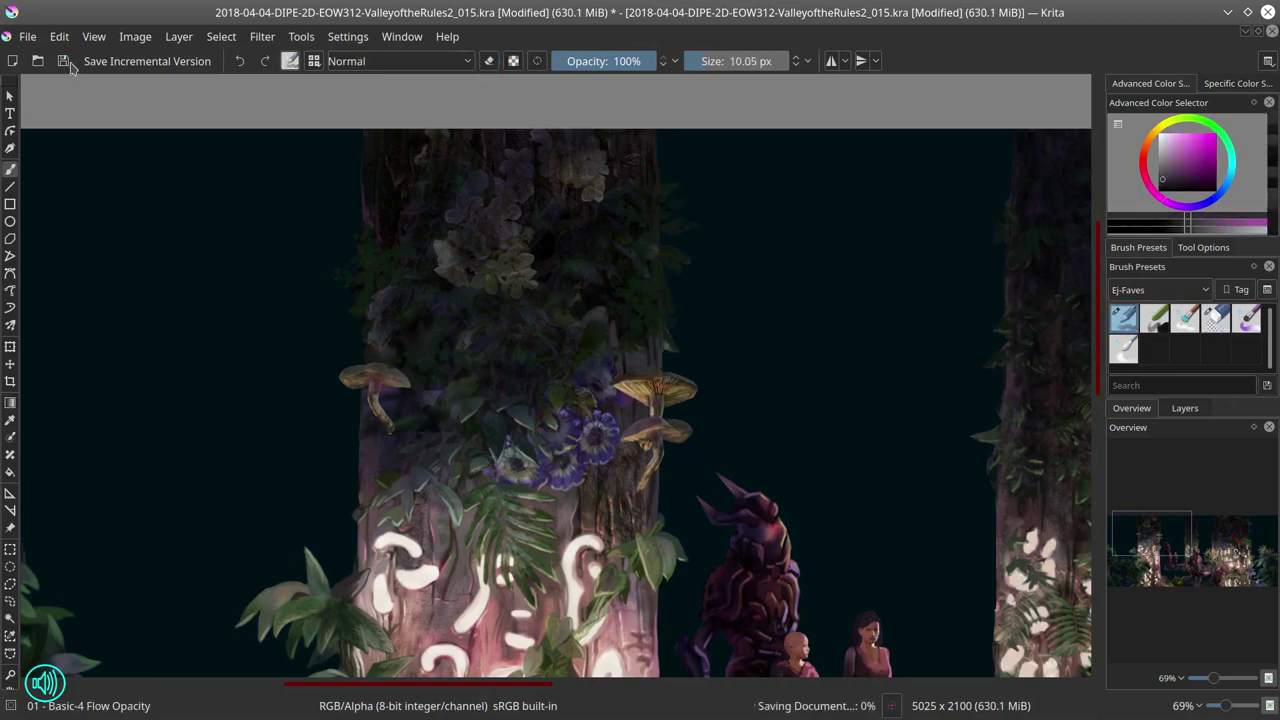
{"action": "scroll", "coordinate": [470, 310], "scroll_direction": "down", "scroll_amount": 3, "text": "ctrl"}
{"action": "scroll", "coordinate": [641, 423], "scroll_direction": "up", "scroll_amount": 3, "text": "ctrl"}
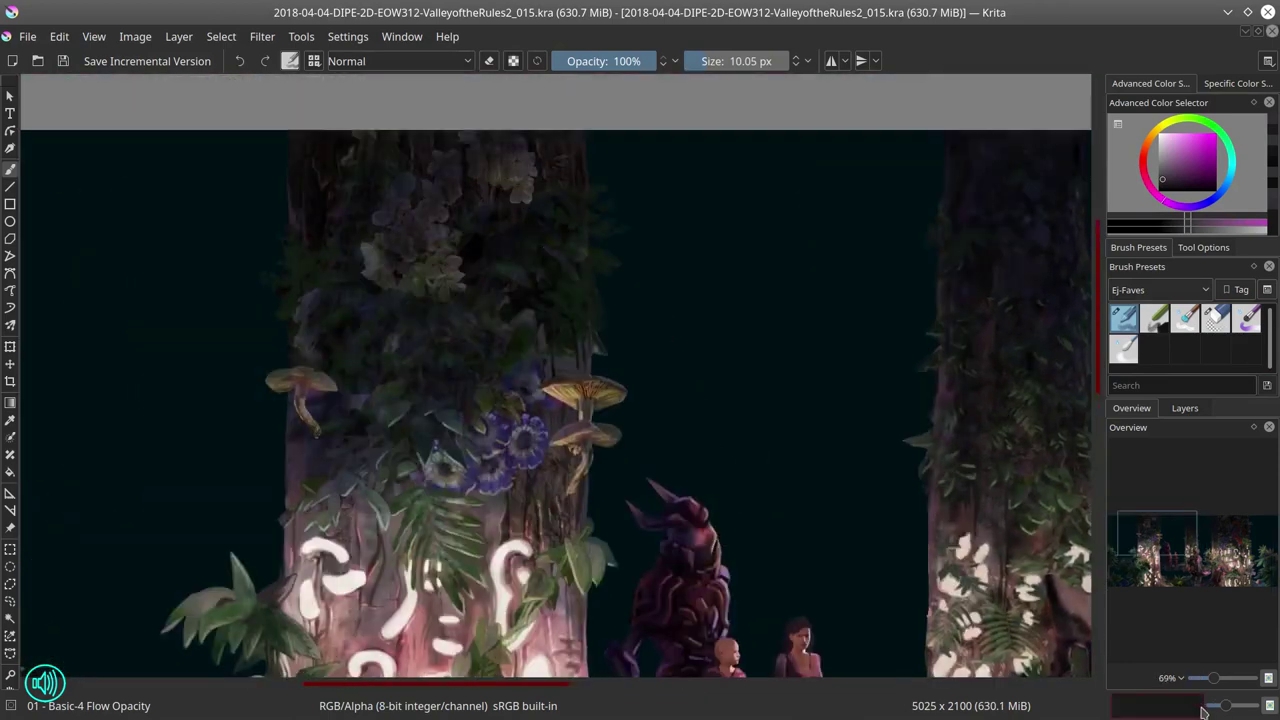
{"action": "left_click", "coordinate": [510, 313], "text": "ctrl"}
{"action": "left_click", "coordinate": [511, 229], "text": "ctrl"}
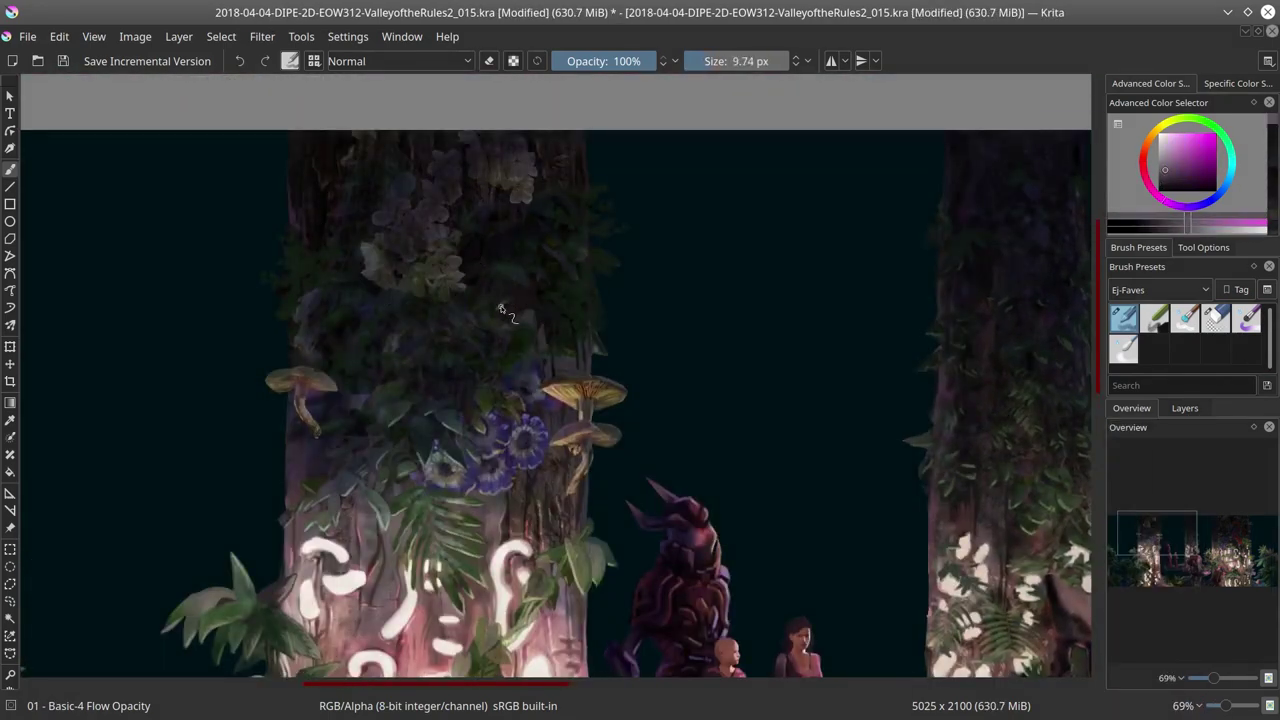
{"action": "left_click", "coordinate": [1039, 191], "text": "ctrl"}
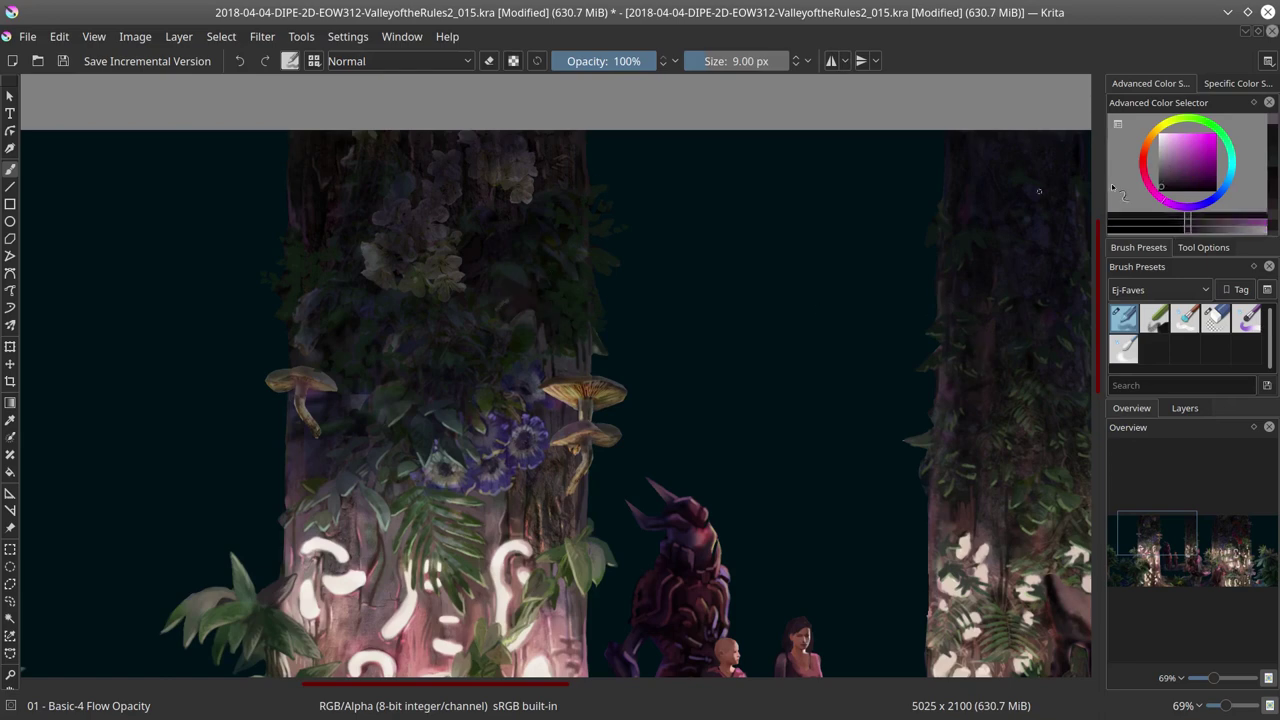
Step: Pick pale, lighter and brighter greens and a blue-purple around the blue flowers
{"action": "left_click", "coordinate": [314, 458], "text": "ctrl"}
{"action": "left_click", "coordinate": [346, 440], "text": "ctrl"}
{"action": "left_click", "coordinate": [349, 460], "text": "ctrl"}
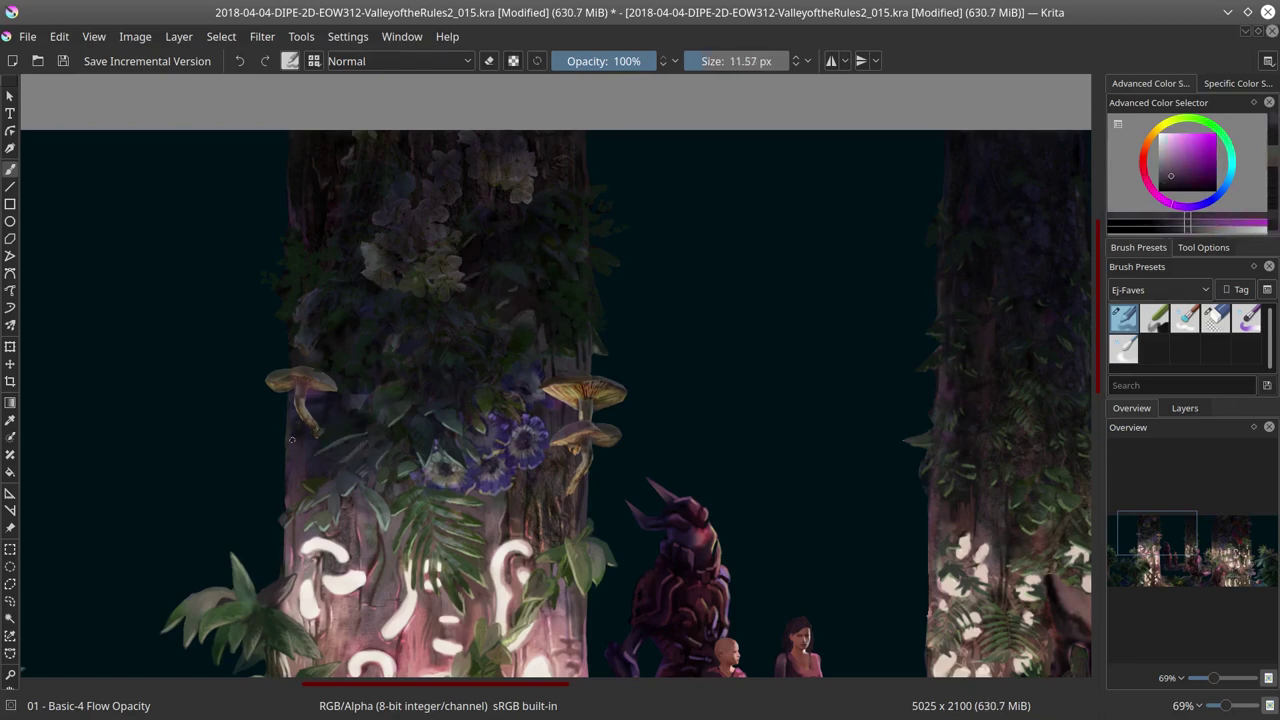
{"action": "left_click", "coordinate": [357, 398], "text": "ctrl"}
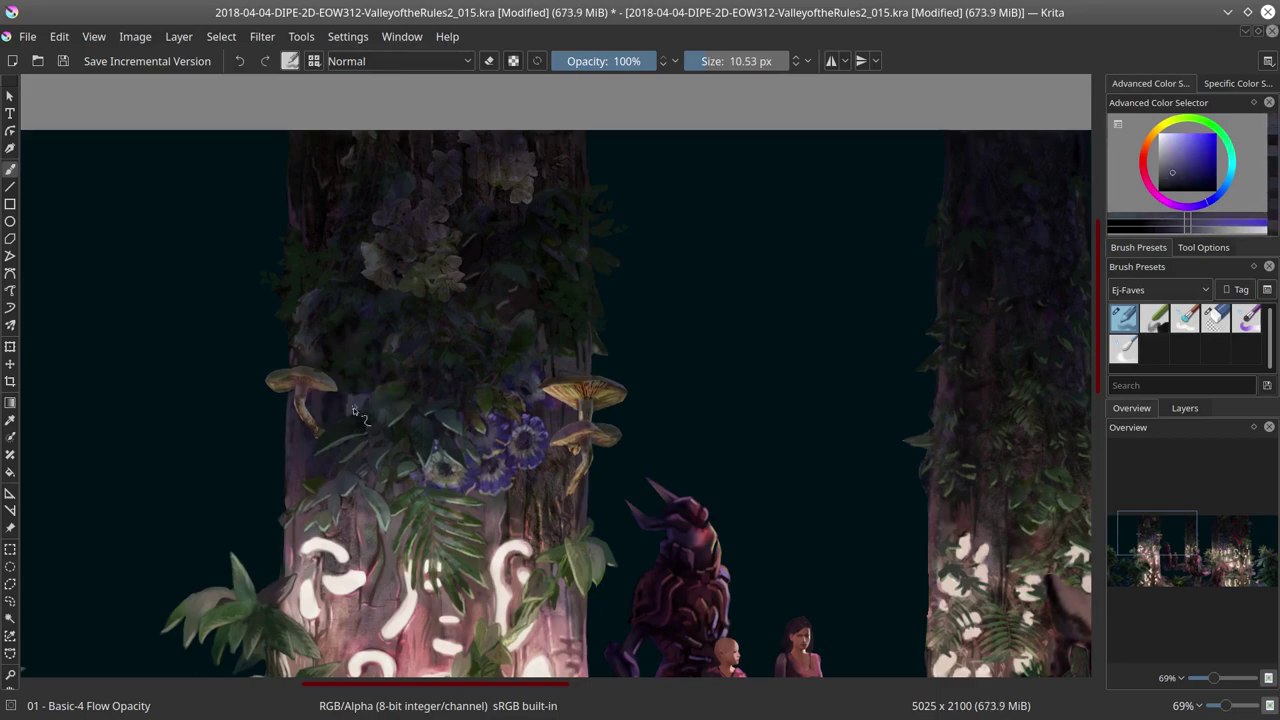
{"action": "left_click", "coordinate": [378, 450], "text": "ctrl"}
{"action": "left_click", "coordinate": [378, 450], "text": "ctrl"}
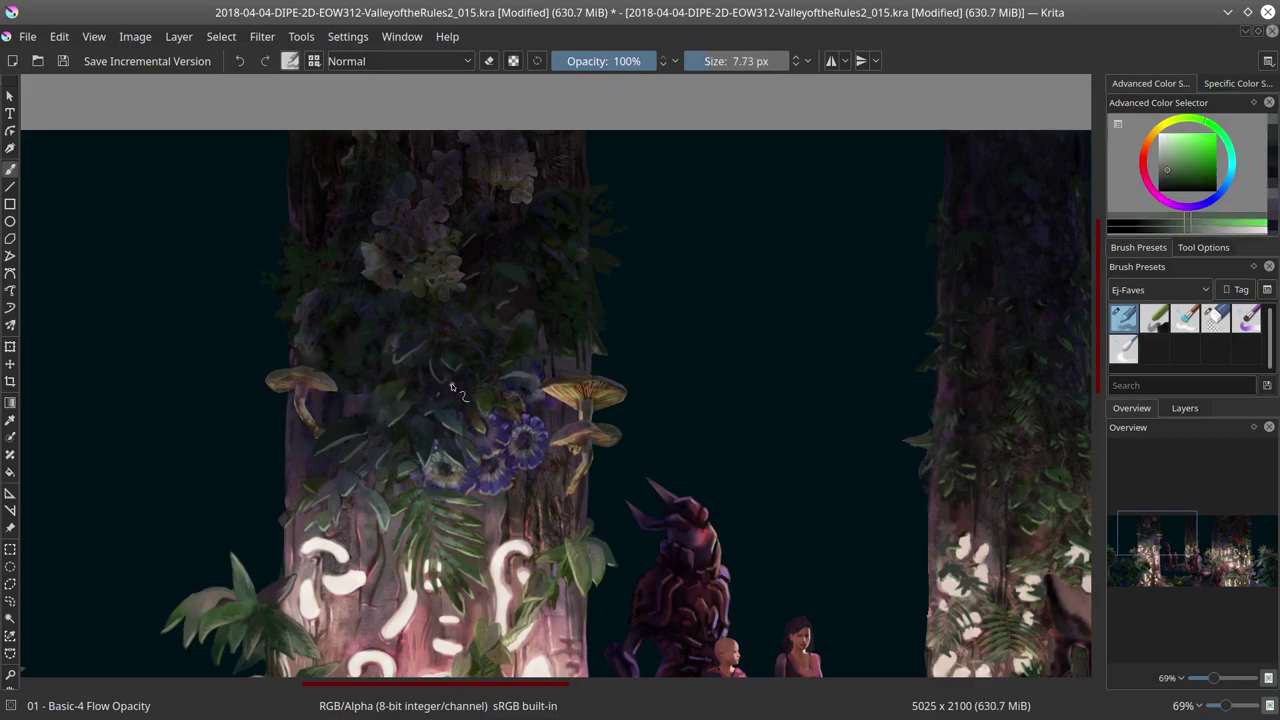
{"action": "scroll", "coordinate": [450, 386], "scroll_direction": "down", "scroll_amount": 5}
{"action": "scroll", "coordinate": [435, 323], "scroll_direction": "up", "scroll_amount": 5}
Step: Sample a dark purple-grey and teal tones from the trunk foliage
{"action": "left_click", "coordinate": [465, 214], "text": "ctrl"}
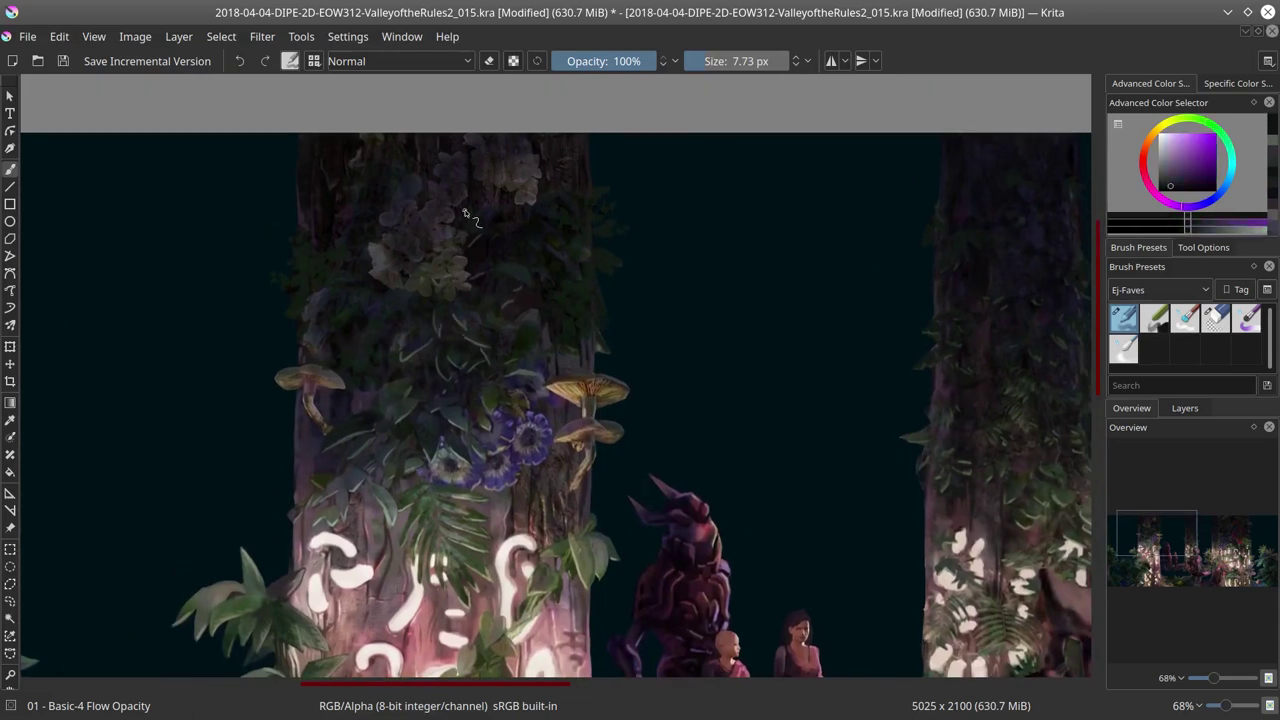
{"action": "left_click", "coordinate": [420, 300], "text": "ctrl"}
{"action": "left_click", "coordinate": [388, 358], "text": "ctrl"}
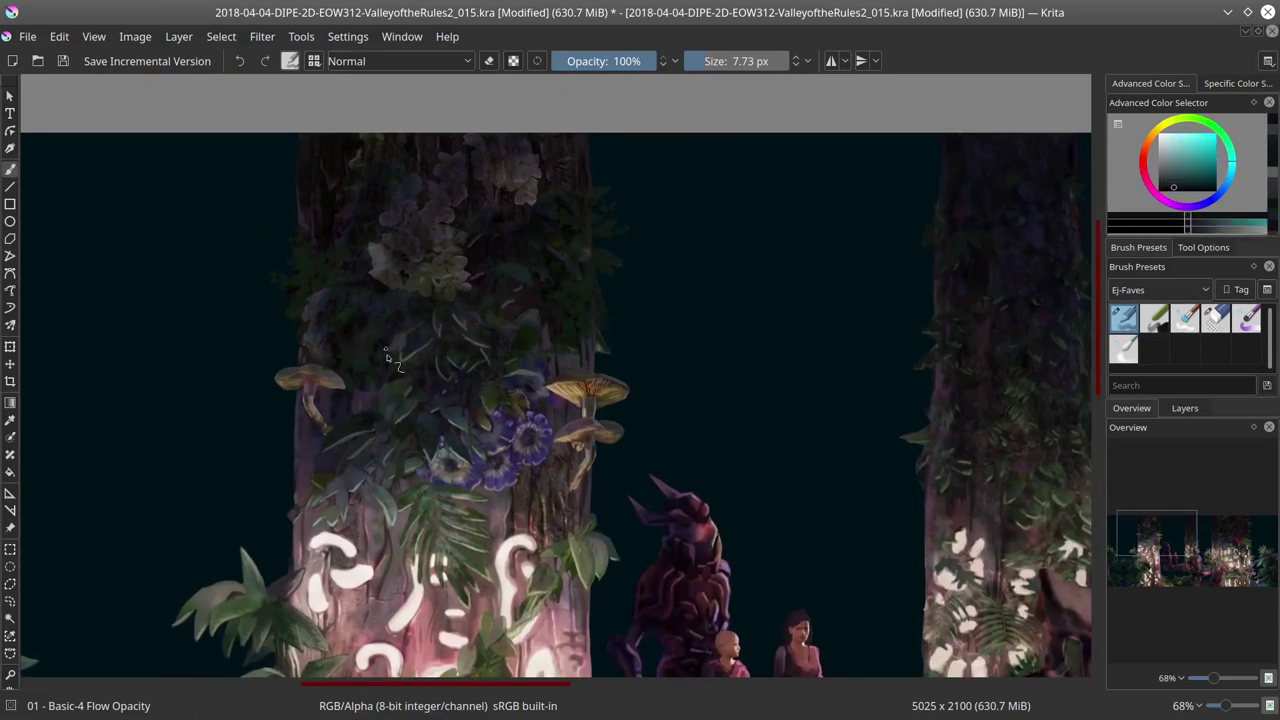
{"action": "left_click", "coordinate": [424, 252], "text": "ctrl"}
{"action": "left_click", "coordinate": [438, 358], "text": "ctrl"}
{"action": "scroll", "coordinate": [440, 360], "scroll_direction": "down", "scroll_amount": 4}
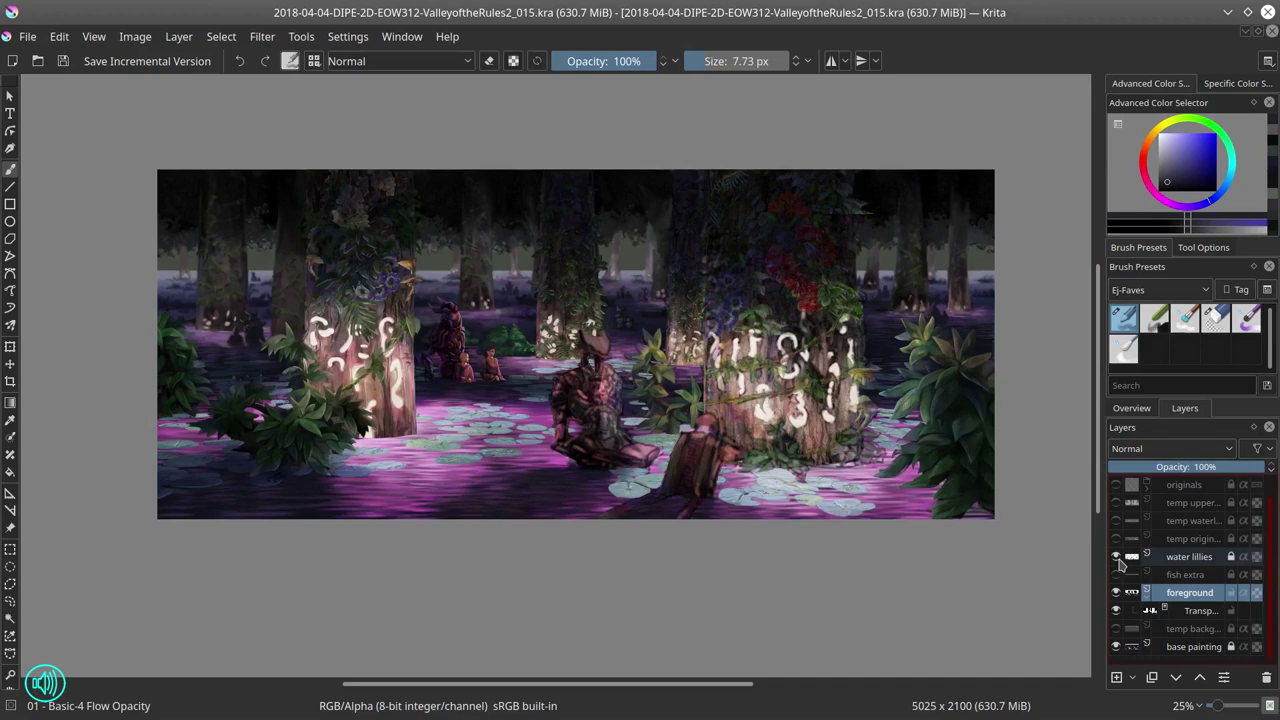
Step: Toggle the foreground's transparency mask, then duplicate the foreground layer and delete the copy
{"action": "left_click", "coordinate": [1117, 611]}
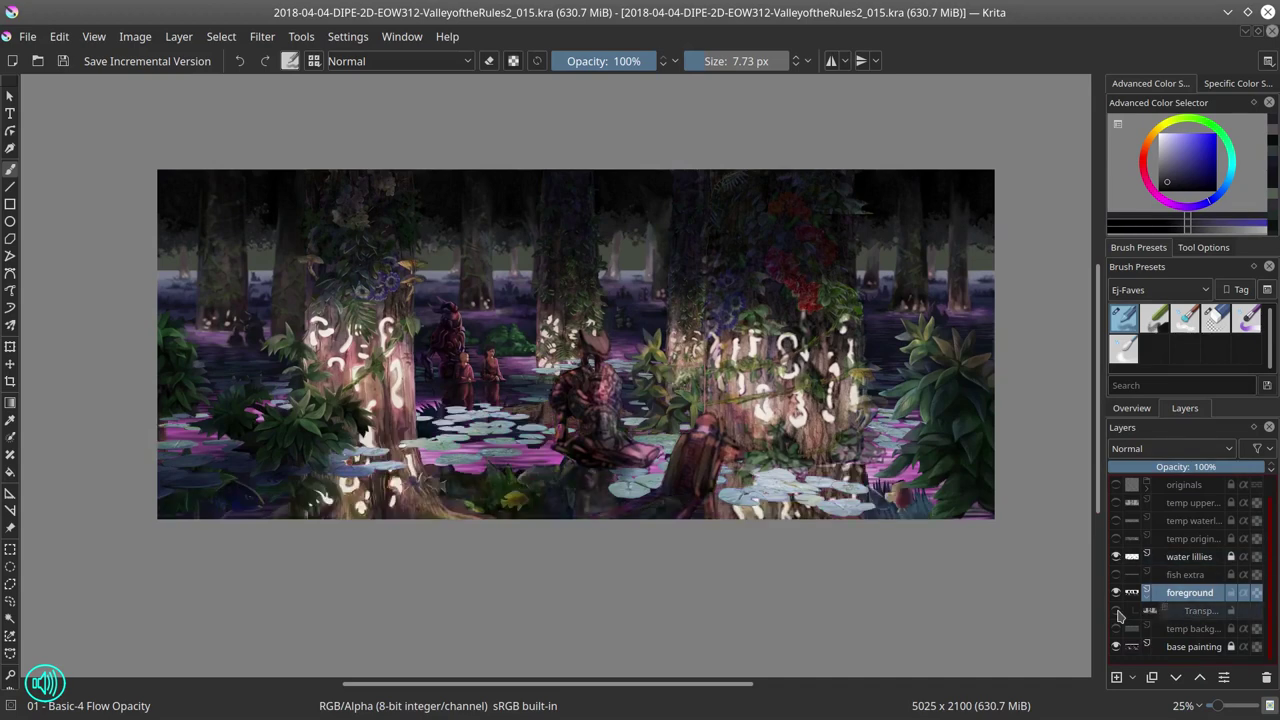
{"action": "right_click", "coordinate": [1170, 594]}
{"action": "left_click", "coordinate": [1140, 337]}
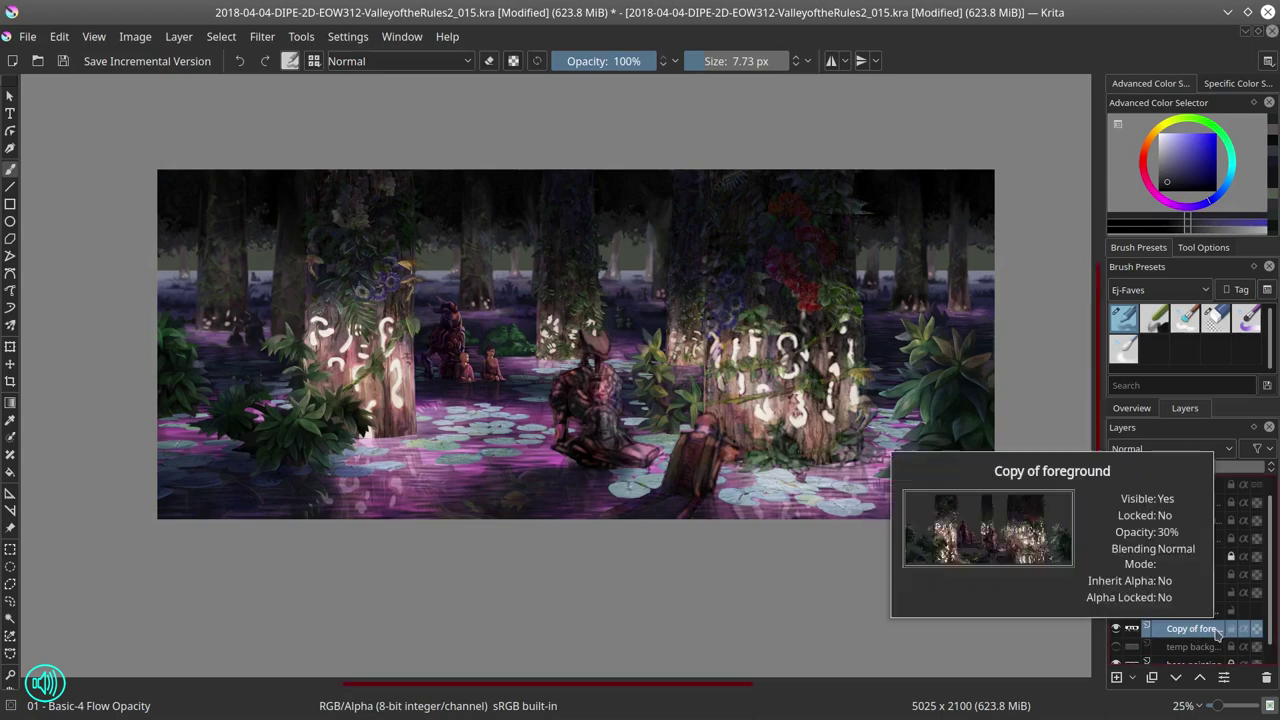
{"action": "key", "text": "shift+Delete"}
Step: Hide the water lillies layer, reselect the foreground layer and sample a light orange
{"action": "left_click", "coordinate": [1116, 556]}
{"action": "left_click", "coordinate": [1189, 592]}
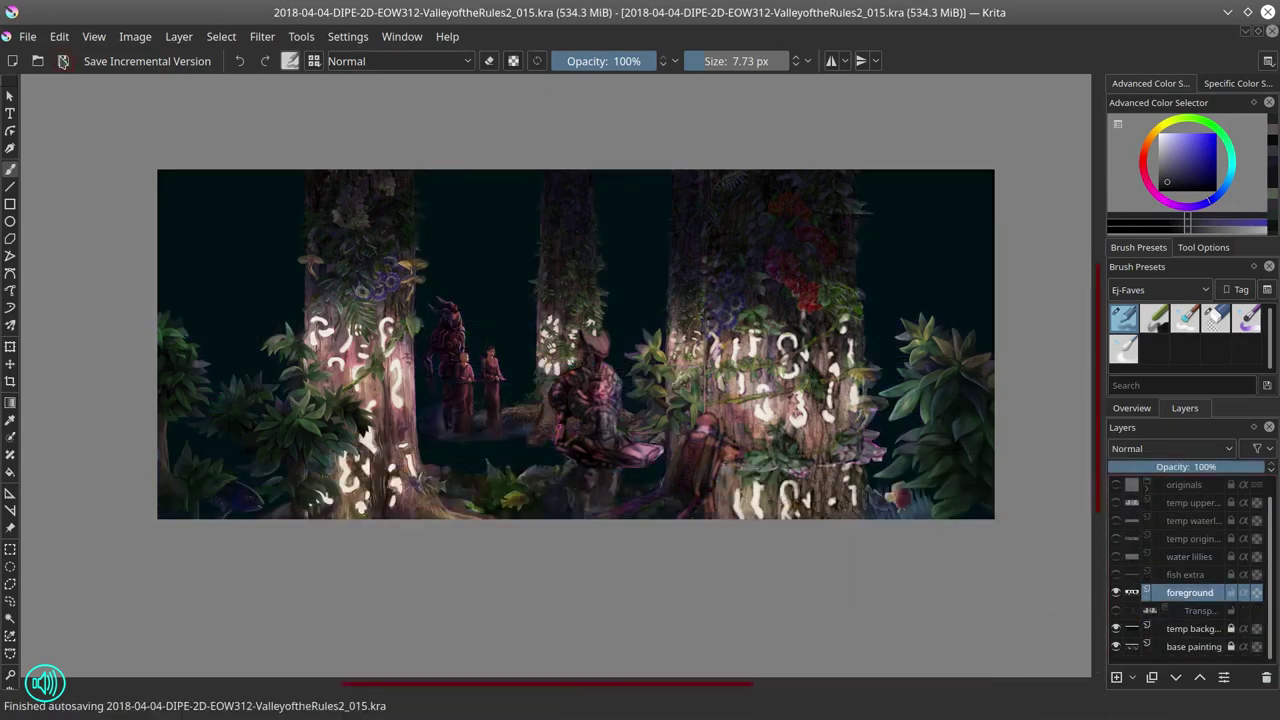
{"action": "scroll", "coordinate": [308, 204], "scroll_direction": "up", "scroll_amount": 4}
{"action": "mouse_move", "coordinate": [434, 233]}
{"action": "left_mouse_down"}
{"action": "mouse_move", "coordinate": [620, 500]}
{"action": "mouse_move", "coordinate": [635, 470]}
{"action": "mouse_move", "coordinate": [336, 417]}
{"action": "mouse_move", "coordinate": [358, 385]}
{"action": "mouse_move", "coordinate": [341, 387]}
{"action": "mouse_move", "coordinate": [331, 424]}
{"action": "left_mouse_up"}
Step: Sample a purple and several greens near the blue flowers on the left trunk
{"action": "left_click", "coordinate": [422, 359], "text": "ctrl"}
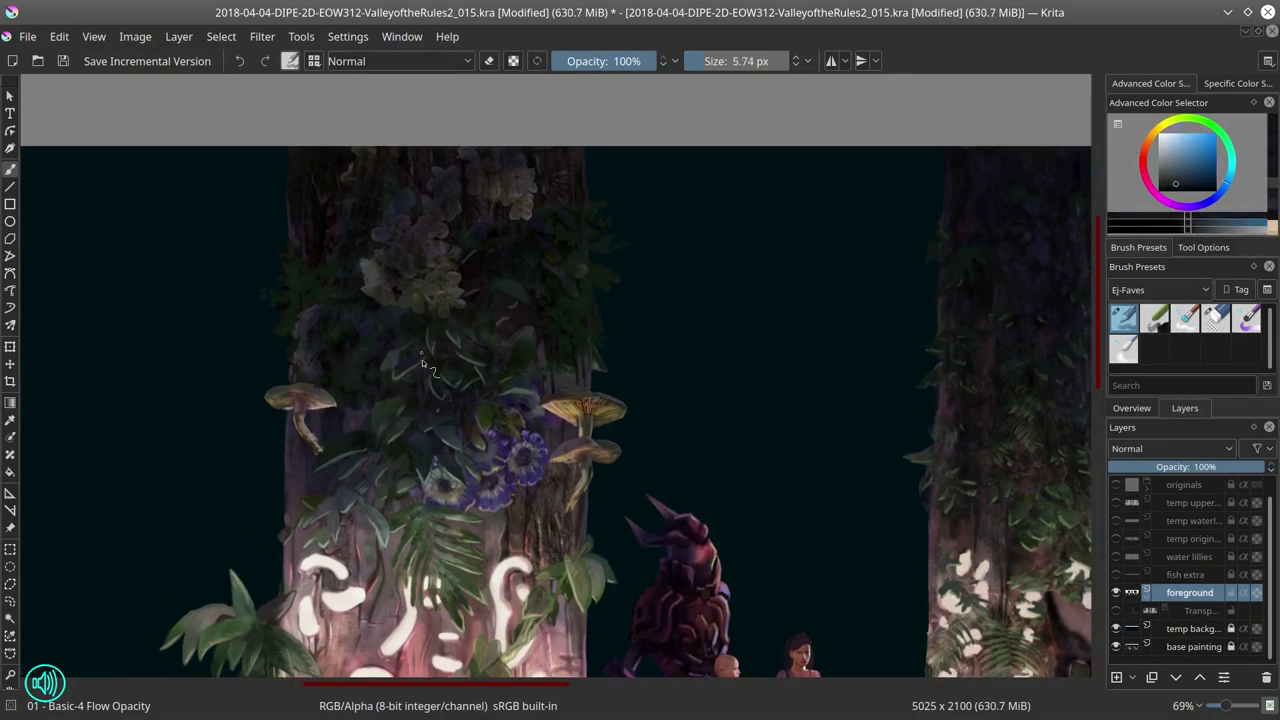
{"action": "left_click", "coordinate": [437, 364], "text": "ctrl"}
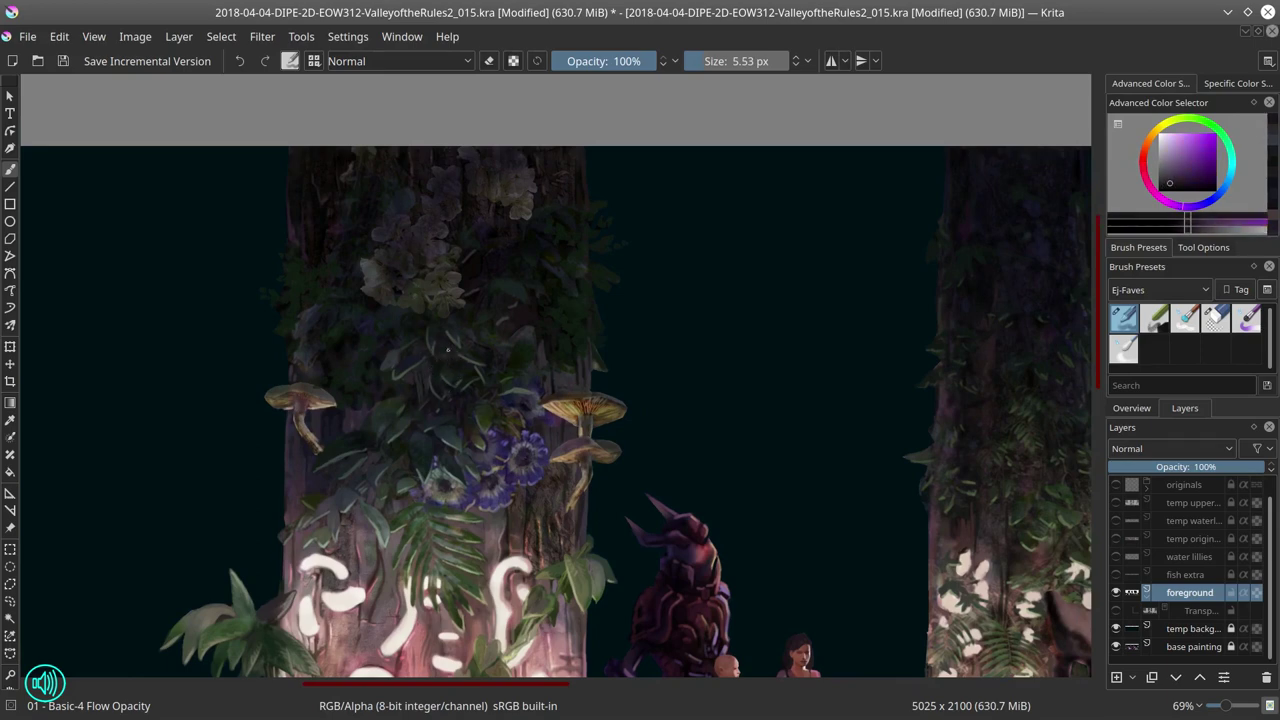
{"action": "left_click", "coordinate": [462, 432], "text": "ctrl"}
{"action": "left_click_drag", "start_coordinate": [470, 433], "coordinate": [434, 447]}
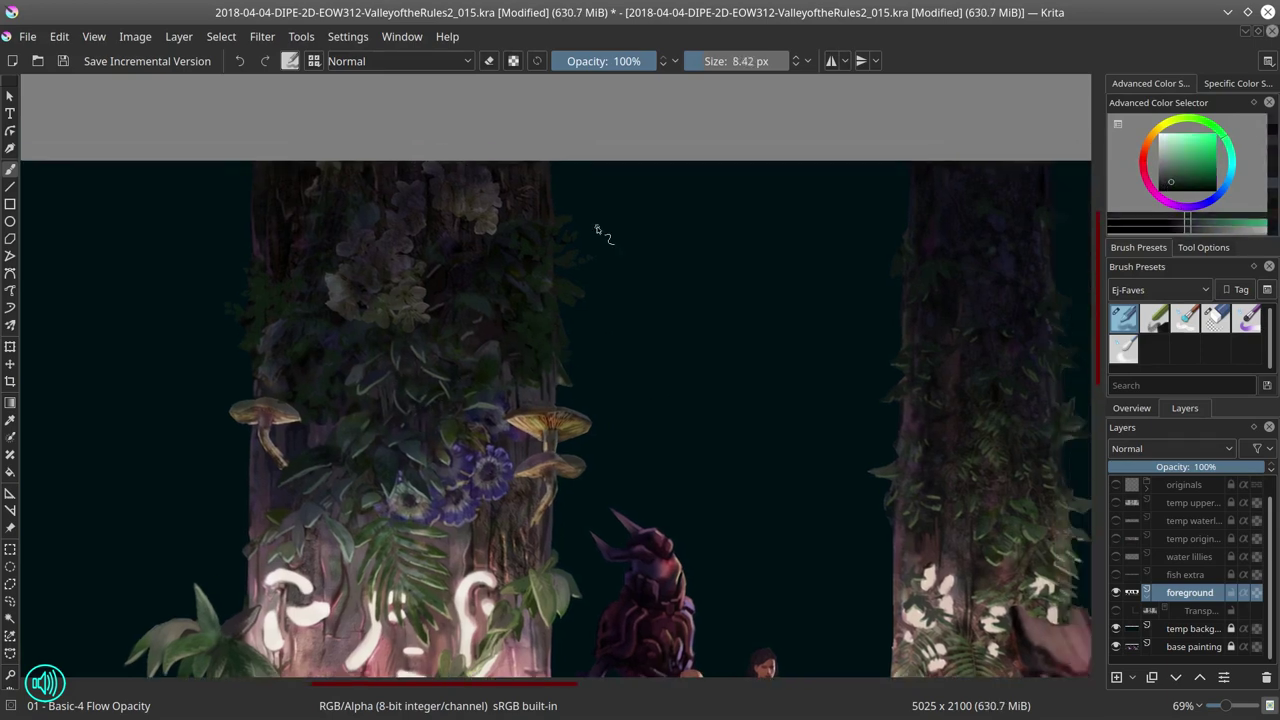
{"action": "left_click", "coordinate": [477, 409], "text": "ctrl"}
{"action": "left_click", "coordinate": [414, 480], "text": "ctrl"}
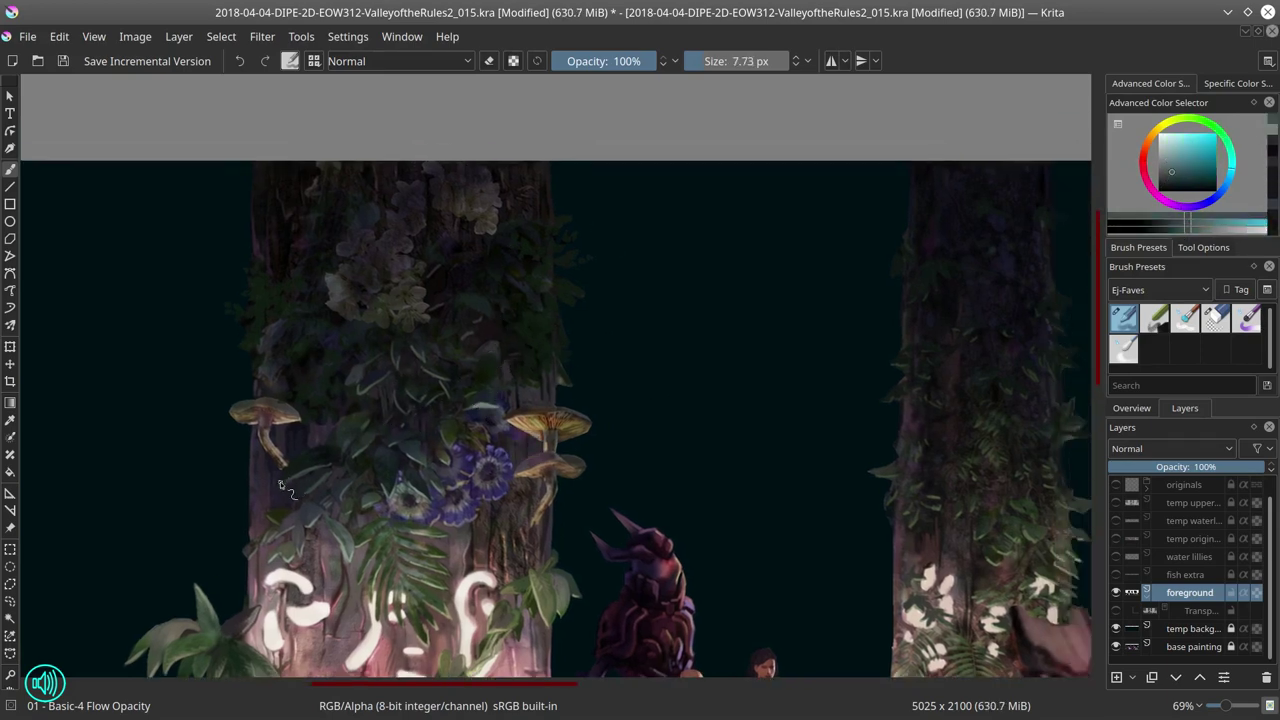
{"action": "left_click", "coordinate": [423, 481], "text": "ctrl"}
Step: Pick light and darker teals, greens and a dark blue from the foliage, then save
{"action": "left_click", "coordinate": [303, 545], "text": "ctrl"}
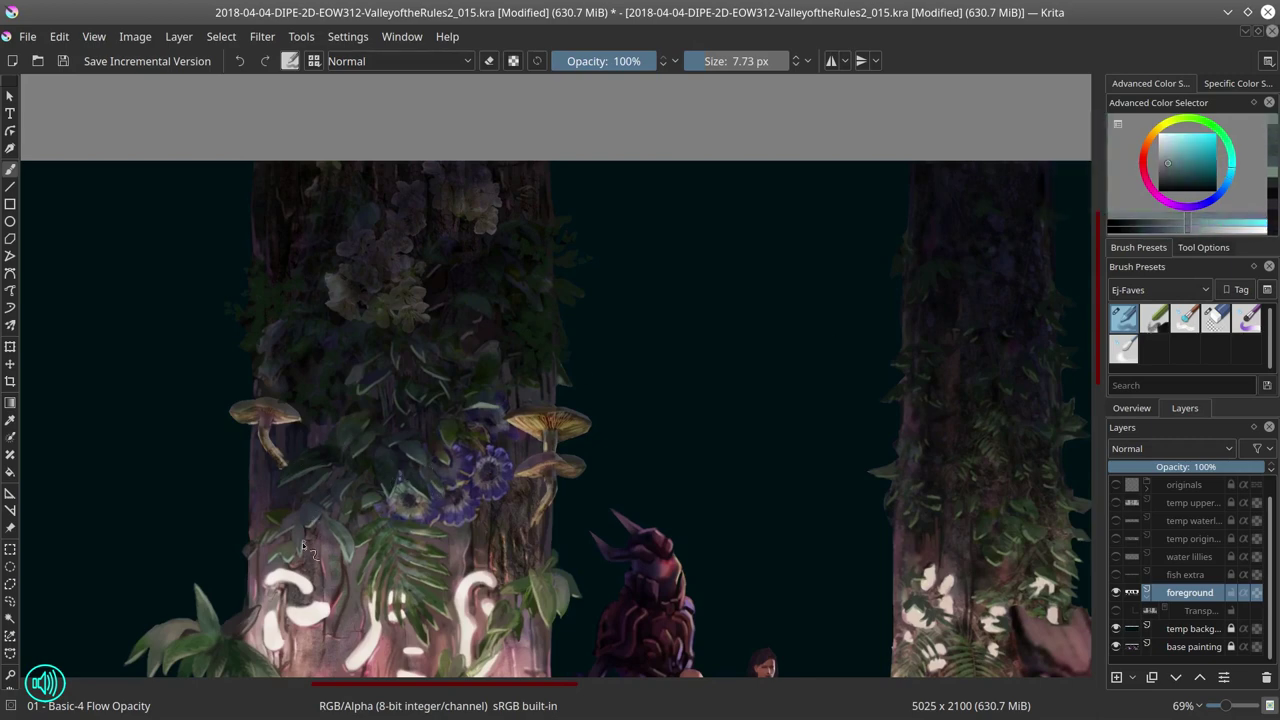
{"action": "left_click", "coordinate": [364, 392], "text": "ctrl"}
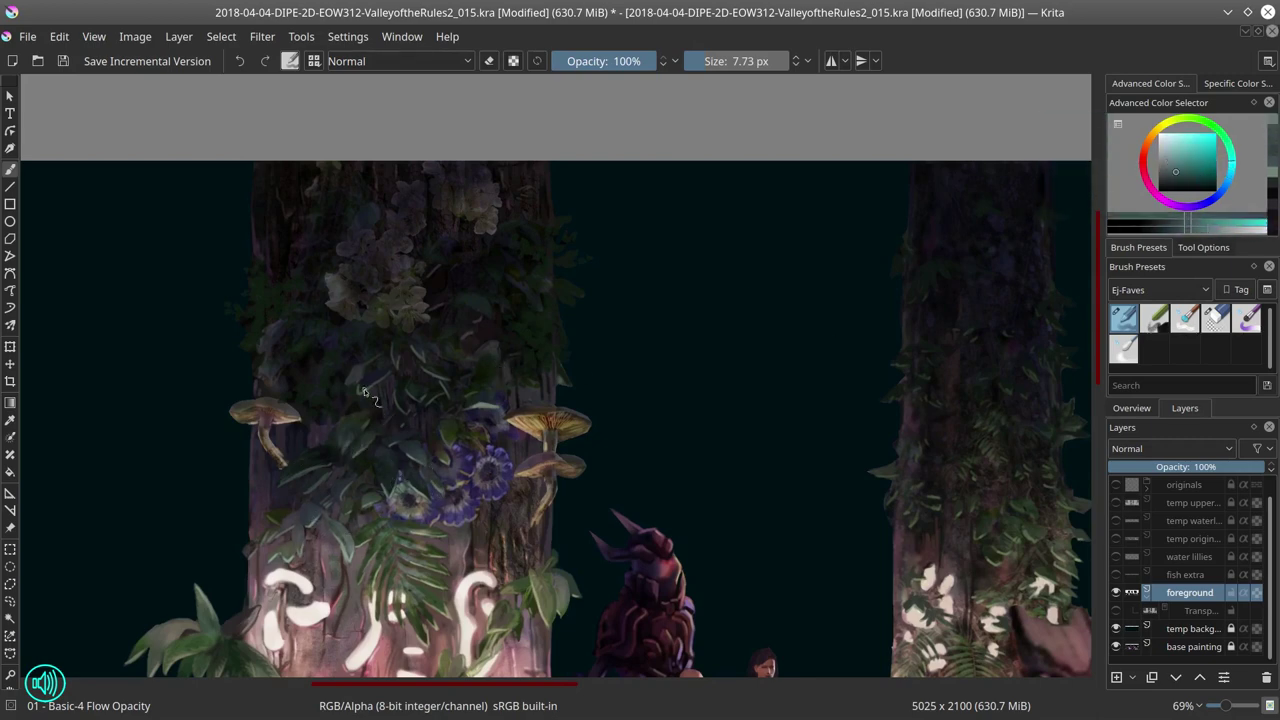
{"action": "left_click", "coordinate": [453, 360], "text": "ctrl"}
{"action": "left_click", "coordinate": [463, 342], "text": "ctrl"}
{"action": "left_click", "coordinate": [473, 323], "text": "ctrl"}
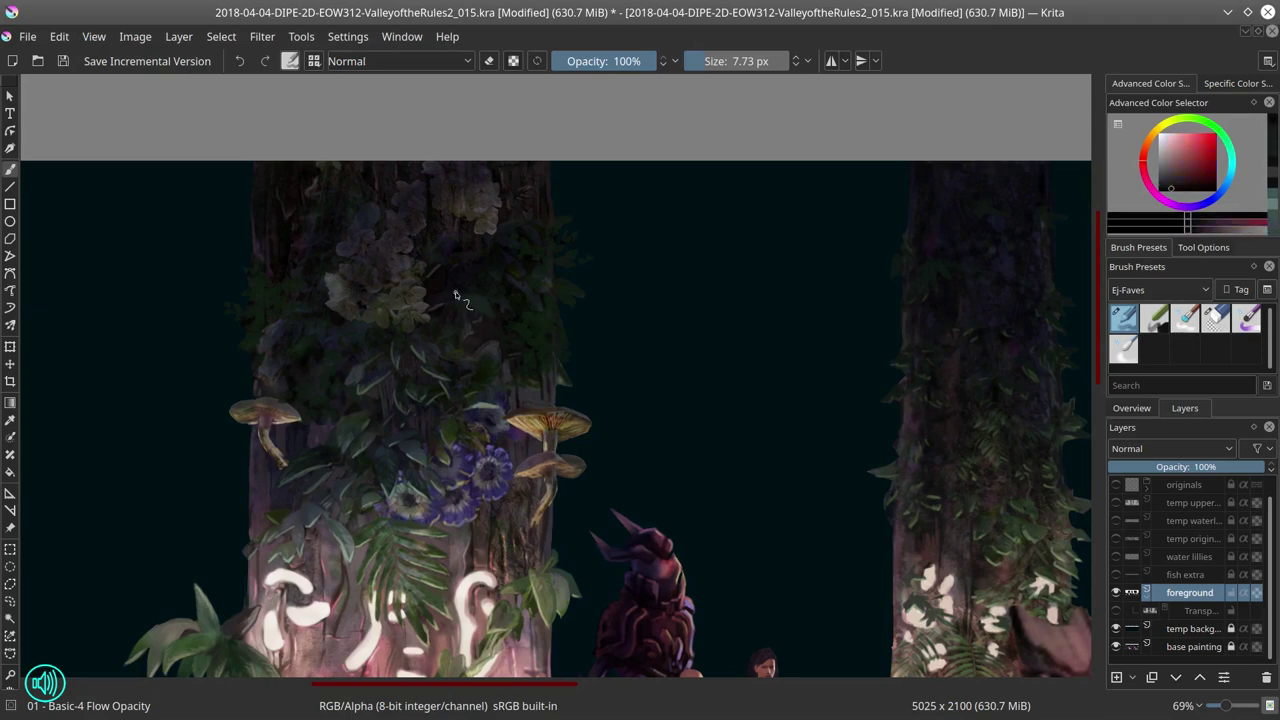
{"action": "left_click", "coordinate": [483, 305], "text": "ctrl"}
{"action": "left_click", "coordinate": [443, 341], "text": "ctrl"}
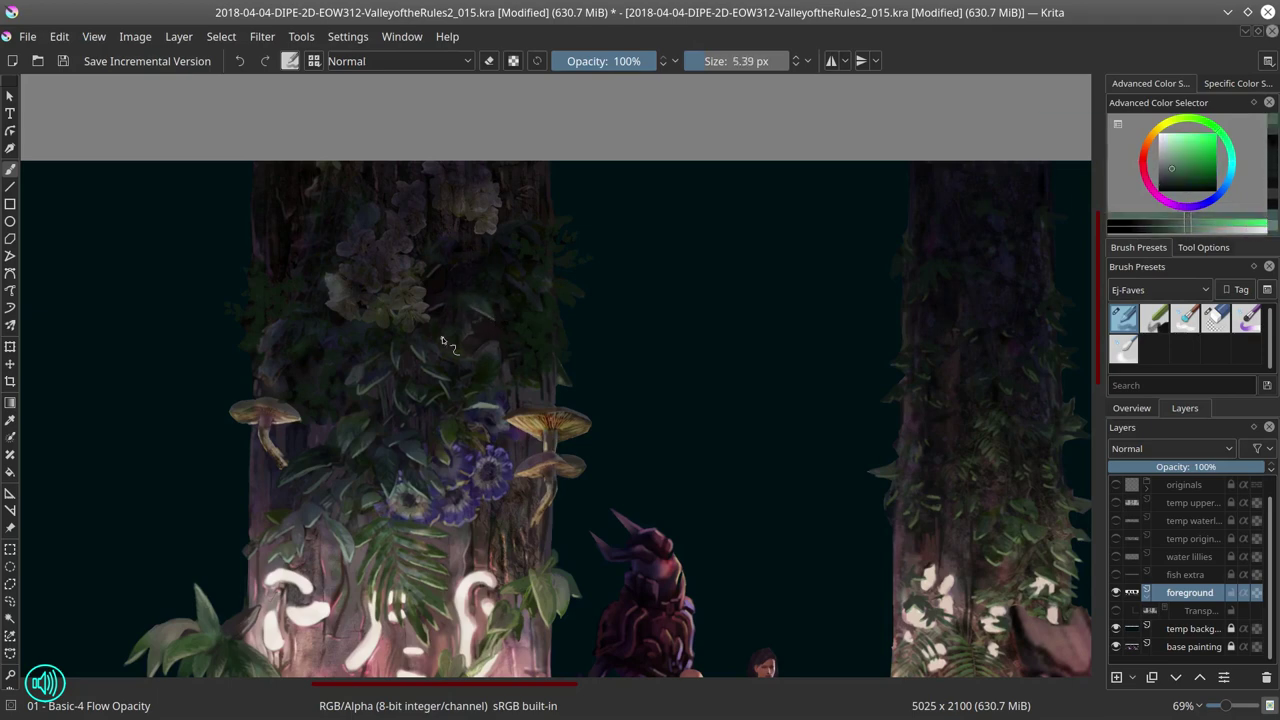
{"action": "left_click", "coordinate": [553, 517], "text": "ctrl"}
{"action": "left_click", "coordinate": [553, 517], "text": "ctrl"}
{"action": "left_click", "coordinate": [553, 517], "text": "ctrl"}
{"action": "left_click", "coordinate": [62, 62]}
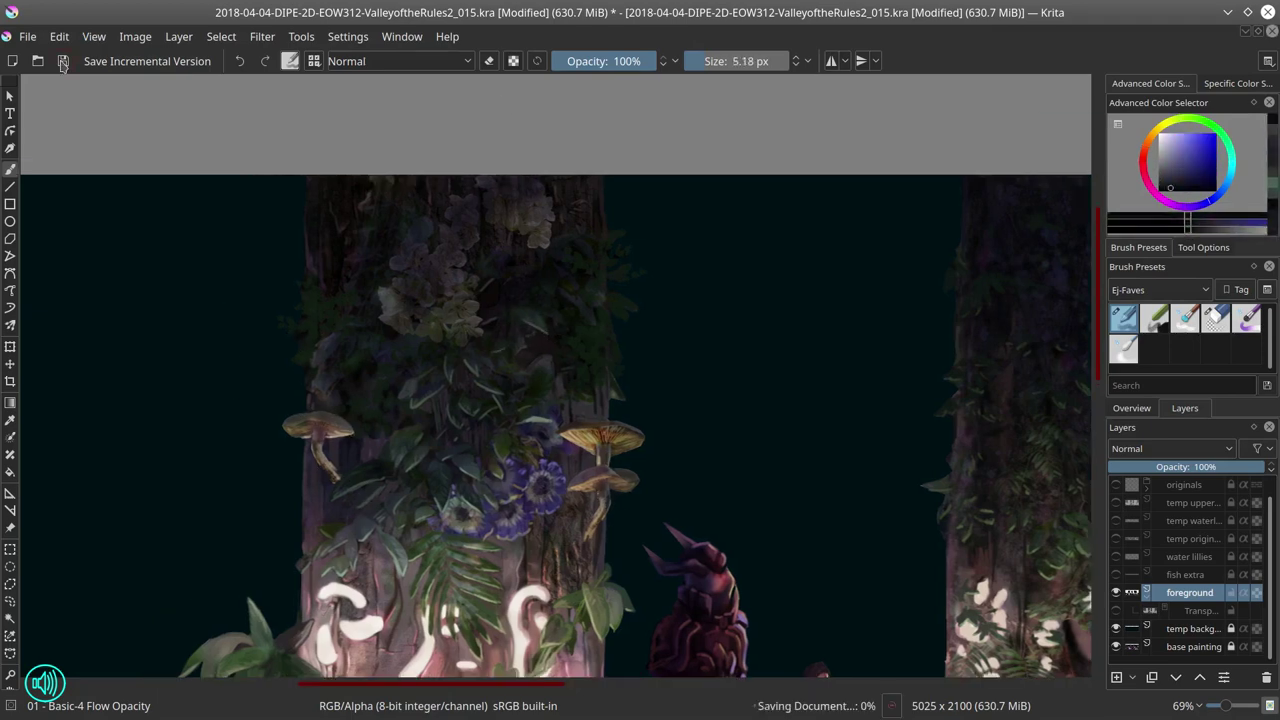
Step: Touch up the mushroom with magenta, orange-red, light orange and red-brown, then save
{"action": "left_click", "coordinate": [628, 437], "text": "ctrl"}
{"action": "left_click", "coordinate": [628, 437], "text": "ctrl"}
{"action": "left_click", "coordinate": [628, 437], "text": "ctrl"}
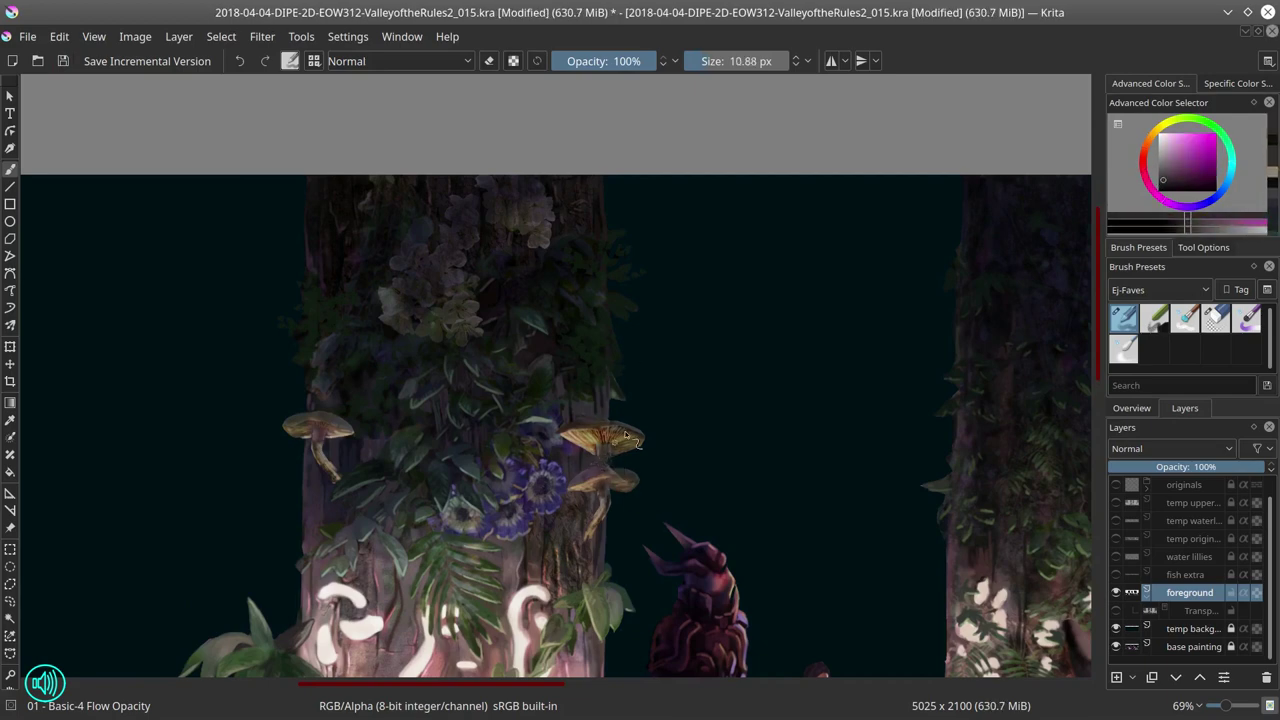
{"action": "left_click", "coordinate": [628, 437], "text": "ctrl"}
{"action": "left_click", "coordinate": [615, 455], "text": "ctrl"}
{"action": "key", "text": "/"}
{"action": "key", "text": "/"}
{"action": "left_click", "coordinate": [625, 478], "text": "ctrl"}
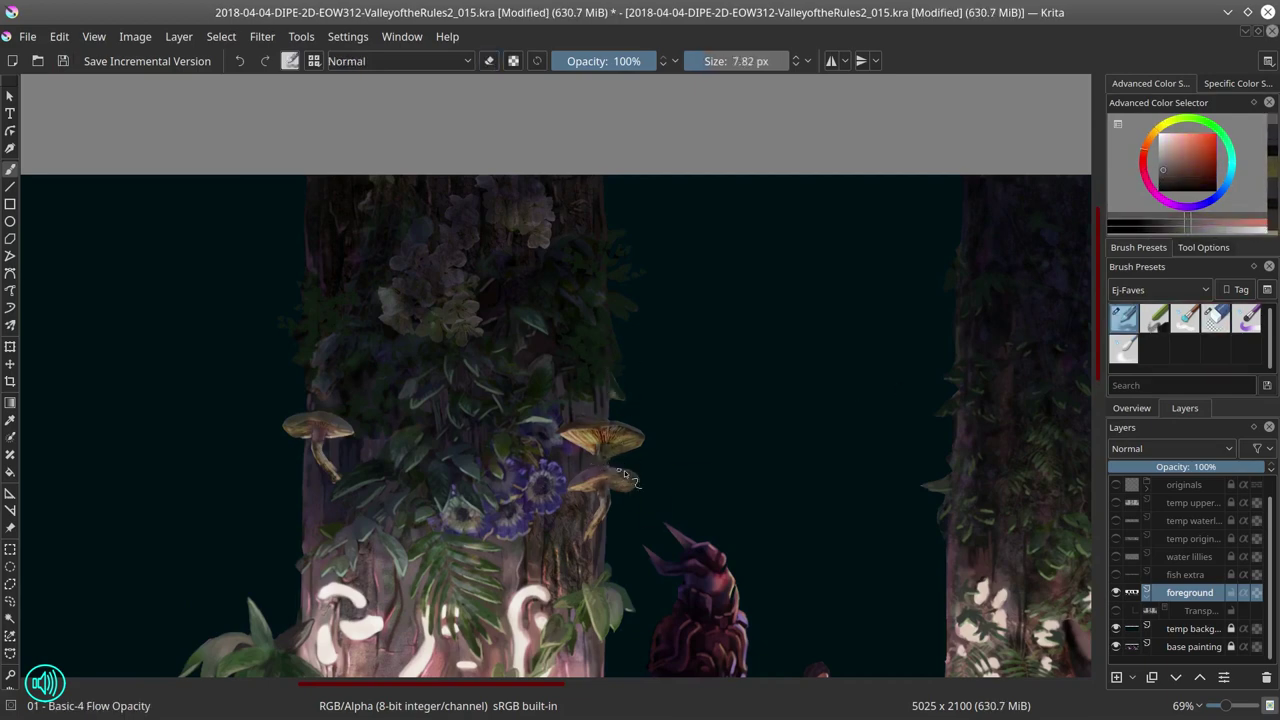
{"action": "left_click", "coordinate": [625, 478], "text": "ctrl"}
{"action": "left_click", "coordinate": [580, 495], "text": "ctrl"}
{"action": "left_click", "coordinate": [563, 611], "text": "ctrl"}
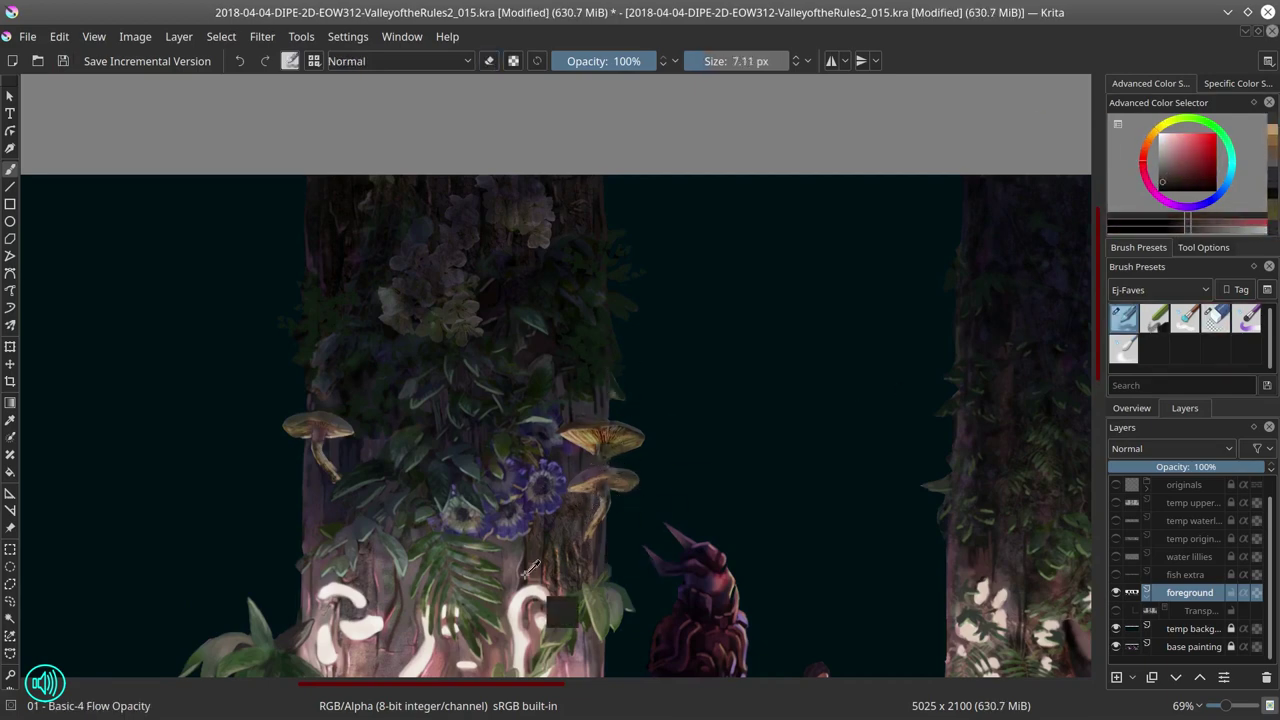
{"action": "left_click", "coordinate": [63, 61]}
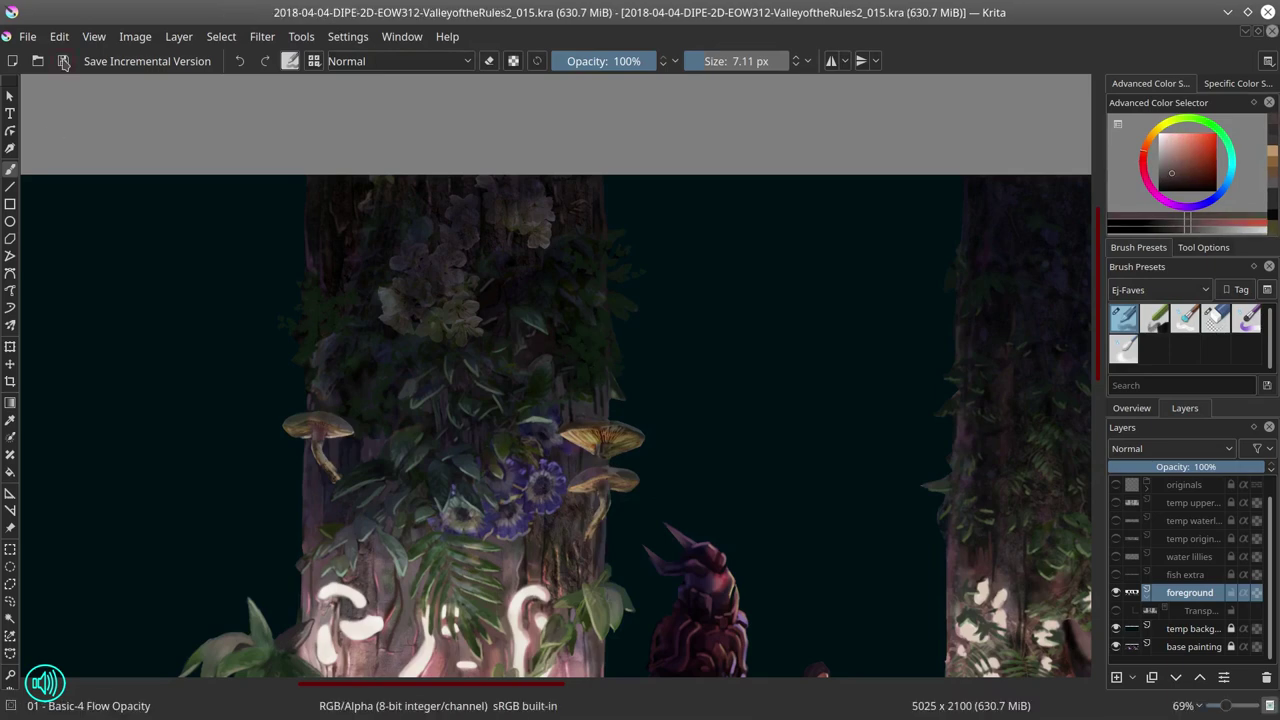
Step: Paint green leaf strokes across the left trunk with greens sampled from the foliage
{"action": "left_click", "coordinate": [548, 364], "text": "ctrl"}
{"action": "left_click_drag", "start_coordinate": [366, 435], "coordinate": [453, 445]}
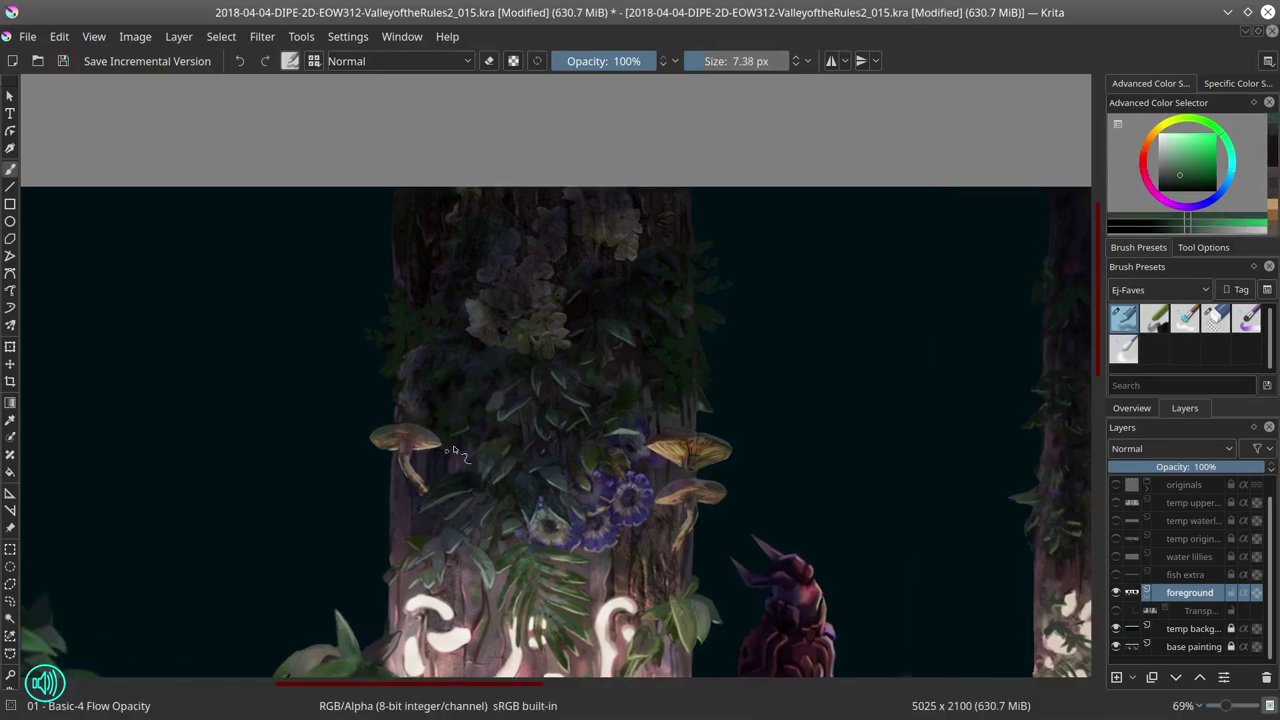
{"action": "left_click", "coordinate": [470, 352], "text": "ctrl"}
{"action": "left_click", "coordinate": [452, 369], "text": "ctrl"}
{"action": "mouse_move", "coordinate": [538, 414]}
{"action": "left_mouse_down"}
{"action": "mouse_move", "coordinate": [452, 369]}
{"action": "mouse_move", "coordinate": [400, 400]}
{"action": "mouse_move", "coordinate": [450, 372]}
{"action": "left_mouse_up"}
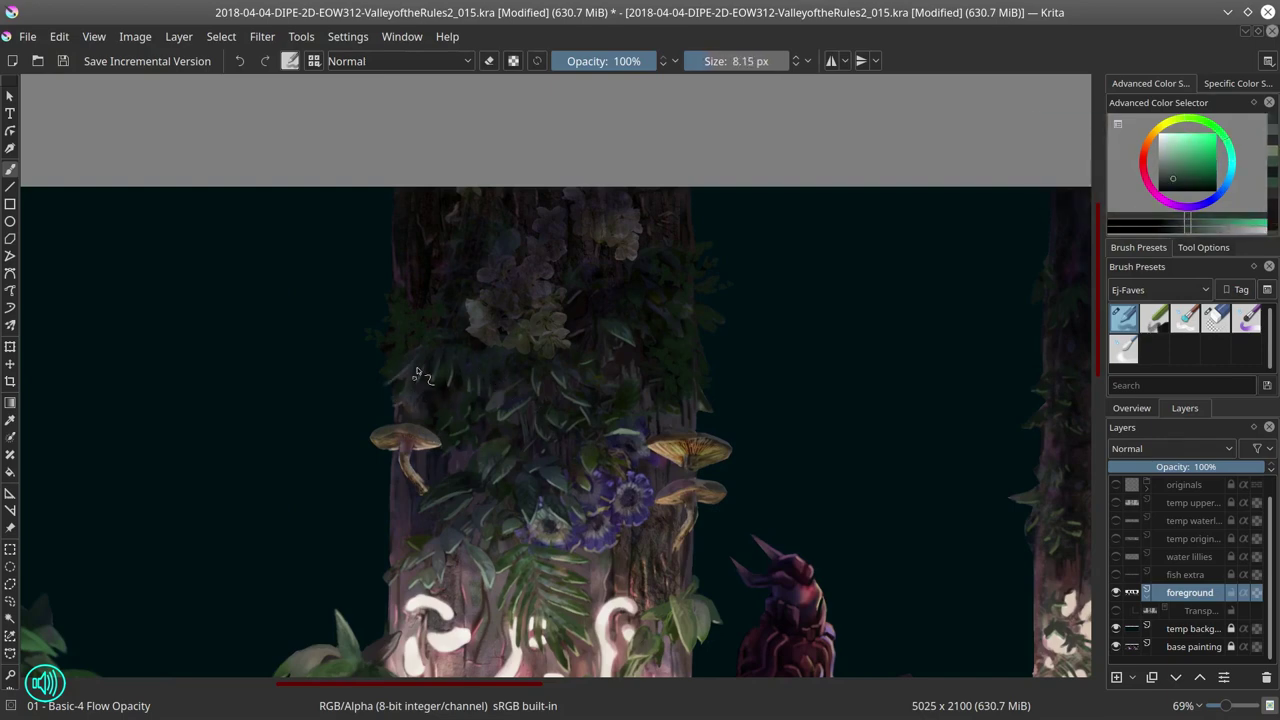
{"action": "left_click", "coordinate": [450, 372], "text": "ctrl"}
Step: Sample teal, pink and red-pink trunk tones and fresh leaf greens, then save
{"action": "left_click", "coordinate": [449, 410], "text": "ctrl"}
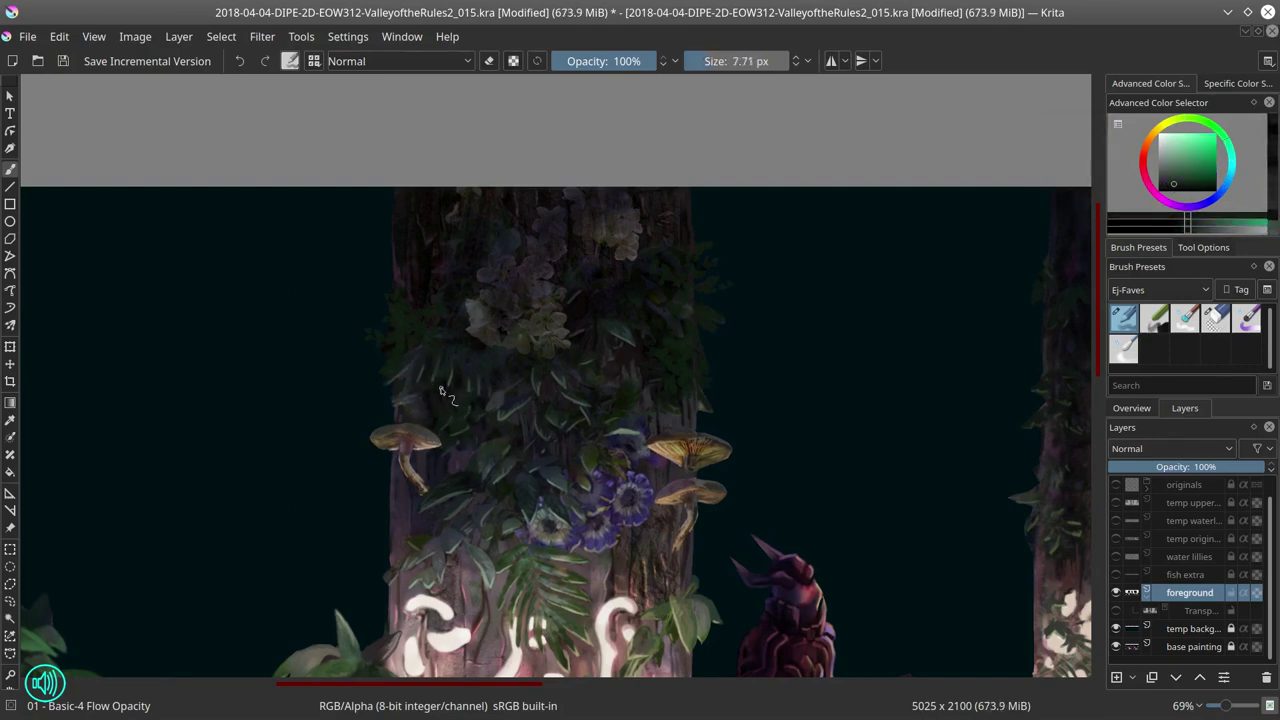
{"action": "left_click", "coordinate": [460, 385], "text": "ctrl"}
{"action": "left_click", "coordinate": [495, 407], "text": "ctrl"}
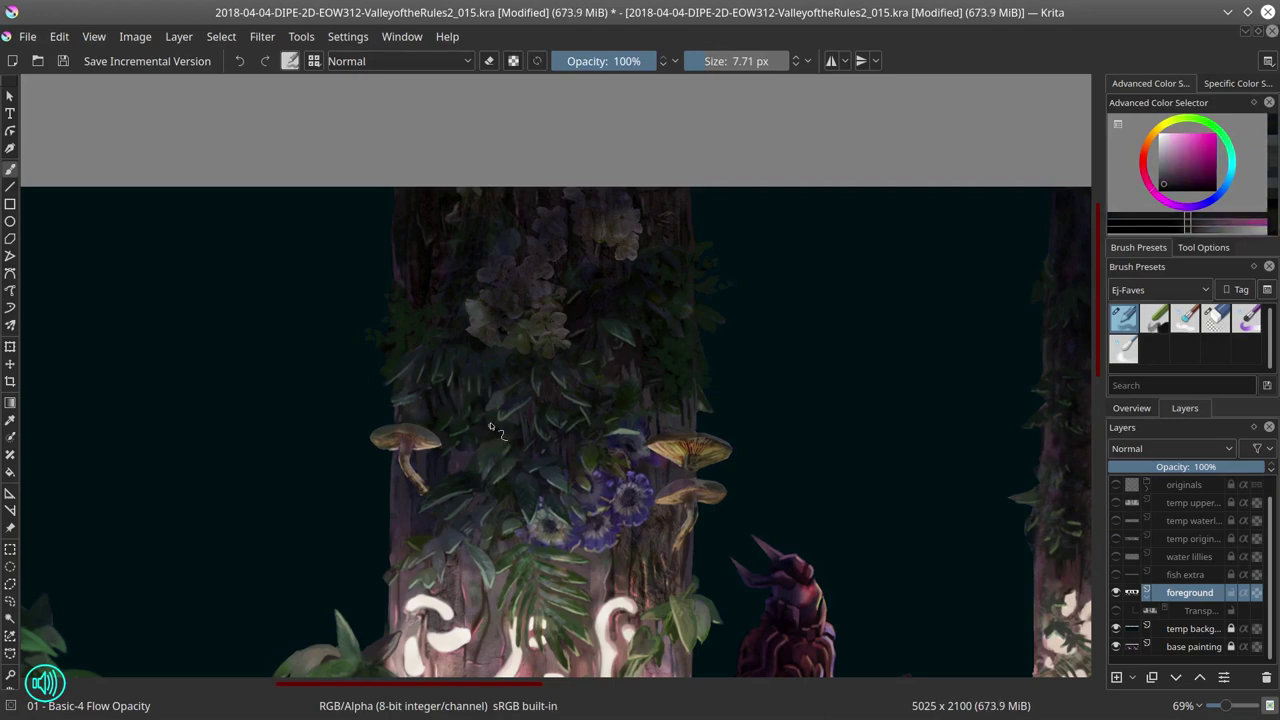
{"action": "left_click", "coordinate": [461, 243], "text": "ctrl"}
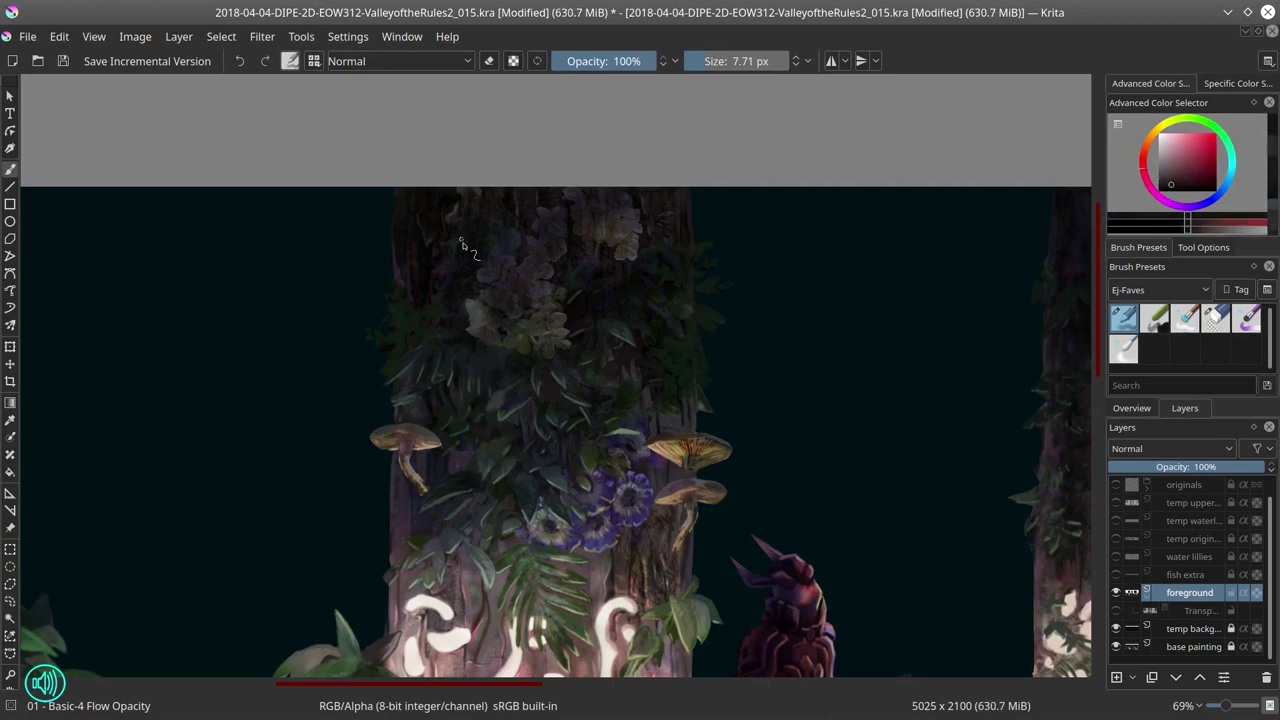
{"action": "left_click", "coordinate": [537, 369], "text": "ctrl"}
{"action": "left_click", "coordinate": [500, 364], "text": "ctrl"}
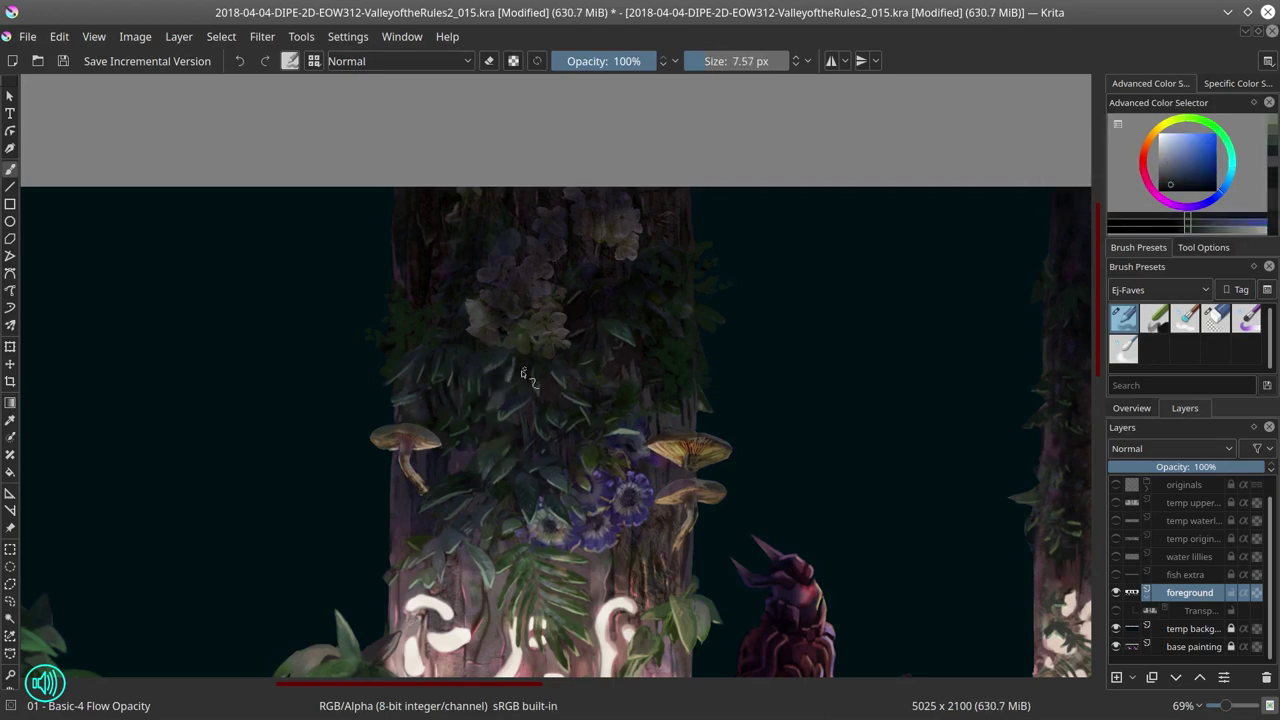
{"action": "left_click", "coordinate": [562, 415], "text": "ctrl"}
{"action": "left_click", "coordinate": [479, 435], "text": "ctrl"}
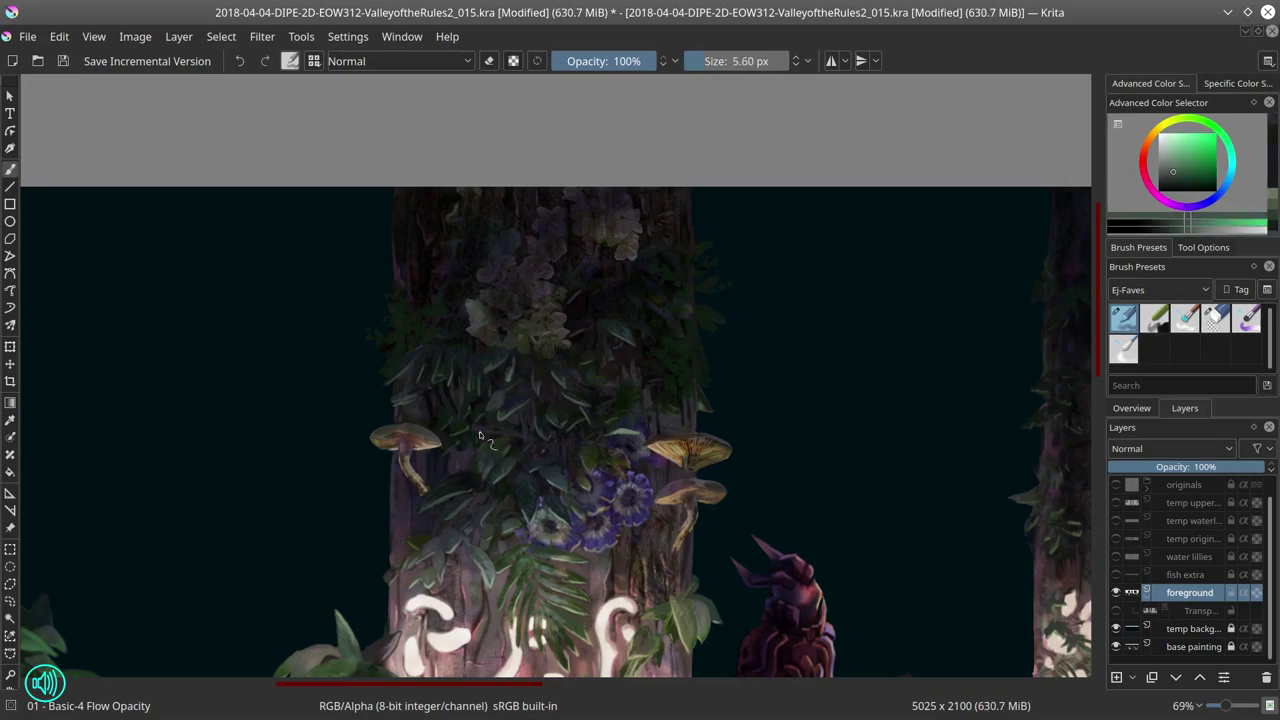
{"action": "key", "text": "minus"}
{"action": "key", "text": "minus"}
{"action": "key", "text": "minus"}
Step: Darken the mushrooms on the left trunk with a Multiply brush and save
{"action": "key", "text": "ctrl+s"}
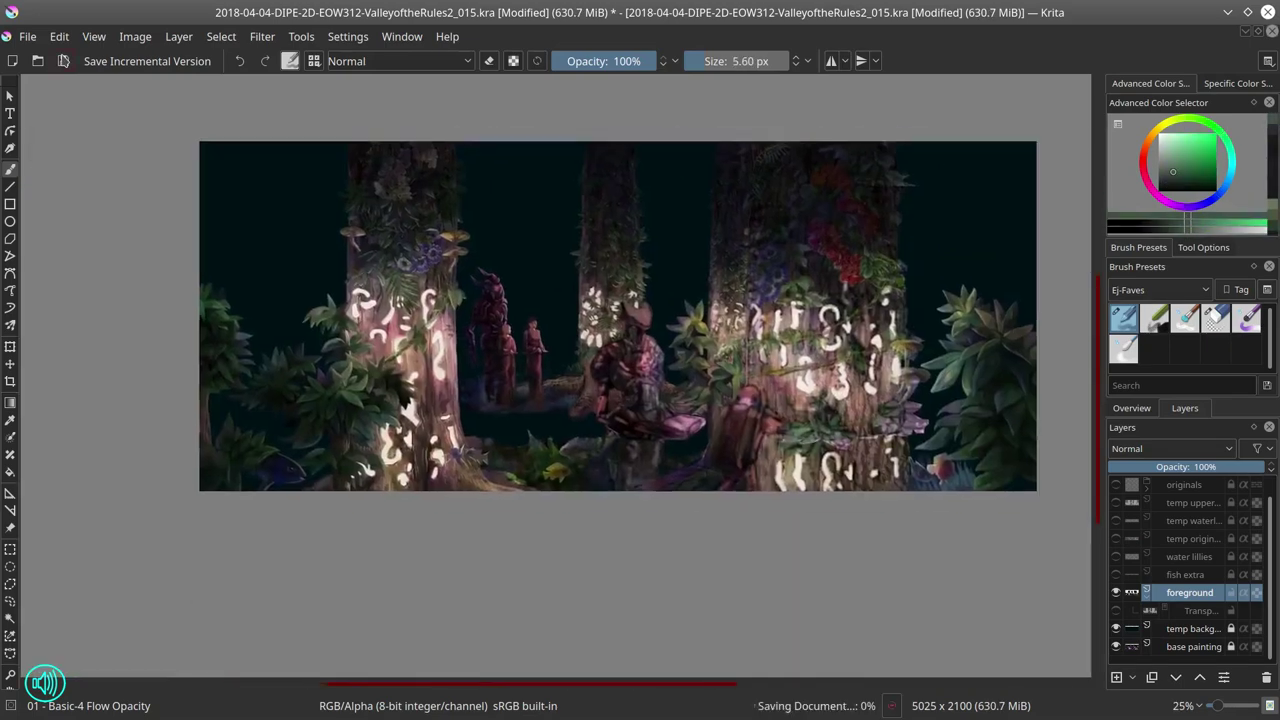
{"action": "key", "text": "plus"}
{"action": "key", "text": "plus"}
{"action": "key", "text": "plus"}
{"action": "key", "text": "alt+shift+m"}
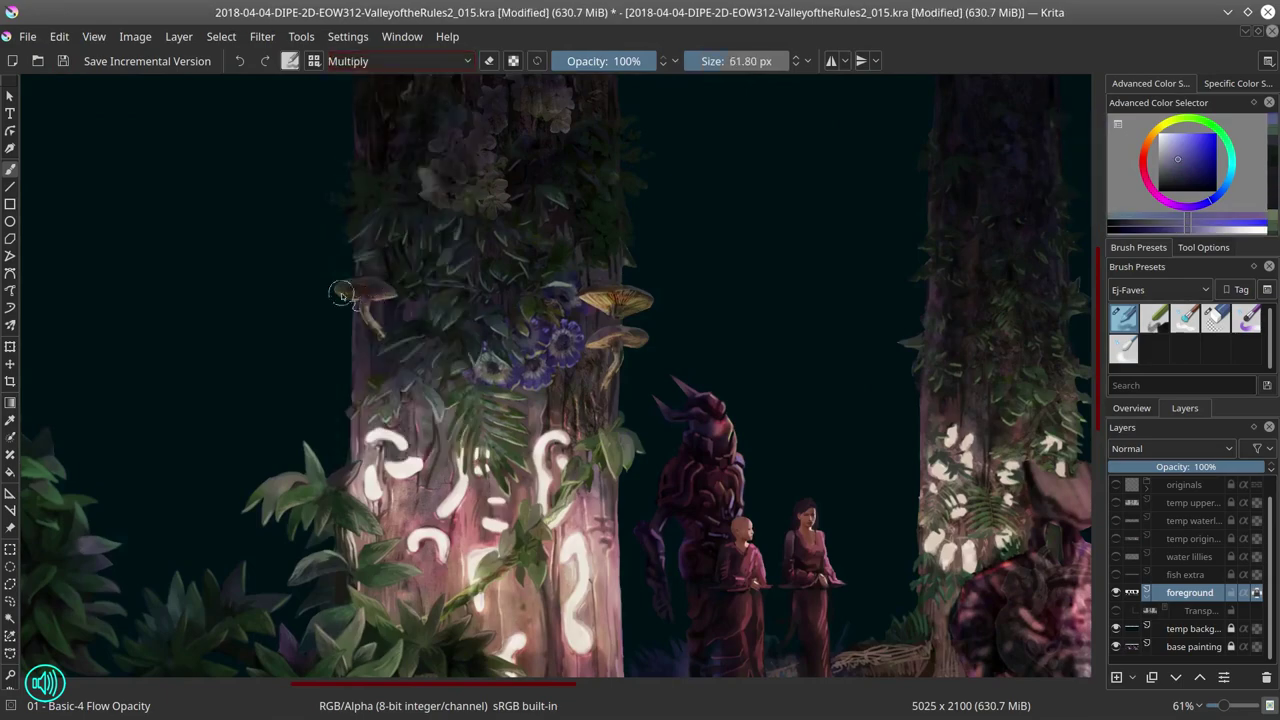
{"action": "left_click_drag", "start_coordinate": [600, 320], "coordinate": [657, 271]}
{"action": "key", "text": "minus"}
{"action": "key", "text": "minus"}
{"action": "key", "text": "minus"}
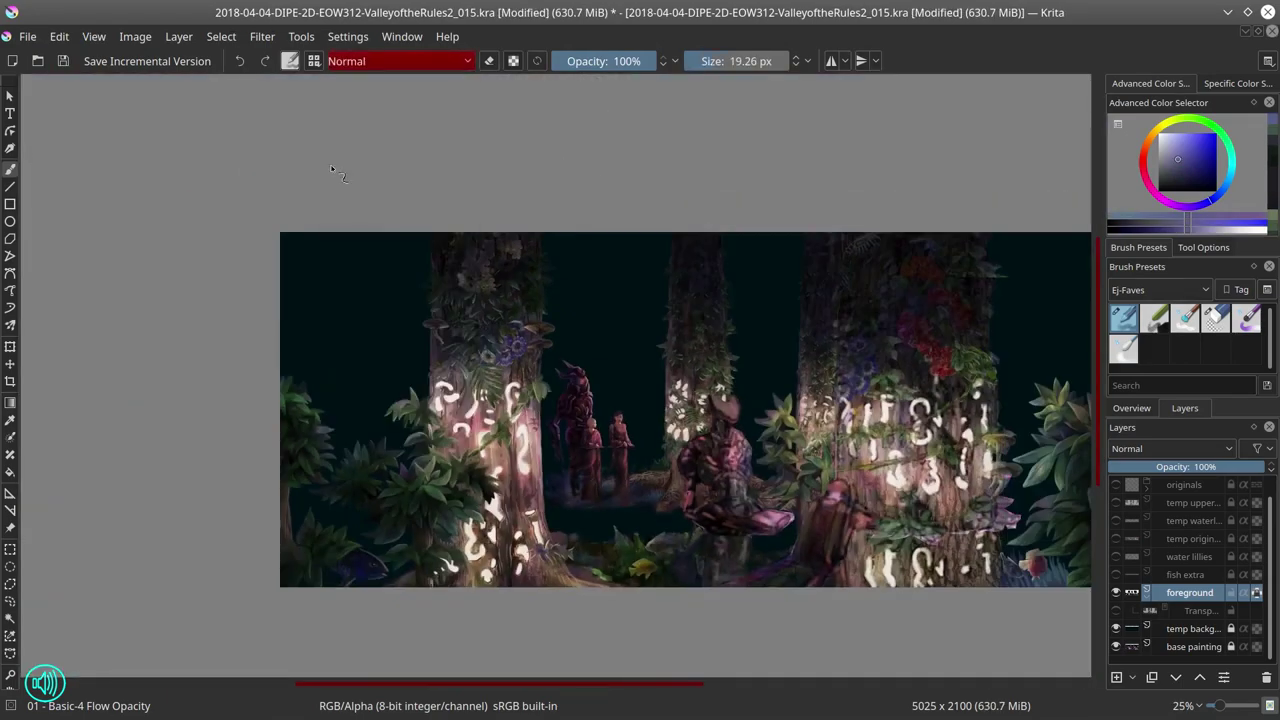
{"action": "left_click", "coordinate": [63, 62]}
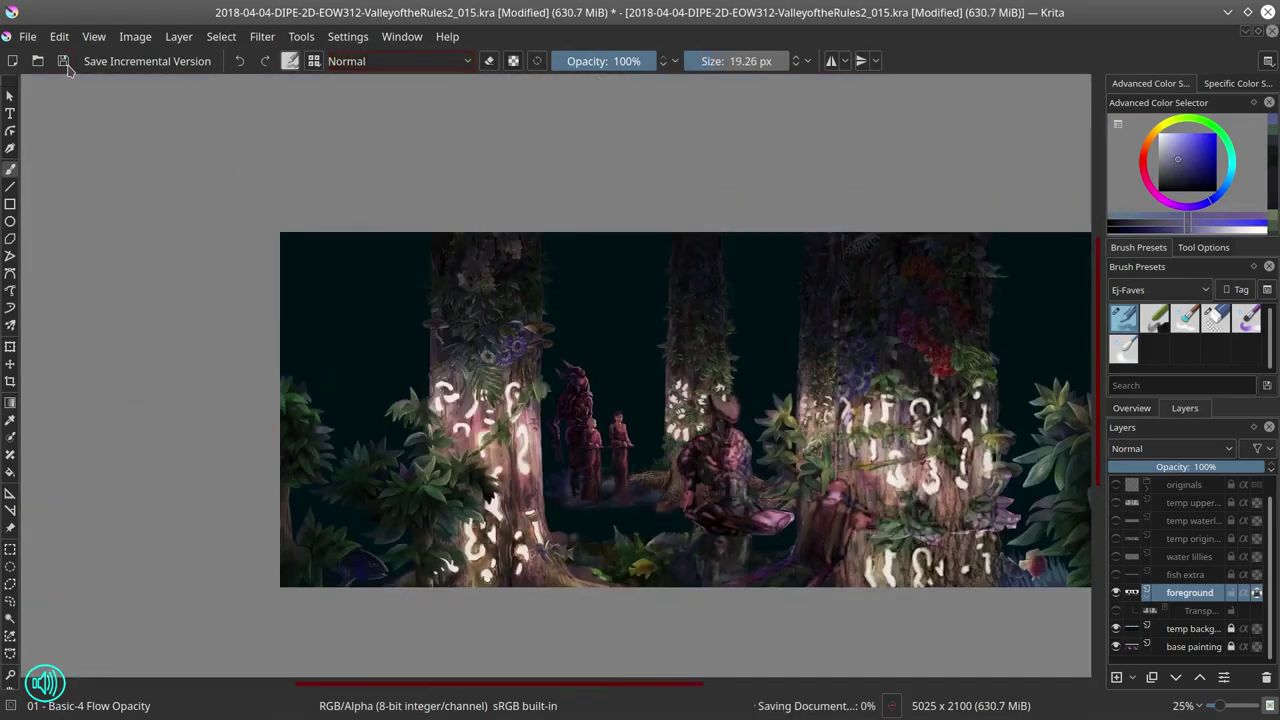
Step: With a smaller brush, paint an orange highlight on the right mushroom and sample mushroom tones
{"action": "key", "text": "plus"}
{"action": "key", "text": "plus"}
{"action": "key", "text": "plus"}
{"action": "key", "text": "bracketleft"}
{"action": "key", "text": "bracketleft"}
{"action": "key", "text": "bracketleft"}
{"action": "key", "text": "bracketleft"}
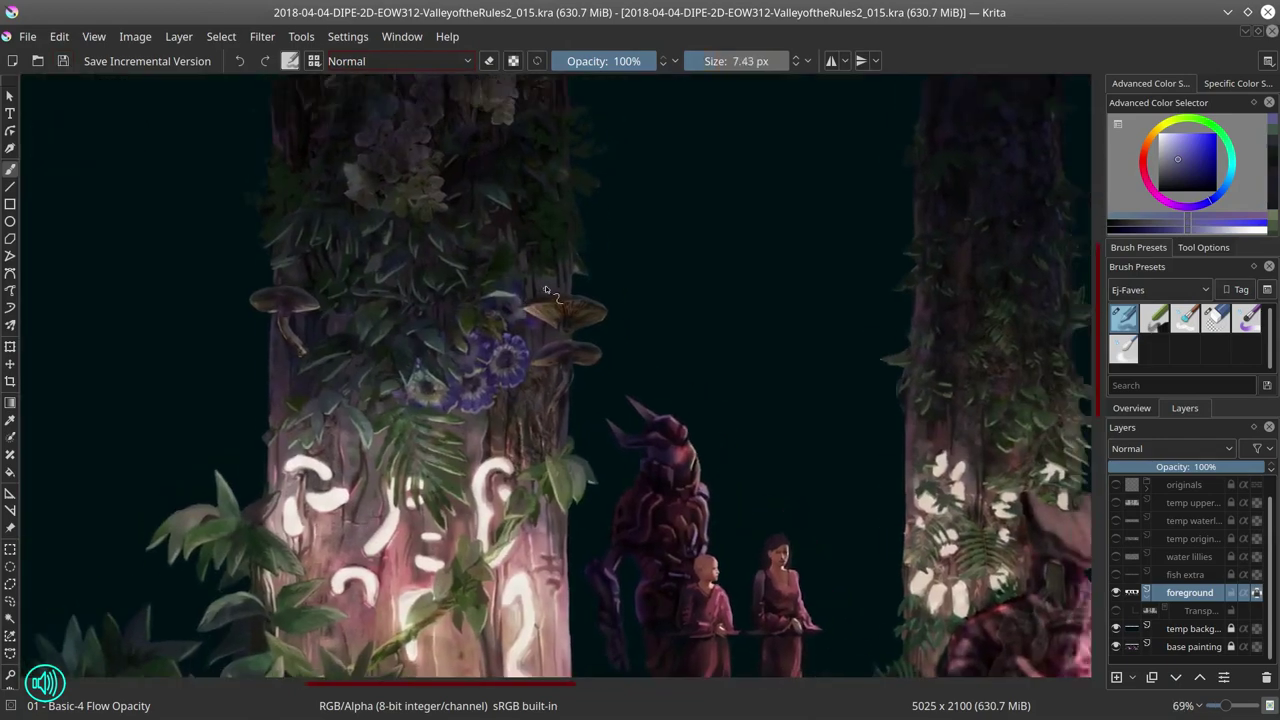
{"action": "left_click", "coordinate": [545, 300], "text": "ctrl"}
{"action": "left_click_drag", "start_coordinate": [545, 310], "coordinate": [575, 315]}
{"action": "left_click", "coordinate": [570, 313], "text": "ctrl"}
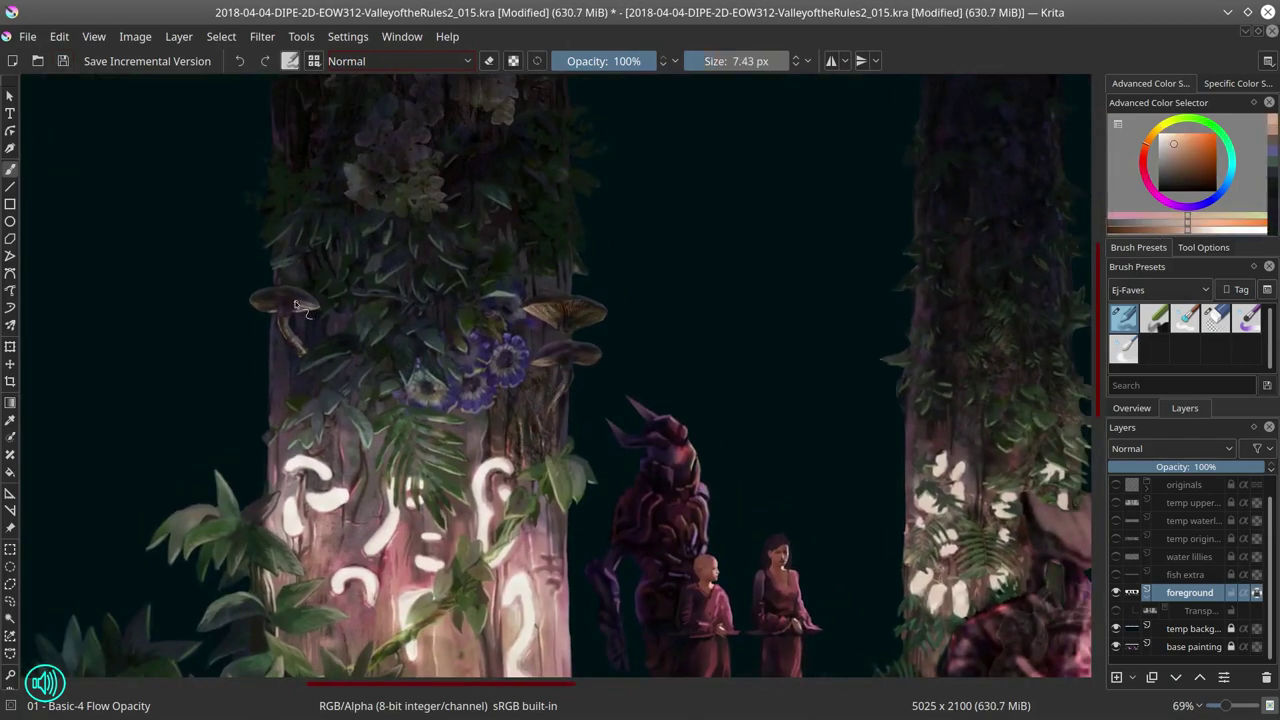
{"action": "left_click", "coordinate": [295, 305], "text": "ctrl"}
{"action": "scroll", "coordinate": [400, 320], "scroll_direction": "up", "scroll_amount": 3}
Step: Sample greens from the foliage and adjust the brush size for leaf detail
{"action": "left_click", "coordinate": [525, 320], "text": "ctrl"}
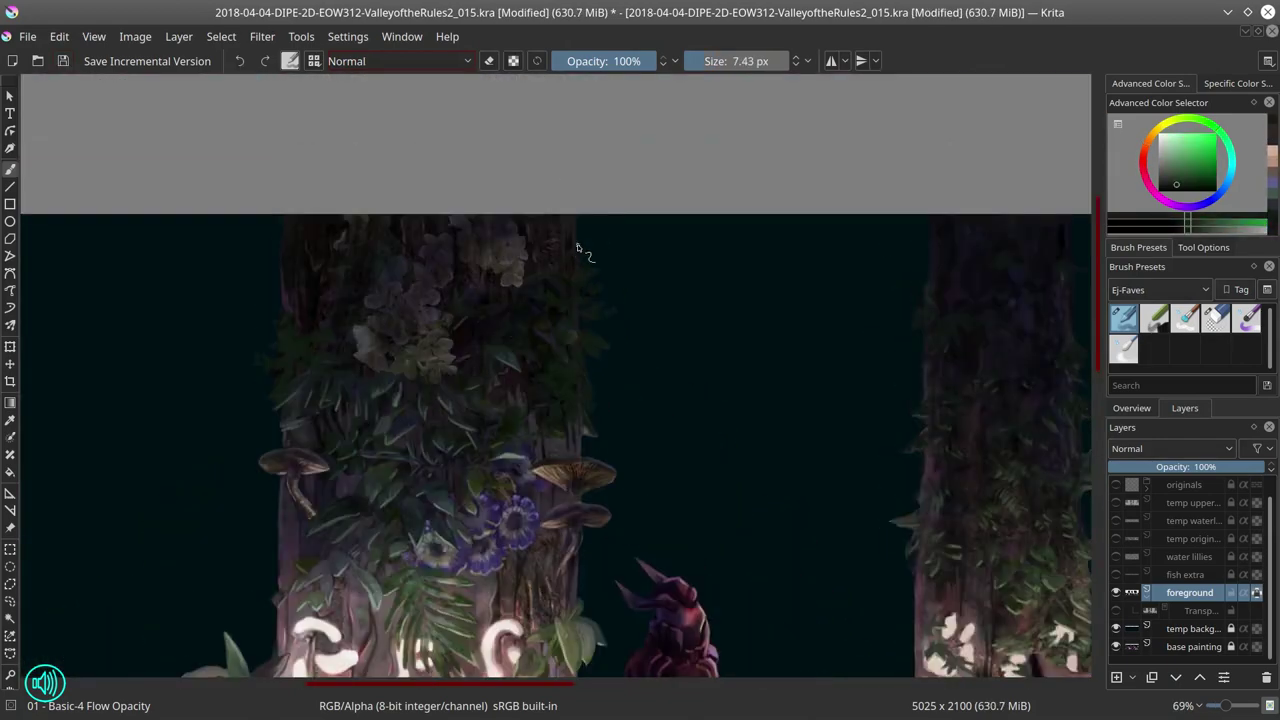
{"action": "key", "text": "bracketright"}
{"action": "left_click", "coordinate": [497, 341], "text": "ctrl"}
{"action": "left_click_drag", "start_coordinate": [566, 308], "coordinate": [529, 310]}
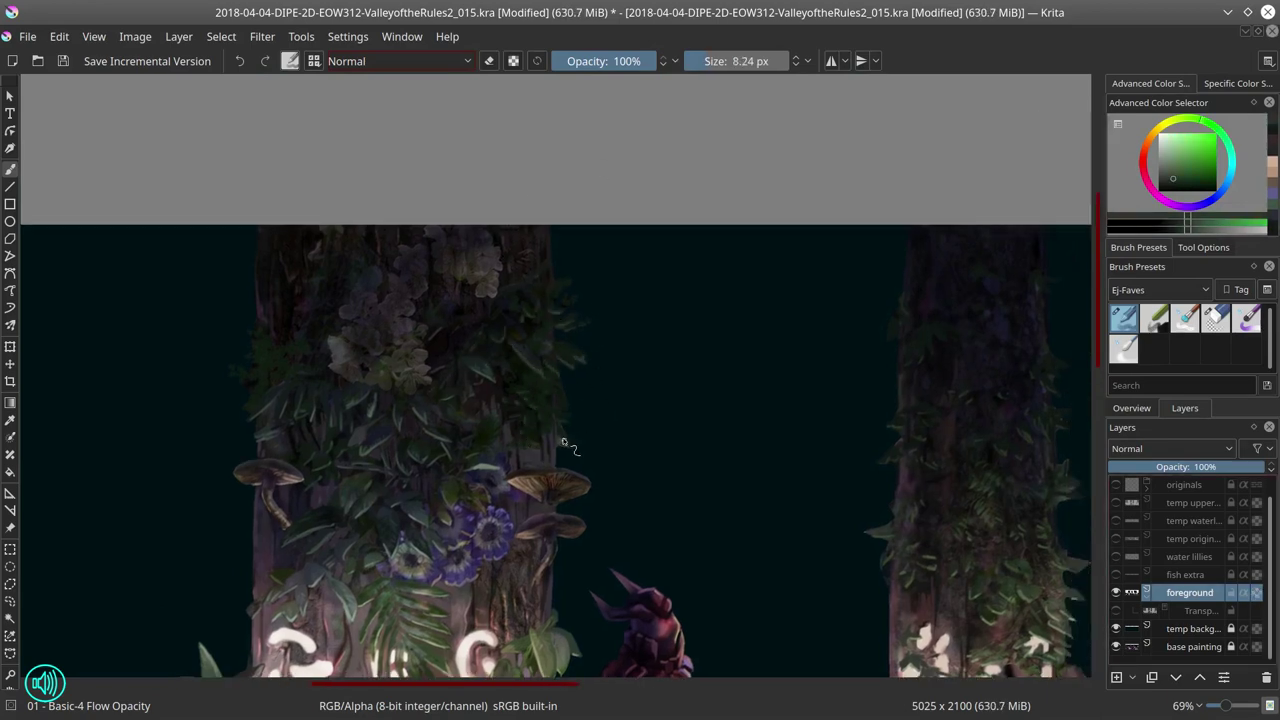
{"action": "left_click", "coordinate": [565, 445], "text": "ctrl"}
{"action": "key", "text": "bracketleft"}
{"action": "key", "text": "bracketleft"}
{"action": "key", "text": "bracketleft"}
{"action": "left_click_drag", "start_coordinate": [257, 364], "coordinate": [315, 370]}
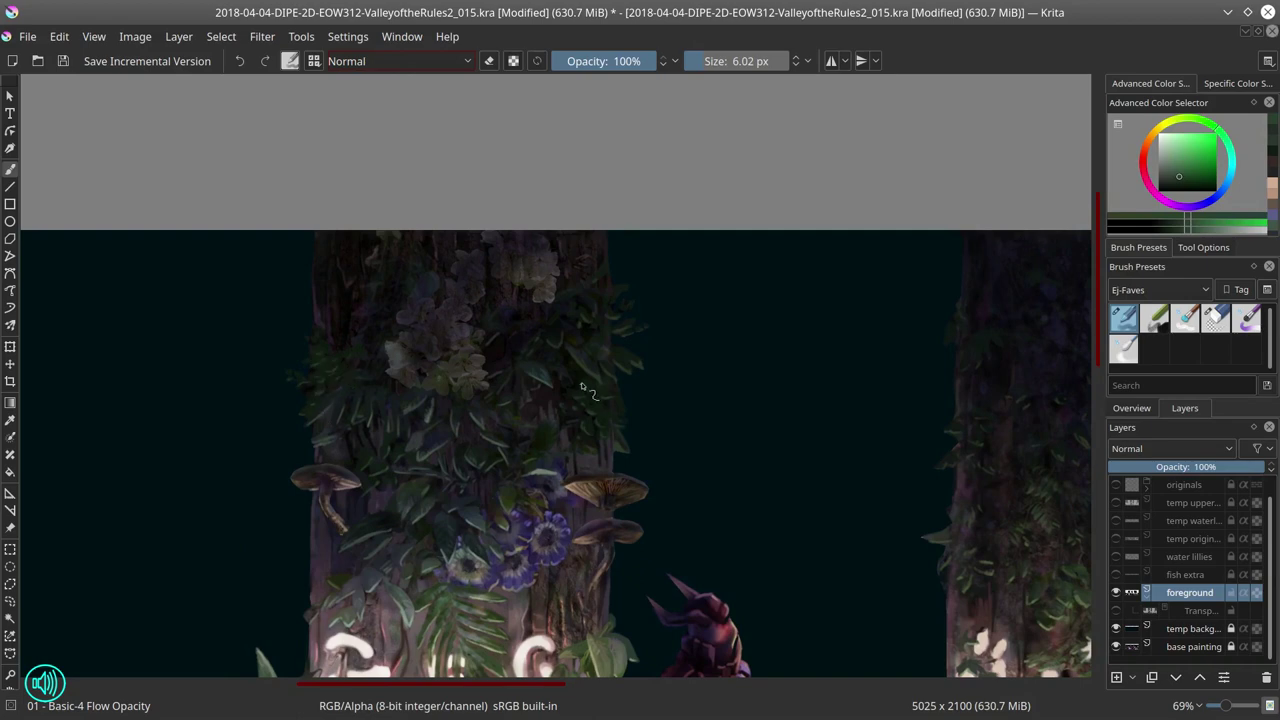
Step: Pick a dark magenta, switch to a half-opacity lightening brush and save again
{"action": "left_click", "coordinate": [377, 268], "text": "ctrl"}
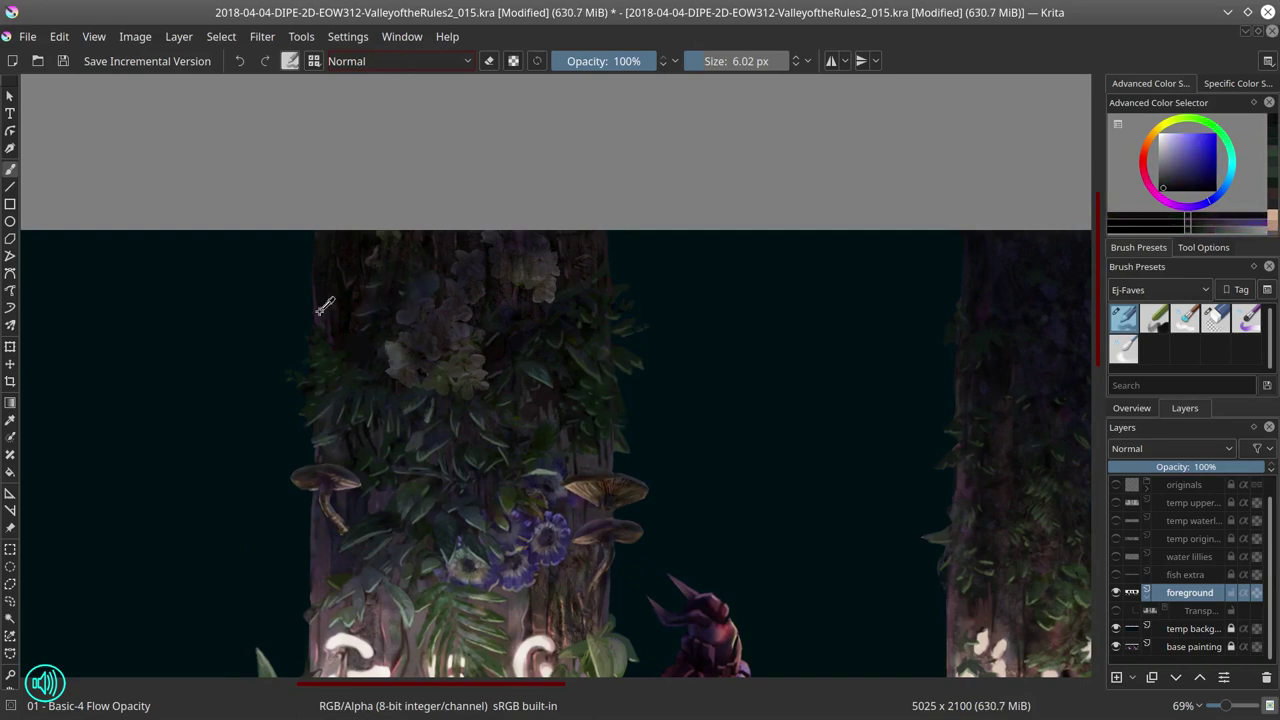
{"action": "key", "text": "slash"}
{"action": "key", "text": "slash"}
{"action": "left_click", "coordinate": [498, 372], "text": "ctrl"}
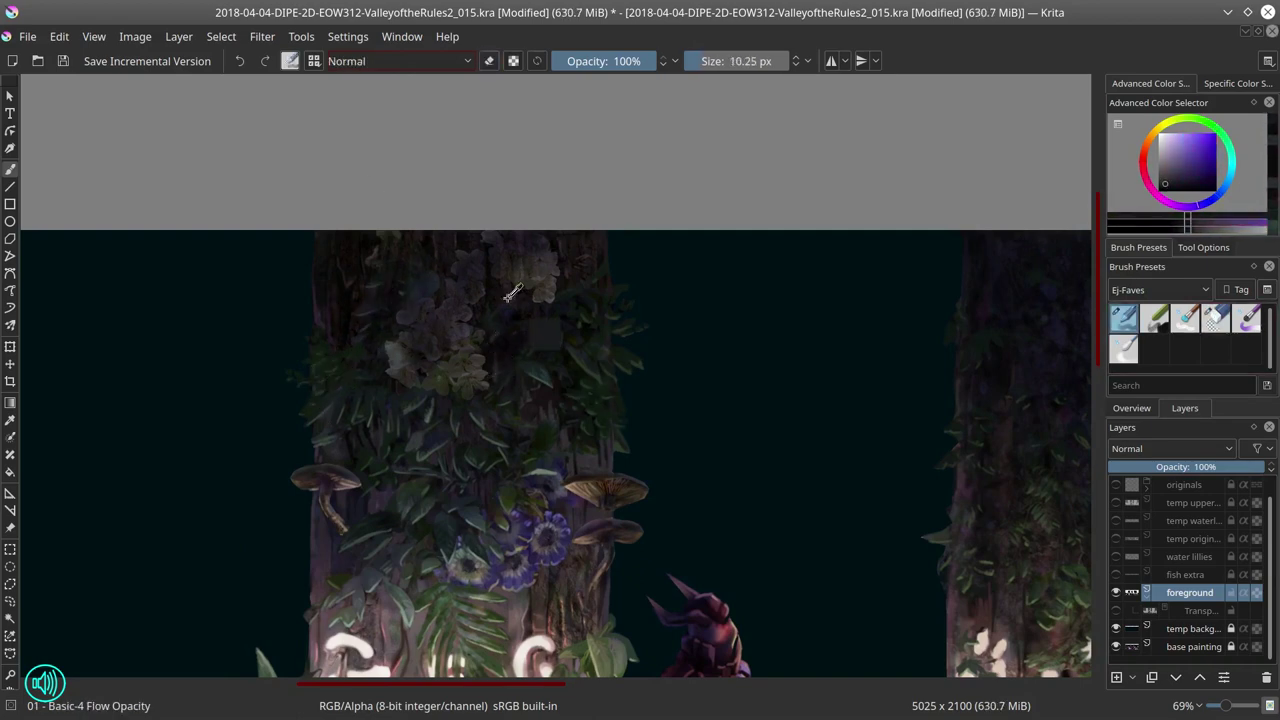
{"action": "left_click", "coordinate": [380, 280], "text": "ctrl"}
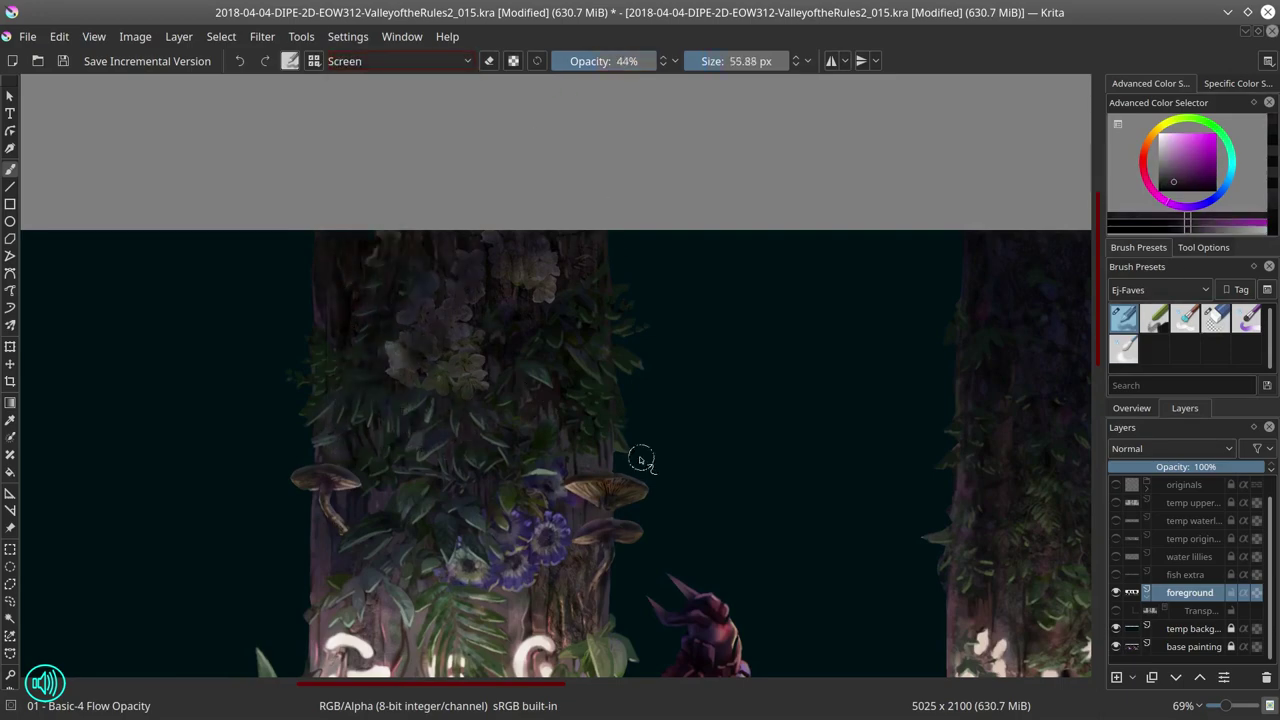
{"action": "key", "text": "minus"}
{"action": "key", "text": "minus"}
{"action": "key", "text": "minus"}
{"action": "key", "text": "minus"}
{"action": "left_click", "coordinate": [62, 61]}
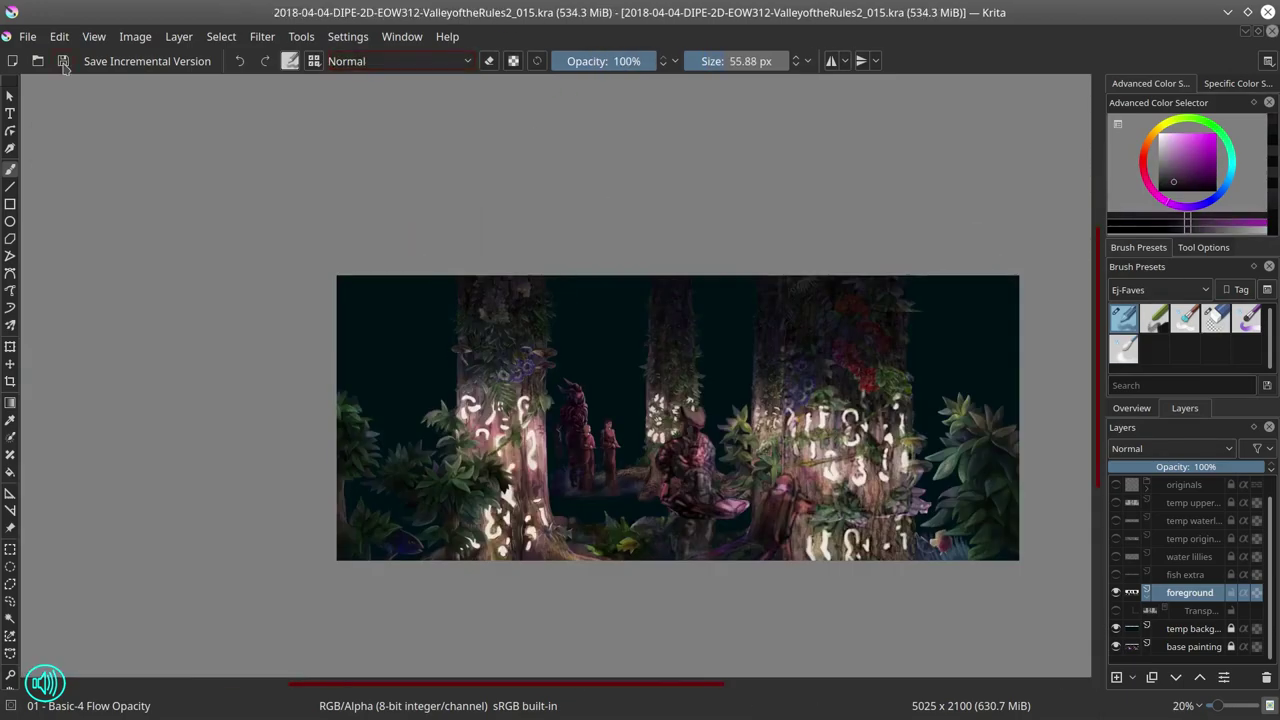
{"action": "scroll", "coordinate": [537, 326], "scroll_direction": "up", "scroll_amount": 5}
{"action": "key", "text": "bracketleft"}
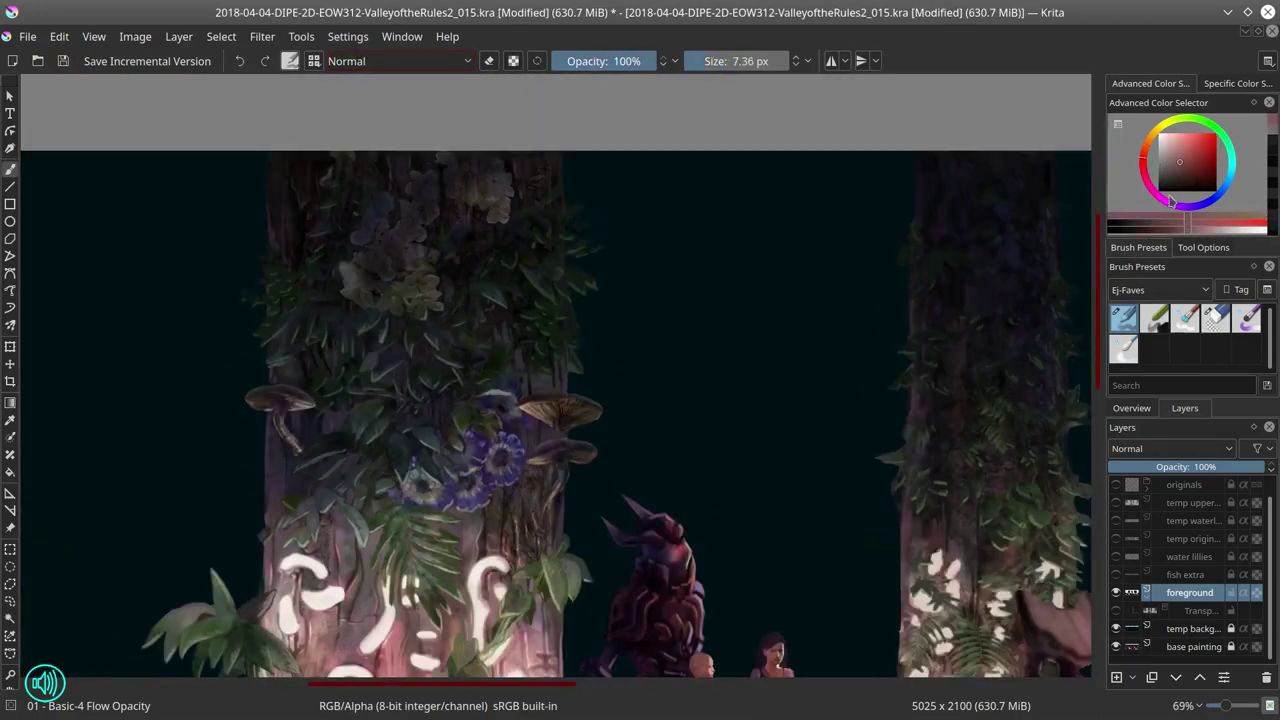
{"action": "left_click_drag", "start_coordinate": [424, 268], "coordinate": [404, 277]}
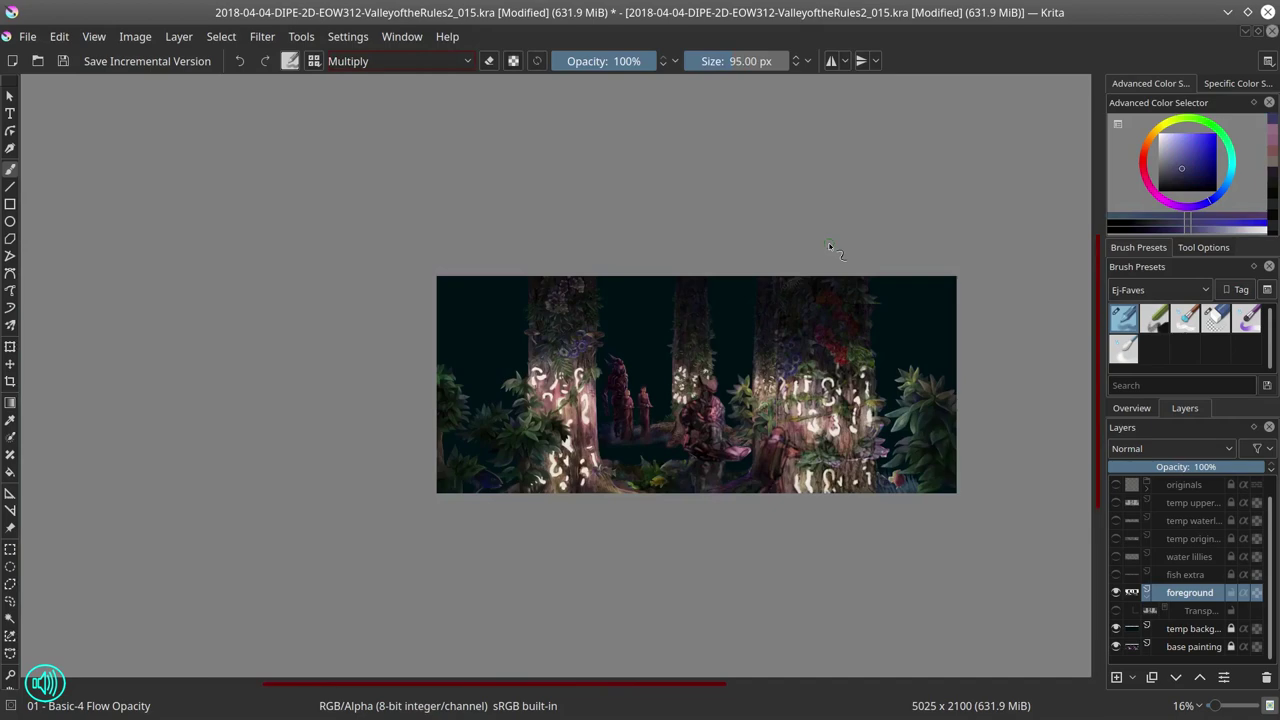
{"action": "scroll", "coordinate": [830, 247], "scroll_direction": "up", "scroll_amount": 6}
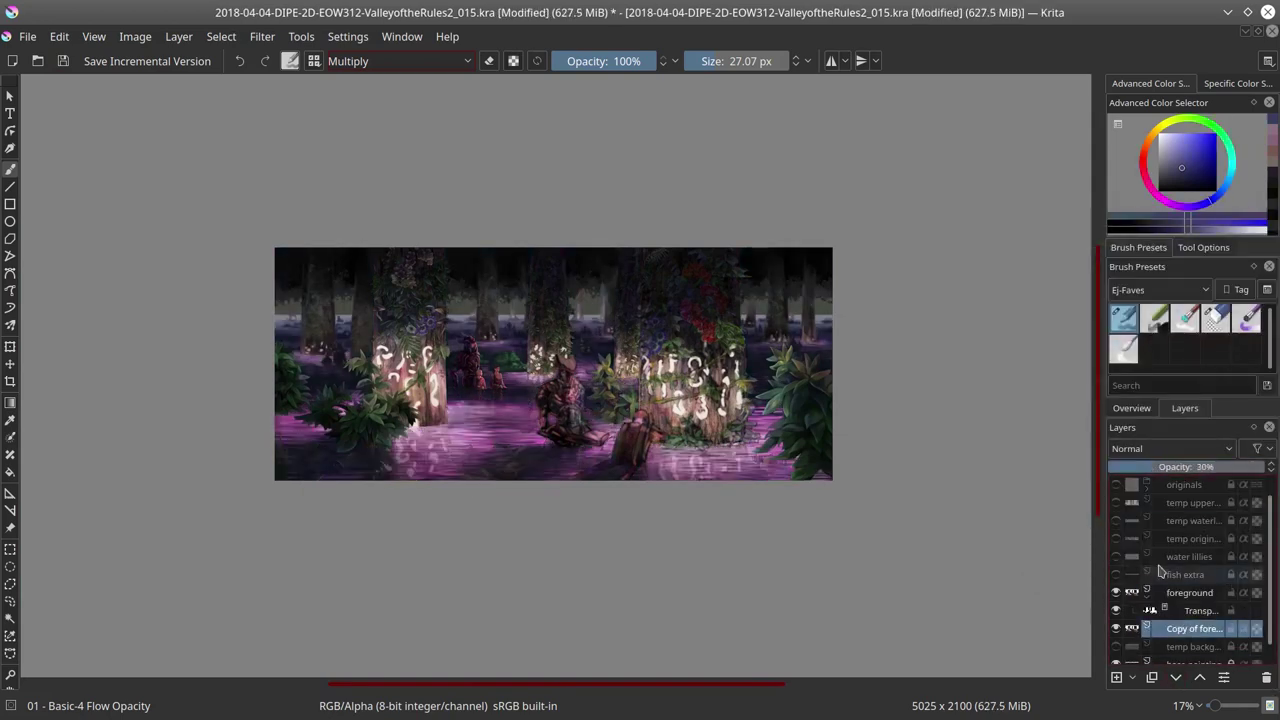
Step: Turn the water lillies layer back on and export the painting as a JPEG via File > Export
{"action": "left_click", "coordinate": [1116, 556]}
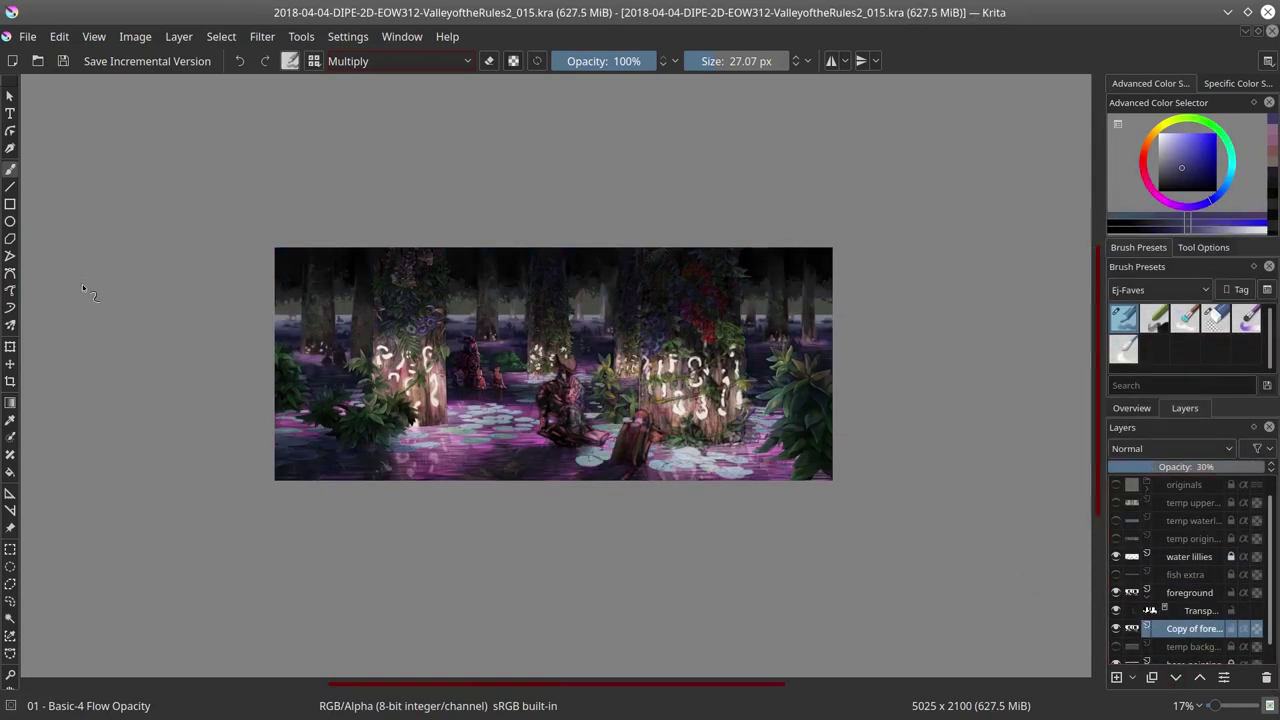
{"action": "left_click", "coordinate": [28, 36]}
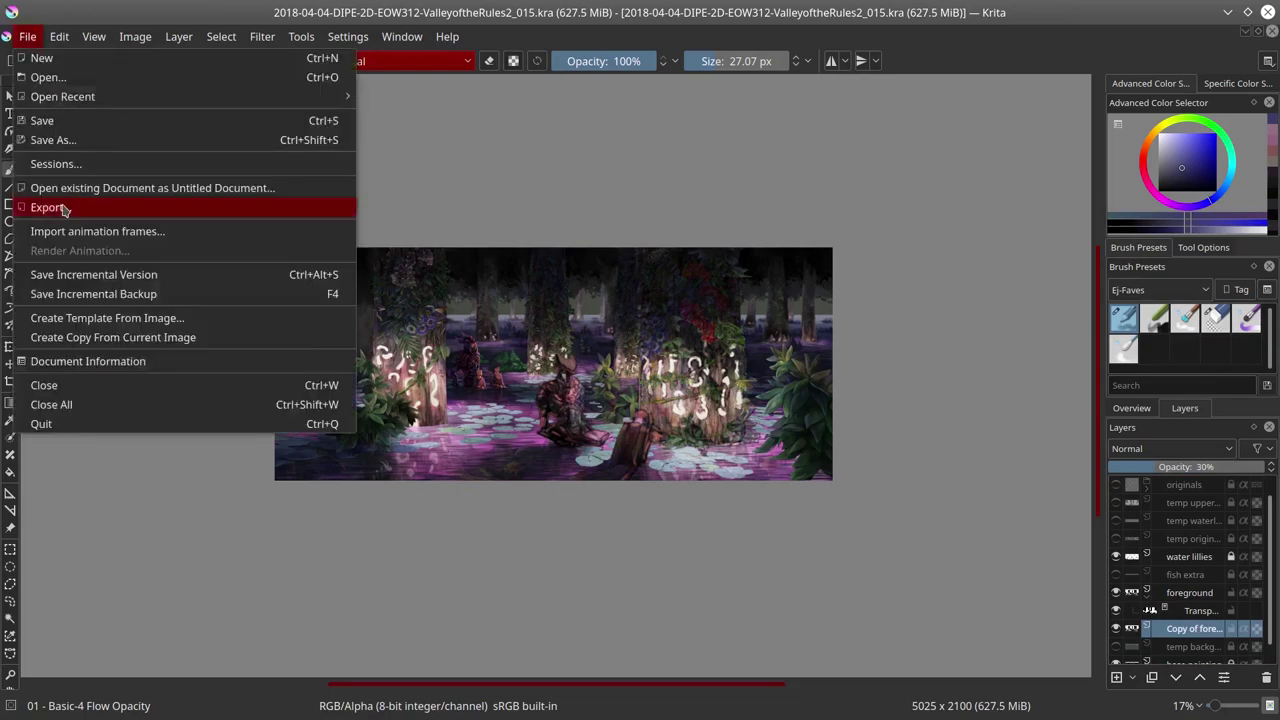
{"action": "left_click", "coordinate": [51, 206]}
{"action": "double_click", "coordinate": [743, 434]}
{"action": "left_click", "coordinate": [920, 603]}
{"action": "left_click", "coordinate": [738, 478]}
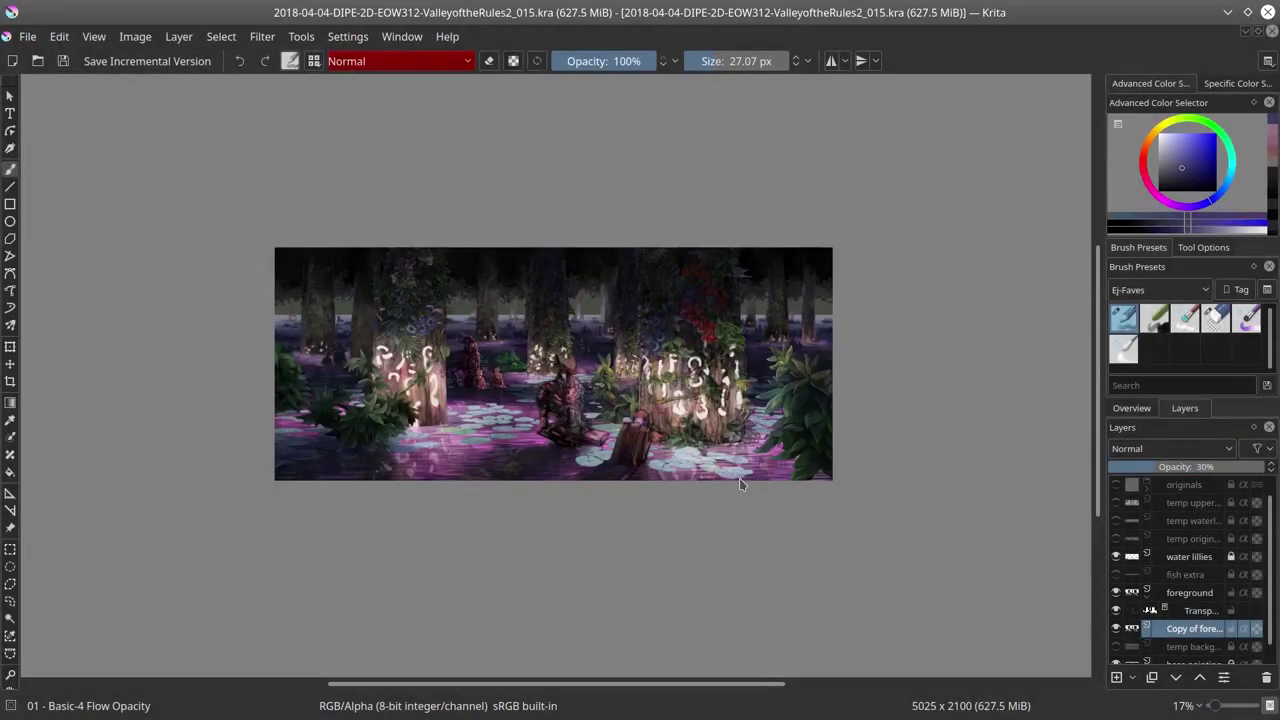
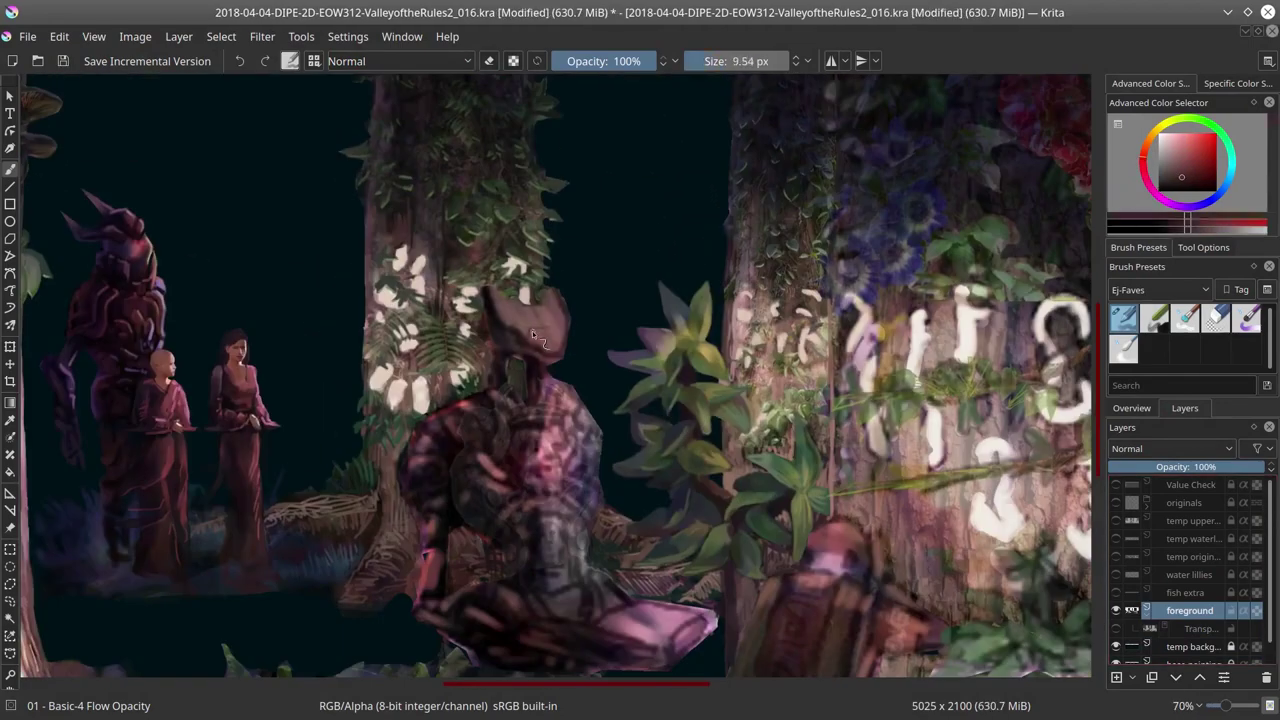
Step: Resize the brush and block in the creature's helmet, sampling pink and dull red tones
{"action": "mouse_move", "coordinate": [532, 331]}
{"action": "left_mouse_down"}
{"action": "mouse_move", "coordinate": [535, 449]}
{"action": "mouse_move", "coordinate": [493, 292]}
{"action": "mouse_move", "coordinate": [533, 309]}
{"action": "mouse_move", "coordinate": [566, 285]}
{"action": "mouse_move", "coordinate": [556, 316]}
{"action": "mouse_move", "coordinate": [484, 273]}
{"action": "mouse_move", "coordinate": [562, 316]}
{"action": "left_mouse_up"}
{"action": "left_click", "coordinate": [580, 322], "text": "ctrl"}
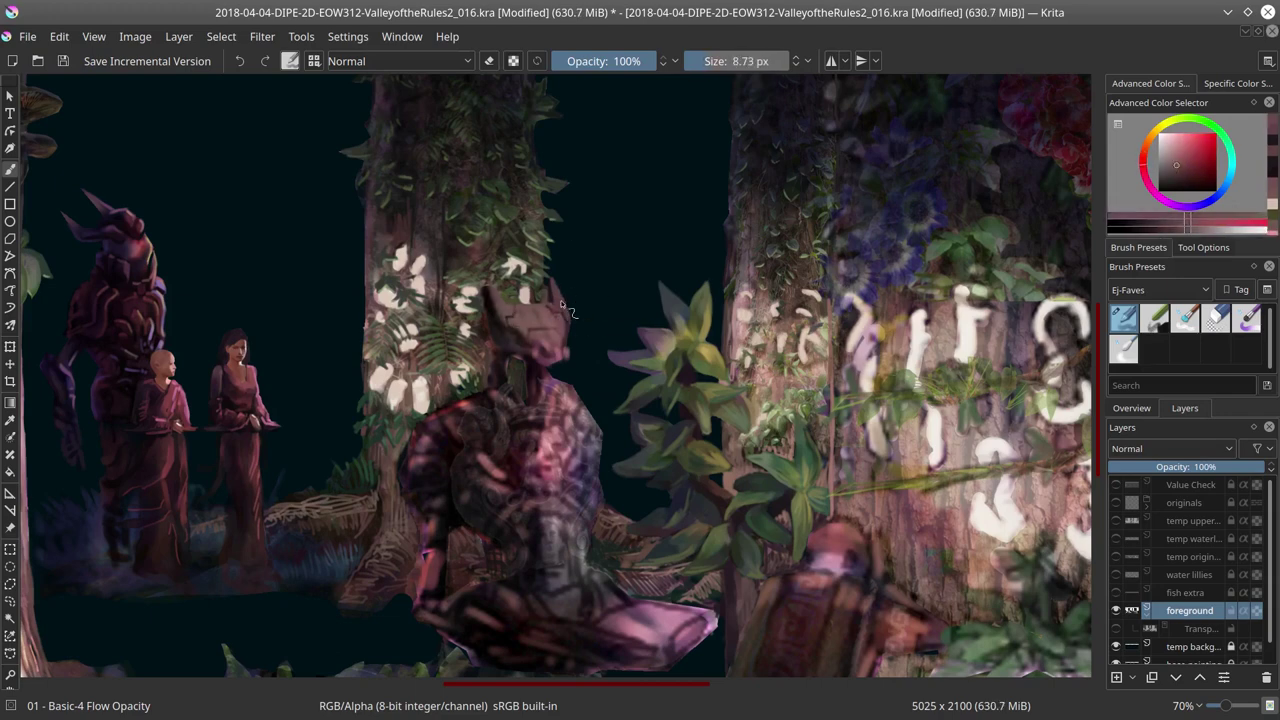
{"action": "left_click_drag", "start_coordinate": [532, 366], "coordinate": [490, 295]}
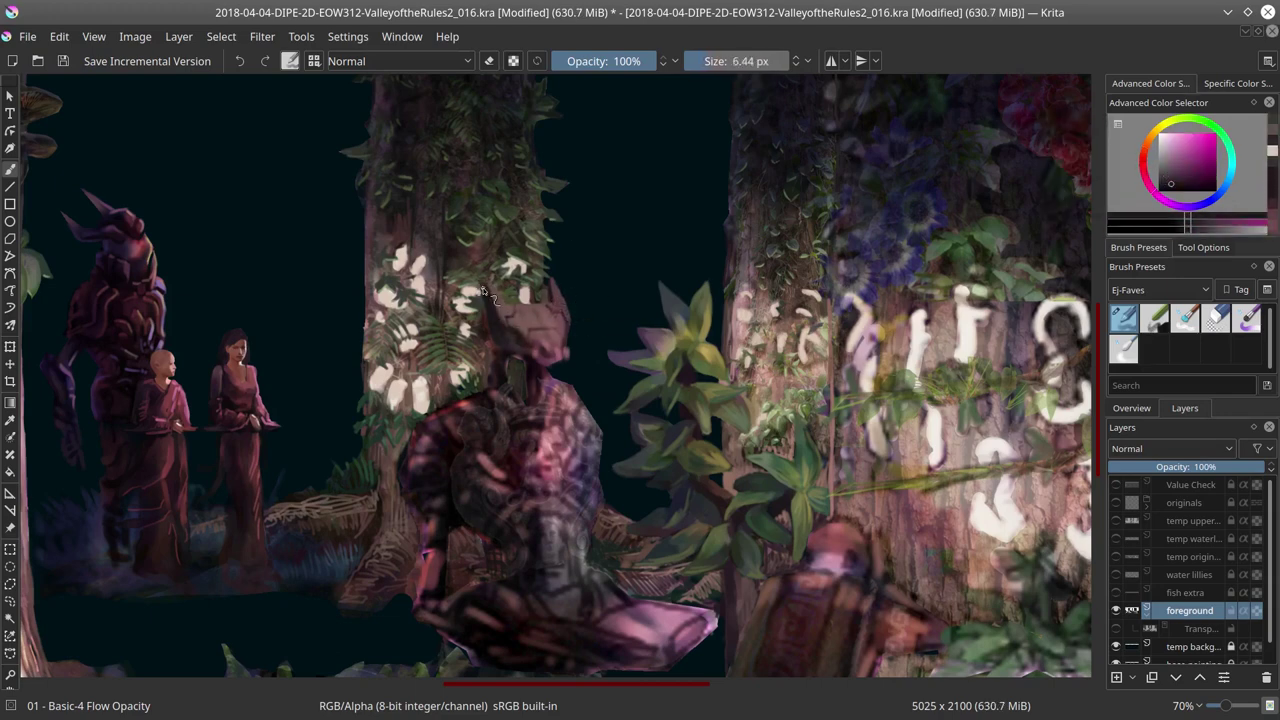
{"action": "key", "text": "ctrl+z"}
{"action": "left_click", "coordinate": [498, 291], "text": "ctrl"}
{"action": "left_click", "coordinate": [492, 312], "text": "ctrl"}
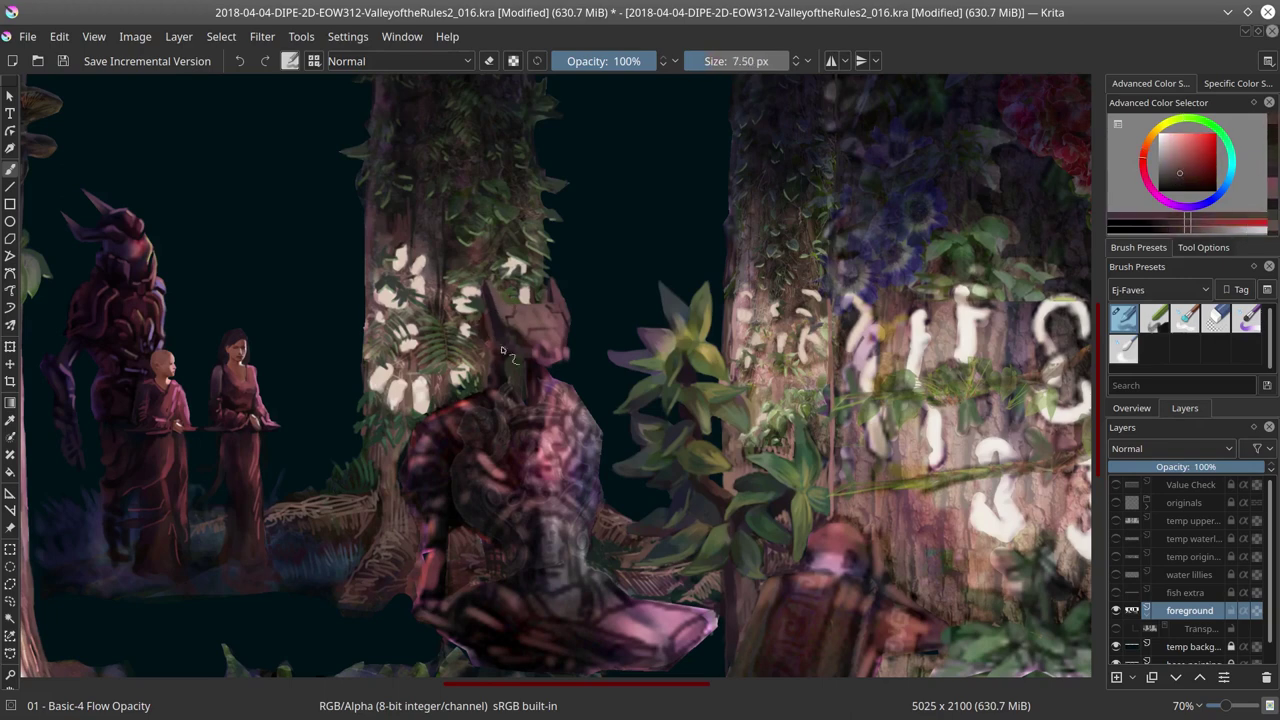
{"action": "left_click", "coordinate": [562, 357], "text": "ctrl"}
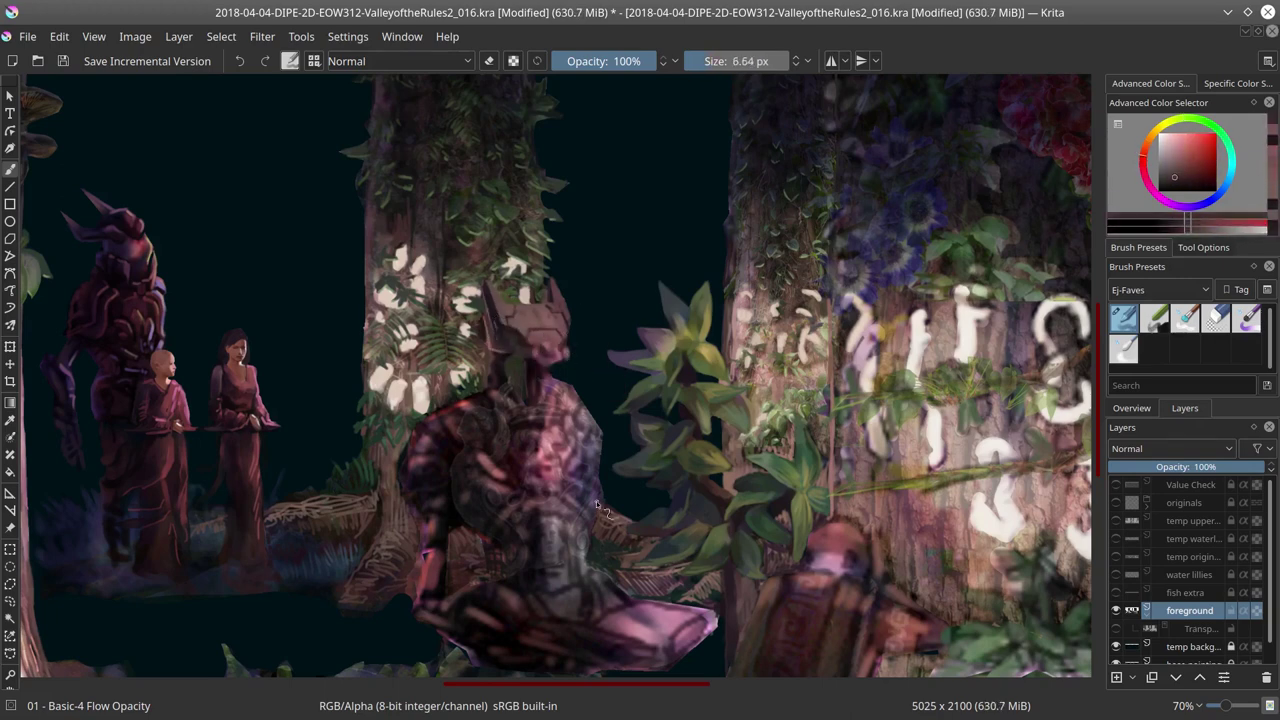
Step: Sharpen the helmet outline by alternately erasing and repainting its edges, then sample purple
{"action": "key", "text": "slash"}
{"action": "key", "text": "slash"}
{"action": "left_click", "coordinate": [560, 328], "text": "ctrl"}
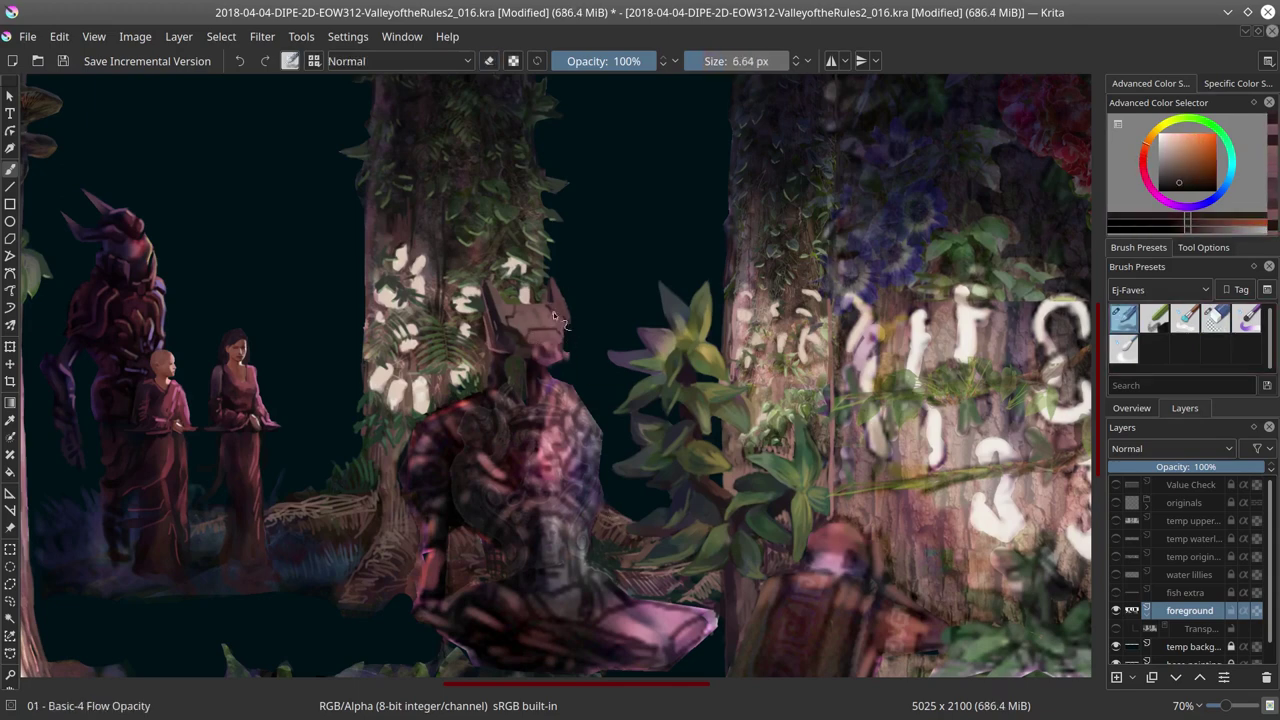
{"action": "key", "text": "slash"}
{"action": "key", "text": "slash"}
{"action": "left_click", "coordinate": [556, 313], "text": "ctrl"}
{"action": "key", "text": "slash"}
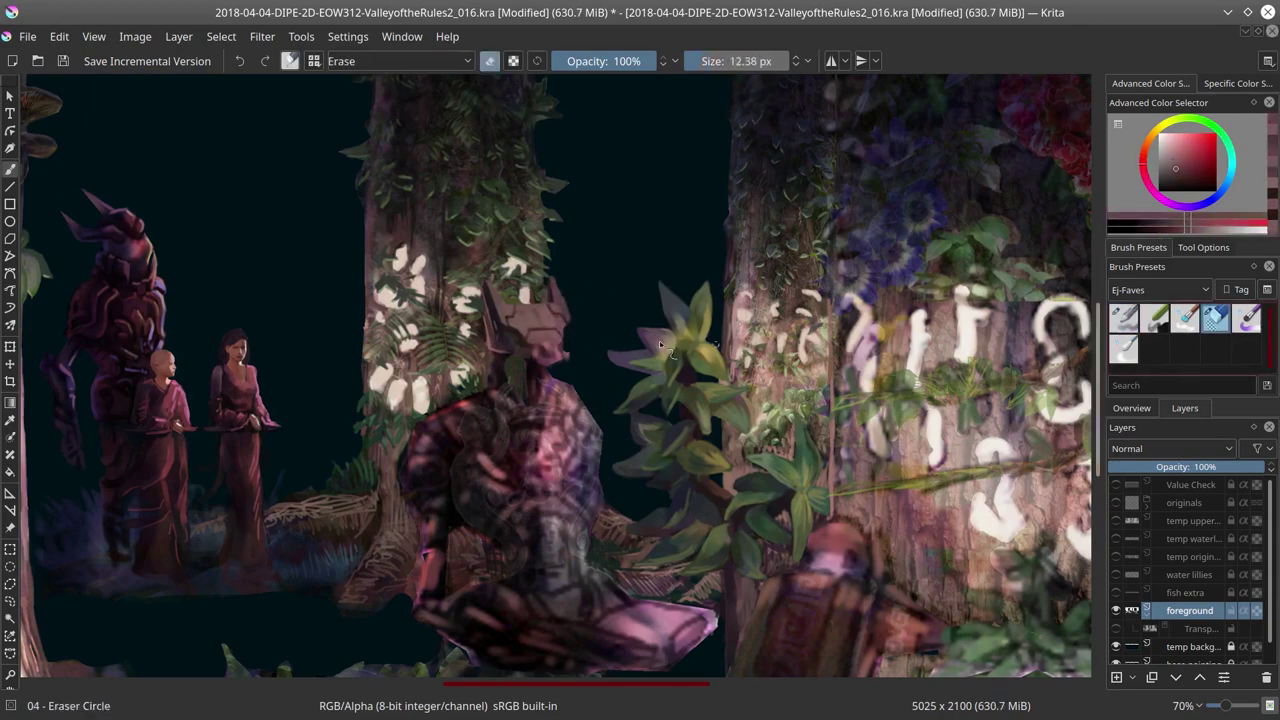
{"action": "key", "text": "slash"}
{"action": "left_click", "coordinate": [572, 348], "text": "ctrl"}
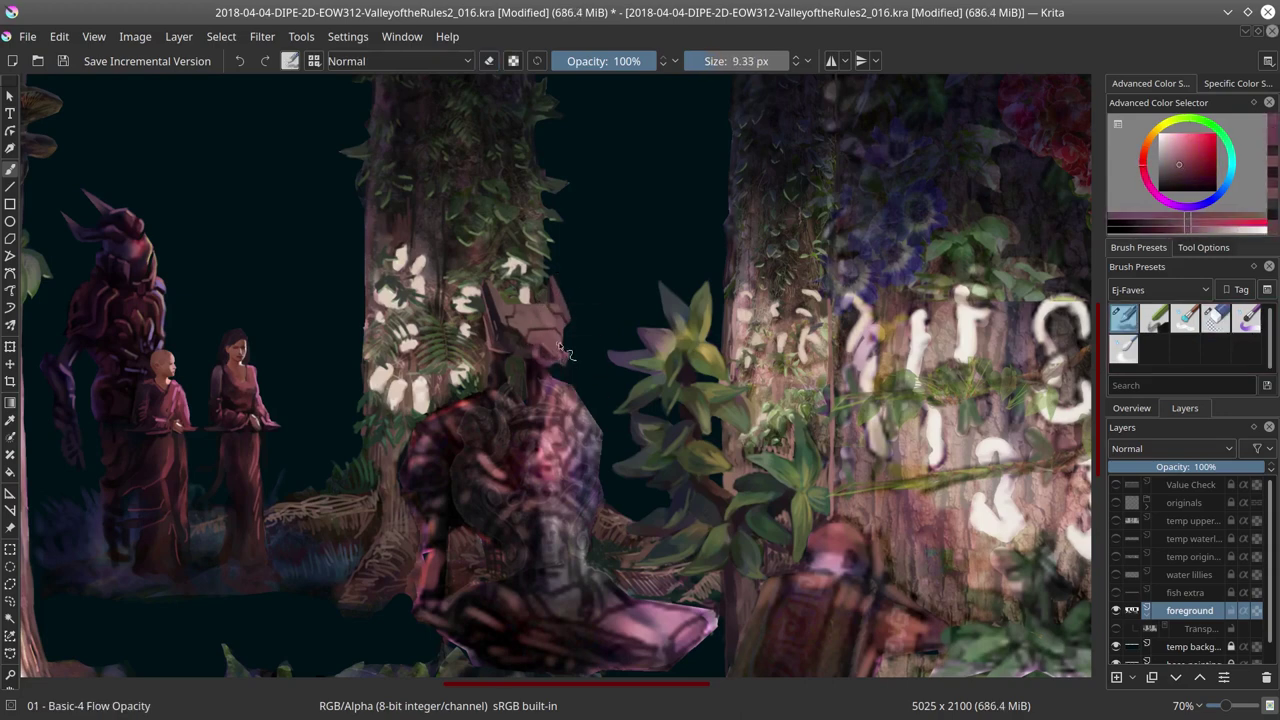
{"action": "key", "text": "slash"}
{"action": "key", "text": "slash"}
{"action": "left_click", "coordinate": [553, 350], "text": "ctrl"}
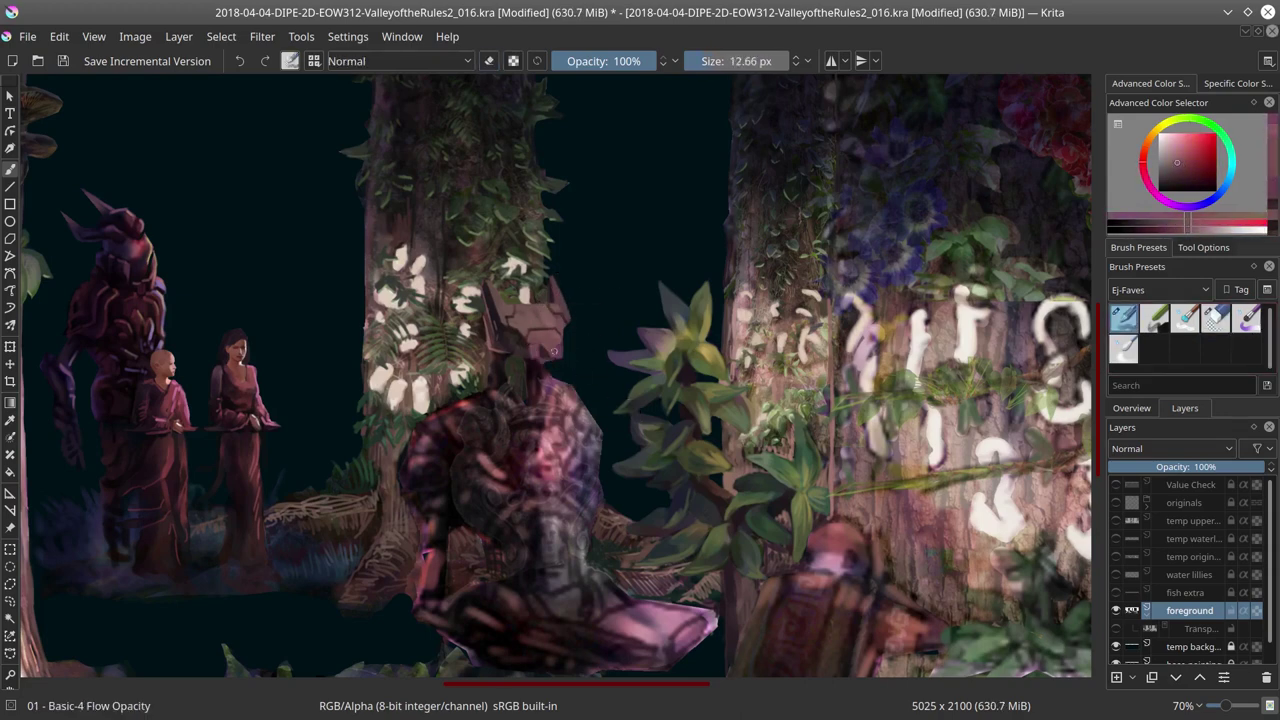
{"action": "left_click", "coordinate": [560, 372], "text": "ctrl"}
Step: Paint light magenta strokes over the creature's head with the standard brush
{"action": "key", "text": "3"}
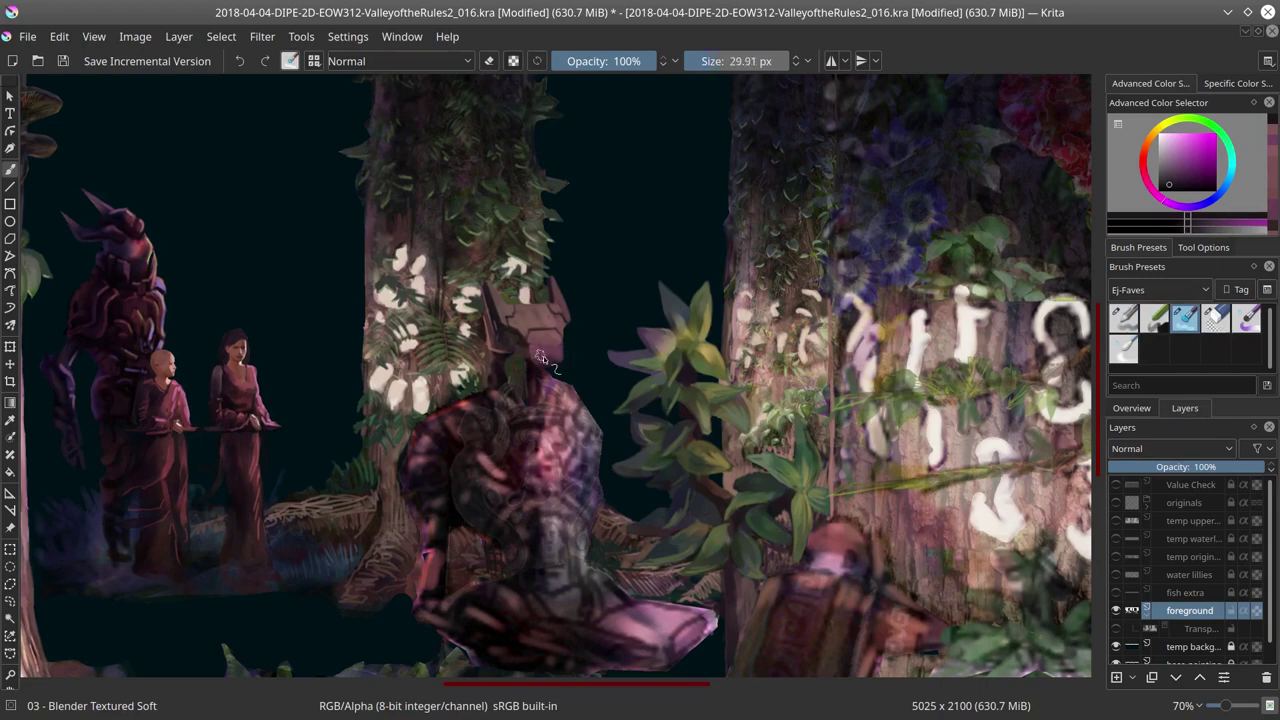
{"action": "key", "text": "1"}
{"action": "left_click", "coordinate": [540, 358], "text": "ctrl"}
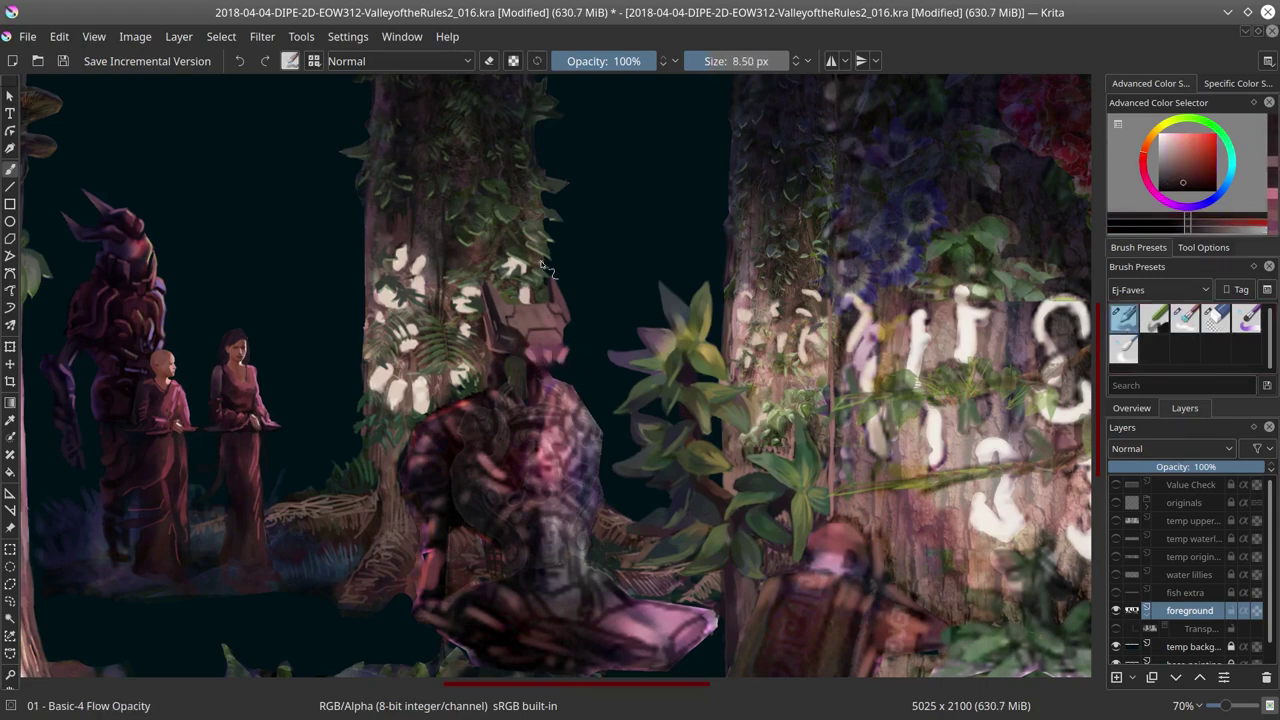
{"action": "left_click", "coordinate": [542, 352], "text": "ctrl"}
{"action": "key", "text": "4"}
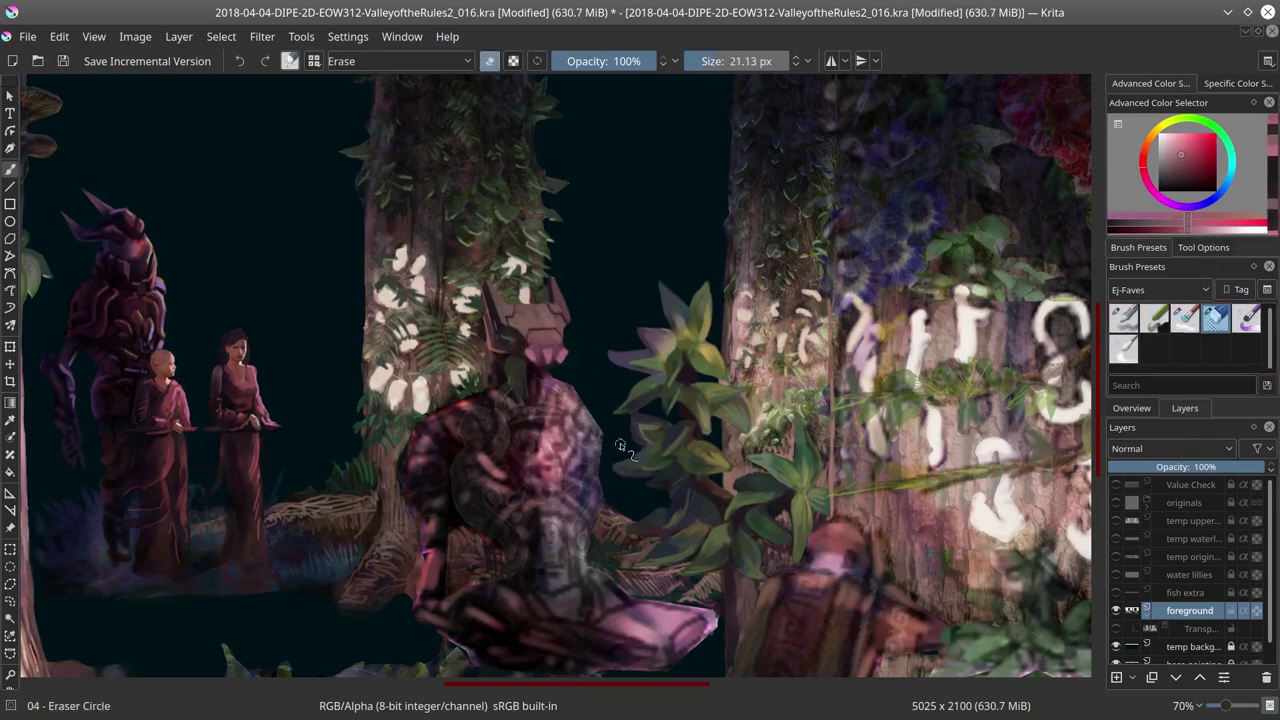
{"action": "key", "text": "1"}
{"action": "left_click", "coordinate": [556, 314], "text": "ctrl"}
Step: Add a salmon-pink highlight and dark red-brown shadow to the helmet
{"action": "key", "text": "bracketleft"}
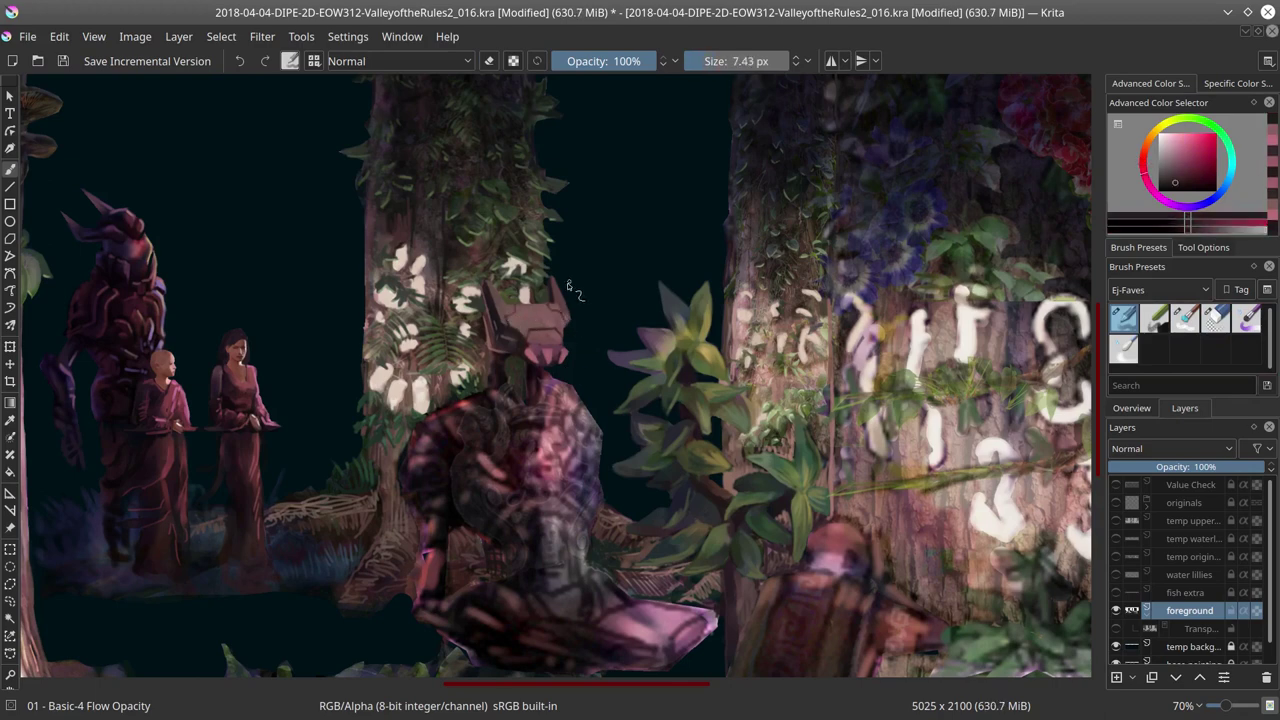
{"action": "left_click", "coordinate": [529, 336], "text": "ctrl"}
{"action": "left_click", "coordinate": [561, 318], "text": "ctrl"}
{"action": "key", "text": "bracketleft"}
{"action": "left_click", "coordinate": [556, 378], "text": "ctrl"}
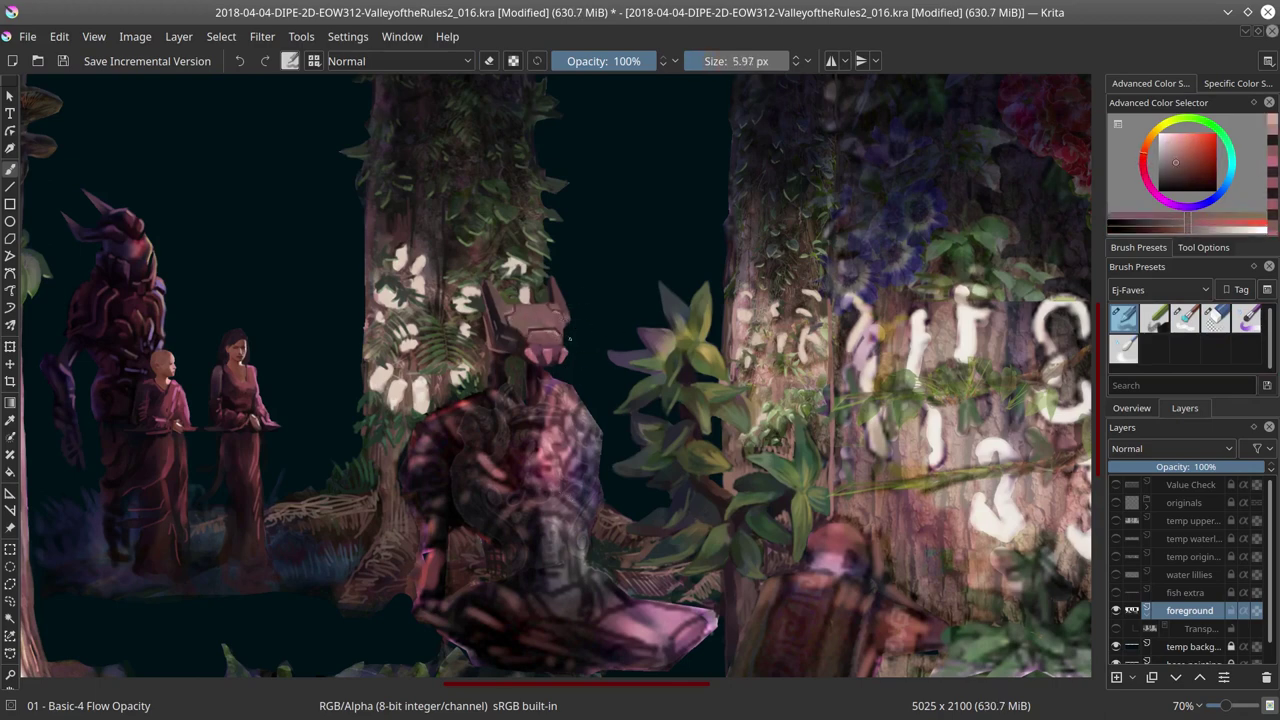
{"action": "key", "text": "bracketright"}
{"action": "left_click", "coordinate": [568, 348], "text": "ctrl"}
{"action": "left_click", "coordinate": [572, 345], "text": "ctrl"}
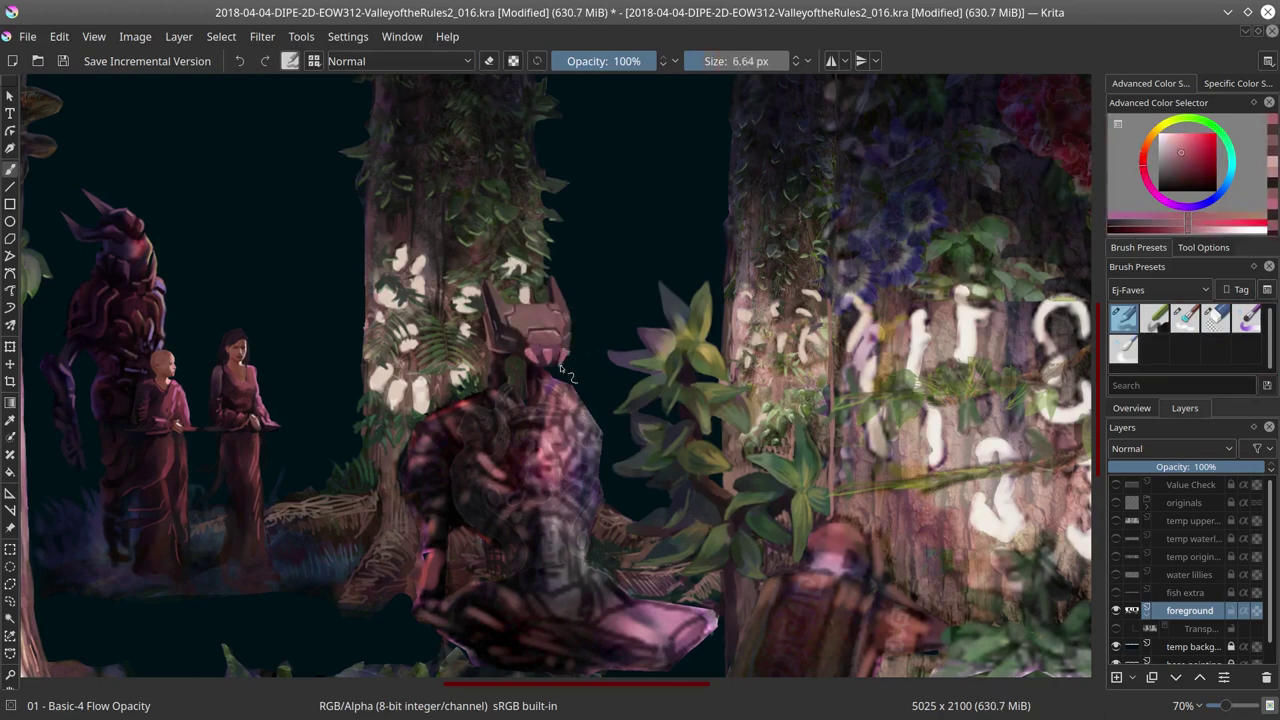
Step: Pan to the creature's lower body, pick a dark purple, and save with Ctrl+S
{"action": "key", "text": "slash"}
{"action": "key", "text": "slash"}
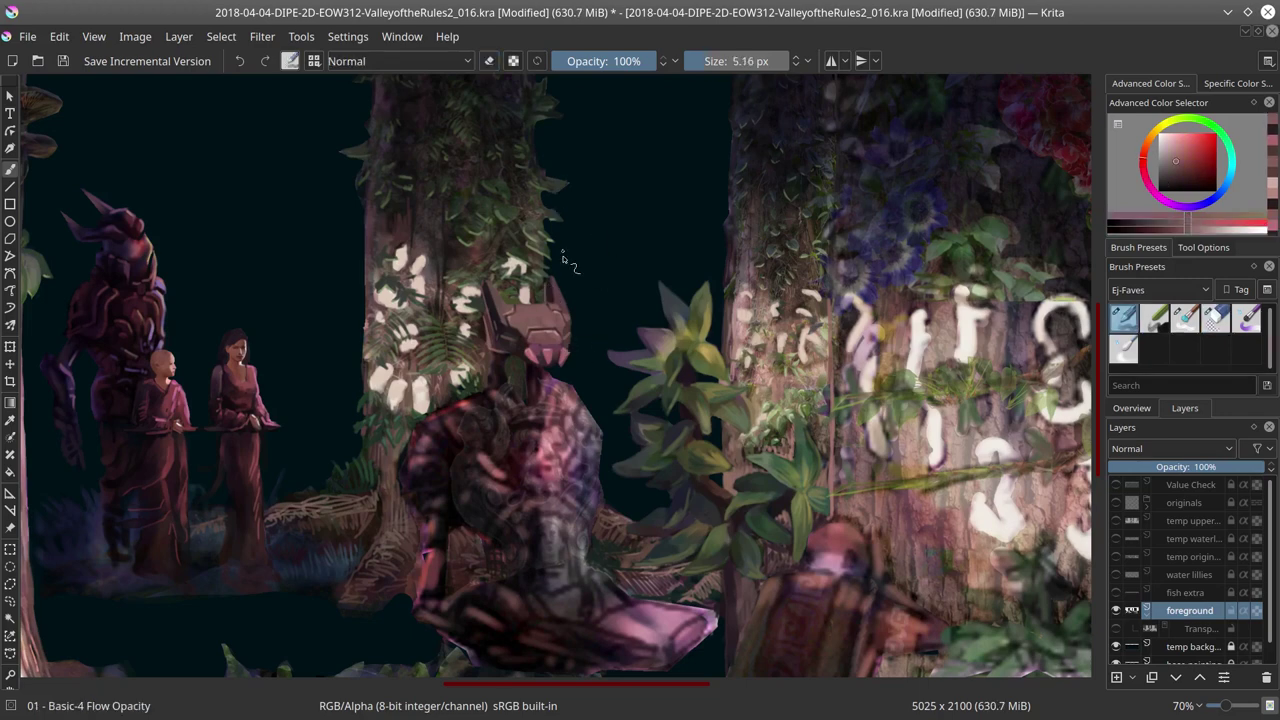
{"action": "left_click", "coordinate": [537, 187], "text": "ctrl"}
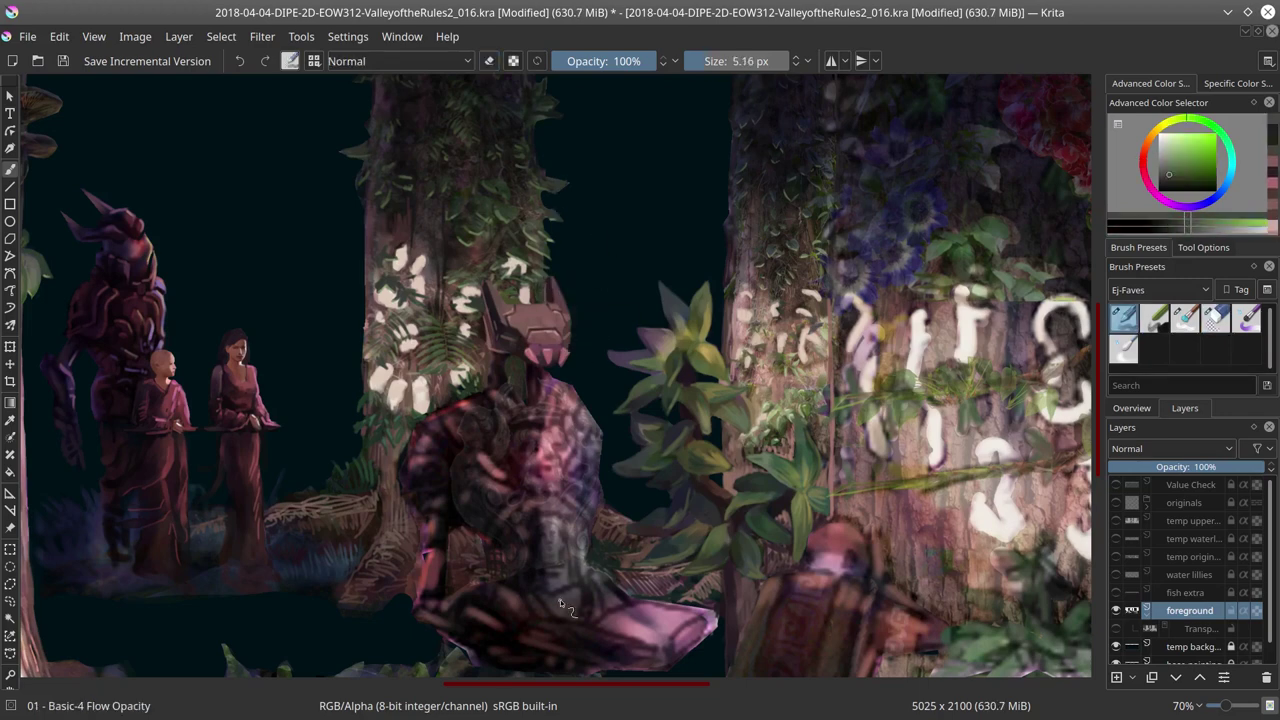
{"action": "left_click_drag", "start_coordinate": [560, 599], "coordinate": [570, 485]}
{"action": "left_click", "coordinate": [570, 485], "text": "ctrl"}
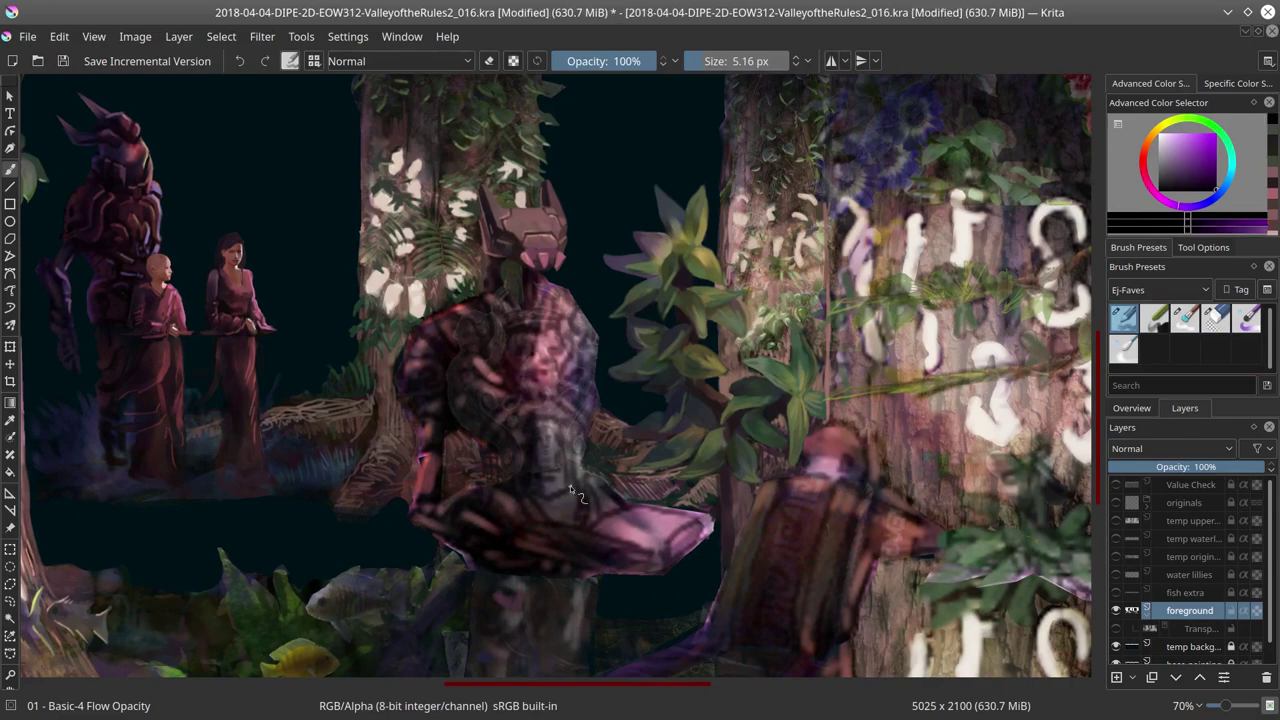
{"action": "key", "text": "ctrl+s"}
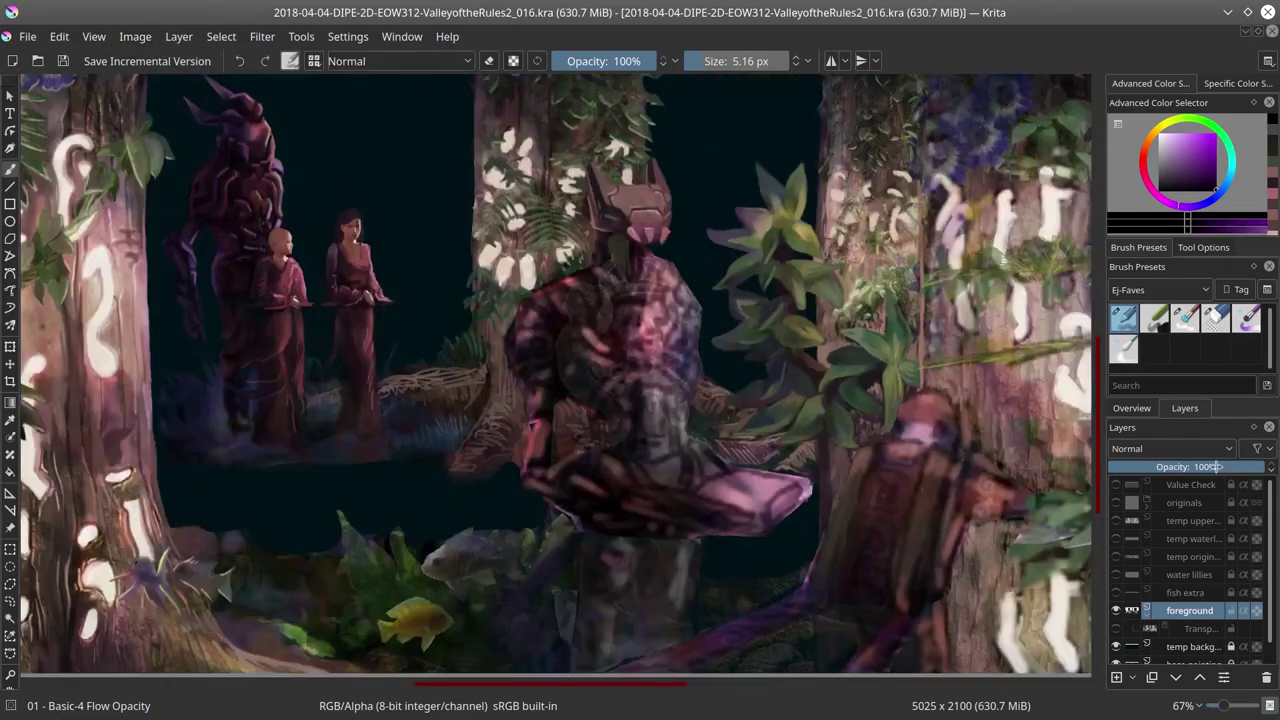
{"action": "left_click", "coordinate": [1131, 408]}
Step: Mirror the view to check the composition and sample magenta from the creature
{"action": "key", "text": "m"}
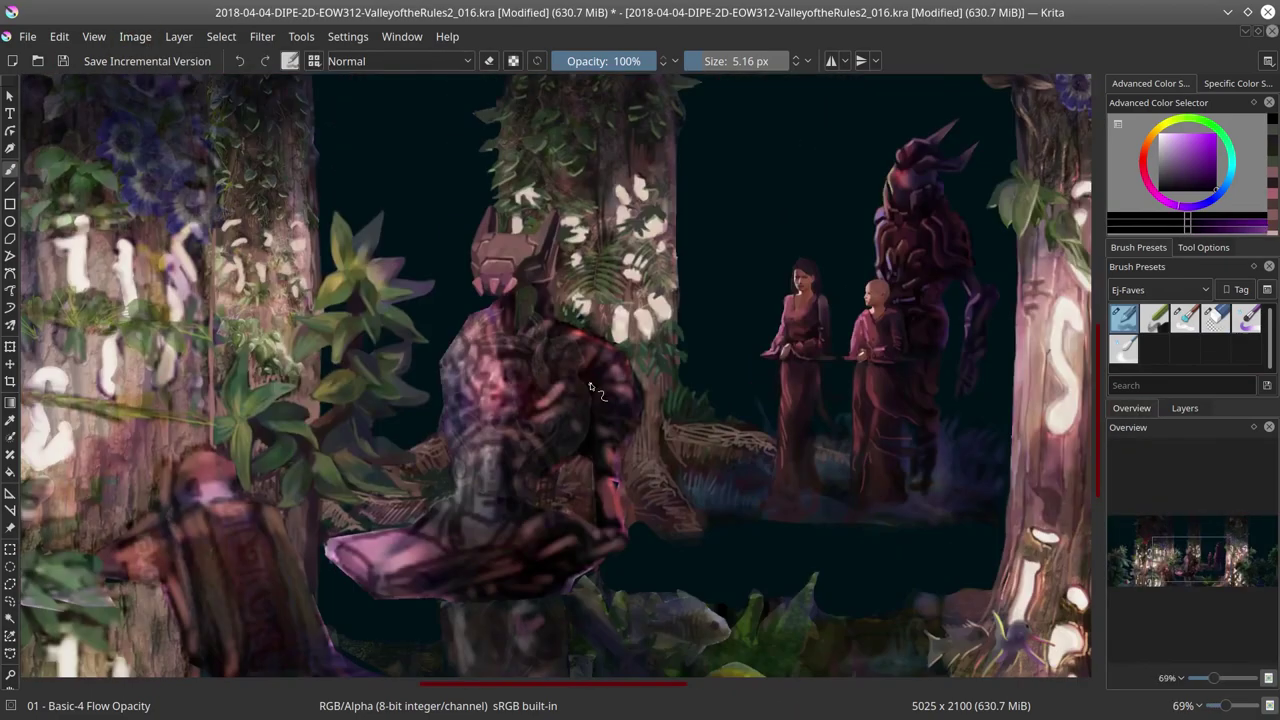
{"action": "left_click", "coordinate": [547, 311], "text": "ctrl"}
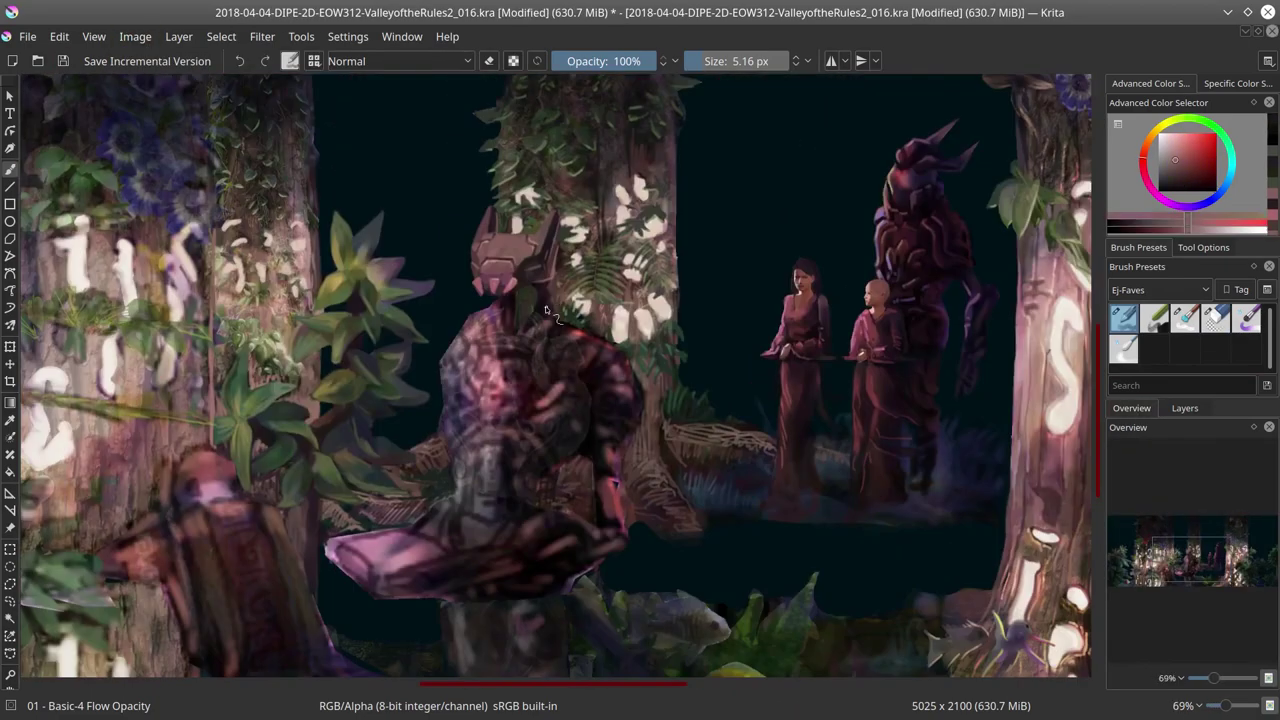
{"action": "key", "text": "bracketright"}
{"action": "left_click", "coordinate": [541, 284], "text": "ctrl"}
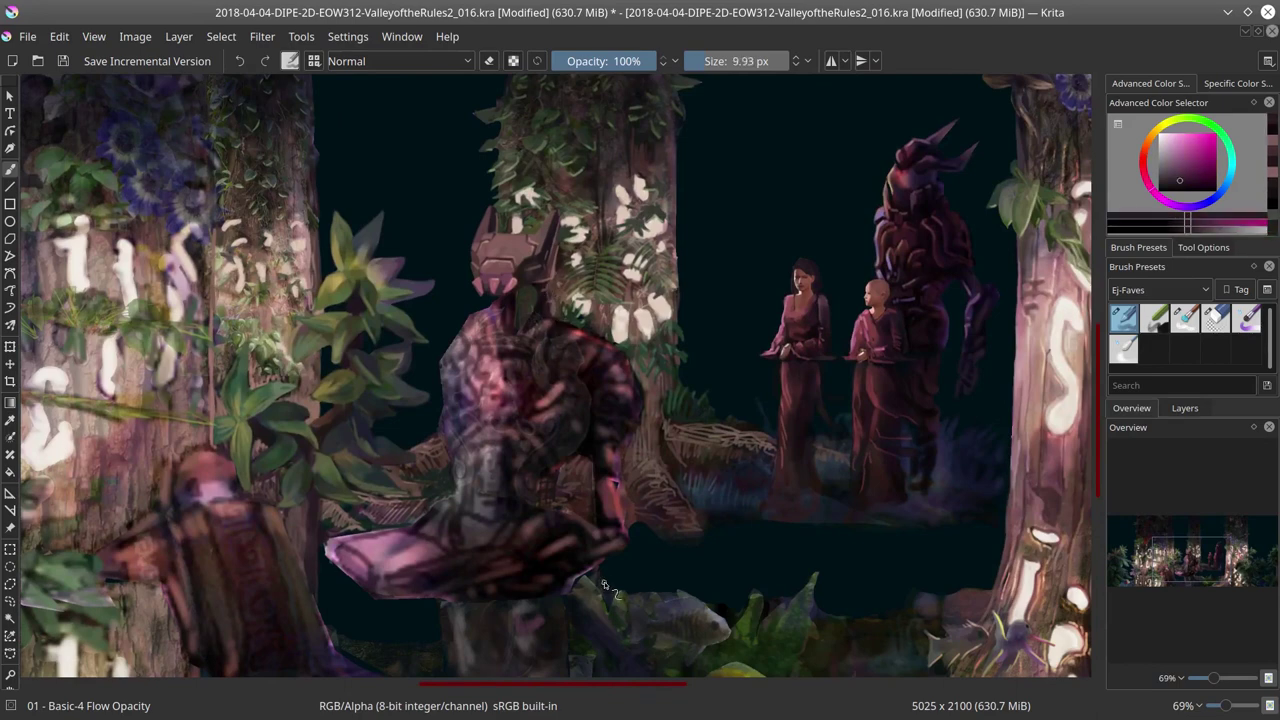
{"action": "key", "text": "slash"}
{"action": "key", "text": "slash"}
{"action": "left_click", "coordinate": [538, 270], "text": "ctrl"}
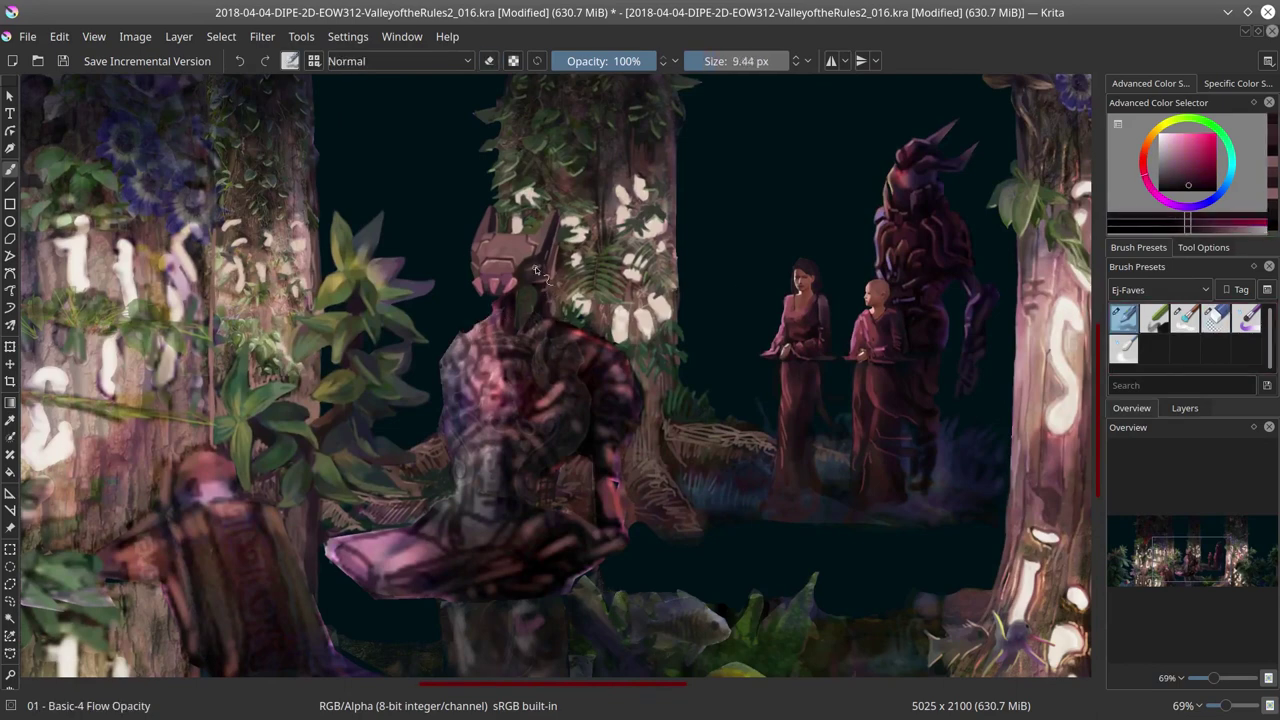
{"action": "key", "text": "slash"}
{"action": "key", "text": "slash"}
{"action": "left_click", "coordinate": [548, 338], "text": "ctrl"}
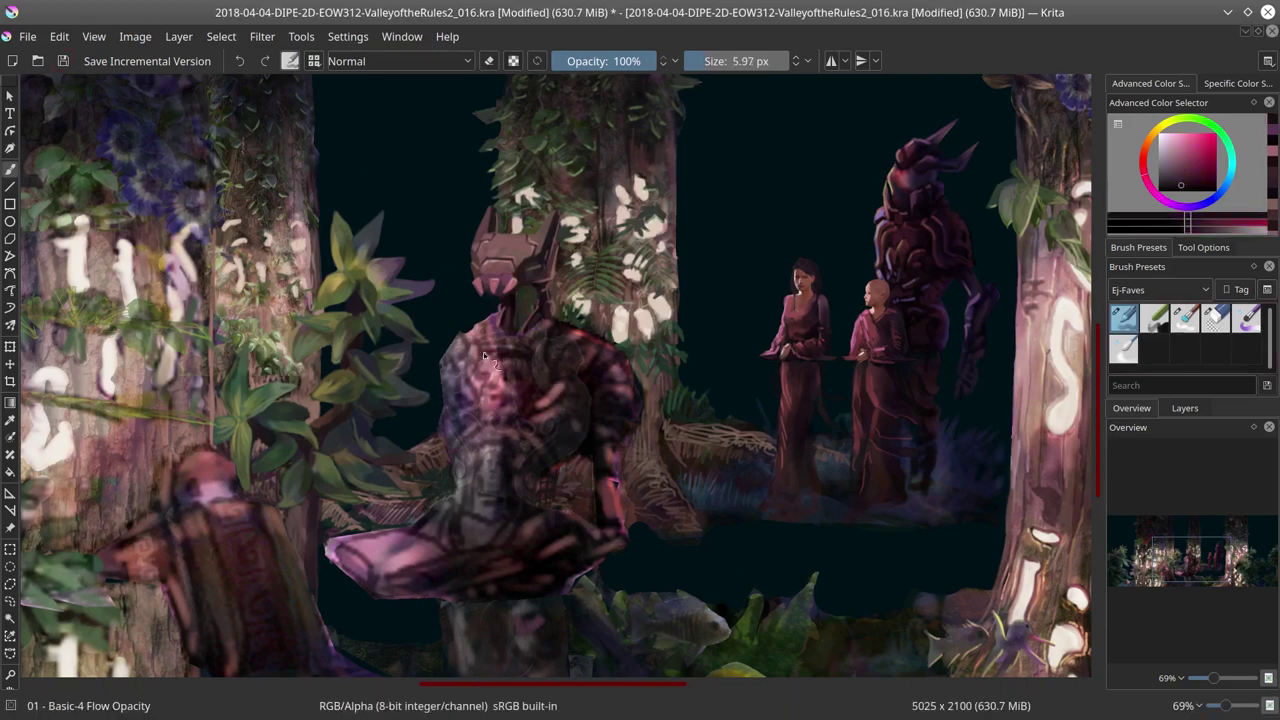
Step: Paint sampled pink tones onto the creature's chest with a smaller brush
{"action": "key", "text": "bracketleft"}
{"action": "left_click", "coordinate": [557, 357], "text": "ctrl"}
{"action": "left_click", "coordinate": [511, 333], "text": "ctrl"}
{"action": "left_click", "coordinate": [541, 345], "text": "ctrl"}
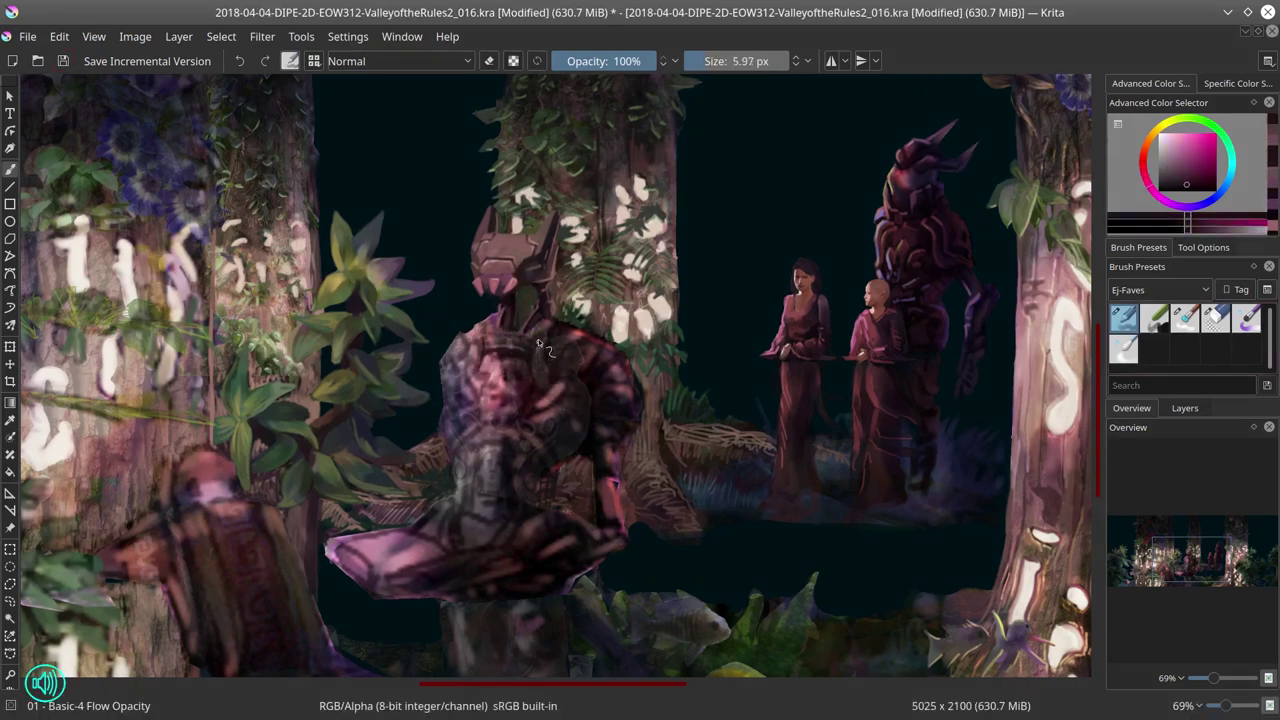
{"action": "left_click", "coordinate": [555, 335], "text": "ctrl"}
{"action": "key", "text": "period"}
{"action": "key", "text": "period"}
{"action": "key", "text": "comma"}
{"action": "key", "text": "comma"}
{"action": "key", "text": "period"}
{"action": "key", "text": "period"}
{"action": "key", "text": "period"}
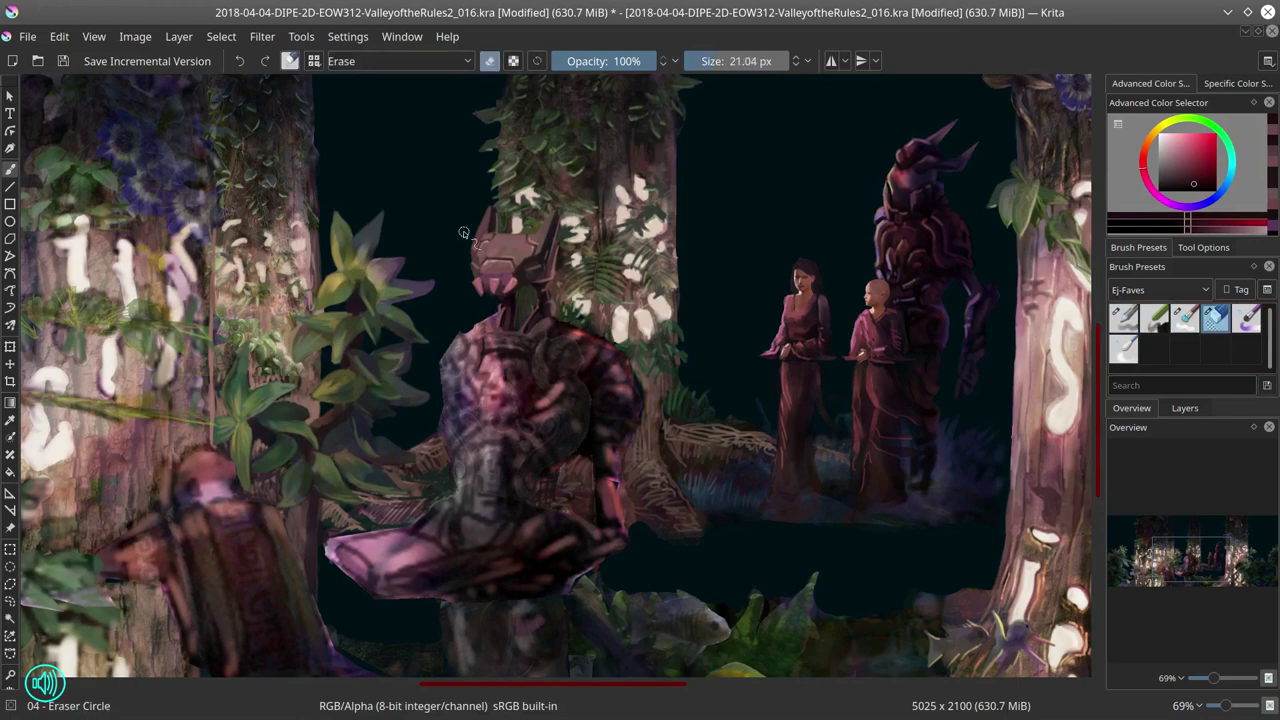
{"action": "key", "text": "comma"}
{"action": "key", "text": "comma"}
{"action": "left_click", "coordinate": [493, 327], "text": "ctrl"}
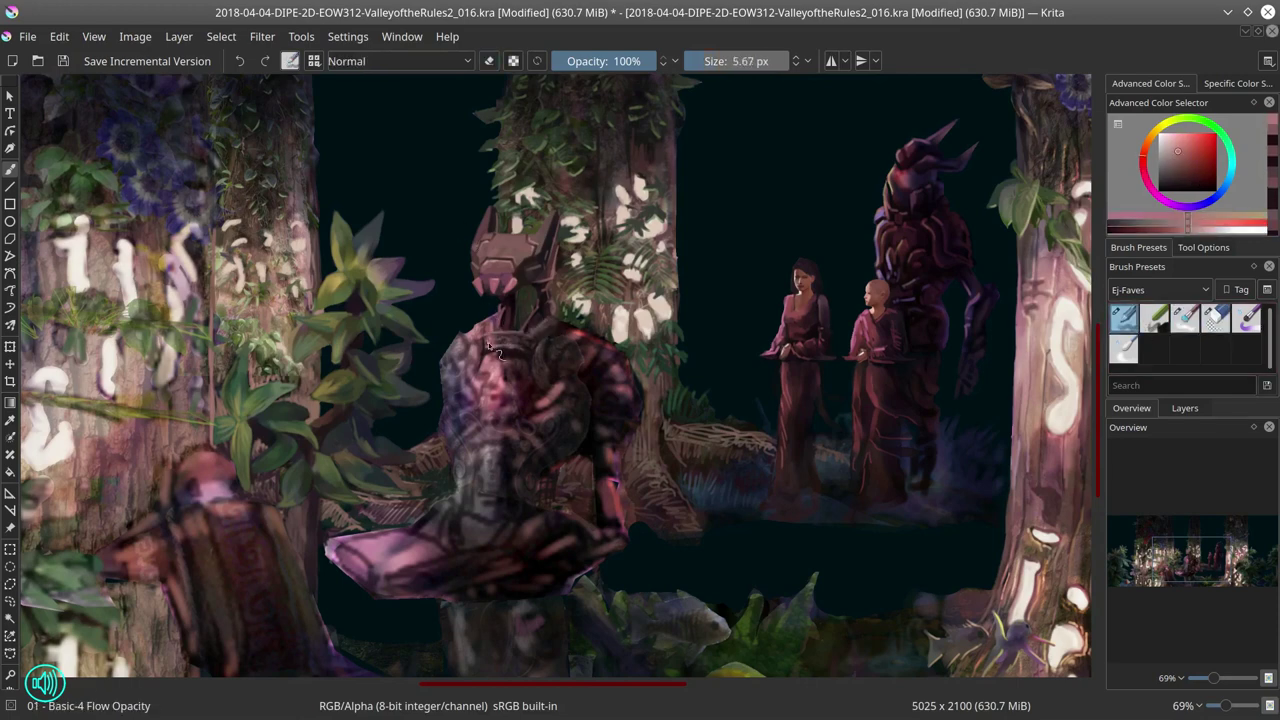
Step: Add lighter pink and darker red detail strokes to the chest armour
{"action": "left_click", "coordinate": [588, 325], "text": "ctrl"}
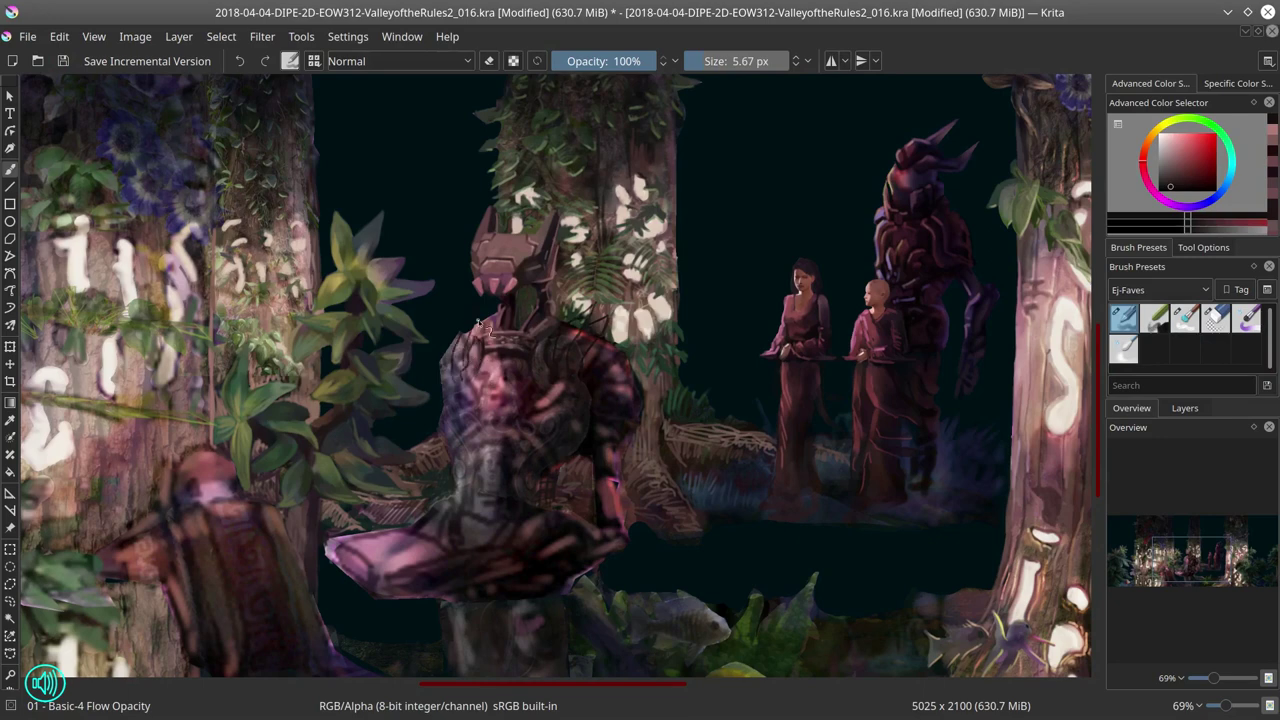
{"action": "left_click", "coordinate": [535, 365], "text": "ctrl"}
{"action": "key", "text": "period"}
{"action": "key", "text": "comma"}
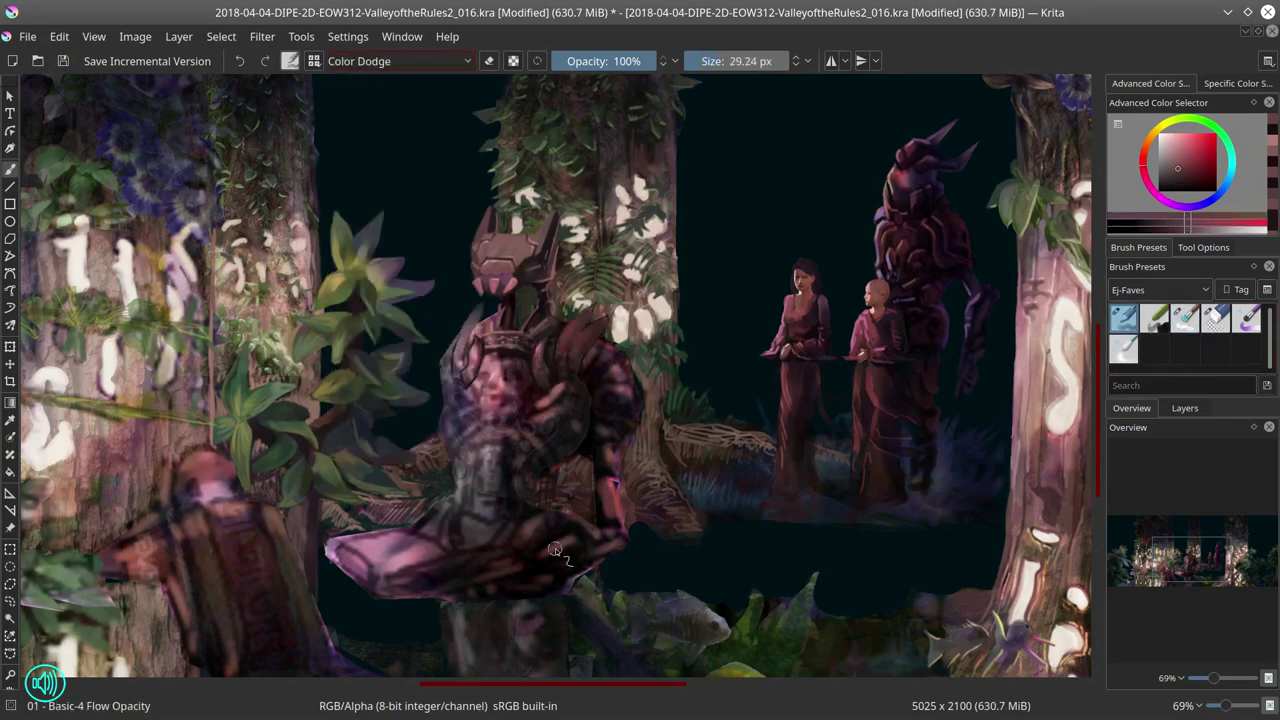
{"action": "left_click", "coordinate": [452, 365], "text": "ctrl"}
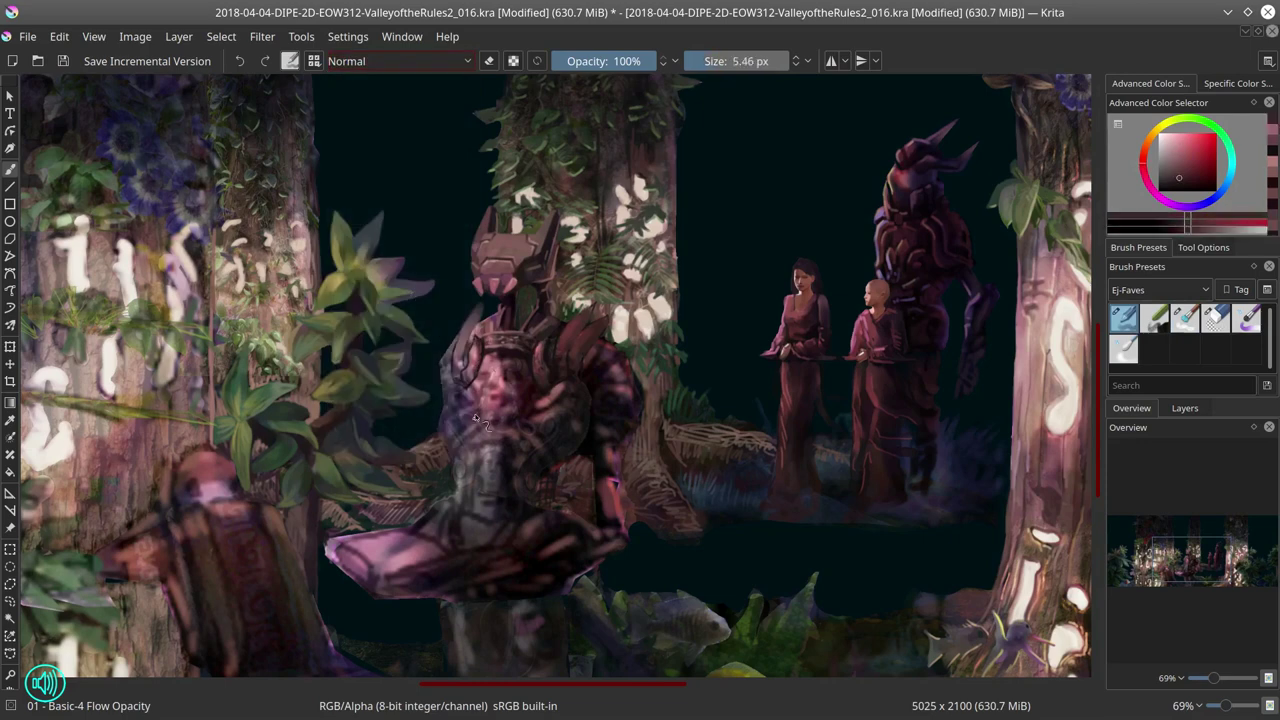
{"action": "left_click", "coordinate": [478, 346], "text": "ctrl"}
{"action": "key", "text": "bracketright"}
{"action": "left_click", "coordinate": [522, 292], "text": "ctrl"}
{"action": "left_click", "coordinate": [510, 358], "text": "ctrl"}
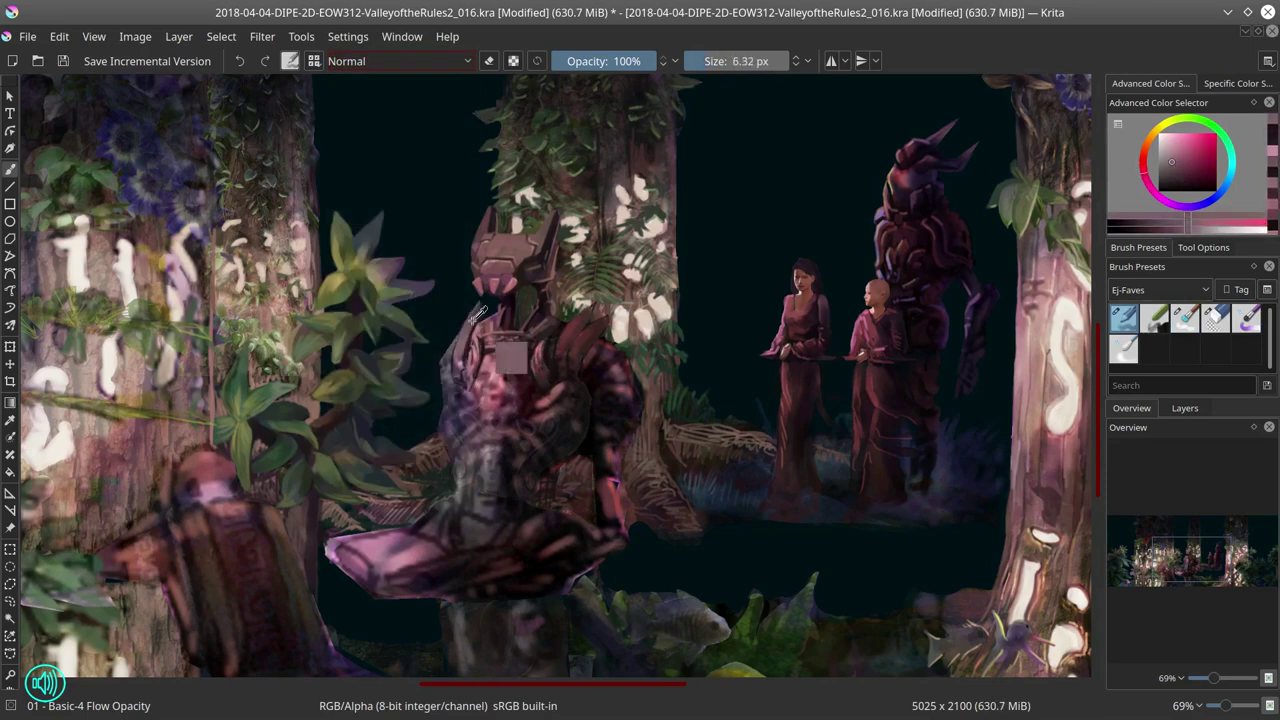
{"action": "left_click", "coordinate": [490, 345], "text": "ctrl"}
Step: Set the brush to Color Dodge with a lighter pinkish purple for the chest glow
{"action": "left_click", "coordinate": [558, 358], "text": "ctrl"}
{"action": "left_click", "coordinate": [560, 360], "text": "ctrl"}
{"action": "key", "text": "bracketright"}
{"action": "key", "text": "bracketright"}
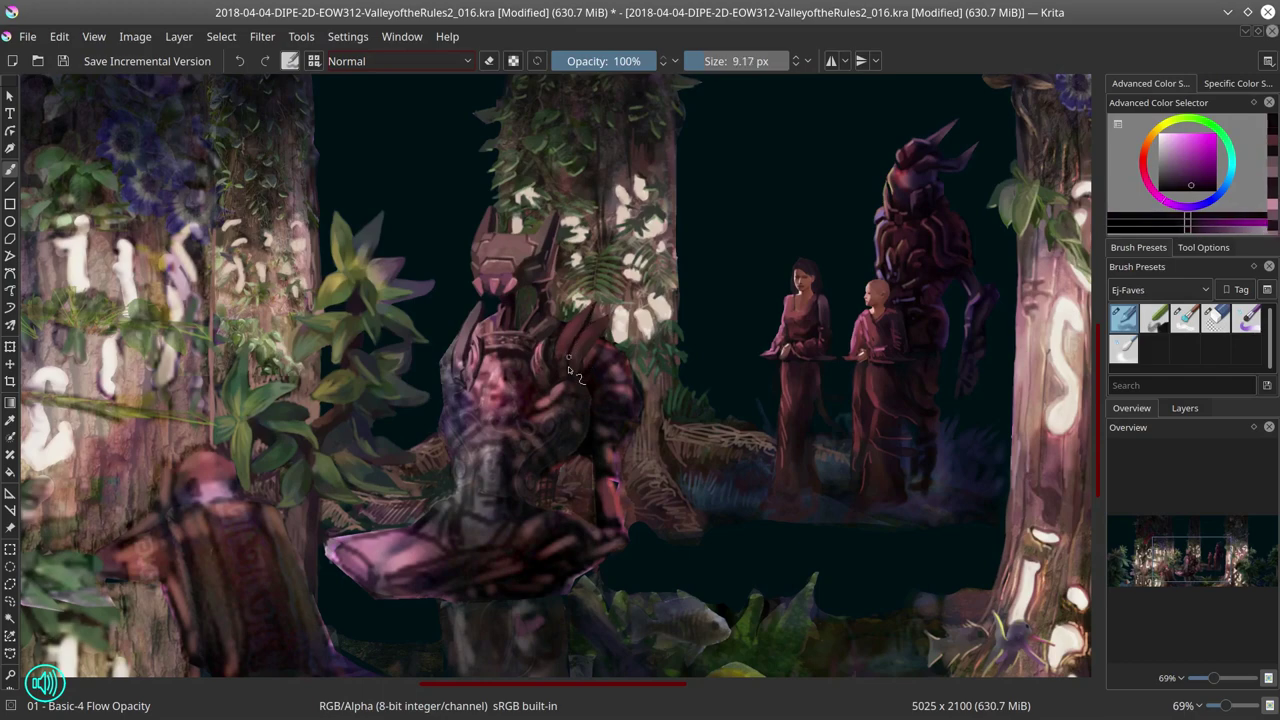
{"action": "key", "text": "alt+shift+d"}
{"action": "left_click", "coordinate": [466, 395], "text": "ctrl"}
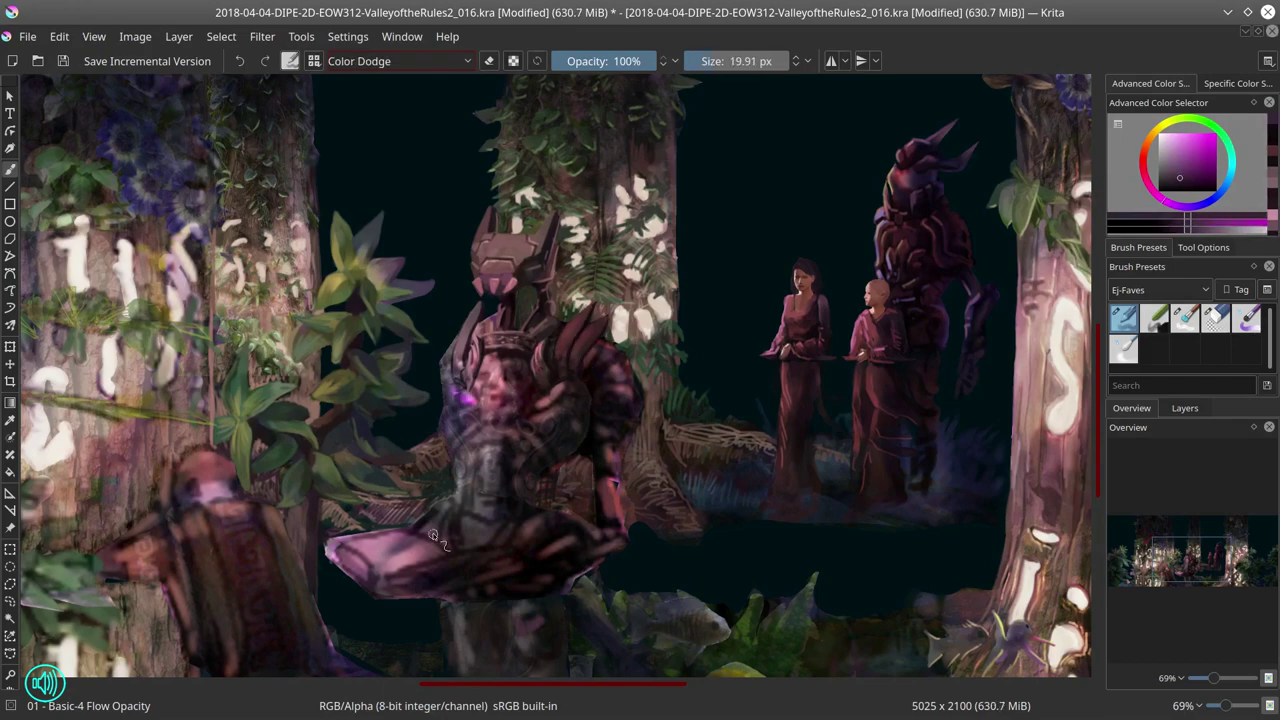
{"action": "scroll", "coordinate": [600, 500], "scroll_direction": "down", "scroll_amount": 3}
{"action": "scroll", "coordinate": [740, 492], "scroll_direction": "up", "scroll_amount": 3}
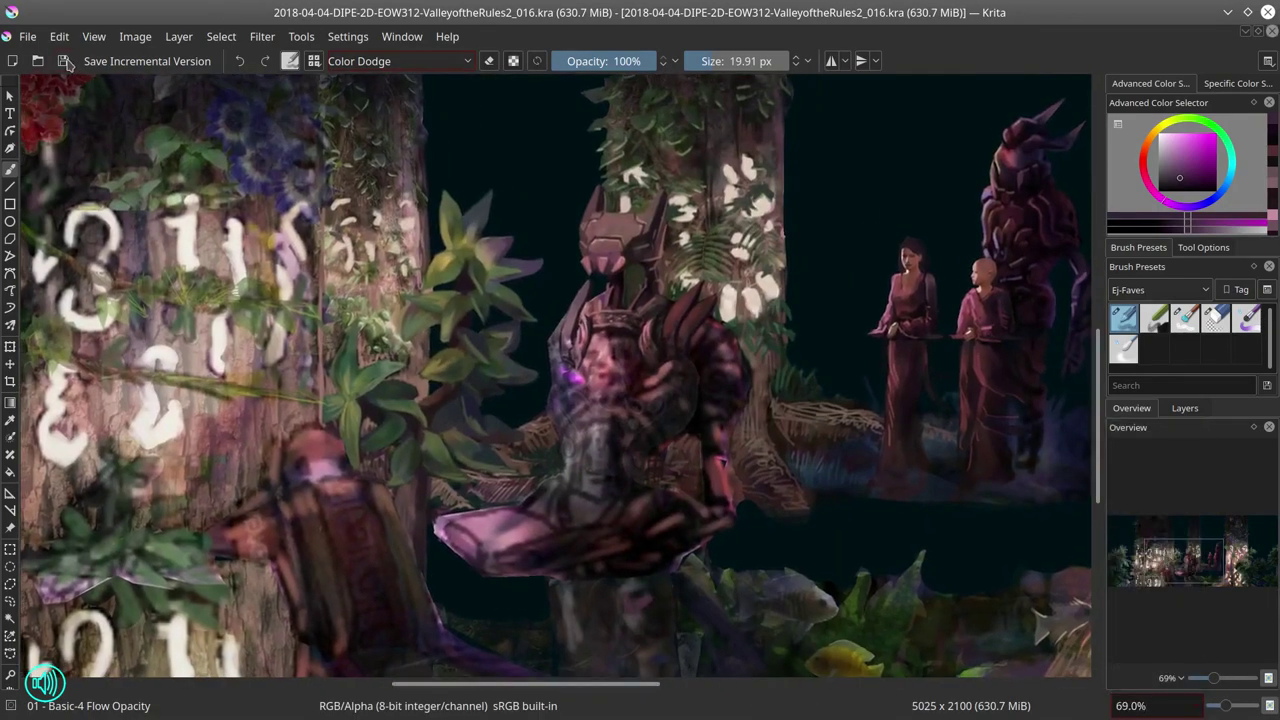
Step: Paint a pink stroke on the armour, then sample purple, dark red and teal at about 7 px
{"action": "left_click_drag", "start_coordinate": [558, 382], "coordinate": [590, 378]}
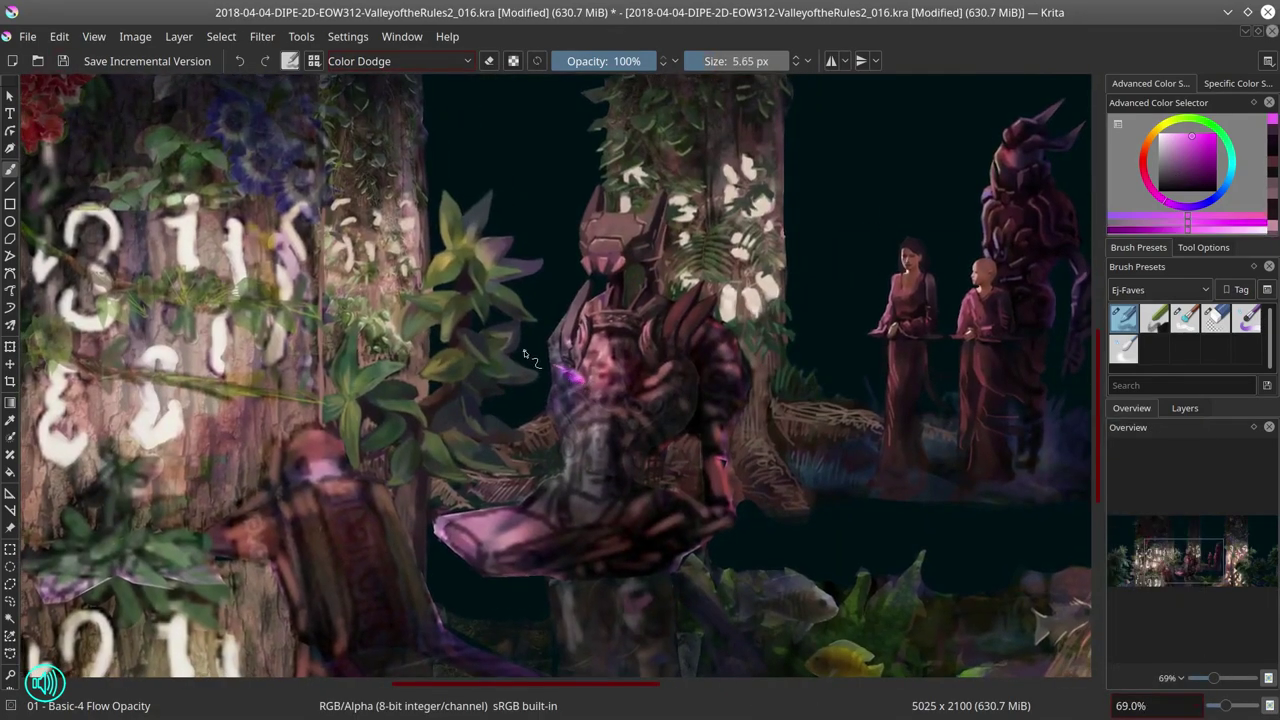
{"action": "key", "text": "alt+shift+n"}
{"action": "key", "text": "bracketleft"}
{"action": "left_click", "coordinate": [590, 378], "text": "ctrl"}
{"action": "key", "text": "bracketleft"}
{"action": "key", "text": "bracketleft"}
{"action": "key", "text": "bracketleft"}
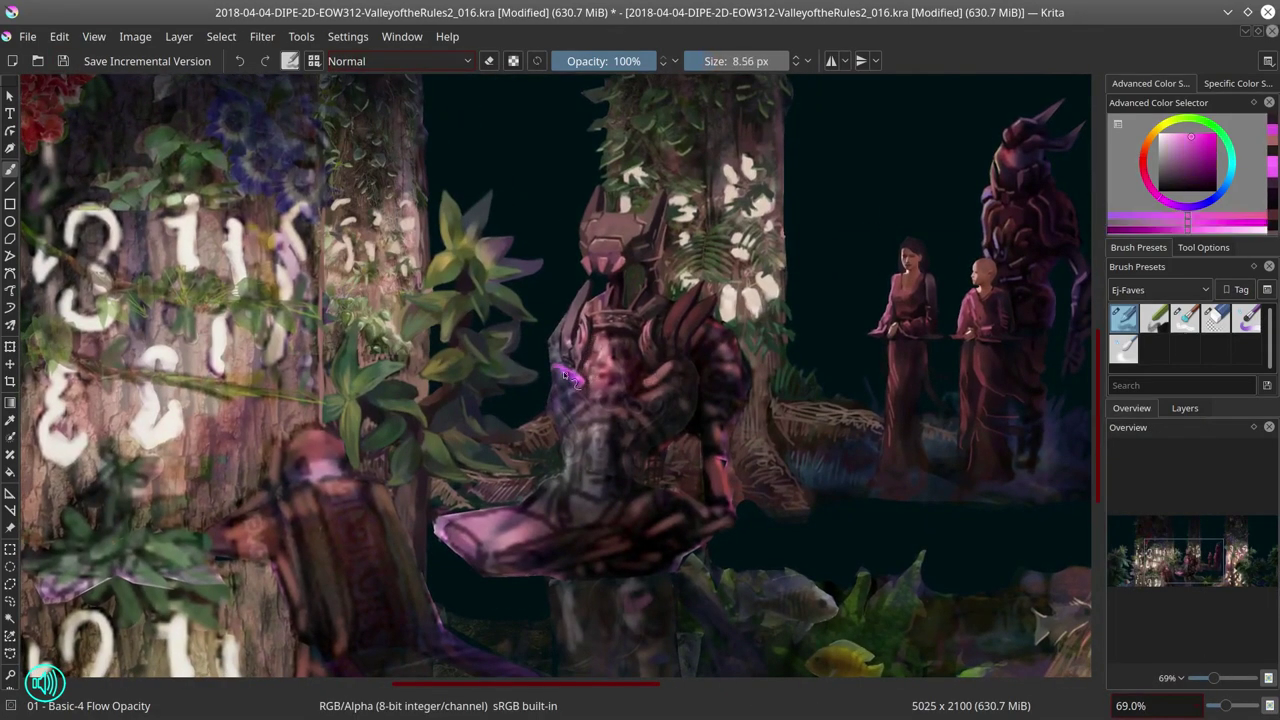
{"action": "left_click", "coordinate": [652, 408], "text": "ctrl"}
{"action": "left_click", "coordinate": [645, 252], "text": "ctrl"}
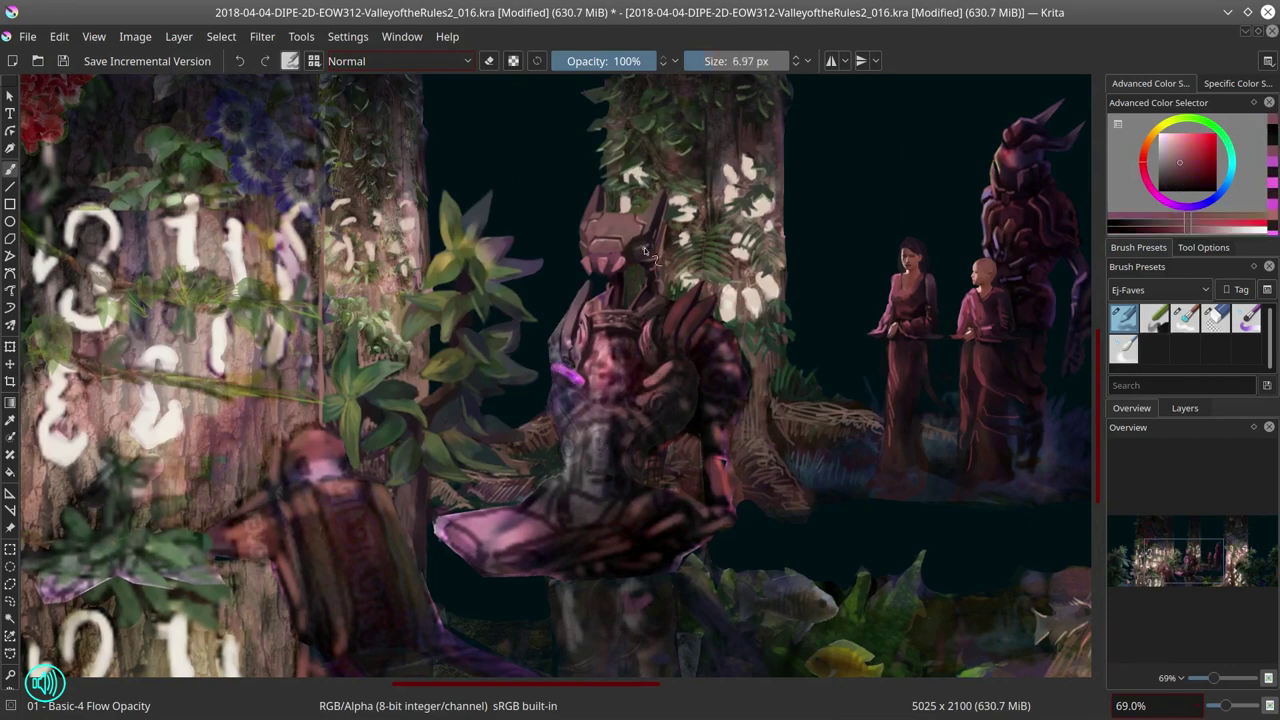
{"action": "left_click", "coordinate": [606, 585], "text": "ctrl"}
Step: Sample dark reds and magentas from the armour while resizing the brush around 7–12 px
{"action": "key", "text": "bracketright"}
{"action": "key", "text": "bracketright"}
{"action": "key", "text": "bracketright"}
{"action": "key", "text": "bracketright"}
{"action": "key", "text": "bracketright"}
{"action": "key", "text": "bracketright"}
{"action": "key", "text": "bracketright"}
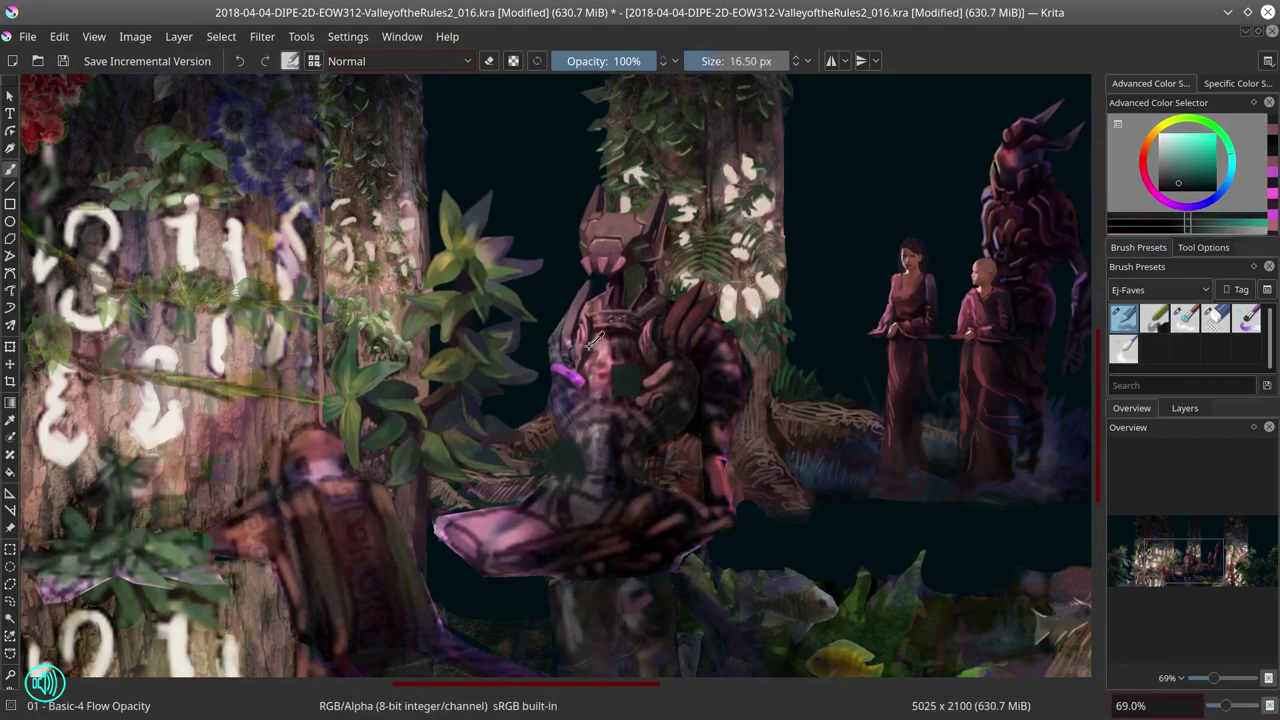
{"action": "left_click", "coordinate": [595, 340], "text": "ctrl"}
{"action": "key", "text": "bracketleft"}
{"action": "key", "text": "bracketleft"}
{"action": "key", "text": "bracketleft"}
{"action": "left_click", "coordinate": [618, 338], "text": "ctrl"}
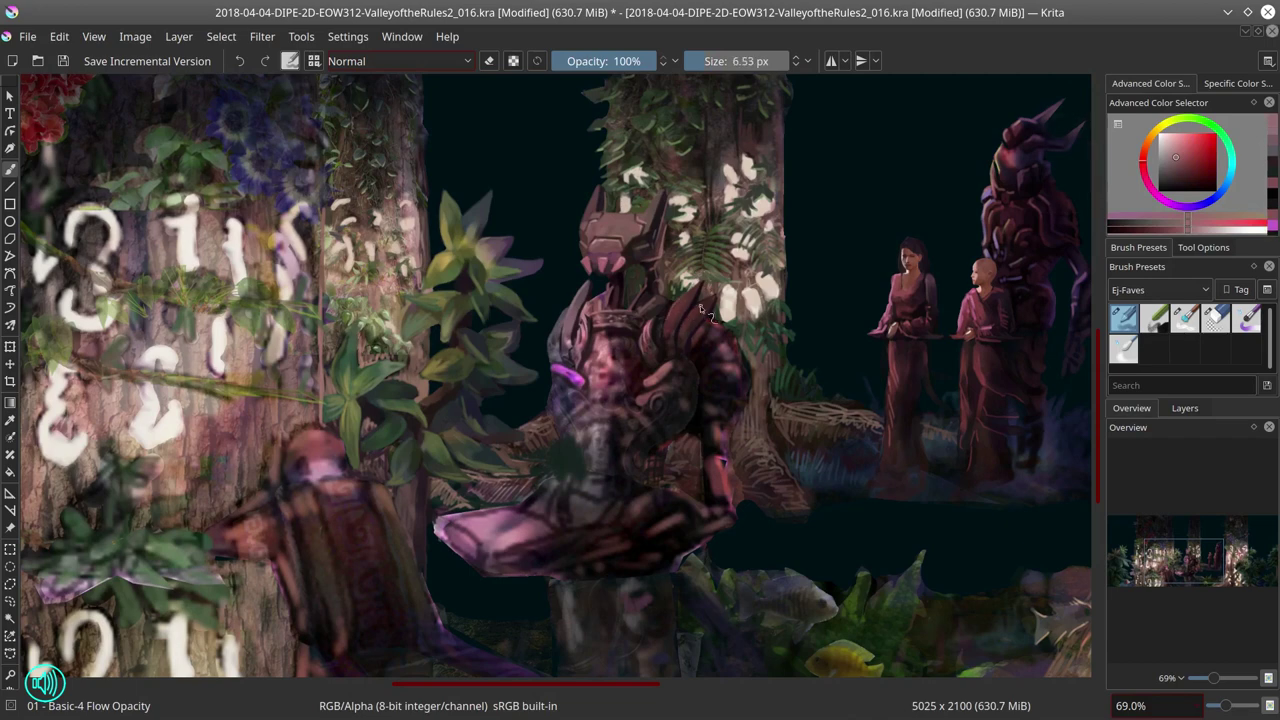
{"action": "left_click", "coordinate": [628, 480], "text": "ctrl"}
{"action": "key", "text": "bracketright"}
{"action": "key", "text": "bracketright"}
{"action": "left_click", "coordinate": [567, 403], "text": "ctrl"}
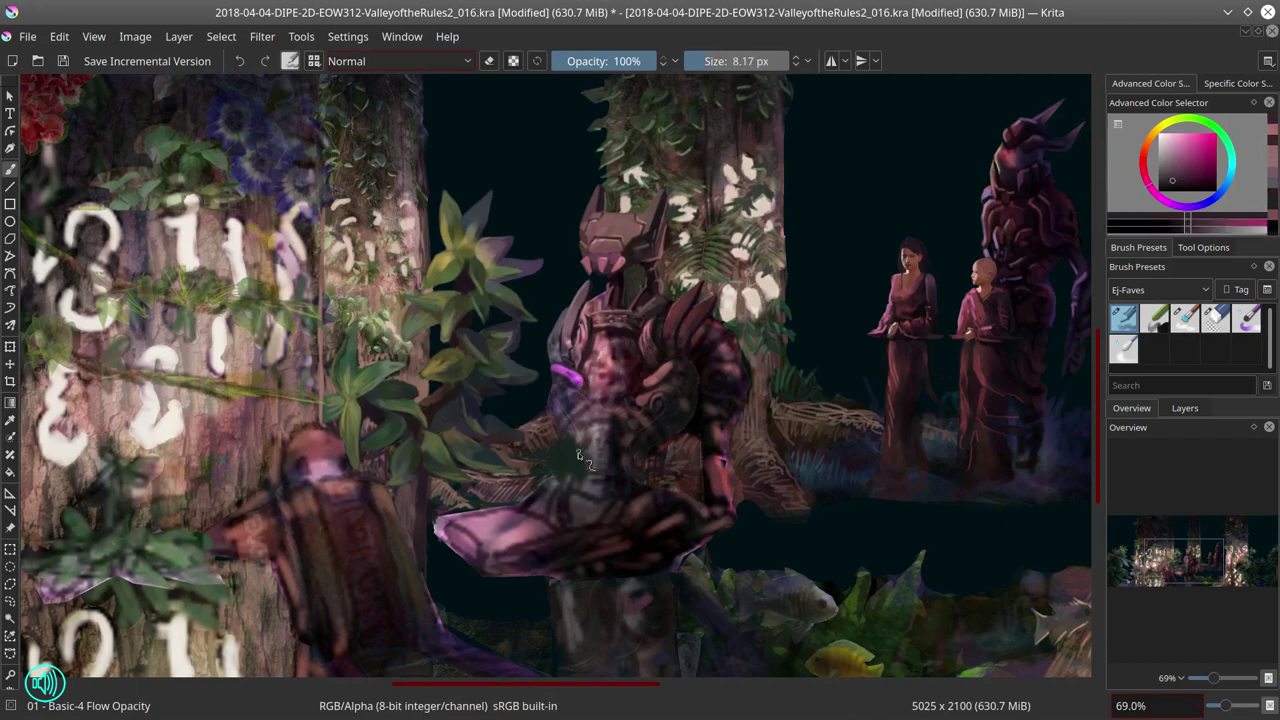
{"action": "left_click", "coordinate": [581, 458], "text": "ctrl"}
{"action": "key", "text": "bracketleft"}
{"action": "left_click", "coordinate": [574, 403], "text": "ctrl"}
{"action": "left_click", "coordinate": [572, 408], "text": "ctrl"}
{"action": "left_click", "coordinate": [586, 398], "text": "ctrl"}
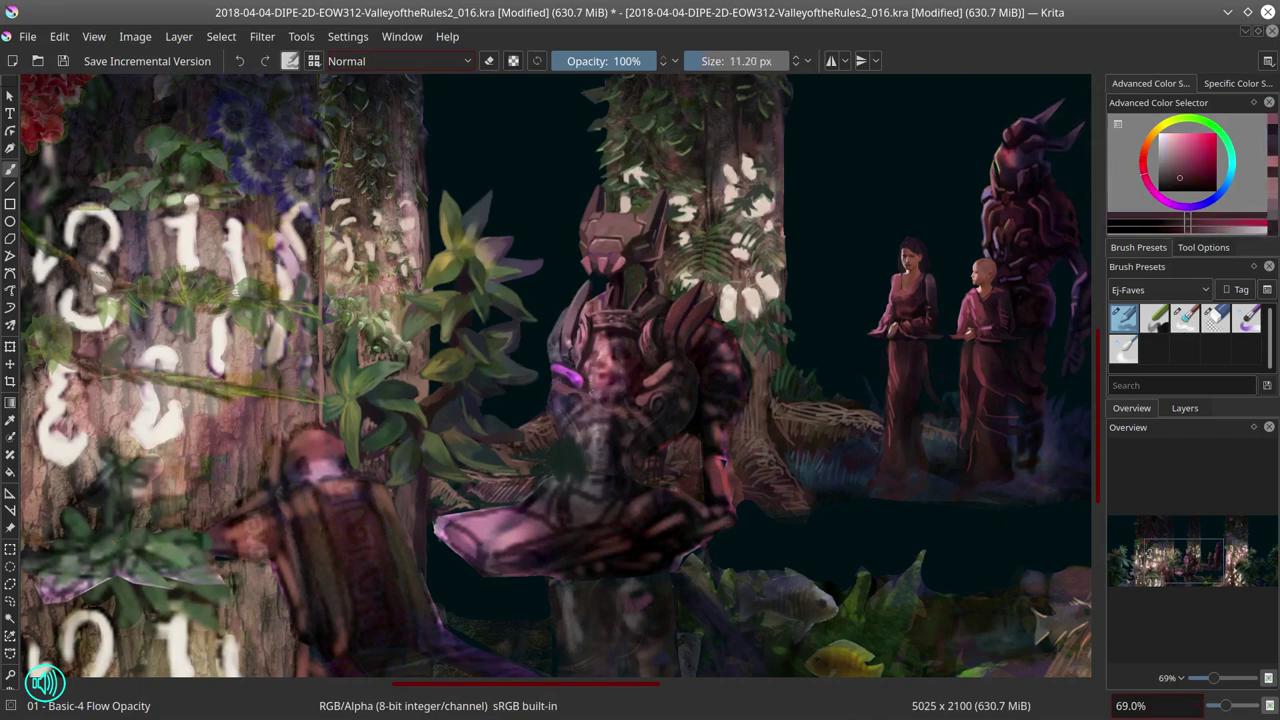
Step: Paint a small magenta stroke on the armour with Basic-4 and tip it with dark red
{"action": "key", "text": "slash"}
{"action": "key", "text": "slash"}
{"action": "left_click", "coordinate": [560, 360], "text": "ctrl"}
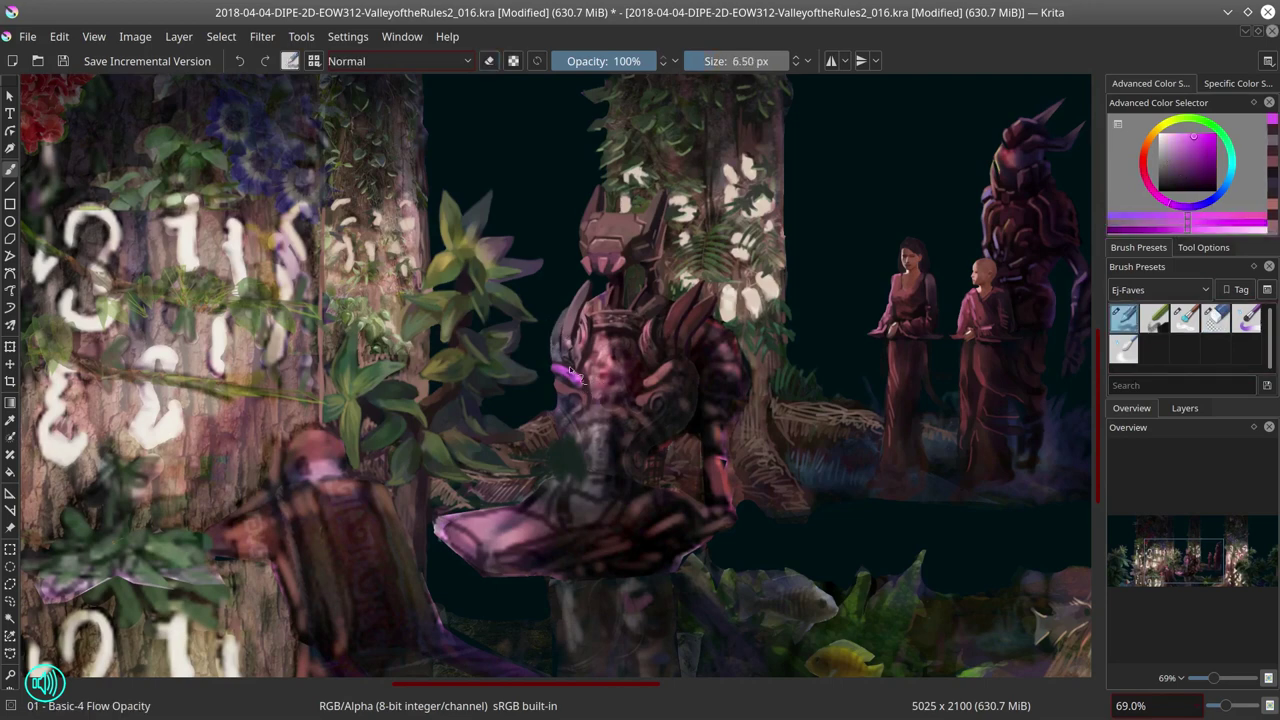
{"action": "left_click", "coordinate": [578, 378], "text": "ctrl"}
{"action": "key", "text": "bracketright"}
{"action": "left_click", "coordinate": [568, 377], "text": "ctrl"}
{"action": "mouse_move", "coordinate": [583, 384]}
{"action": "left_mouse_down"}
{"action": "mouse_move", "coordinate": [598, 435]}
{"action": "mouse_move", "coordinate": [601, 397]}
{"action": "mouse_move", "coordinate": [593, 407]}
{"action": "mouse_move", "coordinate": [616, 389]}
{"action": "mouse_move", "coordinate": [661, 392]}
{"action": "left_mouse_up"}
{"action": "left_click", "coordinate": [603, 399], "text": "ctrl"}
{"action": "left_click", "coordinate": [612, 388], "text": "ctrl"}
{"action": "key", "text": "bracketleft"}
{"action": "key", "text": "bracketleft"}
{"action": "key", "text": "bracketleft"}
{"action": "key", "text": "bracketleft"}
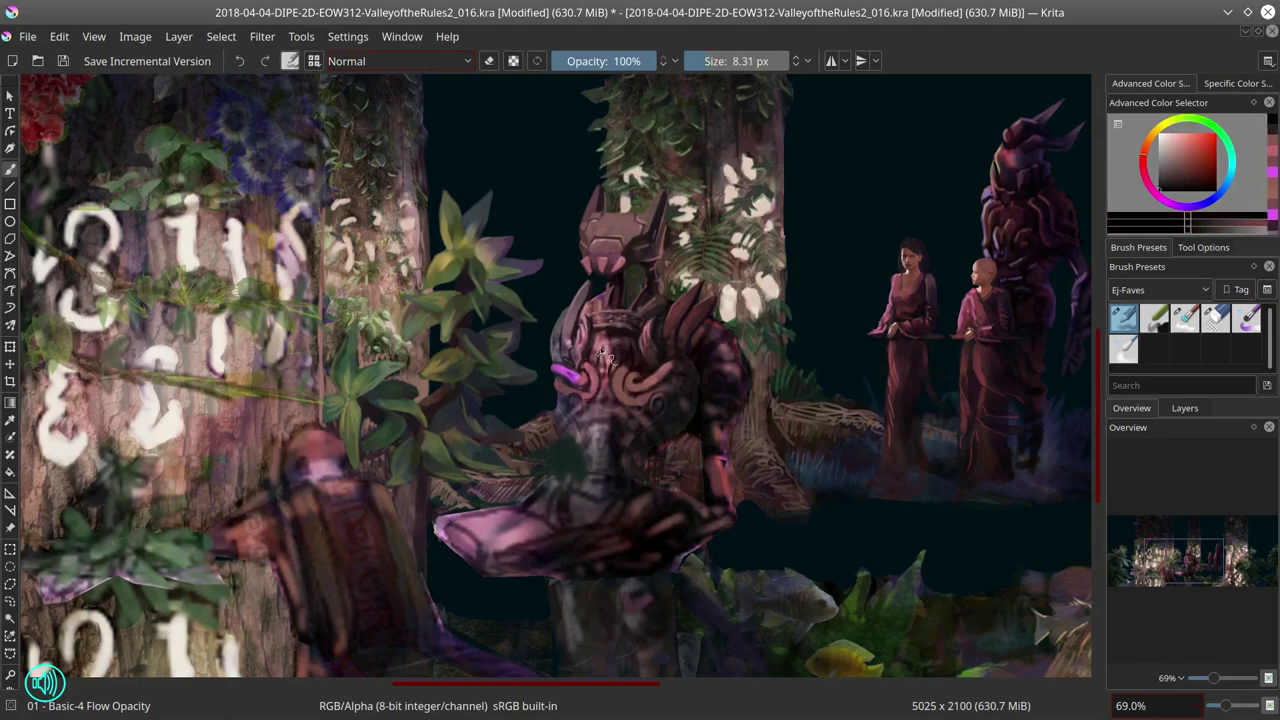
{"action": "left_click", "coordinate": [632, 441], "text": "ctrl"}
{"action": "left_click", "coordinate": [568, 521], "text": "ctrl"}
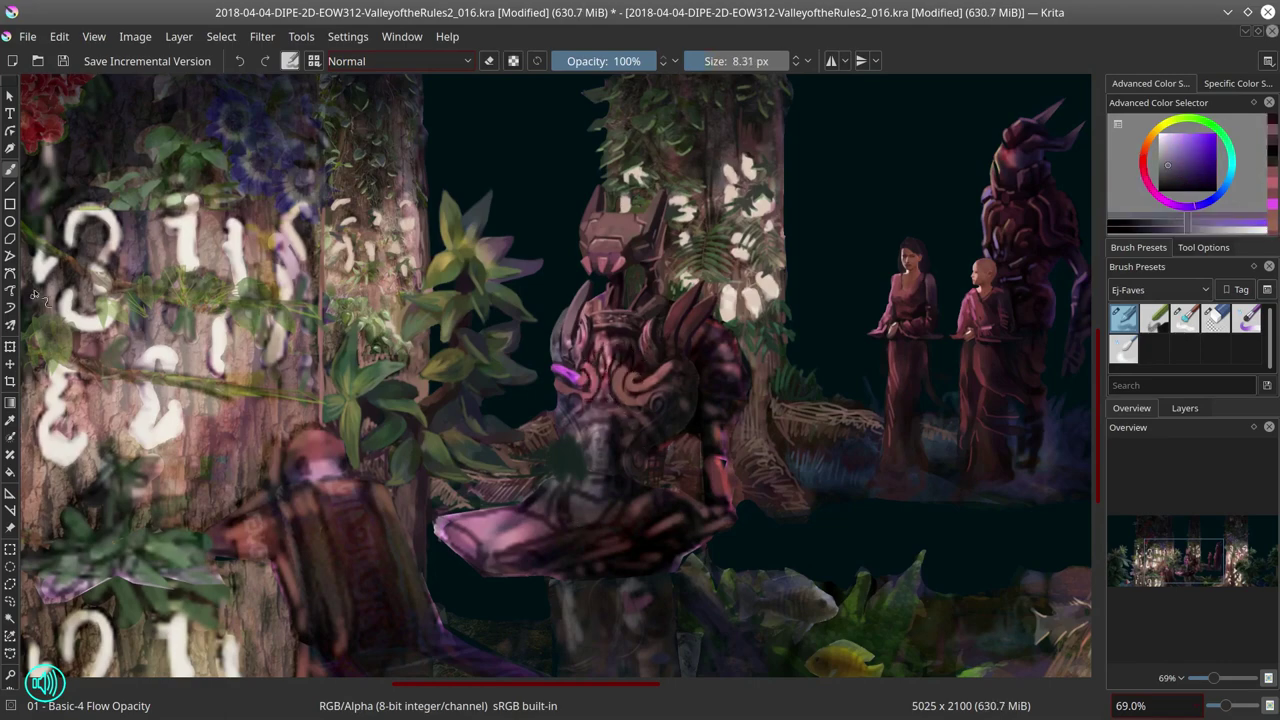
Step: Save the painting and reshape the chest armour with the Distort Move brush
{"action": "key", "text": "ctrl+s"}
{"action": "key", "text": "slash"}
{"action": "left_click_drag", "start_coordinate": [690, 354], "coordinate": [620, 390]}
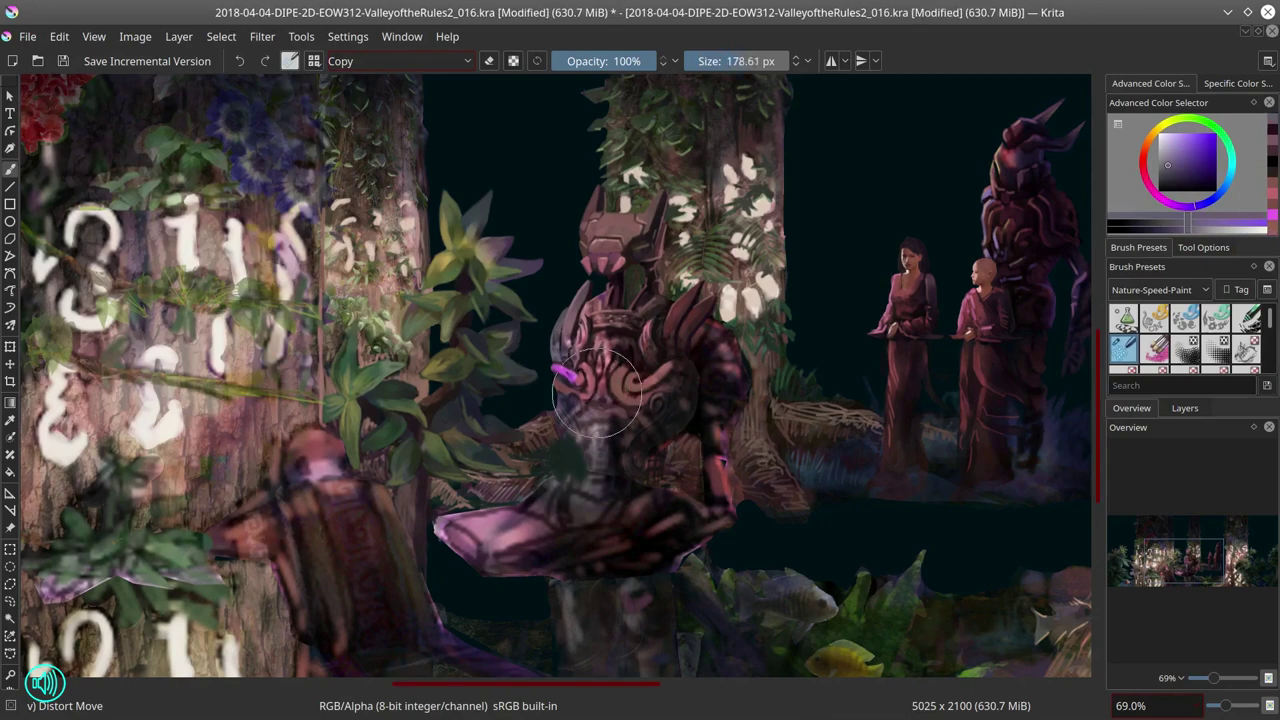
{"action": "left_click_drag", "start_coordinate": [780, 300], "coordinate": [812, 298], "text": "shift"}
Step: Paint dark strokes on the figure's chest and a lighter stroke below it with Basic-4
{"action": "key", "text": "slash"}
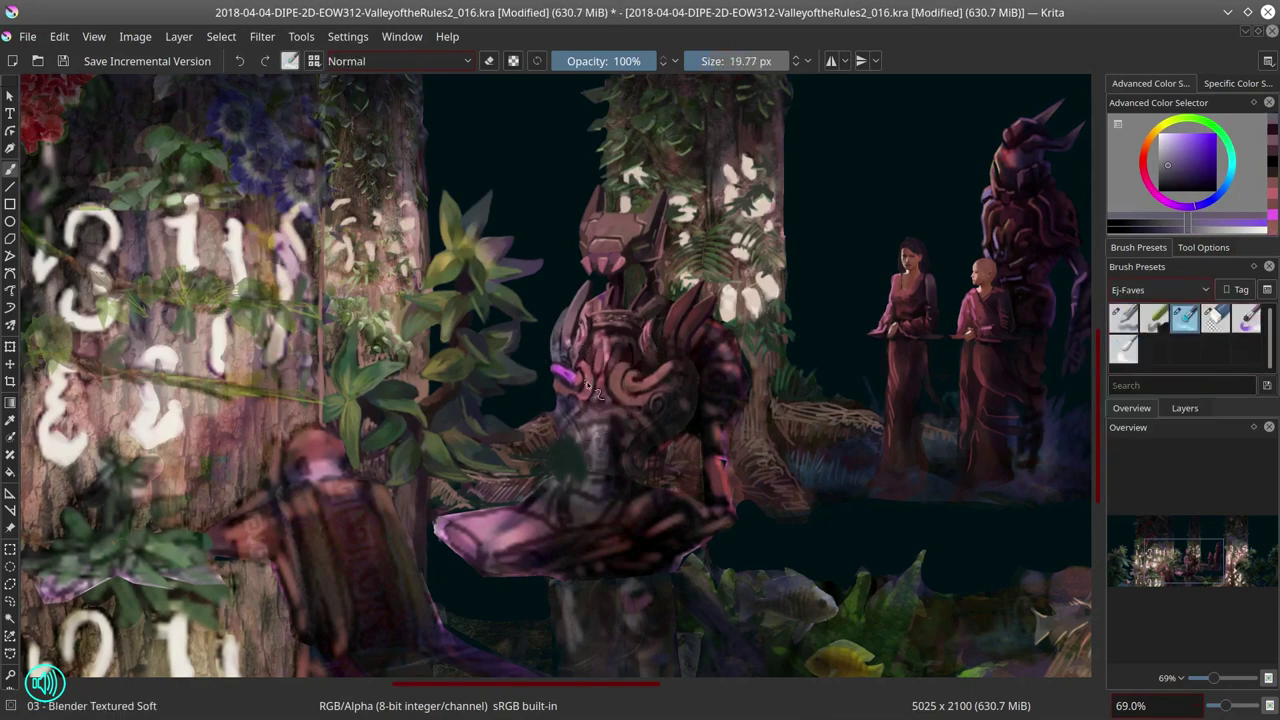
{"action": "key", "text": "comma"}
{"action": "left_click", "coordinate": [603, 358], "text": "ctrl"}
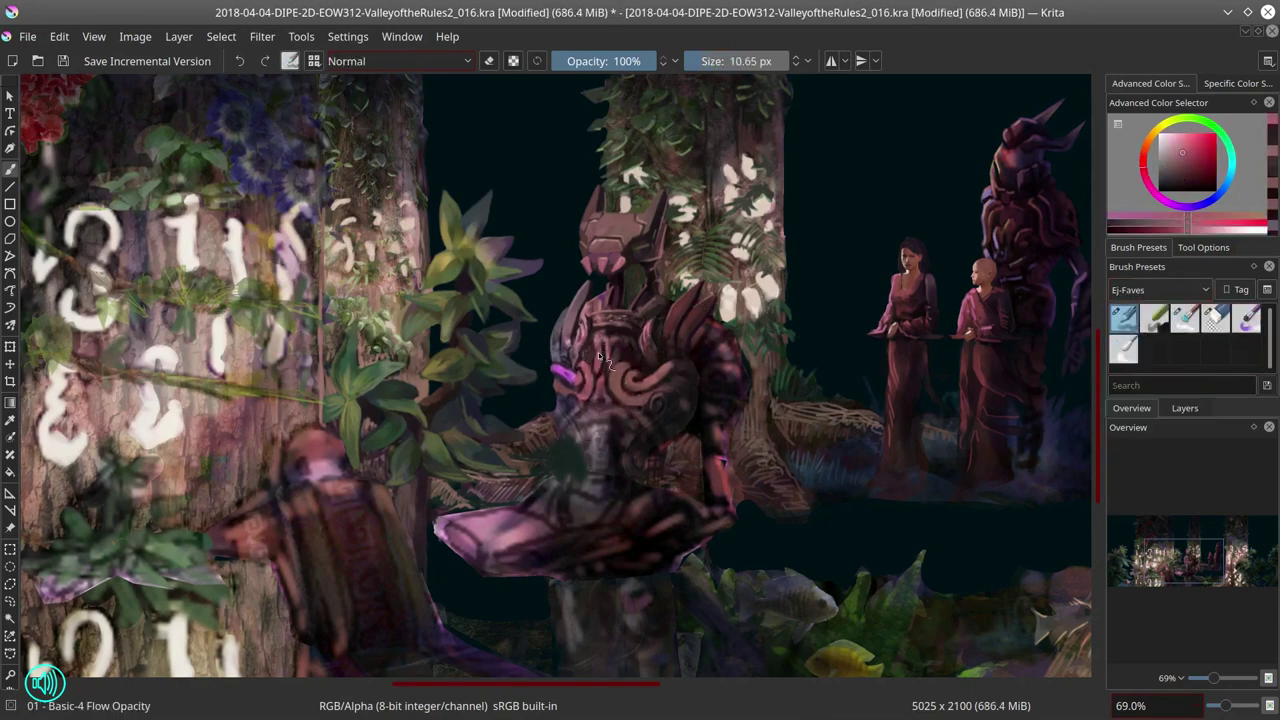
{"action": "left_click", "coordinate": [598, 357], "text": "ctrl"}
{"action": "key", "text": "bracketleft"}
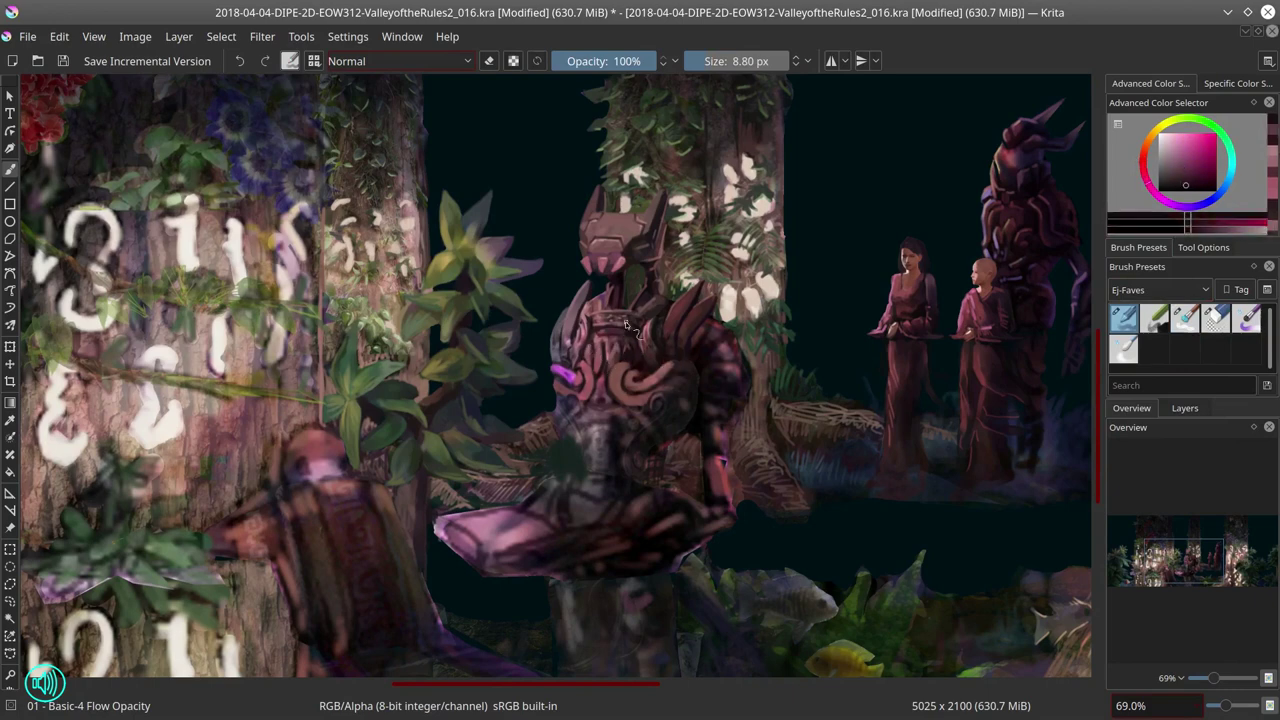
{"action": "left_click_drag", "start_coordinate": [628, 346], "coordinate": [630, 366]}
{"action": "left_click_drag", "start_coordinate": [646, 322], "coordinate": [632, 338]}
{"action": "left_click", "coordinate": [620, 380], "text": "ctrl"}
{"action": "left_click_drag", "start_coordinate": [626, 402], "coordinate": [658, 432]}
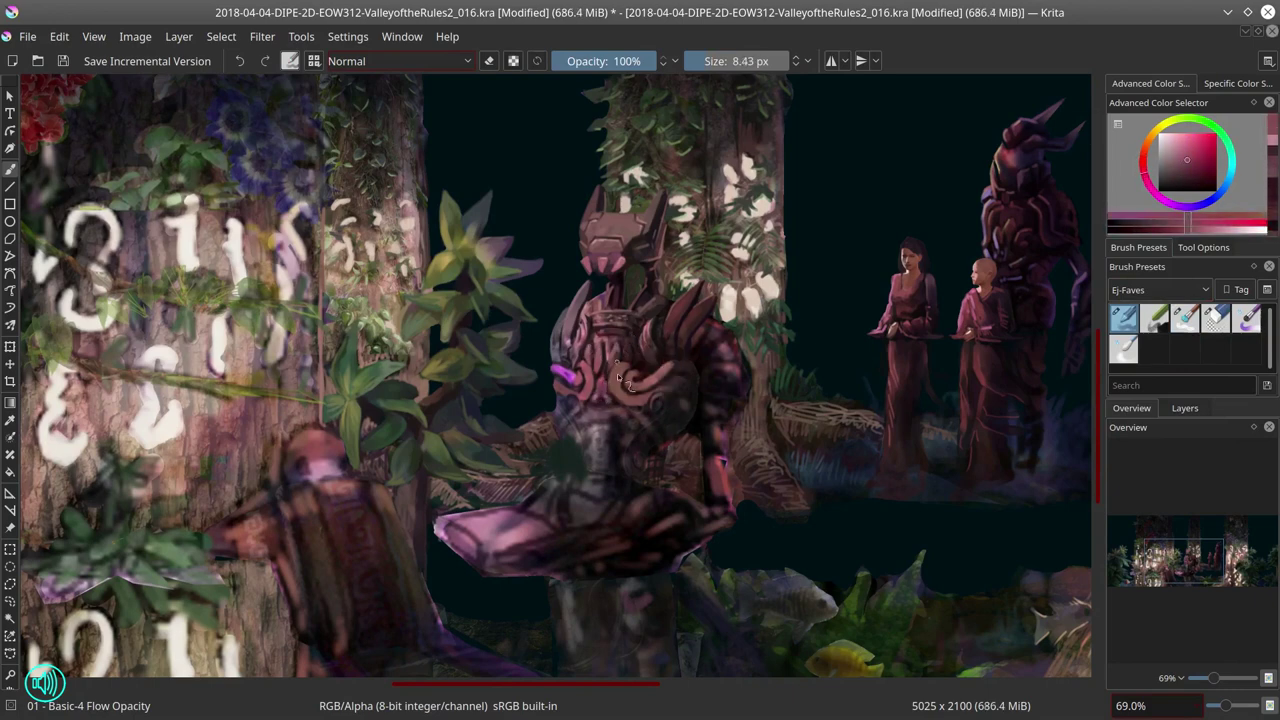
Step: Add a light spiral, a short light stroke and a pink curl on the chest at about 5 px
{"action": "left_click", "coordinate": [650, 385], "text": "ctrl"}
{"action": "key", "text": "bracketleft"}
{"action": "left_click_drag", "start_coordinate": [622, 392], "coordinate": [648, 350]}
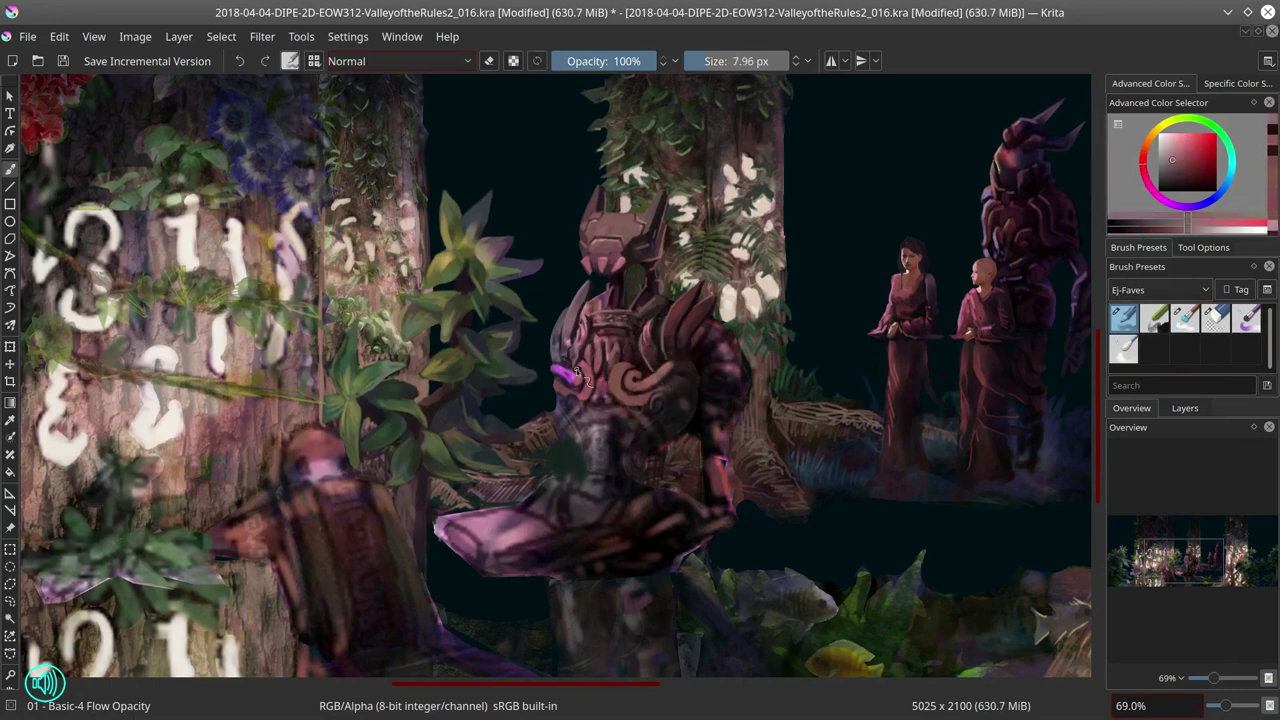
{"action": "left_click", "coordinate": [578, 375], "text": "ctrl"}
{"action": "left_click_drag", "start_coordinate": [570, 366], "coordinate": [562, 336]}
{"action": "key", "text": "bracketright"}
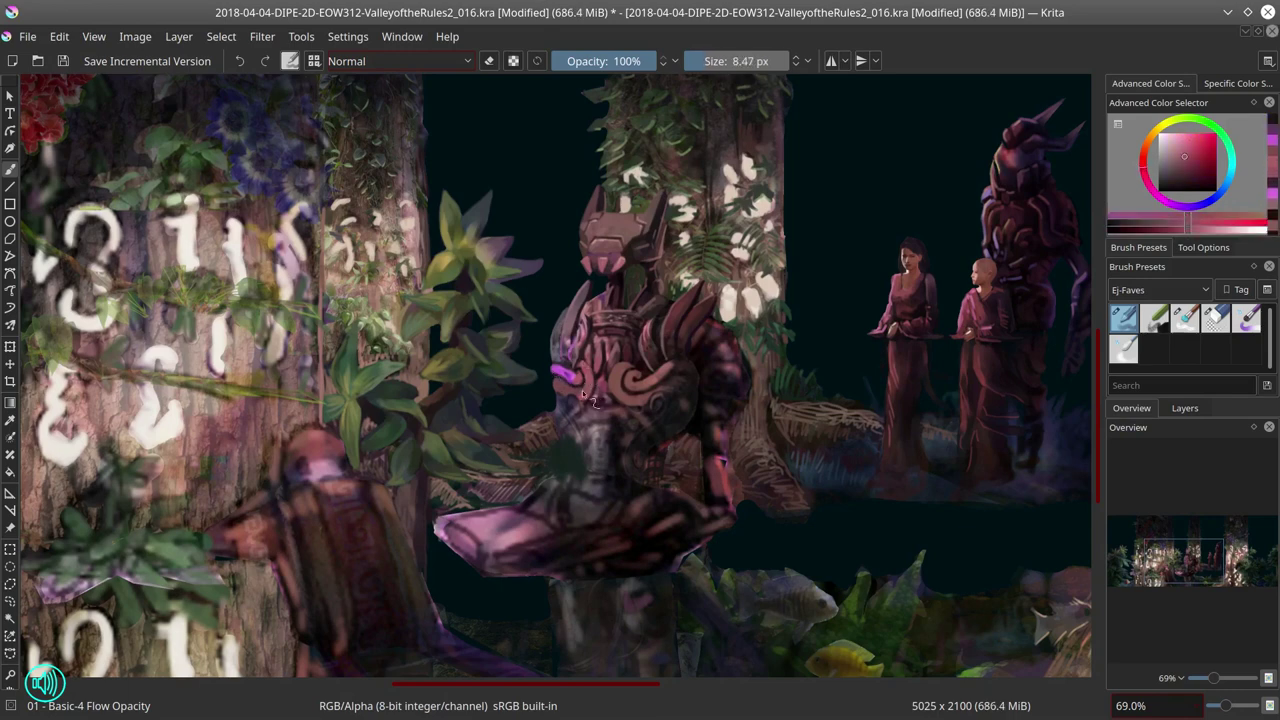
{"action": "left_click", "coordinate": [625, 370], "text": "ctrl"}
{"action": "key", "text": "bracketleft"}
{"action": "key", "text": "bracketleft"}
{"action": "key", "text": "bracketleft"}
{"action": "key", "text": "bracketleft"}
{"action": "left_click", "coordinate": [645, 410], "text": "ctrl"}
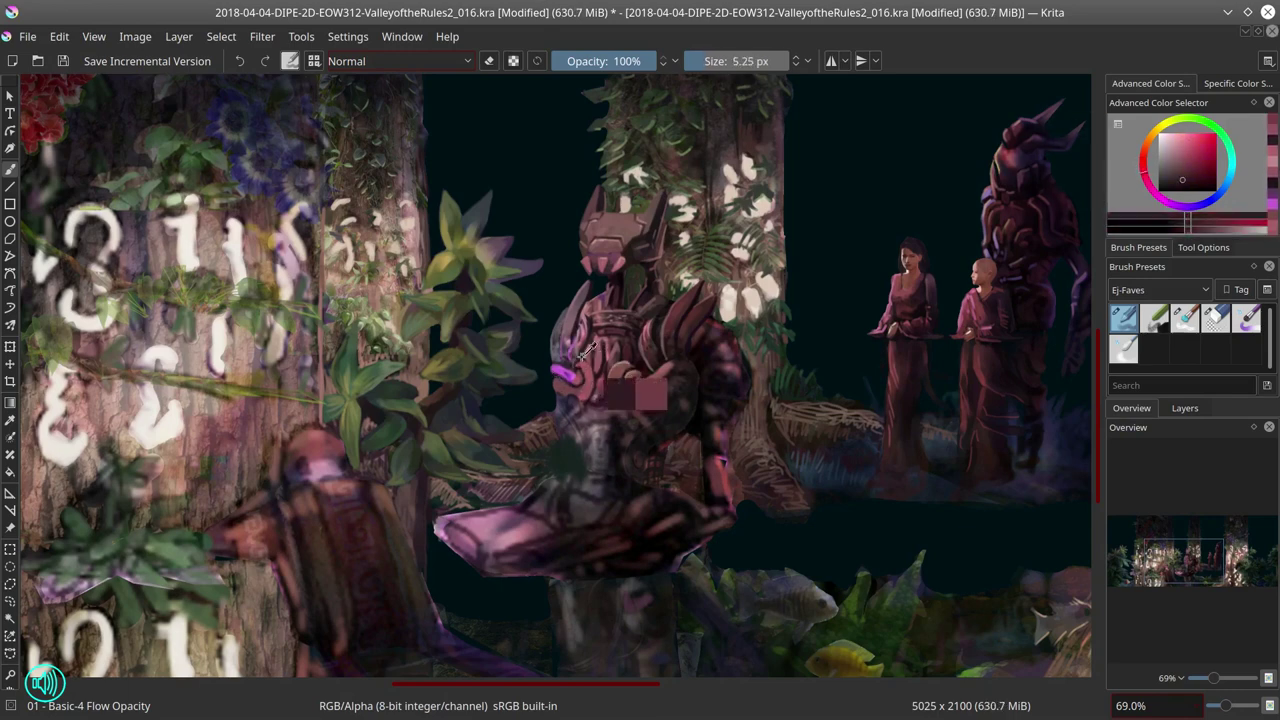
{"action": "left_click_drag", "start_coordinate": [640, 378], "coordinate": [625, 398]}
{"action": "left_click", "coordinate": [630, 315], "text": "ctrl"}
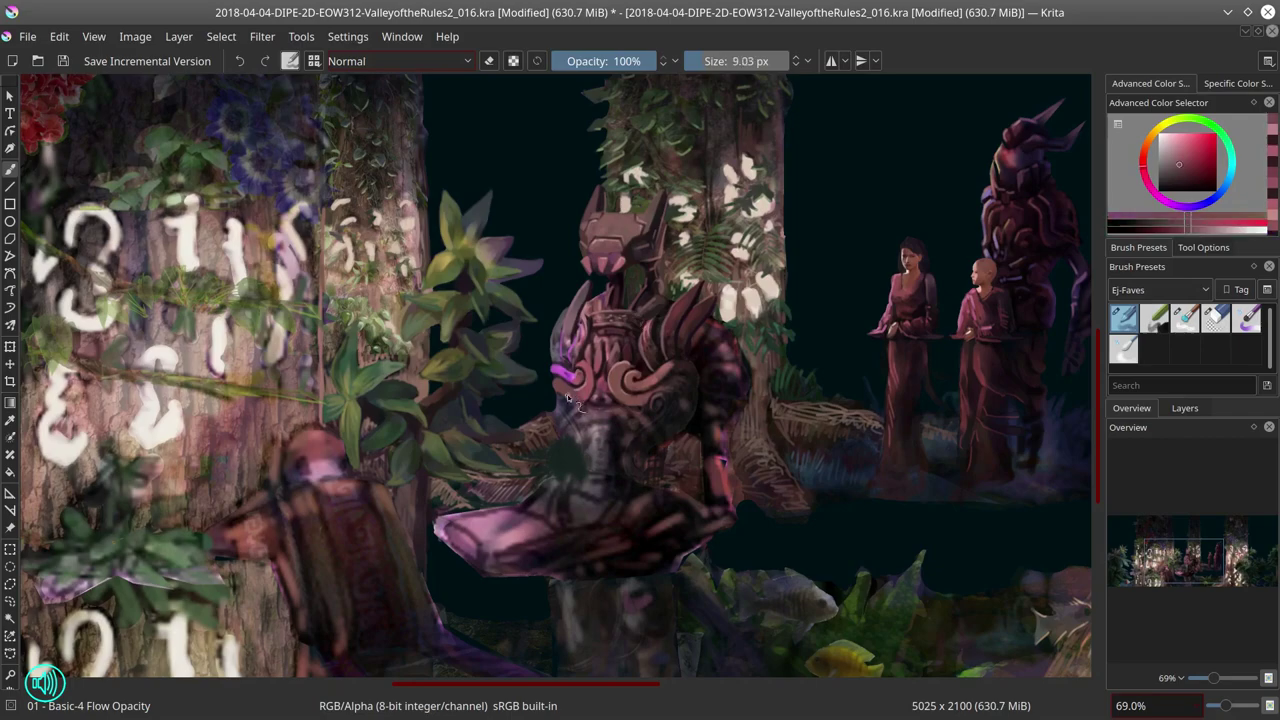
{"action": "key", "text": "bracketright"}
{"action": "key", "text": "bracketright"}
{"action": "key", "text": "bracketright"}
{"action": "key", "text": "bracketright"}
{"action": "key", "text": "bracketright"}
{"action": "key", "text": "bracketright"}
{"action": "key", "text": "bracketright"}
{"action": "key", "text": "bracketright"}
{"action": "key", "text": "bracketright"}
Step: Paint a dark patch and spiral ornament strokes on the chest plate
{"action": "scroll", "coordinate": [749, 419], "scroll_direction": "down", "scroll_amount": 5}
{"action": "scroll", "coordinate": [677, 380], "scroll_direction": "up", "scroll_amount": 5}
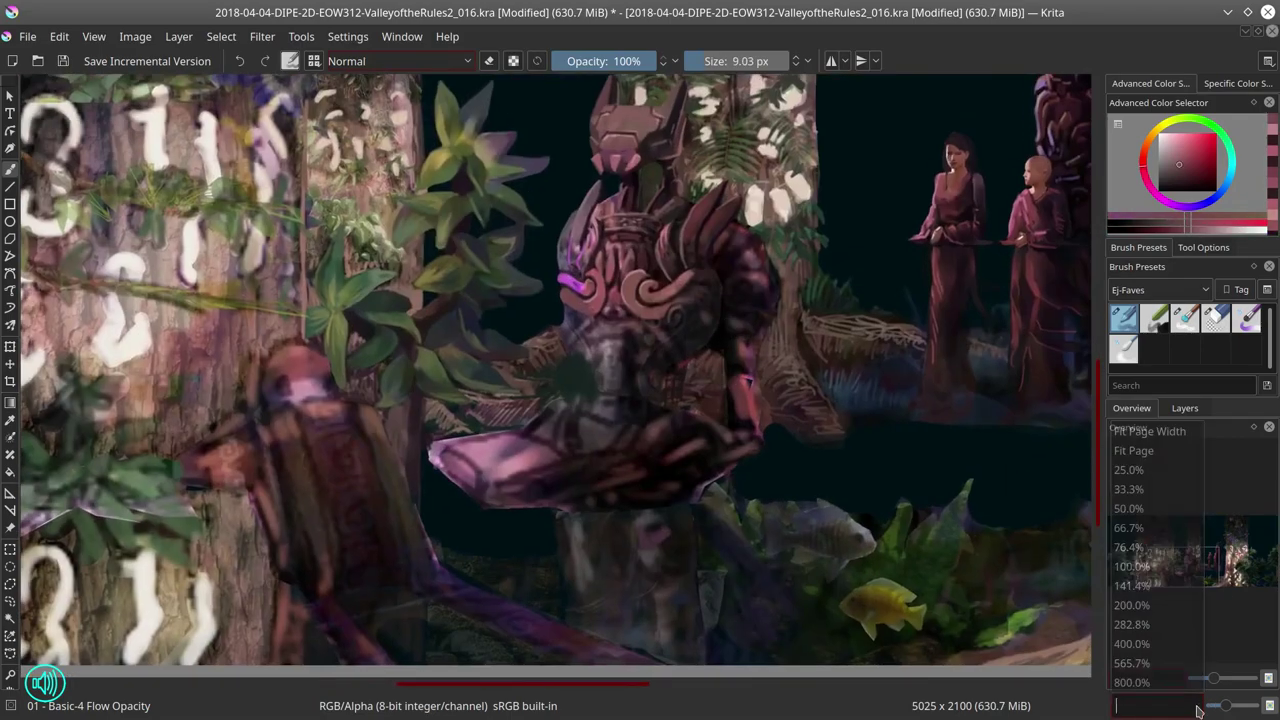
{"action": "key", "text": "slash"}
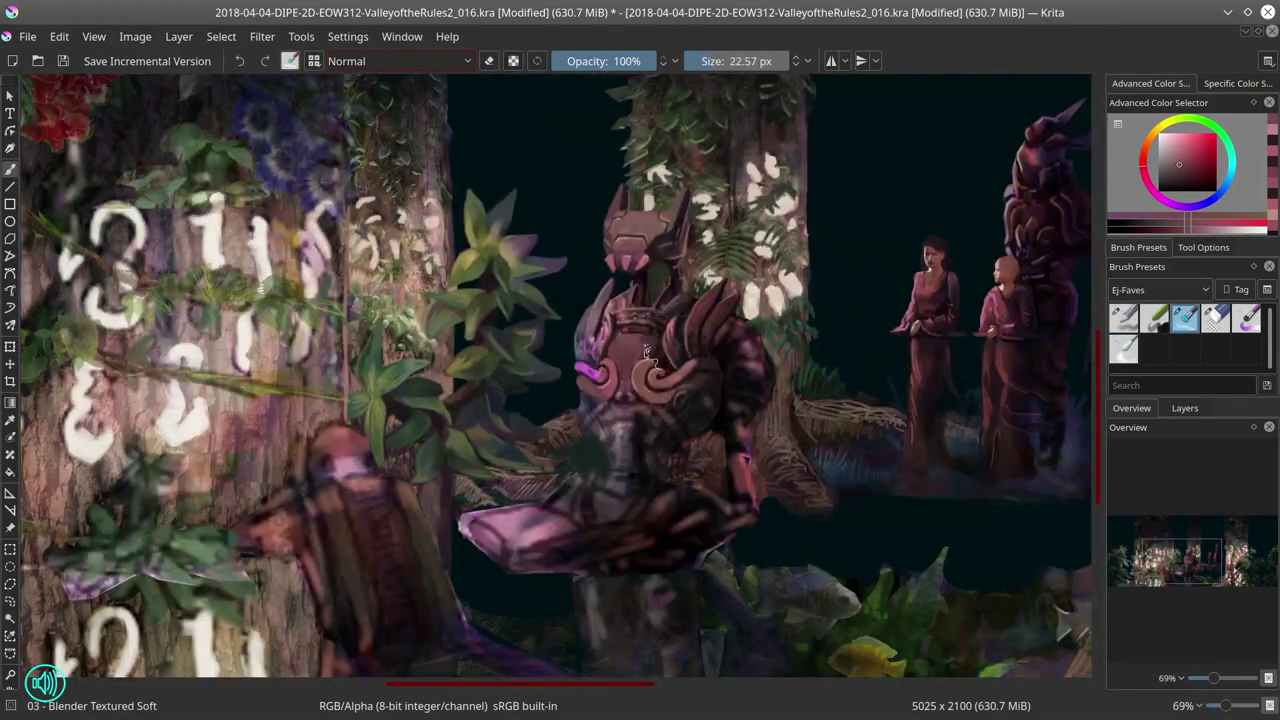
{"action": "key", "text": "slash"}
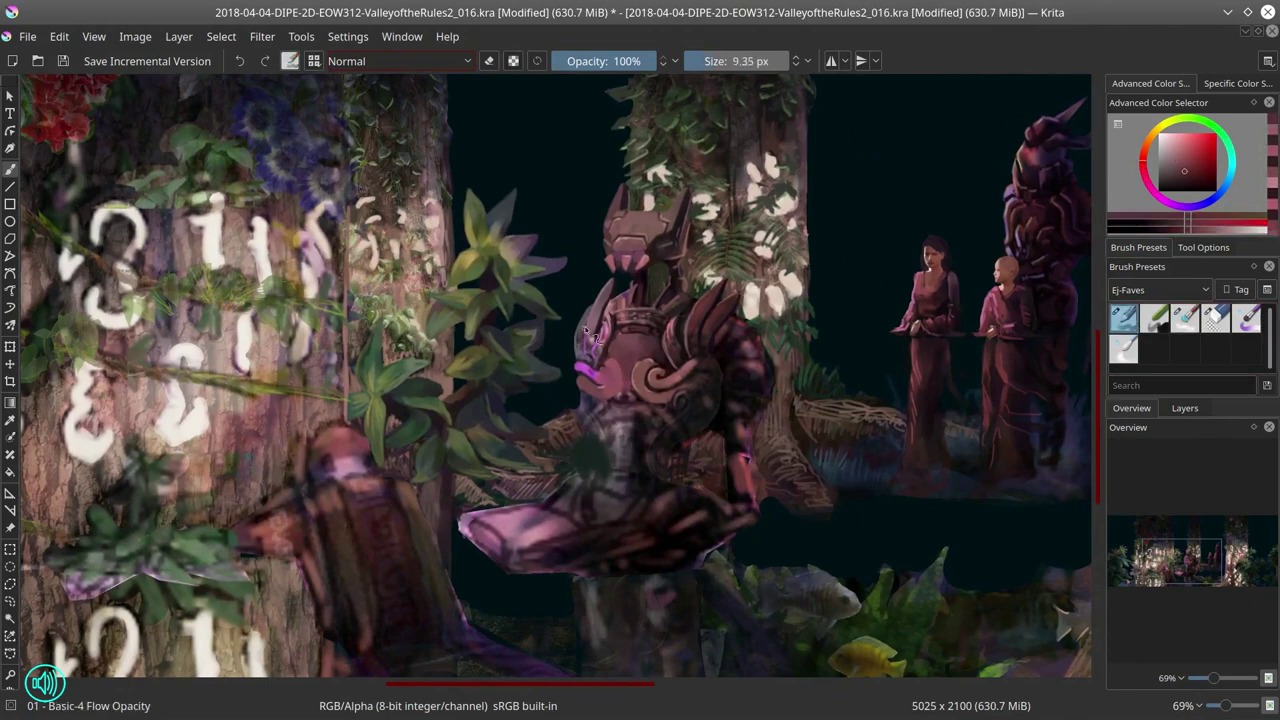
{"action": "left_click", "coordinate": [600, 372], "text": "ctrl"}
{"action": "left_click_drag", "start_coordinate": [630, 386], "coordinate": [690, 380]}
{"action": "left_click", "coordinate": [629, 397], "text": "ctrl"}
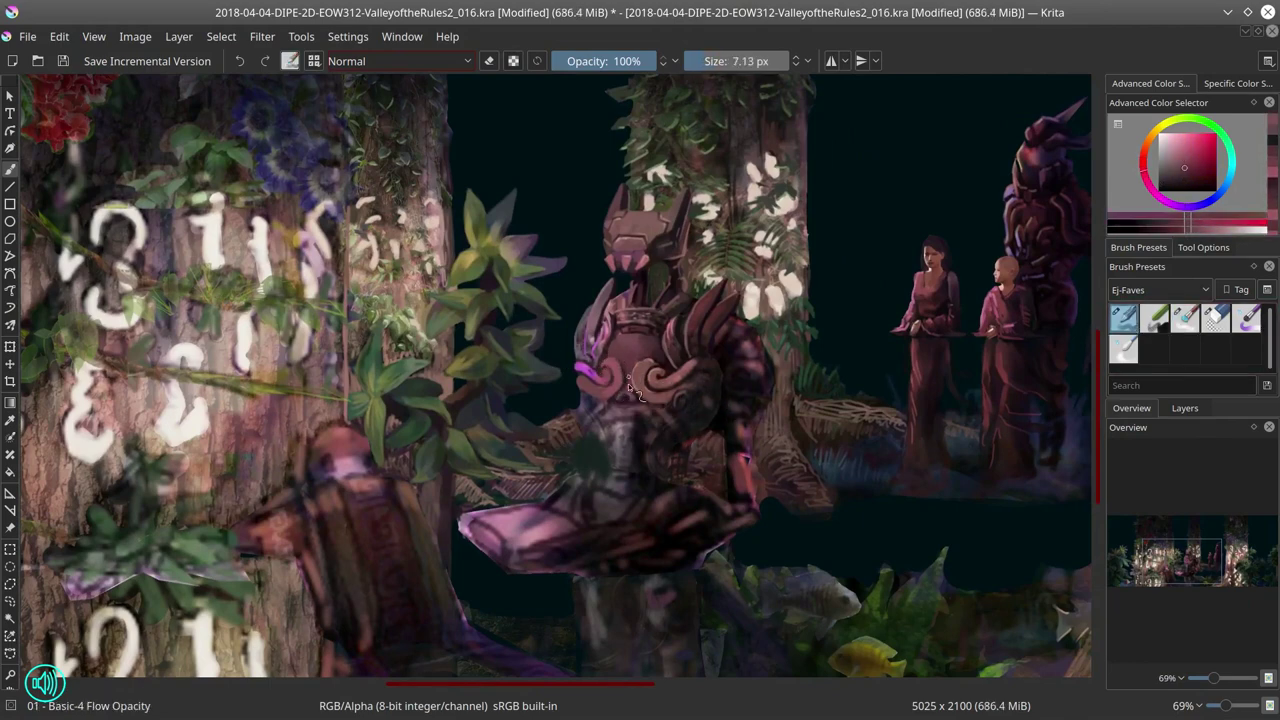
Step: Sample lighter pinks and dark reds from the chest, take the eraser, and zoom out
{"action": "left_click", "coordinate": [624, 352], "text": "ctrl"}
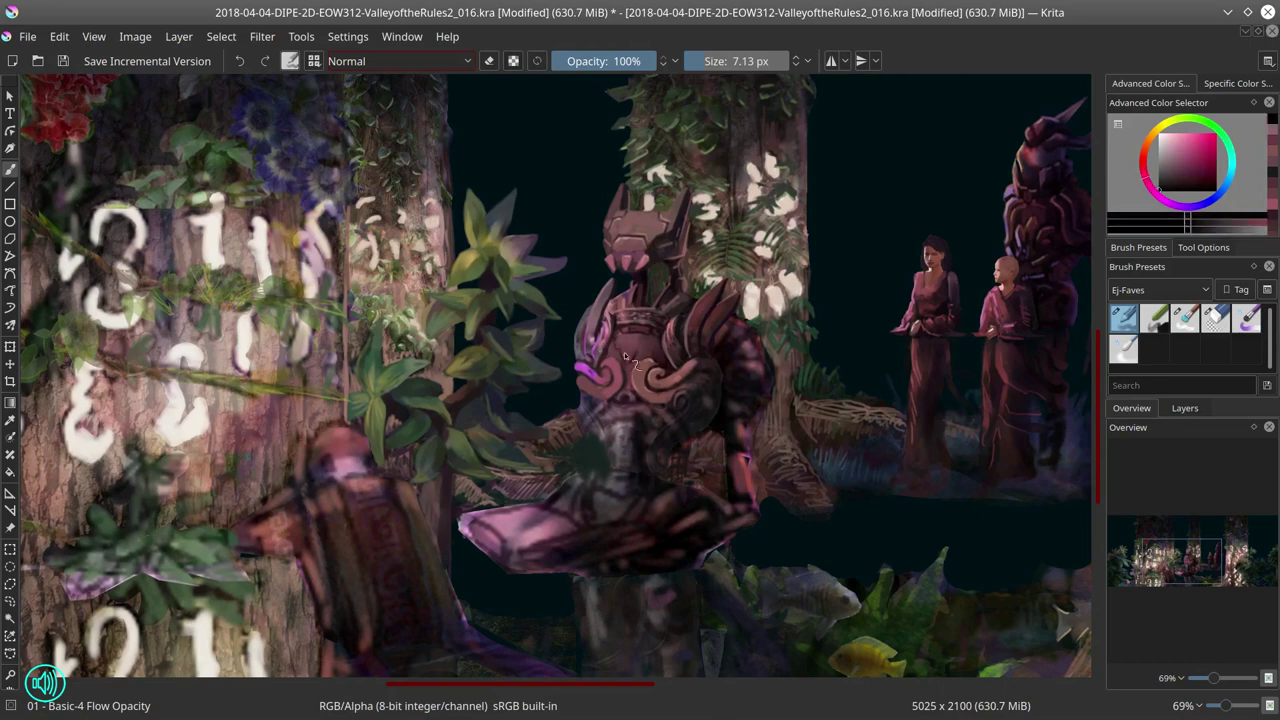
{"action": "left_click", "coordinate": [620, 345], "text": "ctrl"}
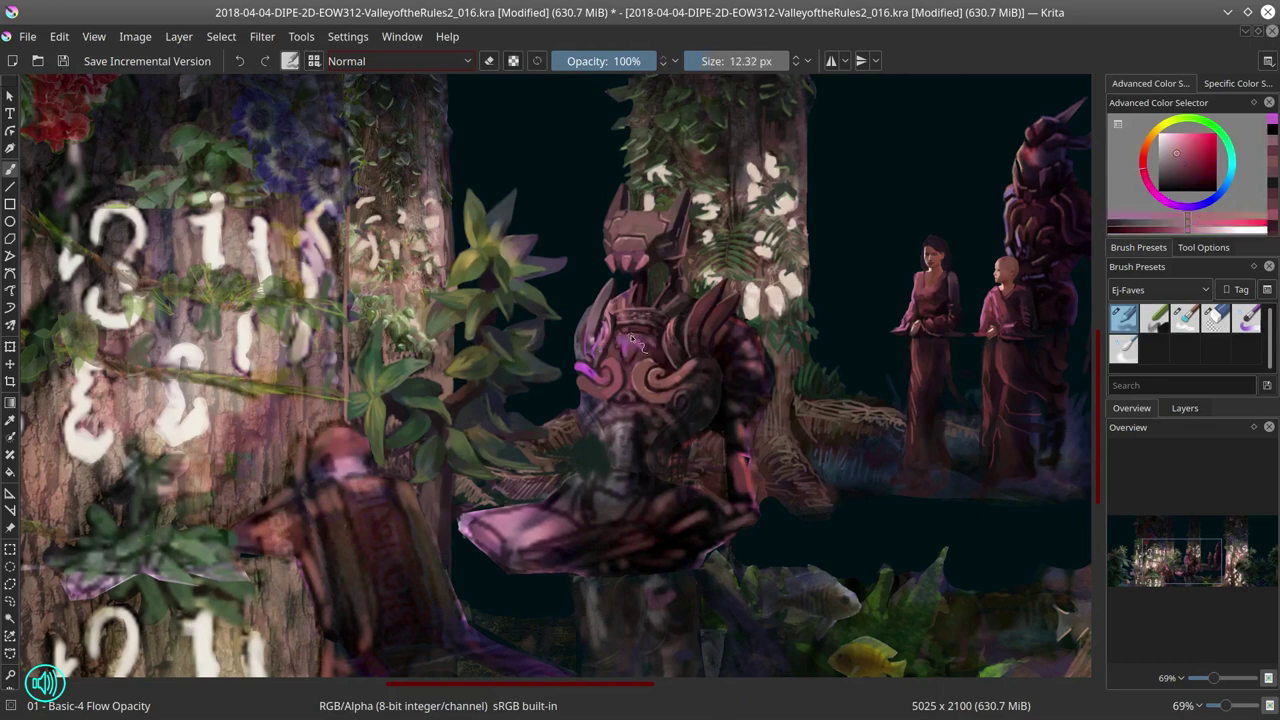
{"action": "left_click", "coordinate": [622, 348], "text": "ctrl"}
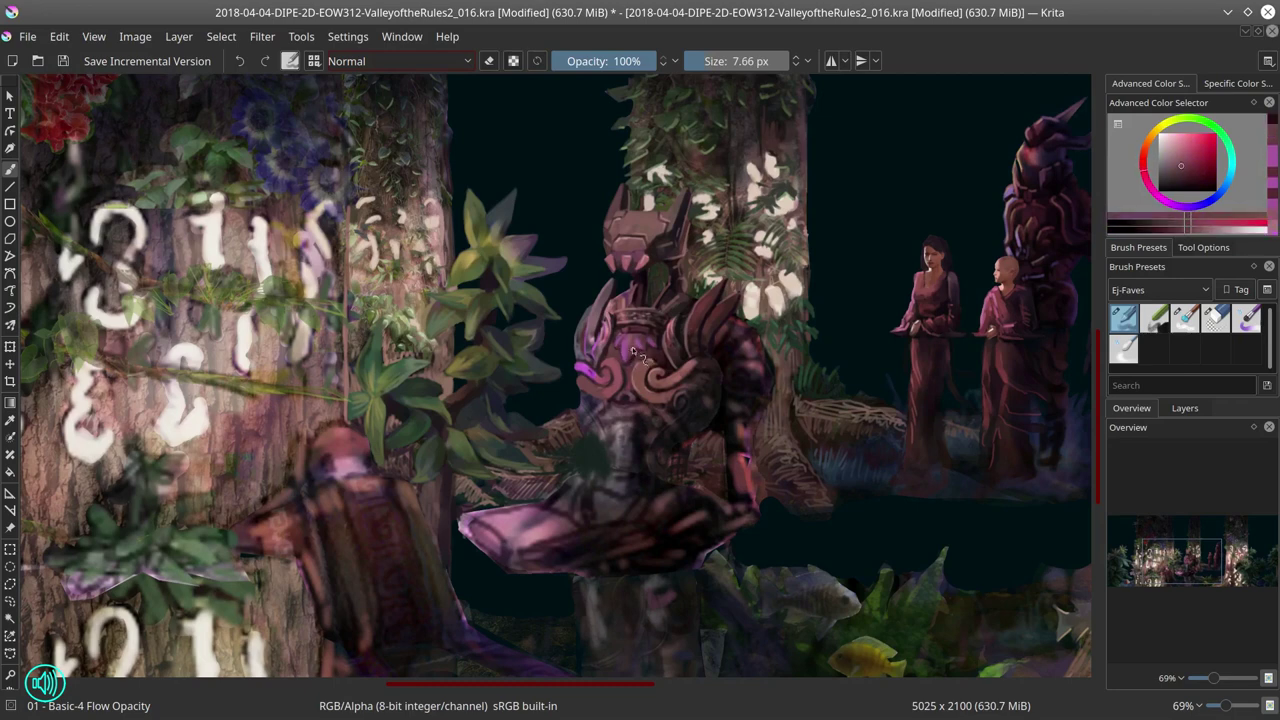
{"action": "left_click", "coordinate": [626, 371], "text": "ctrl"}
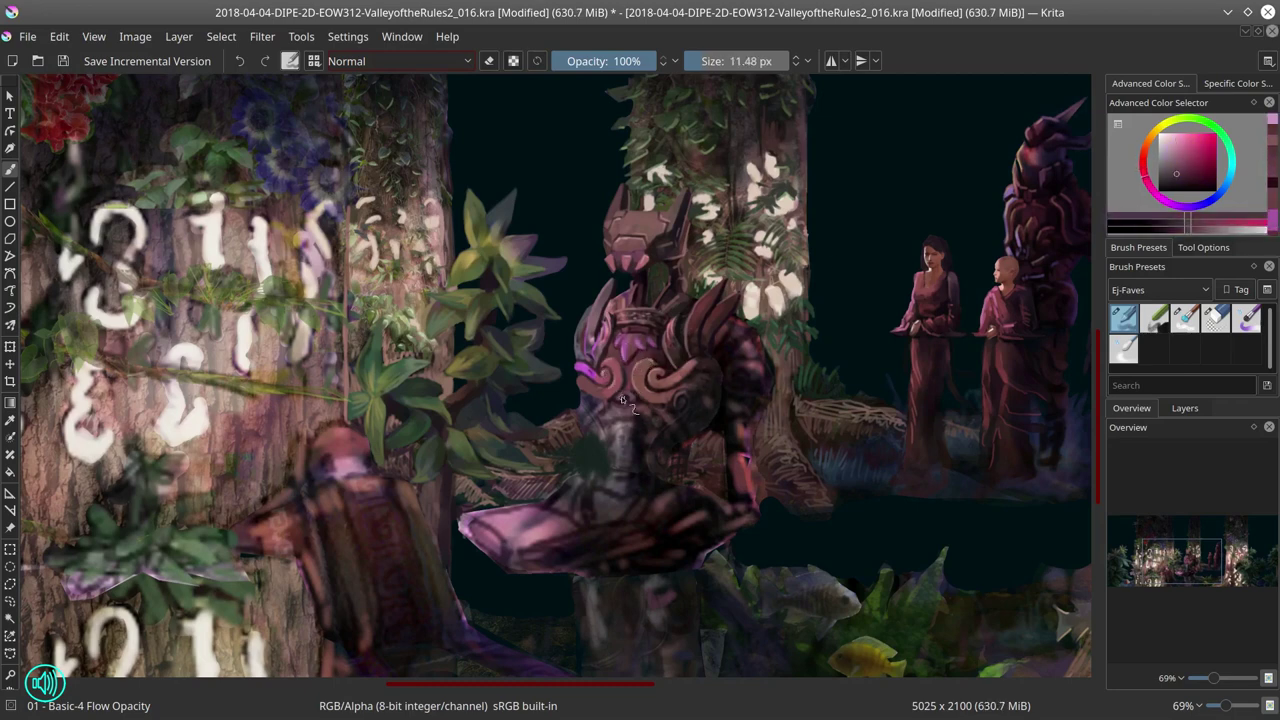
{"action": "left_click", "coordinate": [630, 372], "text": "ctrl"}
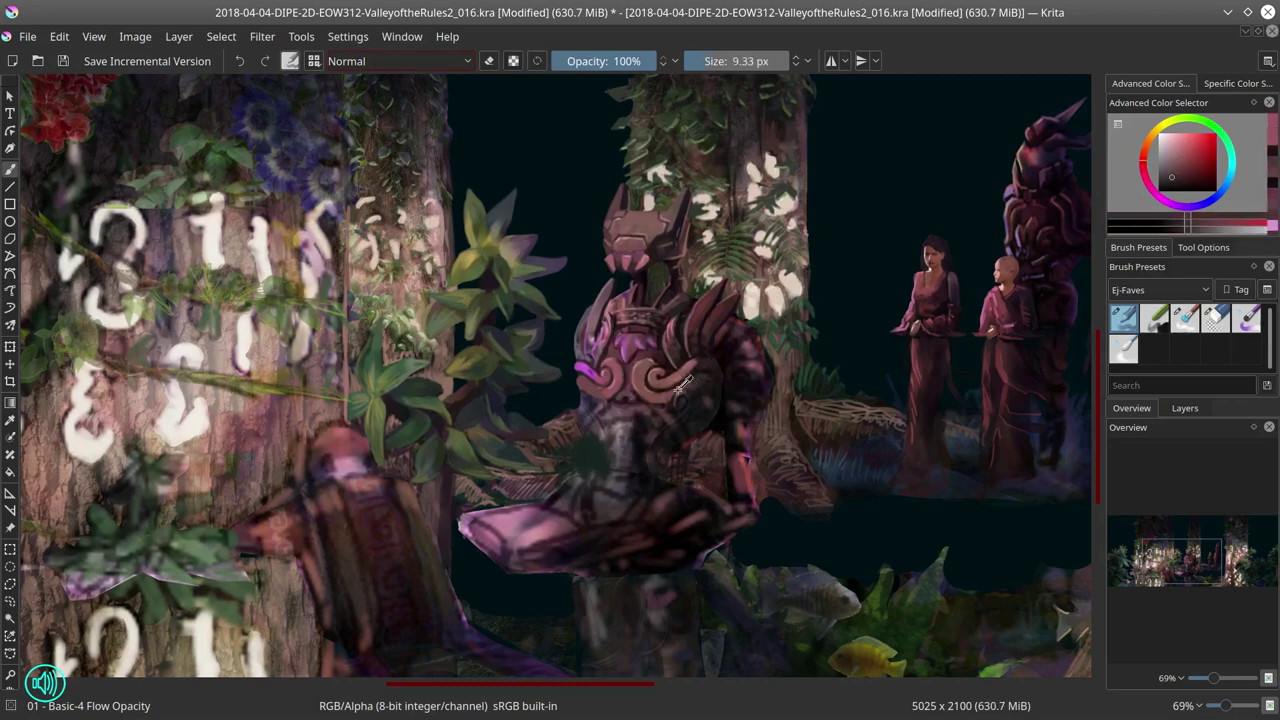
{"action": "key", "text": "e"}
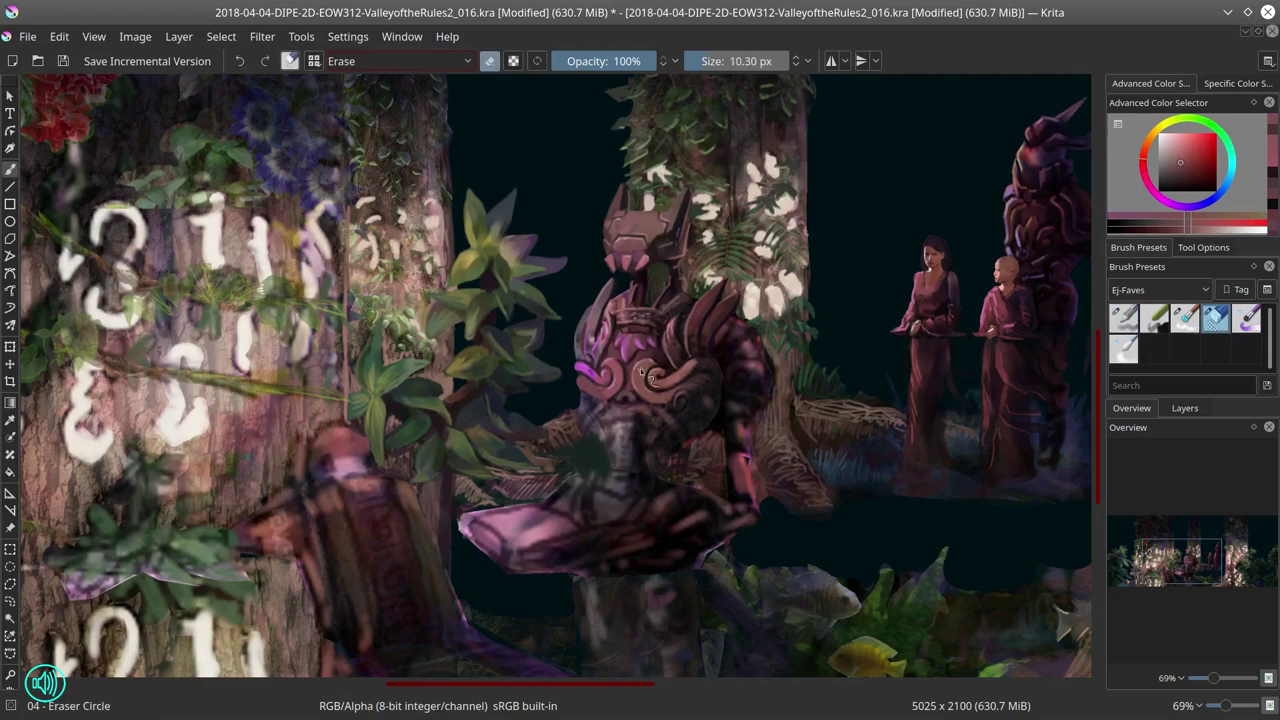
{"action": "key", "text": "minus"}
{"action": "key", "text": "minus"}
{"action": "key", "text": "minus"}
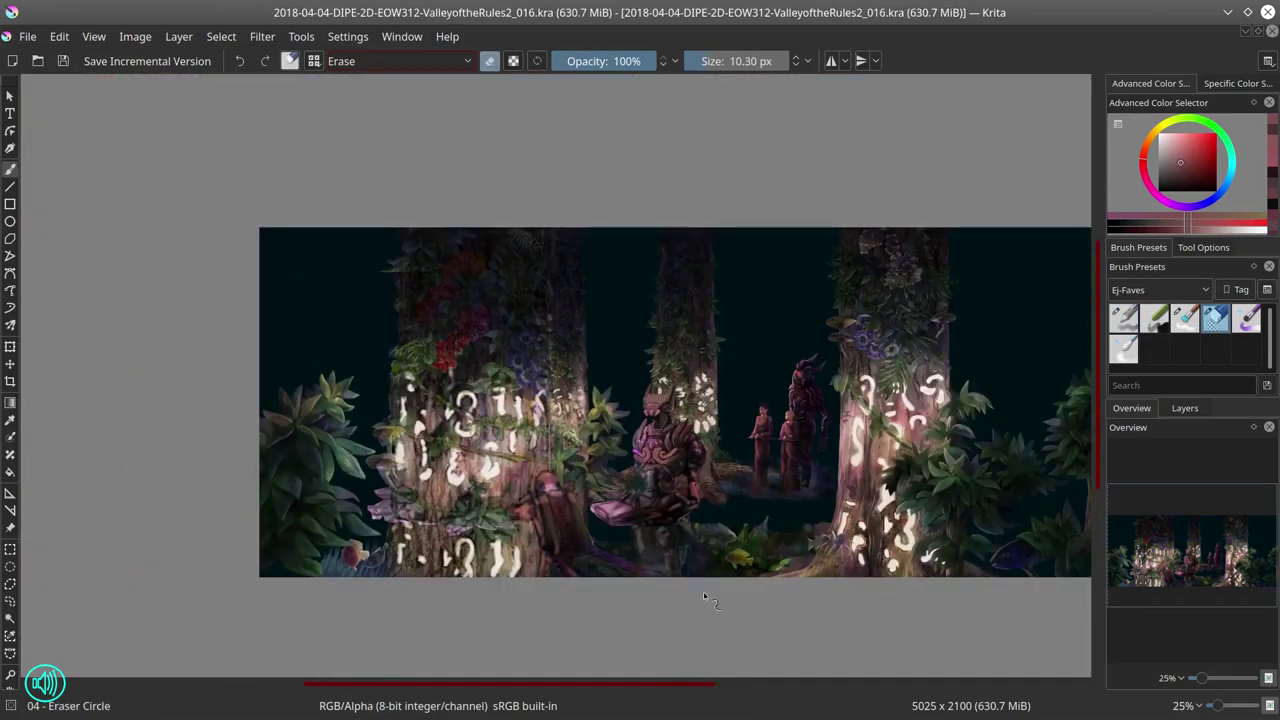
Step: Hide and re-show a layer to compare the ground
{"action": "left_click", "coordinate": [1184, 408]}
{"action": "left_click", "coordinate": [1116, 628]}
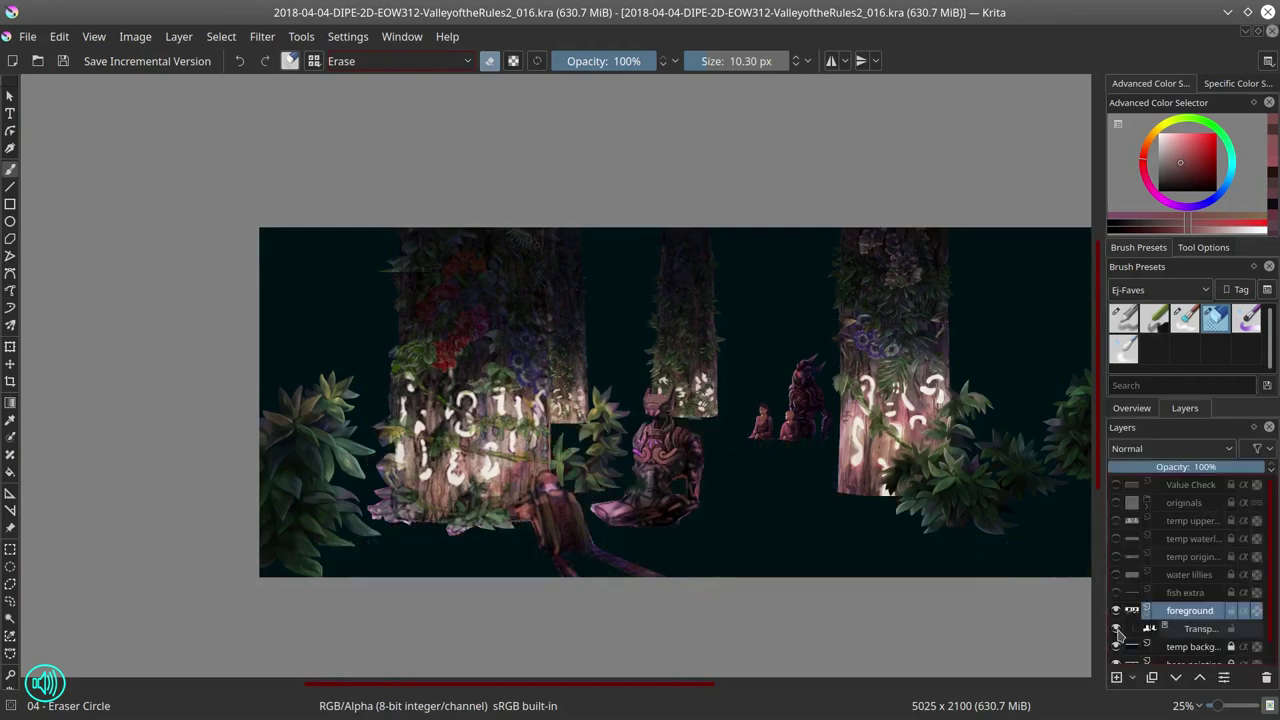
{"action": "left_click", "coordinate": [1116, 628]}
Step: Mirror the whole painting horizontally and save it
{"action": "left_click", "coordinate": [135, 36]}
{"action": "left_click", "coordinate": [196, 224]}
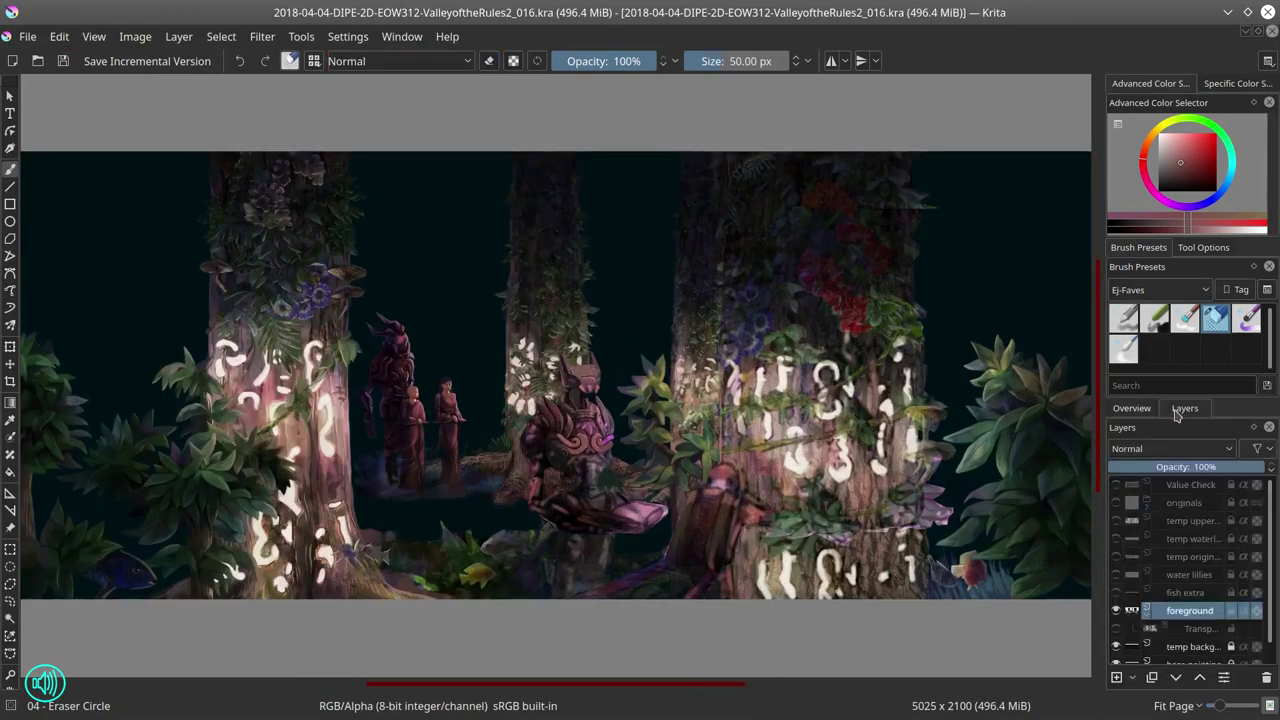
{"action": "key", "text": "slash"}
{"action": "scroll", "coordinate": [567, 425], "scroll_direction": "up", "scroll_amount": 5}
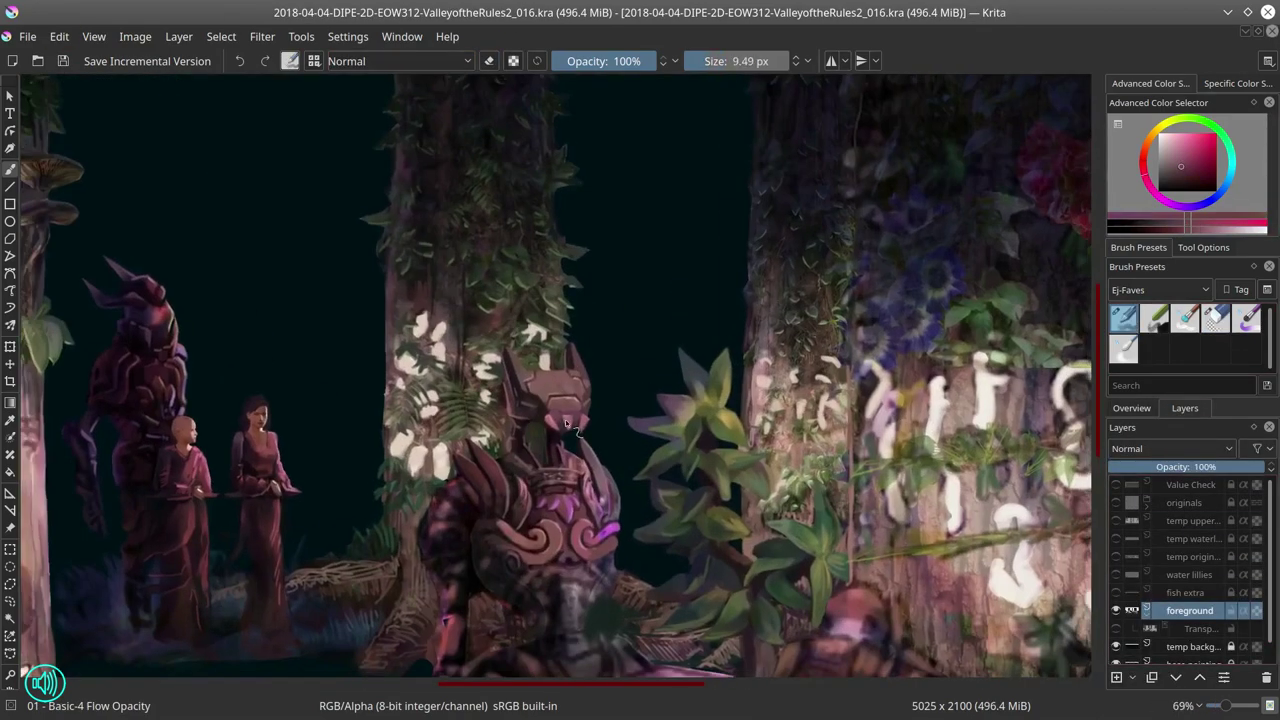
Step: Pick dark purple and red colours from the creature and resize the brush for finer strokes
{"action": "left_click", "coordinate": [566, 425], "text": "ctrl"}
{"action": "key", "text": "slash"}
{"action": "key", "text": "slash"}
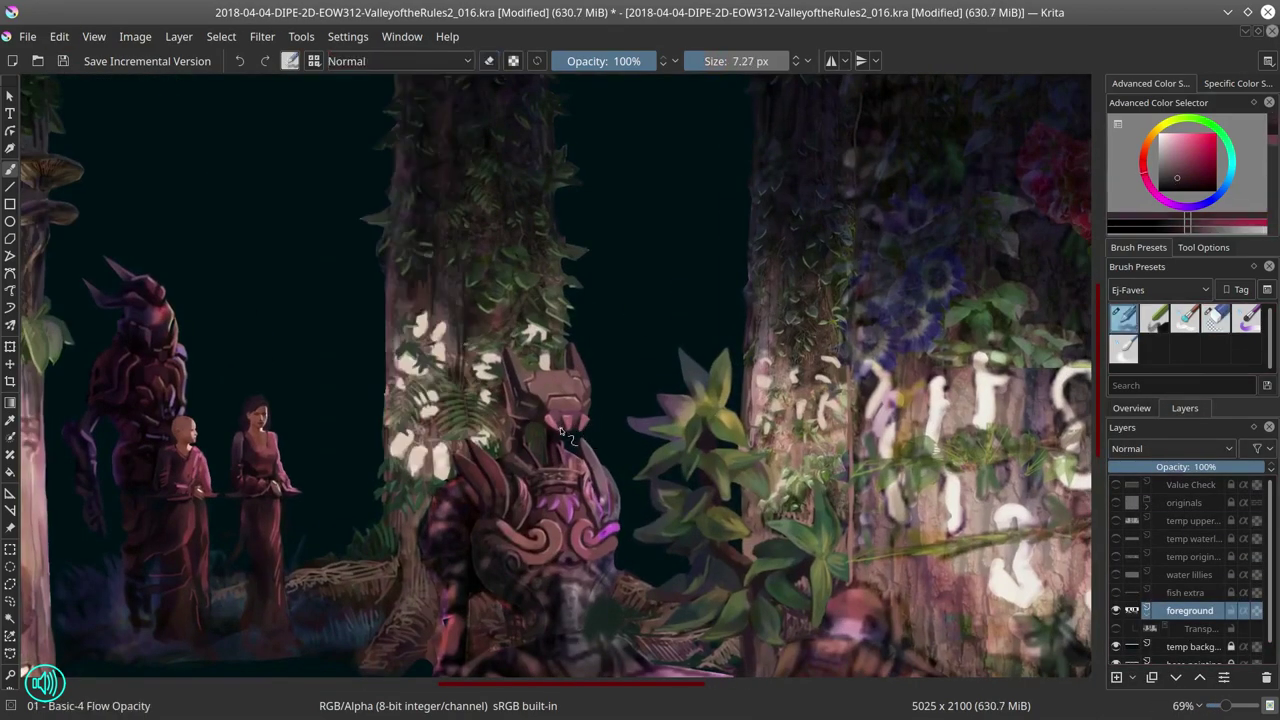
{"action": "left_click_drag", "start_coordinate": [565, 435], "coordinate": [540, 512]}
{"action": "left_click", "coordinate": [567, 490], "text": "ctrl"}
{"action": "left_click", "coordinate": [565, 487], "text": "ctrl"}
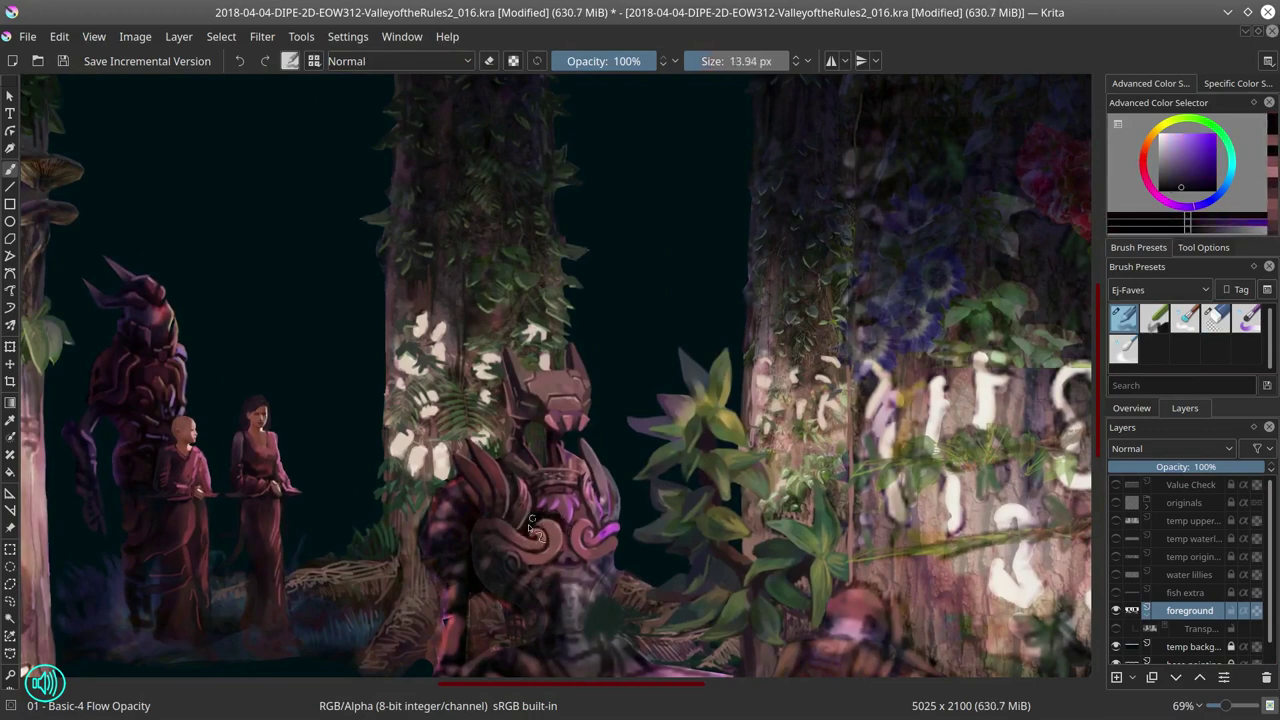
{"action": "left_click", "coordinate": [565, 527], "text": "ctrl"}
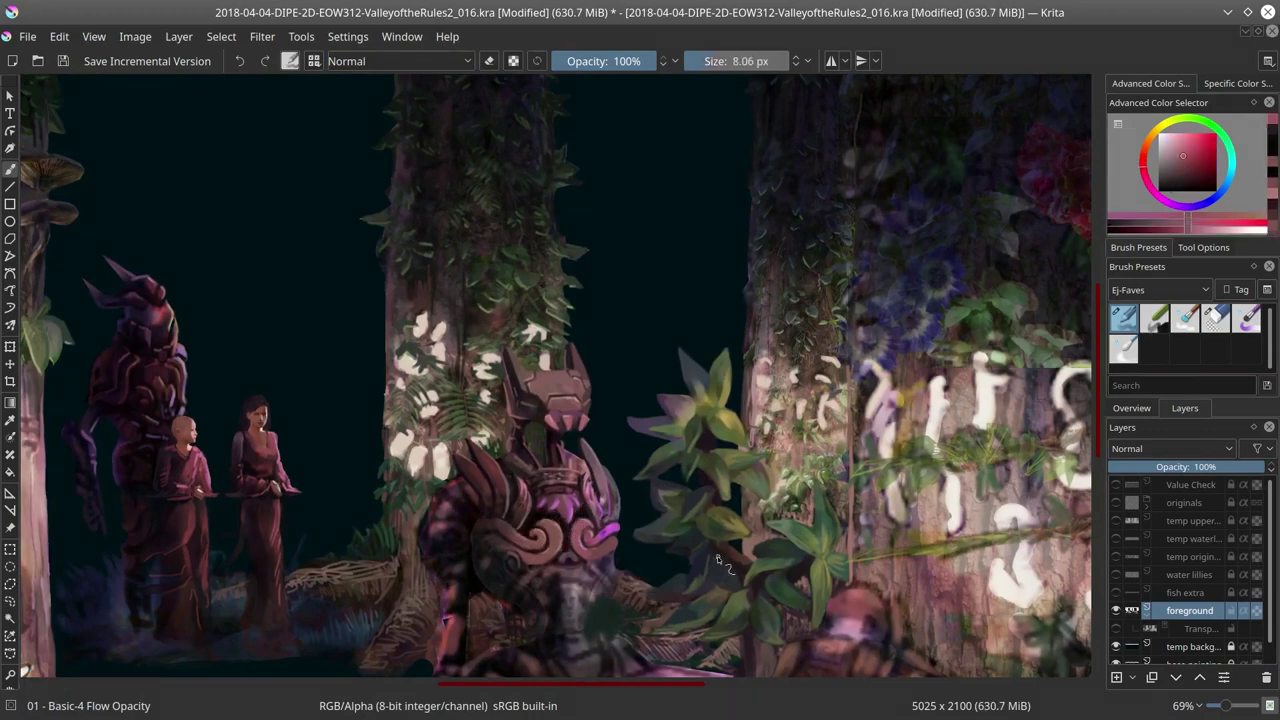
{"action": "mouse_move", "coordinate": [565, 527]}
{"action": "left_mouse_down"}
{"action": "mouse_move", "coordinate": [567, 570]}
{"action": "mouse_move", "coordinate": [547, 516]}
{"action": "left_mouse_up"}
{"action": "key", "text": "x"}
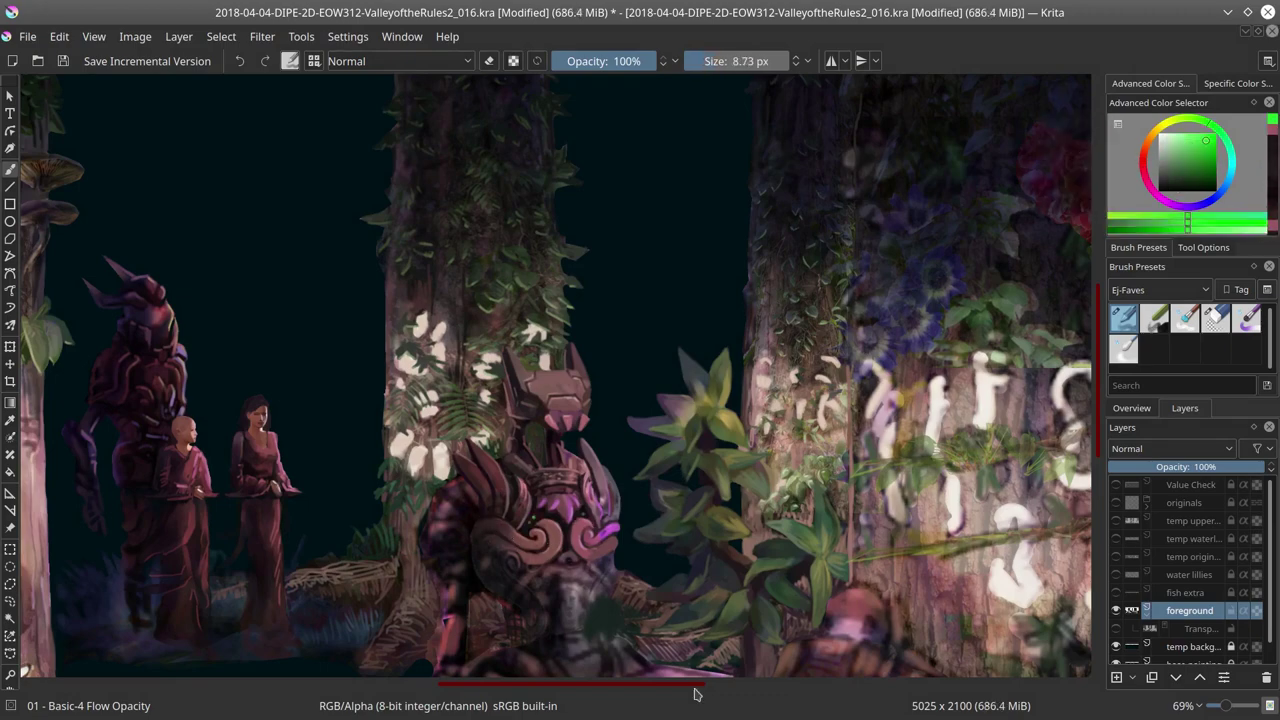
Step: Paint red detail and shading on the creature's chest armour in Normal blending
{"action": "scroll", "coordinate": [700, 500], "scroll_direction": "down", "scroll_amount": 2}
{"action": "key", "text": "minus"}
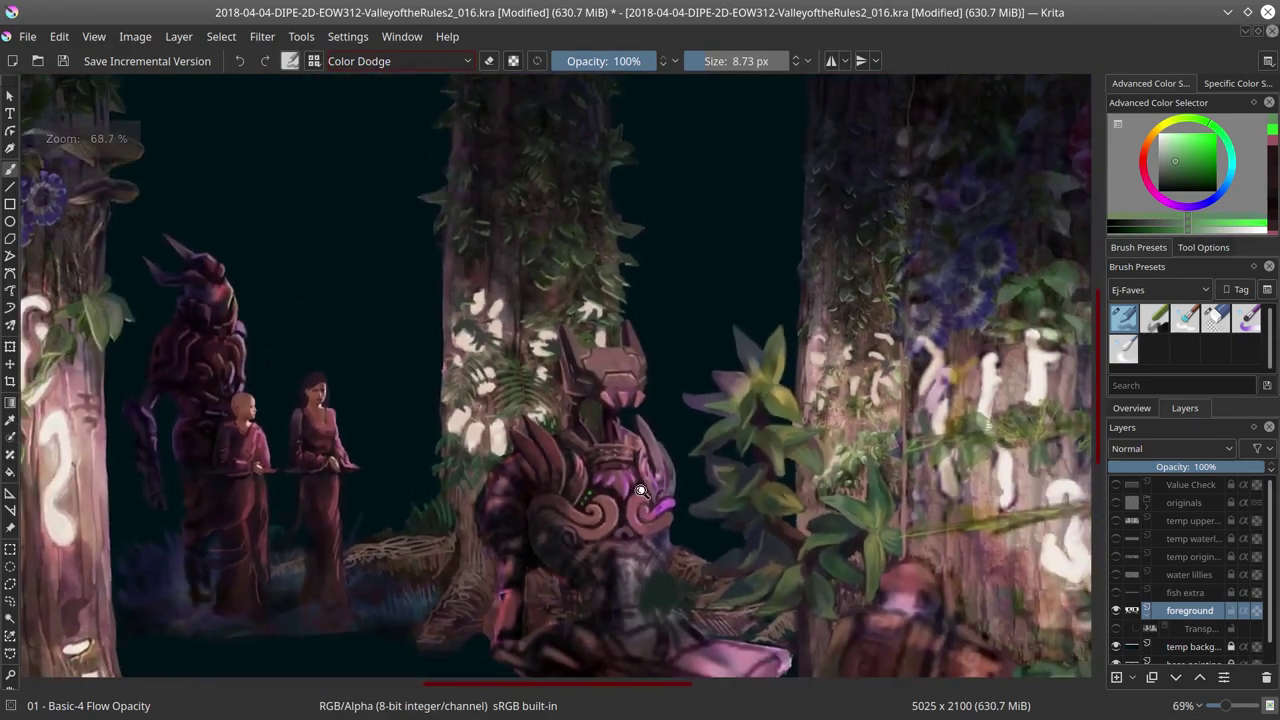
{"action": "key", "text": "bracketright"}
{"action": "key", "text": "alt+shift+n"}
{"action": "left_click", "coordinate": [560, 512], "text": "ctrl"}
{"action": "left_click_drag", "start_coordinate": [560, 512], "coordinate": [636, 570]}
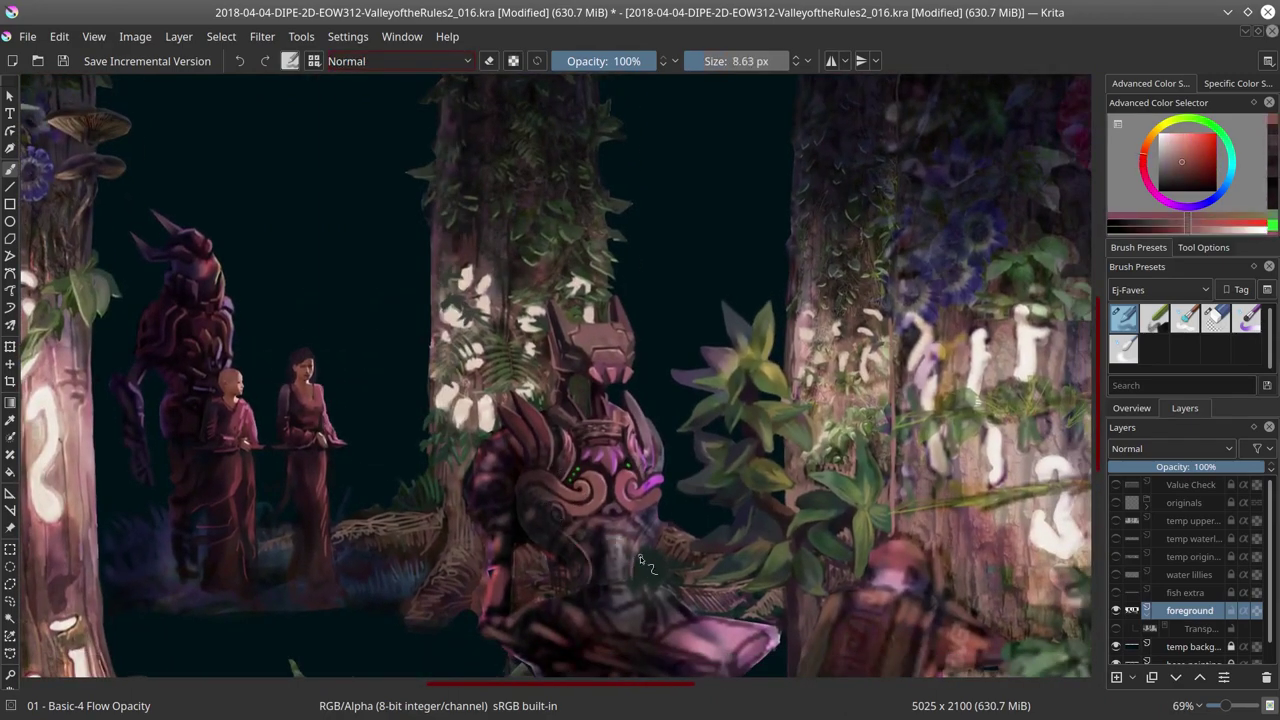
{"action": "mouse_move", "coordinate": [656, 511]}
{"action": "left_mouse_down"}
{"action": "mouse_move", "coordinate": [676, 574]}
{"action": "mouse_move", "coordinate": [660, 512]}
{"action": "mouse_move", "coordinate": [654, 530]}
{"action": "mouse_move", "coordinate": [662, 520]}
{"action": "left_mouse_up"}
Step: Paint along the creature's head edge and sample redder mid-tones from the armour
{"action": "key", "text": "e"}
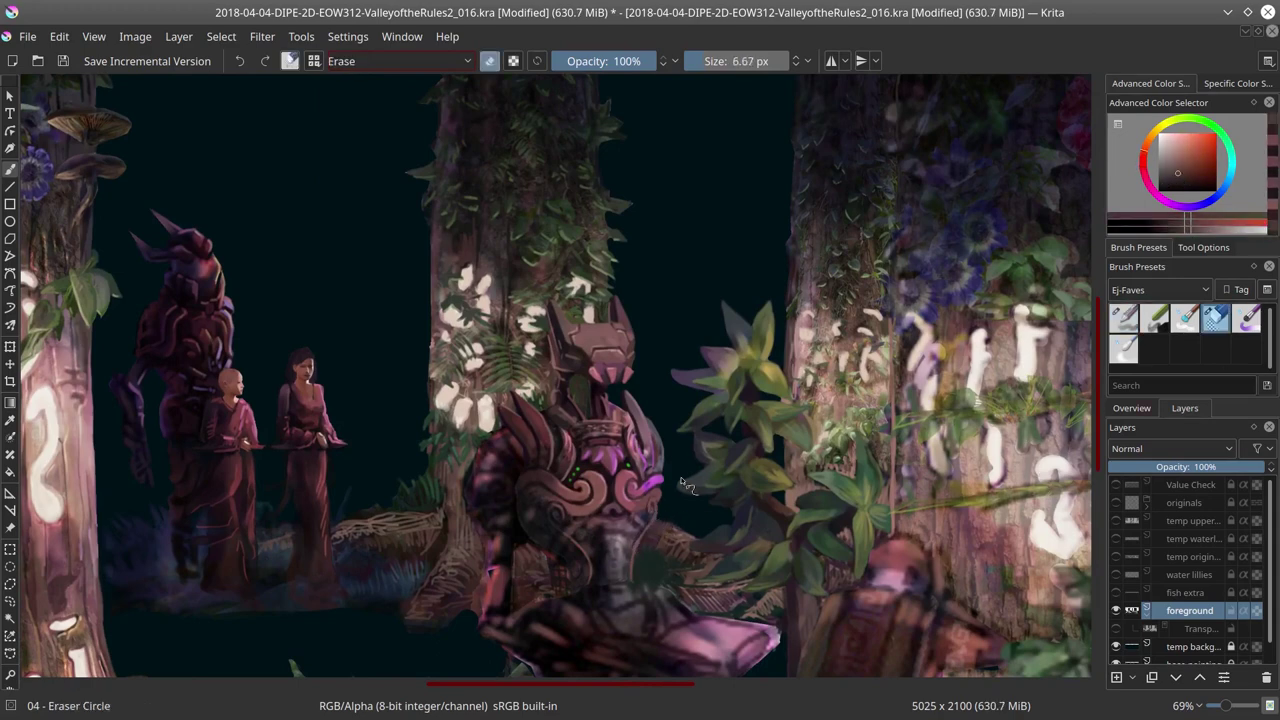
{"action": "key", "text": "e"}
{"action": "mouse_move", "coordinate": [560, 518]}
{"action": "left_mouse_down"}
{"action": "mouse_move", "coordinate": [536, 490]}
{"action": "mouse_move", "coordinate": [527, 497]}
{"action": "left_mouse_up"}
{"action": "left_click", "coordinate": [529, 499], "text": "ctrl"}
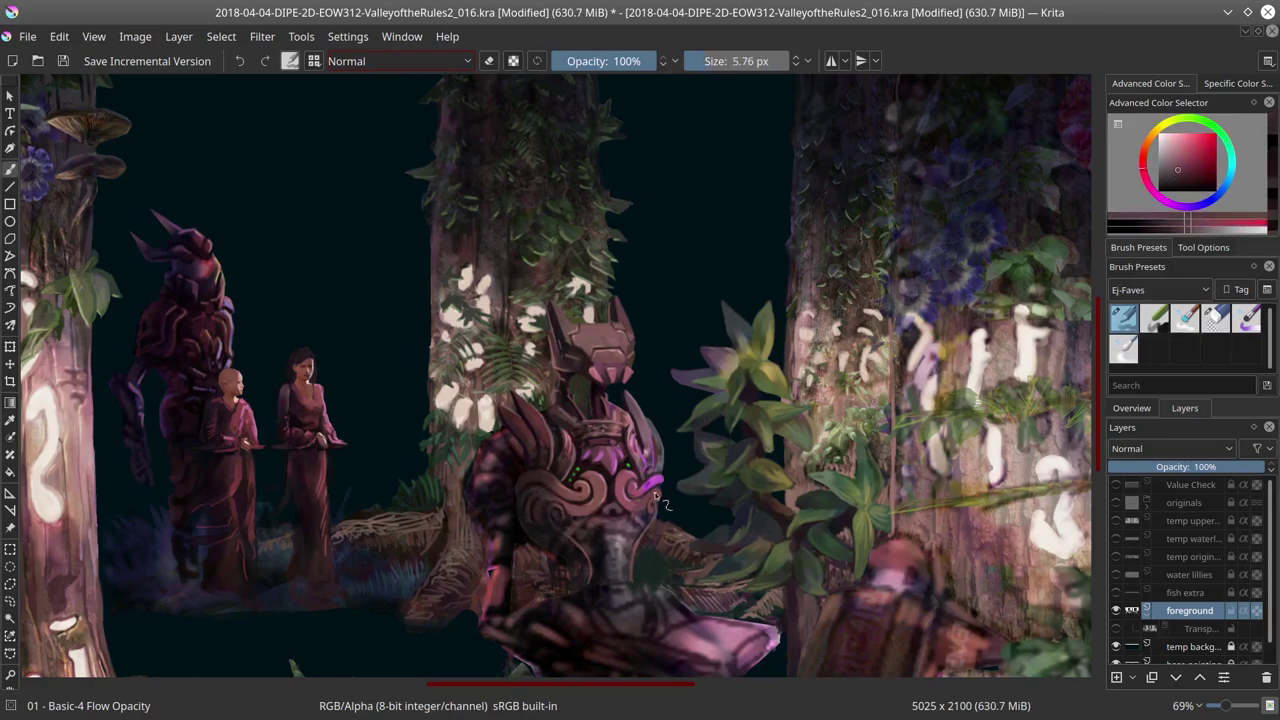
{"action": "left_click", "coordinate": [613, 582], "text": "ctrl"}
{"action": "scroll", "coordinate": [764, 524], "scroll_direction": "down", "scroll_amount": 4}
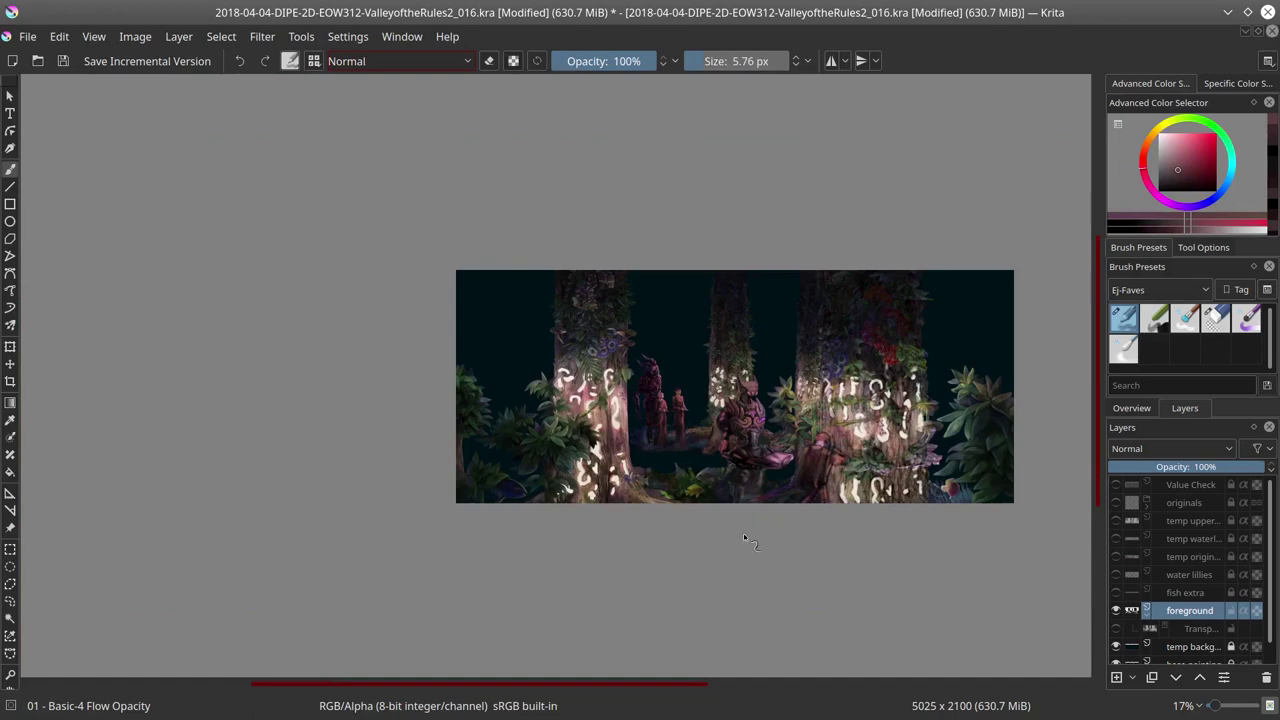
Step: Darken the creature's base with multiply strokes, sampling dark reds and pinks with a smaller brush
{"action": "scroll", "coordinate": [745, 440], "scroll_direction": "up", "scroll_amount": 4}
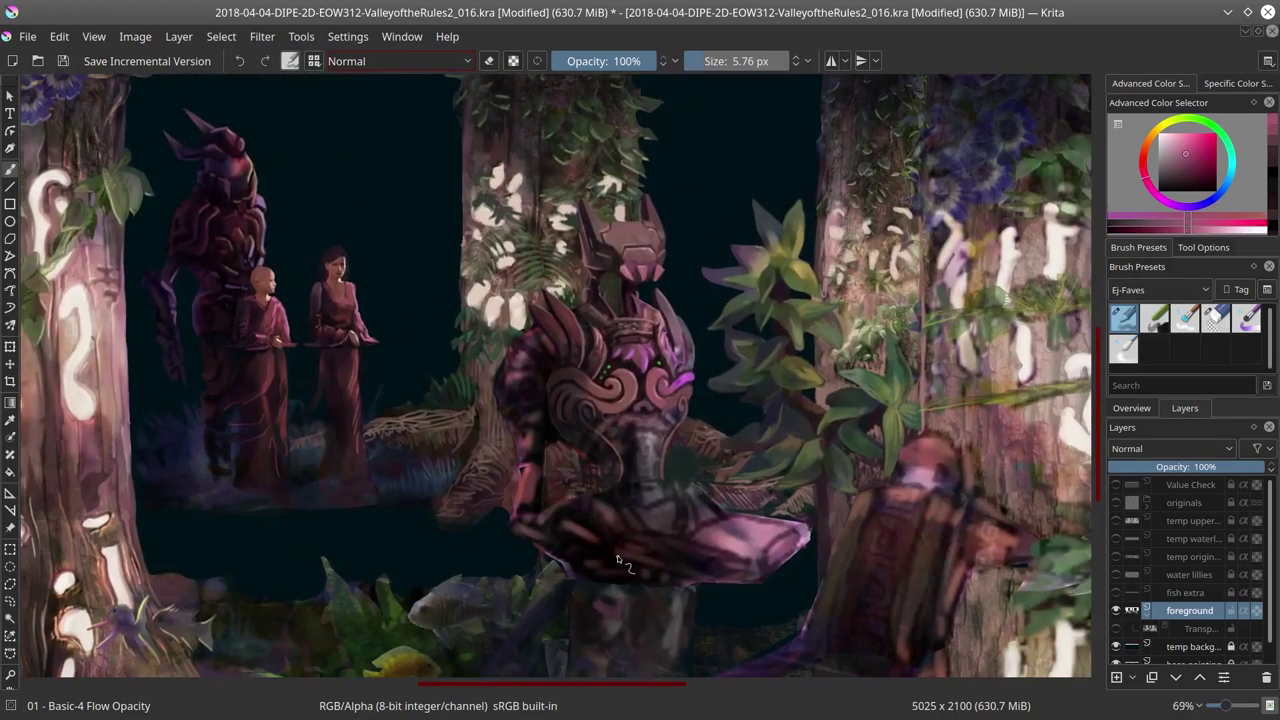
{"action": "key", "text": "slash"}
{"action": "left_click", "coordinate": [545, 333], "text": "ctrl"}
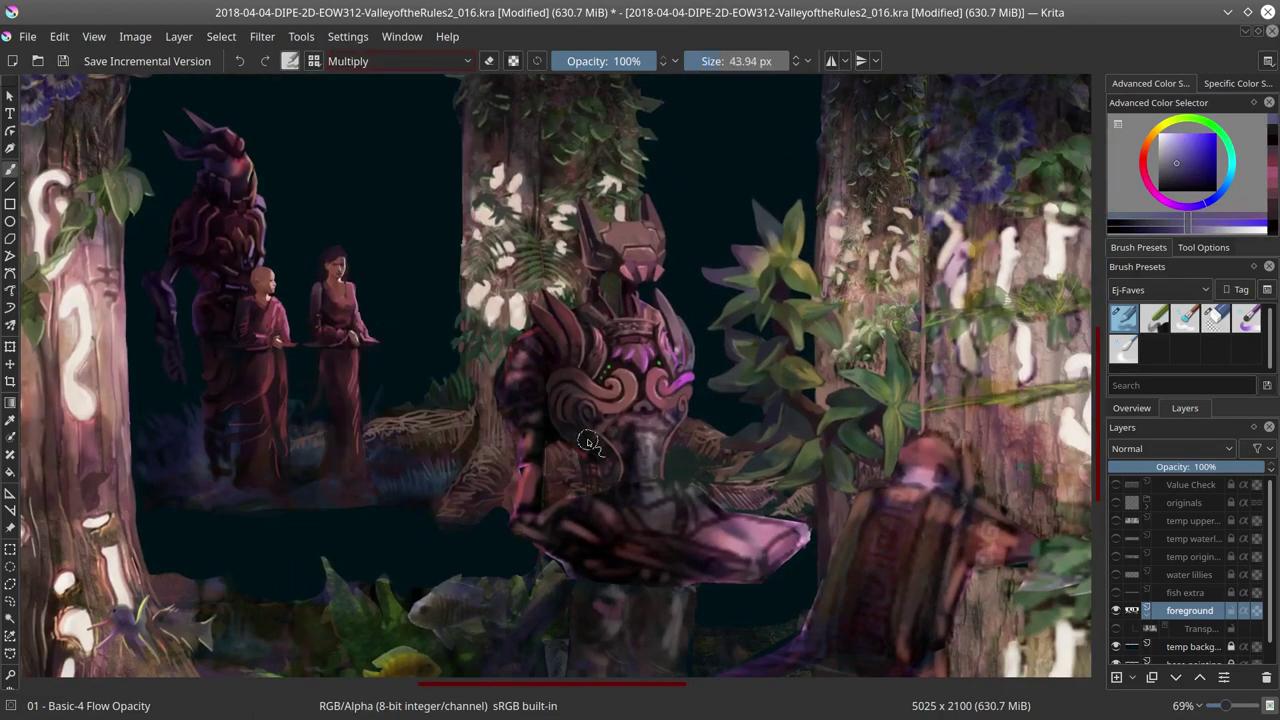
{"action": "key", "text": "bracketleft"}
{"action": "key", "text": "bracketleft"}
{"action": "left_click", "coordinate": [531, 340], "text": "ctrl"}
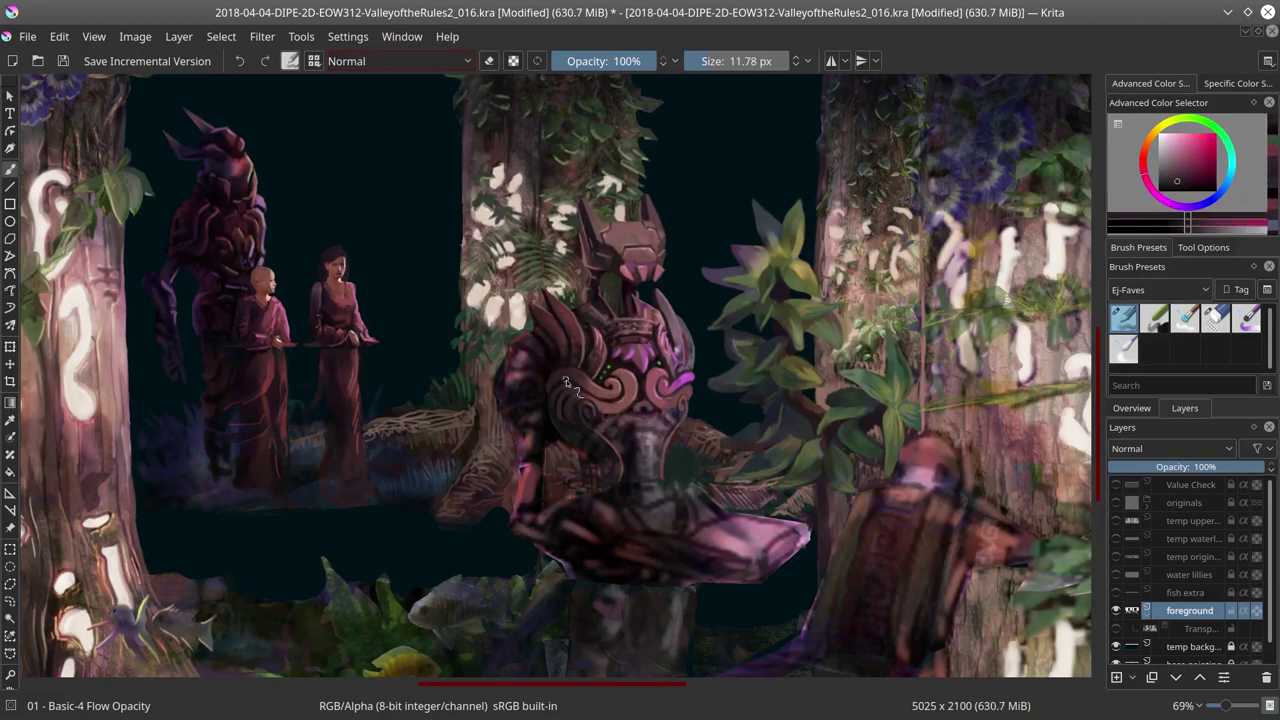
{"action": "left_click", "coordinate": [519, 343], "text": "ctrl"}
{"action": "key", "text": "bracketleft"}
{"action": "left_click", "coordinate": [590, 243], "text": "ctrl"}
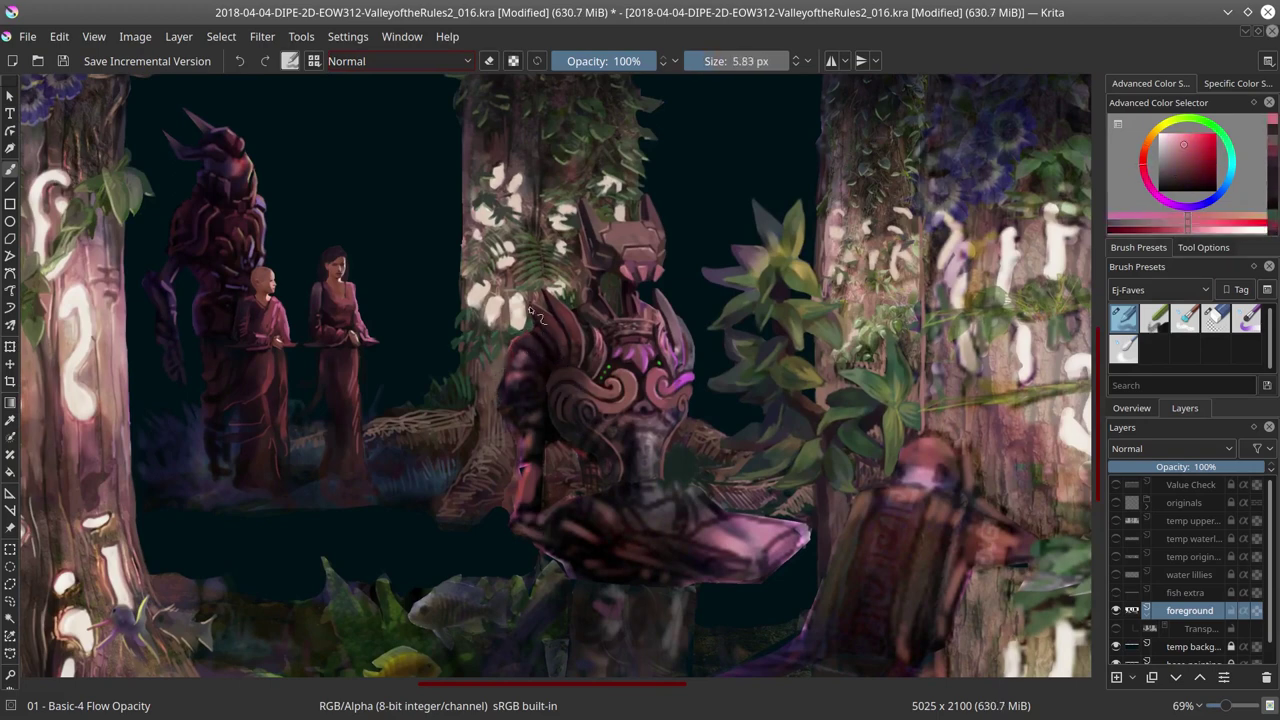
{"action": "left_click", "coordinate": [528, 365], "text": "ctrl"}
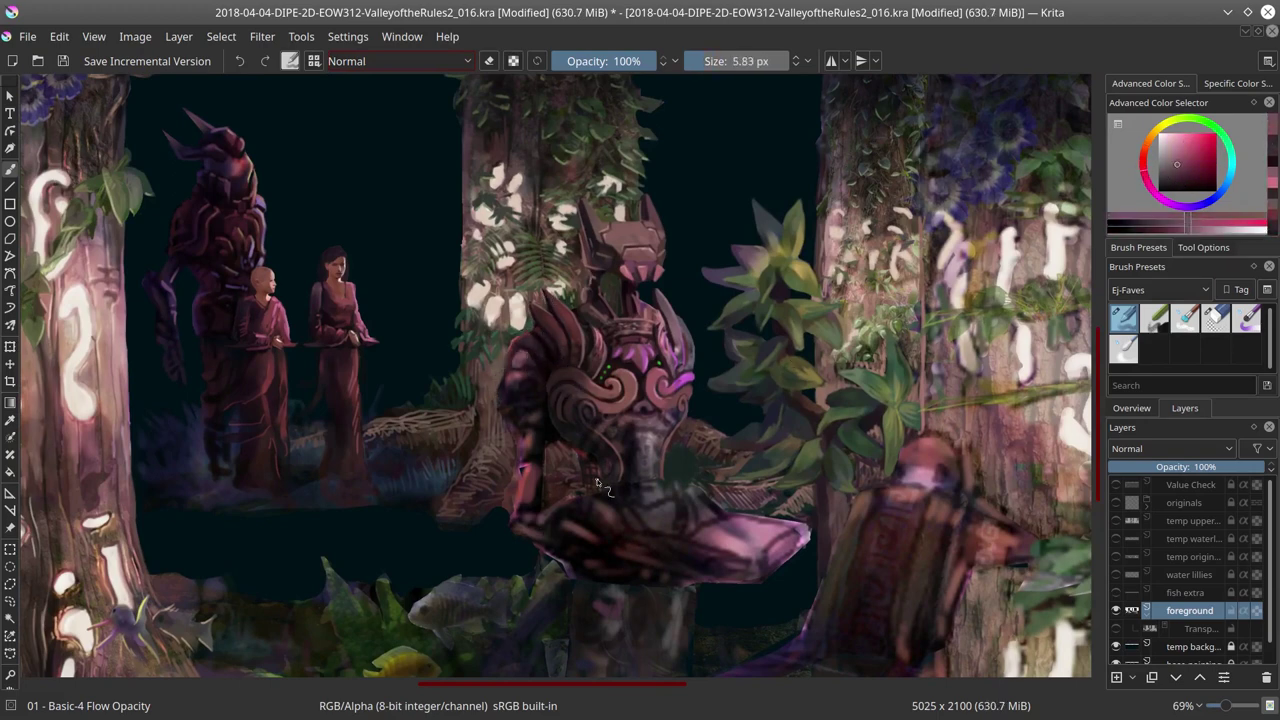
{"action": "key", "text": "bracketright"}
{"action": "key", "text": "bracketright"}
{"action": "key", "text": "bracketleft"}
{"action": "left_click", "coordinate": [550, 418], "text": "ctrl"}
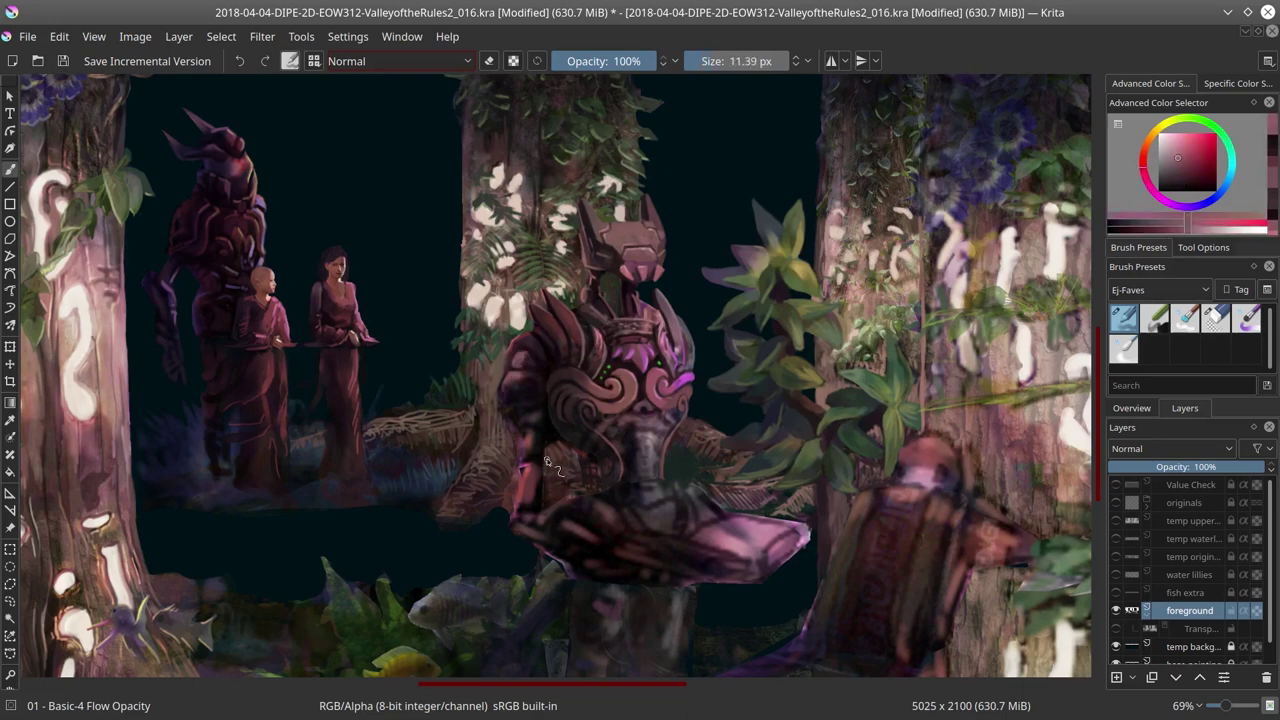
Step: Paint dark blue, reddish-brown and purple strokes on the creature's edge with a larger brush, then save
{"action": "key", "text": "slash"}
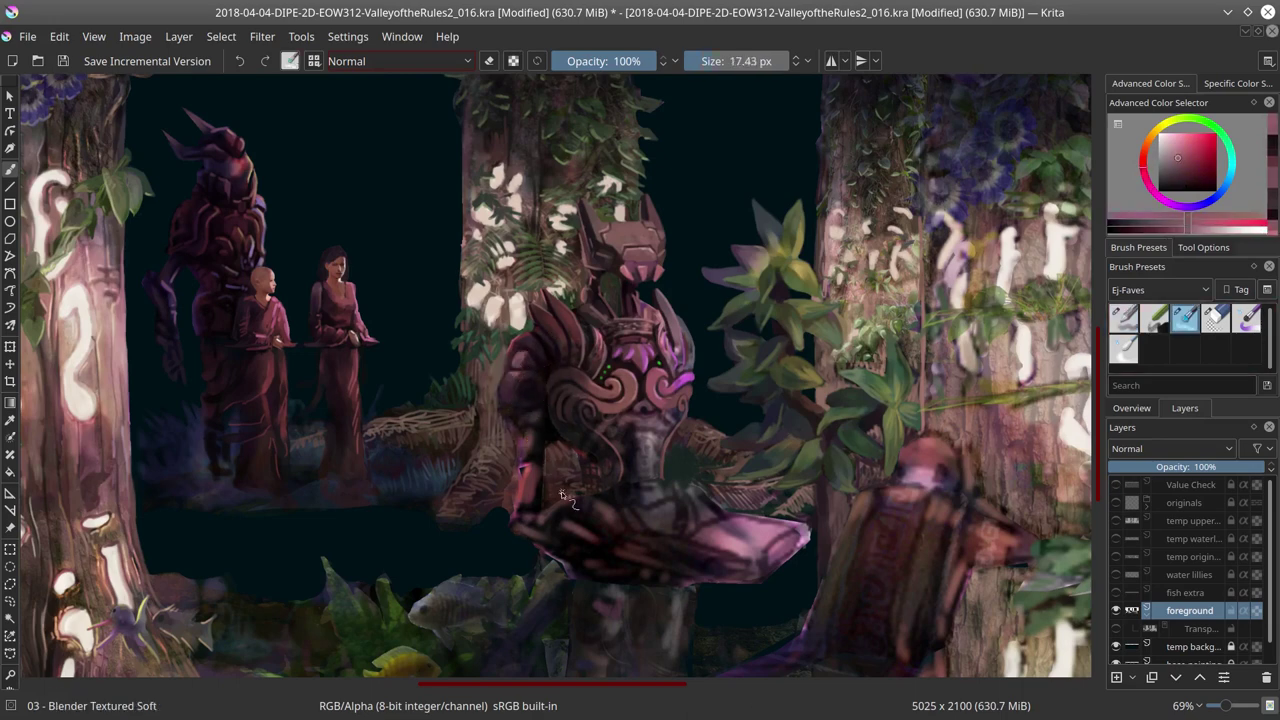
{"action": "key", "text": "slash"}
{"action": "left_click", "coordinate": [541, 402], "text": "ctrl"}
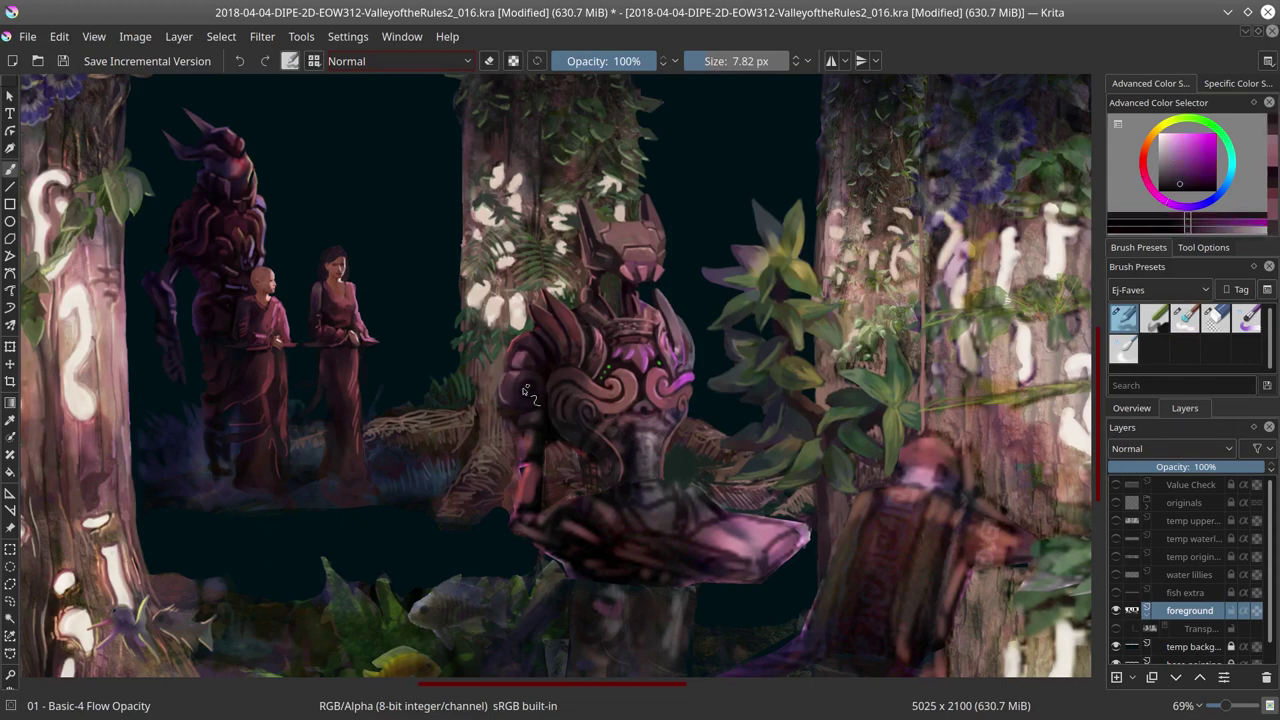
{"action": "key", "text": "bracketright"}
{"action": "left_click", "coordinate": [541, 402], "text": "ctrl"}
{"action": "key", "text": "bracketright"}
{"action": "key", "text": "bracketright"}
{"action": "key", "text": "bracketright"}
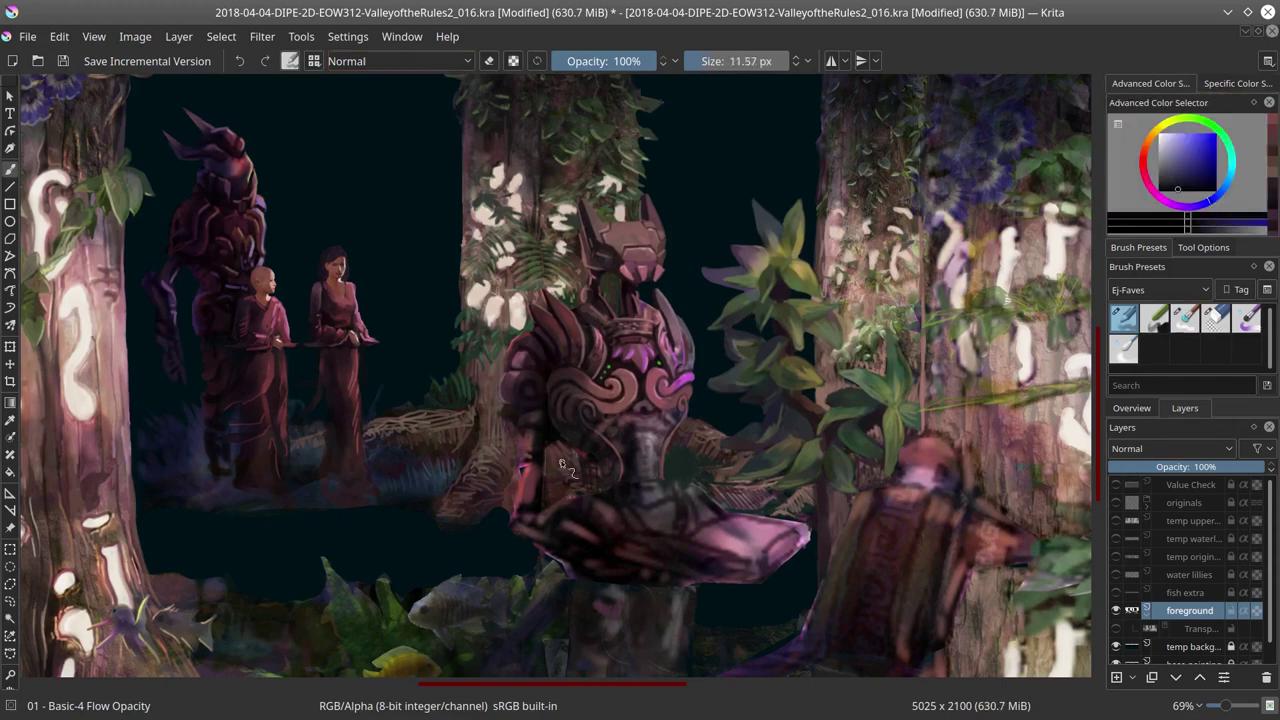
{"action": "left_click", "coordinate": [517, 427], "text": "ctrl"}
{"action": "left_click", "coordinate": [552, 326], "text": "ctrl"}
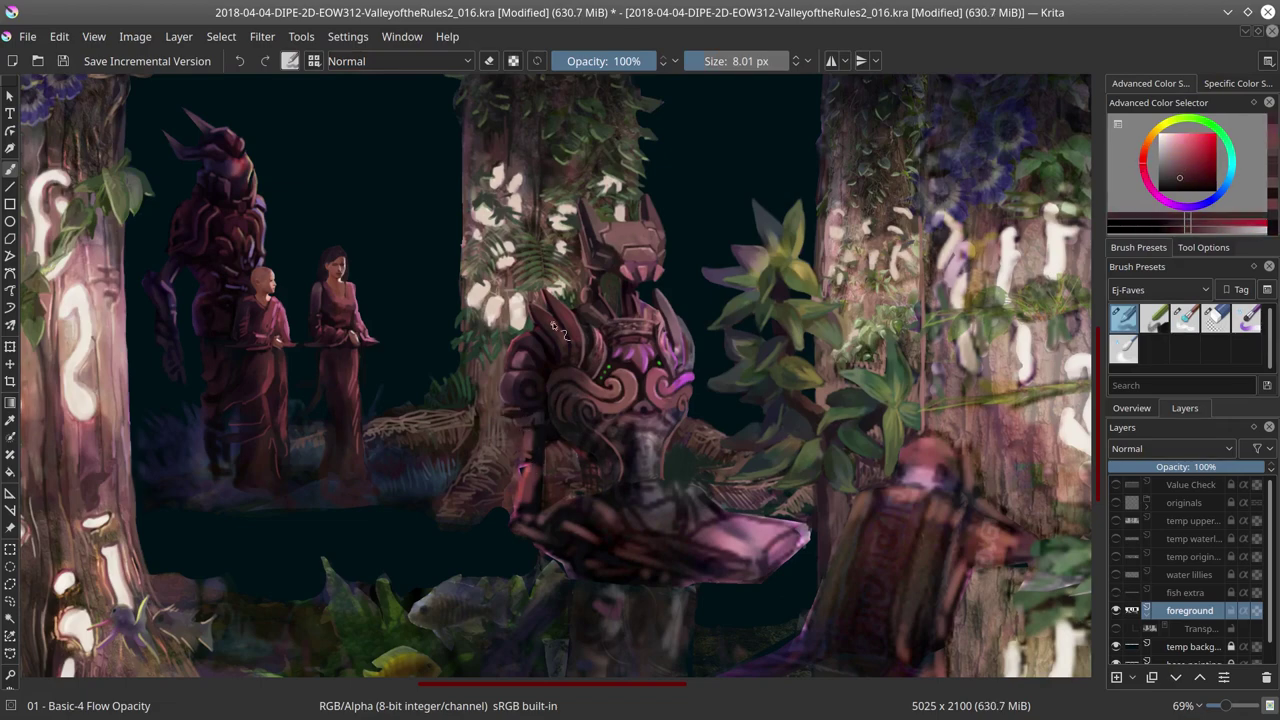
{"action": "left_click", "coordinate": [531, 426], "text": "ctrl"}
{"action": "key", "text": "bracketright"}
{"action": "key", "text": "bracketright"}
{"action": "key", "text": "bracketright"}
{"action": "key", "text": "ctrl+s"}
Step: Fit the whole painting in view to check the scene and save again
{"action": "key", "text": "minus"}
{"action": "key", "text": "minus"}
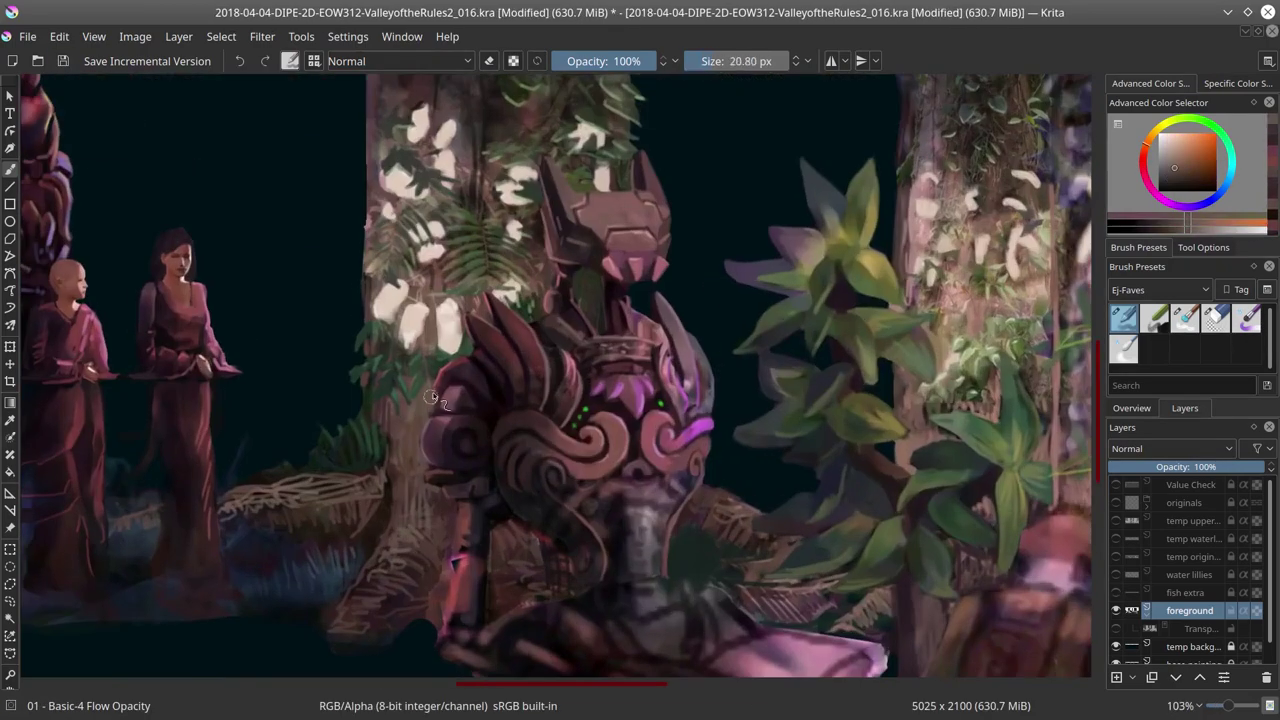
{"action": "key", "text": "bracketright"}
{"action": "key", "text": "bracketleft"}
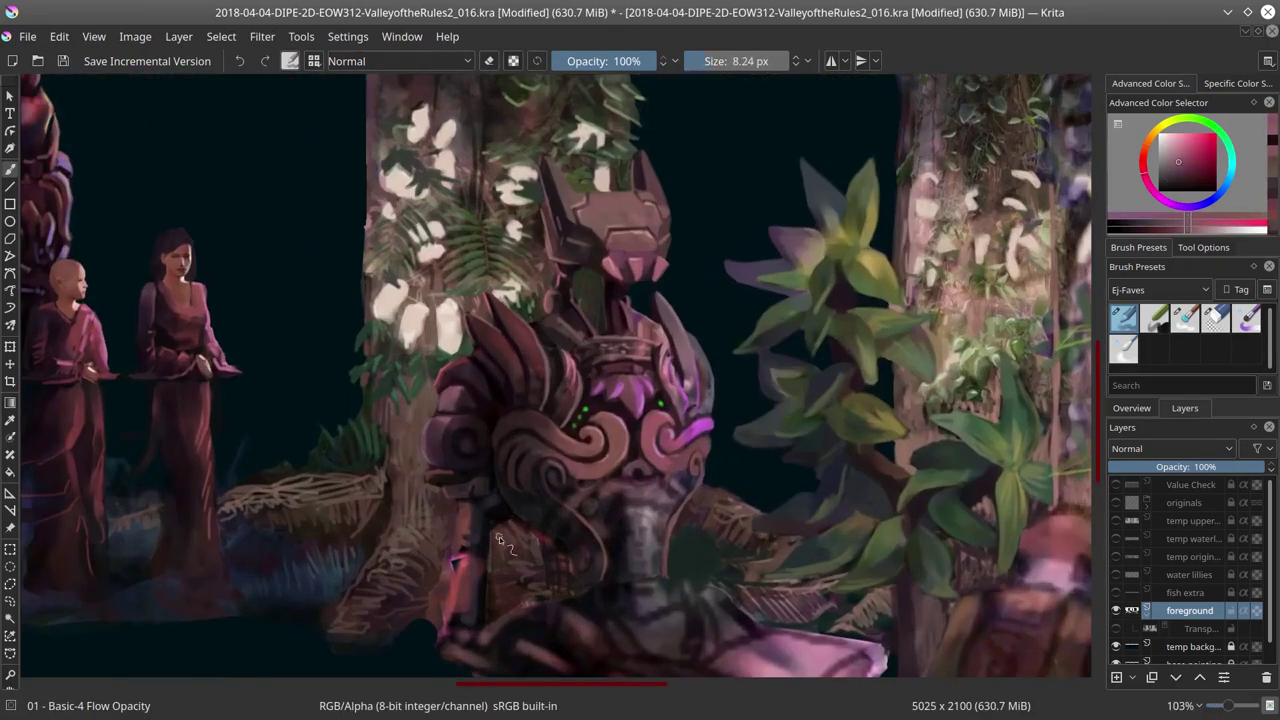
{"action": "key", "text": "2"}
{"action": "key", "text": "ctrl+s"}
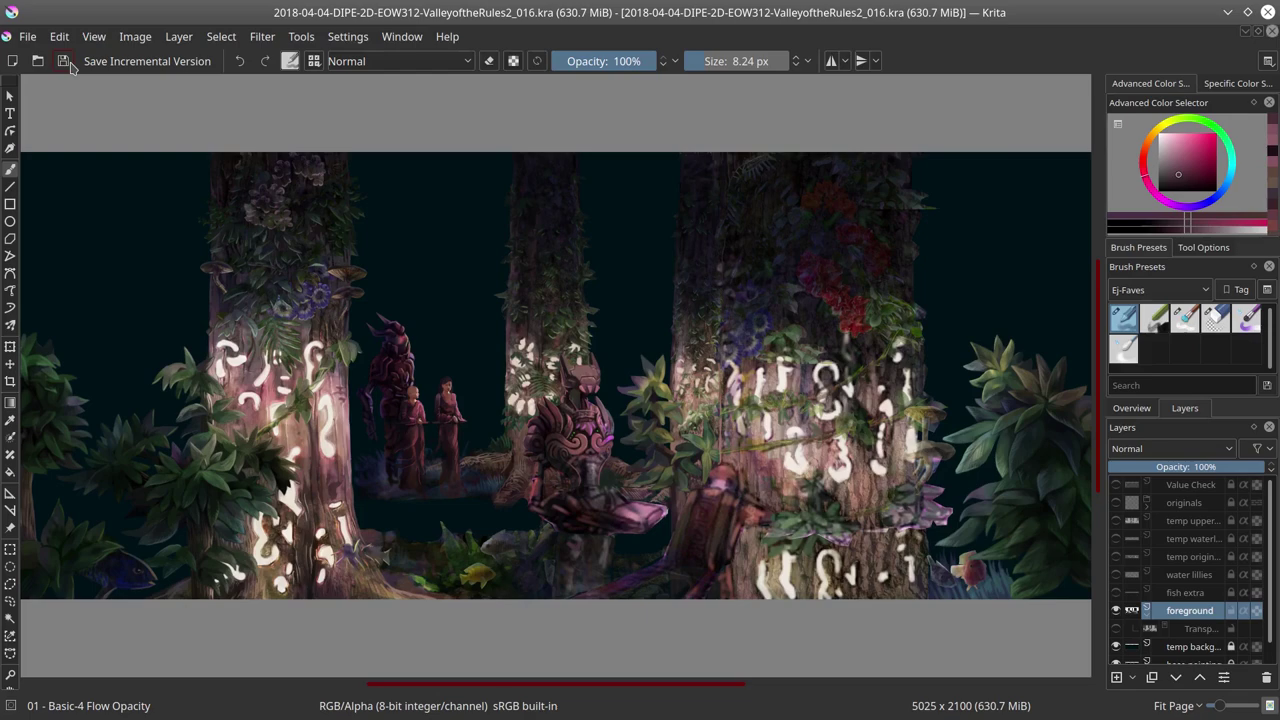
{"action": "left_click", "coordinate": [1185, 705]}
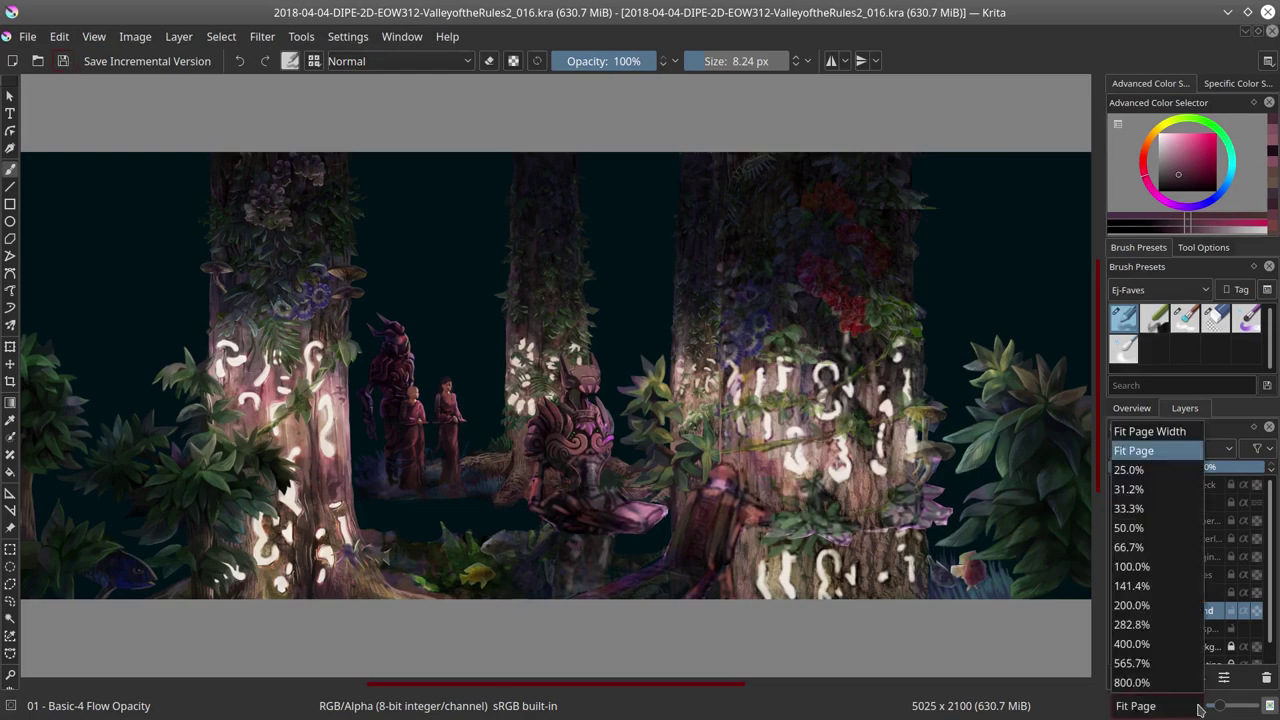
Step: Sample bluer and purple shades from the armor and work them in with a brush of about 9 px
{"action": "key", "text": "bracketleft"}
{"action": "key", "text": "bracketleft"}
{"action": "key", "text": "bracketleft"}
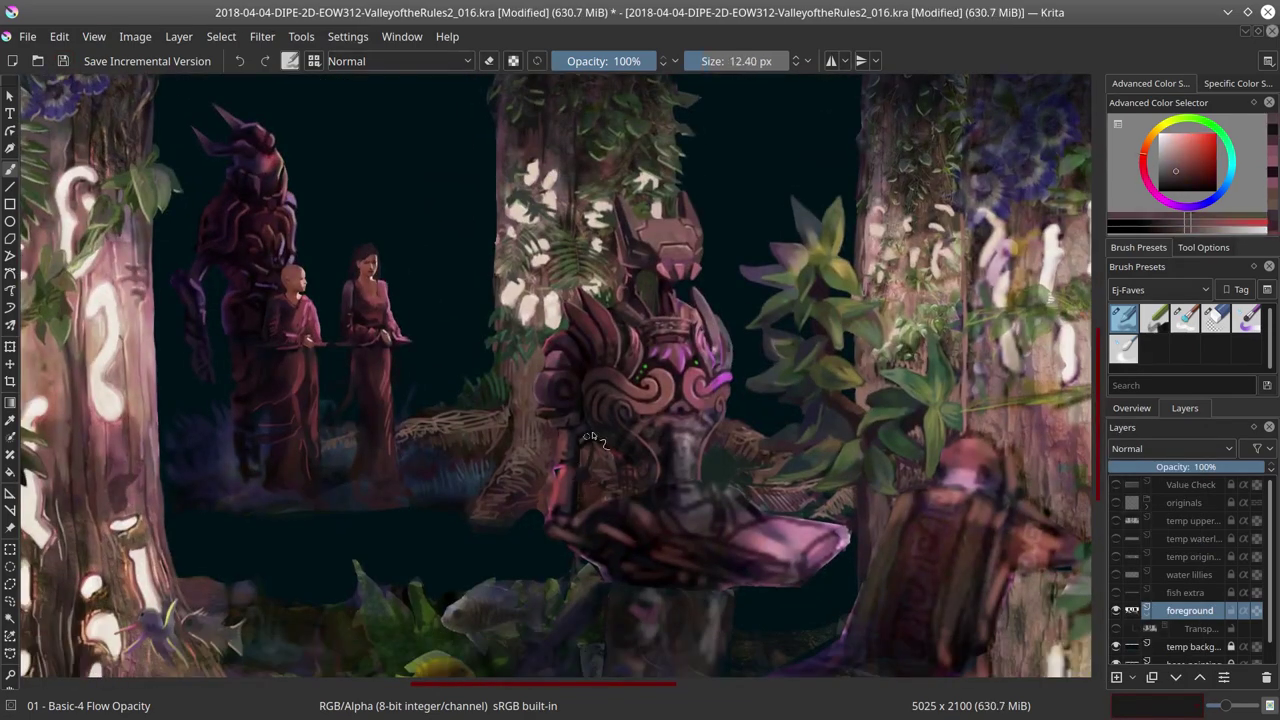
{"action": "left_click", "coordinate": [565, 420], "text": "ctrl"}
{"action": "left_click", "coordinate": [578, 462], "text": "ctrl"}
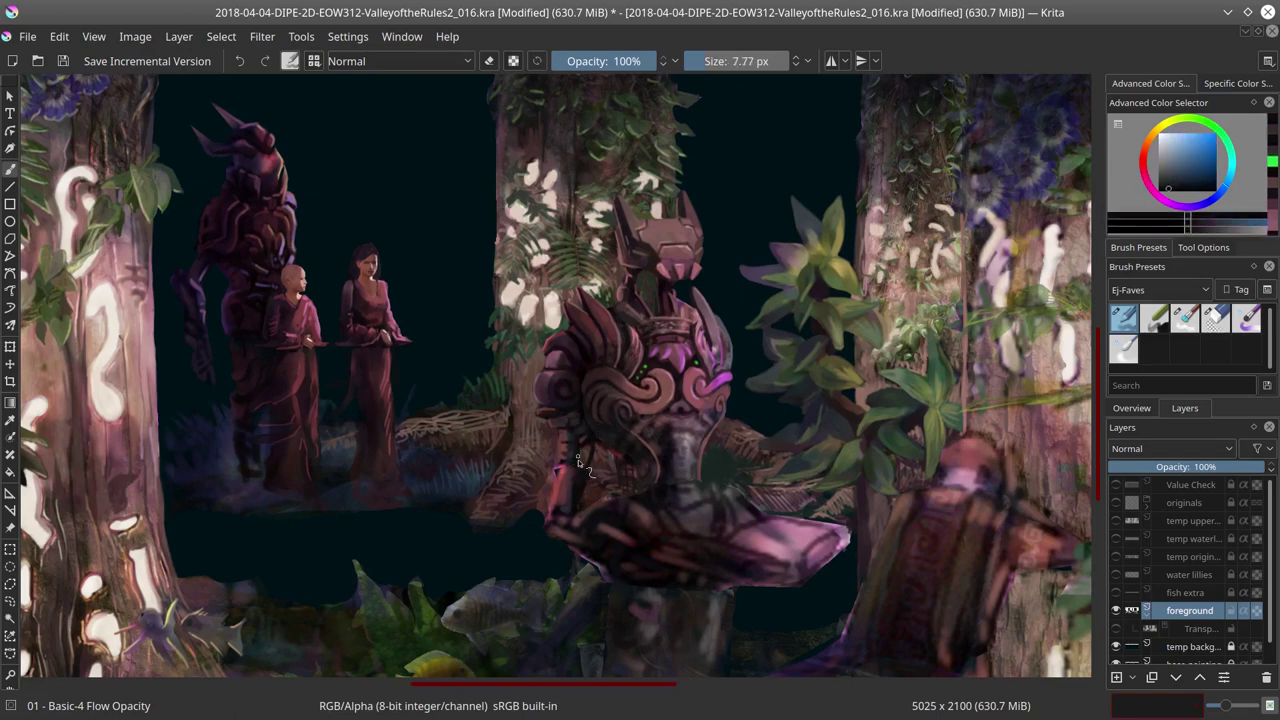
{"action": "left_click", "coordinate": [572, 463], "text": "ctrl"}
{"action": "left_click", "coordinate": [575, 465], "text": "ctrl"}
{"action": "left_click", "coordinate": [558, 447], "text": "ctrl"}
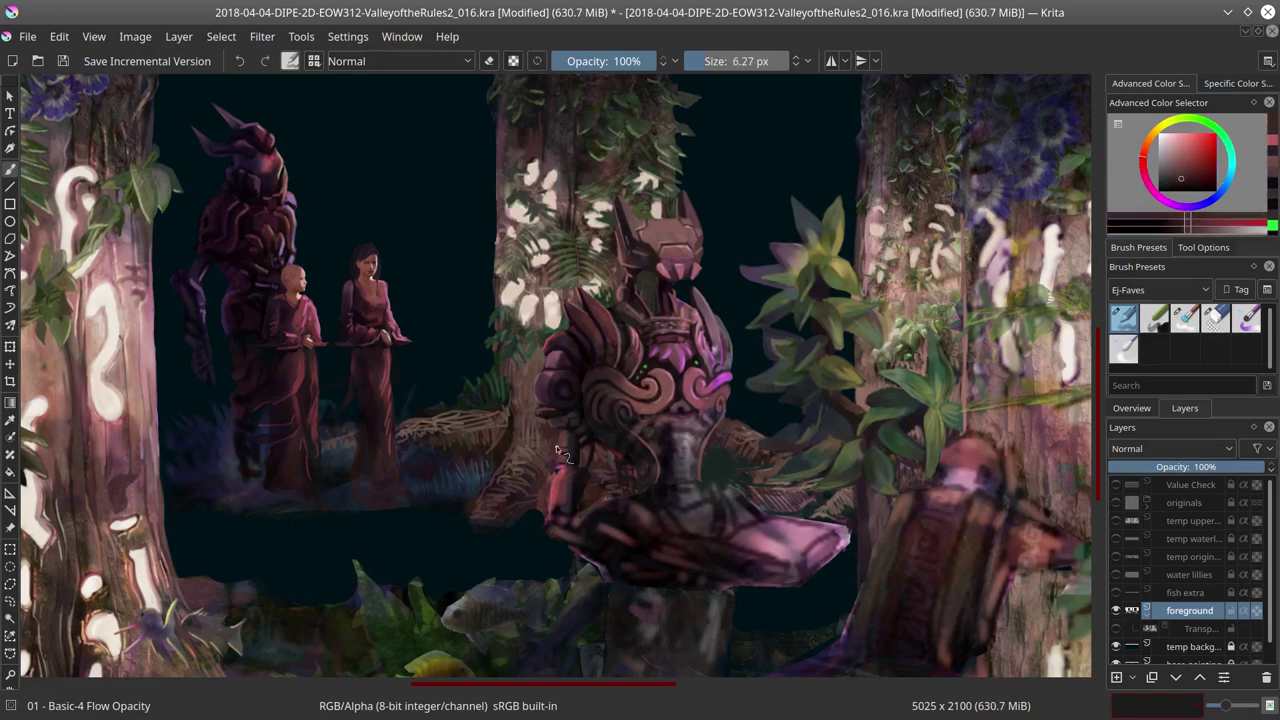
{"action": "left_click", "coordinate": [583, 462], "text": "ctrl"}
{"action": "left_click", "coordinate": [581, 460], "text": "ctrl"}
{"action": "left_click", "coordinate": [581, 460], "text": "ctrl"}
{"action": "left_click_drag", "start_coordinate": [581, 460], "coordinate": [566, 505]}
Step: Continue layering sampled armor colours with a brush of about 10 px
{"action": "left_click", "coordinate": [568, 505], "text": "ctrl"}
{"action": "left_click", "coordinate": [574, 512], "text": "ctrl"}
{"action": "left_click", "coordinate": [576, 514], "text": "ctrl"}
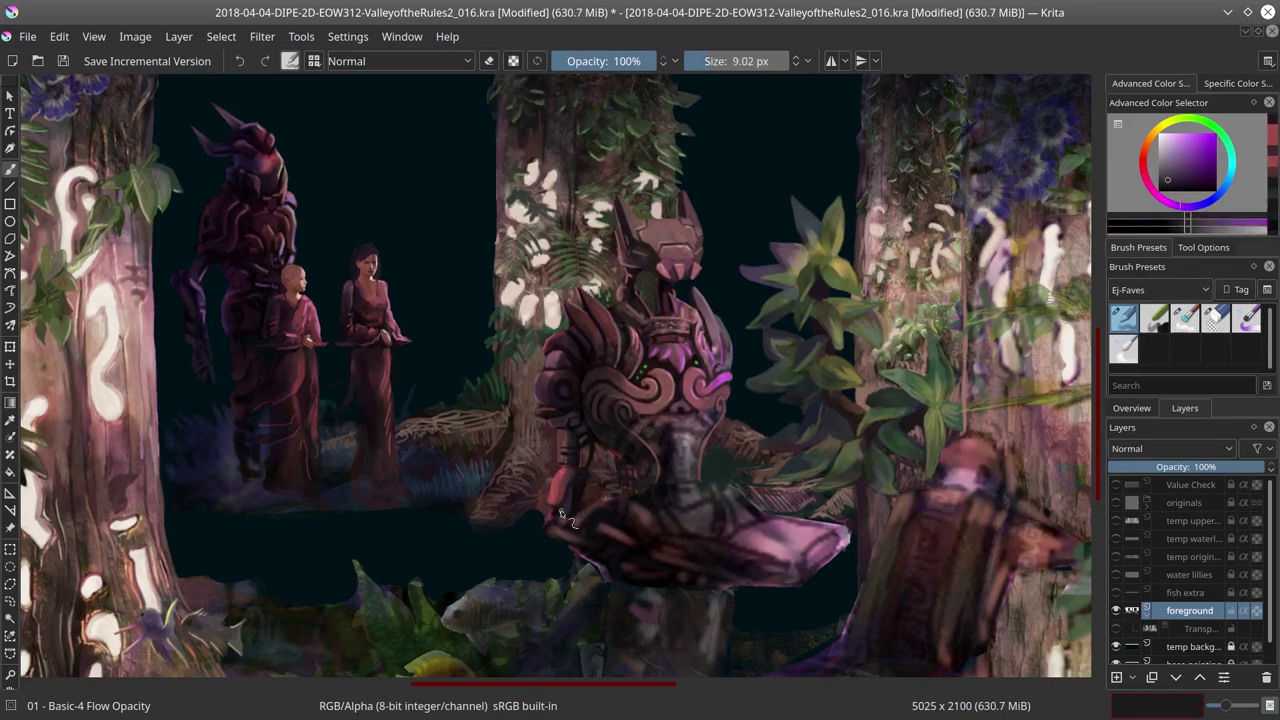
{"action": "left_click", "coordinate": [578, 488], "text": "ctrl"}
{"action": "left_click", "coordinate": [580, 488], "text": "ctrl"}
{"action": "left_click", "coordinate": [580, 490], "text": "ctrl"}
{"action": "mouse_move", "coordinate": [580, 490]}
{"action": "left_mouse_down"}
{"action": "mouse_move", "coordinate": [576, 540]}
{"action": "mouse_move", "coordinate": [615, 510]}
{"action": "left_mouse_up"}
Step: Paint darker strokes and lighter pink streaks across the creature's pink foot
{"action": "key", "text": "slash"}
{"action": "key", "text": "slash"}
{"action": "left_click", "coordinate": [580, 540], "text": "ctrl"}
{"action": "left_click_drag", "start_coordinate": [740, 565], "coordinate": [828, 522]}
{"action": "left_click", "coordinate": [800, 545], "text": "ctrl"}
{"action": "left_click_drag", "start_coordinate": [690, 572], "coordinate": [845, 540]}
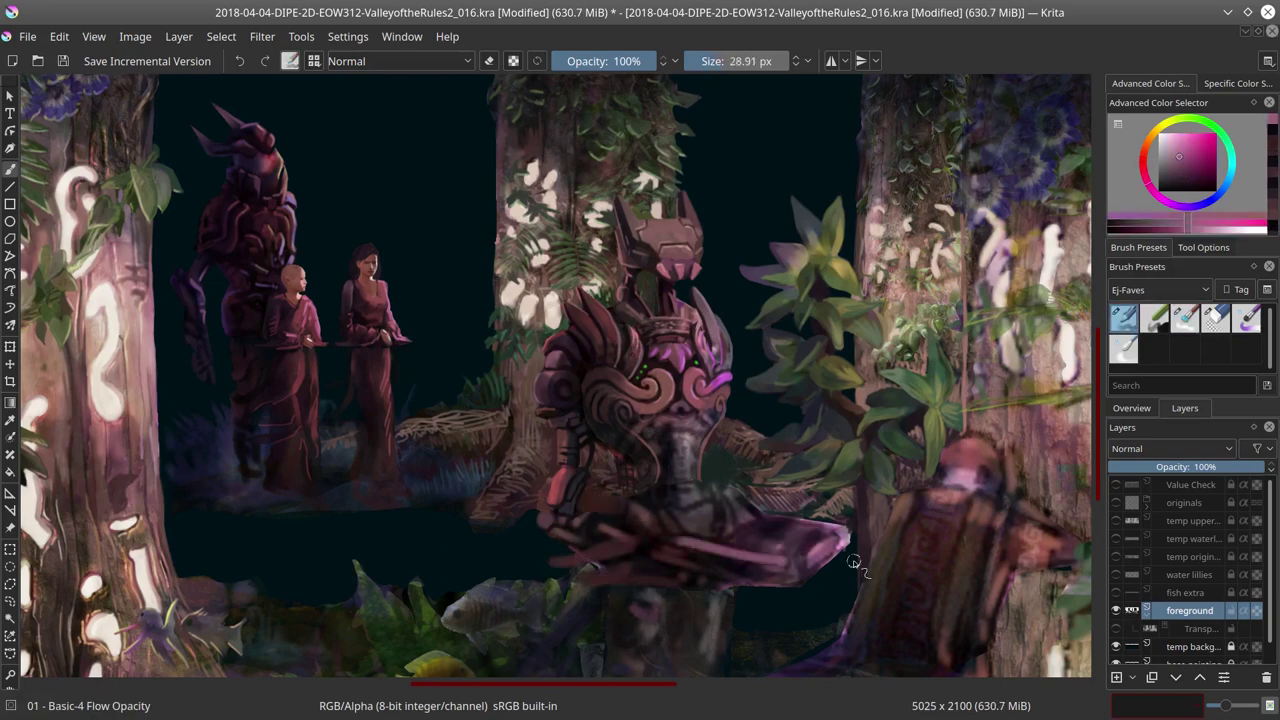
{"action": "left_click", "coordinate": [615, 424], "text": "ctrl"}
{"action": "key", "text": "bracketleft"}
{"action": "key", "text": "bracketleft"}
{"action": "key", "text": "bracketleft"}
{"action": "key", "text": "bracketleft"}
{"action": "key", "text": "bracketleft"}
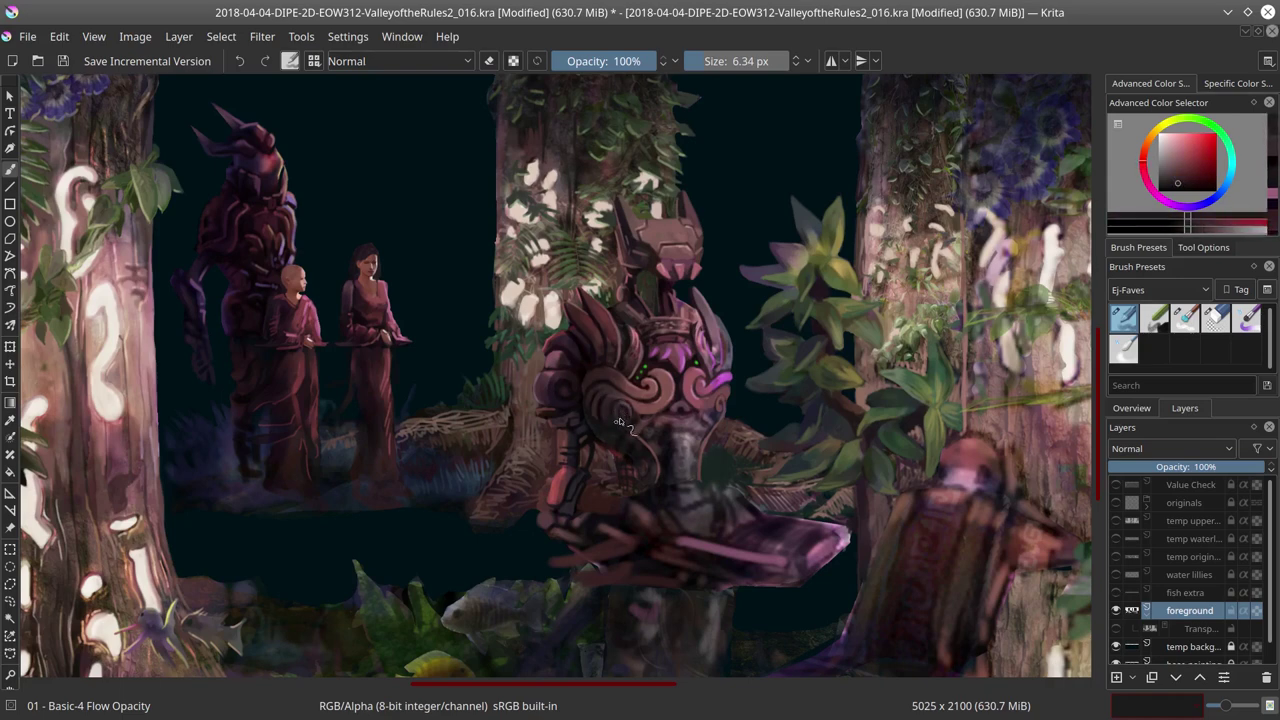
{"action": "left_click", "coordinate": [618, 424], "text": "ctrl"}
Step: Sample magenta and blue-purple tones from the armor, resizing the brush between 21 and 15 px
{"action": "key", "text": "slash"}
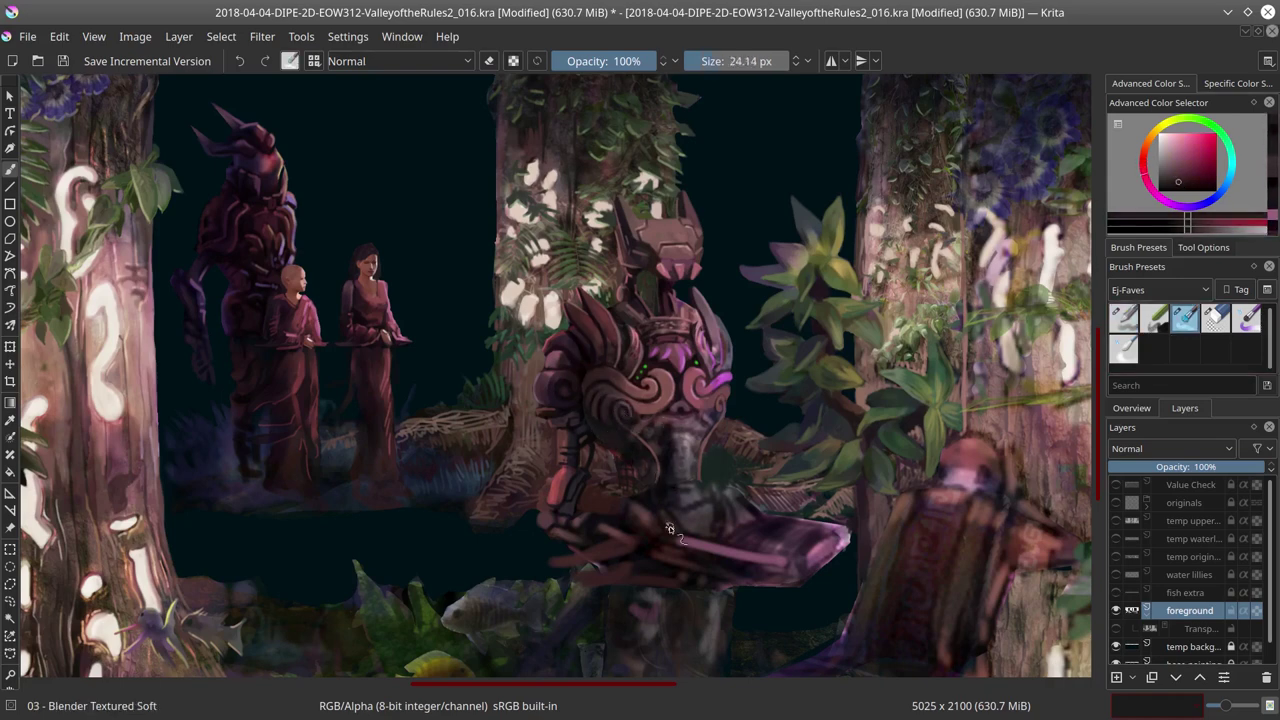
{"action": "key", "text": "slash"}
{"action": "key", "text": "slash"}
{"action": "key", "text": "slash"}
{"action": "left_click", "coordinate": [634, 472], "text": "ctrl"}
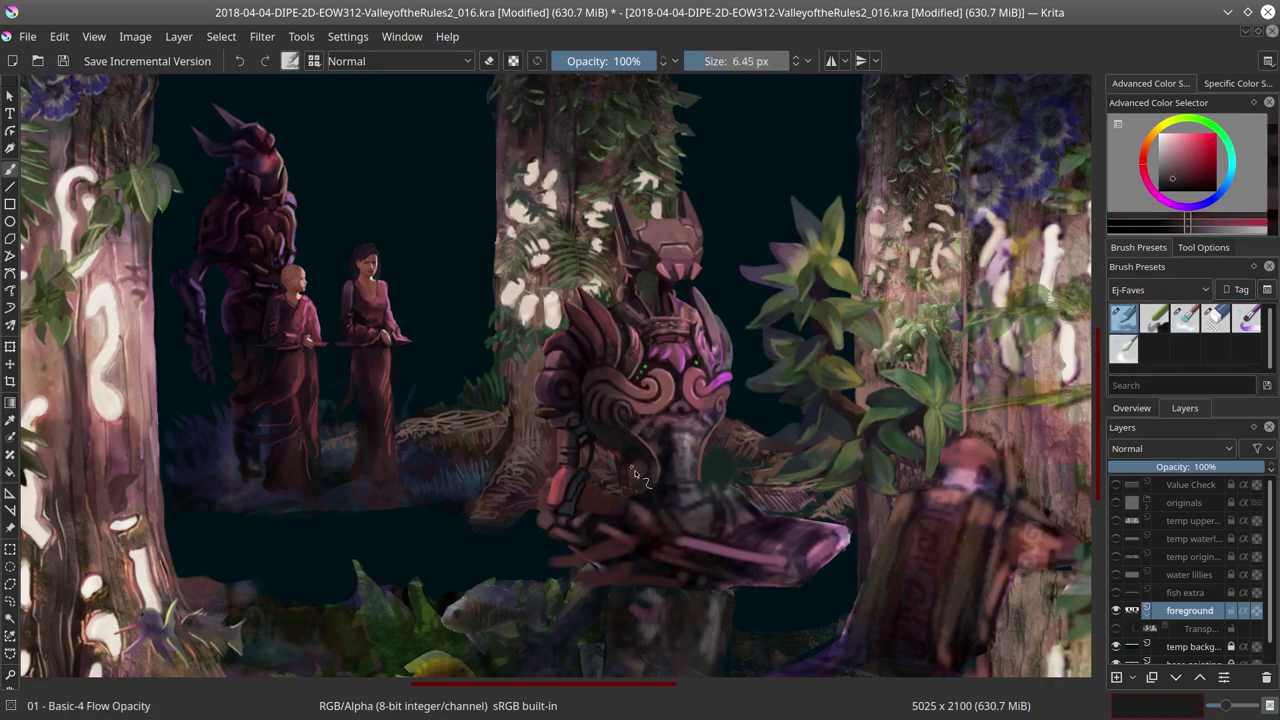
{"action": "key", "text": "bracketright"}
{"action": "key", "text": "bracketright"}
{"action": "key", "text": "bracketright"}
{"action": "key", "text": "bracketright"}
{"action": "left_click", "coordinate": [672, 530], "text": "ctrl"}
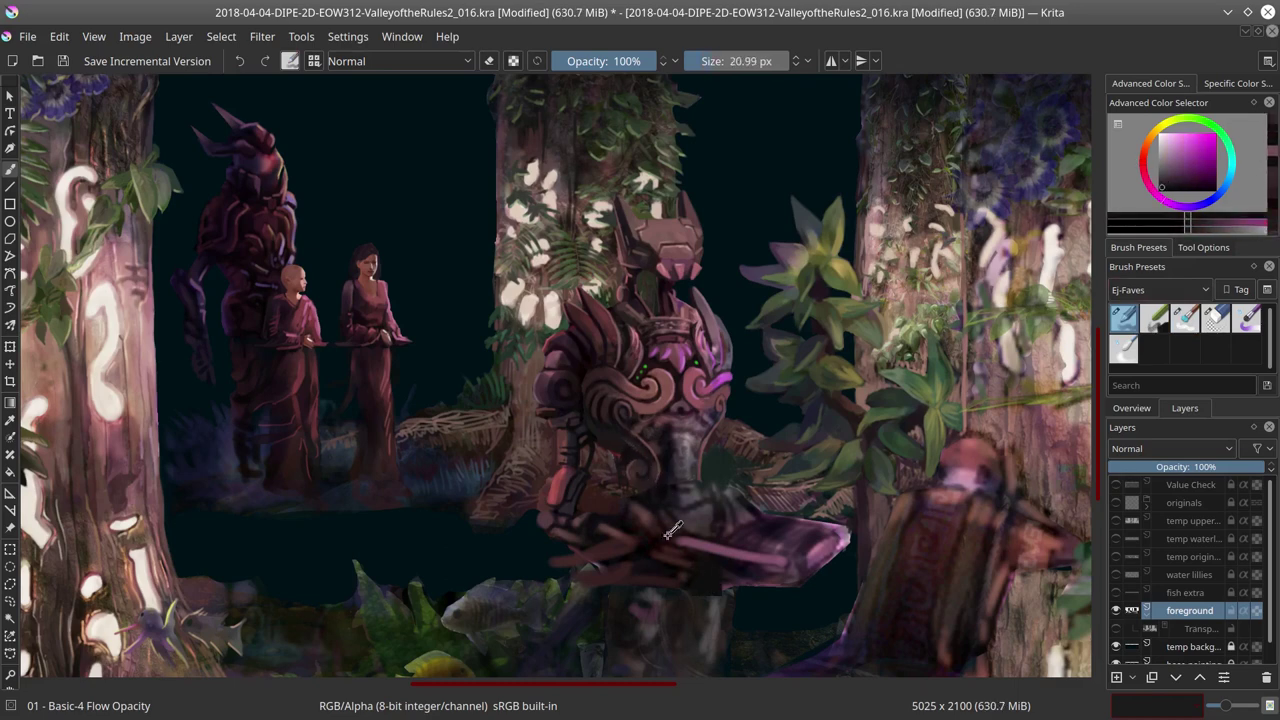
{"action": "key", "text": "bracketleft"}
{"action": "left_click", "coordinate": [617, 461], "text": "ctrl"}
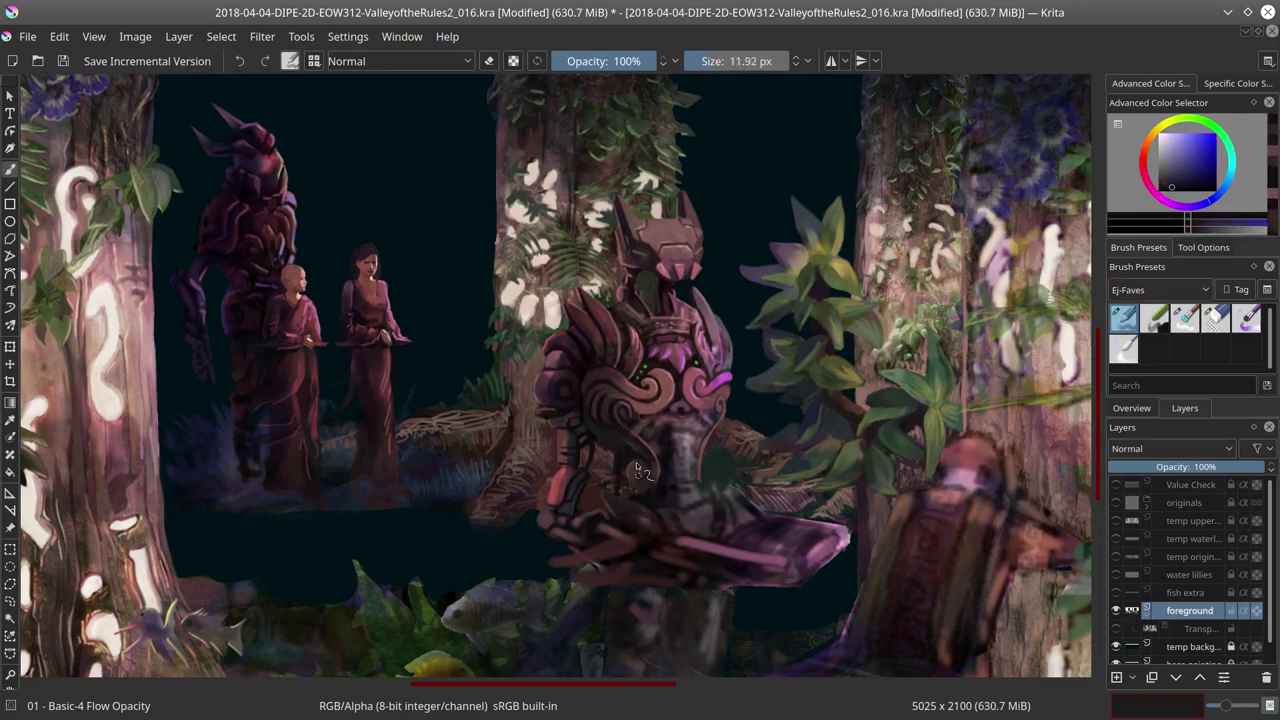
Step: Add dark red and dark purple marks on the armor with an 11 px brush and save
{"action": "left_click", "coordinate": [617, 435], "text": "ctrl"}
{"action": "left_click", "coordinate": [655, 491], "text": "ctrl"}
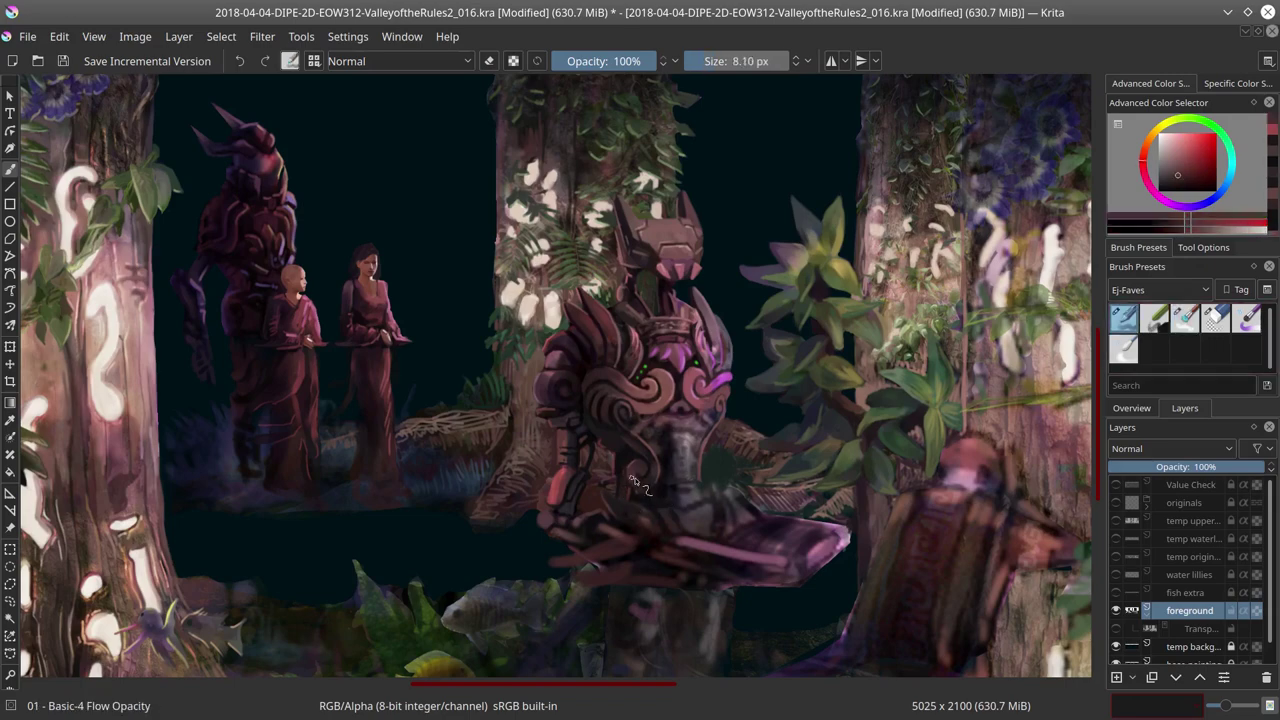
{"action": "key", "text": "bracketright"}
{"action": "left_click", "coordinate": [620, 441], "text": "ctrl"}
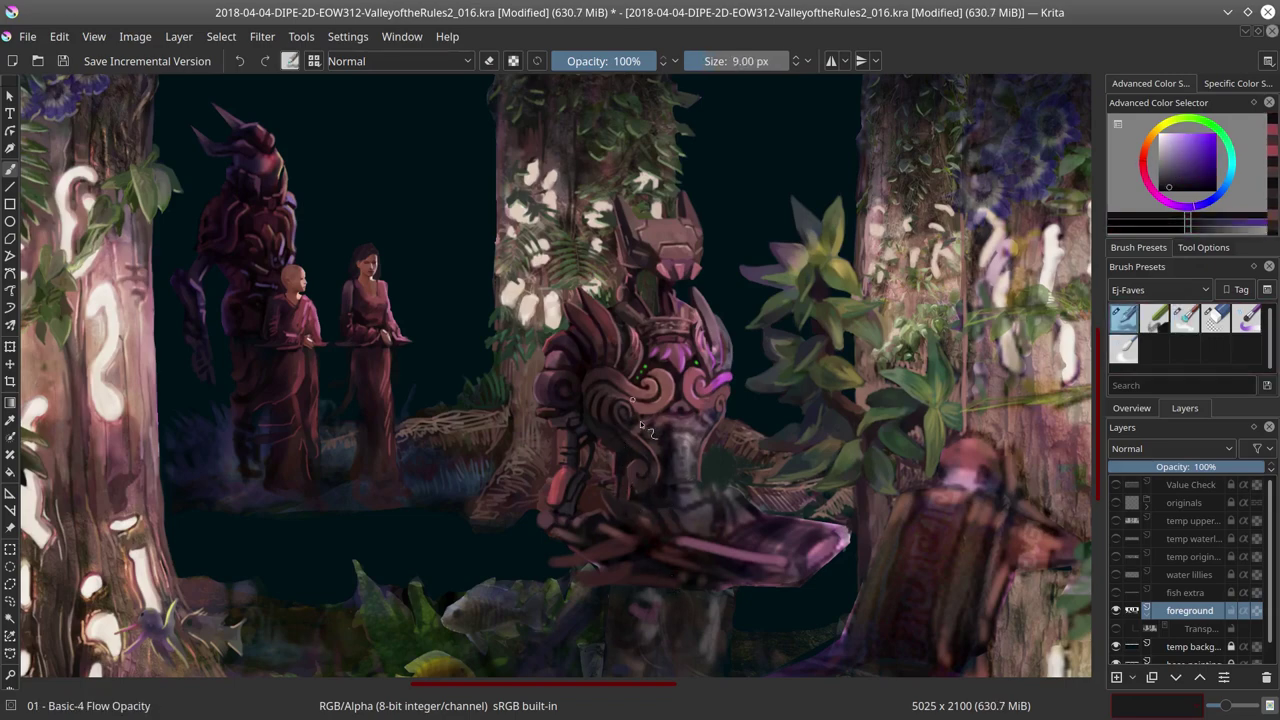
{"action": "left_click", "coordinate": [631, 459], "text": "ctrl"}
{"action": "scroll", "coordinate": [745, 415], "scroll_direction": "down", "scroll_amount": 2}
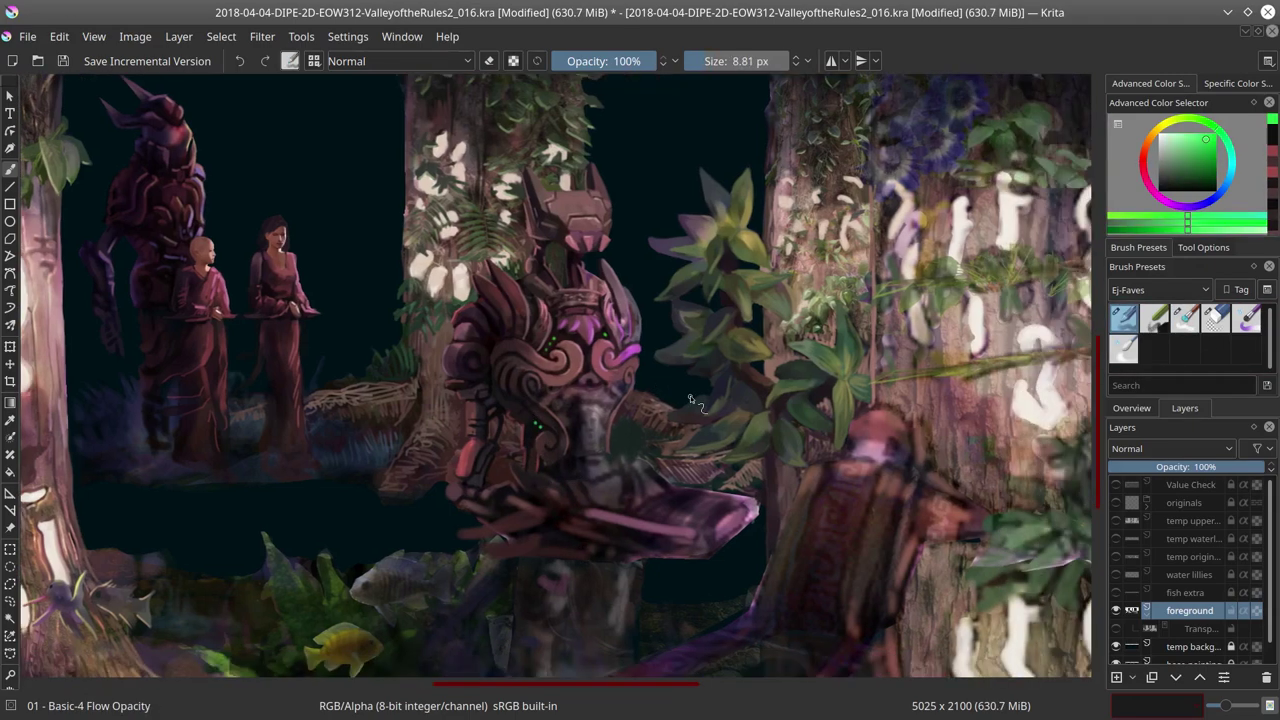
{"action": "key", "text": "ctrl+s"}
{"action": "scroll", "coordinate": [572, 377], "scroll_direction": "down", "scroll_amount": 2}
Step: Paint small reddish marks on the creature's chest, then flip the canvas view horizontally
{"action": "scroll", "coordinate": [572, 377], "scroll_direction": "up", "scroll_amount": 4}
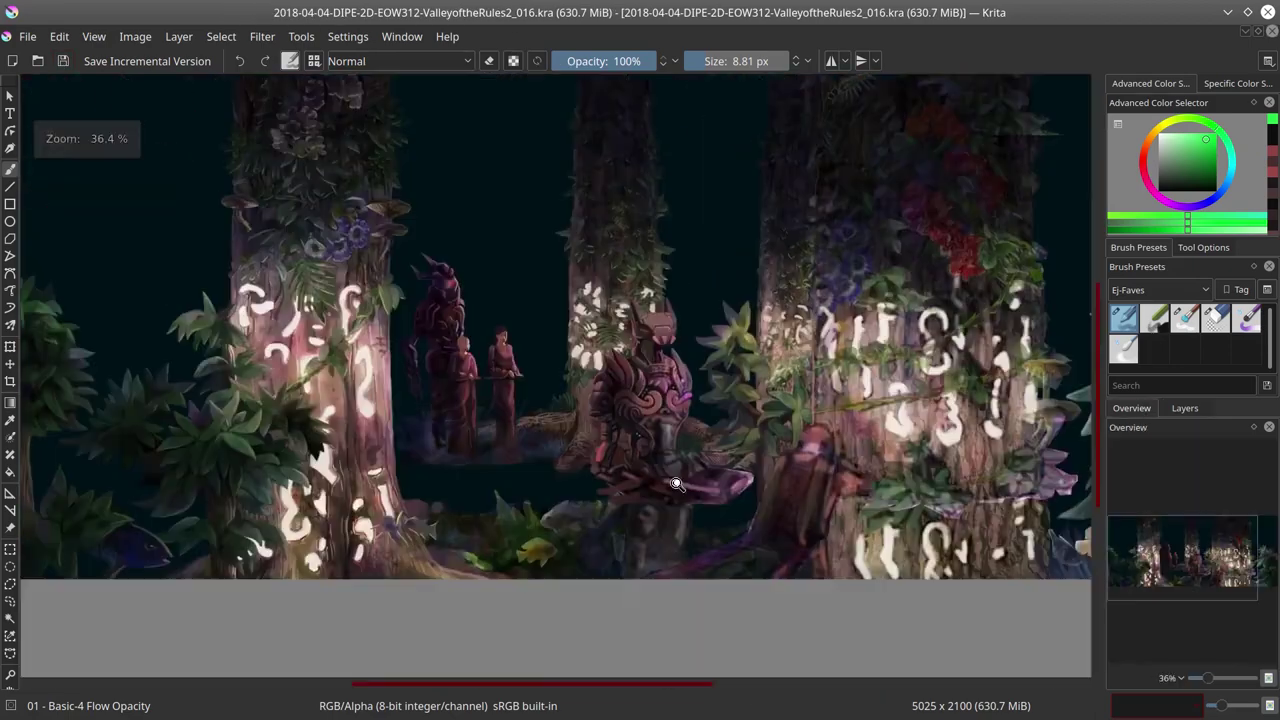
{"action": "key", "text": "bracketleft"}
{"action": "left_click", "coordinate": [520, 530]}
{"action": "left_click", "coordinate": [518, 520], "text": "ctrl"}
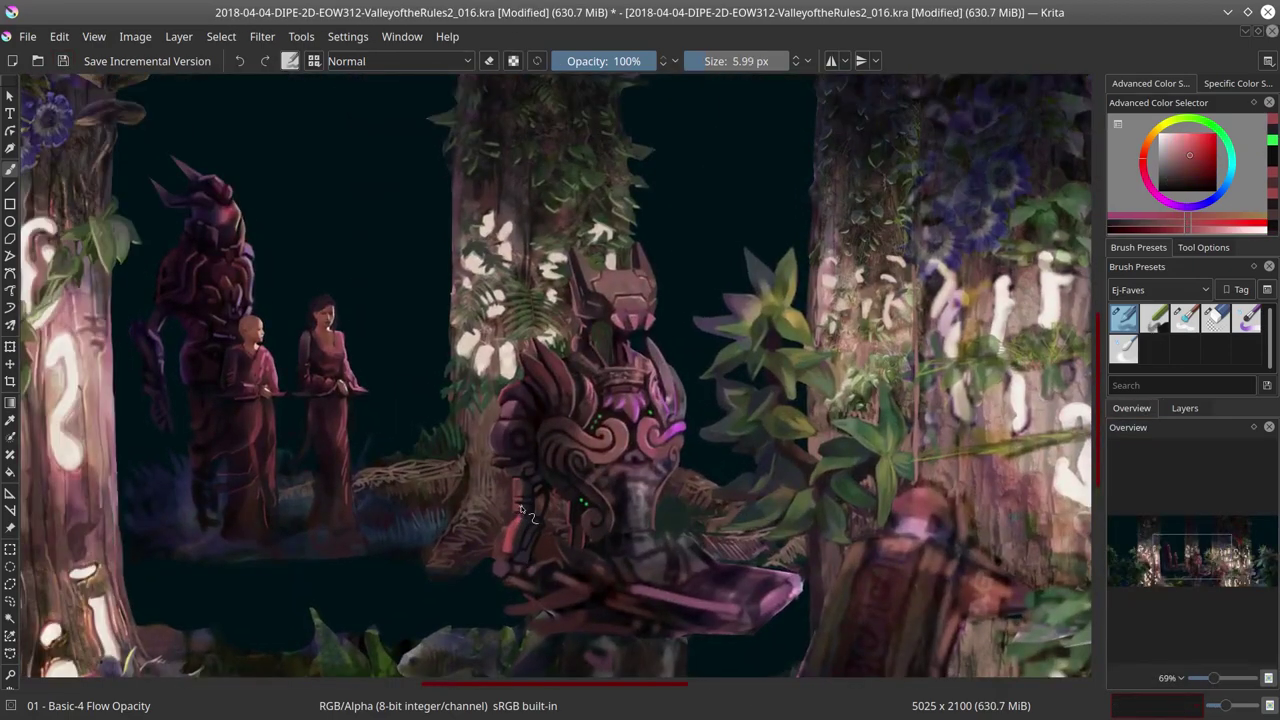
{"action": "key", "text": "bracketright"}
{"action": "key", "text": "bracketright"}
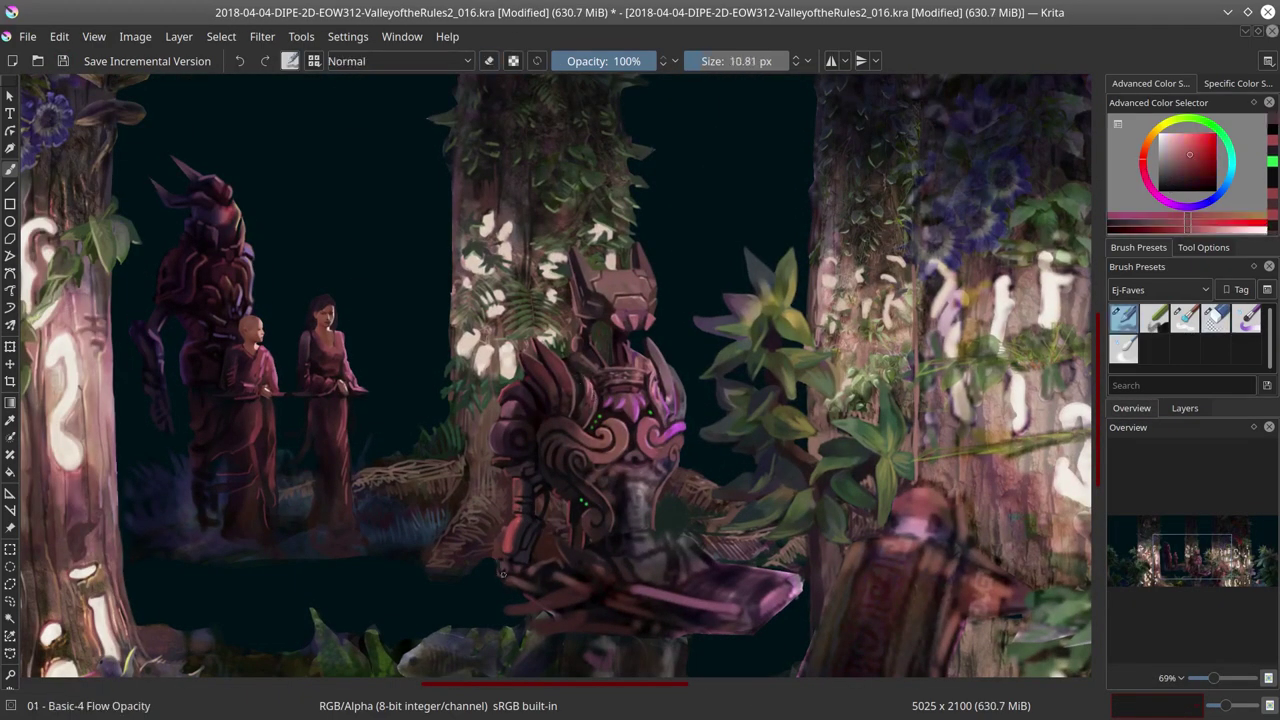
{"action": "key", "text": "bracketright"}
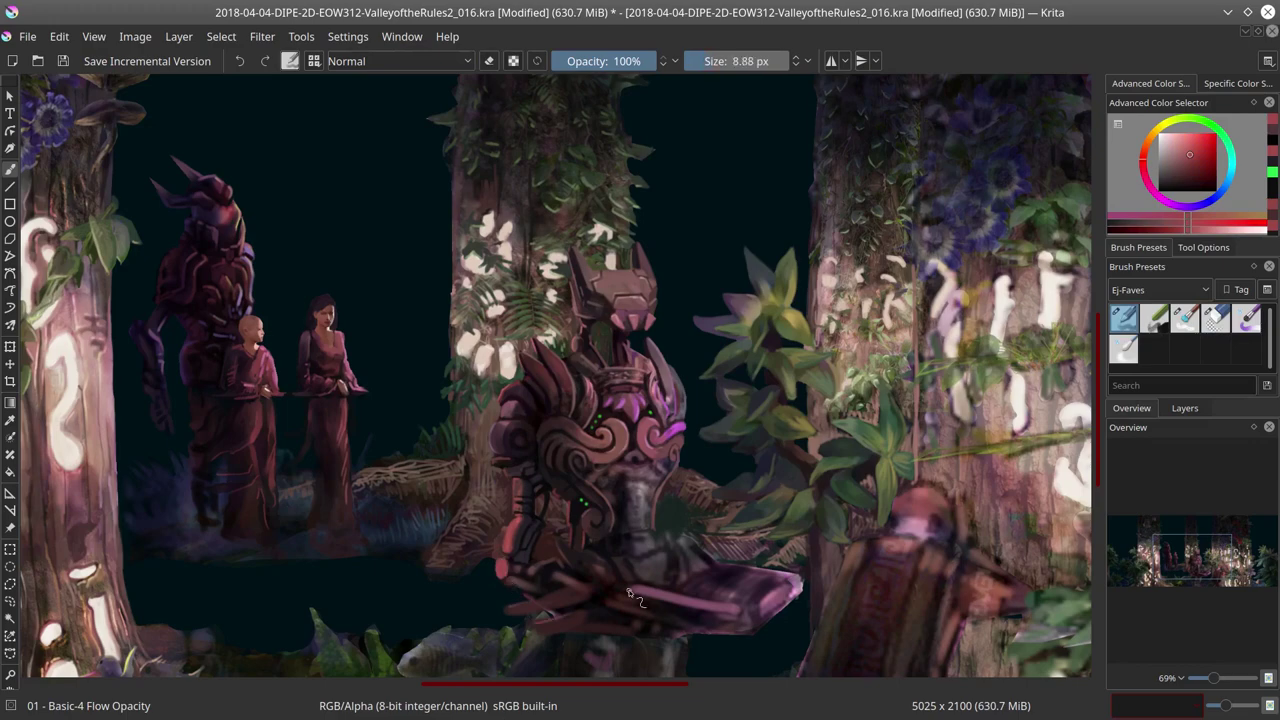
{"action": "key", "text": "m"}
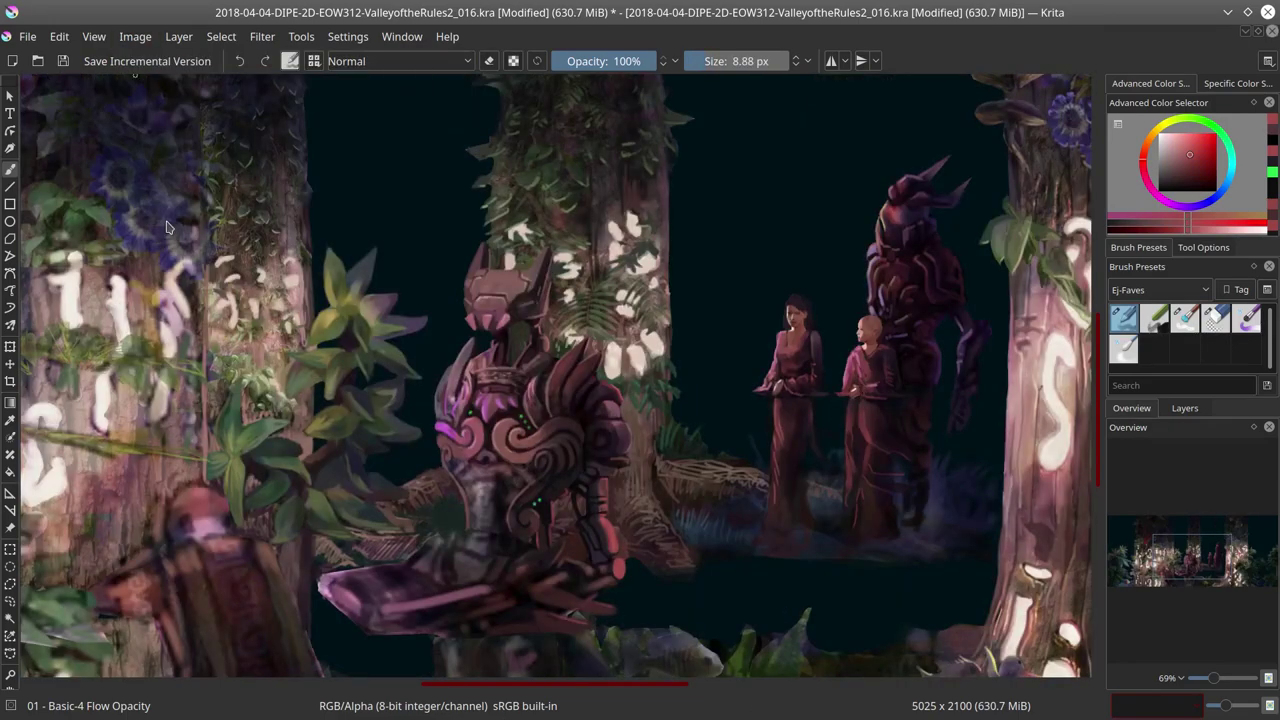
Step: Blend the lower armor with the Blender Textured Soft brush, then resume with Basic-4 Flow Opacity
{"action": "key", "text": "bracketleft"}
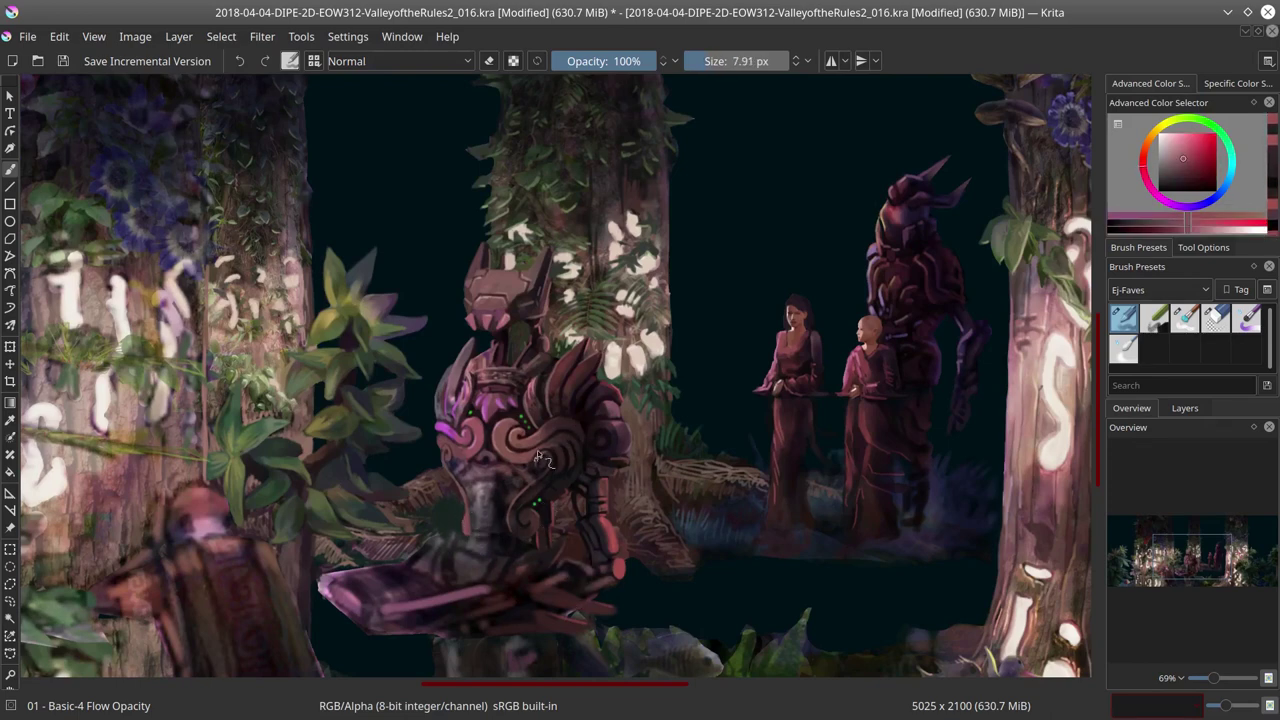
{"action": "key", "text": "slash"}
{"action": "key", "text": "bracketright"}
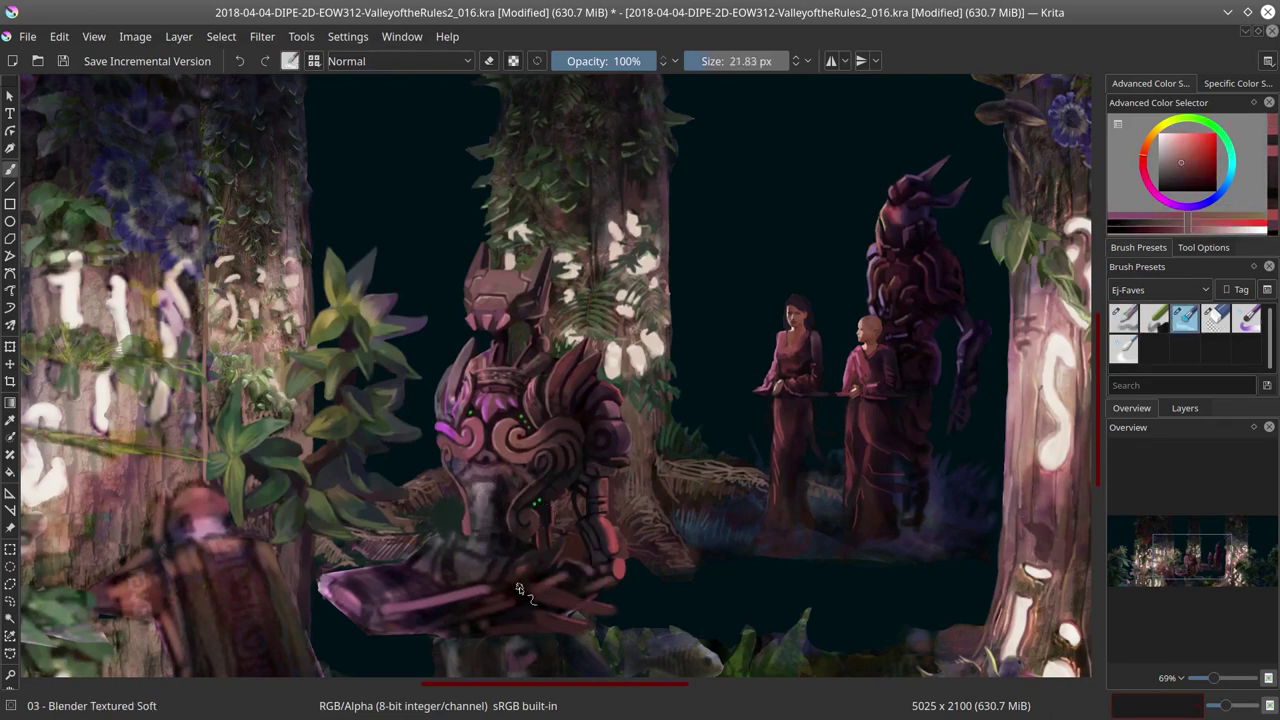
{"action": "key", "text": "slash"}
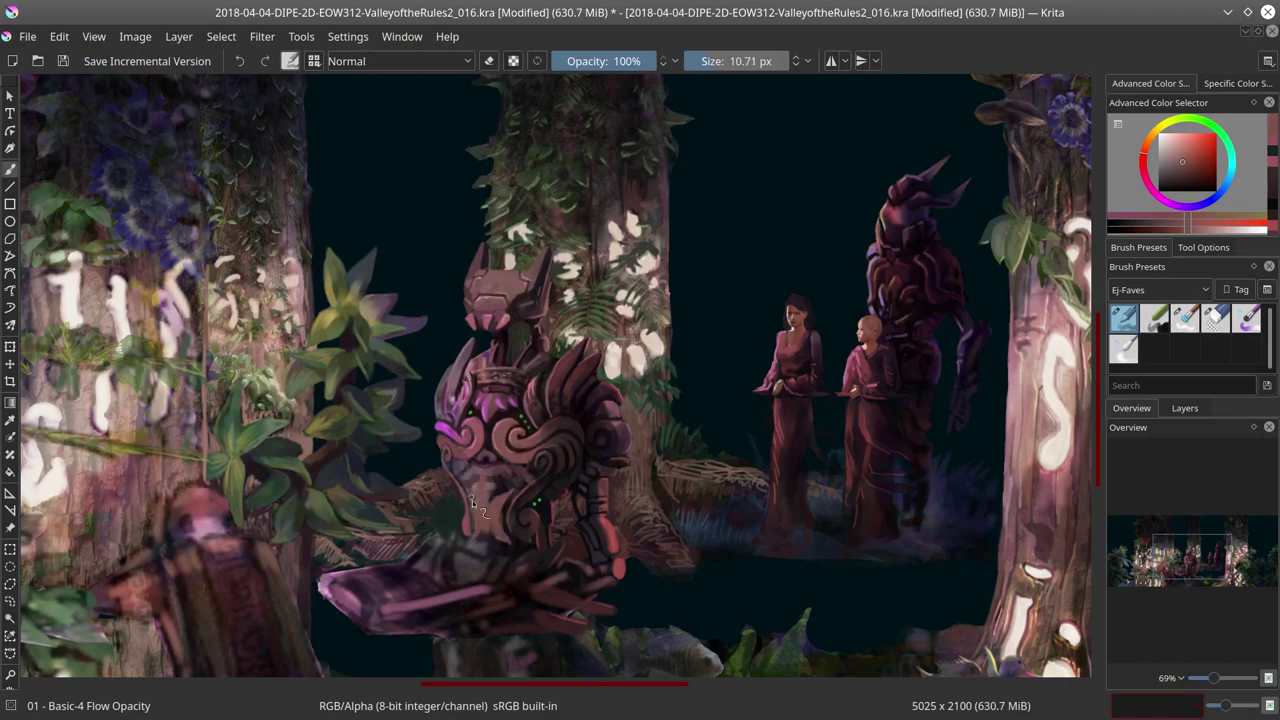
{"action": "left_click", "coordinate": [486, 470], "text": "ctrl"}
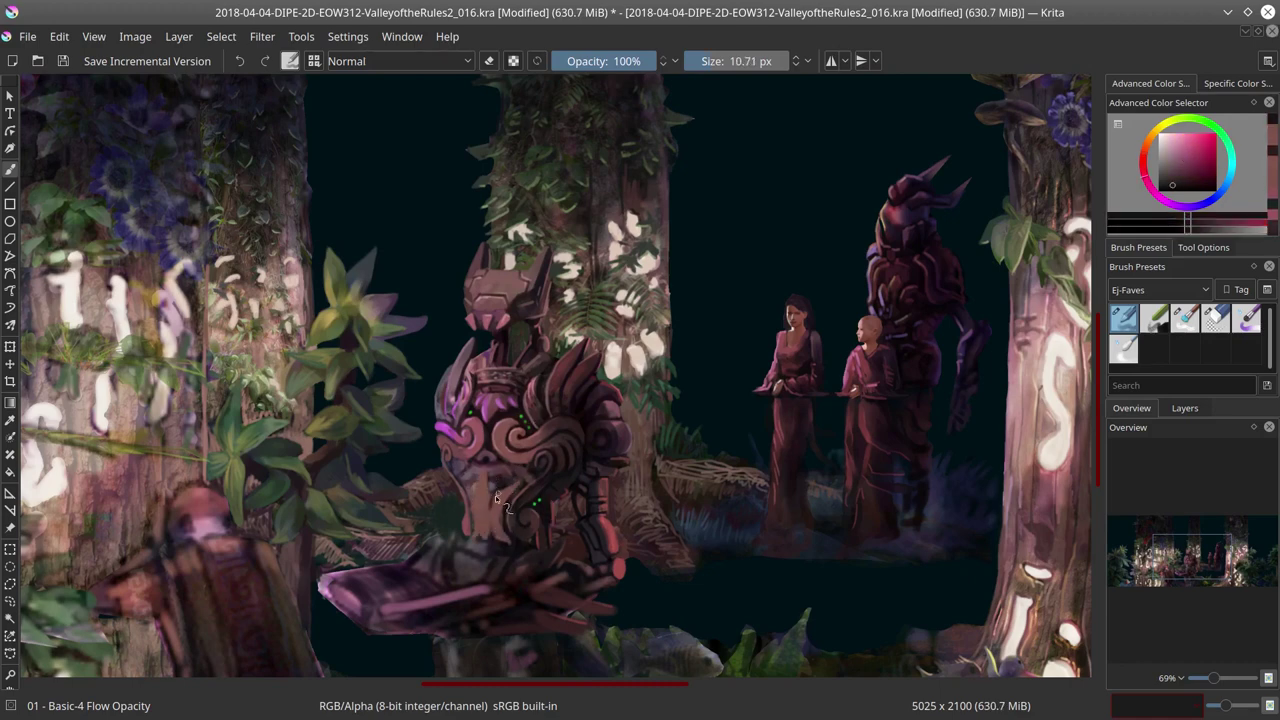
{"action": "key", "text": "bracketleft"}
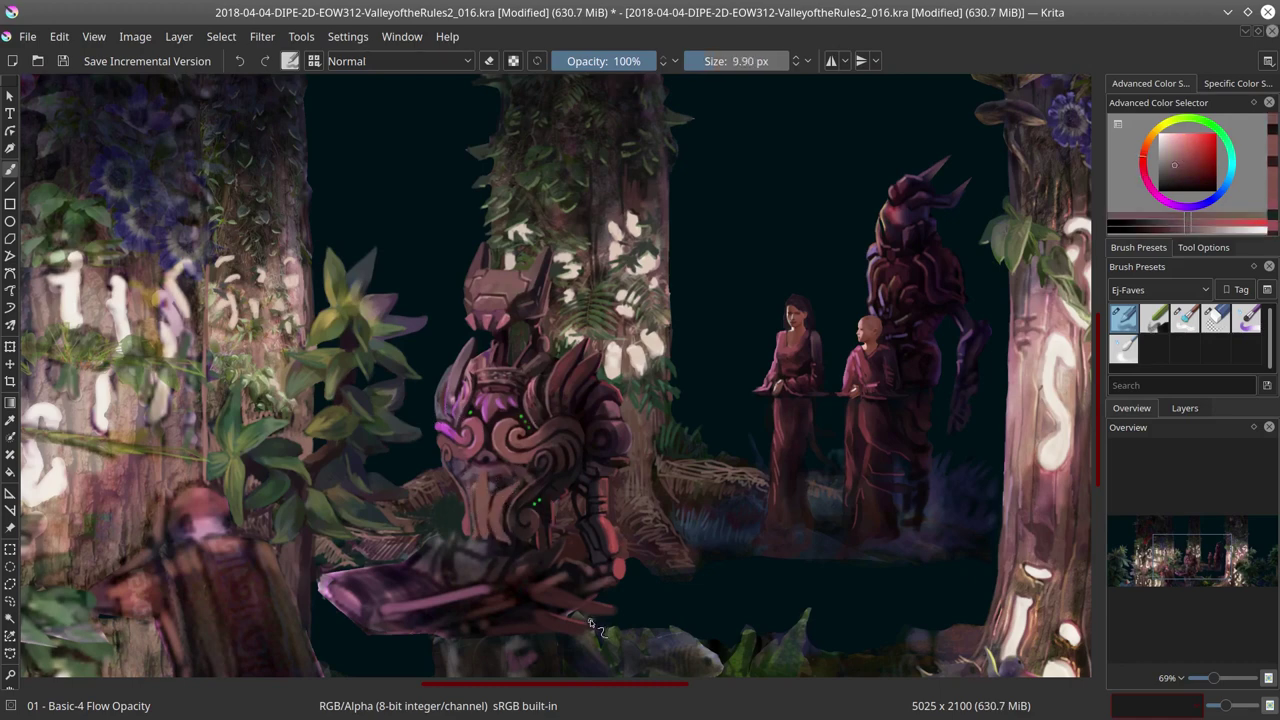
{"action": "scroll", "coordinate": [590, 625], "scroll_direction": "down", "scroll_amount": 4}
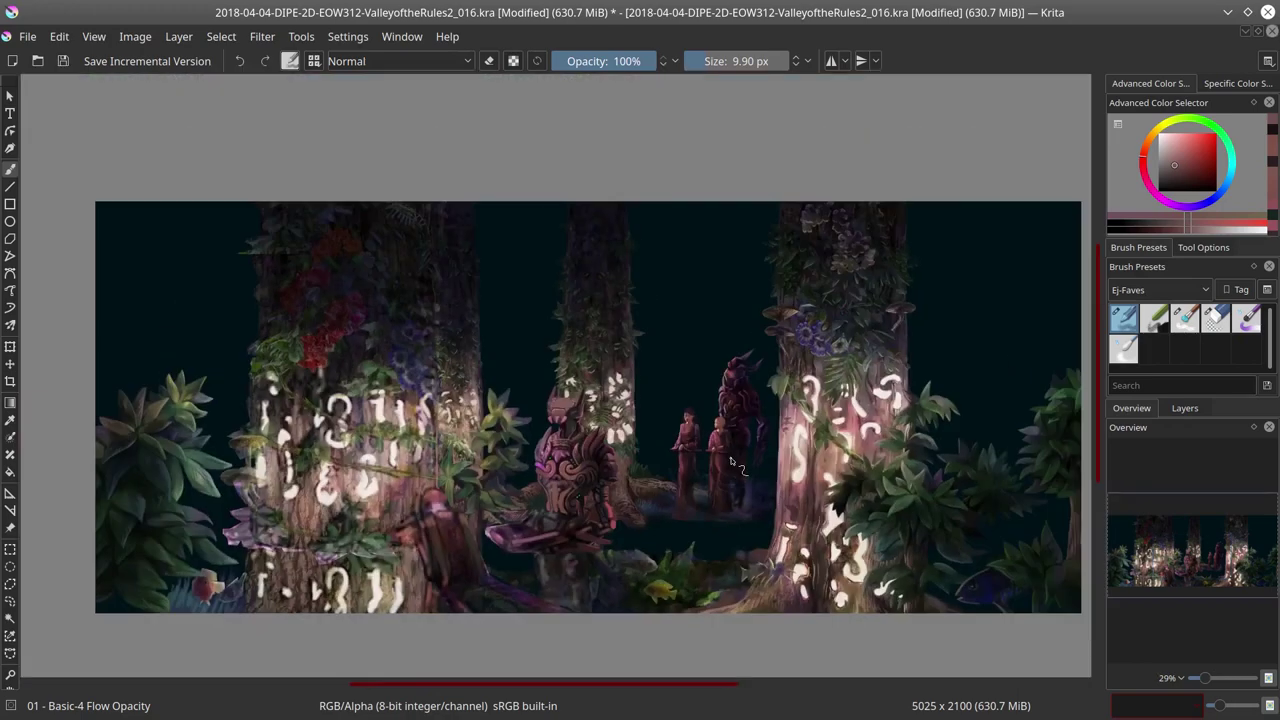
Step: Delete an unneeded layer and reveal the background and base painting layers
{"action": "scroll", "coordinate": [764, 562], "scroll_direction": "down", "scroll_amount": 2}
{"action": "scroll", "coordinate": [778, 594], "scroll_direction": "down", "scroll_amount": 1}
{"action": "scroll", "coordinate": [778, 594], "scroll_direction": "up", "scroll_amount": 1}
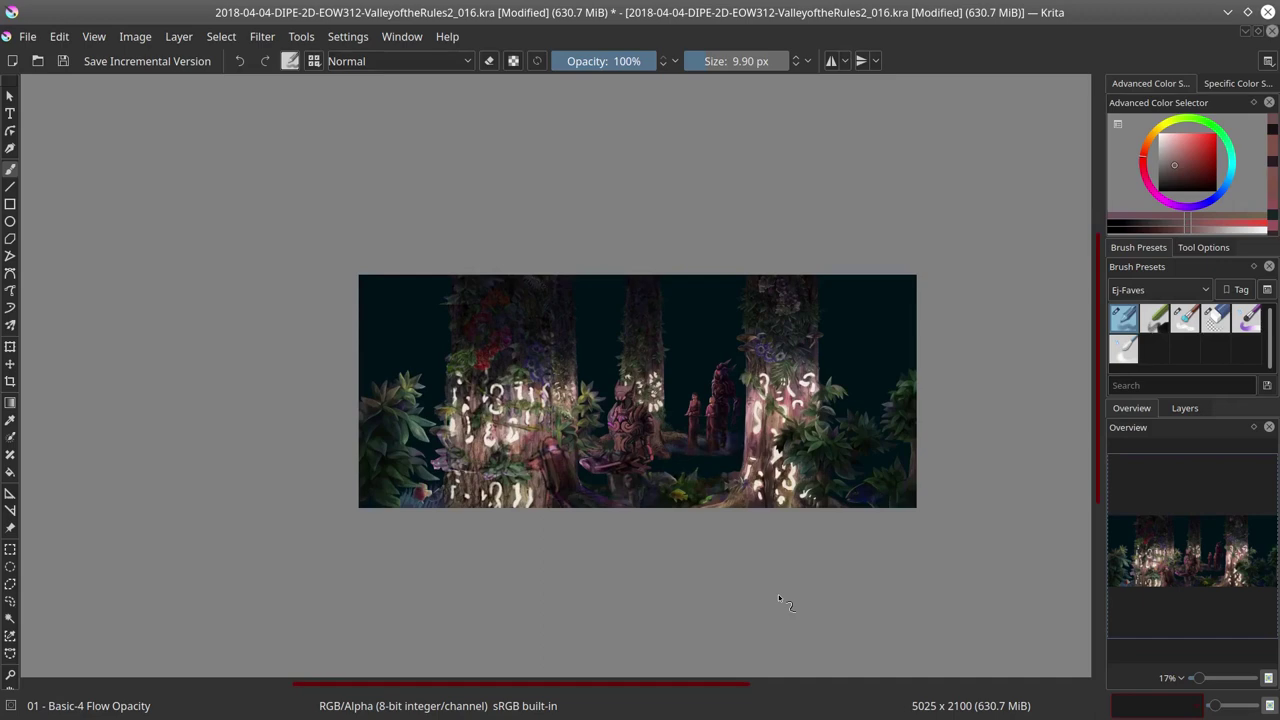
{"action": "left_click", "coordinate": [1184, 408]}
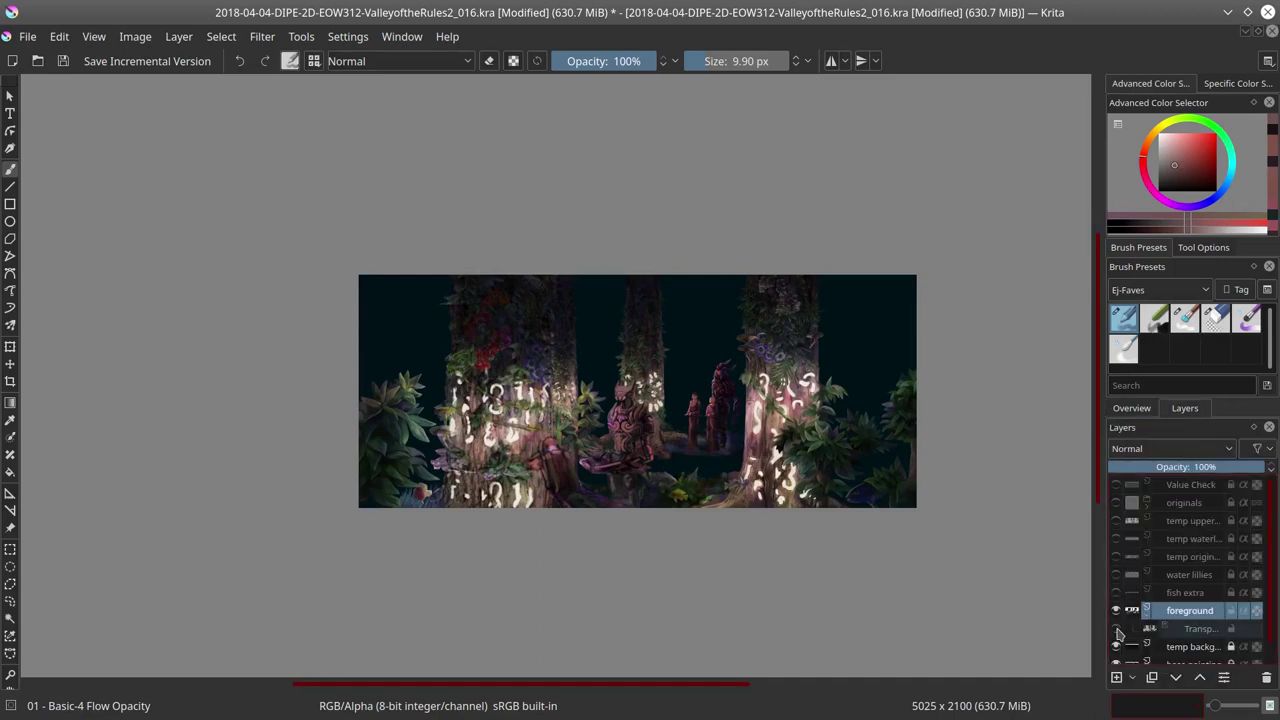
{"action": "right_click", "coordinate": [1119, 634]}
{"action": "left_click", "coordinate": [1120, 357]}
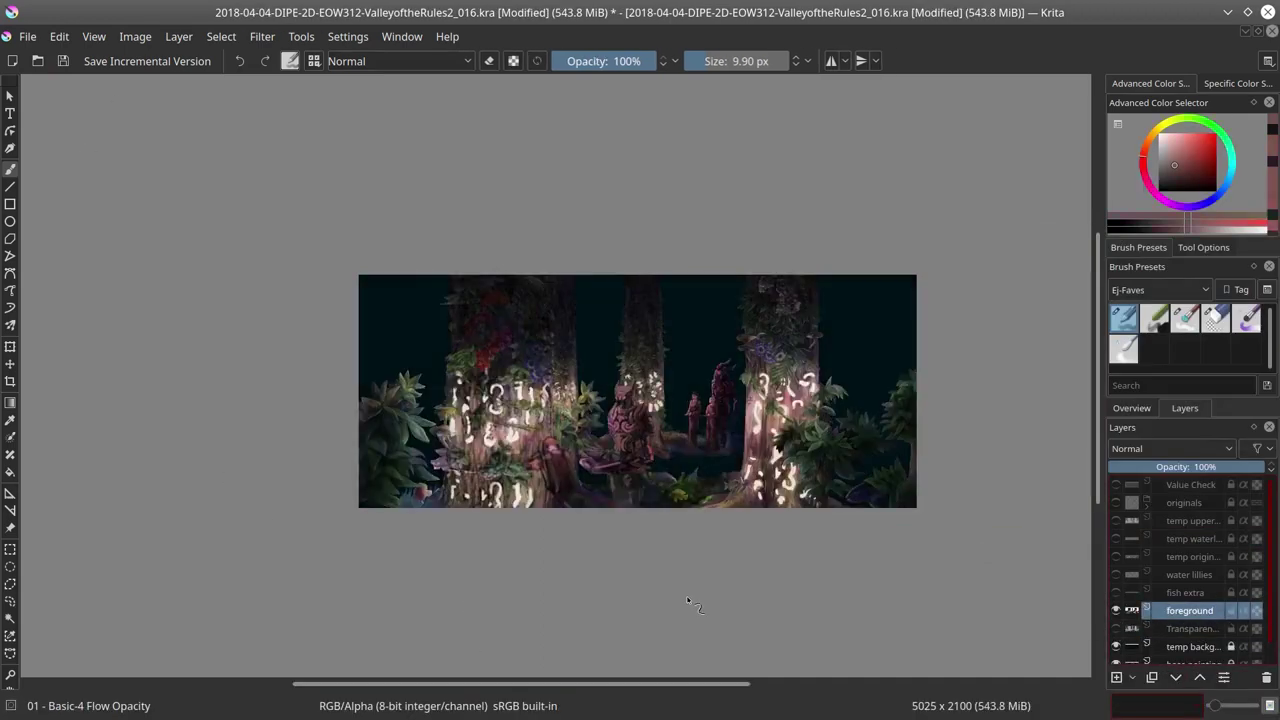
{"action": "left_click_drag", "start_coordinate": [1117, 648], "coordinate": [1117, 628]}
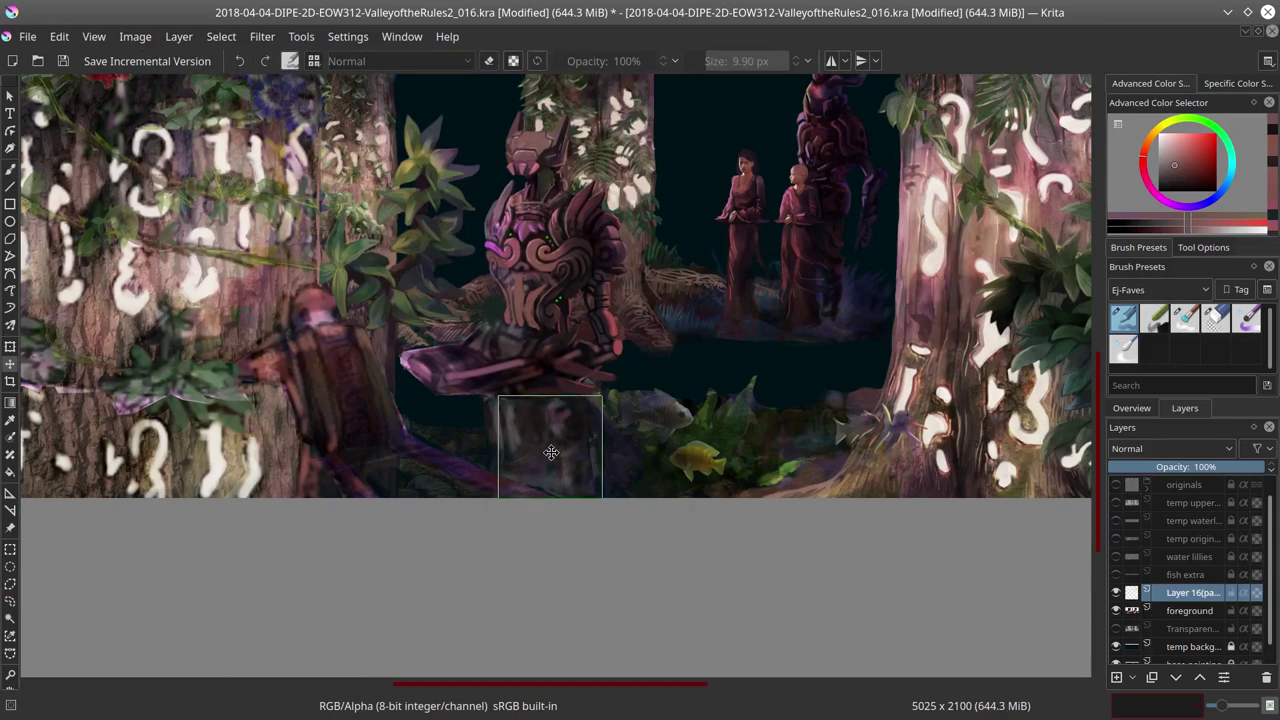
Step: Return to the Basic-4 Flow Opacity brush and sample pinks and a greyer red from the face
{"action": "left_click", "coordinate": [1215, 318]}
{"action": "scroll", "coordinate": [600, 455], "scroll_direction": "up", "scroll_amount": 2}
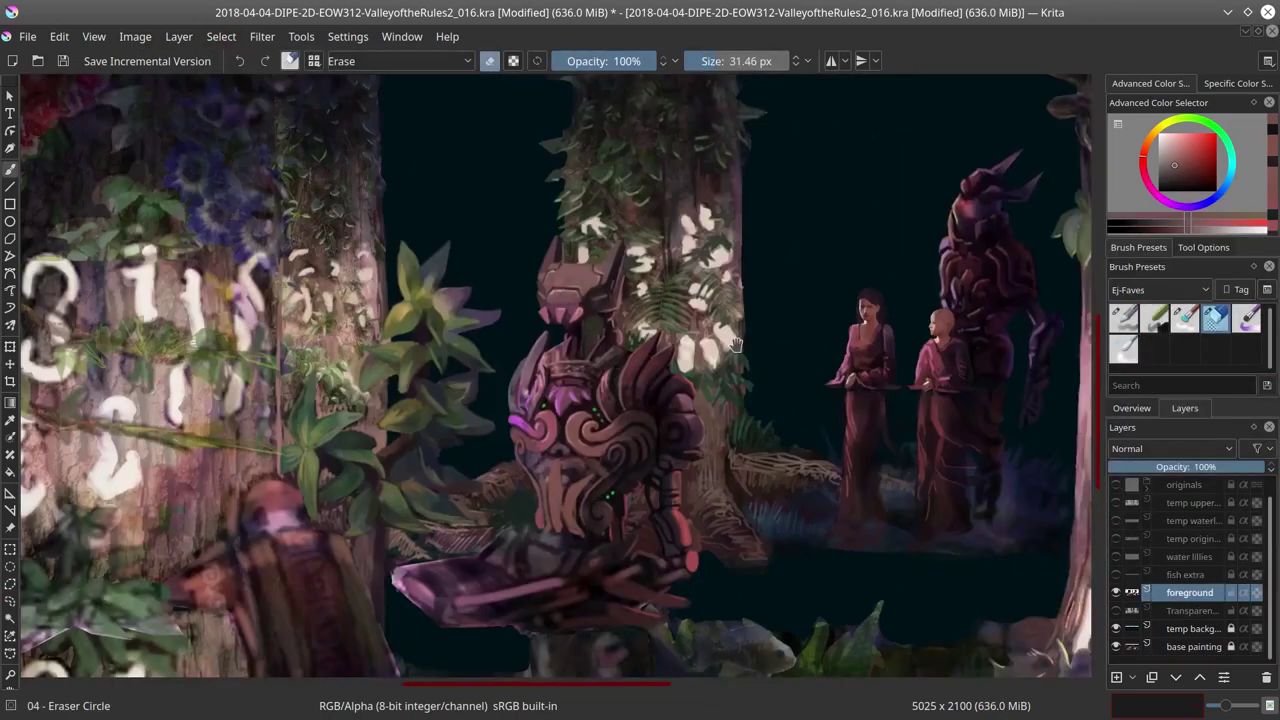
{"action": "key", "text": "slash"}
{"action": "left_click", "coordinate": [601, 465], "text": "ctrl"}
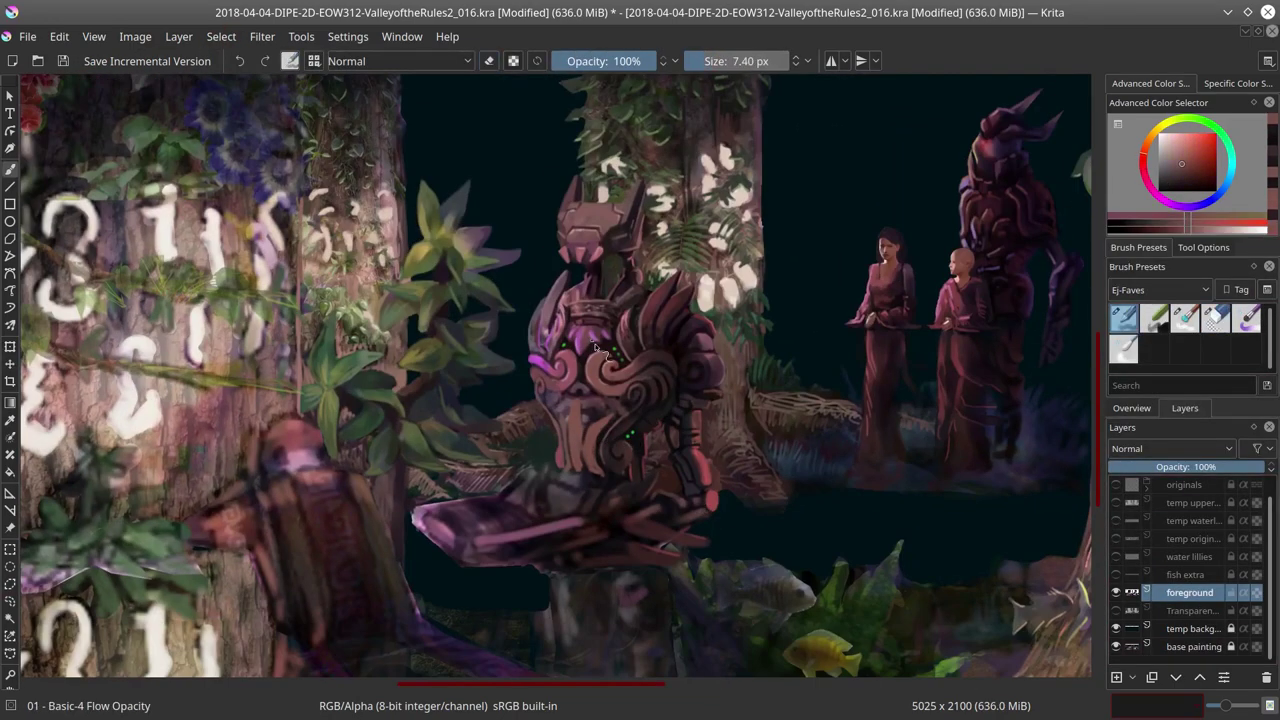
{"action": "left_click", "coordinate": [601, 468], "text": "ctrl"}
{"action": "left_click", "coordinate": [630, 478], "text": "ctrl"}
{"action": "left_click", "coordinate": [635, 476], "text": "ctrl"}
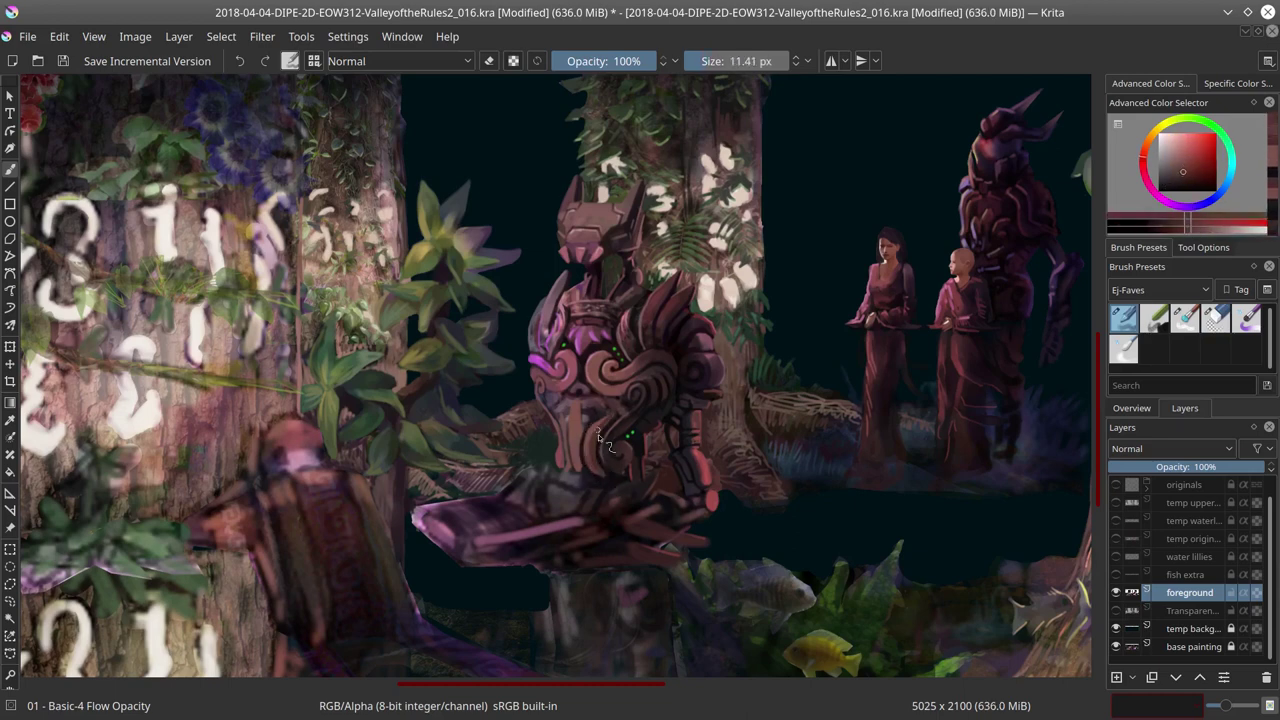
{"action": "key", "text": "bracketleft"}
{"action": "left_click", "coordinate": [607, 375], "text": "ctrl"}
{"action": "left_click", "coordinate": [607, 375], "text": "ctrl"}
Step: Paint greyer-red shading over the creature's carved face
{"action": "left_click", "coordinate": [611, 398], "text": "ctrl"}
{"action": "left_click", "coordinate": [611, 398], "text": "ctrl"}
{"action": "key", "text": "bracketright"}
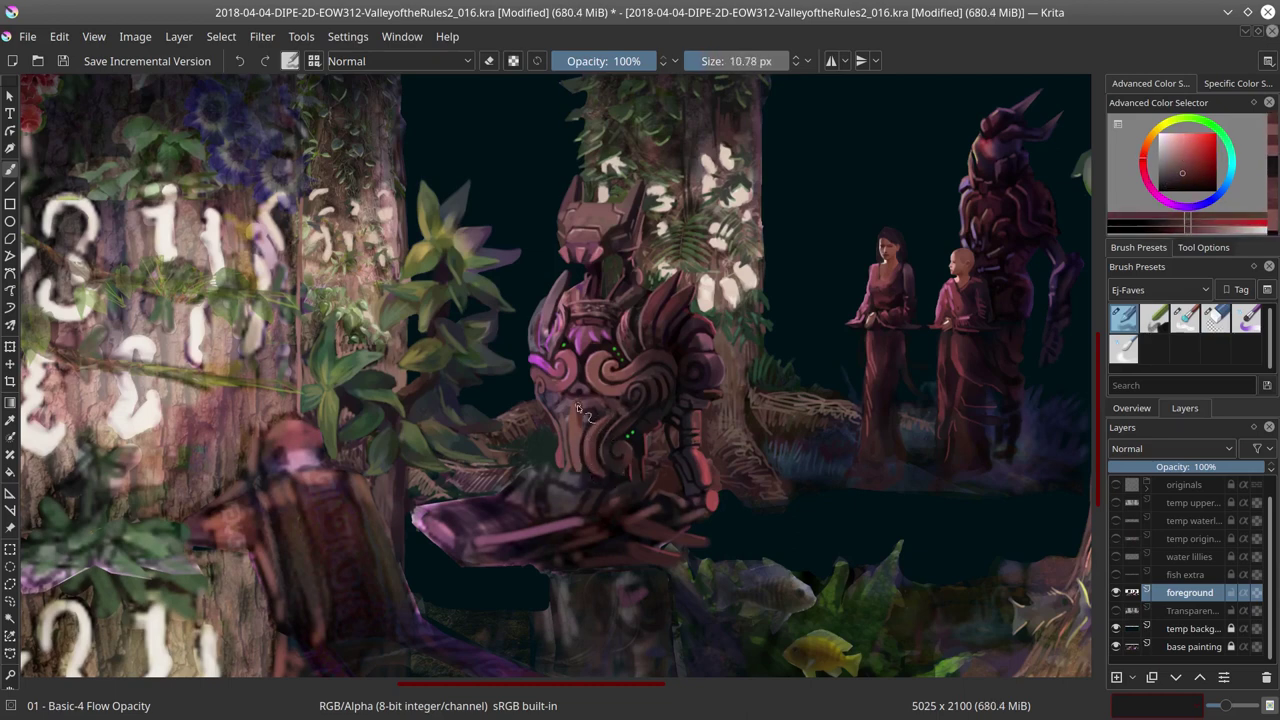
{"action": "left_click", "coordinate": [632, 425], "text": "ctrl"}
{"action": "left_click", "coordinate": [615, 460], "text": "ctrl"}
{"action": "left_click", "coordinate": [579, 449], "text": "ctrl"}
{"action": "key", "text": "bracketright"}
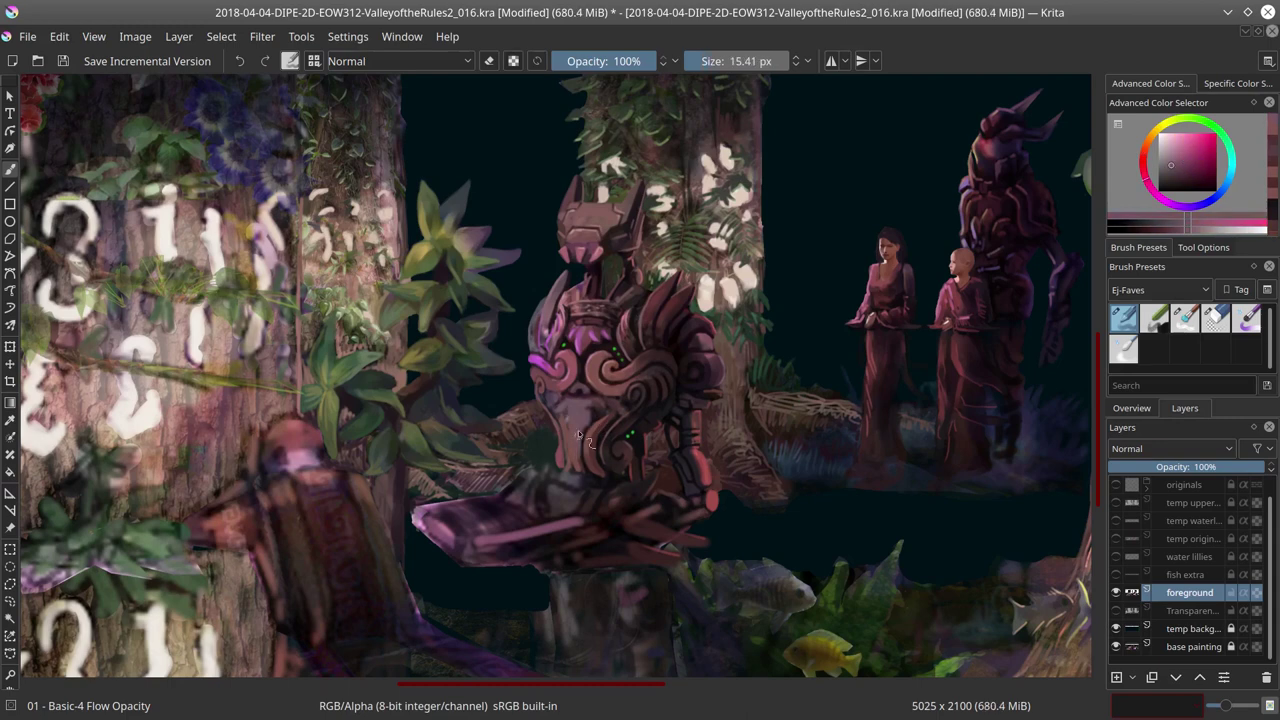
{"action": "left_click", "coordinate": [541, 396], "text": "ctrl"}
Step: Add face detail with nearby shades, a lighter pink highlight and darker red accents
{"action": "left_click", "coordinate": [603, 489], "text": "ctrl"}
{"action": "left_click", "coordinate": [559, 436], "text": "ctrl"}
{"action": "key", "text": "bracketleft"}
{"action": "left_click", "coordinate": [712, 443], "text": "ctrl"}
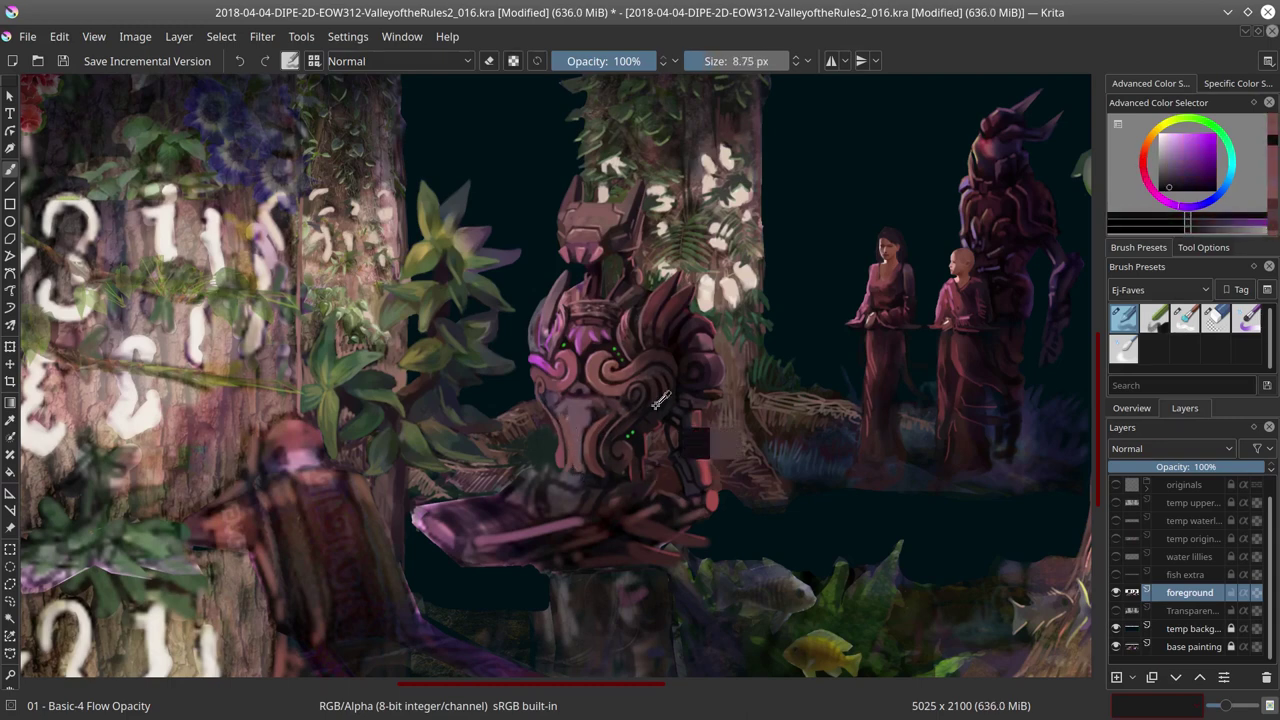
{"action": "left_click", "coordinate": [574, 441], "text": "ctrl"}
{"action": "left_click", "coordinate": [644, 316], "text": "ctrl"}
{"action": "left_click", "coordinate": [588, 402], "text": "ctrl"}
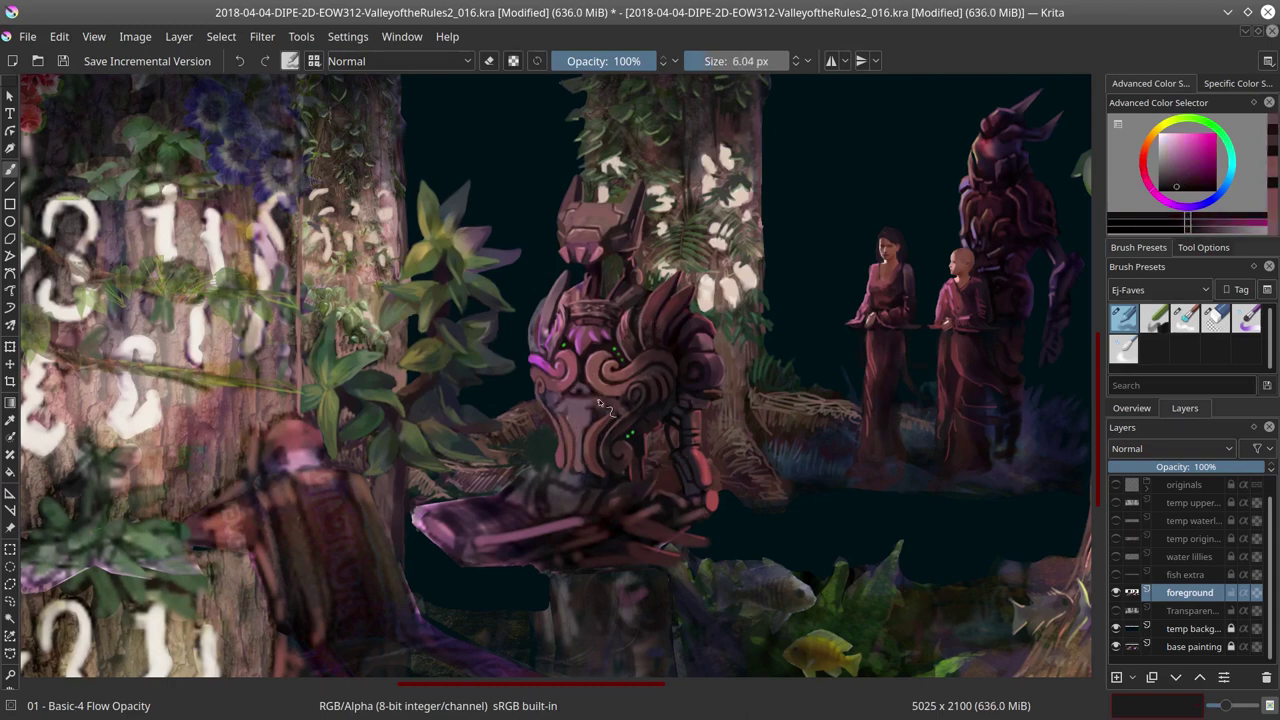
{"action": "key", "text": "slash"}
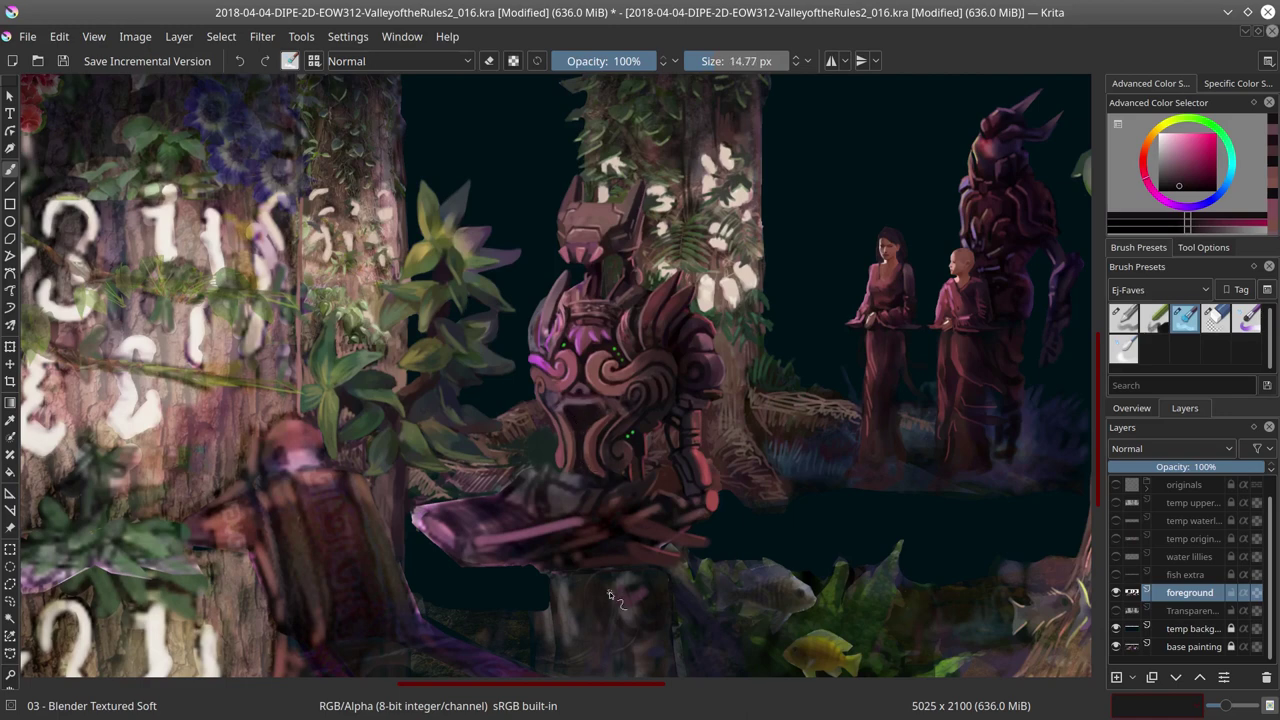
{"action": "key", "text": "slash"}
{"action": "left_click", "coordinate": [579, 393], "text": "ctrl"}
{"action": "left_click", "coordinate": [614, 394], "text": "ctrl"}
Step: Paint small pink accents on the face, then mirror the whole image horizontally
{"action": "left_click", "coordinate": [600, 402], "text": "ctrl"}
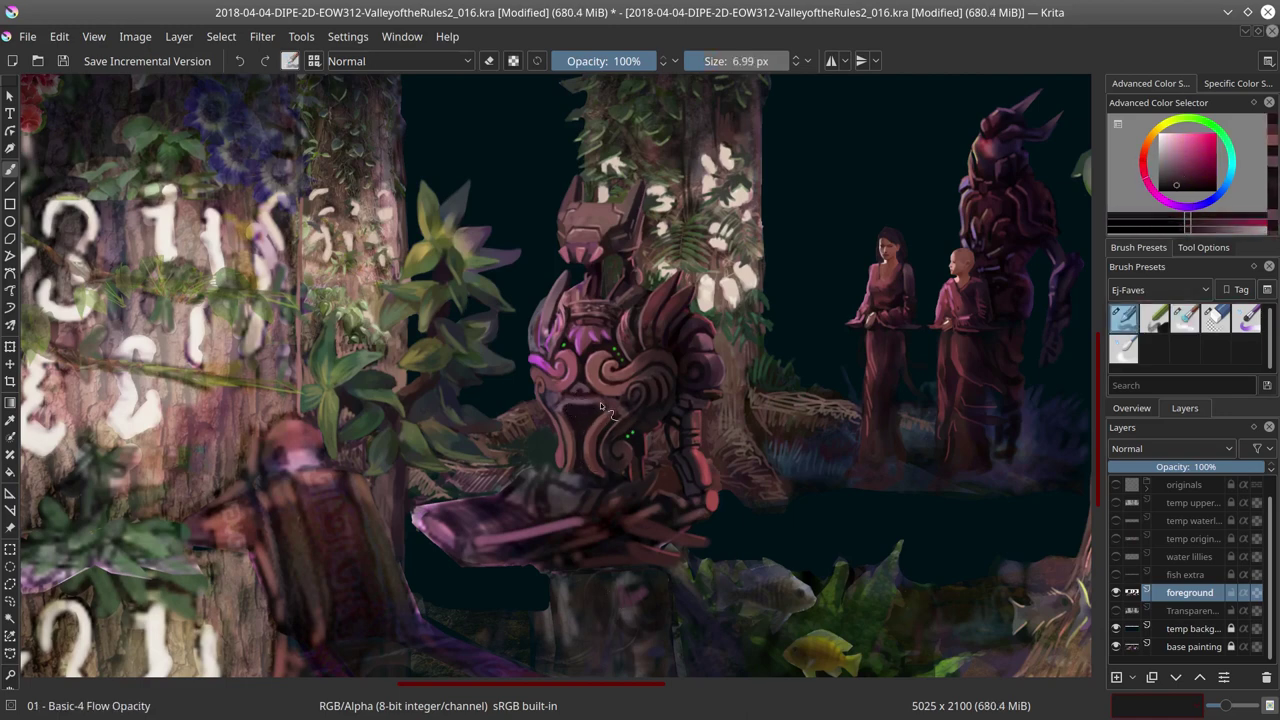
{"action": "left_click", "coordinate": [608, 400], "text": "ctrl"}
{"action": "key", "text": "bracketleft"}
{"action": "left_click", "coordinate": [620, 400], "text": "ctrl"}
{"action": "left_click", "coordinate": [620, 402], "text": "ctrl"}
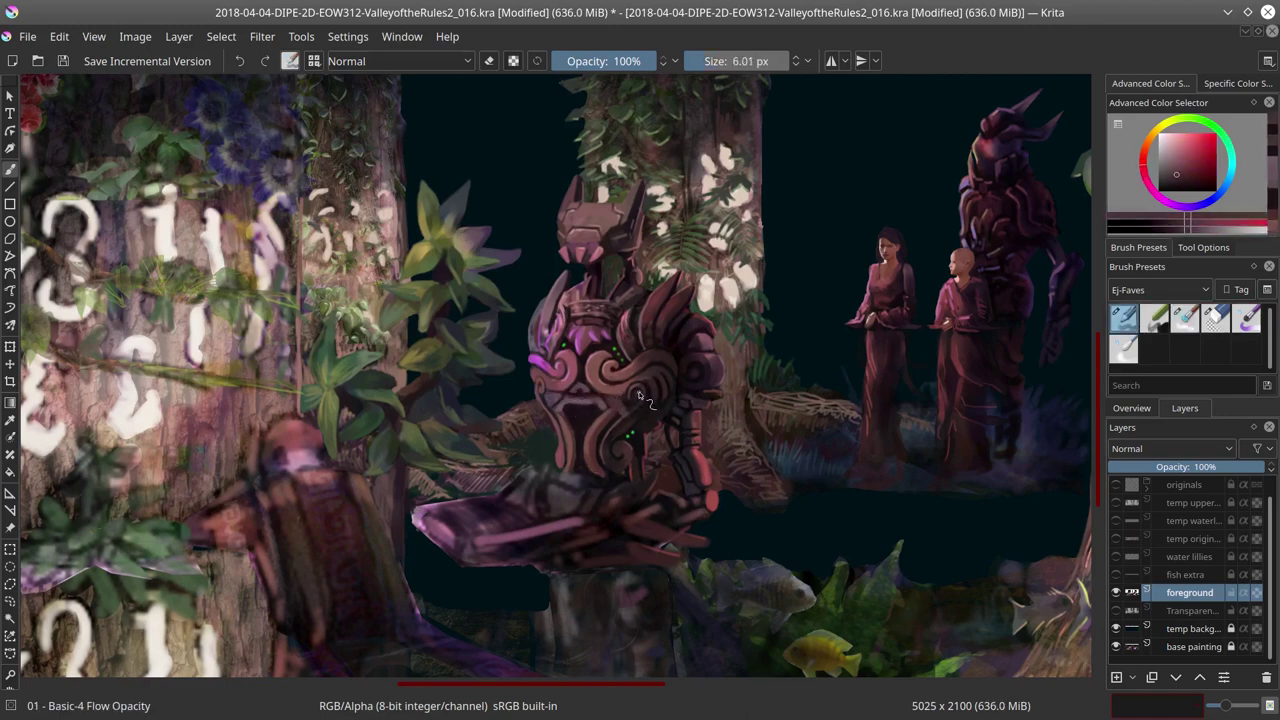
{"action": "left_click", "coordinate": [650, 404], "text": "ctrl"}
{"action": "left_click", "coordinate": [628, 410], "text": "ctrl"}
{"action": "left_click", "coordinate": [614, 410], "text": "ctrl"}
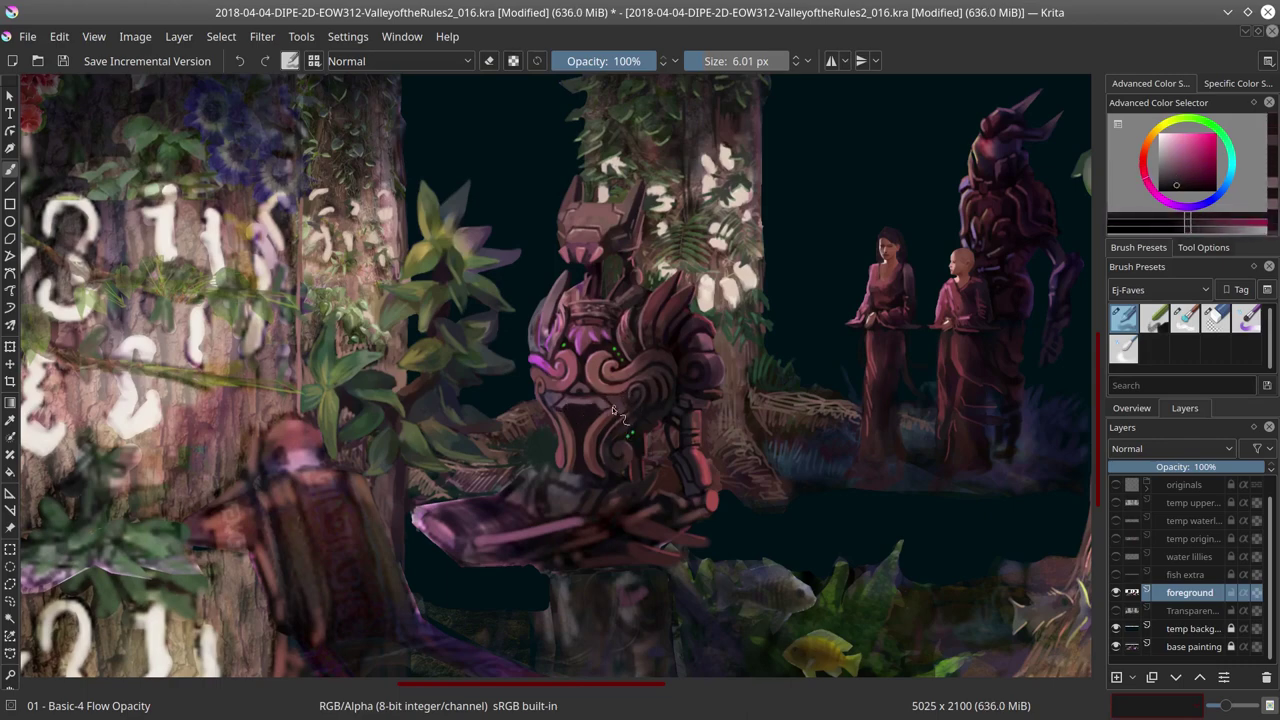
{"action": "left_click", "coordinate": [135, 36]}
{"action": "left_click", "coordinate": [160, 225]}
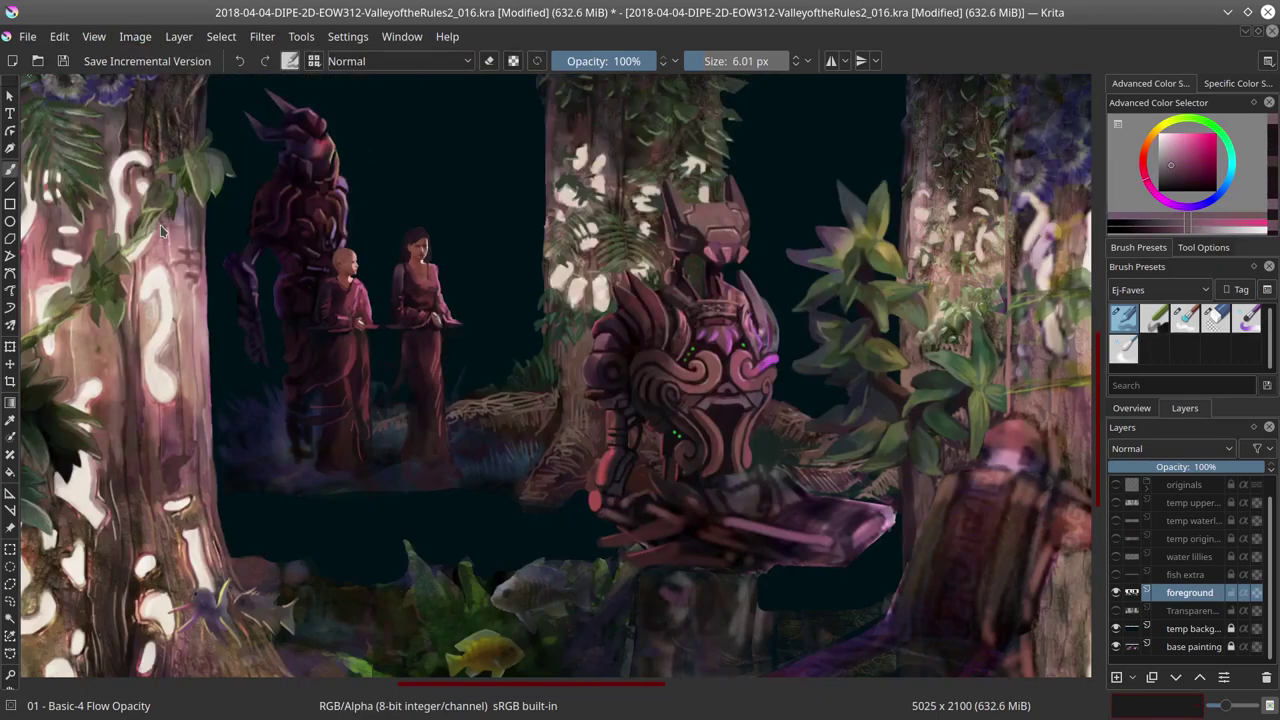
Step: Paint lighter strokes on the creature's face using sampled red, foliage green and dark red
{"action": "left_click", "coordinate": [724, 432], "text": "ctrl"}
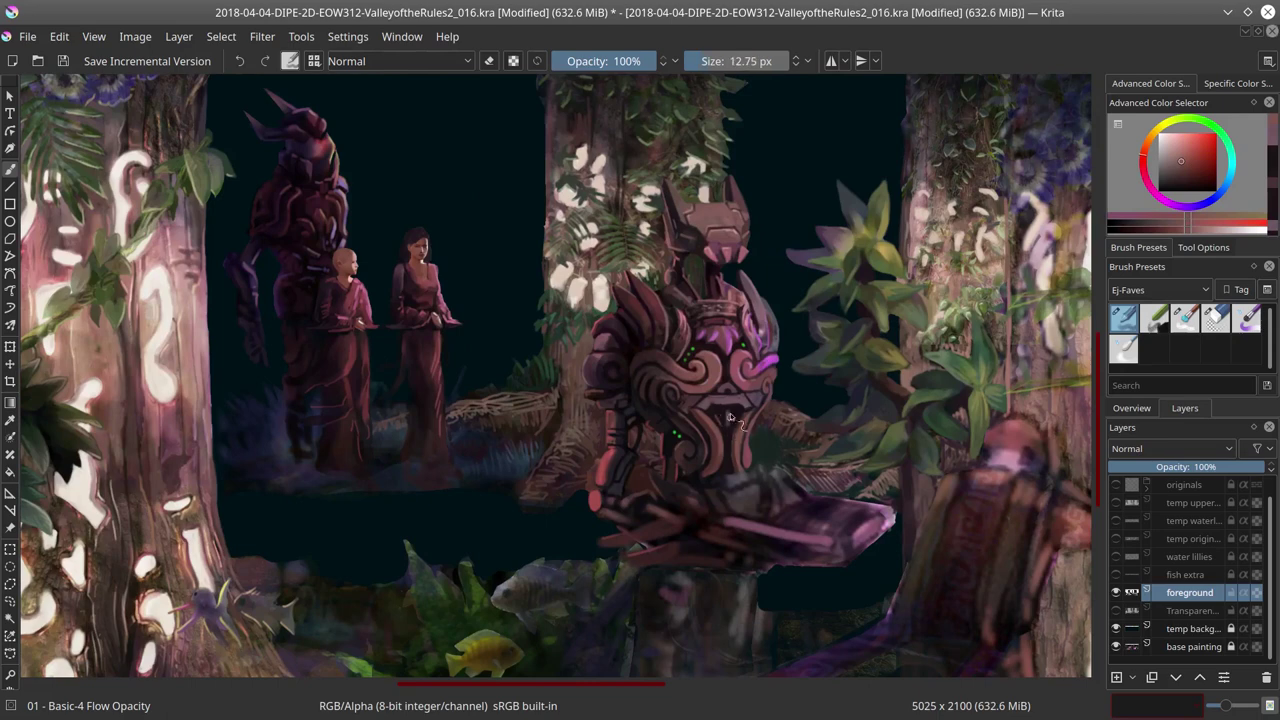
{"action": "left_click", "coordinate": [728, 420], "text": "ctrl"}
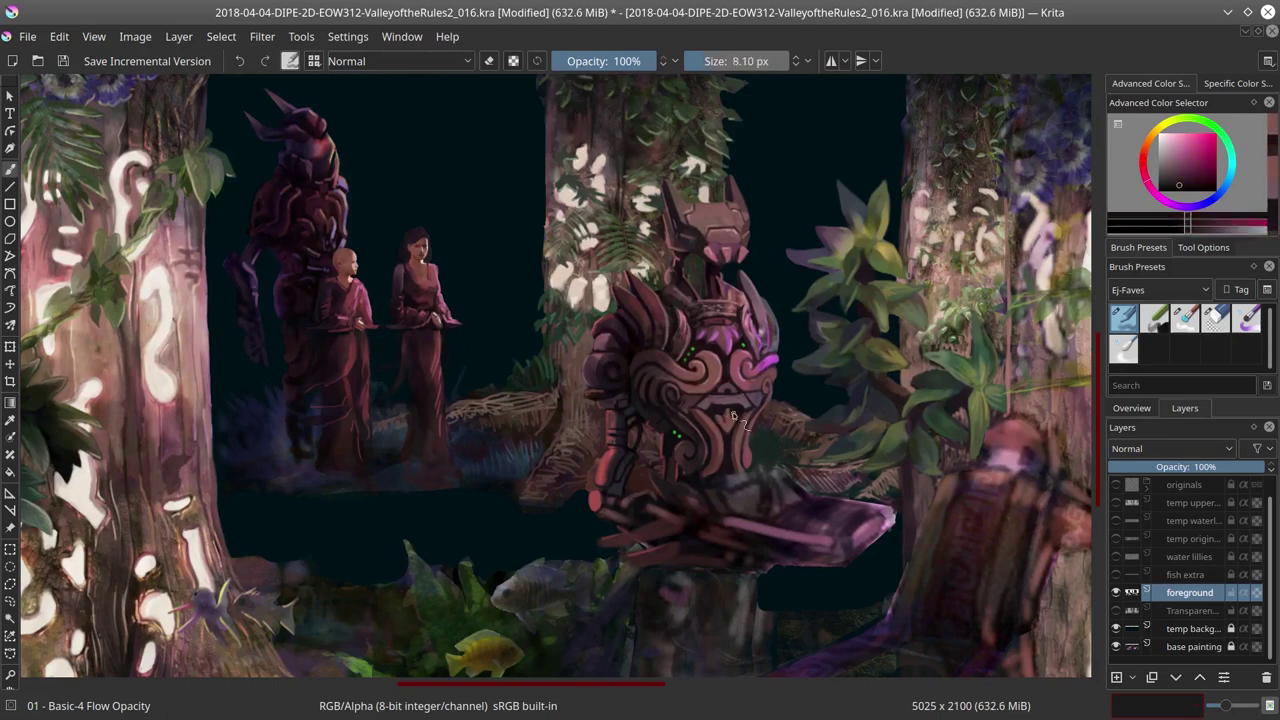
{"action": "left_click", "coordinate": [727, 417], "text": "ctrl"}
{"action": "left_click", "coordinate": [713, 410], "text": "ctrl"}
{"action": "left_click", "coordinate": [800, 560], "text": "ctrl"}
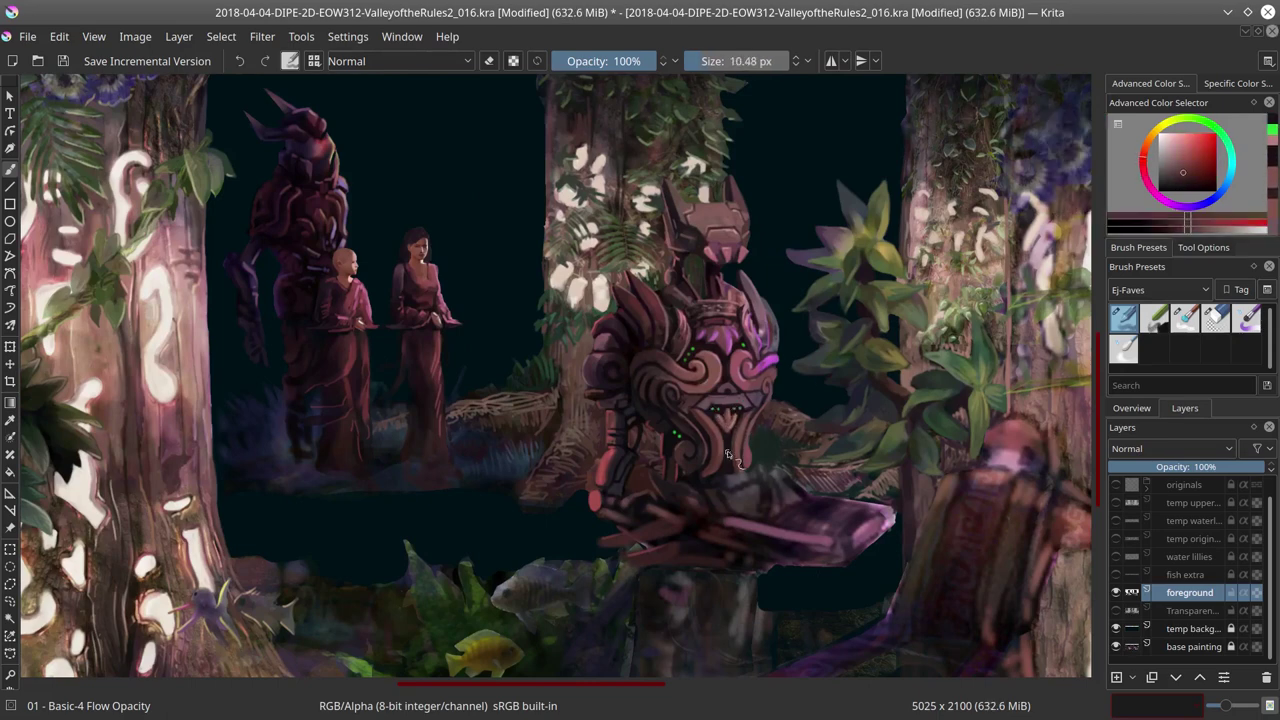
Step: Unflip the painting with M, zoom out to the whole scene, and save
{"action": "key", "text": "m"}
{"action": "key", "text": "minus"}
{"action": "key", "text": "minus"}
{"action": "key", "text": "minus"}
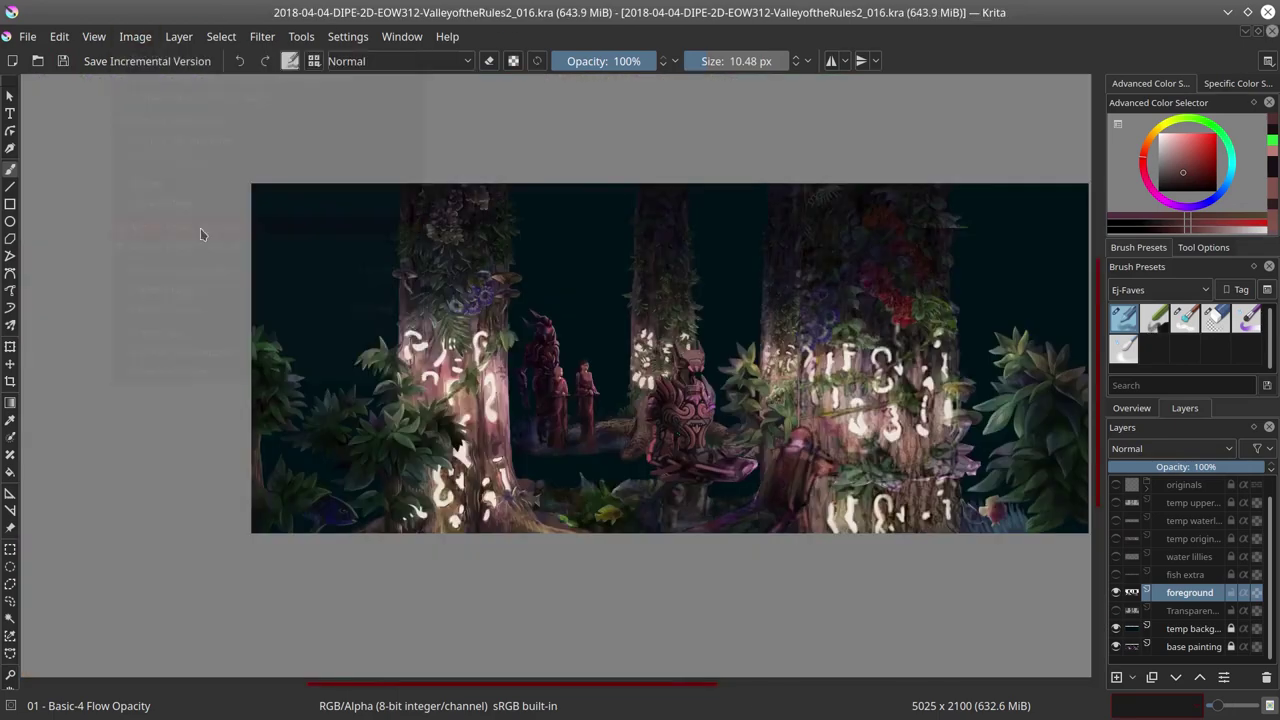
{"action": "key", "text": "plus"}
{"action": "key", "text": "plus"}
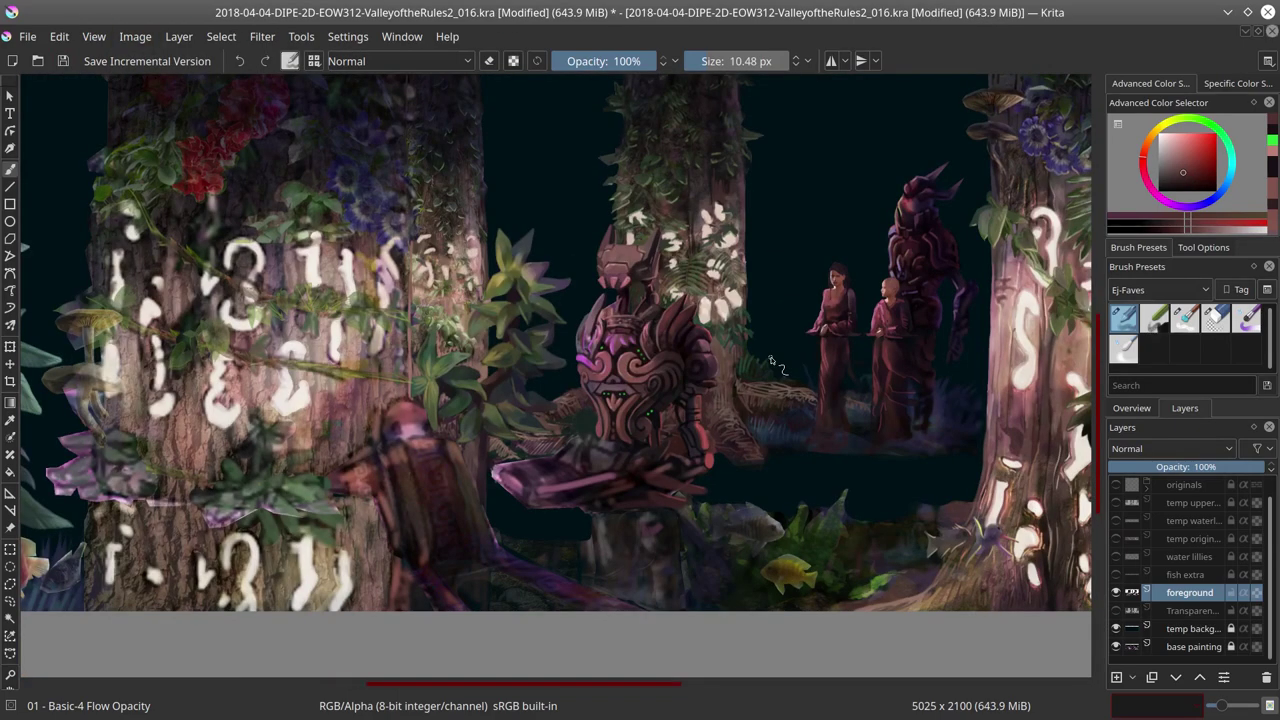
{"action": "key", "text": "minus"}
{"action": "key", "text": "minus"}
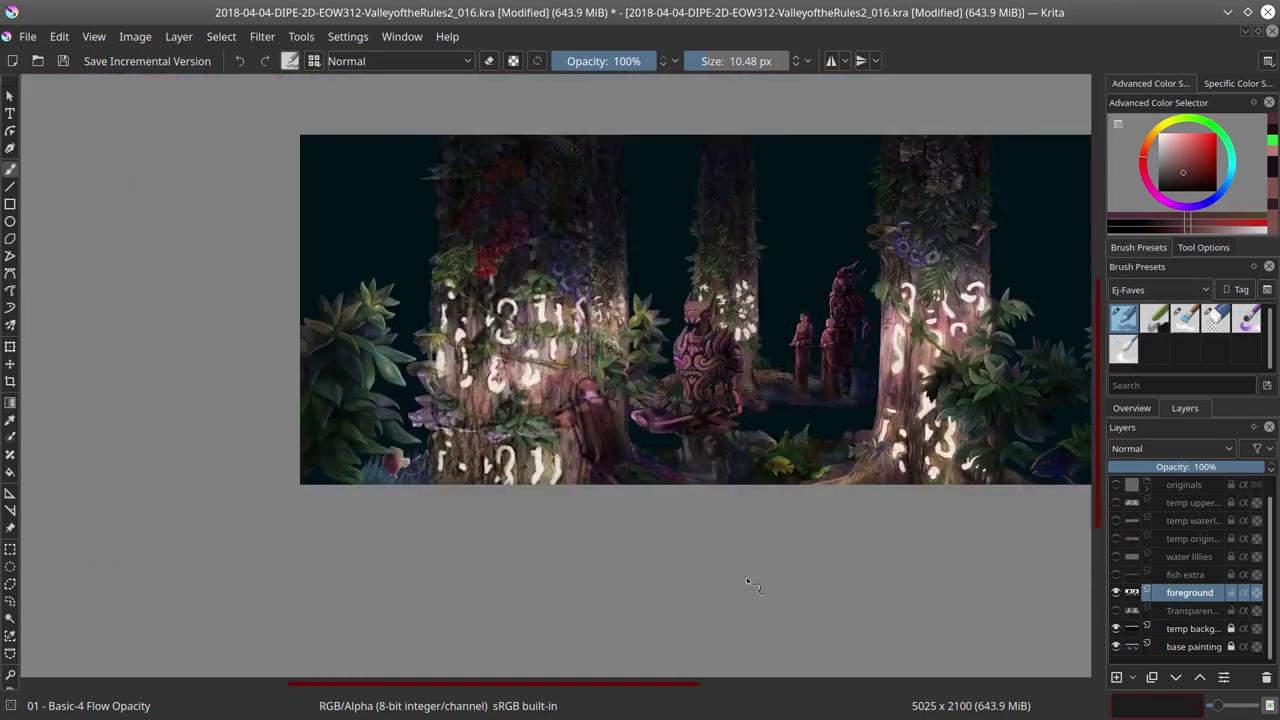
{"action": "left_click", "coordinate": [63, 61]}
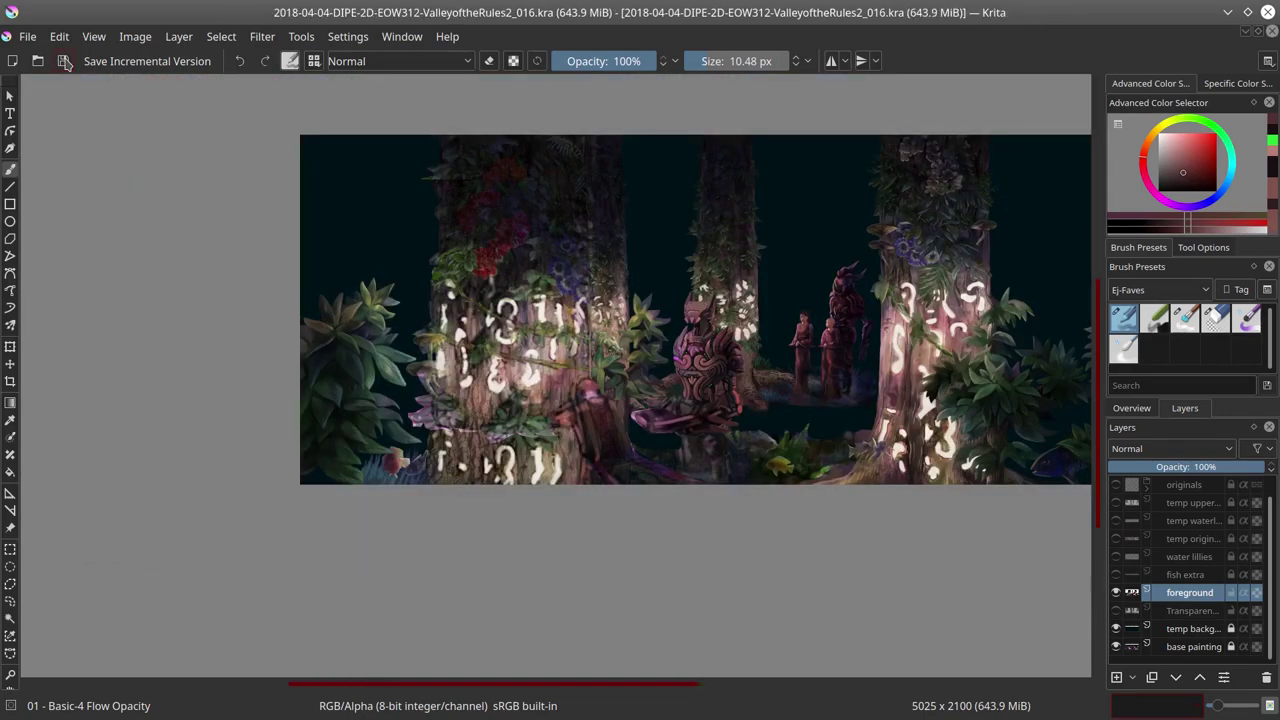
Step: Zoom in and touch up the armored creature with dark teal and dark magenta
{"action": "key", "text": "plus"}
{"action": "key", "text": "plus"}
{"action": "key", "text": "plus"}
{"action": "key", "text": "bracketleft"}
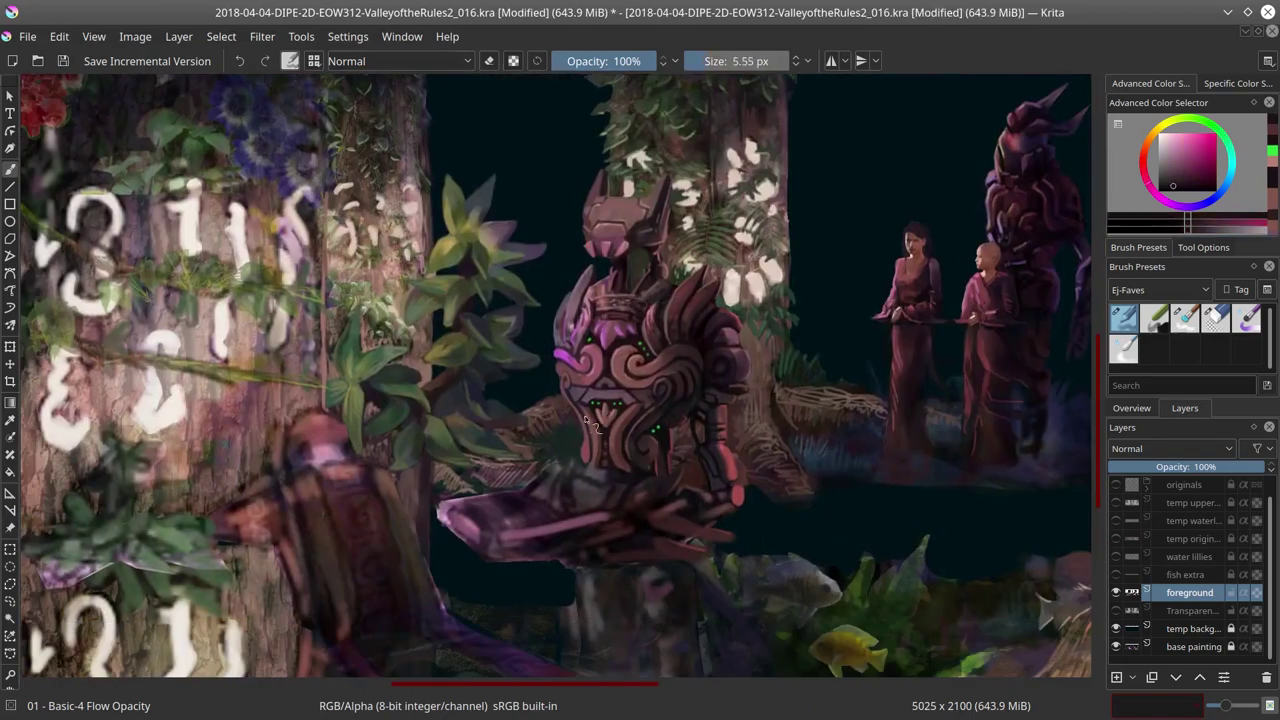
{"action": "key", "text": "bracketright"}
{"action": "key", "text": "bracketright"}
{"action": "key", "text": "x"}
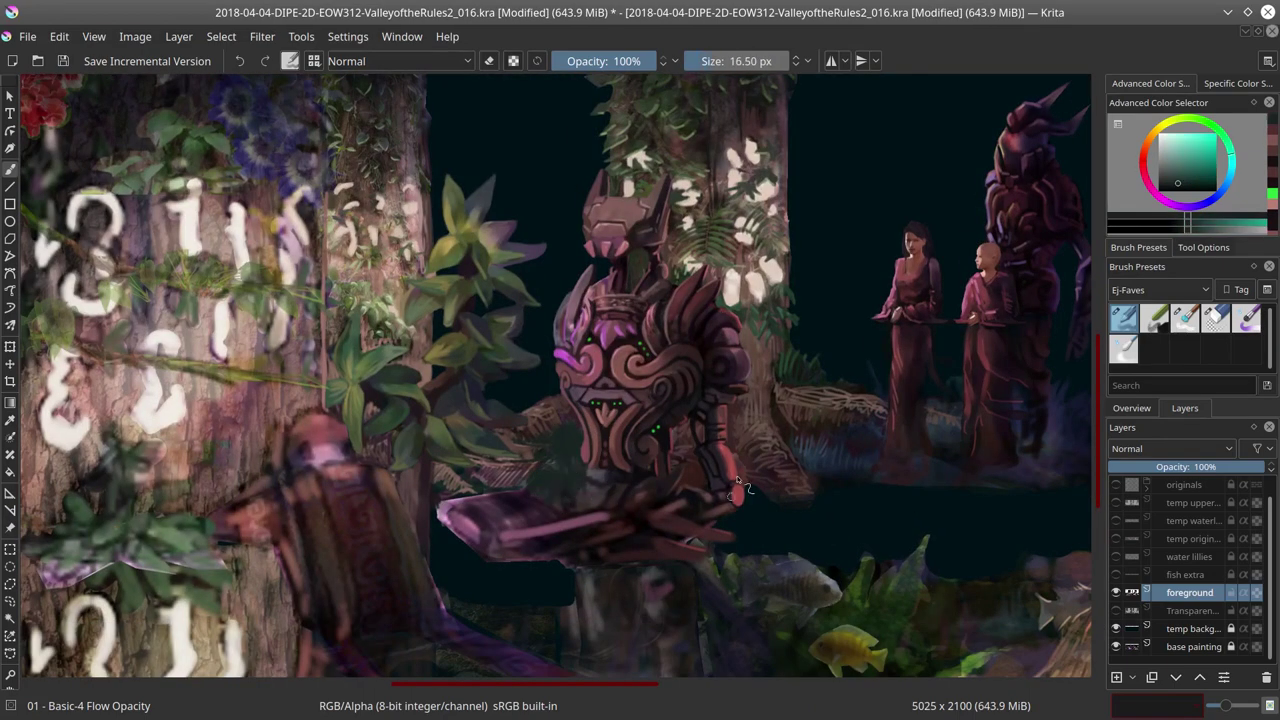
{"action": "left_click", "coordinate": [648, 224], "text": "ctrl"}
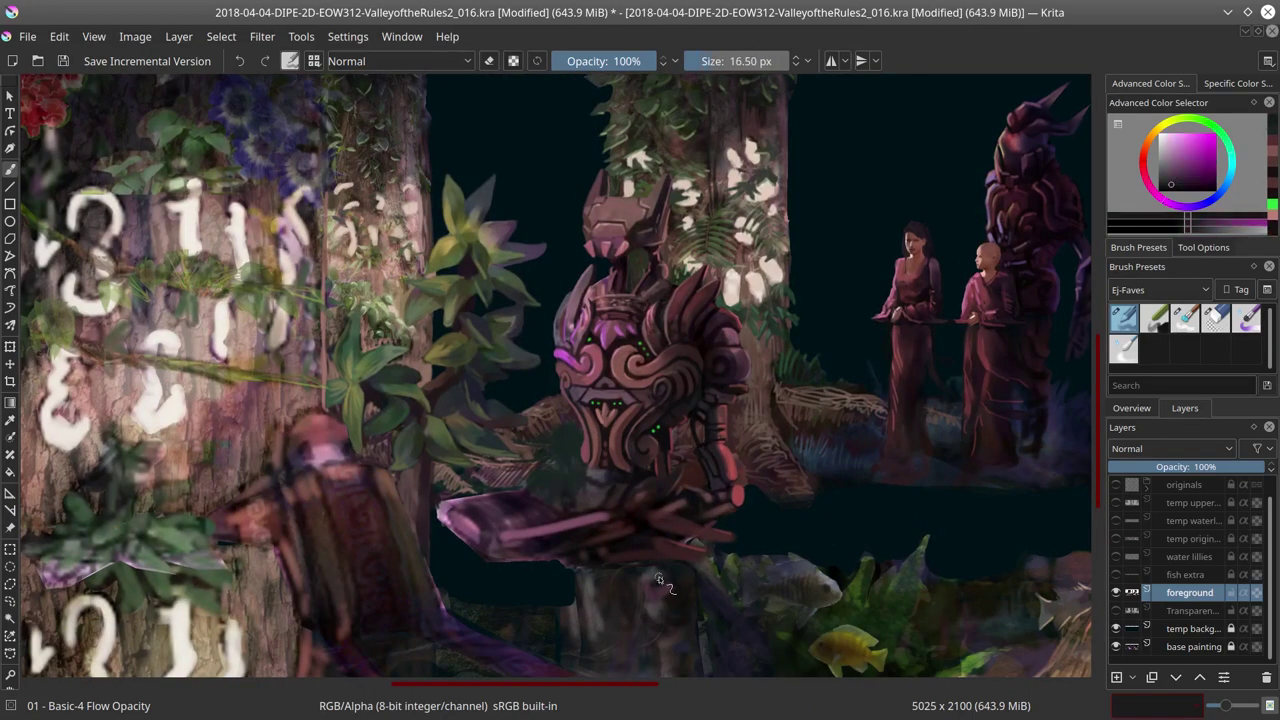
{"action": "key", "text": "minus"}
{"action": "key", "text": "minus"}
{"action": "key", "text": "minus"}
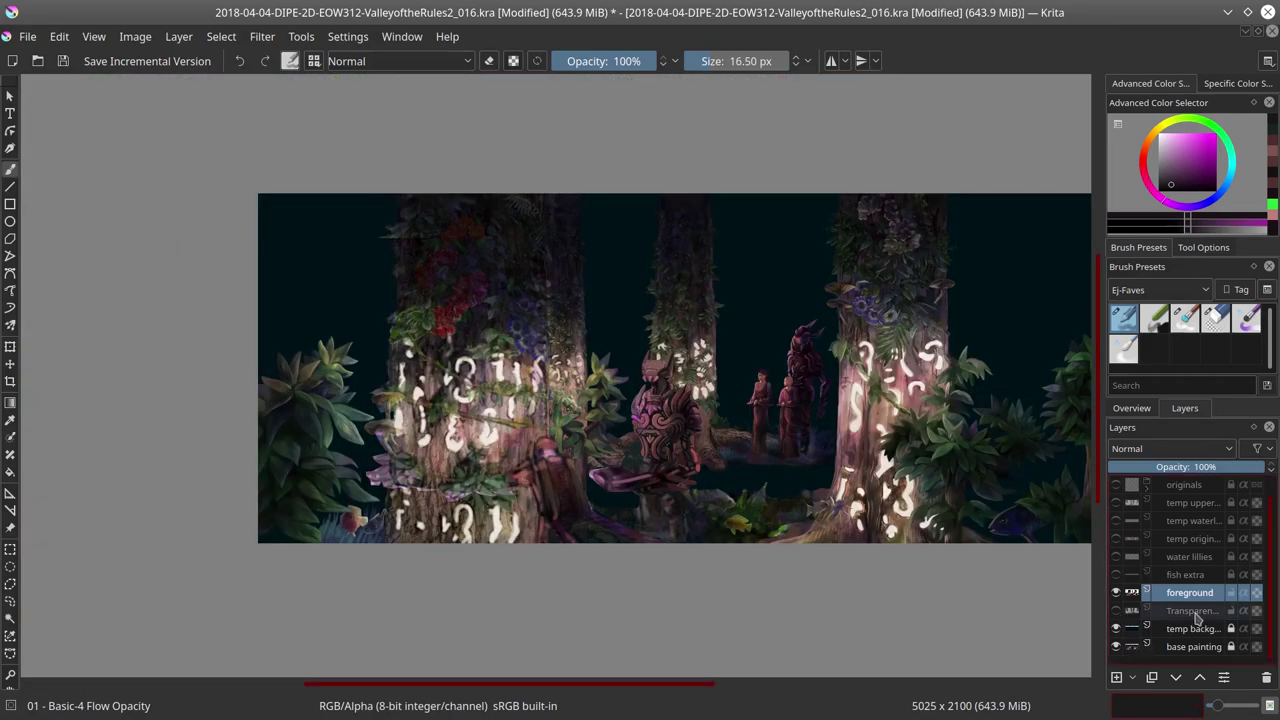
Step: Move the Transparency mask under the foreground, save an incremental version, and select the foreground layer
{"action": "left_click_drag", "start_coordinate": [1195, 612], "coordinate": [1195, 596]}
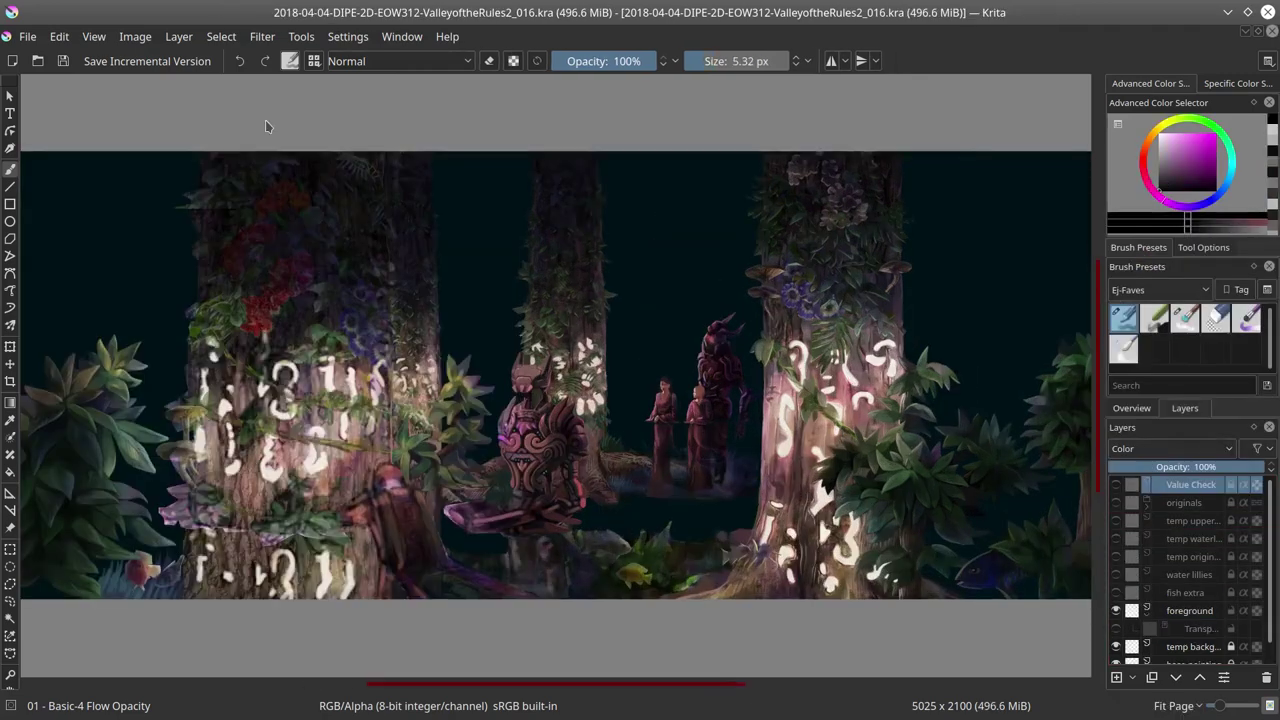
{"action": "left_click", "coordinate": [160, 62]}
{"action": "left_click", "coordinate": [1116, 485]}
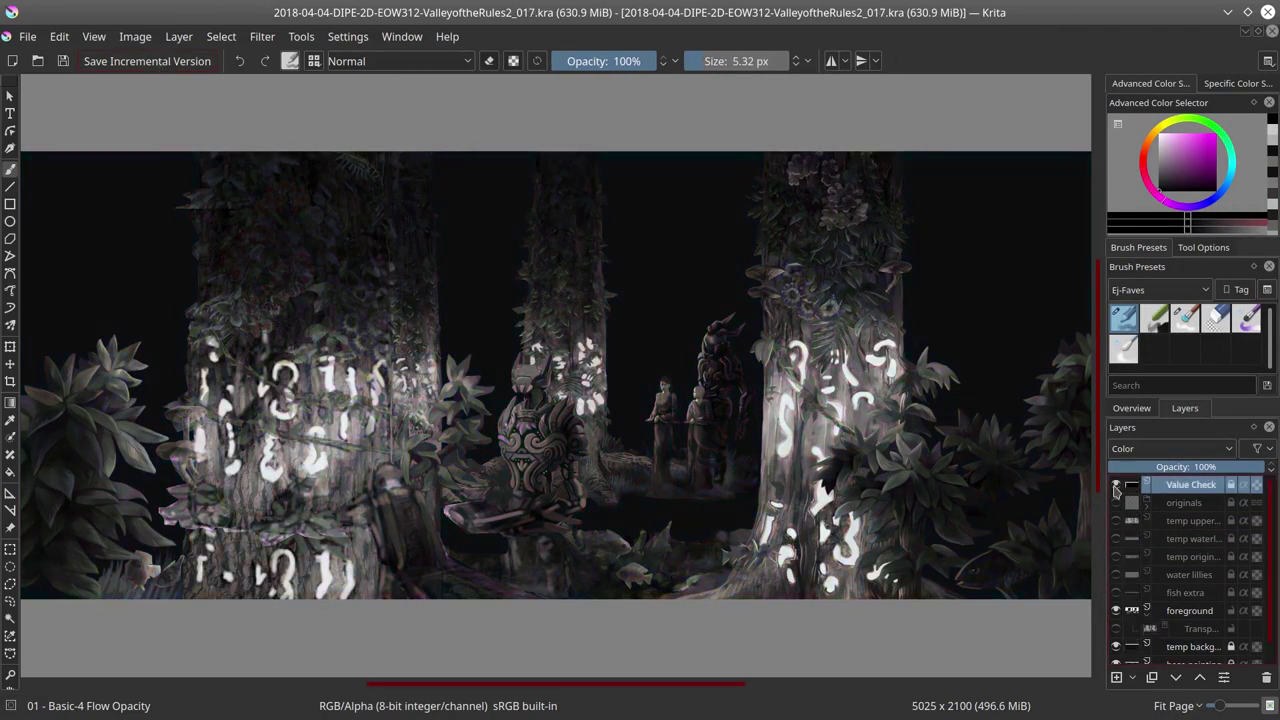
{"action": "left_click", "coordinate": [1190, 610]}
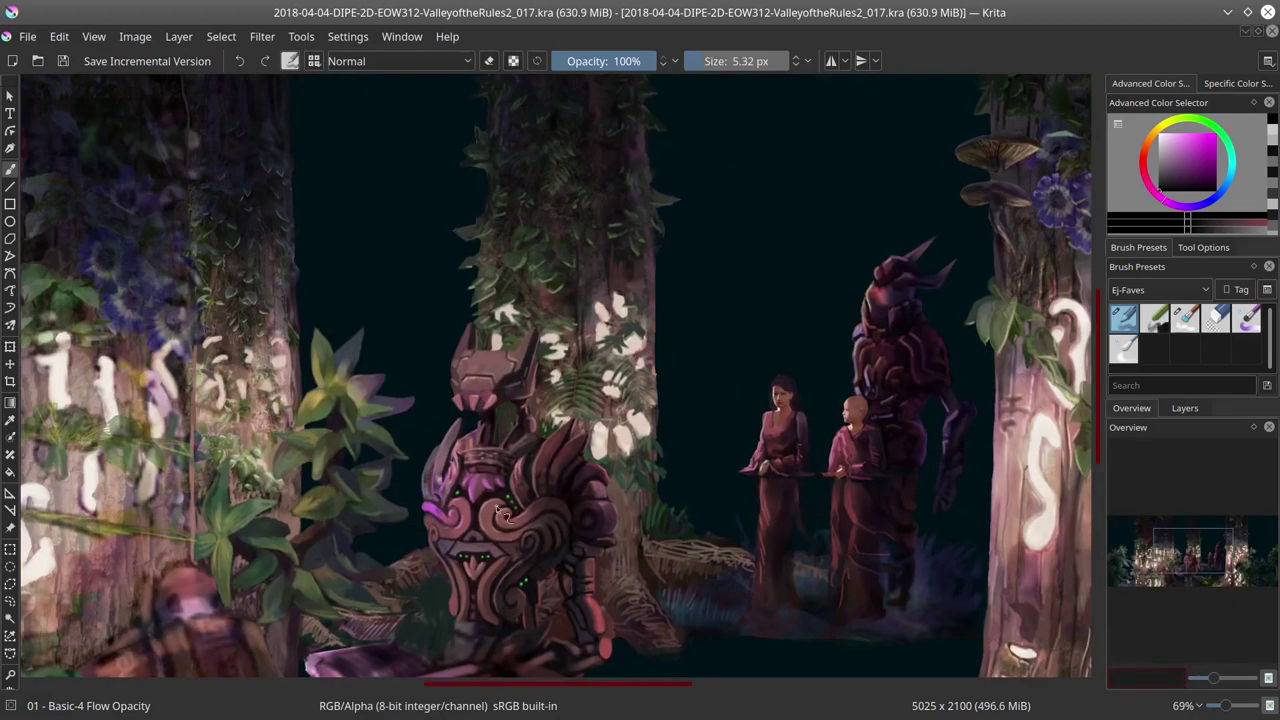
Step: Paint dull and darker red strokes over the creature's face
{"action": "left_click", "coordinate": [503, 512], "text": "ctrl"}
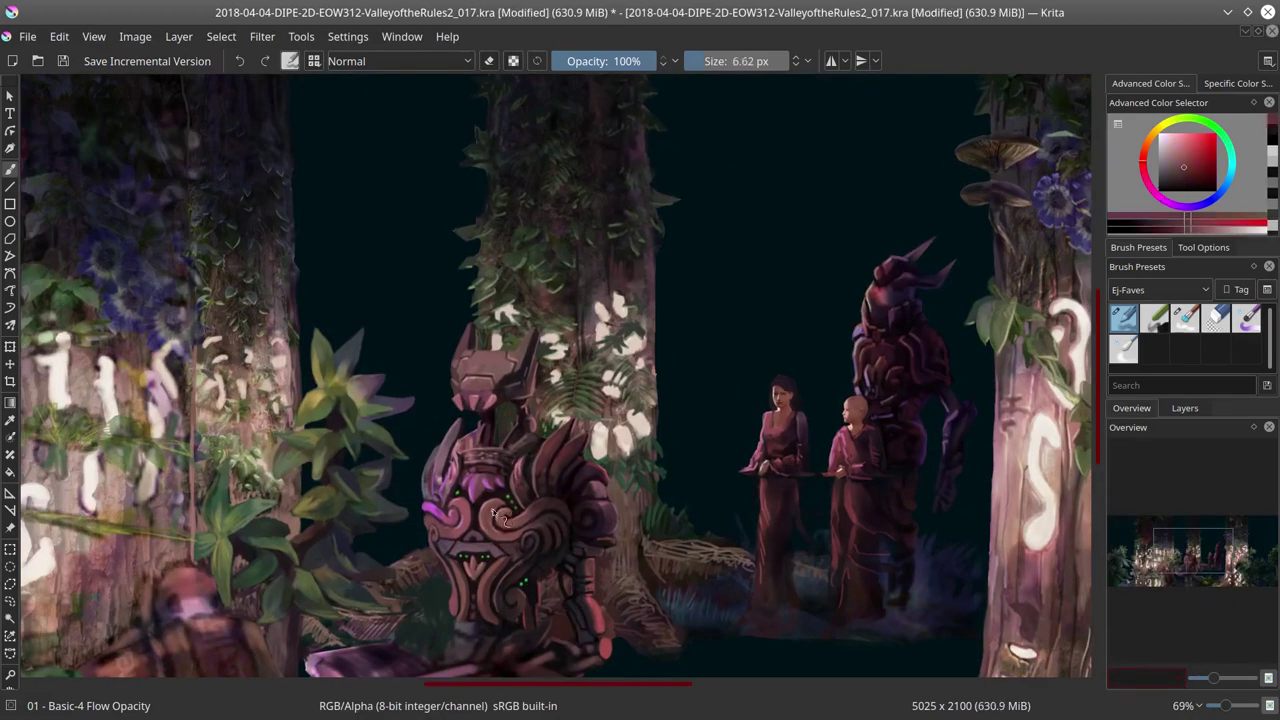
{"action": "mouse_move", "coordinate": [497, 537]}
{"action": "left_mouse_down"}
{"action": "mouse_move", "coordinate": [485, 538]}
{"action": "mouse_move", "coordinate": [547, 572]}
{"action": "mouse_move", "coordinate": [503, 510]}
{"action": "mouse_move", "coordinate": [547, 538]}
{"action": "mouse_move", "coordinate": [535, 518]}
{"action": "mouse_move", "coordinate": [514, 532]}
{"action": "mouse_move", "coordinate": [510, 508]}
{"action": "left_mouse_up"}
{"action": "left_click", "coordinate": [500, 545], "text": "ctrl"}
{"action": "left_click", "coordinate": [503, 510], "text": "ctrl"}
{"action": "left_click", "coordinate": [508, 506], "text": "ctrl"}
{"action": "left_click", "coordinate": [562, 527], "text": "ctrl"}
{"action": "left_click", "coordinate": [520, 537], "text": "ctrl"}
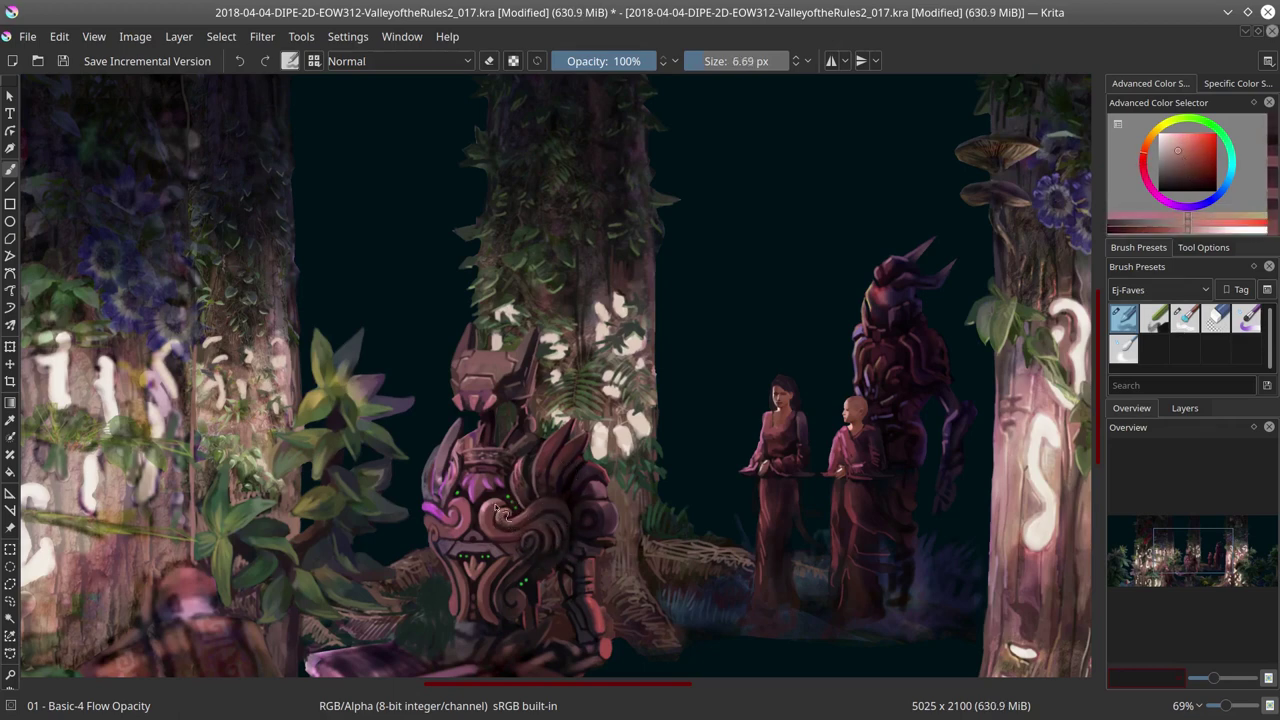
{"action": "left_click", "coordinate": [510, 508], "text": "ctrl"}
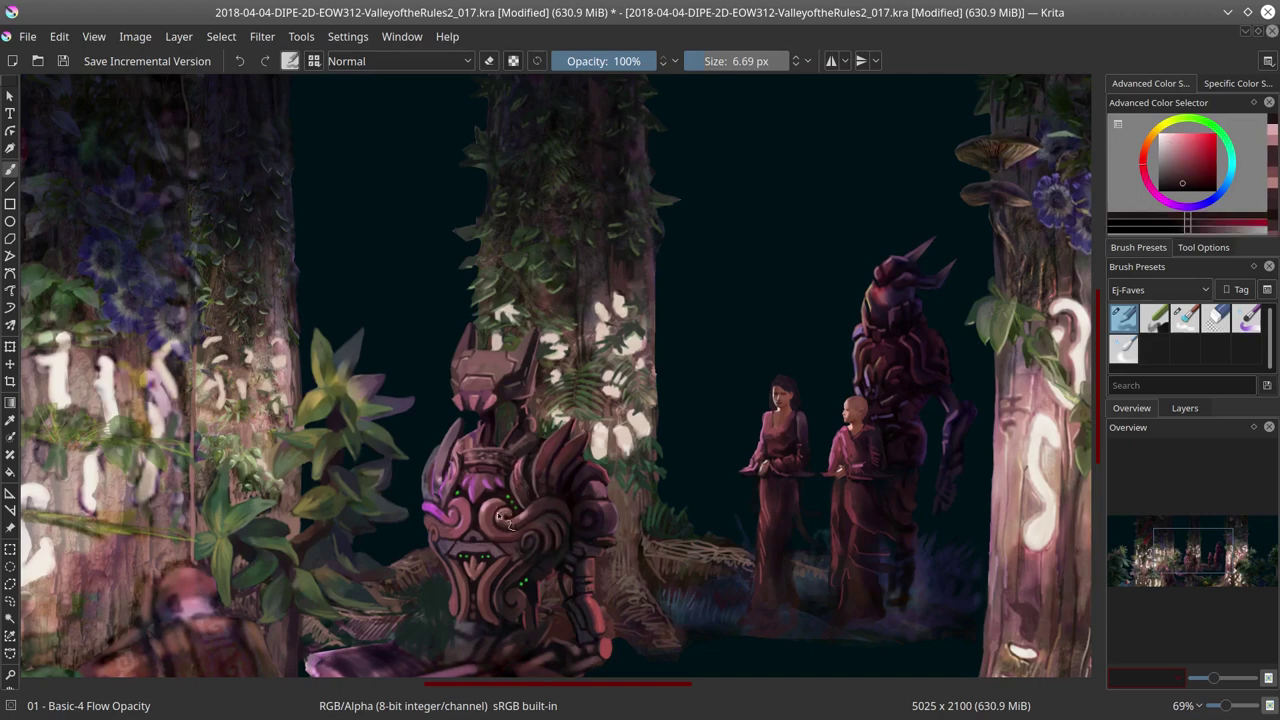
Step: Save the painting and sample pinkish-red and lighter pink tones from the creature
{"action": "left_click", "coordinate": [870, 390], "text": "ctrl"}
{"action": "left_click", "coordinate": [700, 250], "text": "ctrl"}
{"action": "left_click", "coordinate": [63, 61]}
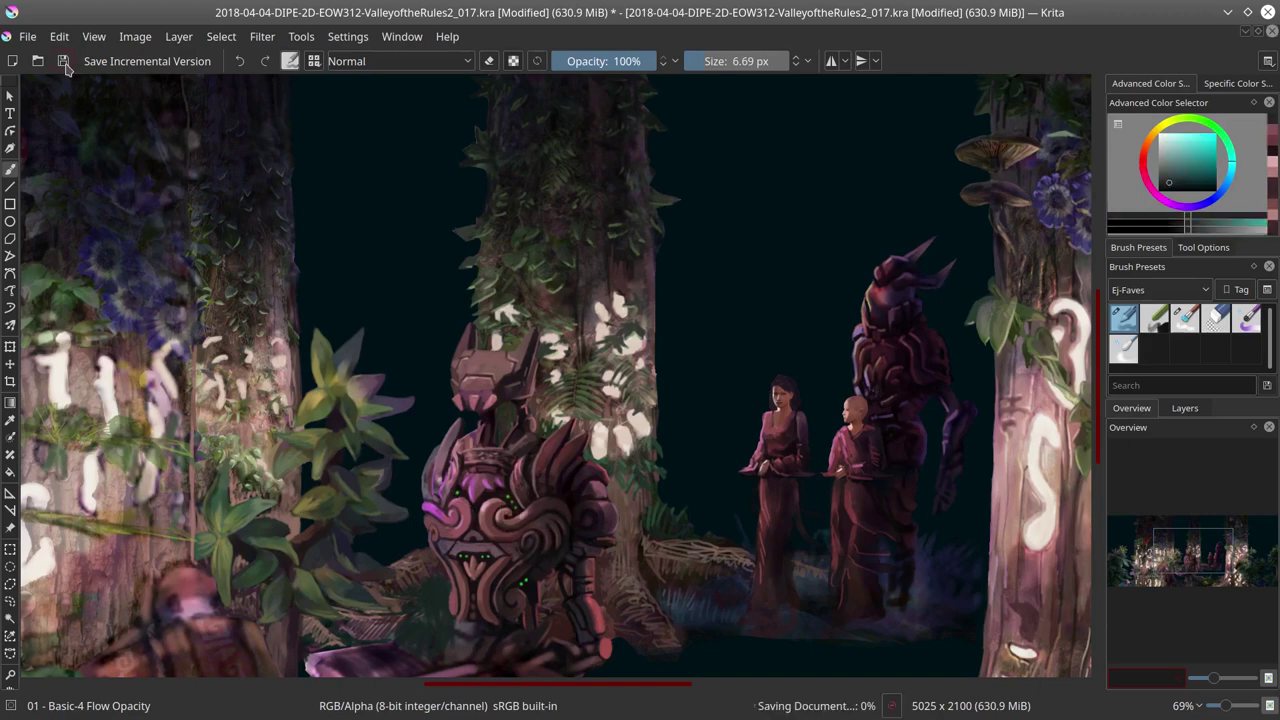
{"action": "left_click", "coordinate": [550, 512], "text": "ctrl"}
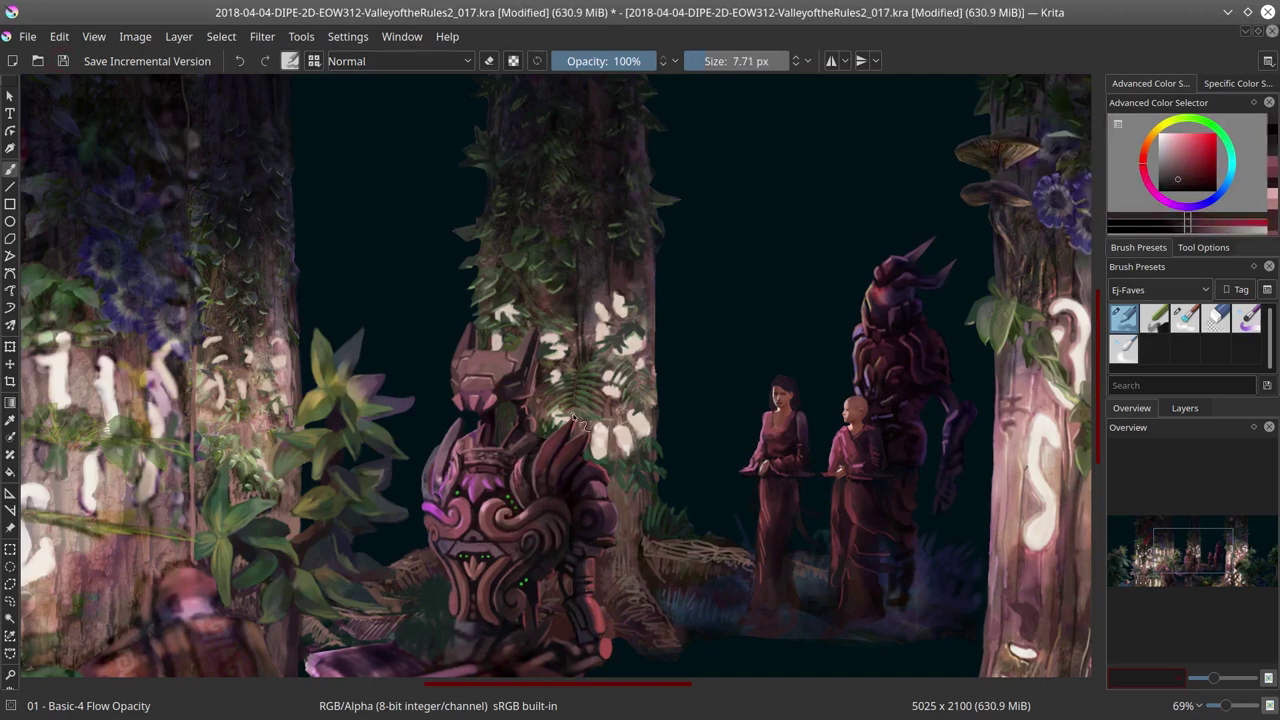
{"action": "left_click", "coordinate": [463, 585], "text": "ctrl"}
{"action": "key", "text": "bracketleft"}
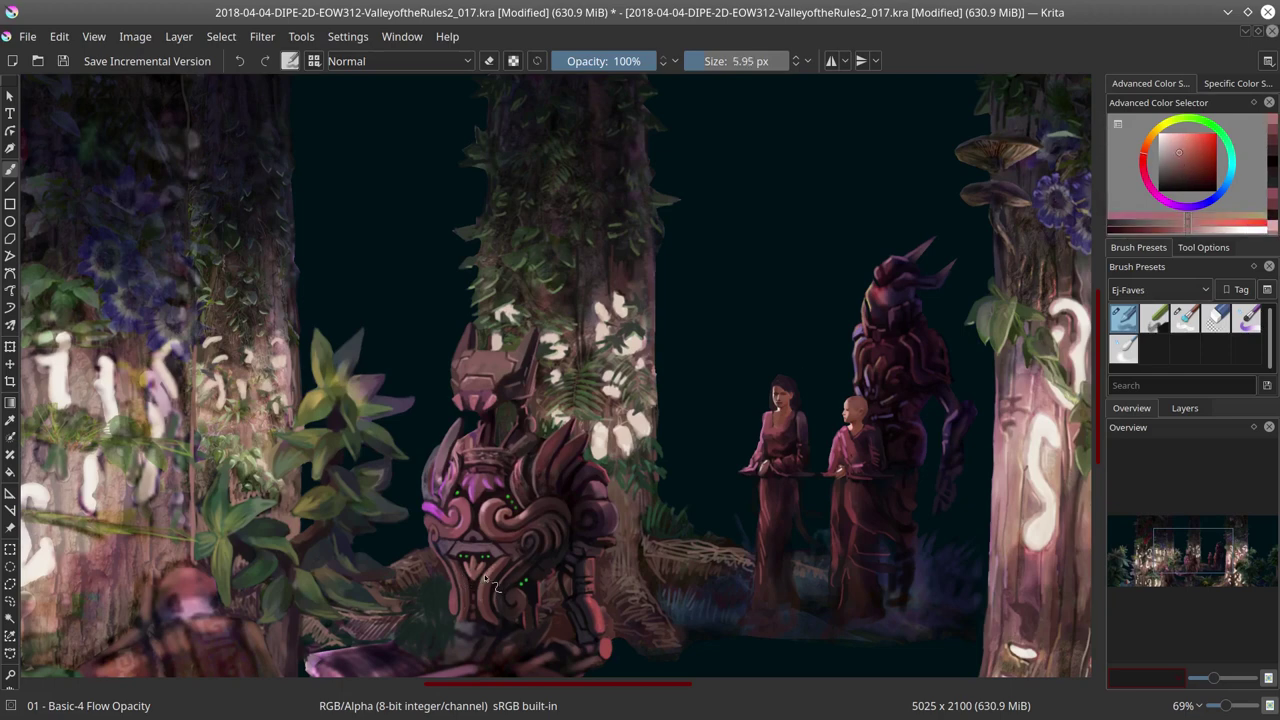
Step: Paint magenta strokes on the statue's head with colours sampled from it
{"action": "left_click", "coordinate": [520, 585], "text": "ctrl"}
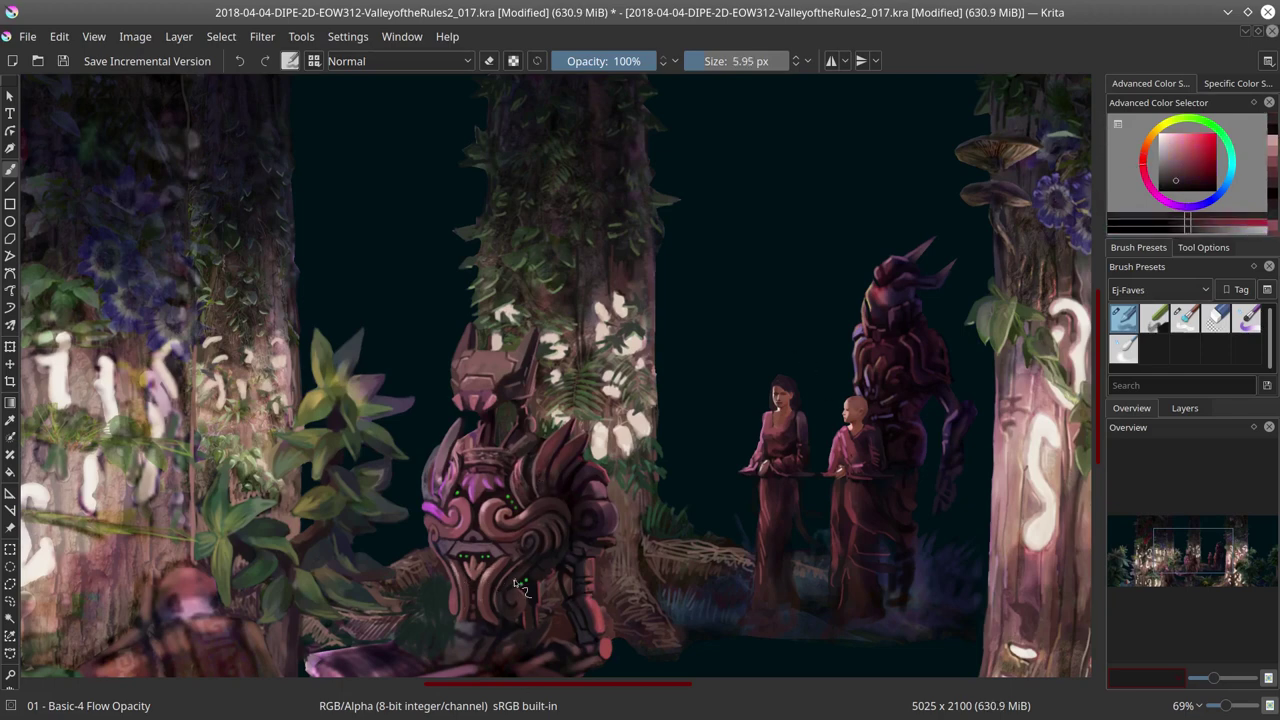
{"action": "left_click", "coordinate": [462, 536], "text": "ctrl"}
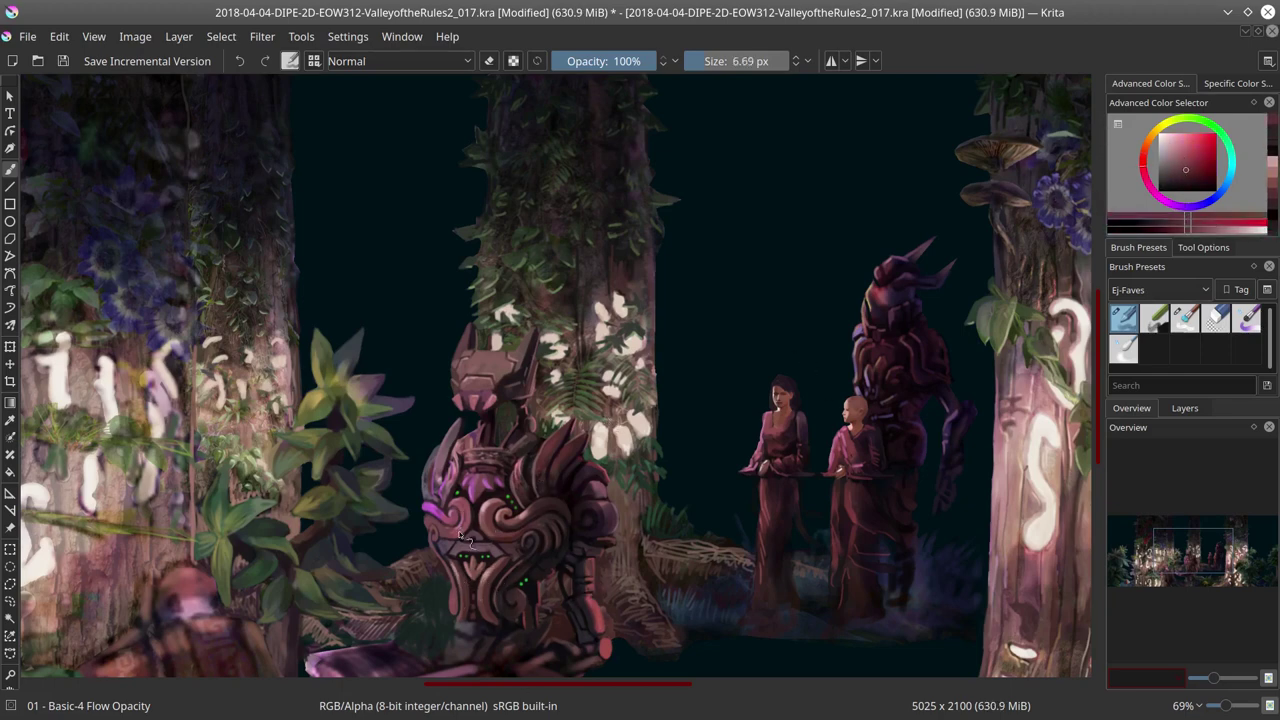
{"action": "left_click", "coordinate": [478, 497], "text": "ctrl"}
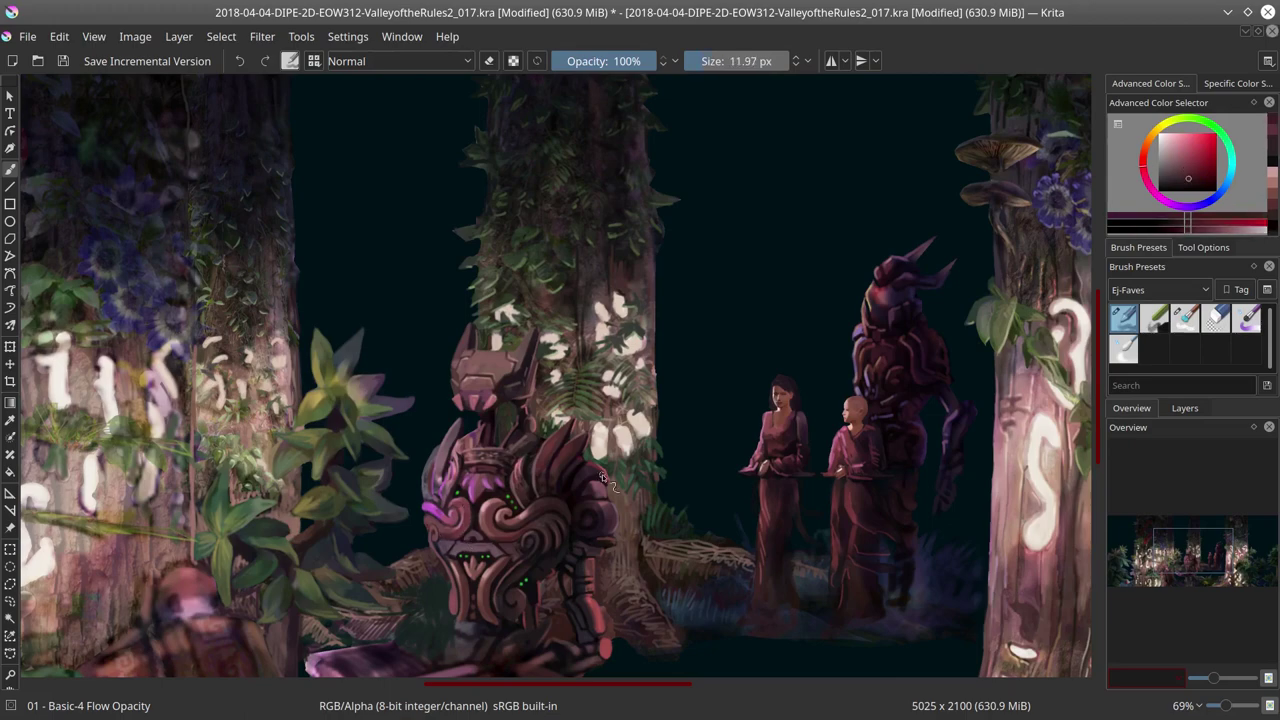
{"action": "left_click_drag", "start_coordinate": [450, 500], "coordinate": [475, 478]}
{"action": "left_click", "coordinate": [433, 525], "text": "ctrl"}
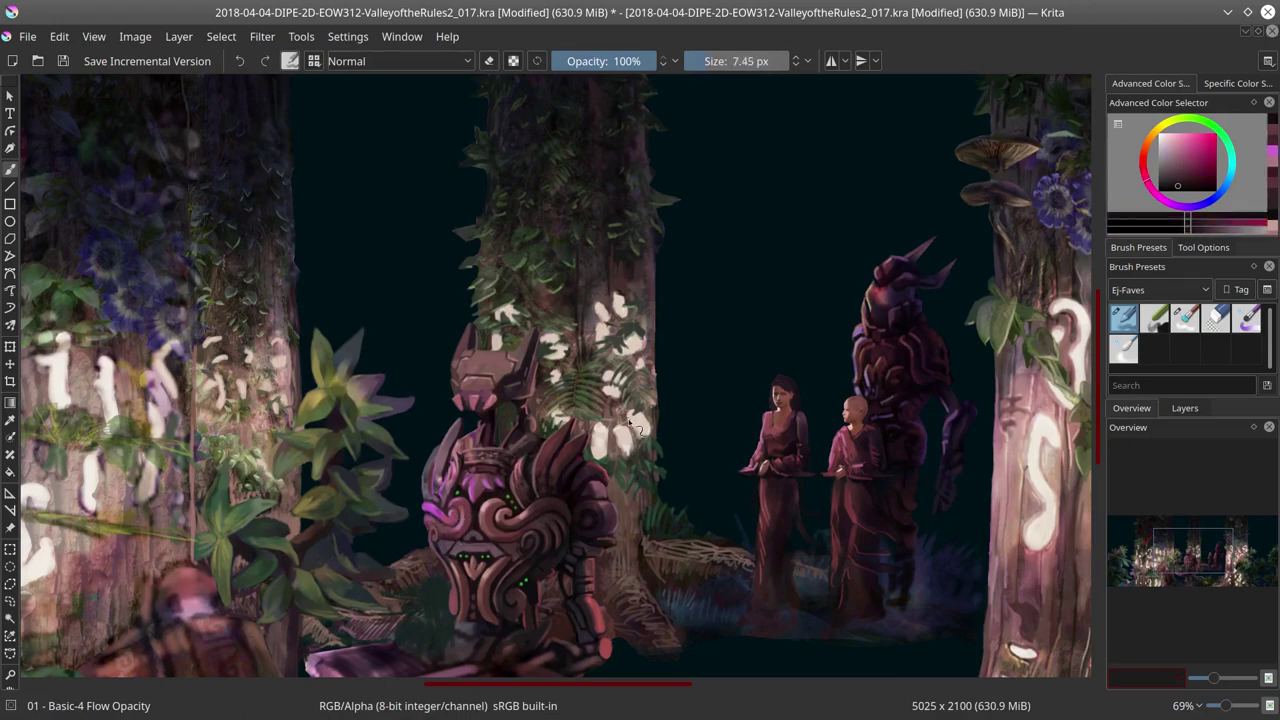
{"action": "left_click_drag", "start_coordinate": [596, 500], "coordinate": [614, 378]}
Step: Add lighter pink and darker red strokes to the statue's head with a smaller brush
{"action": "left_click", "coordinate": [424, 425], "text": "ctrl"}
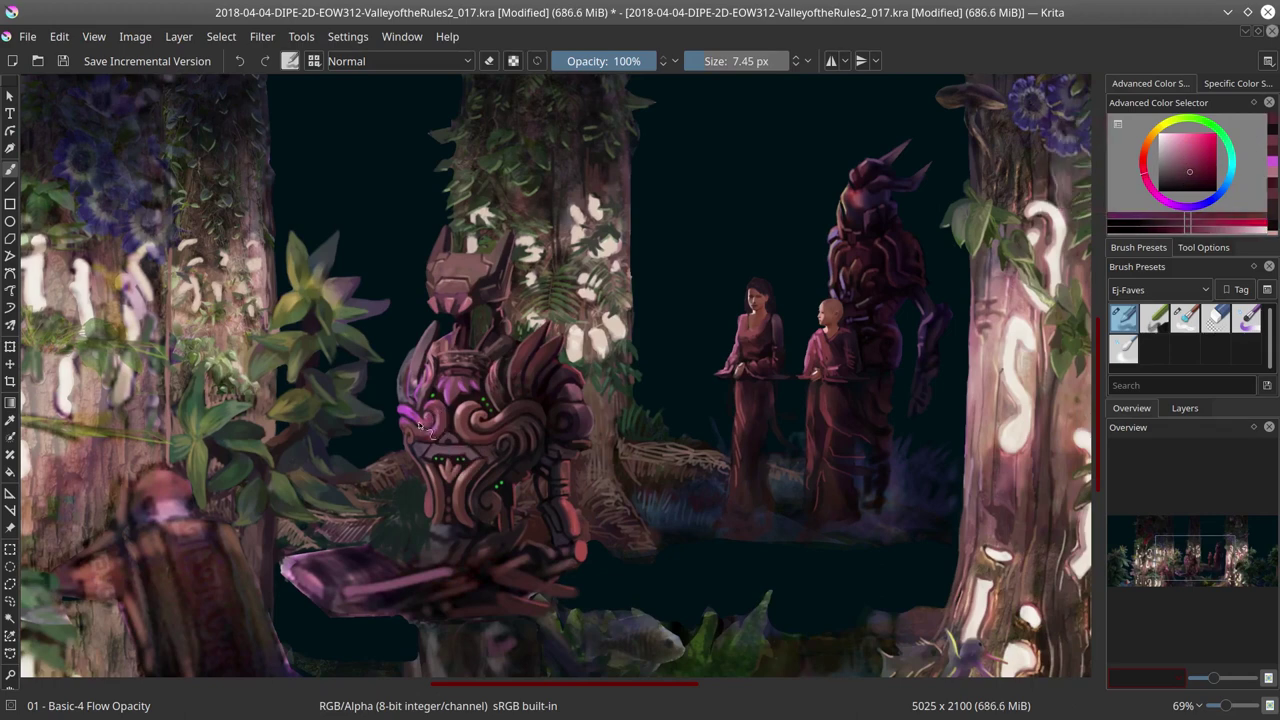
{"action": "left_click", "coordinate": [485, 432], "text": "ctrl"}
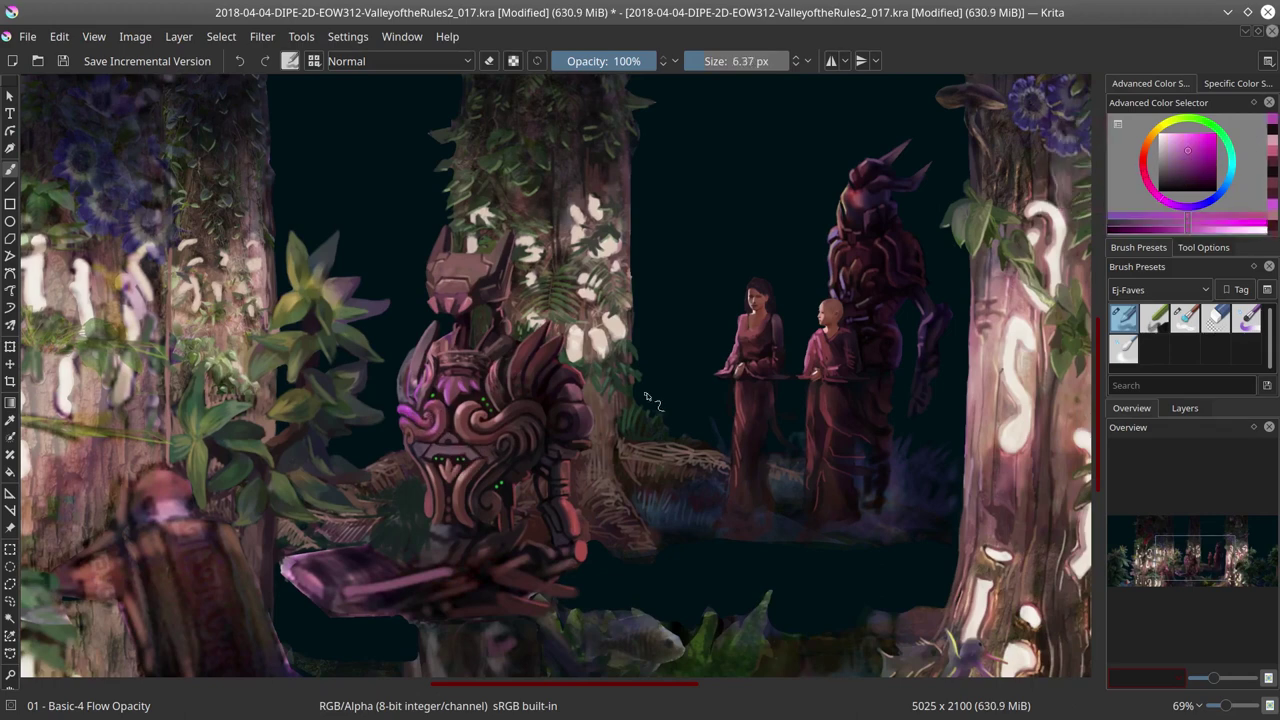
{"action": "key", "text": "bracketleft"}
{"action": "left_click", "coordinate": [455, 288], "text": "ctrl"}
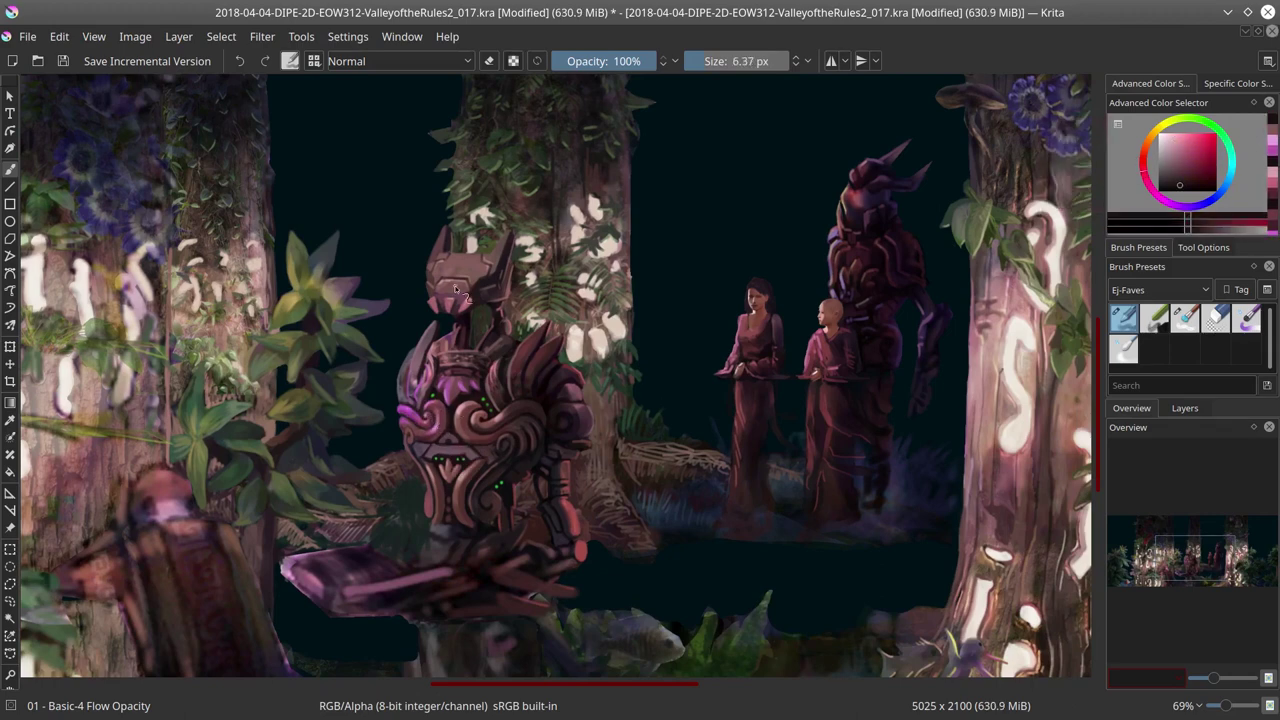
{"action": "left_click", "coordinate": [450, 415], "text": "ctrl"}
{"action": "scroll", "coordinate": [503, 465], "scroll_direction": "down", "scroll_amount": 1}
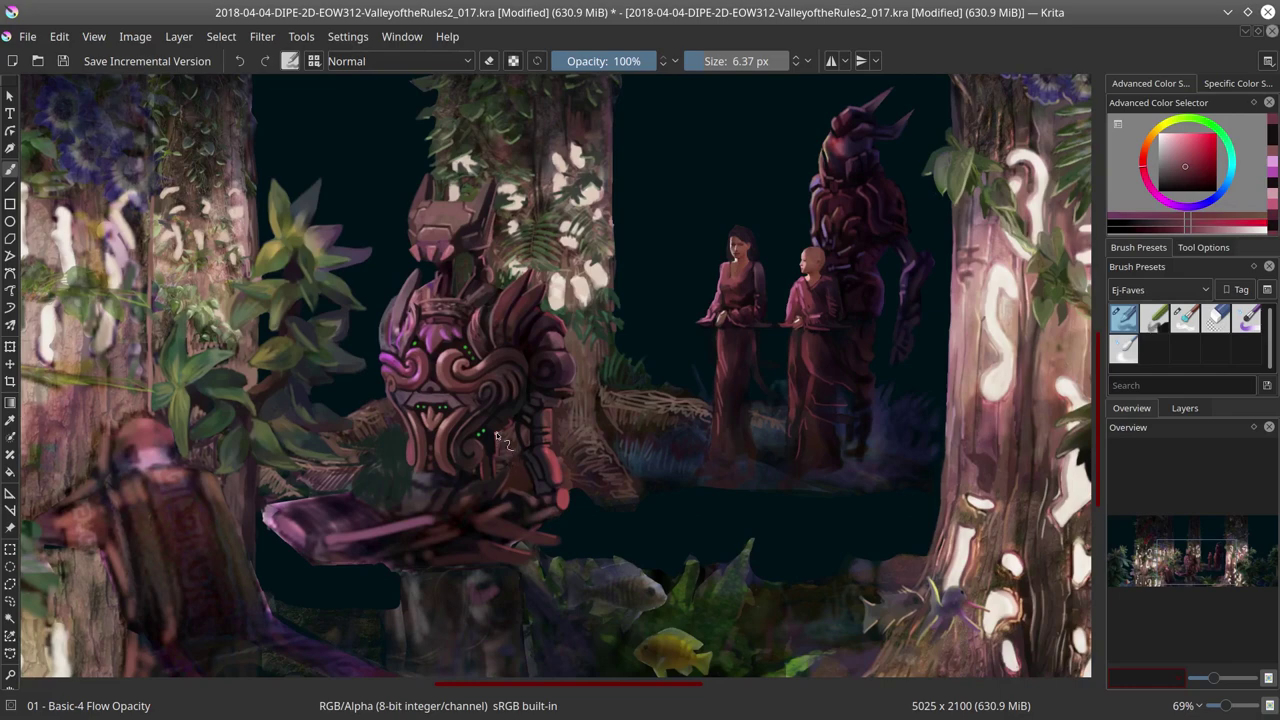
{"action": "scroll", "coordinate": [422, 503], "scroll_direction": "down", "scroll_amount": 2}
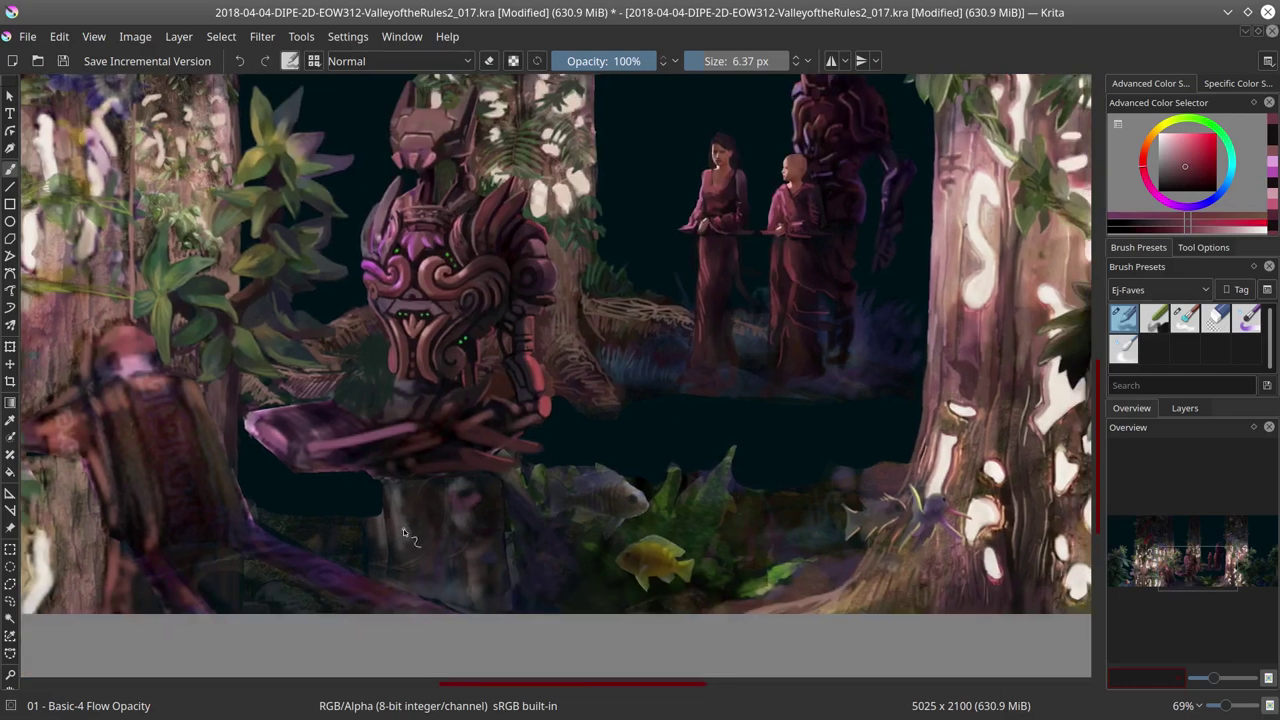
{"action": "left_click_drag", "start_coordinate": [403, 532], "coordinate": [440, 420]}
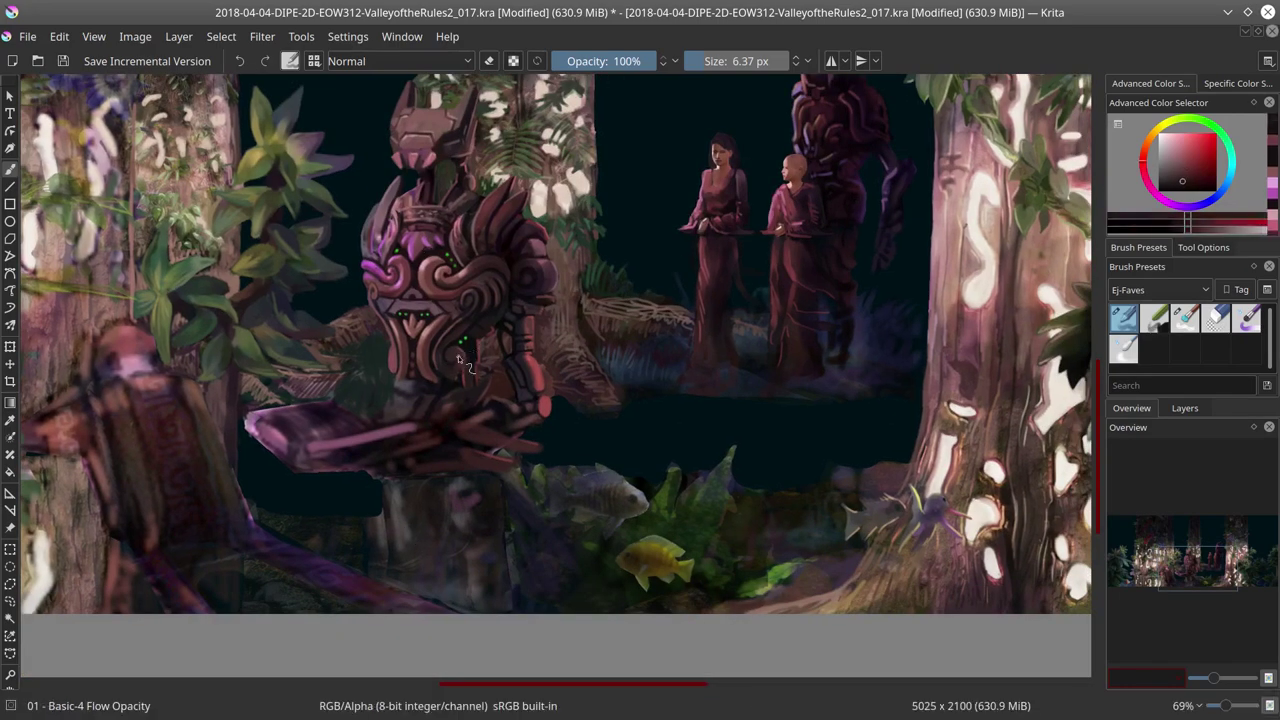
Step: Blend more sampled reds into the statue, then change to the soft textured blending brush
{"action": "left_click", "coordinate": [455, 378], "text": "ctrl"}
{"action": "left_click", "coordinate": [455, 372], "text": "ctrl"}
{"action": "mouse_move", "coordinate": [458, 366]}
{"action": "left_mouse_down"}
{"action": "mouse_move", "coordinate": [398, 348]}
{"action": "mouse_move", "coordinate": [370, 293]}
{"action": "left_mouse_up"}
{"action": "left_click", "coordinate": [449, 372], "text": "ctrl"}
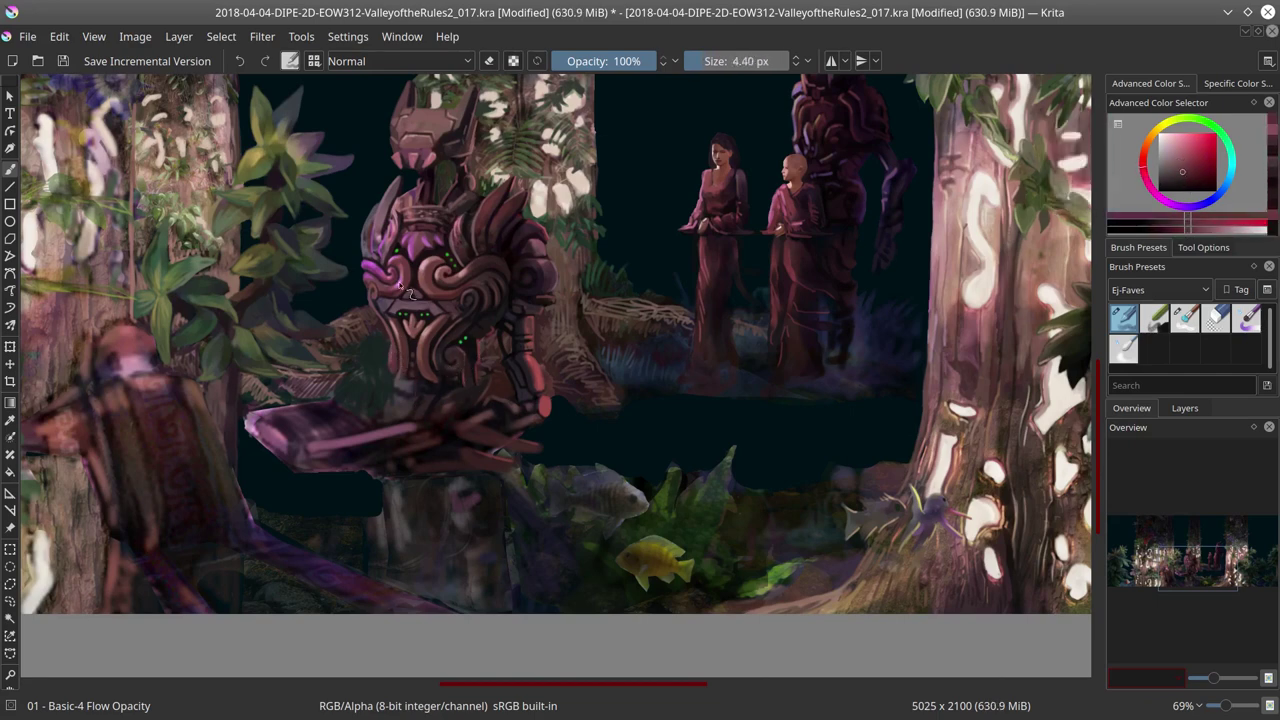
{"action": "left_click", "coordinate": [370, 293], "text": "ctrl"}
{"action": "scroll", "coordinate": [645, 453], "scroll_direction": "down", "scroll_amount": 2}
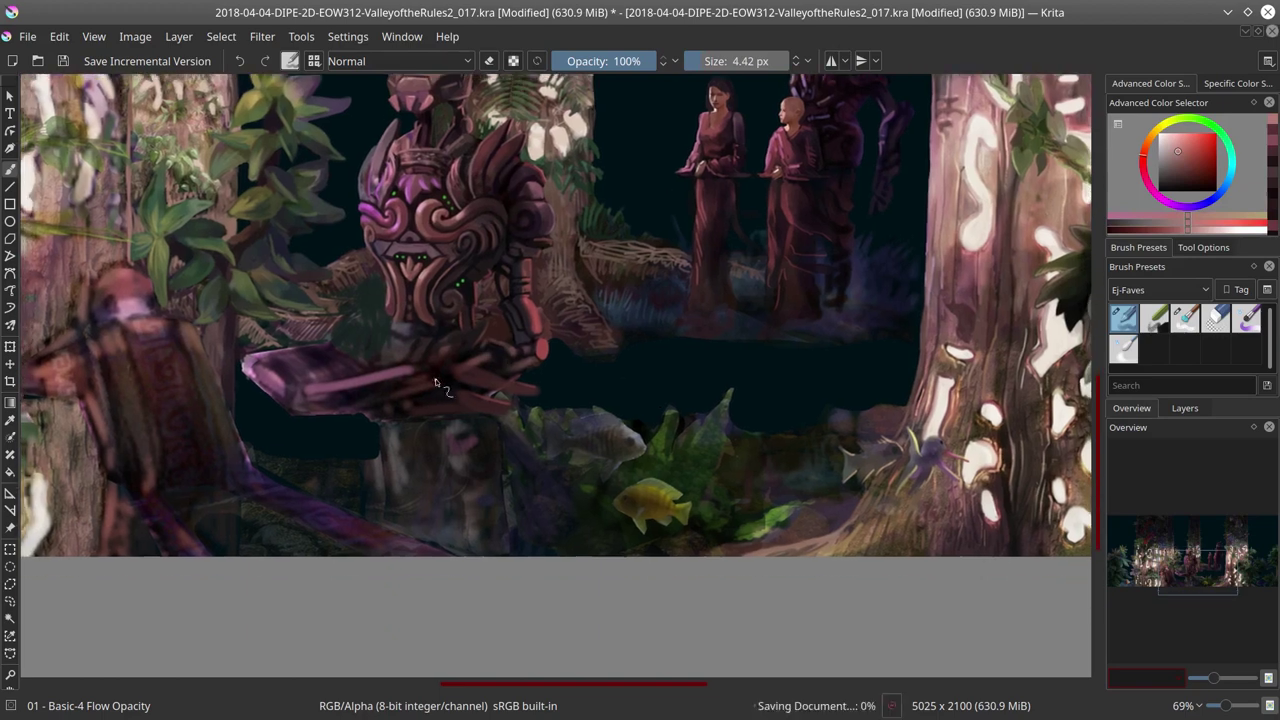
{"action": "key", "text": "slash"}
{"action": "key", "text": "slash"}
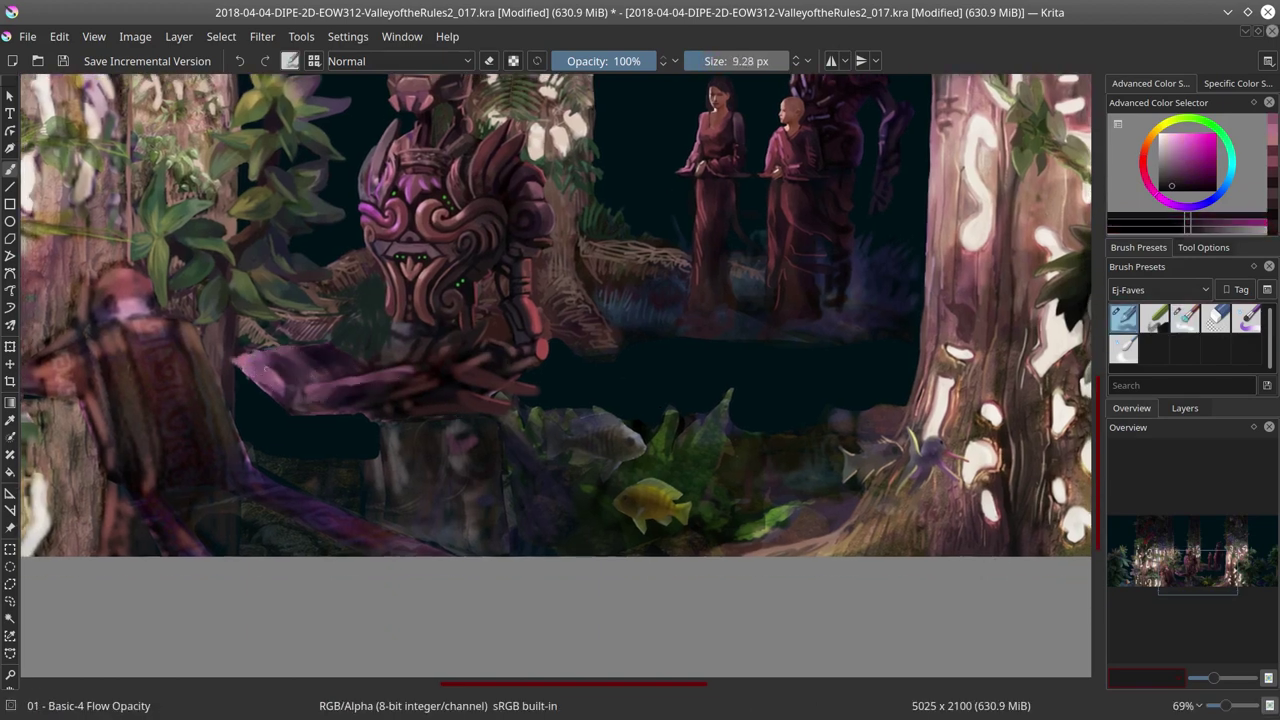
Step: Lighten the book's top edge and the branch with light pink highlights
{"action": "left_click", "coordinate": [351, 389], "text": "ctrl"}
{"action": "left_click_drag", "start_coordinate": [318, 404], "coordinate": [455, 350]}
{"action": "key", "text": "bracketleft"}
{"action": "left_click", "coordinate": [357, 410], "text": "ctrl"}
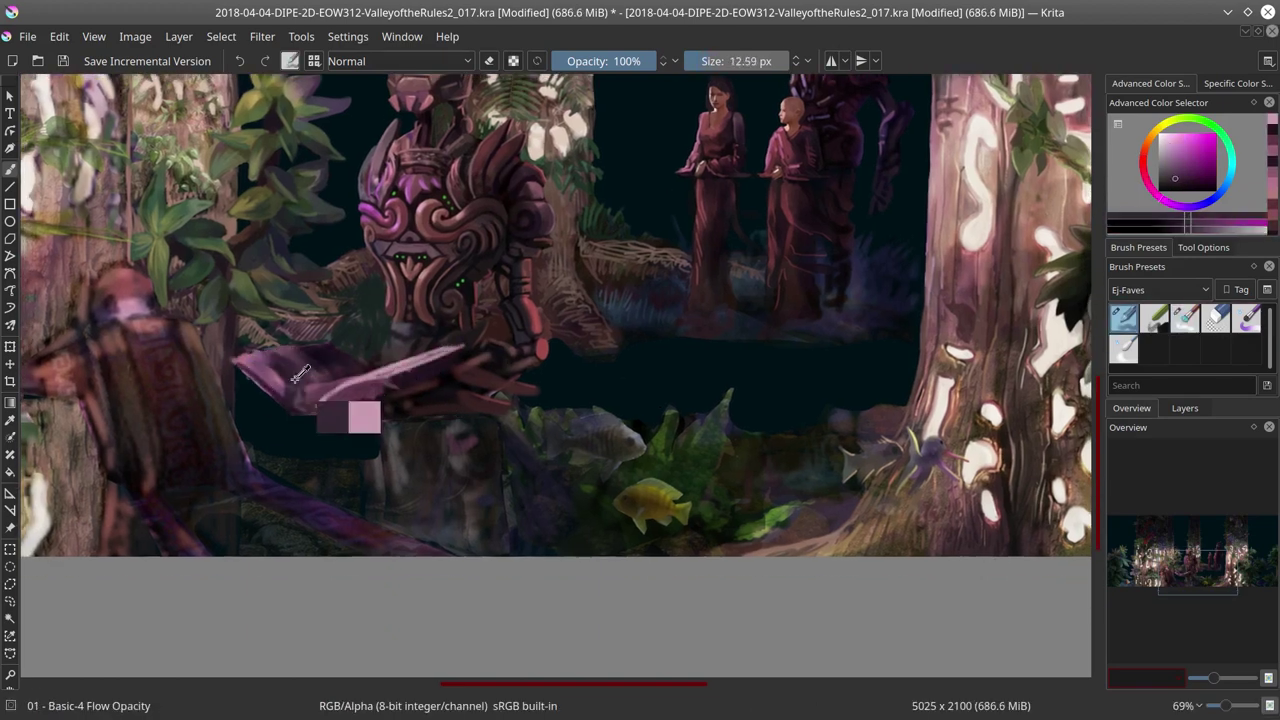
{"action": "mouse_move", "coordinate": [400, 420]}
{"action": "left_mouse_down"}
{"action": "mouse_move", "coordinate": [220, 356]}
{"action": "mouse_move", "coordinate": [312, 344]}
{"action": "left_mouse_up"}
{"action": "left_click", "coordinate": [282, 397], "text": "ctrl"}
{"action": "key", "text": "bracketleft"}
{"action": "left_click", "coordinate": [240, 370], "text": "ctrl"}
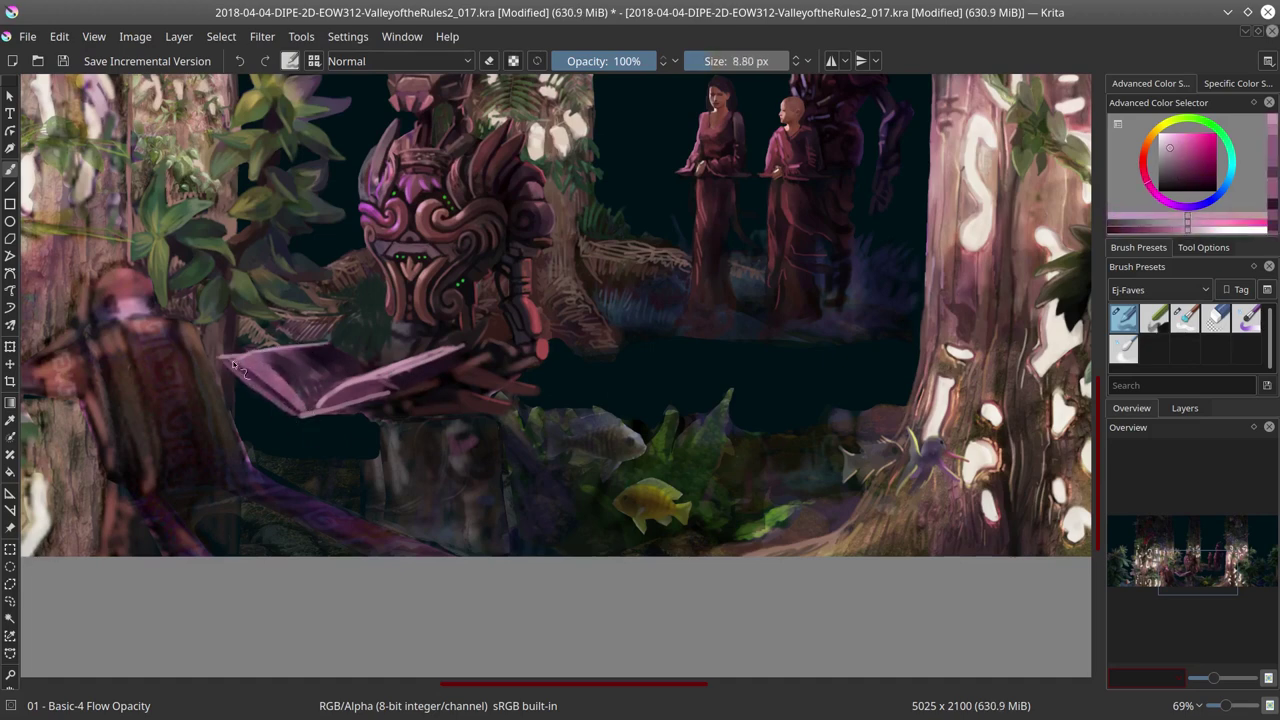
{"action": "left_click", "coordinate": [307, 416], "text": "ctrl"}
Step: Extend the pink highlight along the book's top edge with the flow-opacity brush
{"action": "key", "text": "slash"}
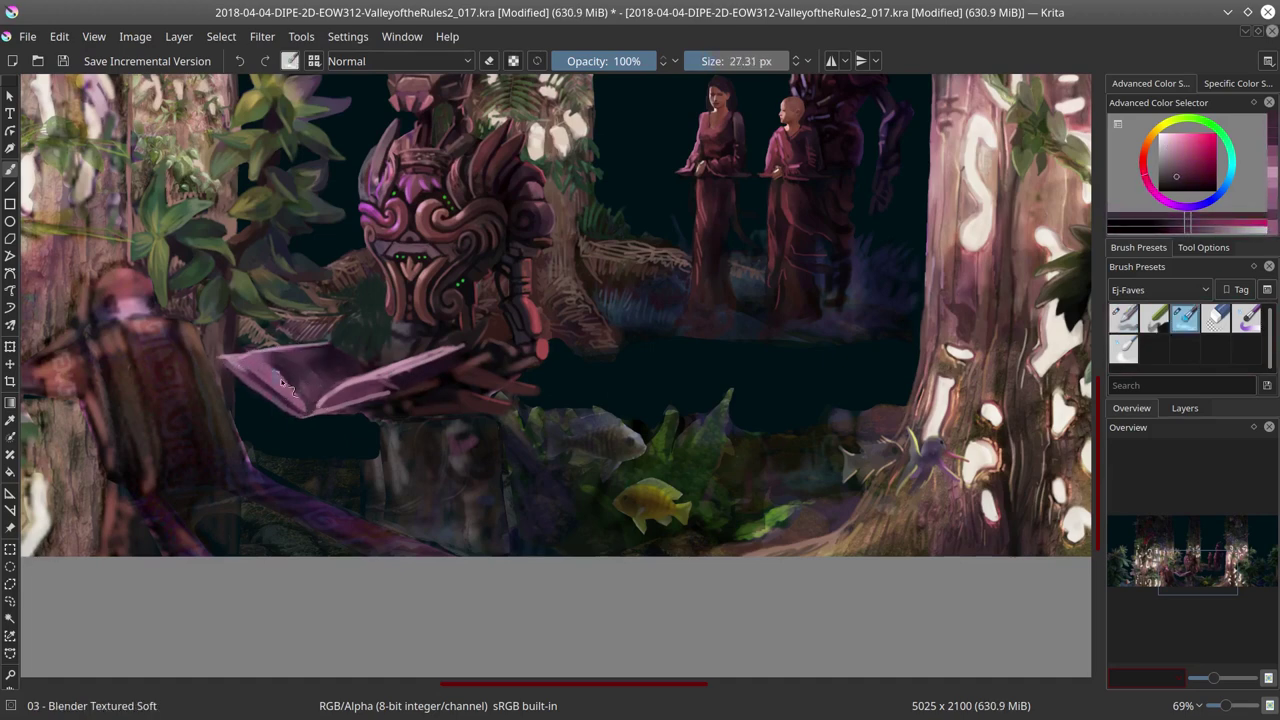
{"action": "key", "text": "slash"}
{"action": "left_click", "coordinate": [440, 365], "text": "ctrl"}
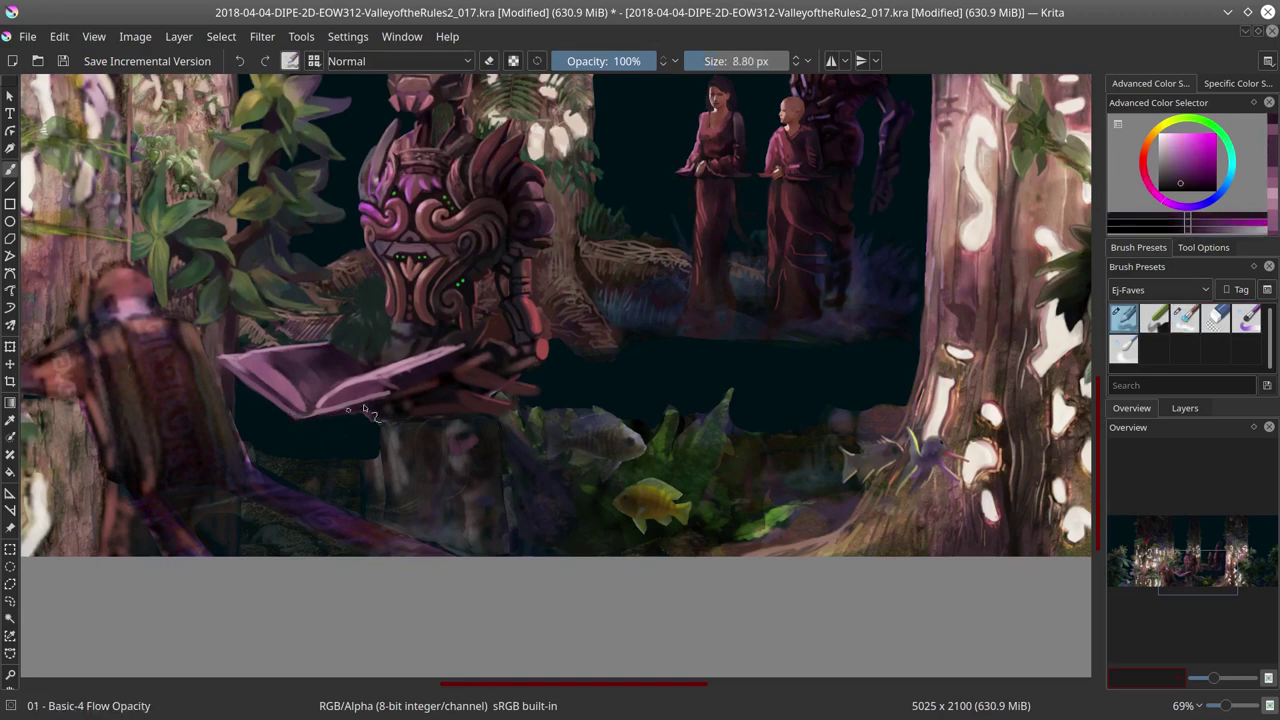
{"action": "left_click", "coordinate": [440, 365], "text": "ctrl"}
{"action": "left_click_drag", "start_coordinate": [412, 362], "coordinate": [470, 346]}
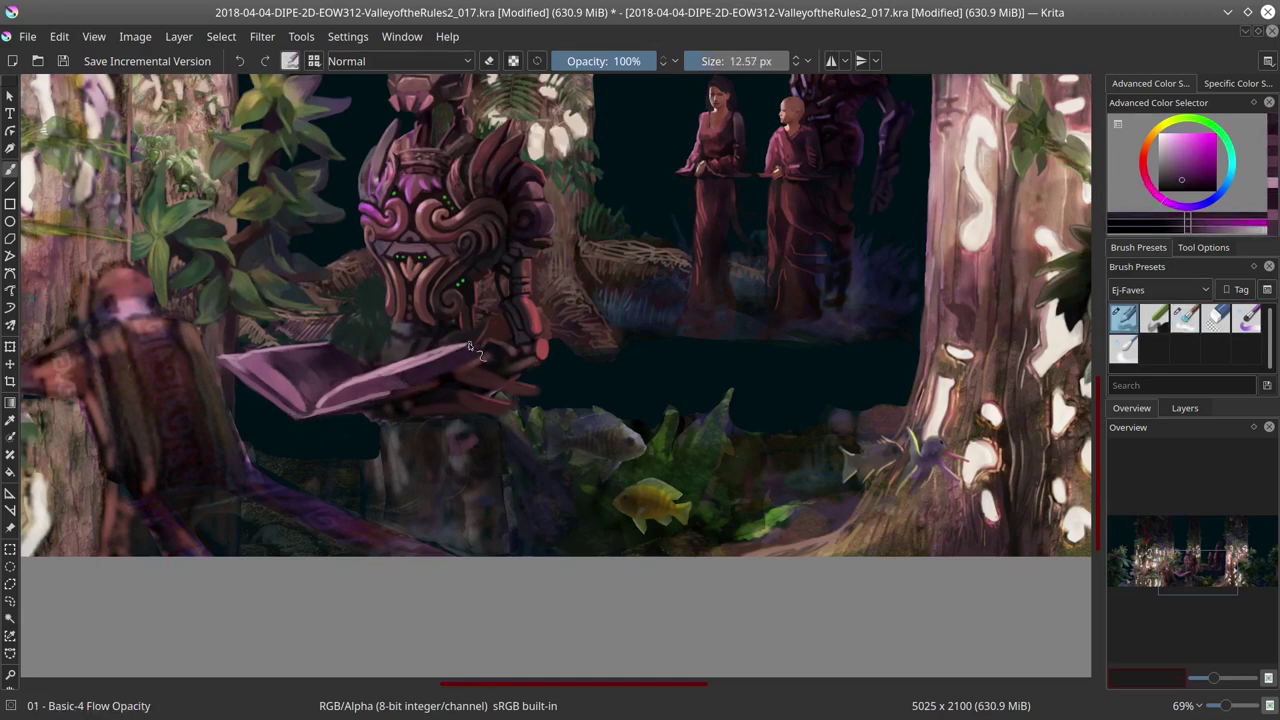
{"action": "key", "text": "bracketleft"}
{"action": "left_click", "coordinate": [296, 416], "text": "ctrl"}
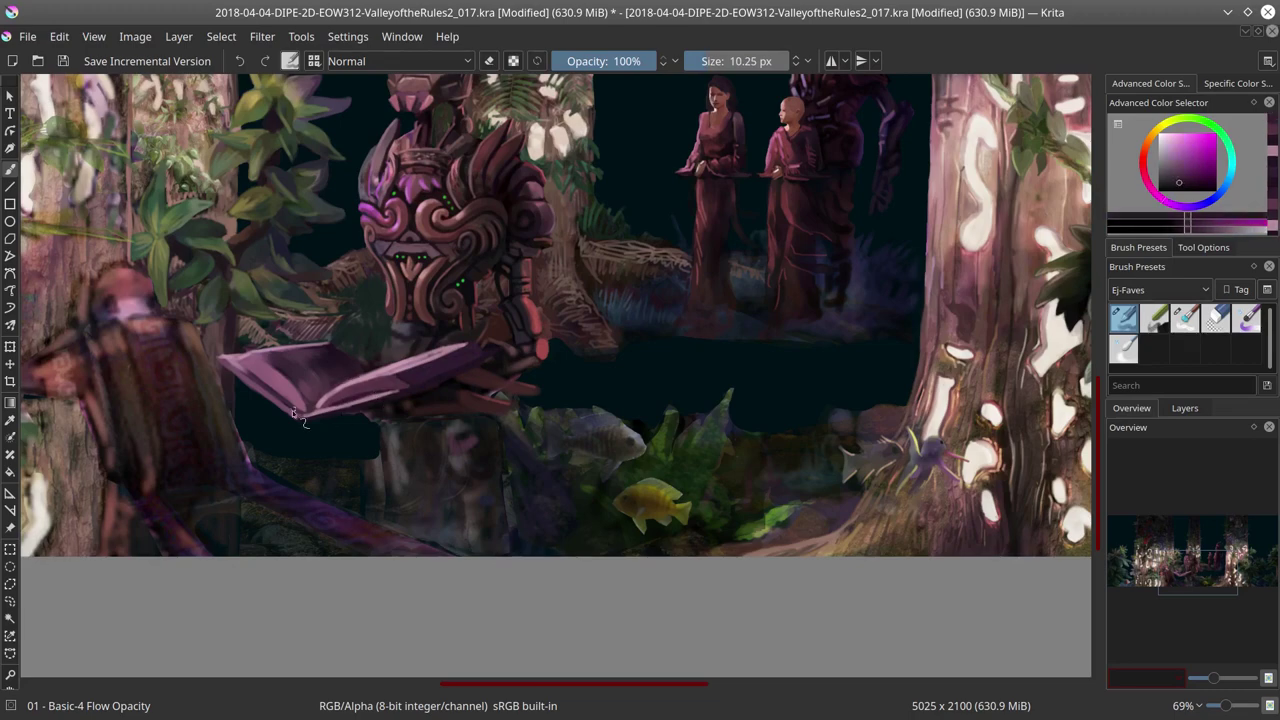
Step: Zoom out, hide a layer to compare the foreground, and save with Ctrl+S
{"action": "key", "text": "minus"}
{"action": "key", "text": "minus"}
{"action": "key", "text": "minus"}
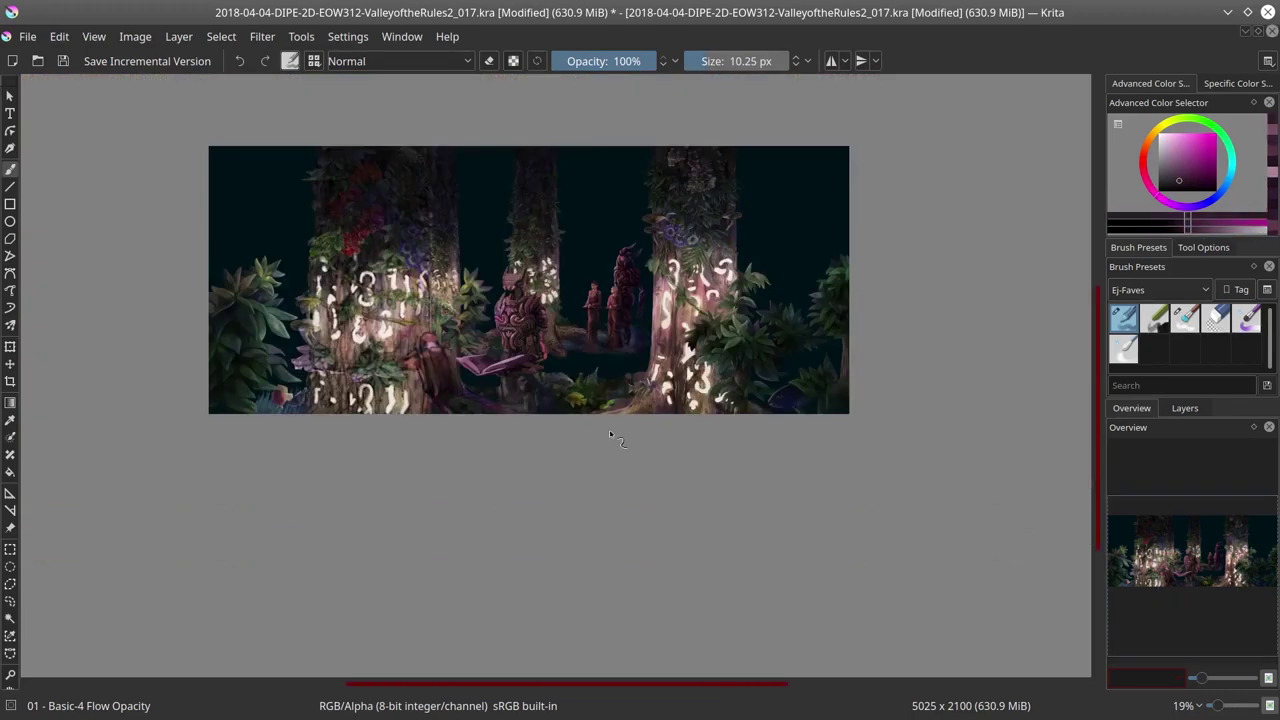
{"action": "left_click", "coordinate": [1184, 408]}
{"action": "left_click", "coordinate": [1116, 630]}
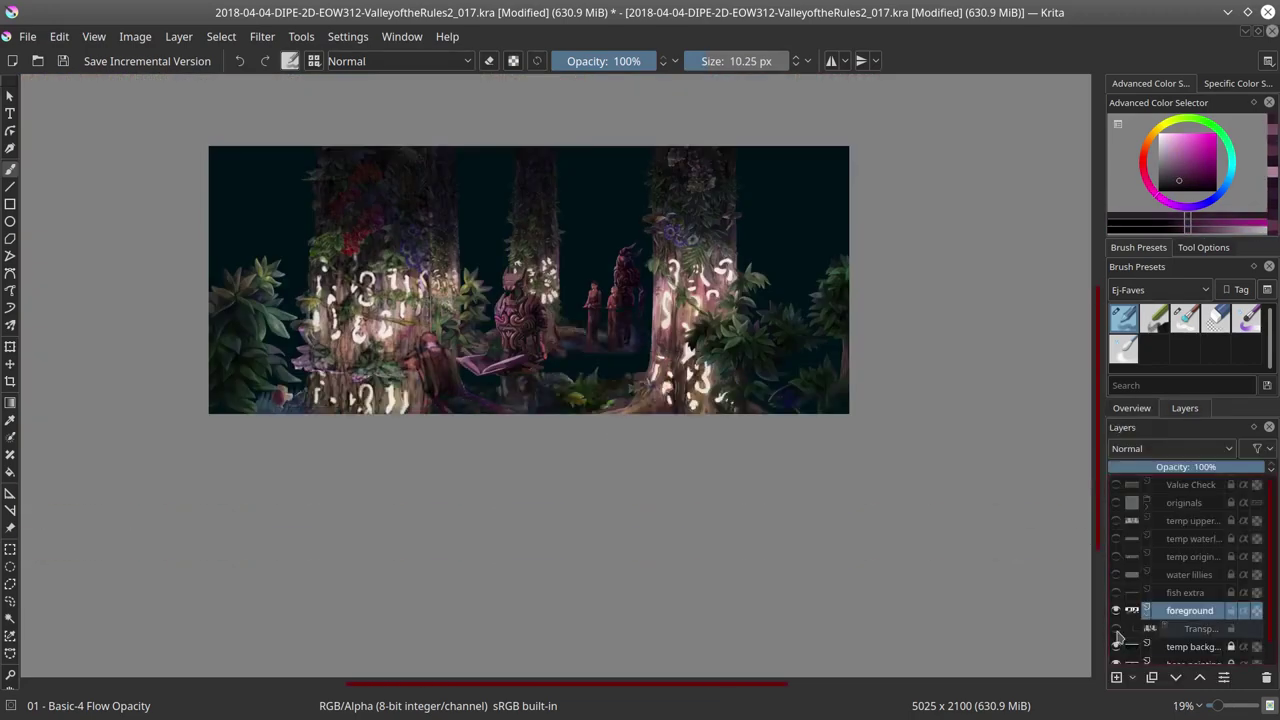
{"action": "key", "text": "ctrl+s"}
Step: Paint a light pink stroke along the book's top-left edge
{"action": "key", "text": "plus"}
{"action": "key", "text": "plus"}
{"action": "key", "text": "plus"}
{"action": "scroll", "coordinate": [551, 510], "scroll_direction": "up", "scroll_amount": 1}
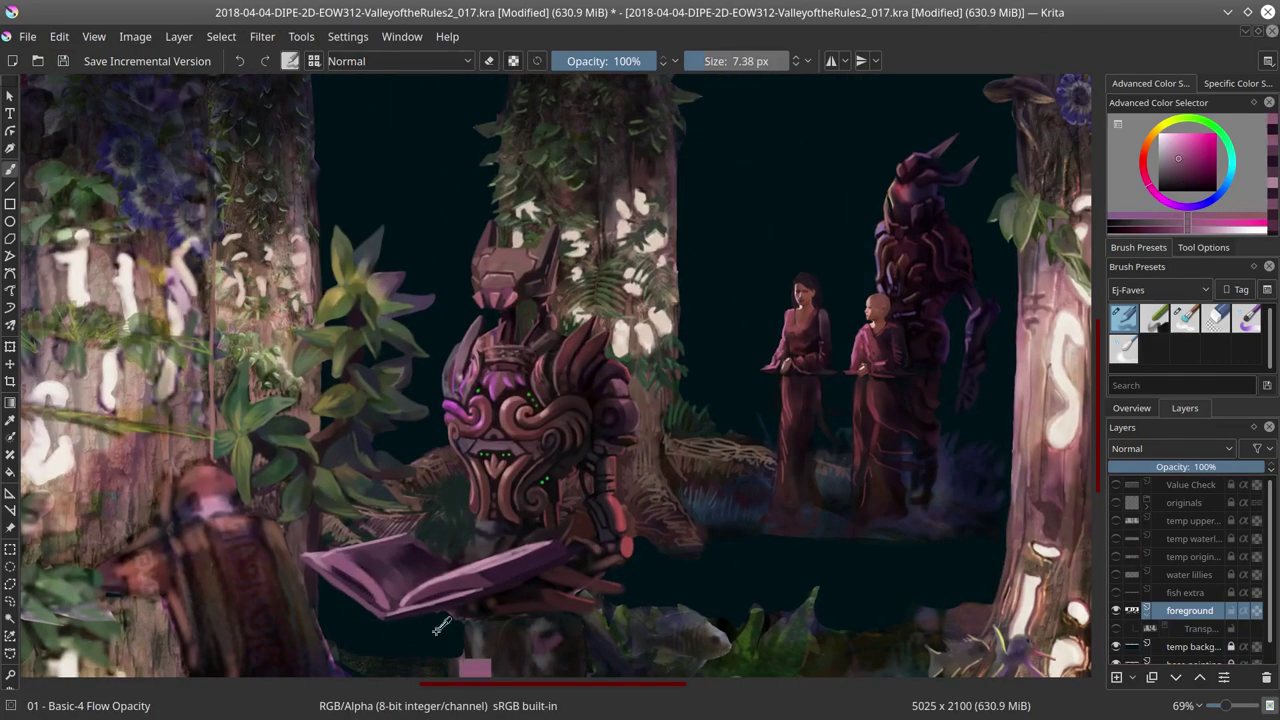
{"action": "left_click", "coordinate": [382, 608], "text": "ctrl"}
{"action": "key", "text": "bracketleft"}
{"action": "key", "text": "bracketleft"}
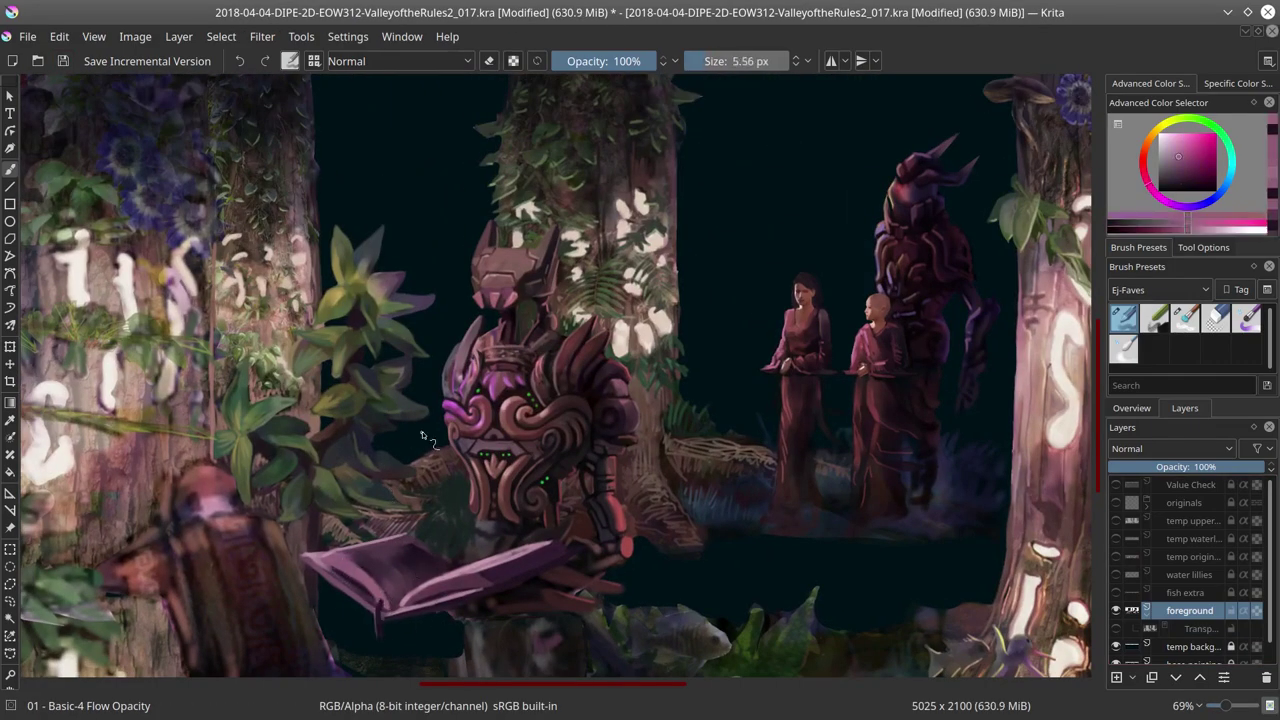
{"action": "left_click", "coordinate": [318, 558], "text": "ctrl"}
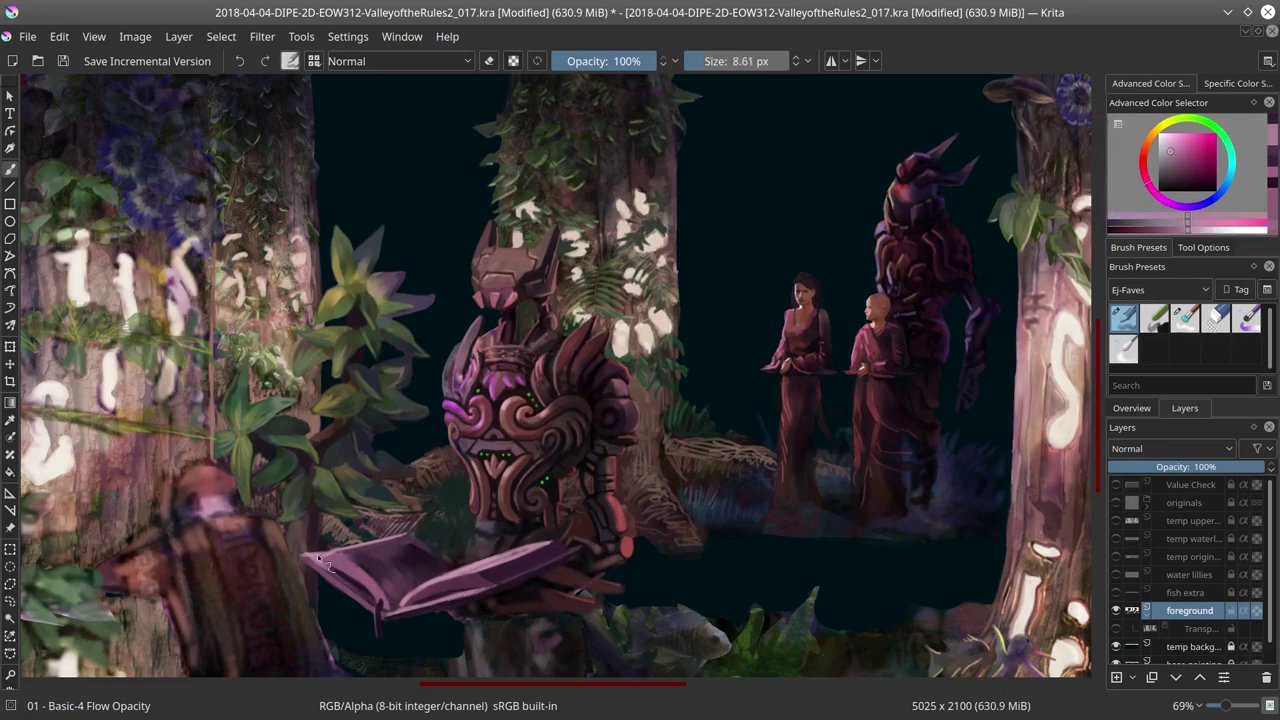
{"action": "left_click", "coordinate": [314, 558], "text": "ctrl"}
{"action": "left_click_drag", "start_coordinate": [308, 554], "coordinate": [393, 518]}
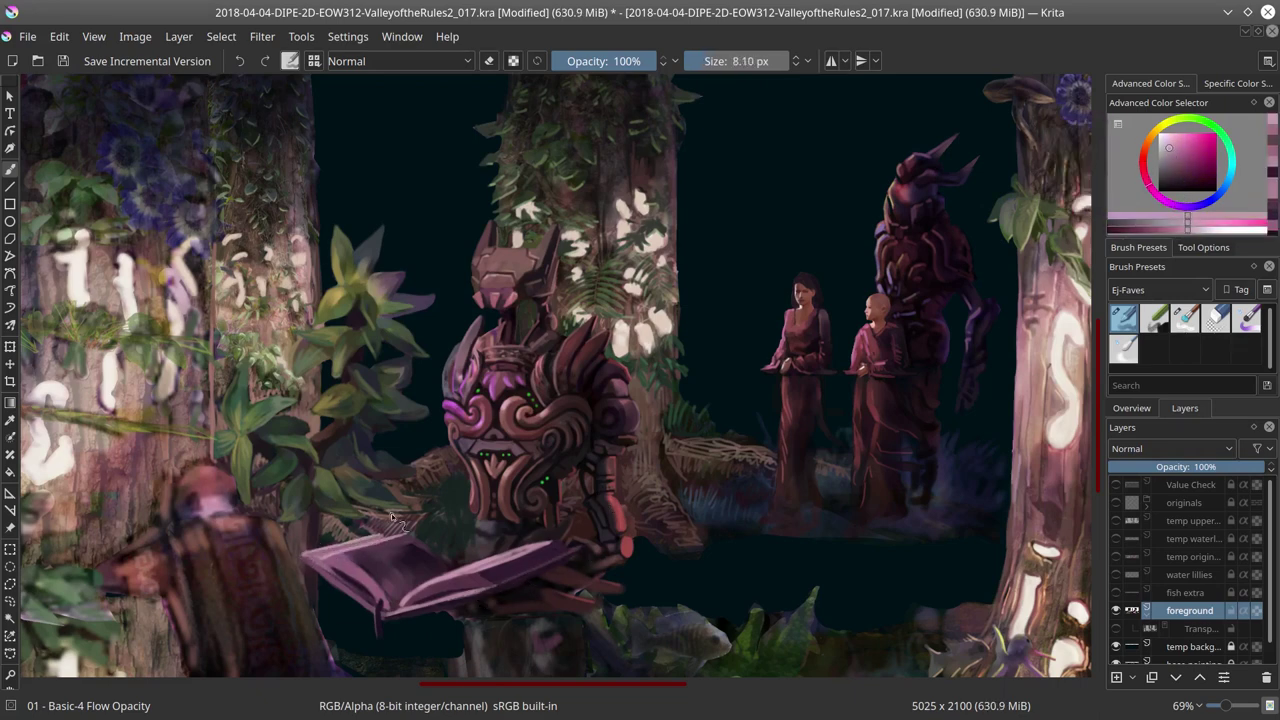
Step: Copy and paste the book area, then merge it into the foreground with Ctrl+E
{"action": "key", "text": "ctrl+c"}
{"action": "key", "text": "ctrl+v"}
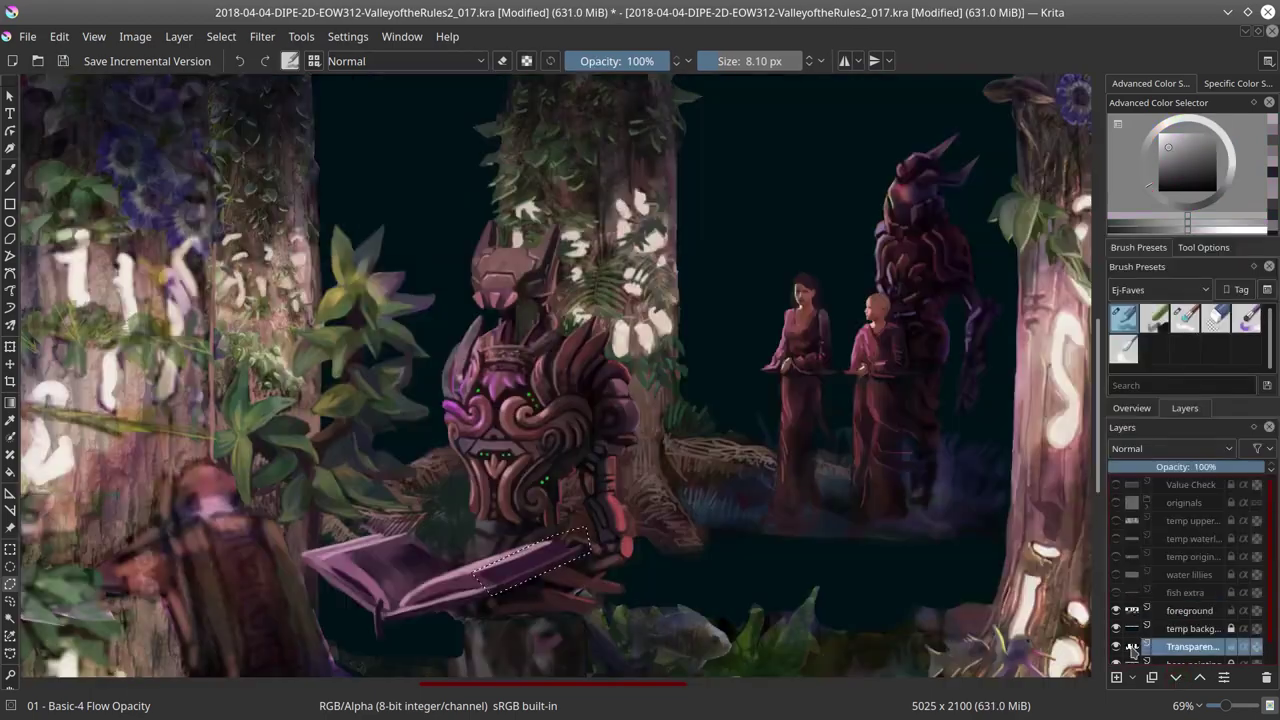
{"action": "key", "text": "ctrl+e"}
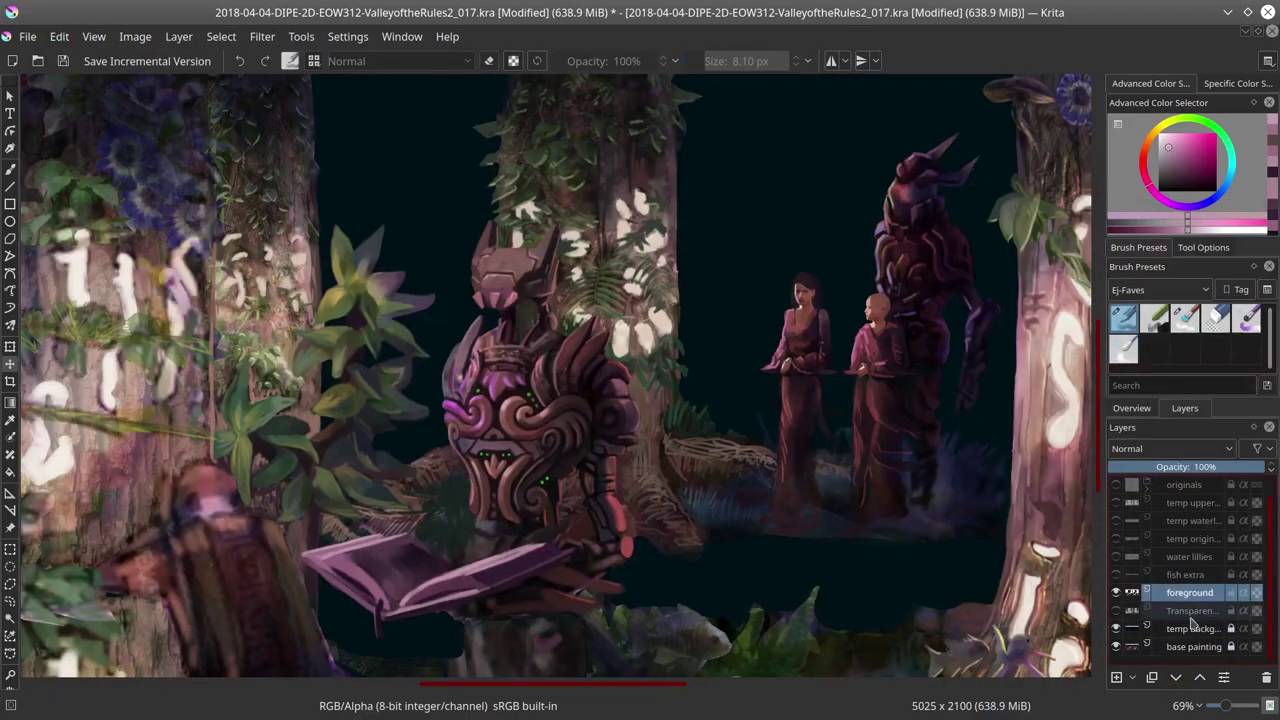
Step: Sample dark purple, light pink and reddish pink from the statue while resizing the brush
{"action": "scroll", "coordinate": [478, 449], "scroll_direction": "down", "scroll_amount": 2}
{"action": "key", "text": "bracketleft"}
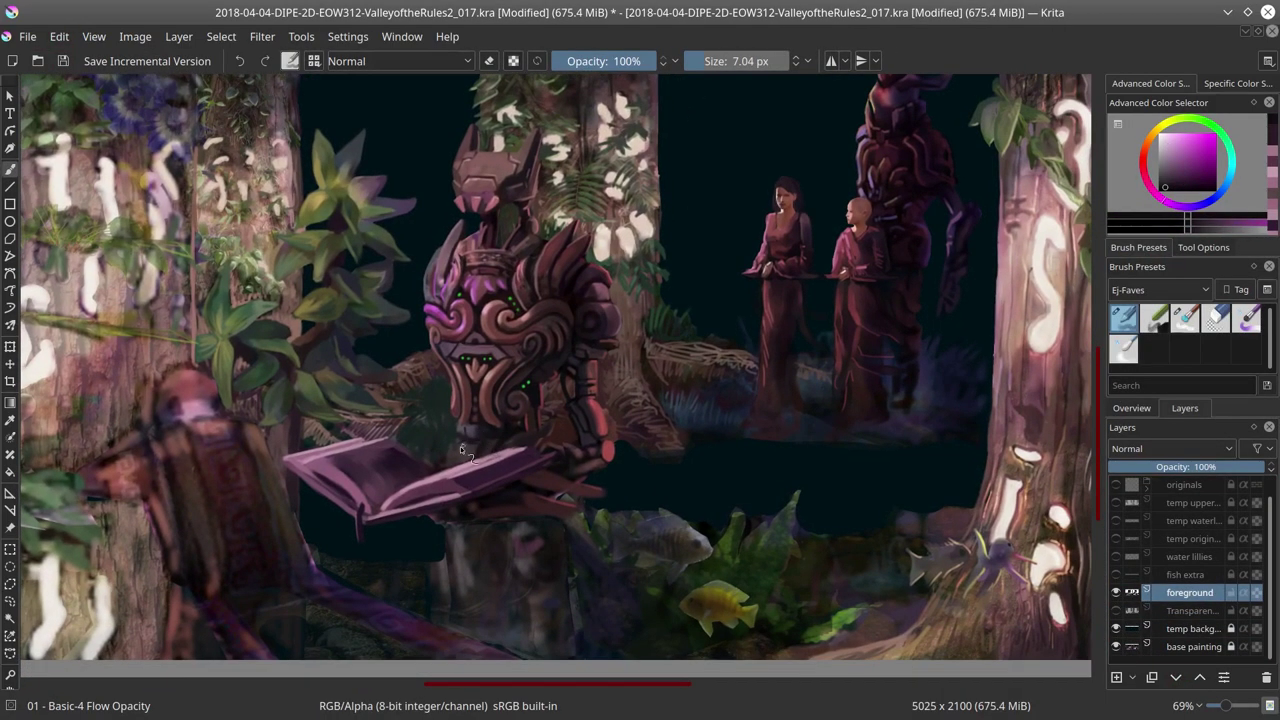
{"action": "left_click", "coordinate": [460, 446], "text": "ctrl"}
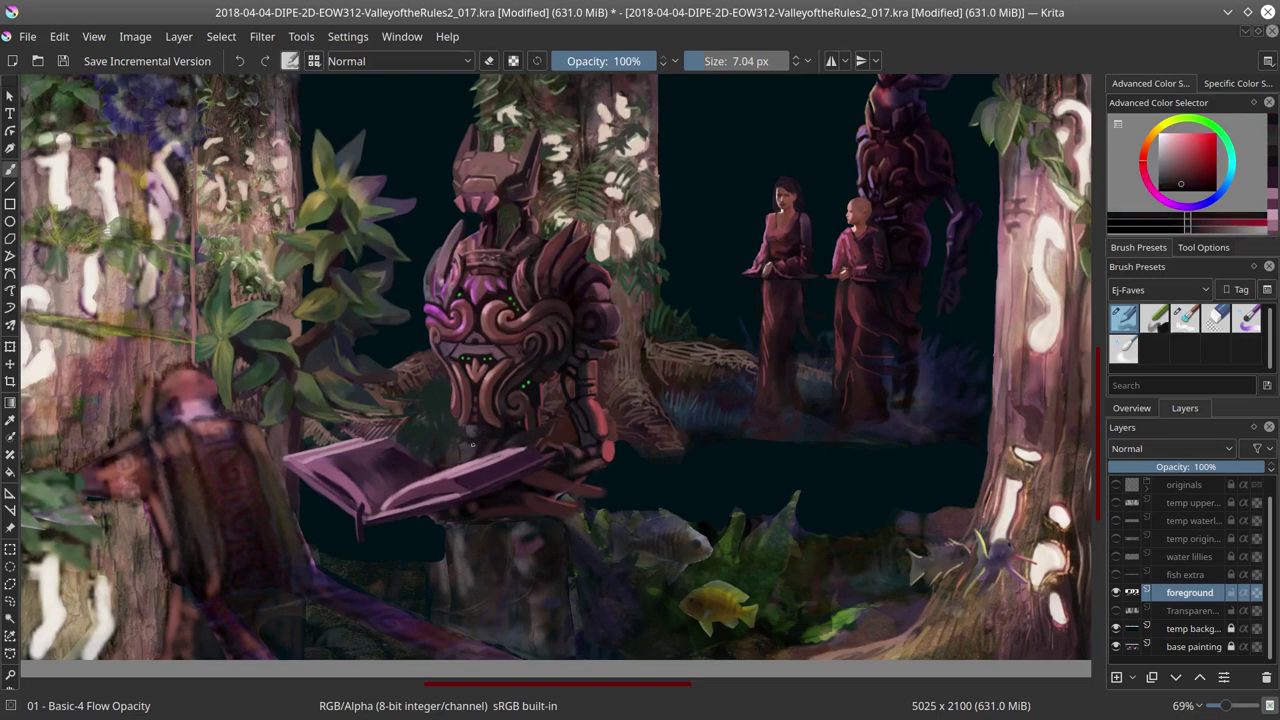
{"action": "left_click", "coordinate": [545, 395], "text": "ctrl"}
{"action": "key", "text": "bracketright"}
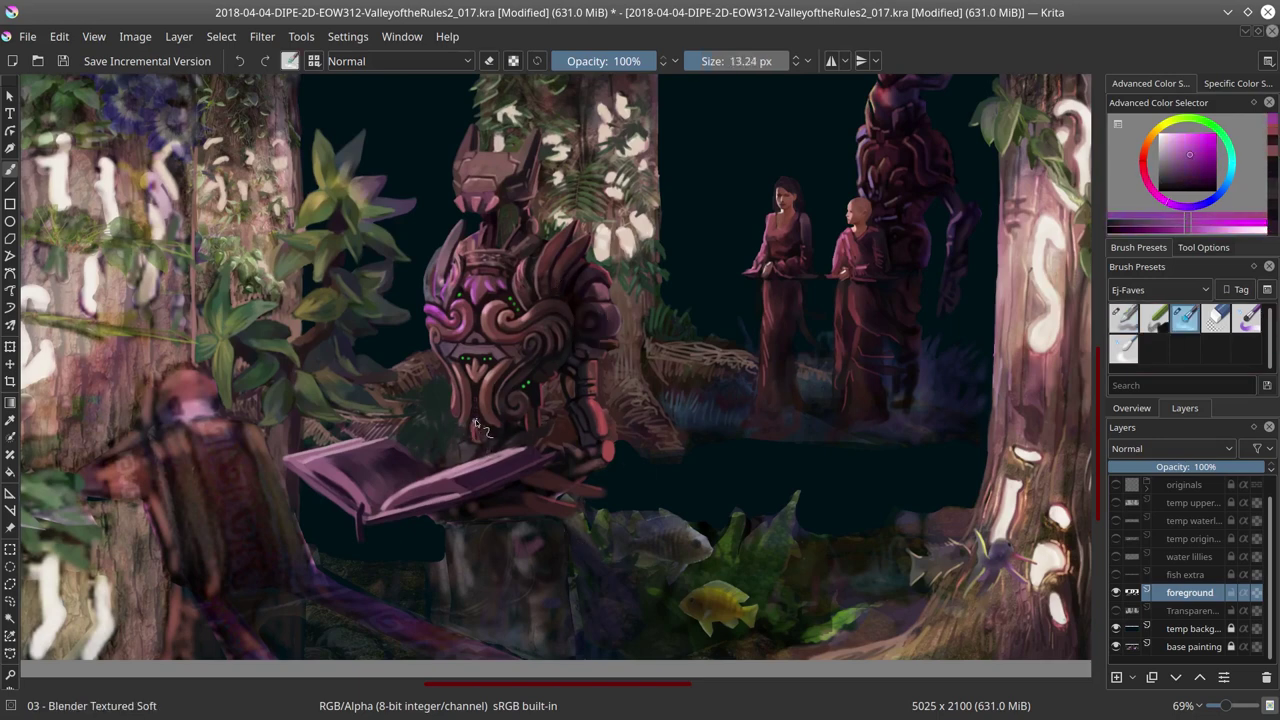
{"action": "key", "text": "bracketleft"}
{"action": "key", "text": "bracketleft"}
{"action": "left_click", "coordinate": [466, 438], "text": "ctrl"}
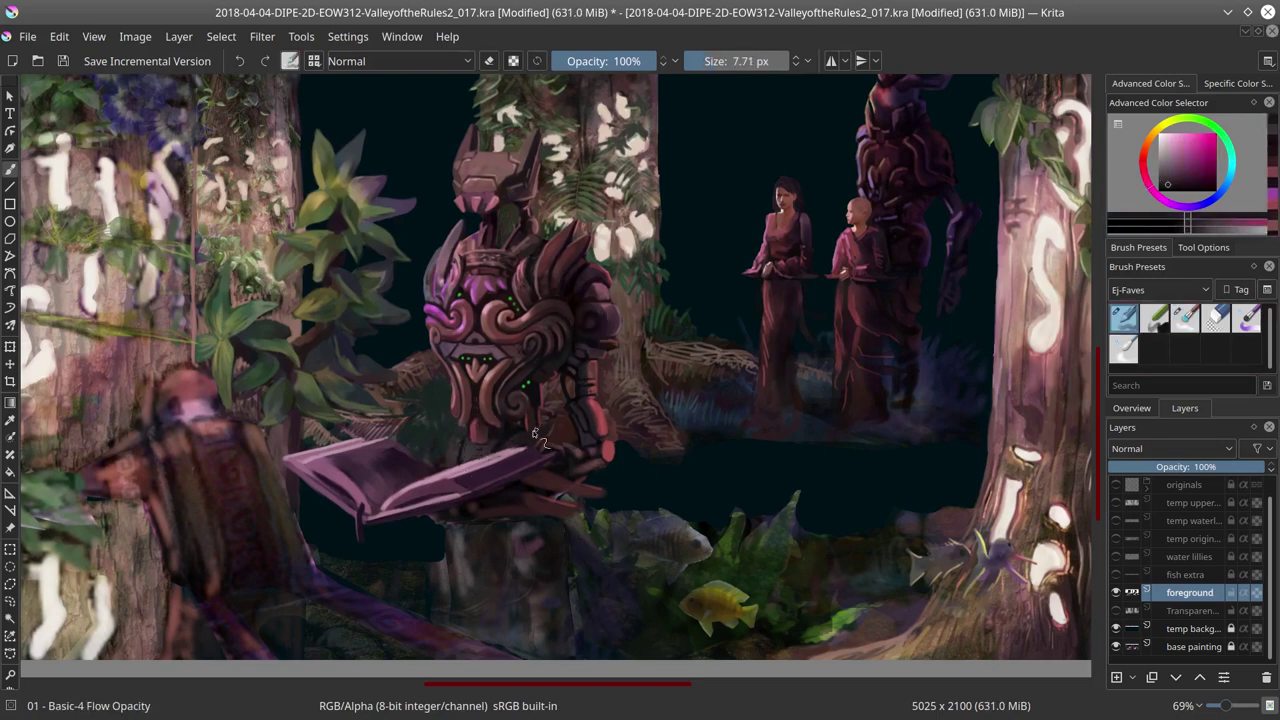
{"action": "left_click", "coordinate": [490, 440], "text": "ctrl"}
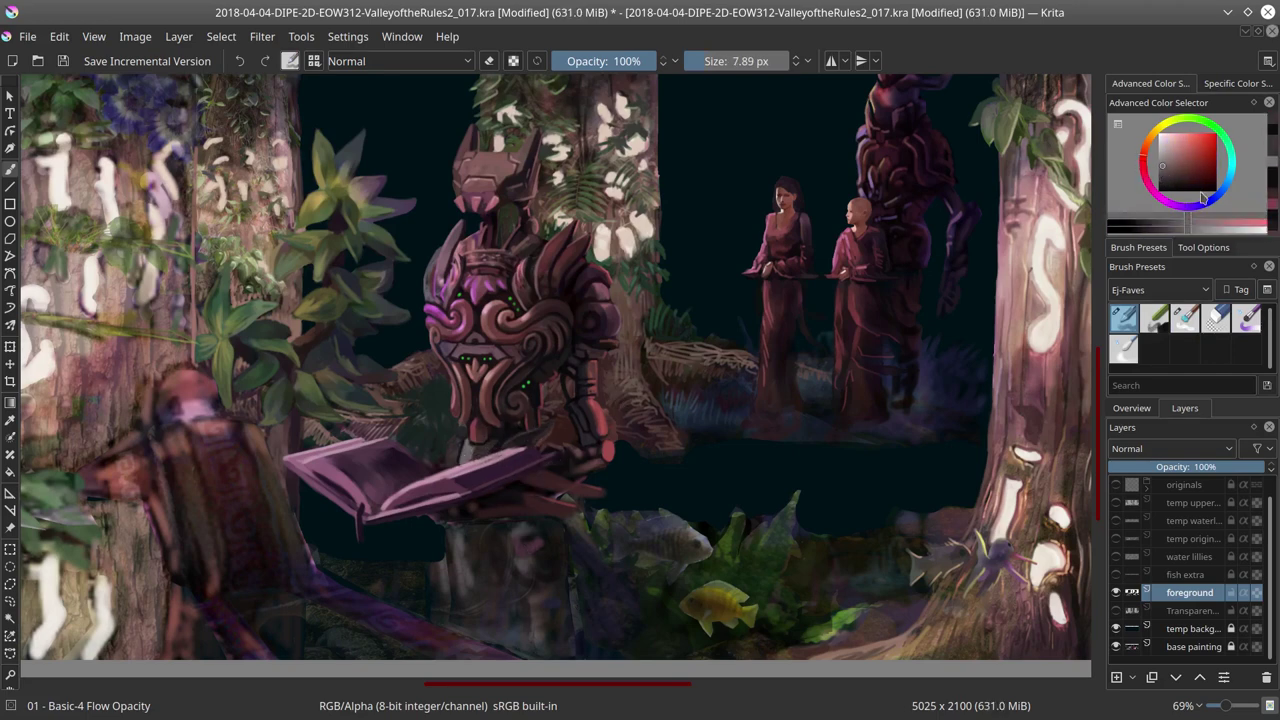
Step: Sample light pink, reddish-brown, purple and dark red tones near the book
{"action": "left_click", "coordinate": [467, 459], "text": "ctrl"}
{"action": "key", "text": "bracketleft"}
{"action": "left_click", "coordinate": [561, 375], "text": "ctrl"}
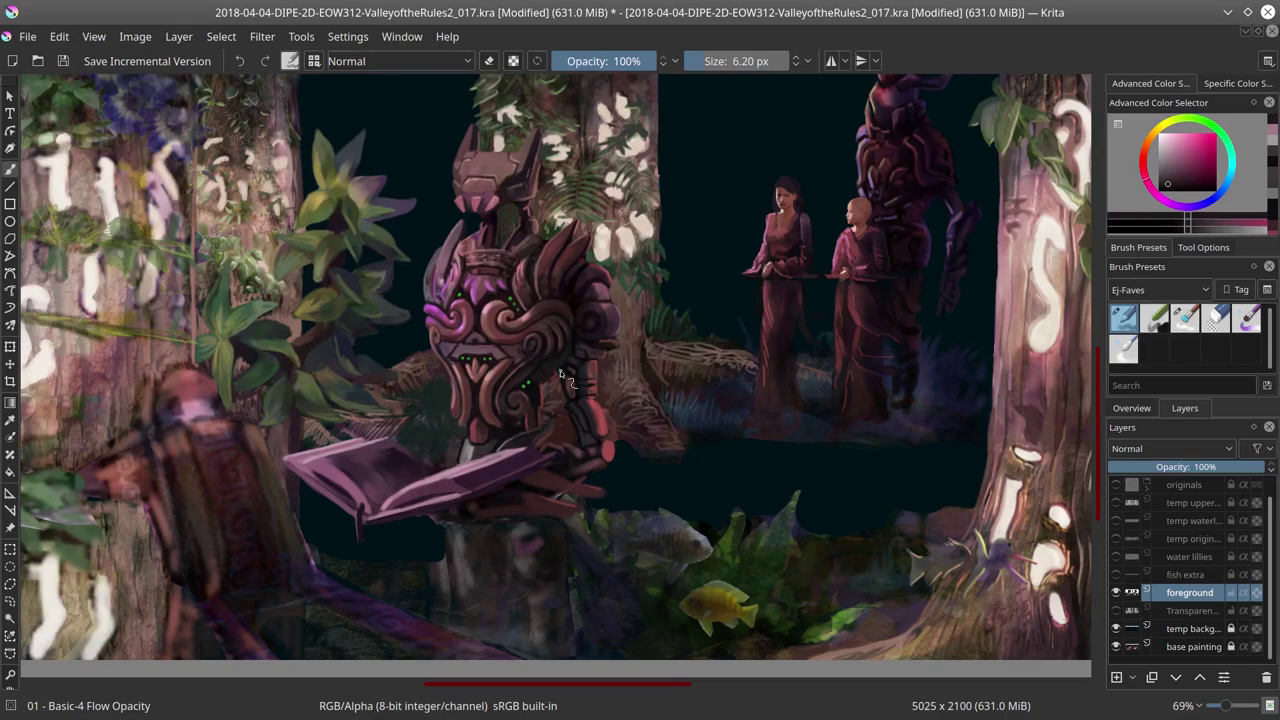
{"action": "left_click", "coordinate": [460, 442], "text": "ctrl"}
{"action": "key", "text": "bracketright"}
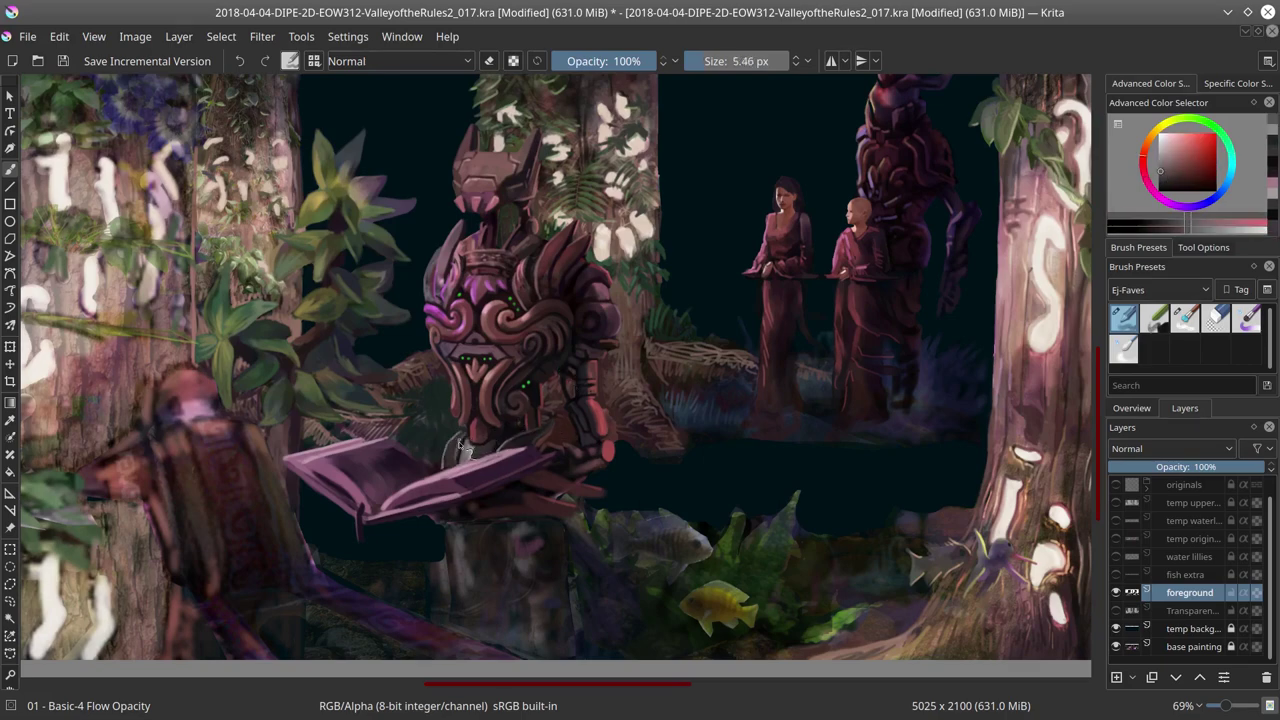
{"action": "left_click", "coordinate": [569, 429], "text": "ctrl"}
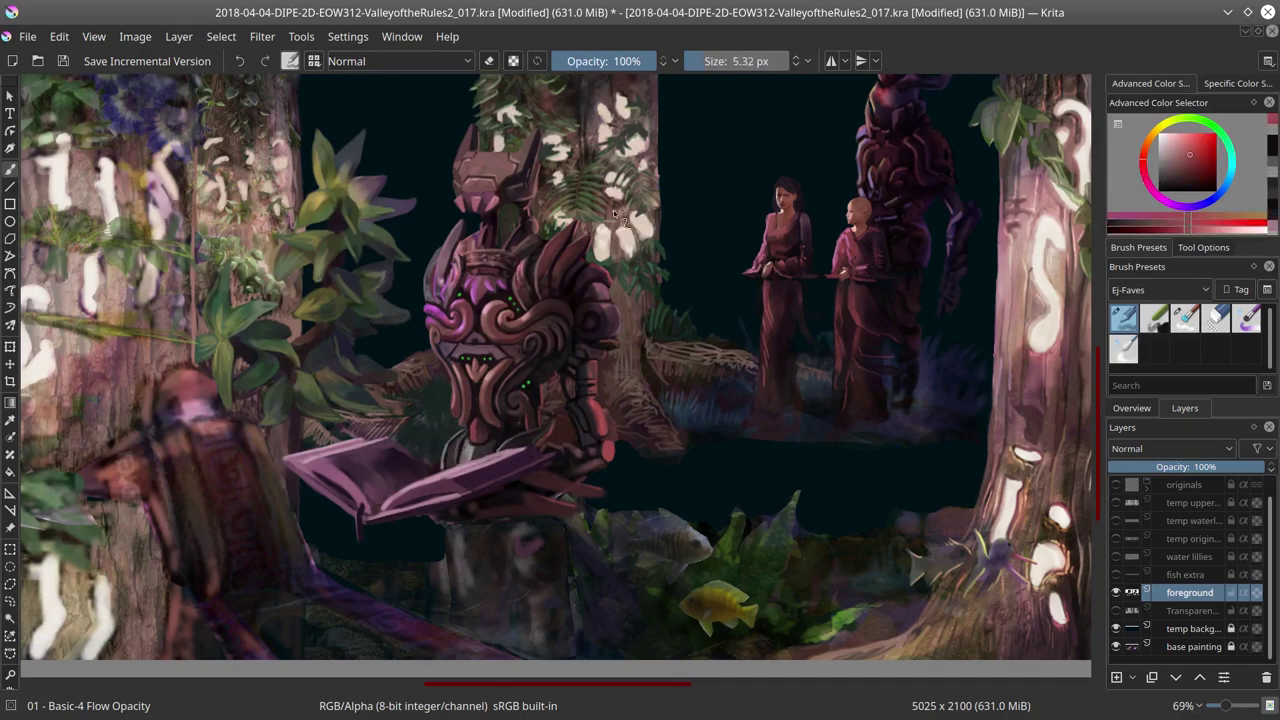
{"action": "left_click_drag", "start_coordinate": [780, 524], "coordinate": [748, 460]}
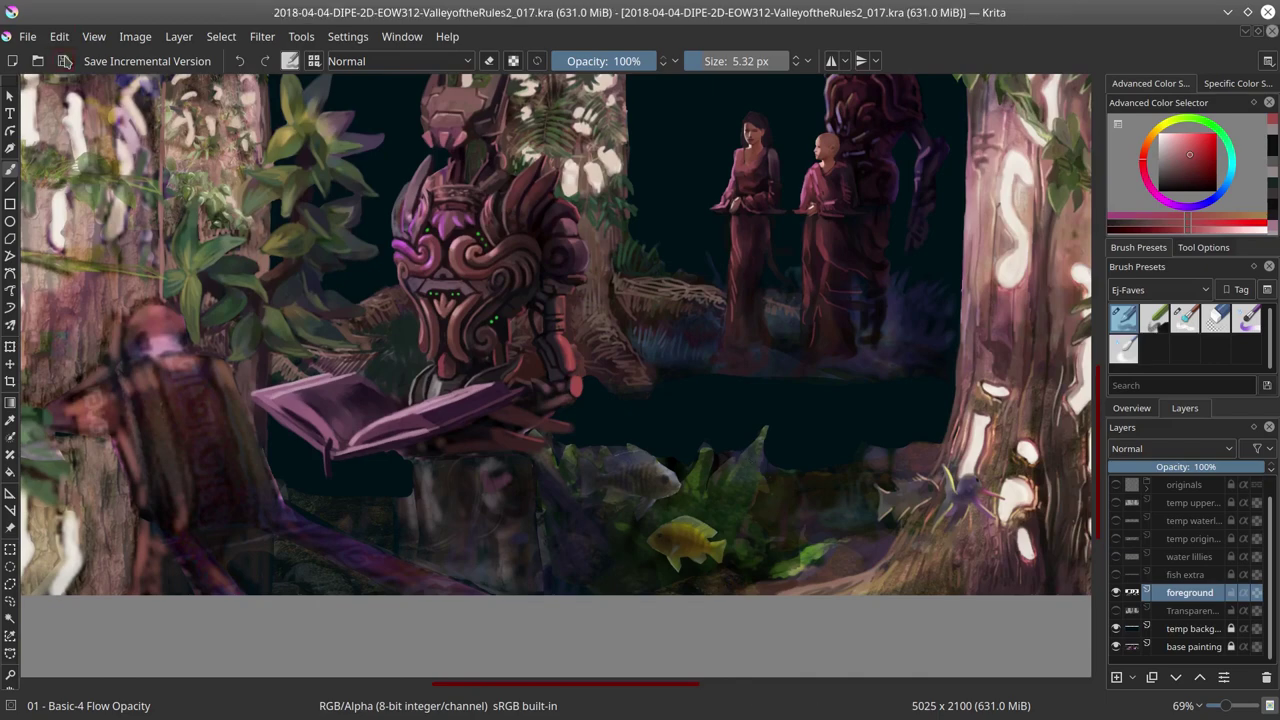
Step: Mirror the view, set the brush to about 11 px, and sample purple
{"action": "key", "text": "m"}
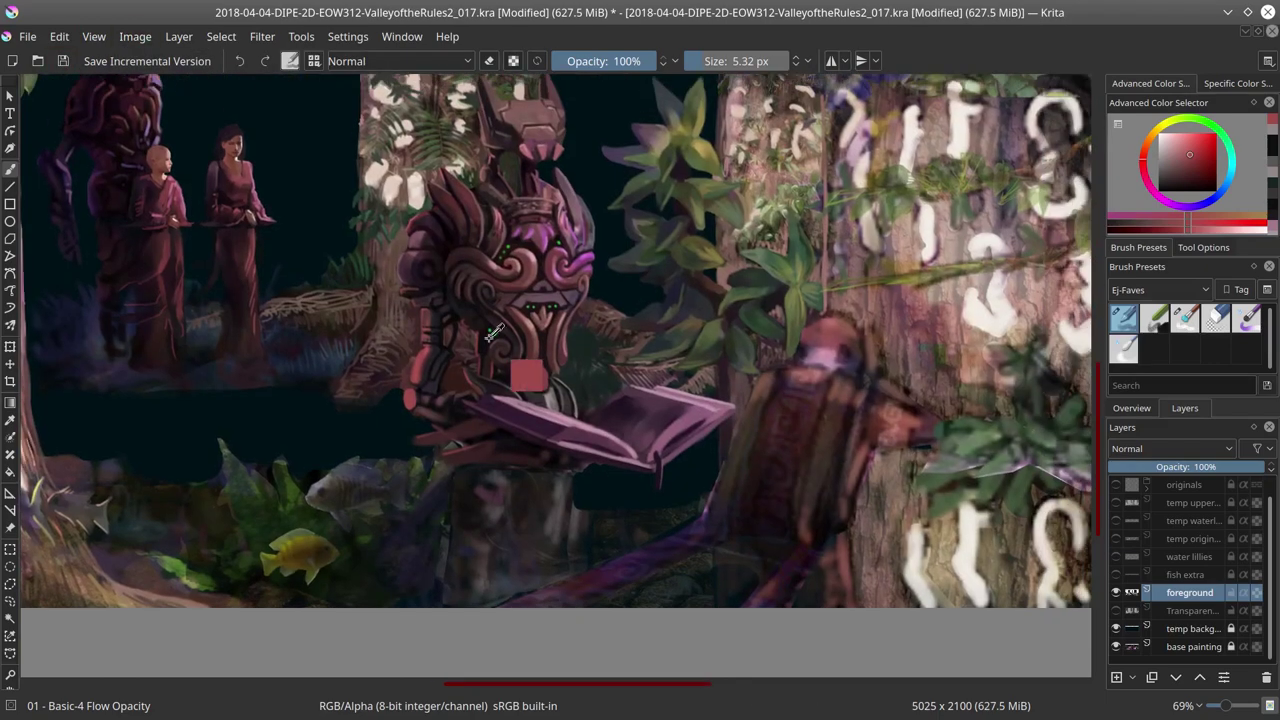
{"action": "left_click", "coordinate": [451, 391], "text": "ctrl"}
{"action": "mouse_move", "coordinate": [446, 411]}
{"action": "left_mouse_down"}
{"action": "mouse_move", "coordinate": [461, 401]}
{"action": "mouse_move", "coordinate": [448, 397]}
{"action": "left_mouse_up"}
{"action": "left_click", "coordinate": [438, 420], "text": "ctrl"}
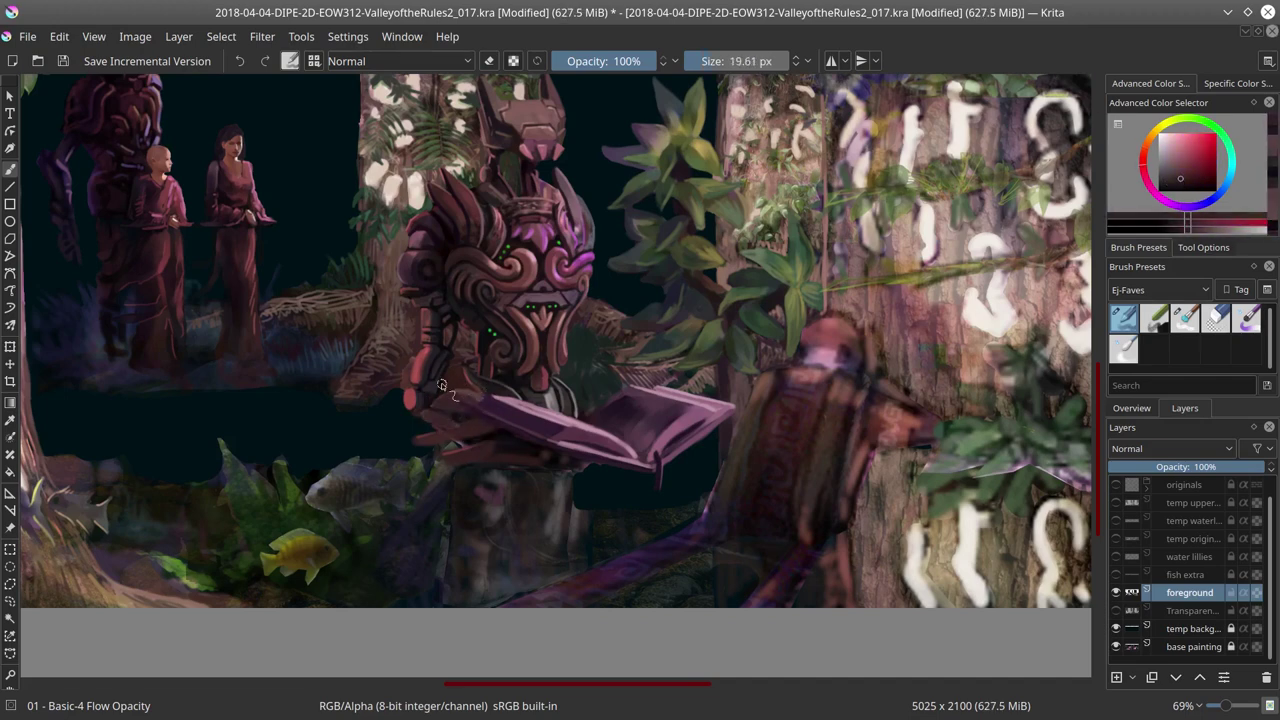
{"action": "left_click", "coordinate": [428, 390], "text": "ctrl"}
{"action": "key", "text": "e"}
{"action": "key", "text": "e"}
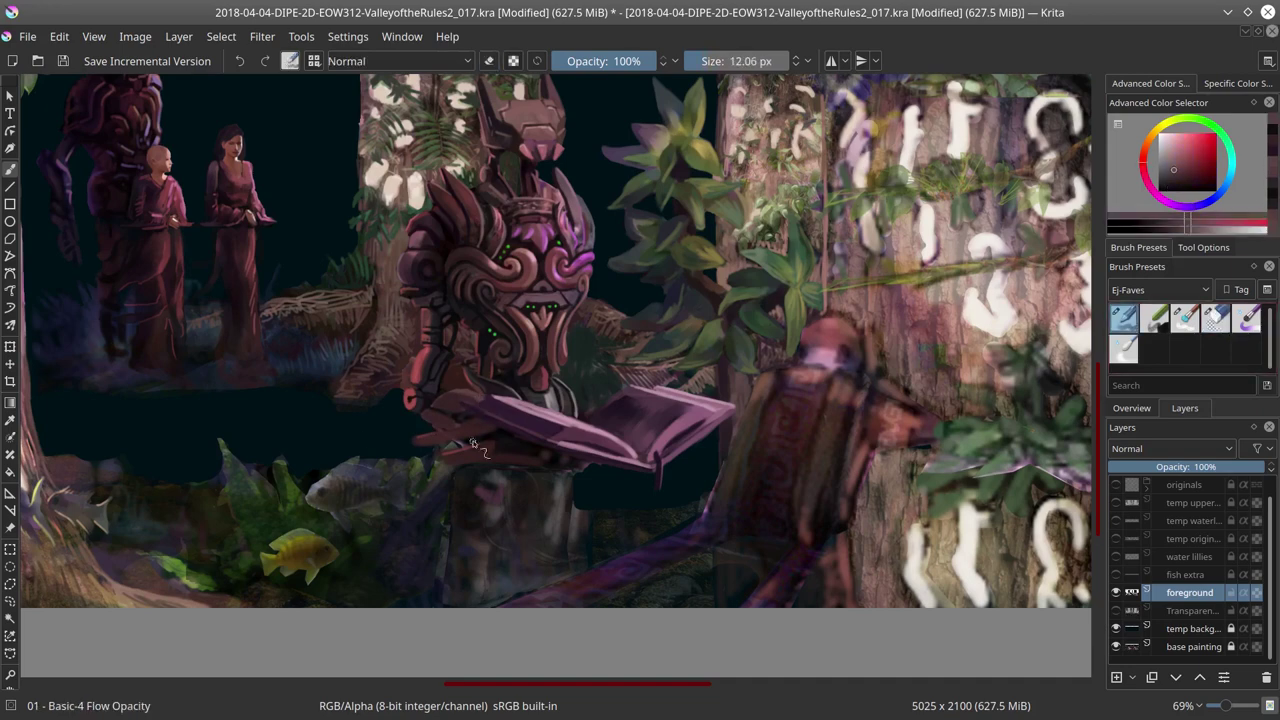
Step: Paint dark purples and reds on the hands with an 8.7 px flow brush
{"action": "left_click", "coordinate": [476, 390], "text": "ctrl"}
{"action": "left_click_drag", "start_coordinate": [497, 393], "coordinate": [488, 393]}
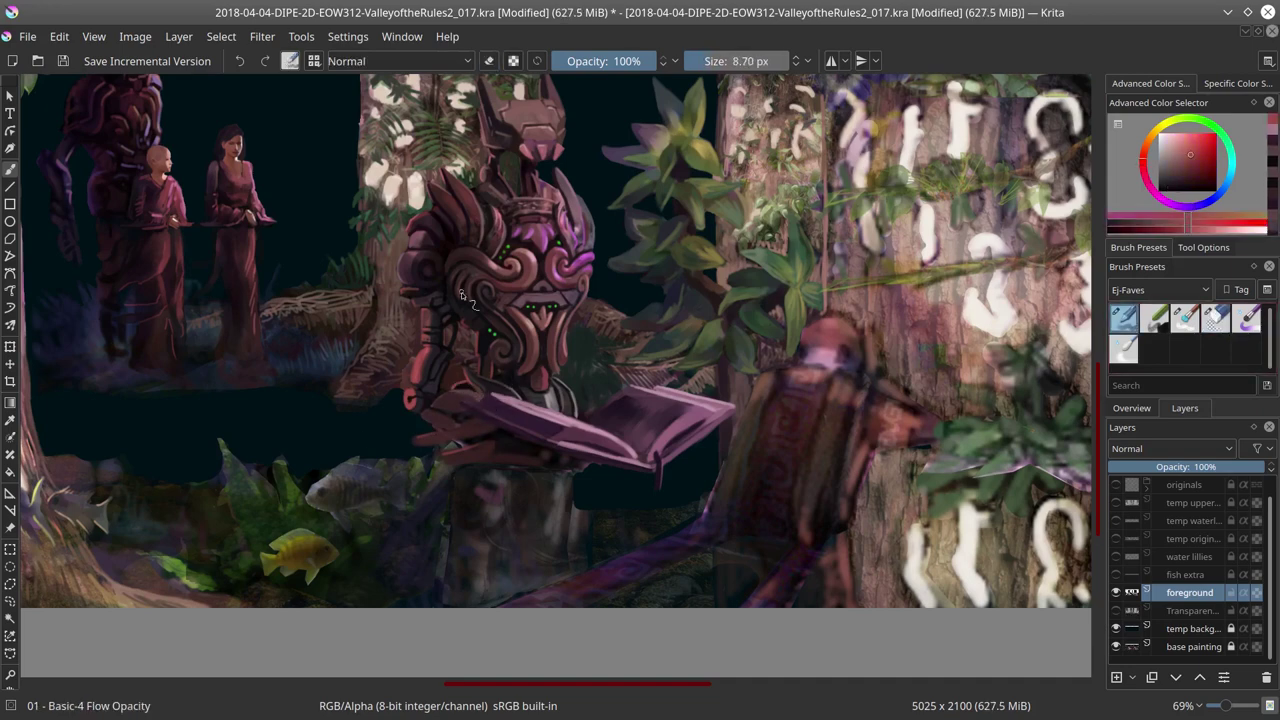
{"action": "left_click", "coordinate": [515, 392], "text": "ctrl"}
{"action": "left_click", "coordinate": [507, 386], "text": "ctrl"}
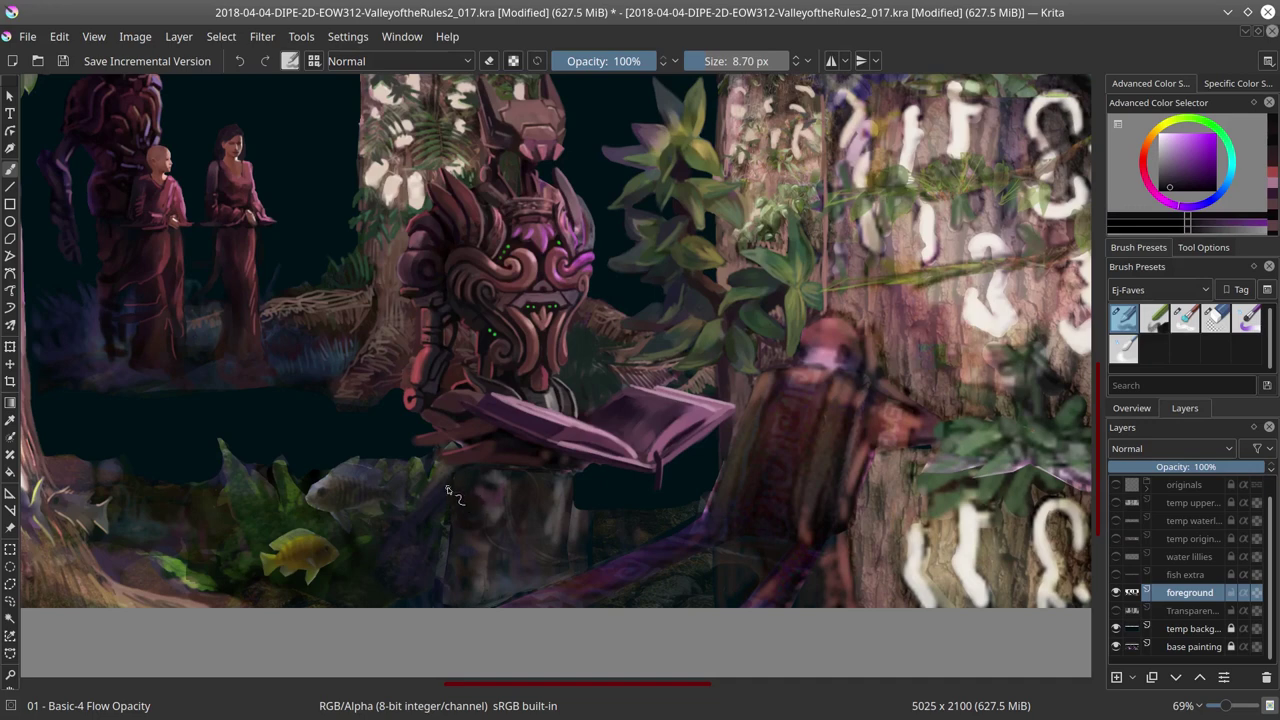
{"action": "left_click", "coordinate": [540, 463], "text": "ctrl"}
{"action": "left_click", "coordinate": [445, 458], "text": "ctrl"}
{"action": "left_click", "coordinate": [445, 458], "text": "ctrl"}
{"action": "left_click_drag", "start_coordinate": [445, 458], "coordinate": [452, 458]}
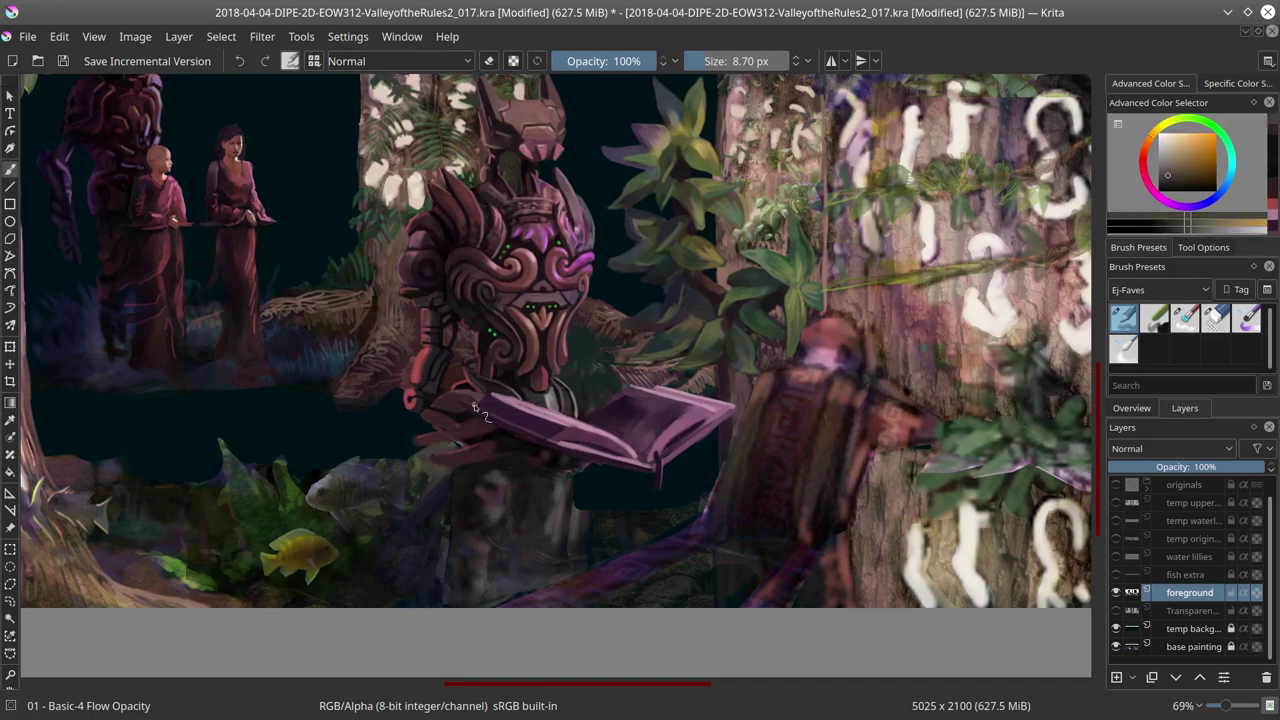
{"action": "left_click", "coordinate": [430, 445], "text": "ctrl"}
{"action": "key", "text": "e"}
{"action": "key", "text": "e"}
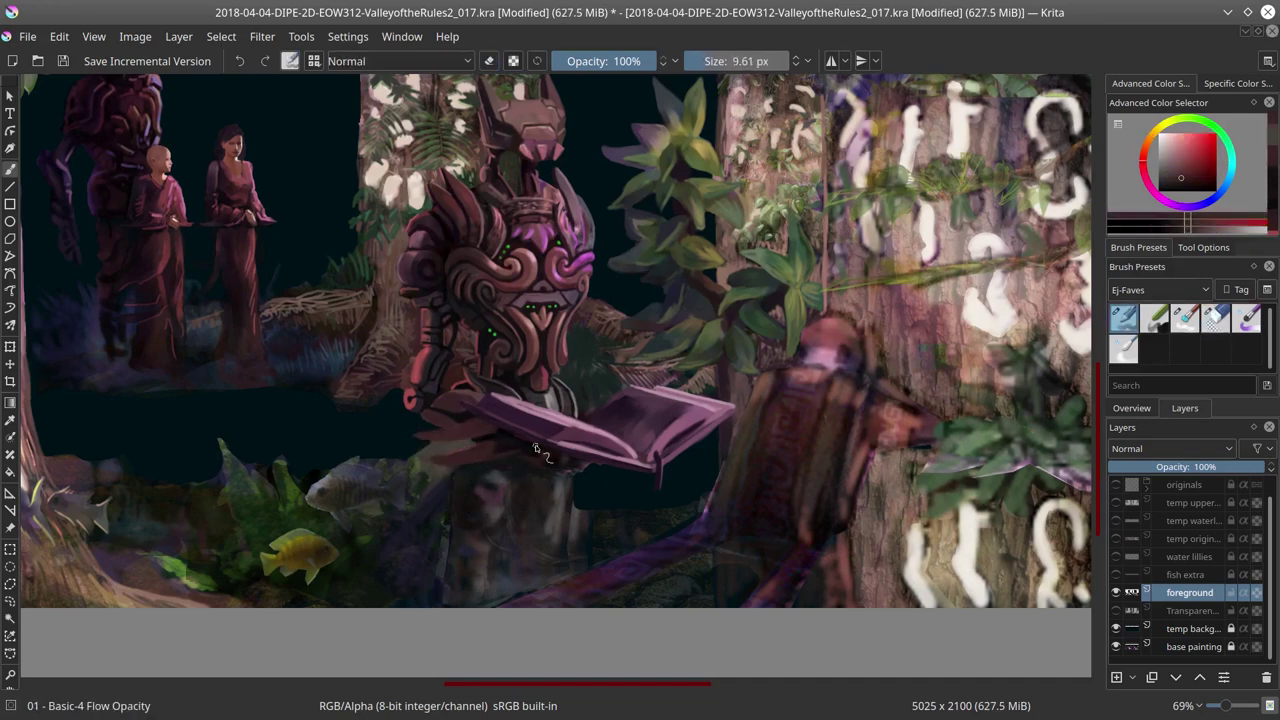
Step: Add purple and red strokes around the forearms, adjusting brush size
{"action": "left_click", "coordinate": [536, 448], "text": "ctrl"}
{"action": "left_click_drag", "start_coordinate": [575, 457], "coordinate": [570, 457]}
{"action": "left_click", "coordinate": [570, 457], "text": "ctrl"}
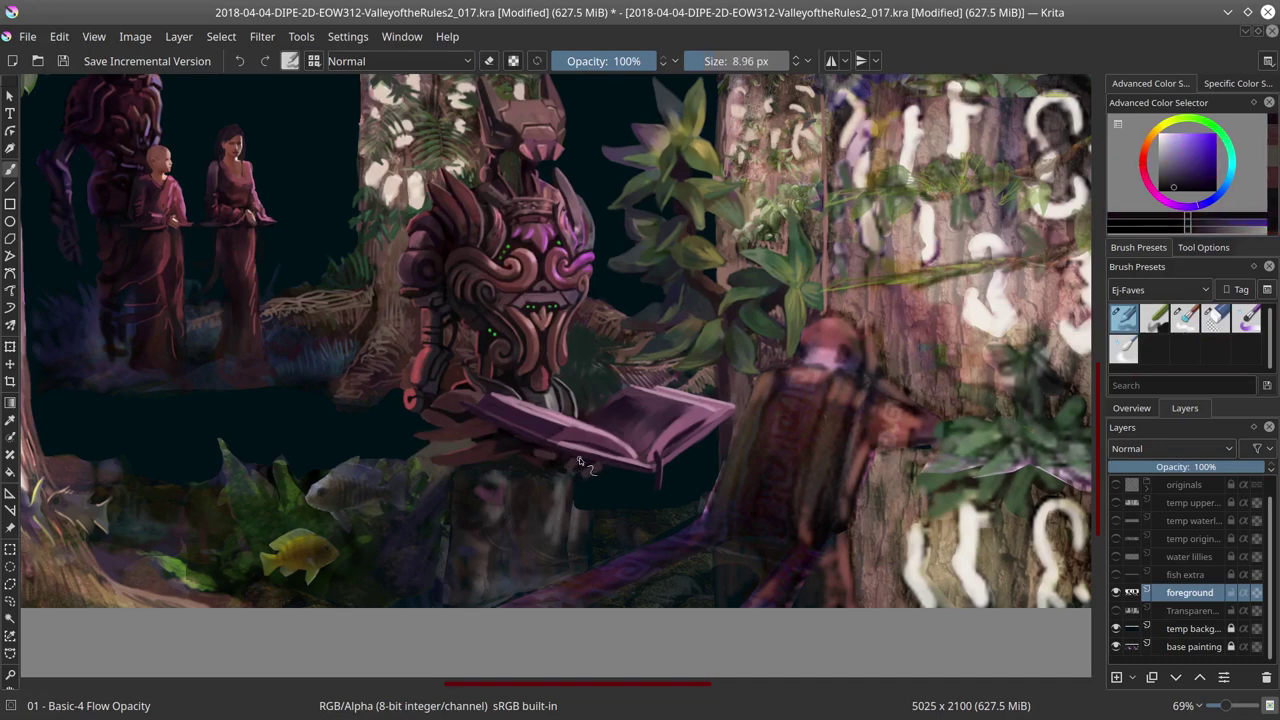
{"action": "left_click", "coordinate": [455, 440], "text": "ctrl"}
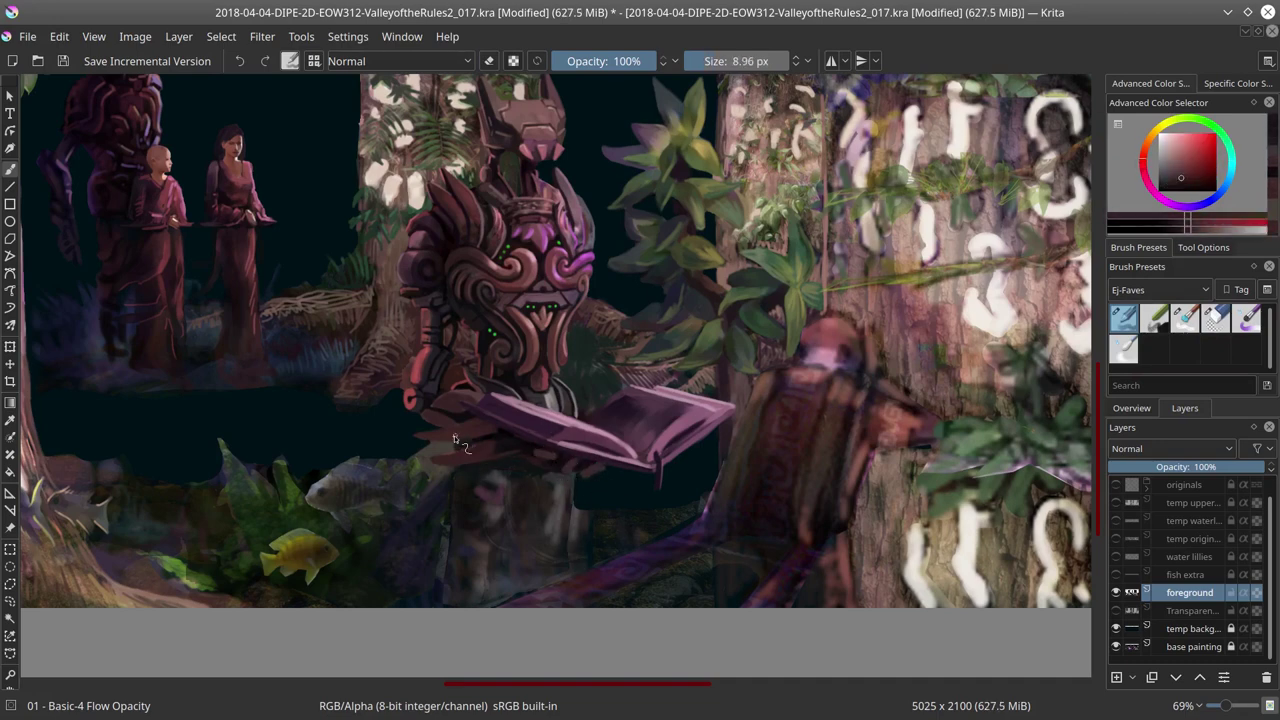
{"action": "mouse_move", "coordinate": [541, 457]}
{"action": "left_mouse_down"}
{"action": "mouse_move", "coordinate": [631, 470]}
{"action": "mouse_move", "coordinate": [601, 553]}
{"action": "left_mouse_up"}
{"action": "left_click", "coordinate": [535, 452], "text": "ctrl"}
Step: Hide the temp background layer and paint dusky red and magenta-pink shadows beneath the book
{"action": "left_click", "coordinate": [600, 460], "text": "ctrl"}
{"action": "left_click", "coordinate": [631, 470], "text": "ctrl"}
{"action": "left_click", "coordinate": [631, 470], "text": "ctrl"}
{"action": "left_click", "coordinate": [601, 553], "text": "ctrl"}
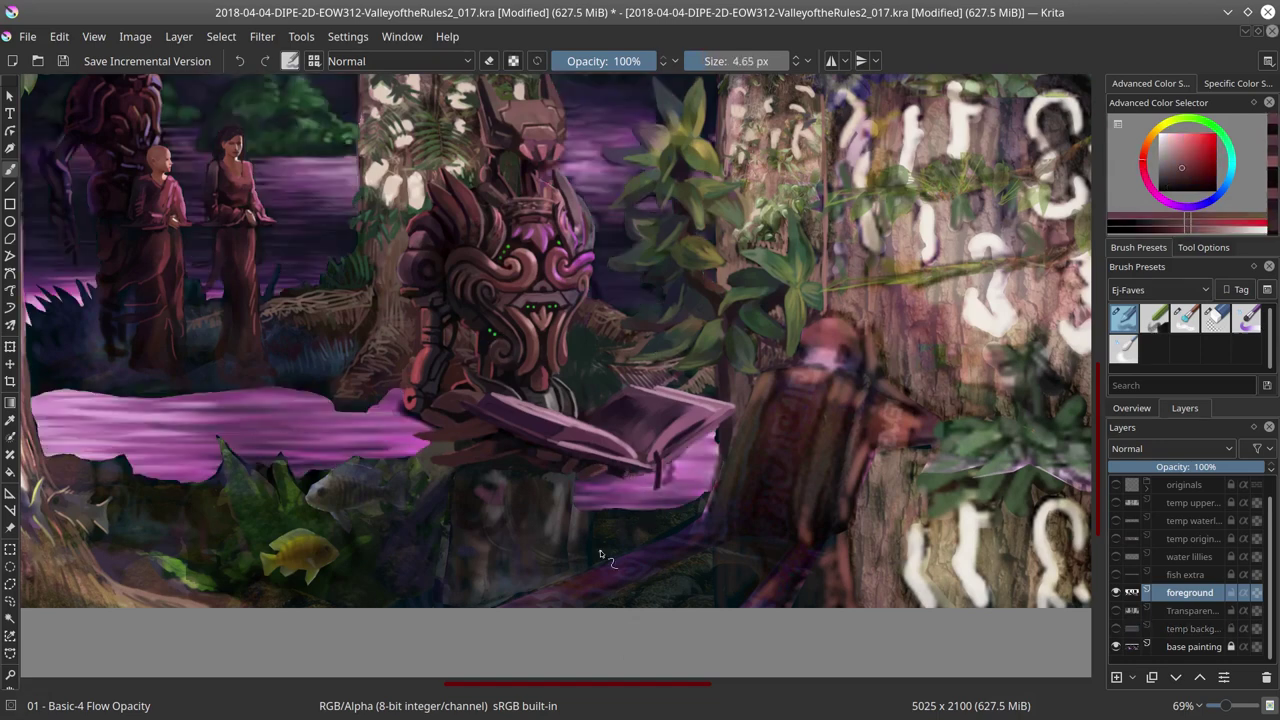
{"action": "key", "text": "e"}
{"action": "key", "text": "e"}
{"action": "left_click", "coordinate": [690, 500], "text": "ctrl"}
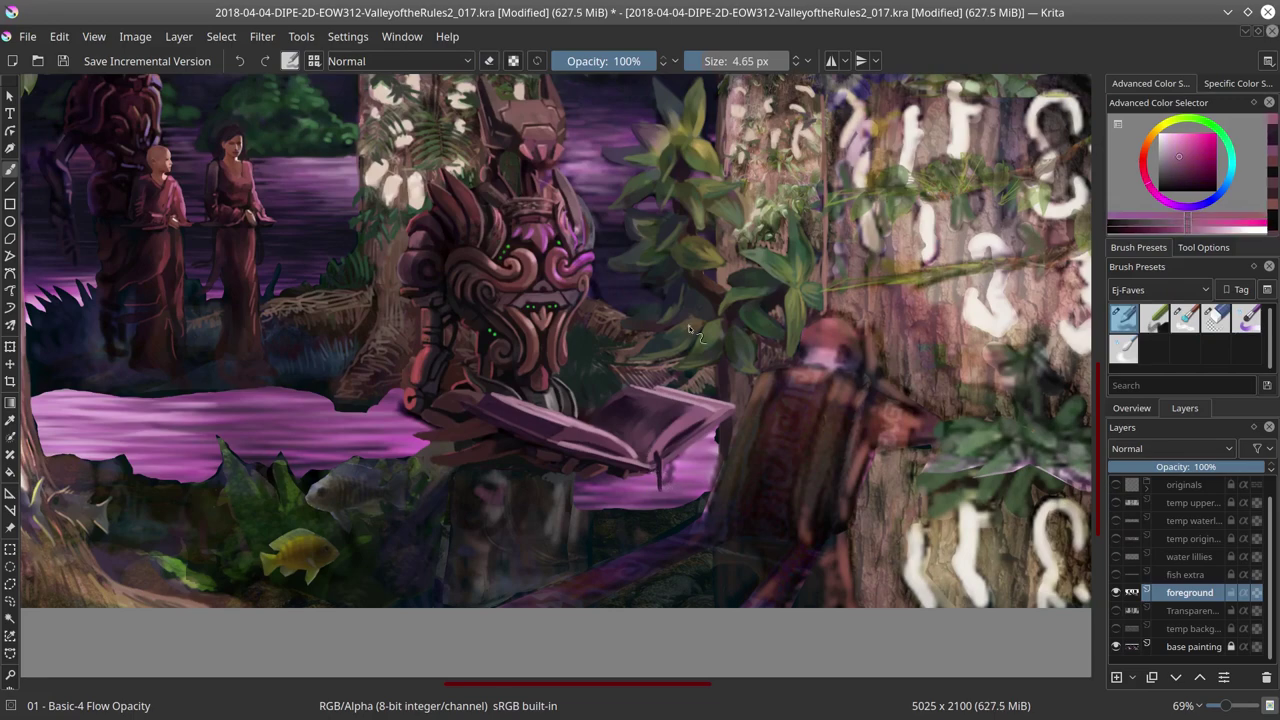
Step: Mirror the image horizontally and save the painting
{"action": "key", "text": "ctrl+s"}
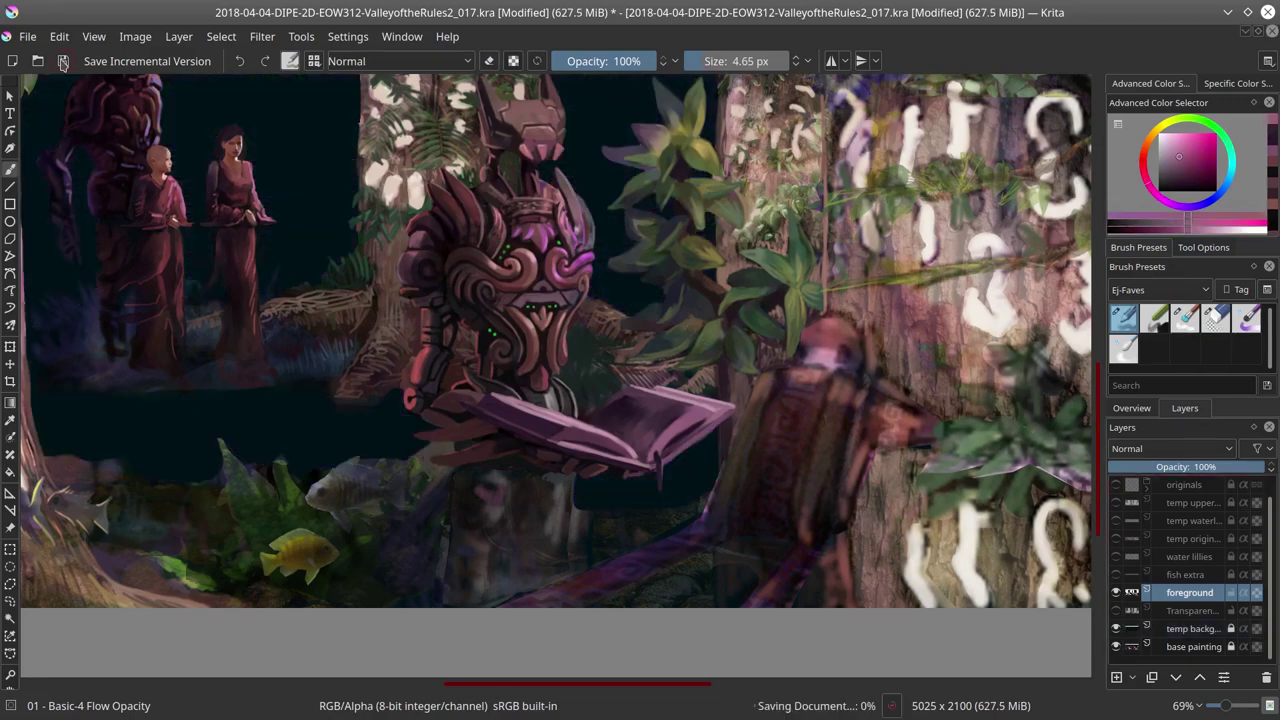
{"action": "scroll", "coordinate": [578, 450], "scroll_direction": "down", "scroll_amount": 3}
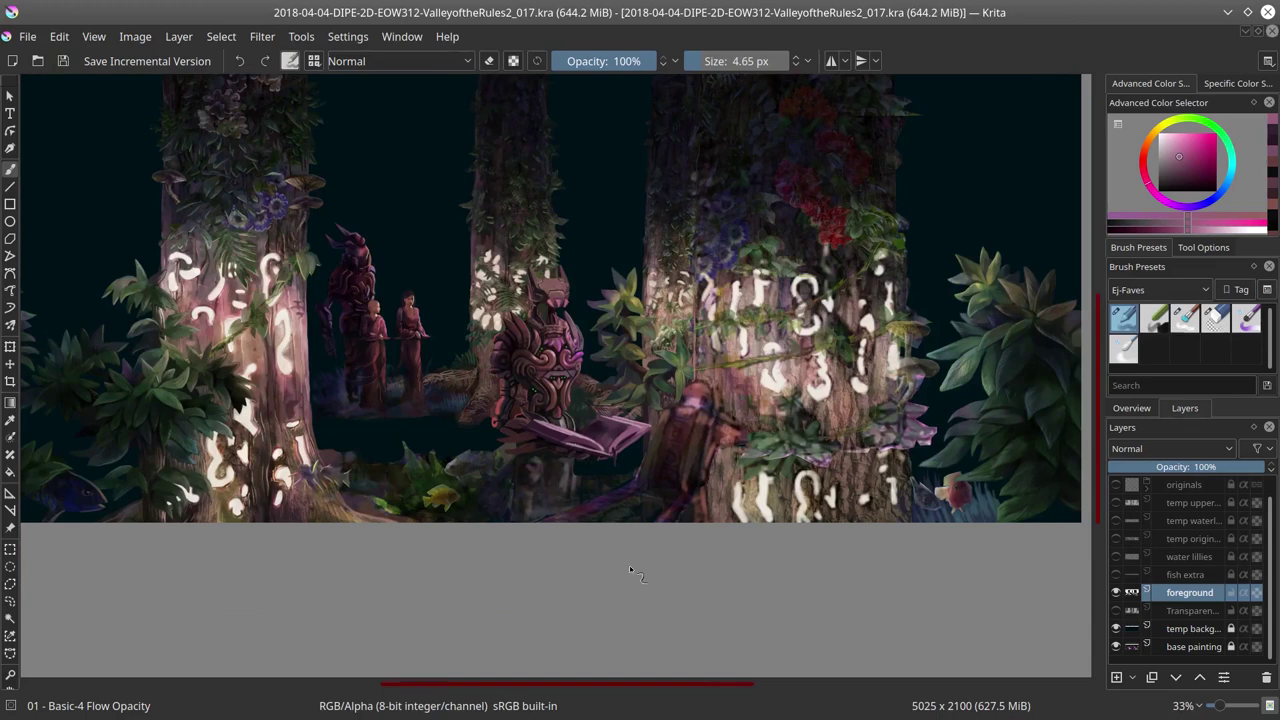
{"action": "left_click", "coordinate": [135, 36]}
{"action": "left_click", "coordinate": [190, 226]}
{"action": "key", "text": "ctrl+s"}
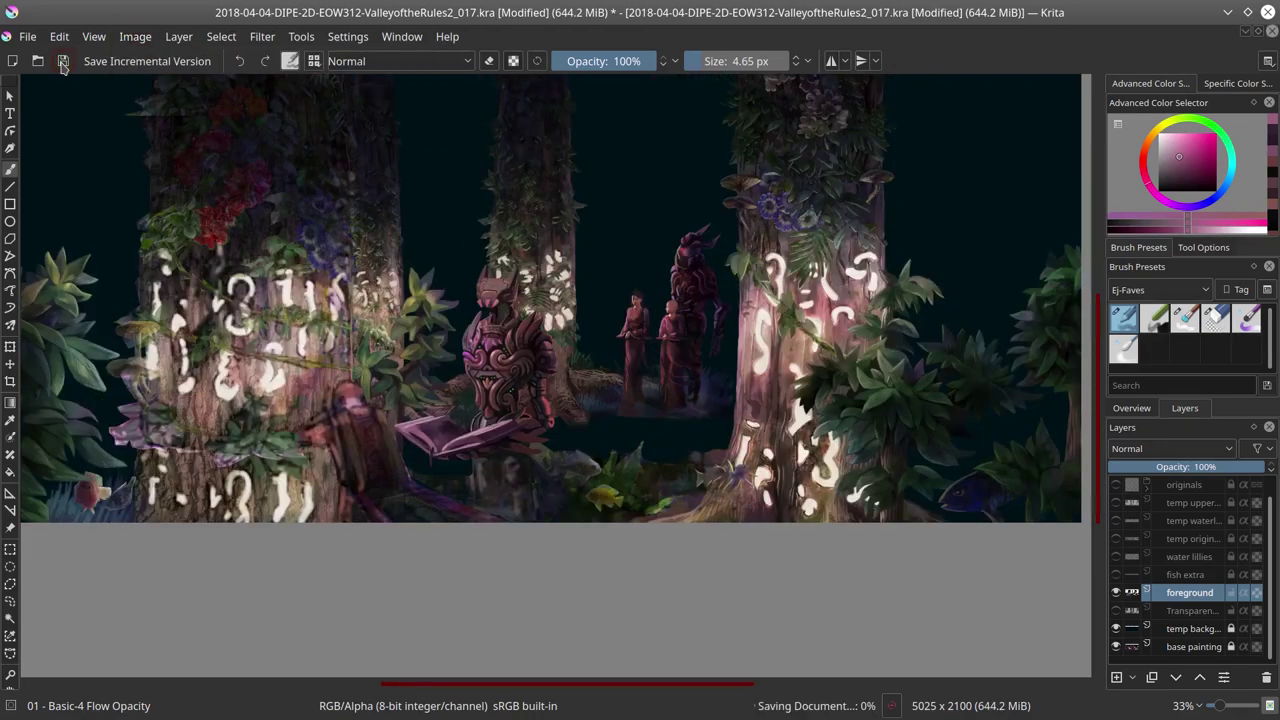
Step: Paste a copied patch over the hooded foreground figure, merge it down into foreground and deselect
{"action": "scroll", "coordinate": [530, 545], "scroll_direction": "down", "scroll_amount": 1}
{"action": "scroll", "coordinate": [530, 548], "scroll_direction": "down", "scroll_amount": 1}
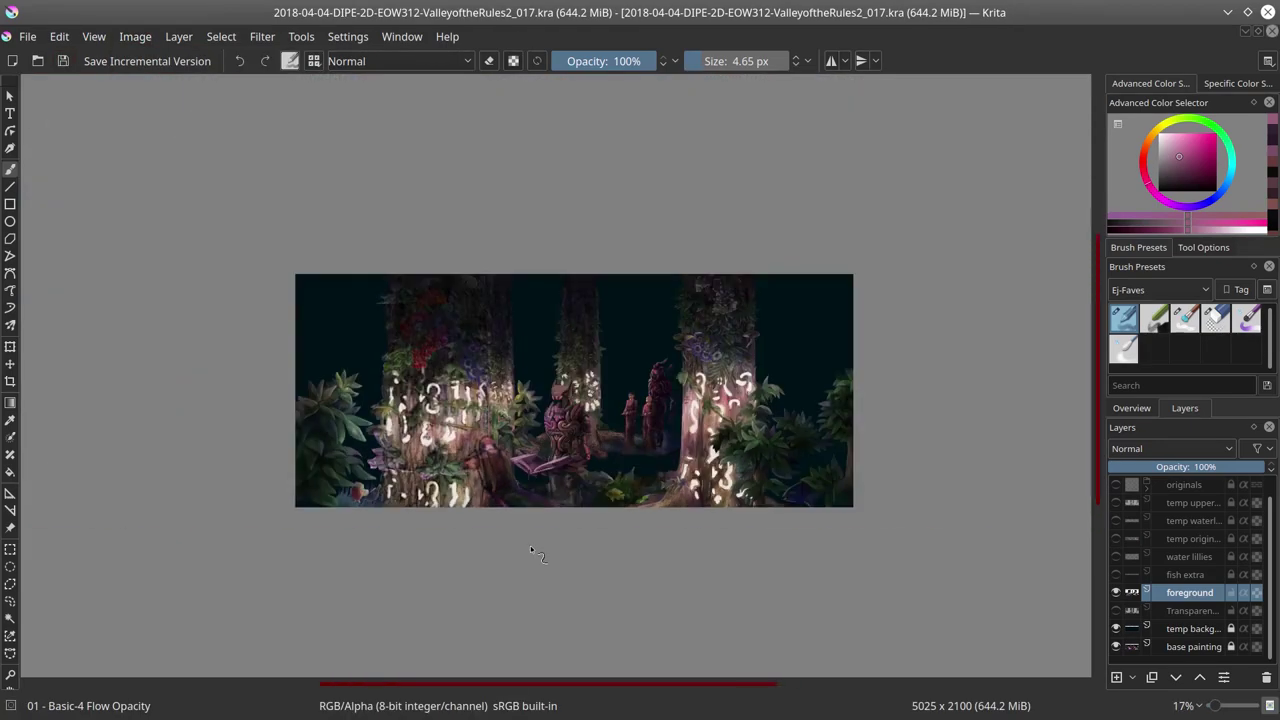
{"action": "scroll", "coordinate": [545, 440], "scroll_direction": "up", "scroll_amount": 4}
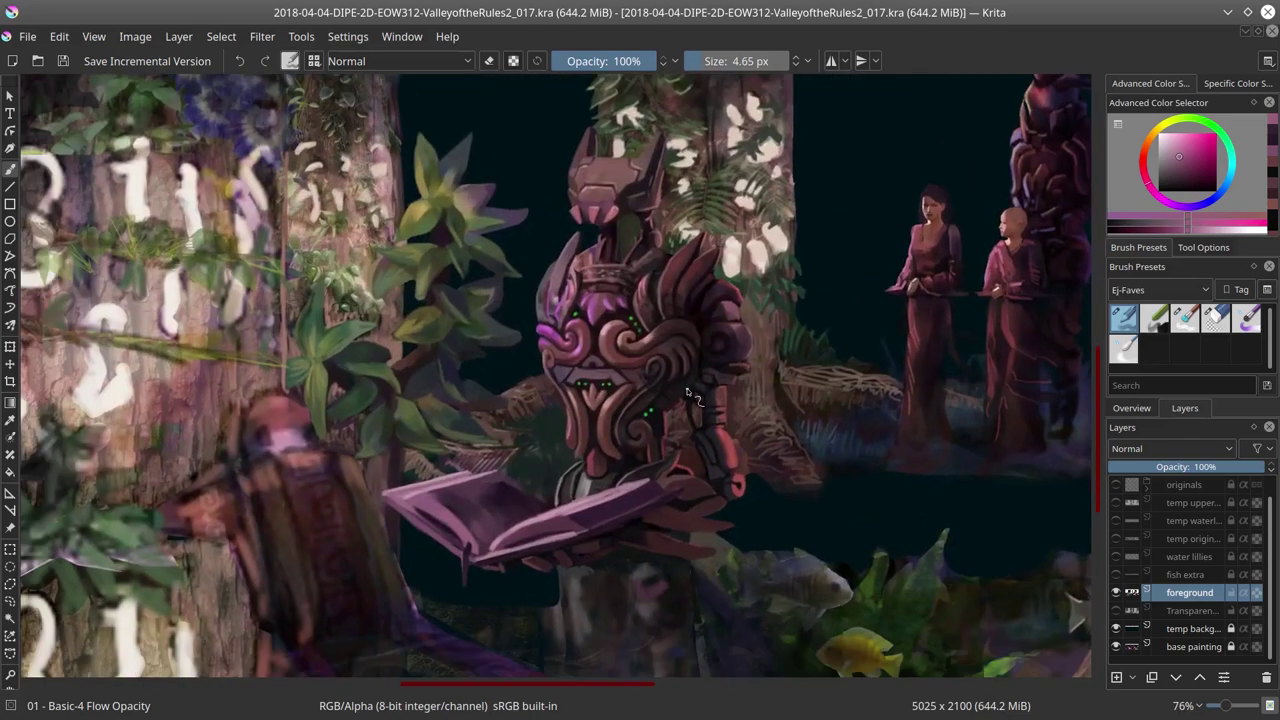
{"action": "left_click_drag", "start_coordinate": [650, 385], "coordinate": [680, 388]}
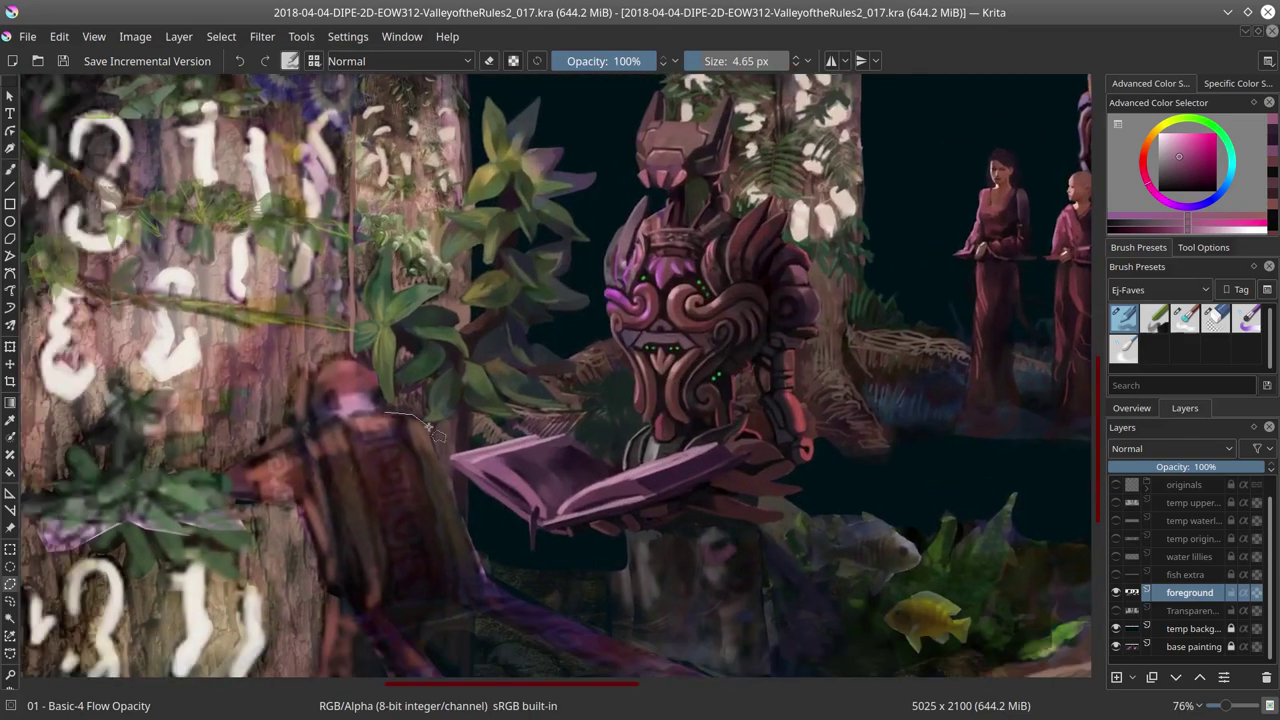
{"action": "left_click", "coordinate": [390, 418]}
{"action": "left_click", "coordinate": [60, 36]}
{"action": "left_click", "coordinate": [100, 131]}
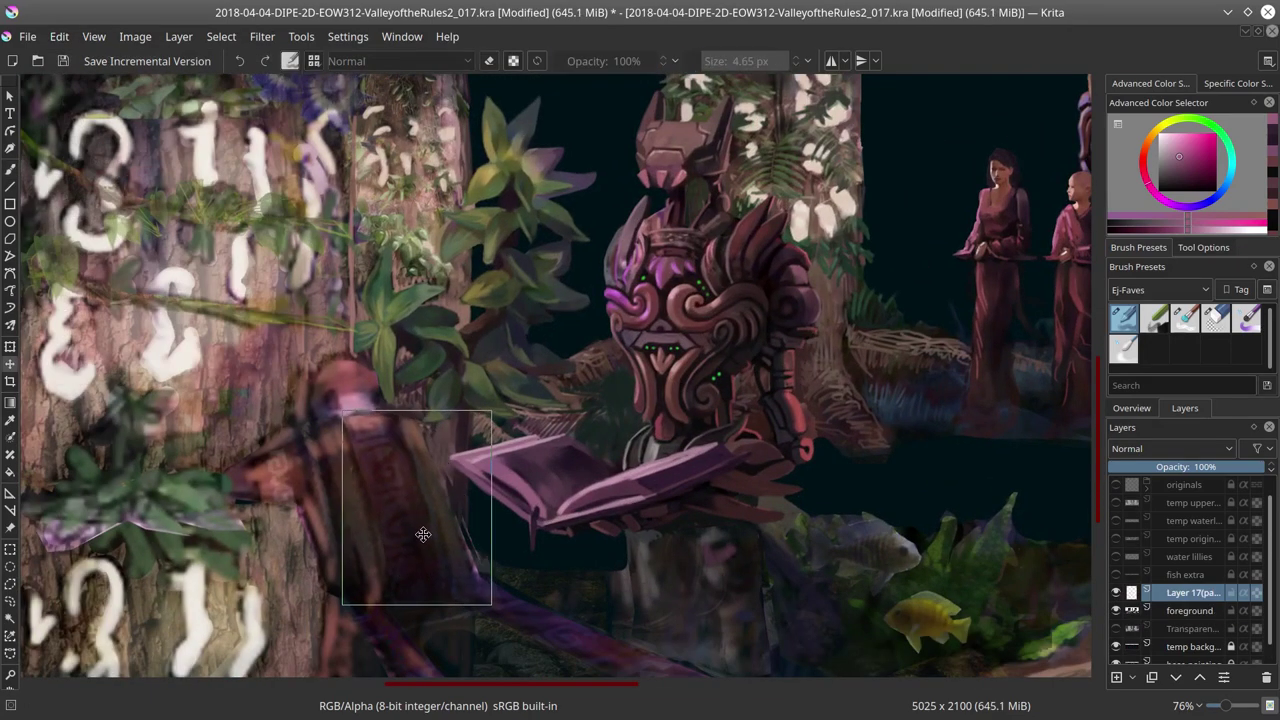
{"action": "key", "text": "ctrl+shift+a"}
{"action": "key", "text": "ctrl+e"}
Step: Paint red detail lines on the creature's lower body, sampling lighter and darker reds
{"action": "key", "text": "b"}
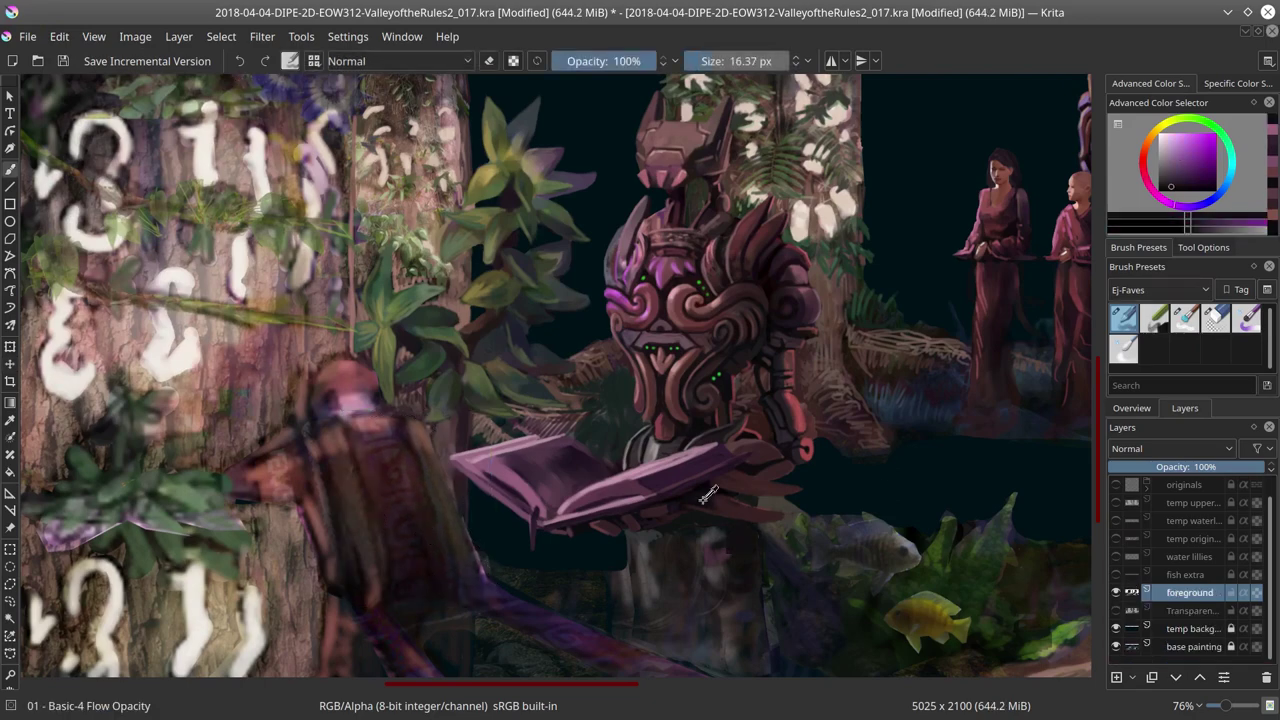
{"action": "left_click", "coordinate": [745, 512], "text": "ctrl"}
{"action": "left_click", "coordinate": [755, 502], "text": "ctrl"}
{"action": "left_click", "coordinate": [795, 486], "text": "ctrl"}
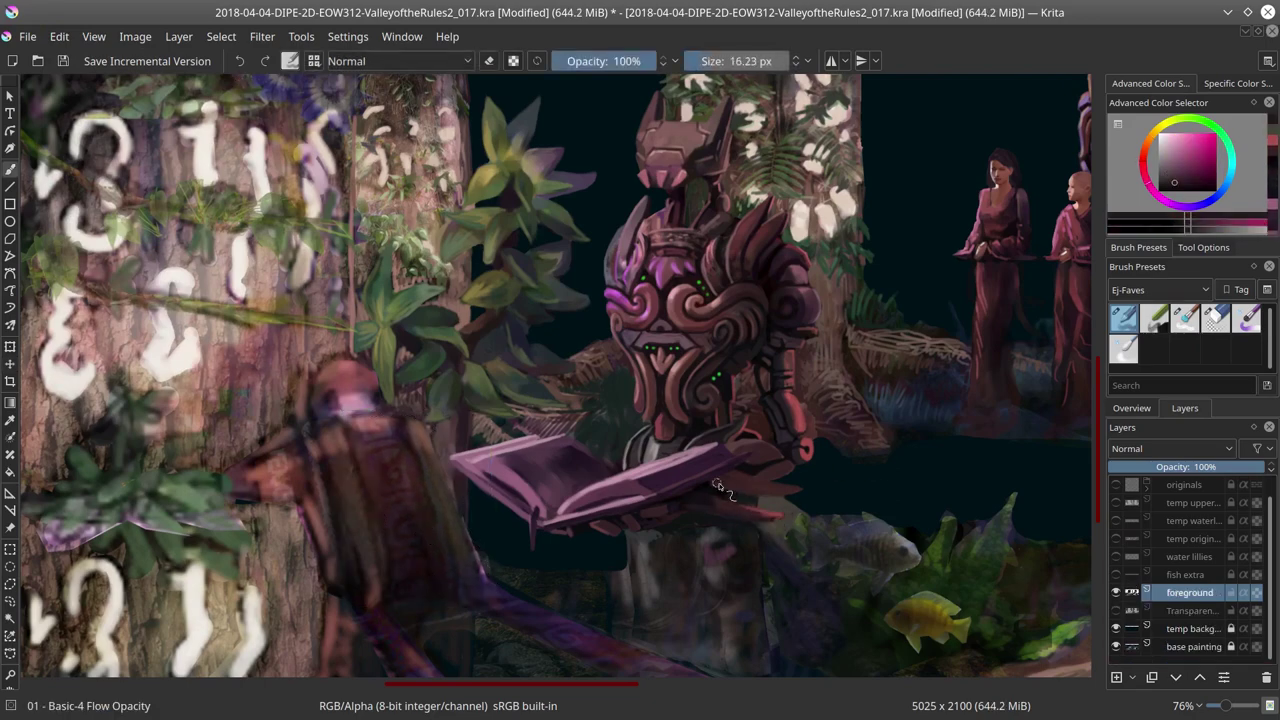
{"action": "key", "text": "bracketright"}
{"action": "left_click", "coordinate": [765, 488], "text": "ctrl"}
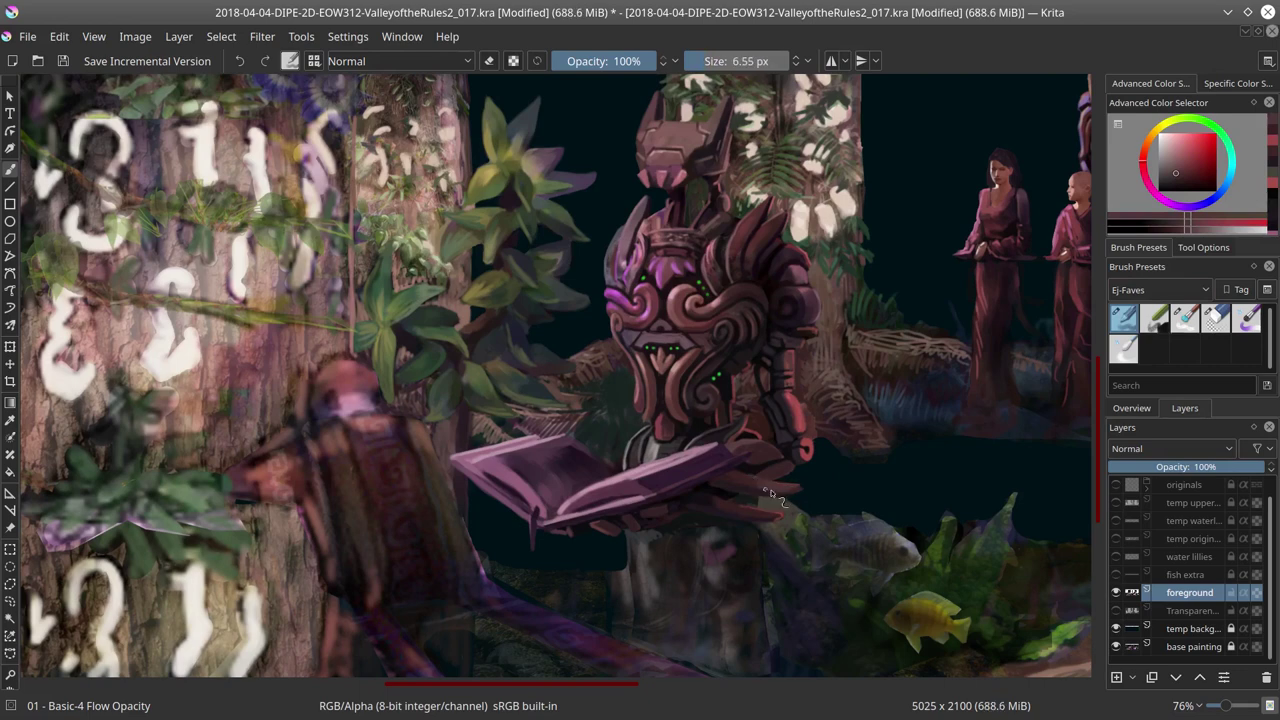
{"action": "left_click", "coordinate": [742, 508], "text": "ctrl"}
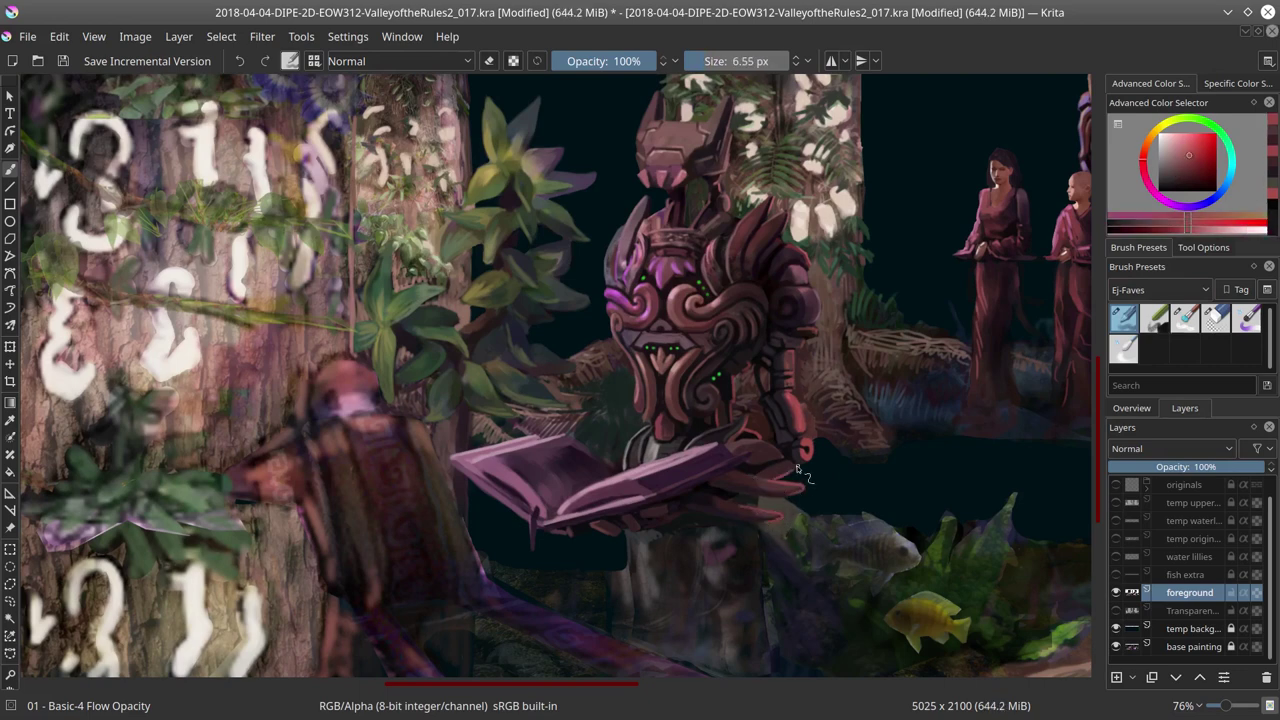
Step: Sample dark green, tan and pinkish grey tones and shrink the brush for finer details
{"action": "left_click", "coordinate": [660, 620], "text": "ctrl"}
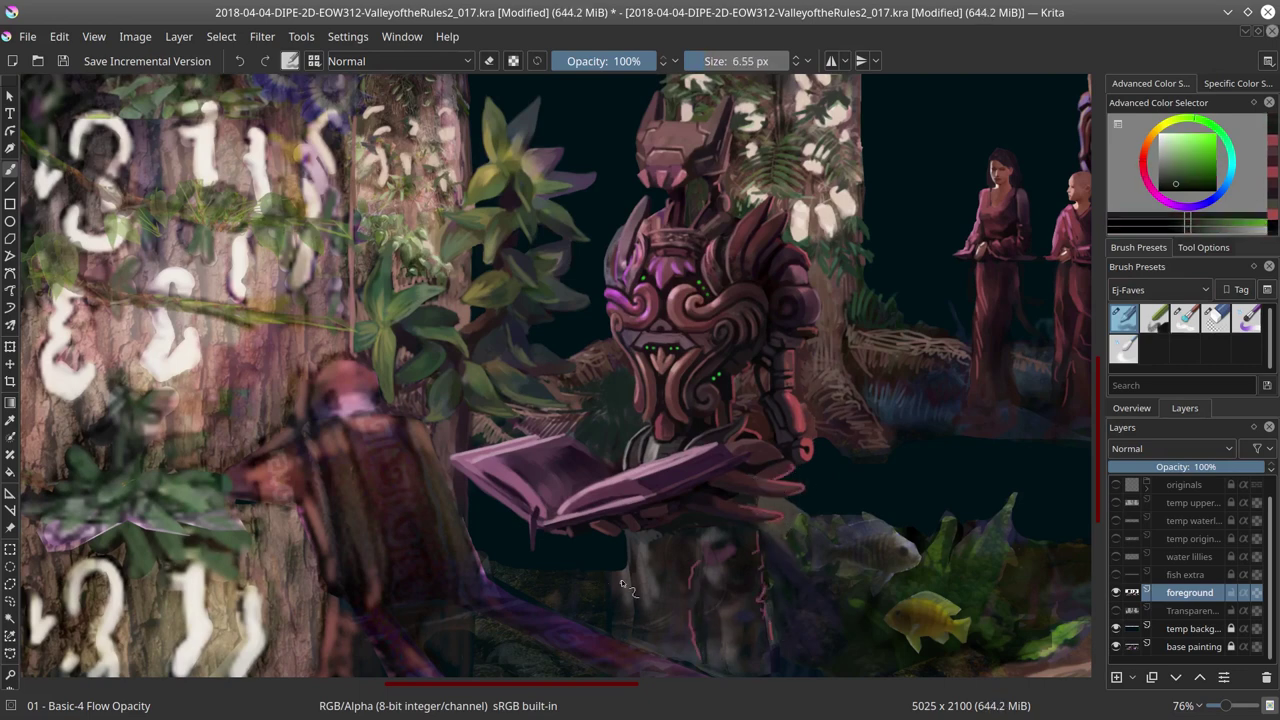
{"action": "mouse_move", "coordinate": [630, 600]}
{"action": "left_mouse_down", "text": "ctrl"}
{"action": "mouse_move", "coordinate": [804, 443]}
{"action": "mouse_move", "coordinate": [838, 440]}
{"action": "mouse_move", "coordinate": [627, 455]}
{"action": "mouse_move", "coordinate": [622, 440]}
{"action": "left_mouse_up", "text": "ctrl"}
{"action": "key", "text": "bracketleft"}
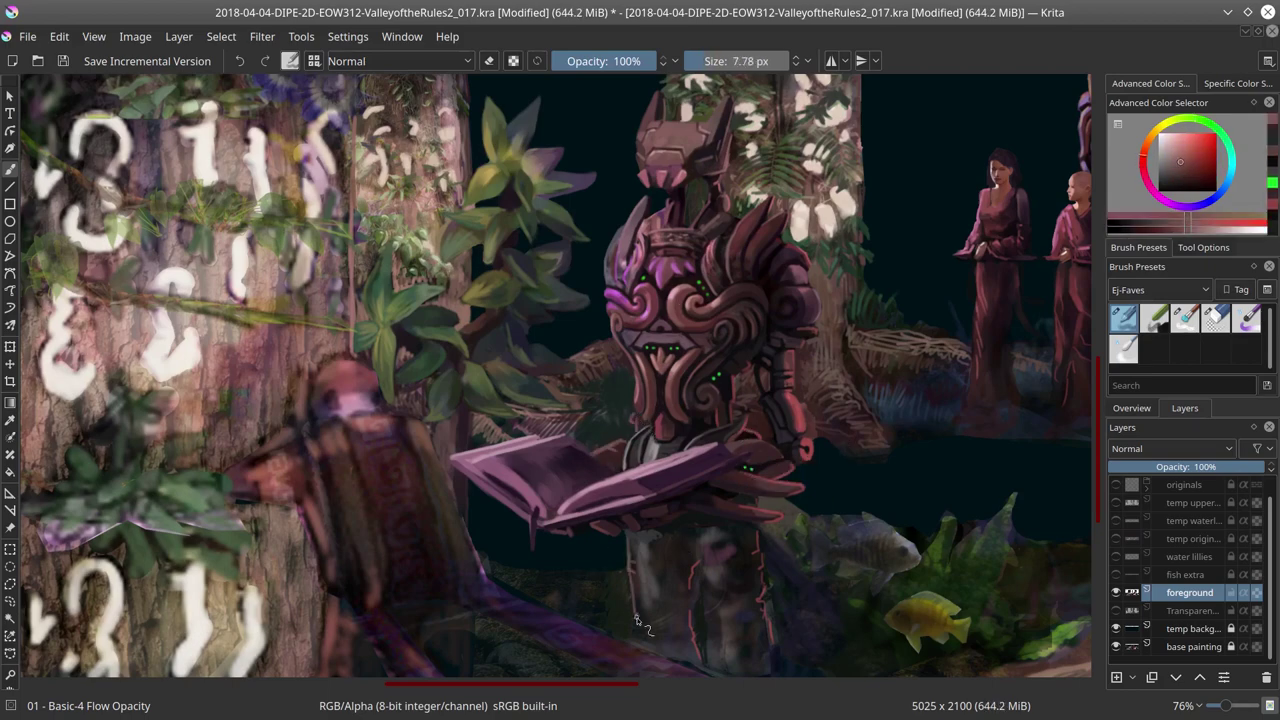
{"action": "scroll", "coordinate": [636, 620], "scroll_direction": "down", "scroll_amount": 2}
{"action": "mouse_move", "coordinate": [660, 500]}
{"action": "left_mouse_down", "text": "ctrl"}
{"action": "mouse_move", "coordinate": [685, 465]}
{"action": "mouse_move", "coordinate": [650, 530]}
{"action": "mouse_move", "coordinate": [707, 484]}
{"action": "mouse_move", "coordinate": [647, 452]}
{"action": "mouse_move", "coordinate": [739, 564]}
{"action": "mouse_move", "coordinate": [673, 512]}
{"action": "left_mouse_up", "text": "ctrl"}
{"action": "key", "text": "bracketleft"}
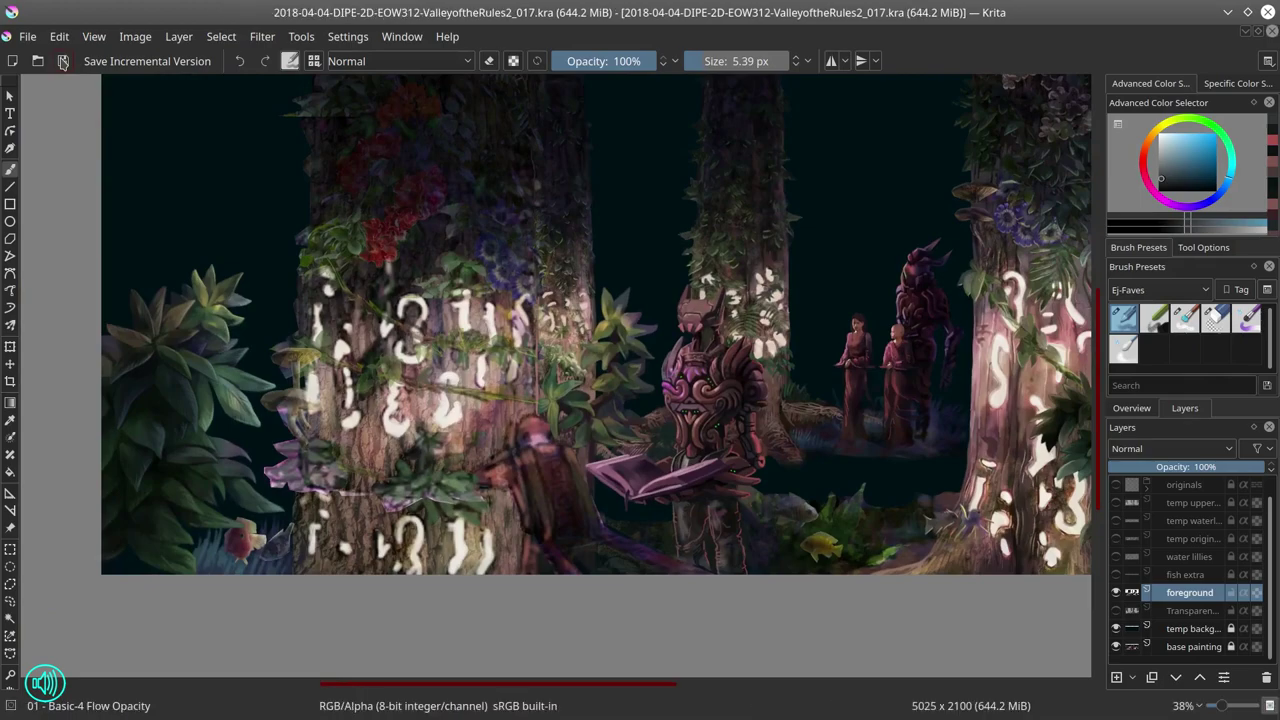
Step: Save, then trim the foreground selection along the book's lower edge and around the statue
{"action": "key", "text": "Page_Down"}
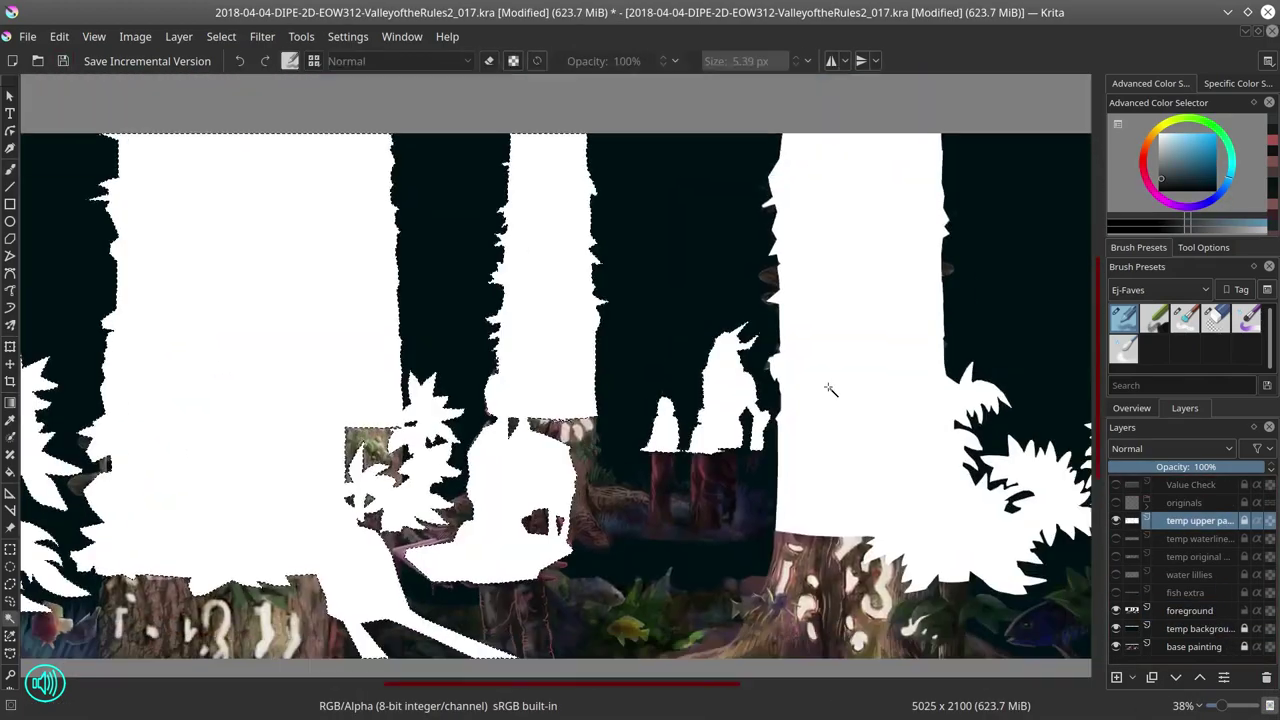
{"action": "key", "text": "ctrl+s"}
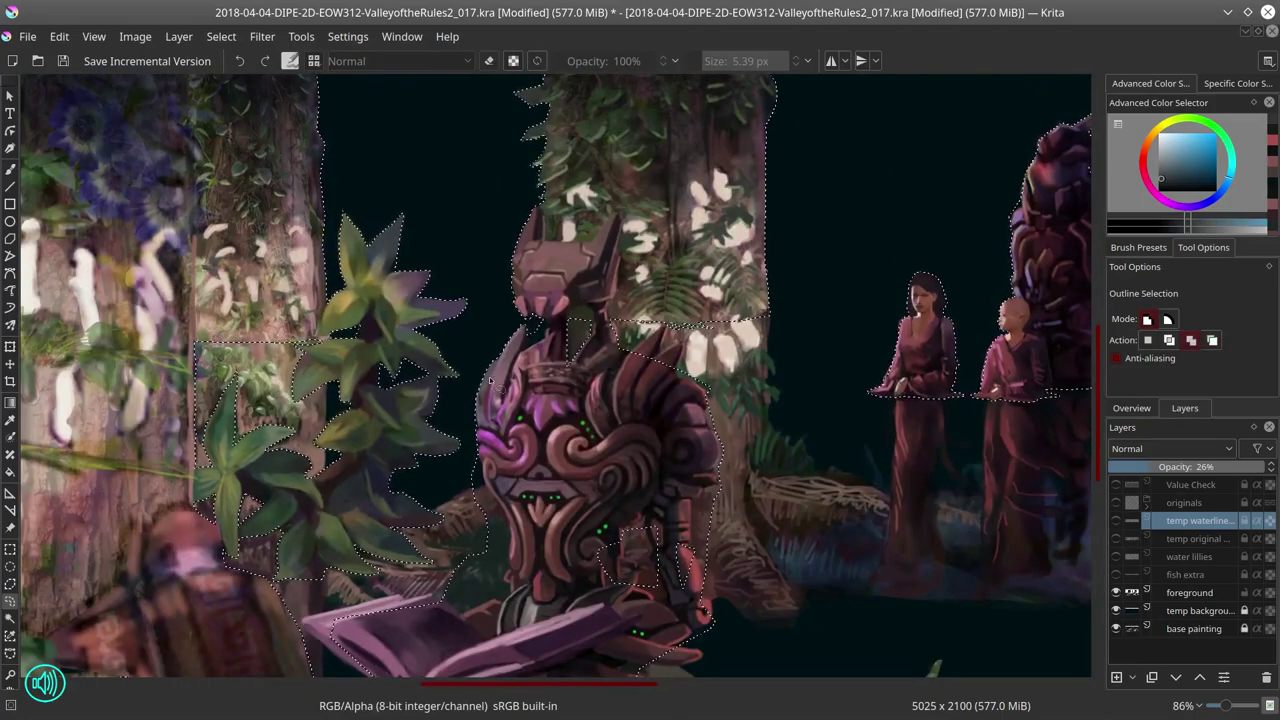
{"action": "key", "text": "alt"}
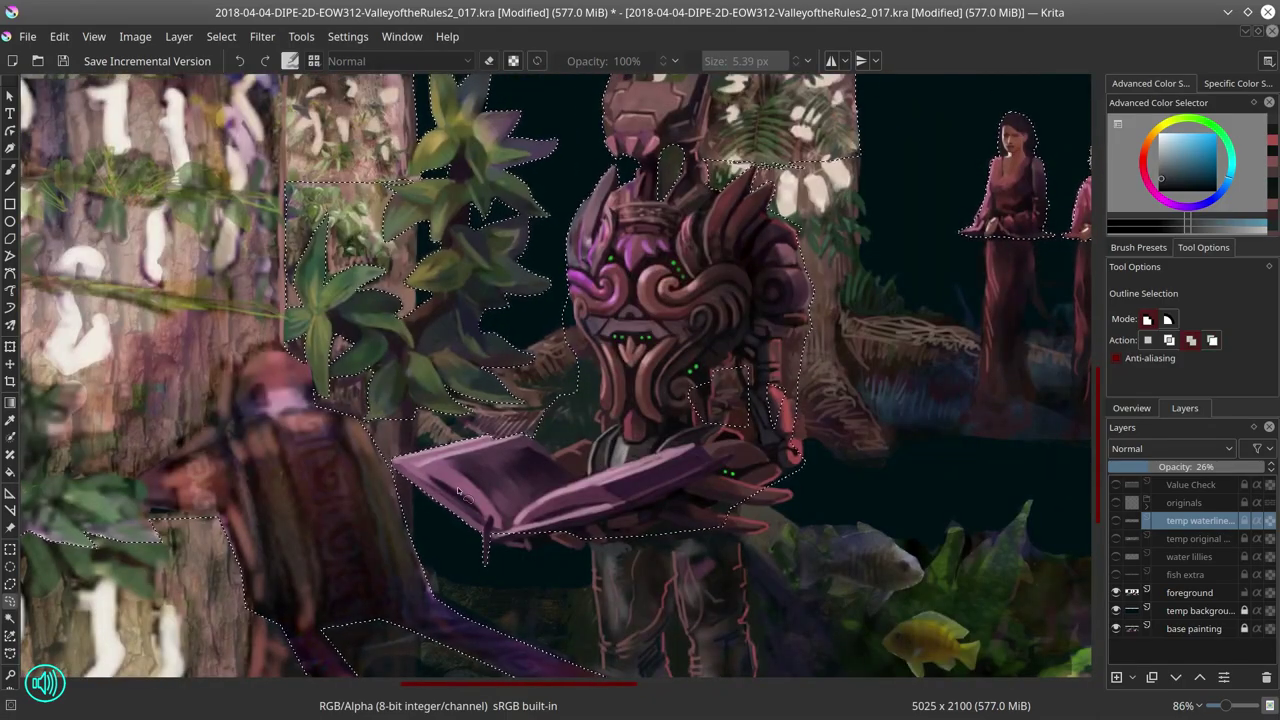
{"action": "mouse_move", "coordinate": [460, 490]}
{"action": "left_mouse_down"}
{"action": "mouse_move", "coordinate": [486, 538]}
{"action": "mouse_move", "coordinate": [572, 550]}
{"action": "mouse_move", "coordinate": [597, 525]}
{"action": "mouse_move", "coordinate": [735, 535]}
{"action": "mouse_move", "coordinate": [775, 498]}
{"action": "mouse_move", "coordinate": [715, 570]}
{"action": "left_mouse_up"}
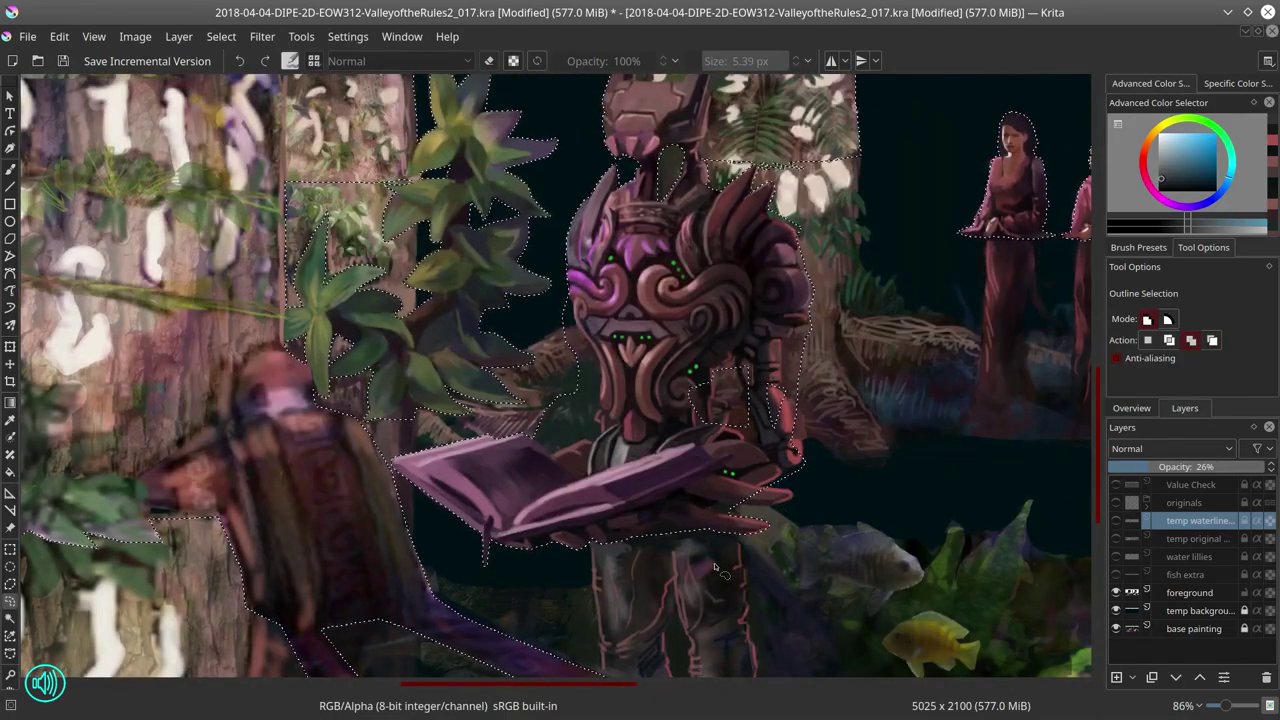
{"action": "key", "text": "ctrl+shift+p"}
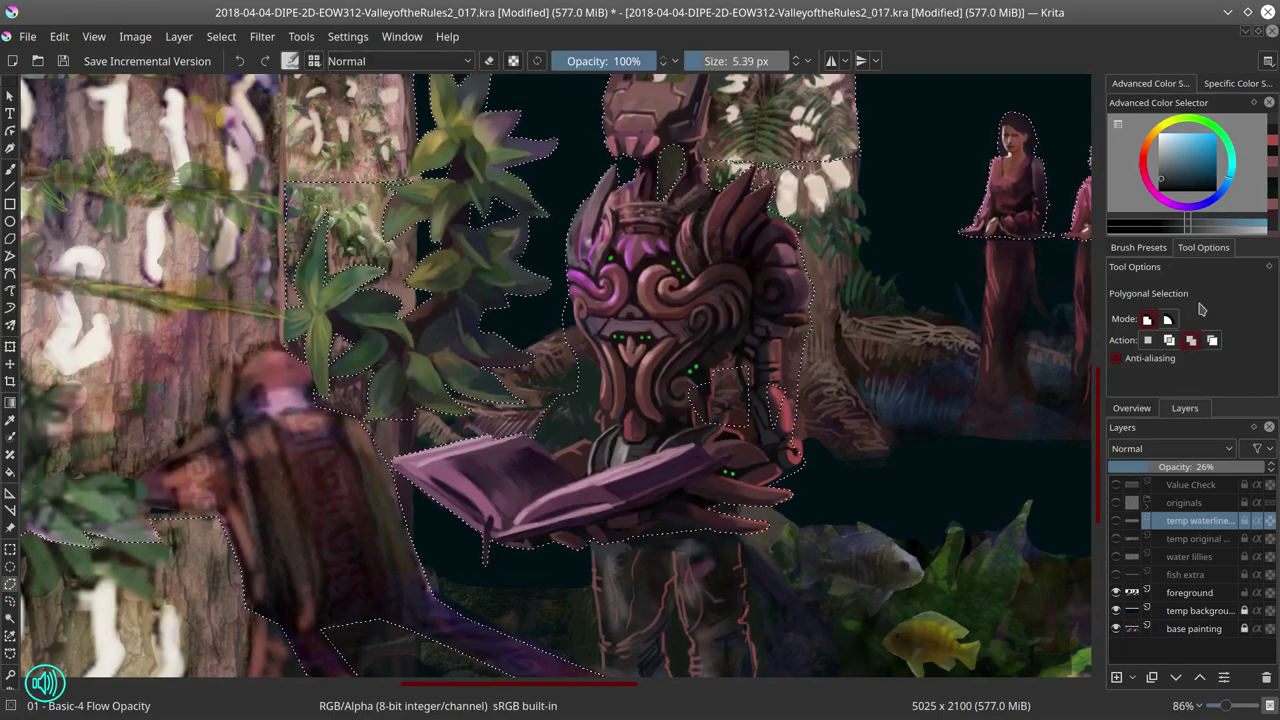
{"action": "key", "text": "ctrl+shift+o"}
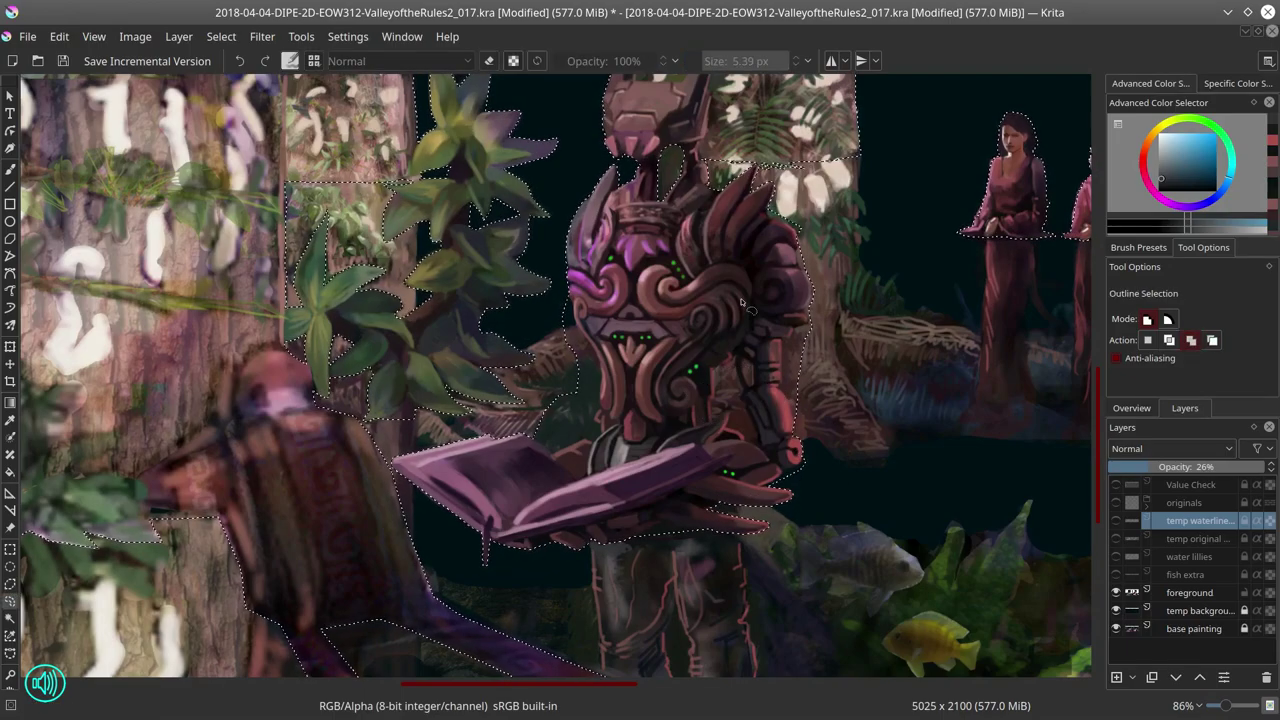
{"action": "left_click_drag", "start_coordinate": [810, 455], "coordinate": [720, 500]}
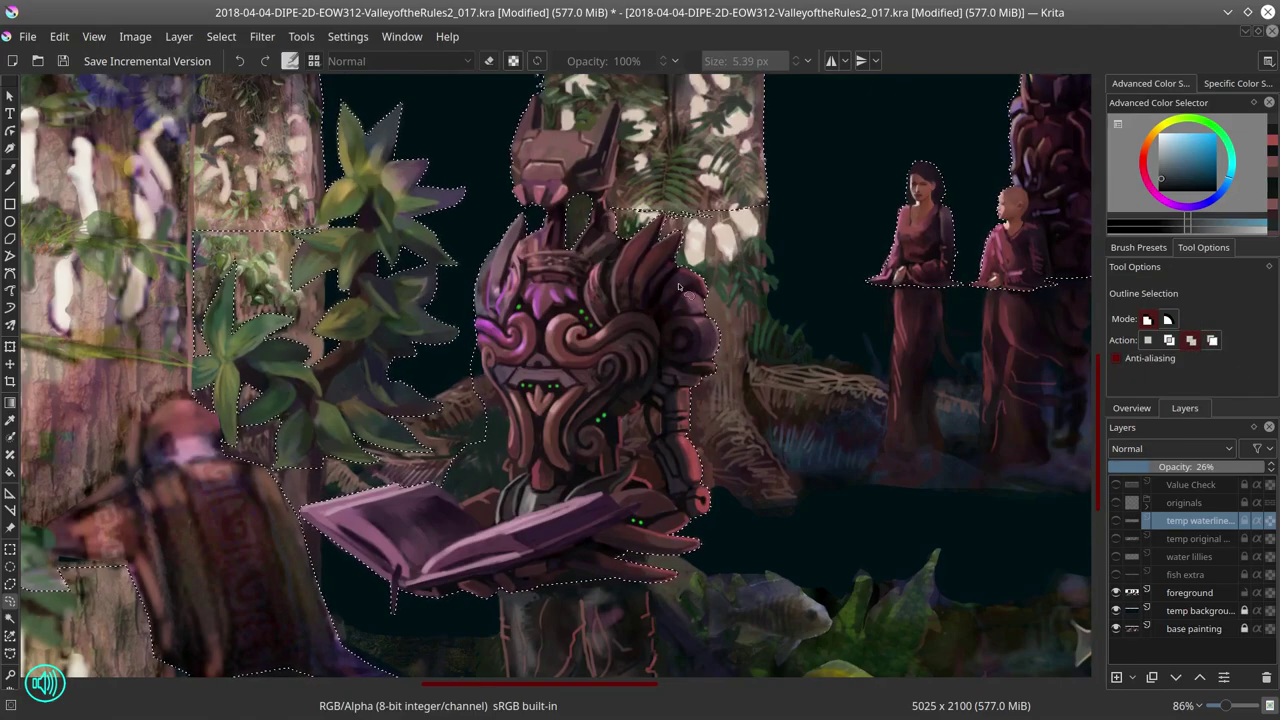
{"action": "left_click_drag", "start_coordinate": [470, 328], "coordinate": [483, 364]}
{"action": "left_click_drag", "start_coordinate": [502, 462], "coordinate": [590, 470]}
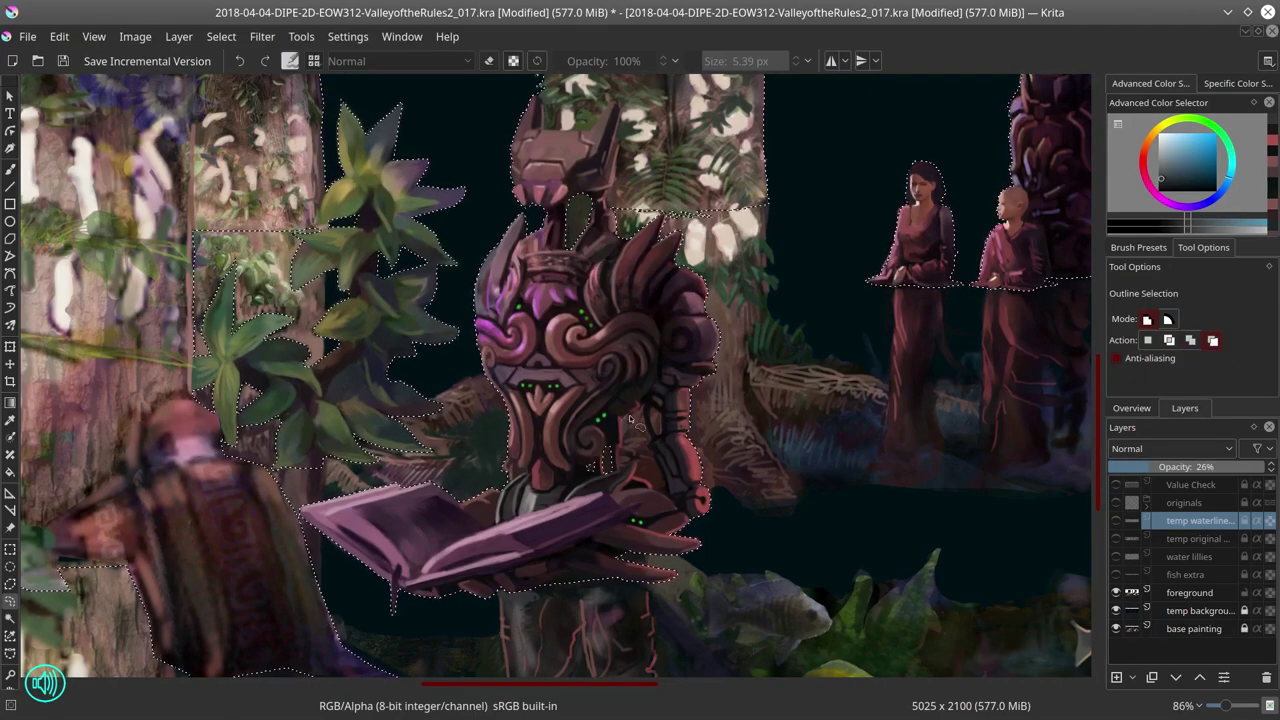
{"action": "left_click_drag", "start_coordinate": [645, 420], "coordinate": [585, 370]}
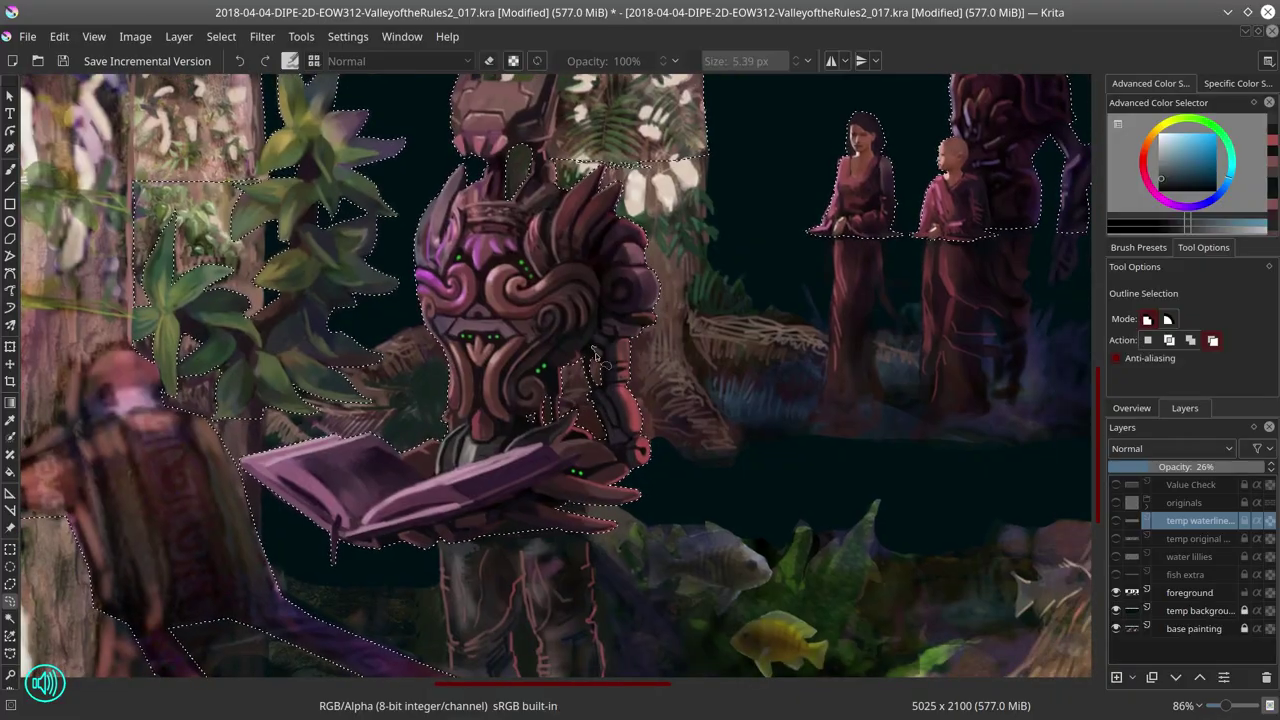
{"action": "key", "text": "2"}
Step: Try pasting the selection and a white-filled layer, then discard both and return to freehand selecting
{"action": "key", "text": "ctrl+v"}
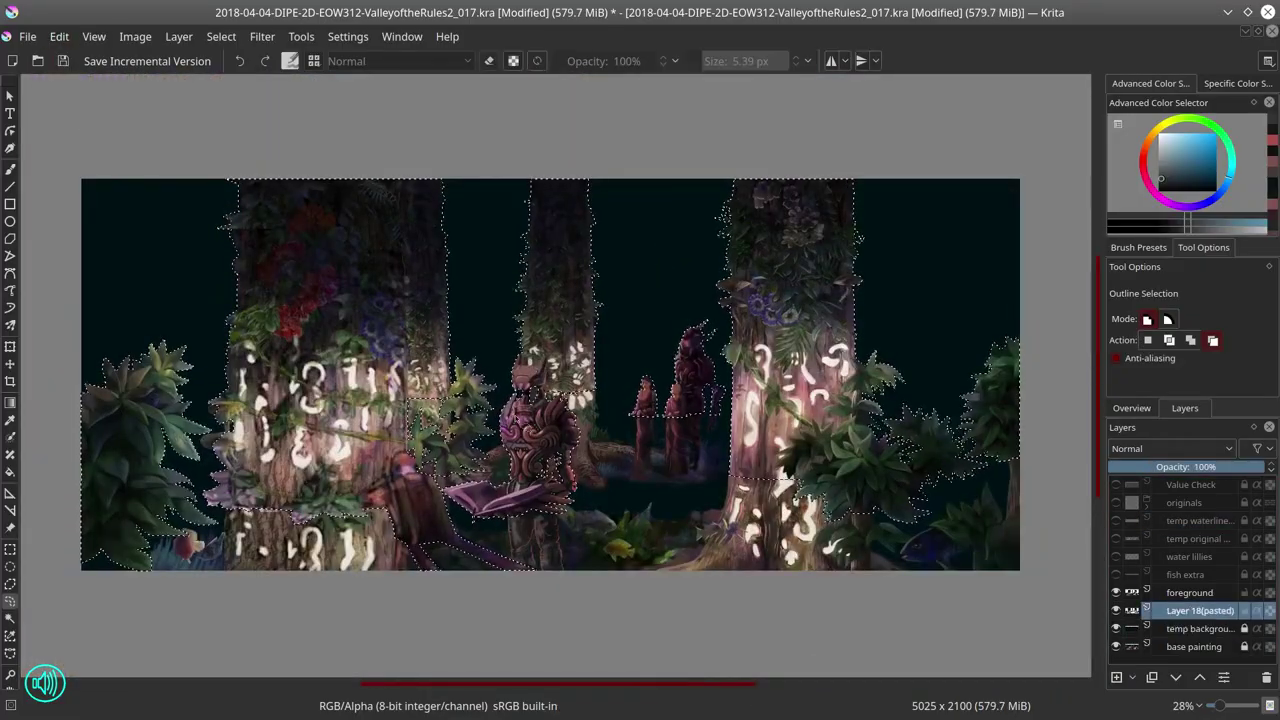
{"action": "left_click", "coordinate": [1190, 592]}
{"action": "left_click", "coordinate": [1190, 610]}
{"action": "key", "text": "ctrl+e"}
{"action": "scroll", "coordinate": [695, 356], "scroll_direction": "up", "scroll_amount": 5}
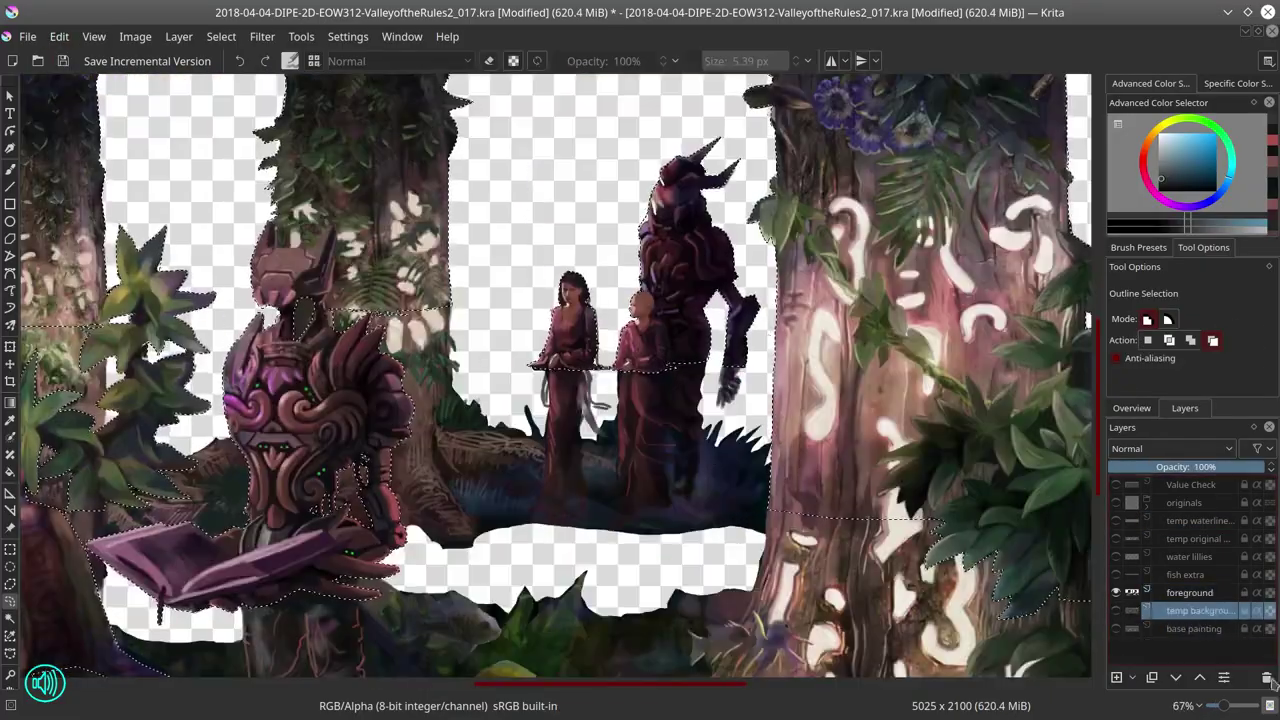
{"action": "key", "text": "2"}
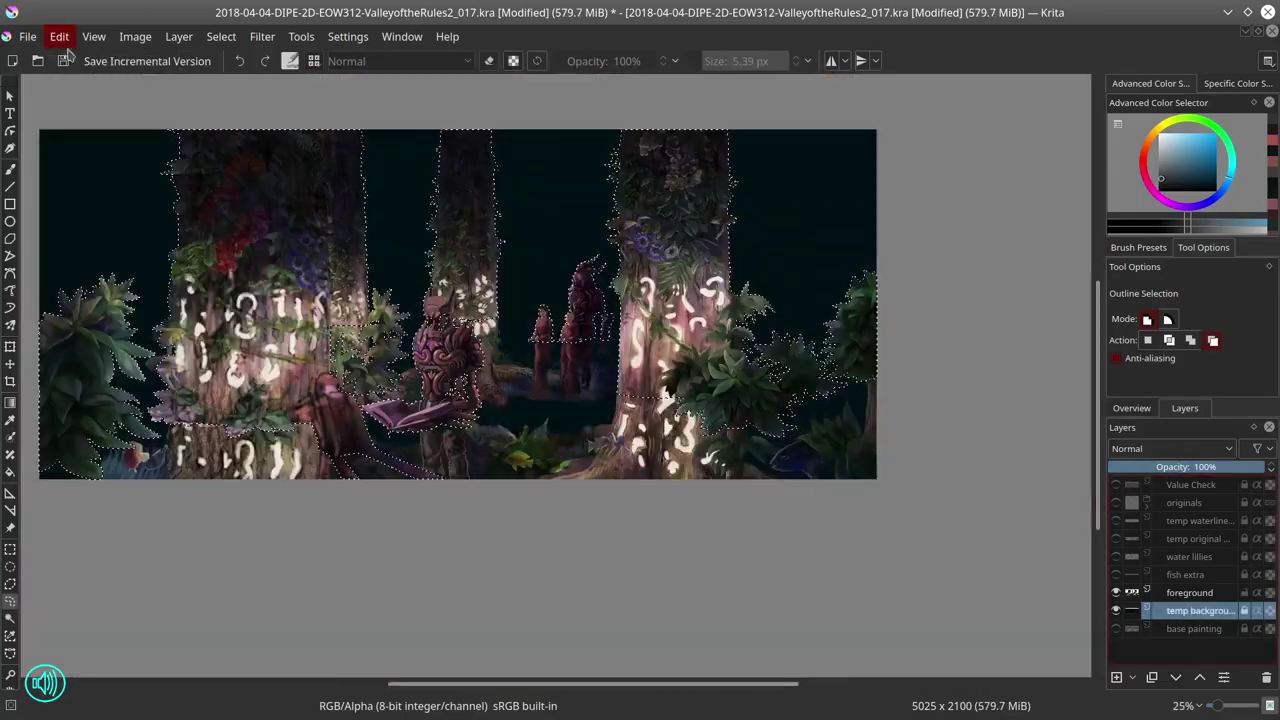
{"action": "key", "text": "ctrl+v"}
{"action": "key", "text": "ctrl+e"}
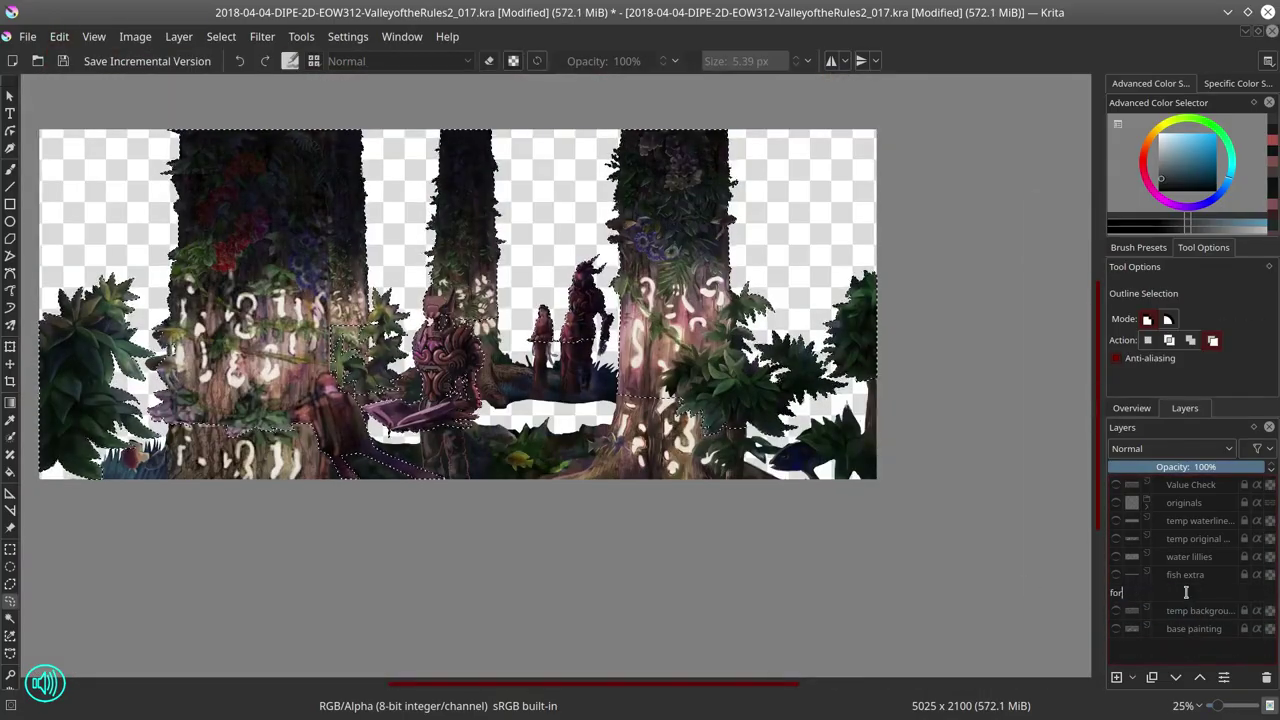
{"action": "key", "text": "Insert"}
{"action": "left_click", "coordinate": [12, 424]}
{"action": "left_click", "coordinate": [1162, 137]}
{"action": "key", "text": "shift+Delete"}
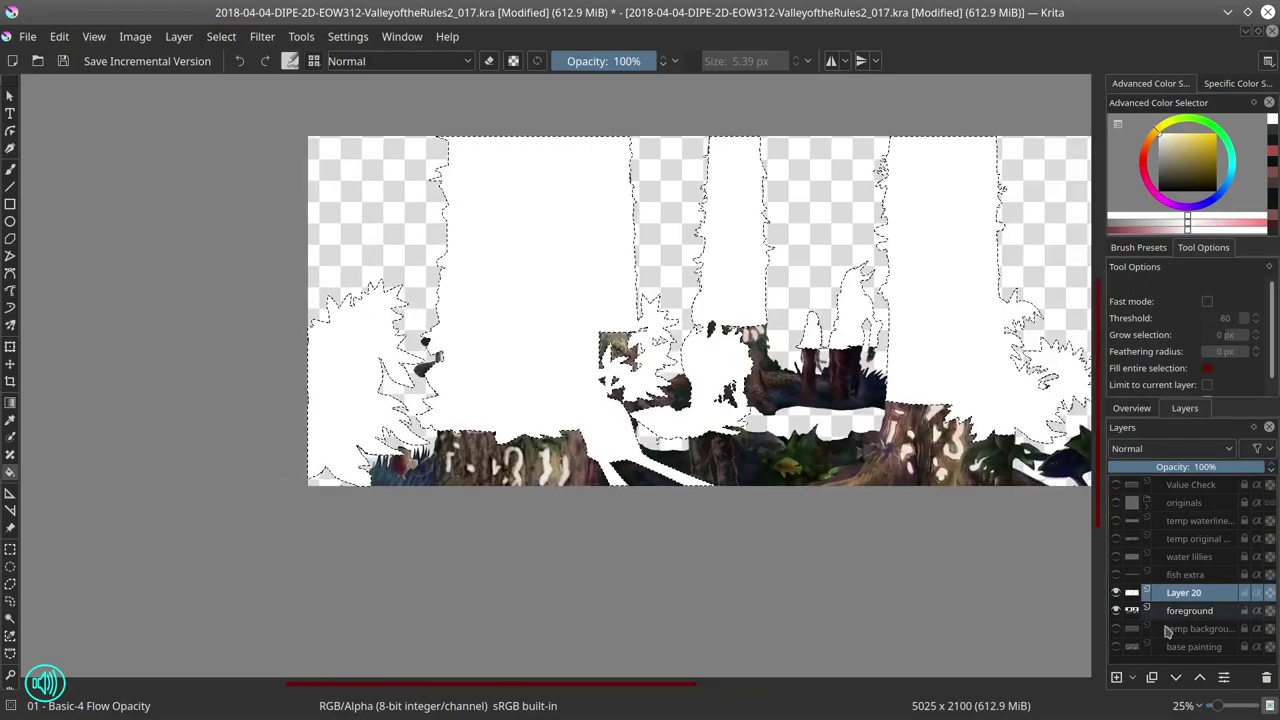
{"action": "key", "text": "1"}
{"action": "key", "text": "q"}
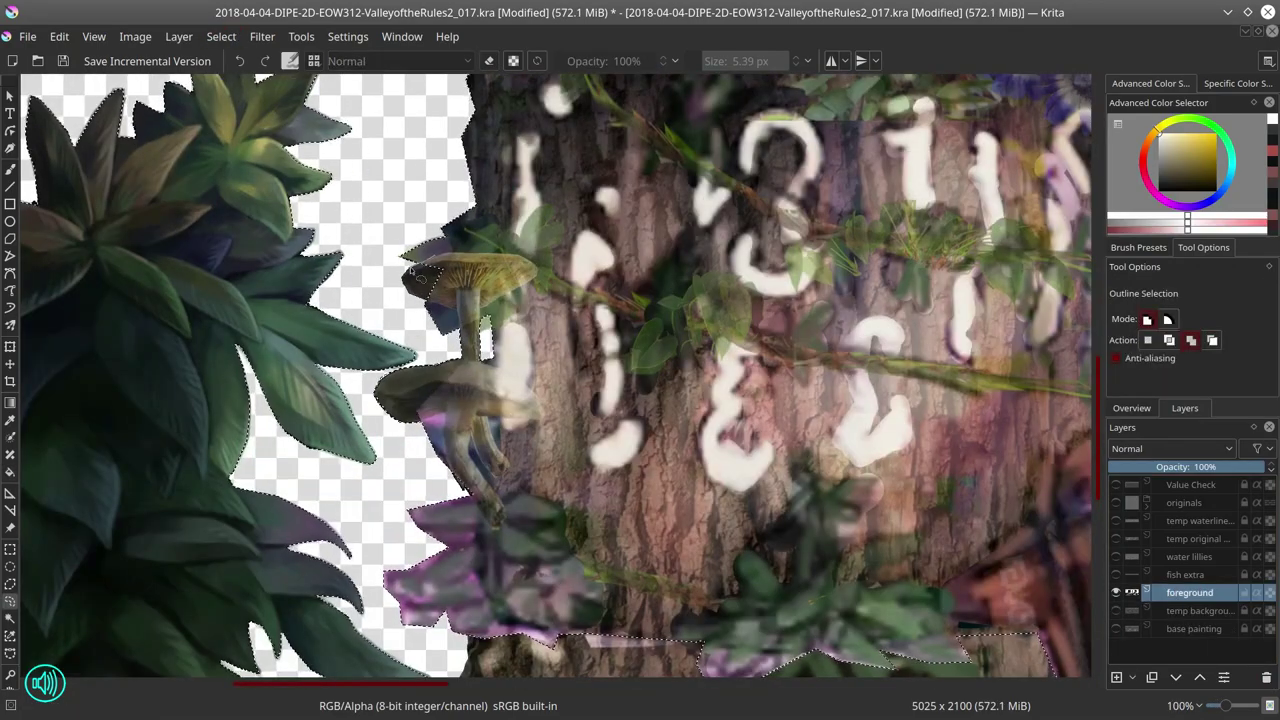
Step: Copy the selected area, hide the temp background, and fill the selection white on new Layer 22
{"action": "left_click", "coordinate": [59, 36]}
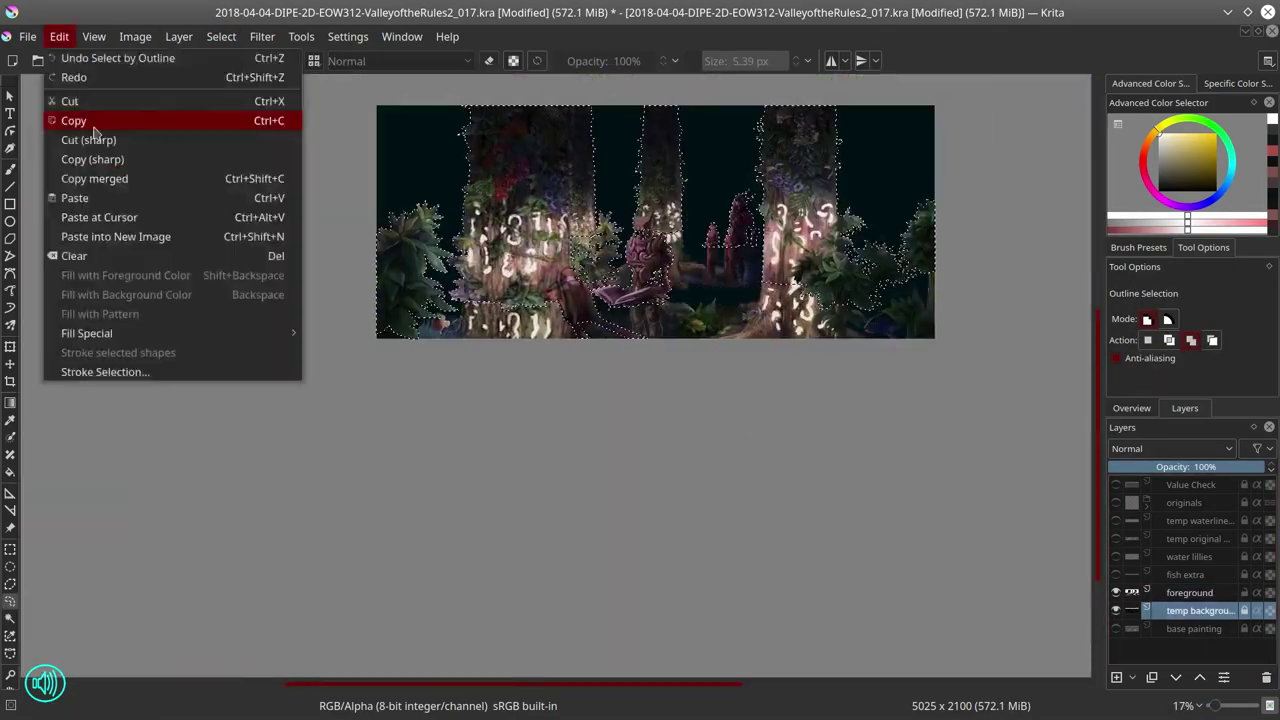
{"action": "left_click", "coordinate": [94, 128]}
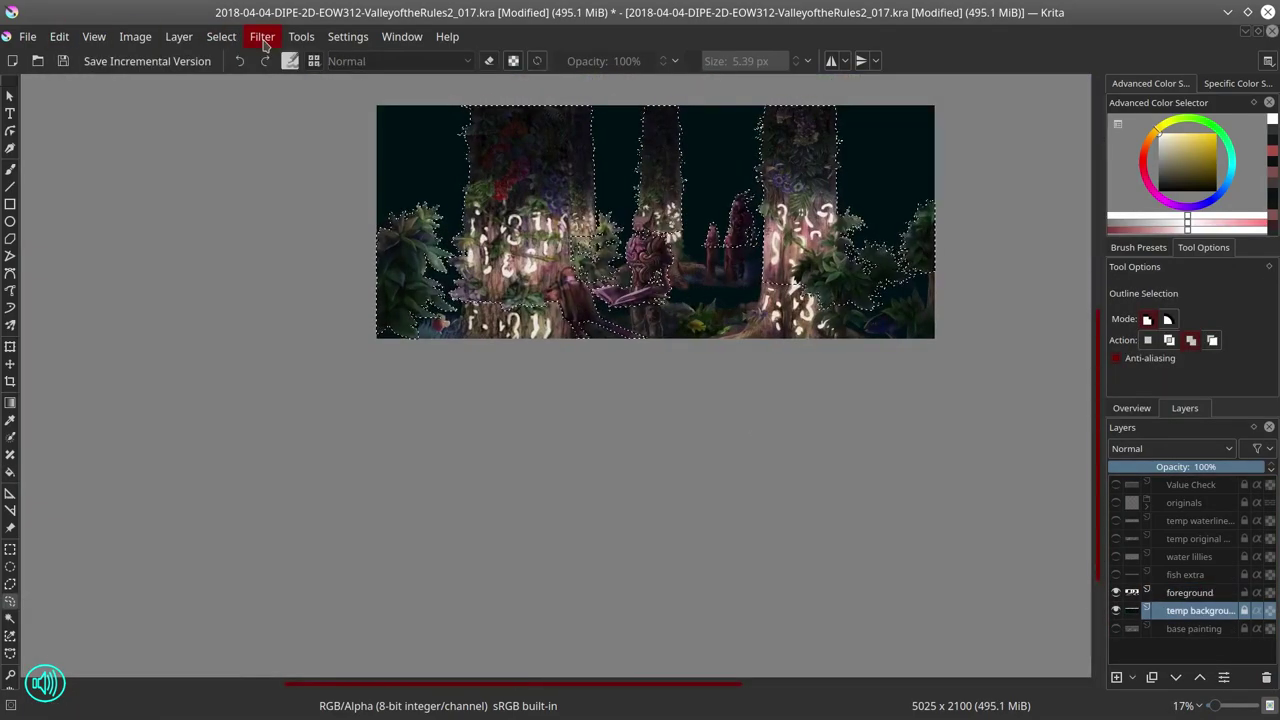
{"action": "left_click", "coordinate": [1116, 610]}
{"action": "right_click", "coordinate": [1180, 612]}
{"action": "left_click", "coordinate": [1116, 681]}
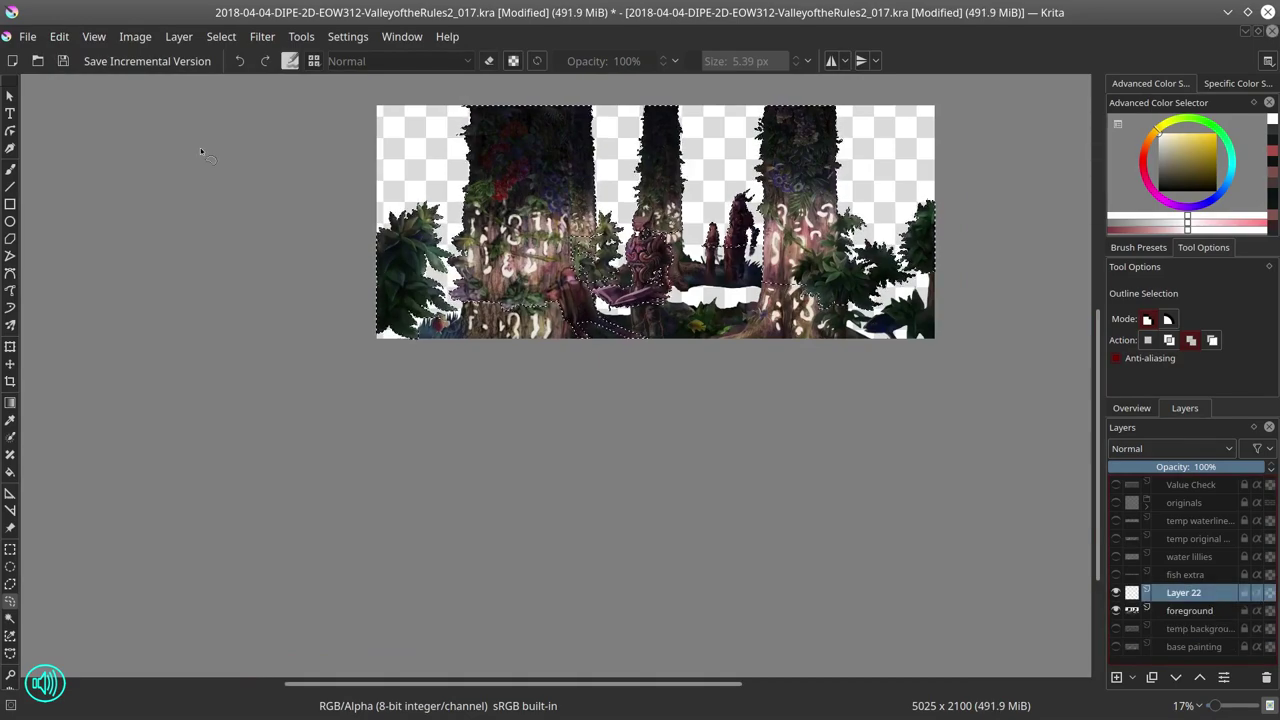
{"action": "left_click", "coordinate": [10, 471]}
{"action": "left_click", "coordinate": [449, 447]}
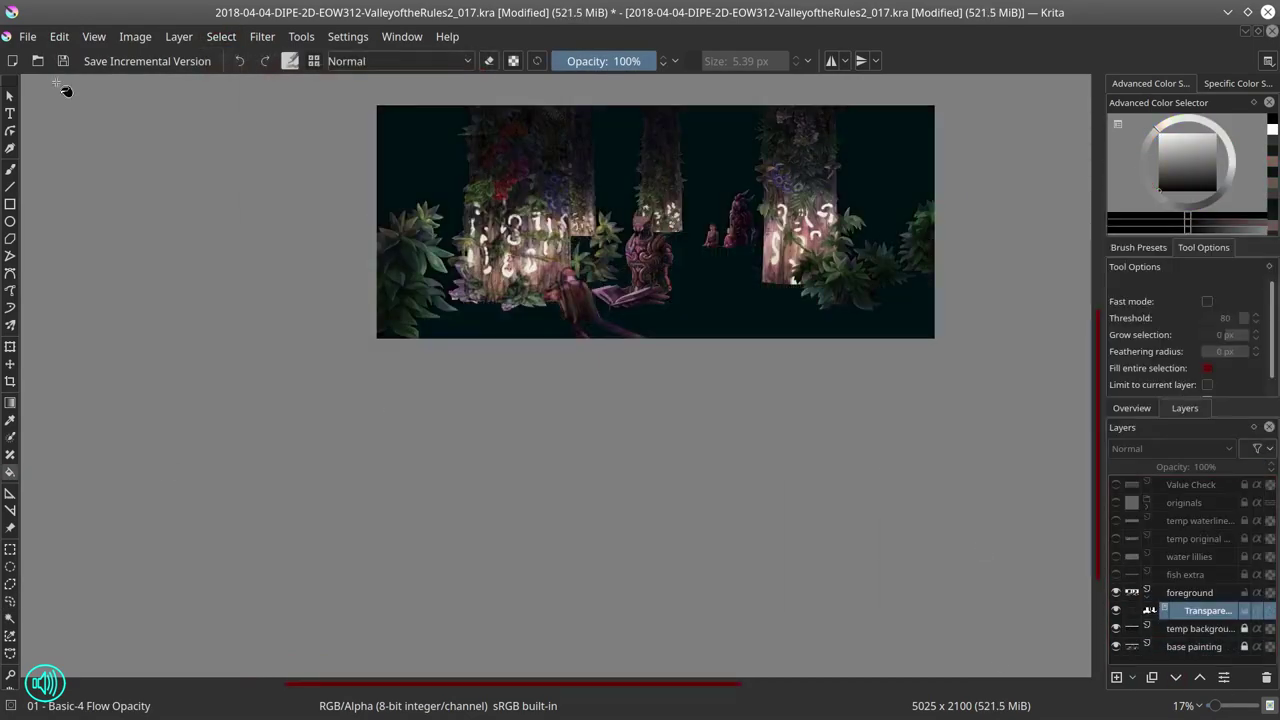
Step: Paint the base layer's water in pink-purple and greyish tones around the foreground, then save
{"action": "left_click", "coordinate": [221, 36]}
{"action": "left_click", "coordinate": [239, 117]}
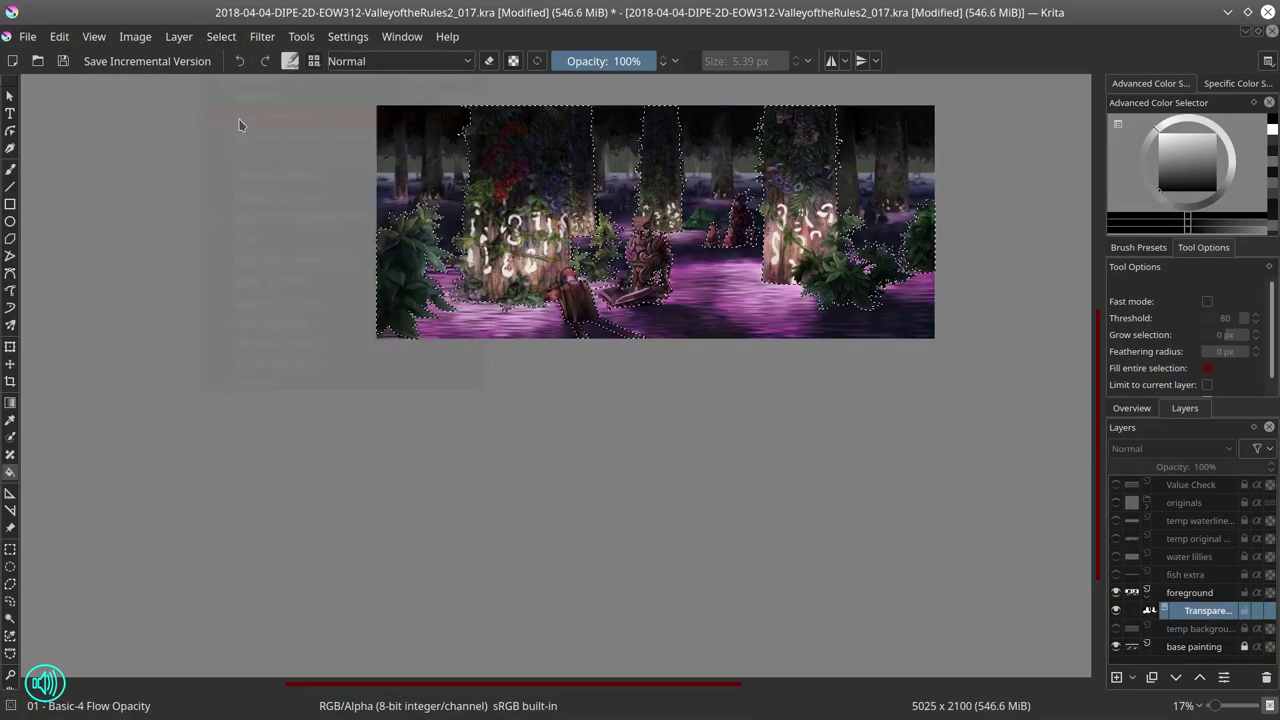
{"action": "left_click", "coordinate": [1194, 646]}
{"action": "key", "text": "b"}
{"action": "scroll", "coordinate": [675, 255], "scroll_direction": "up", "scroll_amount": 5}
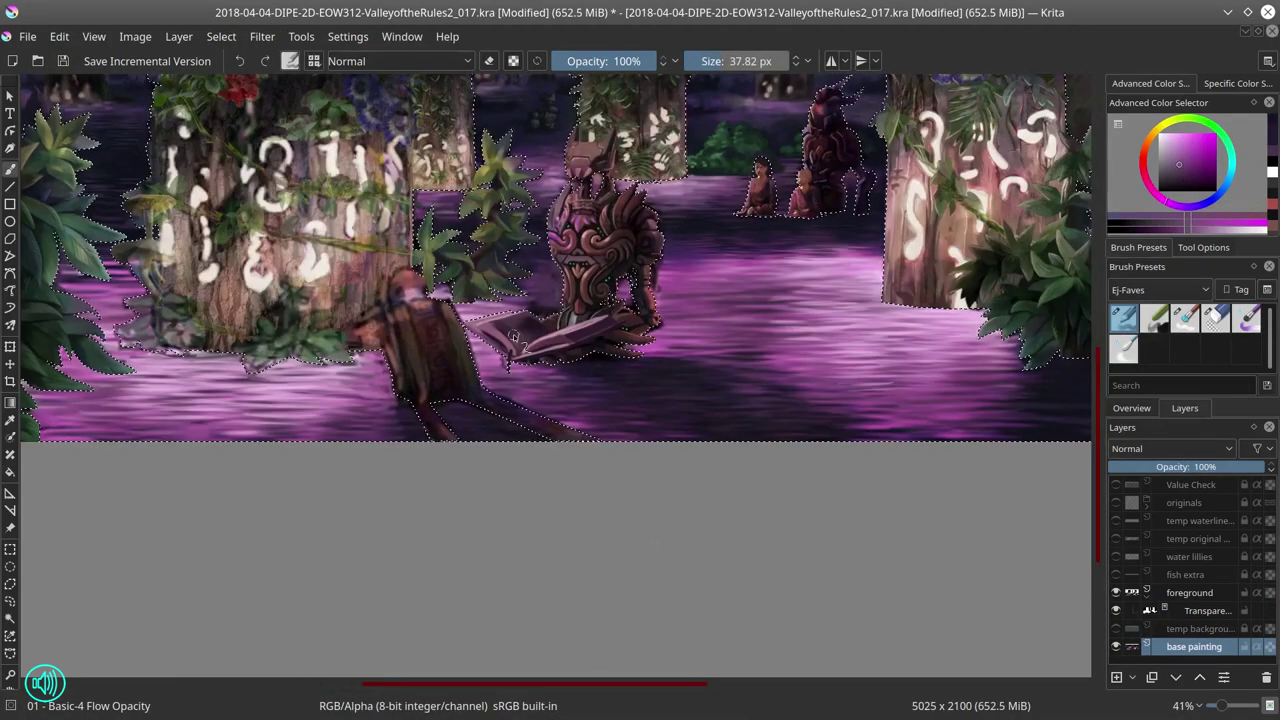
{"action": "left_click", "coordinate": [513, 336], "text": "ctrl"}
{"action": "key", "text": "bracketleft"}
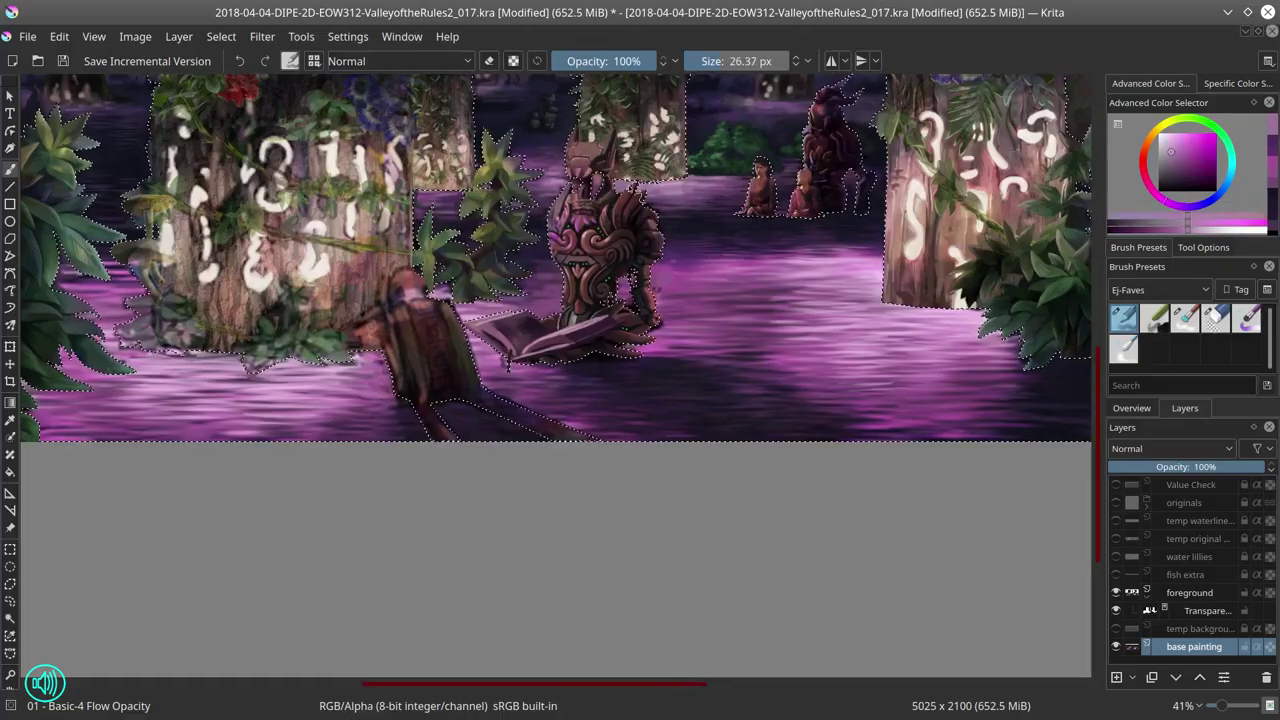
{"action": "left_click", "coordinate": [533, 297], "text": "ctrl"}
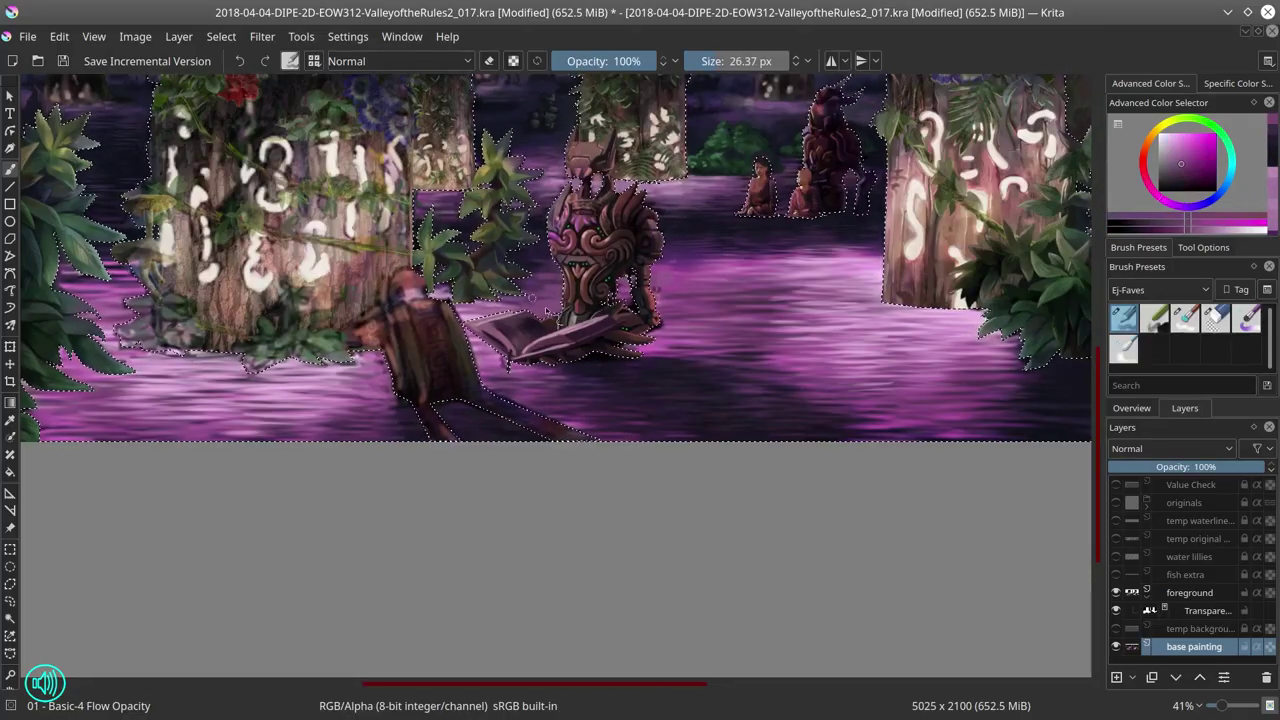
{"action": "left_click", "coordinate": [470, 316], "text": "ctrl"}
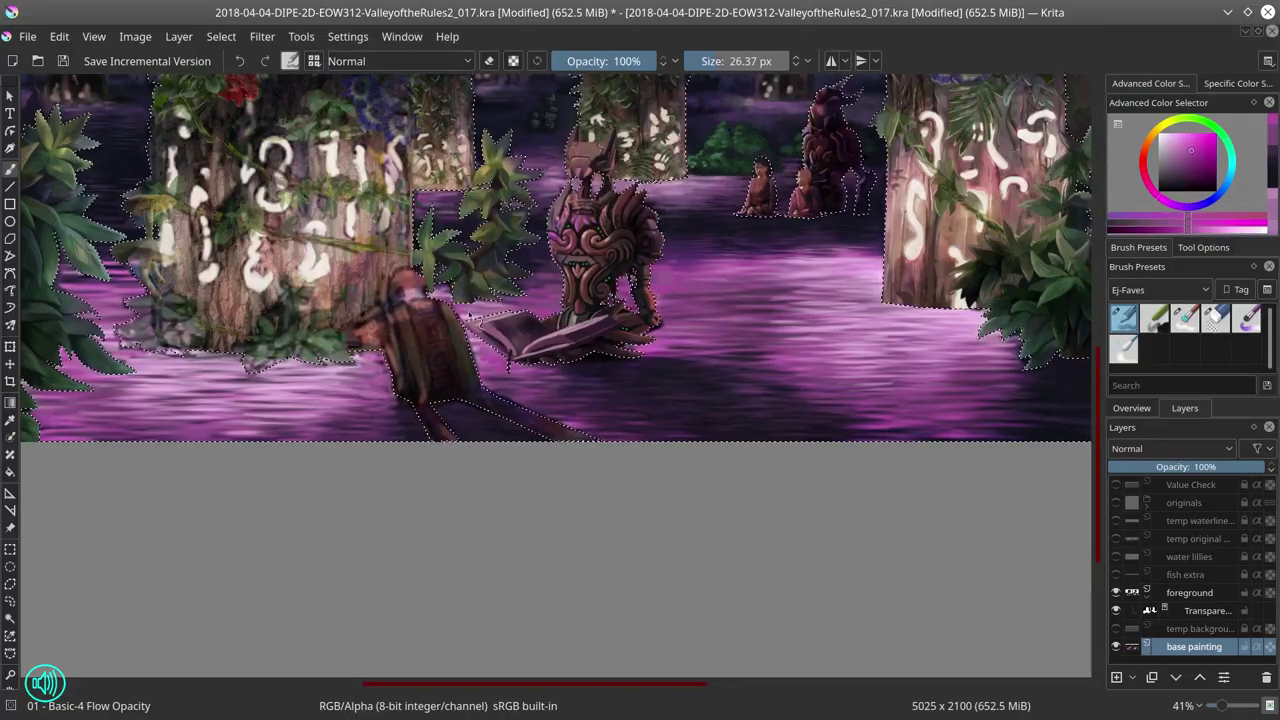
{"action": "left_click", "coordinate": [520, 400], "text": "ctrl"}
{"action": "key", "text": "ctrl+s"}
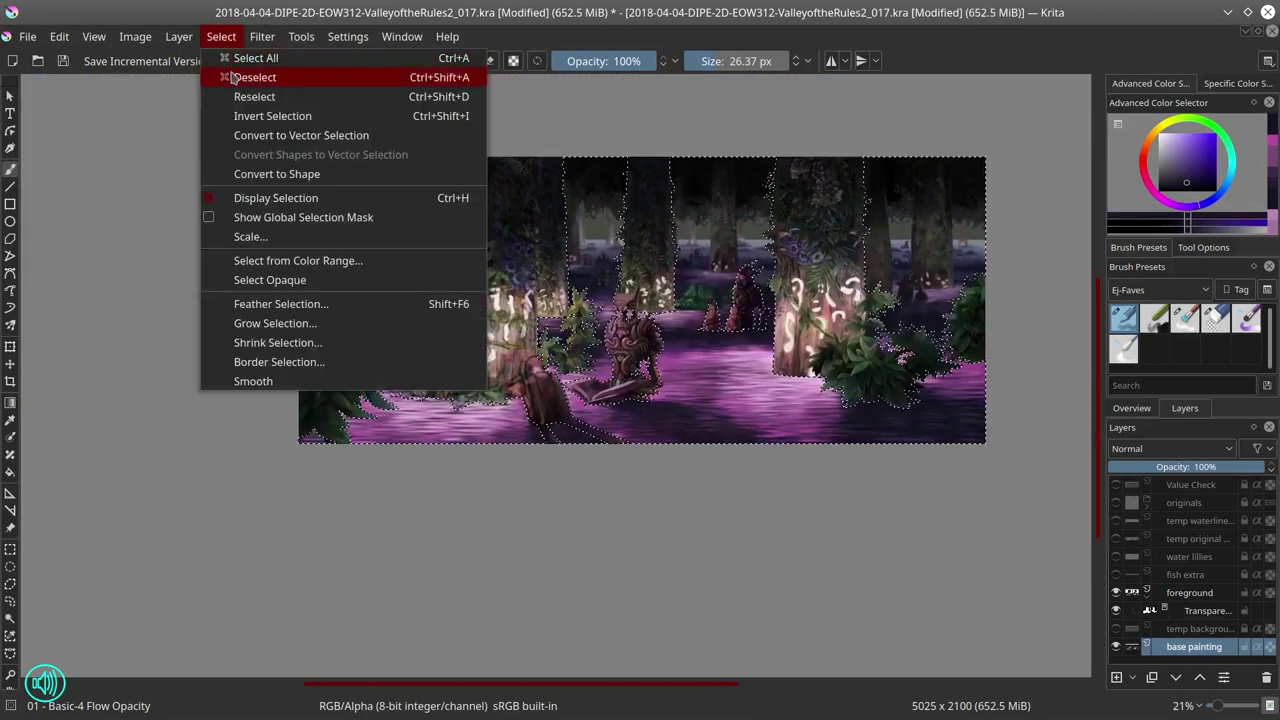
Step: Deselect, mirror the whole painting horizontally, and toggle the value check overlay to compare
{"action": "left_click", "coordinate": [217, 77]}
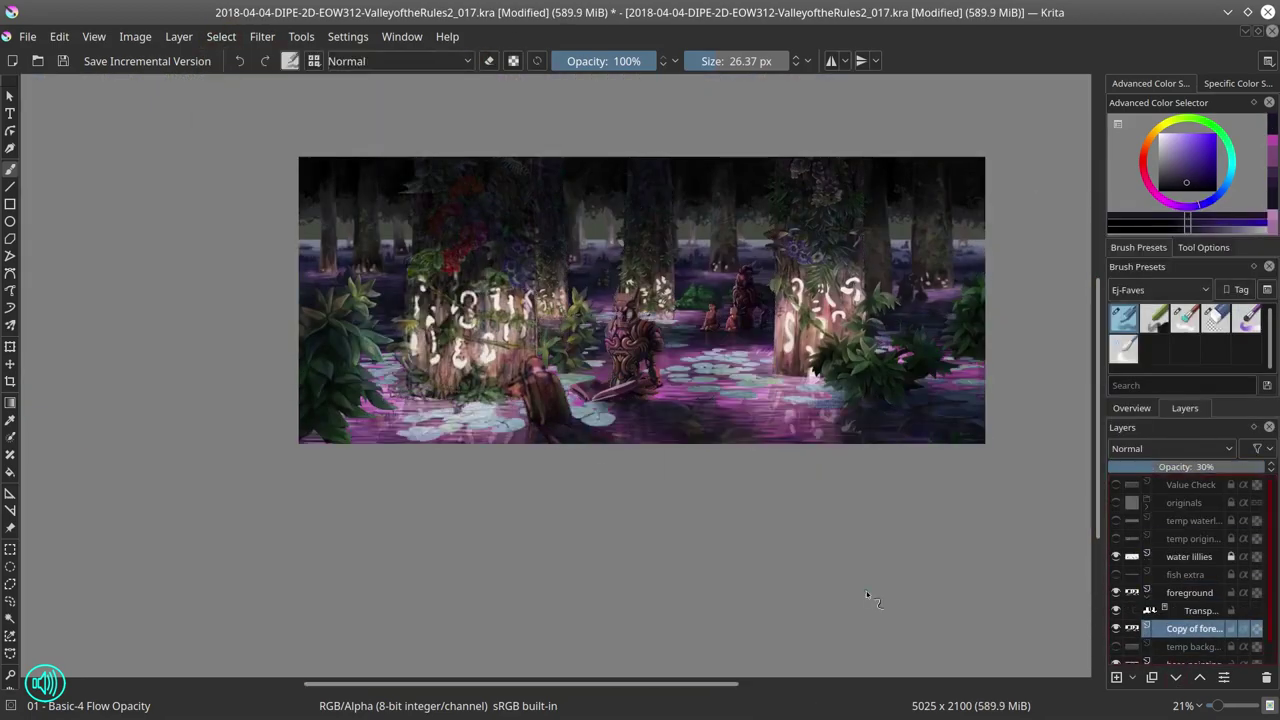
{"action": "left_click", "coordinate": [135, 36]}
{"action": "left_click", "coordinate": [173, 229]}
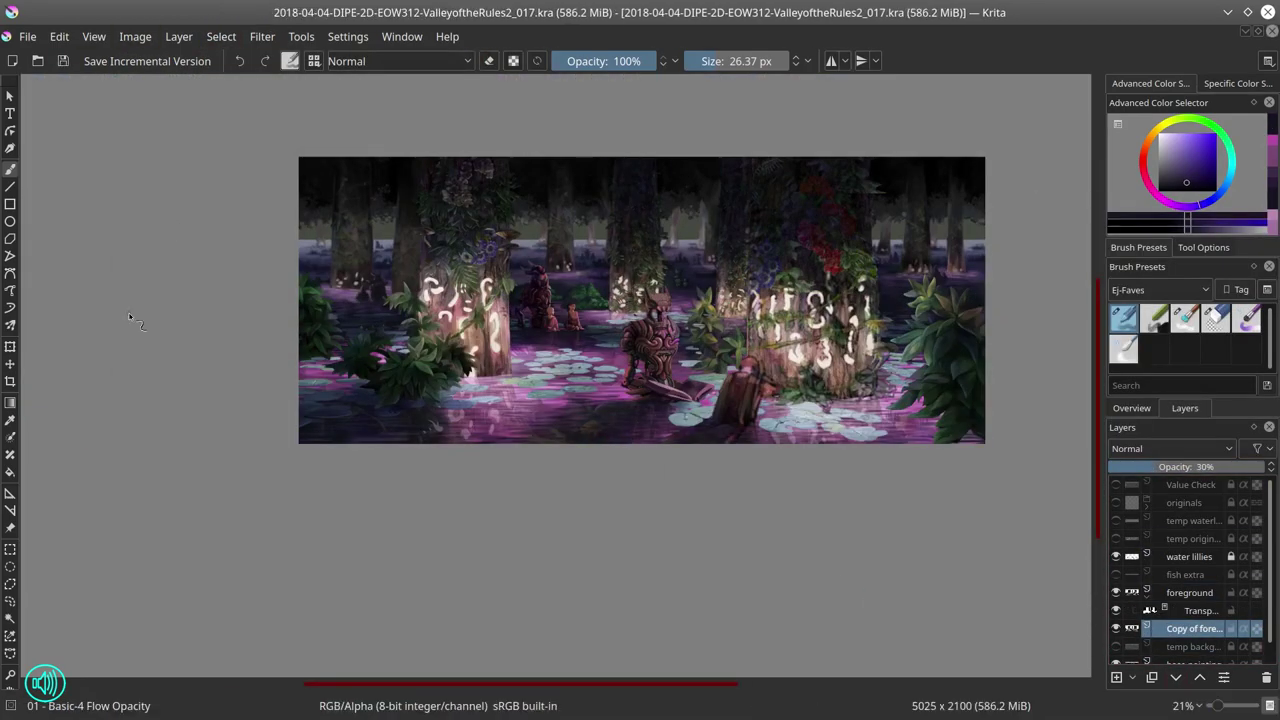
{"action": "left_click", "coordinate": [1116, 484]}
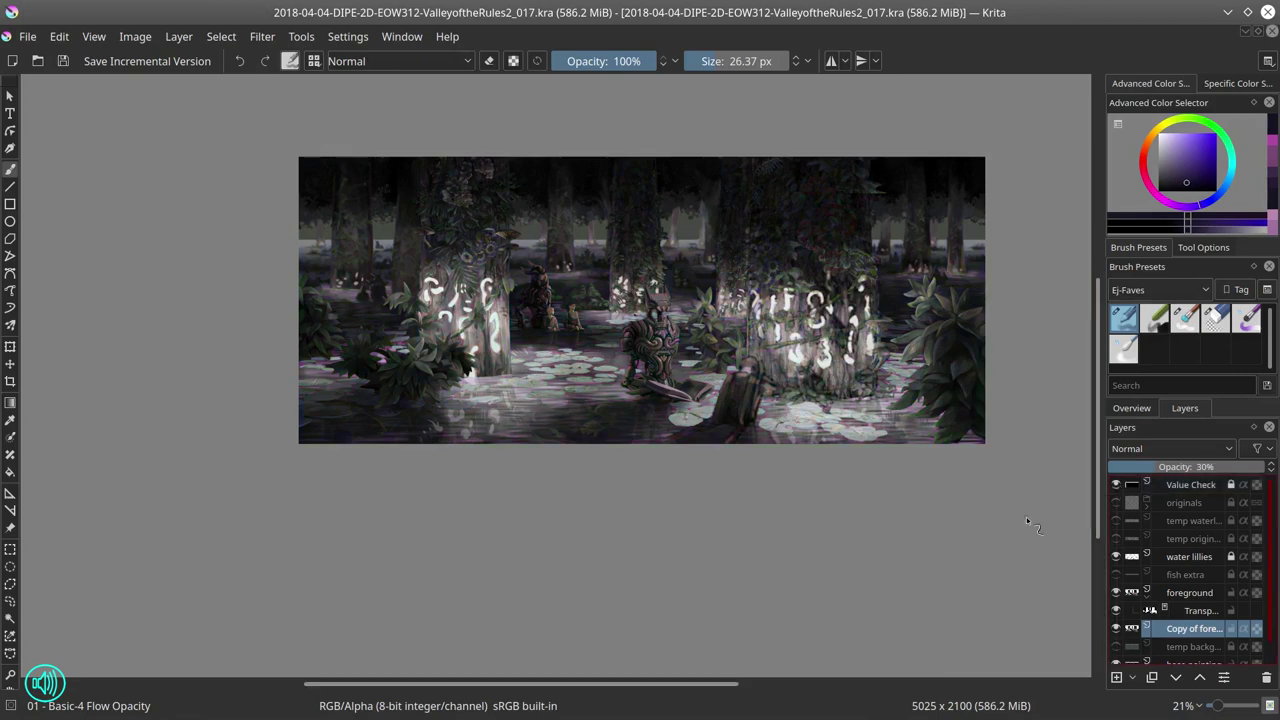
{"action": "key", "text": "ctrl+z"}
{"action": "key", "text": "ctrl+shift+z"}
{"action": "key", "text": "ctrl+z"}
Step: Export the painting as a JPG into the portfolio folder, confirming the JPEG settings
{"action": "key", "text": "ctrl+shift+e"}
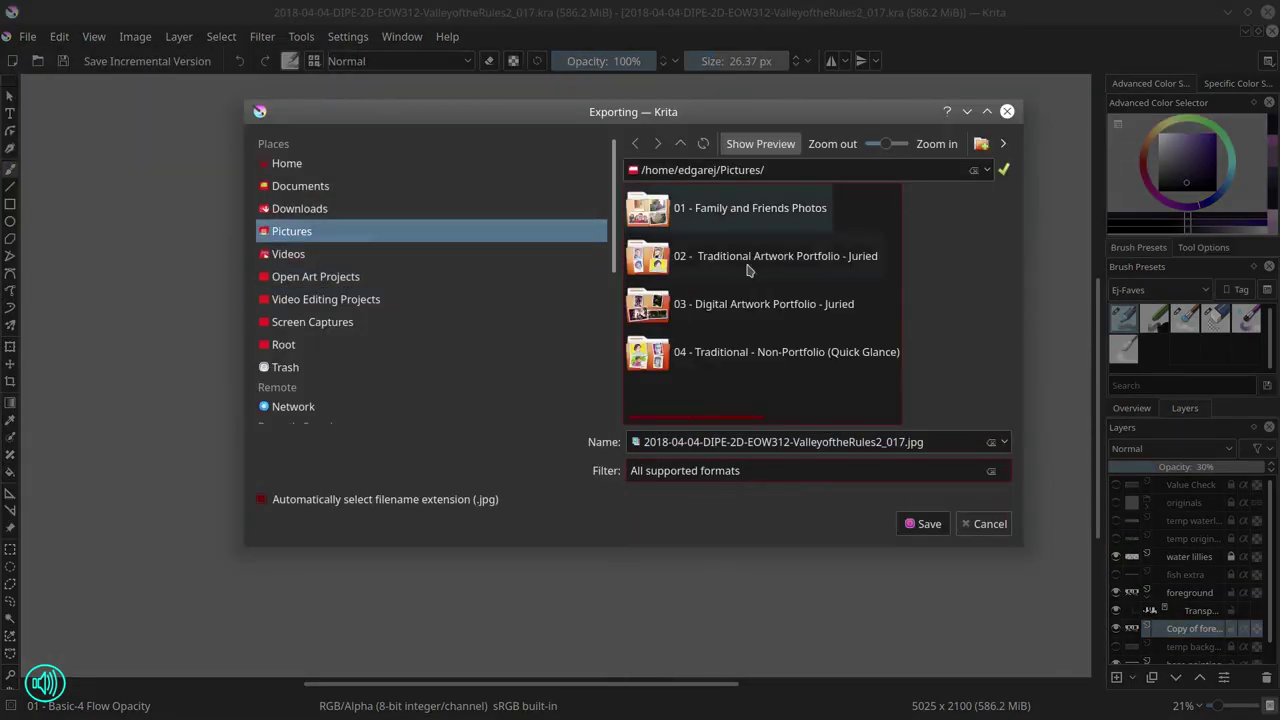
{"action": "double_click", "coordinate": [763, 304]}
{"action": "left_click", "coordinate": [923, 523]}
{"action": "left_click", "coordinate": [734, 477]}
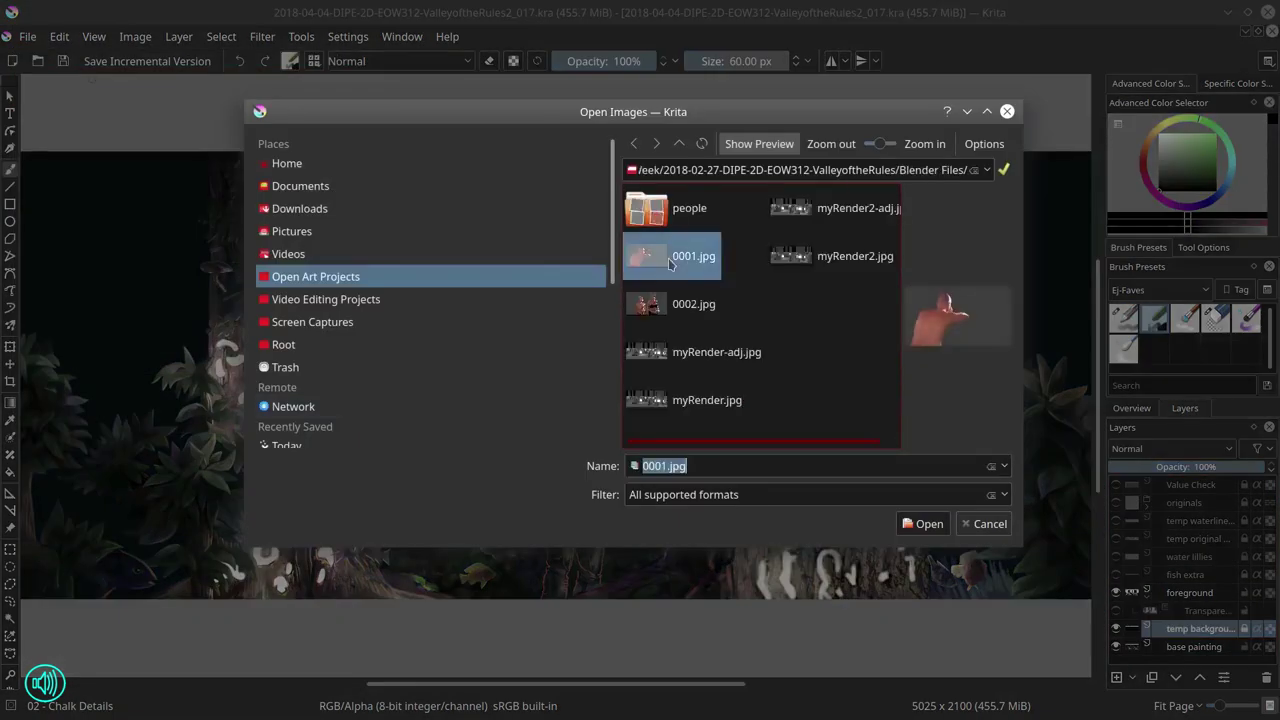
Step: Copy the bald figure from reference 0001.jpg and paste it into the forest painting
{"action": "left_click", "coordinate": [917, 443]}
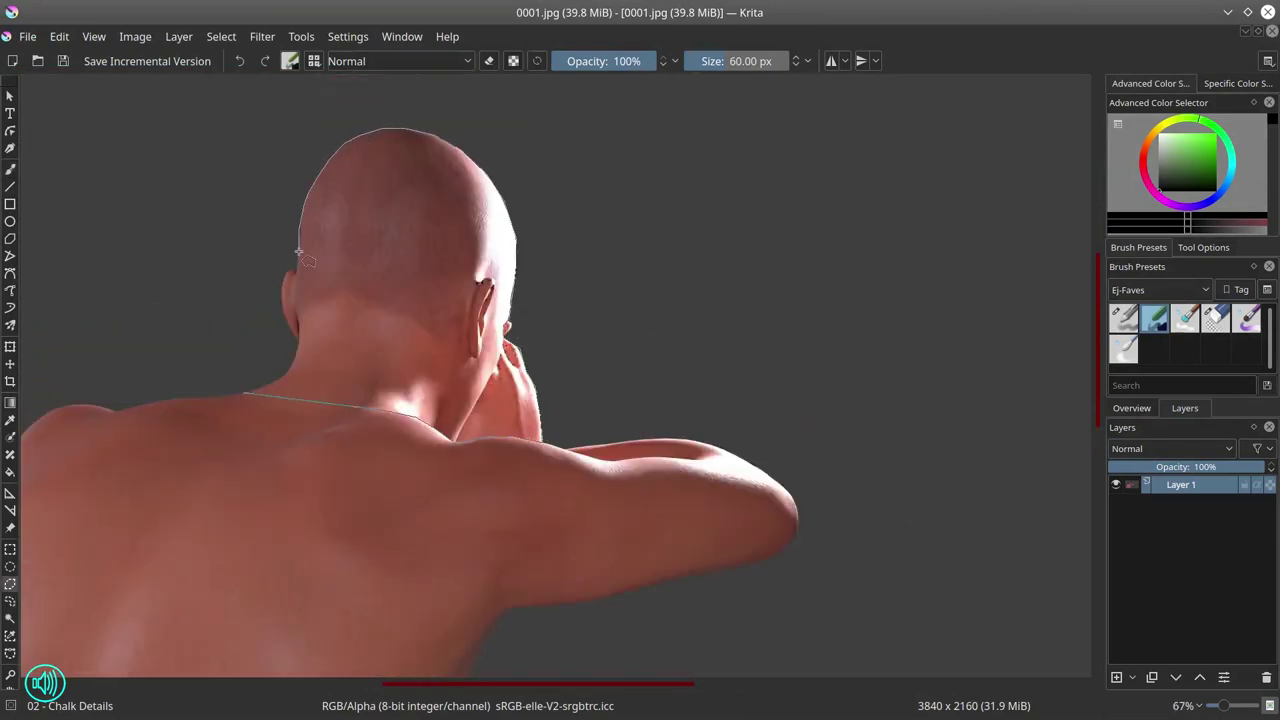
{"action": "key", "text": "ctrl+c"}
{"action": "key", "text": "ctrl+w"}
{"action": "left_click", "coordinate": [686, 369]}
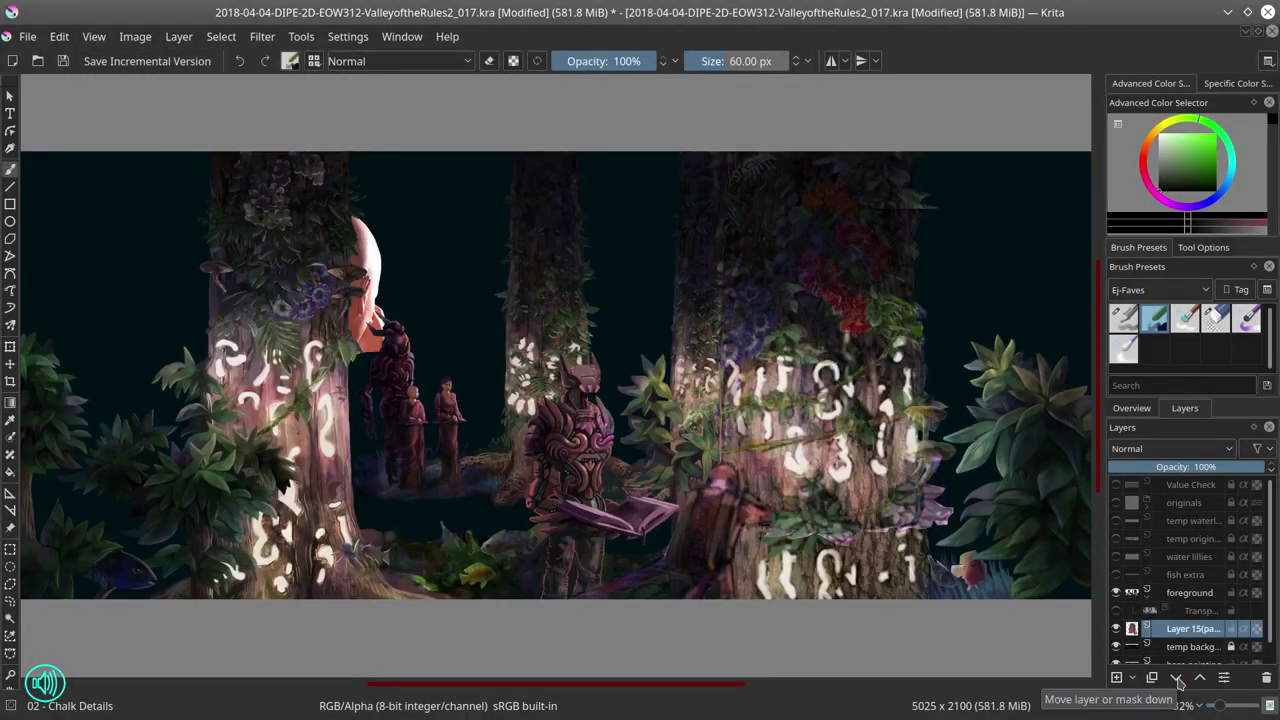
{"action": "key", "text": "ctrl+v"}
Step: Scale the pasted bald head down and move it onto the monk
{"action": "key", "text": "ctrl+t"}
{"action": "left_click_drag", "start_coordinate": [739, 354], "coordinate": [767, 383]}
{"action": "left_click_drag", "start_coordinate": [801, 420], "coordinate": [687, 397]}
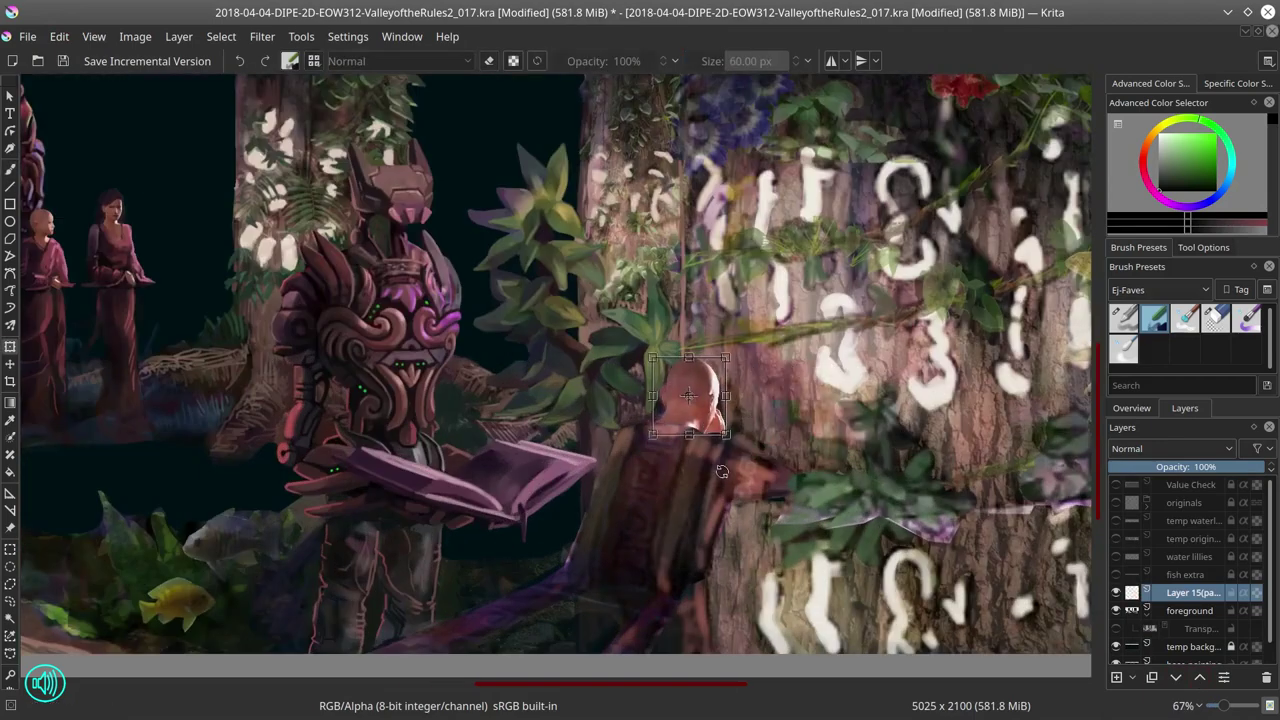
{"action": "scroll", "coordinate": [704, 416], "scroll_direction": "down", "scroll_amount": 5}
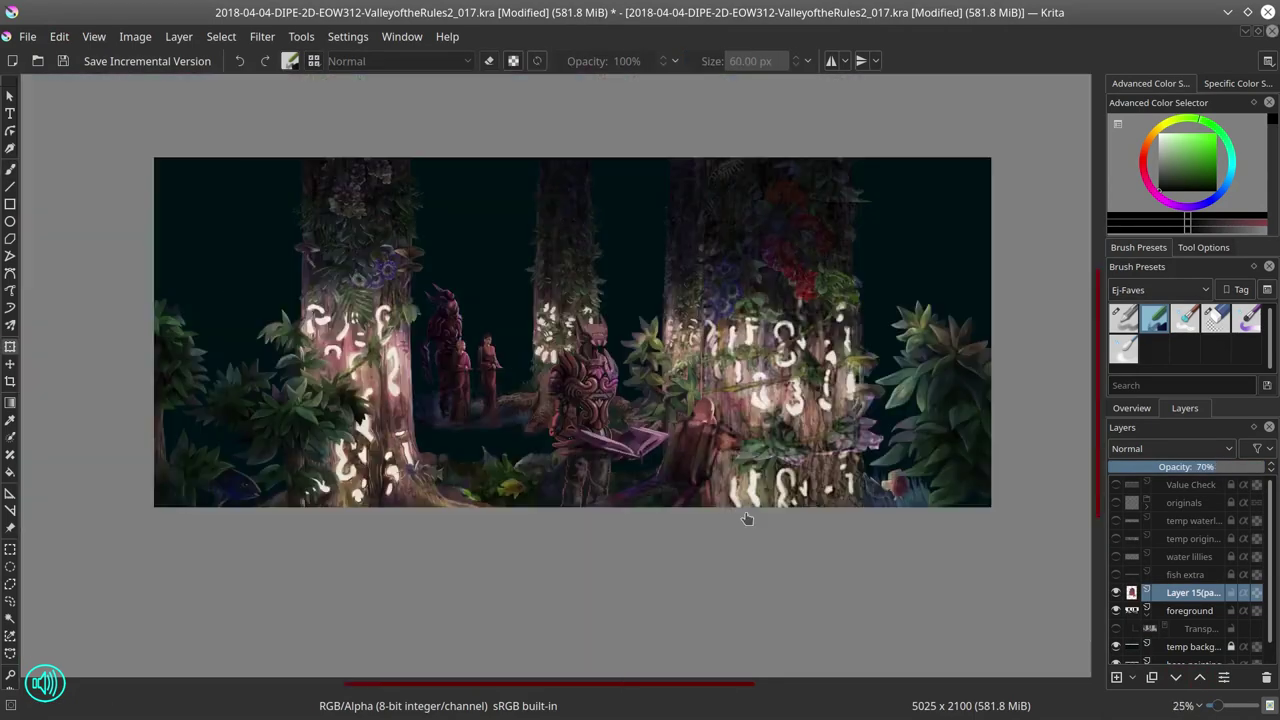
{"action": "scroll", "coordinate": [745, 515], "scroll_direction": "up", "scroll_amount": 3}
{"action": "scroll", "coordinate": [689, 558], "scroll_direction": "down", "scroll_amount": 3}
Step: Merge the pasted layer down, convert it to a transparency mask, and save incremental version _018
{"action": "right_click", "coordinate": [1190, 620]}
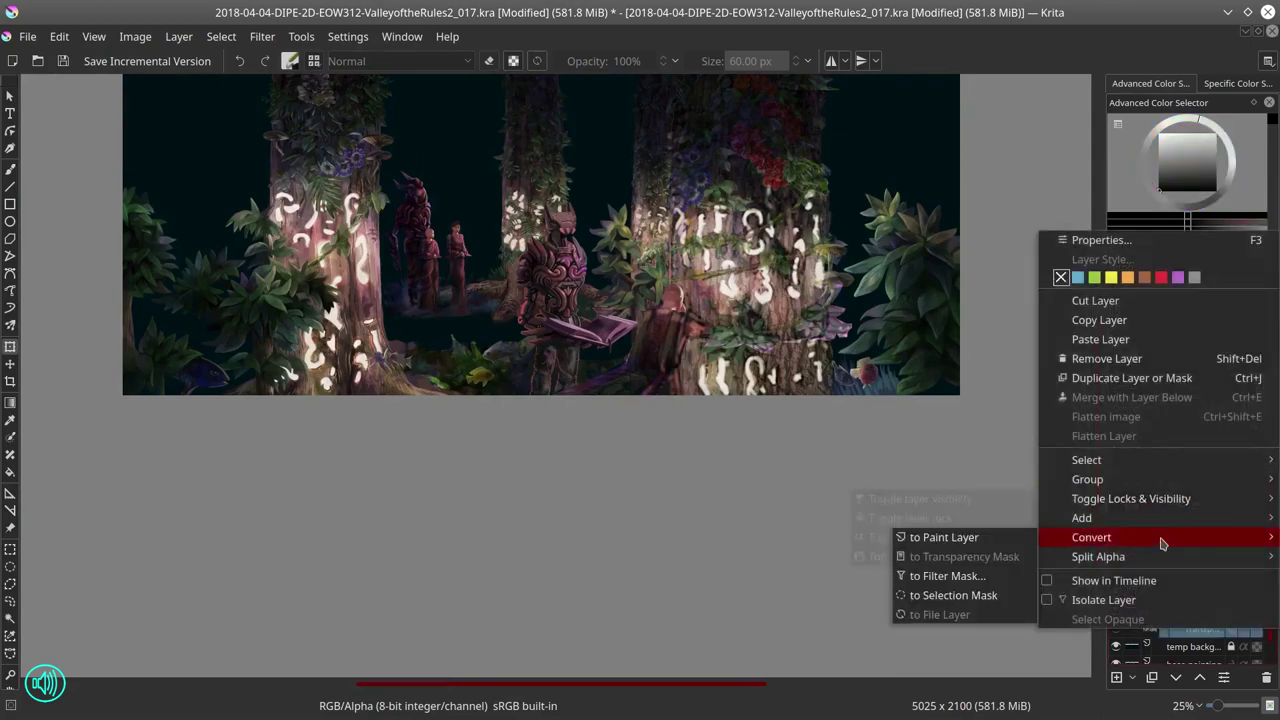
{"action": "right_click", "coordinate": [1190, 560]}
{"action": "left_click", "coordinate": [1126, 323]}
{"action": "right_click", "coordinate": [1190, 612]}
{"action": "mouse_move", "coordinate": [1085, 524]}
{"action": "left_click", "coordinate": [966, 545]}
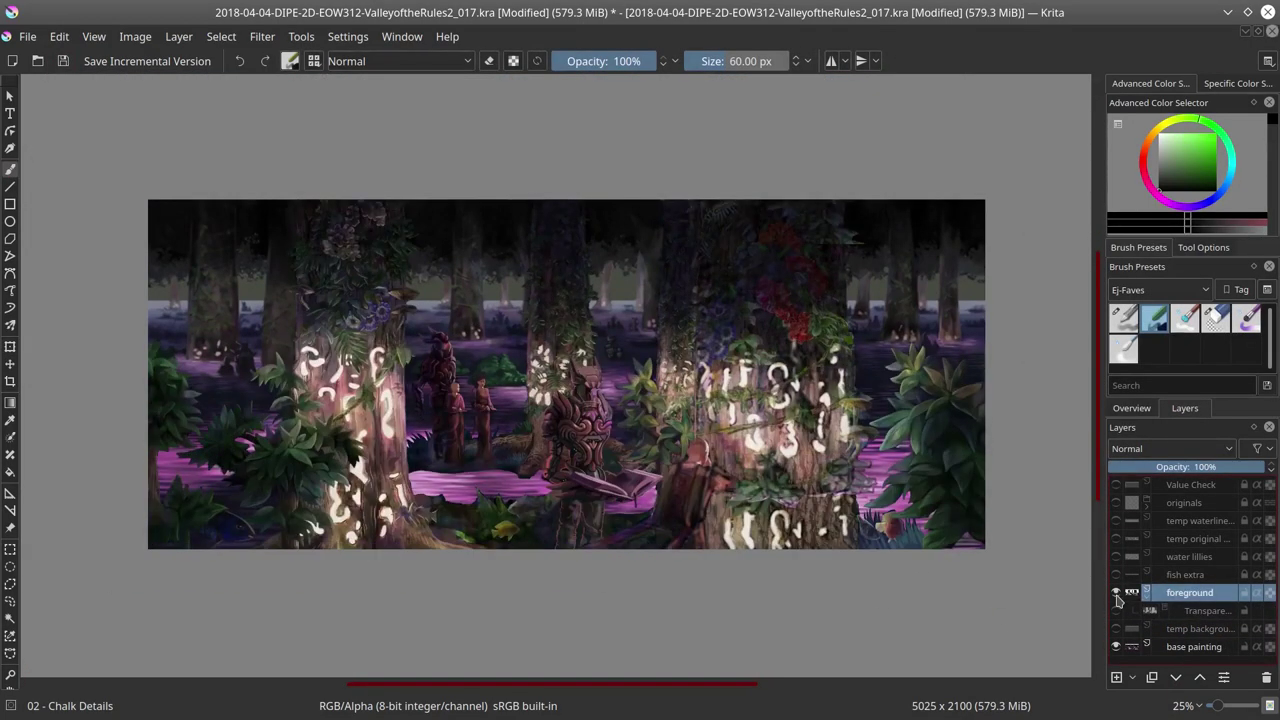
{"action": "left_click", "coordinate": [1116, 628]}
{"action": "left_click", "coordinate": [147, 61]}
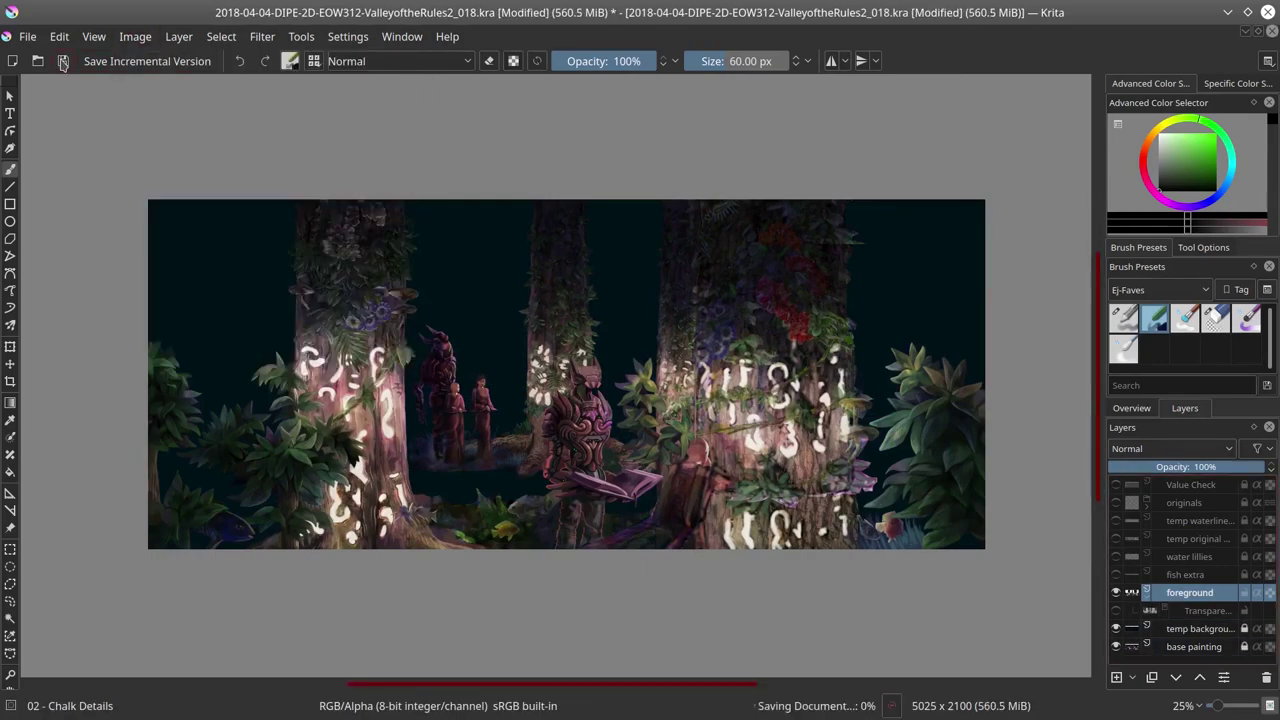
Step: Paste the figure again and mirror the pasted layer horizontally
{"action": "key", "text": "ctrl+v"}
{"action": "scroll", "coordinate": [727, 489], "scroll_direction": "up", "scroll_amount": 3}
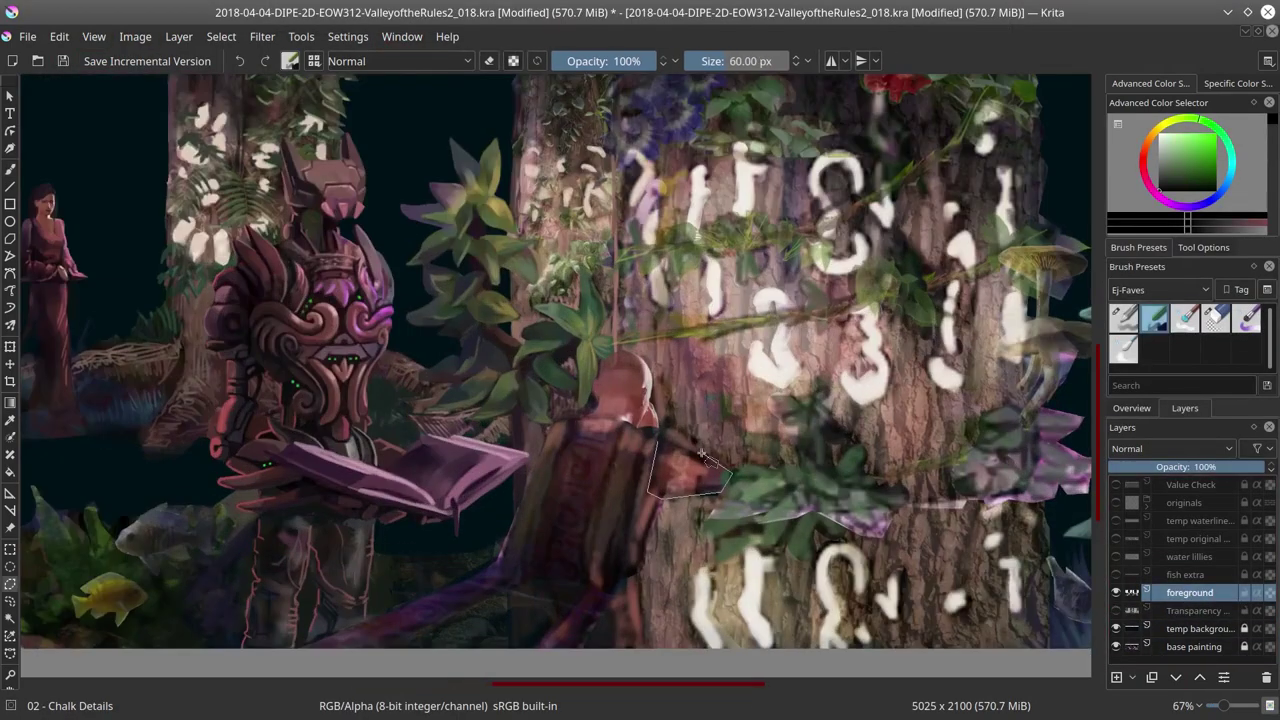
{"action": "left_click", "coordinate": [221, 36]}
{"action": "mouse_move", "coordinate": [300, 217]}
{"action": "left_click", "coordinate": [455, 217]}
{"action": "scroll", "coordinate": [455, 300], "scroll_direction": "down", "scroll_amount": 3}
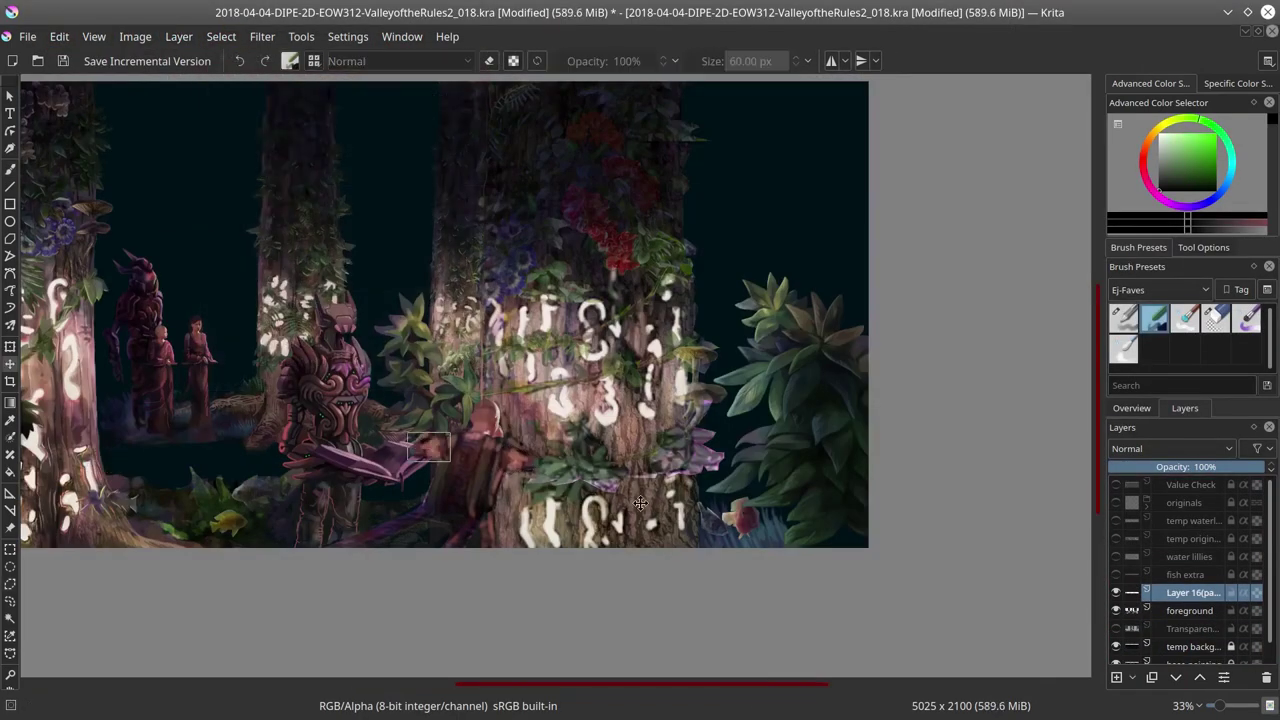
{"action": "scroll", "coordinate": [580, 410], "scroll_direction": "up", "scroll_amount": 4}
{"action": "scroll", "coordinate": [580, 410], "scroll_direction": "down", "scroll_amount": 2}
Step: Pick copy-mode and multiply brush presets from Nature-Speed-Paint and Ej-Faves, with a dark blue colour
{"action": "left_click", "coordinate": [1205, 289]}
{"action": "left_click", "coordinate": [1160, 403]}
{"action": "left_click", "coordinate": [1155, 318]}
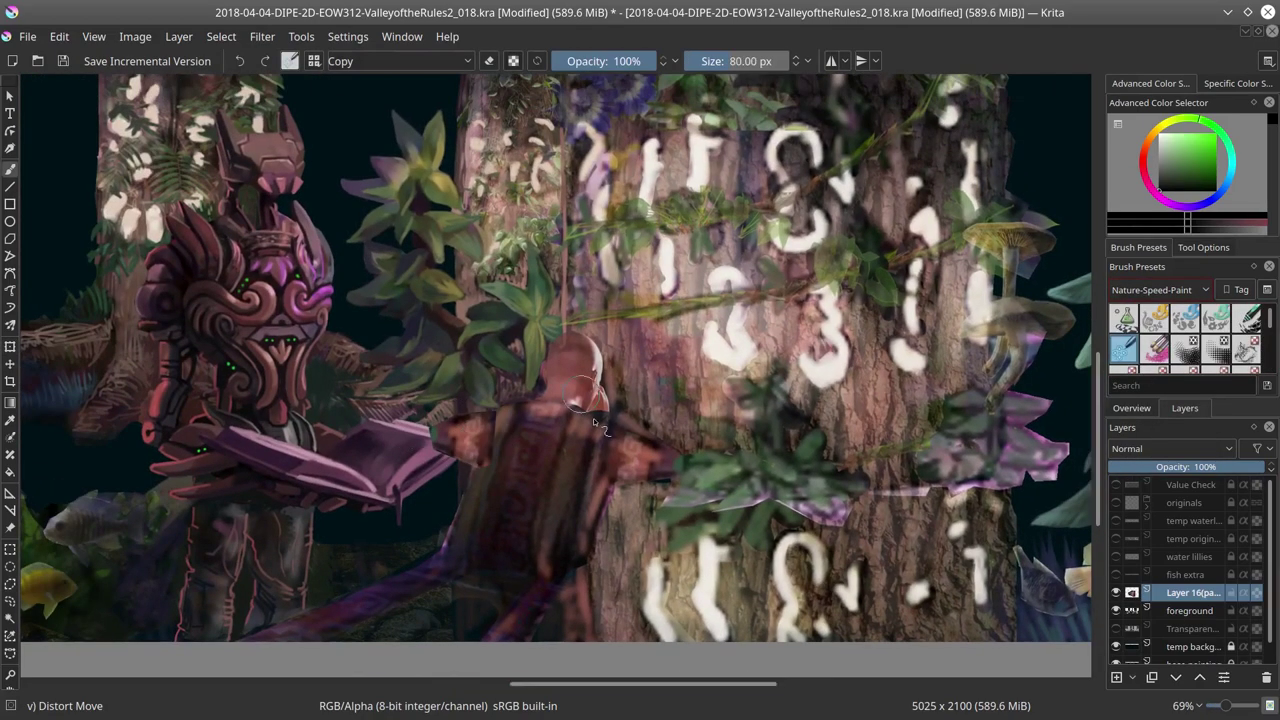
{"action": "left_click", "coordinate": [1189, 610]}
{"action": "left_click", "coordinate": [1190, 592]}
{"action": "left_click", "coordinate": [1205, 289]}
{"action": "left_click", "coordinate": [1150, 315]}
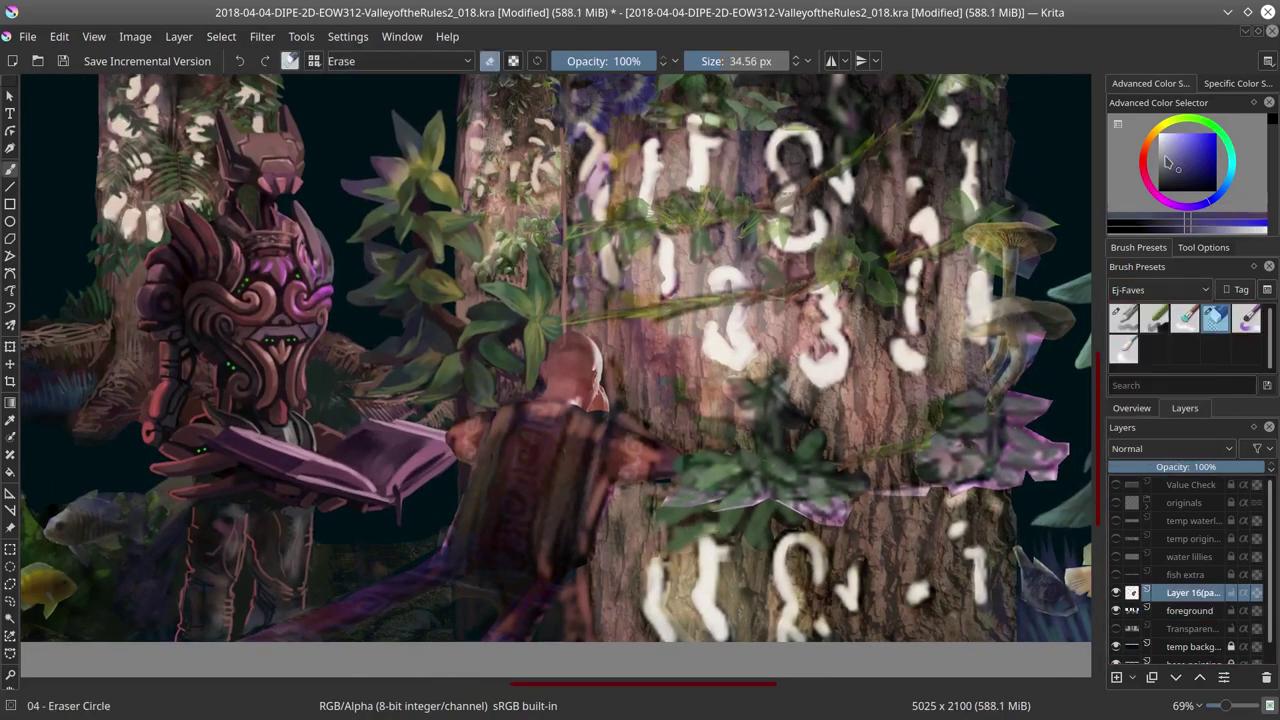
{"action": "left_click", "coordinate": [1124, 318]}
Step: Merge Layer 16 into foreground, switch to a normal soft brush, and save the file
{"action": "right_click", "coordinate": [1190, 592]}
{"action": "left_click", "coordinate": [1085, 366]}
{"action": "left_click", "coordinate": [1184, 318]}
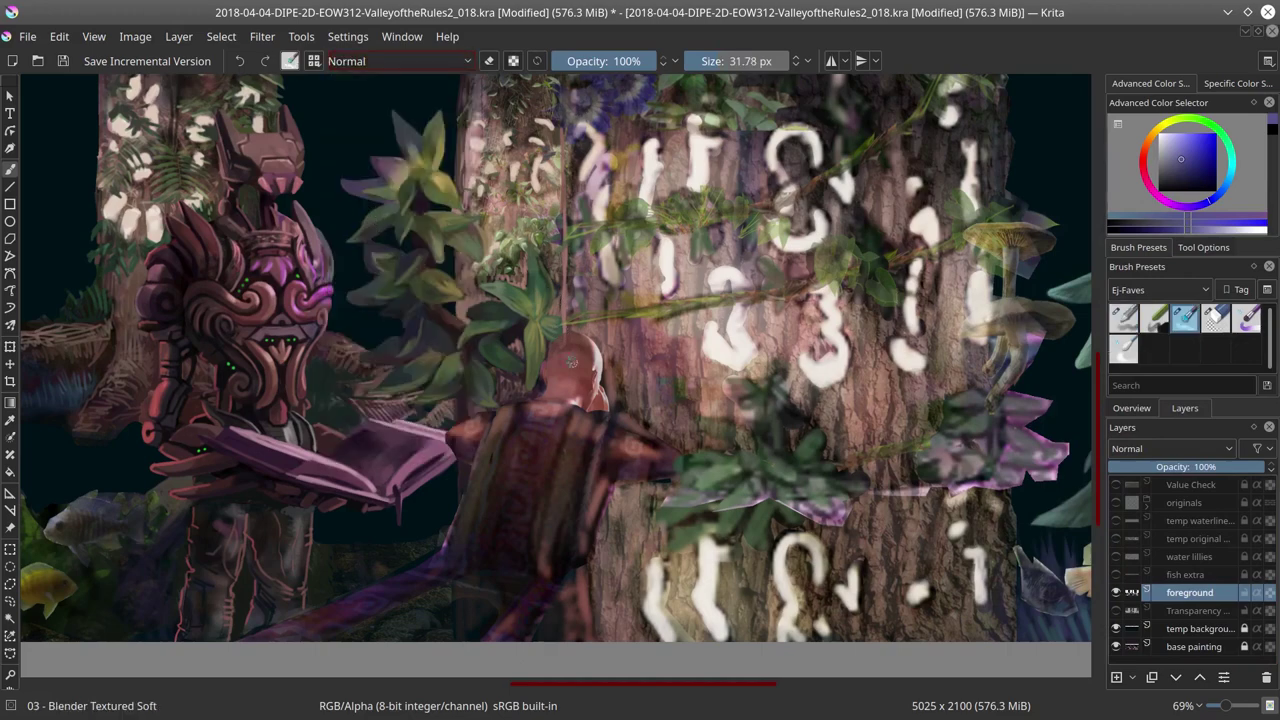
{"action": "left_click", "coordinate": [63, 61]}
{"action": "left_click", "coordinate": [28, 36]}
Step: Load 0001.jpg as a reference image, then move it right and enlarge it
{"action": "left_click", "coordinate": [40, 75]}
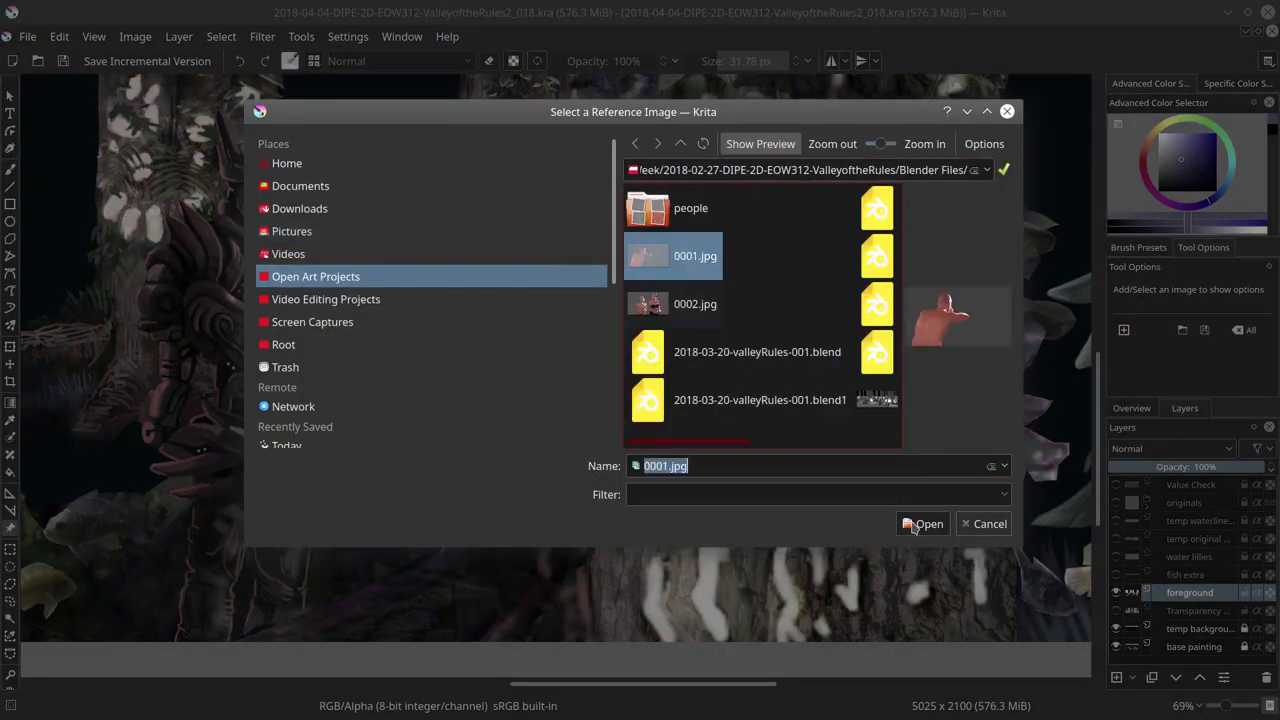
{"action": "key", "text": "Return"}
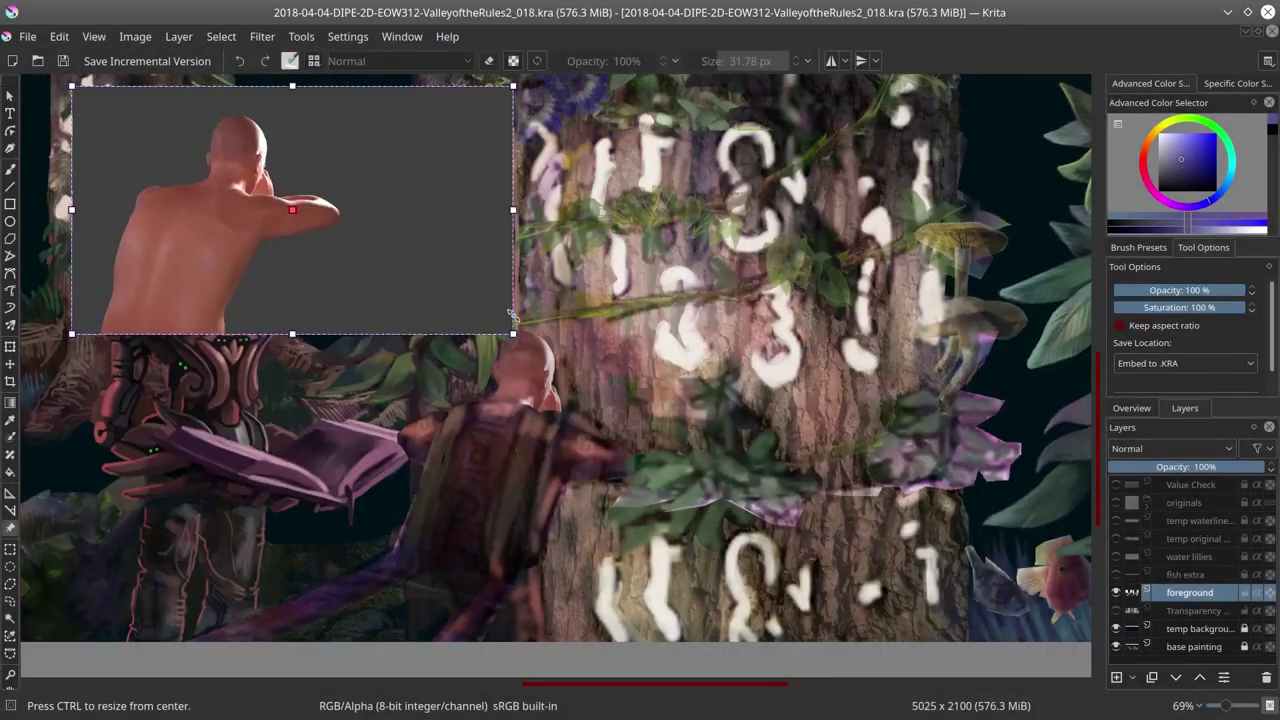
{"action": "left_click_drag", "start_coordinate": [765, 408], "coordinate": [808, 443]}
Step: Darken the monk's head shading, then switch to 01 - Basic-4 Flow Opacity and sample pink skin tones
{"action": "key", "text": "b"}
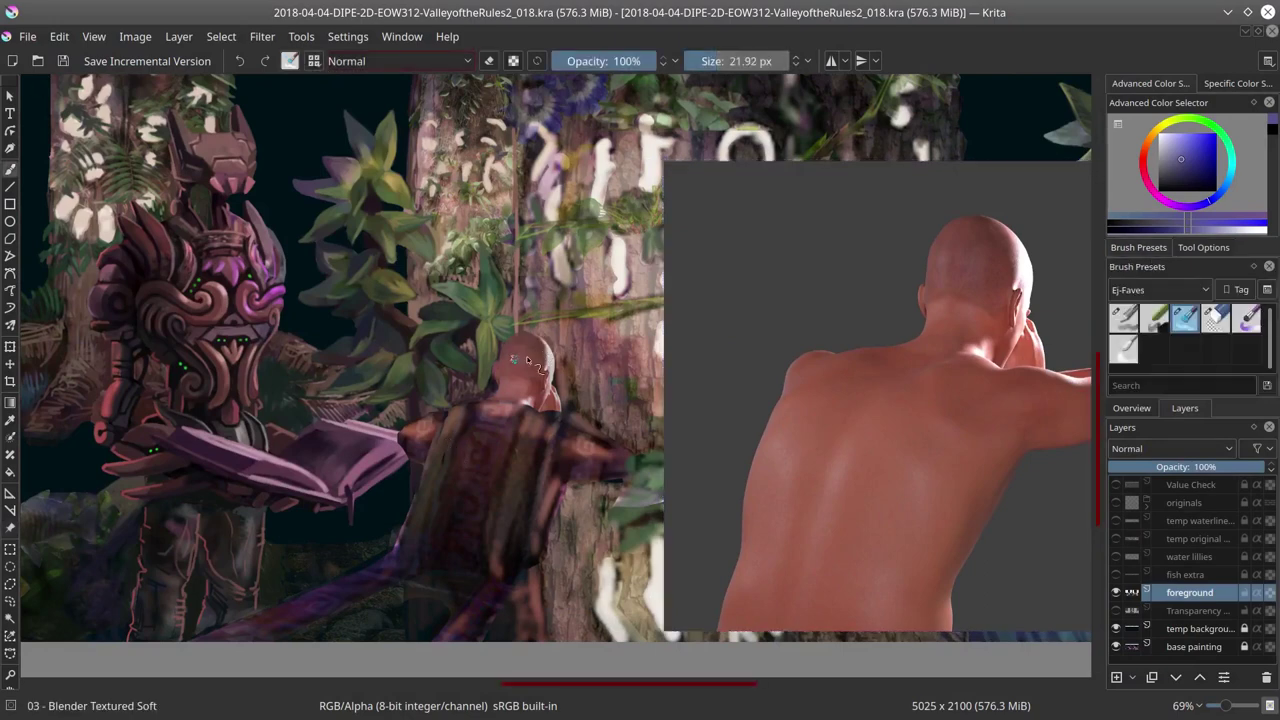
{"action": "key", "text": "bracketleft"}
{"action": "left_click_drag", "start_coordinate": [527, 360], "coordinate": [522, 403]}
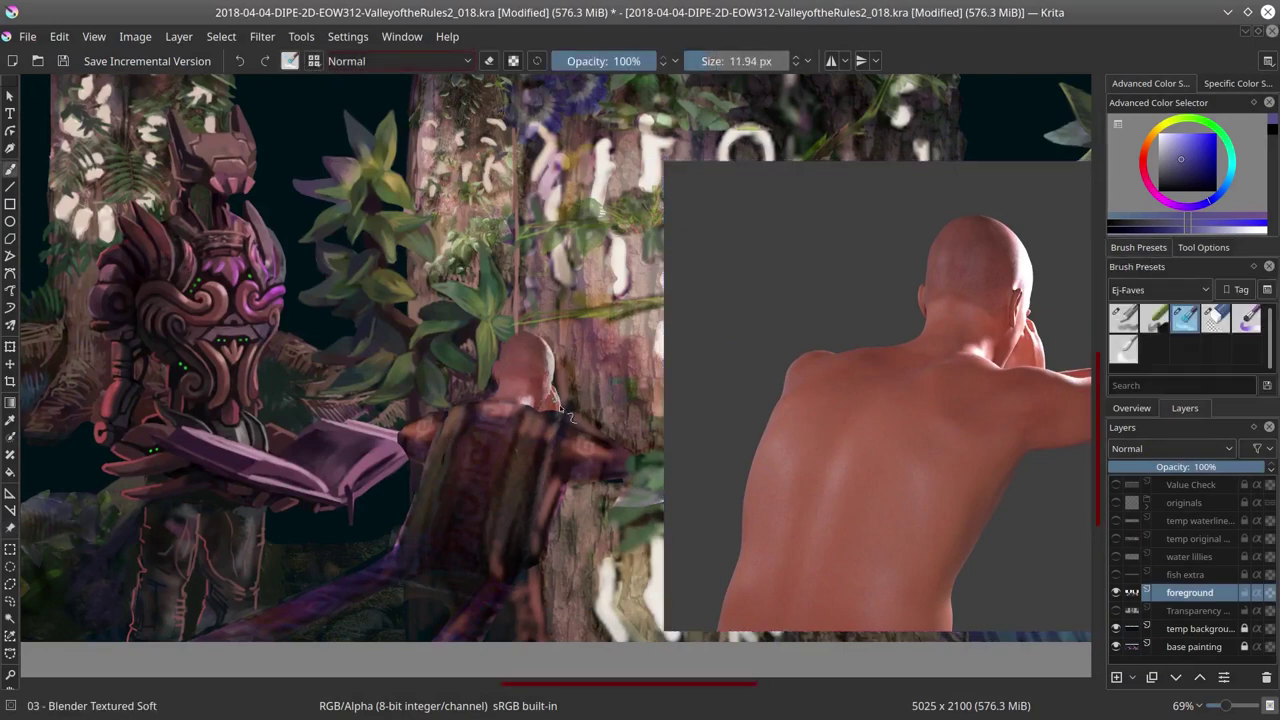
{"action": "key", "text": "slash"}
{"action": "left_click", "coordinate": [497, 334], "text": "ctrl"}
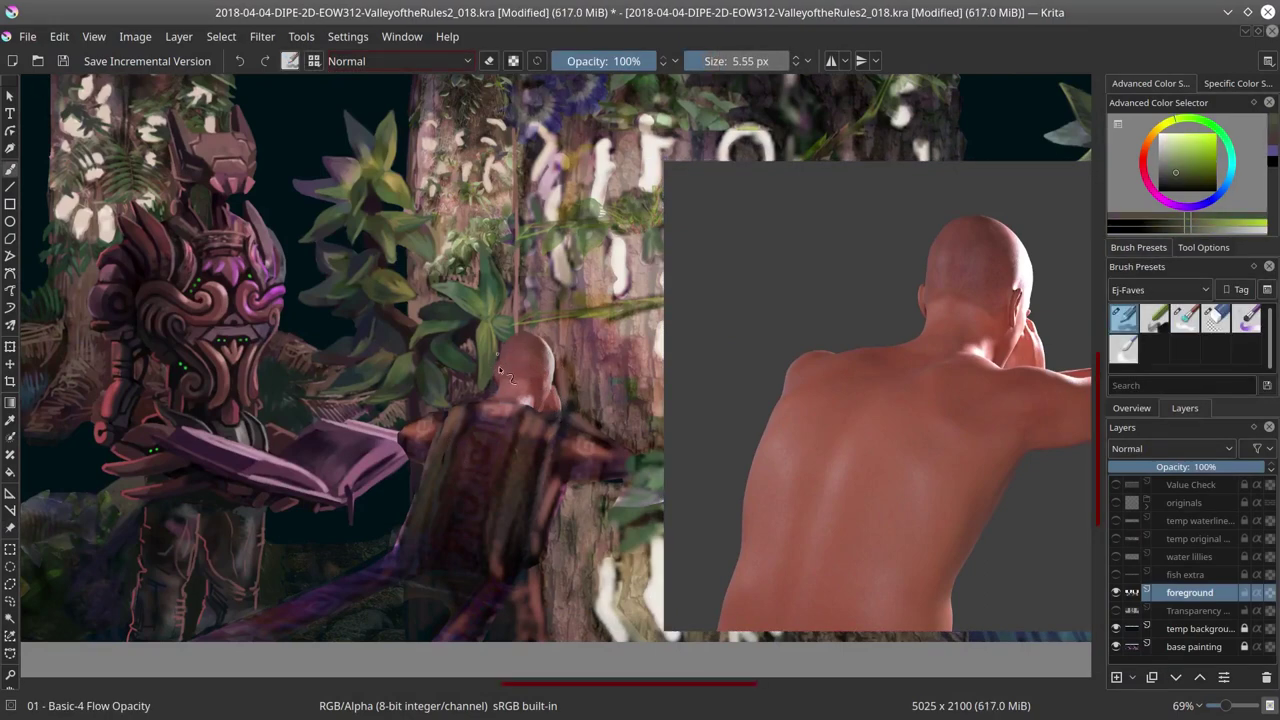
{"action": "left_click", "coordinate": [500, 342], "text": "ctrl"}
{"action": "left_click", "coordinate": [520, 345], "text": "ctrl"}
{"action": "key", "text": "bracketright"}
{"action": "key", "text": "bracketright"}
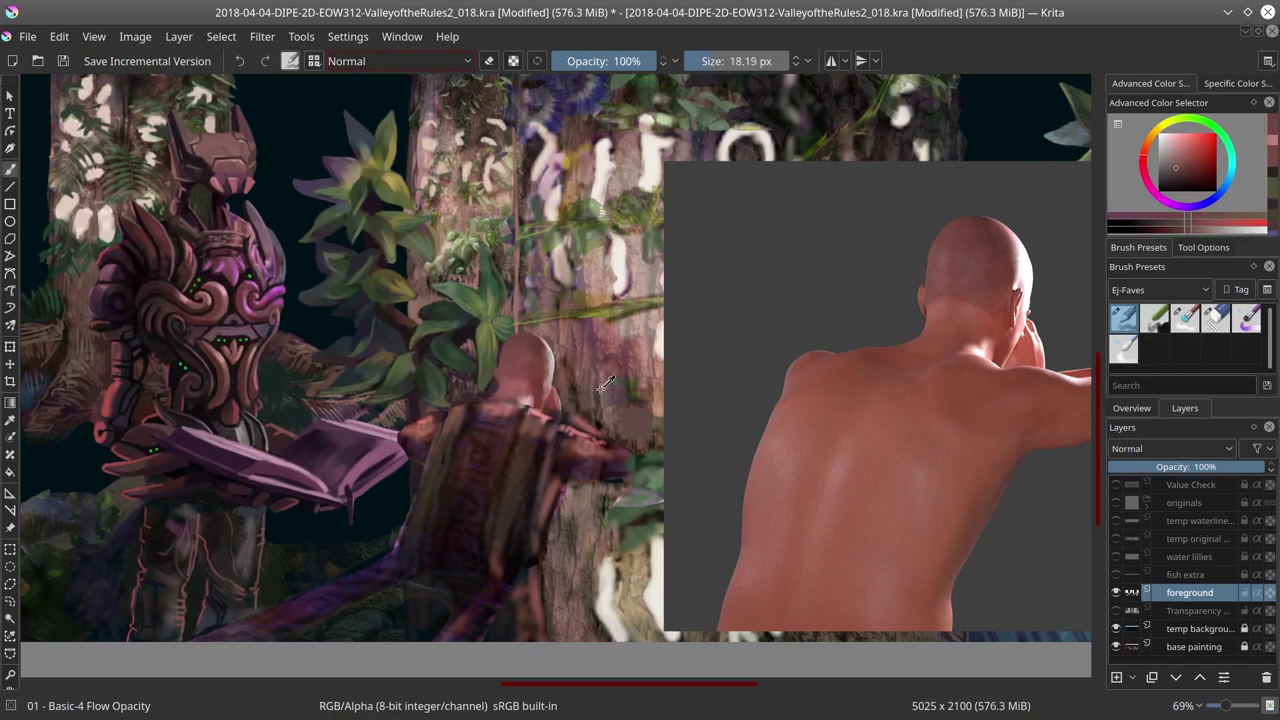
{"action": "key", "text": "bracketleft"}
{"action": "key", "text": "bracketleft"}
{"action": "key", "text": "bracketleft"}
Step: Paint the monk's head and back with sampled lighter pinks and darker reds
{"action": "left_click", "coordinate": [549, 381], "text": "ctrl"}
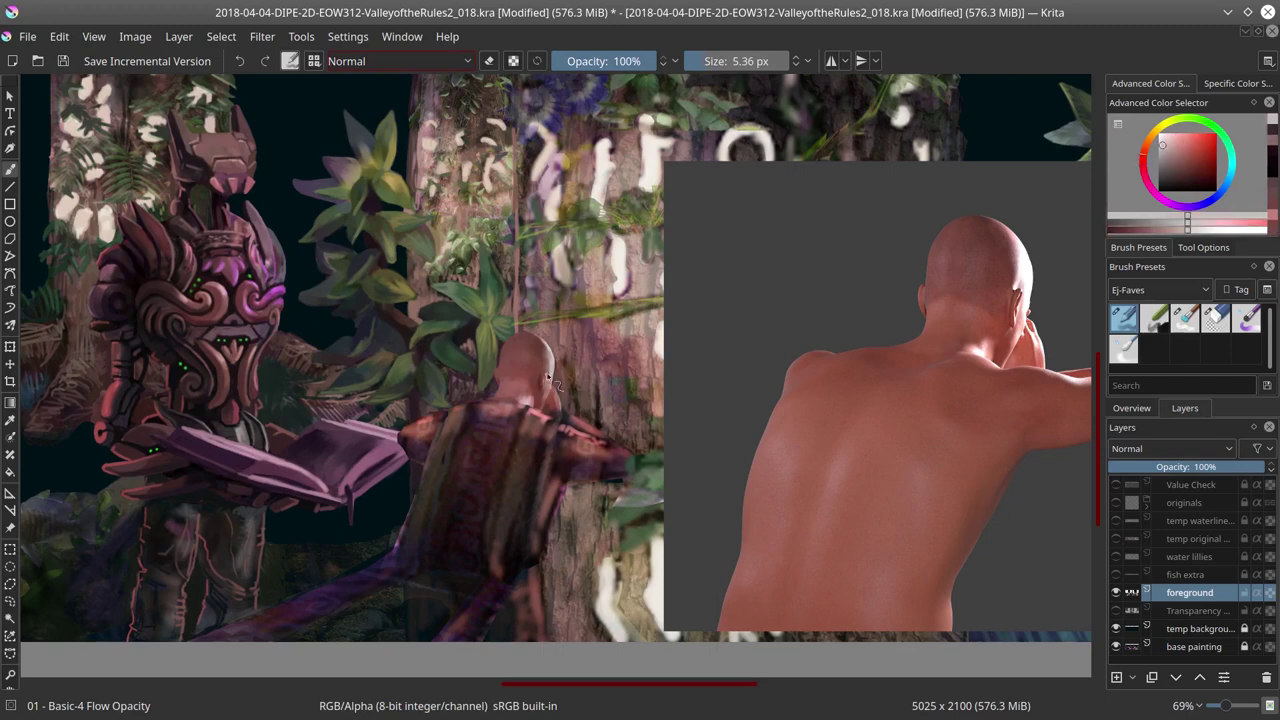
{"action": "key", "text": "bracketright"}
{"action": "key", "text": "bracketright"}
{"action": "left_click", "coordinate": [565, 420], "text": "ctrl"}
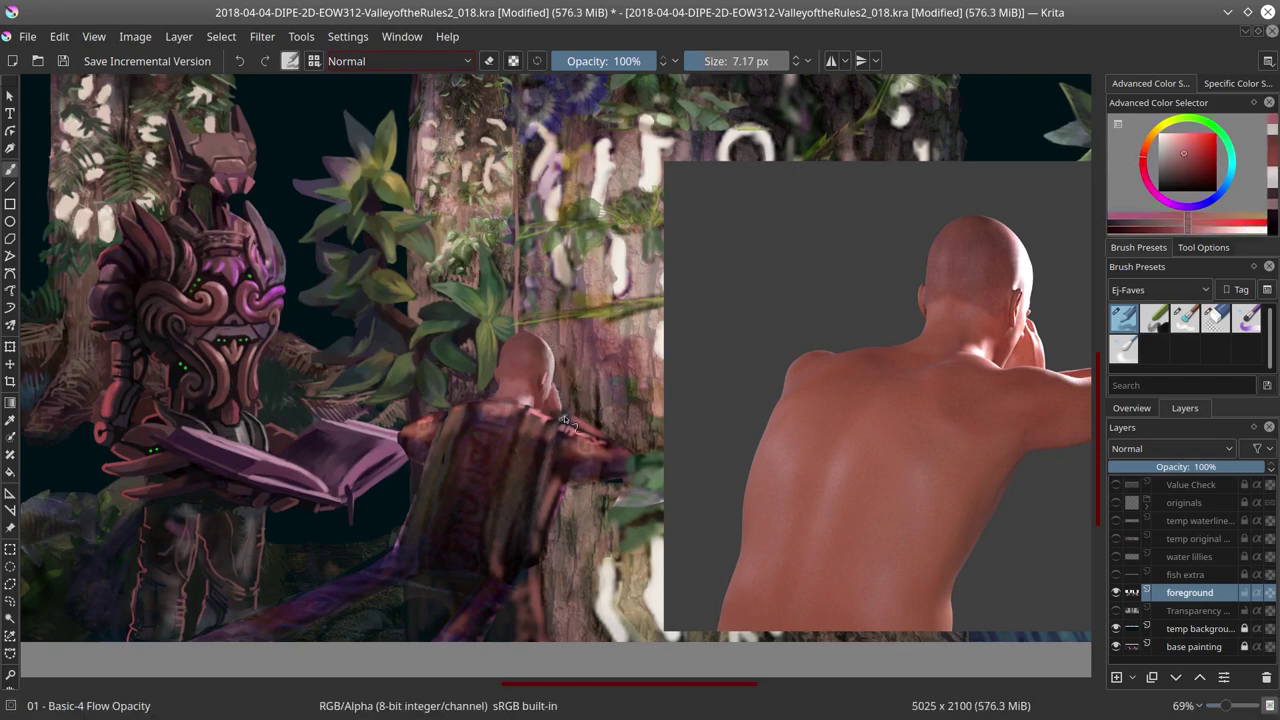
{"action": "key", "text": "bracketright"}
{"action": "key", "text": "bracketright"}
{"action": "key", "text": "bracketright"}
{"action": "left_click", "coordinate": [530, 418], "text": "ctrl"}
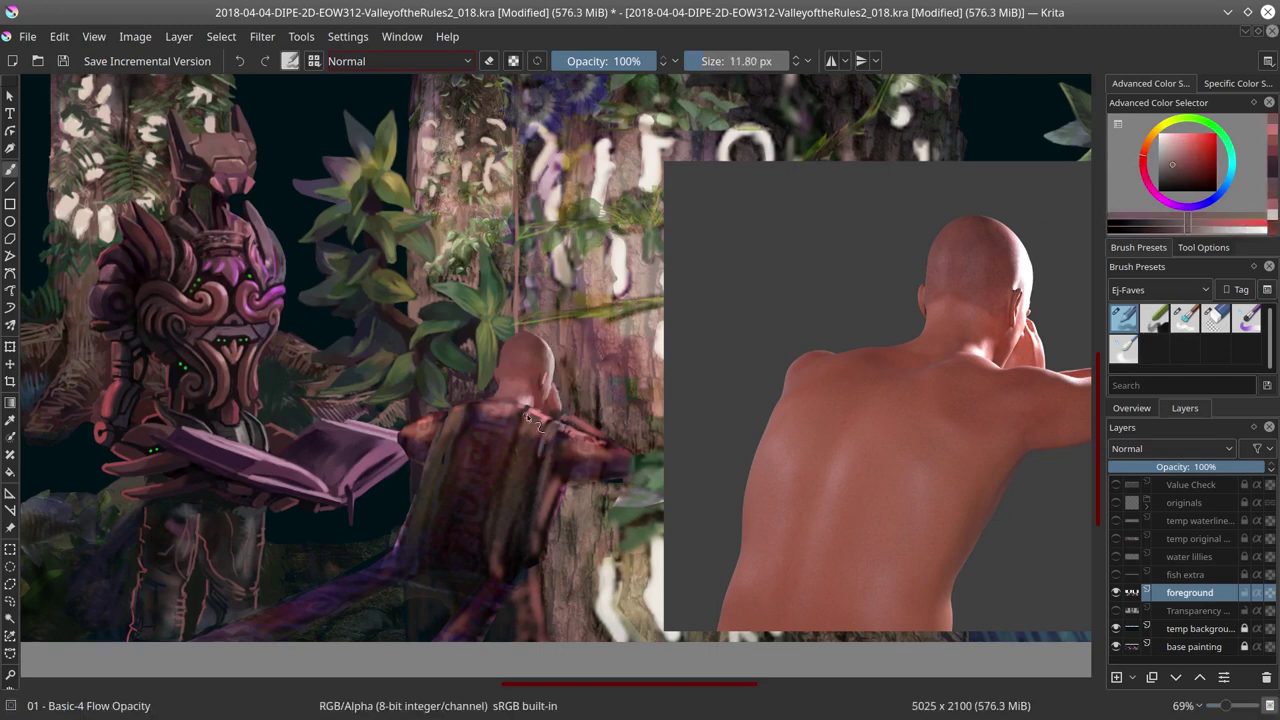
{"action": "key", "text": "bracketleft"}
{"action": "key", "text": "bracketleft"}
{"action": "key", "text": "bracketleft"}
{"action": "left_click", "coordinate": [535, 400], "text": "ctrl"}
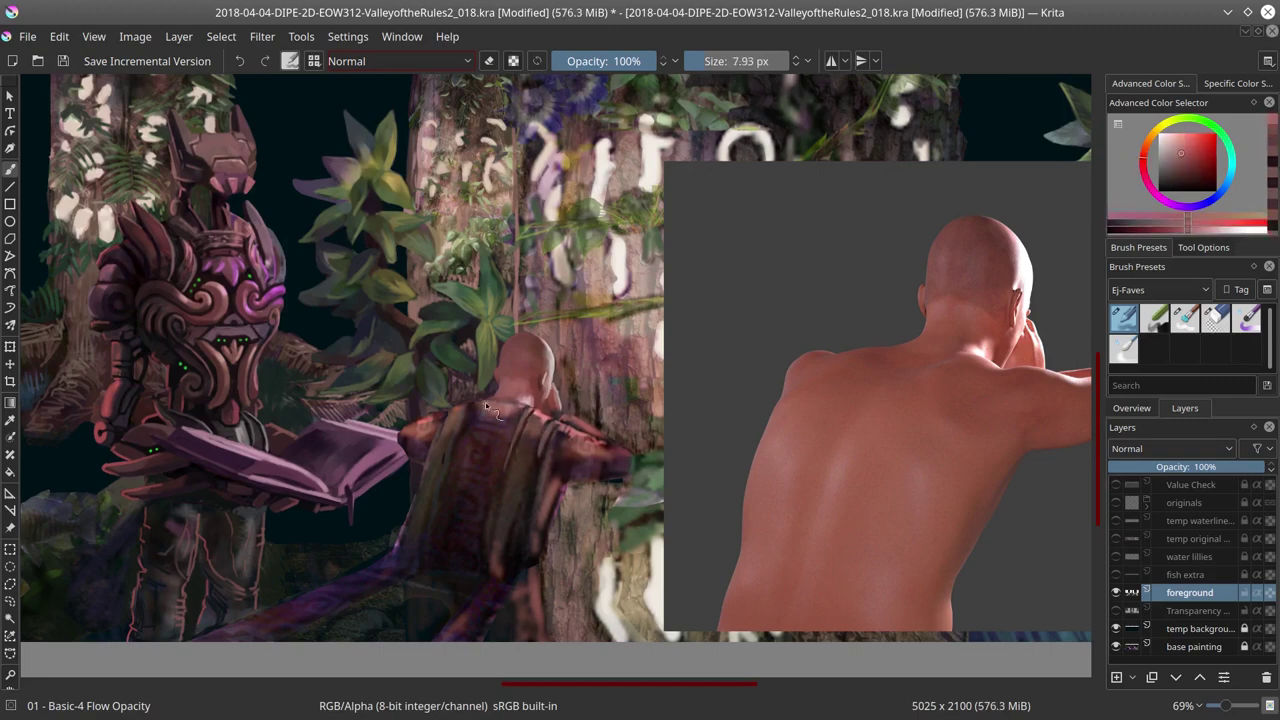
Step: Add brownish-red and lighter pink shading, blending with 03 - Blender Textured Soft, then return to Basic-4
{"action": "left_click", "coordinate": [452, 418], "text": "ctrl"}
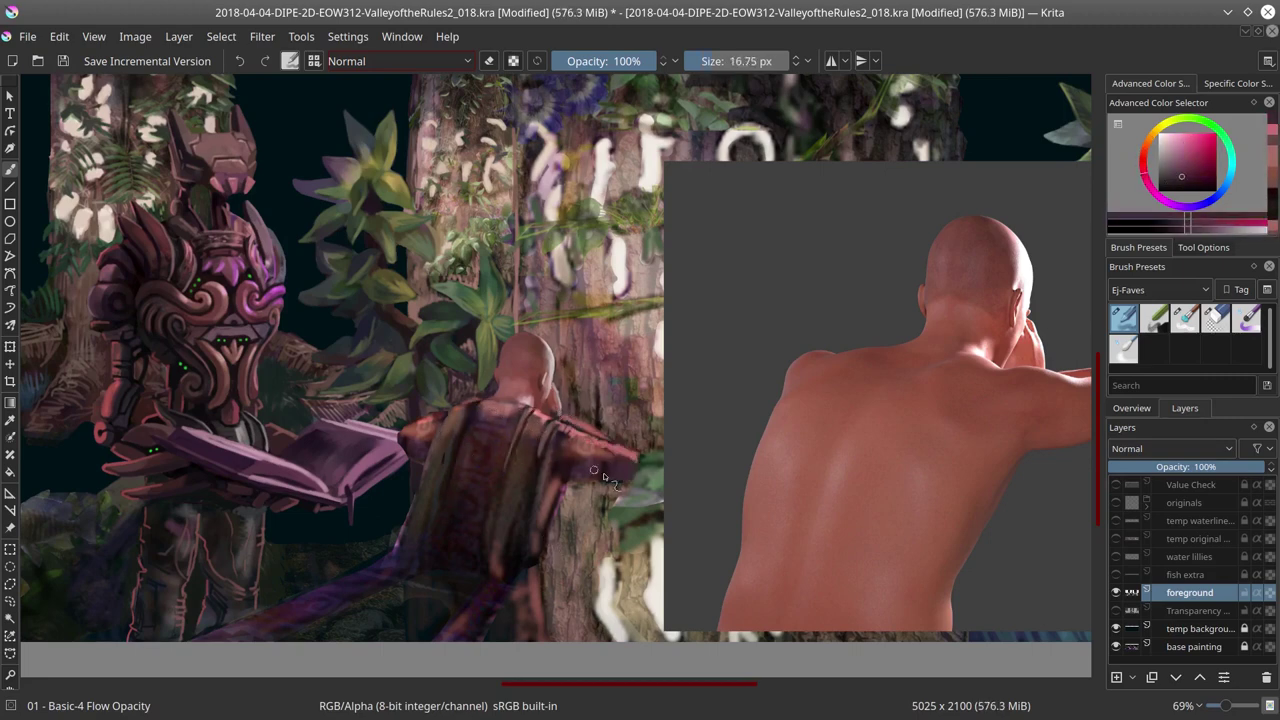
{"action": "left_click", "coordinate": [535, 545], "text": "ctrl"}
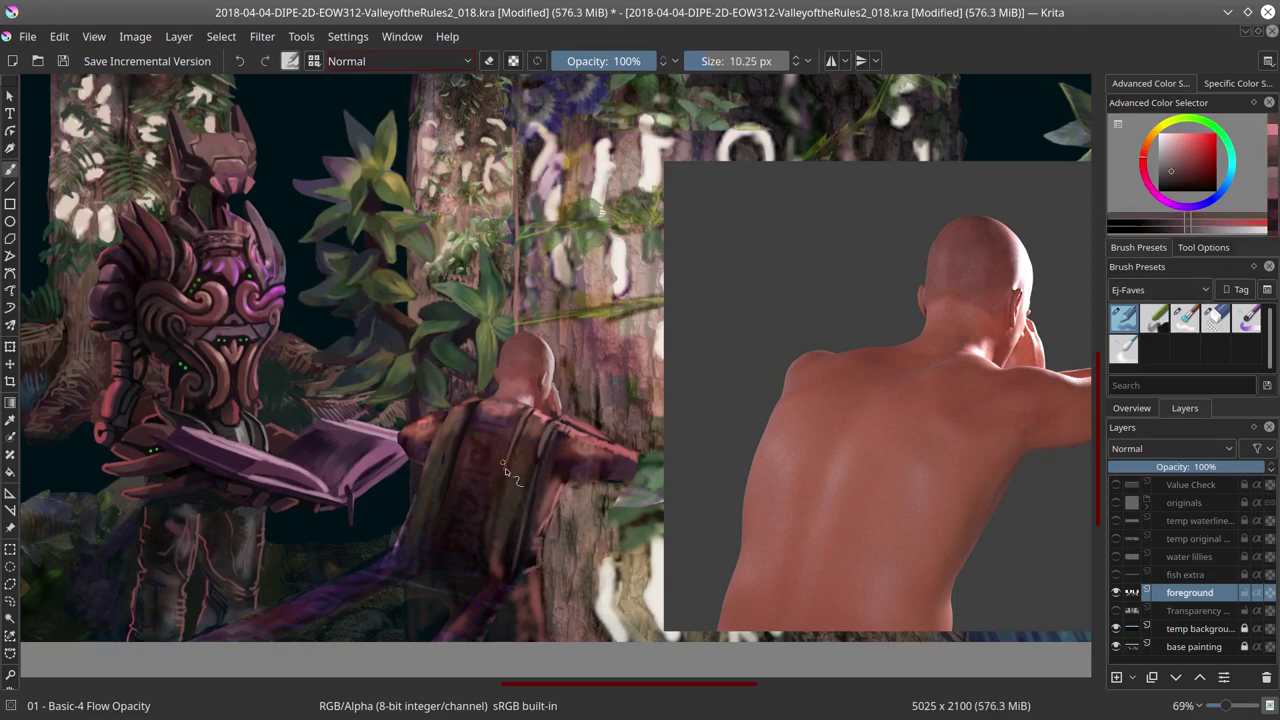
{"action": "left_click", "coordinate": [594, 465], "text": "ctrl"}
{"action": "left_click_drag", "start_coordinate": [594, 465], "coordinate": [589, 459]}
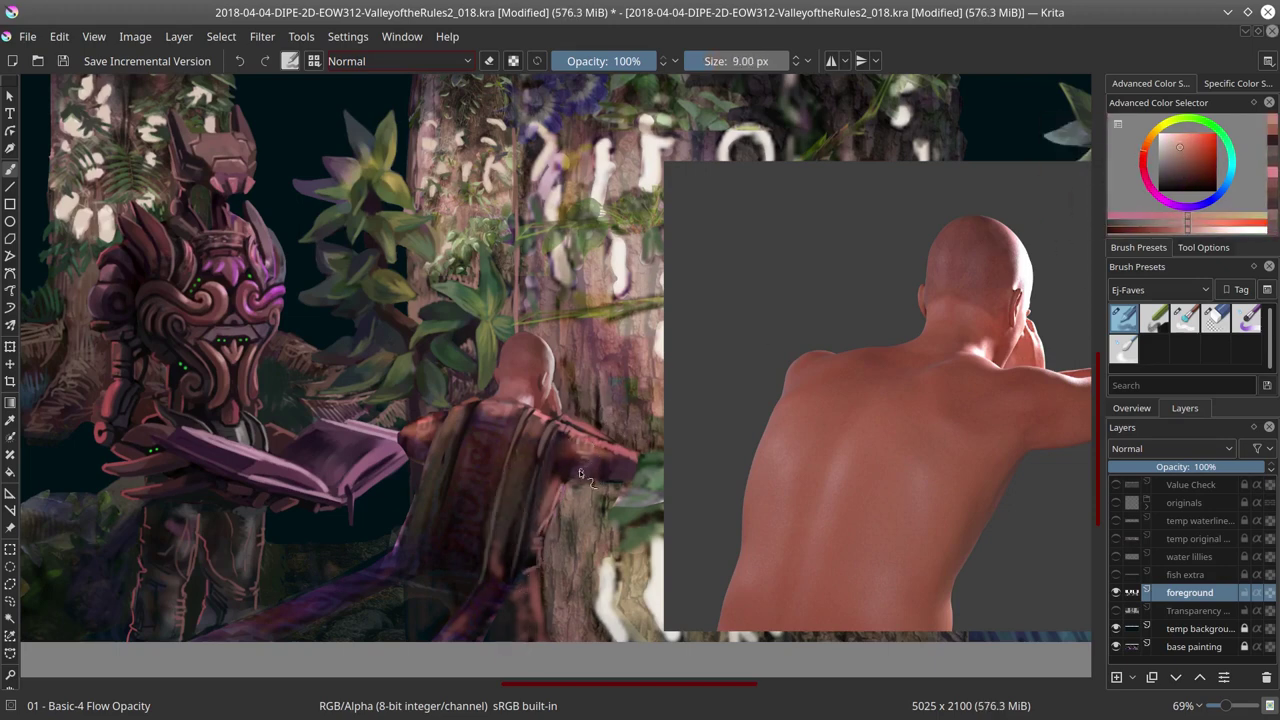
{"action": "left_click", "coordinate": [1184, 317]}
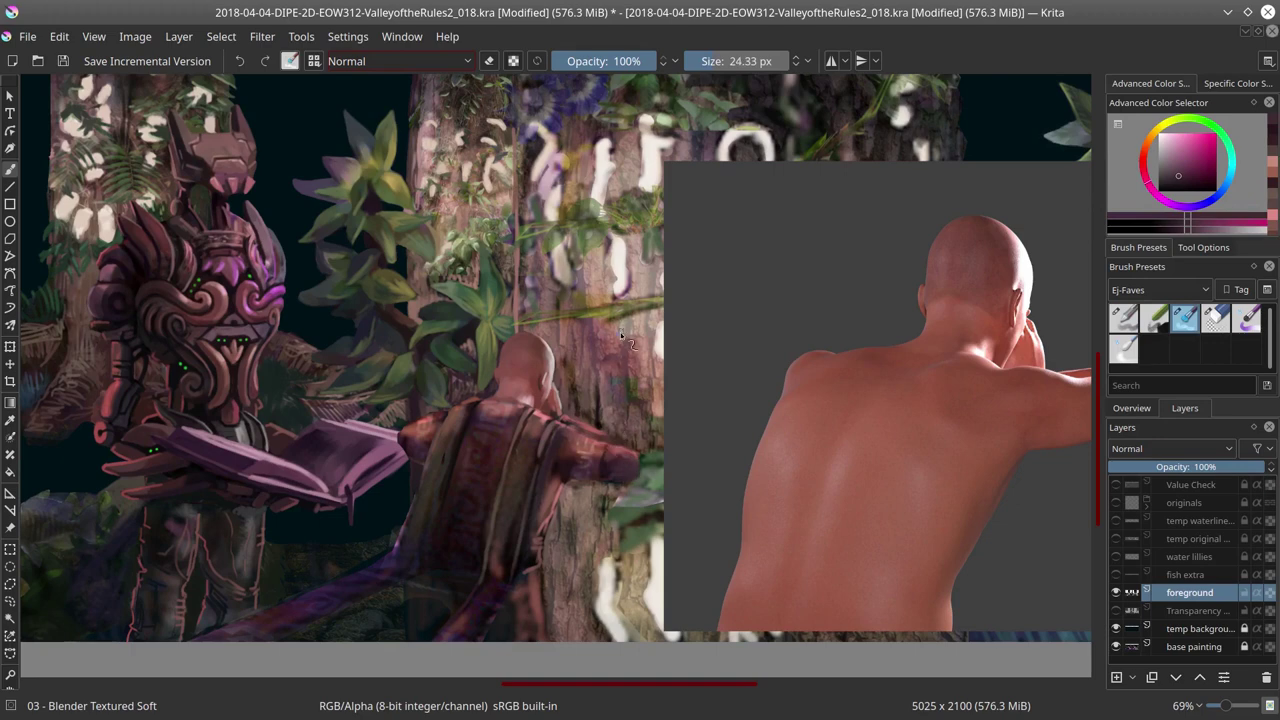
{"action": "key", "text": "slash"}
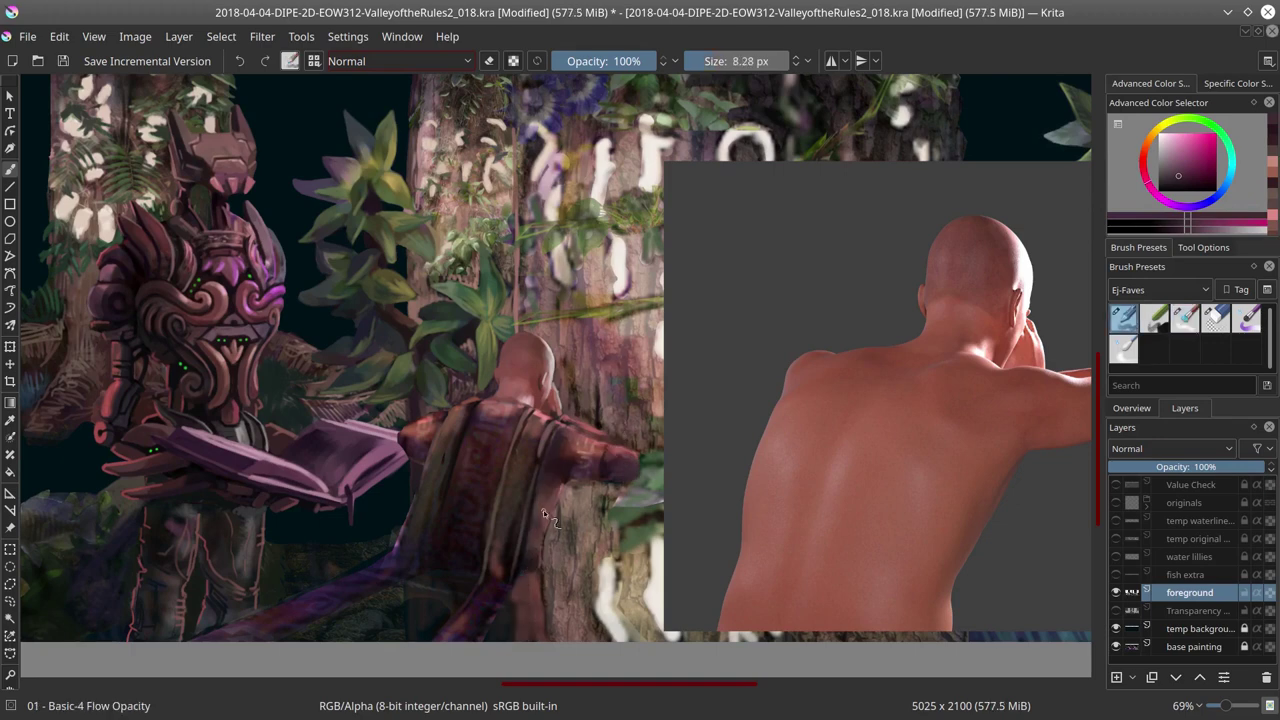
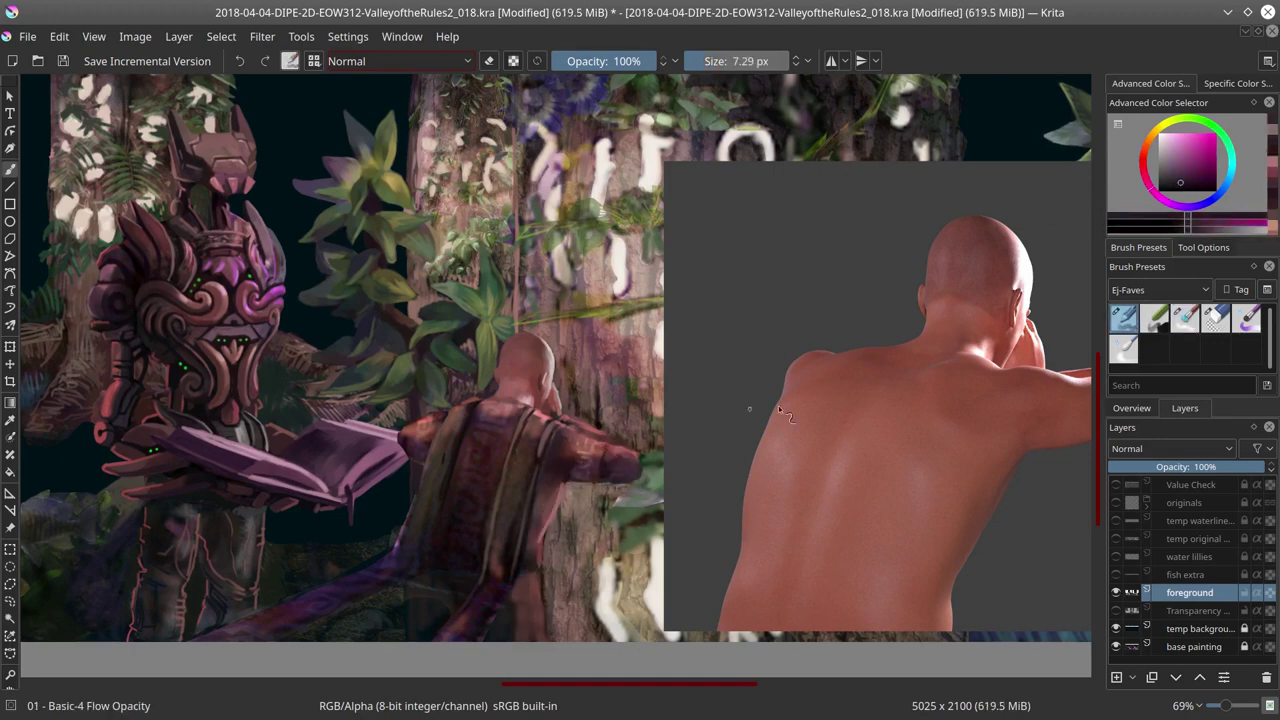
Step: Shade the robe with a sampled dark orange-brown and purple, shrinking the brush to about 10 px
{"action": "left_click", "coordinate": [640, 460], "text": "ctrl"}
{"action": "key", "text": "bracketright"}
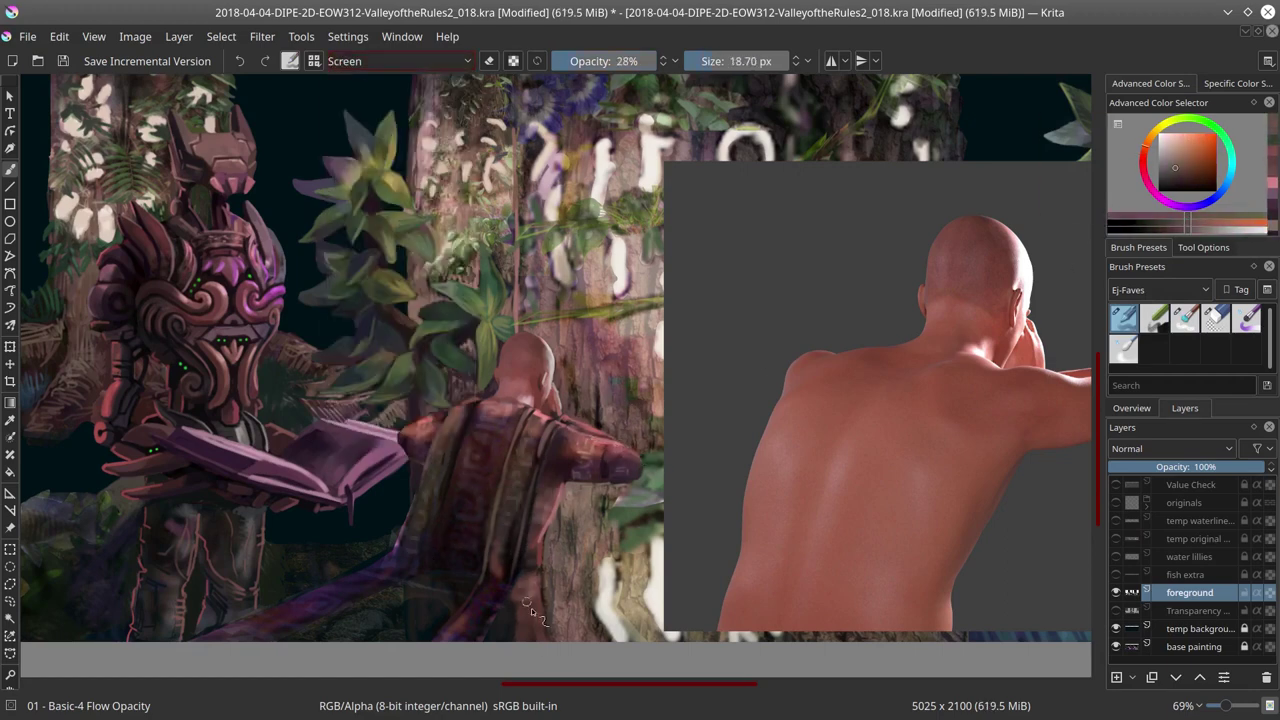
{"action": "left_click_drag", "start_coordinate": [575, 61], "coordinate": [655, 61]}
{"action": "key", "text": "bracketleft"}
{"action": "key", "text": "bracketleft"}
{"action": "left_click", "coordinate": [447, 515], "text": "ctrl"}
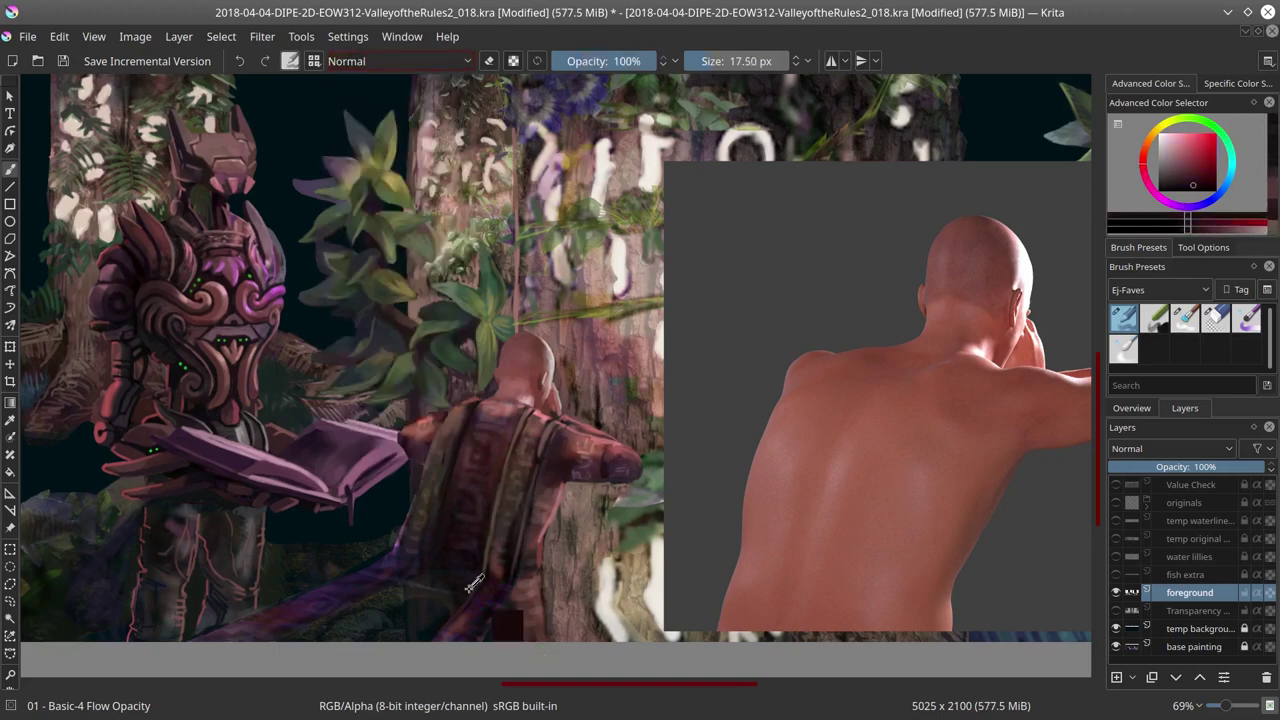
{"action": "key", "text": "bracketleft"}
{"action": "key", "text": "bracketleft"}
Step: Paint small strokes with sampled muted and darker pinks at about 8 px, mirror the view, and load Distort Move
{"action": "left_click", "coordinate": [545, 590], "text": "ctrl"}
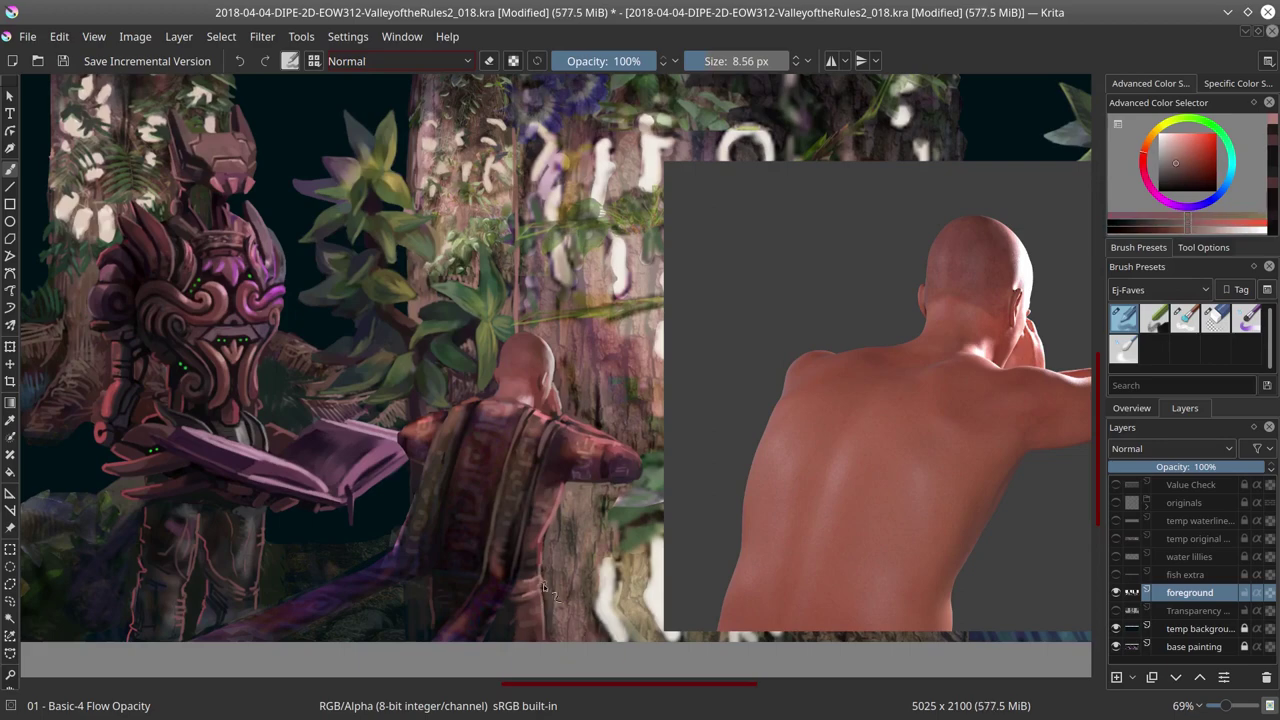
{"action": "left_click", "coordinate": [552, 532], "text": "ctrl"}
{"action": "key", "text": "bracketright"}
{"action": "key", "text": "bracketright"}
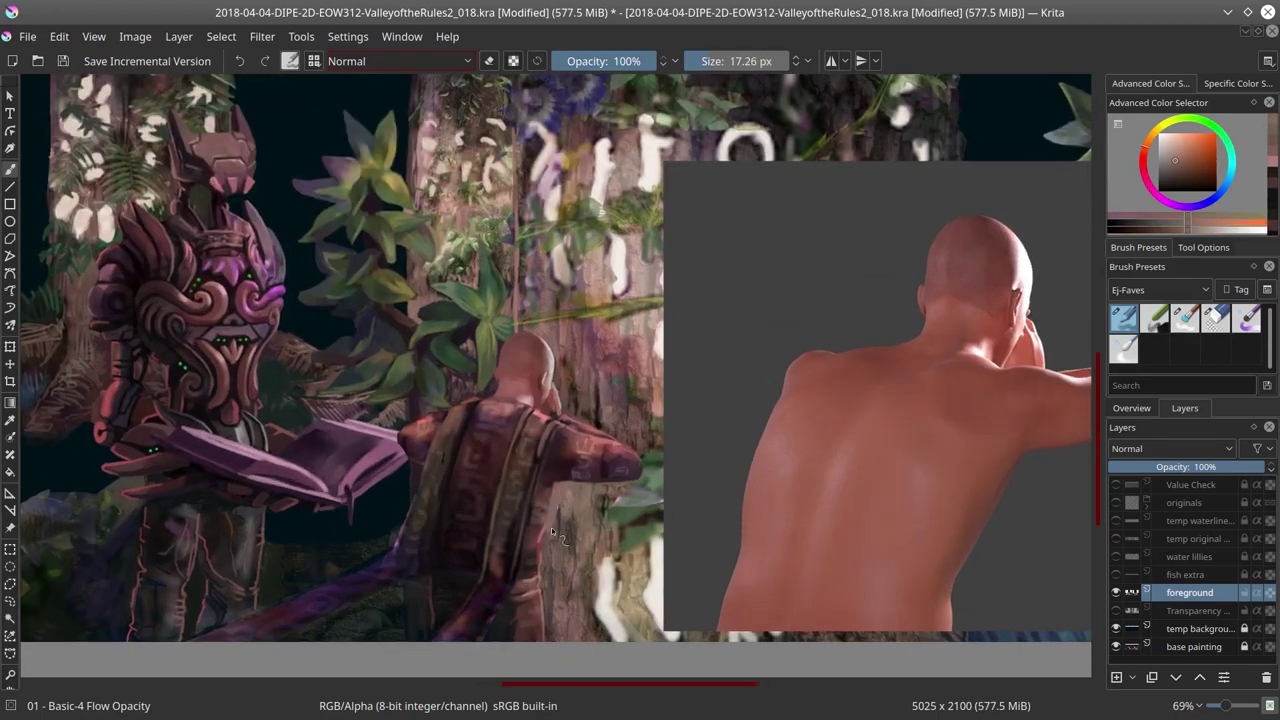
{"action": "key", "text": "bracketleft"}
{"action": "key", "text": "bracketleft"}
{"action": "left_click", "coordinate": [636, 582], "text": "ctrl"}
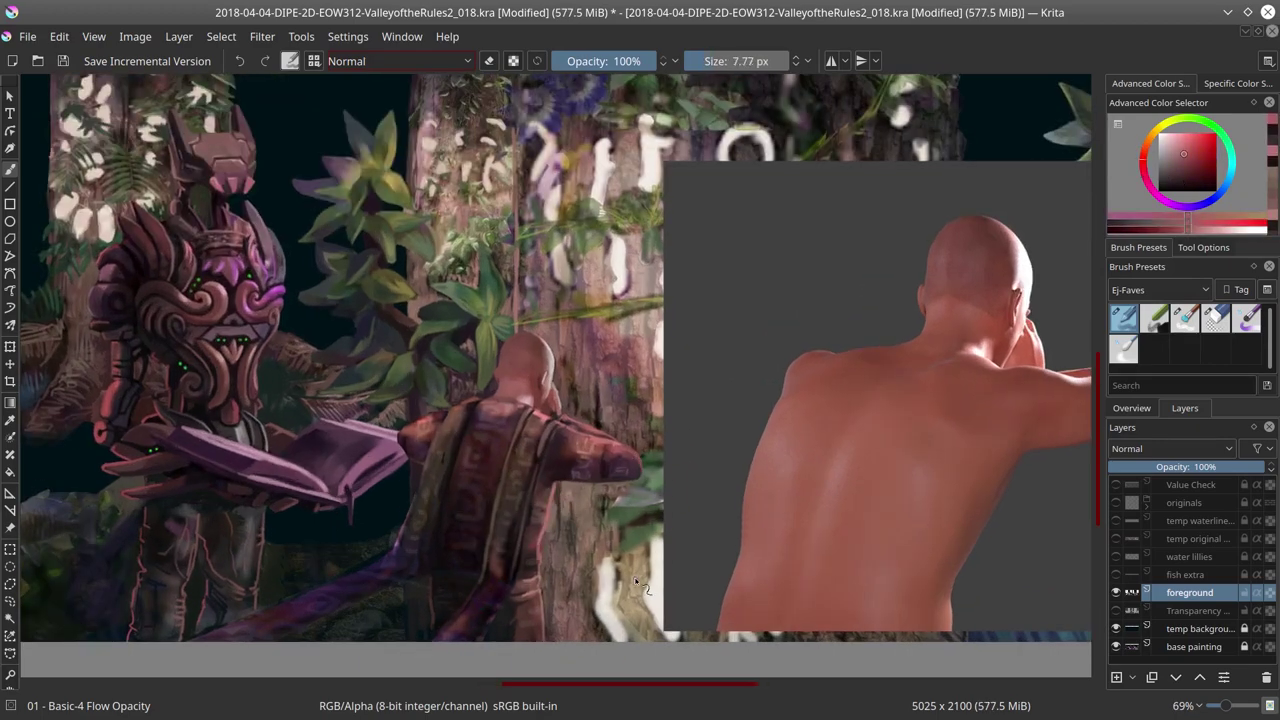
{"action": "left_click", "coordinate": [533, 481], "text": "ctrl"}
{"action": "left_click", "coordinate": [568, 610], "text": "ctrl"}
{"action": "key", "text": "m"}
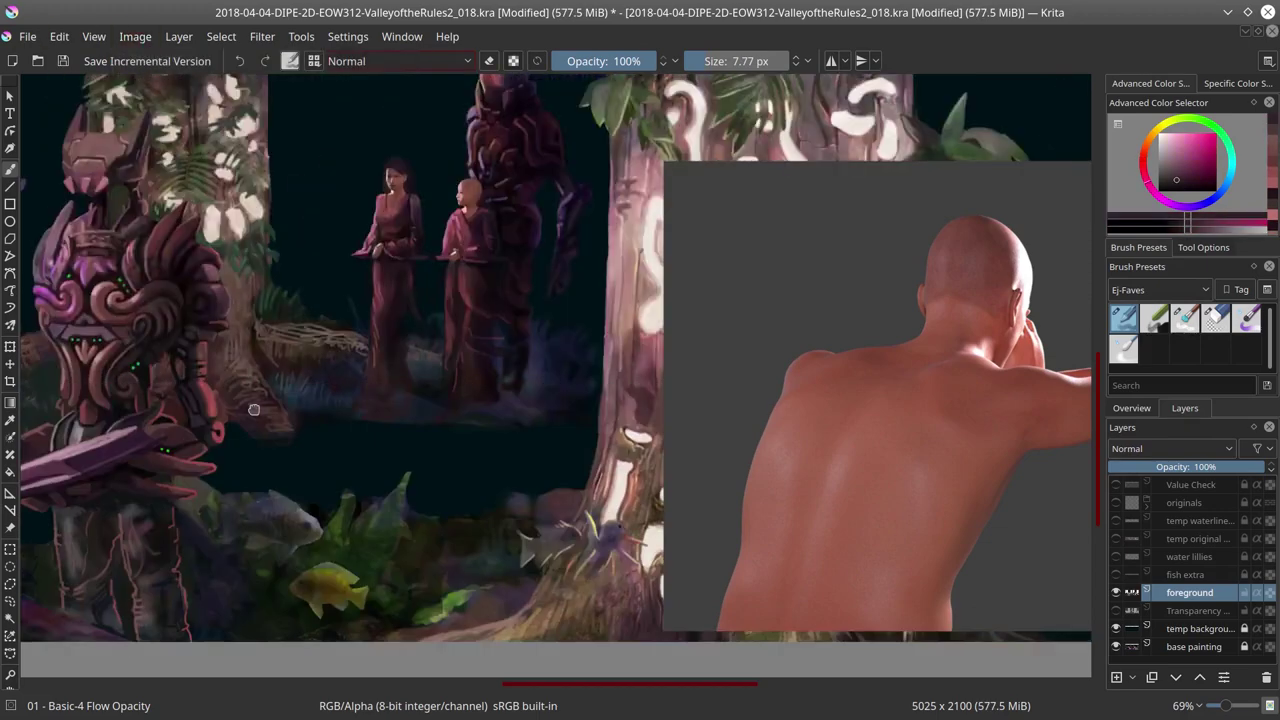
{"action": "key", "text": "slash"}
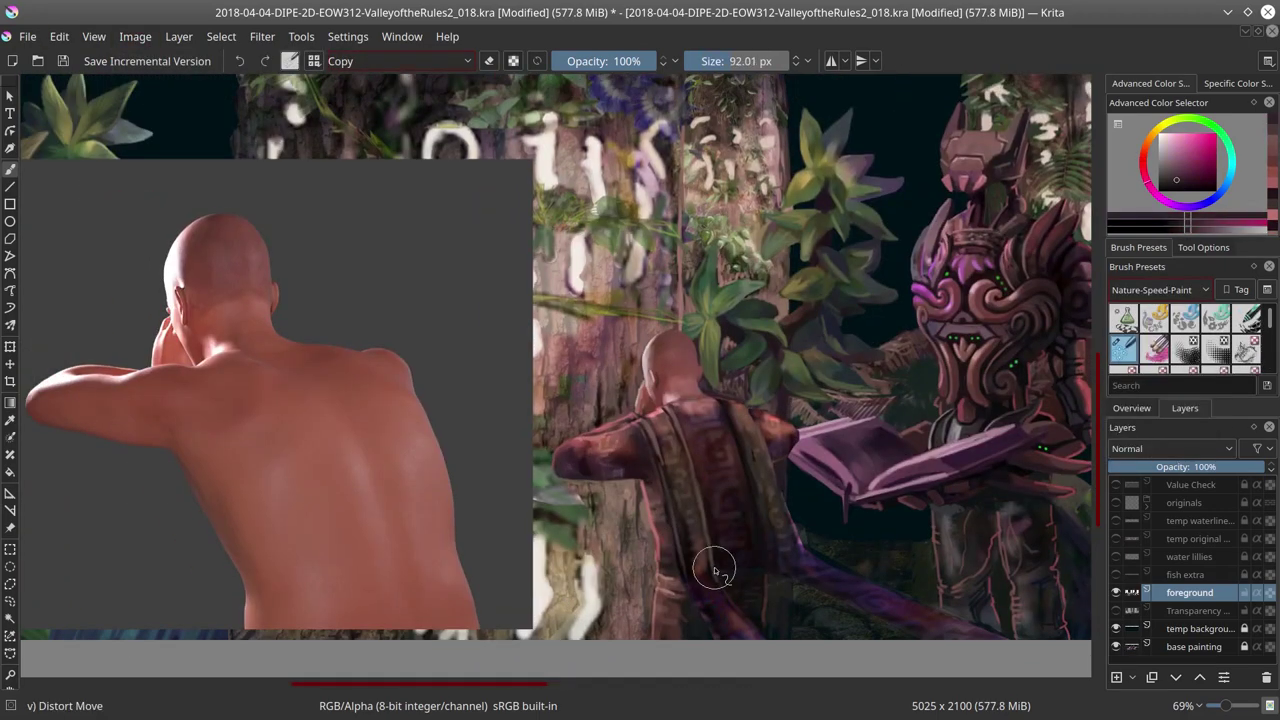
Step: Paste the area around the monk's arm as a new layer and use Basic-4 Flow Opacity in Normal blending
{"action": "key", "text": "t"}
{"action": "key", "text": "ctrl+v"}
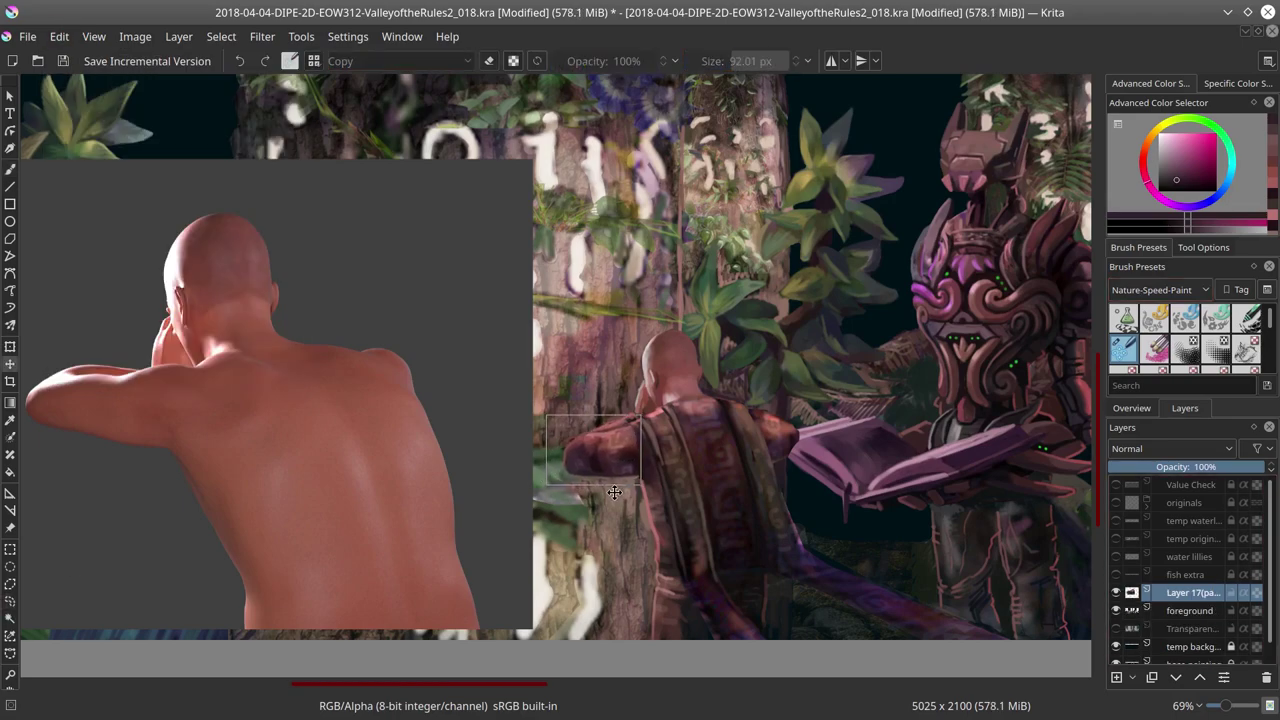
{"action": "key", "text": "b"}
{"action": "key", "text": "slash"}
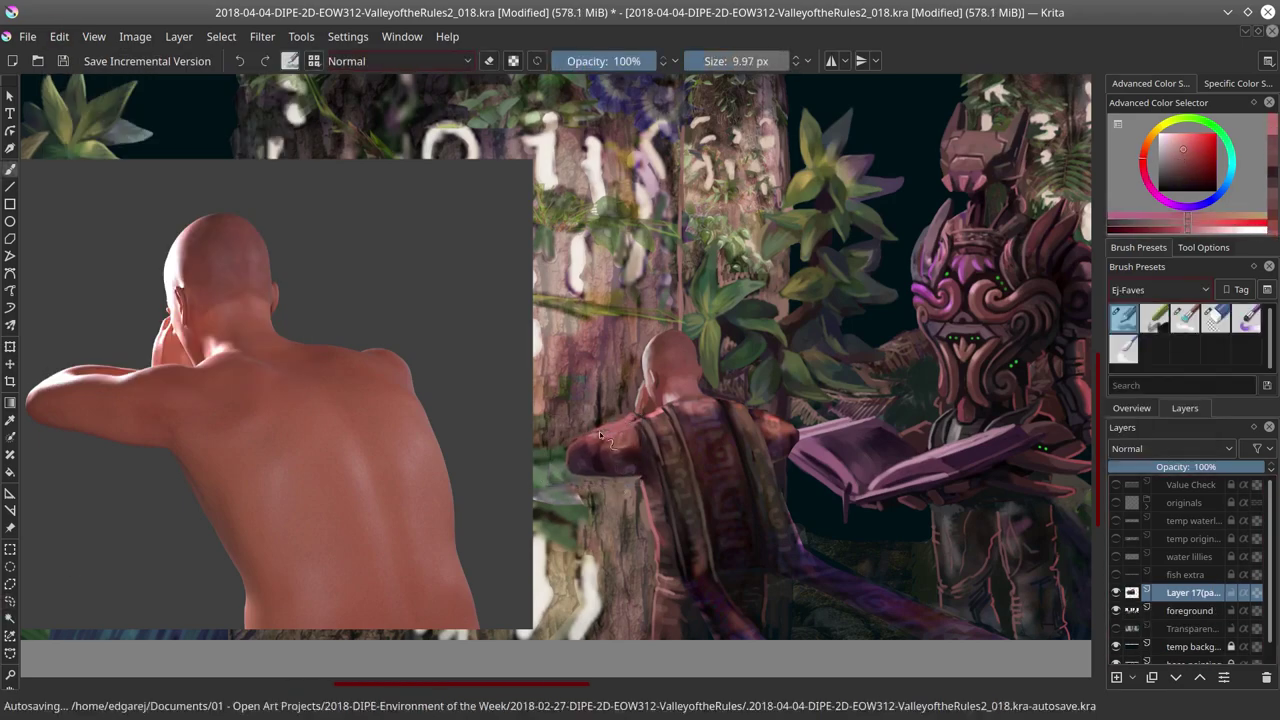
{"action": "left_click", "coordinate": [463, 63]}
{"action": "left_click", "coordinate": [463, 63]}
{"action": "key", "text": "slash"}
{"action": "key", "text": "slash"}
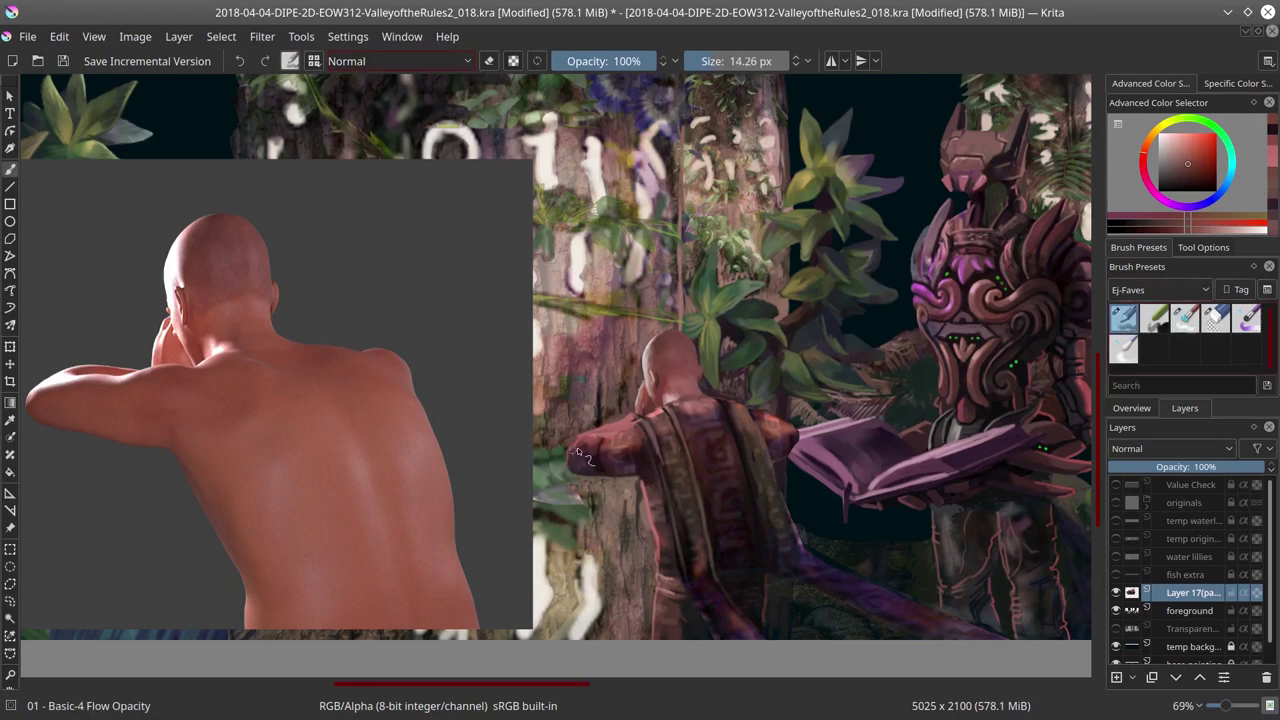
Step: Repaint the arm patch with sampled green, robe red and mauve-pink in Screen blending, then merge it into foreground
{"action": "left_click", "coordinate": [580, 485], "text": "ctrl"}
{"action": "left_click", "coordinate": [679, 576], "text": "ctrl"}
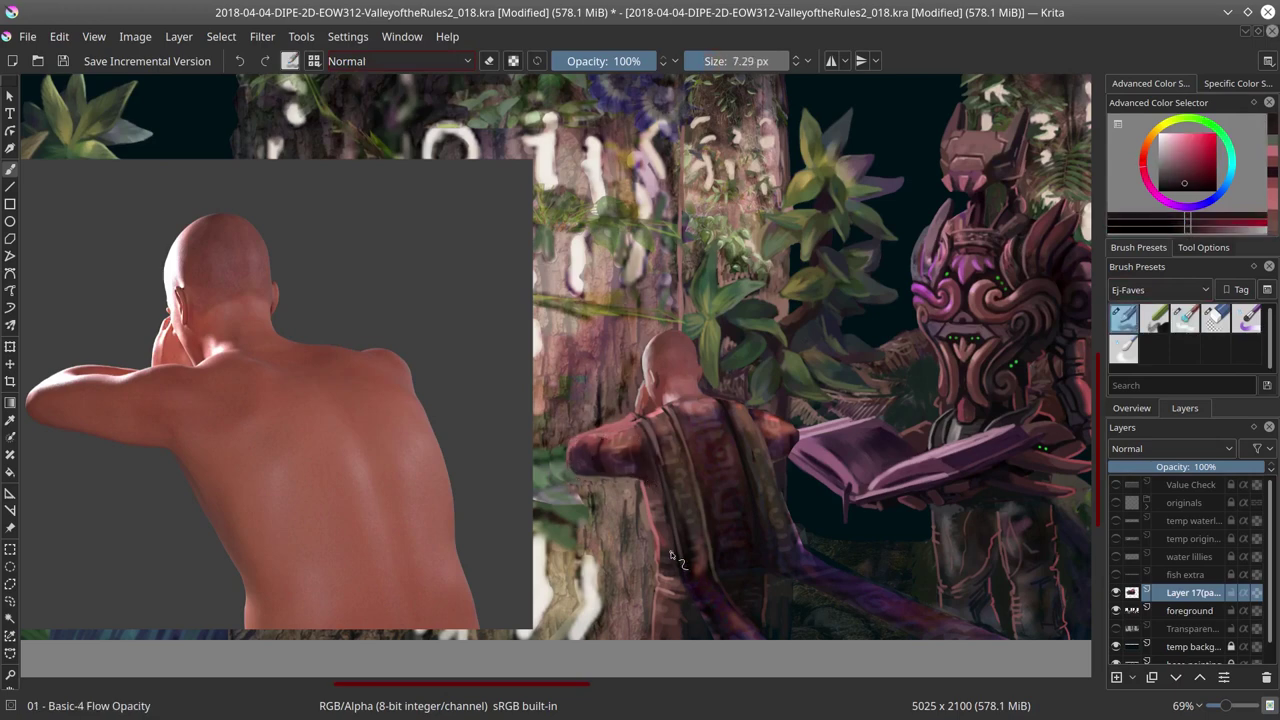
{"action": "left_click", "coordinate": [779, 418], "text": "ctrl"}
{"action": "left_click", "coordinate": [463, 61]}
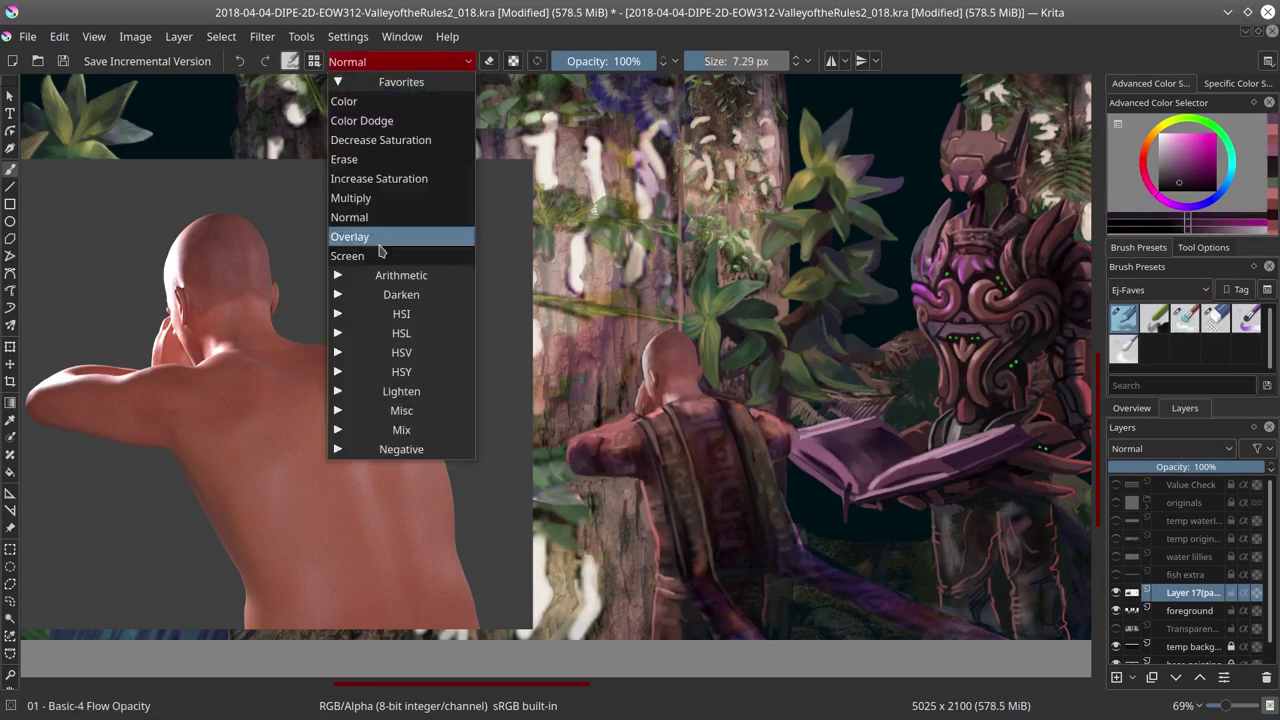
{"action": "left_click", "coordinate": [343, 260]}
{"action": "key", "text": "ctrl+e"}
Step: Keep painting in Normal blending with sampled pinks, mauves and dark red, then select the foreground's transparency mask
{"action": "left_click", "coordinate": [463, 61]}
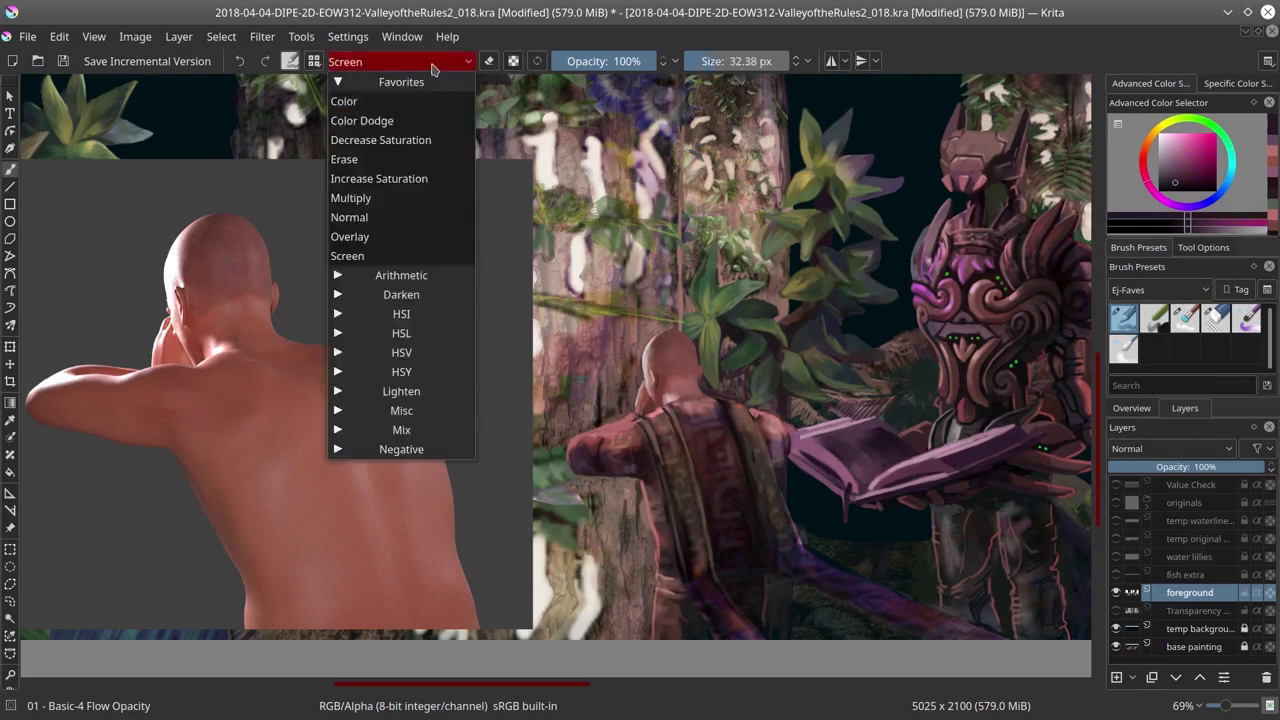
{"action": "left_click", "coordinate": [343, 217]}
{"action": "left_click", "coordinate": [770, 408], "text": "ctrl"}
{"action": "left_click", "coordinate": [753, 410], "text": "ctrl"}
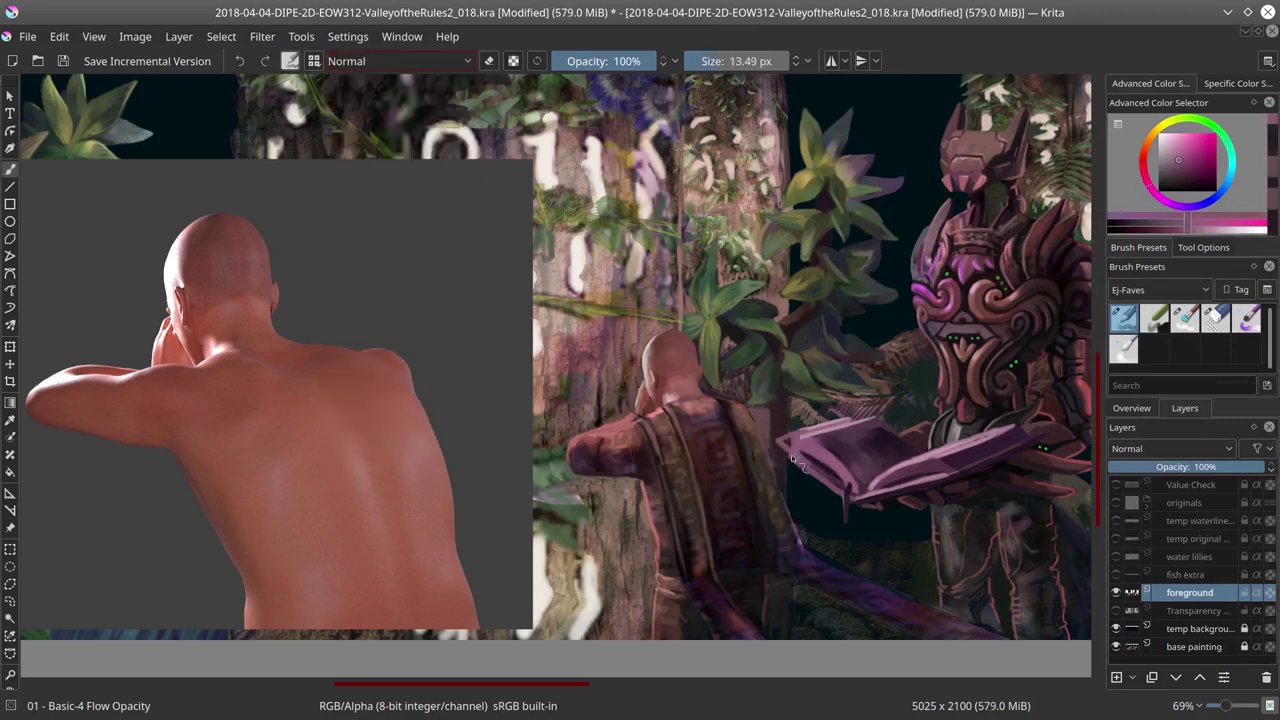
{"action": "left_click", "coordinate": [909, 375], "text": "ctrl"}
{"action": "left_click", "coordinate": [783, 466], "text": "ctrl"}
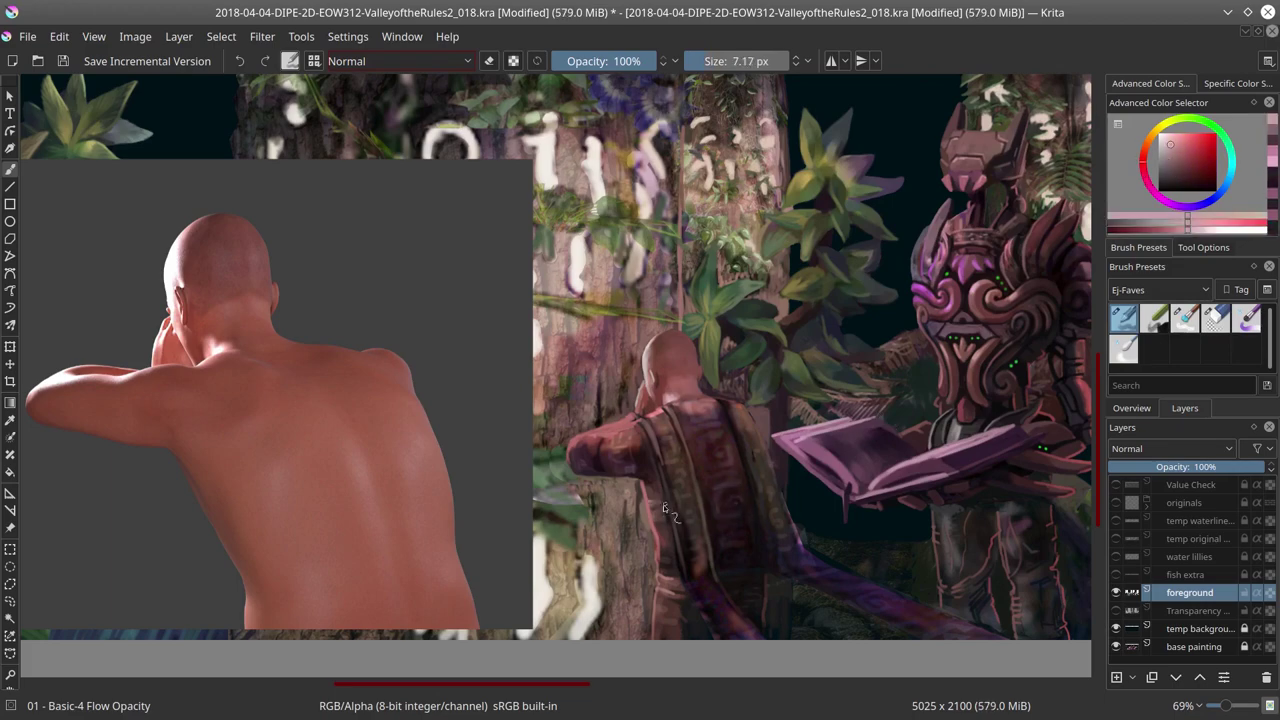
{"action": "left_click", "coordinate": [740, 487], "text": "ctrl"}
{"action": "left_click", "coordinate": [1113, 610]}
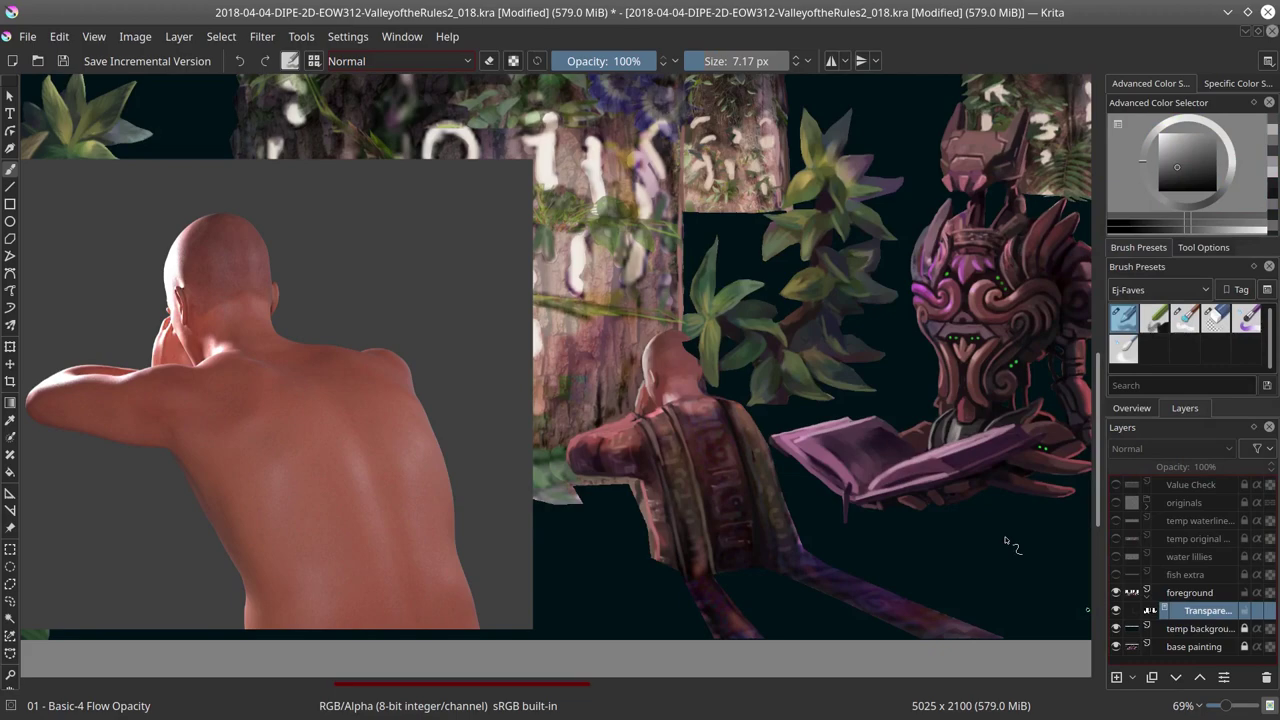
Step: Make the foreground layer active for painting
{"action": "scroll", "coordinate": [1008, 541], "scroll_direction": "down", "scroll_amount": 4}
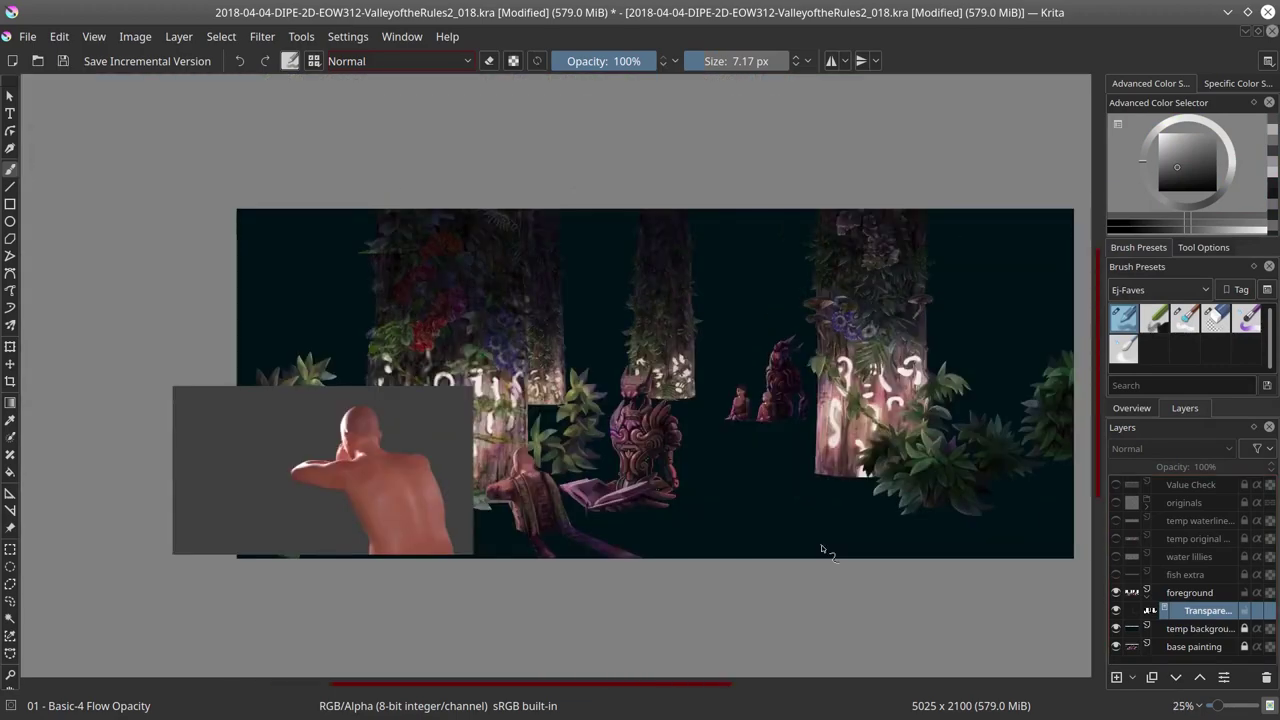
{"action": "scroll", "coordinate": [821, 549], "scroll_direction": "up", "scroll_amount": 4}
{"action": "right_click", "coordinate": [1189, 592]}
{"action": "key", "text": "Escape"}
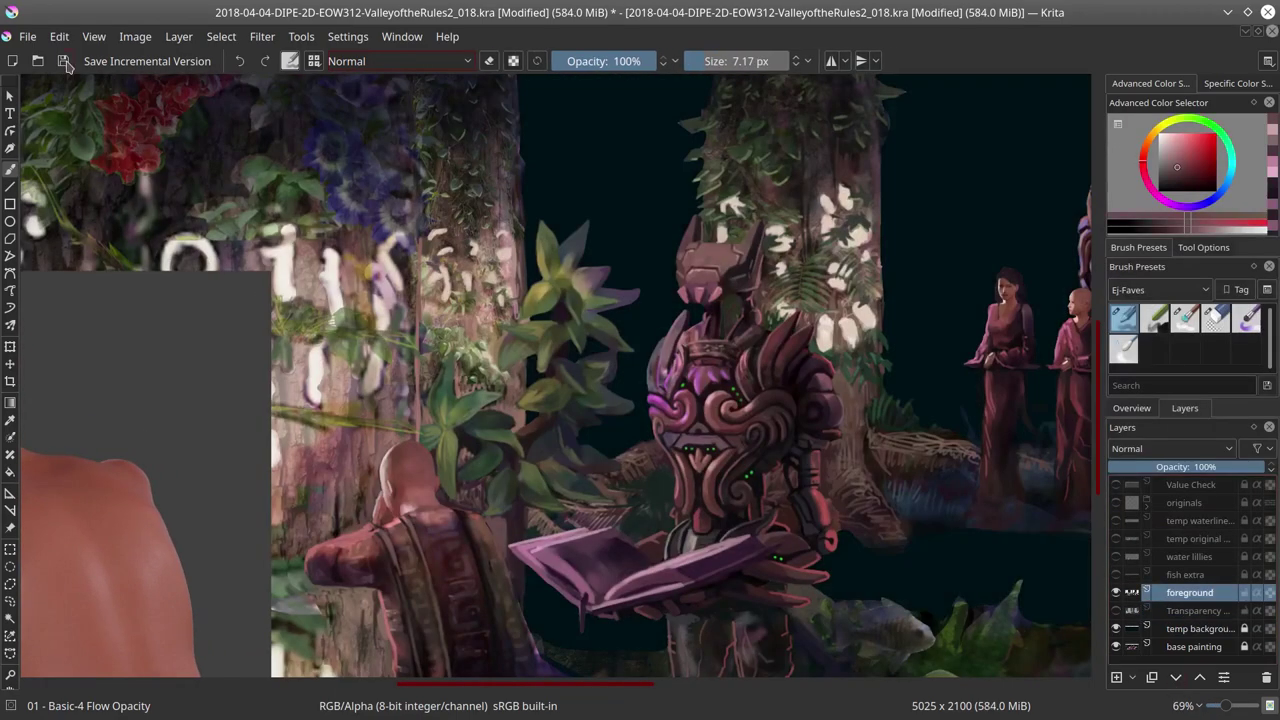
{"action": "scroll", "coordinate": [439, 474], "scroll_direction": "down", "scroll_amount": 1}
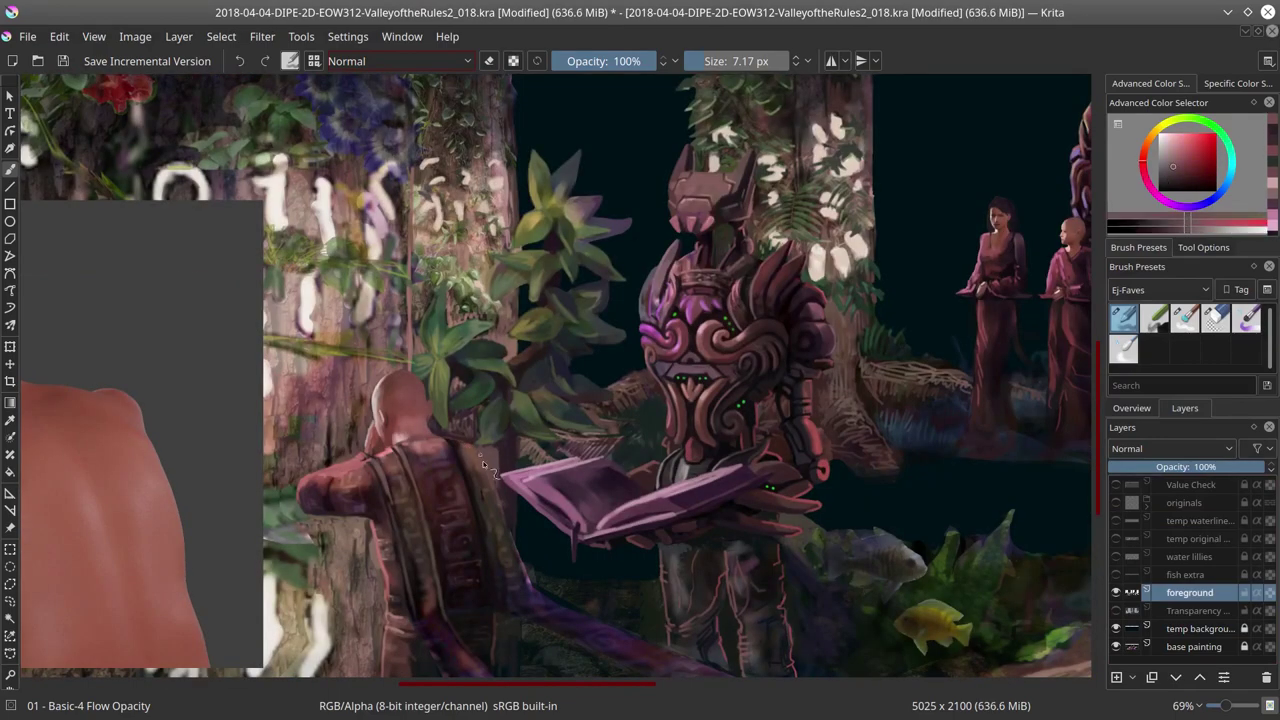
{"action": "key", "text": "slash"}
{"action": "key", "text": "slash"}
{"action": "scroll", "coordinate": [499, 476], "scroll_direction": "down", "scroll_amount": 1}
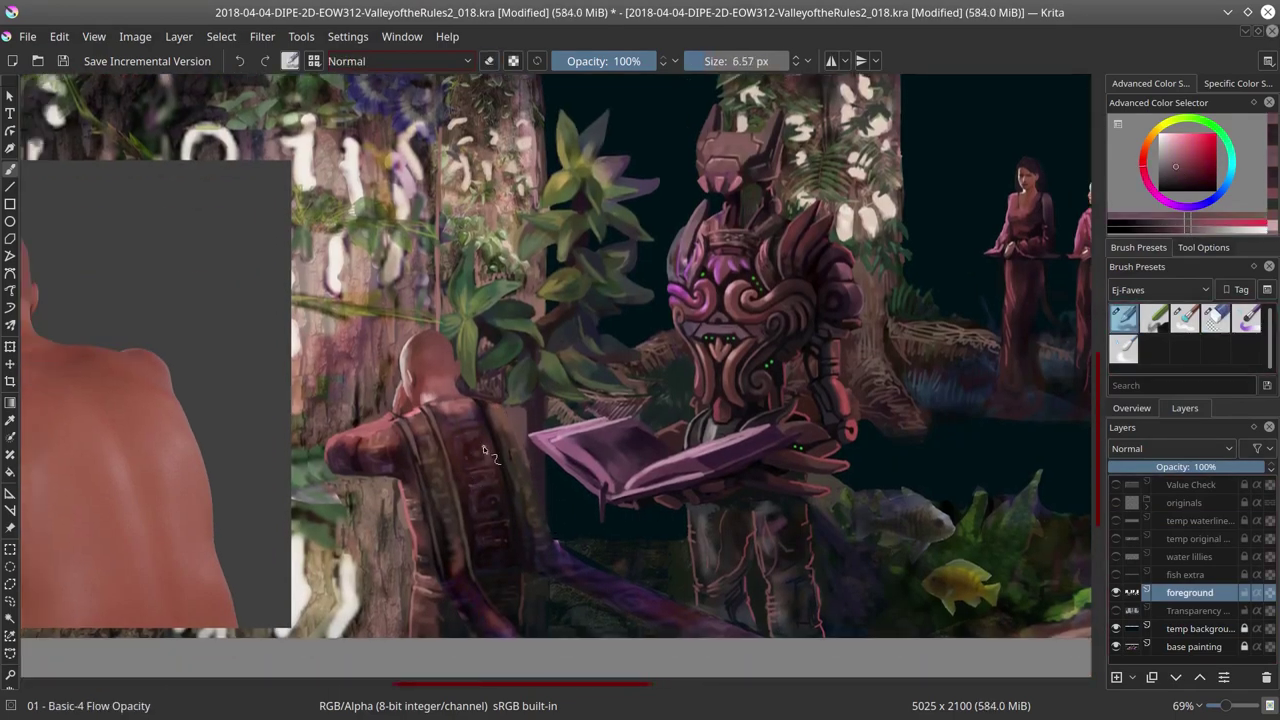
Step: Glaze the monk's robe pinker with a 9 px brush using pinks, red-brown and green sampled nearby
{"action": "left_click", "coordinate": [476, 404], "text": "ctrl"}
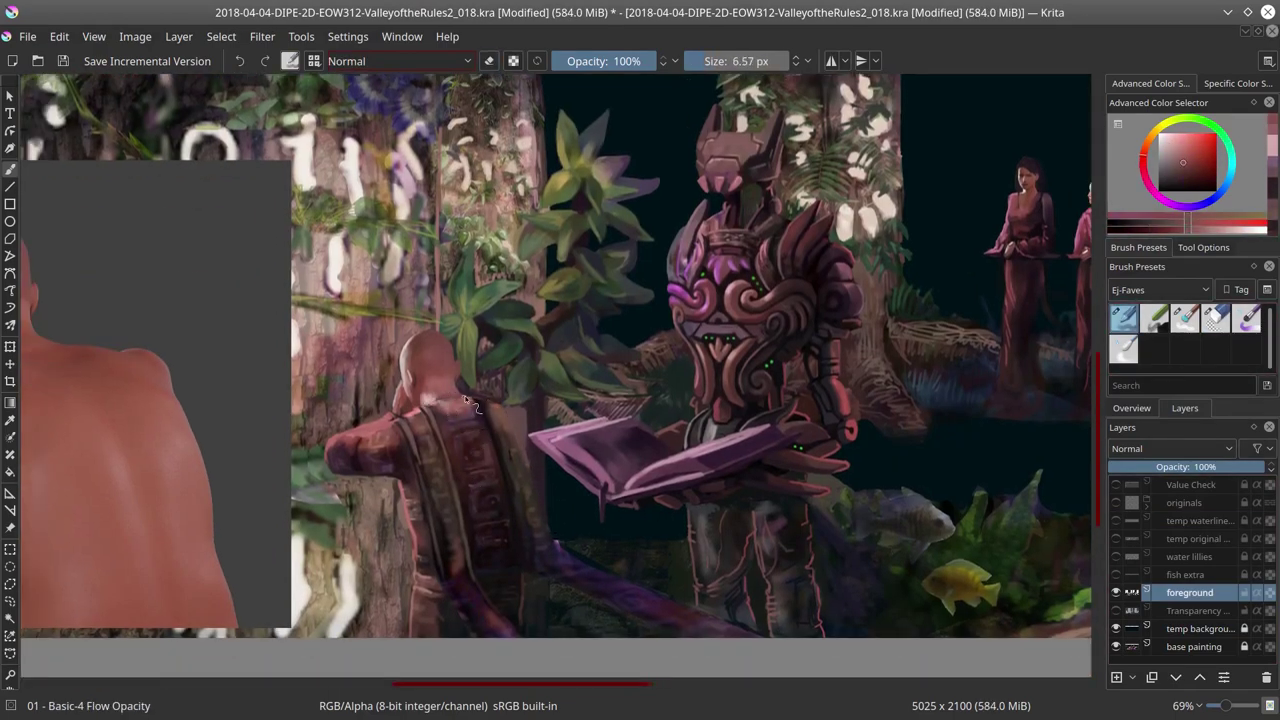
{"action": "left_click", "coordinate": [466, 400], "text": "ctrl"}
{"action": "left_click_drag", "start_coordinate": [466, 400], "coordinate": [478, 402]}
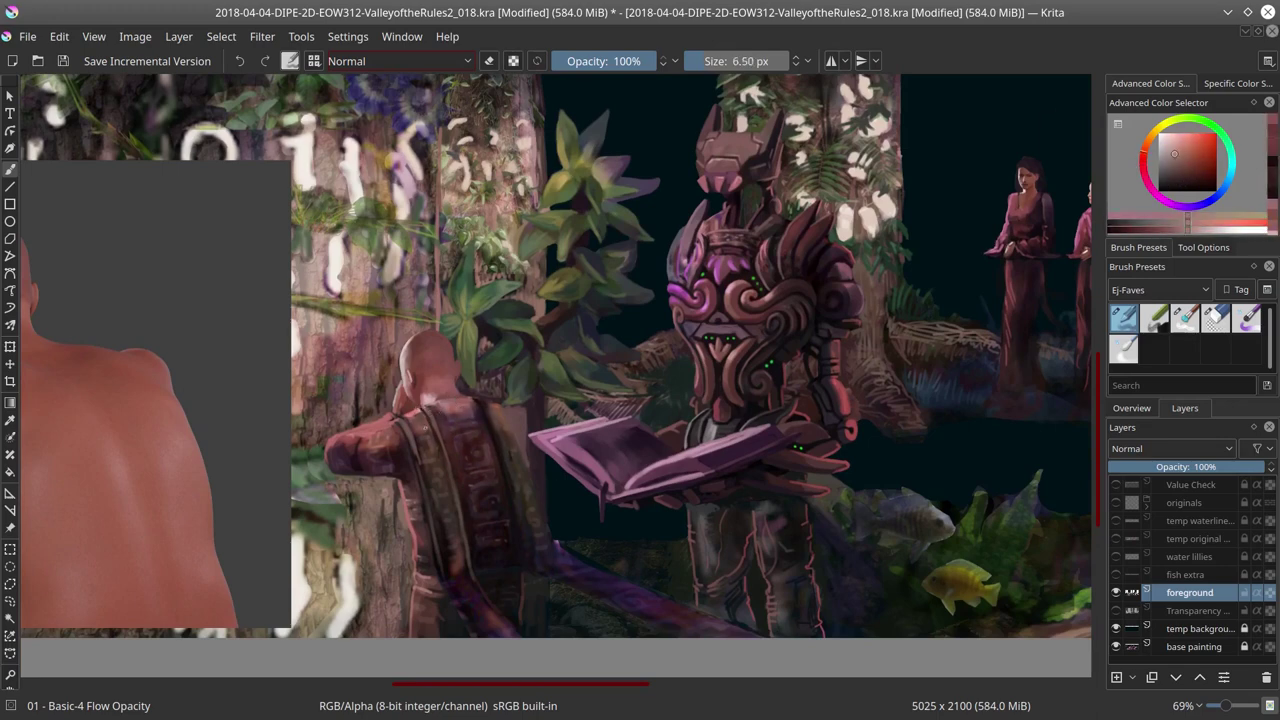
{"action": "left_click", "coordinate": [445, 507], "text": "ctrl"}
{"action": "left_click", "coordinate": [505, 405], "text": "ctrl"}
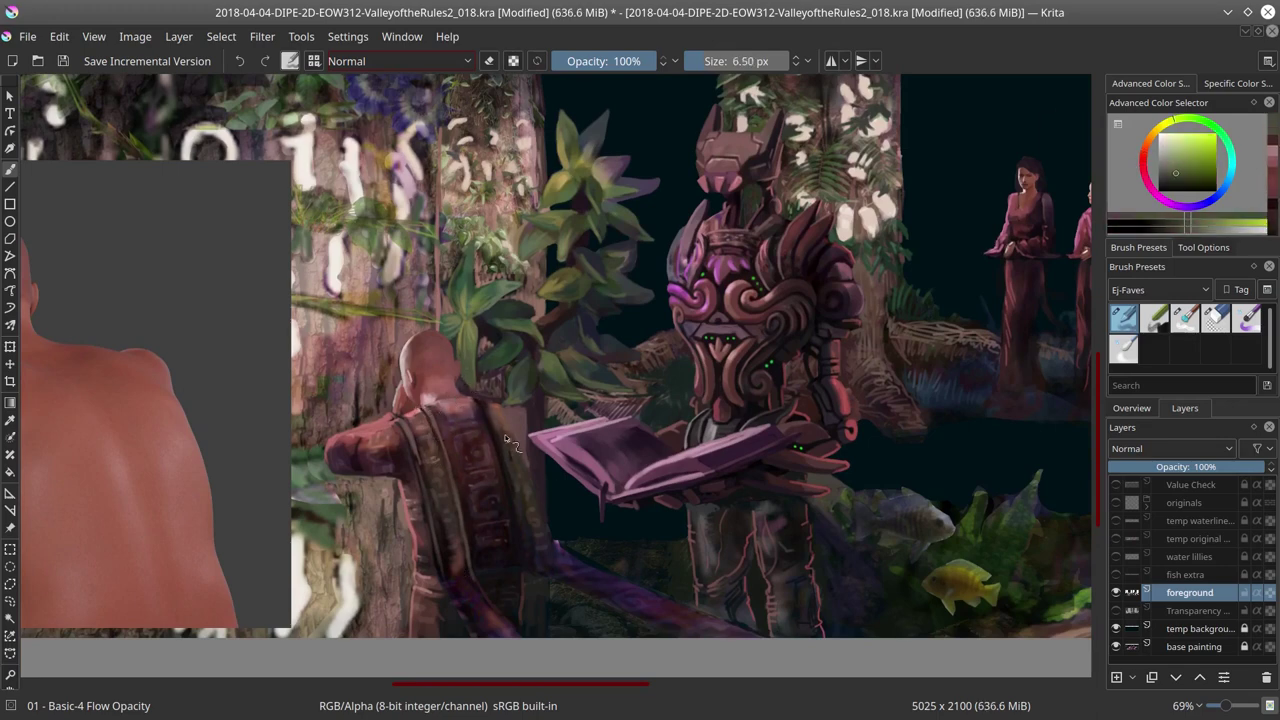
{"action": "left_click", "coordinate": [505, 480], "text": "ctrl"}
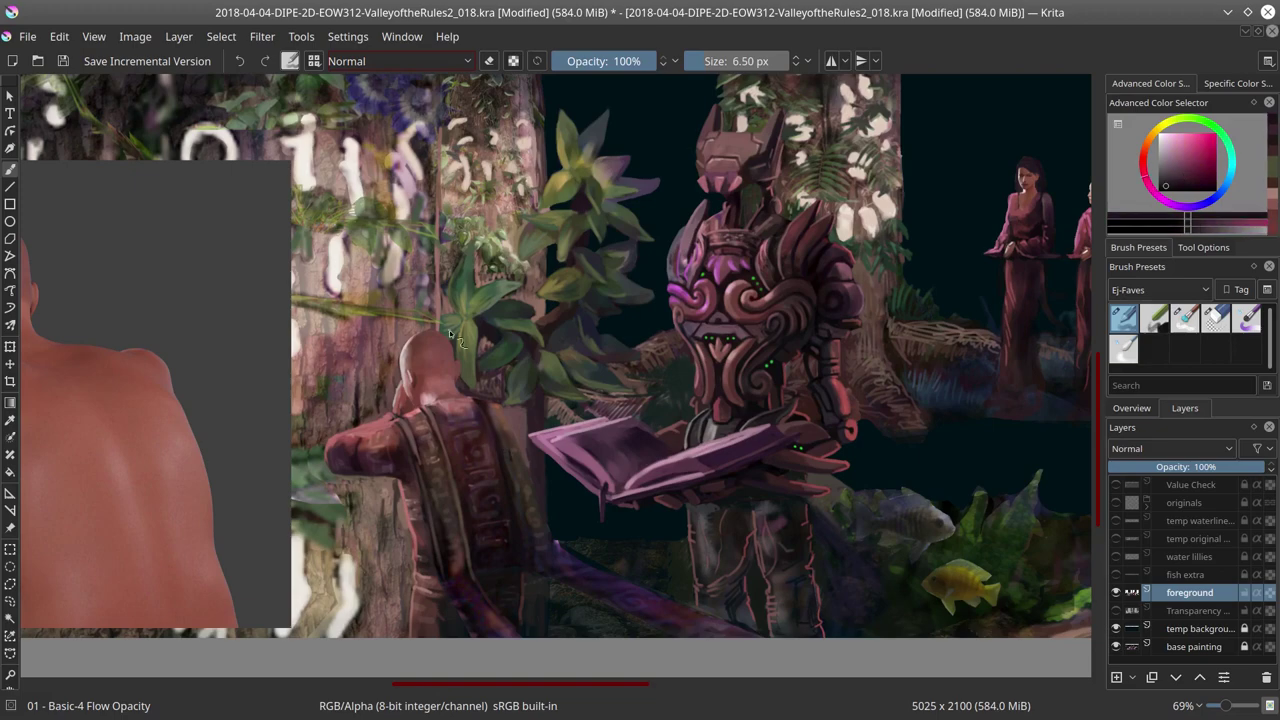
{"action": "left_click", "coordinate": [557, 595], "text": "ctrl"}
Step: Move the monk reference photo below the painting and return to the Freehand Brush
{"action": "scroll", "coordinate": [557, 545], "scroll_direction": "down", "scroll_amount": 5}
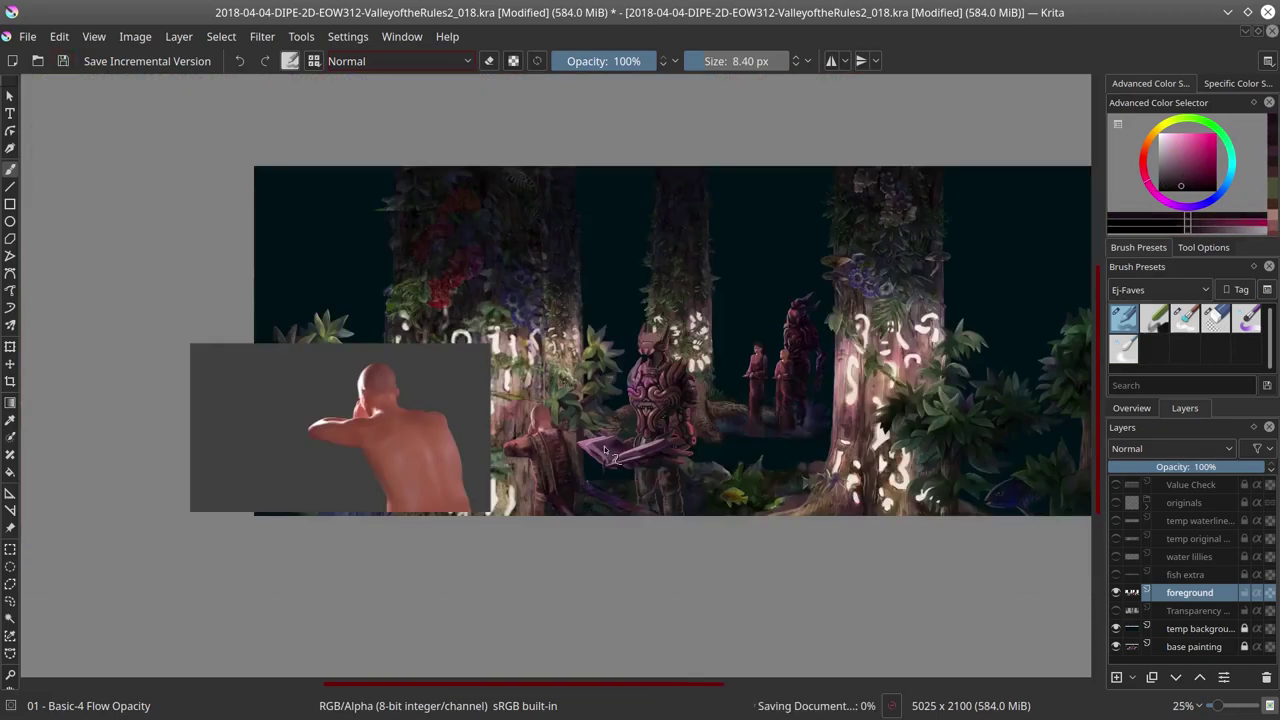
{"action": "left_click_drag", "start_coordinate": [343, 429], "coordinate": [829, 600]}
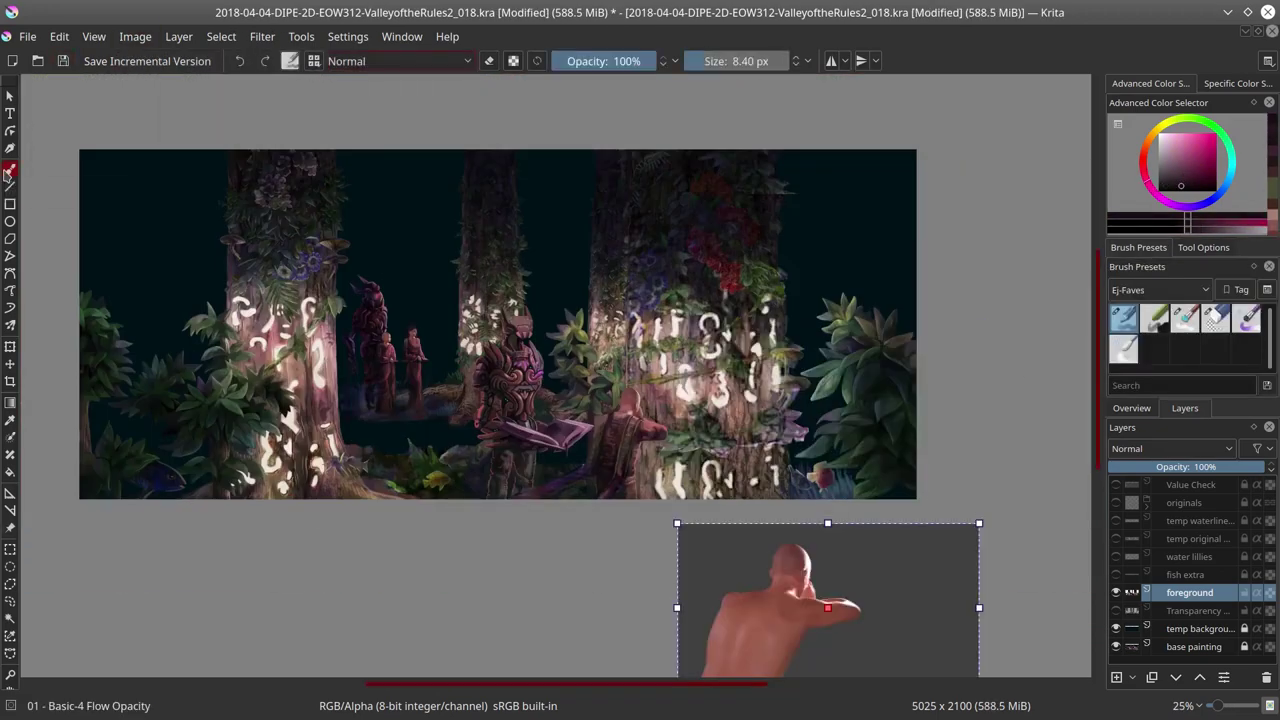
{"action": "left_click", "coordinate": [9, 169]}
Step: Save the painting and centre the view on the monk
{"action": "left_click", "coordinate": [28, 36]}
{"action": "left_click", "coordinate": [42, 122]}
{"action": "scroll", "coordinate": [639, 393], "scroll_direction": "up", "scroll_amount": 5}
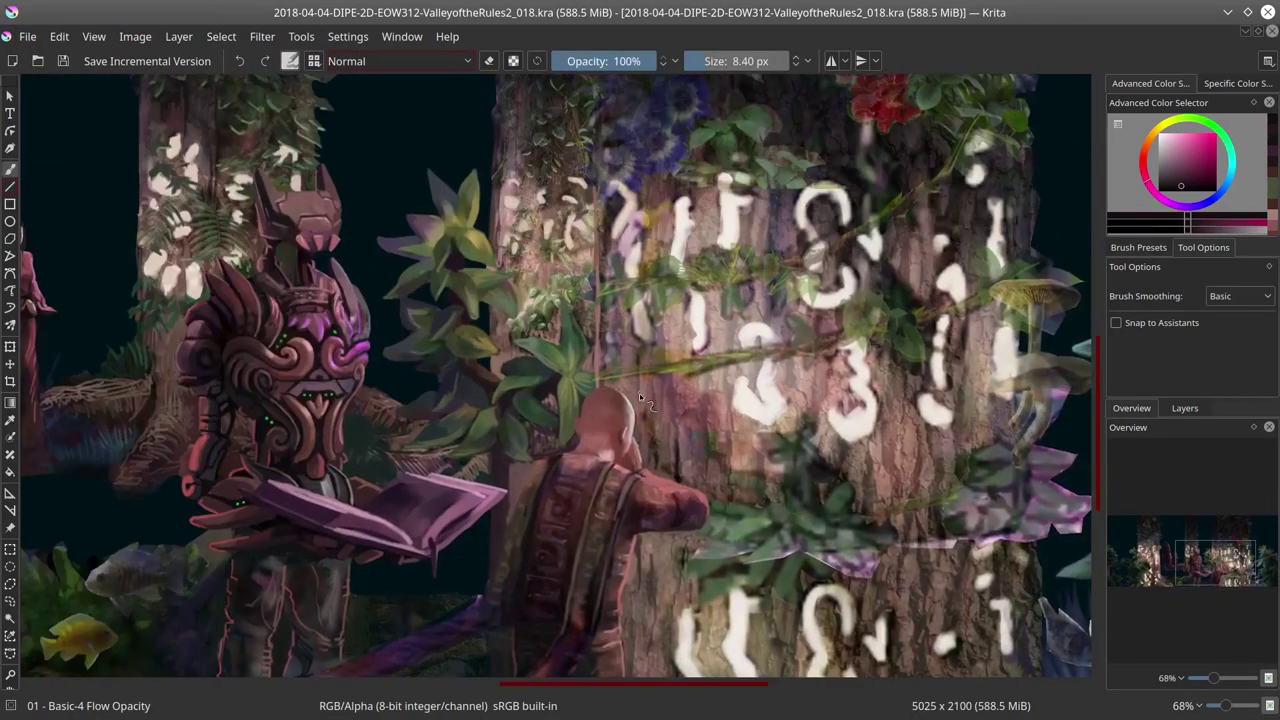
{"action": "left_click_drag", "start_coordinate": [636, 405], "coordinate": [690, 347]}
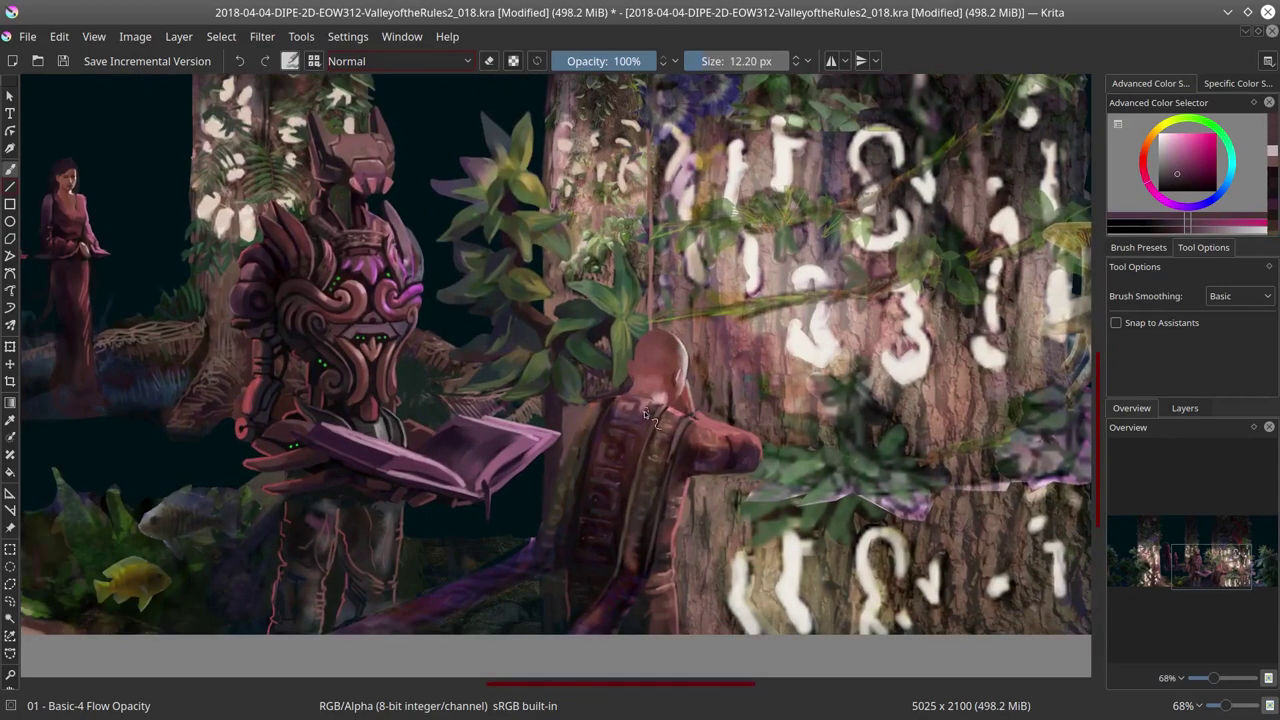
Step: Shade the robe with sampled reddish browns, pinks and dark green, brush sized about 37 then 28 px
{"action": "left_click", "coordinate": [653, 410], "text": "ctrl"}
{"action": "left_click_drag", "start_coordinate": [645, 413], "coordinate": [672, 411]}
{"action": "left_click", "coordinate": [672, 411], "text": "ctrl"}
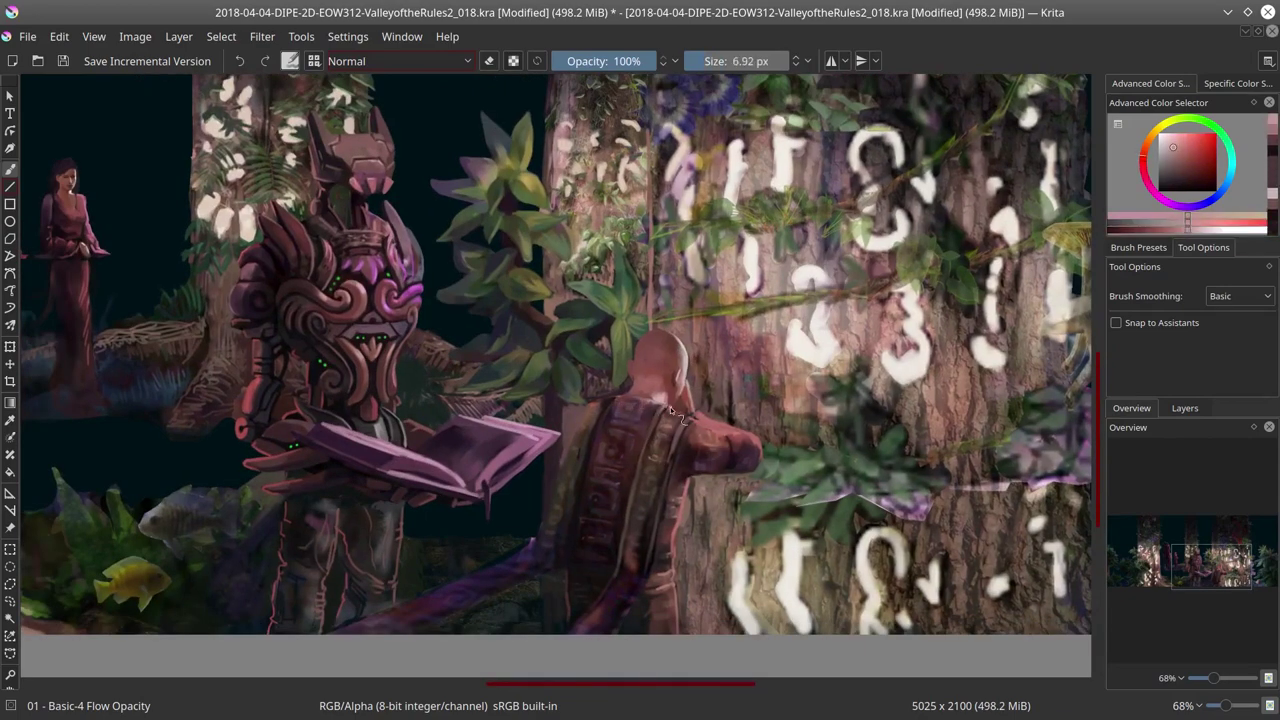
{"action": "left_click_drag", "start_coordinate": [740, 560], "coordinate": [760, 555]}
{"action": "left_click", "coordinate": [484, 567], "text": "ctrl"}
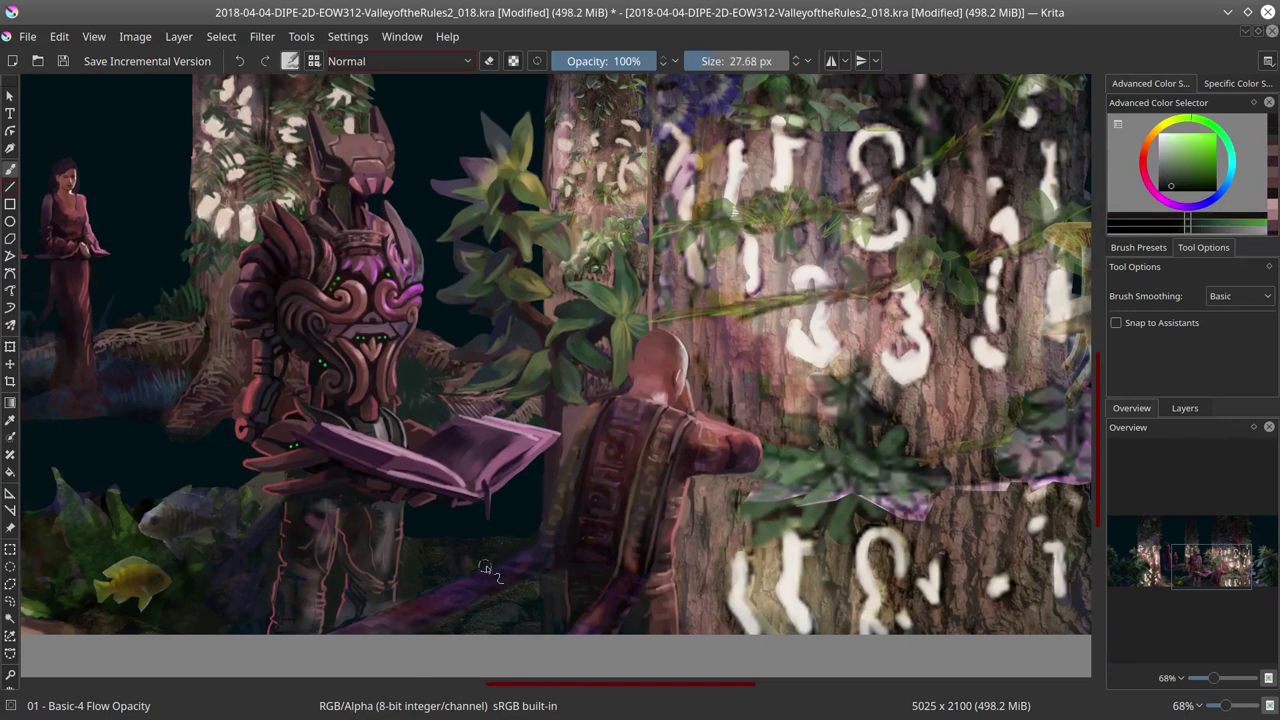
{"action": "left_click_drag", "start_coordinate": [672, 410], "coordinate": [661, 428]}
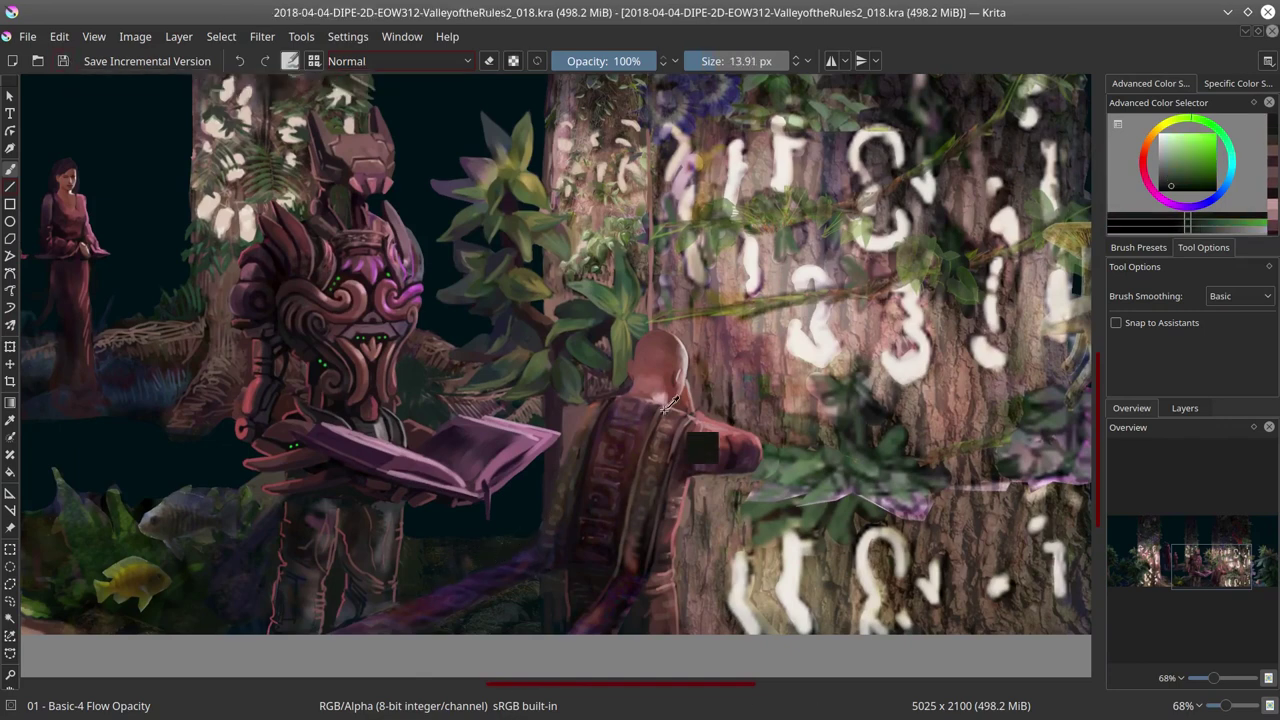
{"action": "left_click", "coordinate": [661, 428], "text": "ctrl"}
{"action": "left_click", "coordinate": [645, 481], "text": "ctrl"}
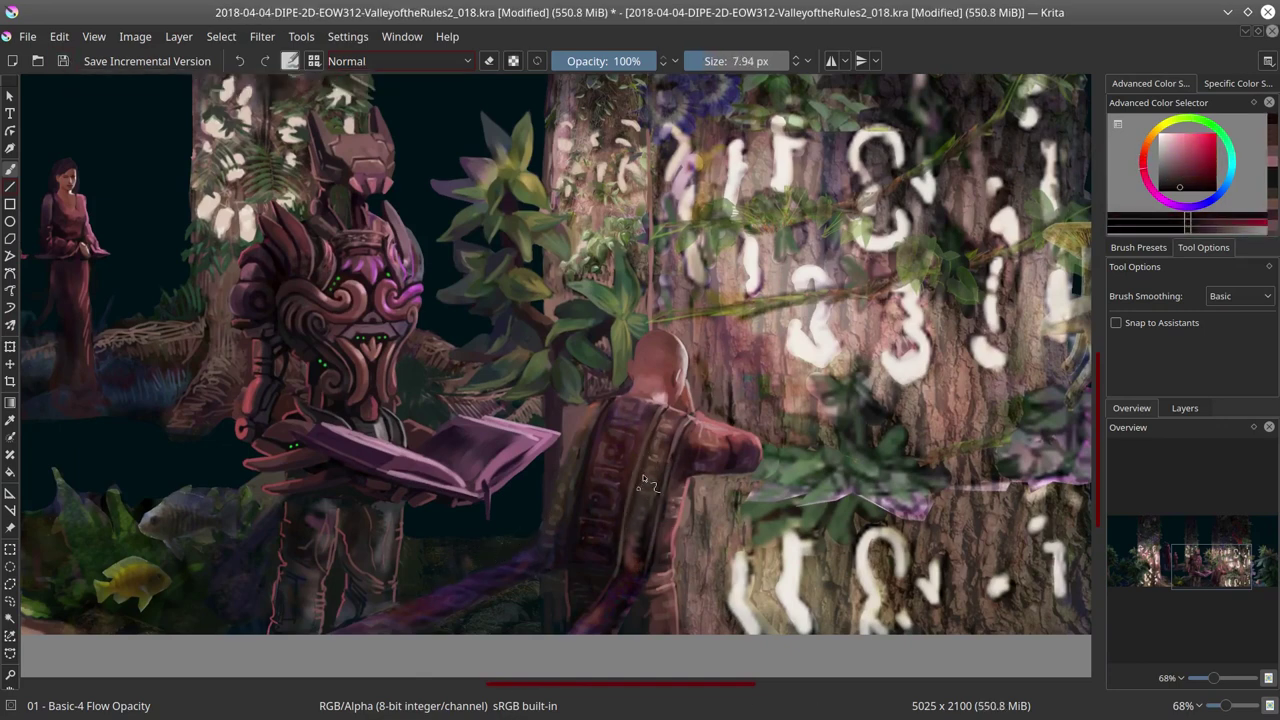
Step: Add pink robe highlights and extend the sash diagonally in muted purple, browns and dark red
{"action": "left_click", "coordinate": [590, 487], "text": "ctrl"}
{"action": "left_click", "coordinate": [546, 568], "text": "ctrl"}
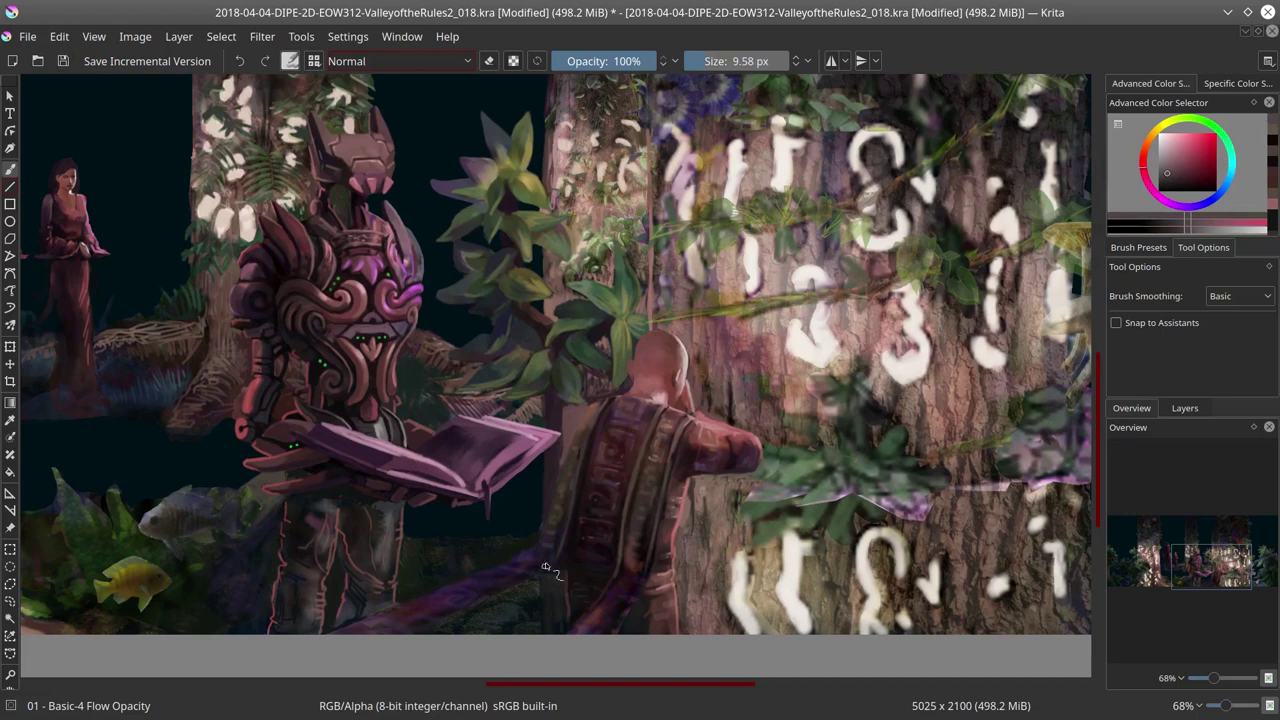
{"action": "left_click", "coordinate": [556, 506], "text": "ctrl"}
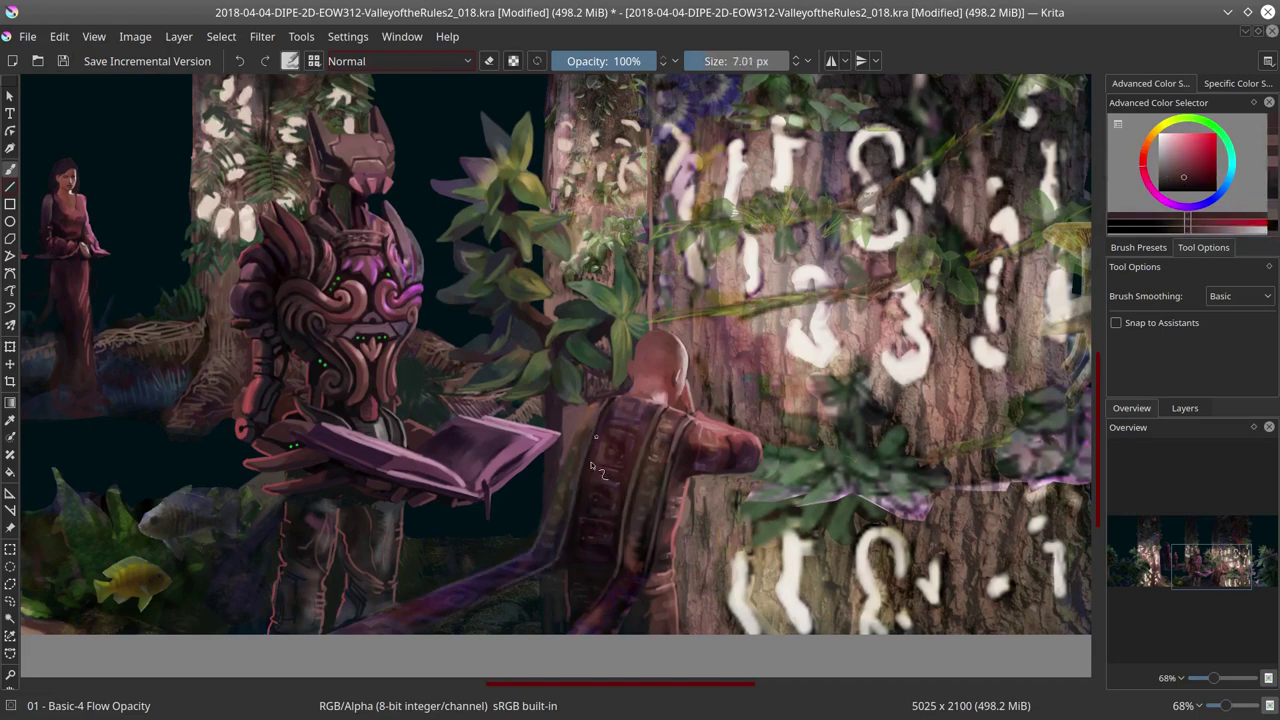
{"action": "left_click", "coordinate": [455, 594], "text": "ctrl"}
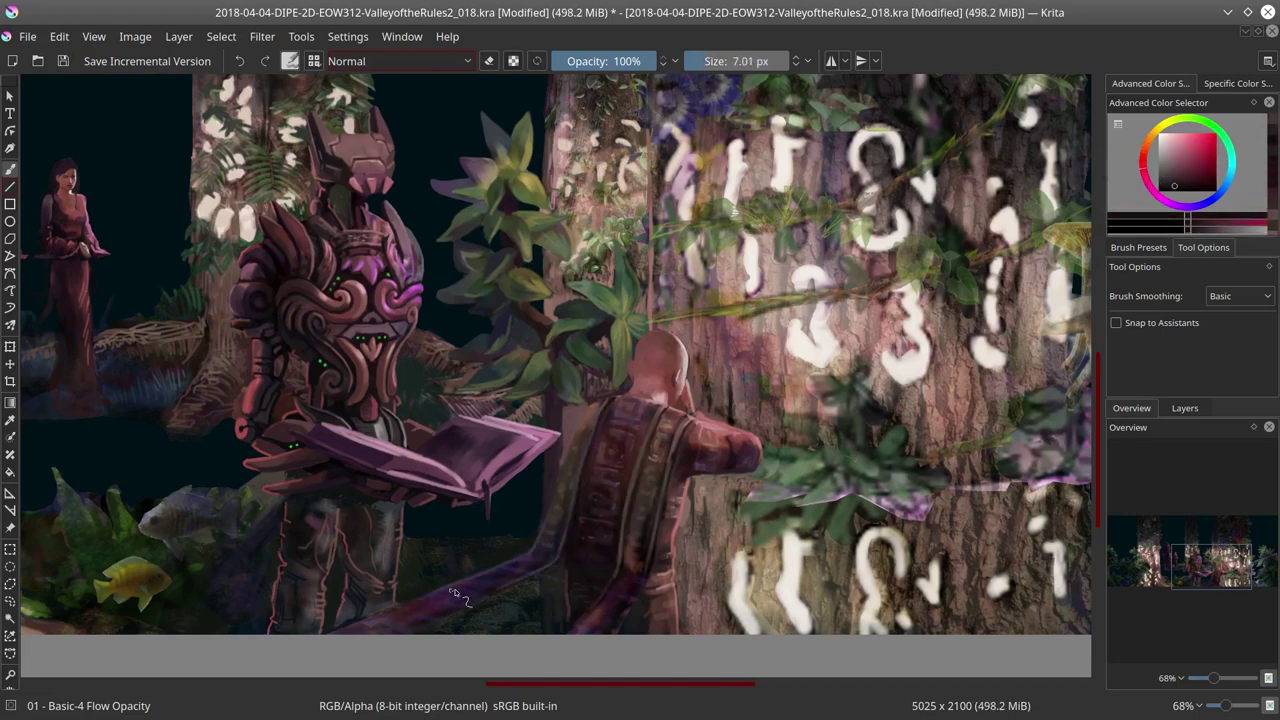
{"action": "left_click", "coordinate": [662, 513], "text": "ctrl"}
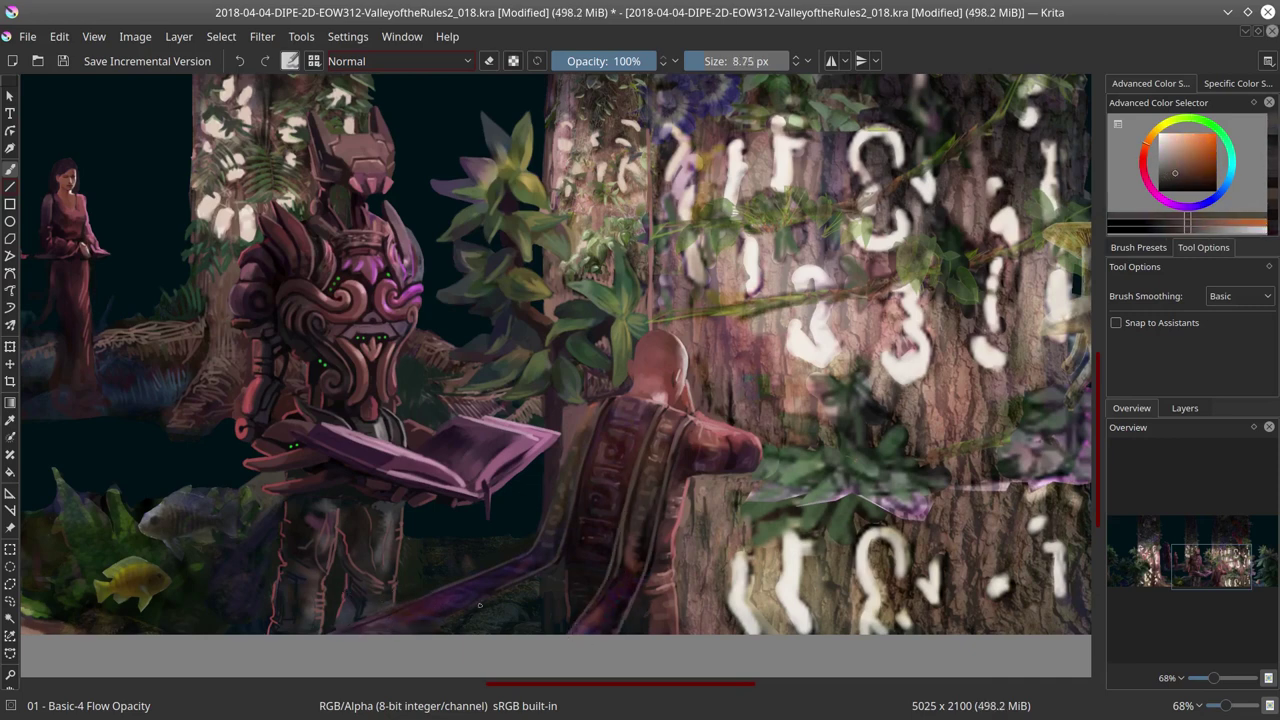
{"action": "left_click", "coordinate": [627, 556], "text": "ctrl"}
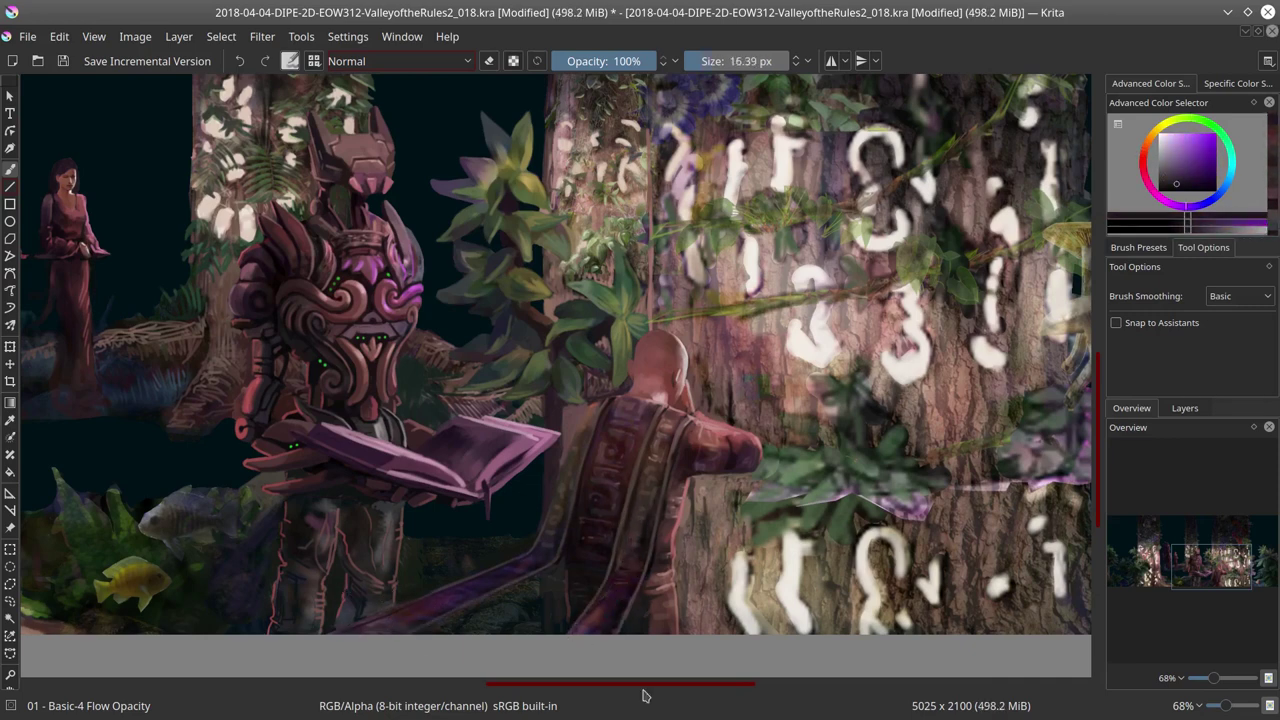
{"action": "left_click", "coordinate": [588, 414], "text": "ctrl"}
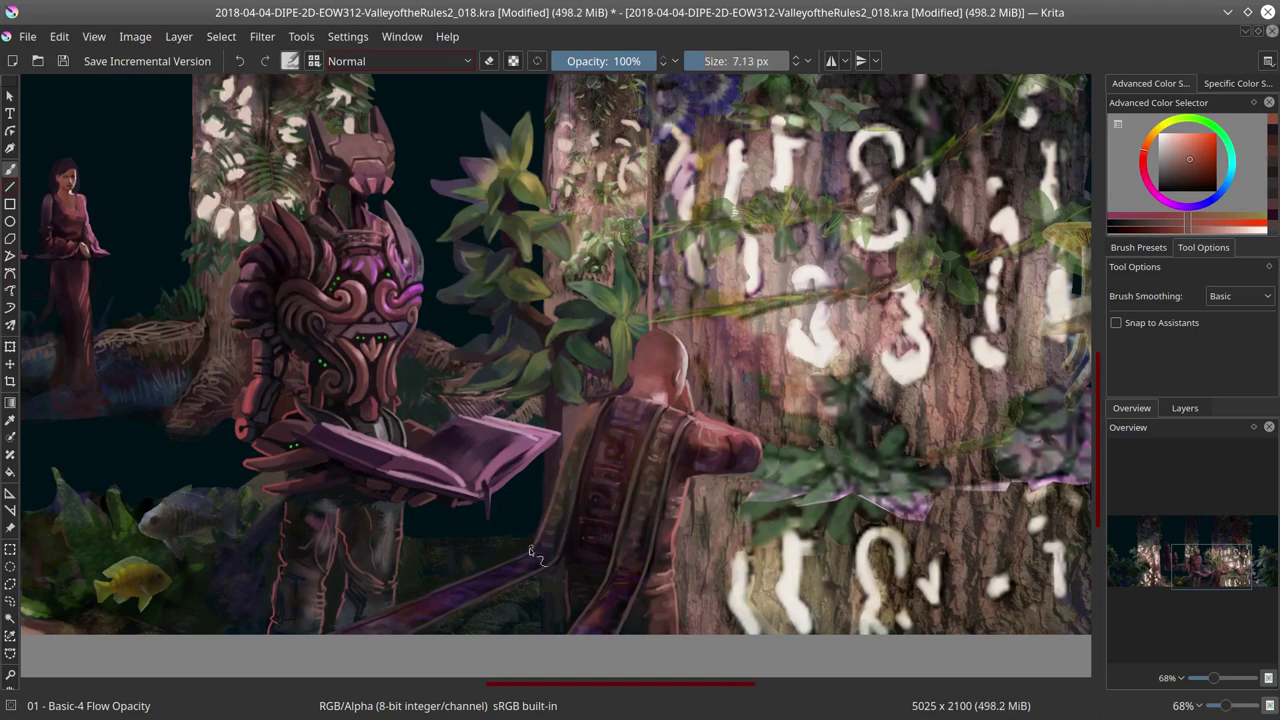
{"action": "left_click", "coordinate": [657, 468], "text": "ctrl"}
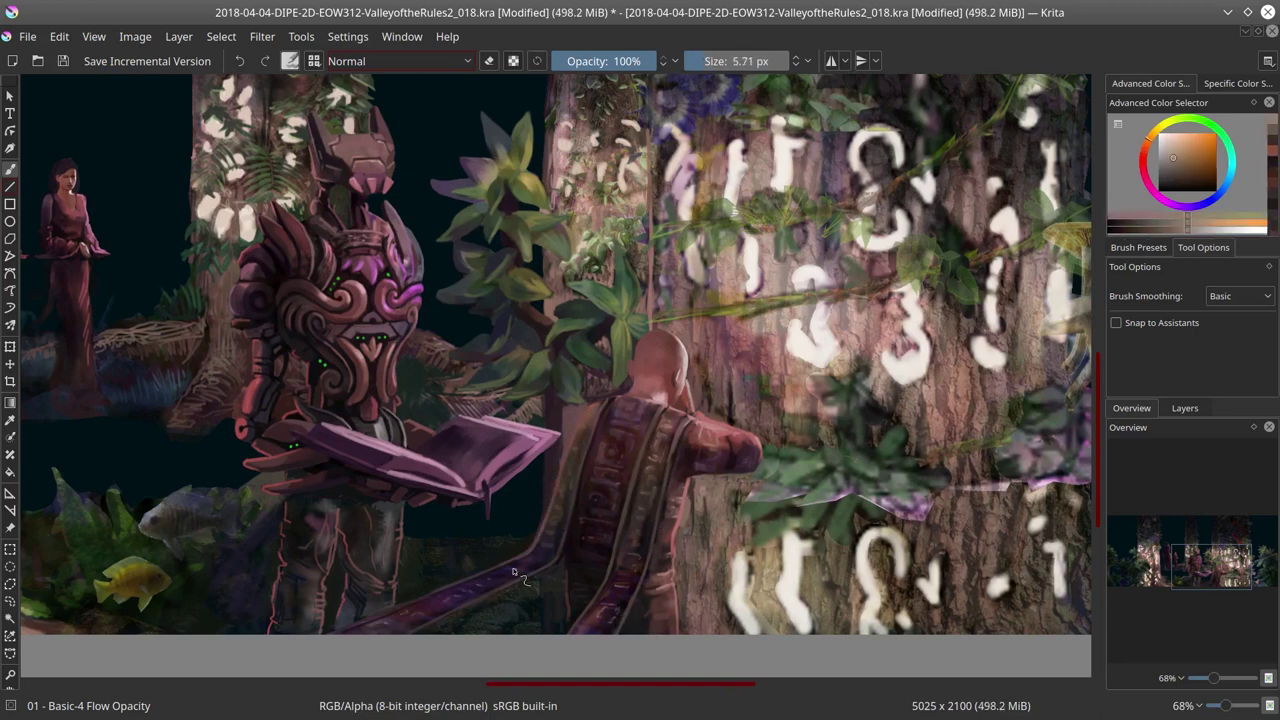
{"action": "left_click", "coordinate": [873, 511], "text": "ctrl"}
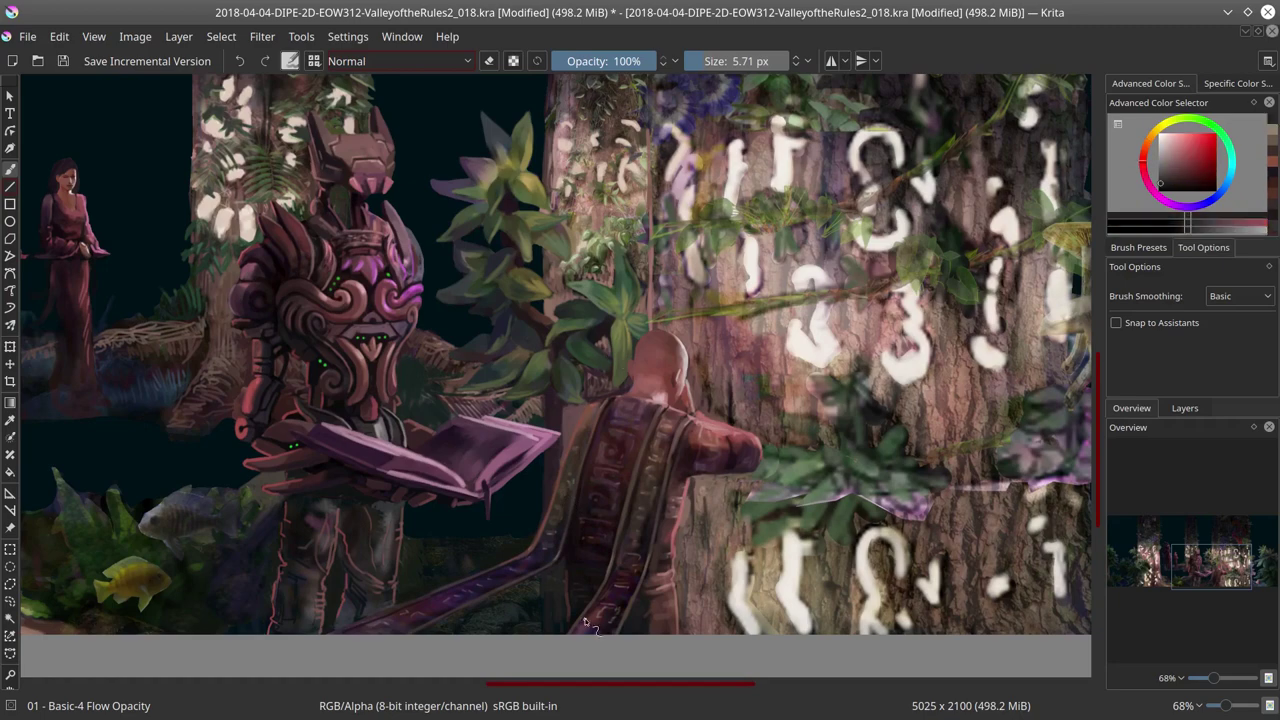
Step: Touch up the monk's arm and robe in Normal blending, then zoom out to check the painting
{"action": "scroll", "coordinate": [684, 548], "scroll_direction": "down", "scroll_amount": 5, "text": "ctrl"}
{"action": "scroll", "coordinate": [684, 548], "scroll_direction": "up", "scroll_amount": 5, "text": "ctrl"}
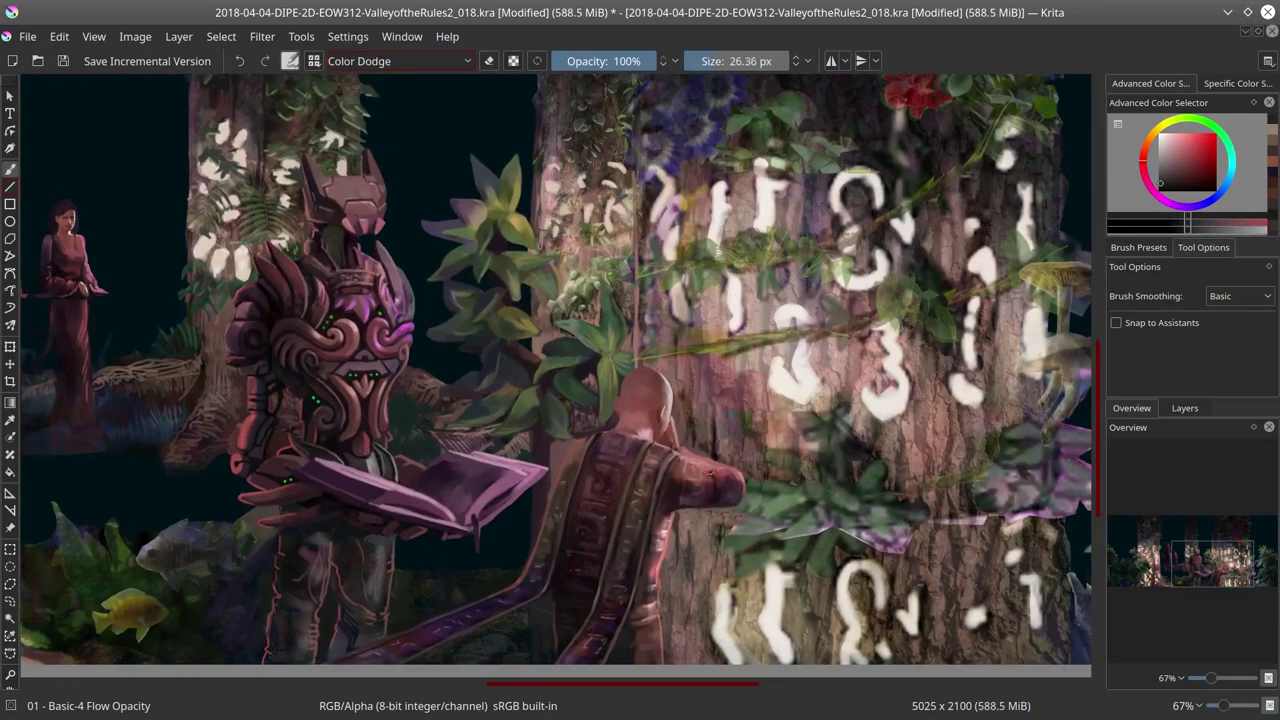
{"action": "scroll", "coordinate": [640, 430], "scroll_direction": "up", "scroll_amount": 4}
{"action": "key", "text": "alt+shift+n"}
{"action": "key", "text": "bracketleft"}
{"action": "key", "text": "bracketleft"}
{"action": "key", "text": "bracketleft"}
{"action": "key", "text": "bracketleft"}
{"action": "left_click", "coordinate": [633, 428], "text": "ctrl"}
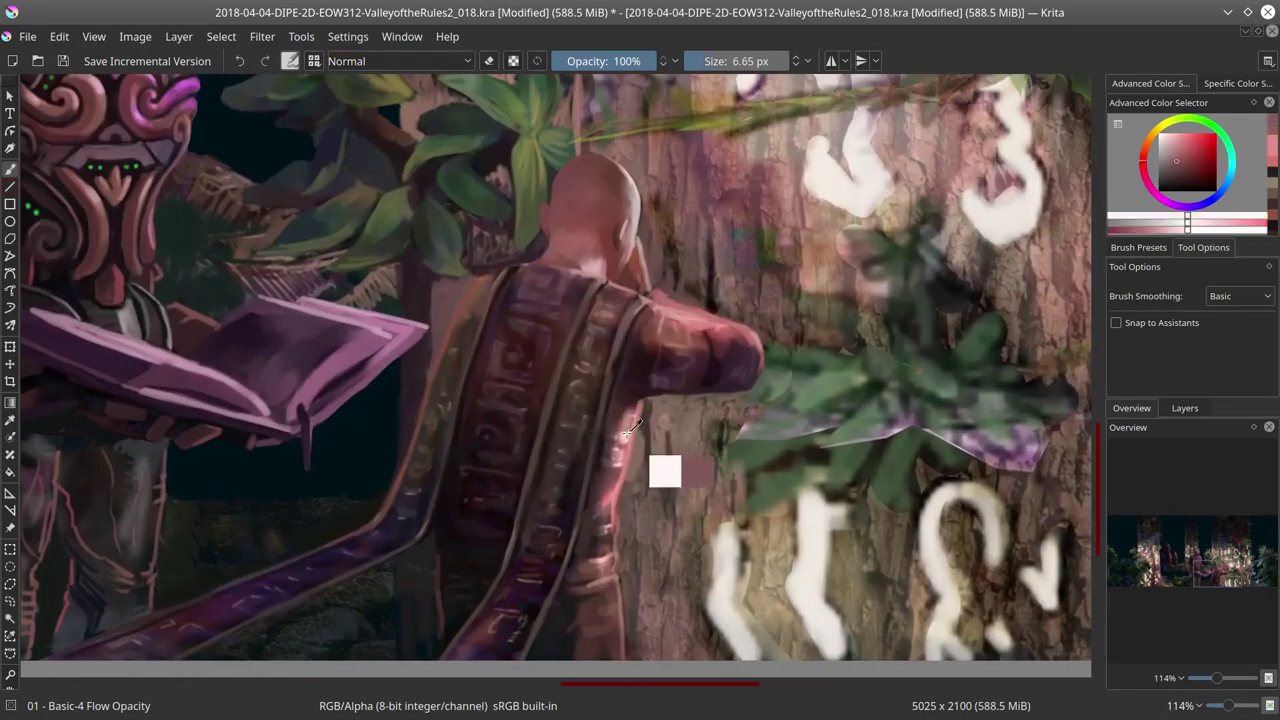
{"action": "left_click", "coordinate": [676, 433], "text": "ctrl"}
{"action": "key", "text": "bracketright"}
{"action": "scroll", "coordinate": [676, 433], "scroll_direction": "down", "scroll_amount": 5}
{"action": "scroll", "coordinate": [633, 283], "scroll_direction": "up", "scroll_amount": 5}
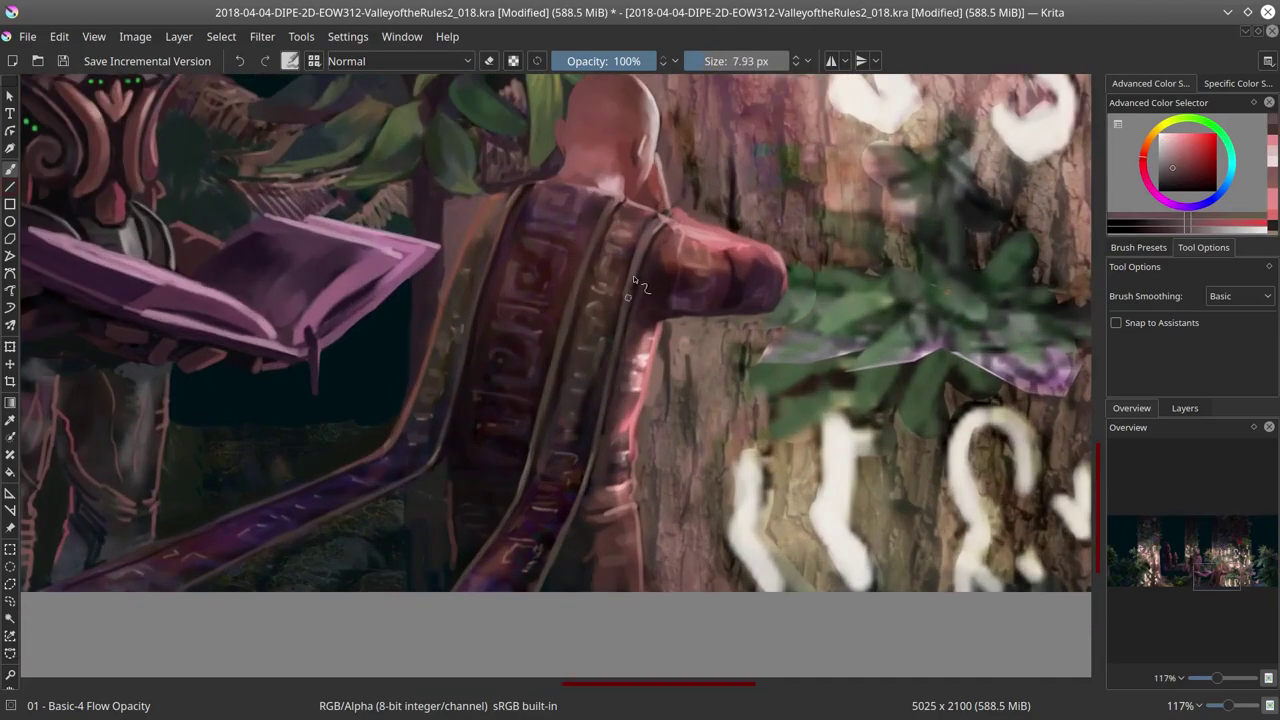
{"action": "scroll", "coordinate": [633, 283], "scroll_direction": "down", "scroll_amount": 5}
{"action": "scroll", "coordinate": [633, 283], "scroll_direction": "down", "scroll_amount": 6}
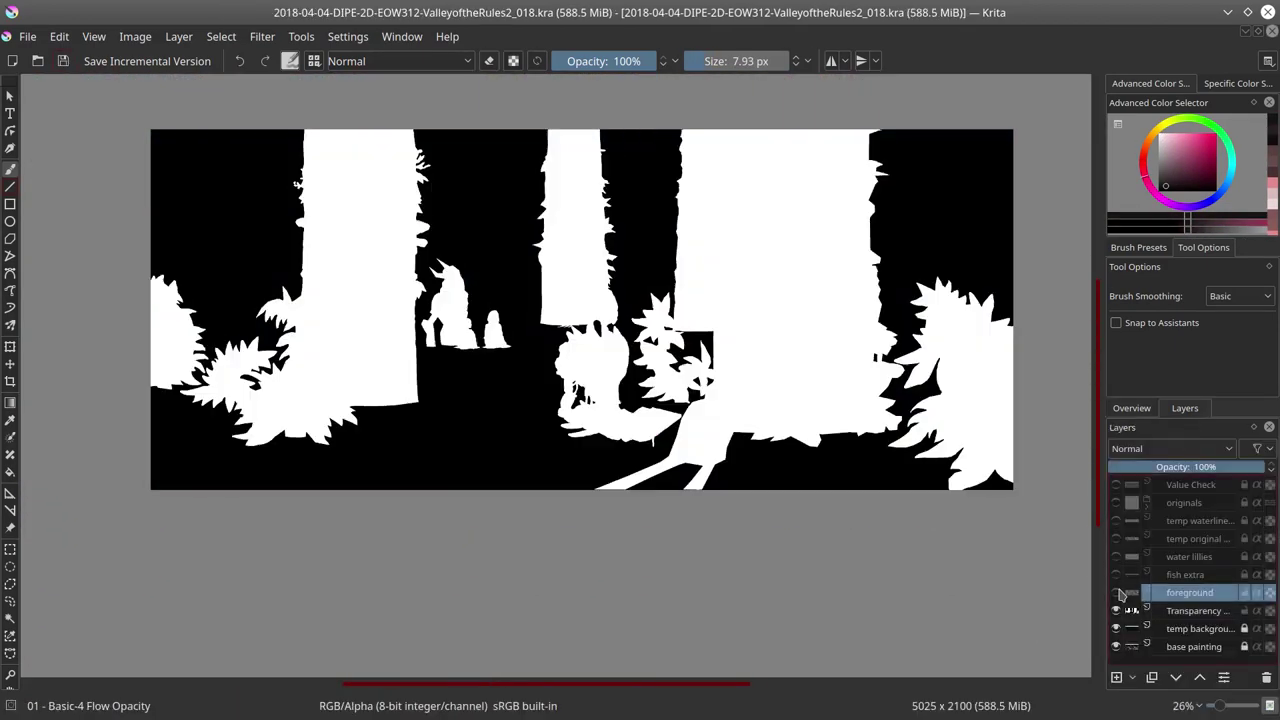
Step: Select the monk's hanging sash freehand against the foreground's transparency mask
{"action": "left_click", "coordinate": [10, 618]}
{"action": "left_click", "coordinate": [629, 418]}
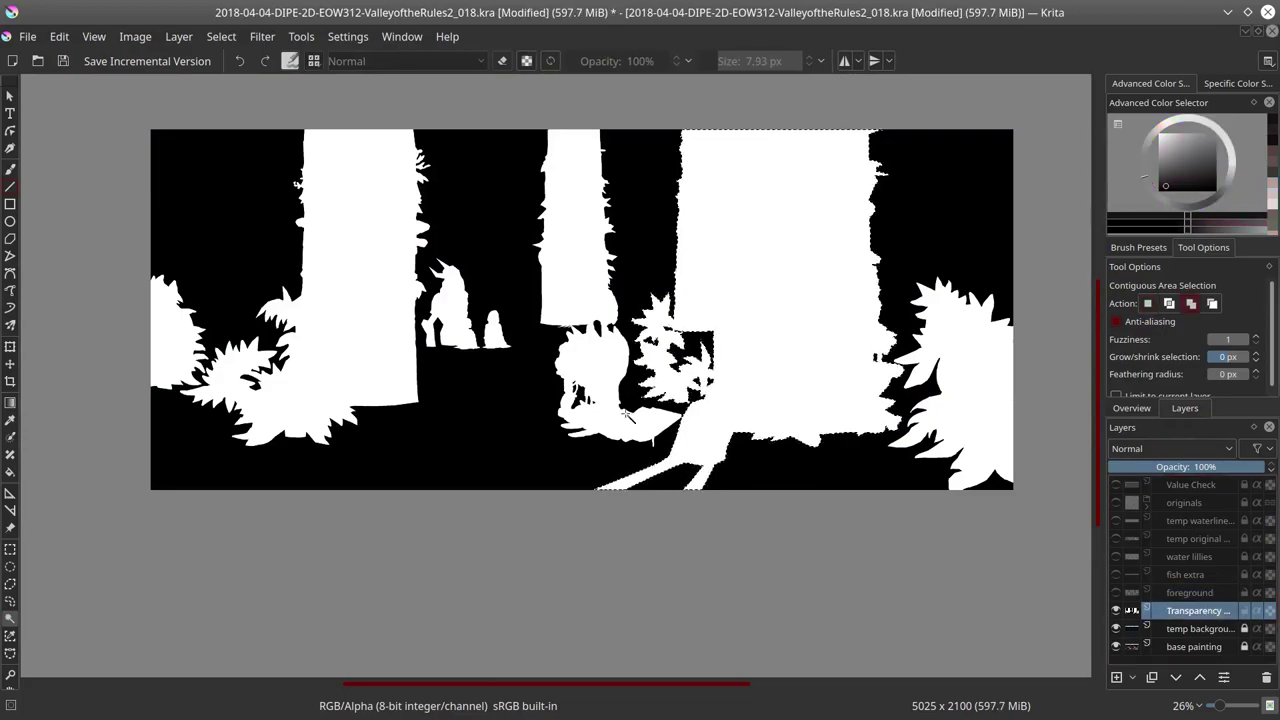
{"action": "left_click", "coordinate": [263, 36]}
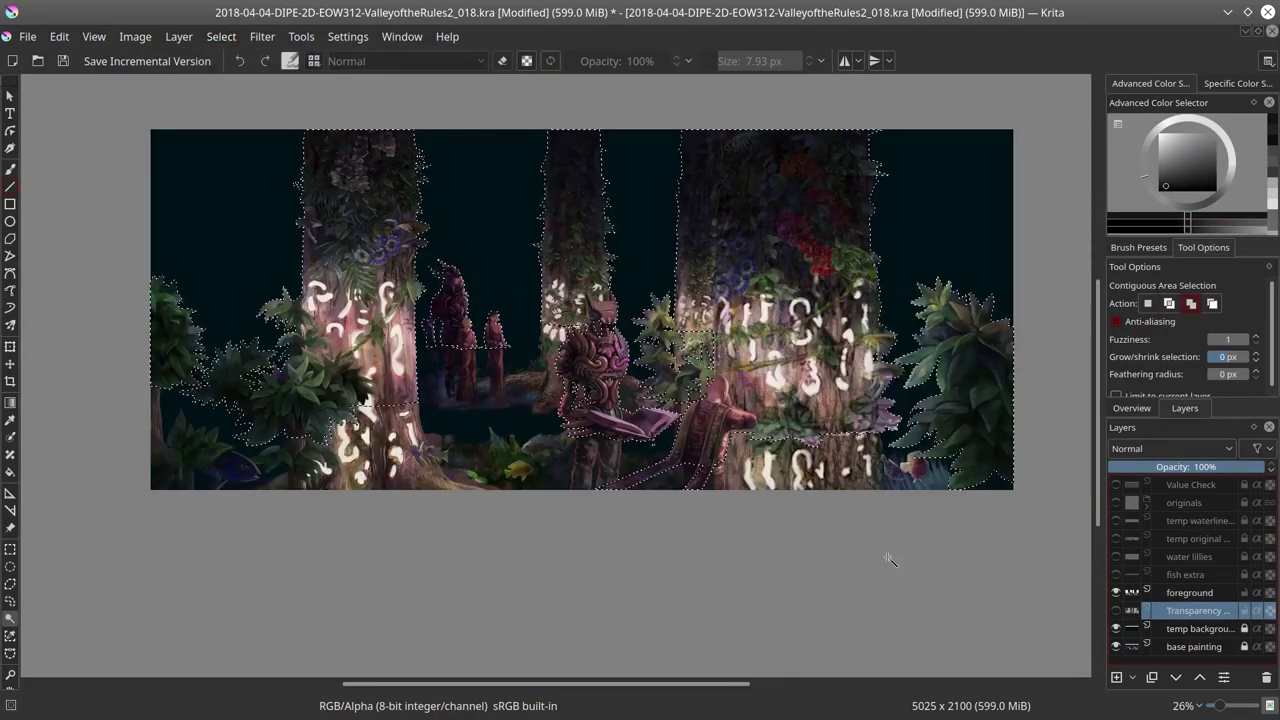
{"action": "key", "text": "ctrl+shift+r"}
{"action": "scroll", "coordinate": [700, 455], "scroll_direction": "up", "scroll_amount": 5}
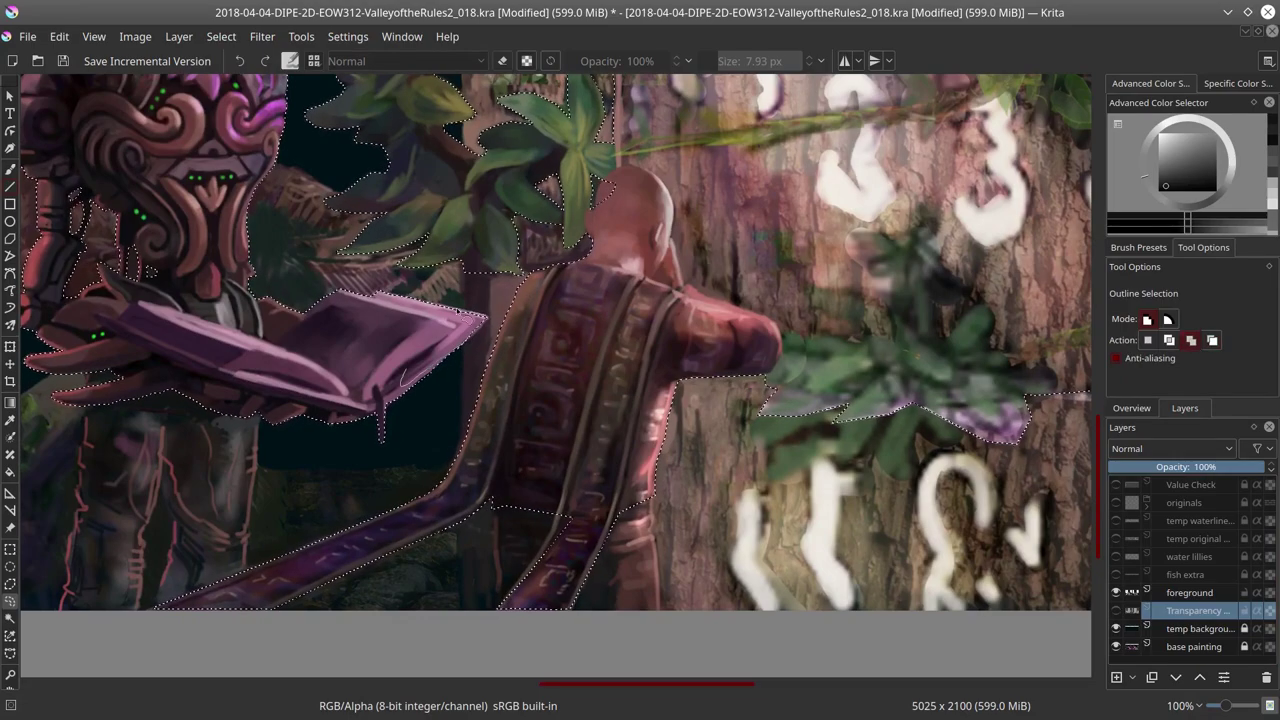
{"action": "mouse_move", "coordinate": [556, 508]}
{"action": "left_mouse_down"}
{"action": "mouse_move", "coordinate": [498, 614]}
{"action": "mouse_move", "coordinate": [600, 545]}
{"action": "left_mouse_up"}
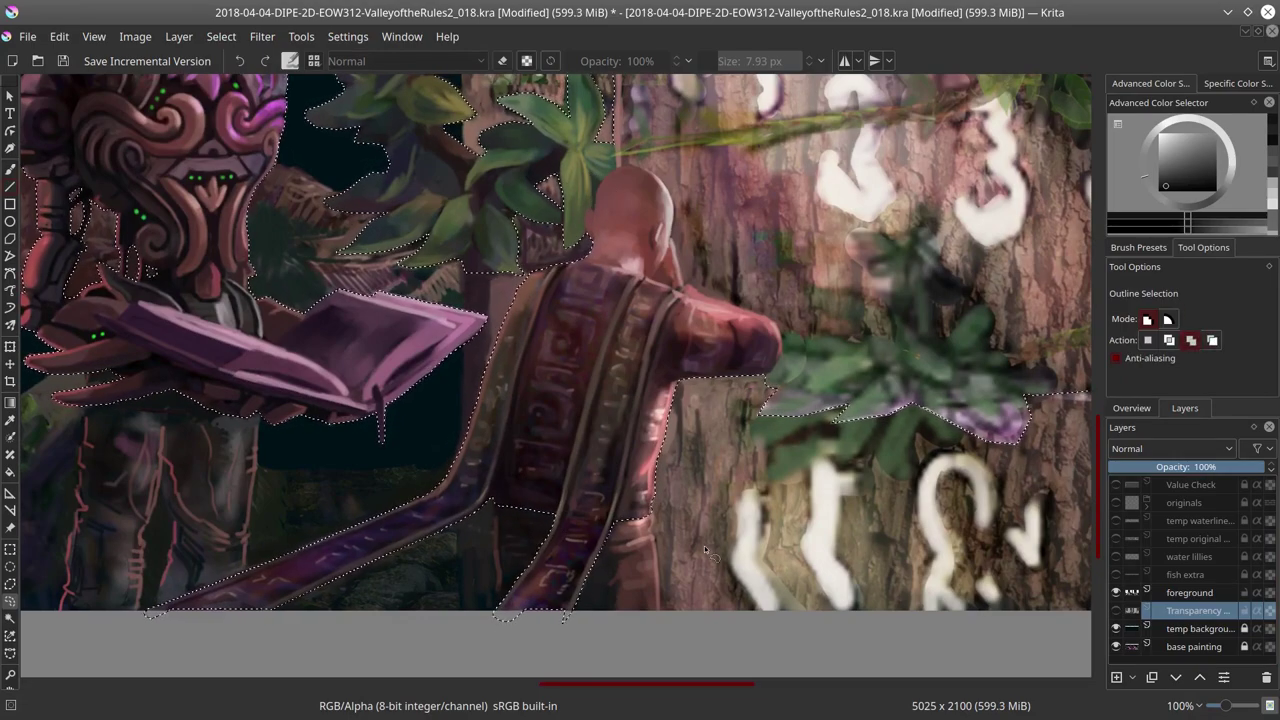
Step: Fill the sash selection with white on the transparency mask and dab pink onto the monk
{"action": "key", "text": "2"}
{"action": "left_click", "coordinate": [1116, 677]}
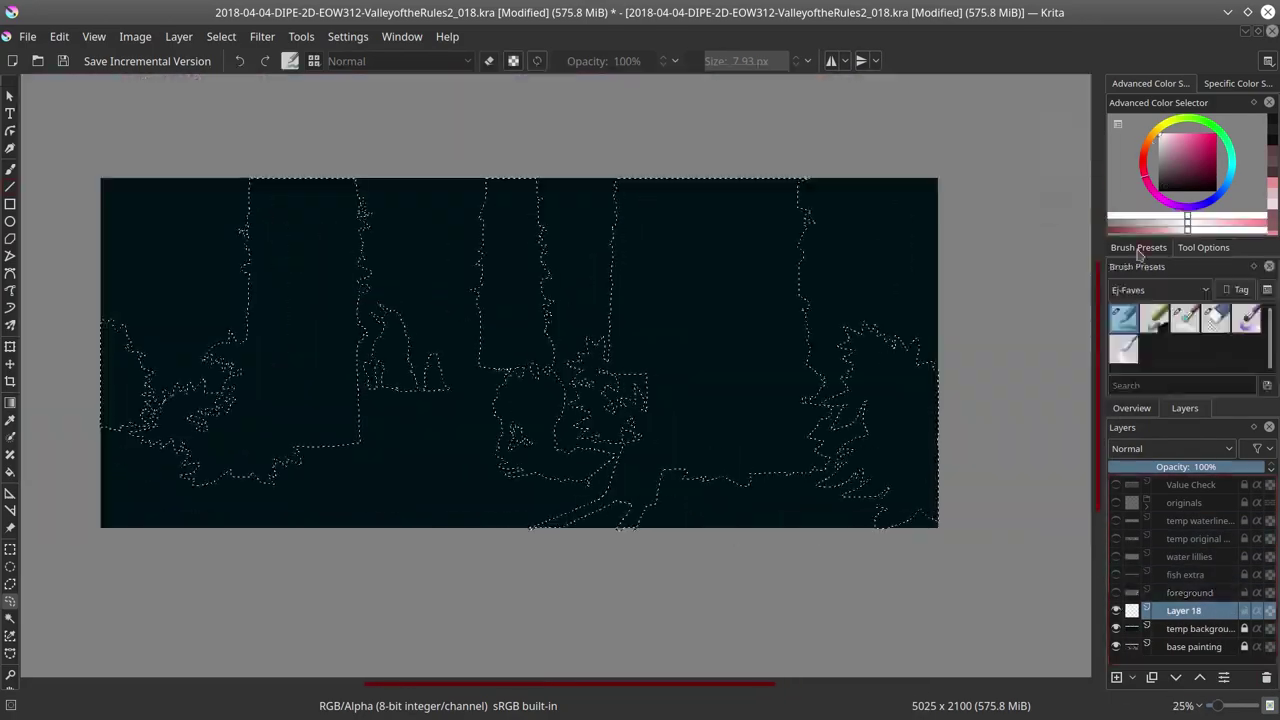
{"action": "key", "text": "shift+BackSpace"}
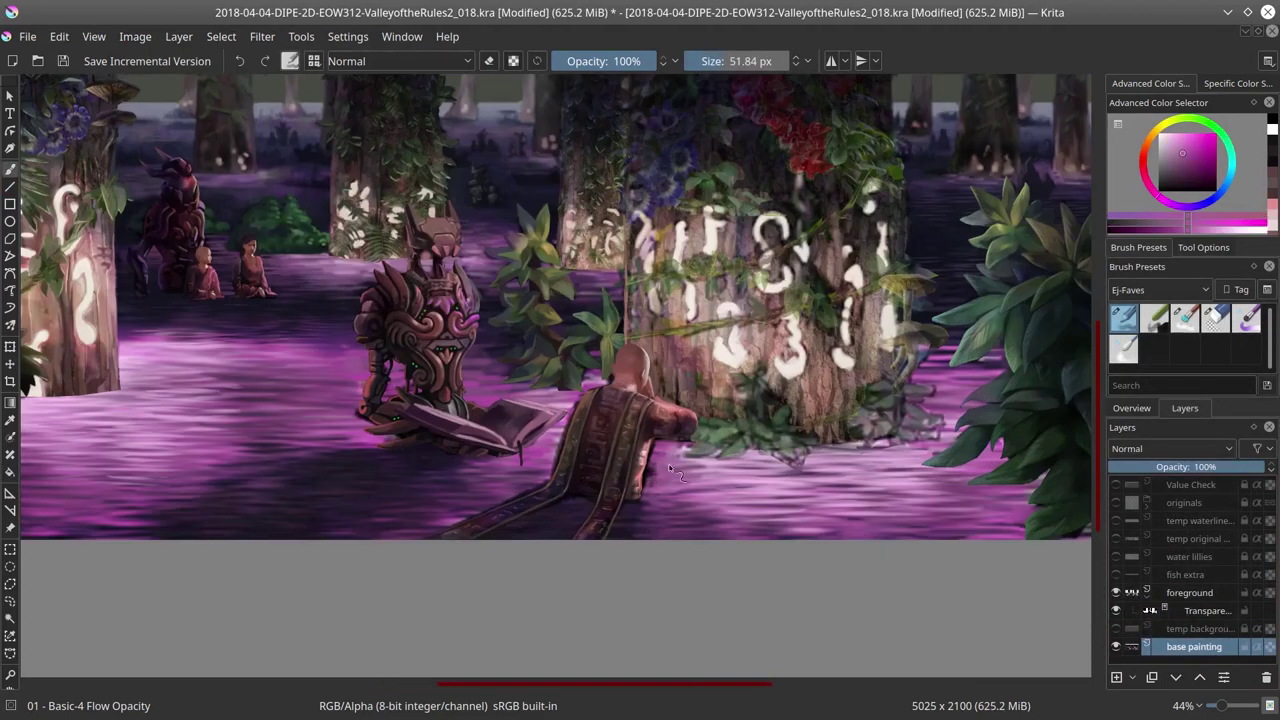
{"action": "mouse_move", "coordinate": [648, 483]}
{"action": "left_mouse_down"}
{"action": "mouse_move", "coordinate": [560, 450]}
{"action": "mouse_move", "coordinate": [570, 437]}
{"action": "mouse_move", "coordinate": [546, 443]}
{"action": "mouse_move", "coordinate": [506, 501]}
{"action": "mouse_move", "coordinate": [605, 375]}
{"action": "left_mouse_up"}
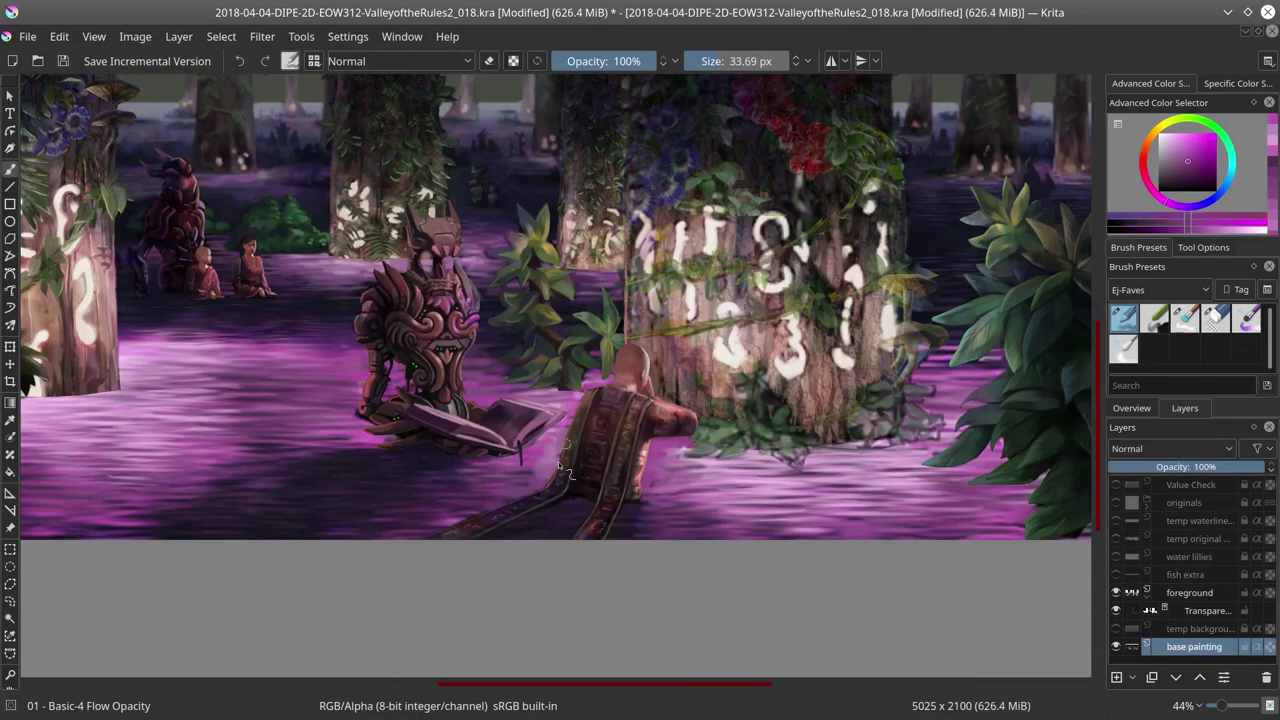
Step: Add a flipped 30%-opacity foreground copy as water reflections and save the document
{"action": "key", "text": "minus"}
{"action": "key", "text": "minus"}
{"action": "key", "text": "minus"}
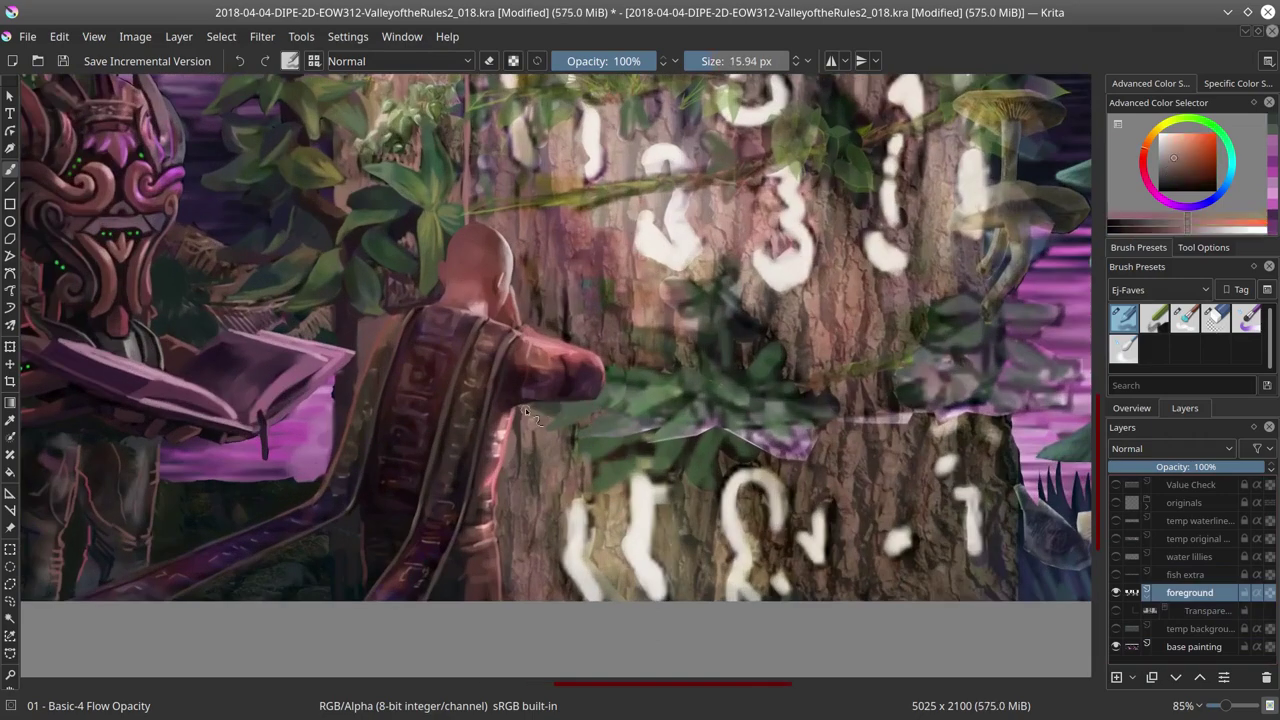
{"action": "key", "text": "minus"}
{"action": "key", "text": "minus"}
{"action": "key", "text": "minus"}
{"action": "key", "text": "minus"}
{"action": "left_click", "coordinate": [62, 61]}
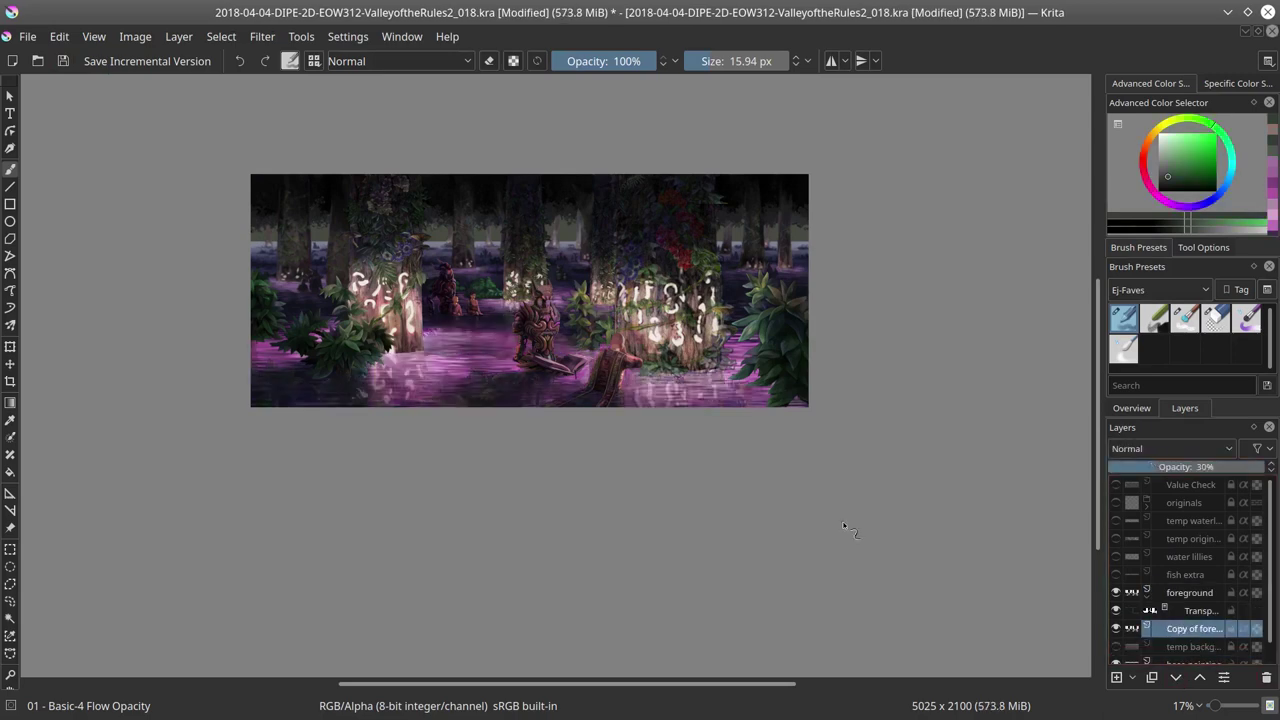
{"action": "key", "text": "ctrl+s"}
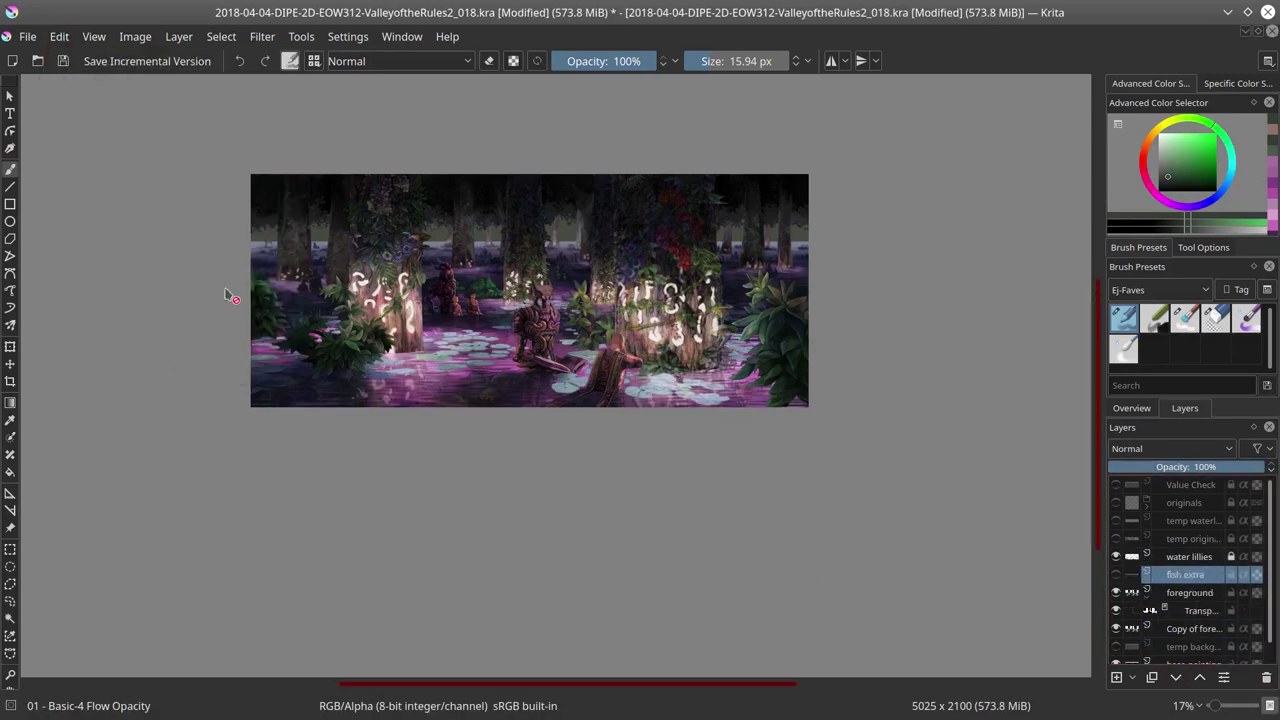
{"action": "key", "text": "ctrl+s"}
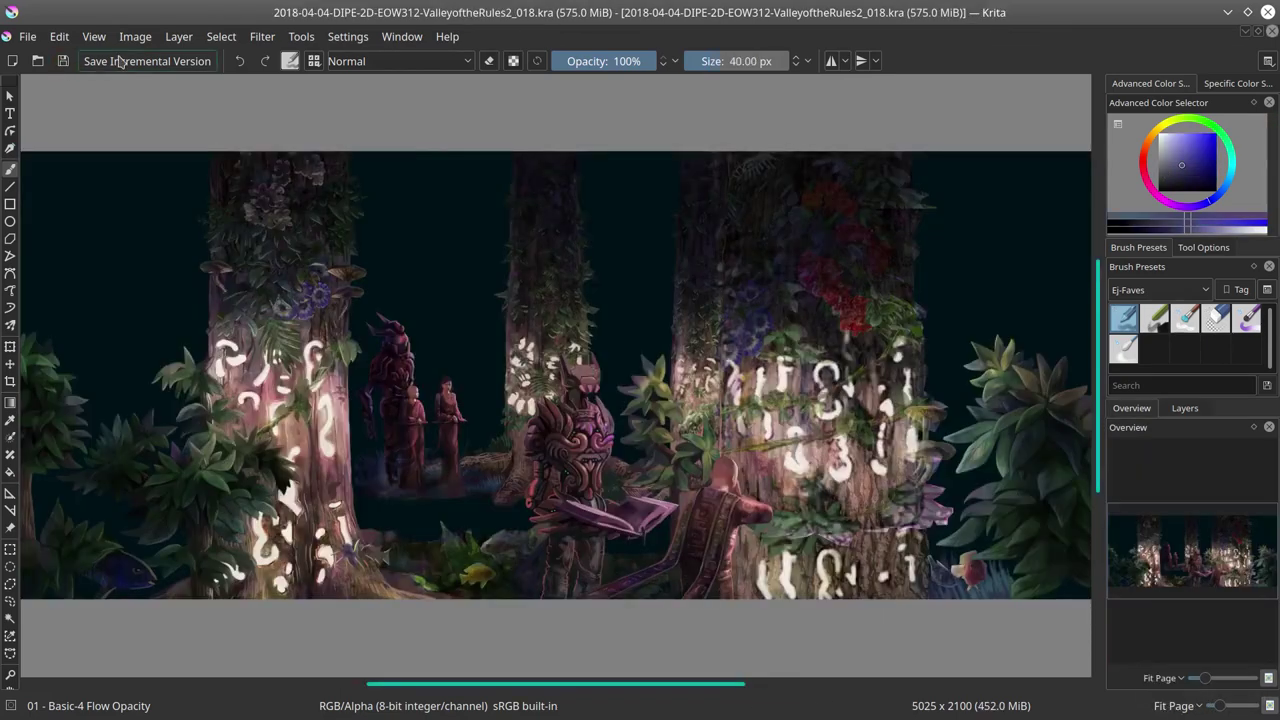
Step: Save a new numbered version, activate the base layer, and darken the distant water with a curve
{"action": "left_click", "coordinate": [1116, 628]}
{"action": "left_click", "coordinate": [1160, 646]}
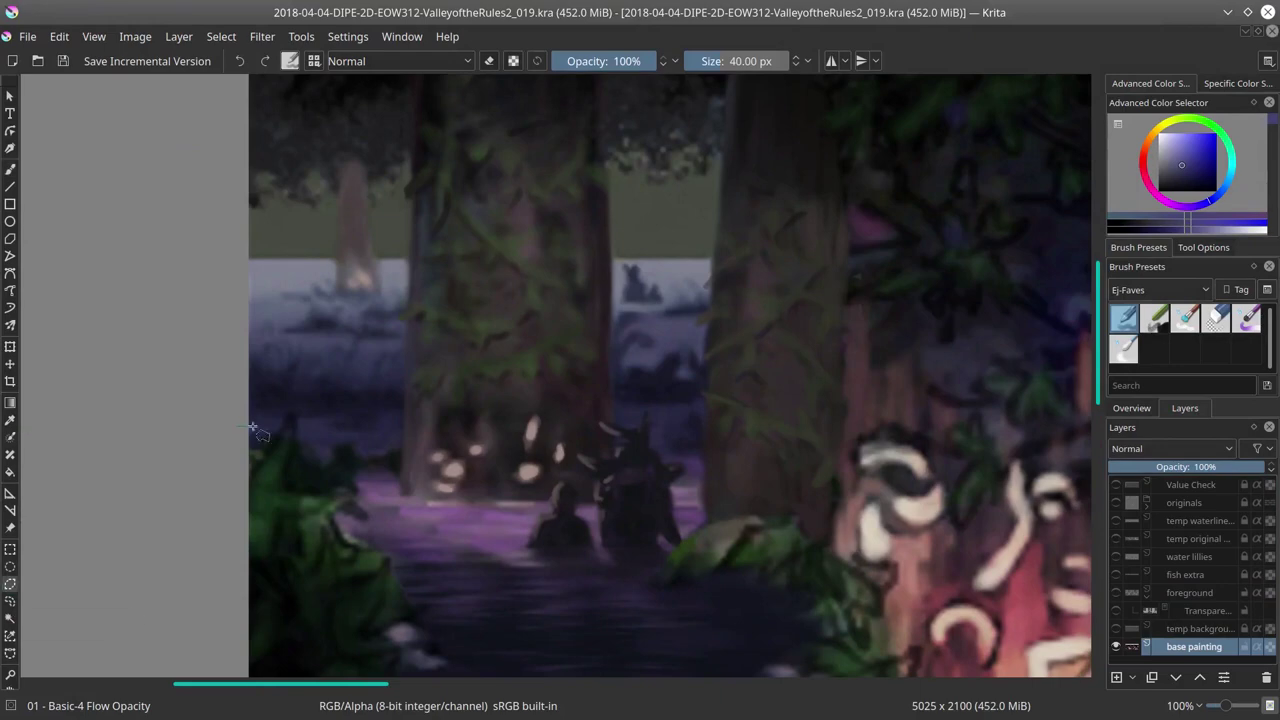
{"action": "left_click_drag", "start_coordinate": [300, 432], "coordinate": [409, 262]}
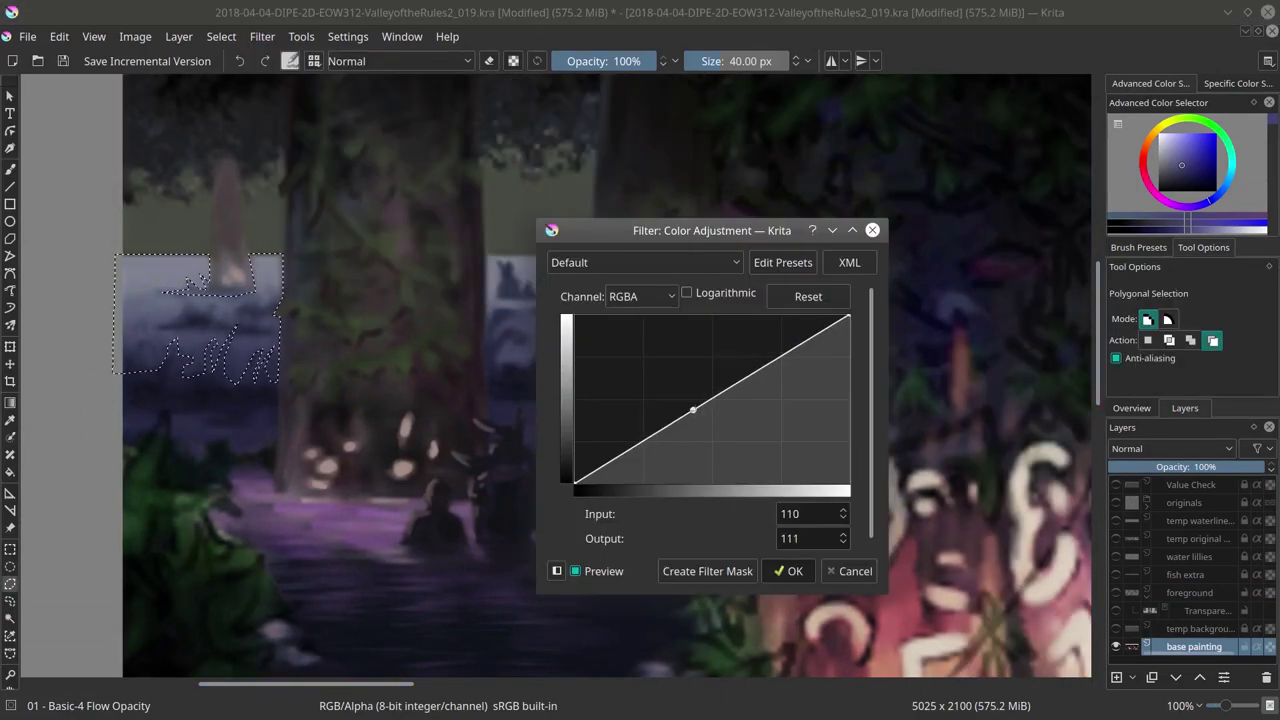
{"action": "left_click_drag", "start_coordinate": [846, 316], "coordinate": [846, 386]}
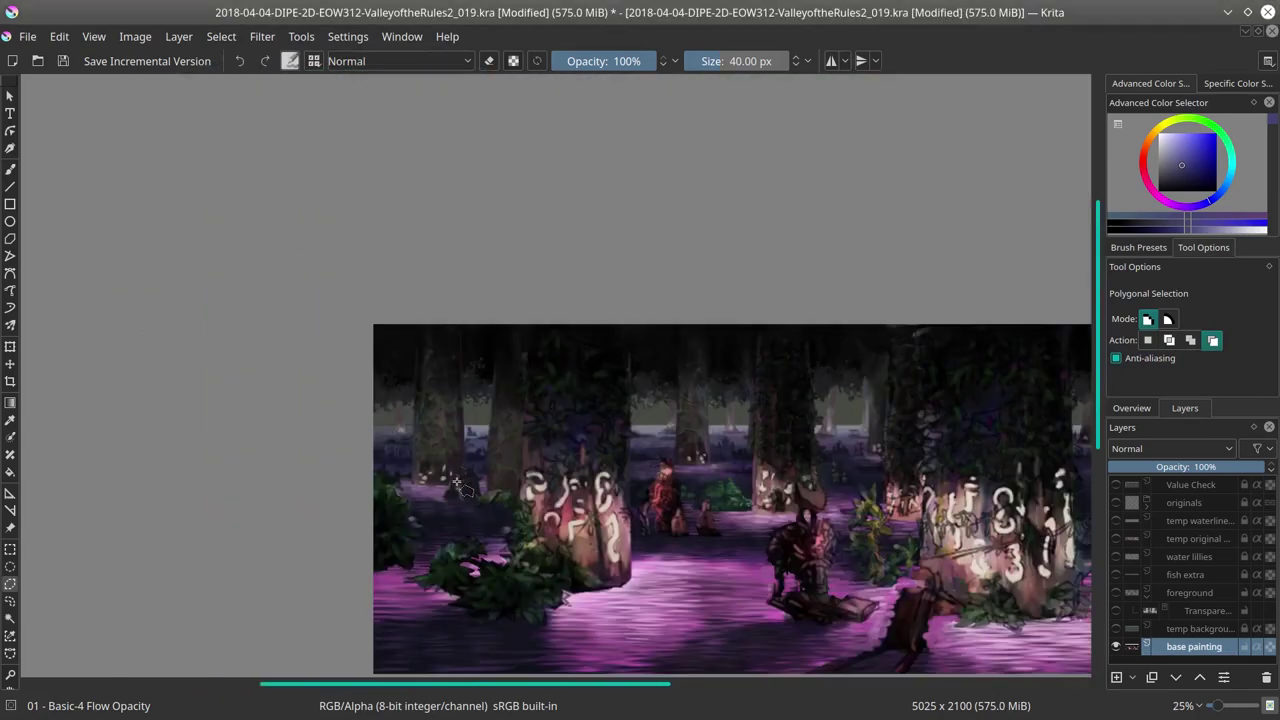
Step: Clear the selection and draw a polygon selection around the distant trees
{"action": "left_click", "coordinate": [221, 36]}
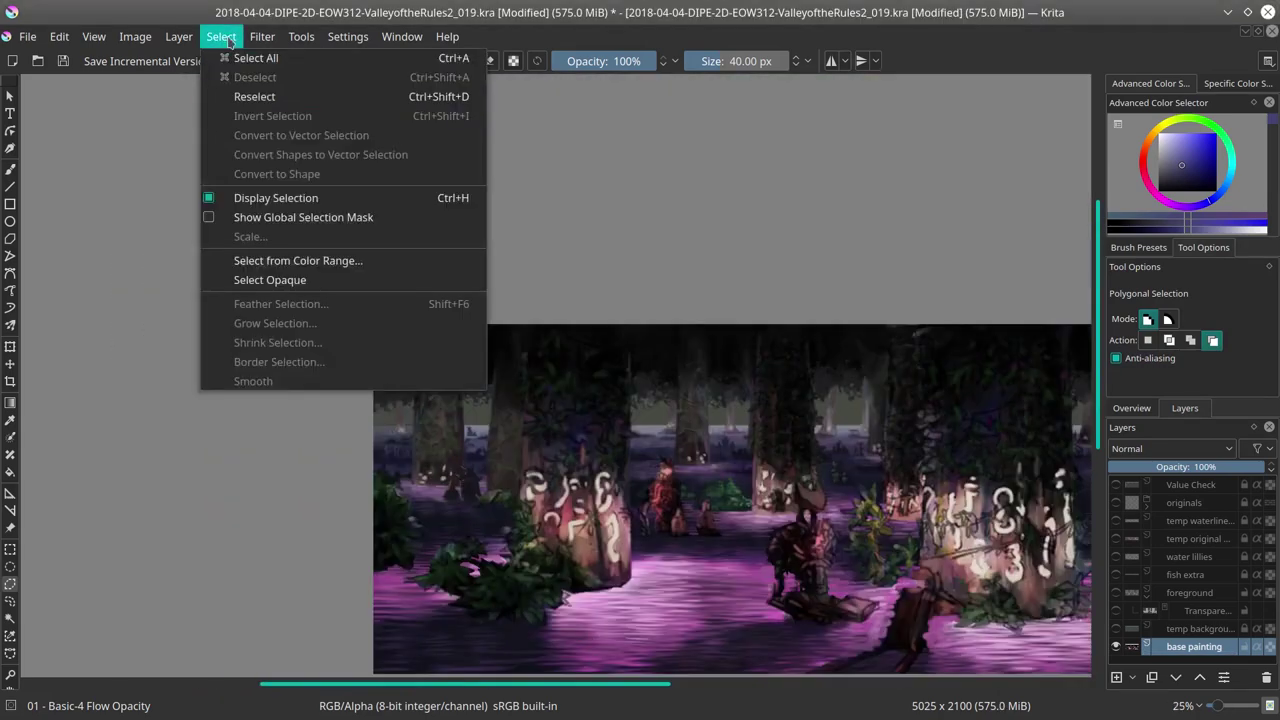
{"action": "left_click", "coordinate": [221, 36]}
{"action": "mouse_move", "coordinate": [291, 505]}
{"action": "left_mouse_down"}
{"action": "mouse_move", "coordinate": [21, 390]}
{"action": "mouse_move", "coordinate": [62, 463]}
{"action": "left_mouse_up"}
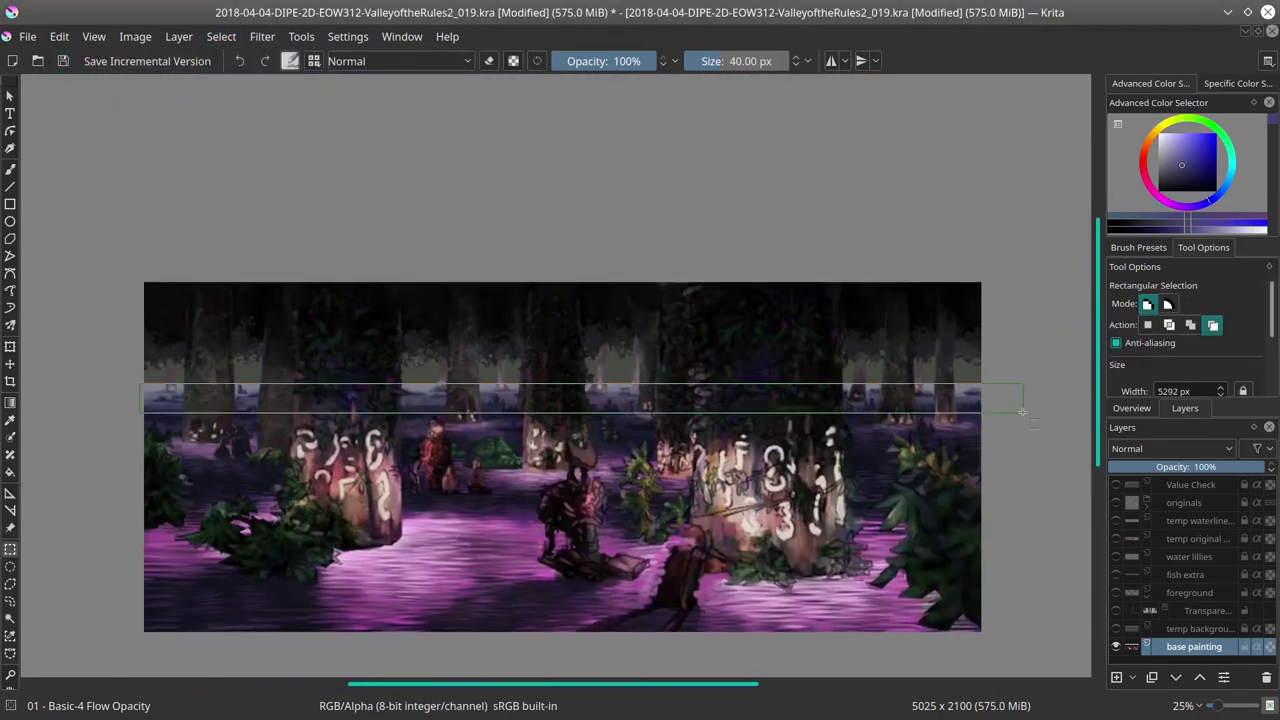
{"action": "scroll", "coordinate": [386, 347], "scroll_direction": "up", "scroll_amount": 5}
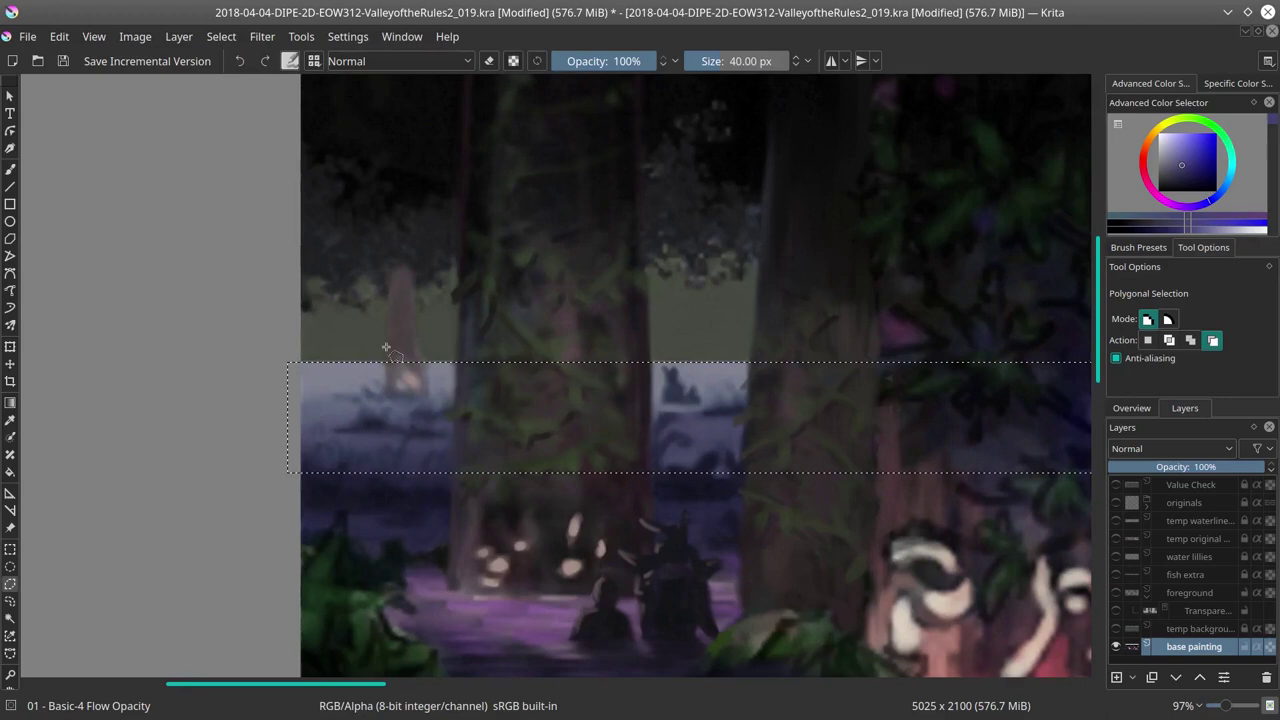
{"action": "left_click", "coordinate": [386, 347]}
{"action": "left_click", "coordinate": [386, 390]}
{"action": "left_click", "coordinate": [430, 390]}
{"action": "left_click", "coordinate": [456, 350]}
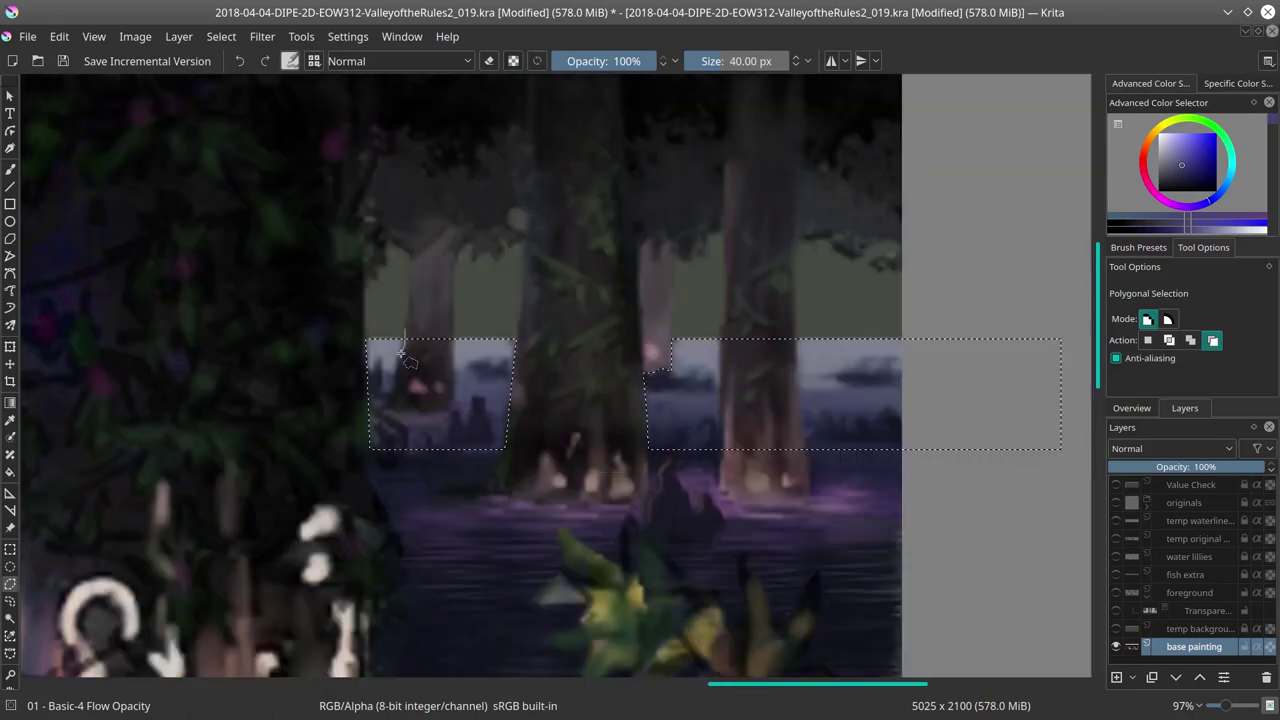
{"action": "left_click", "coordinate": [722, 335]}
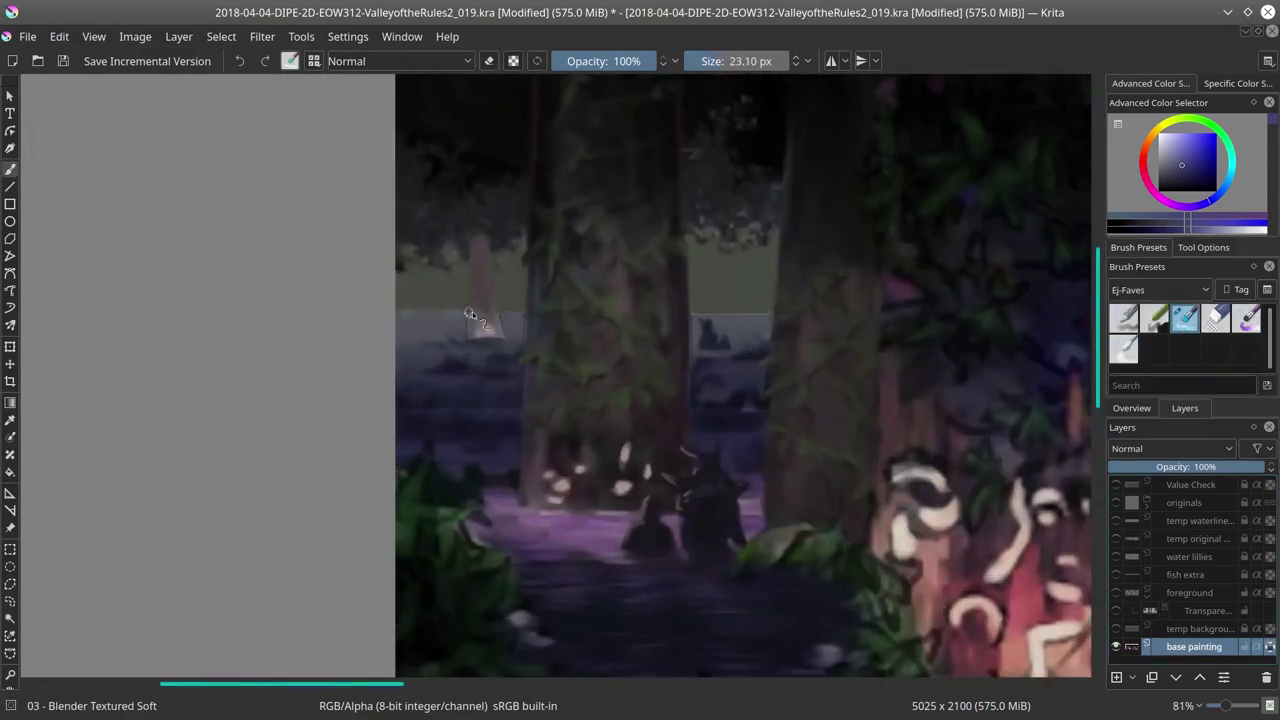
Step: Soften the distant treeline with Blender Blur and small blue Basic-4 Flow Opacity strokes
{"action": "left_click", "coordinate": [1123, 347]}
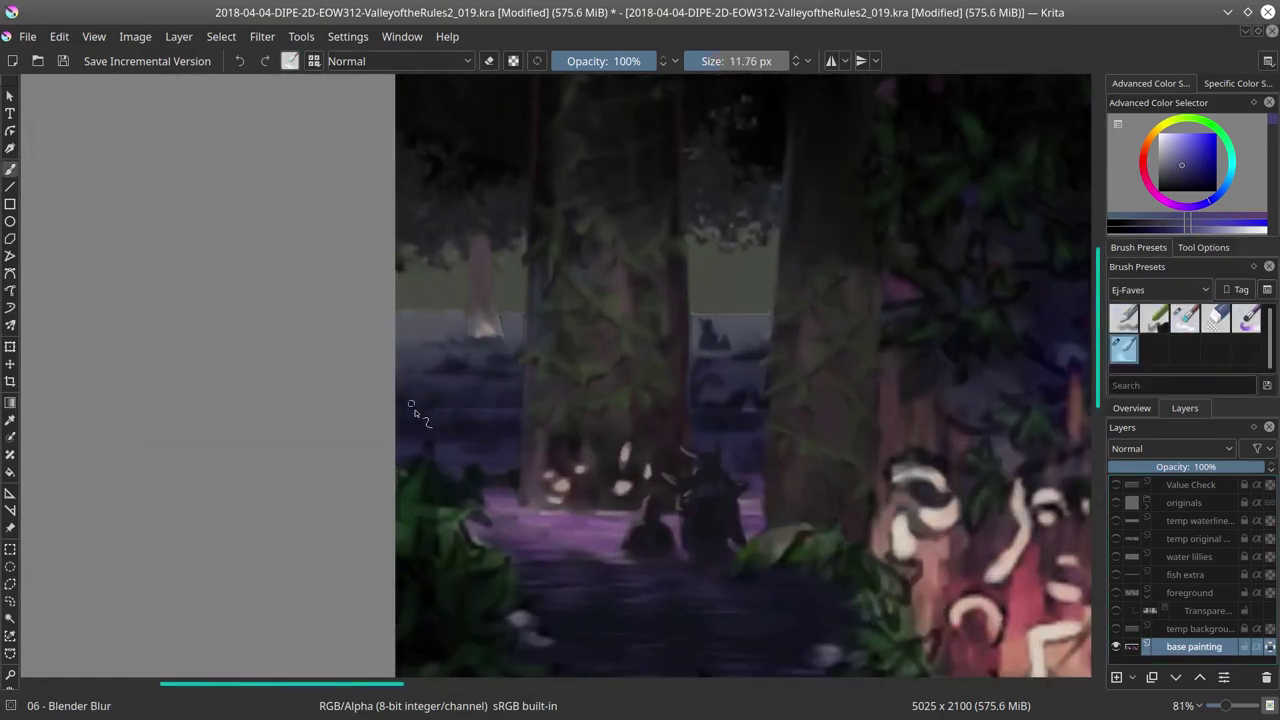
{"action": "key", "text": "ctrl+r"}
{"action": "left_click_drag", "start_coordinate": [361, 214], "coordinate": [772, 312]}
{"action": "key", "text": "b"}
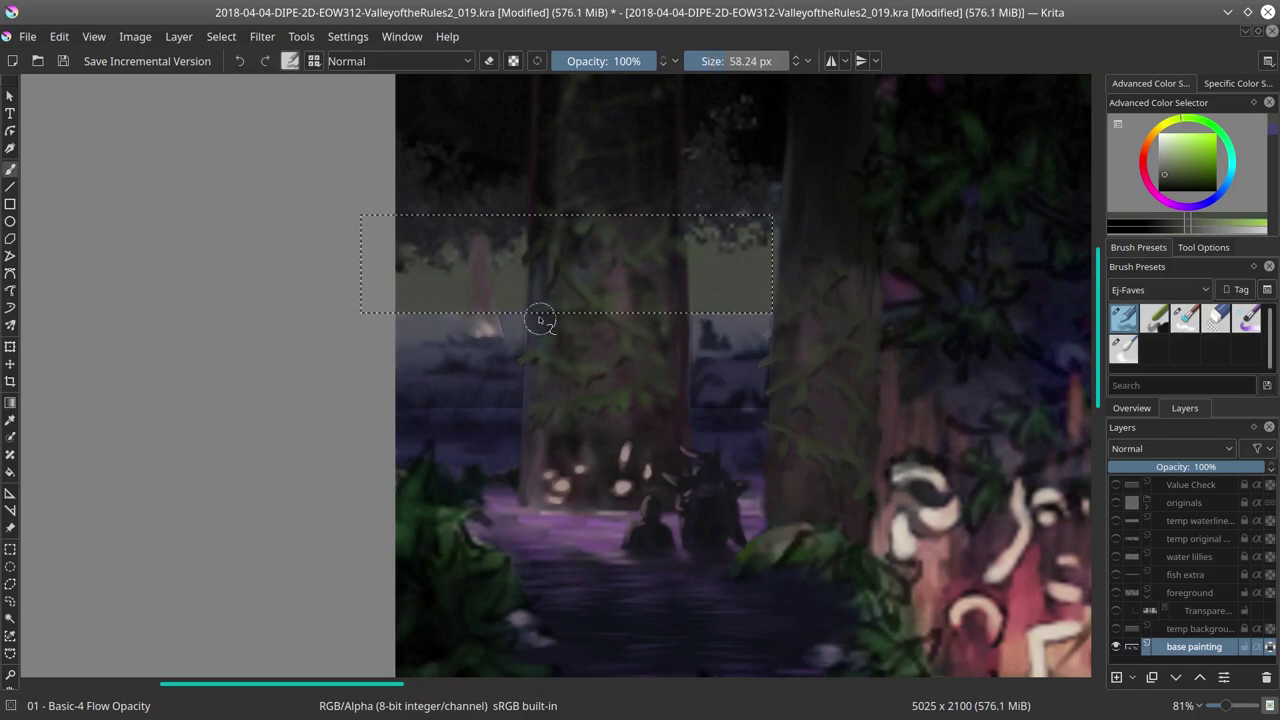
{"action": "key", "text": "ctrl+shift+a"}
{"action": "key", "text": "bracketleft"}
{"action": "key", "text": "bracketleft"}
{"action": "key", "text": "bracketleft"}
{"action": "left_click", "coordinate": [447, 390], "text": "ctrl"}
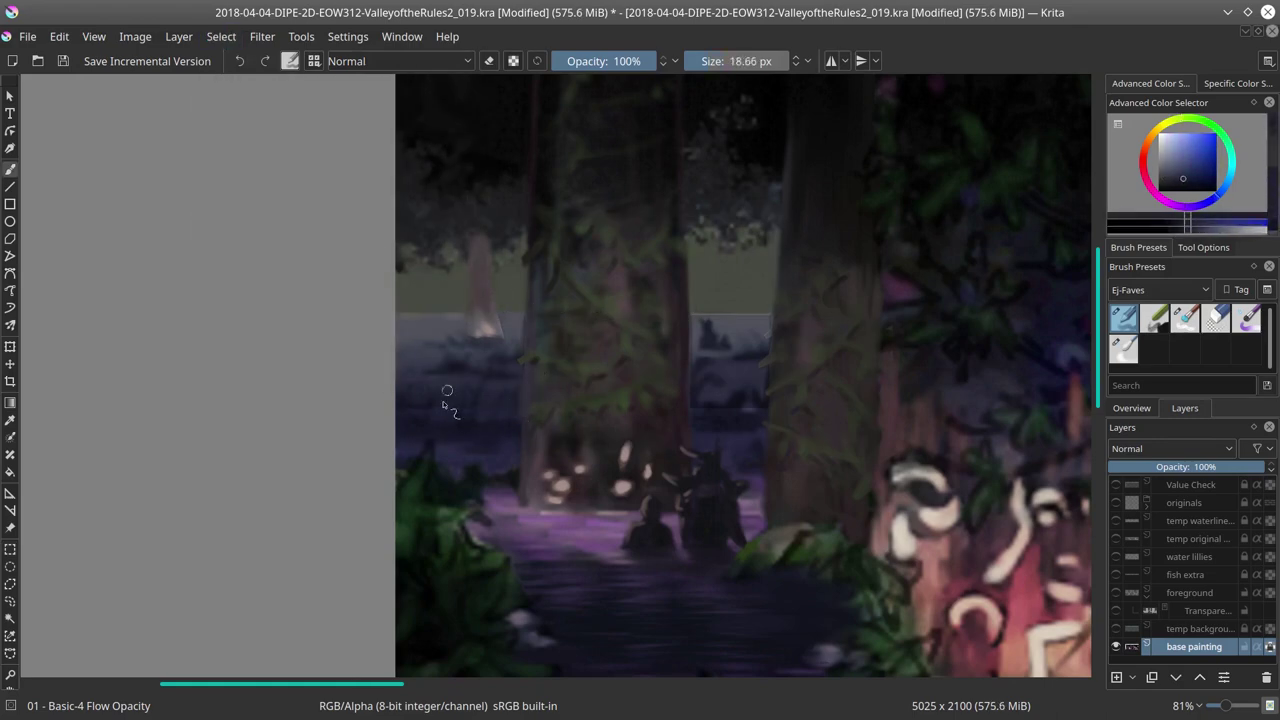
{"action": "key", "text": "slash"}
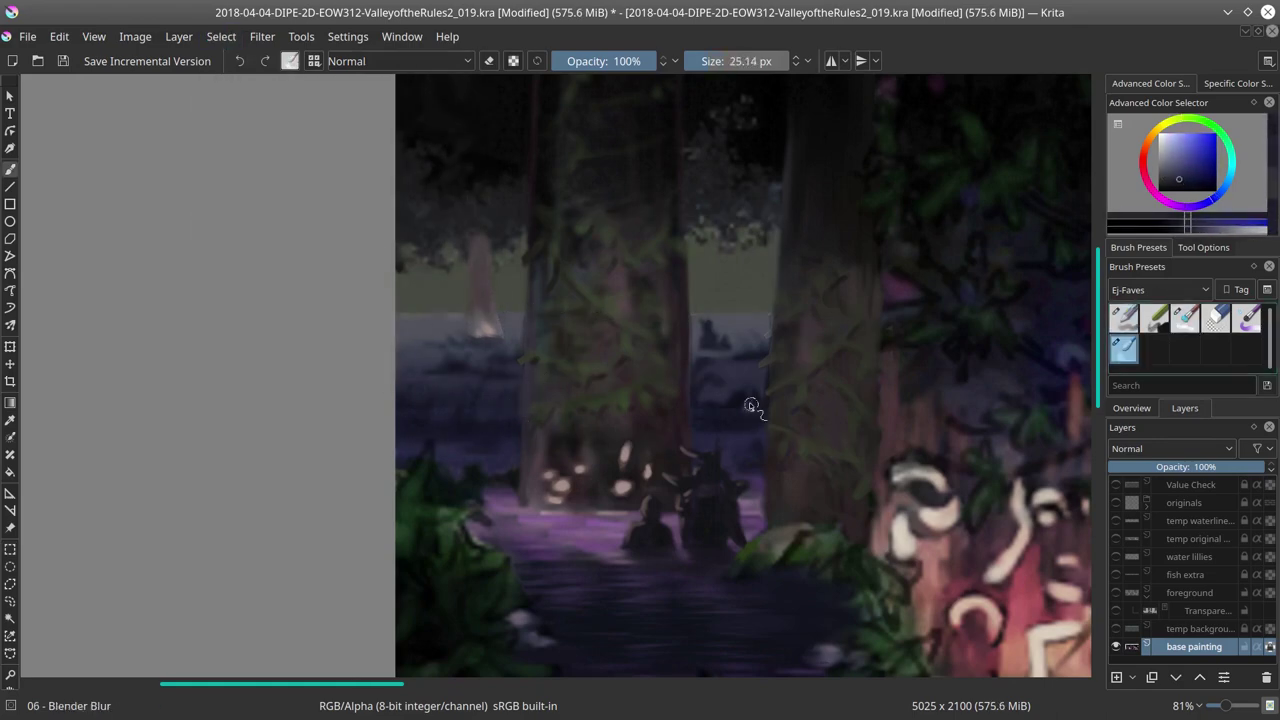
Step: Pan along the horizon, fit the whole painting in view, and save
{"action": "scroll", "coordinate": [773, 399], "scroll_direction": "right", "scroll_amount": 5}
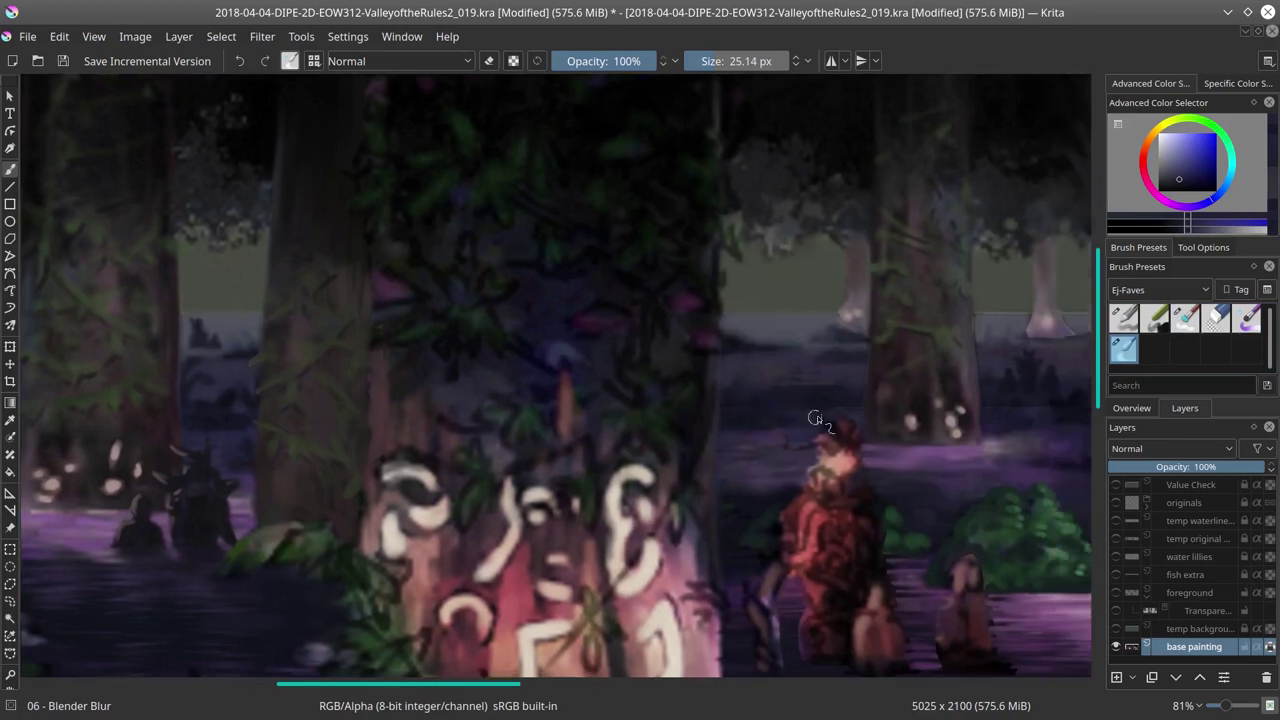
{"action": "scroll", "coordinate": [771, 325], "scroll_direction": "right", "scroll_amount": 3}
{"action": "scroll", "coordinate": [771, 340], "scroll_direction": "right", "scroll_amount": 6}
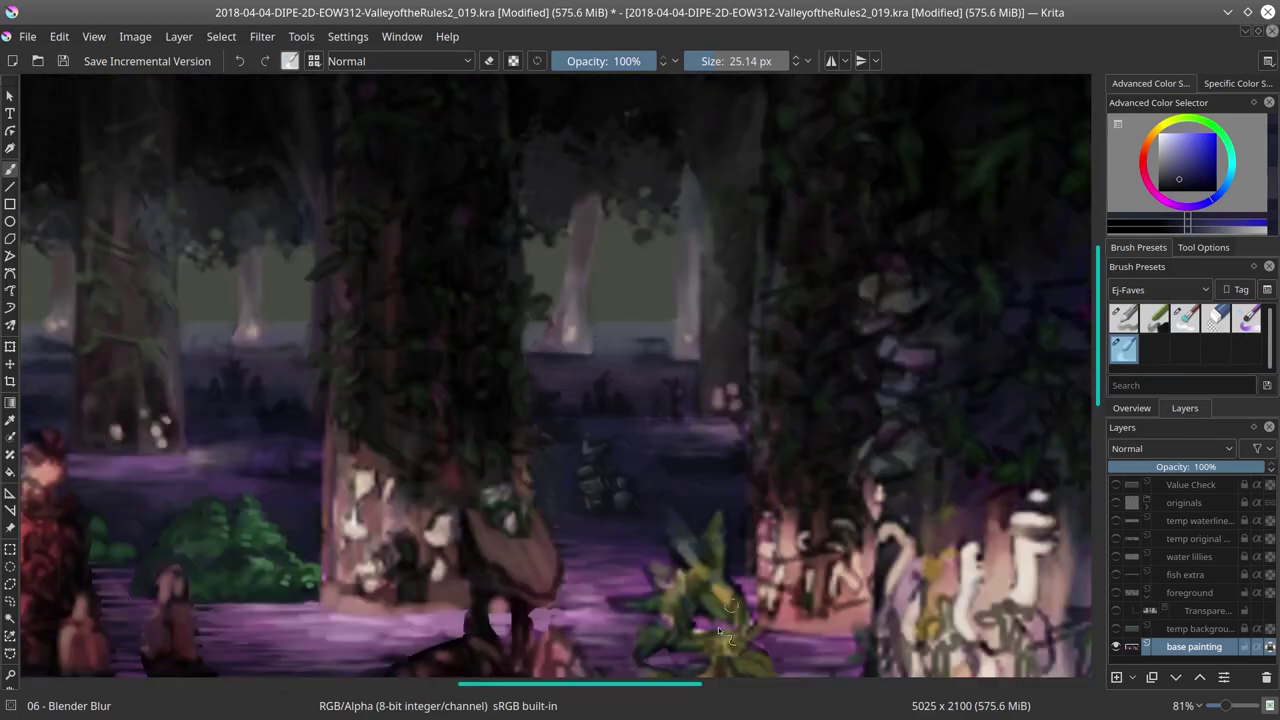
{"action": "scroll", "coordinate": [728, 606], "scroll_direction": "right", "scroll_amount": 6}
{"action": "scroll", "coordinate": [744, 418], "scroll_direction": "right", "scroll_amount": 3}
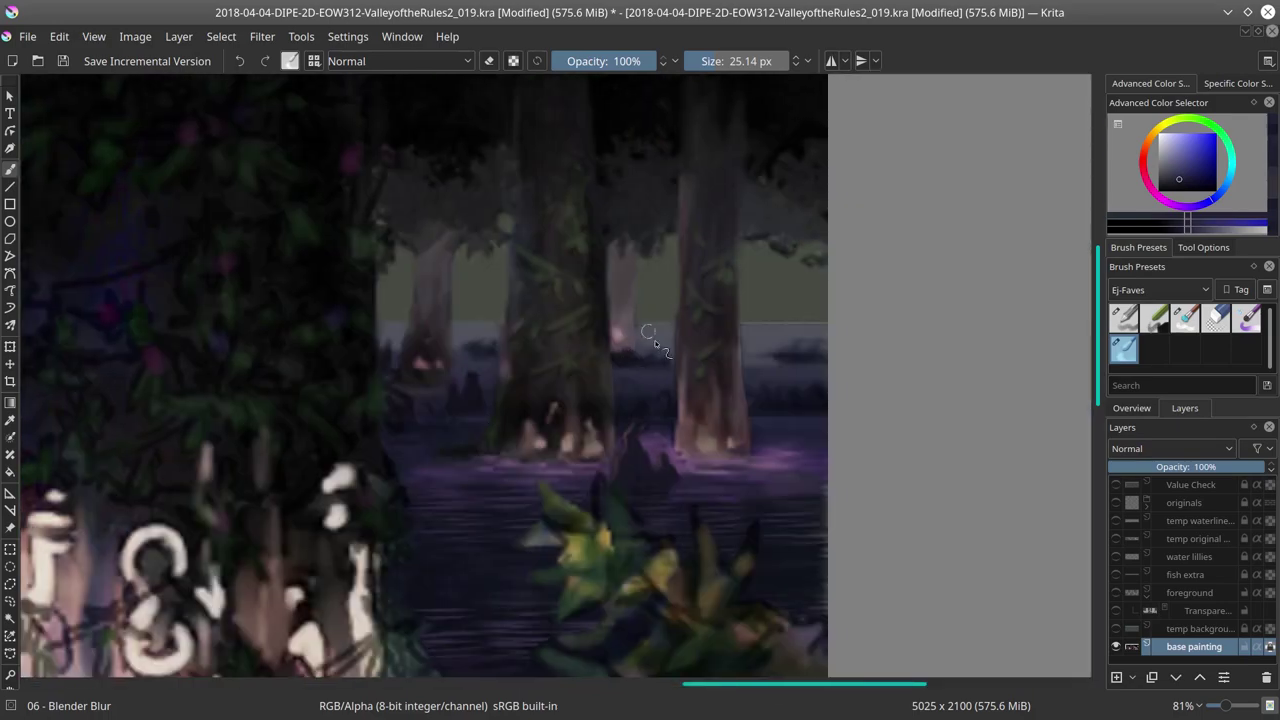
{"action": "key", "text": "slash"}
{"action": "key", "text": "slash"}
{"action": "scroll", "coordinate": [660, 323], "scroll_direction": "down", "scroll_amount": 6}
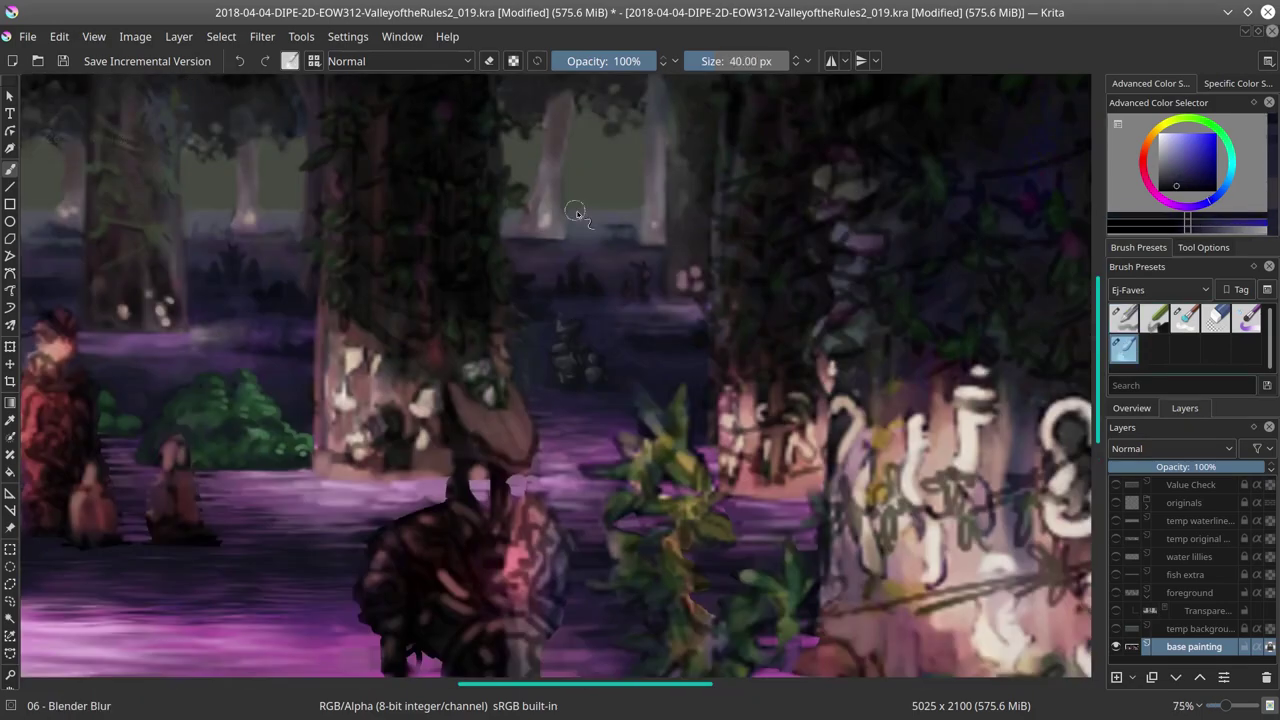
{"action": "left_click", "coordinate": [62, 61]}
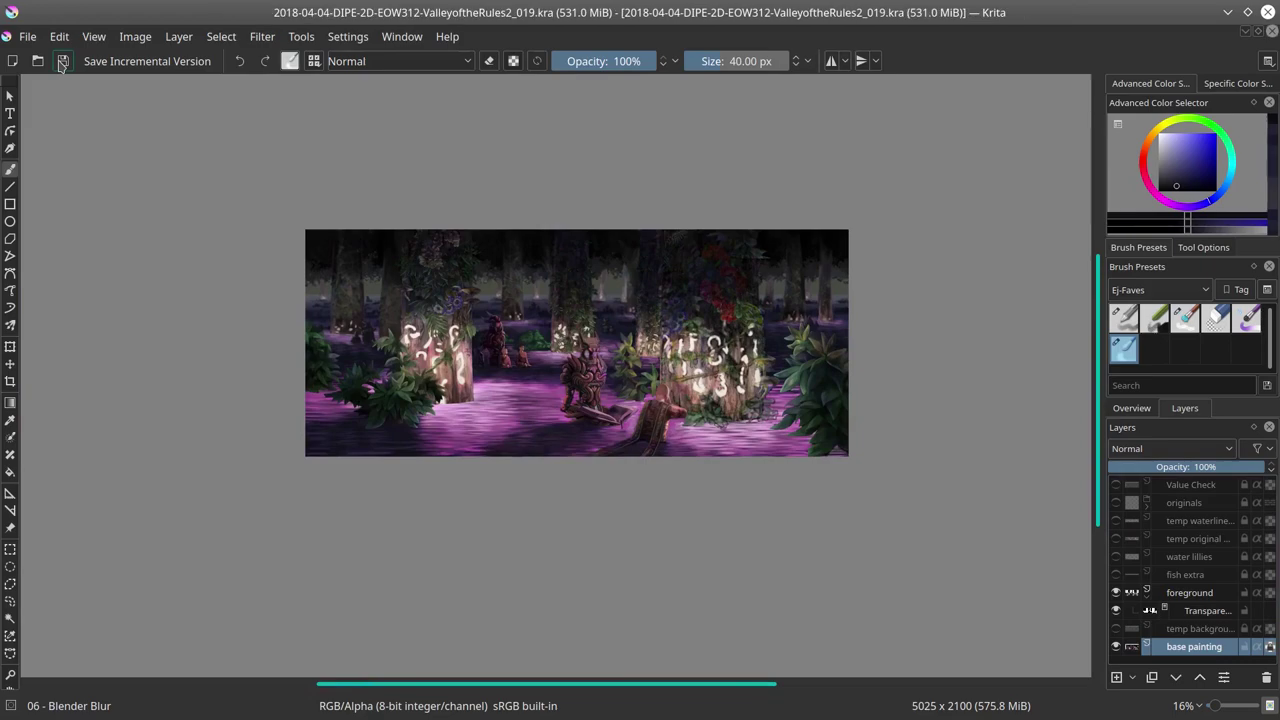
Step: Try Darken blending on the brush, then return it to Normal and check the painting
{"action": "scroll", "coordinate": [600, 330], "scroll_direction": "up", "scroll_amount": 3}
{"action": "left_click", "coordinate": [400, 61]}
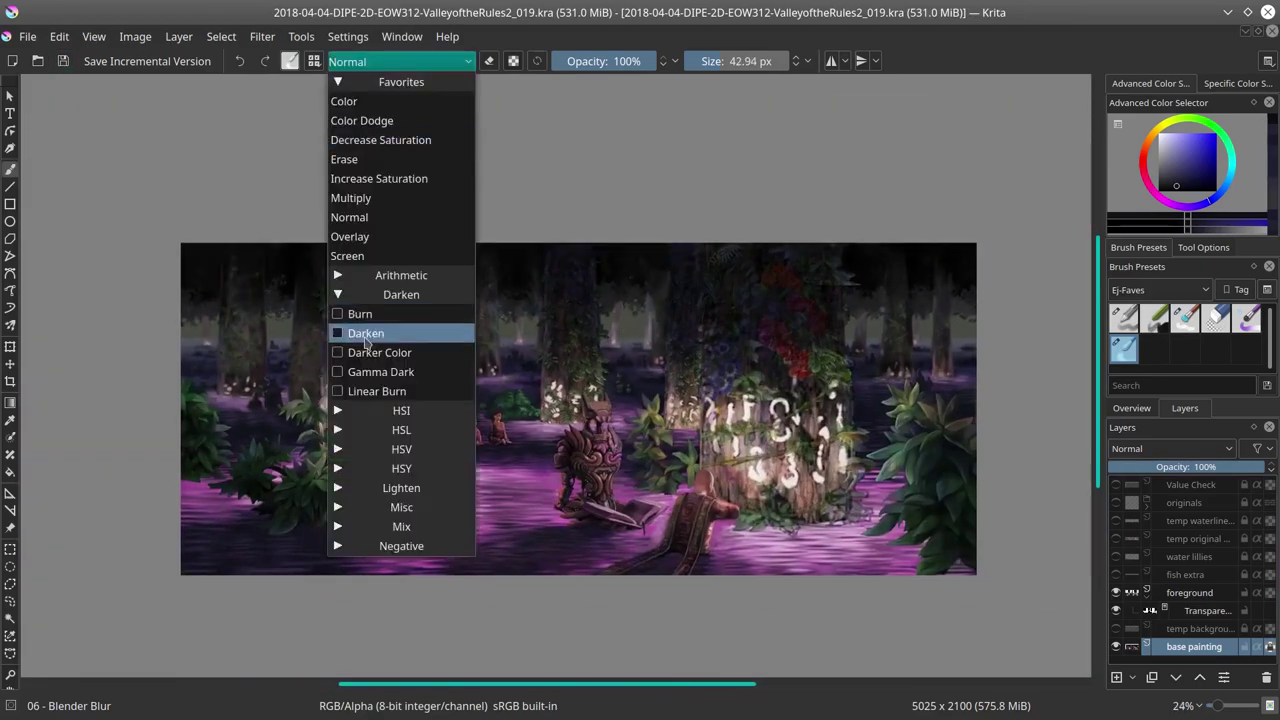
{"action": "left_click", "coordinate": [345, 331]}
{"action": "key", "text": "slash"}
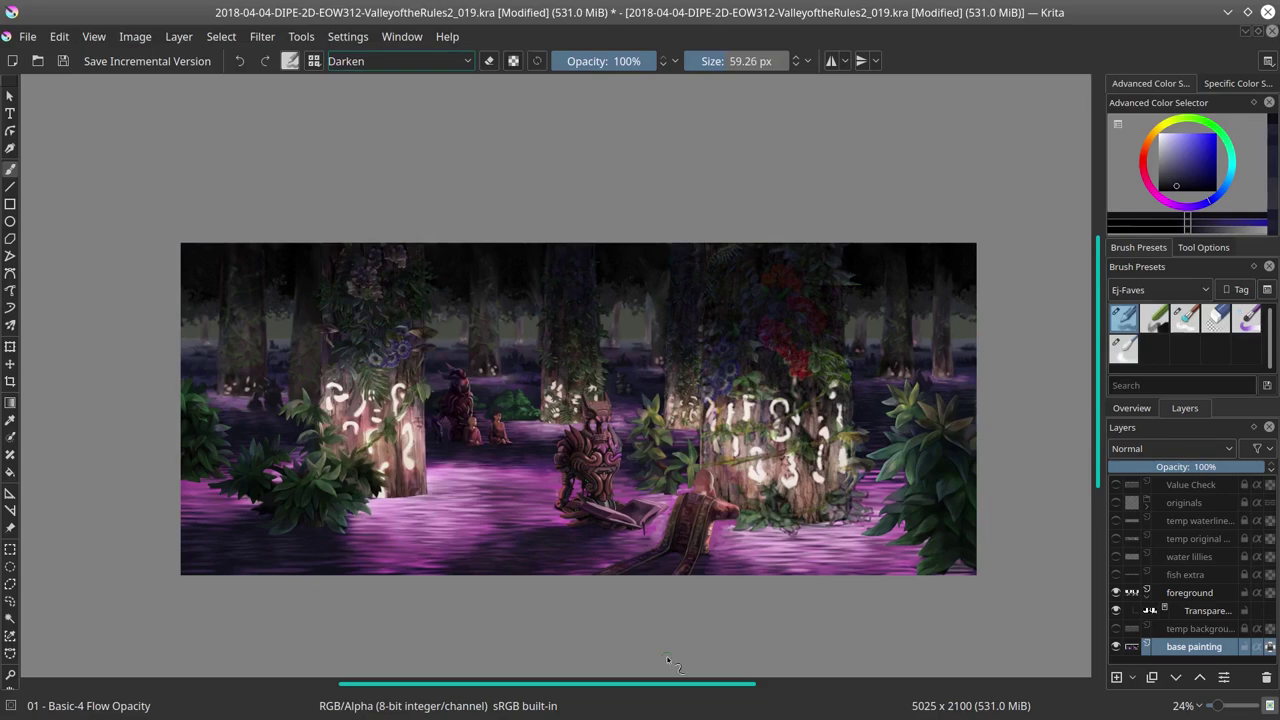
{"action": "left_click", "coordinate": [400, 61]}
{"action": "left_click", "coordinate": [365, 217]}
{"action": "key", "text": "plus"}
{"action": "key", "text": "plus"}
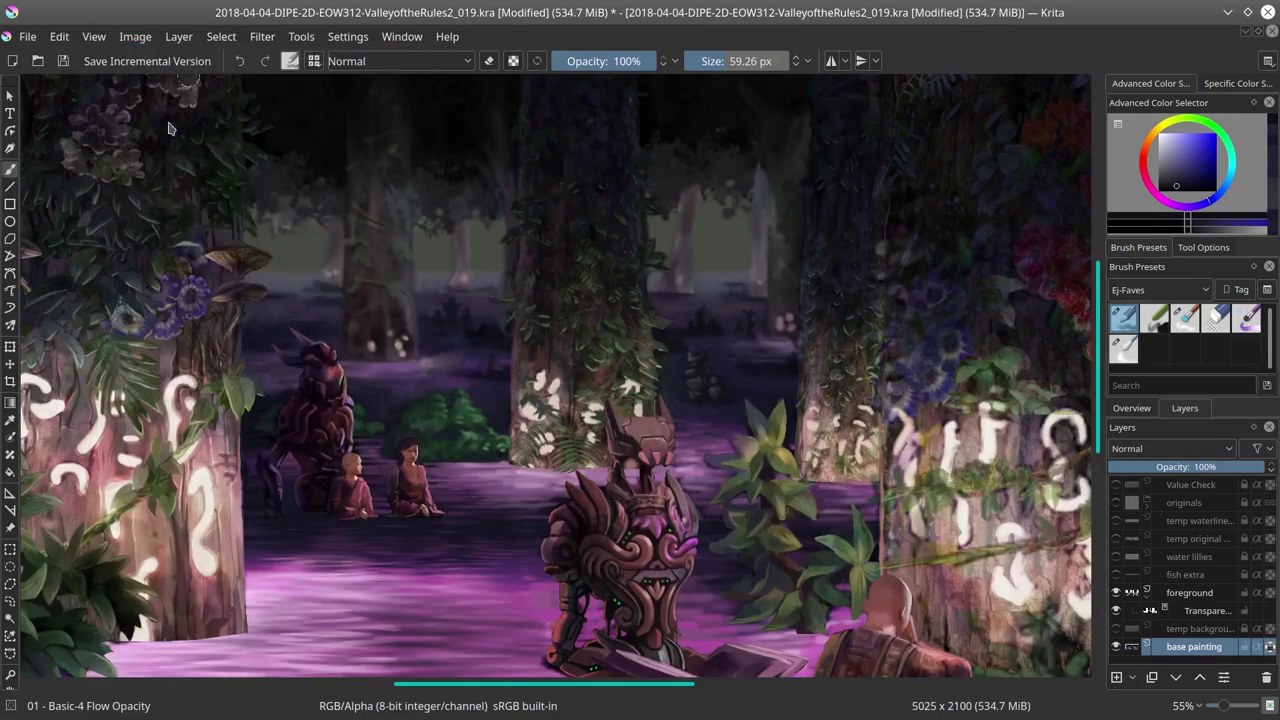
{"action": "key", "text": "minus"}
{"action": "key", "text": "minus"}
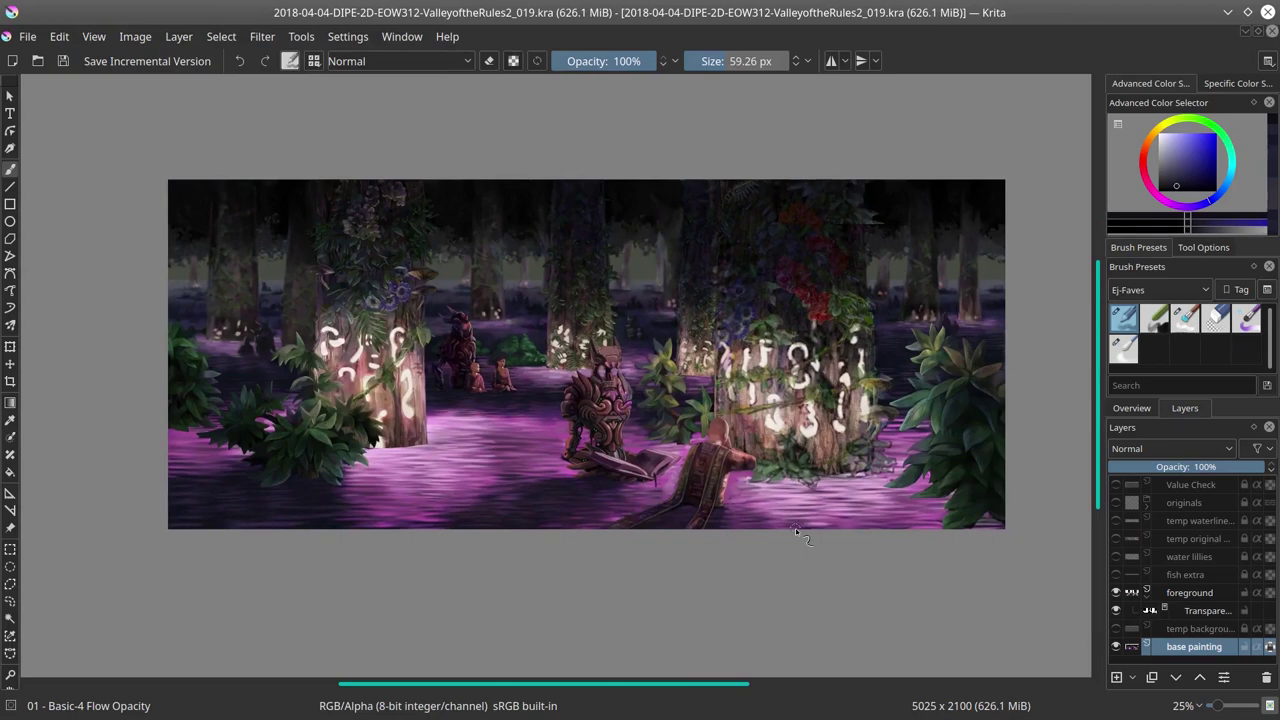
Step: Show the image overview and sample a dark grey-green and a dark blue
{"action": "left_click", "coordinate": [1132, 408]}
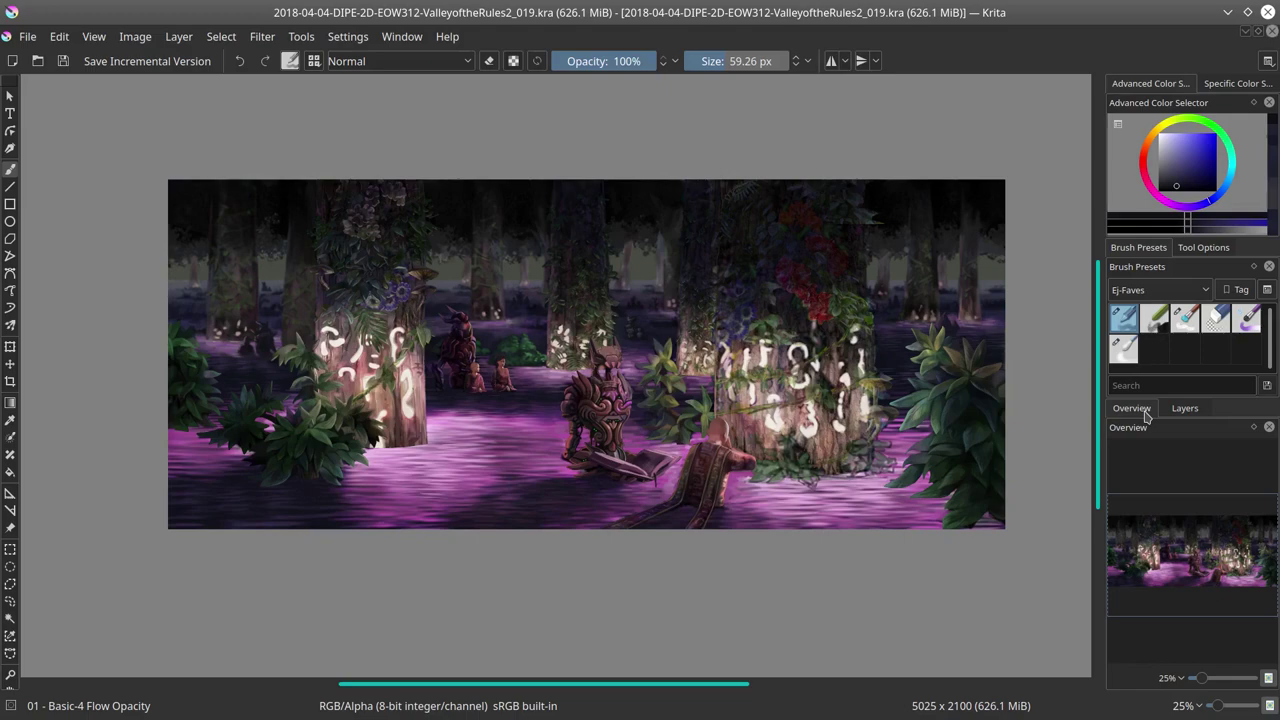
{"action": "left_click", "coordinate": [526, 264], "text": "ctrl"}
{"action": "left_click", "coordinate": [637, 317], "text": "ctrl"}
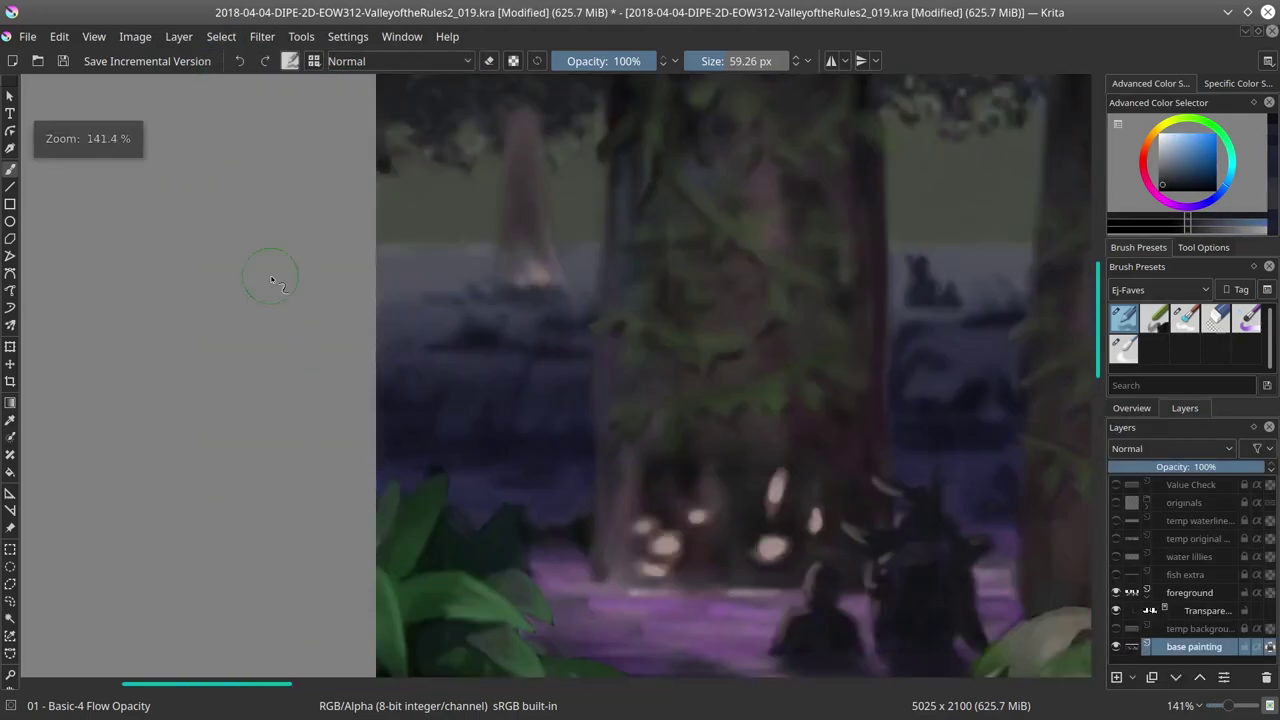
{"action": "scroll", "coordinate": [271, 277], "scroll_direction": "down", "scroll_amount": 5}
Step: Select a horizontal rectangular band across the treeline
{"action": "key", "text": "ctrl+r"}
{"action": "left_click_drag", "start_coordinate": [918, 316], "coordinate": [48, 271]}
{"action": "scroll", "coordinate": [500, 390], "scroll_direction": "up", "scroll_amount": 3}
Step: Sample a lighter sky colour, shrink the brush, check the mirrored view and save
{"action": "key", "text": "b"}
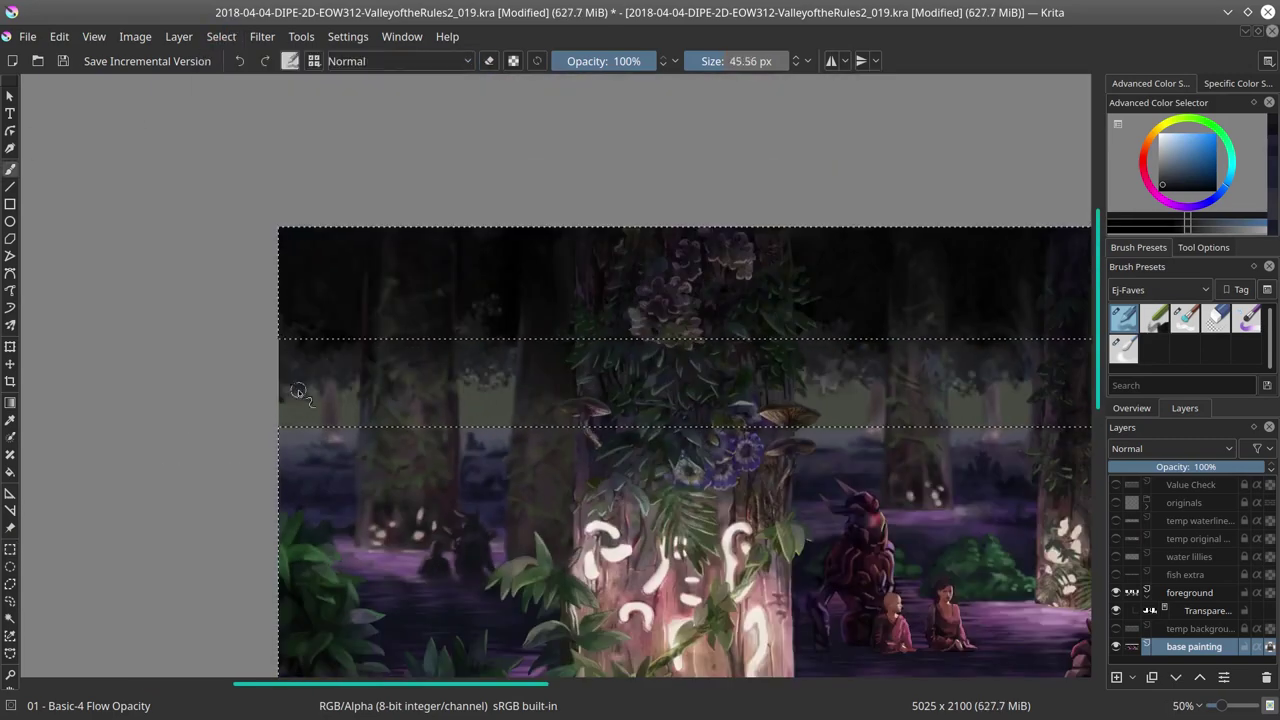
{"action": "left_click", "coordinate": [298, 391], "text": "ctrl"}
{"action": "key", "text": "bracketleft"}
{"action": "key", "text": "bracketleft"}
{"action": "key", "text": "m"}
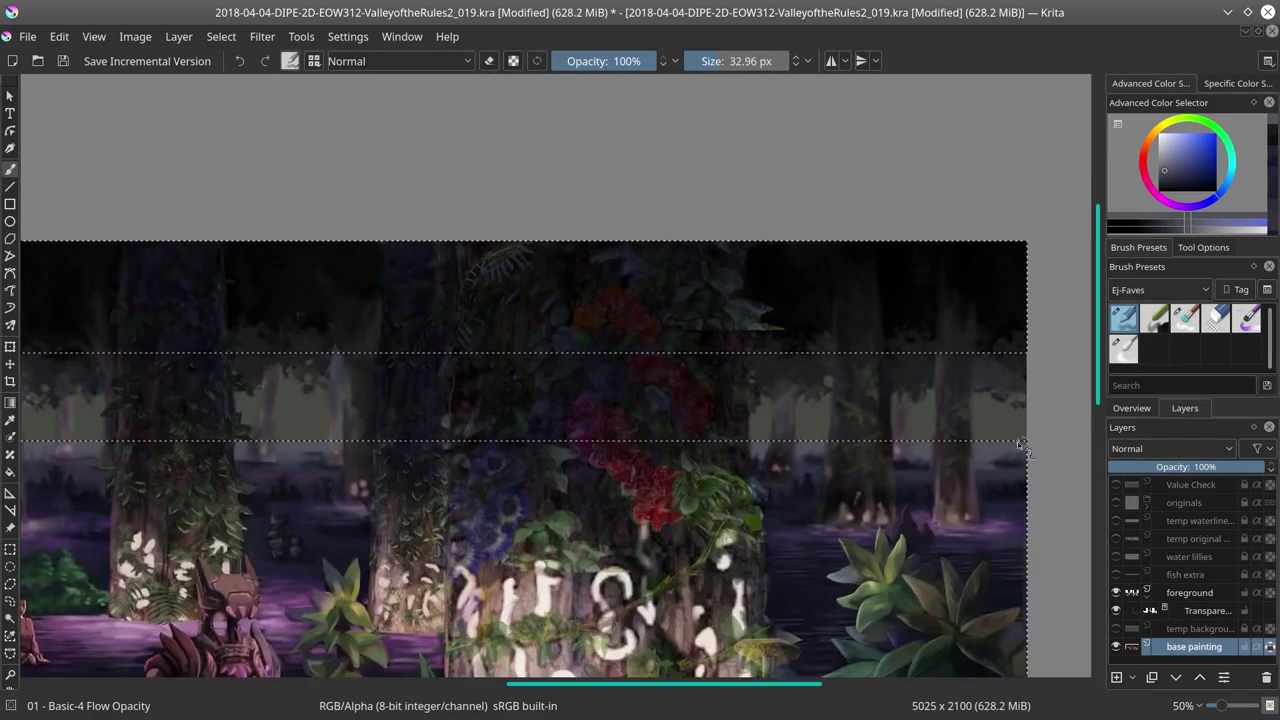
{"action": "key", "text": "ctrl+s"}
{"action": "key", "text": "m"}
Step: With the Polygonal Selection tool, trace around a treetop edge in the band
{"action": "key", "text": "1"}
{"action": "left_click", "coordinate": [1204, 248]}
{"action": "left_click", "coordinate": [1138, 247]}
{"action": "left_click", "coordinate": [268, 330]}
{"action": "left_click", "coordinate": [282, 370]}
{"action": "left_click", "coordinate": [385, 372]}
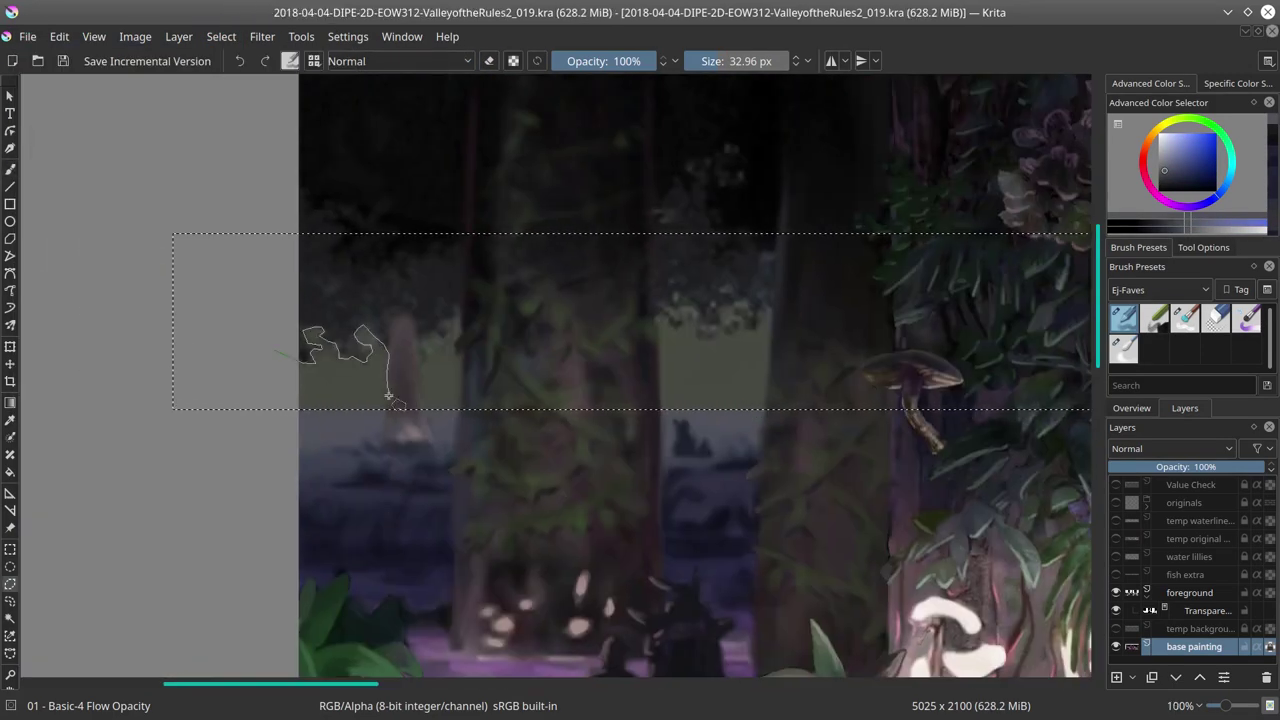
{"action": "left_click", "coordinate": [428, 350]}
{"action": "left_click", "coordinate": [397, 315]}
{"action": "left_click", "coordinate": [301, 303]}
Step: Outline a tree trunk to cut it out of the selected band
{"action": "left_click", "coordinate": [460, 432]}
{"action": "left_click", "coordinate": [660, 432]}
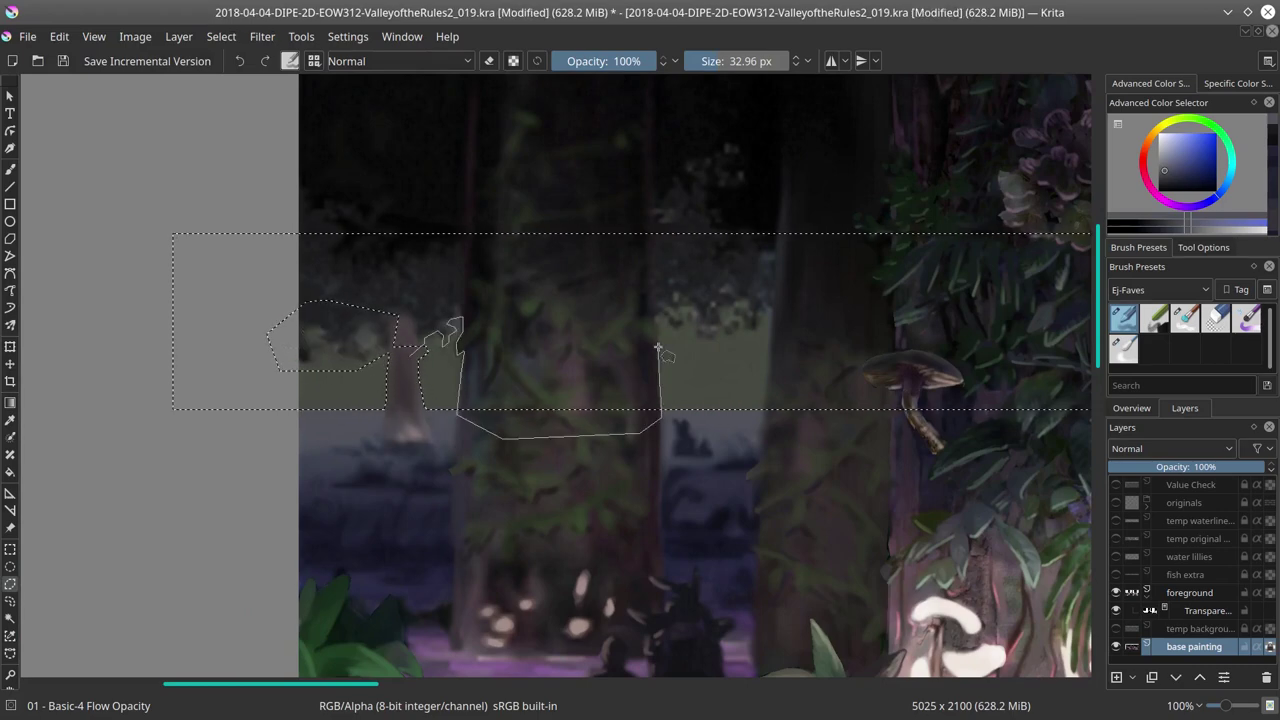
{"action": "left_click", "coordinate": [652, 265]}
{"action": "left_click", "coordinate": [620, 228]}
{"action": "left_click", "coordinate": [165, 226]}
{"action": "double_click", "coordinate": [165, 322]}
{"action": "left_click", "coordinate": [1204, 247]}
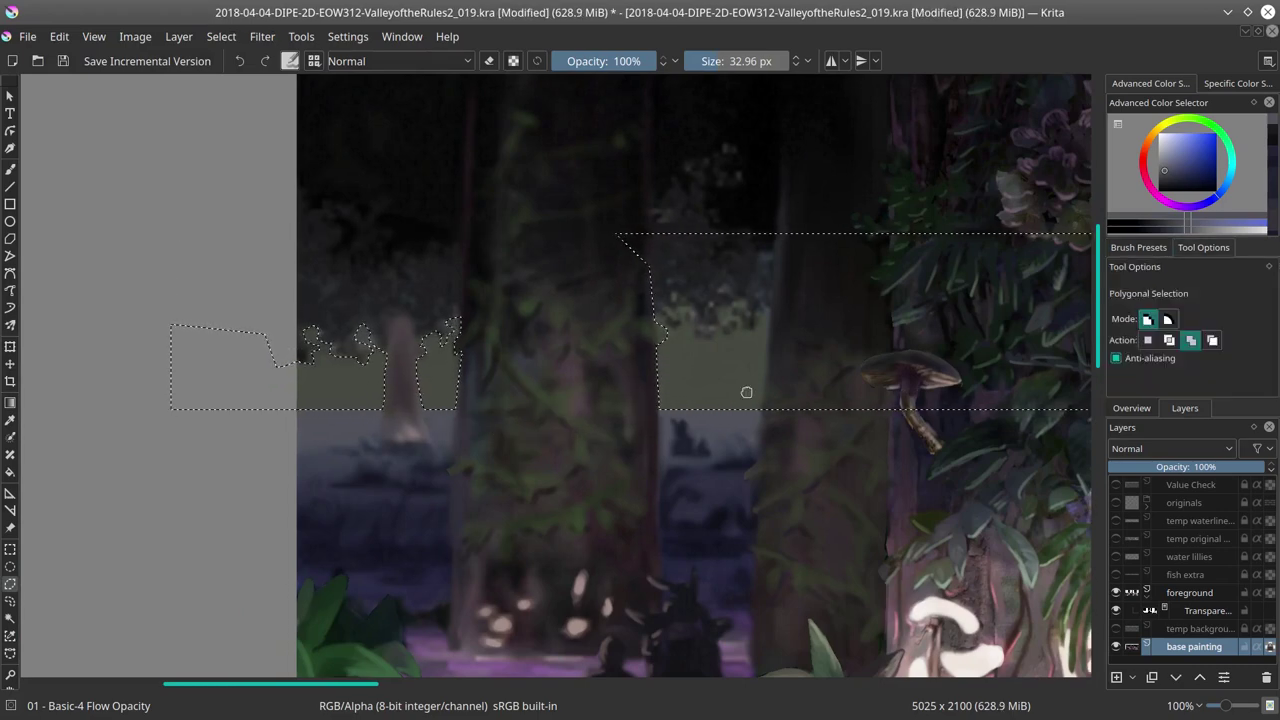
Step: Trim more trees out of the selection further along the treeline
{"action": "left_click_drag", "start_coordinate": [745, 391], "coordinate": [522, 394]}
{"action": "left_click", "coordinate": [943, 205]}
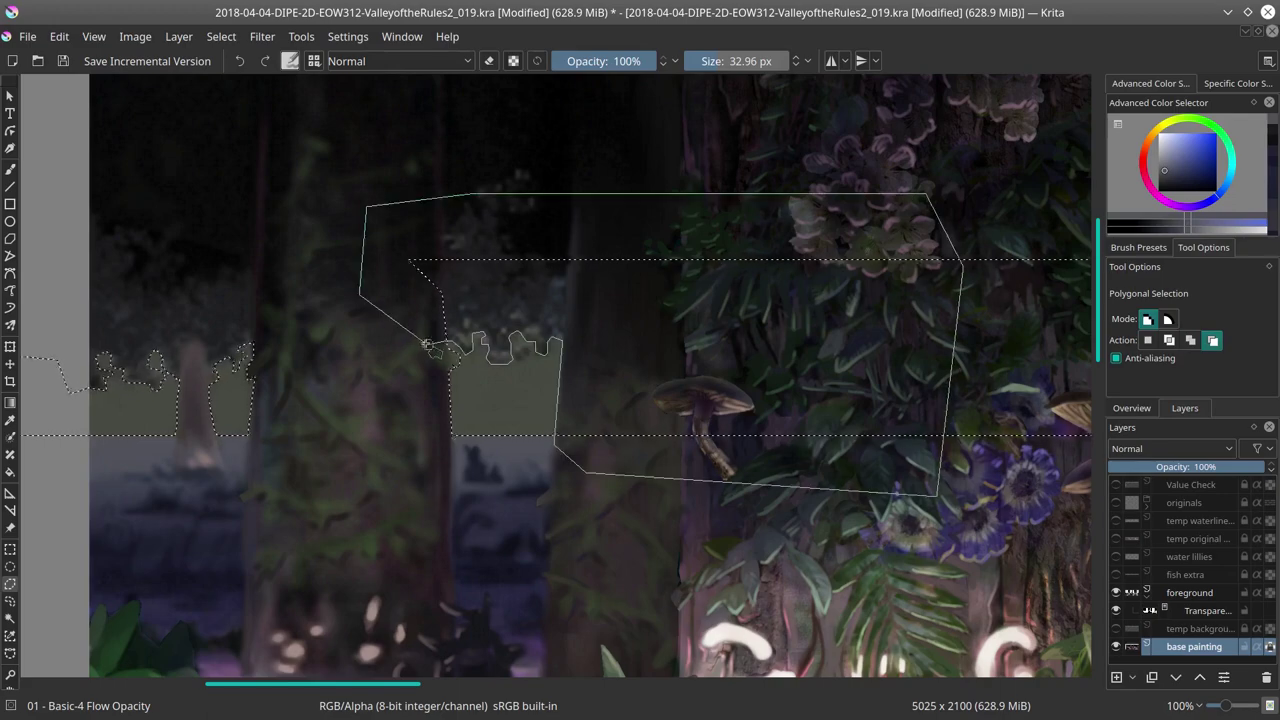
{"action": "double_click", "coordinate": [940, 462]}
{"action": "left_click_drag", "start_coordinate": [1085, 393], "coordinate": [479, 391]}
{"action": "left_click", "coordinate": [625, 312]}
{"action": "double_click", "coordinate": [625, 200]}
Step: Outline the next trunk and leafy canopy so only sky gaps stay selected
{"action": "left_click", "coordinate": [786, 243]}
{"action": "left_click", "coordinate": [786, 429]}
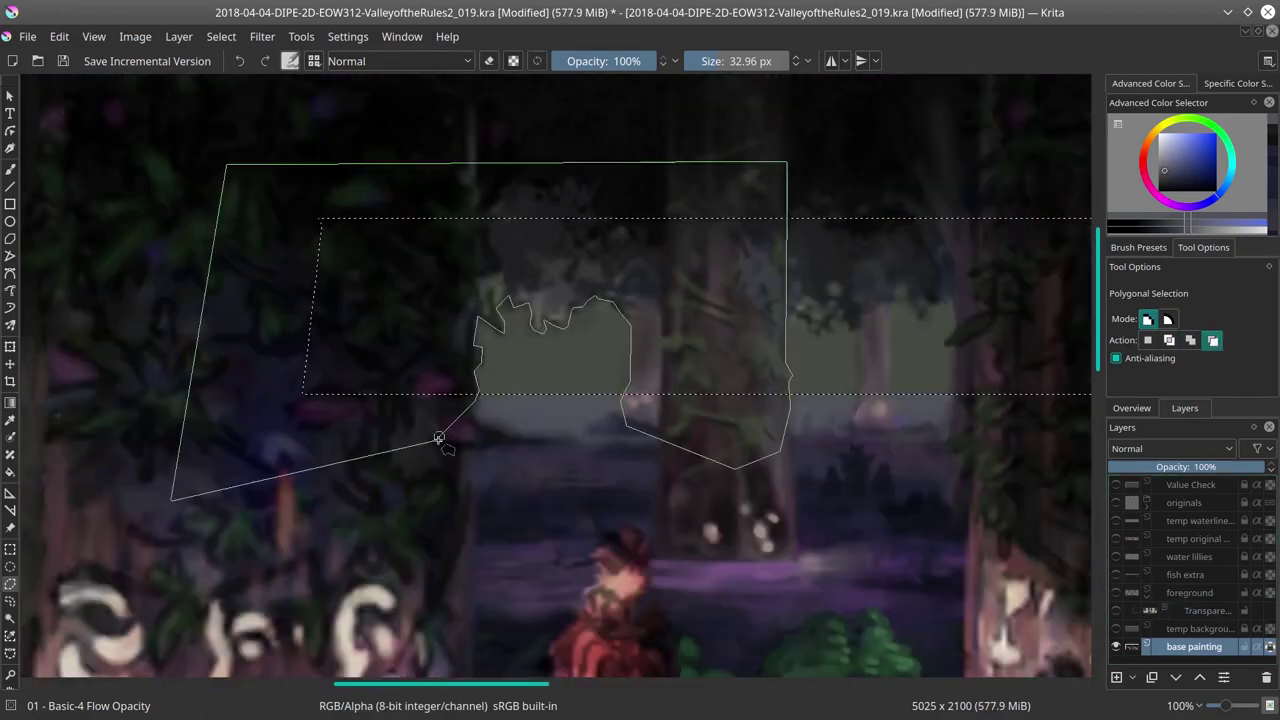
{"action": "left_click_drag", "start_coordinate": [443, 443], "coordinate": [173, 522]}
{"action": "left_click", "coordinate": [515, 395]}
{"action": "left_click", "coordinate": [590, 490]}
{"action": "left_click", "coordinate": [622, 372]}
{"action": "left_click", "coordinate": [642, 380]}
{"action": "left_click", "coordinate": [686, 405]}
{"action": "left_click", "coordinate": [686, 488]}
{"action": "left_click", "coordinate": [920, 490]}
{"action": "double_click", "coordinate": [855, 280]}
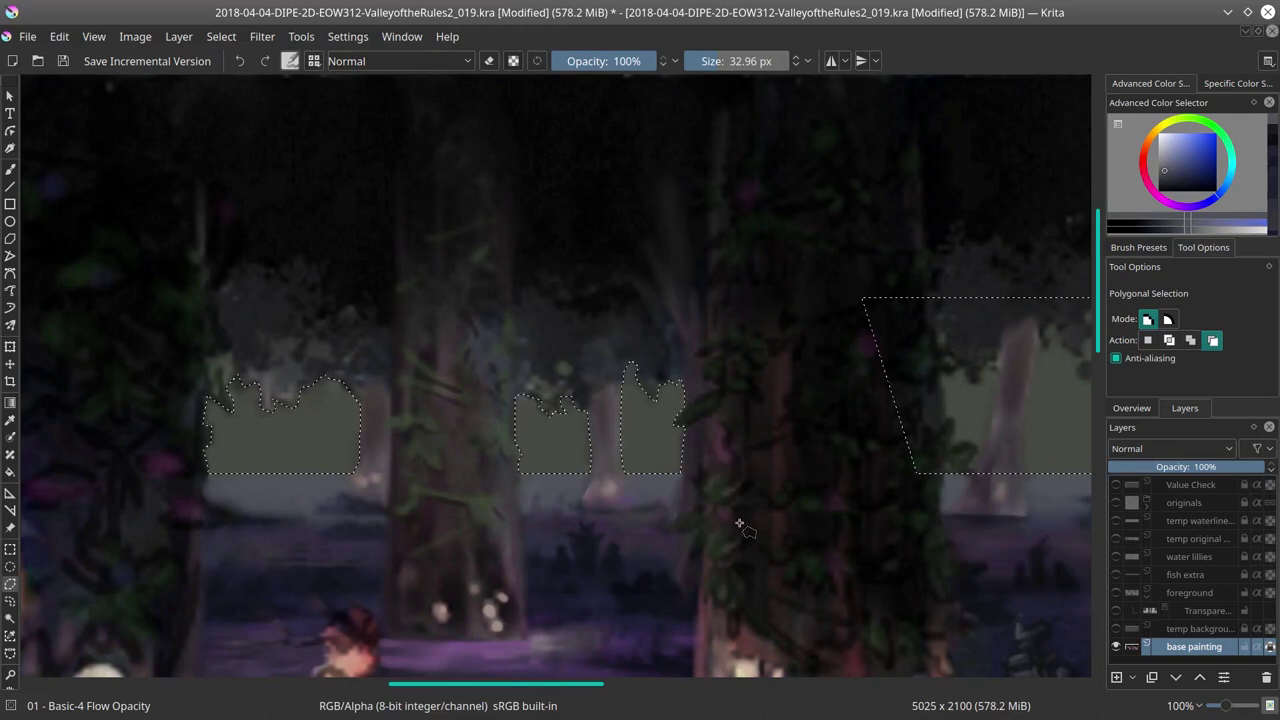
Step: Trace around further trunks in the band to trim the selection
{"action": "scroll", "coordinate": [540, 410], "scroll_direction": "right", "scroll_amount": 5}
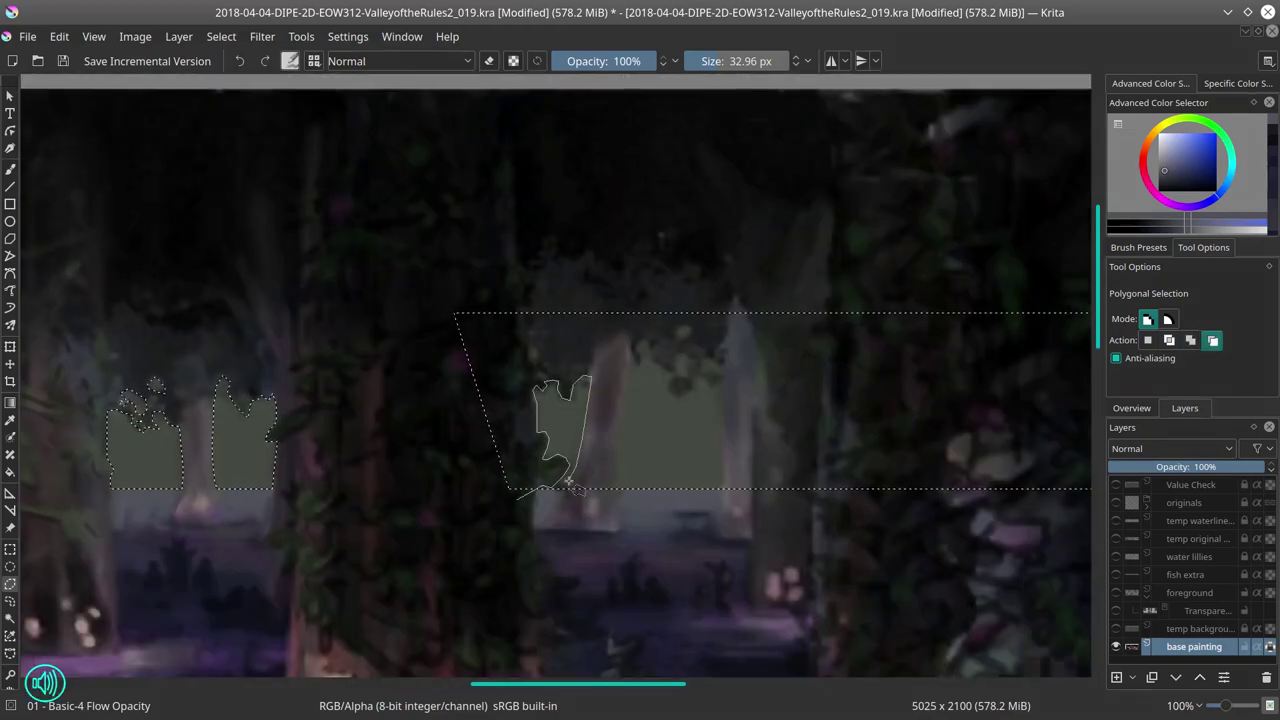
{"action": "left_click", "coordinate": [560, 505]}
{"action": "left_click", "coordinate": [615, 512]}
{"action": "left_click", "coordinate": [624, 410]}
{"action": "left_click", "coordinate": [632, 362]}
{"action": "left_click", "coordinate": [641, 342]}
{"action": "left_click", "coordinate": [648, 356]}
{"action": "double_click", "coordinate": [723, 487]}
{"action": "scroll", "coordinate": [677, 329], "scroll_direction": "right", "scroll_amount": 4}
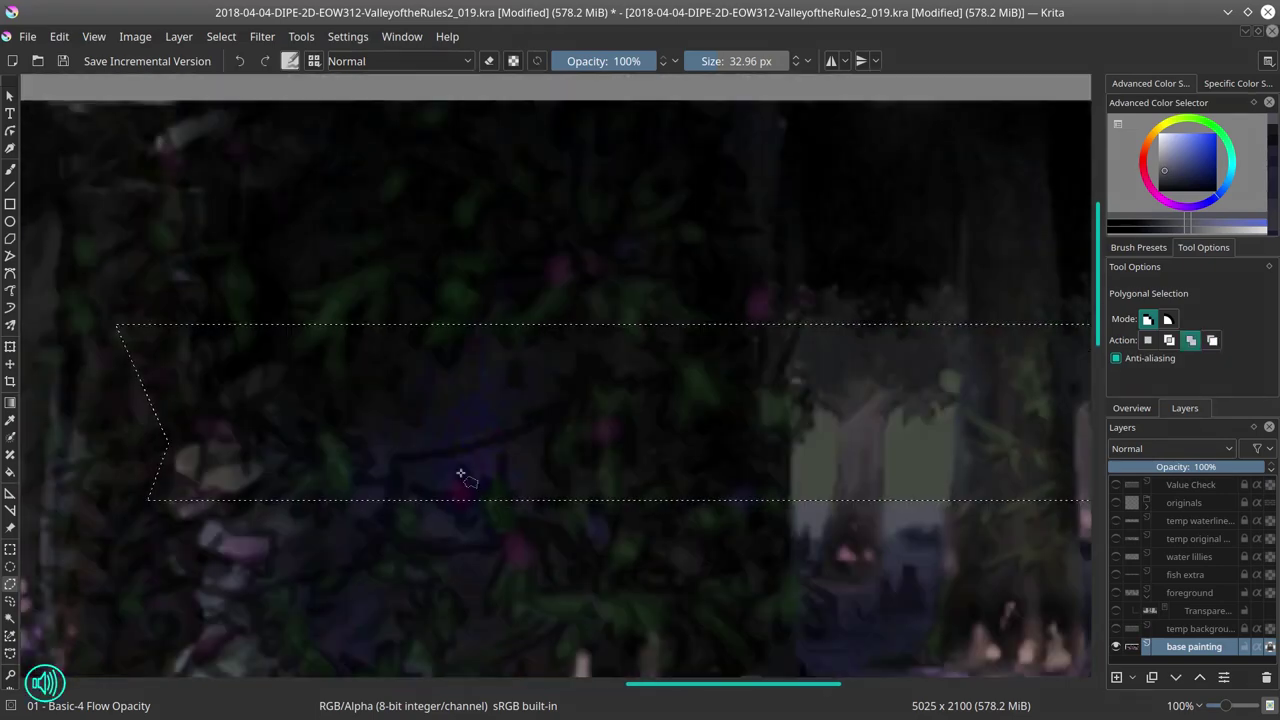
{"action": "double_click", "coordinate": [934, 411]}
{"action": "scroll", "coordinate": [934, 411], "scroll_direction": "right", "scroll_amount": 6}
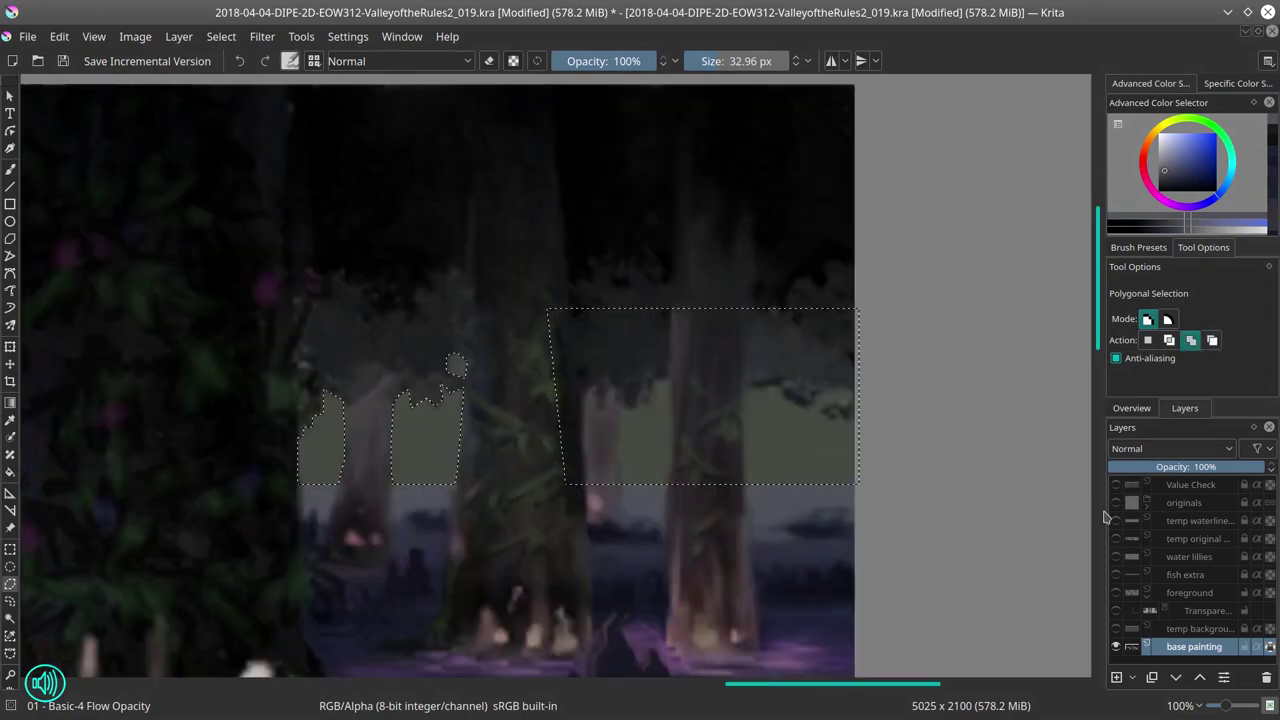
Step: Outline the trunks and jagged canopy edge at the right end of the treeline
{"action": "left_click", "coordinate": [562, 505]}
{"action": "left_click", "coordinate": [618, 492]}
{"action": "left_click", "coordinate": [620, 408]}
{"action": "left_click", "coordinate": [672, 381]}
{"action": "left_click", "coordinate": [740, 506]}
{"action": "left_click", "coordinate": [744, 420]}
{"action": "left_click", "coordinate": [748, 389]}
{"action": "left_click", "coordinate": [767, 386]}
{"action": "left_click", "coordinate": [781, 389]}
{"action": "left_click", "coordinate": [786, 398]}
{"action": "left_click", "coordinate": [799, 405]}
{"action": "left_click", "coordinate": [812, 401]}
{"action": "left_click", "coordinate": [822, 394]}
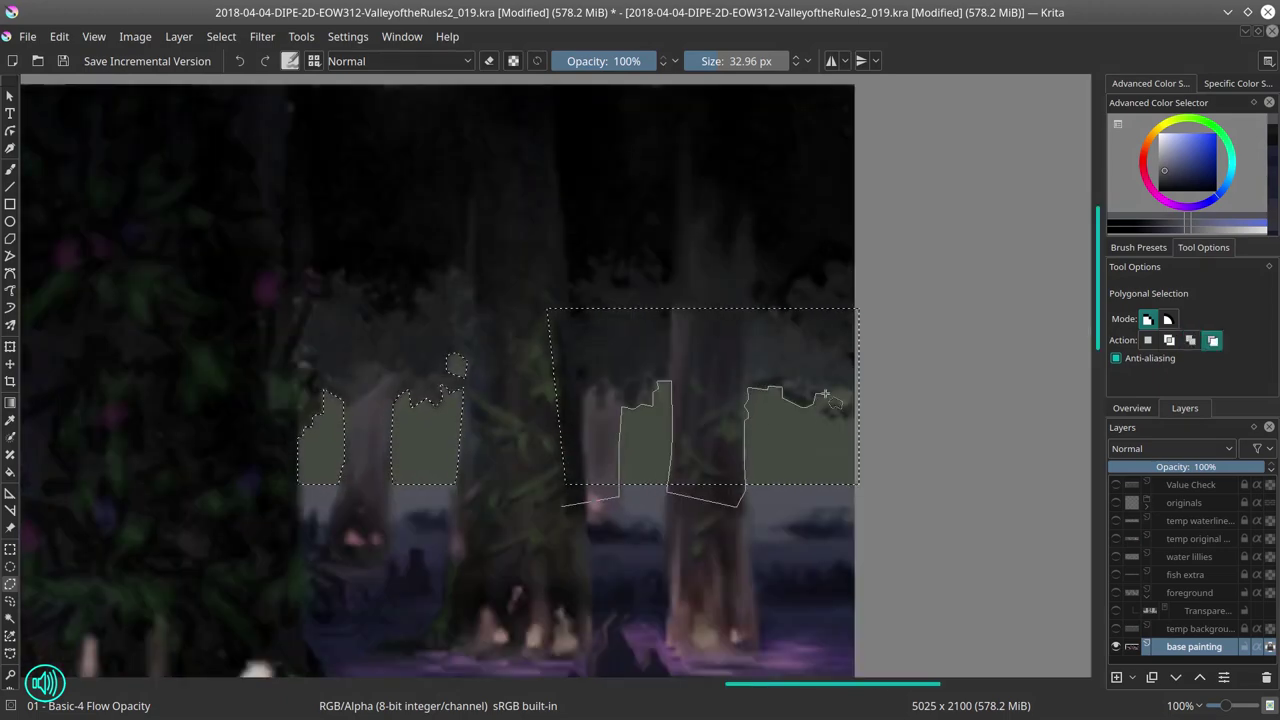
{"action": "double_click", "coordinate": [905, 316]}
Step: Darken the selected sky gaps with a Curves adjustment, then deselect
{"action": "scroll", "coordinate": [905, 316], "scroll_direction": "down", "scroll_amount": 5}
{"action": "key", "text": "ctrl+m"}
{"action": "left_click_drag", "start_coordinate": [629, 366], "coordinate": [271, 189]}
{"action": "left_click_drag", "start_coordinate": [406, 251], "coordinate": [332, 368]}
{"action": "key", "text": "Return"}
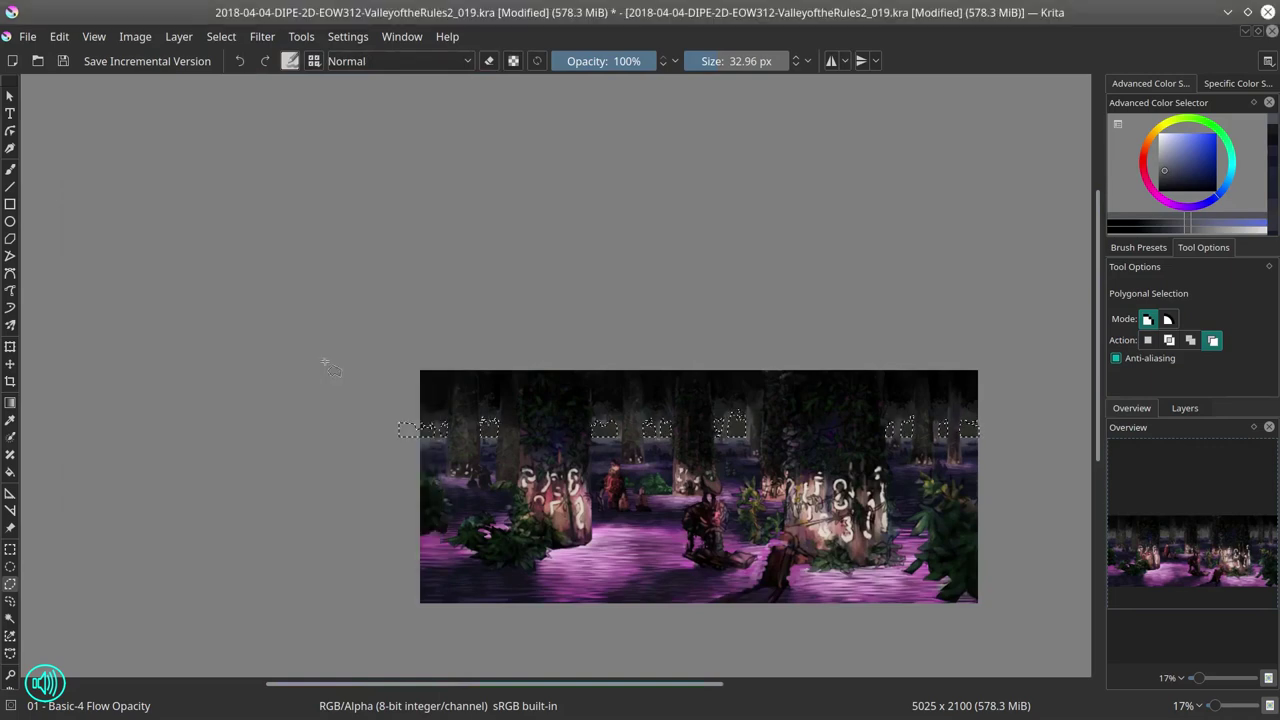
{"action": "key", "text": "ctrl+shift+a"}
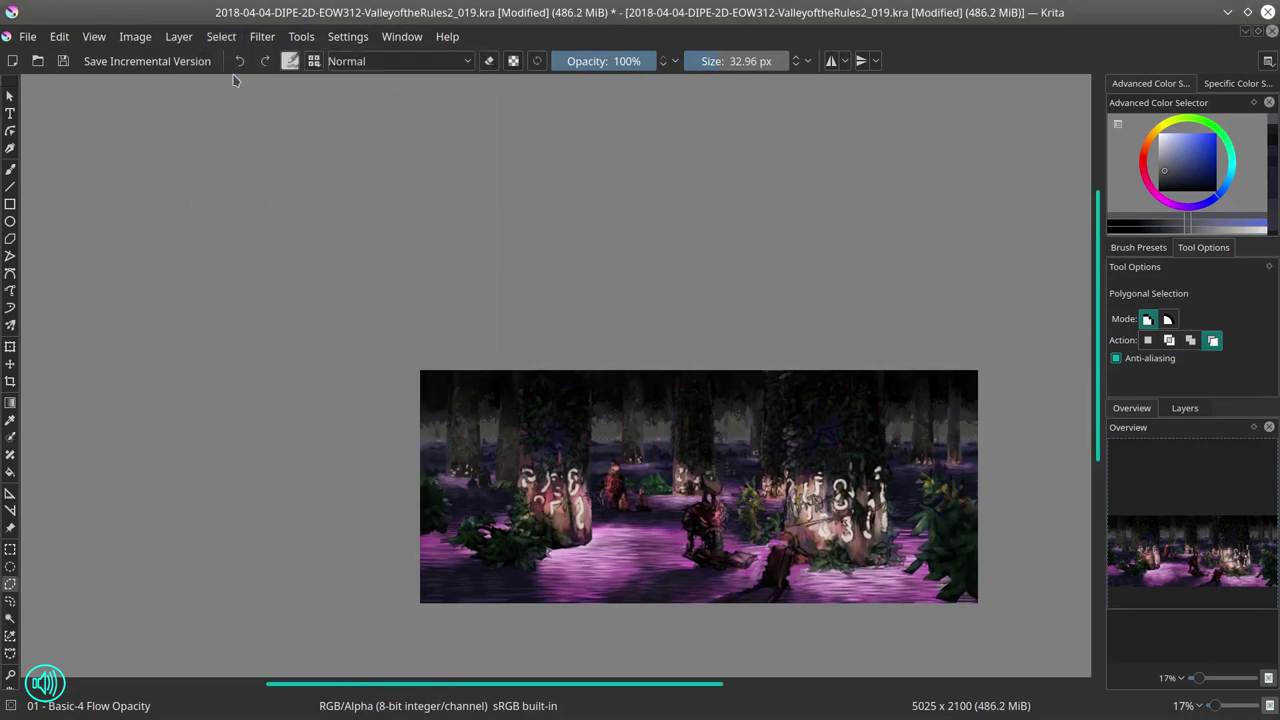
Step: Zoom in and outline another sky gap between the treetops
{"action": "key", "text": "shift"}
{"action": "scroll", "coordinate": [437, 451], "scroll_direction": "up", "scroll_amount": 6}
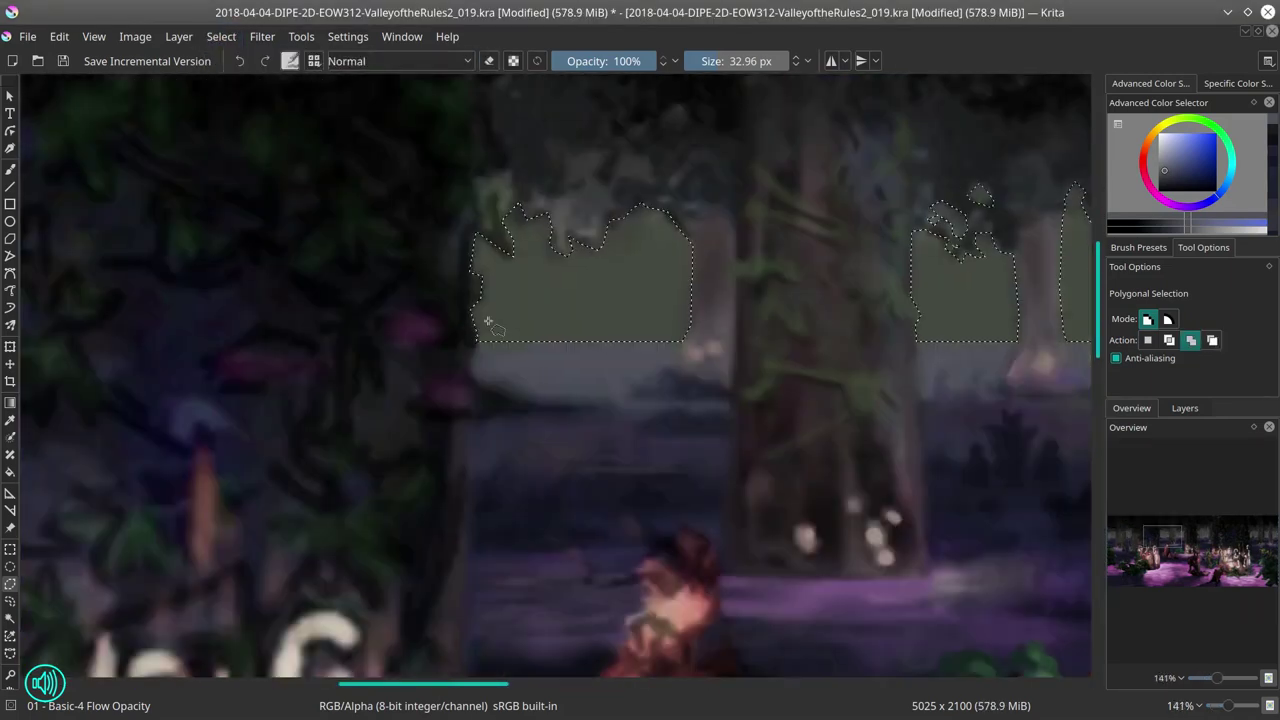
{"action": "left_click", "coordinate": [509, 317]}
{"action": "left_click", "coordinate": [462, 338]}
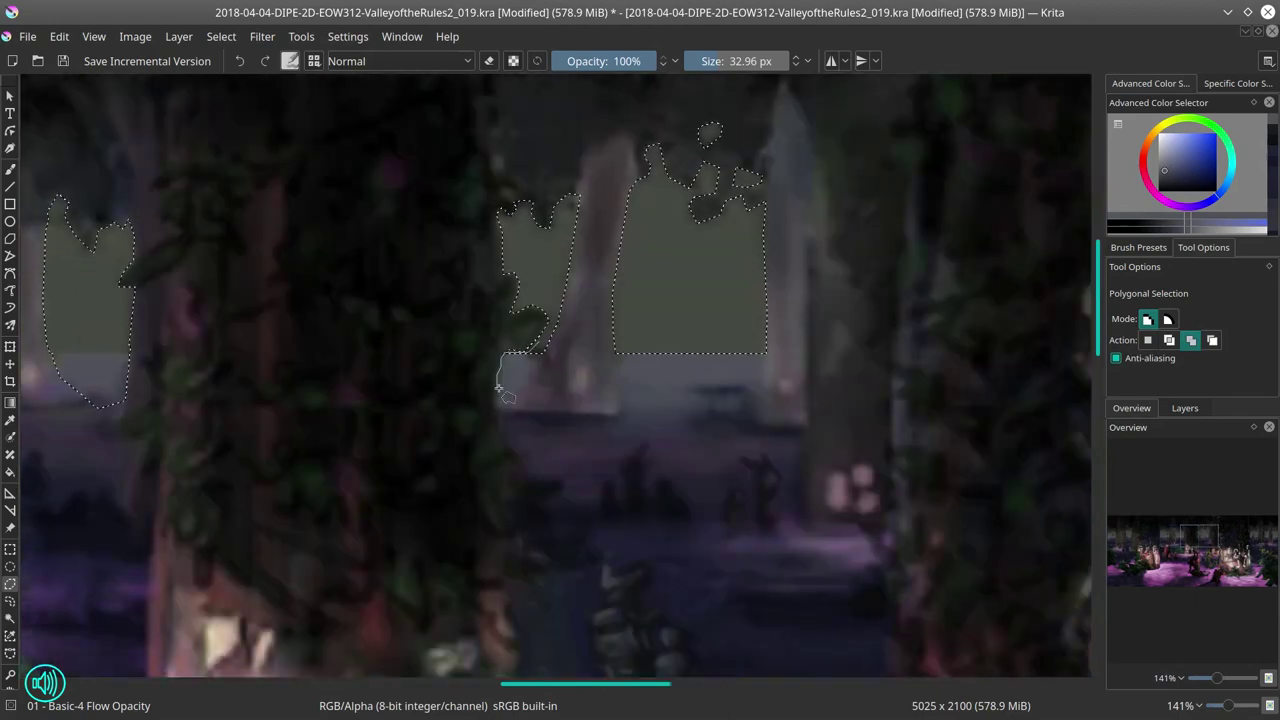
{"action": "left_click", "coordinate": [624, 337]}
{"action": "left_click", "coordinate": [622, 414]}
{"action": "left_click", "coordinate": [599, 432]}
{"action": "left_click_drag", "start_coordinate": [755, 413], "coordinate": [529, 343]}
Step: Lower the Curves top point to 174 and apply an HSV/HSL adjustment to the sky gaps
{"action": "scroll", "coordinate": [230, 514], "scroll_direction": "down", "scroll_amount": 4}
{"action": "scroll", "coordinate": [230, 514], "scroll_direction": "down", "scroll_amount": 2}
{"action": "key", "text": "ctrl+m"}
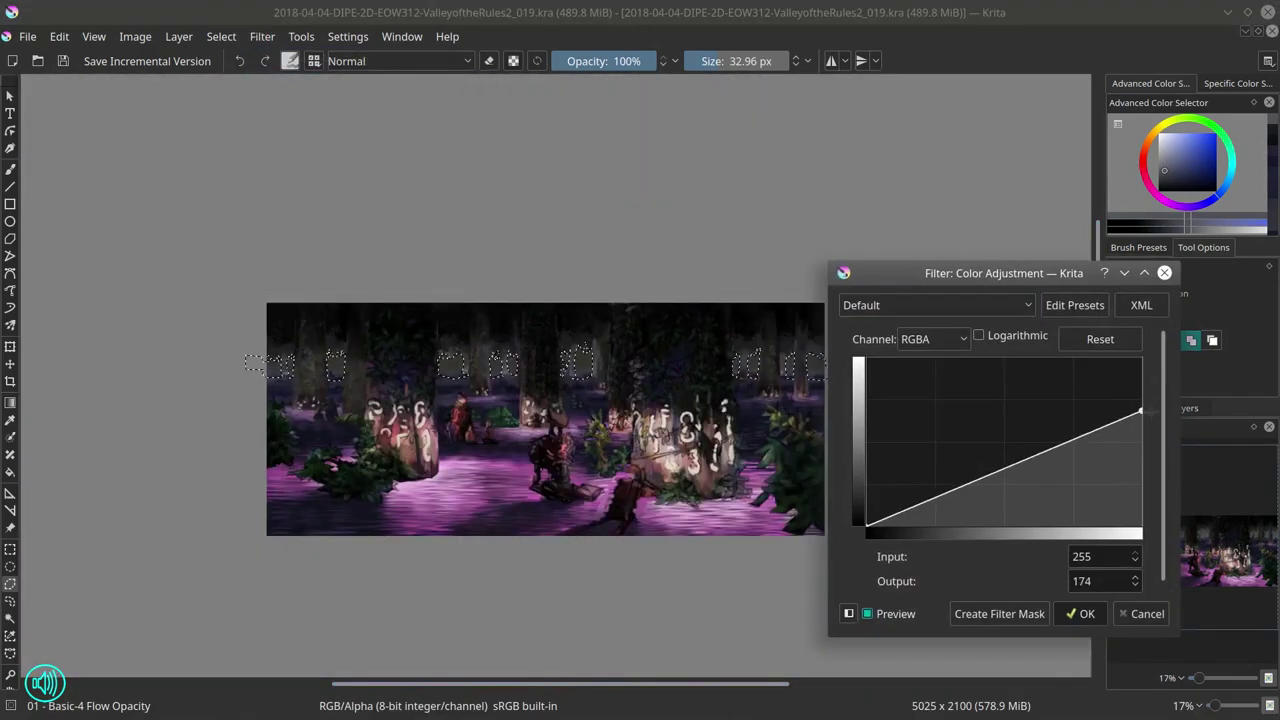
{"action": "left_click", "coordinate": [1090, 612]}
{"action": "key", "text": "ctrl+u"}
{"action": "left_click", "coordinate": [1087, 615]}
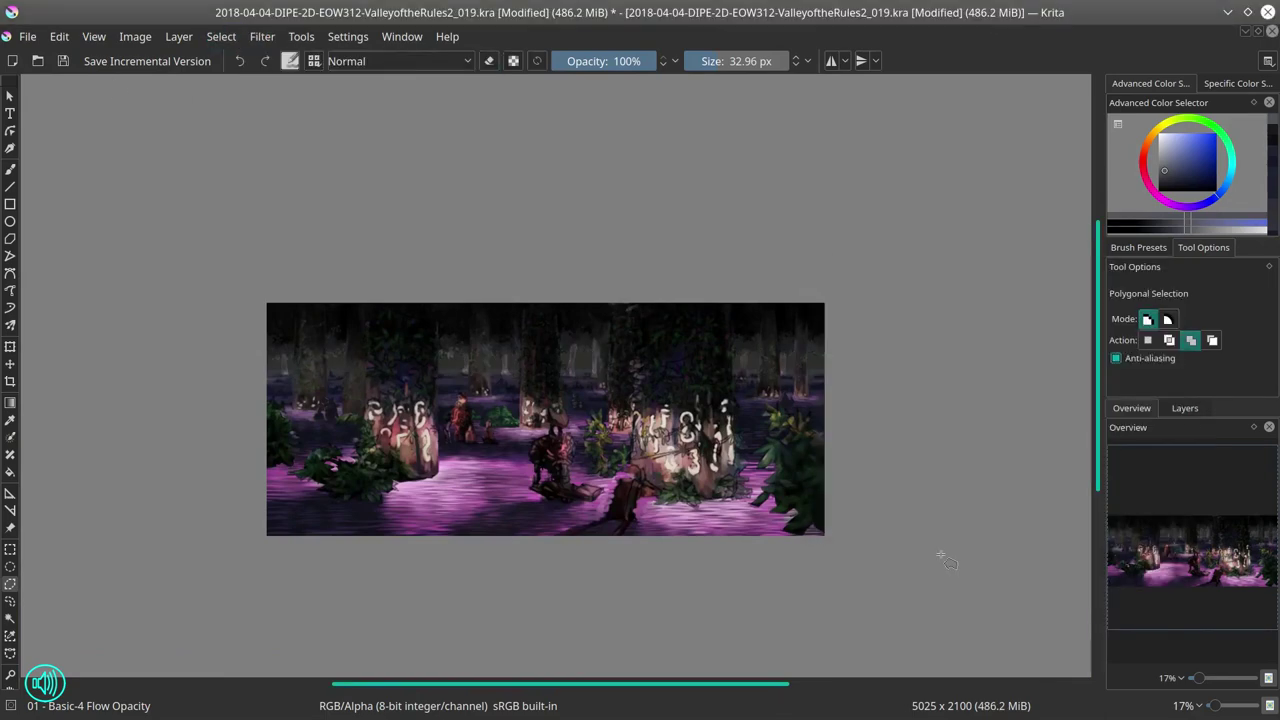
Step: Switch to the Blender Blur brush and pan across the background trees
{"action": "key", "text": "b"}
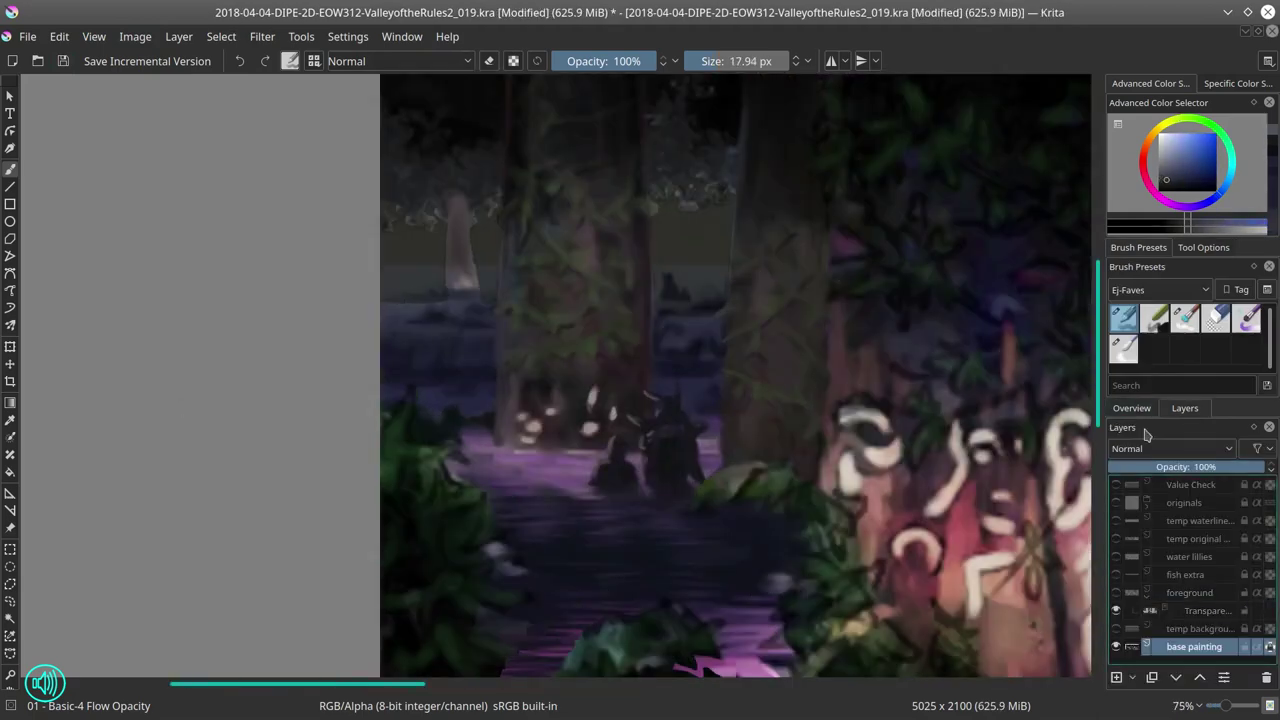
{"action": "key", "text": "slash"}
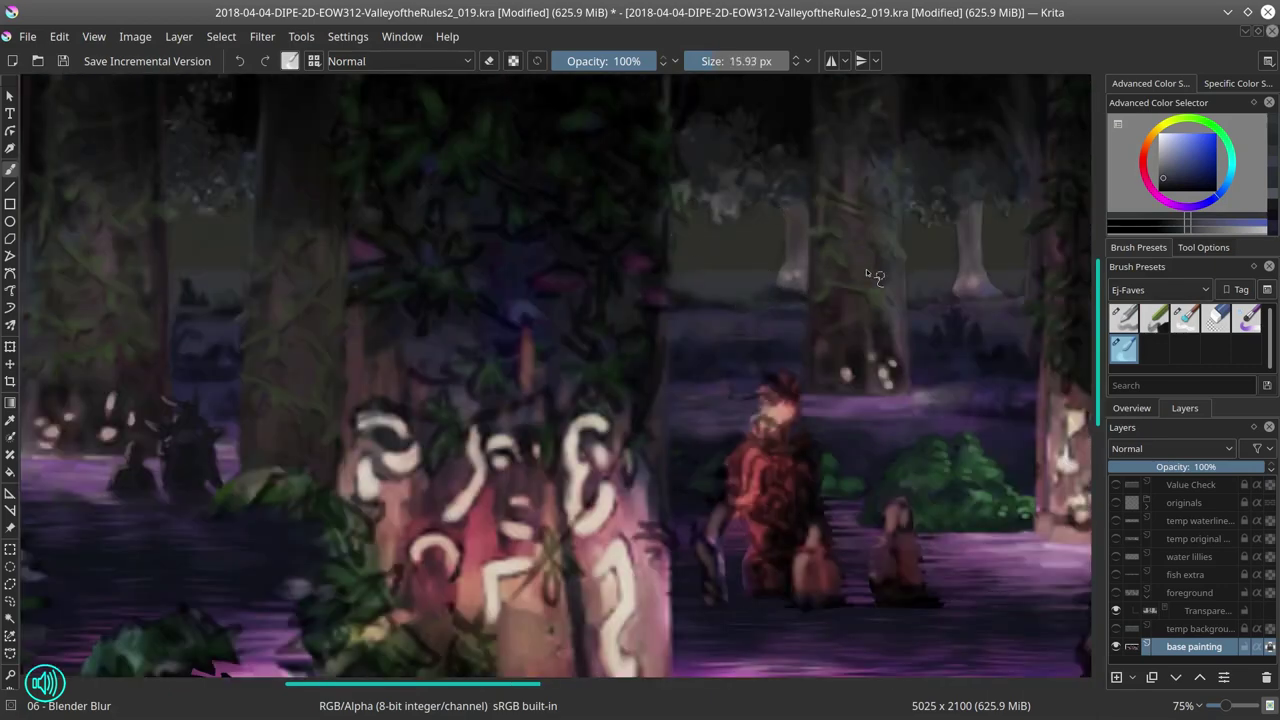
{"action": "left_click_drag", "start_coordinate": [866, 270], "coordinate": [797, 342]}
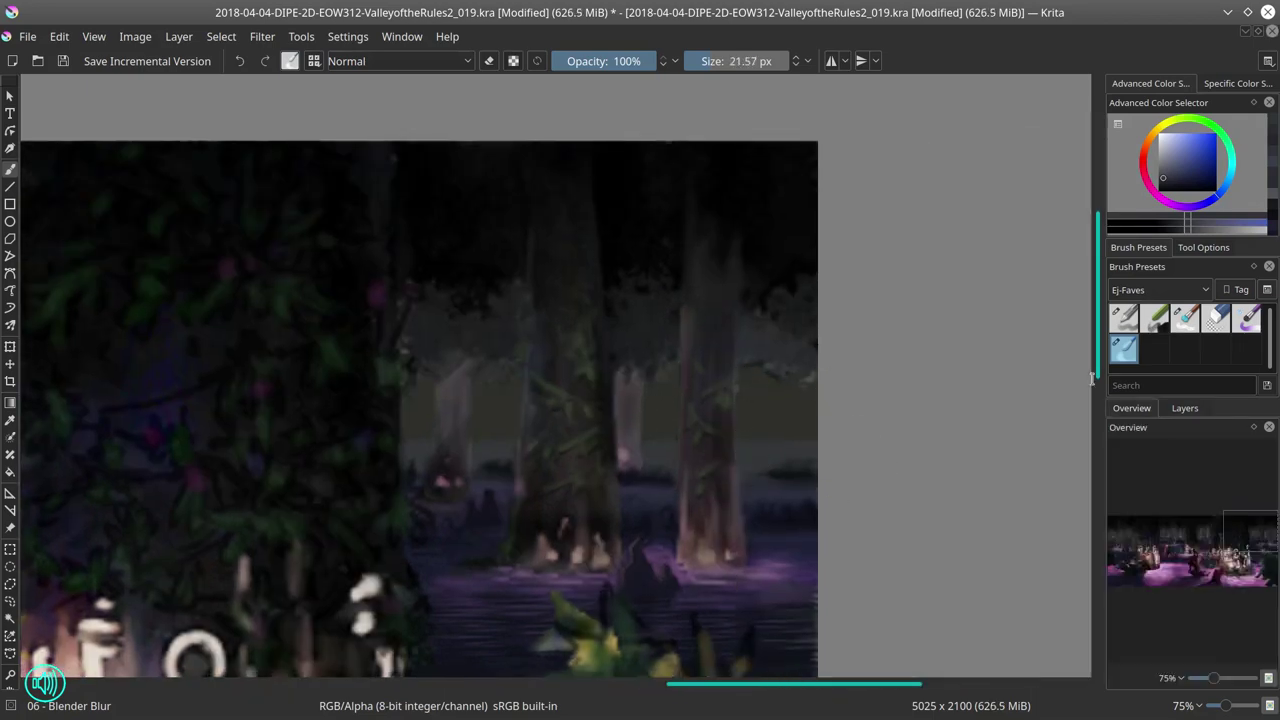
Step: Save the painting and fit the whole page to the view
{"action": "key", "text": "ctrl+shift+0"}
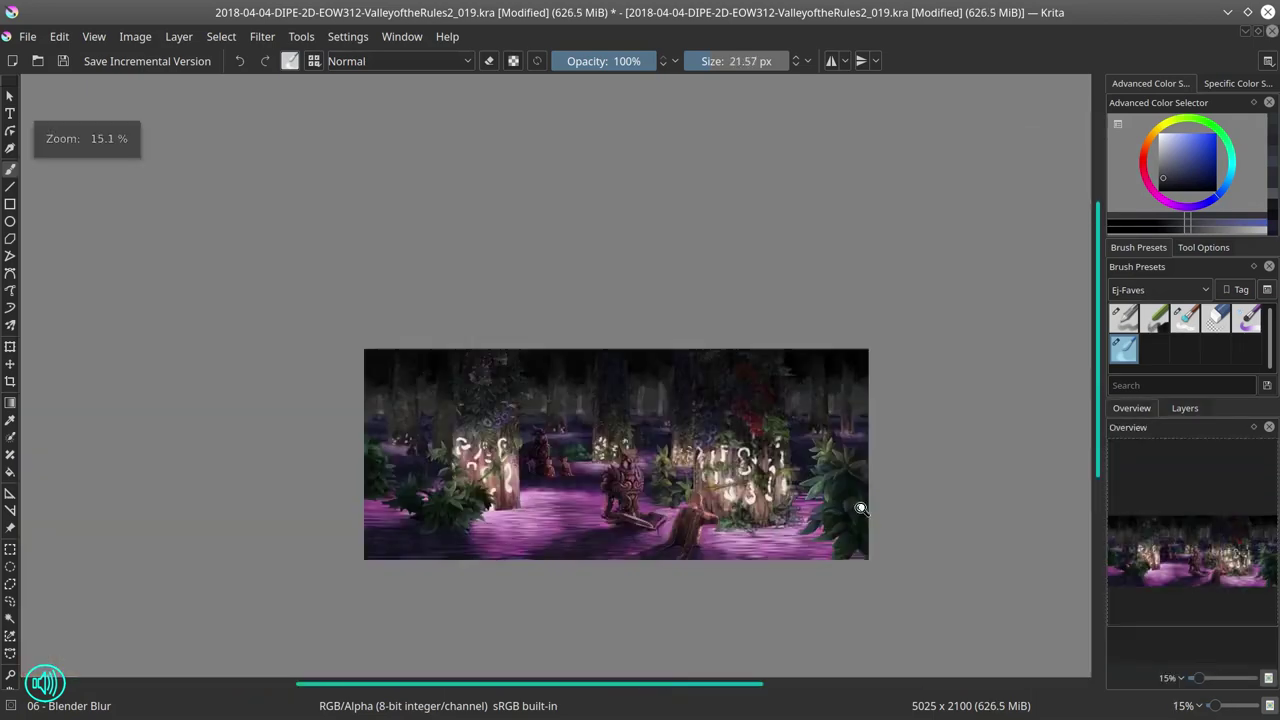
{"action": "left_click", "coordinate": [63, 61]}
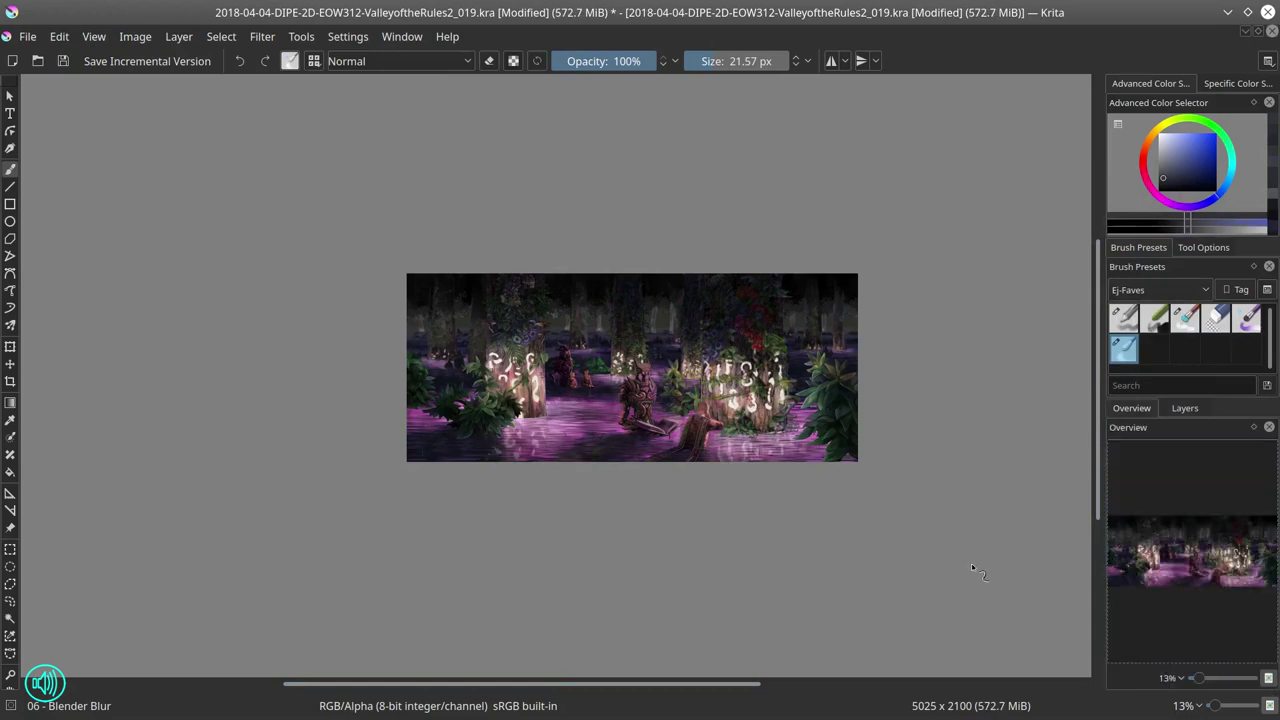
{"action": "key", "text": "2"}
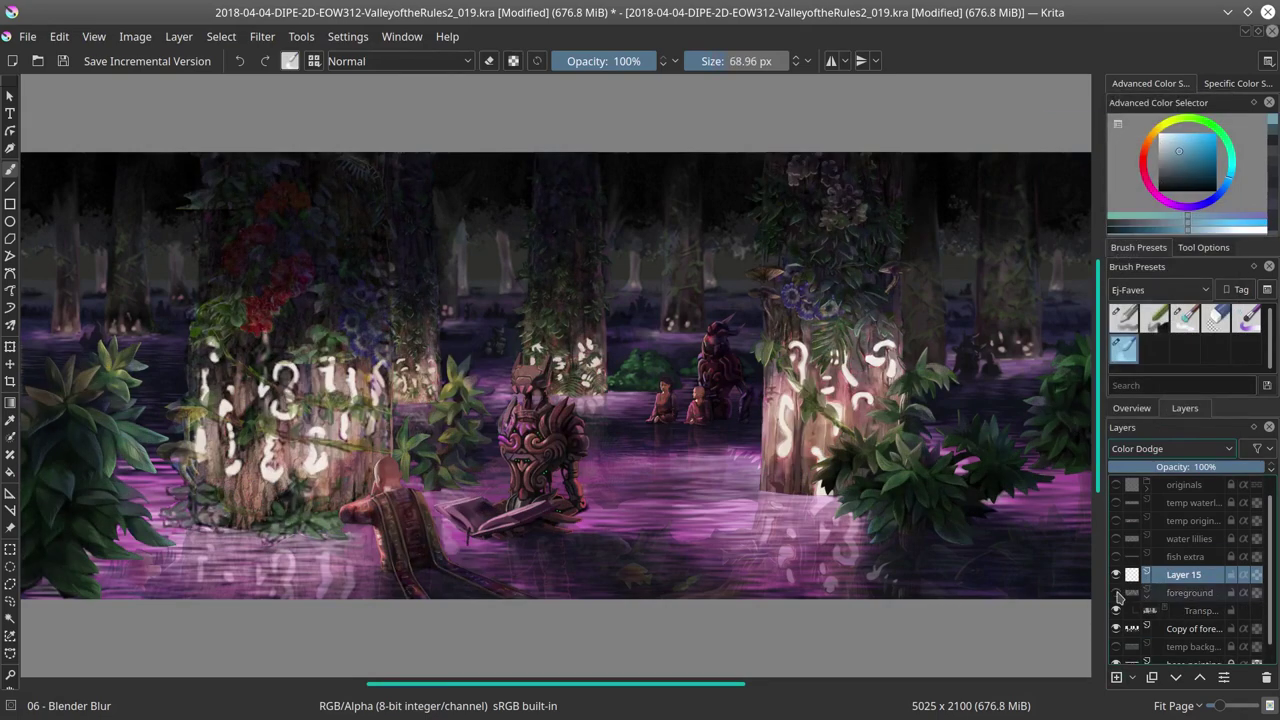
Step: Show the foreground copy layer, add a Color Dodge layer and paint a rune reflection
{"action": "left_click", "coordinate": [1117, 629]}
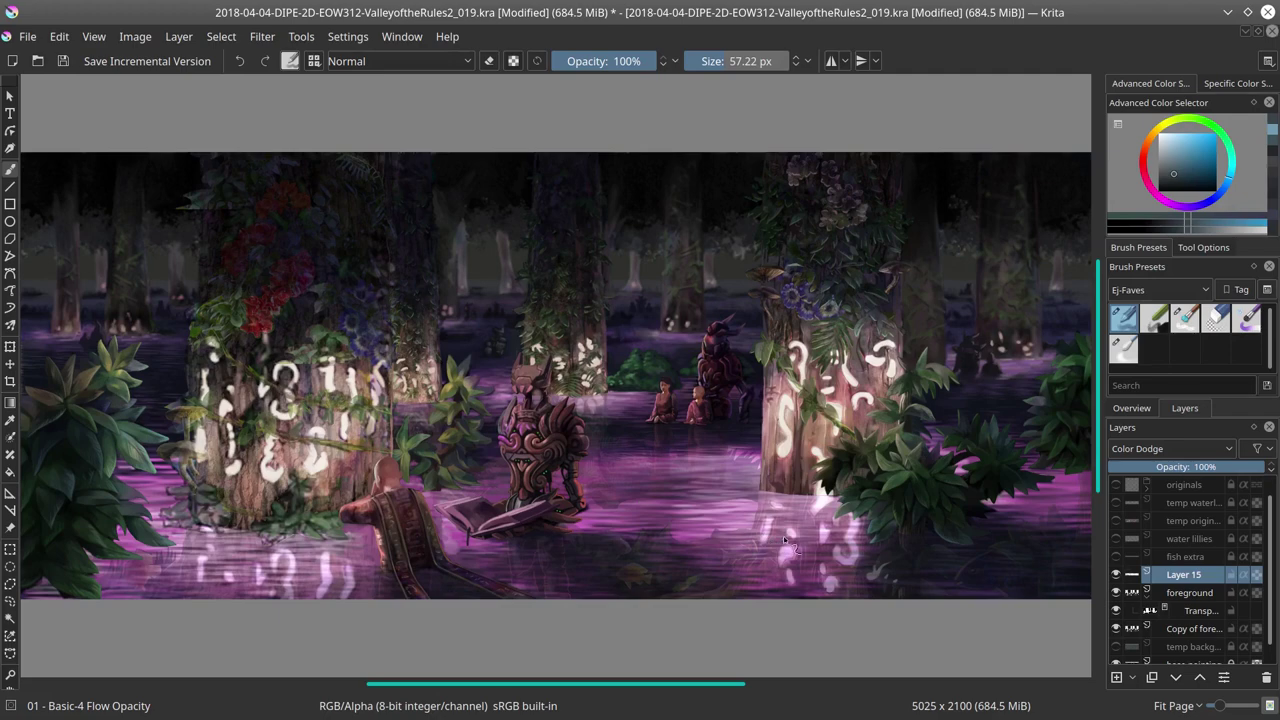
{"action": "key", "text": "Insert"}
{"action": "left_click", "coordinate": [828, 505], "text": "ctrl"}
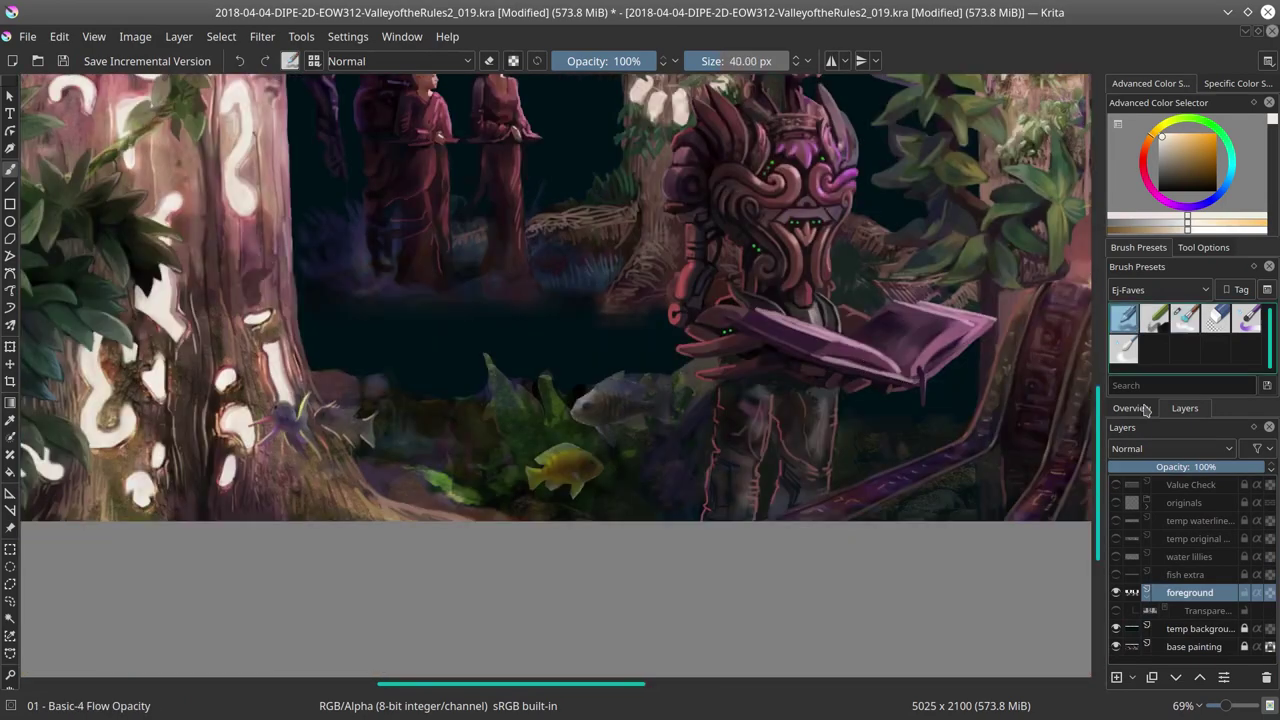
Step: Sample the foliage green and paint green leaves beneath the yellow fish with a larger brush
{"action": "left_click", "coordinate": [1131, 408]}
{"action": "key", "text": "/"}
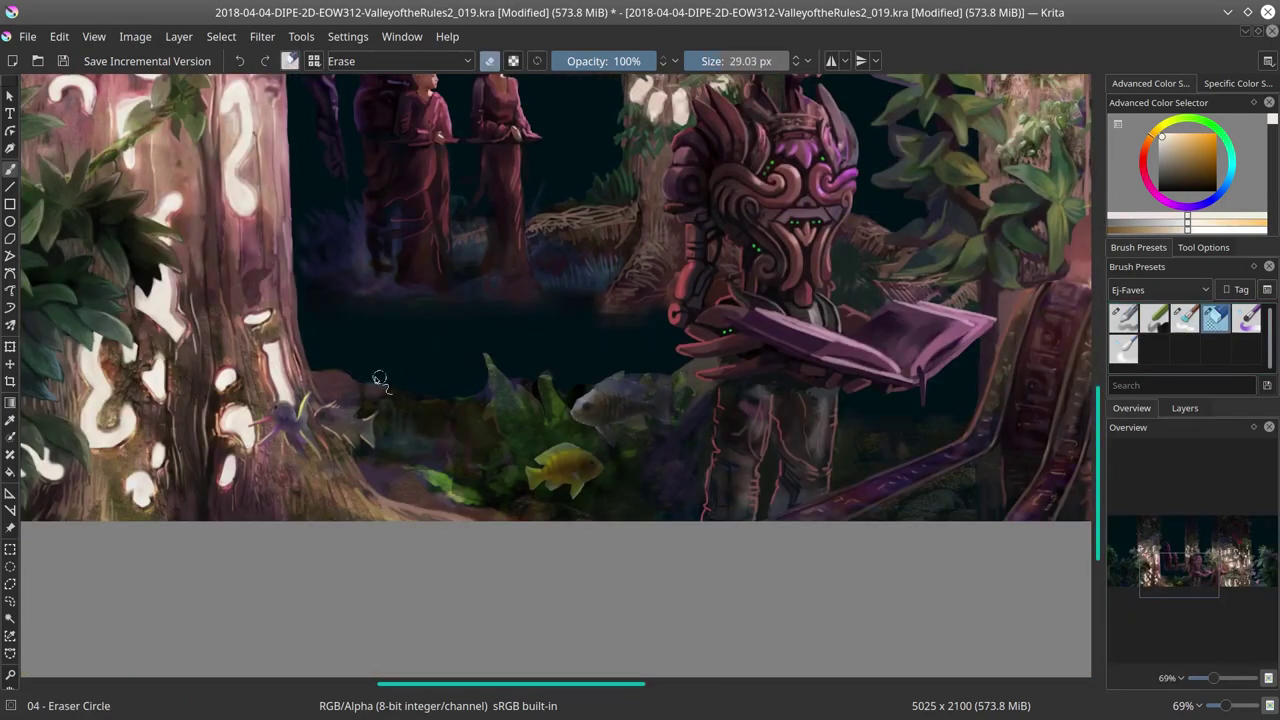
{"action": "key", "text": "/"}
{"action": "left_click", "coordinate": [470, 498], "text": "ctrl"}
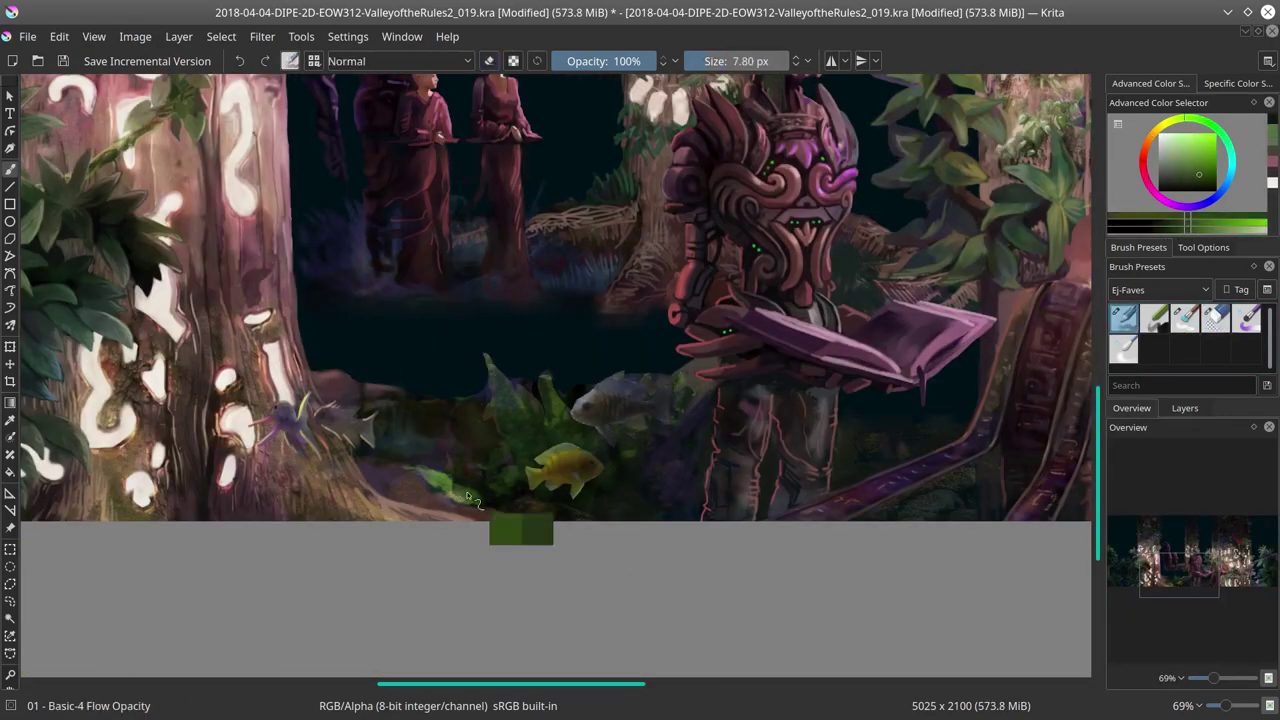
{"action": "left_click", "coordinate": [472, 494], "text": "ctrl"}
{"action": "key", "text": "]"}
{"action": "left_click_drag", "start_coordinate": [478, 478], "coordinate": [492, 386]}
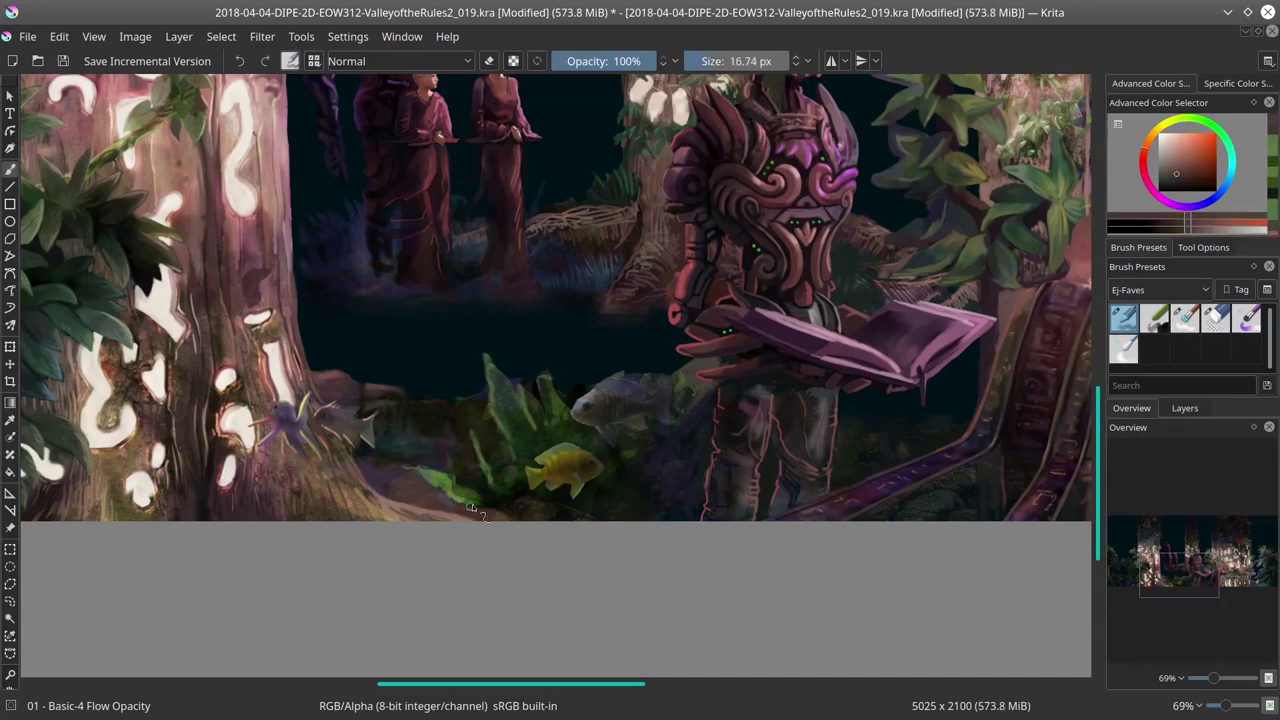
Step: Paint bluish grass blades left of the fish with the chalk brush, then sample plant greens
{"action": "key", "text": "."}
{"action": "key", "text": "."}
{"action": "left_click", "coordinate": [490, 440], "text": "ctrl"}
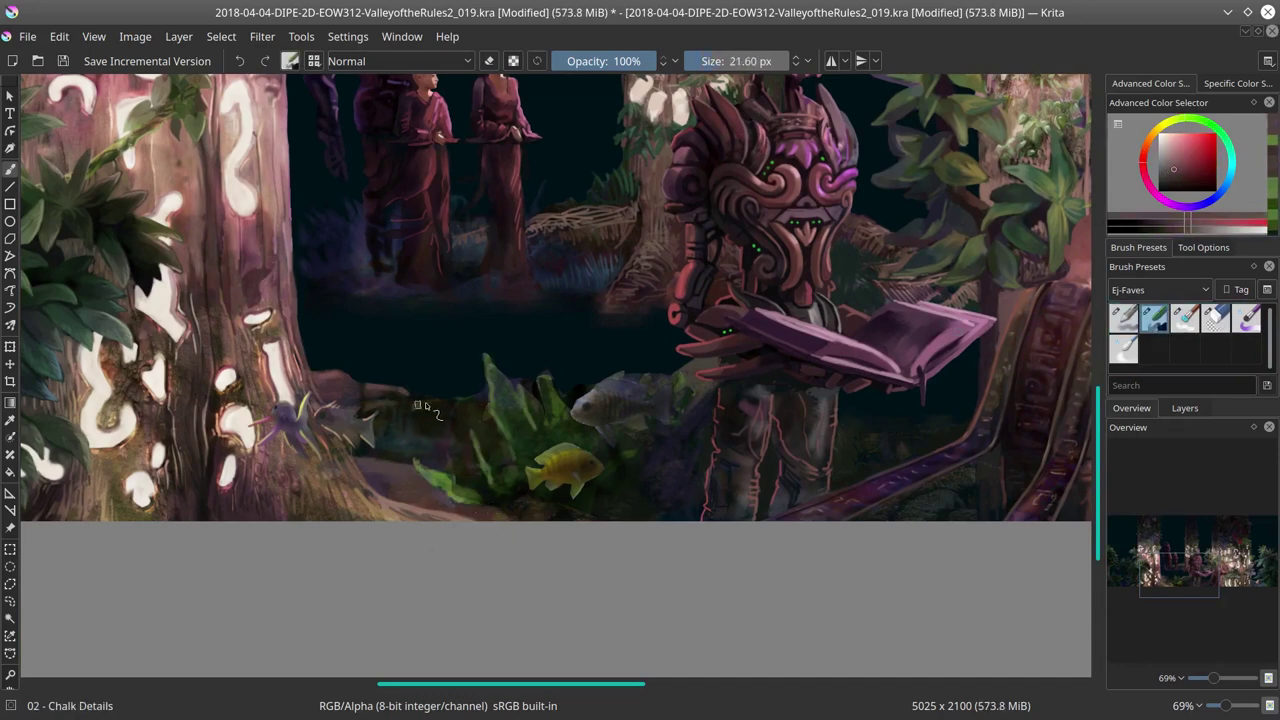
{"action": "left_click_drag", "start_coordinate": [392, 414], "coordinate": [396, 448]}
{"action": "key", "text": "]"}
{"action": "left_click", "coordinate": [1230, 165]}
{"action": "key", "text": "["}
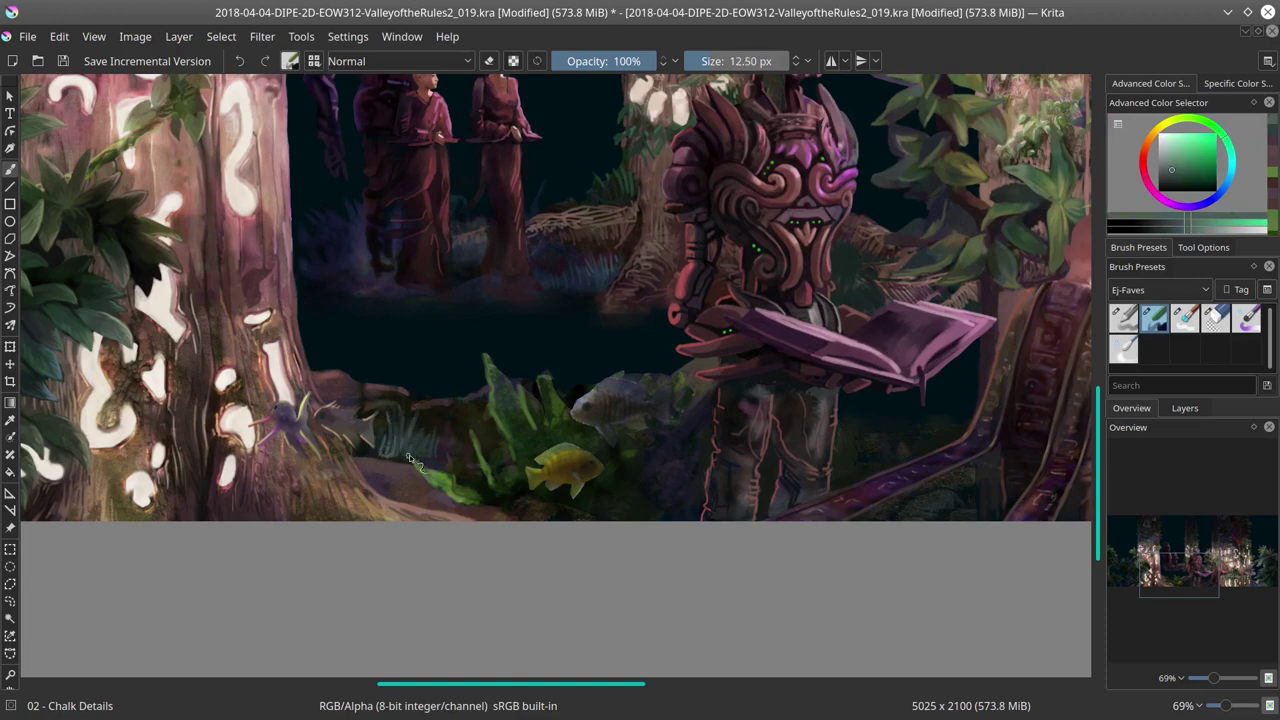
{"action": "left_click", "coordinate": [418, 457], "text": "ctrl"}
{"action": "key", "text": "period"}
{"action": "key", "text": "period"}
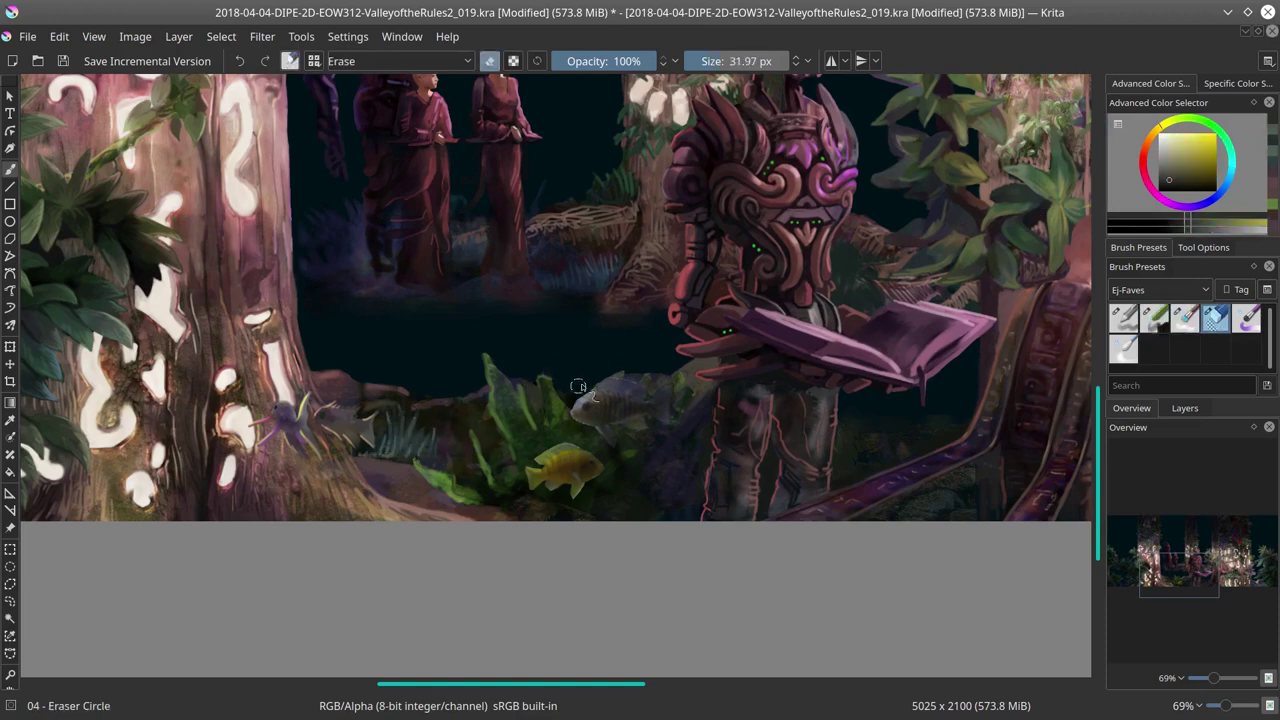
{"action": "key", "text": "period"}
{"action": "left_click", "coordinate": [540, 378], "text": "ctrl"}
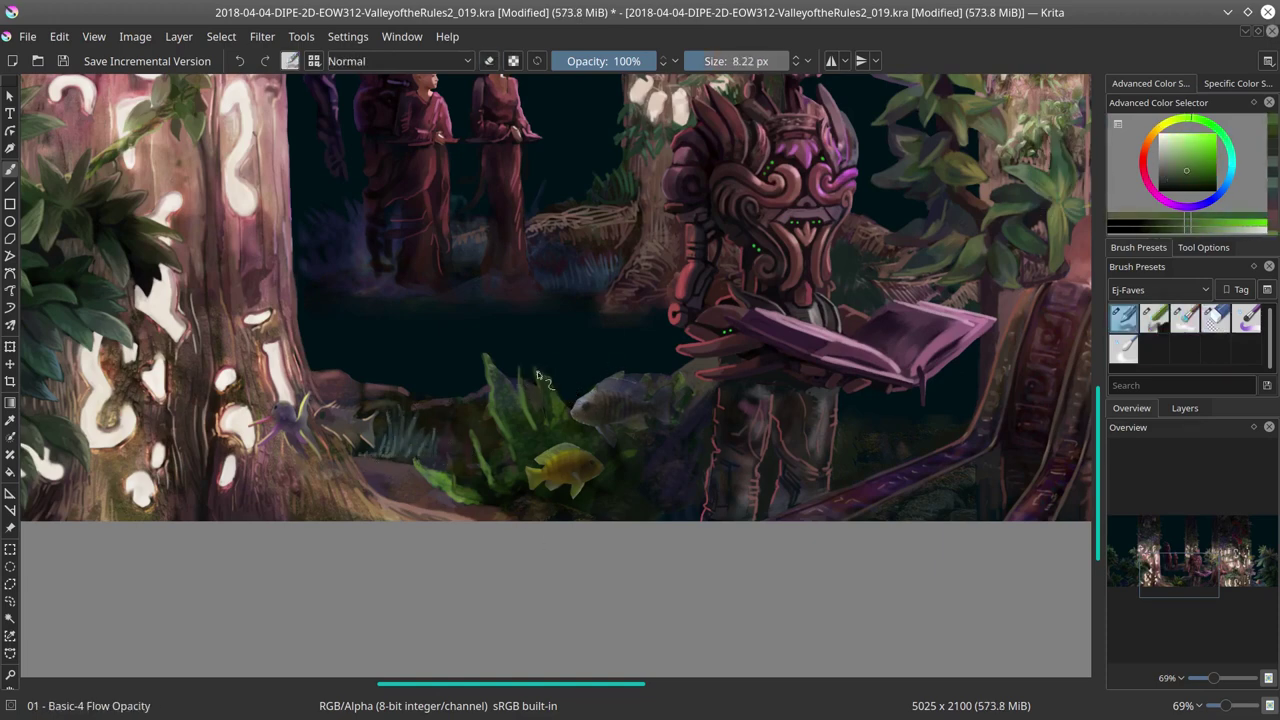
Step: Sample orange-yellow, green and dark purple tones around the fish and guardian's legs, resizing the chalk brush
{"action": "left_click", "coordinate": [1208, 324]}
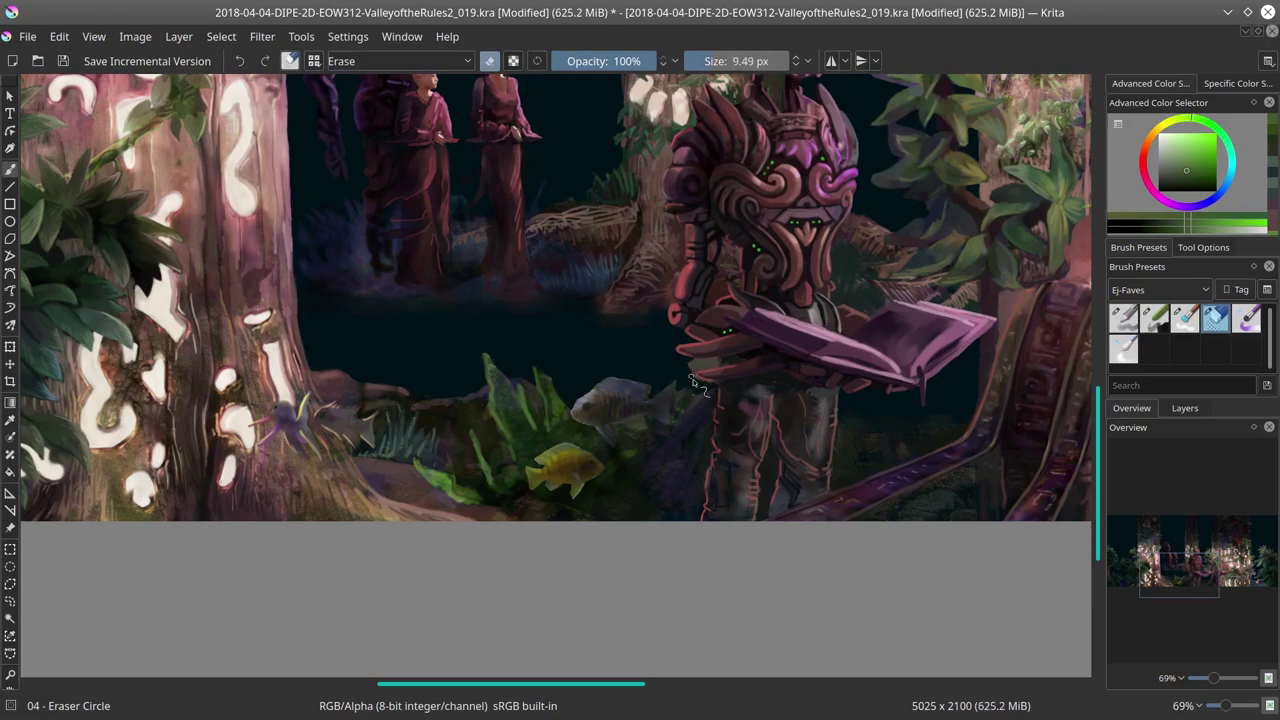
{"action": "key", "text": "comma"}
{"action": "key", "text": "comma"}
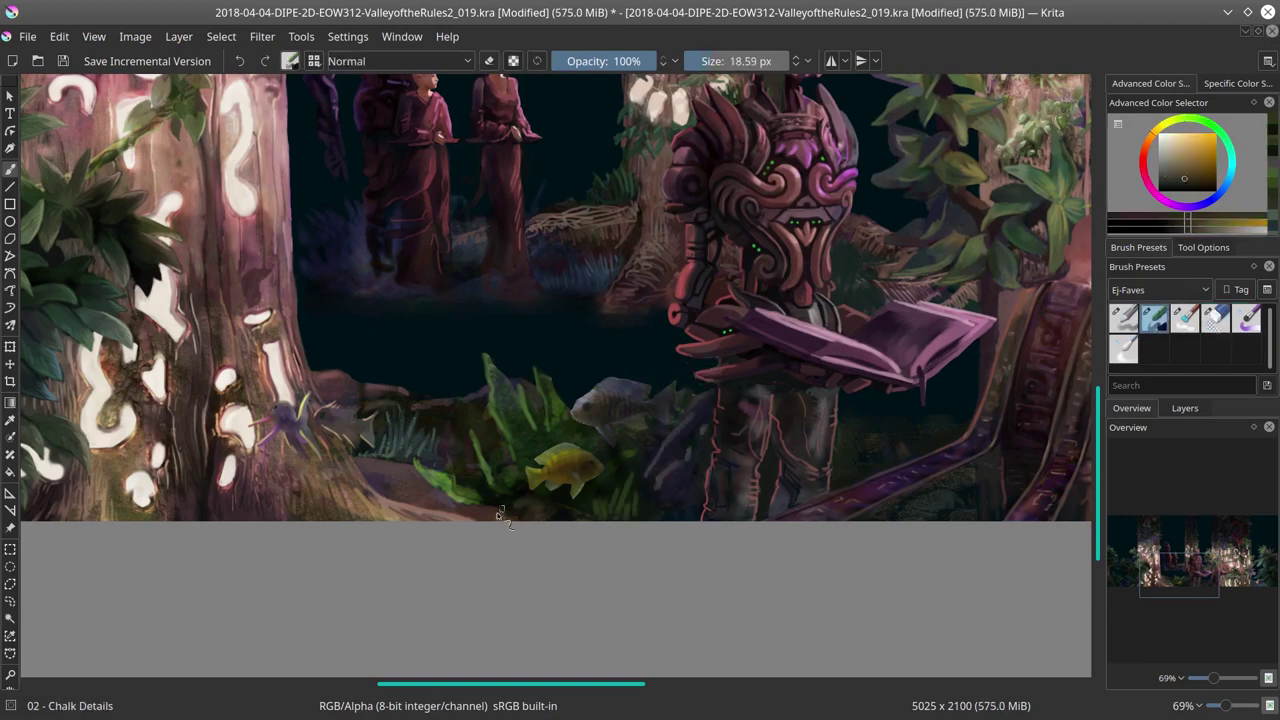
{"action": "left_click", "coordinate": [562, 478], "text": "ctrl"}
{"action": "key", "text": "bracketleft"}
{"action": "key", "text": "bracketleft"}
{"action": "left_click", "coordinate": [662, 510], "text": "ctrl"}
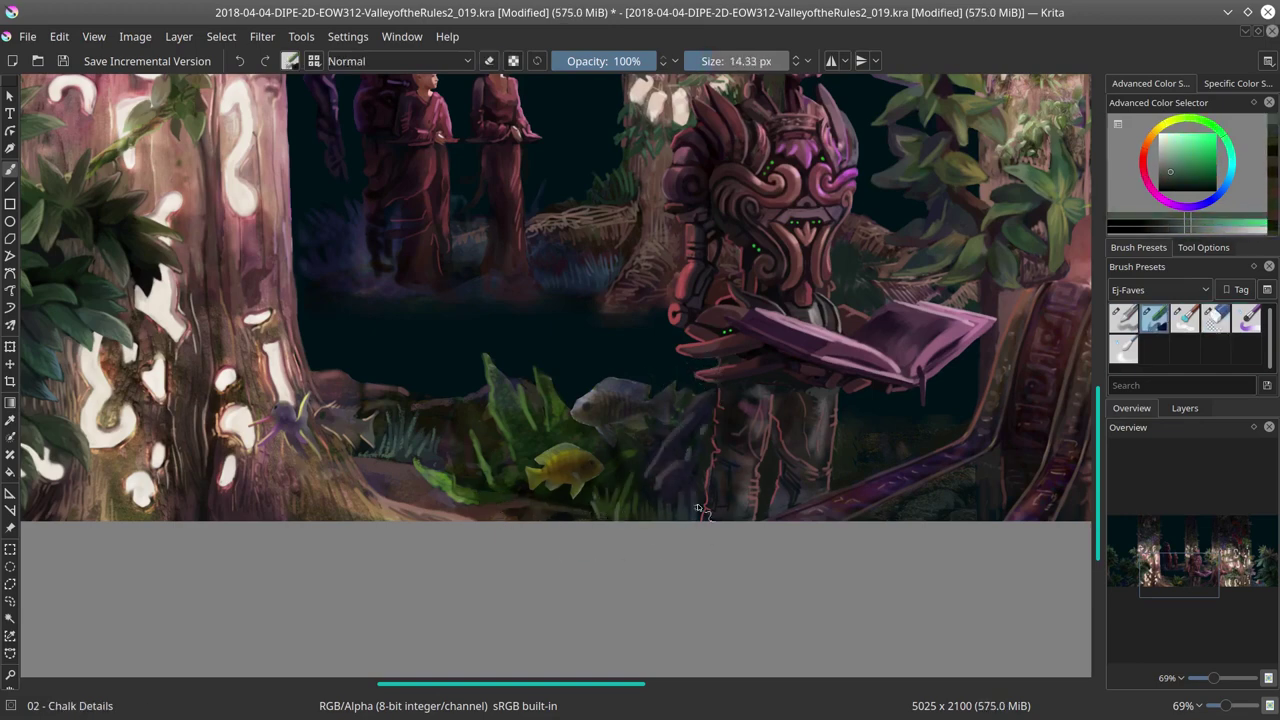
{"action": "key", "text": "bracketright"}
{"action": "key", "text": "bracketright"}
{"action": "key", "text": "bracketright"}
{"action": "left_click", "coordinate": [706, 458], "text": "ctrl"}
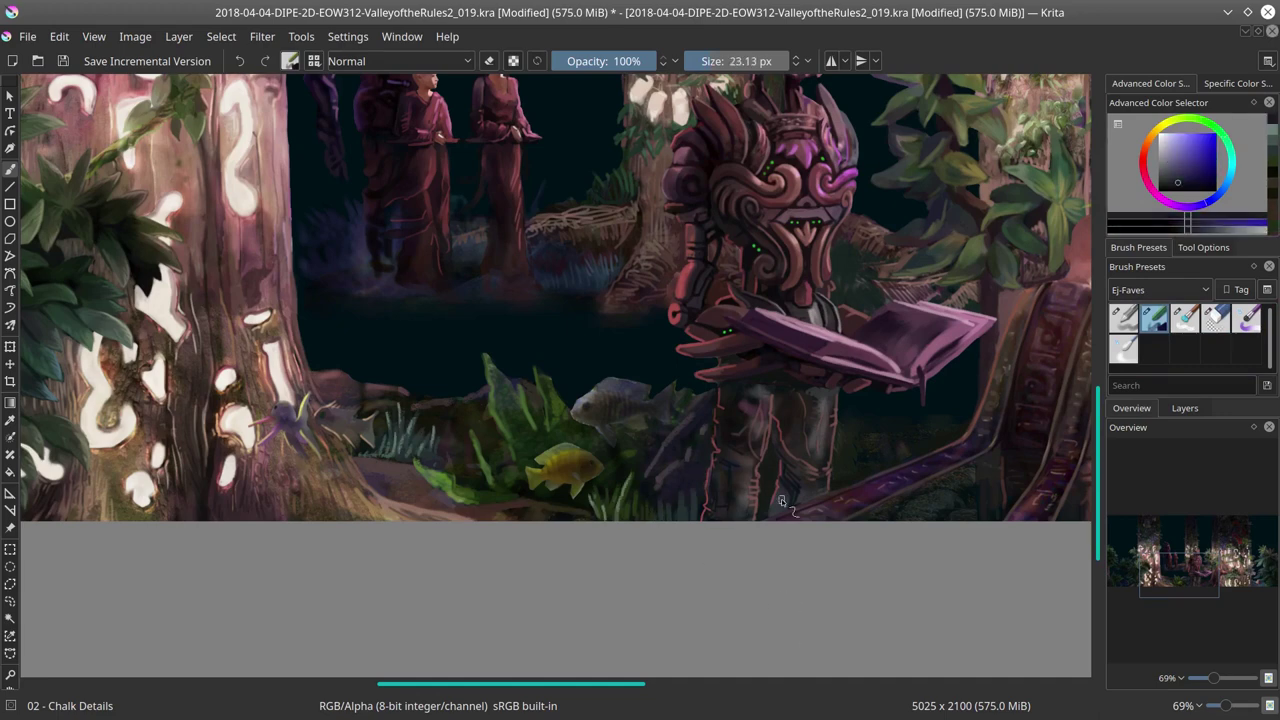
{"action": "key", "text": "bracketleft"}
{"action": "key", "text": "bracketleft"}
{"action": "key", "text": "bracketleft"}
{"action": "left_click", "coordinate": [553, 473], "text": "ctrl"}
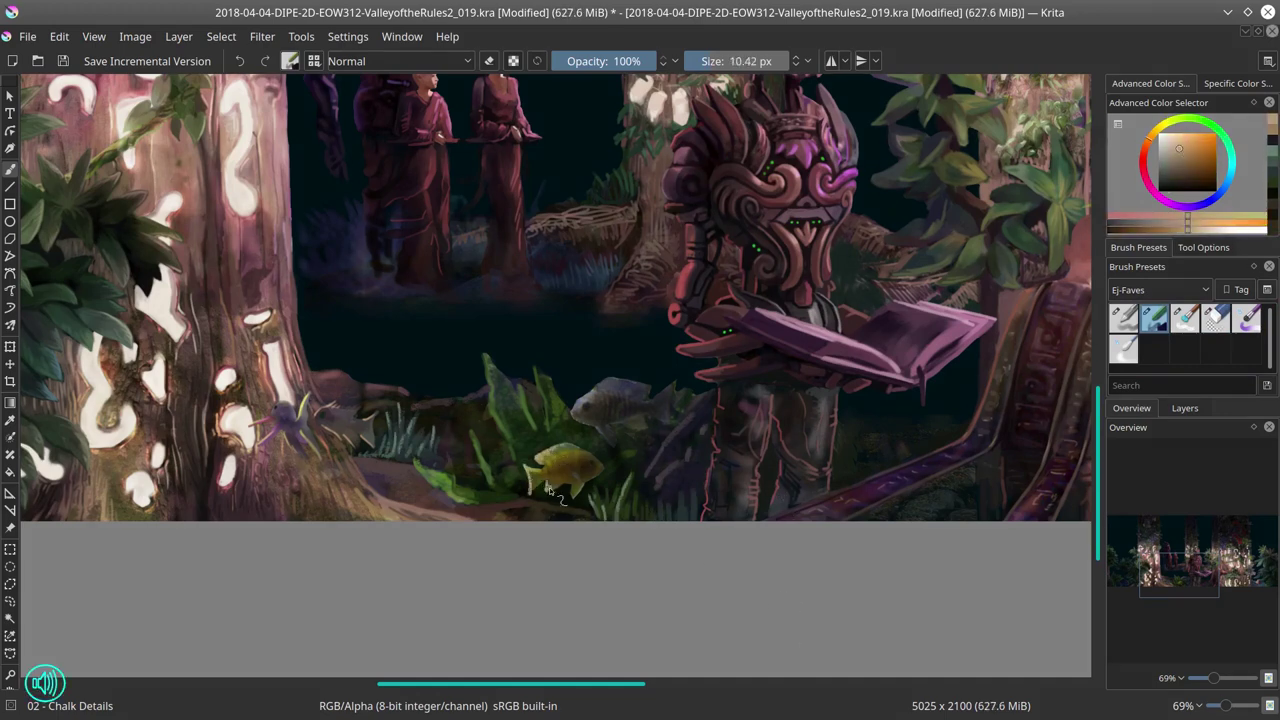
{"action": "key", "text": "bracketleft"}
{"action": "key", "text": "bracketleft"}
{"action": "left_click", "coordinate": [566, 463], "text": "ctrl"}
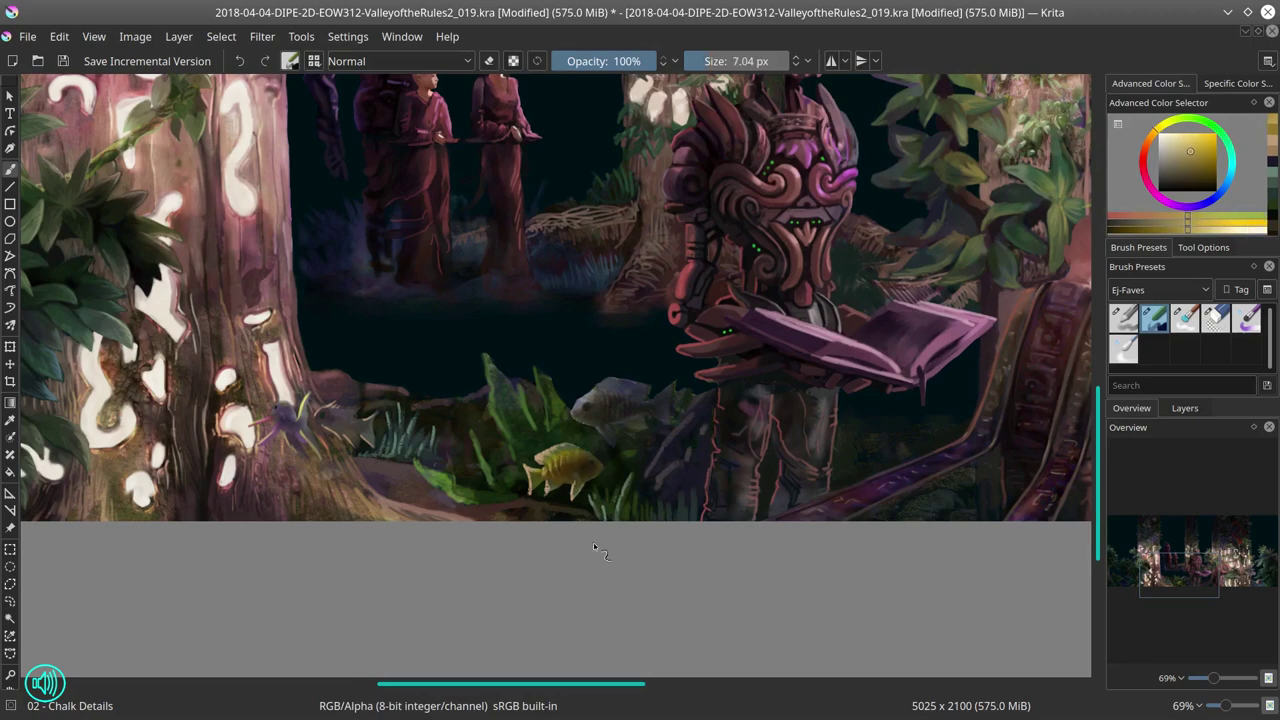
Step: Sample greys, orange-brown and pink, trying Screen and Multiply blends before returning to the basic brush
{"action": "key", "text": "bracketright"}
{"action": "key", "text": "bracketright"}
{"action": "key", "text": "bracketright"}
{"action": "left_click", "coordinate": [592, 400], "text": "ctrl"}
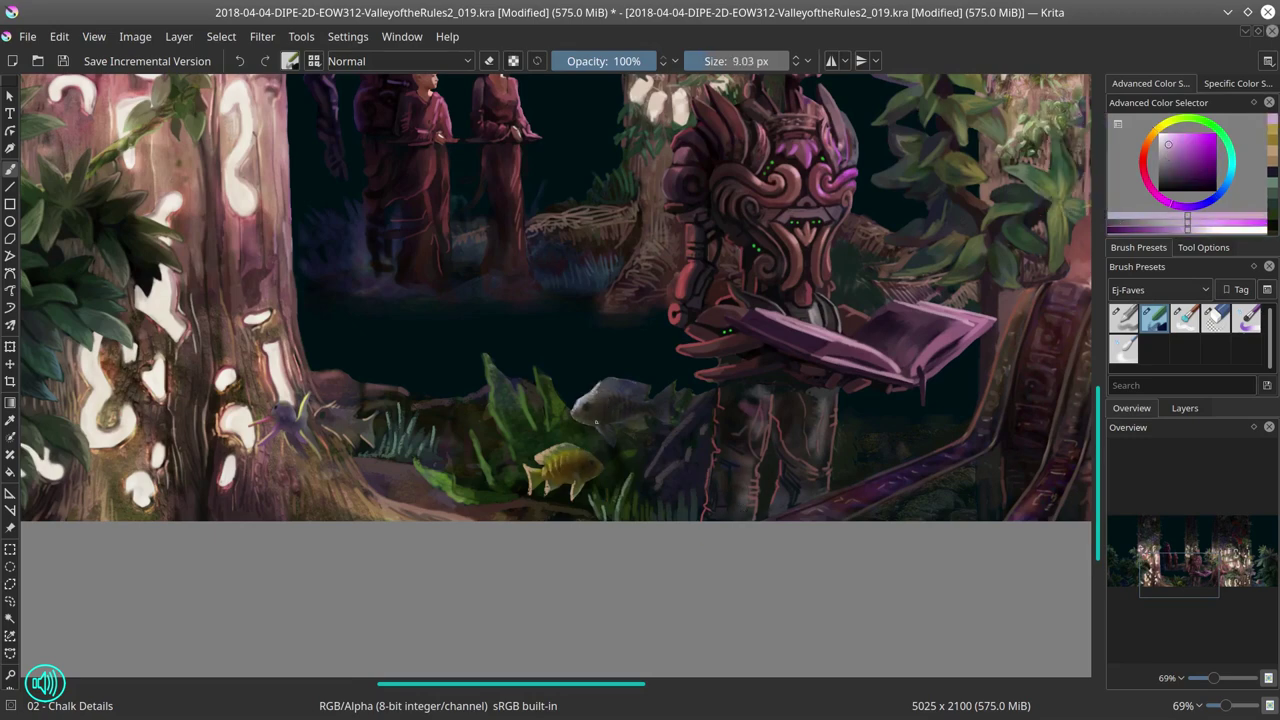
{"action": "key", "text": "bracketright"}
{"action": "left_click", "coordinate": [596, 424], "text": "ctrl"}
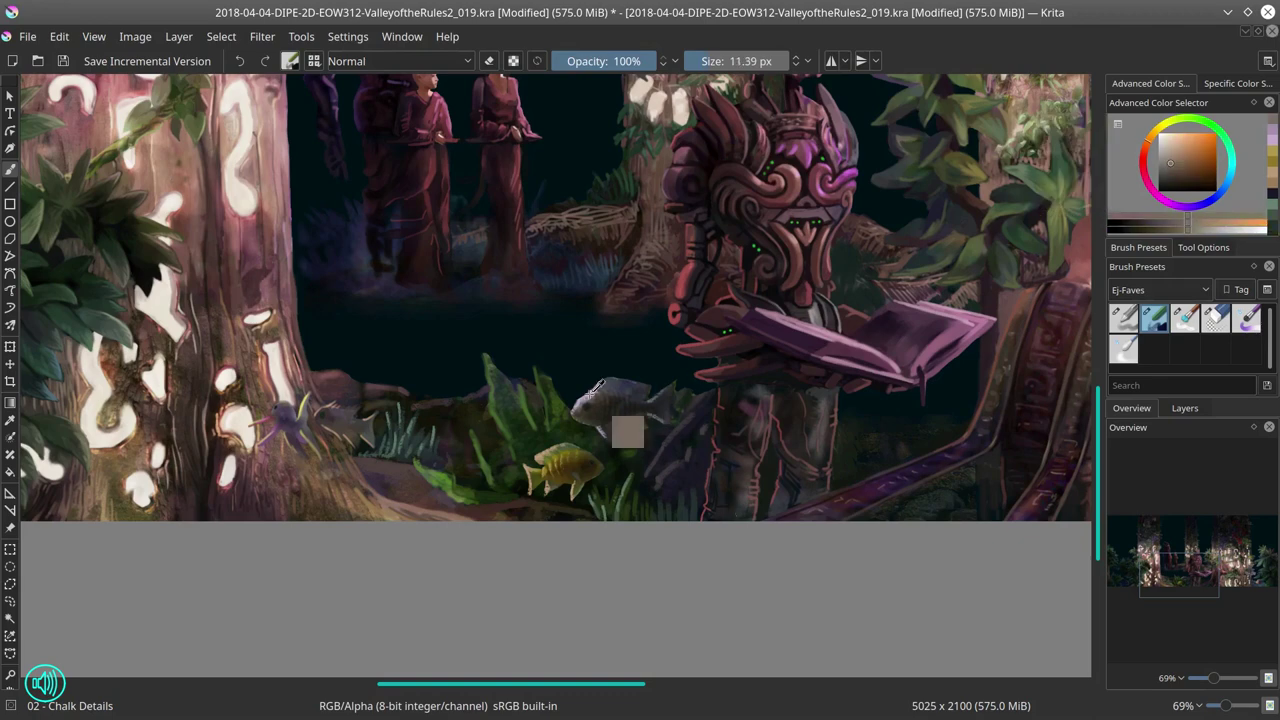
{"action": "left_click", "coordinate": [612, 380], "text": "ctrl"}
{"action": "key", "text": "bracketleft"}
{"action": "key", "text": "bracketleft"}
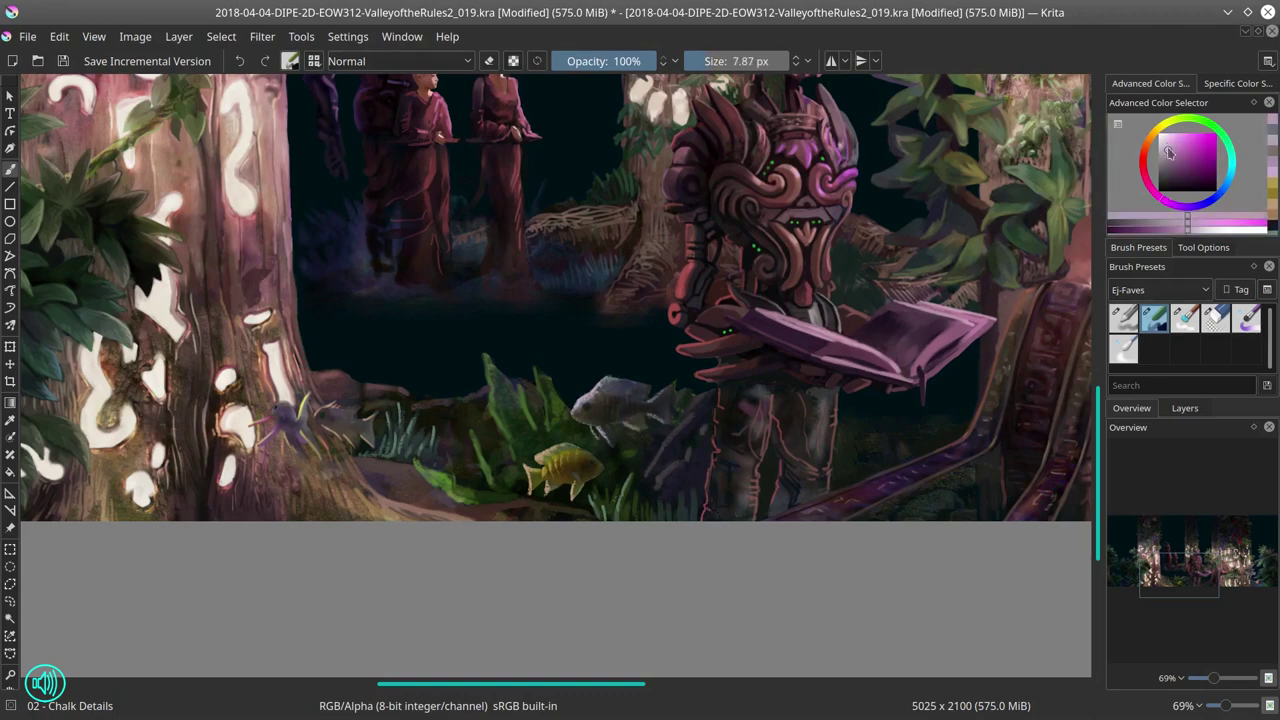
{"action": "key", "text": "bracketleft"}
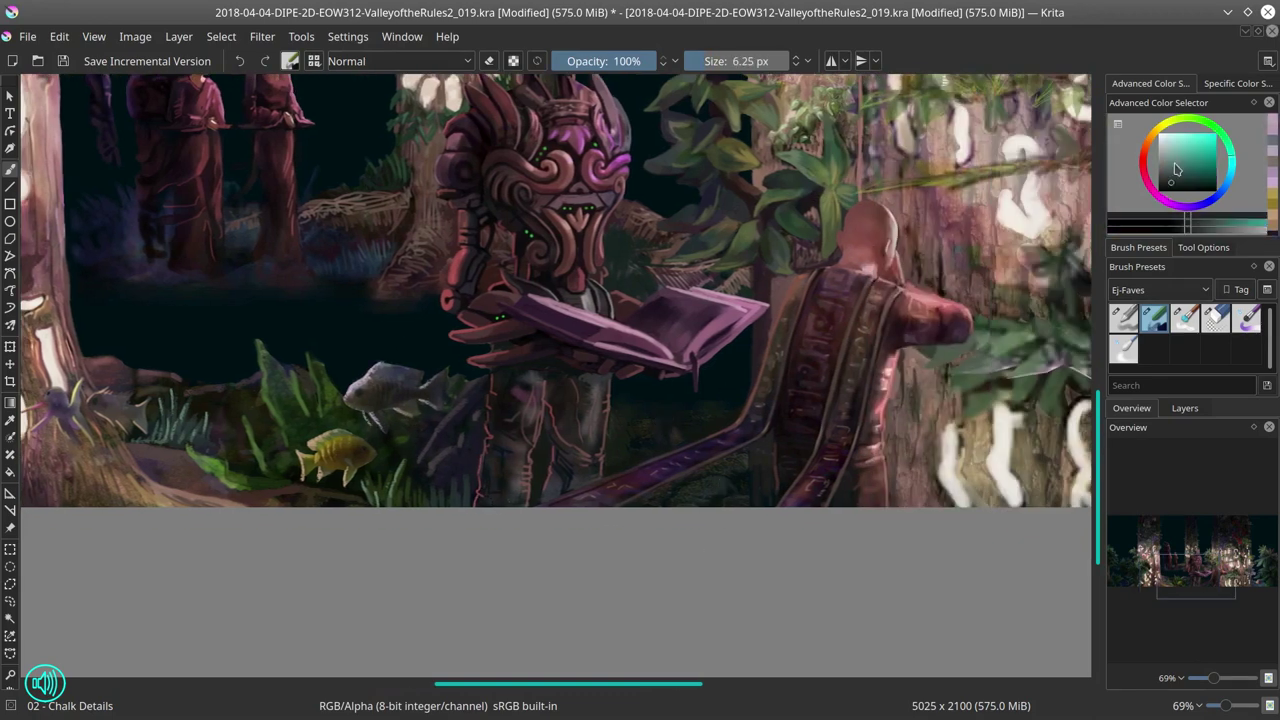
{"action": "key", "text": "alt+shift+s"}
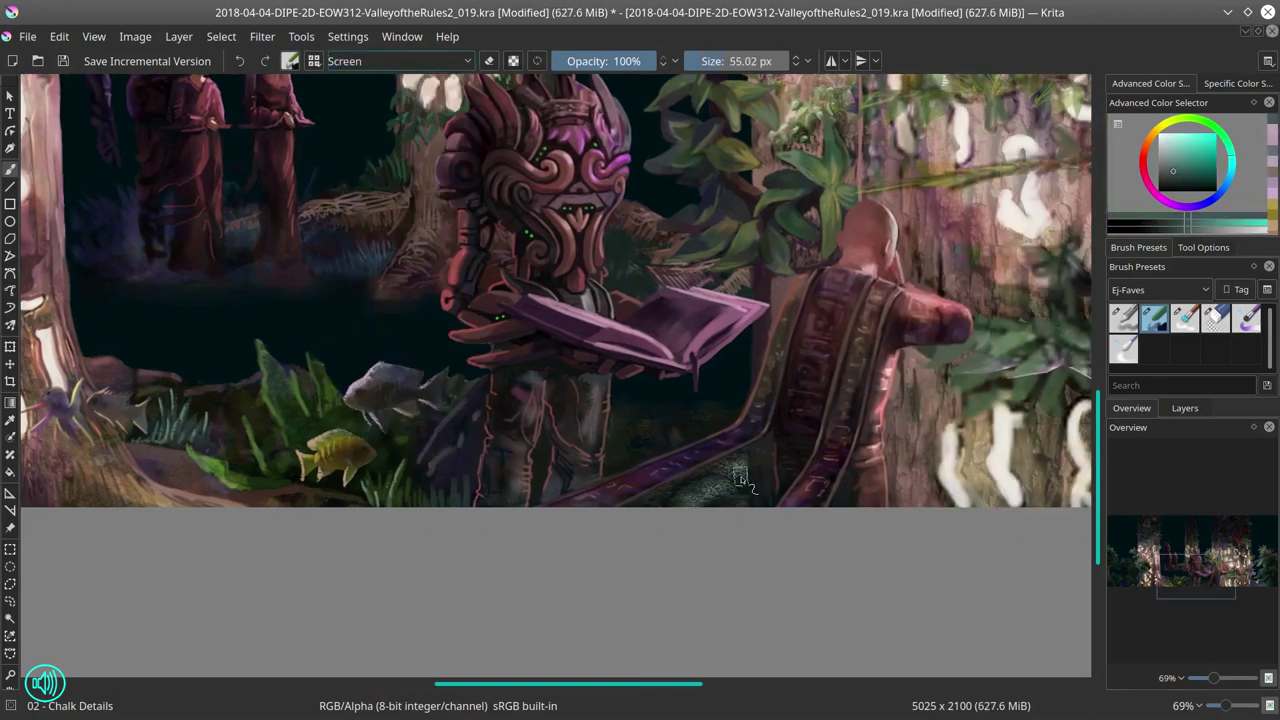
{"action": "left_click", "coordinate": [524, 470], "text": "ctrl"}
{"action": "key", "text": "bracketright"}
{"action": "key", "text": "alt+shift+m"}
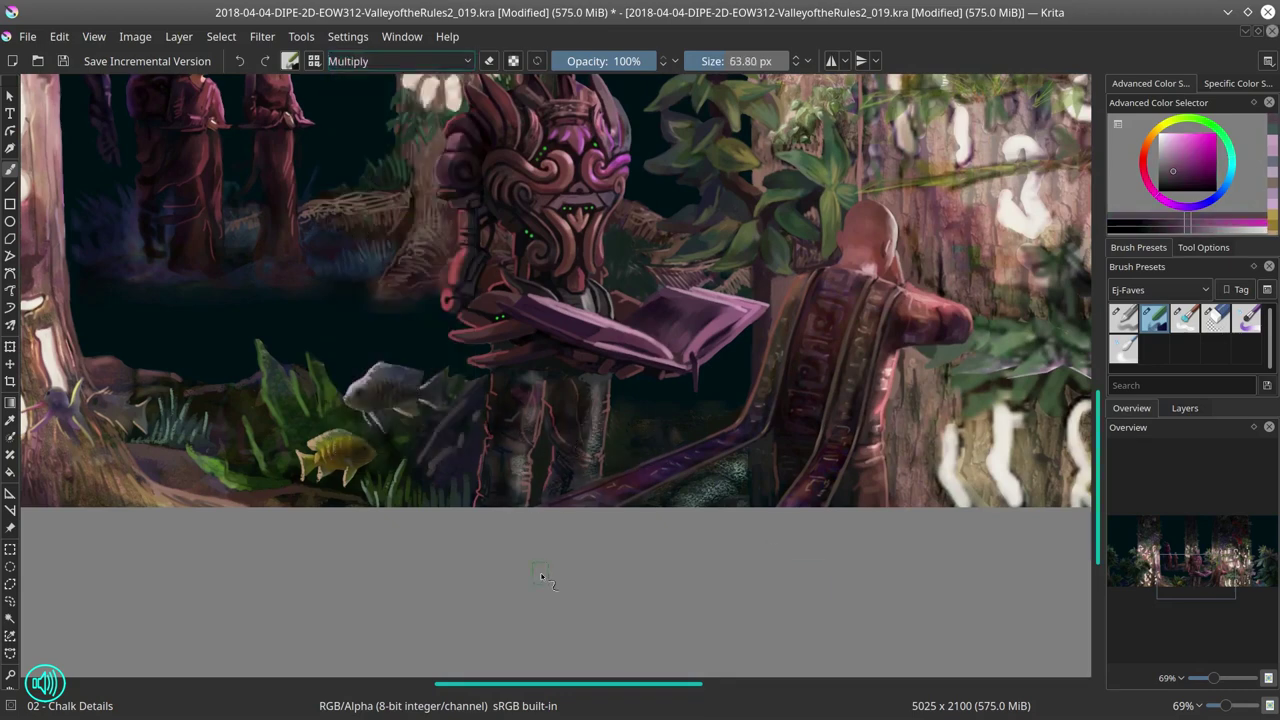
{"action": "key", "text": "period"}
{"action": "key", "text": "bracketleft"}
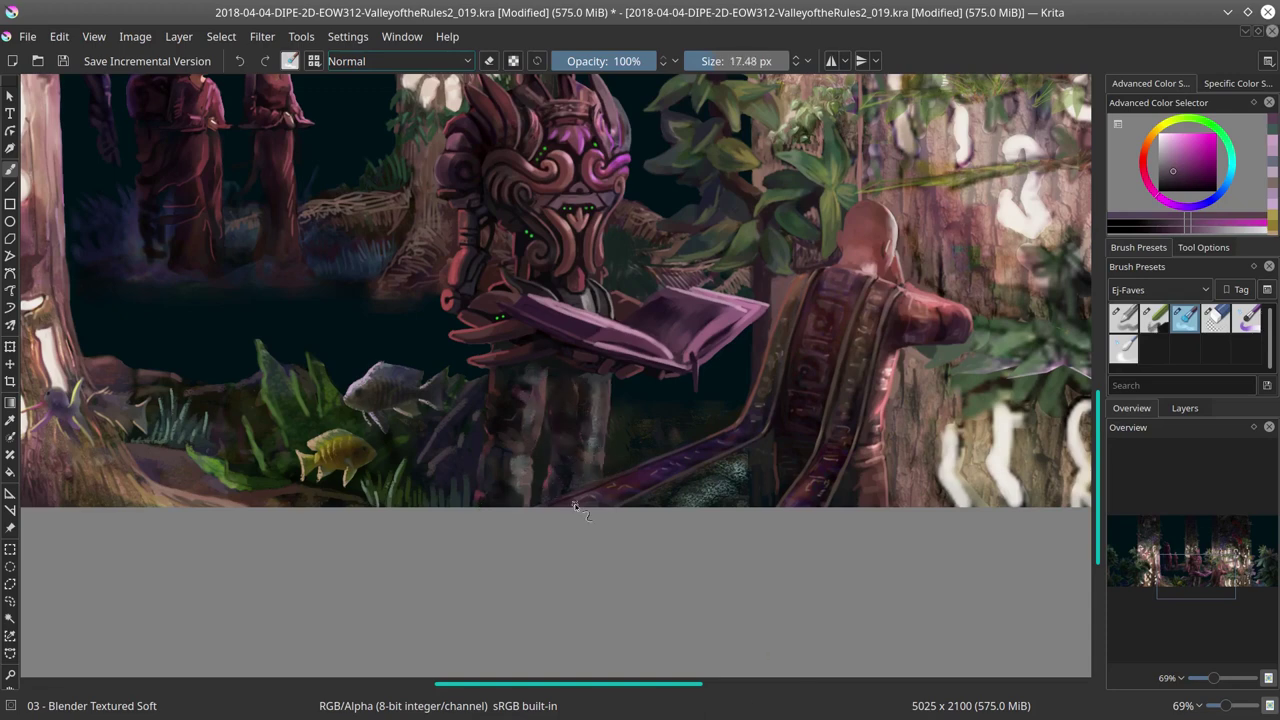
{"action": "key", "text": "comma"}
{"action": "key", "text": "comma"}
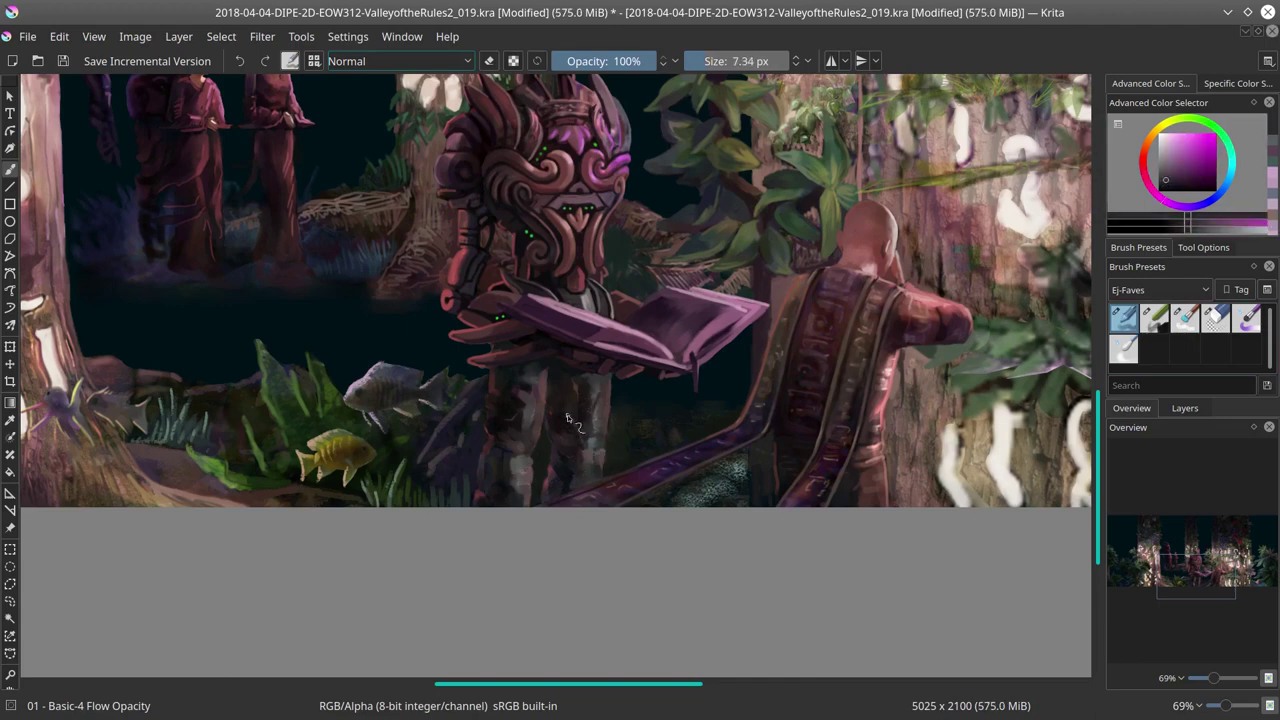
Step: Paint a pinkish-red touch-up on the guardian's lower body using colours sampled from the painting
{"action": "left_click", "coordinate": [567, 418], "text": "ctrl"}
{"action": "key", "text": "bracketleft"}
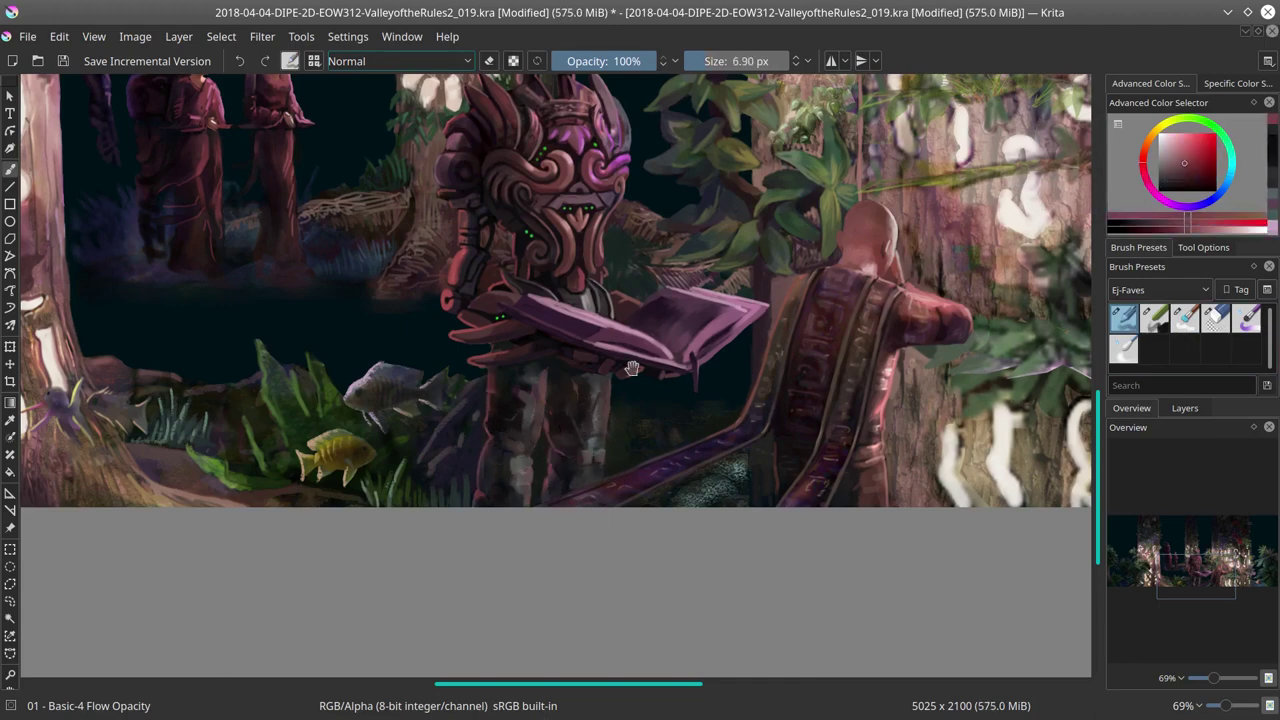
{"action": "left_click", "coordinate": [632, 368], "text": "ctrl"}
{"action": "left_click", "coordinate": [540, 440], "text": "ctrl"}
{"action": "key", "text": "bracketleft"}
{"action": "key", "text": "bracketleft"}
{"action": "key", "text": "bracketleft"}
{"action": "key", "text": "bracketleft"}
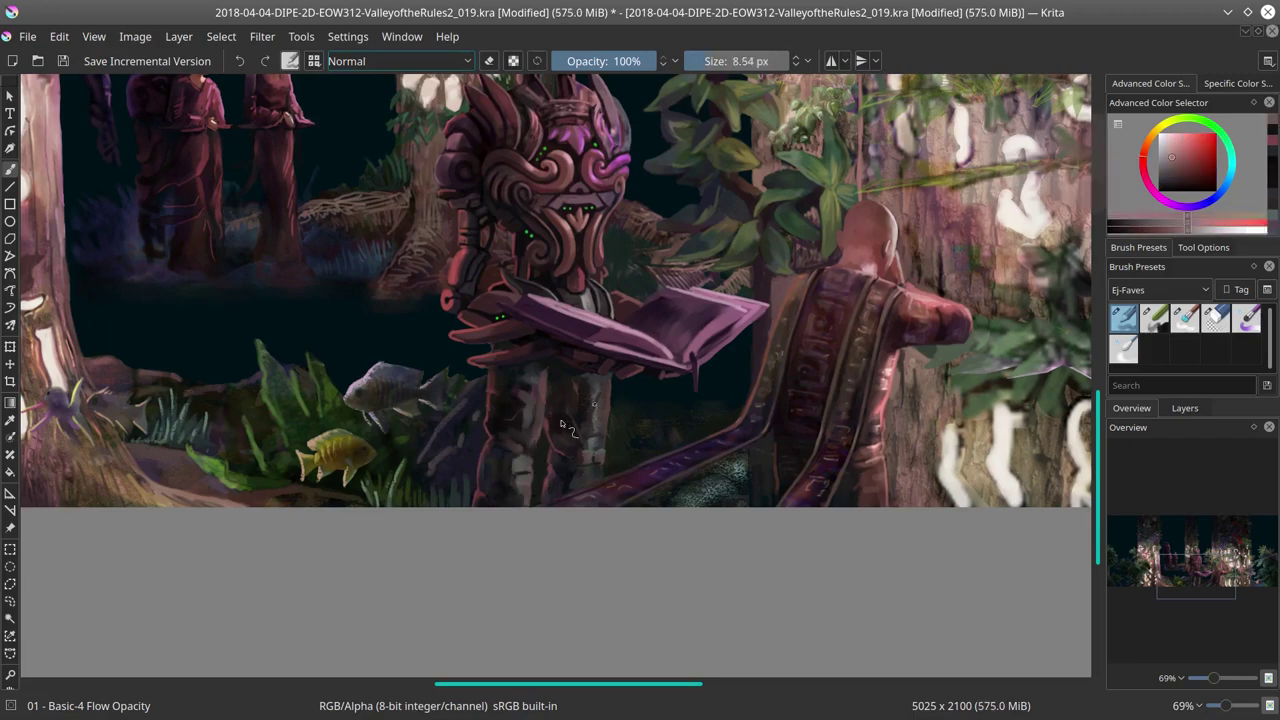
{"action": "left_click_drag", "start_coordinate": [546, 385], "coordinate": [546, 432]}
{"action": "left_click", "coordinate": [521, 481], "text": "ctrl"}
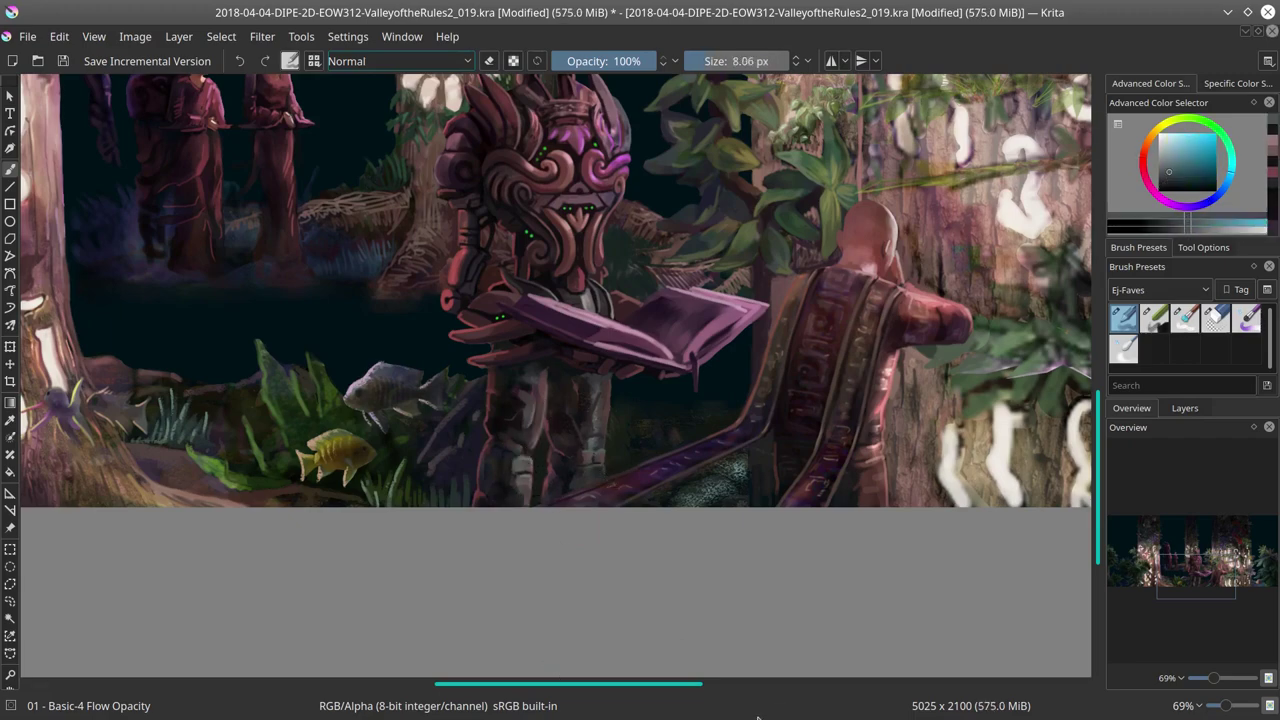
Step: Zoom out and save the painting with Ctrl+S
{"action": "scroll", "coordinate": [620, 555], "scroll_direction": "down", "scroll_amount": 2}
{"action": "scroll", "coordinate": [808, 565], "scroll_direction": "down", "scroll_amount": 1}
{"action": "key", "text": "ctrl+s"}
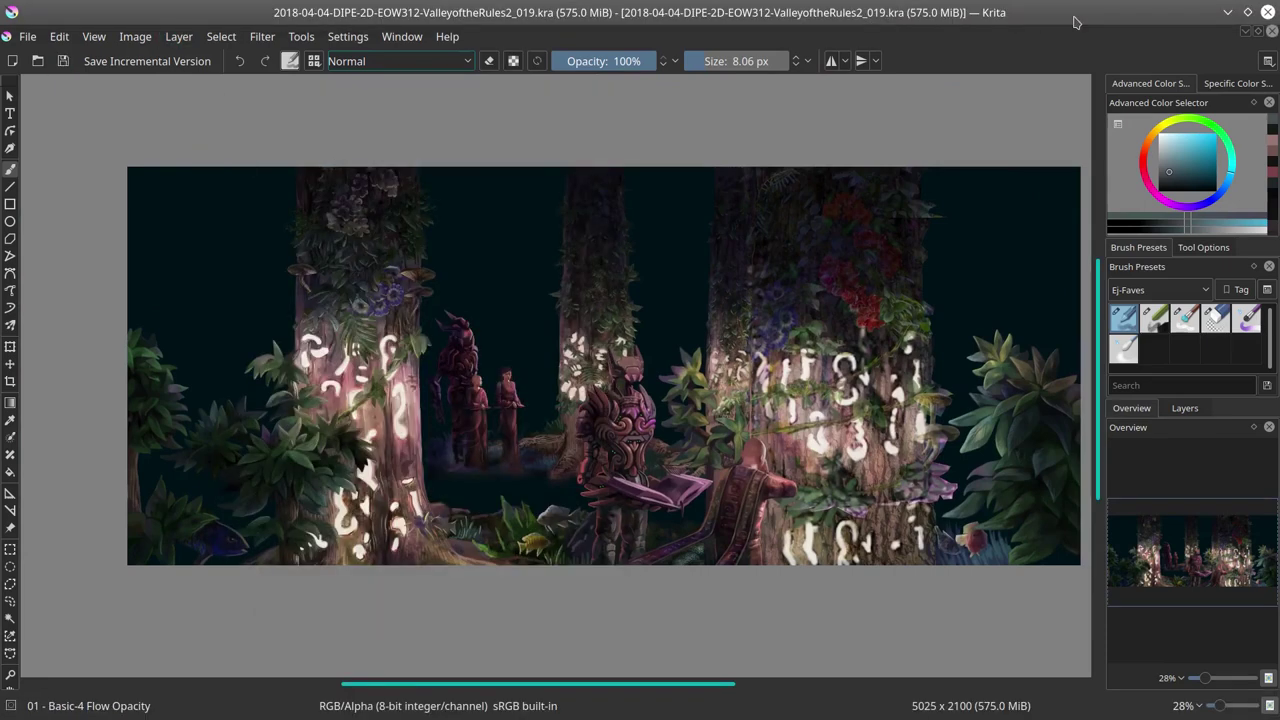
Step: Convert the Transparency mask into a regular paint layer and save the painting
{"action": "left_click", "coordinate": [1184, 408]}
{"action": "left_click", "coordinate": [1117, 612]}
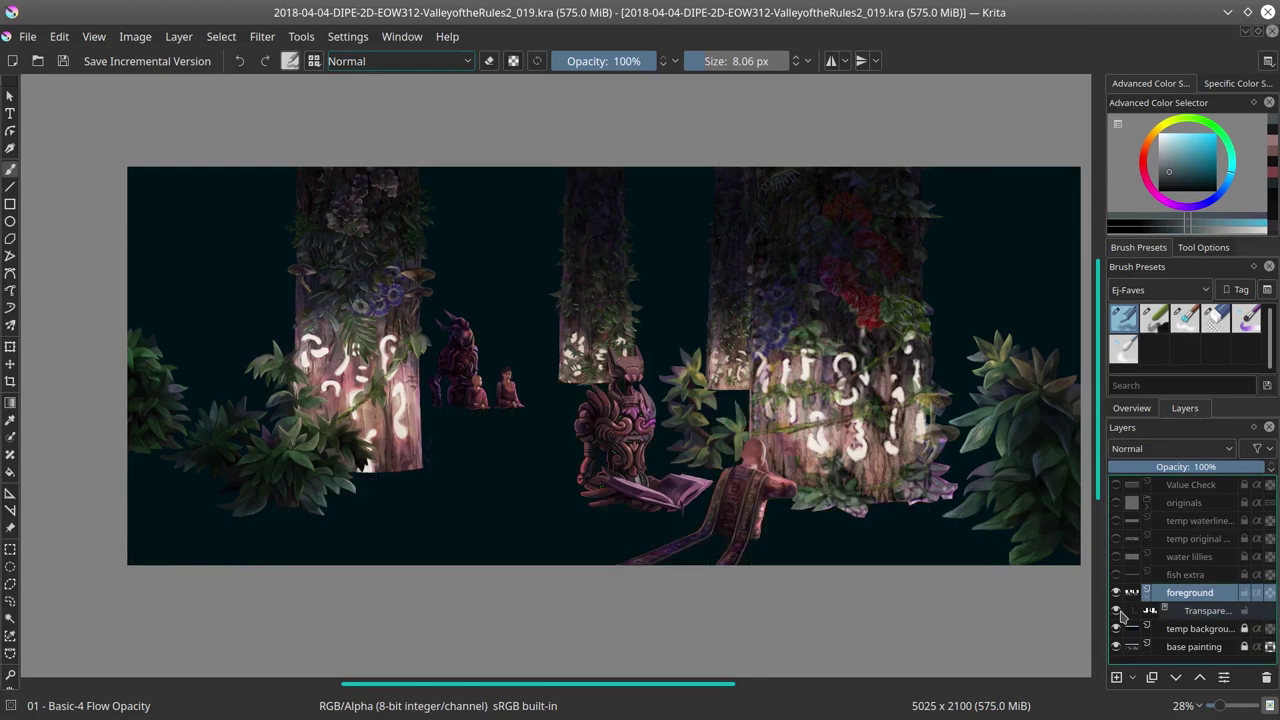
{"action": "left_click", "coordinate": [1117, 611]}
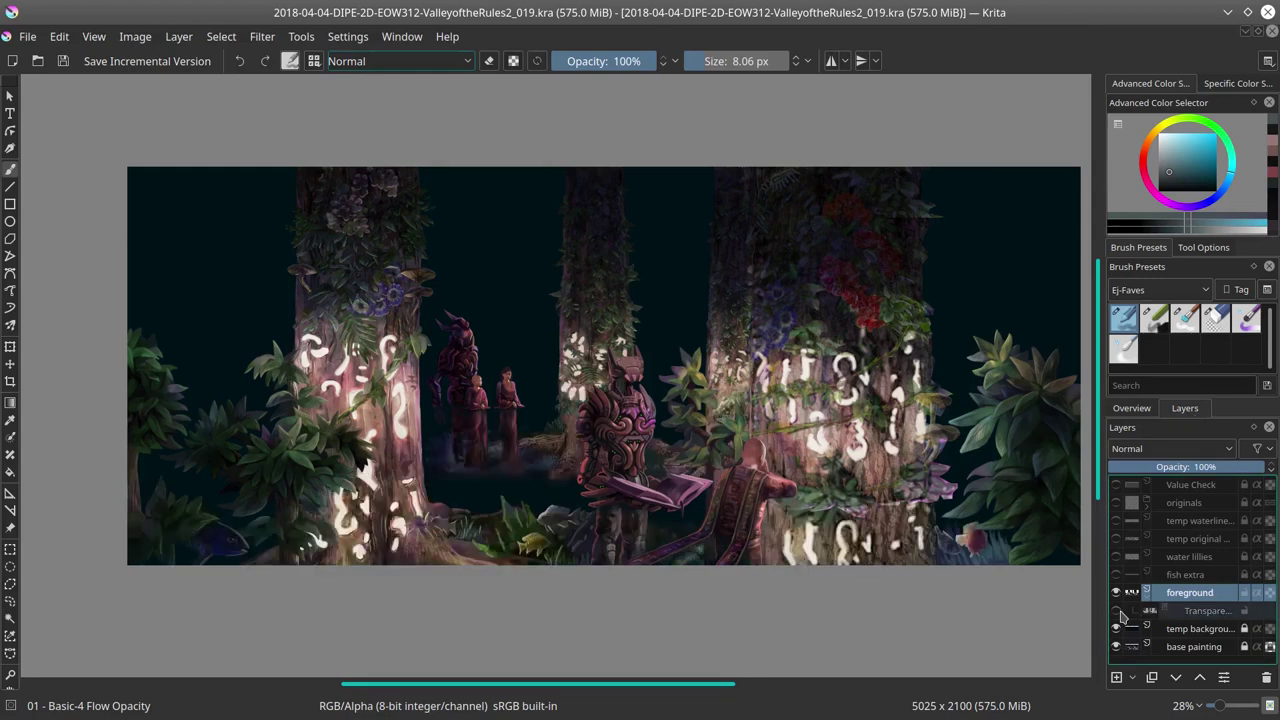
{"action": "right_click", "coordinate": [1122, 617]}
{"action": "key", "text": "Escape"}
{"action": "right_click", "coordinate": [1122, 614]}
{"action": "mouse_move", "coordinate": [1090, 517]}
{"action": "left_click", "coordinate": [935, 519]}
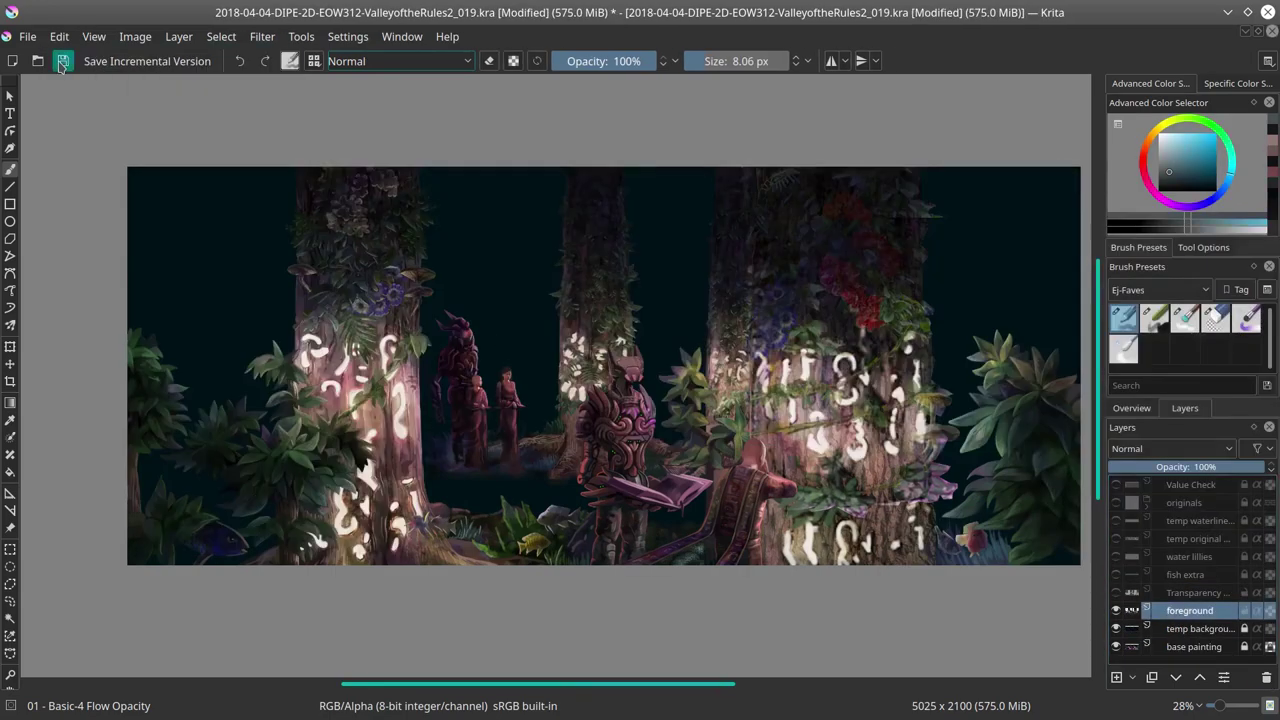
{"action": "left_click", "coordinate": [62, 62]}
Step: Bring the right trunk's base into view and pick dark blue and purple with the chalk brush
{"action": "key", "text": "slash"}
{"action": "scroll", "coordinate": [475, 340], "scroll_direction": "up", "scroll_amount": 5}
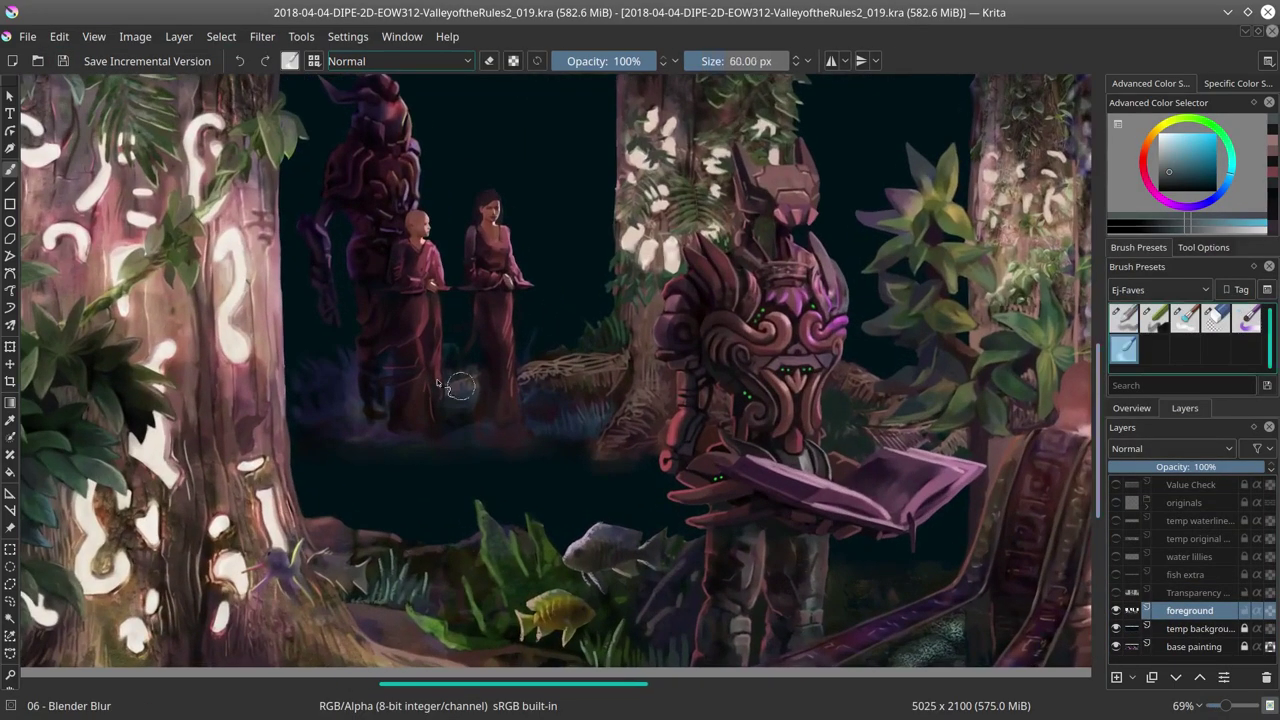
{"action": "left_click_drag", "start_coordinate": [866, 486], "coordinate": [236, 386]}
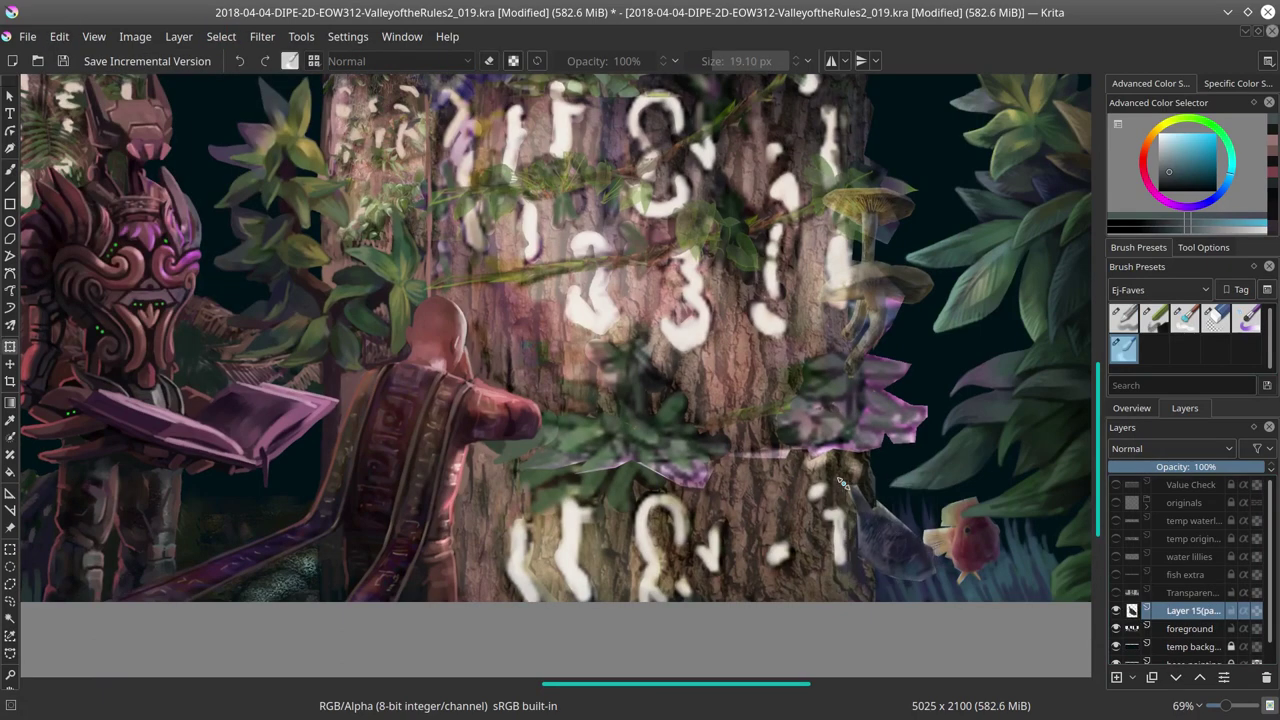
{"action": "key", "text": "slash"}
{"action": "left_click", "coordinate": [858, 508], "text": "ctrl"}
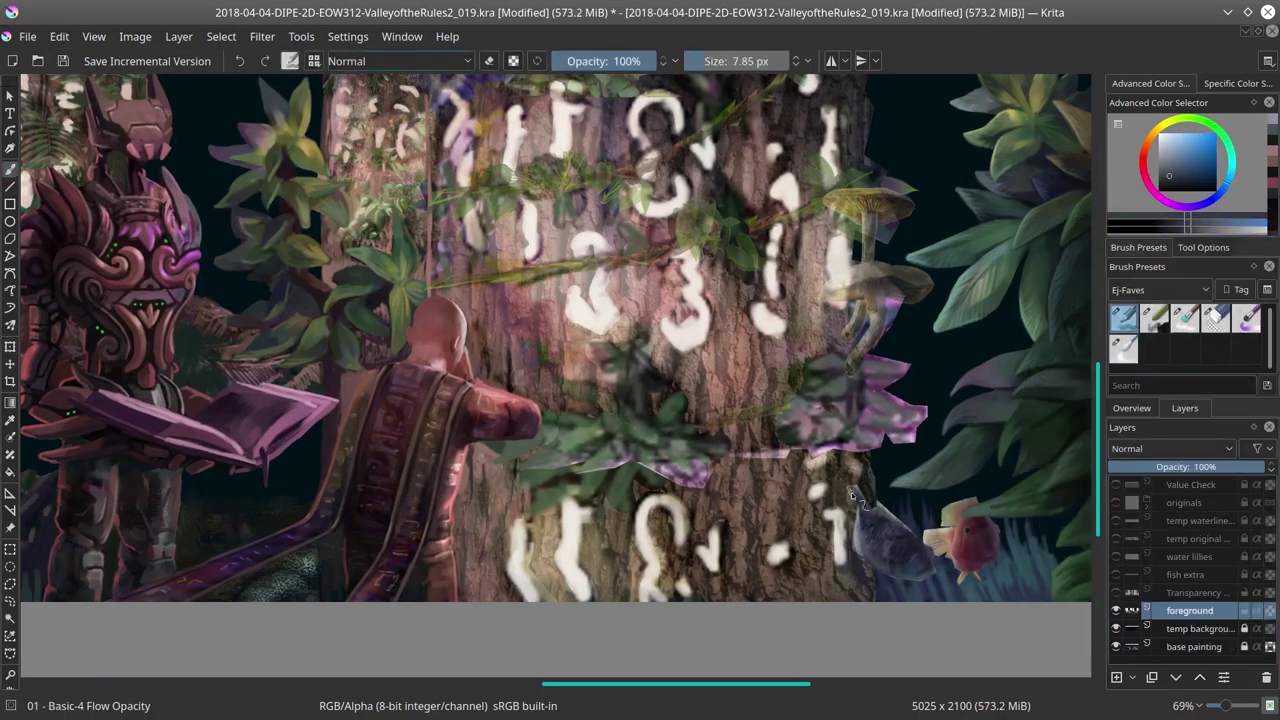
{"action": "left_click", "coordinate": [857, 505], "text": "ctrl"}
{"action": "left_click", "coordinate": [860, 500], "text": "ctrl"}
{"action": "left_click", "coordinate": [862, 502], "text": "ctrl"}
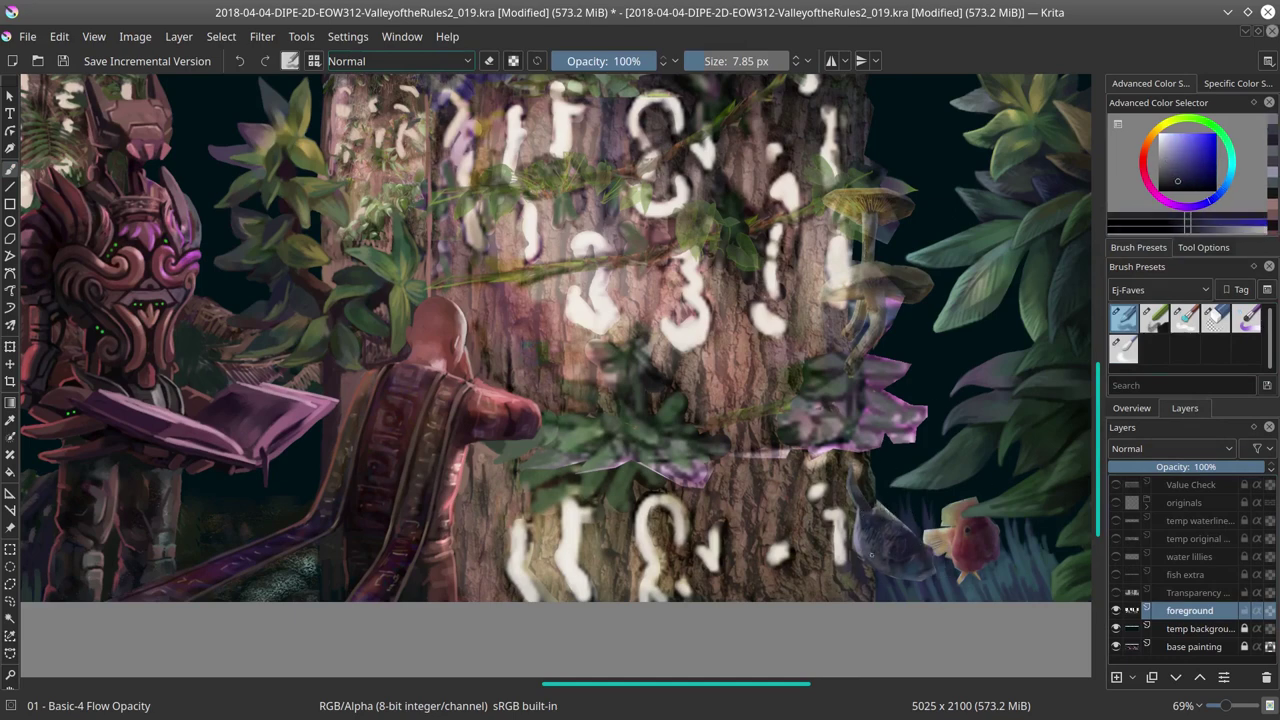
{"action": "key", "text": "period"}
{"action": "key", "text": "alt+shift+n"}
{"action": "left_click", "coordinate": [866, 575], "text": "ctrl"}
{"action": "key", "text": "bracketleft"}
{"action": "key", "text": "bracketleft"}
{"action": "key", "text": "bracketleft"}
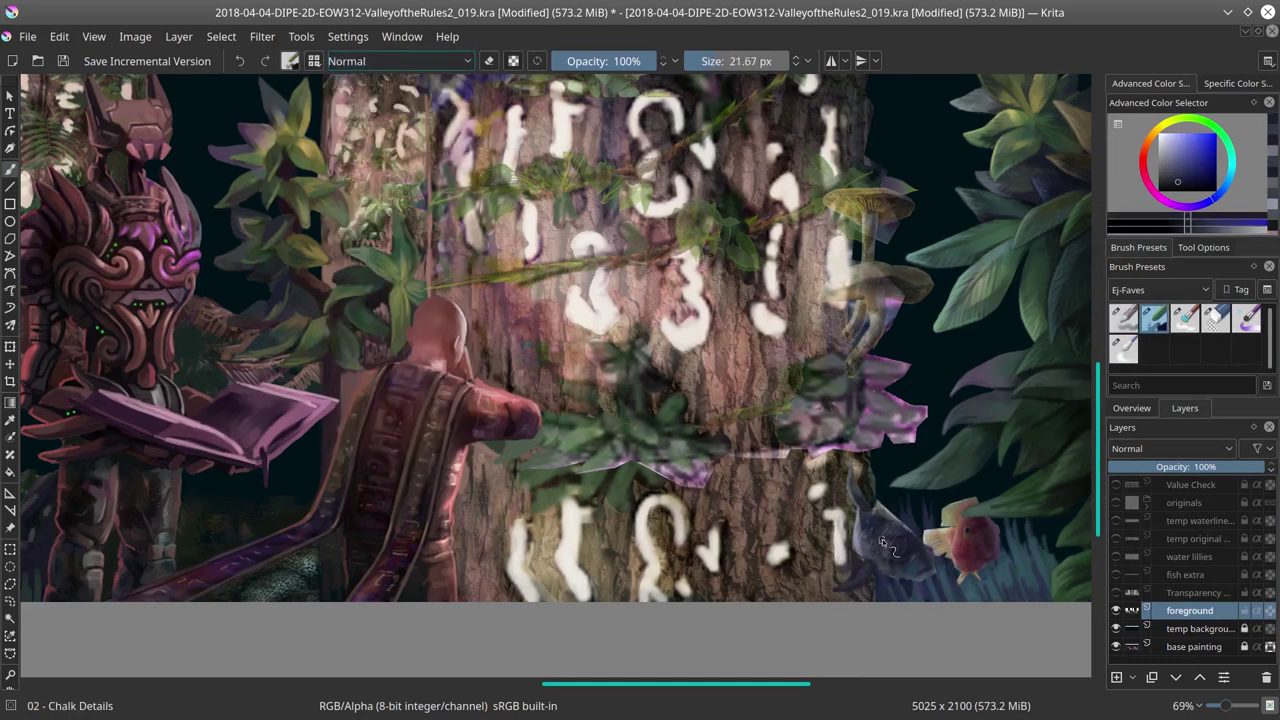
Step: Paint detail and shade the body of the dark blue fish near the right trunk
{"action": "left_click", "coordinate": [860, 568], "text": "ctrl"}
{"action": "key", "text": "bracketleft"}
{"action": "key", "text": "bracketleft"}
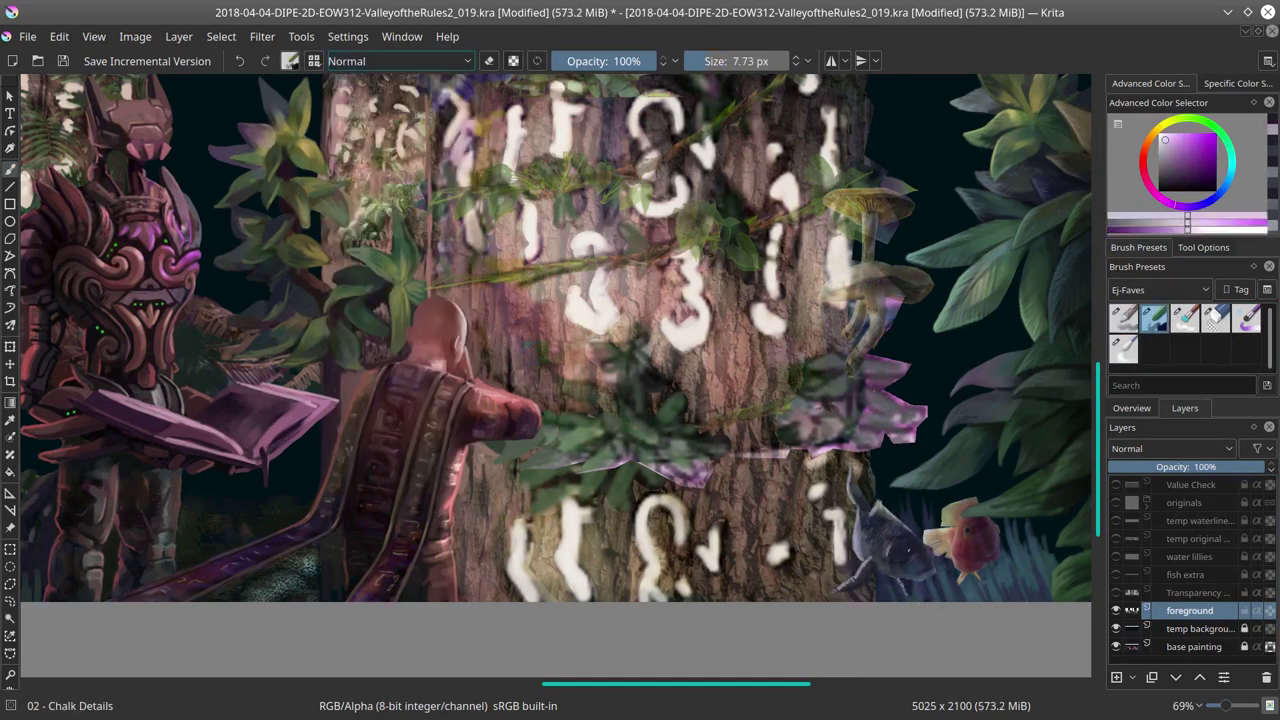
{"action": "left_click_drag", "start_coordinate": [1181, 183], "coordinate": [1175, 169]}
{"action": "left_click_drag", "start_coordinate": [957, 567], "coordinate": [902, 559]}
{"action": "left_click", "coordinate": [937, 567], "text": "ctrl"}
{"action": "key", "text": "bracketright"}
{"action": "key", "text": "bracketright"}
{"action": "left_click", "coordinate": [853, 515], "text": "ctrl"}
{"action": "left_click", "coordinate": [853, 515], "text": "ctrl"}
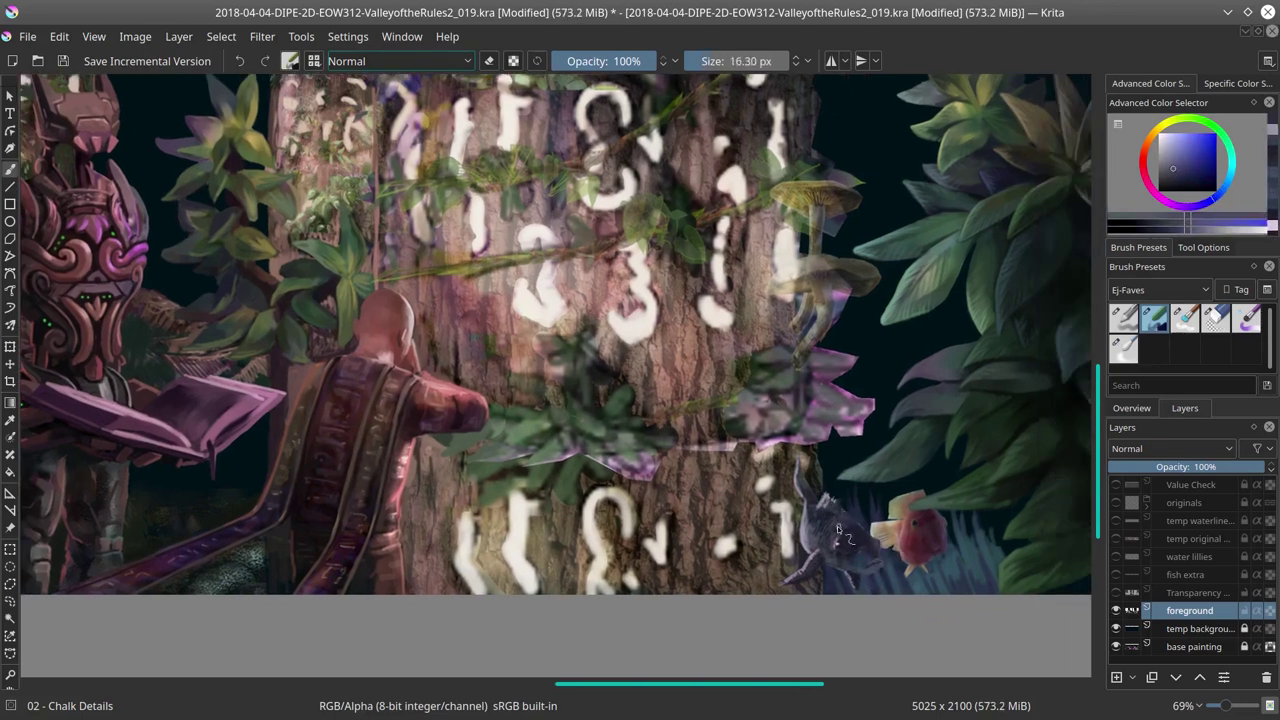
{"action": "key", "text": "bracketright"}
{"action": "key", "text": "bracketright"}
{"action": "left_click_drag", "start_coordinate": [808, 491], "coordinate": [758, 483]}
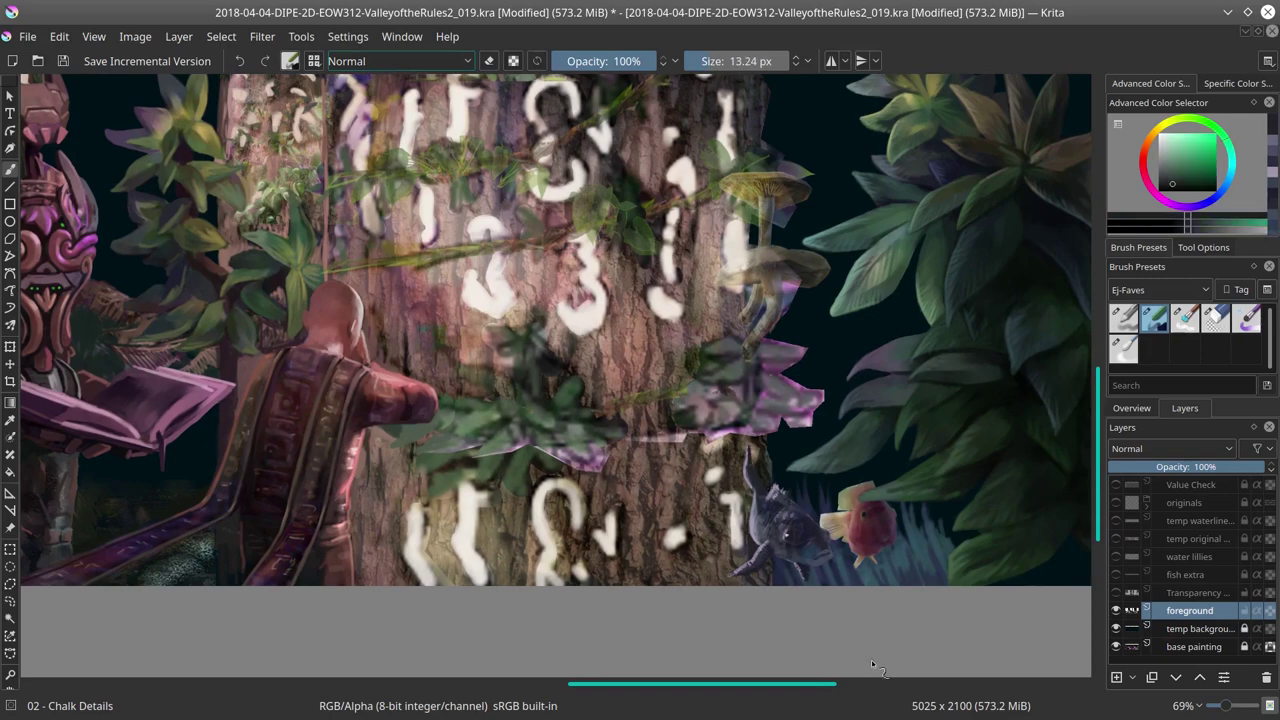
{"action": "key", "text": "bracketleft"}
{"action": "key", "text": "bracketleft"}
{"action": "key", "text": "bracketleft"}
Step: Paint pink-red onto the red fish, briefly trying Screen blending and half opacity
{"action": "left_click", "coordinate": [870, 522], "text": "ctrl"}
{"action": "left_click_drag", "start_coordinate": [880, 537], "coordinate": [795, 553]}
{"action": "left_click", "coordinate": [795, 553], "text": "ctrl"}
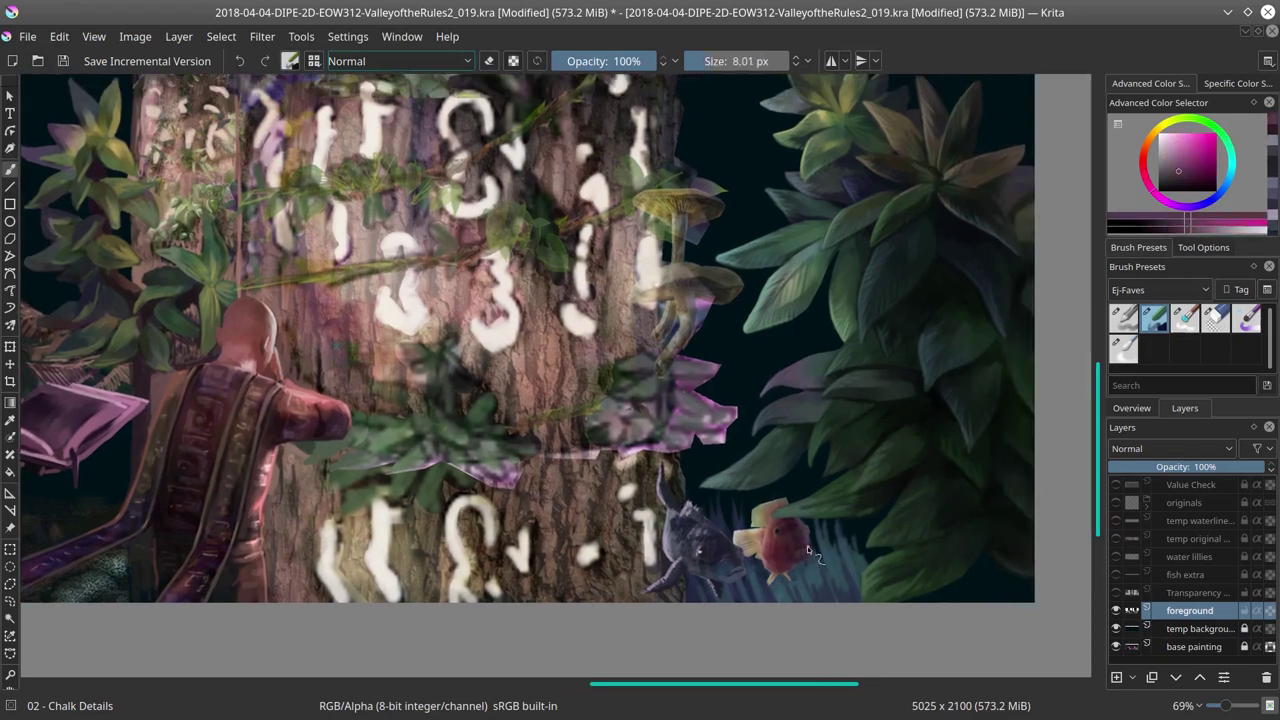
{"action": "key", "text": "bracketright"}
{"action": "key", "text": "bracketright"}
{"action": "left_click", "coordinate": [398, 61]}
{"action": "left_click", "coordinate": [347, 256]}
{"action": "key", "text": "bracketright"}
{"action": "left_click", "coordinate": [728, 462], "text": "ctrl"}
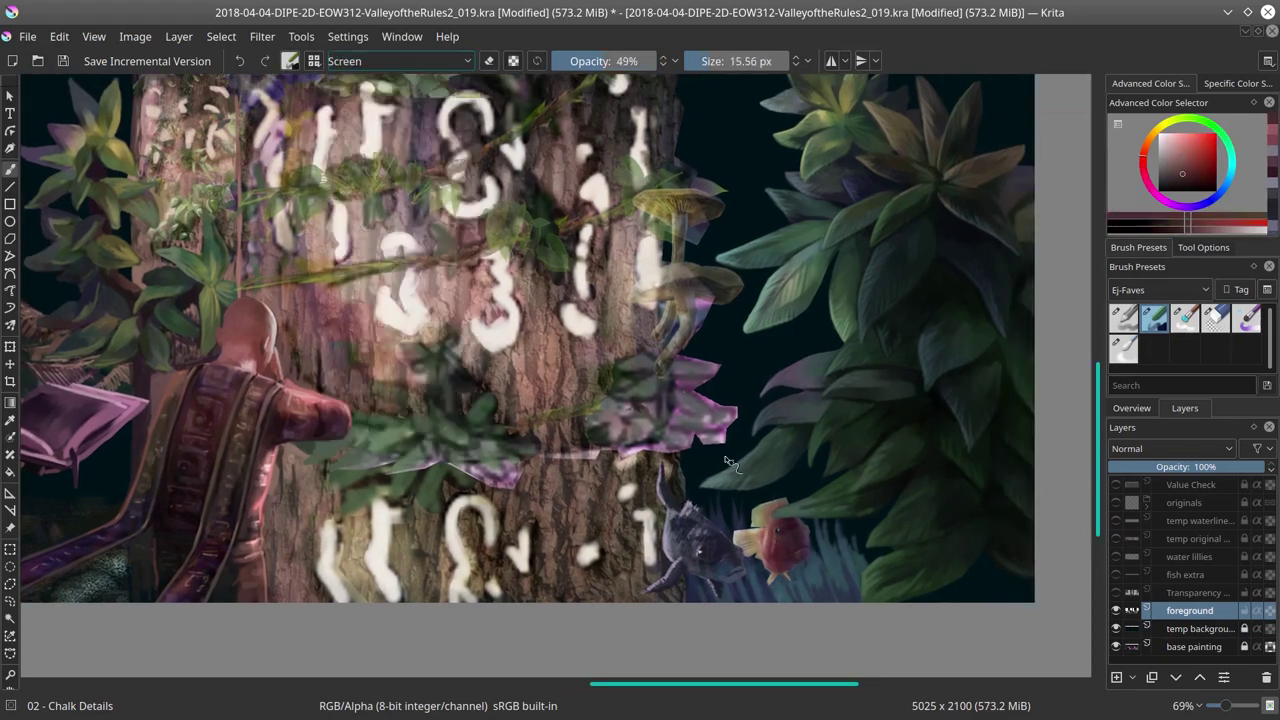
{"action": "key", "text": "alt+shift+n"}
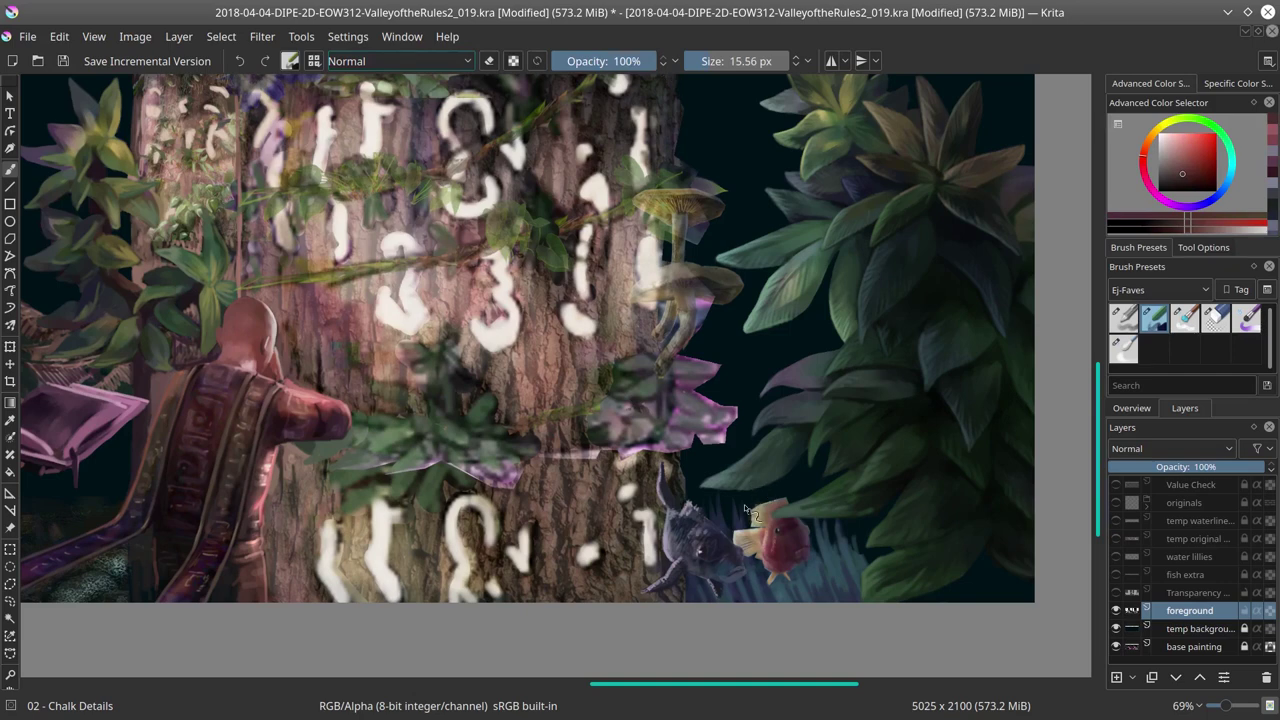
Step: Pick lighter red and peach with the chalky brush, zoom out, save, and select the foreground layer's painted area
{"action": "key", "text": "period"}
{"action": "key", "text": "period"}
{"action": "key", "text": "comma"}
{"action": "key", "text": "comma"}
{"action": "key", "text": "comma"}
{"action": "left_click", "coordinate": [765, 540], "text": "ctrl"}
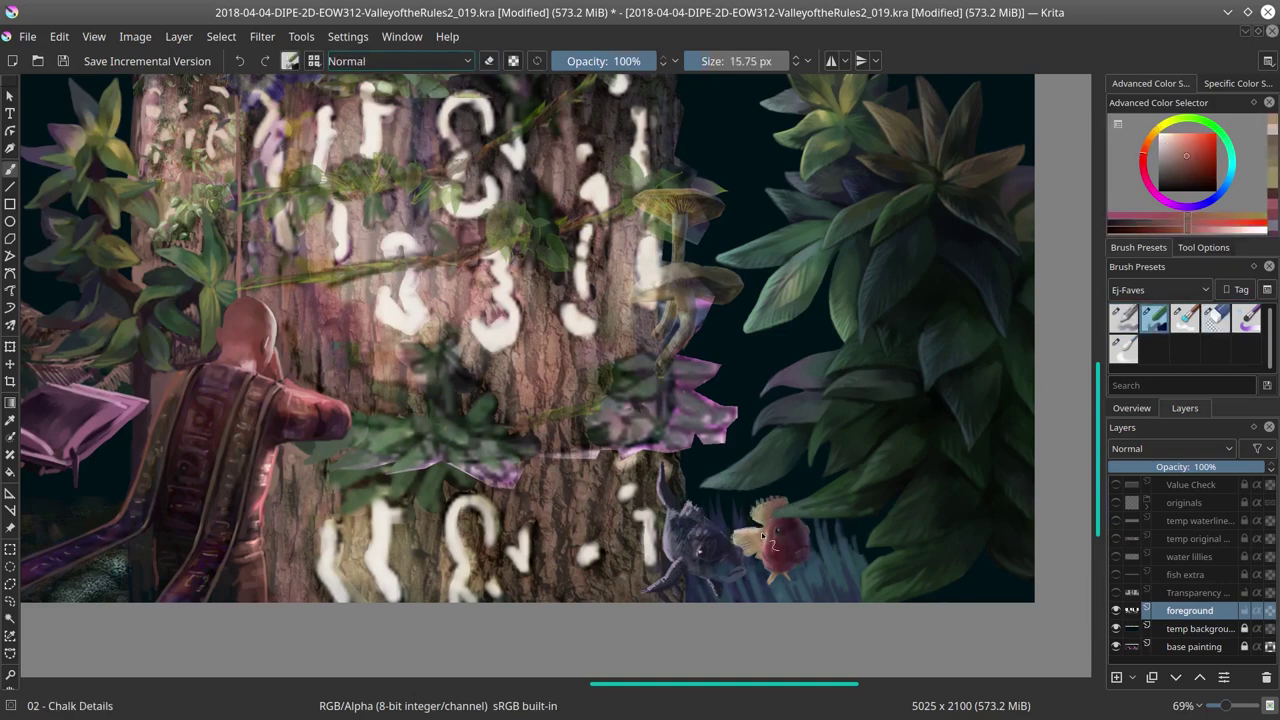
{"action": "left_click", "coordinate": [772, 548], "text": "ctrl"}
{"action": "key", "text": "bracketleft"}
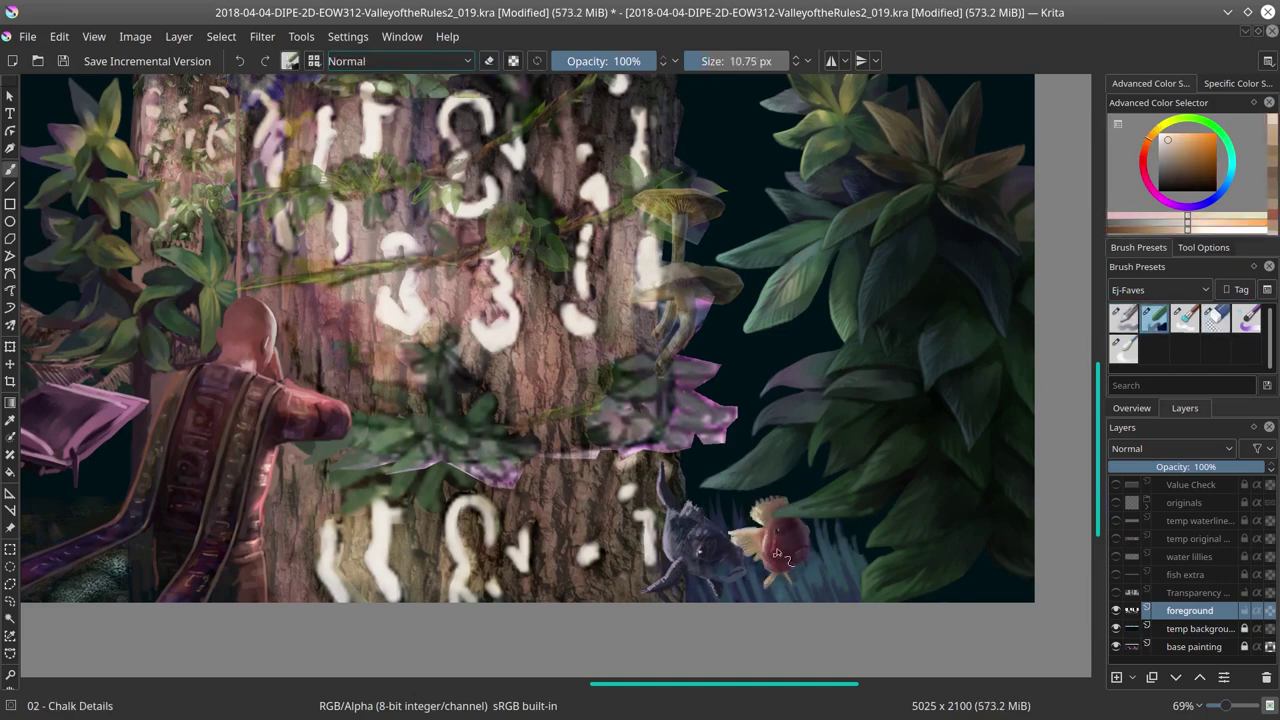
{"action": "key", "text": "2"}
{"action": "left_click", "coordinate": [63, 61]}
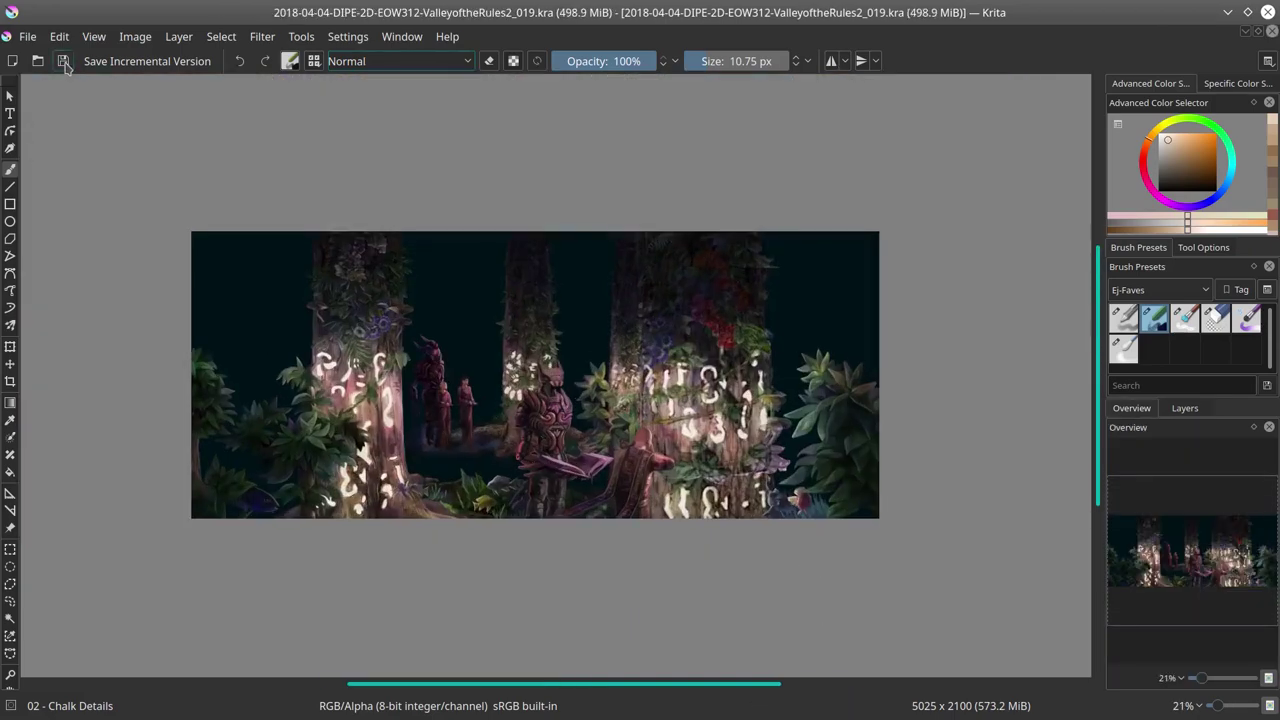
{"action": "key", "text": "ctrl+shift+a"}
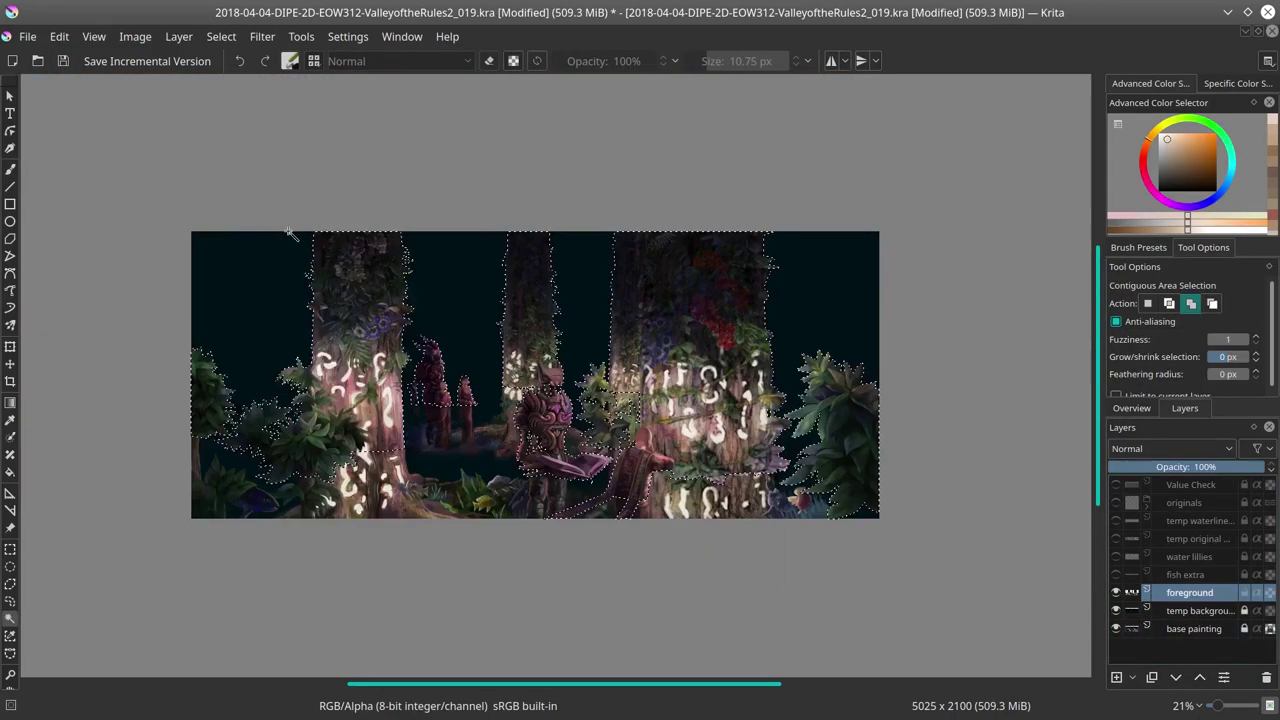
Step: Switch to the freehand outline selection tool and save the painting
{"action": "scroll", "coordinate": [690, 450], "scroll_direction": "up", "scroll_amount": 6}
{"action": "left_click", "coordinate": [10, 601]}
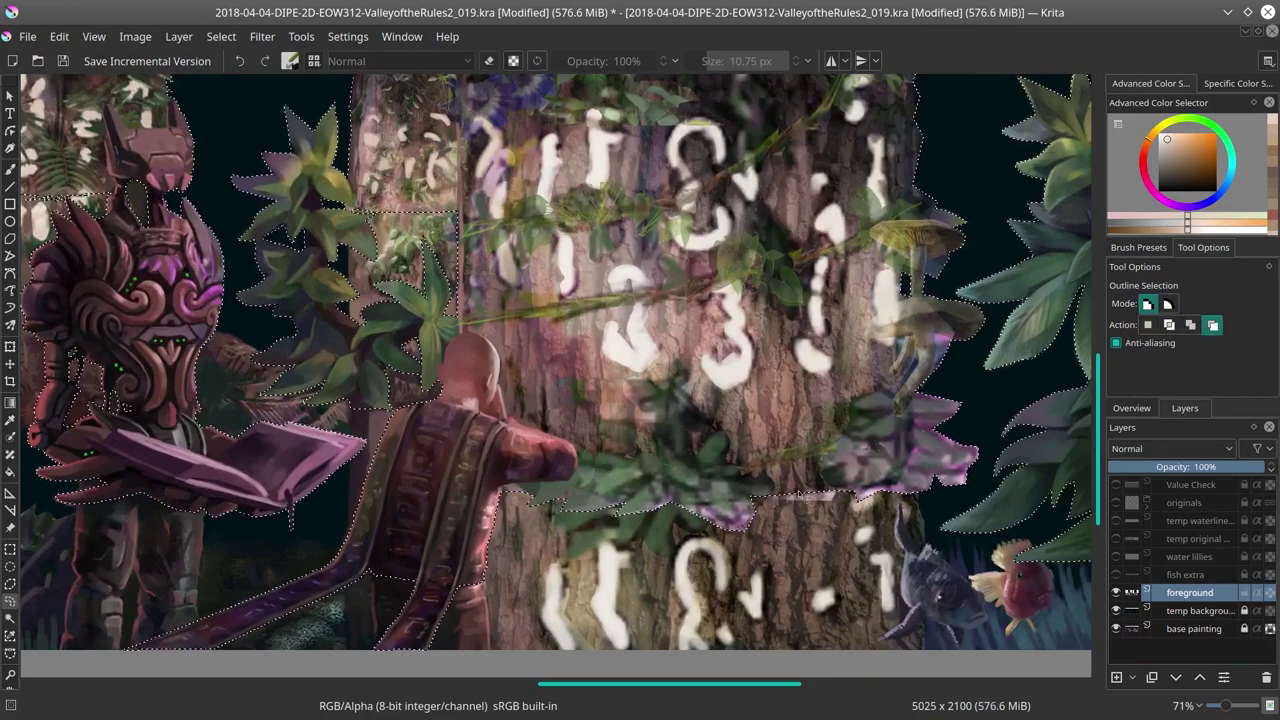
{"action": "scroll", "coordinate": [831, 489], "scroll_direction": "down", "scroll_amount": 5}
{"action": "left_click", "coordinate": [63, 61]}
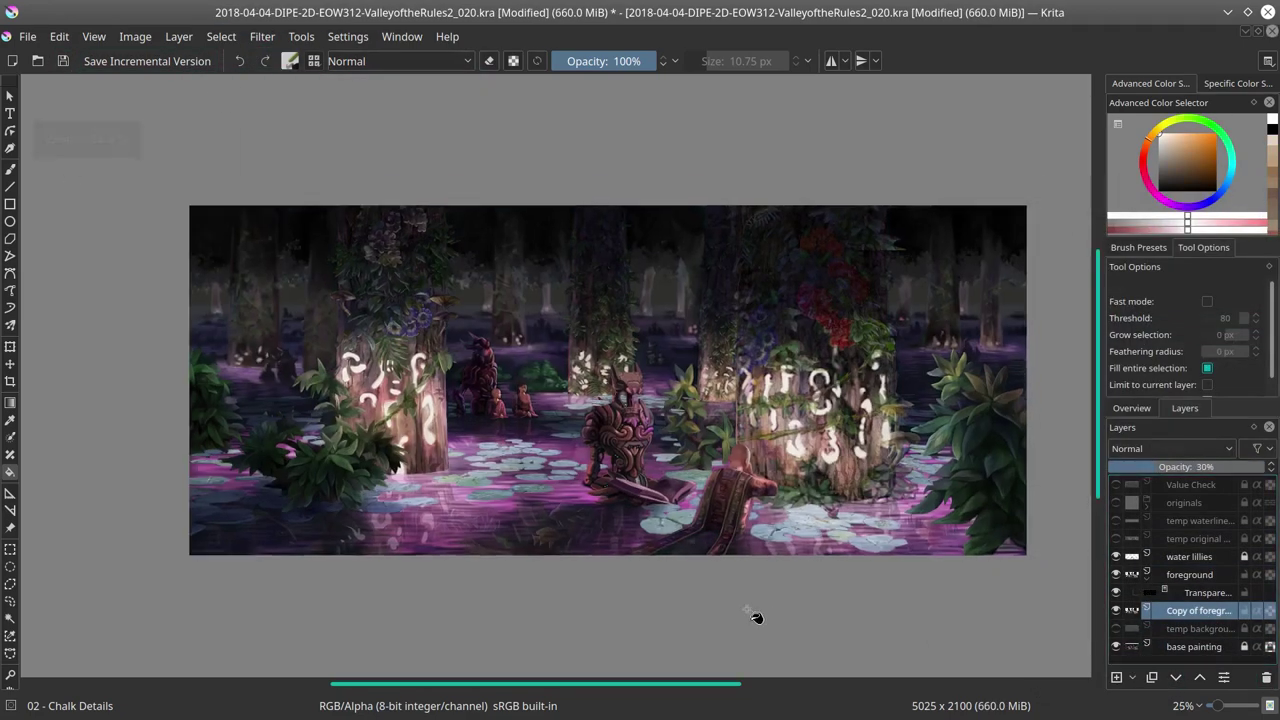
Step: Save a new incremental version ending _020 and view the whole painting
{"action": "key", "text": "ctrl+s"}
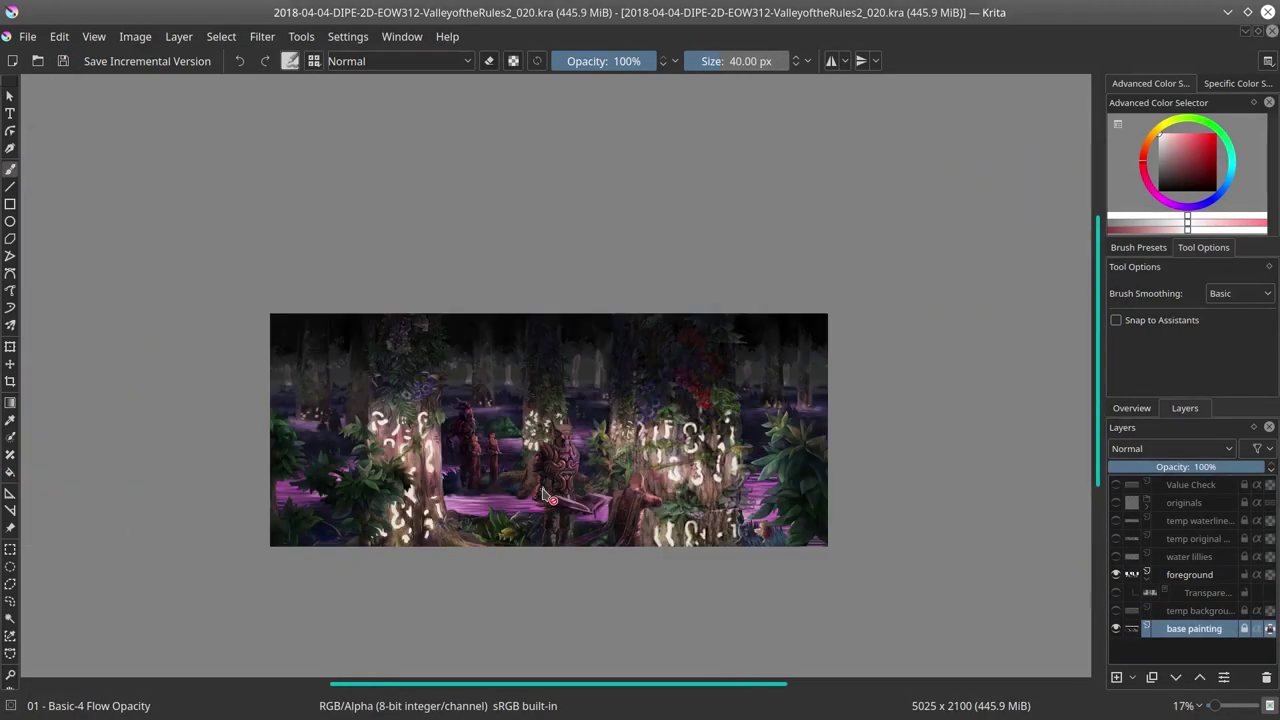
{"action": "scroll", "coordinate": [545, 493], "scroll_direction": "down", "scroll_amount": 1}
{"action": "left_click", "coordinate": [1131, 408]}
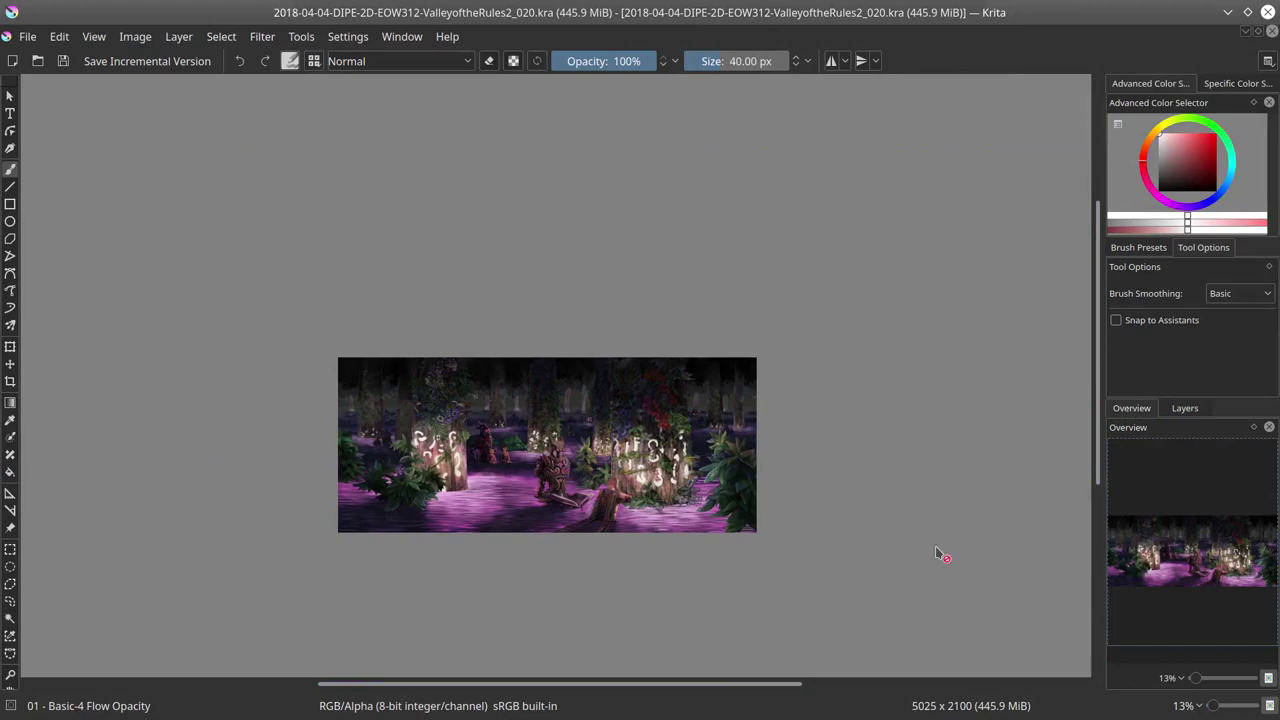
Step: Outline several background regions with polygon selections
{"action": "key", "text": "1"}
{"action": "left_click", "coordinate": [10, 583]}
{"action": "left_click", "coordinate": [280, 268]}
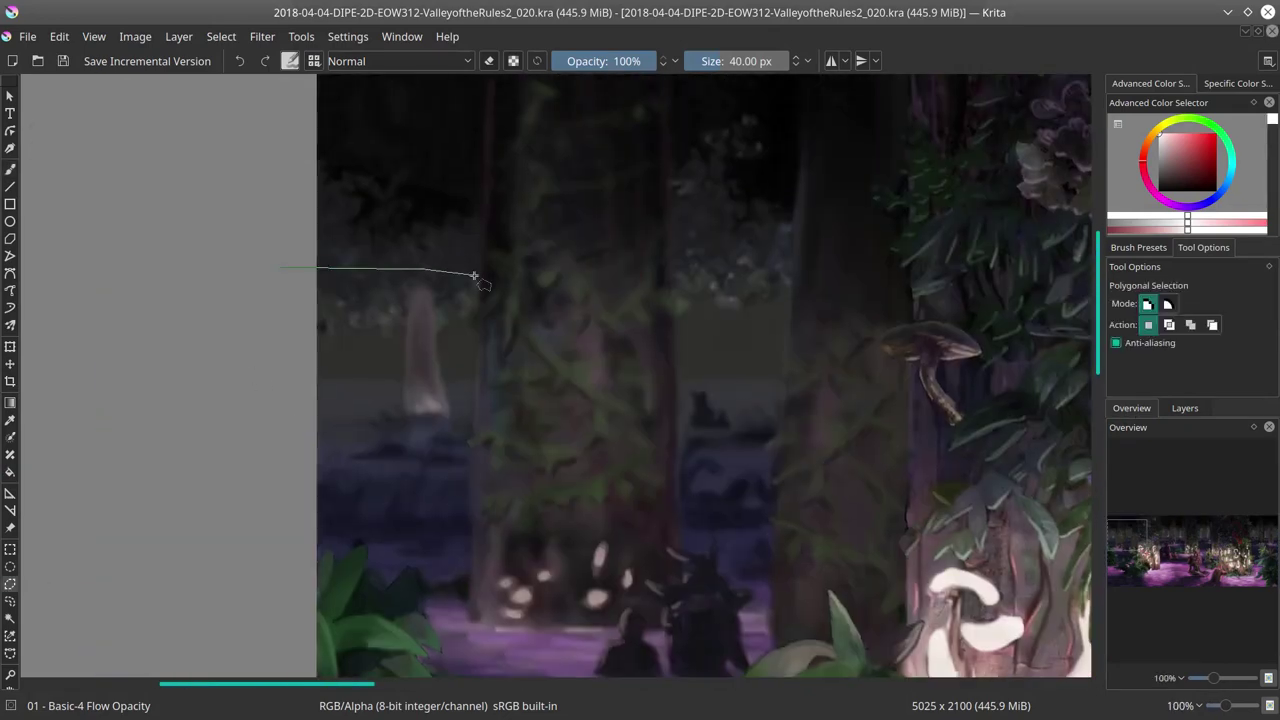
{"action": "left_click", "coordinate": [471, 449]}
{"action": "left_click", "coordinate": [296, 451]}
{"action": "double_click", "coordinate": [274, 345]}
{"action": "left_click", "coordinate": [548, 295]}
{"action": "left_click", "coordinate": [608, 281]}
{"action": "left_click", "coordinate": [666, 286]}
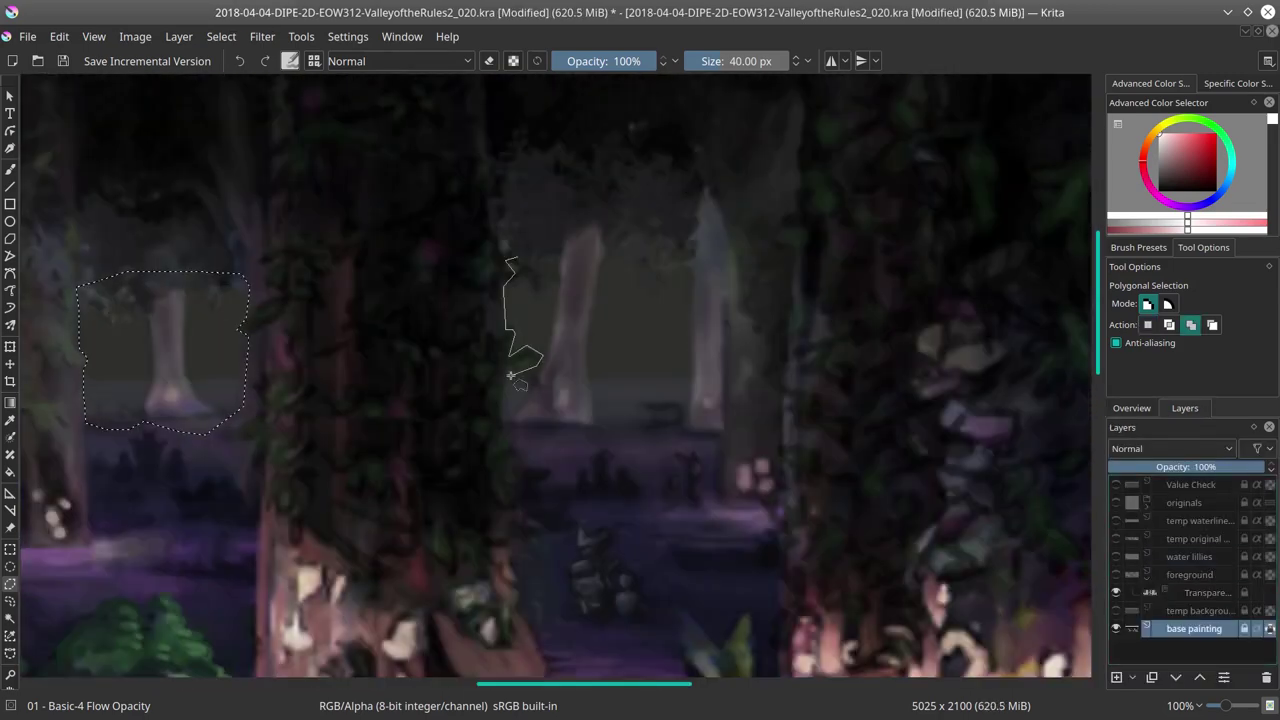
{"action": "left_click", "coordinate": [505, 432]}
{"action": "left_click", "coordinate": [723, 428]}
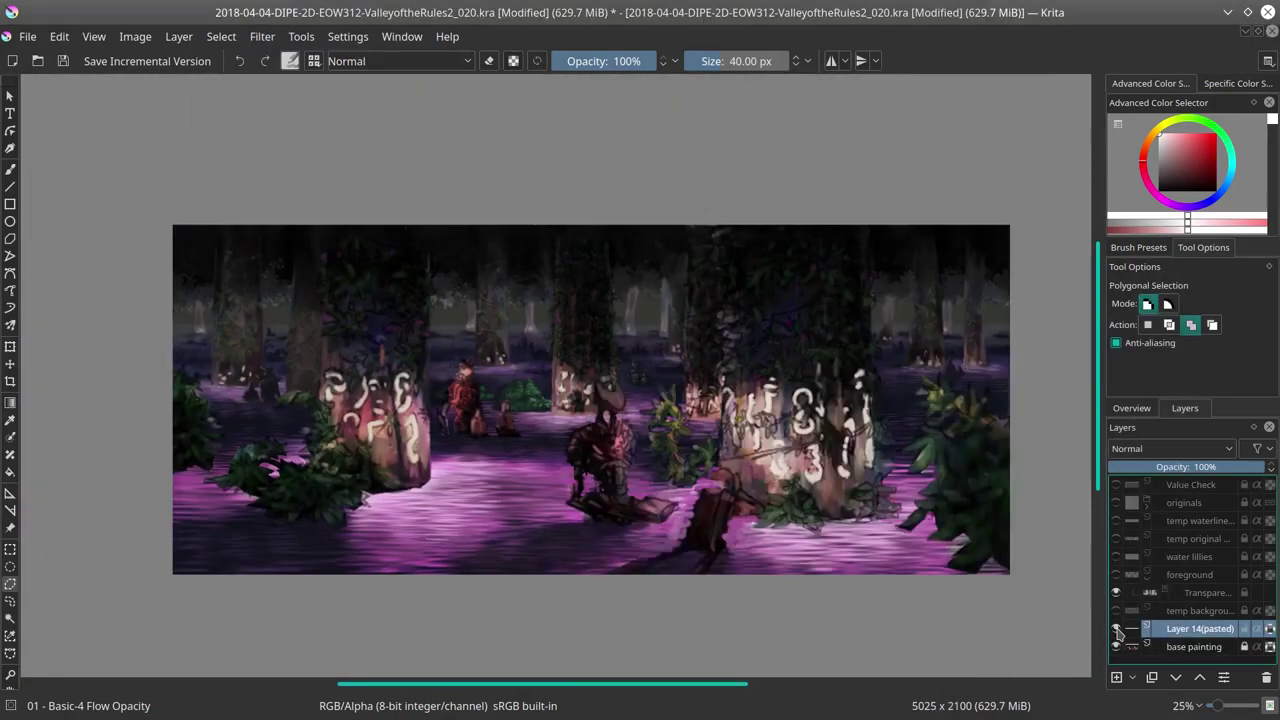
Step: Zoom out to the whole painting, cancel the HSV/HSL Adjustment, and save incremental version _021
{"action": "scroll", "coordinate": [483, 444], "scroll_direction": "up", "scroll_amount": 2}
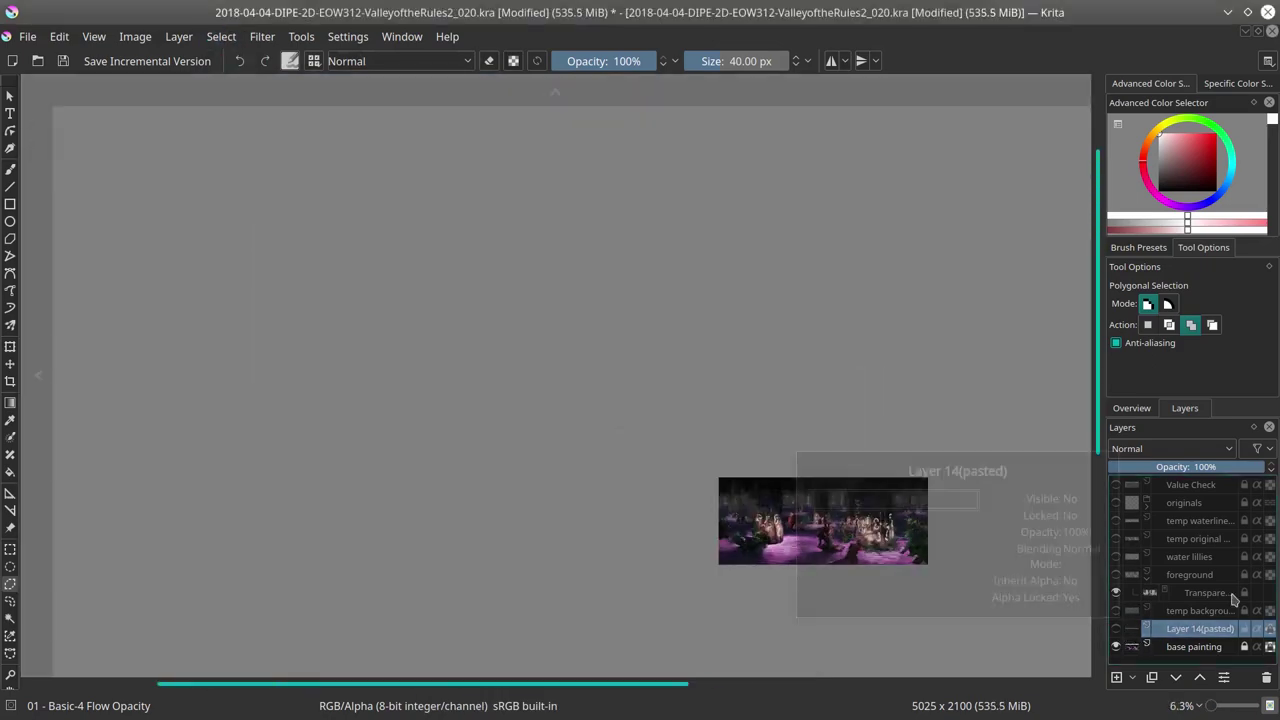
{"action": "key", "text": "minus"}
{"action": "left_click_drag", "start_coordinate": [617, 564], "coordinate": [945, 588]}
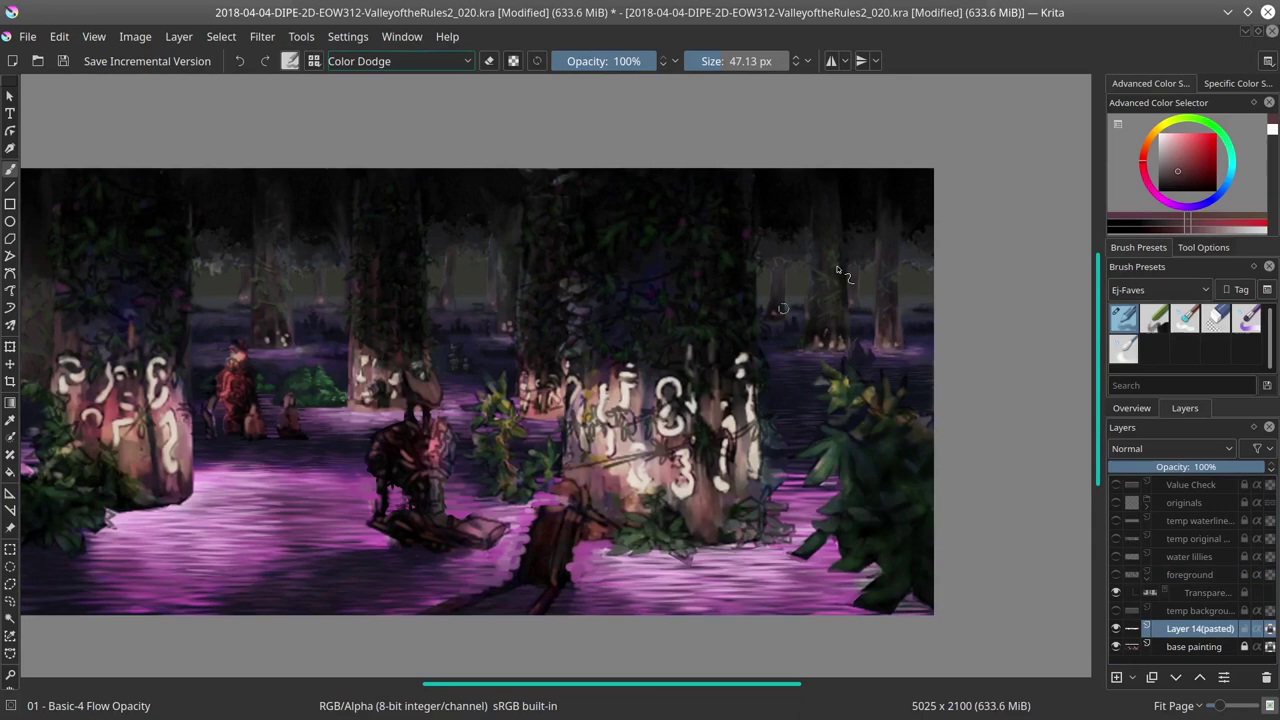
{"action": "key", "text": "minus"}
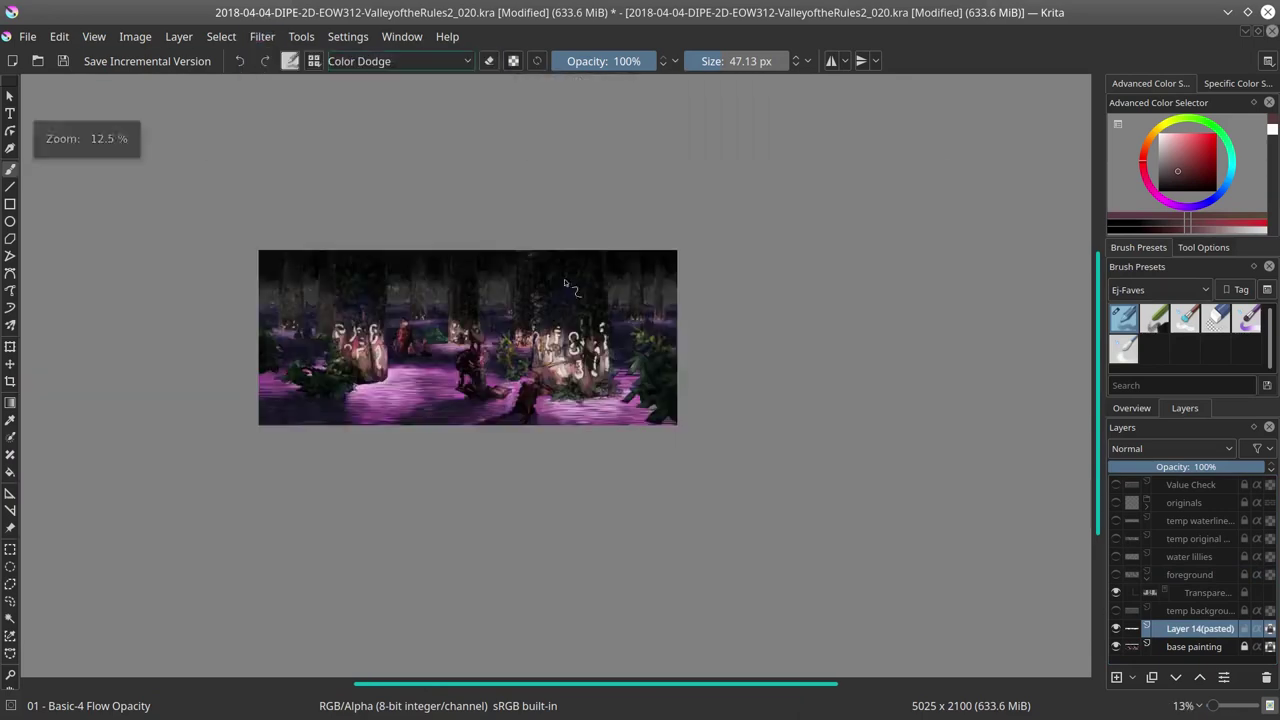
{"action": "key", "text": "ctrl+u"}
{"action": "key", "text": "Escape"}
{"action": "left_click", "coordinate": [150, 60]}
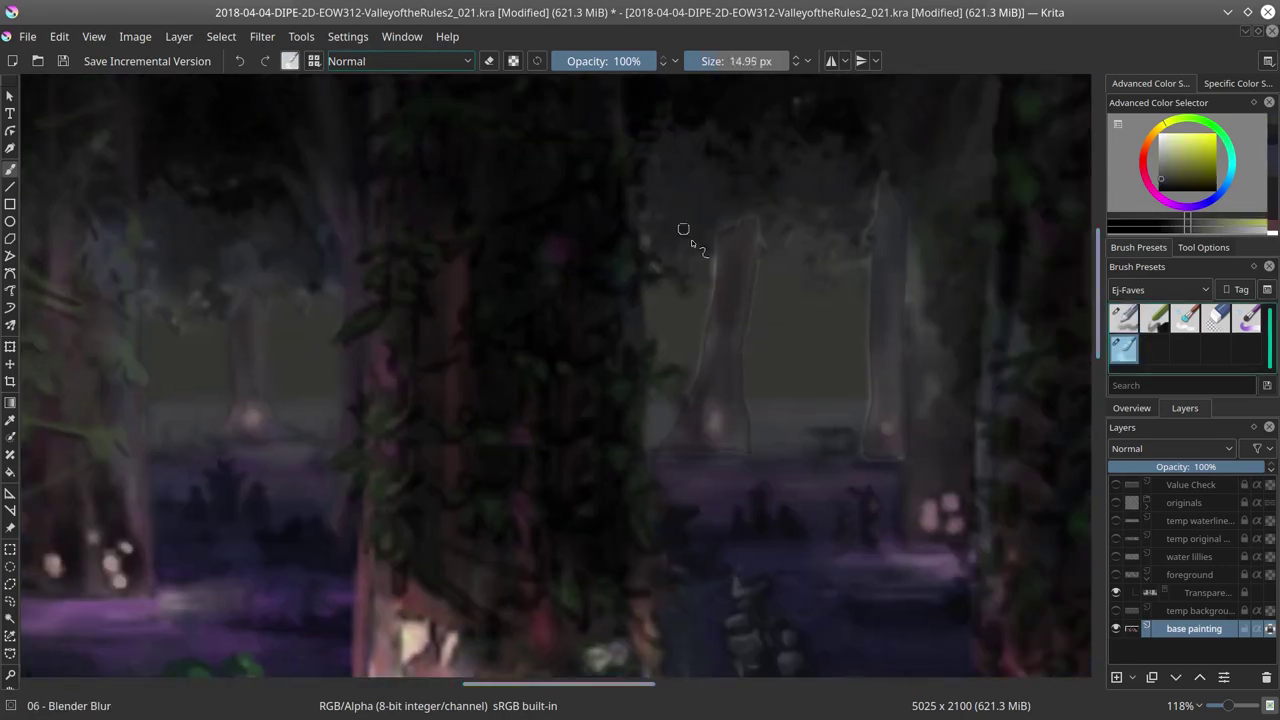
Step: Blur the distant tree trunk with the Blender Blur brush, sample a new colour, and save
{"action": "left_click_drag", "start_coordinate": [707, 369], "coordinate": [880, 326]}
{"action": "key", "text": "slash"}
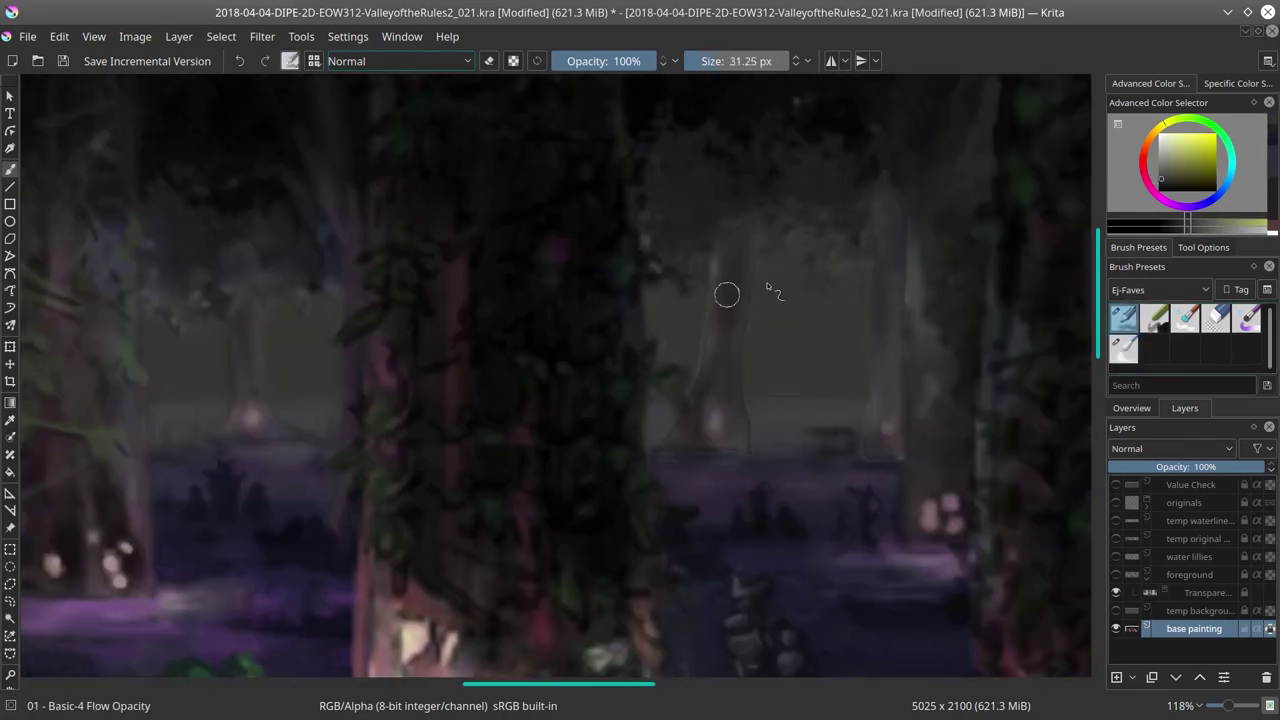
{"action": "key", "text": "slash"}
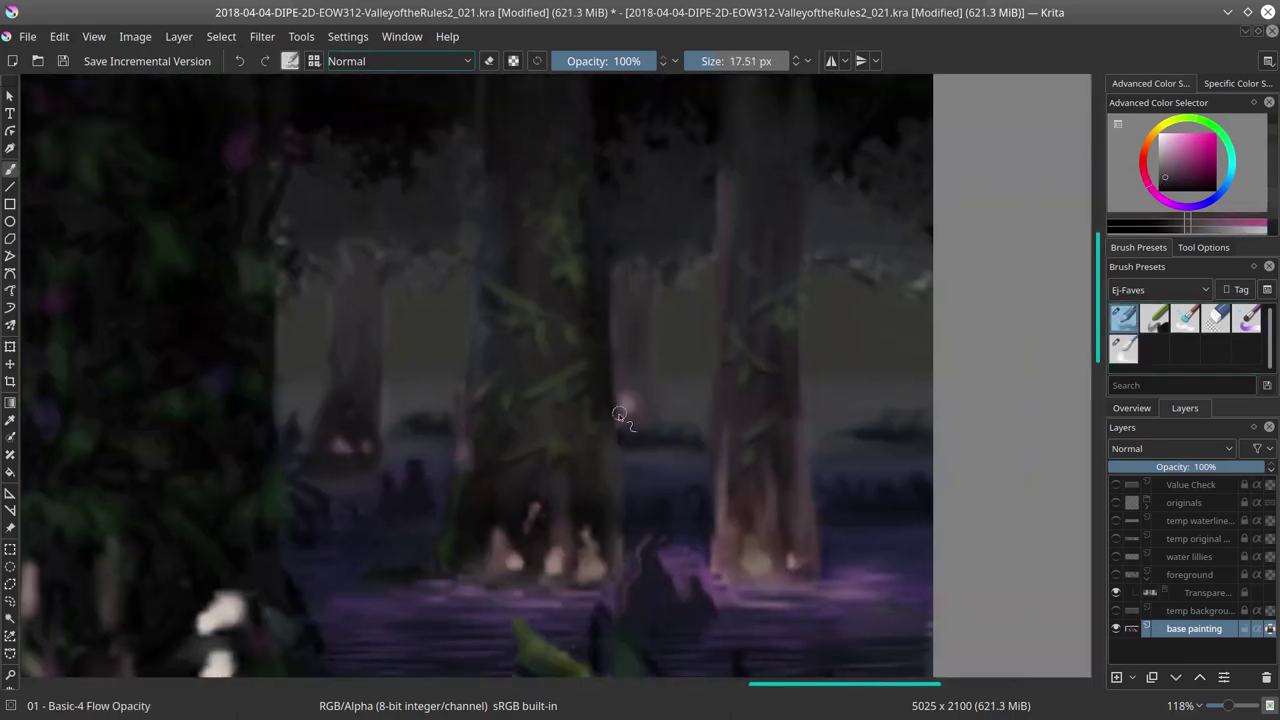
{"action": "left_click", "coordinate": [614, 432], "text": "ctrl"}
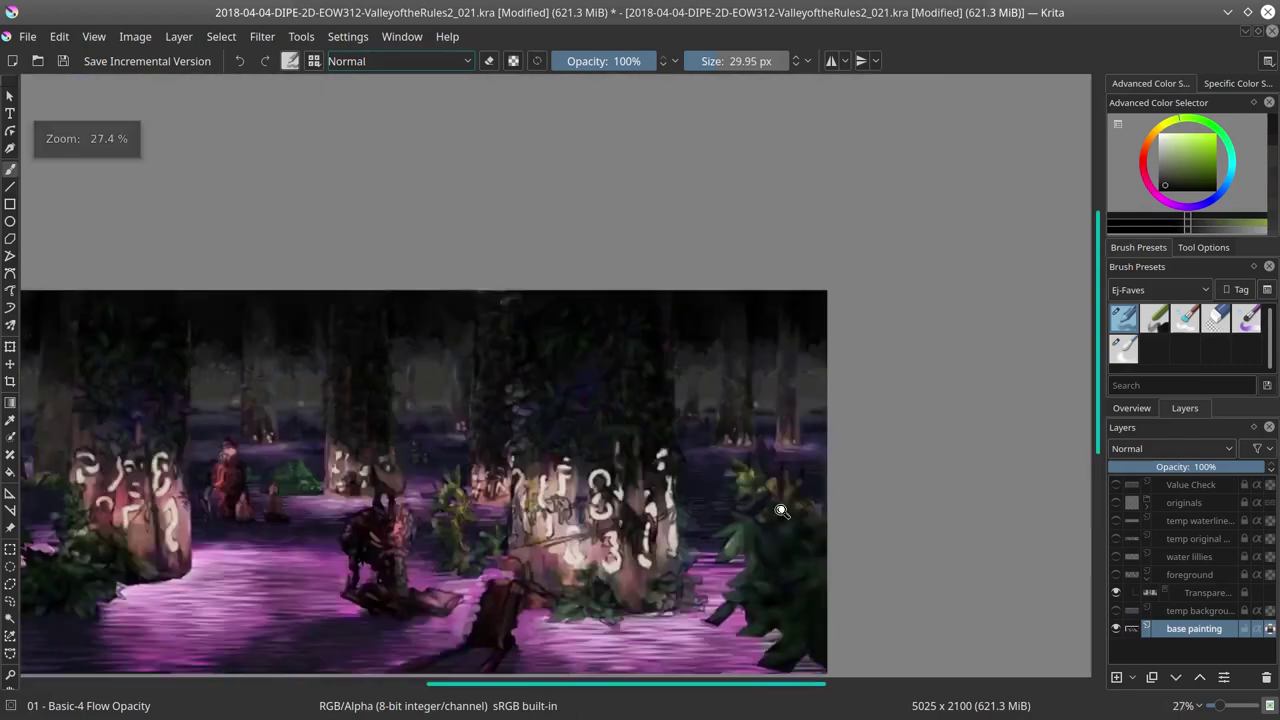
{"action": "key", "text": "ctrl+s"}
Step: Show the foreground and temp background layers, hide transparency, select foreground, and mirror the view
{"action": "left_click", "coordinate": [1117, 575]}
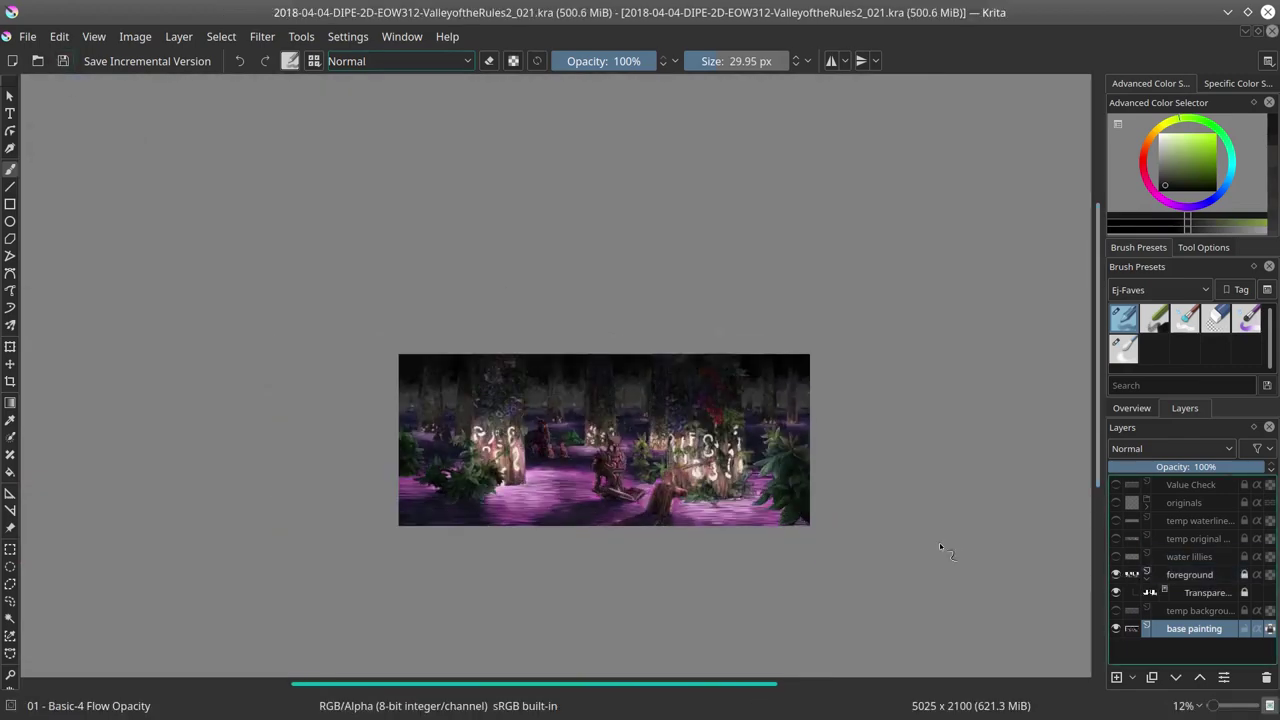
{"action": "scroll", "coordinate": [943, 553], "scroll_direction": "down", "scroll_amount": 1}
{"action": "left_click", "coordinate": [1163, 86]}
{"action": "left_click", "coordinate": [1150, 84]}
{"action": "left_click", "coordinate": [1116, 610]}
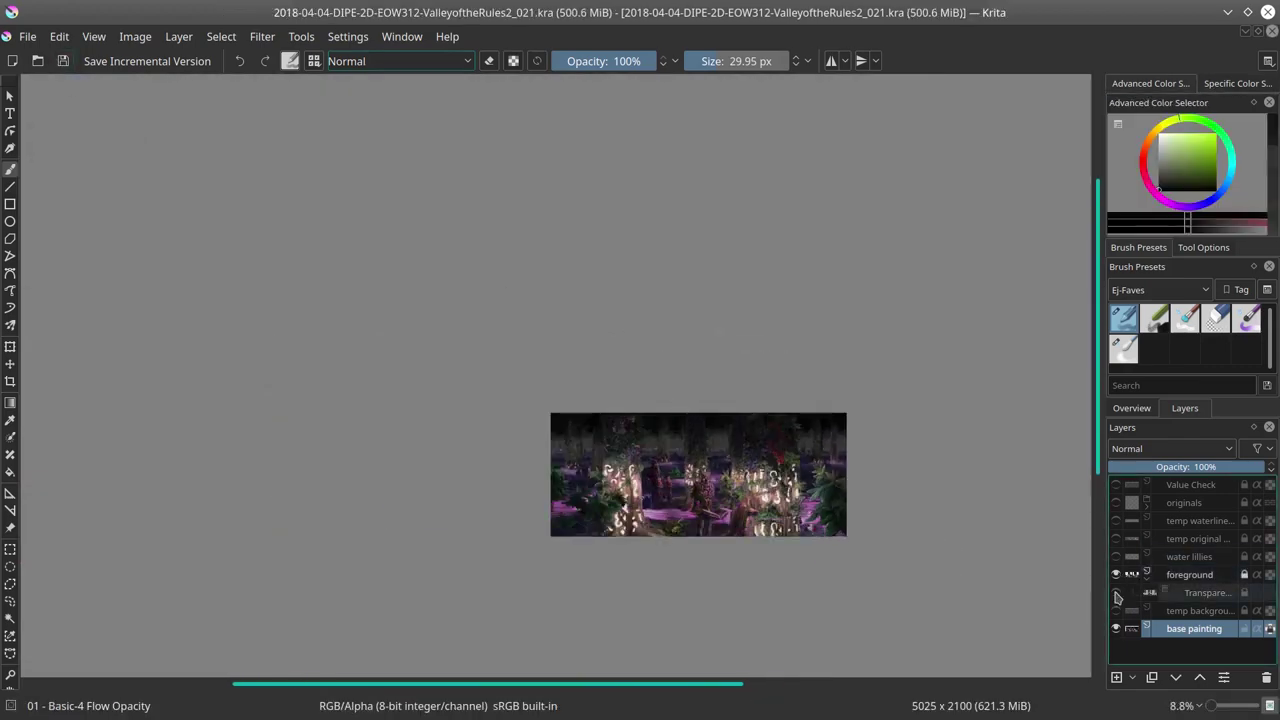
{"action": "left_click", "coordinate": [1189, 575]}
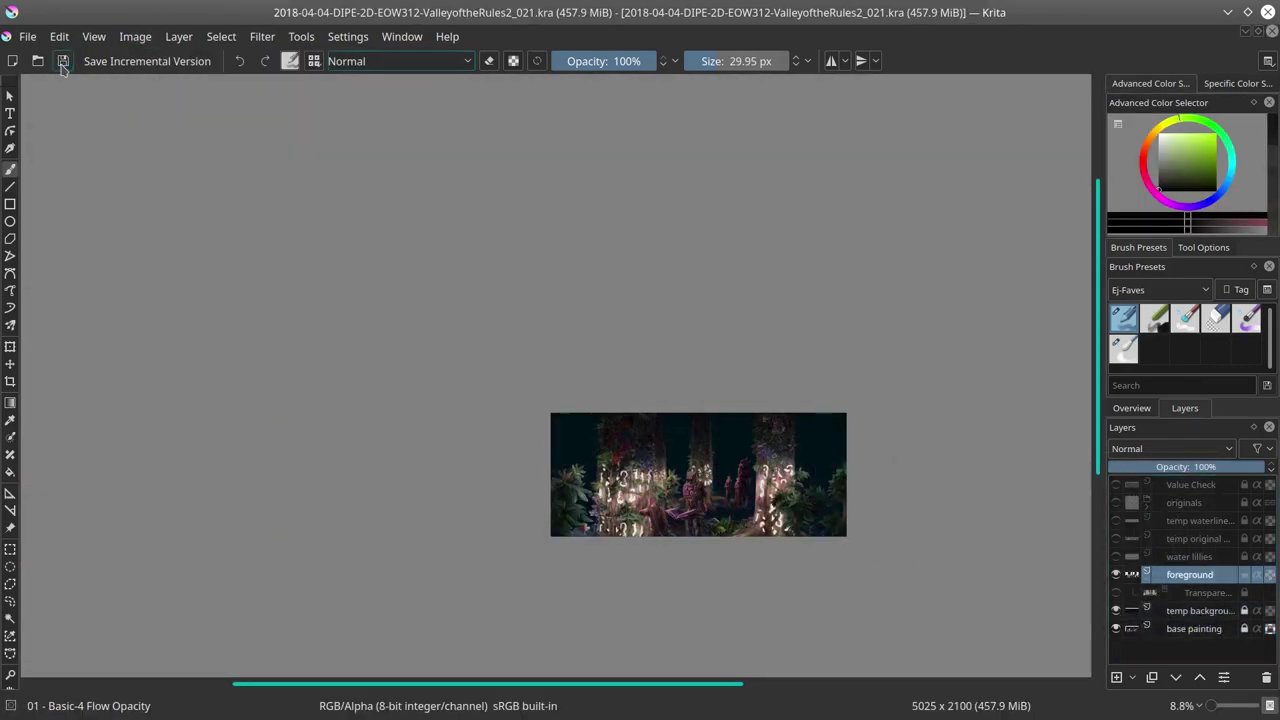
{"action": "scroll", "coordinate": [696, 518], "scroll_direction": "up", "scroll_amount": 6}
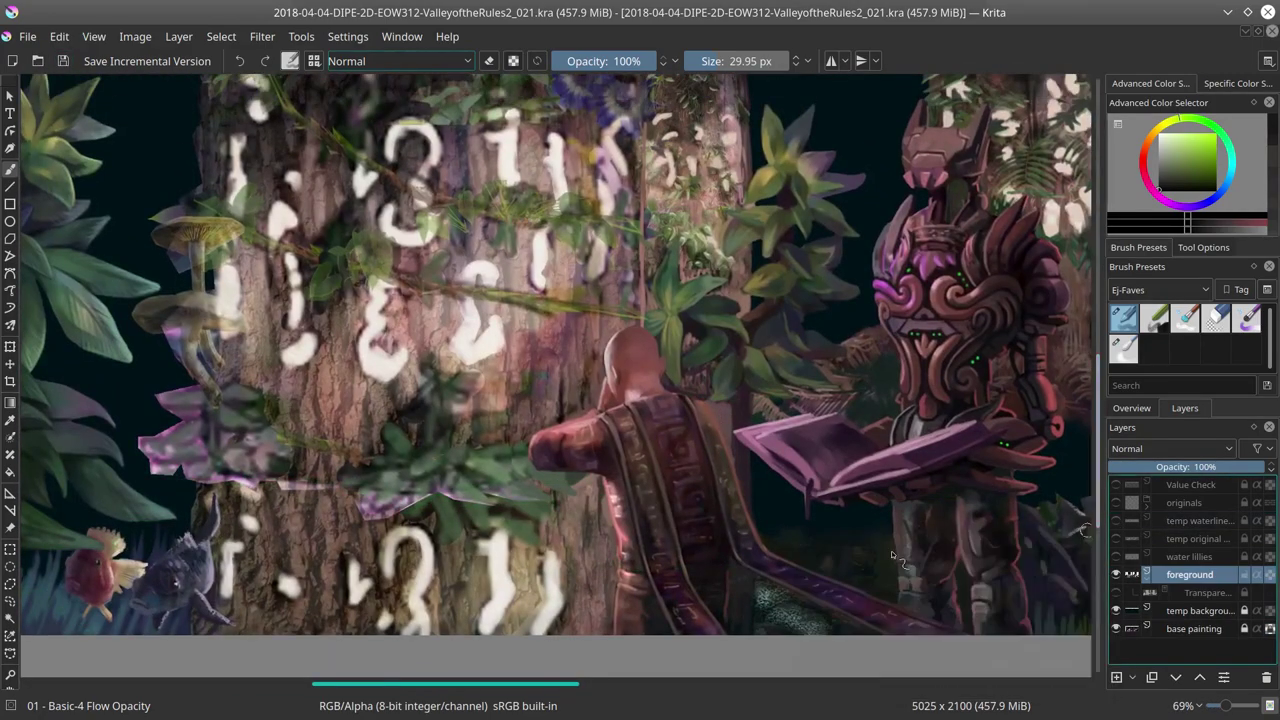
{"action": "key", "text": "m"}
{"action": "key", "text": "m"}
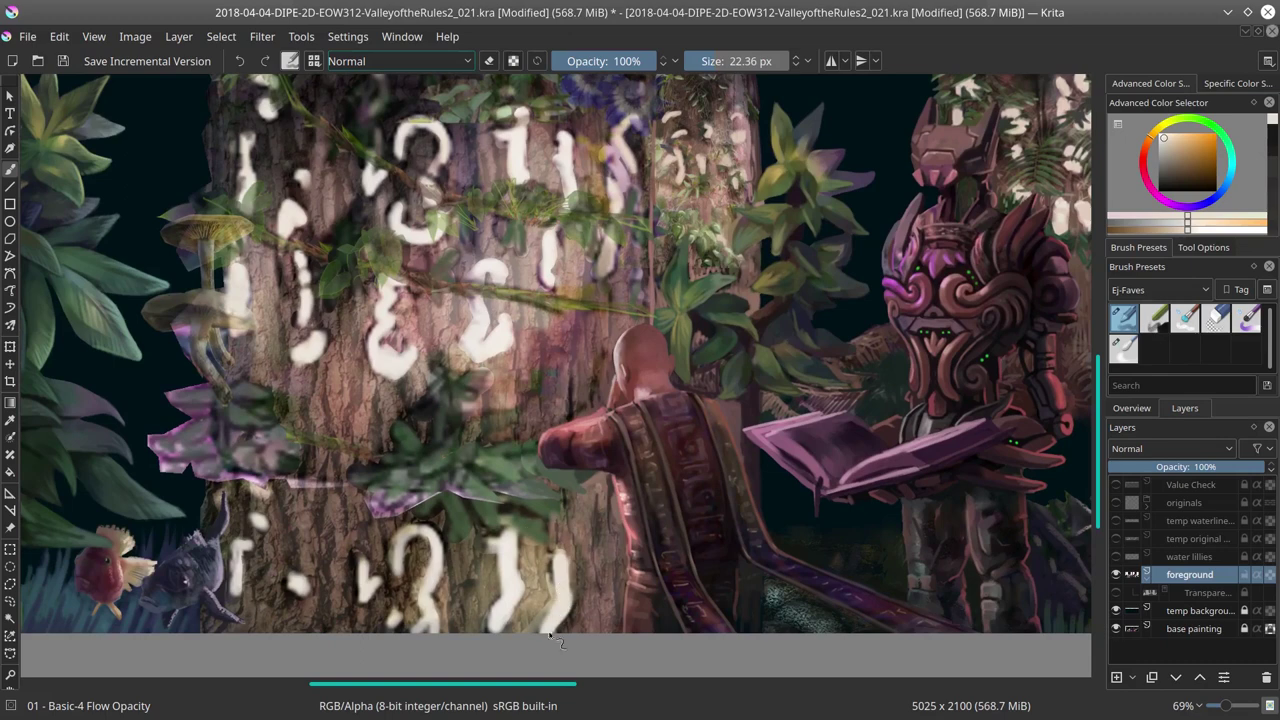
Step: Repaint the near-trunk runes in off-white, turning the 3-shaped rune into a 2 and enlarging two lower runes
{"action": "left_click", "coordinate": [536, 379], "text": "ctrl"}
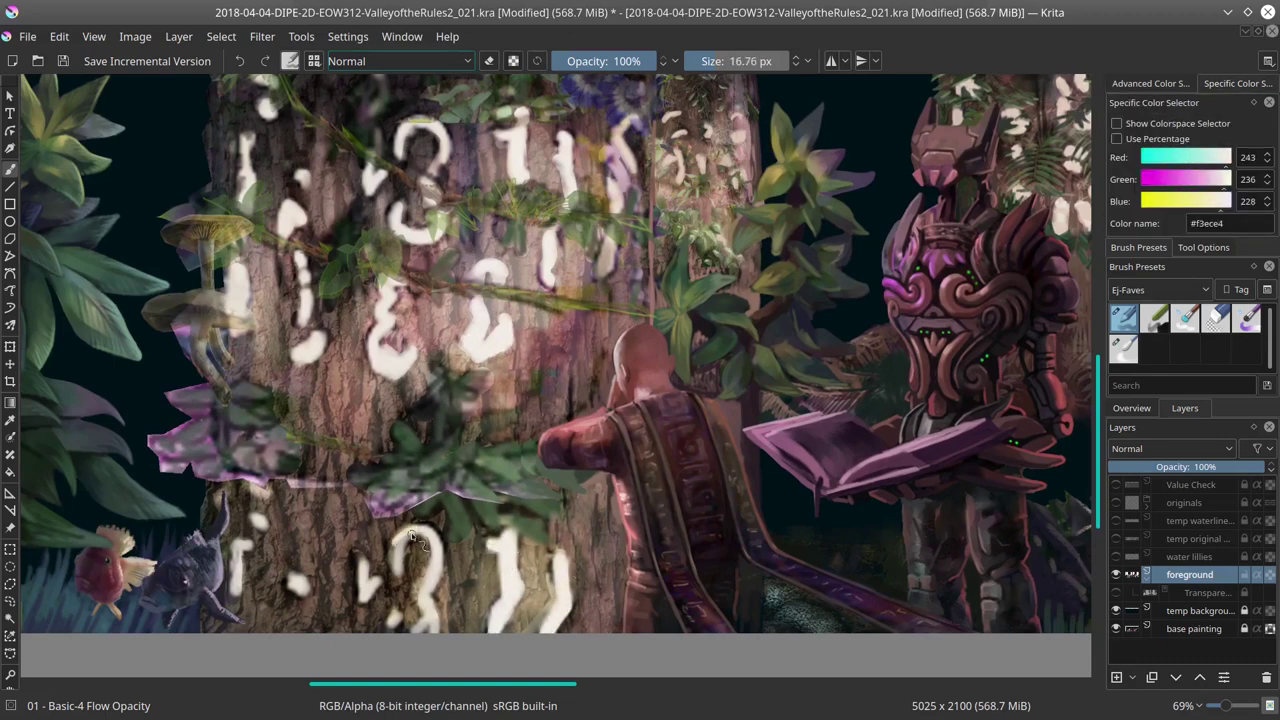
{"action": "mouse_move", "coordinate": [410, 537]}
{"action": "left_mouse_down"}
{"action": "mouse_move", "coordinate": [420, 630]}
{"action": "mouse_move", "coordinate": [446, 628]}
{"action": "left_mouse_up"}
{"action": "left_click_drag", "start_coordinate": [362, 560], "coordinate": [370, 604]}
{"action": "left_click_drag", "start_coordinate": [242, 545], "coordinate": [237, 590]}
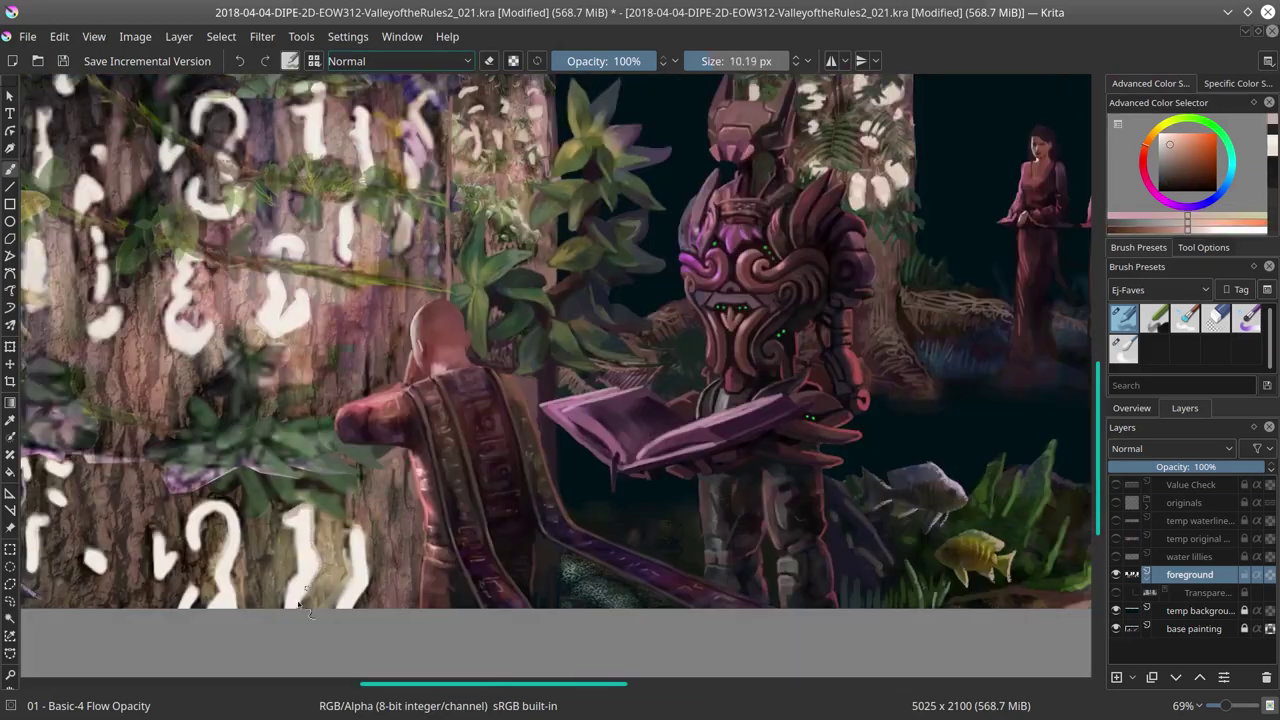
Step: Sample dark bark brown, darker yellow, reddish, teal and dull red tones while resizing the brush
{"action": "key", "text": "bracketleft"}
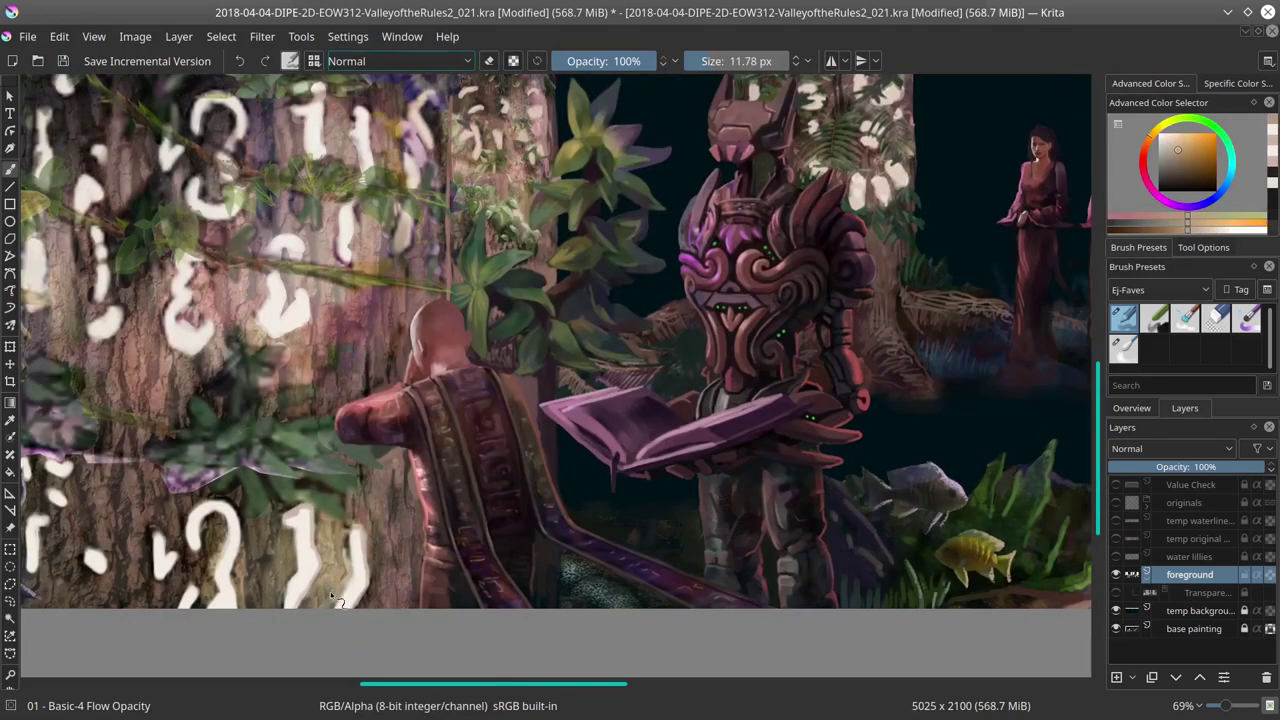
{"action": "left_click", "coordinate": [366, 540], "text": "ctrl"}
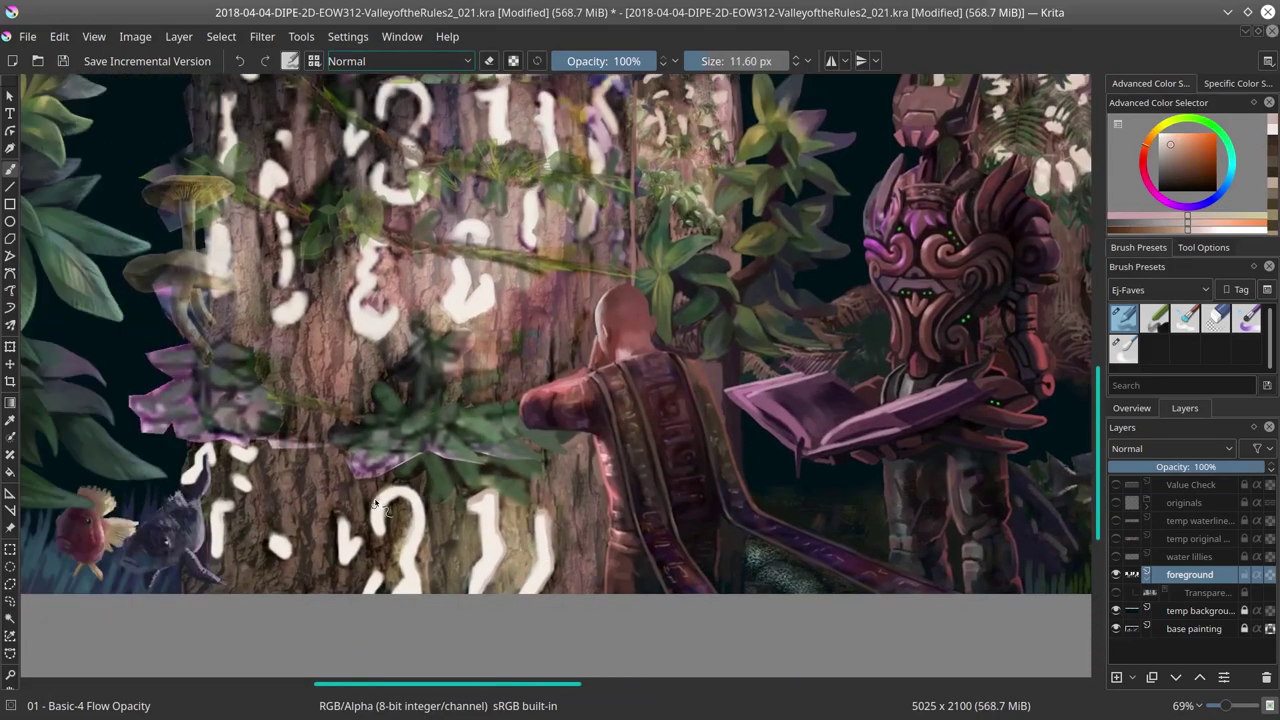
{"action": "key", "text": "bracketright"}
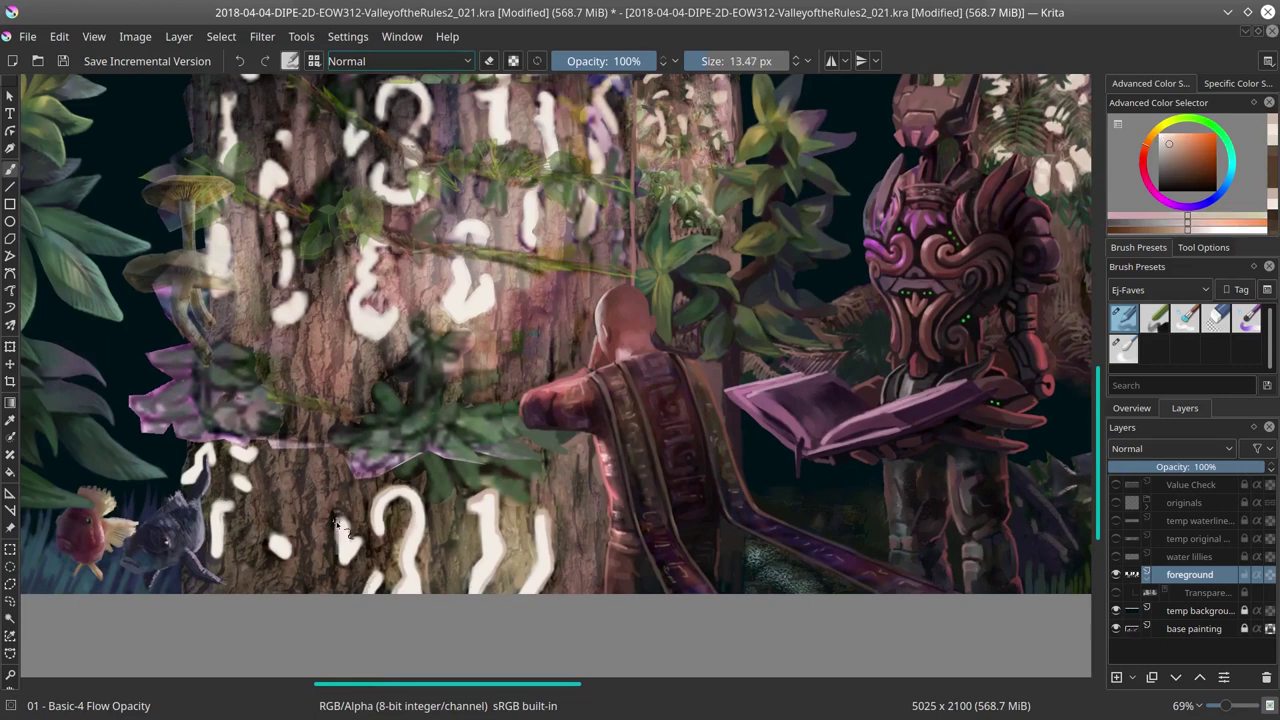
{"action": "key", "text": "bracketleft"}
{"action": "left_click", "coordinate": [350, 573], "text": "ctrl"}
{"action": "left_click", "coordinate": [456, 541], "text": "ctrl"}
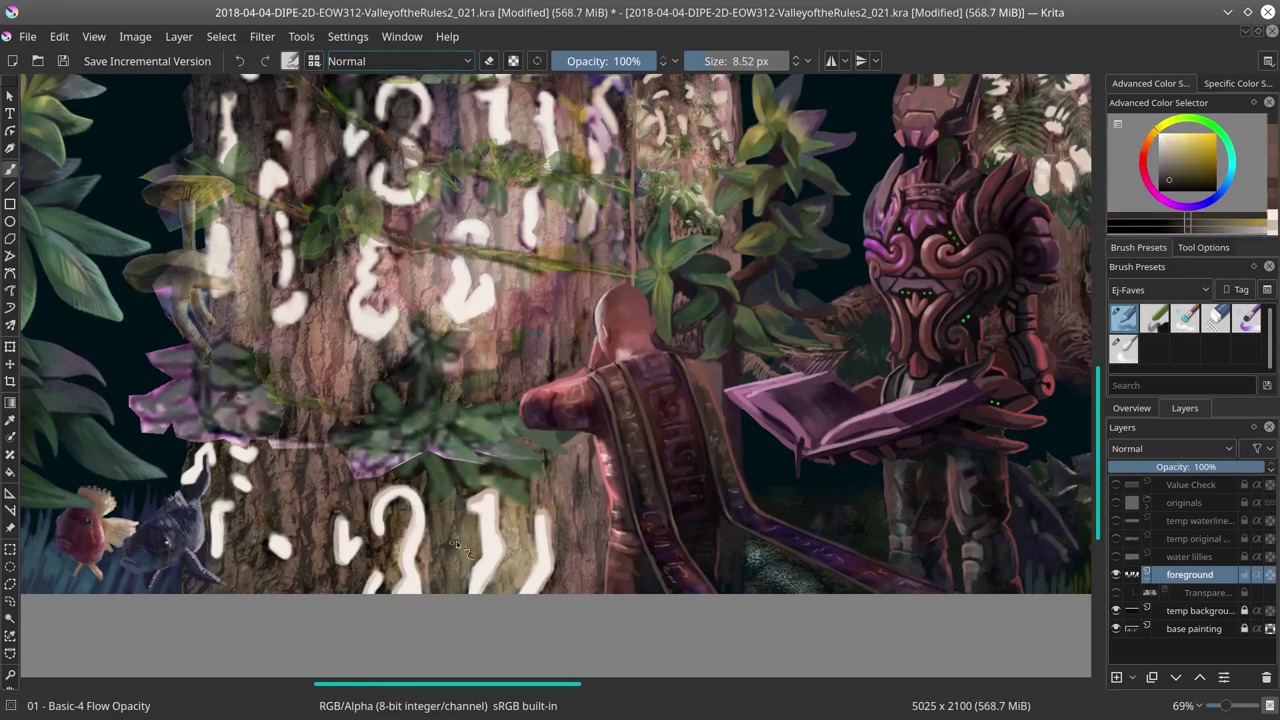
{"action": "key", "text": "bracketright"}
{"action": "key", "text": "bracketright"}
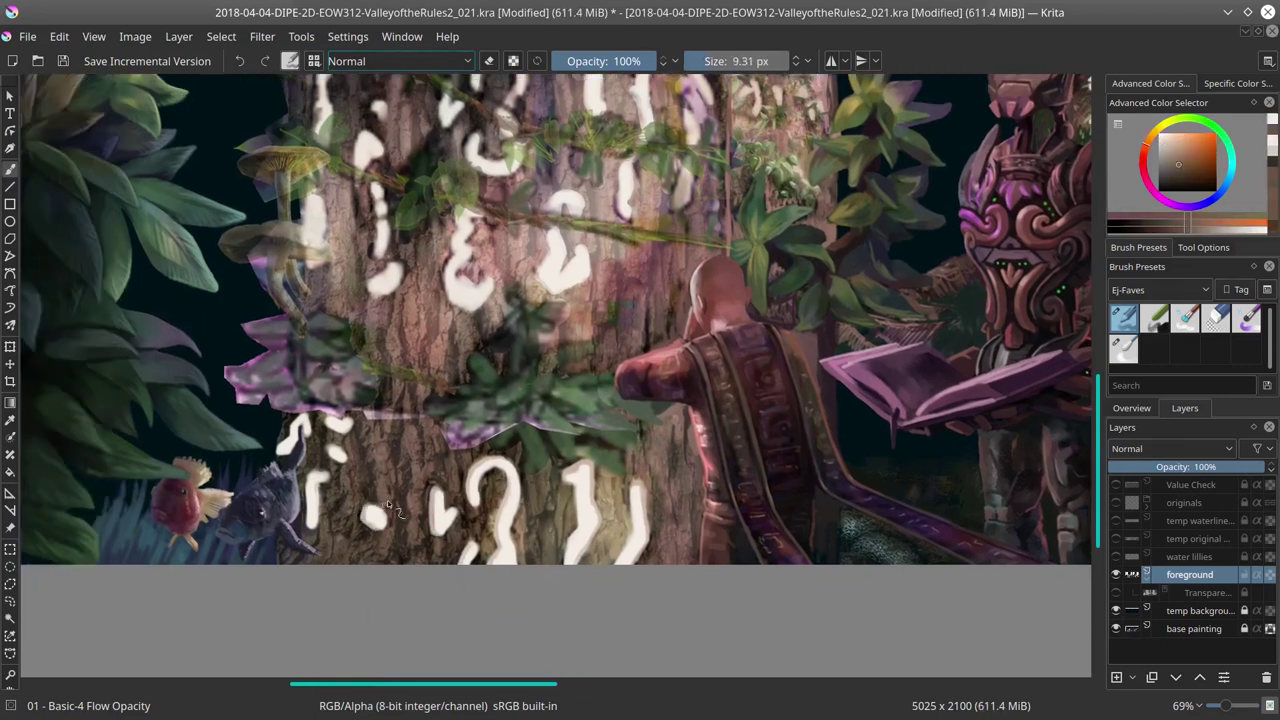
{"action": "left_click", "coordinate": [335, 451], "text": "ctrl"}
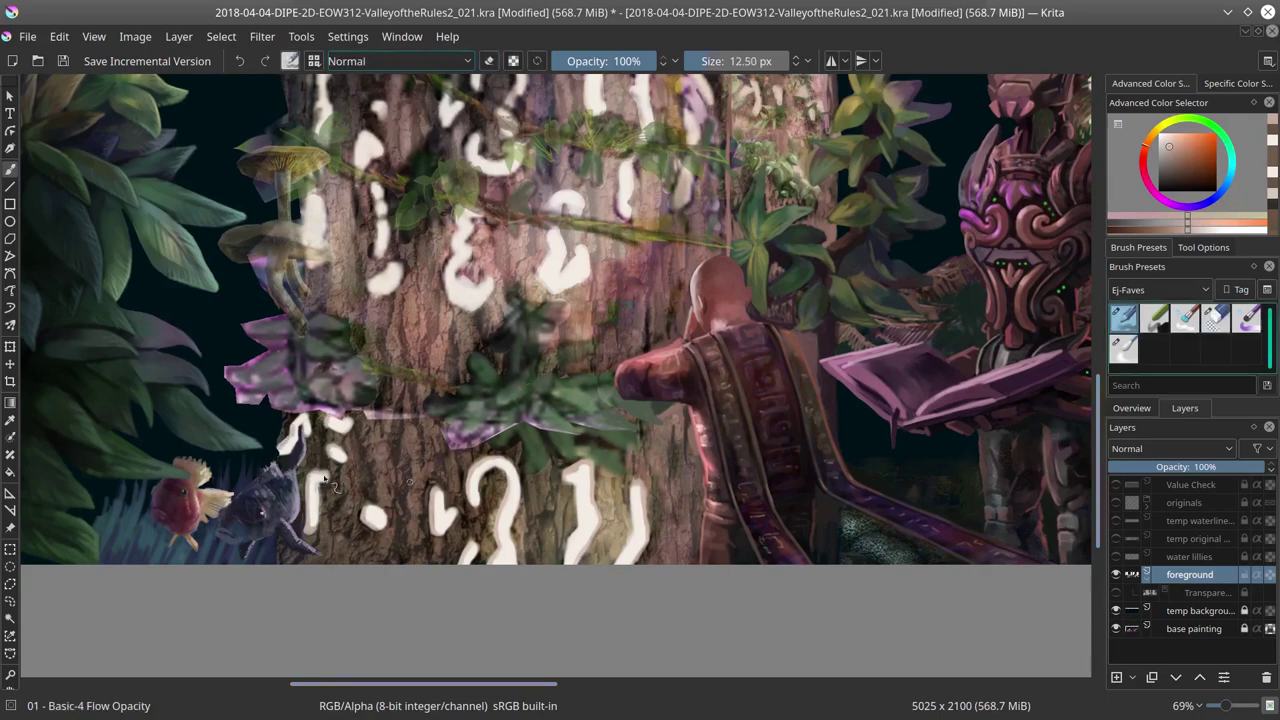
{"action": "left_click", "coordinate": [407, 515], "text": "ctrl"}
{"action": "key", "text": "bracketleft"}
{"action": "key", "text": "bracketleft"}
{"action": "left_click", "coordinate": [394, 419], "text": "ctrl"}
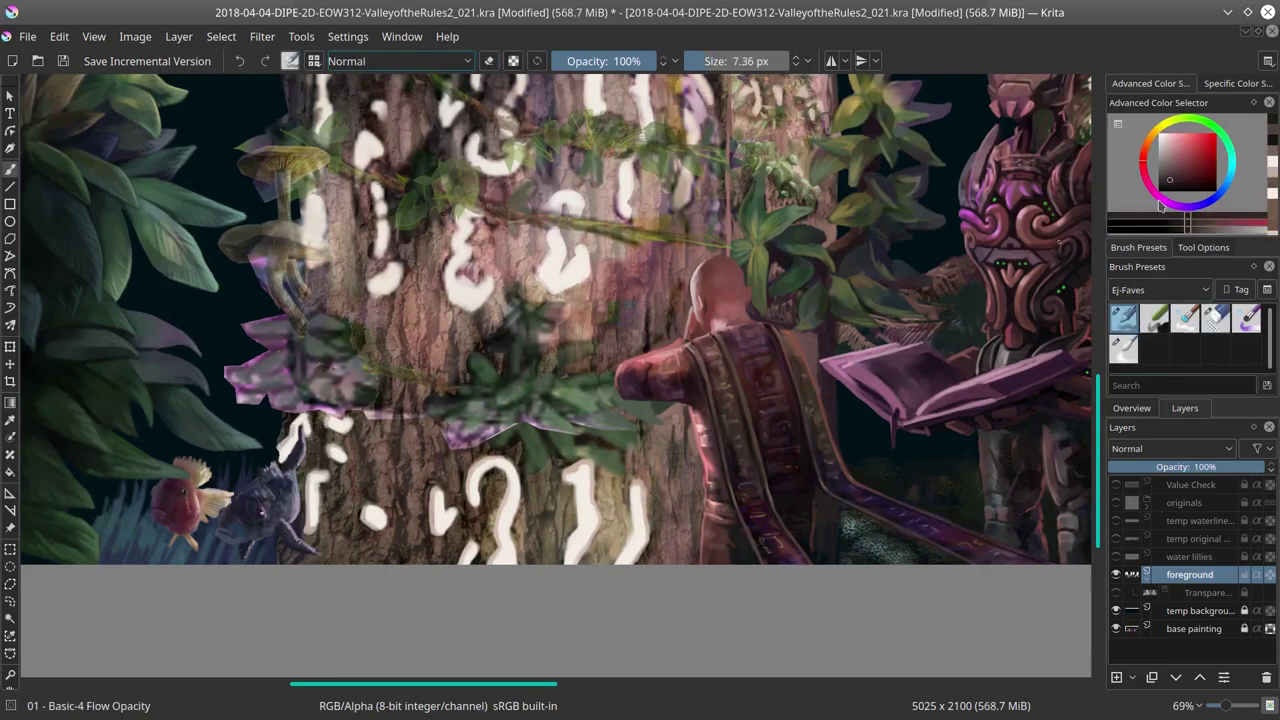
Step: Paint a stroke in Color Dodge mode, return to Normal mode, and save the painting
{"action": "key", "text": "alt+shift+d"}
{"action": "left_click_drag", "start_coordinate": [394, 419], "coordinate": [154, 354]}
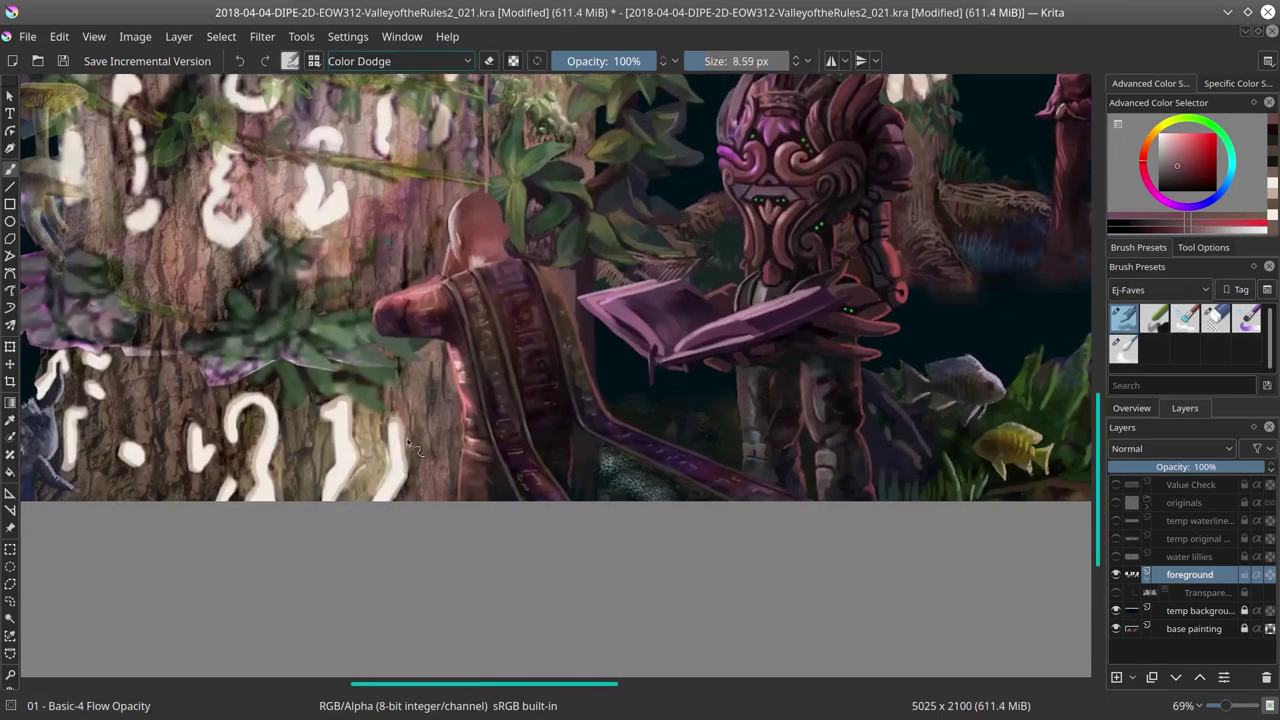
{"action": "left_click_drag", "start_coordinate": [336, 457], "coordinate": [429, 425]}
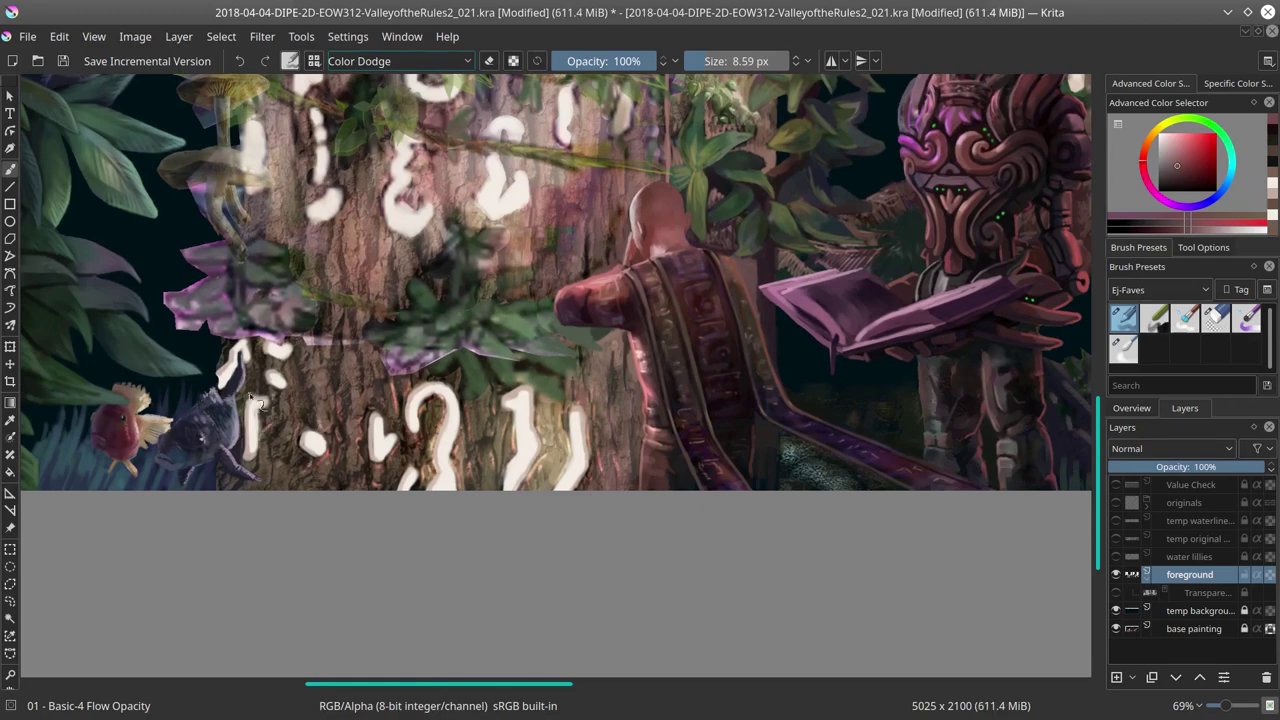
{"action": "key", "text": "alt+shift+n"}
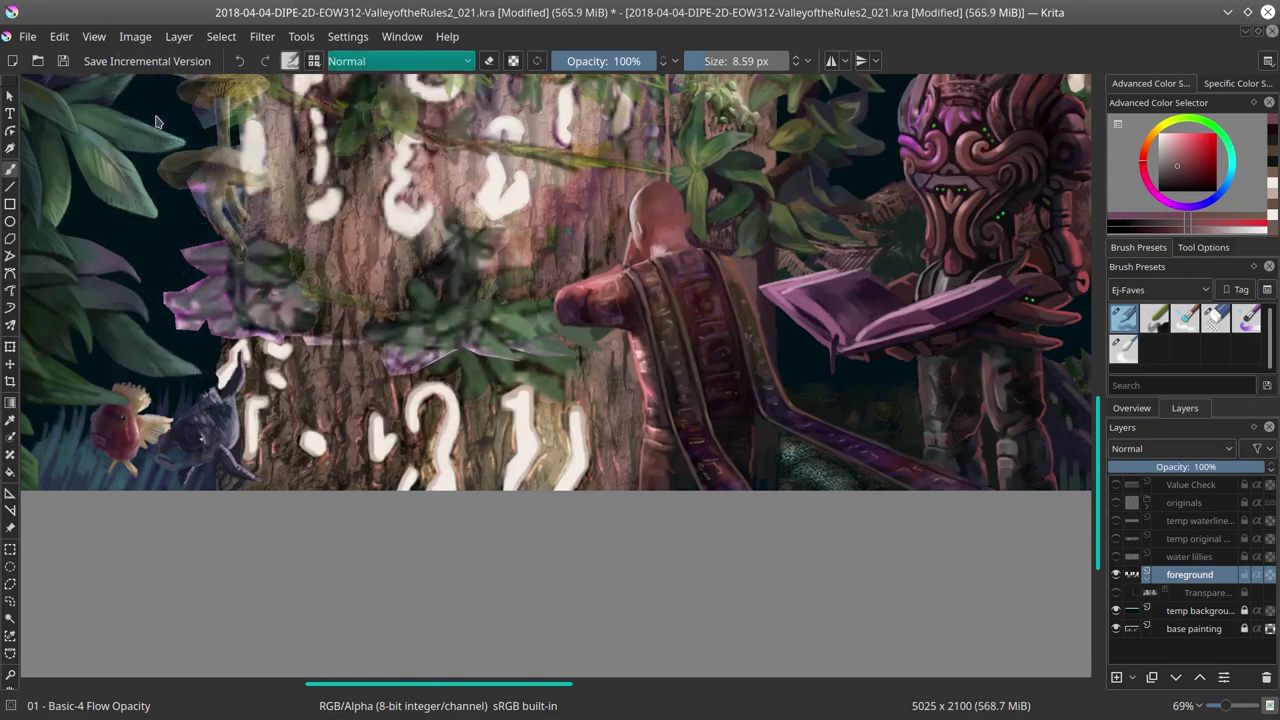
{"action": "left_click", "coordinate": [63, 61]}
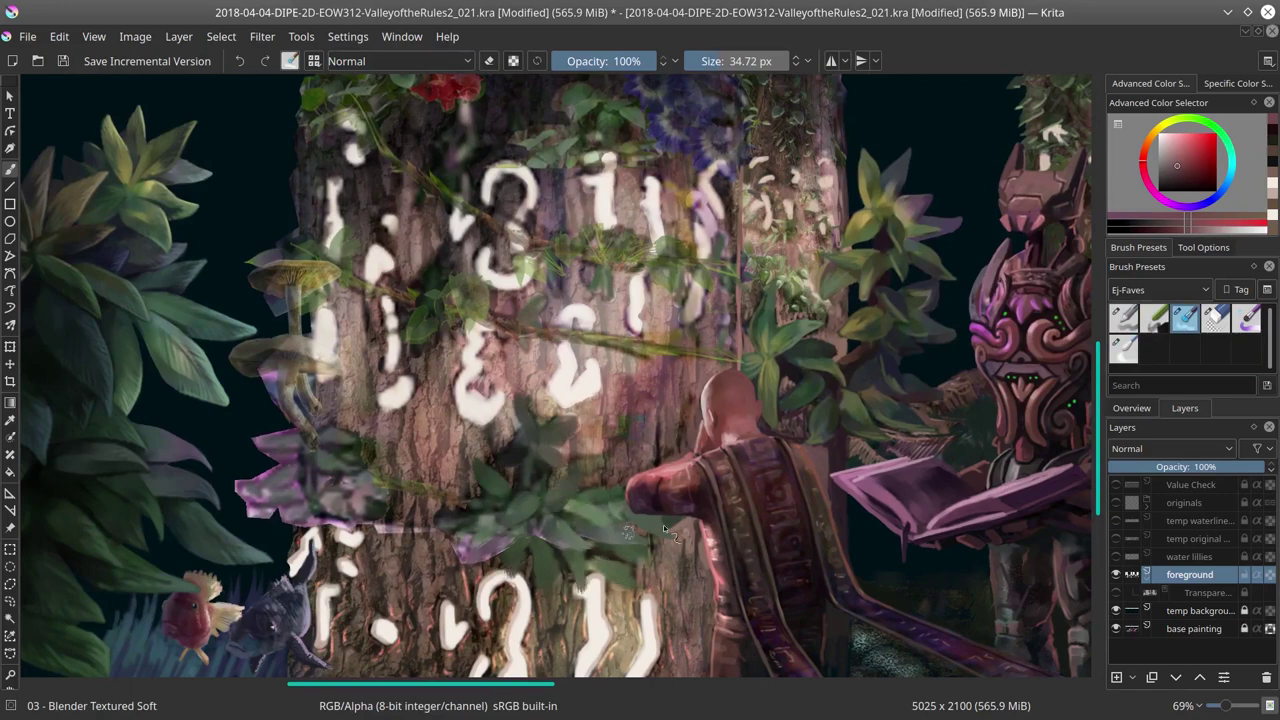
Step: Sample dark, magenta, yellow-green, orange and olive tones, alternating the Basic-4 and Blender Textured Soft brushes
{"action": "left_click_drag", "start_coordinate": [499, 576], "coordinate": [619, 594]}
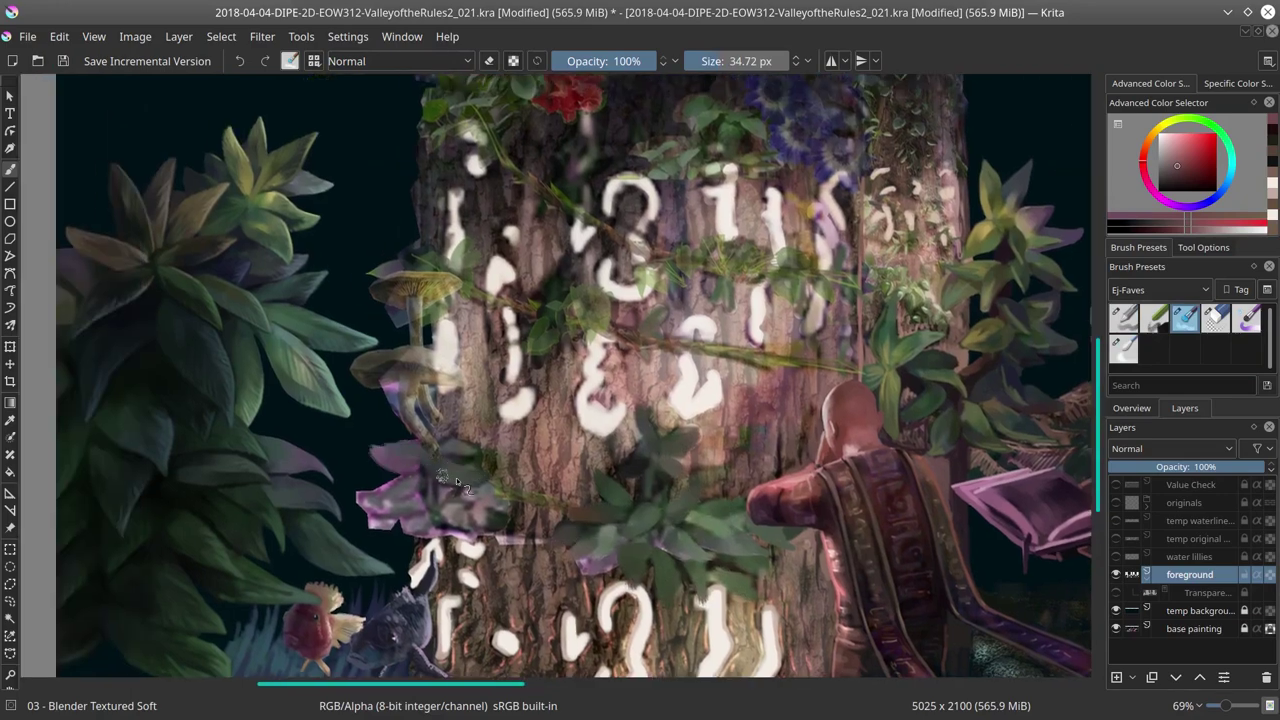
{"action": "key", "text": "bracketleft"}
{"action": "key", "text": "bracketleft"}
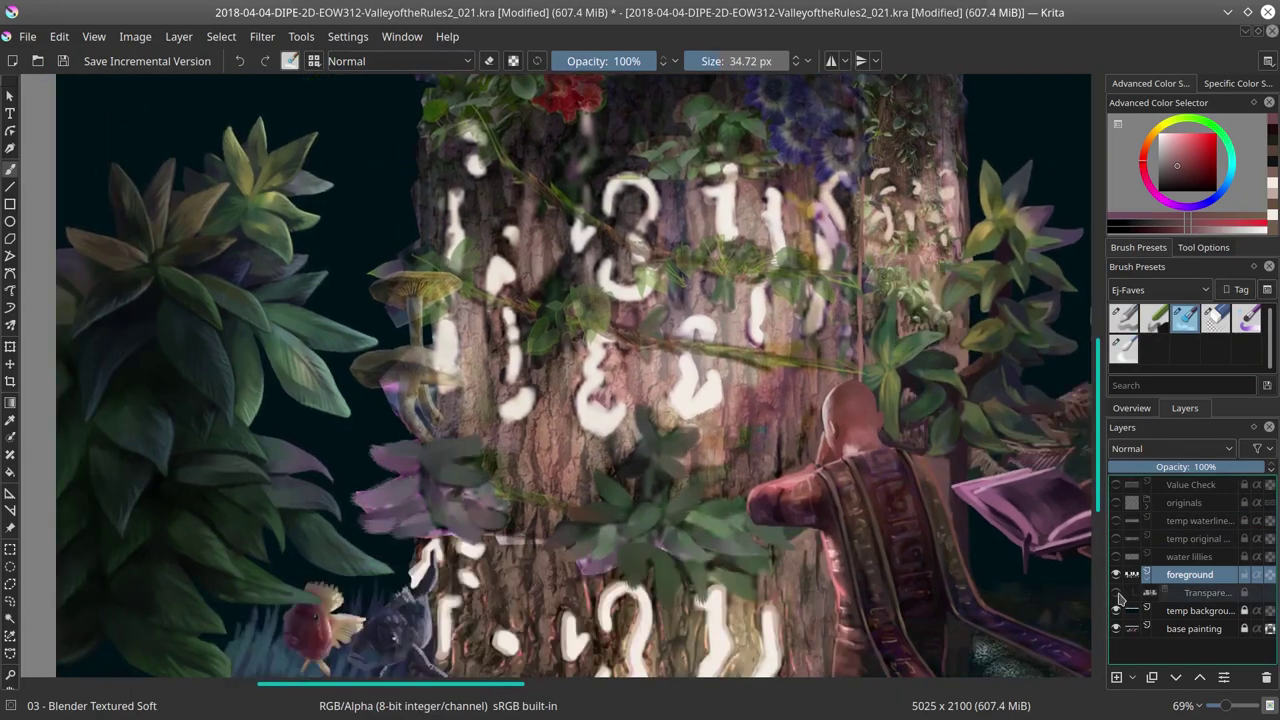
{"action": "key", "text": "slash"}
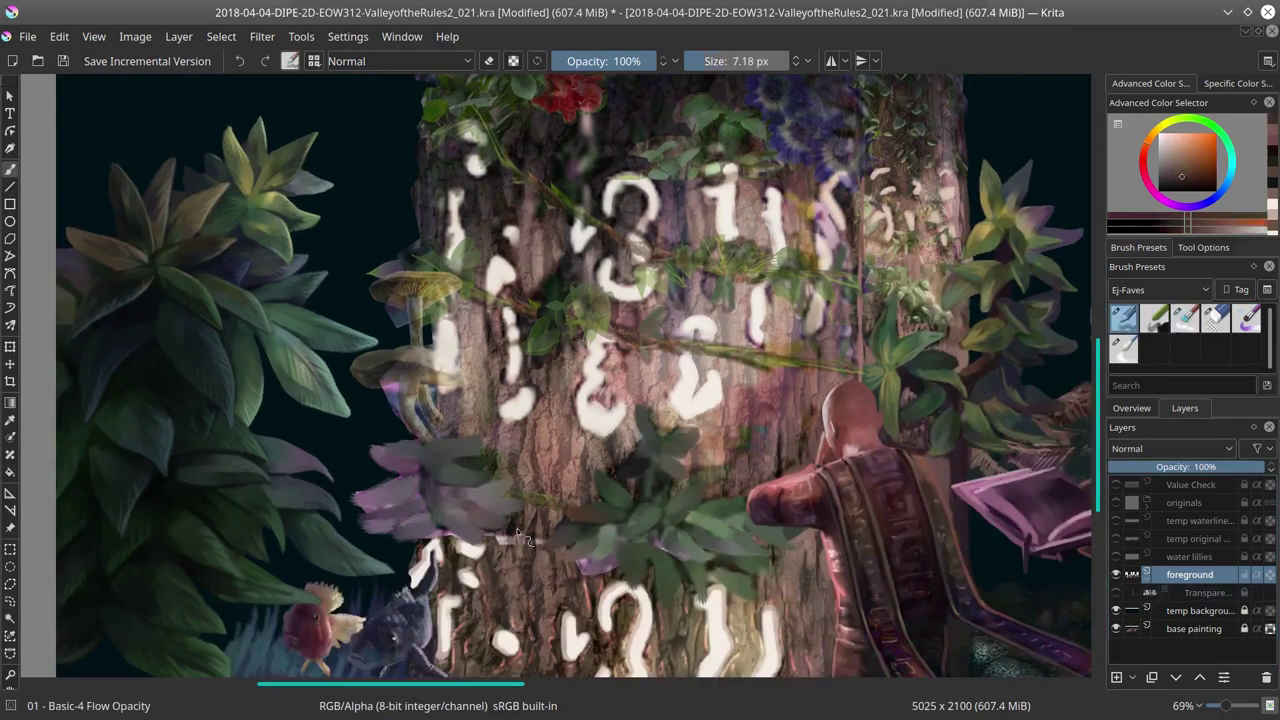
{"action": "left_click", "coordinate": [451, 528], "text": "ctrl"}
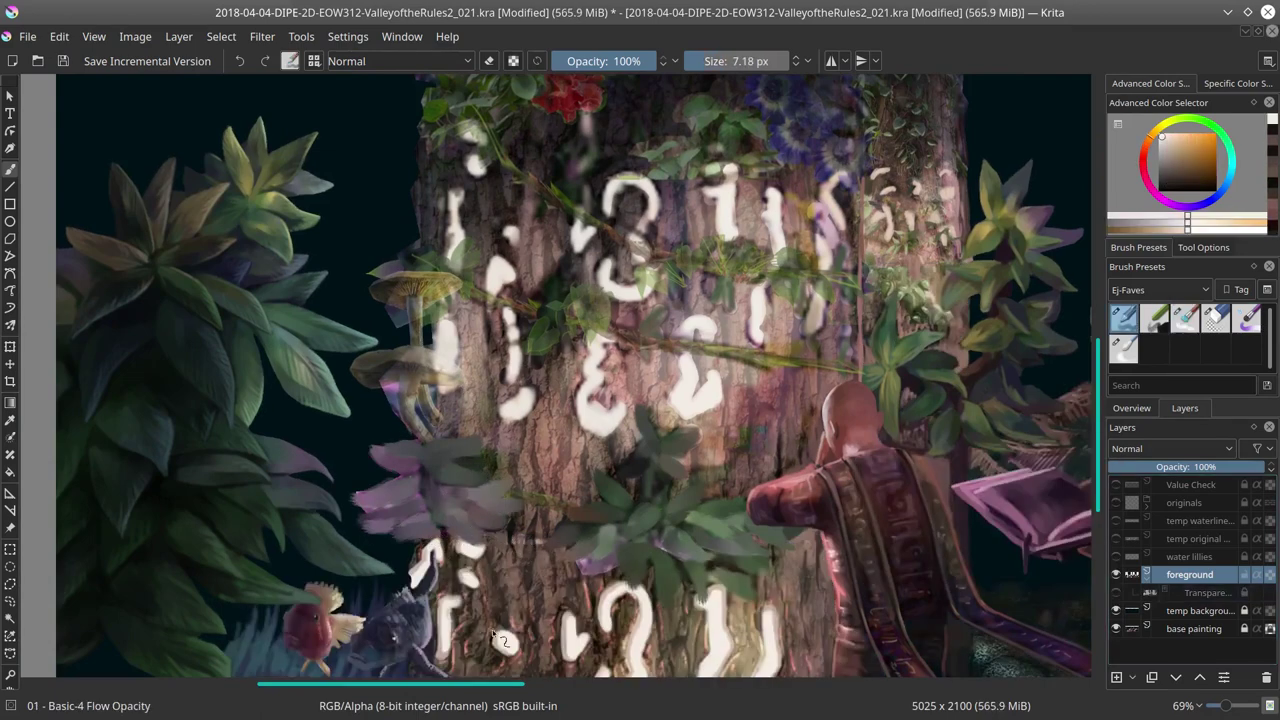
{"action": "key", "text": "bracketright"}
{"action": "left_click", "coordinate": [651, 544], "text": "ctrl"}
{"action": "left_click", "coordinate": [675, 603], "text": "ctrl"}
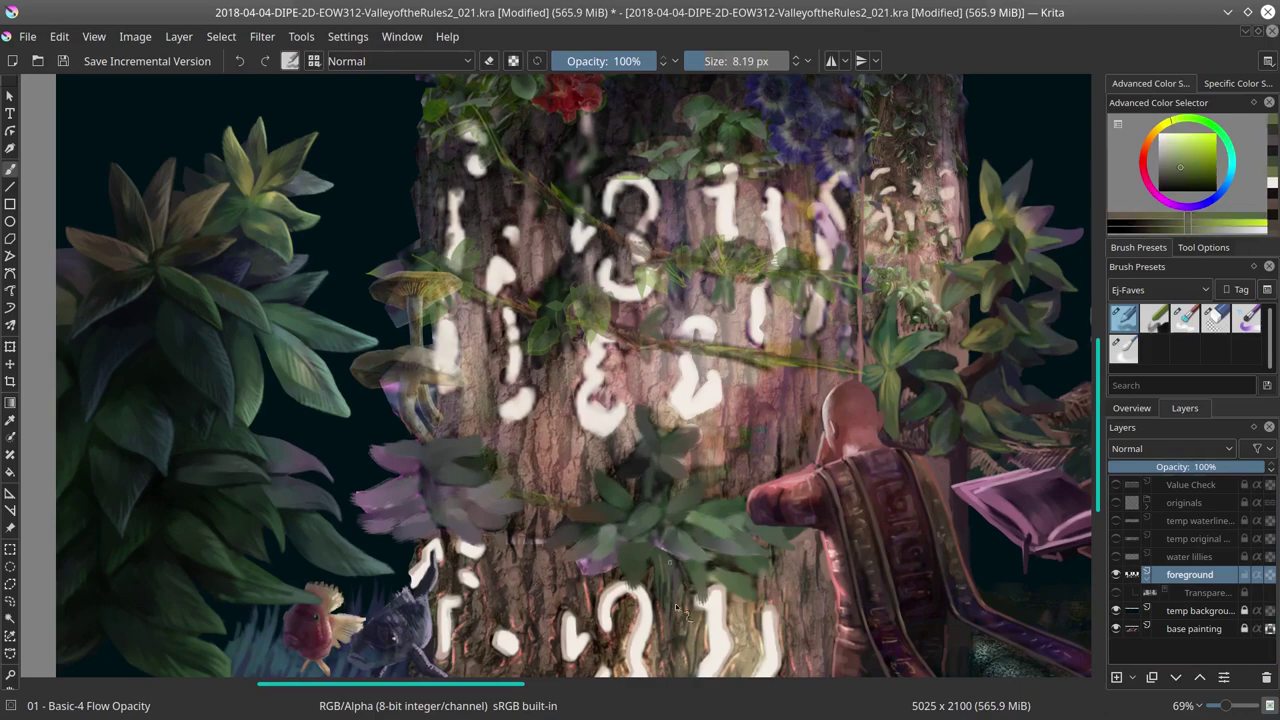
{"action": "key", "text": "slash"}
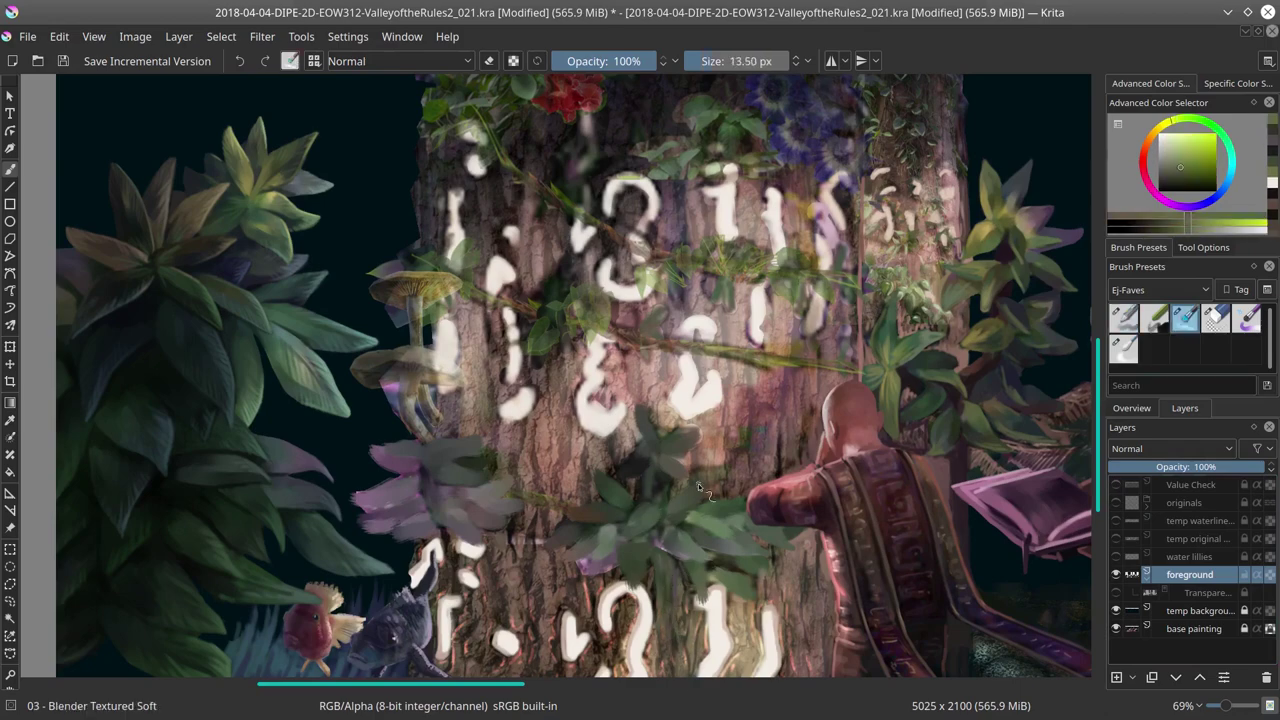
{"action": "key", "text": "slash"}
{"action": "key", "text": "bracketleft"}
{"action": "left_click", "coordinate": [668, 664], "text": "ctrl"}
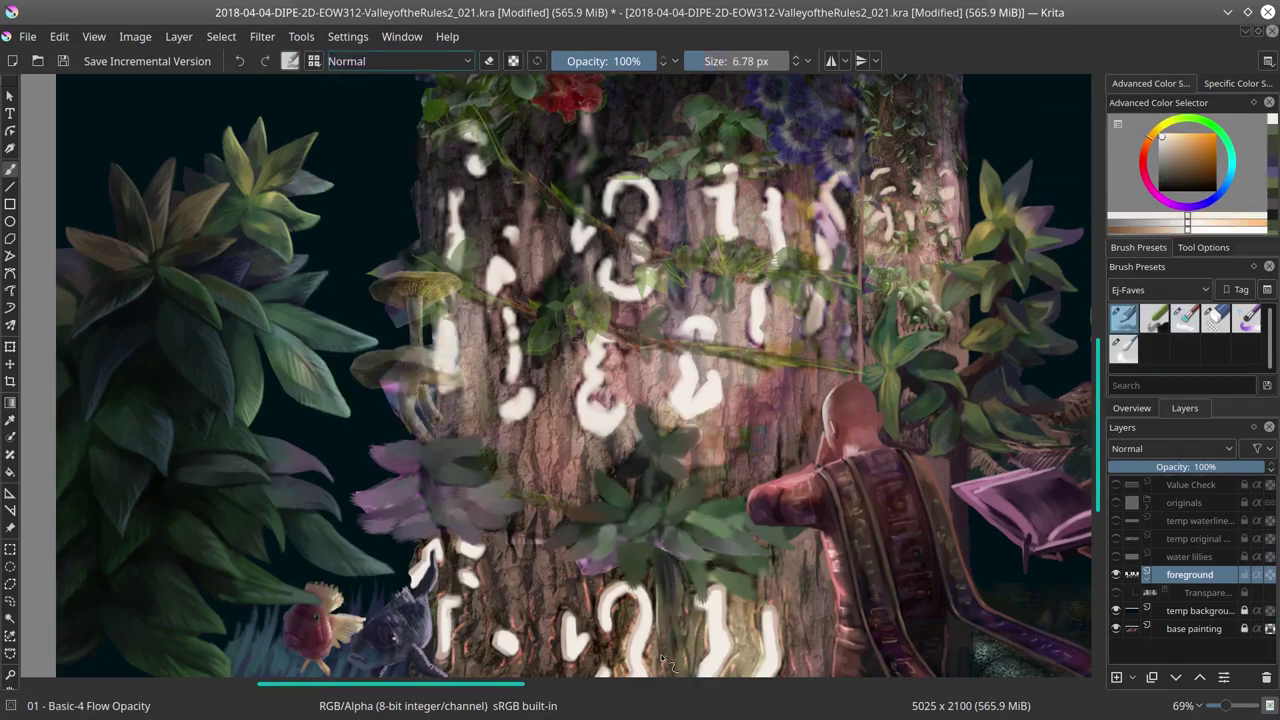
{"action": "left_click", "coordinate": [690, 628], "text": "ctrl"}
Step: Paint green leaves over the lower trunk runes using sampled light, mid and dark greens
{"action": "left_click", "coordinate": [679, 496], "text": "ctrl"}
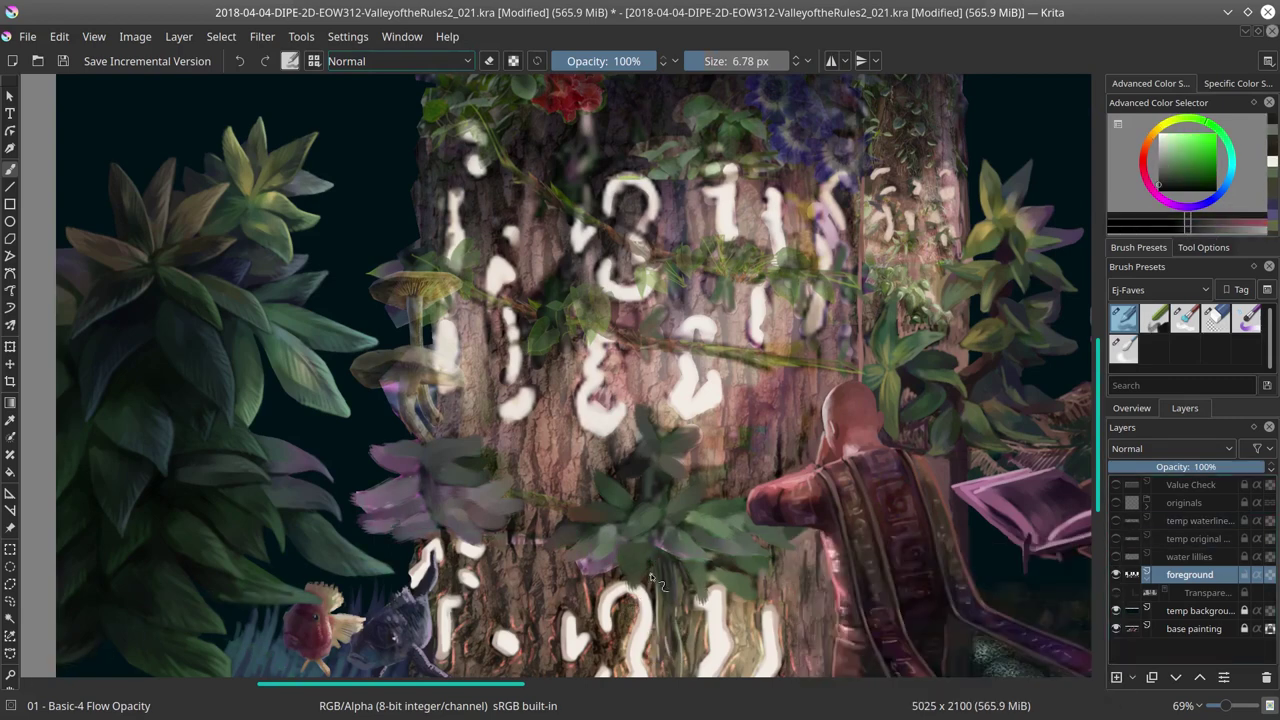
{"action": "key", "text": "slash"}
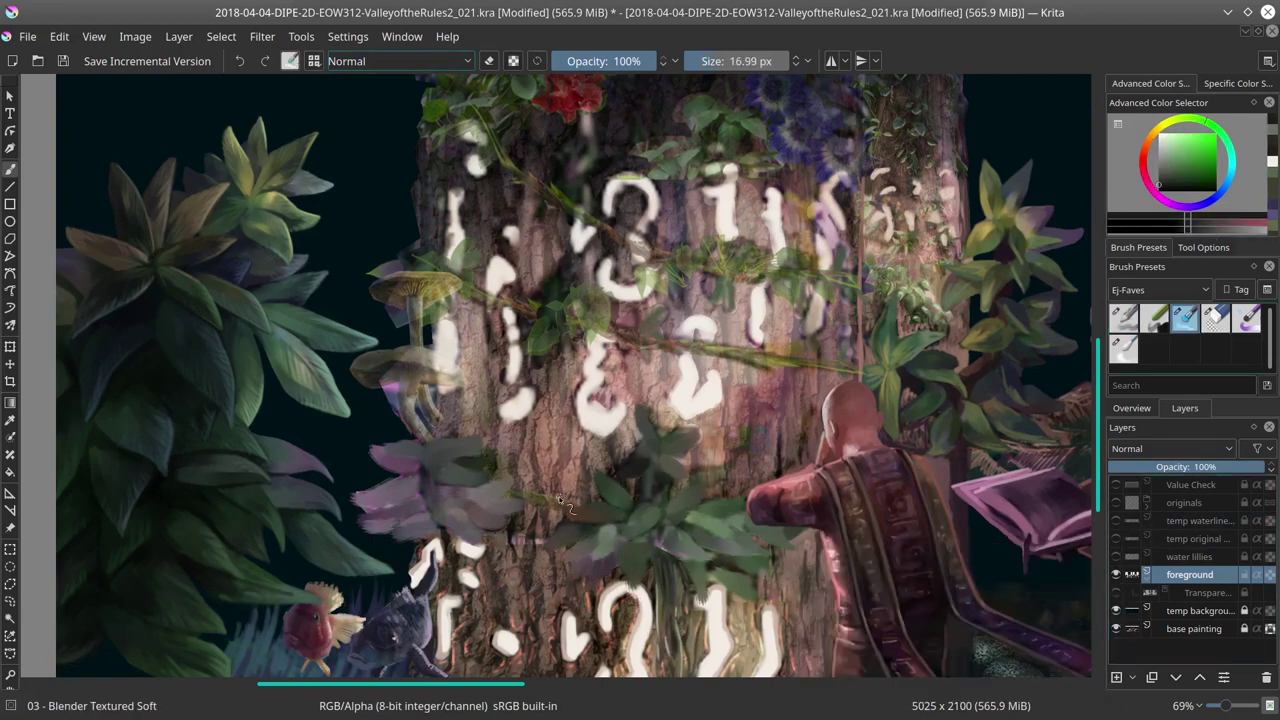
{"action": "key", "text": "slash"}
{"action": "left_click", "coordinate": [620, 484], "text": "ctrl"}
{"action": "key", "text": "bracketleft"}
{"action": "left_click", "coordinate": [635, 556], "text": "ctrl"}
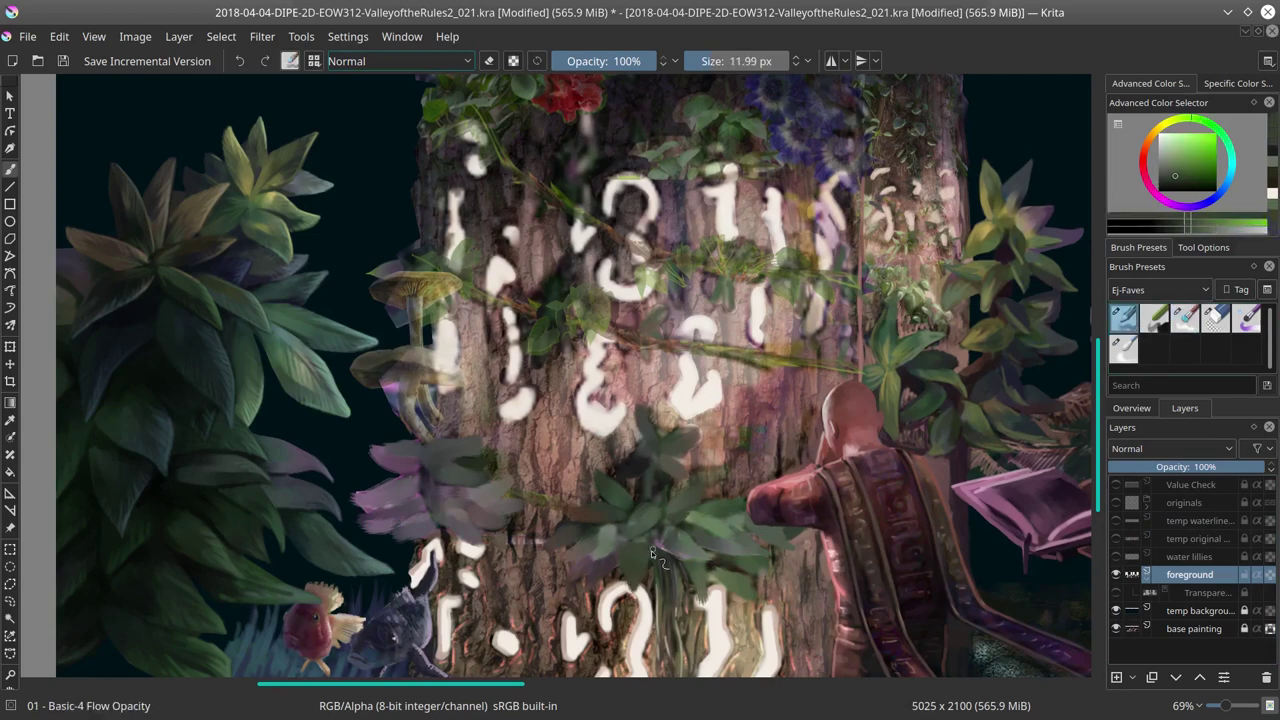
{"action": "left_click", "coordinate": [593, 531], "text": "ctrl"}
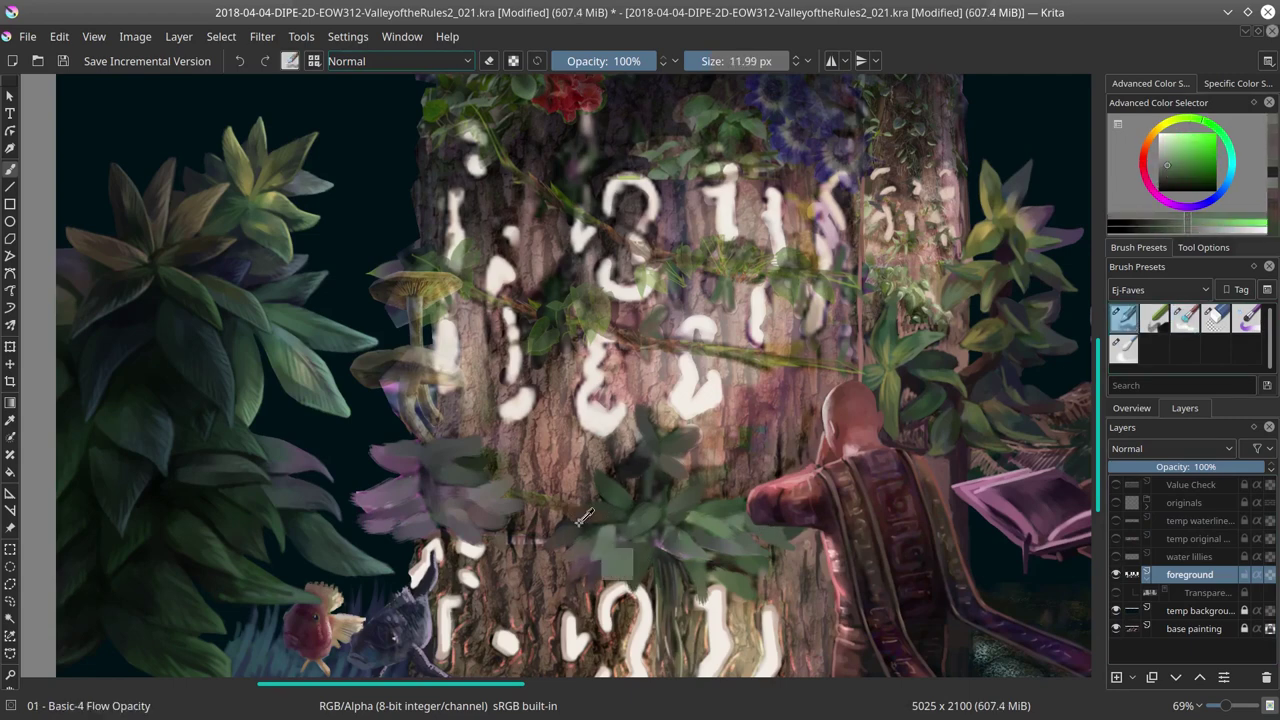
{"action": "key", "text": "bracketright"}
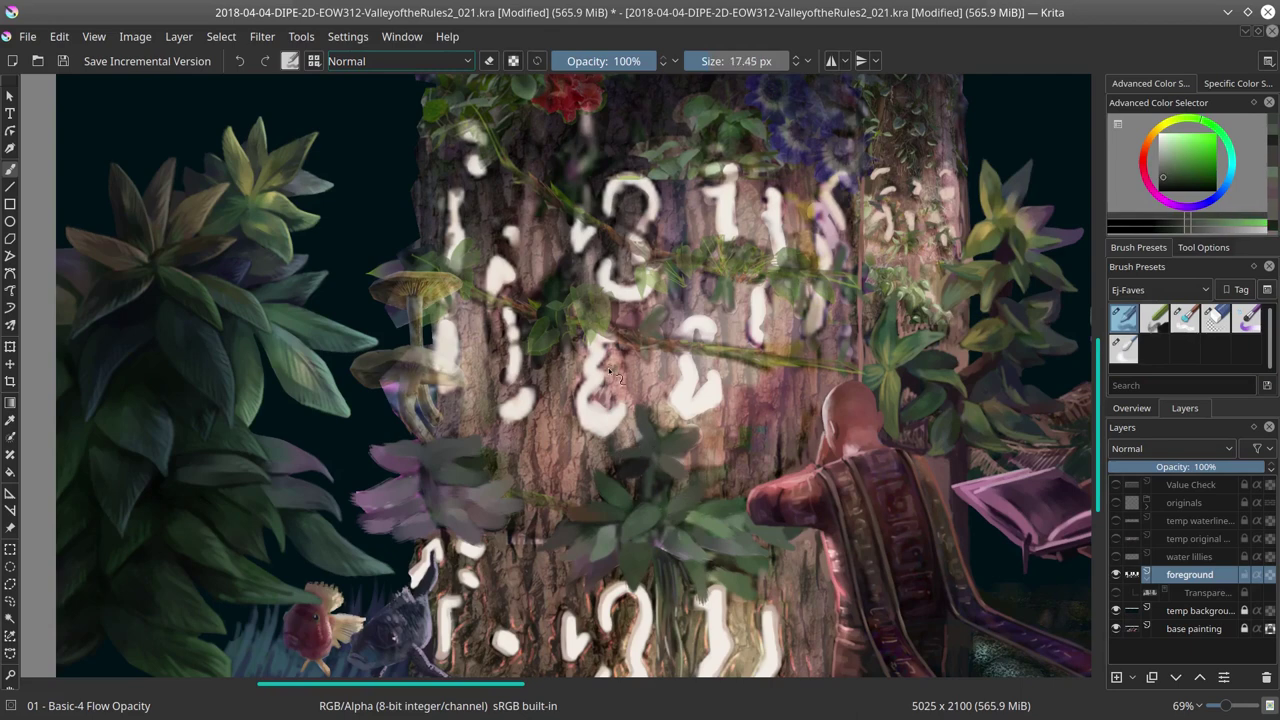
{"action": "left_click", "coordinate": [631, 546], "text": "ctrl"}
{"action": "key", "text": "slash"}
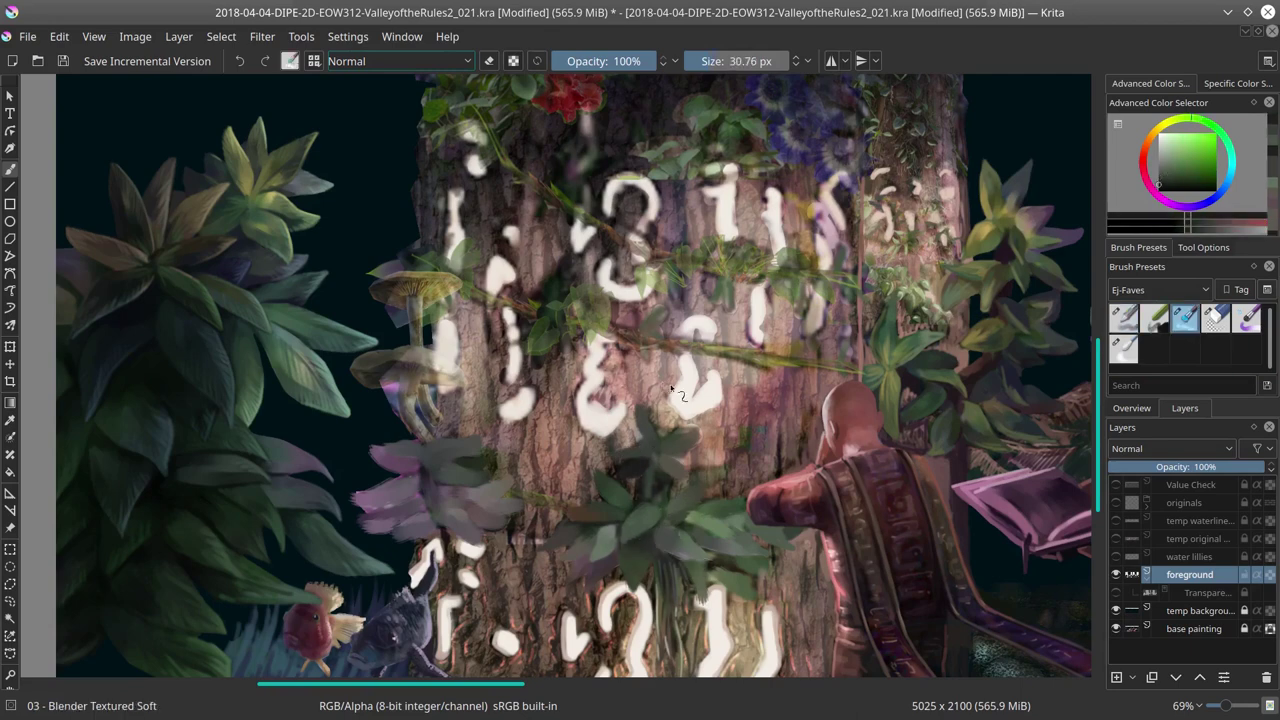
{"action": "key", "text": "slash"}
{"action": "left_click", "coordinate": [672, 517], "text": "ctrl"}
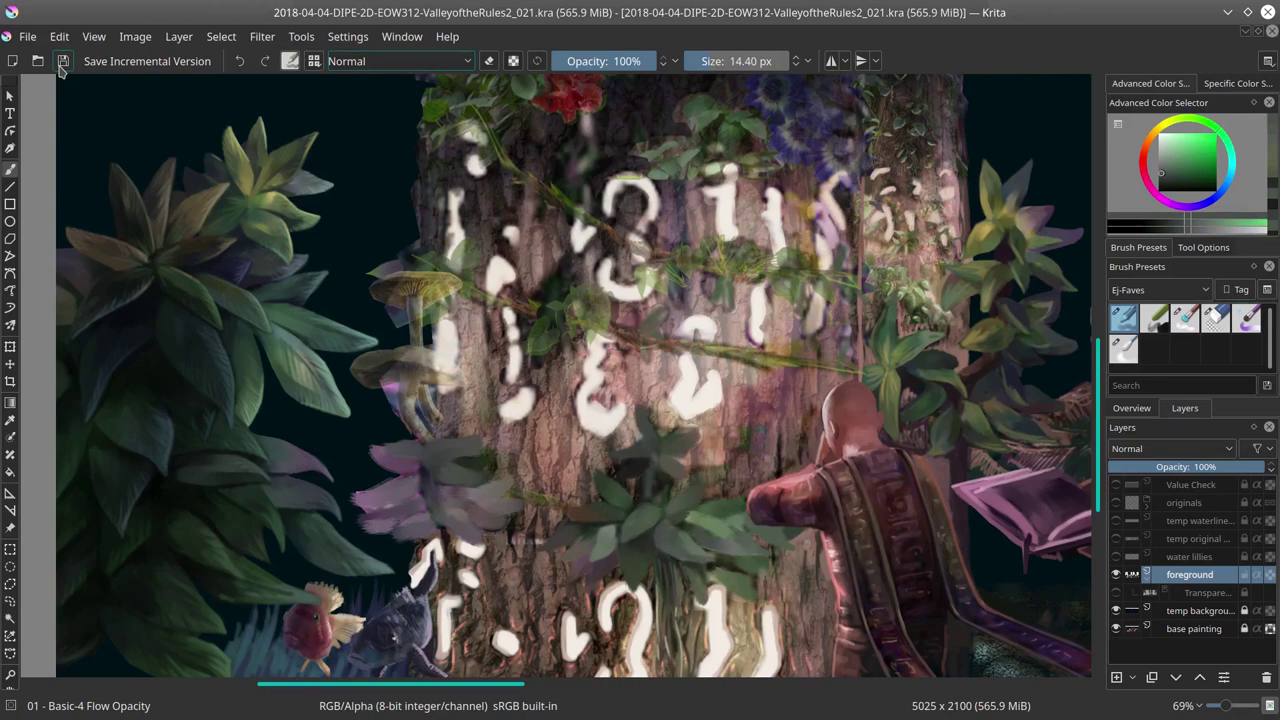
Step: Sample bark and foliage colours and paint leaf strokes over the trunk beside the monk's arm
{"action": "left_click", "coordinate": [670, 430], "text": "ctrl"}
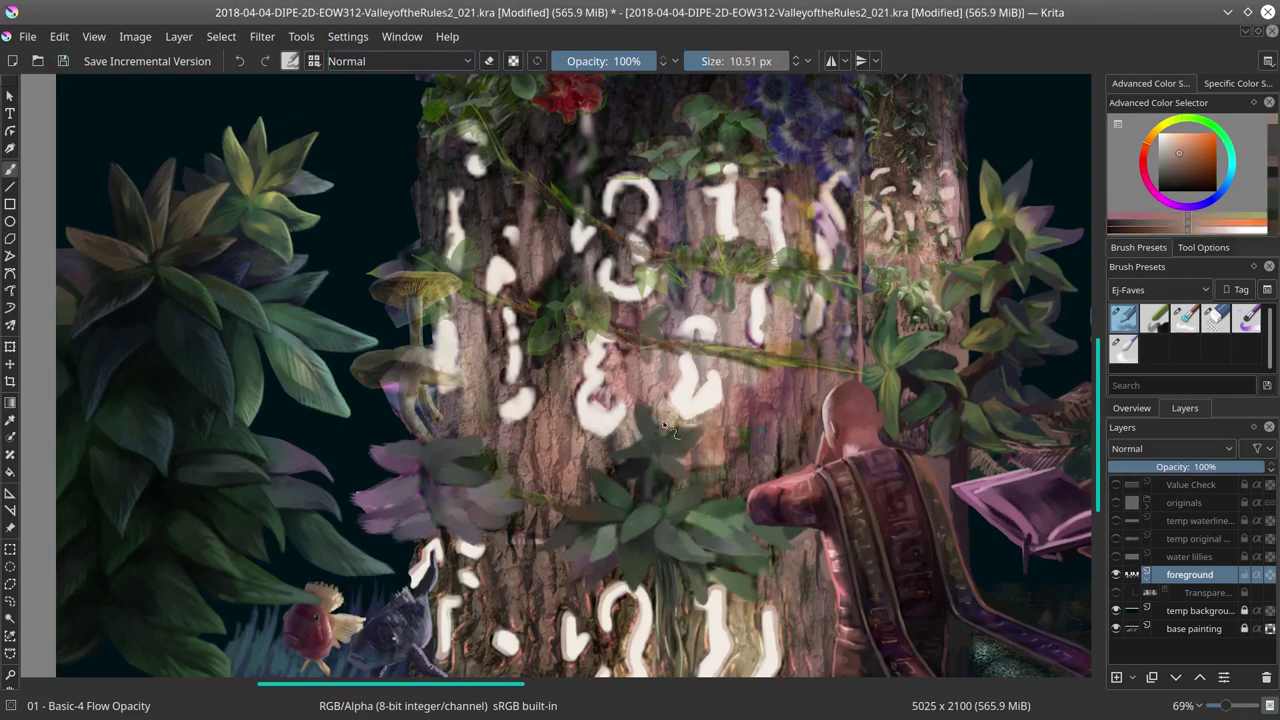
{"action": "left_click_drag", "start_coordinate": [670, 430], "coordinate": [727, 405]}
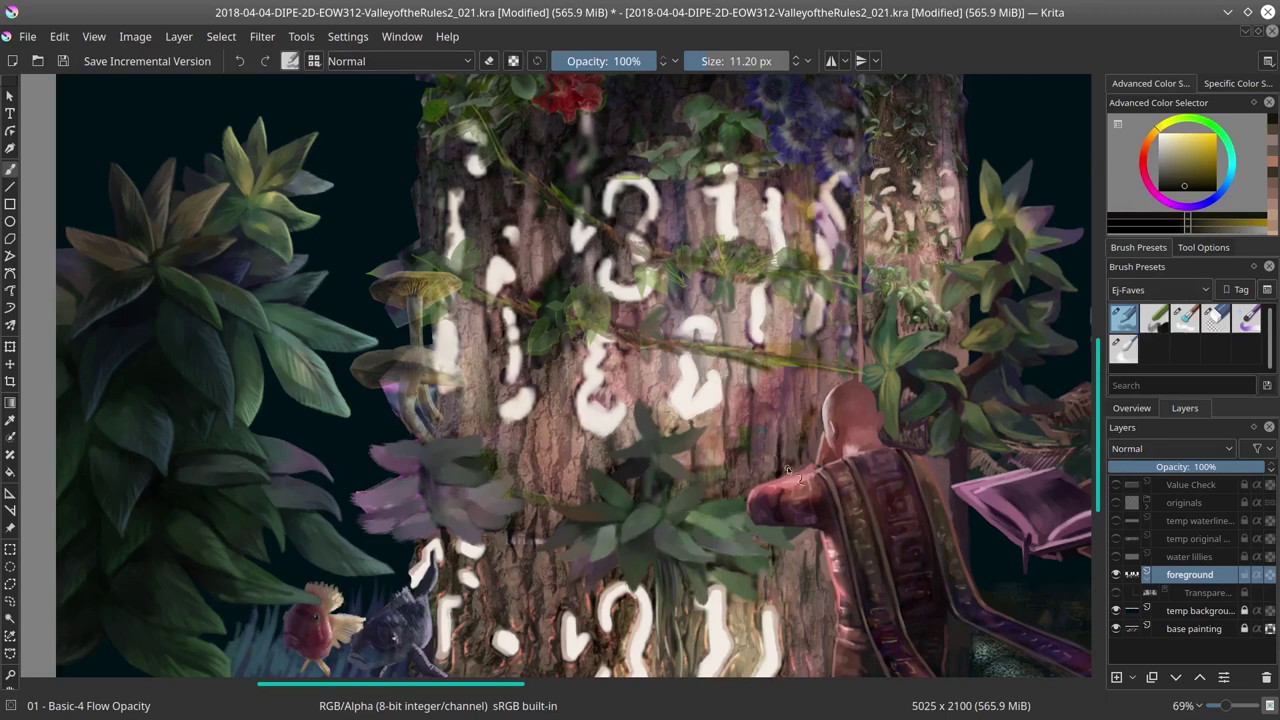
{"action": "mouse_move", "coordinate": [787, 470]}
{"action": "left_mouse_down"}
{"action": "mouse_move", "coordinate": [733, 505]}
{"action": "mouse_move", "coordinate": [742, 530]}
{"action": "mouse_move", "coordinate": [730, 495]}
{"action": "mouse_move", "coordinate": [707, 530]}
{"action": "mouse_move", "coordinate": [757, 622]}
{"action": "left_mouse_up"}
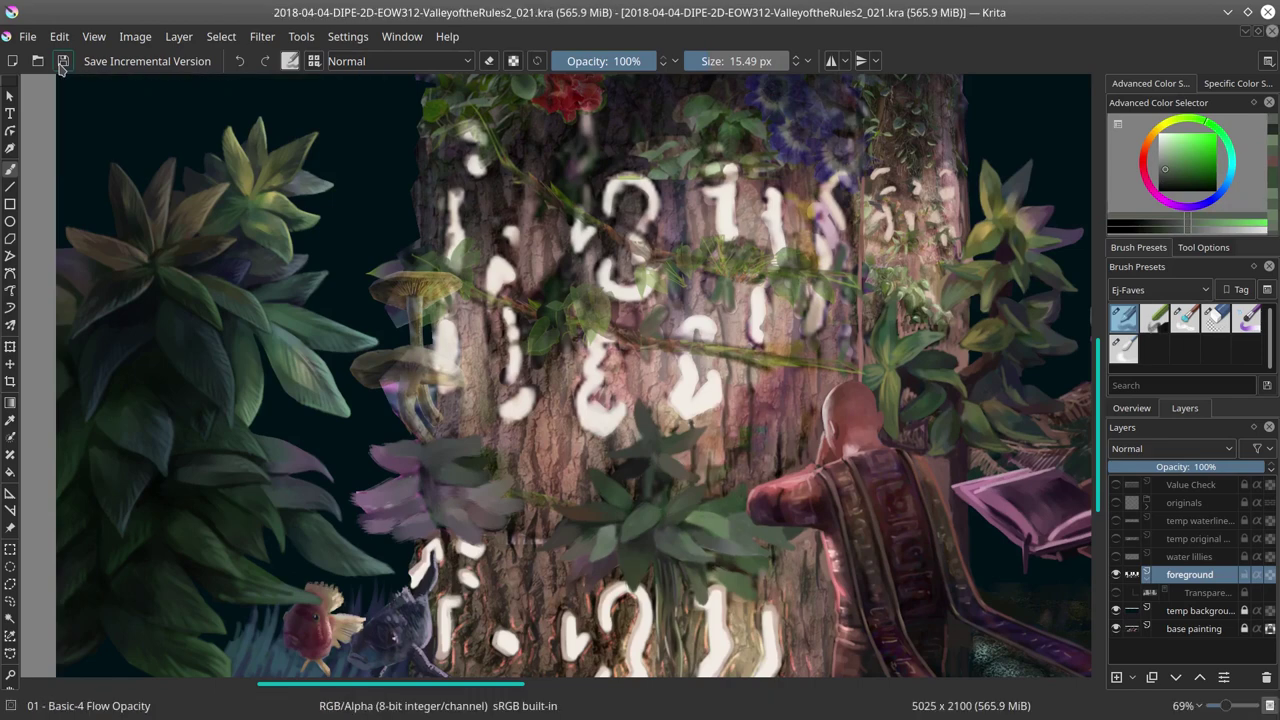
{"action": "left_click", "coordinate": [659, 528]}
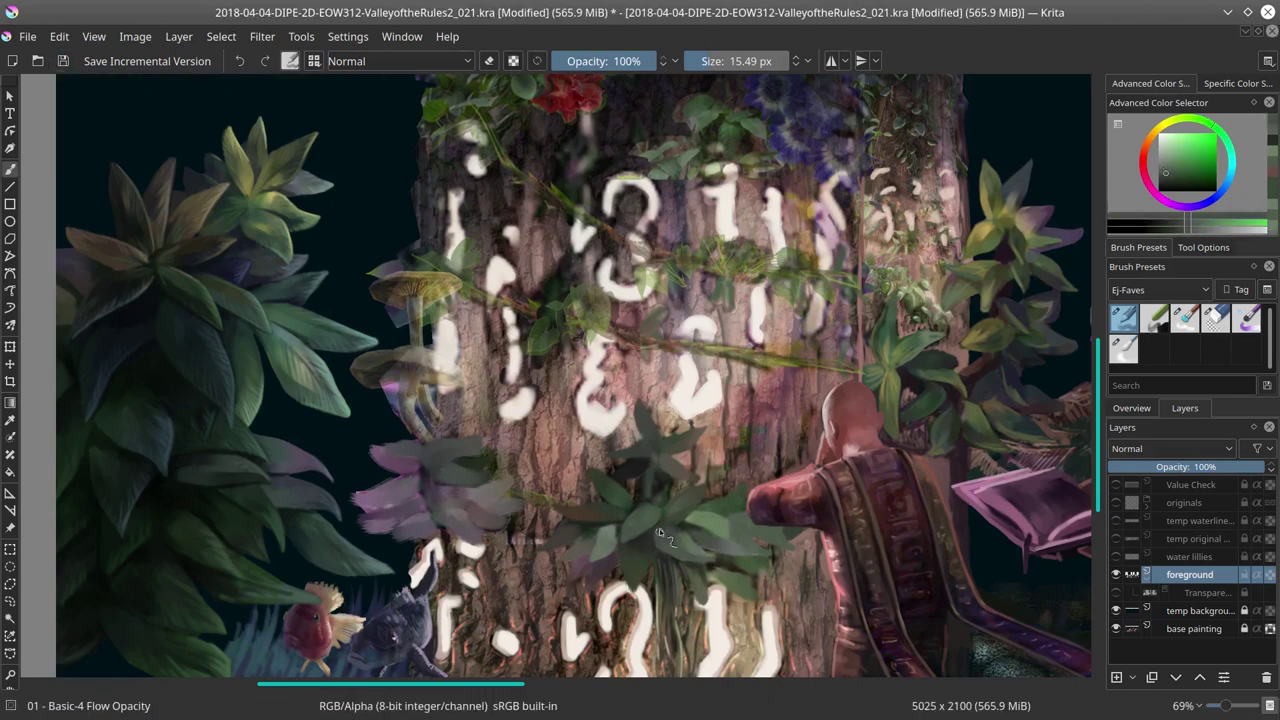
{"action": "key", "text": "["}
{"action": "mouse_move", "coordinate": [659, 528]}
{"action": "left_mouse_down"}
{"action": "mouse_move", "coordinate": [740, 505]}
{"action": "mouse_move", "coordinate": [711, 532]}
{"action": "mouse_move", "coordinate": [768, 527]}
{"action": "mouse_move", "coordinate": [758, 578]}
{"action": "mouse_move", "coordinate": [713, 555]}
{"action": "left_mouse_up"}
{"action": "key", "text": "["}
{"action": "key", "text": "["}
{"action": "mouse_move", "coordinate": [778, 625]}
{"action": "left_mouse_down"}
{"action": "mouse_move", "coordinate": [787, 528]}
{"action": "mouse_move", "coordinate": [765, 586]}
{"action": "mouse_move", "coordinate": [562, 553]}
{"action": "mouse_move", "coordinate": [632, 628]}
{"action": "mouse_move", "coordinate": [705, 603]}
{"action": "mouse_move", "coordinate": [672, 484]}
{"action": "left_mouse_up"}
{"action": "key", "text": "/"}
{"action": "key", "text": "/"}
{"action": "mouse_move", "coordinate": [615, 415]}
{"action": "left_mouse_down"}
{"action": "mouse_move", "coordinate": [675, 515]}
{"action": "mouse_move", "coordinate": [659, 527]}
{"action": "mouse_move", "coordinate": [694, 503]}
{"action": "mouse_move", "coordinate": [724, 527]}
{"action": "mouse_move", "coordinate": [716, 539]}
{"action": "mouse_move", "coordinate": [718, 438]}
{"action": "mouse_move", "coordinate": [714, 466]}
{"action": "mouse_move", "coordinate": [738, 470]}
{"action": "mouse_move", "coordinate": [711, 439]}
{"action": "mouse_move", "coordinate": [669, 495]}
{"action": "mouse_move", "coordinate": [698, 471]}
{"action": "mouse_move", "coordinate": [673, 480]}
{"action": "mouse_move", "coordinate": [645, 628]}
{"action": "left_mouse_up"}
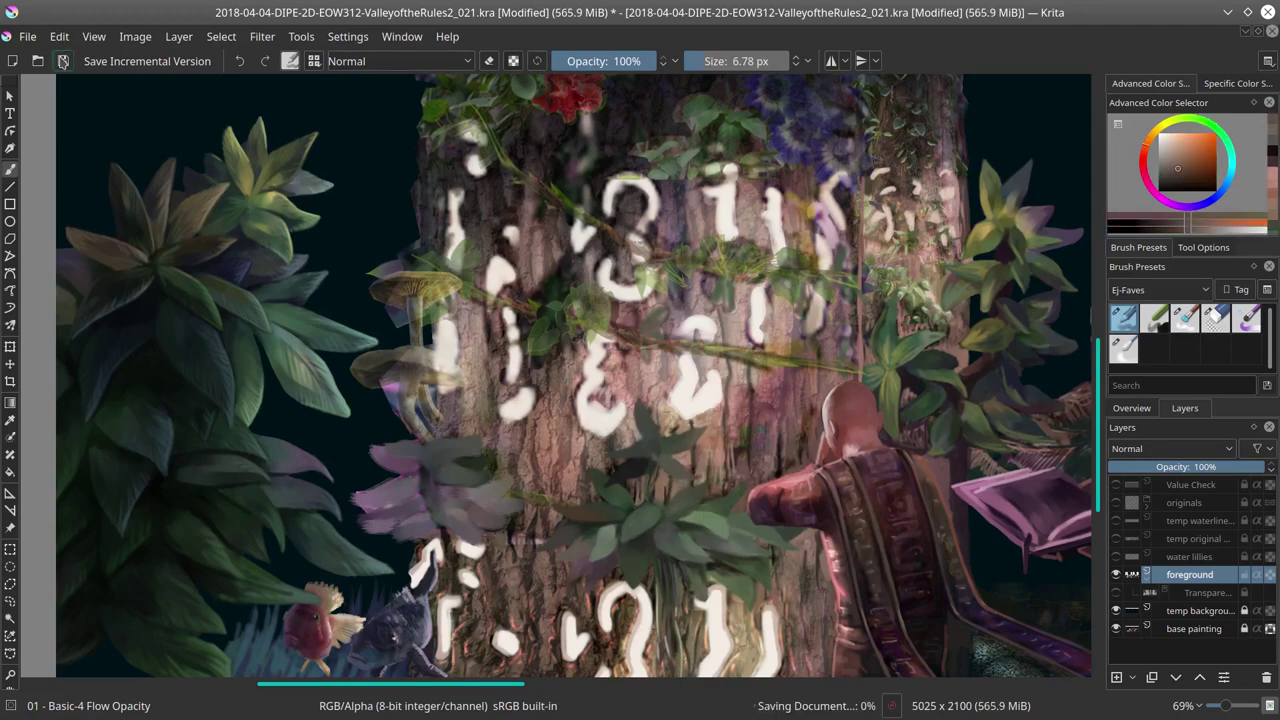
Step: Pick a leaf green from the colour selector and sample pale yellow and orange-brown bark tones
{"action": "left_click", "coordinate": [397, 61]}
{"action": "left_click", "coordinate": [390, 218]}
{"action": "left_click", "coordinate": [1170, 172]}
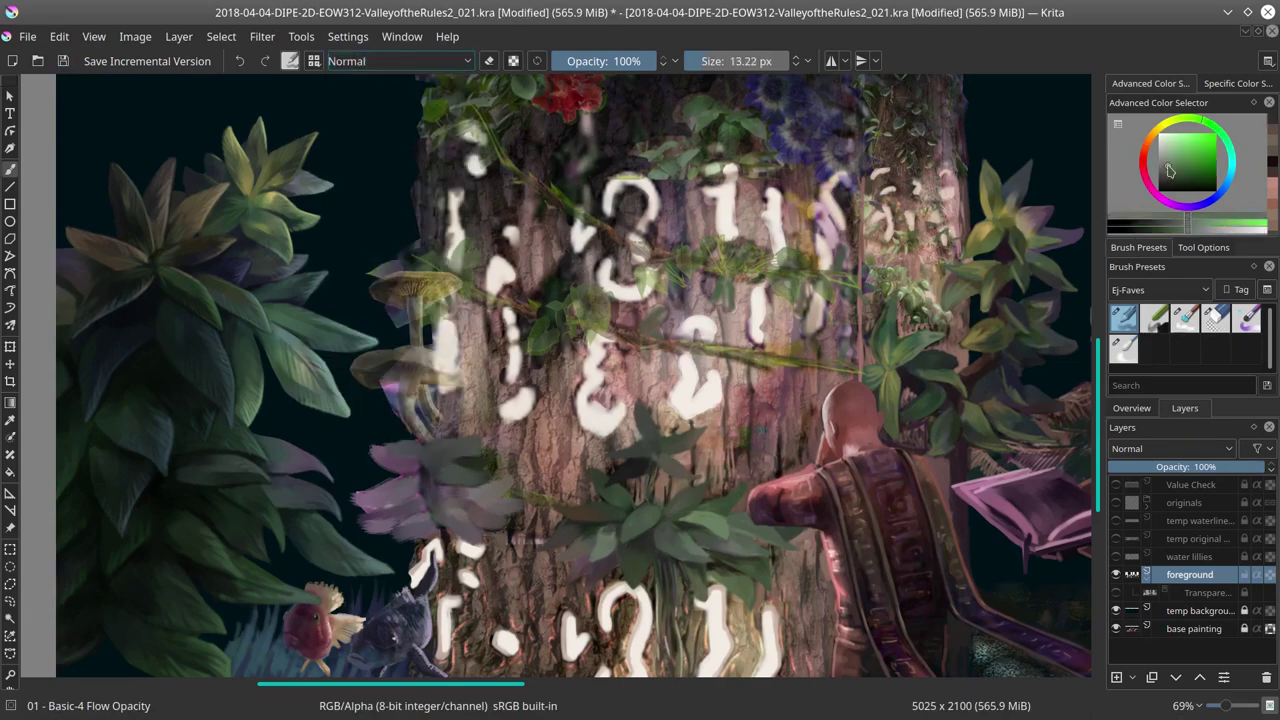
{"action": "key", "text": "bracketleft"}
{"action": "left_click", "coordinate": [600, 555], "text": "ctrl"}
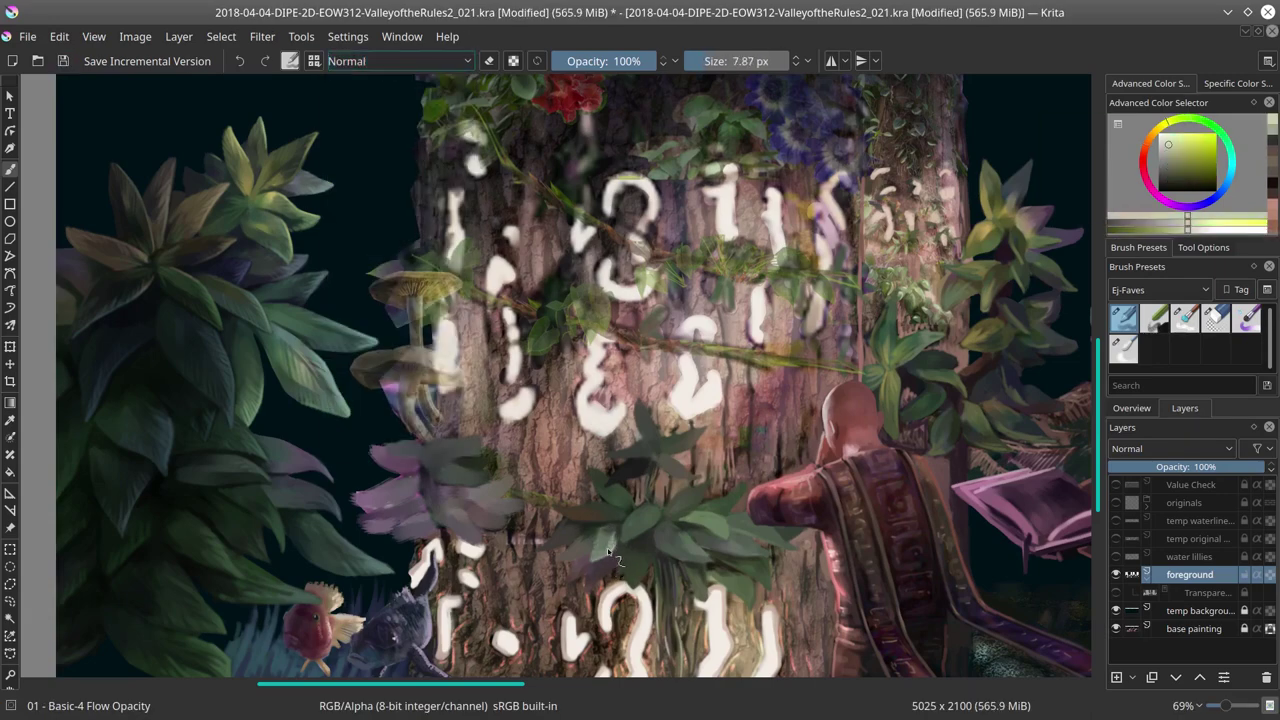
{"action": "left_click", "coordinate": [574, 554], "text": "ctrl"}
{"action": "key", "text": "bracketleft"}
{"action": "key", "text": "bracketleft"}
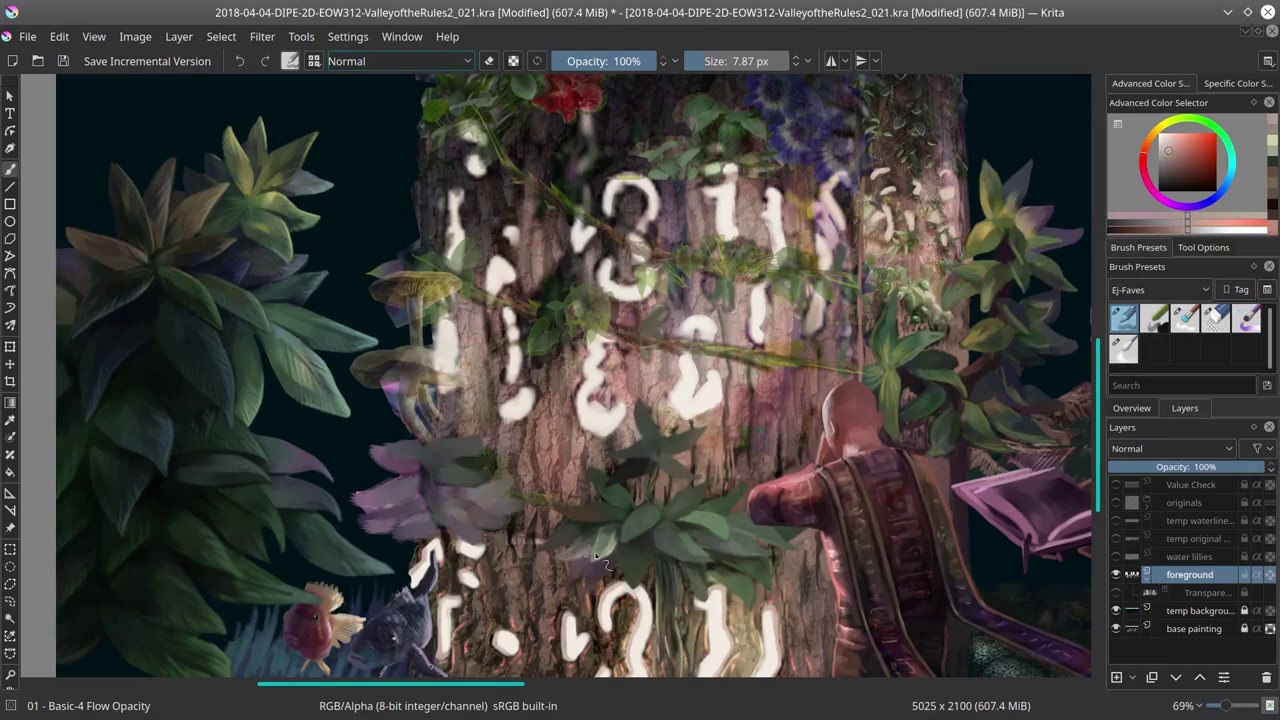
Step: Refine the leaves with sampled greens and bark browns, then check the zoomed-out view
{"action": "left_click", "coordinate": [654, 490], "text": "ctrl"}
{"action": "left_click", "coordinate": [660, 500], "text": "ctrl"}
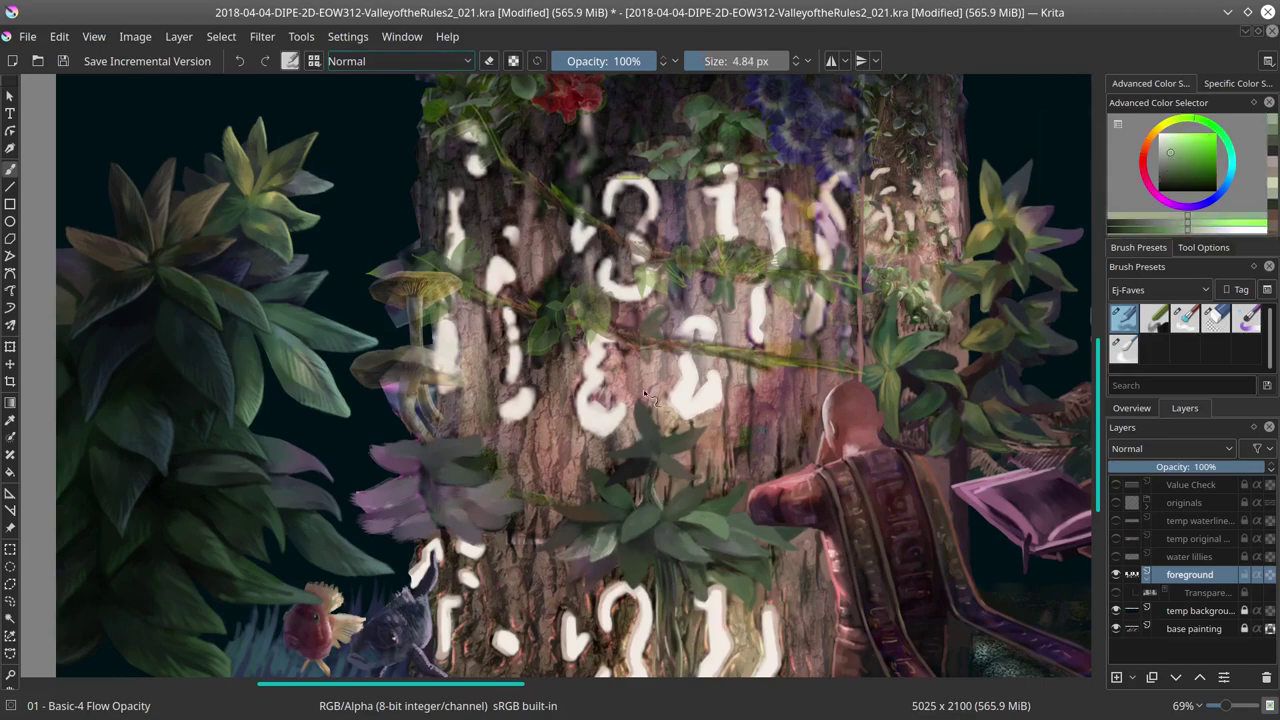
{"action": "left_click", "coordinate": [695, 455], "text": "ctrl"}
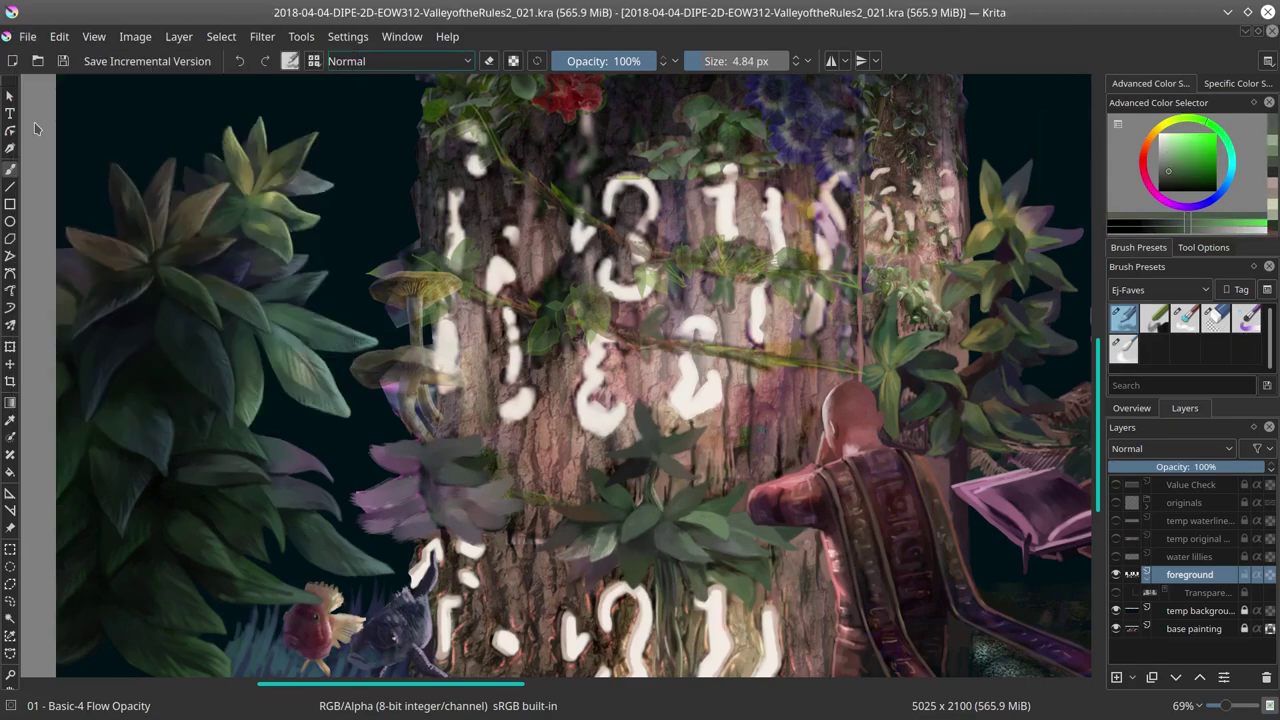
{"action": "left_click", "coordinate": [564, 544], "text": "ctrl"}
{"action": "key", "text": "bracketright"}
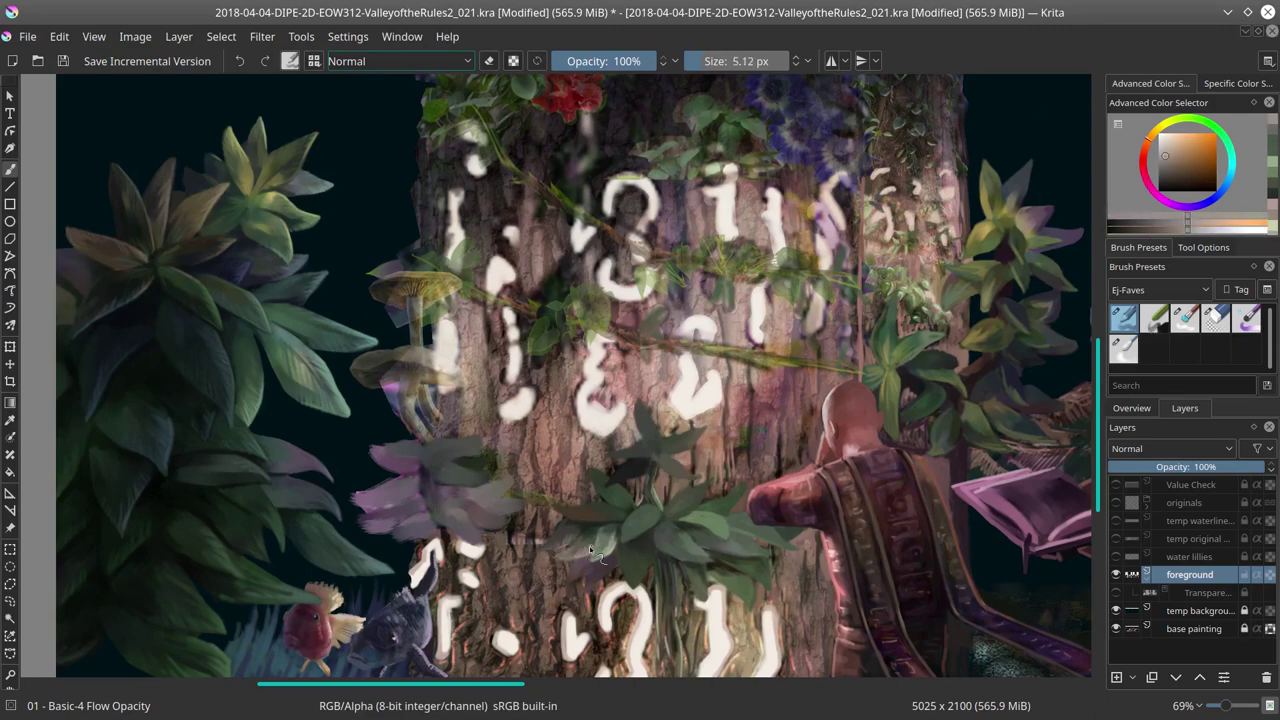
{"action": "left_click", "coordinate": [567, 555], "text": "ctrl"}
{"action": "key", "text": "bracketright"}
{"action": "key", "text": "bracketright"}
{"action": "key", "text": "bracketright"}
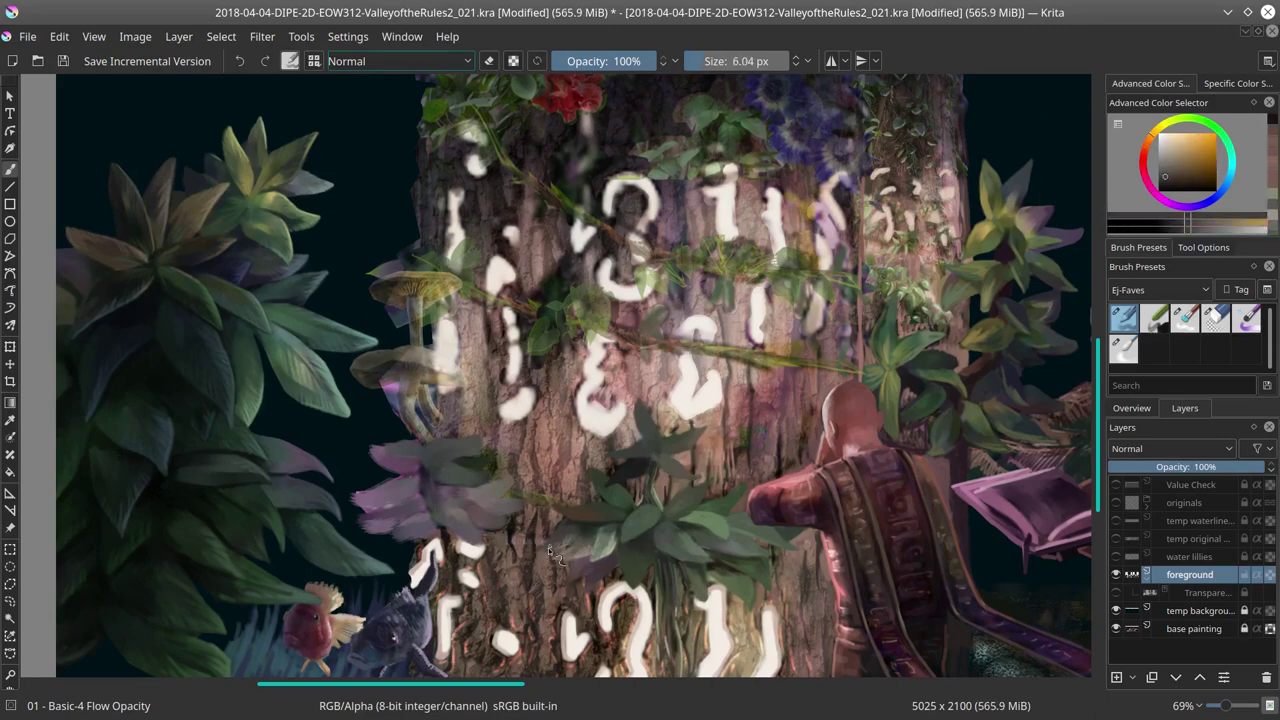
{"action": "left_click", "coordinate": [614, 551], "text": "ctrl"}
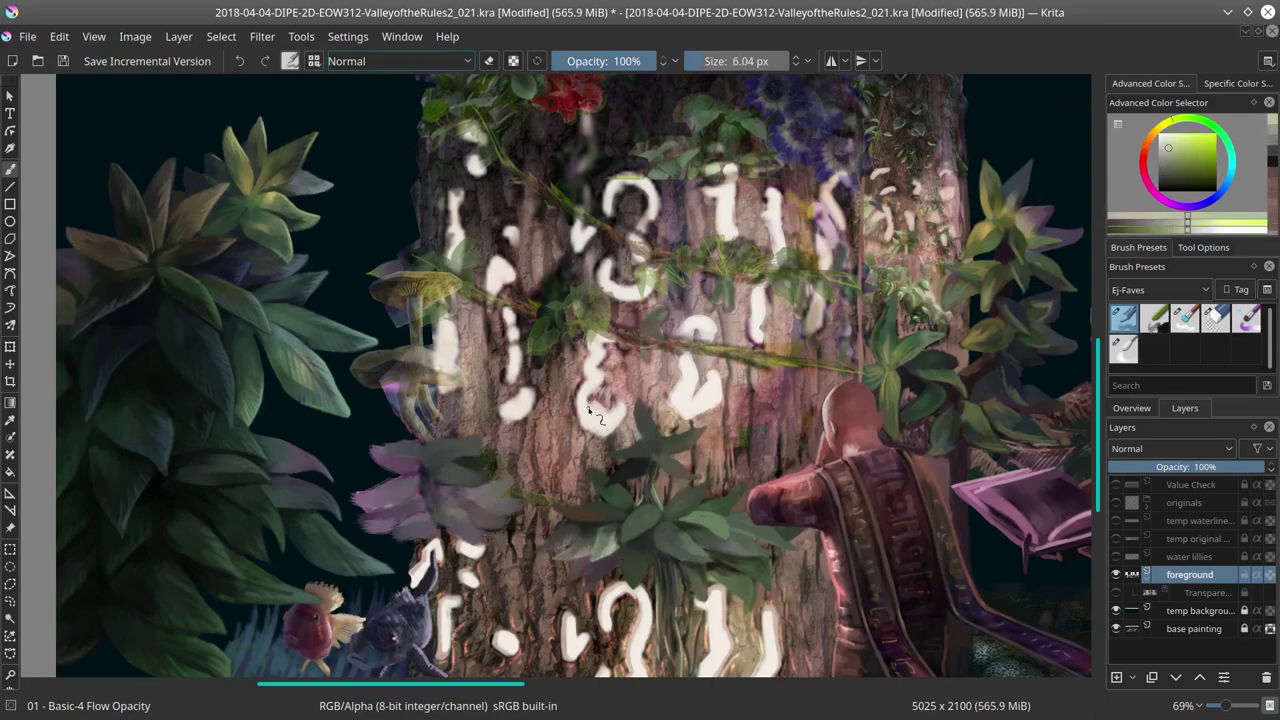
{"action": "scroll", "coordinate": [651, 601], "scroll_direction": "down", "scroll_amount": 3}
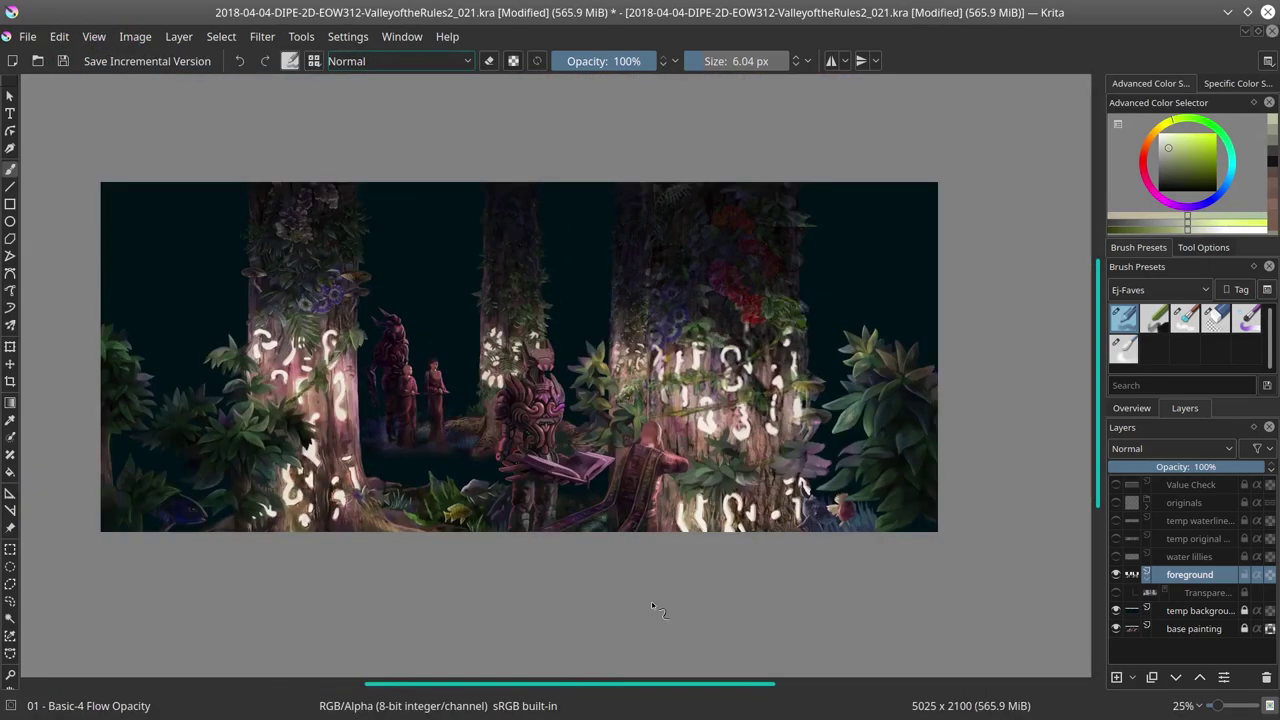
{"action": "scroll", "coordinate": [793, 507], "scroll_direction": "up", "scroll_amount": 3}
Step: Erase leaf strokes with the Eraser Circle, then repaint with darker greens shifted toward pink and red
{"action": "key", "text": "slash"}
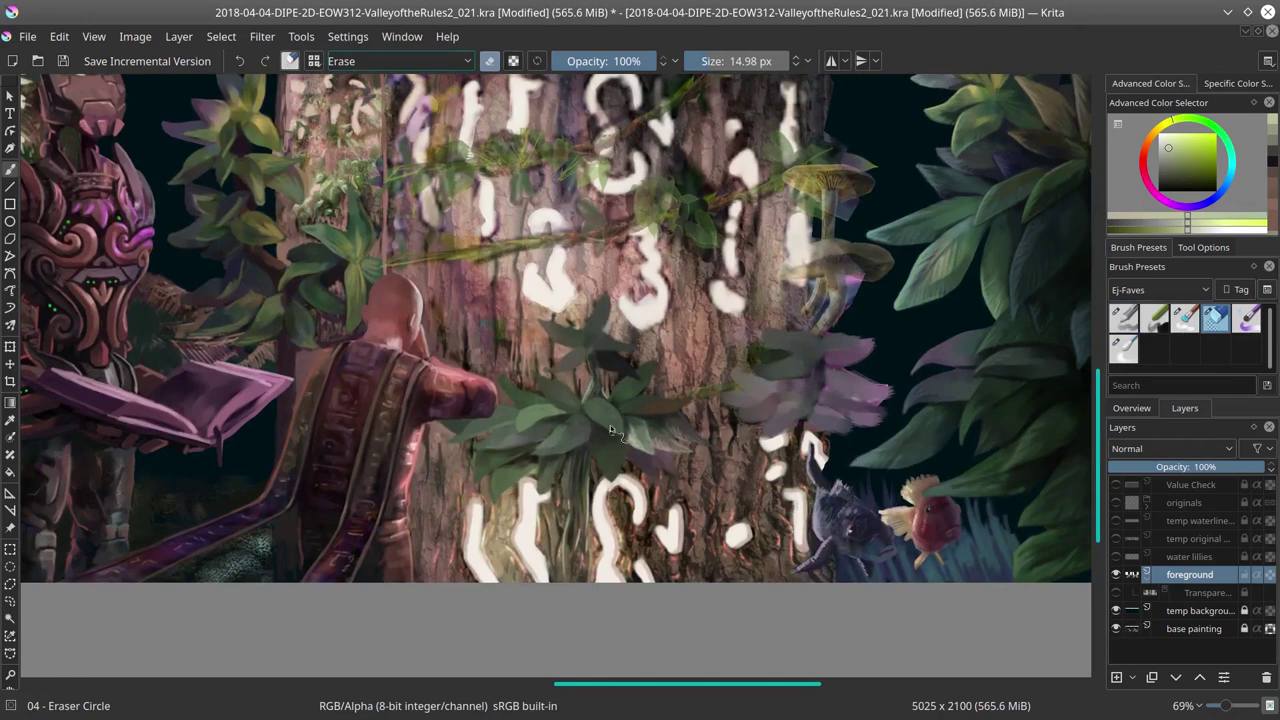
{"action": "left_click", "coordinate": [558, 419], "text": "ctrl"}
{"action": "key", "text": "slash"}
{"action": "left_click", "coordinate": [1178, 166]}
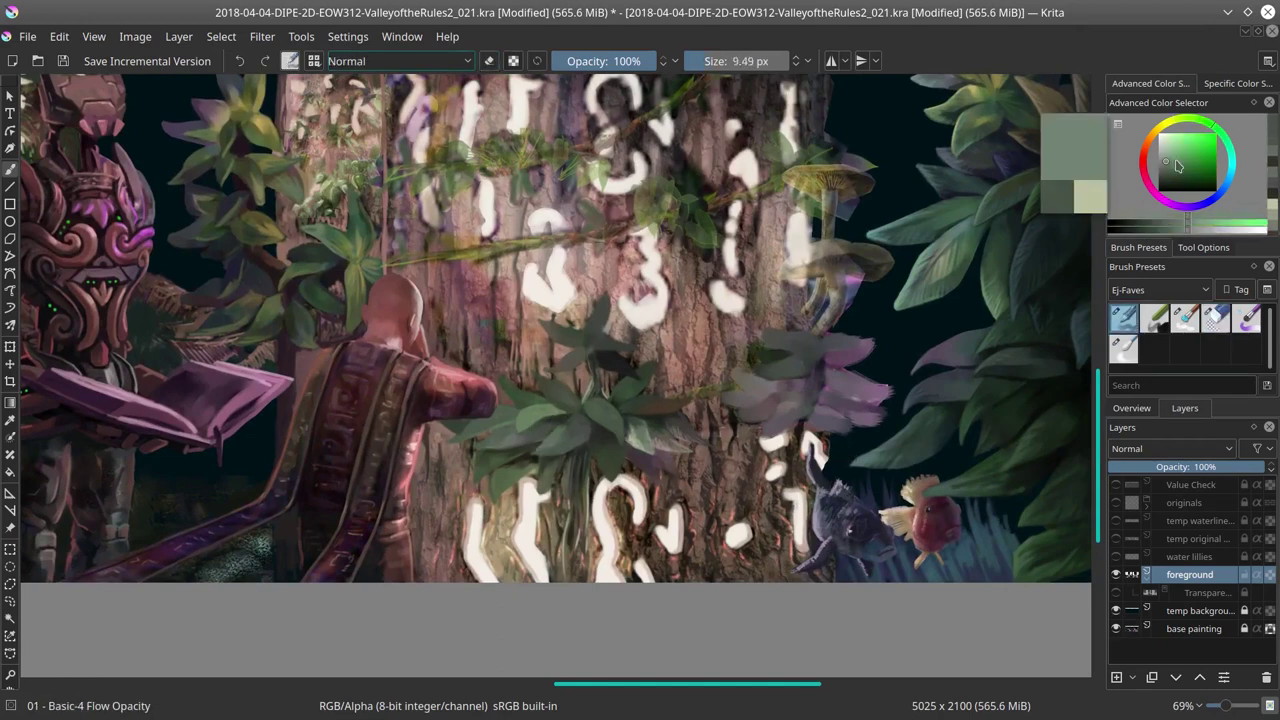
{"action": "key", "text": "bracketleft"}
{"action": "left_click", "coordinate": [573, 428], "text": "ctrl"}
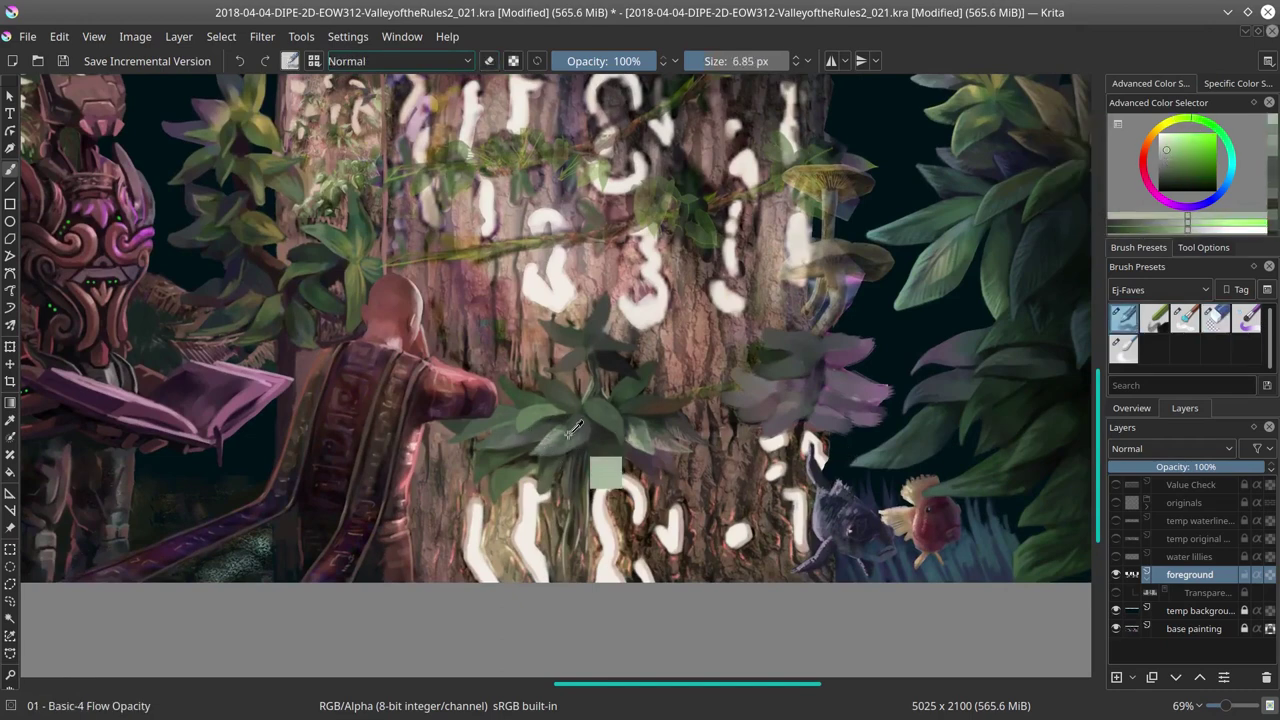
{"action": "left_click", "coordinate": [574, 428], "text": "ctrl"}
{"action": "key", "text": "bracketleft"}
{"action": "key", "text": "bracketleft"}
{"action": "key", "text": "bracketleft"}
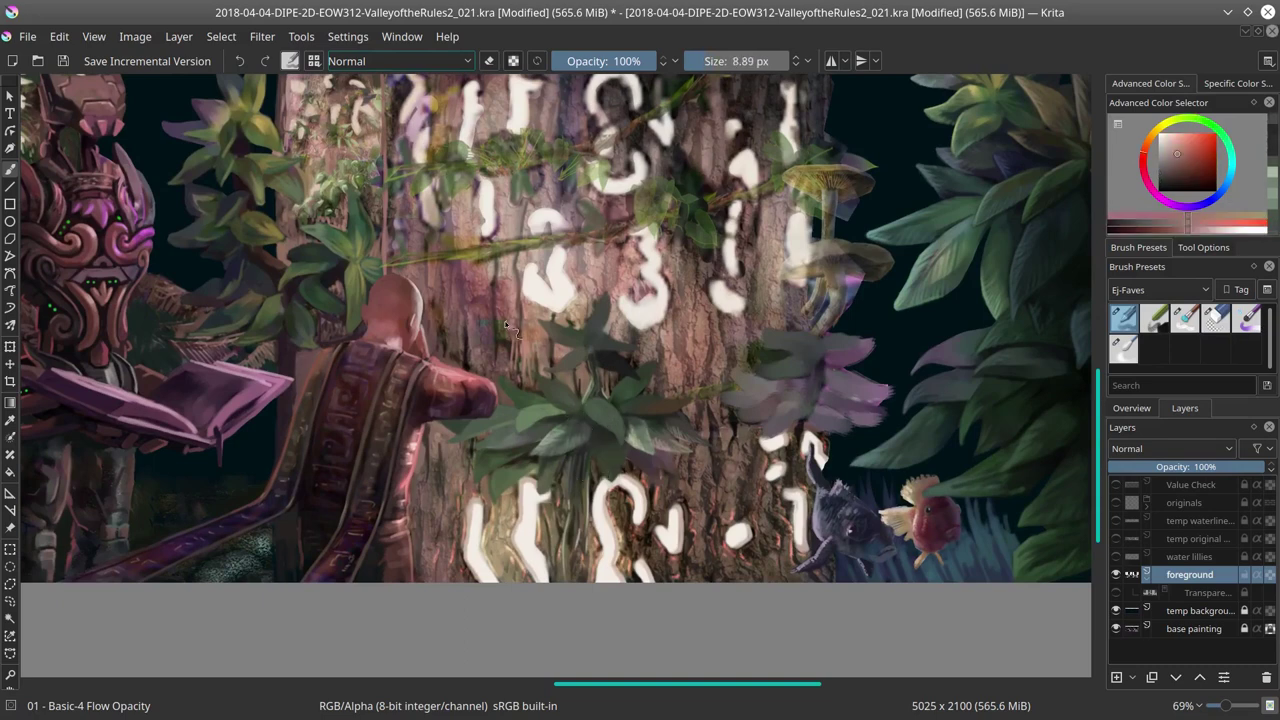
{"action": "left_click", "coordinate": [1141, 170]}
{"action": "left_click", "coordinate": [1199, 189]}
{"action": "key", "text": "slash"}
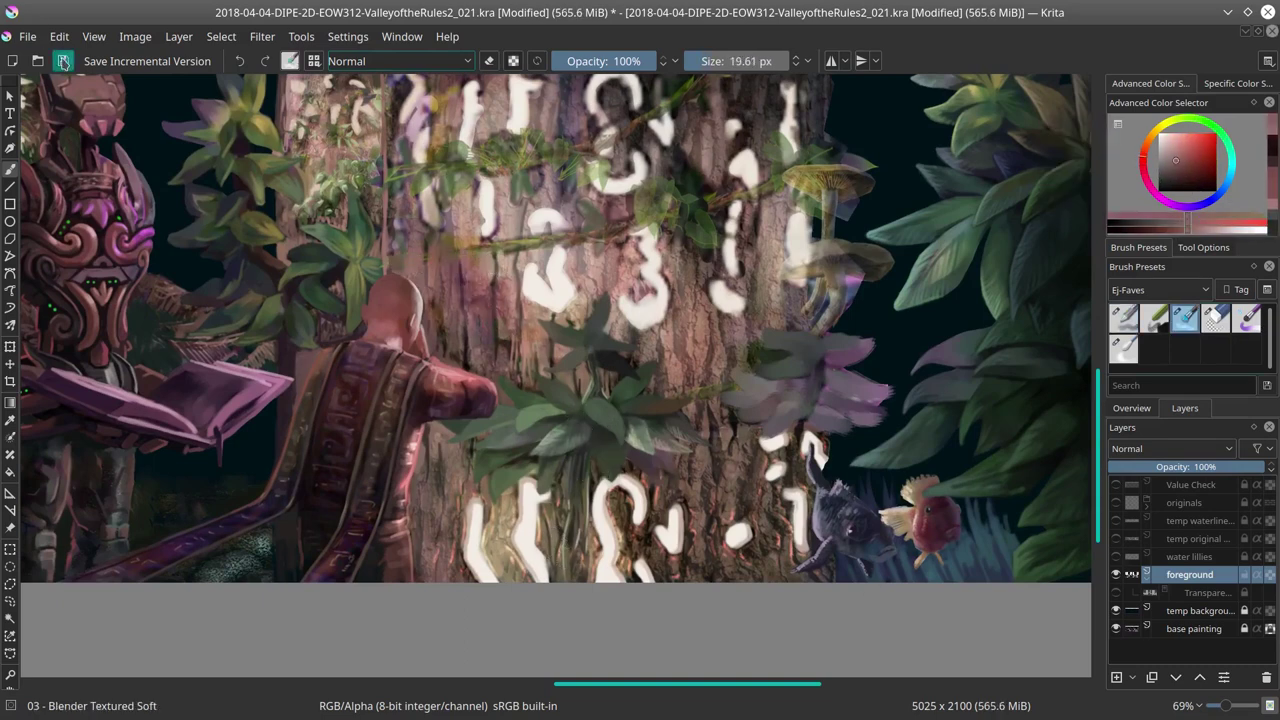
{"action": "key", "text": "slash"}
Step: Touch up the leaf cluster with darker greens, orange-brown and light yellow, then save
{"action": "left_click", "coordinate": [550, 458], "text": "ctrl"}
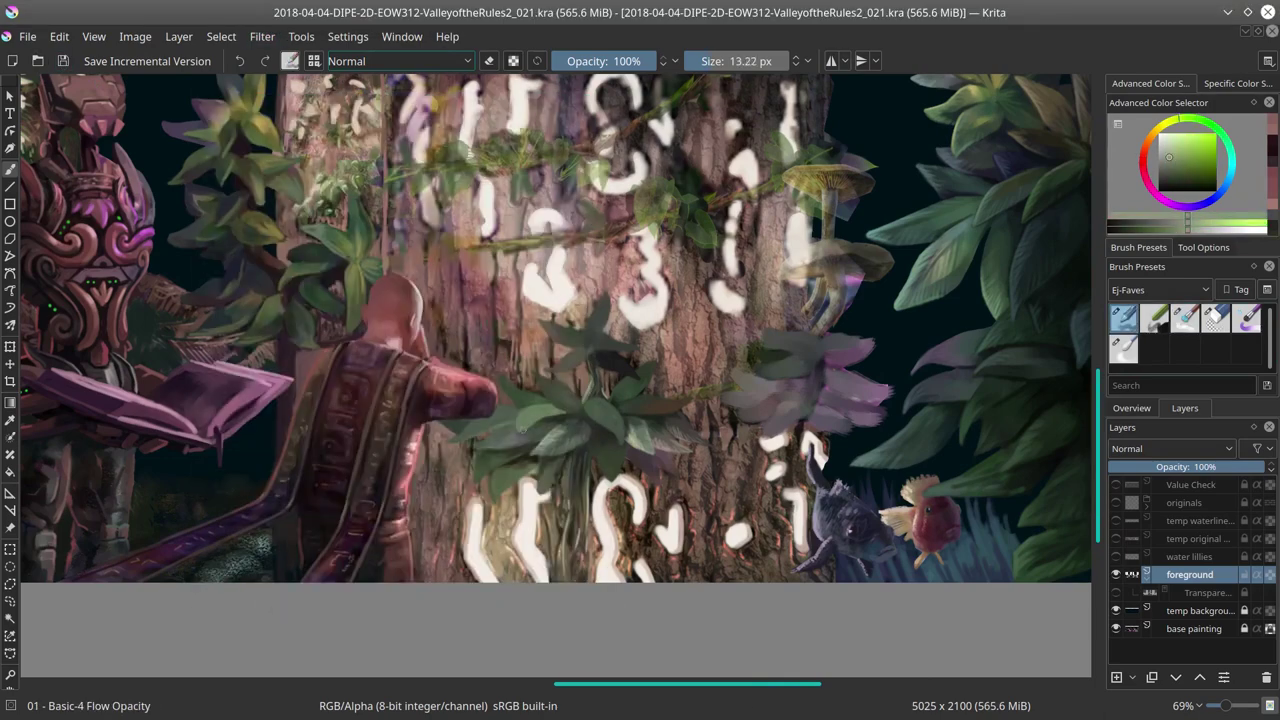
{"action": "left_click", "coordinate": [541, 428], "text": "ctrl"}
{"action": "left_click", "coordinate": [570, 337], "text": "ctrl"}
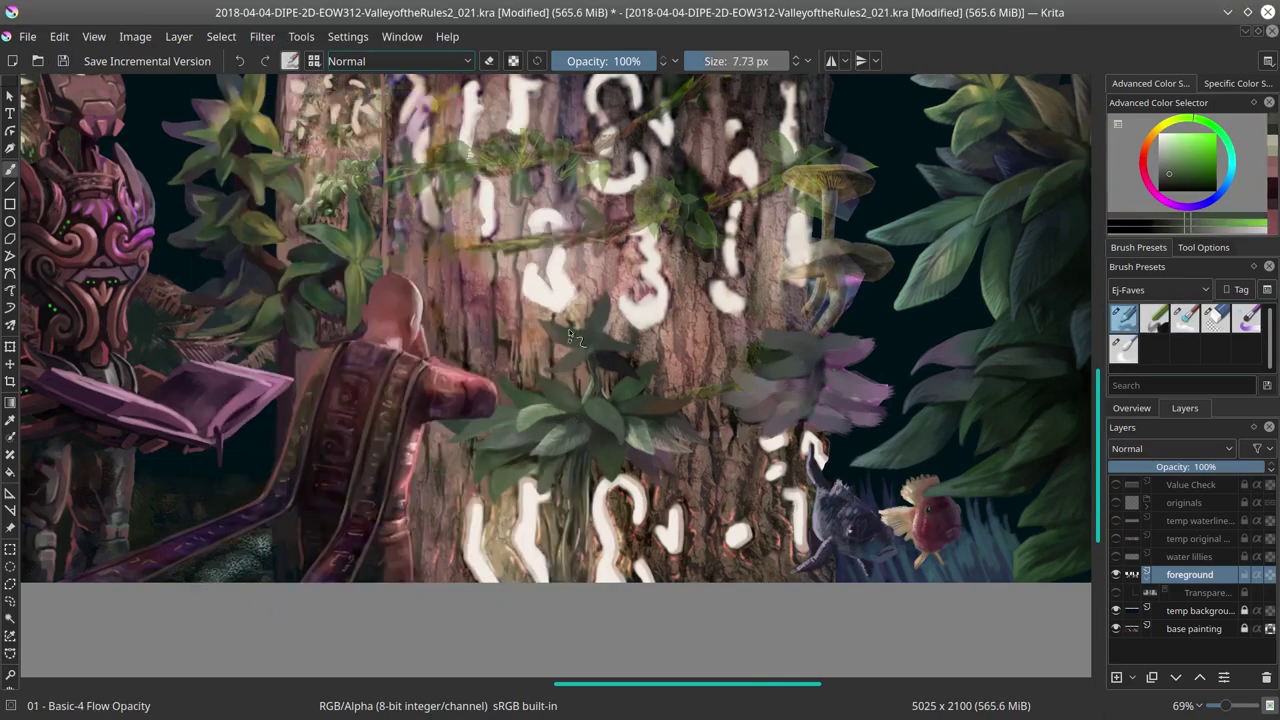
{"action": "left_click", "coordinate": [492, 444], "text": "ctrl"}
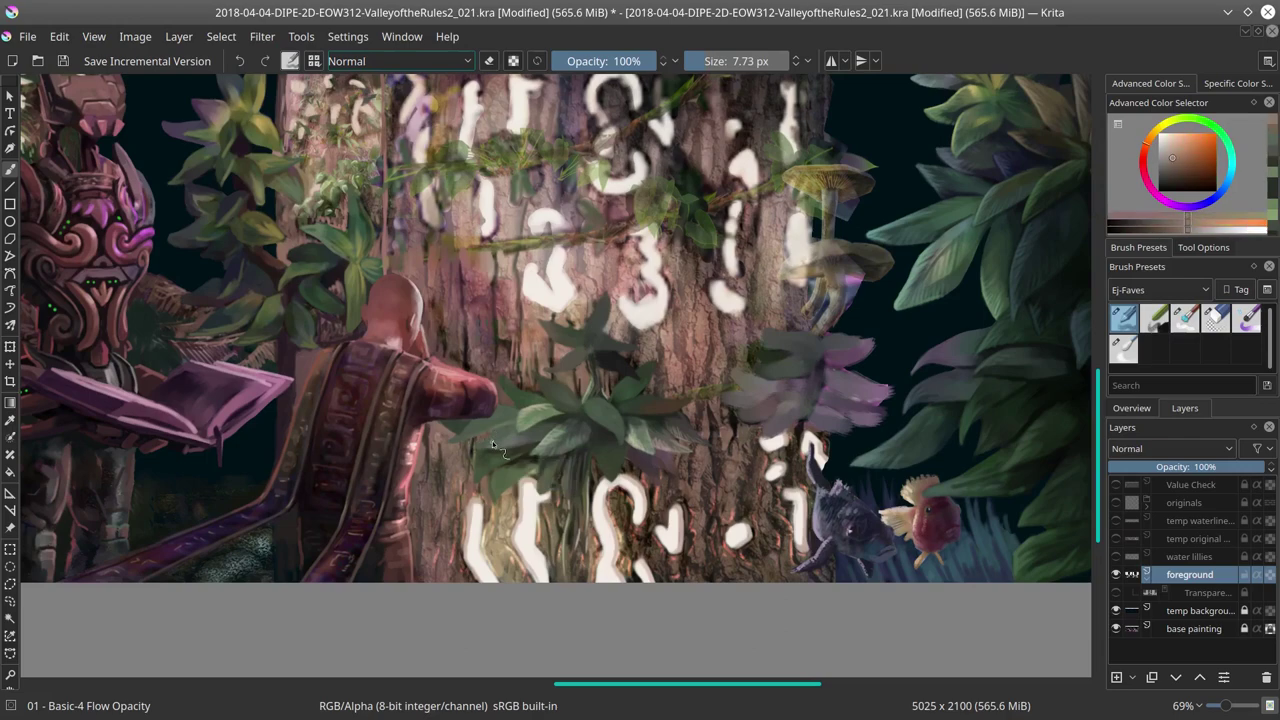
{"action": "left_click", "coordinate": [505, 442], "text": "ctrl"}
{"action": "left_click", "coordinate": [500, 437], "text": "ctrl"}
{"action": "left_click", "coordinate": [496, 432], "text": "ctrl"}
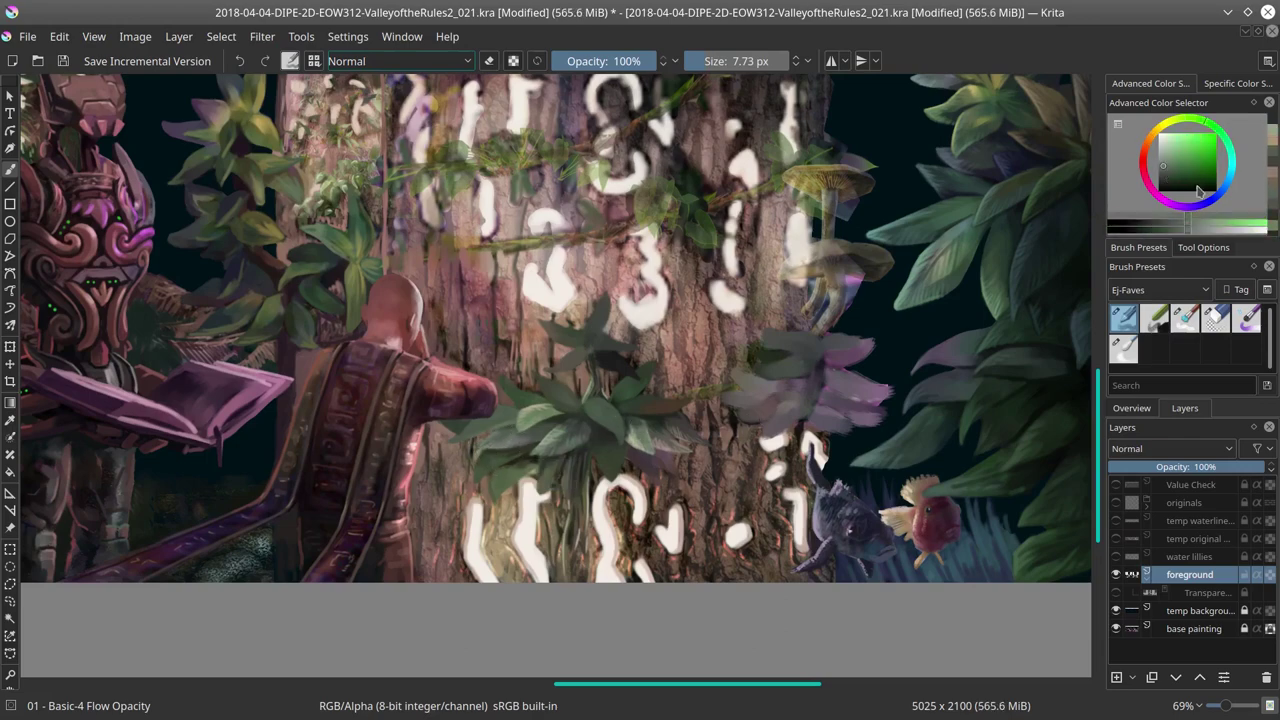
{"action": "left_click", "coordinate": [519, 447], "text": "ctrl"}
{"action": "left_click", "coordinate": [63, 61]}
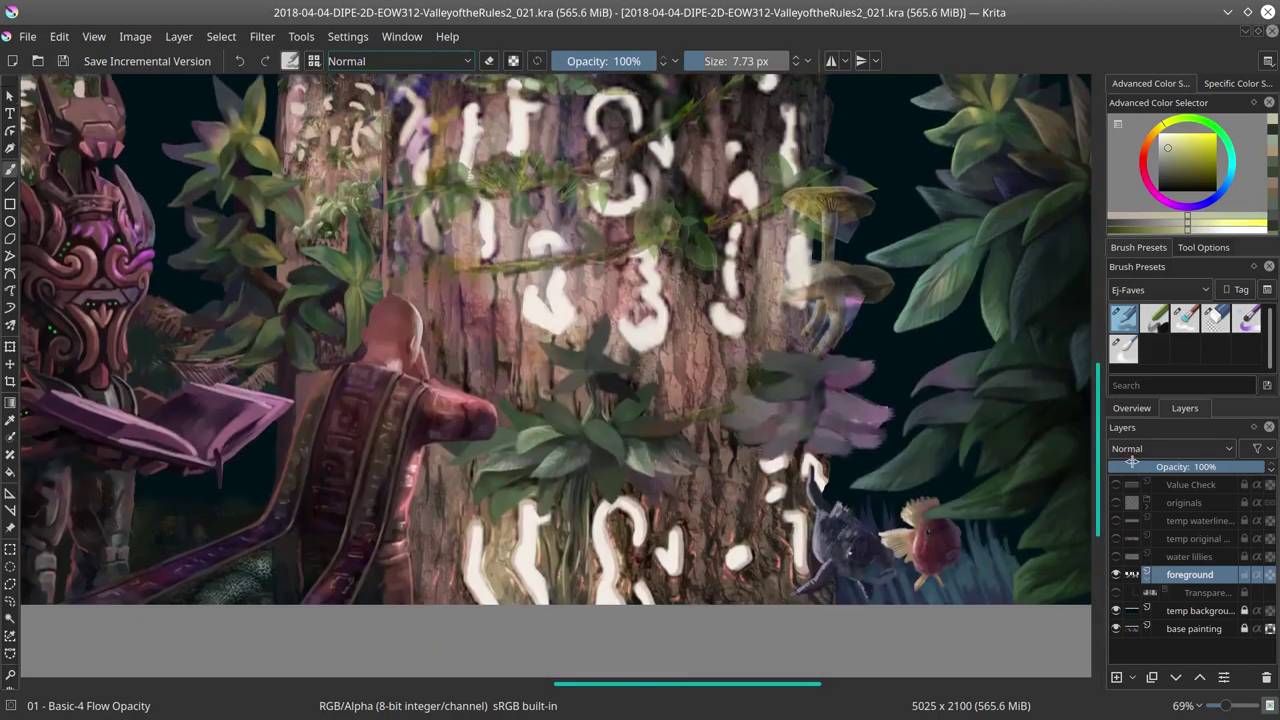
Step: Show the overview thumbnail and sample greens and pale yellow, shrinking the brush and adjusting the shade
{"action": "left_click", "coordinate": [1131, 408]}
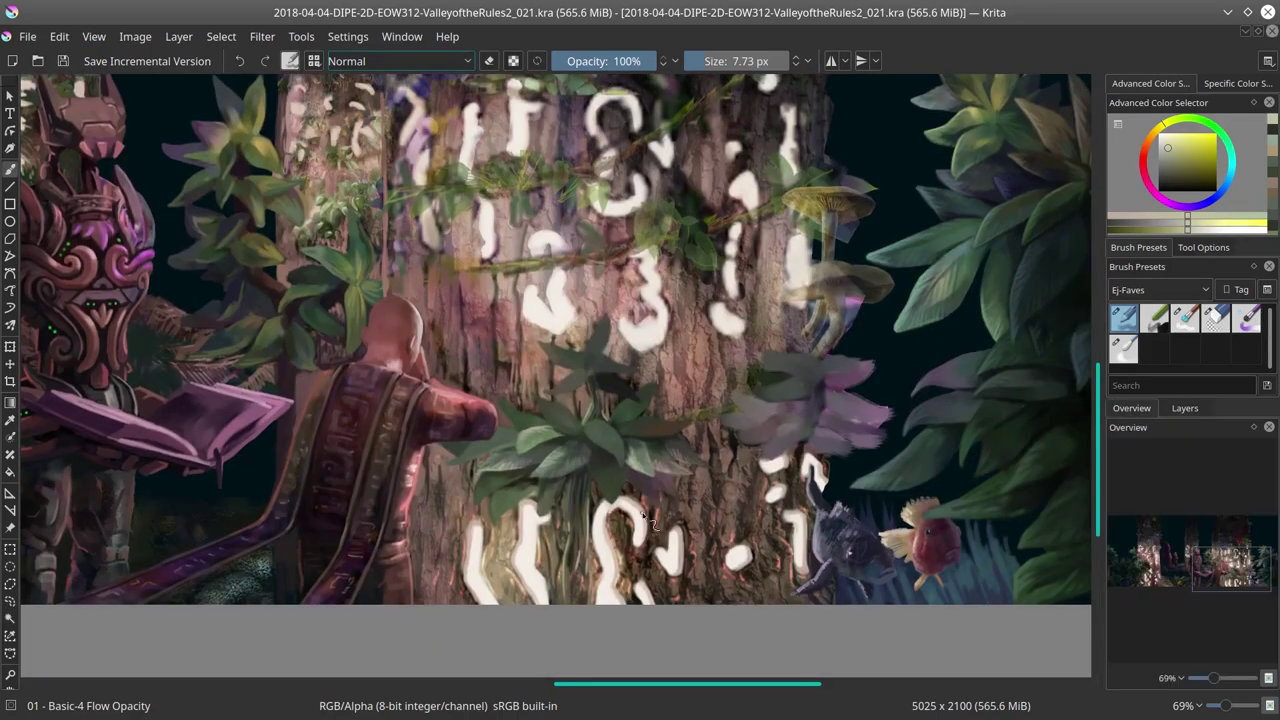
{"action": "left_click", "coordinate": [463, 459], "text": "ctrl"}
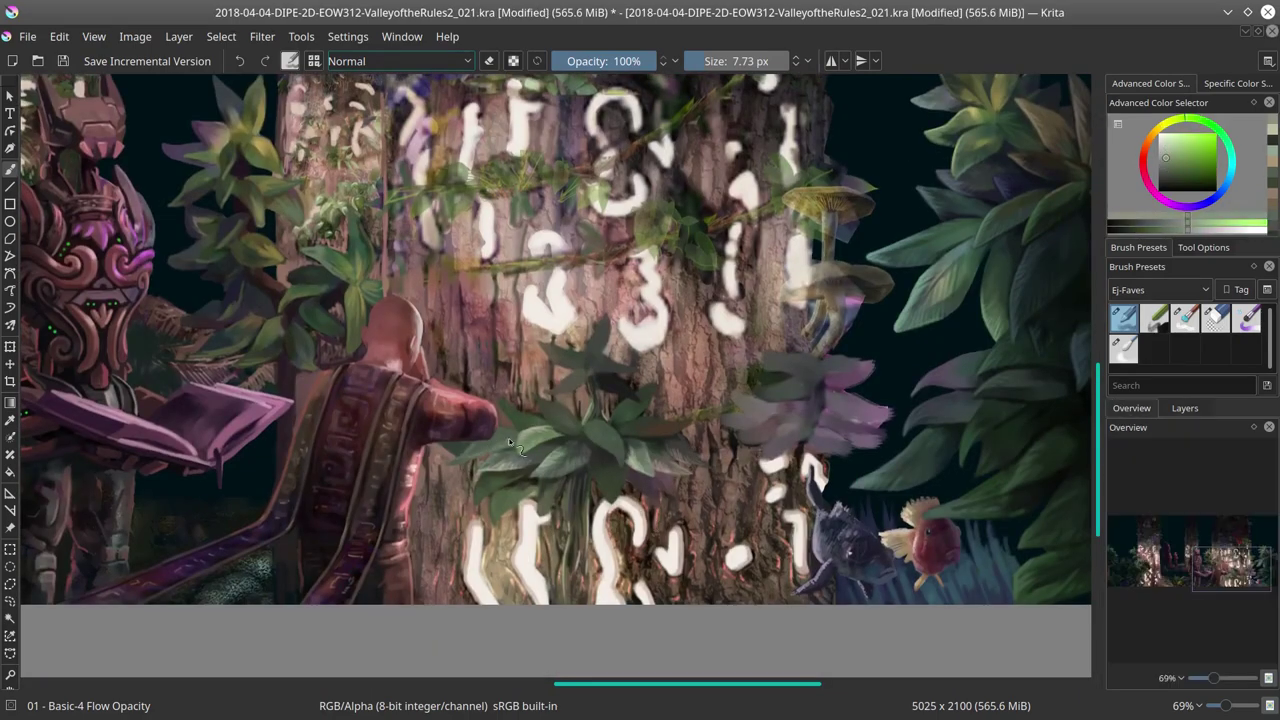
{"action": "left_click", "coordinate": [492, 453], "text": "ctrl"}
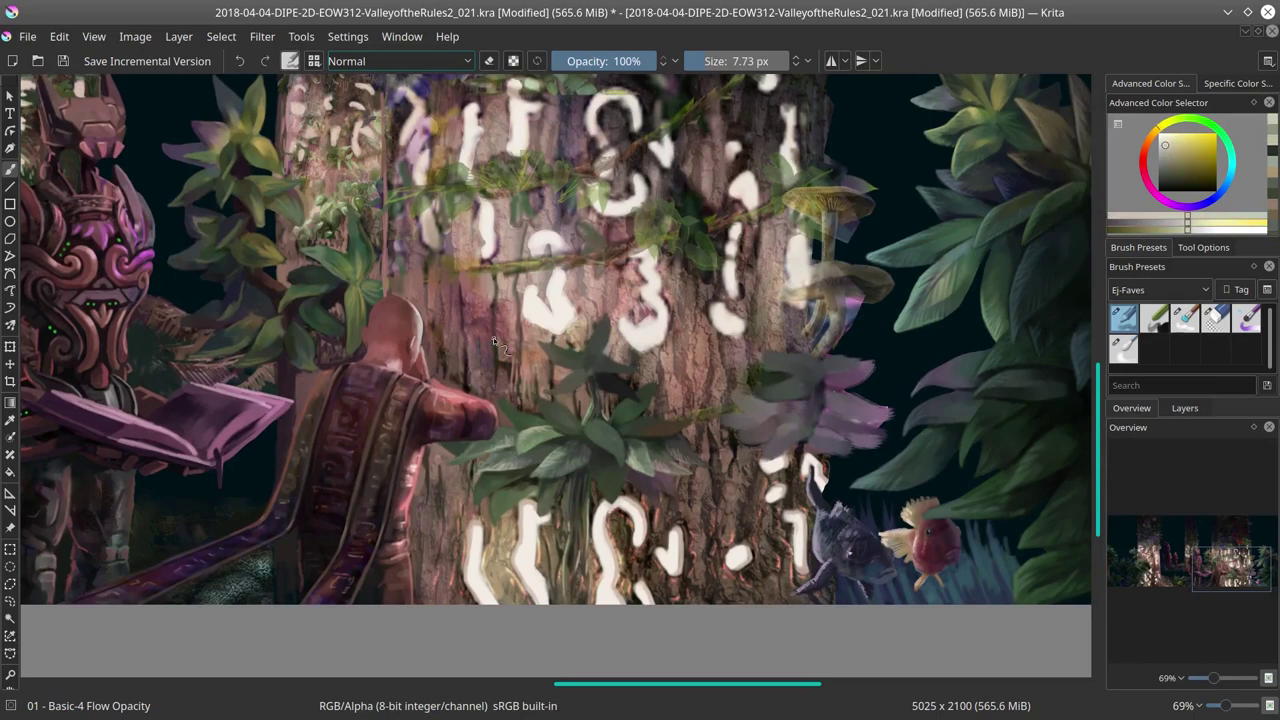
{"action": "left_click", "coordinate": [508, 367], "text": "ctrl"}
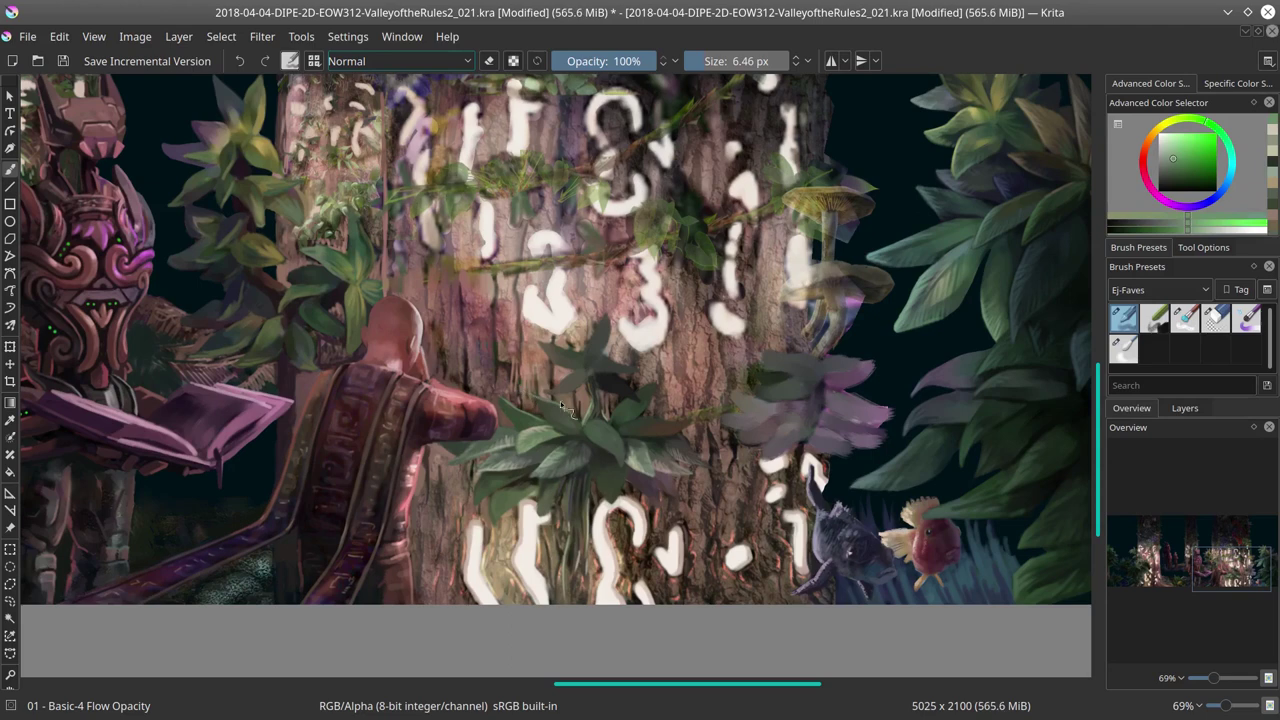
{"action": "key", "text": "bracketleft"}
{"action": "left_click", "coordinate": [1171, 172]}
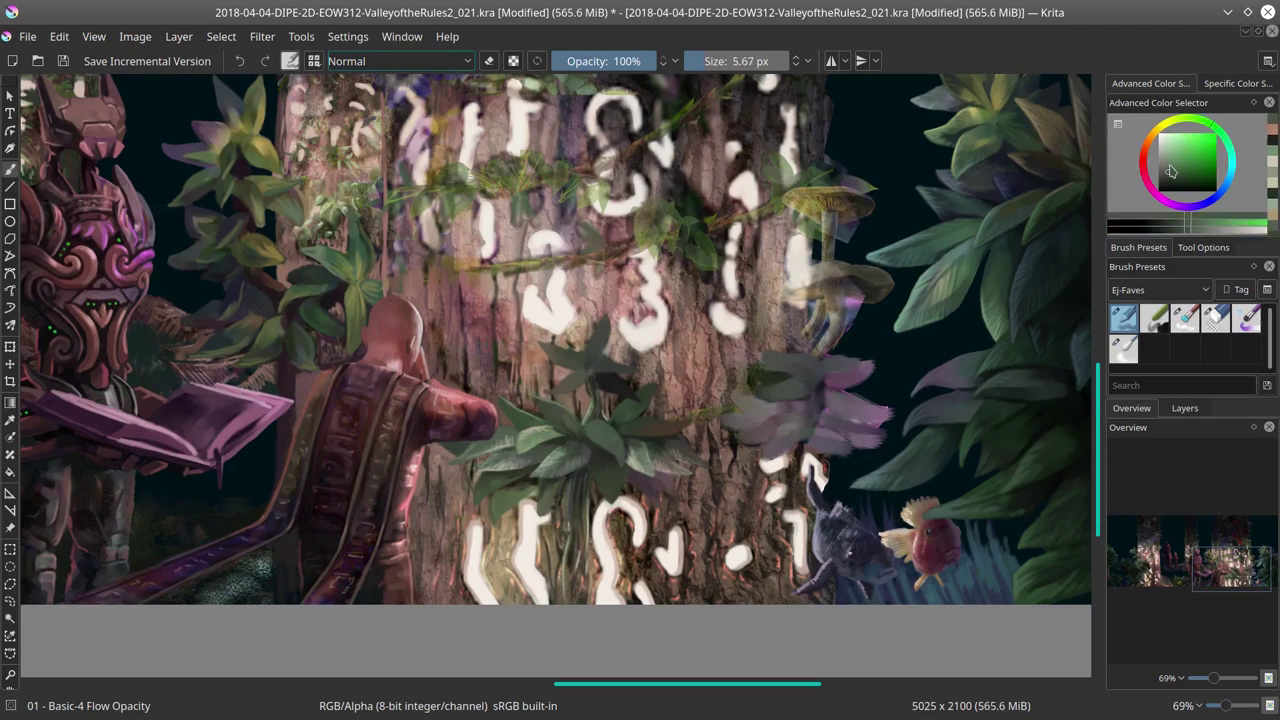
{"action": "key", "text": "bracketleft"}
{"action": "left_click", "coordinate": [598, 430], "text": "ctrl"}
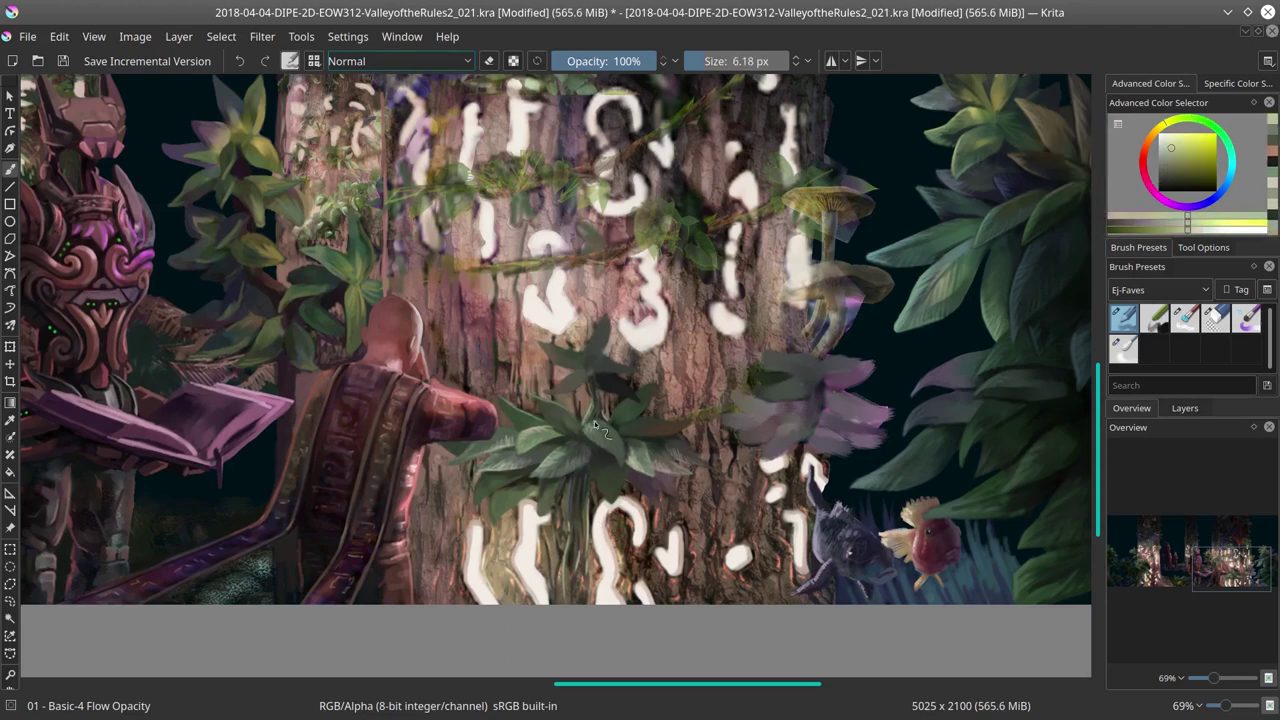
{"action": "left_click", "coordinate": [612, 470], "text": "ctrl"}
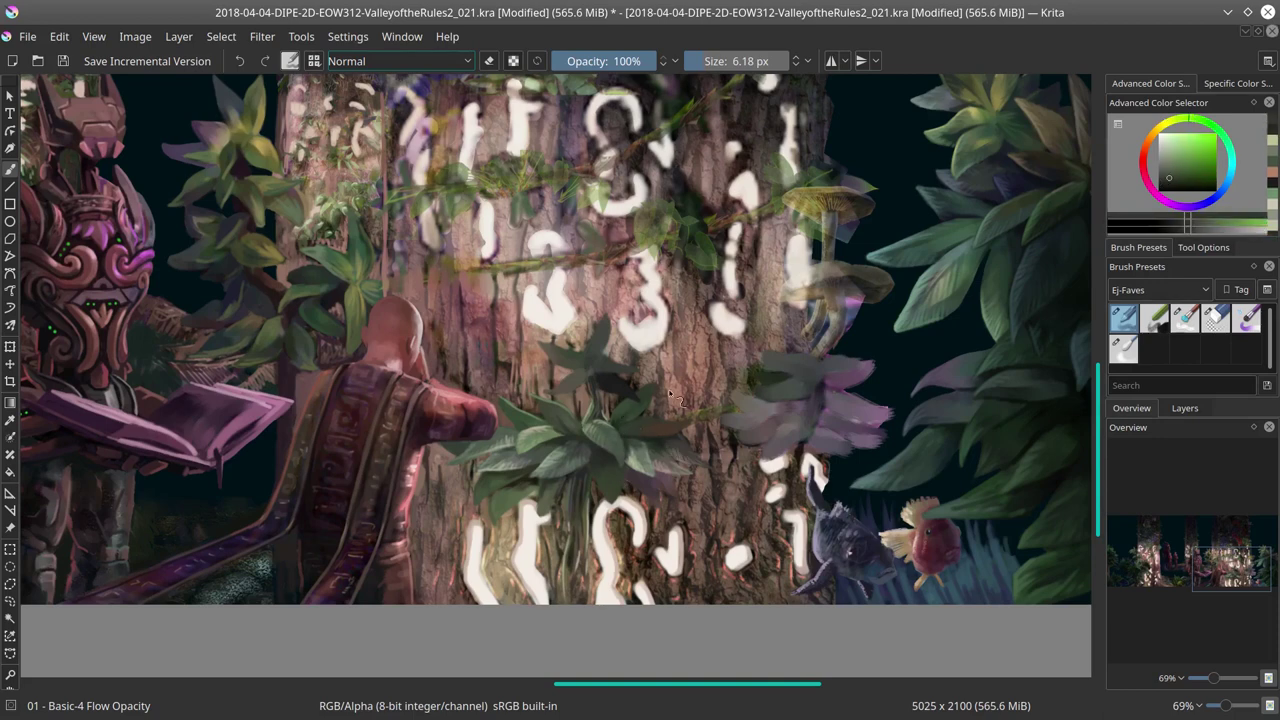
Step: Paint the dark spiky leaf above the cluster using olive, brown, green and dark purple tones
{"action": "left_click", "coordinate": [590, 380], "text": "ctrl"}
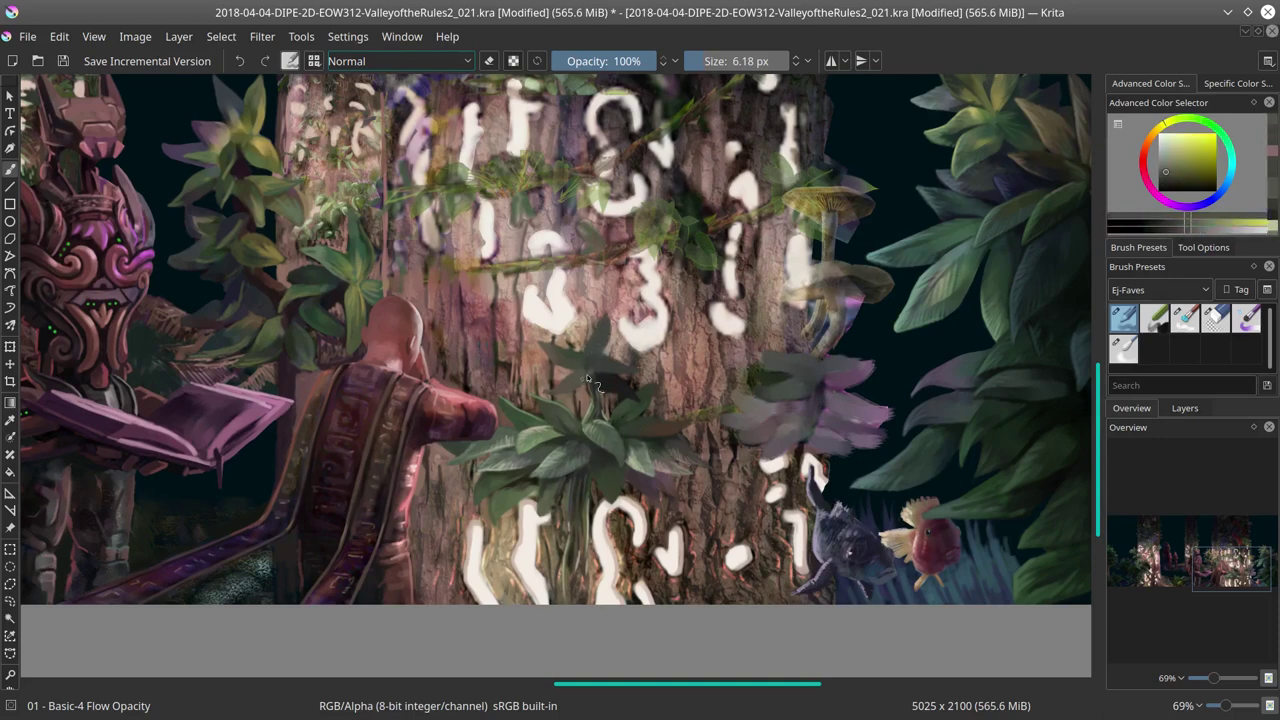
{"action": "left_click", "coordinate": [558, 396], "text": "ctrl"}
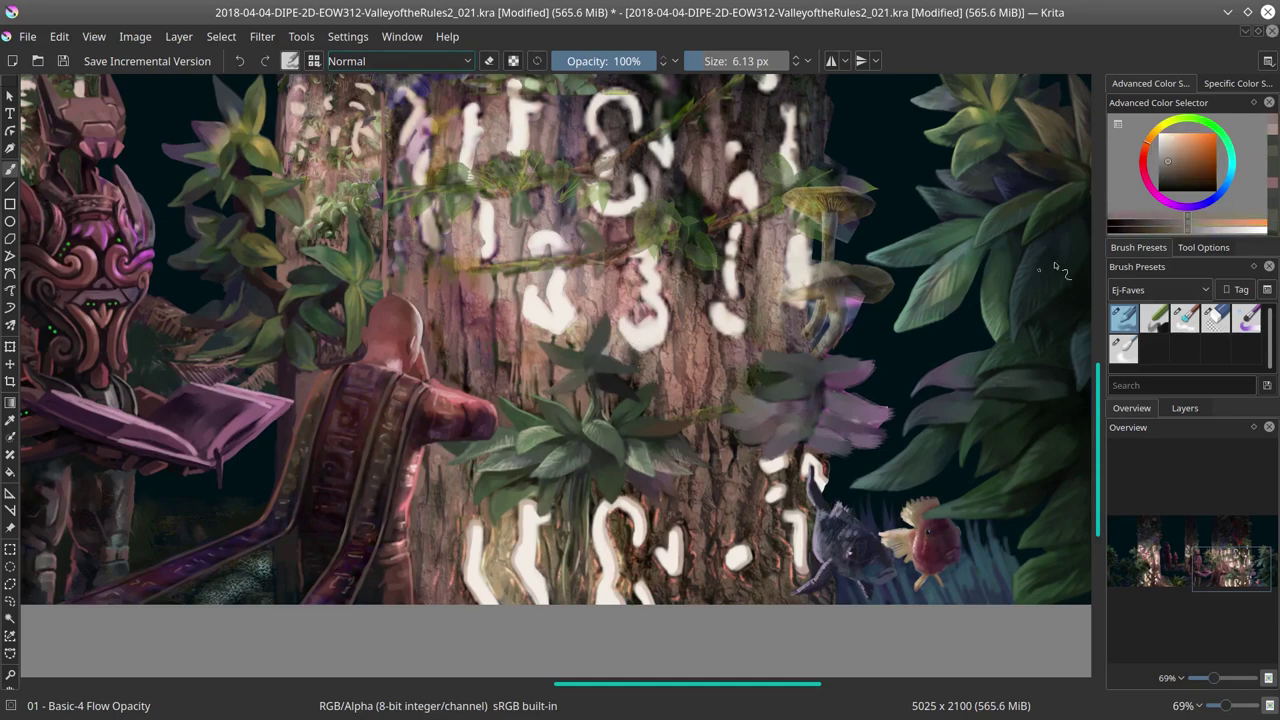
{"action": "left_click", "coordinate": [563, 395], "text": "ctrl"}
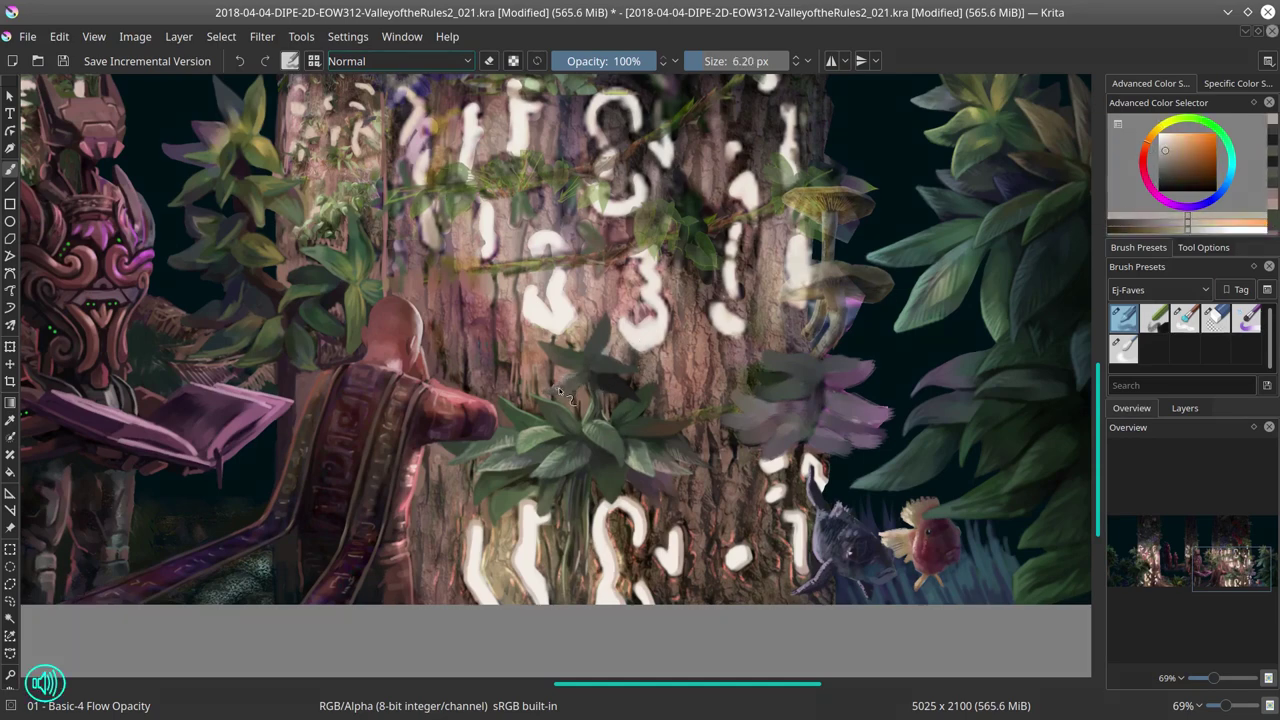
{"action": "left_click", "coordinate": [572, 380], "text": "ctrl"}
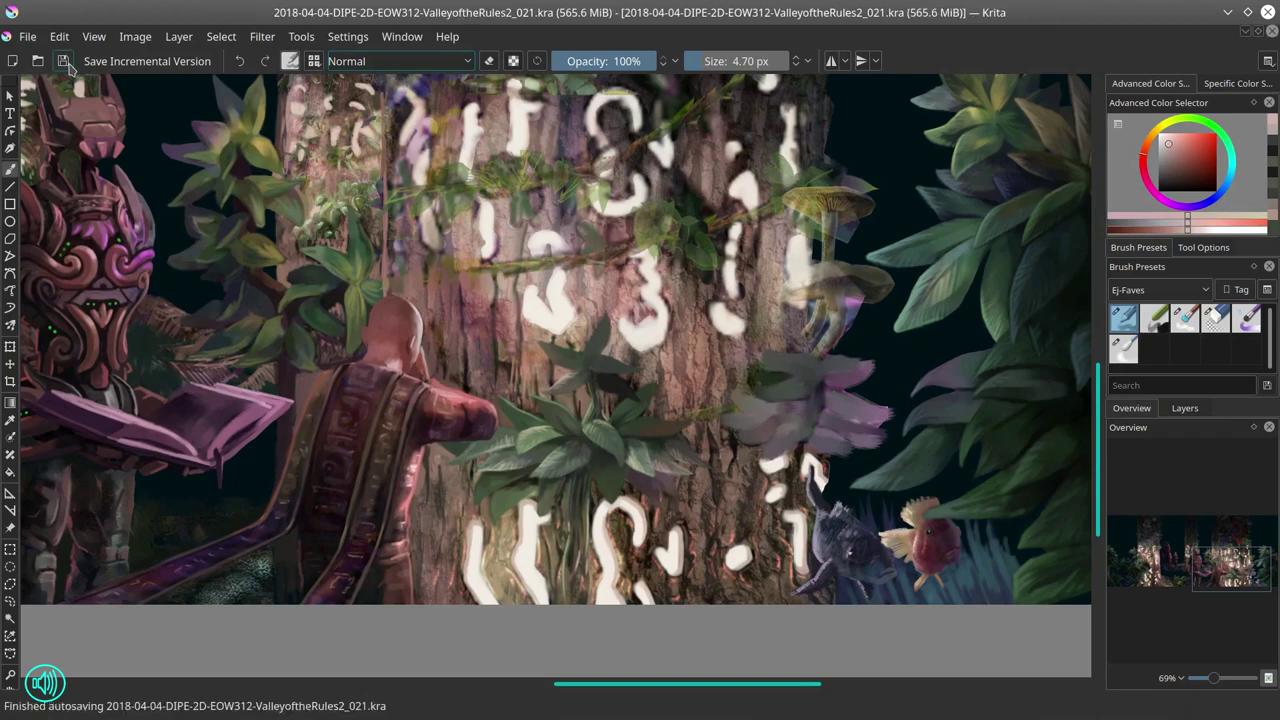
{"action": "key", "text": "bracketright"}
{"action": "left_click", "coordinate": [563, 358], "text": "ctrl"}
{"action": "left_click", "coordinate": [566, 353], "text": "ctrl"}
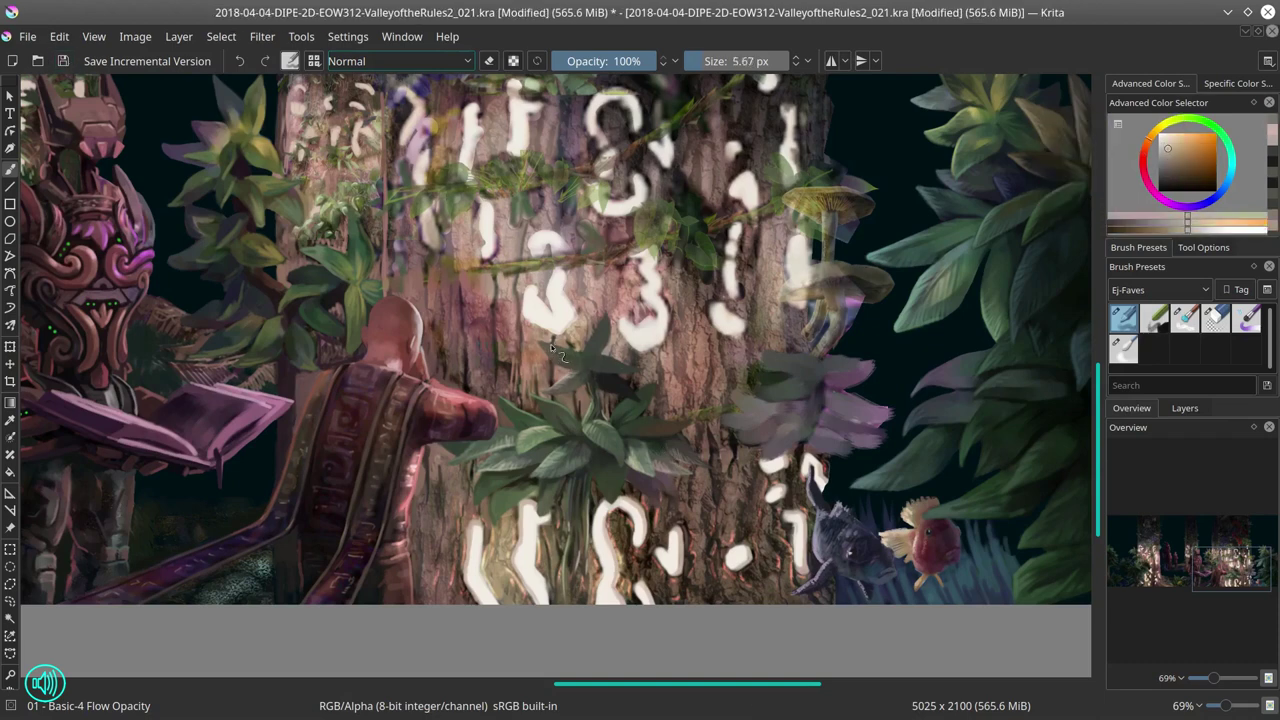
{"action": "left_click", "coordinate": [629, 459], "text": "ctrl"}
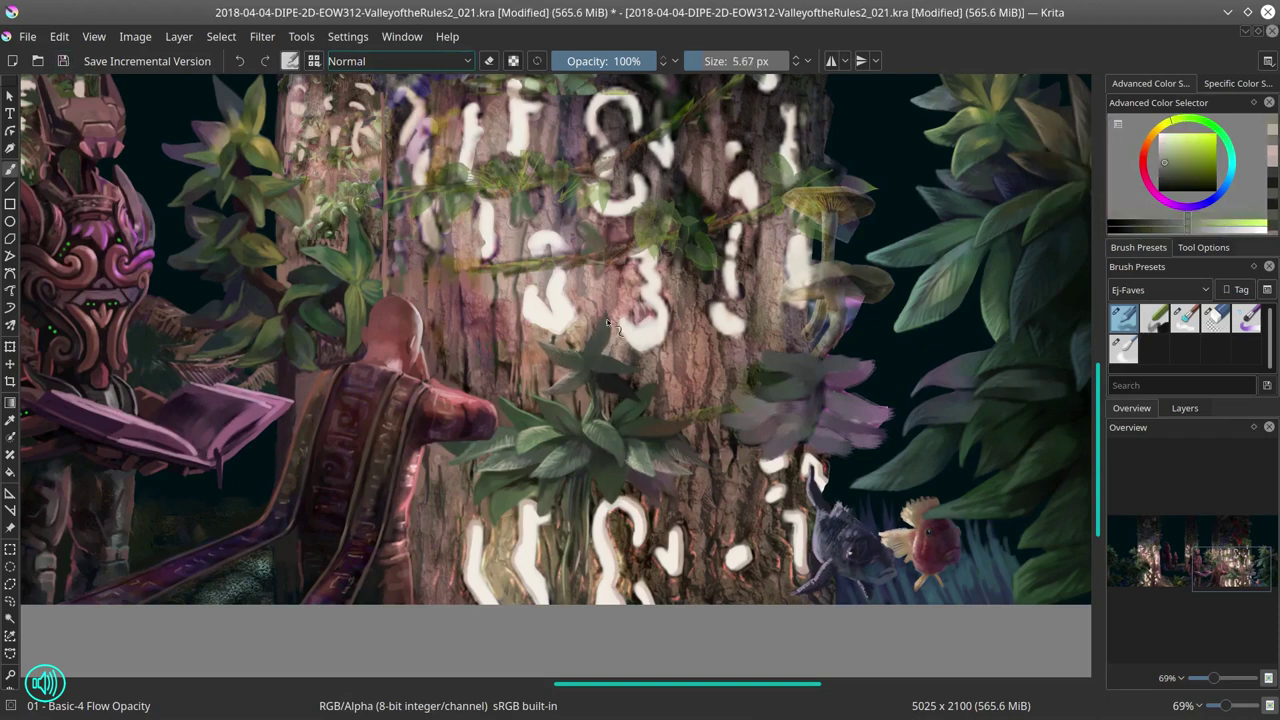
{"action": "left_click", "coordinate": [605, 322], "text": "ctrl"}
{"action": "left_click", "coordinate": [590, 366], "text": "ctrl"}
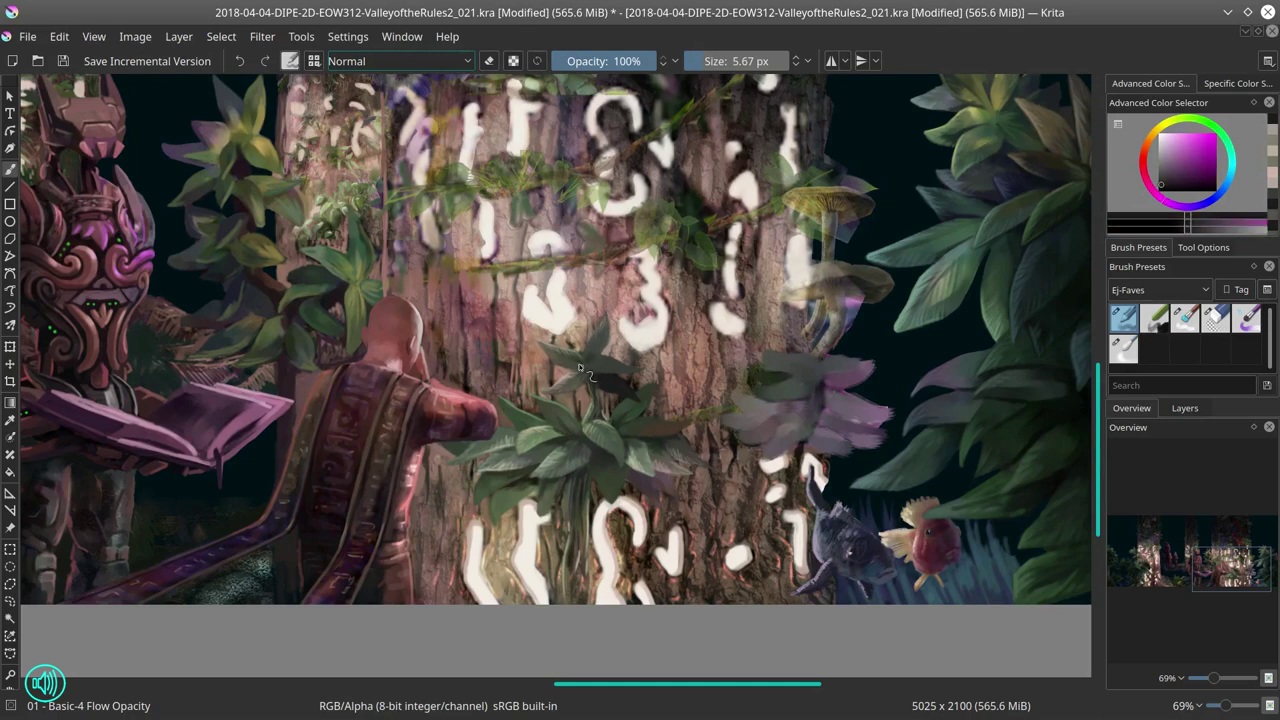
Step: Sample yellow-green, red-brown and leaf greens to highlight the star leaf's points, then save
{"action": "left_click_drag", "start_coordinate": [601, 362], "coordinate": [565, 394]}
{"action": "left_click", "coordinate": [616, 357], "text": "ctrl"}
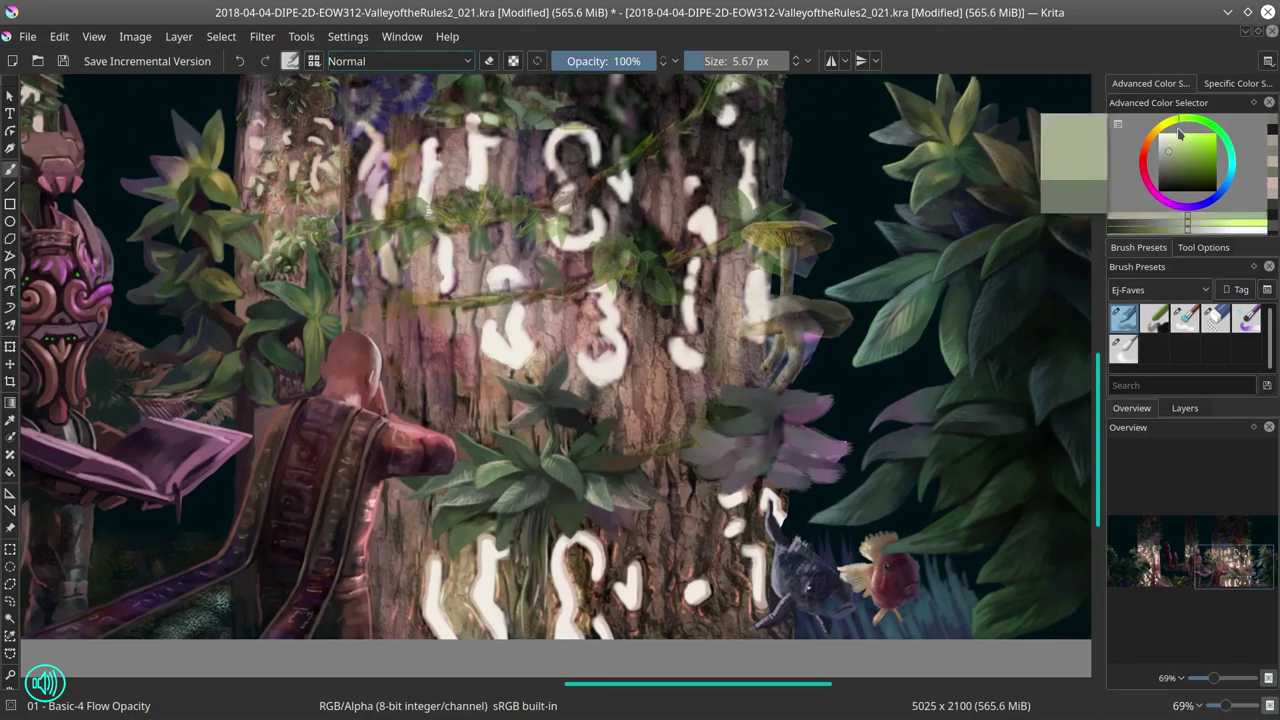
{"action": "left_click", "coordinate": [592, 403], "text": "ctrl"}
{"action": "left_click", "coordinate": [598, 434], "text": "ctrl"}
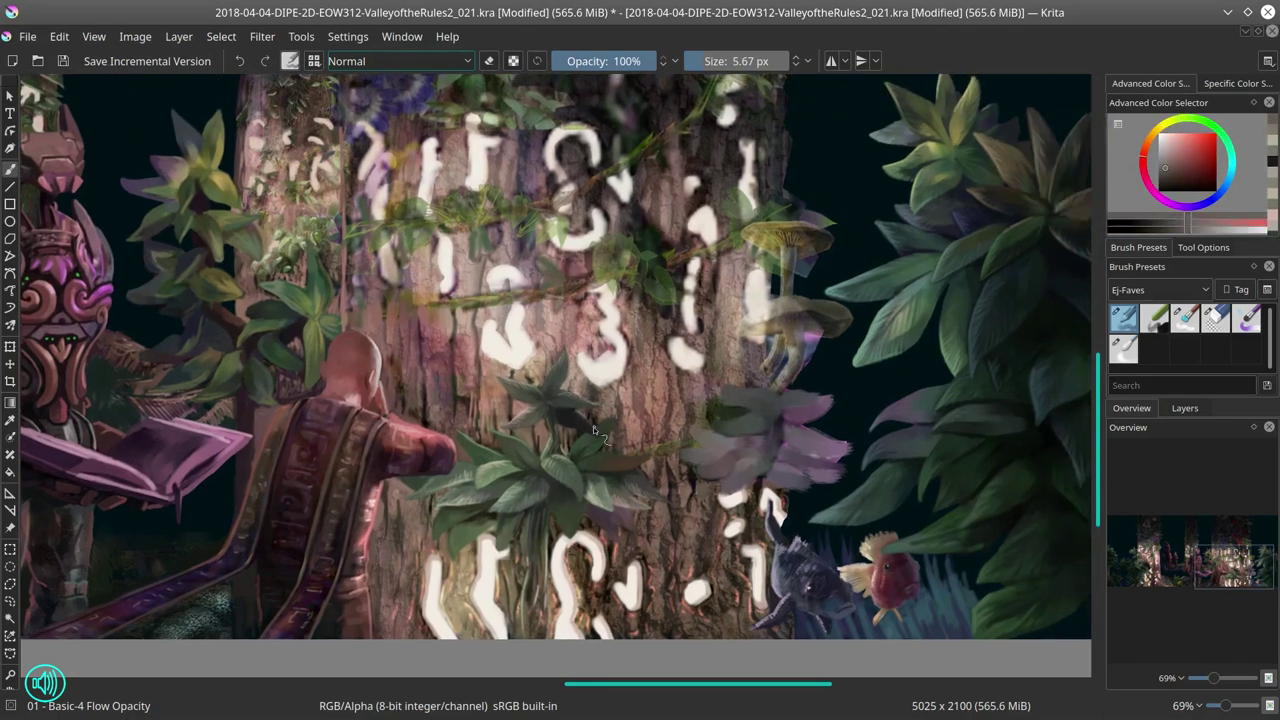
{"action": "left_click", "coordinate": [600, 437], "text": "ctrl"}
{"action": "left_click", "coordinate": [552, 408], "text": "ctrl"}
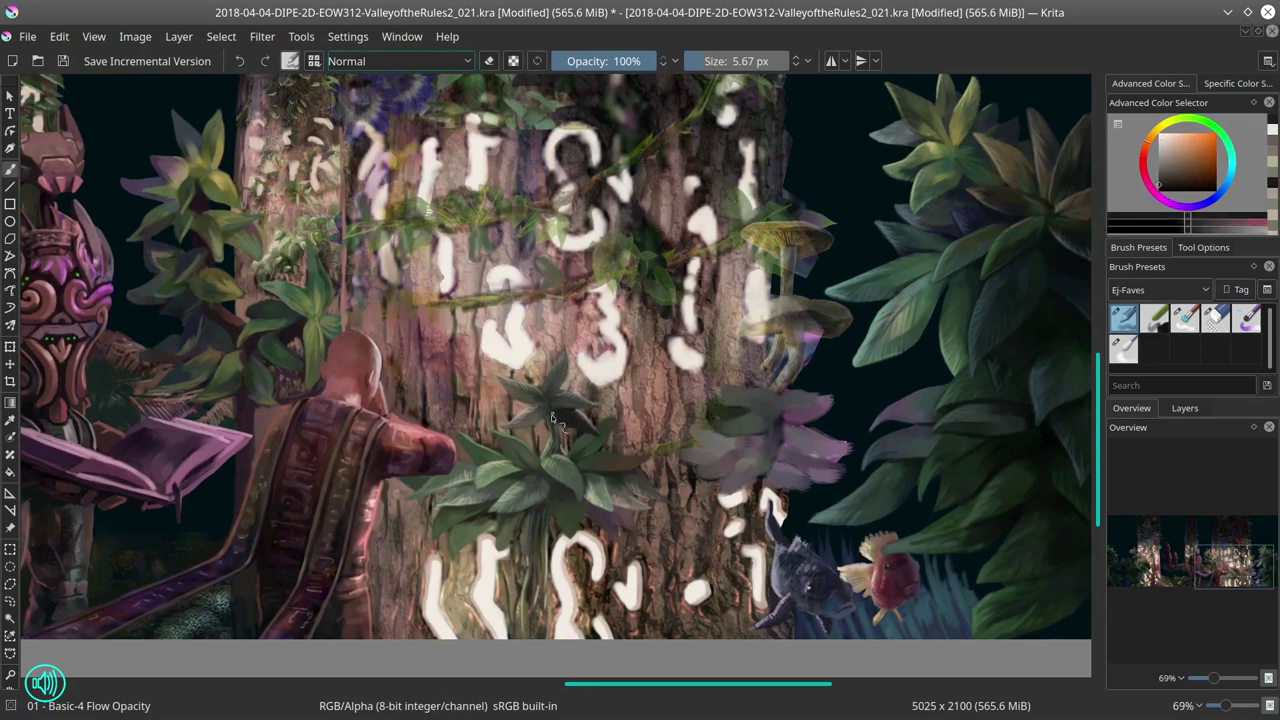
{"action": "left_click", "coordinate": [598, 440], "text": "ctrl"}
{"action": "left_click", "coordinate": [607, 435], "text": "ctrl"}
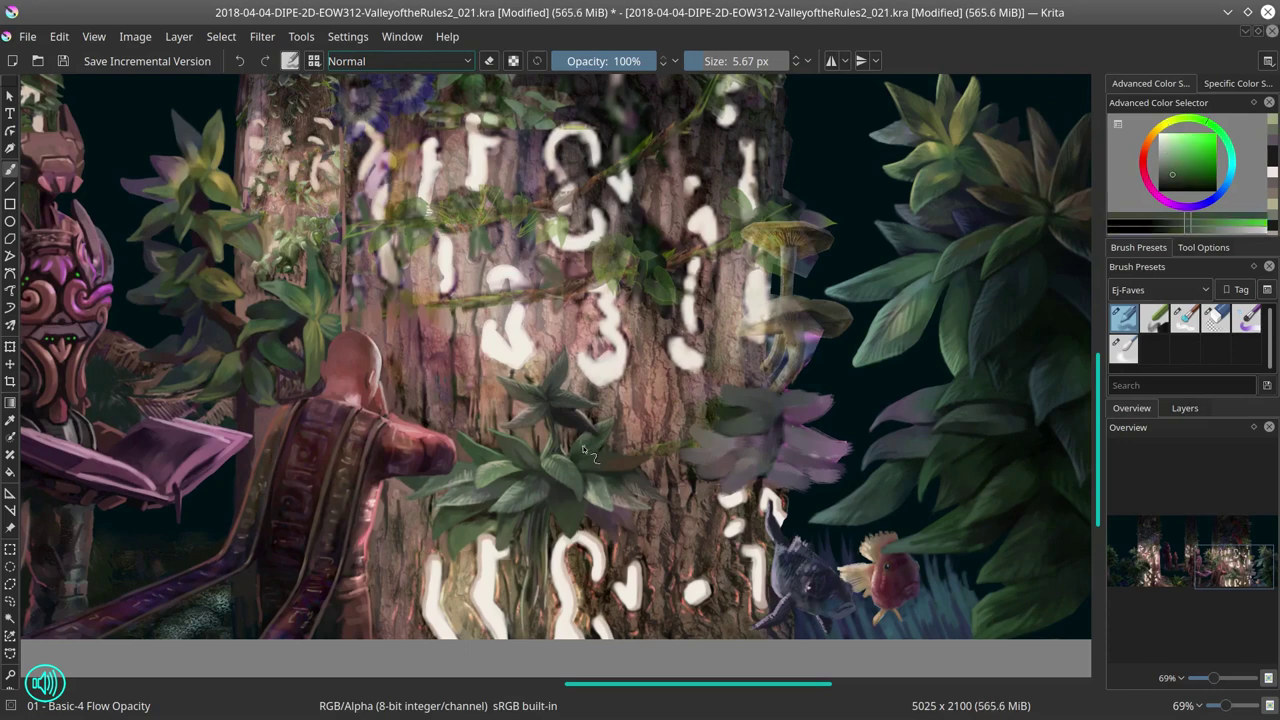
{"action": "left_click", "coordinate": [63, 62]}
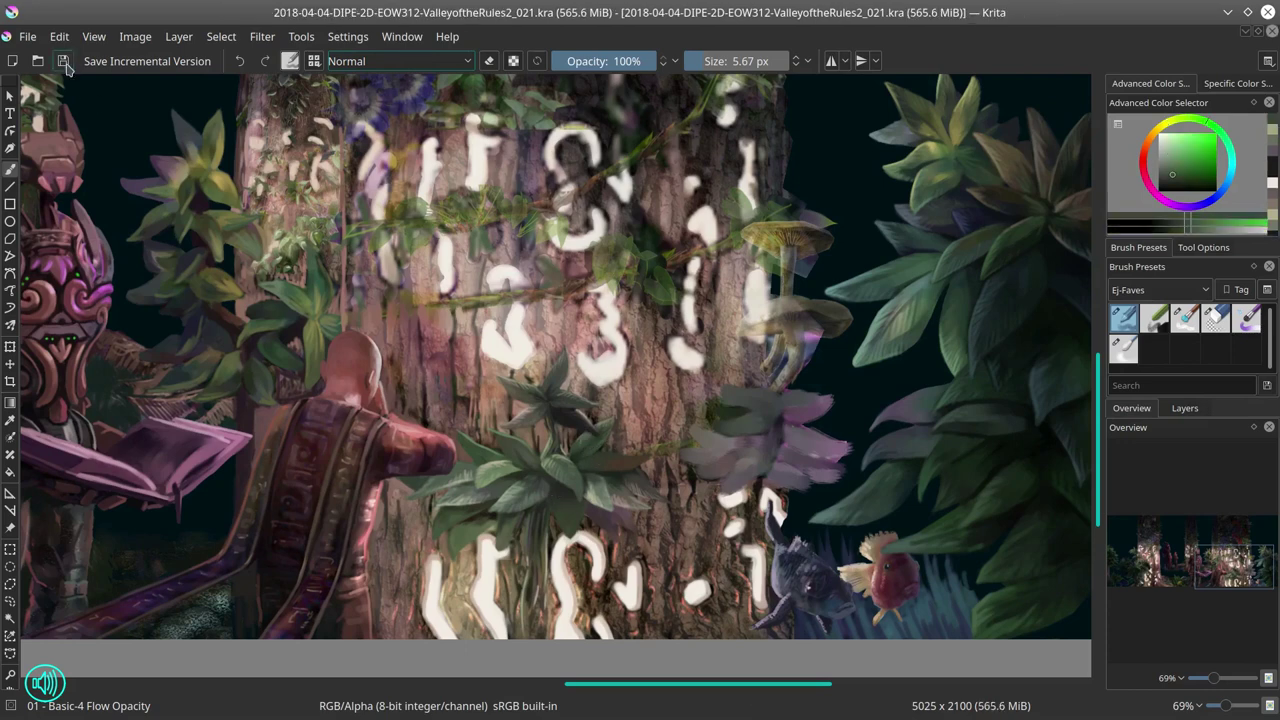
Step: Refine the leaf's light edges with a smaller brush, sampling orange-brown, reddish-pink, olive, yellow and greens
{"action": "left_click", "coordinate": [600, 460], "text": "ctrl"}
{"action": "left_click", "coordinate": [610, 458], "text": "ctrl"}
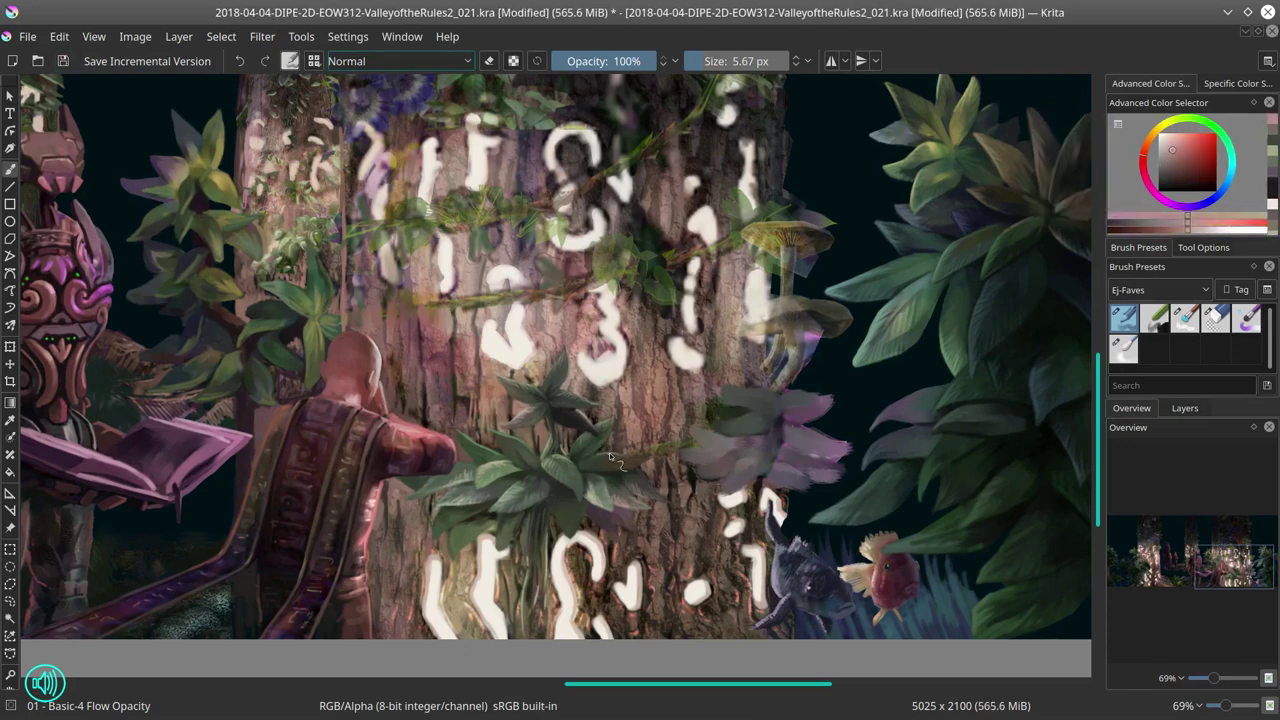
{"action": "left_click", "coordinate": [595, 462], "text": "ctrl"}
{"action": "left_click", "coordinate": [500, 470], "text": "ctrl"}
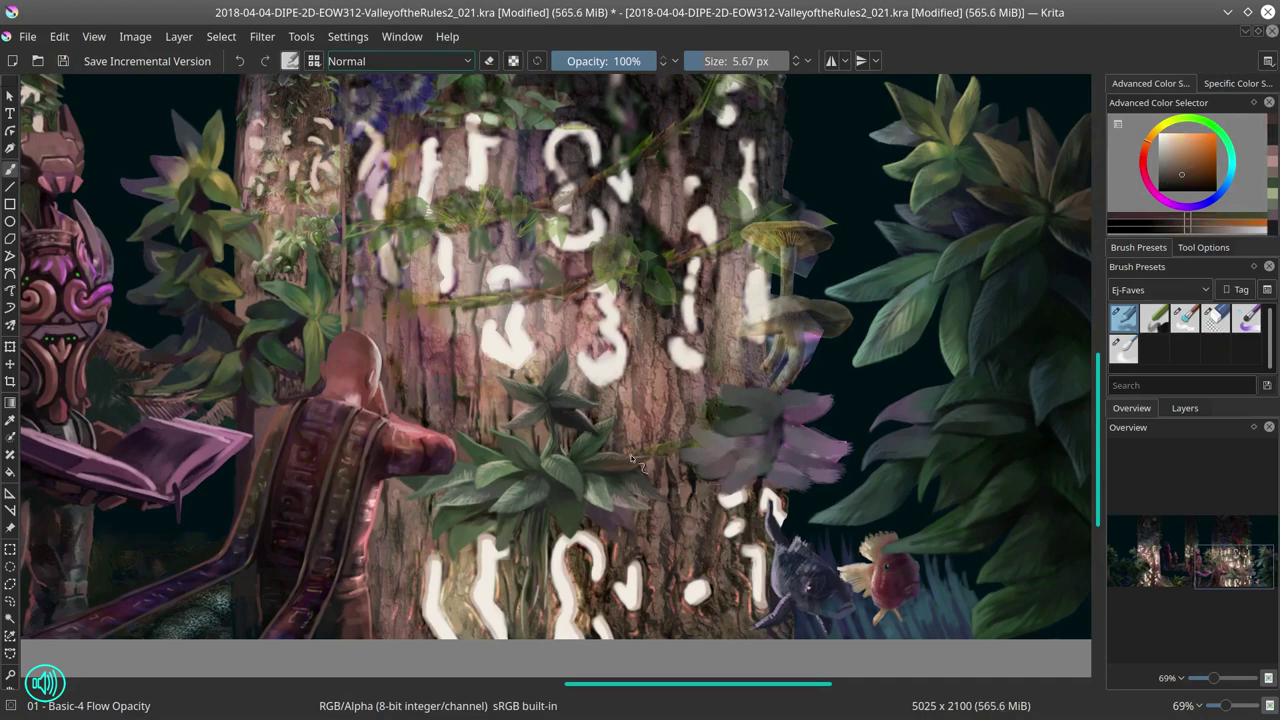
{"action": "left_click", "coordinate": [424, 481], "text": "ctrl"}
{"action": "left_click", "coordinate": [470, 545], "text": "ctrl"}
{"action": "left_click", "coordinate": [437, 530], "text": "ctrl"}
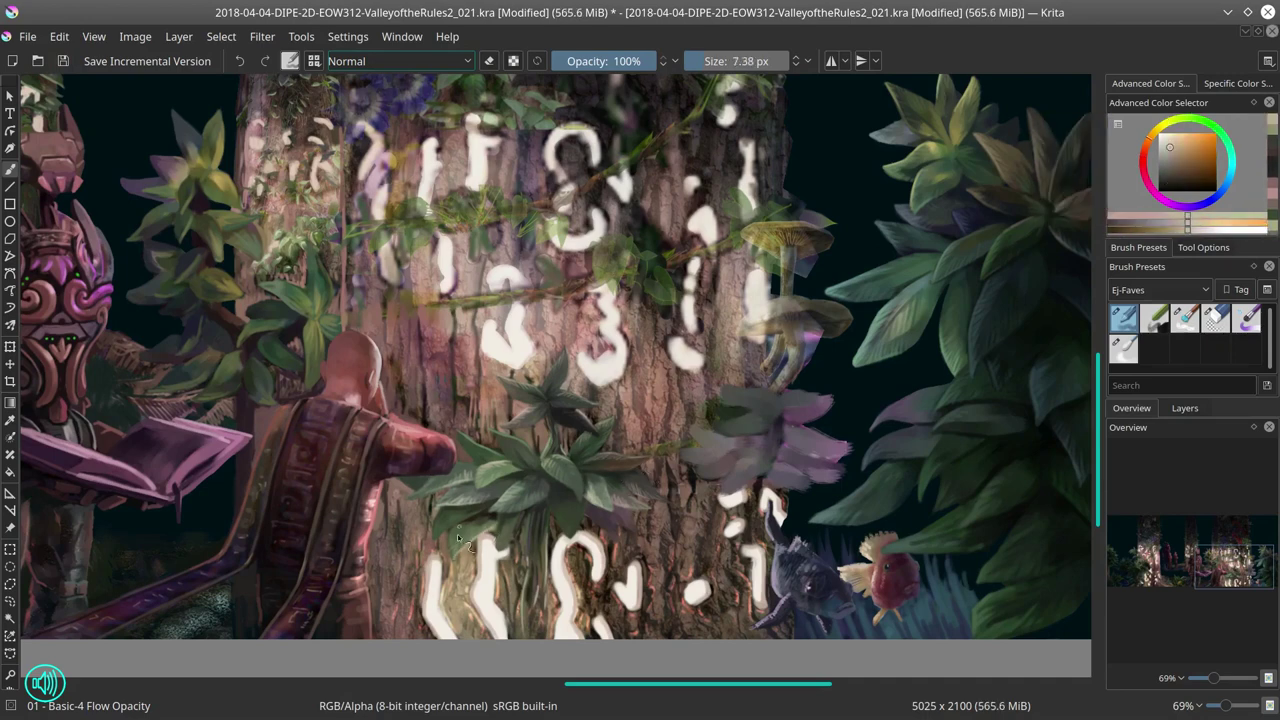
{"action": "key", "text": "bracketleft"}
{"action": "left_click", "coordinate": [569, 521], "text": "ctrl"}
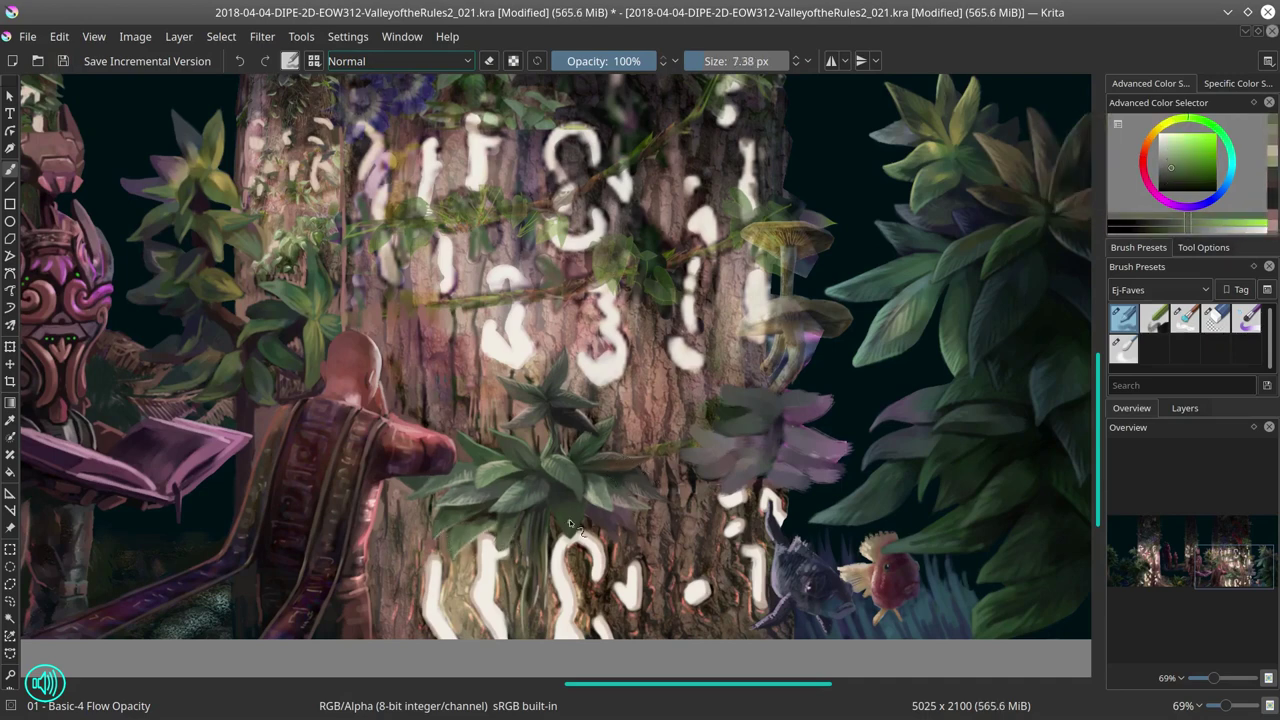
{"action": "left_click", "coordinate": [582, 512], "text": "ctrl"}
{"action": "left_click", "coordinate": [572, 343], "text": "ctrl"}
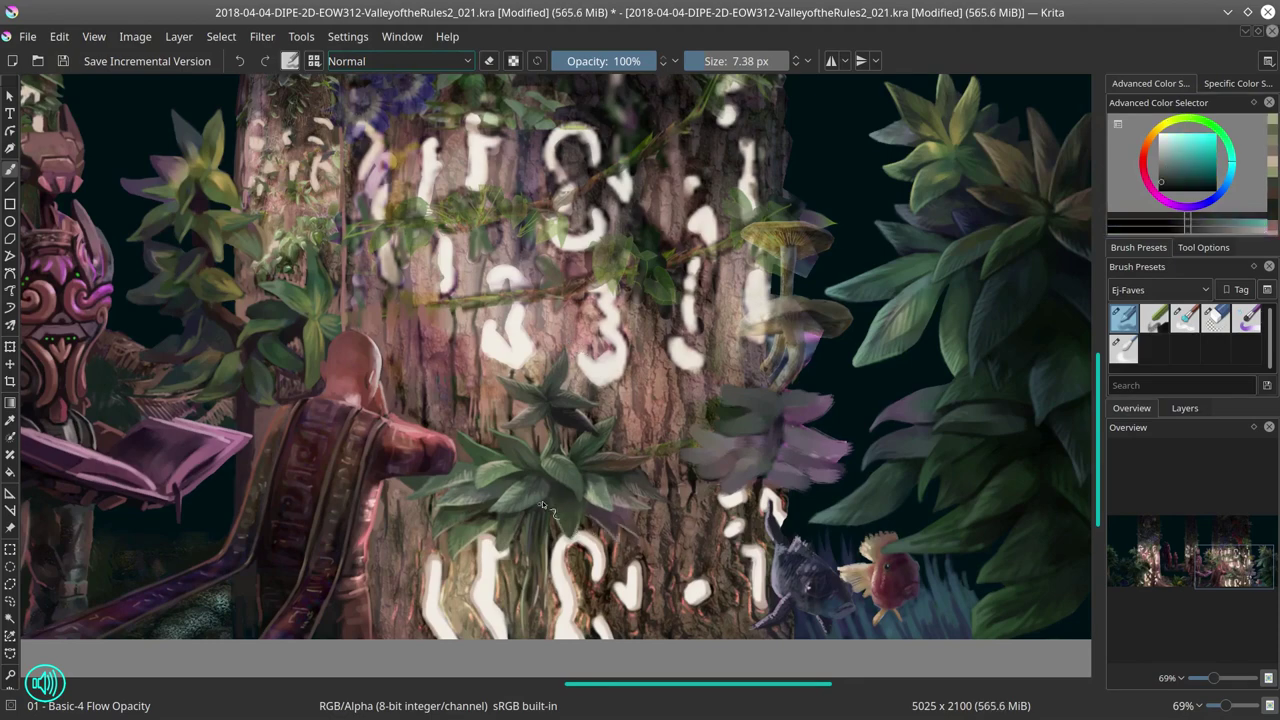
Step: Zoom out to review the whole painting, save it, and zoom back in on the trunk
{"action": "scroll", "coordinate": [494, 583], "scroll_direction": "down", "scroll_amount": 4}
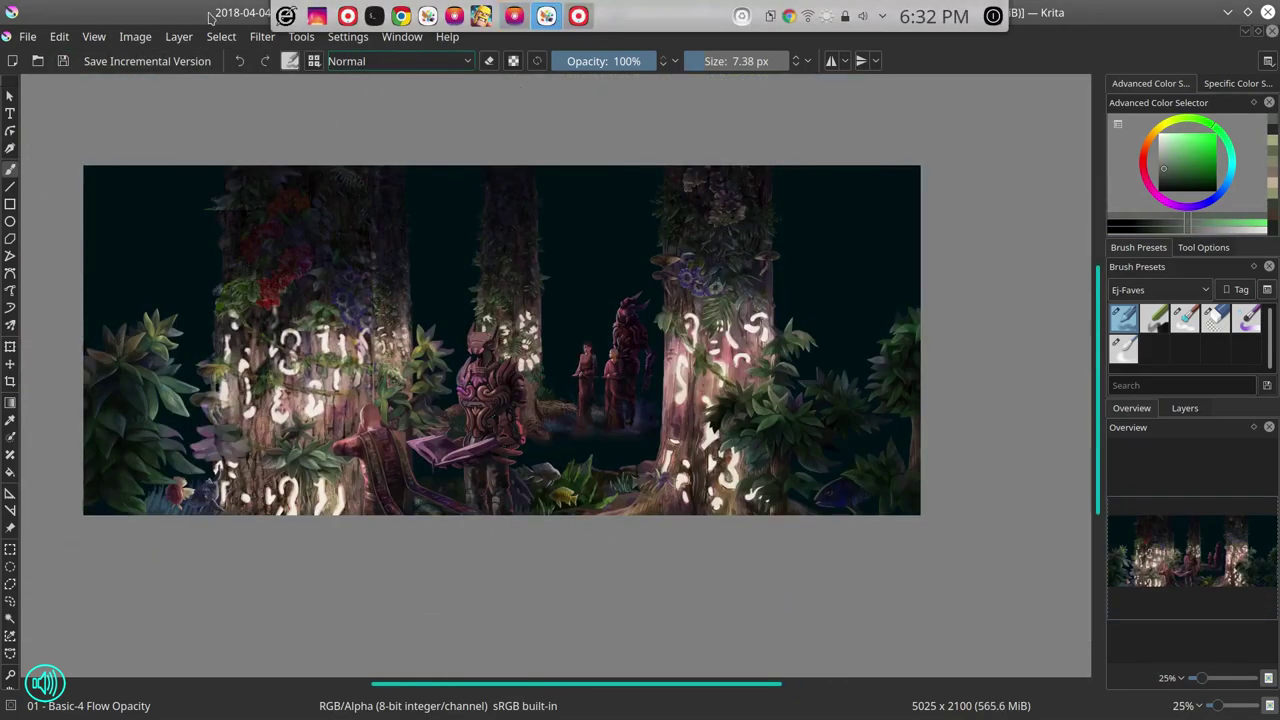
{"action": "left_click", "coordinate": [63, 61]}
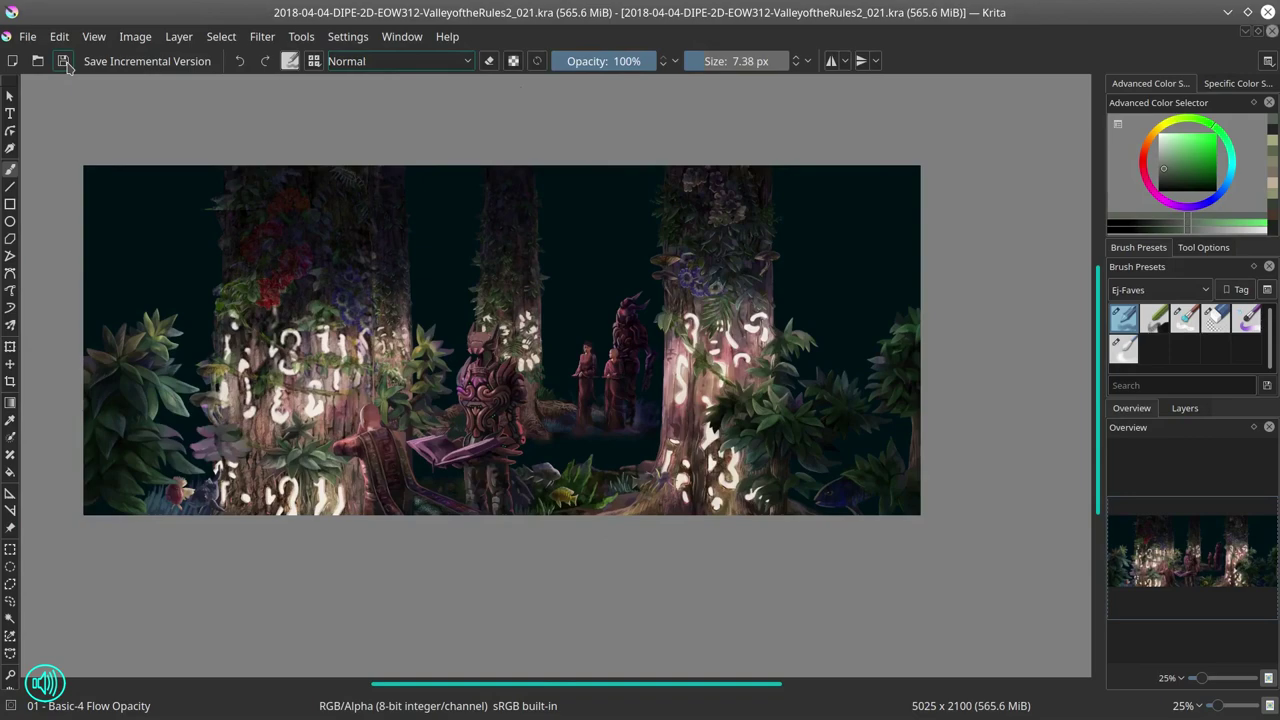
{"action": "scroll", "coordinate": [658, 291], "scroll_direction": "up", "scroll_amount": 3}
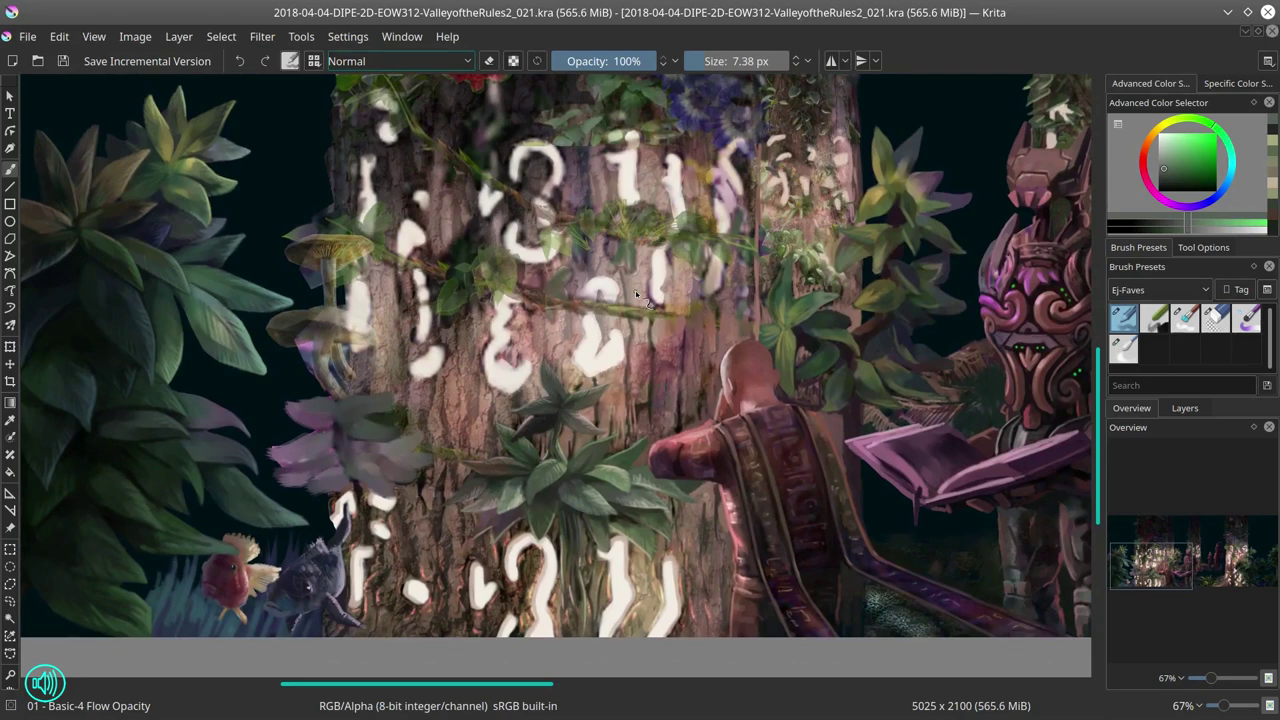
Step: Repaint the flower petals left of the trunk with a sampled purplish grey
{"action": "left_click", "coordinate": [330, 440], "text": "ctrl"}
{"action": "mouse_move", "coordinate": [330, 440]}
{"action": "left_mouse_down"}
{"action": "mouse_move", "coordinate": [300, 455]}
{"action": "mouse_move", "coordinate": [269, 449]}
{"action": "mouse_move", "coordinate": [309, 474]}
{"action": "left_mouse_up"}
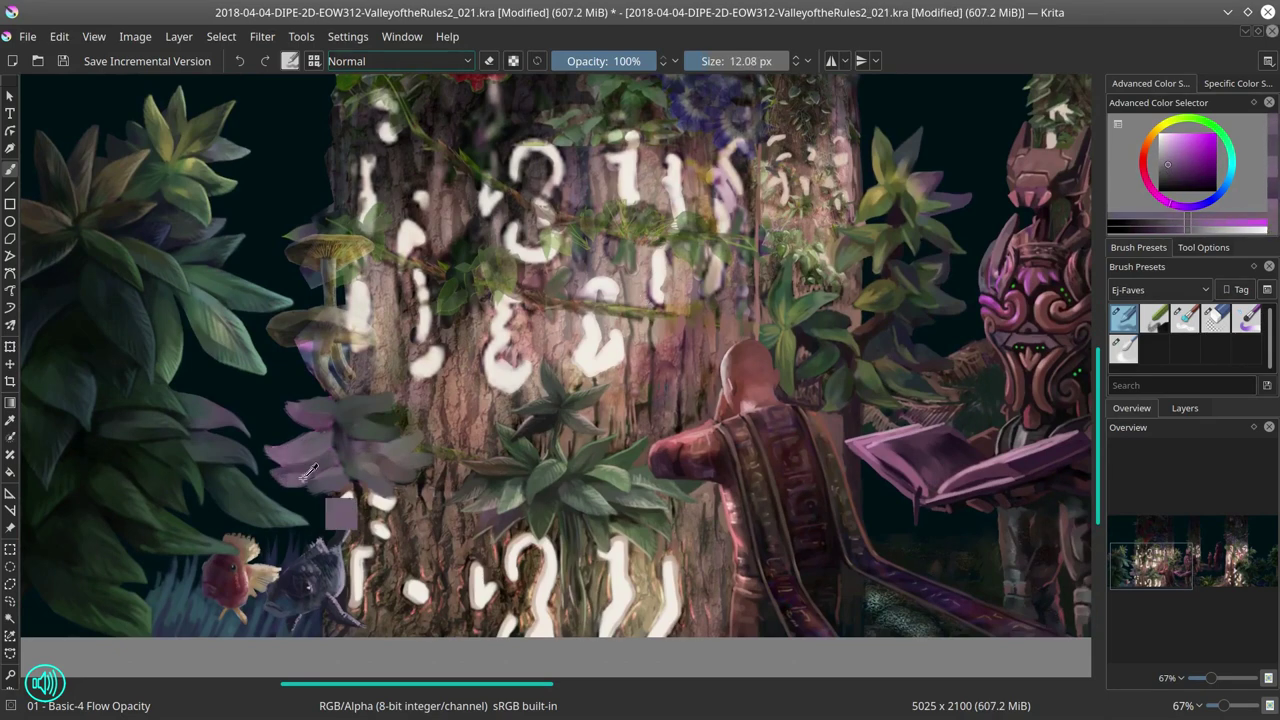
{"action": "key", "text": "e"}
{"action": "key", "text": "e"}
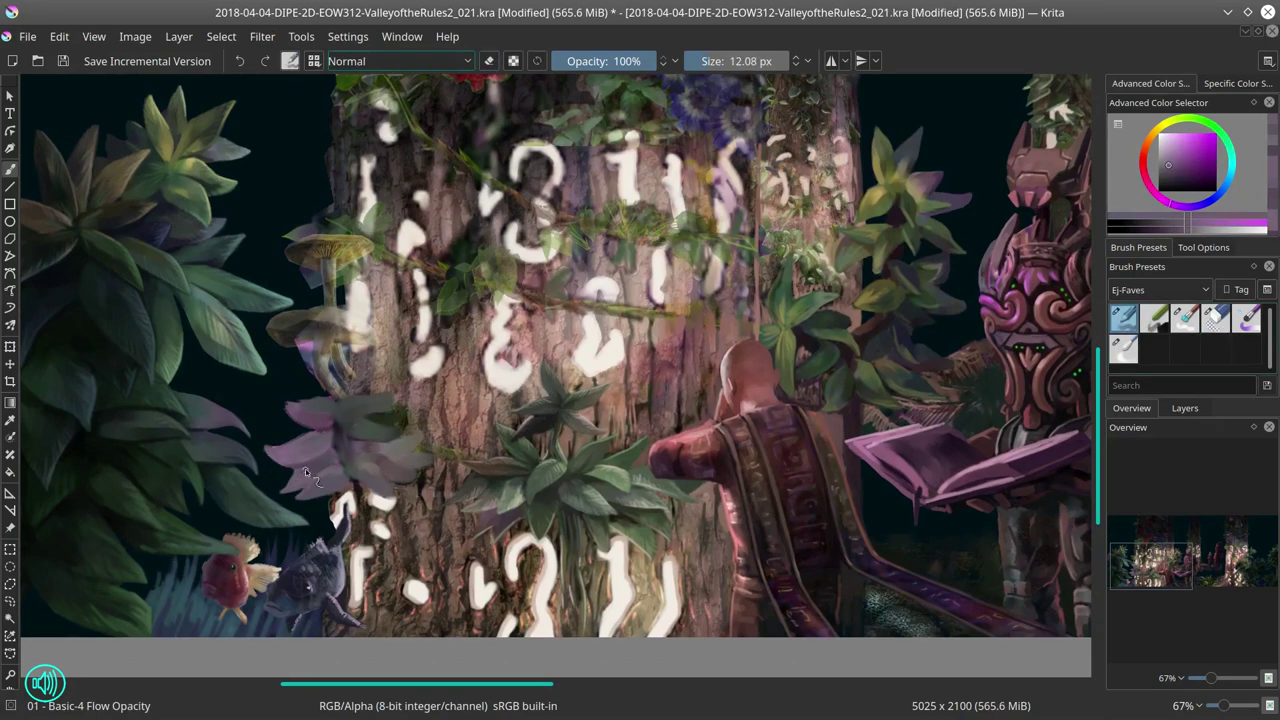
Step: Sample pinkish magenta, purple and salmon from the flower, trying Color Dodge then Normal blending
{"action": "left_click", "coordinate": [315, 455], "text": "ctrl"}
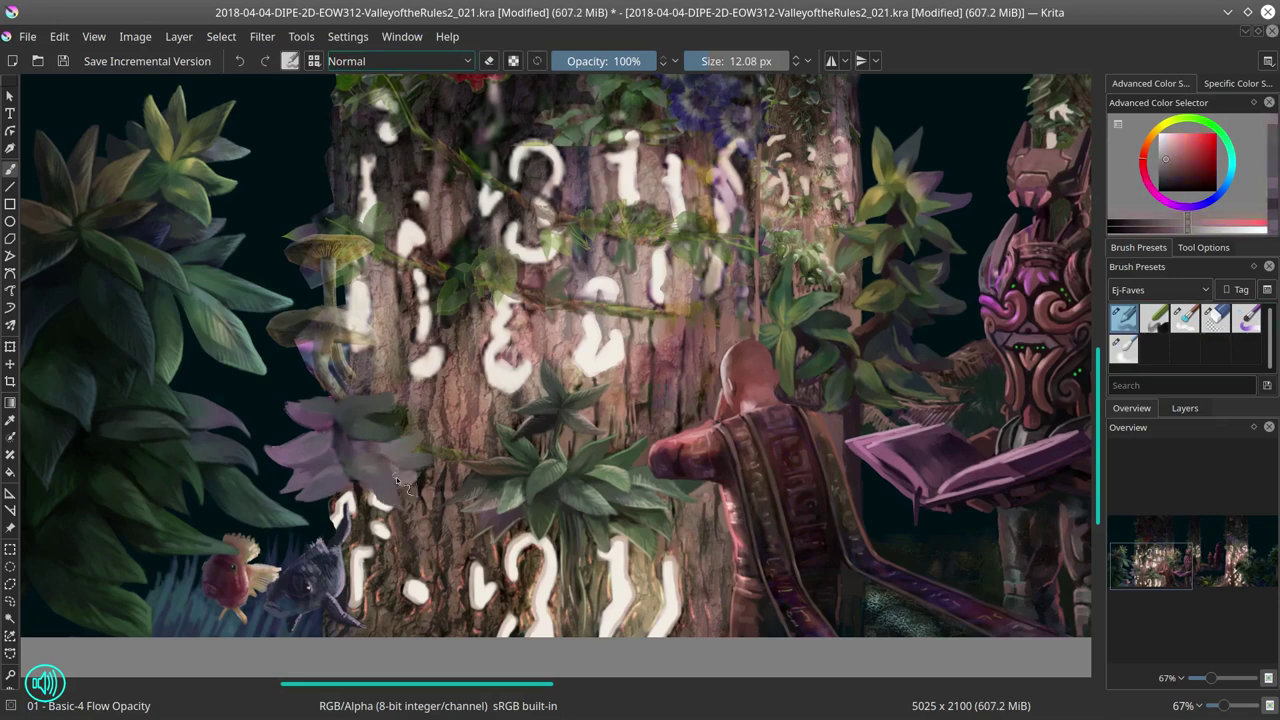
{"action": "left_click", "coordinate": [292, 373], "text": "ctrl"}
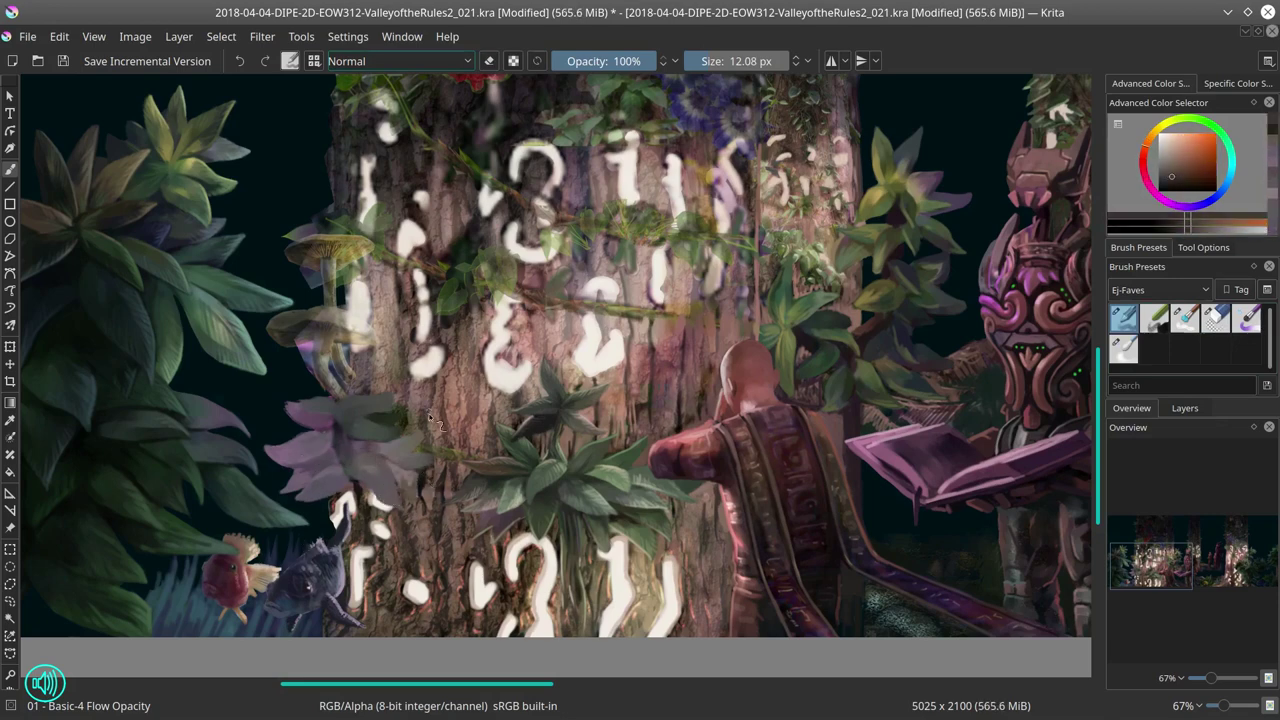
{"action": "left_click", "coordinate": [389, 436], "text": "ctrl"}
{"action": "scroll", "coordinate": [366, 483], "scroll_direction": "up", "scroll_amount": 1}
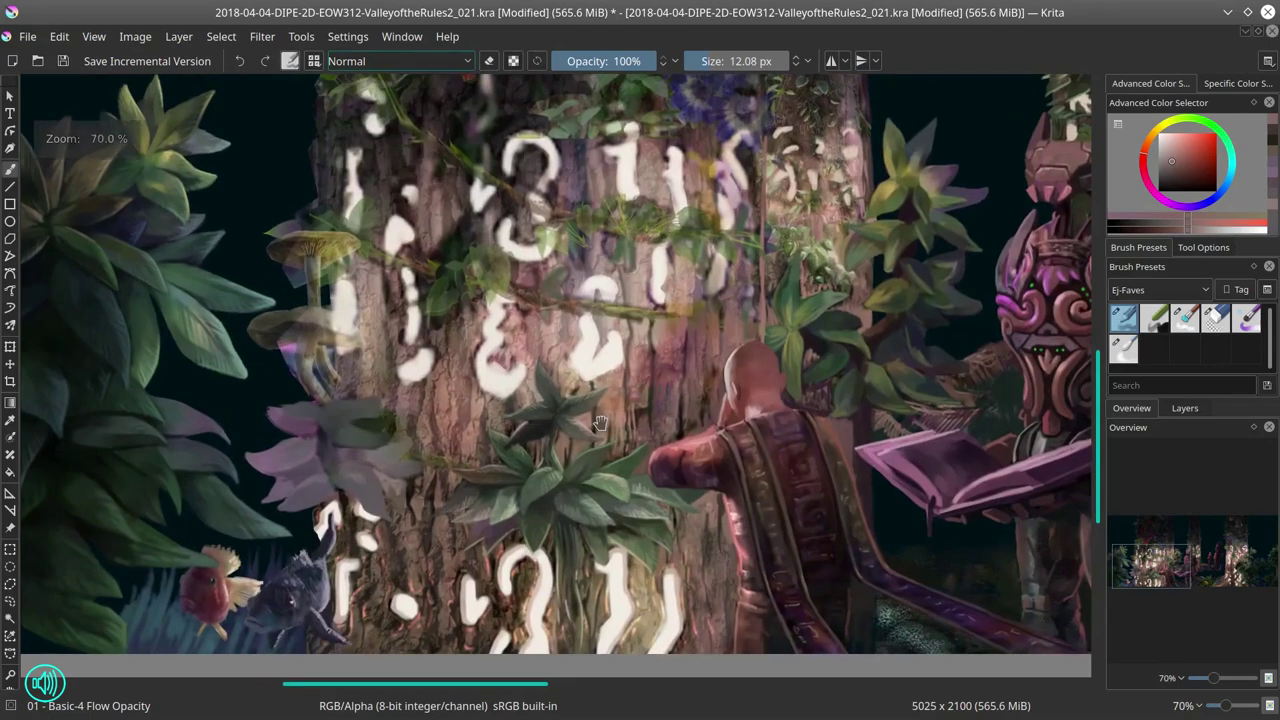
{"action": "key", "text": "alt+shift+d"}
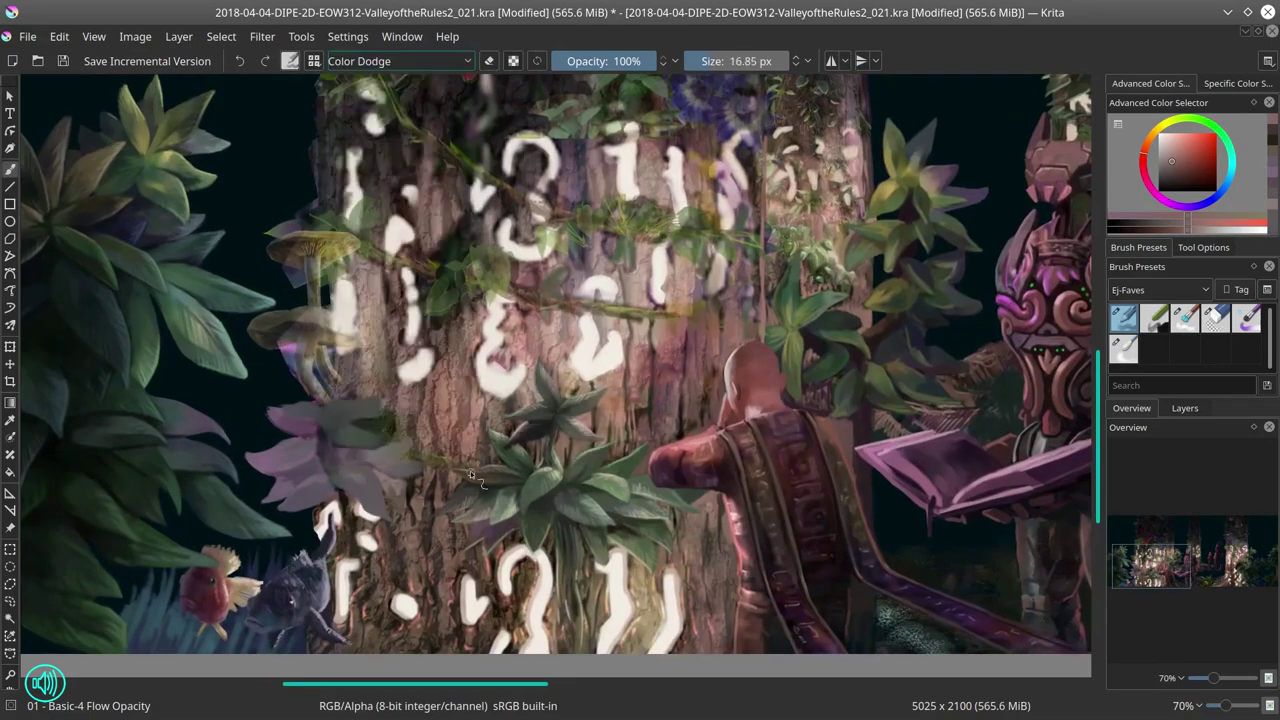
{"action": "key", "text": "alt+shift+n"}
{"action": "left_click", "coordinate": [373, 446], "text": "ctrl"}
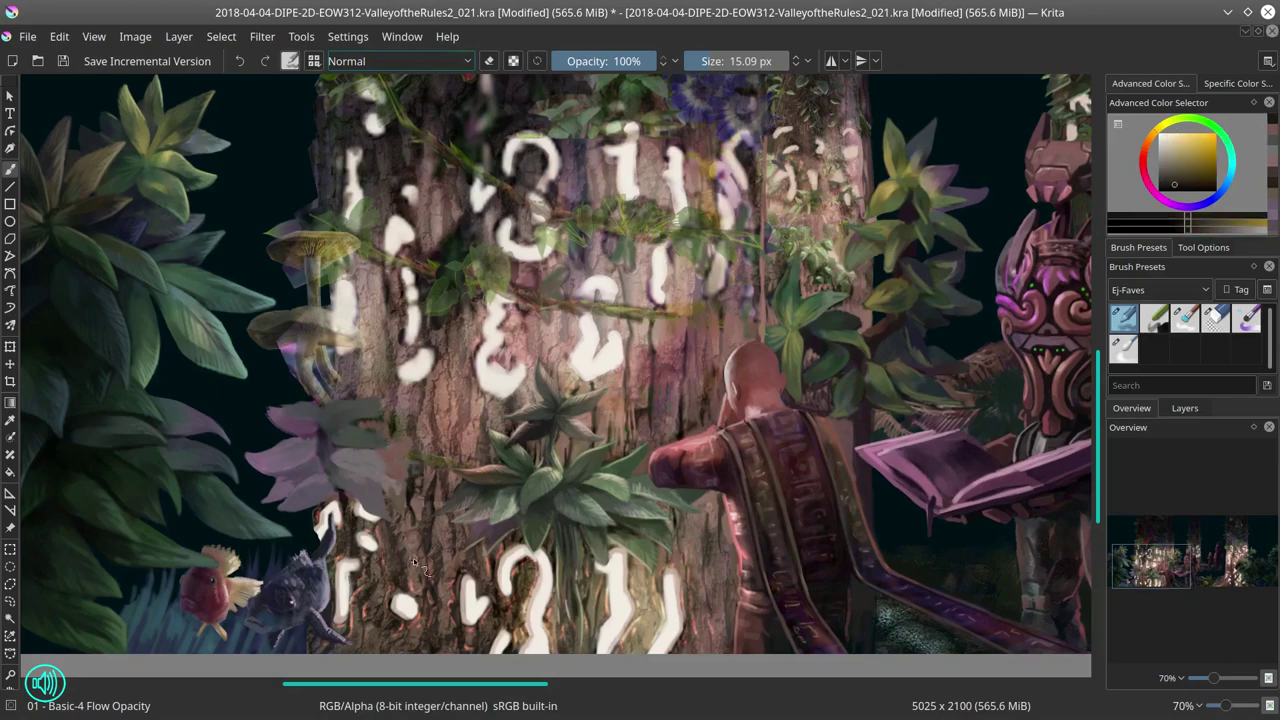
Step: Show the Layers docker and bring up the layer's options menu
{"action": "left_click", "coordinate": [1185, 408]}
{"action": "right_click", "coordinate": [1150, 596]}
{"action": "mouse_move", "coordinate": [1148, 466]}
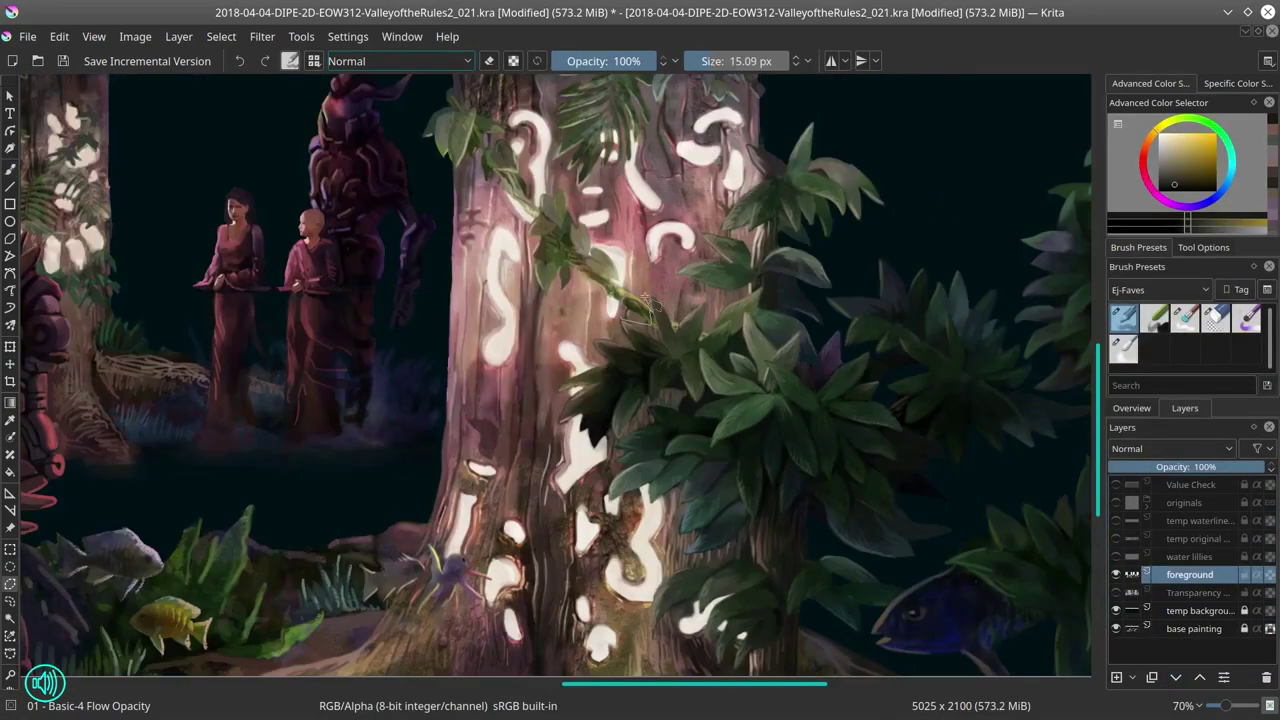
Step: Paste the tree-and-statue image, duplicate it, and merge the pasted layers down into foreground
{"action": "key", "text": "ctrl+v"}
{"action": "key", "text": "ctrl+t"}
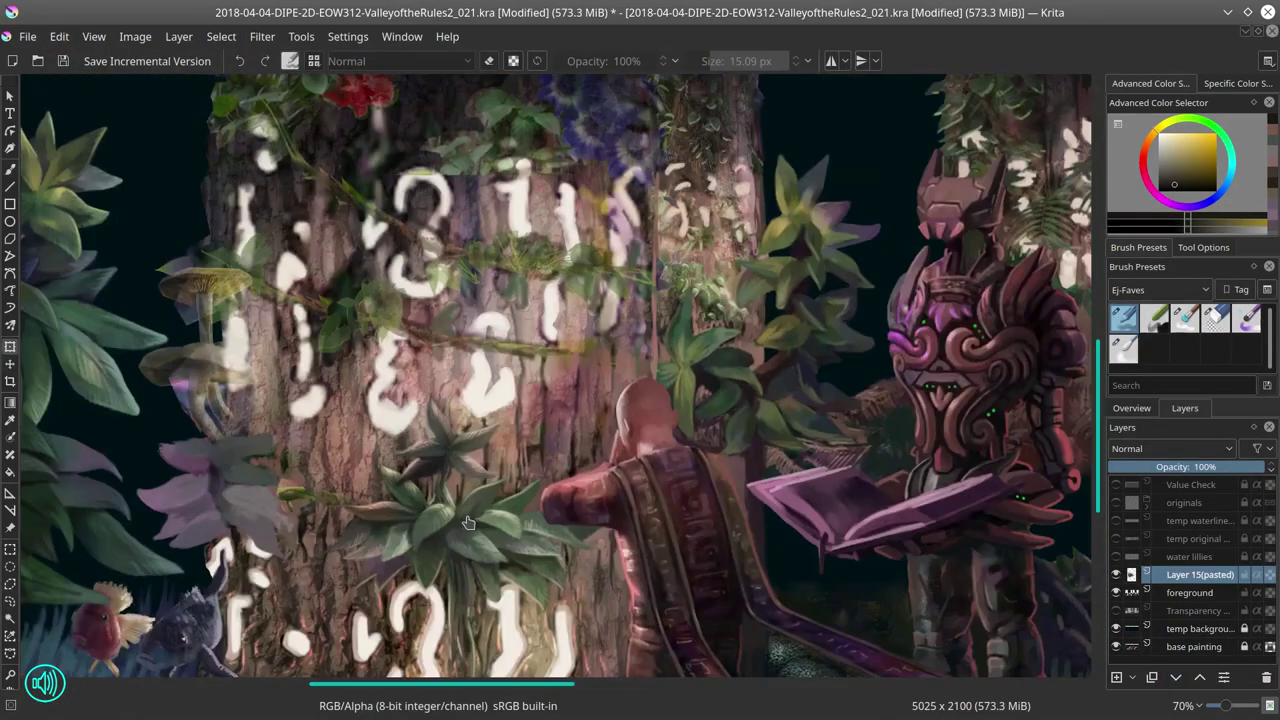
{"action": "key", "text": "Return"}
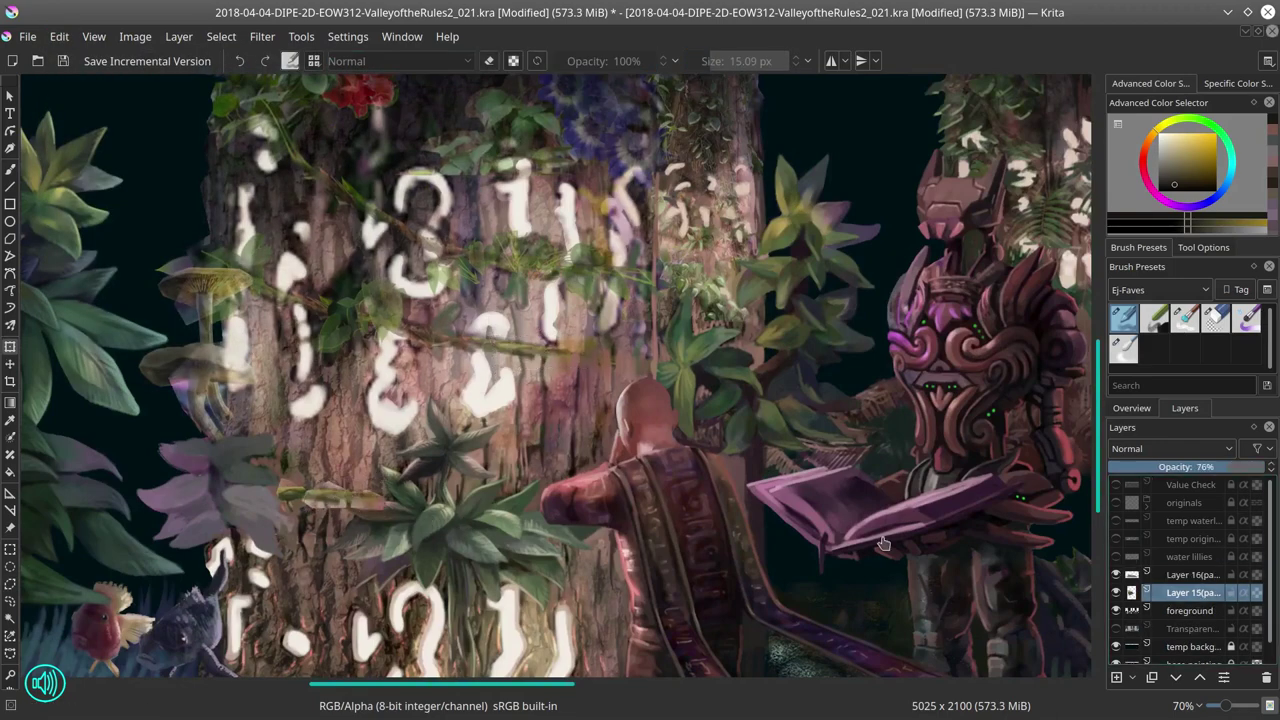
{"action": "key", "text": "ctrl+j"}
{"action": "key", "text": "e"}
{"action": "left_click", "coordinate": [296, 577], "text": "ctrl"}
{"action": "key", "text": "ctrl+e"}
{"action": "key", "text": "ctrl+e"}
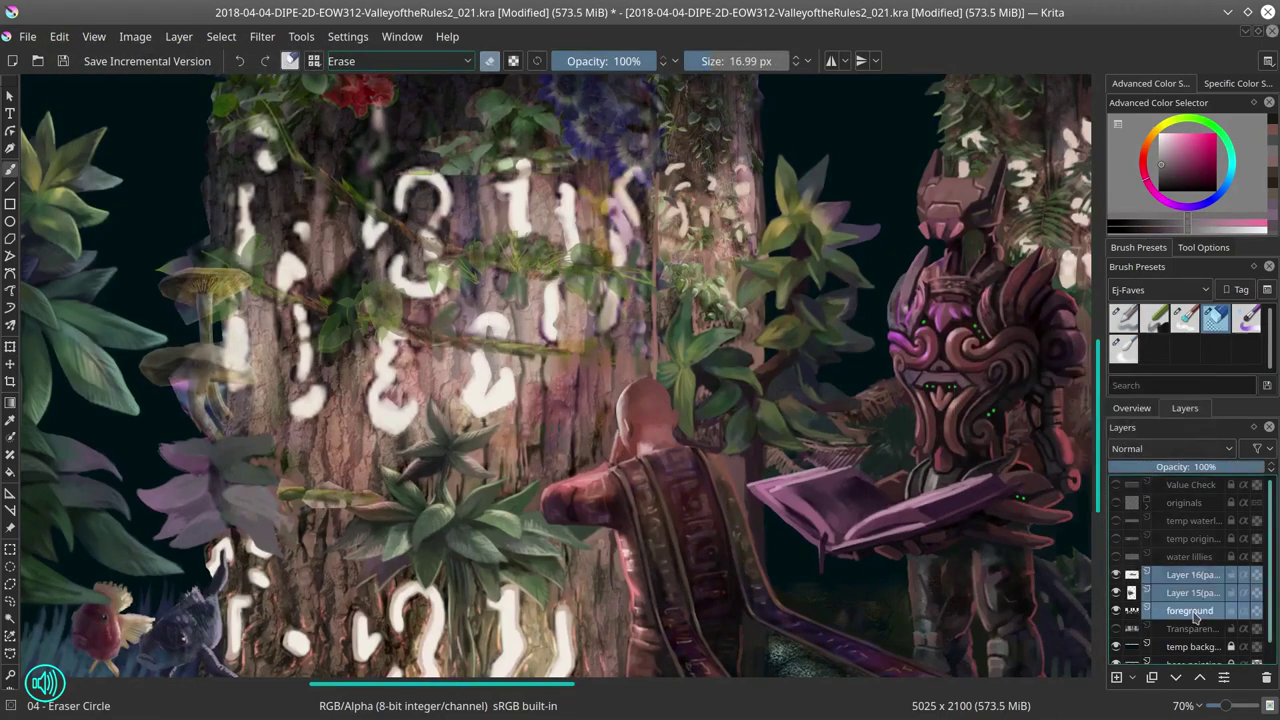
{"action": "key", "text": "e"}
Step: Paint reddish detail on the flower petals and magenta-pink on the pink leaves
{"action": "left_click", "coordinate": [333, 512], "text": "ctrl"}
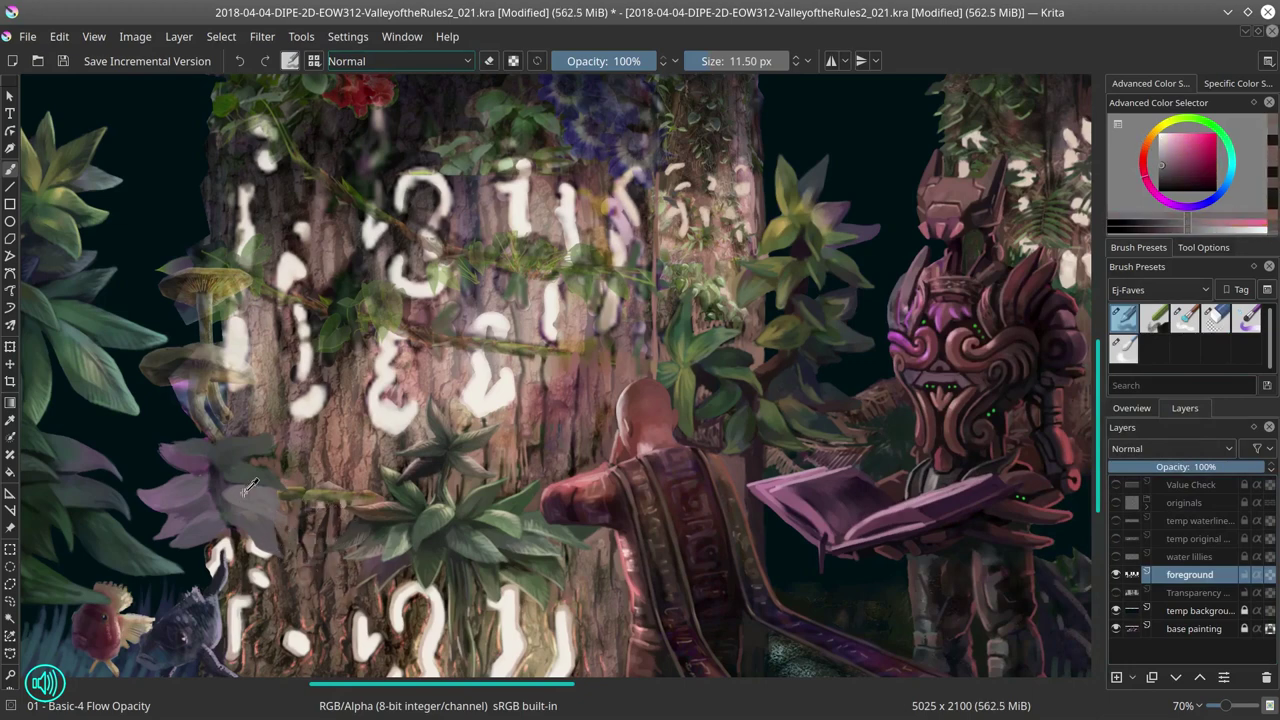
{"action": "left_click", "coordinate": [293, 487], "text": "ctrl"}
{"action": "left_click", "coordinate": [293, 487], "text": "ctrl"}
{"action": "left_click", "coordinate": [328, 484], "text": "ctrl"}
{"action": "key", "text": "bracketleft"}
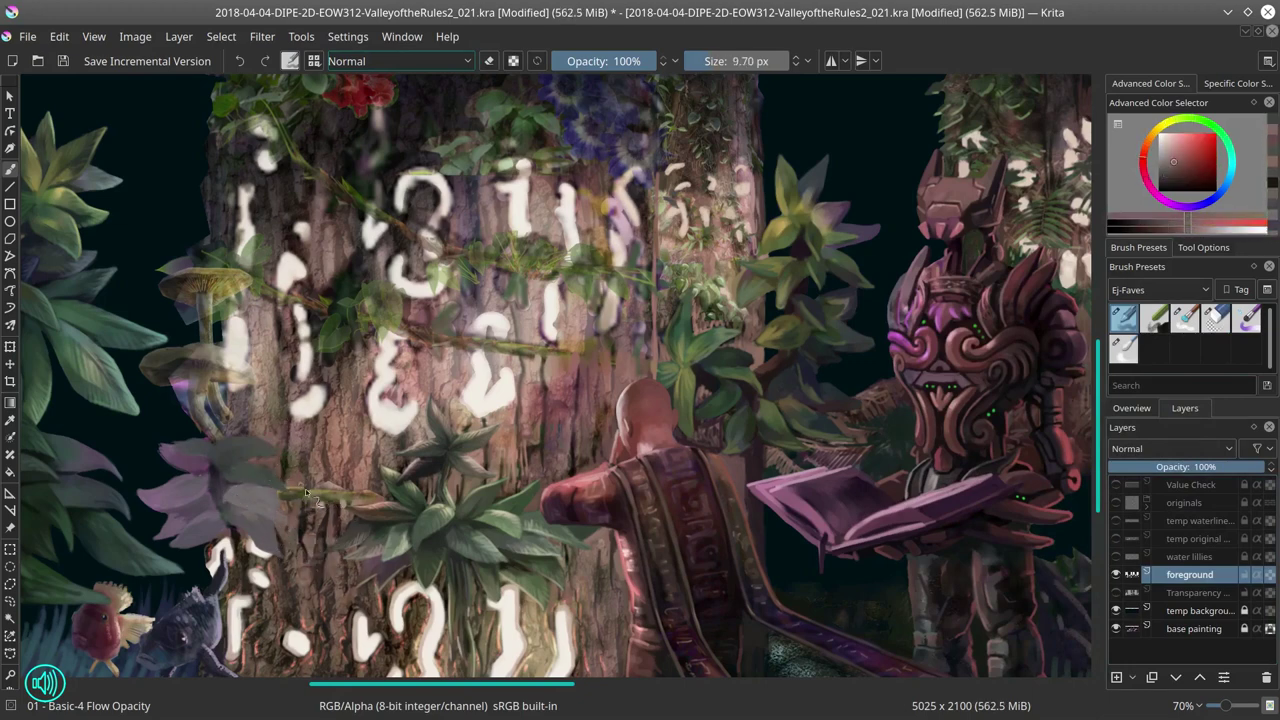
{"action": "left_click", "coordinate": [328, 484], "text": "ctrl"}
{"action": "left_click", "coordinate": [358, 420], "text": "ctrl"}
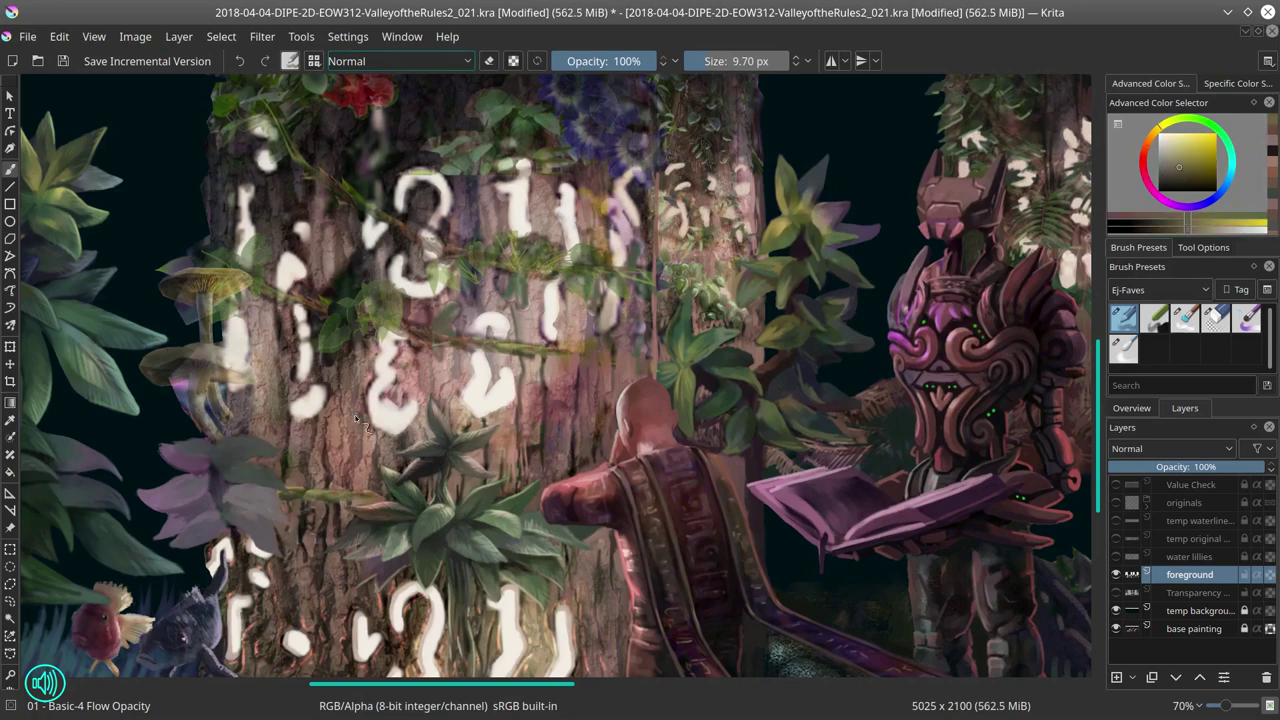
{"action": "left_click", "coordinate": [237, 487], "text": "ctrl"}
{"action": "key", "text": "bracketright"}
{"action": "key", "text": "bracketright"}
{"action": "key", "text": "bracketright"}
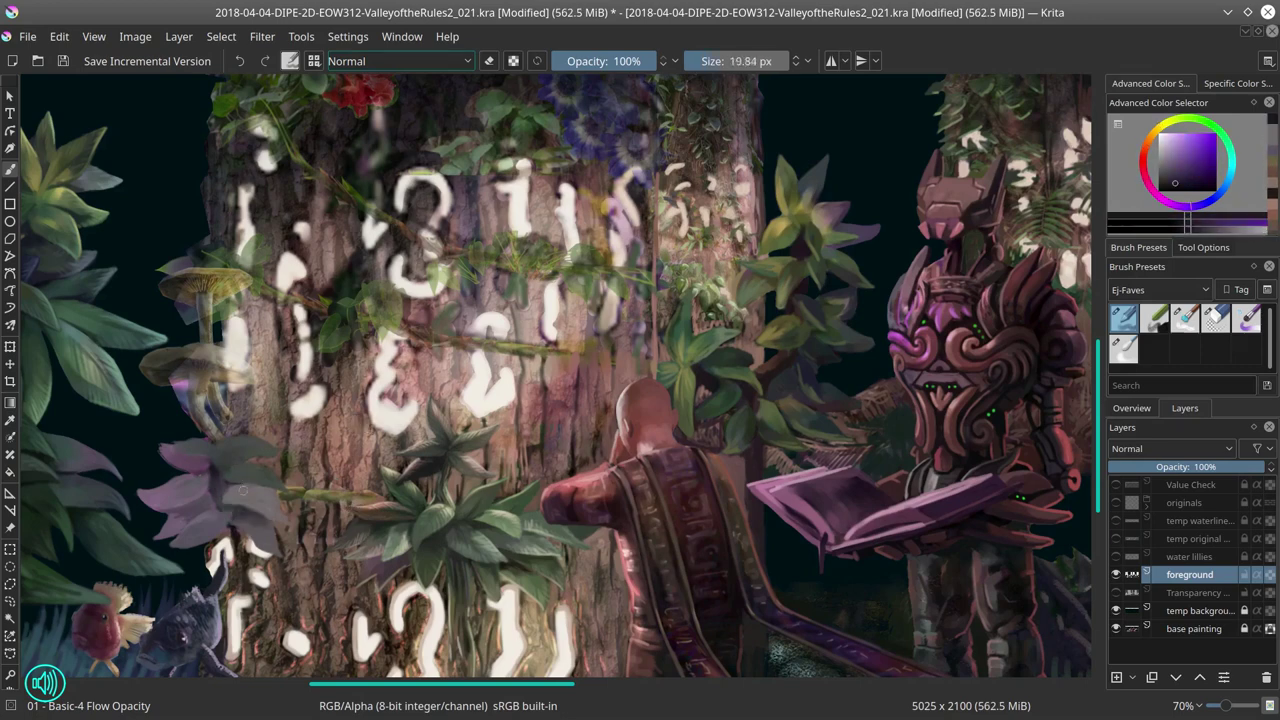
{"action": "left_click", "coordinate": [237, 487], "text": "ctrl"}
Step: Sample blue-grey, pinks and dark purple, shading with a Multiply blend then back to Normal
{"action": "left_click", "coordinate": [240, 414], "text": "ctrl"}
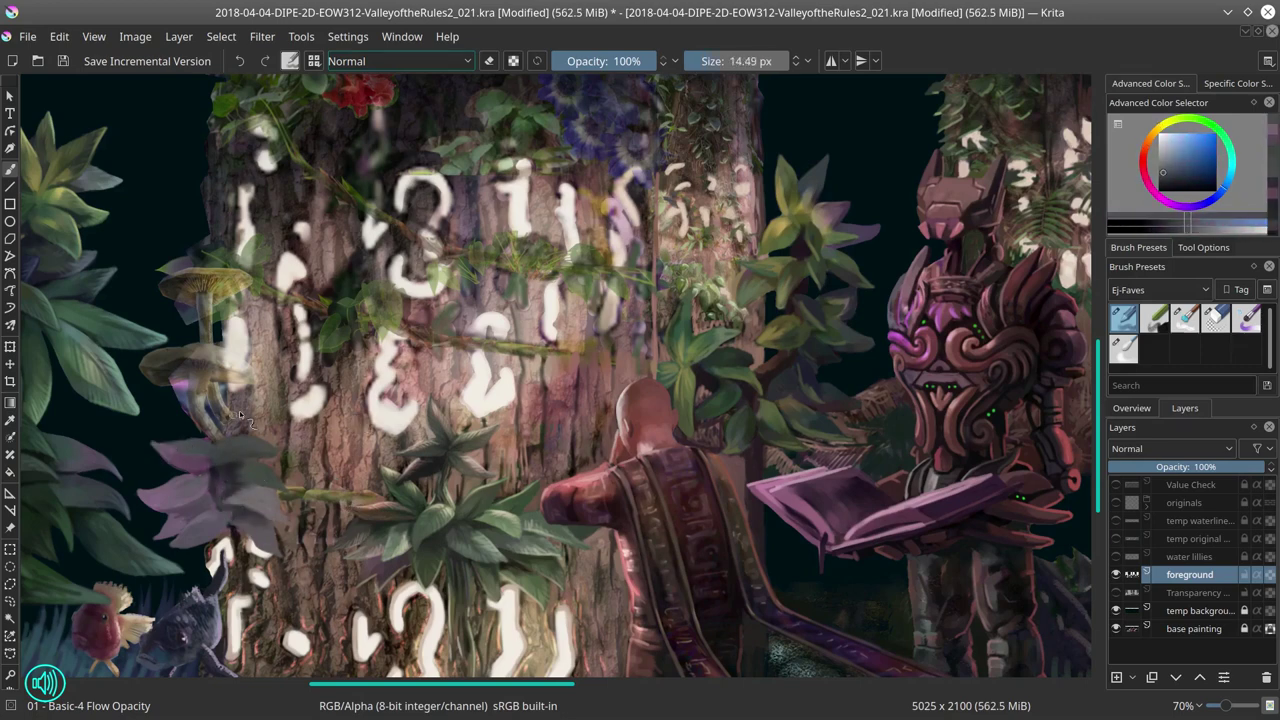
{"action": "key", "text": "bracketleft"}
{"action": "key", "text": "bracketleft"}
{"action": "key", "text": "bracketleft"}
{"action": "key", "text": "bracketleft"}
{"action": "key", "text": "bracketleft"}
{"action": "key", "text": "bracketleft"}
{"action": "key", "text": "bracketleft"}
{"action": "key", "text": "bracketleft"}
{"action": "left_click", "coordinate": [243, 470], "text": "ctrl"}
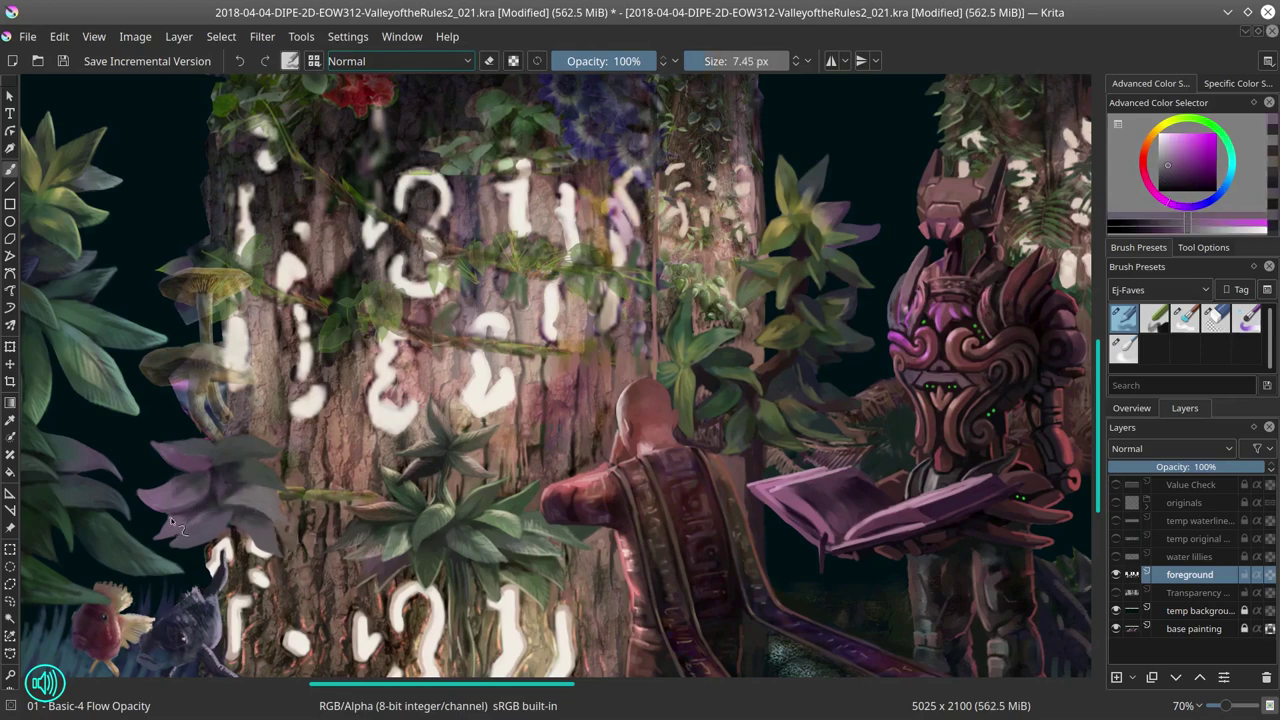
{"action": "left_click", "coordinate": [249, 507], "text": "ctrl"}
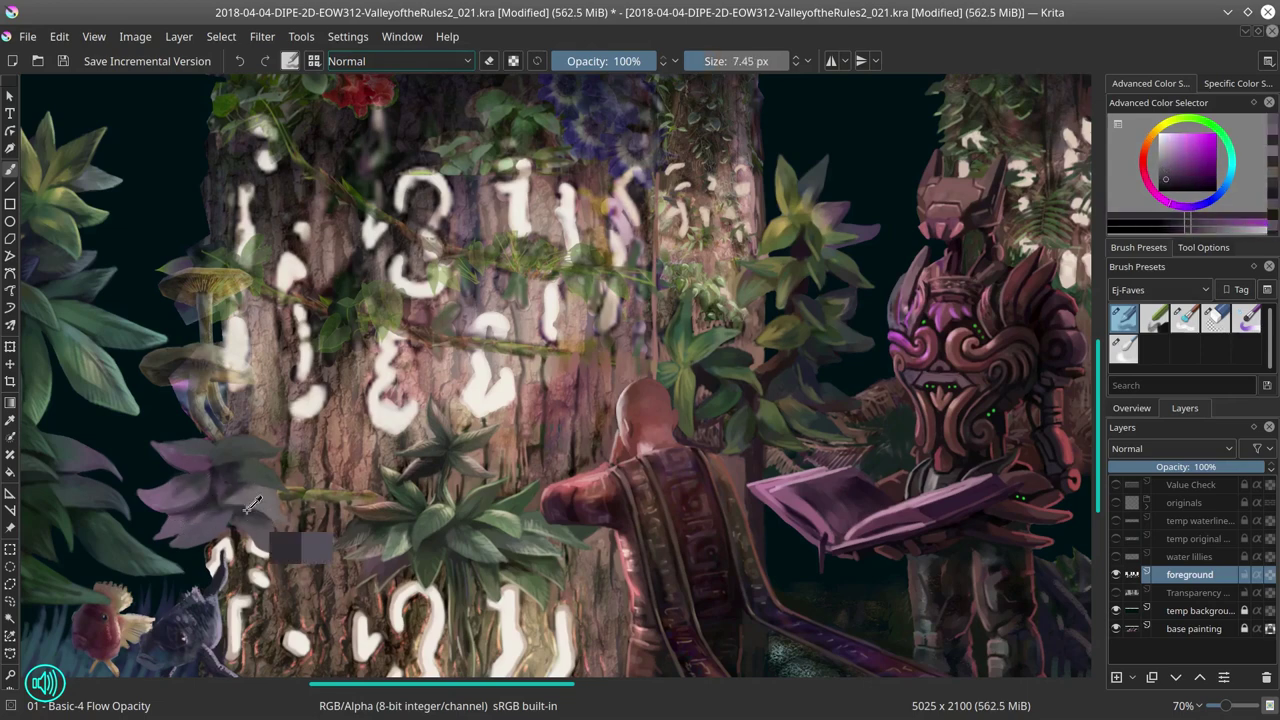
{"action": "left_click", "coordinate": [365, 500], "text": "ctrl"}
{"action": "left_click", "coordinate": [360, 505], "text": "ctrl"}
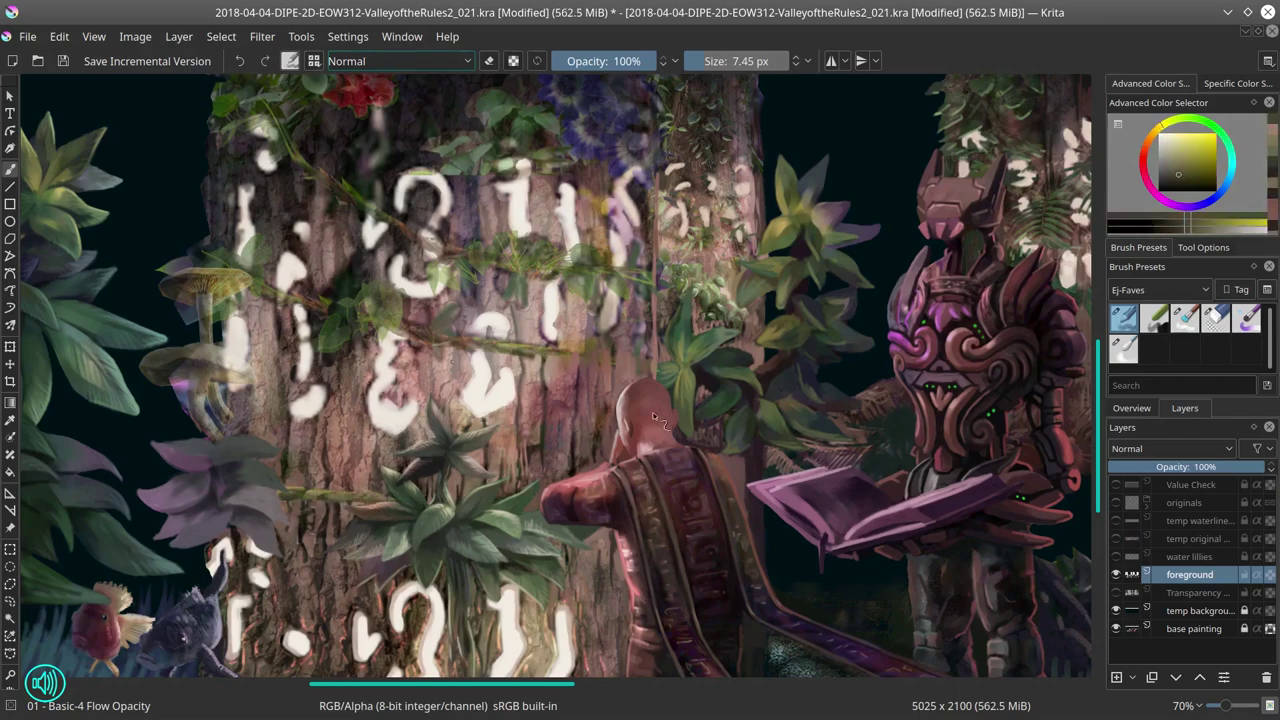
{"action": "key", "text": "bracketright"}
{"action": "key", "text": "bracketright"}
{"action": "key", "text": "bracketright"}
{"action": "key", "text": "bracketright"}
{"action": "key", "text": "bracketright"}
{"action": "key", "text": "bracketright"}
{"action": "key", "text": "bracketright"}
{"action": "key", "text": "bracketright"}
{"action": "key", "text": "bracketright"}
{"action": "key", "text": "bracketright"}
{"action": "key", "text": "alt+shift+m"}
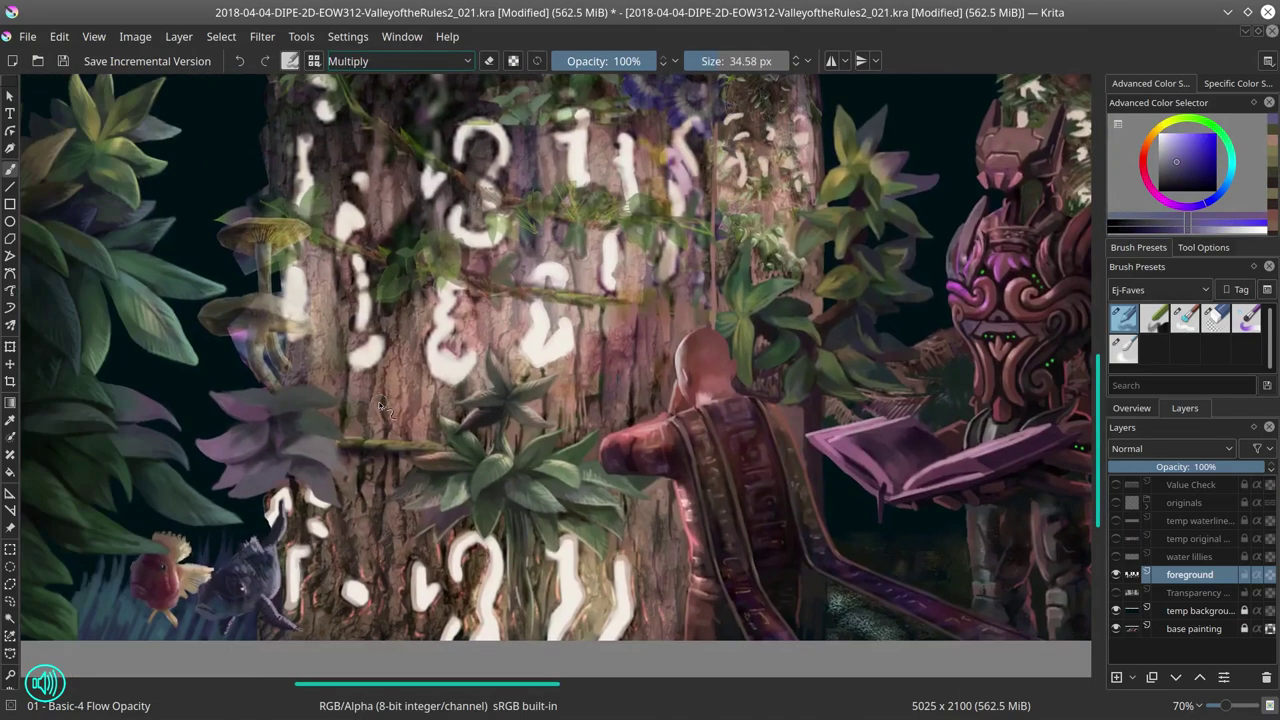
{"action": "key", "text": "alt+shift+n"}
Step: Paint a yellow-green stem from the flower across the trunk
{"action": "left_click", "coordinate": [349, 450], "text": "ctrl"}
{"action": "left_click", "coordinate": [449, 439], "text": "ctrl"}
{"action": "left_click", "coordinate": [405, 455], "text": "ctrl"}
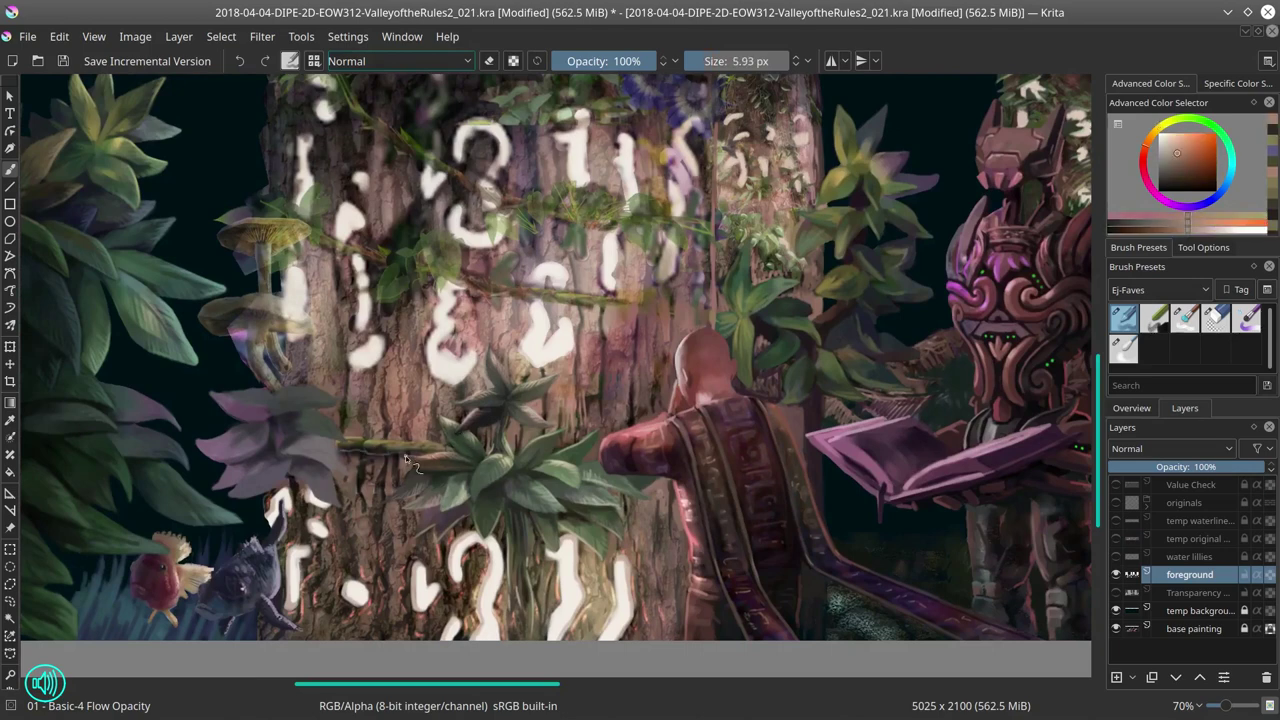
{"action": "left_click", "coordinate": [403, 452], "text": "ctrl"}
{"action": "left_click", "coordinate": [401, 450], "text": "ctrl"}
Step: Touch up the pinkish bark along and below the stem, then save the painting
{"action": "left_click", "coordinate": [403, 455], "text": "ctrl"}
{"action": "left_click", "coordinate": [405, 458], "text": "ctrl"}
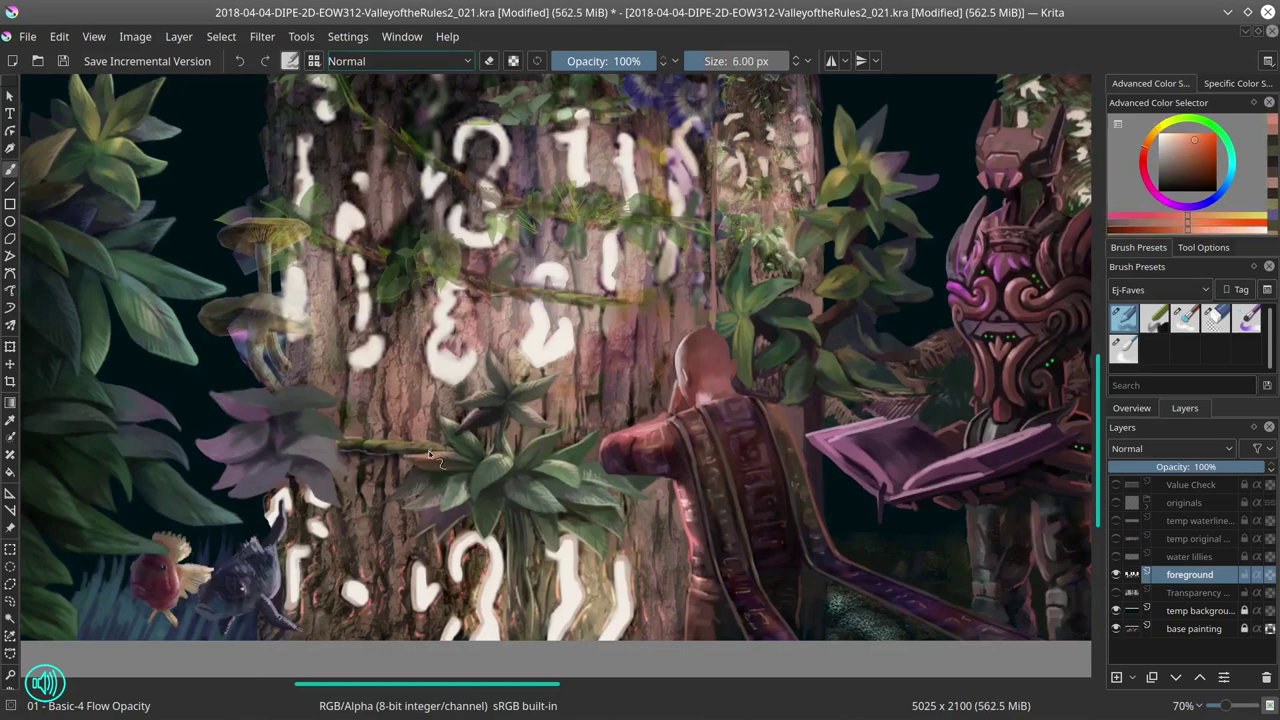
{"action": "left_click", "coordinate": [408, 462], "text": "ctrl"}
{"action": "left_click", "coordinate": [412, 466], "text": "ctrl"}
{"action": "left_click", "coordinate": [470, 632], "text": "ctrl"}
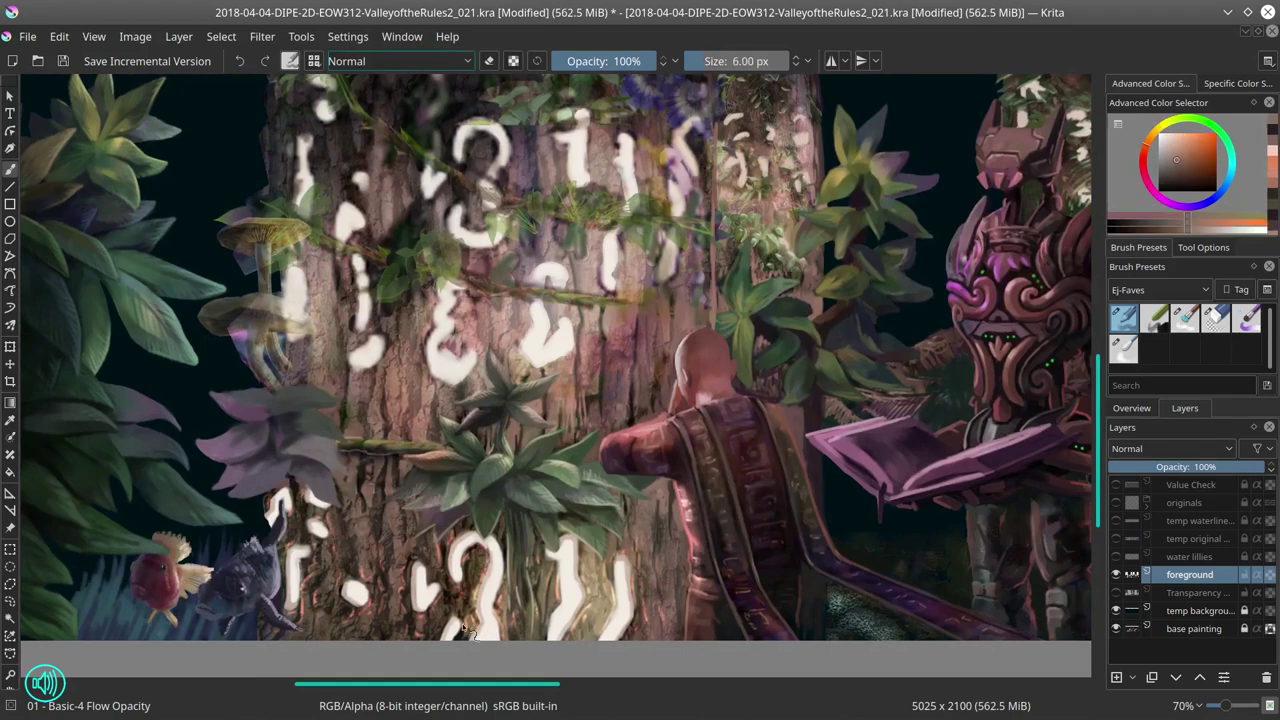
{"action": "key", "text": "ctrl+s"}
{"action": "key", "text": "minus"}
{"action": "key", "text": "minus"}
{"action": "key", "text": "minus"}
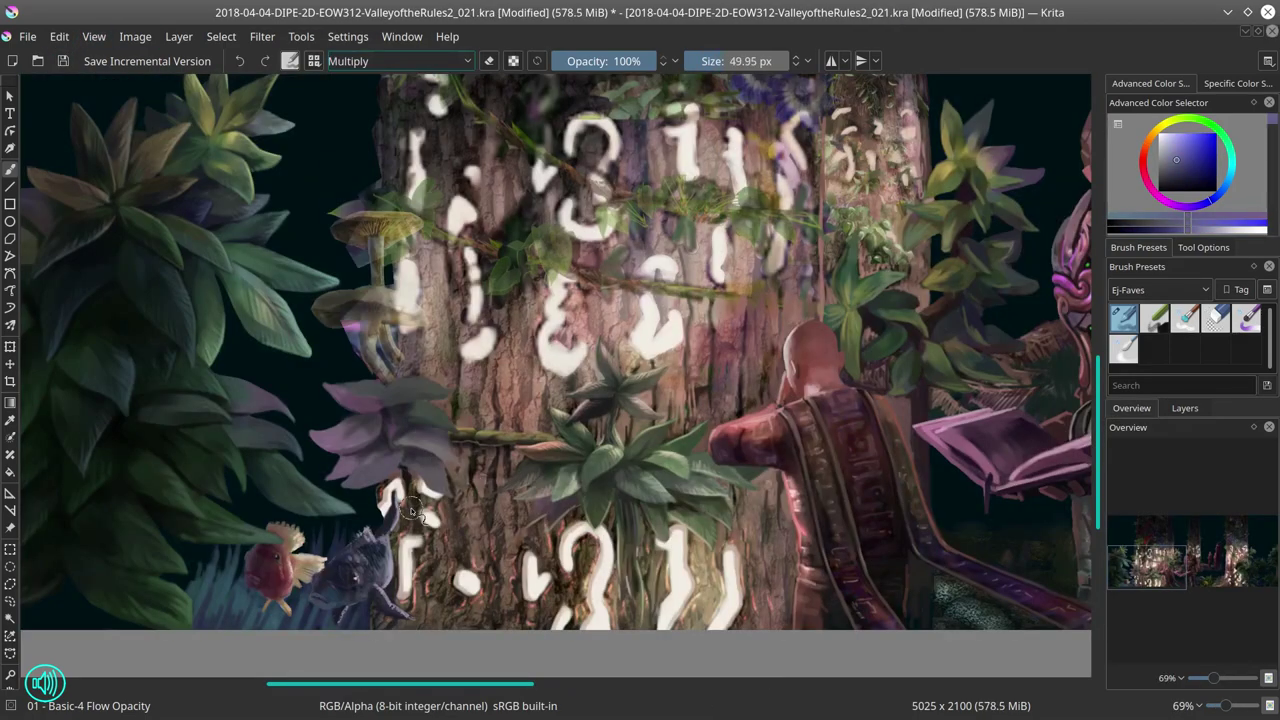
Step: Paint the purple flower petals with sampled purples, adding darker purple shading
{"action": "key", "text": "slash"}
{"action": "left_click", "coordinate": [466, 576], "text": "ctrl"}
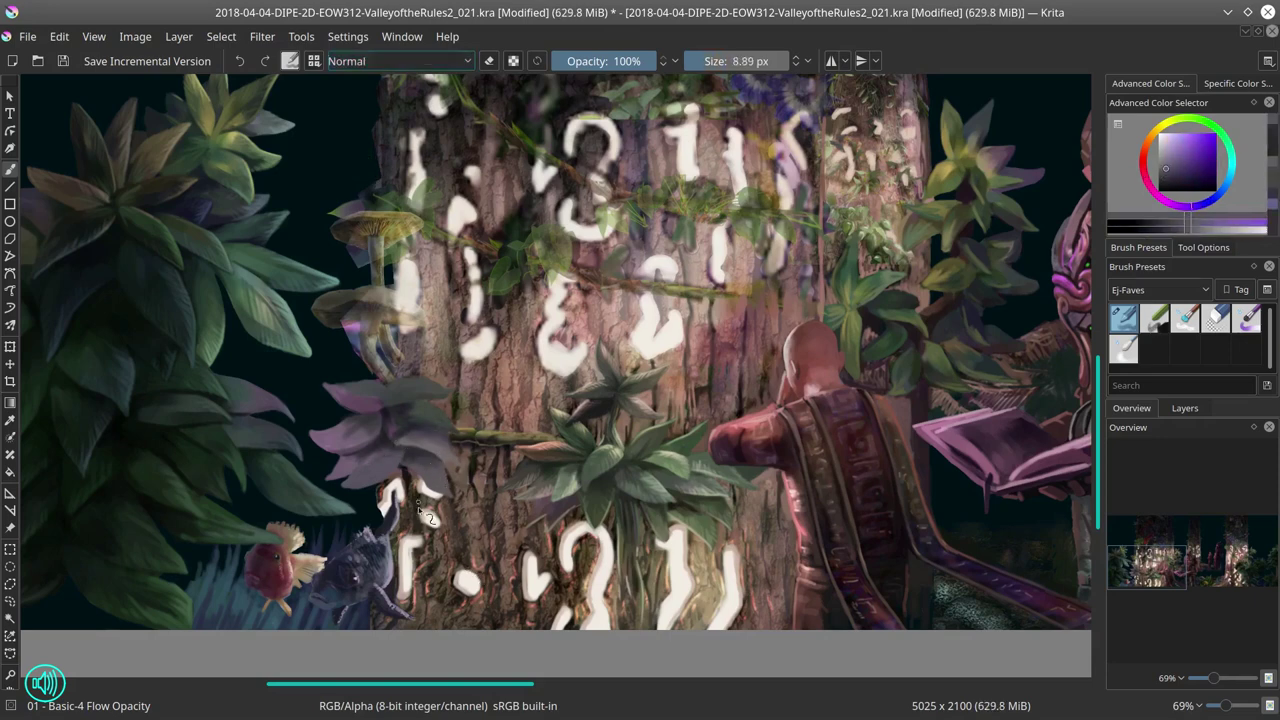
{"action": "left_click", "coordinate": [455, 497], "text": "ctrl"}
{"action": "left_click", "coordinate": [450, 495], "text": "ctrl"}
{"action": "key", "text": "bracketright"}
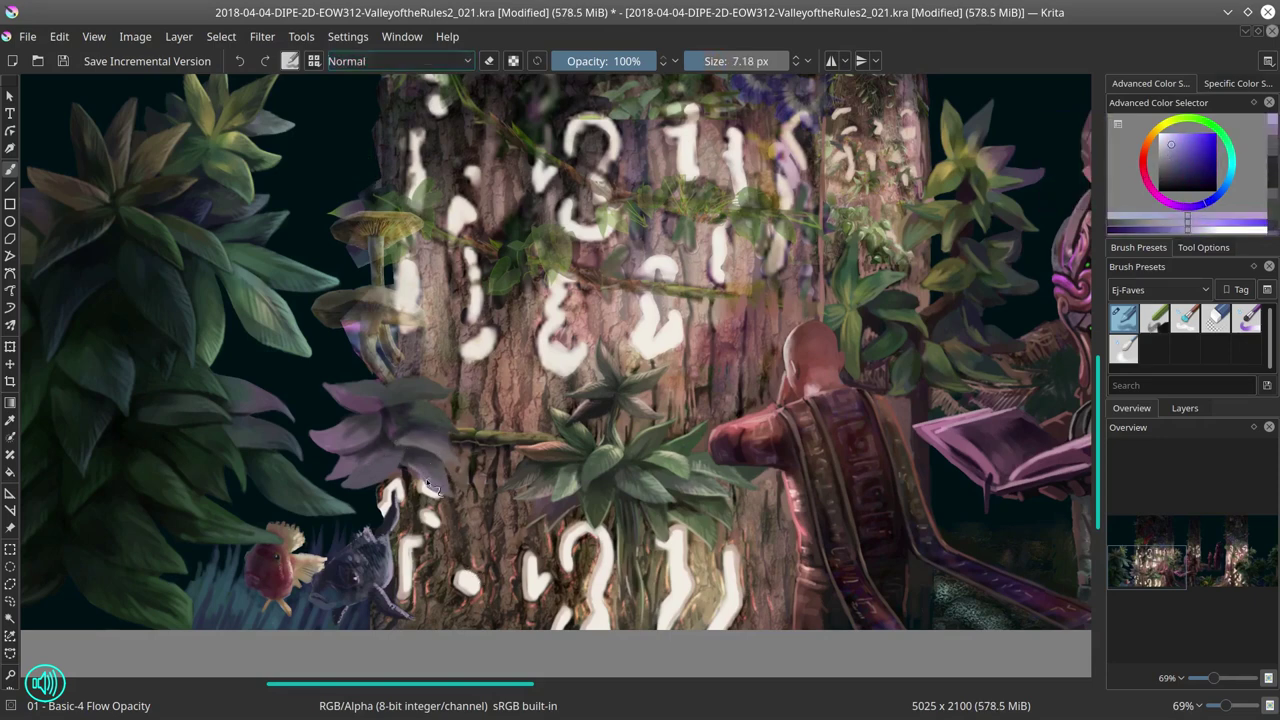
{"action": "left_click", "coordinate": [450, 440], "text": "ctrl"}
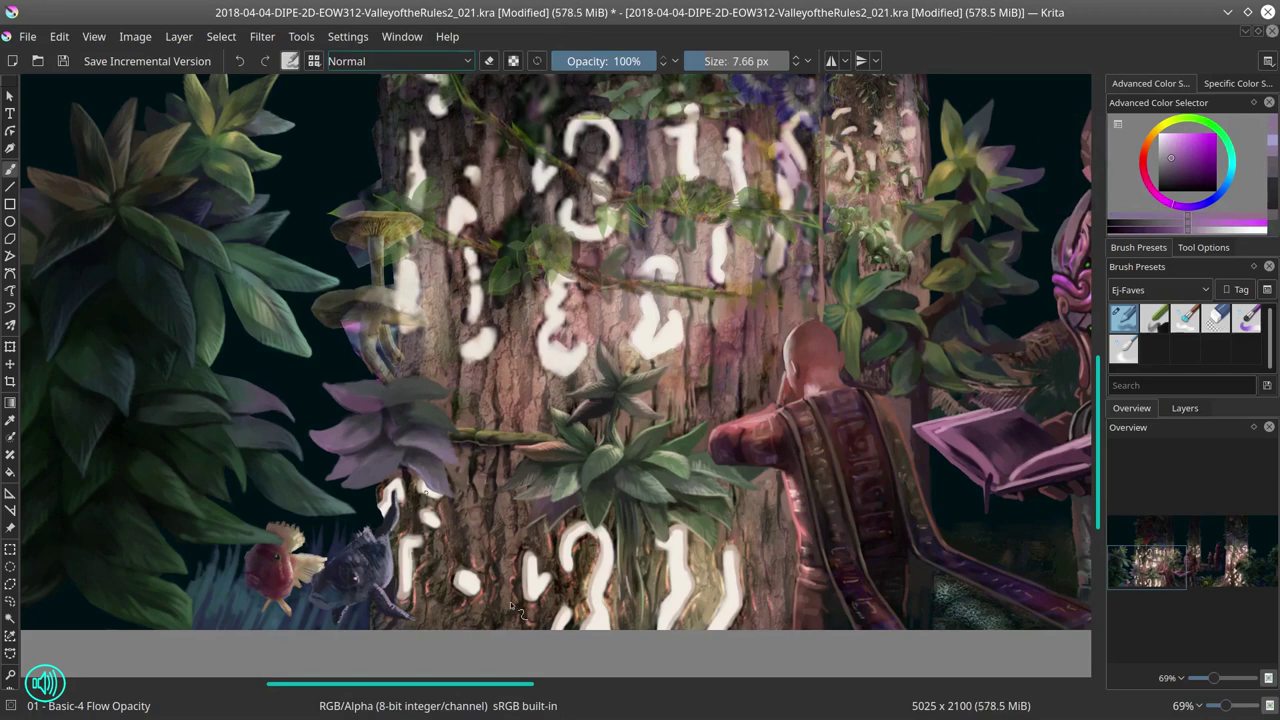
{"action": "left_click", "coordinate": [450, 463], "text": "ctrl"}
{"action": "left_click", "coordinate": [470, 475], "text": "ctrl"}
{"action": "left_click", "coordinate": [460, 480], "text": "ctrl"}
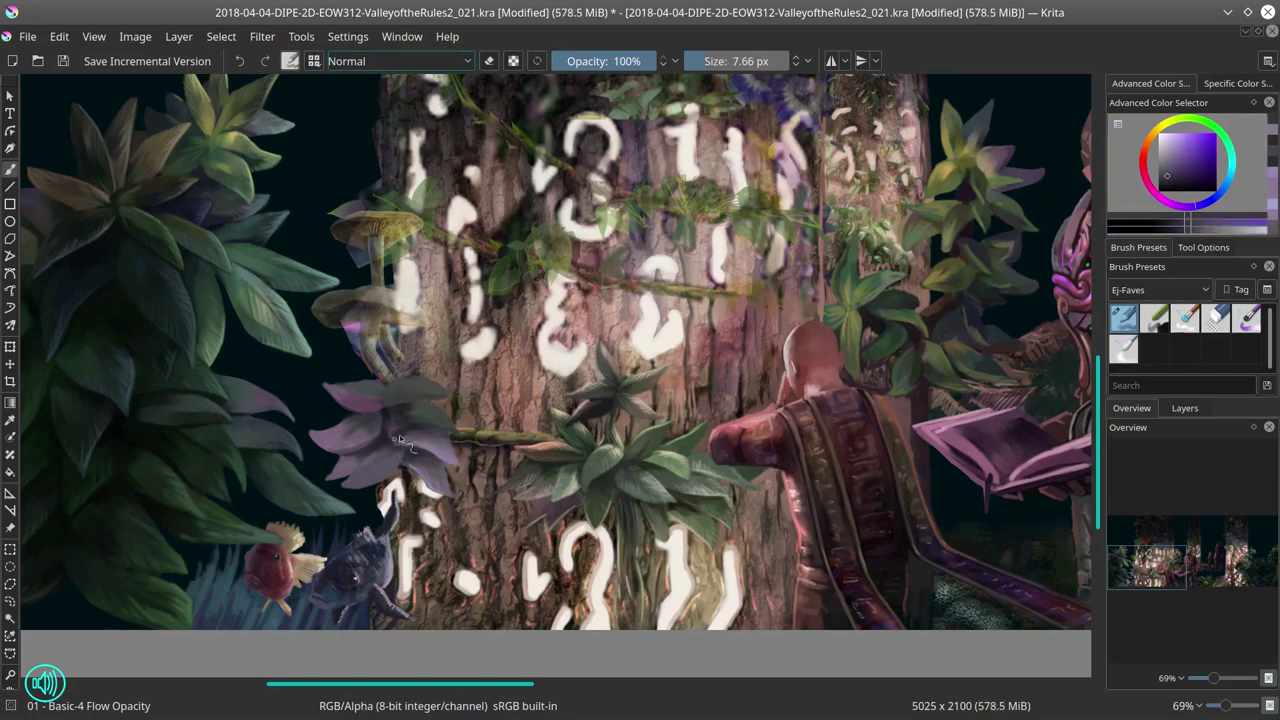
{"action": "key", "text": "bracketright"}
{"action": "key", "text": "bracketright"}
{"action": "key", "text": "bracketright"}
{"action": "key", "text": "bracketright"}
{"action": "key", "text": "bracketright"}
{"action": "key", "text": "bracketright"}
{"action": "key", "text": "bracketright"}
Step: Add reddish-pink touches to the purple leaves and sample the creature's dark blue-purple
{"action": "left_click", "coordinate": [358, 483], "text": "ctrl"}
{"action": "key", "text": "bracketleft"}
{"action": "key", "text": "bracketleft"}
{"action": "key", "text": "bracketleft"}
{"action": "key", "text": "bracketleft"}
{"action": "key", "text": "bracketleft"}
{"action": "key", "text": "bracketleft"}
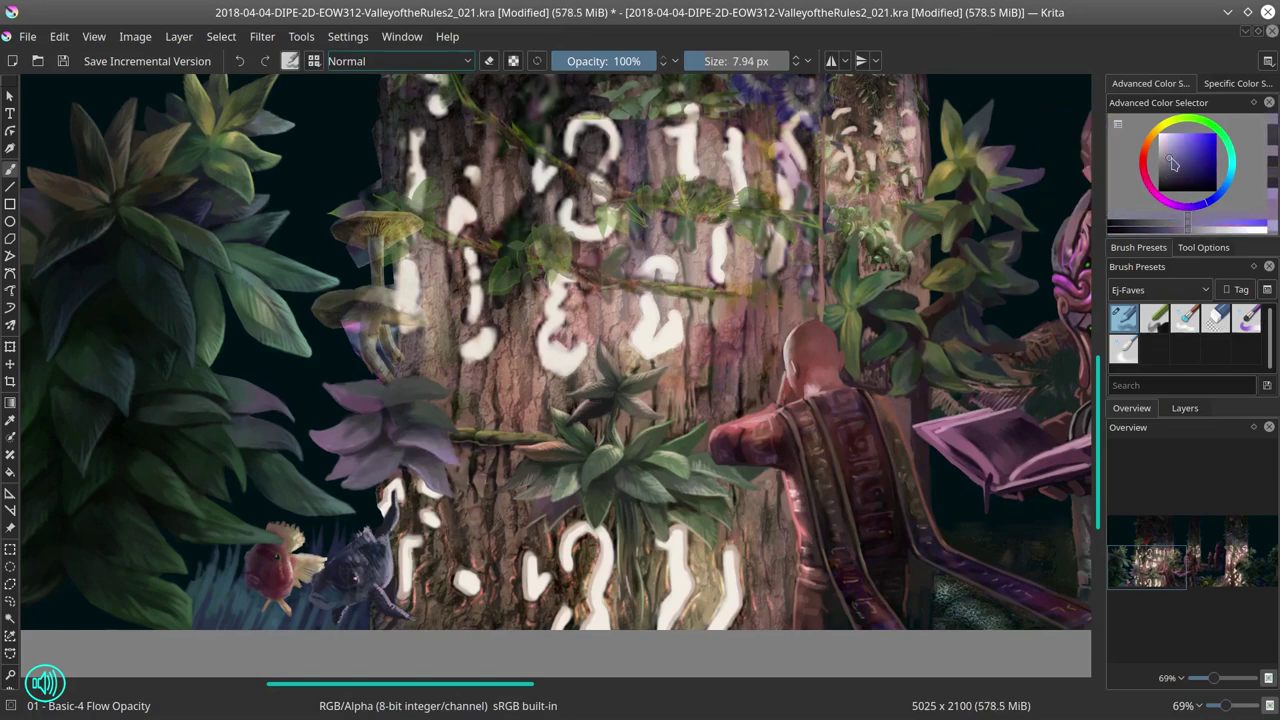
{"action": "left_click", "coordinate": [380, 478], "text": "ctrl"}
{"action": "left_click", "coordinate": [515, 508], "text": "ctrl"}
{"action": "left_click", "coordinate": [505, 500], "text": "ctrl"}
{"action": "left_click", "coordinate": [485, 482], "text": "ctrl"}
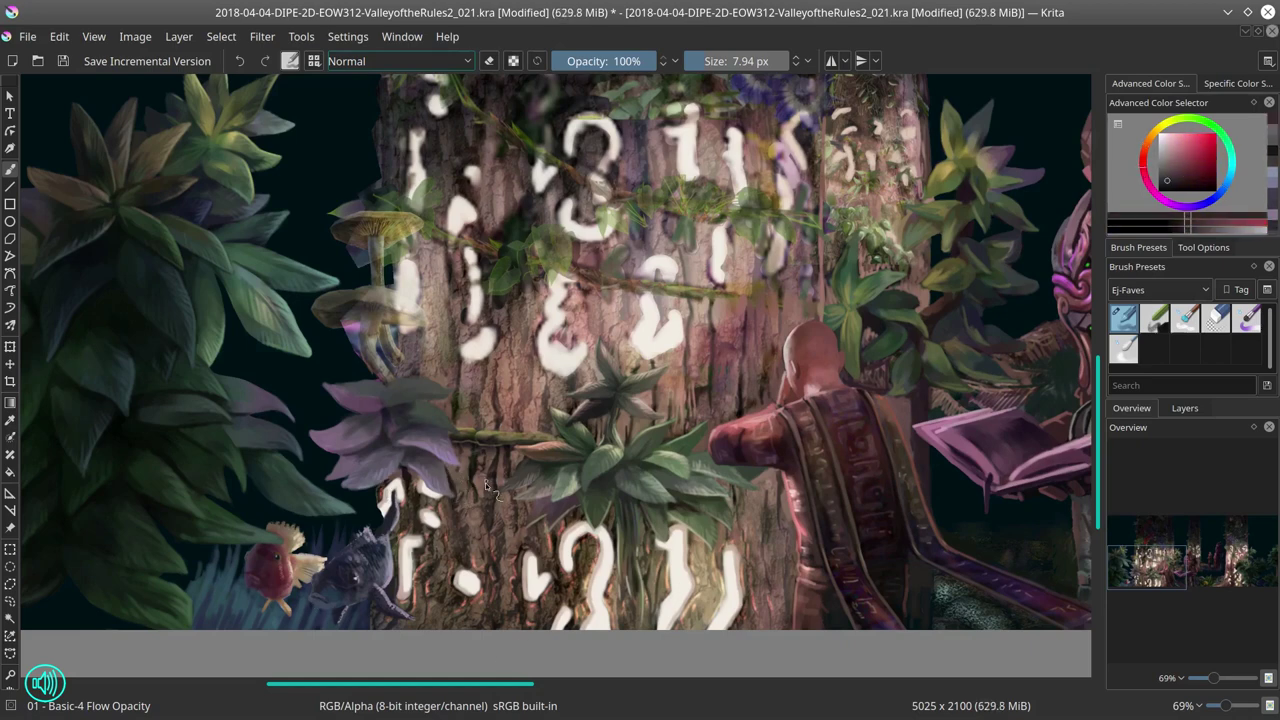
{"action": "left_click", "coordinate": [420, 505], "text": "ctrl"}
{"action": "left_click", "coordinate": [354, 533], "text": "ctrl"}
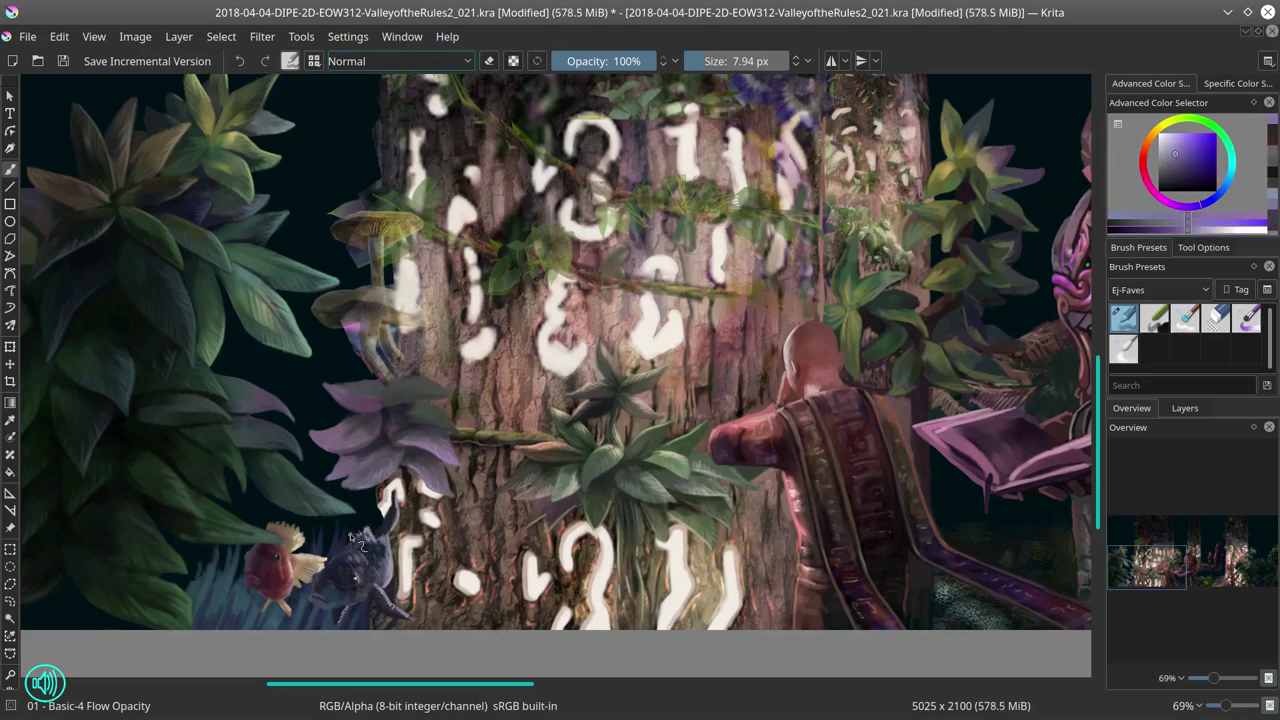
Step: Refine the small dark creature with bluer, purple and greyish-green tones using a smaller brush
{"action": "key", "text": "slash"}
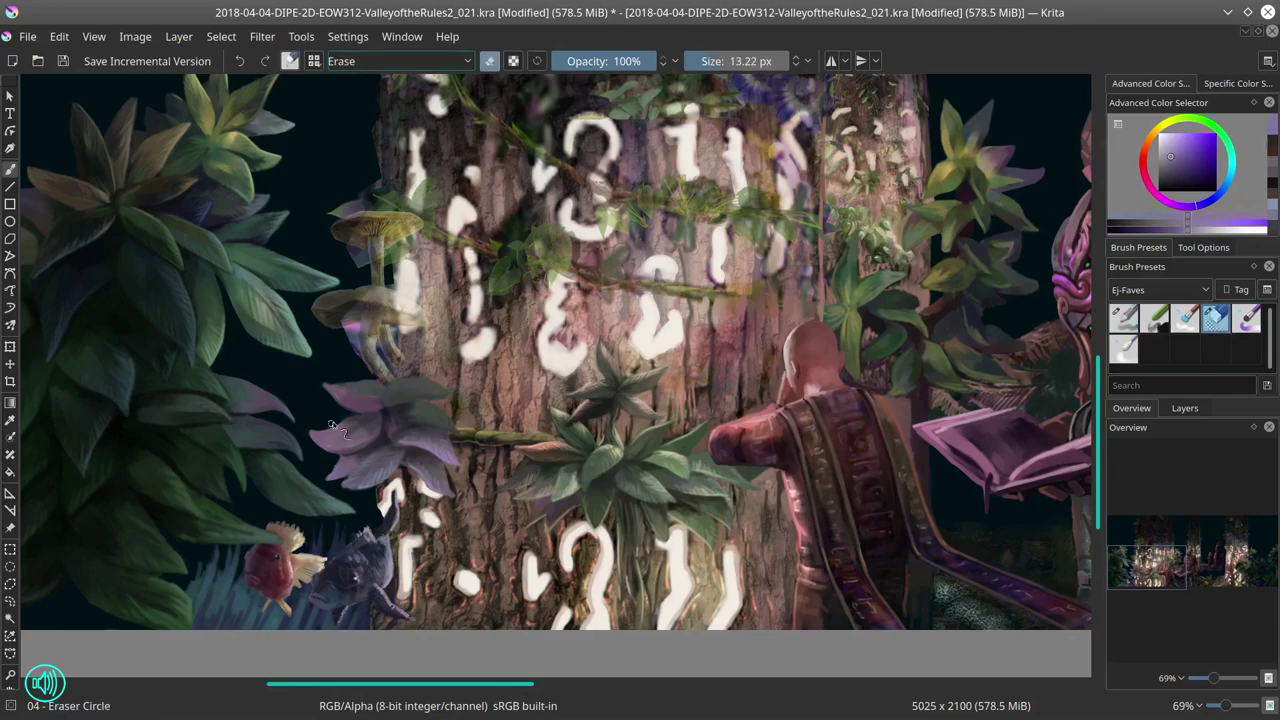
{"action": "key", "text": "slash"}
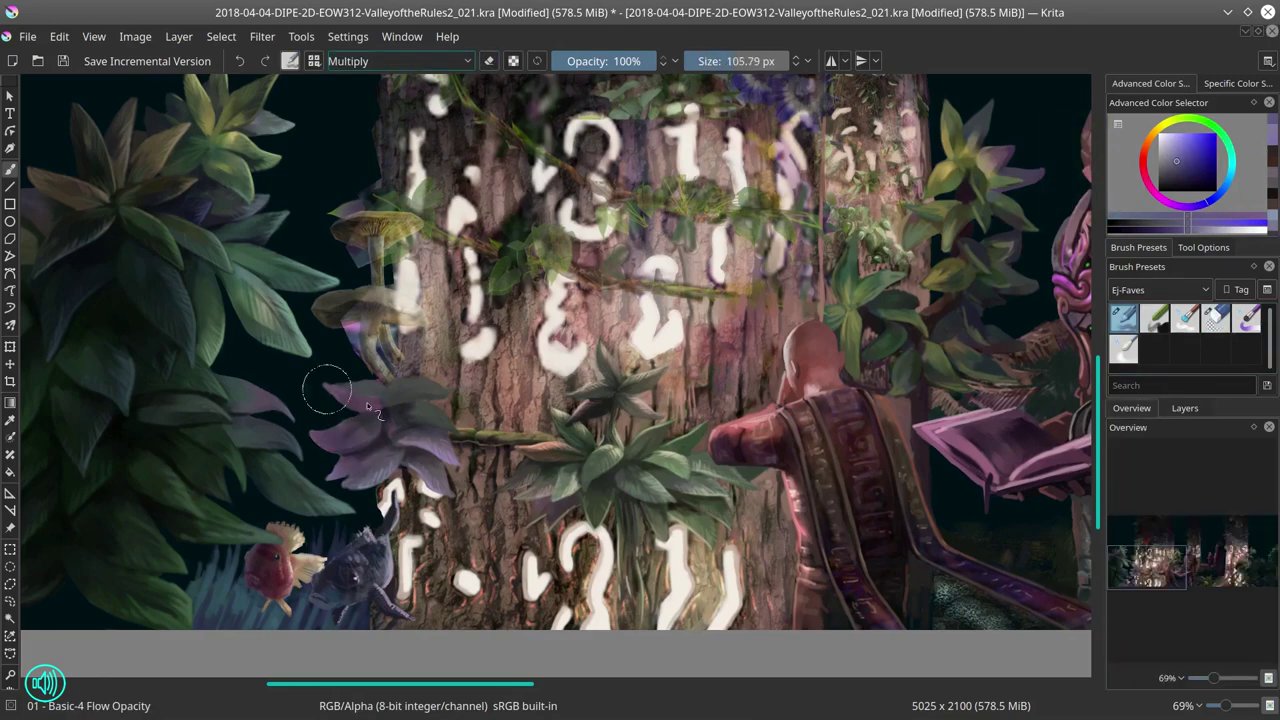
{"action": "key", "text": "bracketleft"}
{"action": "key", "text": "bracketleft"}
{"action": "key", "text": "bracketleft"}
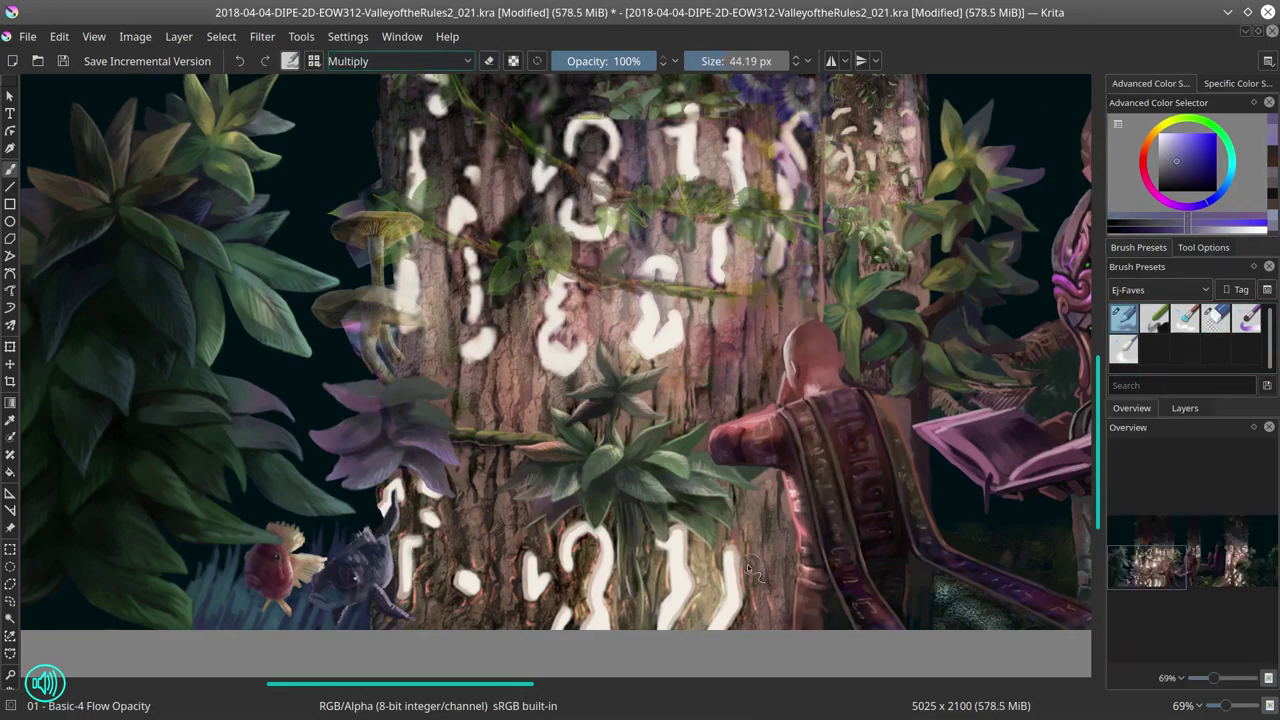
{"action": "key", "text": "alt+shift+n"}
{"action": "key", "text": "bracketleft"}
{"action": "key", "text": "bracketleft"}
{"action": "key", "text": "bracketleft"}
{"action": "key", "text": "bracketleft"}
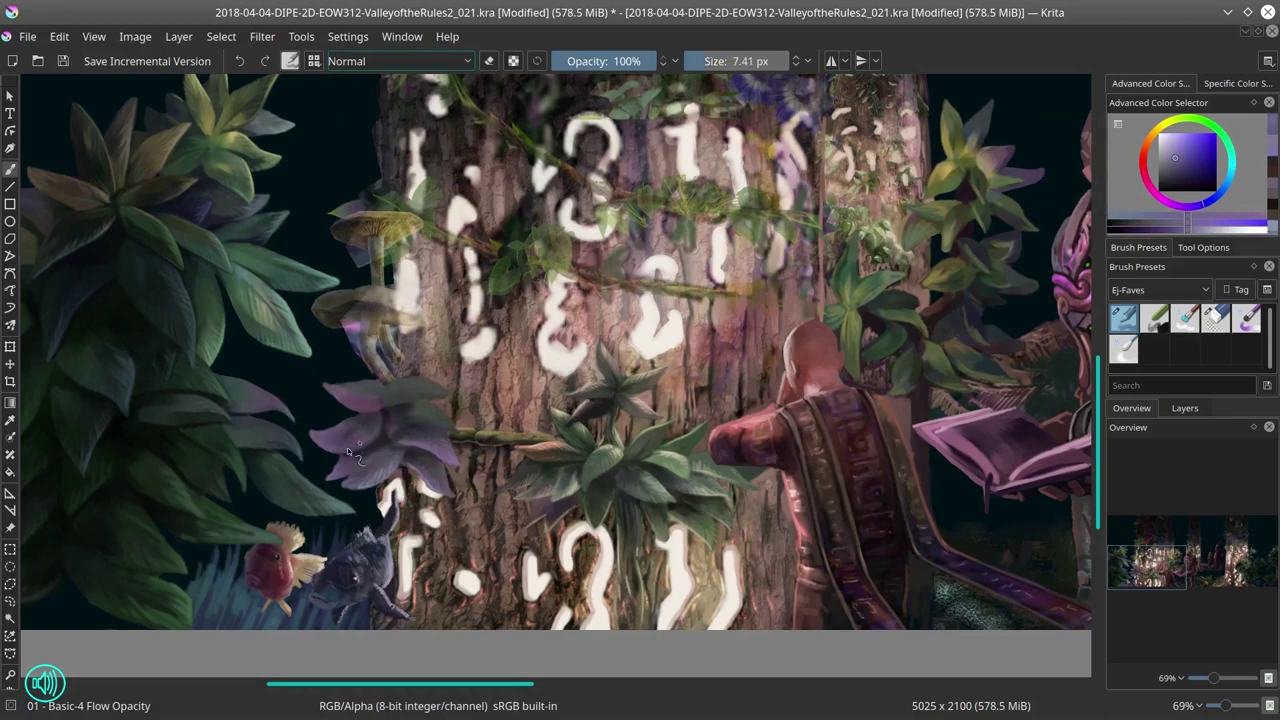
{"action": "left_click", "coordinate": [345, 451], "text": "ctrl"}
{"action": "key", "text": "bracketleft"}
{"action": "left_click", "coordinate": [445, 432], "text": "ctrl"}
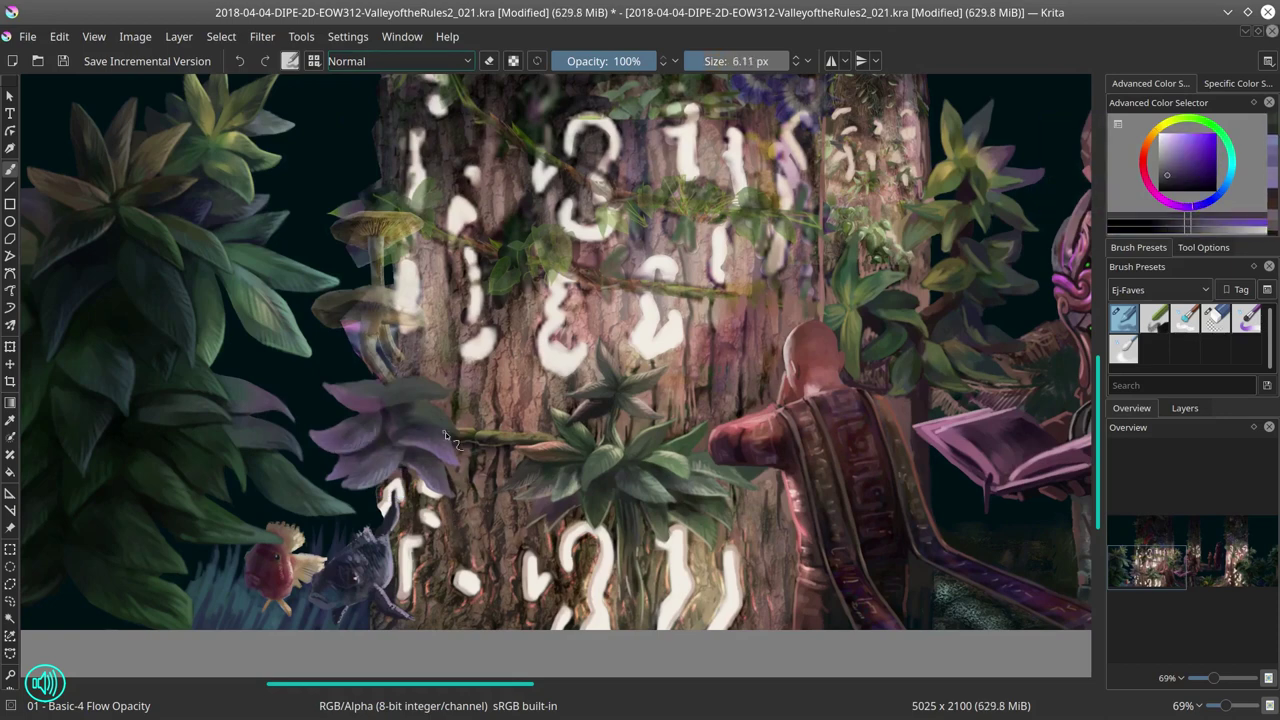
{"action": "left_click", "coordinate": [452, 558], "text": "ctrl"}
{"action": "key", "text": "bracketright"}
{"action": "key", "text": "bracketright"}
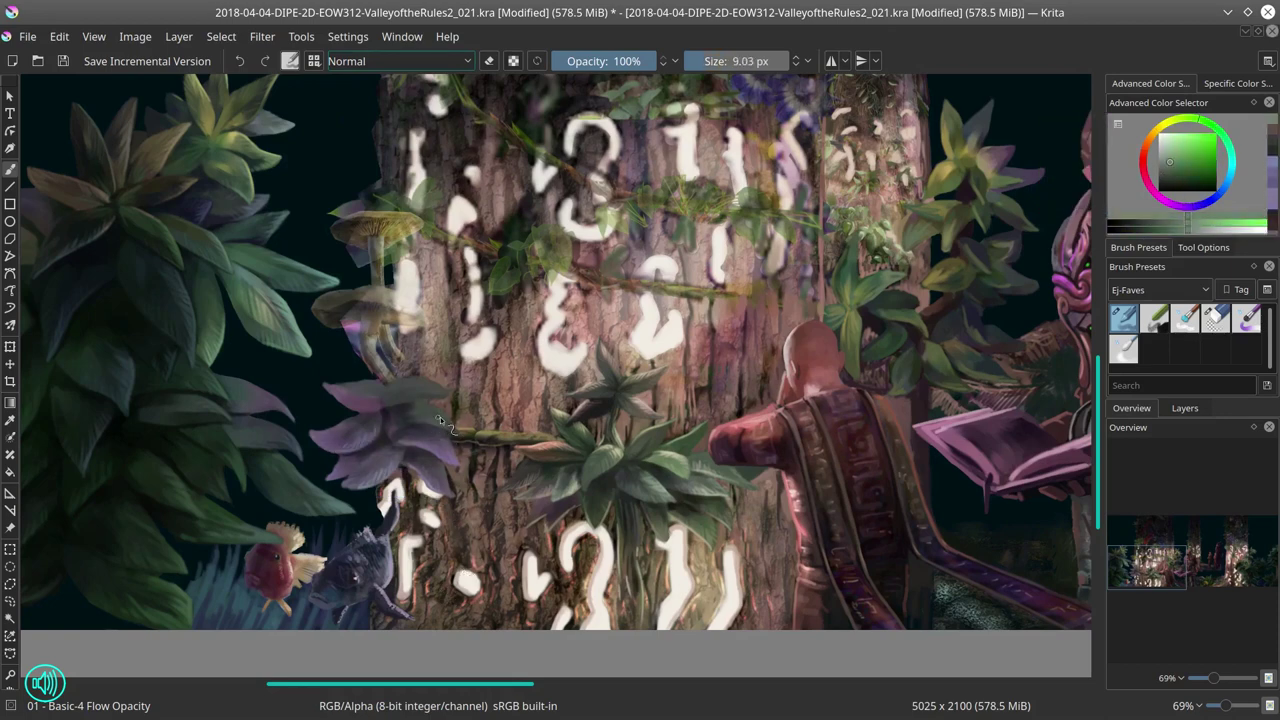
Step: Touch up the leaves with yellow-green, dark green, pale bluish grey and magenta-pink
{"action": "left_click", "coordinate": [435, 415], "text": "ctrl"}
{"action": "key", "text": "bracketright"}
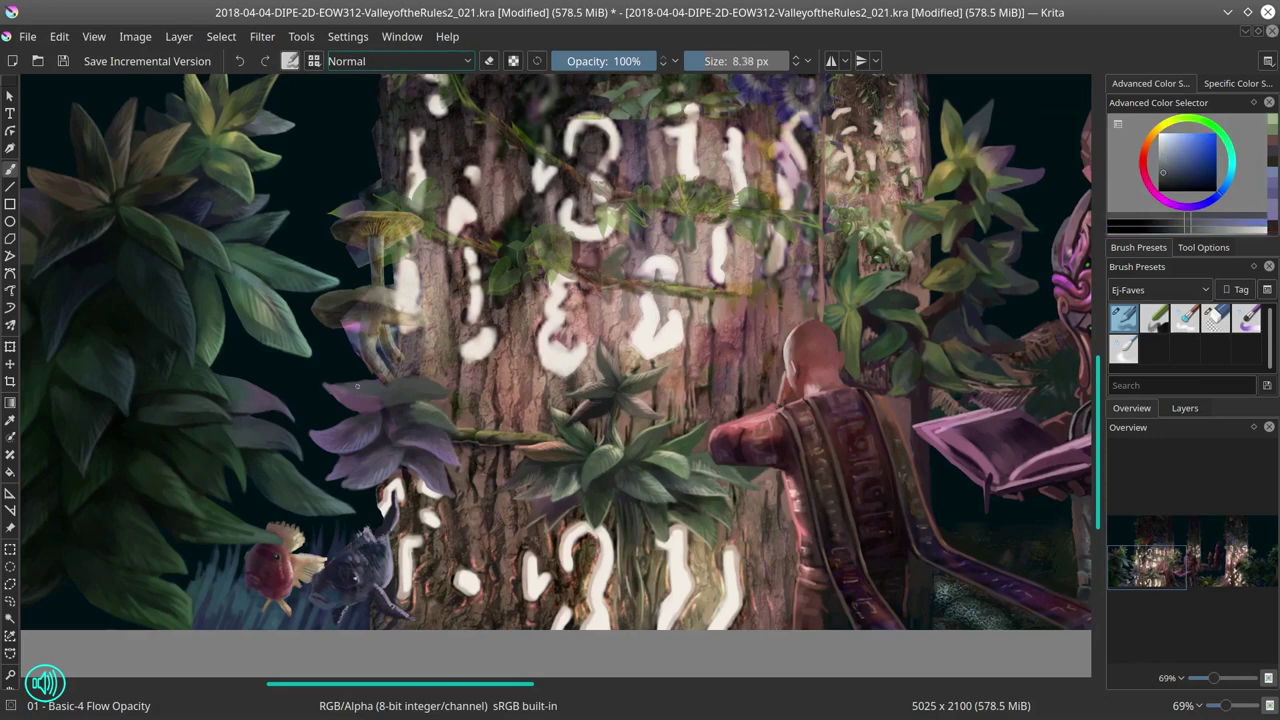
{"action": "left_click", "coordinate": [463, 370], "text": "ctrl"}
{"action": "left_click", "coordinate": [364, 415], "text": "ctrl"}
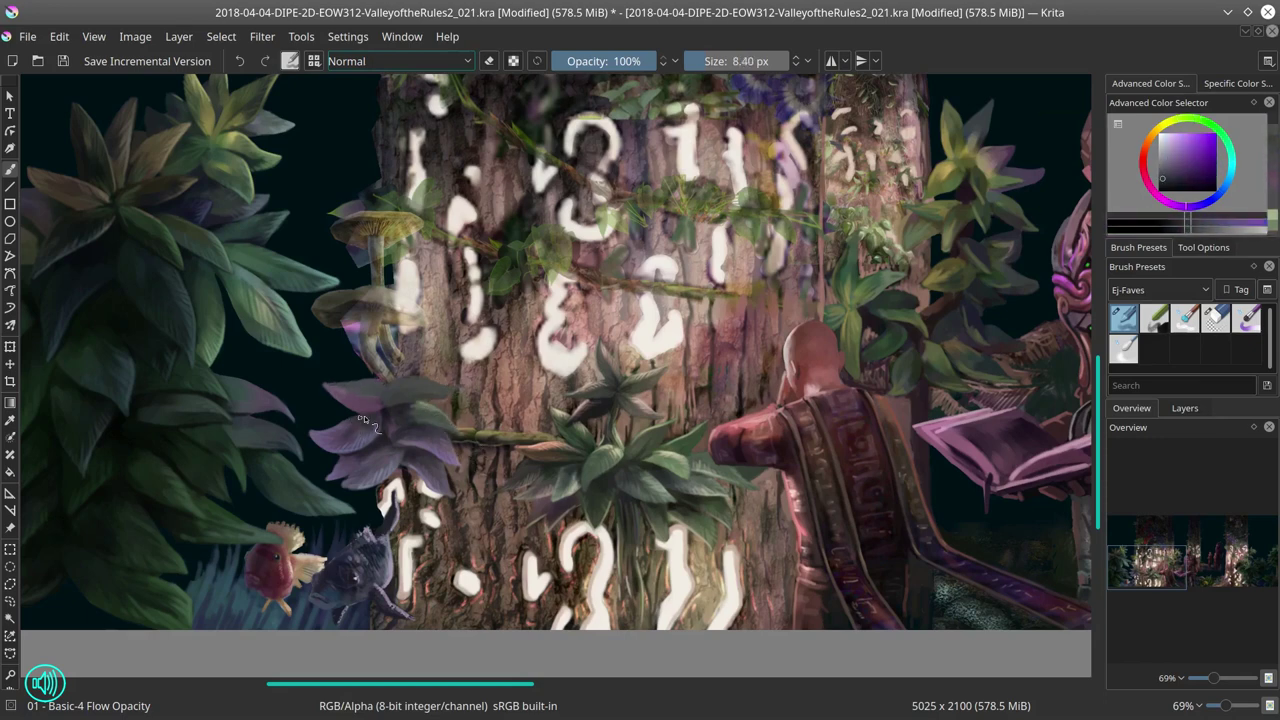
{"action": "left_click", "coordinate": [365, 389], "text": "ctrl"}
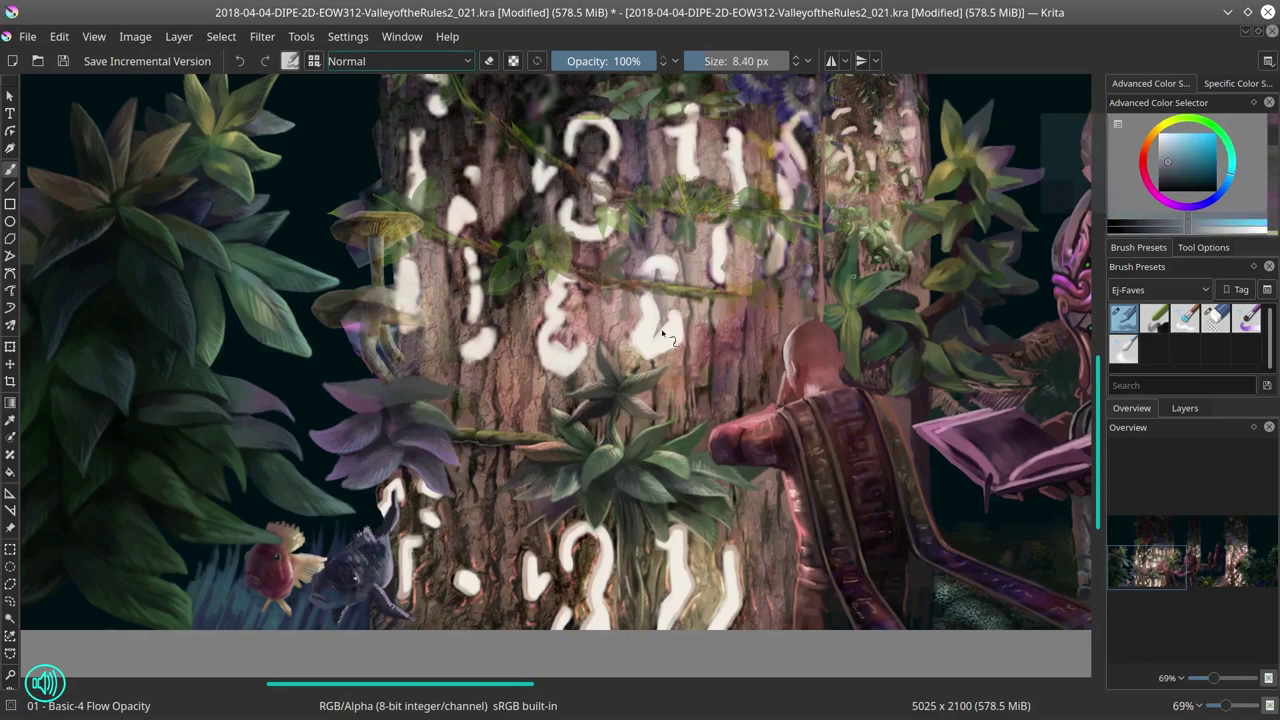
{"action": "left_click", "coordinate": [388, 388], "text": "ctrl"}
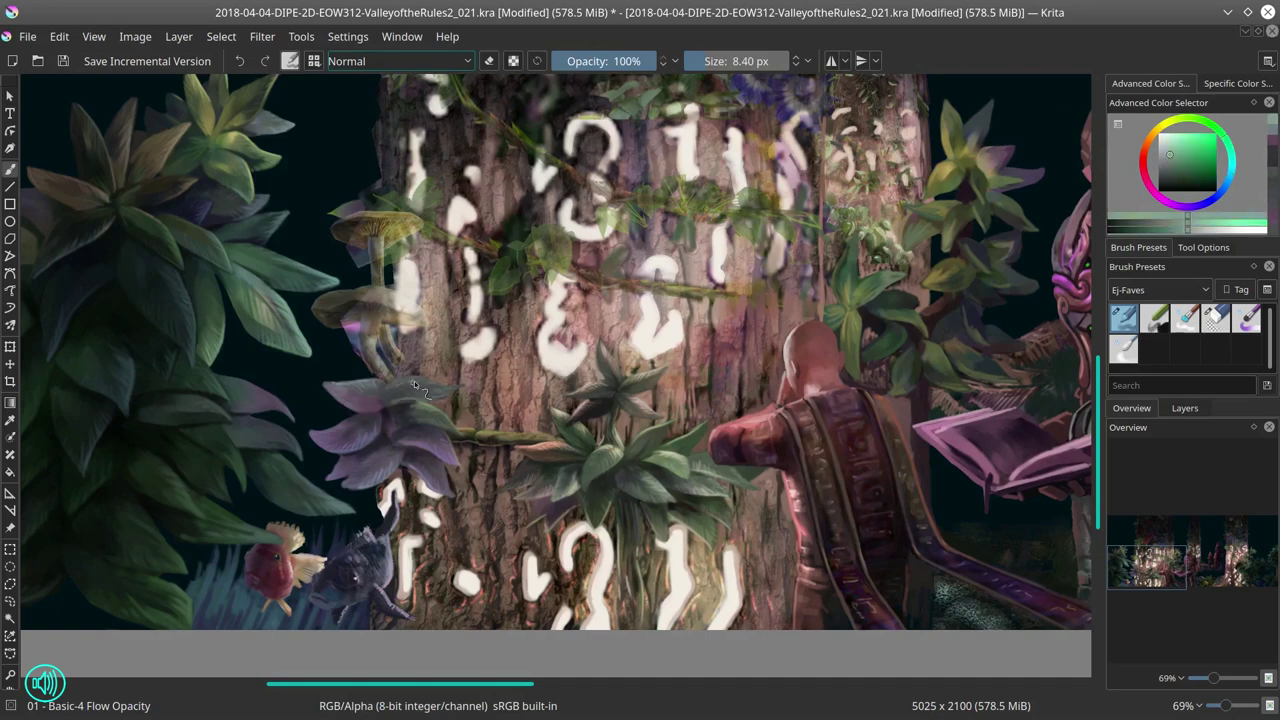
{"action": "left_click", "coordinate": [386, 401], "text": "ctrl"}
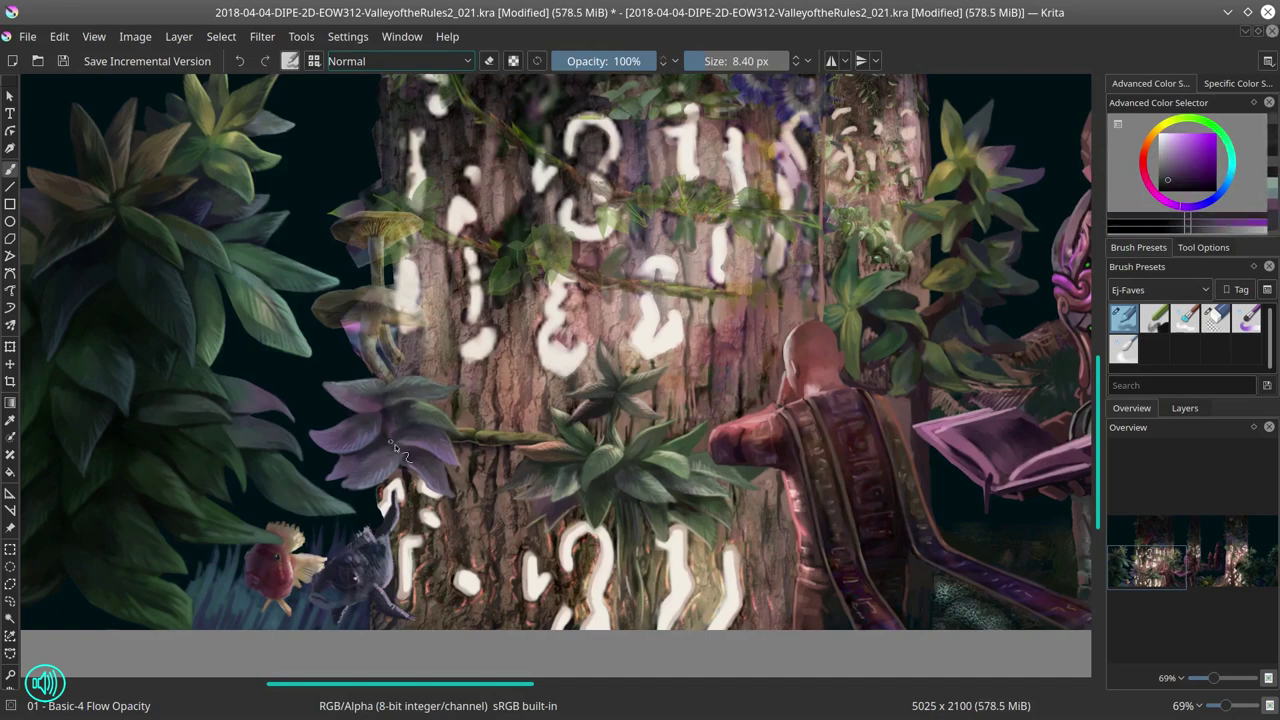
{"action": "left_click", "coordinate": [408, 485], "text": "ctrl"}
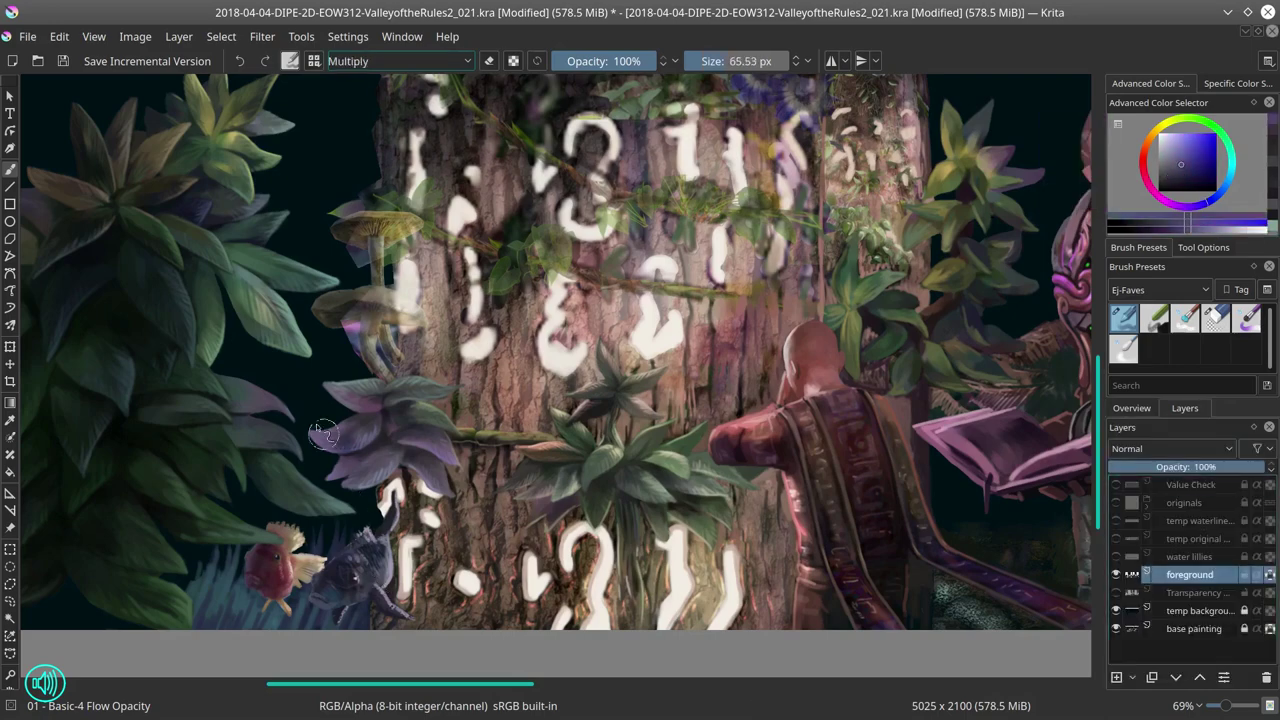
Step: Brighten the vine branch with a Color Dodge stroke, then refine it with brown, beige and green
{"action": "left_click", "coordinate": [395, 387], "text": "ctrl"}
{"action": "key", "text": "["}
{"action": "left_click_drag", "start_coordinate": [455, 434], "coordinate": [572, 448]}
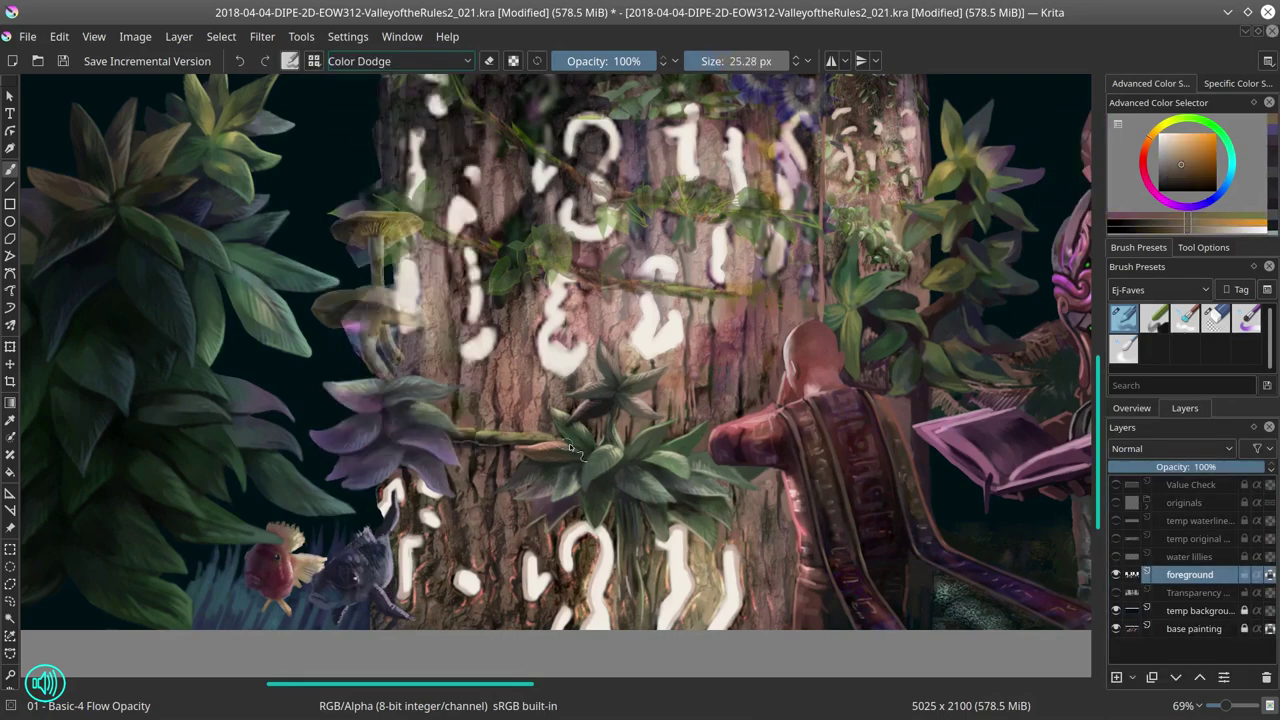
{"action": "key", "text": "/"}
{"action": "left_click", "coordinate": [487, 371], "text": "ctrl"}
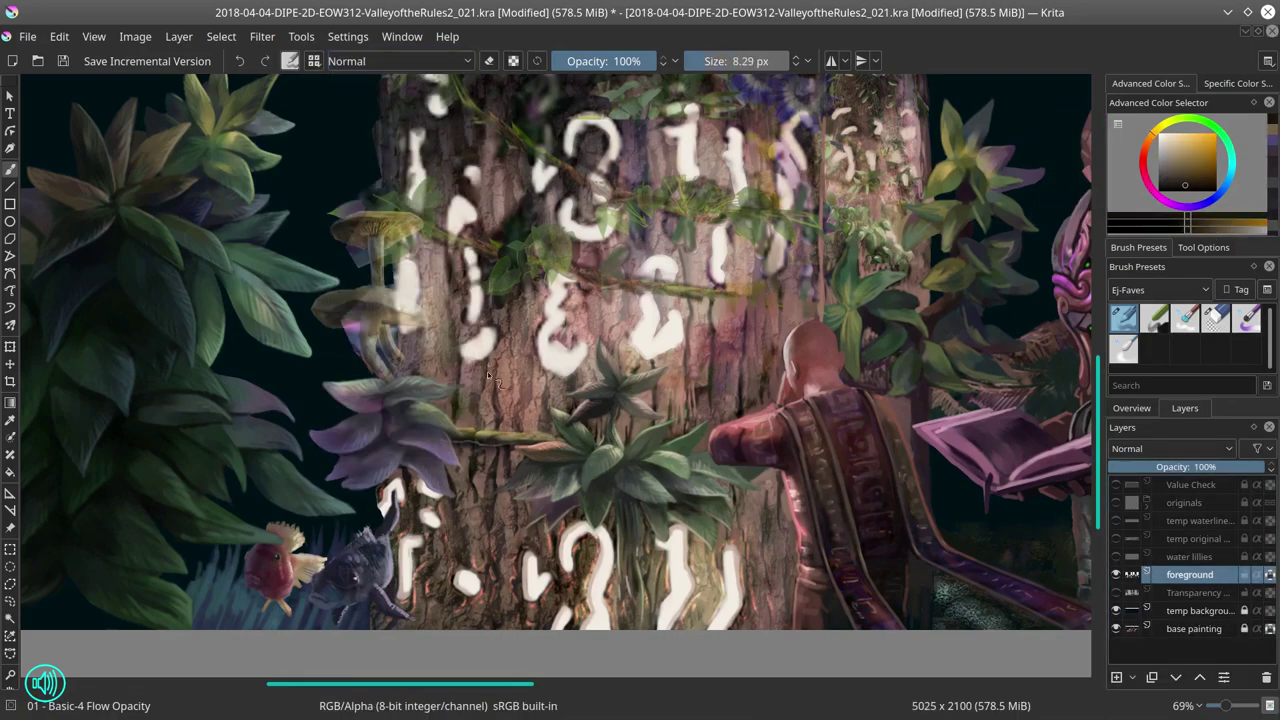
{"action": "left_click", "coordinate": [508, 425], "text": "ctrl"}
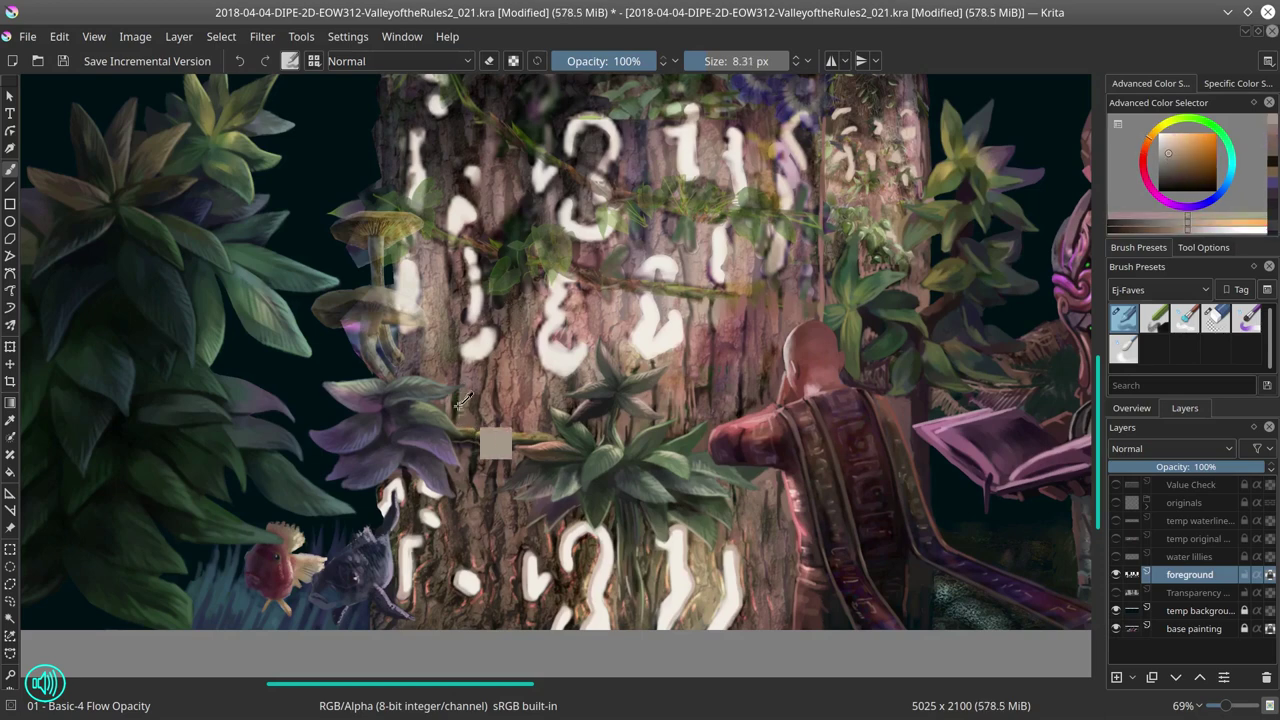
{"action": "left_click", "coordinate": [531, 403], "text": "ctrl"}
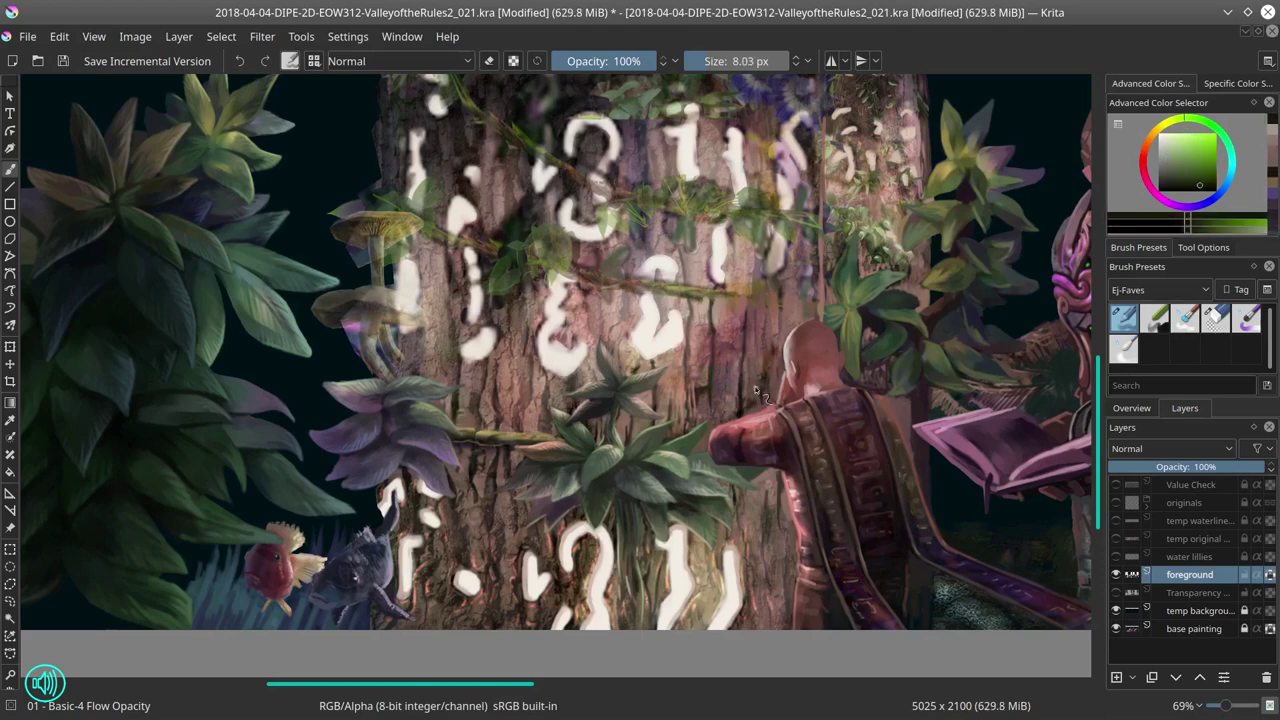
Step: Pan over the right foliage and red flowers, adding a touch near the glowing runes
{"action": "left_click_drag", "start_coordinate": [755, 390], "coordinate": [680, 445]}
{"action": "left_click", "coordinate": [615, 435], "text": "ctrl"}
{"action": "left_click", "coordinate": [509, 404], "text": "ctrl"}
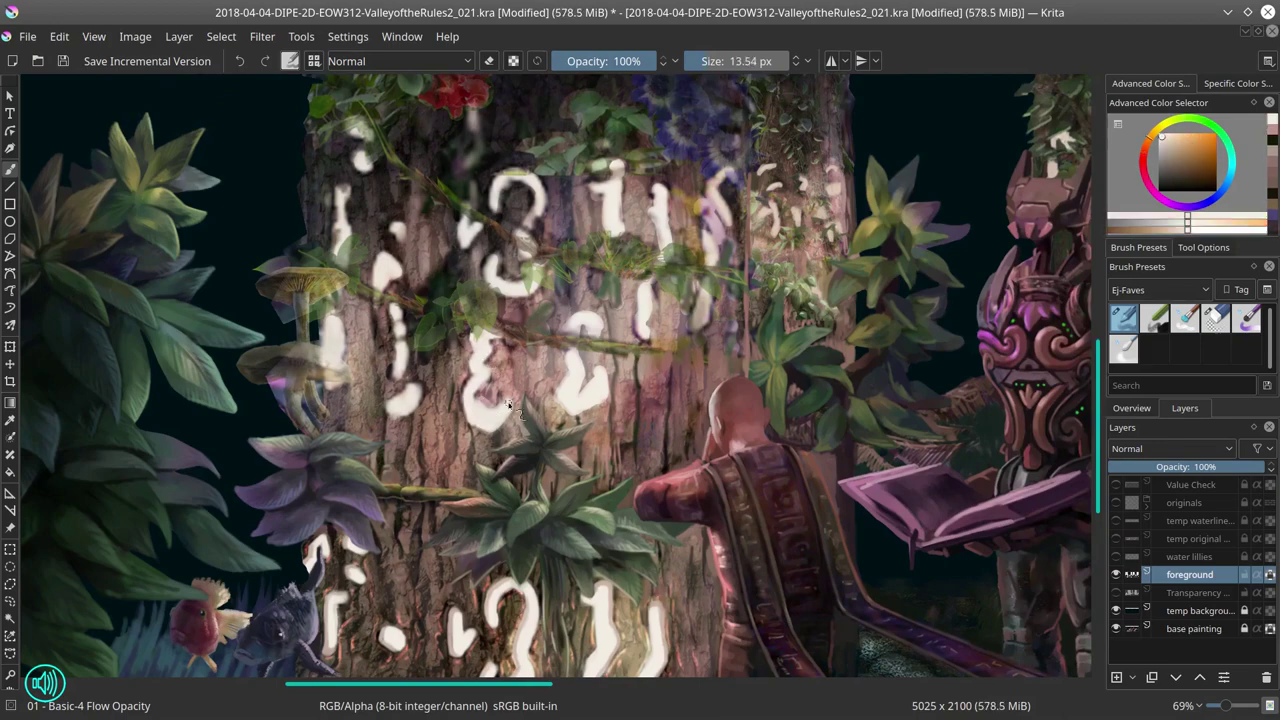
{"action": "left_click_drag", "start_coordinate": [587, 292], "coordinate": [628, 467]}
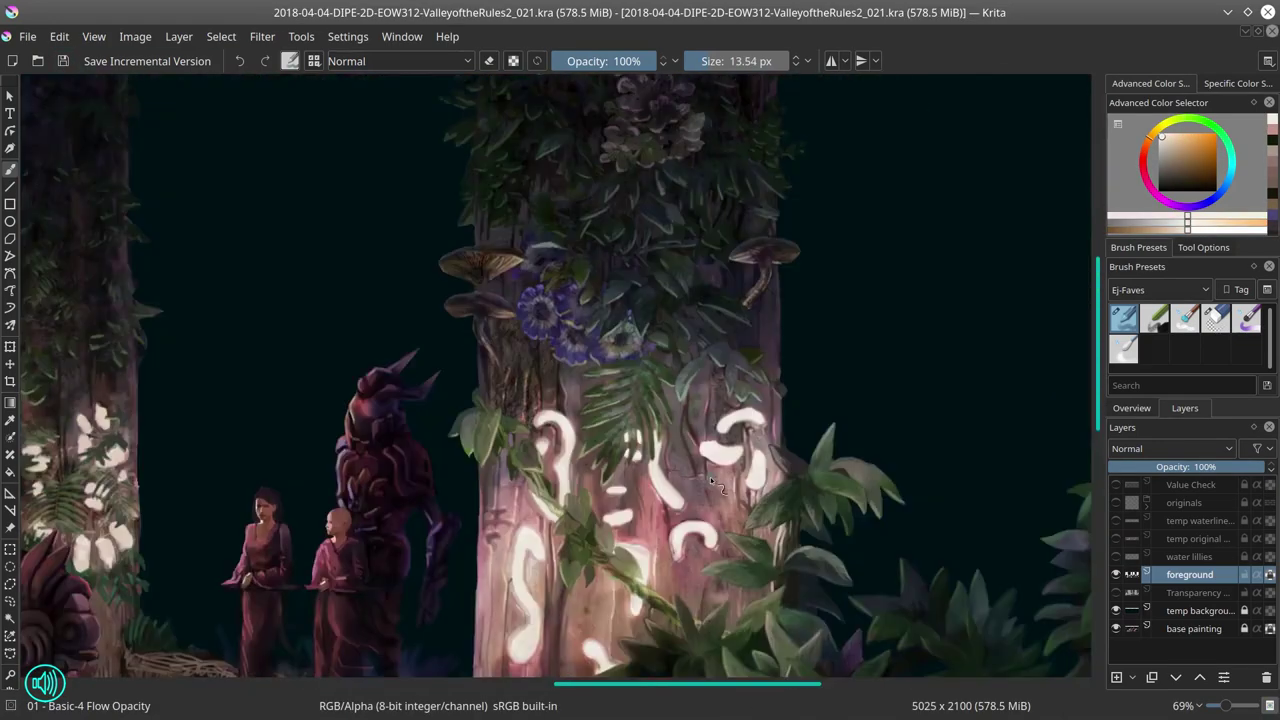
{"action": "left_click_drag", "start_coordinate": [534, 360], "coordinate": [540, 420]}
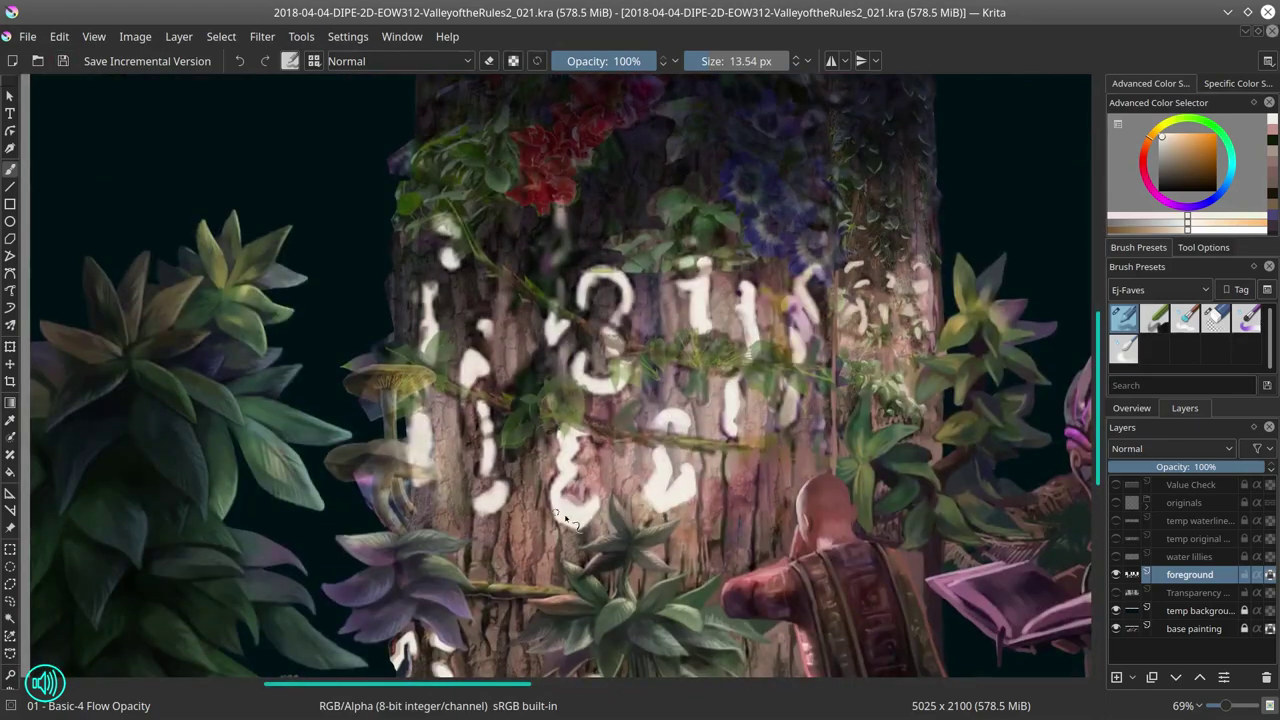
{"action": "left_click", "coordinate": [565, 520]}
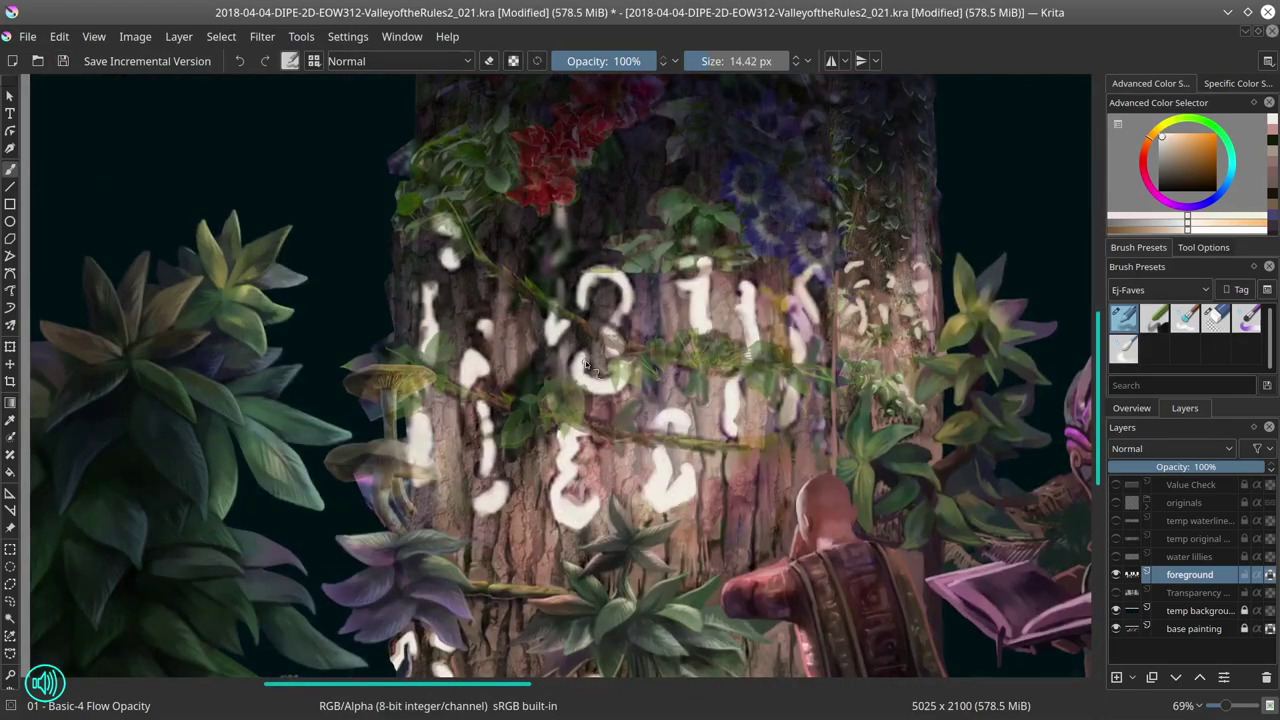
{"action": "left_click_drag", "start_coordinate": [735, 398], "coordinate": [768, 410]}
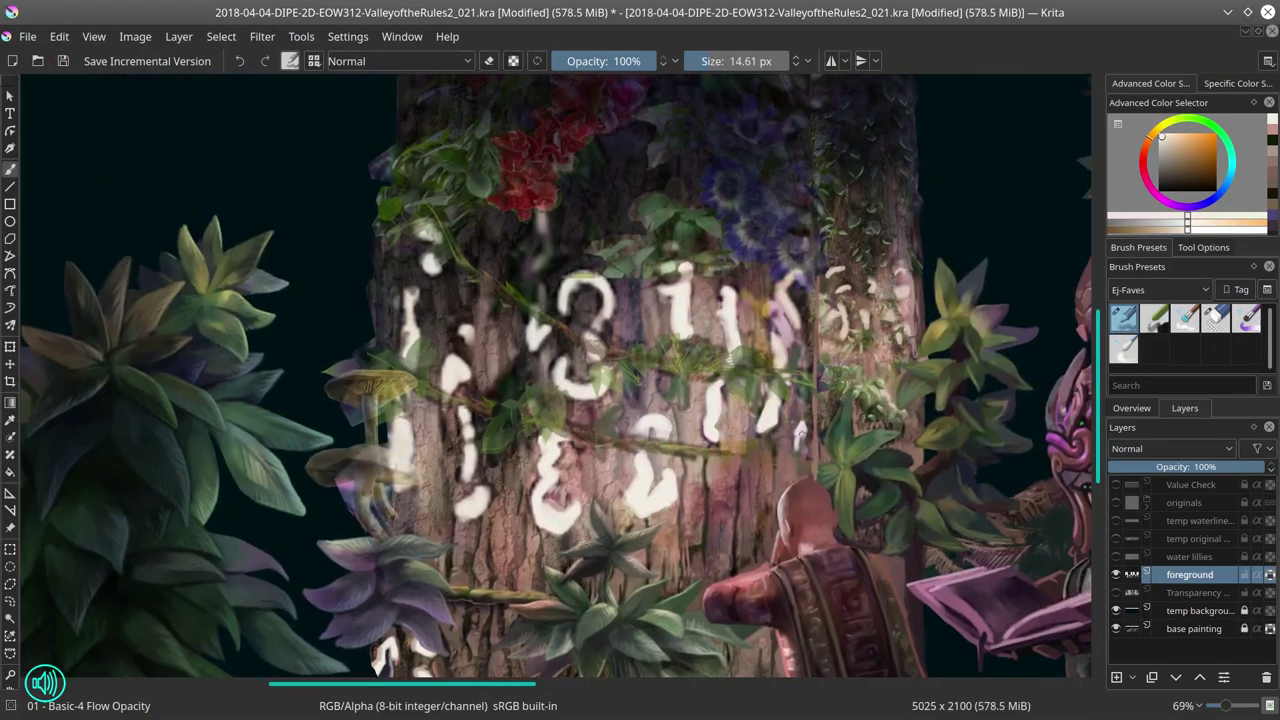
{"action": "left_click", "coordinate": [783, 370], "text": "ctrl"}
{"action": "key", "text": "bracketleft"}
{"action": "key", "text": "bracketleft"}
{"action": "key", "text": "bracketleft"}
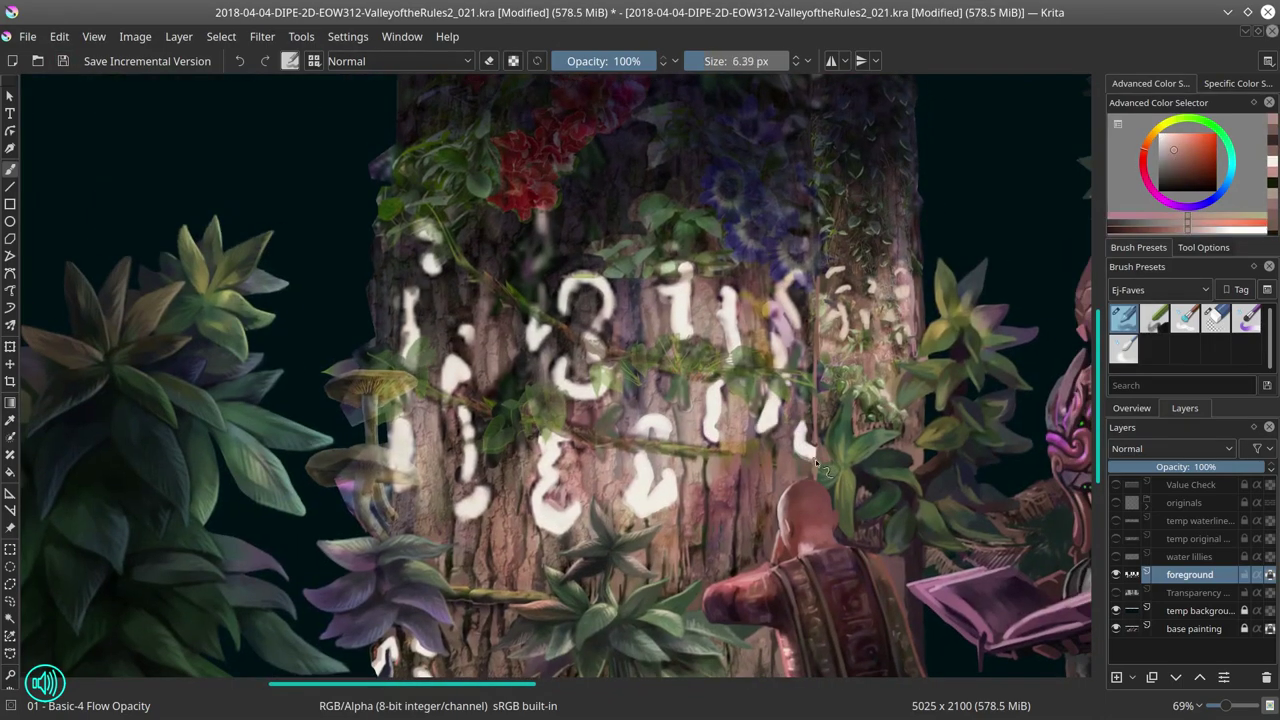
{"action": "left_click_drag", "start_coordinate": [783, 562], "coordinate": [603, 485]}
Step: Sample green, light yellow and brownish orange from the foliage and mushroom caps
{"action": "key", "text": "e"}
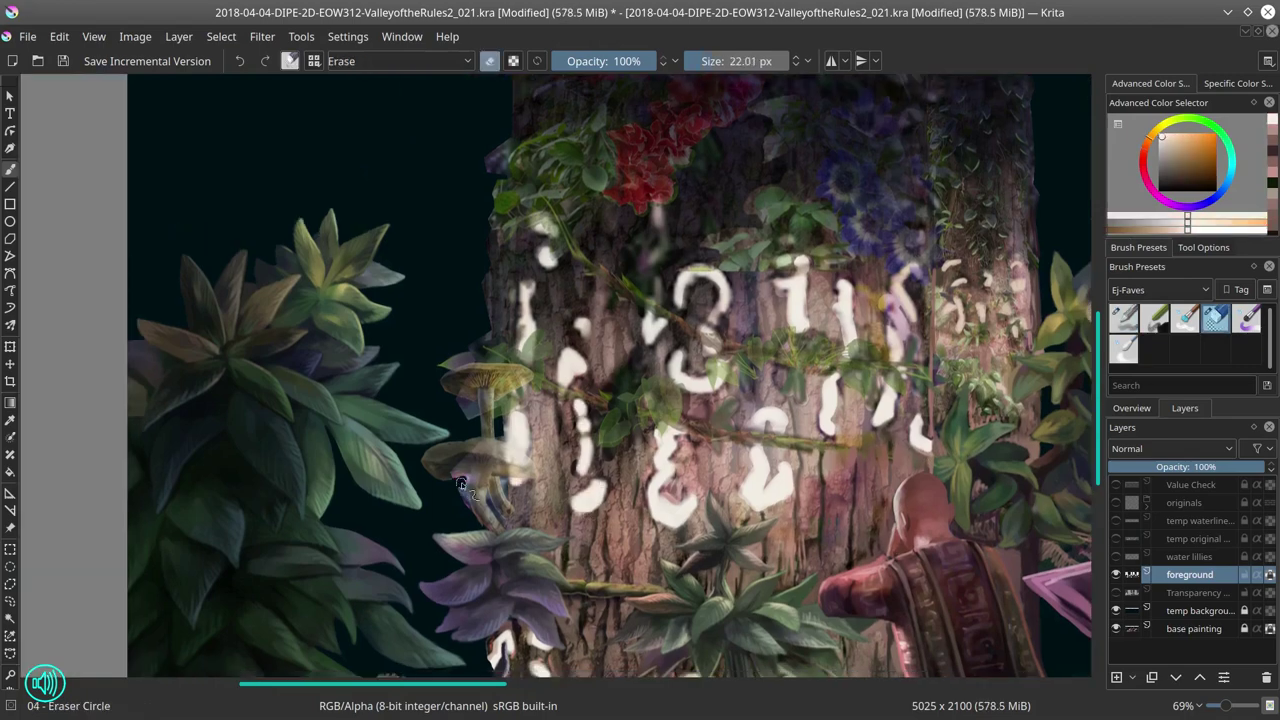
{"action": "key", "text": "e"}
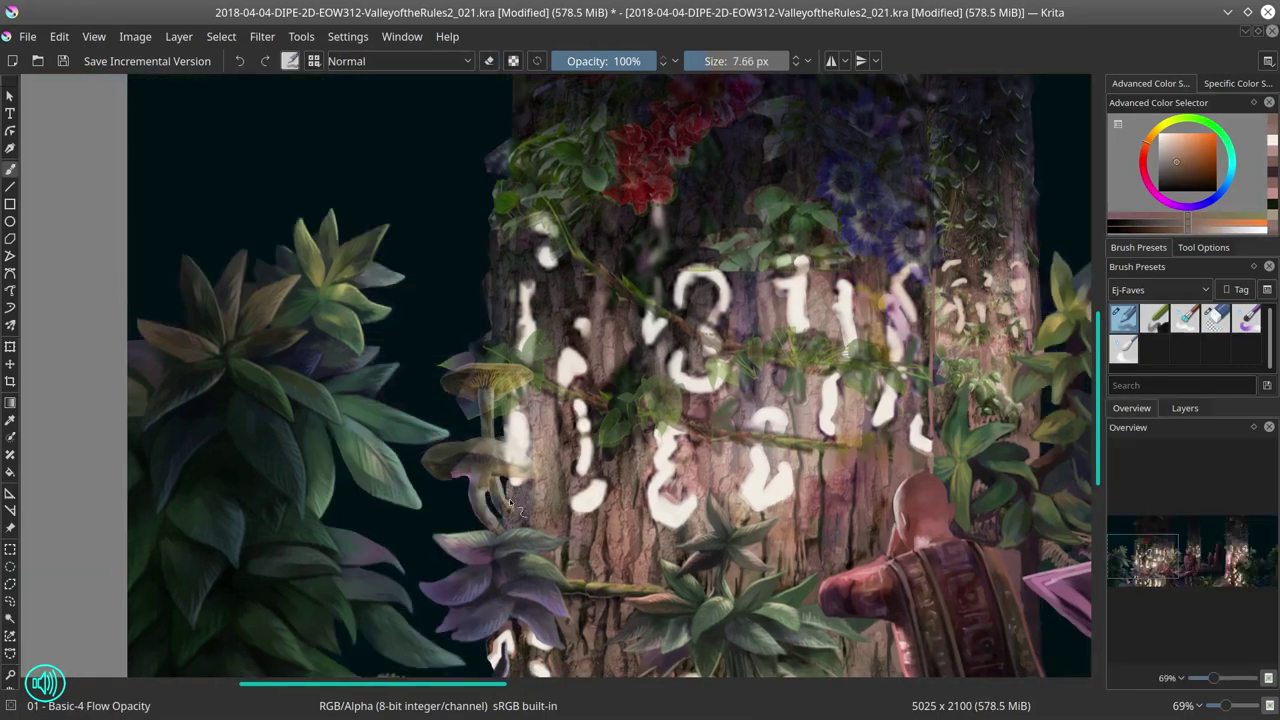
{"action": "left_click", "coordinate": [478, 460], "text": "ctrl"}
{"action": "key", "text": "bracketleft"}
{"action": "key", "text": "bracketleft"}
{"action": "left_click", "coordinate": [528, 468], "text": "ctrl"}
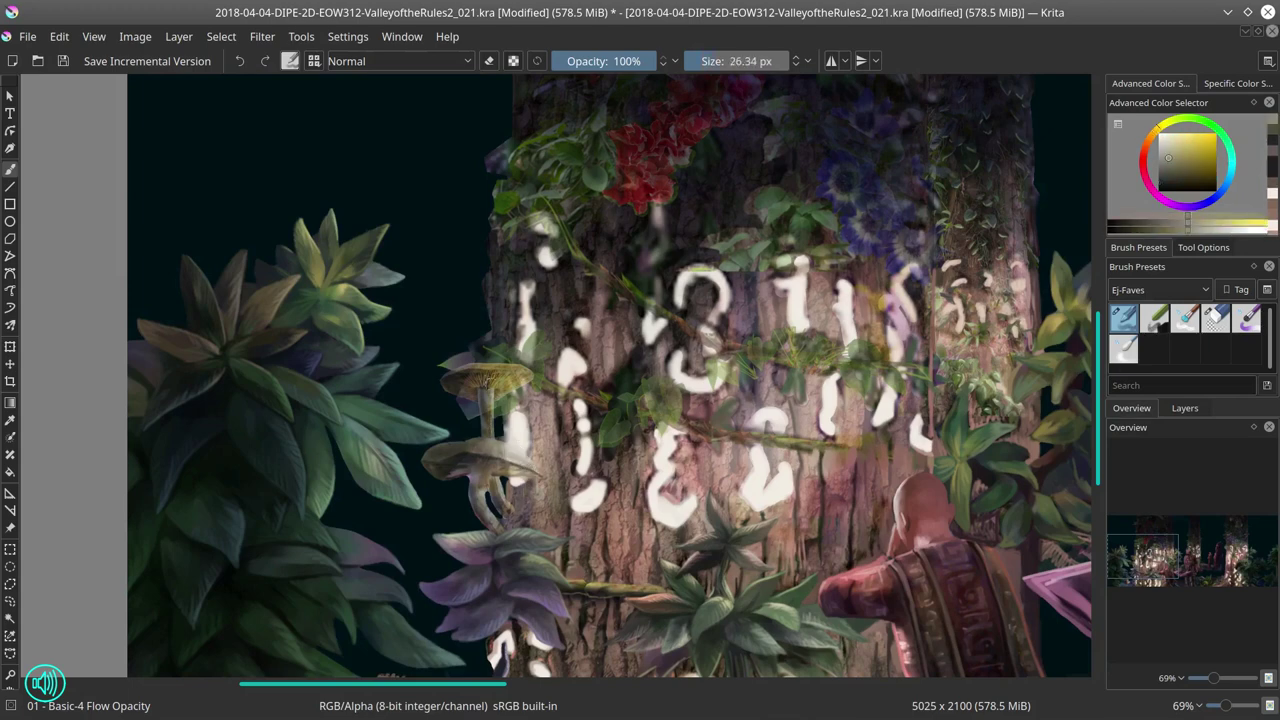
{"action": "left_click", "coordinate": [505, 459], "text": "ctrl"}
{"action": "left_click", "coordinate": [505, 459], "text": "ctrl"}
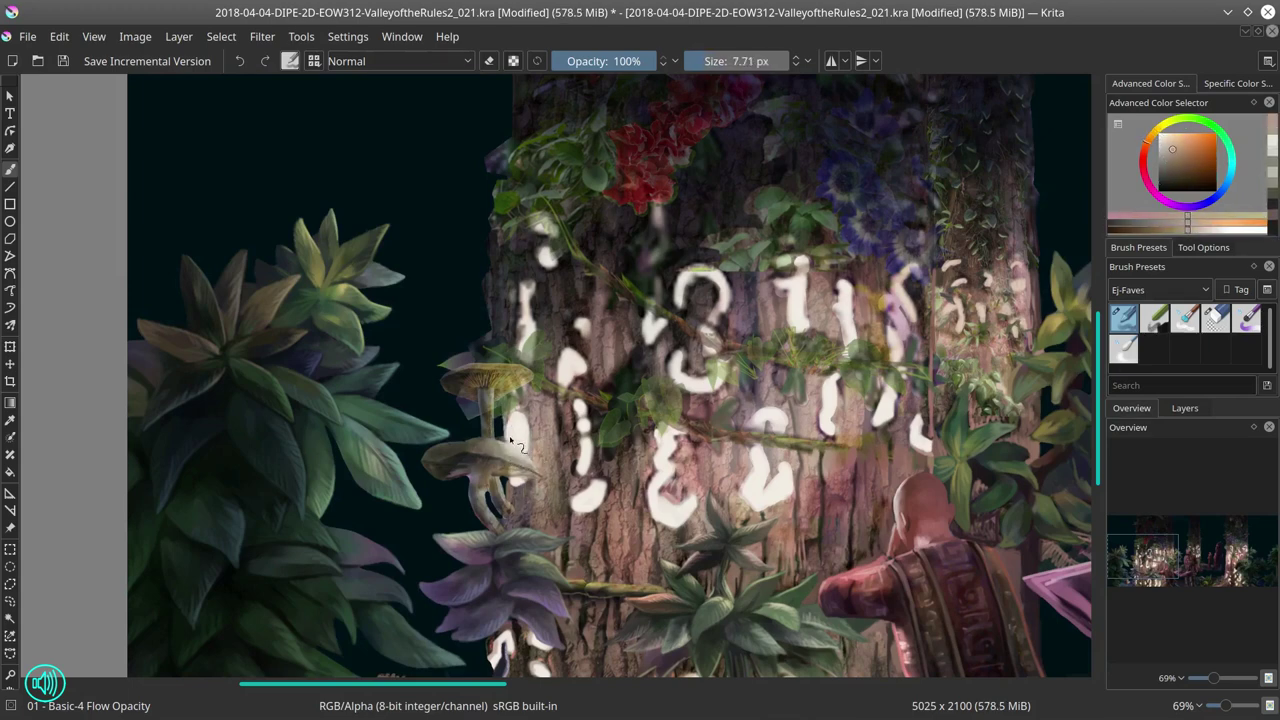
{"action": "key", "text": "e"}
{"action": "key", "text": "e"}
Step: Sample dark olive and lighter olive-yellow tones from the mushroom
{"action": "left_click", "coordinate": [940, 450], "text": "ctrl"}
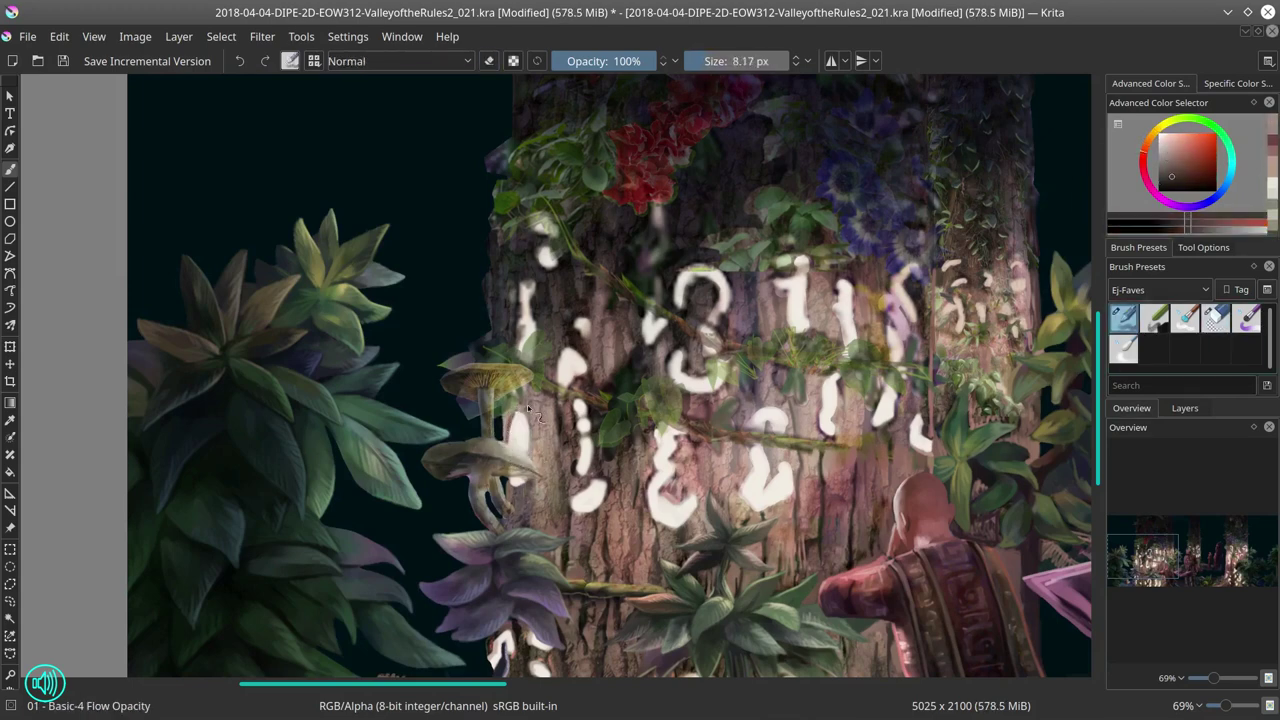
{"action": "left_click", "coordinate": [478, 497], "text": "ctrl"}
{"action": "left_click", "coordinate": [478, 497], "text": "ctrl"}
{"action": "left_click", "coordinate": [455, 478], "text": "ctrl"}
{"action": "left_click", "coordinate": [430, 460], "text": "ctrl"}
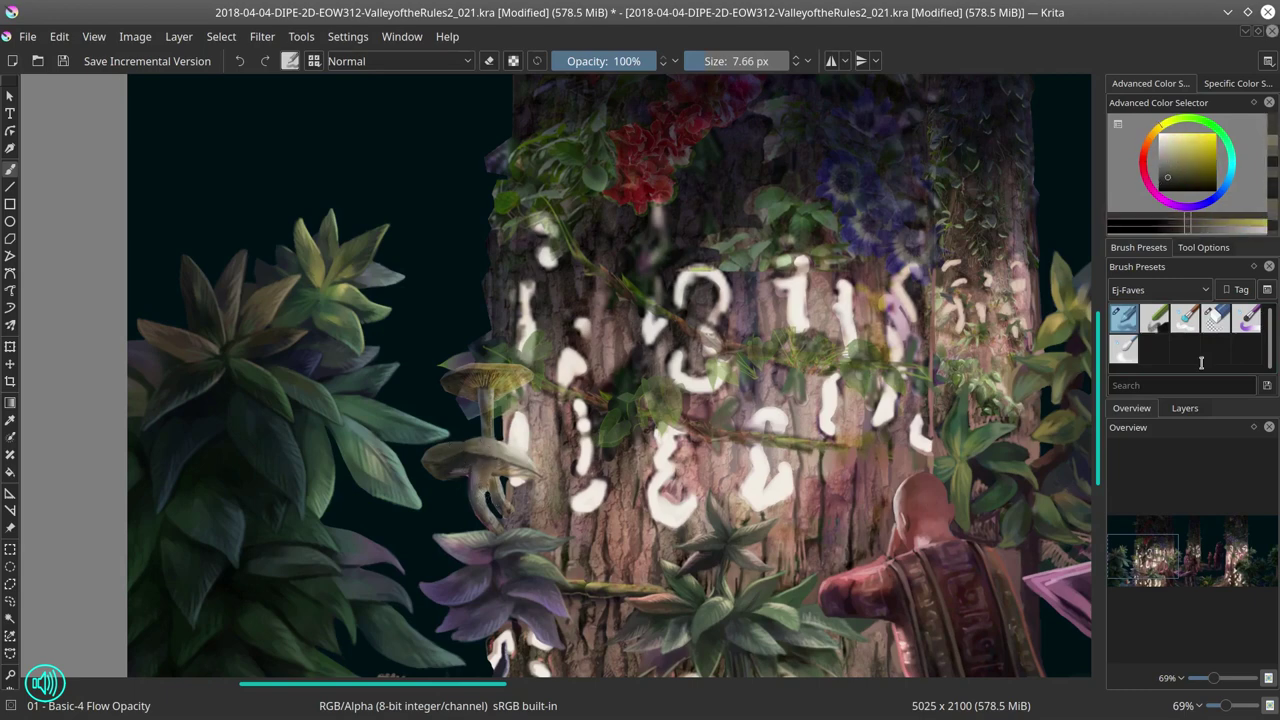
{"action": "key", "text": "e"}
{"action": "key", "text": "e"}
{"action": "left_click", "coordinate": [485, 560], "text": "ctrl"}
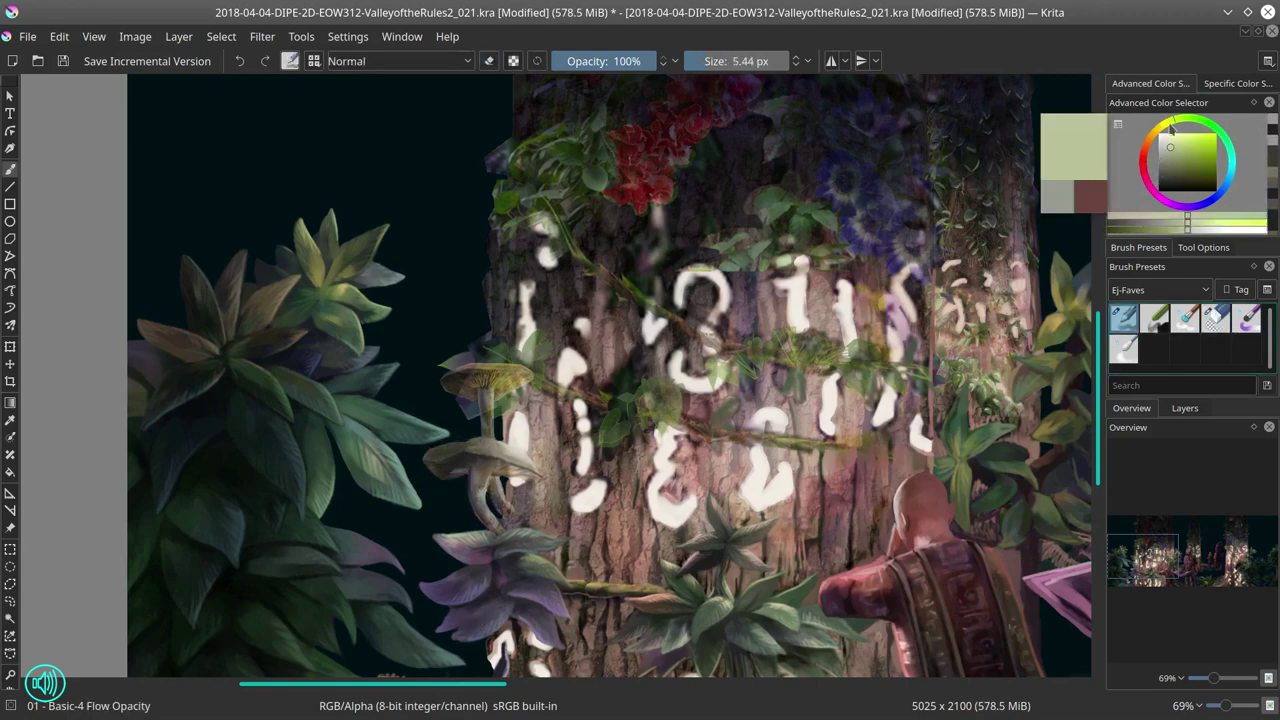
Step: Paint a second mushroom below the first with light and muted pinkish peach dabs
{"action": "left_click", "coordinate": [503, 511], "text": "ctrl"}
{"action": "left_click", "coordinate": [503, 511], "text": "ctrl"}
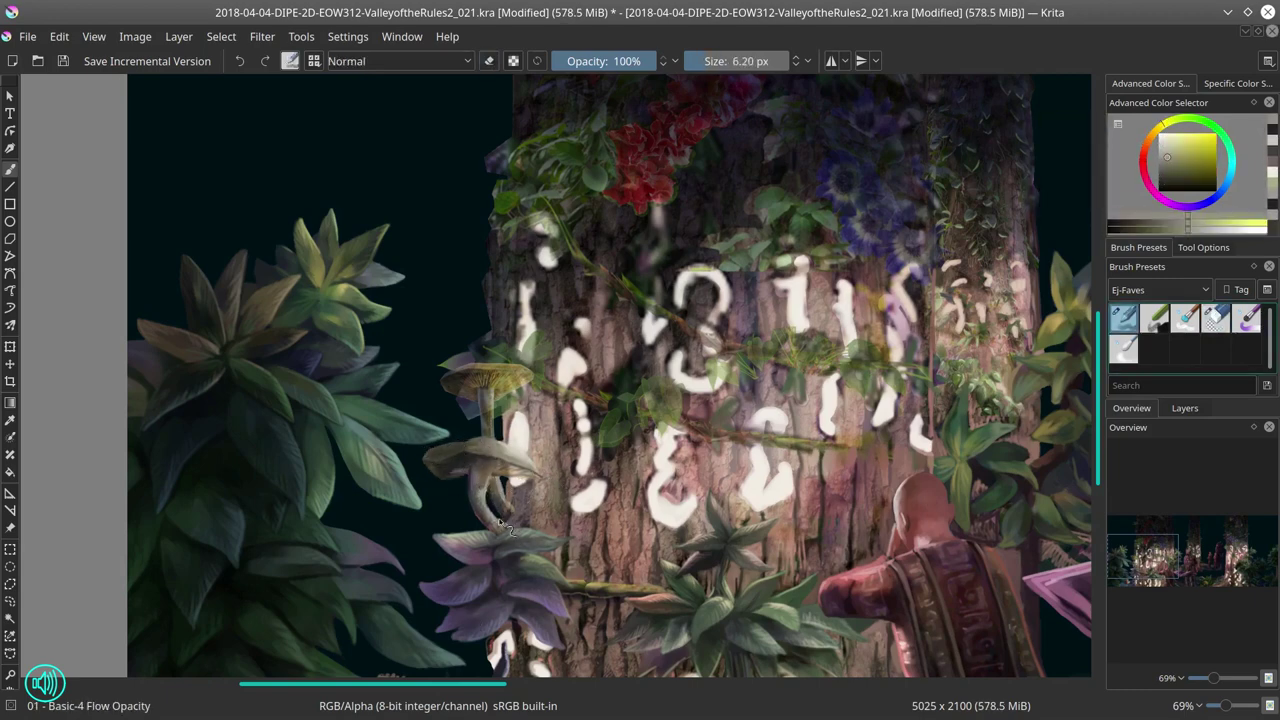
{"action": "left_click", "coordinate": [566, 563], "text": "ctrl"}
{"action": "left_click", "coordinate": [562, 572], "text": "ctrl"}
{"action": "left_click", "coordinate": [585, 520], "text": "ctrl"}
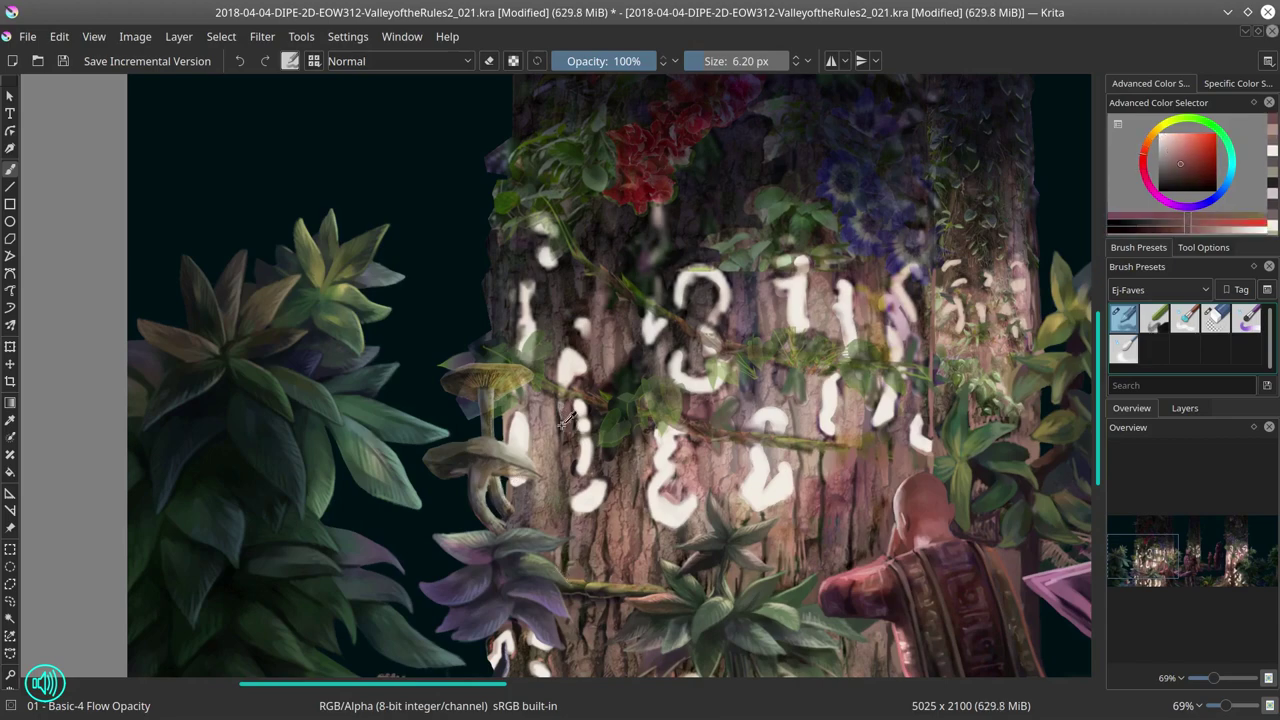
{"action": "left_click", "coordinate": [600, 460], "text": "ctrl"}
{"action": "left_click", "coordinate": [540, 482], "text": "ctrl"}
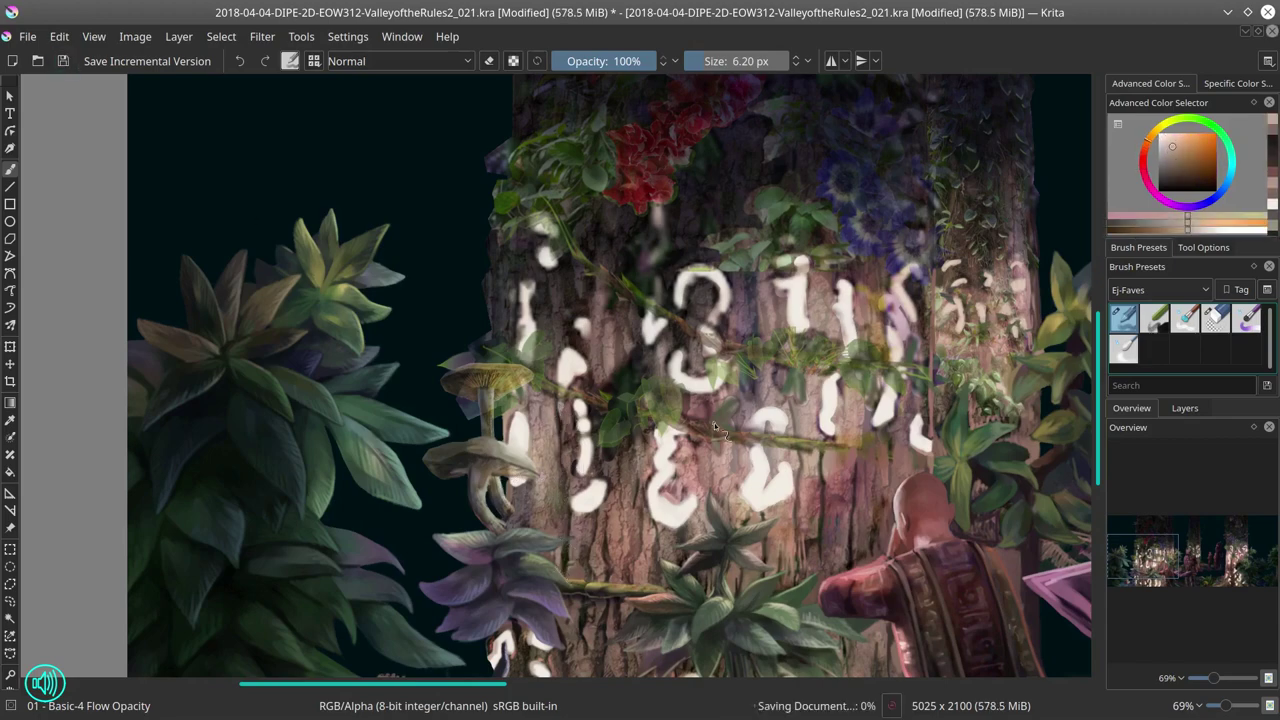
{"action": "scroll", "coordinate": [714, 428], "scroll_direction": "down", "scroll_amount": 4}
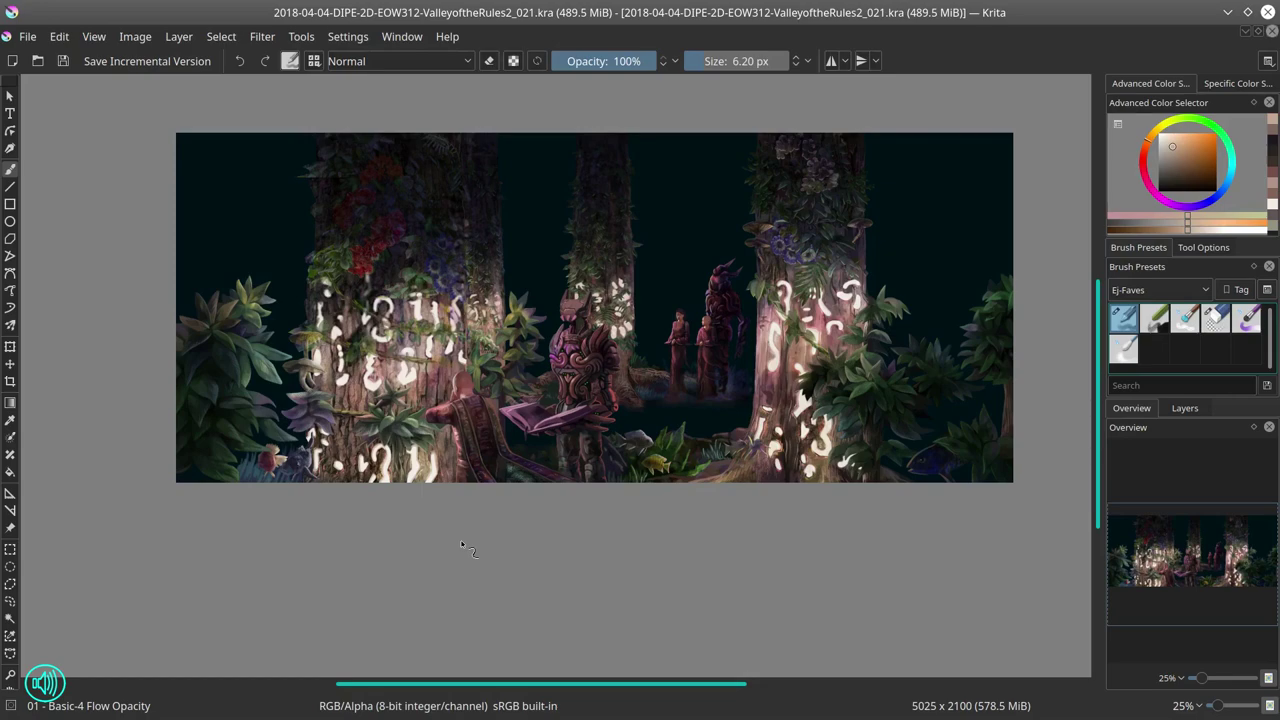
Step: Paint the mushroom in yellow-olive with pale yellow highlights on its cap
{"action": "scroll", "coordinate": [500, 471], "scroll_direction": "up", "scroll_amount": 4}
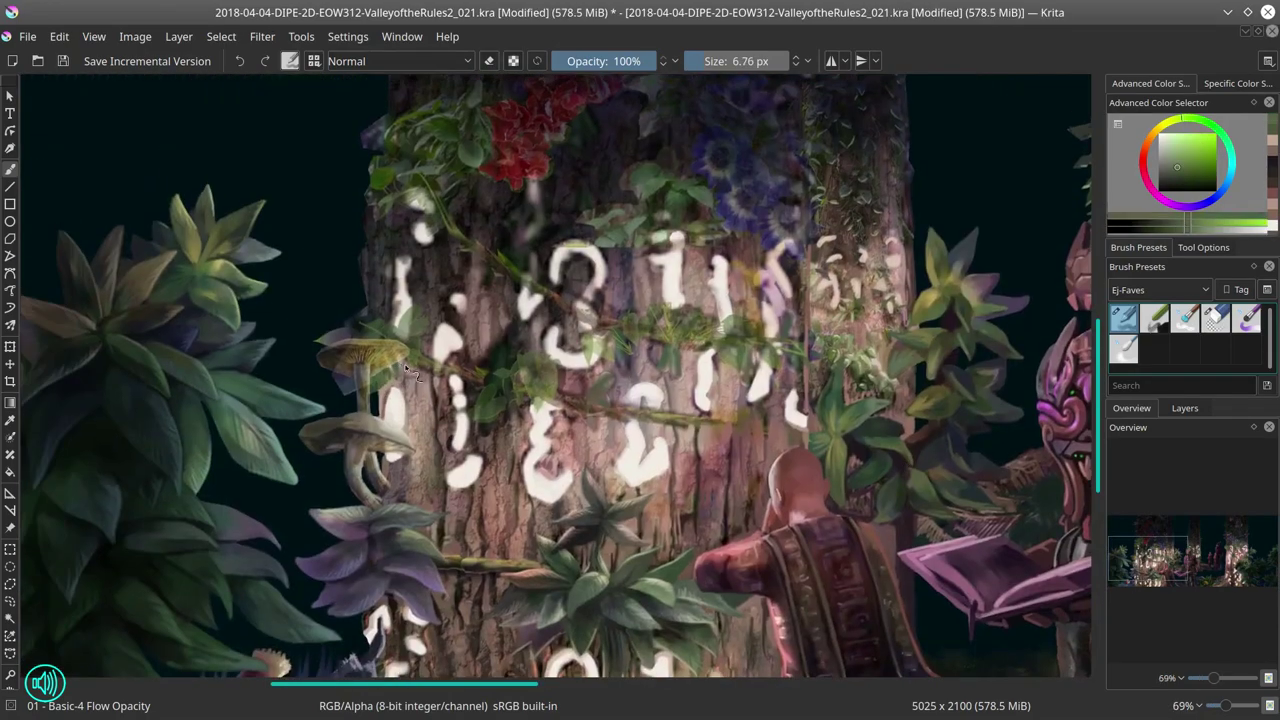
{"action": "left_click", "coordinate": [395, 372], "text": "ctrl"}
{"action": "key", "text": "e"}
{"action": "key", "text": "e"}
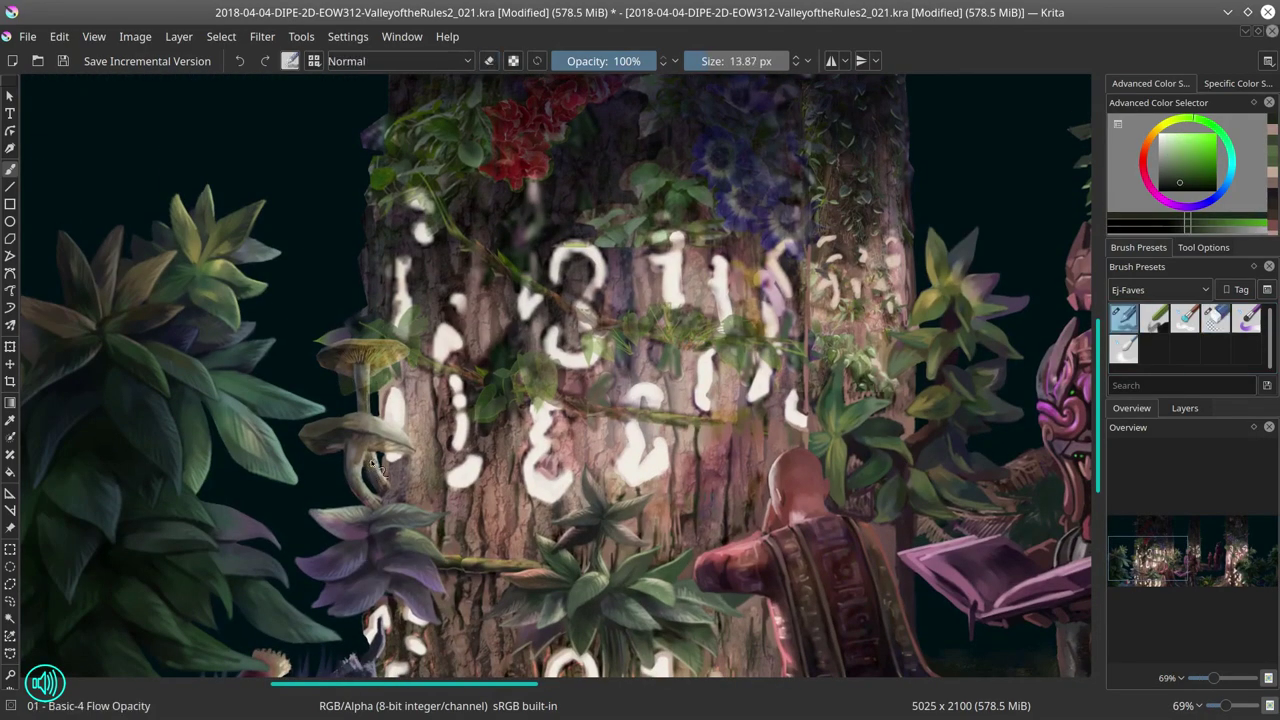
{"action": "left_click", "coordinate": [372, 478], "text": "ctrl"}
{"action": "left_click", "coordinate": [376, 474], "text": "ctrl"}
{"action": "left_click", "coordinate": [377, 468], "text": "ctrl"}
{"action": "left_click", "coordinate": [378, 463], "text": "ctrl"}
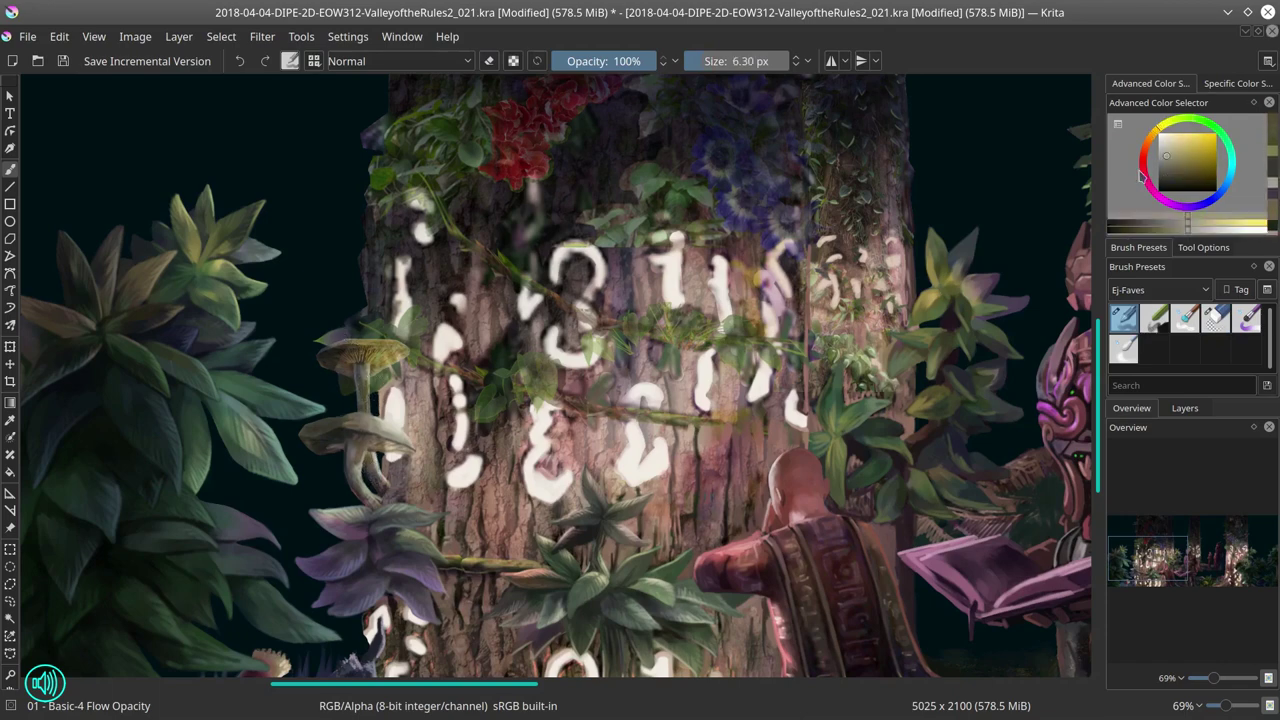
{"action": "key", "text": "bracketright"}
Step: Shade the mushroom stem dark olive, add pale highlights, and paint the surrounding leaves green
{"action": "left_click", "coordinate": [363, 383], "text": "ctrl"}
{"action": "left_click", "coordinate": [350, 373], "text": "ctrl"}
{"action": "left_click", "coordinate": [360, 362], "text": "ctrl"}
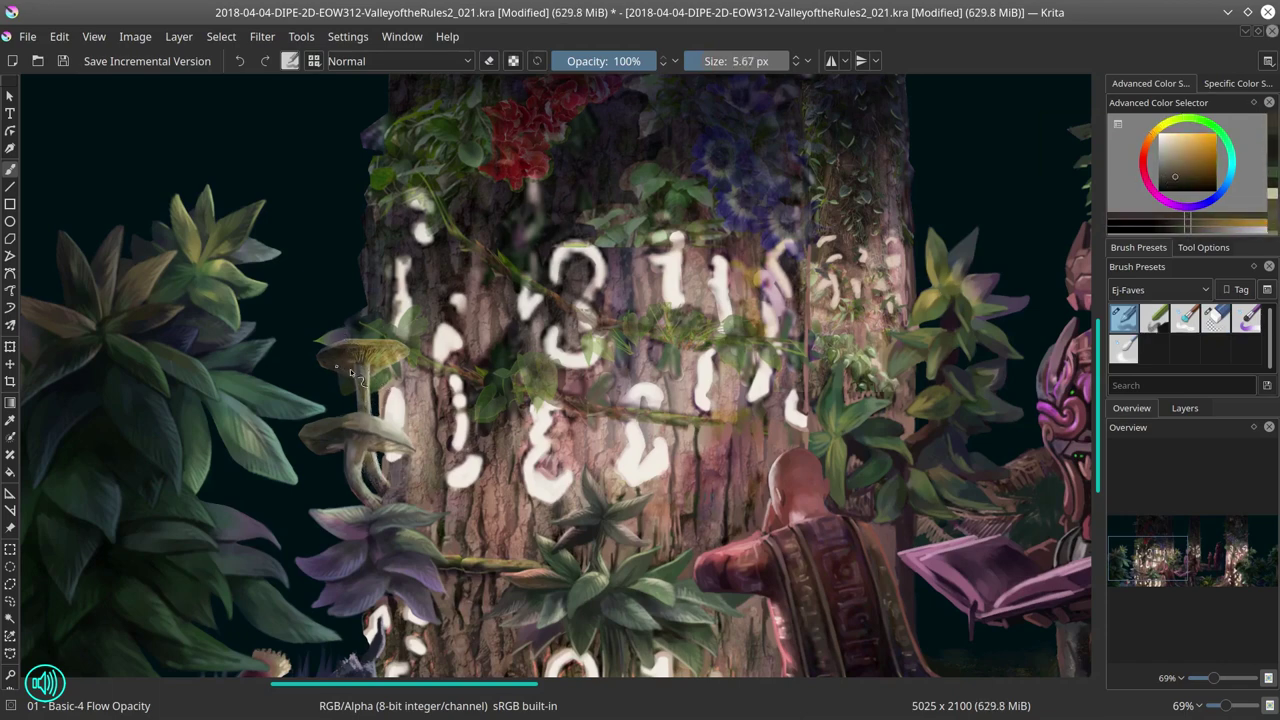
{"action": "left_click", "coordinate": [365, 352], "text": "ctrl"}
{"action": "left_click", "coordinate": [380, 368], "text": "ctrl"}
{"action": "left_click", "coordinate": [395, 360], "text": "ctrl"}
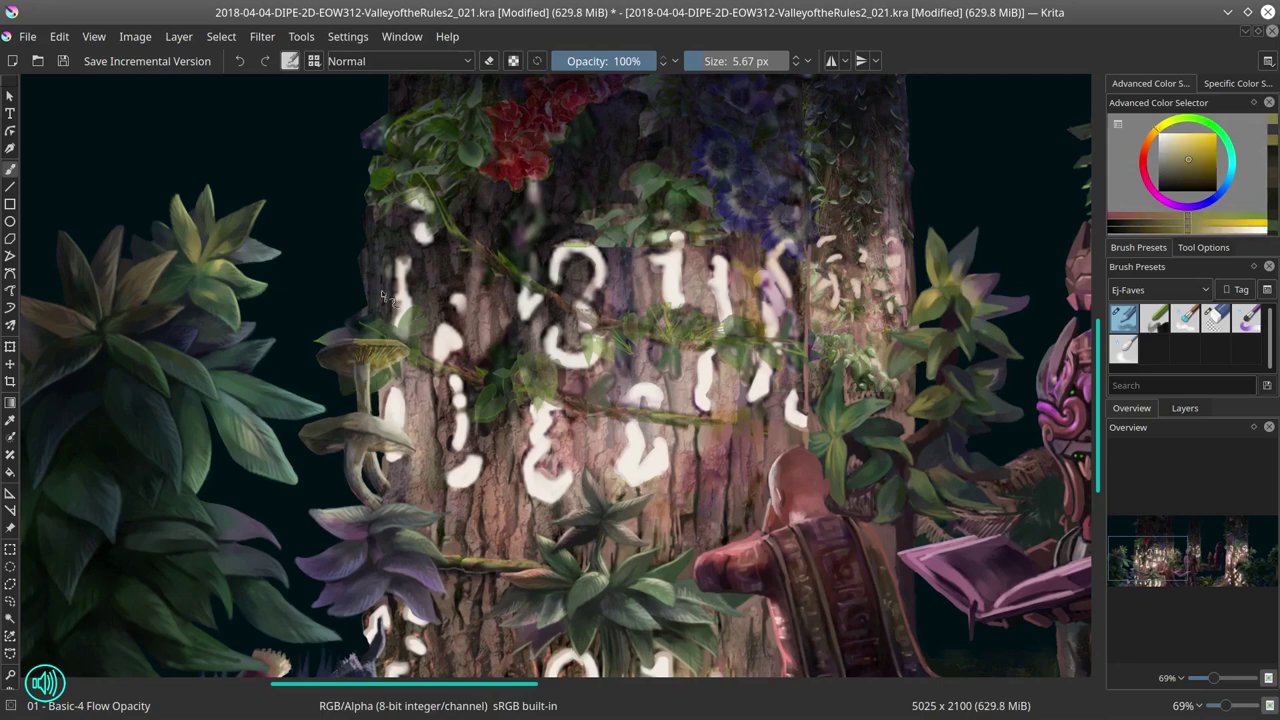
{"action": "left_click", "coordinate": [408, 352], "text": "ctrl"}
{"action": "left_click", "coordinate": [398, 348], "text": "ctrl"}
{"action": "left_click", "coordinate": [401, 350], "text": "ctrl"}
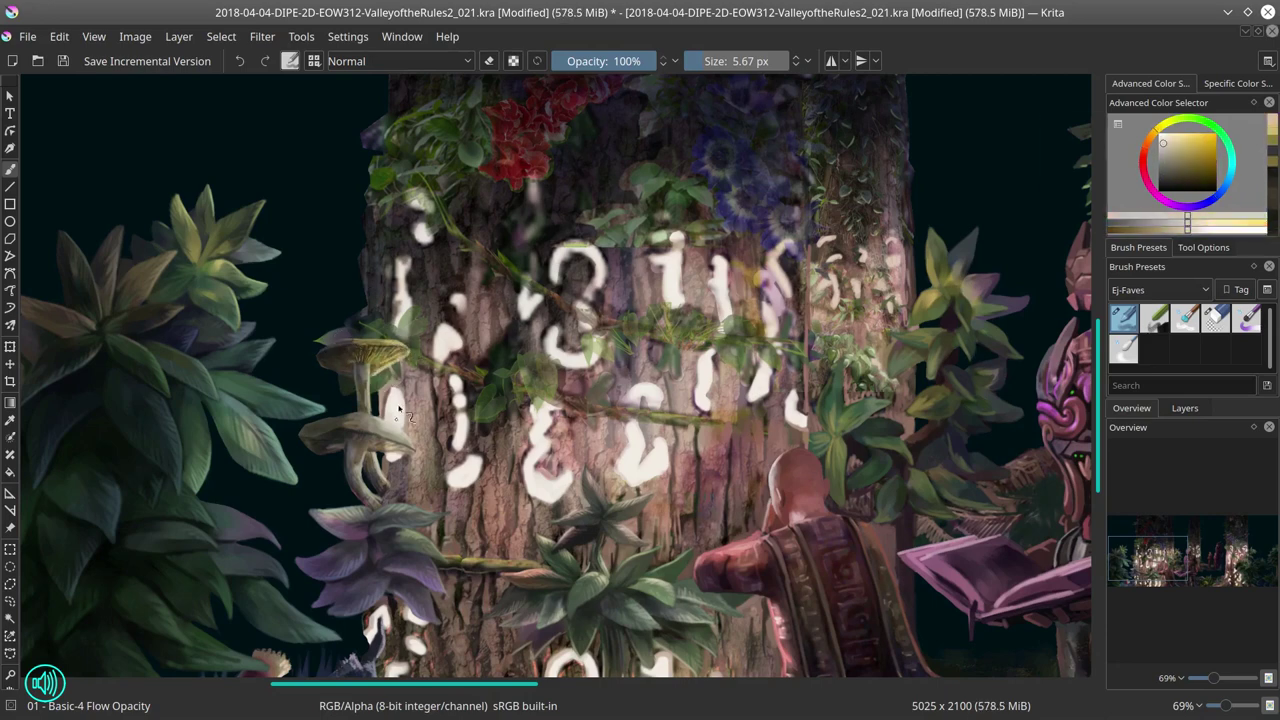
{"action": "left_click", "coordinate": [415, 357], "text": "ctrl"}
Step: Touch up the vines and bark with sampled tan, reddish-brown, light orange and dark red
{"action": "left_click", "coordinate": [393, 345], "text": "ctrl"}
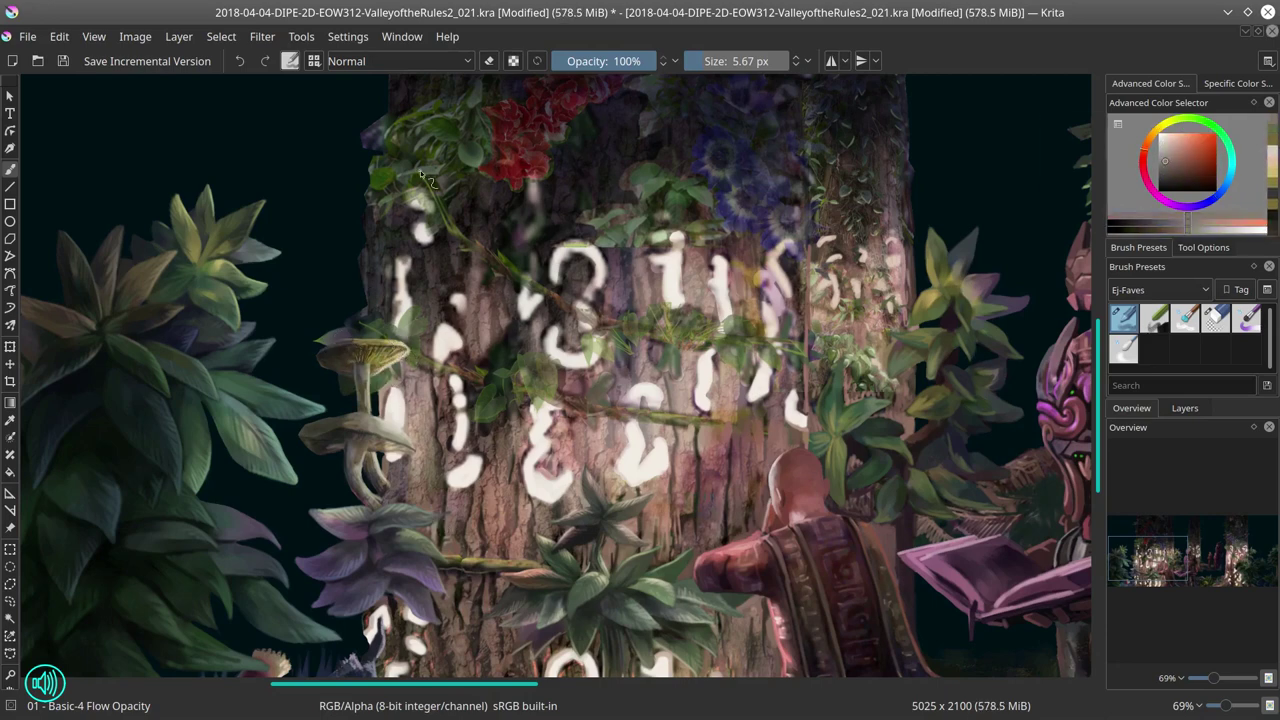
{"action": "left_click", "coordinate": [420, 480], "text": "ctrl"}
{"action": "left_click", "coordinate": [470, 462], "text": "ctrl"}
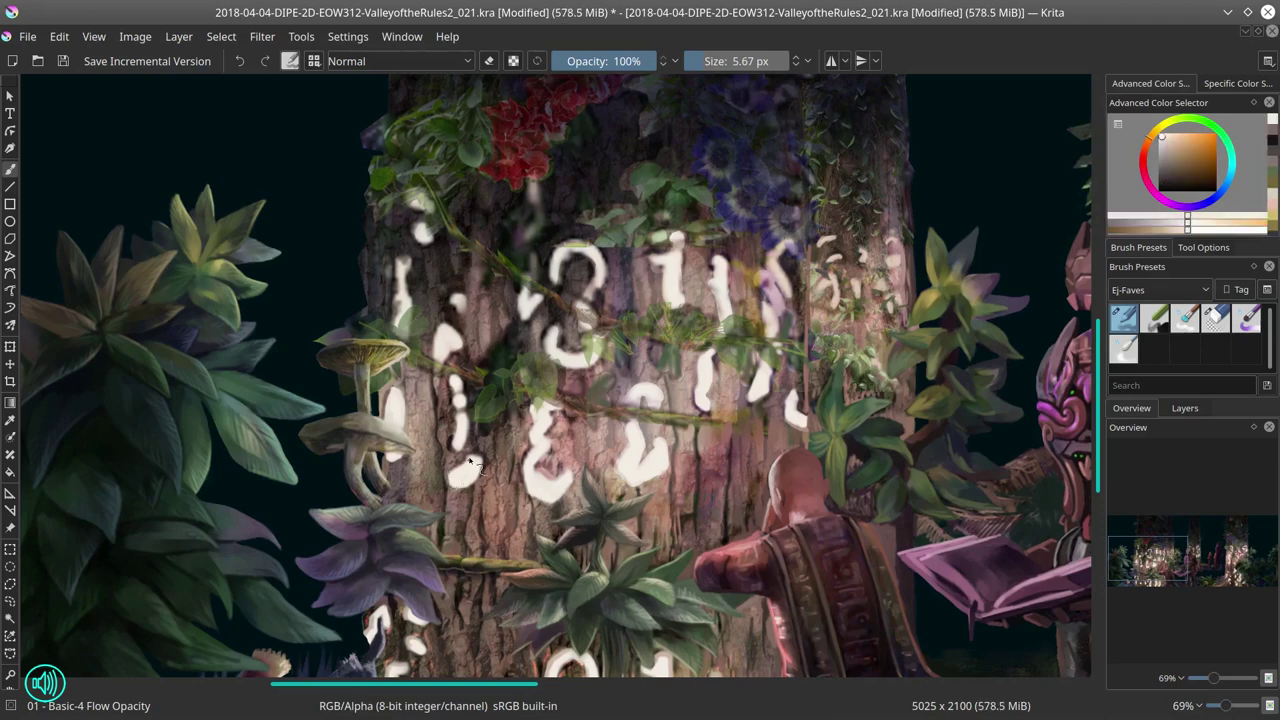
{"action": "left_click", "coordinate": [452, 462], "text": "ctrl"}
{"action": "left_click", "coordinate": [466, 388], "text": "ctrl"}
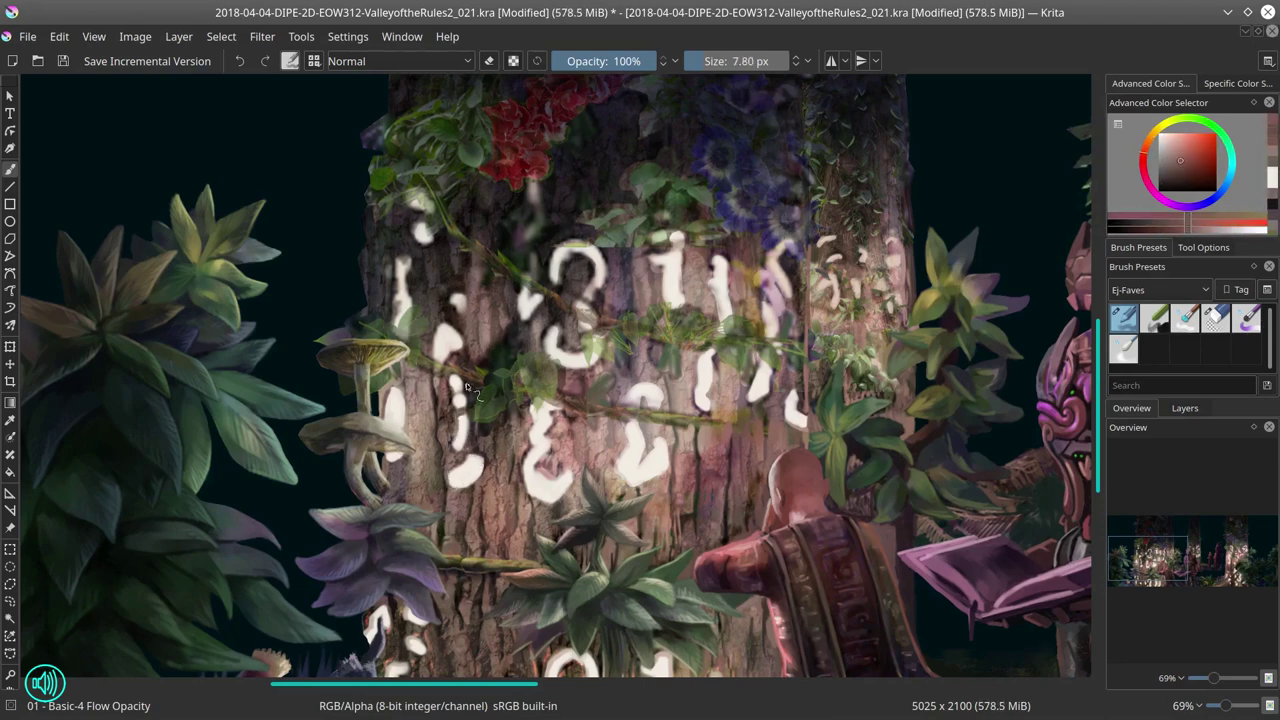
{"action": "left_click", "coordinate": [471, 386], "text": "ctrl"}
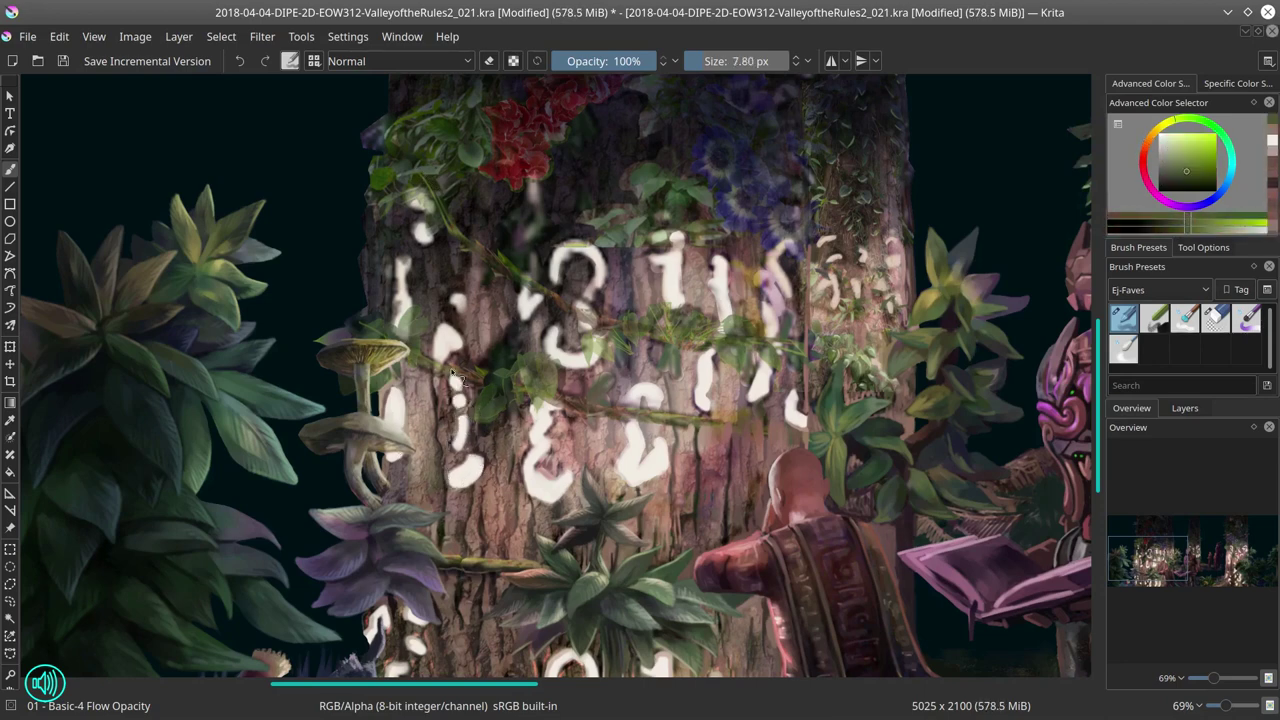
{"action": "left_click", "coordinate": [476, 440], "text": "ctrl"}
{"action": "left_click", "coordinate": [484, 430], "text": "ctrl"}
{"action": "left_click", "coordinate": [520, 410], "text": "ctrl"}
{"action": "left_click", "coordinate": [540, 560], "text": "ctrl"}
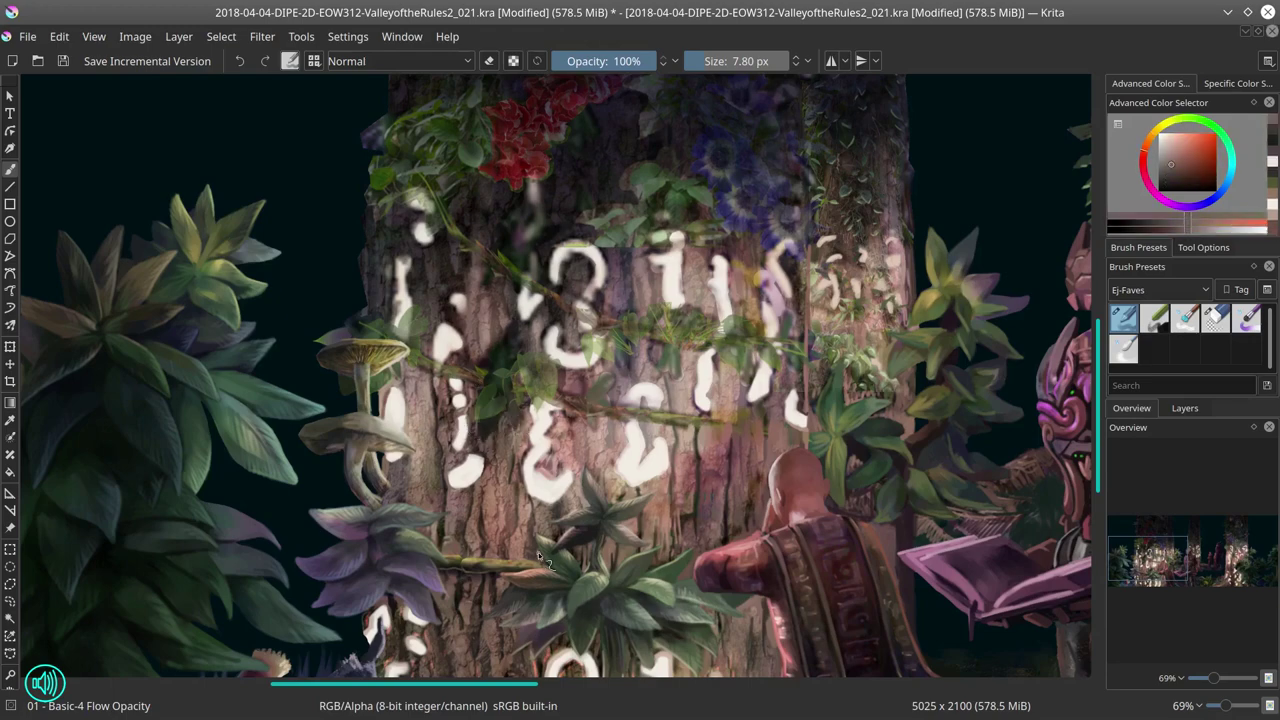
{"action": "scroll", "coordinate": [675, 415], "scroll_direction": "down", "scroll_amount": 5}
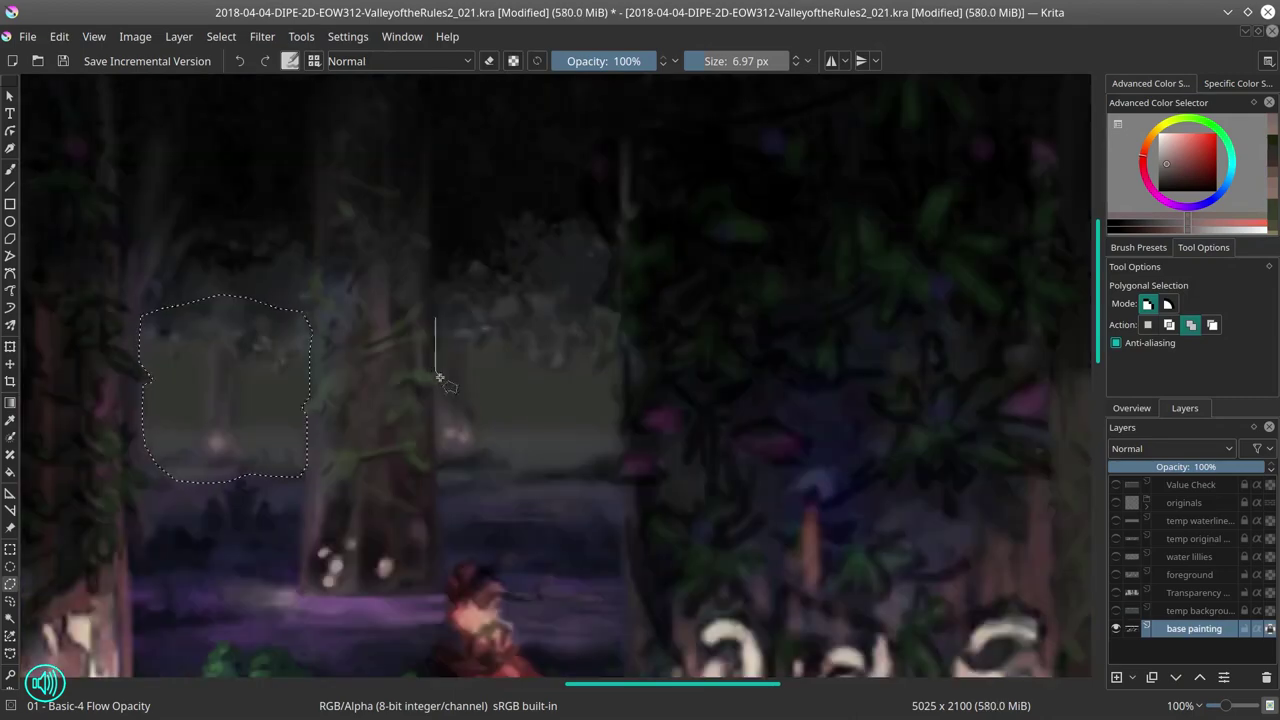
Step: Brighten a polygon-selected background patch with a raised Curves adjustment, then save incremental version _022
{"action": "left_click", "coordinate": [437, 476]}
{"action": "left_click", "coordinate": [623, 490]}
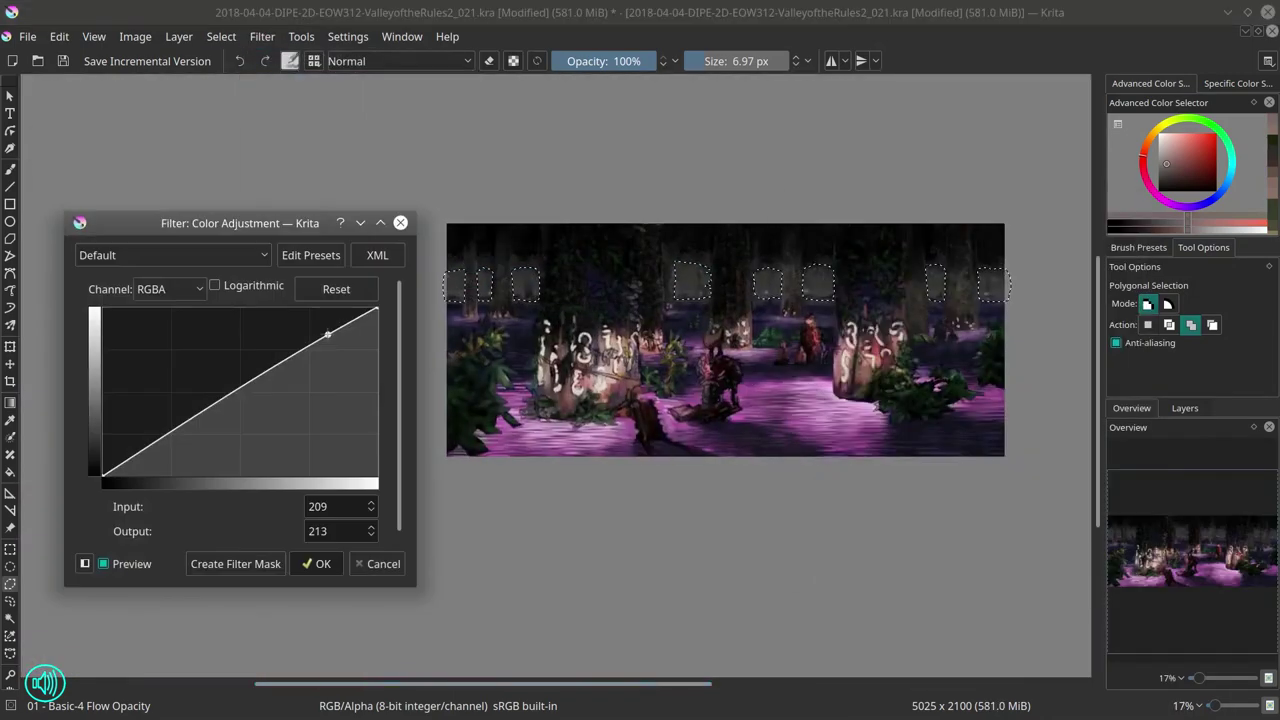
{"action": "left_click_drag", "start_coordinate": [327, 334], "coordinate": [327, 331]}
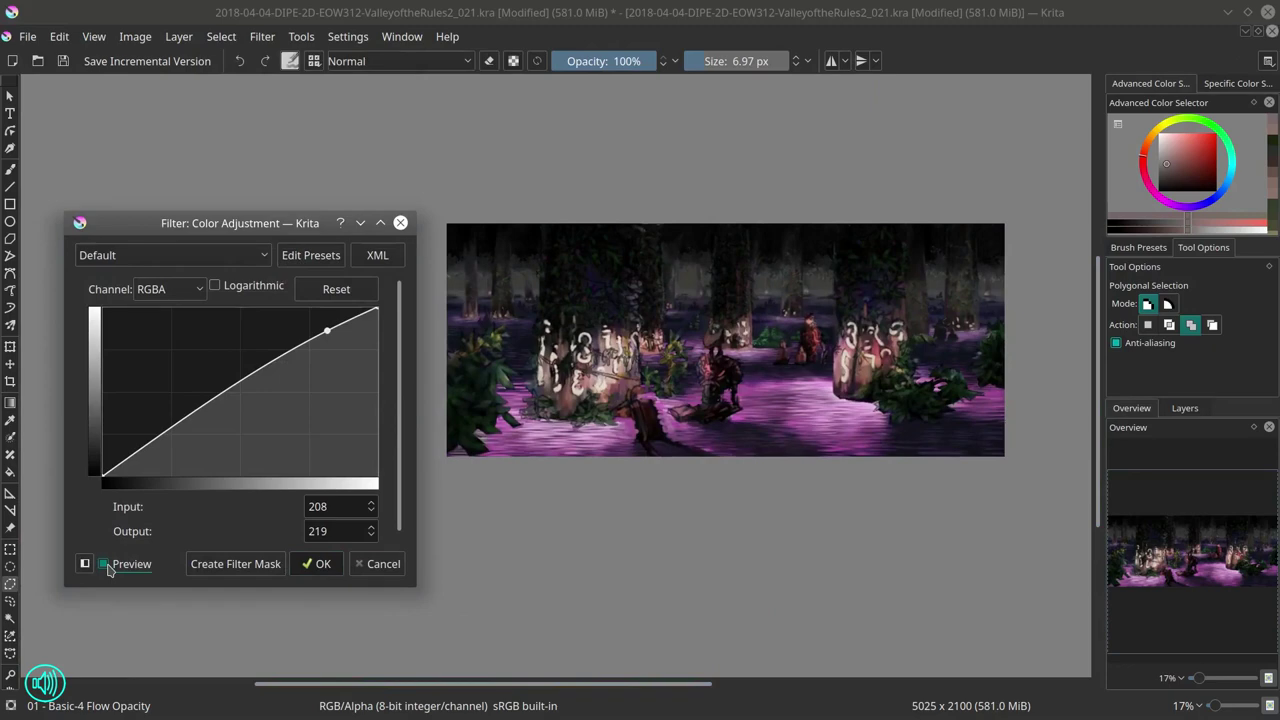
{"action": "key", "text": "Return"}
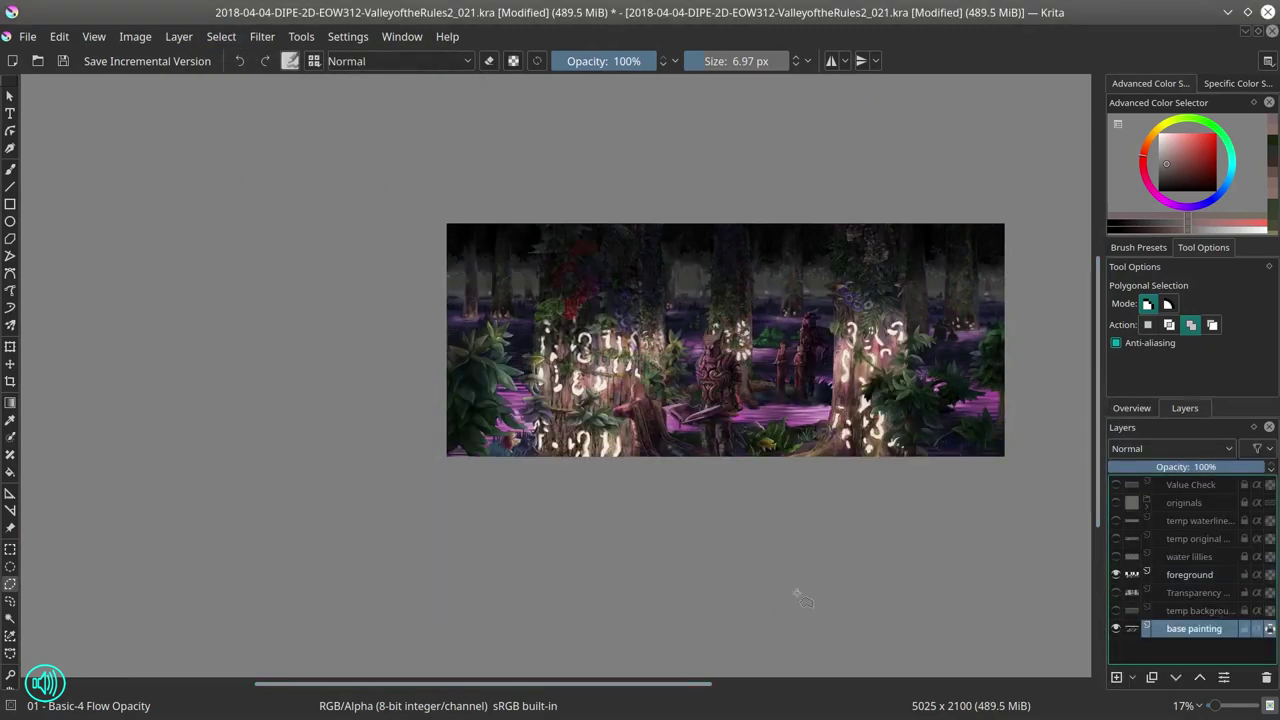
{"action": "key", "text": "ctrl+alt+s"}
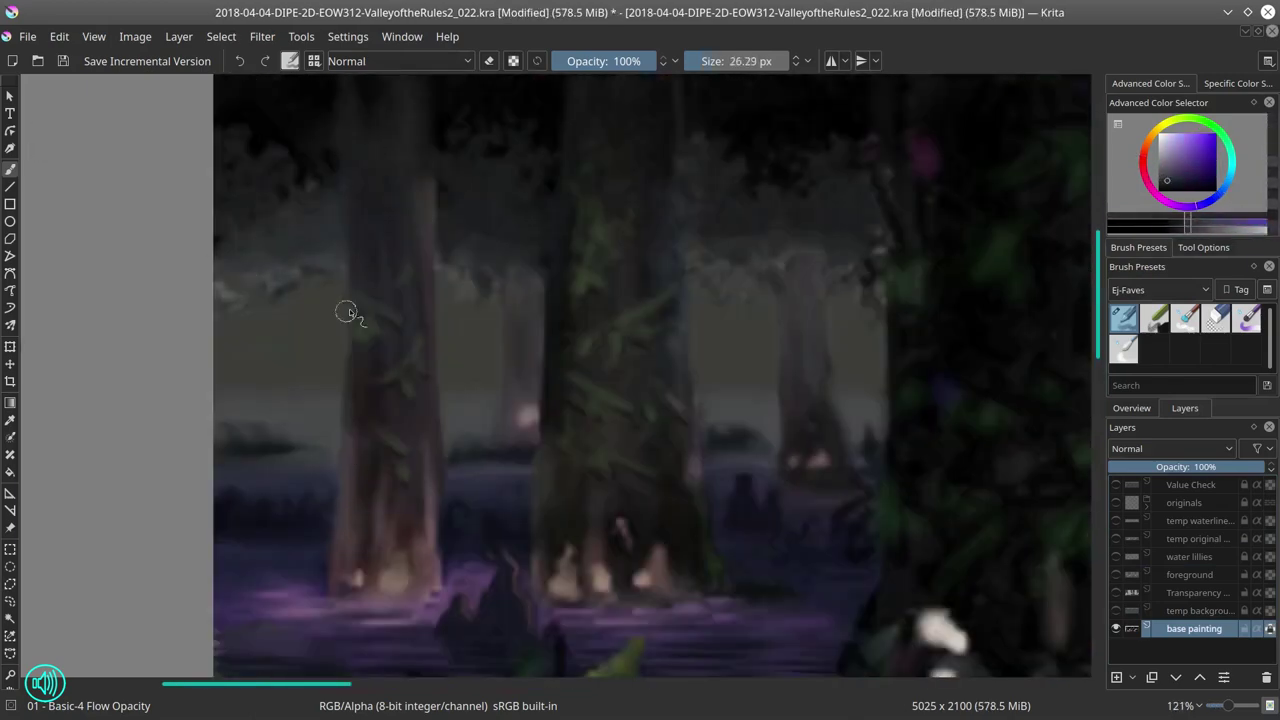
Step: Paint magenta and green strokes over the background trunks with a larger brush
{"action": "left_click", "coordinate": [491, 471], "text": "ctrl"}
{"action": "left_click_drag", "start_coordinate": [545, 400], "coordinate": [509, 343]}
{"action": "key", "text": "bracketright"}
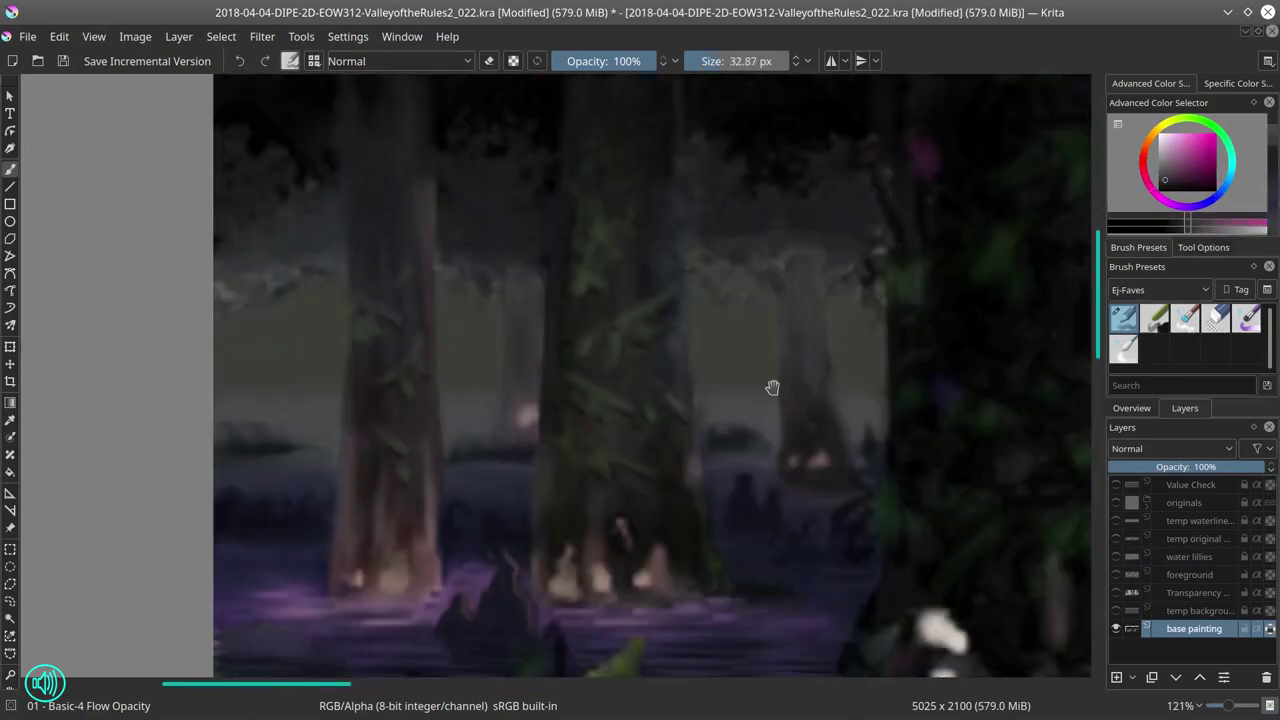
{"action": "left_click_drag", "start_coordinate": [772, 387], "coordinate": [629, 387]}
{"action": "left_click", "coordinate": [680, 491], "text": "ctrl"}
{"action": "key", "text": "bracketright"}
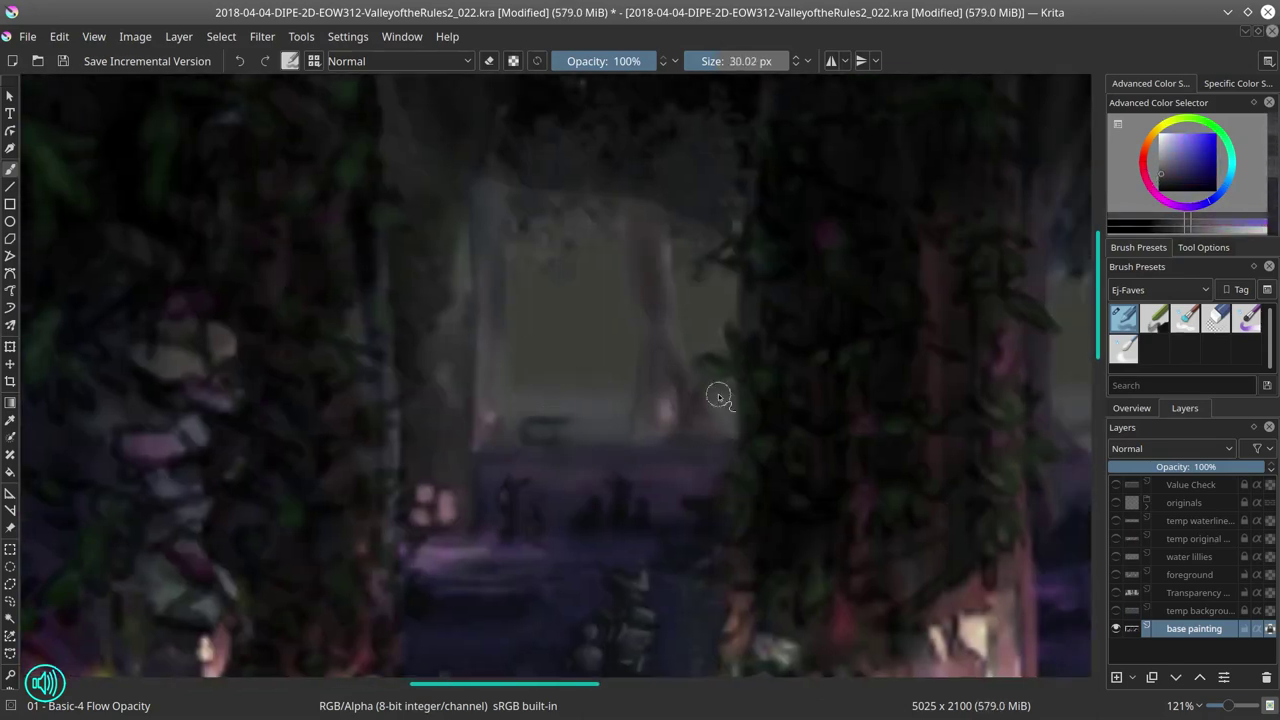
{"action": "key", "text": "bracketright"}
Step: Repaint the distant tree tops in dark olive, purple and blue-grey, then show the foreground again
{"action": "left_click", "coordinate": [547, 328], "text": "ctrl"}
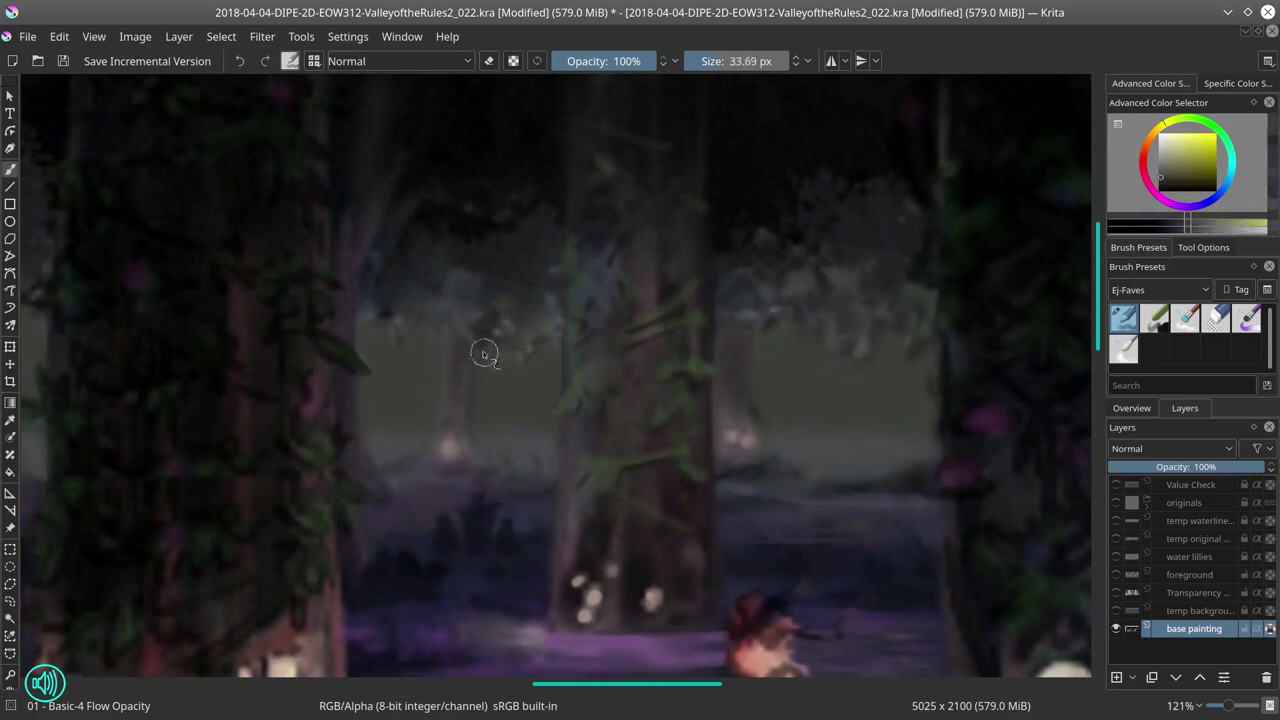
{"action": "left_click", "coordinate": [557, 482], "text": "ctrl"}
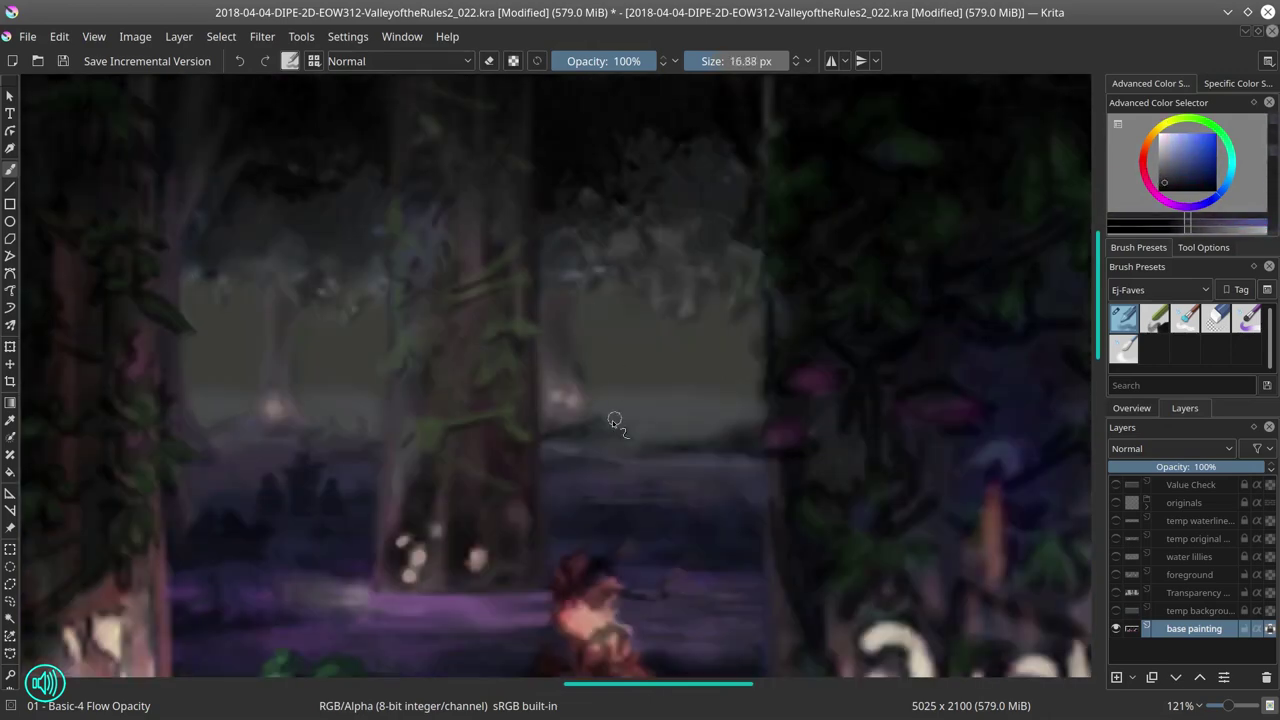
{"action": "left_click", "coordinate": [614, 423], "text": "ctrl"}
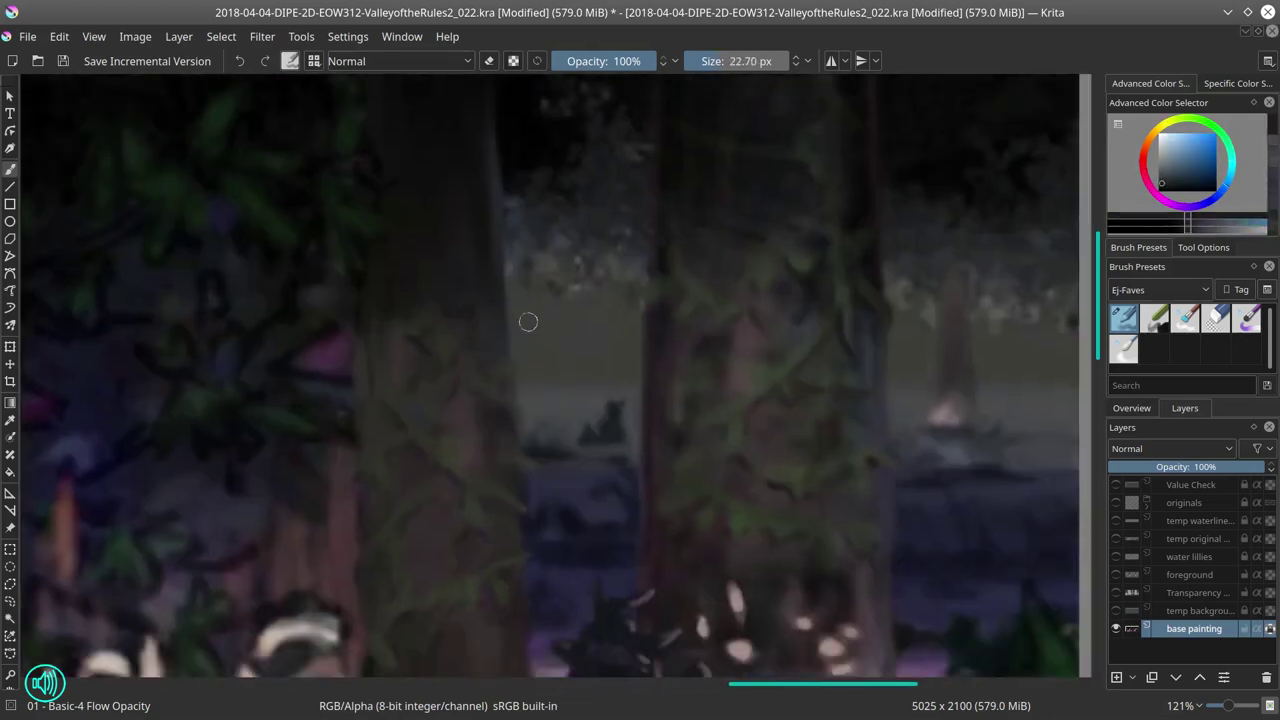
{"action": "left_click", "coordinate": [543, 366], "text": "ctrl"}
{"action": "key", "text": "bracketleft"}
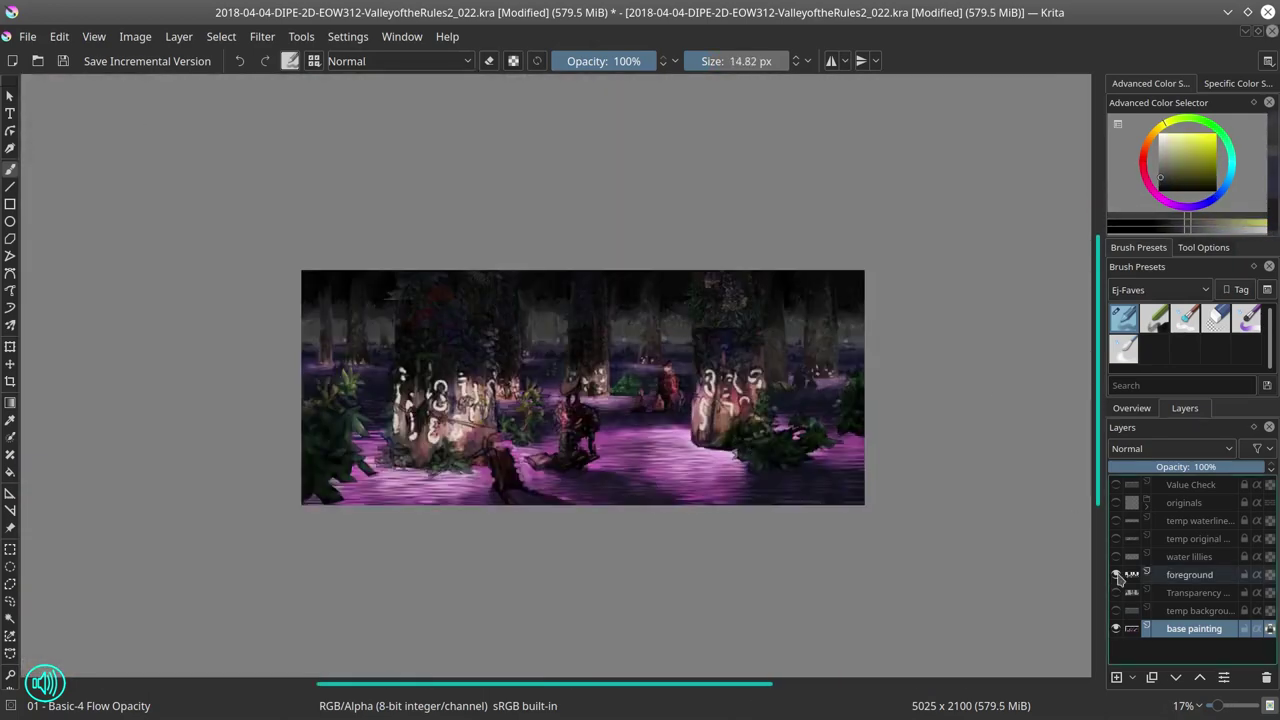
{"action": "left_click", "coordinate": [62, 61]}
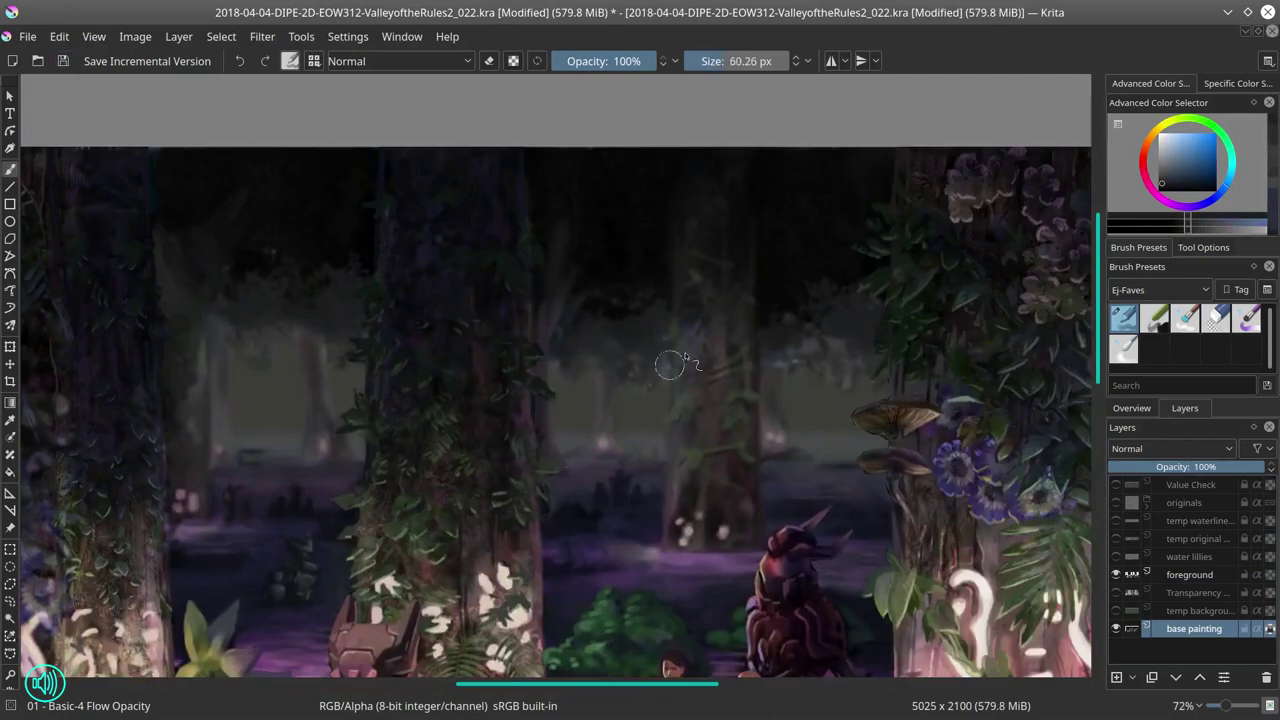
{"action": "scroll", "coordinate": [670, 365], "scroll_direction": "down", "scroll_amount": 6}
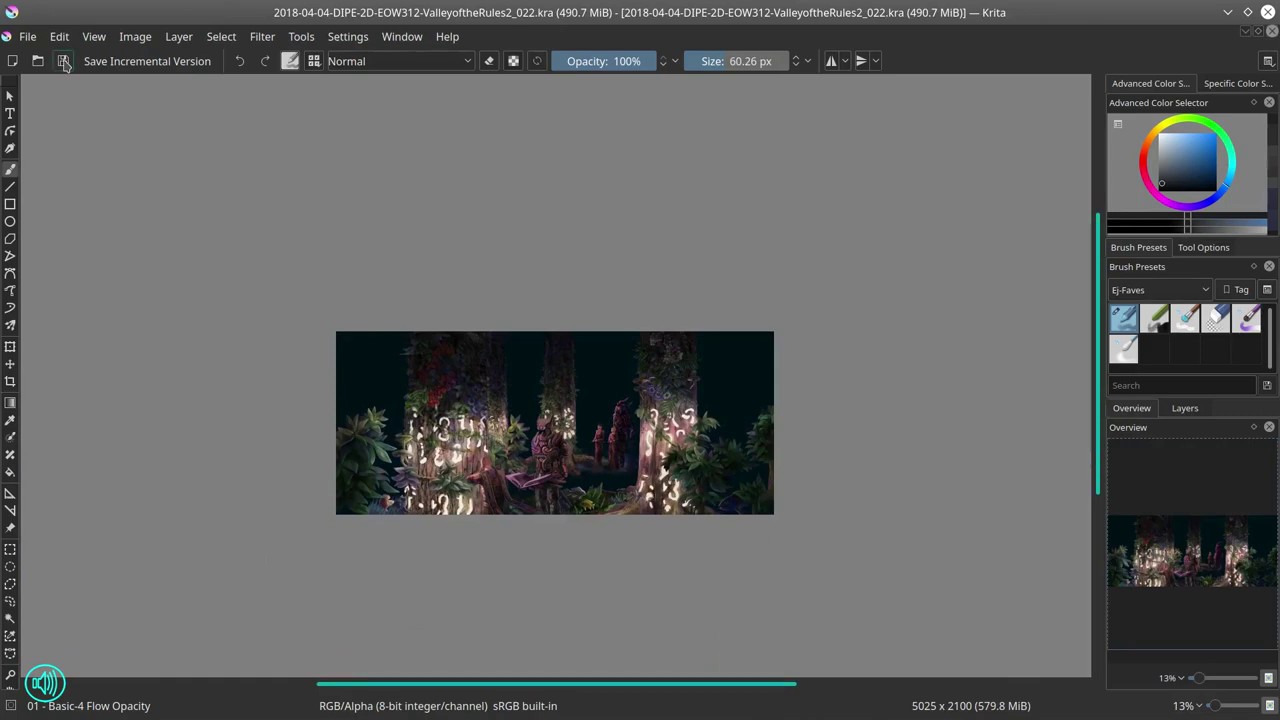
{"action": "scroll", "coordinate": [540, 418], "scroll_direction": "up", "scroll_amount": 8}
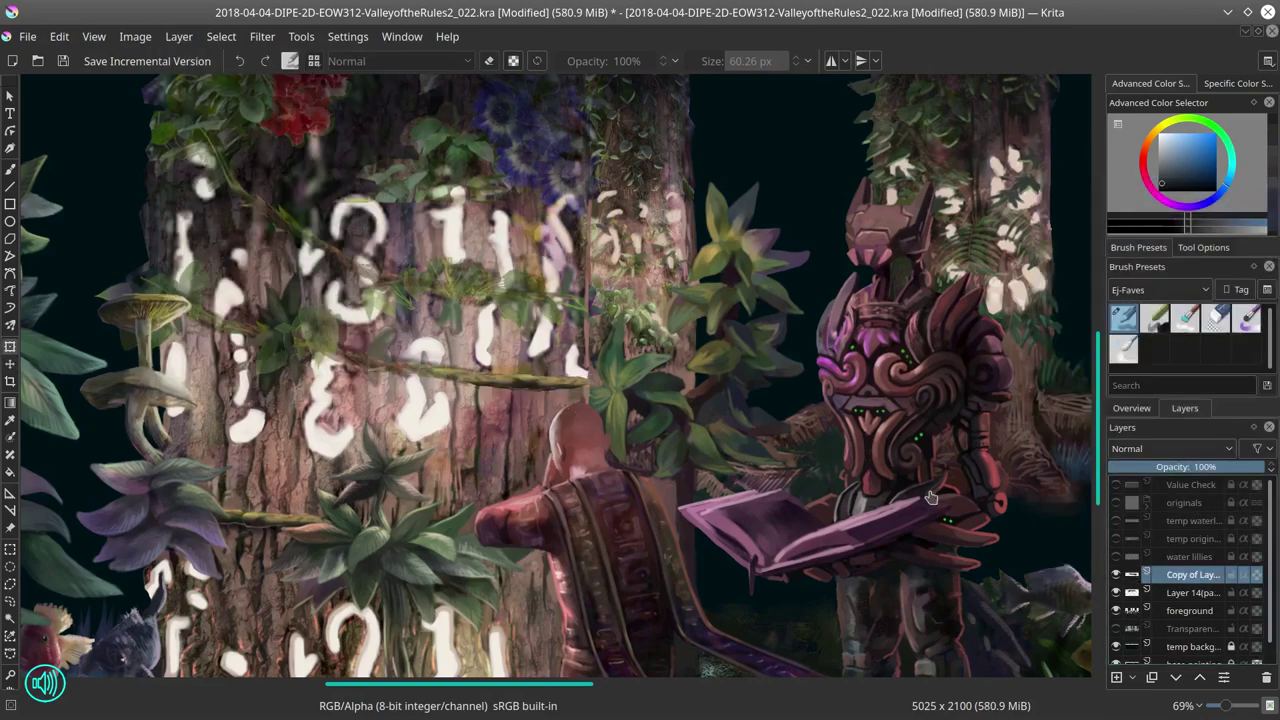
Step: Switch to the Basic-4 Flow Opacity brush and paint with dark purple, pale peach and dark olive
{"action": "left_click", "coordinate": [1133, 408]}
{"action": "key", "text": "b"}
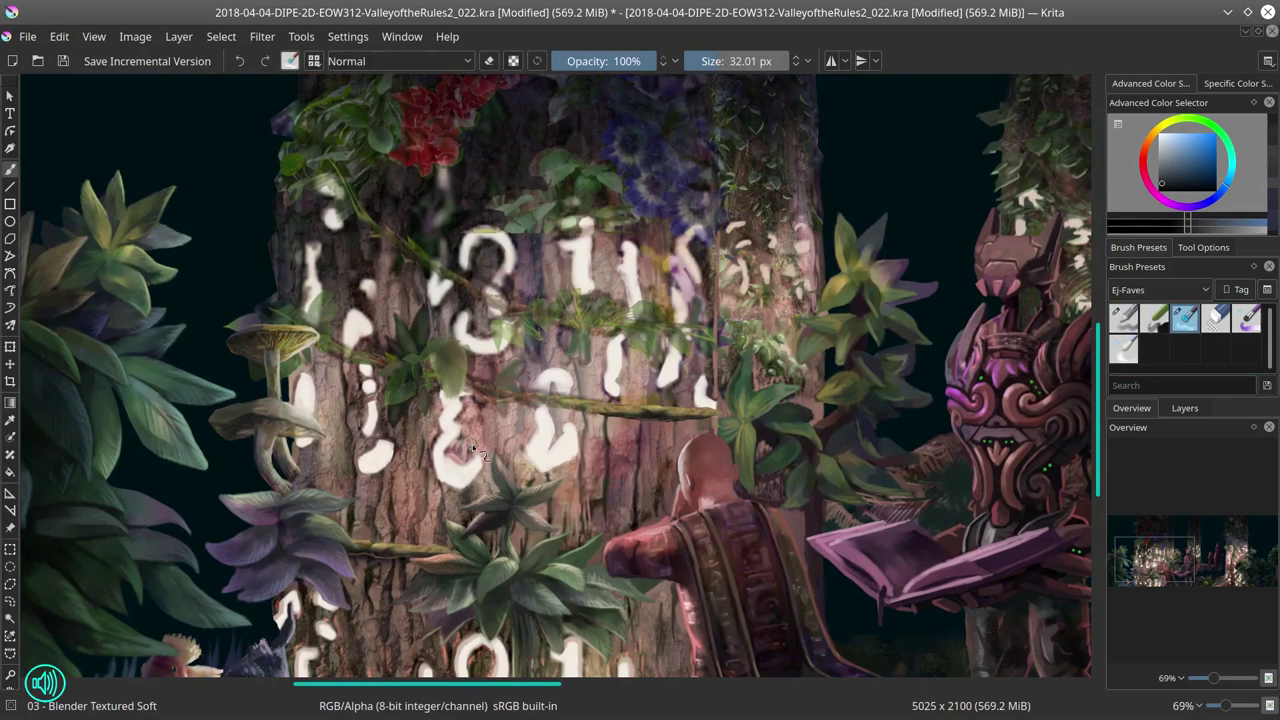
{"action": "key", "text": "slash"}
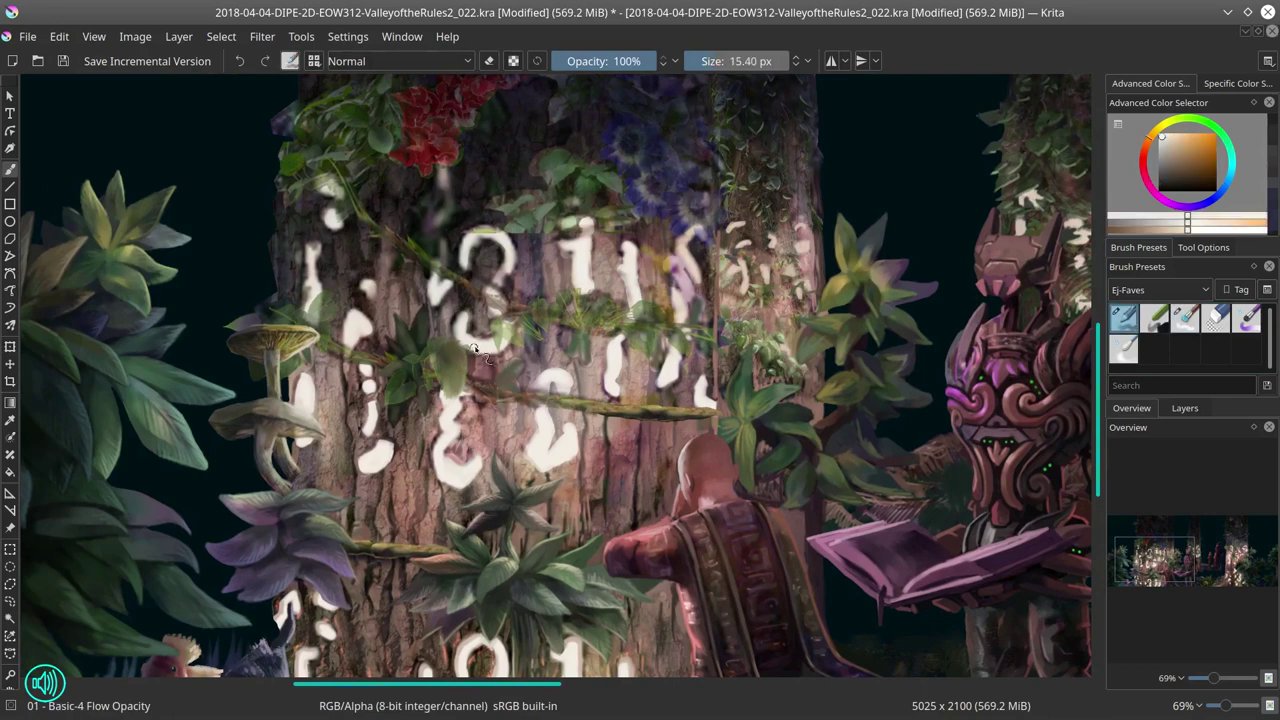
{"action": "left_click_drag", "start_coordinate": [519, 370], "coordinate": [519, 370]}
{"action": "key", "text": "bracketleft"}
{"action": "key", "text": "bracketleft"}
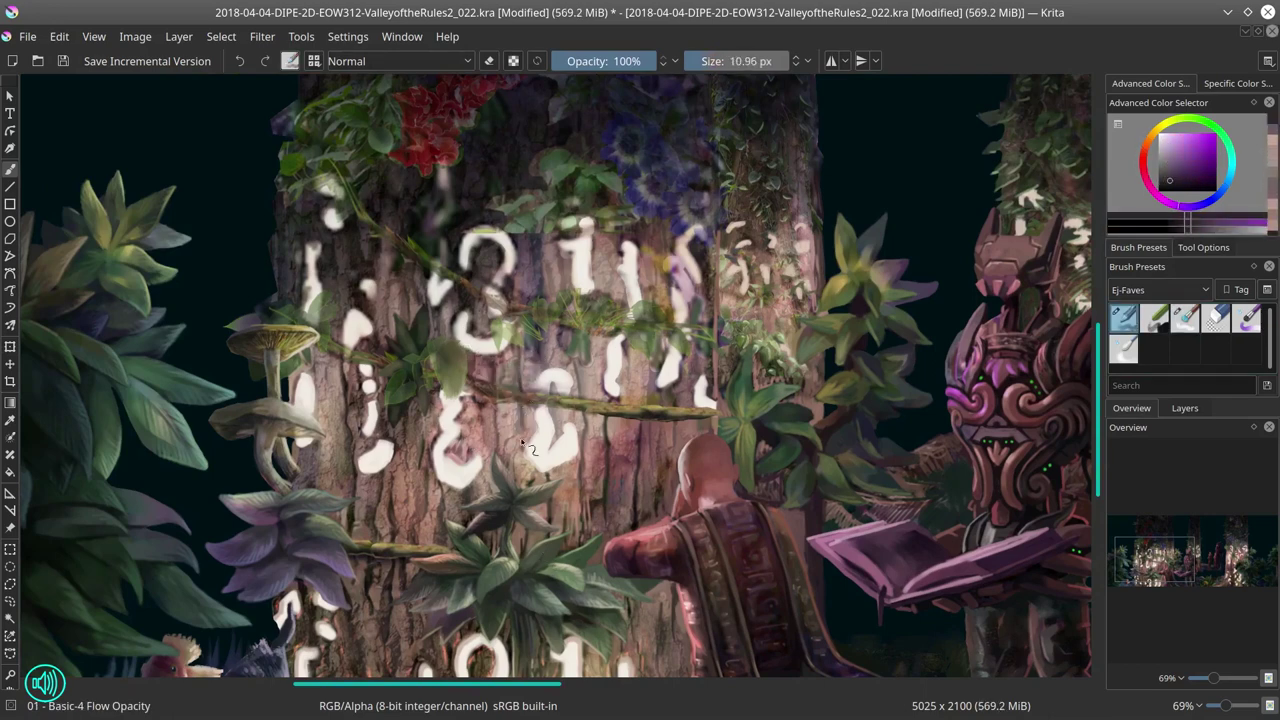
{"action": "key", "text": "bracketright"}
{"action": "left_click", "coordinate": [505, 392], "text": "ctrl"}
{"action": "left_click", "coordinate": [542, 553], "text": "ctrl"}
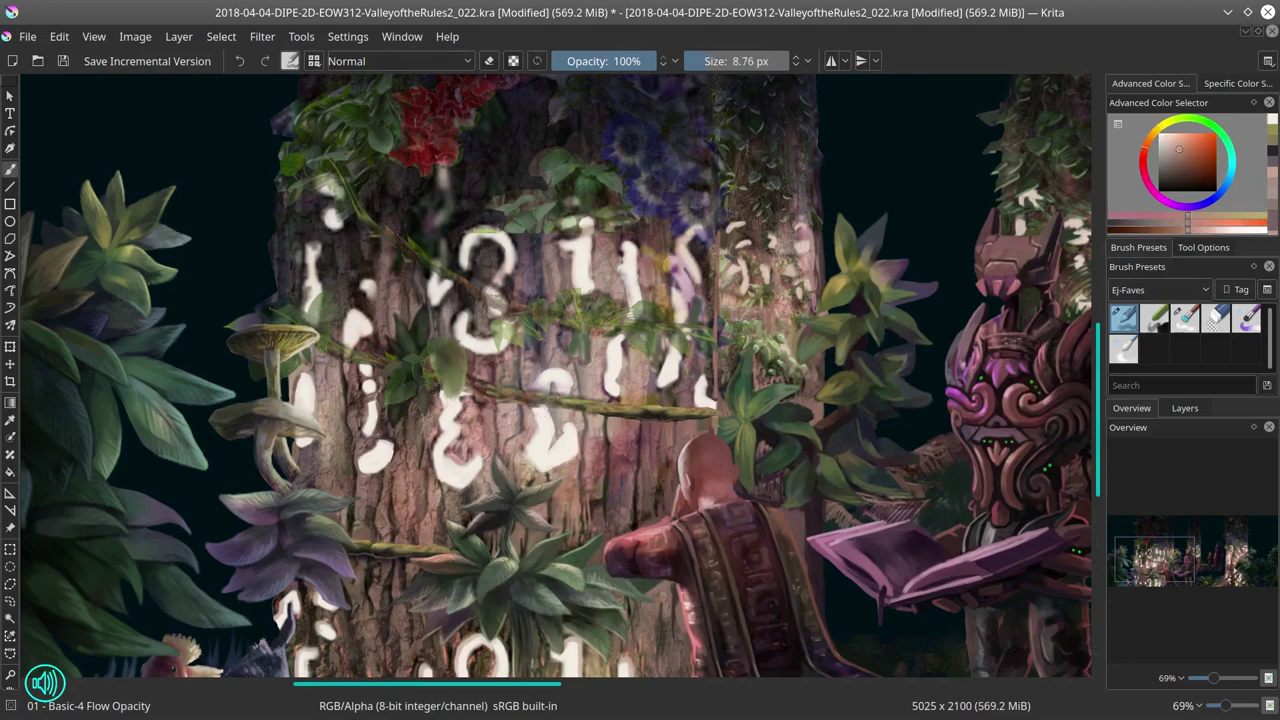
Step: Paint the pale peach rune glow and dark olive-yellow vines with a finer brush
{"action": "left_click_drag", "start_coordinate": [589, 523], "coordinate": [555, 503]}
{"action": "key", "text": "bracketleft"}
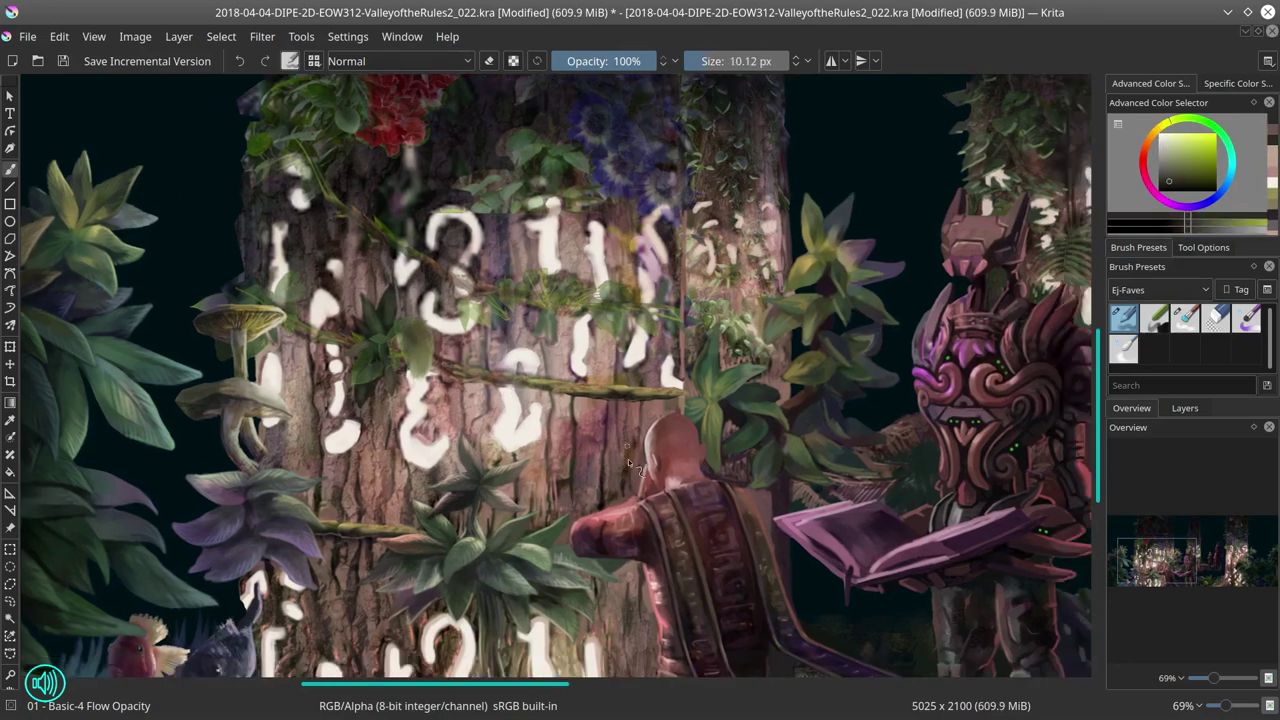
{"action": "key", "text": "bracketleft"}
{"action": "left_click", "coordinate": [640, 441], "text": "ctrl"}
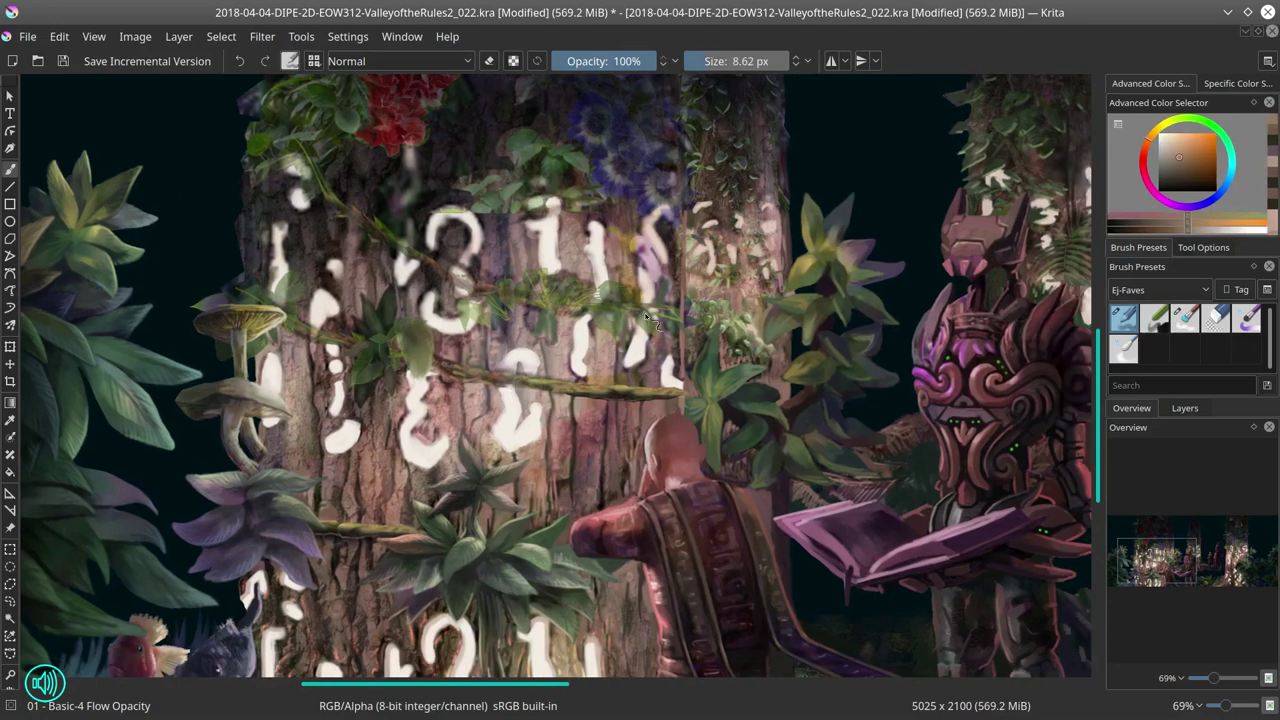
{"action": "key", "text": "bracketright"}
{"action": "key", "text": "bracketright"}
{"action": "left_click", "coordinate": [516, 368], "text": "ctrl"}
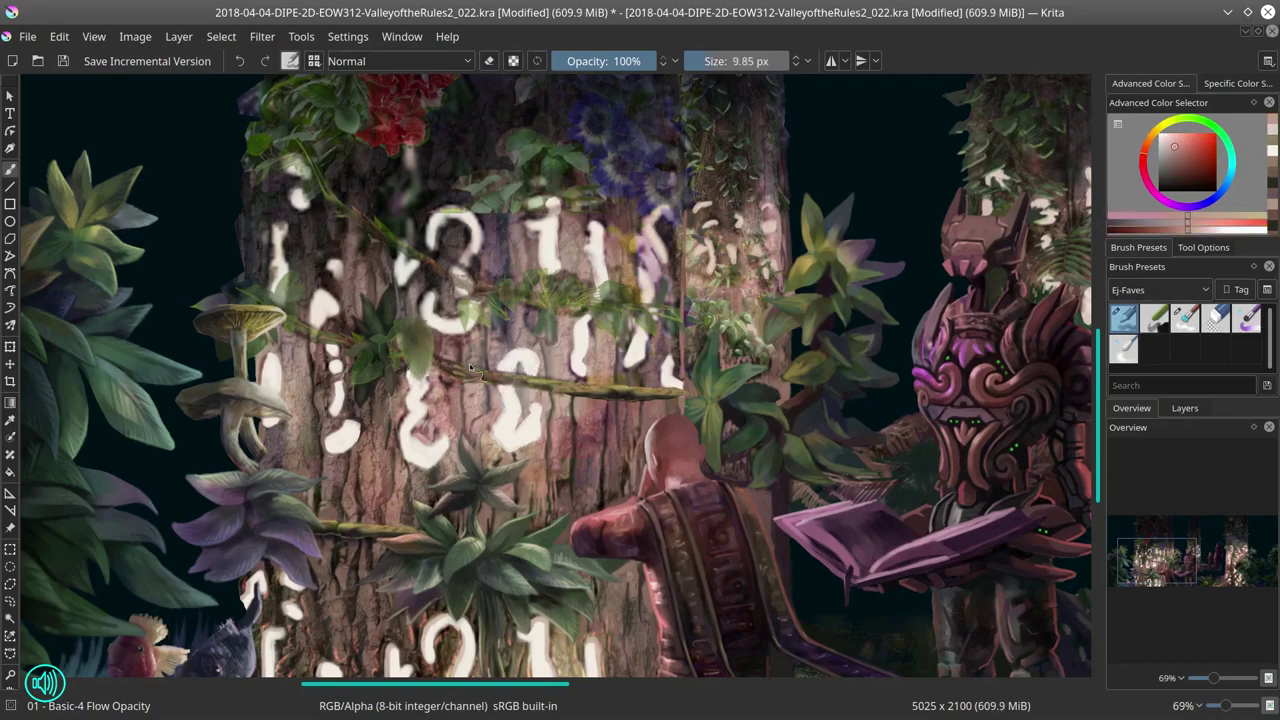
{"action": "key", "text": "bracketright"}
{"action": "scroll", "coordinate": [432, 313], "scroll_direction": "left", "scroll_amount": 3}
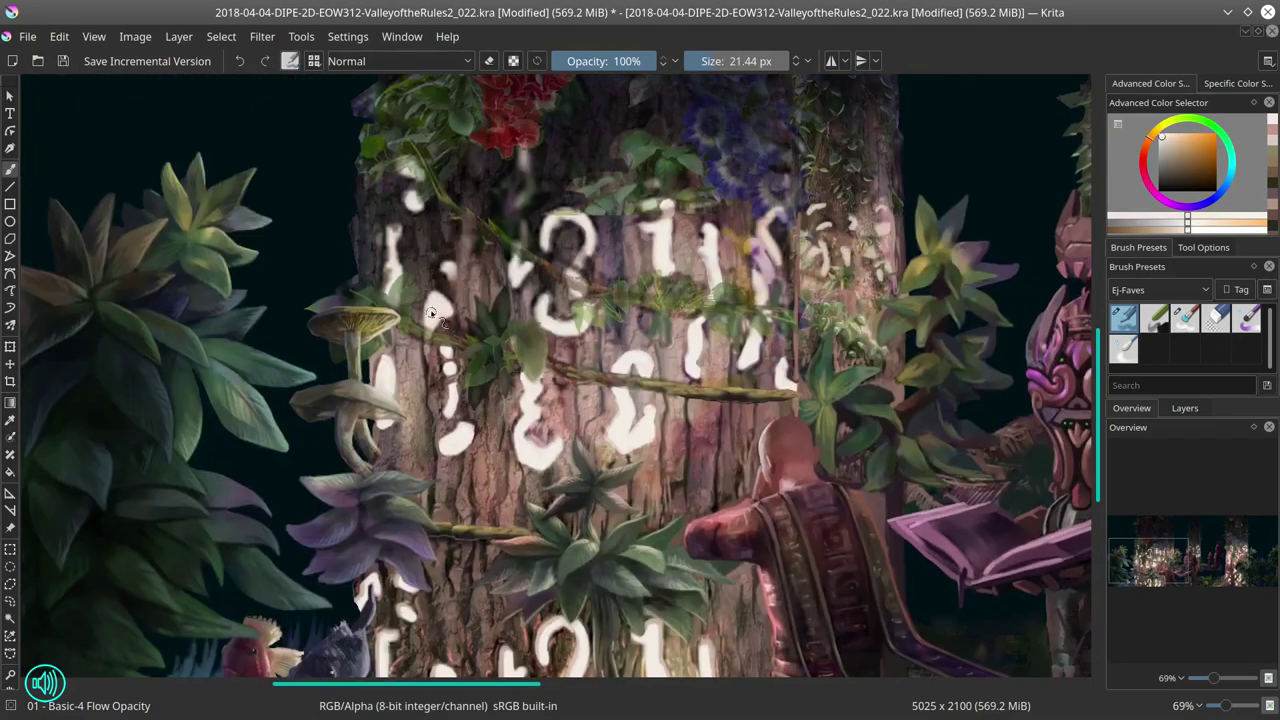
{"action": "key", "text": "bracketleft"}
{"action": "key", "text": "bracketleft"}
{"action": "key", "text": "bracketleft"}
{"action": "key", "text": "bracketleft"}
{"action": "key", "text": "bracketleft"}
{"action": "key", "text": "bracketleft"}
{"action": "left_click", "coordinate": [547, 361], "text": "ctrl"}
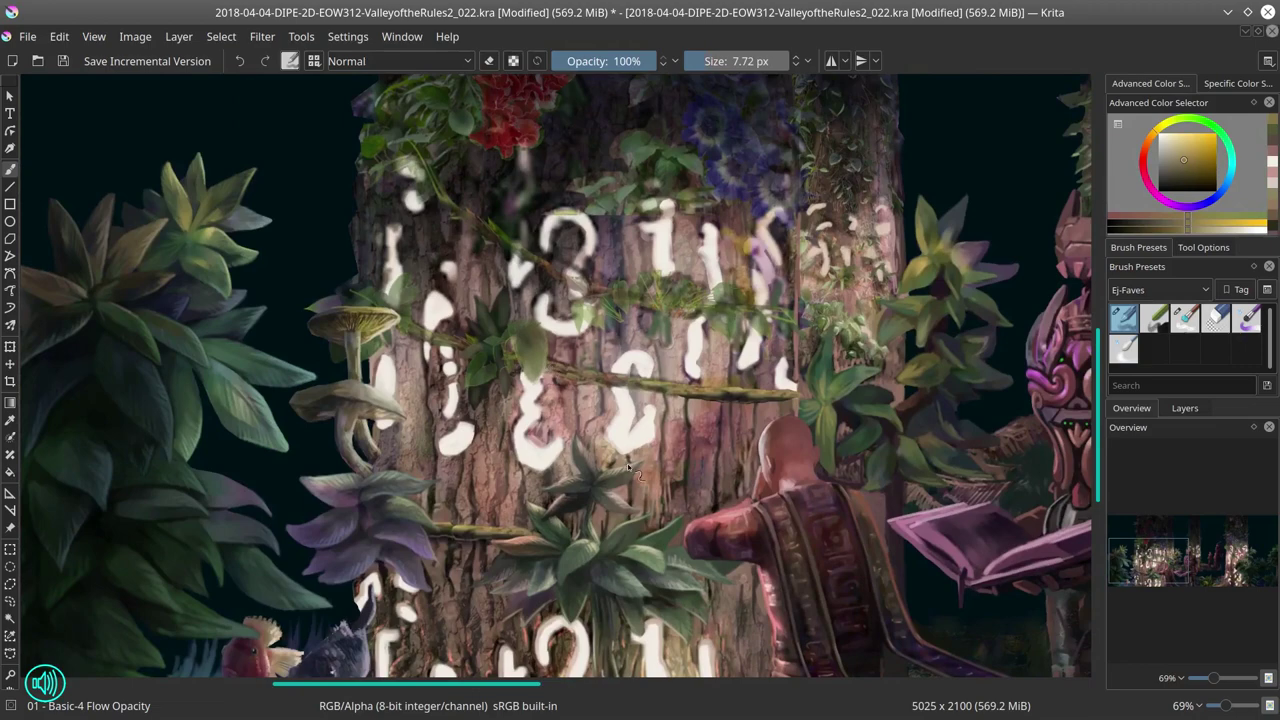
Step: Paint the leaves in greens and the bark in dark greyish magenta
{"action": "scroll", "coordinate": [628, 468], "scroll_direction": "up", "scroll_amount": 3}
{"action": "scroll", "coordinate": [628, 468], "scroll_direction": "left", "scroll_amount": 3}
{"action": "left_click", "coordinate": [517, 437], "text": "ctrl"}
{"action": "key", "text": "bracketright"}
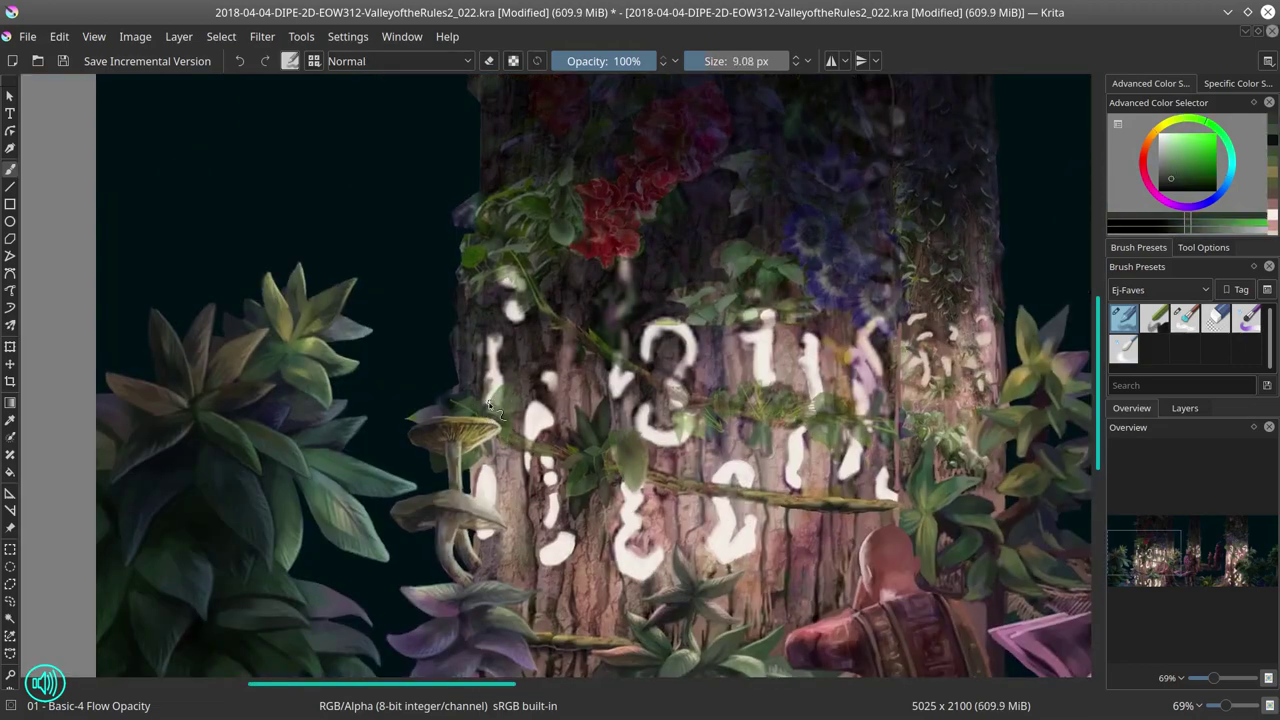
{"action": "key", "text": "bracketright"}
{"action": "key", "text": "e"}
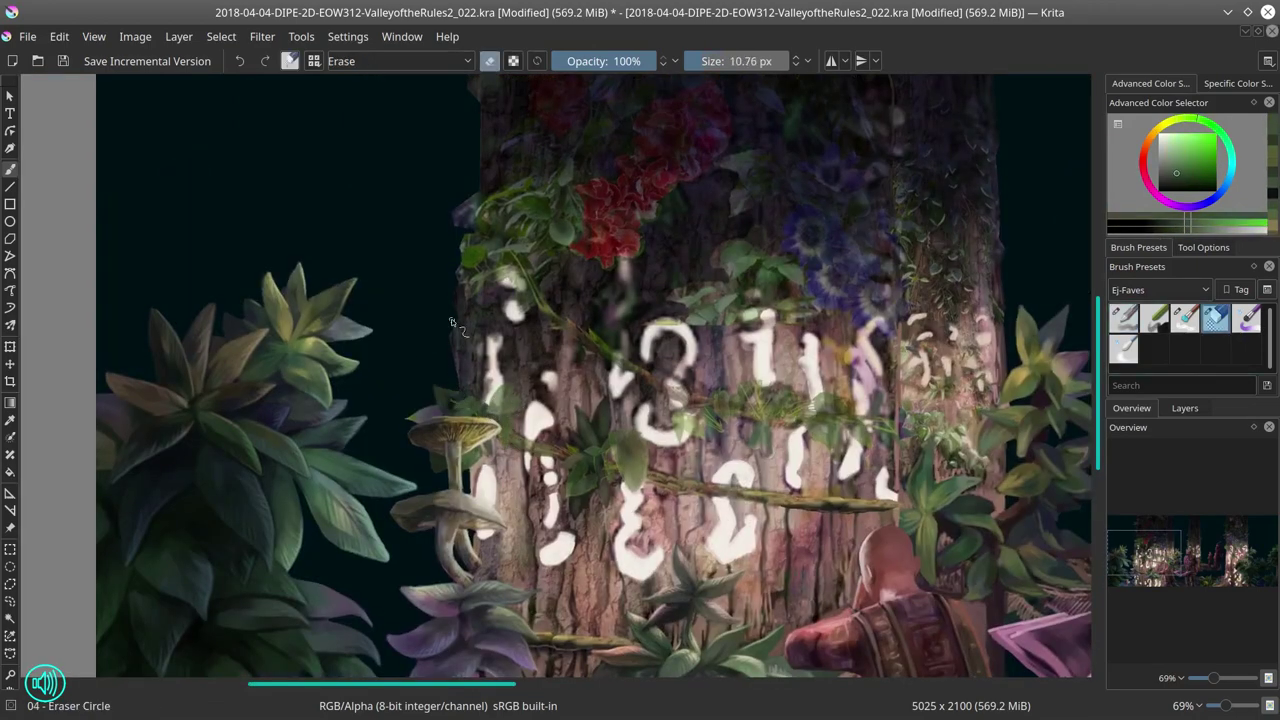
{"action": "left_click", "coordinate": [1124, 320]}
{"action": "left_click", "coordinate": [458, 330], "text": "ctrl"}
{"action": "key", "text": "bracketleft"}
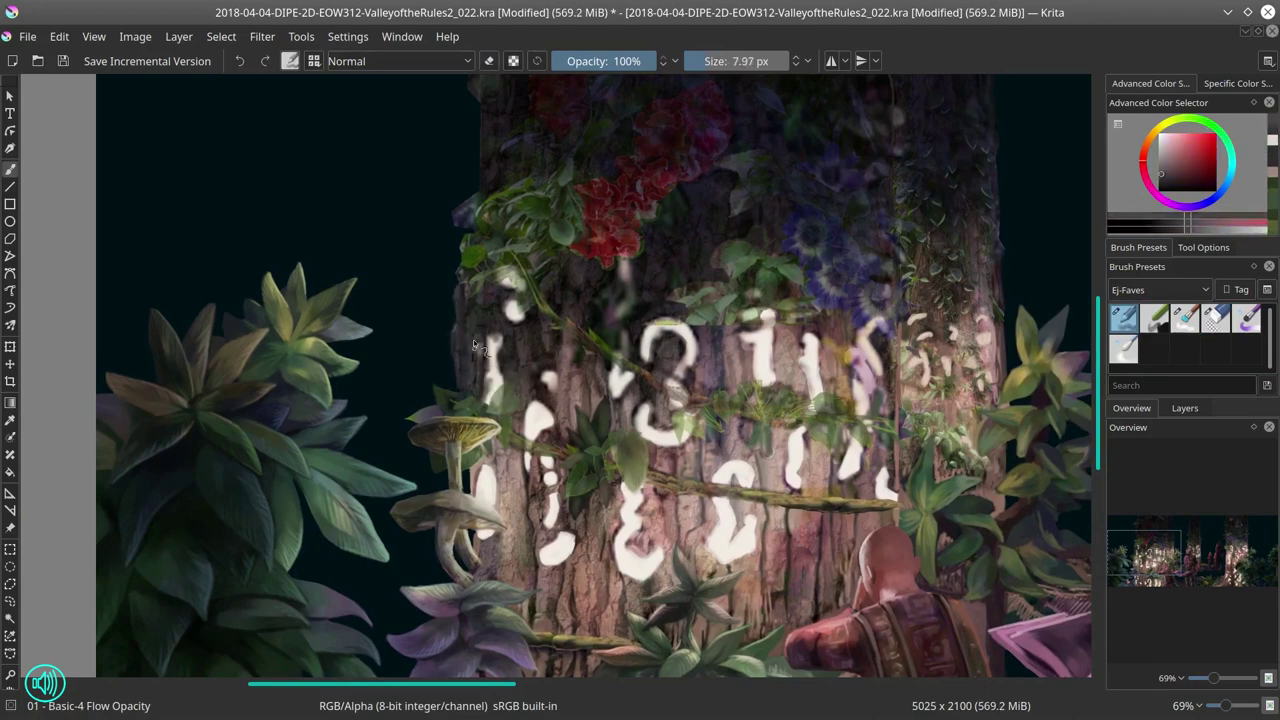
Step: Detail the bark in tan, pinkish-brown and reddish-brown, with mid-green leaf touches
{"action": "left_click", "coordinate": [527, 470], "text": "ctrl"}
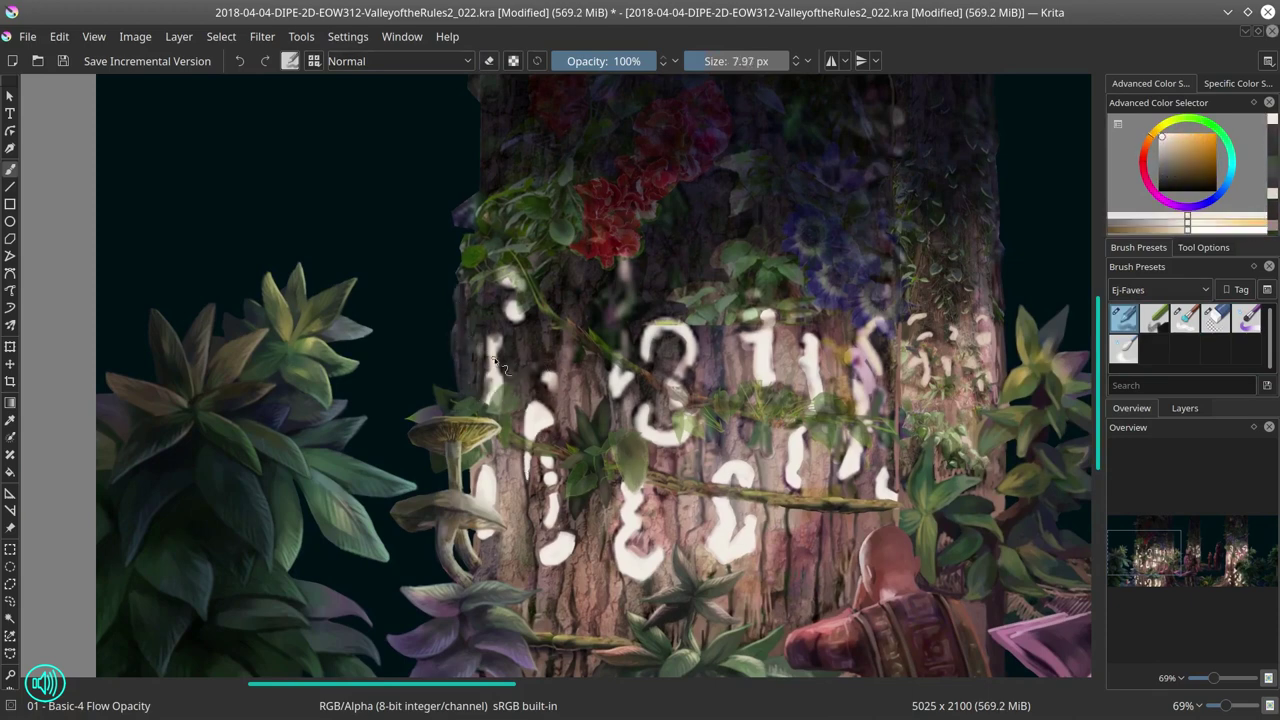
{"action": "key", "text": "bracketright"}
{"action": "key", "text": "bracketright"}
{"action": "key", "text": "bracketright"}
{"action": "key", "text": "bracketright"}
{"action": "key", "text": "bracketright"}
{"action": "key", "text": "bracketright"}
{"action": "key", "text": "bracketright"}
{"action": "left_click", "coordinate": [518, 406], "text": "ctrl"}
{"action": "key", "text": "bracketright"}
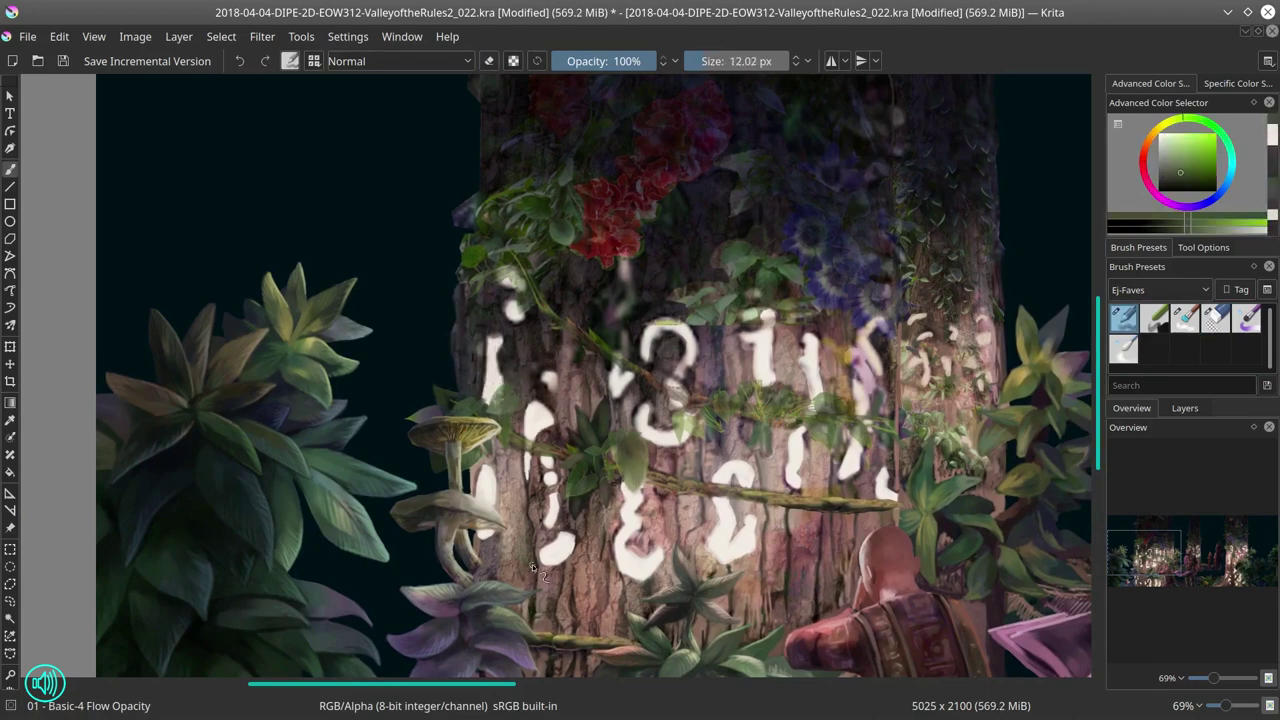
{"action": "key", "text": "bracketleft"}
{"action": "key", "text": "bracketleft"}
{"action": "key", "text": "bracketleft"}
{"action": "key", "text": "bracketleft"}
{"action": "key", "text": "bracketleft"}
{"action": "left_click", "coordinate": [530, 472], "text": "ctrl"}
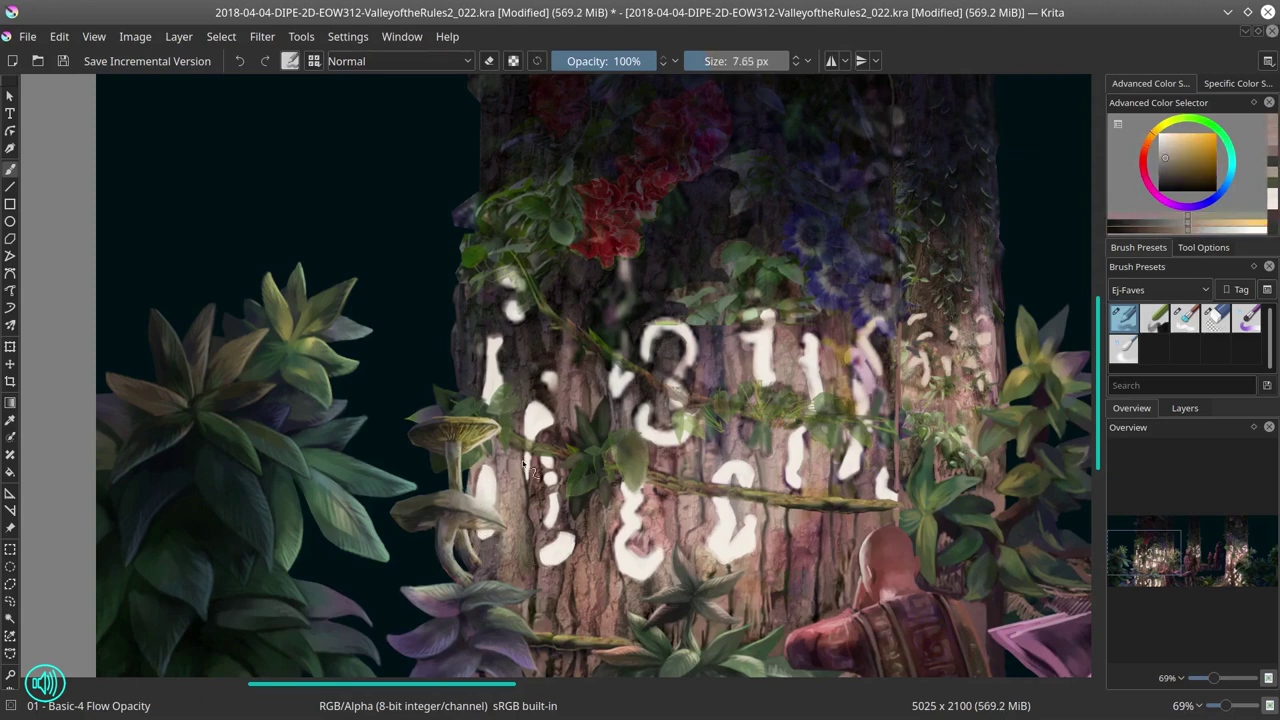
{"action": "left_click", "coordinate": [521, 471], "text": "ctrl"}
{"action": "key", "text": "bracketright"}
{"action": "key", "text": "bracketright"}
{"action": "key", "text": "bracketright"}
{"action": "key", "text": "bracketright"}
{"action": "key", "text": "bracketright"}
{"action": "left_click", "coordinate": [490, 388], "text": "ctrl"}
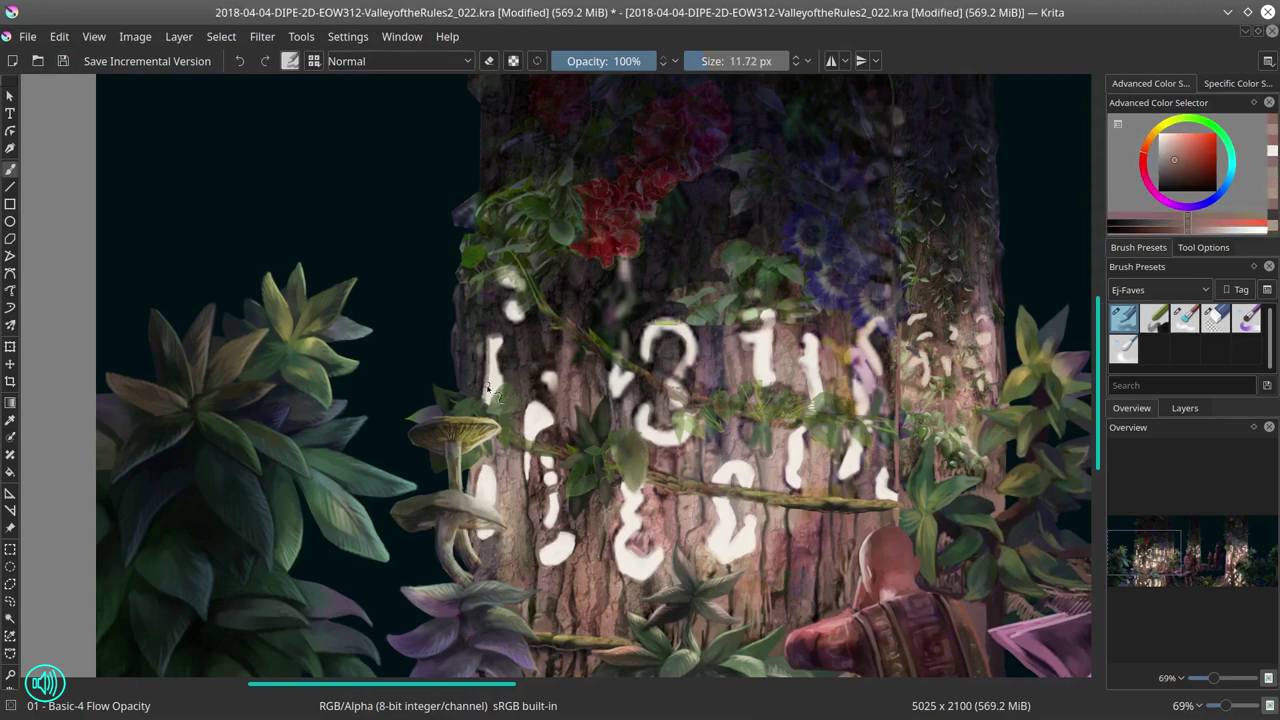
Step: Touch up the left trunk and vine with freshly sampled colours, then save the painting
{"action": "left_click", "coordinate": [624, 534], "text": "ctrl"}
{"action": "left_click_drag", "start_coordinate": [650, 540], "coordinate": [596, 522]}
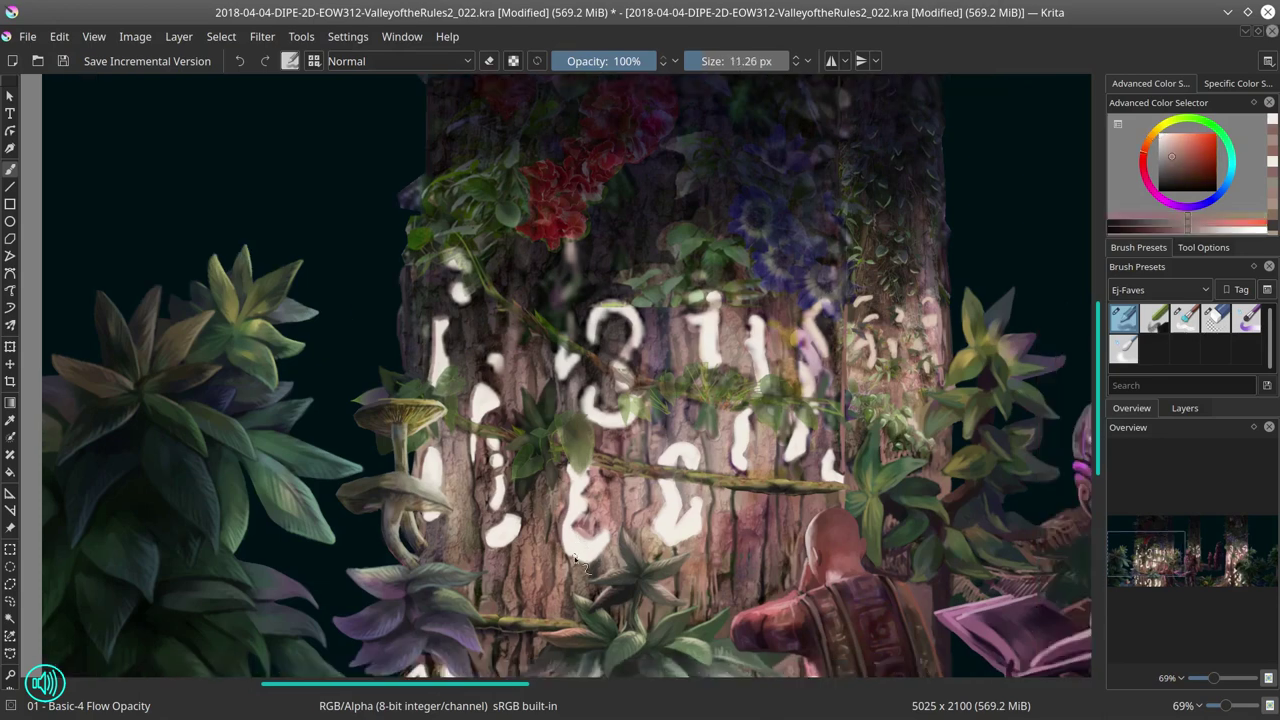
{"action": "left_click", "coordinate": [640, 530], "text": "ctrl"}
{"action": "left_click", "coordinate": [833, 465], "text": "ctrl"}
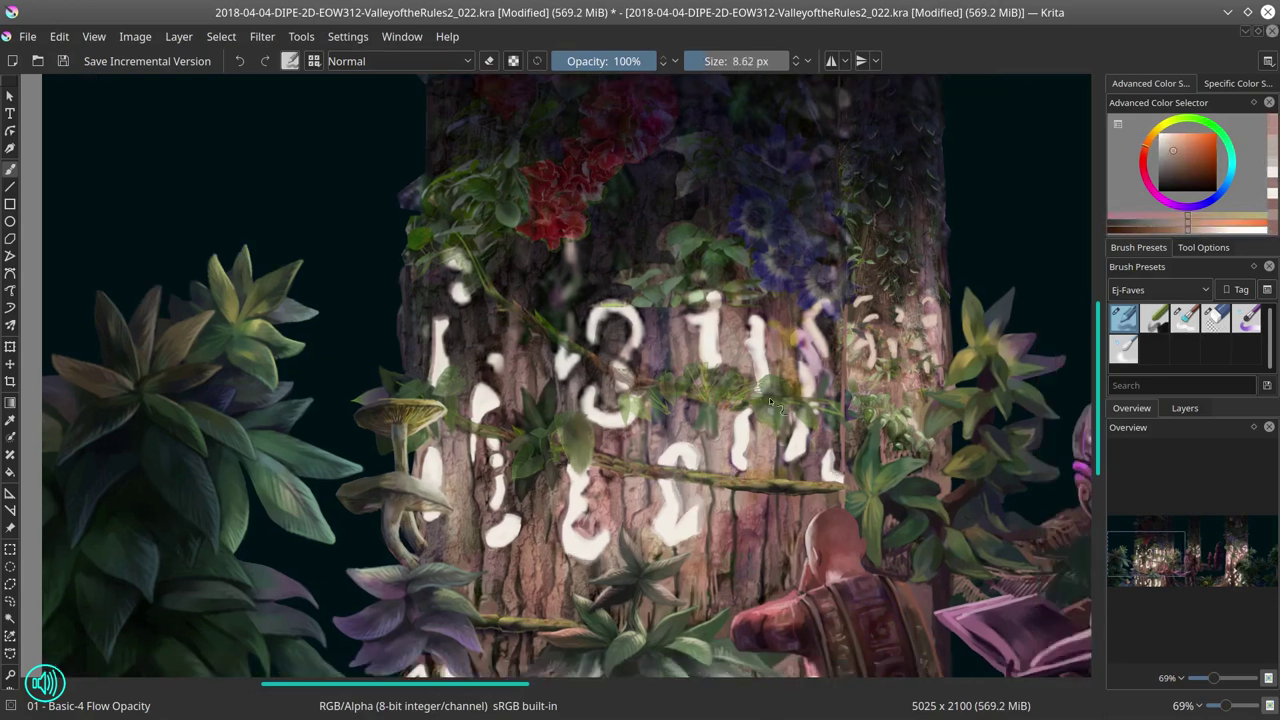
{"action": "left_click", "coordinate": [769, 397], "text": "ctrl"}
{"action": "key", "text": "bracketright"}
{"action": "key", "text": "bracketright"}
{"action": "left_click", "coordinate": [692, 595], "text": "ctrl"}
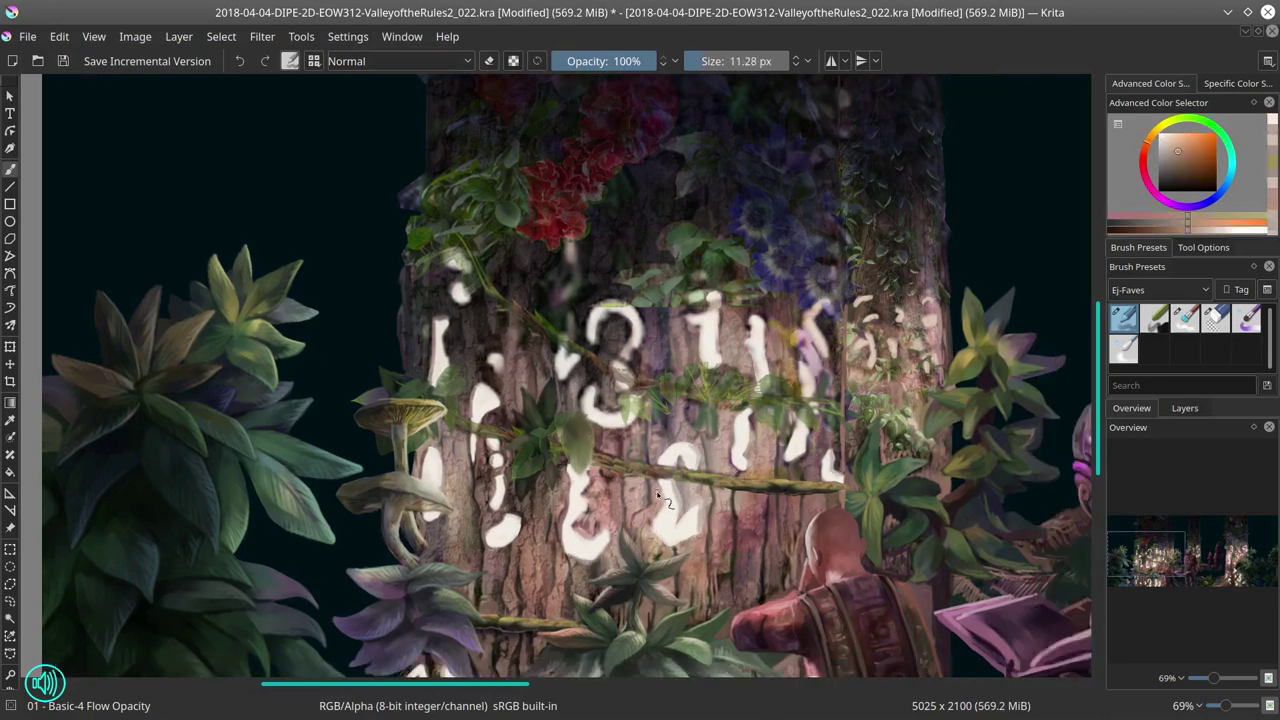
{"action": "key", "text": "ctrl+s"}
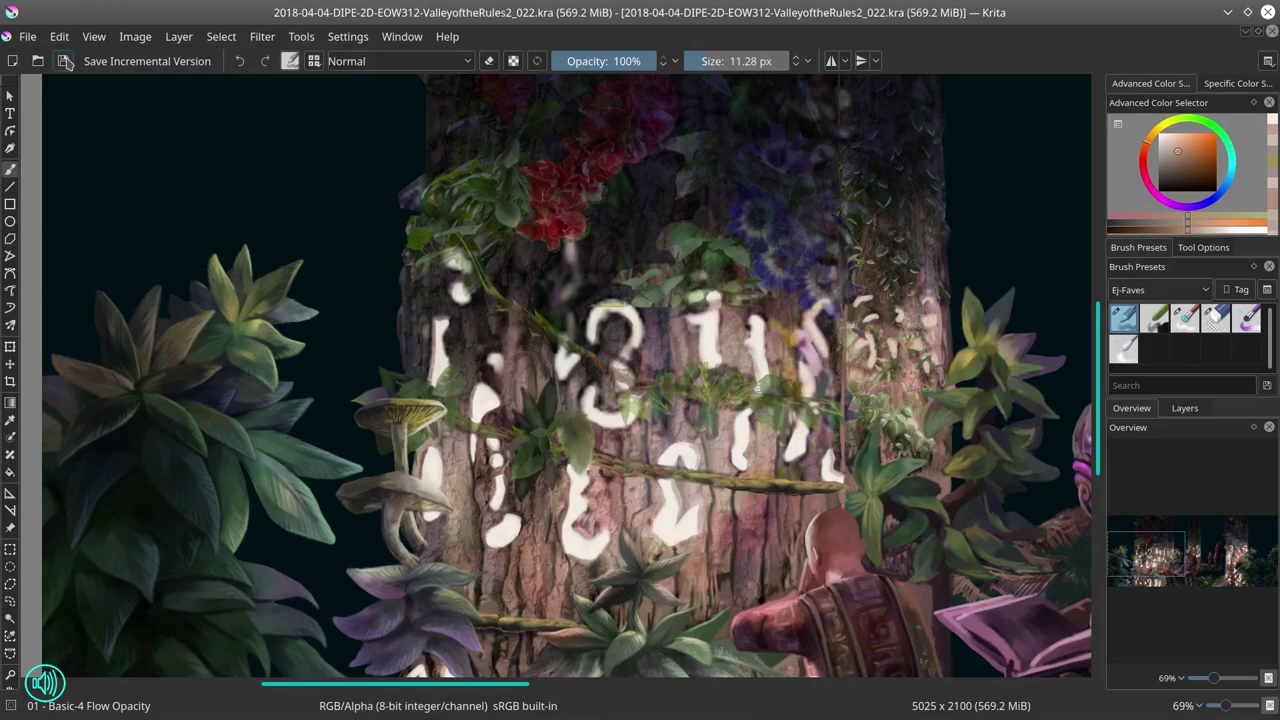
Step: Zoom out and fit the whole page in view to review the jungle composition
{"action": "key", "text": "minus"}
{"action": "key", "text": "minus"}
{"action": "key", "text": "minus"}
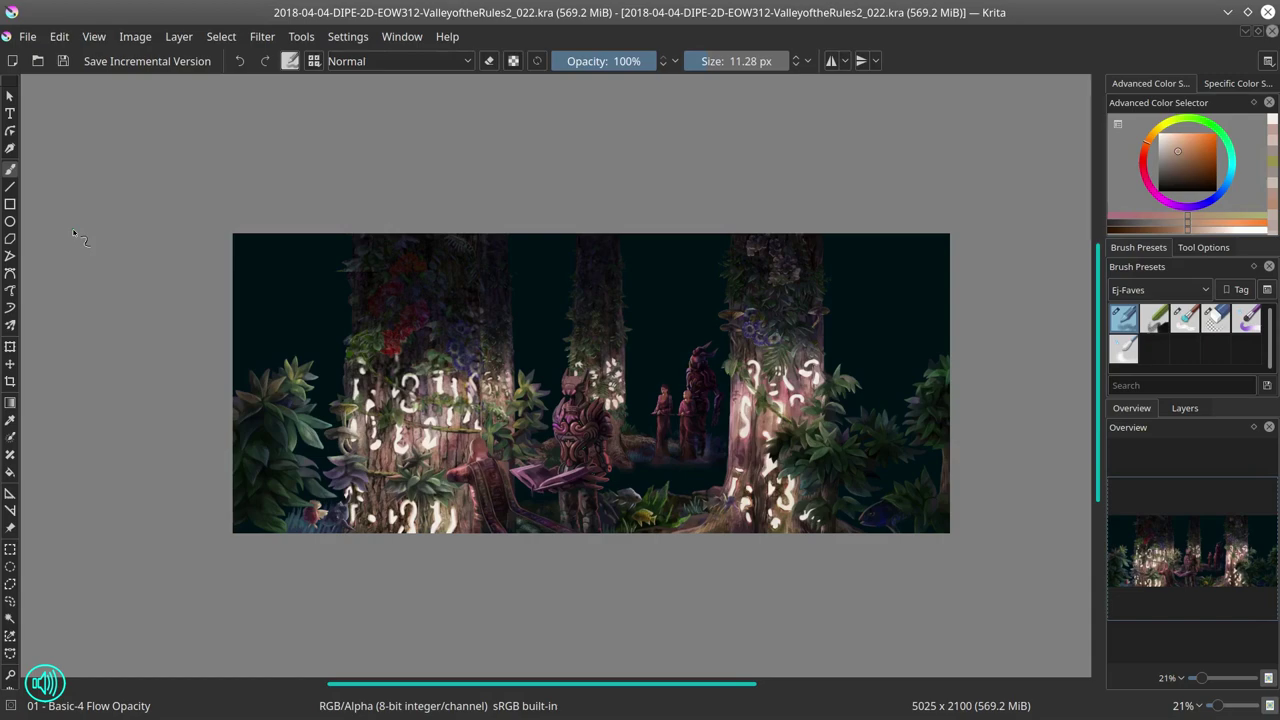
{"action": "key", "text": "2"}
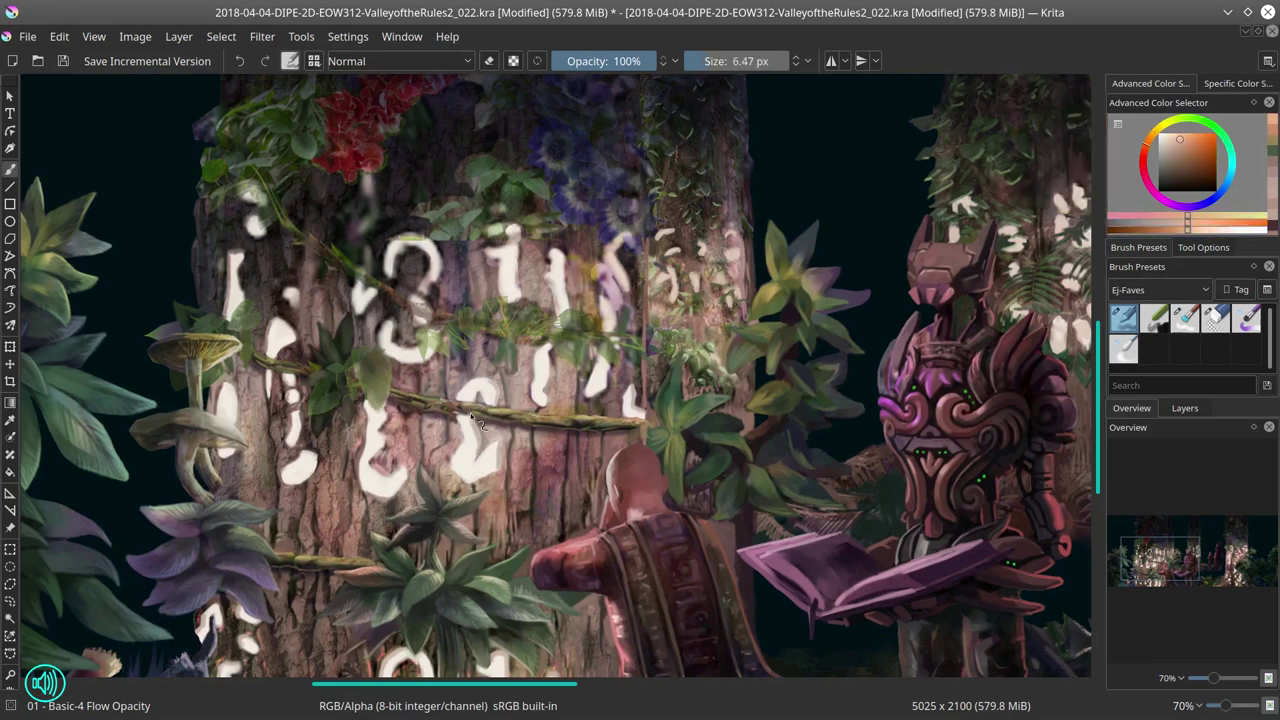
Step: Paint over the vine on the left trunk with sampled orange in Color Dodge blending
{"action": "left_click_drag", "start_coordinate": [288, 376], "coordinate": [422, 435]}
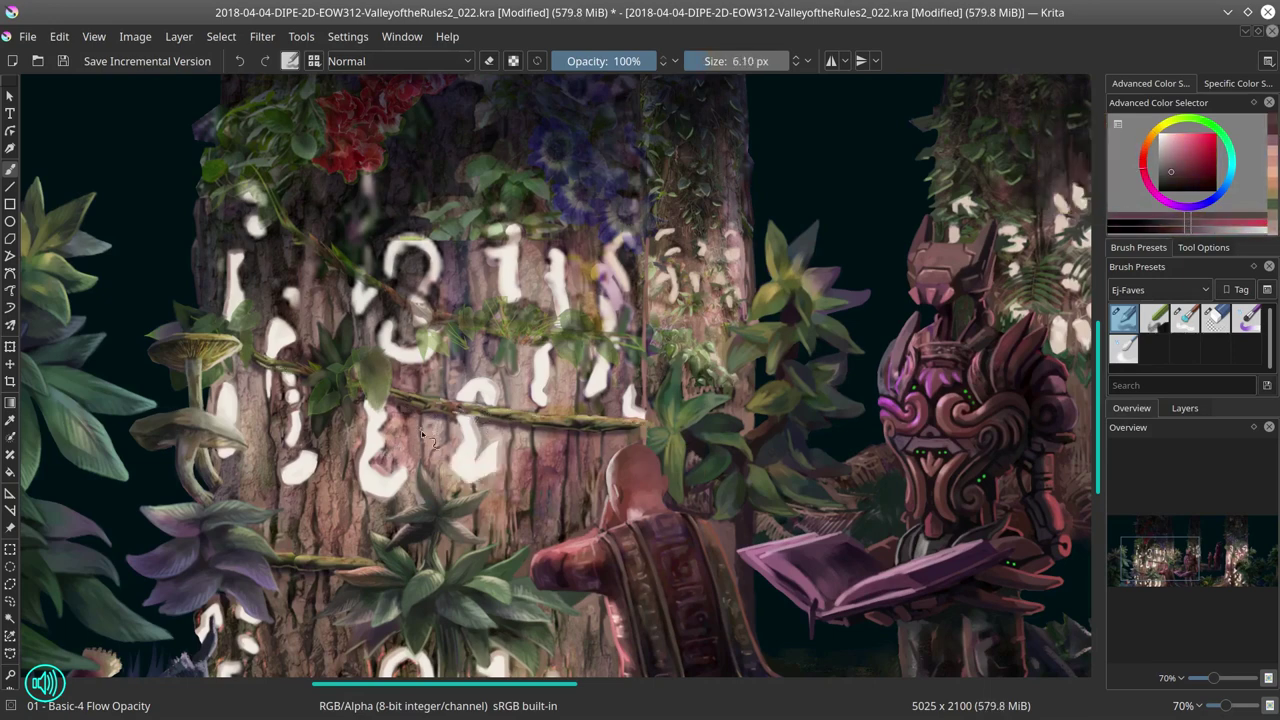
{"action": "mouse_move", "coordinate": [366, 495]}
{"action": "left_mouse_down"}
{"action": "mouse_move", "coordinate": [312, 462]}
{"action": "mouse_move", "coordinate": [598, 503]}
{"action": "left_mouse_up"}
{"action": "left_click", "coordinate": [1181, 164]}
{"action": "key", "text": "shift+alt+d"}
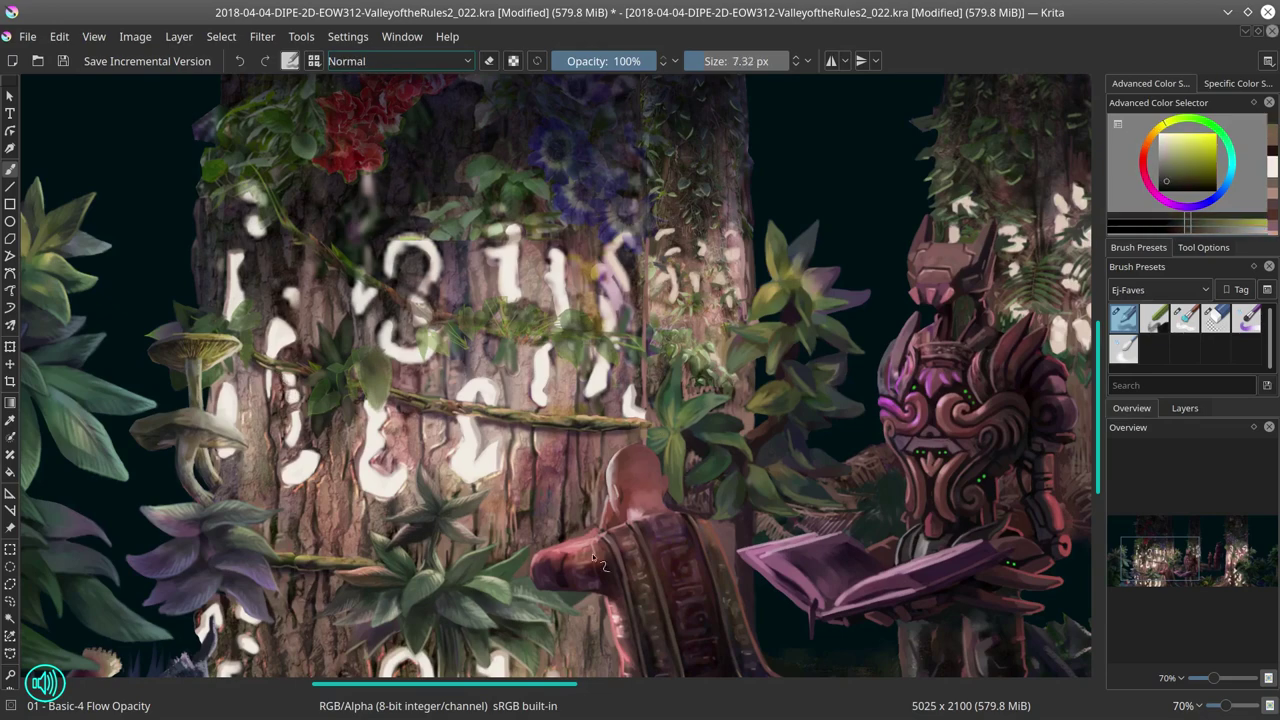
{"action": "scroll", "coordinate": [663, 295], "scroll_direction": "down", "scroll_amount": 4}
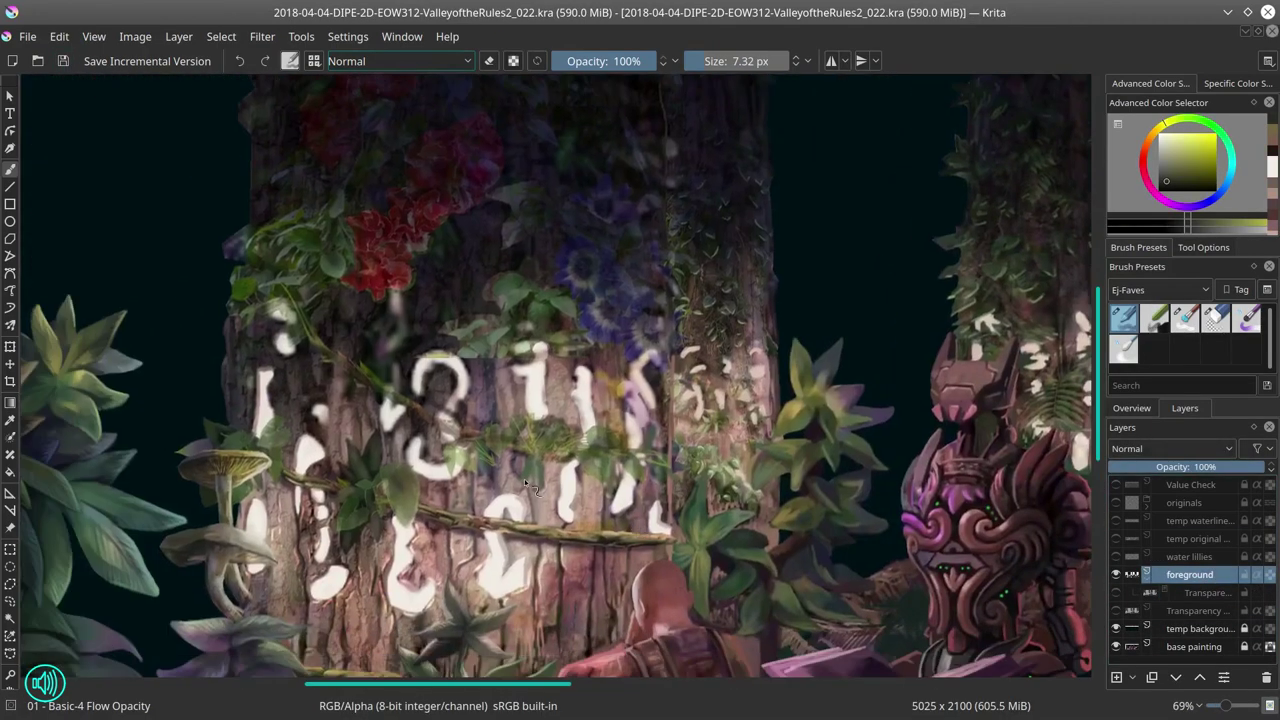
{"action": "left_click_drag", "start_coordinate": [370, 507], "coordinate": [452, 463]}
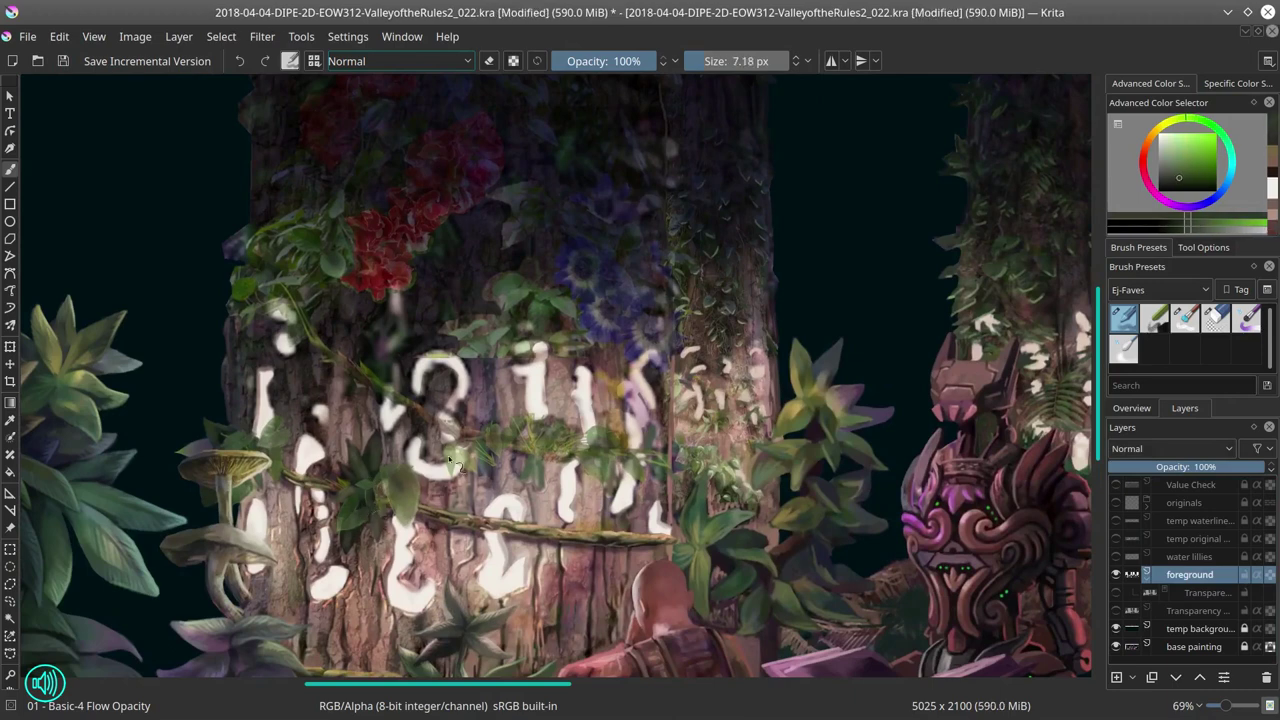
{"action": "key", "text": "bracketright"}
{"action": "key", "text": "bracketright"}
{"action": "left_click", "coordinate": [385, 495], "text": "ctrl"}
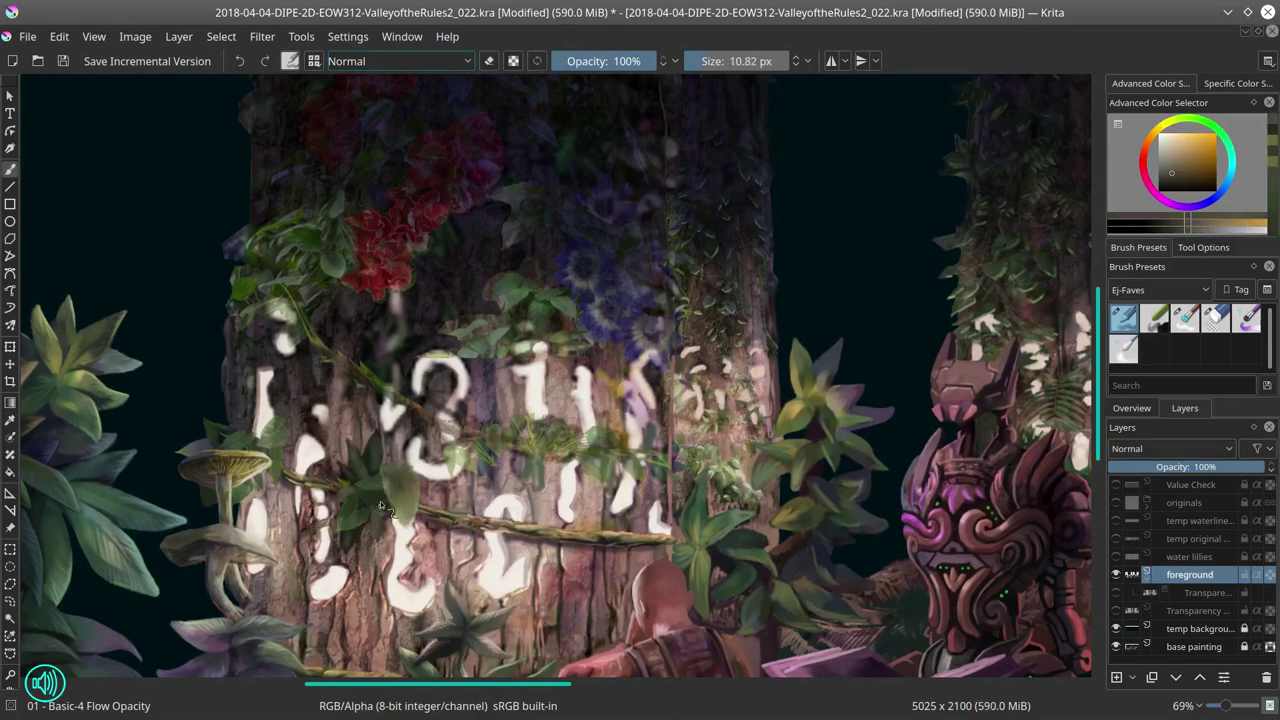
{"action": "key", "text": "bracketright"}
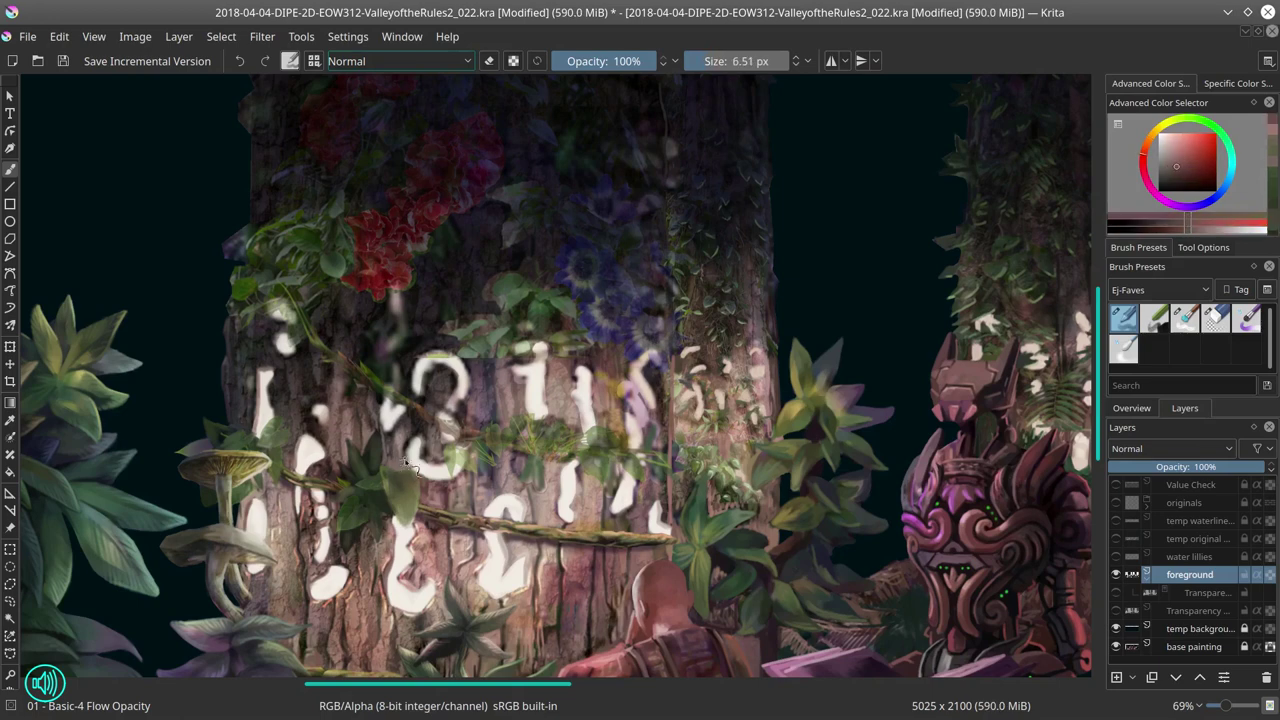
{"action": "left_click", "coordinate": [410, 467], "text": "ctrl"}
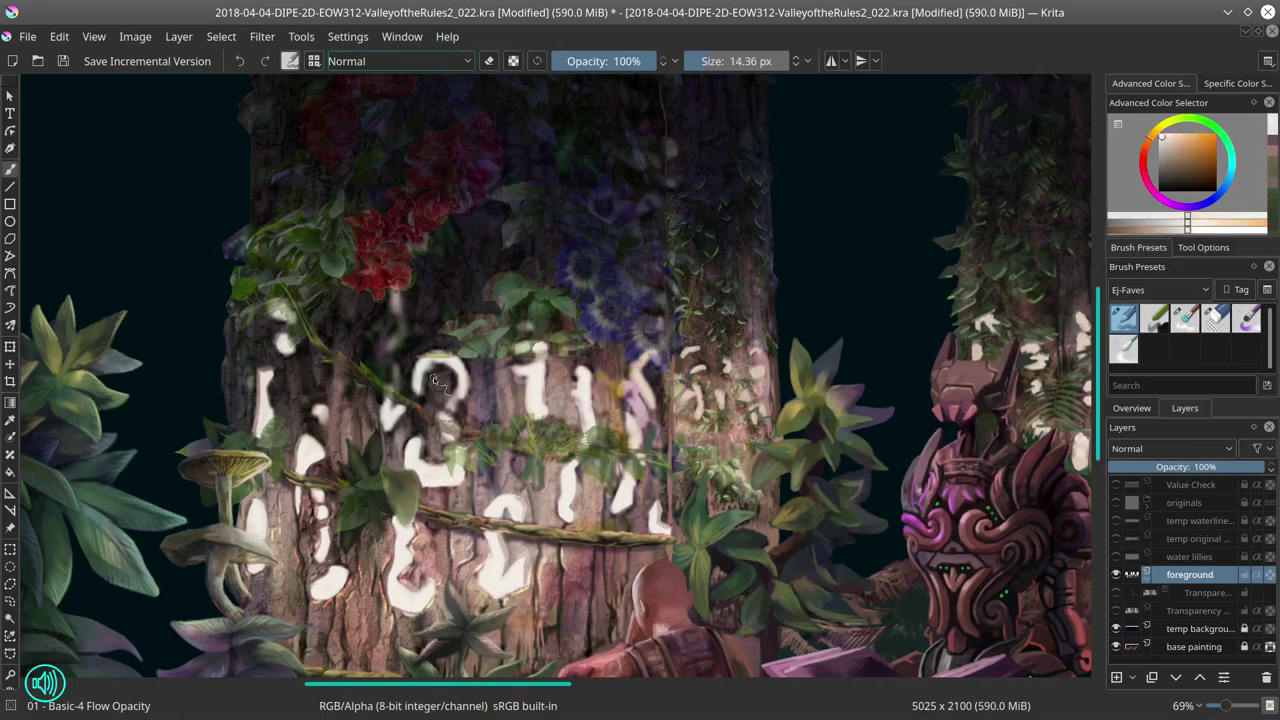
{"action": "key", "text": "bracketleft"}
{"action": "key", "text": "bracketleft"}
Step: Sample trunk browns and leaf green, paint the lower vine leaf green, and save
{"action": "left_click", "coordinate": [390, 507], "text": "ctrl"}
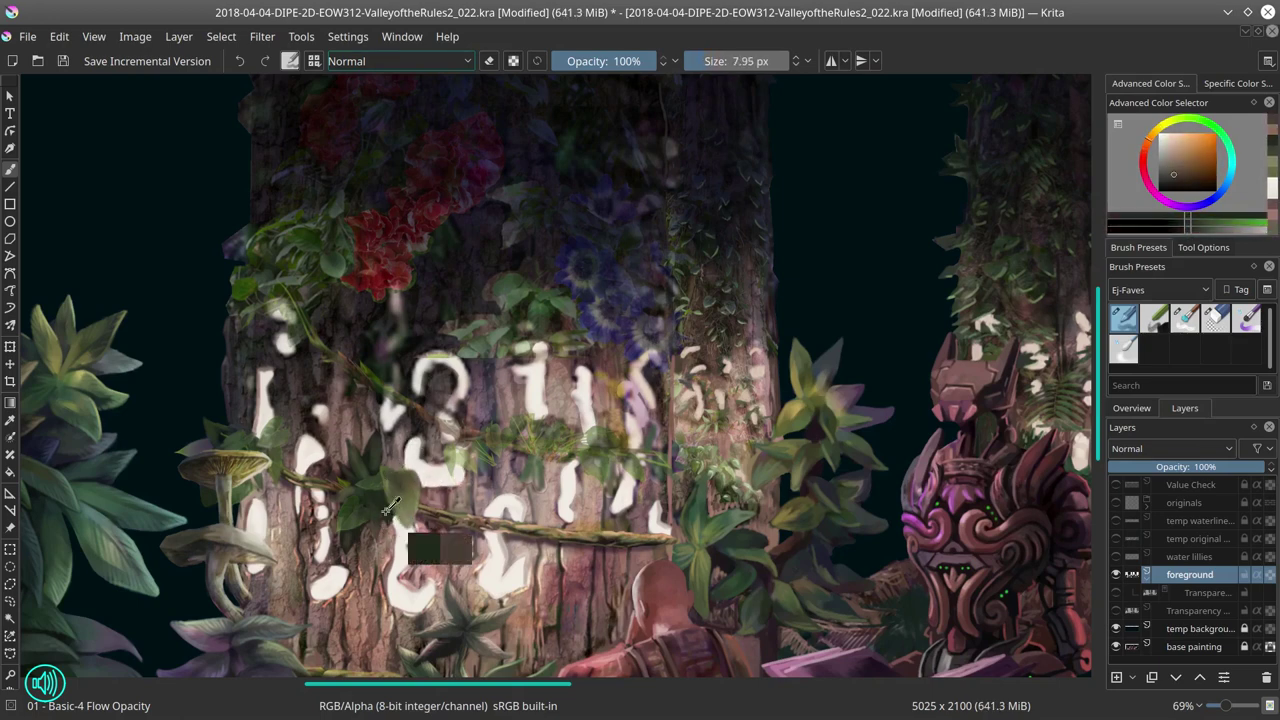
{"action": "left_click", "coordinate": [345, 468], "text": "ctrl"}
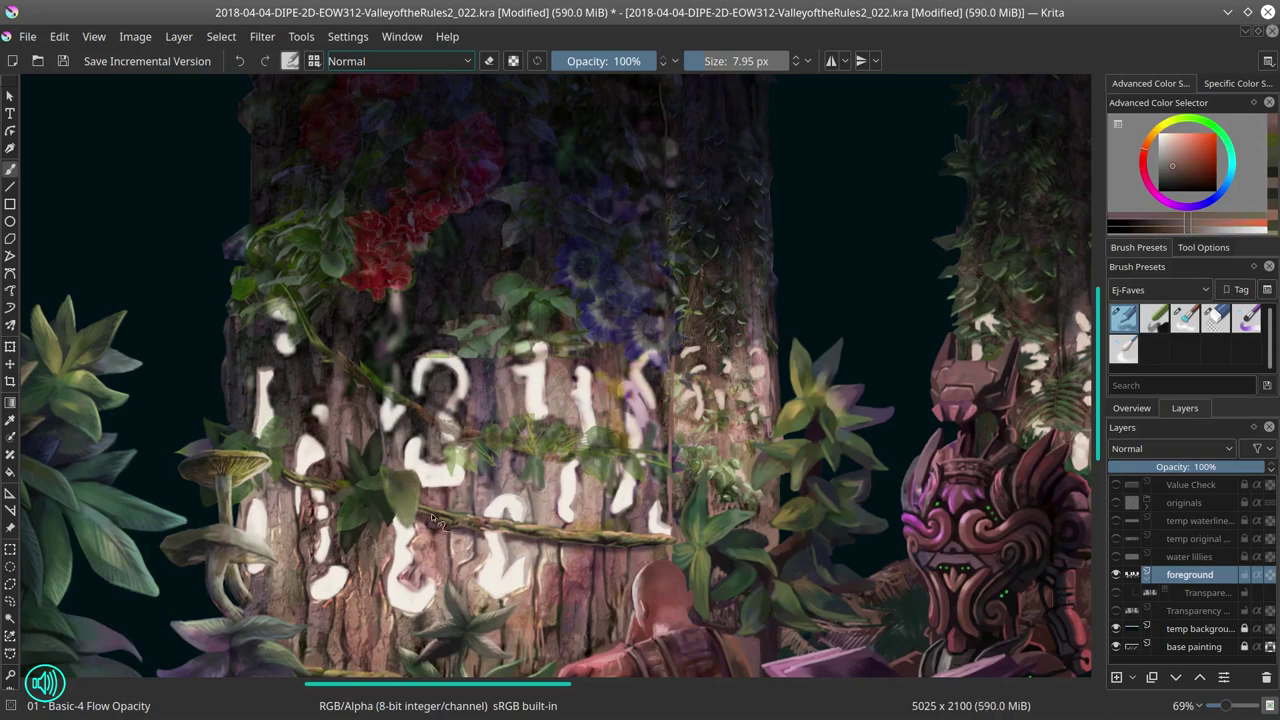
{"action": "left_click", "coordinate": [432, 517], "text": "ctrl"}
{"action": "key", "text": "bracketleft"}
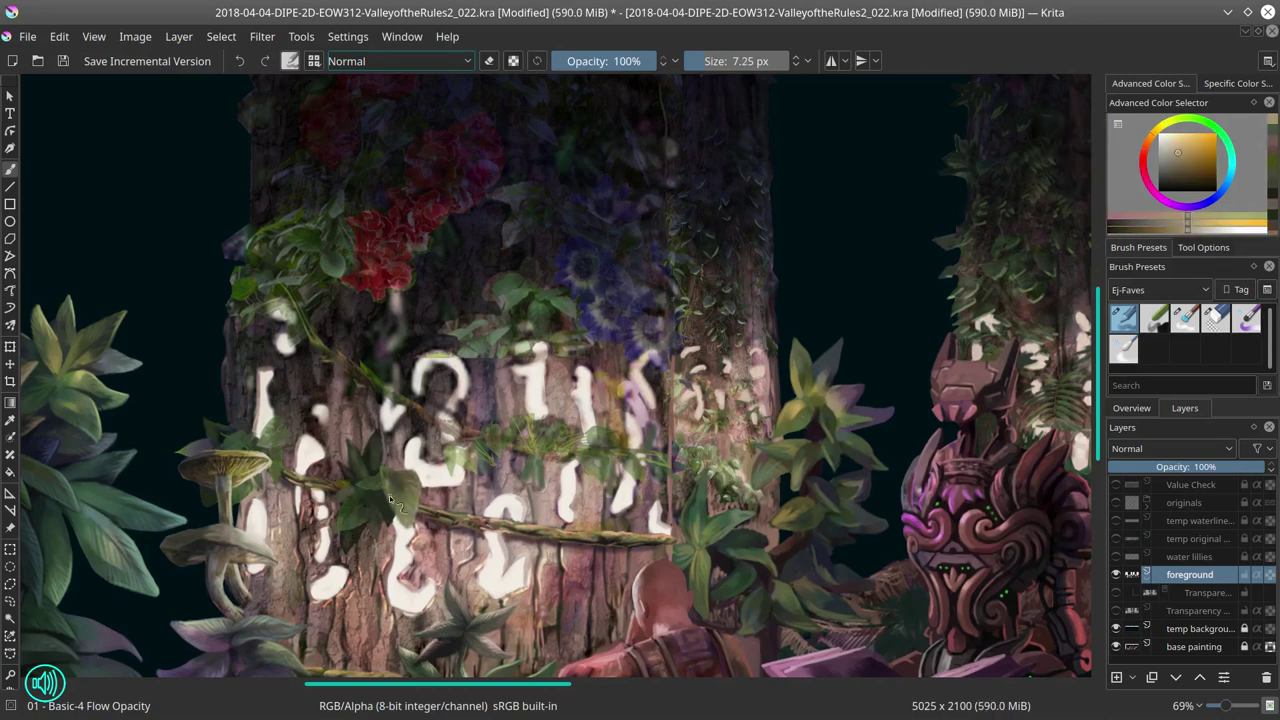
{"action": "left_click", "coordinate": [408, 481], "text": "ctrl"}
{"action": "left_click", "coordinate": [590, 412], "text": "ctrl"}
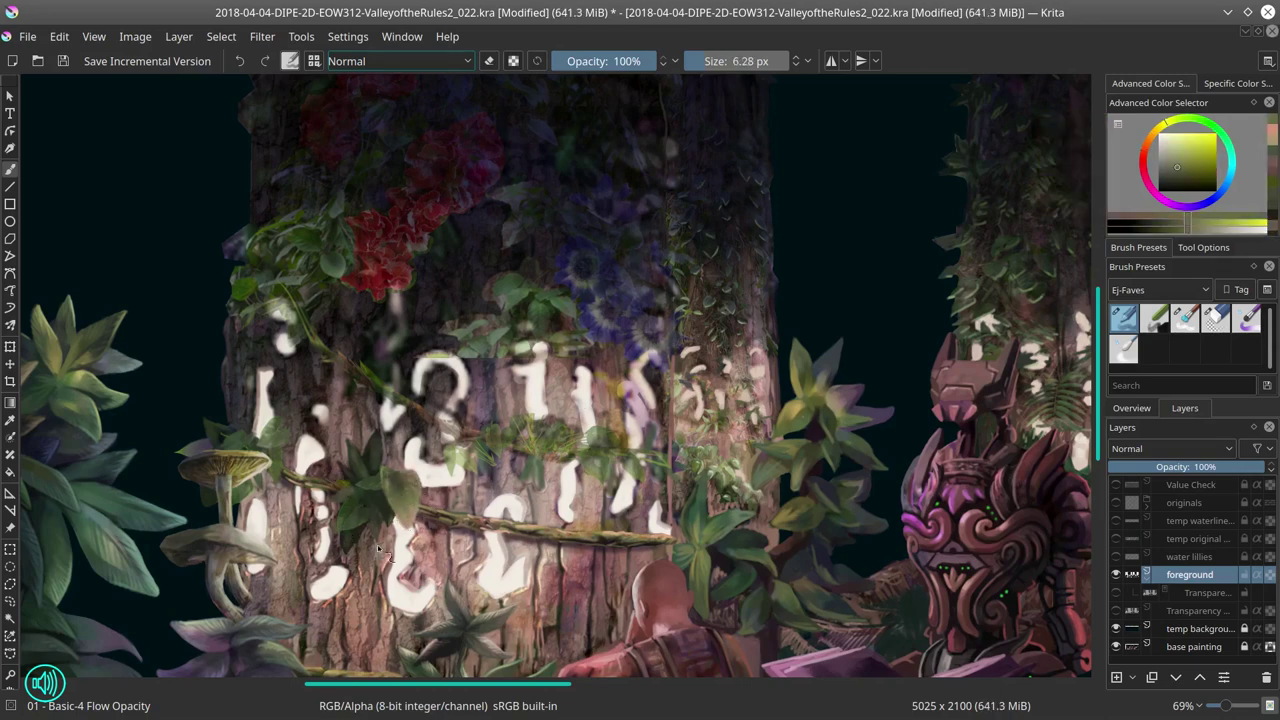
{"action": "left_click", "coordinate": [355, 528], "text": "ctrl"}
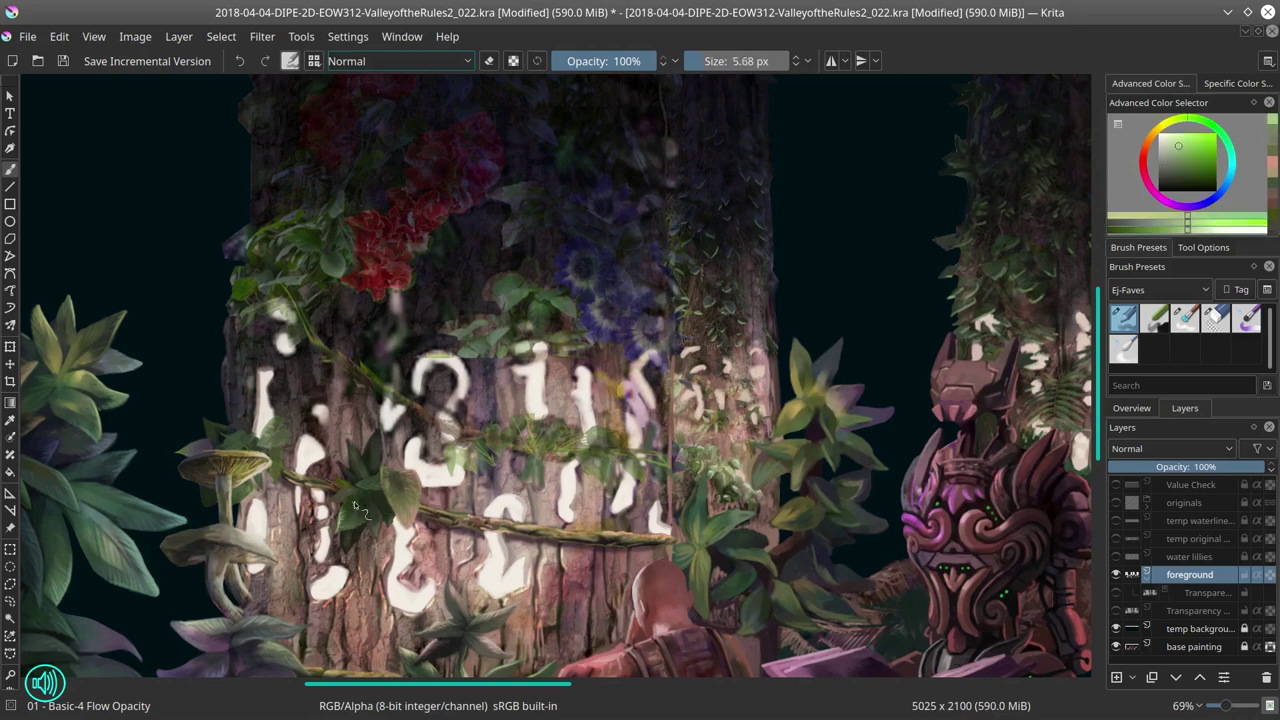
{"action": "left_click", "coordinate": [63, 63]}
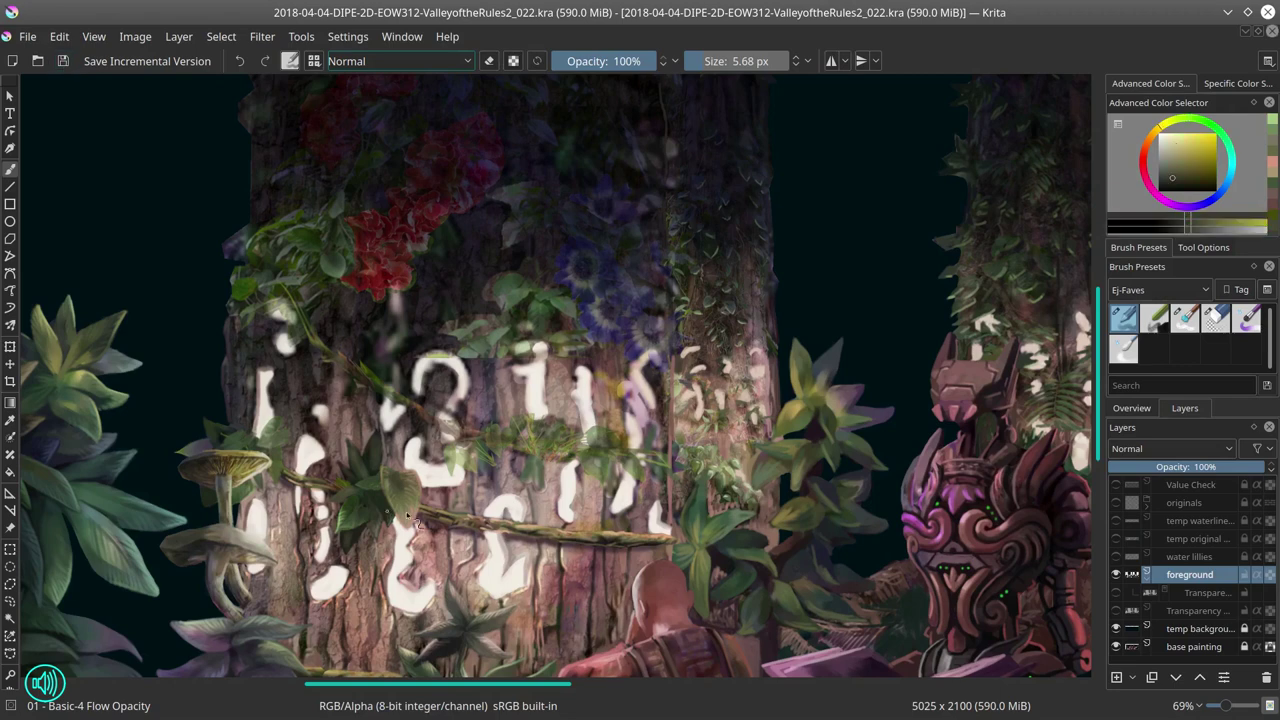
Step: Add a yellow highlight to the vine leaf and green leaf shapes over the trunk runes
{"action": "left_click", "coordinate": [352, 540], "text": "ctrl"}
{"action": "left_click", "coordinate": [342, 512], "text": "ctrl"}
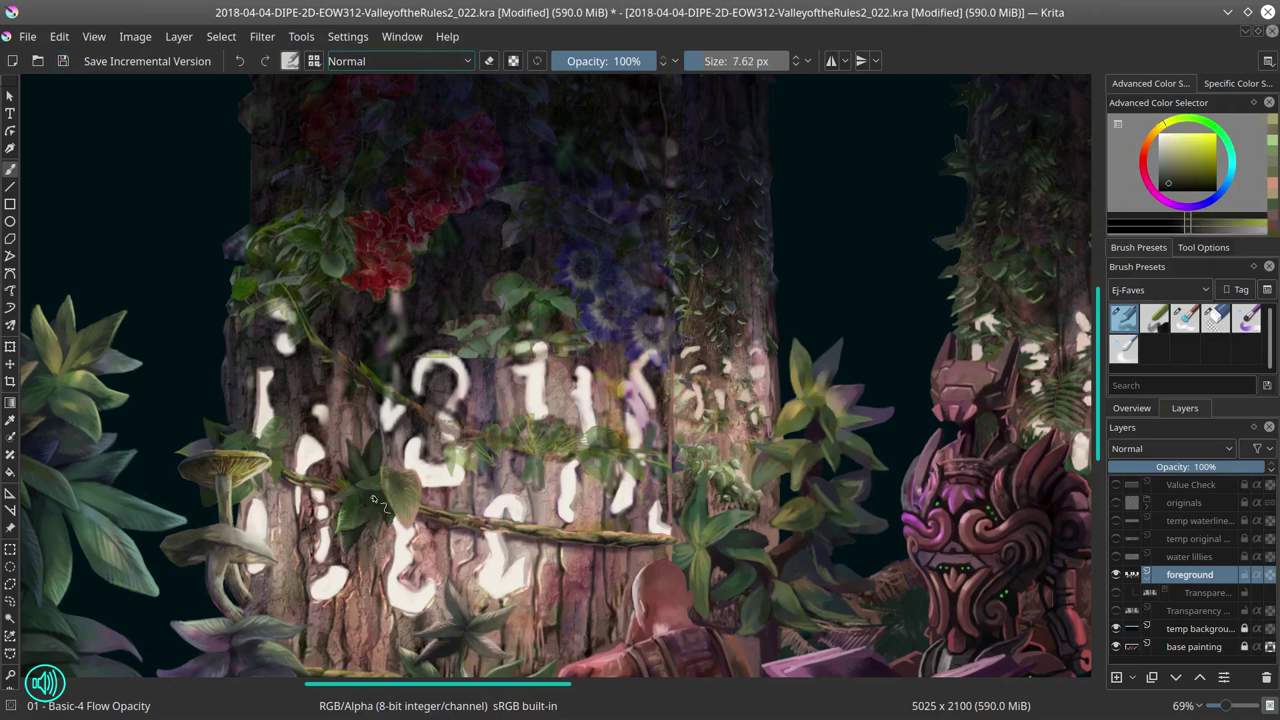
{"action": "left_click_drag", "start_coordinate": [345, 508], "coordinate": [372, 500]}
{"action": "left_click", "coordinate": [372, 500], "text": "ctrl"}
{"action": "left_click", "coordinate": [374, 507], "text": "ctrl"}
{"action": "left_click", "coordinate": [410, 556], "text": "ctrl"}
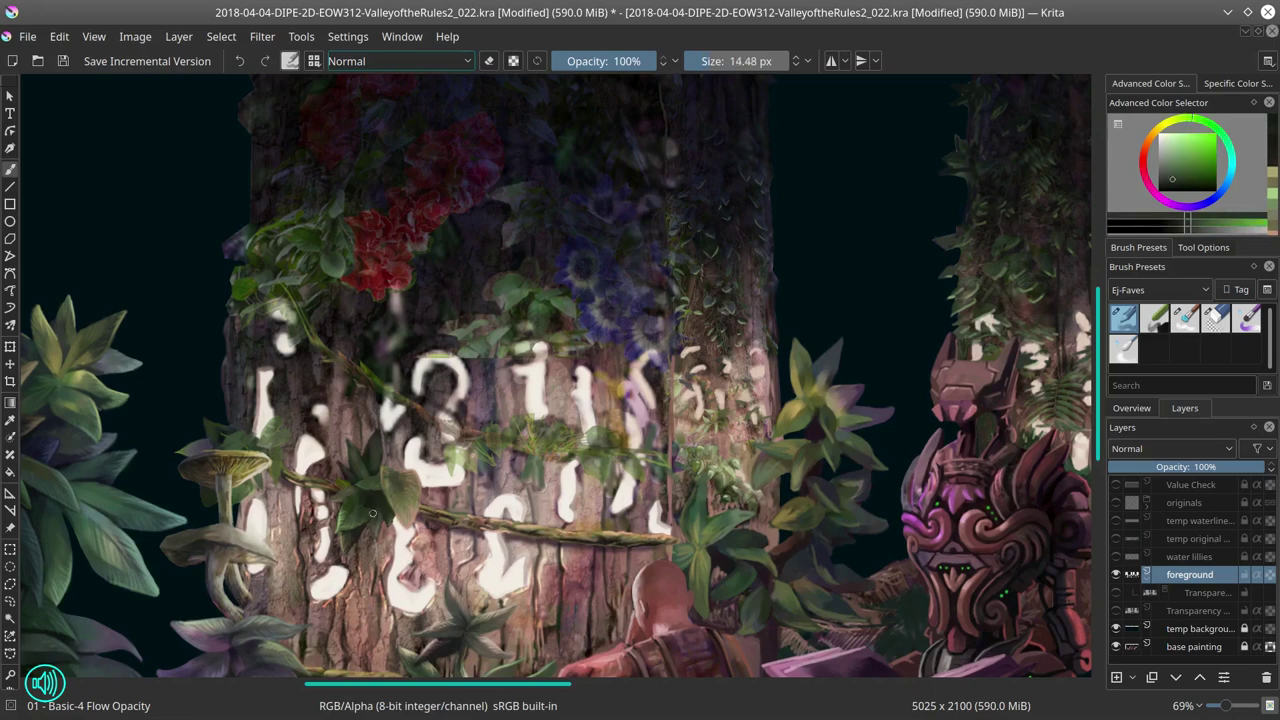
Step: Paint a small leaf detail on the vine with a finer brush, then save an incremental version
{"action": "key", "text": "bracketleft"}
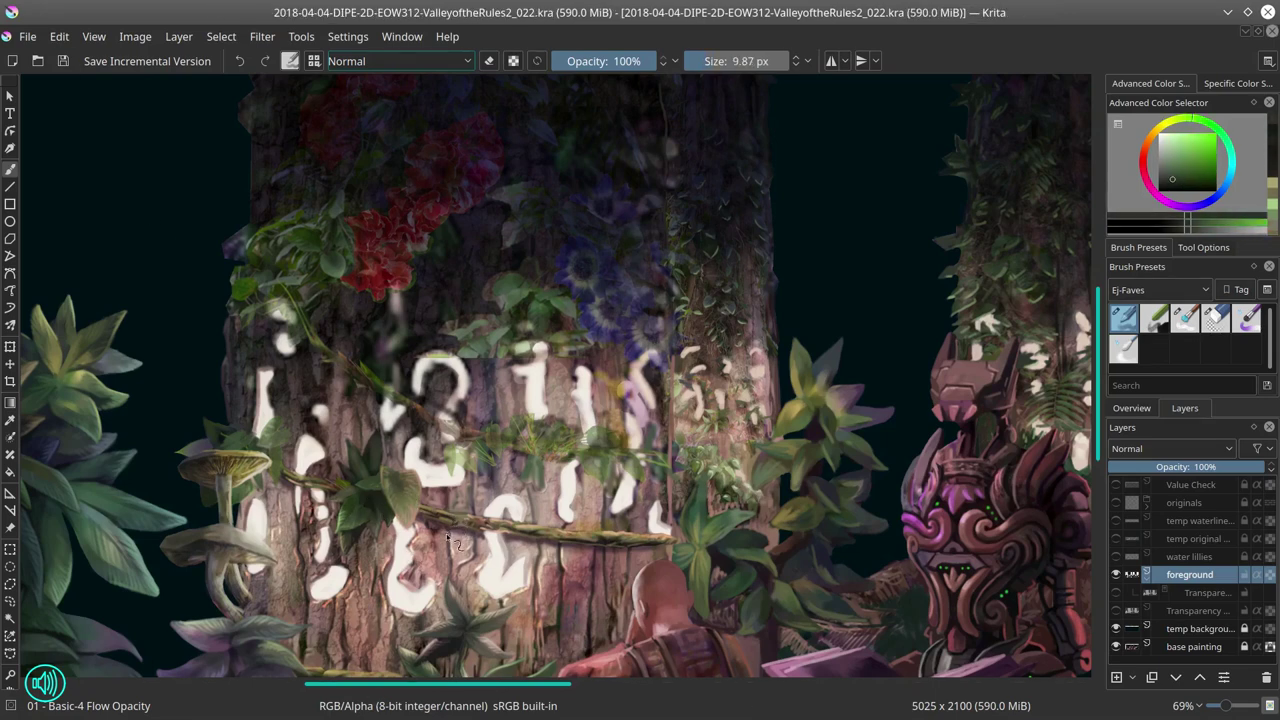
{"action": "left_click", "coordinate": [455, 530], "text": "ctrl"}
{"action": "left_click", "coordinate": [360, 485], "text": "ctrl"}
{"action": "key", "text": "bracketleft"}
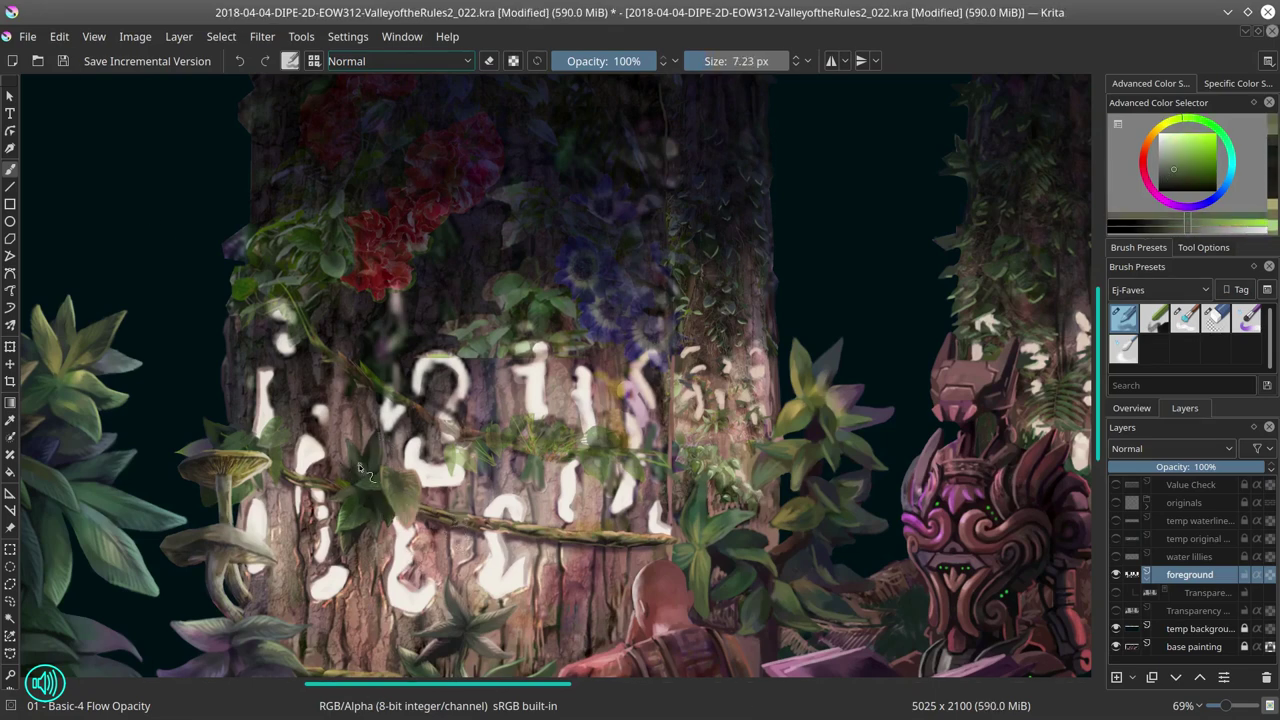
{"action": "left_click", "coordinate": [382, 434], "text": "ctrl"}
{"action": "key", "text": "bracketleft"}
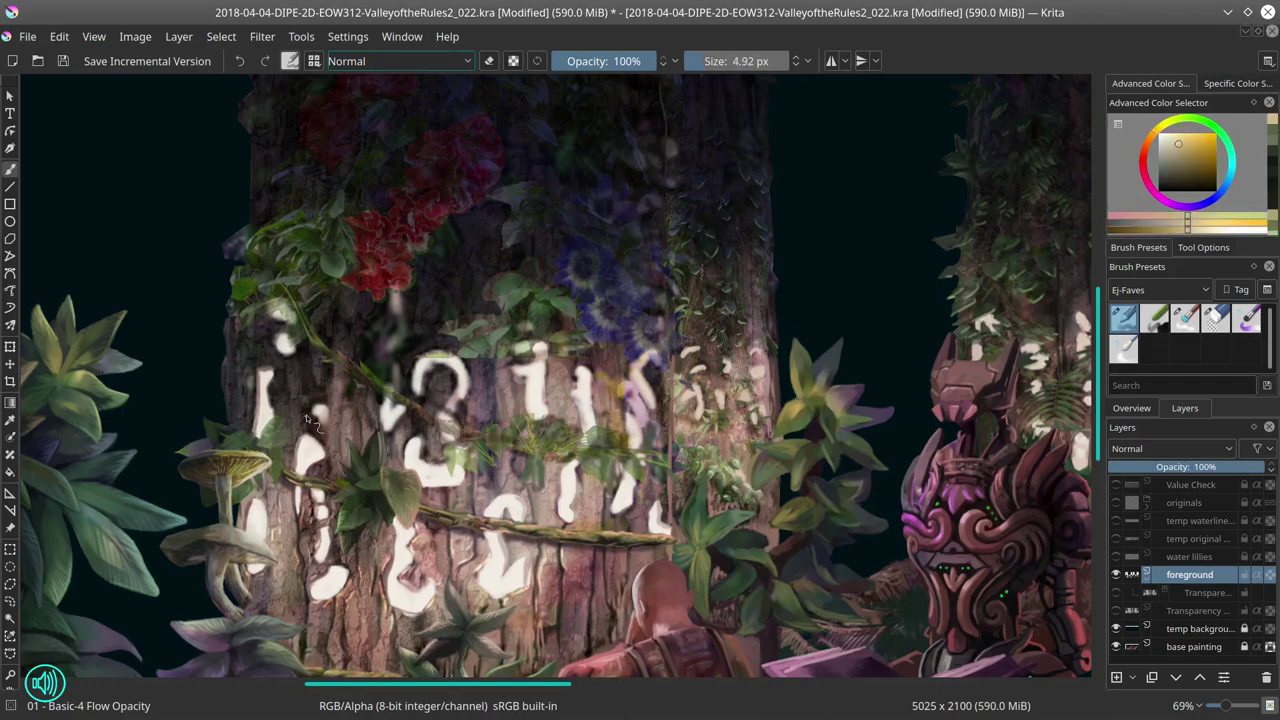
{"action": "left_click", "coordinate": [147, 61]}
Step: Mirror the view to check the composition and save the painting
{"action": "key", "text": "m"}
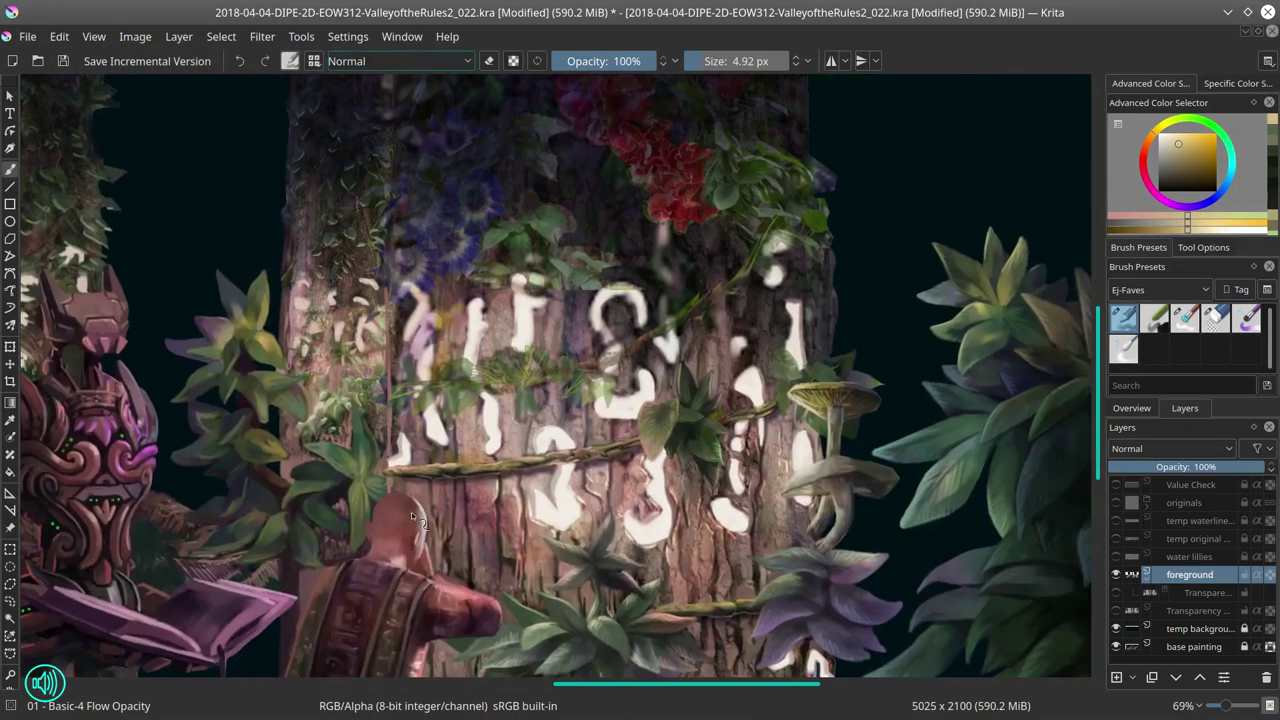
{"action": "scroll", "coordinate": [411, 512], "scroll_direction": "down", "scroll_amount": 3}
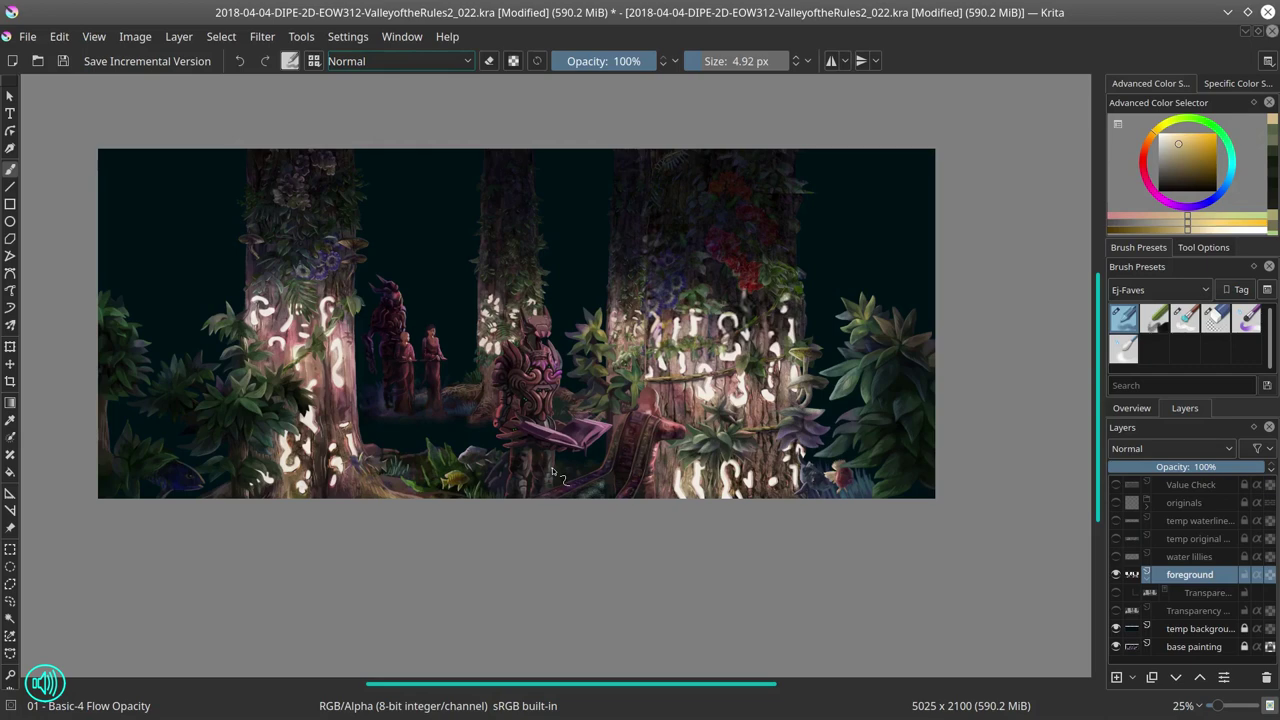
{"action": "left_click", "coordinate": [62, 61]}
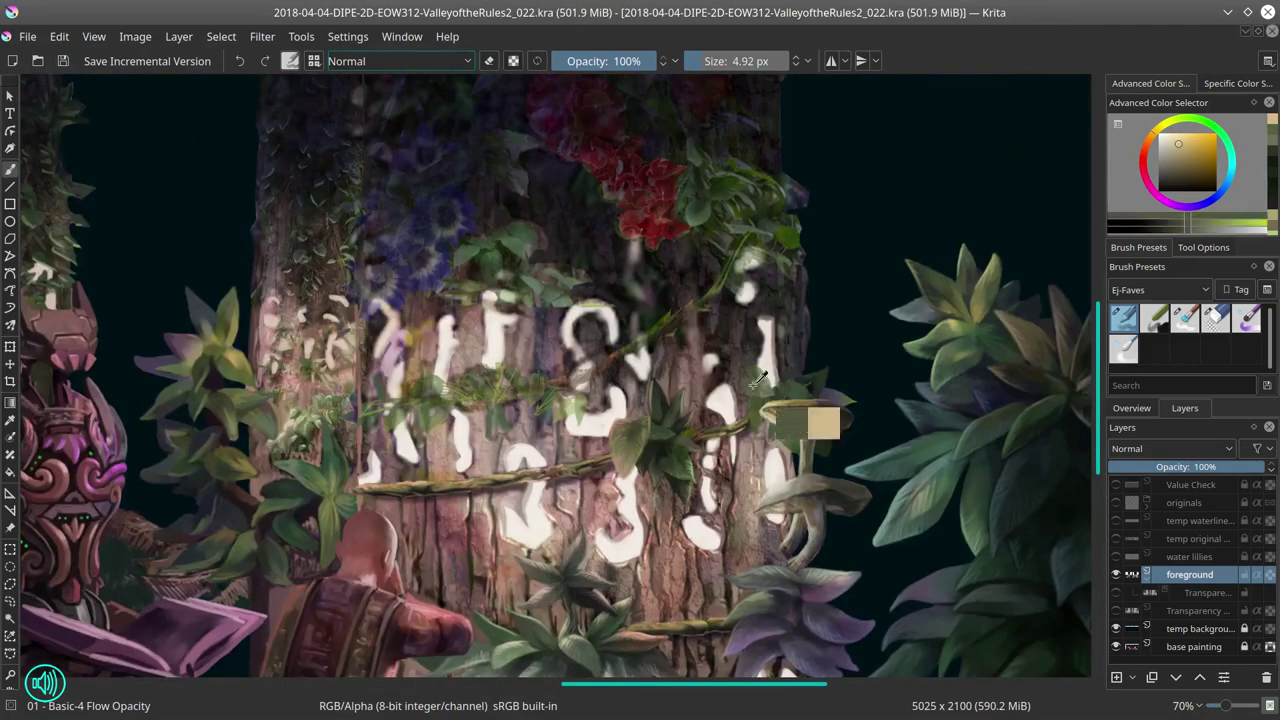
Step: Paint a thin vine across the glowing runes and a leaf beside the mushroom cap, then save
{"action": "left_click", "coordinate": [753, 422], "text": "ctrl"}
{"action": "left_click", "coordinate": [753, 422], "text": "ctrl"}
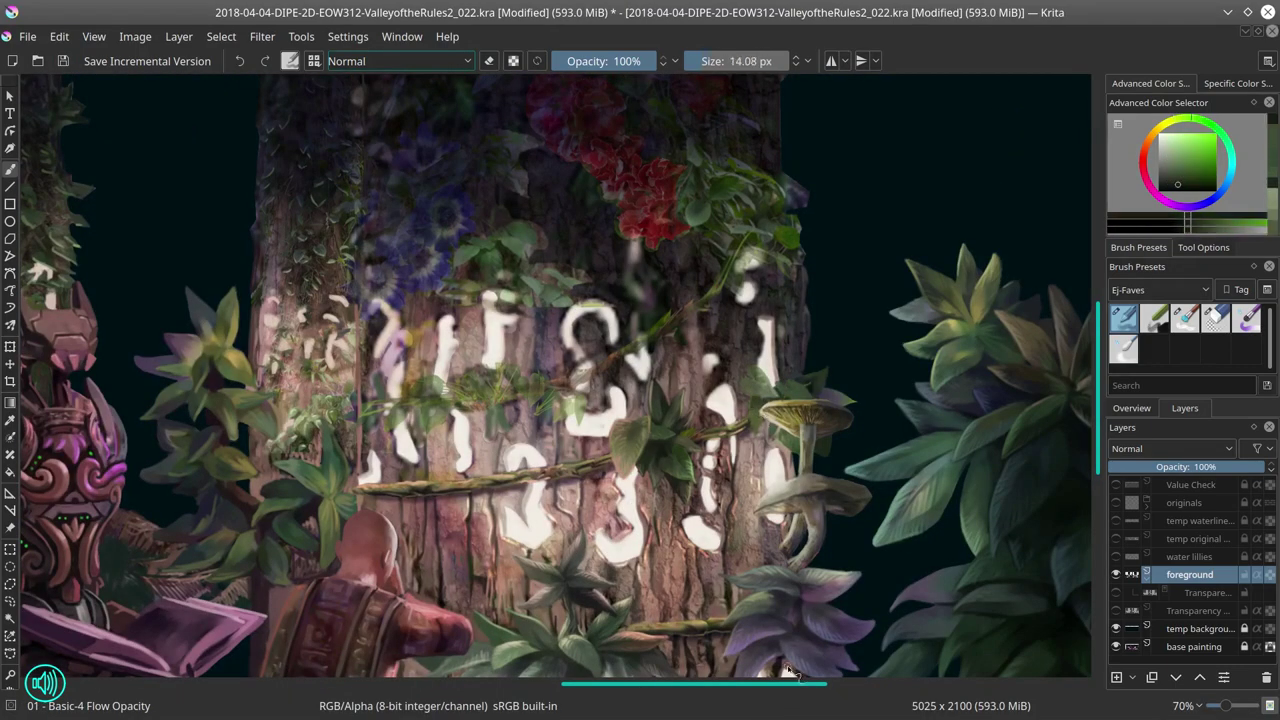
{"action": "left_click_drag", "start_coordinate": [753, 422], "coordinate": [757, 436]}
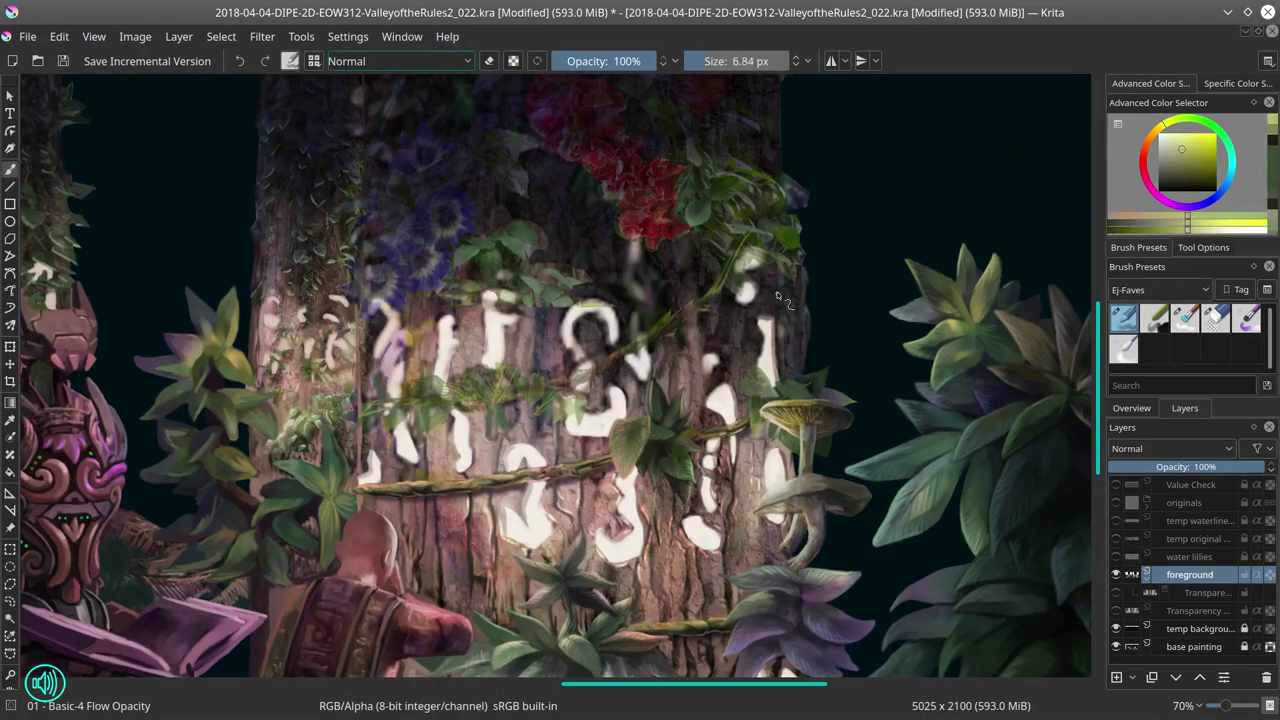
{"action": "left_click", "coordinate": [795, 334], "text": "ctrl"}
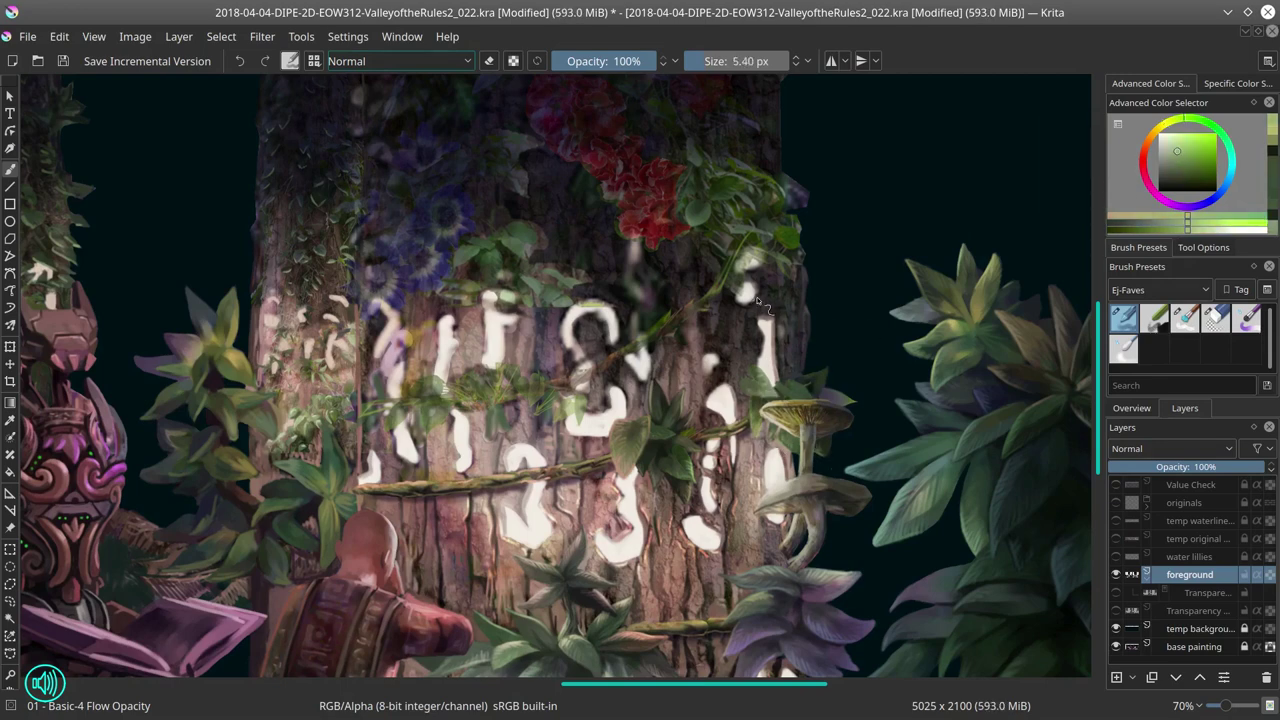
{"action": "left_click", "coordinate": [753, 368], "text": "ctrl"}
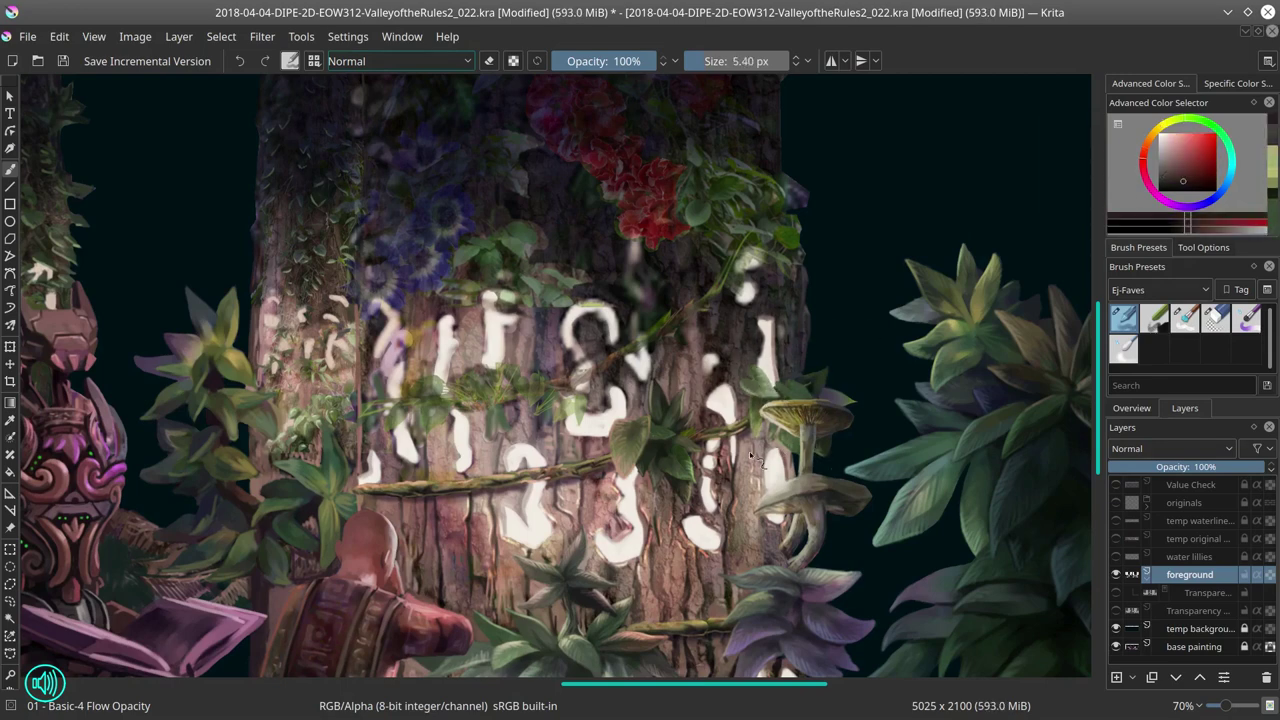
{"action": "left_click", "coordinate": [788, 598], "text": "ctrl"}
{"action": "left_click", "coordinate": [792, 385], "text": "ctrl"}
{"action": "left_click_drag", "start_coordinate": [792, 385], "coordinate": [785, 390]}
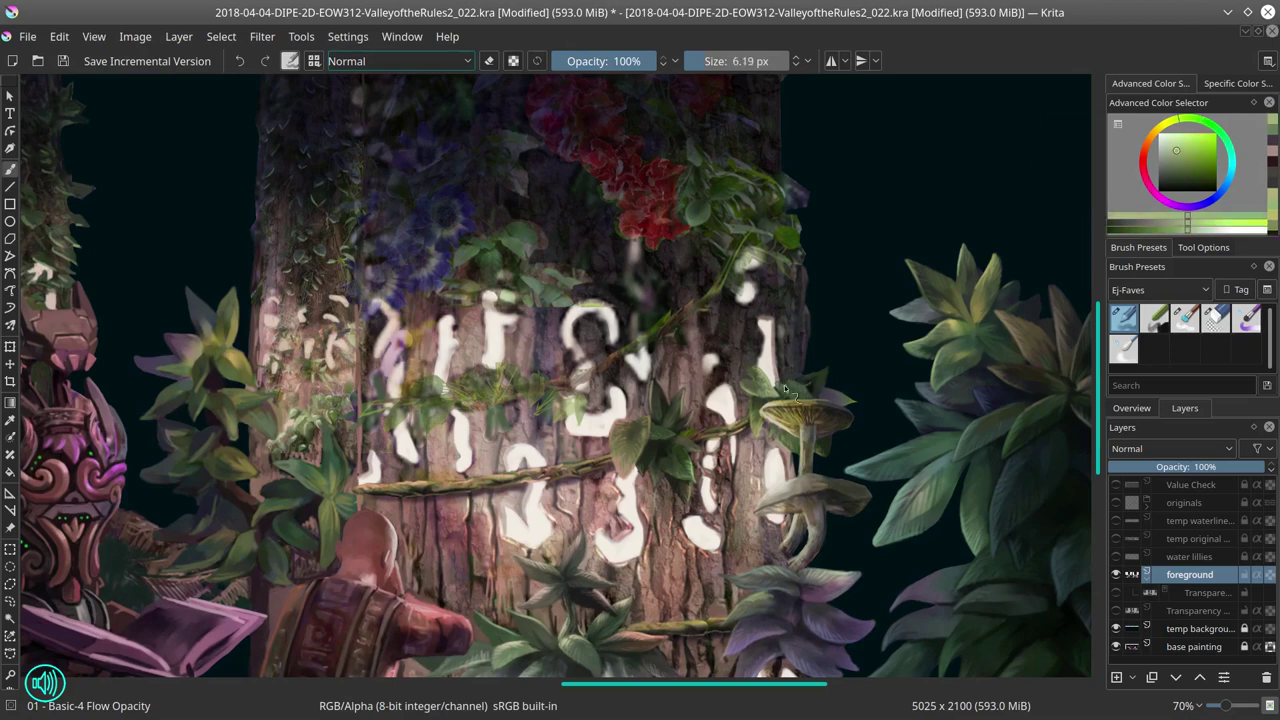
{"action": "left_click", "coordinate": [811, 383], "text": "ctrl"}
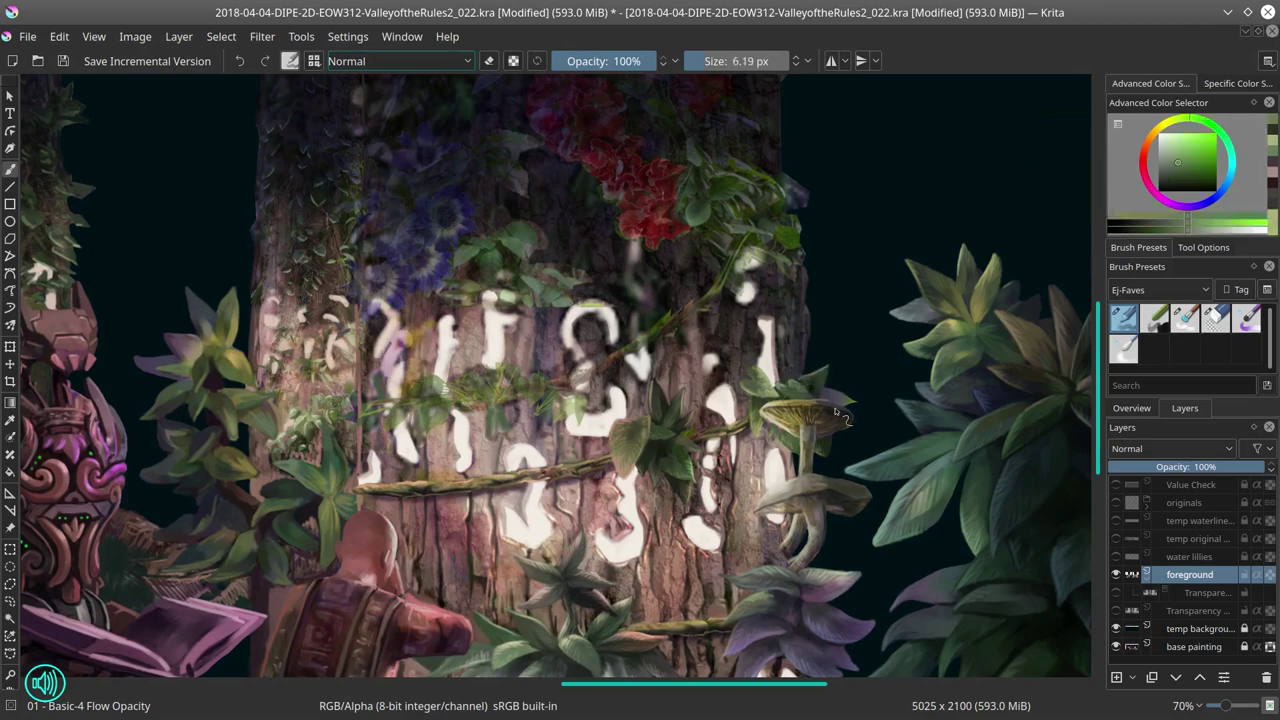
{"action": "left_click", "coordinate": [850, 404], "text": "ctrl"}
{"action": "key", "text": "ctrl+s"}
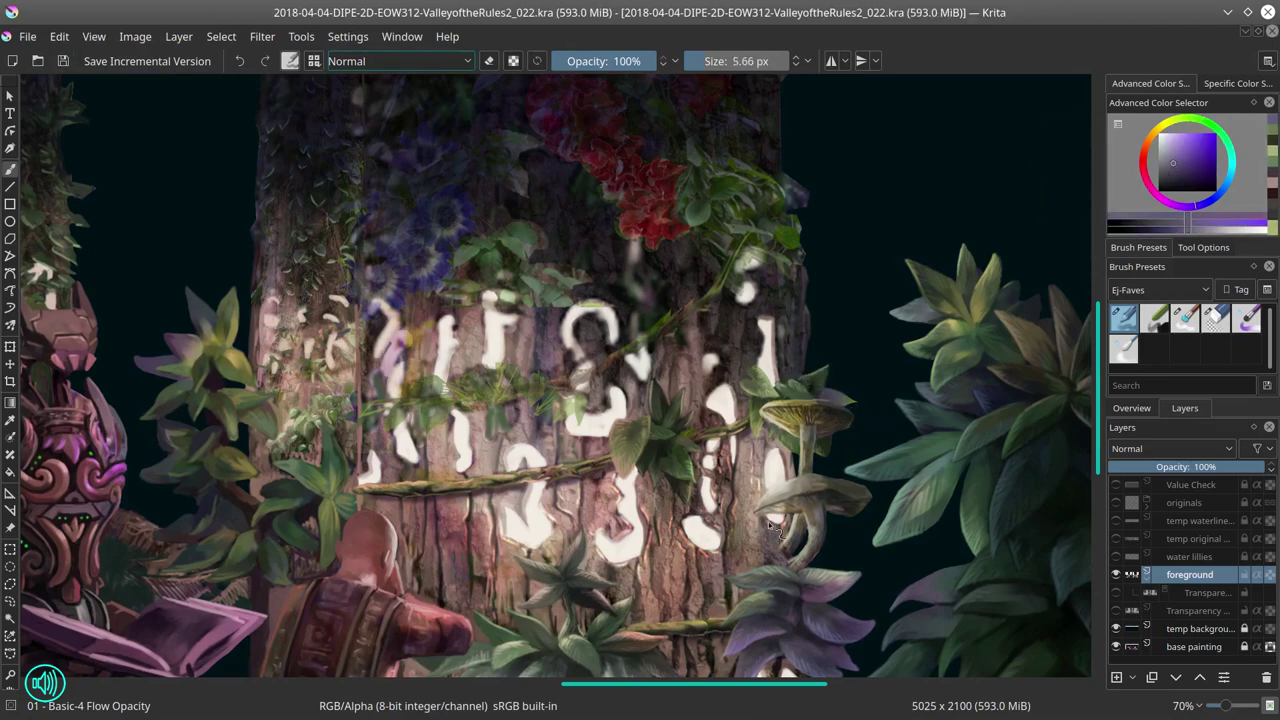
Step: Paint green foliage around the tree trunk and leaf highlights over the left runes
{"action": "left_click", "coordinate": [768, 521], "text": "ctrl"}
{"action": "left_click_drag", "start_coordinate": [440, 400], "coordinate": [580, 395]}
{"action": "left_click", "coordinate": [497, 425], "text": "ctrl"}
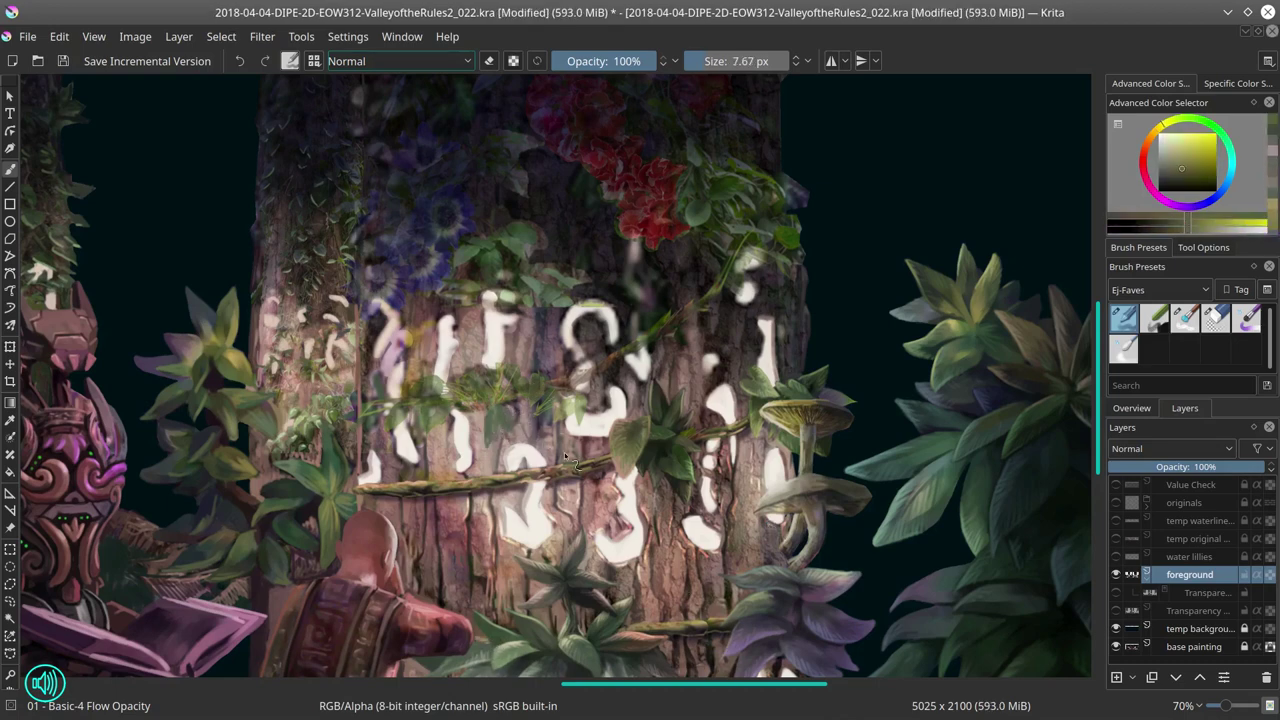
{"action": "left_click", "coordinate": [577, 418], "text": "ctrl"}
{"action": "left_click", "coordinate": [552, 400], "text": "ctrl"}
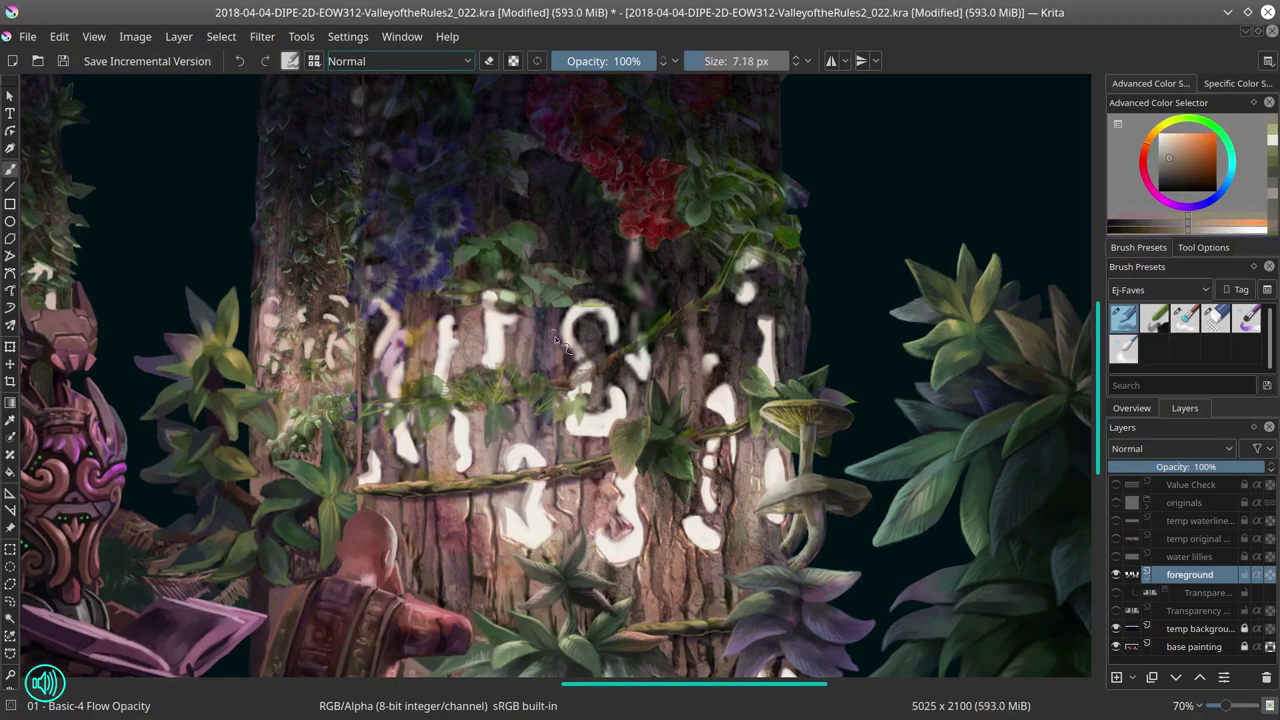
{"action": "key", "text": "/"}
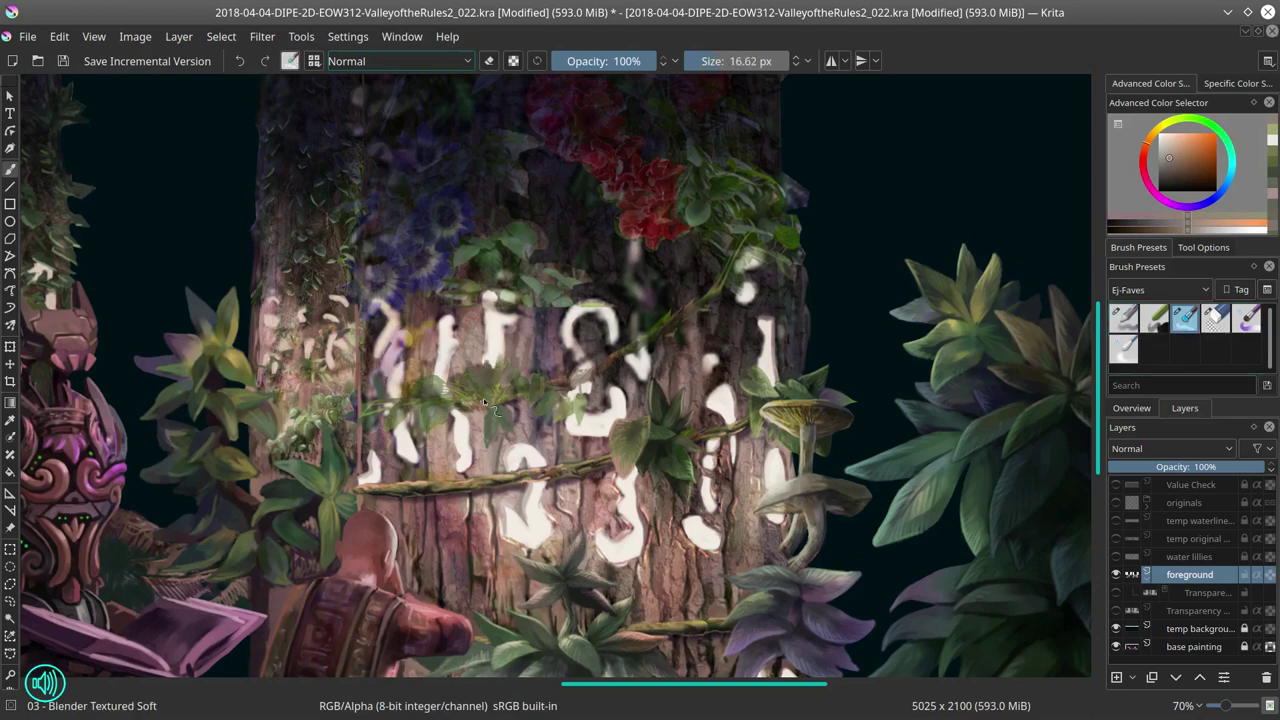
{"action": "key", "text": "/"}
{"action": "left_click", "coordinate": [490, 400], "text": "ctrl"}
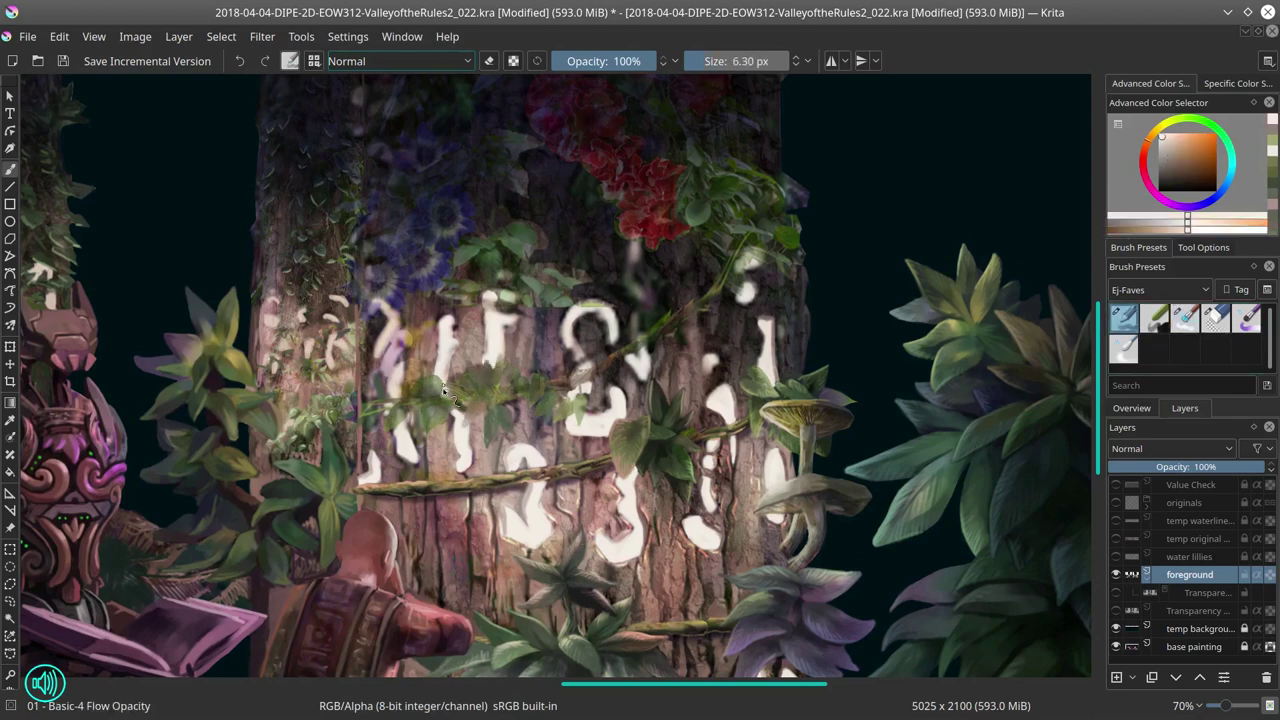
{"action": "left_click", "coordinate": [454, 381], "text": "ctrl"}
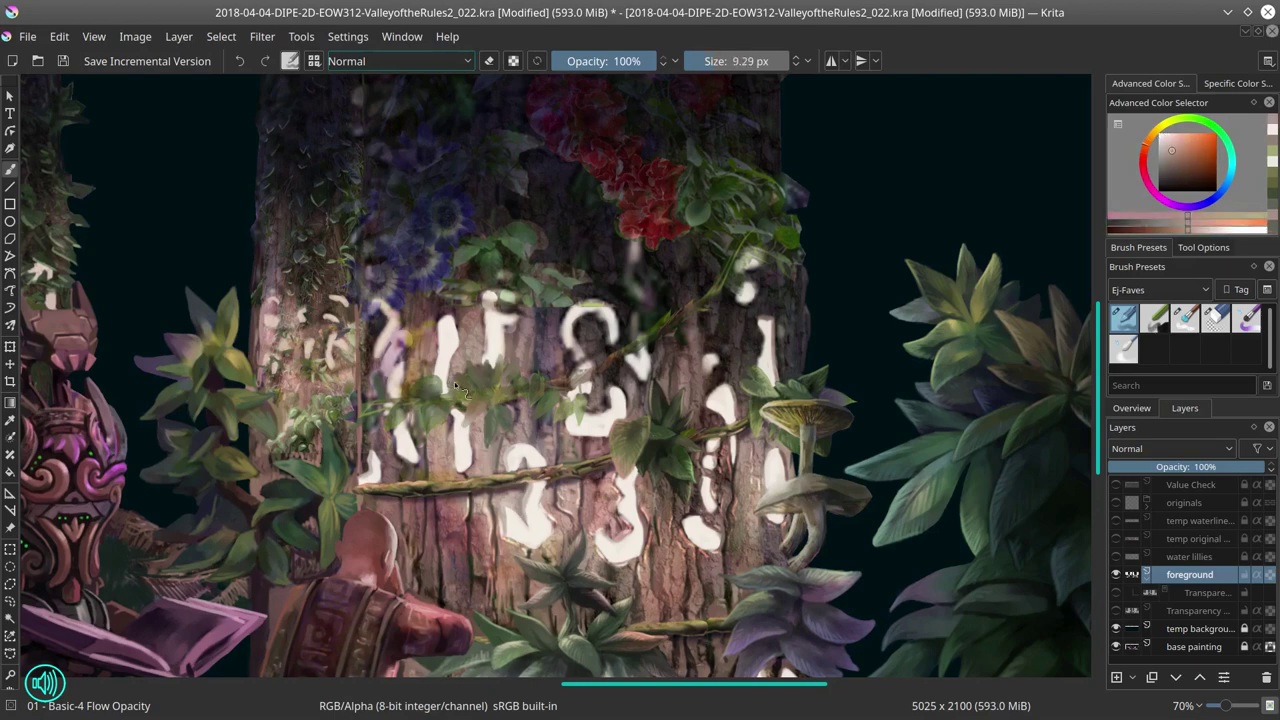
{"action": "left_click", "coordinate": [484, 348], "text": "ctrl"}
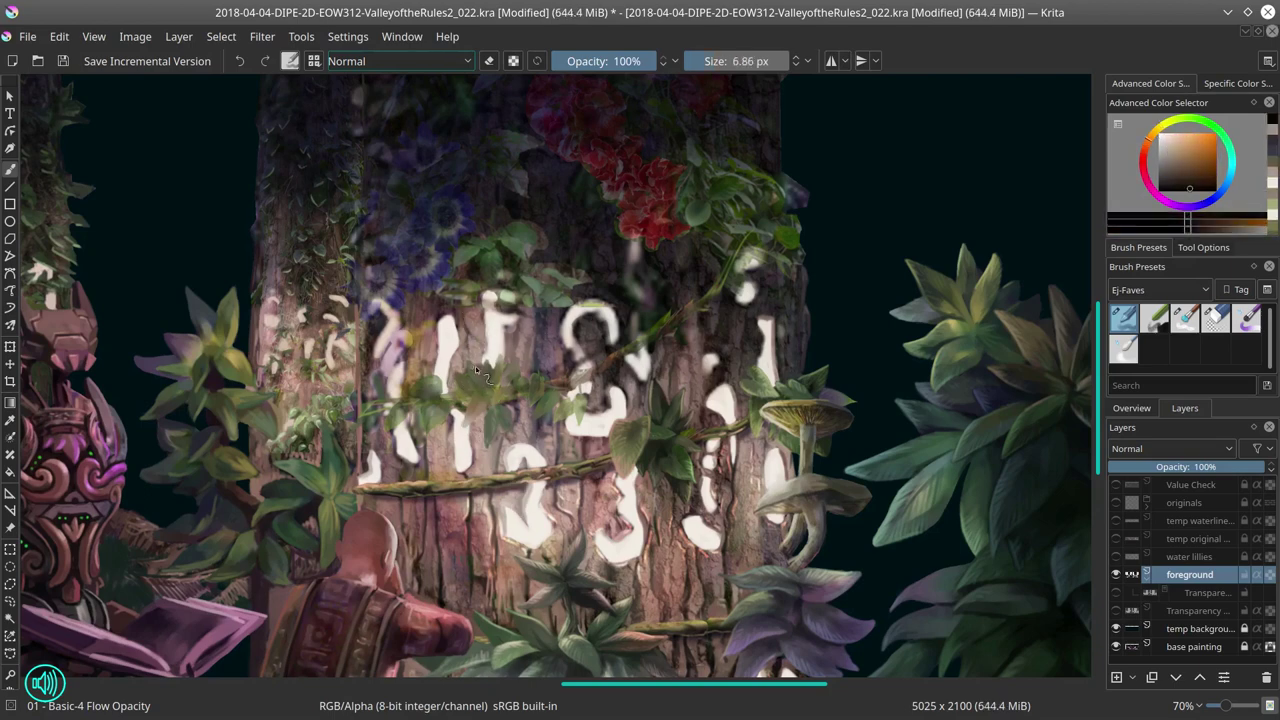
{"action": "left_click", "coordinate": [516, 352], "text": "ctrl"}
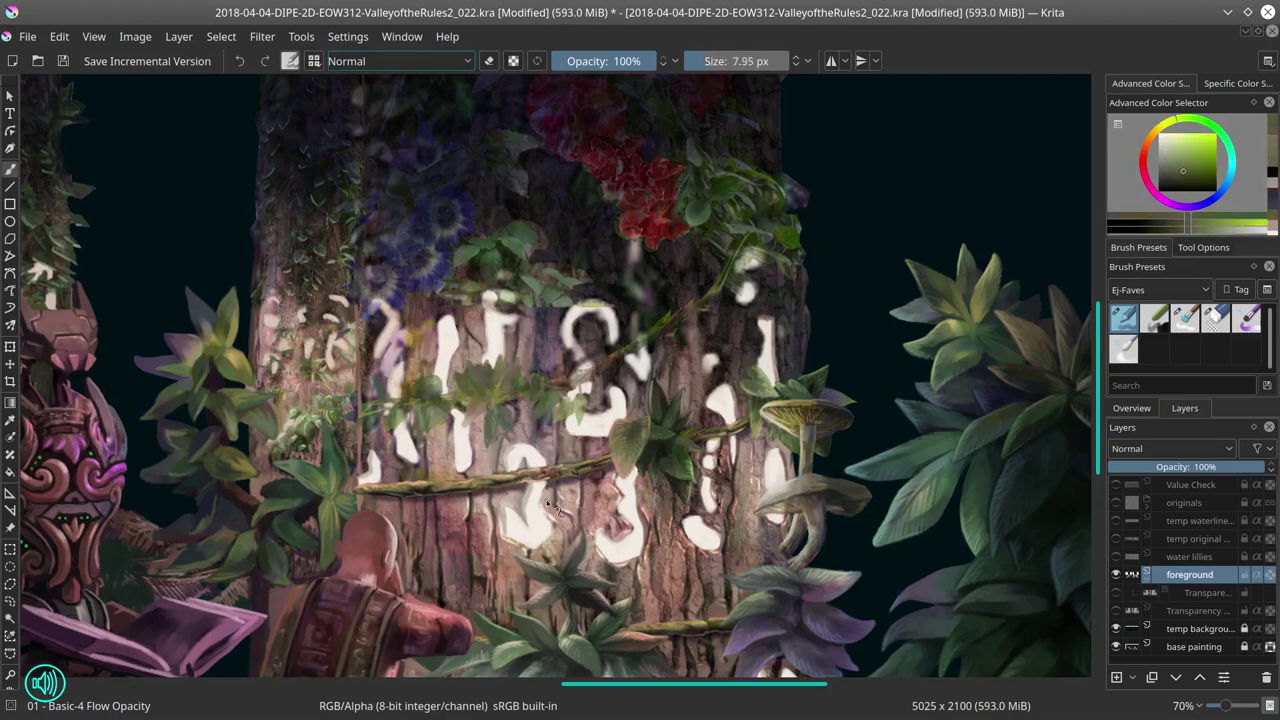
{"action": "left_click", "coordinate": [493, 398], "text": "ctrl"}
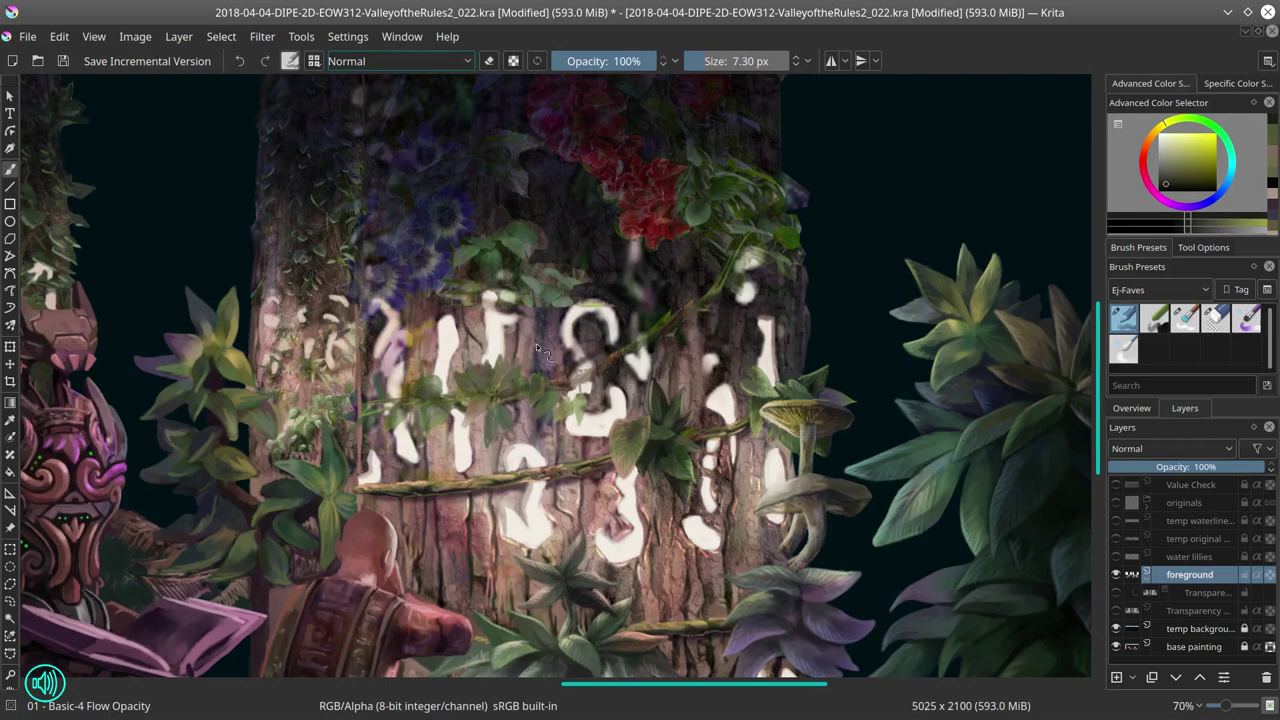
Step: Add warm orange strokes along the lower vine and small yellow-green leaves over the runes
{"action": "left_click", "coordinate": [550, 372], "text": "ctrl"}
{"action": "left_click", "coordinate": [548, 426], "text": "ctrl"}
{"action": "left_click", "coordinate": [548, 426], "text": "ctrl"}
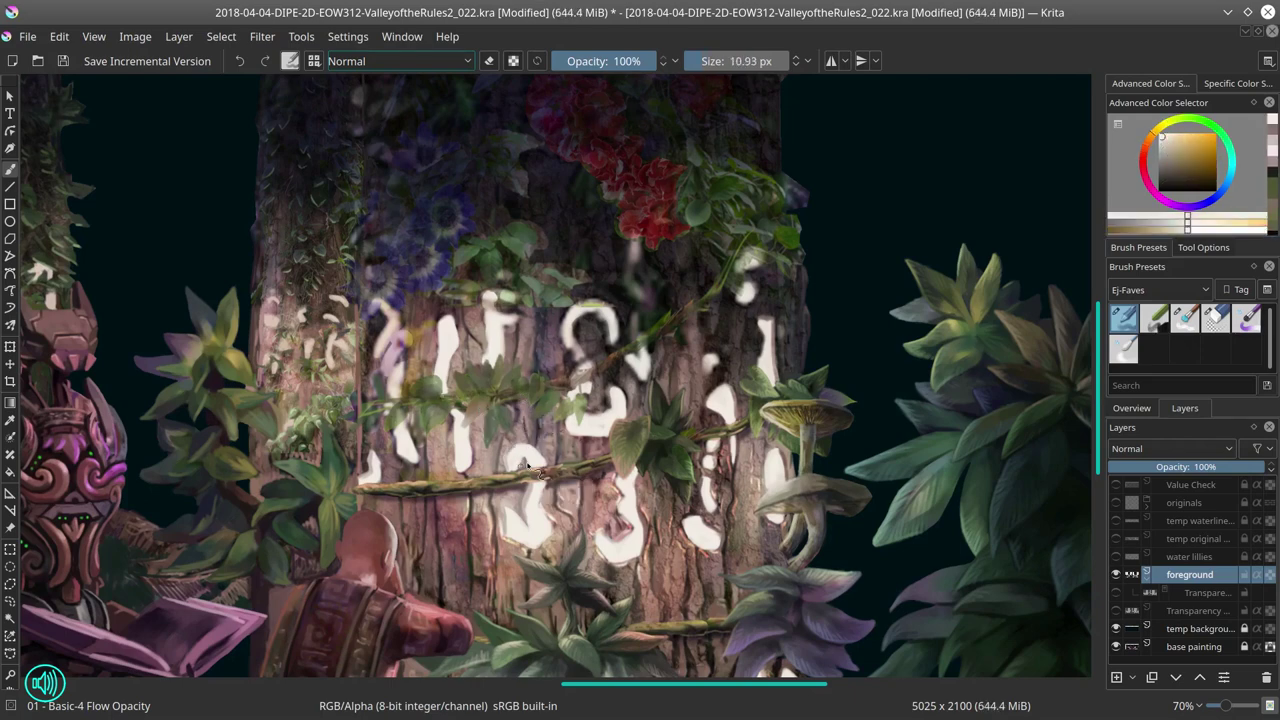
{"action": "left_click", "coordinate": [546, 428], "text": "ctrl"}
{"action": "left_click", "coordinate": [484, 363], "text": "ctrl"}
{"action": "left_click", "coordinate": [514, 399], "text": "ctrl"}
{"action": "left_click", "coordinate": [514, 399], "text": "ctrl"}
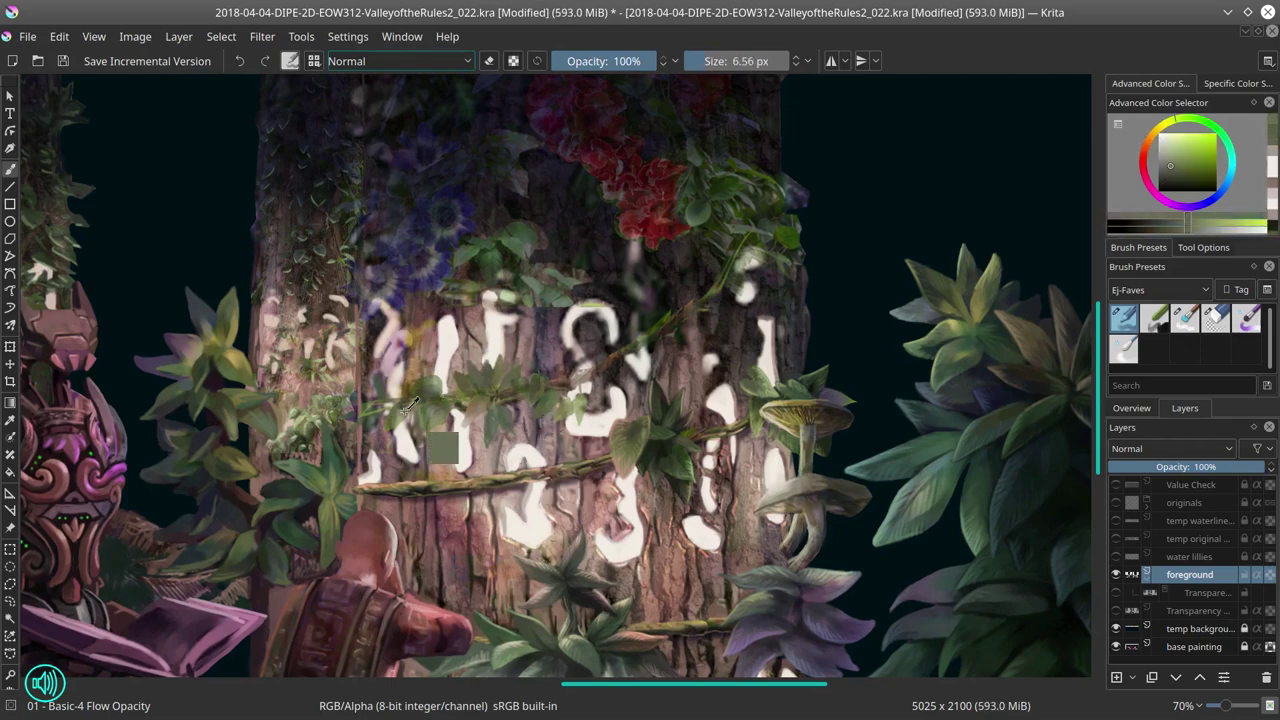
Step: Sample dark reds and a dark grey, switch the fine brush to Screen blending, and save
{"action": "left_click", "coordinate": [410, 415], "text": "ctrl"}
{"action": "left_click", "coordinate": [410, 415], "text": "ctrl"}
{"action": "left_click", "coordinate": [410, 418], "text": "ctrl"}
{"action": "left_click", "coordinate": [405, 483], "text": "ctrl"}
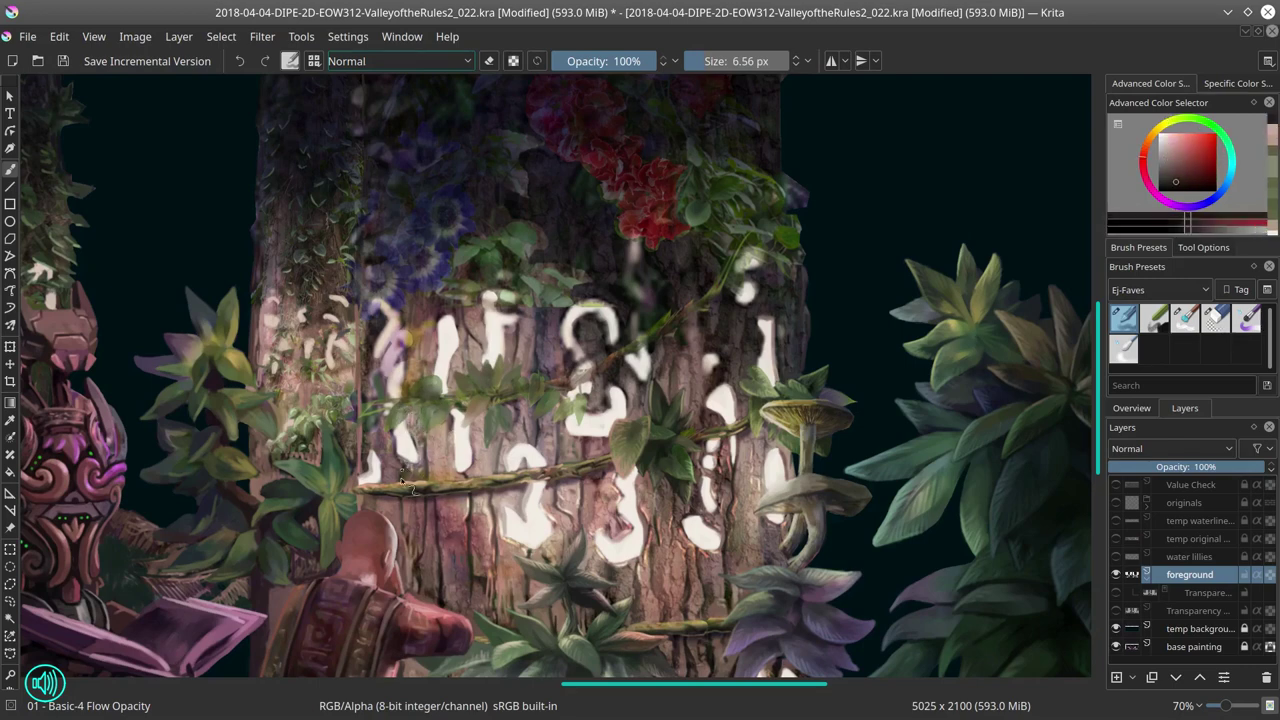
{"action": "left_click", "coordinate": [428, 486], "text": "ctrl"}
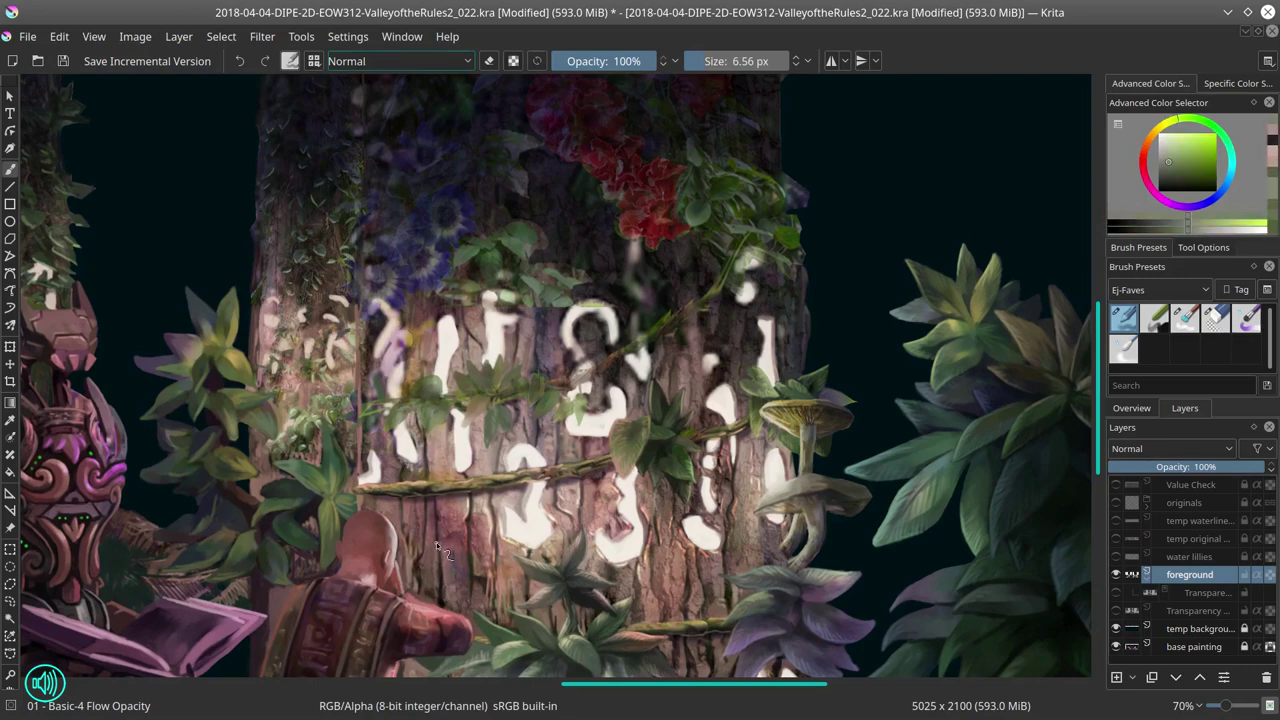
{"action": "left_click", "coordinate": [575, 352], "text": "ctrl"}
{"action": "key", "text": "bracketleft"}
{"action": "key", "text": "bracketleft"}
{"action": "key", "text": "bracketleft"}
{"action": "key", "text": "bracketleft"}
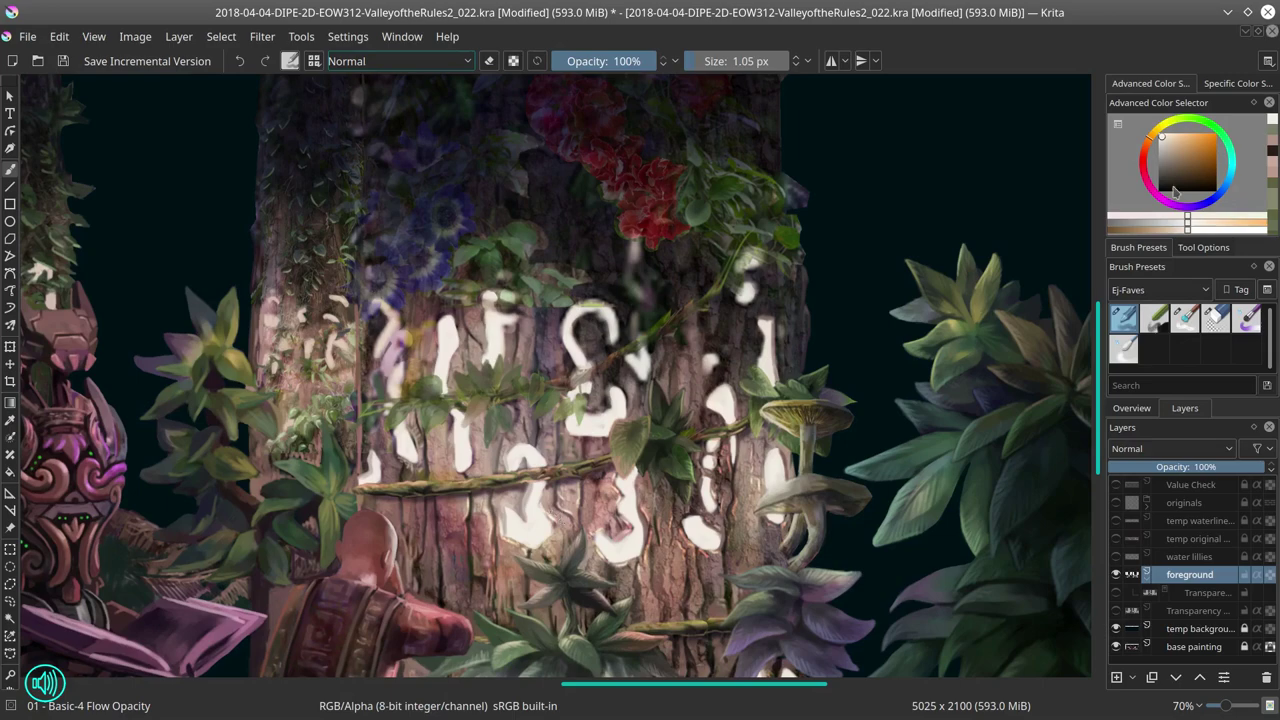
{"action": "left_click", "coordinate": [1174, 172]}
{"action": "key", "text": "slash"}
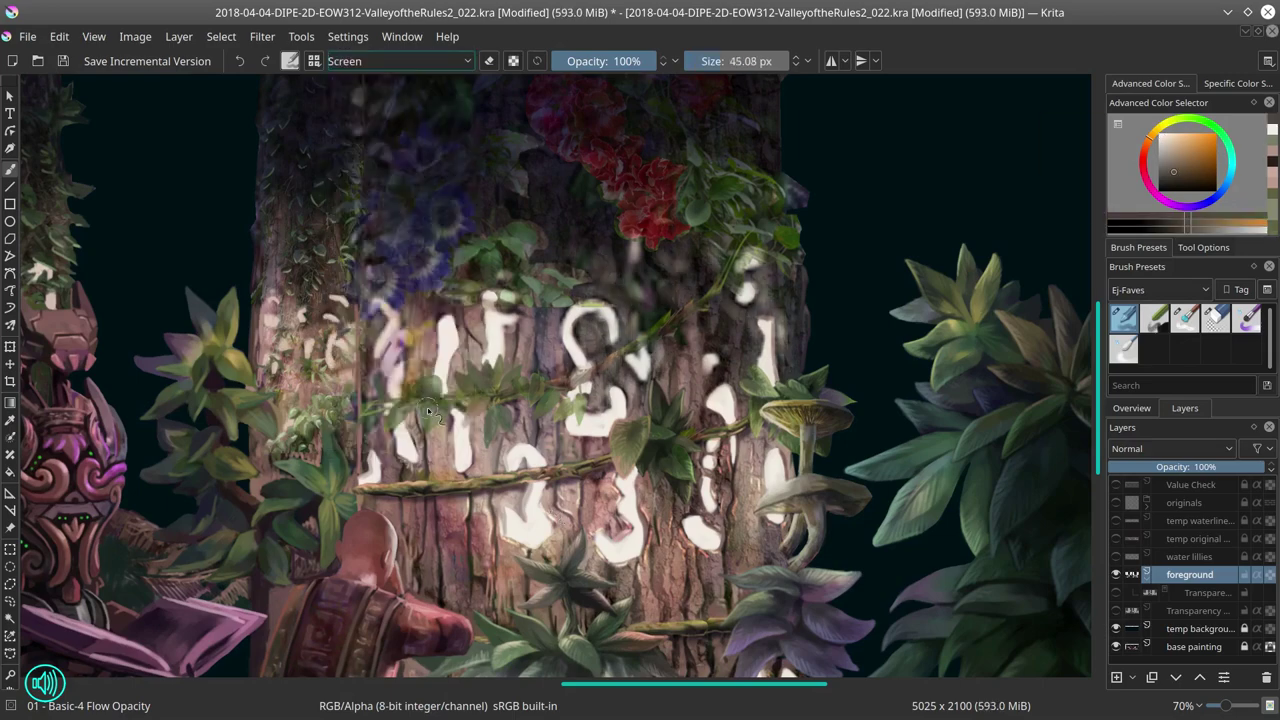
{"action": "left_click", "coordinate": [63, 62]}
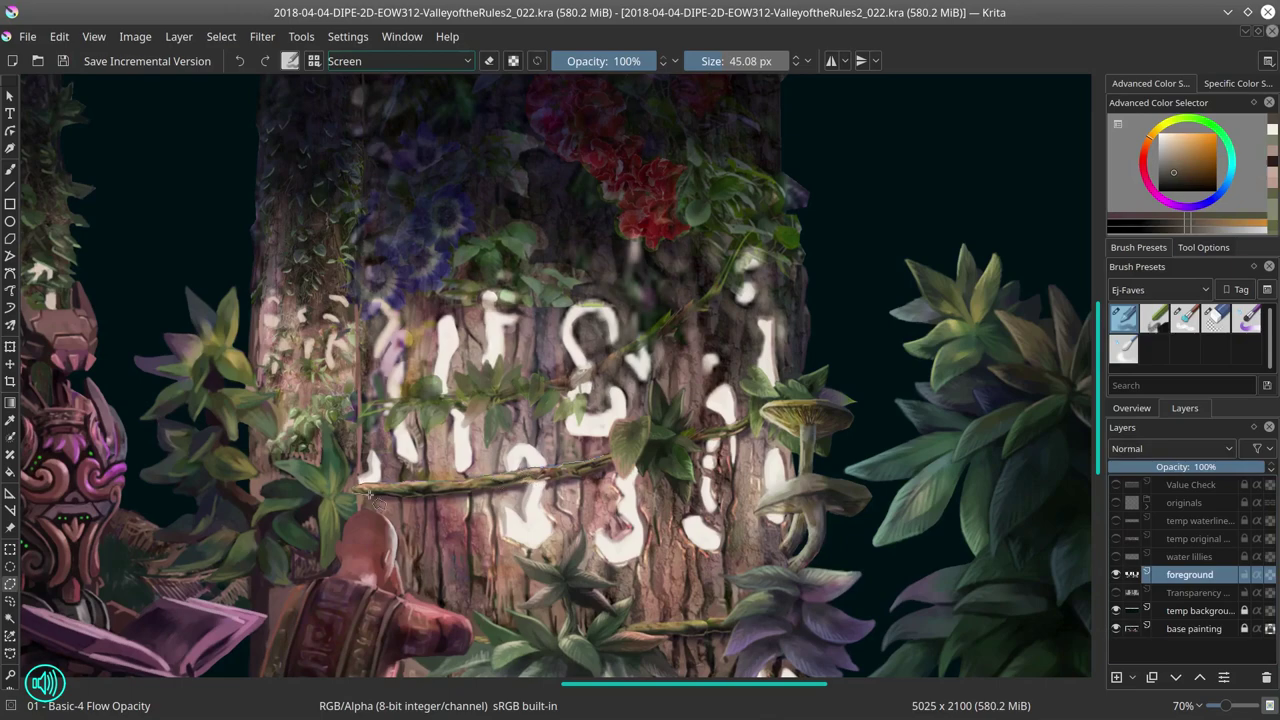
Step: Duplicate the vine higher up the trunk at 70% opacity and merge it into the foreground layer
{"action": "key", "text": "ctrl+c"}
{"action": "key", "text": "ctrl+v"}
{"action": "key", "text": "t"}
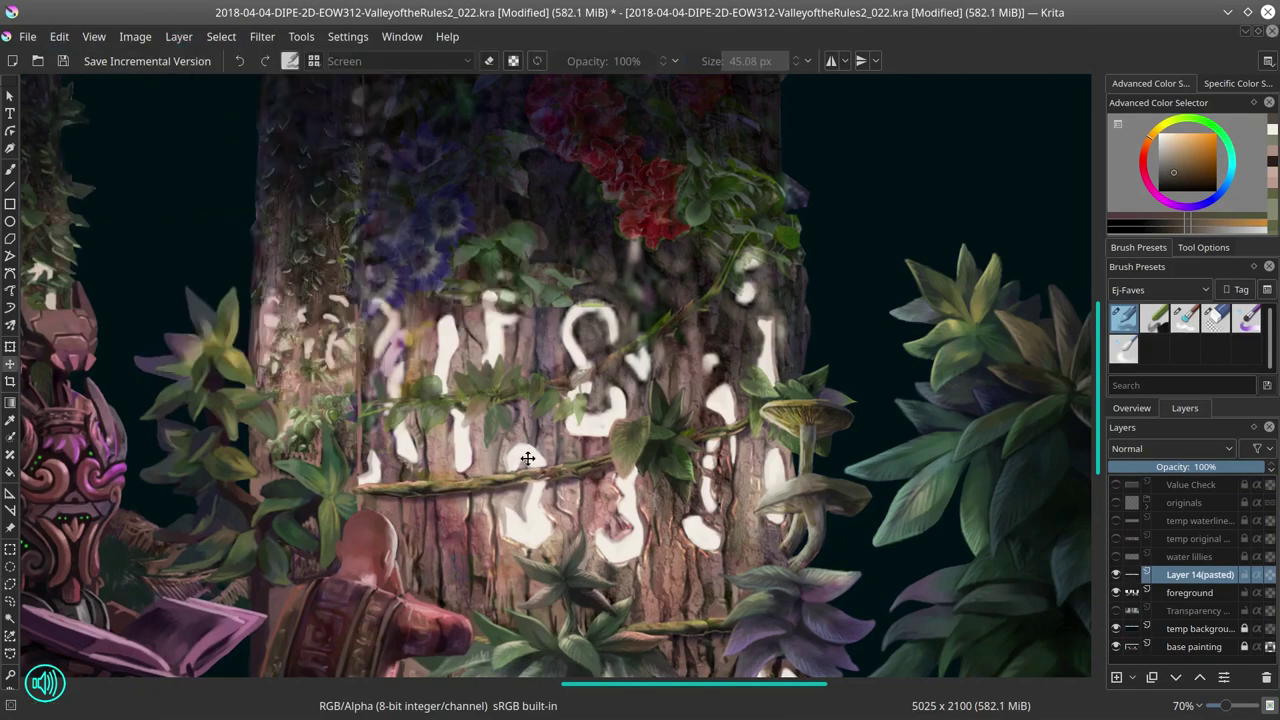
{"action": "left_click_drag", "start_coordinate": [528, 460], "coordinate": [723, 280]}
{"action": "left_click", "coordinate": [1217, 467]}
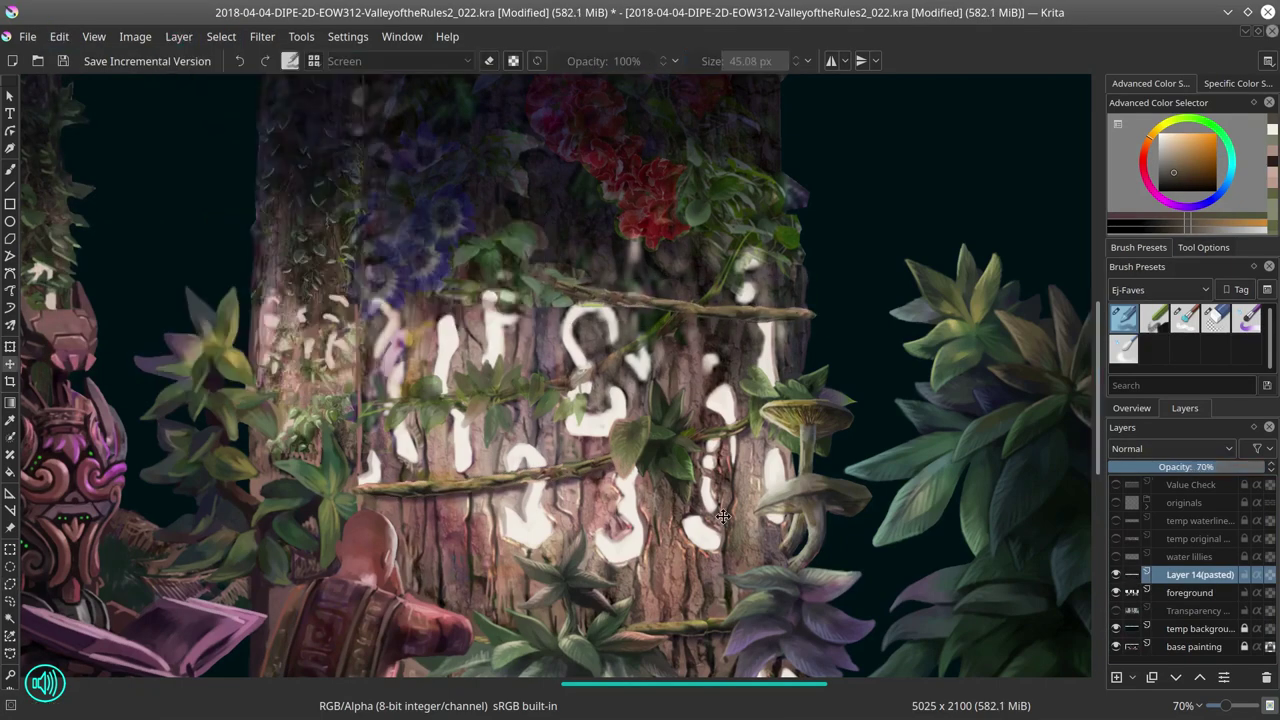
{"action": "key", "text": "Page_Down"}
{"action": "key", "text": "b"}
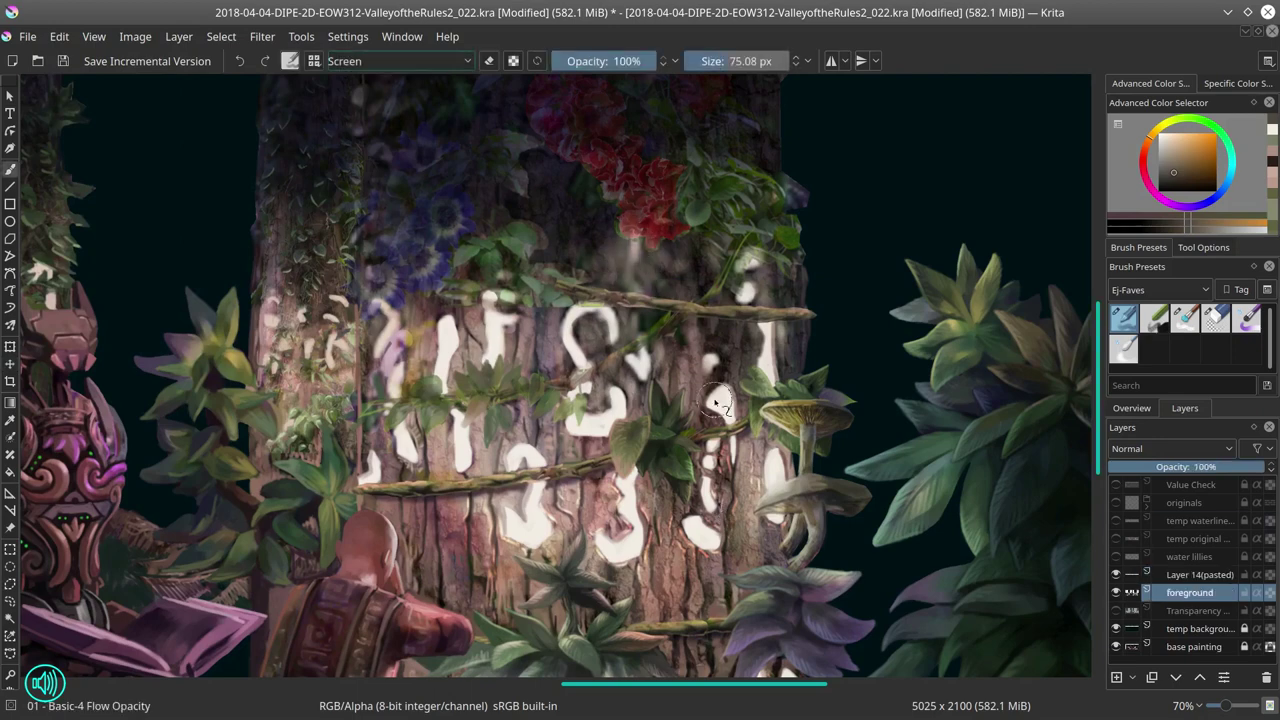
{"action": "left_click_drag", "start_coordinate": [715, 403], "coordinate": [631, 408]}
{"action": "key", "text": "ctrl+e"}
Step: Copy a right-hand leaf onto the trunk, shrunk and rotated at about 60% opacity, and save
{"action": "key", "text": "ctrl+r"}
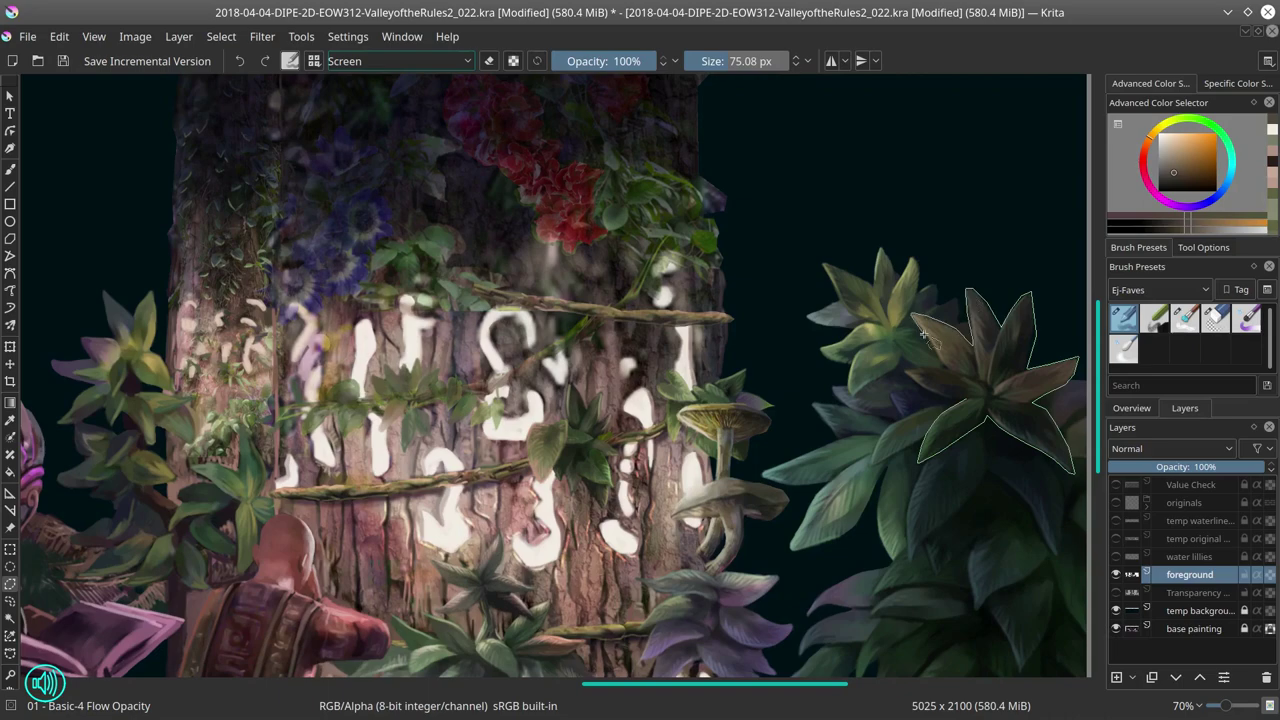
{"action": "key", "text": "ctrl+c"}
{"action": "key", "text": "ctrl+v"}
{"action": "key", "text": "ctrl+t"}
{"action": "left_click_drag", "start_coordinate": [700, 386], "coordinate": [583, 373]}
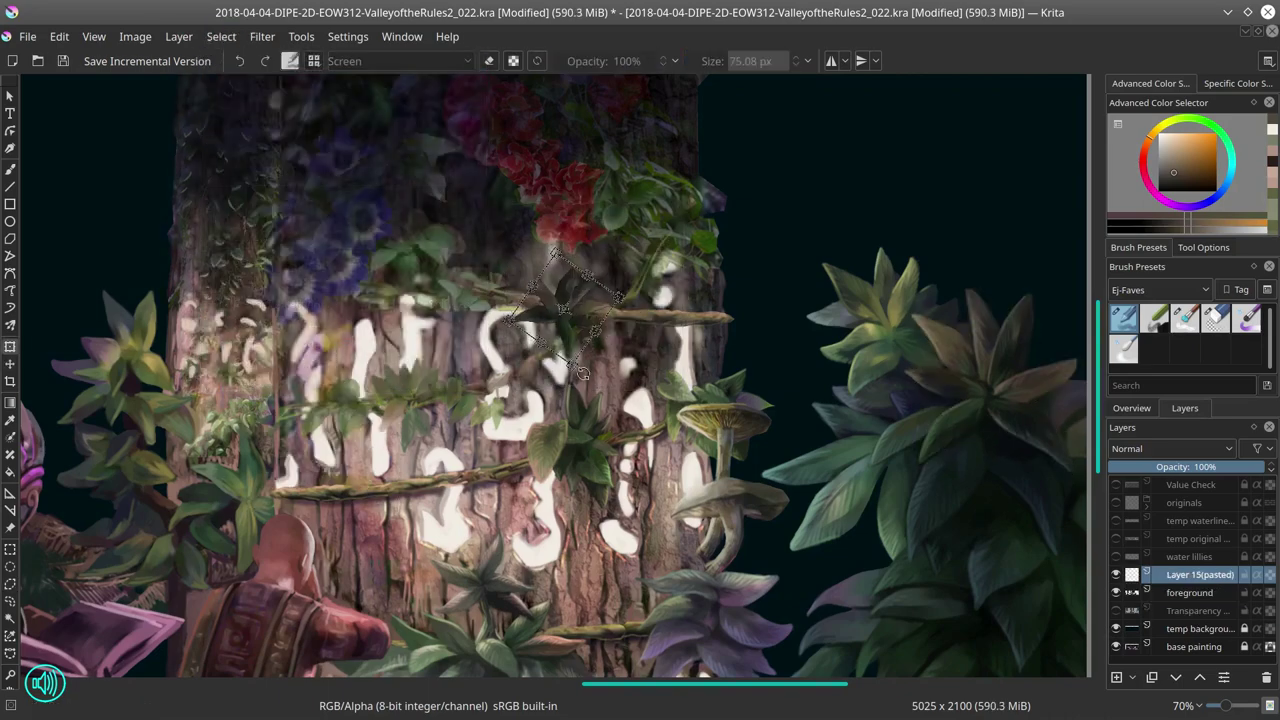
{"action": "key", "text": "Return"}
{"action": "left_click", "coordinate": [1205, 467]}
{"action": "left_click", "coordinate": [1131, 408]}
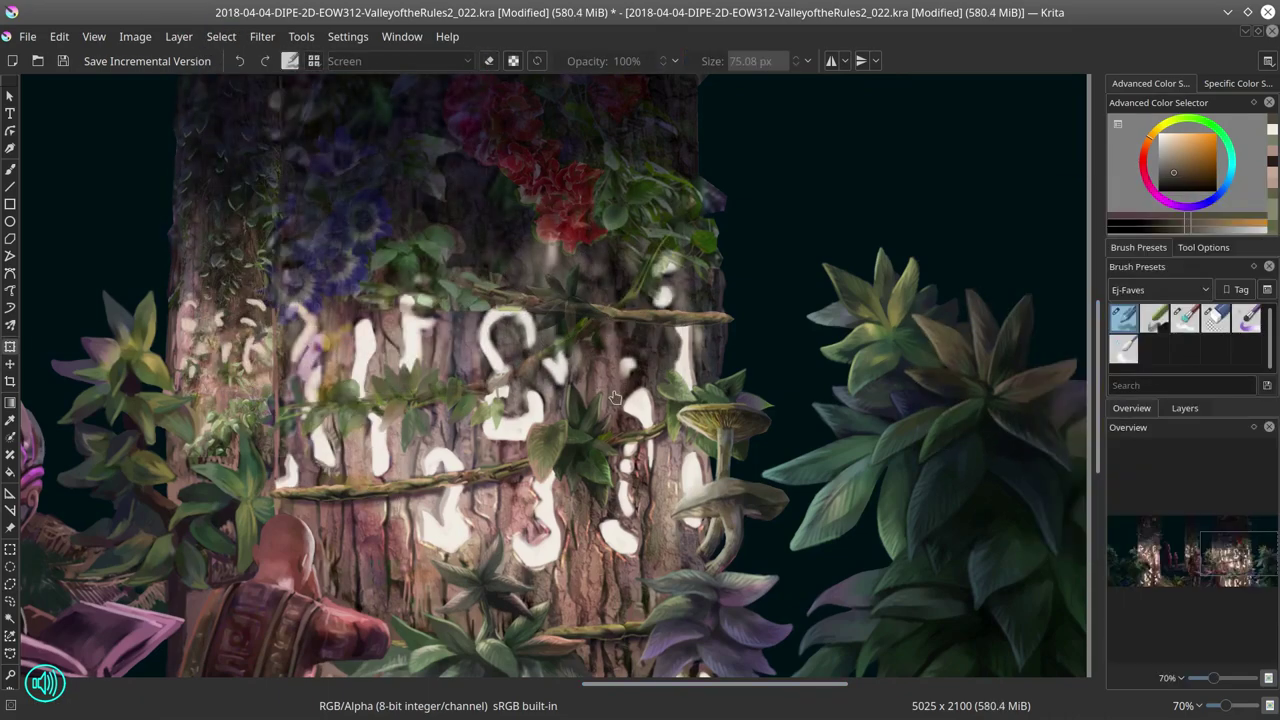
{"action": "key", "text": "b"}
{"action": "scroll", "coordinate": [1087, 333], "scroll_direction": "up", "scroll_amount": 3}
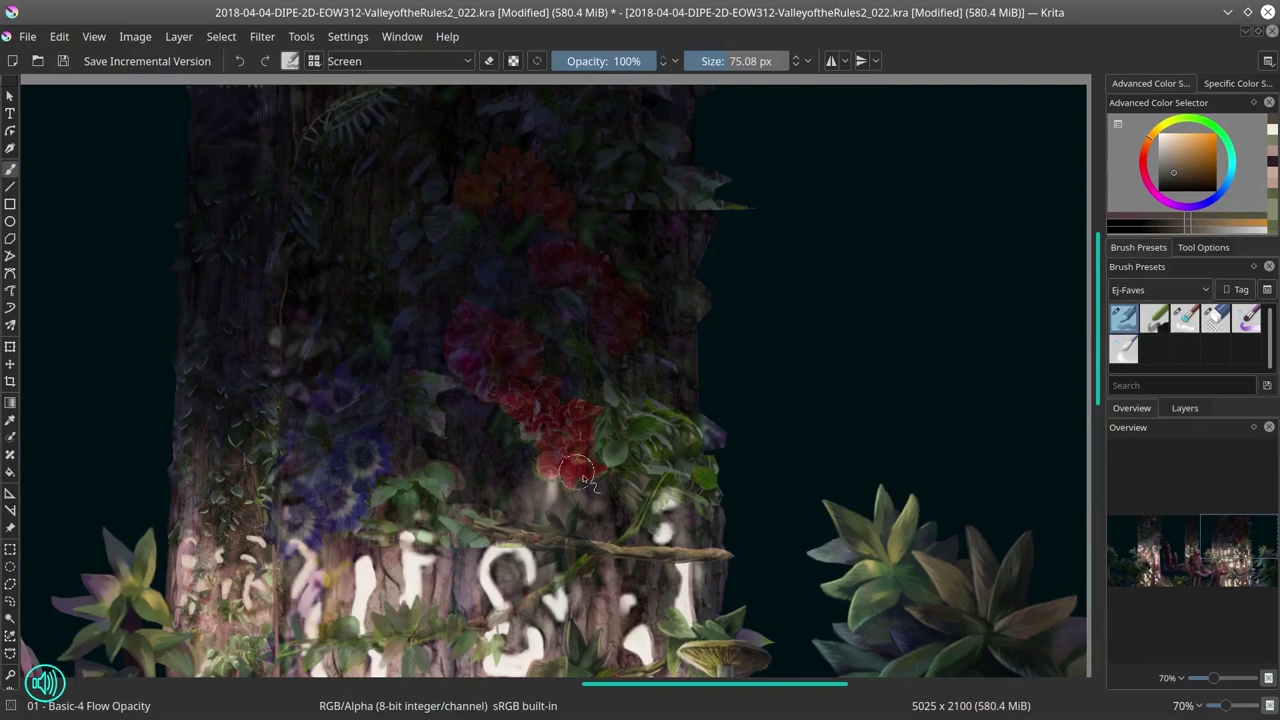
{"action": "scroll", "coordinate": [583, 478], "scroll_direction": "down", "scroll_amount": 5}
{"action": "left_click", "coordinate": [62, 61]}
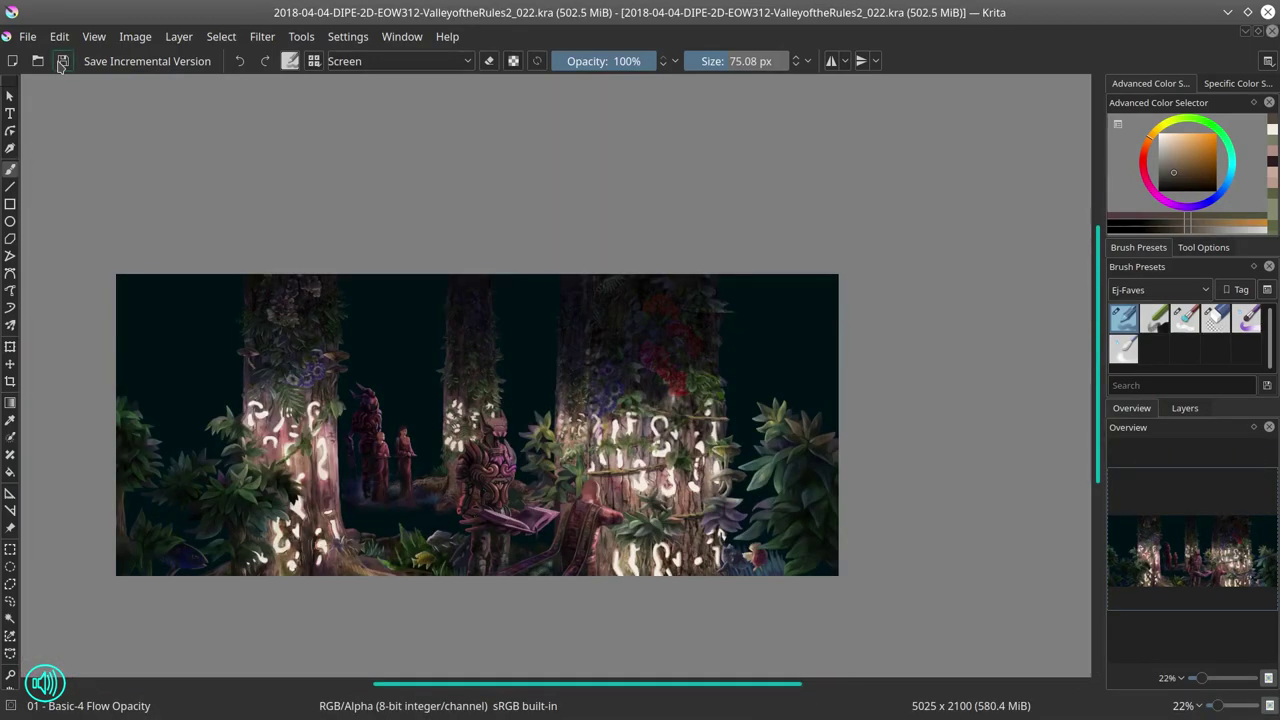
{"action": "left_click", "coordinate": [1185, 408]}
{"action": "right_click", "coordinate": [1190, 628]}
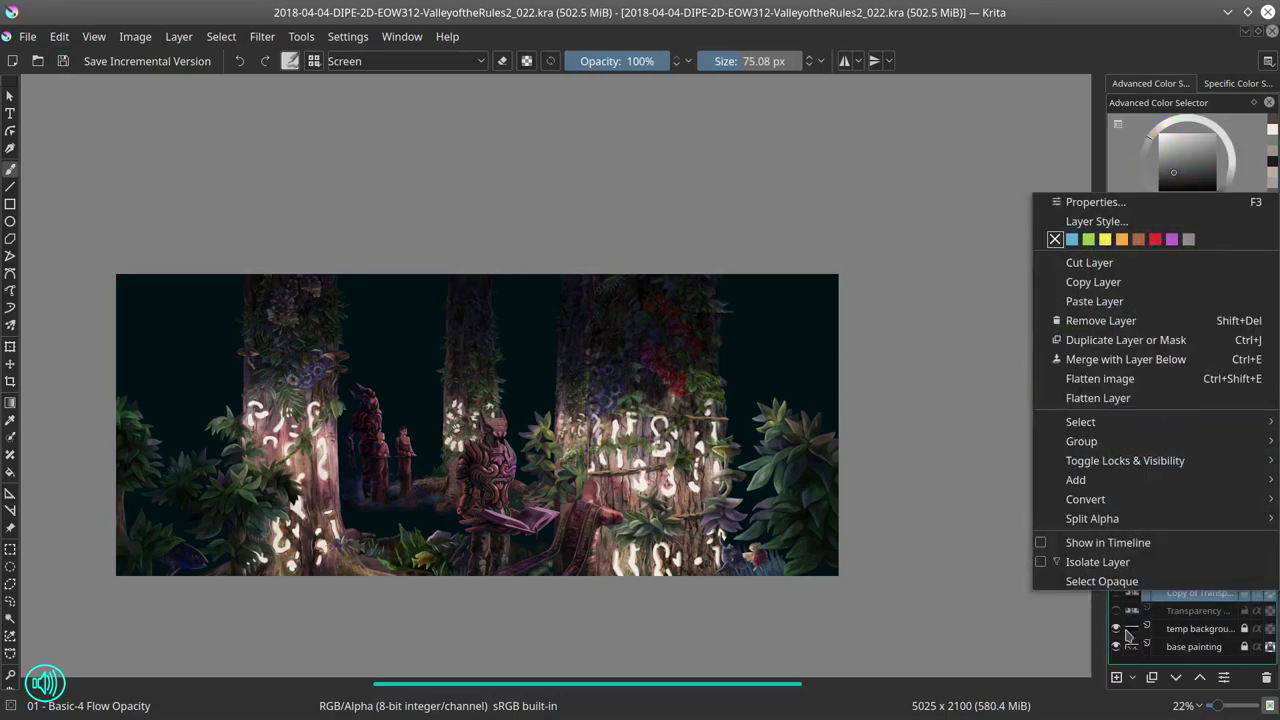
{"action": "left_click", "coordinate": [1128, 337]}
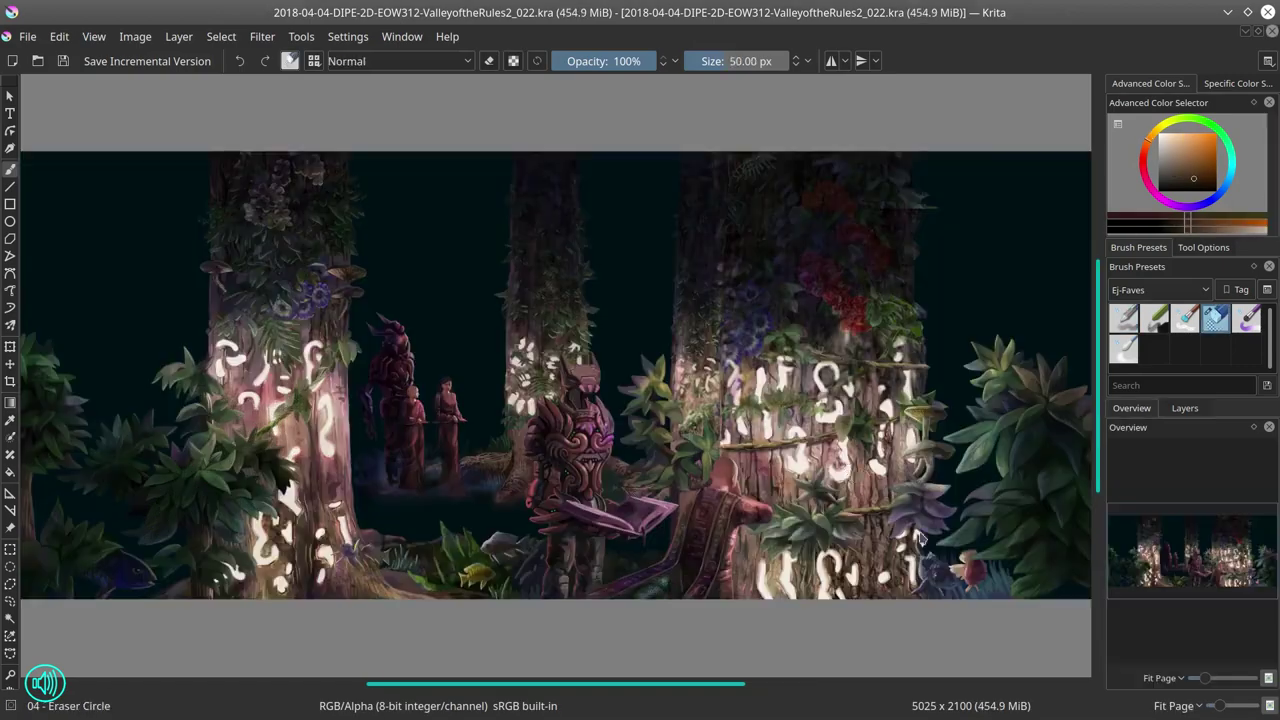
{"action": "key", "text": "slash"}
{"action": "scroll", "coordinate": [799, 463], "scroll_direction": "up", "scroll_amount": 6}
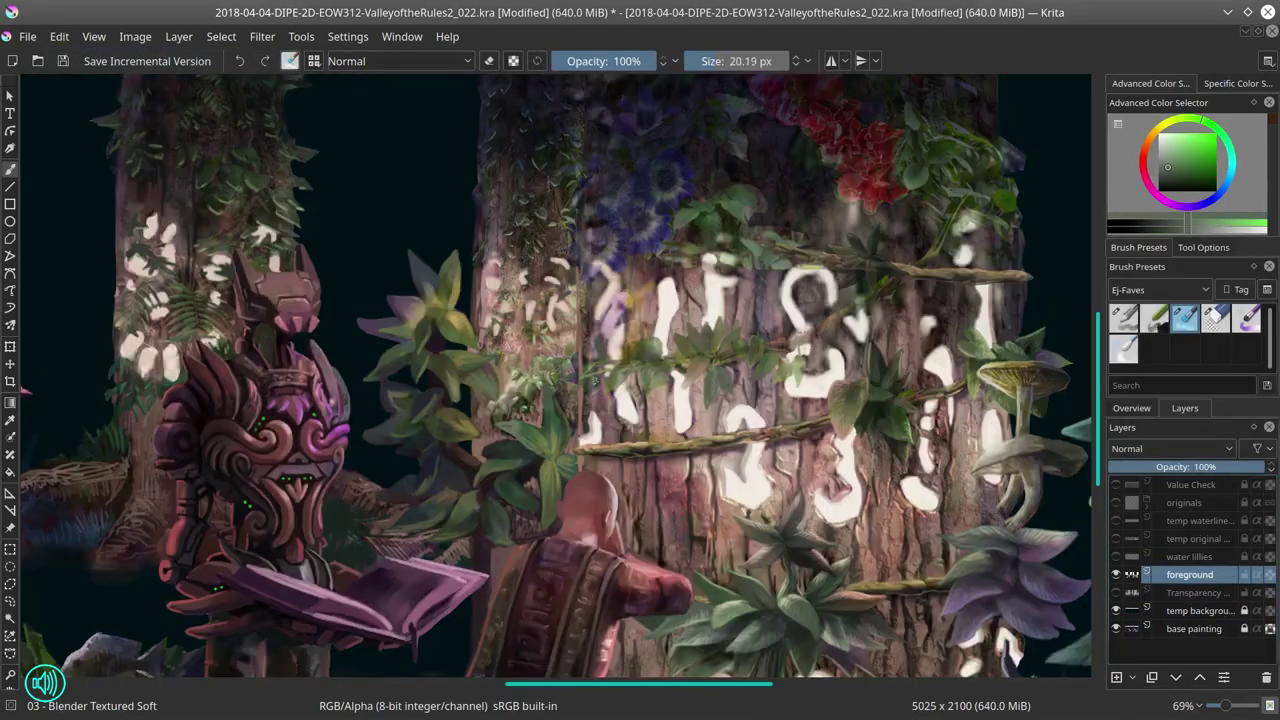
Step: Paint brown-orange bark texture over the central trunk with the basic brush
{"action": "key", "text": "slash"}
{"action": "left_click", "coordinate": [615, 322], "text": "ctrl"}
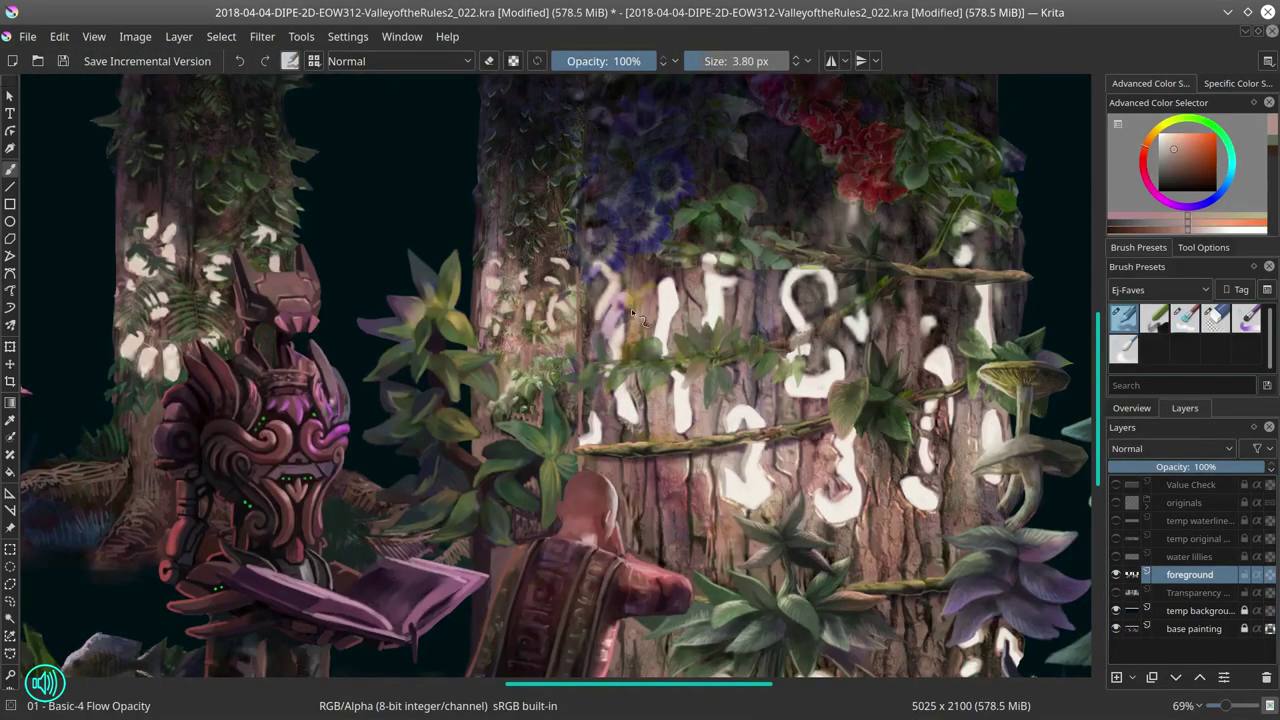
{"action": "left_click", "coordinate": [630, 286], "text": "ctrl"}
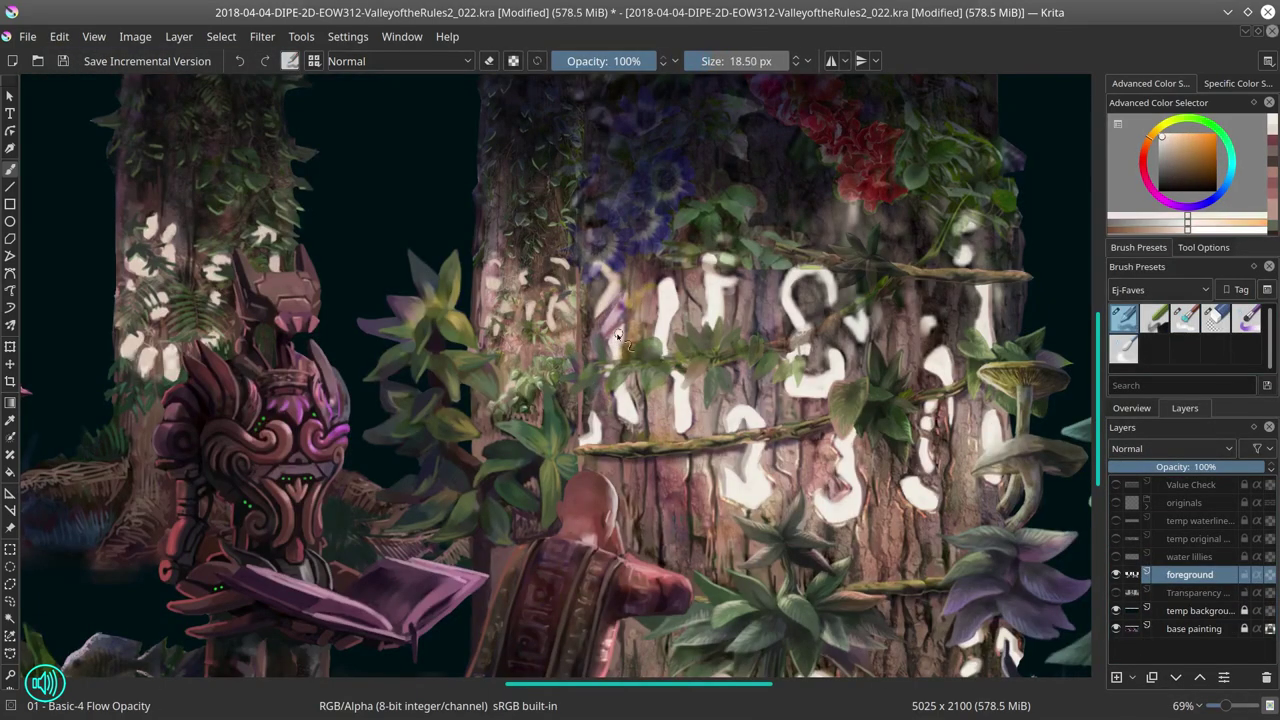
{"action": "mouse_move", "coordinate": [622, 328]}
{"action": "left_mouse_down"}
{"action": "mouse_move", "coordinate": [618, 407]}
{"action": "mouse_move", "coordinate": [618, 313]}
{"action": "mouse_move", "coordinate": [602, 334]}
{"action": "mouse_move", "coordinate": [612, 289]}
{"action": "mouse_move", "coordinate": [600, 414]}
{"action": "left_mouse_up"}
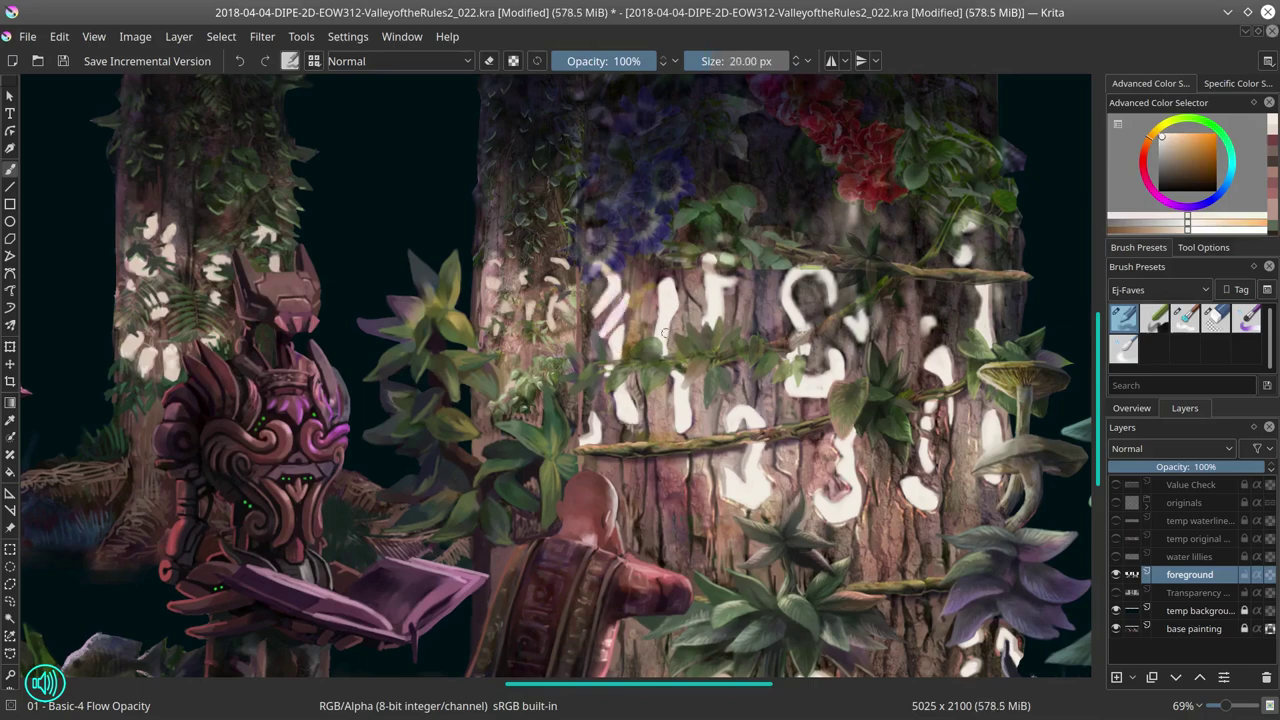
{"action": "key", "text": "bracketleft"}
{"action": "left_click_drag", "start_coordinate": [795, 255], "coordinate": [645, 275]}
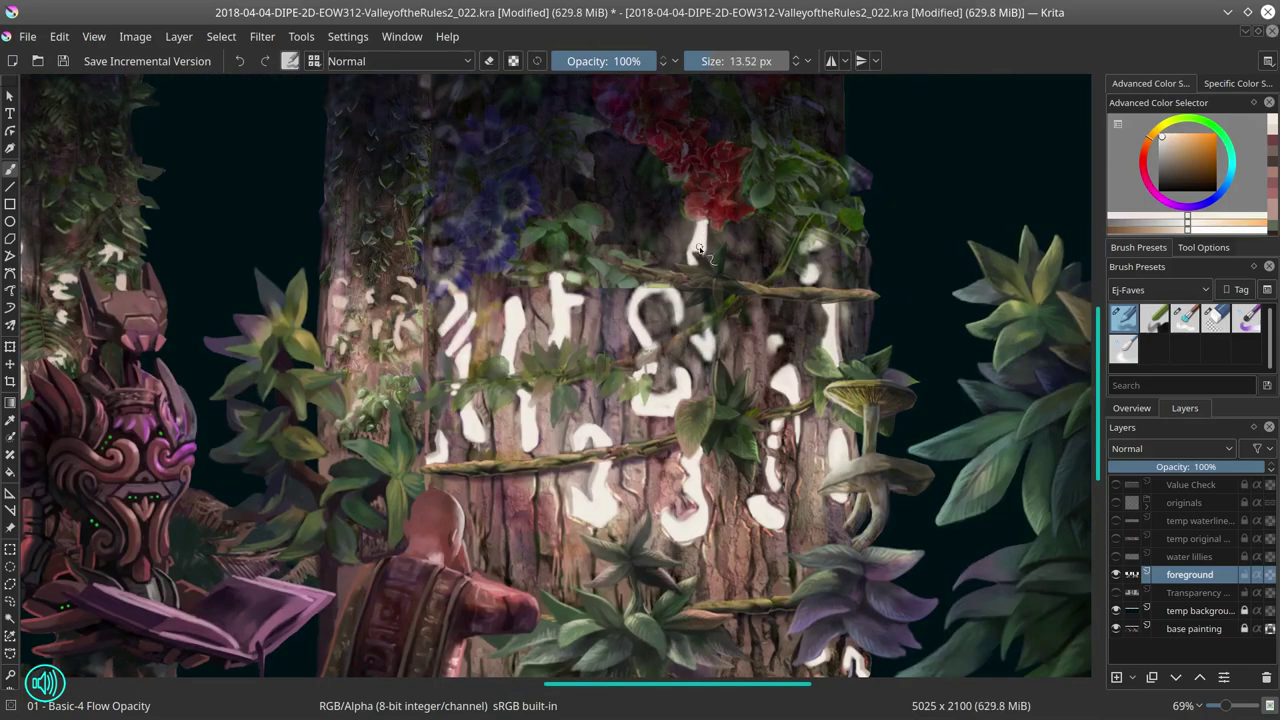
{"action": "left_click", "coordinate": [700, 250], "text": "ctrl"}
{"action": "key", "text": "alt+shift+s"}
{"action": "key", "text": "bracketright"}
{"action": "key", "text": "bracketright"}
{"action": "key", "text": "bracketright"}
{"action": "key", "text": "alt+shift+n"}
{"action": "left_click", "coordinate": [843, 297], "text": "ctrl"}
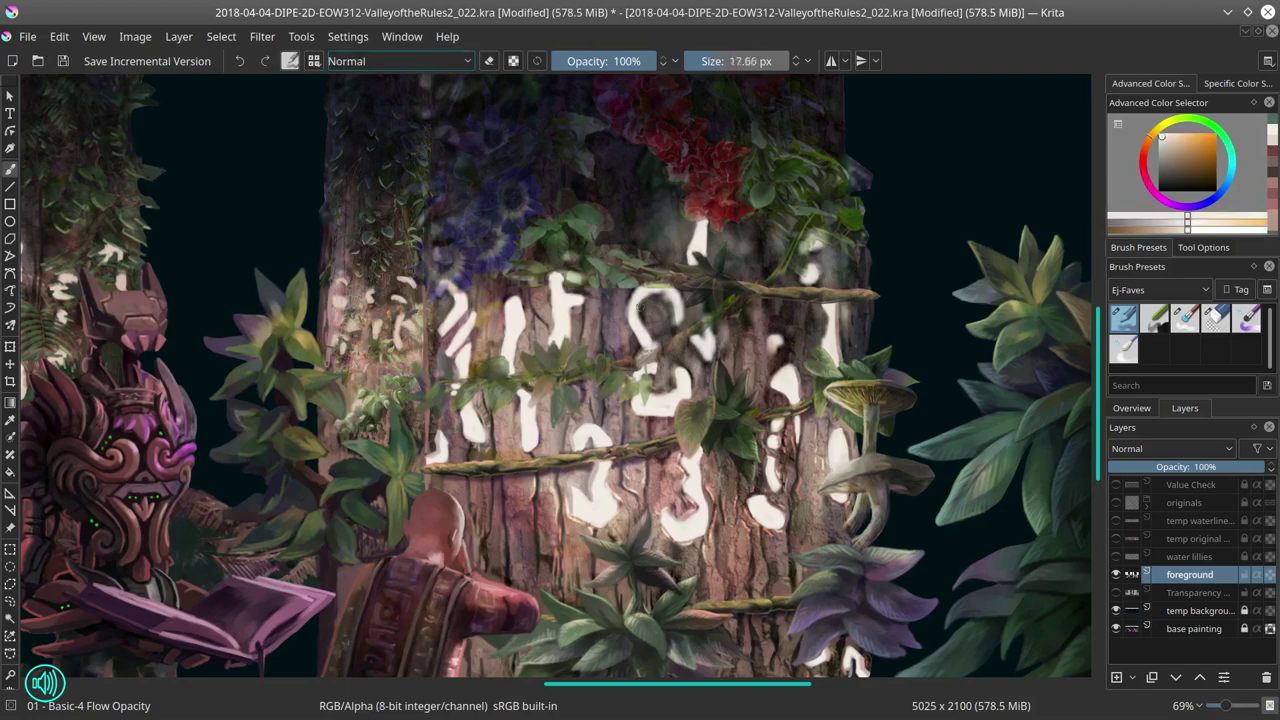
{"action": "key", "text": "bracketleft"}
{"action": "key", "text": "bracketleft"}
{"action": "key", "text": "bracketleft"}
{"action": "key", "text": "bracketleft"}
Step: Sample darker and lighter bark tones plus dark and bright greens along the trunk
{"action": "left_click_drag", "start_coordinate": [709, 355], "coordinate": [656, 325]}
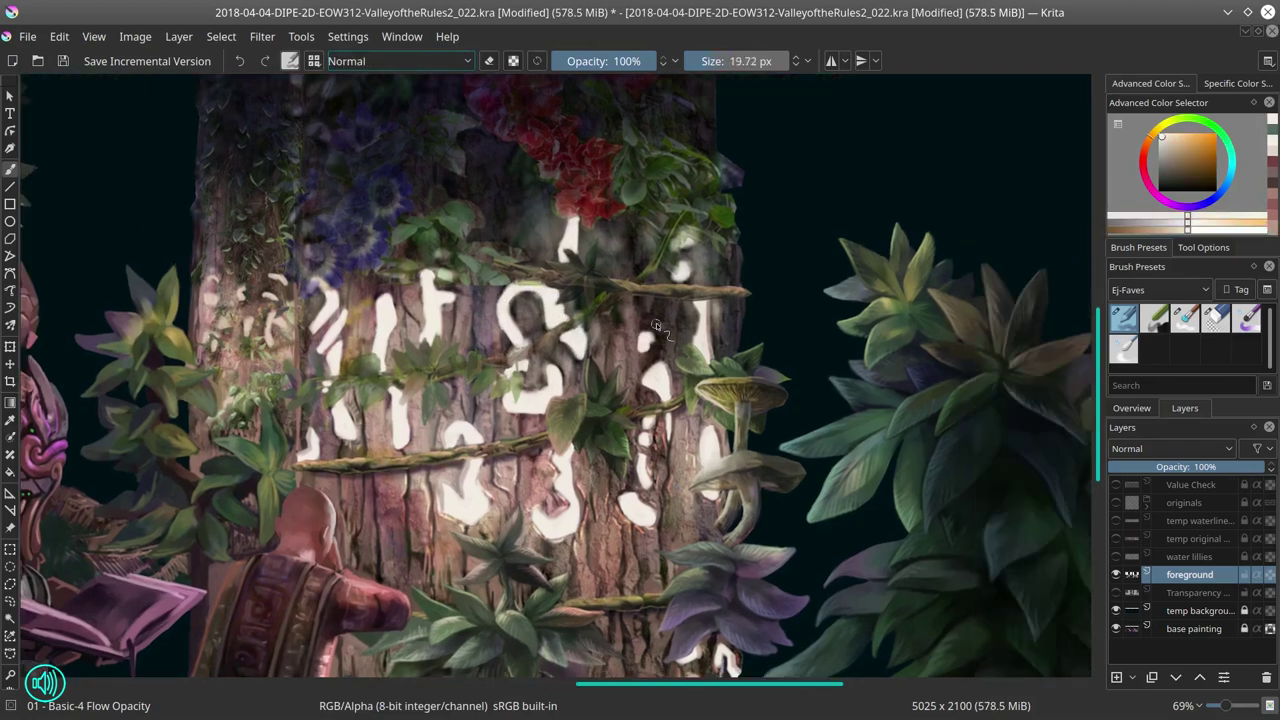
{"action": "left_click", "coordinate": [685, 250], "text": "ctrl"}
{"action": "left_click_drag", "start_coordinate": [488, 366], "coordinate": [564, 374]}
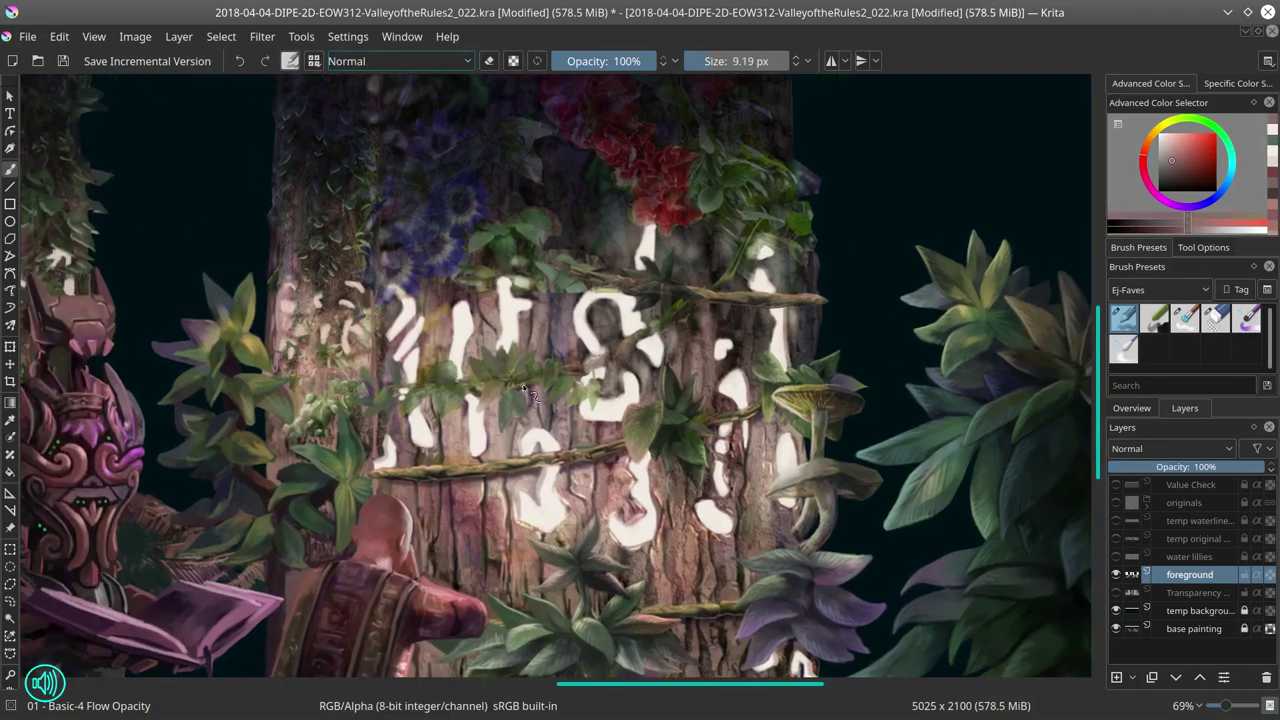
{"action": "left_click", "coordinate": [564, 374], "text": "ctrl"}
{"action": "key", "text": "bracketleft"}
{"action": "key", "text": "bracketleft"}
{"action": "key", "text": "bracketleft"}
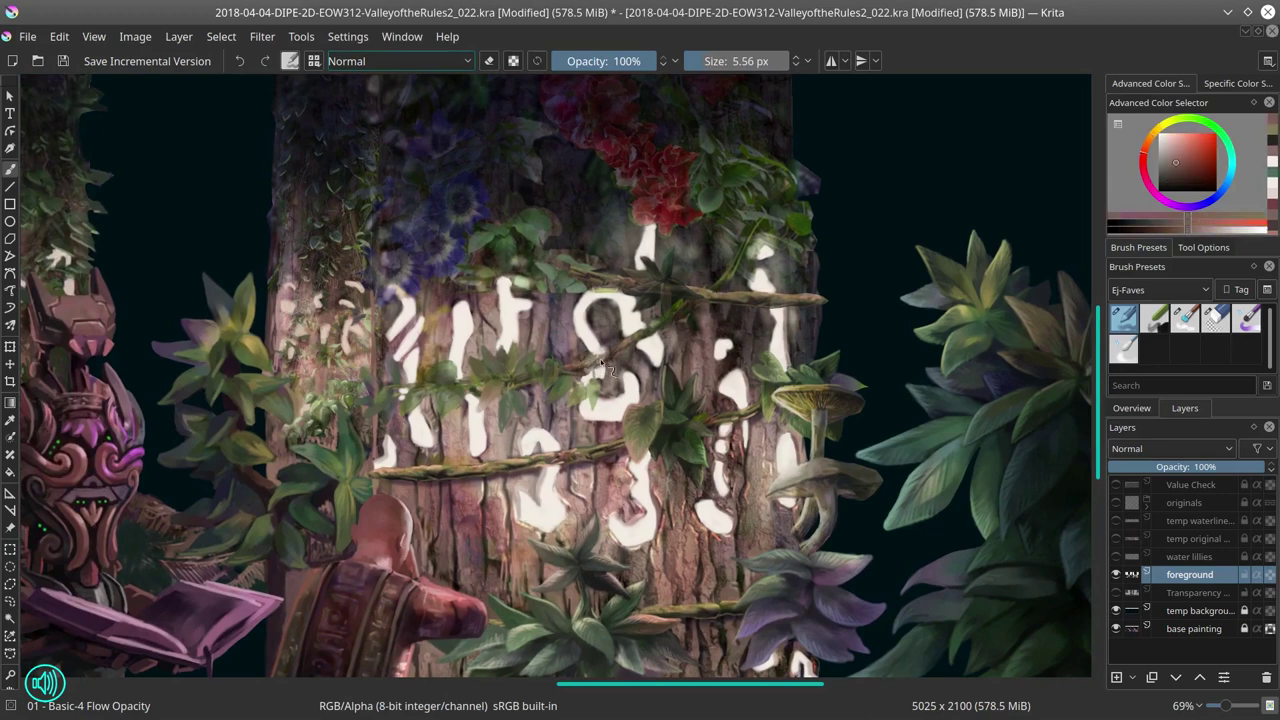
{"action": "left_click", "coordinate": [607, 368], "text": "ctrl"}
{"action": "key", "text": "bracketright"}
{"action": "key", "text": "bracketright"}
{"action": "key", "text": "bracketright"}
{"action": "left_click", "coordinate": [580, 495], "text": "ctrl"}
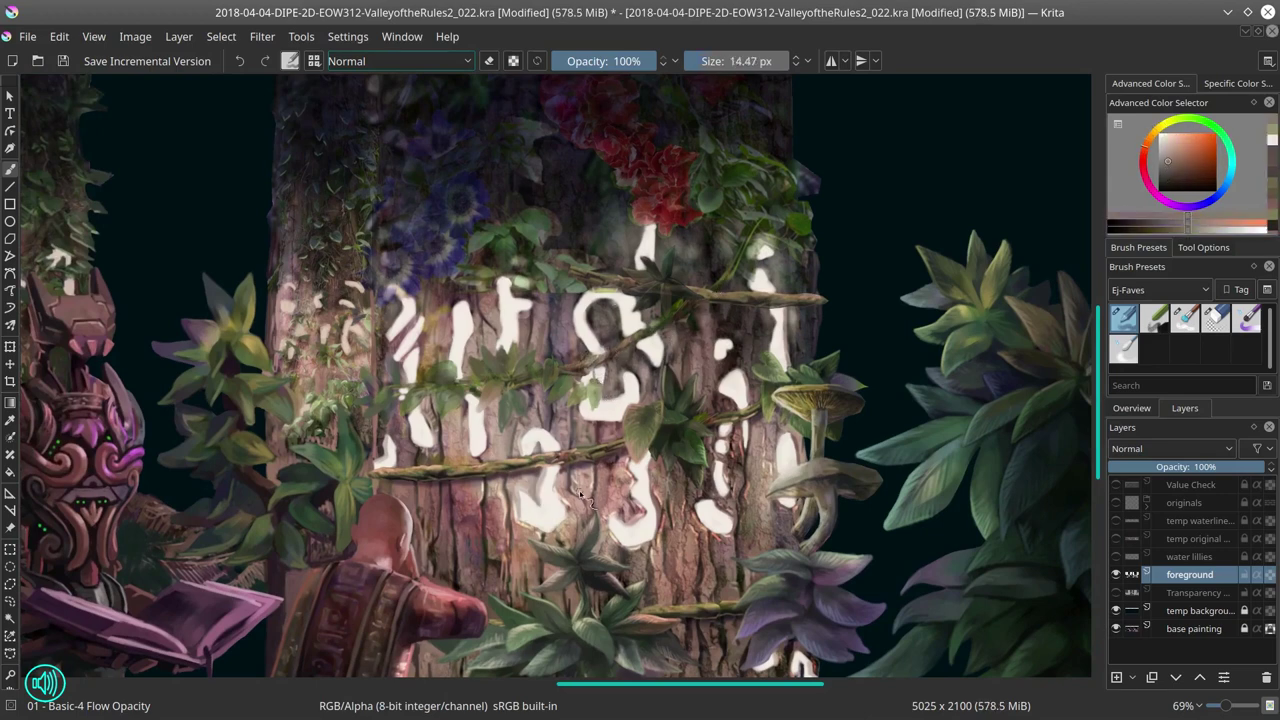
{"action": "left_click", "coordinate": [627, 382], "text": "ctrl"}
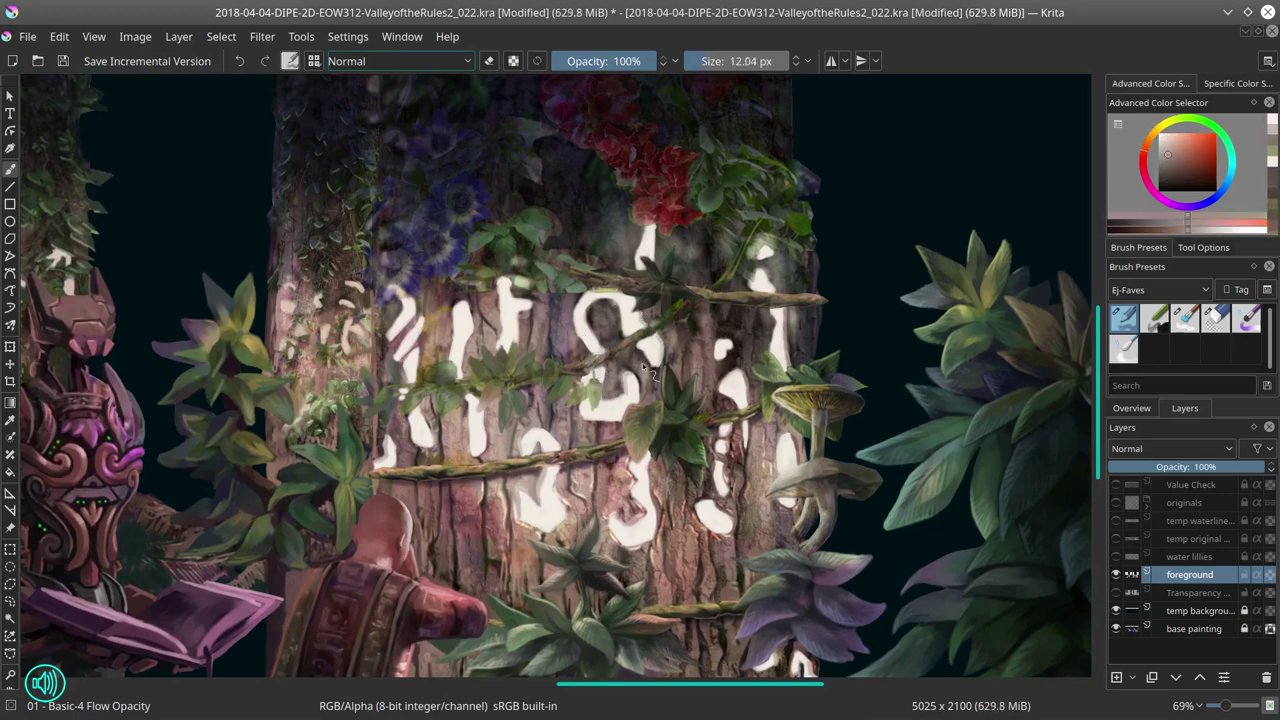
{"action": "left_click", "coordinate": [605, 300], "text": "ctrl"}
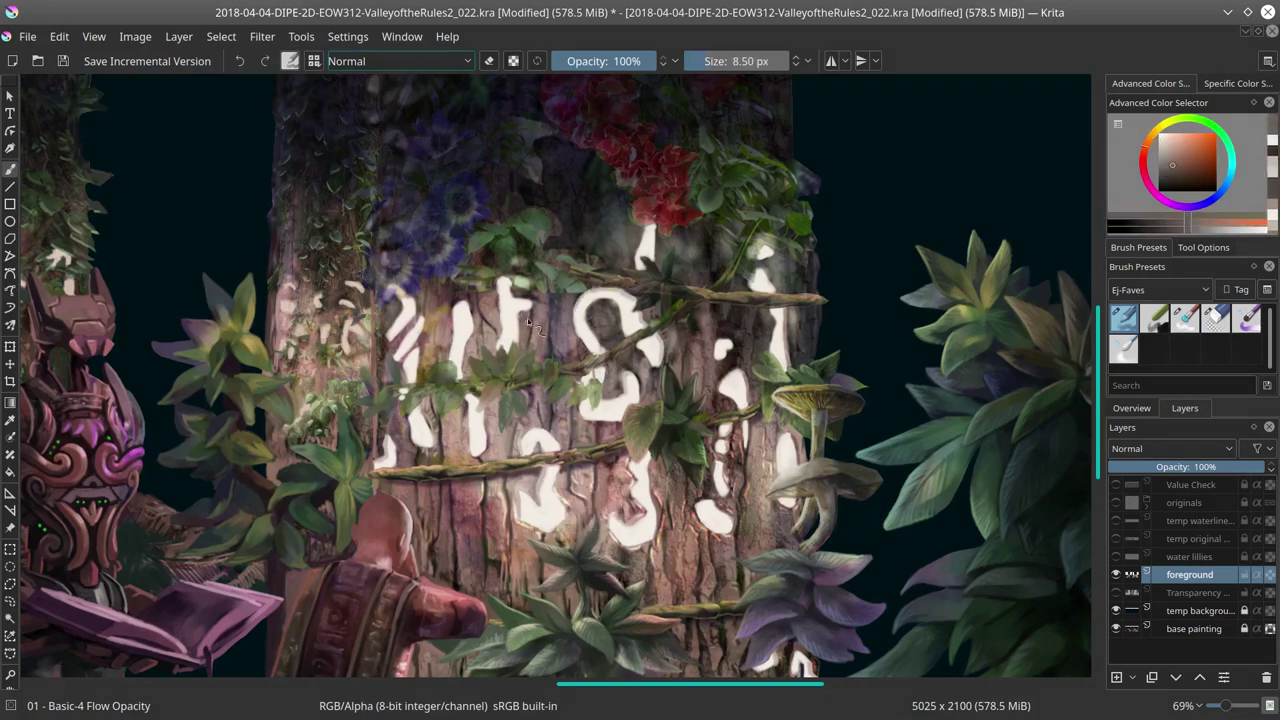
{"action": "left_click", "coordinate": [645, 295], "text": "ctrl"}
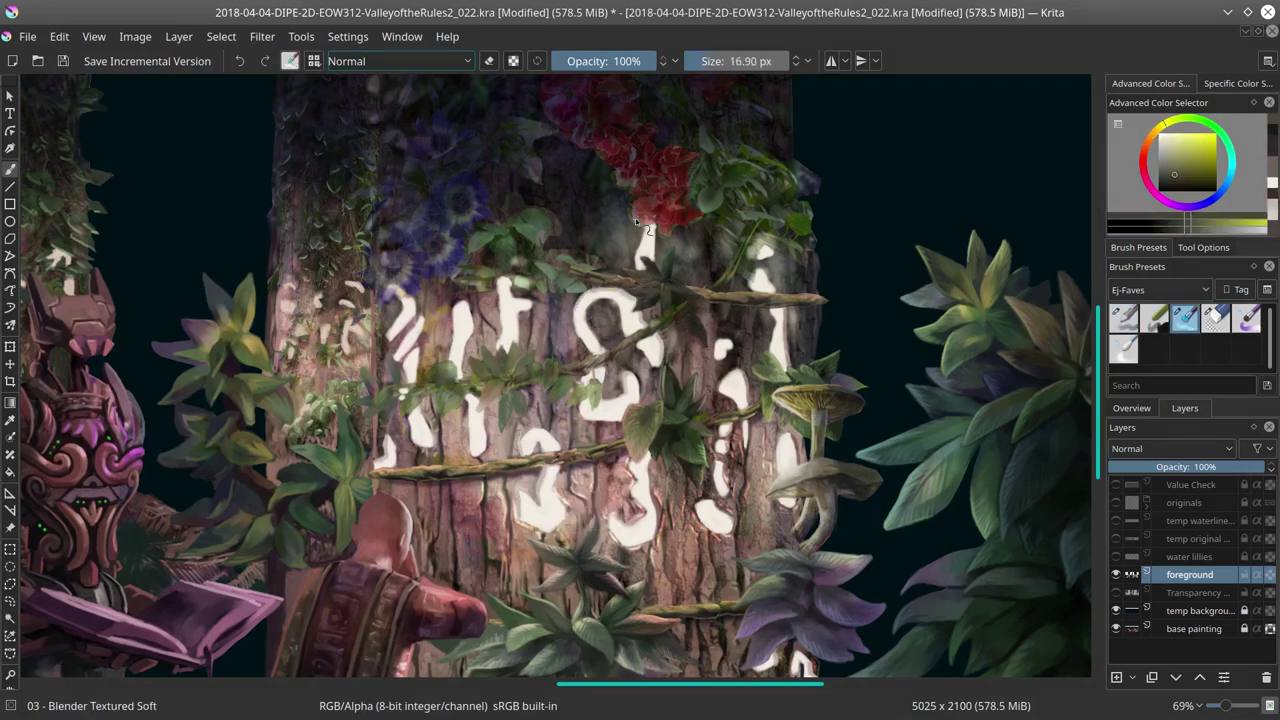
{"action": "left_click", "coordinate": [590, 368], "text": "ctrl"}
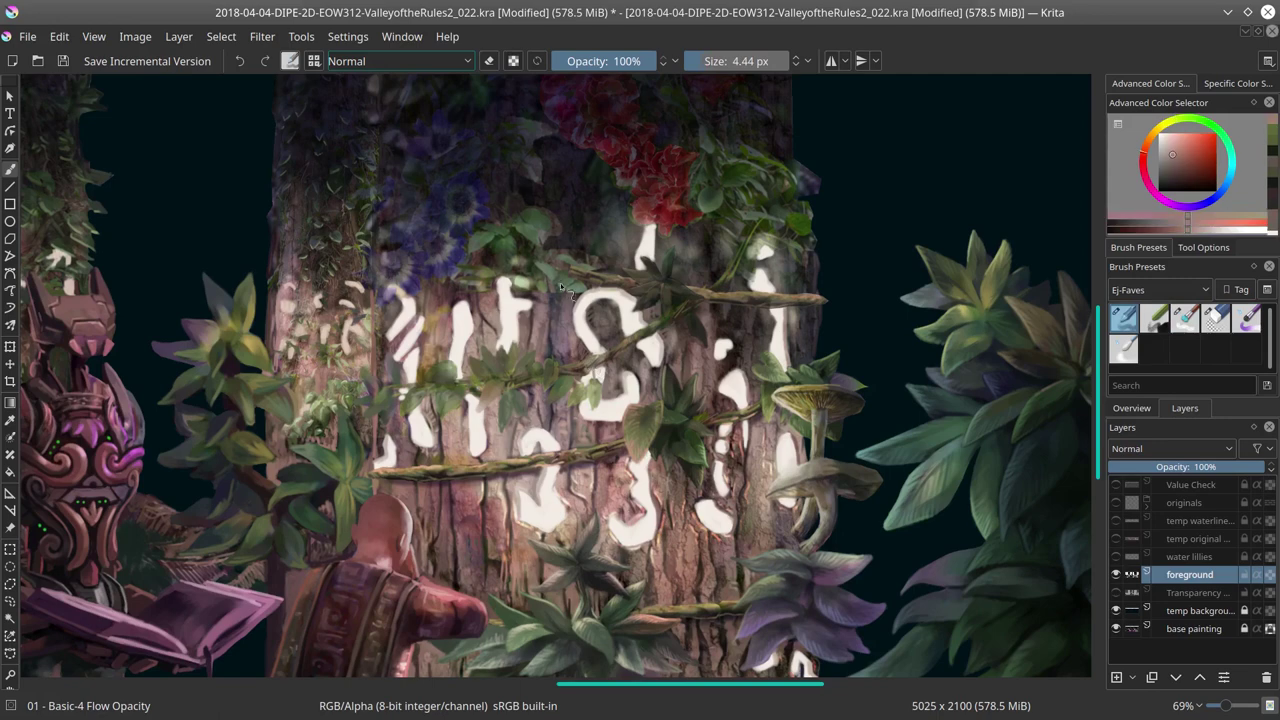
{"action": "left_click", "coordinate": [567, 318], "text": "ctrl"}
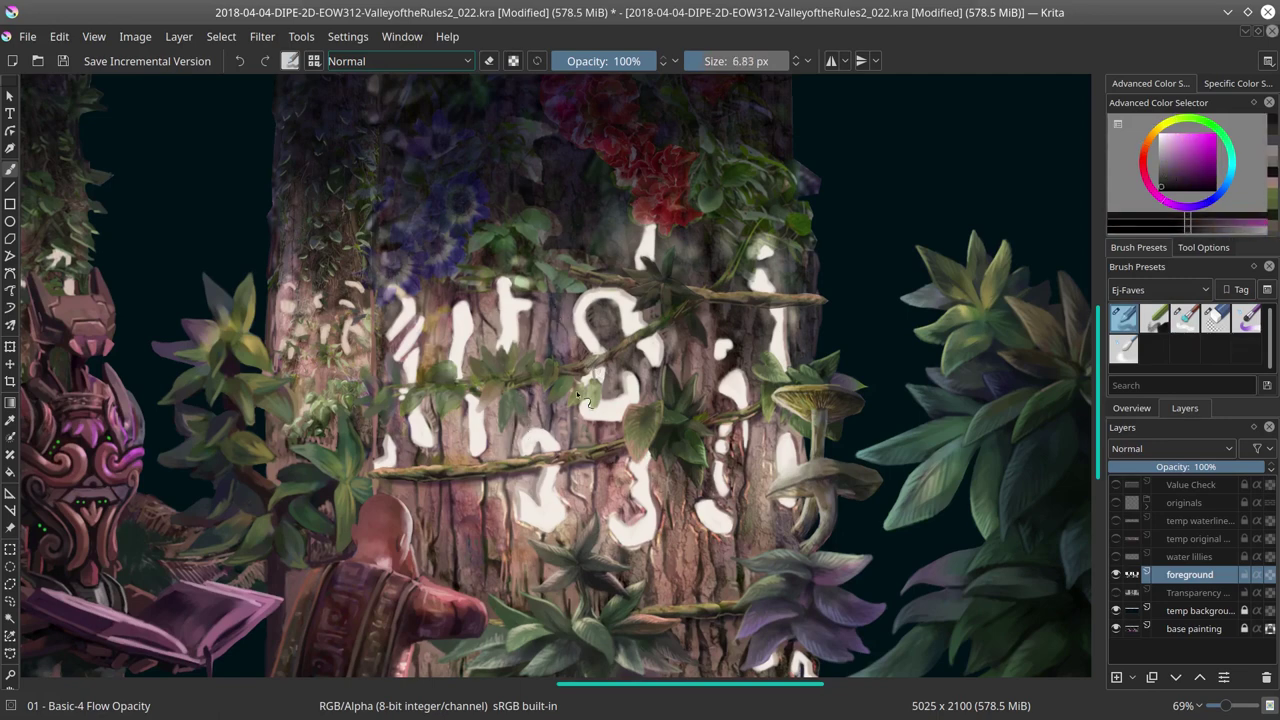
{"action": "left_click", "coordinate": [581, 300], "text": "ctrl"}
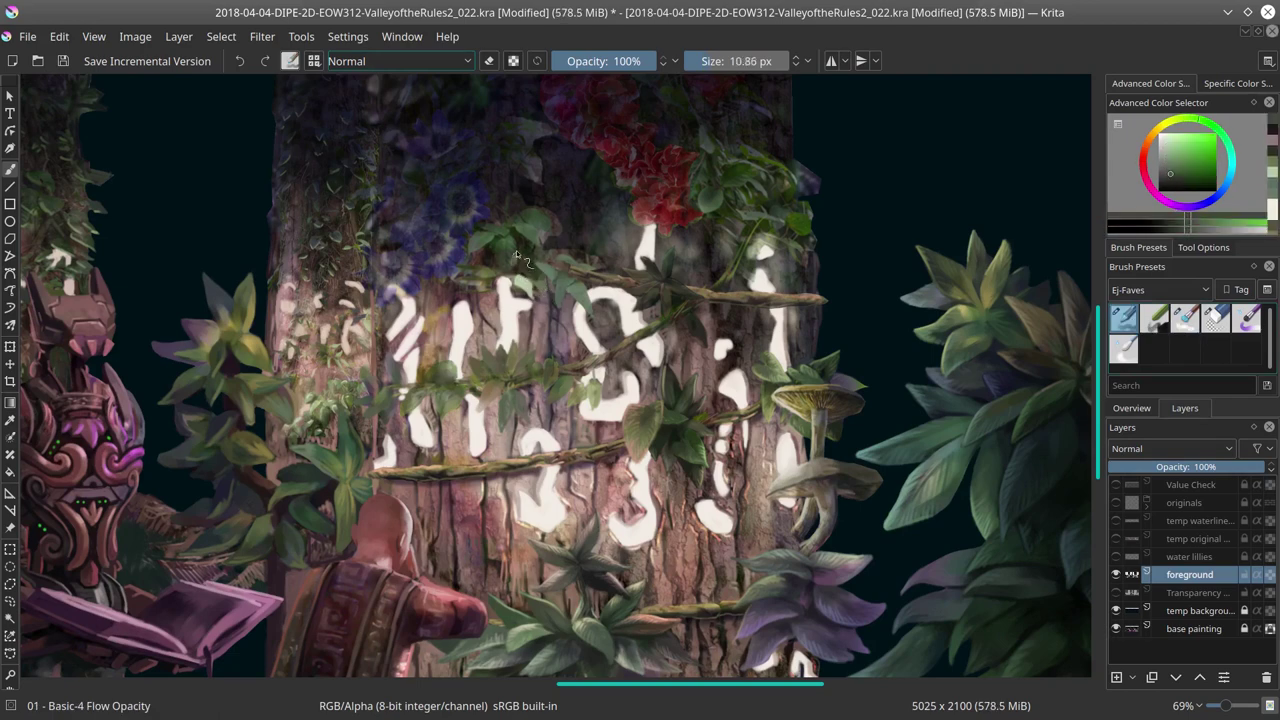
Step: Sample vine olive, bark browns, beige and yellow-green leaf colours from the painting
{"action": "left_click", "coordinate": [490, 283], "text": "ctrl"}
{"action": "left_click", "coordinate": [725, 309], "text": "ctrl"}
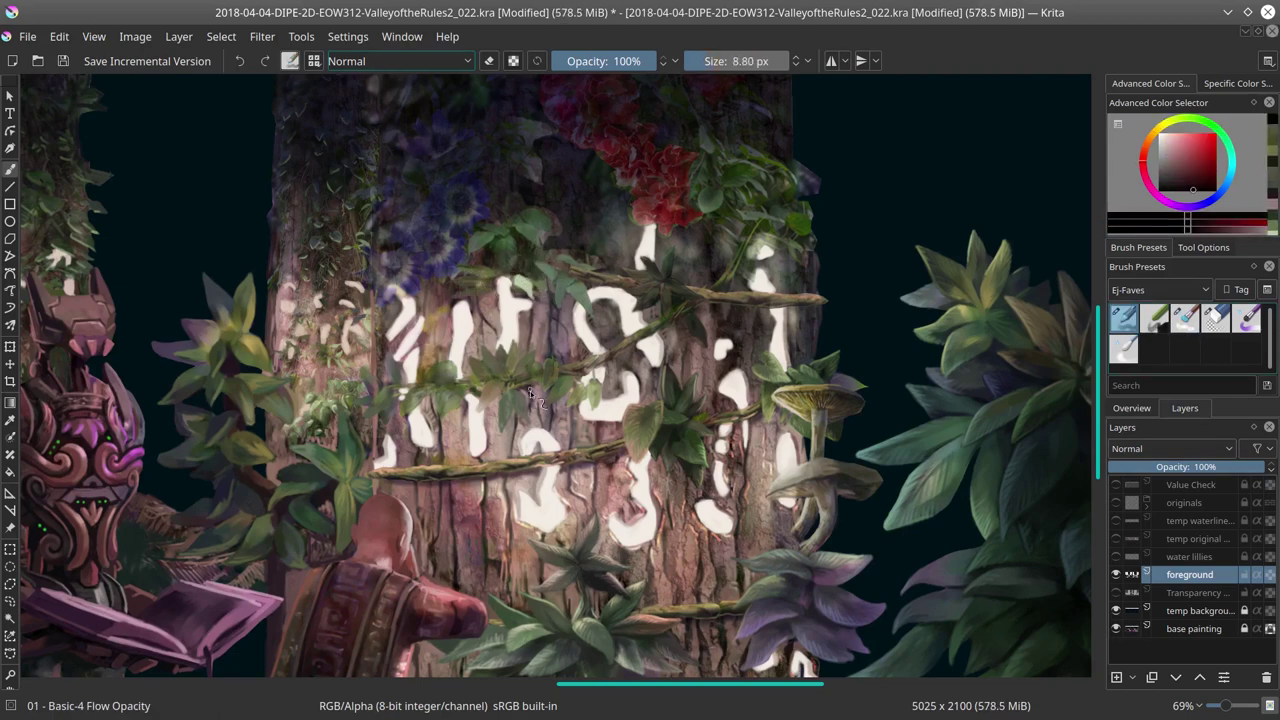
{"action": "left_click", "coordinate": [729, 348], "text": "ctrl"}
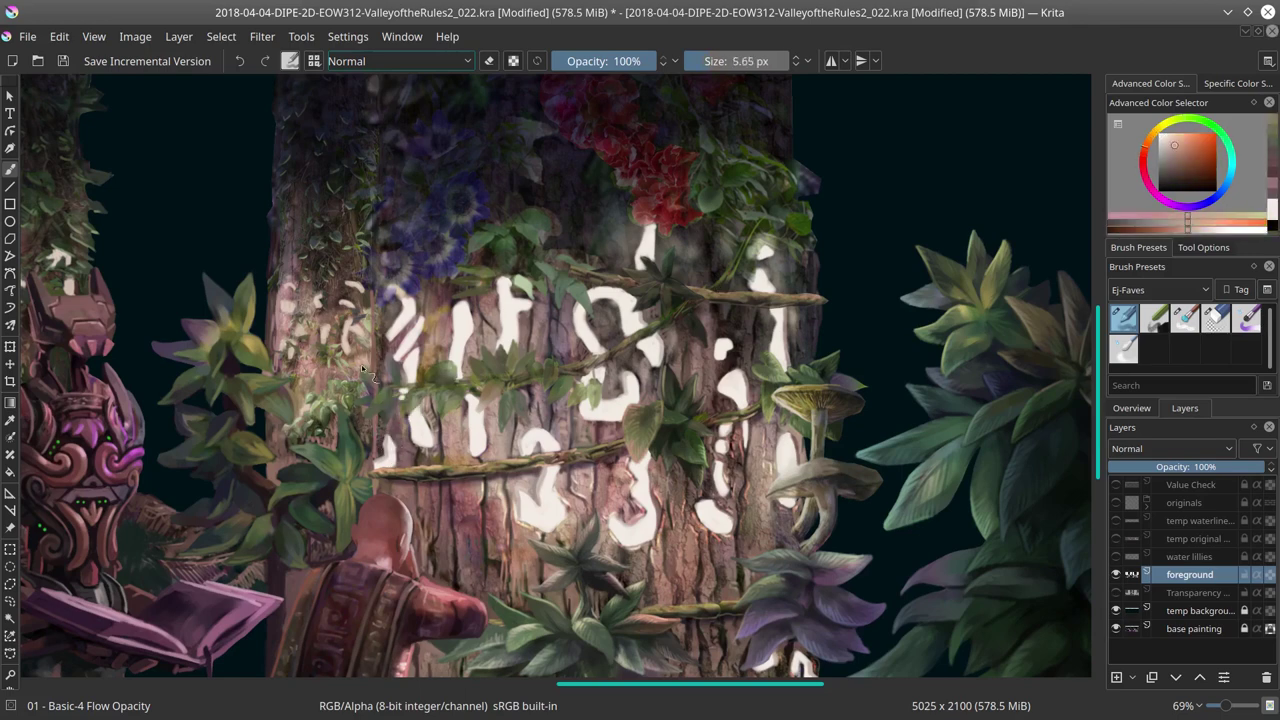
{"action": "left_click", "coordinate": [400, 368], "text": "ctrl"}
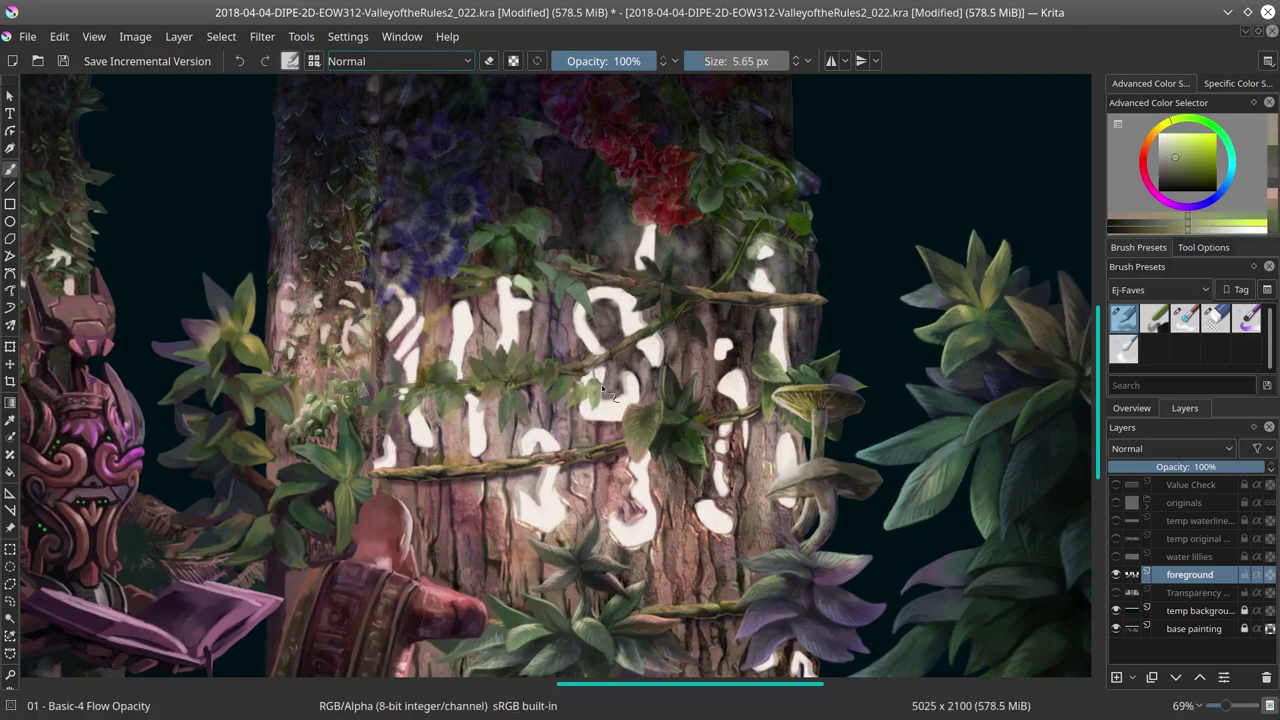
{"action": "left_click", "coordinate": [576, 379], "text": "ctrl"}
{"action": "left_click", "coordinate": [580, 451], "text": "ctrl"}
{"action": "left_click", "coordinate": [664, 337], "text": "ctrl"}
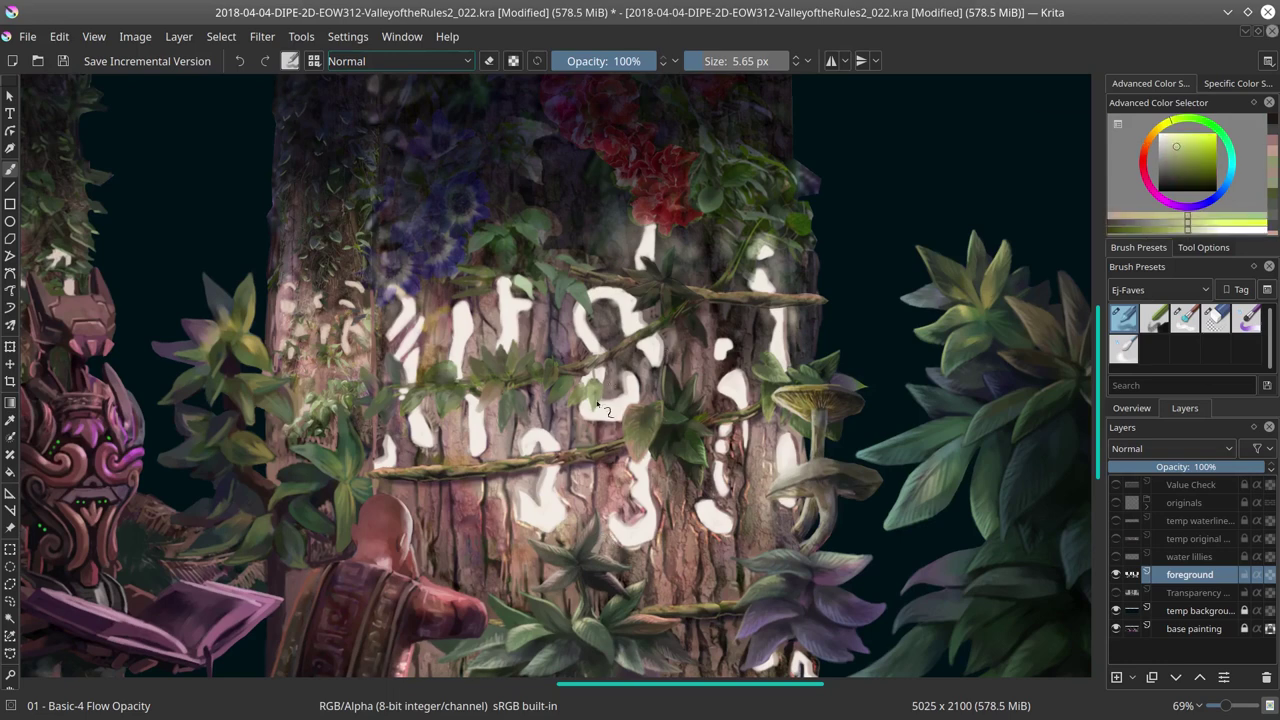
{"action": "left_click", "coordinate": [595, 405], "text": "ctrl"}
{"action": "left_click", "coordinate": [591, 431], "text": "ctrl"}
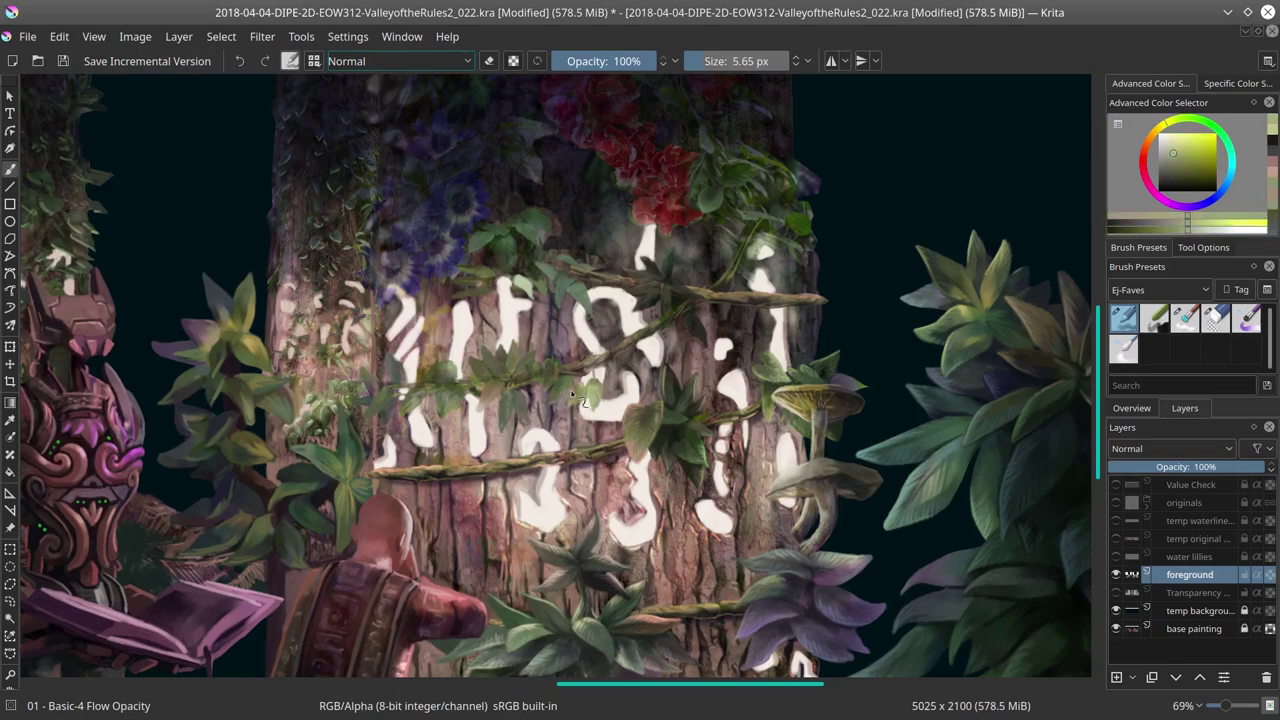
Step: Sample orange-brown and dark reddish-brown bark and peach rune glow over the upper-left runes
{"action": "left_click", "coordinate": [487, 406], "text": "ctrl"}
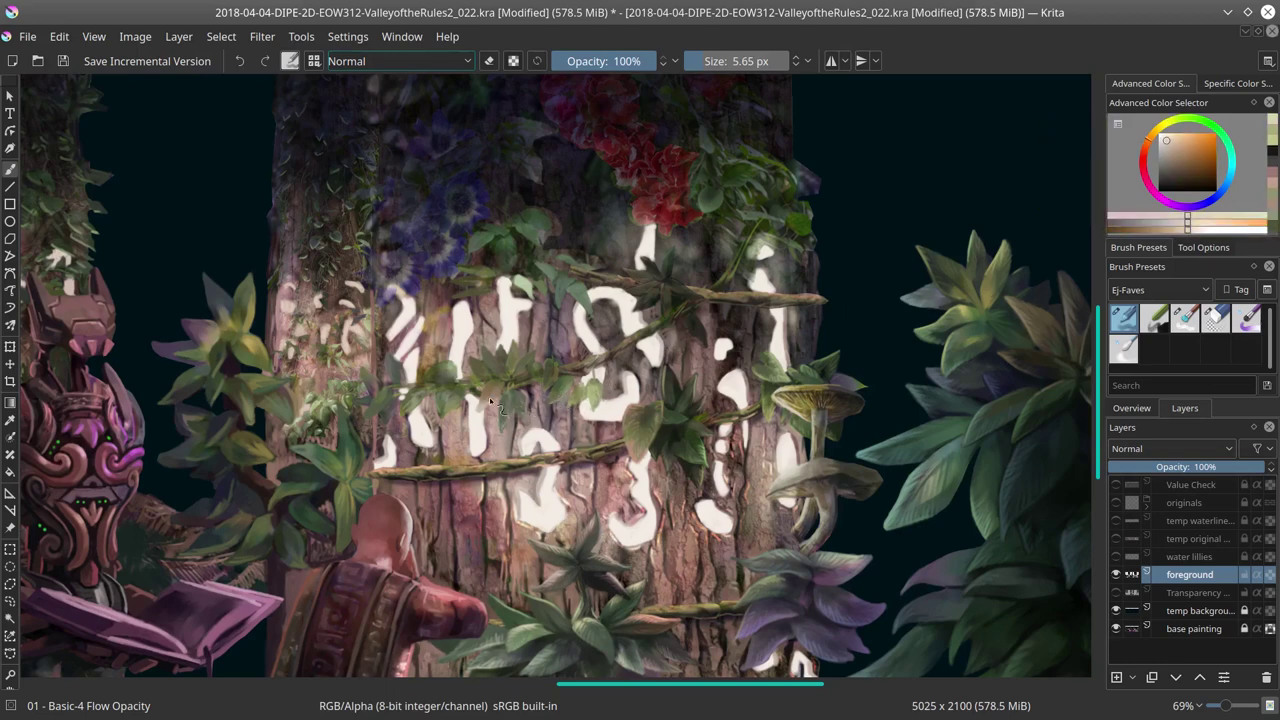
{"action": "left_click", "coordinate": [463, 397], "text": "ctrl"}
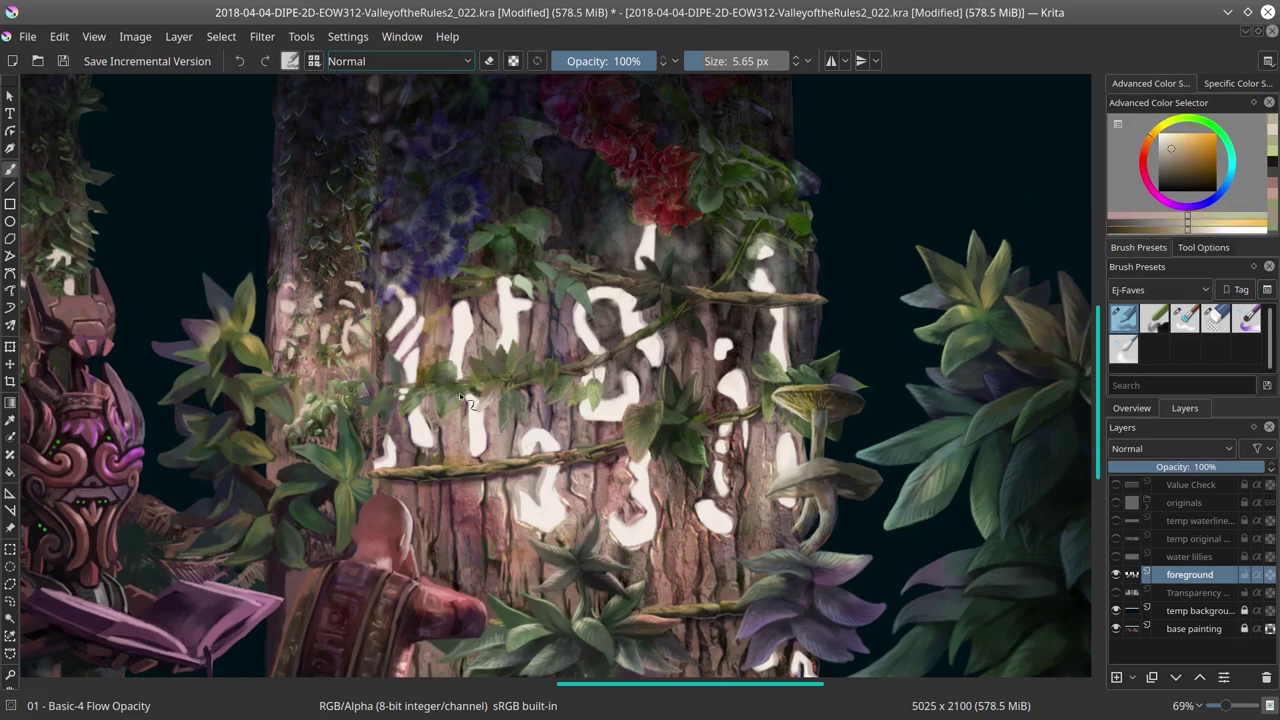
{"action": "left_click", "coordinate": [510, 369], "text": "ctrl"}
{"action": "left_click", "coordinate": [511, 375], "text": "ctrl"}
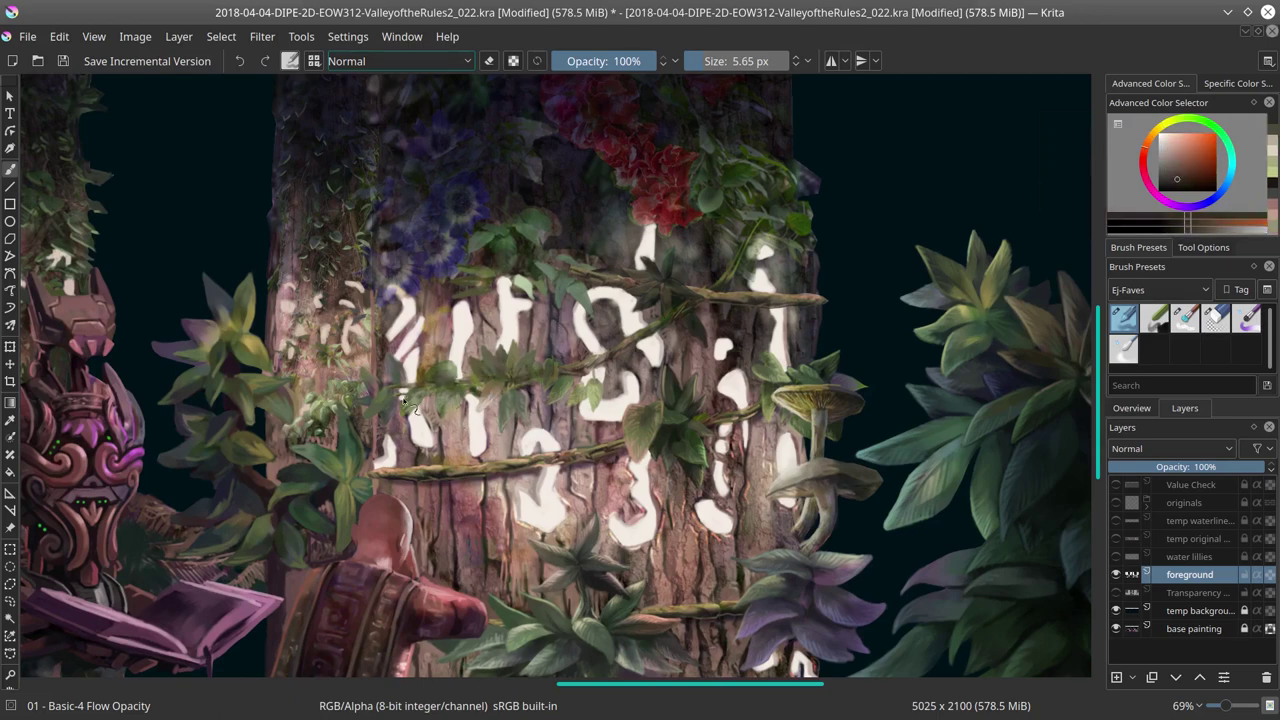
{"action": "left_click", "coordinate": [522, 352], "text": "ctrl"}
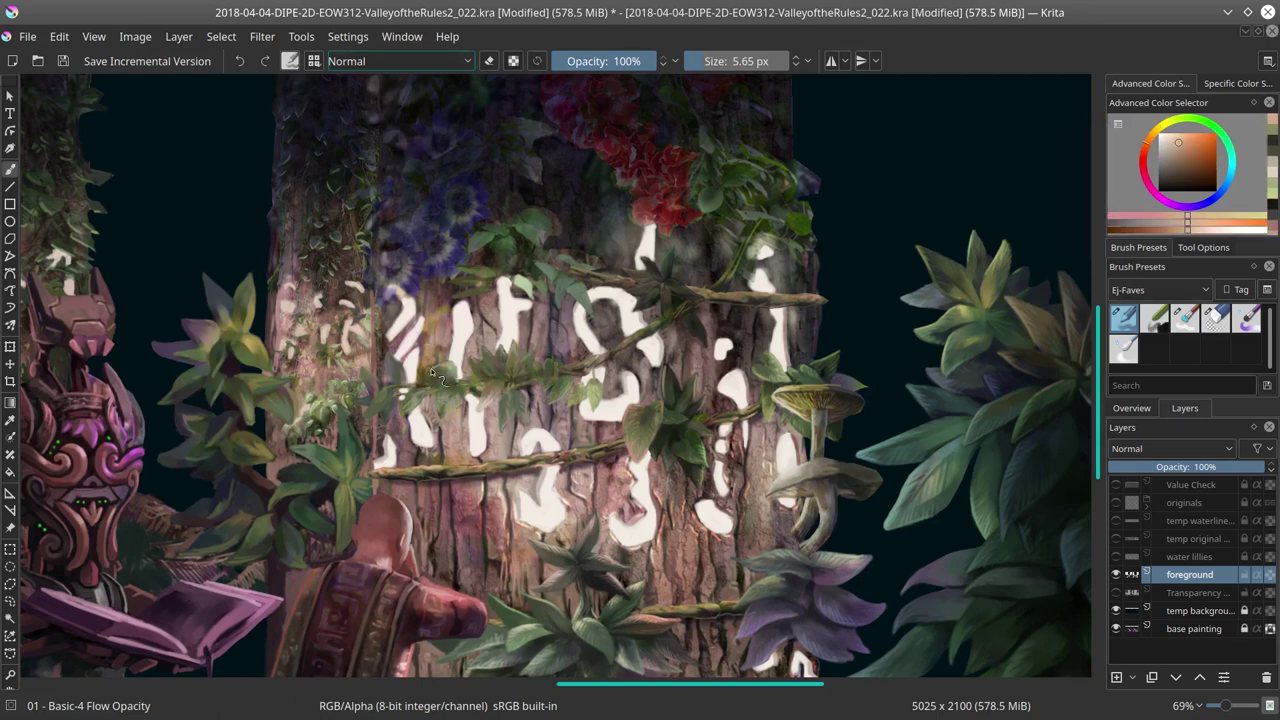
{"action": "left_click", "coordinate": [395, 375], "text": "ctrl"}
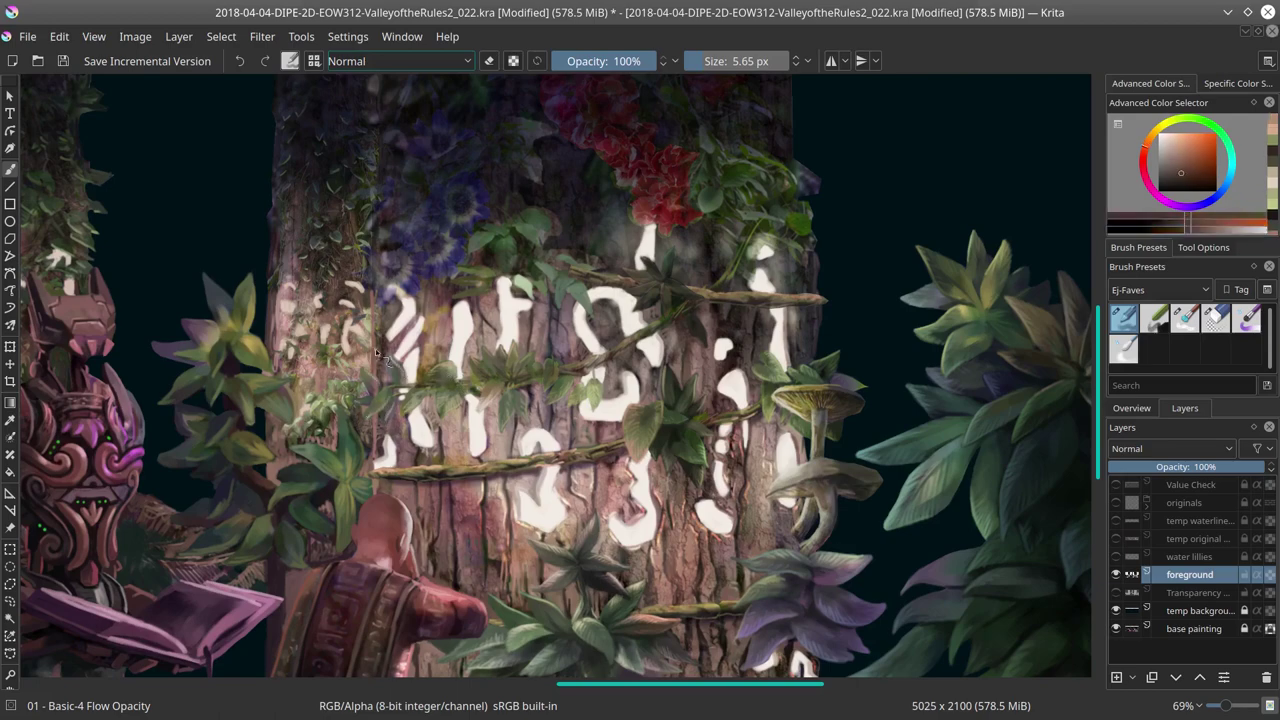
{"action": "left_click", "coordinate": [410, 366], "text": "ctrl"}
{"action": "left_click", "coordinate": [418, 362], "text": "ctrl"}
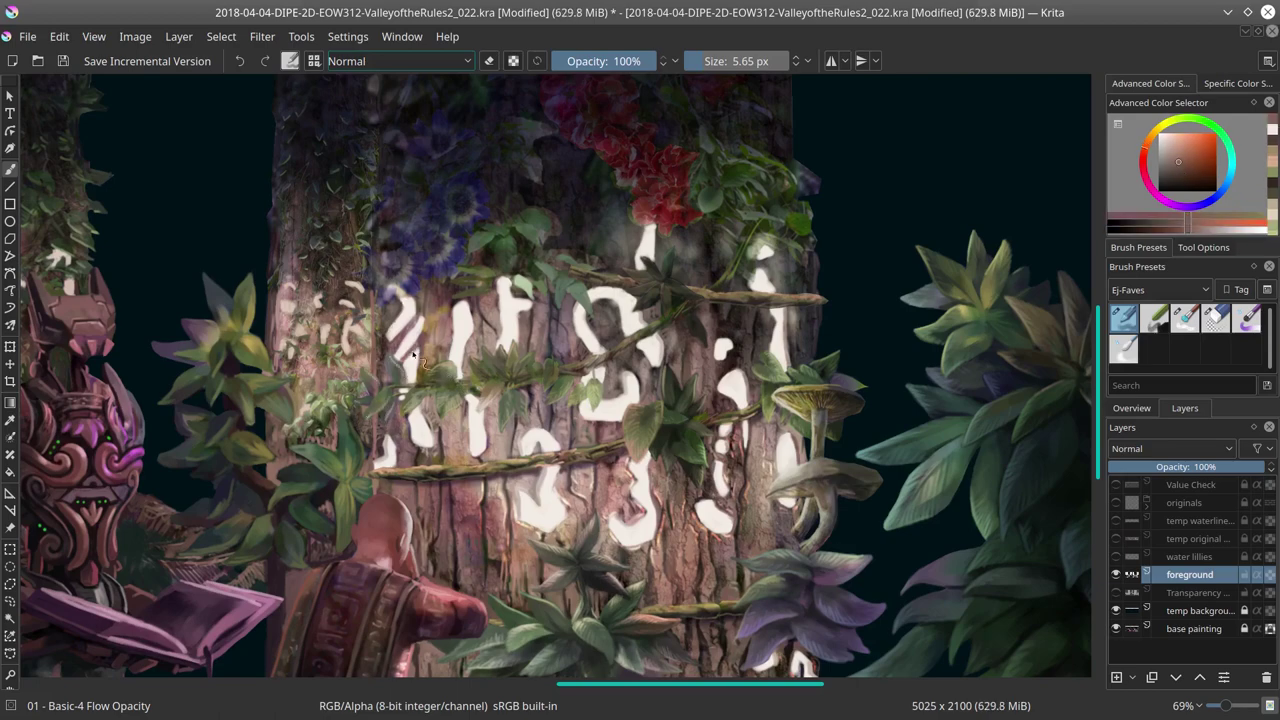
Step: Sample foliage and trunk colours and paint glow highlights on the vines and runes in Color Dodge mode
{"action": "left_click", "coordinate": [740, 320], "text": "ctrl"}
{"action": "left_click", "coordinate": [757, 388], "text": "ctrl"}
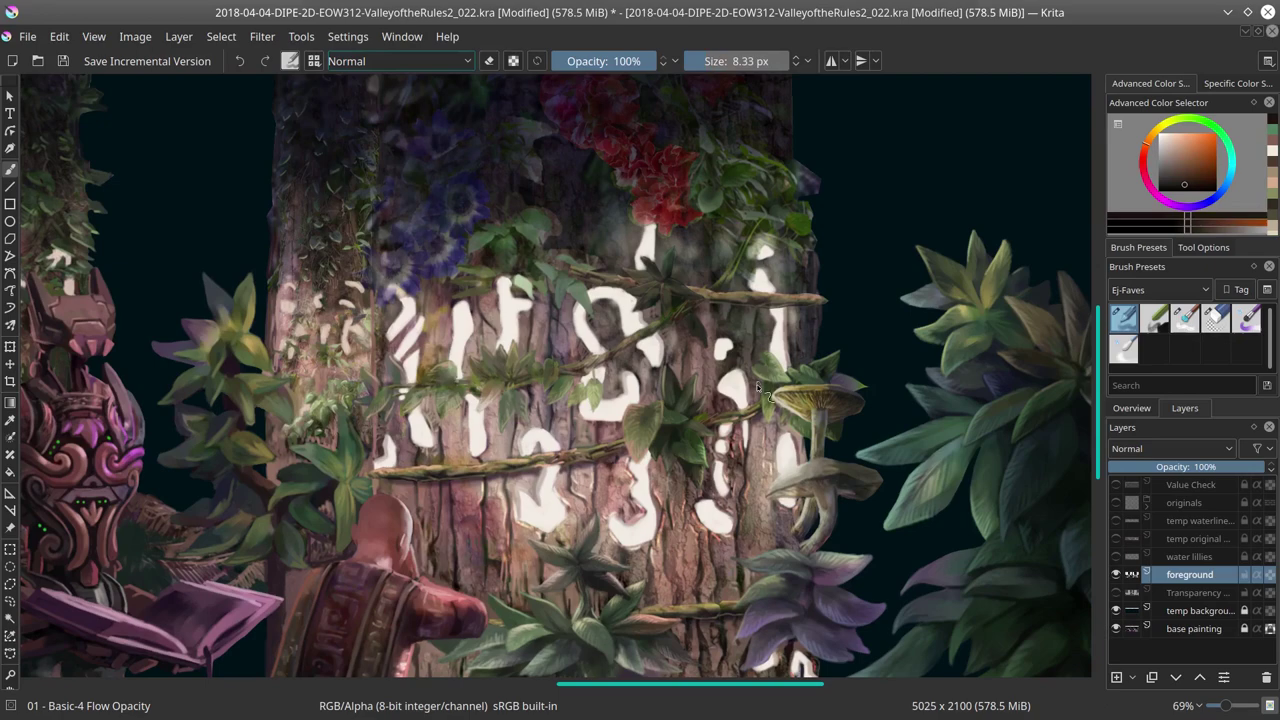
{"action": "left_click", "coordinate": [694, 350], "text": "ctrl"}
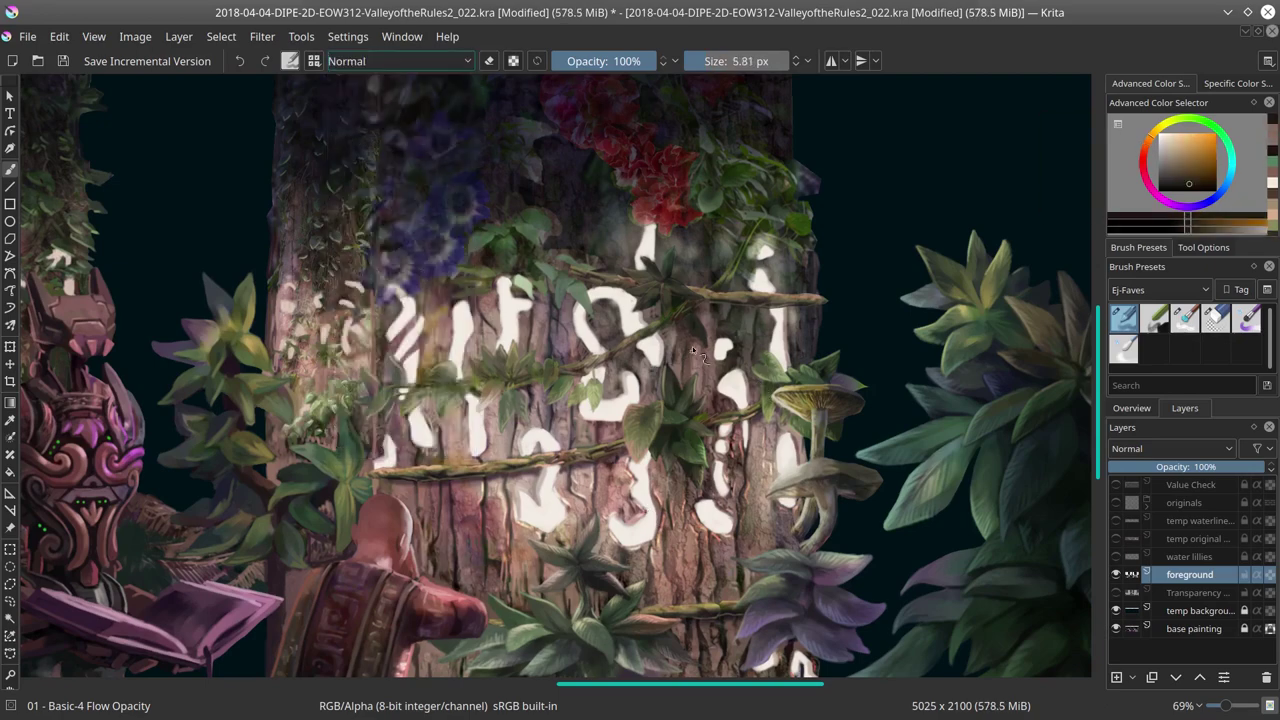
{"action": "left_click", "coordinate": [713, 402], "text": "ctrl"}
{"action": "key", "text": "shift+alt+d"}
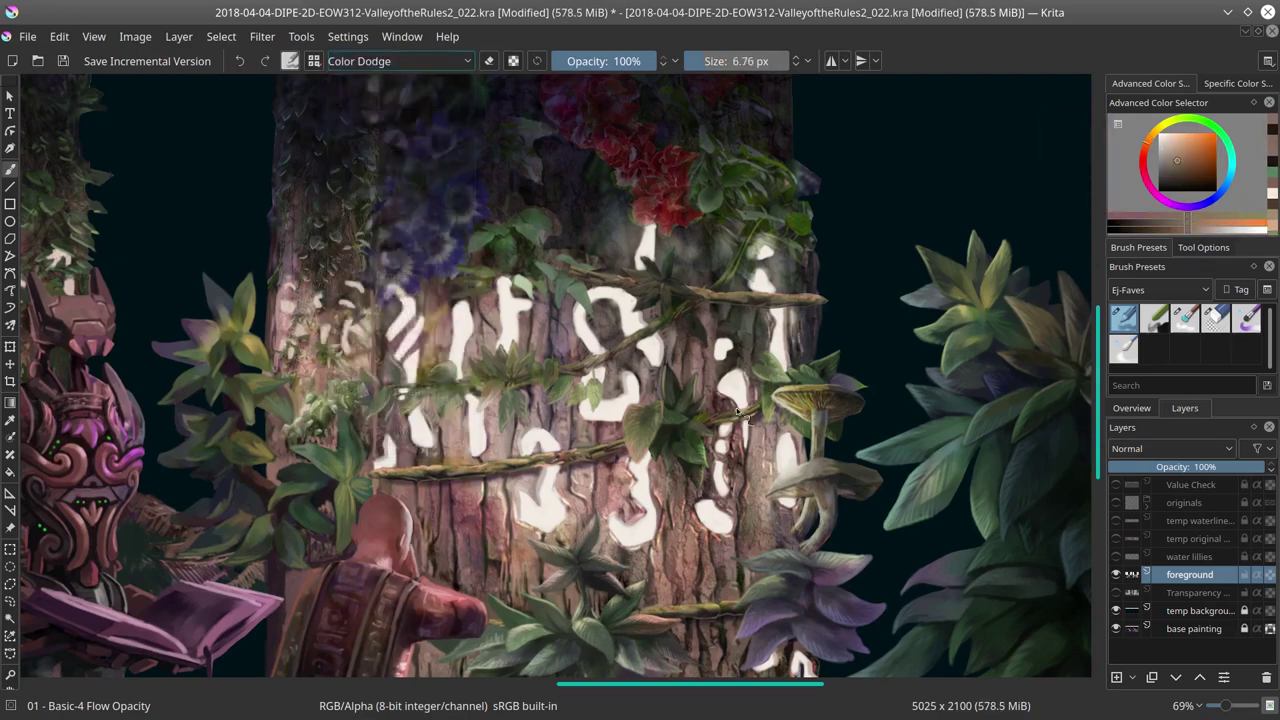
{"action": "left_click", "coordinate": [612, 349], "text": "ctrl"}
{"action": "key", "text": "shift+alt+m"}
{"action": "left_click", "coordinate": [458, 412], "text": "ctrl"}
{"action": "key", "text": "shift+alt+d"}
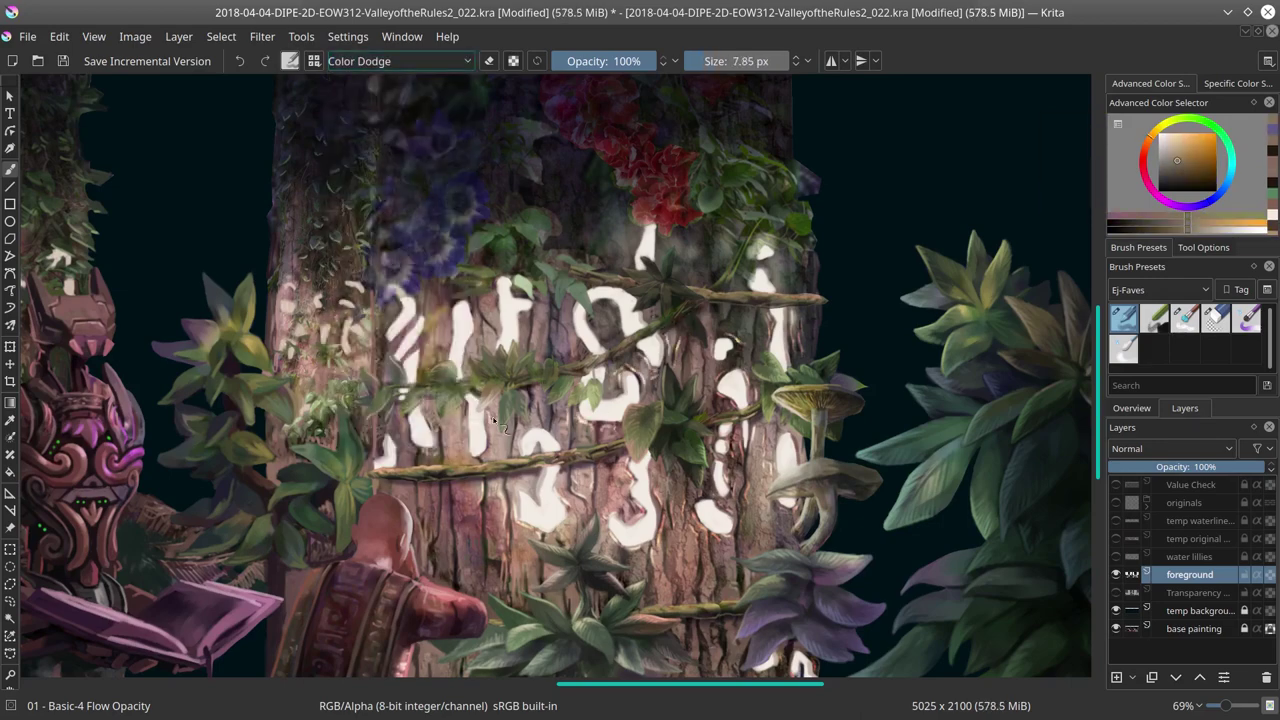
Step: Shade around the runes with an enlarged blue Multiply brush, then restore Normal blending and a smaller brush
{"action": "scroll", "coordinate": [613, 447], "scroll_direction": "down", "scroll_amount": 7}
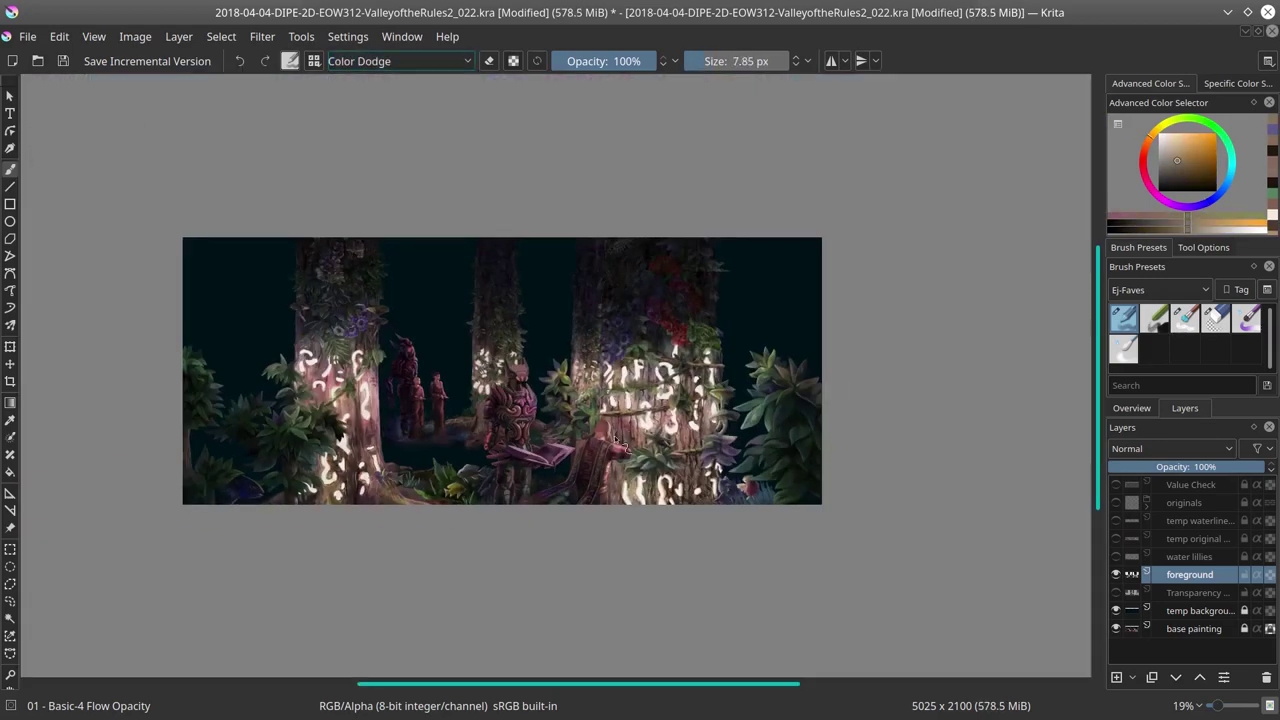
{"action": "scroll", "coordinate": [614, 440], "scroll_direction": "up", "scroll_amount": 7}
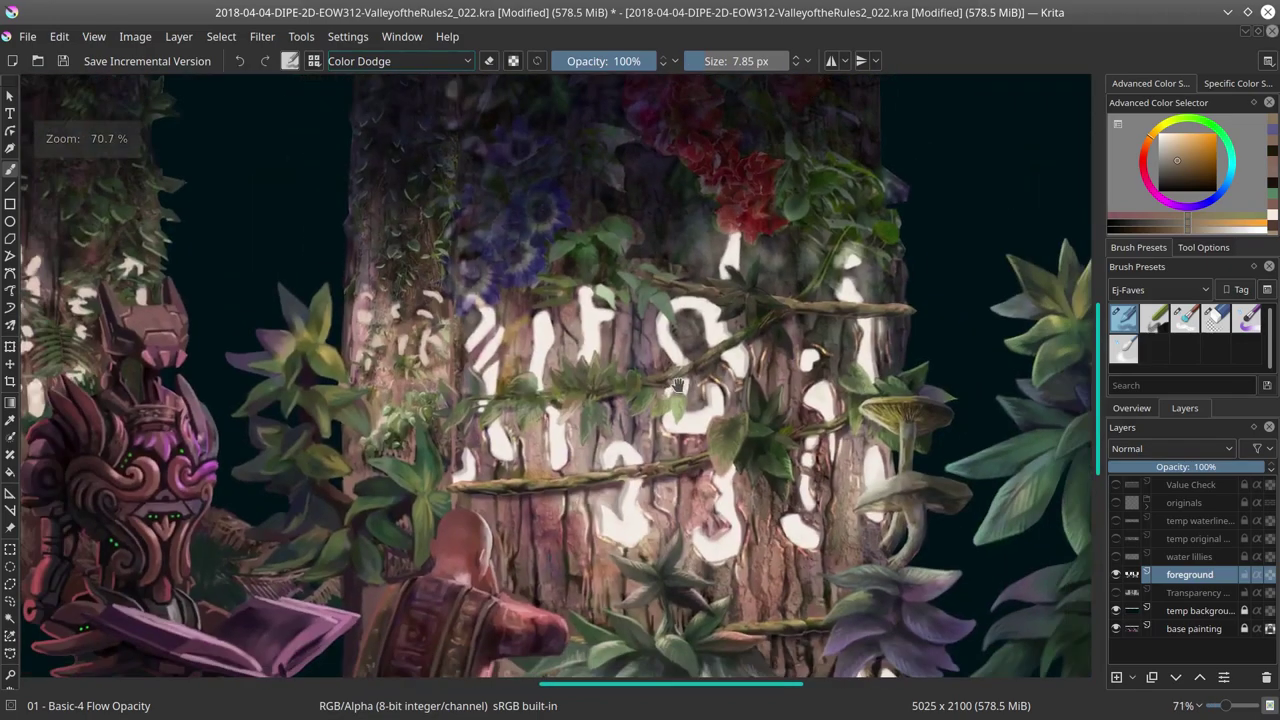
{"action": "key", "text": "shift+alt+m"}
{"action": "key", "text": "bracketright"}
{"action": "key", "text": "bracketright"}
{"action": "key", "text": "bracketright"}
{"action": "key", "text": "bracketright"}
{"action": "left_click", "coordinate": [592, 390], "text": "ctrl"}
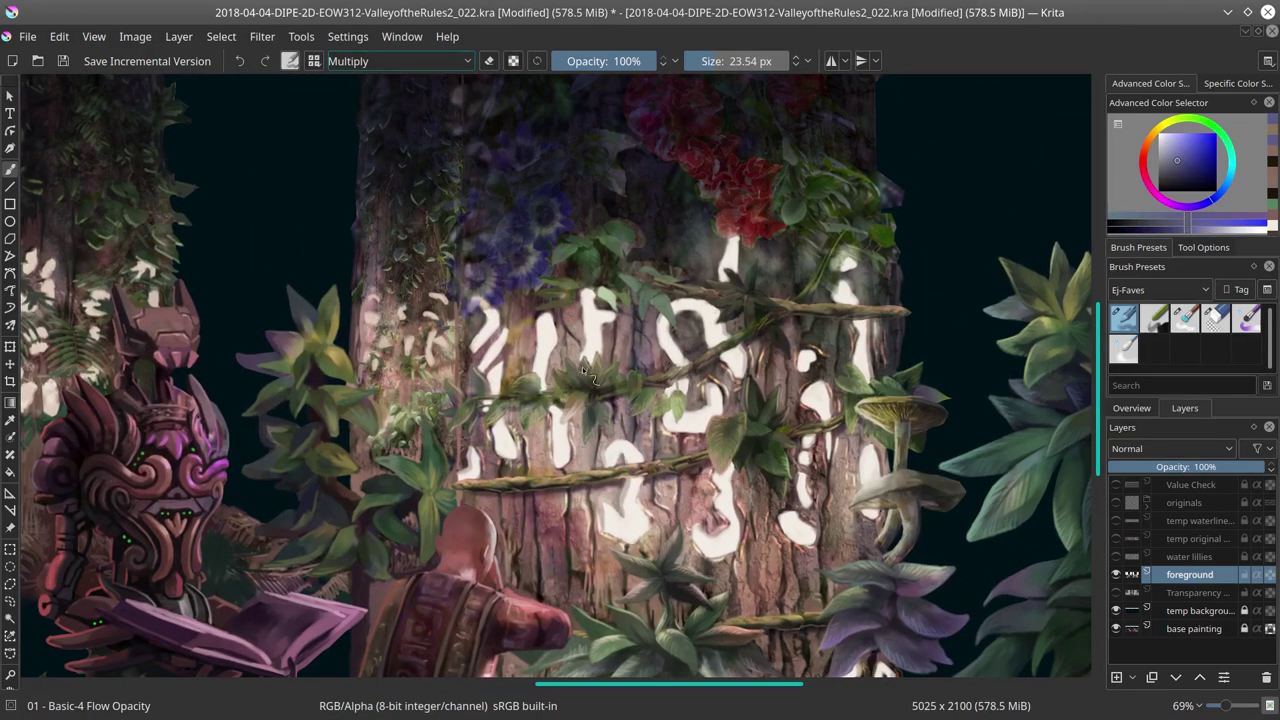
{"action": "scroll", "coordinate": [582, 370], "scroll_direction": "down", "scroll_amount": 7}
{"action": "scroll", "coordinate": [678, 351], "scroll_direction": "up", "scroll_amount": 7}
{"action": "key", "text": "shift+alt+n"}
{"action": "key", "text": "bracketleft"}
{"action": "key", "text": "bracketleft"}
{"action": "key", "text": "bracketleft"}
Step: Paint the vine leaves crossing the runes with picked pinks, blue-violet, reds, bark browns and olive greens
{"action": "left_click", "coordinate": [678, 351], "text": "ctrl"}
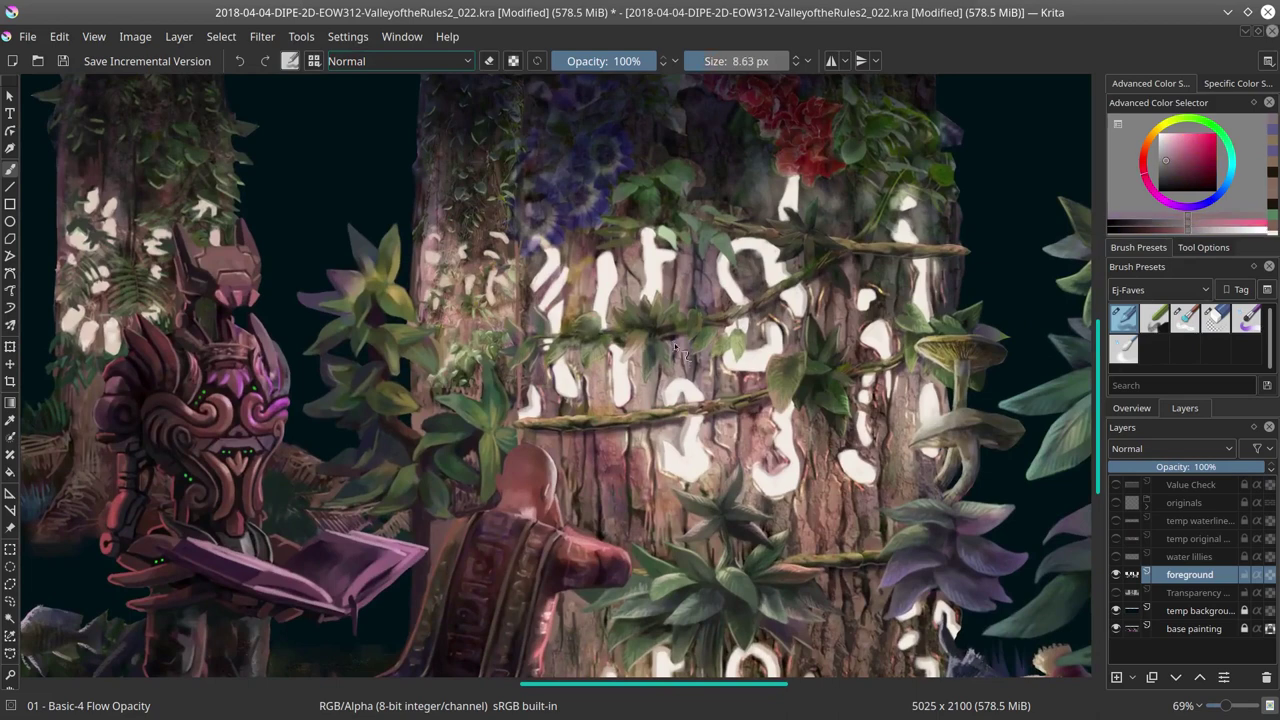
{"action": "left_click", "coordinate": [622, 325], "text": "ctrl"}
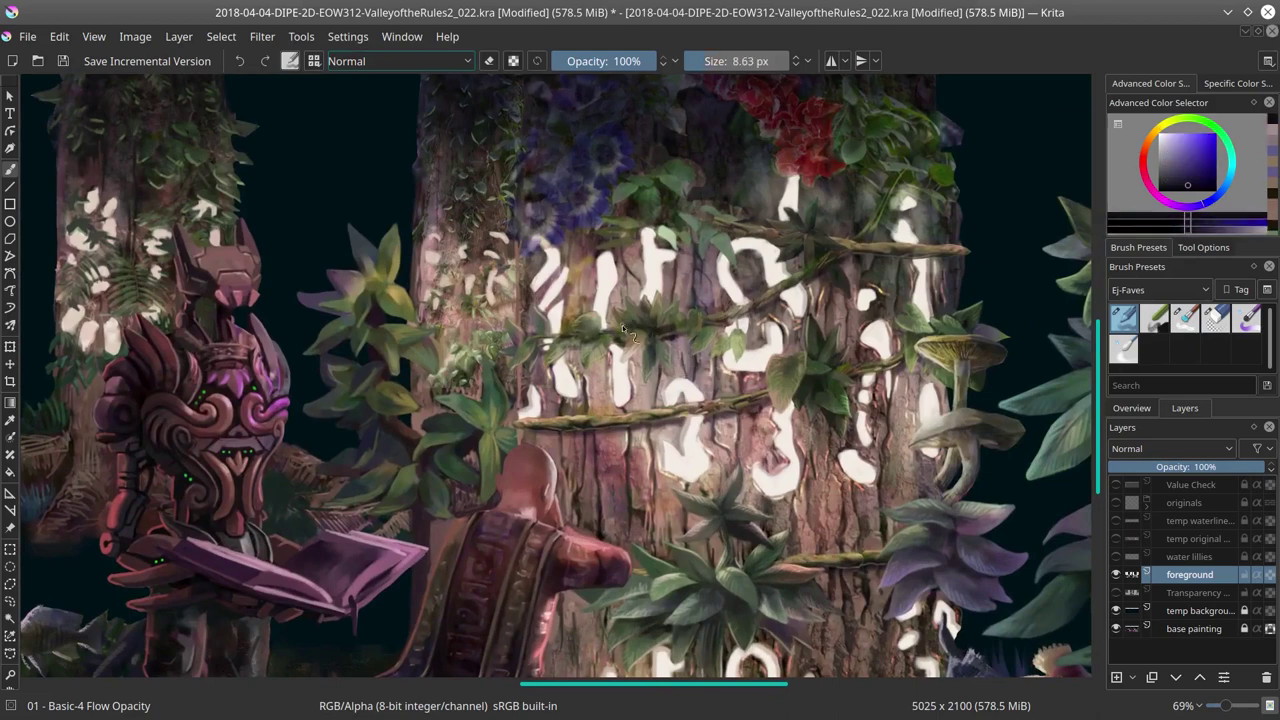
{"action": "left_click", "coordinate": [676, 345], "text": "ctrl"}
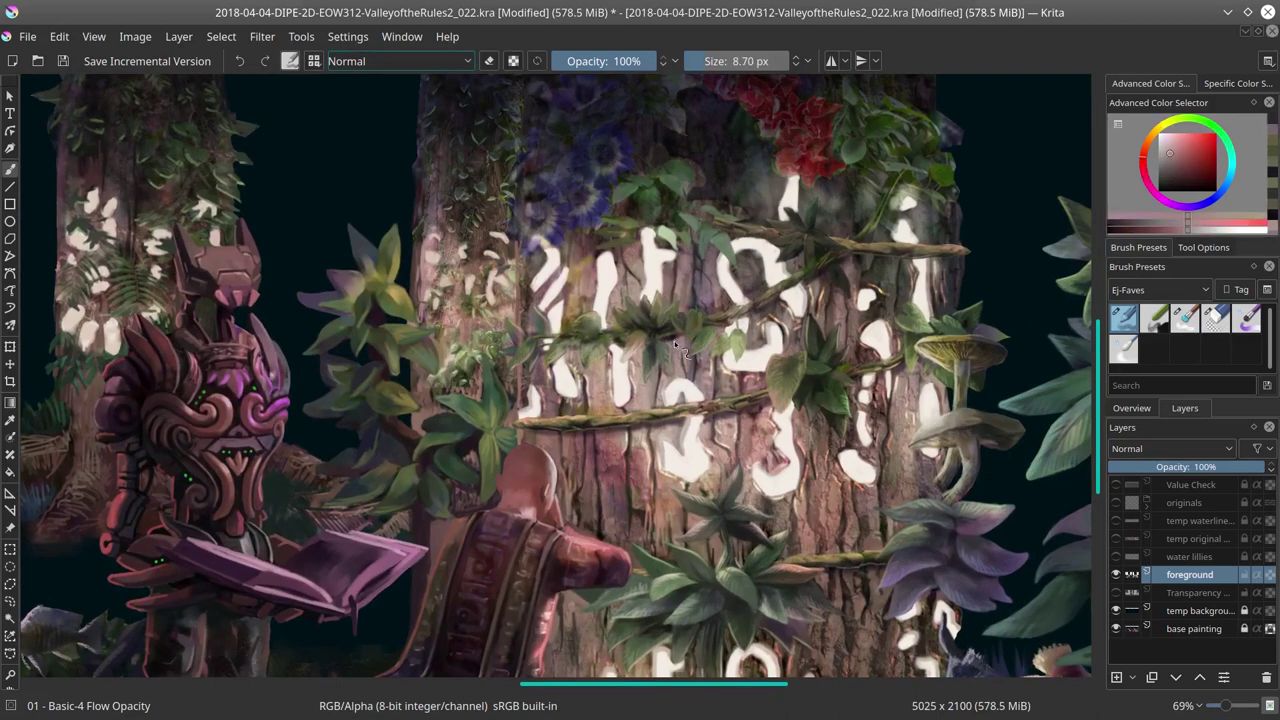
{"action": "key", "text": "bracketleft"}
{"action": "left_click", "coordinate": [600, 325], "text": "ctrl"}
{"action": "left_click", "coordinate": [588, 337], "text": "ctrl"}
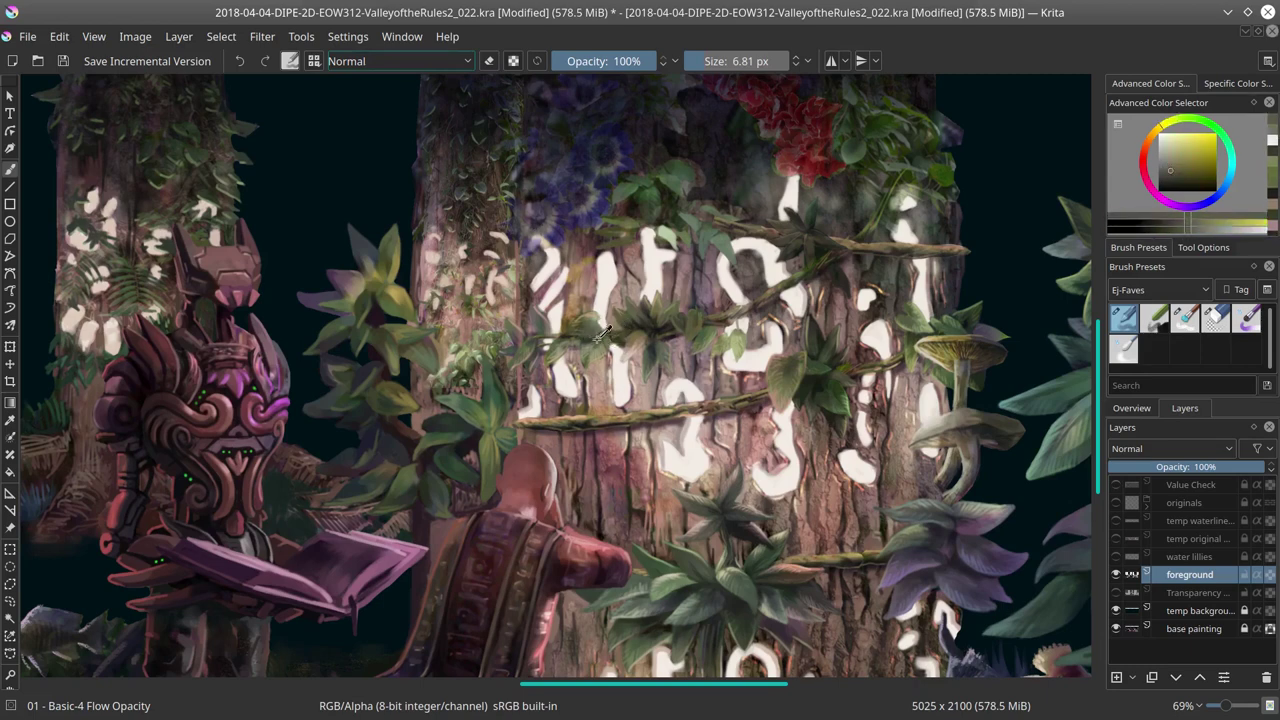
{"action": "left_click", "coordinate": [532, 349], "text": "ctrl"}
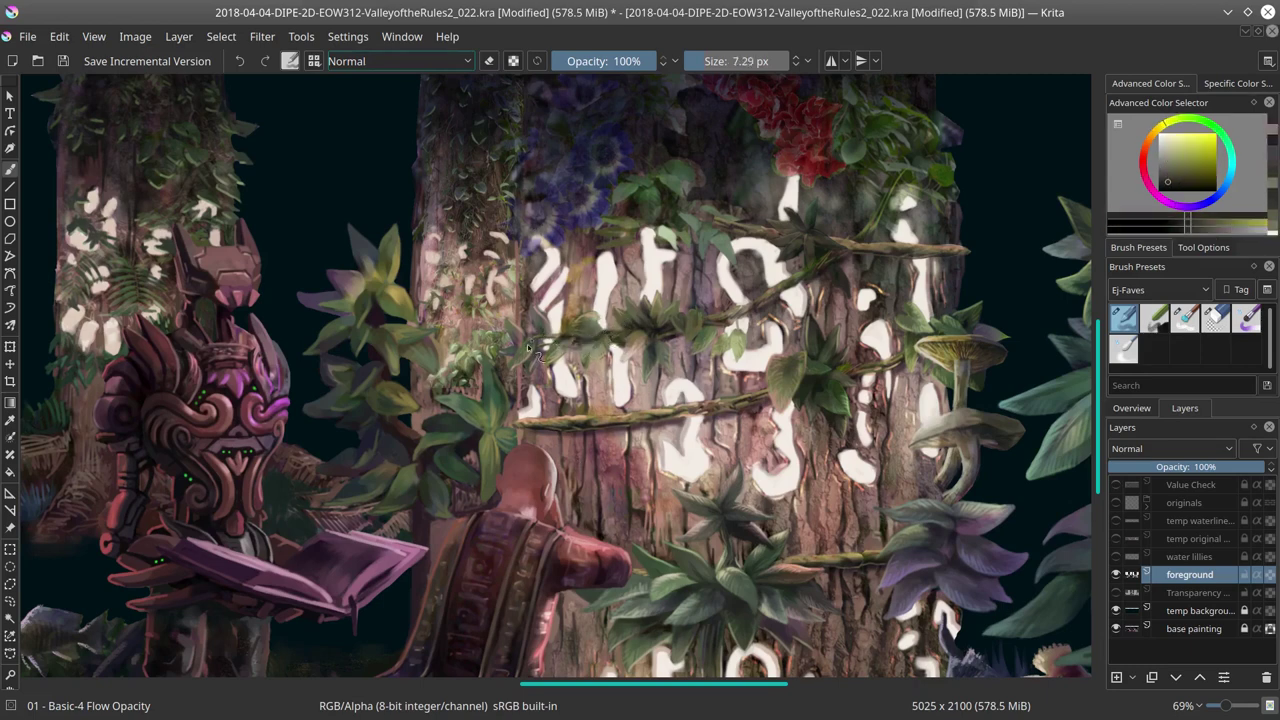
{"action": "left_click", "coordinate": [531, 327], "text": "ctrl"}
{"action": "left_click_drag", "start_coordinate": [531, 307], "coordinate": [703, 316]}
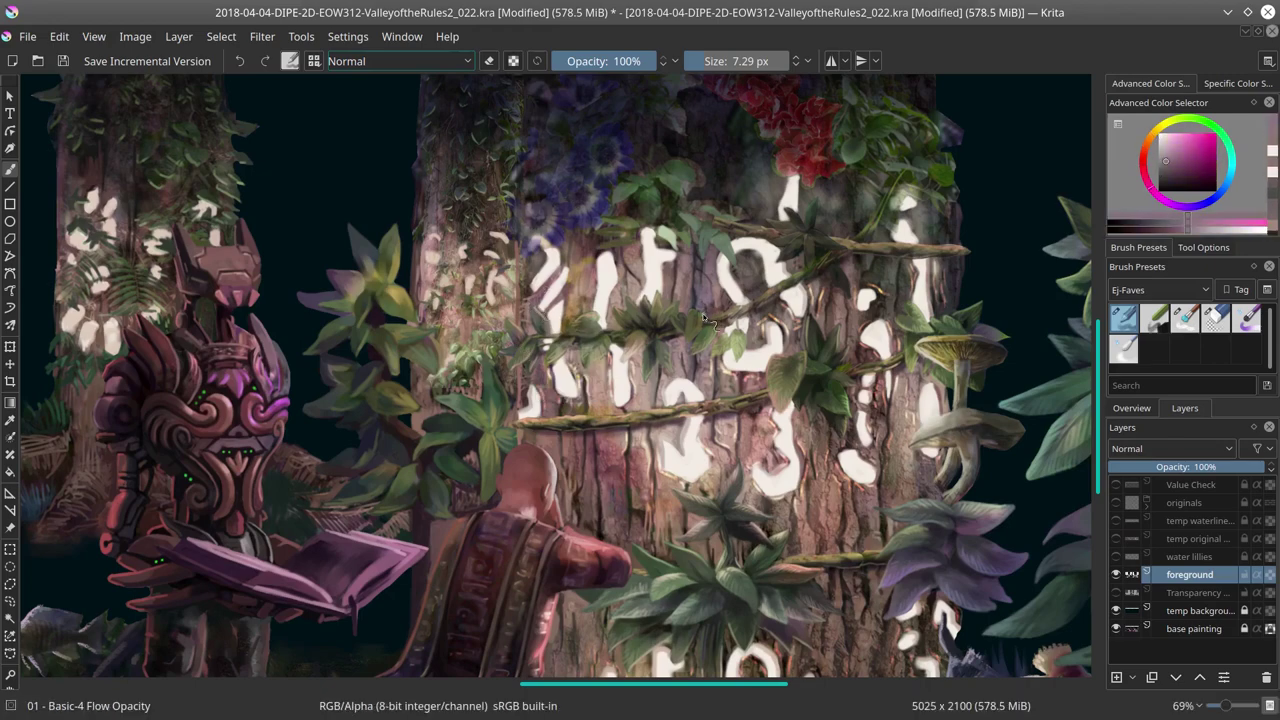
Step: Mirror the view and zoom out to check the whole composition, then save the painting
{"action": "key", "text": "m"}
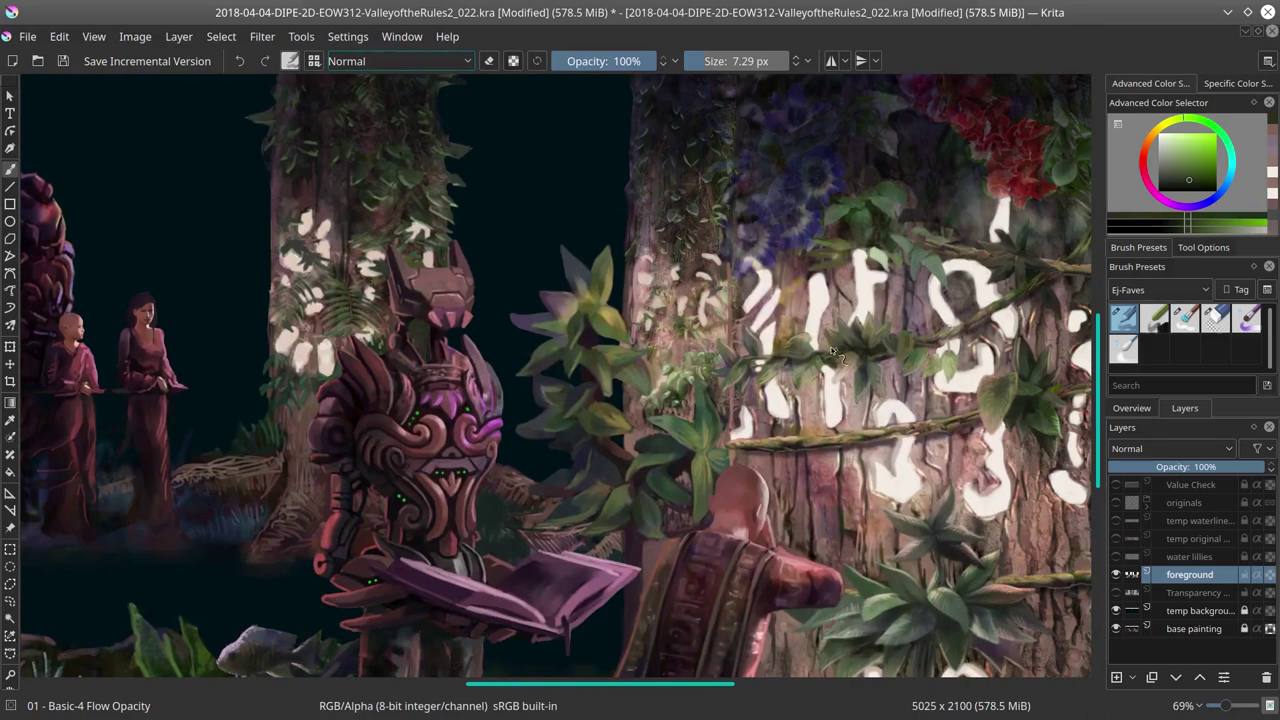
{"action": "key", "text": "minus"}
{"action": "key", "text": "minus"}
{"action": "key", "text": "minus"}
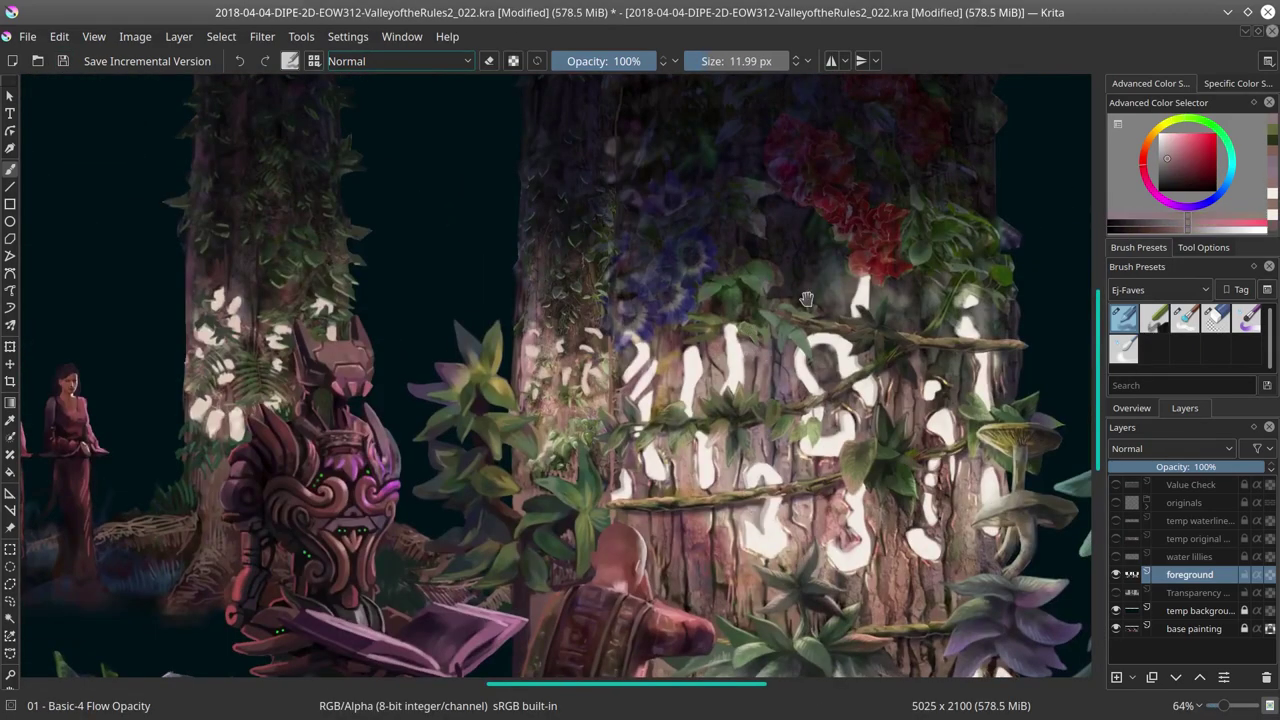
{"action": "key", "text": "minus"}
{"action": "key", "text": "minus"}
{"action": "key", "text": "minus"}
{"action": "key", "text": "minus"}
{"action": "left_click", "coordinate": [62, 61]}
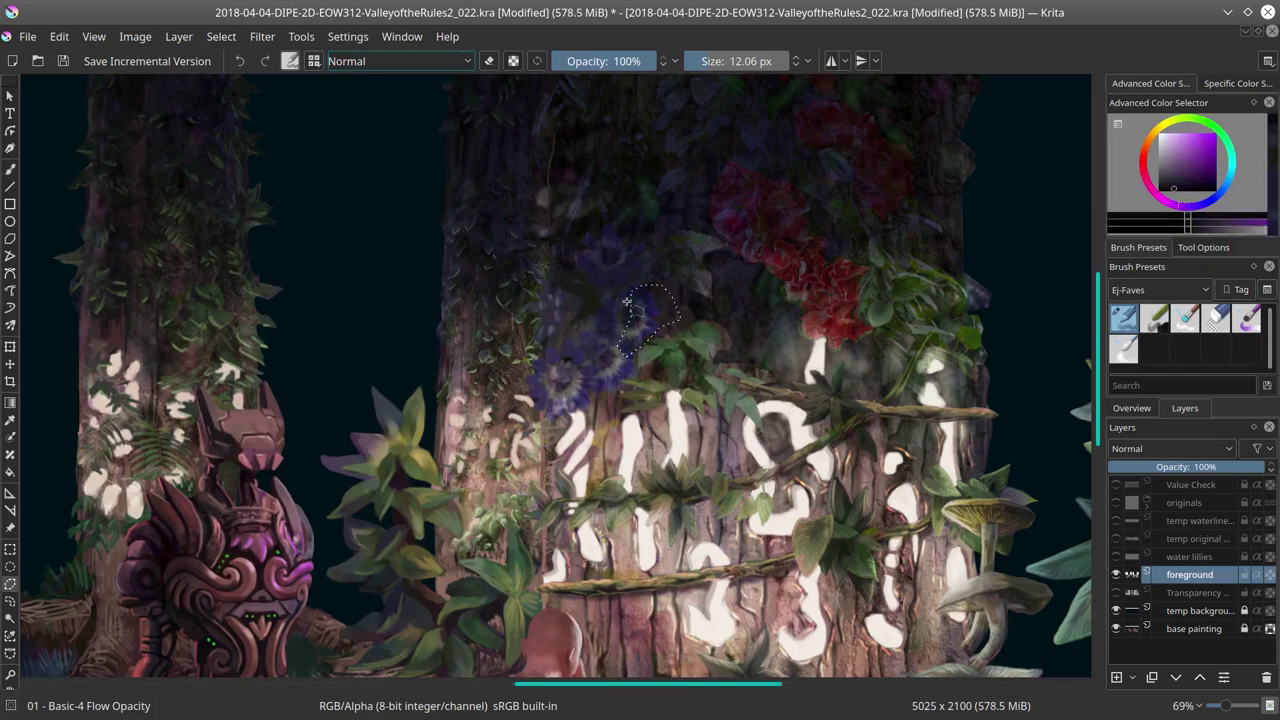
Step: Paste a copy of the blue flower area at partial opacity and merge it into the foreground layer
{"action": "key", "text": "ctrl+v"}
{"action": "key", "text": "t"}
{"action": "left_click", "coordinate": [1186, 466]}
{"action": "key", "text": "ctrl+e"}
{"action": "key", "text": "b"}
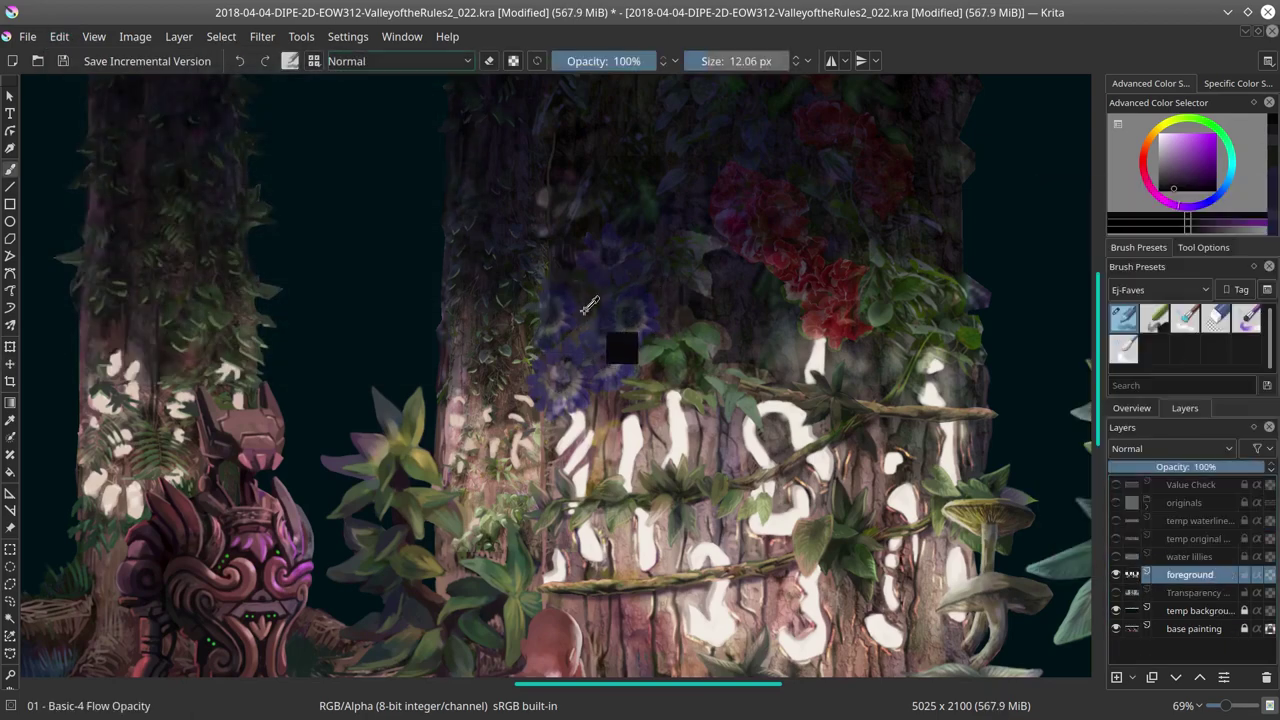
Step: Paint the flowers with sampled dark blue-purples and a leaf green, then view a thumbnail of the whole painting
{"action": "left_click_drag", "start_coordinate": [562, 302], "coordinate": [561, 345]}
{"action": "left_click_drag", "start_coordinate": [654, 474], "coordinate": [505, 355]}
{"action": "left_click", "coordinate": [595, 312]}
{"action": "left_click", "coordinate": [503, 272]}
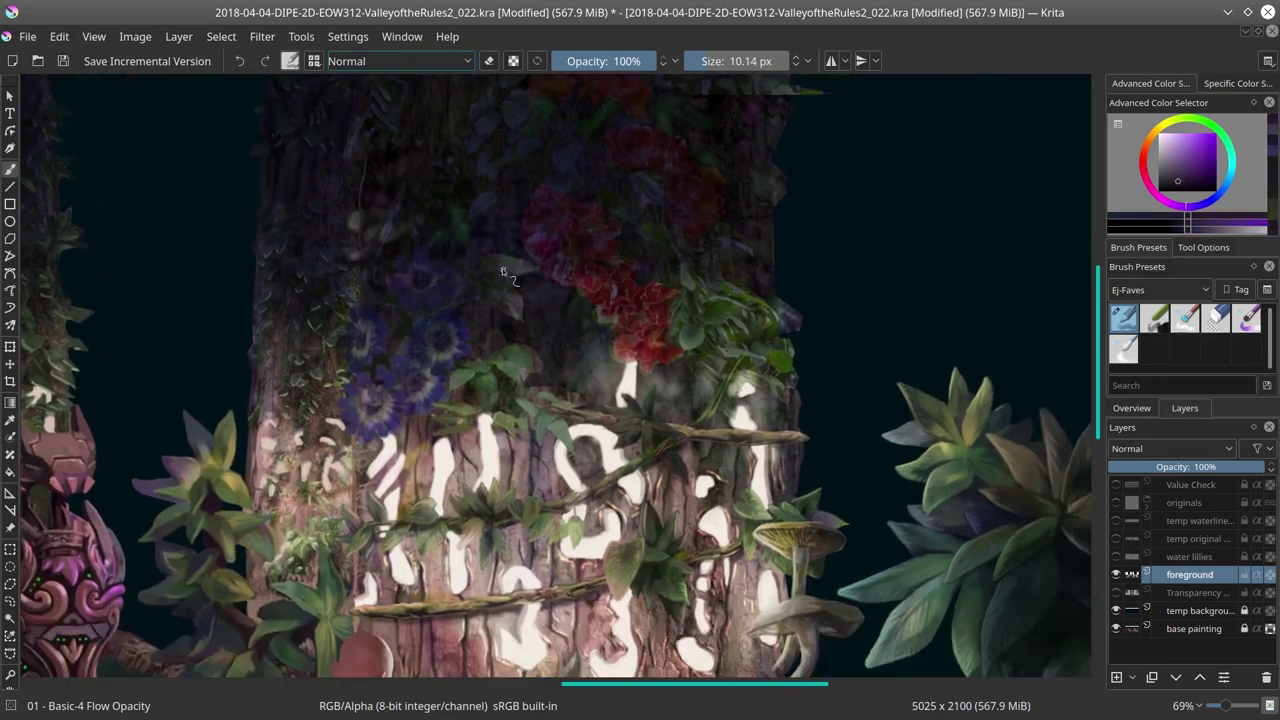
{"action": "left_click", "coordinate": [520, 260]}
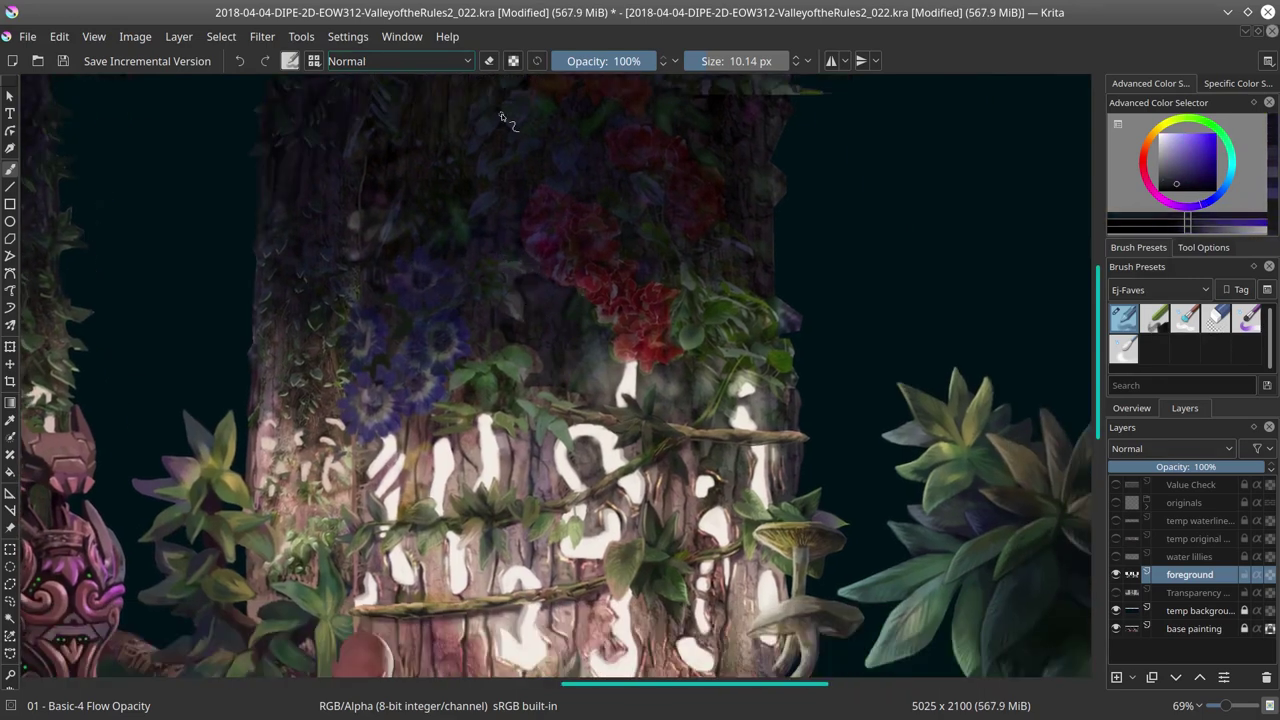
{"action": "mouse_move", "coordinate": [495, 400]}
{"action": "left_mouse_down"}
{"action": "mouse_move", "coordinate": [467, 394]}
{"action": "mouse_move", "coordinate": [550, 408]}
{"action": "mouse_move", "coordinate": [563, 397]}
{"action": "mouse_move", "coordinate": [578, 410]}
{"action": "mouse_move", "coordinate": [523, 377]}
{"action": "mouse_move", "coordinate": [541, 381]}
{"action": "mouse_move", "coordinate": [605, 517]}
{"action": "mouse_move", "coordinate": [527, 302]}
{"action": "mouse_move", "coordinate": [385, 503]}
{"action": "mouse_move", "coordinate": [445, 478]}
{"action": "left_mouse_up"}
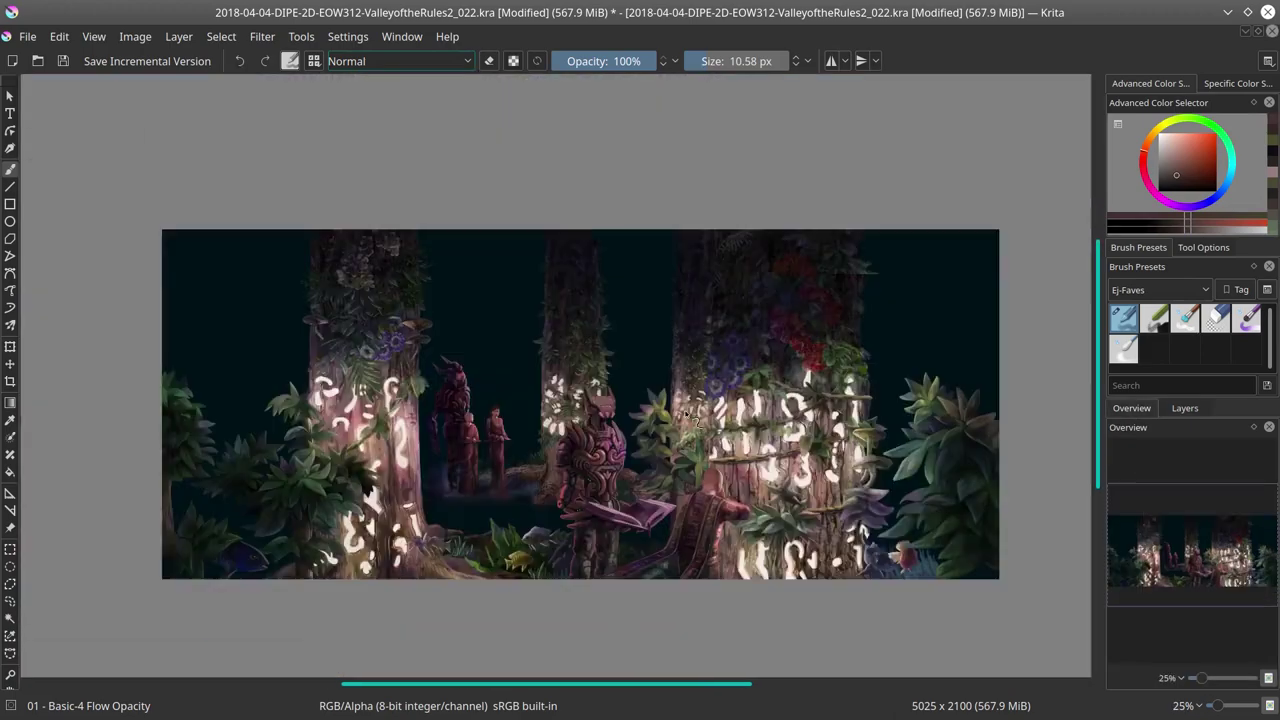
{"action": "left_click", "coordinate": [63, 61]}
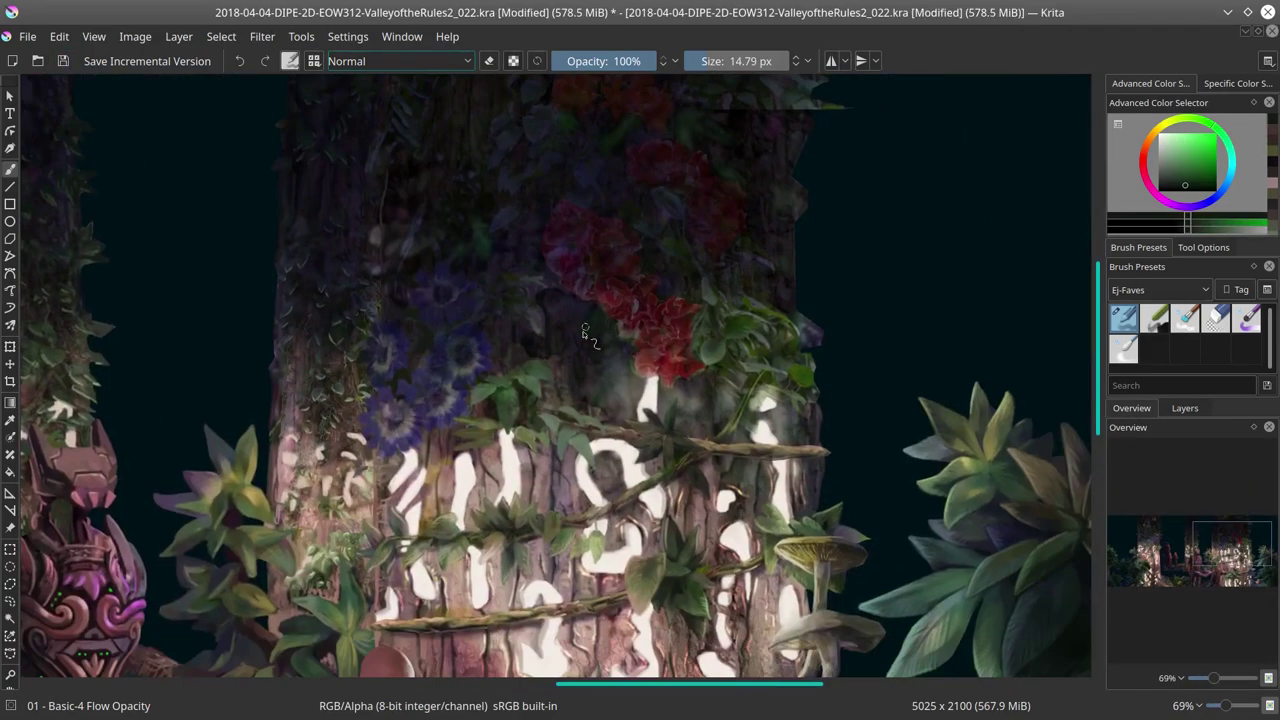
Step: With a smaller brush, touch up the flowers and leaves in dark blue and green, sampling trunk colours
{"action": "mouse_move", "coordinate": [615, 377]}
{"action": "left_mouse_down"}
{"action": "mouse_move", "coordinate": [598, 382]}
{"action": "mouse_move", "coordinate": [630, 398]}
{"action": "left_mouse_up"}
{"action": "left_click", "coordinate": [598, 382], "text": "ctrl"}
{"action": "left_click", "coordinate": [612, 400], "text": "ctrl"}
{"action": "left_click", "coordinate": [614, 396], "text": "ctrl"}
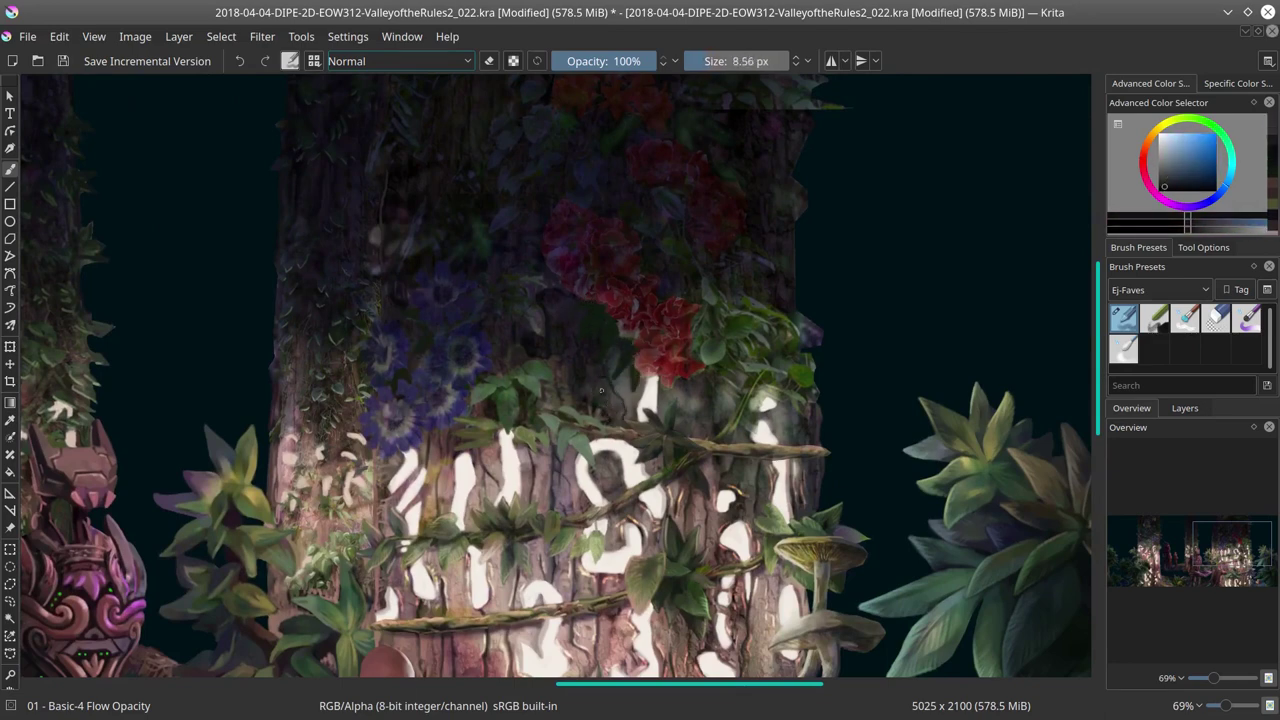
{"action": "left_click", "coordinate": [660, 390], "text": "ctrl"}
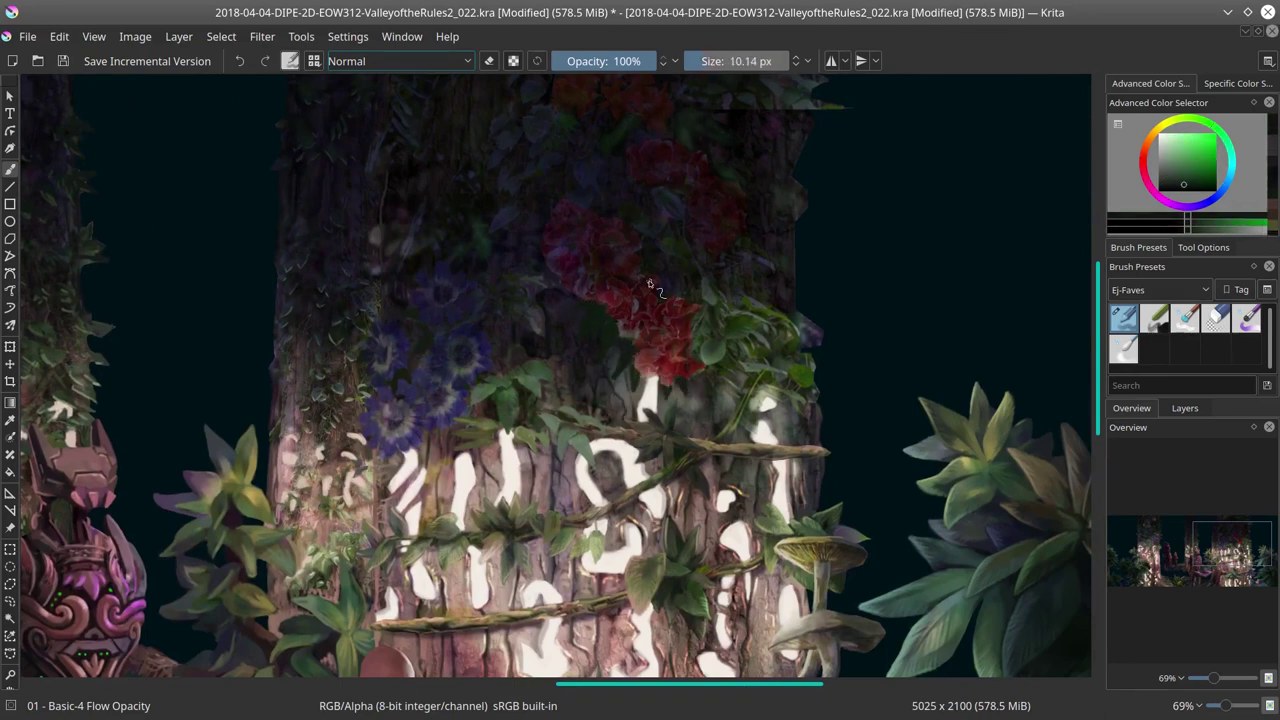
{"action": "left_click_drag", "start_coordinate": [650, 285], "coordinate": [505, 430]}
{"action": "left_click", "coordinate": [505, 430], "text": "ctrl"}
{"action": "left_click", "coordinate": [510, 434], "text": "ctrl"}
{"action": "left_click", "coordinate": [515, 437], "text": "ctrl"}
{"action": "left_click", "coordinate": [519, 440], "text": "ctrl"}
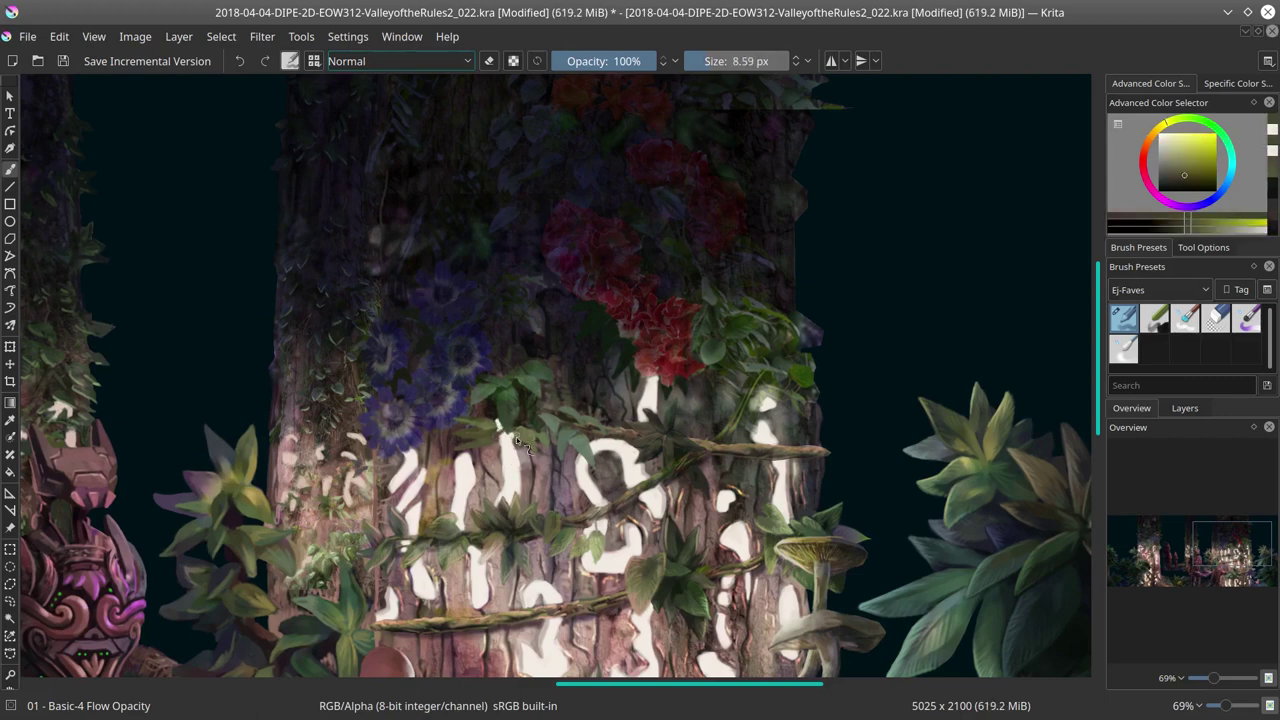
Step: Paint a bright Color Dodge glow stroke on the trunk runes, return to Normal blending, and save
{"action": "left_click", "coordinate": [400, 61]}
{"action": "left_click", "coordinate": [370, 120]}
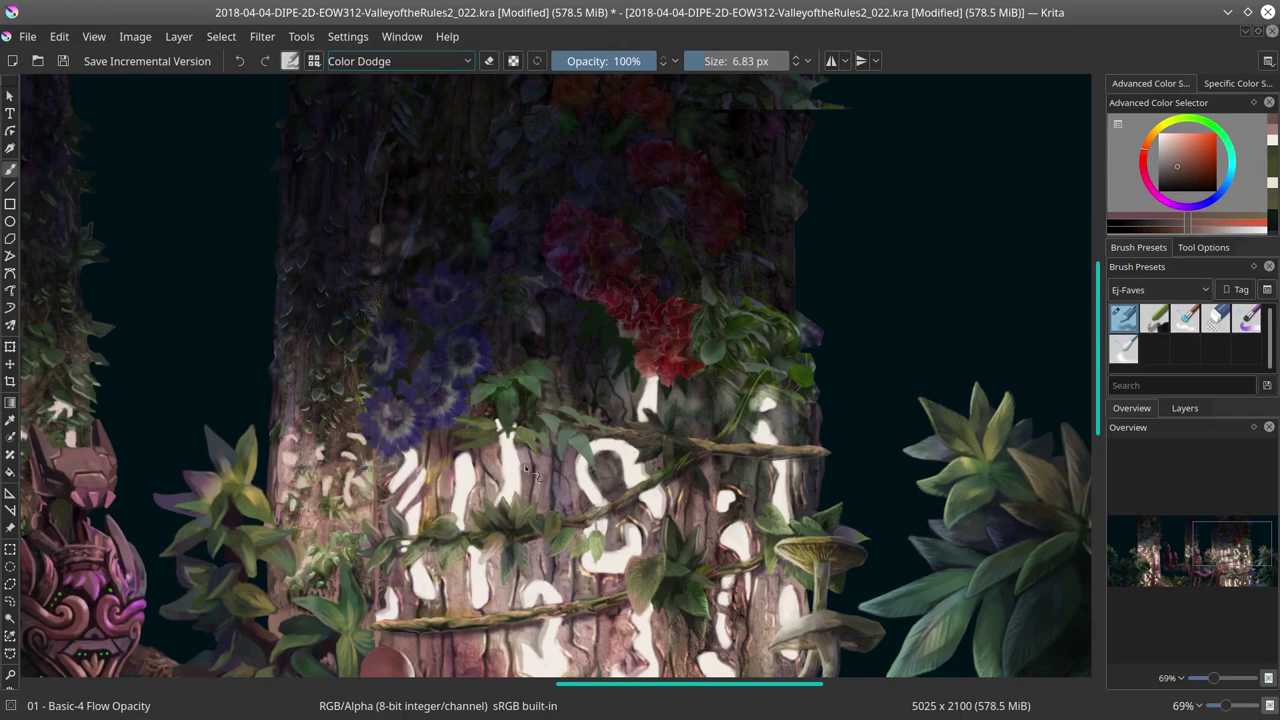
{"action": "left_click_drag", "start_coordinate": [526, 468], "coordinate": [538, 500]}
{"action": "key", "text": "alt+shift+n"}
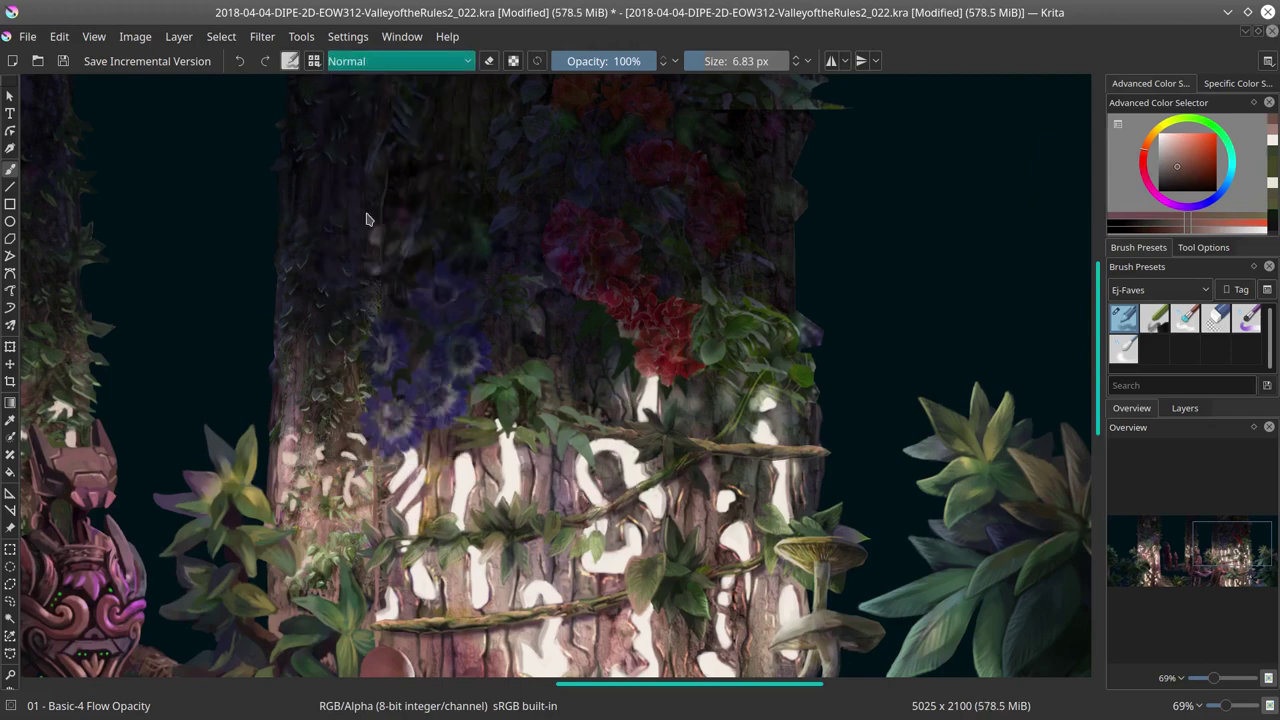
{"action": "key", "text": "ctrl+s"}
Step: Refine the leaves and flowers with pink, light and mint greens, dark red and blue-violet, then save
{"action": "left_click", "coordinate": [647, 466], "text": "ctrl"}
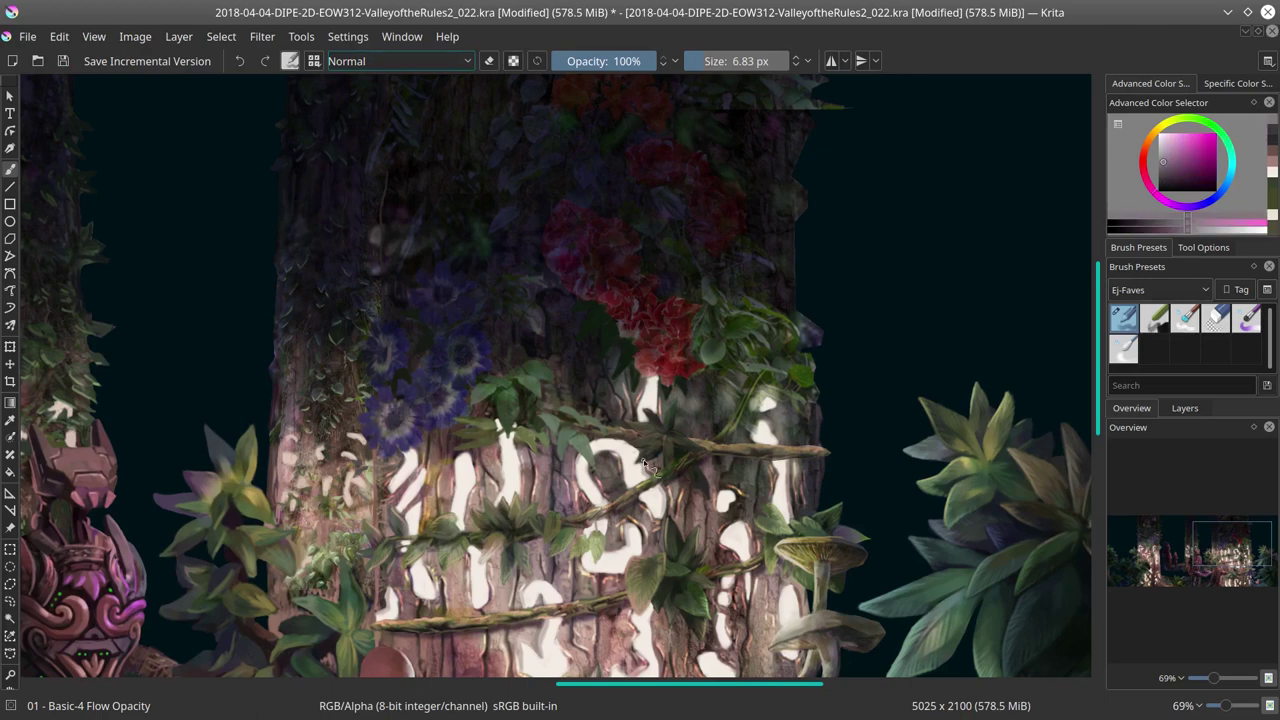
{"action": "left_click", "coordinate": [530, 390], "text": "ctrl"}
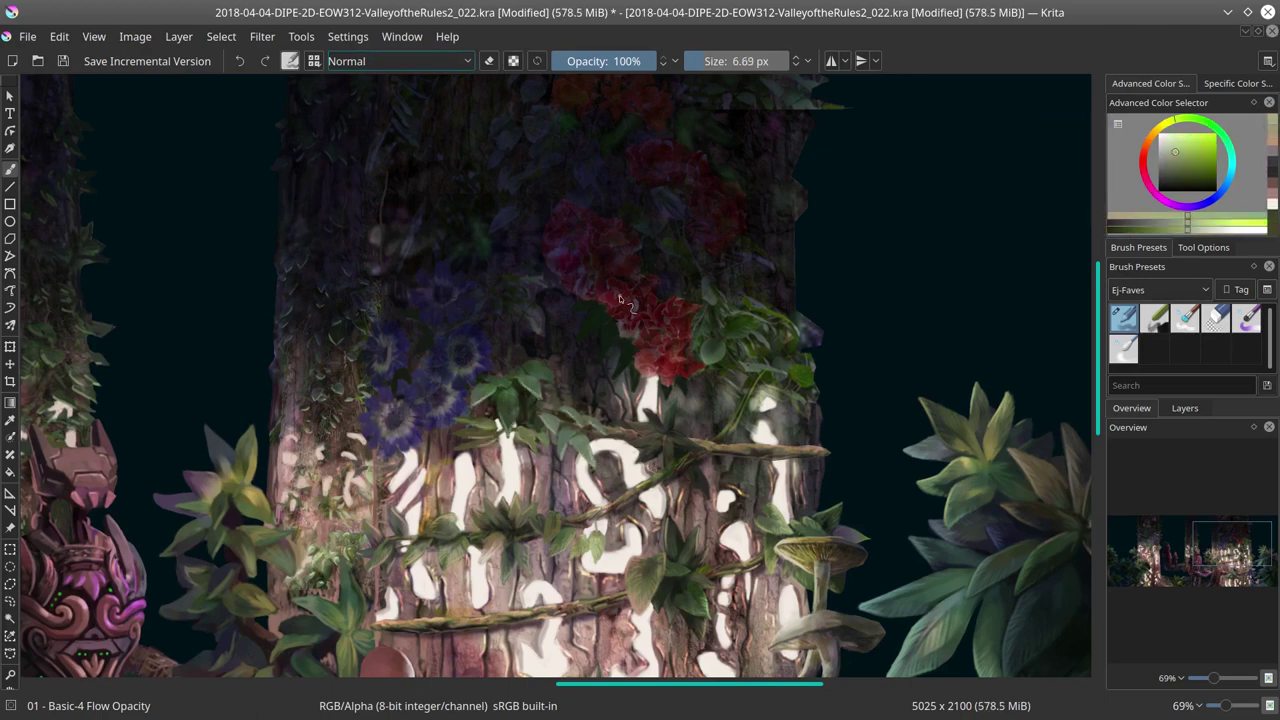
{"action": "left_click", "coordinate": [680, 535], "text": "ctrl"}
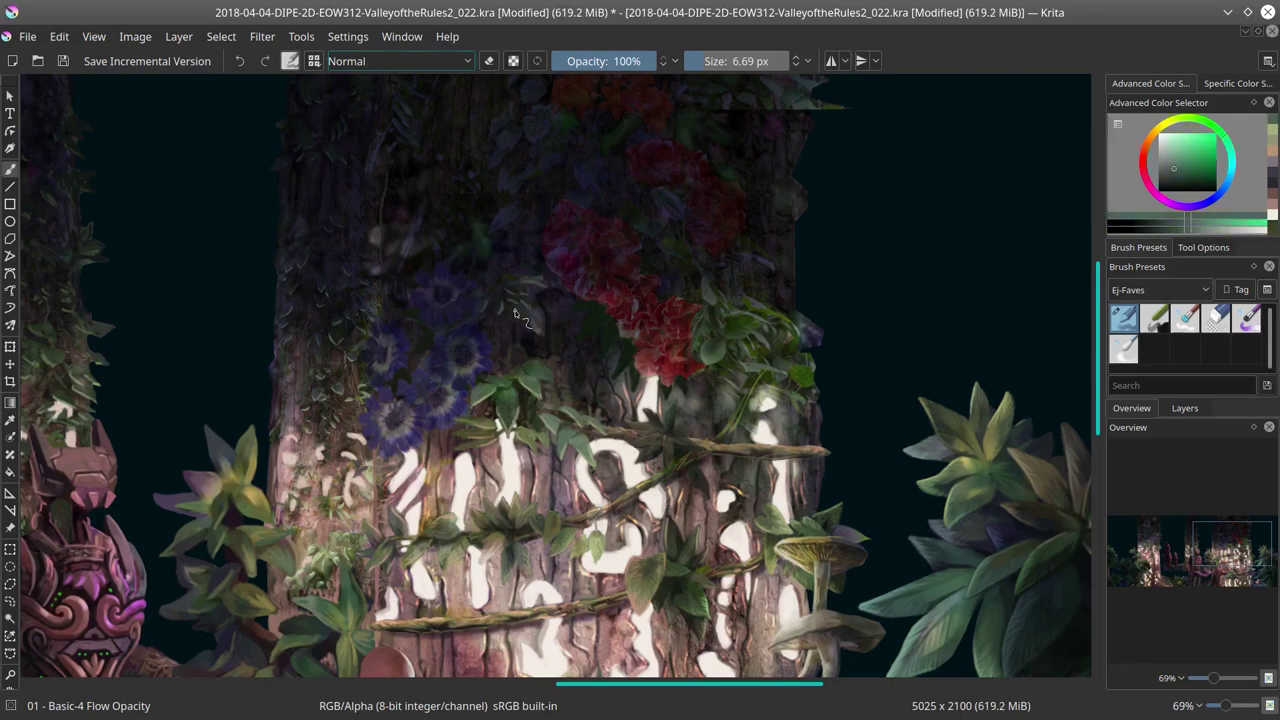
{"action": "left_click", "coordinate": [536, 305], "text": "ctrl"}
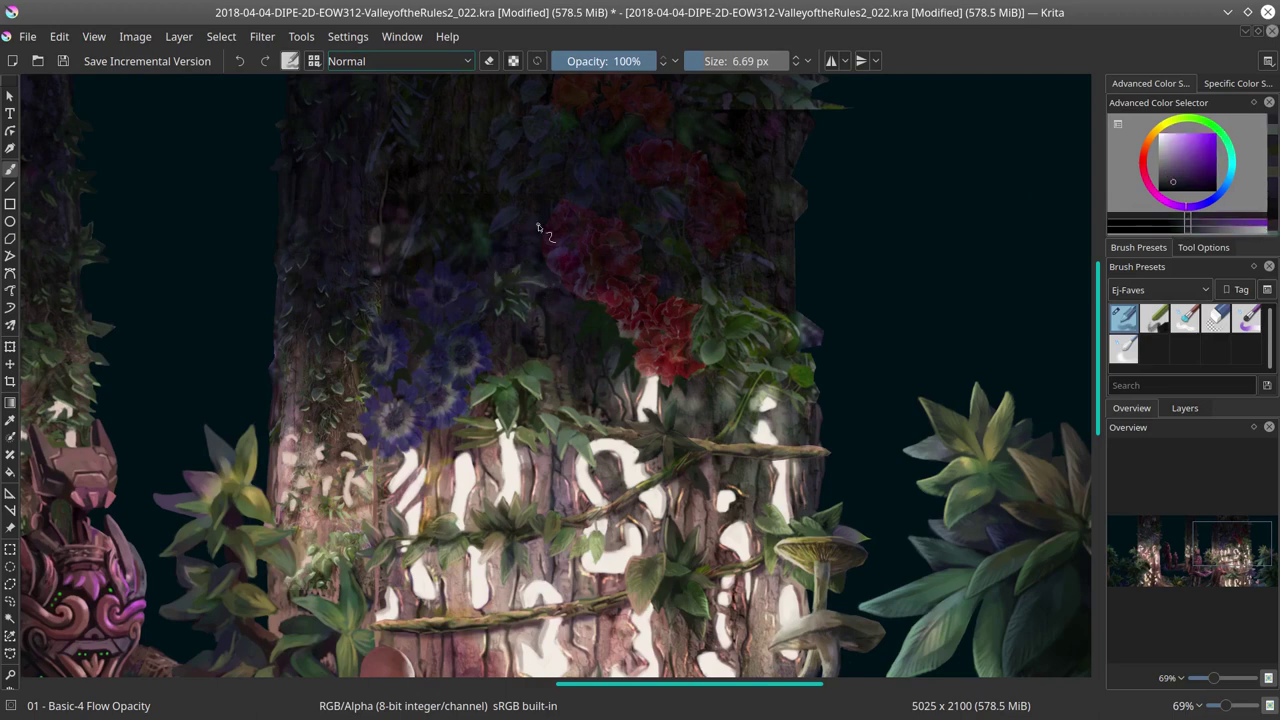
{"action": "left_click", "coordinate": [560, 348], "text": "ctrl"}
{"action": "left_click", "coordinate": [498, 346], "text": "ctrl"}
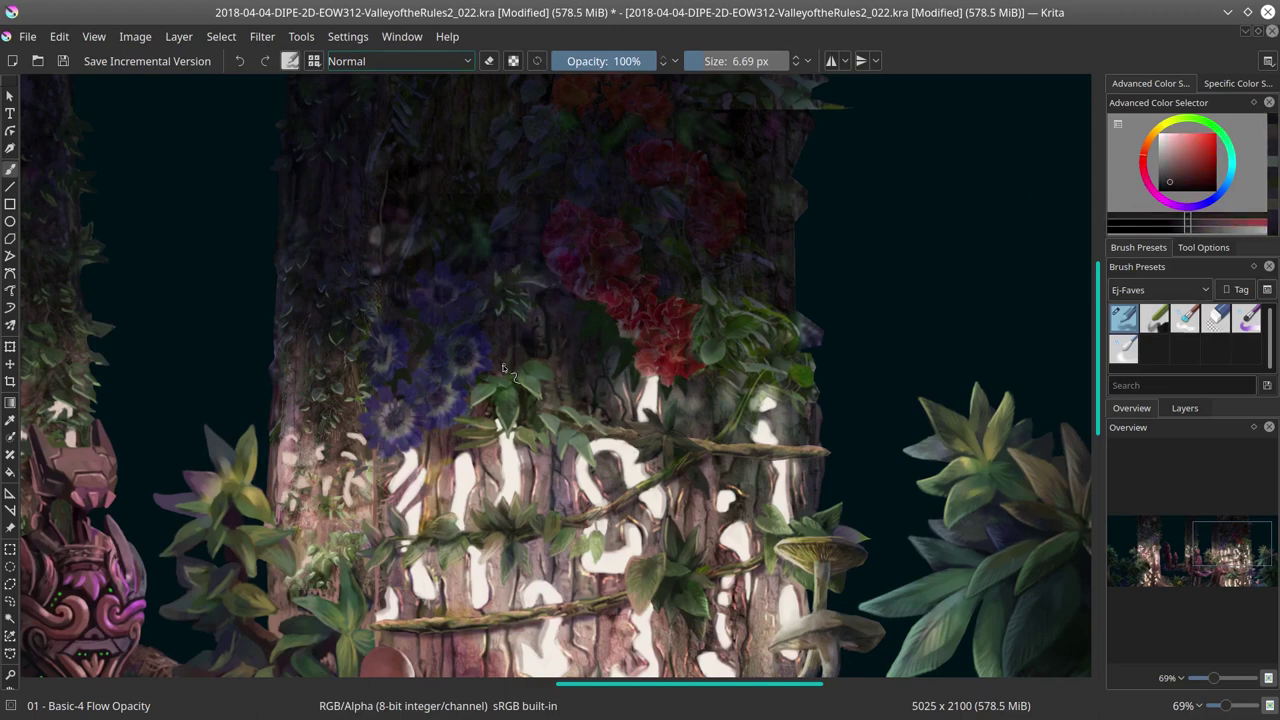
{"action": "key", "text": "ctrl+s"}
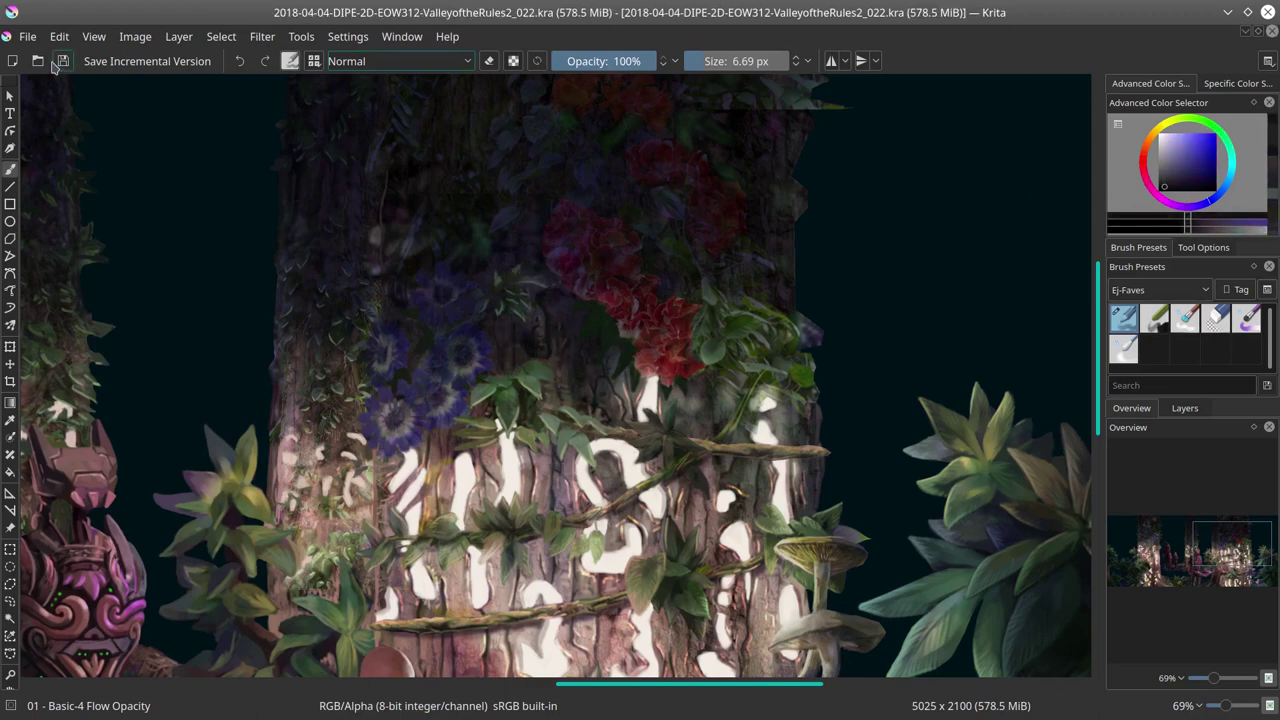
Step: Paint darker blue and violet touches over the blue flowers with a slightly larger brush, then zoom out
{"action": "left_click", "coordinate": [421, 429], "text": "ctrl"}
{"action": "left_click_drag", "start_coordinate": [421, 429], "coordinate": [394, 446]}
{"action": "left_click", "coordinate": [436, 420], "text": "ctrl"}
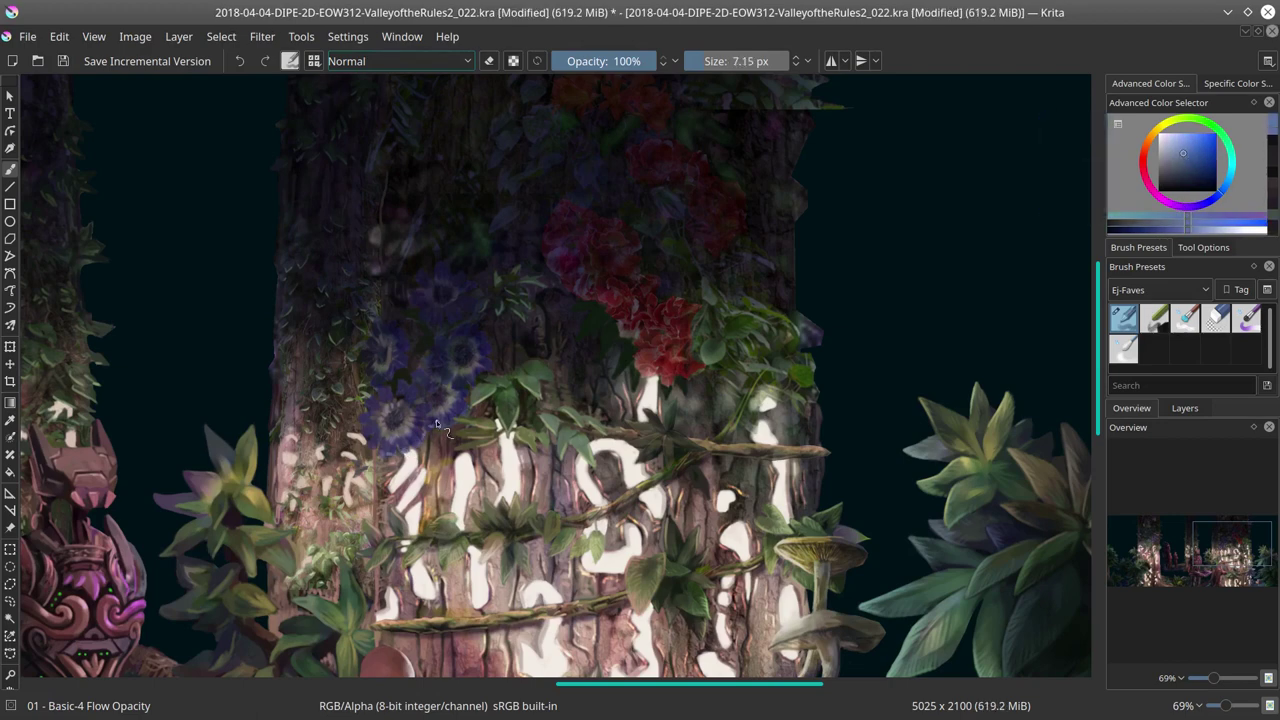
{"action": "left_click", "coordinate": [362, 422], "text": "ctrl"}
{"action": "left_click", "coordinate": [372, 400], "text": "ctrl"}
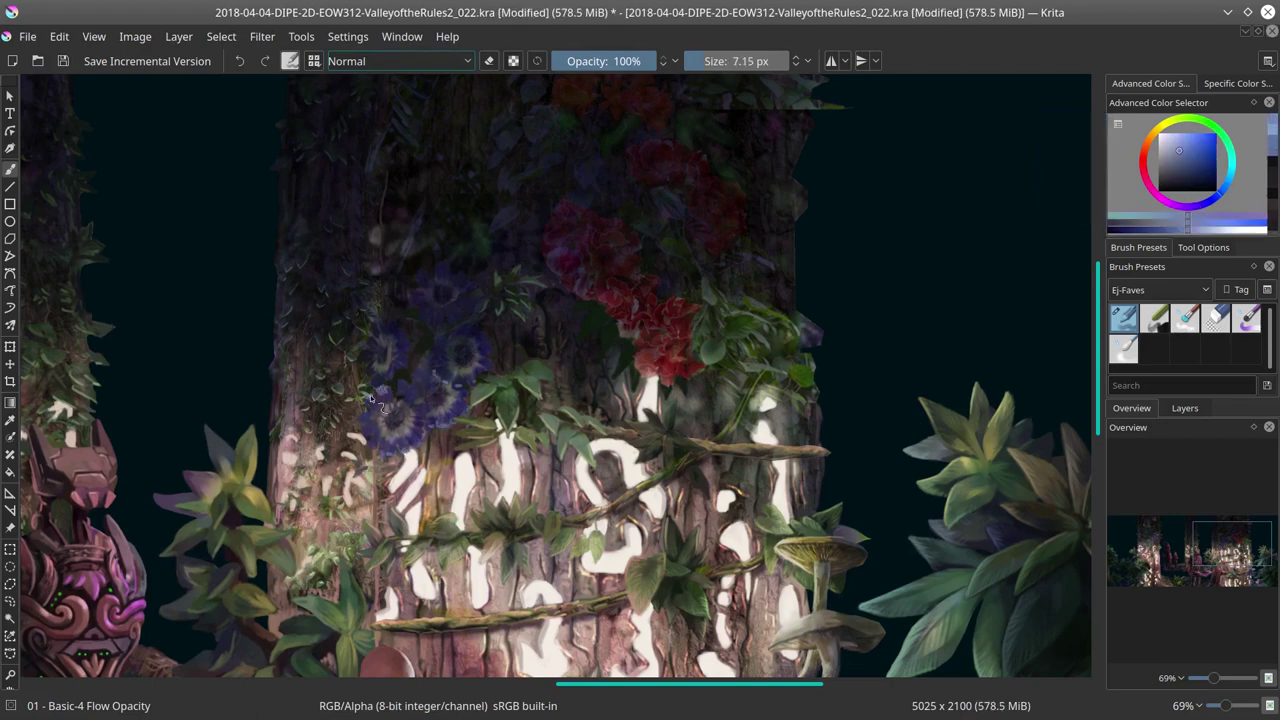
{"action": "left_click", "coordinate": [412, 392], "text": "ctrl"}
{"action": "left_click", "coordinate": [395, 397], "text": "ctrl"}
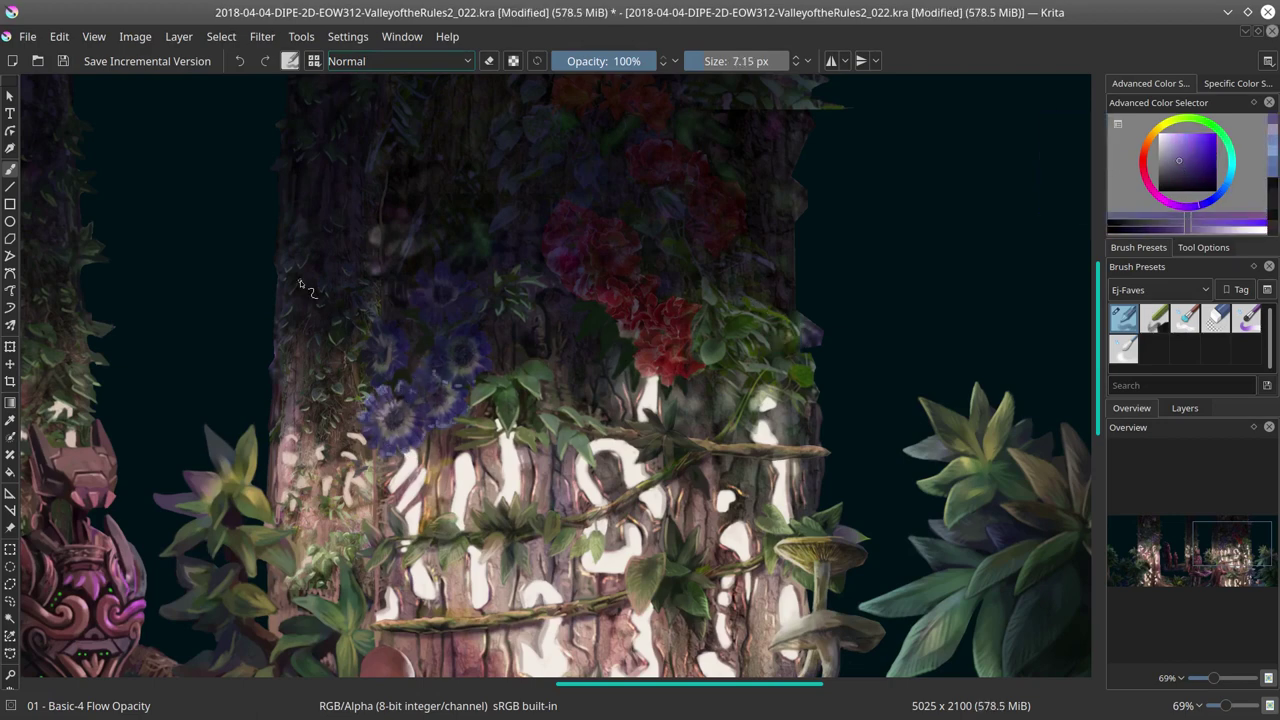
{"action": "left_click", "coordinate": [300, 285], "text": "ctrl"}
{"action": "left_click", "coordinate": [410, 420], "text": "ctrl"}
{"action": "left_click", "coordinate": [418, 376], "text": "ctrl"}
Step: Save, convert the foreground layer to a transparency mask, undo the conversion, and save again
{"action": "scroll", "coordinate": [598, 409], "scroll_direction": "down", "scroll_amount": 3}
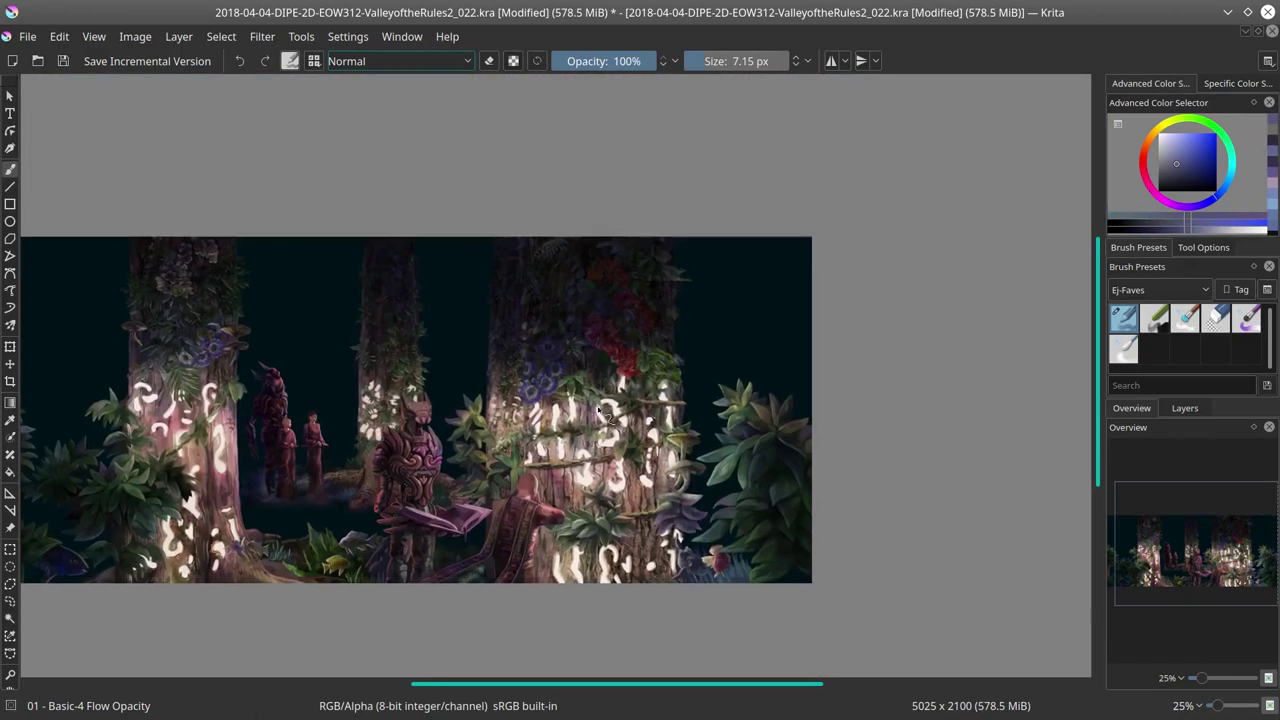
{"action": "key", "text": "ctrl+s"}
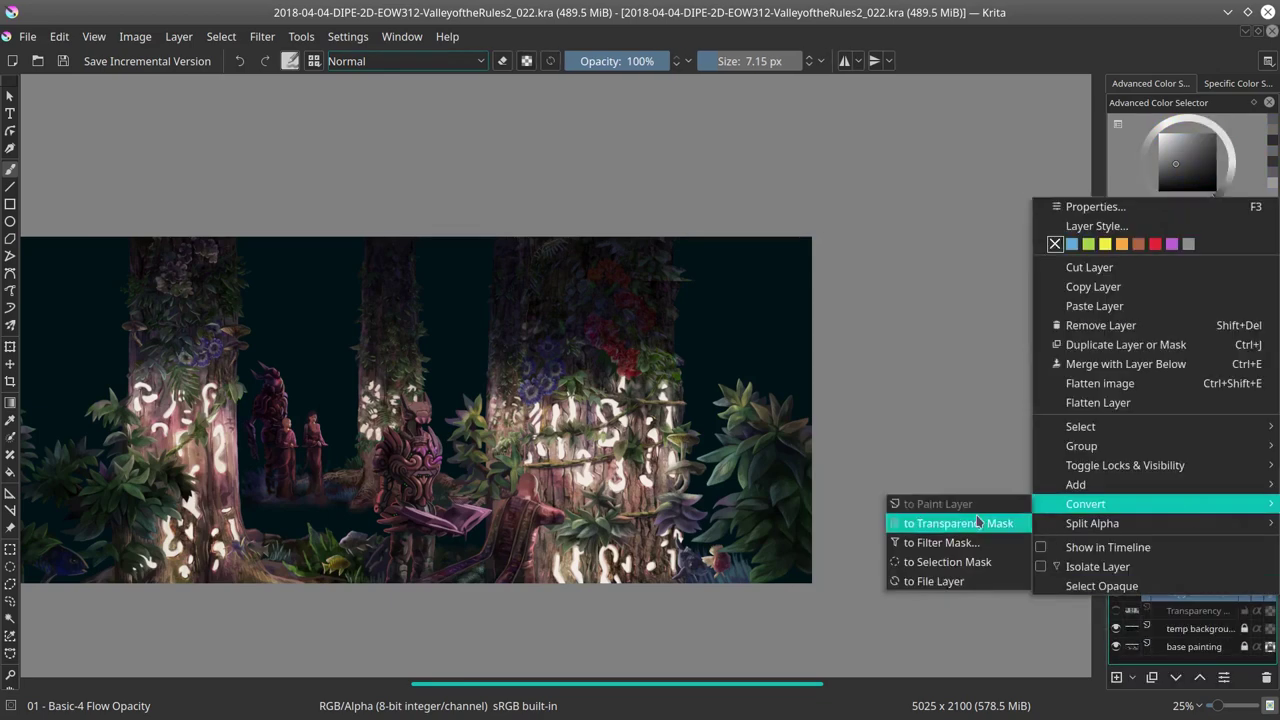
{"action": "left_click", "coordinate": [957, 523]}
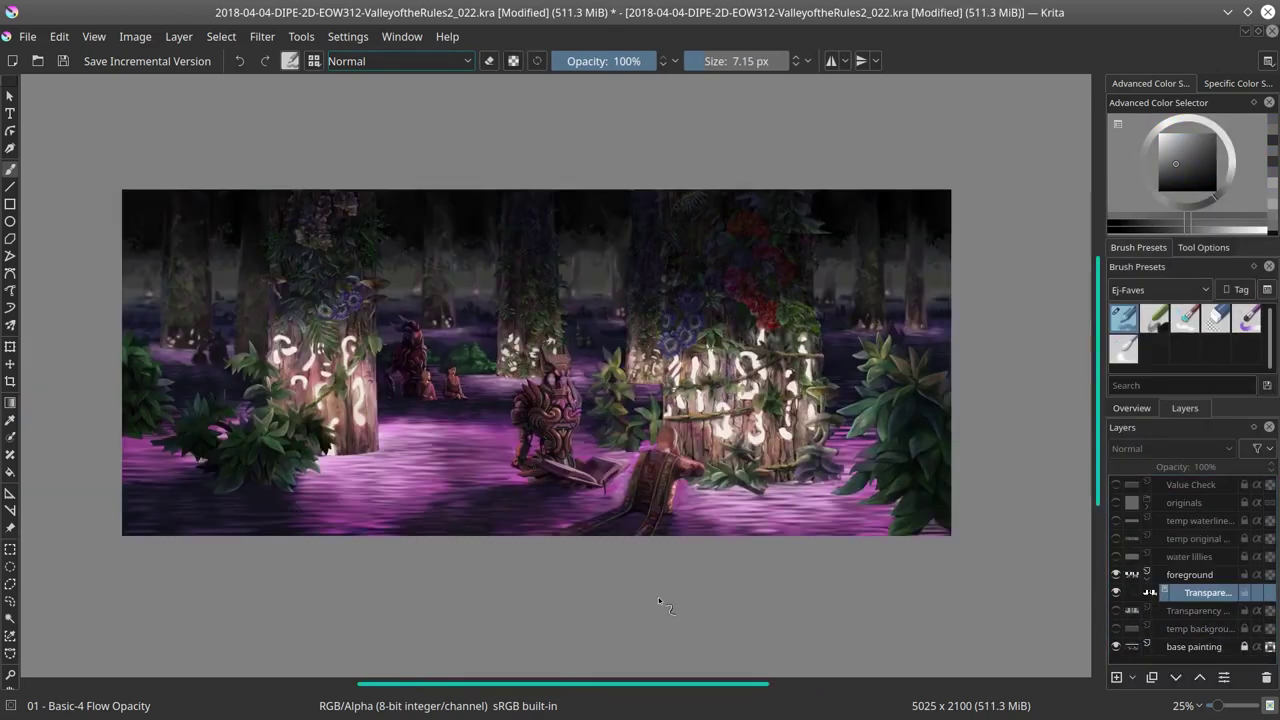
{"action": "key", "text": "ctrl+z"}
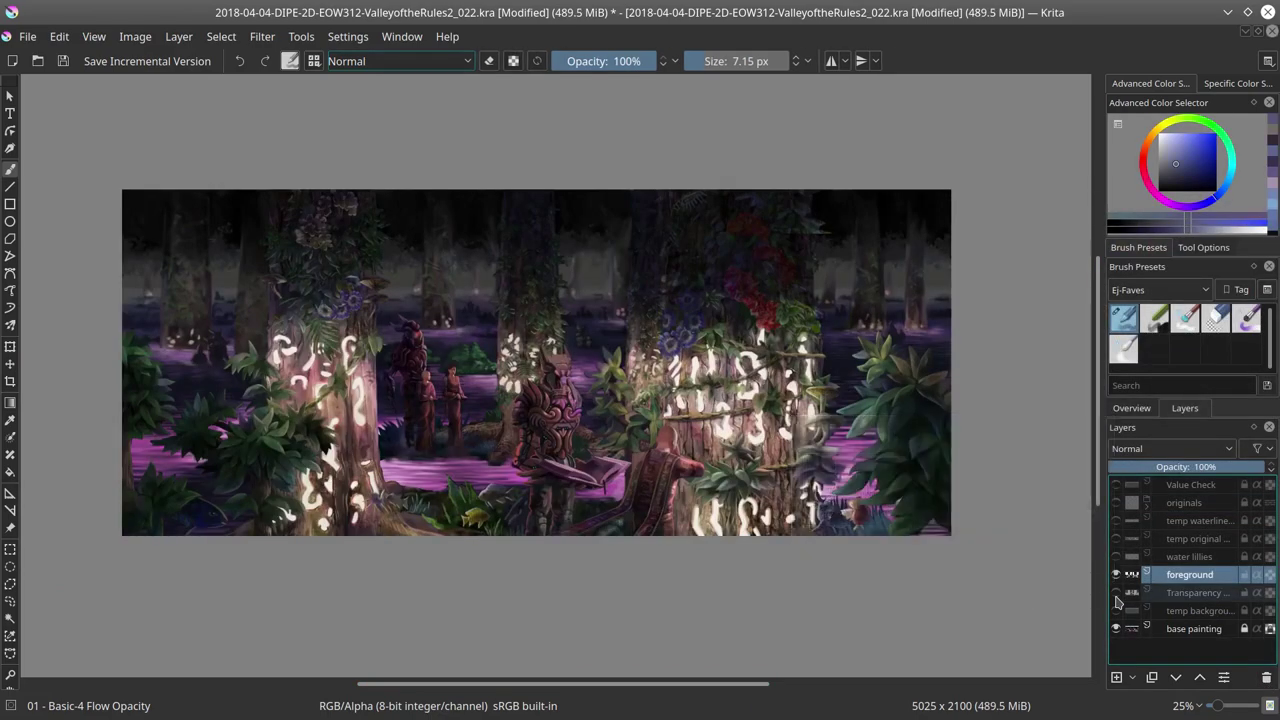
{"action": "key", "text": "ctrl+s"}
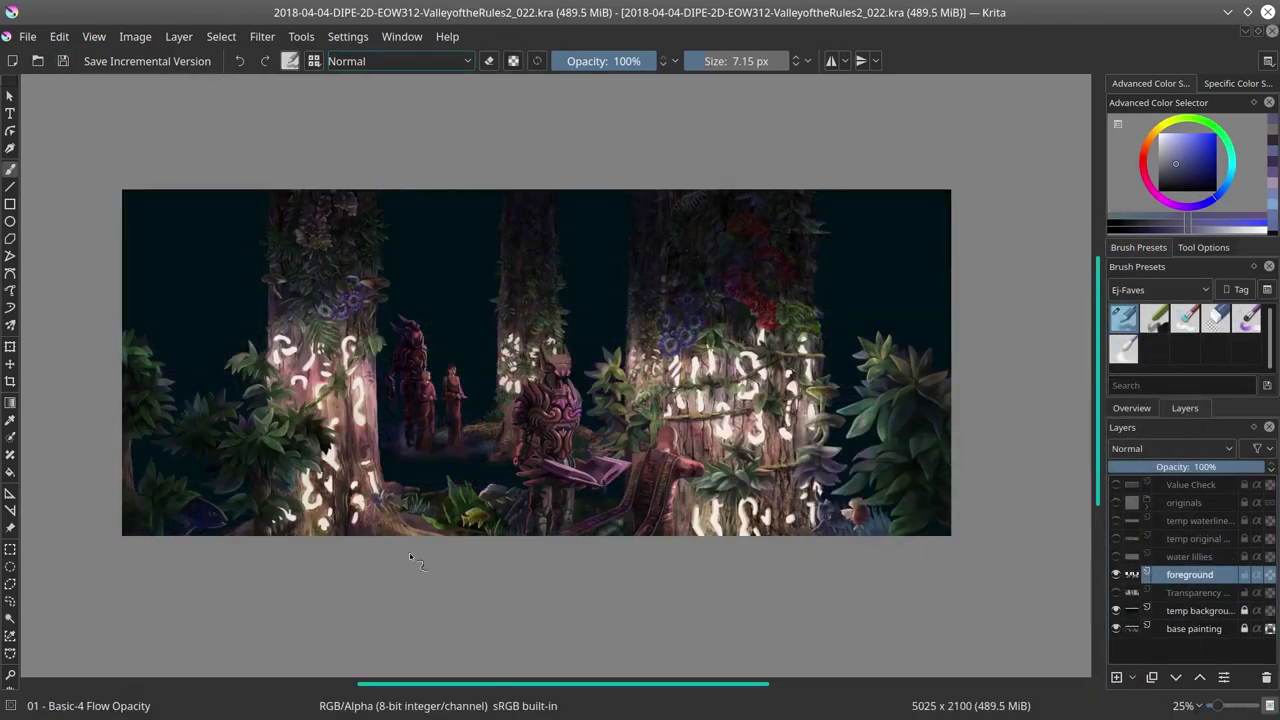
{"action": "scroll", "coordinate": [497, 390], "scroll_direction": "up", "scroll_amount": 5}
Step: Sample light blue and blue-purple from the blue flowers, trying Multiply then returning to Normal blending
{"action": "key", "text": "bracketleft"}
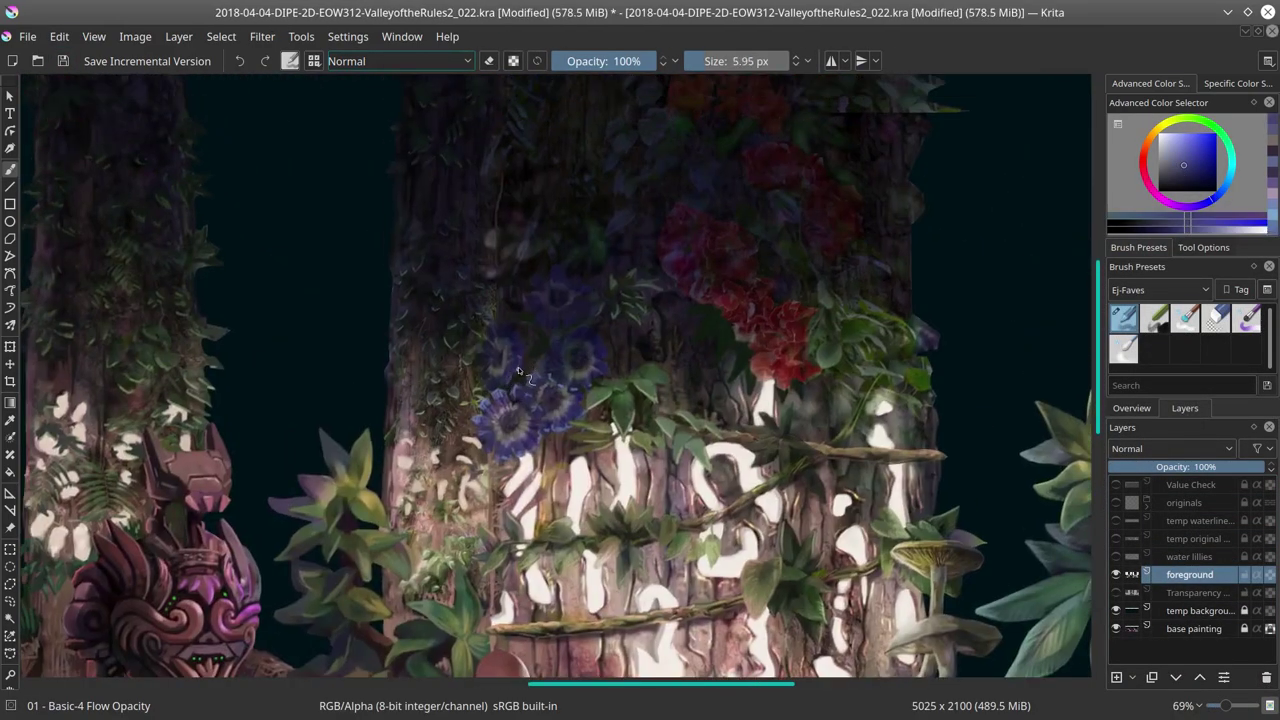
{"action": "left_click", "coordinate": [488, 330], "text": "ctrl"}
{"action": "left_click", "coordinate": [488, 330], "text": "ctrl"}
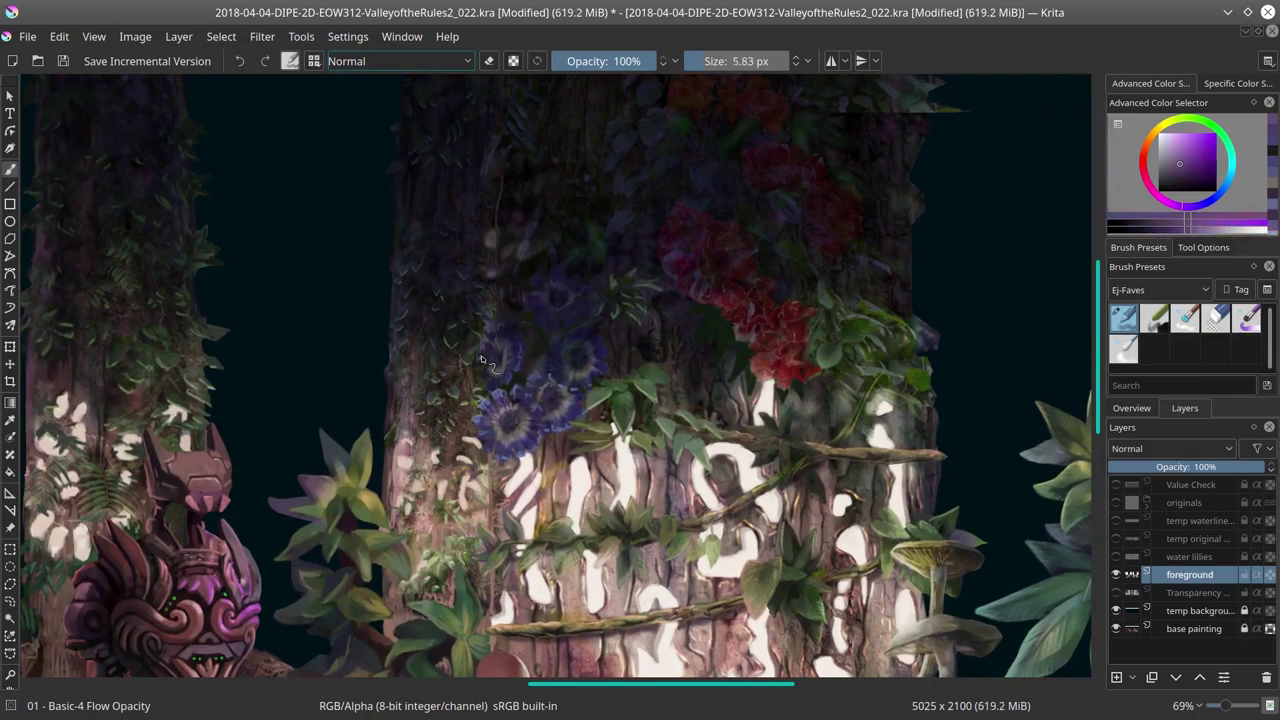
{"action": "left_click", "coordinate": [488, 330], "text": "ctrl"}
{"action": "left_click", "coordinate": [496, 352], "text": "ctrl"}
{"action": "left_click", "coordinate": [505, 380], "text": "ctrl"}
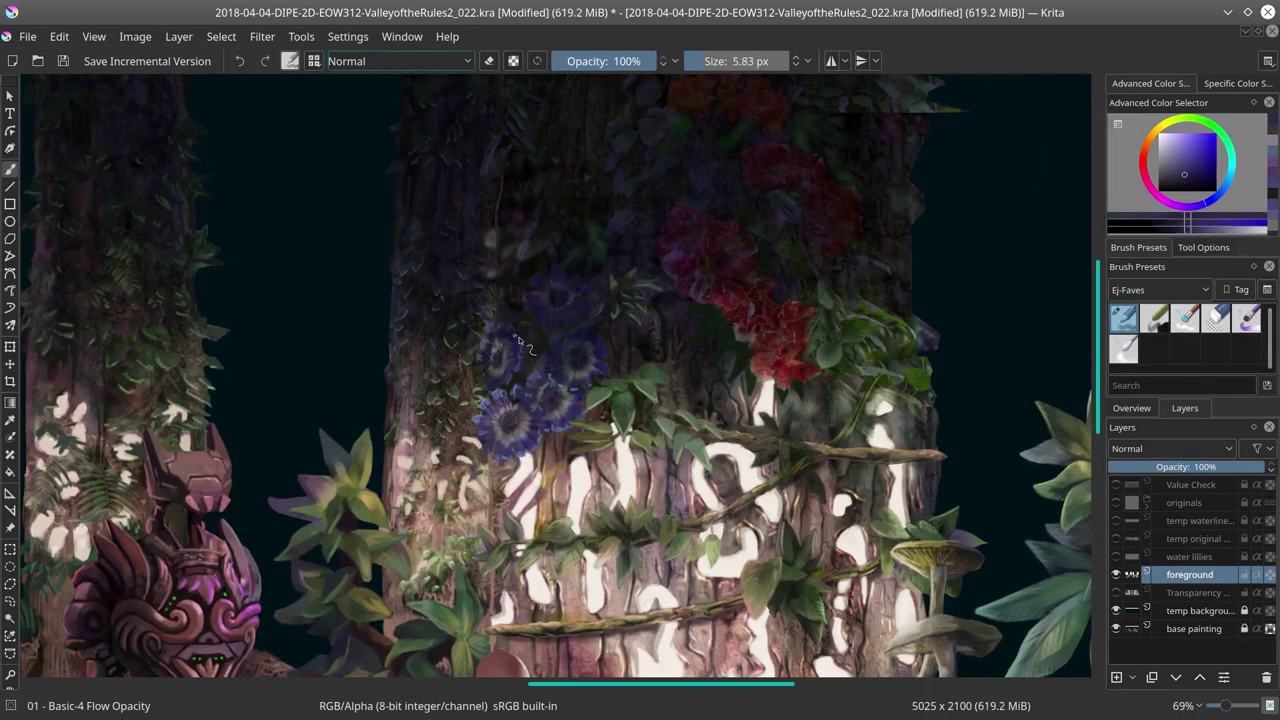
{"action": "left_click", "coordinate": [470, 248], "text": "ctrl"}
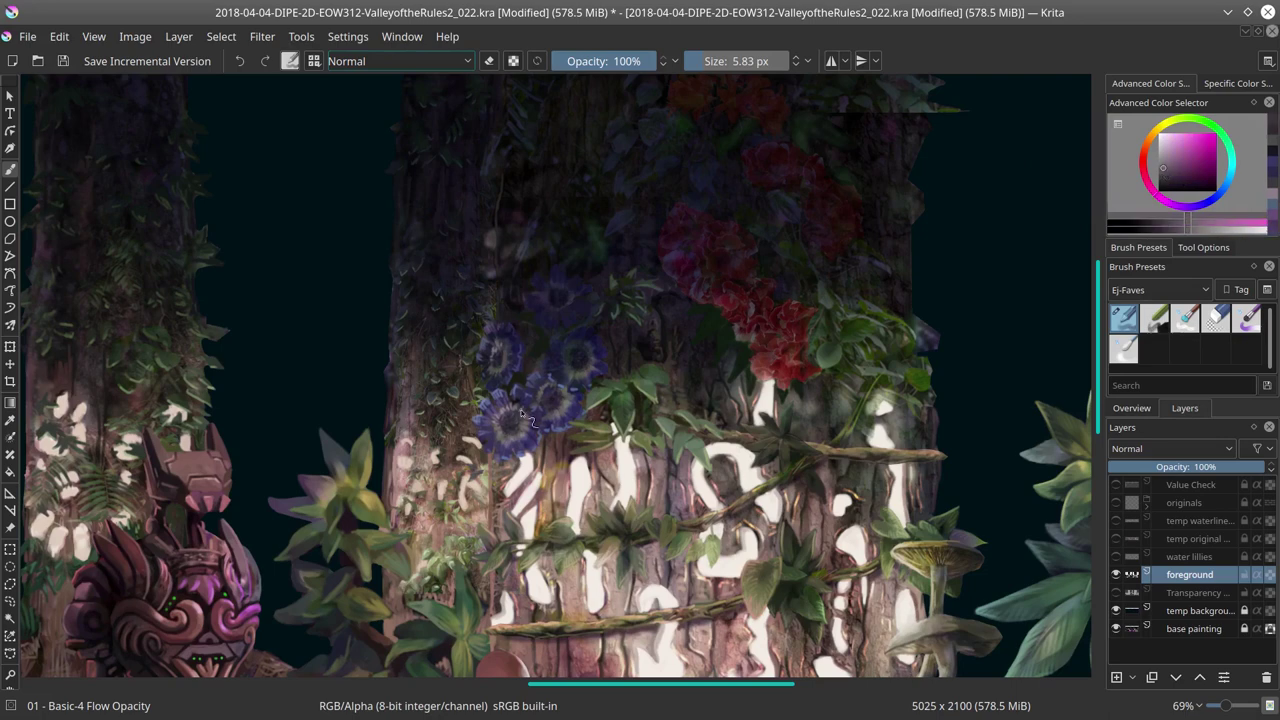
{"action": "key", "text": "alt+shift+m"}
{"action": "key", "text": "alt+shift+n"}
{"action": "left_click", "coordinate": [572, 432], "text": "ctrl"}
Step: Paint darker petals and lighter petal highlights on the blue flowers, adjusting brush size
{"action": "left_click_drag", "start_coordinate": [572, 432], "coordinate": [580, 432]}
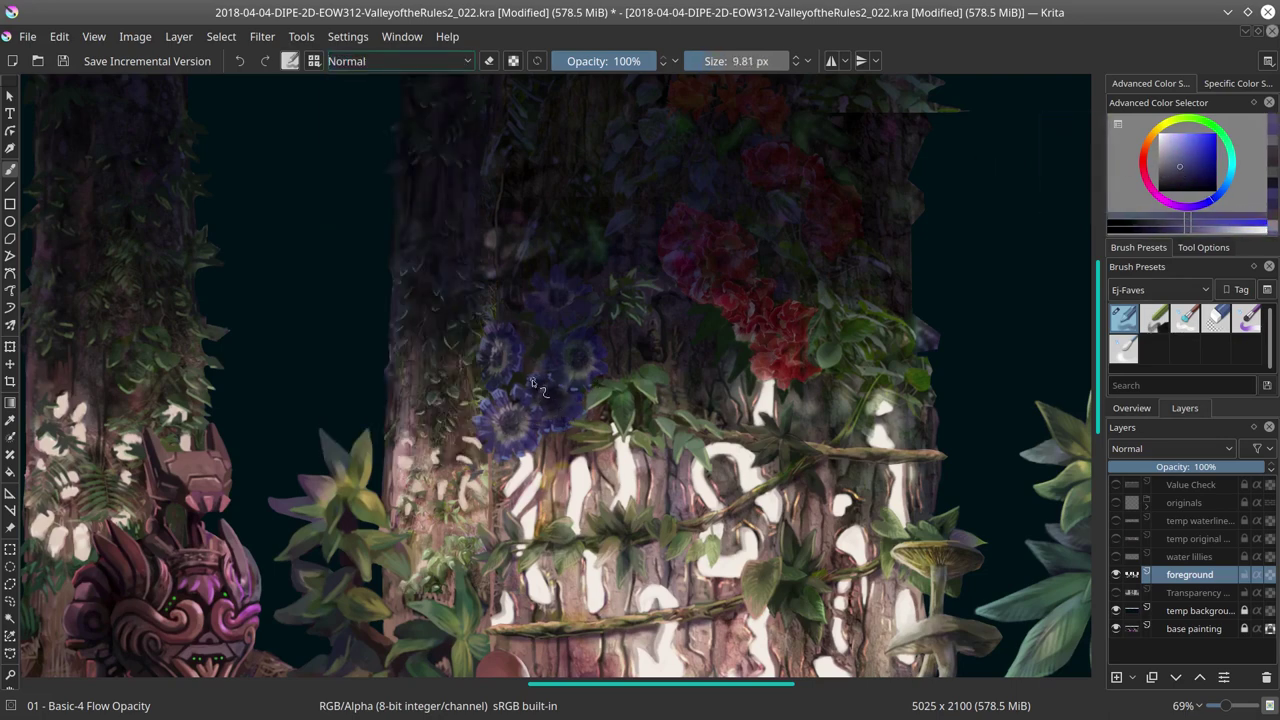
{"action": "left_click", "coordinate": [572, 432], "text": "ctrl"}
{"action": "left_click", "coordinate": [572, 432], "text": "ctrl"}
{"action": "key", "text": "bracketleft"}
{"action": "left_click", "coordinate": [563, 342], "text": "ctrl"}
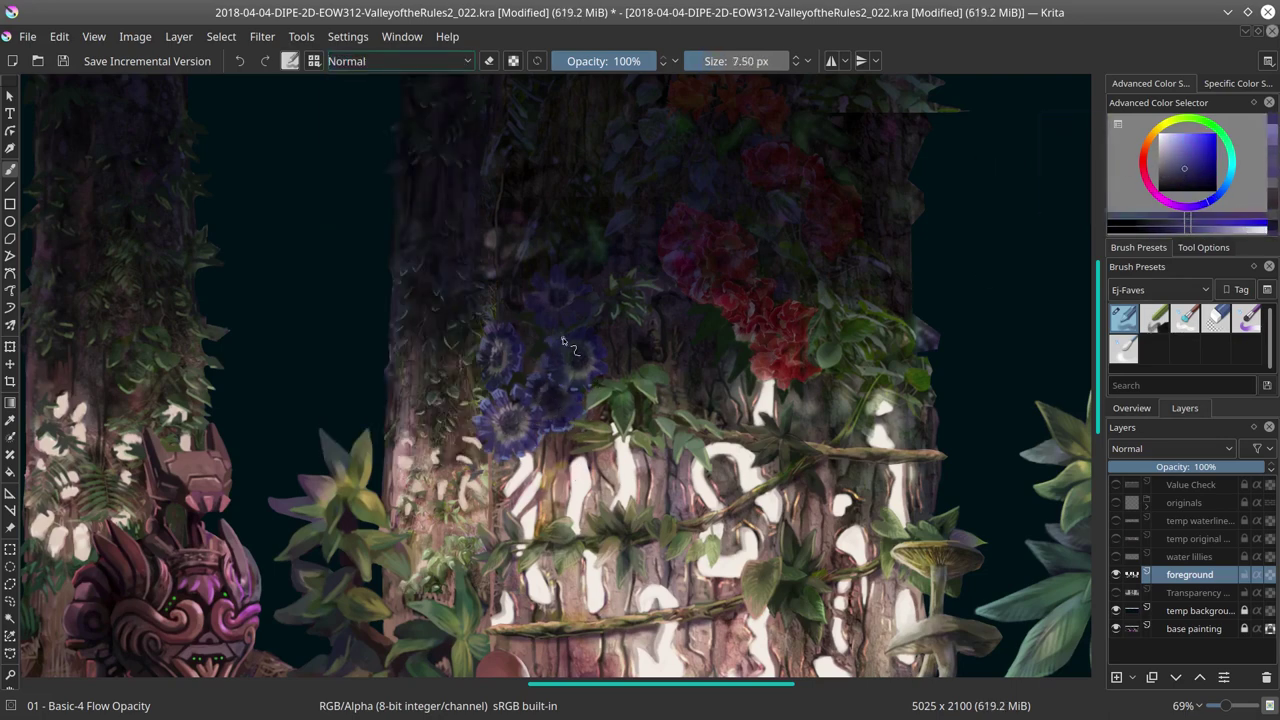
{"action": "left_click", "coordinate": [598, 343], "text": "ctrl"}
{"action": "left_click", "coordinate": [572, 350], "text": "ctrl"}
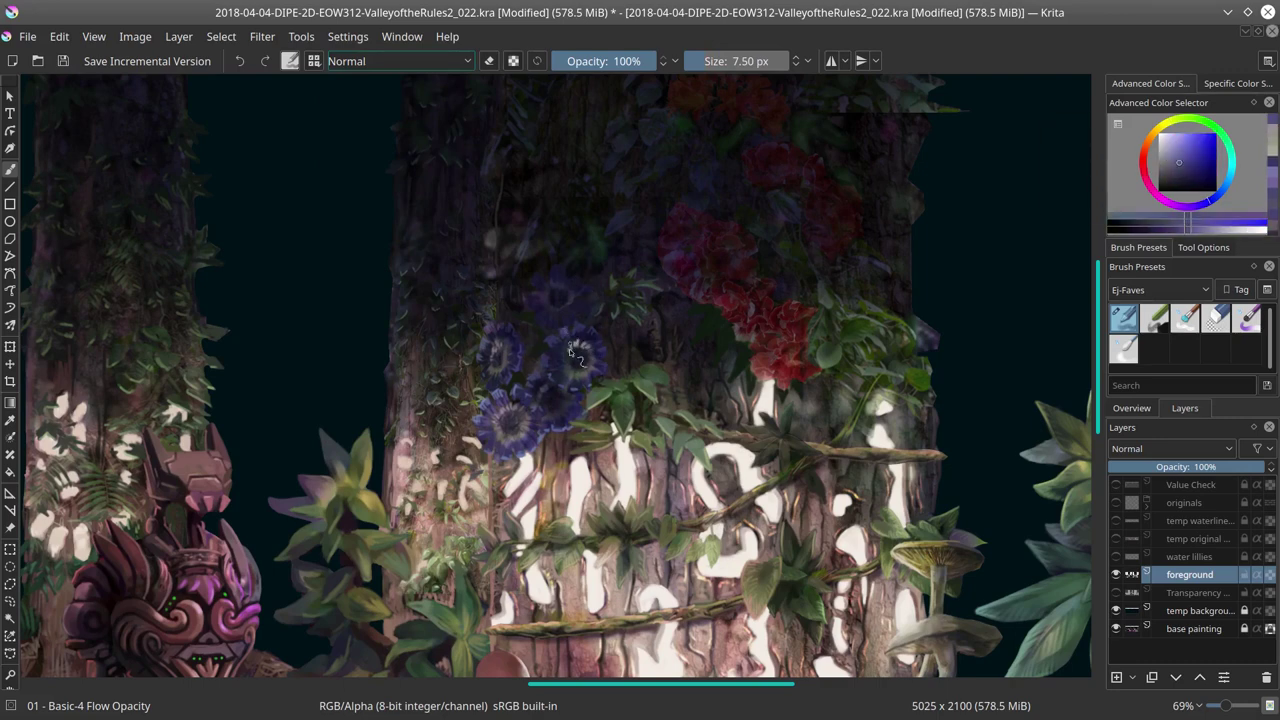
Step: Sample blues across the flower cluster and a leaf green, then save the painting
{"action": "left_click", "coordinate": [600, 362], "text": "ctrl"}
{"action": "left_click", "coordinate": [590, 330], "text": "ctrl"}
{"action": "left_click", "coordinate": [580, 300], "text": "ctrl"}
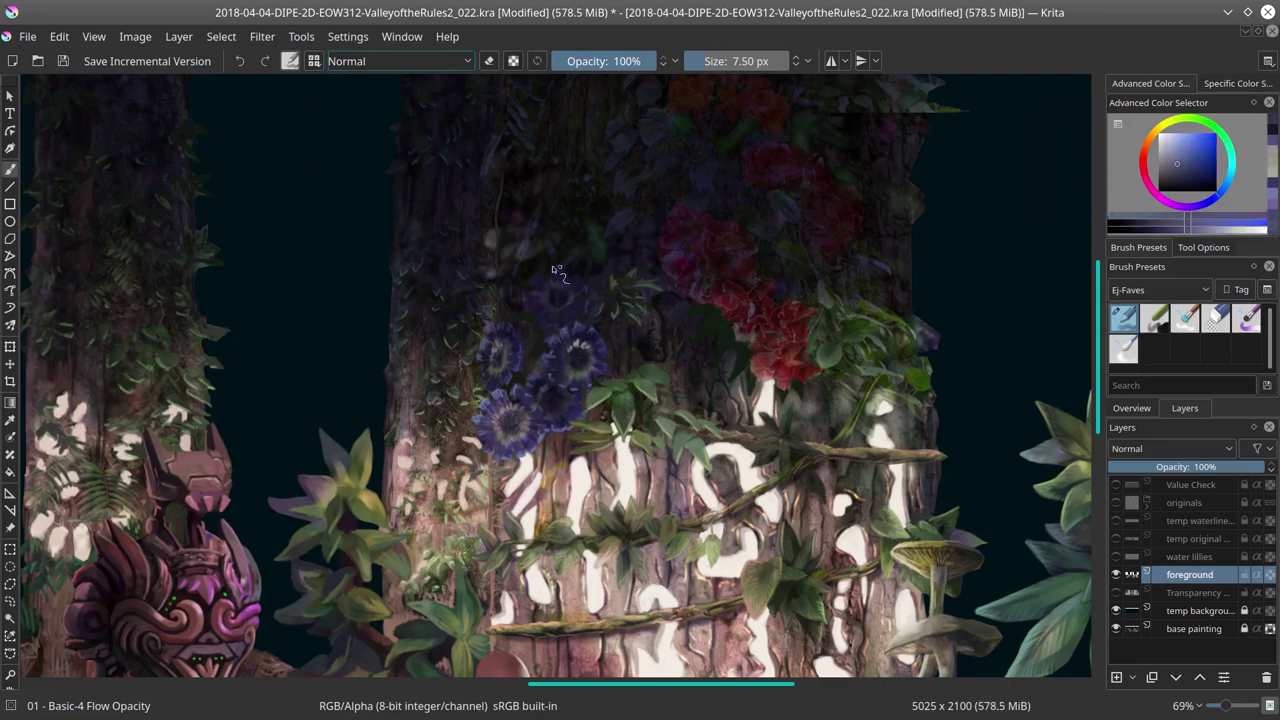
{"action": "left_click", "coordinate": [563, 265], "text": "ctrl"}
{"action": "left_click", "coordinate": [542, 284], "text": "ctrl"}
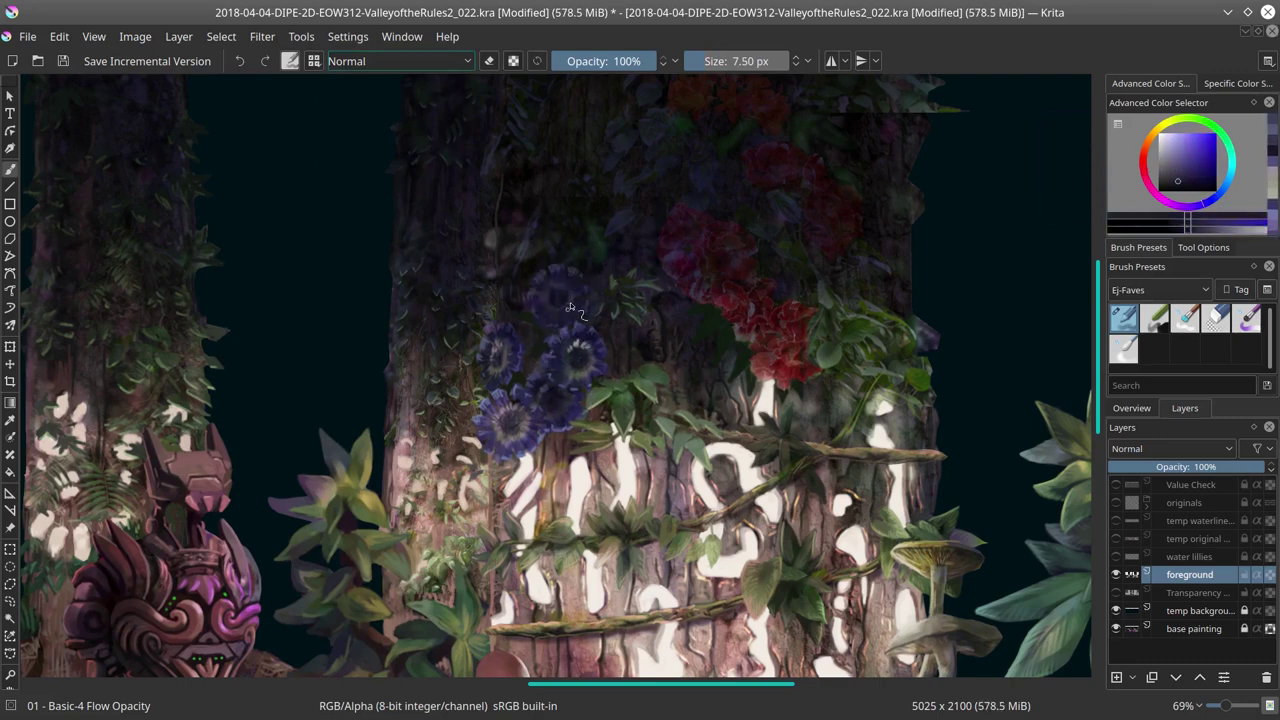
{"action": "left_click", "coordinate": [578, 316], "text": "ctrl"}
{"action": "left_click", "coordinate": [560, 320], "text": "ctrl"}
{"action": "left_click", "coordinate": [545, 327], "text": "ctrl"}
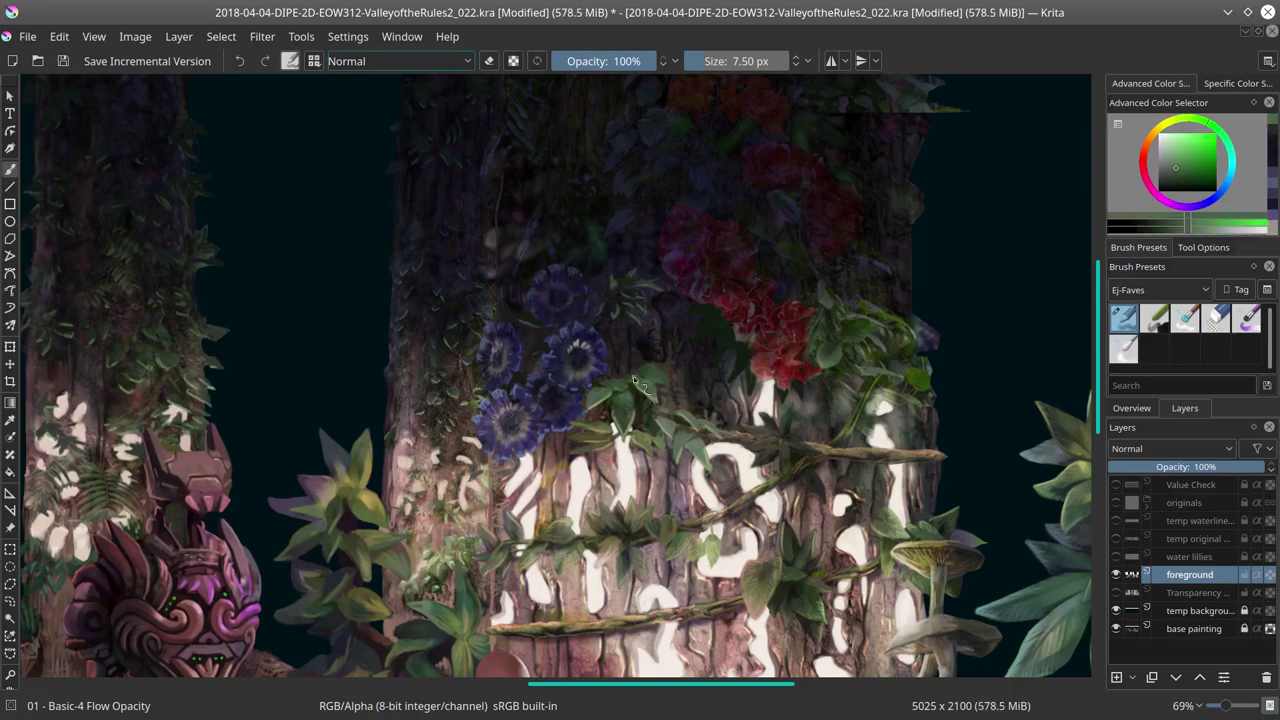
{"action": "key", "text": "ctrl+s"}
Step: Touch up the blue flower petals with a lighter blue, toggling Multiply and Normal blending
{"action": "scroll", "coordinate": [640, 380], "scroll_direction": "down", "scroll_amount": 6}
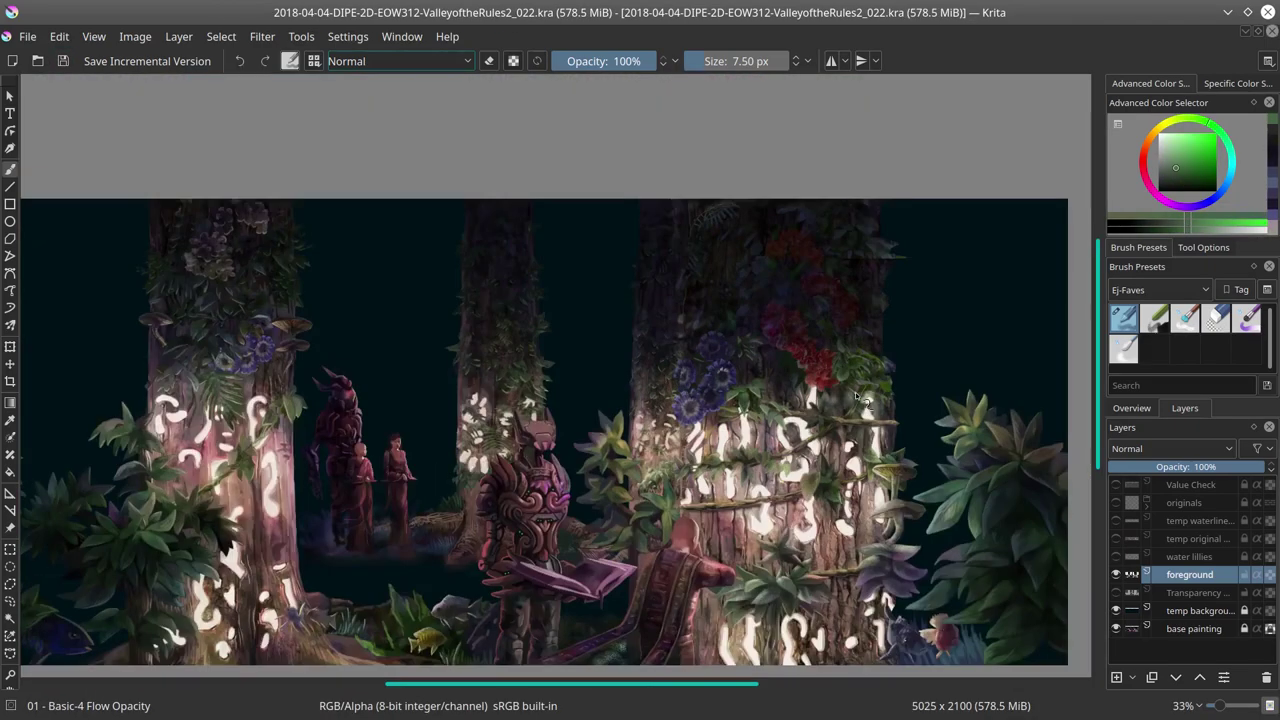
{"action": "scroll", "coordinate": [670, 290], "scroll_direction": "up", "scroll_amount": 7}
{"action": "left_click", "coordinate": [672, 302], "text": "ctrl"}
{"action": "left_click", "coordinate": [655, 324], "text": "ctrl"}
{"action": "left_click", "coordinate": [657, 294], "text": "ctrl"}
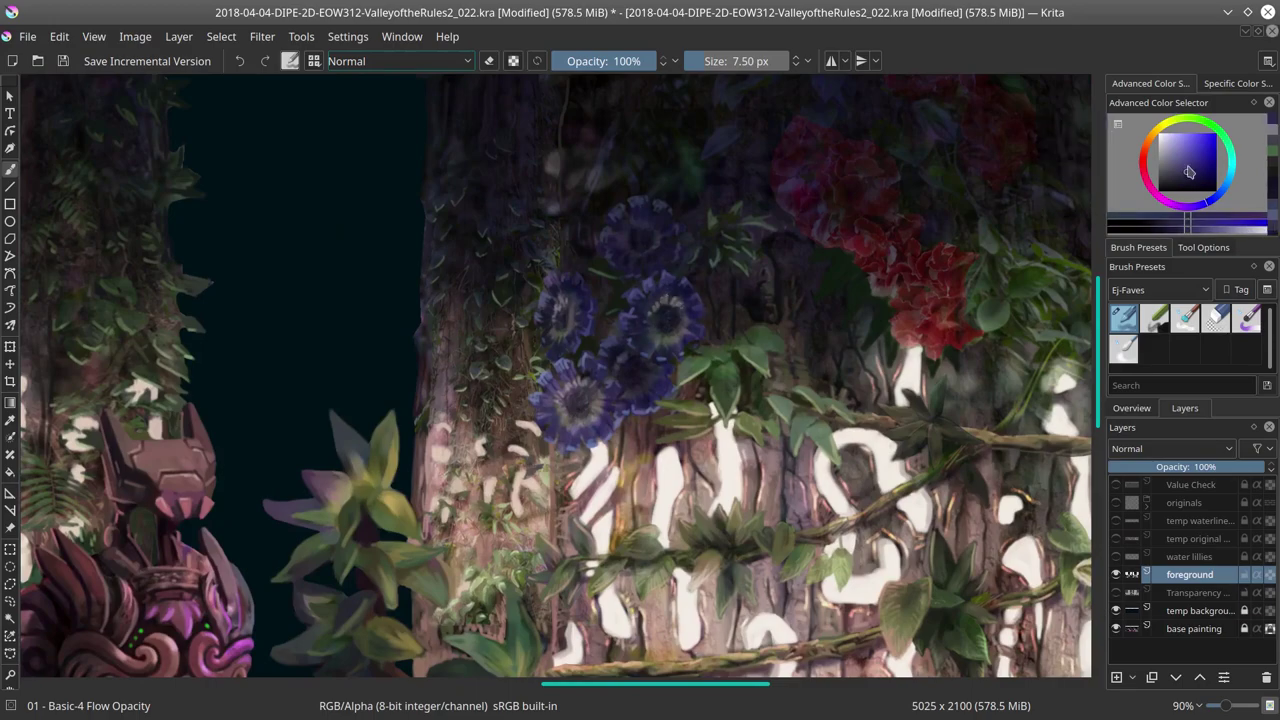
{"action": "left_click", "coordinate": [660, 300], "text": "ctrl"}
{"action": "scroll", "coordinate": [718, 404], "scroll_direction": "down", "scroll_amount": 5}
{"action": "scroll", "coordinate": [718, 404], "scroll_direction": "up", "scroll_amount": 7}
{"action": "key", "text": "alt+shift+m"}
{"action": "scroll", "coordinate": [697, 287], "scroll_direction": "down", "scroll_amount": 7}
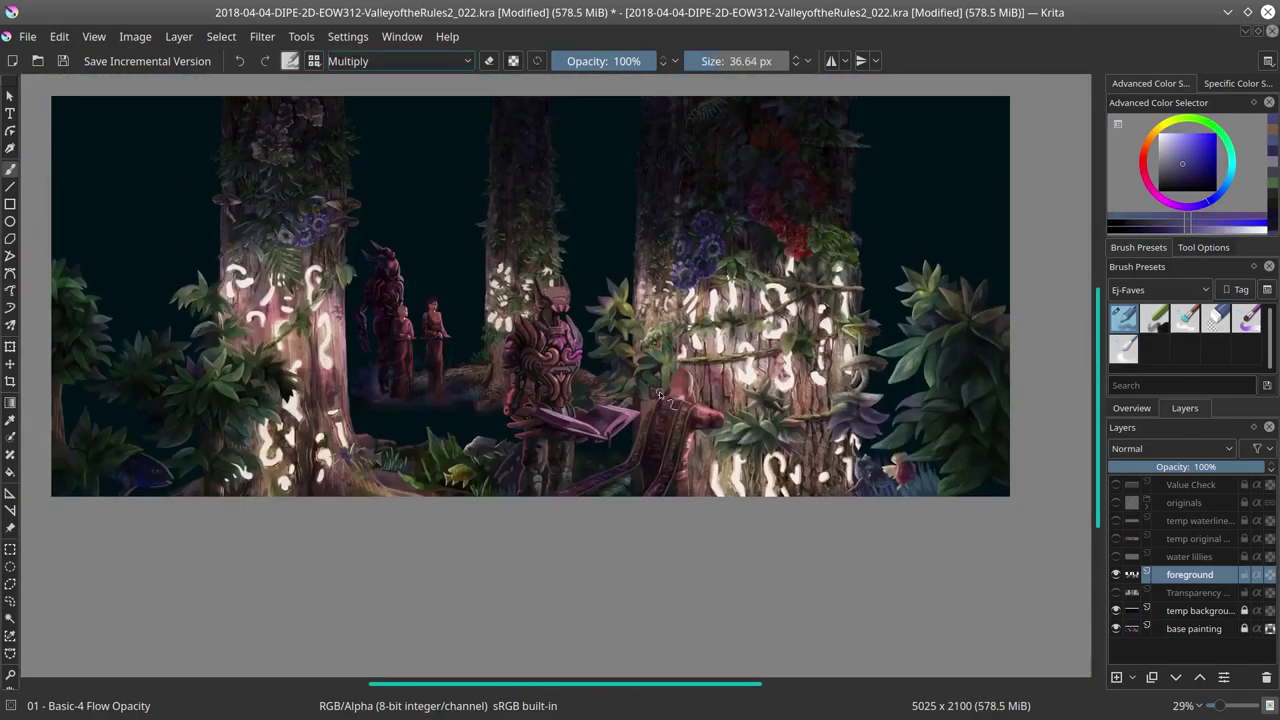
{"action": "key", "text": "alt+shift+n"}
{"action": "scroll", "coordinate": [659, 394], "scroll_direction": "up", "scroll_amount": 5}
{"action": "key", "text": "bracketleft"}
{"action": "key", "text": "bracketleft"}
{"action": "key", "text": "bracketleft"}
{"action": "key", "text": "bracketleft"}
{"action": "key", "text": "bracketleft"}
Step: Sample lighter and darker purples, then paint green leaf detail beside the red flowers
{"action": "left_click", "coordinate": [573, 448], "text": "ctrl"}
{"action": "left_click", "coordinate": [587, 428], "text": "ctrl"}
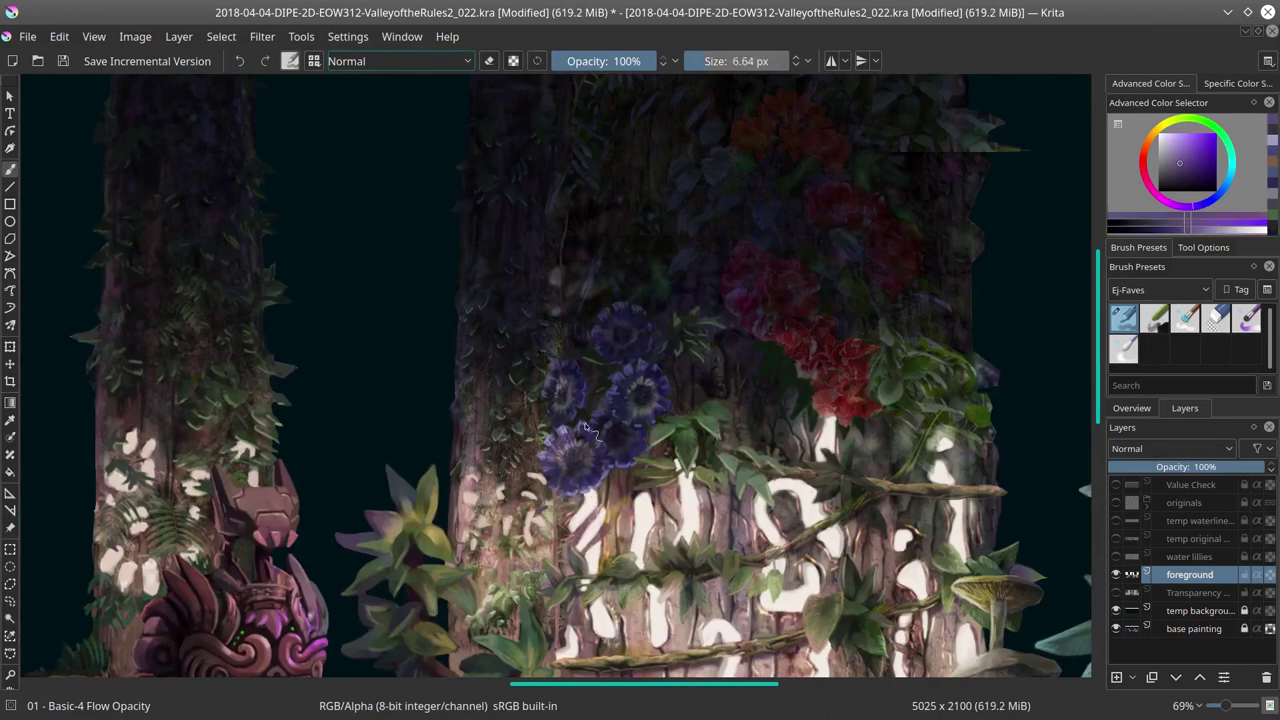
{"action": "left_click", "coordinate": [625, 440], "text": "ctrl"}
{"action": "left_click", "coordinate": [644, 437], "text": "ctrl"}
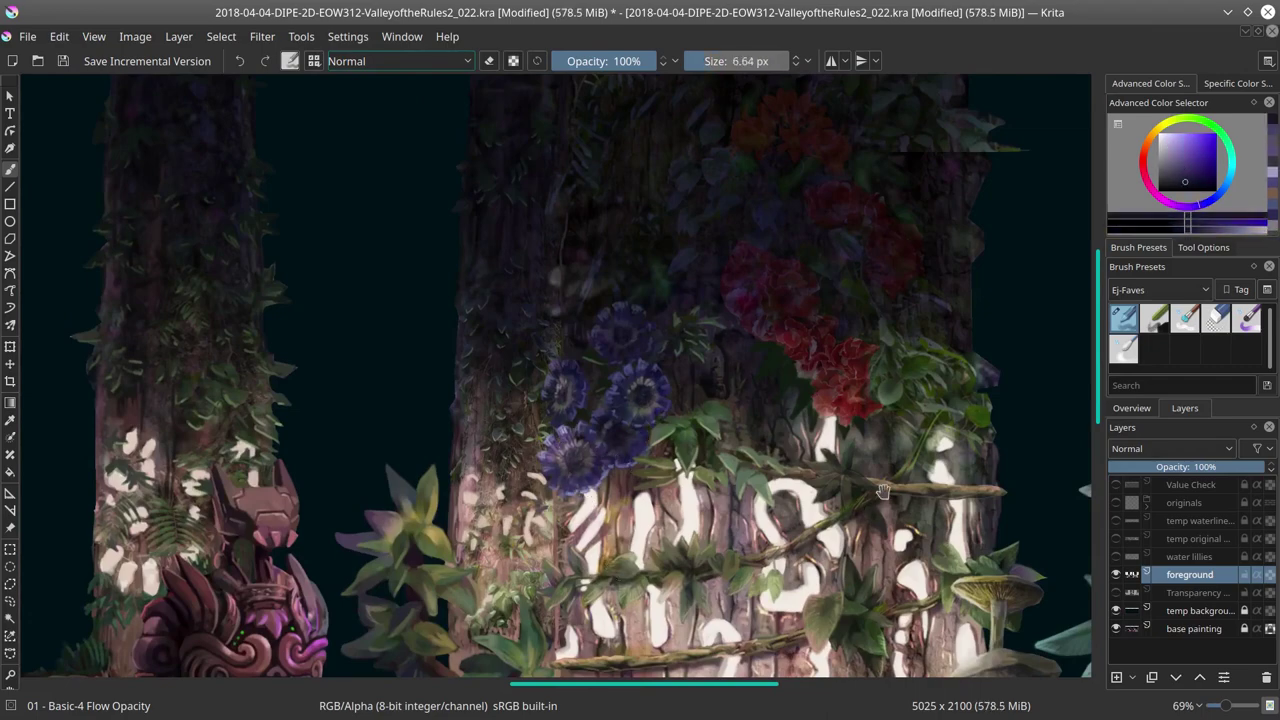
{"action": "left_click_drag", "start_coordinate": [883, 490], "coordinate": [698, 470]}
{"action": "key", "text": "bracketright"}
{"action": "left_click", "coordinate": [515, 310], "text": "ctrl"}
{"action": "left_click", "coordinate": [515, 307], "text": "ctrl"}
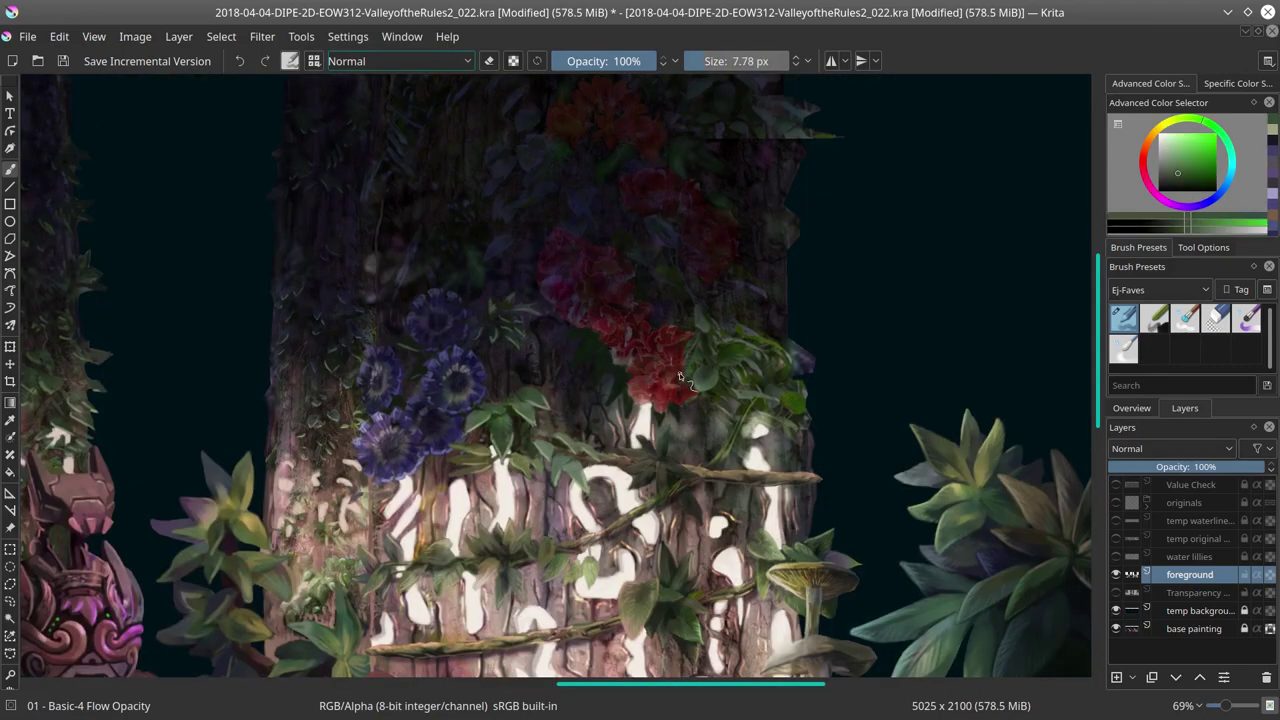
Step: Sample muted green, dark red and dark blue, then paint leaves beside the red flowers
{"action": "scroll", "coordinate": [679, 376], "scroll_direction": "down", "scroll_amount": 5}
{"action": "left_click", "coordinate": [63, 60]}
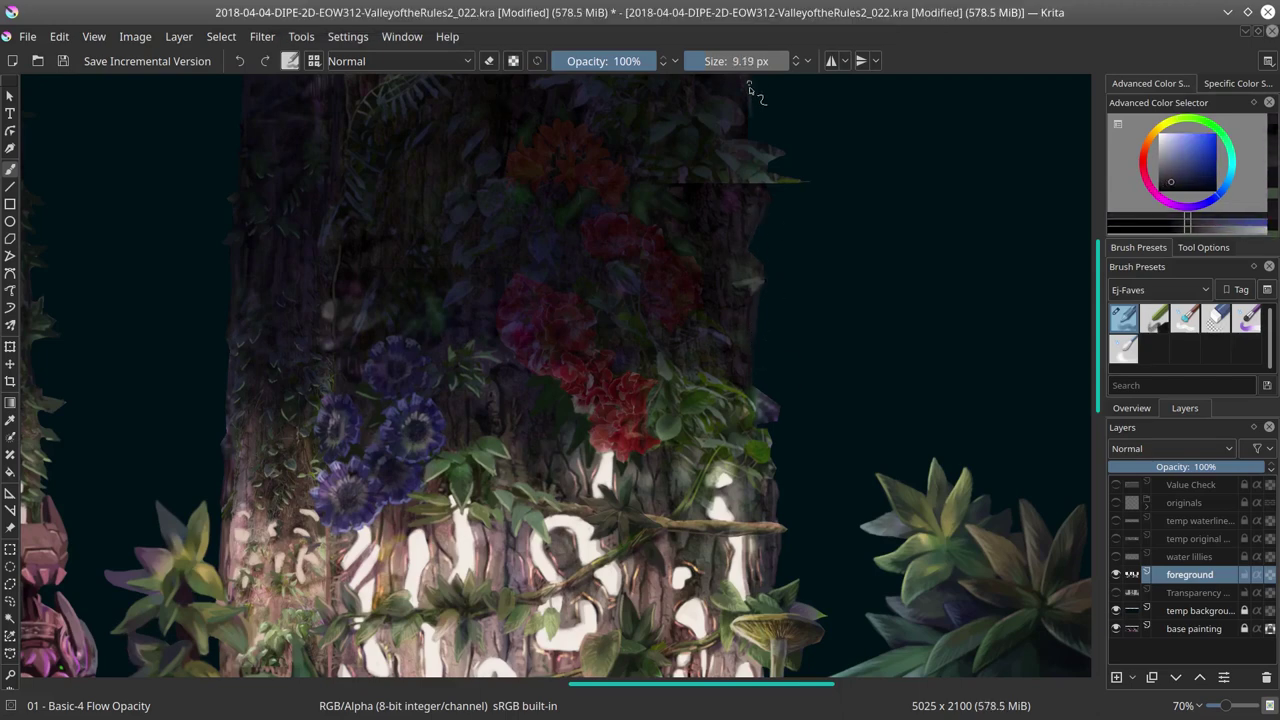
{"action": "left_click", "coordinate": [770, 180], "text": "ctrl"}
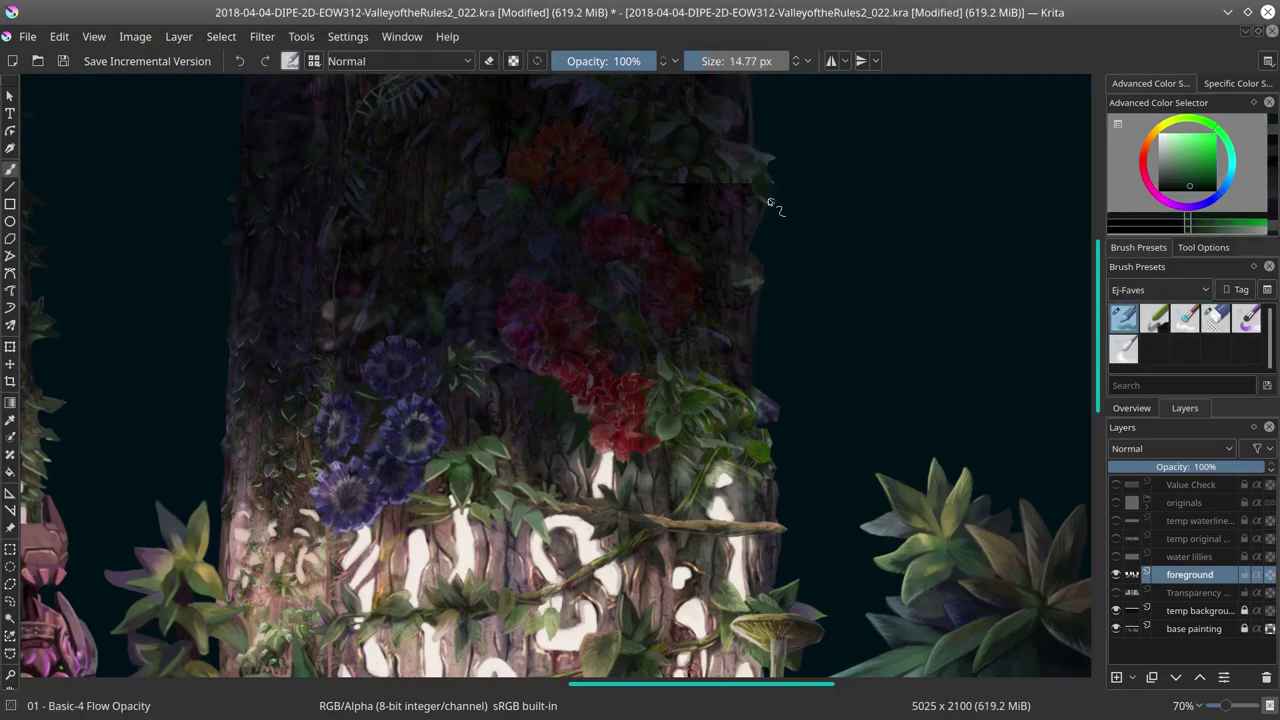
{"action": "key", "text": "bracketleft"}
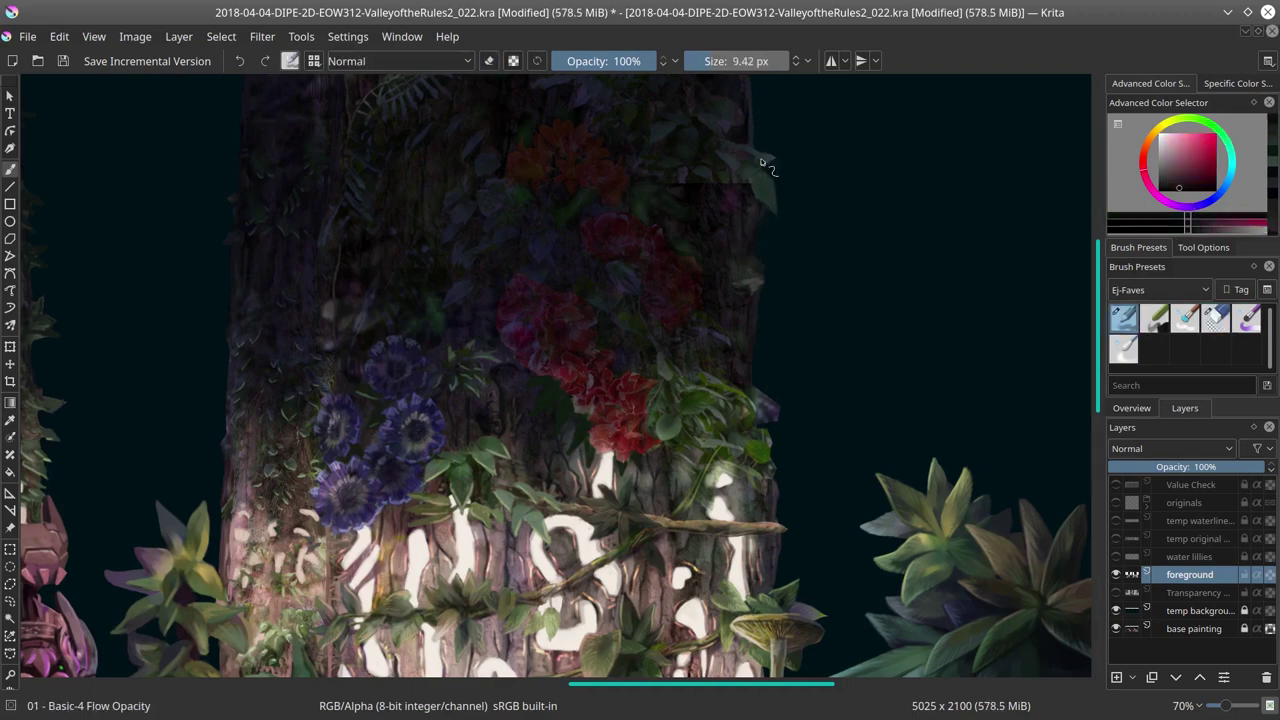
{"action": "left_click", "coordinate": [752, 265], "text": "ctrl"}
{"action": "key", "text": "bracketleft"}
{"action": "left_click", "coordinate": [752, 293], "text": "ctrl"}
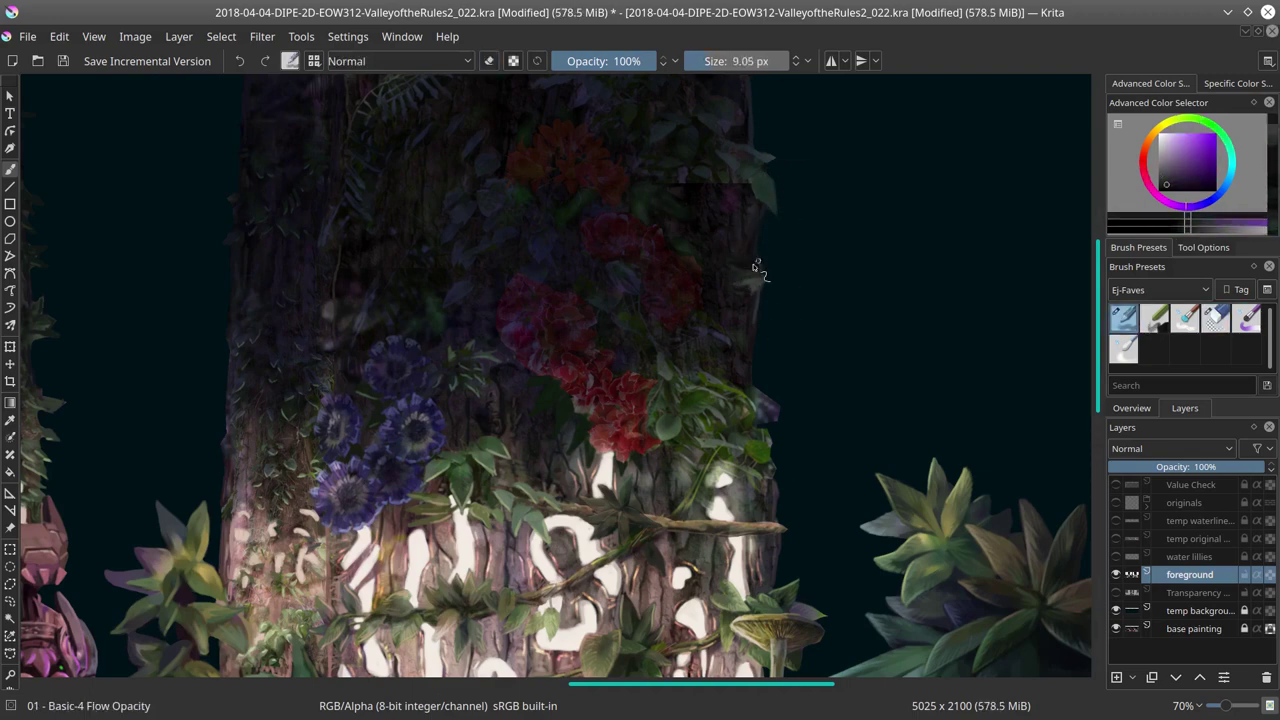
{"action": "left_click", "coordinate": [737, 158], "text": "ctrl"}
{"action": "left_click", "coordinate": [752, 390], "text": "ctrl"}
{"action": "key", "text": "bracketright"}
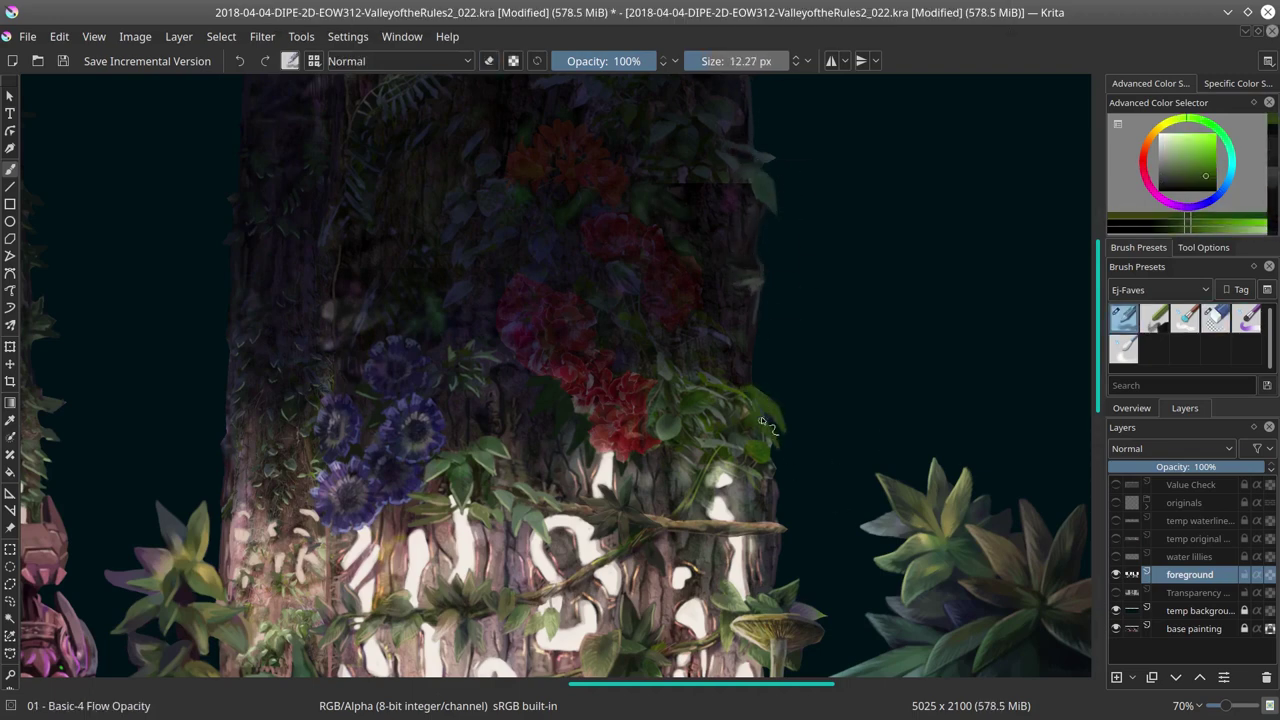
{"action": "key", "text": "bracketright"}
{"action": "left_click", "coordinate": [688, 398], "text": "ctrl"}
Step: Sample dark red, magenta, purple and teal from the trunk; paint green leaves below the red flowers
{"action": "key", "text": "bracketleft"}
{"action": "key", "text": "bracketleft"}
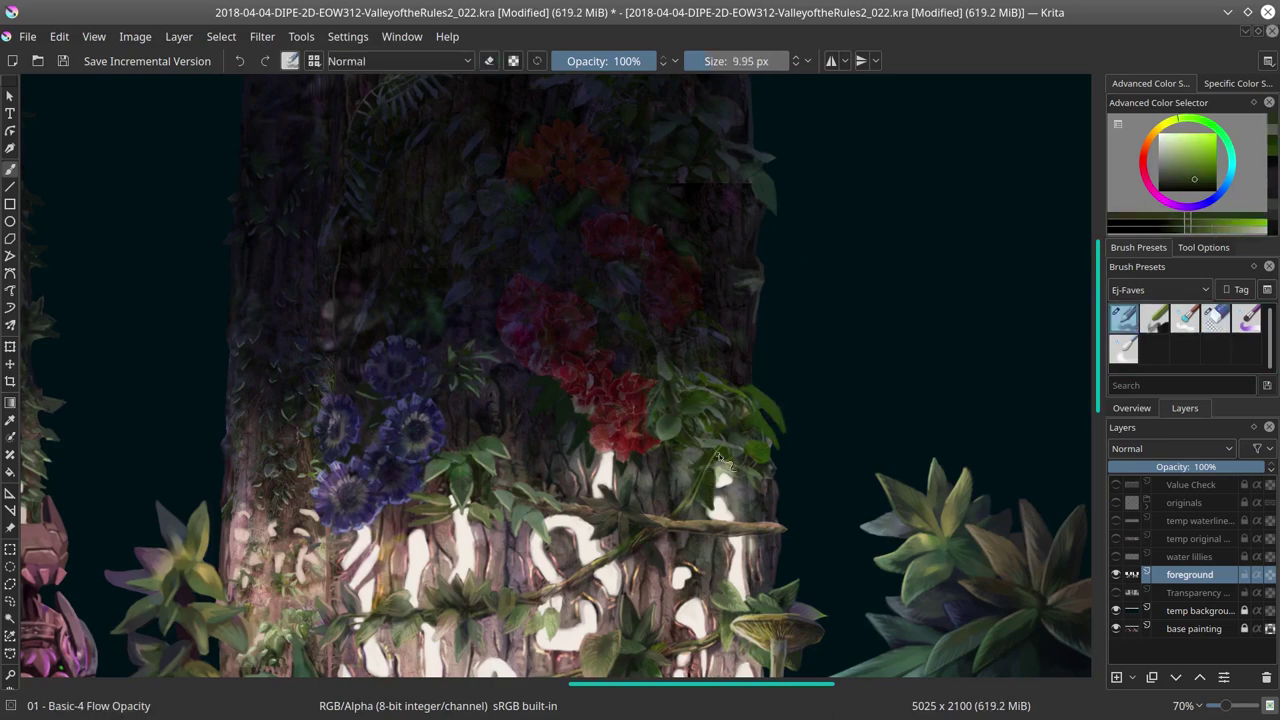
{"action": "left_click", "coordinate": [690, 530], "text": "ctrl"}
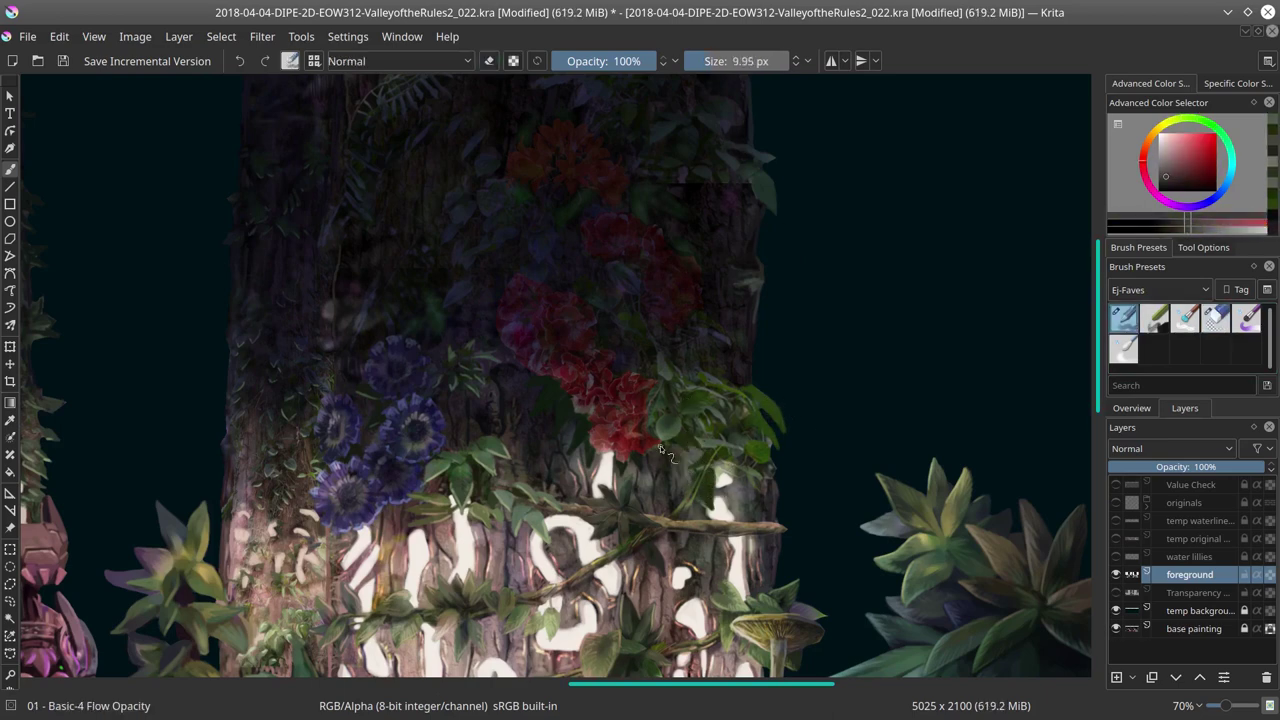
{"action": "left_click", "coordinate": [718, 468], "text": "ctrl"}
{"action": "left_click", "coordinate": [497, 272], "text": "ctrl"}
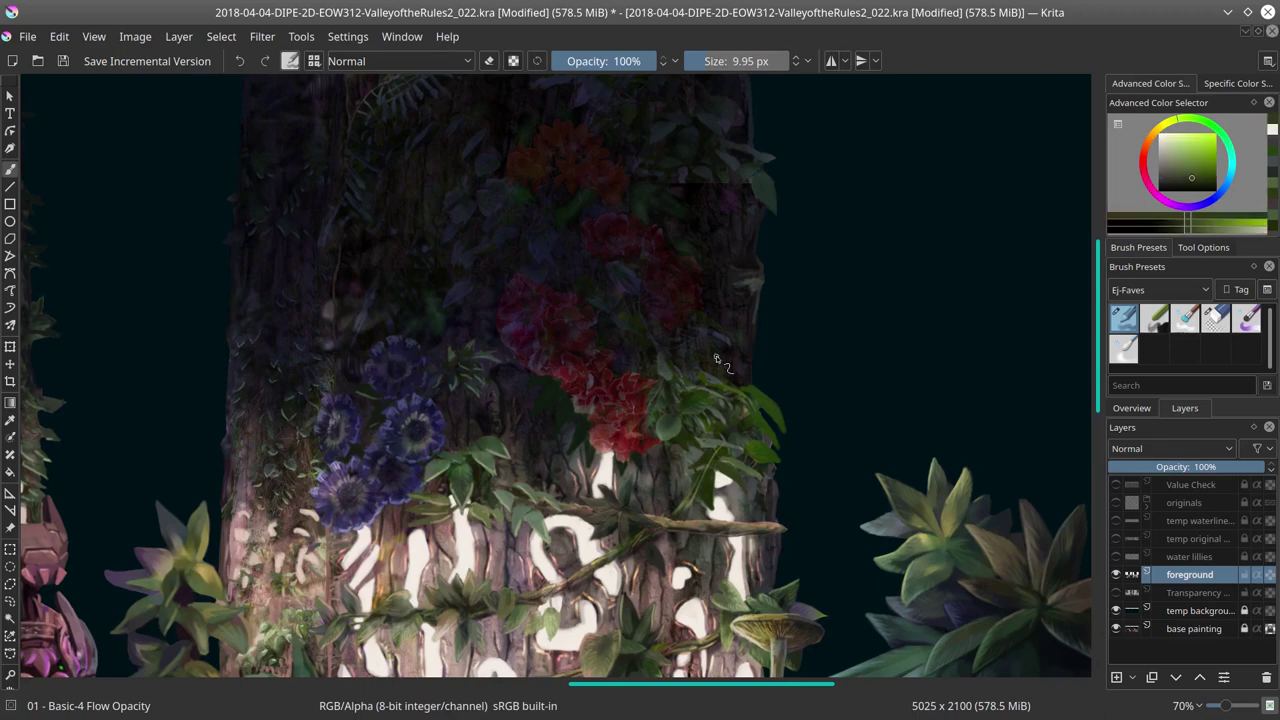
{"action": "key", "text": "bracketleft"}
{"action": "key", "text": "bracketleft"}
{"action": "key", "text": "bracketleft"}
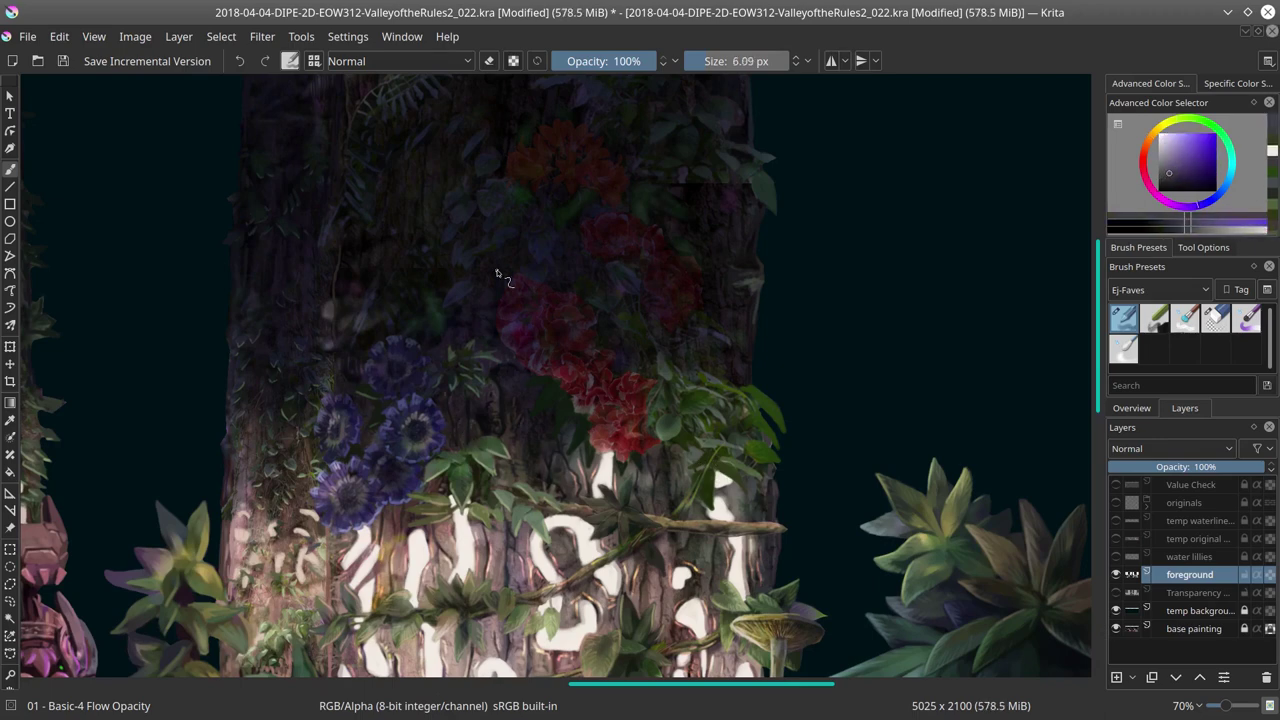
{"action": "left_click", "coordinate": [690, 505], "text": "ctrl"}
{"action": "key", "text": "bracketright"}
{"action": "key", "text": "bracketright"}
{"action": "key", "text": "bracketright"}
{"action": "key", "text": "bracketright"}
{"action": "key", "text": "bracketright"}
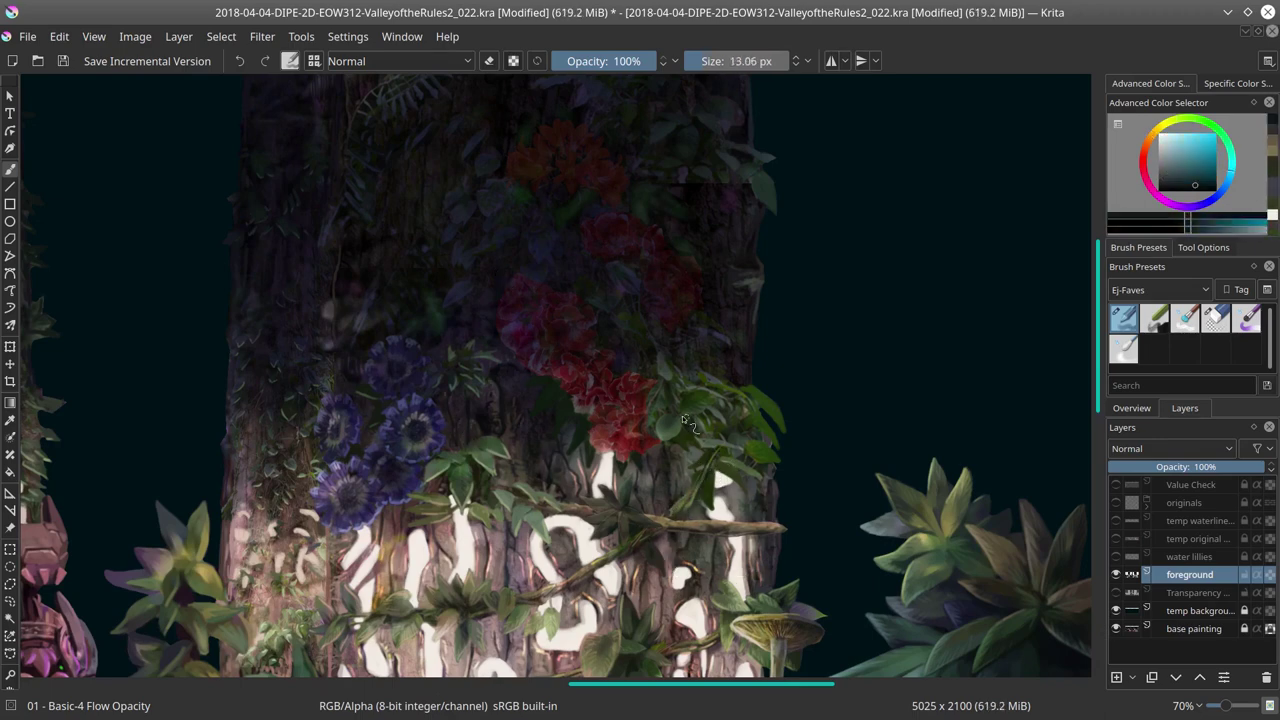
{"action": "left_click", "coordinate": [717, 426], "text": "ctrl"}
{"action": "key", "text": "bracketleft"}
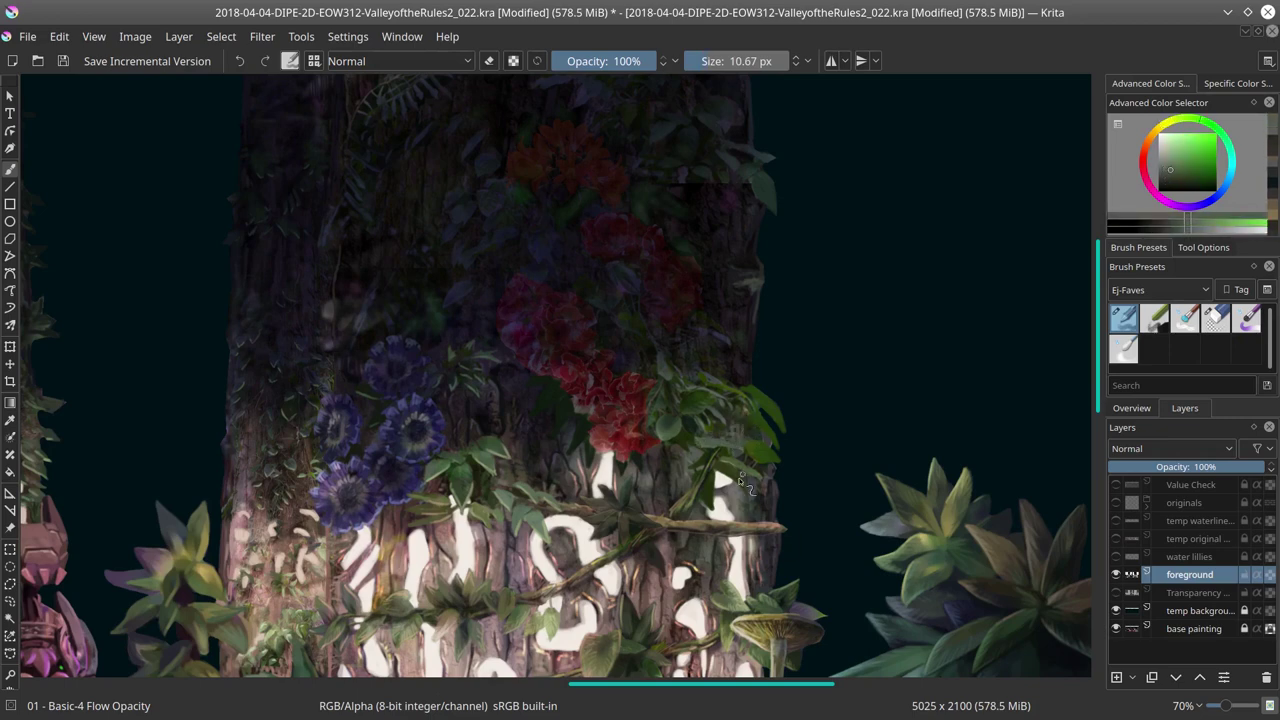
{"action": "left_click", "coordinate": [740, 483], "text": "ctrl"}
Step: Paint leaf shapes with Color Dodge then Normal blending, sampling greens for shading, and save
{"action": "key", "text": "bracketleft"}
{"action": "key", "text": "bracketleft"}
{"action": "key", "text": "alt+shift+d"}
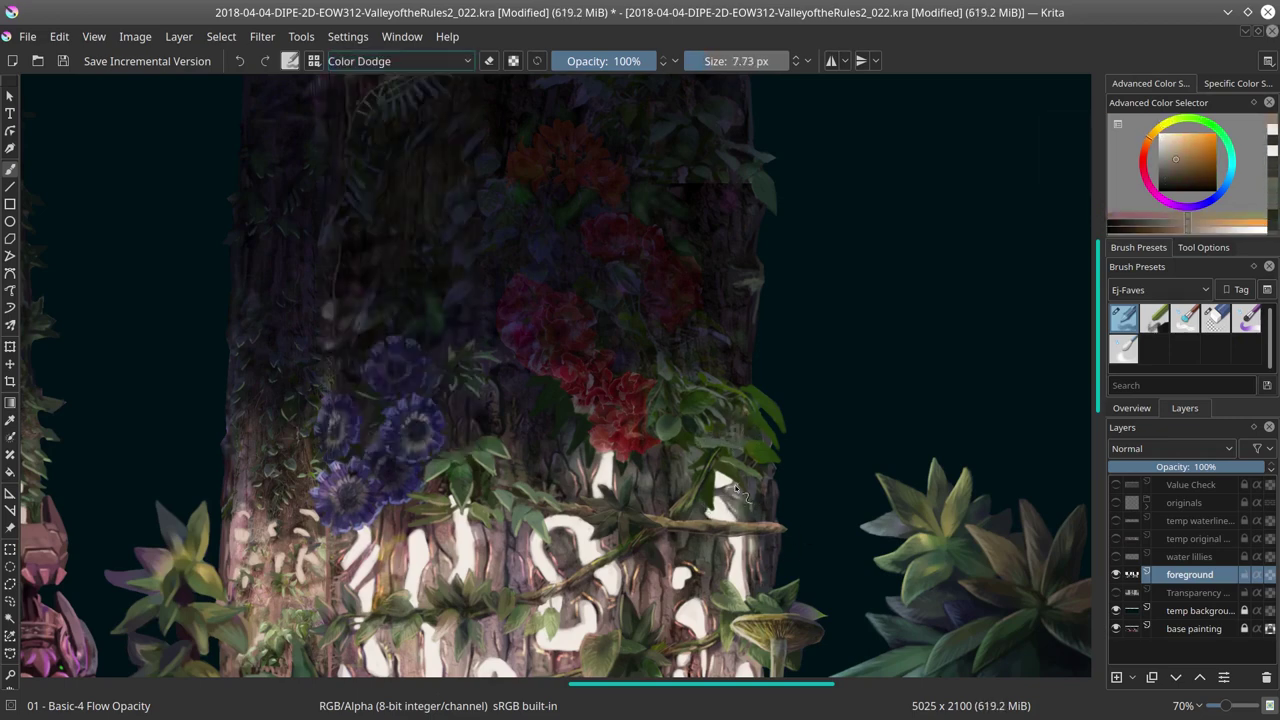
{"action": "left_click", "coordinate": [718, 510], "text": "ctrl"}
{"action": "key", "text": "bracketleft"}
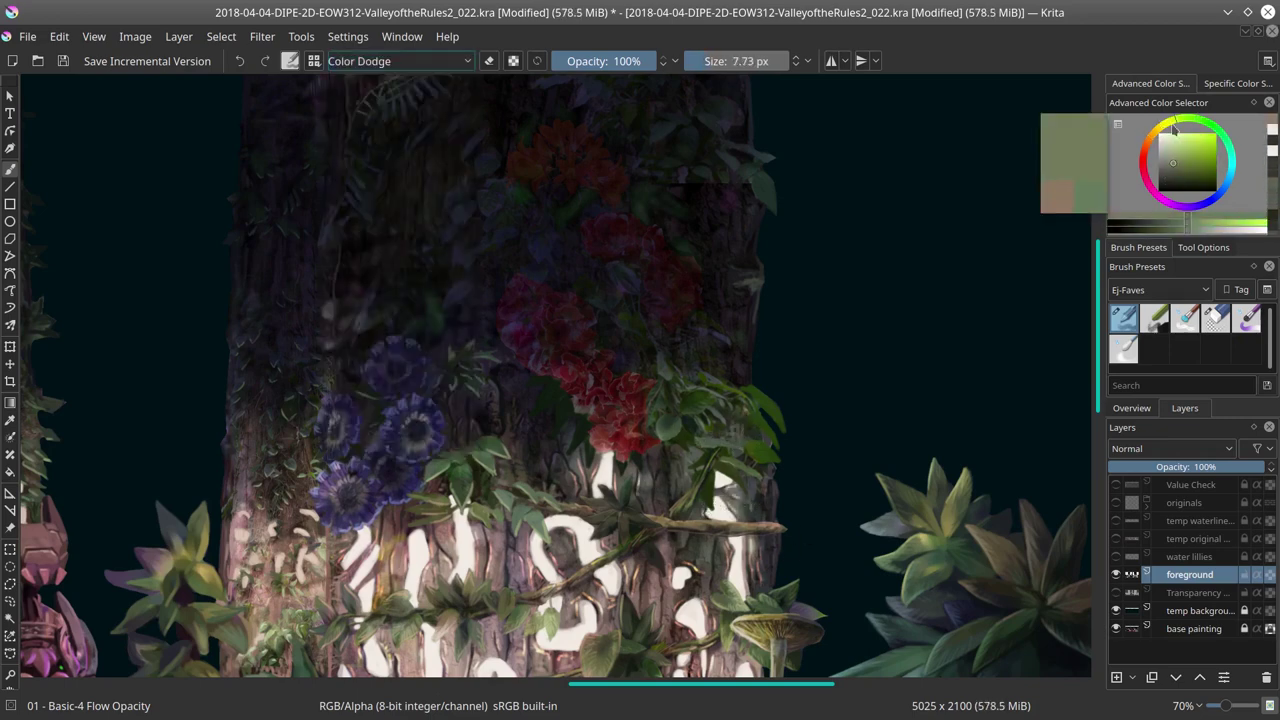
{"action": "key", "text": "alt+shift+n"}
{"action": "left_click", "coordinate": [1178, 165]}
{"action": "left_click", "coordinate": [696, 449], "text": "ctrl"}
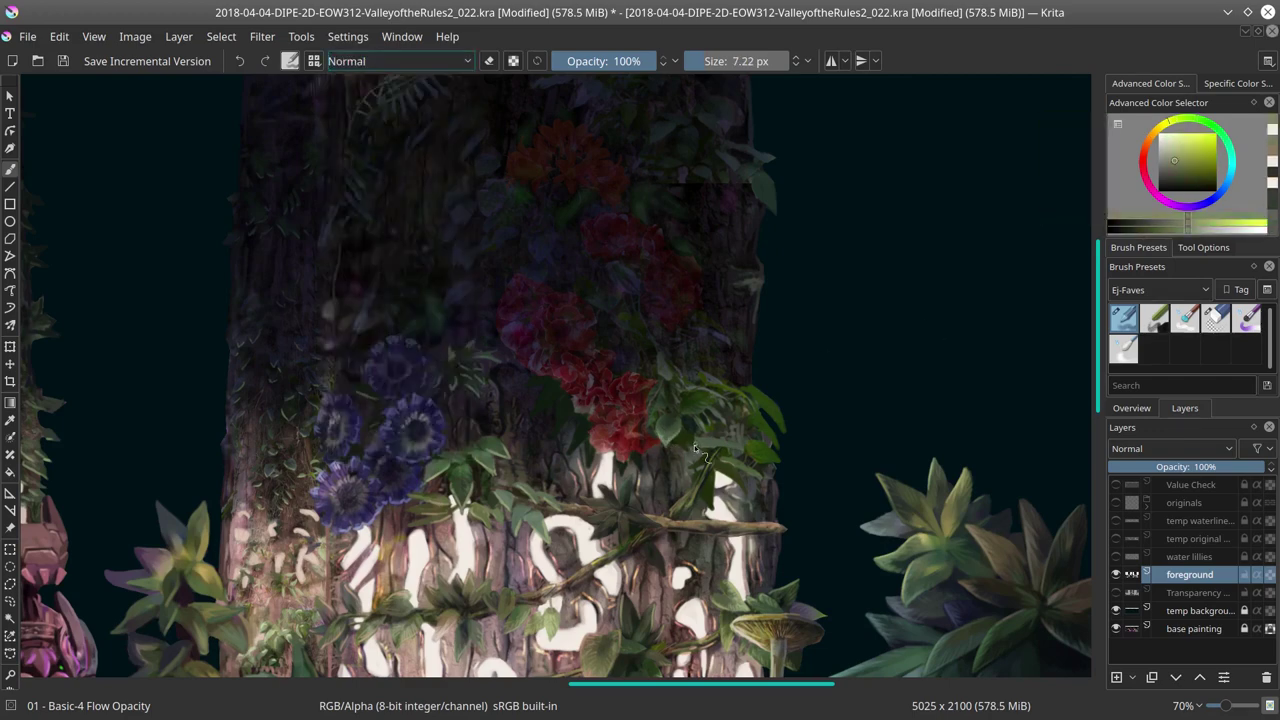
{"action": "left_click", "coordinate": [730, 445], "text": "ctrl"}
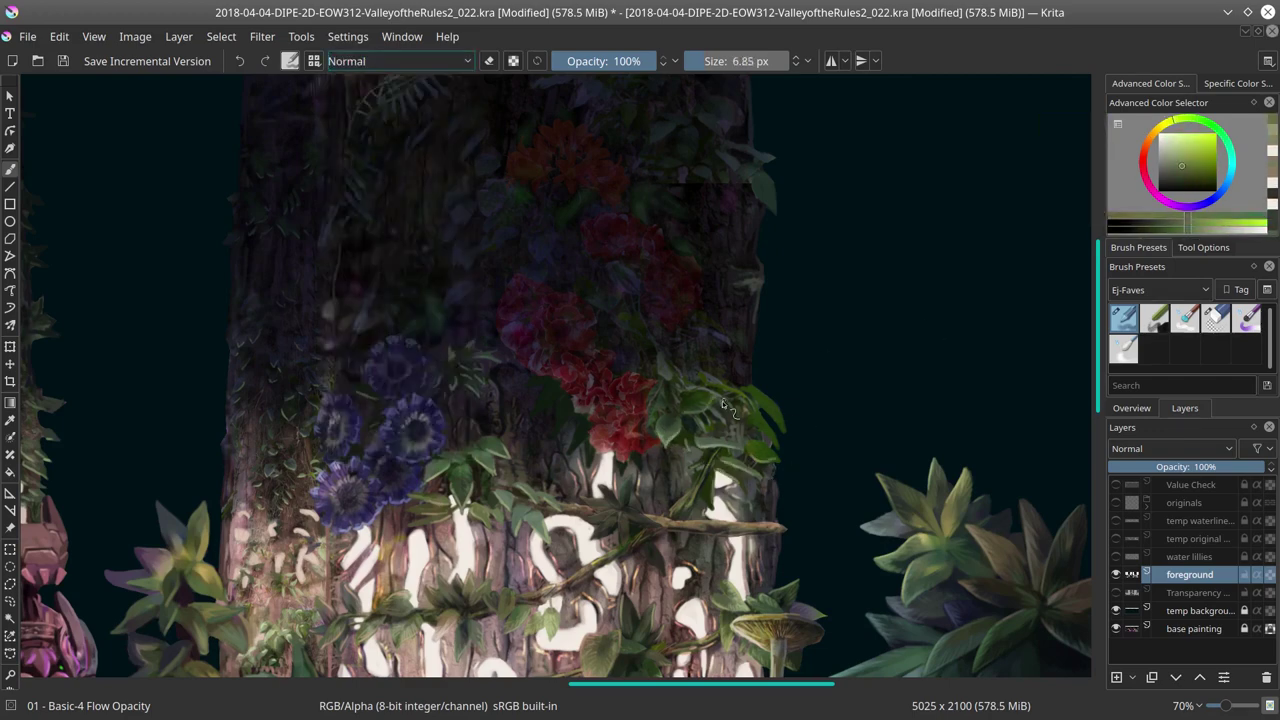
{"action": "key", "text": "bracketleft"}
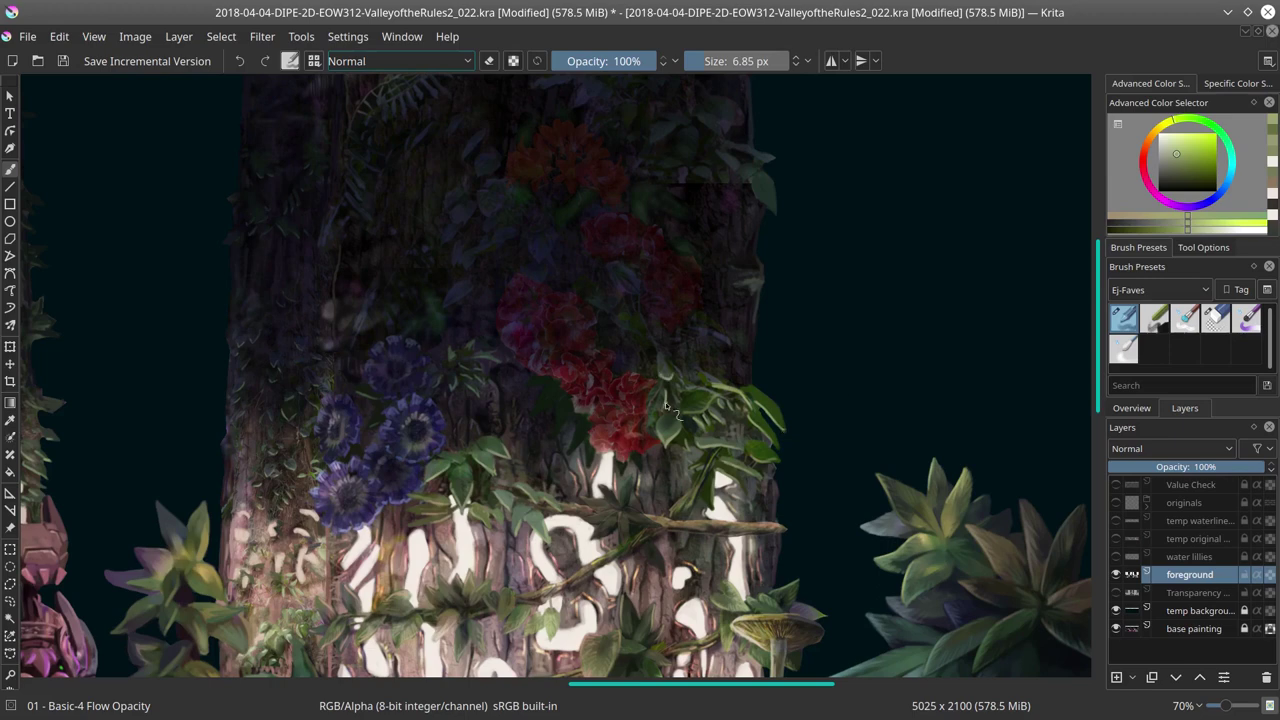
{"action": "left_click", "coordinate": [665, 404], "text": "ctrl"}
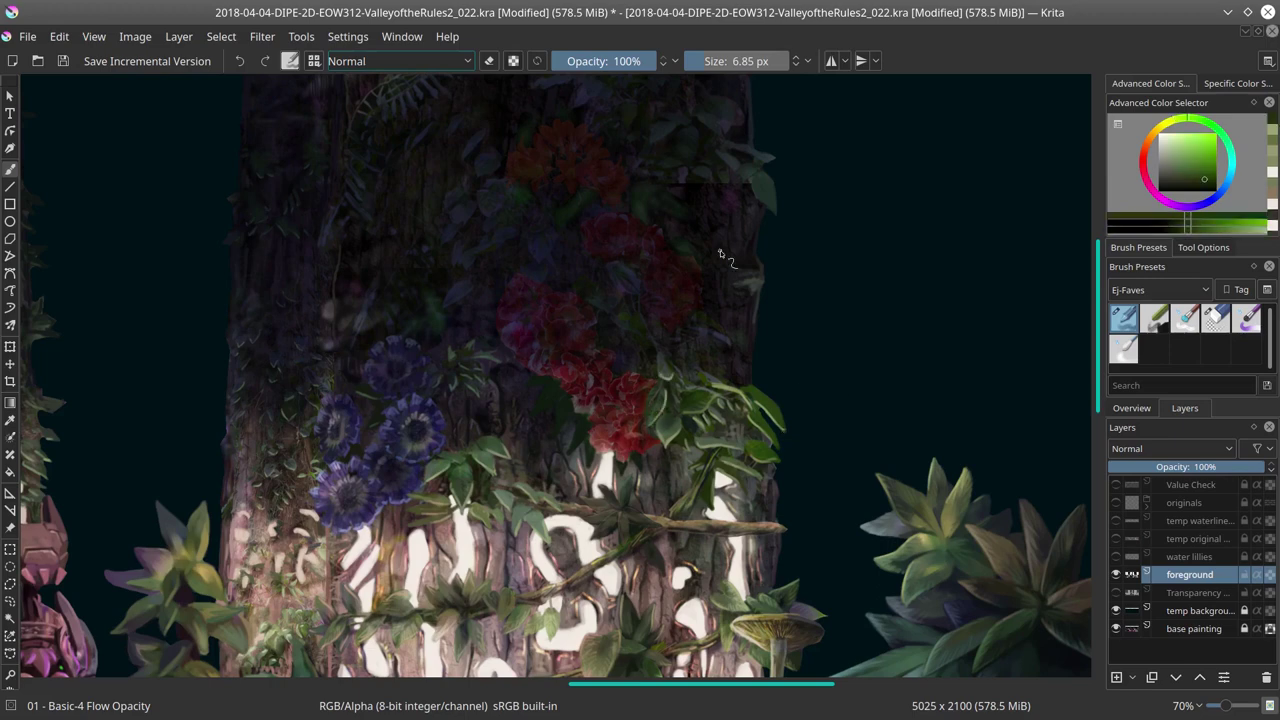
{"action": "scroll", "coordinate": [720, 253], "scroll_direction": "up", "scroll_amount": 1}
{"action": "key", "text": "ctrl+s"}
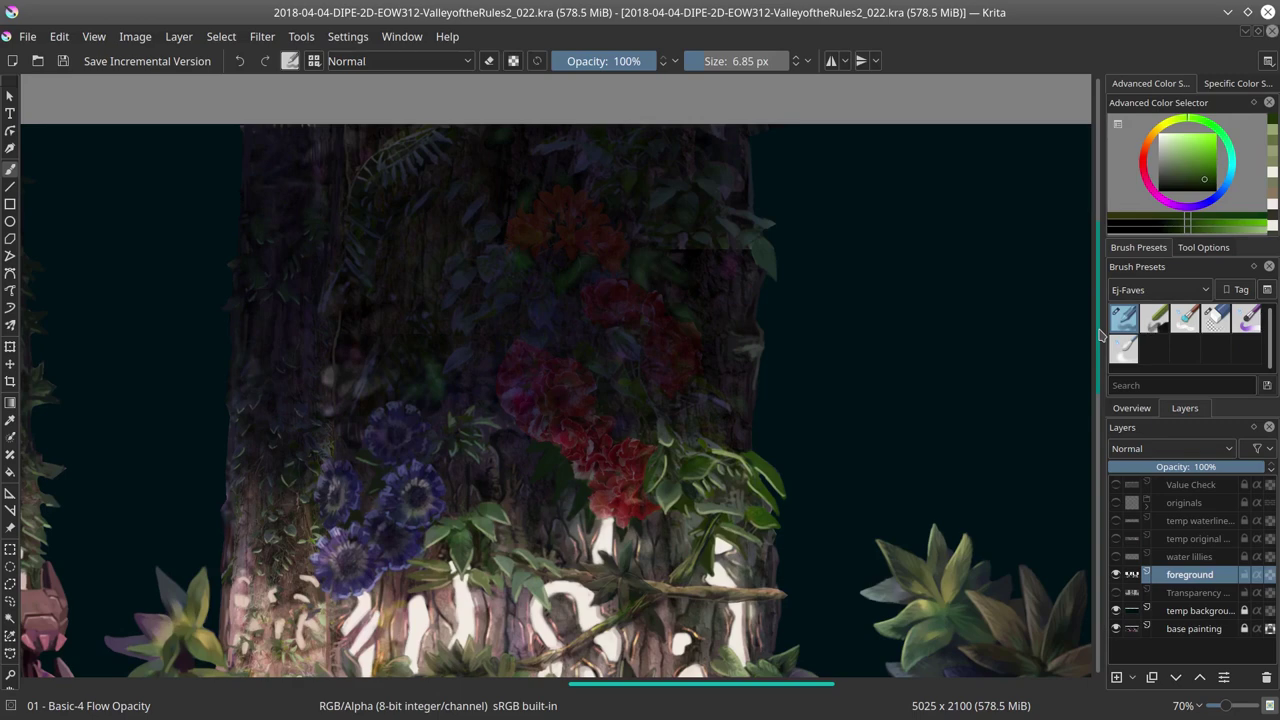
Step: Paint dark green shadows under the red flowers and lighter red petals on them
{"action": "left_click", "coordinate": [624, 530]}
{"action": "left_click", "coordinate": [560, 502], "text": "ctrl"}
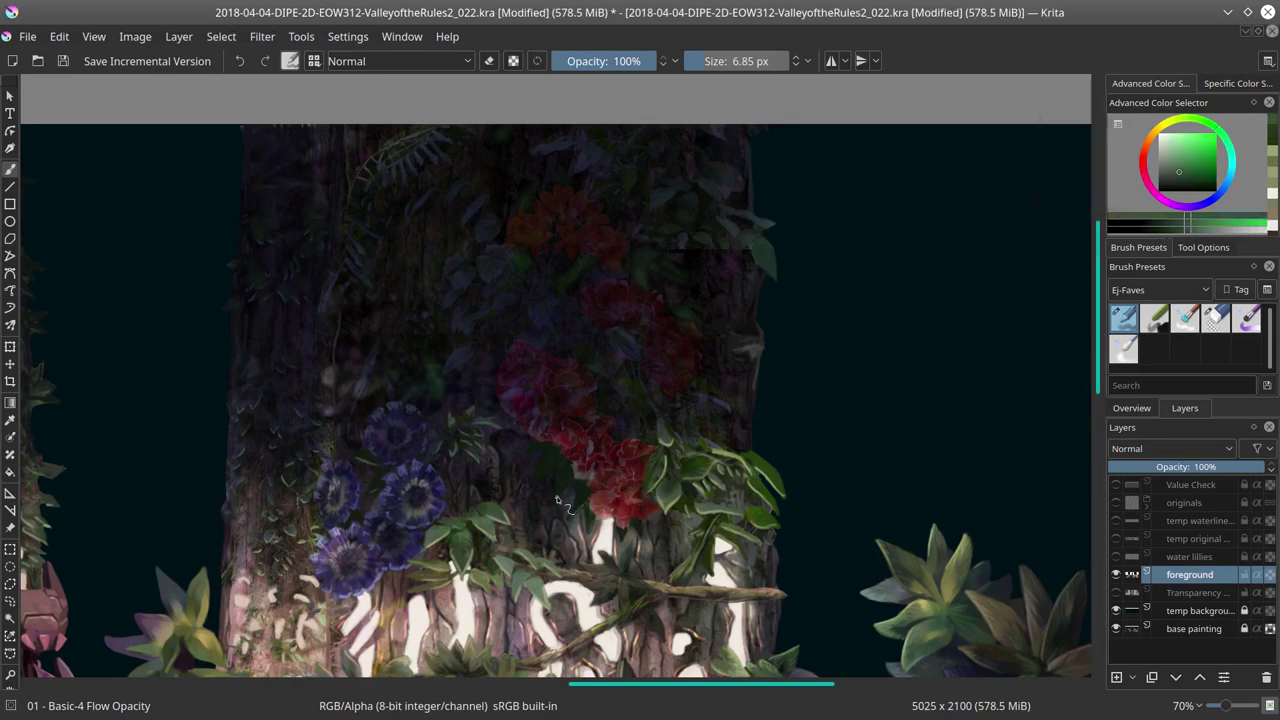
{"action": "left_click", "coordinate": [628, 526], "text": "ctrl"}
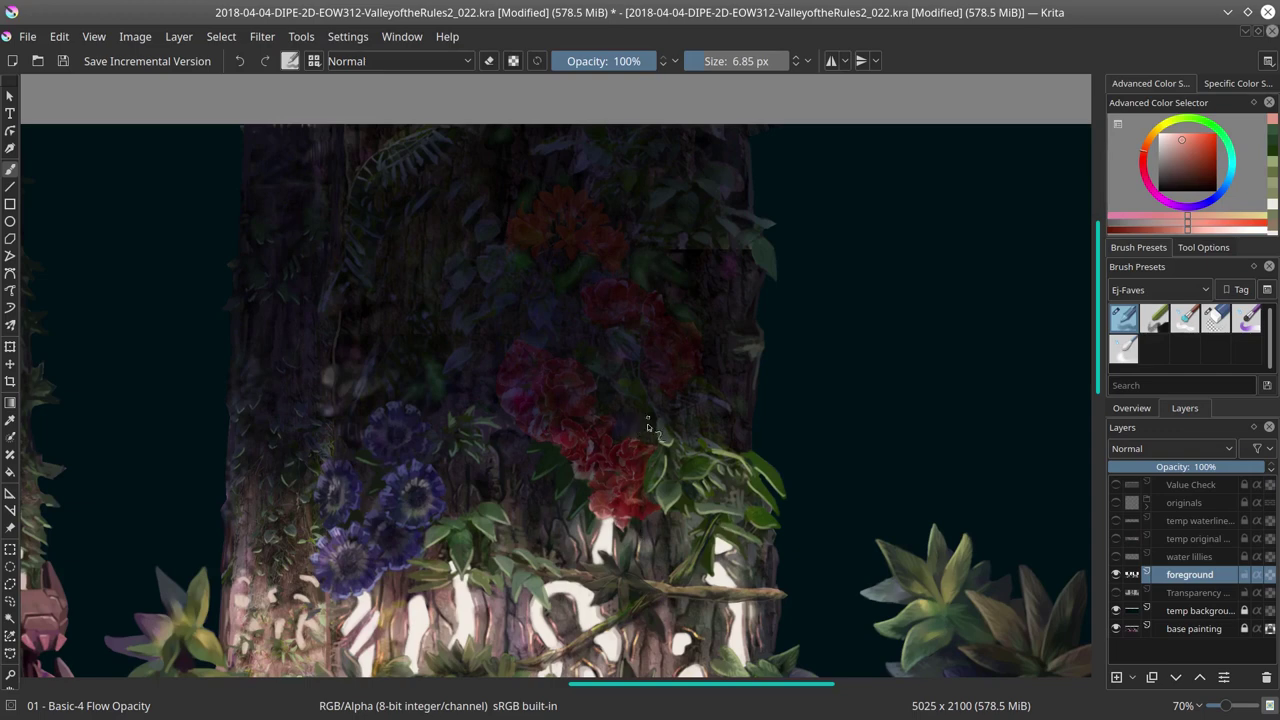
{"action": "left_click", "coordinate": [600, 488], "text": "ctrl"}
{"action": "key", "text": "bracketright"}
{"action": "left_click", "coordinate": [628, 507], "text": "ctrl"}
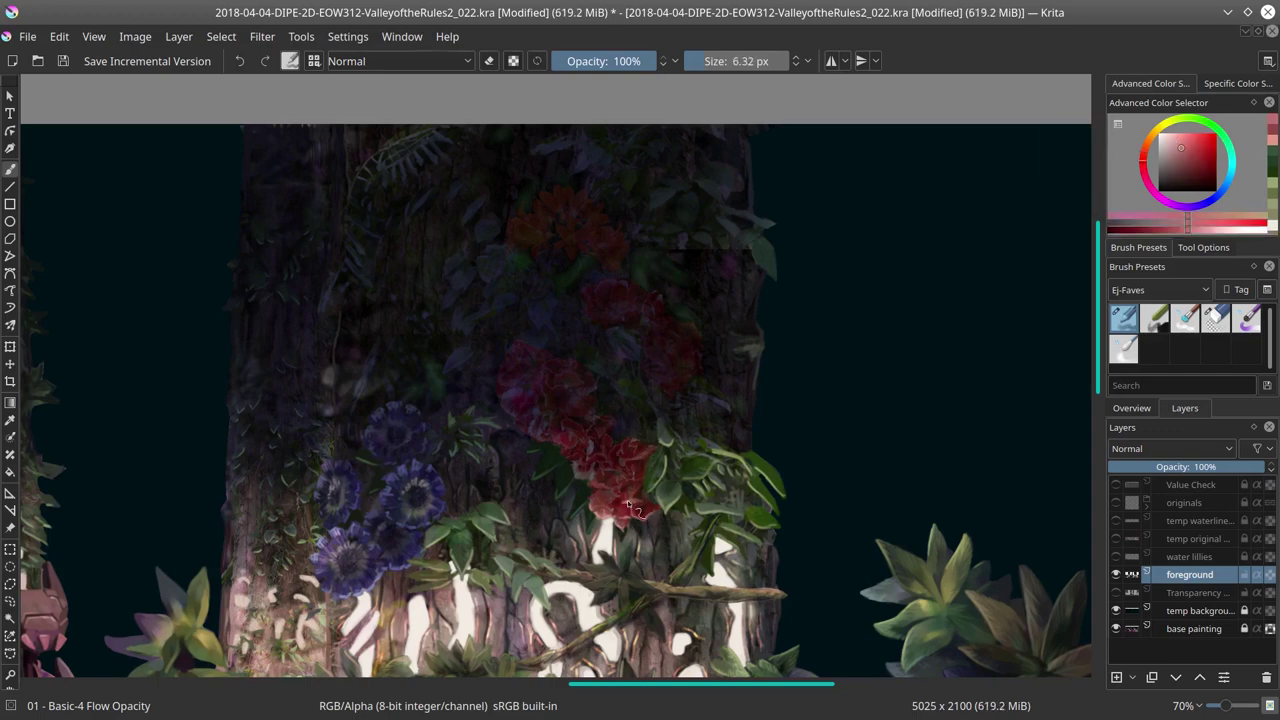
{"action": "left_click", "coordinate": [612, 476], "text": "ctrl"}
Step: Bring up the Overview to view the whole painting at small size
{"action": "left_click", "coordinate": [632, 465], "text": "ctrl"}
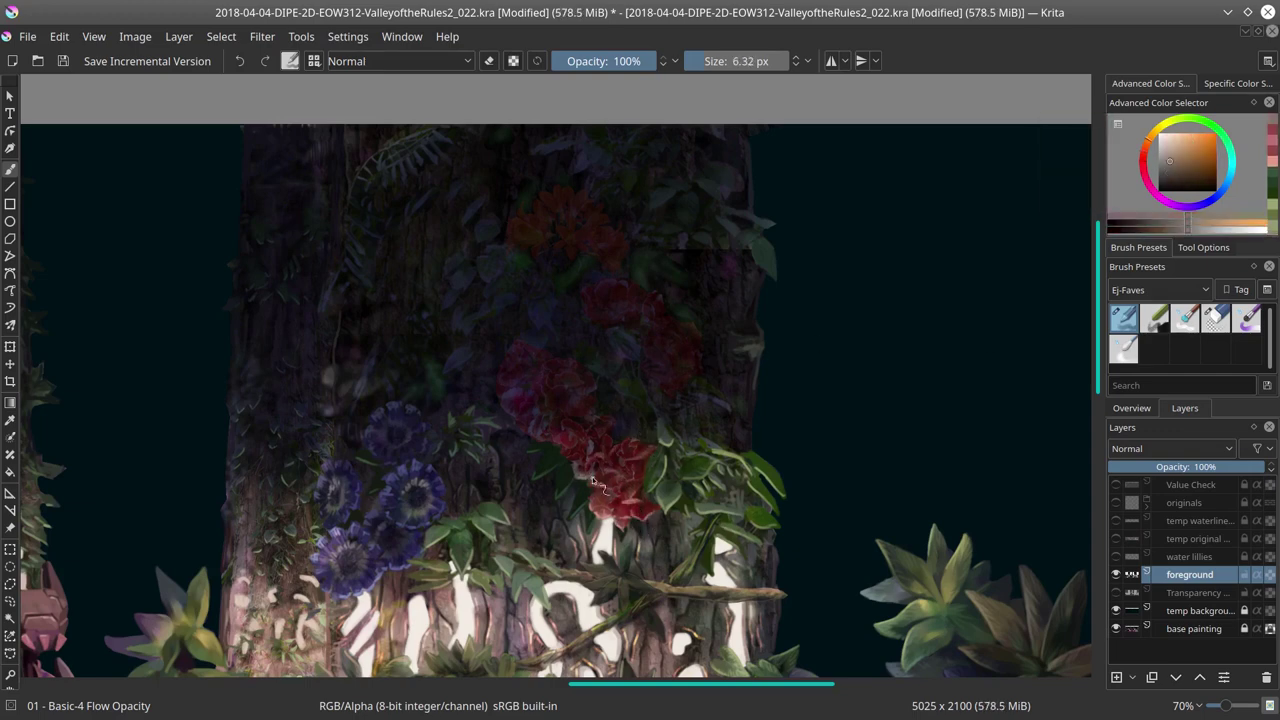
{"action": "left_click", "coordinate": [1131, 408]}
{"action": "scroll", "coordinate": [830, 380], "scroll_direction": "down", "scroll_amount": 4}
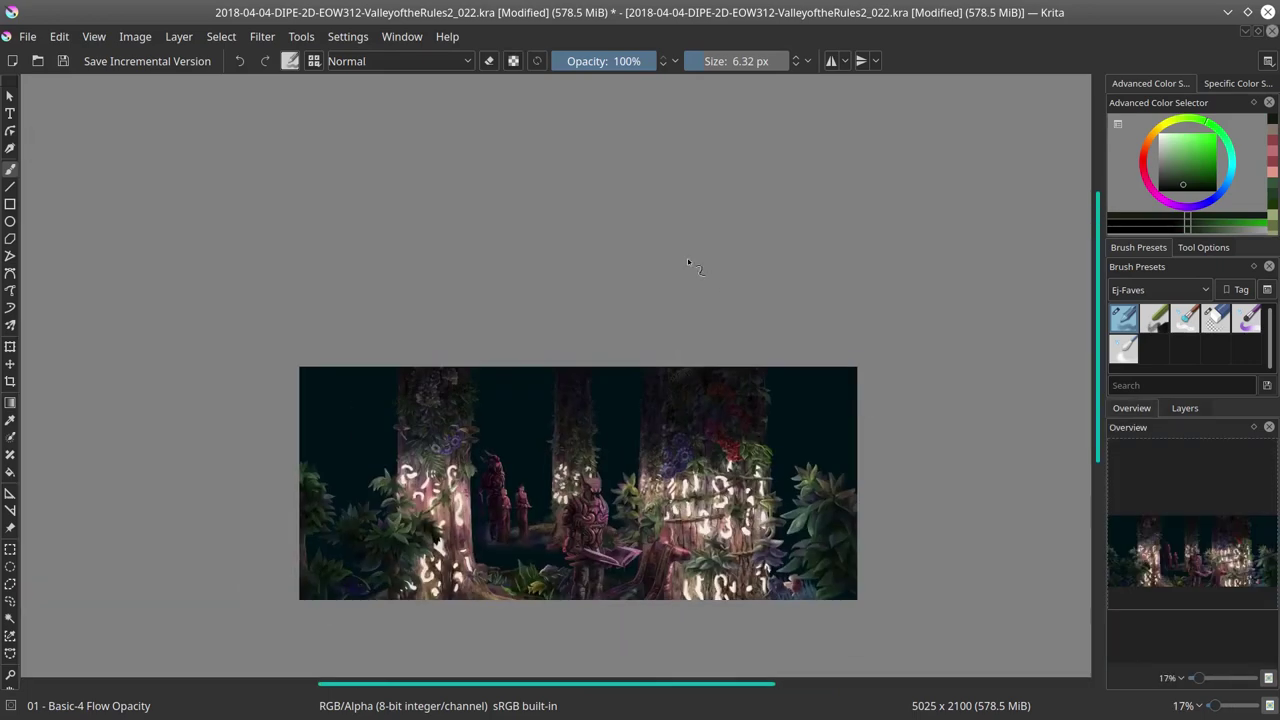
Step: Sample purples from the blossoms and a dark blue-grey from the trunk
{"action": "scroll", "coordinate": [645, 395], "scroll_direction": "up", "scroll_amount": 4}
{"action": "left_click", "coordinate": [641, 393], "text": "ctrl"}
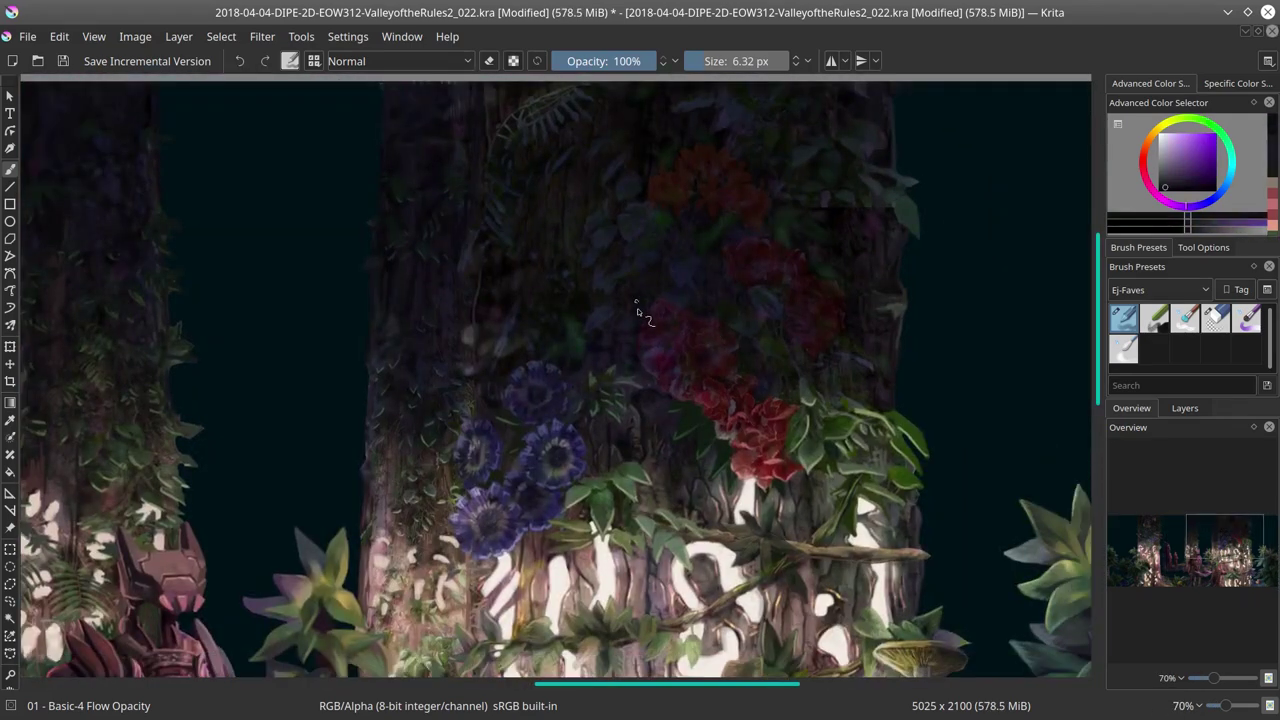
{"action": "left_click", "coordinate": [640, 340], "text": "ctrl"}
{"action": "left_click", "coordinate": [647, 311], "text": "ctrl"}
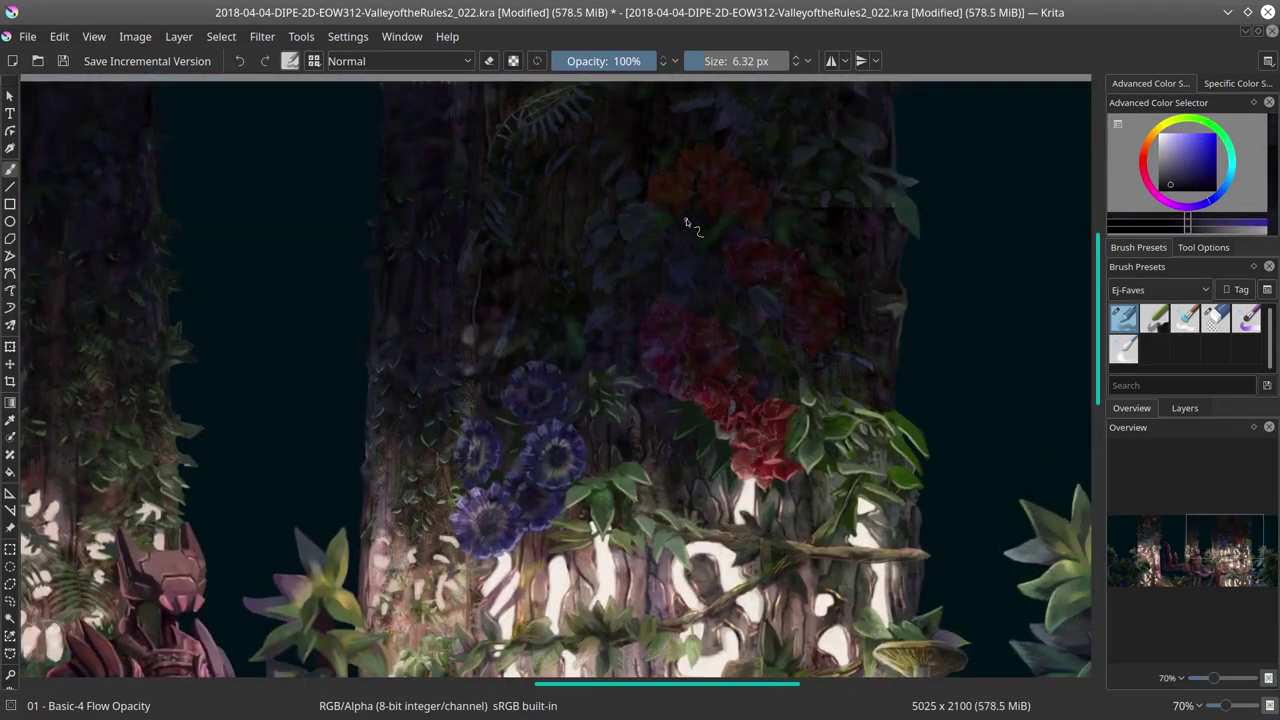
{"action": "left_click", "coordinate": [633, 380], "text": "ctrl"}
{"action": "left_click", "coordinate": [590, 346], "text": "ctrl"}
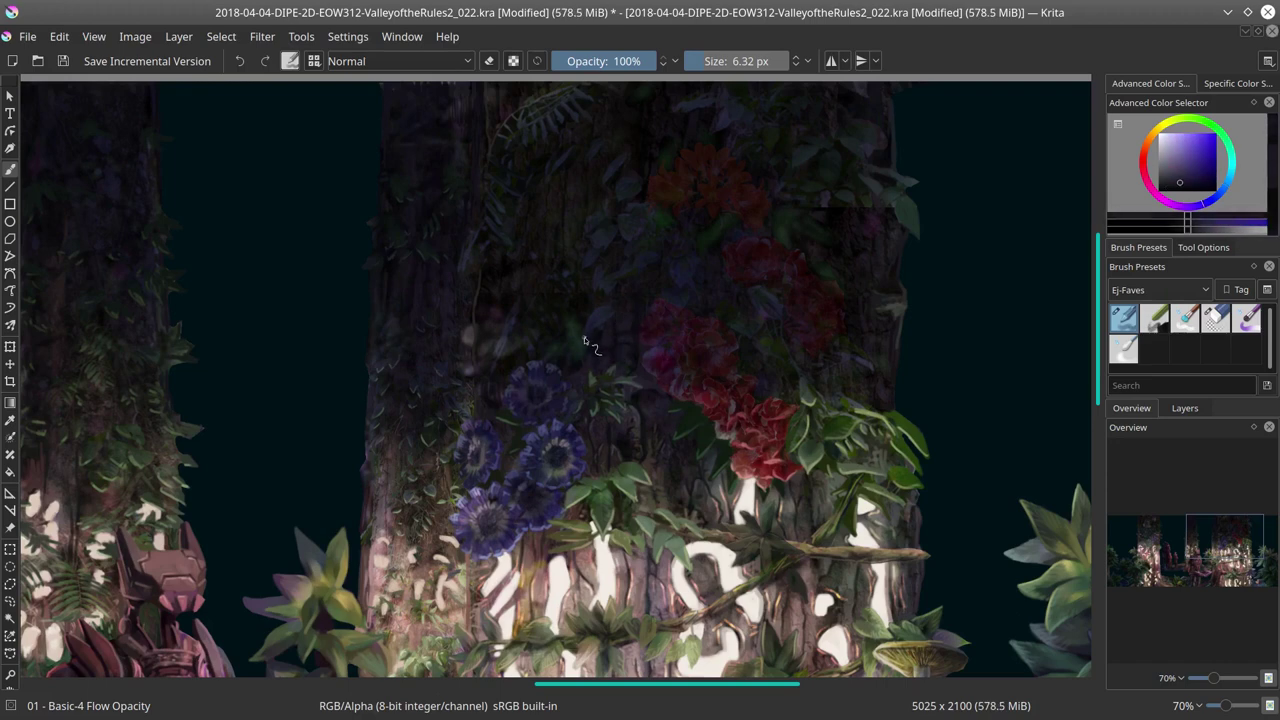
{"action": "left_click", "coordinate": [612, 358], "text": "ctrl"}
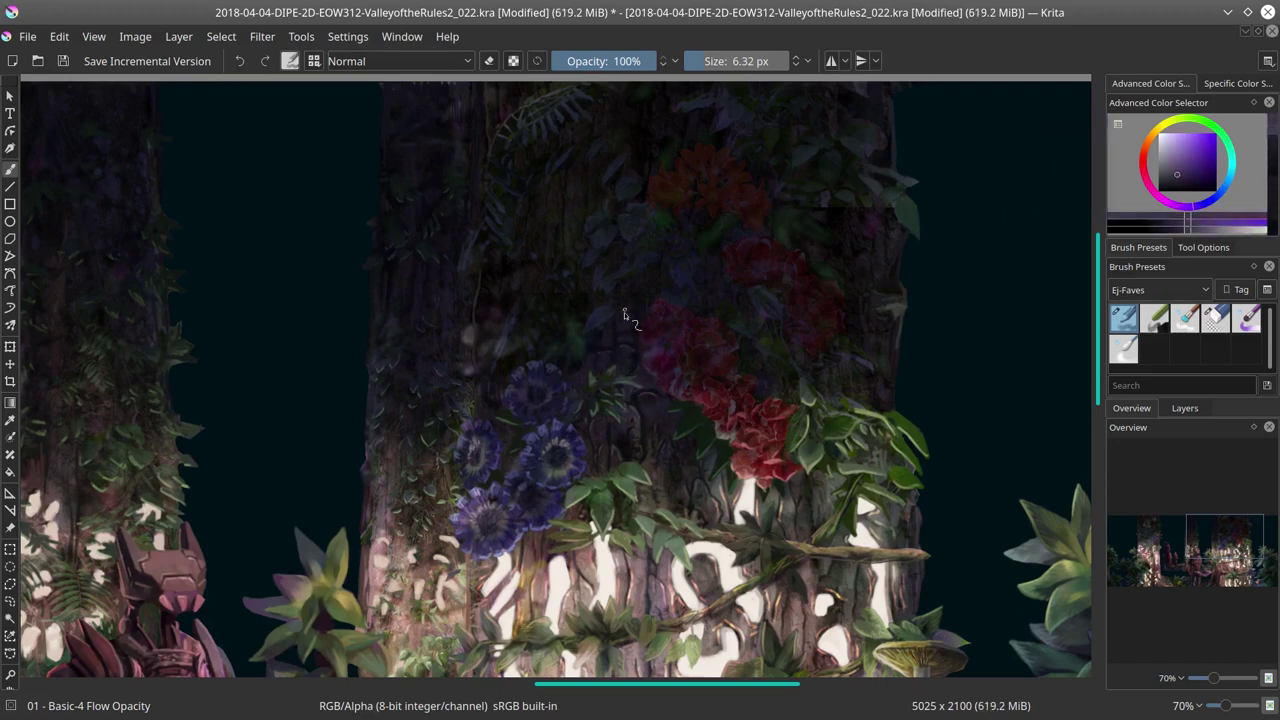
{"action": "left_click_drag", "start_coordinate": [693, 285], "coordinate": [635, 295]}
Step: Paint lighter, muted and pinker red highlights onto the red flower petals
{"action": "left_click", "coordinate": [695, 366], "text": "ctrl"}
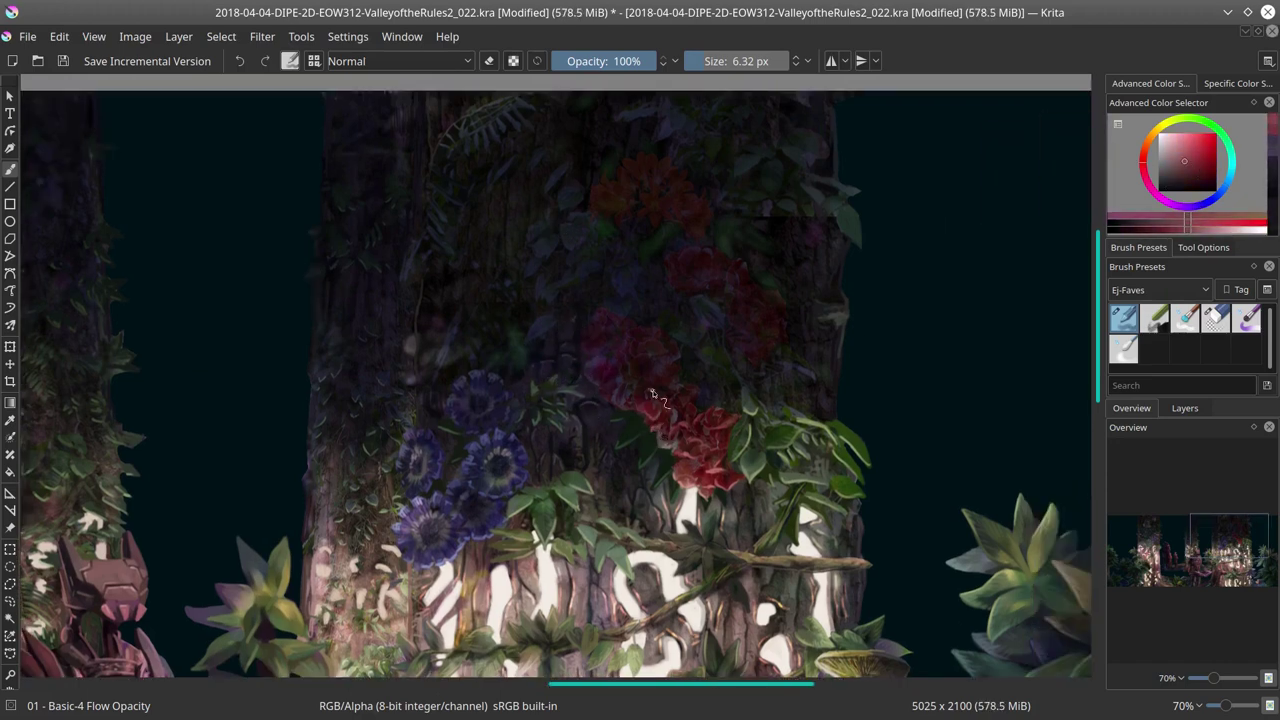
{"action": "left_click", "coordinate": [691, 410], "text": "ctrl"}
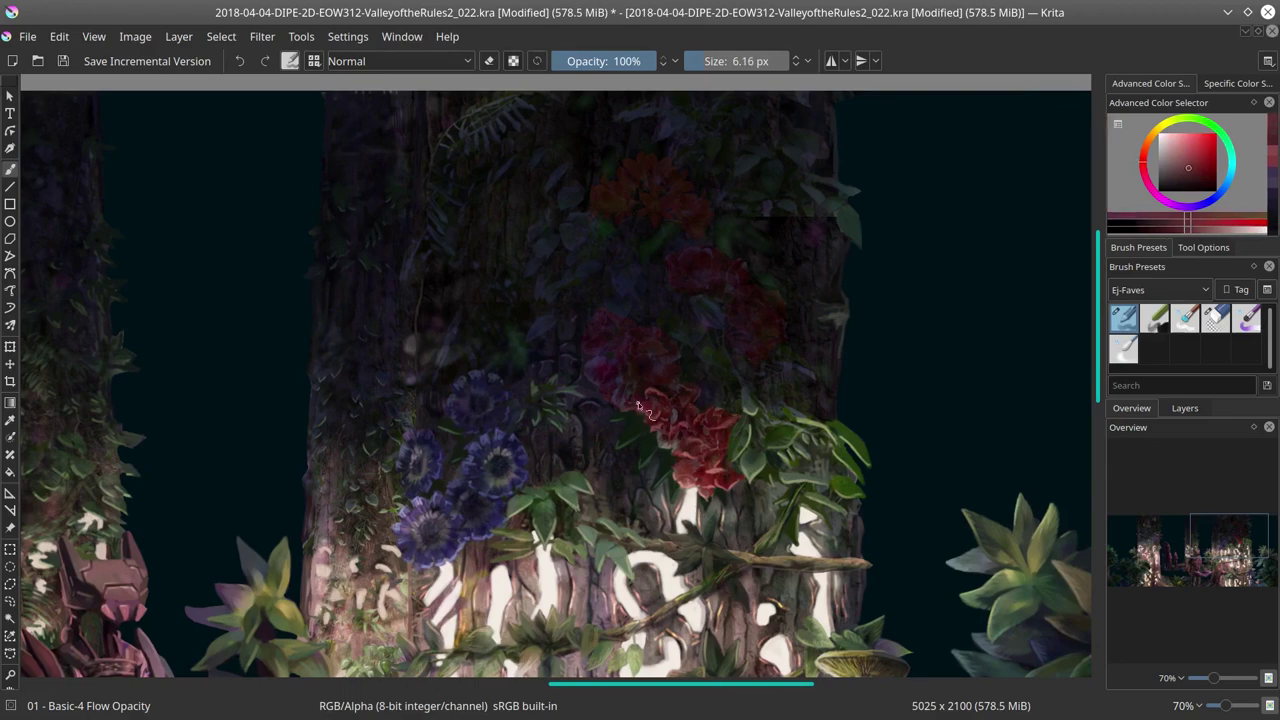
{"action": "left_click", "coordinate": [665, 440], "text": "ctrl"}
{"action": "left_click", "coordinate": [587, 372], "text": "ctrl"}
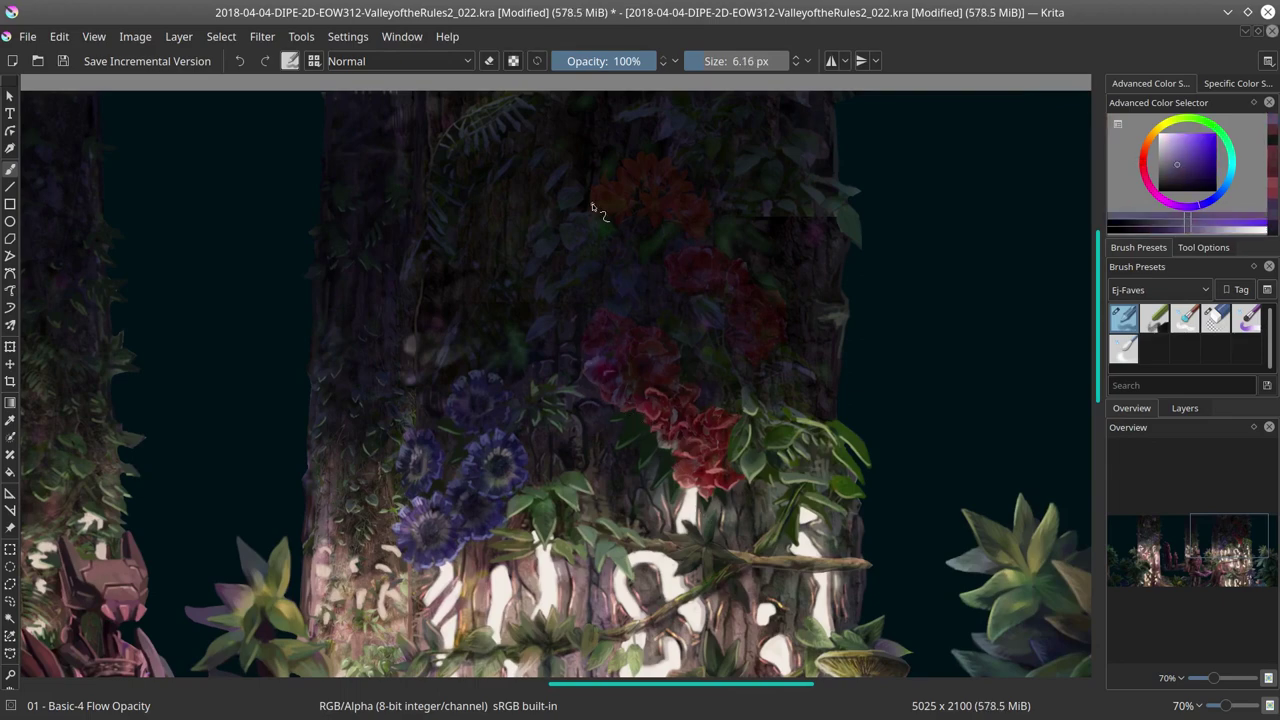
{"action": "left_click_drag", "start_coordinate": [838, 368], "coordinate": [666, 380]}
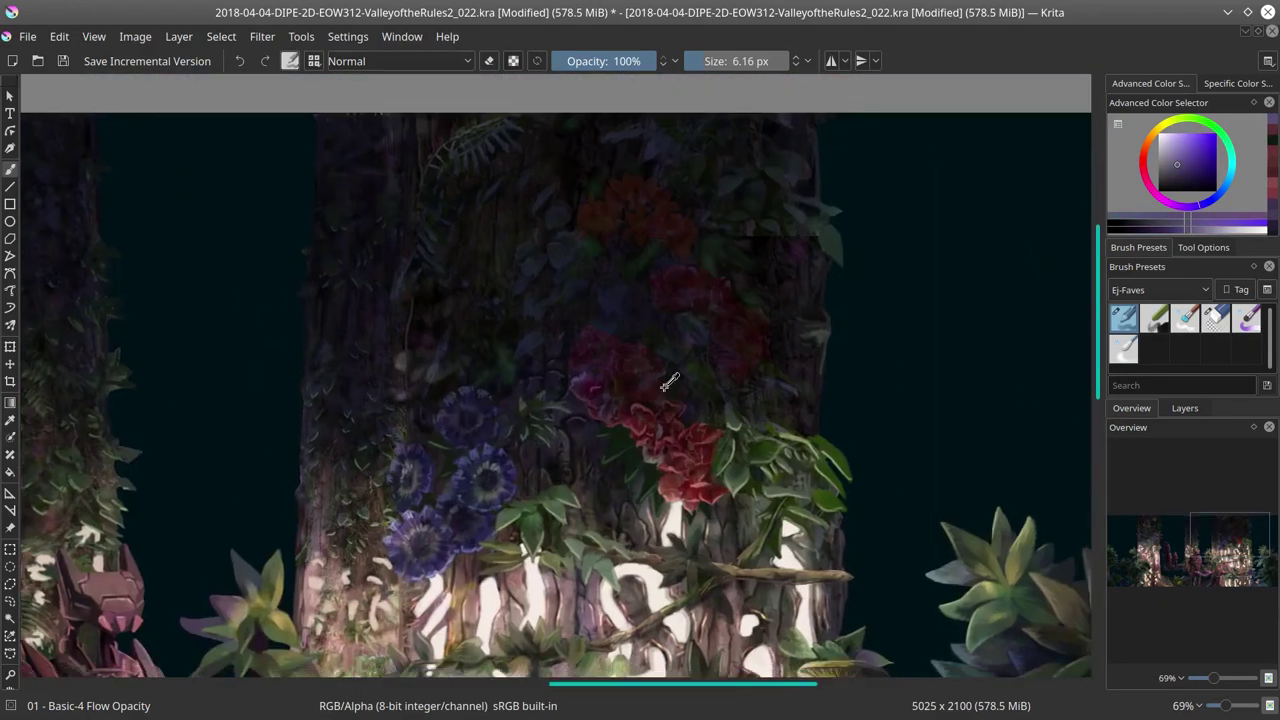
{"action": "left_click", "coordinate": [647, 405], "text": "ctrl"}
{"action": "left_click", "coordinate": [637, 372], "text": "ctrl"}
{"action": "left_click", "coordinate": [640, 345], "text": "ctrl"}
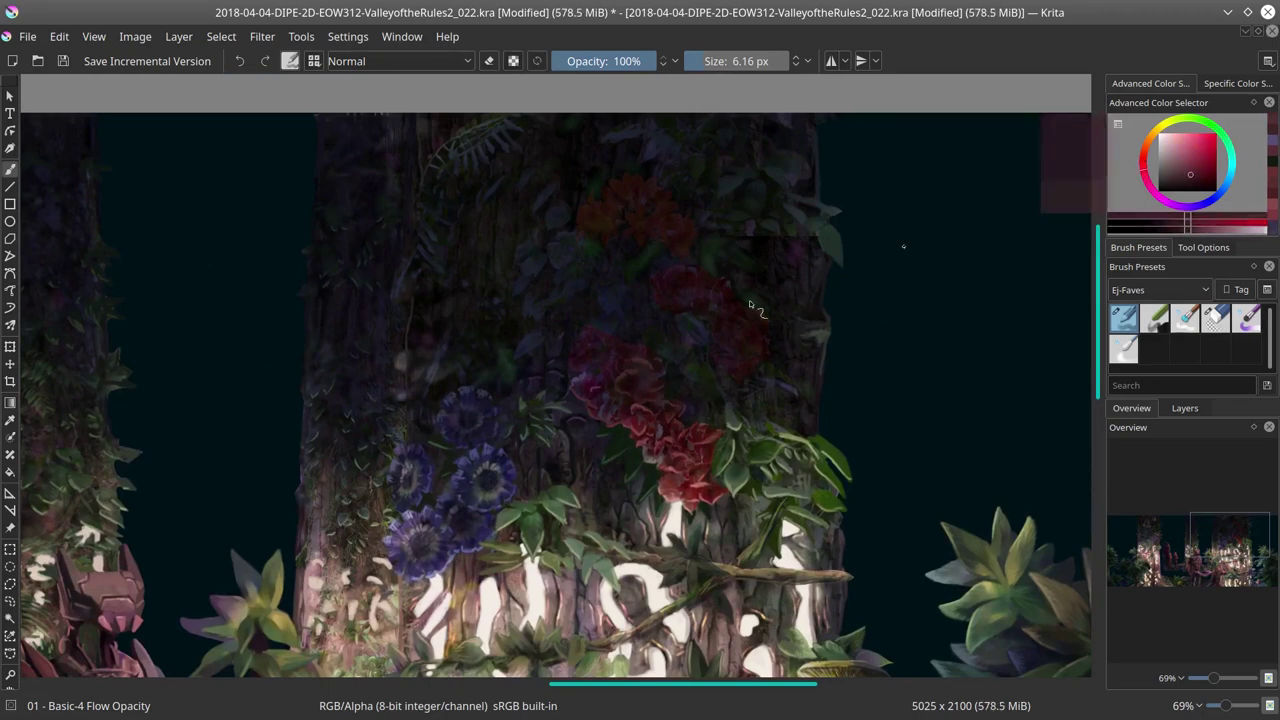
{"action": "left_click", "coordinate": [590, 341], "text": "ctrl"}
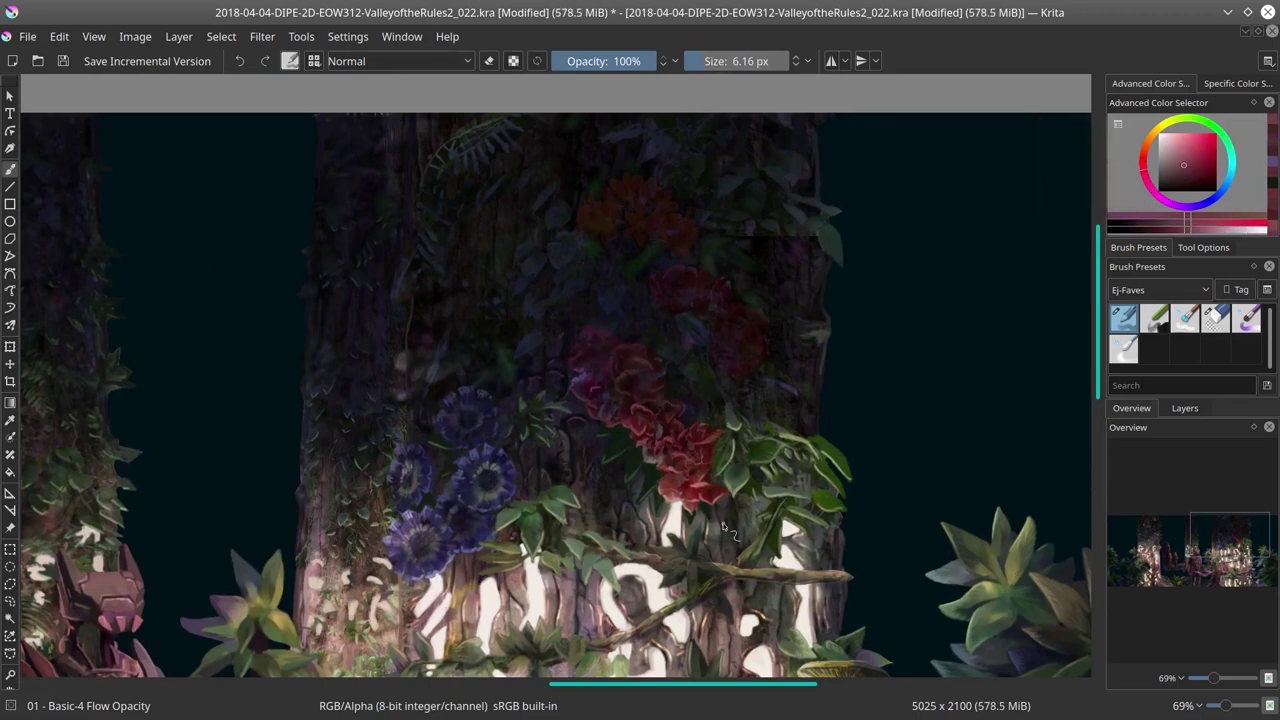
{"action": "left_click", "coordinate": [652, 316], "text": "ctrl"}
{"action": "left_click", "coordinate": [610, 338], "text": "ctrl"}
Step: Sample dark blue, dark green and teal-blue from leaves and trunk, then save the painting
{"action": "scroll", "coordinate": [614, 340], "scroll_direction": "down", "scroll_amount": 4}
{"action": "scroll", "coordinate": [640, 300], "scroll_direction": "up", "scroll_amount": 4}
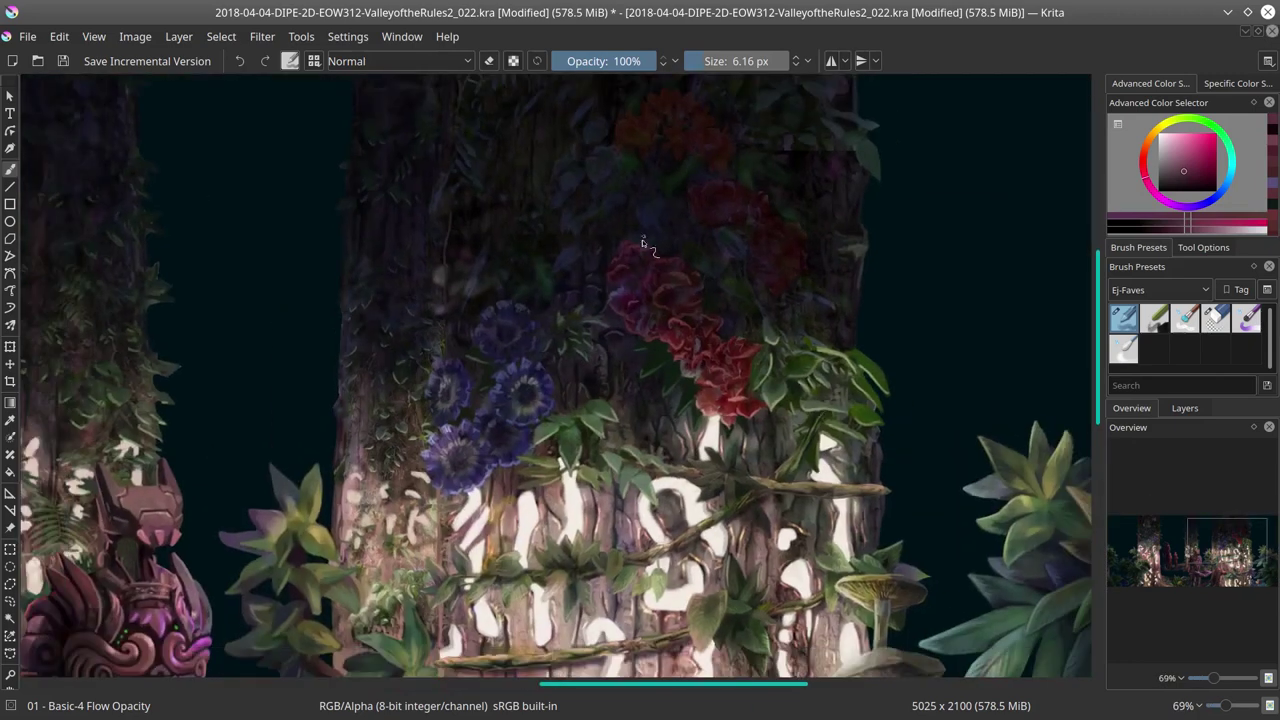
{"action": "left_click", "coordinate": [650, 283], "text": "ctrl"}
{"action": "left_click", "coordinate": [670, 280], "text": "ctrl"}
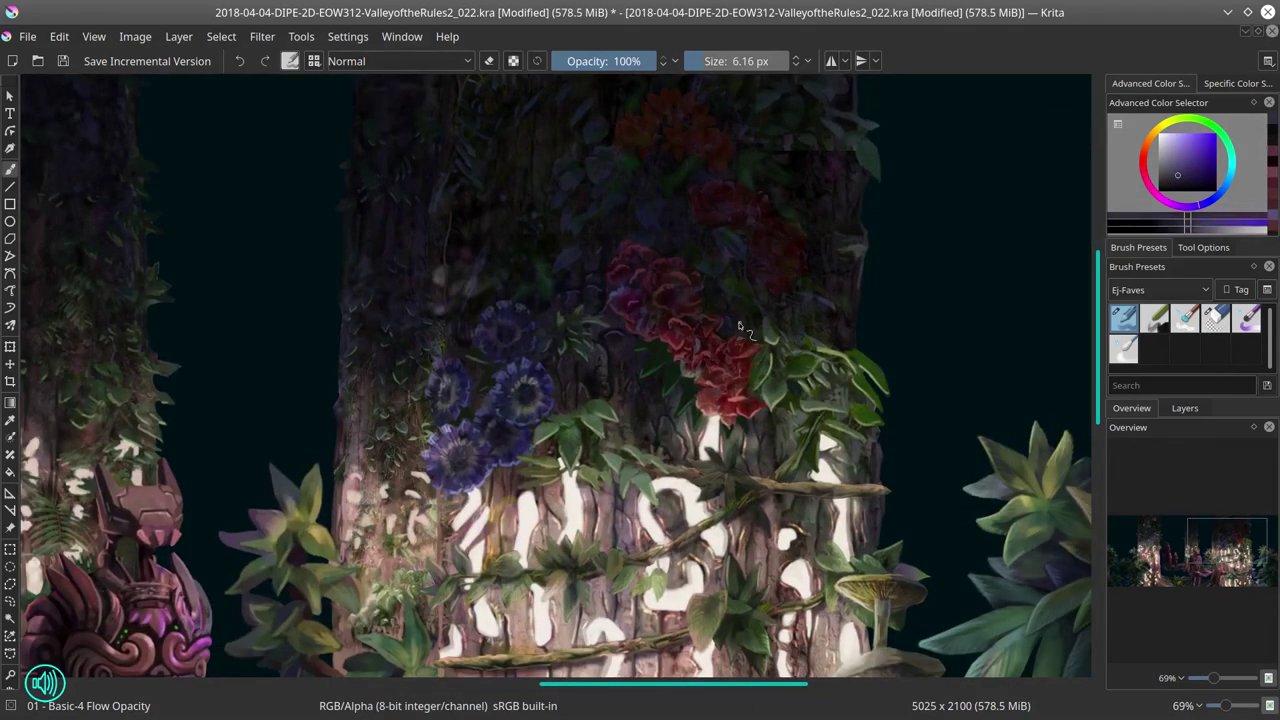
{"action": "key", "text": "bracketright"}
{"action": "key", "text": "bracketright"}
{"action": "key", "text": "bracketright"}
{"action": "left_click", "coordinate": [706, 270], "text": "ctrl"}
{"action": "left_click", "coordinate": [708, 268], "text": "ctrl"}
{"action": "key", "text": "bracketleft"}
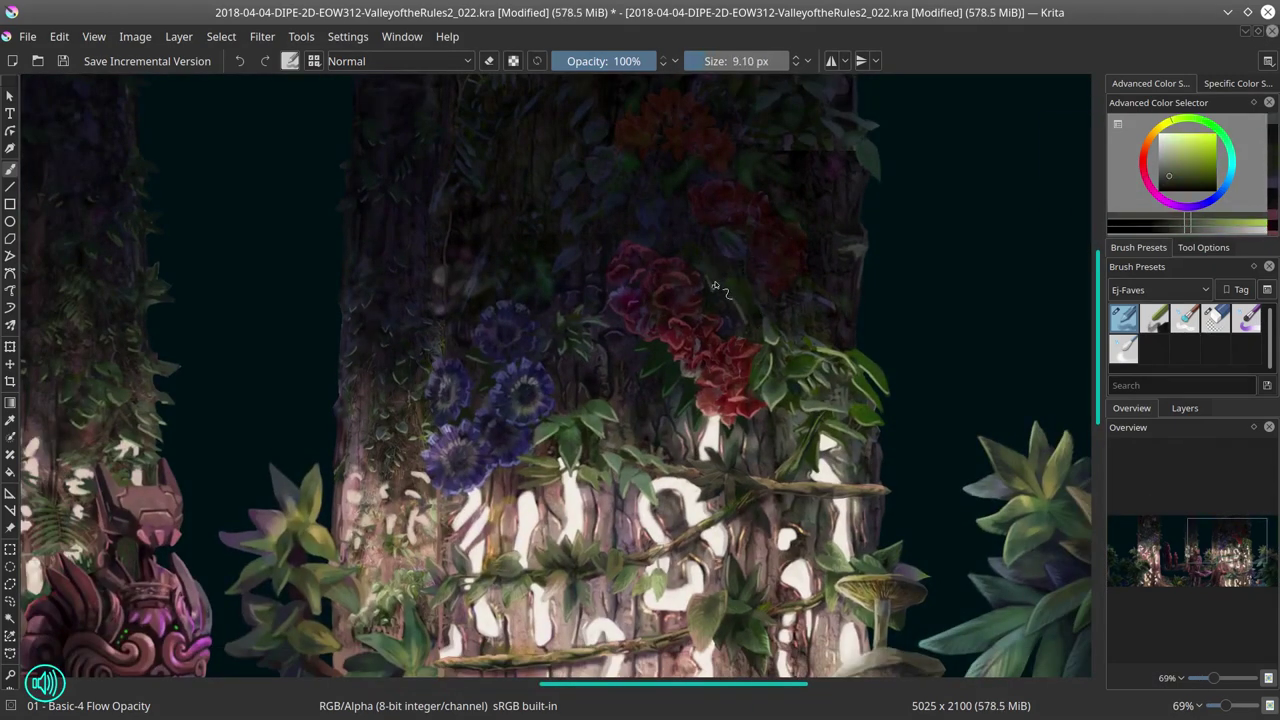
{"action": "left_click", "coordinate": [748, 302], "text": "ctrl"}
{"action": "key", "text": "ctrl+s"}
Step: Sample a darker shade and lighter orange-brown from the trunk, shrink the brush, and zoom out
{"action": "scroll", "coordinate": [1005, 376], "scroll_direction": "down", "scroll_amount": 4}
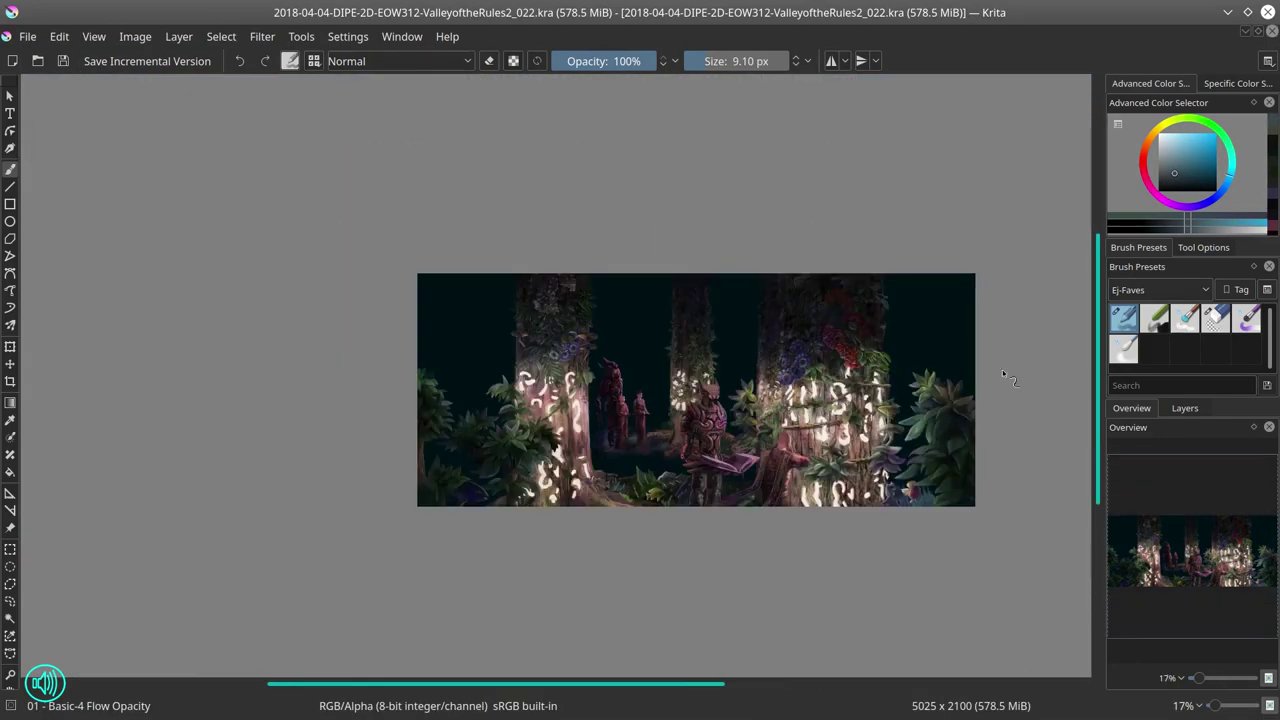
{"action": "scroll", "coordinate": [810, 422], "scroll_direction": "up", "scroll_amount": 4}
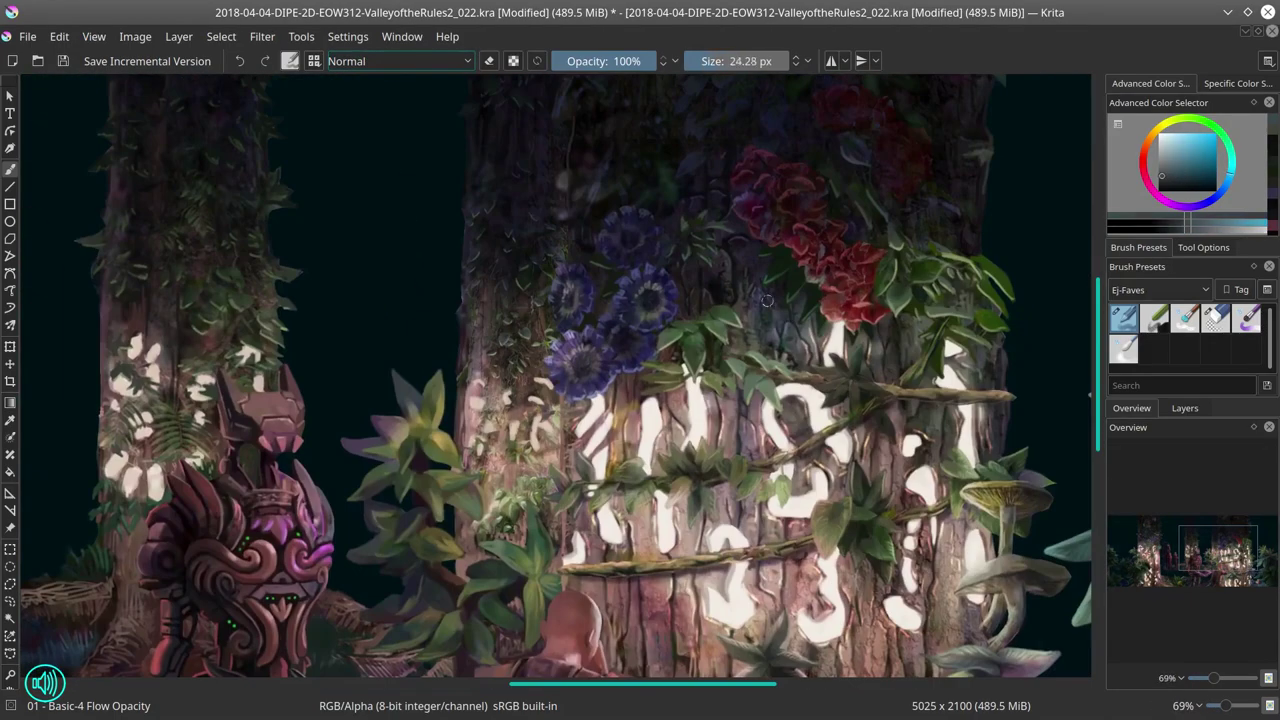
{"action": "left_click", "coordinate": [745, 265], "text": "ctrl"}
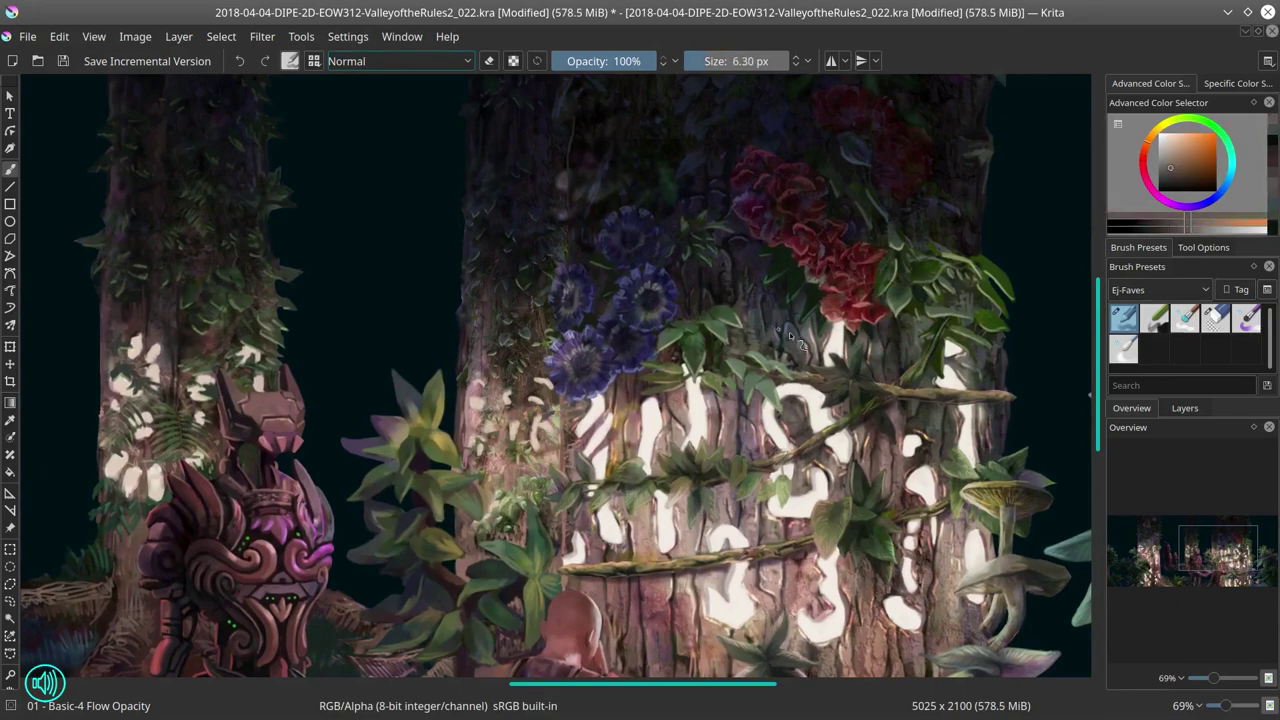
{"action": "left_click", "coordinate": [700, 522], "text": "ctrl"}
{"action": "key", "text": "["}
{"action": "key", "text": "minus"}
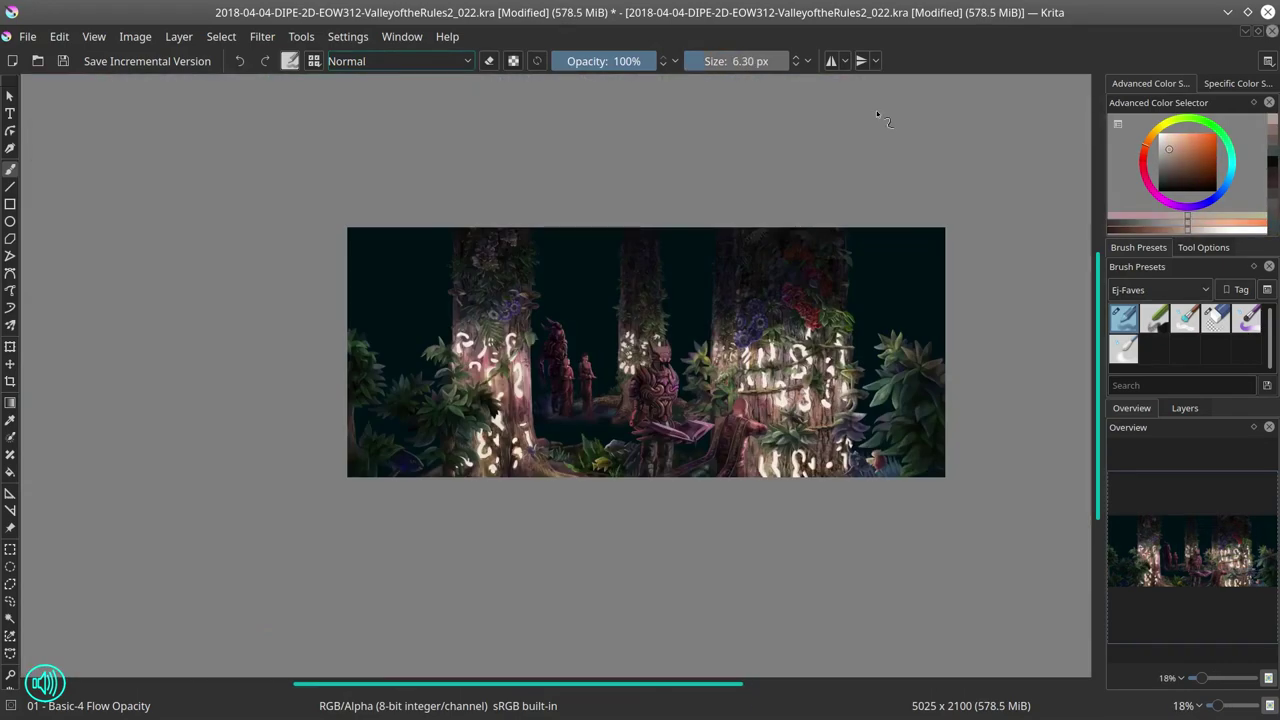
Step: Save the painting, then zoom in and start on the foliage with a sampled green and larger brush
{"action": "left_click", "coordinate": [56, 64]}
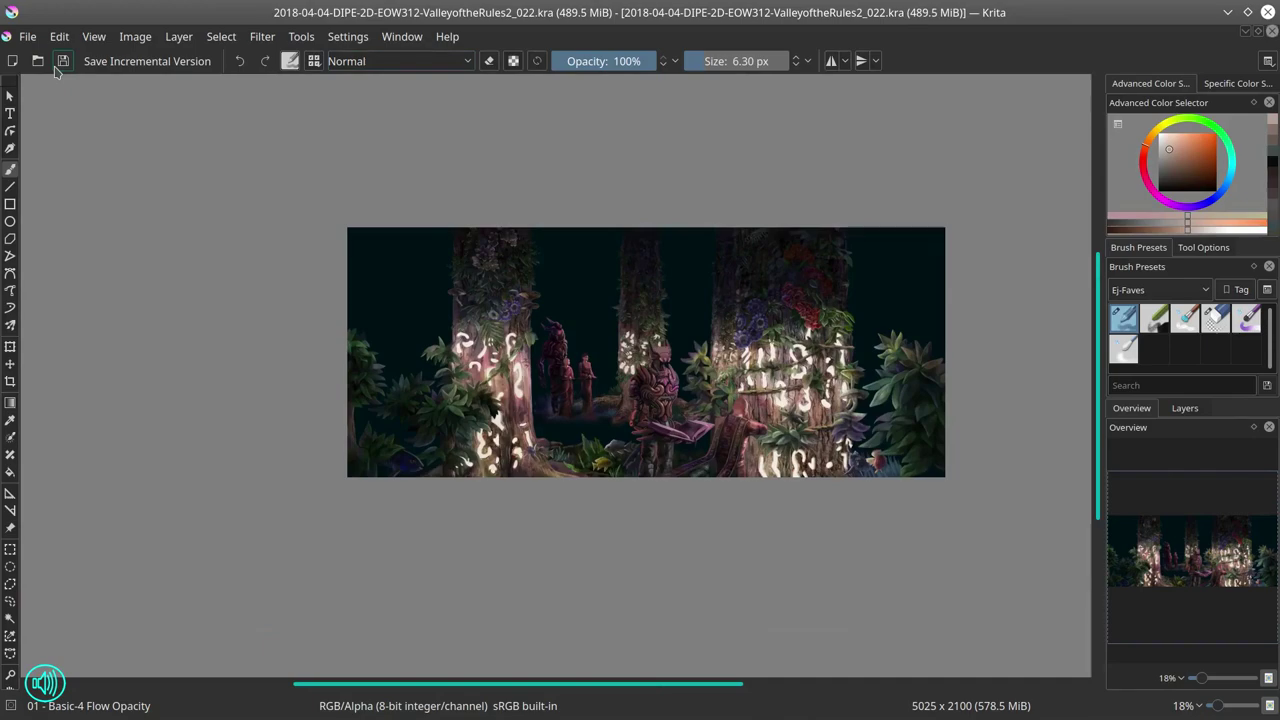
{"action": "scroll", "coordinate": [824, 260], "scroll_direction": "up", "scroll_amount": 5}
{"action": "left_click", "coordinate": [1191, 192]}
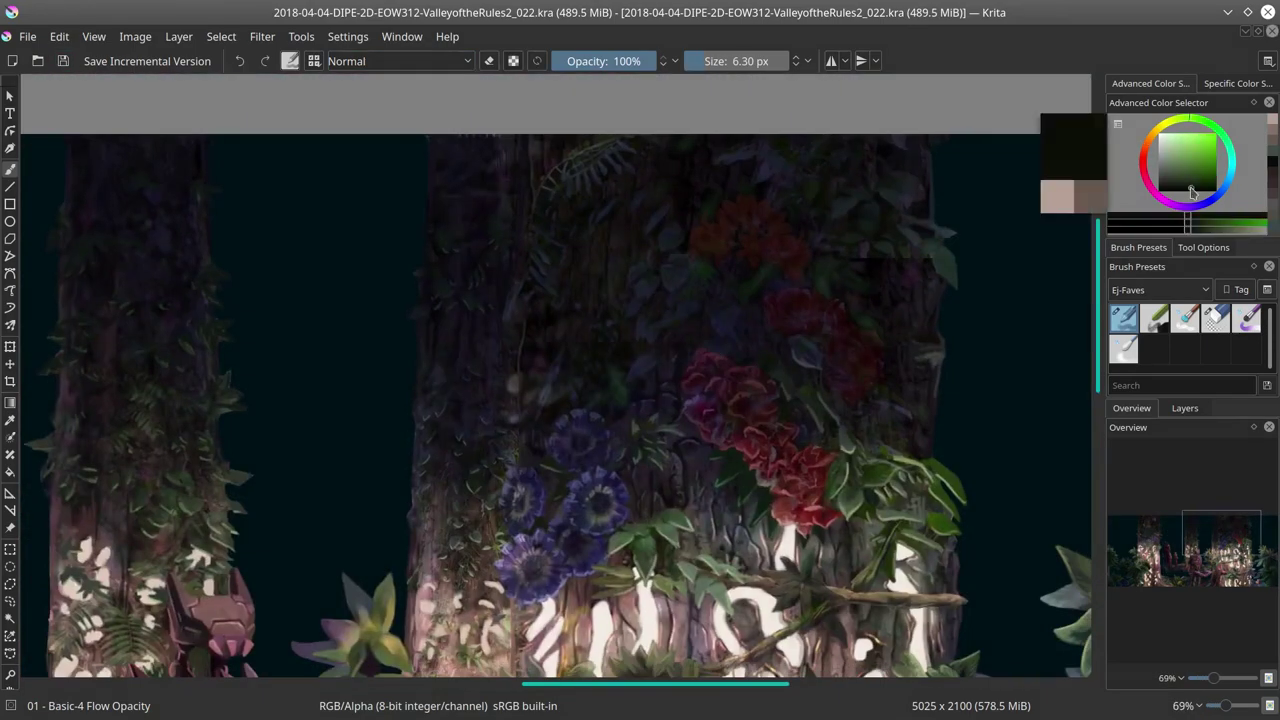
{"action": "left_click_drag", "start_coordinate": [1191, 192], "coordinate": [1188, 183]}
{"action": "key", "text": "]"}
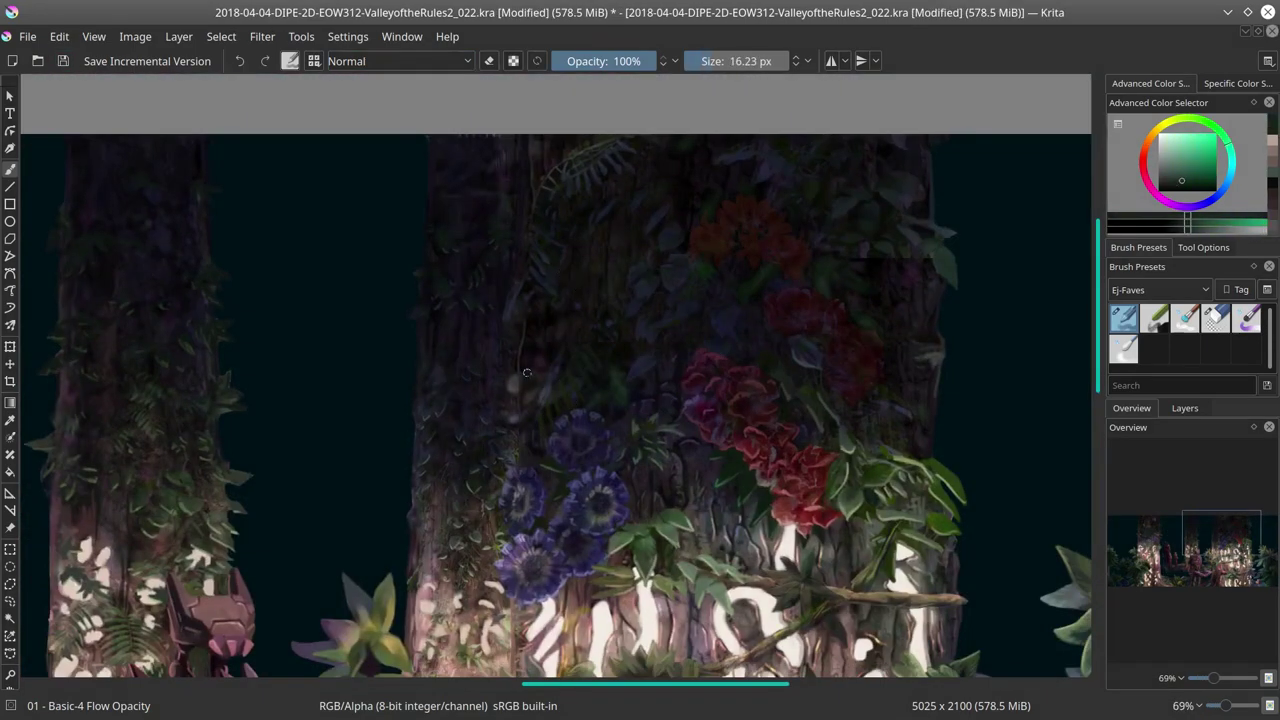
Step: Repaint the dark foliage and trunk edge with sampled dark greens, muted pink and orange-brown
{"action": "key", "text": "k"}
{"action": "left_click", "coordinate": [521, 201], "text": "ctrl"}
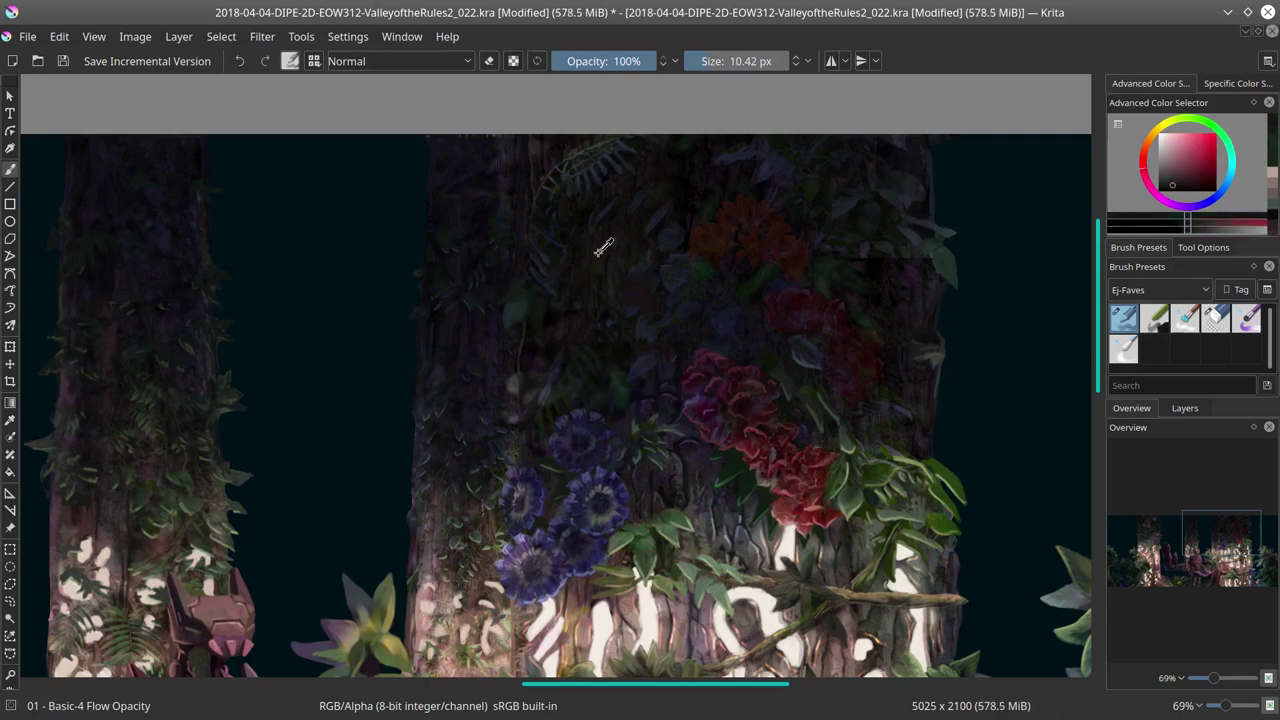
{"action": "key", "text": "["}
{"action": "left_click", "coordinate": [517, 383], "text": "ctrl"}
{"action": "key", "text": "]"}
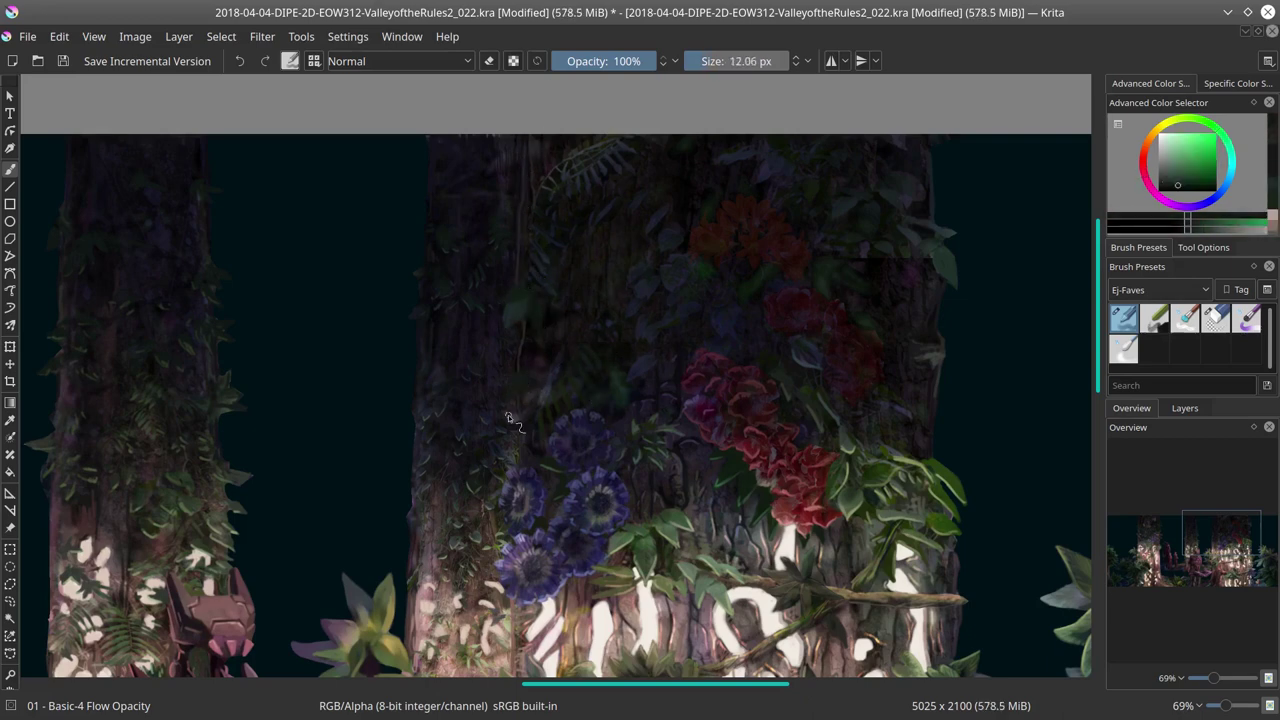
{"action": "left_click", "coordinate": [545, 375], "text": "ctrl"}
{"action": "left_click", "coordinate": [530, 352], "text": "ctrl"}
{"action": "left_click", "coordinate": [560, 350], "text": "ctrl"}
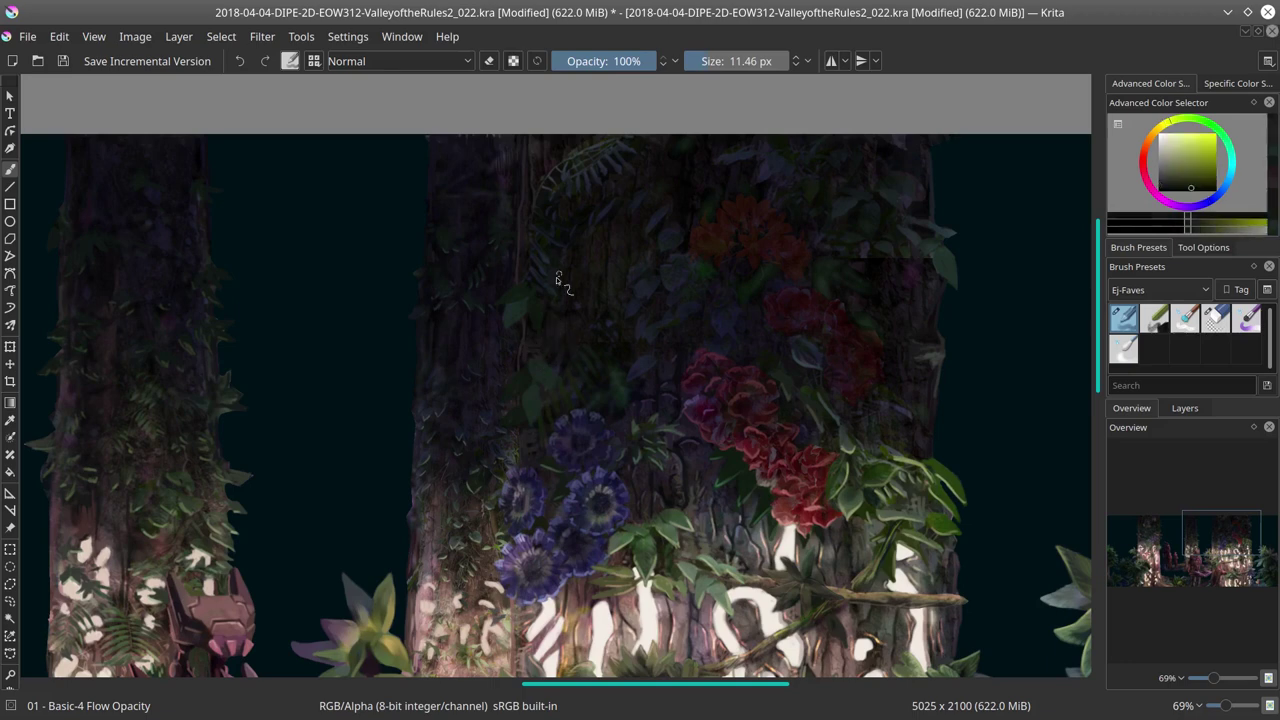
{"action": "left_click", "coordinate": [594, 364], "text": "ctrl"}
{"action": "left_click", "coordinate": [609, 318], "text": "ctrl"}
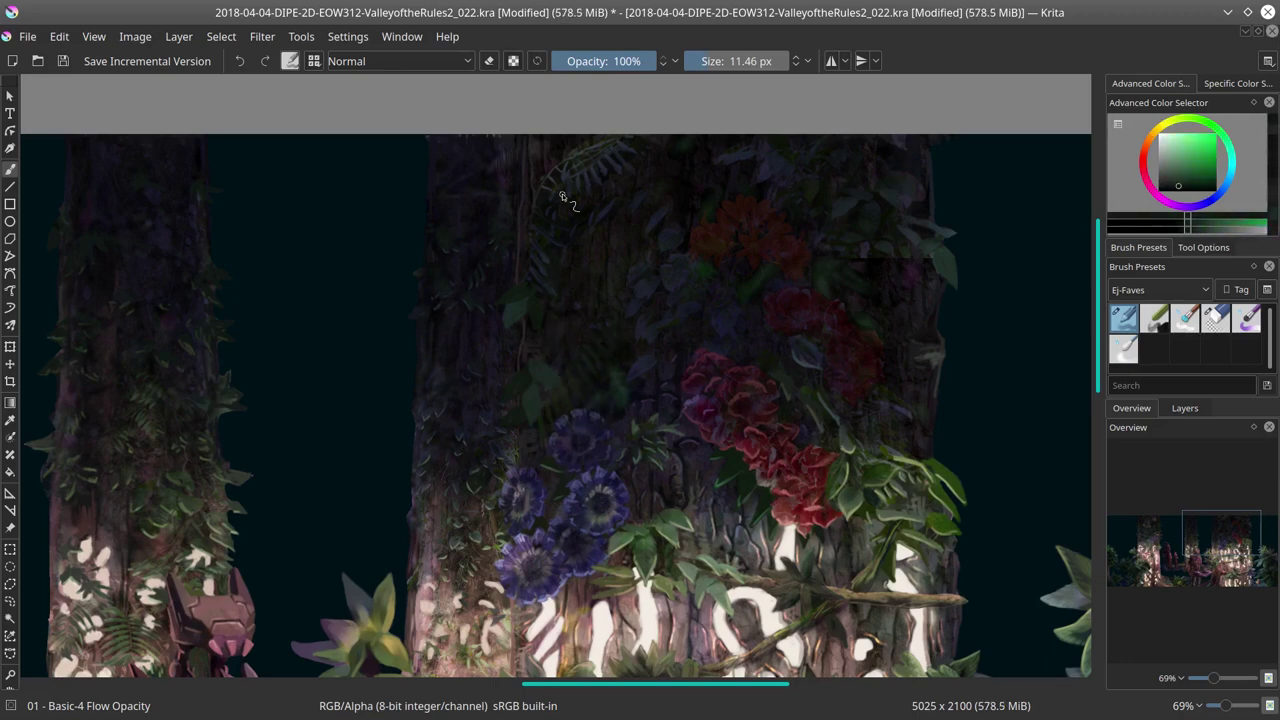
Step: Add yellow-green and teal leaf touches above the flowers with a smaller brush, then zoom out
{"action": "key", "text": "["}
{"action": "left_click", "coordinate": [629, 343], "text": "ctrl"}
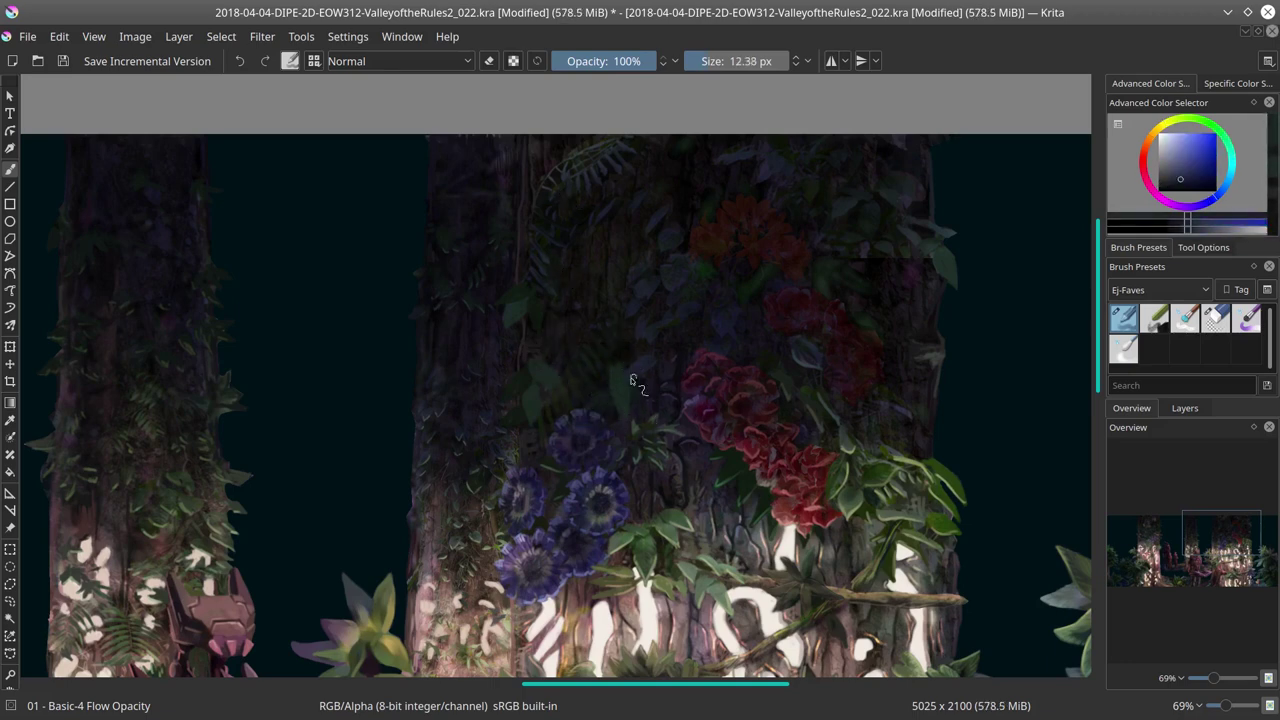
{"action": "left_click", "coordinate": [610, 362], "text": "ctrl"}
{"action": "left_click", "coordinate": [597, 330], "text": "ctrl"}
{"action": "left_click", "coordinate": [592, 326], "text": "ctrl"}
{"action": "key", "text": "["}
{"action": "key", "text": "["}
{"action": "key", "text": "["}
{"action": "left_click", "coordinate": [570, 350], "text": "ctrl"}
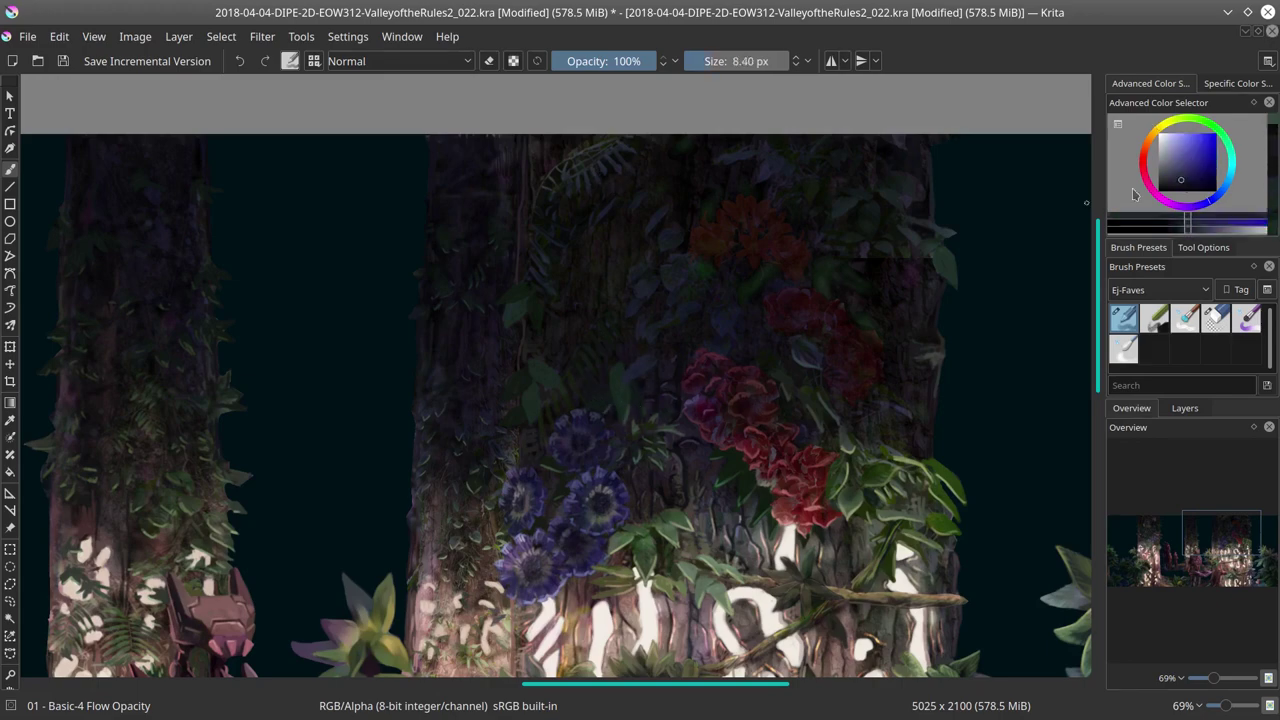
{"action": "left_click", "coordinate": [540, 375], "text": "ctrl"}
{"action": "left_click", "coordinate": [507, 403], "text": "ctrl"}
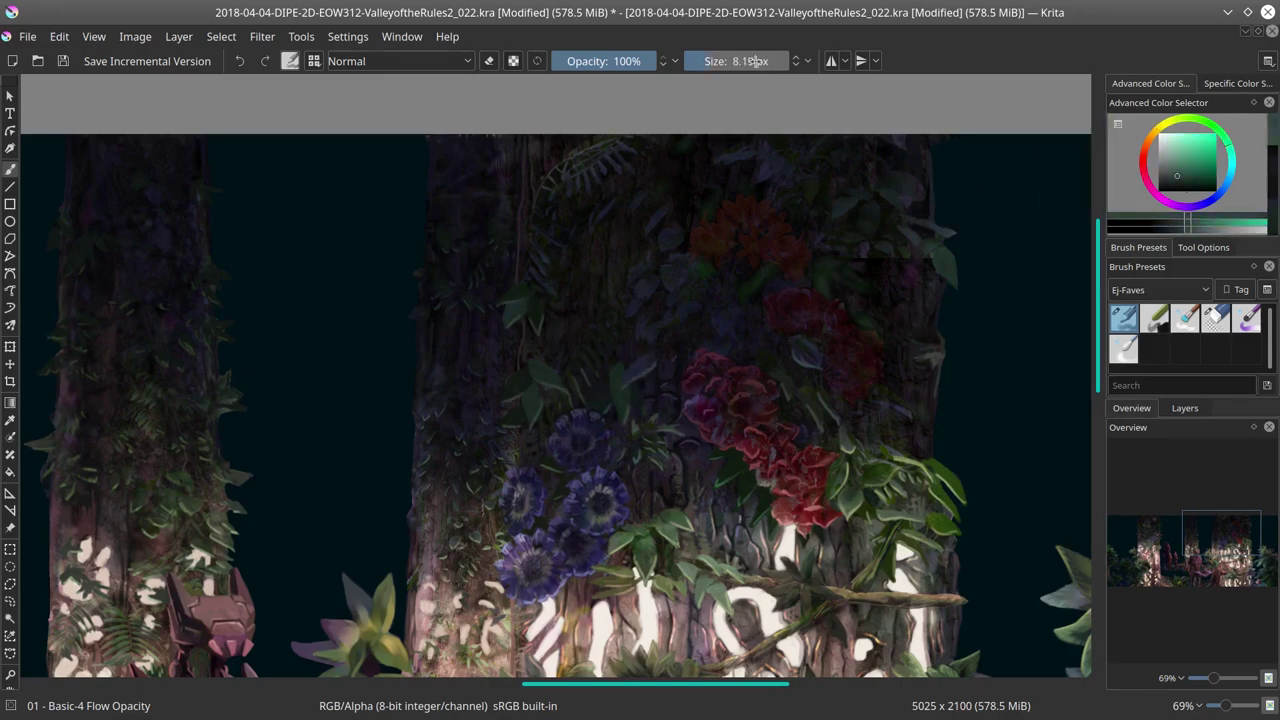
{"action": "scroll", "coordinate": [810, 260], "scroll_direction": "down", "scroll_amount": 5}
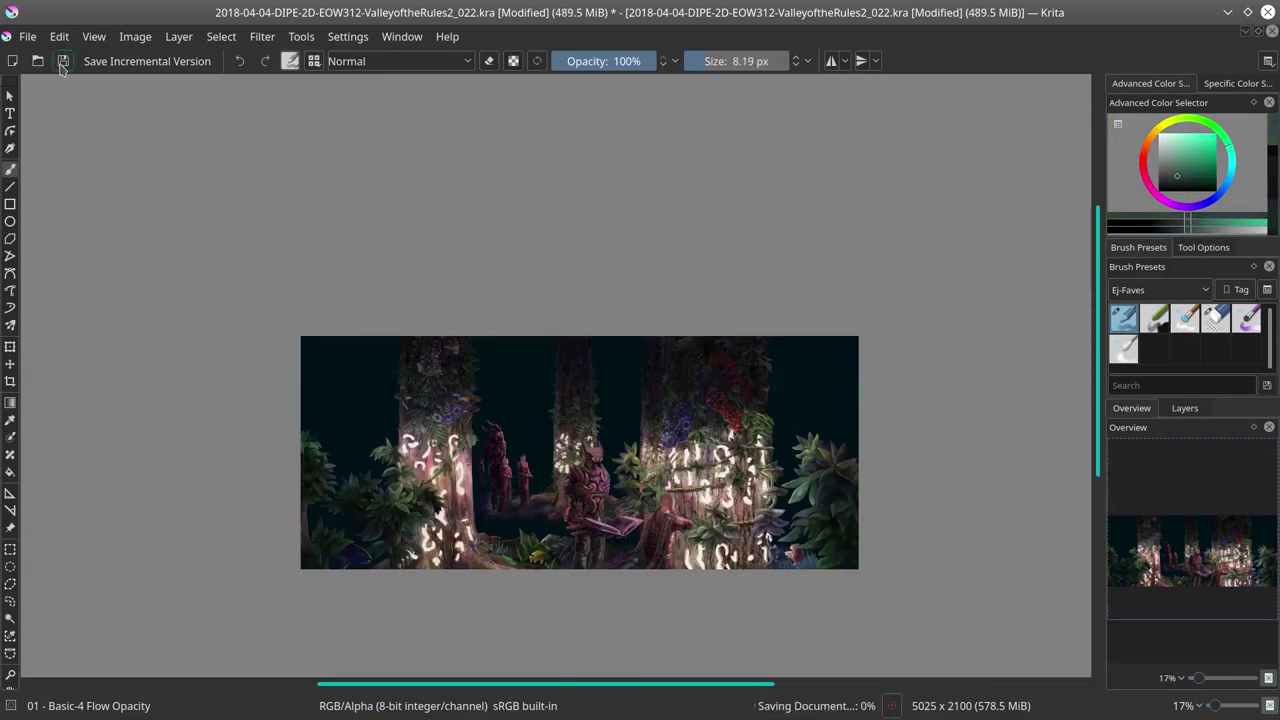
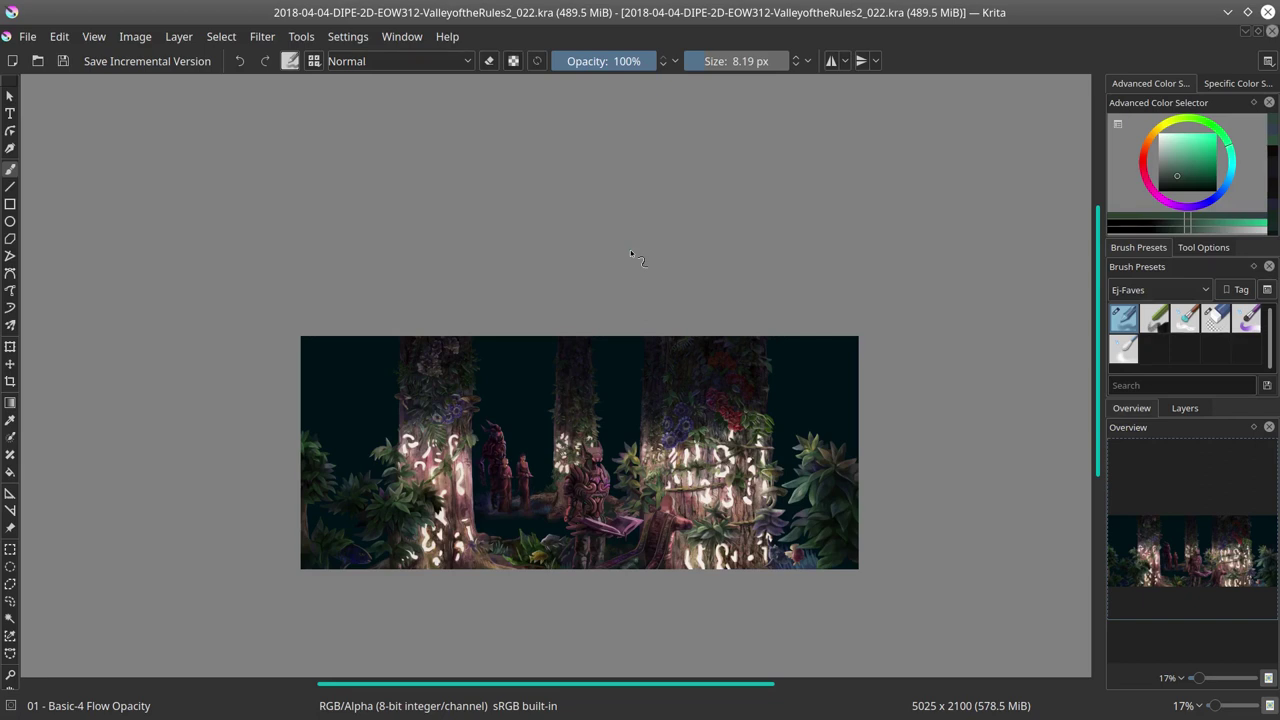
Step: Zoom in on the trunk flowers, enlarge the brush, and sample dark reds, blues and greens
{"action": "scroll", "coordinate": [630, 249], "scroll_direction": "up", "scroll_amount": 5}
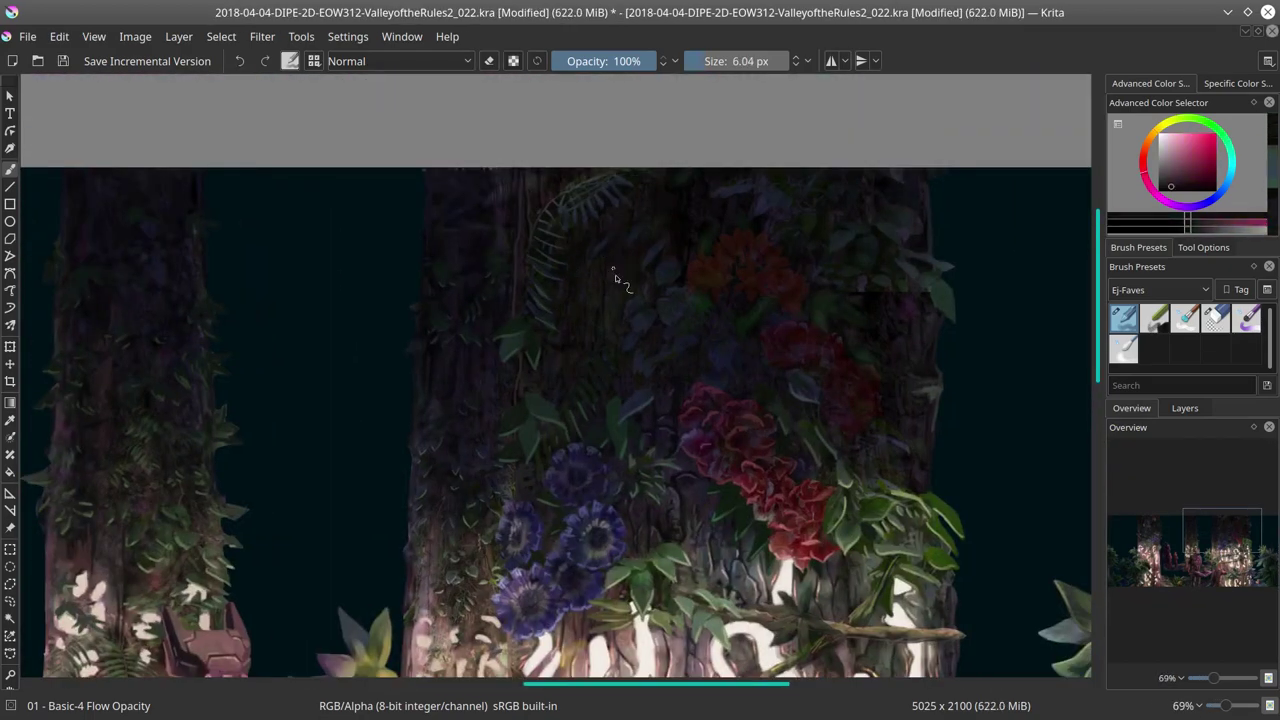
{"action": "key", "text": "bracketright"}
{"action": "key", "text": "bracketright"}
{"action": "left_click", "coordinate": [654, 364], "text": "ctrl"}
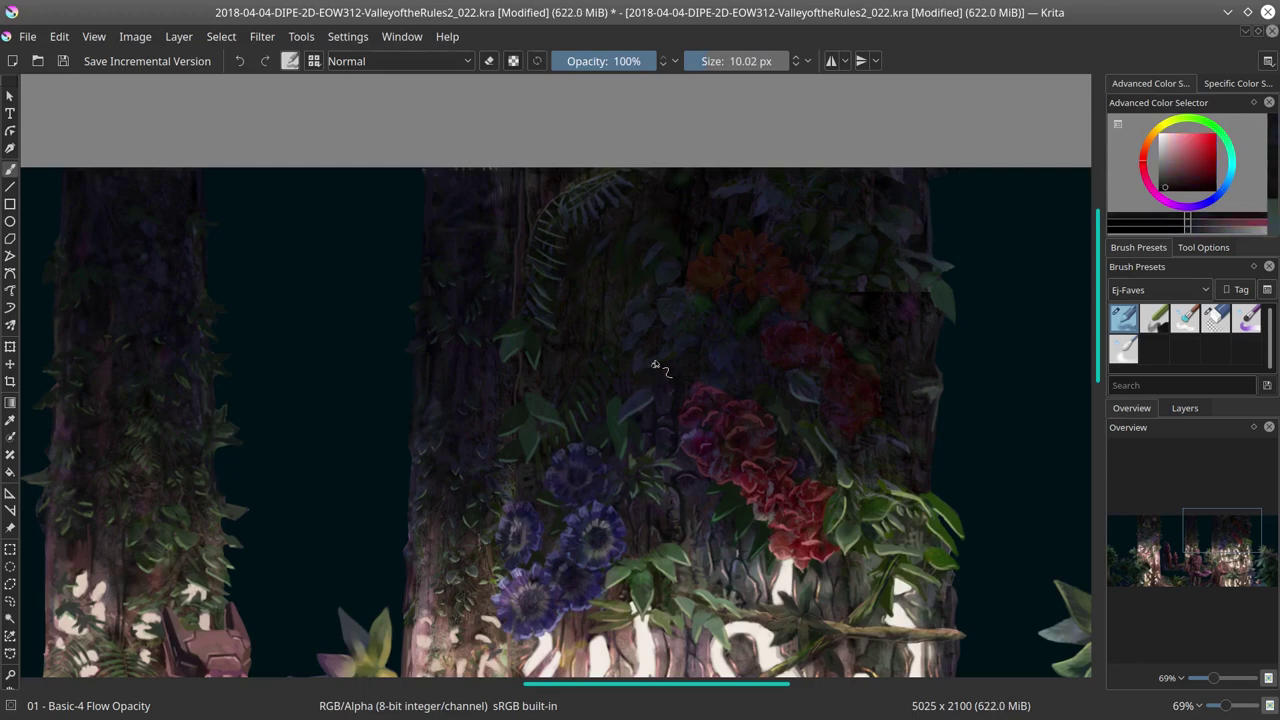
{"action": "left_click", "coordinate": [729, 316], "text": "ctrl"}
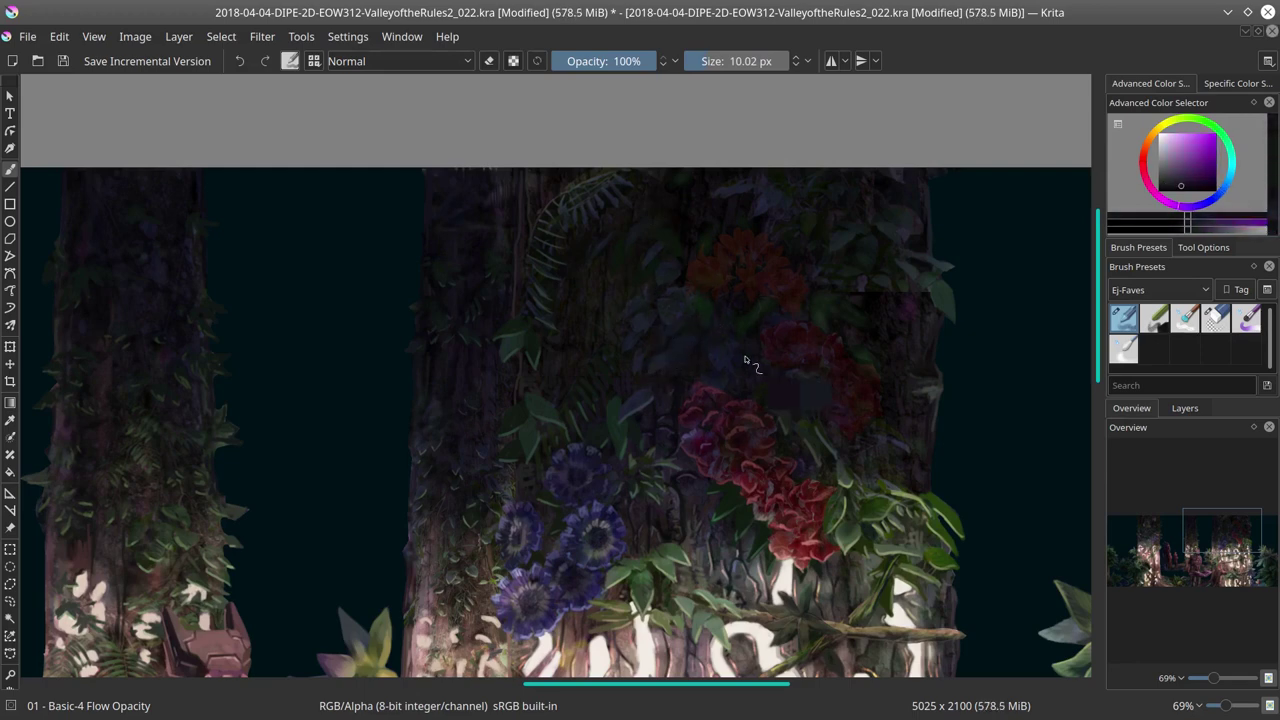
{"action": "left_click", "coordinate": [740, 364], "text": "ctrl"}
{"action": "left_click", "coordinate": [745, 314], "text": "ctrl"}
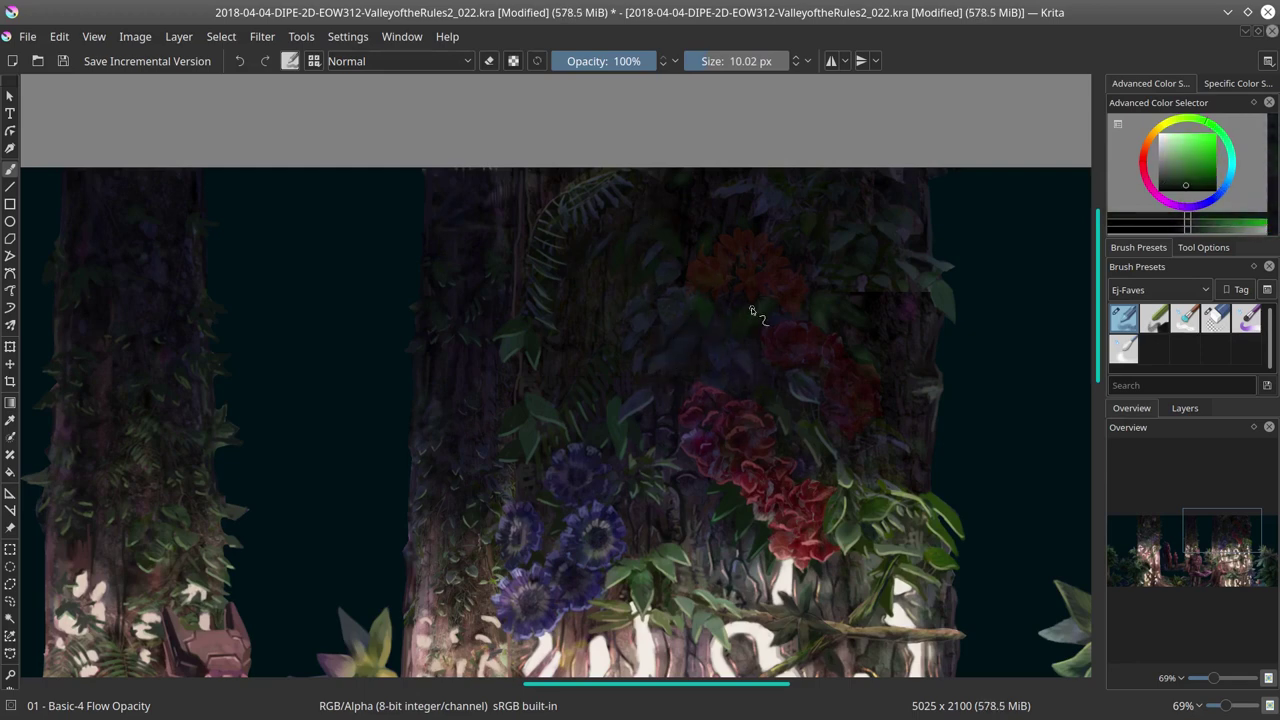
{"action": "left_click", "coordinate": [516, 400], "text": "ctrl"}
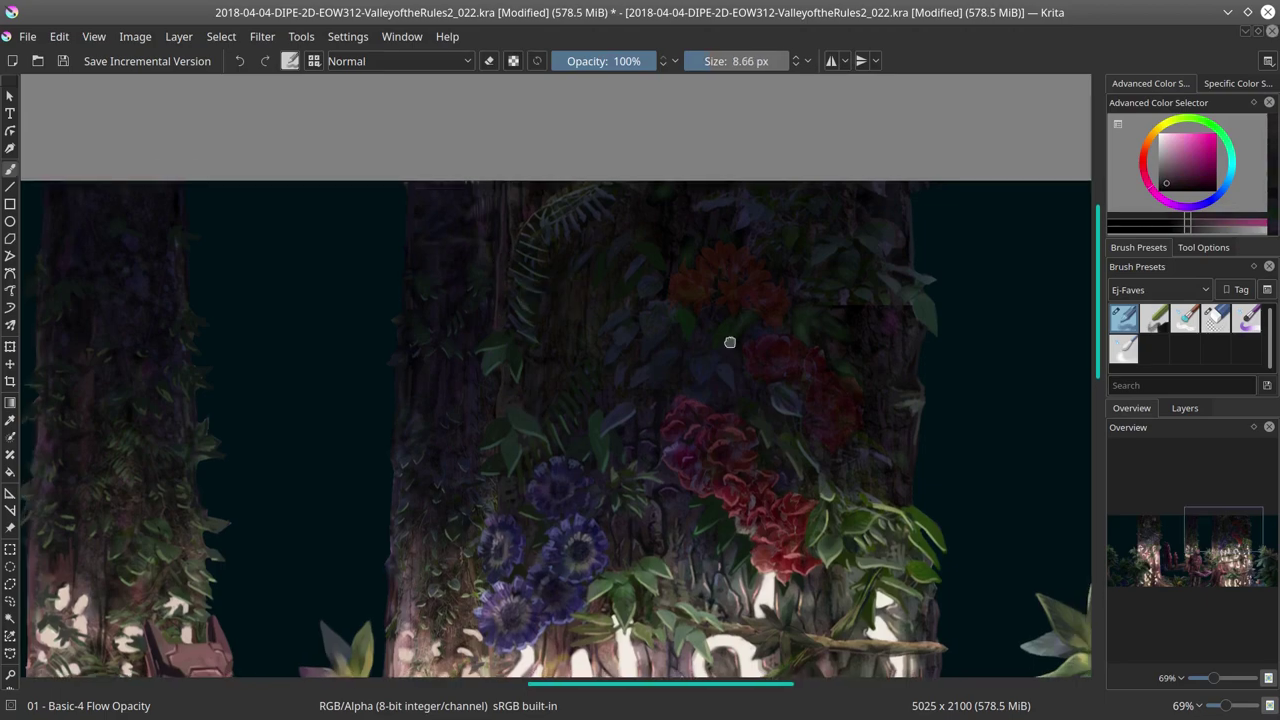
{"action": "left_click", "coordinate": [720, 360], "text": "ctrl"}
{"action": "scroll", "coordinate": [852, 510], "scroll_direction": "down", "scroll_amount": 5}
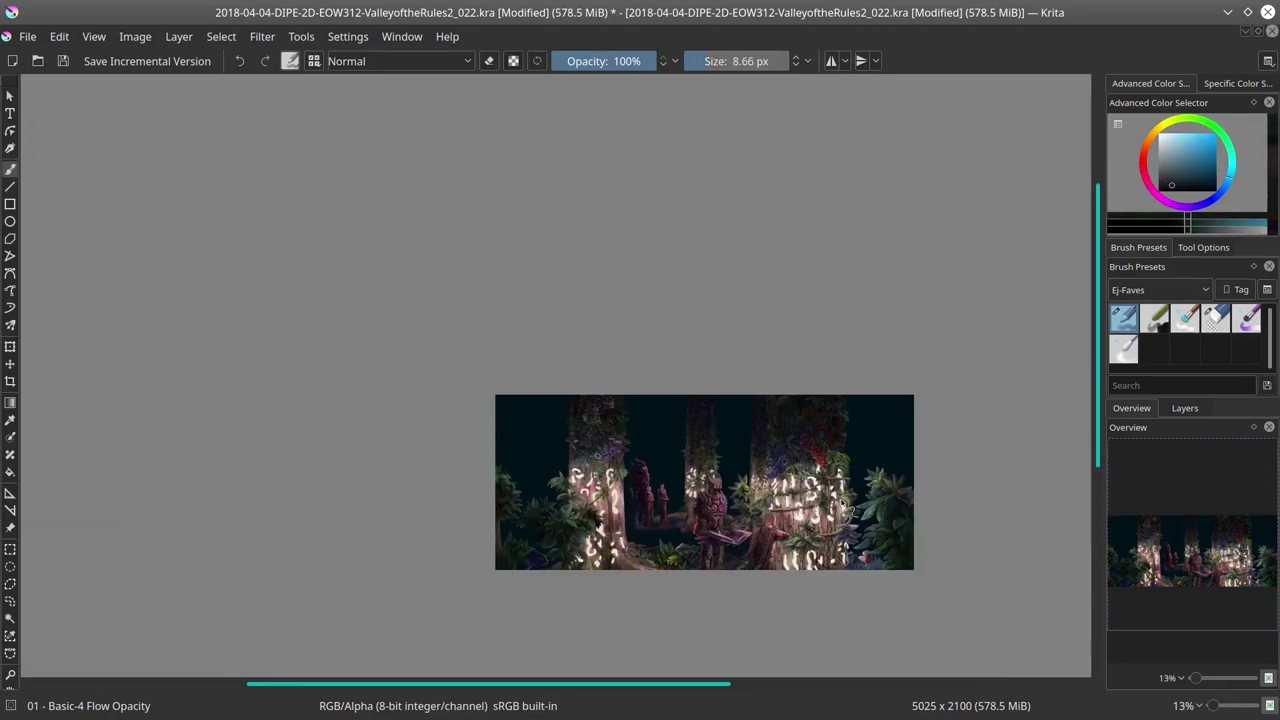
{"action": "scroll", "coordinate": [719, 465], "scroll_direction": "up", "scroll_amount": 5}
{"action": "left_click", "coordinate": [670, 382], "text": "ctrl"}
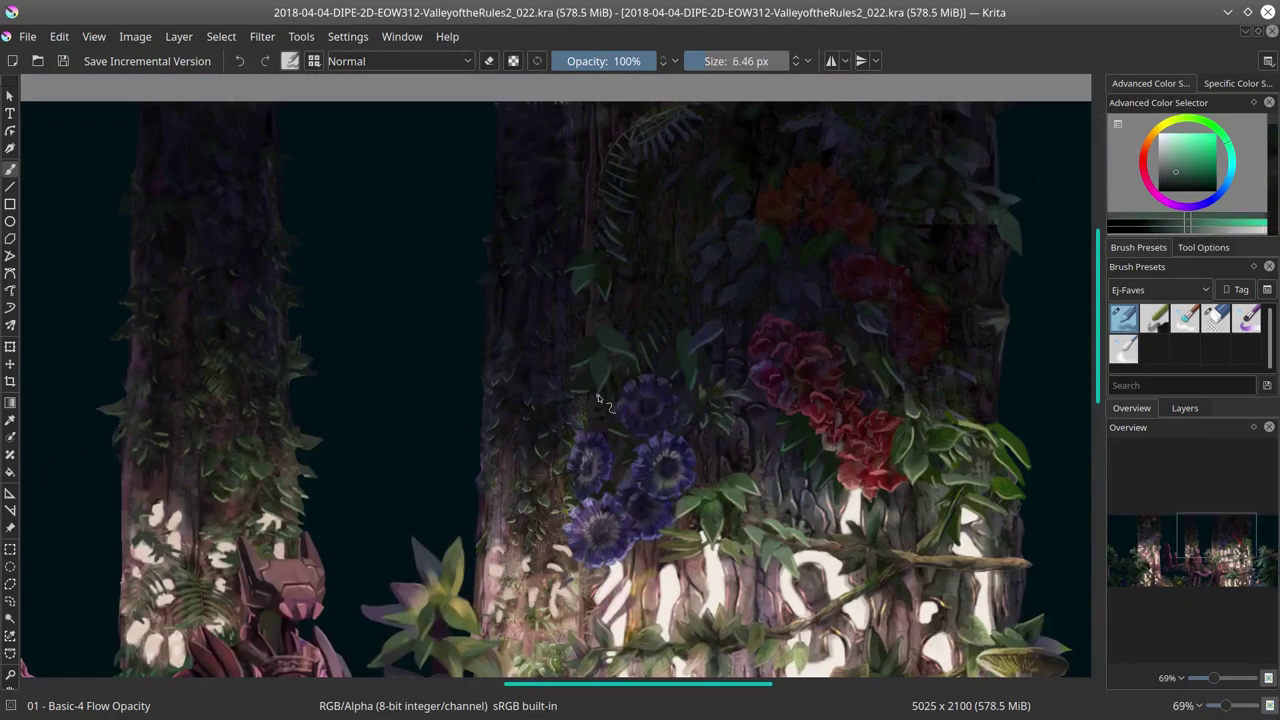
{"action": "left_click", "coordinate": [620, 243], "text": "ctrl"}
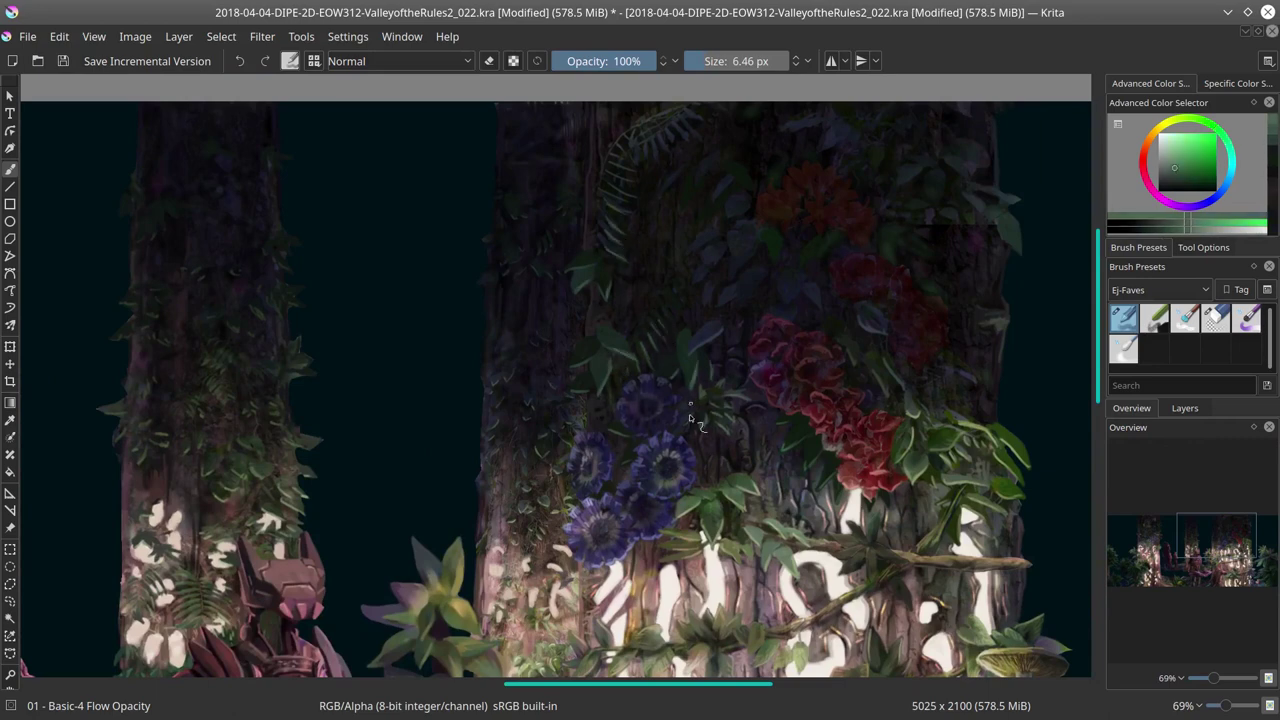
{"action": "scroll", "coordinate": [718, 276], "scroll_direction": "down", "scroll_amount": 5}
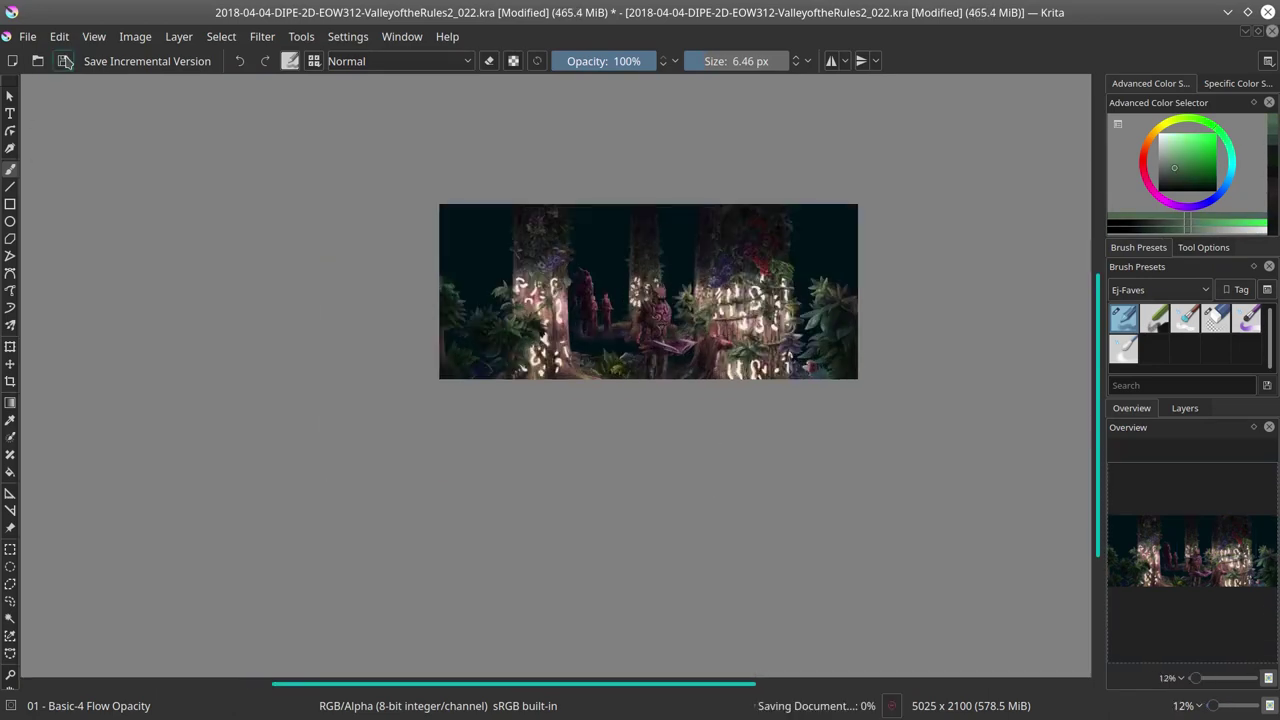
{"action": "key", "text": "3"}
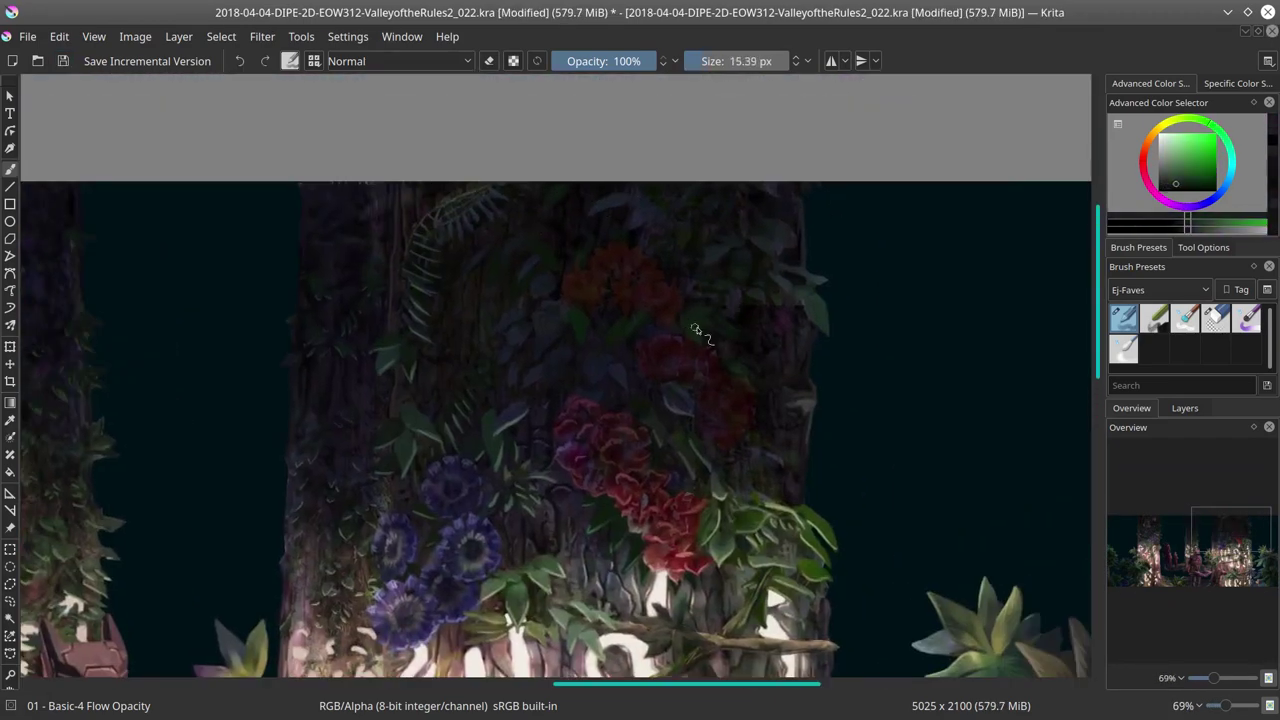
Step: Sample flower and foliage colours and touch up the red flowers with a small stroke
{"action": "key", "text": "x"}
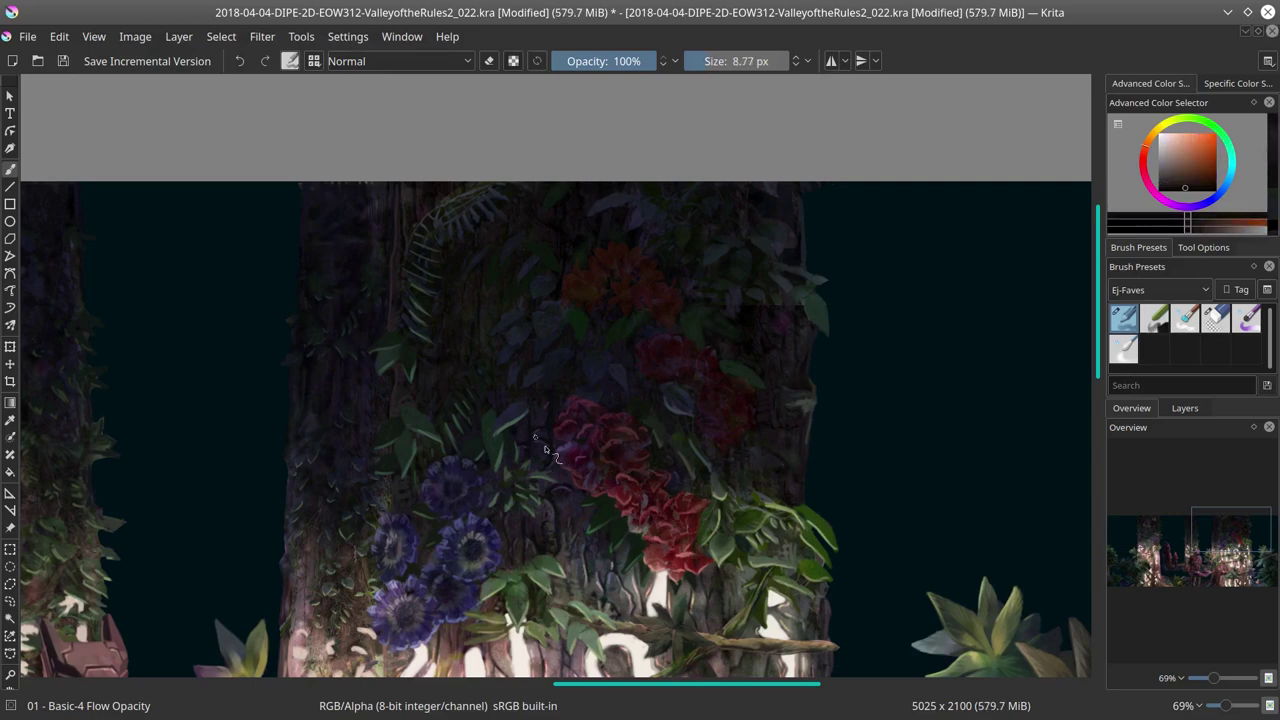
{"action": "key", "text": "x"}
{"action": "left_click", "coordinate": [656, 399], "text": "ctrl"}
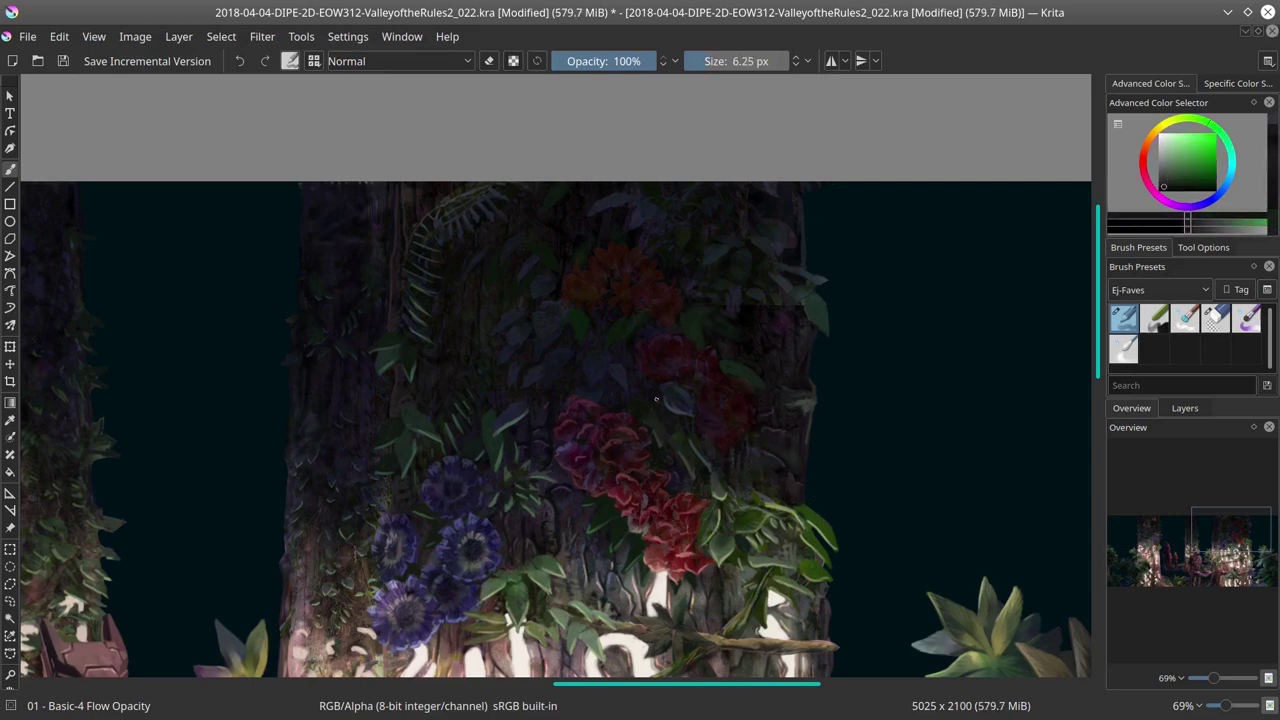
{"action": "left_click", "coordinate": [640, 408], "text": "ctrl"}
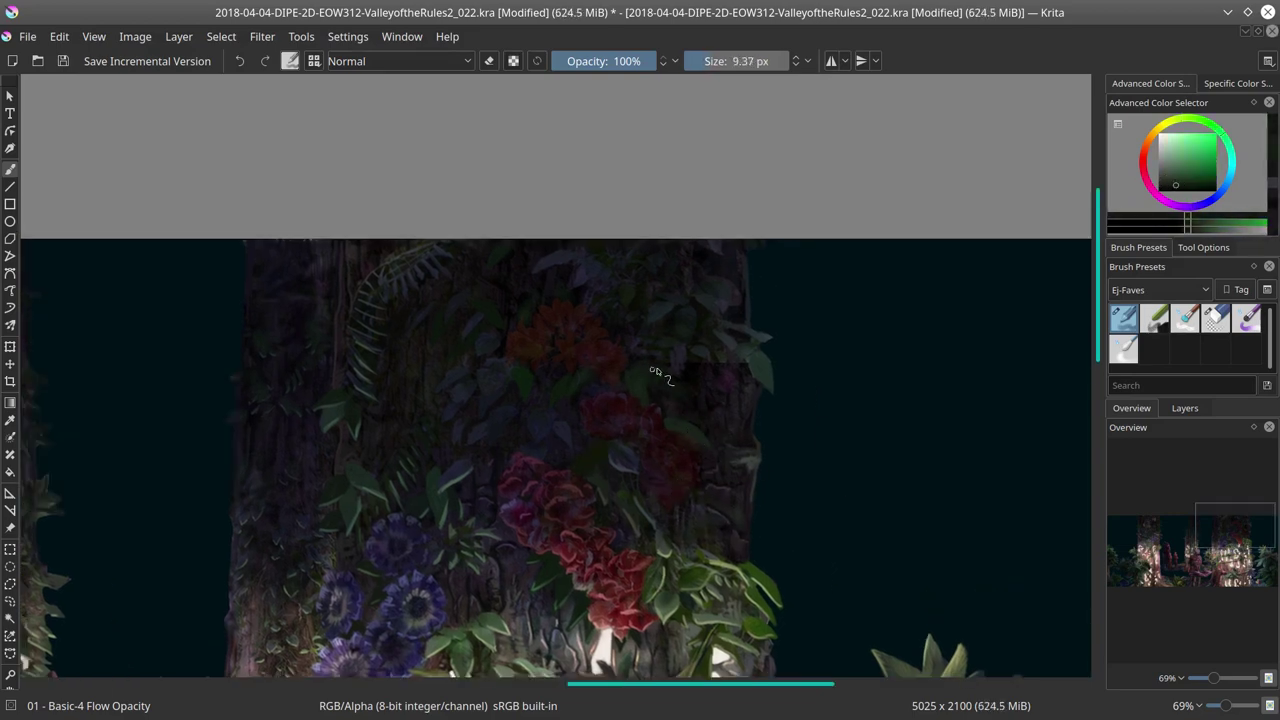
{"action": "left_click", "coordinate": [662, 364], "text": "ctrl"}
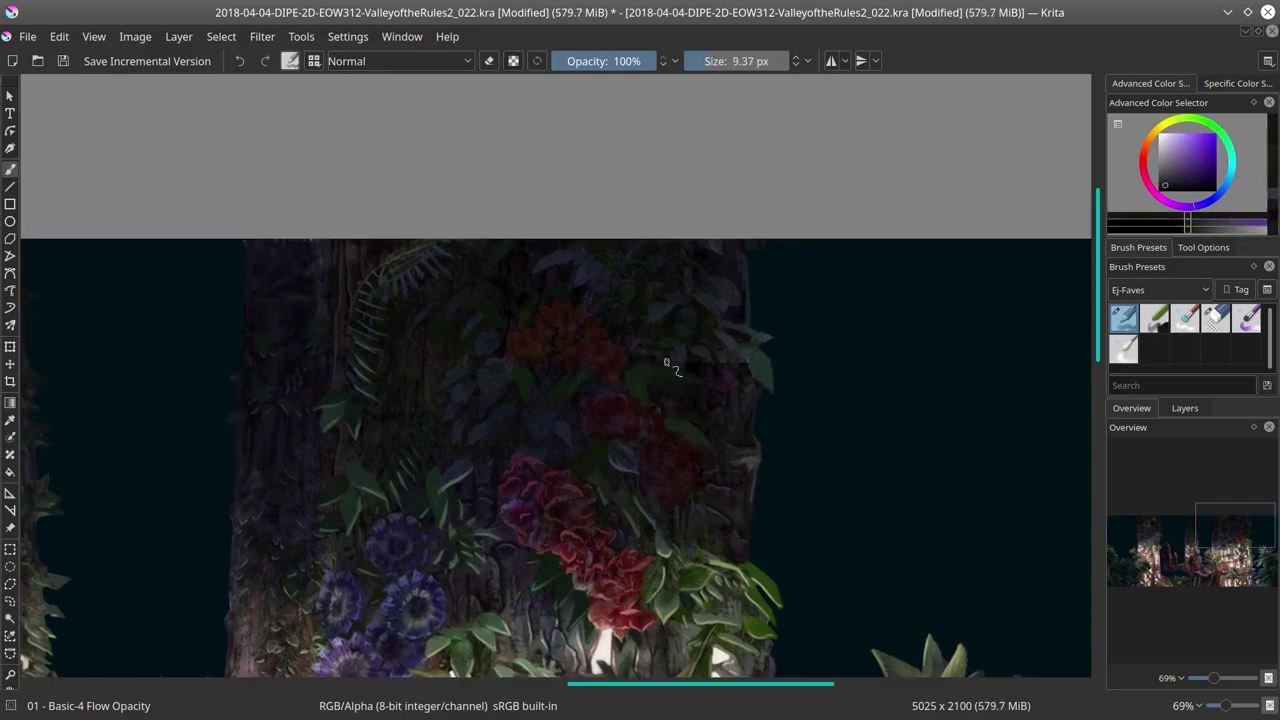
{"action": "left_click", "coordinate": [645, 324], "text": "ctrl"}
{"action": "left_click", "coordinate": [668, 345], "text": "ctrl"}
{"action": "left_click", "coordinate": [686, 366], "text": "ctrl"}
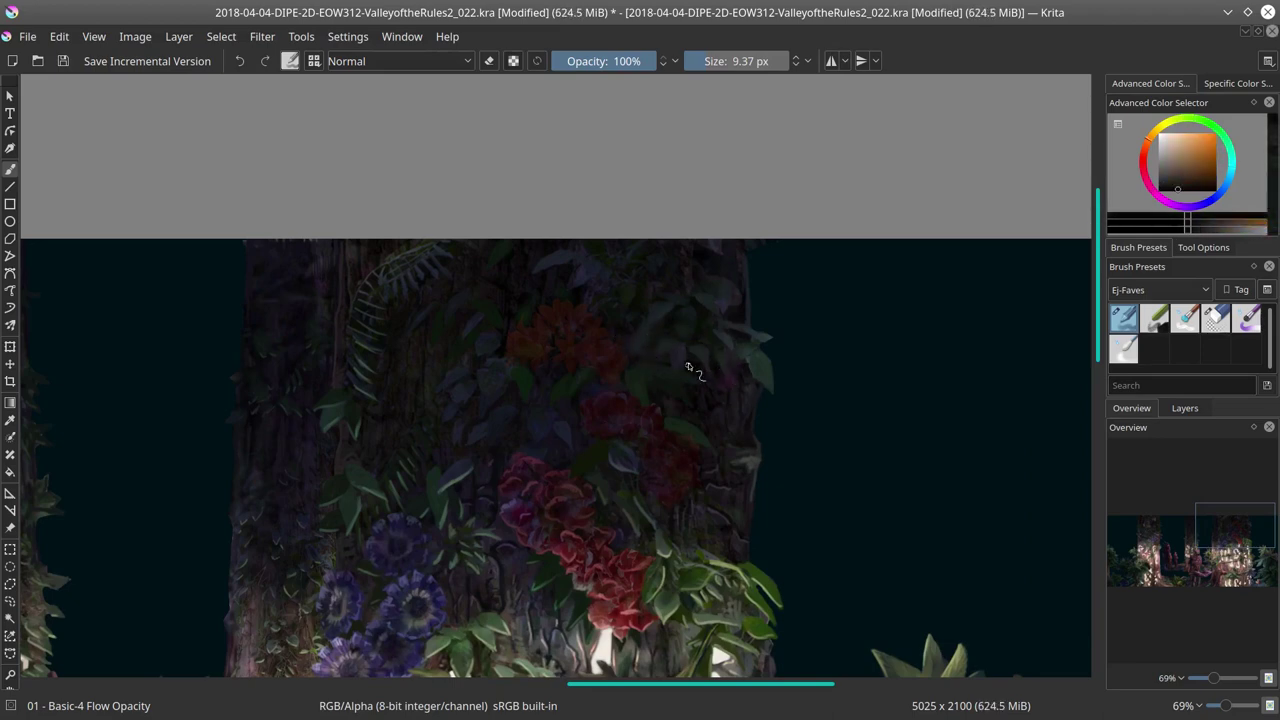
{"action": "left_click", "coordinate": [684, 318], "text": "ctrl"}
{"action": "left_click", "coordinate": [712, 258], "text": "ctrl"}
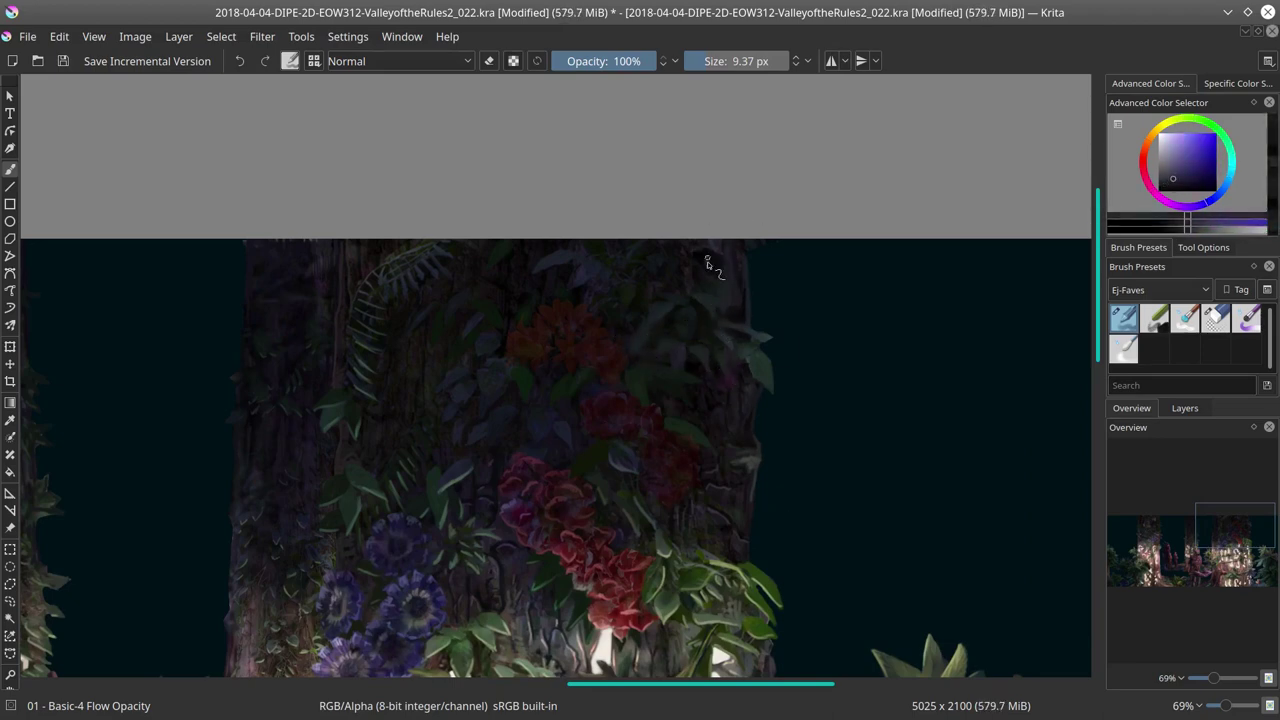
{"action": "left_click", "coordinate": [776, 408], "text": "ctrl"}
Step: Pick a lighter red, shrink the brush, and paint light edges on the red flowers
{"action": "left_click", "coordinate": [680, 471], "text": "ctrl"}
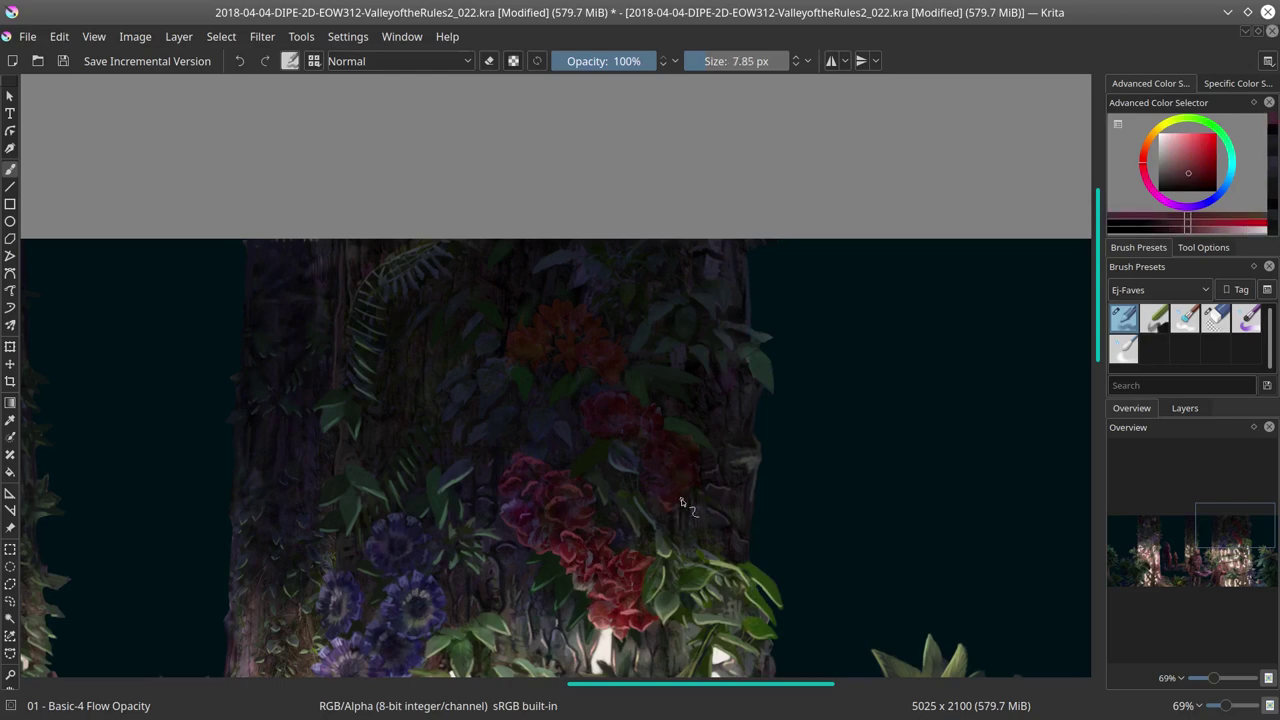
{"action": "left_click_drag", "start_coordinate": [680, 471], "coordinate": [663, 476]}
{"action": "left_click_drag", "start_coordinate": [695, 377], "coordinate": [680, 380]}
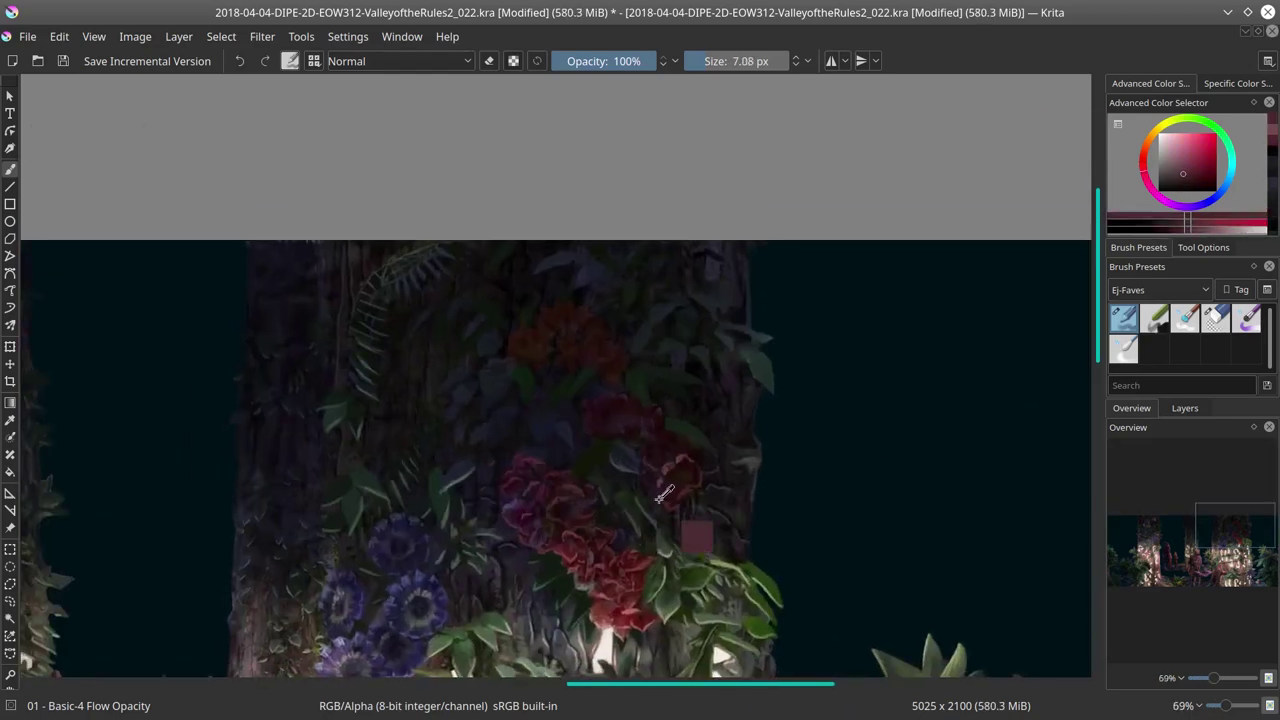
{"action": "left_click", "coordinate": [663, 443], "text": "ctrl"}
{"action": "left_click", "coordinate": [655, 428], "text": "ctrl"}
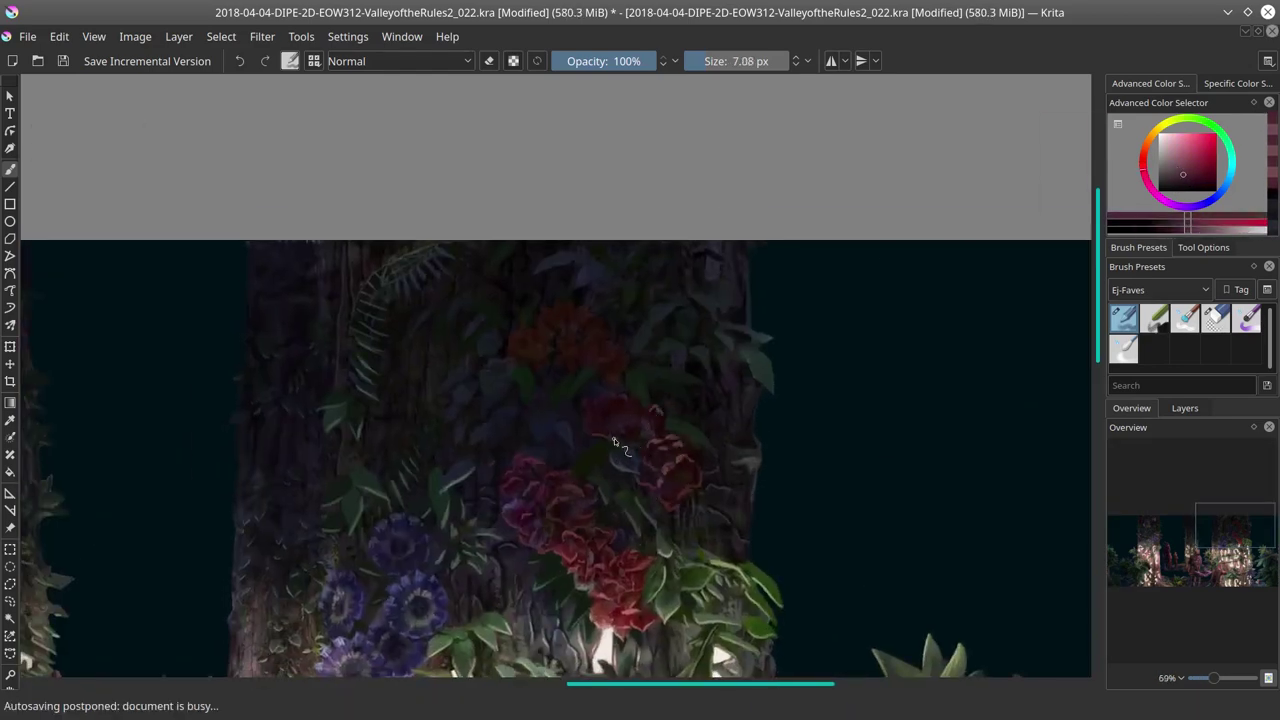
{"action": "left_click", "coordinate": [622, 400], "text": "ctrl"}
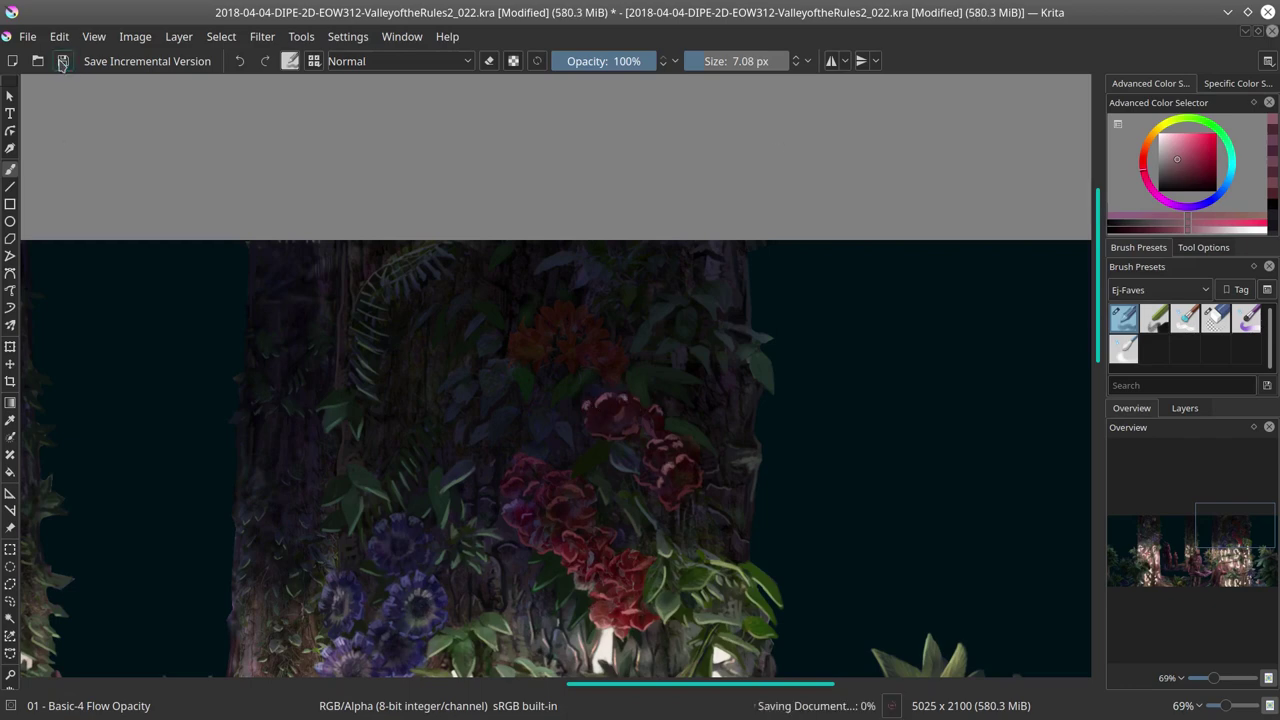
{"action": "scroll", "coordinate": [837, 397], "scroll_direction": "down", "scroll_amount": 5}
{"action": "key", "text": "2"}
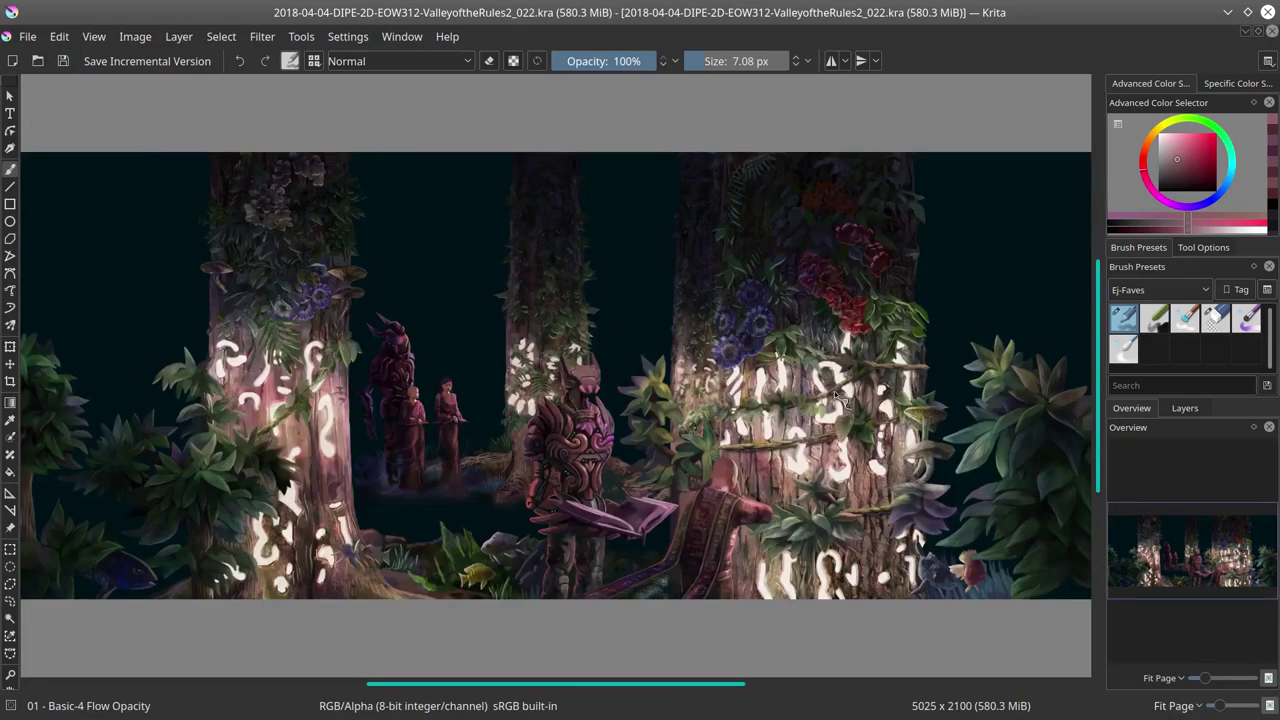
Step: Sample reds and greens around the central tree's flowers and save the painting
{"action": "scroll", "coordinate": [774, 369], "scroll_direction": "up", "scroll_amount": 4}
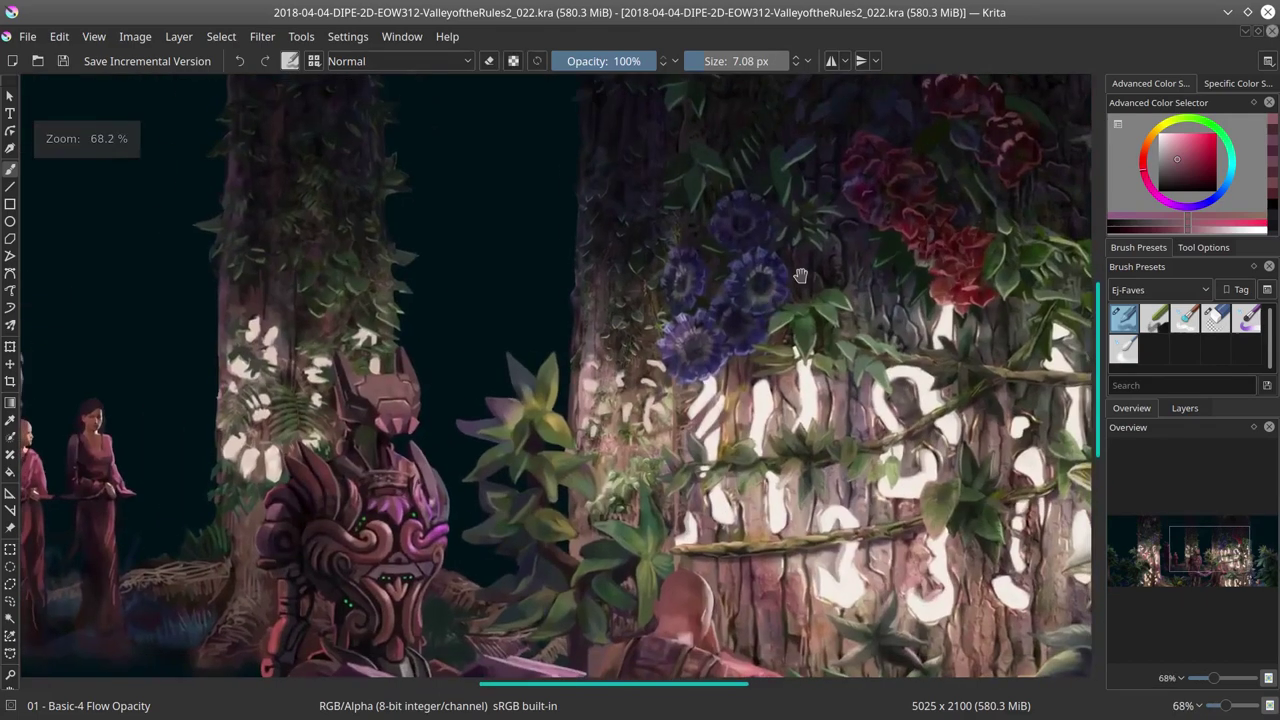
{"action": "scroll", "coordinate": [760, 320], "scroll_direction": "down", "scroll_amount": 1}
{"action": "left_click", "coordinate": [754, 306], "text": "ctrl"}
{"action": "left_click", "coordinate": [713, 262], "text": "ctrl"}
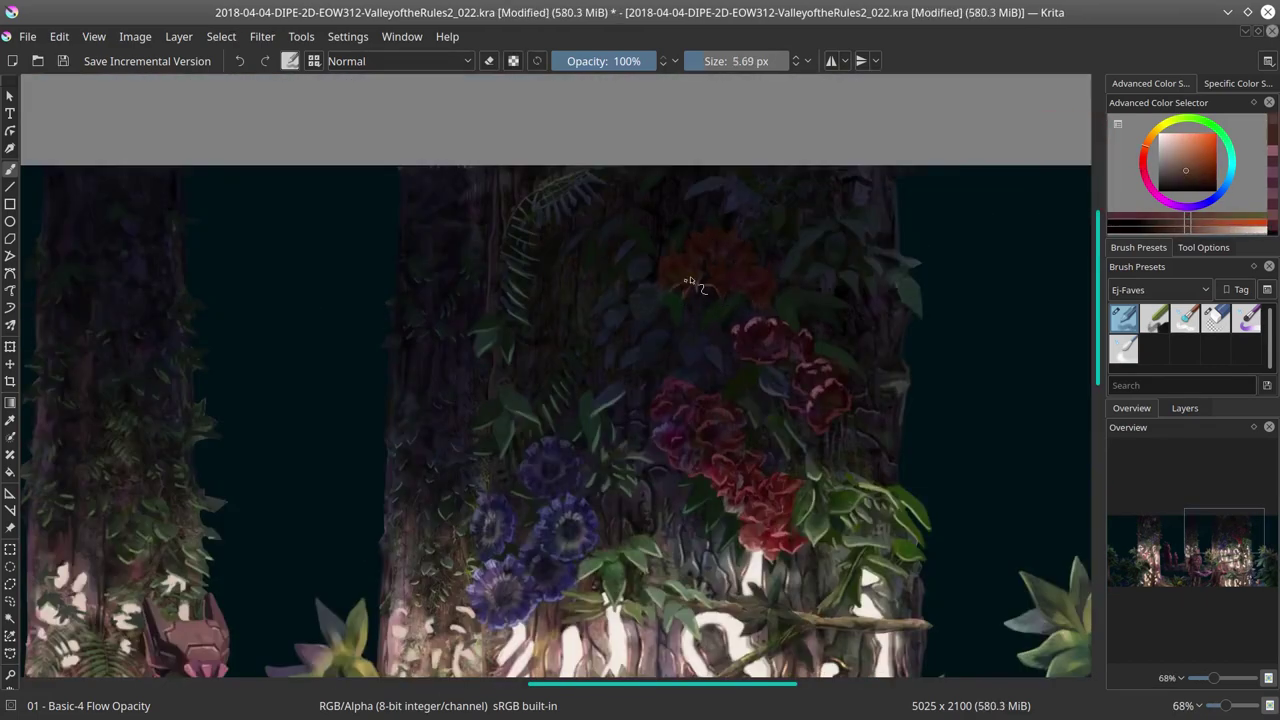
{"action": "left_click", "coordinate": [722, 267], "text": "ctrl"}
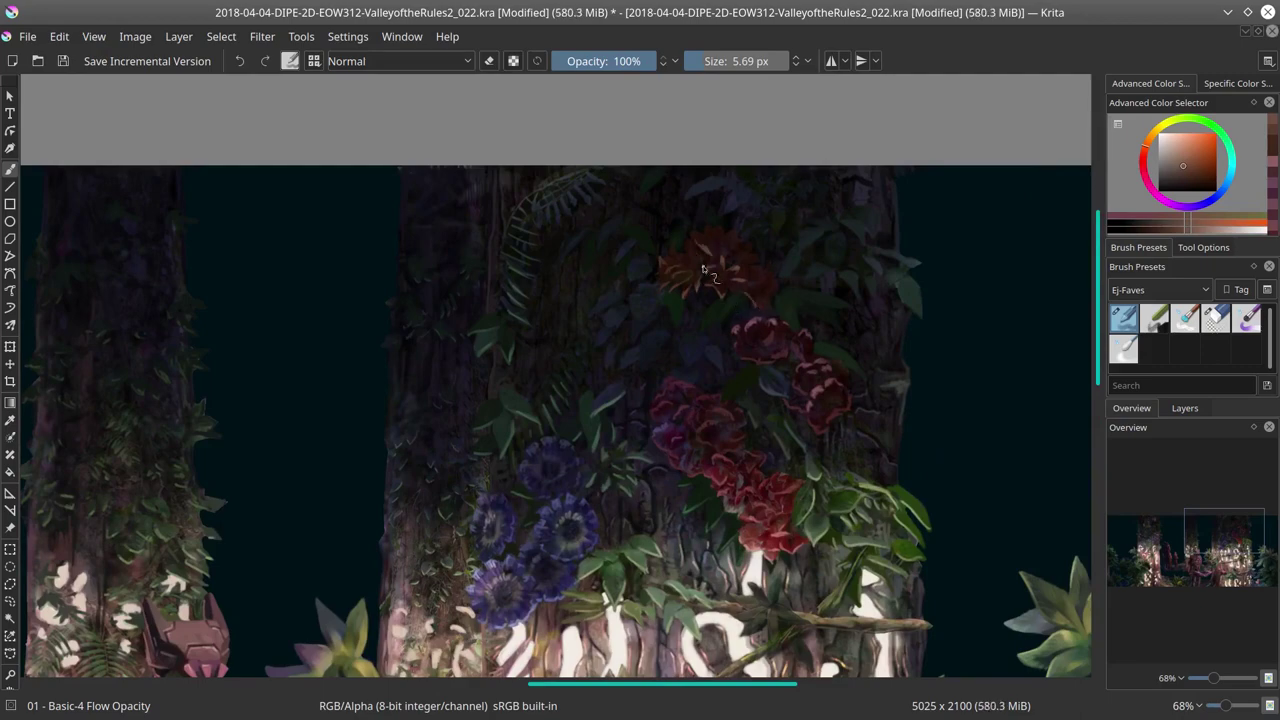
{"action": "scroll", "coordinate": [747, 277], "scroll_direction": "down", "scroll_amount": 5}
{"action": "scroll", "coordinate": [659, 314], "scroll_direction": "up", "scroll_amount": 5}
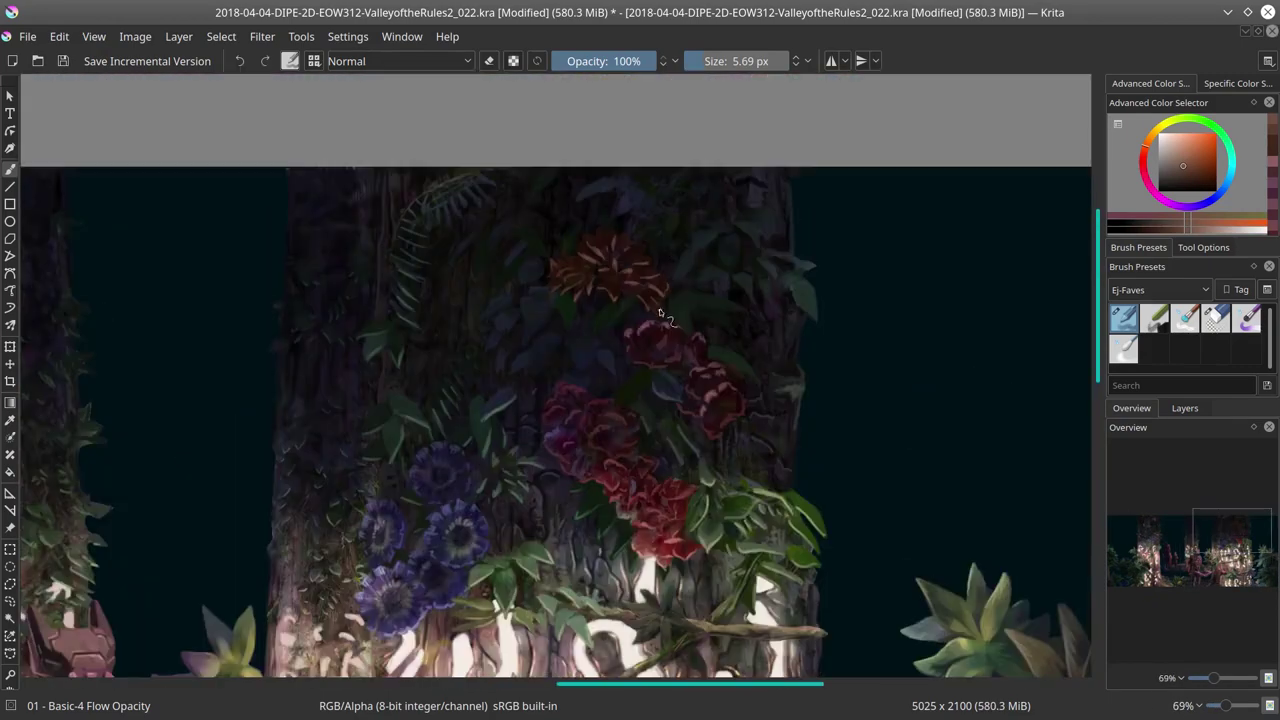
{"action": "left_click", "coordinate": [615, 313], "text": "ctrl"}
{"action": "left_click", "coordinate": [520, 375], "text": "ctrl"}
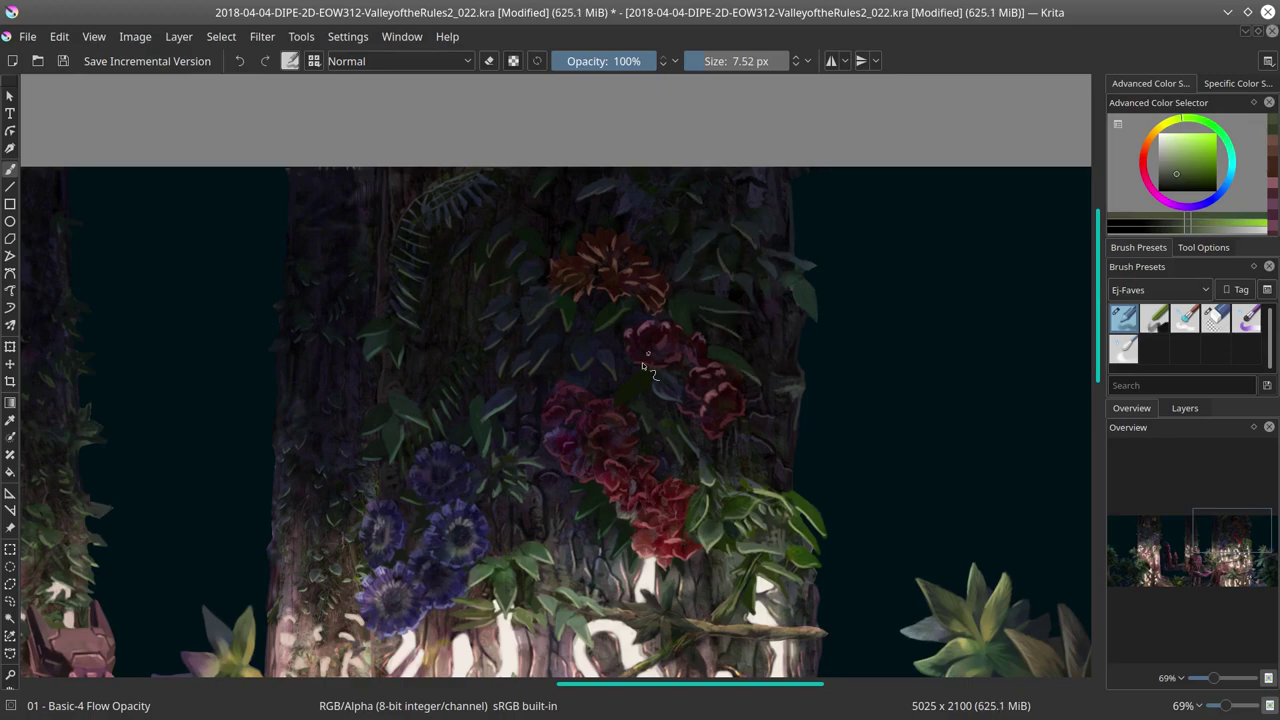
{"action": "left_click", "coordinate": [810, 280], "text": "ctrl"}
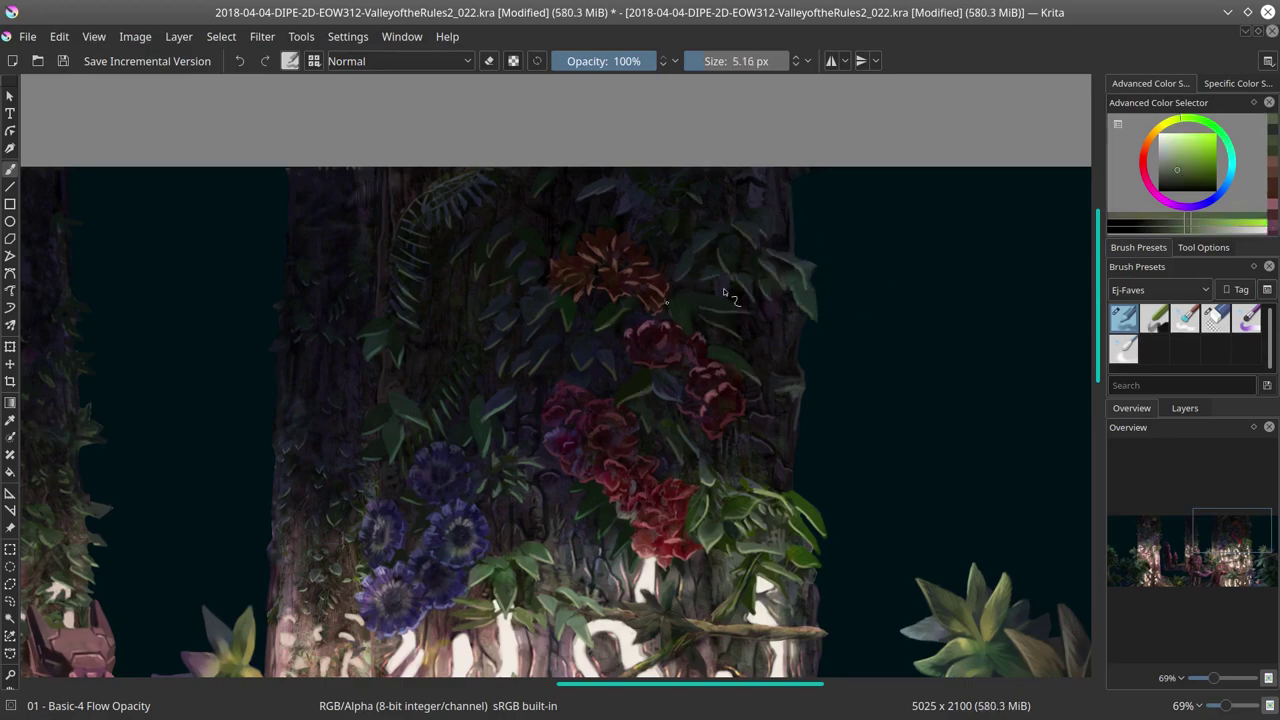
{"action": "key", "text": "ctrl+s"}
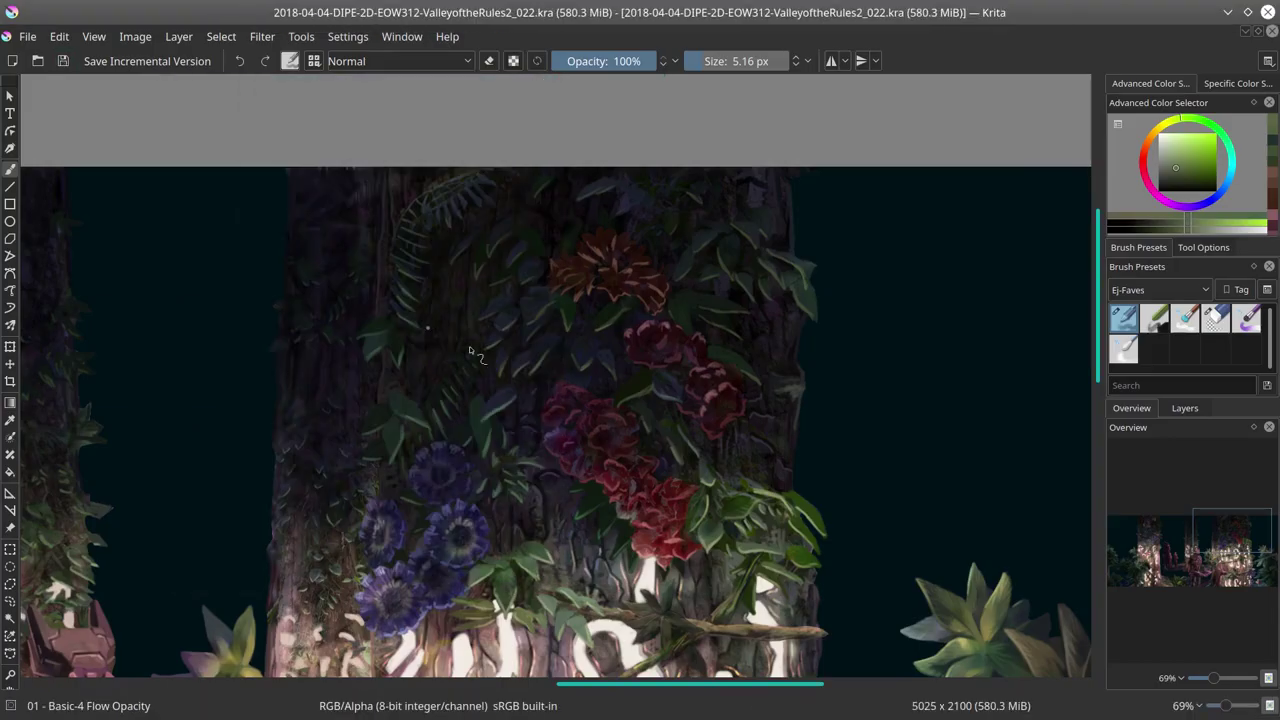
Step: Sample red and dark blue colours from the red and blue flowers on the trunk
{"action": "scroll", "coordinate": [590, 507], "scroll_direction": "down", "scroll_amount": 5}
{"action": "scroll", "coordinate": [588, 507], "scroll_direction": "up", "scroll_amount": 5}
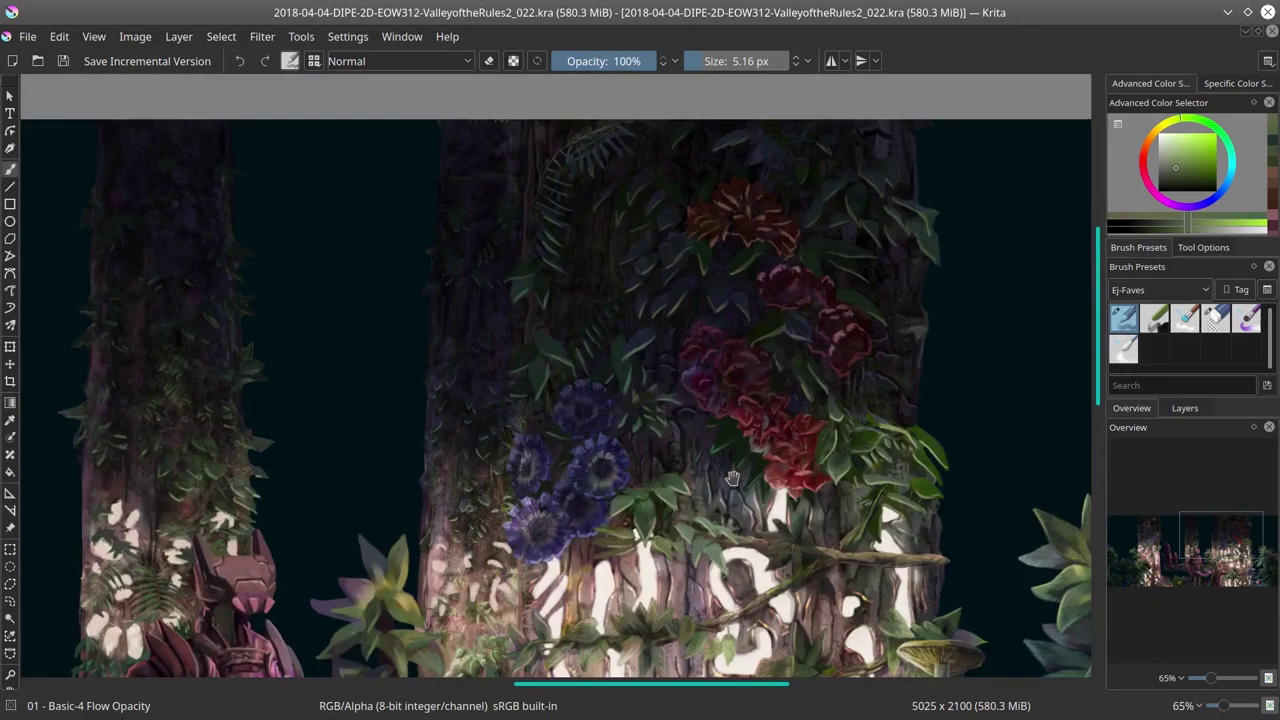
{"action": "left_click", "coordinate": [785, 268], "text": "ctrl"}
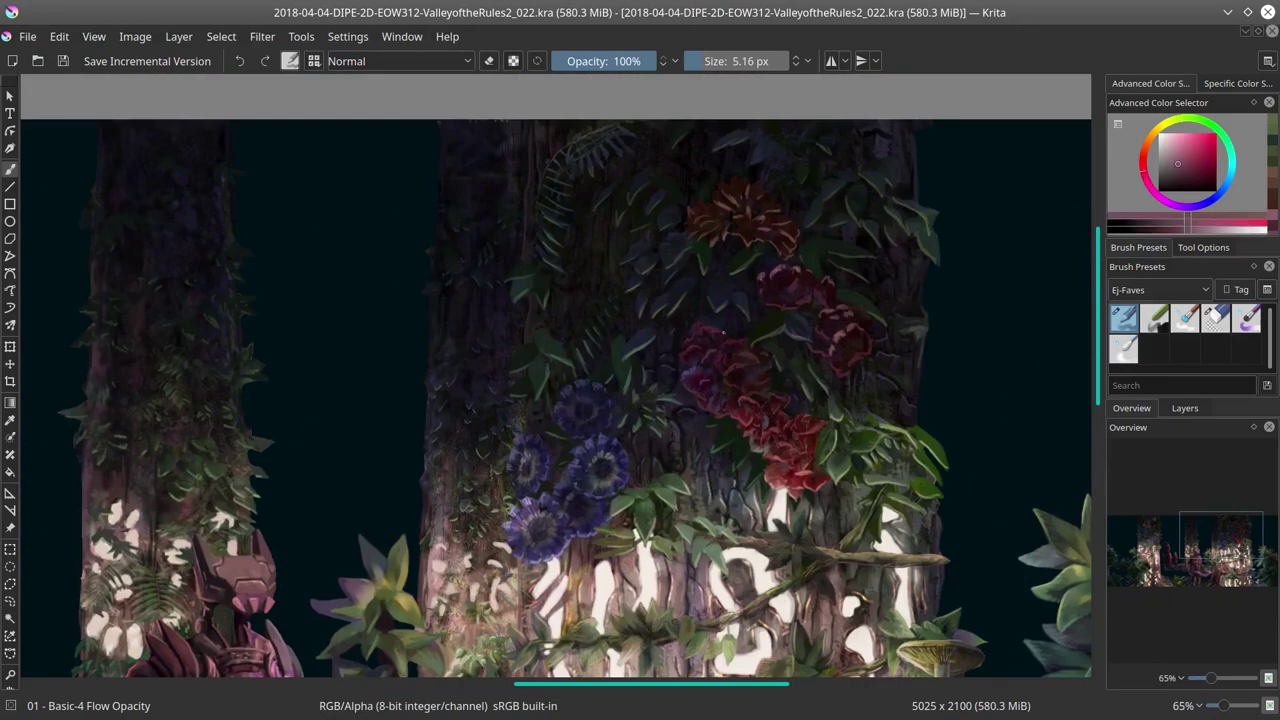
{"action": "left_click", "coordinate": [565, 400], "text": "ctrl"}
{"action": "left_click", "coordinate": [620, 474], "text": "ctrl"}
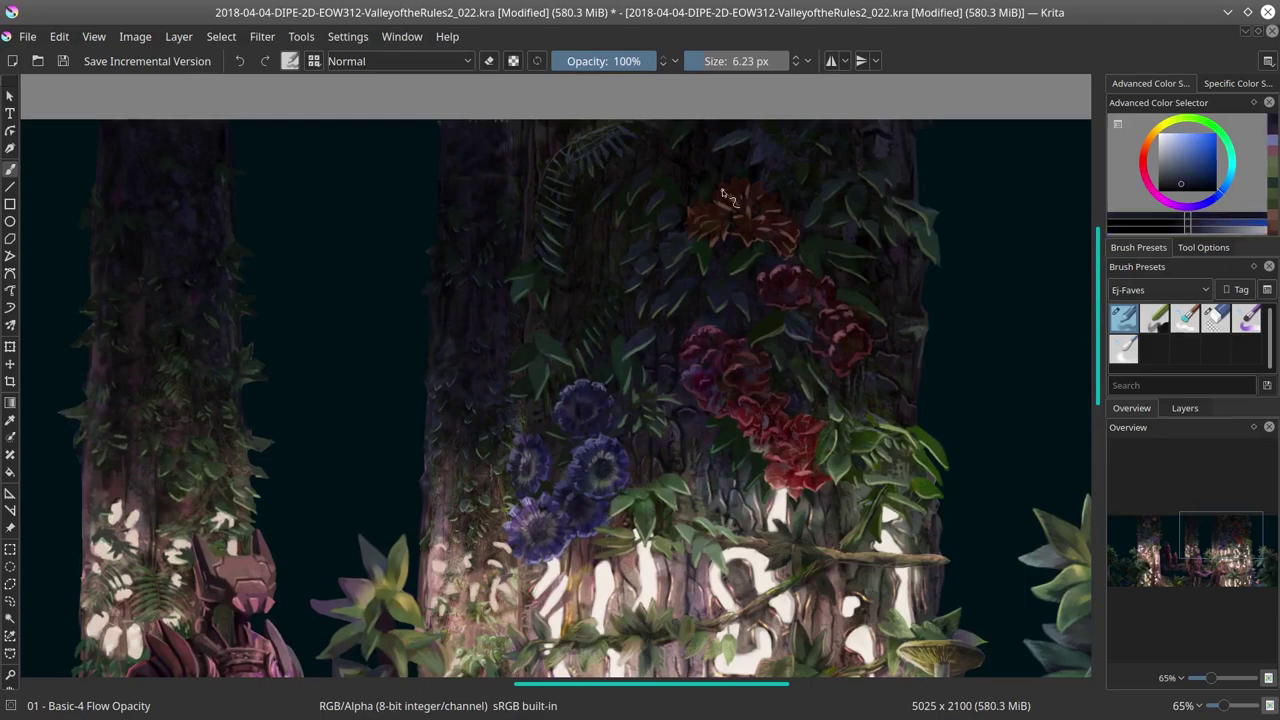
{"action": "scroll", "coordinate": [620, 474], "scroll_direction": "down", "scroll_amount": 5}
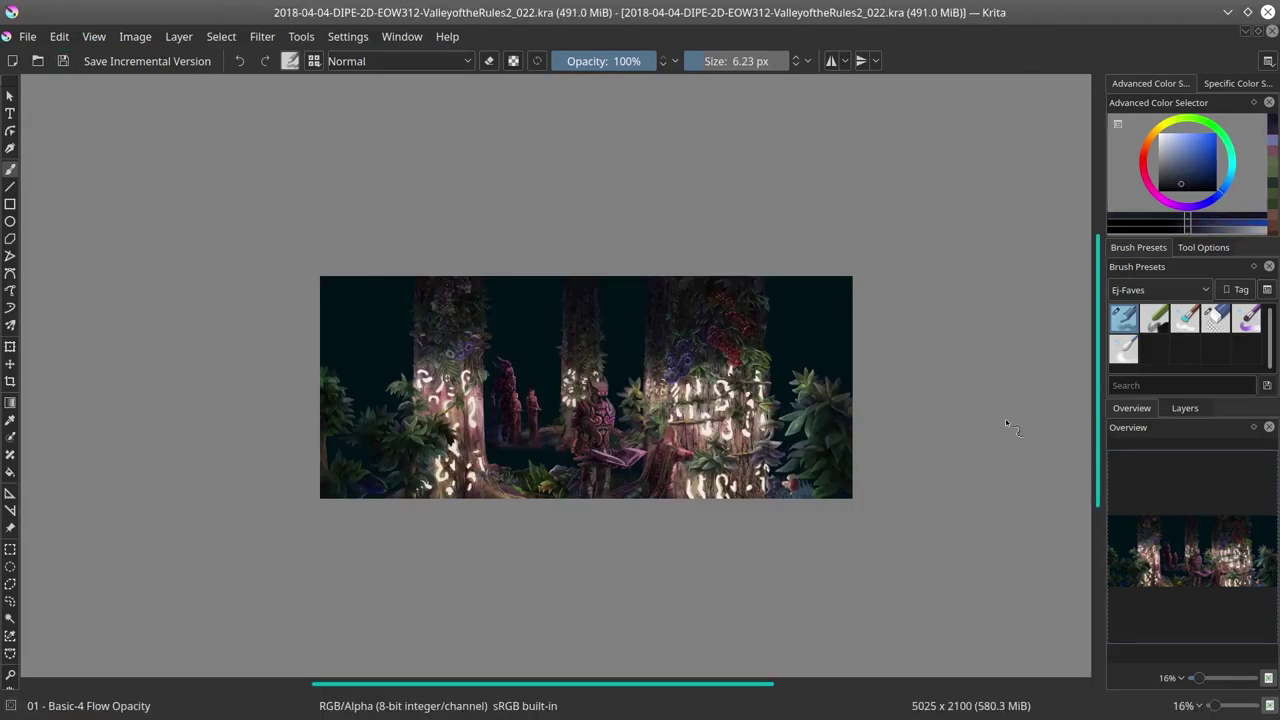
Step: Save the painting as the incremental _023 version
{"action": "key", "text": "ctrl+alt+s"}
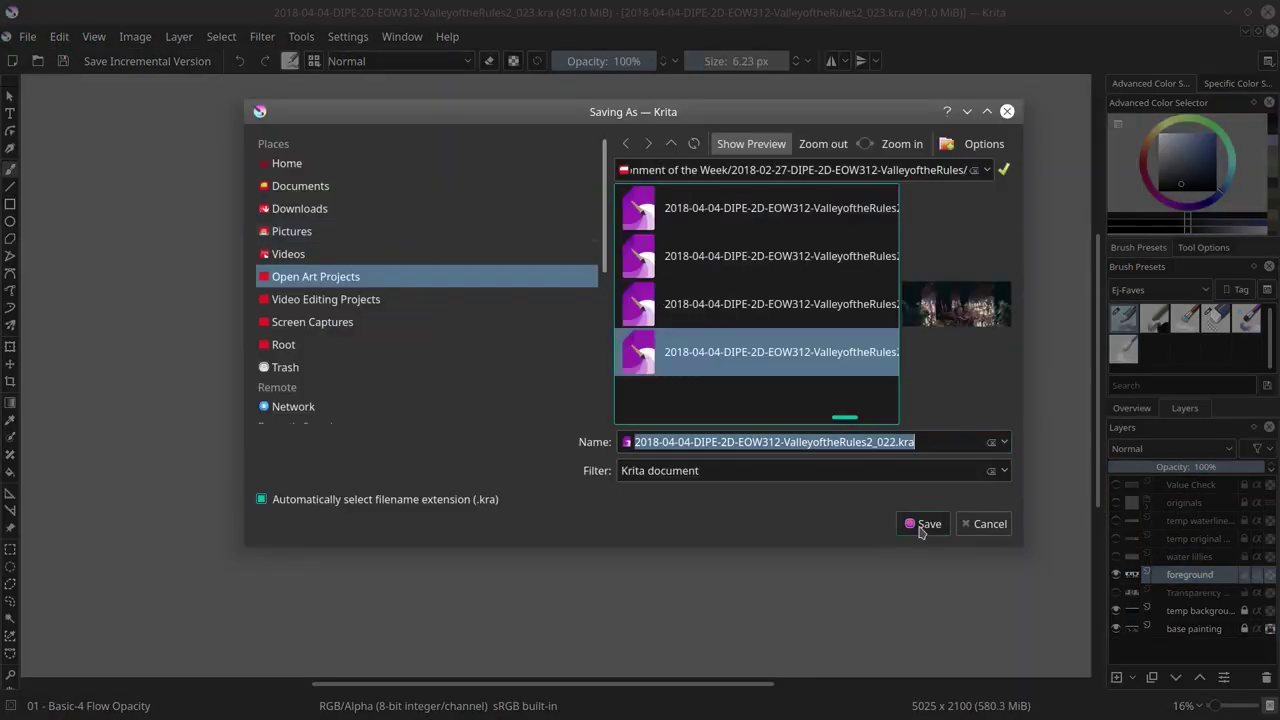
{"action": "left_click", "coordinate": [921, 524]}
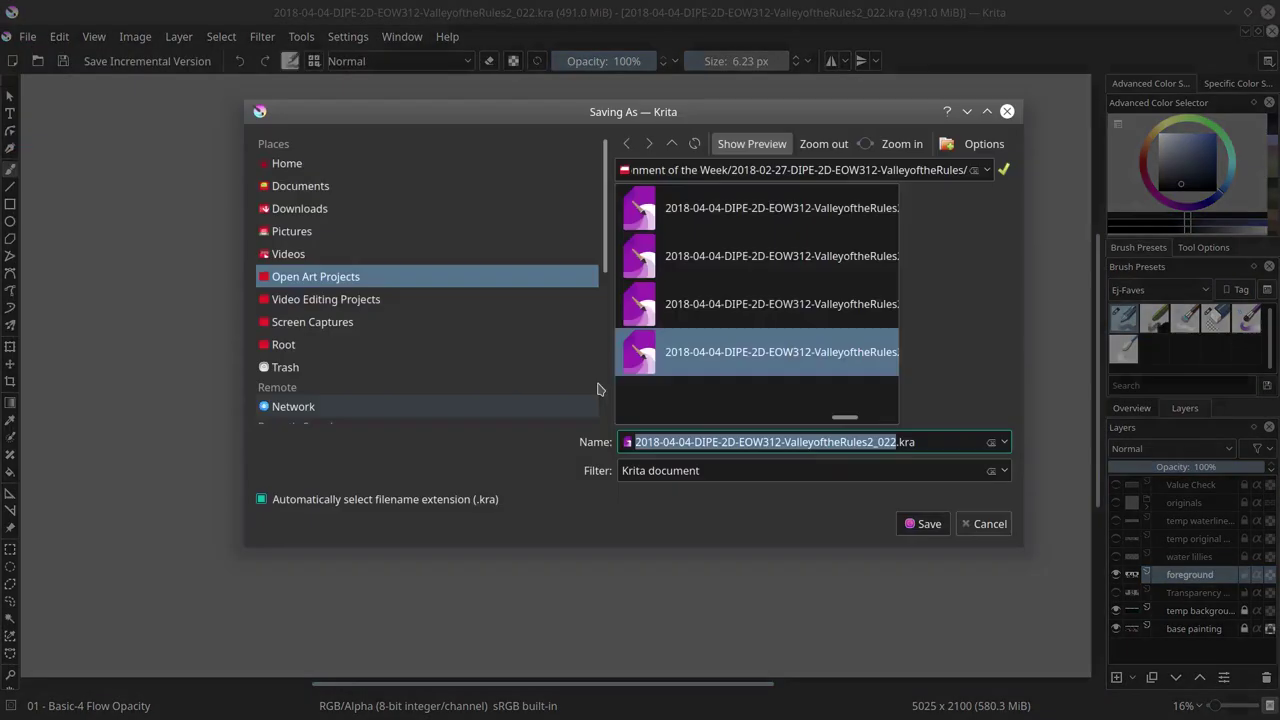
{"action": "left_click", "coordinate": [921, 524]}
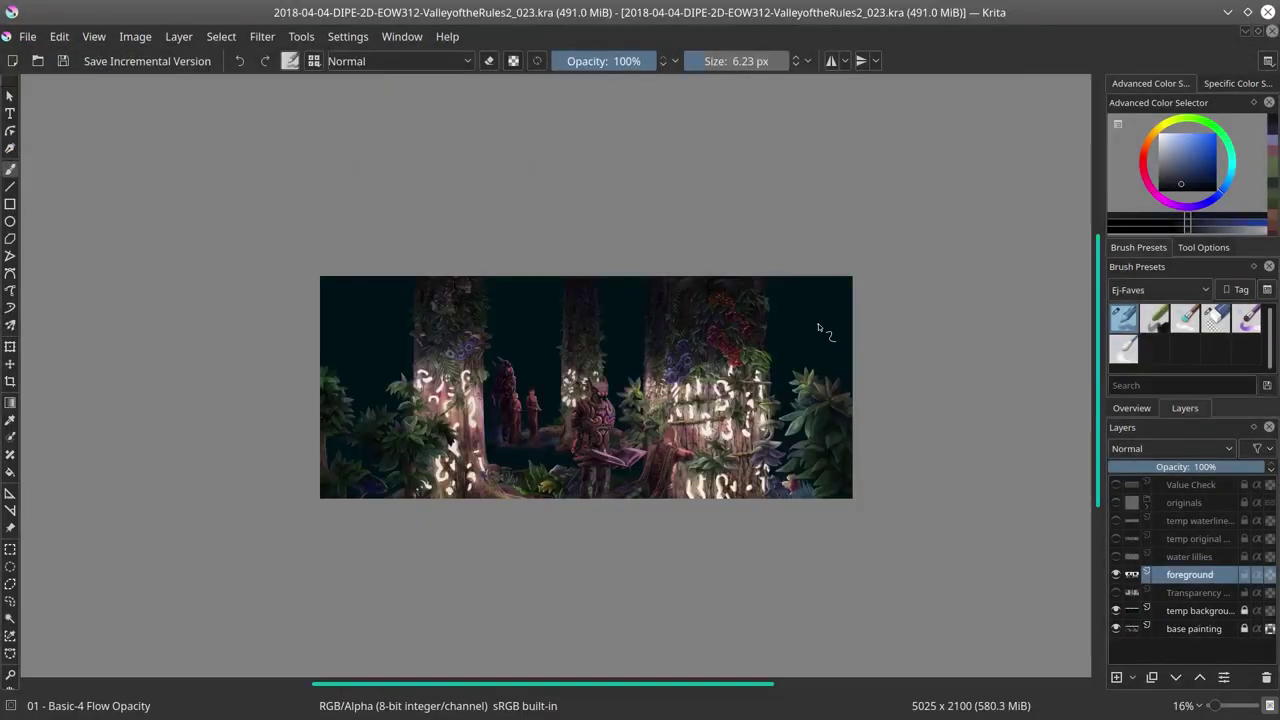
Step: Duplicate the foreground layer, threshold the copy with Curves, and select its white silhouette areas
{"action": "key", "text": "ctrl+j"}
{"action": "key", "text": "ctrl+m"}
{"action": "left_click", "coordinate": [1032, 505]}
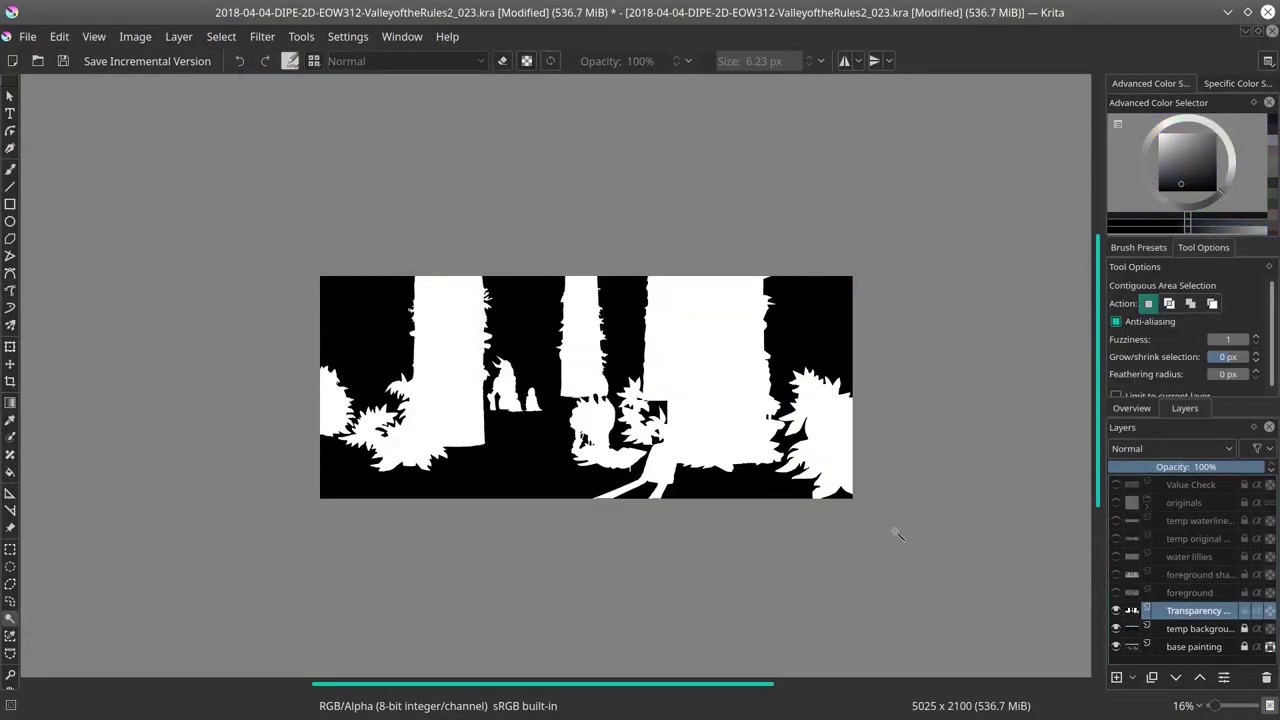
{"action": "left_click", "coordinate": [822, 483]}
Step: Extend the selection along the foliage edge and the strip beneath the leaves on the foreground
{"action": "left_click", "coordinate": [221, 36]}
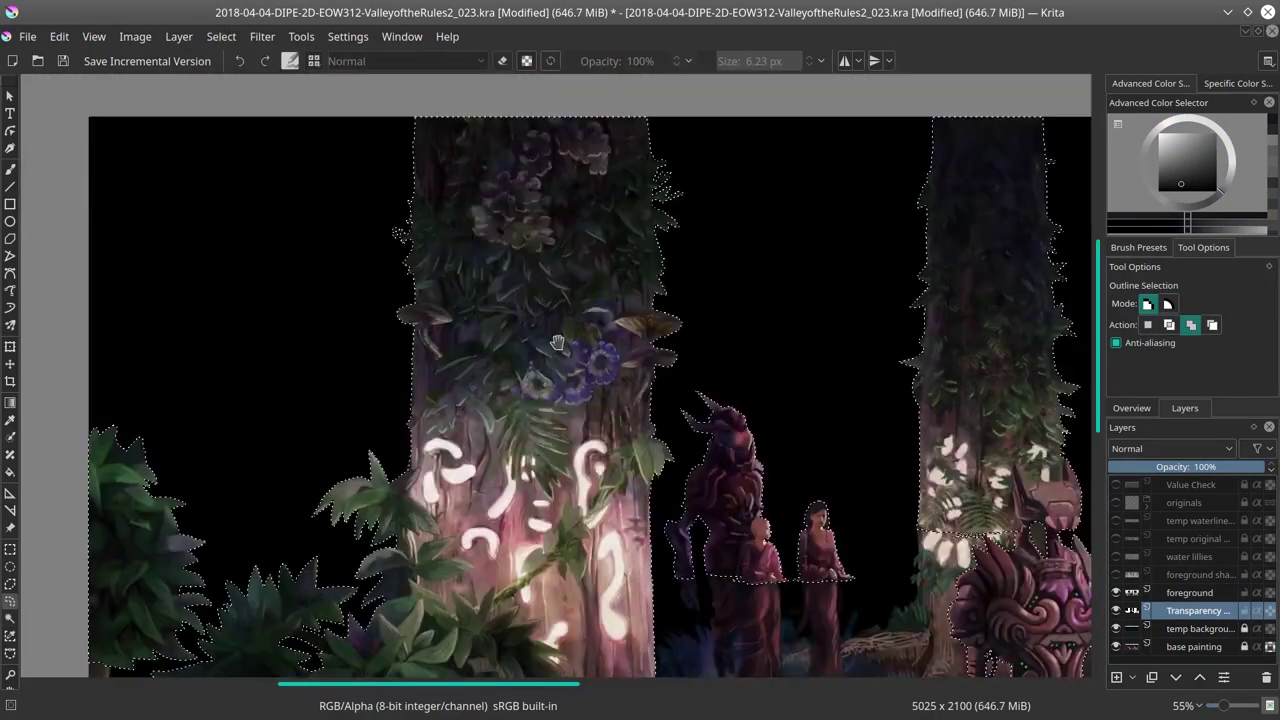
{"action": "scroll", "coordinate": [557, 343], "scroll_direction": "up", "scroll_amount": 10}
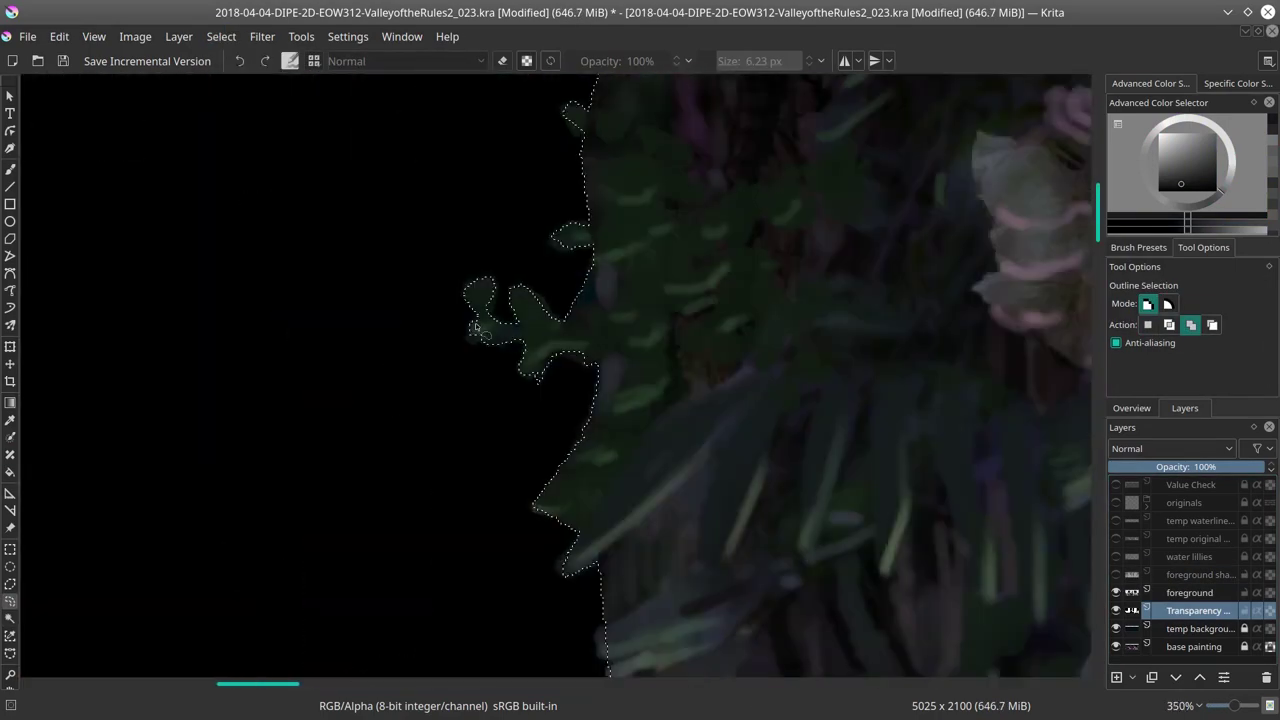
{"action": "left_click_drag", "start_coordinate": [611, 317], "coordinate": [751, 300]}
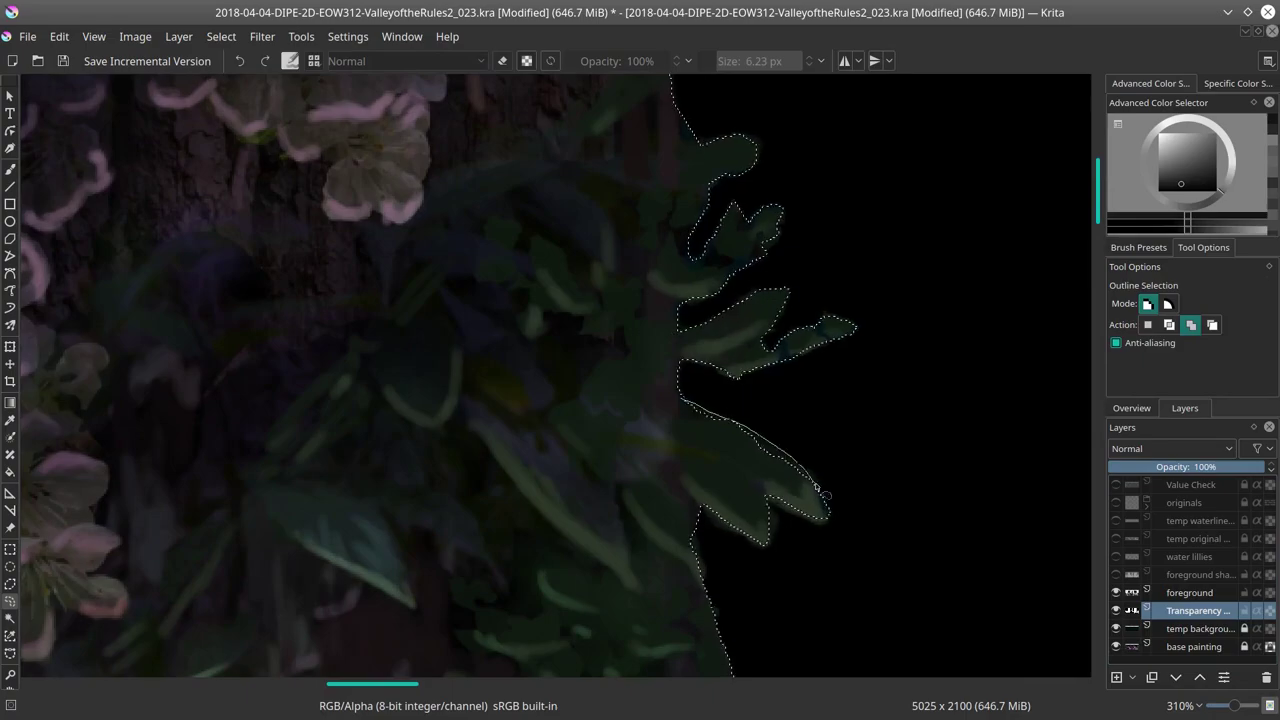
{"action": "scroll", "coordinate": [691, 354], "scroll_direction": "down", "scroll_amount": 5}
{"action": "scroll", "coordinate": [780, 286], "scroll_direction": "up", "scroll_amount": 3}
{"action": "mouse_move", "coordinate": [596, 452]}
{"action": "left_mouse_down"}
{"action": "mouse_move", "coordinate": [790, 456]}
{"action": "mouse_move", "coordinate": [958, 438]}
{"action": "mouse_move", "coordinate": [618, 438]}
{"action": "left_mouse_up"}
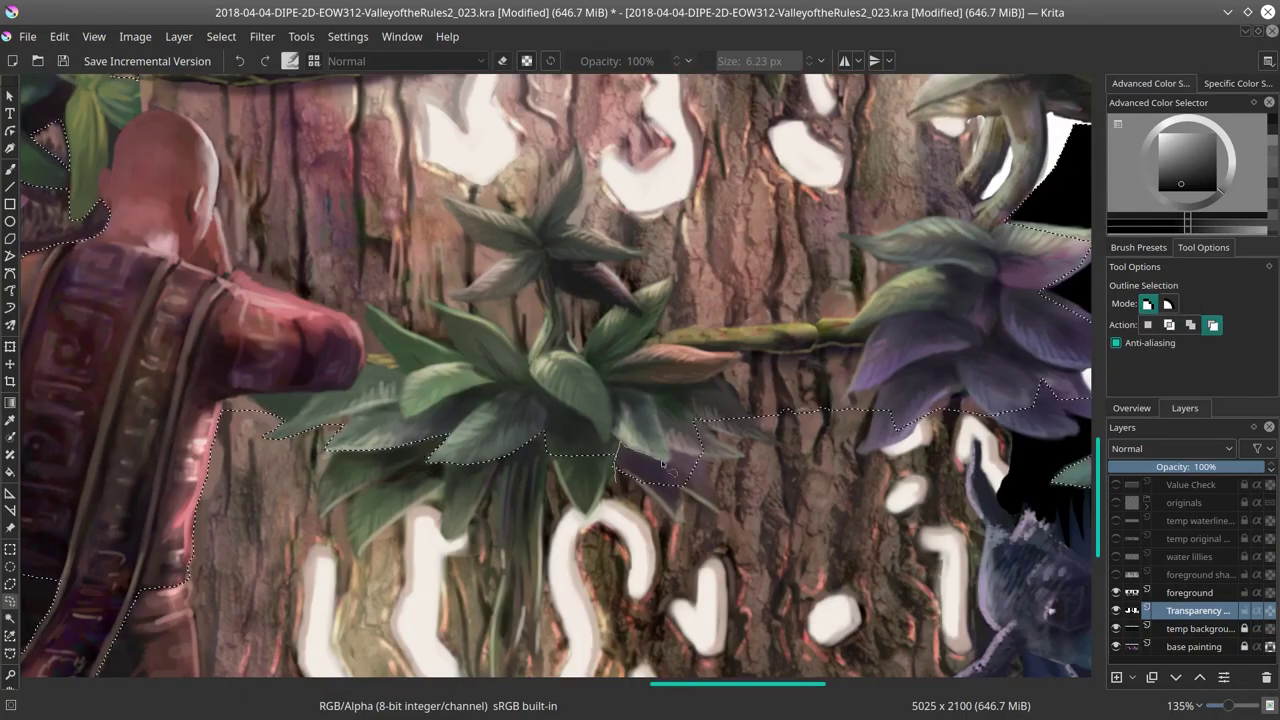
{"action": "mouse_move", "coordinate": [773, 410]}
{"action": "left_mouse_down"}
{"action": "mouse_move", "coordinate": [553, 400]}
{"action": "mouse_move", "coordinate": [770, 398]}
{"action": "left_mouse_up"}
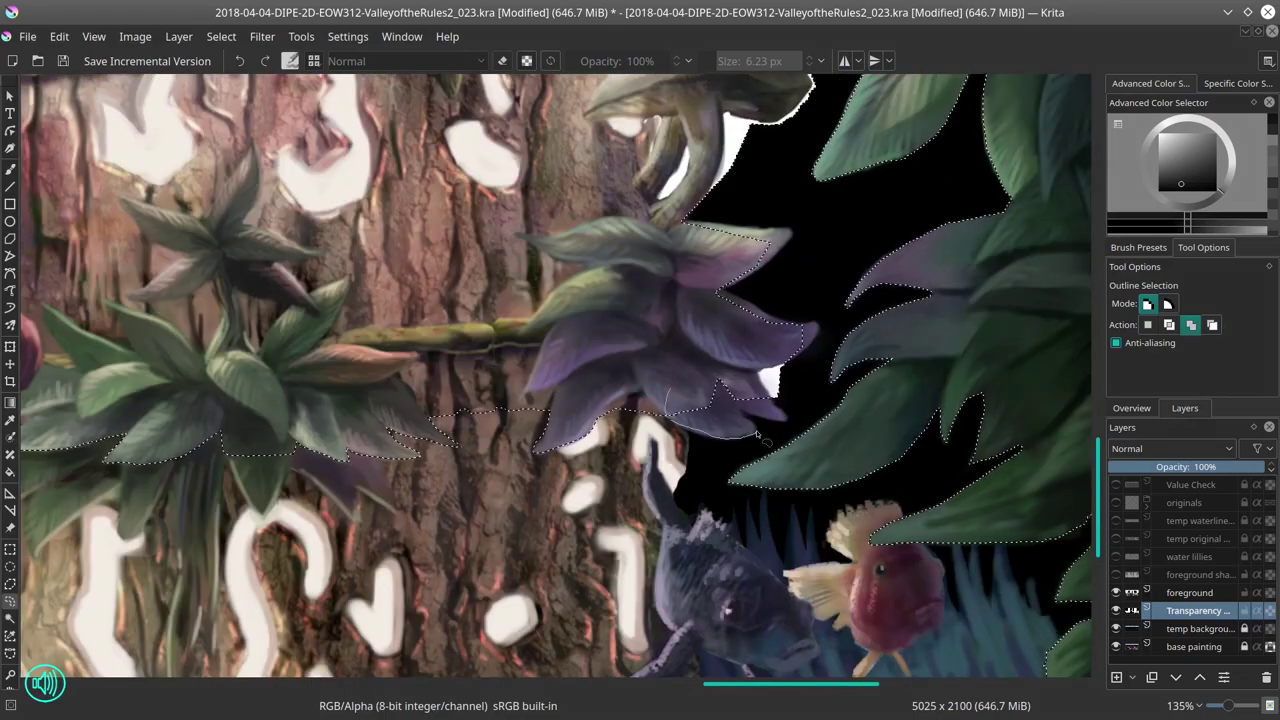
{"action": "key", "text": "Page_Up"}
{"action": "scroll", "coordinate": [770, 398], "scroll_direction": "up", "scroll_amount": 3}
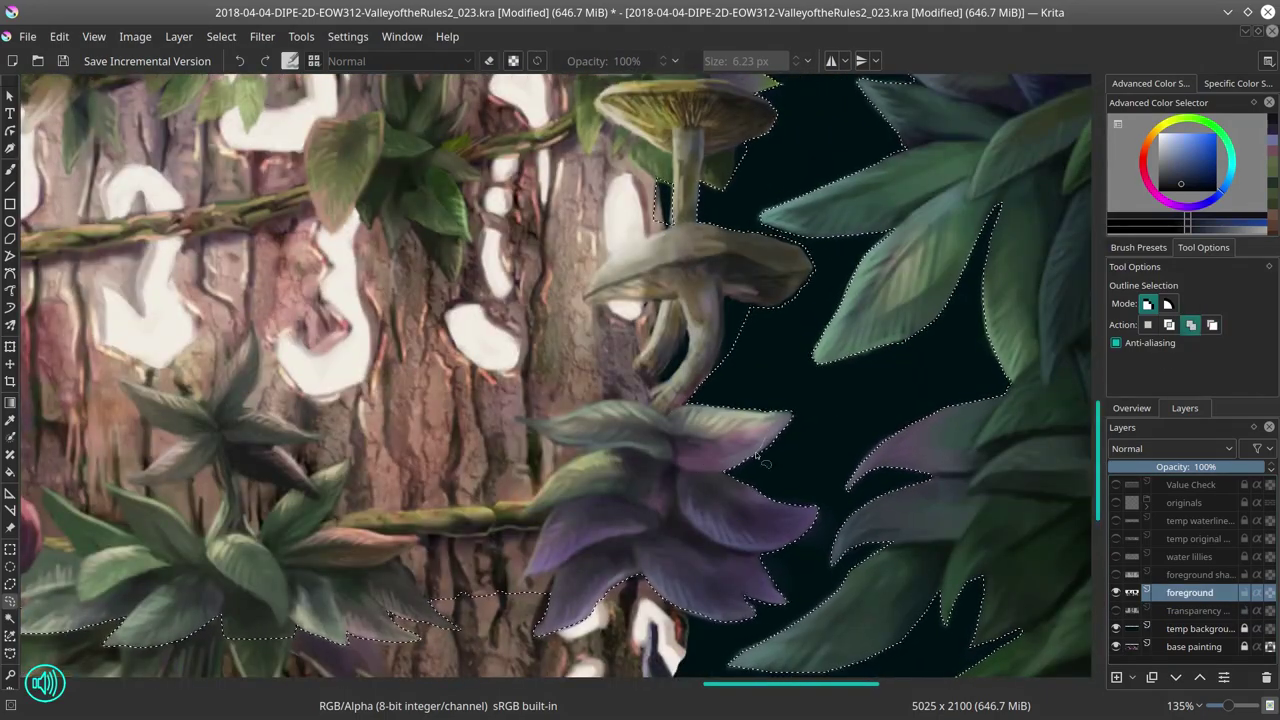
{"action": "scroll", "coordinate": [716, 412], "scroll_direction": "up", "scroll_amount": 3}
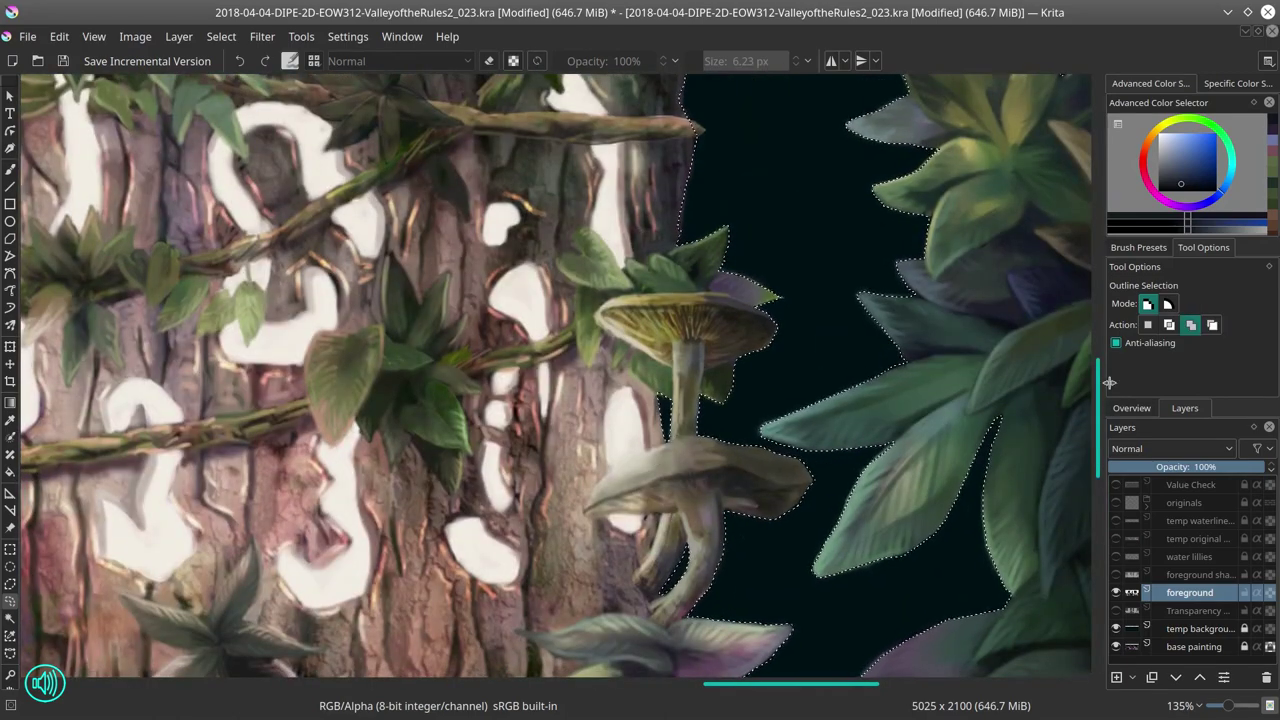
{"action": "scroll", "coordinate": [682, 245], "scroll_direction": "up", "scroll_amount": 5}
{"action": "scroll", "coordinate": [676, 258], "scroll_direction": "up", "scroll_amount": 5}
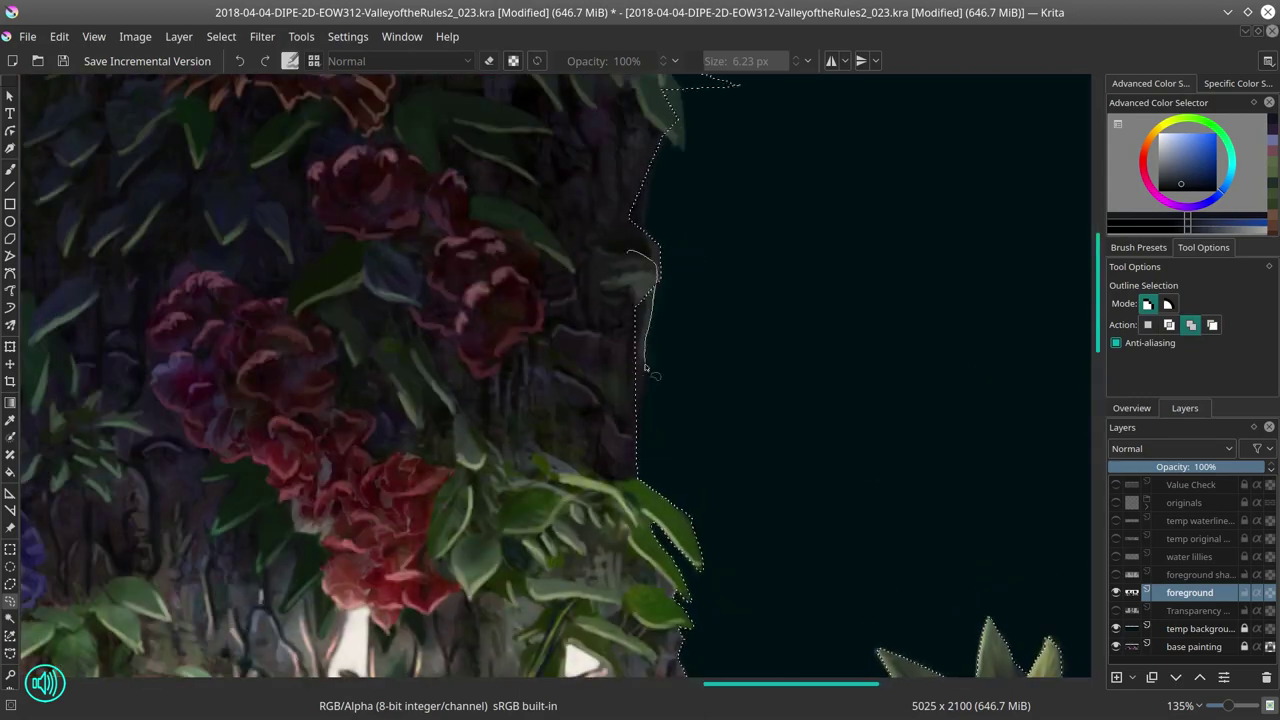
{"action": "left_click_drag", "start_coordinate": [640, 496], "coordinate": [688, 530]}
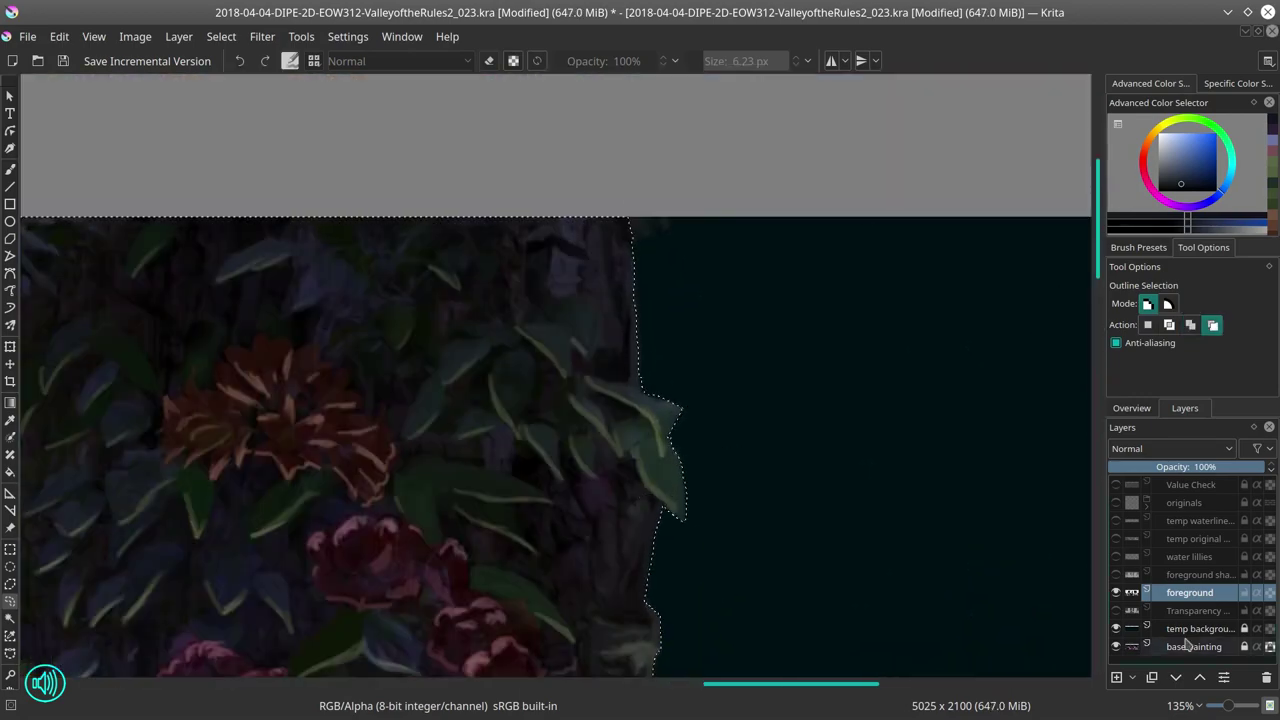
Step: Invert the selection, add a new layer above foreground, fill it white, undo, and save
{"action": "key", "text": "b"}
{"action": "left_click", "coordinate": [221, 36]}
{"action": "left_click", "coordinate": [290, 114]}
{"action": "key", "text": "minus"}
{"action": "left_click", "coordinate": [1117, 677]}
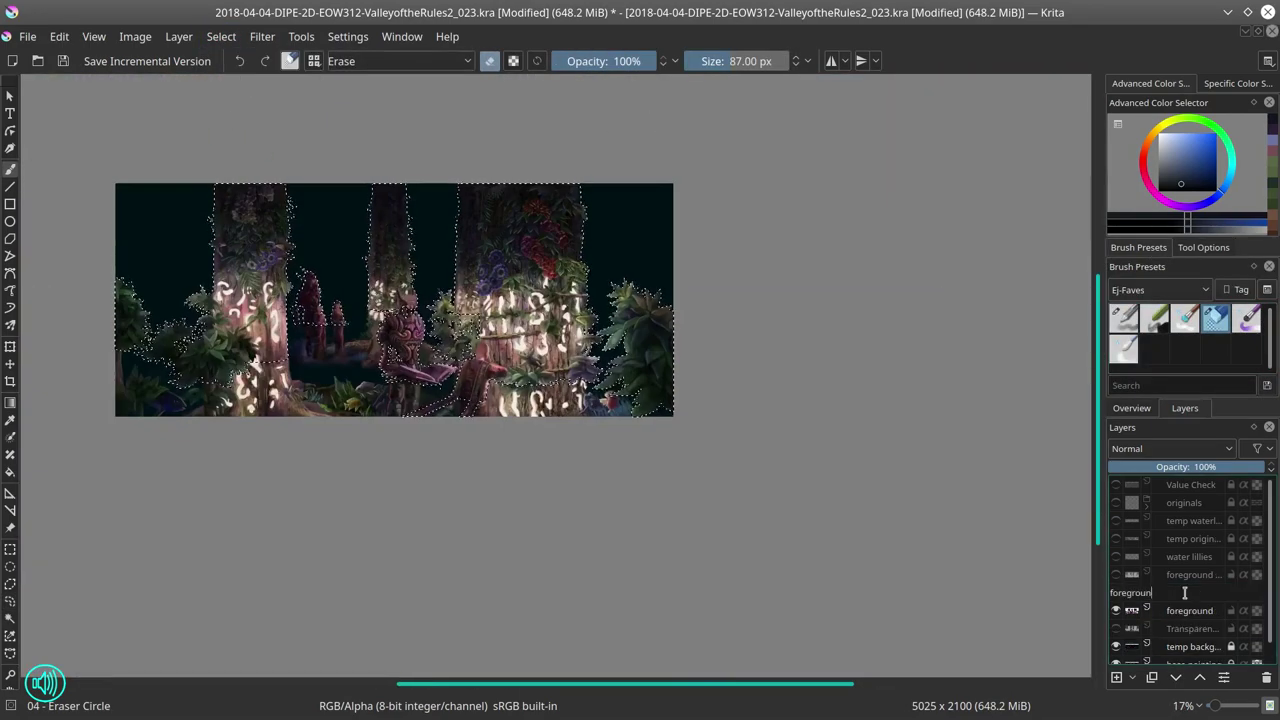
{"action": "key", "text": "f"}
{"action": "key", "text": "x"}
{"action": "key", "text": "shift+BackSpace"}
{"action": "key", "text": "ctrl+z"}
{"action": "key", "text": "ctrl+s"}
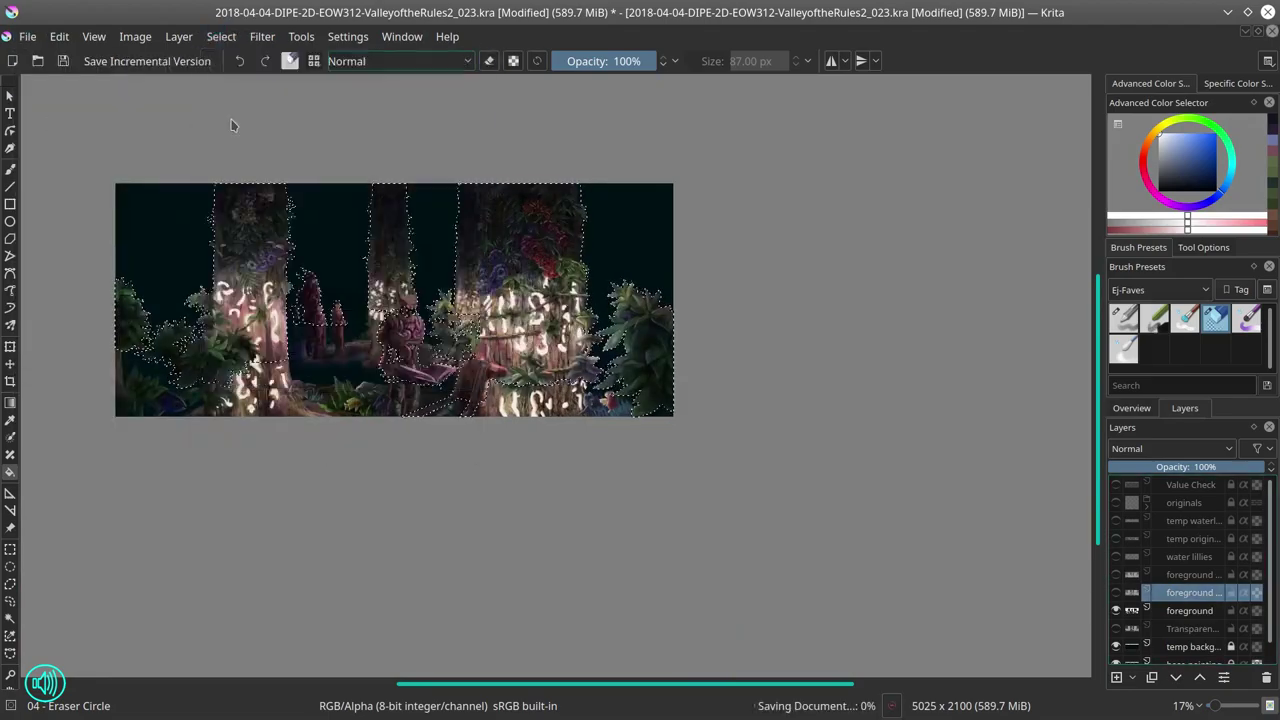
Step: Select the lower scene and rename the layers 'all foreground' and 'top foreground', then save
{"action": "key", "text": "ctrl+r"}
{"action": "left_click_drag", "start_coordinate": [67, 172], "coordinate": [768, 312]}
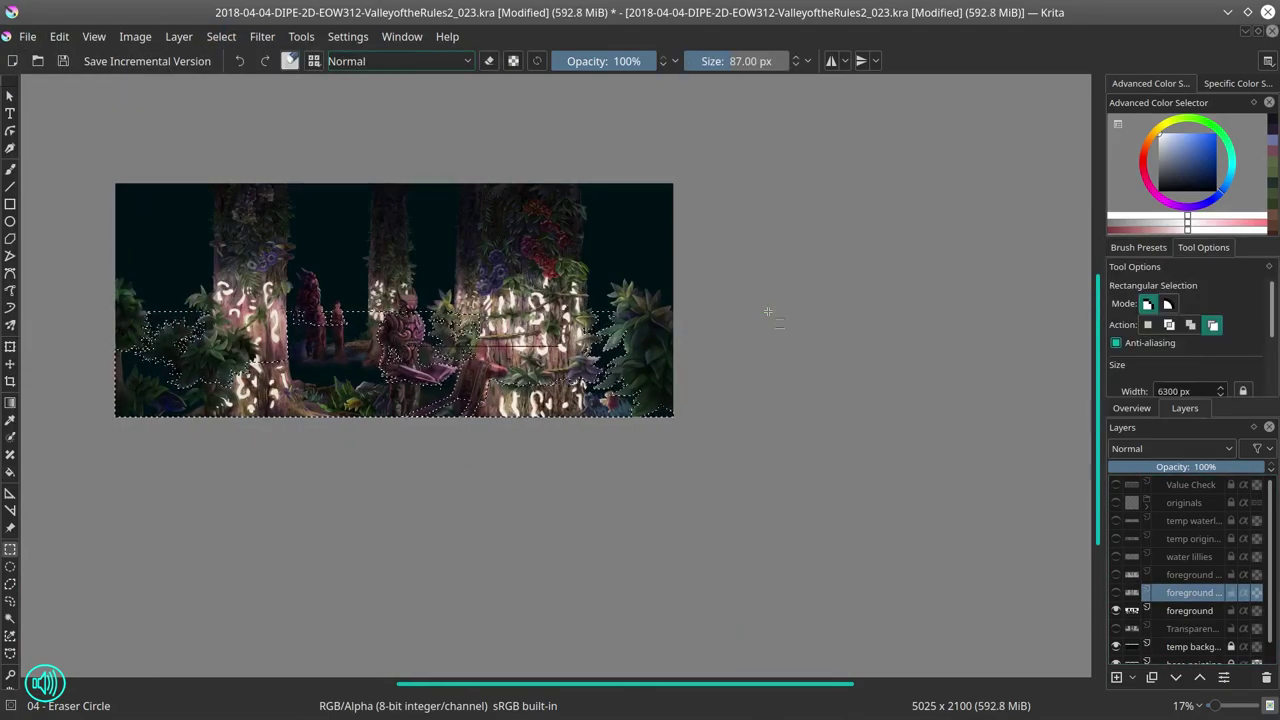
{"action": "double_click", "coordinate": [1190, 574]}
{"action": "type", "text": "all foreground"}
{"action": "double_click", "coordinate": [1192, 592]}
{"action": "type", "text": "top foreground"}
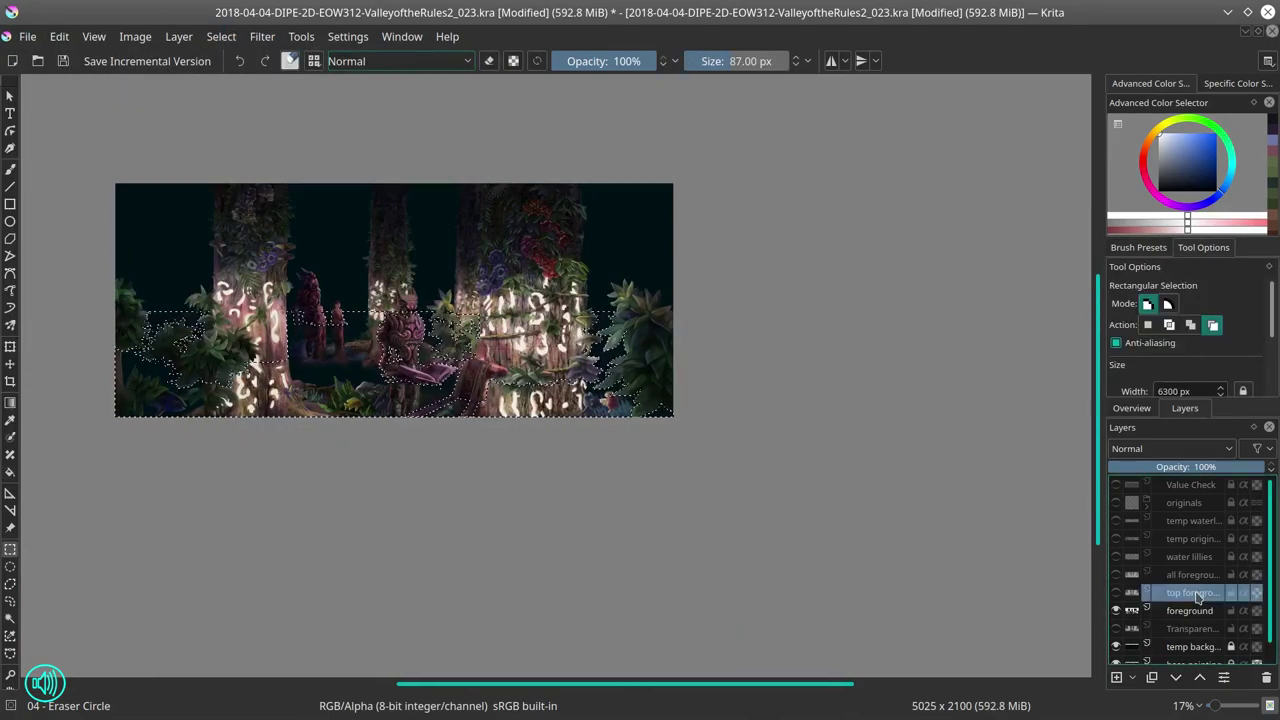
{"action": "key", "text": "Return"}
{"action": "key", "text": "ctrl+s"}
Step: Trace an outline selection around the foreground foliage, then switch to polygonal selection
{"action": "key", "text": "b"}
{"action": "scroll", "coordinate": [229, 471], "scroll_direction": "up", "scroll_amount": 10}
{"action": "mouse_move", "coordinate": [171, 271]}
{"action": "left_mouse_down"}
{"action": "mouse_move", "coordinate": [200, 460]}
{"action": "mouse_move", "coordinate": [286, 471]}
{"action": "left_mouse_up"}
{"action": "scroll", "coordinate": [500, 400], "scroll_direction": "down", "scroll_amount": 8}
{"action": "scroll", "coordinate": [734, 289], "scroll_direction": "up", "scroll_amount": 6}
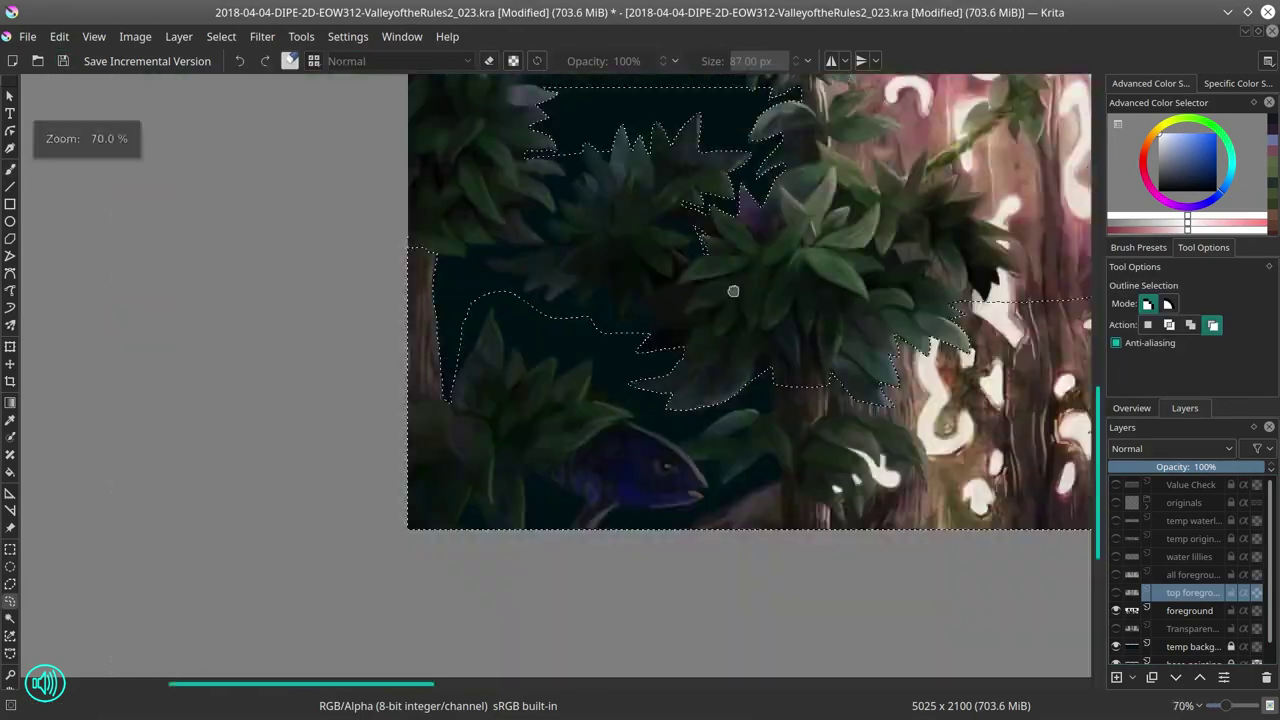
{"action": "scroll", "coordinate": [769, 517], "scroll_direction": "right", "scroll_amount": 8}
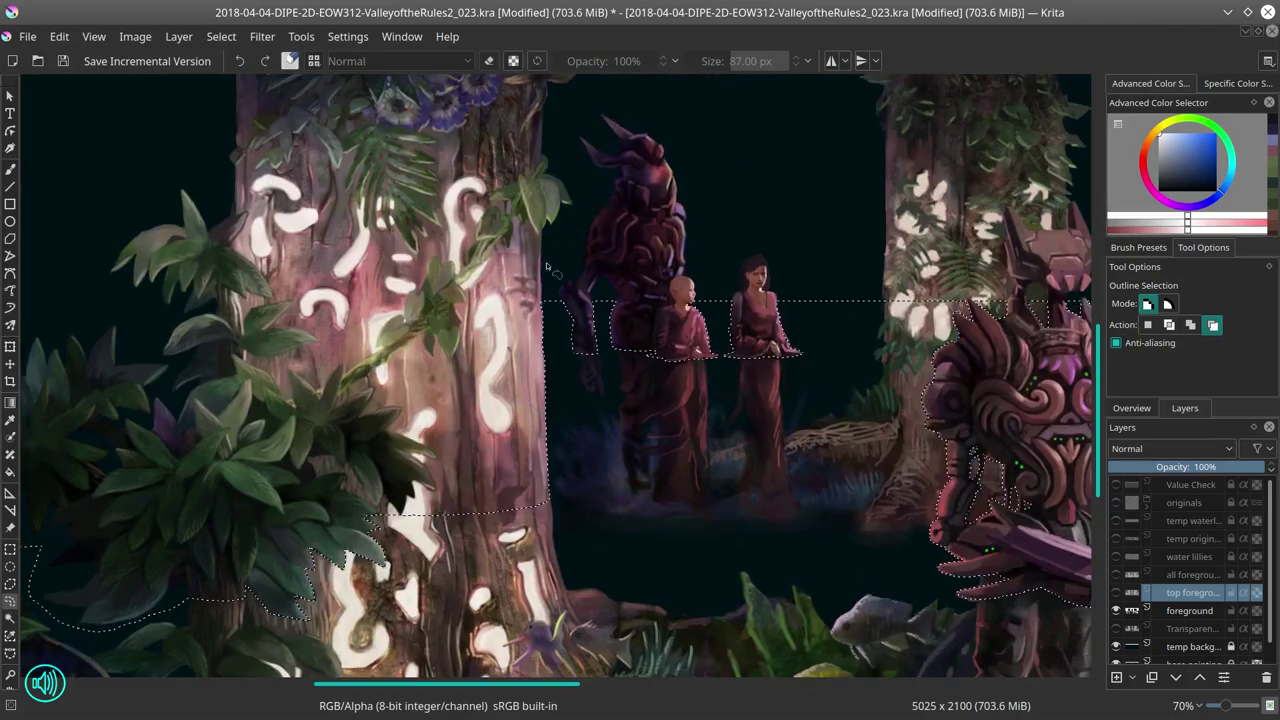
{"action": "scroll", "coordinate": [628, 241], "scroll_direction": "down", "scroll_amount": 5}
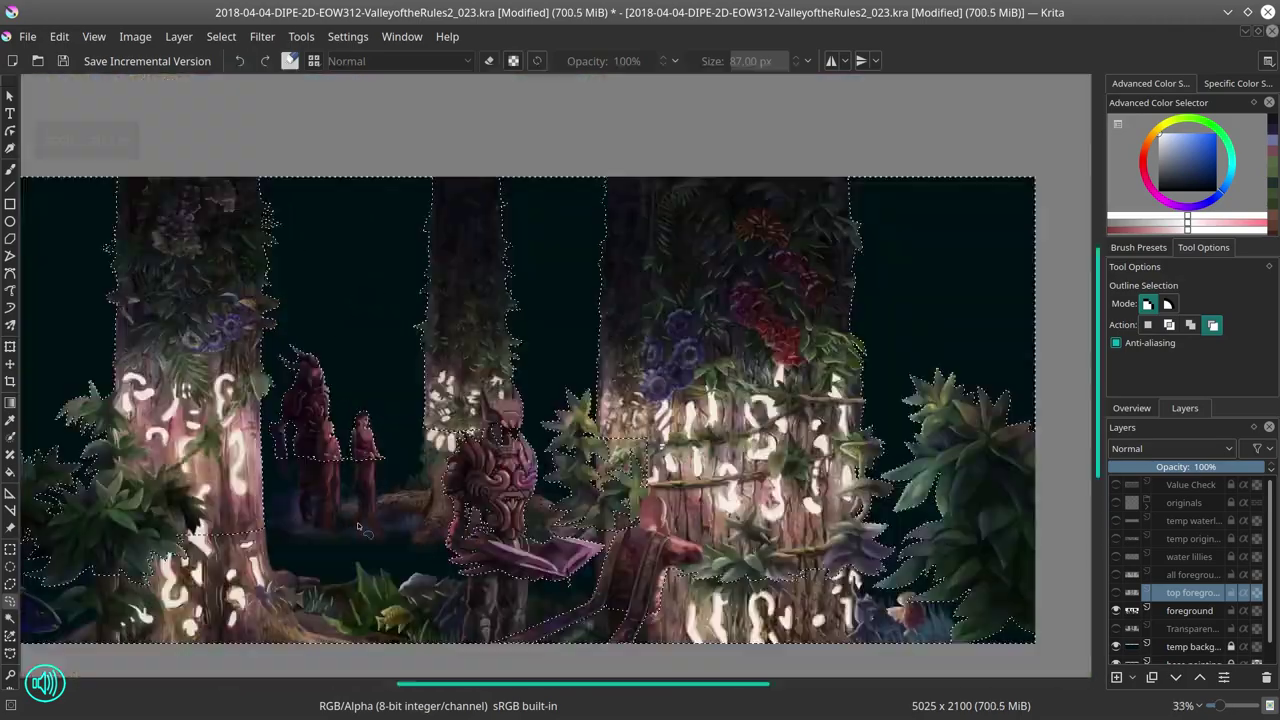
{"action": "scroll", "coordinate": [640, 400], "scroll_direction": "up", "scroll_amount": 5}
{"action": "left_click", "coordinate": [9, 584]}
{"action": "scroll", "coordinate": [310, 212], "scroll_direction": "right", "scroll_amount": 6}
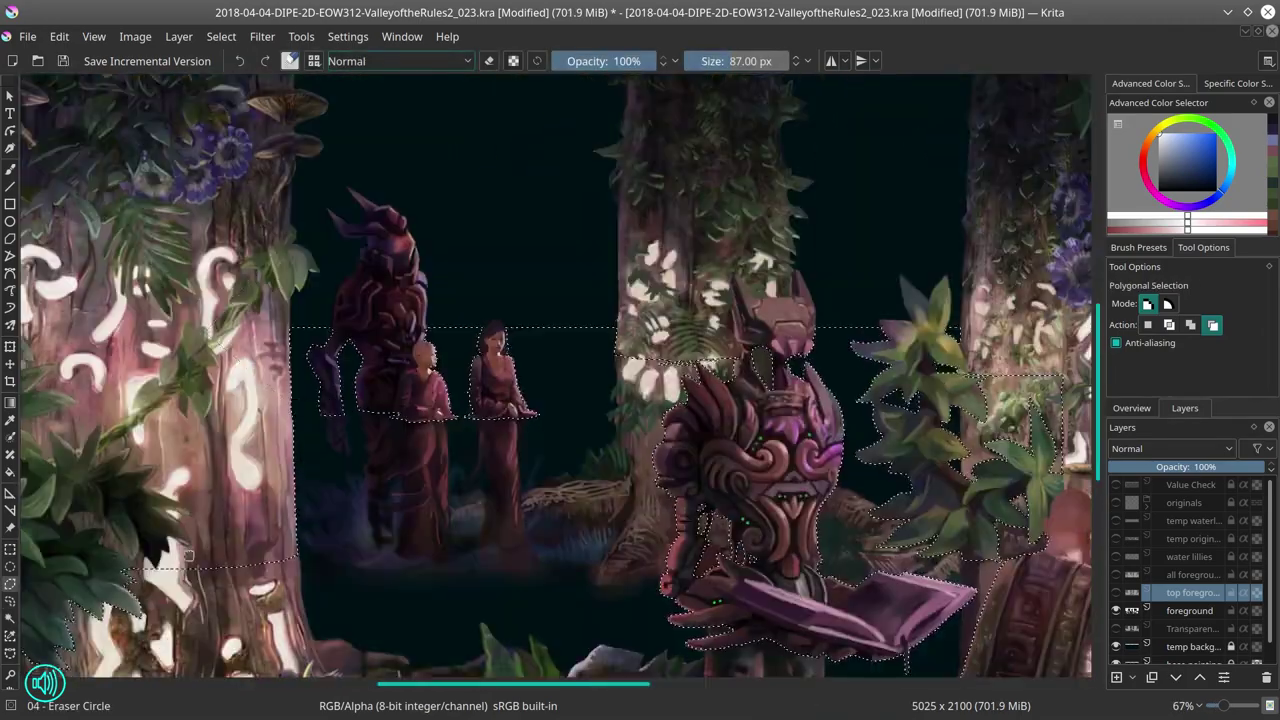
{"action": "scroll", "coordinate": [310, 212], "scroll_direction": "right", "scroll_amount": 5}
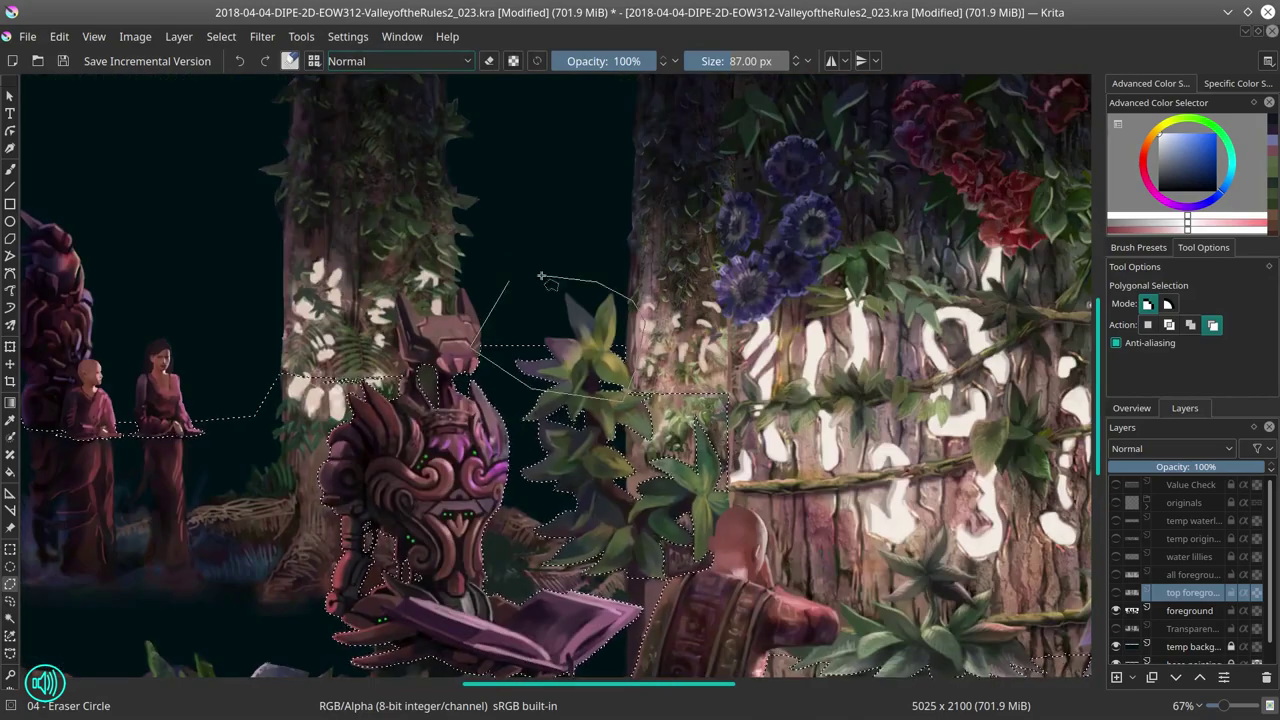
{"action": "scroll", "coordinate": [568, 472], "scroll_direction": "right", "scroll_amount": 5}
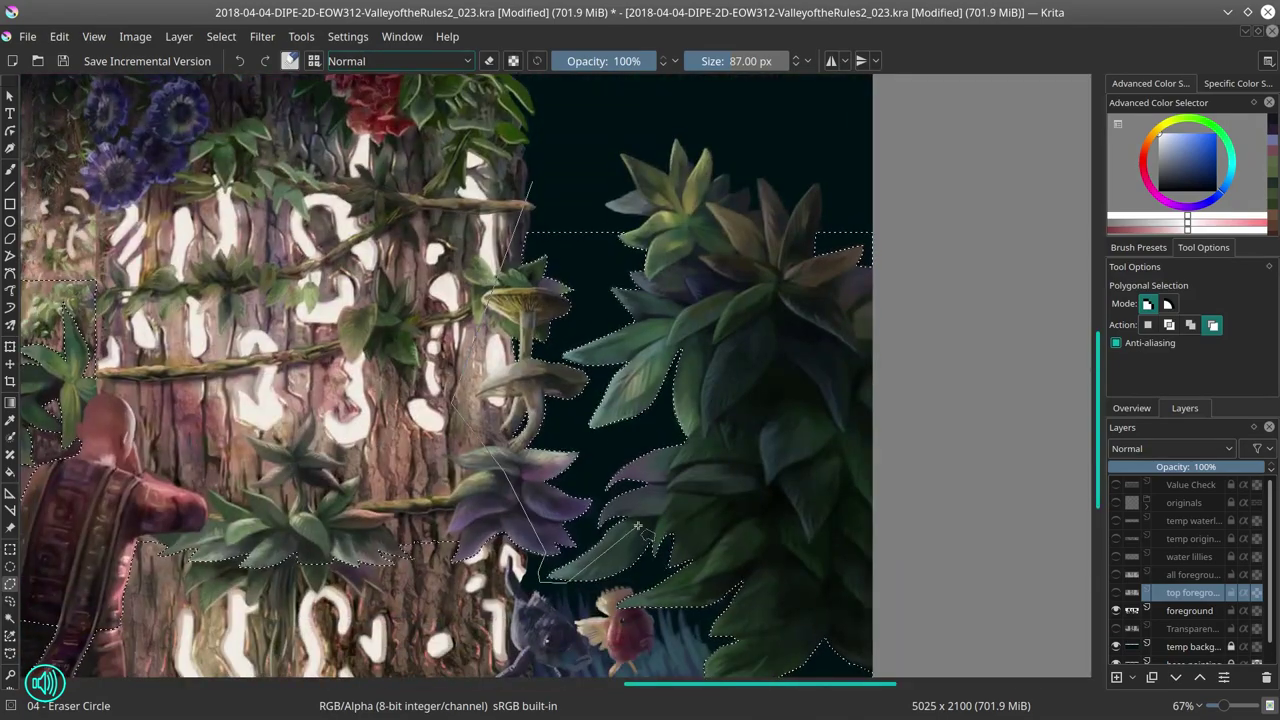
{"action": "scroll", "coordinate": [376, 462], "scroll_direction": "down", "scroll_amount": 3}
Step: Fill the selection white, duplicate the layer as a mask for foreground, show the background, and save
{"action": "key", "text": "f"}
{"action": "left_click", "coordinate": [376, 462]}
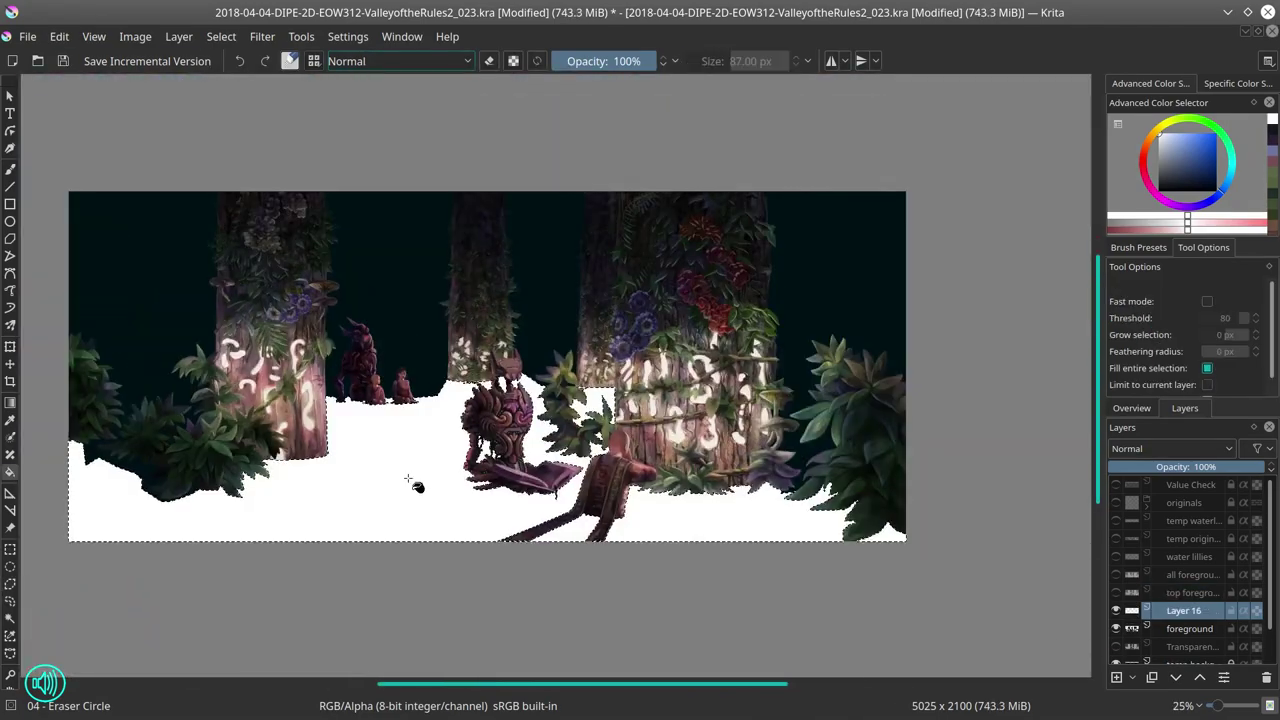
{"action": "right_click", "coordinate": [1186, 610]}
{"action": "left_click", "coordinate": [1126, 363]}
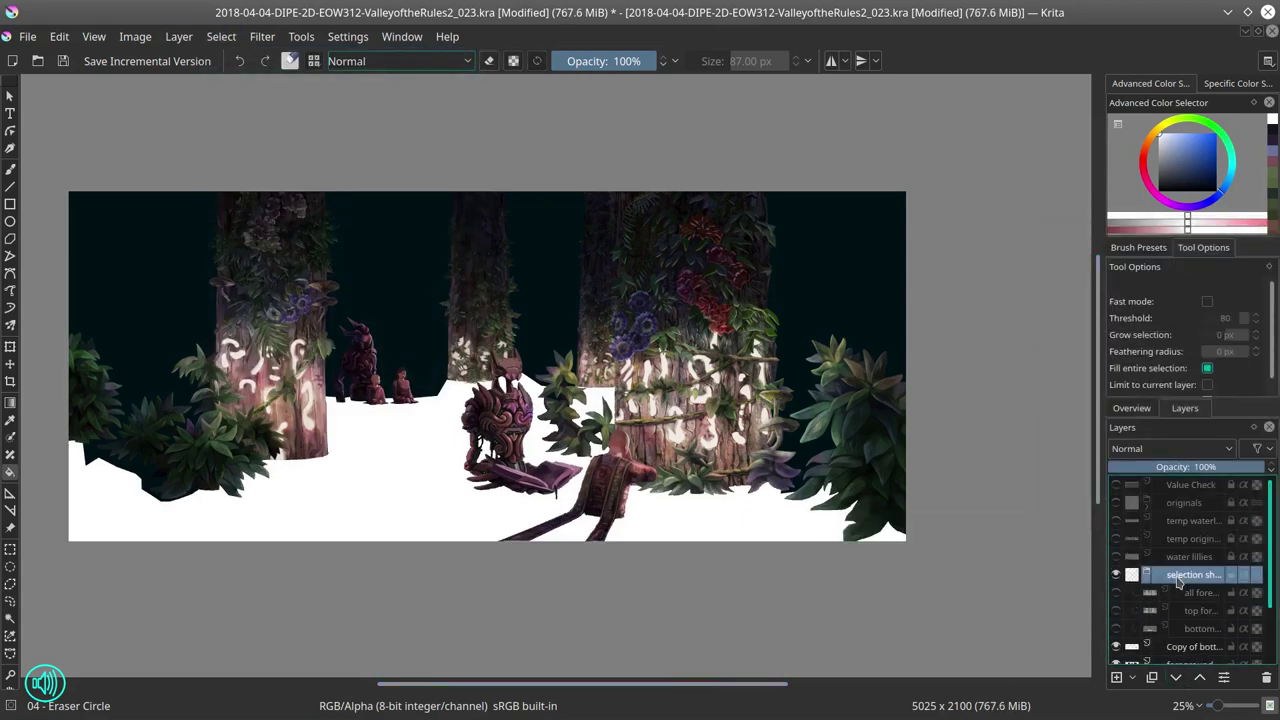
{"action": "left_click", "coordinate": [1116, 610], "text": "shift"}
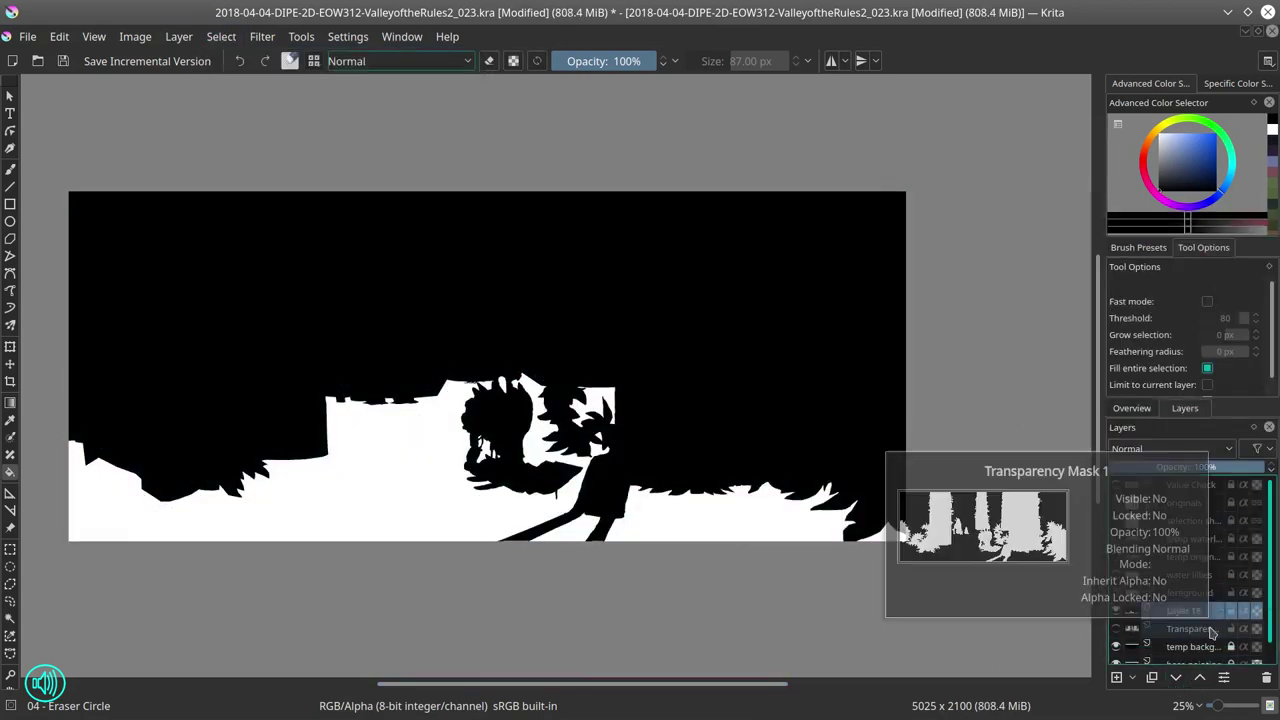
{"action": "left_click", "coordinate": [1116, 592]}
{"action": "left_click", "coordinate": [1200, 628]}
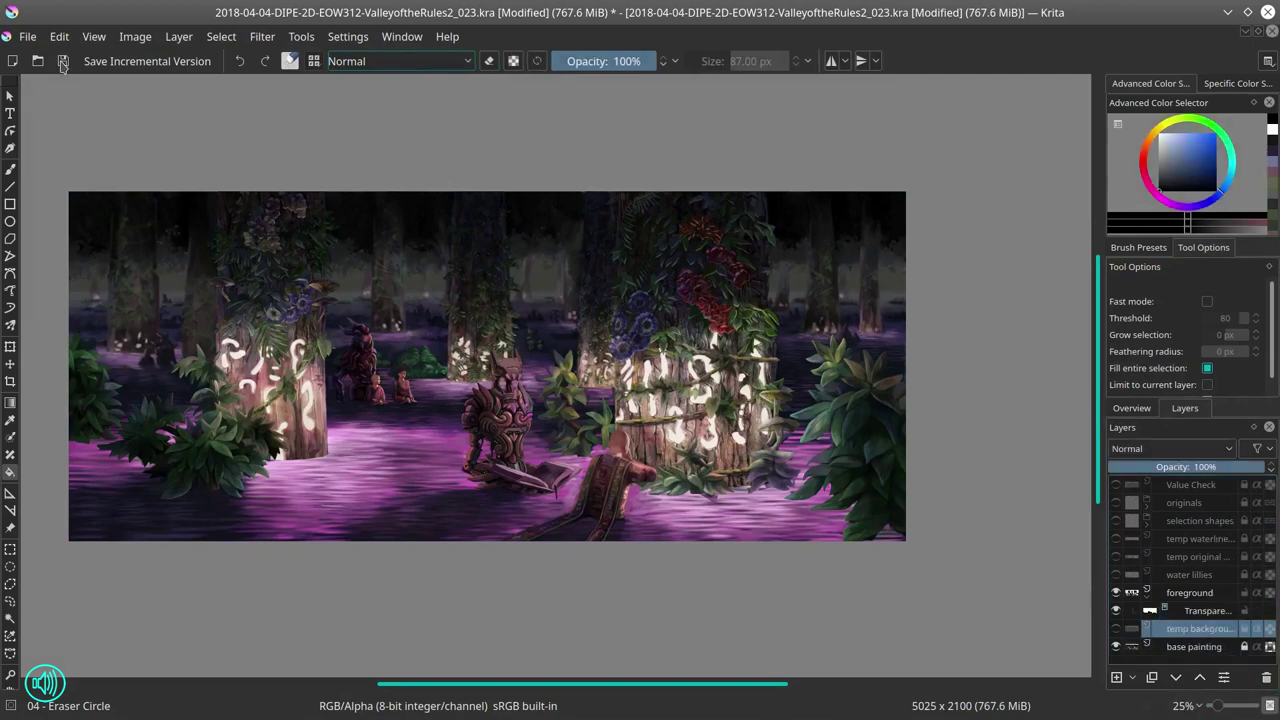
{"action": "left_click", "coordinate": [62, 61]}
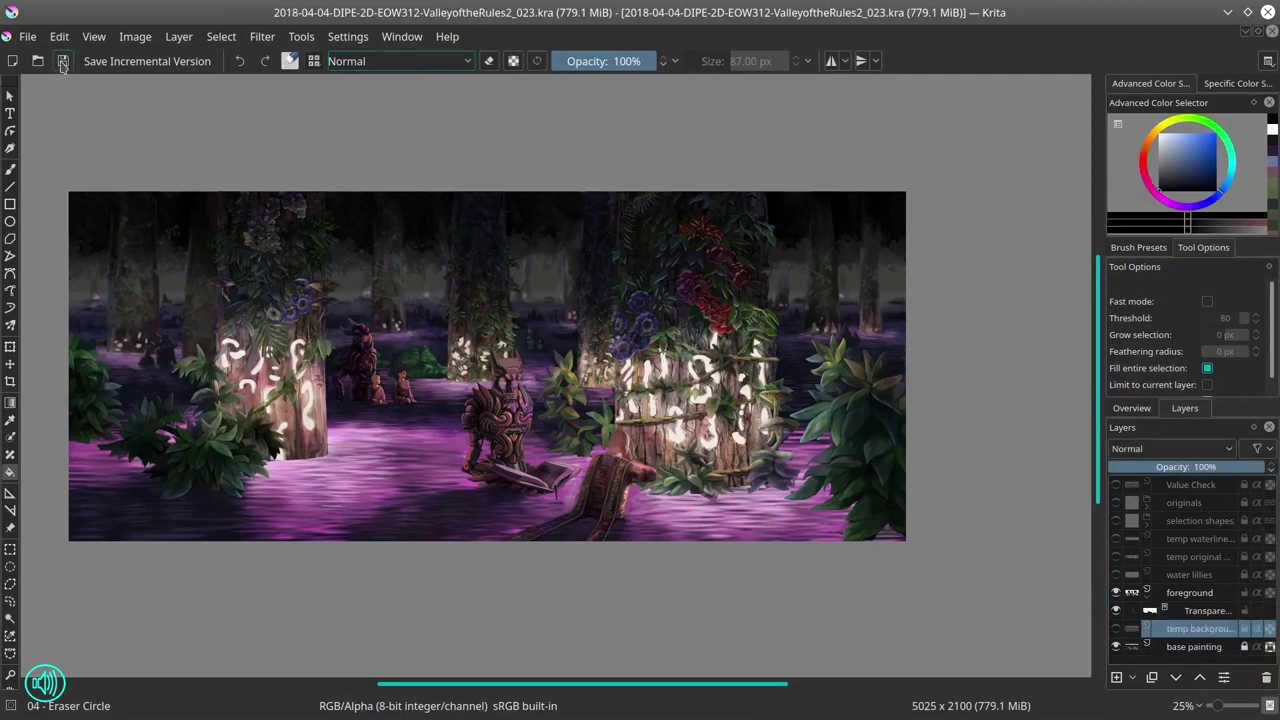
Step: Duplicate the foreground layer and save, then undo the duplicated layer
{"action": "key", "text": "ctrl+j"}
{"action": "key", "text": "ctrl+s"}
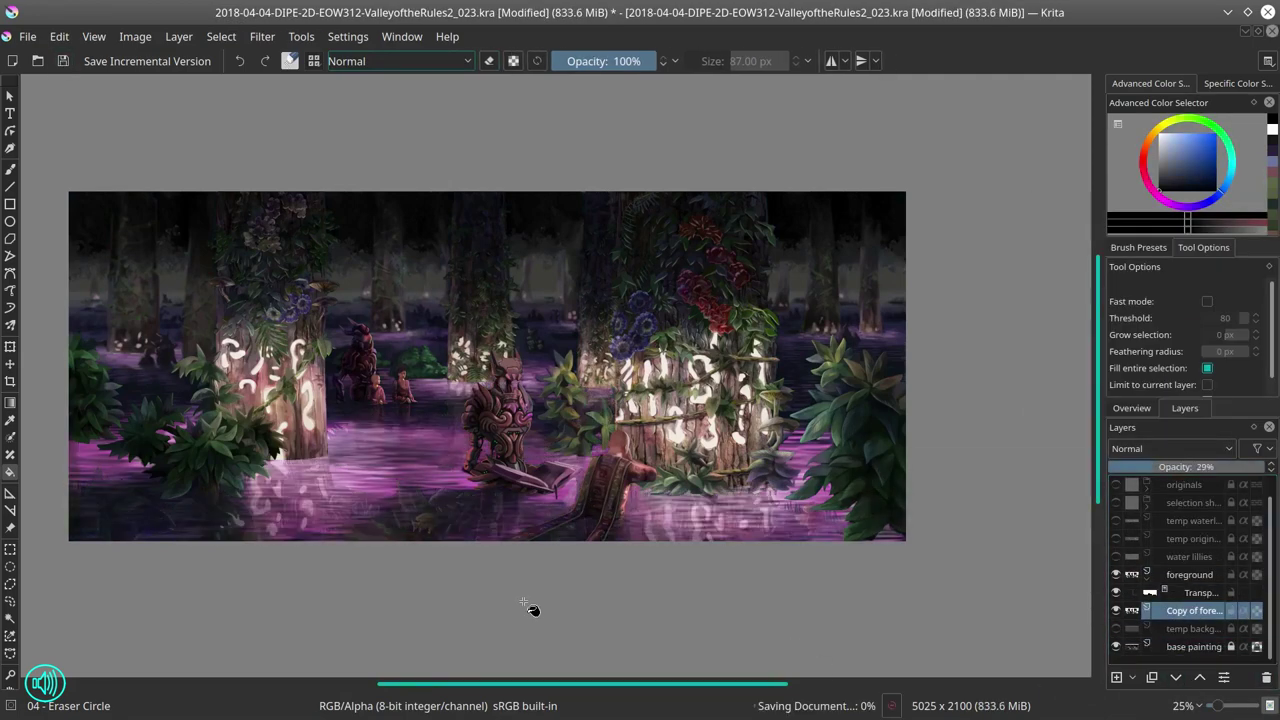
{"action": "key", "text": "minus"}
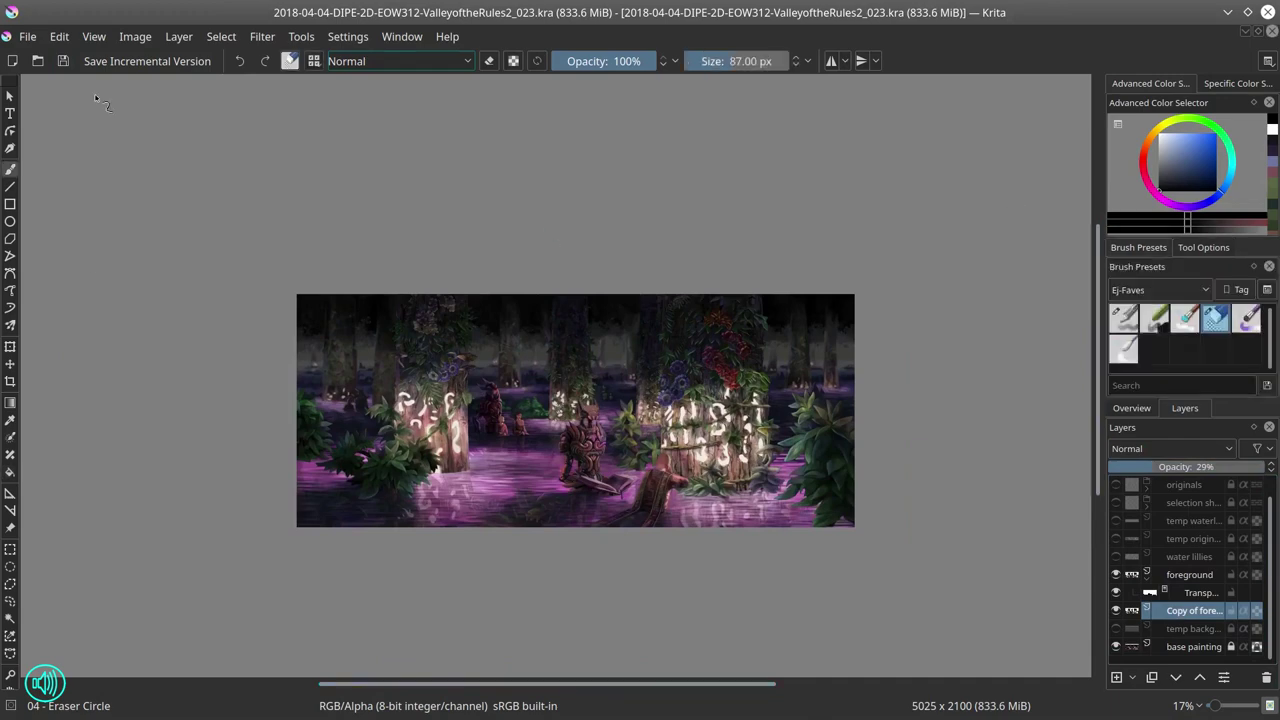
{"action": "key", "text": "Return"}
{"action": "key", "text": "ctrl+s"}
{"action": "key", "text": "plus"}
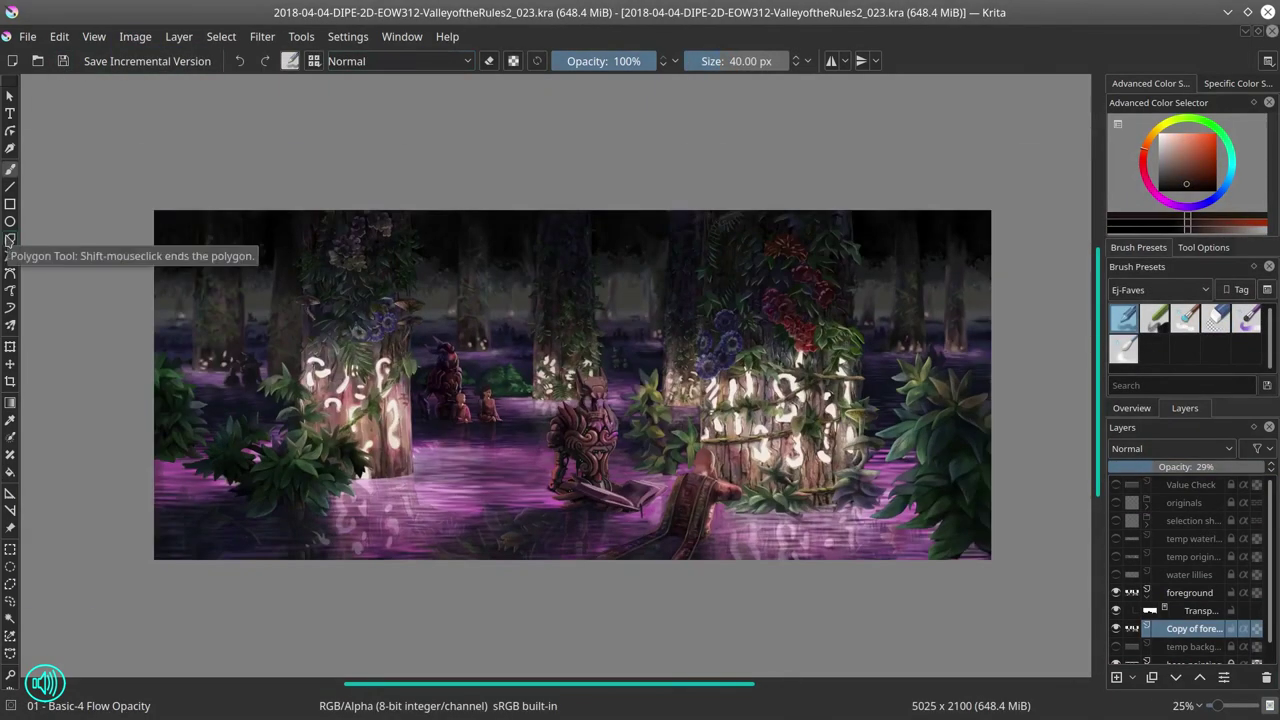
{"action": "left_click", "coordinate": [240, 61]}
{"action": "left_click", "coordinate": [240, 61]}
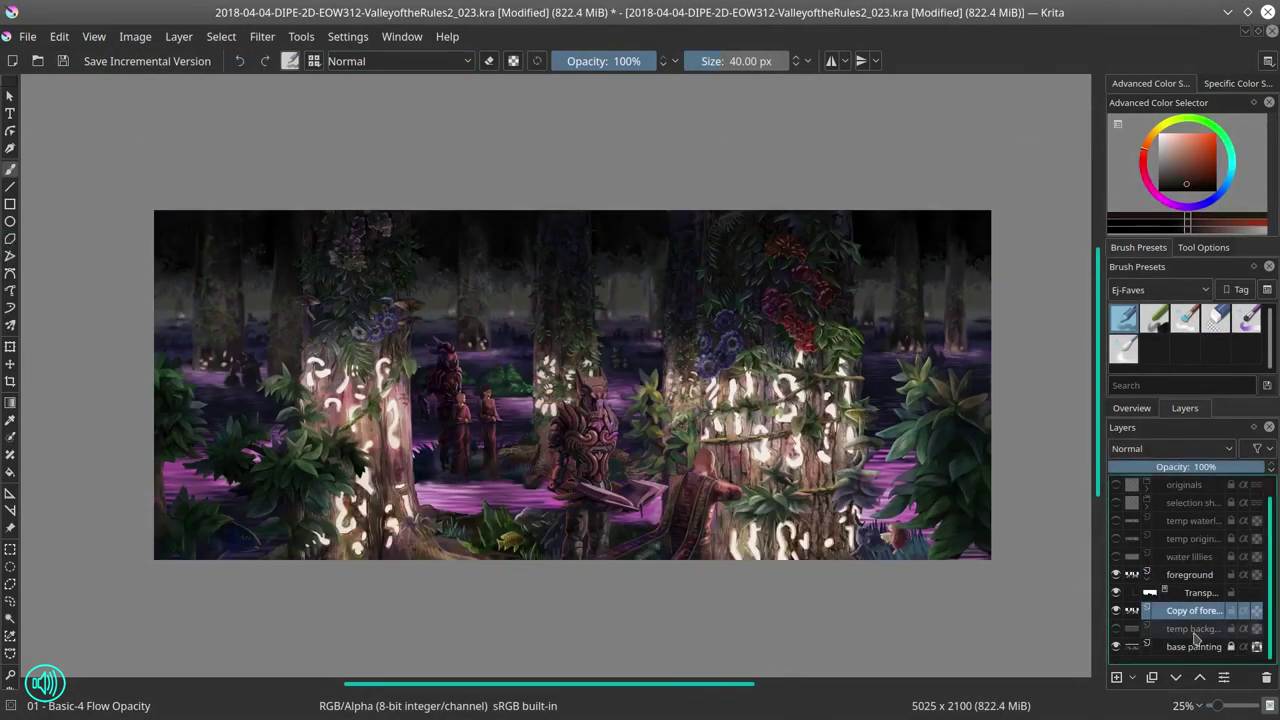
{"action": "left_click", "coordinate": [240, 61]}
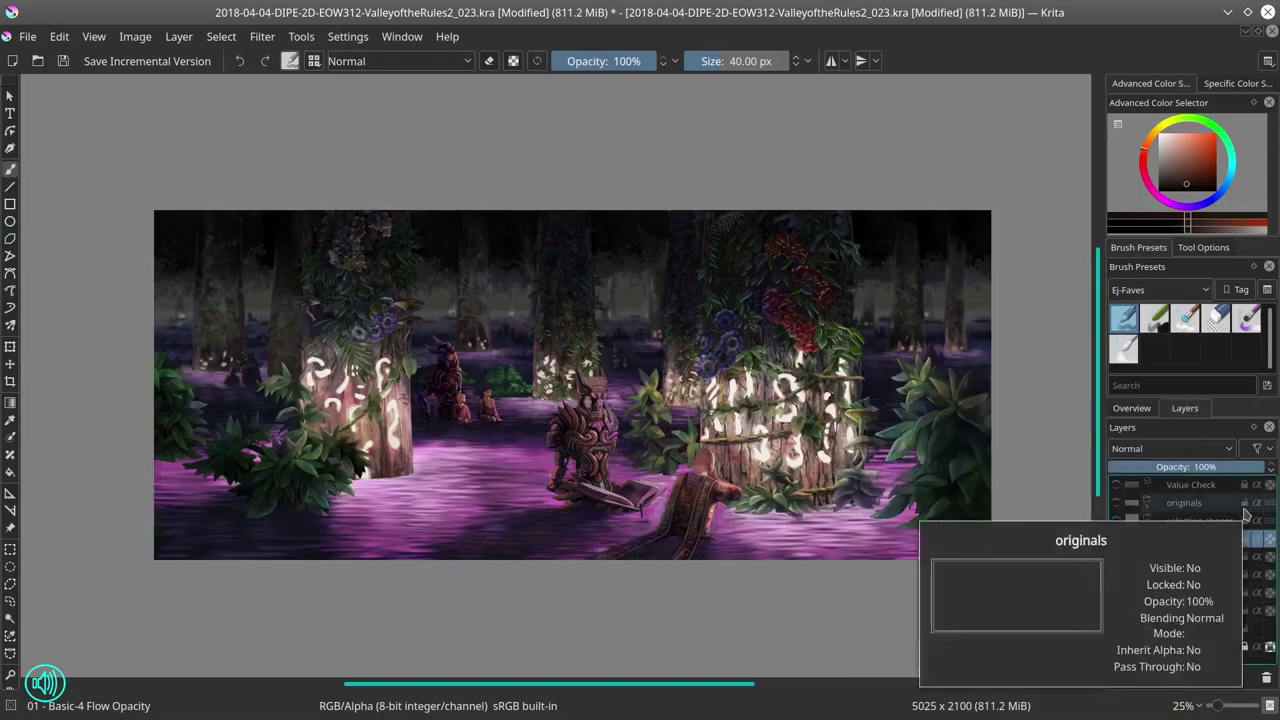
Step: Save the _024 incremental version and show and select the water lillies layer
{"action": "key", "text": "ctrl+alt+s"}
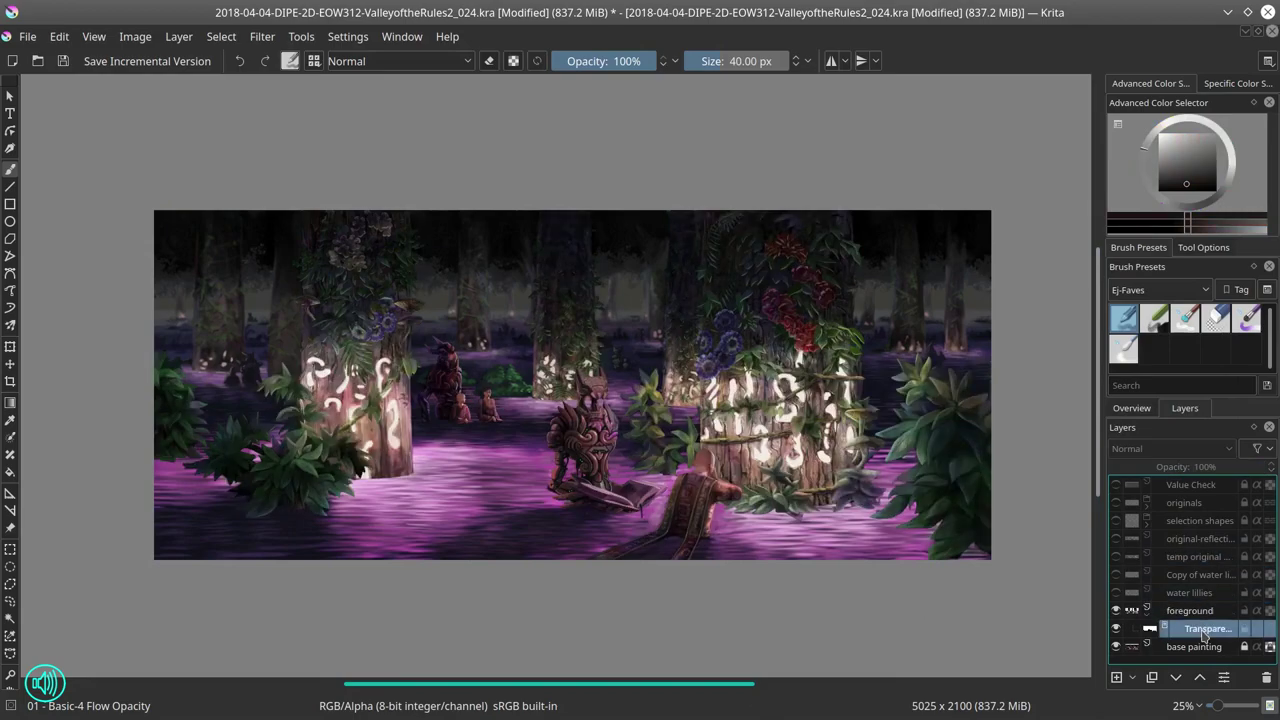
{"action": "left_click", "coordinate": [10, 617]}
{"action": "left_click", "coordinate": [958, 470]}
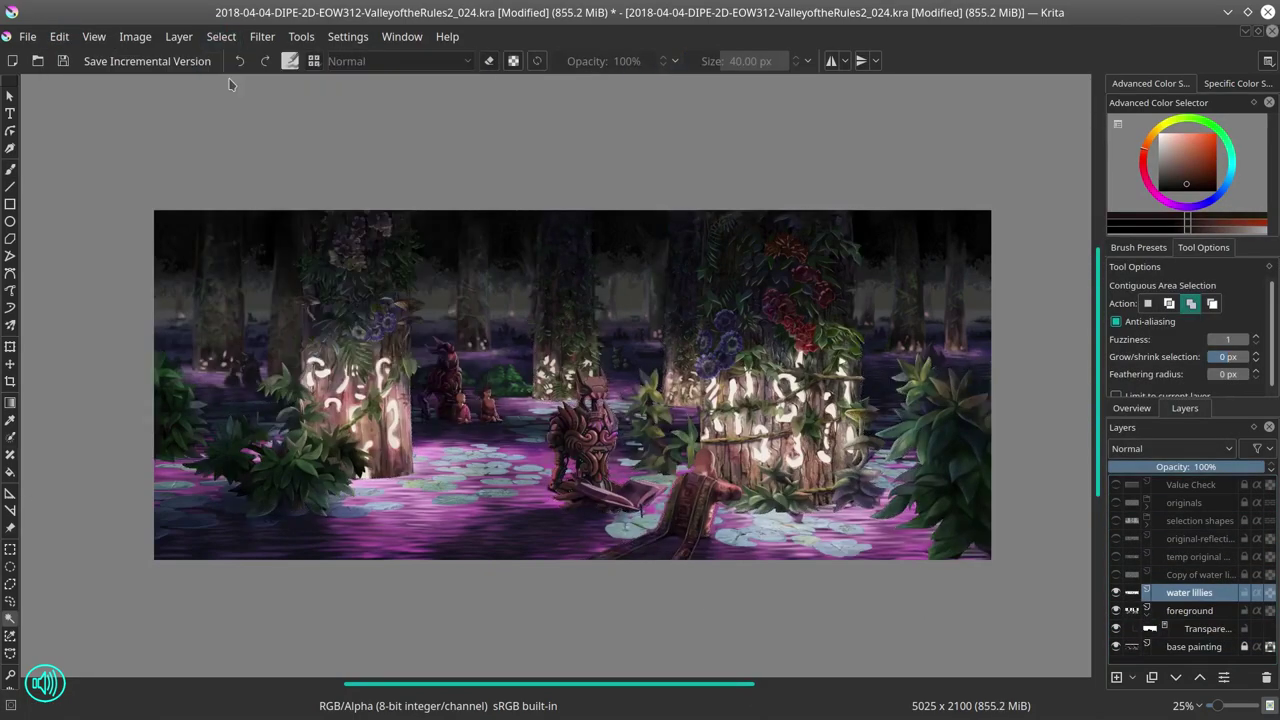
Step: Bake the foreground layer's transparency mask into the layer from its context menu, then save
{"action": "scroll", "coordinate": [660, 484], "scroll_direction": "up", "scroll_amount": 3}
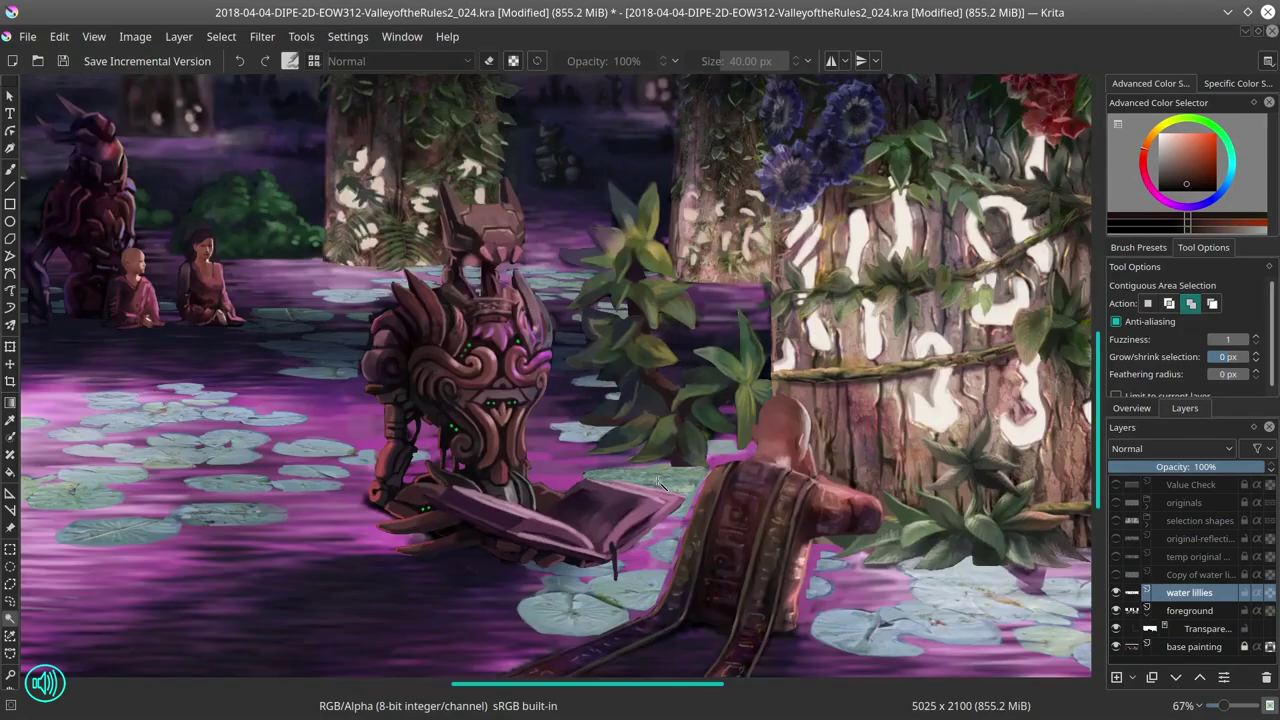
{"action": "scroll", "coordinate": [645, 489], "scroll_direction": "down", "scroll_amount": 3}
{"action": "left_click", "coordinate": [1213, 617]}
{"action": "right_click", "coordinate": [1193, 530]}
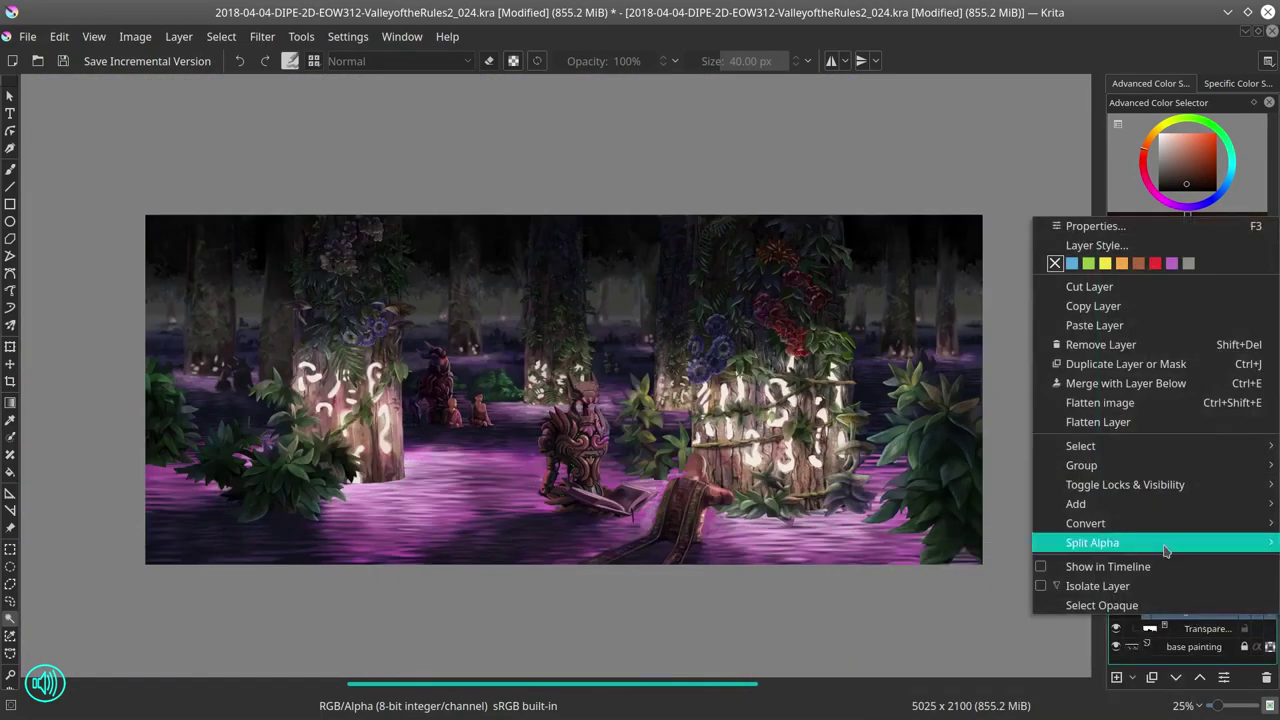
{"action": "left_click", "coordinate": [1192, 614]}
{"action": "right_click", "coordinate": [1192, 614]}
{"action": "mouse_move", "coordinate": [1150, 545]}
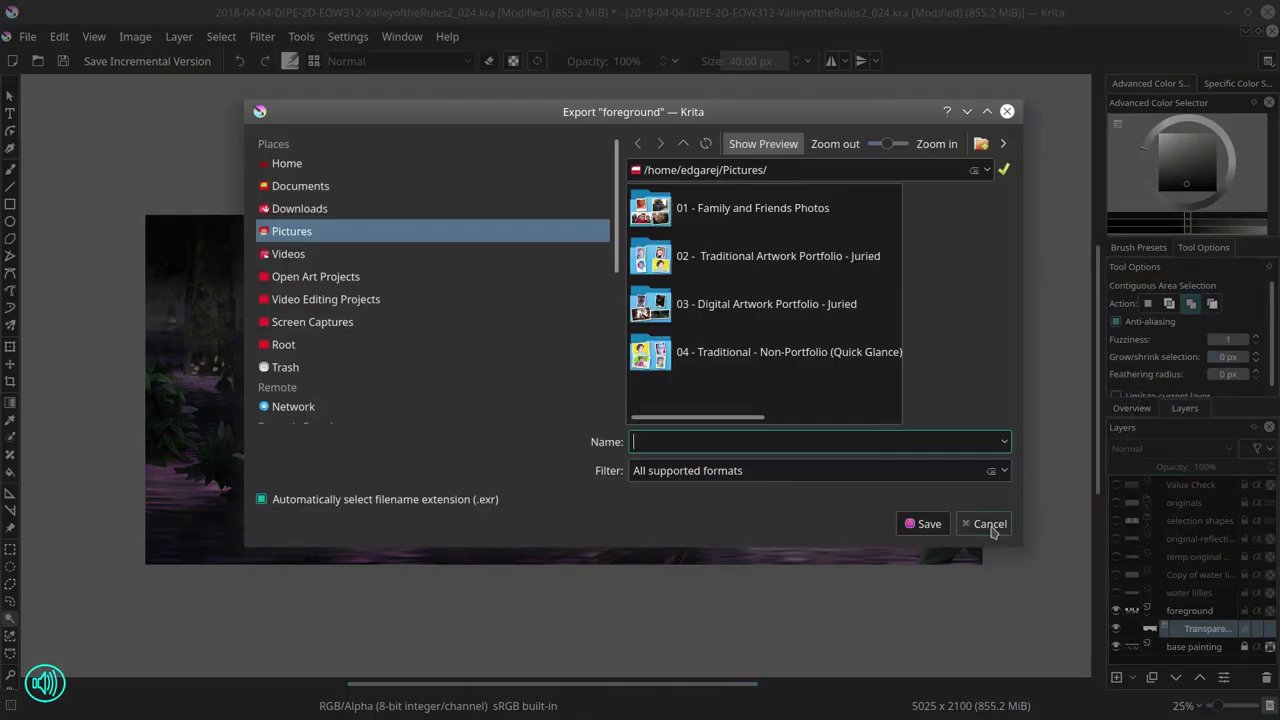
{"action": "left_click", "coordinate": [1117, 628]}
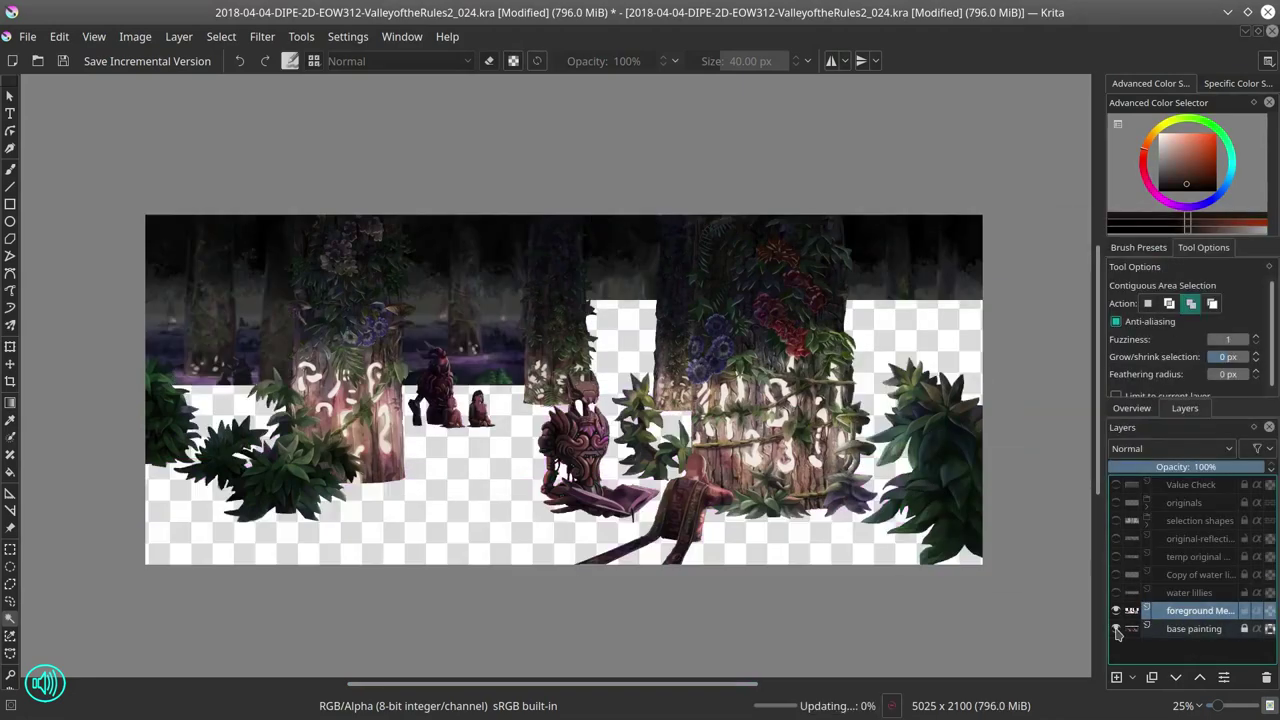
{"action": "left_click", "coordinate": [1117, 628]}
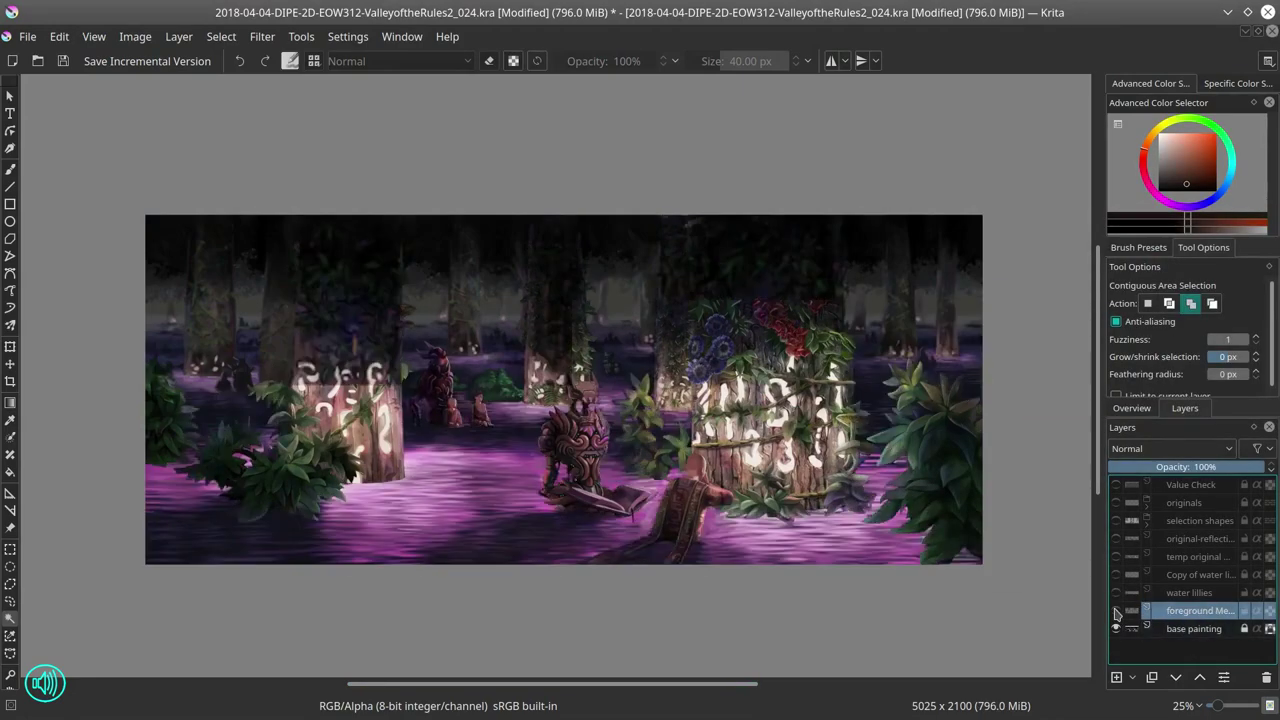
{"action": "key", "text": "ctrl+s"}
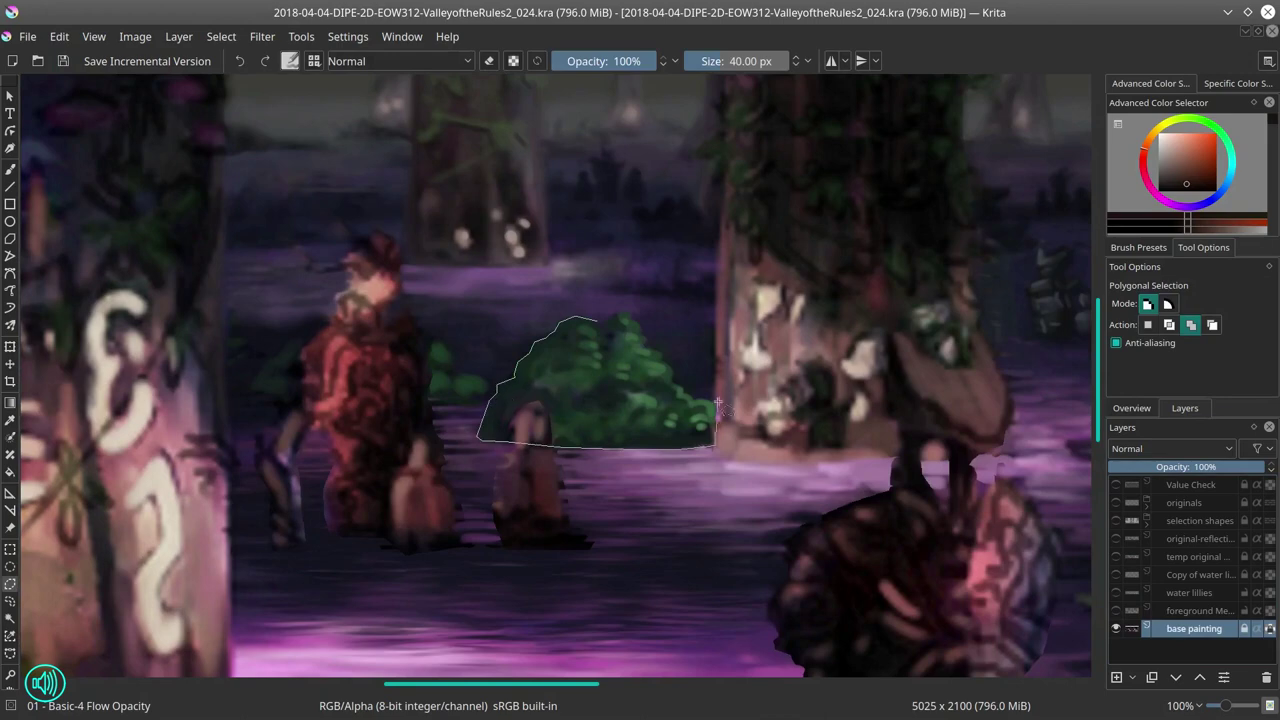
Step: Close the green bush selection, then polygon-select the water along the shoreline
{"action": "double_click", "coordinate": [661, 353]}
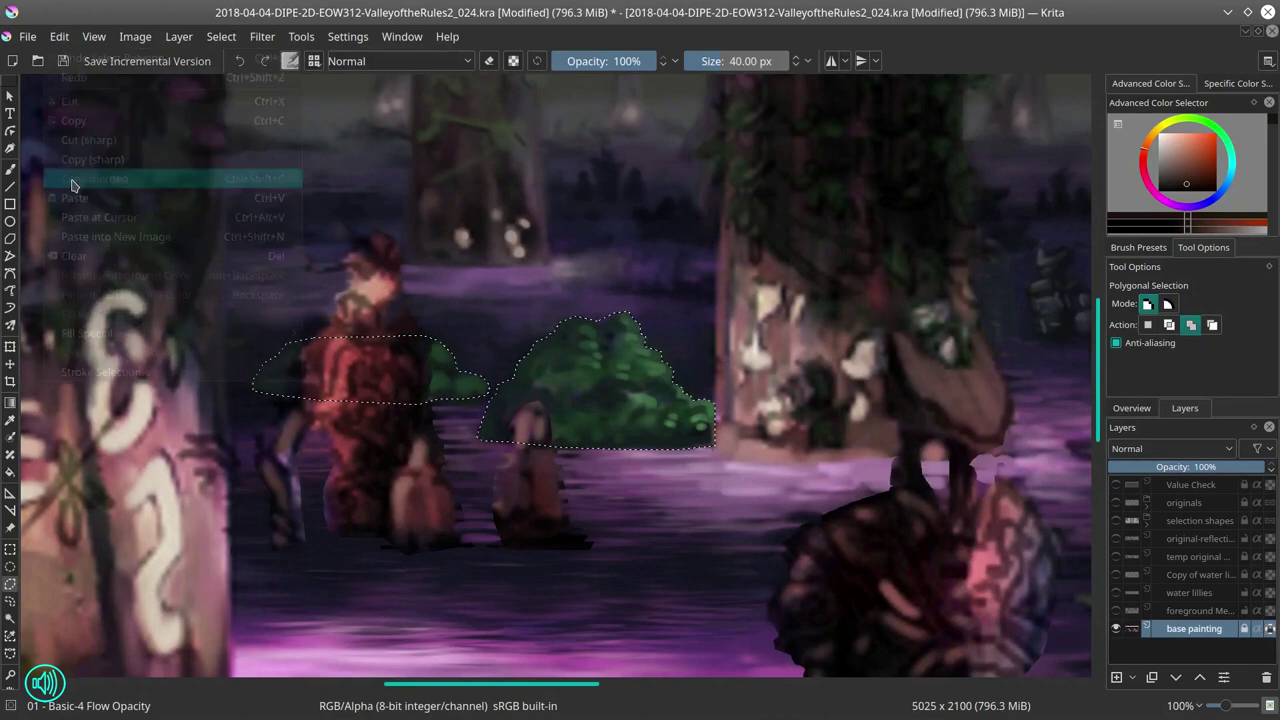
{"action": "scroll", "coordinate": [419, 399], "scroll_direction": "down", "scroll_amount": 5}
{"action": "left_click", "coordinate": [419, 394]}
{"action": "left_click", "coordinate": [540, 386]}
{"action": "left_click", "coordinate": [592, 389]}
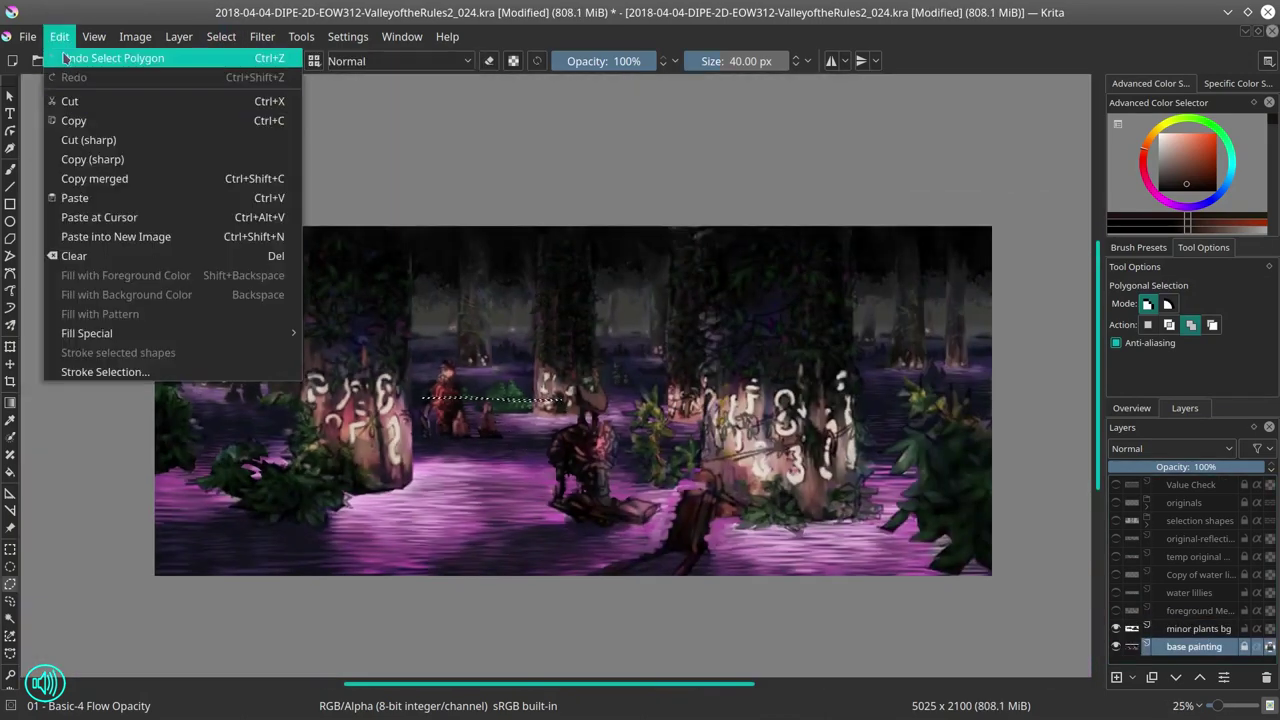
{"action": "left_click", "coordinate": [660, 405]}
{"action": "left_click", "coordinate": [790, 425]}
{"action": "left_click", "coordinate": [870, 406]}
{"action": "left_click", "coordinate": [932, 405]}
{"action": "left_click", "coordinate": [947, 472]}
{"action": "double_click", "coordinate": [222, 430]}
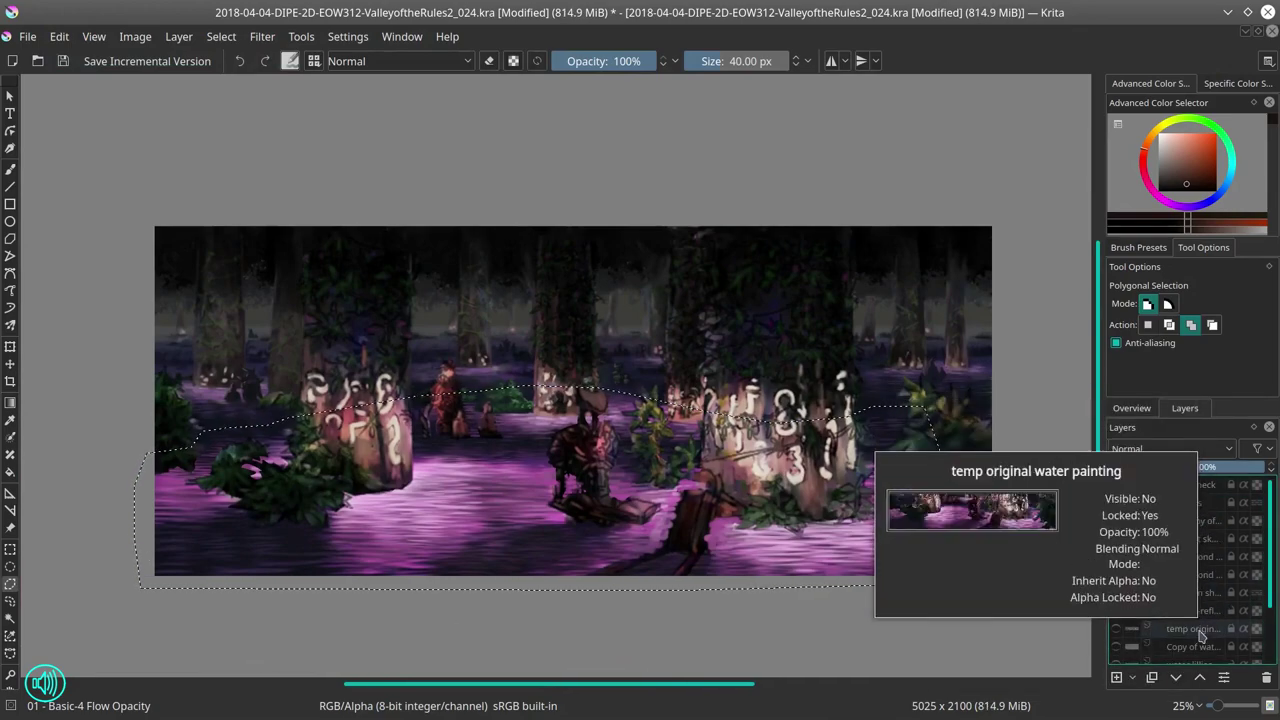
Step: Move temp original below minor plants bg, clear above the shoreline, and Gaussian-blur the water about 110 px
{"action": "left_click_drag", "start_coordinate": [1195, 556], "coordinate": [1190, 638]}
{"action": "key", "text": "Delete"}
{"action": "key", "text": "ctrl+shift+i"}
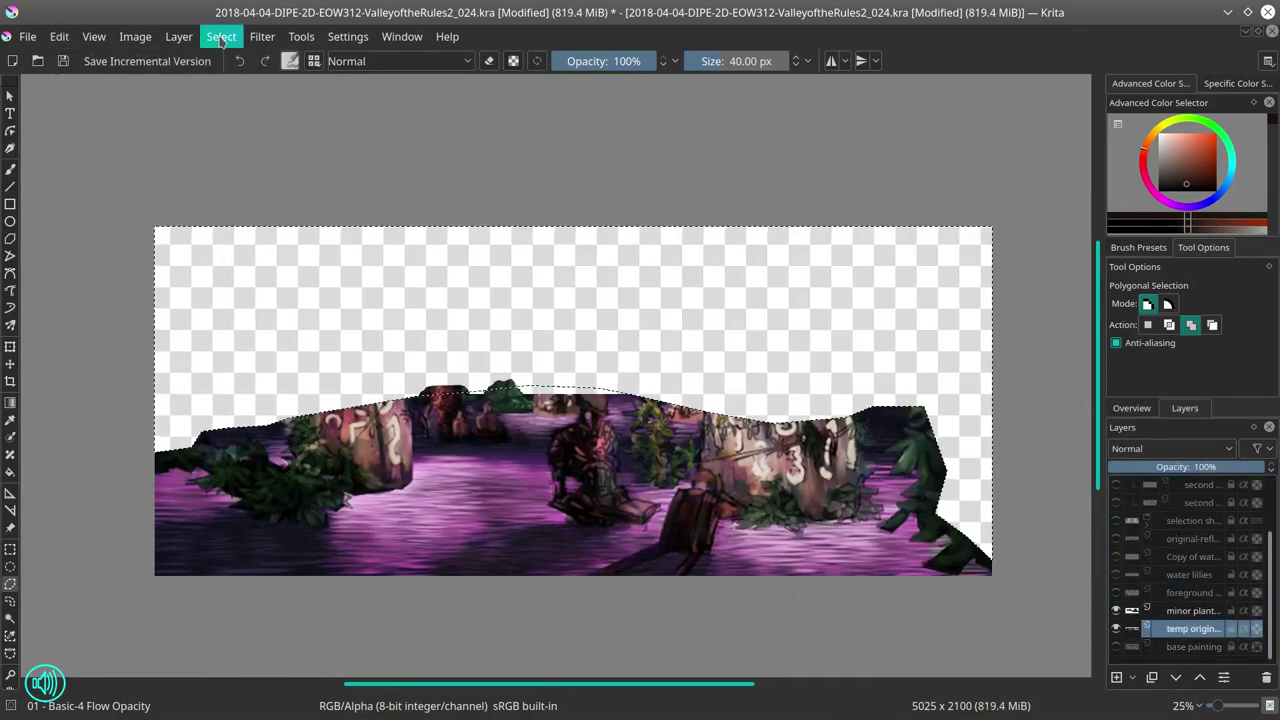
{"action": "key", "text": "ctrl+alt+f"}
{"action": "left_click_drag", "start_coordinate": [352, 141], "coordinate": [836, 41]}
{"action": "mouse_move", "coordinate": [845, 96]}
{"action": "left_mouse_down"}
{"action": "mouse_move", "coordinate": [963, 96]}
{"action": "mouse_move", "coordinate": [859, 96]}
{"action": "left_mouse_up"}
{"action": "left_click", "coordinate": [930, 383]}
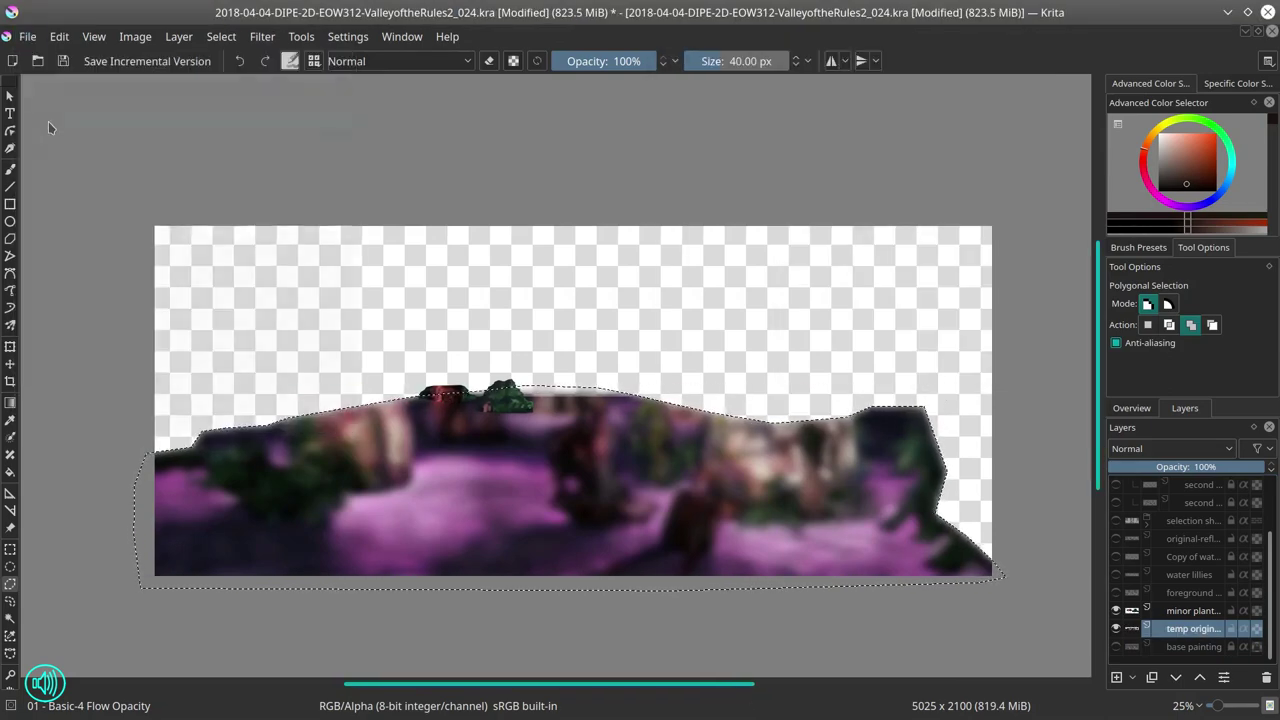
Step: Switch to the painting brush preset
{"action": "left_click", "coordinate": [1138, 247]}
{"action": "left_click", "coordinate": [1123, 318]}
{"action": "scroll", "coordinate": [610, 460], "scroll_direction": "down", "scroll_amount": 2}
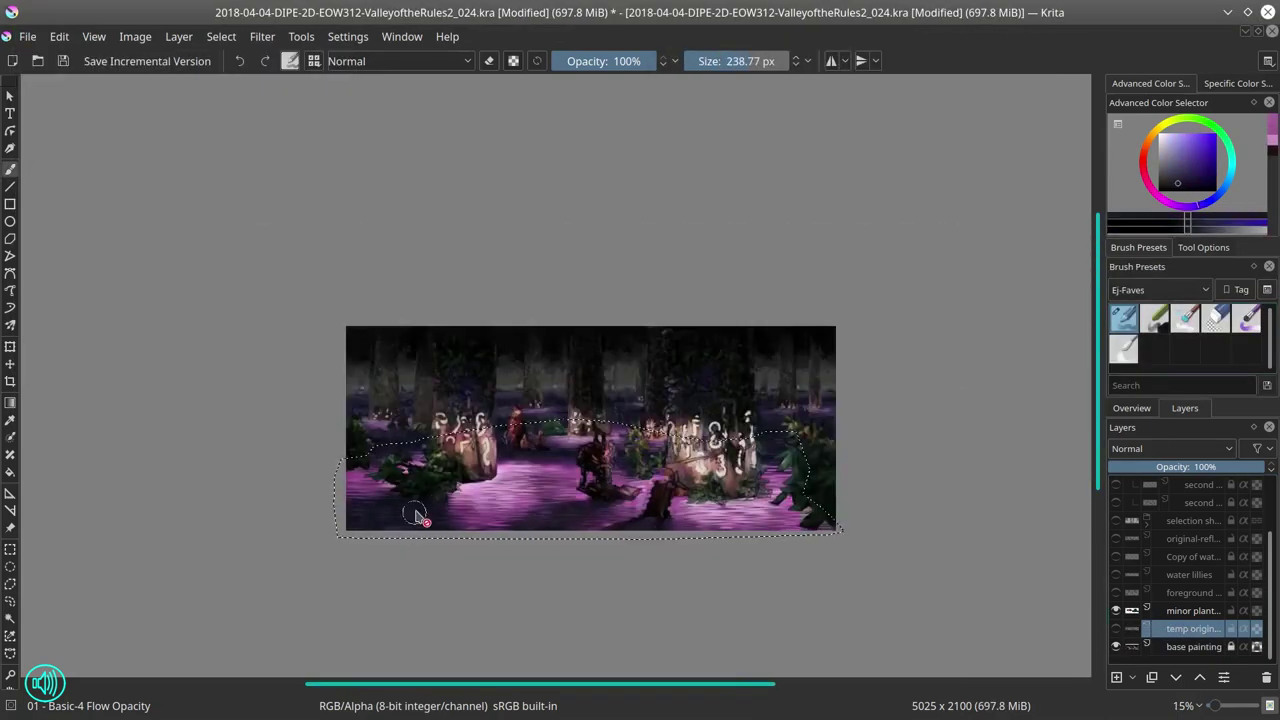
Step: Paint pink and dark purple strokes over the blurred water
{"action": "mouse_move", "coordinate": [457, 464]}
{"action": "left_mouse_down"}
{"action": "mouse_move", "coordinate": [490, 481]}
{"action": "mouse_move", "coordinate": [620, 430]}
{"action": "mouse_move", "coordinate": [559, 453]}
{"action": "mouse_move", "coordinate": [666, 438]}
{"action": "mouse_move", "coordinate": [603, 494]}
{"action": "mouse_move", "coordinate": [661, 458]}
{"action": "mouse_move", "coordinate": [804, 452]}
{"action": "mouse_move", "coordinate": [782, 436]}
{"action": "mouse_move", "coordinate": [807, 432]}
{"action": "mouse_move", "coordinate": [714, 438]}
{"action": "mouse_move", "coordinate": [780, 443]}
{"action": "mouse_move", "coordinate": [706, 515]}
{"action": "left_mouse_up"}
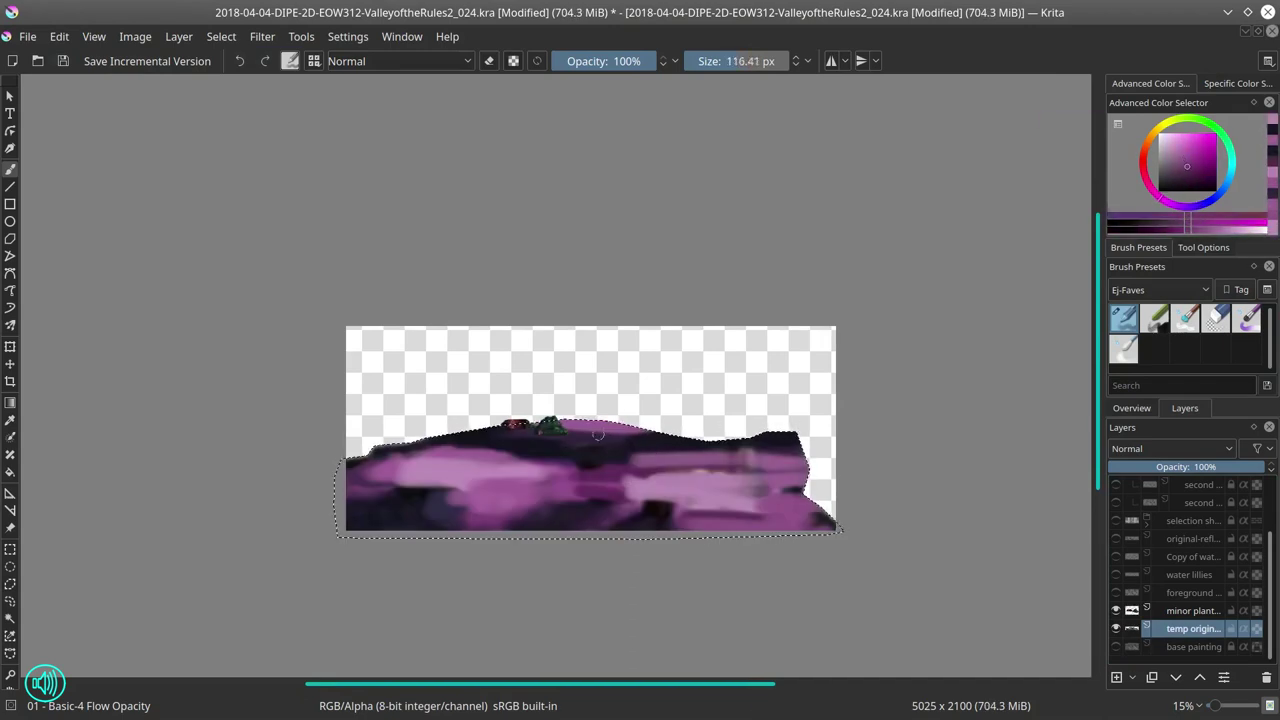
{"action": "left_click", "coordinate": [449, 506], "text": "ctrl"}
{"action": "mouse_move", "coordinate": [740, 471]}
{"action": "left_mouse_down"}
{"action": "mouse_move", "coordinate": [666, 473]}
{"action": "mouse_move", "coordinate": [462, 520]}
{"action": "mouse_move", "coordinate": [519, 455]}
{"action": "left_mouse_up"}
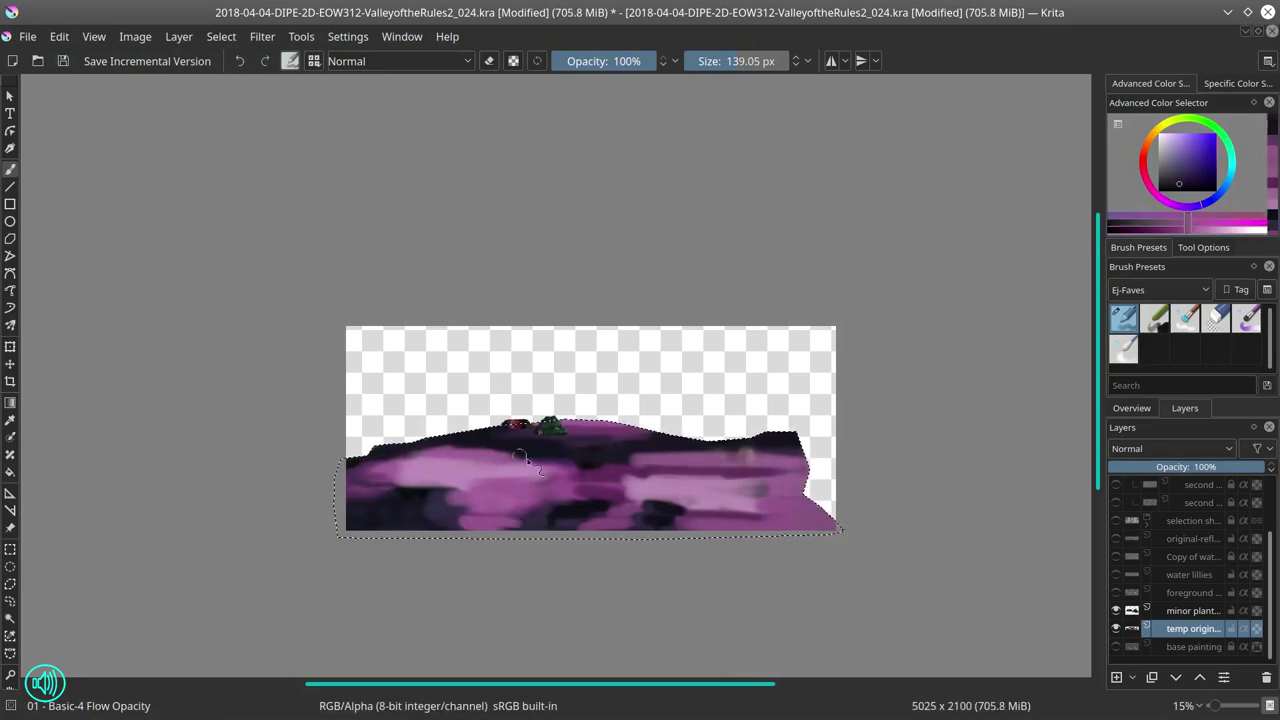
Step: Save, clear the selection, discard a white-levelled test copy, and show foreground, minor plants and base painting
{"action": "left_click", "coordinate": [221, 36]}
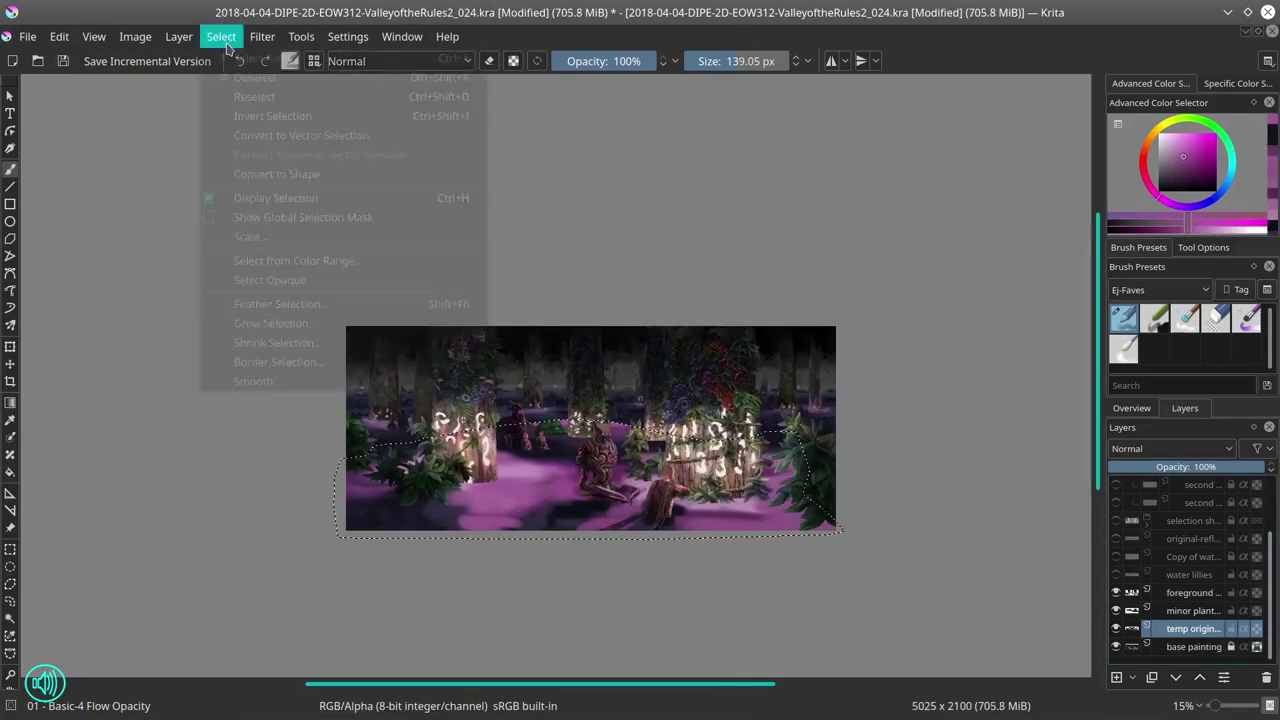
{"action": "left_click", "coordinate": [245, 113]}
{"action": "key", "text": "ctrl+j"}
{"action": "key", "text": "ctrl+l"}
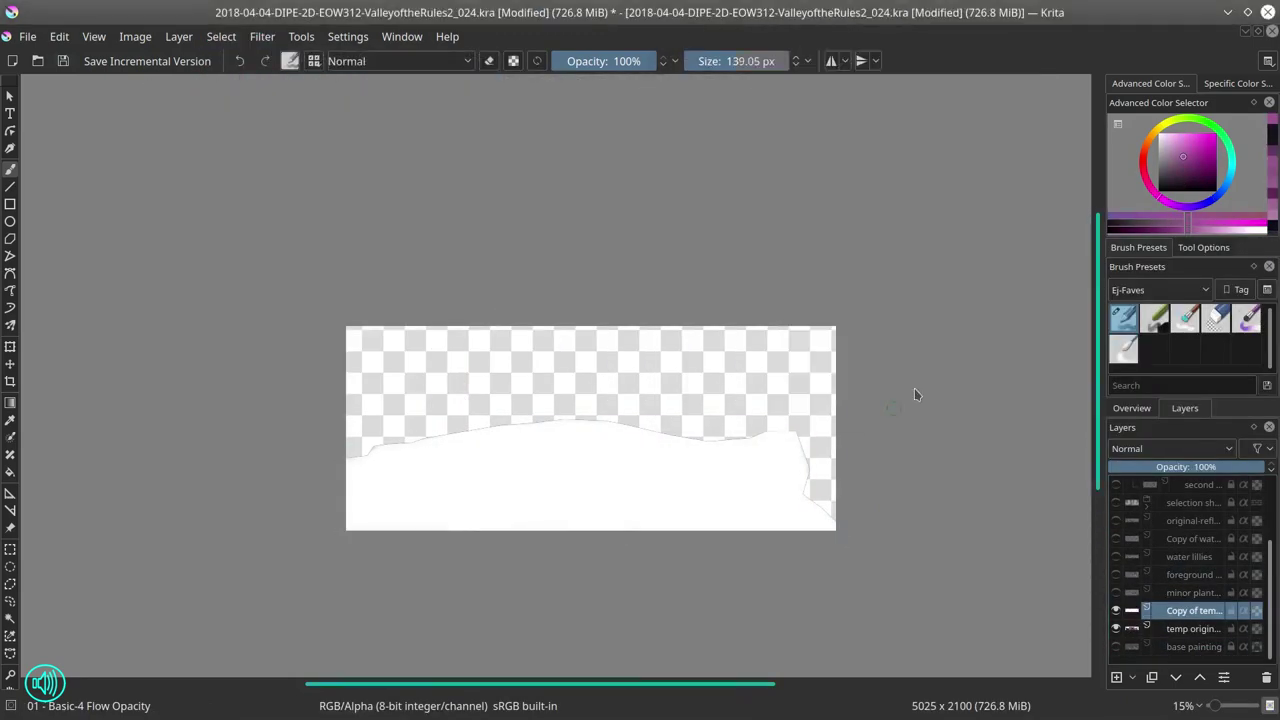
{"action": "key", "text": "shift+Delete"}
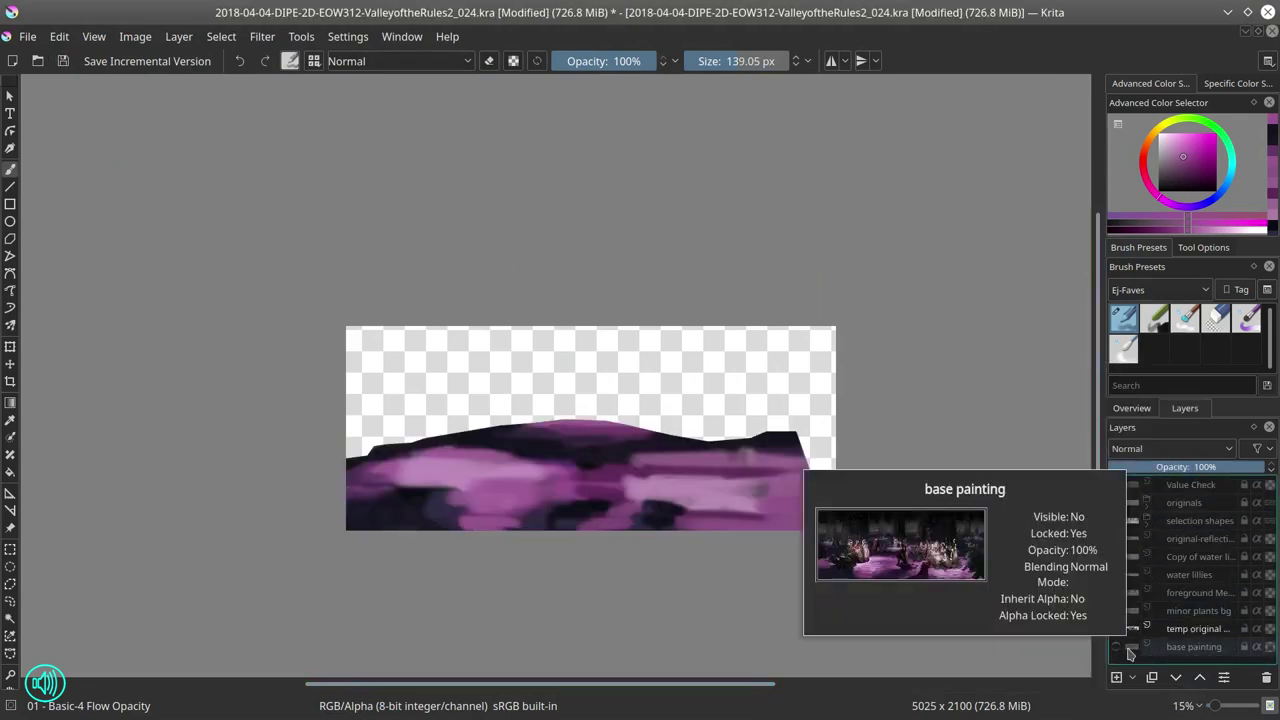
{"action": "left_click_drag", "start_coordinate": [1116, 592], "coordinate": [1120, 652]}
{"action": "left_click", "coordinate": [1117, 647]}
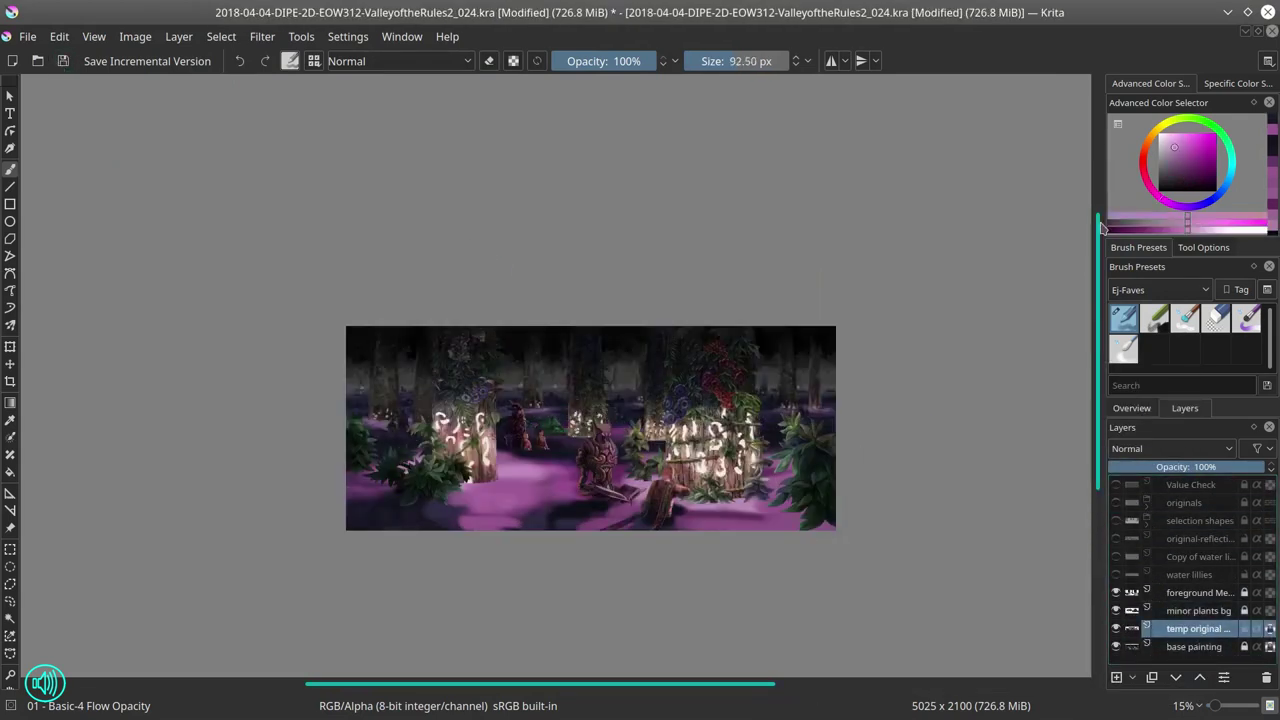
Step: Resize the brush, pick dark purples, magentas and blues from the water, and dab them in
{"action": "key", "text": "bracketleft"}
{"action": "key", "text": "bracketleft"}
{"action": "key", "text": "bracketright"}
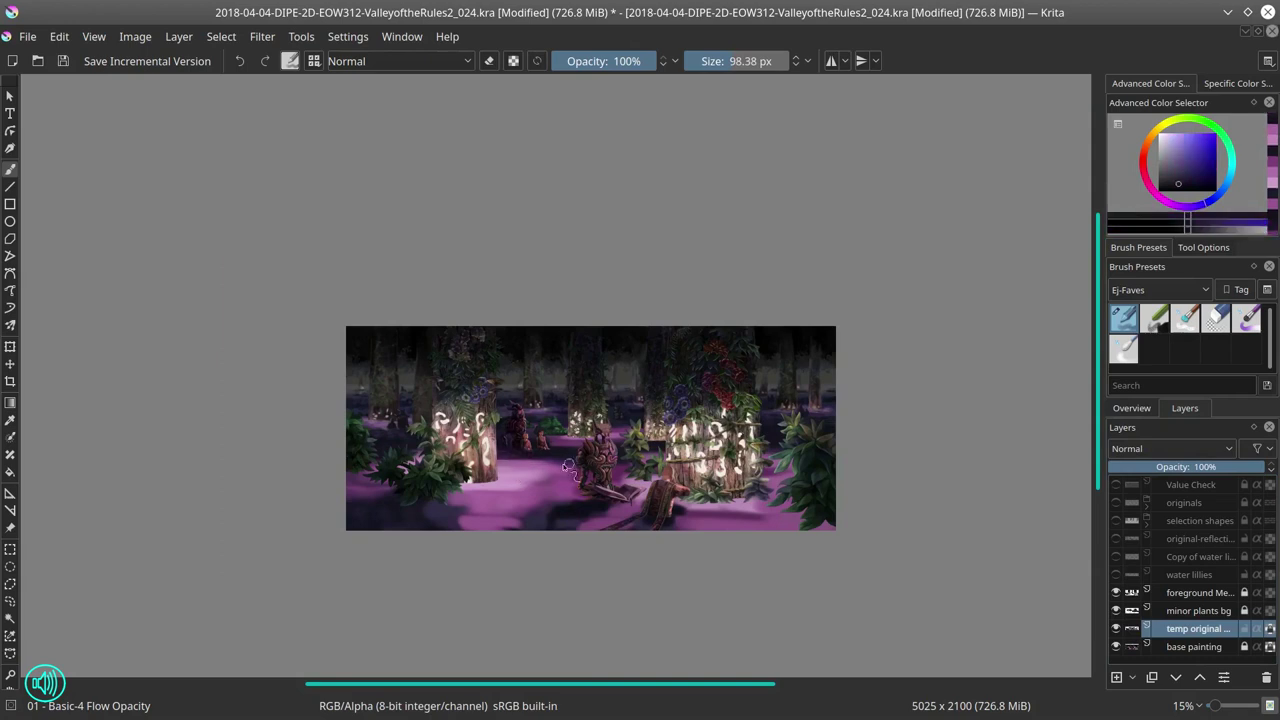
{"action": "left_click", "coordinate": [382, 521], "text": "ctrl"}
{"action": "key", "text": "bracketright"}
{"action": "left_click", "coordinate": [662, 452], "text": "ctrl"}
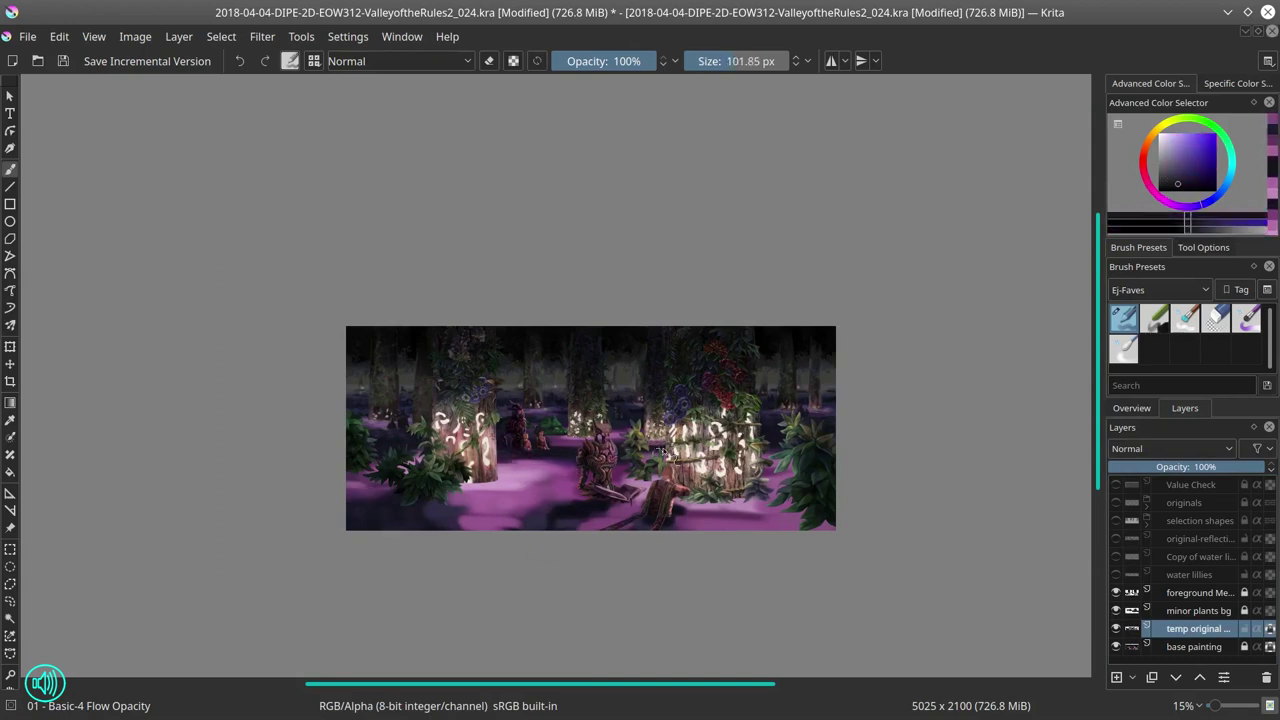
{"action": "key", "text": "bracketleft"}
{"action": "left_click", "coordinate": [518, 478], "text": "ctrl"}
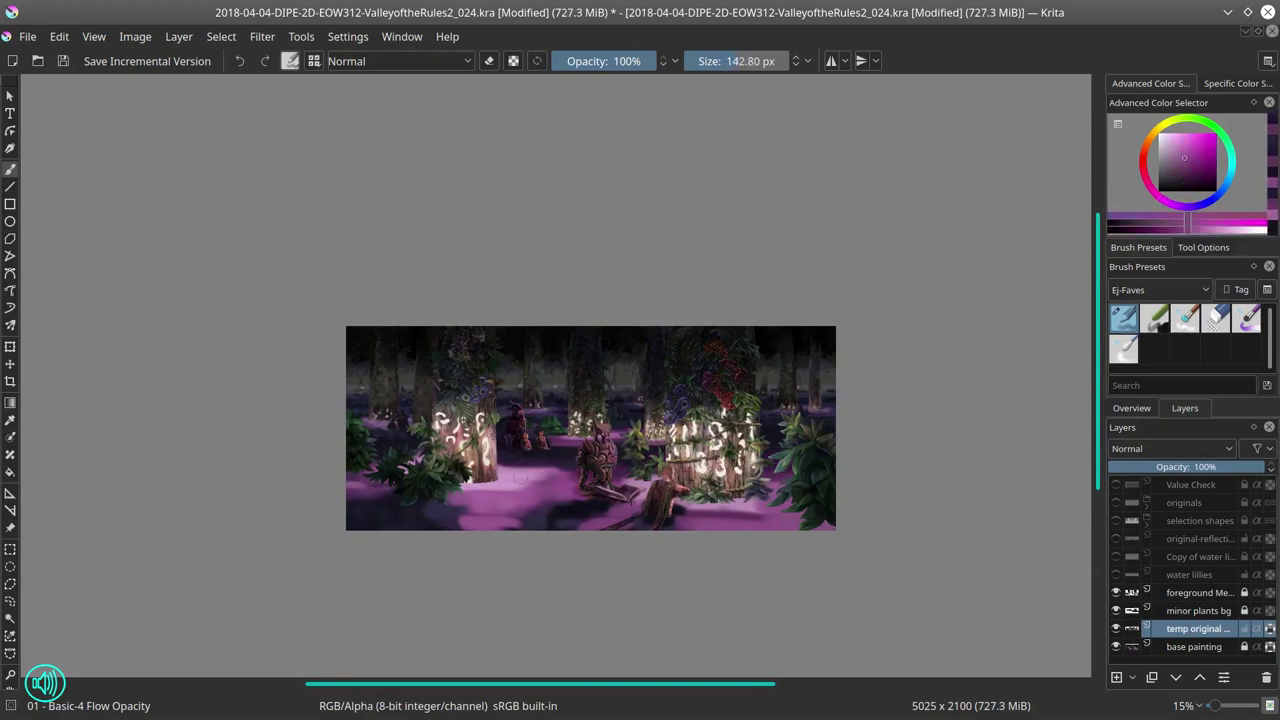
{"action": "left_click", "coordinate": [656, 478], "text": "ctrl"}
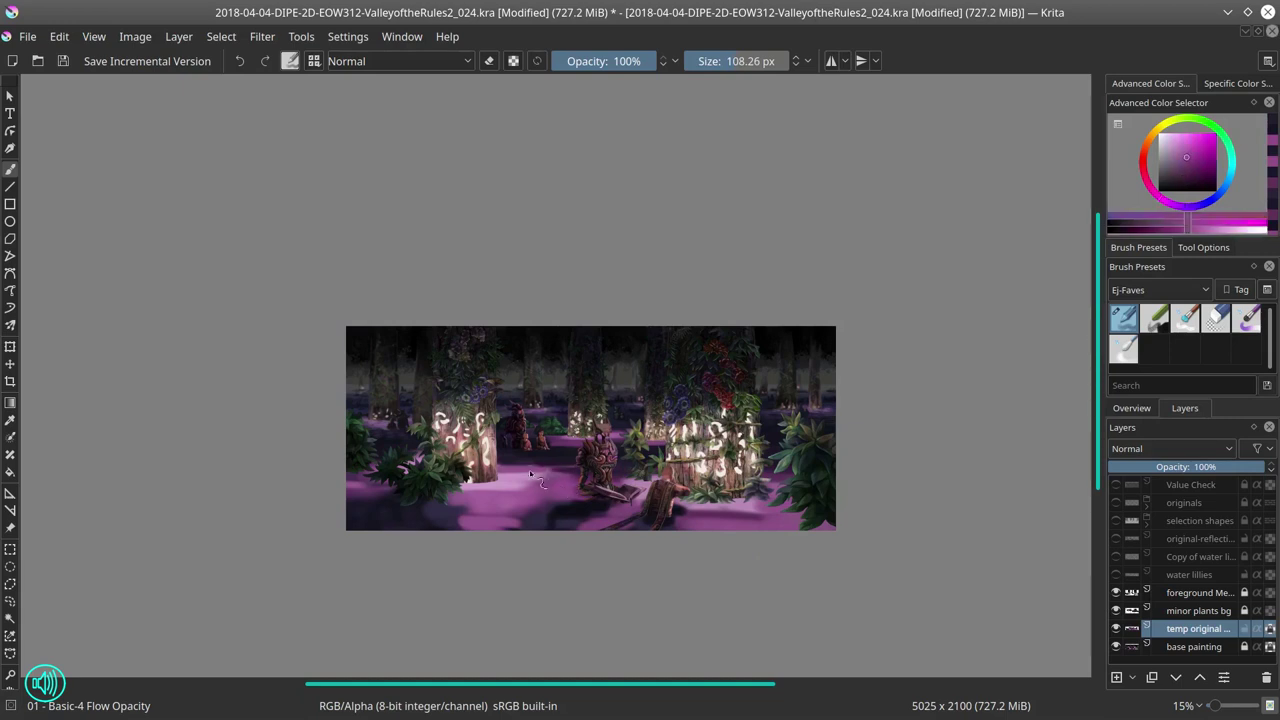
{"action": "left_click", "coordinate": [597, 492], "text": "ctrl"}
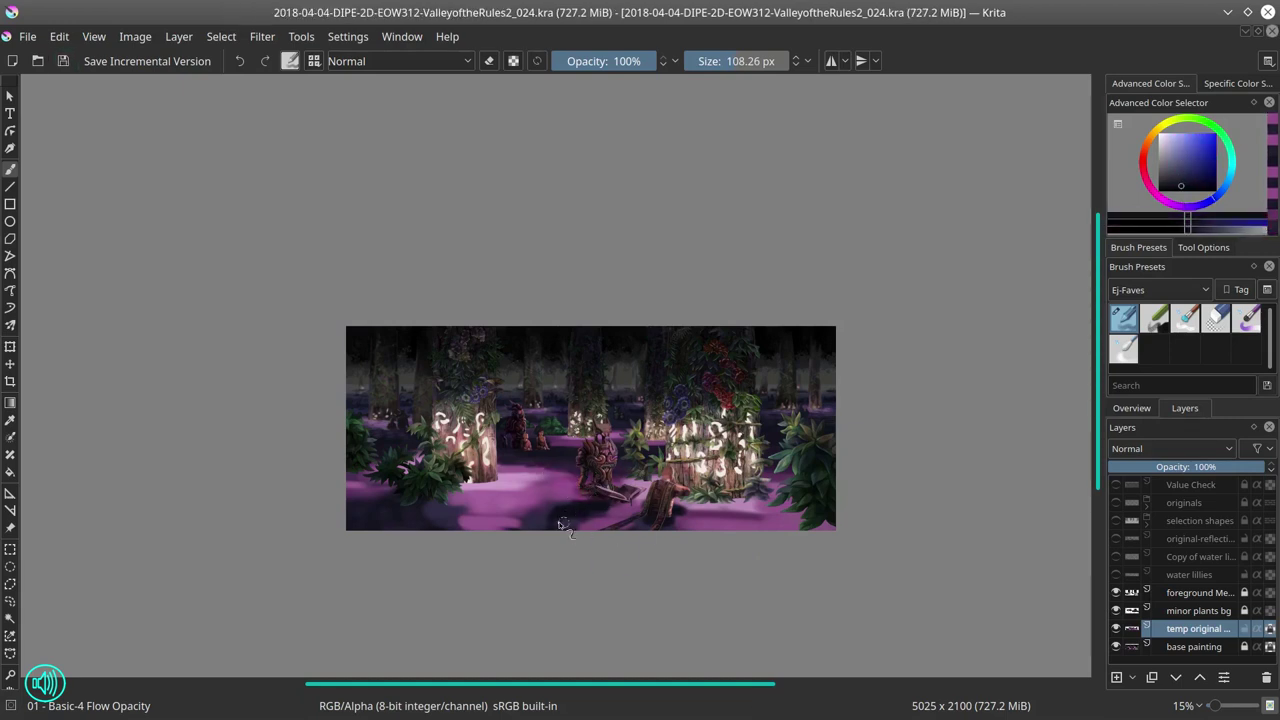
{"action": "left_click", "coordinate": [592, 527], "text": "ctrl"}
{"action": "left_click", "coordinate": [668, 511], "text": "ctrl"}
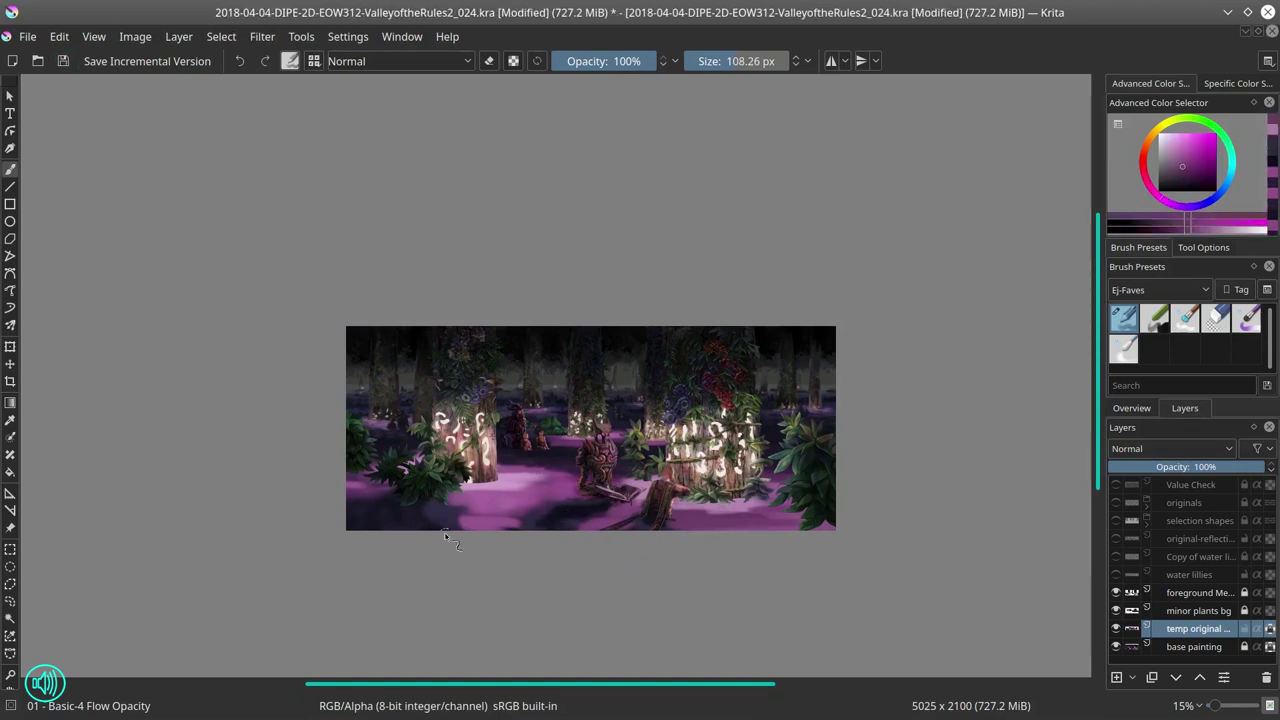
{"action": "key", "text": "bracketleft"}
{"action": "left_click", "coordinate": [583, 525], "text": "ctrl"}
{"action": "left_click", "coordinate": [818, 522], "text": "ctrl"}
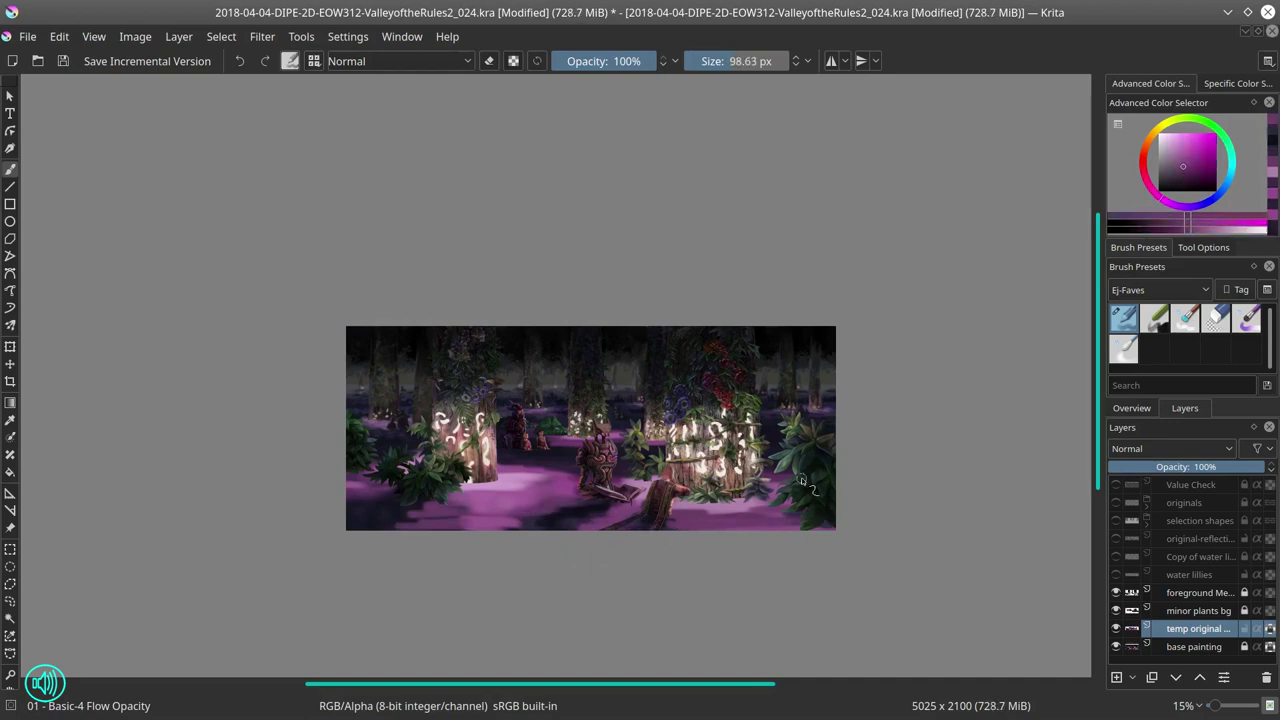
{"action": "left_click", "coordinate": [824, 527], "text": "ctrl"}
Step: Sample bright magentas from the water and save the painting from the File menu
{"action": "left_click", "coordinate": [802, 478], "text": "ctrl"}
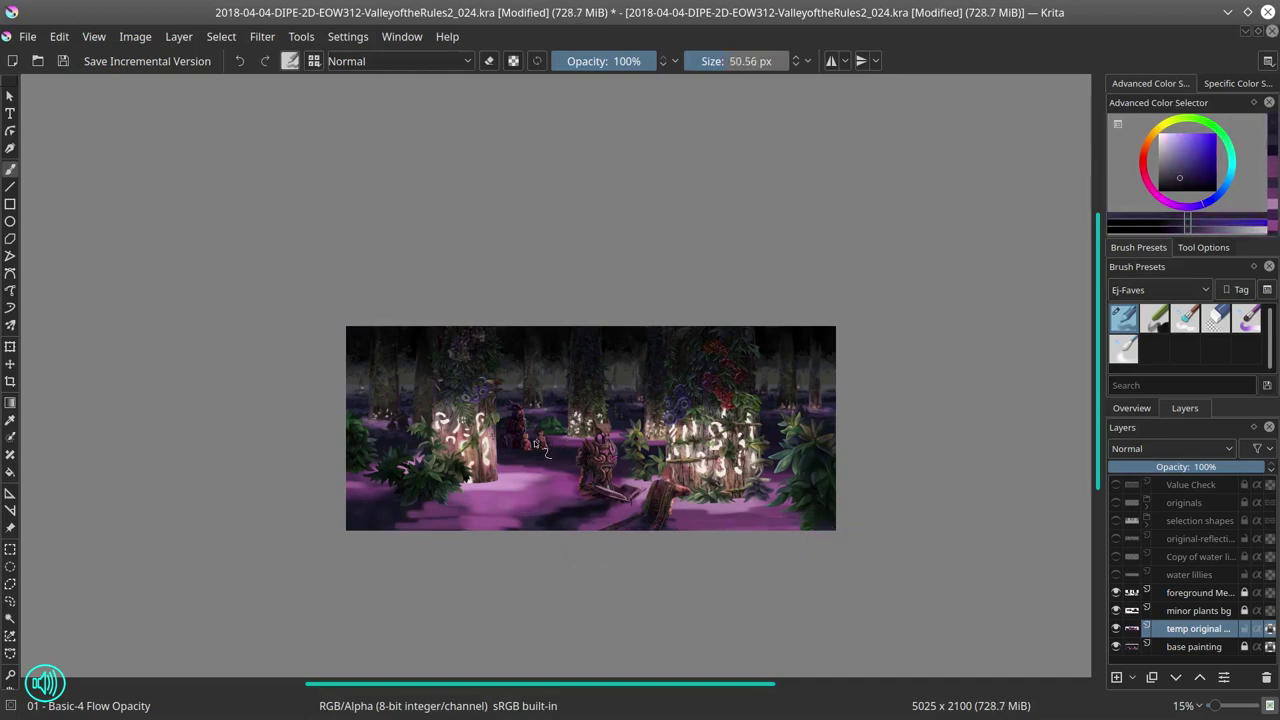
{"action": "key", "text": "bracketright"}
{"action": "left_click", "coordinate": [517, 494], "text": "ctrl"}
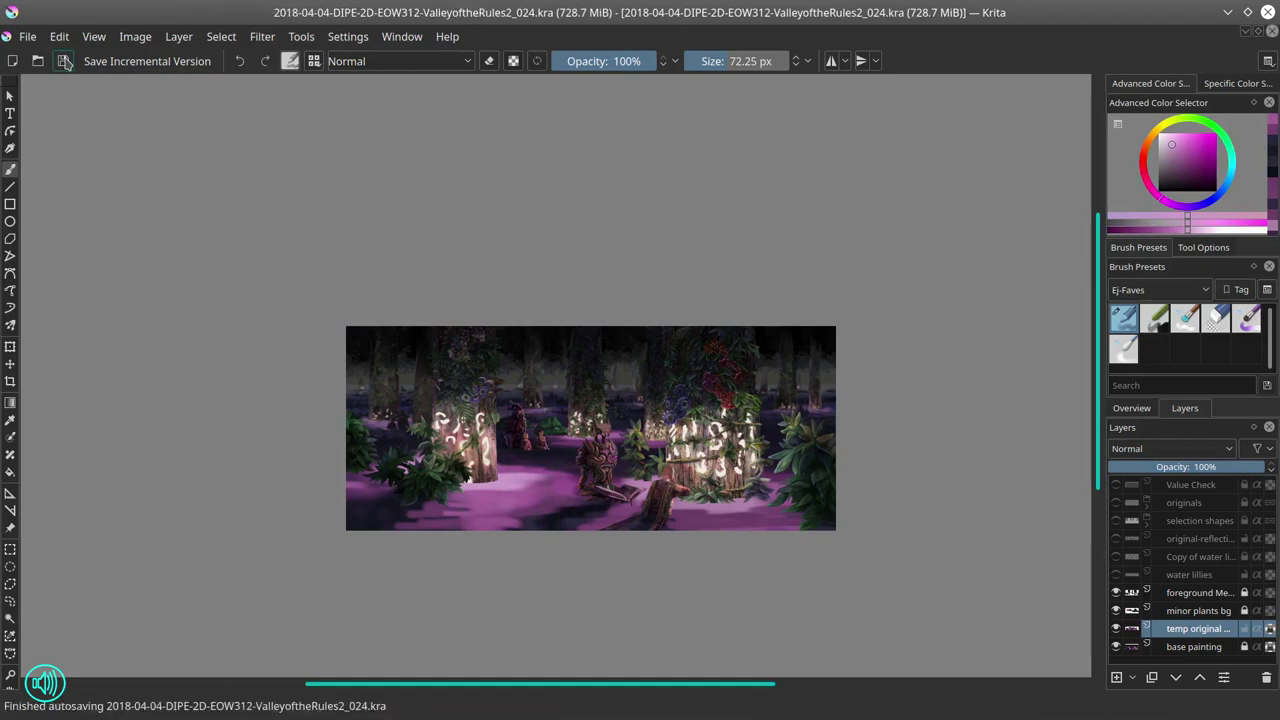
{"action": "key", "text": "bracketright"}
{"action": "left_click", "coordinate": [736, 538], "text": "ctrl"}
{"action": "left_click", "coordinate": [28, 36]}
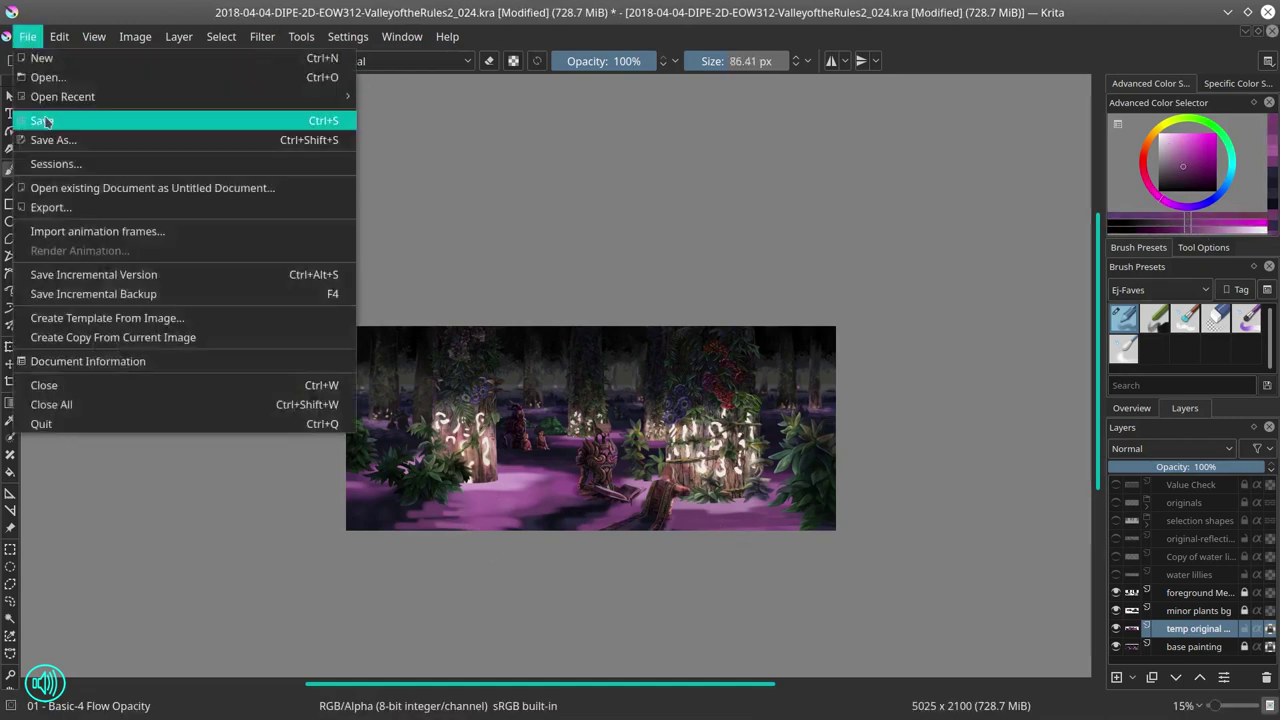
{"action": "left_click", "coordinate": [46, 120]}
Step: Hide base painting to check transparency, stamp dark purple water texture, then show base painting again
{"action": "left_click", "coordinate": [1116, 646]}
{"action": "left_click", "coordinate": [543, 424], "text": "ctrl"}
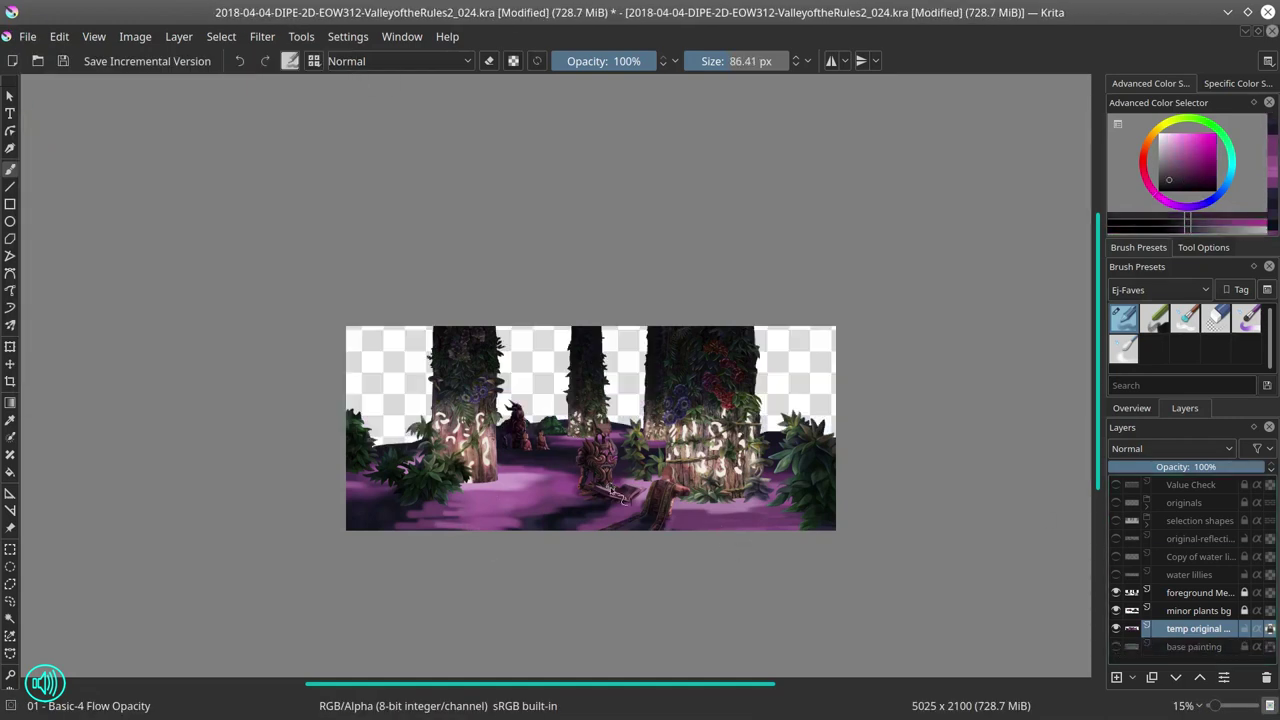
{"action": "scroll", "coordinate": [555, 440], "scroll_direction": "up", "scroll_amount": 3}
{"action": "left_click", "coordinate": [548, 444]}
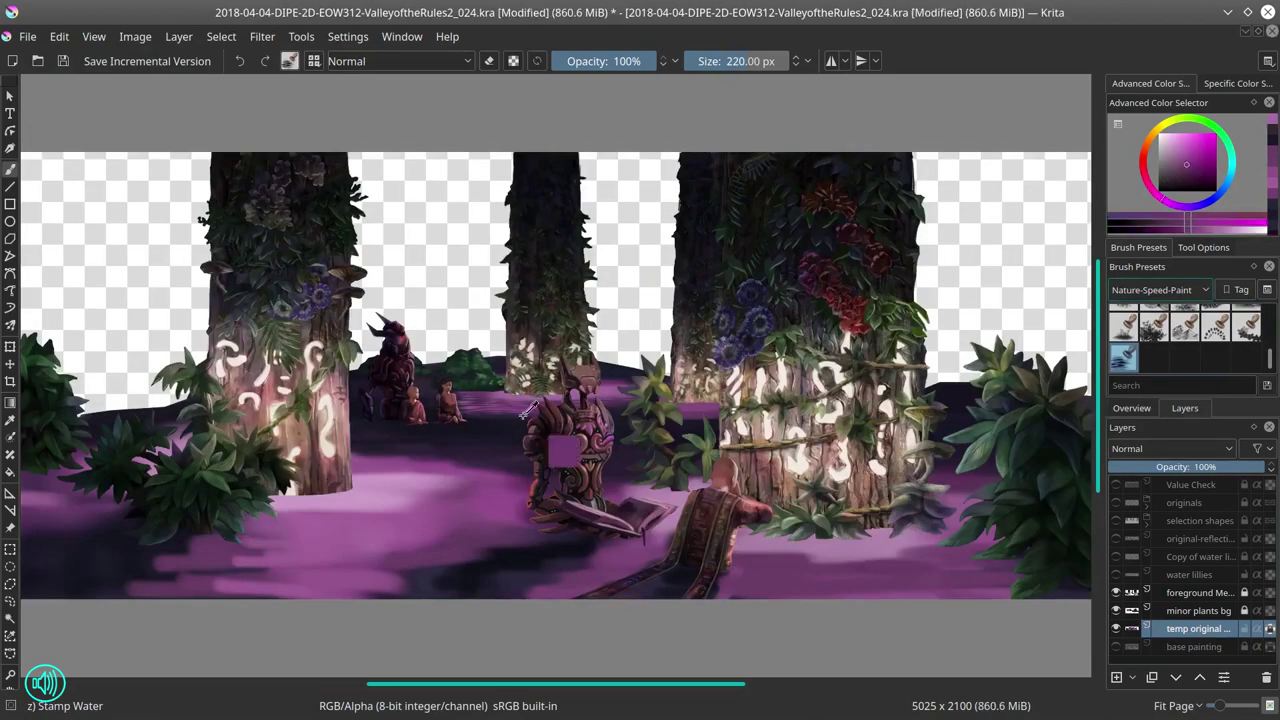
{"action": "left_click", "coordinate": [548, 444], "text": "ctrl"}
{"action": "left_click", "coordinate": [690, 402], "text": "ctrl"}
{"action": "left_click", "coordinate": [1116, 646]}
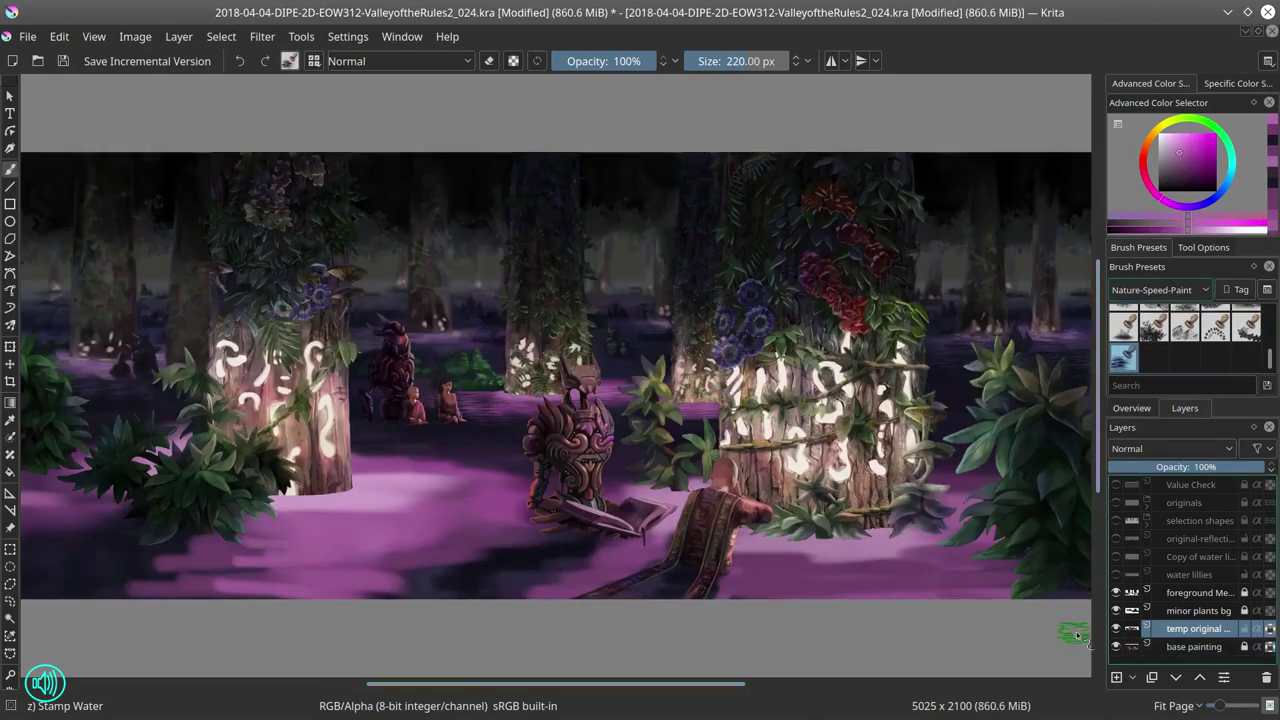
Step: Pick blues, greyish purples and pinks, enlarge the brush, and stamp ripples across the lower water
{"action": "left_click", "coordinate": [468, 378], "text": "ctrl"}
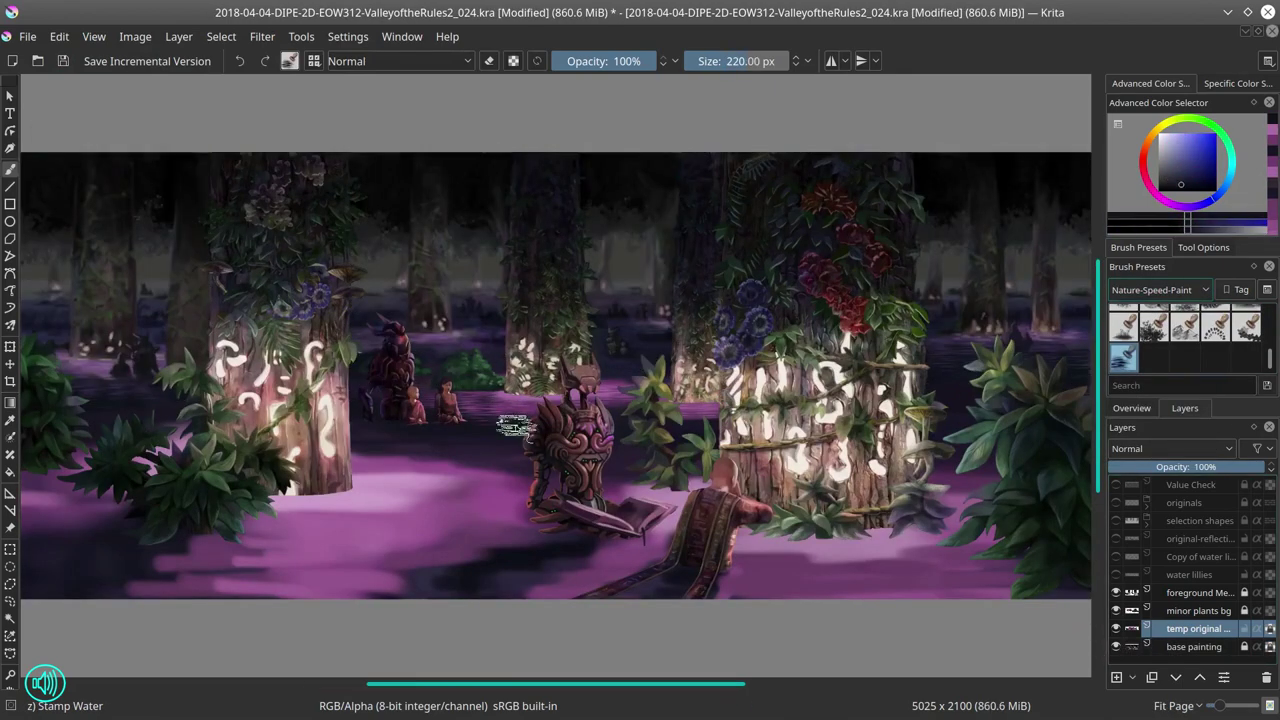
{"action": "left_click", "coordinate": [515, 425], "text": "ctrl"}
{"action": "left_click", "coordinate": [878, 440], "text": "ctrl"}
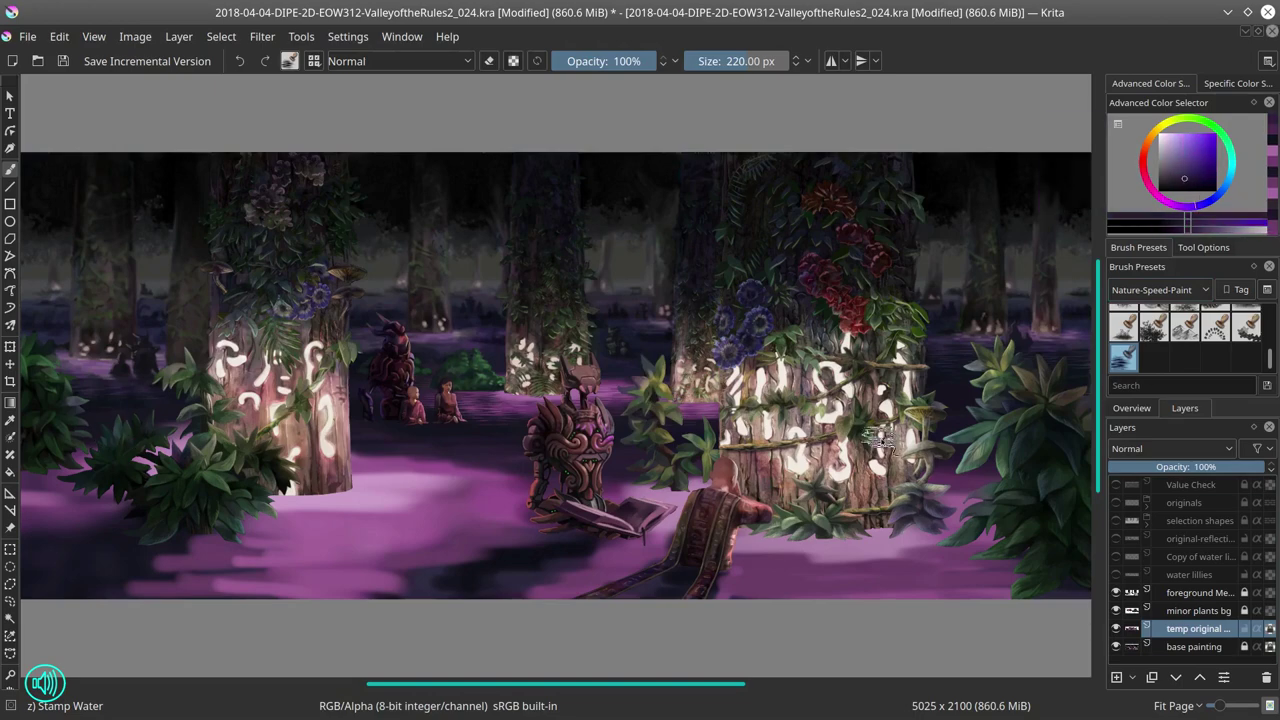
{"action": "left_click", "coordinate": [1048, 390], "text": "ctrl"}
{"action": "left_click", "coordinate": [425, 505], "text": "ctrl"}
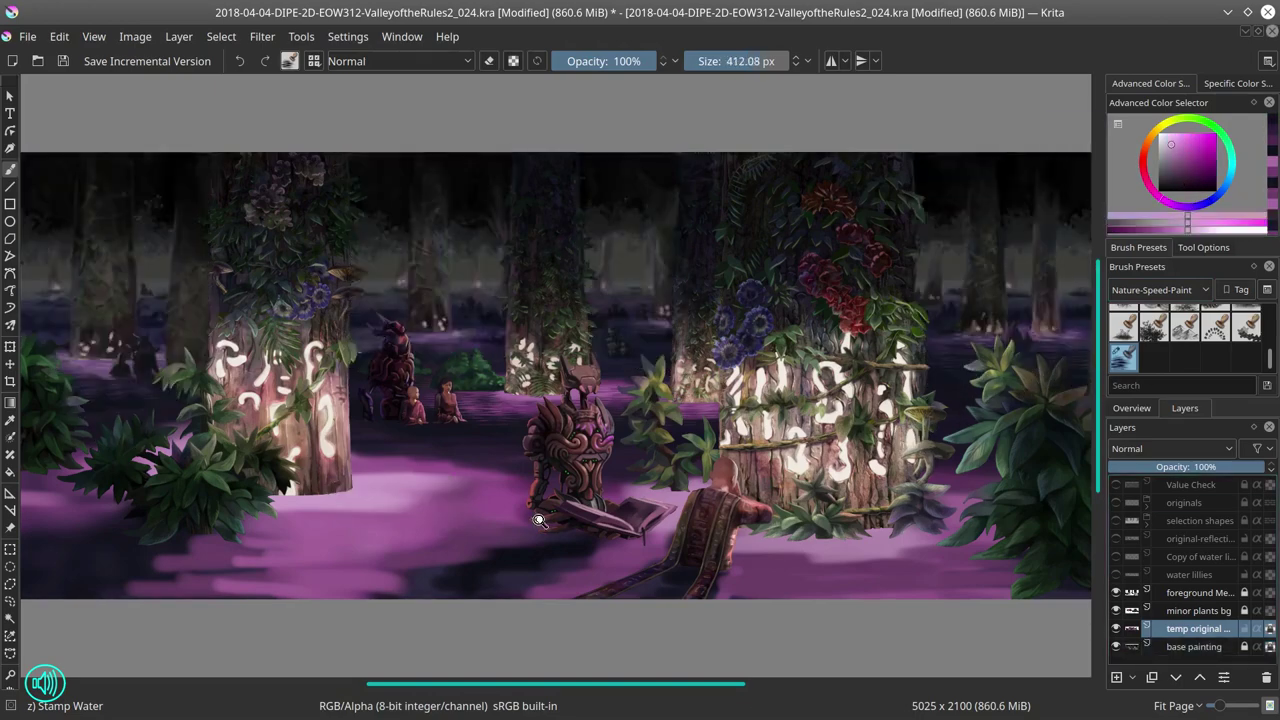
{"action": "key", "text": "minus"}
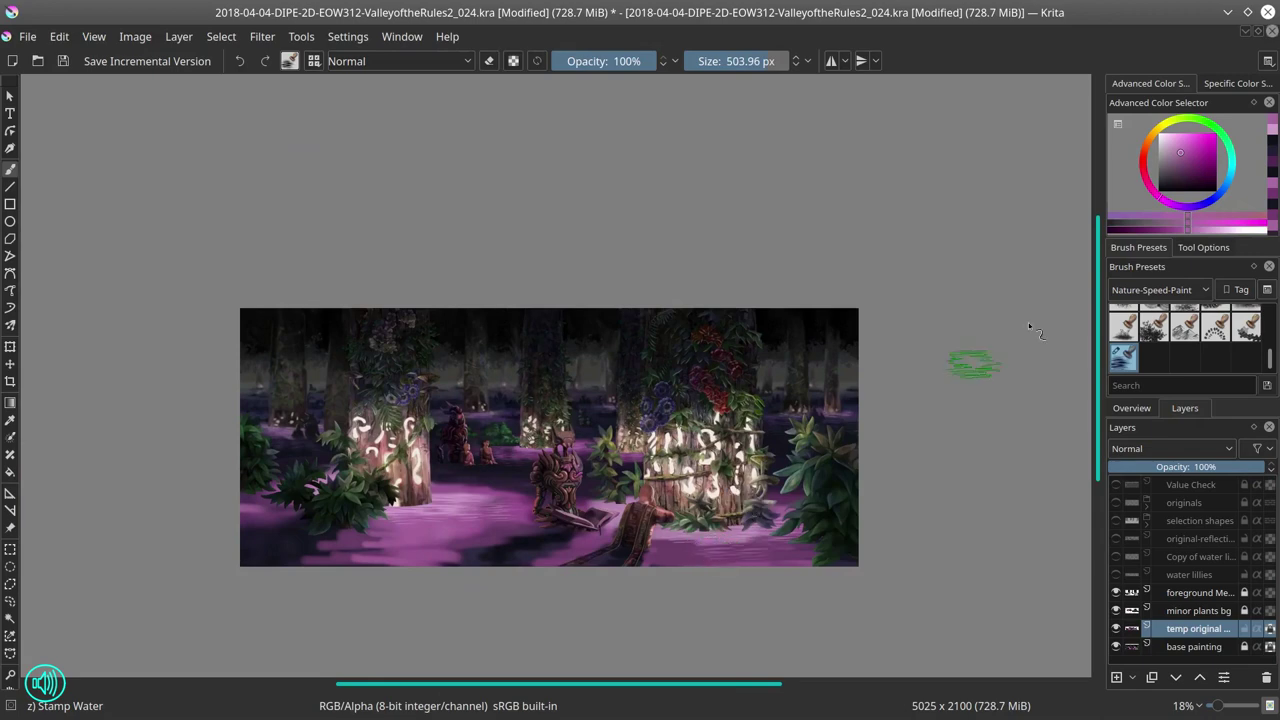
{"action": "left_click", "coordinate": [334, 508], "text": "ctrl"}
{"action": "left_click", "coordinate": [852, 496], "text": "ctrl"}
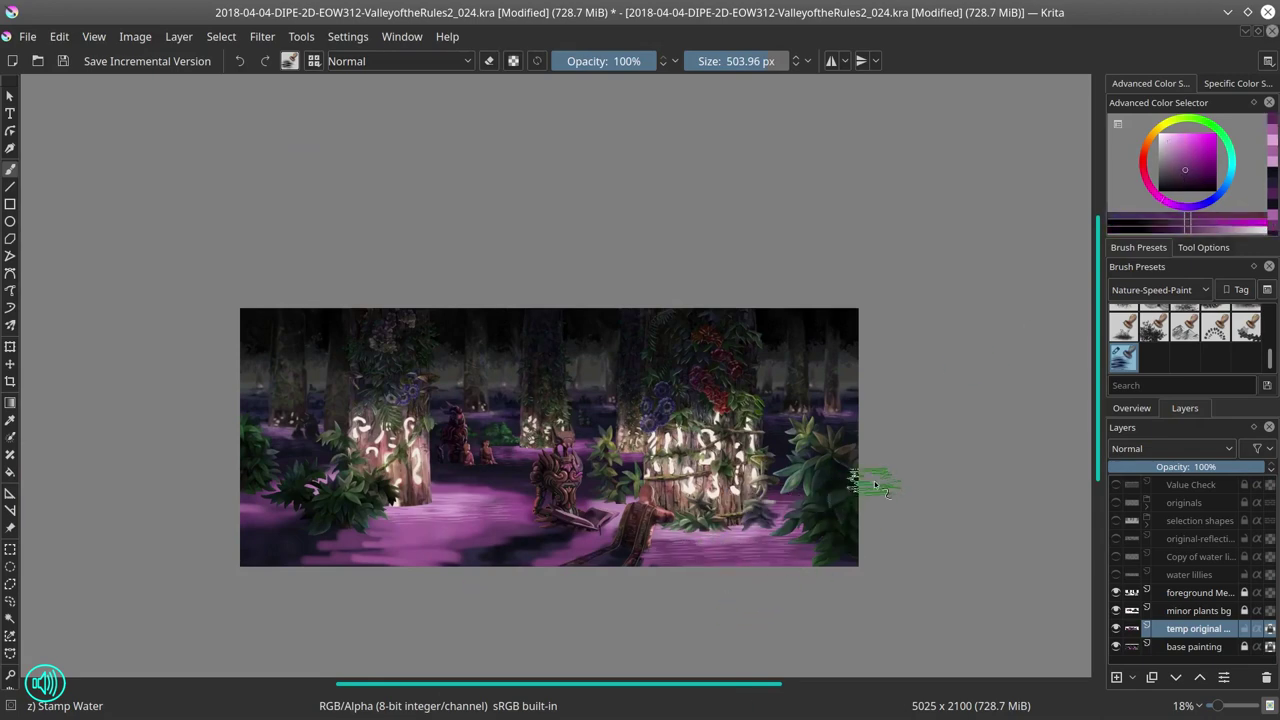
{"action": "left_click", "coordinate": [590, 462], "text": "ctrl"}
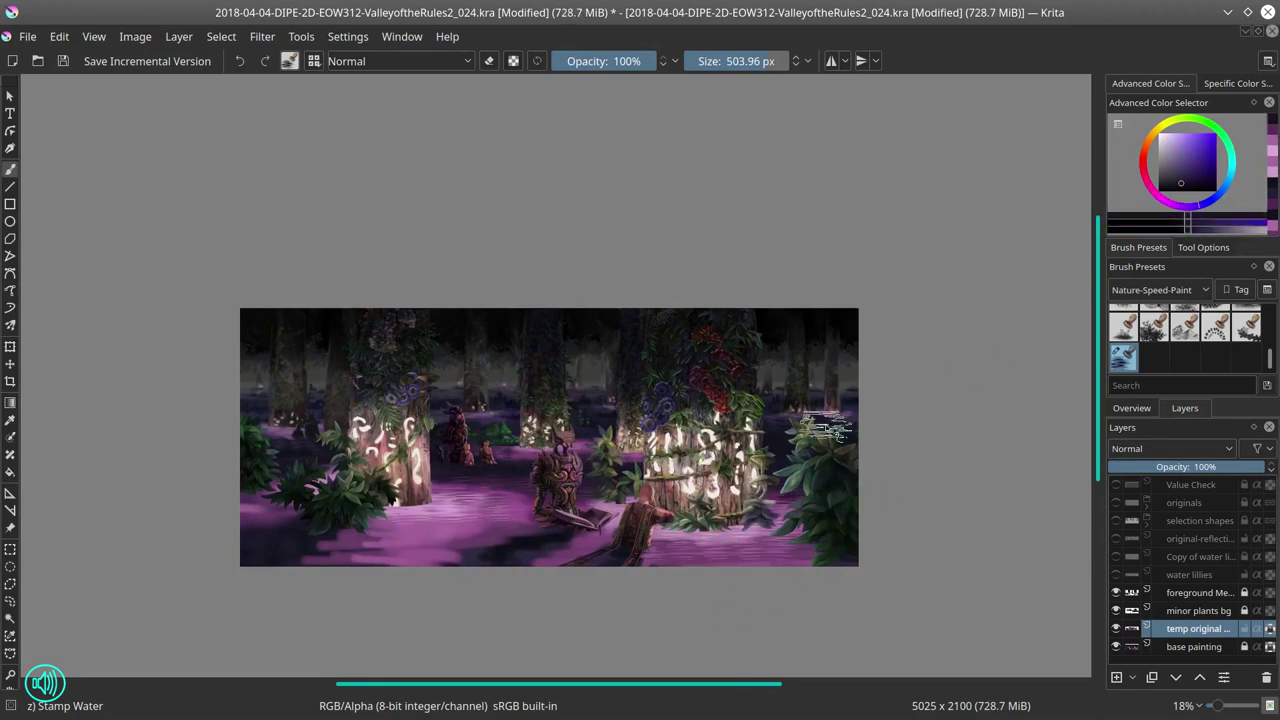
{"action": "left_click", "coordinate": [505, 545], "text": "ctrl"}
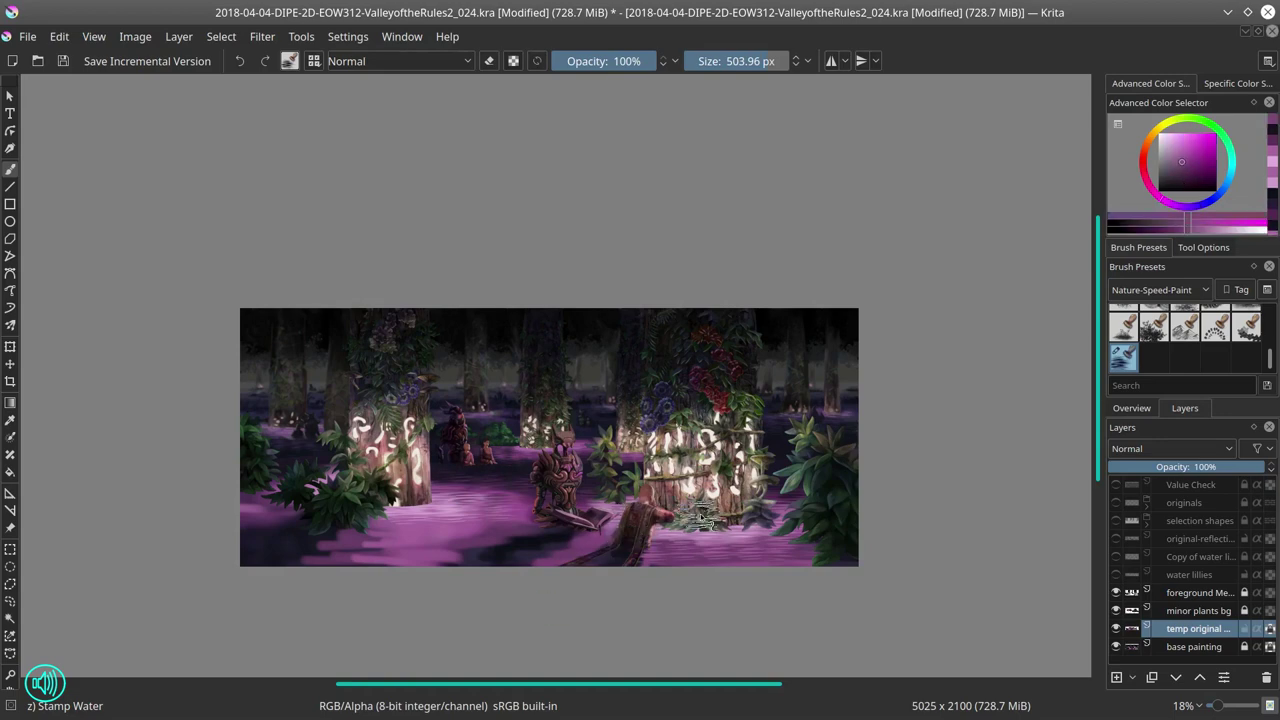
{"action": "left_click", "coordinate": [462, 546], "text": "ctrl"}
{"action": "left_click", "coordinate": [573, 519], "text": "ctrl"}
Step: Stamp more pink, dark and magenta ripples, then show the water lillies layer's lily pads
{"action": "left_click", "coordinate": [445, 525], "text": "ctrl"}
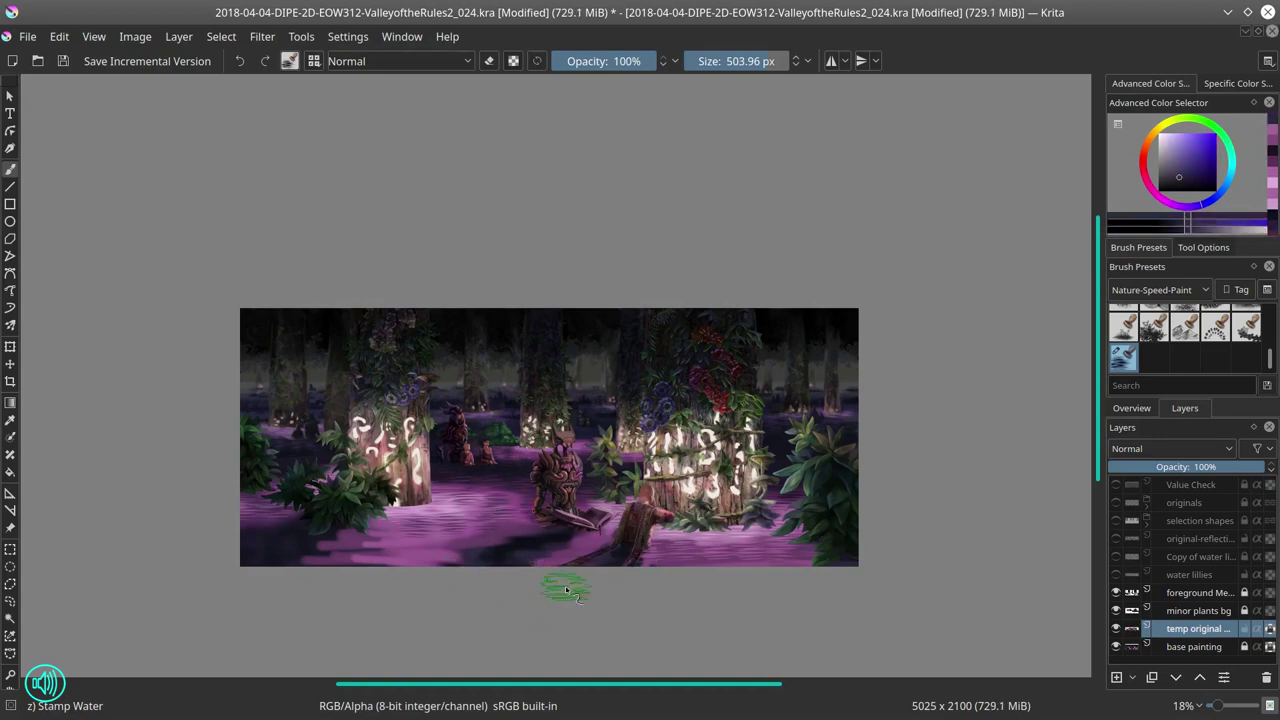
{"action": "left_click", "coordinate": [483, 537], "text": "ctrl"}
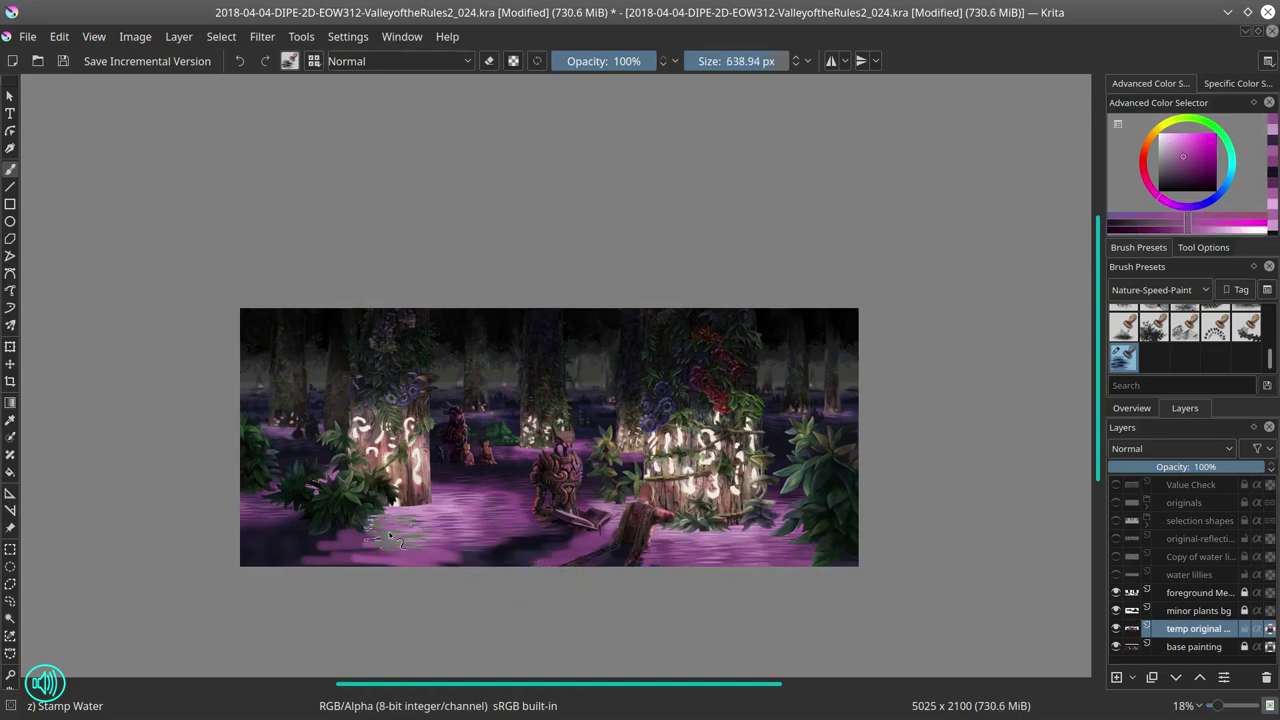
{"action": "left_click", "coordinate": [780, 585], "text": "ctrl"}
{"action": "left_click", "coordinate": [440, 550], "text": "ctrl"}
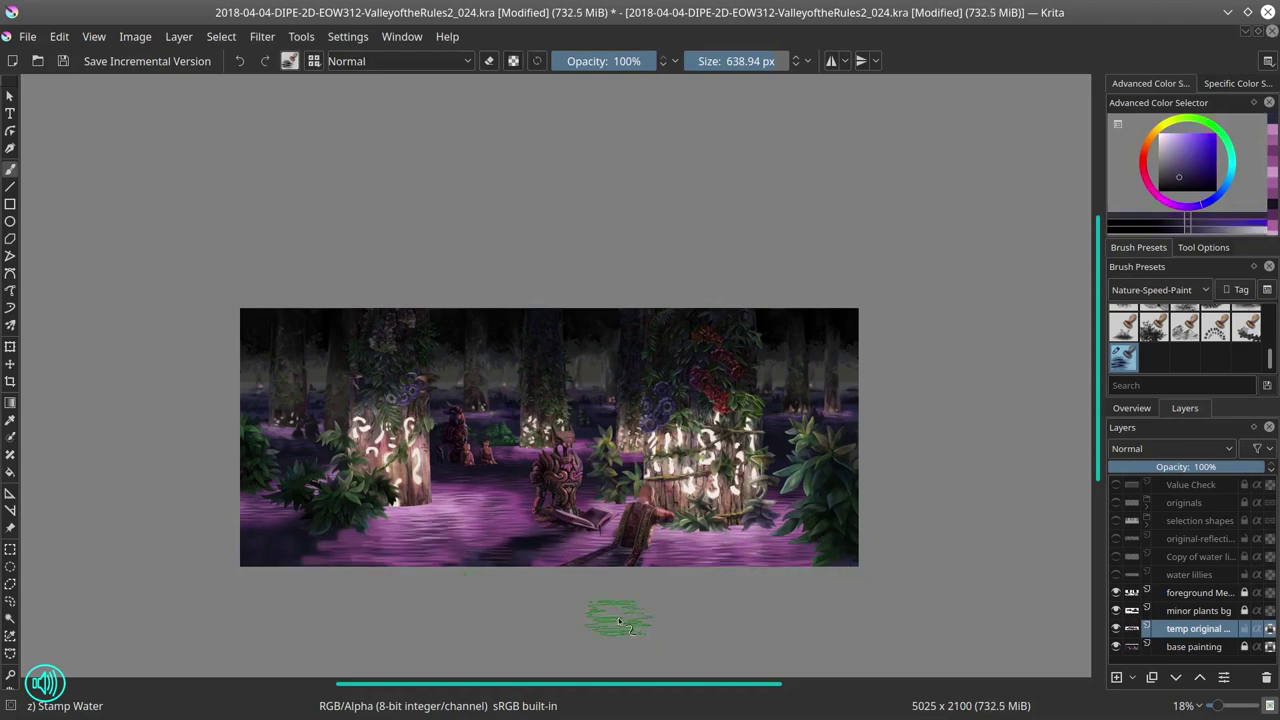
{"action": "left_click", "coordinate": [548, 536], "text": "ctrl"}
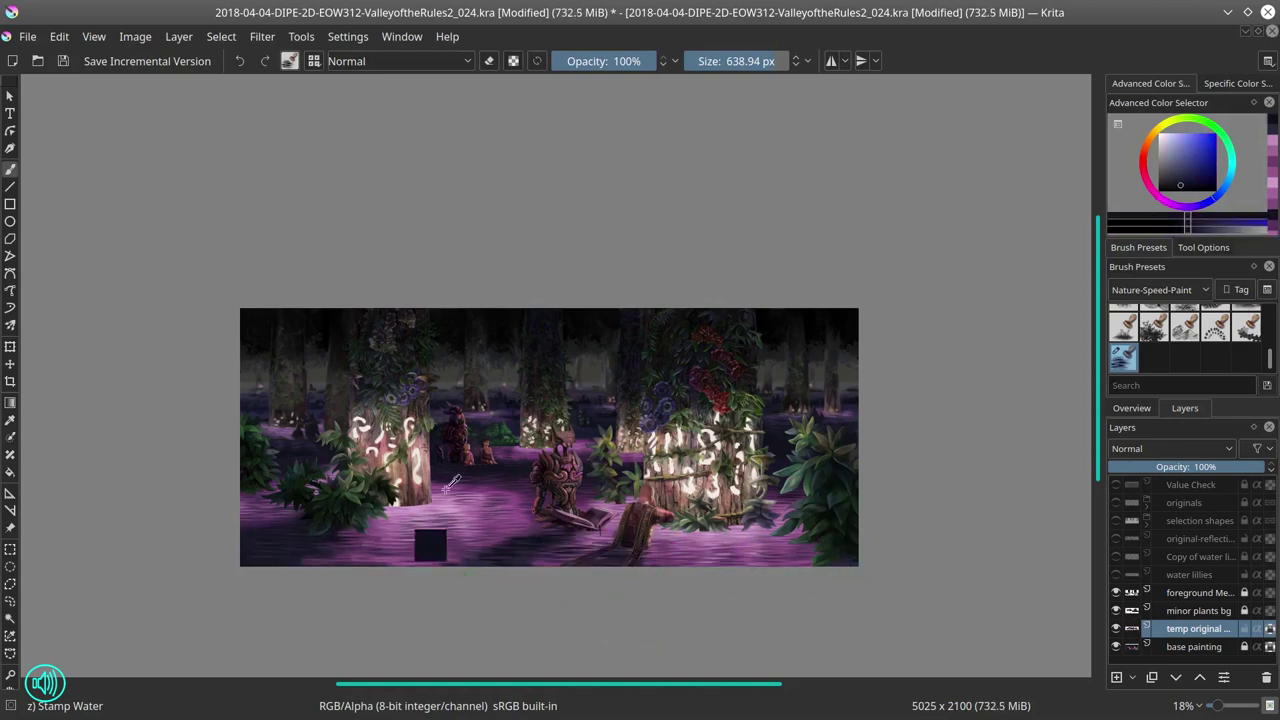
{"action": "left_click", "coordinate": [430, 548], "text": "ctrl"}
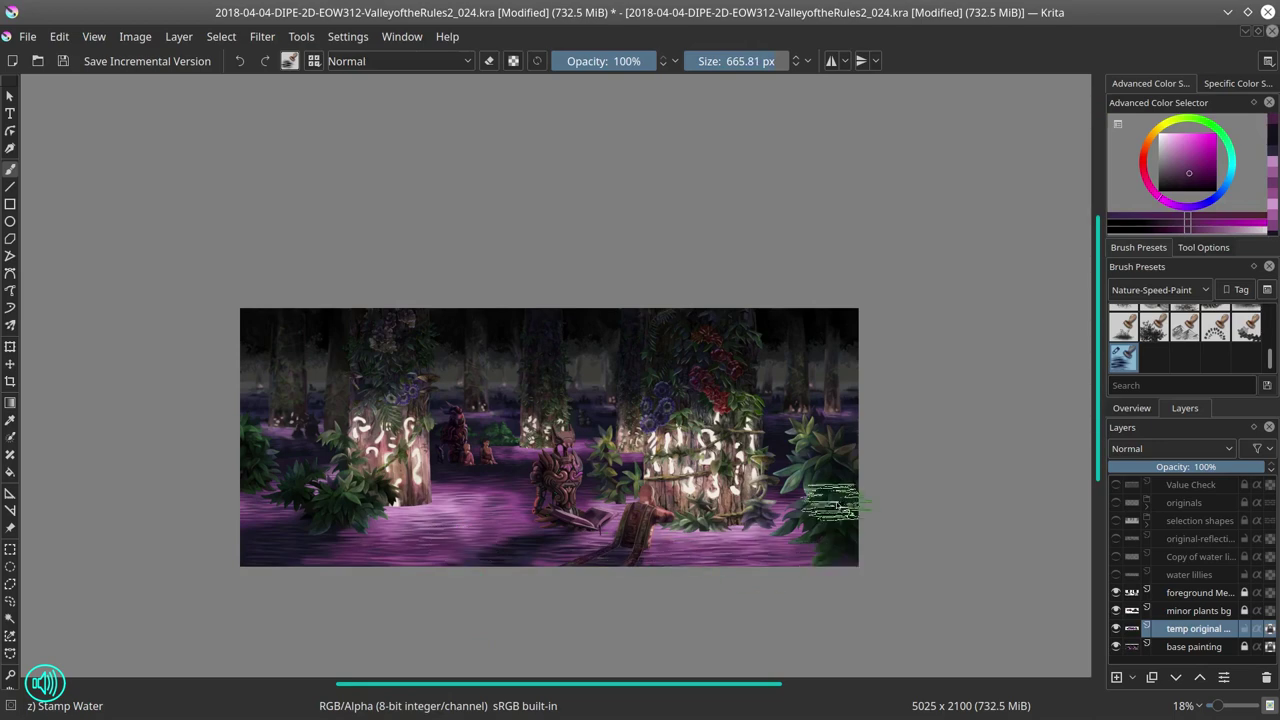
{"action": "left_click", "coordinate": [392, 548], "text": "ctrl"}
{"action": "left_click", "coordinate": [620, 550], "text": "ctrl"}
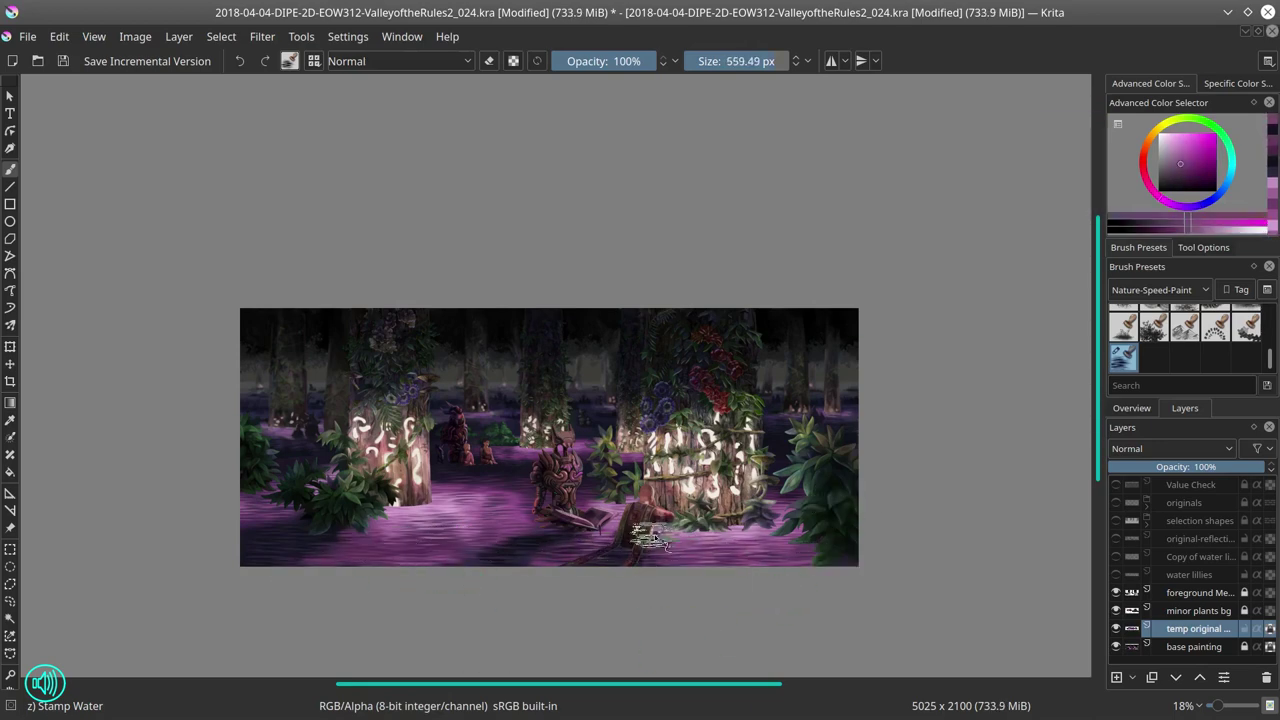
{"action": "left_click", "coordinate": [1116, 575]}
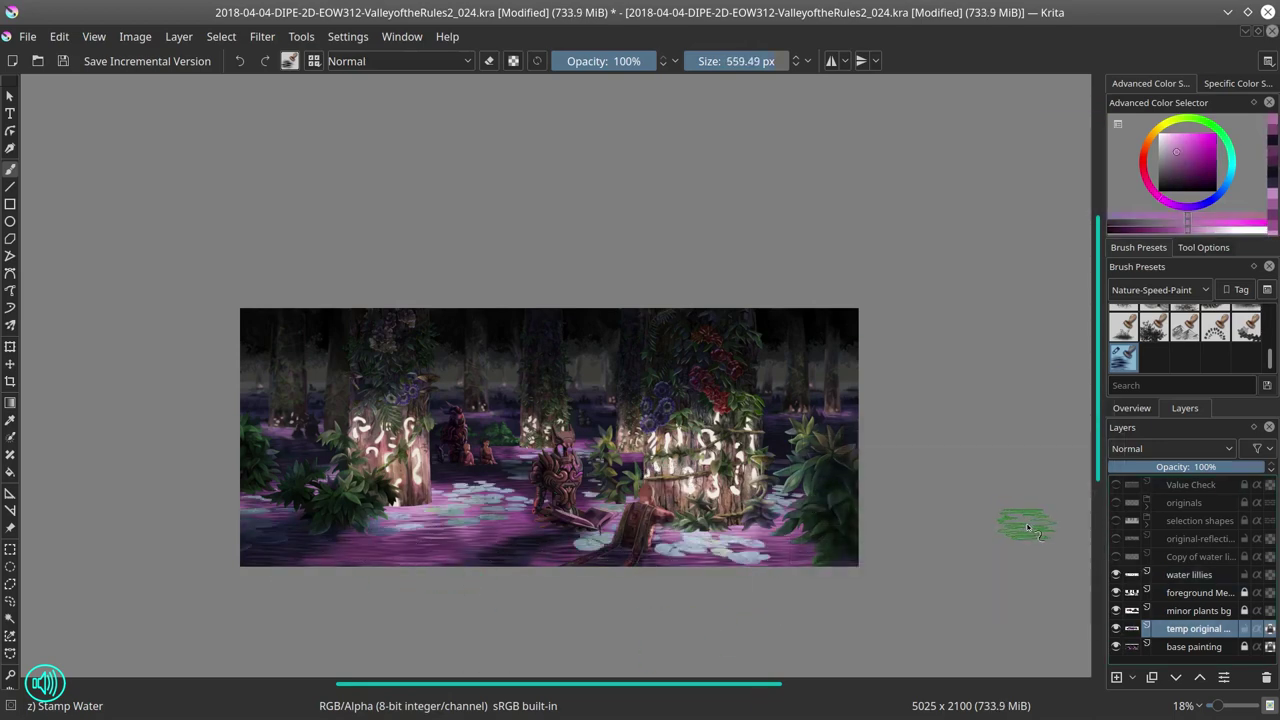
Step: Choose the Basic-4 Flow Opacity brush from the Ej-Faves set and save the painting
{"action": "left_click", "coordinate": [1160, 289]}
{"action": "left_click", "coordinate": [1140, 330]}
{"action": "left_click", "coordinate": [1123, 317]}
{"action": "key", "text": "ctrl+s"}
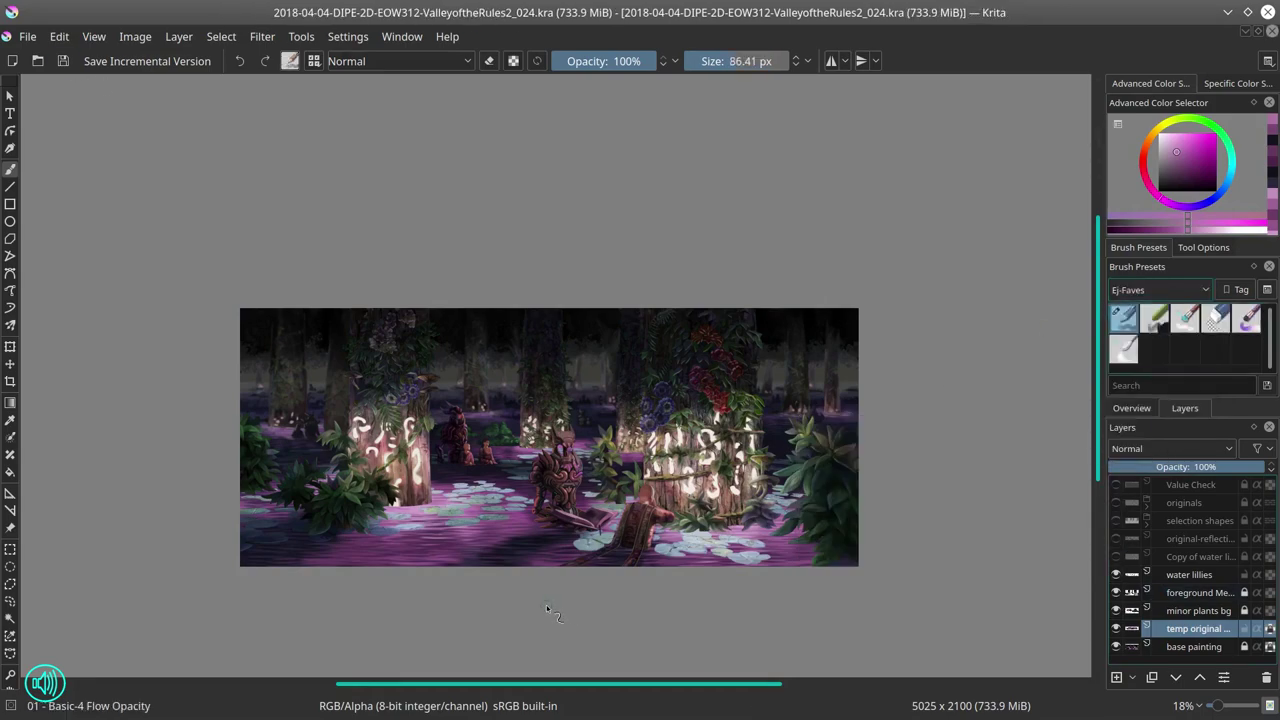
{"action": "scroll", "coordinate": [546, 608], "scroll_direction": "up", "scroll_amount": 5}
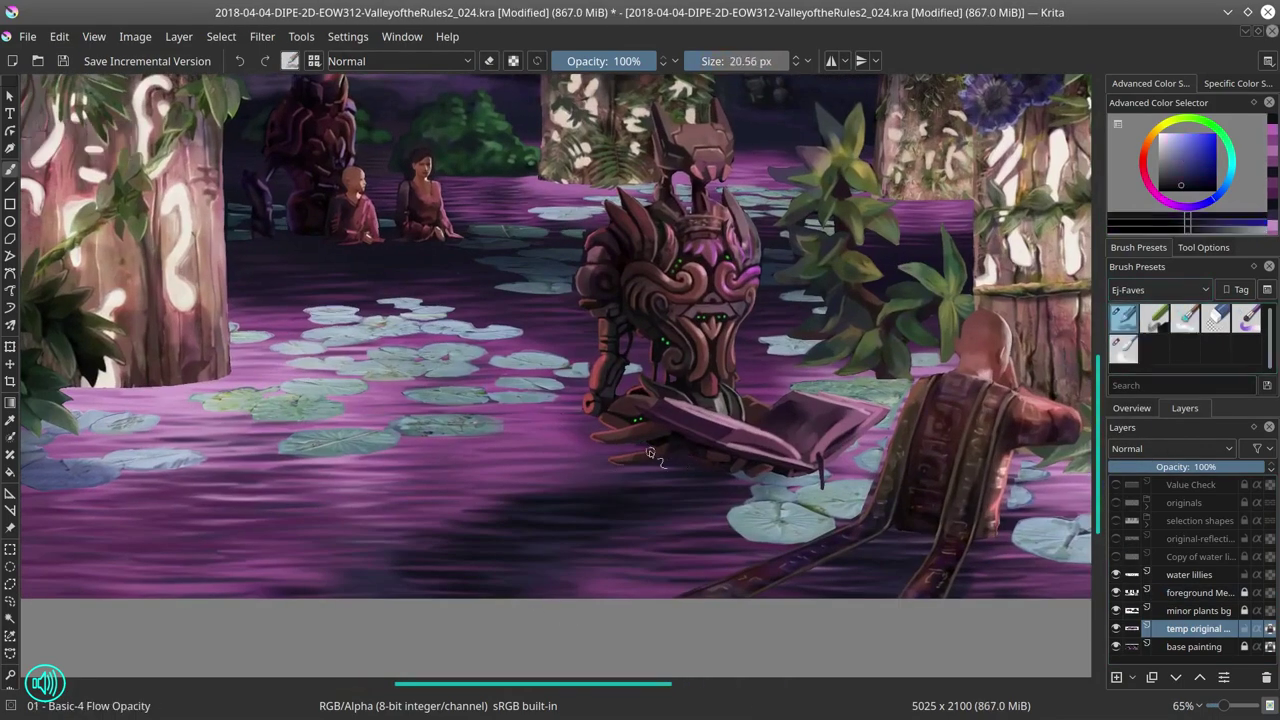
Step: Sample a water colour near the lily pads, swap brushes, and move across to the lower-right water
{"action": "left_click", "coordinate": [580, 508], "text": "ctrl"}
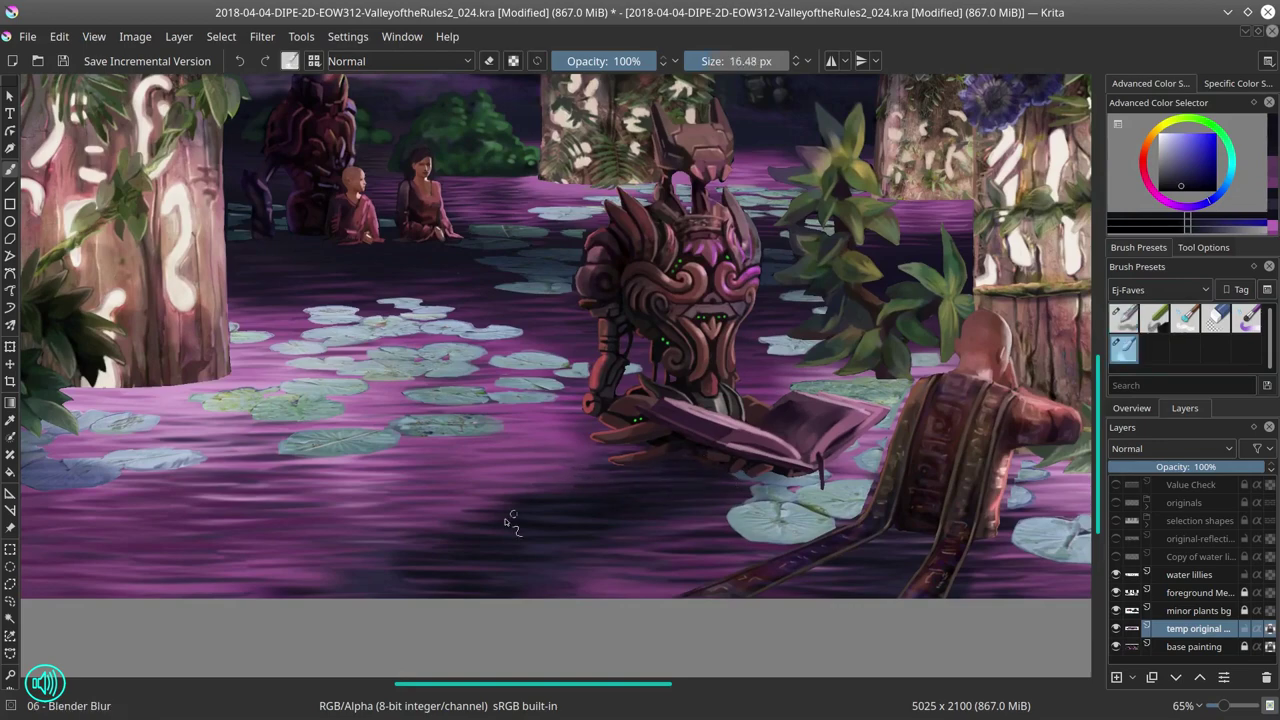
{"action": "key", "text": "slash"}
{"action": "left_click_drag", "start_coordinate": [617, 385], "coordinate": [377, 362]}
{"action": "key", "text": "bracketright"}
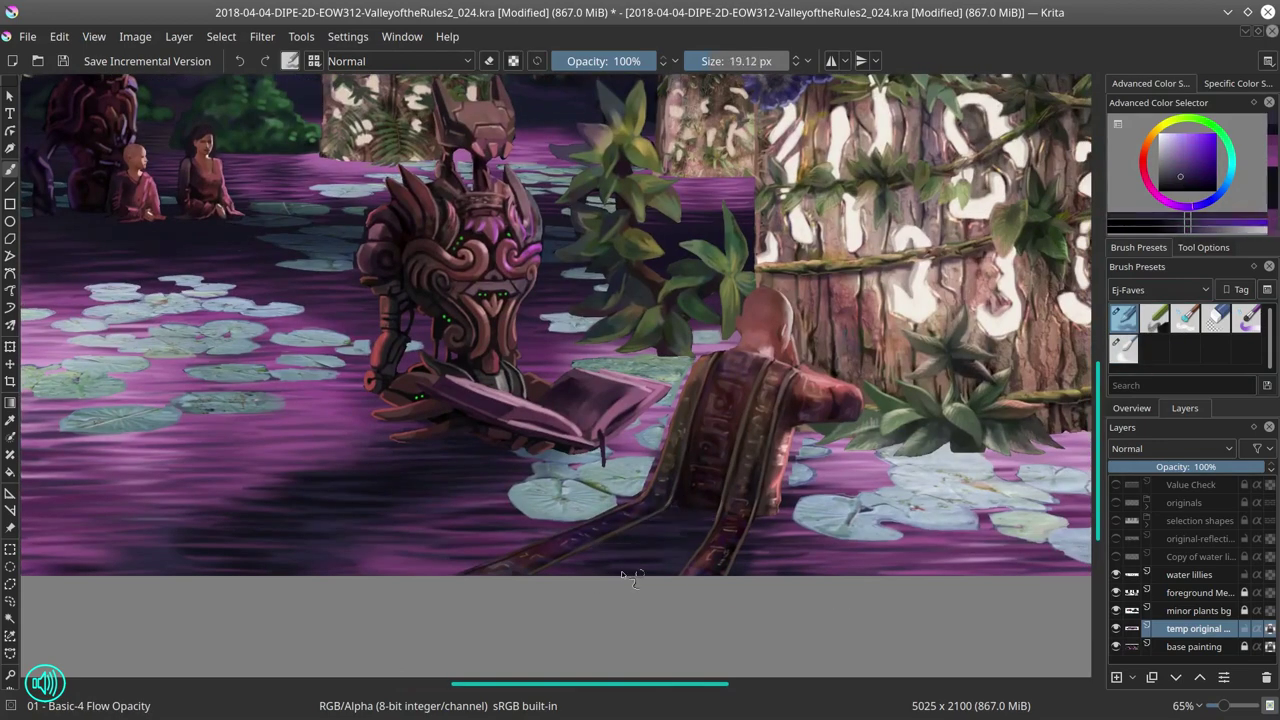
{"action": "left_click", "coordinate": [393, 526], "text": "ctrl"}
{"action": "key", "text": "bracketleft"}
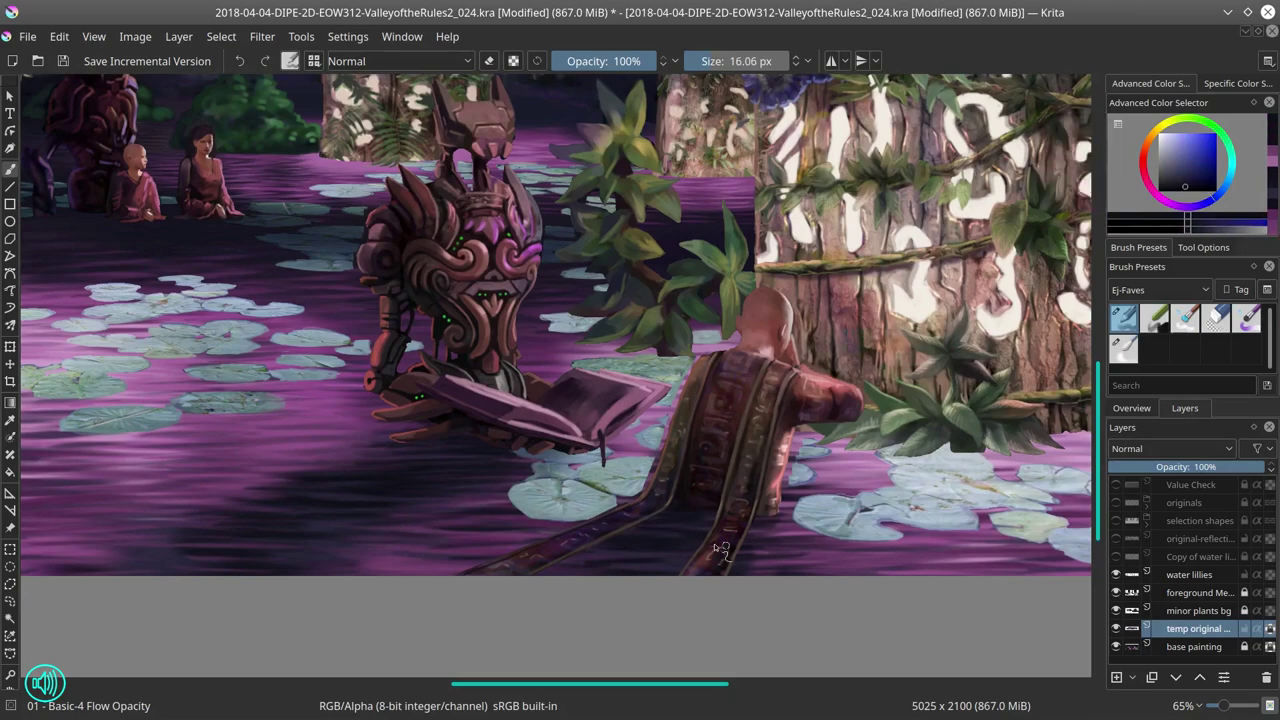
Step: Pick magenta and lighter pink from the water and blend horizontal streaks around the statue
{"action": "key", "text": "2"}
{"action": "scroll", "coordinate": [545, 390], "scroll_direction": "up", "scroll_amount": 5}
{"action": "left_click", "coordinate": [545, 390], "text": "ctrl"}
{"action": "key", "text": "bracketleft"}
{"action": "key", "text": "bracketleft"}
{"action": "key", "text": "bracketleft"}
{"action": "key", "text": "bracketleft"}
{"action": "key", "text": "slash"}
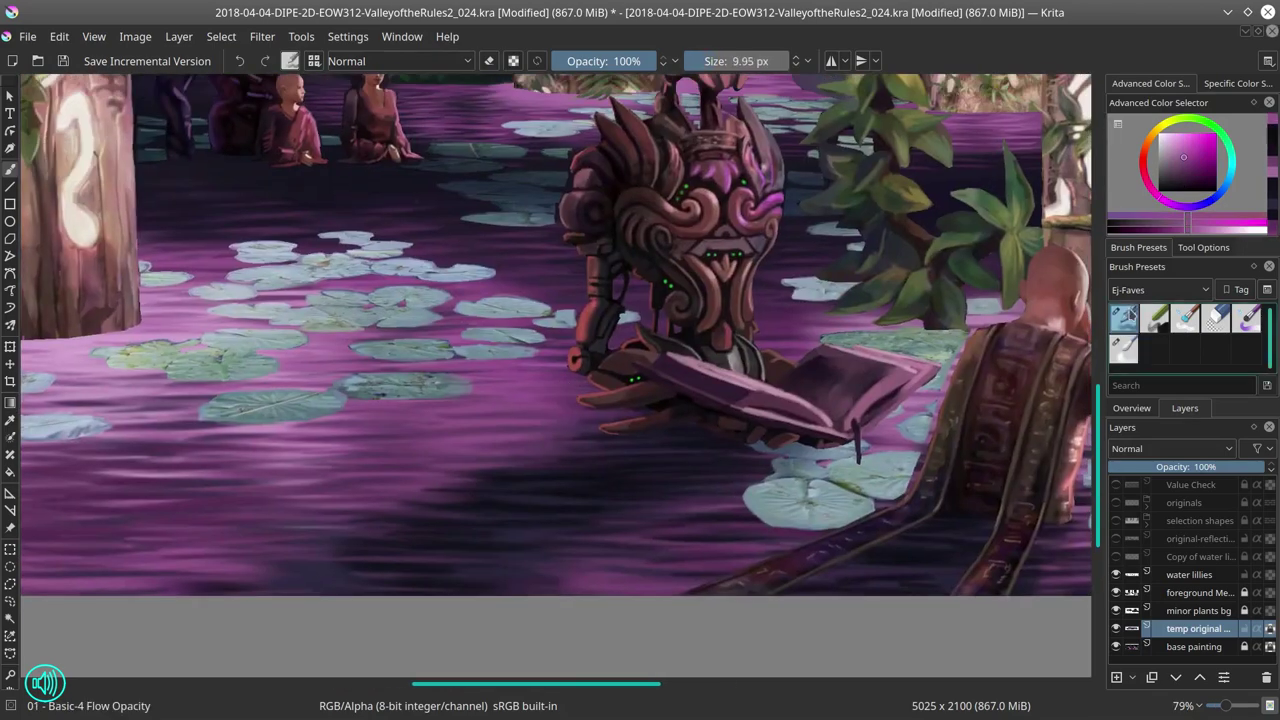
{"action": "left_click", "coordinate": [560, 392], "text": "ctrl"}
{"action": "scroll", "coordinate": [404, 455], "scroll_direction": "left", "scroll_amount": 10}
{"action": "scroll", "coordinate": [733, 481], "scroll_direction": "down", "scroll_amount": 6}
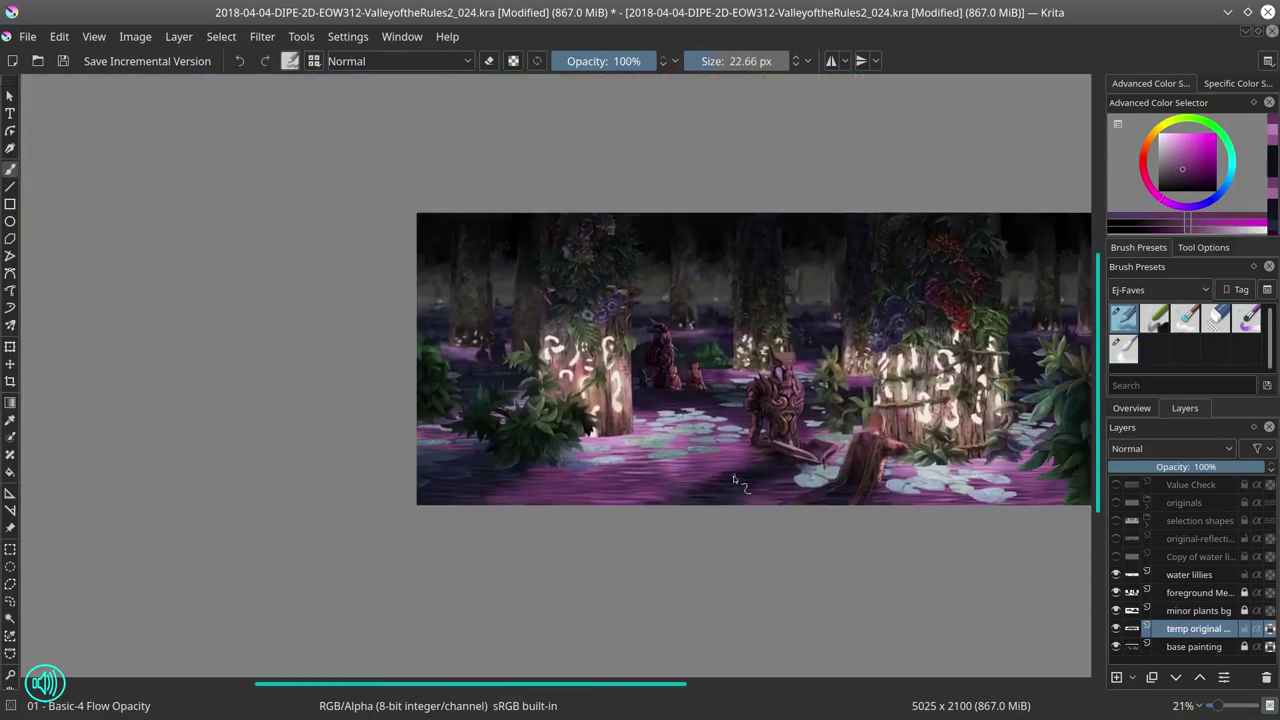
{"action": "scroll", "coordinate": [735, 555], "scroll_direction": "down", "scroll_amount": 2}
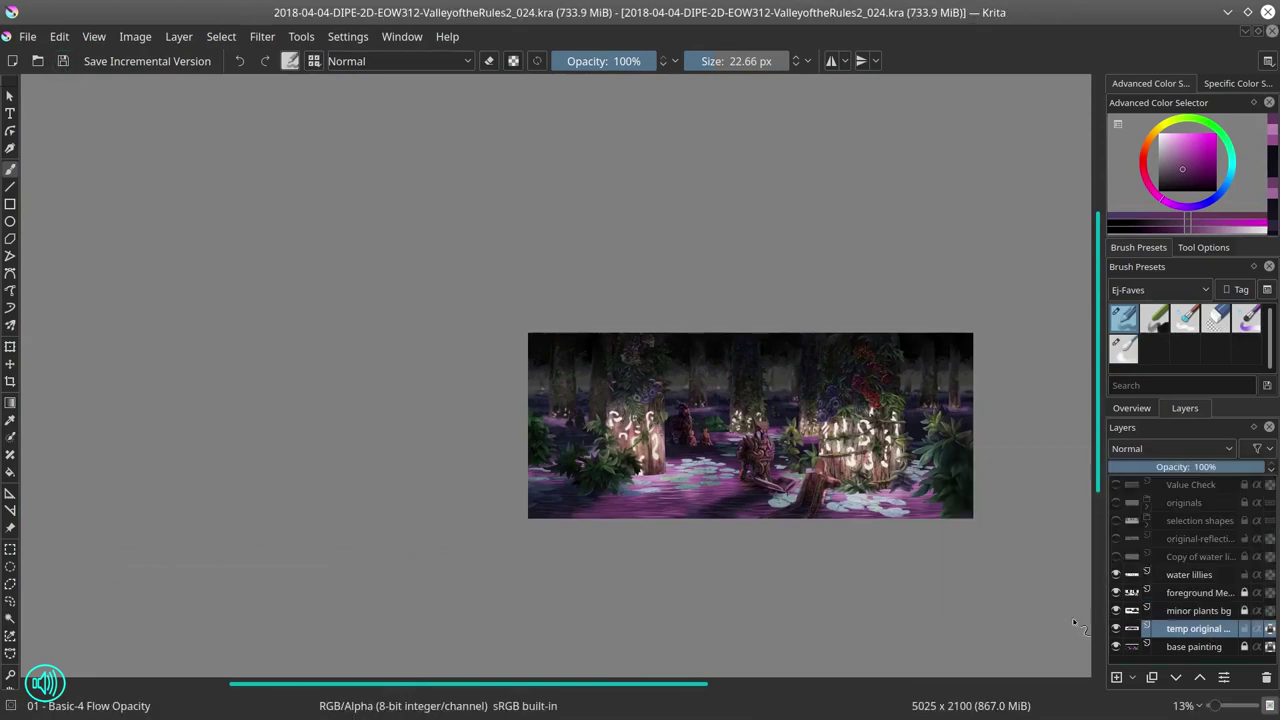
Step: Duplicate the temp original layer above foreground and select the water reflection layer
{"action": "right_click", "coordinate": [1214, 634]}
{"action": "left_click", "coordinate": [1125, 381]}
{"action": "left_click", "coordinate": [1200, 677]}
{"action": "left_click", "coordinate": [1200, 677]}
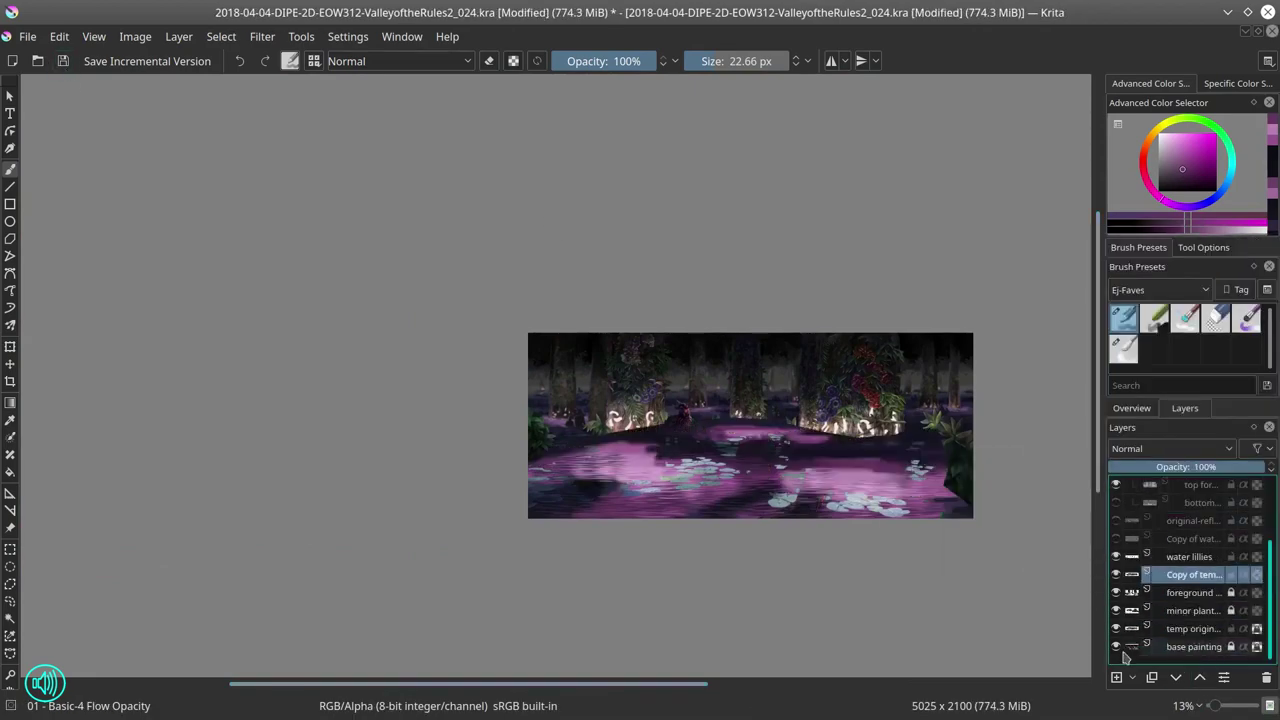
{"action": "left_click", "coordinate": [1131, 574], "text": "alt"}
{"action": "scroll", "coordinate": [800, 540], "scroll_direction": "up", "scroll_amount": 3}
{"action": "right_click", "coordinate": [1195, 574]}
{"action": "key", "text": "Escape"}
{"action": "scroll", "coordinate": [1272, 535], "scroll_direction": "up", "scroll_amount": 1}
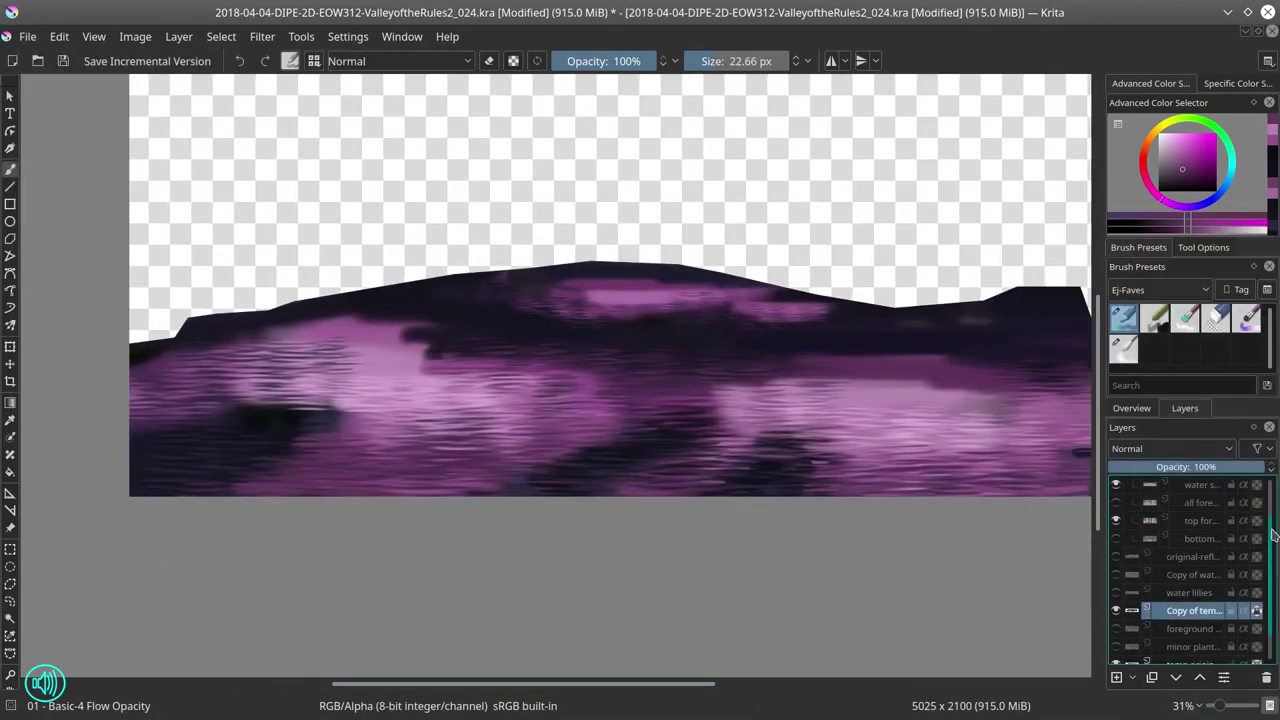
Step: Delete the white forest shape layers and merge foreground, minor plants and temp original into base painting
{"action": "left_click", "coordinate": [1150, 520], "text": "alt"}
{"action": "key", "text": "minus"}
{"action": "key", "text": "minus"}
{"action": "left_click", "coordinate": [1150, 520], "text": "ctrl"}
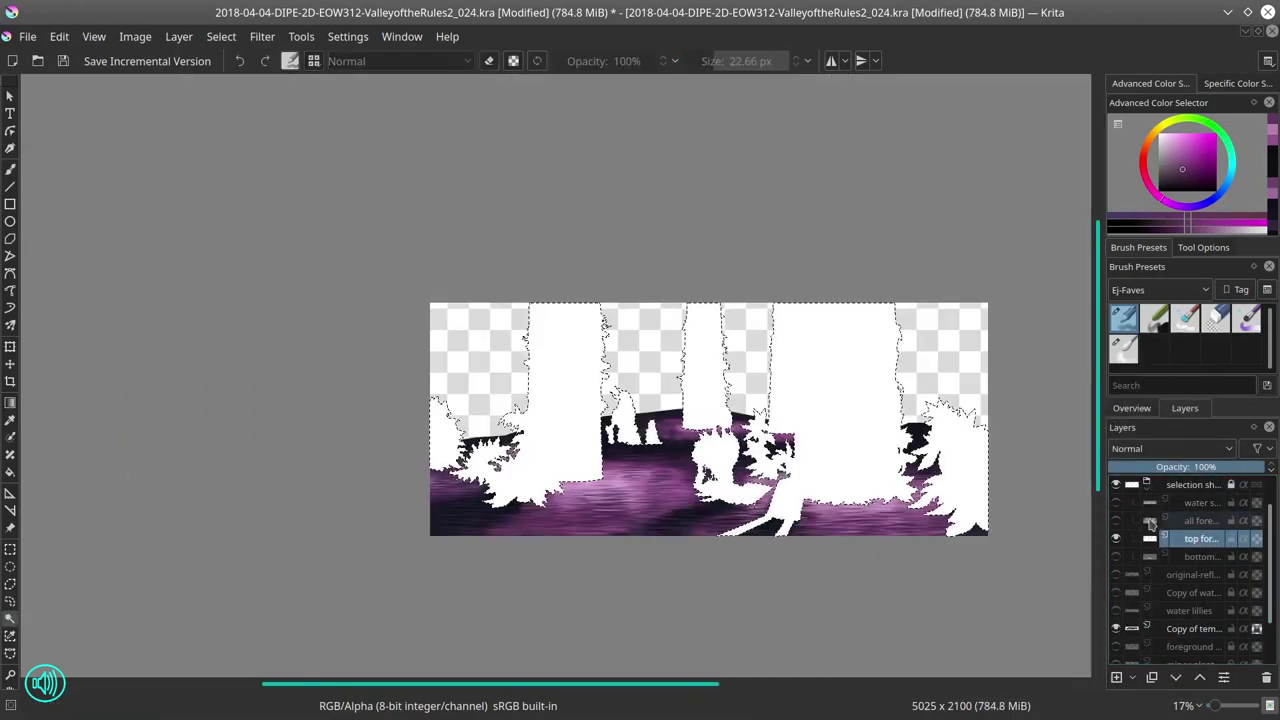
{"action": "key", "text": "shift+Delete"}
{"action": "key", "text": "ctrl+shift+a"}
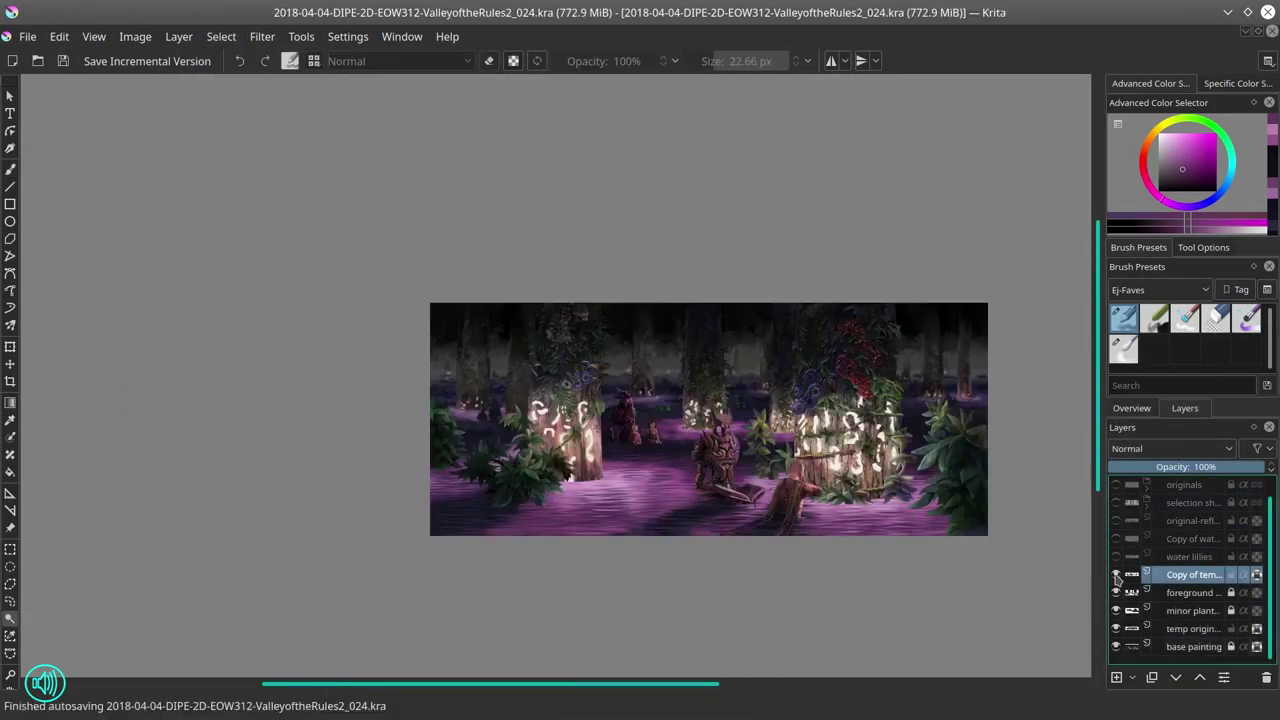
{"action": "left_click", "coordinate": [1192, 592]}
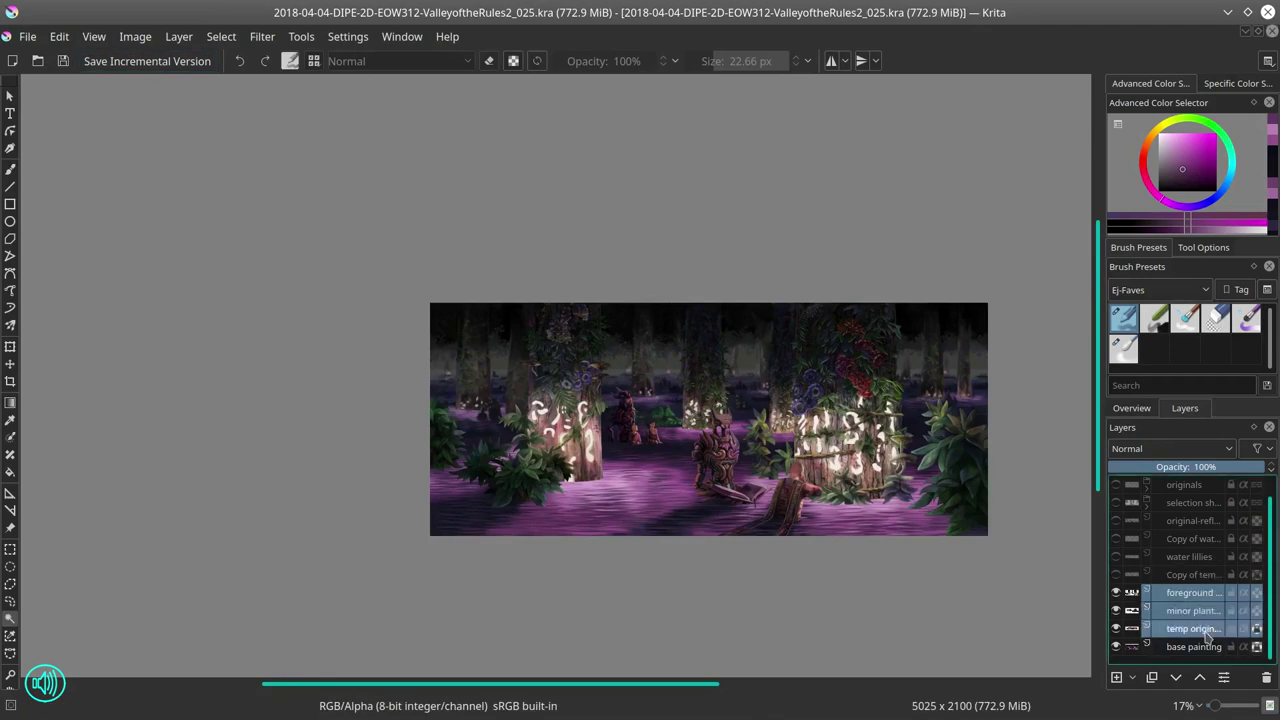
{"action": "key", "text": "shift+Delete"}
{"action": "key", "text": "shift+Delete"}
{"action": "key", "text": "shift+Delete"}
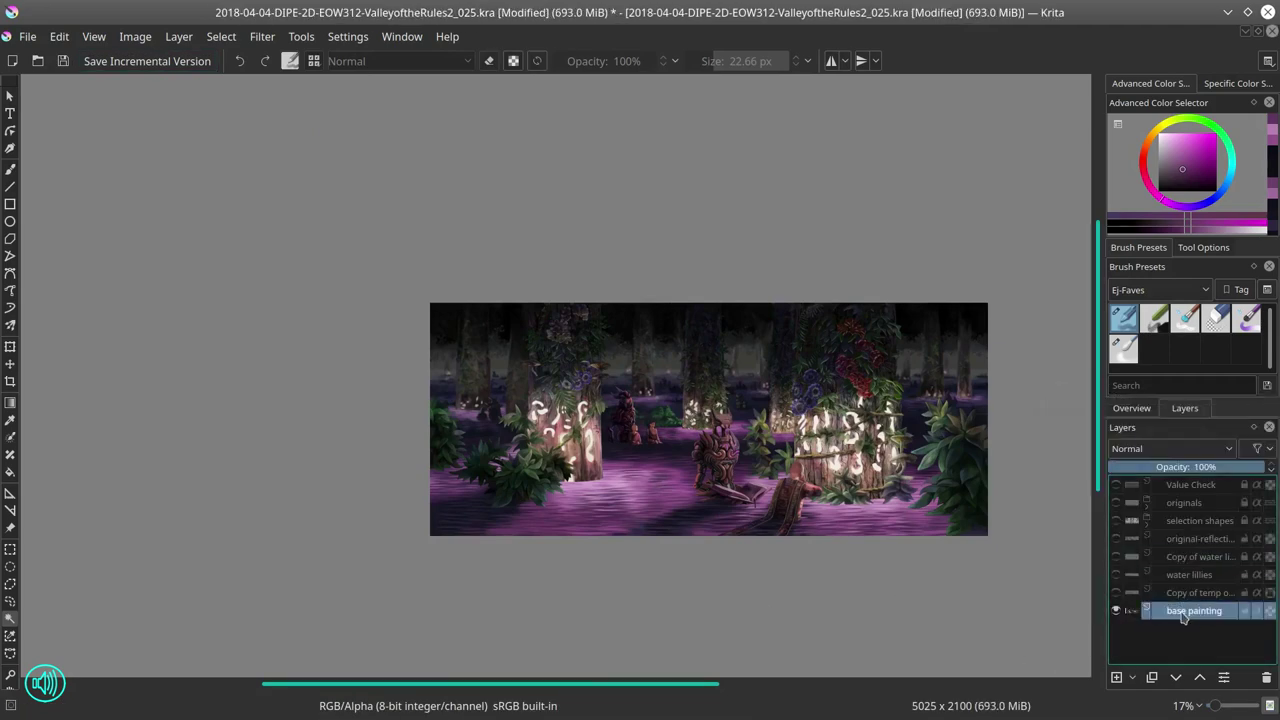
Step: Switch between the painting and blending brushes, sampling dark blue and purple from the water
{"action": "key", "text": "b"}
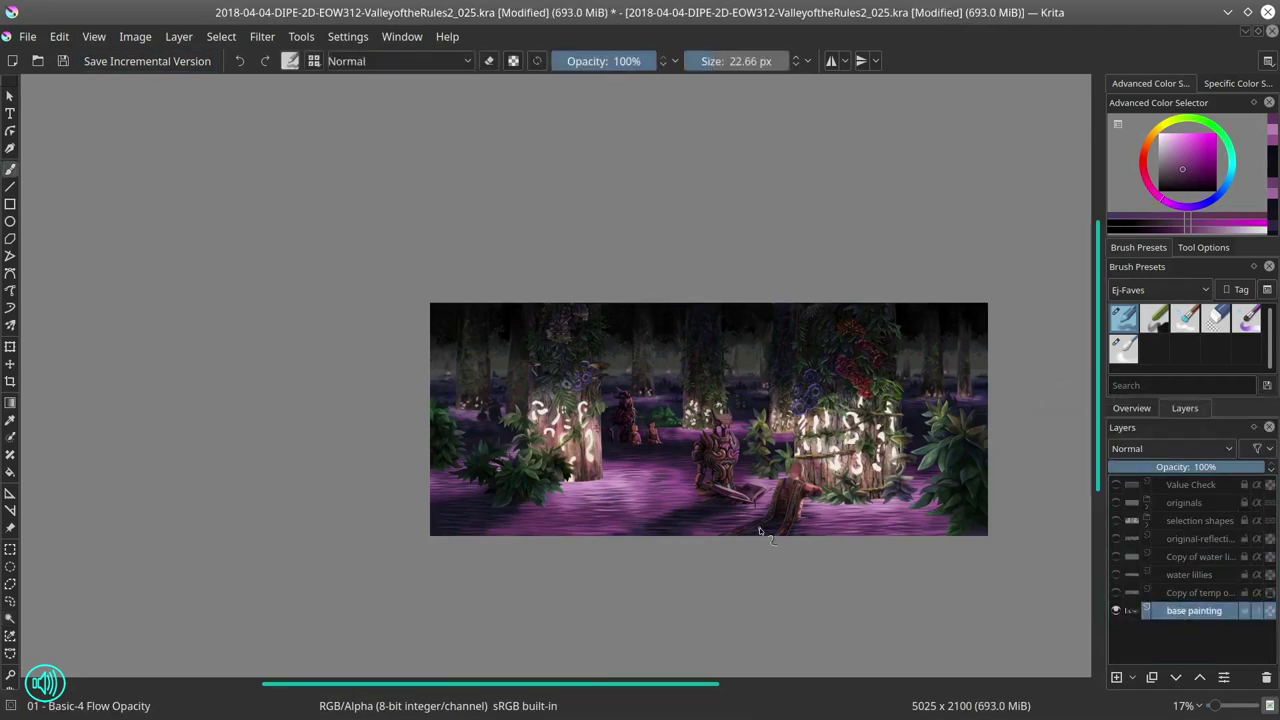
{"action": "scroll", "coordinate": [738, 520], "scroll_direction": "up", "scroll_amount": 4}
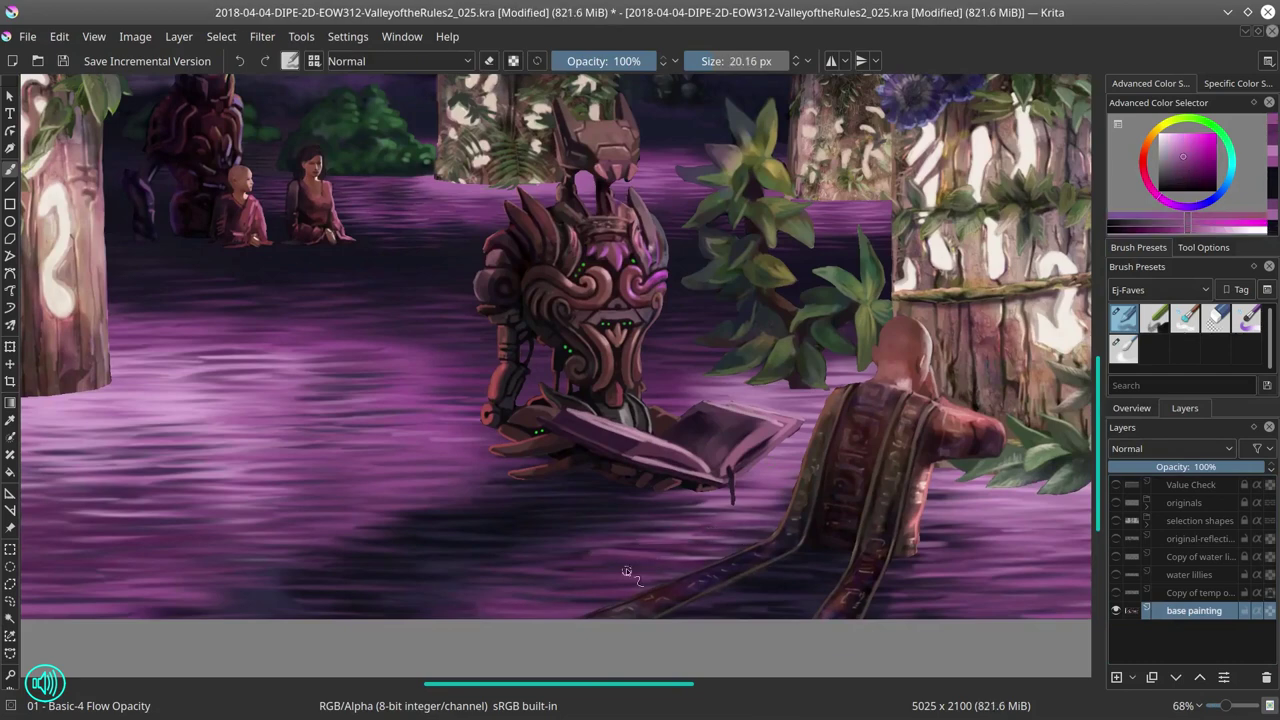
{"action": "key", "text": "slash"}
{"action": "key", "text": "slash"}
{"action": "left_click", "coordinate": [773, 572], "text": "ctrl"}
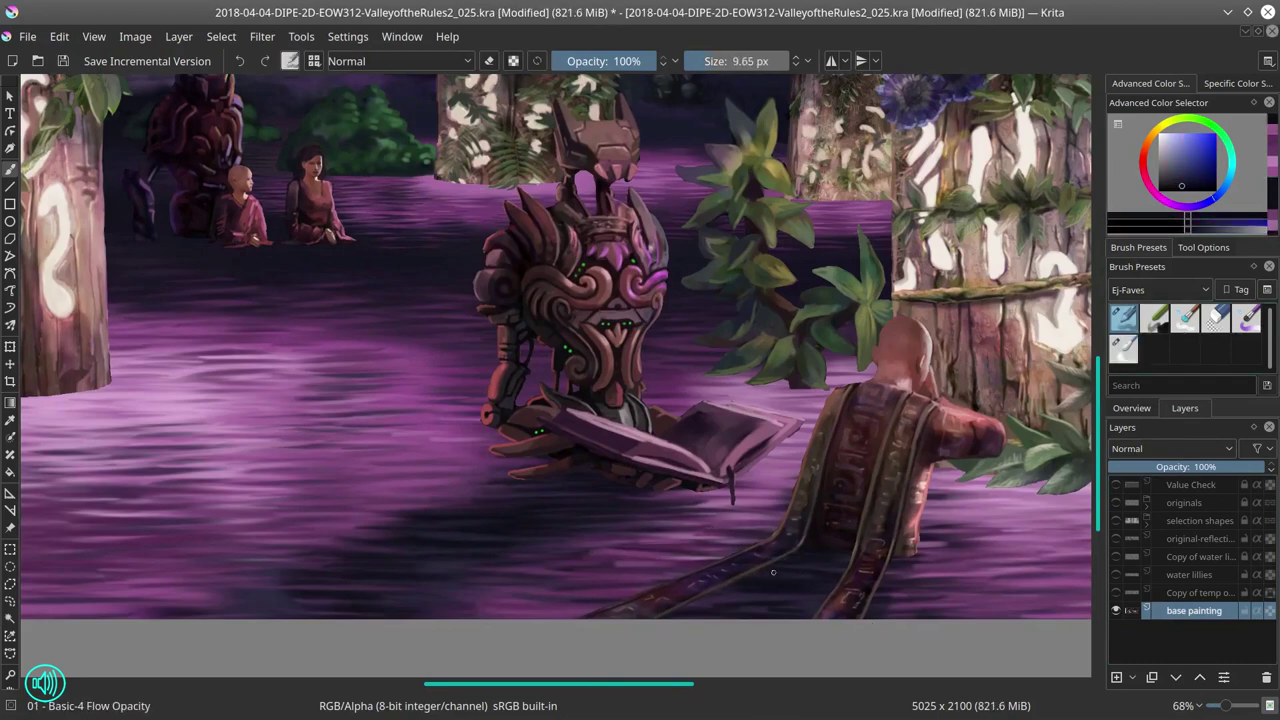
{"action": "left_click", "coordinate": [889, 567], "text": "ctrl"}
{"action": "key", "text": "slash"}
{"action": "key", "text": "slash"}
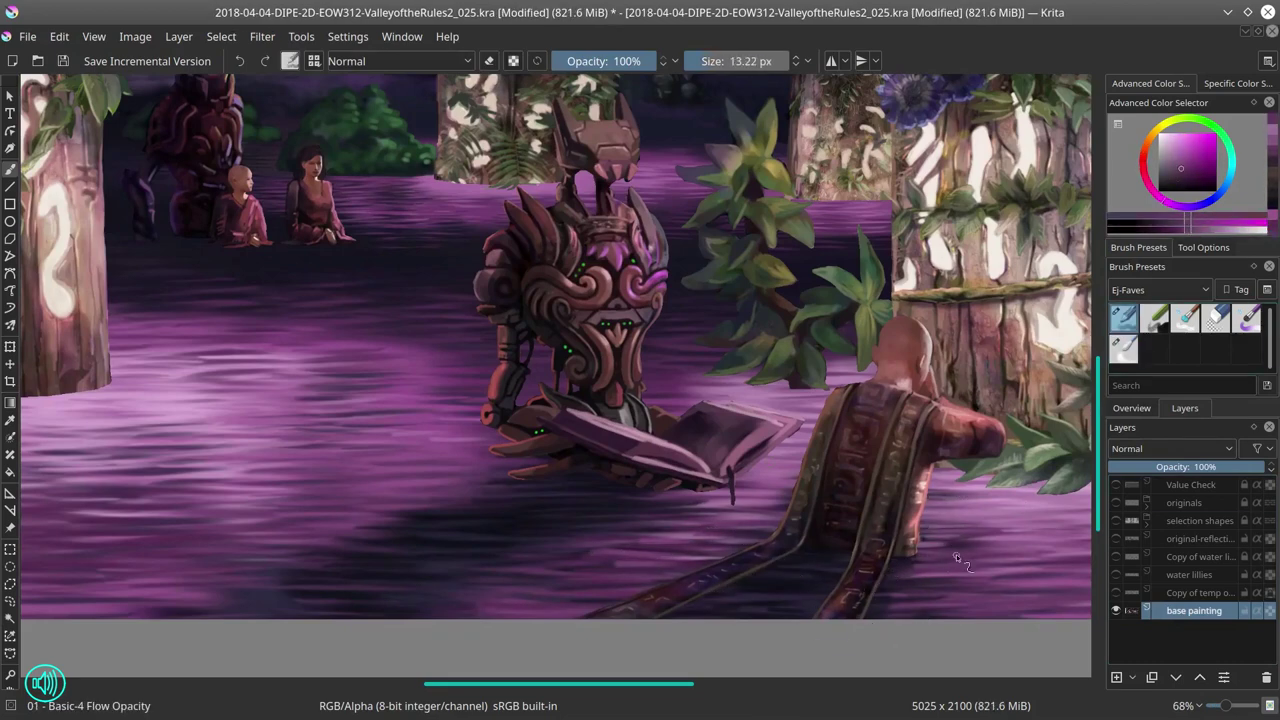
{"action": "left_click", "coordinate": [956, 554], "text": "ctrl"}
{"action": "left_click_drag", "start_coordinate": [956, 554], "coordinate": [616, 569]}
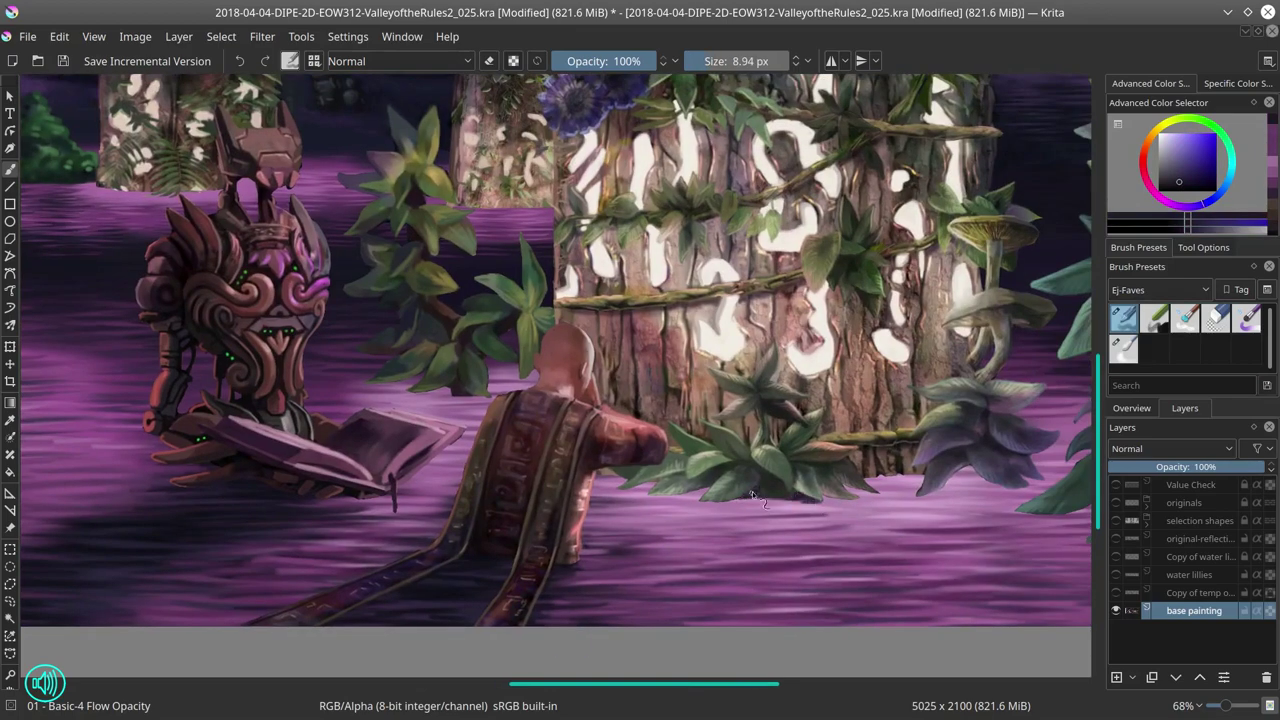
Step: Sample pinker purples and leaf green, then paint small touches on the water beside the leaves
{"action": "left_click", "coordinate": [843, 489], "text": "ctrl"}
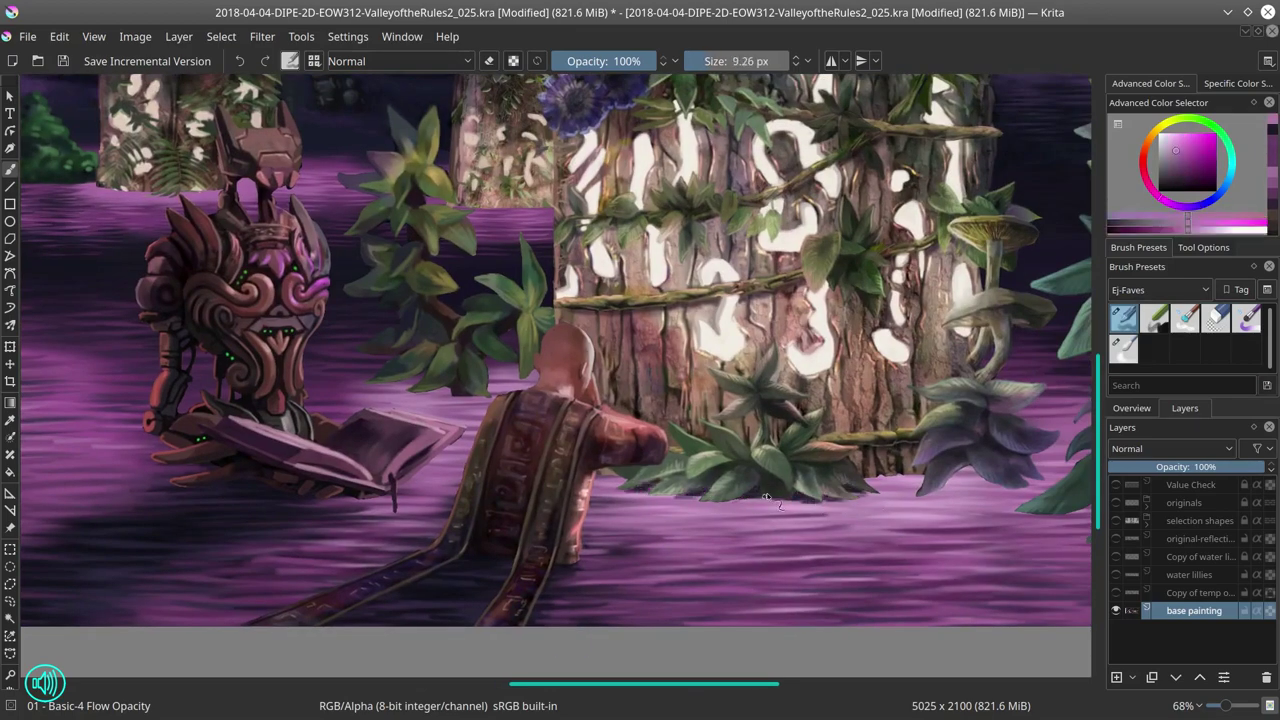
{"action": "left_click", "coordinate": [695, 497], "text": "ctrl"}
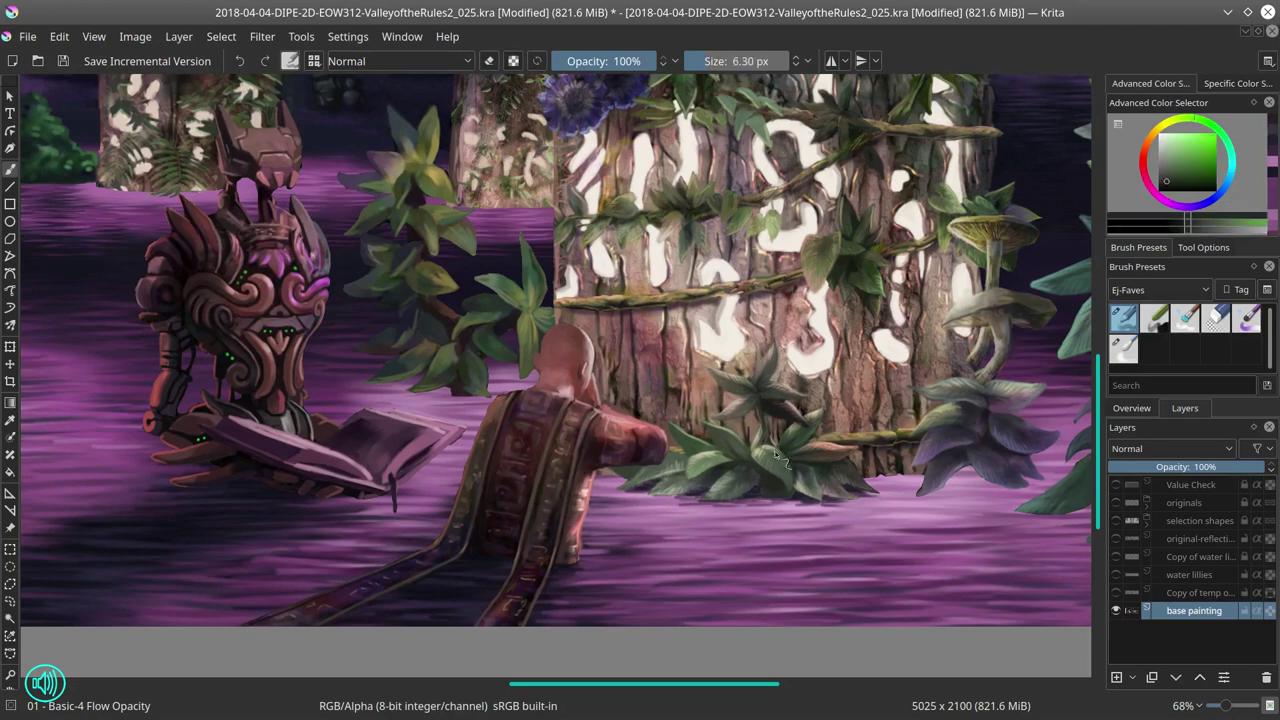
{"action": "left_click", "coordinate": [990, 488], "text": "ctrl"}
{"action": "left_click_drag", "start_coordinate": [990, 488], "coordinate": [728, 526]}
{"action": "left_click", "coordinate": [586, 528], "text": "ctrl"}
{"action": "left_click", "coordinate": [678, 526], "text": "ctrl"}
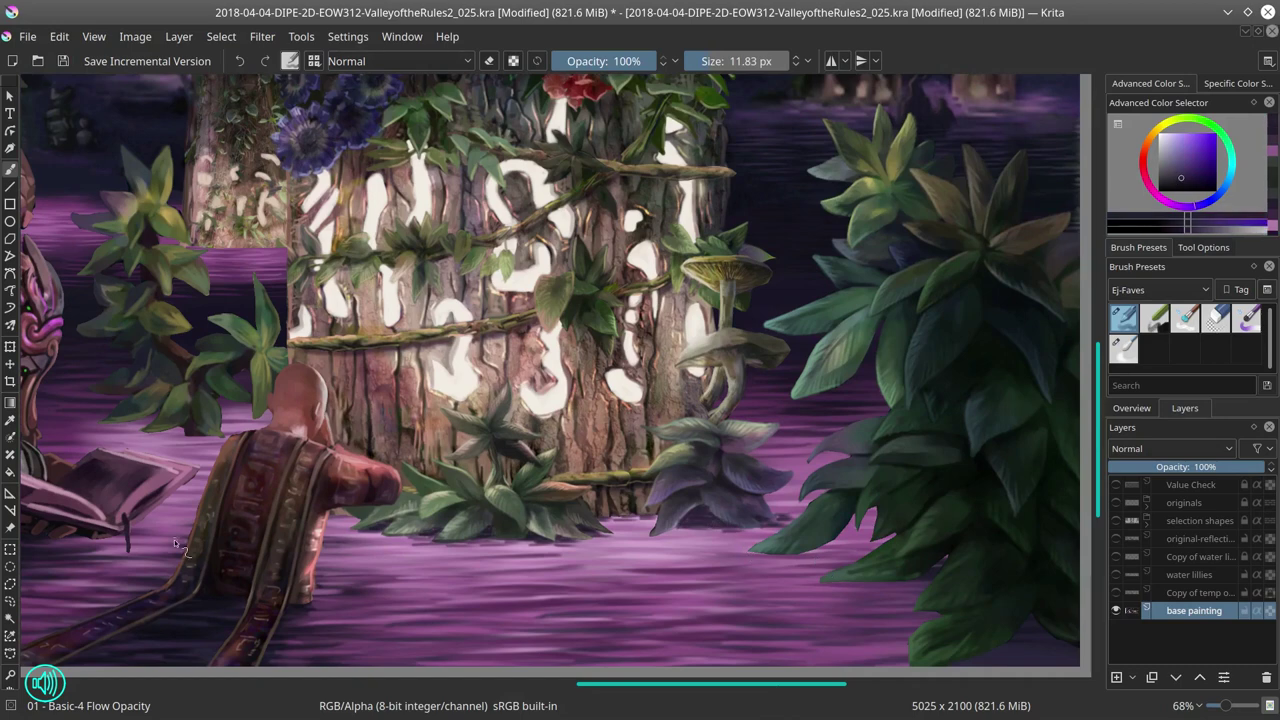
{"action": "left_click", "coordinate": [710, 528], "text": "ctrl"}
{"action": "left_click_drag", "start_coordinate": [656, 530], "coordinate": [732, 536]}
Step: Sample further purple and bluer water colours while zooming to compare them
{"action": "left_click", "coordinate": [803, 512], "text": "ctrl"}
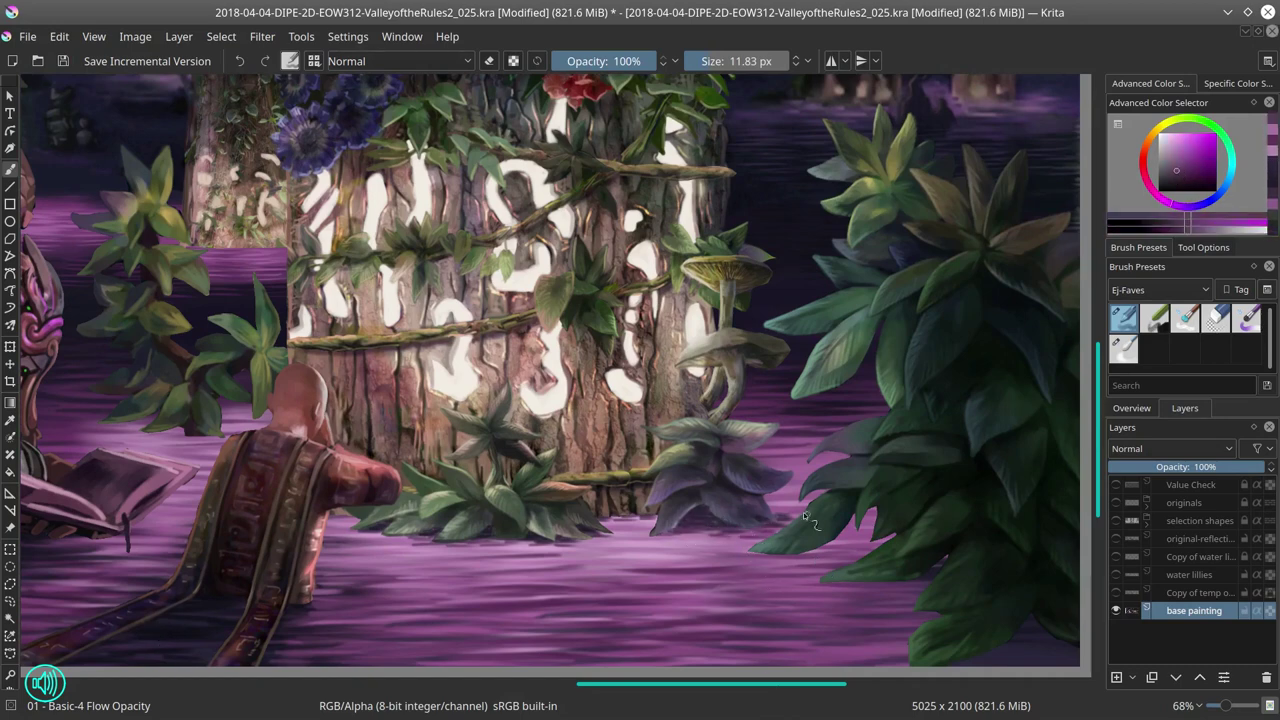
{"action": "left_click", "coordinate": [855, 541], "text": "ctrl"}
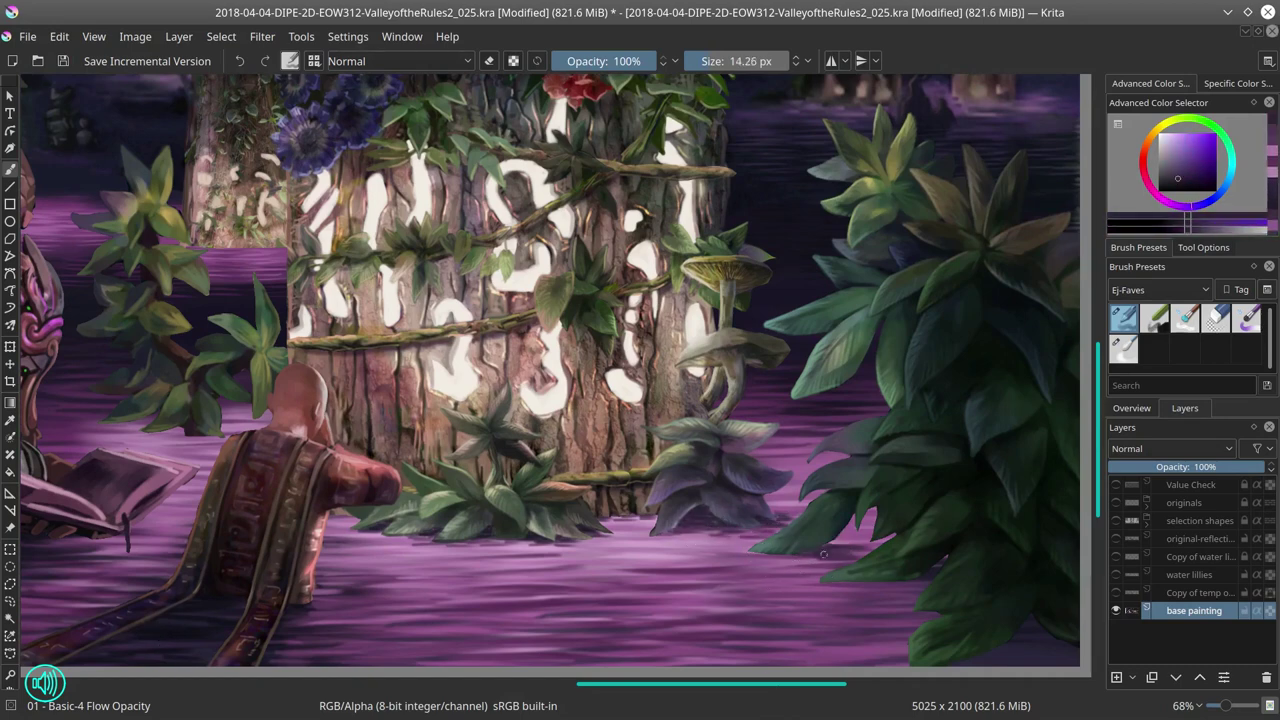
{"action": "left_click", "coordinate": [868, 590], "text": "ctrl"}
{"action": "scroll", "coordinate": [800, 580], "scroll_direction": "left", "scroll_amount": 6}
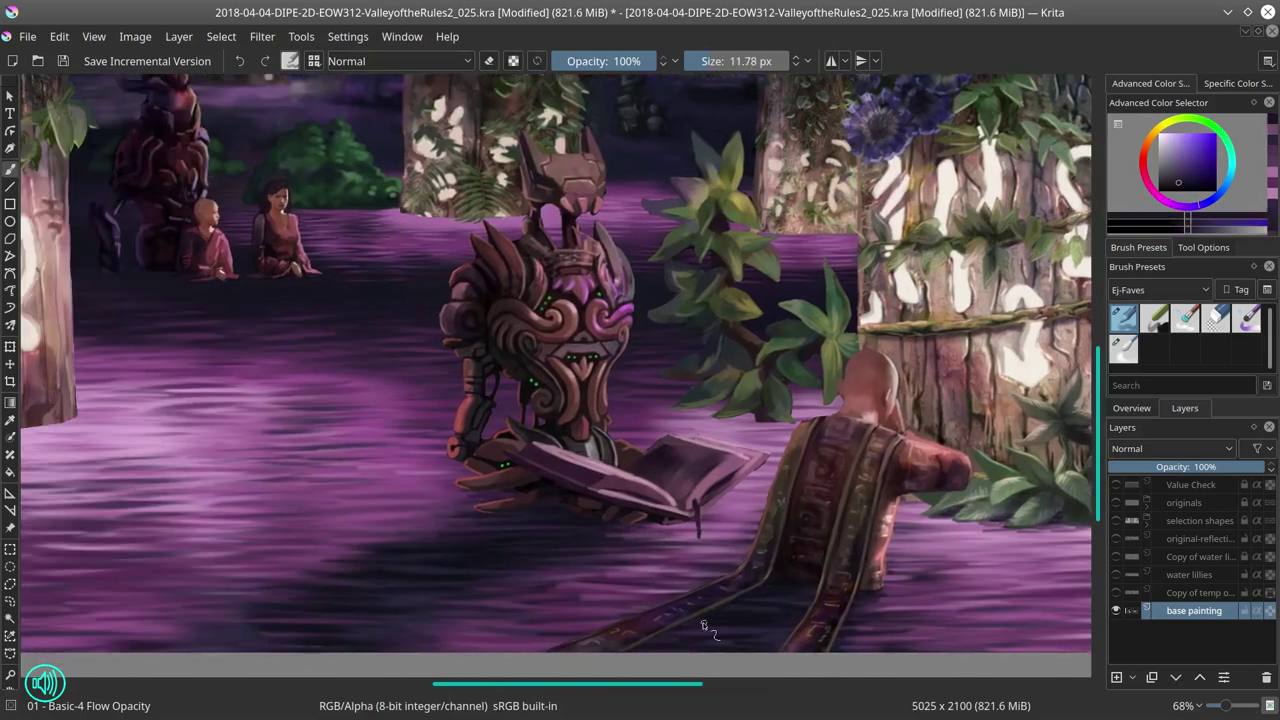
{"action": "scroll", "coordinate": [797, 519], "scroll_direction": "down", "scroll_amount": 5}
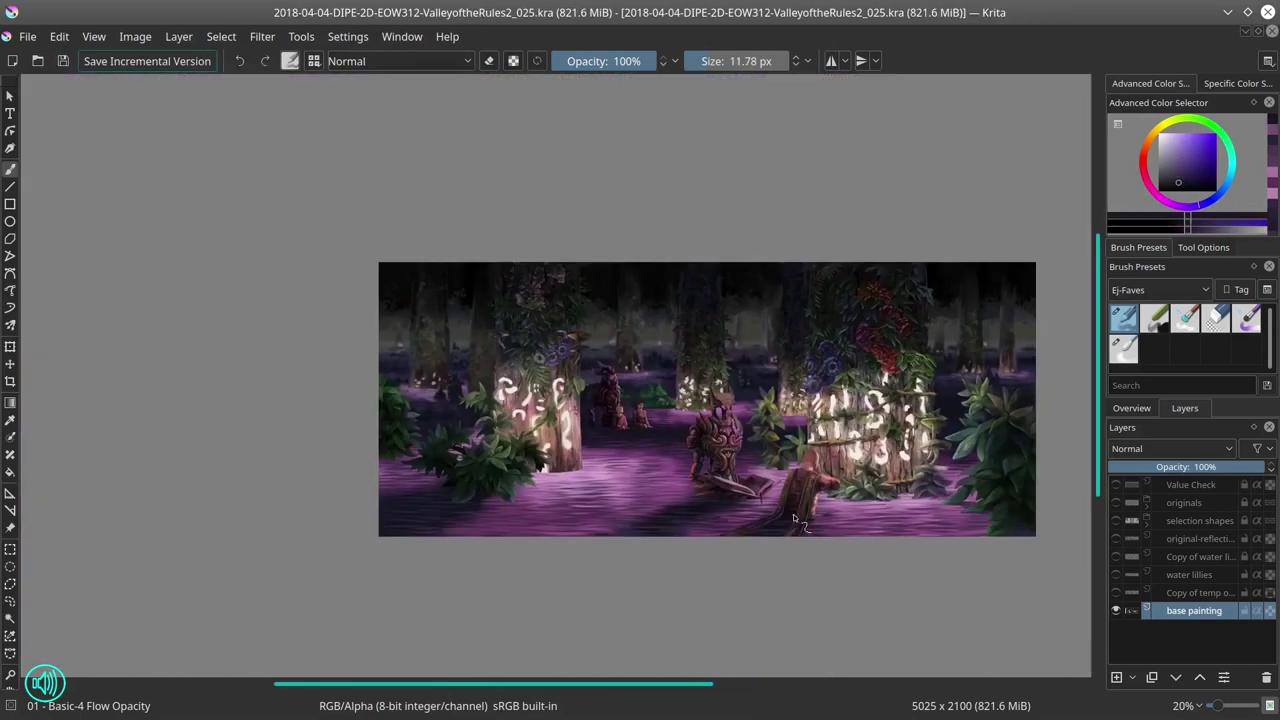
{"action": "scroll", "coordinate": [795, 518], "scroll_direction": "up", "scroll_amount": 5}
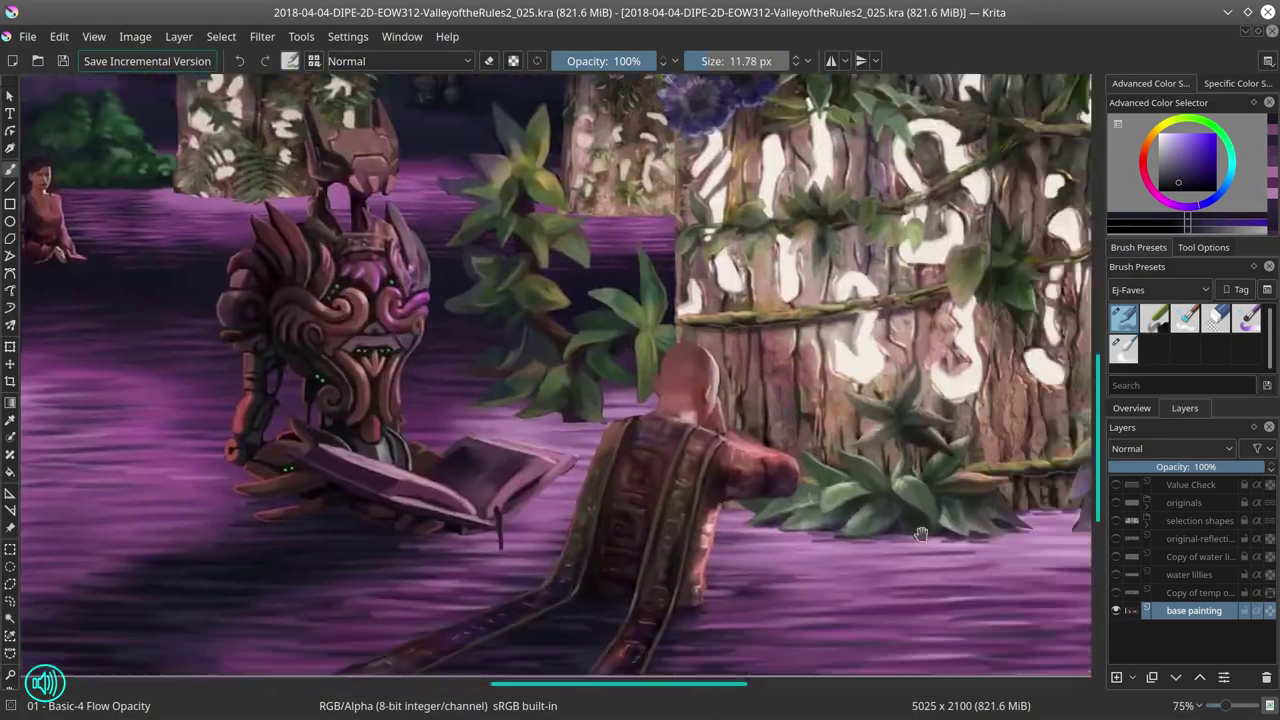
{"action": "left_click", "coordinate": [728, 449], "text": "ctrl"}
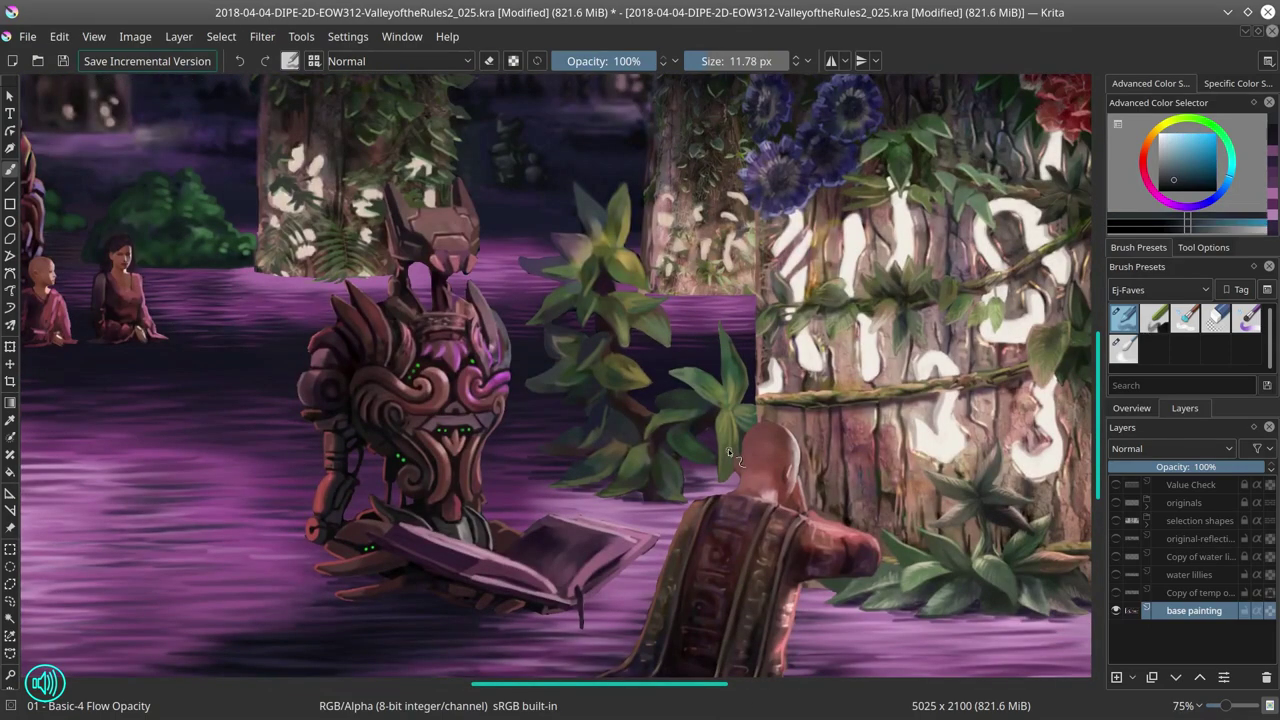
{"action": "left_click", "coordinate": [617, 480], "text": "ctrl"}
{"action": "left_click", "coordinate": [677, 536], "text": "ctrl"}
Step: Pick a colour near the monk, switch to the blending brush, and save the painting
{"action": "scroll", "coordinate": [670, 540], "scroll_direction": "down", "scroll_amount": 3}
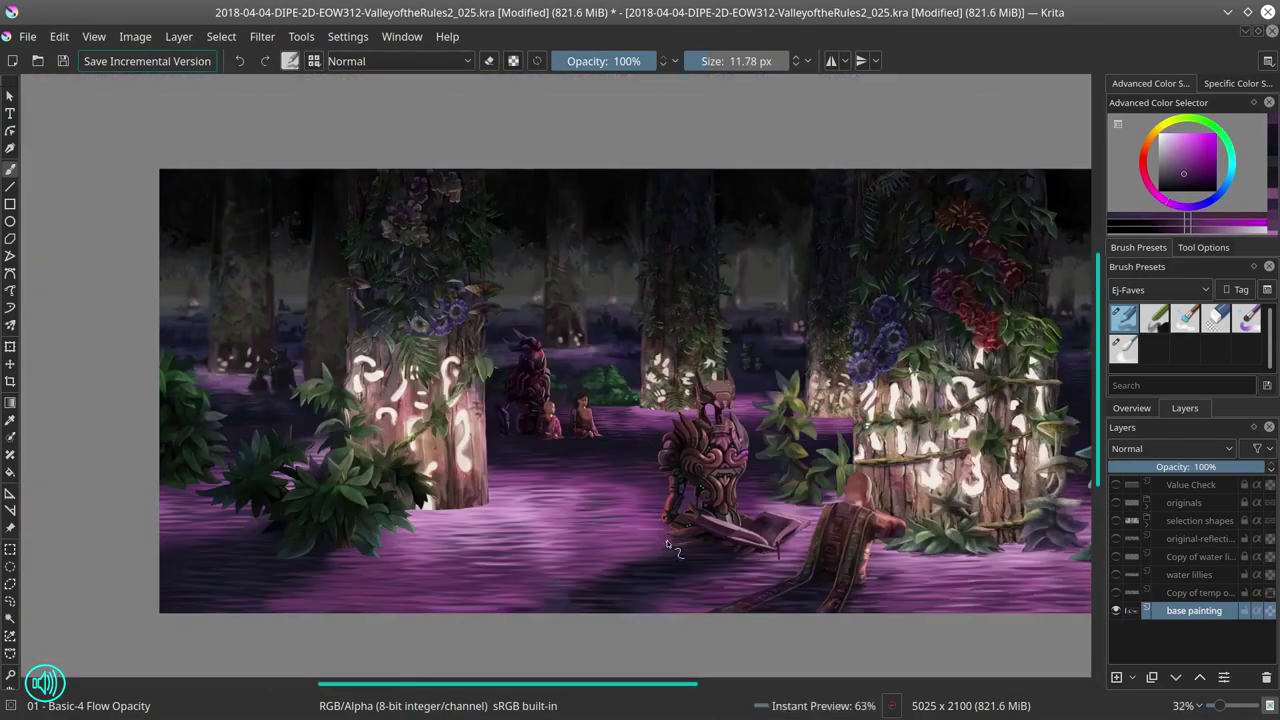
{"action": "scroll", "coordinate": [700, 530], "scroll_direction": "up", "scroll_amount": 3}
{"action": "left_click", "coordinate": [727, 520], "text": "ctrl"}
{"action": "left_click", "coordinate": [1124, 347]}
{"action": "scroll", "coordinate": [819, 547], "scroll_direction": "down", "scroll_amount": 4}
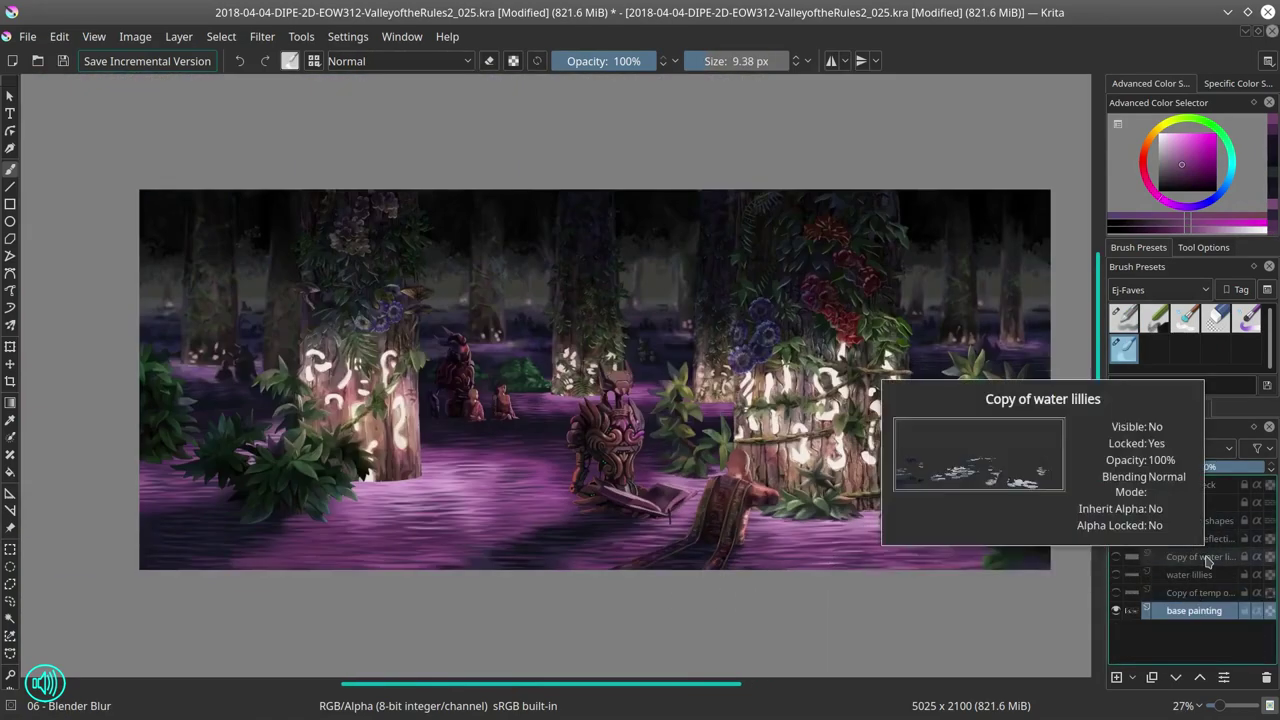
{"action": "key", "text": "ctrl+s"}
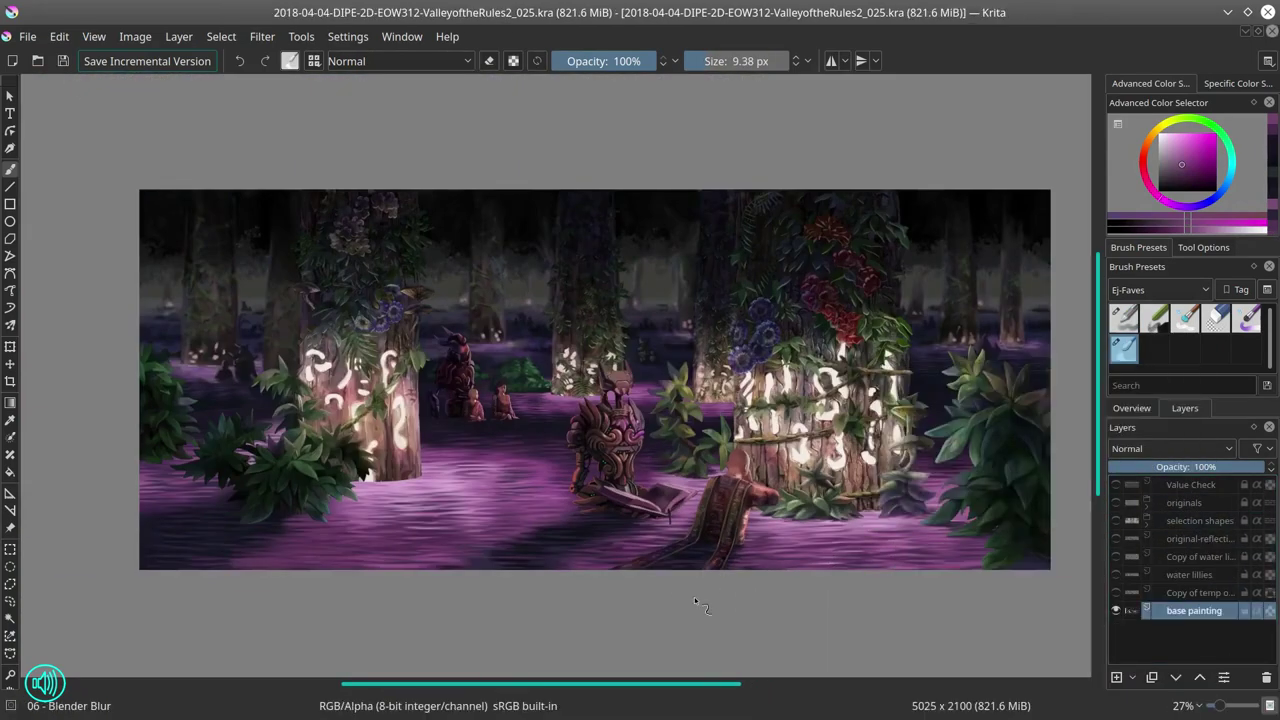
Step: Outline the bush area with a freehand selection and pick a dark teal from its leaves
{"action": "scroll", "coordinate": [491, 514], "scroll_direction": "up", "scroll_amount": 5}
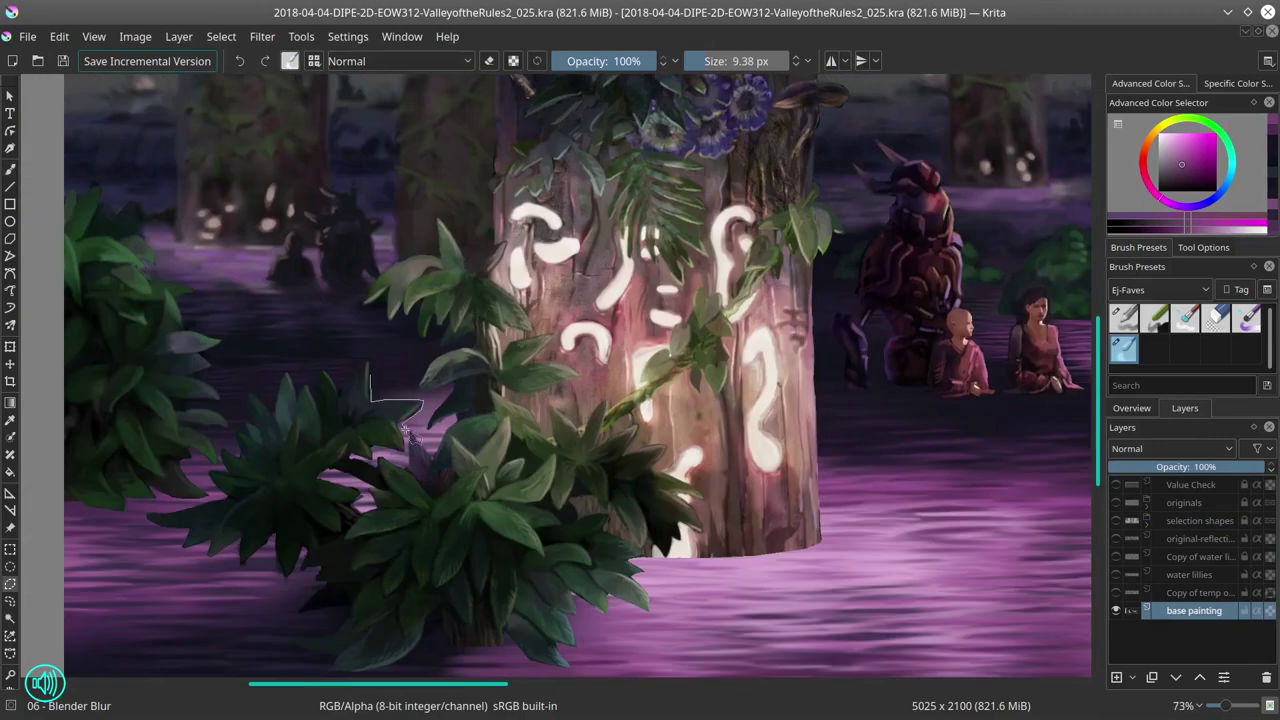
{"action": "left_click_drag", "start_coordinate": [405, 430], "coordinate": [446, 394]}
{"action": "key", "text": "b"}
{"action": "key", "text": "/"}
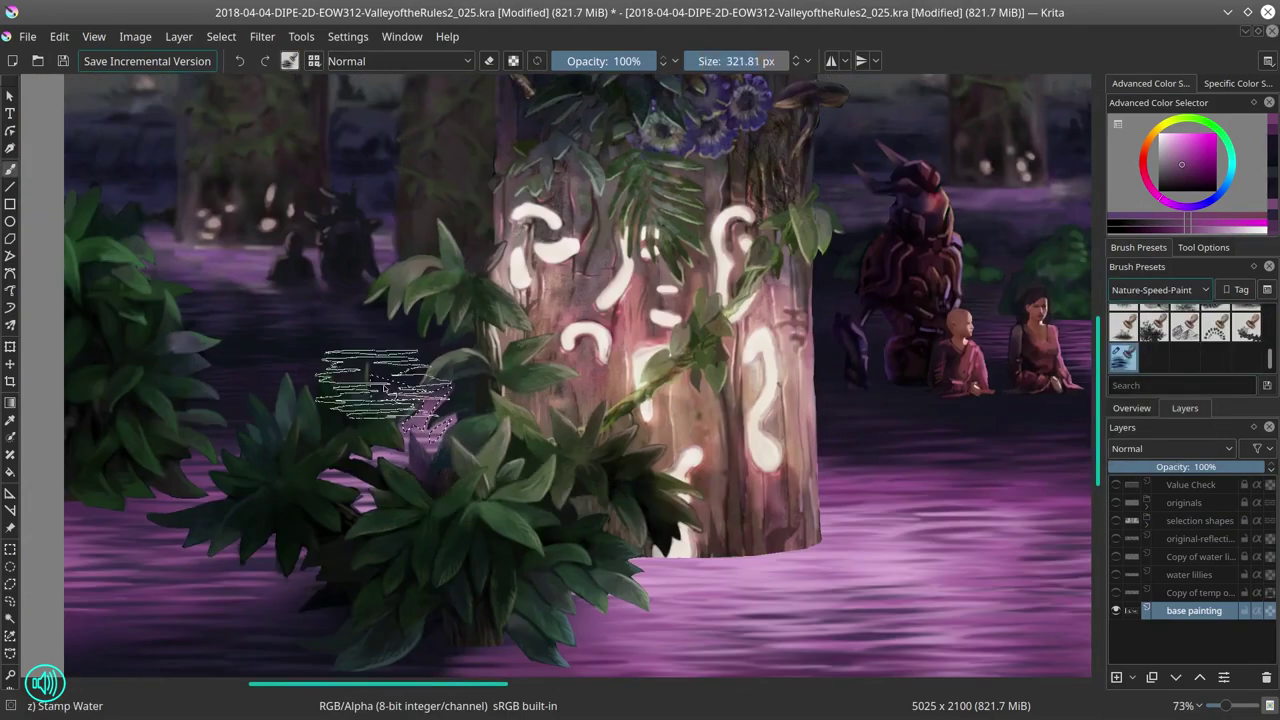
{"action": "key", "text": "/"}
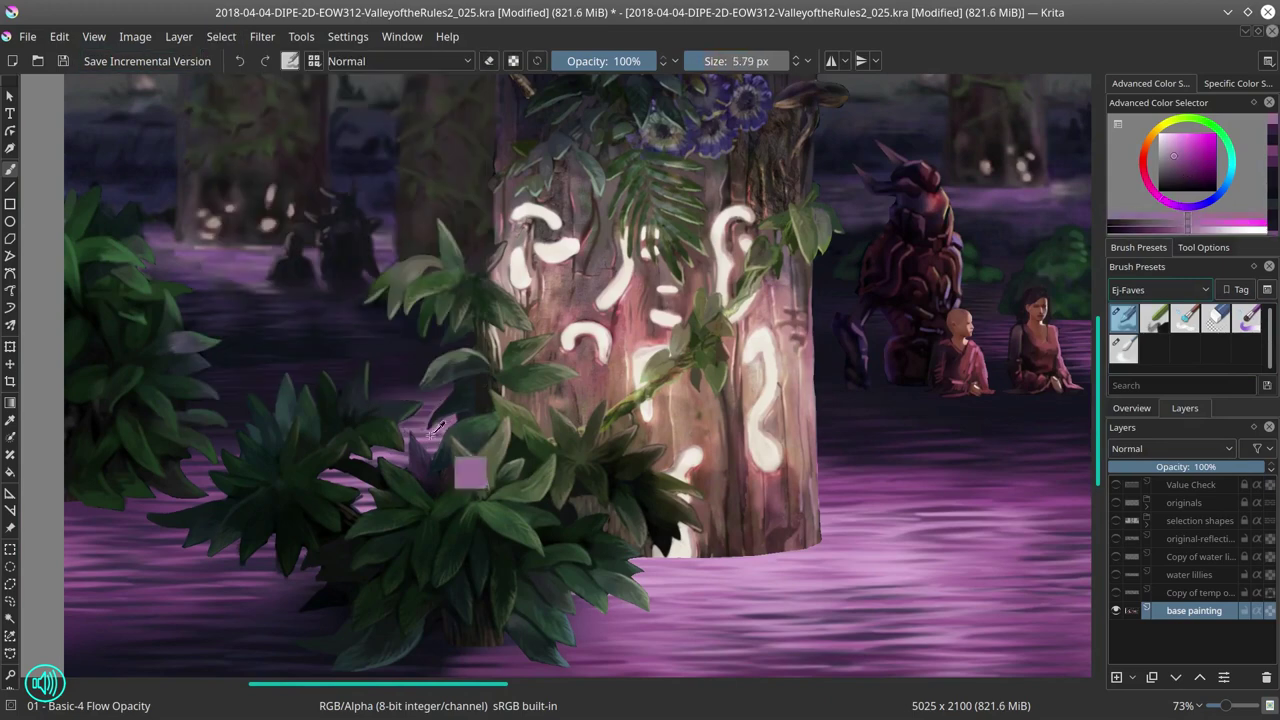
{"action": "left_click", "coordinate": [533, 572], "text": "ctrl"}
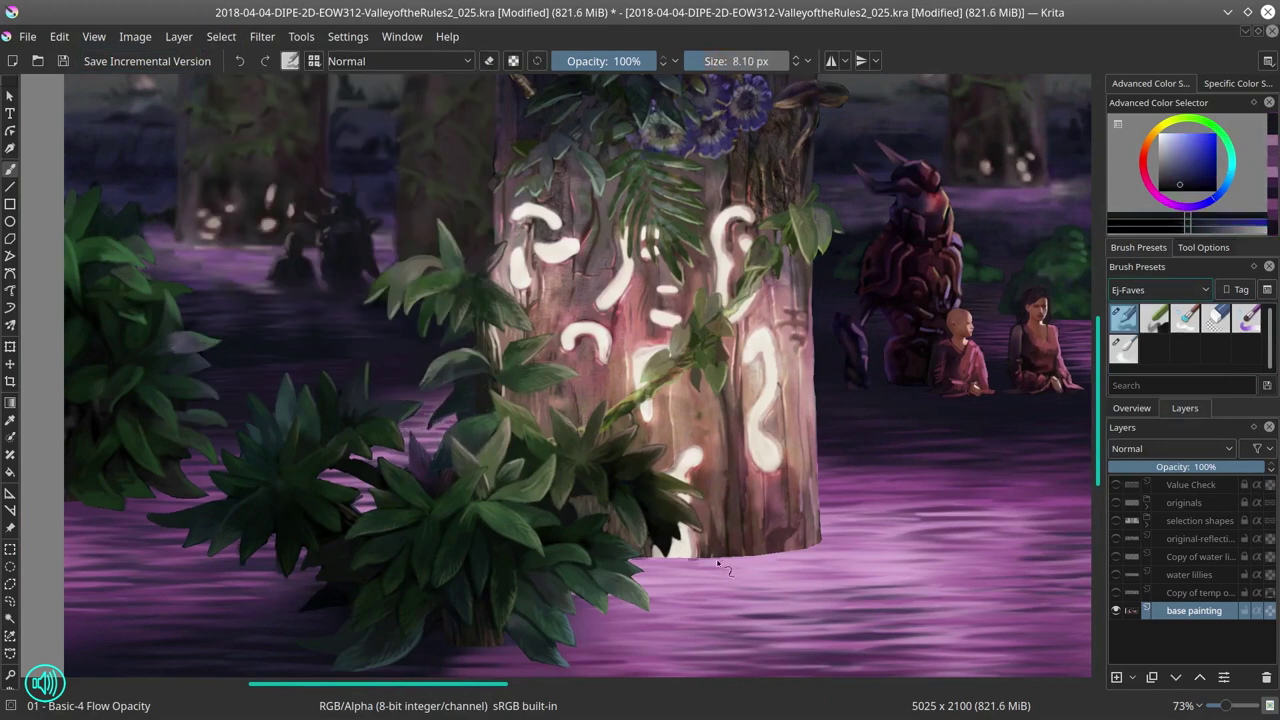
Step: Sample purple-pink, dark blue and leaf green while panning to the lower-left bushes, then save
{"action": "left_click_drag", "start_coordinate": [718, 565], "coordinate": [570, 580]}
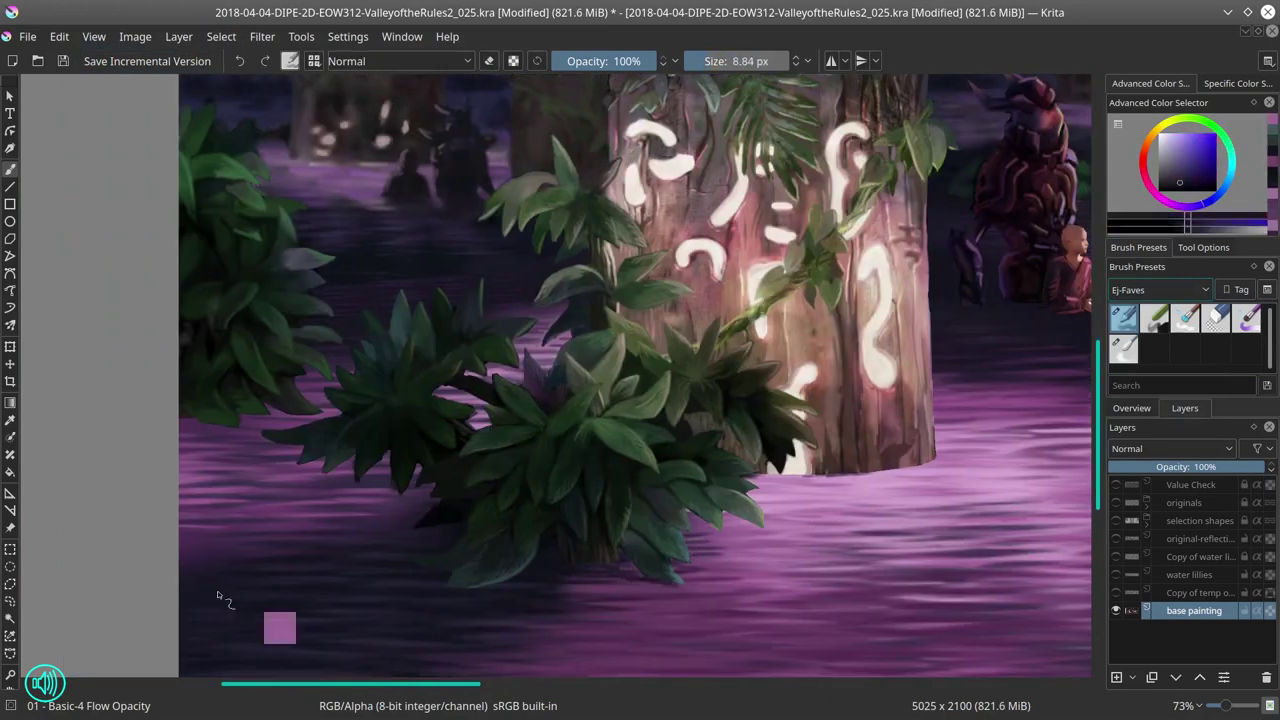
{"action": "left_click", "coordinate": [737, 531], "text": "ctrl"}
{"action": "left_click", "coordinate": [697, 512], "text": "ctrl"}
{"action": "left_click_drag", "start_coordinate": [220, 586], "coordinate": [380, 571]}
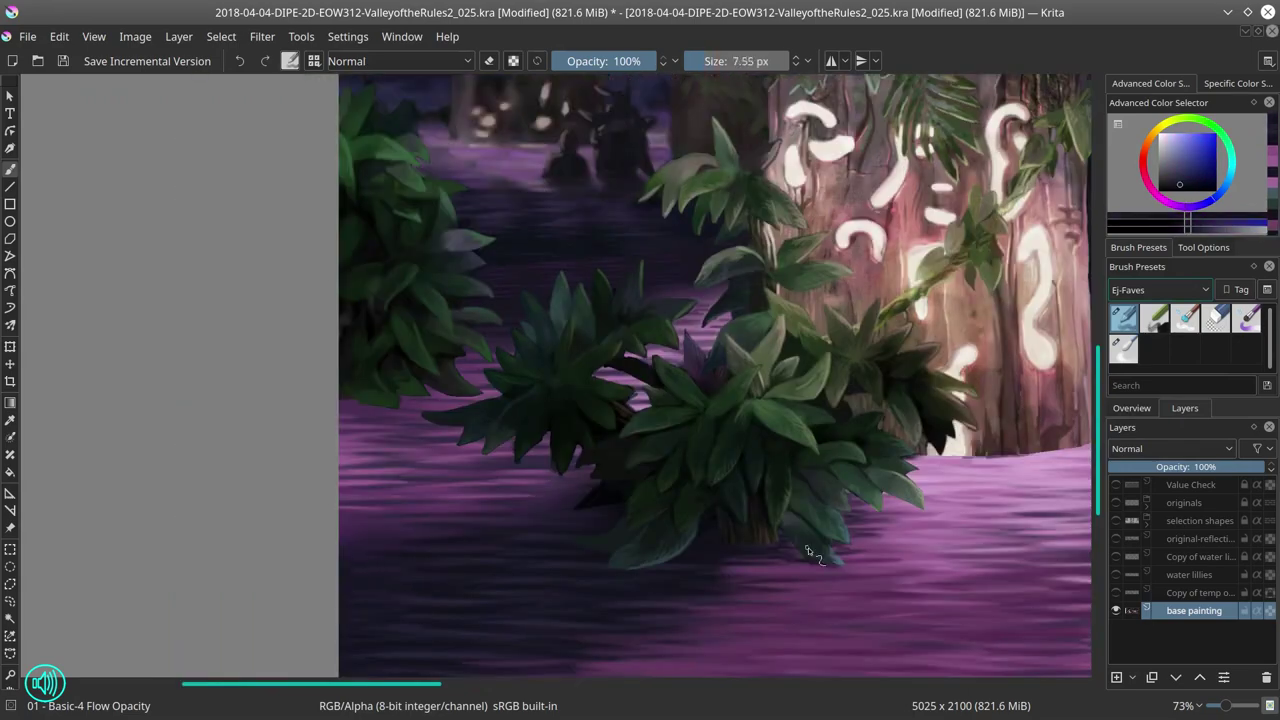
{"action": "left_click", "coordinate": [674, 406], "text": "ctrl"}
{"action": "scroll", "coordinate": [674, 406], "scroll_direction": "down", "scroll_amount": 5}
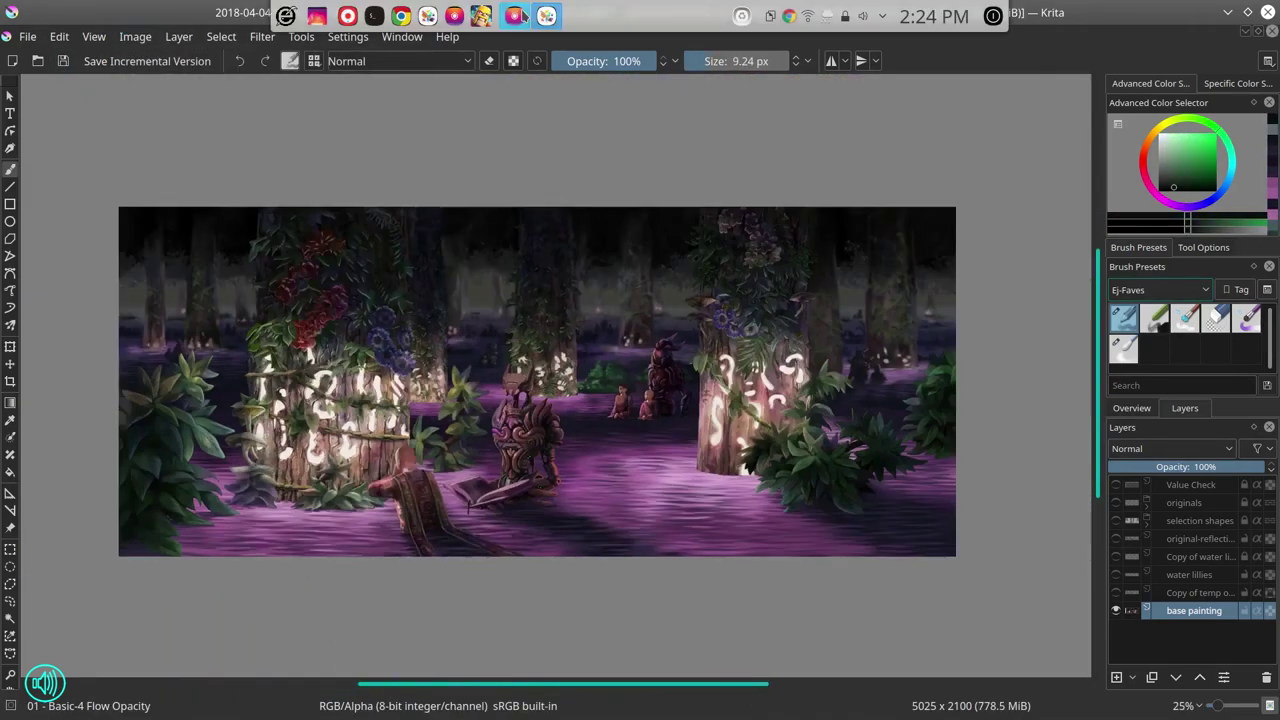
{"action": "left_click", "coordinate": [62, 61]}
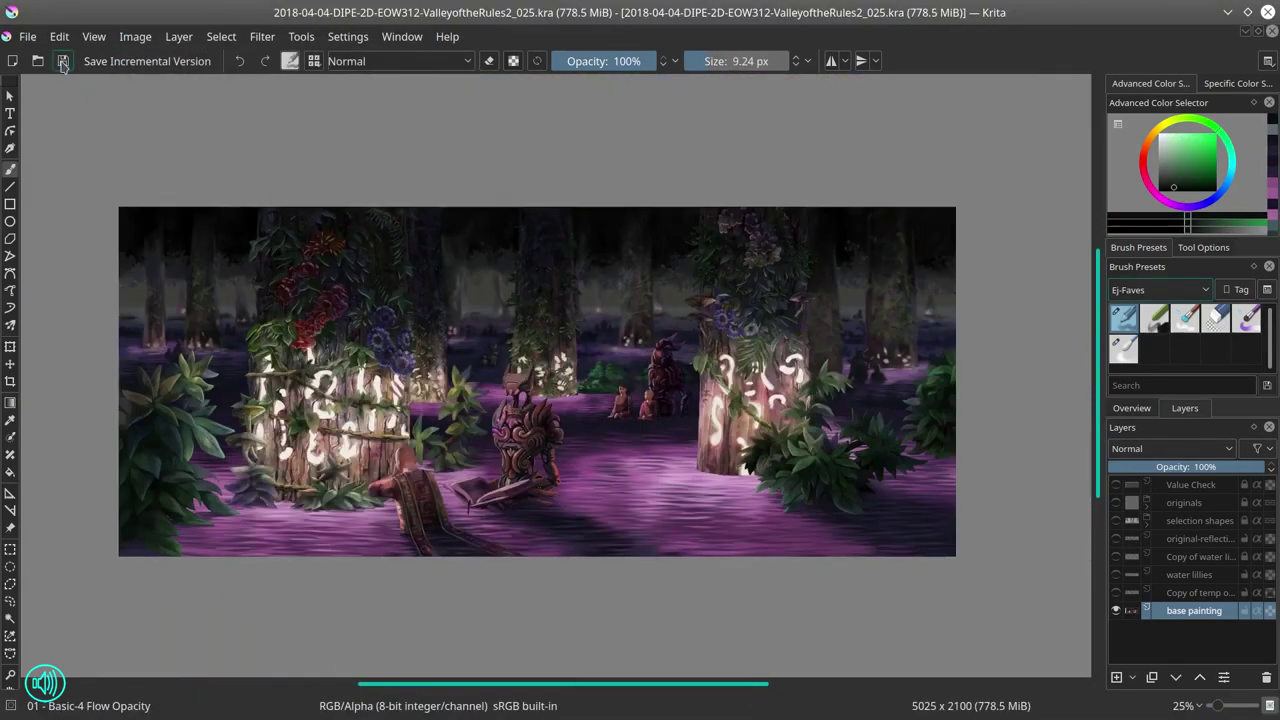
Step: Mirror the view to check the composition and save again
{"action": "scroll", "coordinate": [400, 480], "scroll_direction": "up", "scroll_amount": 5}
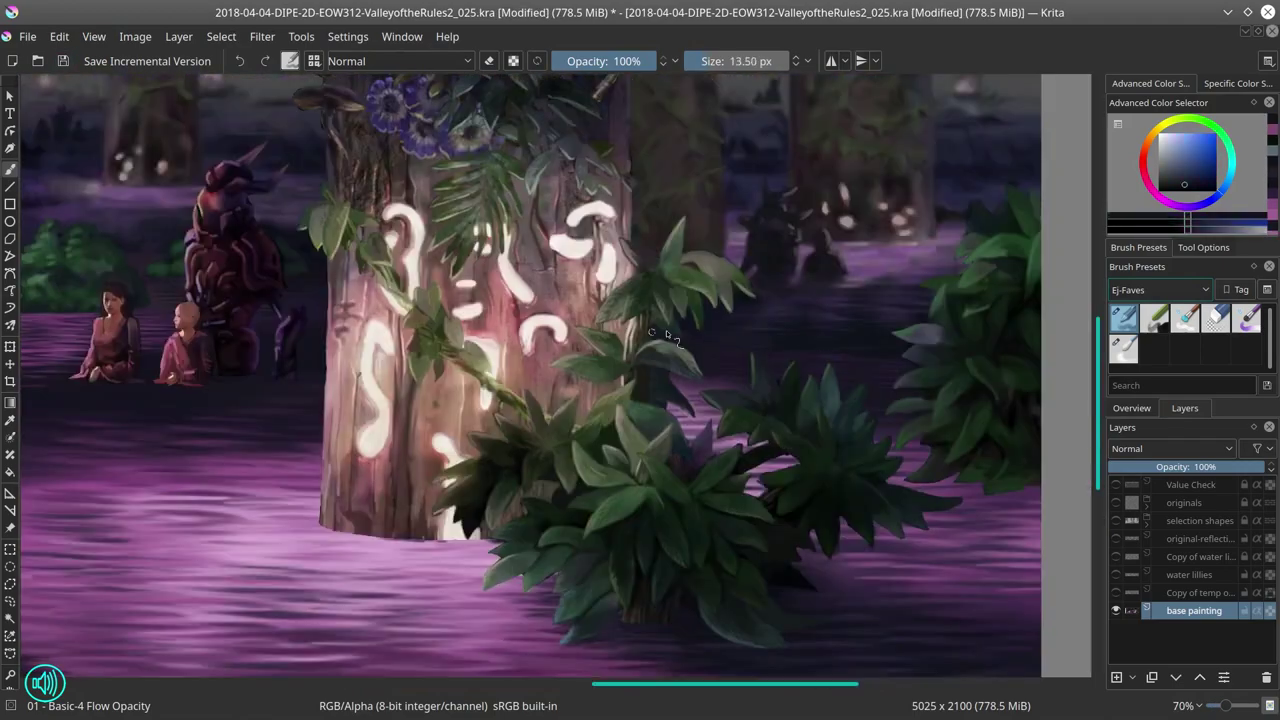
{"action": "key", "text": "m"}
{"action": "scroll", "coordinate": [617, 368], "scroll_direction": "up", "scroll_amount": 3}
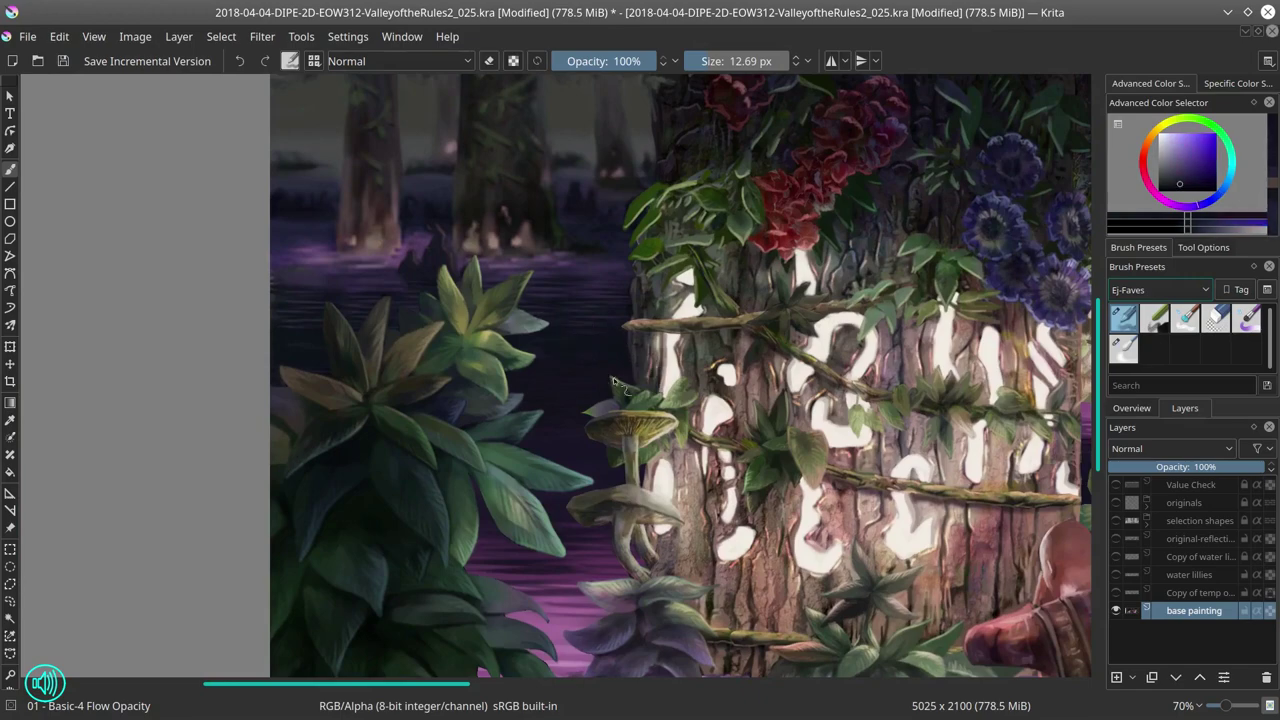
{"action": "scroll", "coordinate": [614, 381], "scroll_direction": "down", "scroll_amount": 5}
{"action": "key", "text": "ctrl+s"}
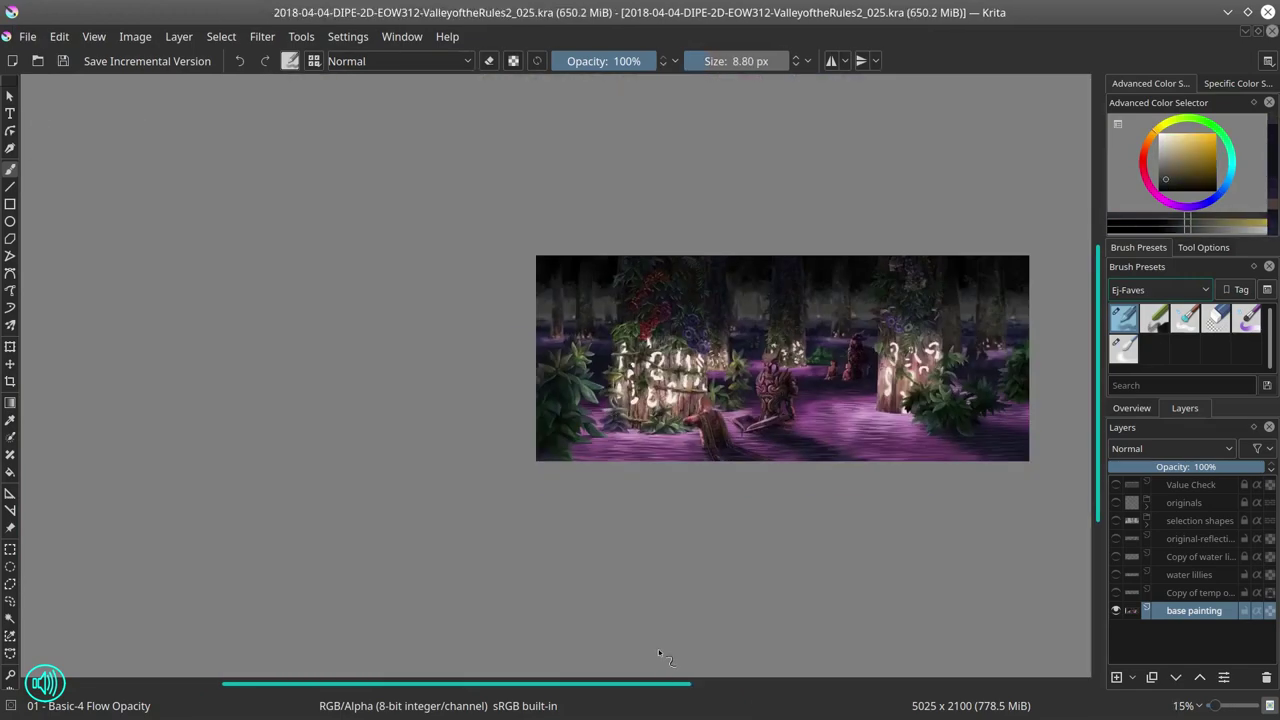
{"action": "scroll", "coordinate": [809, 551], "scroll_direction": "down", "scroll_amount": 1}
{"action": "scroll", "coordinate": [809, 551], "scroll_direction": "up", "scroll_amount": 4}
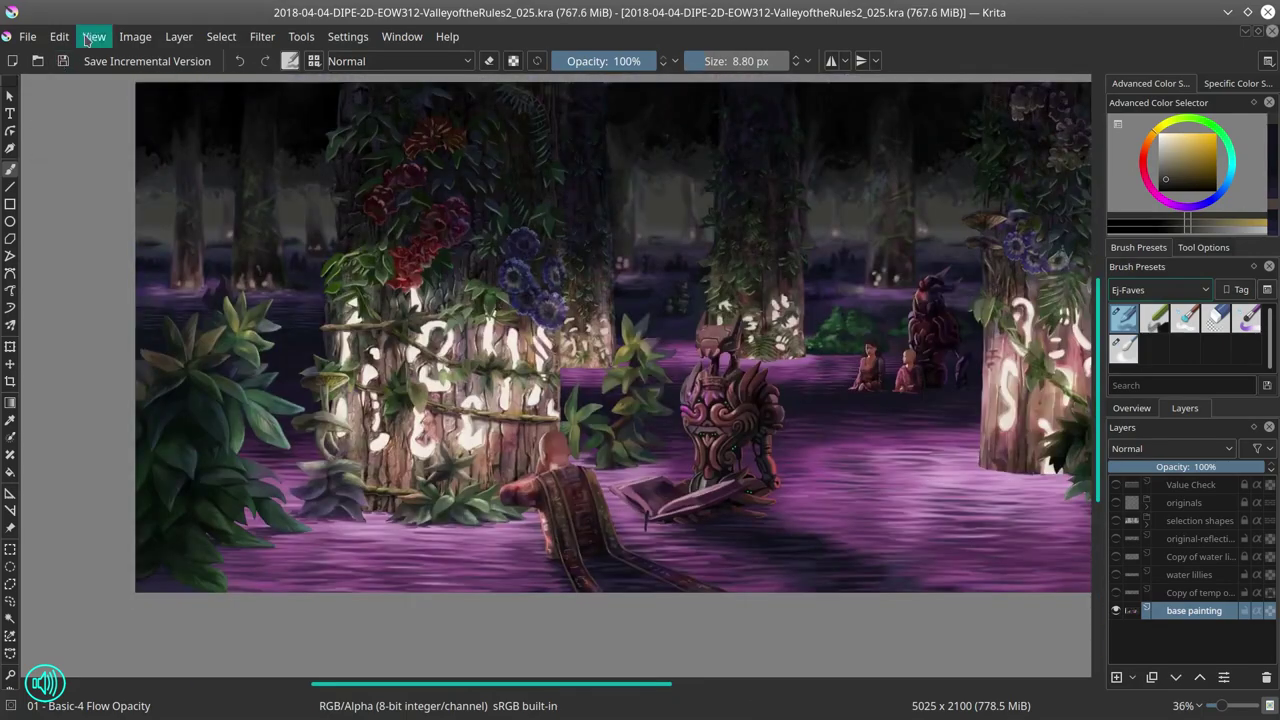
{"action": "scroll", "coordinate": [554, 527], "scroll_direction": "down", "scroll_amount": 3}
Step: Flip the view back, fit the whole painting on screen and zoom around to inspect it
{"action": "key", "text": "m"}
{"action": "key", "text": "2"}
{"action": "scroll", "coordinate": [428, 366], "scroll_direction": "up", "scroll_amount": 5}
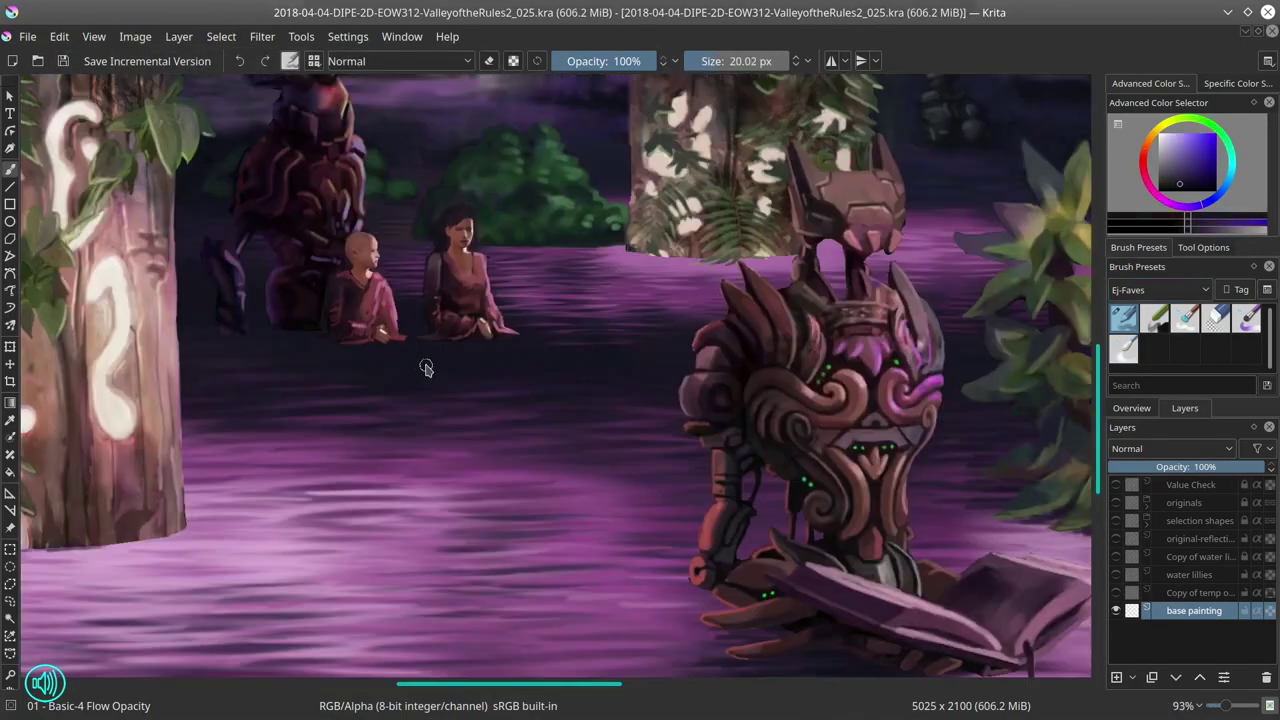
{"action": "scroll", "coordinate": [428, 366], "scroll_direction": "down", "scroll_amount": 6}
{"action": "scroll", "coordinate": [418, 422], "scroll_direction": "up", "scroll_amount": 4}
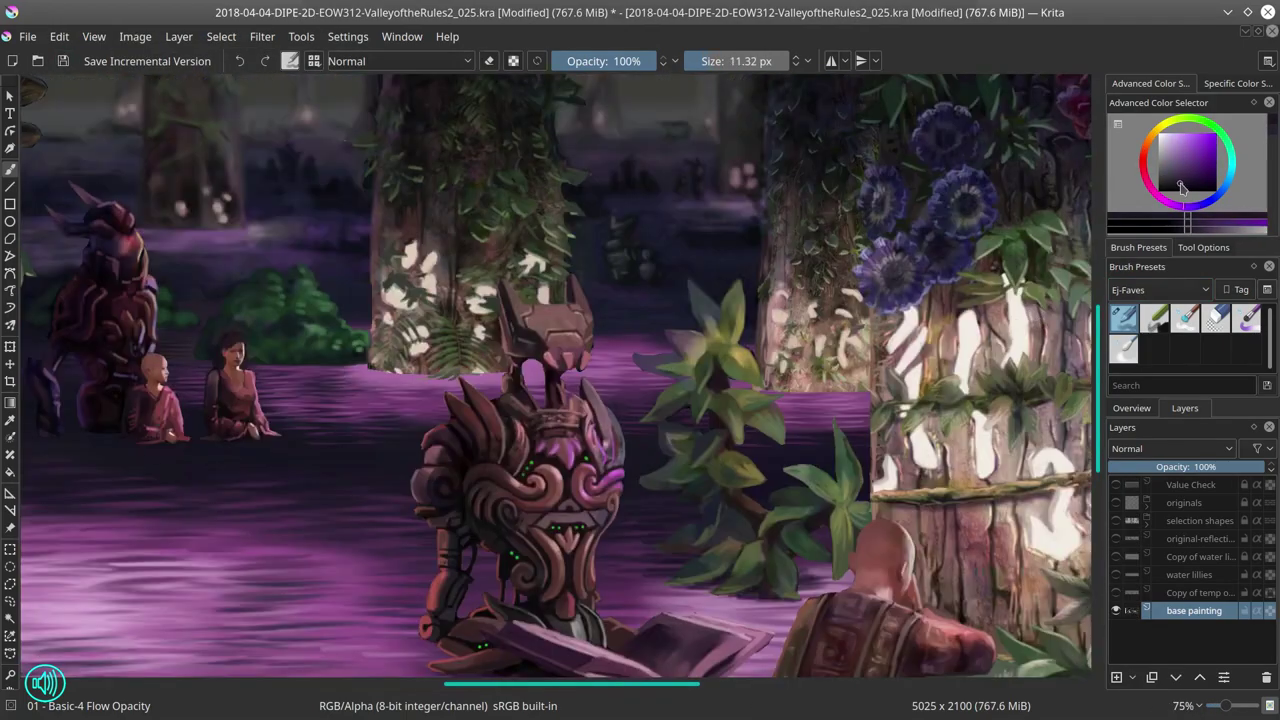
{"action": "scroll", "coordinate": [862, 458], "scroll_direction": "up", "scroll_amount": 3}
{"action": "scroll", "coordinate": [560, 400], "scroll_direction": "down", "scroll_amount": 4}
{"action": "scroll", "coordinate": [305, 375], "scroll_direction": "up", "scroll_amount": 3}
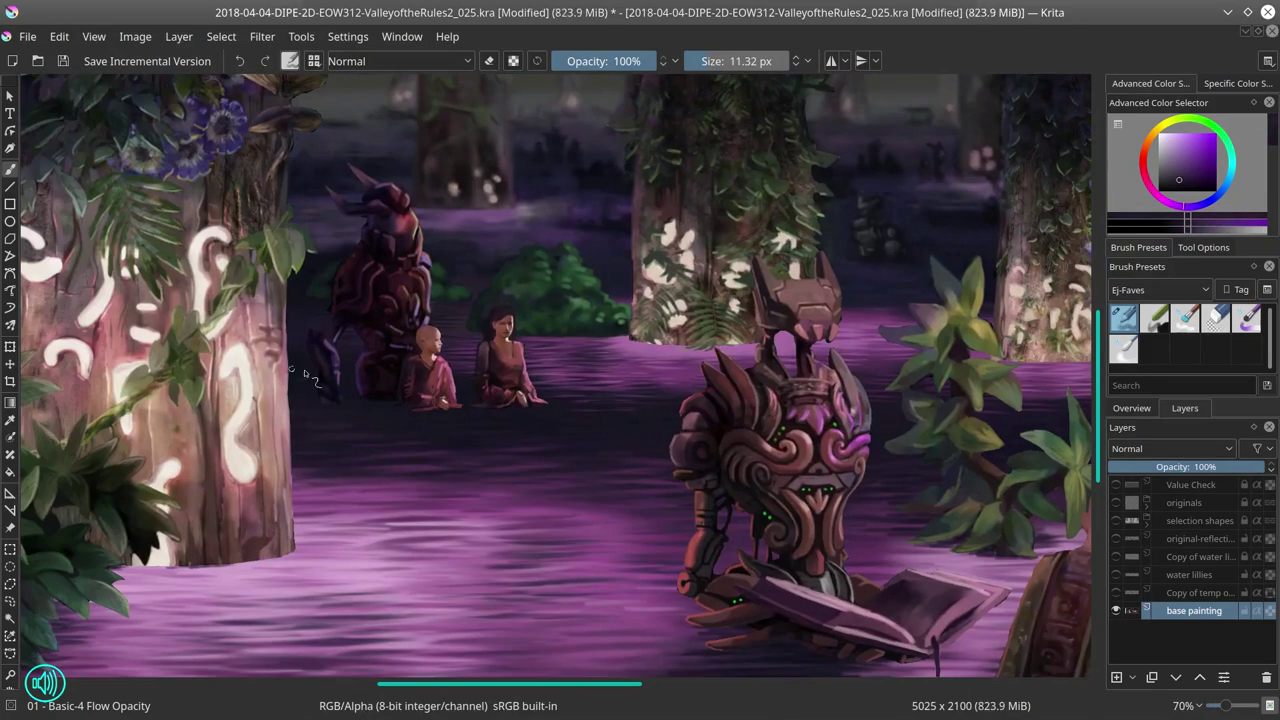
{"action": "scroll", "coordinate": [348, 372], "scroll_direction": "up", "scroll_amount": 3}
{"action": "scroll", "coordinate": [686, 581], "scroll_direction": "down", "scroll_amount": 6}
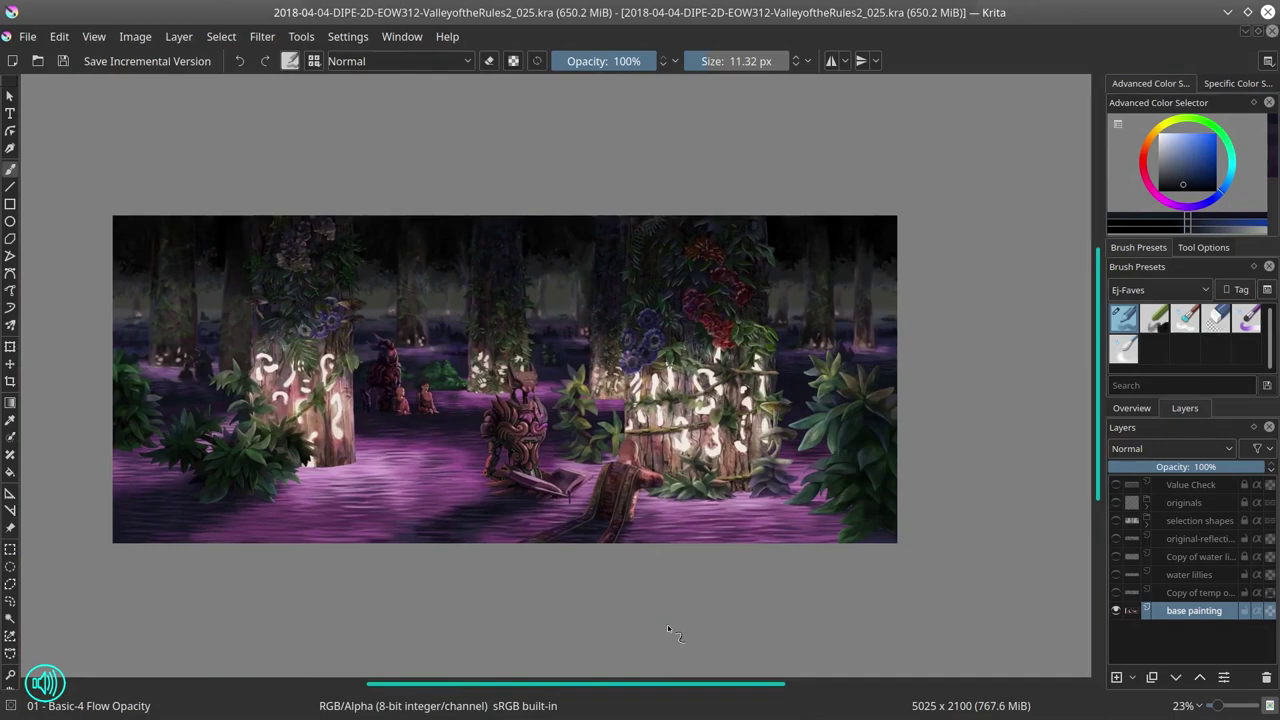
{"action": "scroll", "coordinate": [667, 624], "scroll_direction": "down", "scroll_amount": 1}
Step: Apply Curves to the copied temp layer, then delete that layer
{"action": "key", "text": "Page_Up"}
{"action": "key", "text": "ctrl+m"}
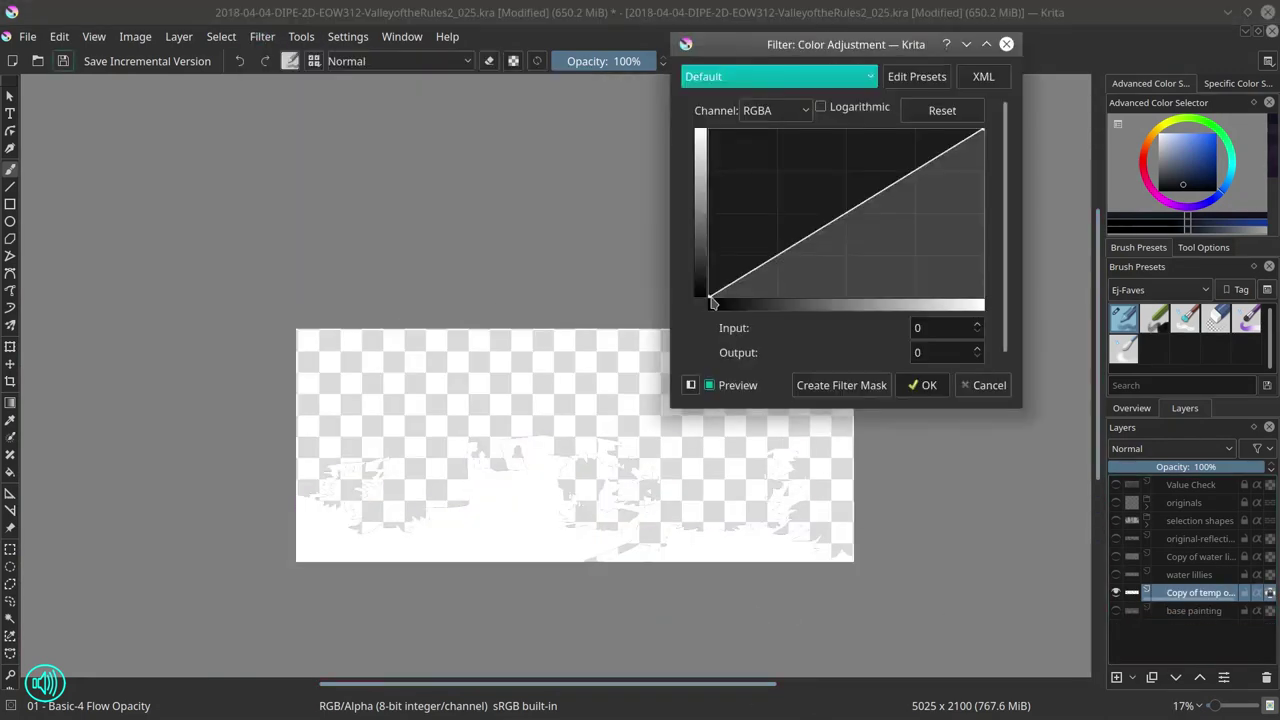
{"action": "key", "text": "Return"}
{"action": "double_click", "coordinate": [1208, 593]}
{"action": "left_click", "coordinate": [1268, 678]}
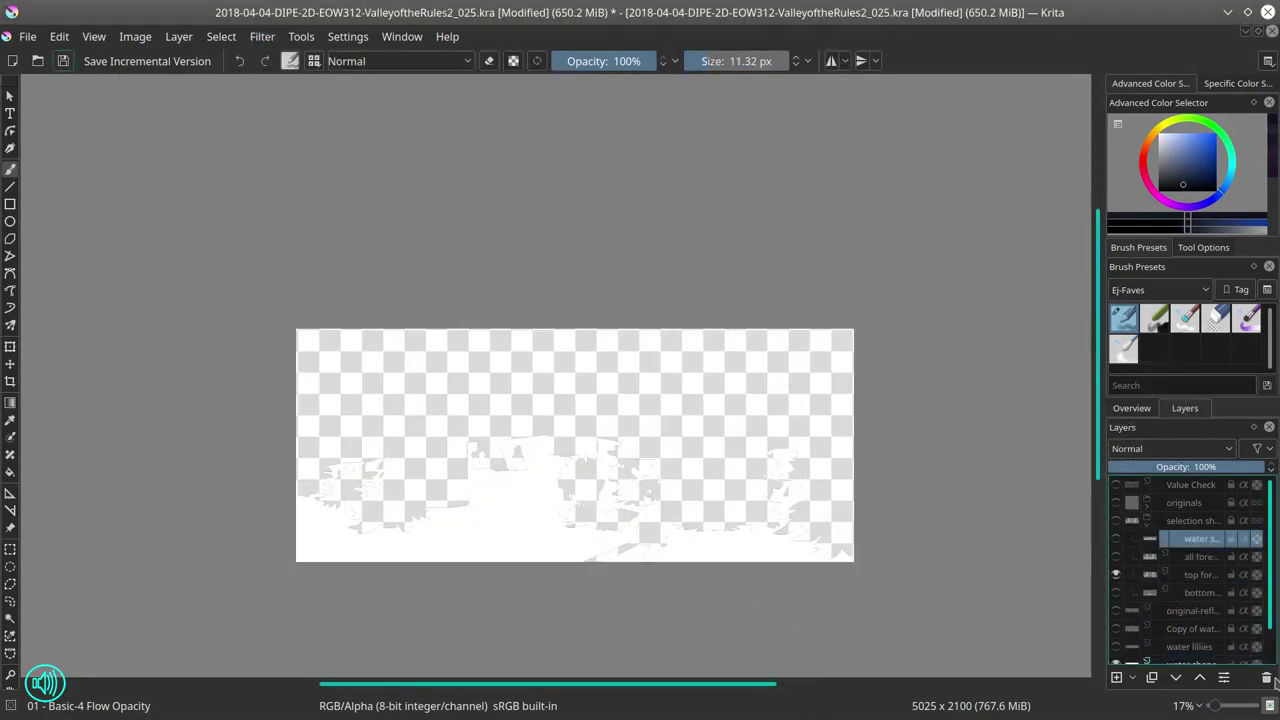
Step: Contiguous-select the white water-shape region and apply a Levels adjustment
{"action": "scroll", "coordinate": [425, 558], "scroll_direction": "up", "scroll_amount": 3}
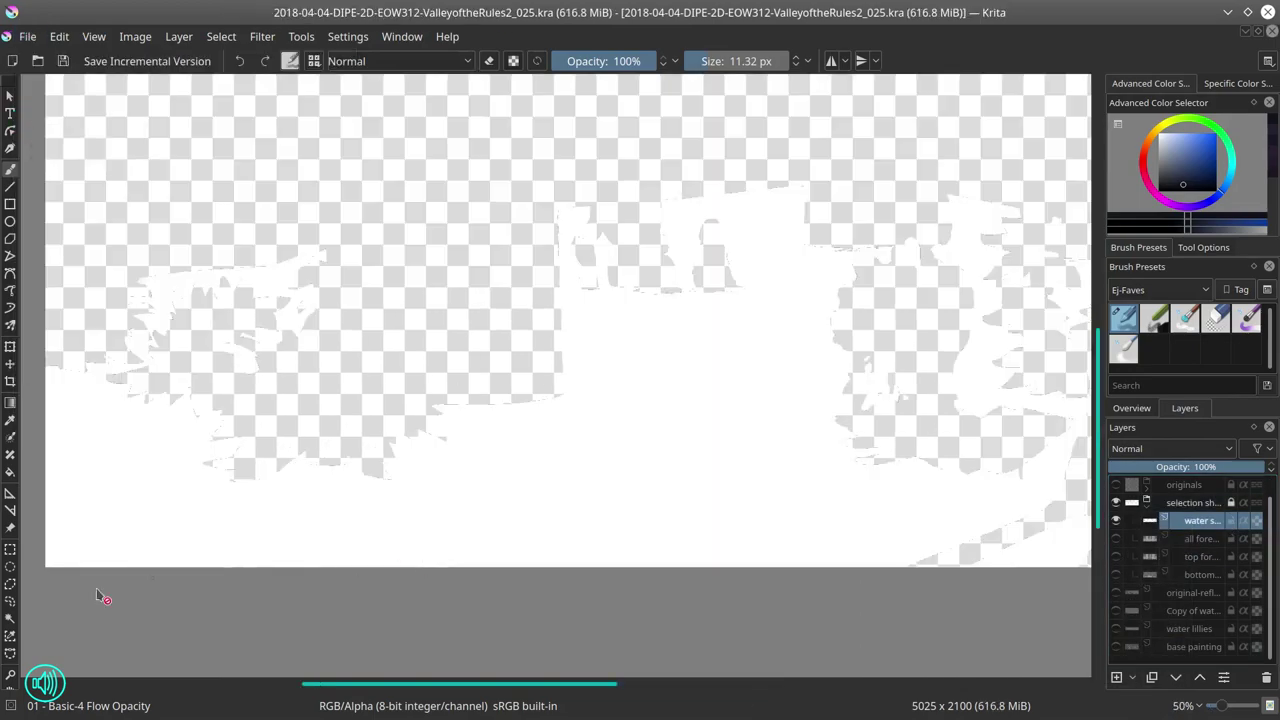
{"action": "left_click", "coordinate": [10, 618]}
{"action": "left_click", "coordinate": [160, 445]}
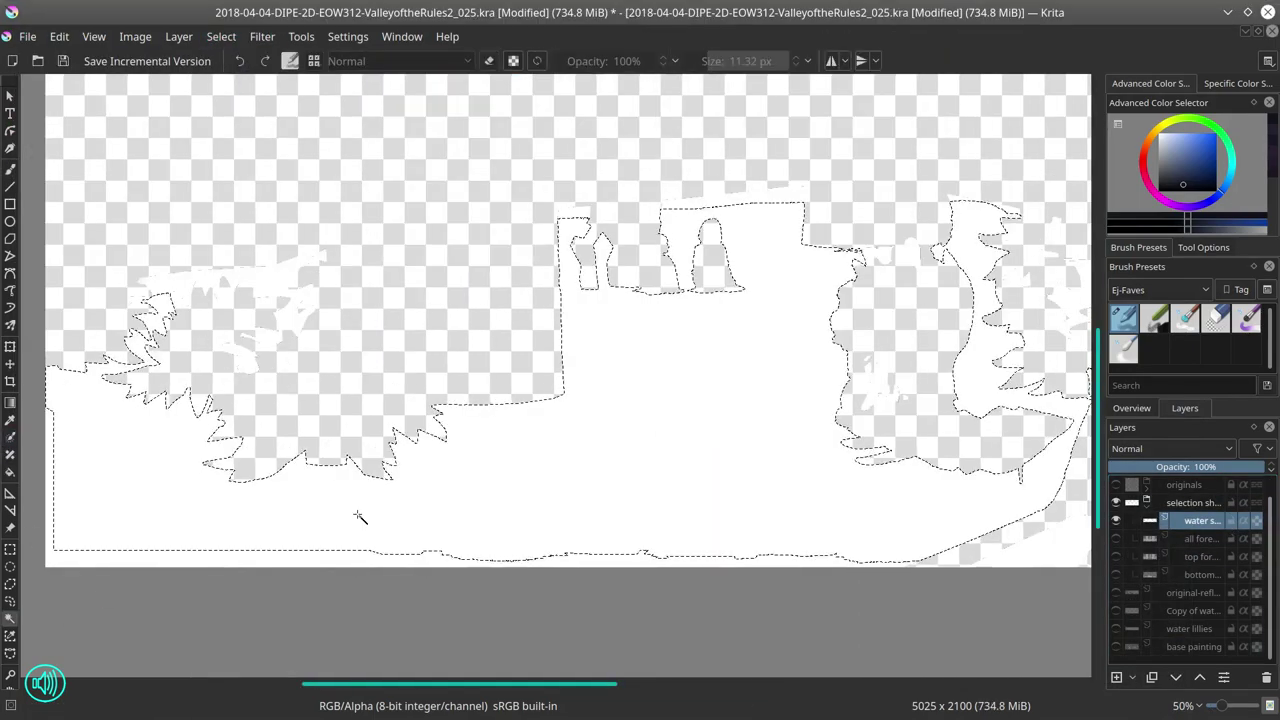
{"action": "key", "text": "ctrl+l"}
{"action": "key", "text": "Return"}
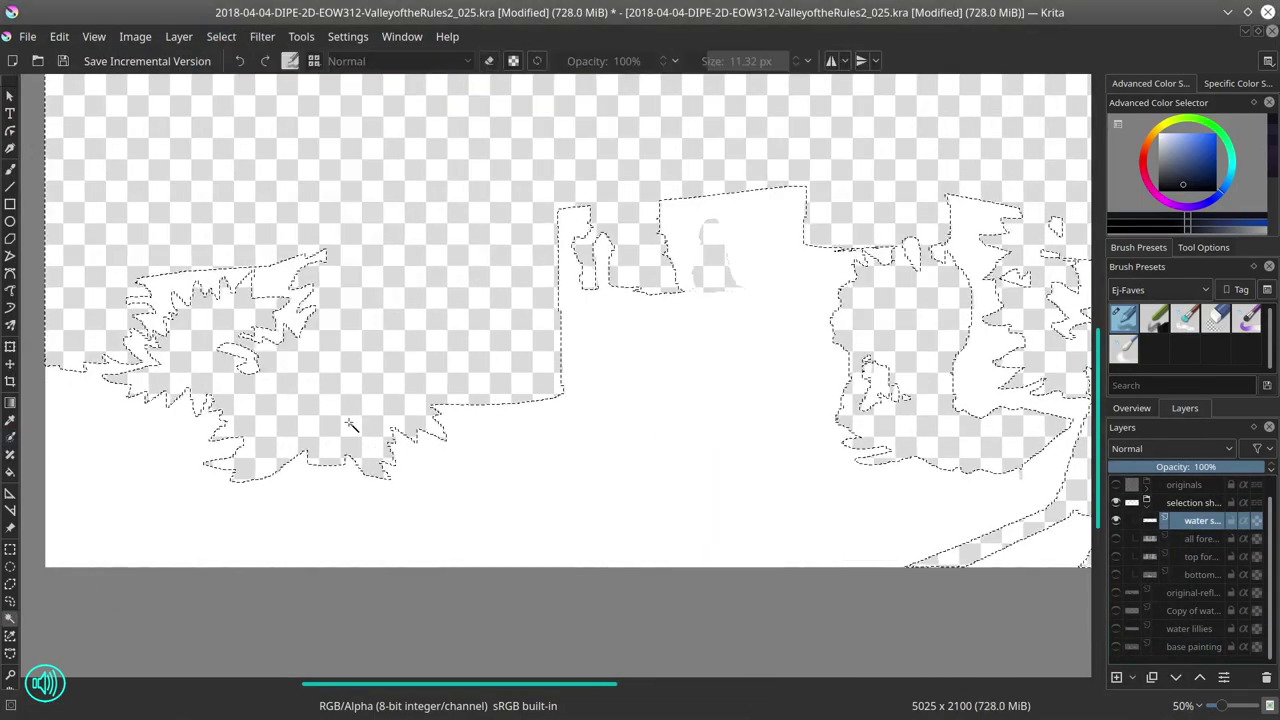
Step: Clear the selection, invert it from the Select menu, and save
{"action": "scroll", "coordinate": [927, 356], "scroll_direction": "down", "scroll_amount": 3}
{"action": "key", "text": "ctrl+shift+a"}
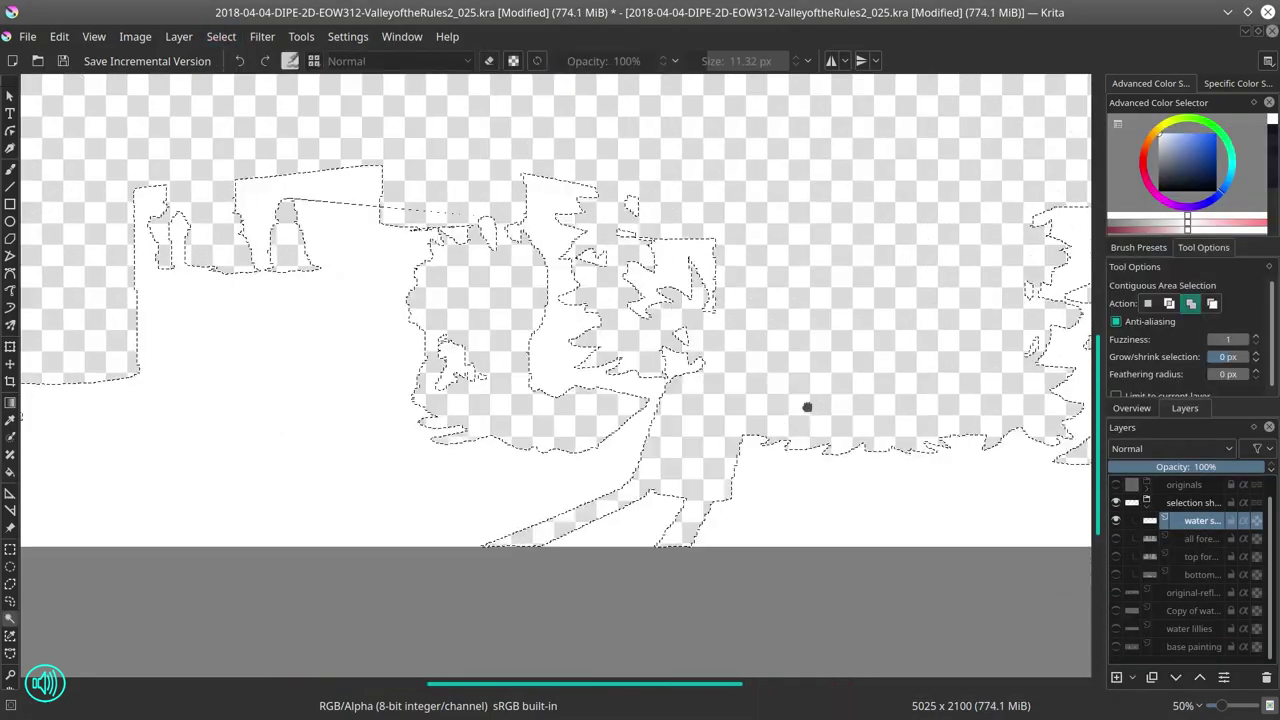
{"action": "left_click", "coordinate": [221, 36]}
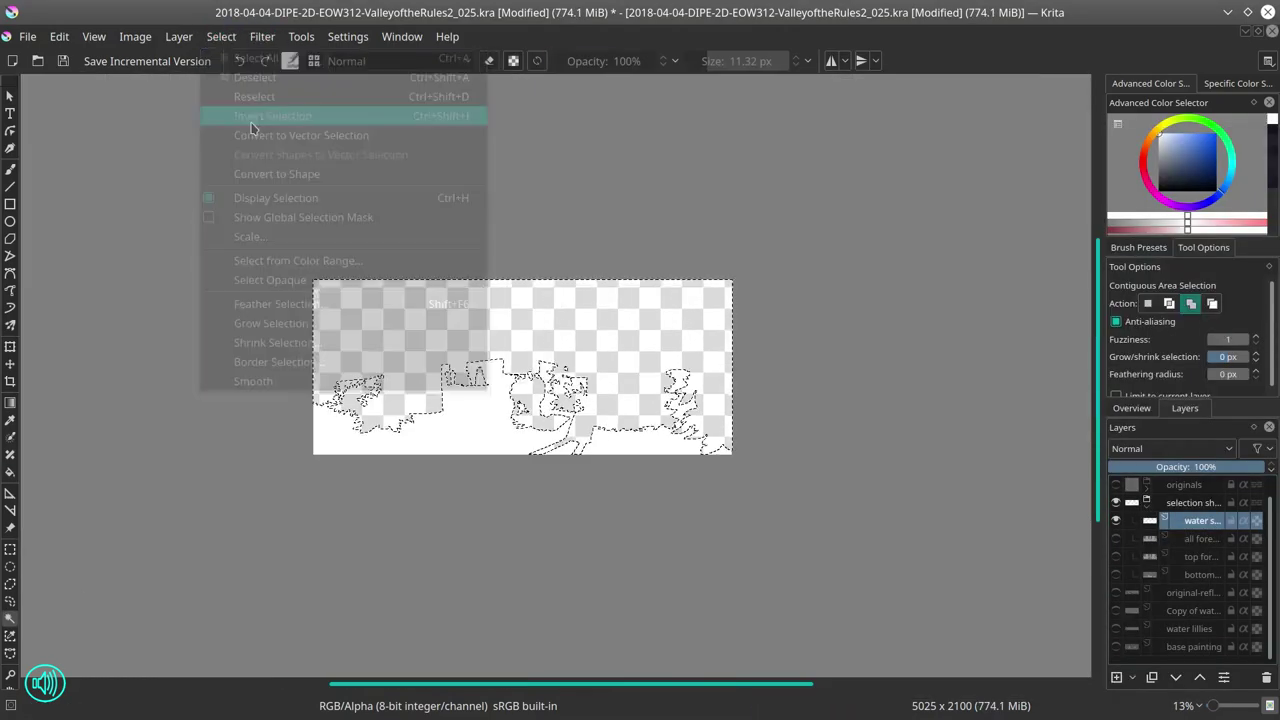
{"action": "left_click", "coordinate": [250, 114]}
{"action": "key", "text": "ctrl+s"}
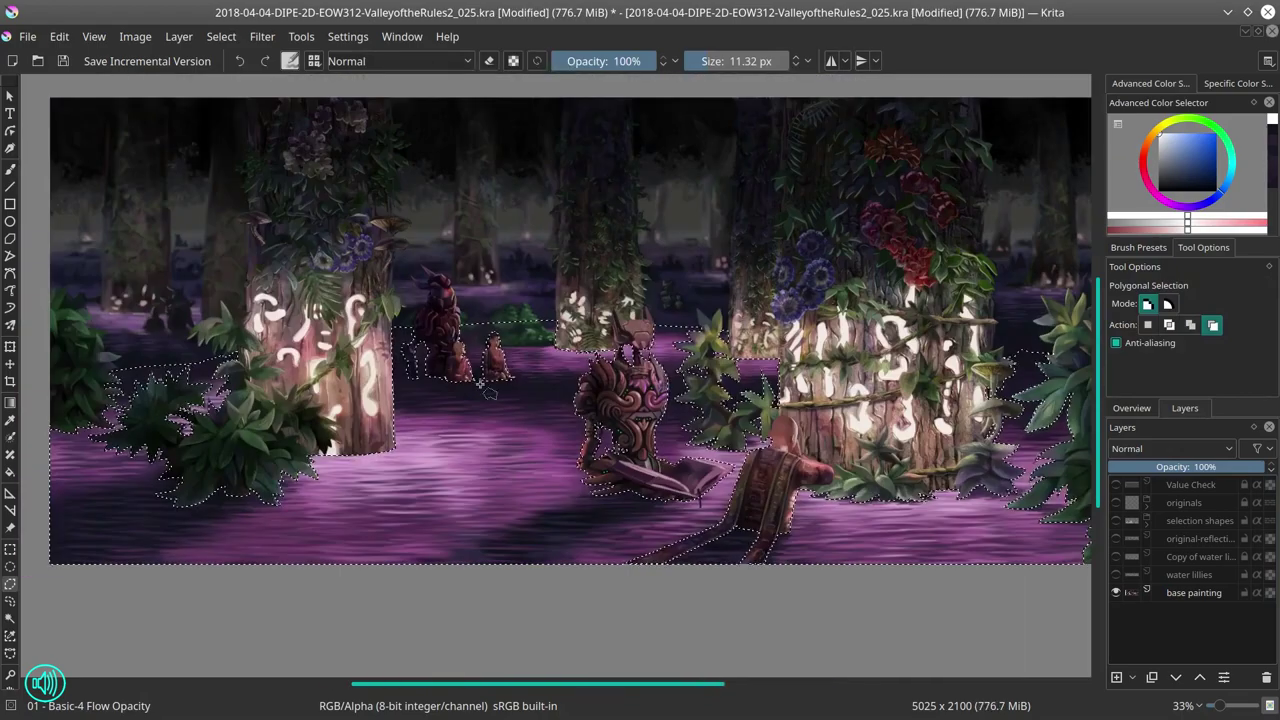
Step: Lasso-add the woman's left side and head, subtracting areas beside her head and the bushes
{"action": "key", "text": "ctrl+s"}
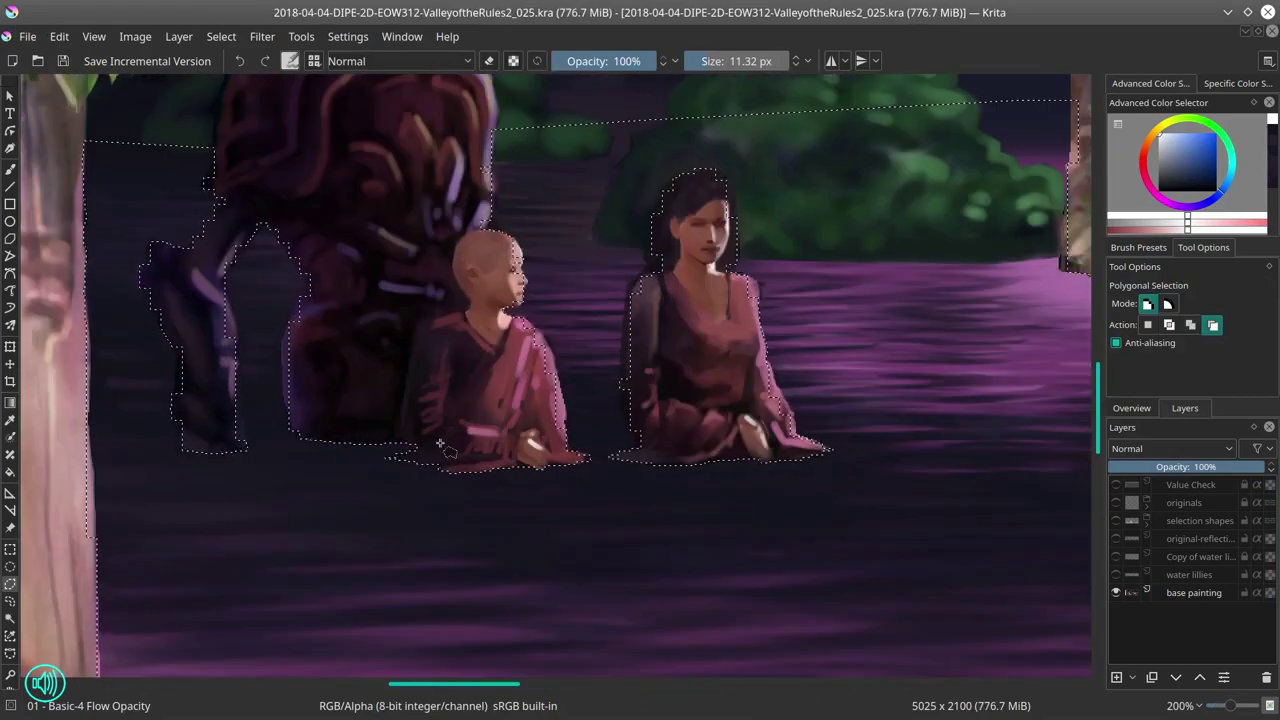
{"action": "left_click", "coordinate": [10, 601]}
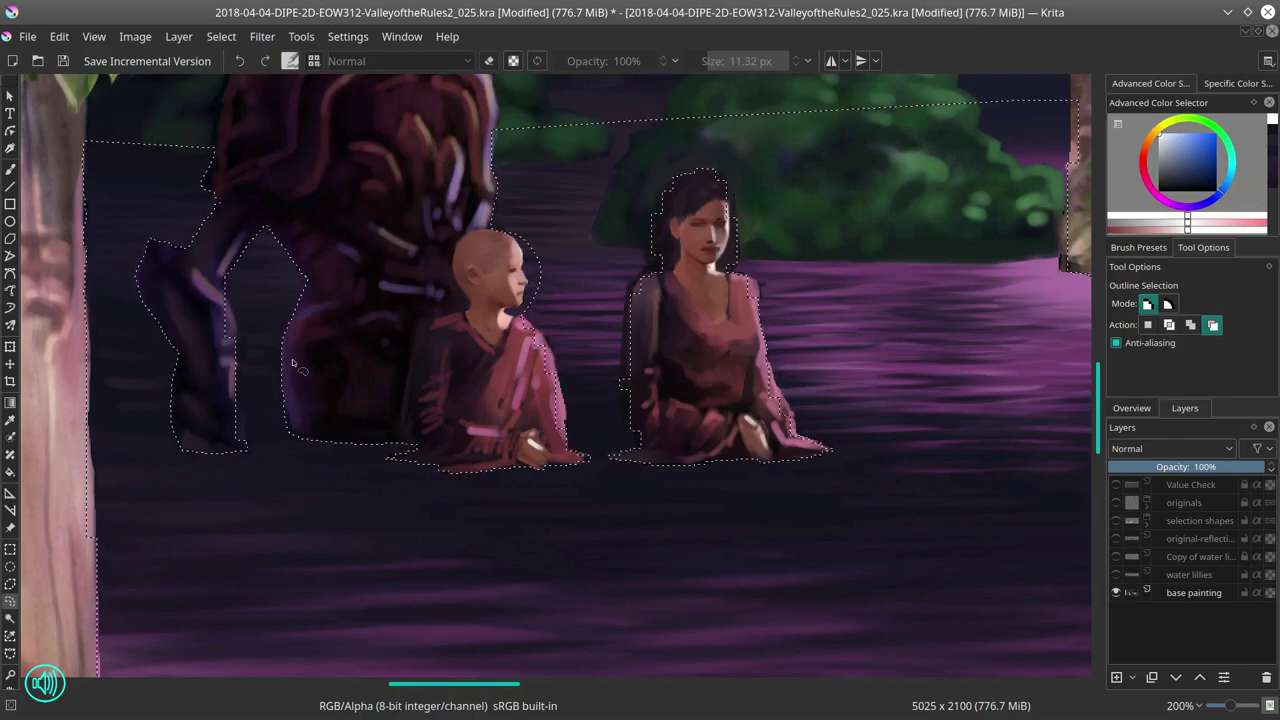
{"action": "key", "text": "shift"}
{"action": "left_click_drag", "start_coordinate": [603, 222], "coordinate": [572, 362]}
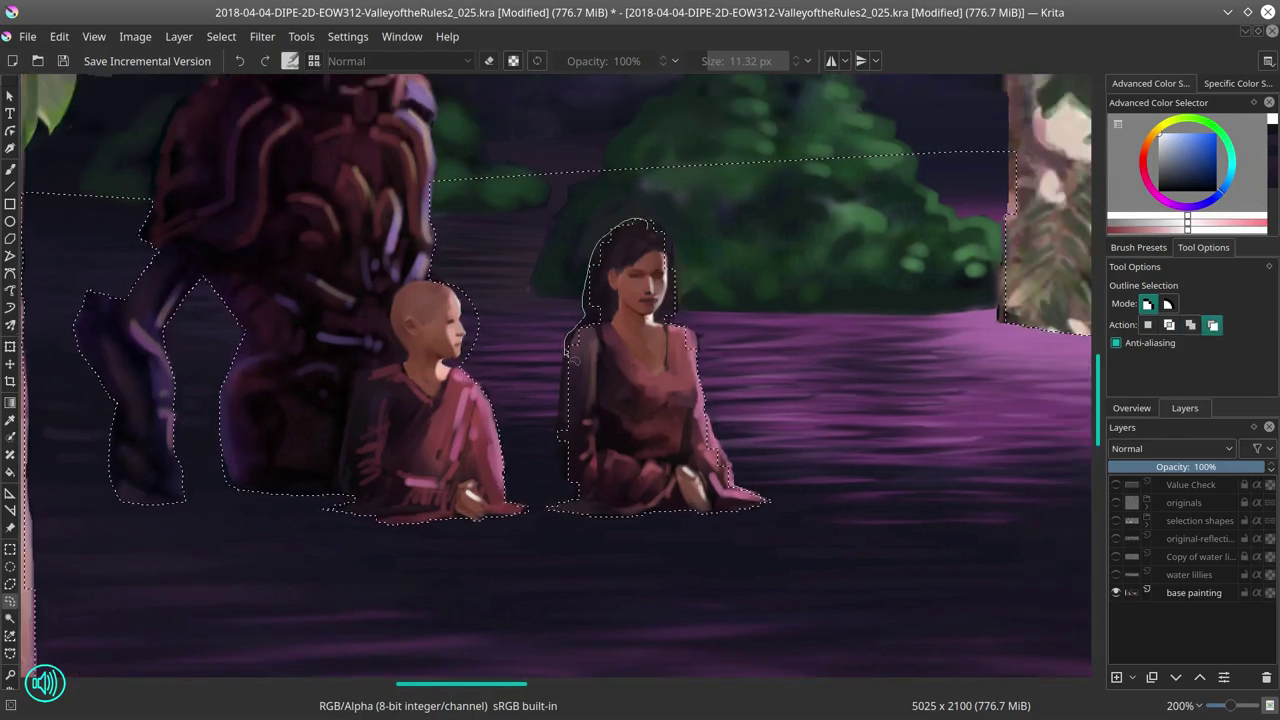
{"action": "left_click_drag", "start_coordinate": [683, 320], "coordinate": [685, 323]}
{"action": "left_click", "coordinate": [1212, 325]}
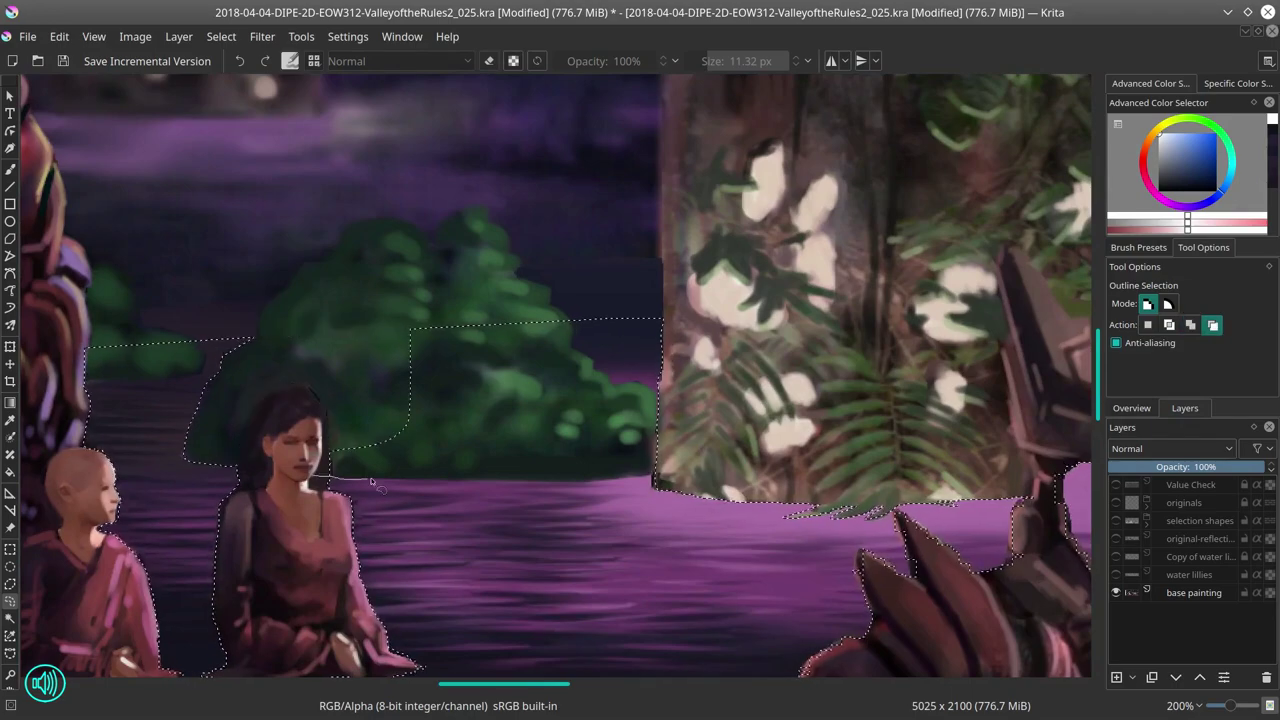
{"action": "left_click_drag", "start_coordinate": [371, 483], "coordinate": [478, 323]}
{"action": "left_click_drag", "start_coordinate": [545, 305], "coordinate": [613, 475]}
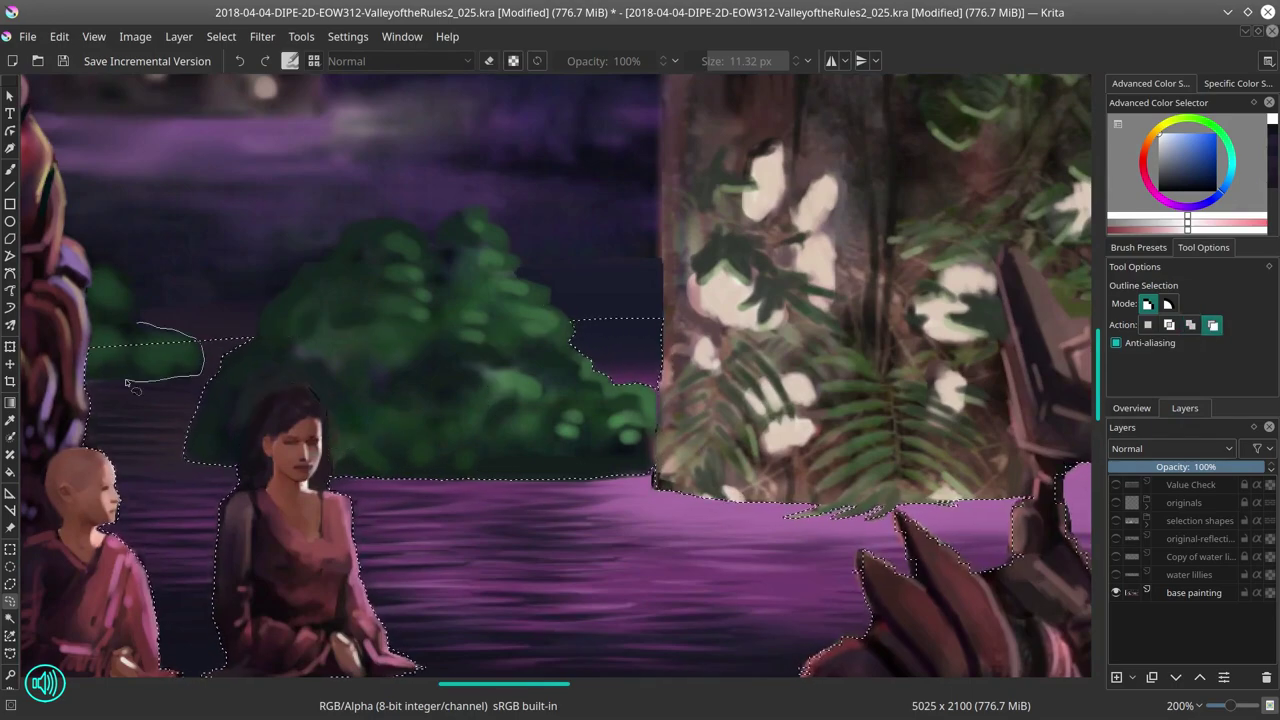
Step: Trace the selection around the statue's left fin, neck and head
{"action": "left_click_drag", "start_coordinate": [940, 502], "coordinate": [510, 352]}
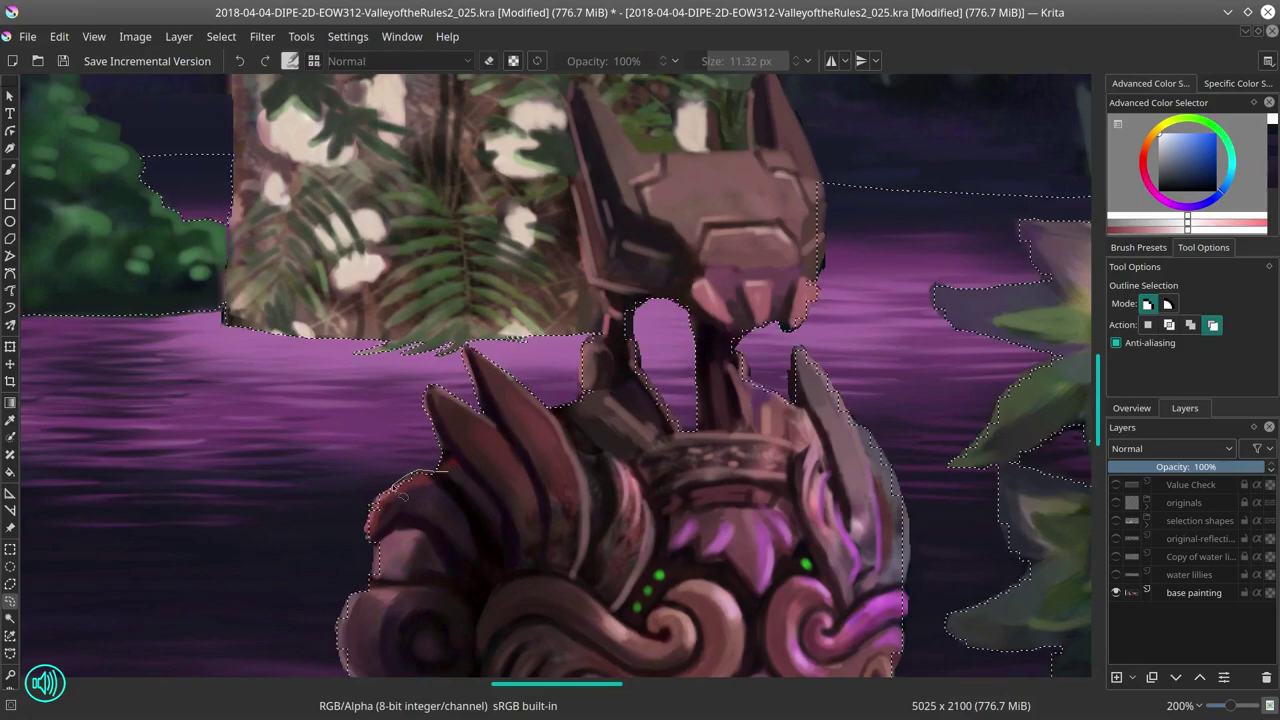
{"action": "left_click_drag", "start_coordinate": [403, 495], "coordinate": [385, 502]}
{"action": "left_click_drag", "start_coordinate": [641, 345], "coordinate": [797, 302]}
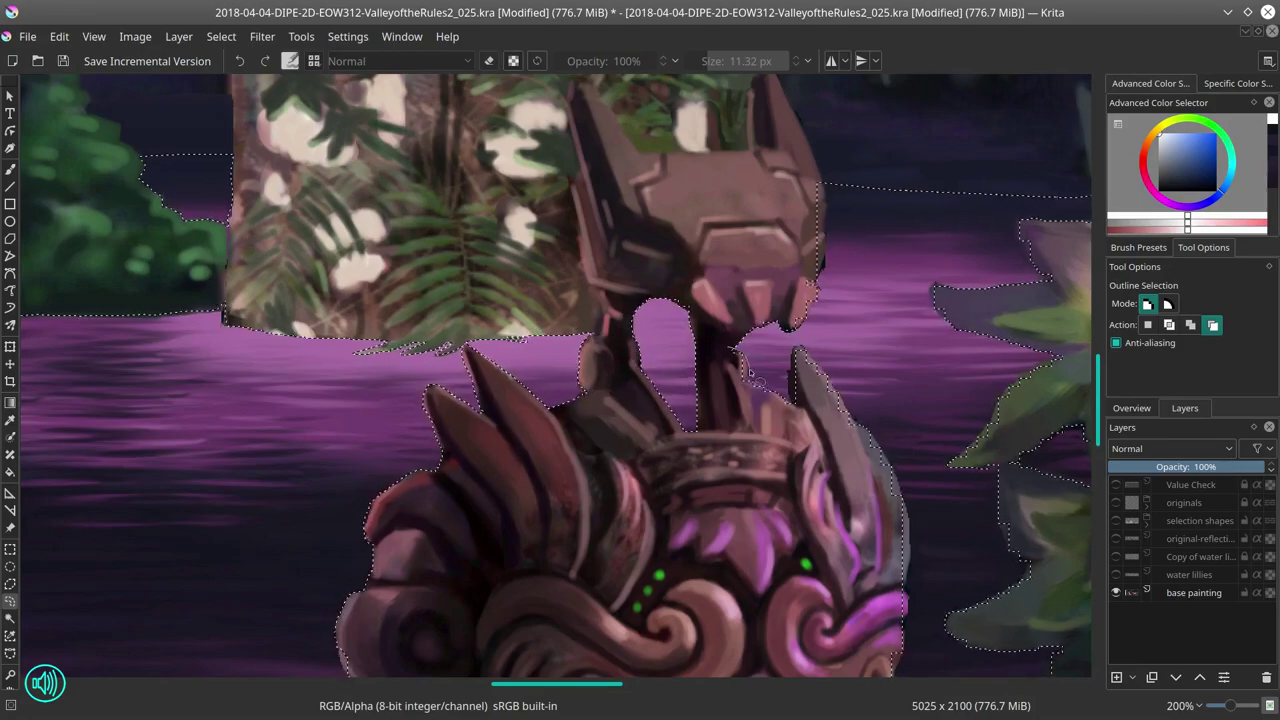
{"action": "mouse_move", "coordinate": [748, 372]}
{"action": "left_mouse_down"}
{"action": "mouse_move", "coordinate": [844, 401]}
{"action": "mouse_move", "coordinate": [835, 260]}
{"action": "left_mouse_up"}
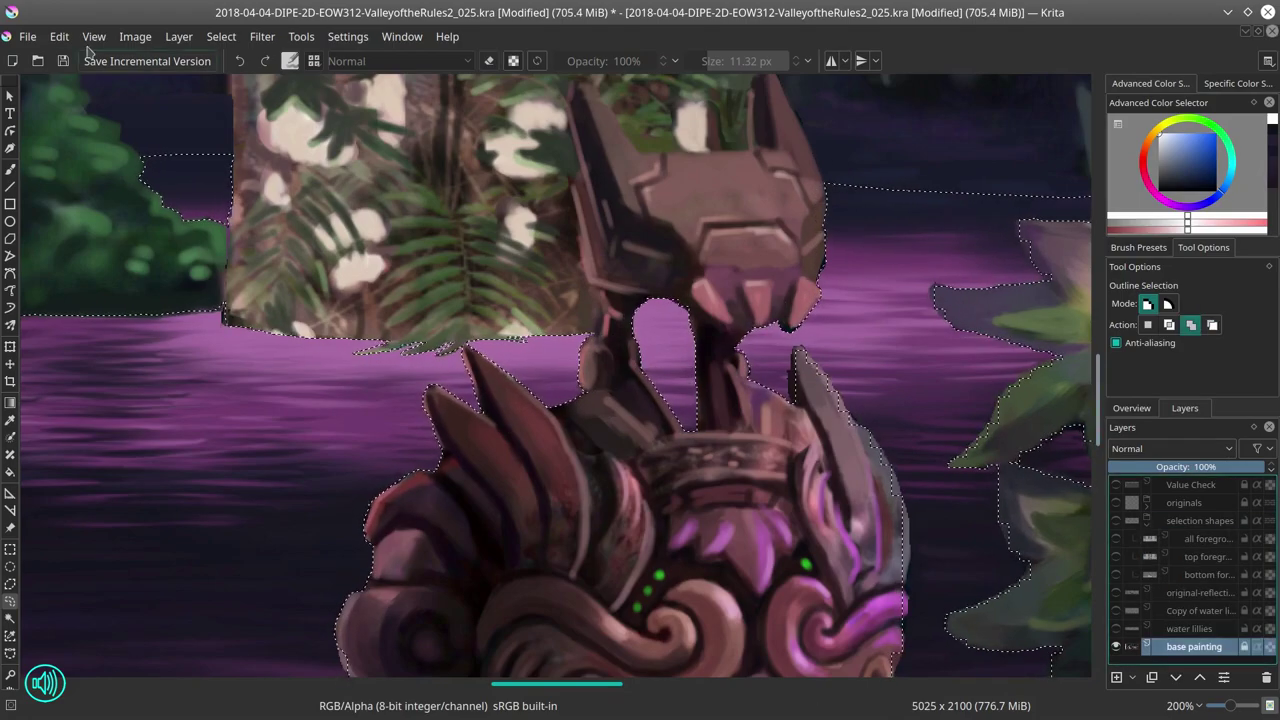
Step: Refine the selection around the book's edge near the plant beside the statue
{"action": "left_click_drag", "start_coordinate": [963, 424], "coordinate": [673, 374]}
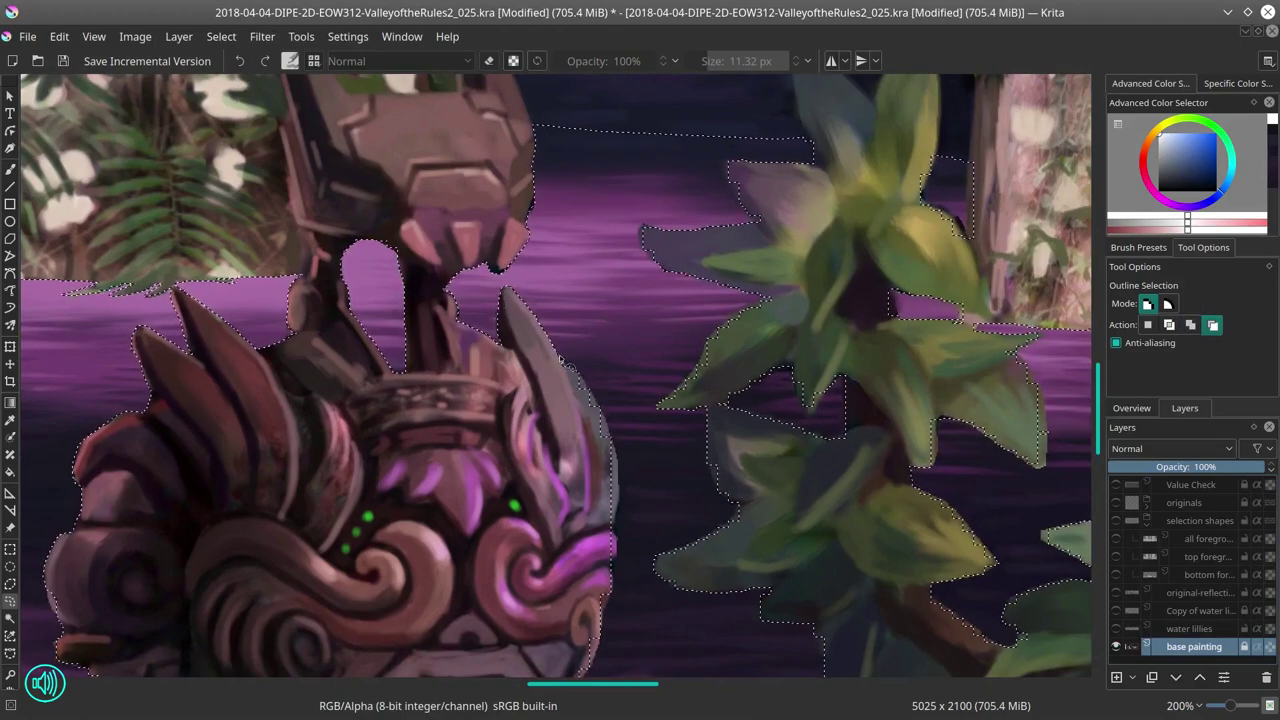
{"action": "scroll", "coordinate": [580, 560], "scroll_direction": "down", "scroll_amount": 2}
{"action": "scroll", "coordinate": [540, 662], "scroll_direction": "down", "scroll_amount": 2}
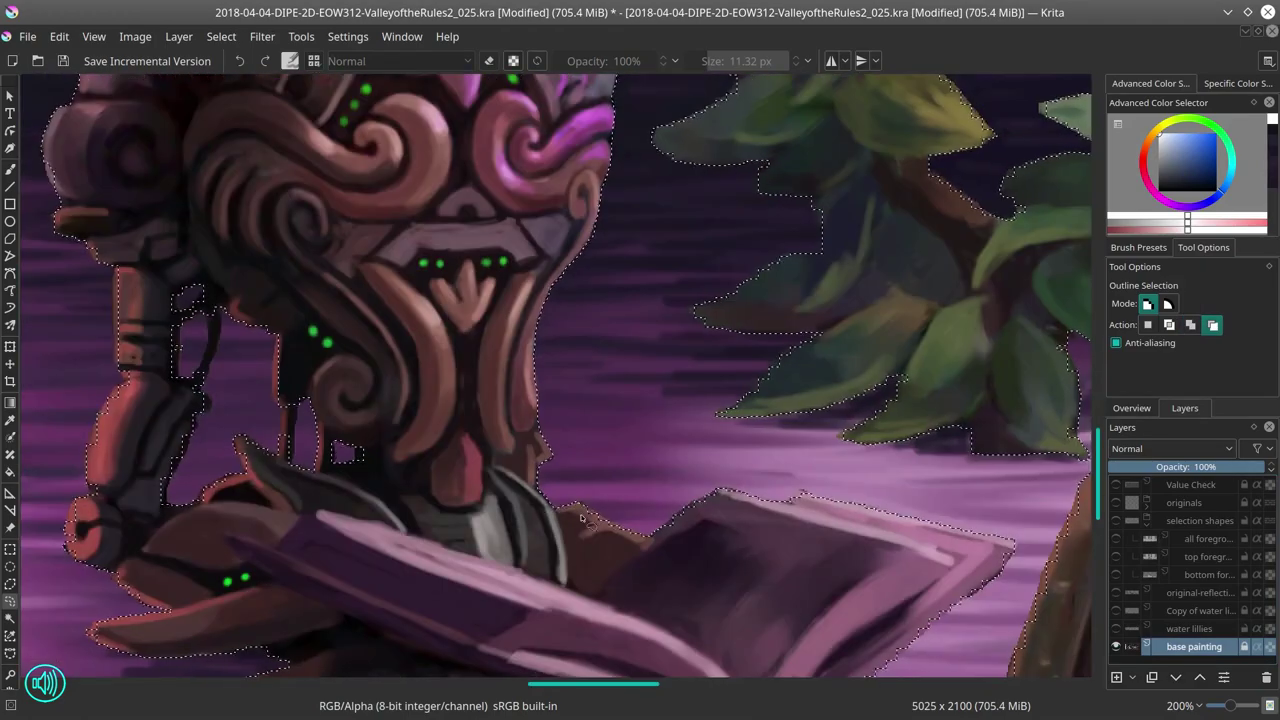
{"action": "scroll", "coordinate": [688, 497], "scroll_direction": "right", "scroll_amount": 3}
{"action": "scroll", "coordinate": [688, 497], "scroll_direction": "down", "scroll_amount": 1}
{"action": "scroll", "coordinate": [688, 497], "scroll_direction": "left", "scroll_amount": 1}
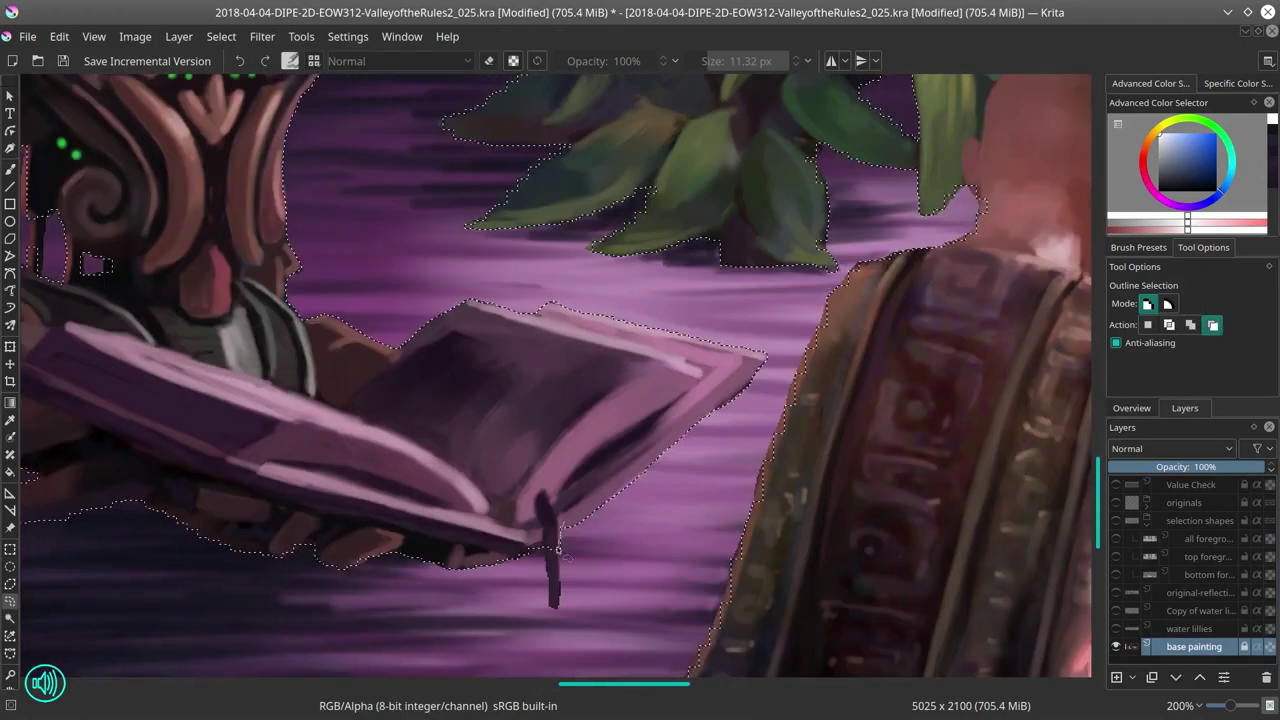
{"action": "left_click_drag", "start_coordinate": [303, 520], "coordinate": [281, 560]}
{"action": "scroll", "coordinate": [565, 455], "scroll_direction": "left", "scroll_amount": 5}
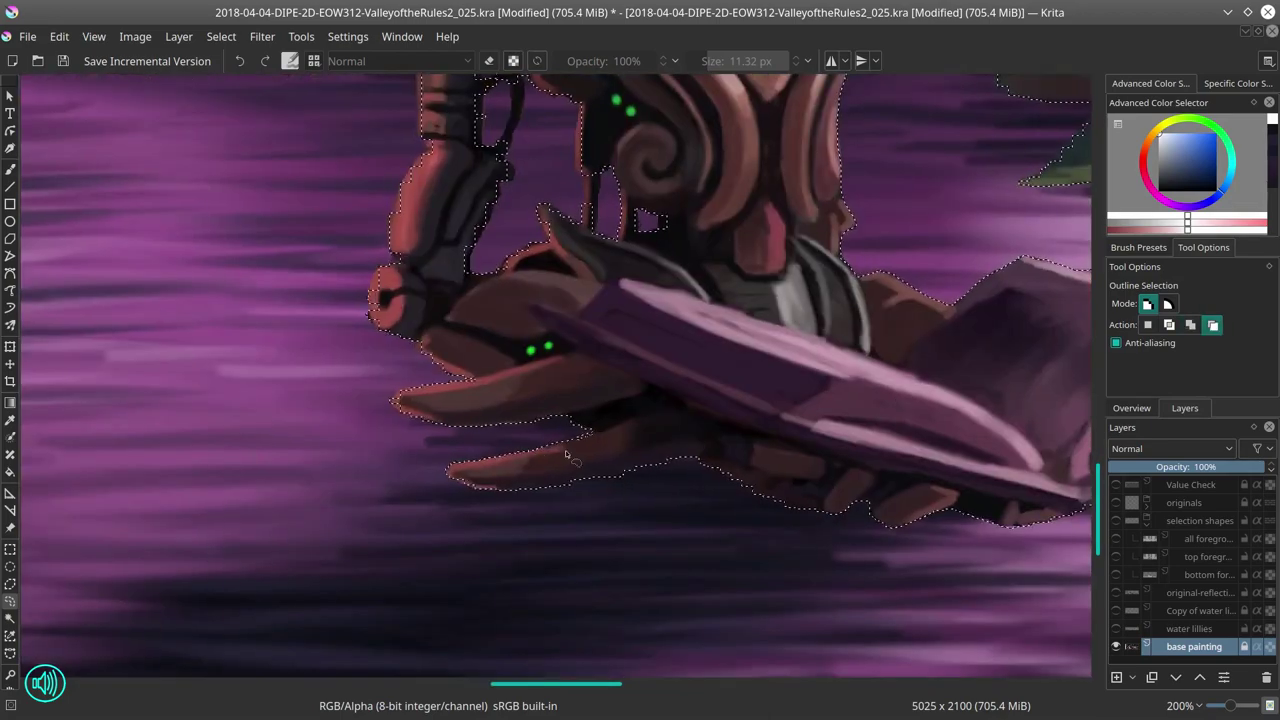
Step: In add mode, extend the selection along the statue's arm and save
{"action": "key", "text": "a"}
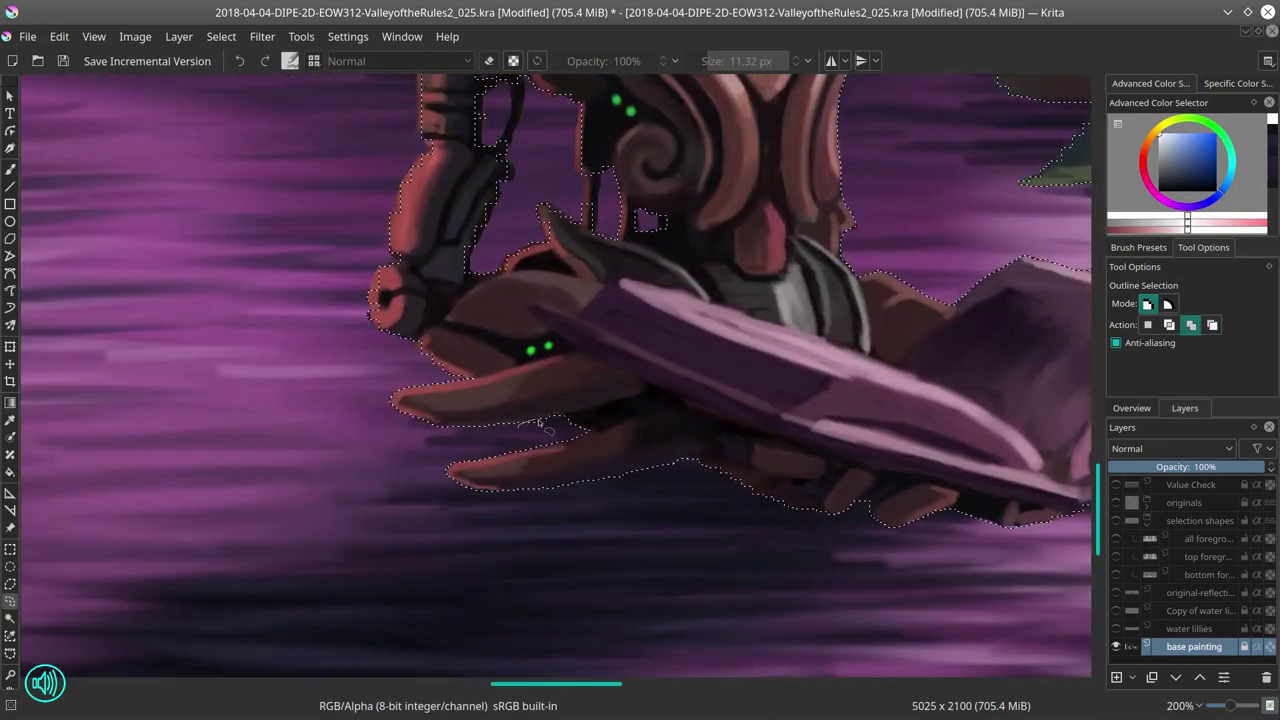
{"action": "scroll", "coordinate": [450, 340], "scroll_direction": "up", "scroll_amount": 2}
{"action": "scroll", "coordinate": [450, 340], "scroll_direction": "right", "scroll_amount": 1}
{"action": "left_click_drag", "start_coordinate": [522, 310], "coordinate": [534, 400]}
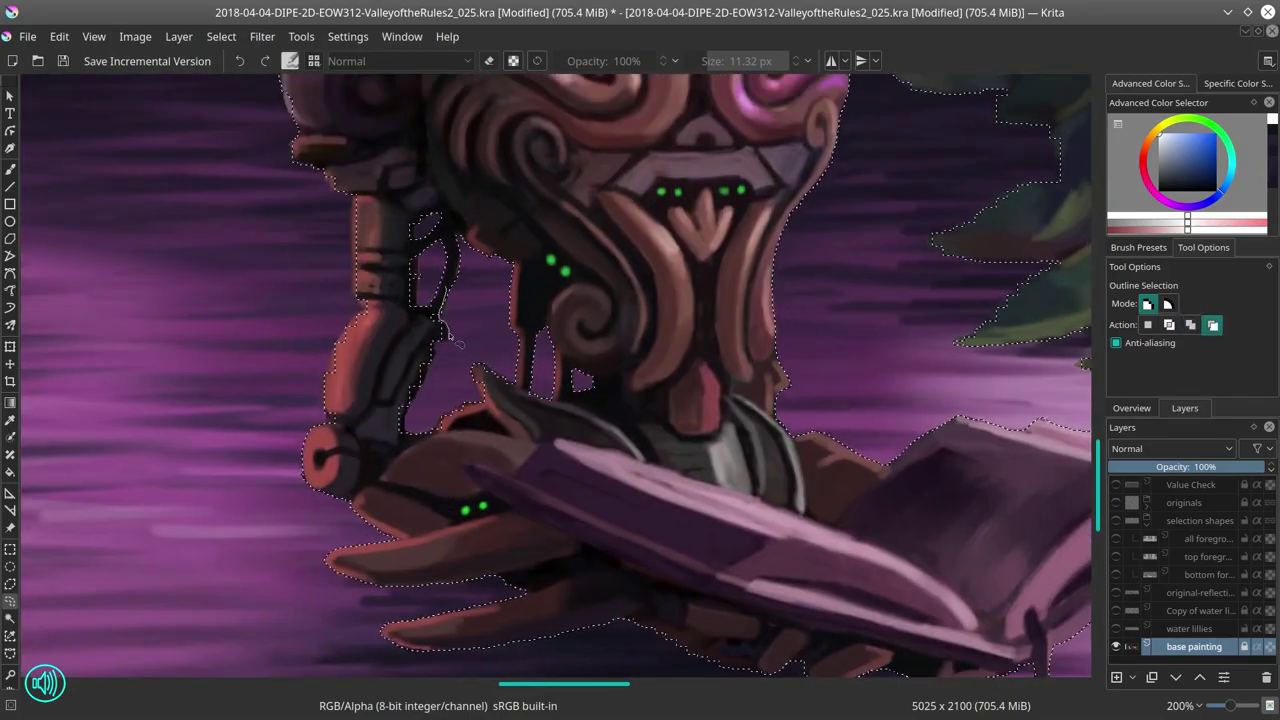
{"action": "scroll", "coordinate": [378, 137], "scroll_direction": "up", "scroll_amount": 3}
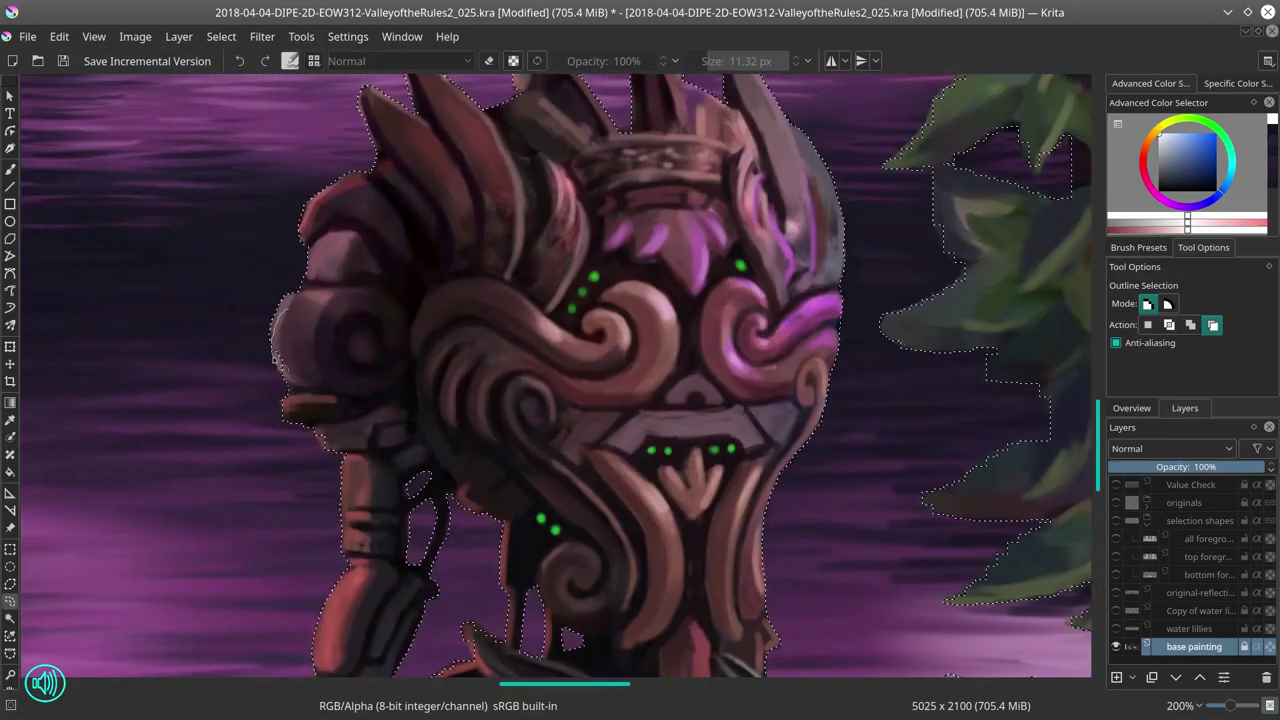
{"action": "key", "text": "ctrl+s"}
{"action": "scroll", "coordinate": [355, 237], "scroll_direction": "down", "scroll_amount": 5}
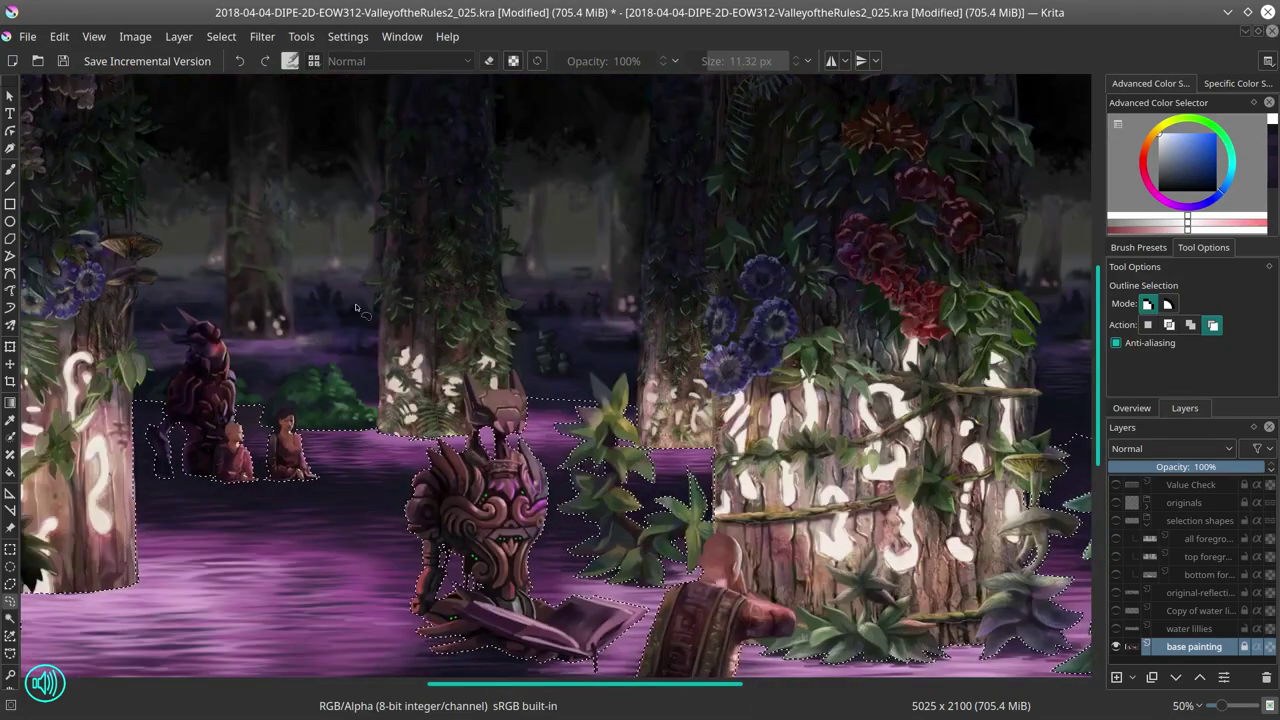
{"action": "scroll", "coordinate": [385, 392], "scroll_direction": "up", "scroll_amount": 6}
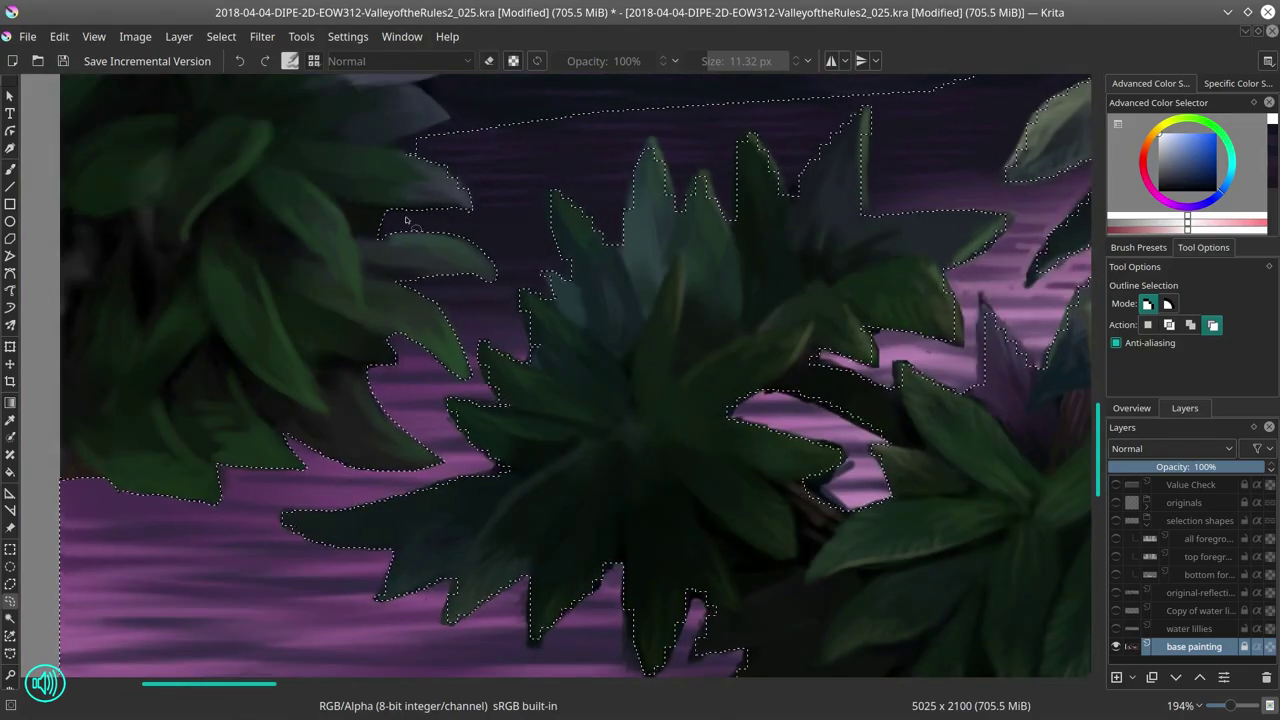
{"action": "left_click_drag", "start_coordinate": [483, 340], "coordinate": [353, 300]}
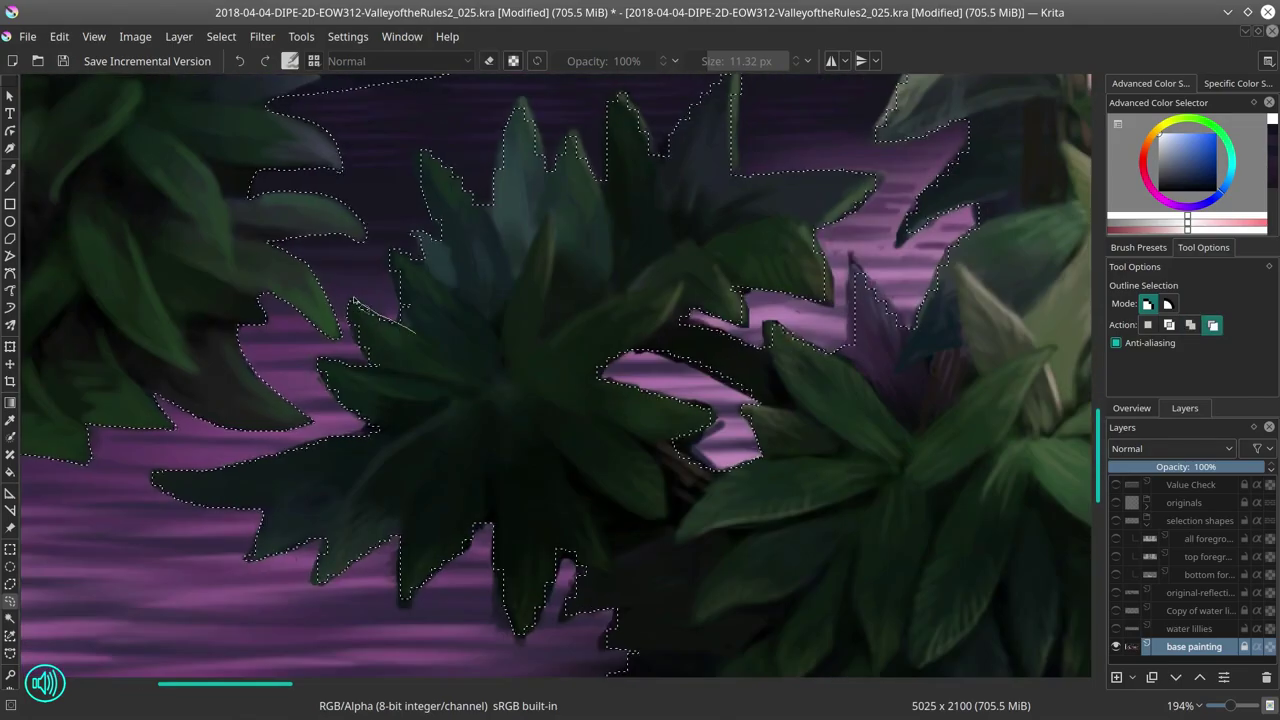
Step: Trace the bottom and lower-left leaves into the selection along their edges
{"action": "mouse_move", "coordinate": [400, 524]}
{"action": "left_mouse_down"}
{"action": "mouse_move", "coordinate": [447, 568]}
{"action": "mouse_move", "coordinate": [480, 530]}
{"action": "left_mouse_up"}
{"action": "mouse_move", "coordinate": [557, 540]}
{"action": "left_mouse_down"}
{"action": "mouse_move", "coordinate": [541, 592]}
{"action": "mouse_move", "coordinate": [570, 617]}
{"action": "left_mouse_up"}
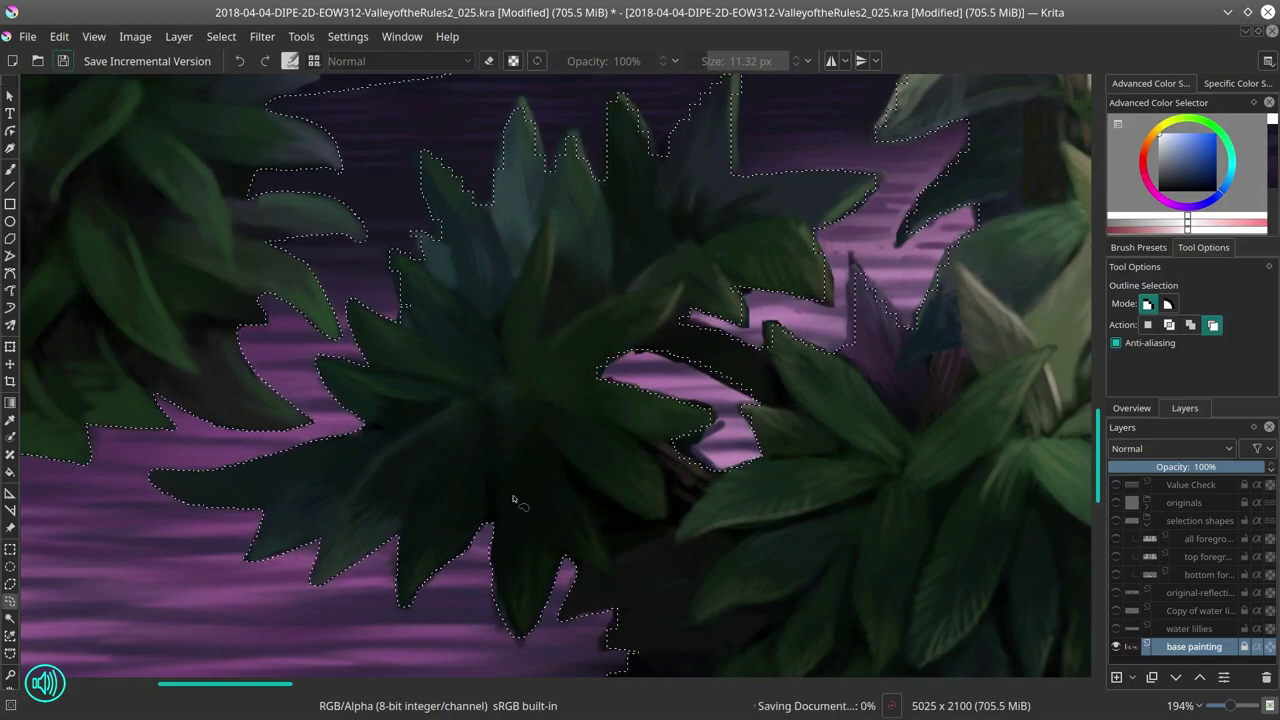
{"action": "left_click_drag", "start_coordinate": [518, 430], "coordinate": [300, 510]}
{"action": "left_click_drag", "start_coordinate": [569, 563], "coordinate": [440, 600]}
{"action": "left_click_drag", "start_coordinate": [605, 322], "coordinate": [600, 357]}
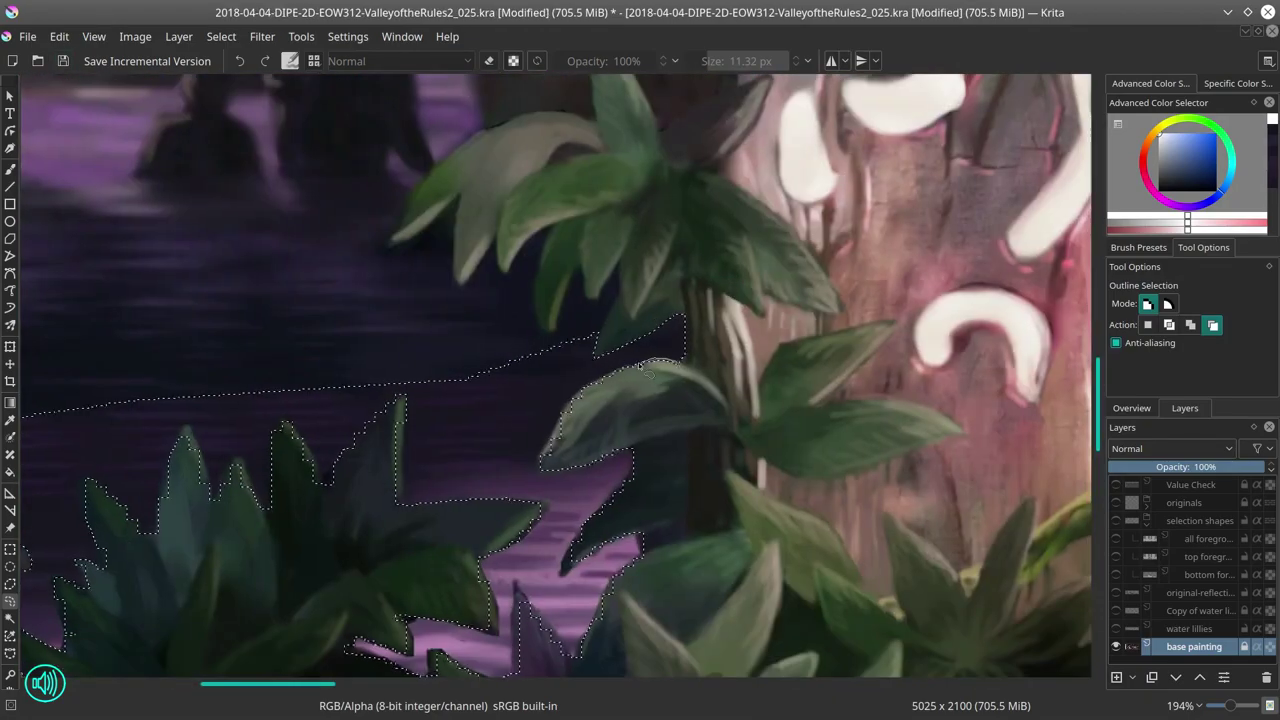
{"action": "left_click_drag", "start_coordinate": [615, 457], "coordinate": [630, 538]}
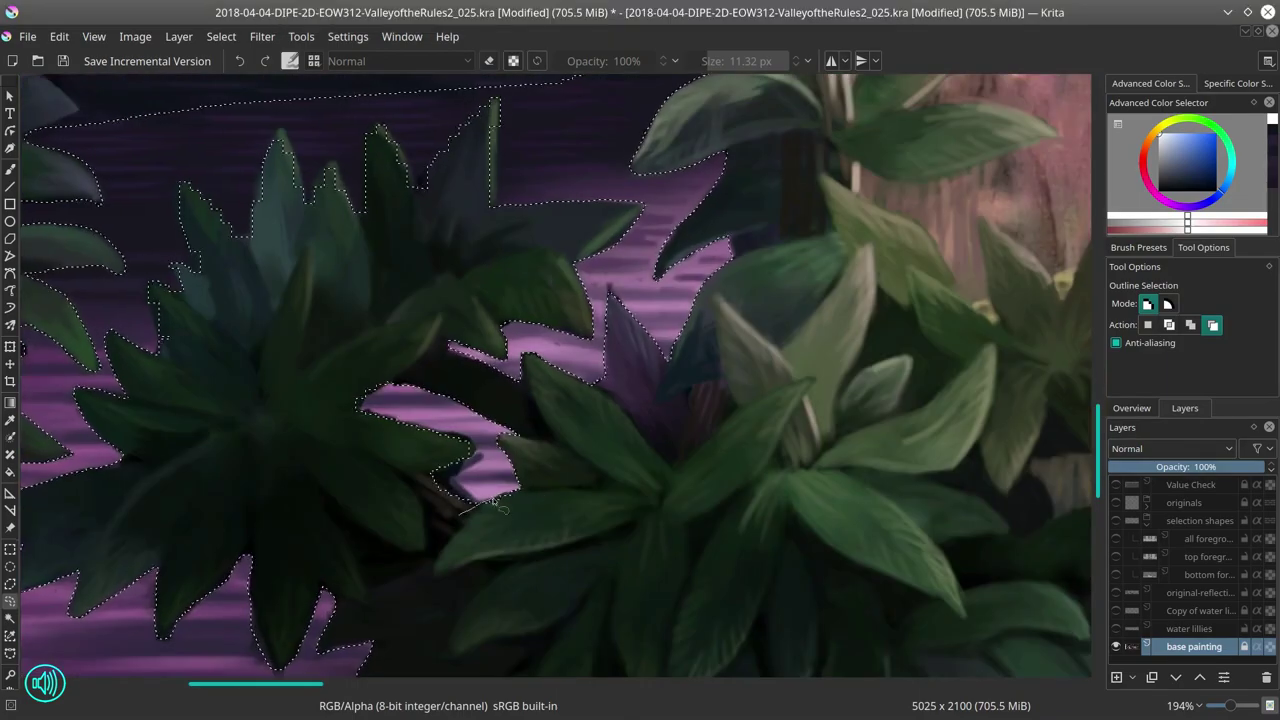
Step: Trace closed outlines around the left leaf and neighbouring leaf edges, then save
{"action": "left_click_drag", "start_coordinate": [470, 466], "coordinate": [452, 440]}
{"action": "mouse_move", "coordinate": [243, 400]}
{"action": "left_mouse_down"}
{"action": "mouse_move", "coordinate": [213, 310]}
{"action": "mouse_move", "coordinate": [195, 375]}
{"action": "mouse_move", "coordinate": [200, 420]}
{"action": "left_mouse_up"}
{"action": "mouse_move", "coordinate": [427, 452]}
{"action": "left_mouse_down"}
{"action": "mouse_move", "coordinate": [395, 590]}
{"action": "mouse_move", "coordinate": [700, 560]}
{"action": "mouse_move", "coordinate": [300, 480]}
{"action": "mouse_move", "coordinate": [480, 530]}
{"action": "left_mouse_up"}
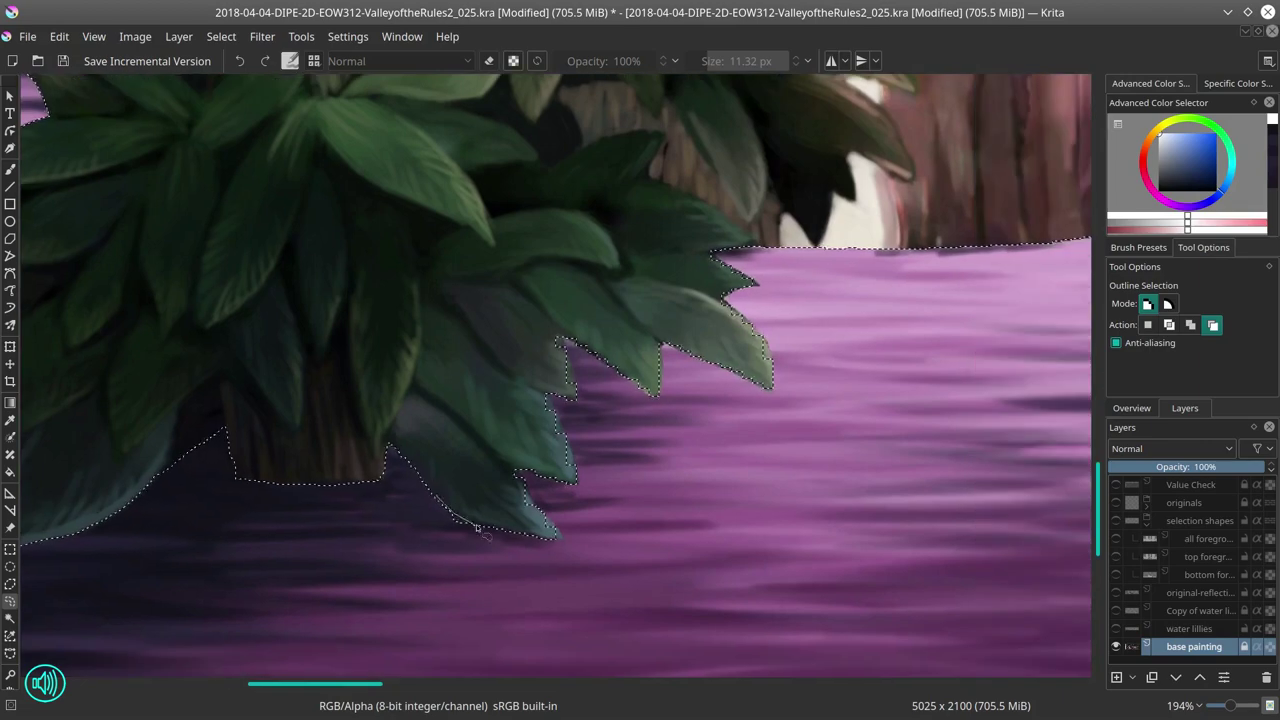
{"action": "left_click_drag", "start_coordinate": [447, 390], "coordinate": [483, 497]}
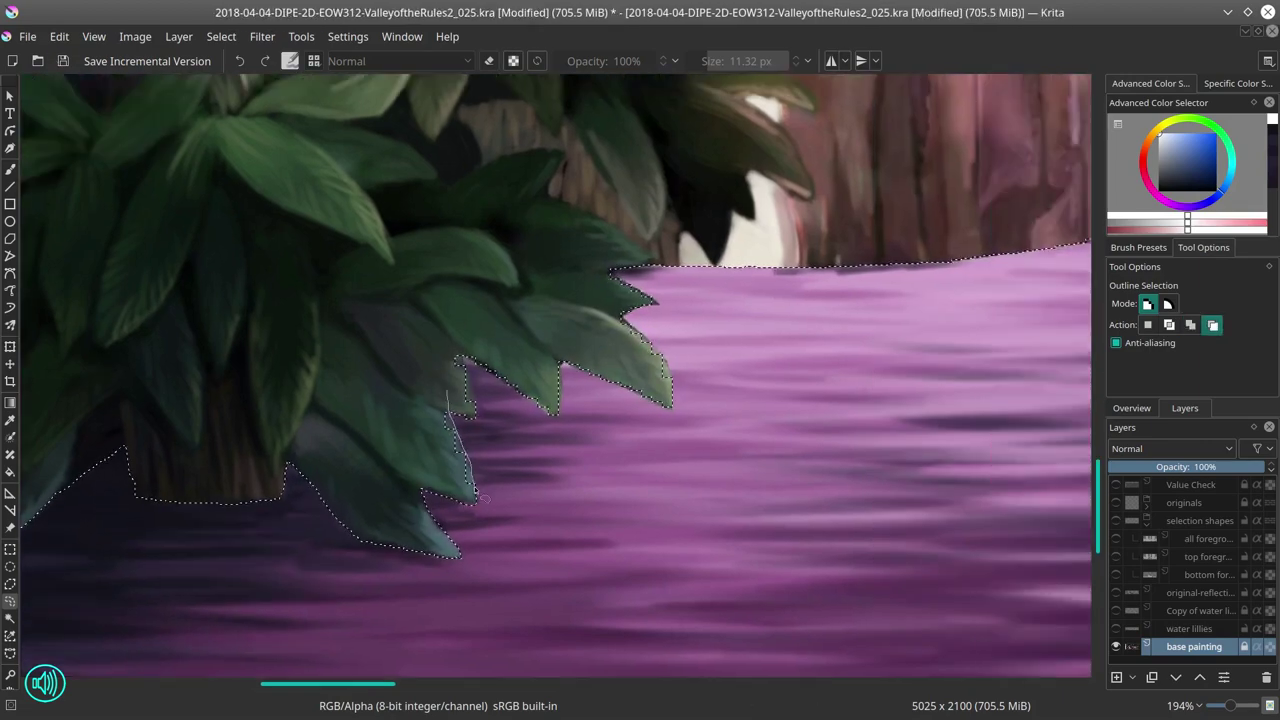
{"action": "left_click_drag", "start_coordinate": [563, 357], "coordinate": [353, 472]}
{"action": "left_click_drag", "start_coordinate": [353, 472], "coordinate": [453, 519]}
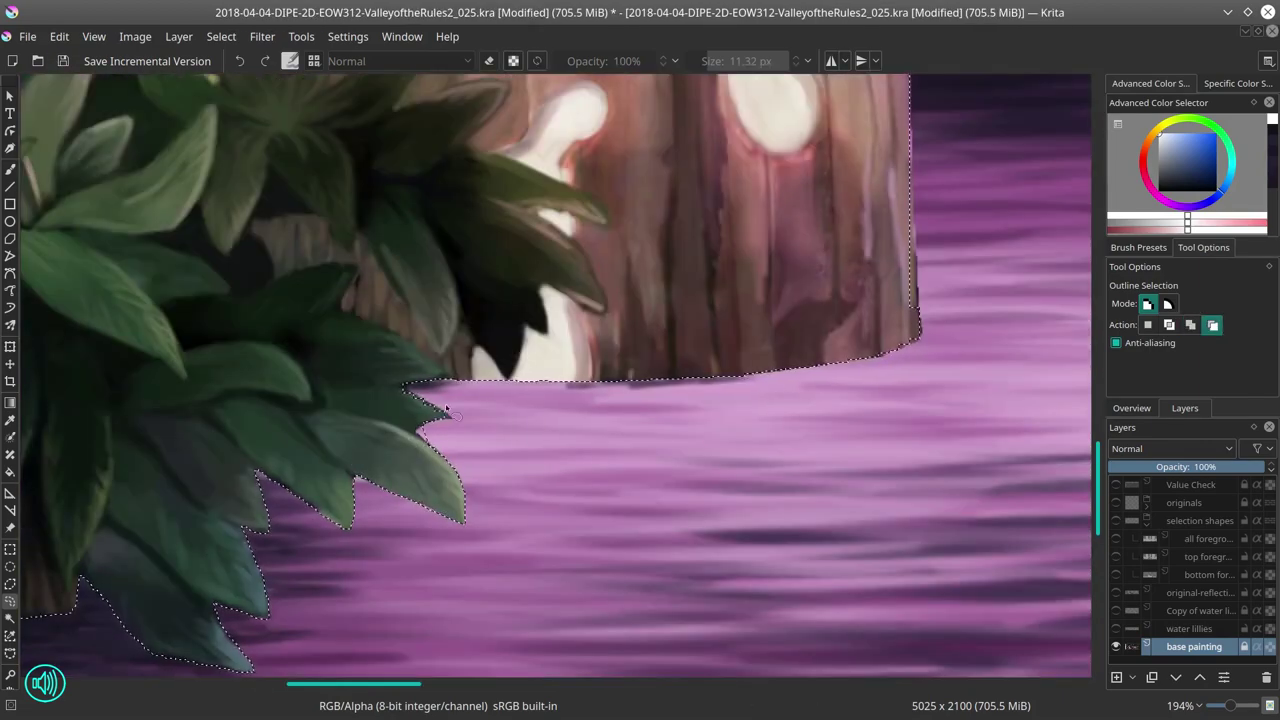
{"action": "left_click_drag", "start_coordinate": [449, 424], "coordinate": [533, 199]}
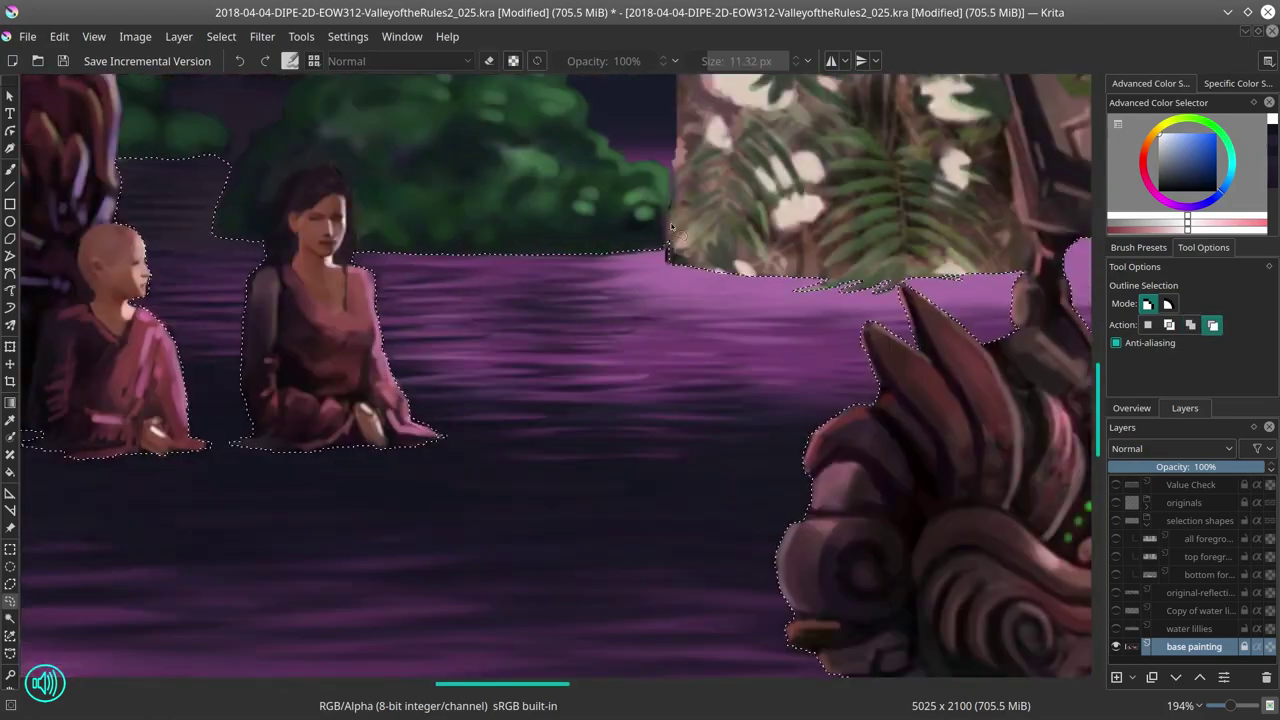
{"action": "scroll", "coordinate": [598, 385], "scroll_direction": "down", "scroll_amount": 3}
{"action": "left_click", "coordinate": [63, 62]}
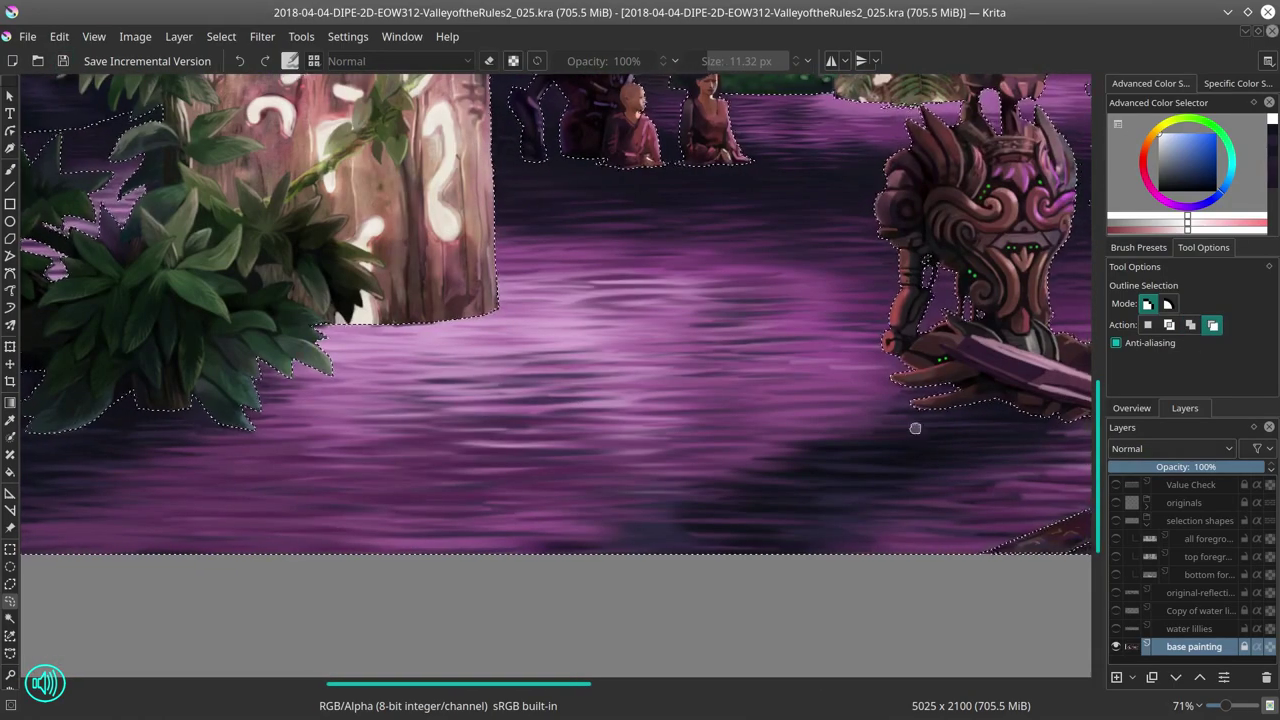
{"action": "scroll", "coordinate": [514, 466], "scroll_direction": "up", "scroll_amount": 6}
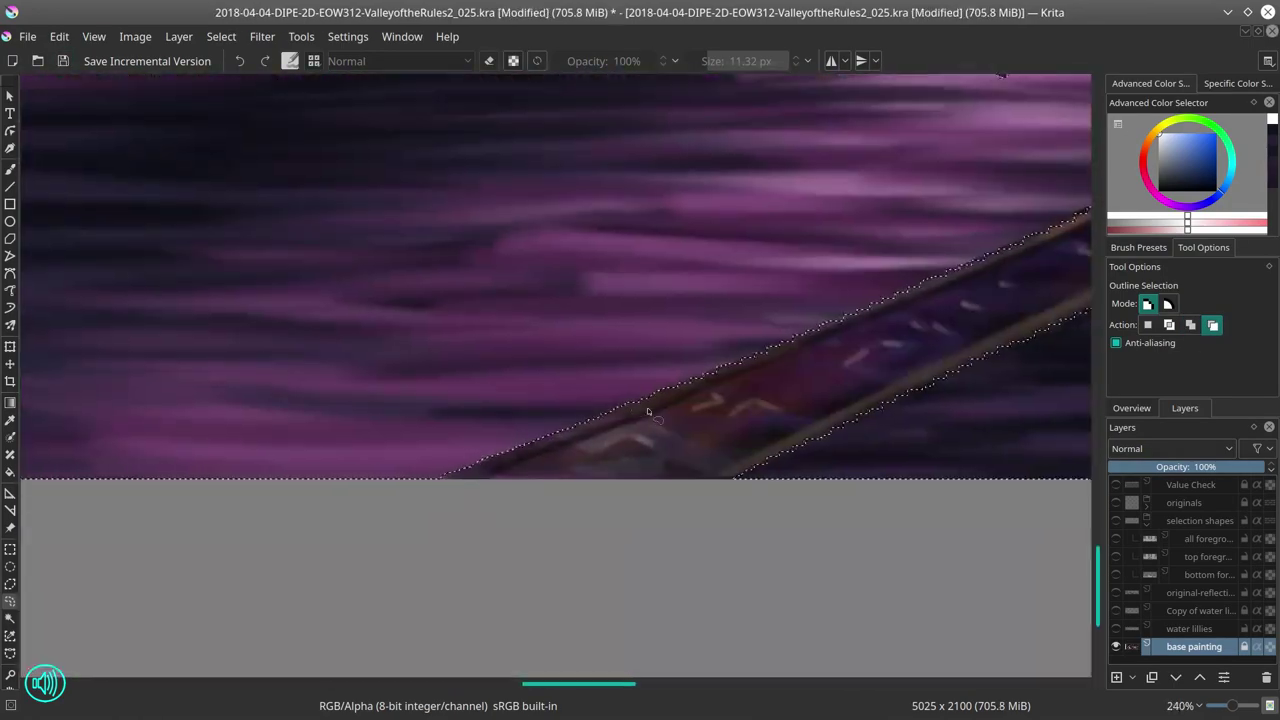
Step: Trace the selection along the boat's top edge and vertical supports, then save
{"action": "left_click_drag", "start_coordinate": [688, 388], "coordinate": [604, 598]}
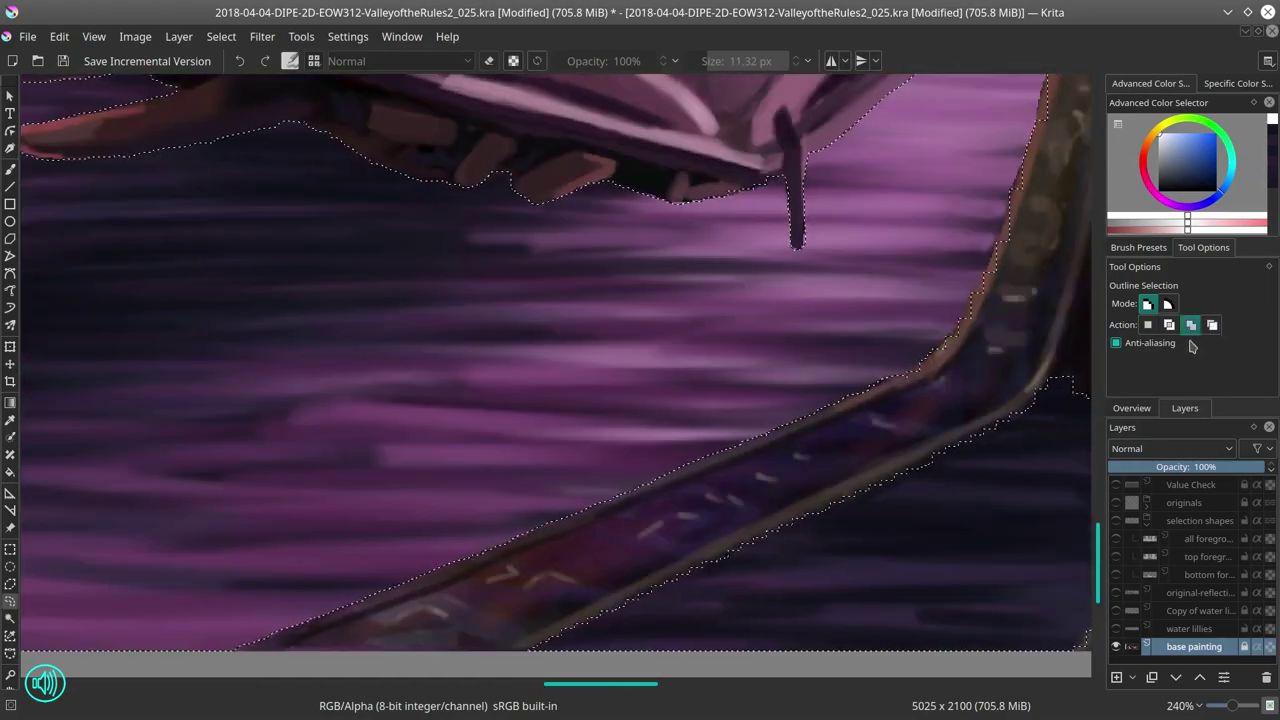
{"action": "mouse_move", "coordinate": [710, 552]}
{"action": "left_mouse_down"}
{"action": "mouse_move", "coordinate": [651, 595]}
{"action": "mouse_move", "coordinate": [760, 548]}
{"action": "left_mouse_up"}
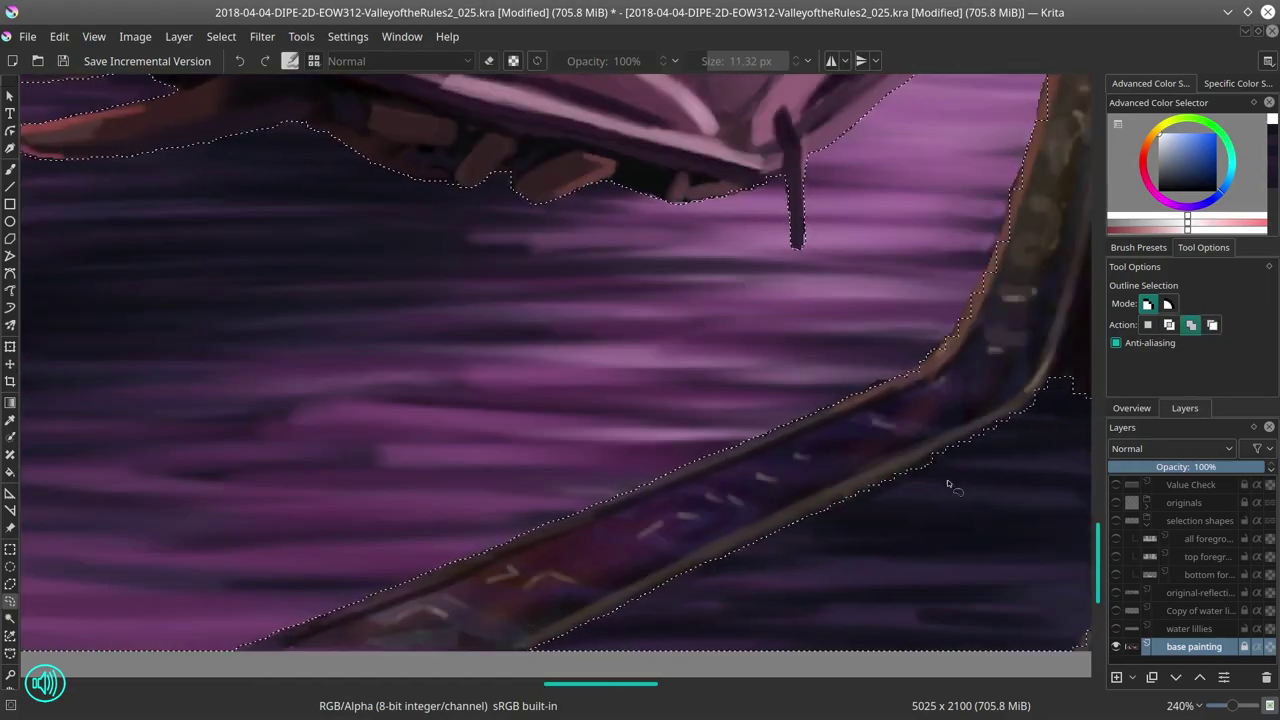
{"action": "left_click_drag", "start_coordinate": [952, 488], "coordinate": [677, 583]}
{"action": "left_click_drag", "start_coordinate": [794, 509], "coordinate": [708, 562]}
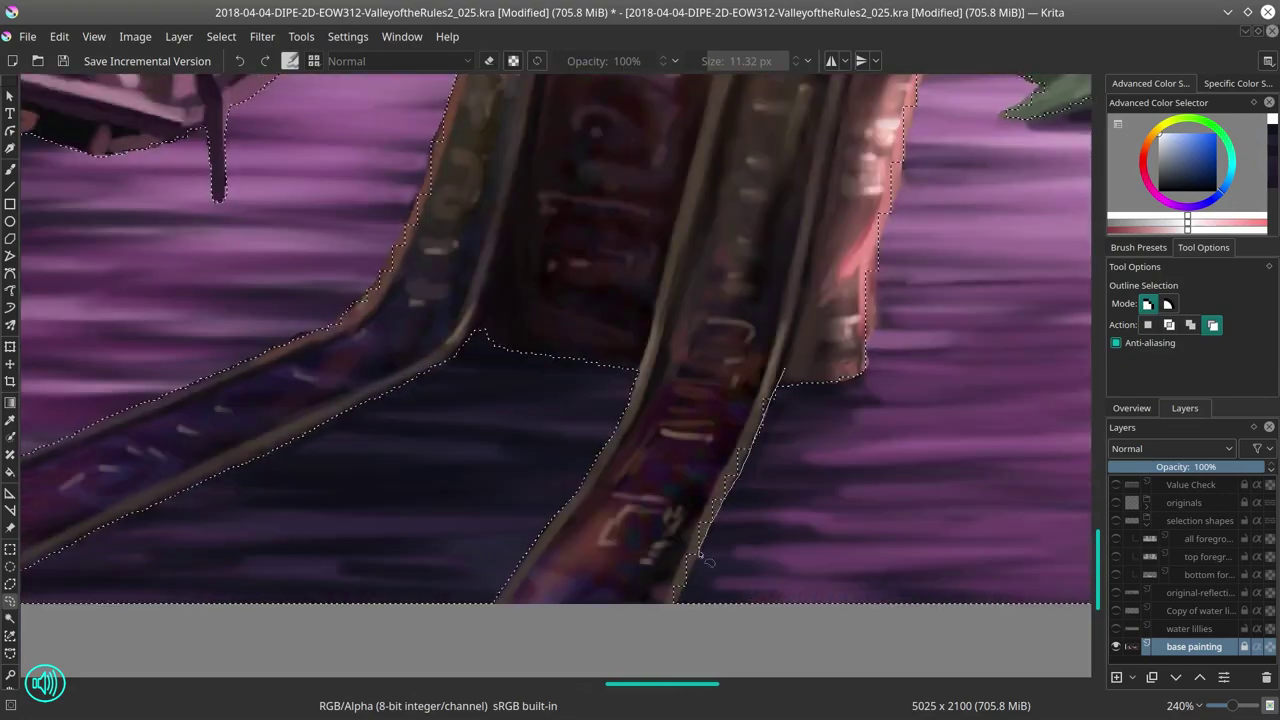
{"action": "left_click", "coordinate": [61, 62]}
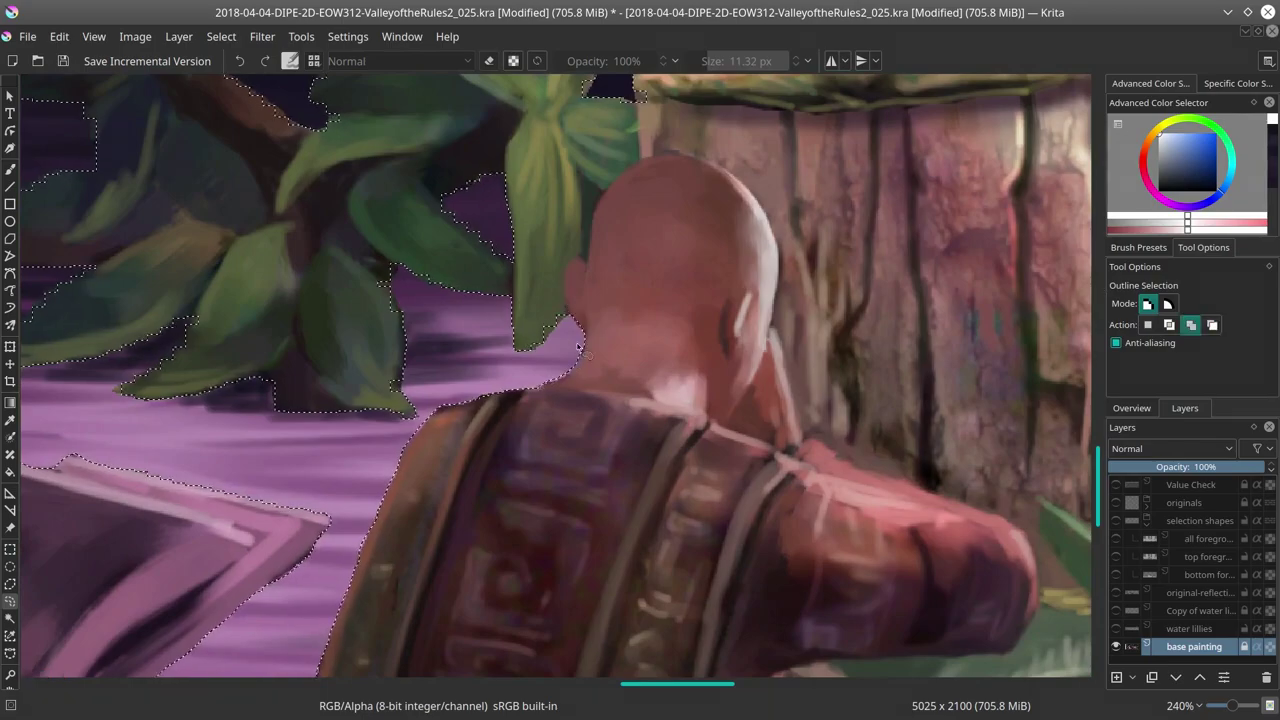
Step: Add outlines to the selection around the leaves by the monk's head, the totem, and the lower leaf edges
{"action": "key", "text": "a"}
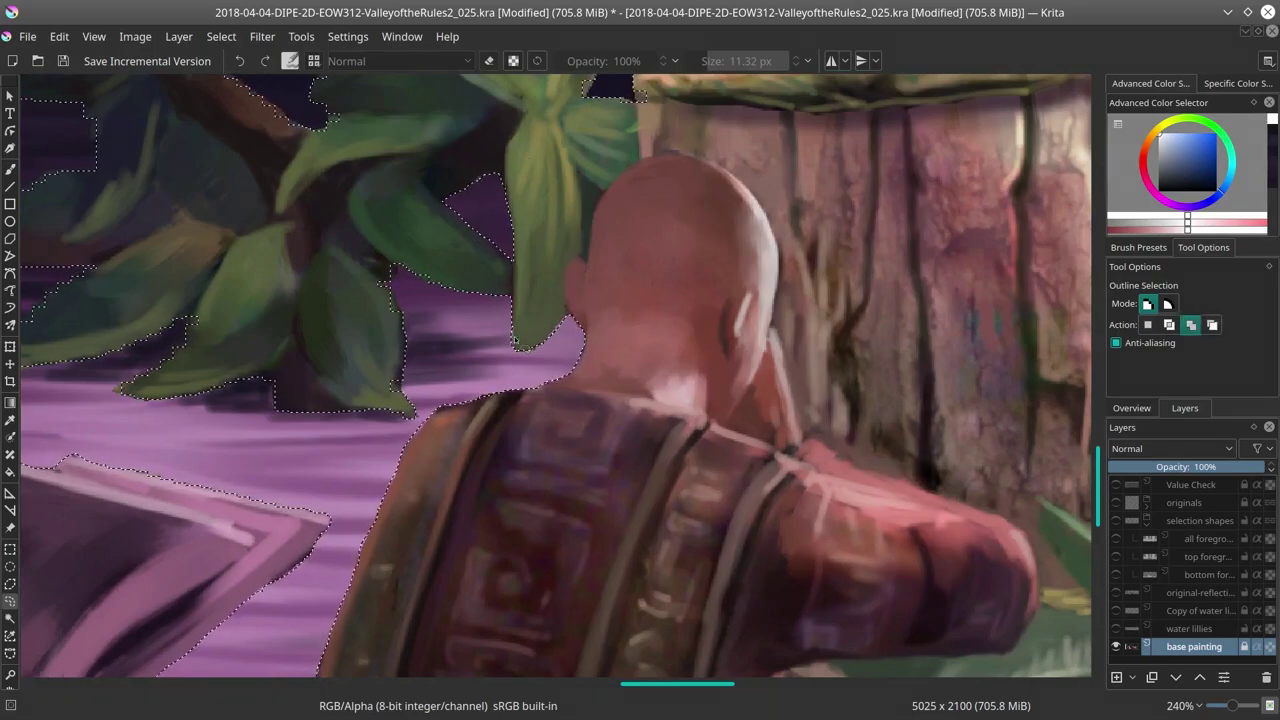
{"action": "left_click_drag", "start_coordinate": [346, 341], "coordinate": [556, 426]}
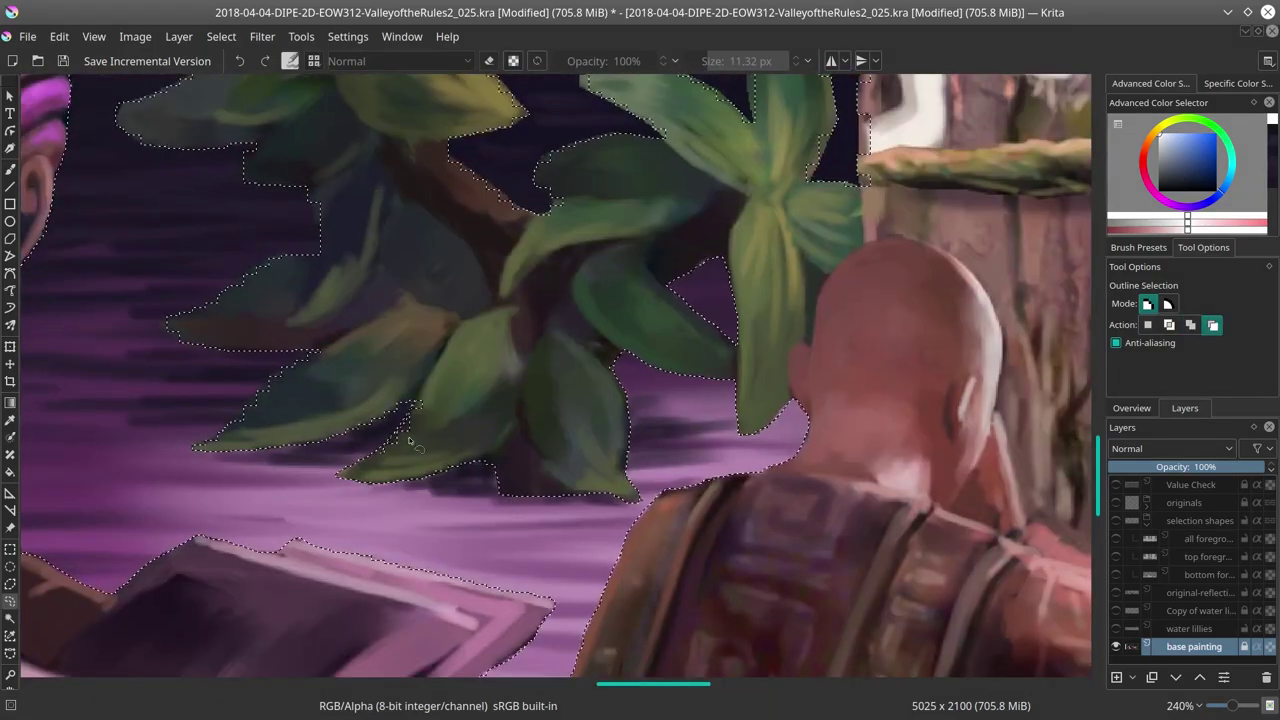
{"action": "mouse_move", "coordinate": [312, 410]}
{"action": "left_mouse_down"}
{"action": "mouse_move", "coordinate": [378, 428]}
{"action": "mouse_move", "coordinate": [386, 366]}
{"action": "mouse_move", "coordinate": [372, 418]}
{"action": "left_mouse_up"}
{"action": "left_click_drag", "start_coordinate": [692, 381], "coordinate": [341, 330]}
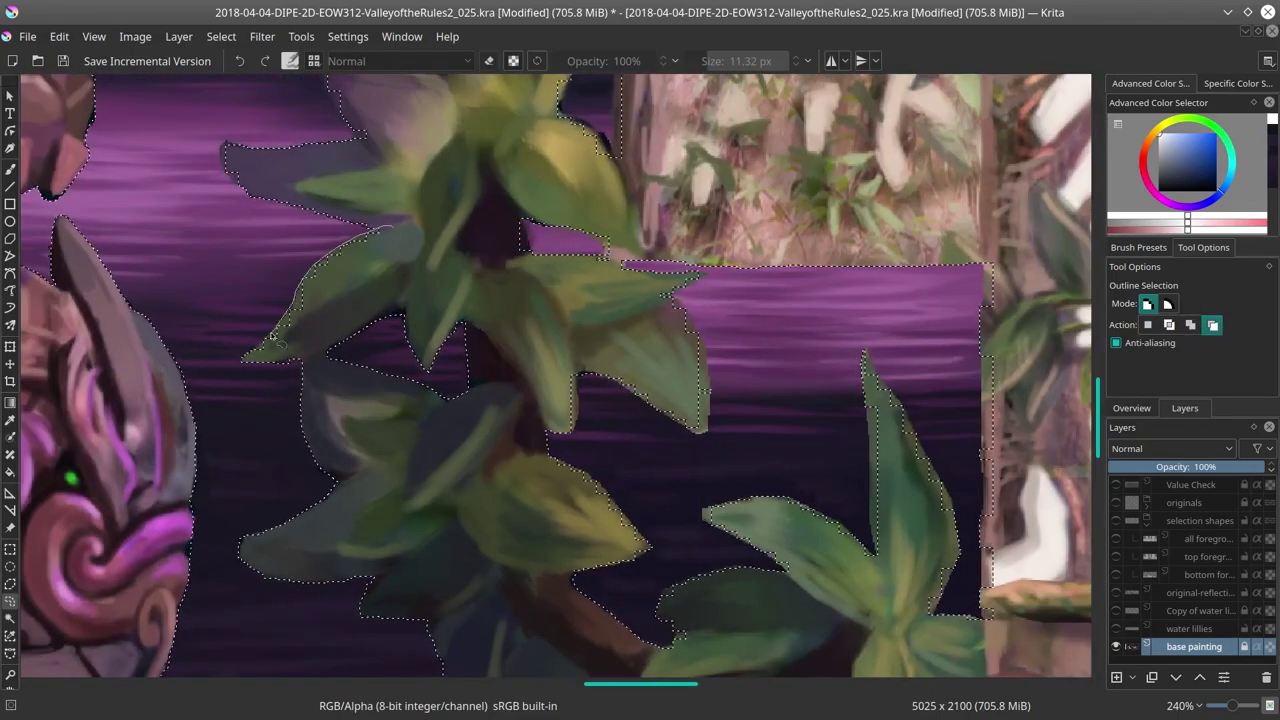
{"action": "left_click_drag", "start_coordinate": [534, 297], "coordinate": [458, 246]}
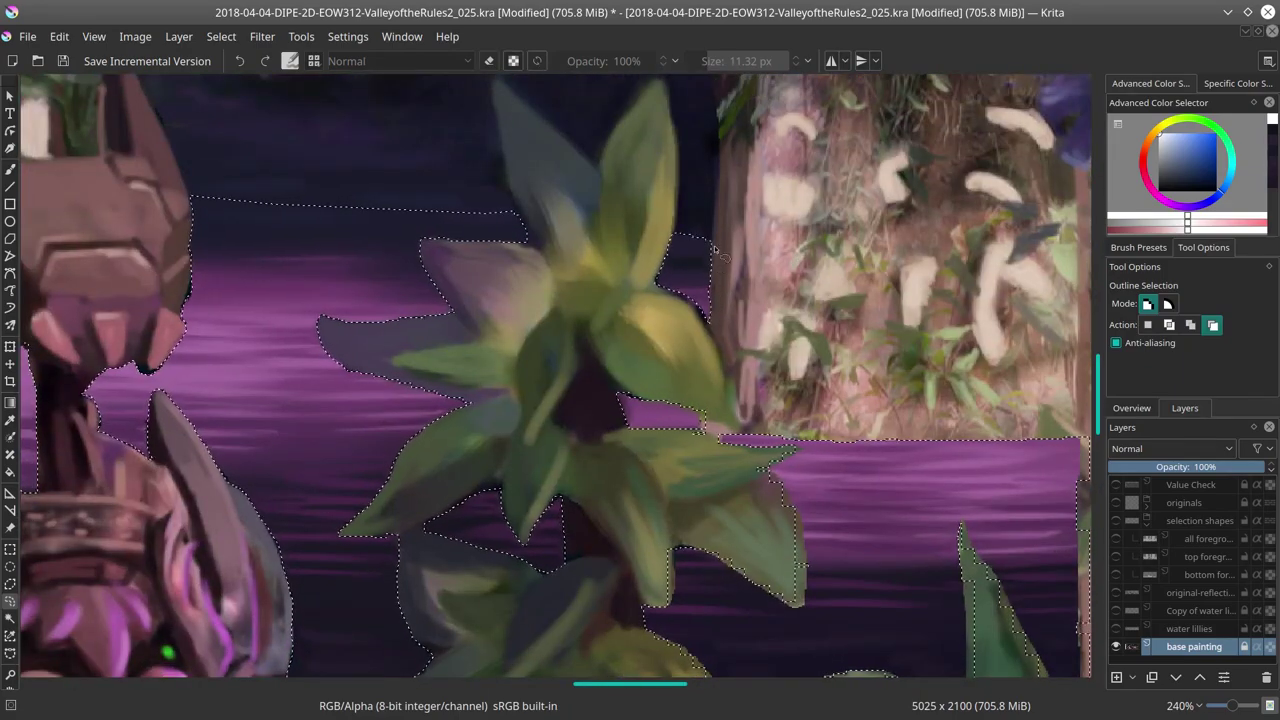
{"action": "left_click_drag", "start_coordinate": [716, 250], "coordinate": [688, 412]}
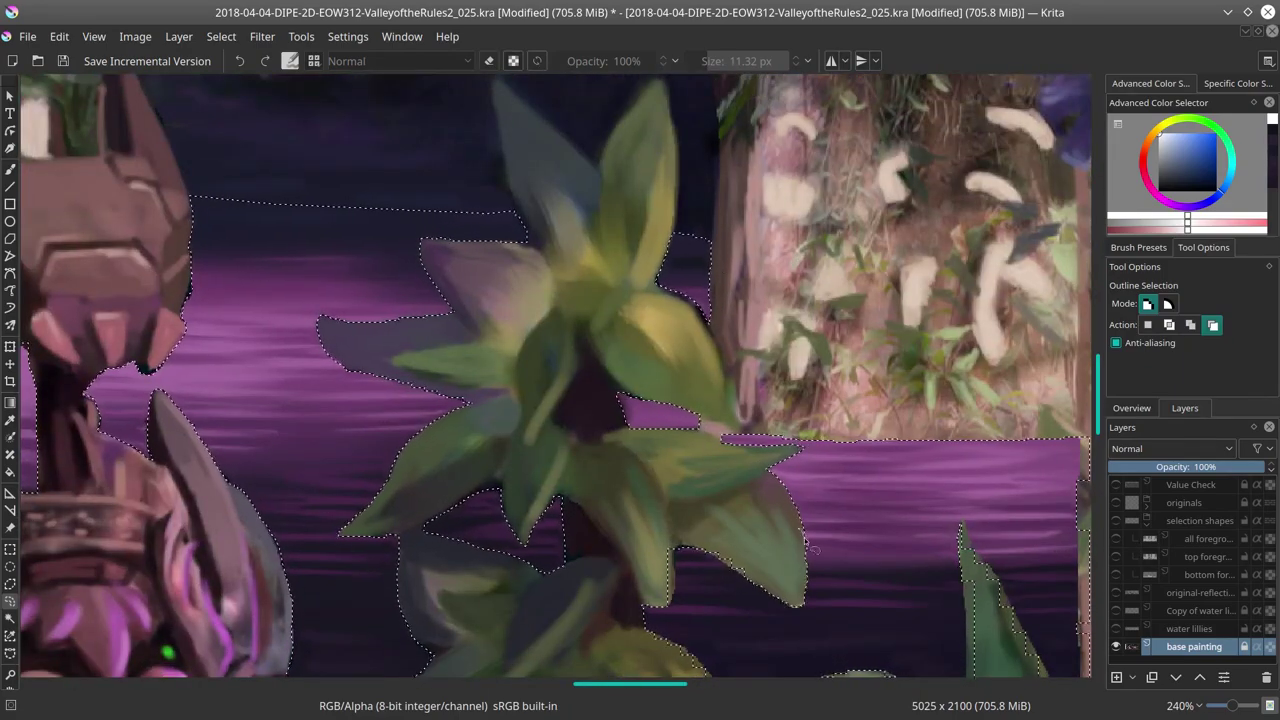
{"action": "left_click_drag", "start_coordinate": [685, 601], "coordinate": [478, 448]}
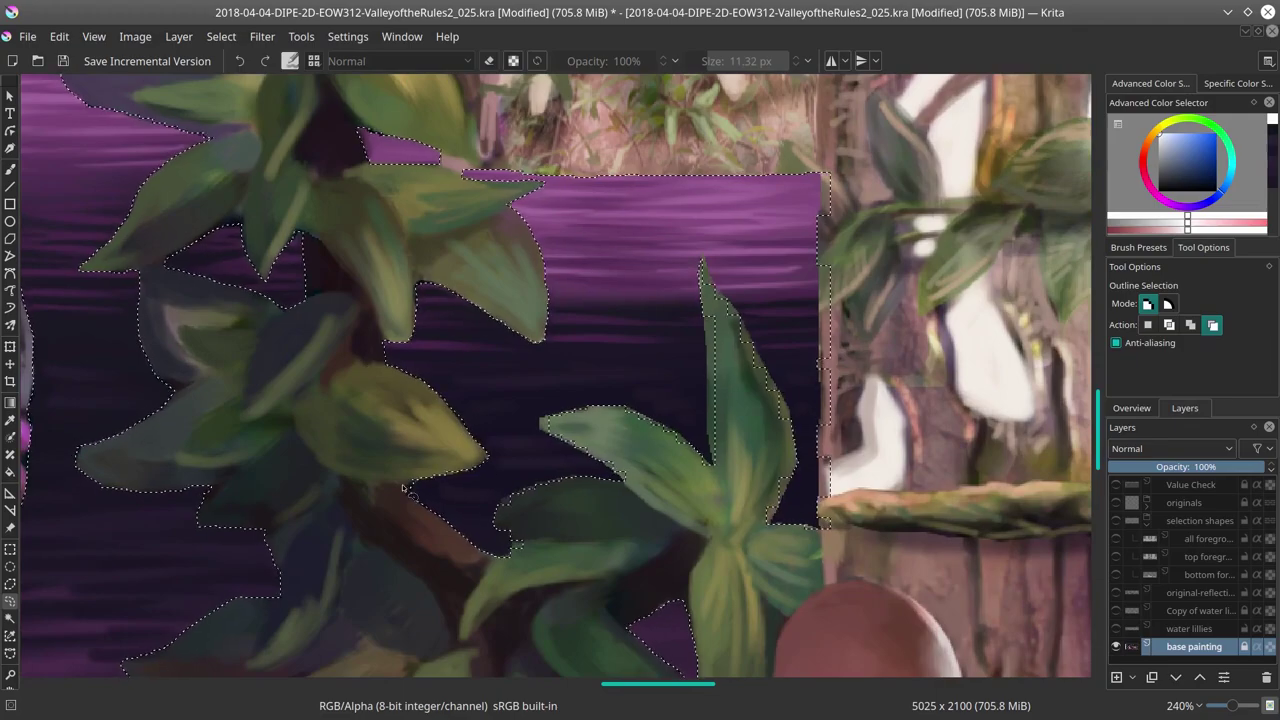
{"action": "left_click_drag", "start_coordinate": [404, 488], "coordinate": [512, 543]}
{"action": "left_click_drag", "start_coordinate": [829, 176], "coordinate": [802, 322]}
Step: Sample an orange-tan colour with the brush and save the painting
{"action": "key", "text": "b"}
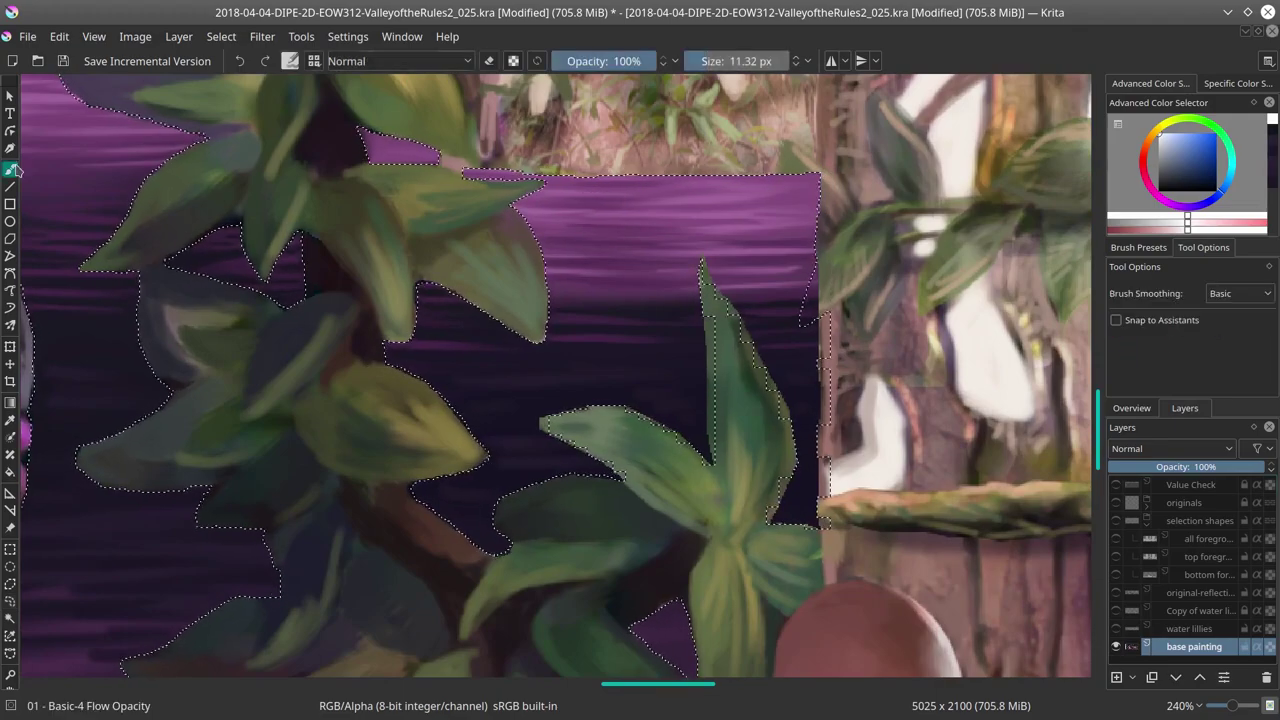
{"action": "left_click", "coordinate": [861, 288], "text": "ctrl"}
{"action": "left_click", "coordinate": [221, 36]}
{"action": "key", "text": "ctrl+s"}
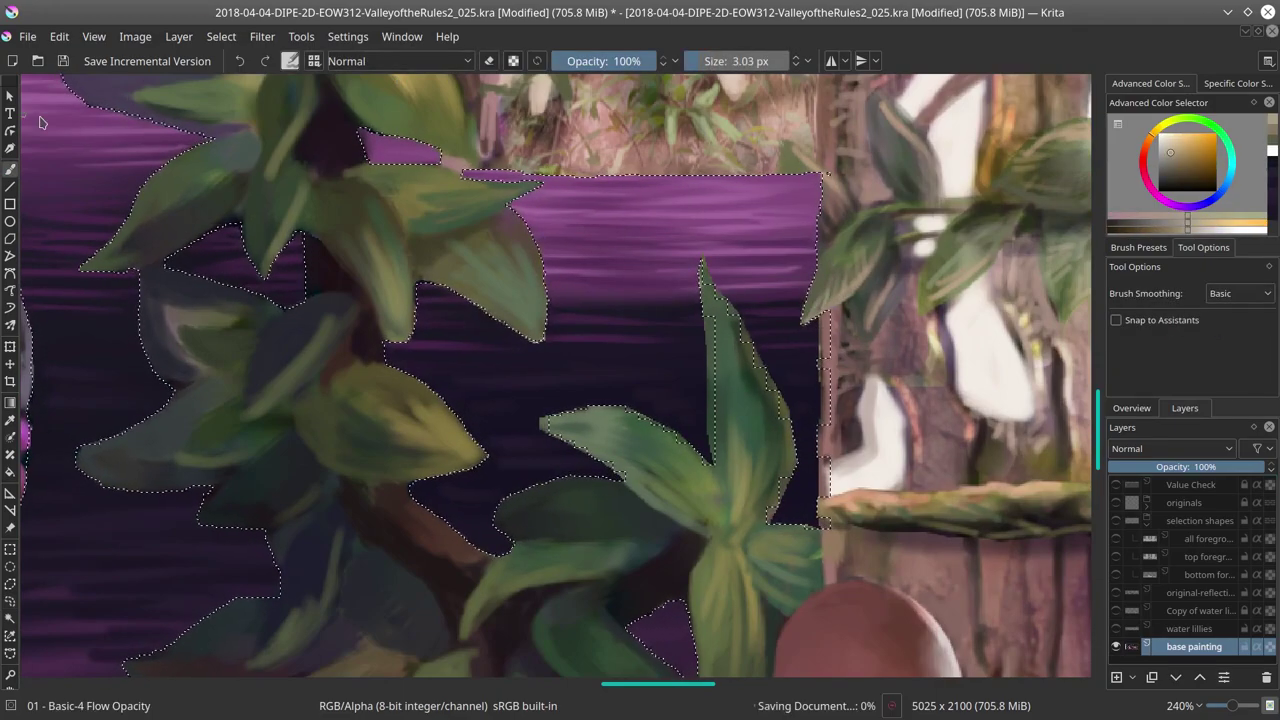
Step: Return to the Outline Selection tool, pan over to the selection's right end, and save
{"action": "left_click", "coordinate": [10, 601]}
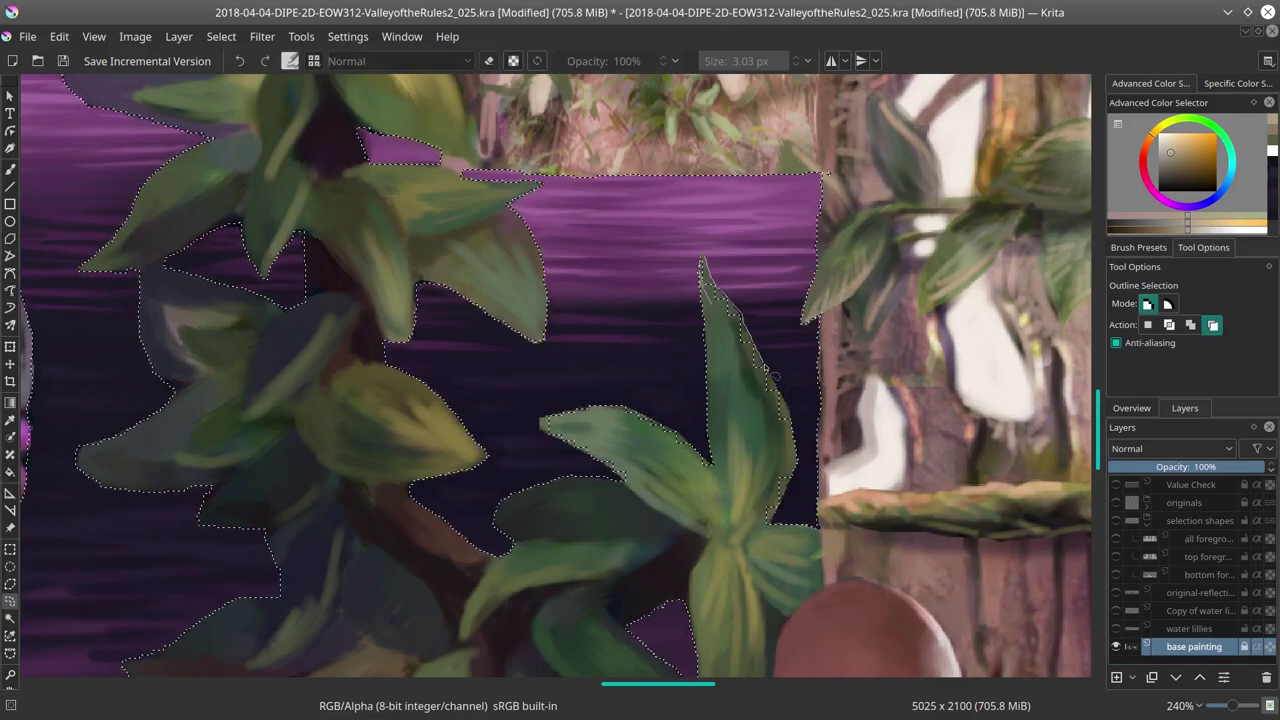
{"action": "scroll", "coordinate": [577, 446], "scroll_direction": "down", "scroll_amount": 10}
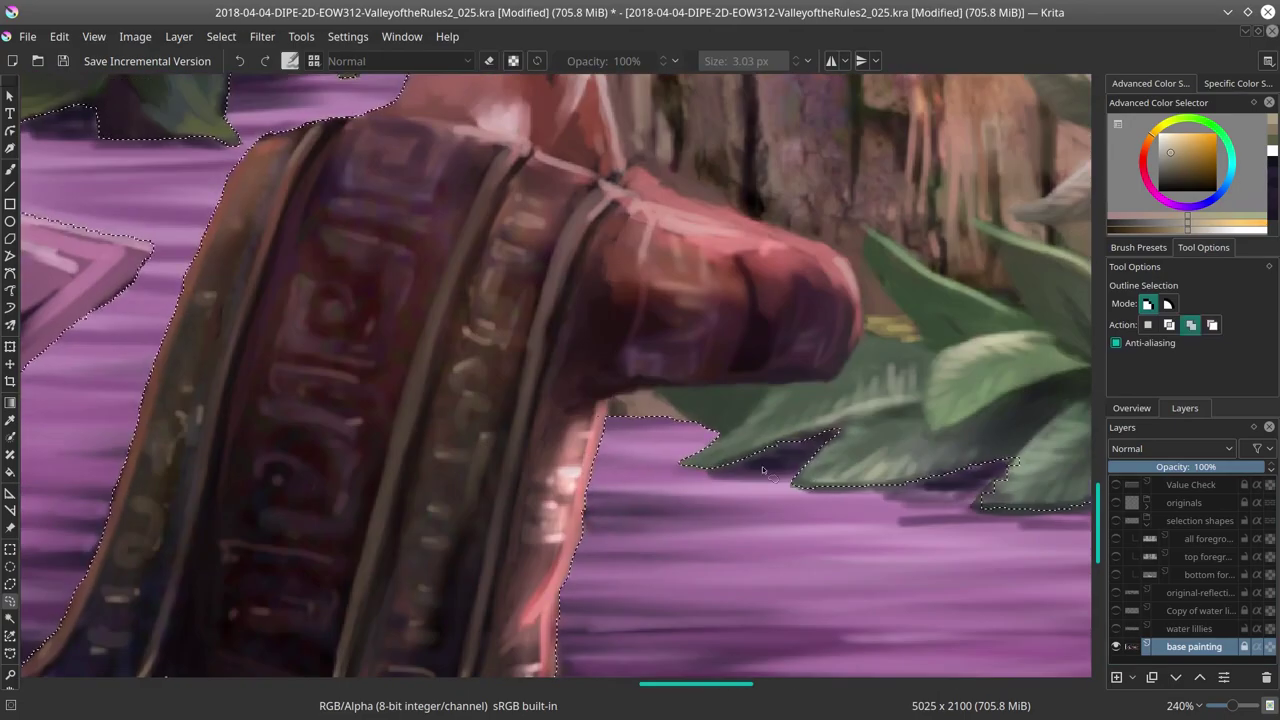
{"action": "scroll", "coordinate": [547, 567], "scroll_direction": "right", "scroll_amount": 5}
{"action": "scroll", "coordinate": [763, 540], "scroll_direction": "right", "scroll_amount": 6}
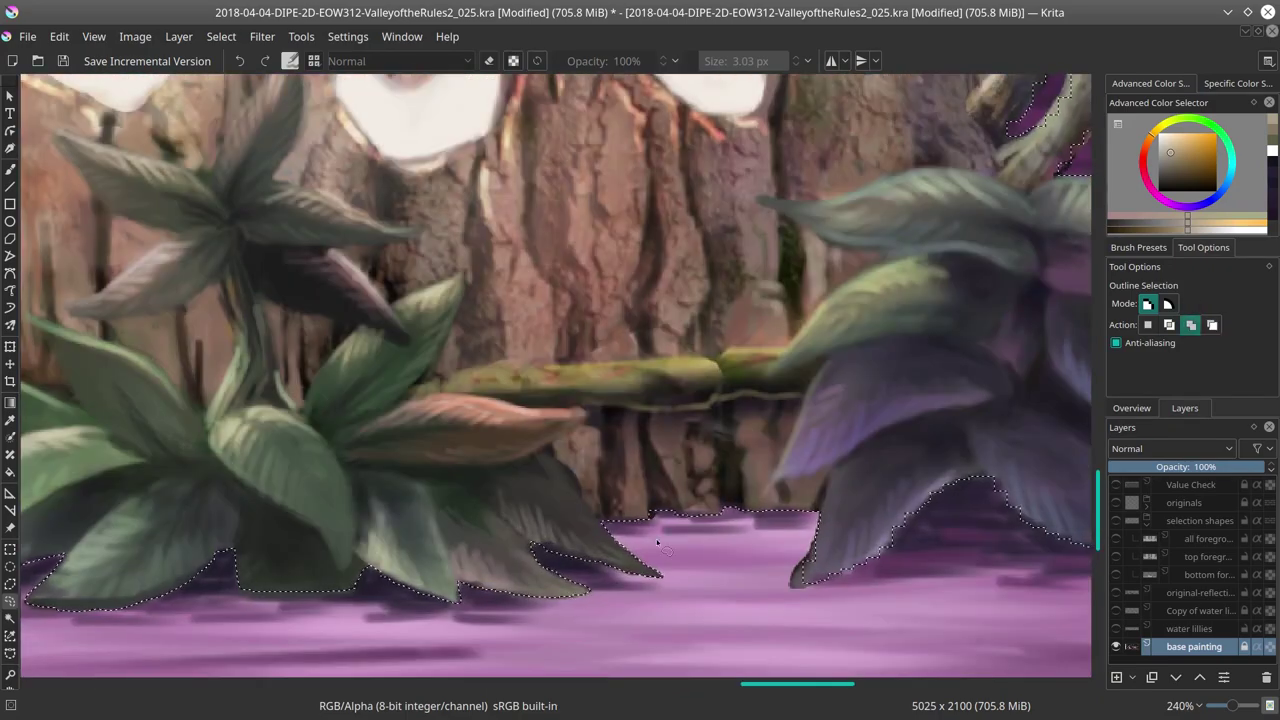
{"action": "scroll", "coordinate": [888, 558], "scroll_direction": "right", "scroll_amount": 5}
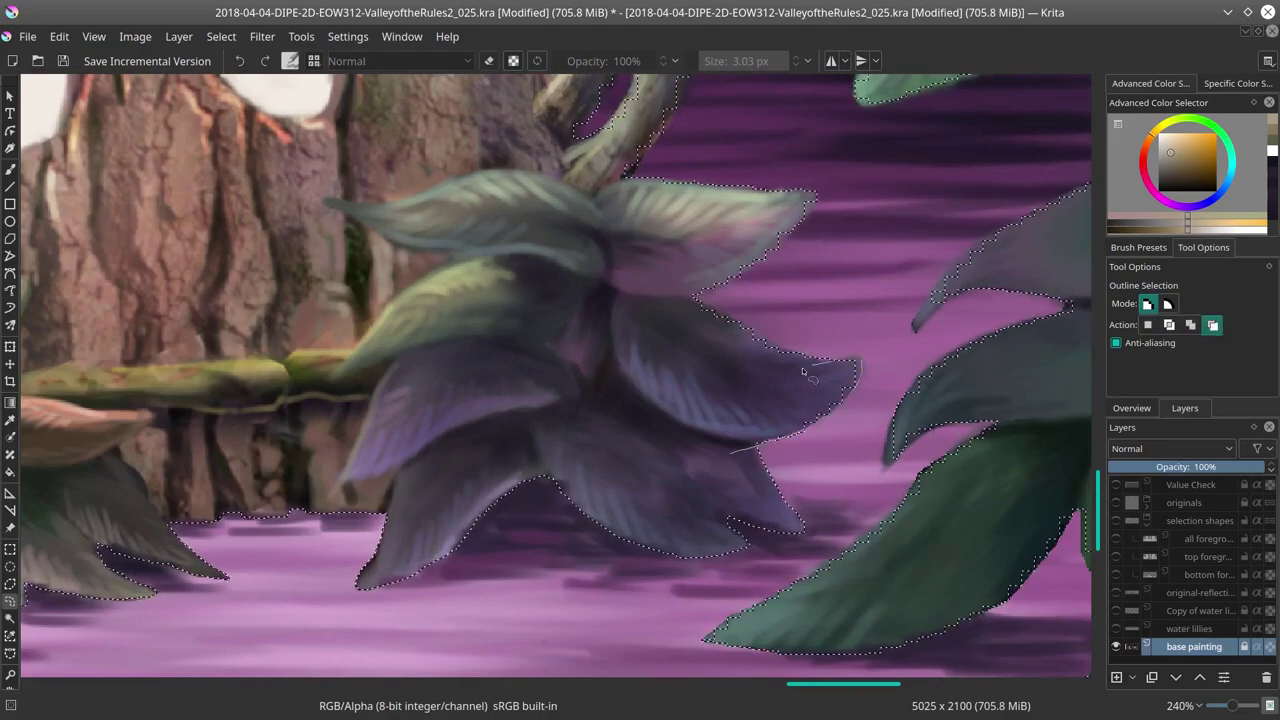
{"action": "scroll", "coordinate": [490, 375], "scroll_direction": "up", "scroll_amount": 2}
{"action": "scroll", "coordinate": [490, 375], "scroll_direction": "right", "scroll_amount": 2}
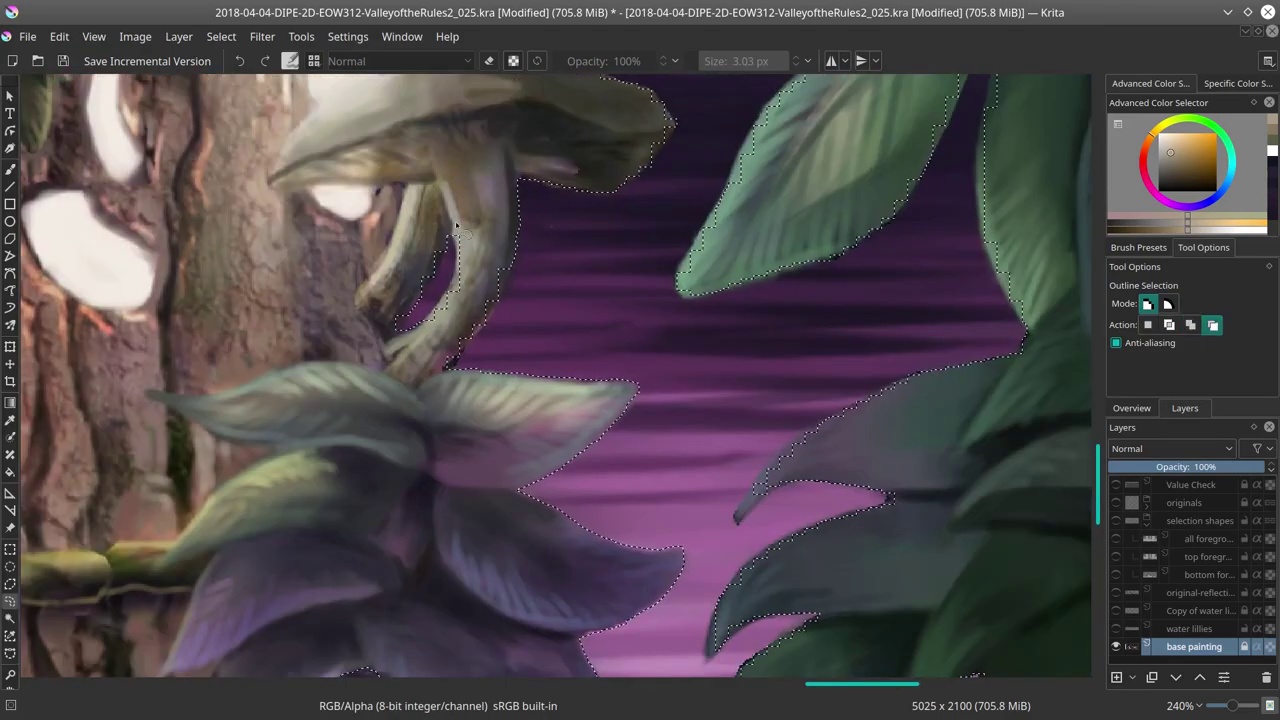
{"action": "scroll", "coordinate": [557, 391], "scroll_direction": "up", "scroll_amount": 2}
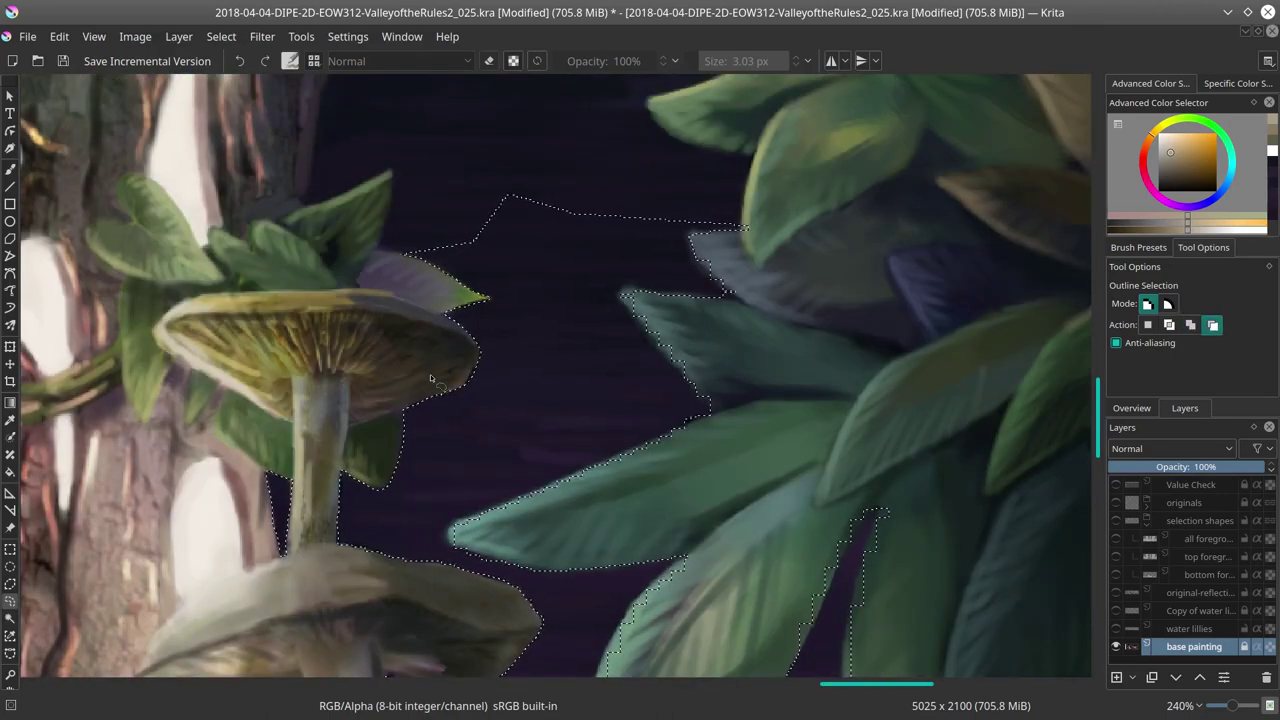
{"action": "key", "text": "ctrl+s"}
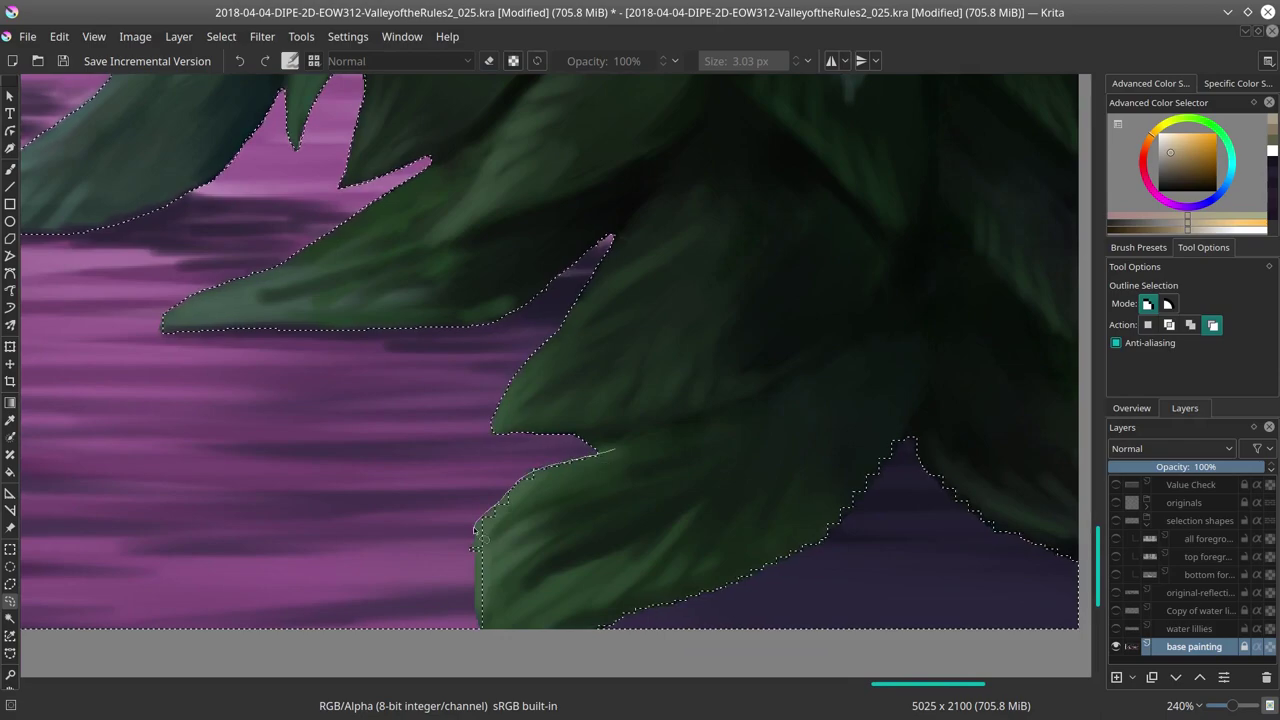
{"action": "left_click_drag", "start_coordinate": [1005, 424], "coordinate": [543, 372]}
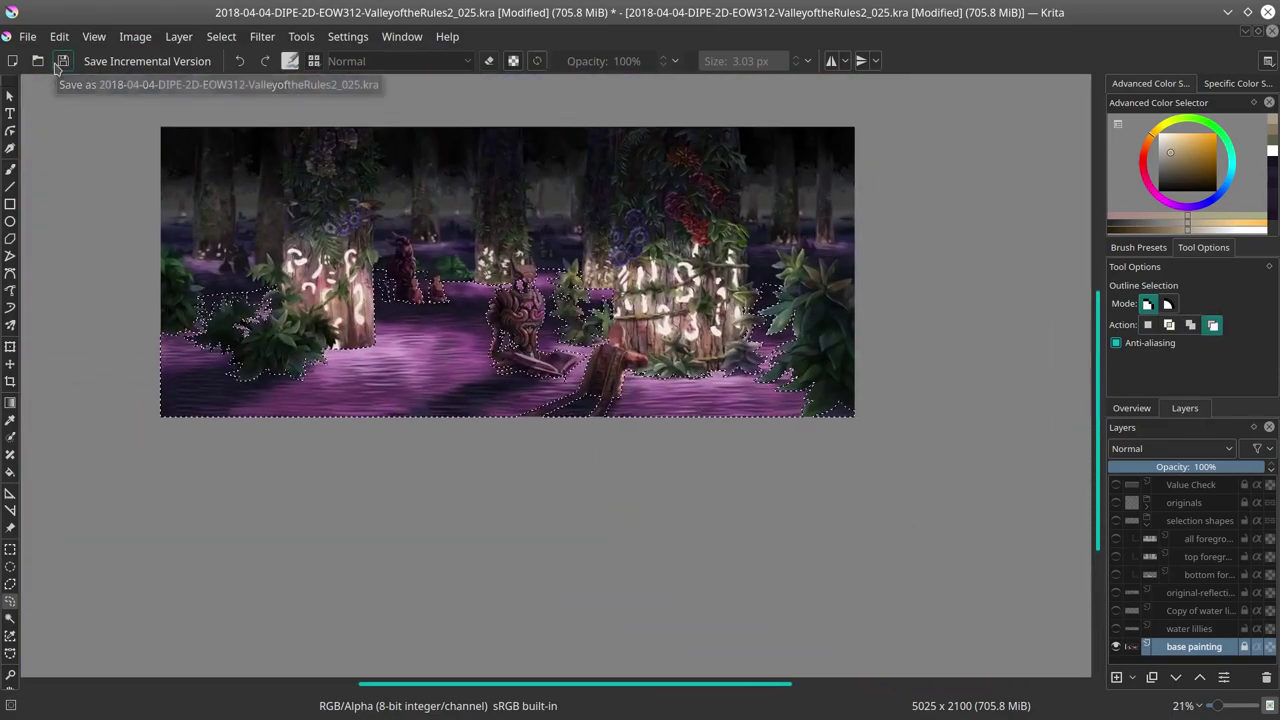
Step: Fill the selection white on the new layer and name it 'water shape (foreground)'
{"action": "left_click", "coordinate": [361, 390]}
{"action": "double_click", "coordinate": [1175, 646]}
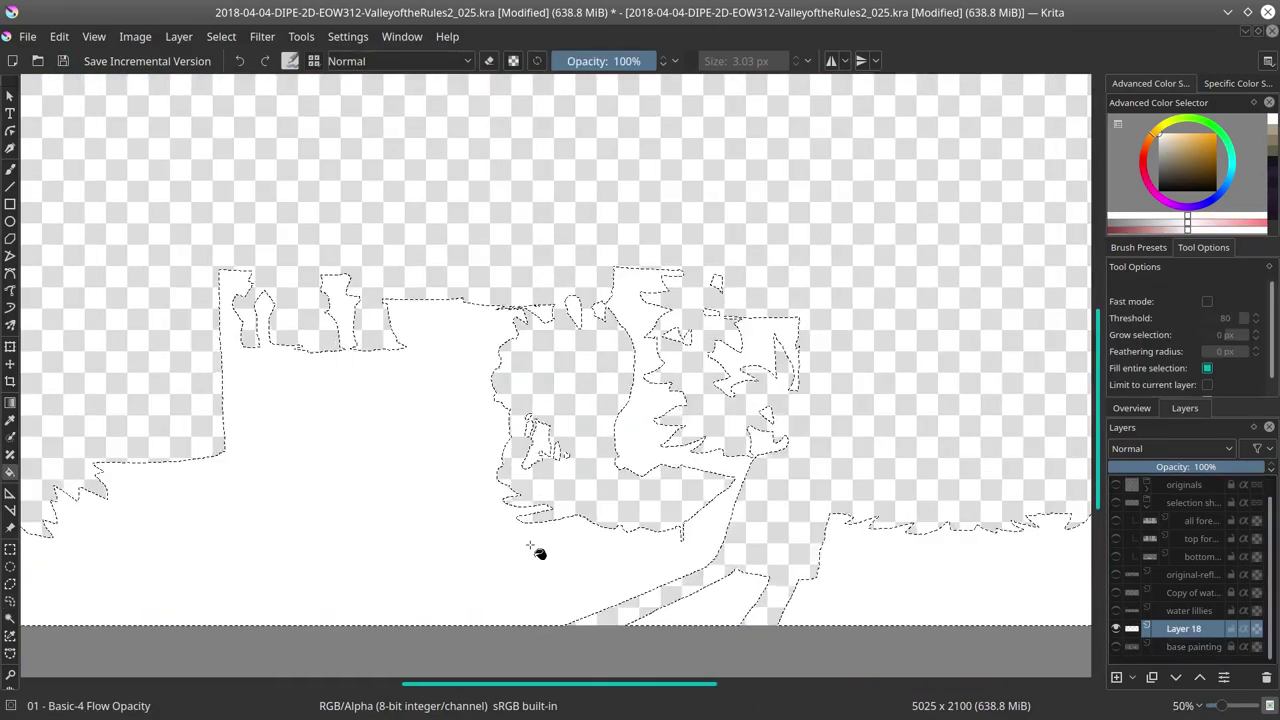
{"action": "type", "text": "water shape (foreground)"}
{"action": "key", "text": "Return"}
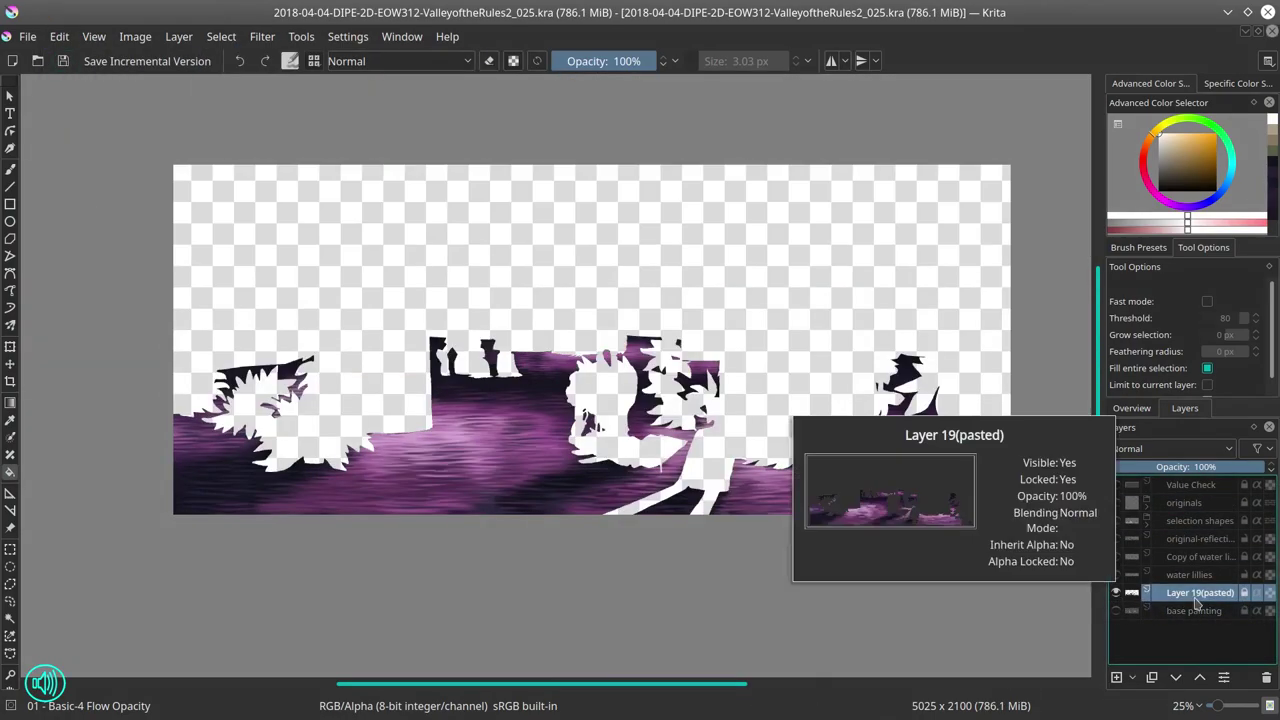
Step: Duplicate the pasted water, desaturate the copy, and raise its curve to brighten the mask
{"action": "key", "text": "ctrl+j"}
{"action": "left_click", "coordinate": [262, 36]}
{"action": "mouse_move", "coordinate": [286, 83]}
{"action": "left_click", "coordinate": [428, 180]}
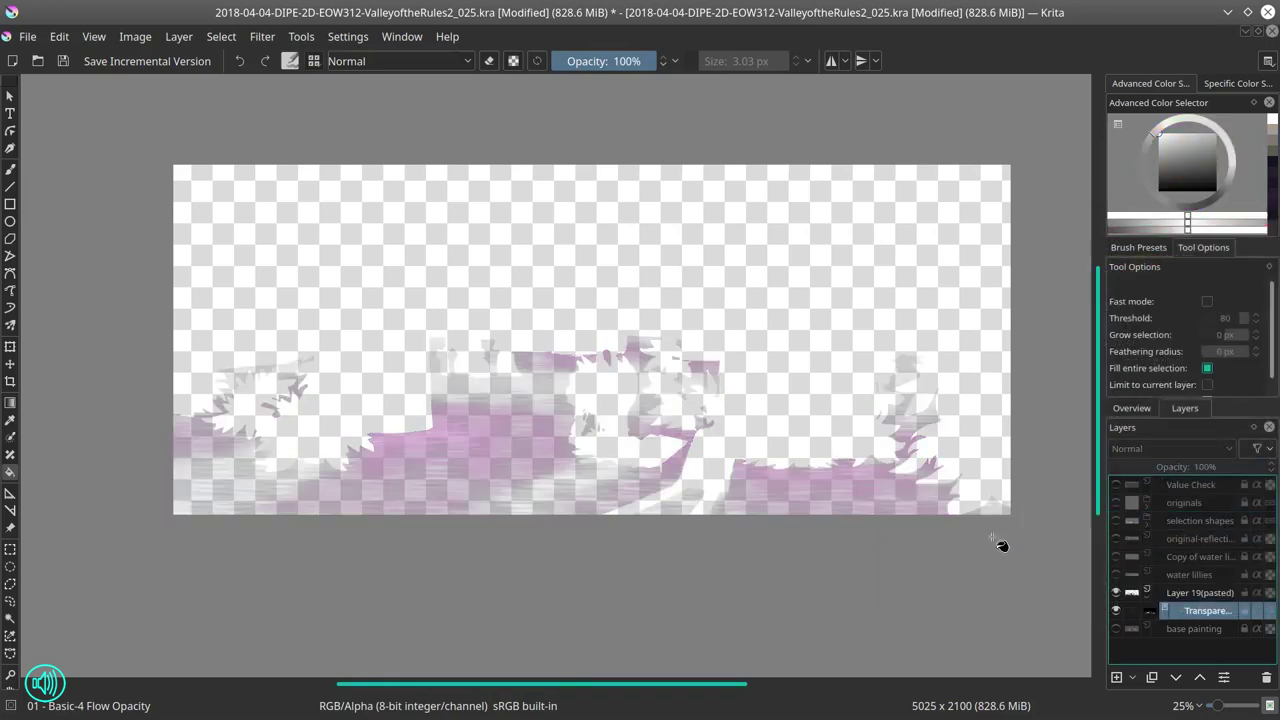
{"action": "key", "text": "ctrl+m"}
{"action": "left_click_drag", "start_coordinate": [853, 210], "coordinate": [856, 155]}
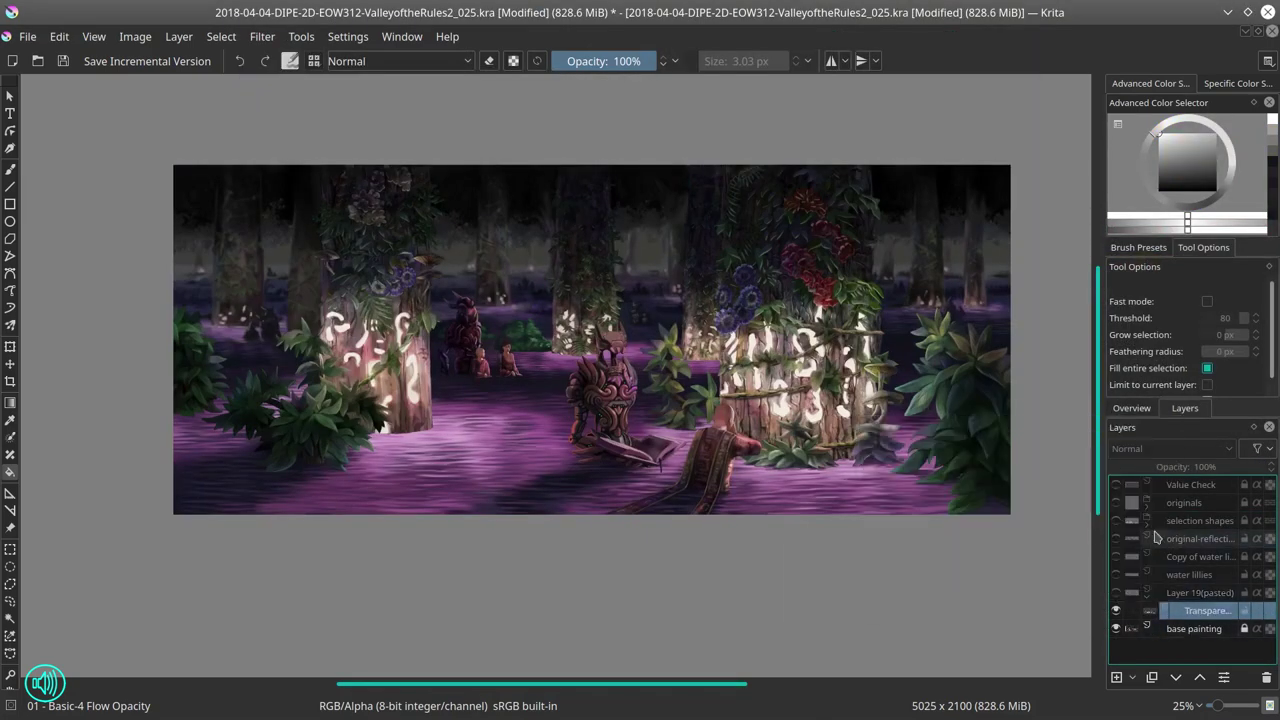
Step: Isolate the bottom foreground shape layer, select its white area, and invert the selection
{"action": "left_click", "coordinate": [1200, 538]}
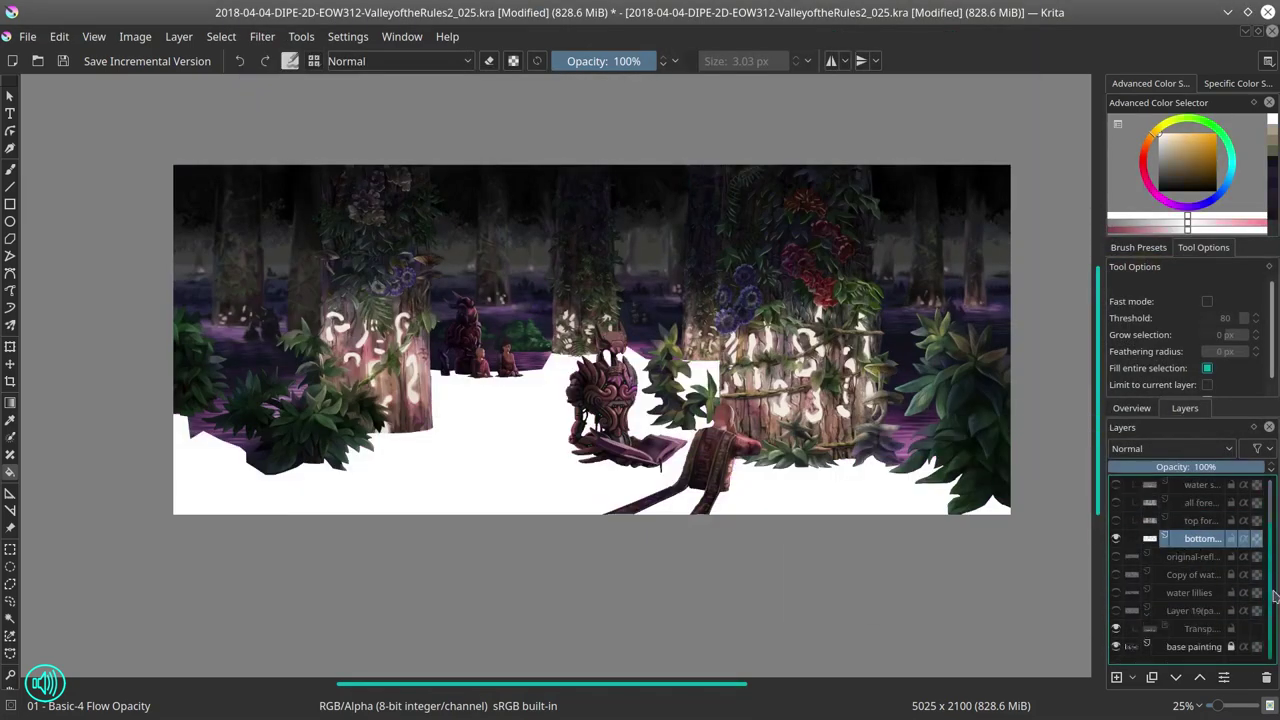
{"action": "key", "text": "q"}
{"action": "left_click", "coordinate": [221, 36]}
{"action": "key", "text": "Escape"}
{"action": "left_click", "coordinate": [493, 510]}
{"action": "scroll", "coordinate": [493, 510], "scroll_direction": "up", "scroll_amount": 2}
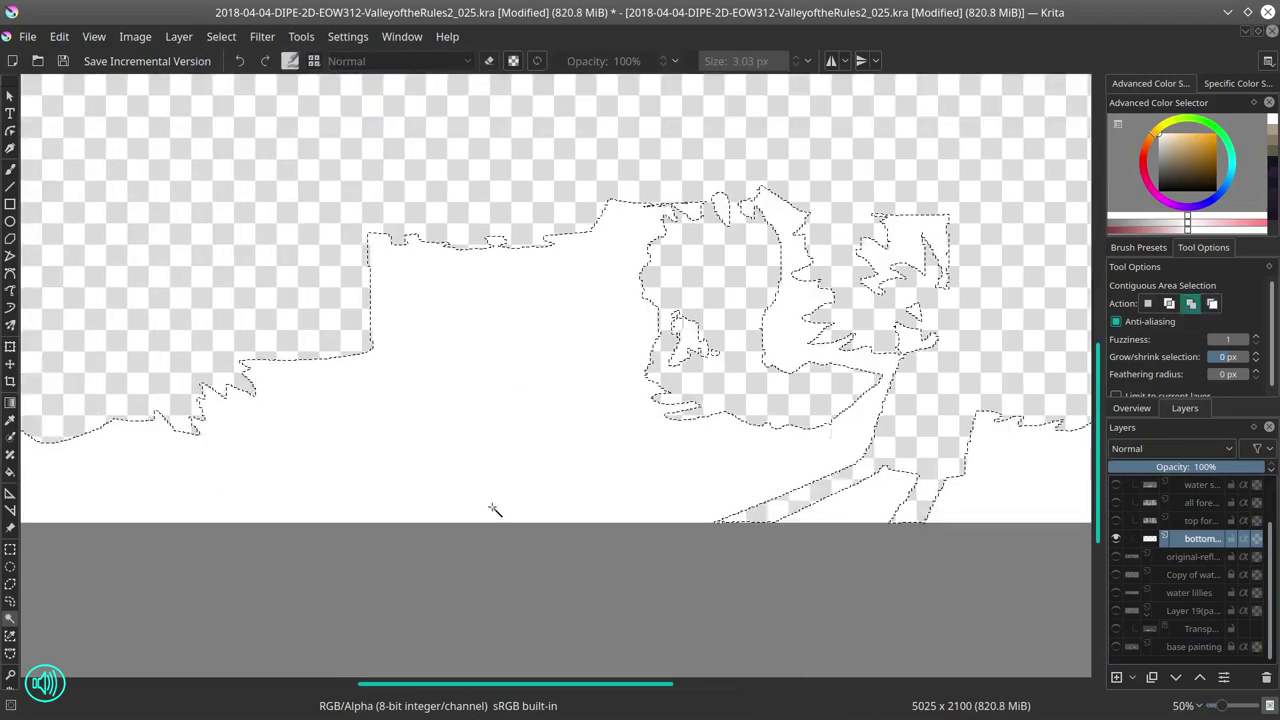
{"action": "scroll", "coordinate": [493, 510], "scroll_direction": "down", "scroll_amount": 2}
{"action": "left_click", "coordinate": [221, 36]}
{"action": "left_click", "coordinate": [255, 117]}
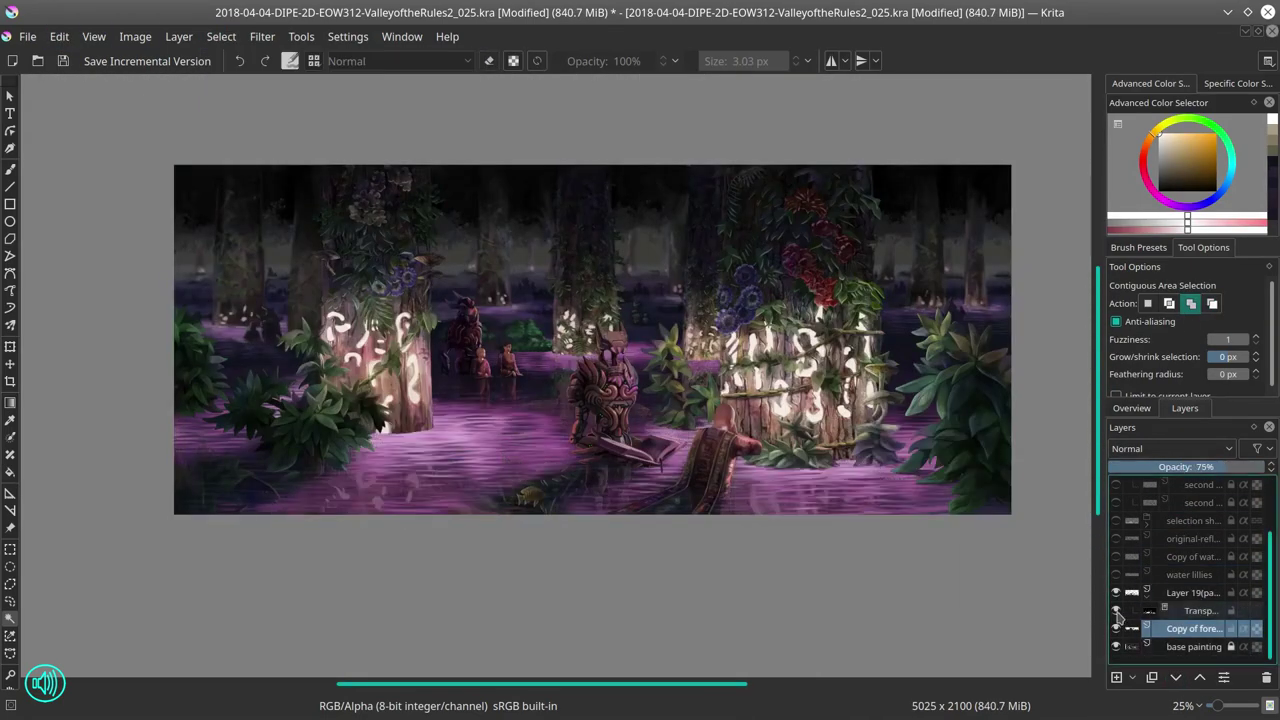
Step: Adjust the water copy's opacity and name, then trial a curve on the top water mask without applying
{"action": "left_click", "coordinate": [1189, 467]}
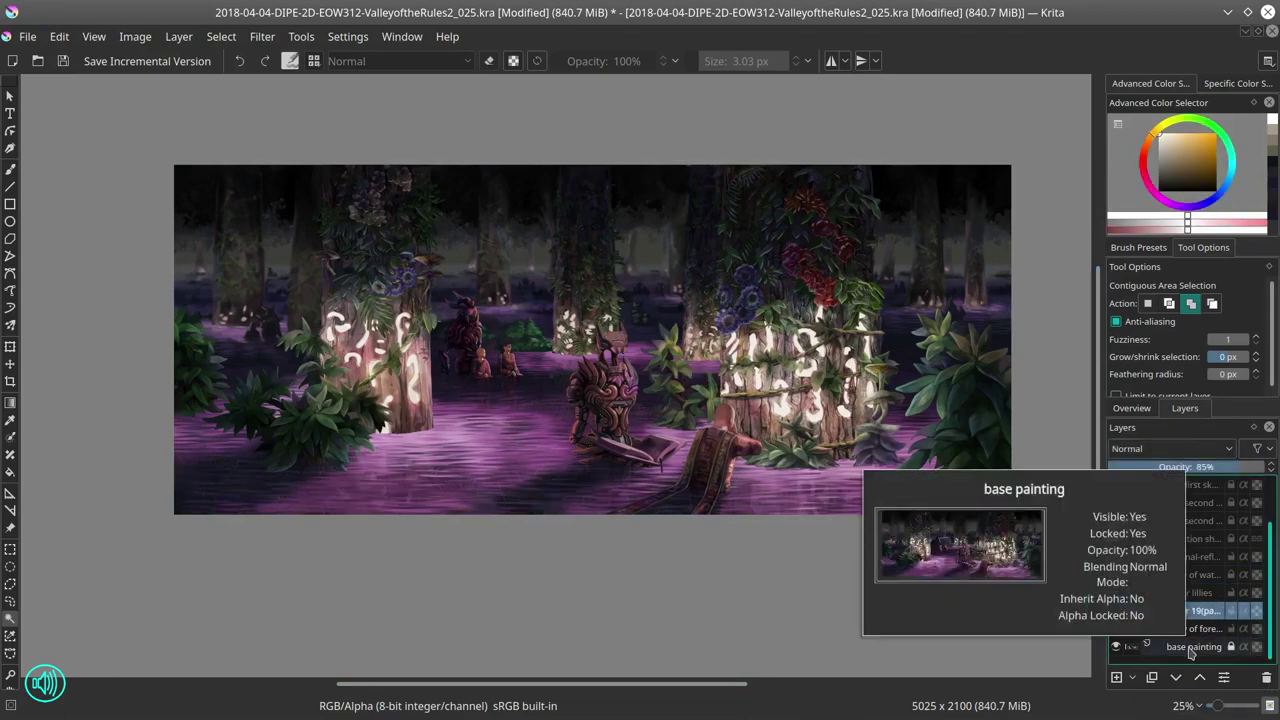
{"action": "double_click", "coordinate": [1193, 628]}
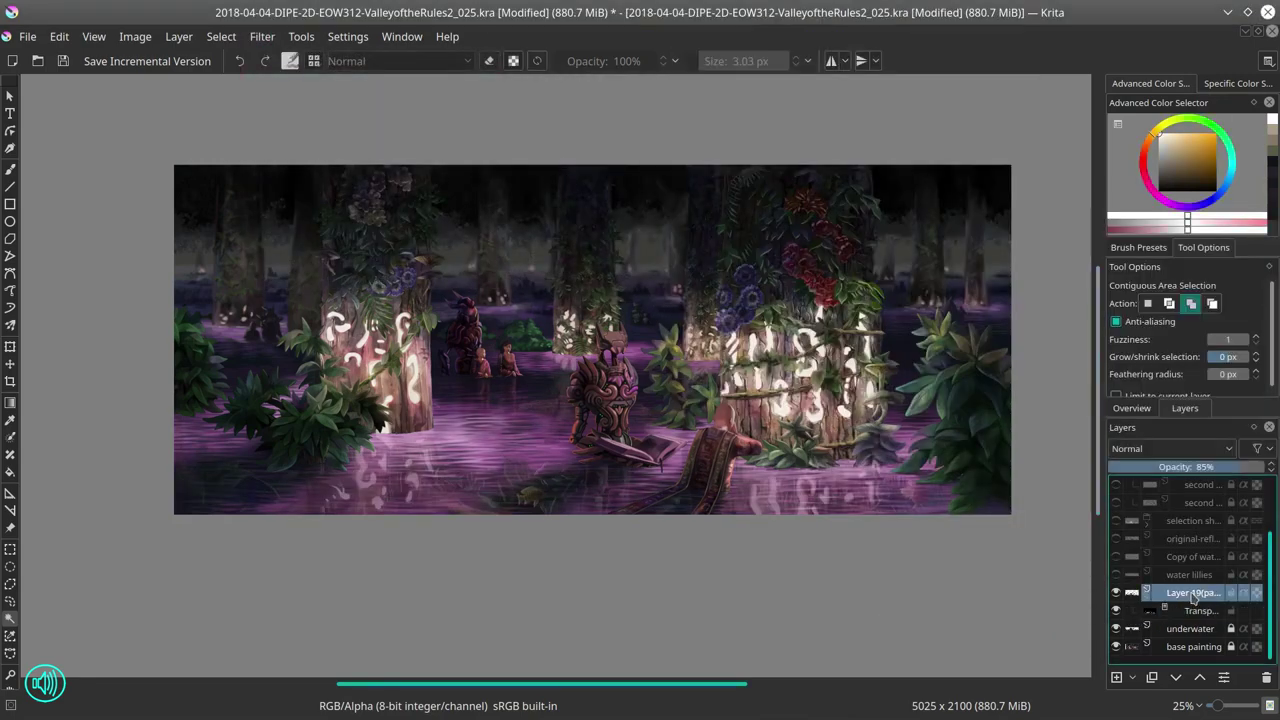
{"action": "left_click", "coordinate": [1195, 610]}
{"action": "key", "text": "minus"}
{"action": "key", "text": "ctrl+s"}
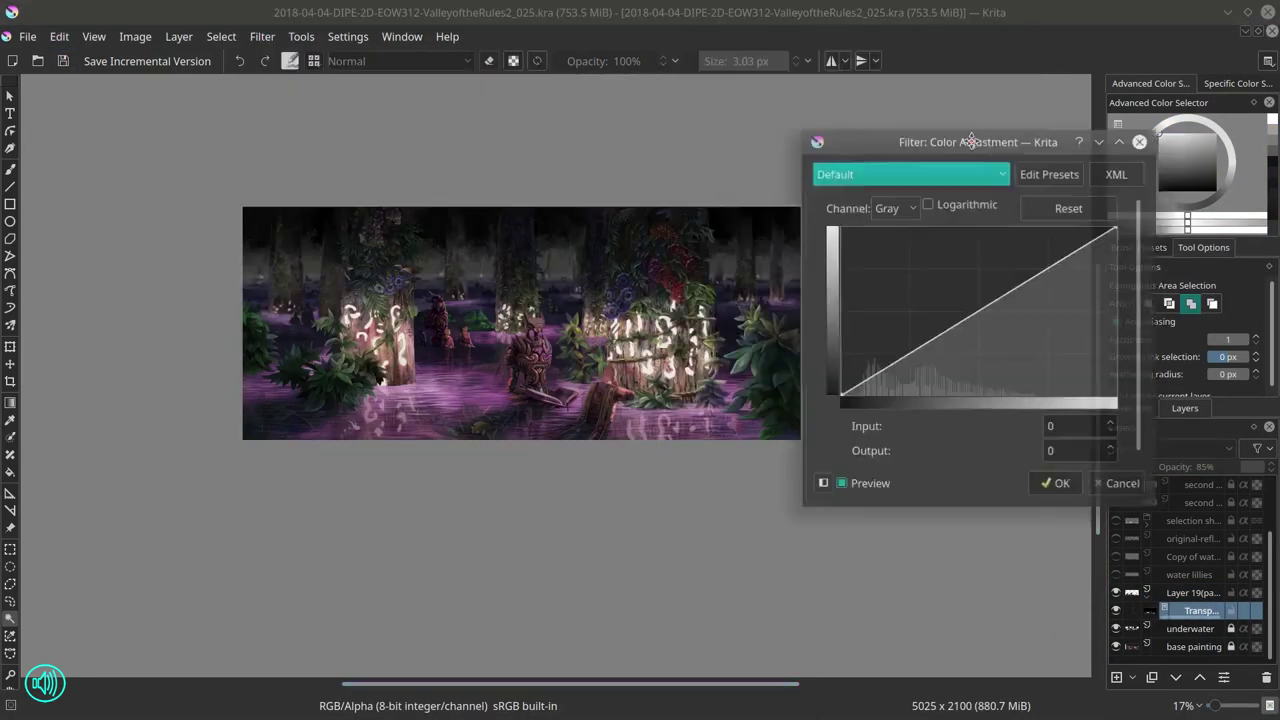
{"action": "left_click_drag", "start_coordinate": [972, 141], "coordinate": [993, 126]}
{"action": "left_click", "coordinate": [1054, 240]}
{"action": "left_click_drag", "start_coordinate": [1053, 230], "coordinate": [1030, 250]}
{"action": "left_click", "coordinate": [1127, 470]}
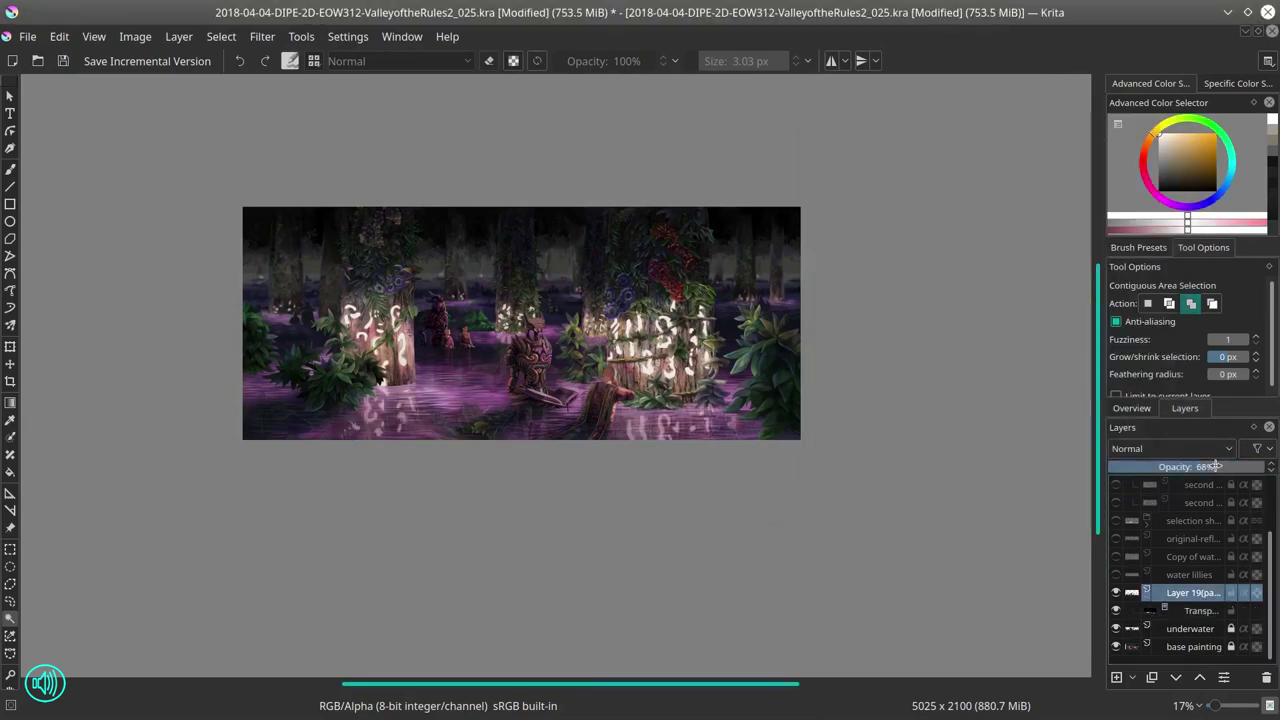
Step: Set the underwater layer to 50% opacity and apply a raised Curves adjustment to the top water's mask
{"action": "scroll", "coordinate": [450, 416], "scroll_direction": "up", "scroll_amount": 2}
{"action": "left_click", "coordinate": [1190, 628]}
{"action": "left_click", "coordinate": [1157, 467]}
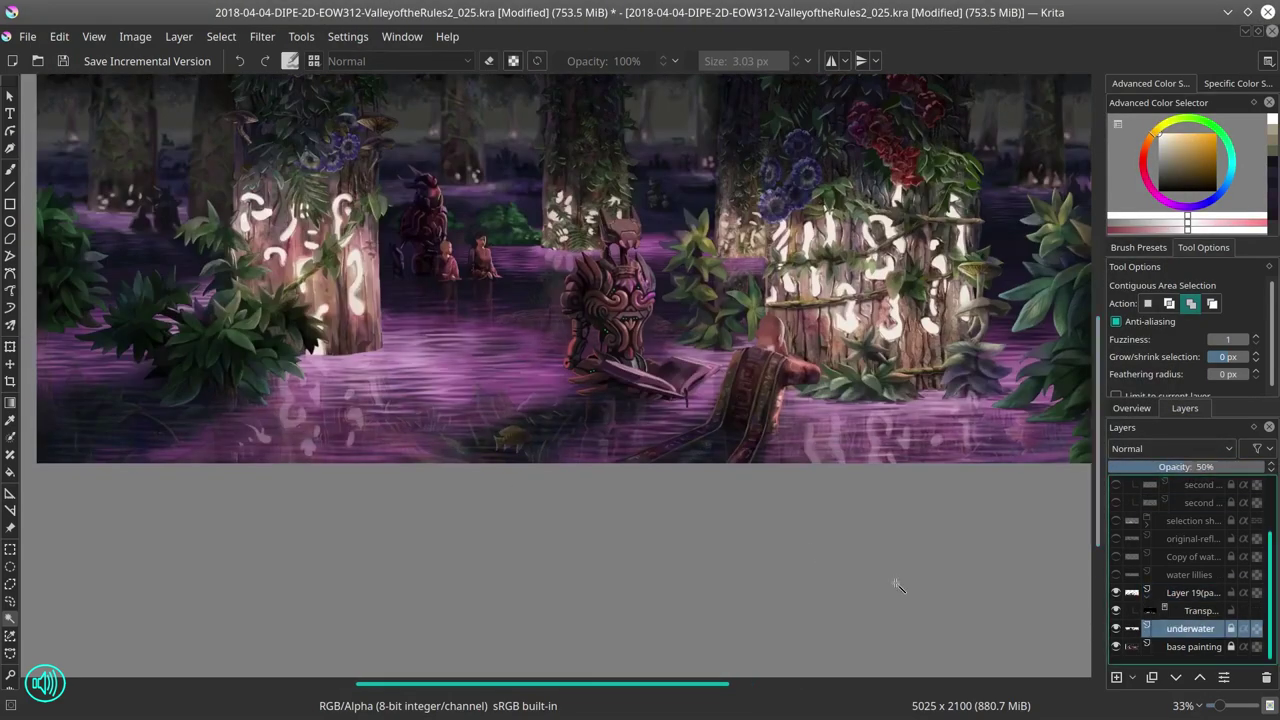
{"action": "scroll", "coordinate": [825, 440], "scroll_direction": "down", "scroll_amount": 2}
{"action": "left_click", "coordinate": [1200, 610]}
{"action": "left_click", "coordinate": [262, 36]}
{"action": "left_click", "coordinate": [308, 285]}
{"action": "left_click_drag", "start_coordinate": [308, 285], "coordinate": [297, 263]}
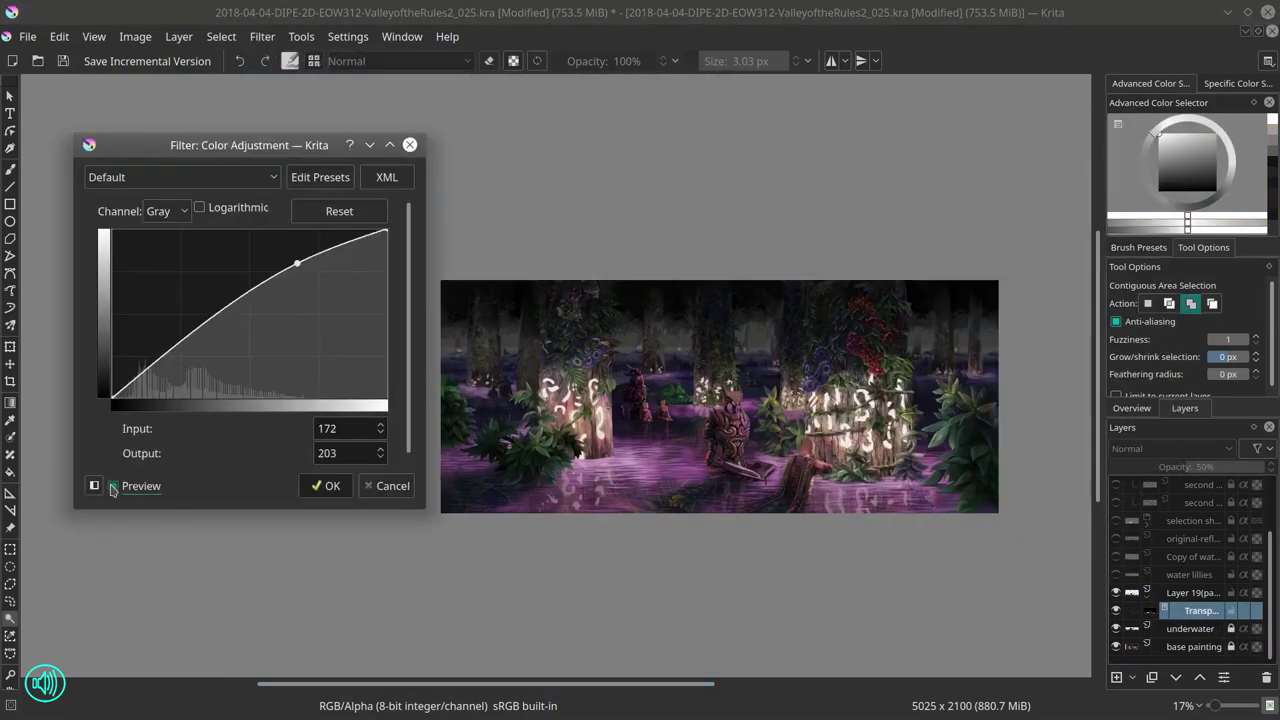
{"action": "key", "text": "Return"}
{"action": "left_click", "coordinate": [1200, 593]}
{"action": "right_click", "coordinate": [1200, 597]}
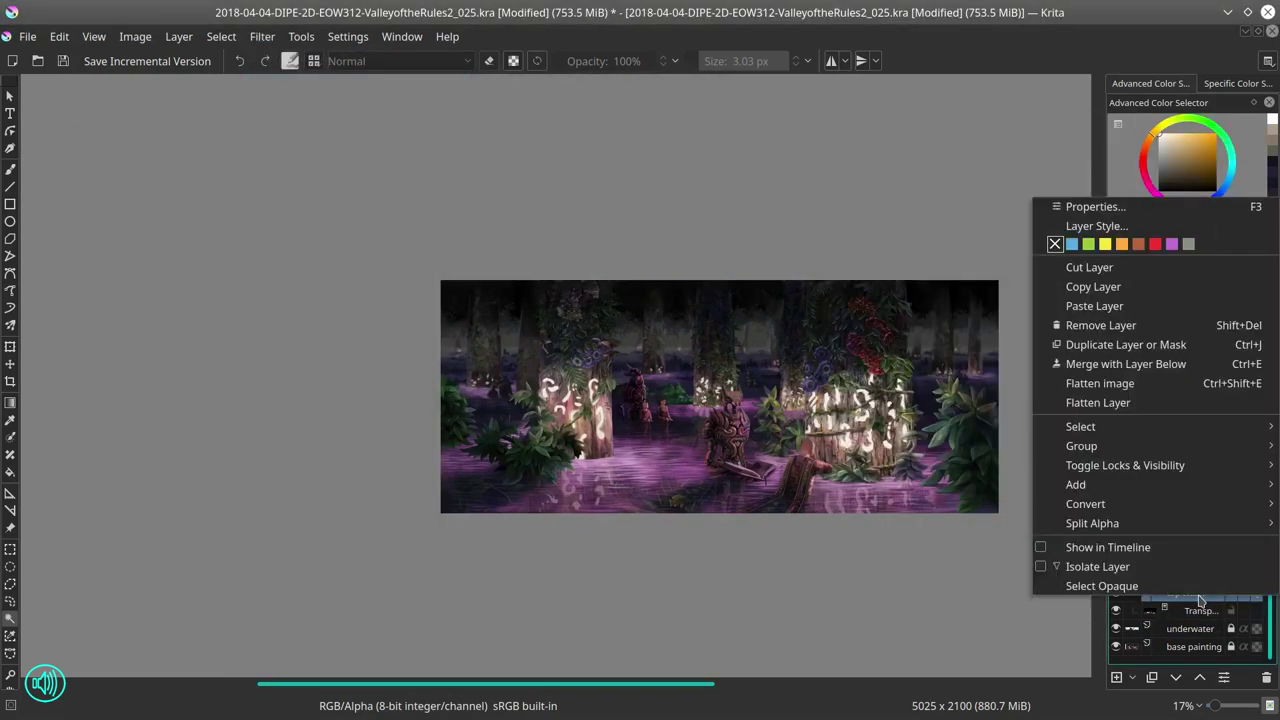
Step: Duplicate the top water layer and move the original reflection layer down two places
{"action": "left_click", "coordinate": [1125, 344]}
{"action": "left_click", "coordinate": [262, 36]}
{"action": "key", "text": "Escape"}
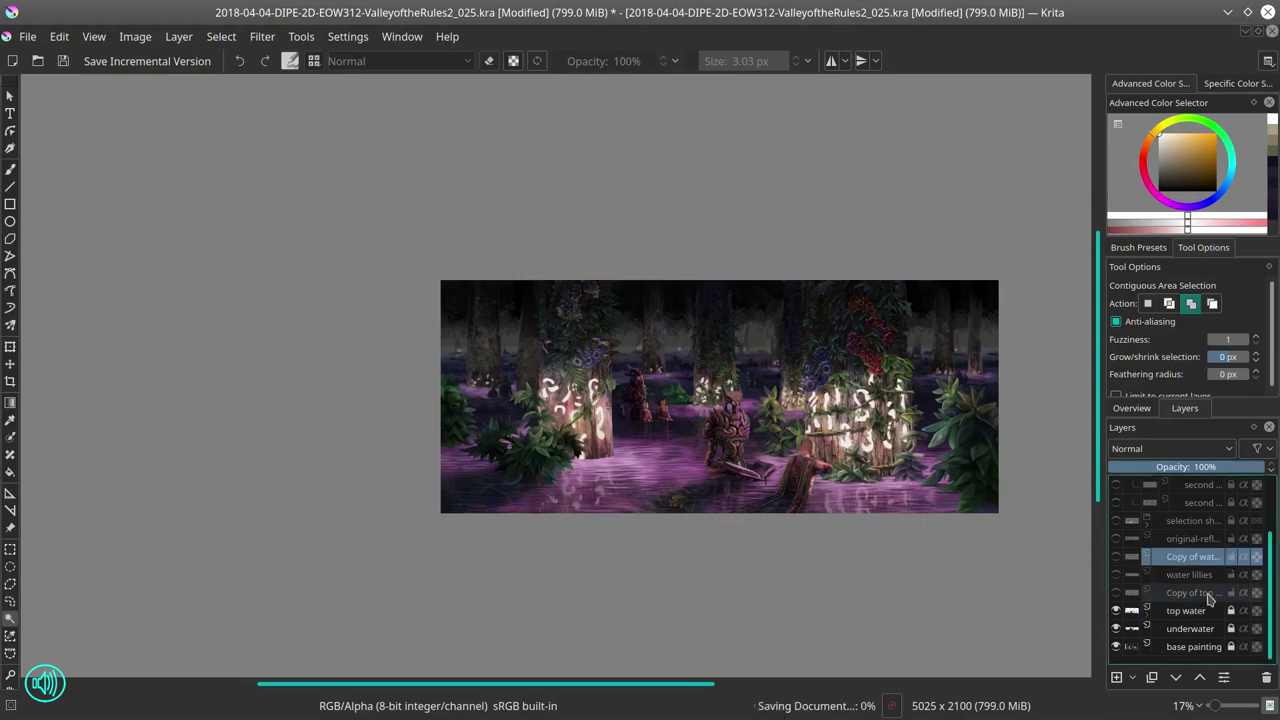
{"action": "left_click_drag", "start_coordinate": [1193, 538], "coordinate": [1193, 578]}
Step: Raise the reflection layer to full opacity, toggle layer visibility, and save an incremental version
{"action": "key", "text": "plus"}
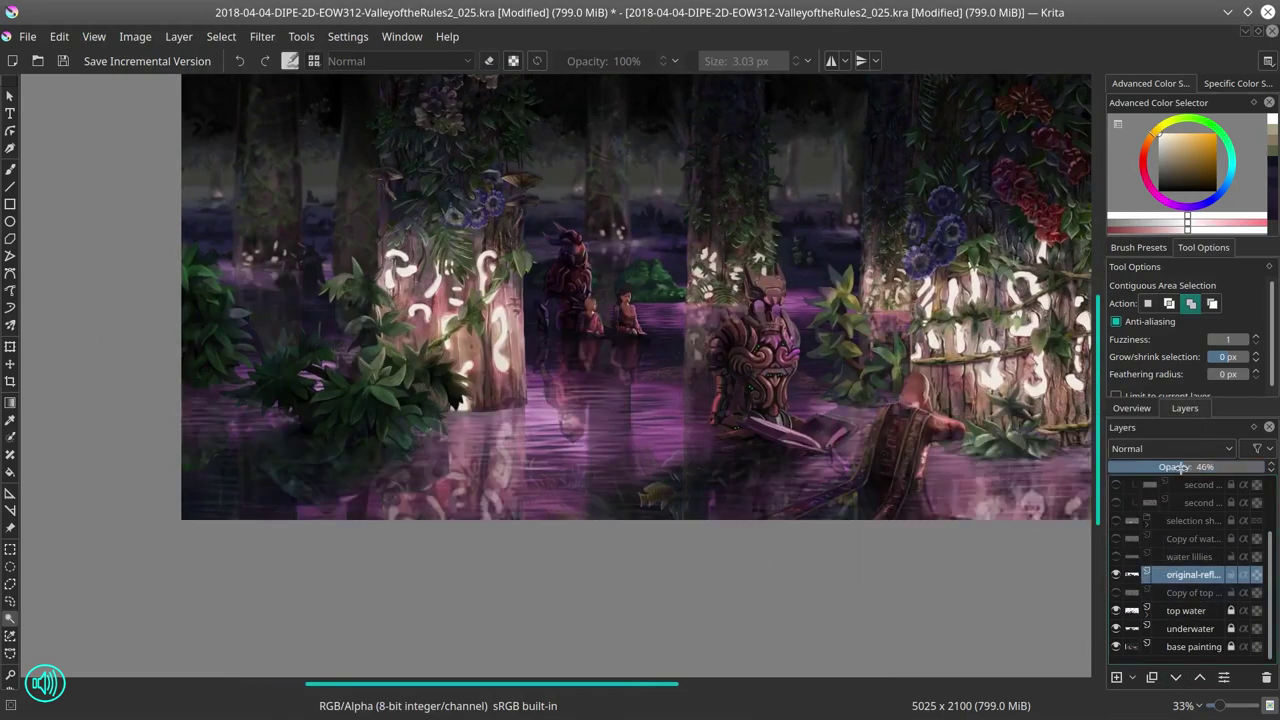
{"action": "left_click_drag", "start_coordinate": [1207, 467], "coordinate": [1268, 467]}
{"action": "left_click", "coordinate": [1116, 610]}
{"action": "left_click", "coordinate": [1116, 628]}
{"action": "left_click", "coordinate": [1116, 646]}
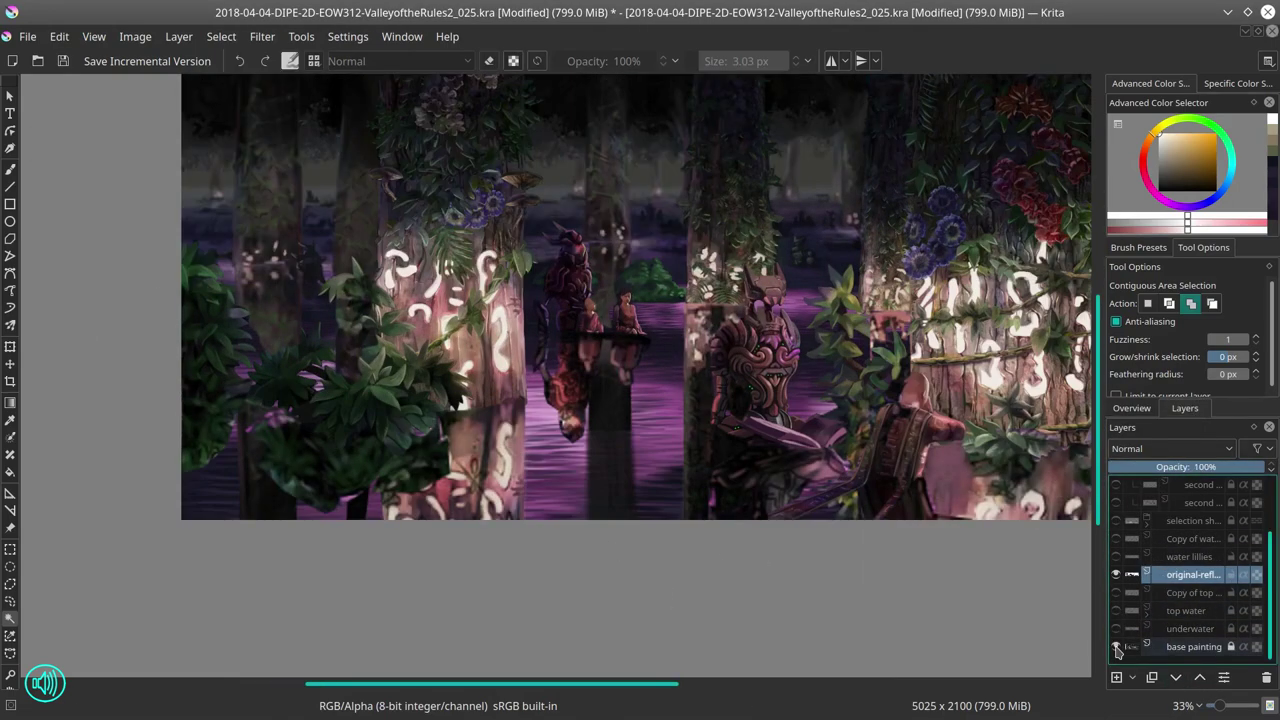
{"action": "left_click", "coordinate": [1116, 646]}
{"action": "left_click", "coordinate": [1116, 574]}
{"action": "left_click", "coordinate": [147, 61]}
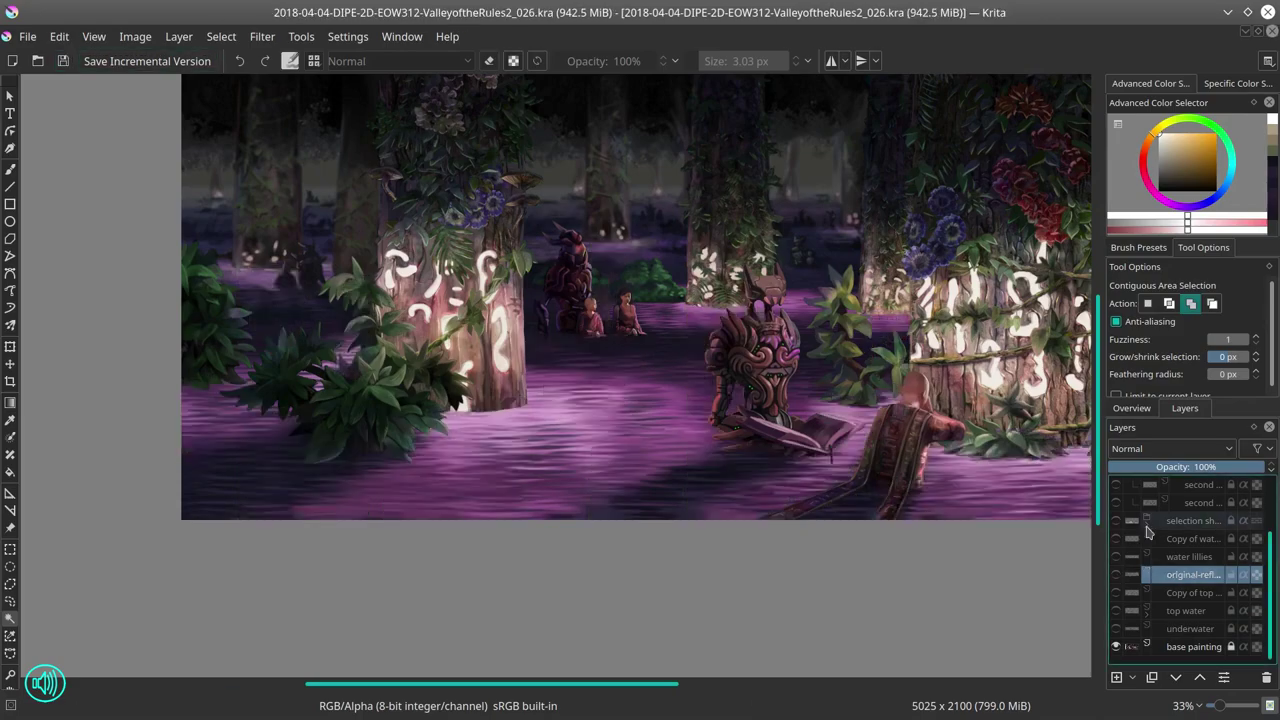
Step: Check the top foreground shape in the selection shapes group, then re-show the original reflection and redo
{"action": "left_click", "coordinate": [1147, 520]}
{"action": "left_click", "coordinate": [757, 457]}
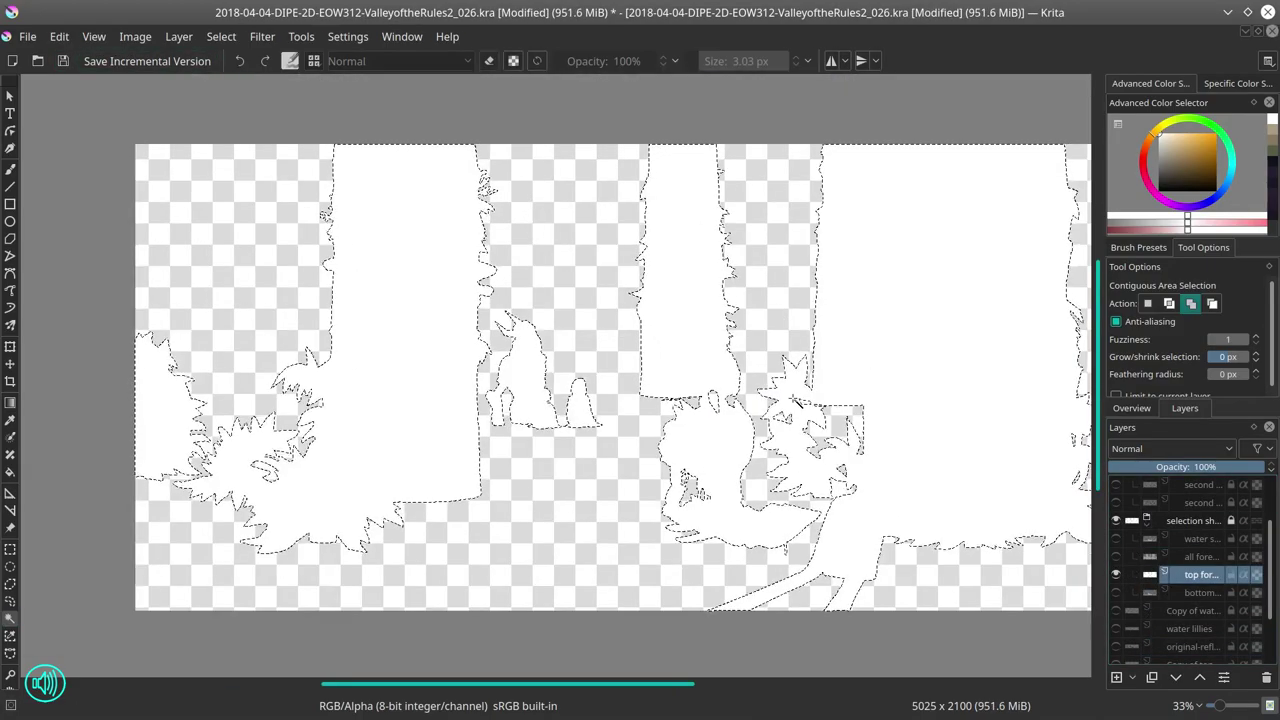
{"action": "left_click", "coordinate": [1147, 520]}
{"action": "left_click", "coordinate": [1116, 520]}
{"action": "left_click", "coordinate": [1116, 574]}
{"action": "left_click", "coordinate": [59, 36]}
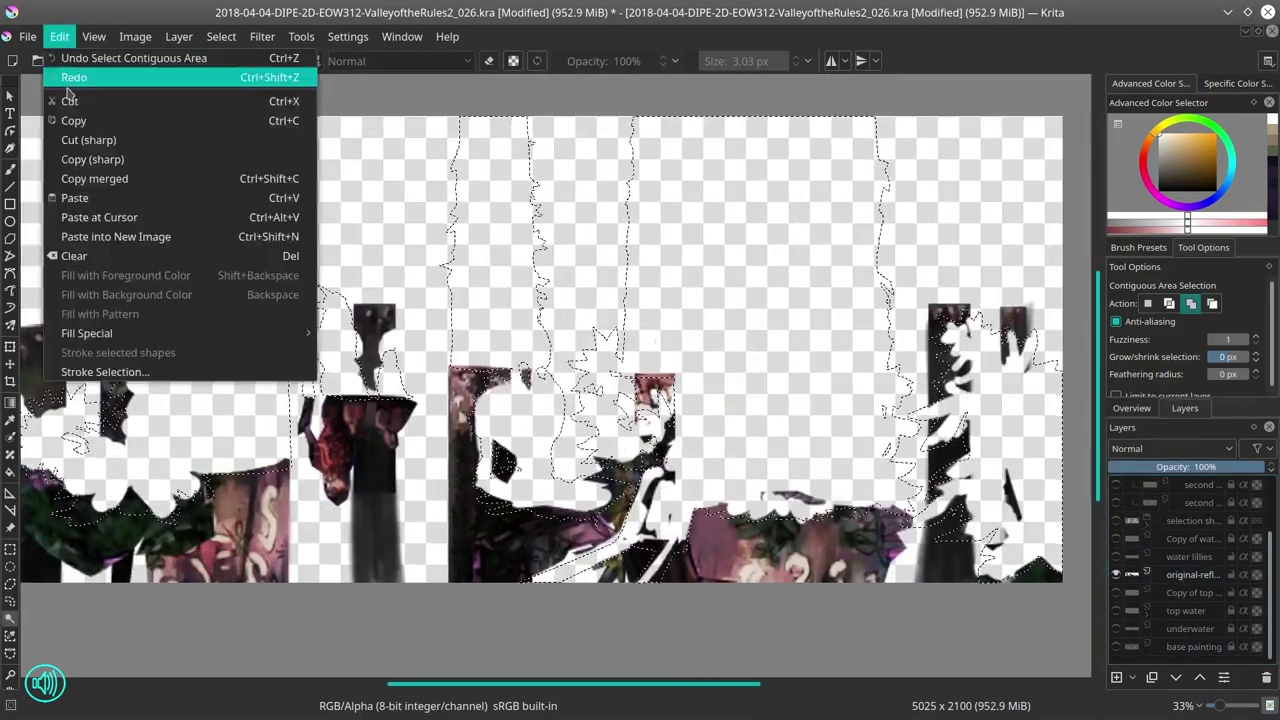
{"action": "left_click", "coordinate": [70, 78]}
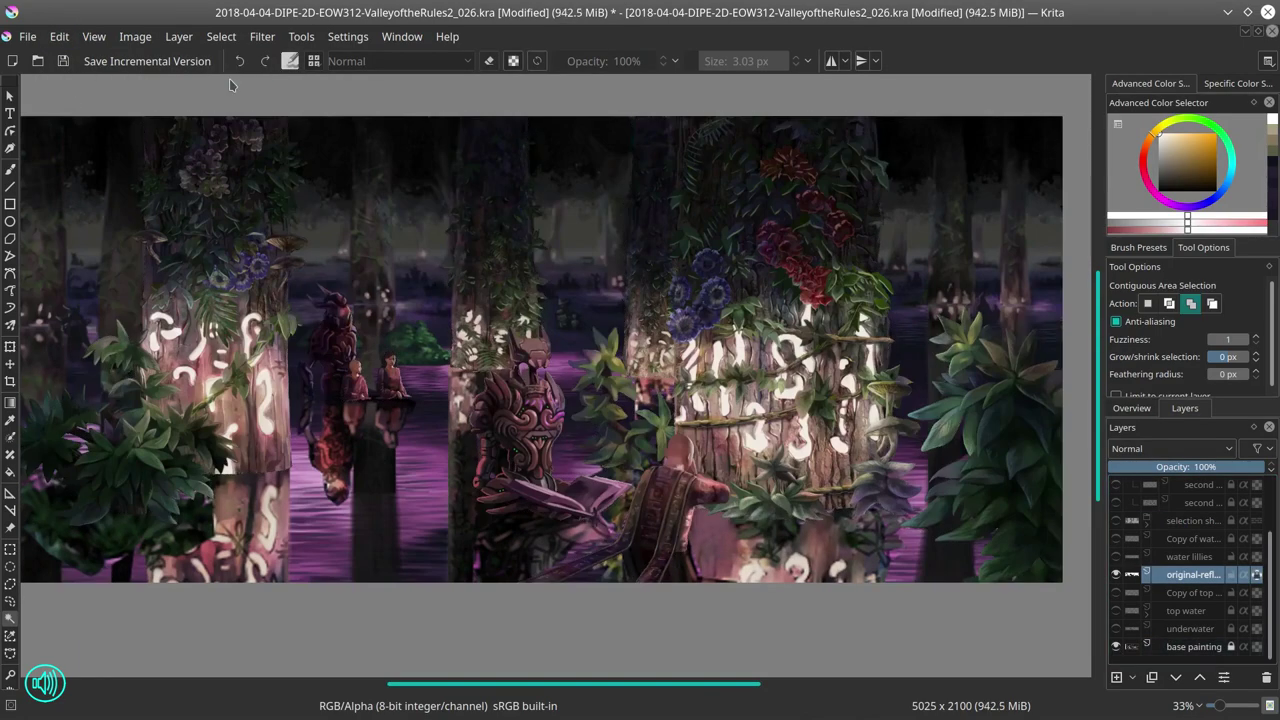
Step: Resize the brush and sample pink, darker and orange-brown colours from the water
{"action": "key", "text": "b"}
{"action": "key", "text": "slash"}
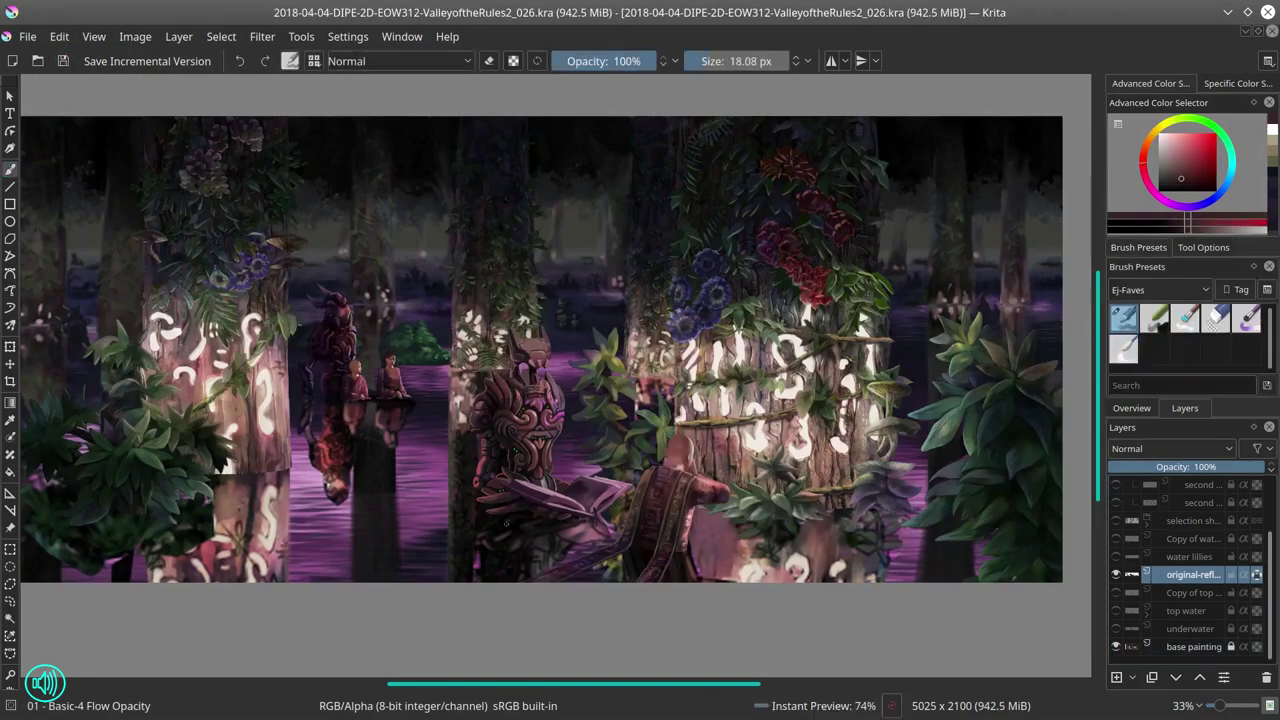
{"action": "key", "text": "bracketleft"}
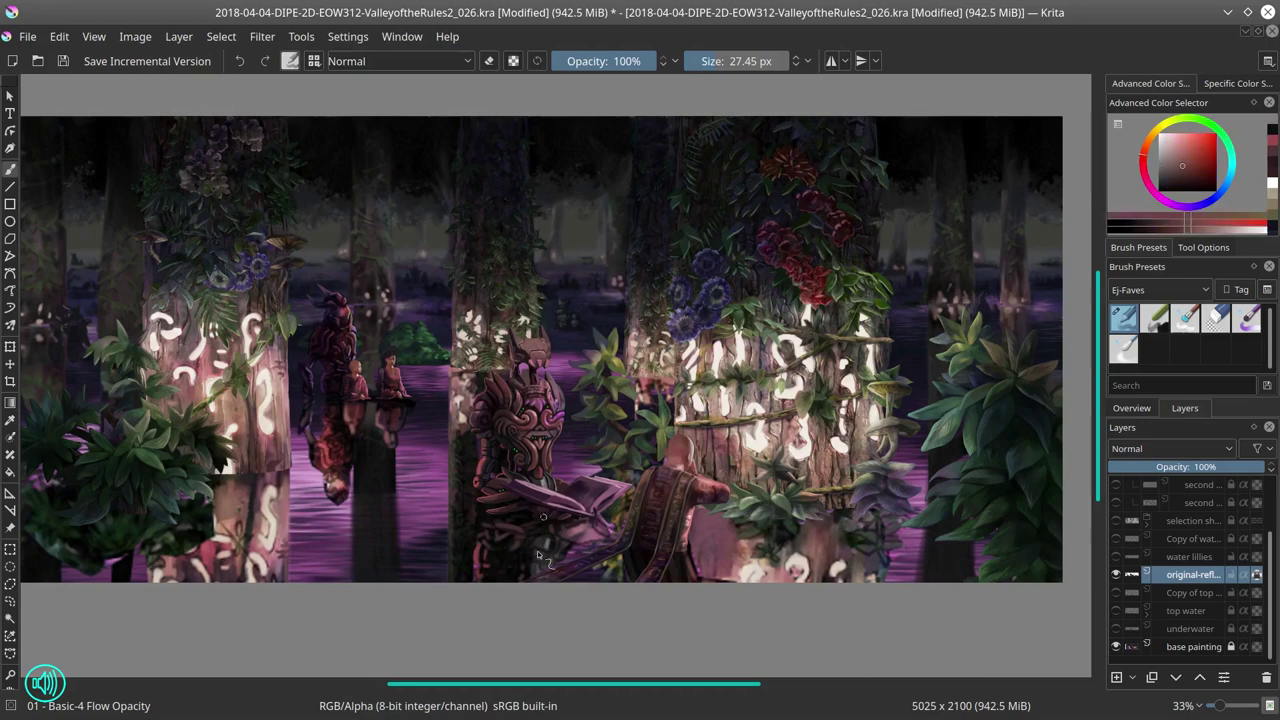
{"action": "left_click", "coordinate": [567, 545], "text": "ctrl"}
{"action": "left_click", "coordinate": [622, 530], "text": "ctrl"}
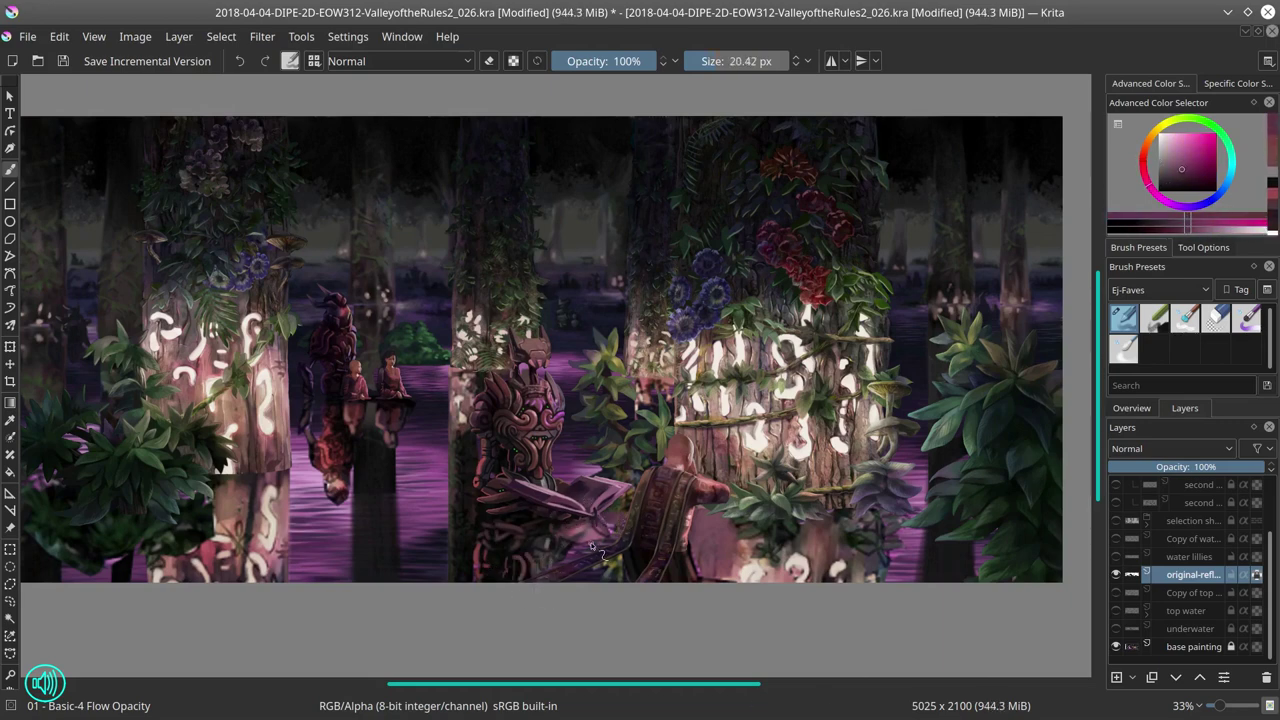
{"action": "left_click", "coordinate": [628, 546], "text": "ctrl"}
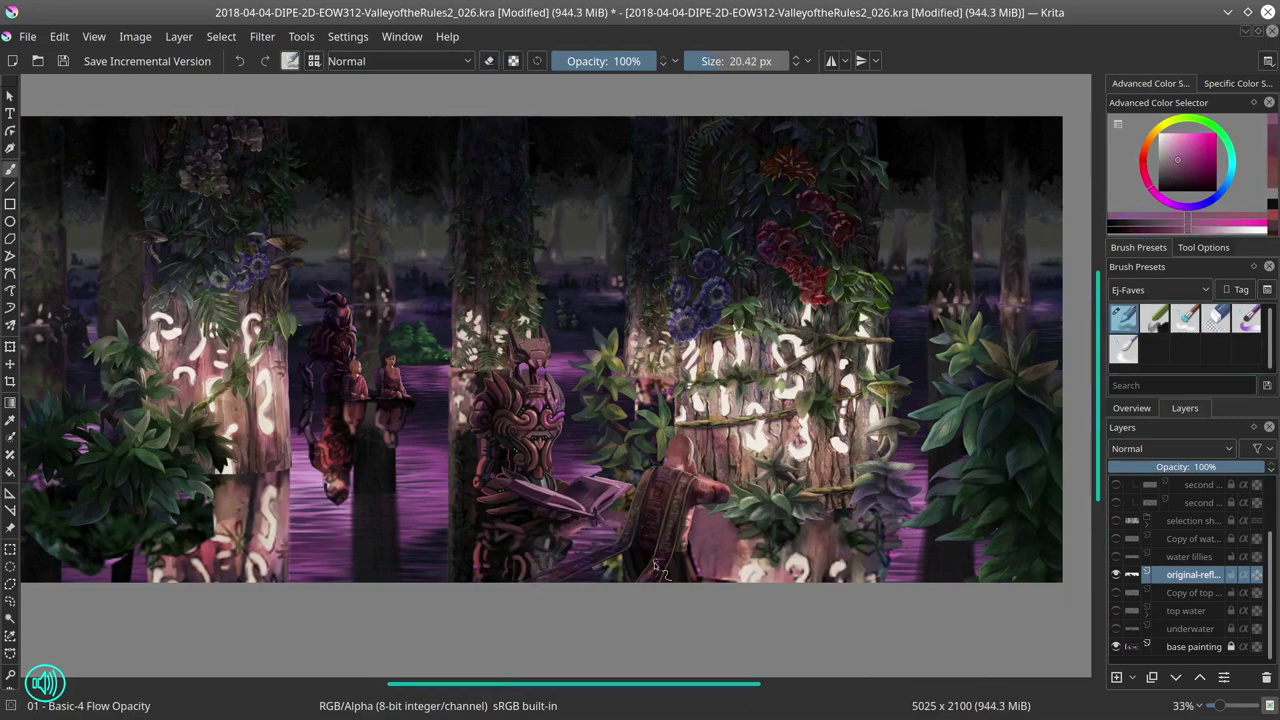
{"action": "left_click", "coordinate": [650, 566], "text": "ctrl"}
{"action": "left_click_drag", "start_coordinate": [636, 562], "coordinate": [200, 190], "text": "ctrl"}
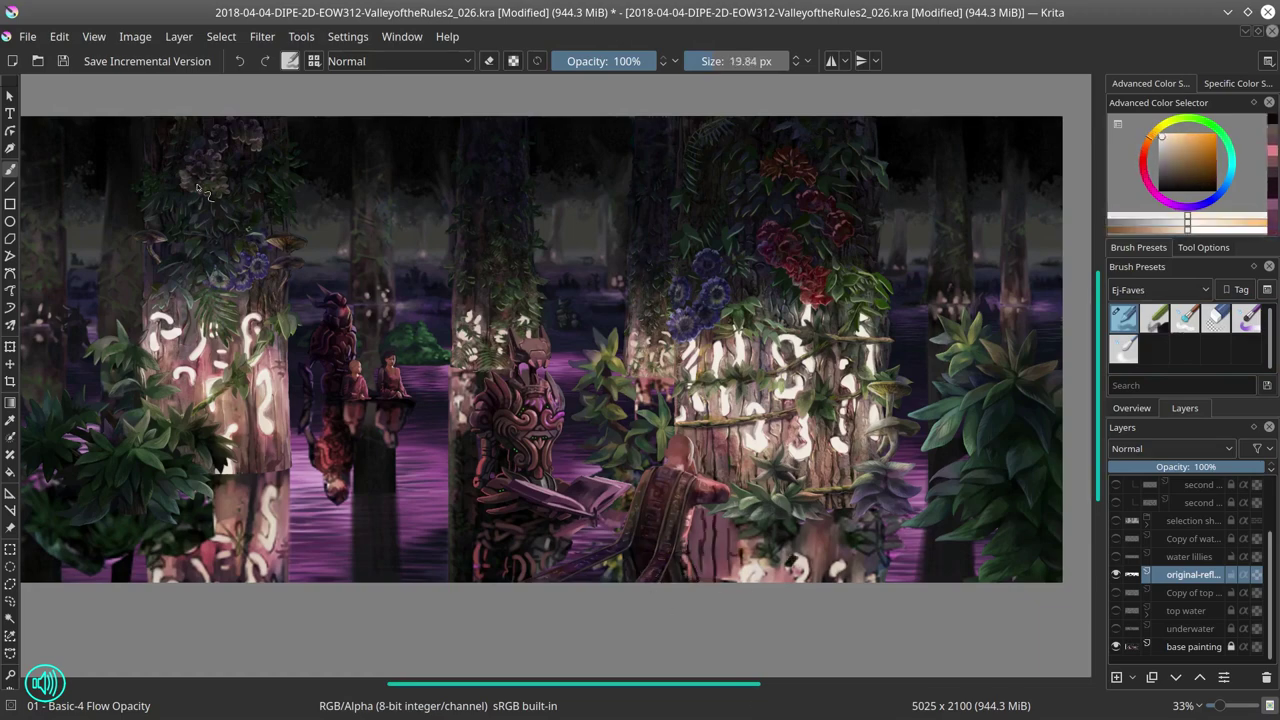
Step: View the top water copy alone, return to the original reflection, and sample reds from the canvas
{"action": "key", "text": "Page_Down"}
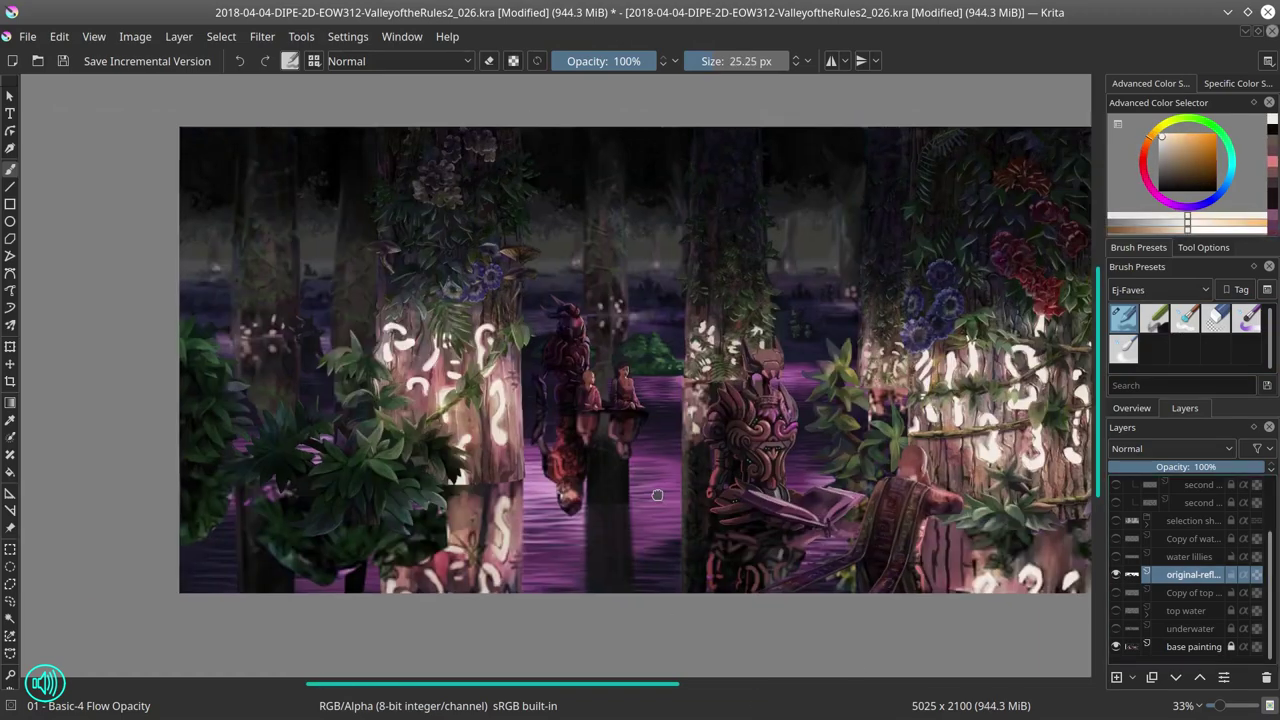
{"action": "key", "text": "minus"}
{"action": "key", "text": "Page_Up"}
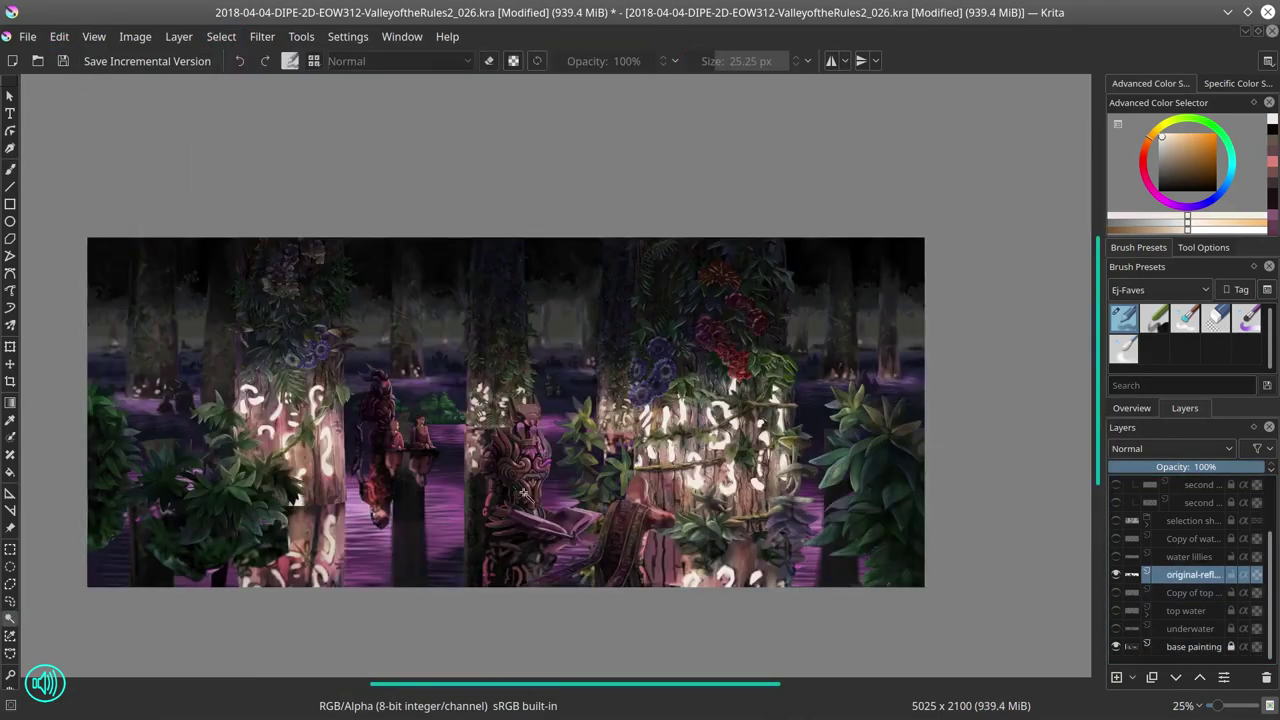
{"action": "key", "text": "b"}
{"action": "left_click", "coordinate": [522, 493], "text": "ctrl"}
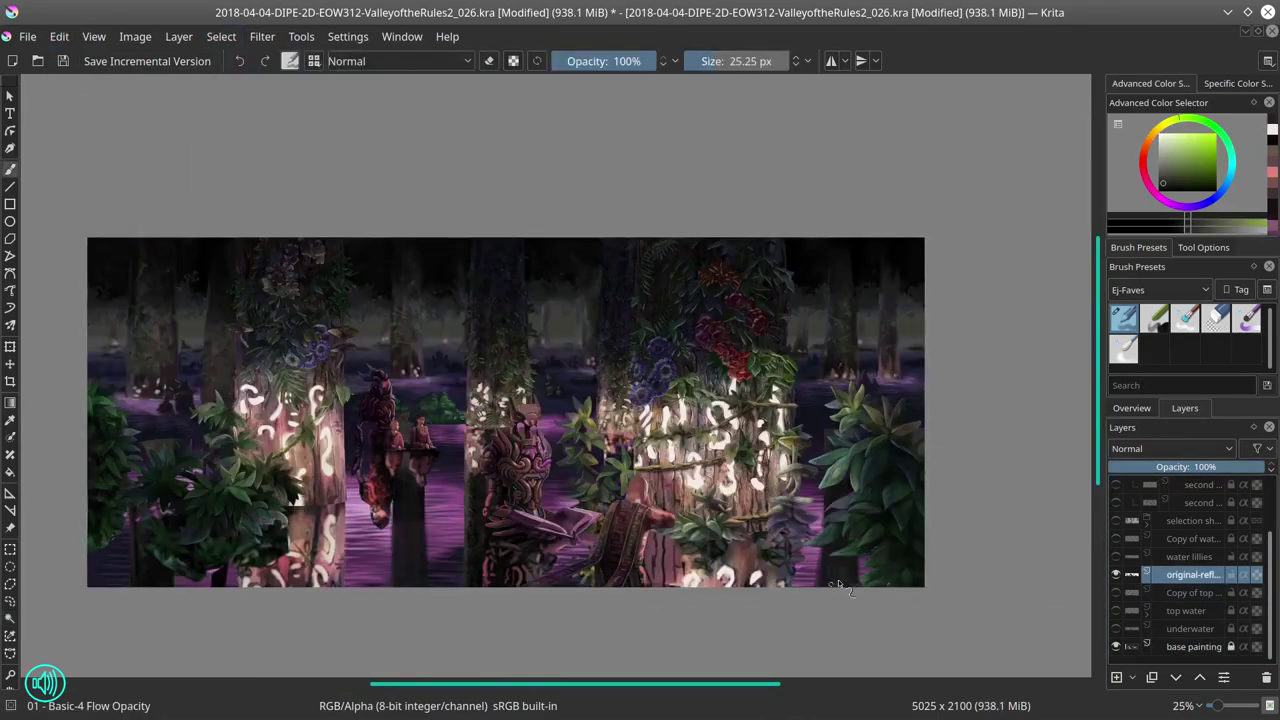
{"action": "key", "text": "plus"}
{"action": "left_click", "coordinate": [503, 473], "text": "ctrl"}
{"action": "key", "text": "bracketleft"}
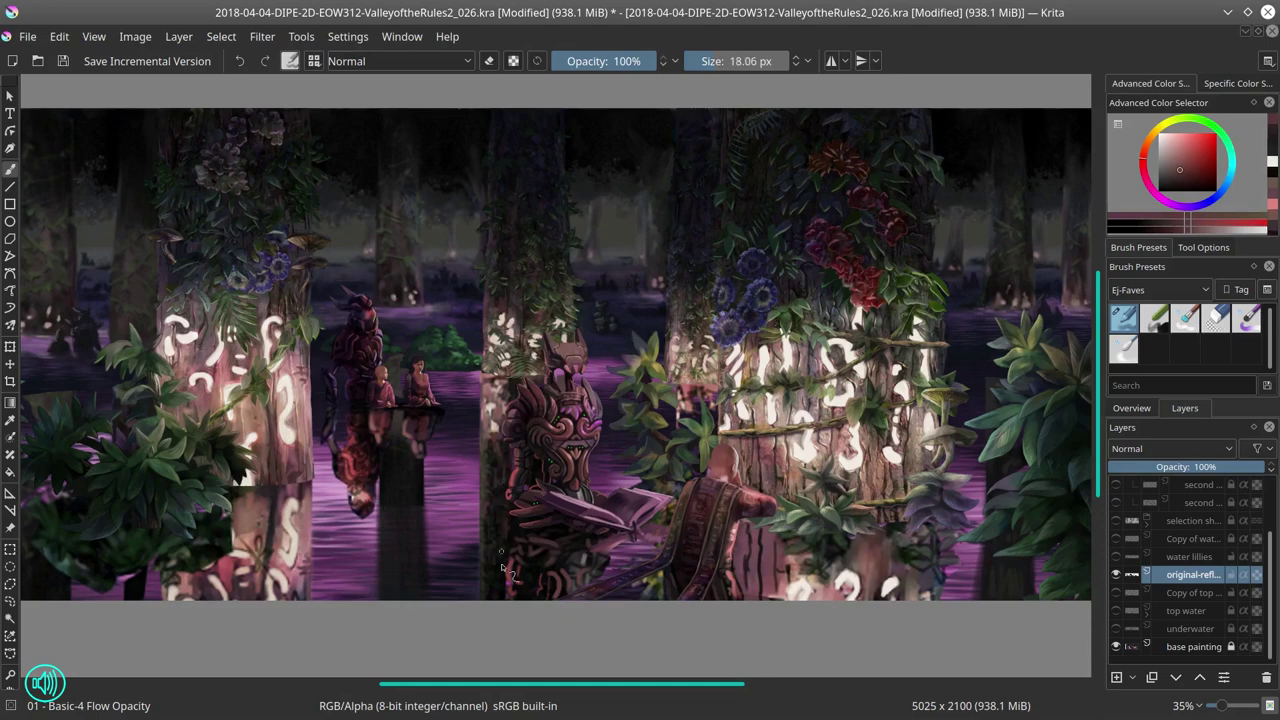
{"action": "left_click", "coordinate": [507, 548], "text": "ctrl"}
Step: Pan right and sample yellow-green, dark orange-brown and muted pink colours with a slightly larger brush
{"action": "left_click_drag", "start_coordinate": [543, 572], "coordinate": [653, 552]}
{"action": "left_click", "coordinate": [337, 470], "text": "ctrl"}
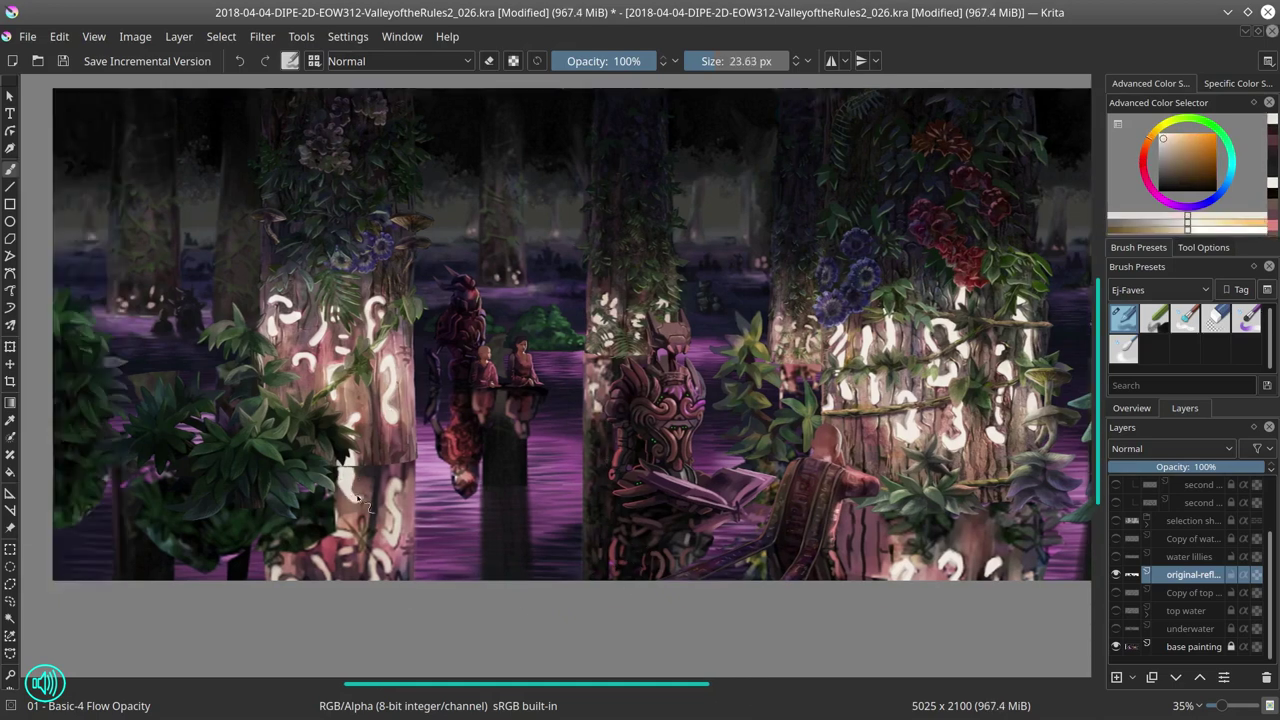
{"action": "key", "text": "bracketright"}
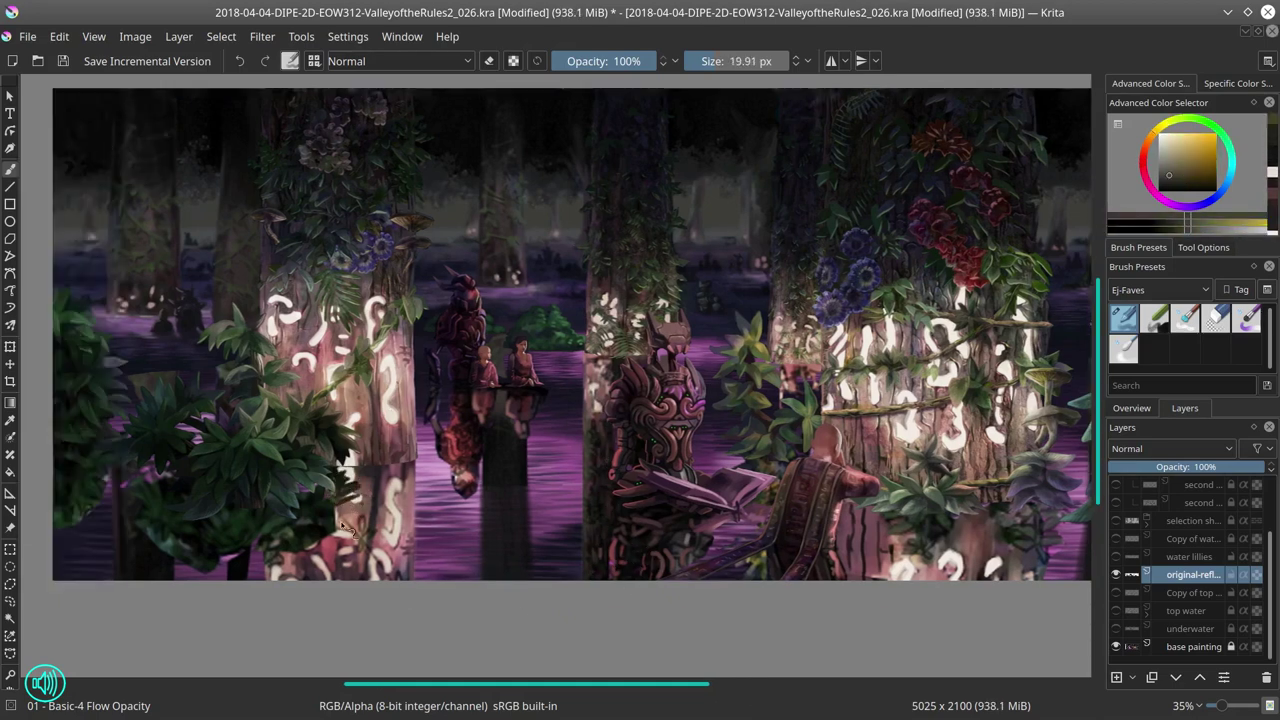
{"action": "left_click", "coordinate": [240, 560], "text": "ctrl"}
{"action": "left_click", "coordinate": [267, 549], "text": "ctrl"}
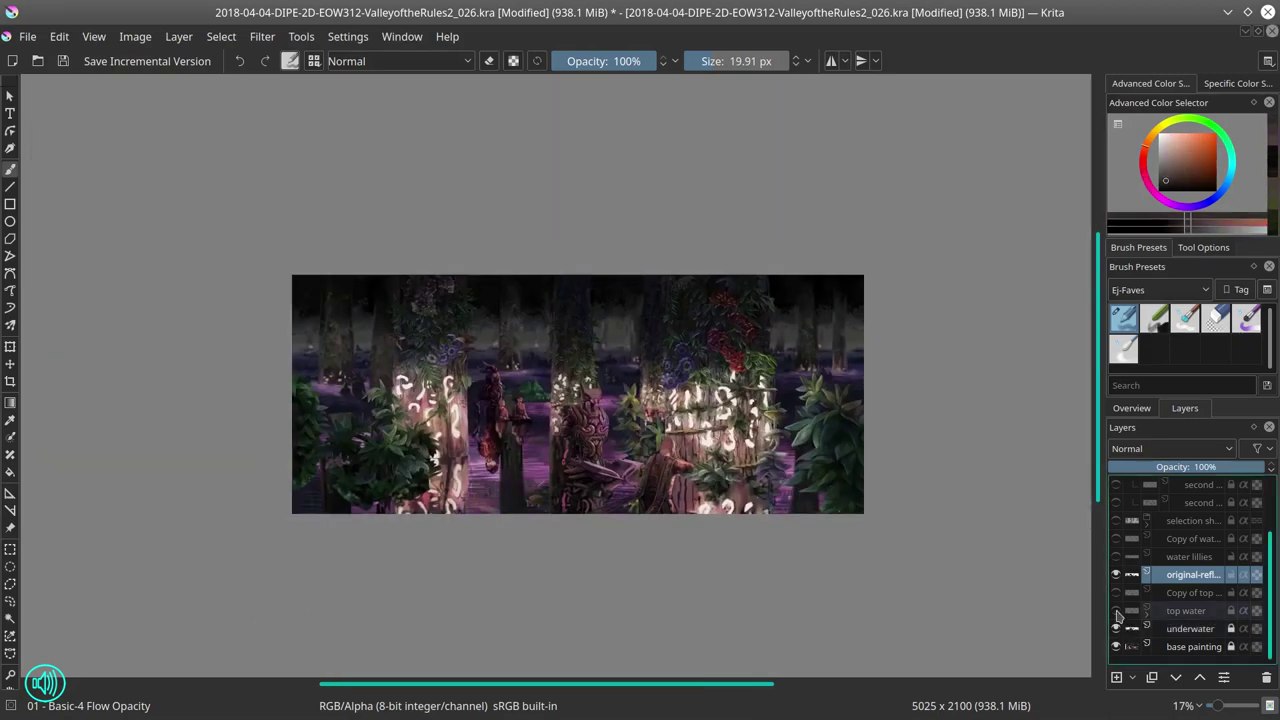
{"action": "scroll", "coordinate": [511, 548], "scroll_direction": "up", "scroll_amount": 1}
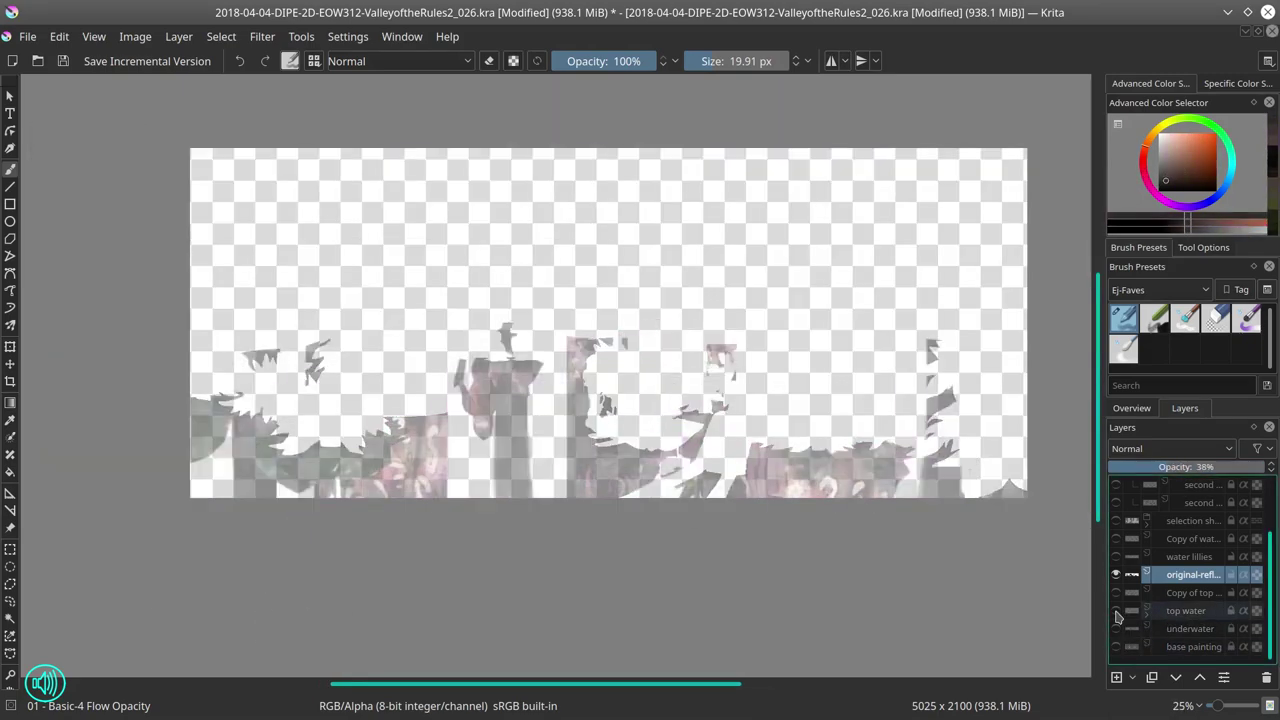
Step: Apply a 57 px Gaussian Blur to the original reflection layer and deselect
{"action": "left_click", "coordinate": [262, 36]}
{"action": "mouse_move", "coordinate": [280, 117]}
{"action": "left_click", "coordinate": [514, 137]}
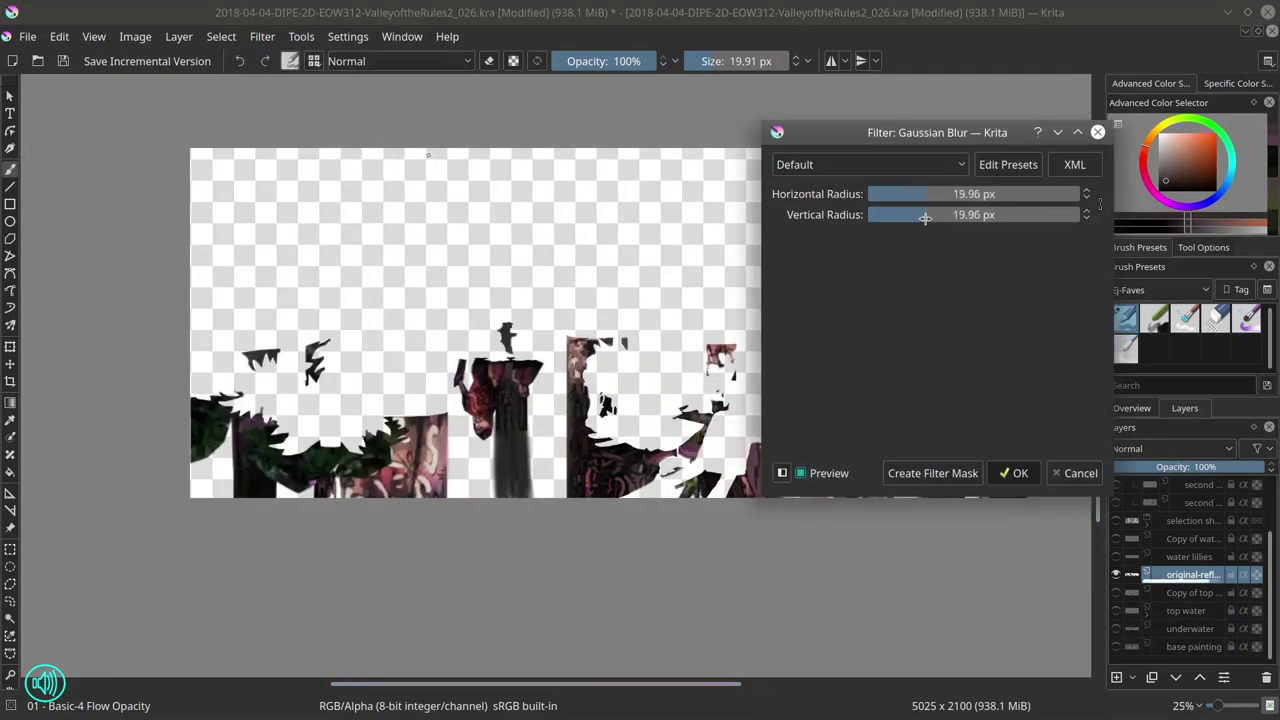
{"action": "left_click_drag", "start_coordinate": [923, 216], "coordinate": [962, 218]}
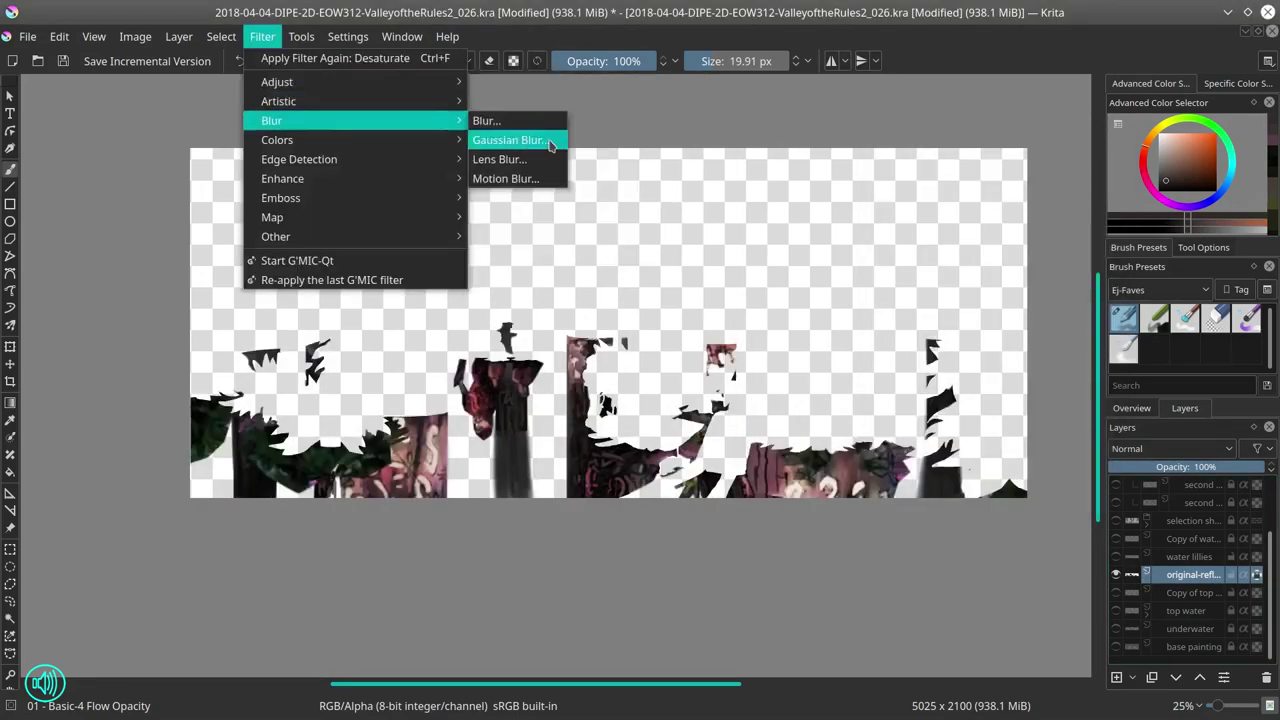
{"action": "left_click", "coordinate": [514, 137]}
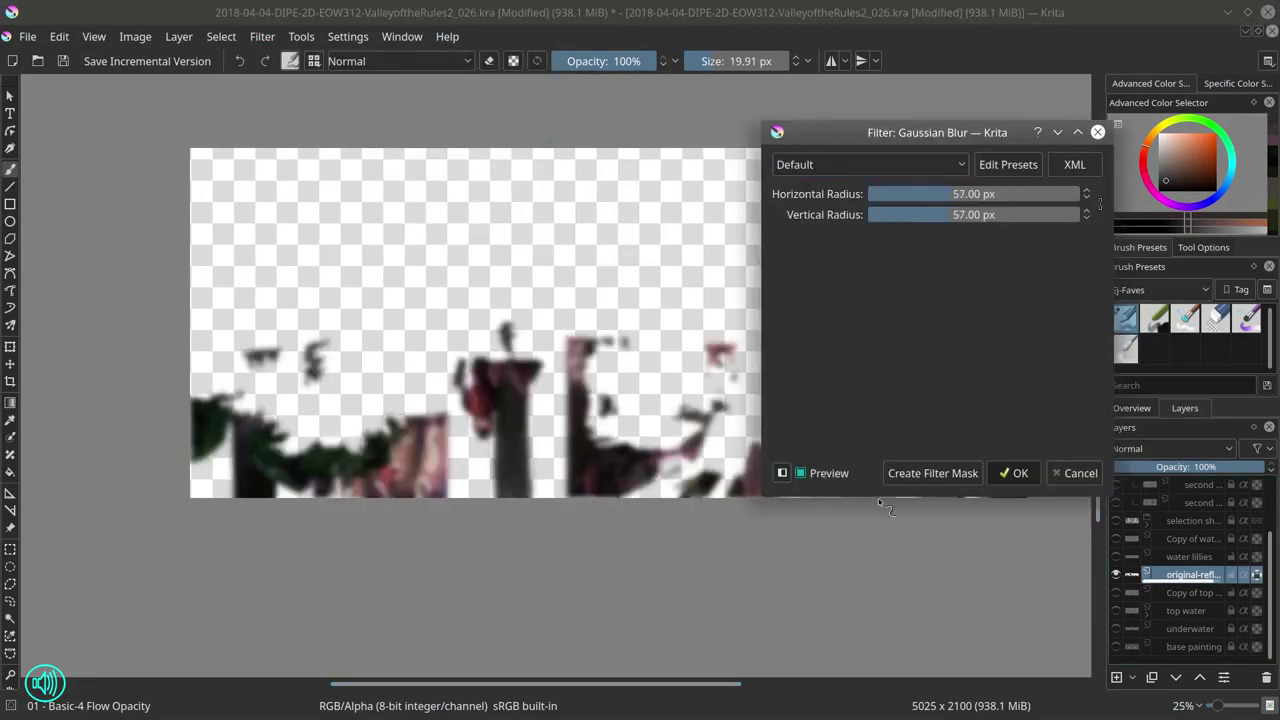
{"action": "left_click", "coordinate": [1014, 473]}
{"action": "left_click", "coordinate": [221, 36]}
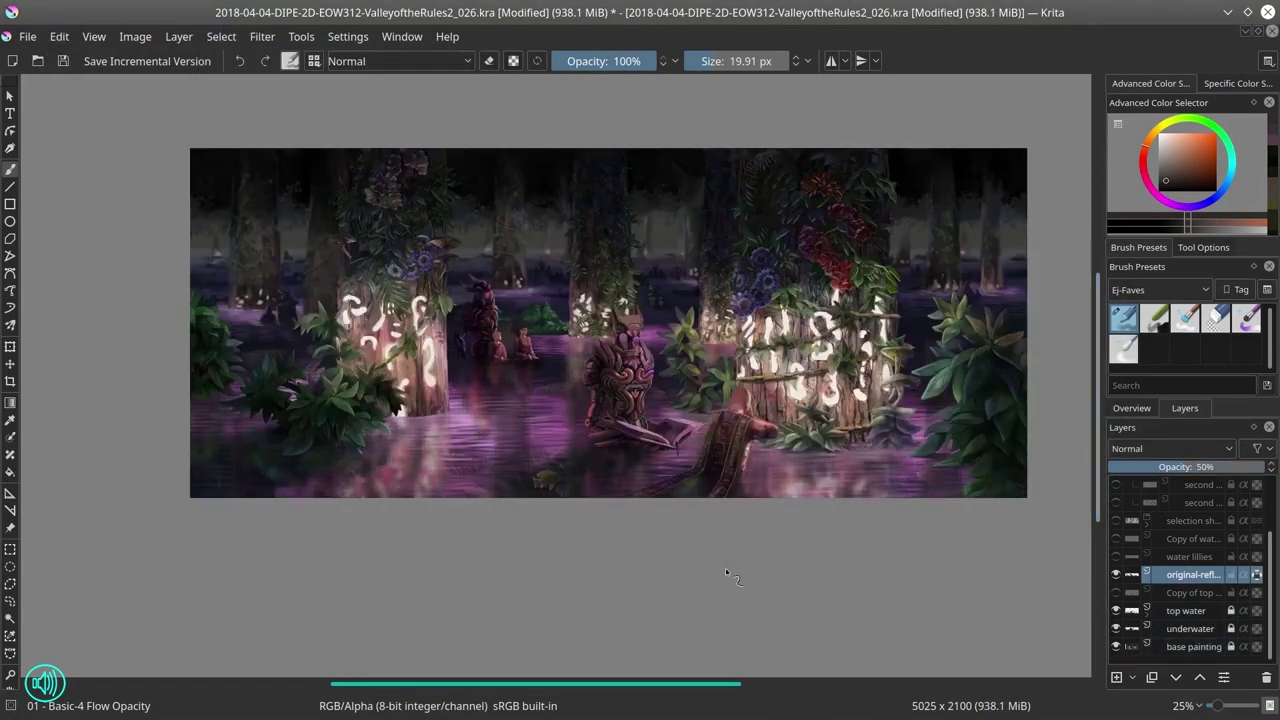
{"action": "left_click", "coordinate": [1116, 592]}
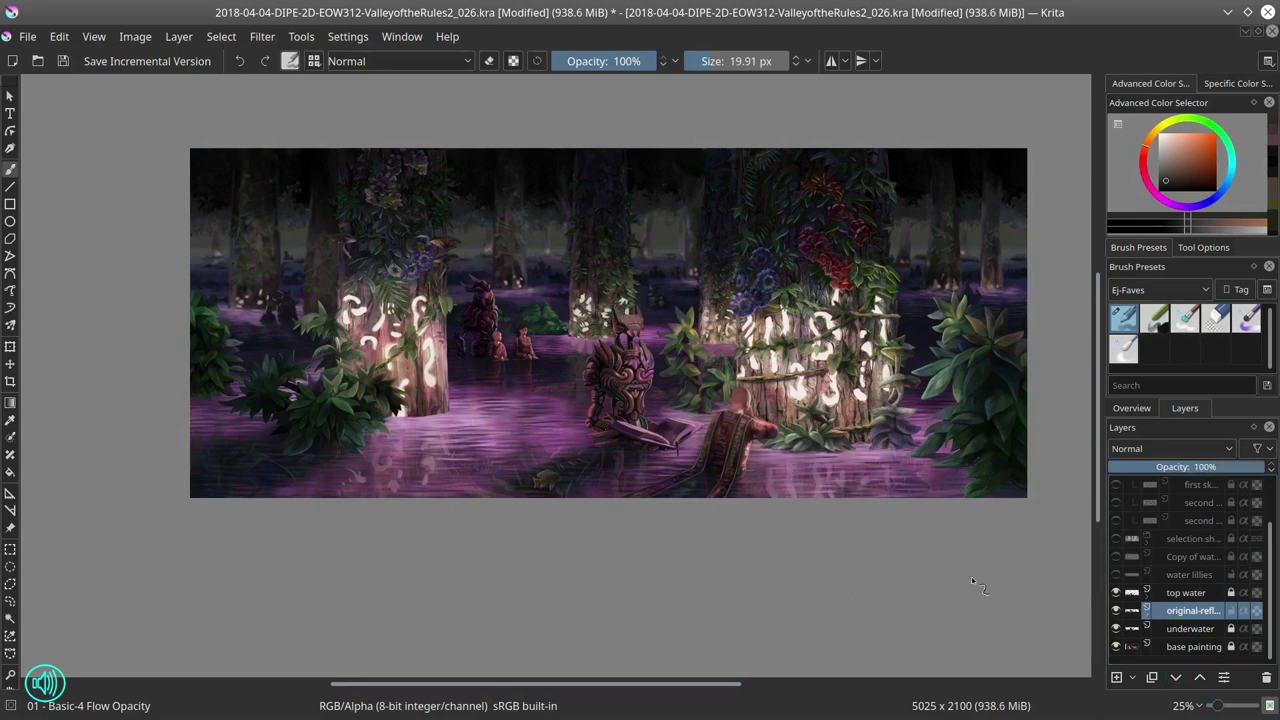
Step: Select the top water layer and duplicate it with Ctrl+J
{"action": "left_click", "coordinate": [1186, 592]}
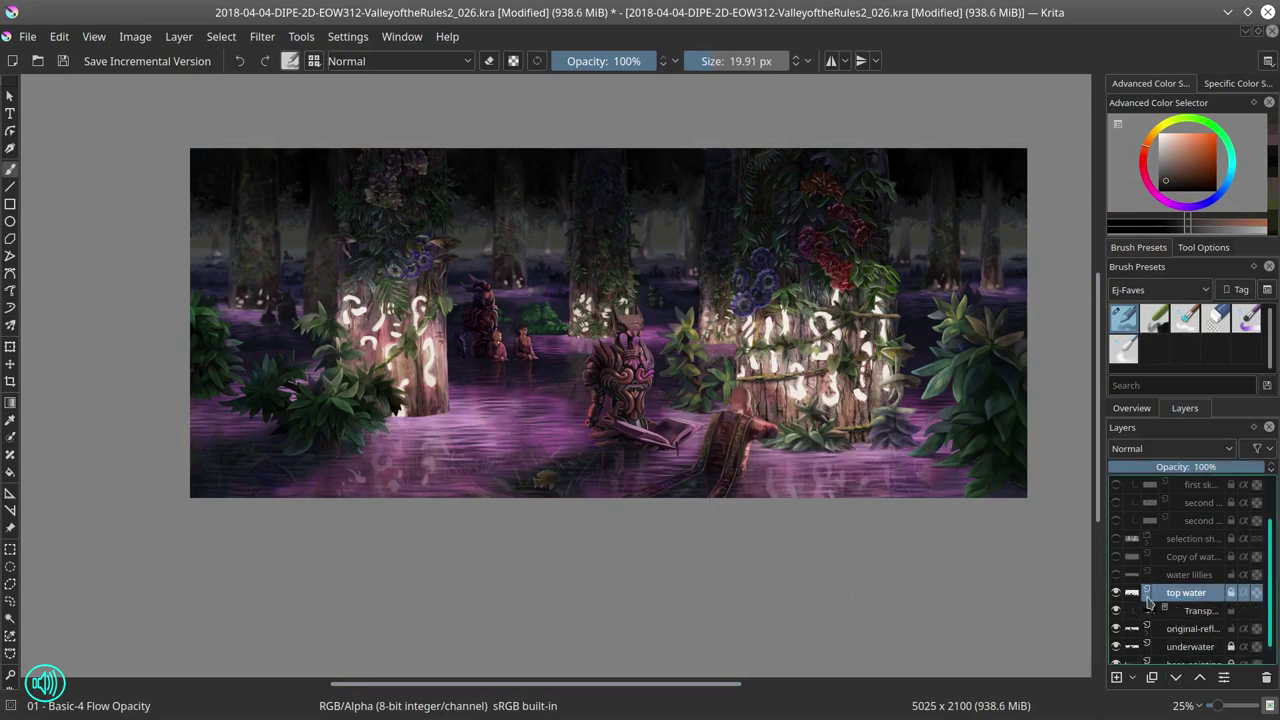
{"action": "left_click", "coordinate": [1116, 610]}
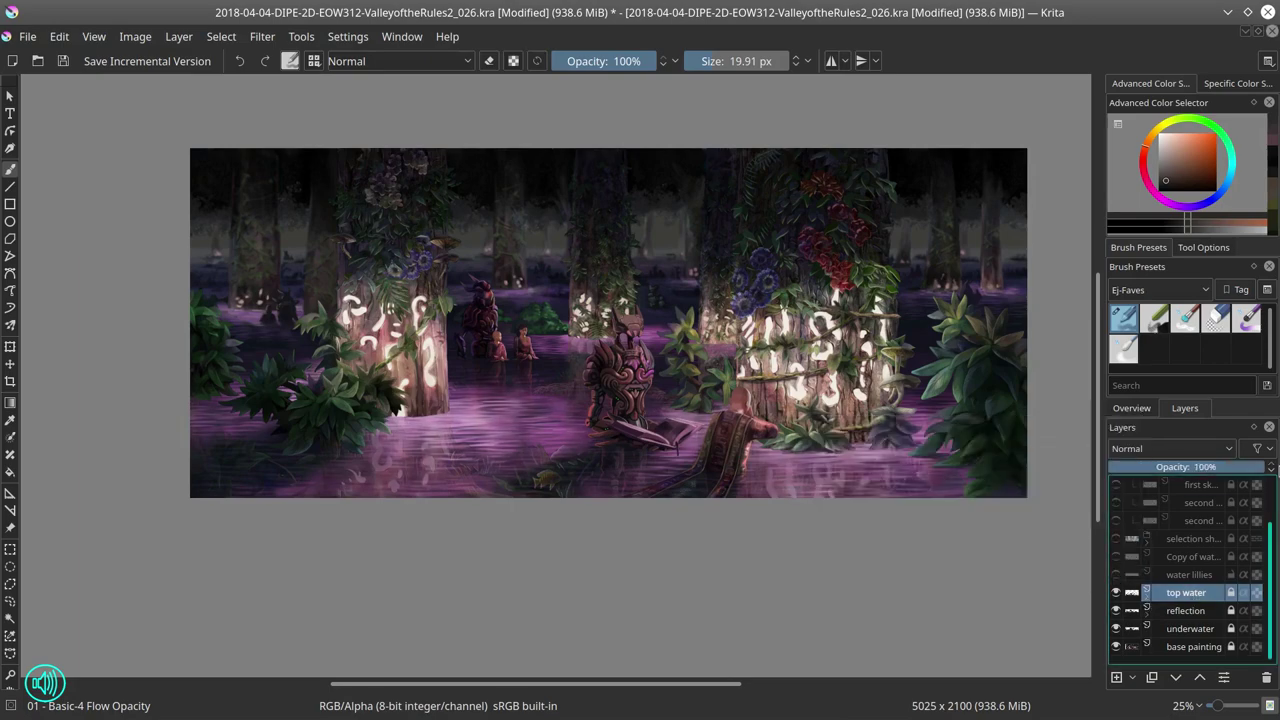
{"action": "key", "text": "ctrl+j"}
{"action": "right_click", "coordinate": [1200, 612]}
Step: Isolate the copied water layer, desaturate it and boost its contrast with Curves
{"action": "left_click", "coordinate": [1097, 583]}
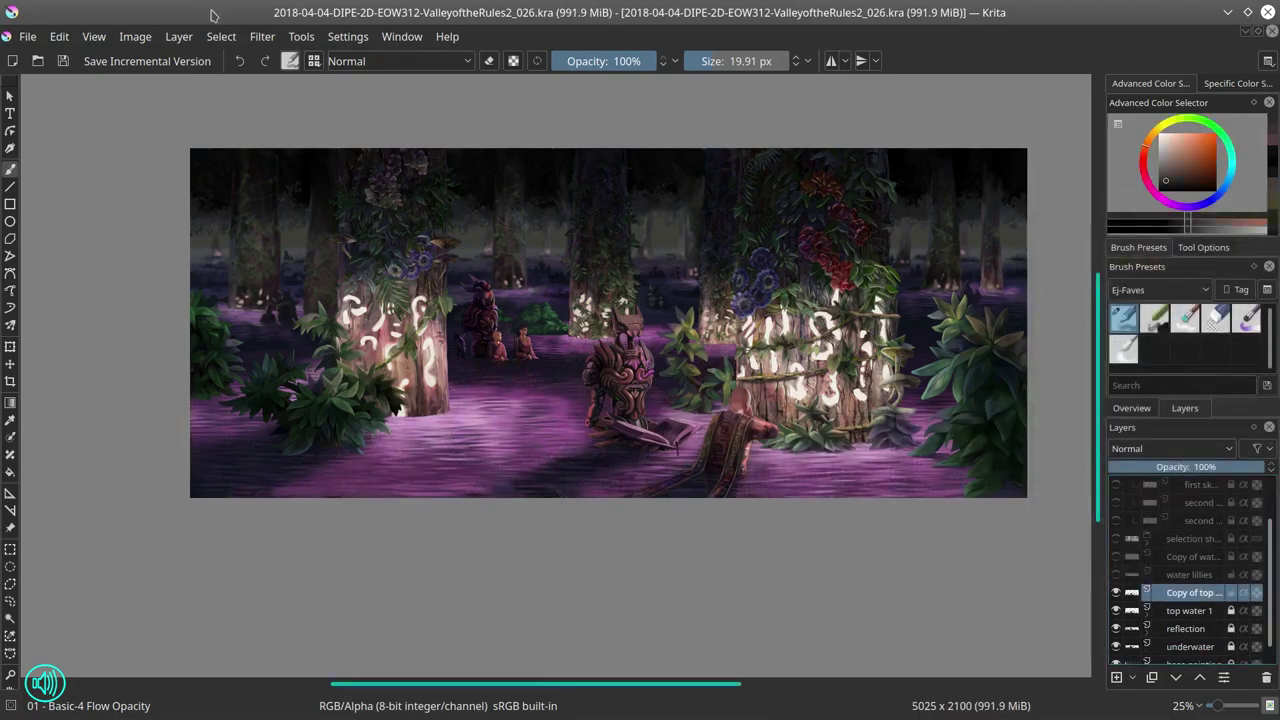
{"action": "right_click", "coordinate": [1200, 612]}
{"action": "key", "text": "Escape"}
{"action": "key", "text": "ctrl+shift+u"}
{"action": "left_click", "coordinate": [1022, 474]}
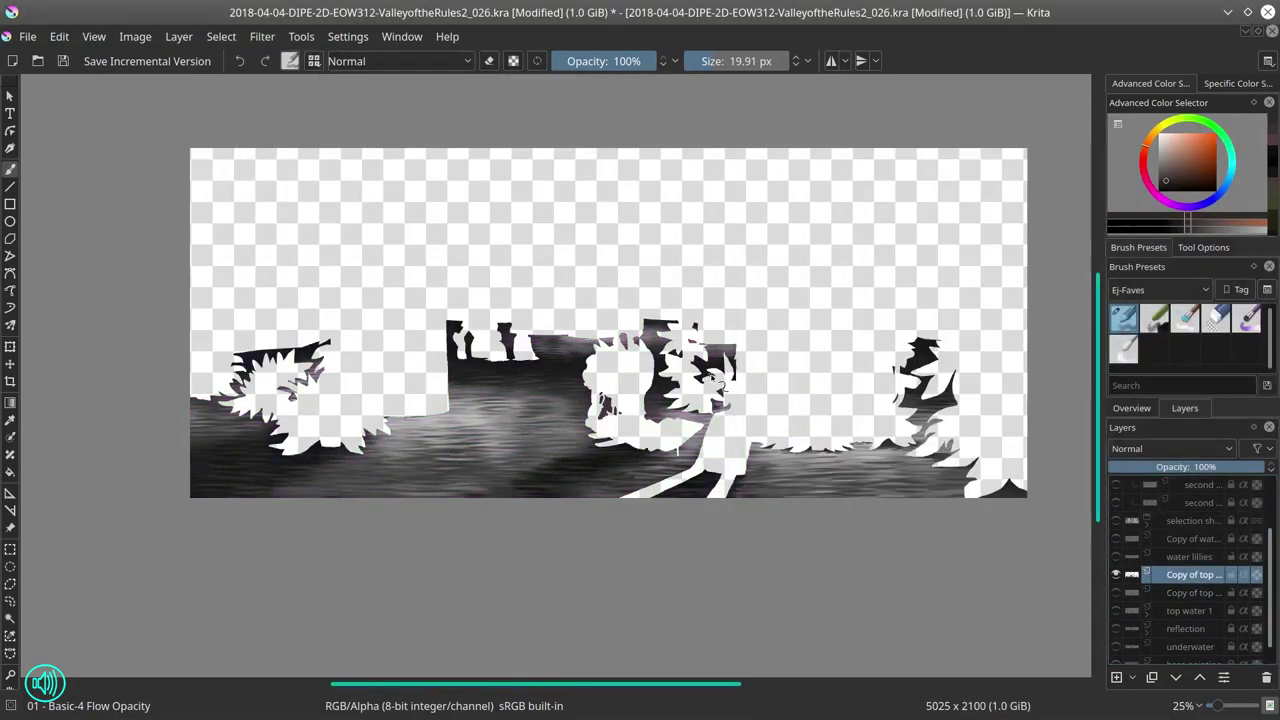
{"action": "key", "text": "ctrl+m"}
{"action": "left_click_drag", "start_coordinate": [869, 397], "coordinate": [1000, 266]}
{"action": "left_click", "coordinate": [1014, 471]}
Step: Rename the copy to 'top water 2', show the water lillies layer and save
{"action": "double_click", "coordinate": [1150, 575]}
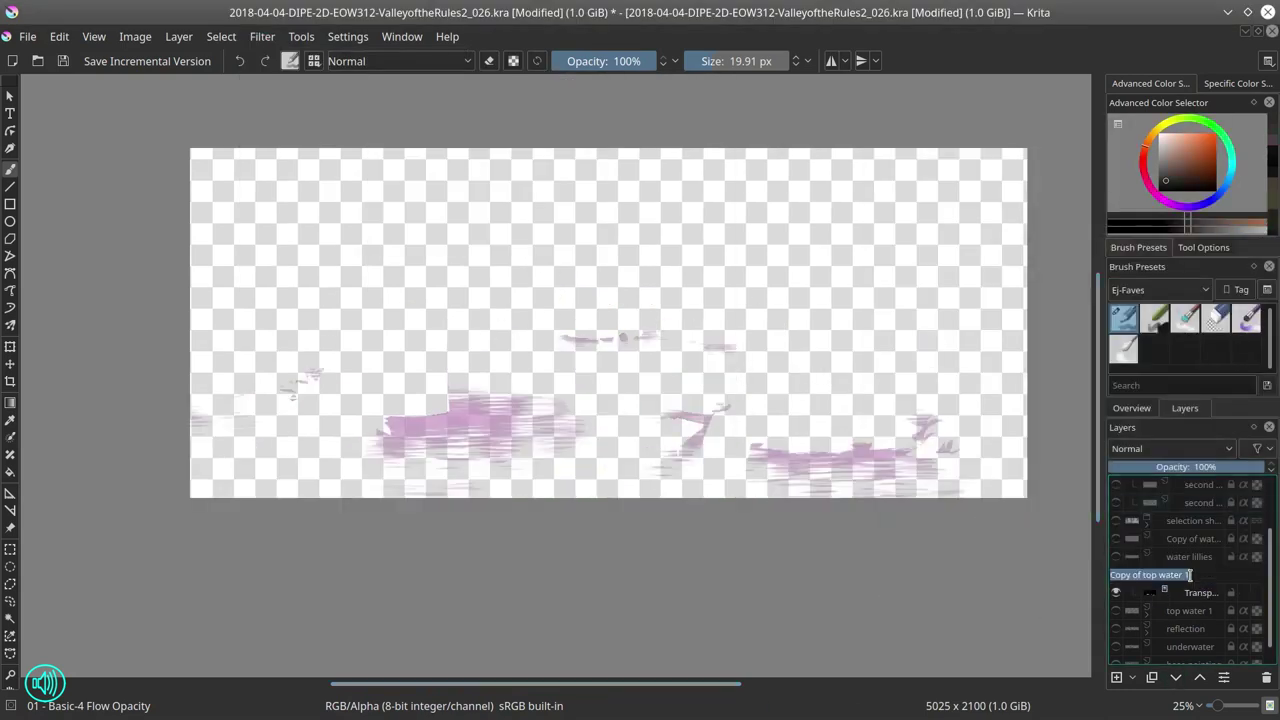
{"action": "type", "text": "top water 2"}
{"action": "key", "text": "Return"}
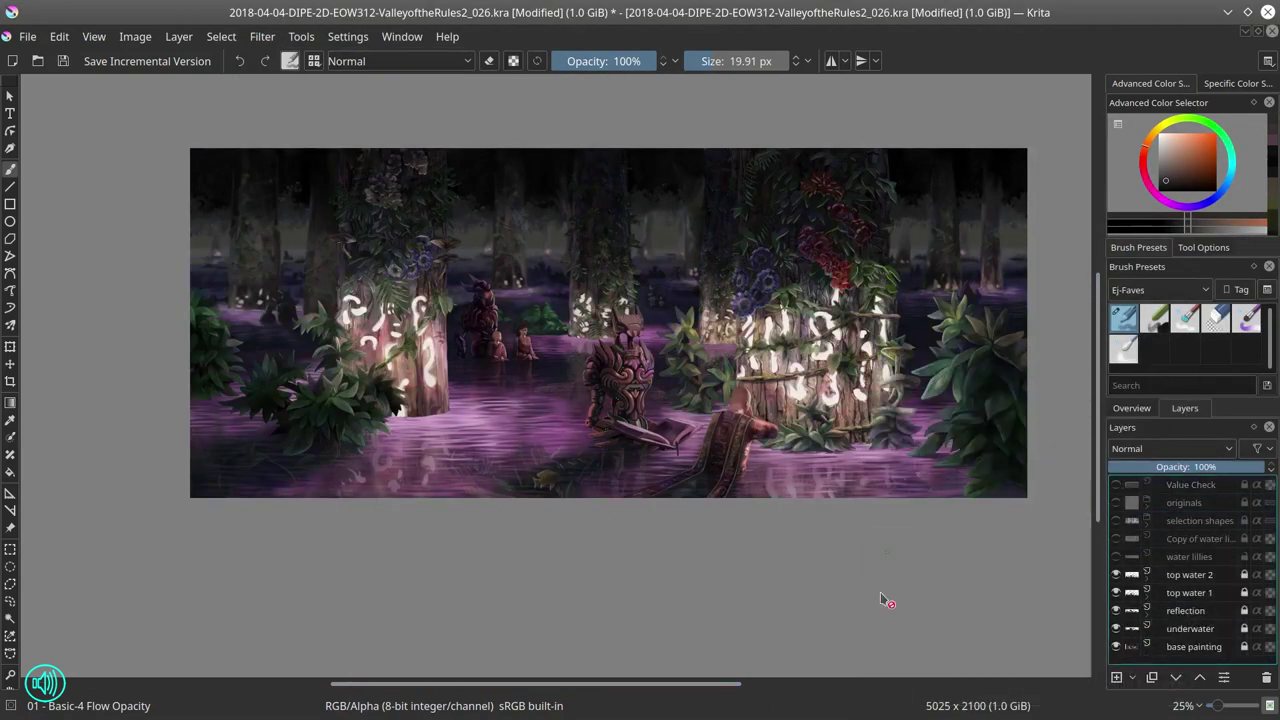
{"action": "key", "text": "minus"}
{"action": "left_click", "coordinate": [1116, 556]}
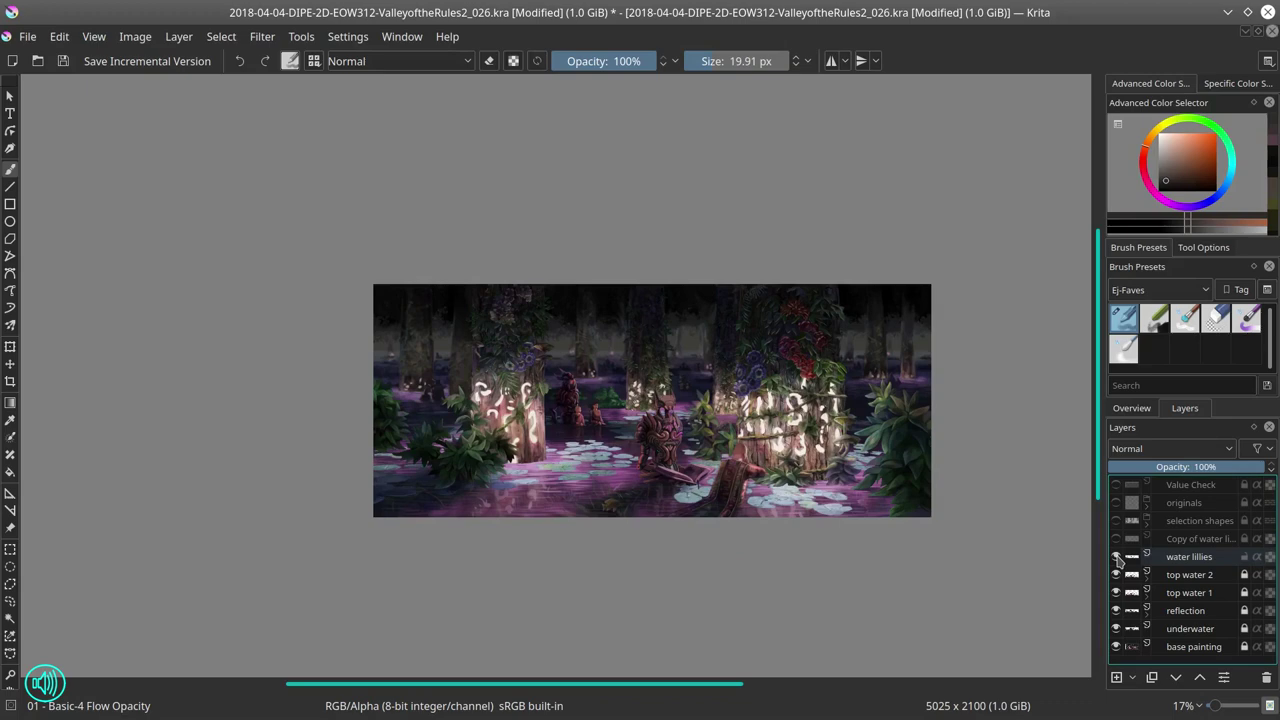
{"action": "left_click", "coordinate": [1180, 556]}
{"action": "key", "text": "ctrl+s"}
Step: Hide the reflection and paint underwater lights on a new layer, softened with Gaussian Blur
{"action": "left_click", "coordinate": [1116, 610]}
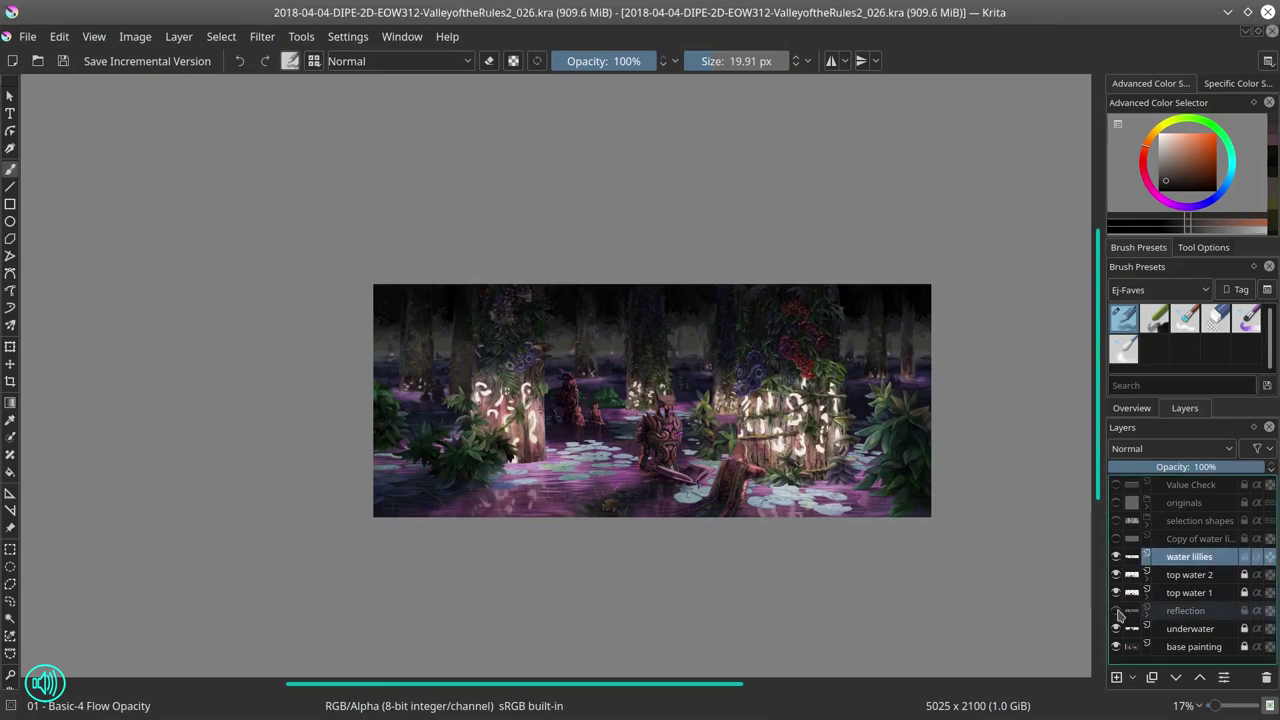
{"action": "key", "text": "Insert"}
{"action": "scroll", "coordinate": [529, 490], "scroll_direction": "up", "scroll_amount": 3}
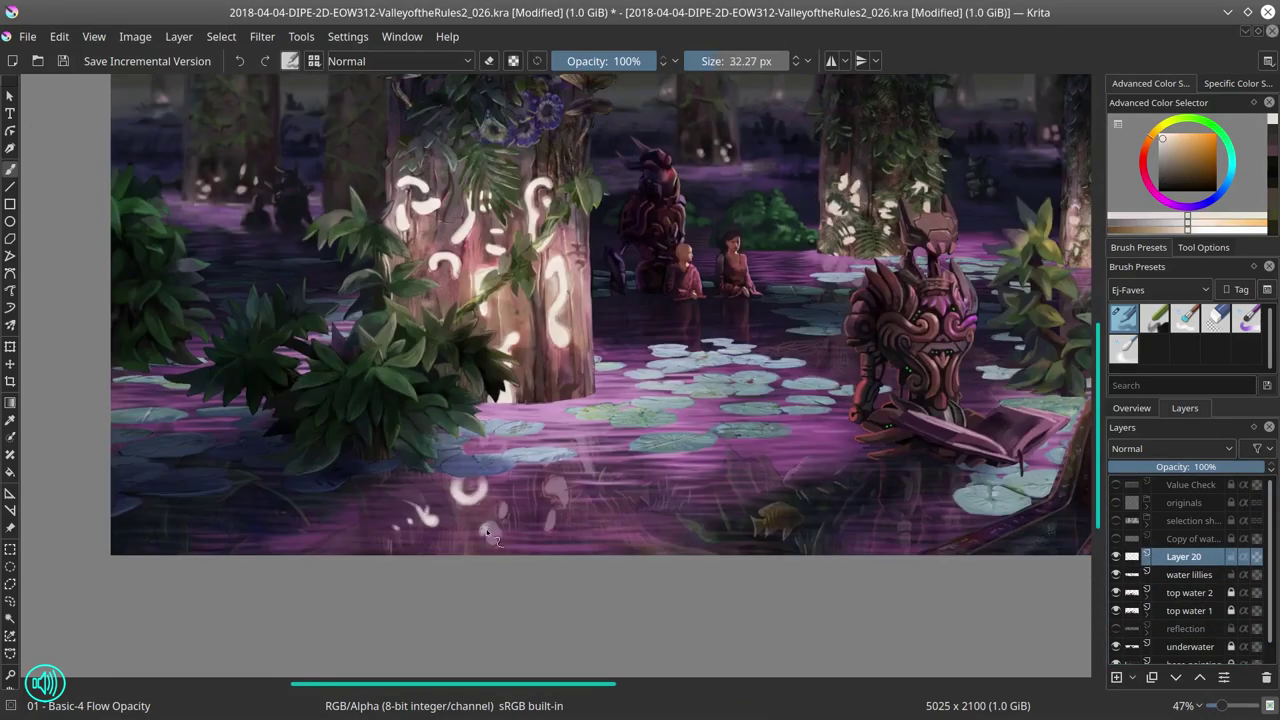
{"action": "scroll", "coordinate": [505, 452], "scroll_direction": "down", "scroll_amount": 2}
{"action": "scroll", "coordinate": [649, 478], "scroll_direction": "up", "scroll_amount": 3}
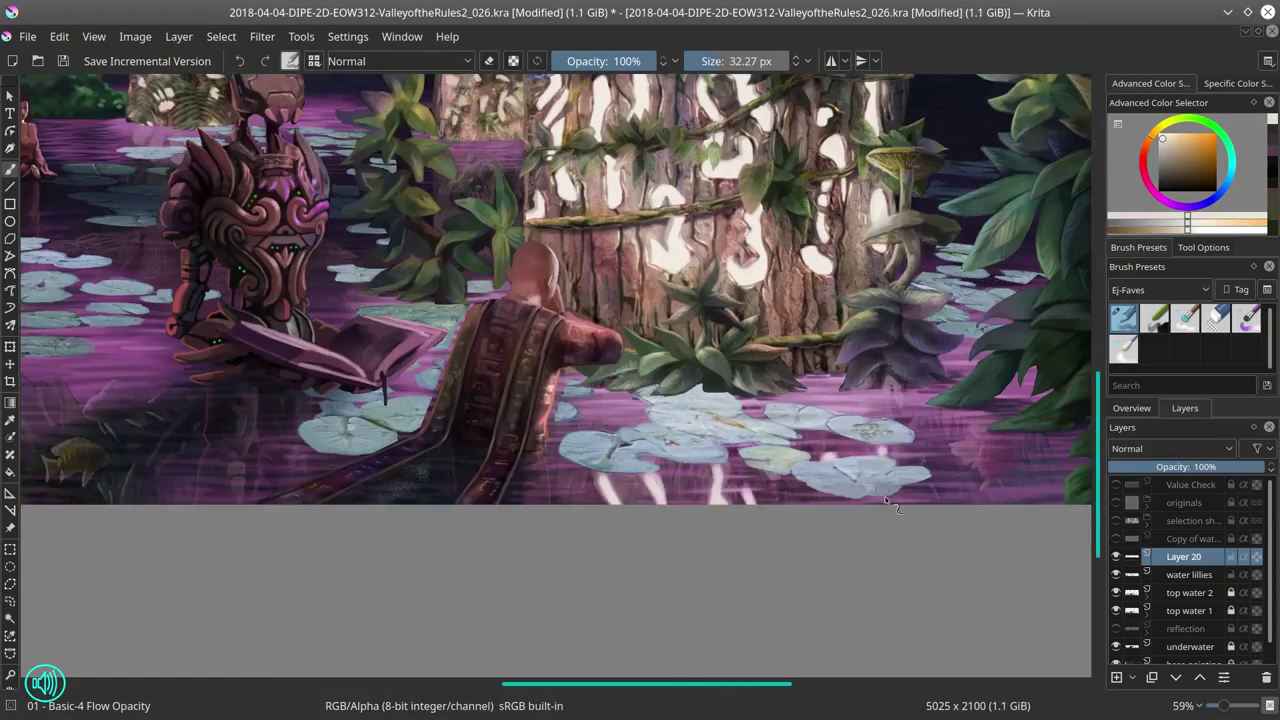
{"action": "scroll", "coordinate": [886, 500], "scroll_direction": "down", "scroll_amount": 4}
{"action": "left_click", "coordinate": [262, 36]}
{"action": "left_click", "coordinate": [540, 141]}
{"action": "left_click", "coordinate": [1020, 471]}
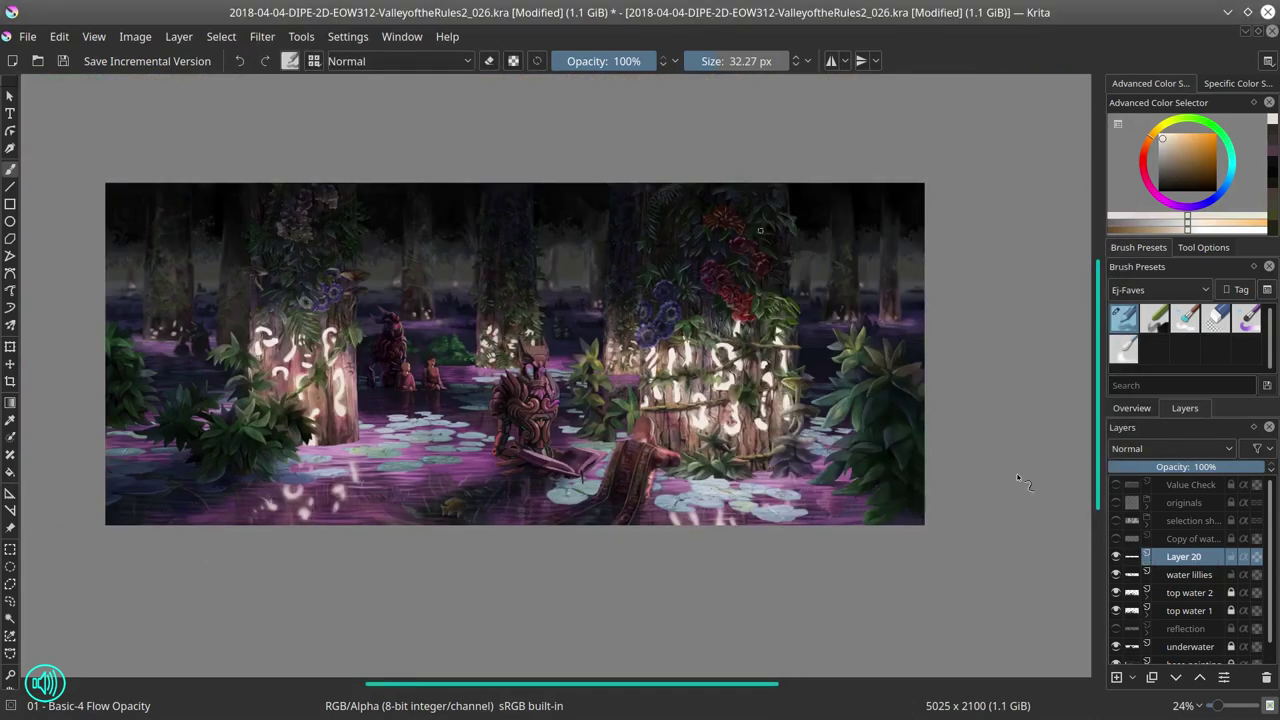
Step: Name the new layer 'lights underwater' and reselect the water lillies layer
{"action": "double_click", "coordinate": [1183, 556]}
{"action": "type", "text": "lights underwater"}
{"action": "key", "text": "Return"}
{"action": "left_click", "coordinate": [1189, 574]}
{"action": "key", "text": "minus"}
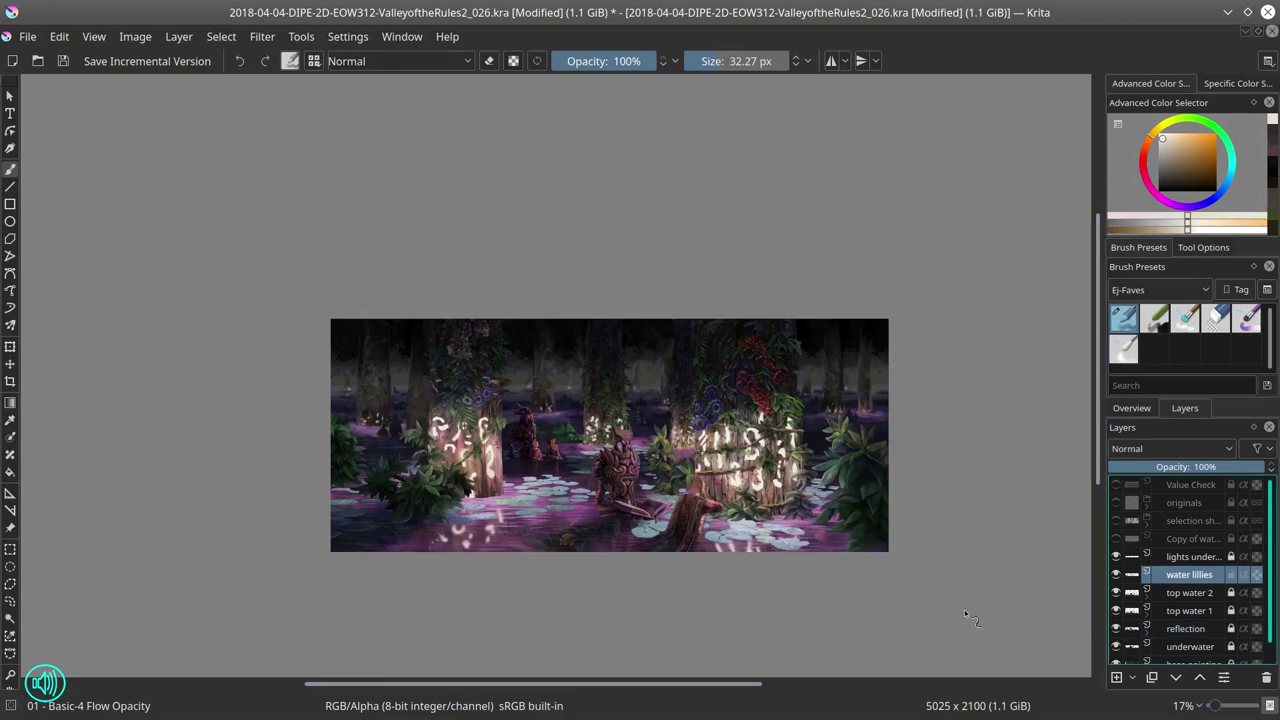
Step: Duplicate the top water layer and try an Emboss filter on it, then undo it
{"action": "right_click", "coordinate": [1189, 592]}
{"action": "left_click", "coordinate": [1100, 406]}
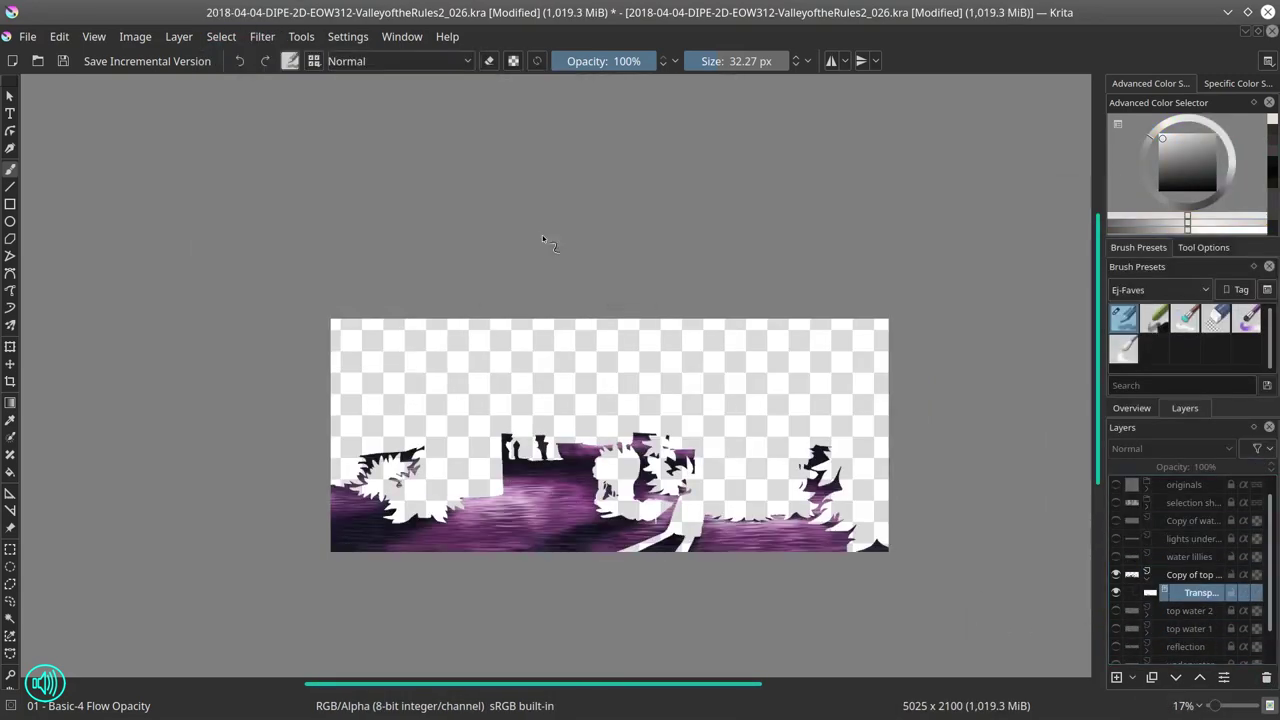
{"action": "left_click", "coordinate": [262, 36]}
{"action": "left_click", "coordinate": [314, 54]}
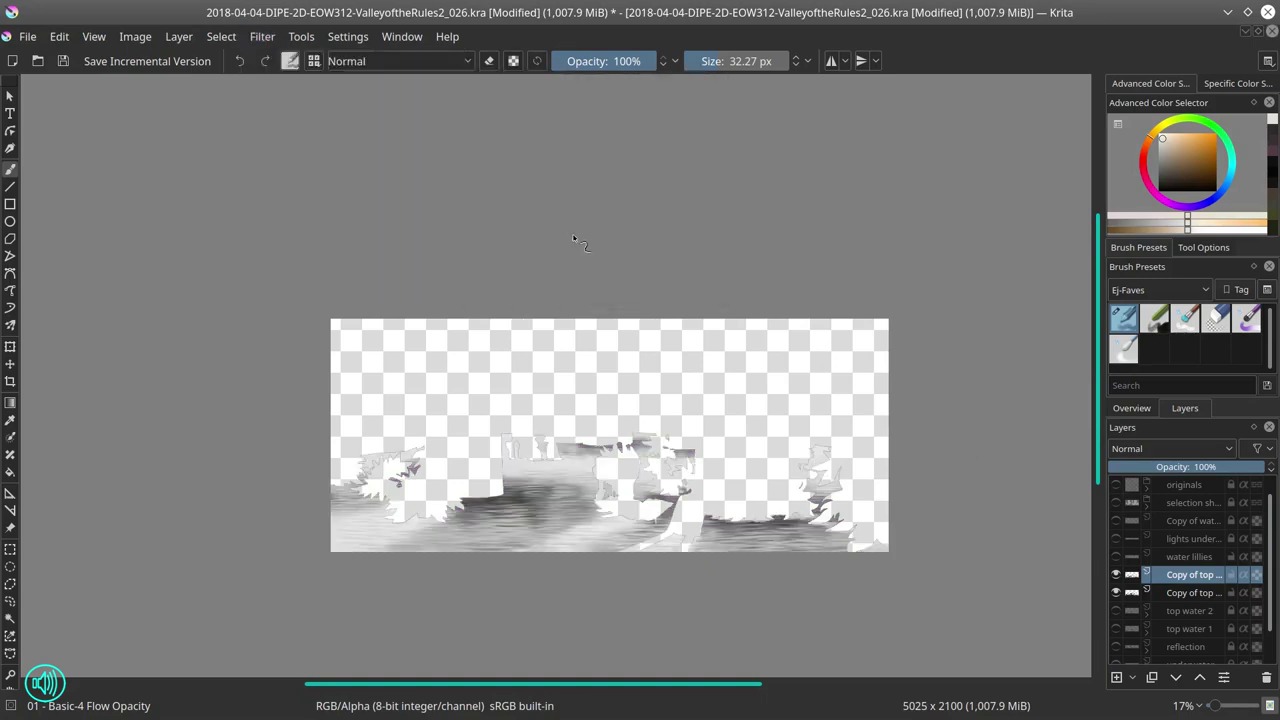
{"action": "left_click", "coordinate": [262, 36]}
{"action": "key", "text": "Escape"}
{"action": "key", "text": "ctrl+z"}
Step: Apply Curves to the copy with the black point at 181 for high contrast
{"action": "left_click", "coordinate": [262, 36]}
{"action": "left_click", "coordinate": [500, 266]}
{"action": "left_click_drag", "start_coordinate": [16, 352], "coordinate": [214, 368]}
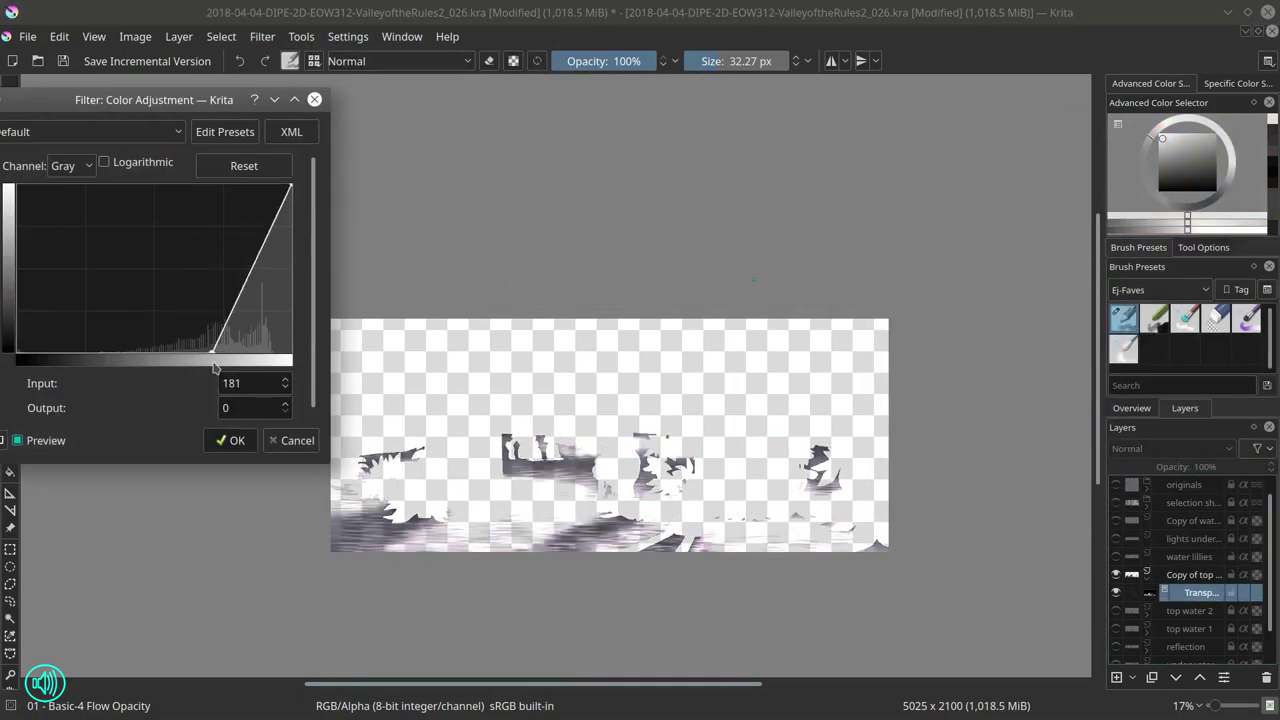
{"action": "left_click_drag", "start_coordinate": [255, 261], "coordinate": [255, 231]}
{"action": "left_click", "coordinate": [234, 441]}
Step: Set the copy to 50% opacity as top water 3 and save the painting
{"action": "left_click", "coordinate": [1190, 574]}
{"action": "scroll", "coordinate": [1190, 600], "scroll_direction": "down", "scroll_amount": 1}
{"action": "left_click_drag", "start_coordinate": [1260, 467], "coordinate": [1189, 467]}
{"action": "key", "text": "ctrl+z"}
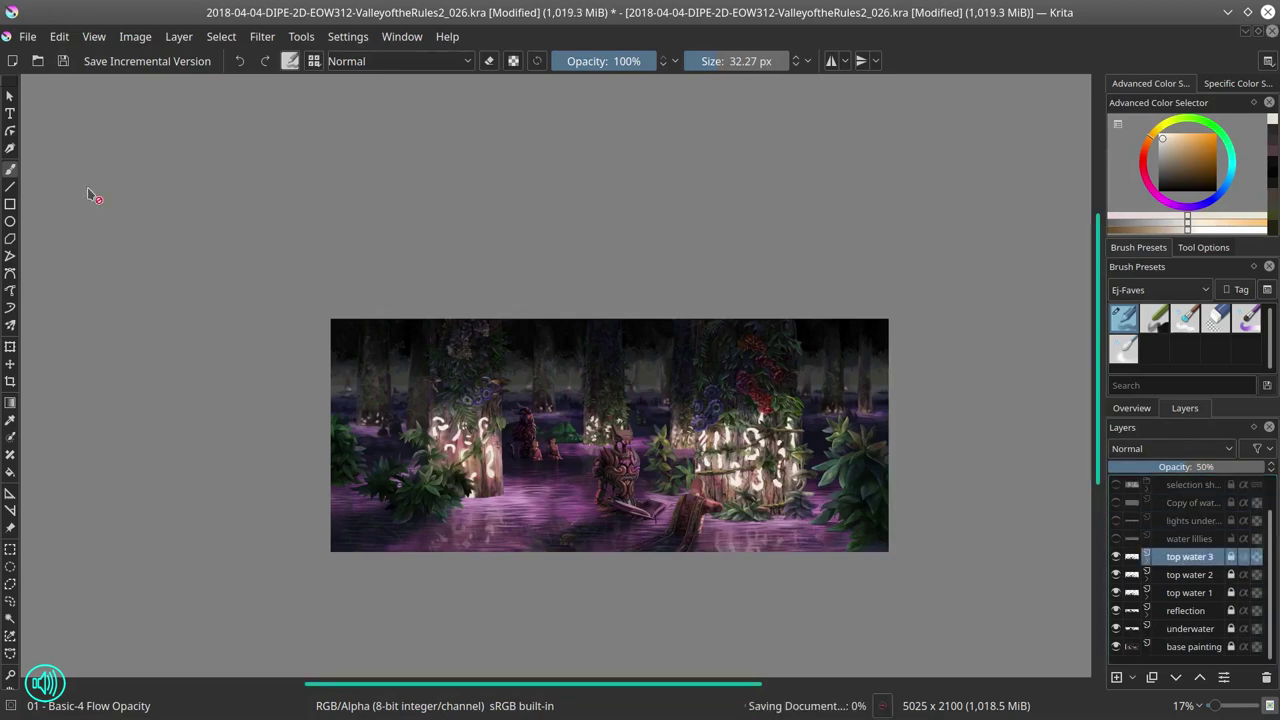
{"action": "key", "text": "2"}
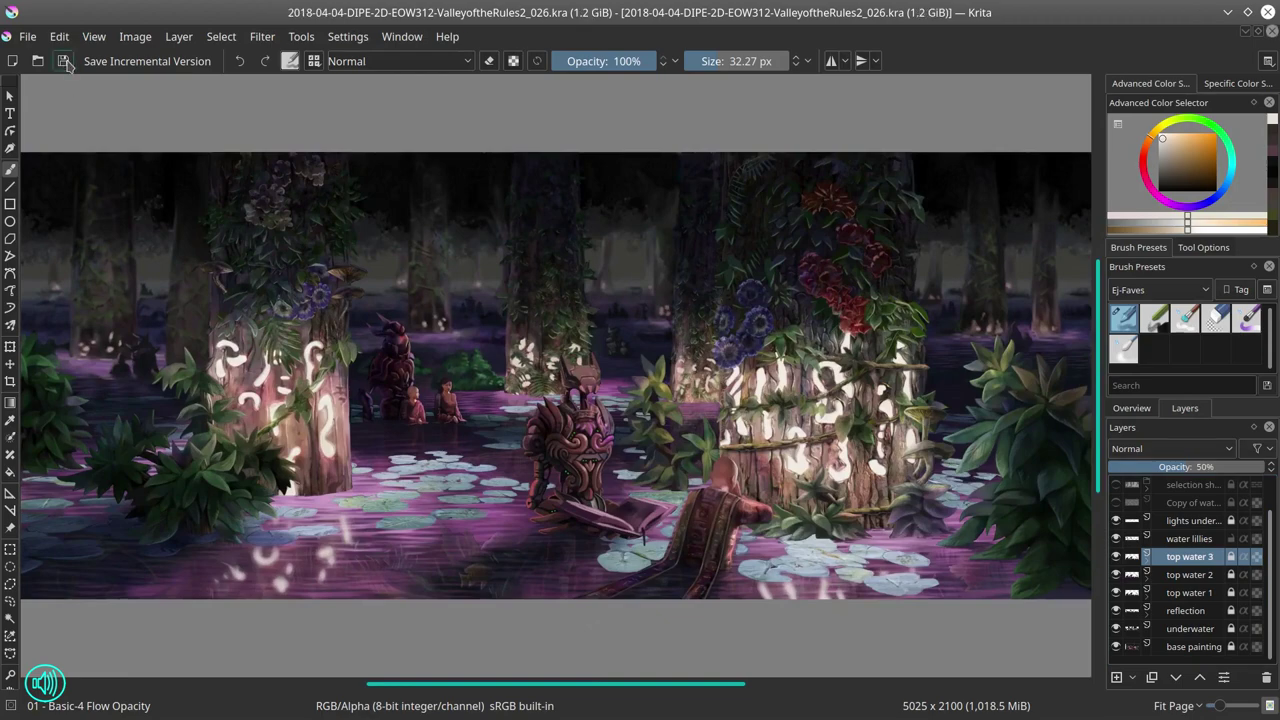
{"action": "scroll", "coordinate": [478, 585], "scroll_direction": "down", "scroll_amount": 1}
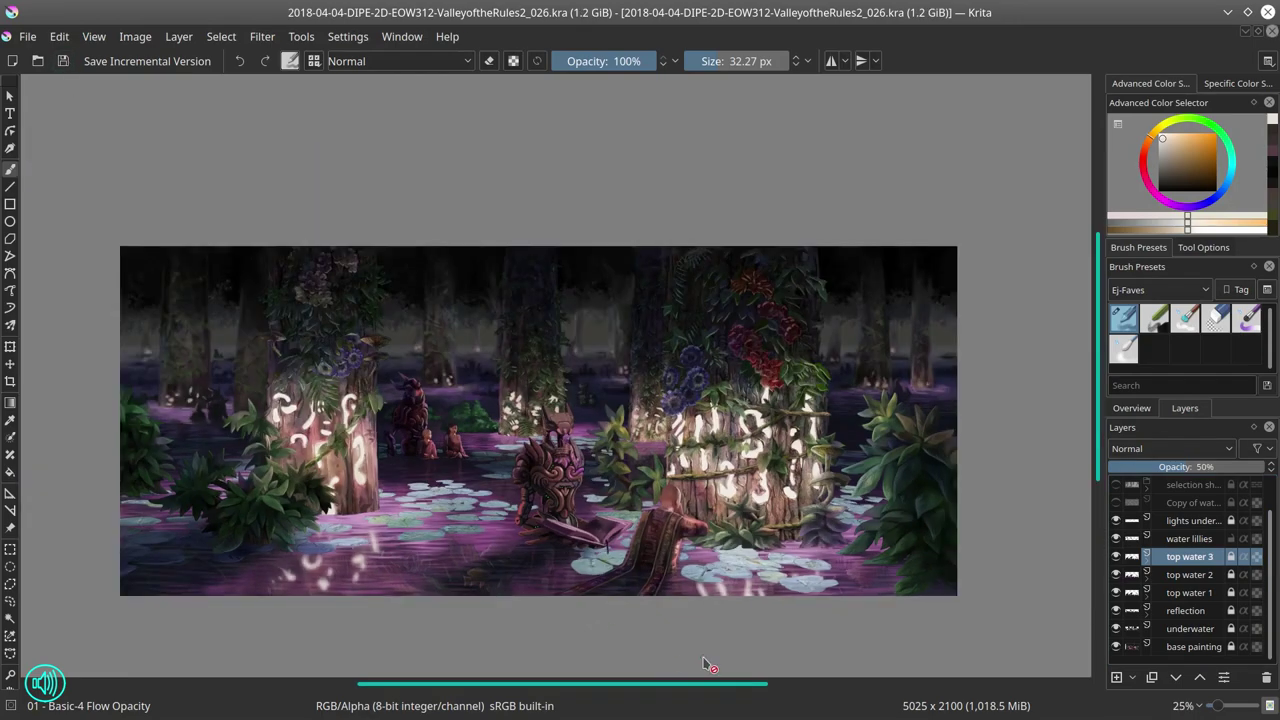
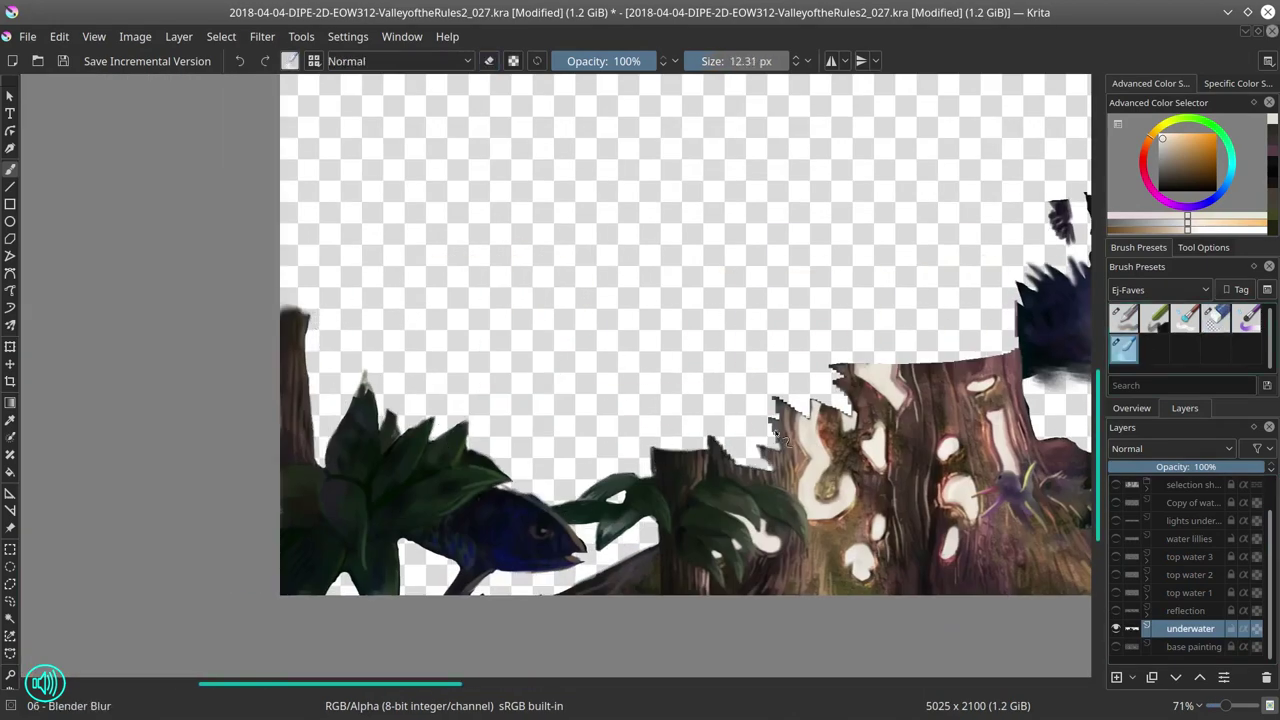
Step: Pan across the solo'd underwater layer from its upper edge to the rune tree trunk
{"action": "left_click_drag", "start_coordinate": [838, 368], "coordinate": [578, 351]}
{"action": "left_click_drag", "start_coordinate": [828, 296], "coordinate": [590, 288]}
{"action": "left_click_drag", "start_coordinate": [900, 330], "coordinate": [590, 290]}
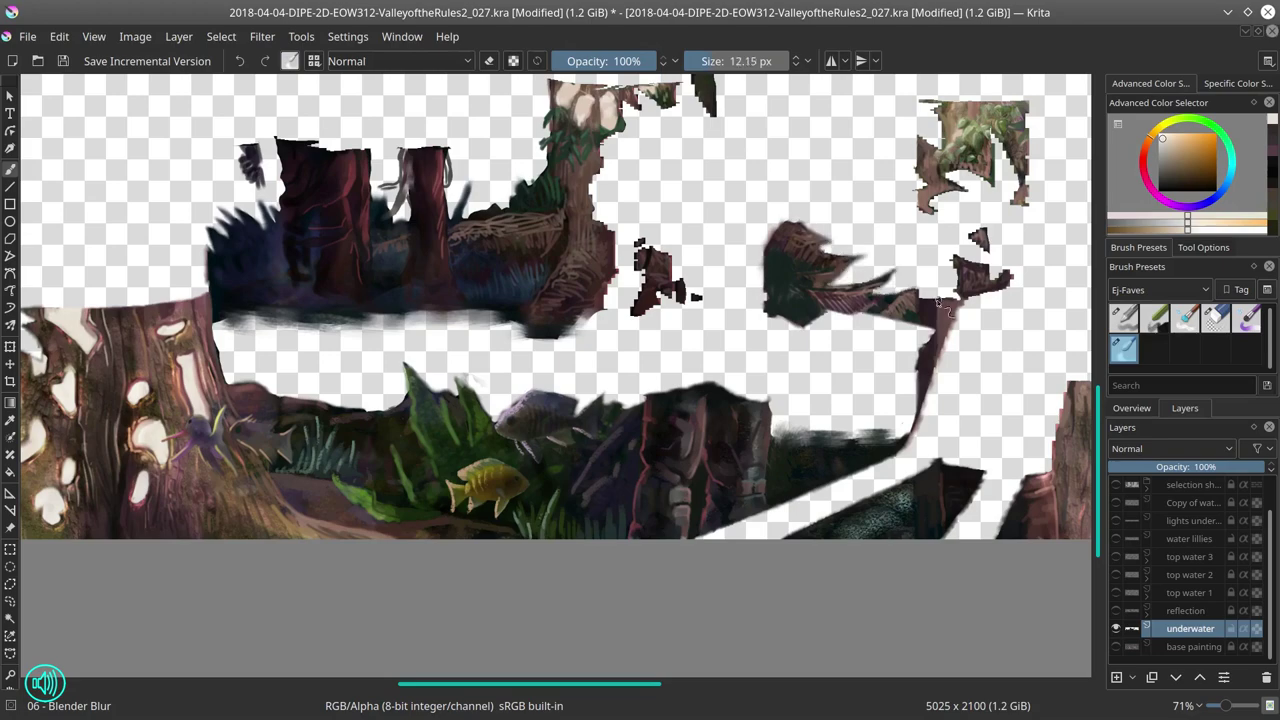
{"action": "left_click_drag", "start_coordinate": [677, 229], "coordinate": [607, 317]}
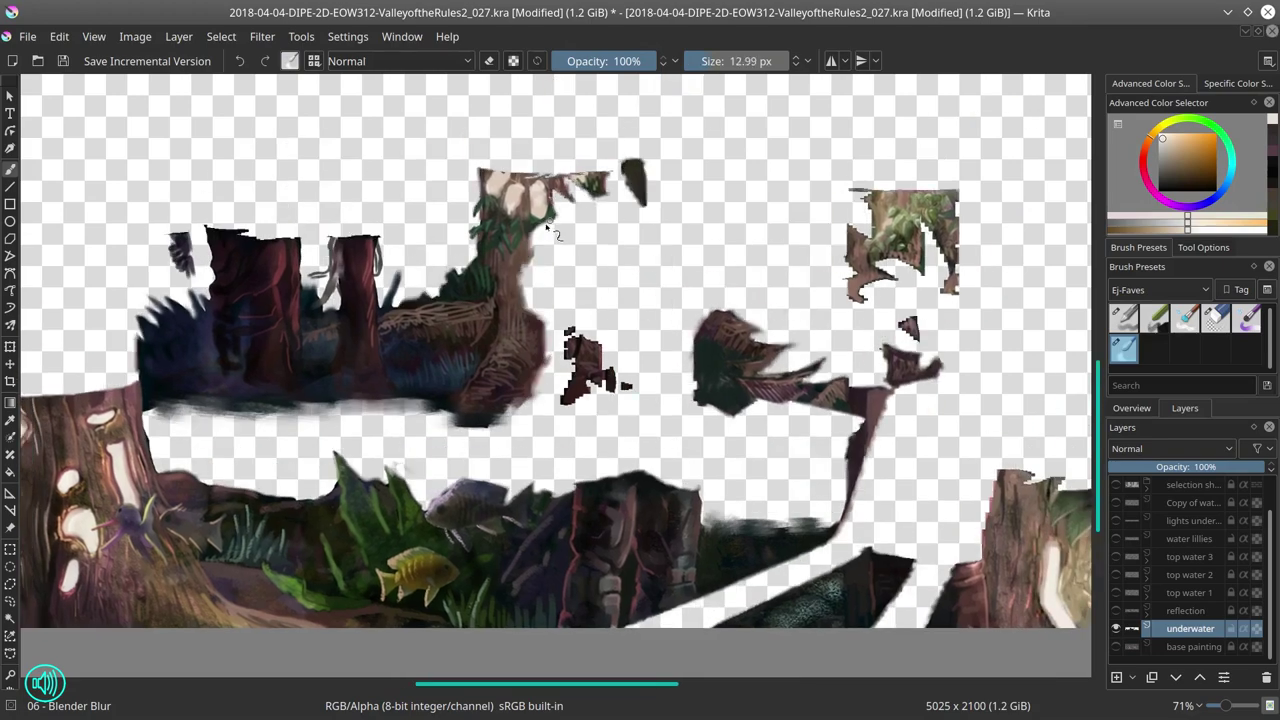
{"action": "left_click_drag", "start_coordinate": [828, 229], "coordinate": [493, 254]}
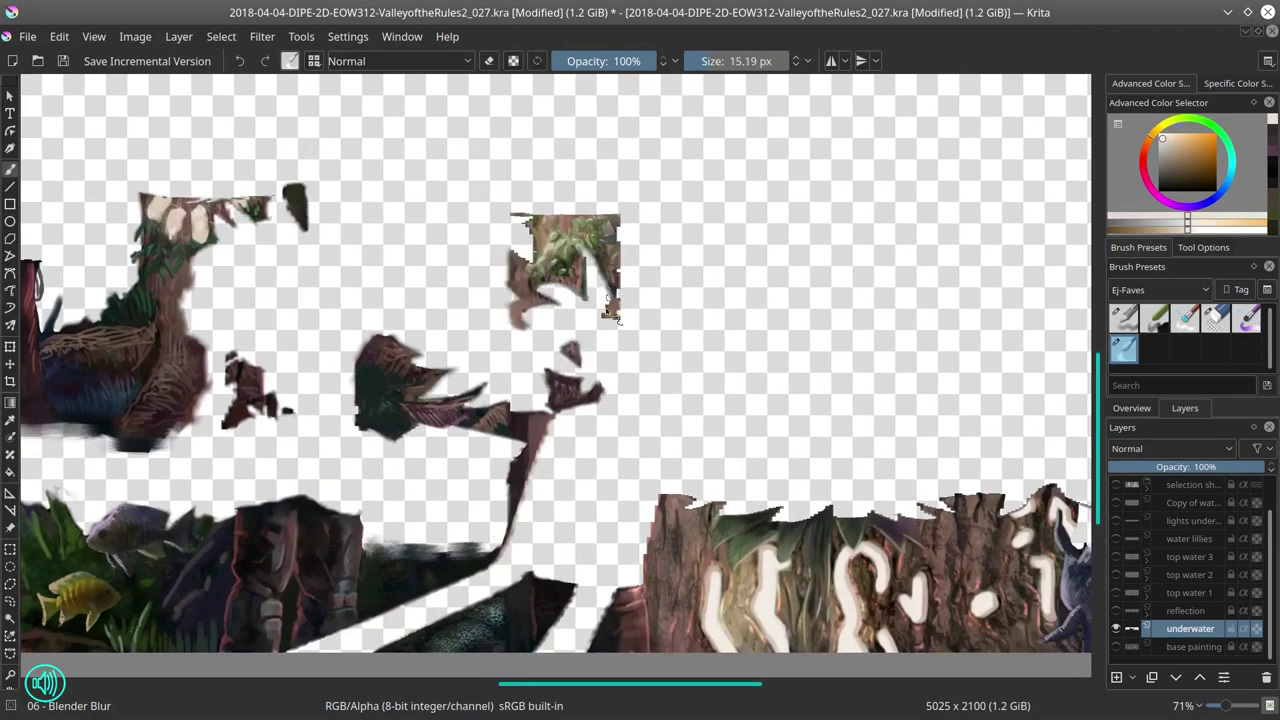
{"action": "left_click_drag", "start_coordinate": [693, 507], "coordinate": [400, 305]}
Step: Toggle the eraser on and off, then fit the whole painting with all layers at 23%
{"action": "key", "text": "slash"}
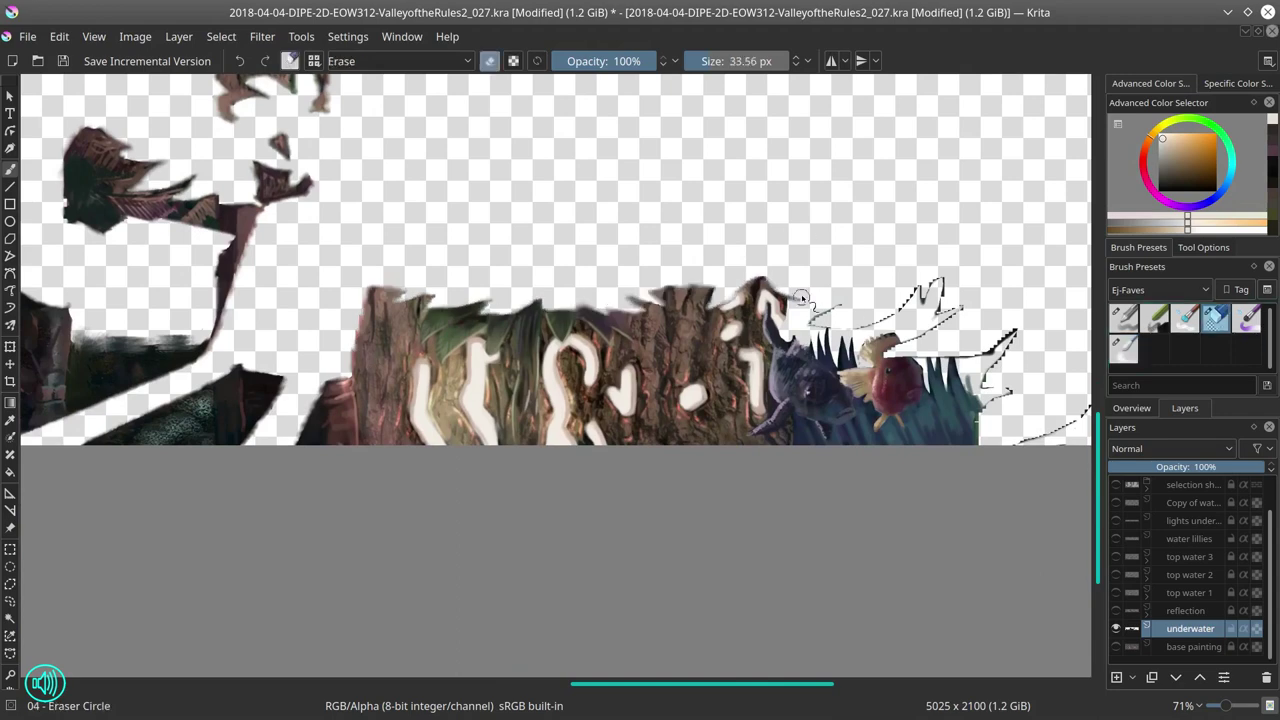
{"action": "left_click_drag", "start_coordinate": [937, 353], "coordinate": [737, 388]}
{"action": "key", "text": "slash"}
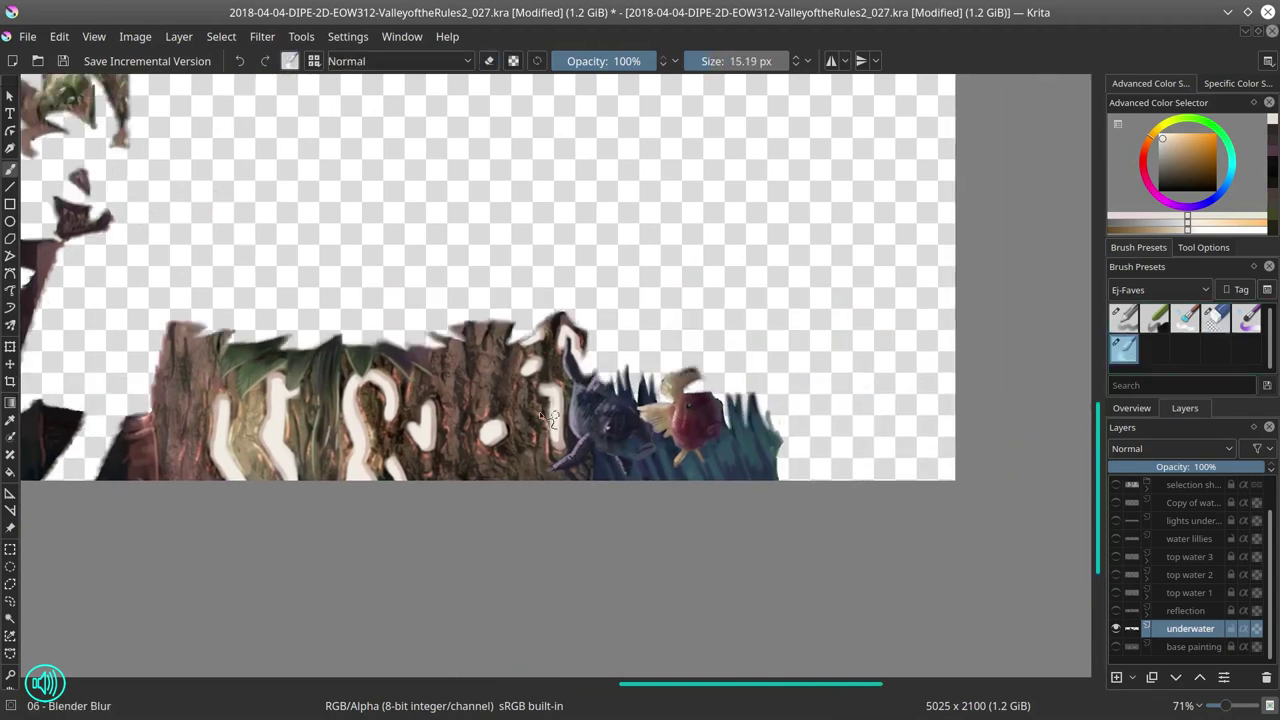
{"action": "key", "text": "2"}
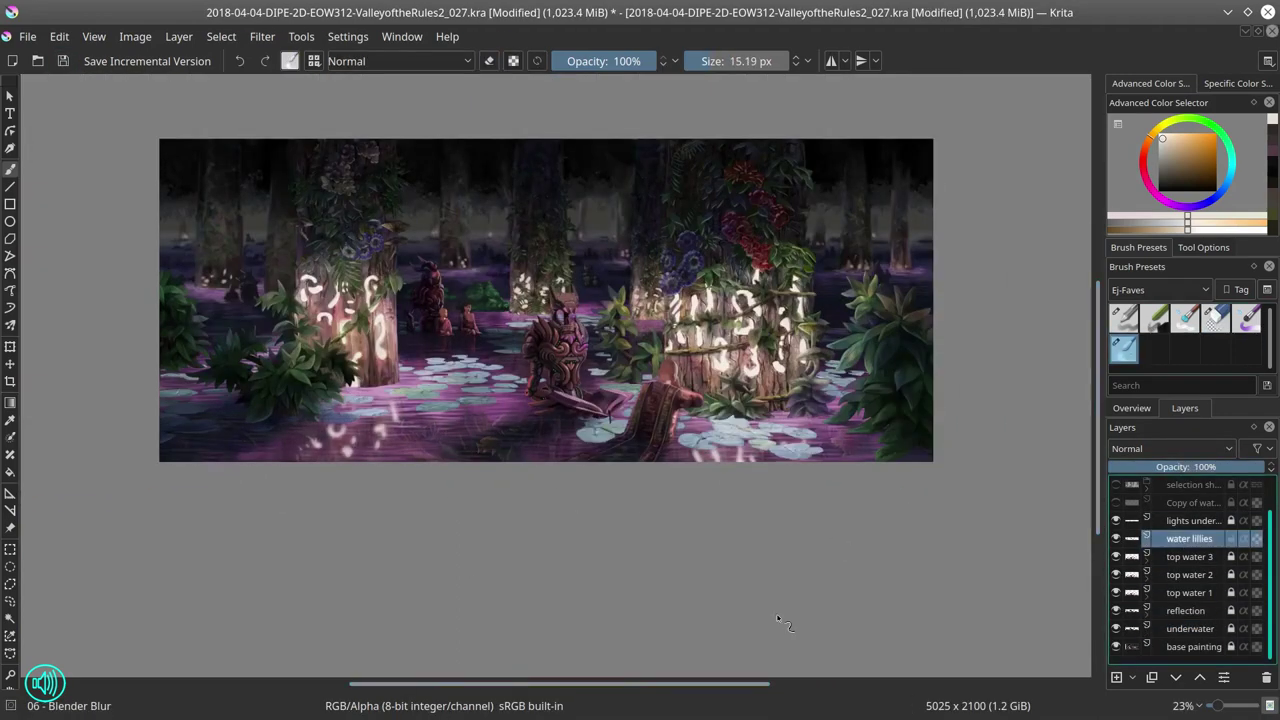
Step: Save the painting as incremental version 028 and sample dark magenta from the lily pond water
{"action": "left_click", "coordinate": [62, 61]}
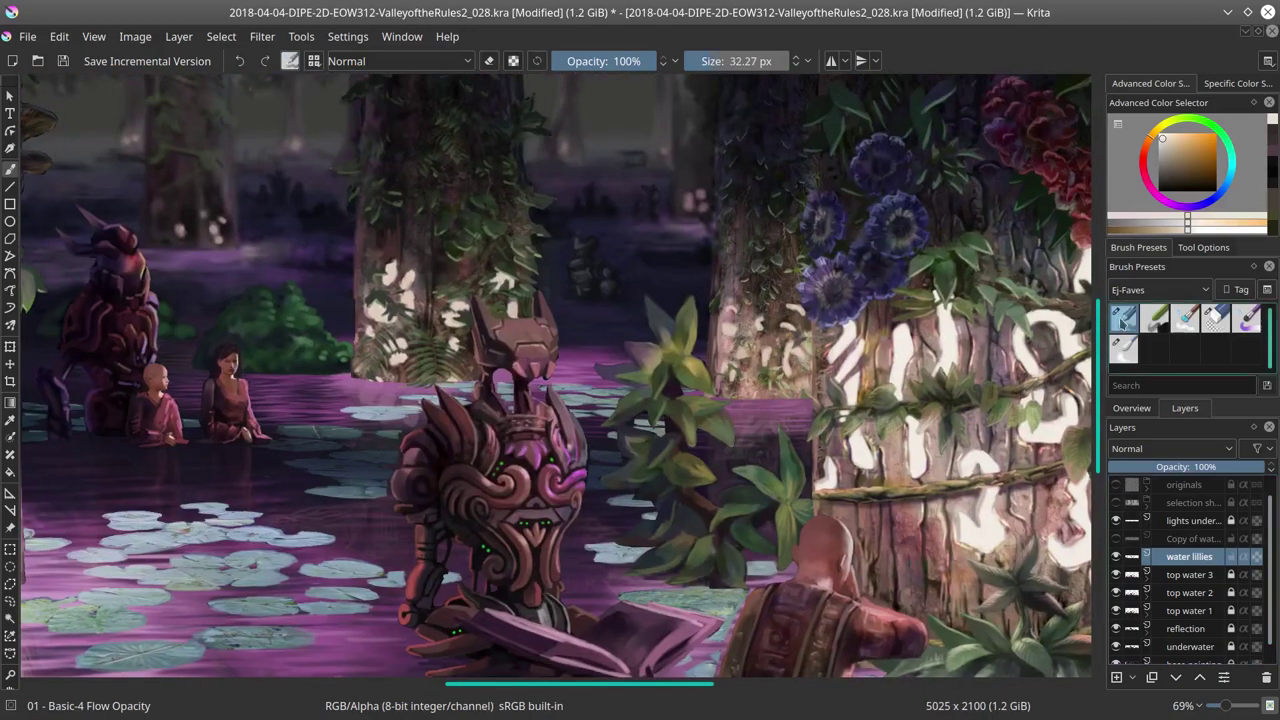
{"action": "key", "text": "/"}
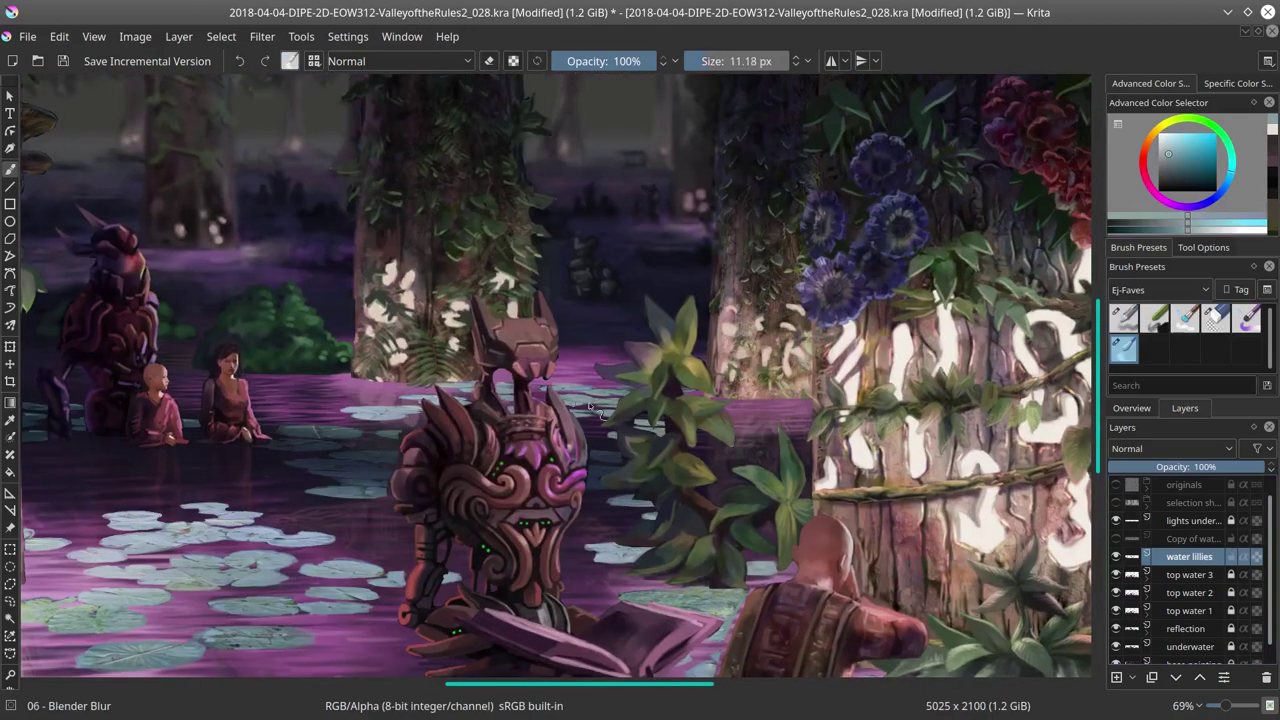
{"action": "key", "text": "/"}
{"action": "left_click_drag", "start_coordinate": [340, 444], "coordinate": [540, 484]}
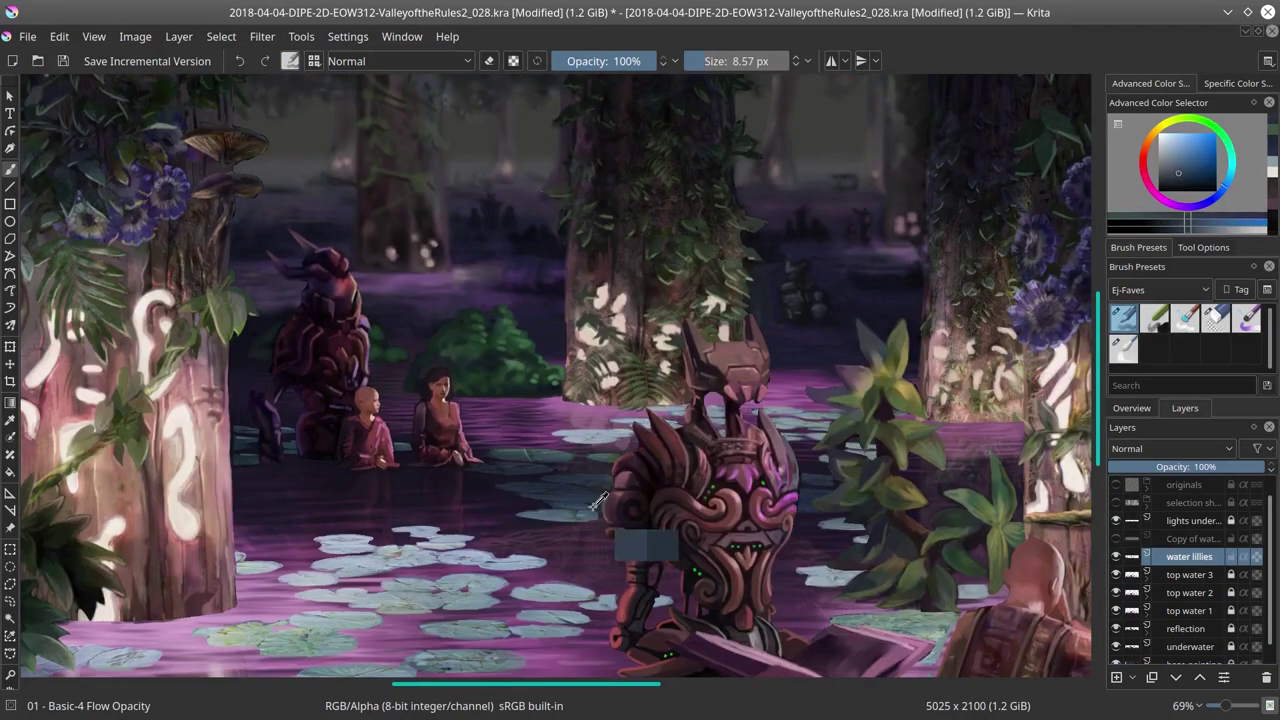
{"action": "key", "text": "/"}
{"action": "key", "text": "/"}
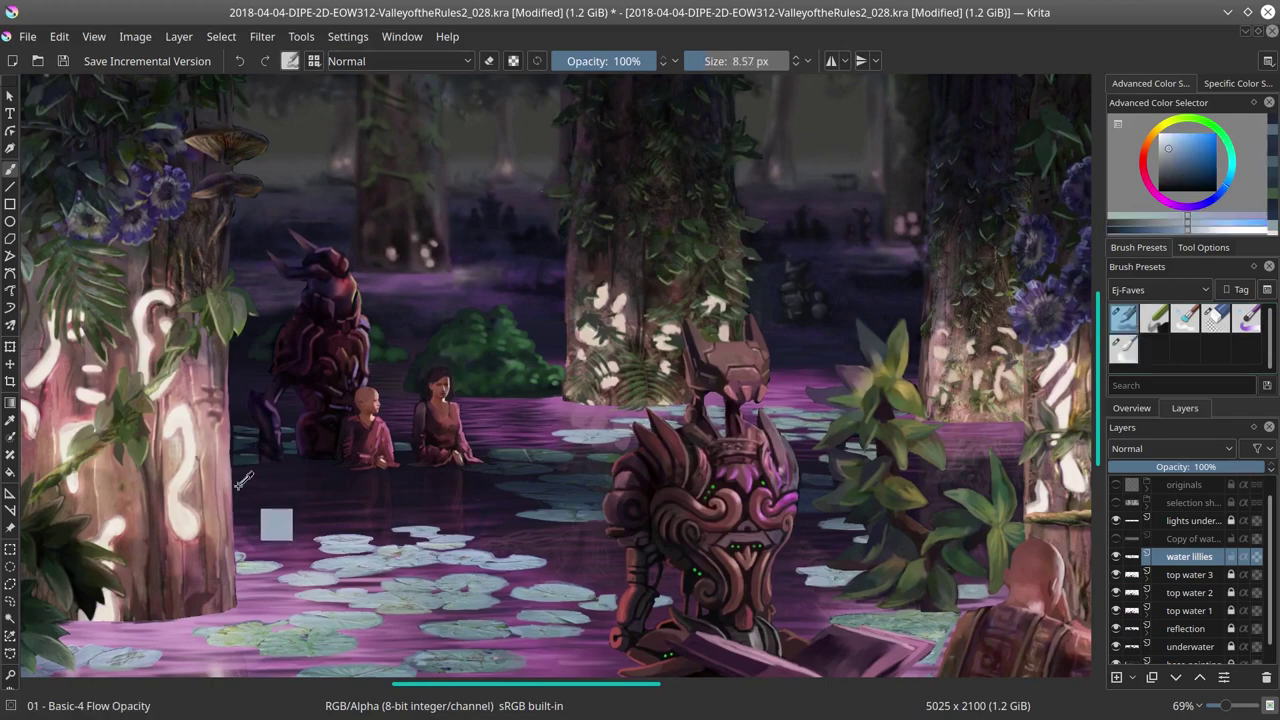
{"action": "left_click", "coordinate": [243, 480], "text": "ctrl"}
{"action": "left_click_drag", "start_coordinate": [243, 480], "coordinate": [313, 482]}
{"action": "left_click", "coordinate": [355, 468], "text": "ctrl"}
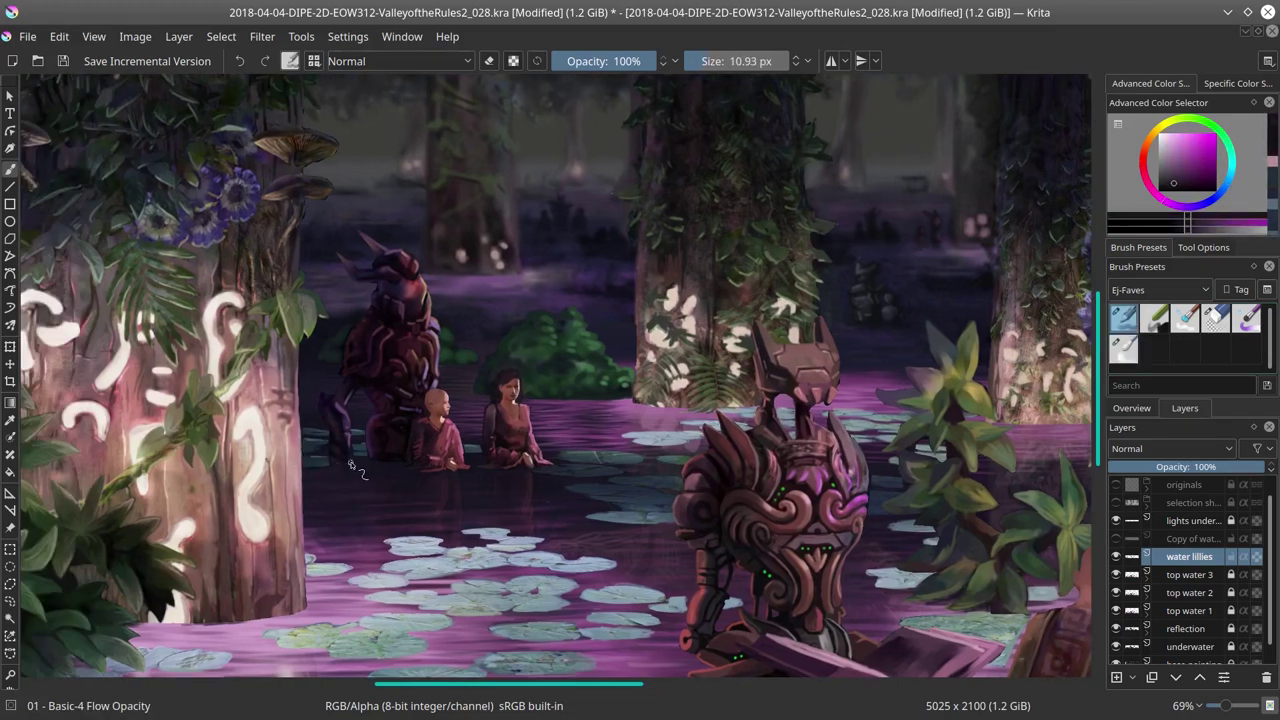
Step: Sample a light teal-green from the rune tree foliage and a dark pink from the scene
{"action": "left_click_drag", "start_coordinate": [243, 441], "coordinate": [560, 380]}
{"action": "scroll", "coordinate": [560, 380], "scroll_direction": "up", "scroll_amount": 2}
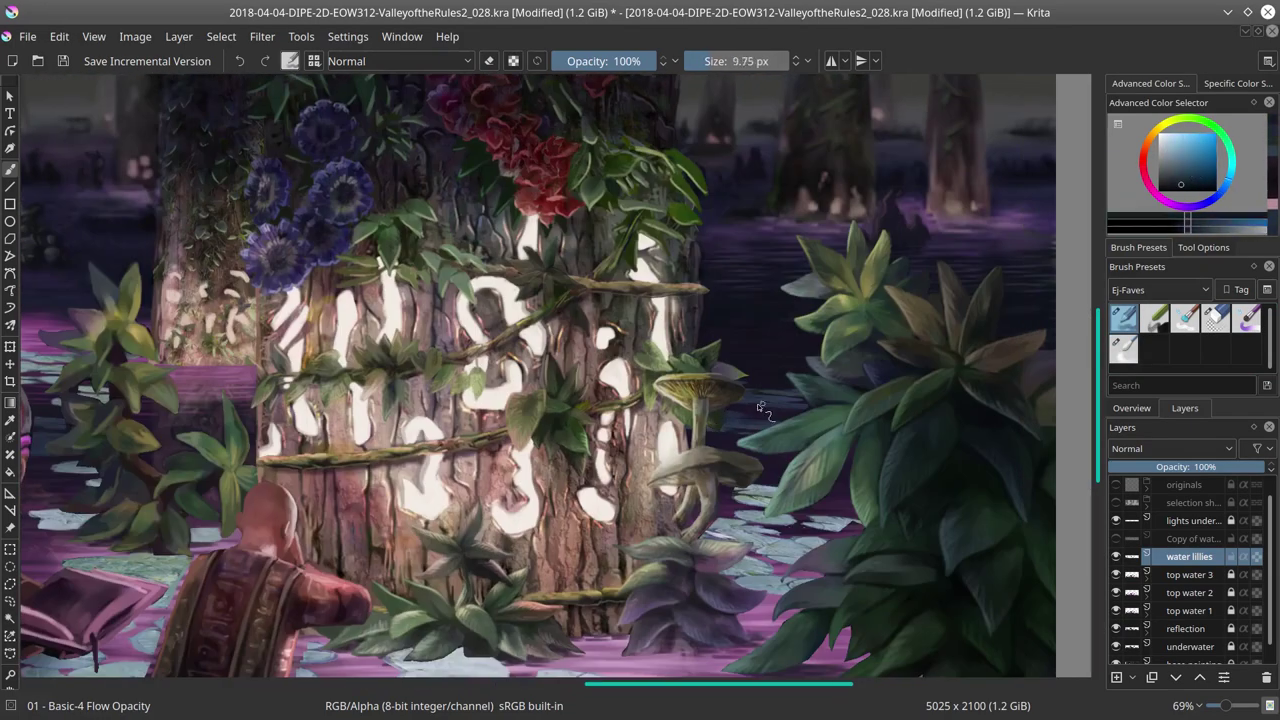
{"action": "left_click", "coordinate": [775, 460], "text": "ctrl"}
{"action": "left_click", "coordinate": [808, 517], "text": "ctrl"}
{"action": "left_click", "coordinate": [842, 574], "text": "ctrl"}
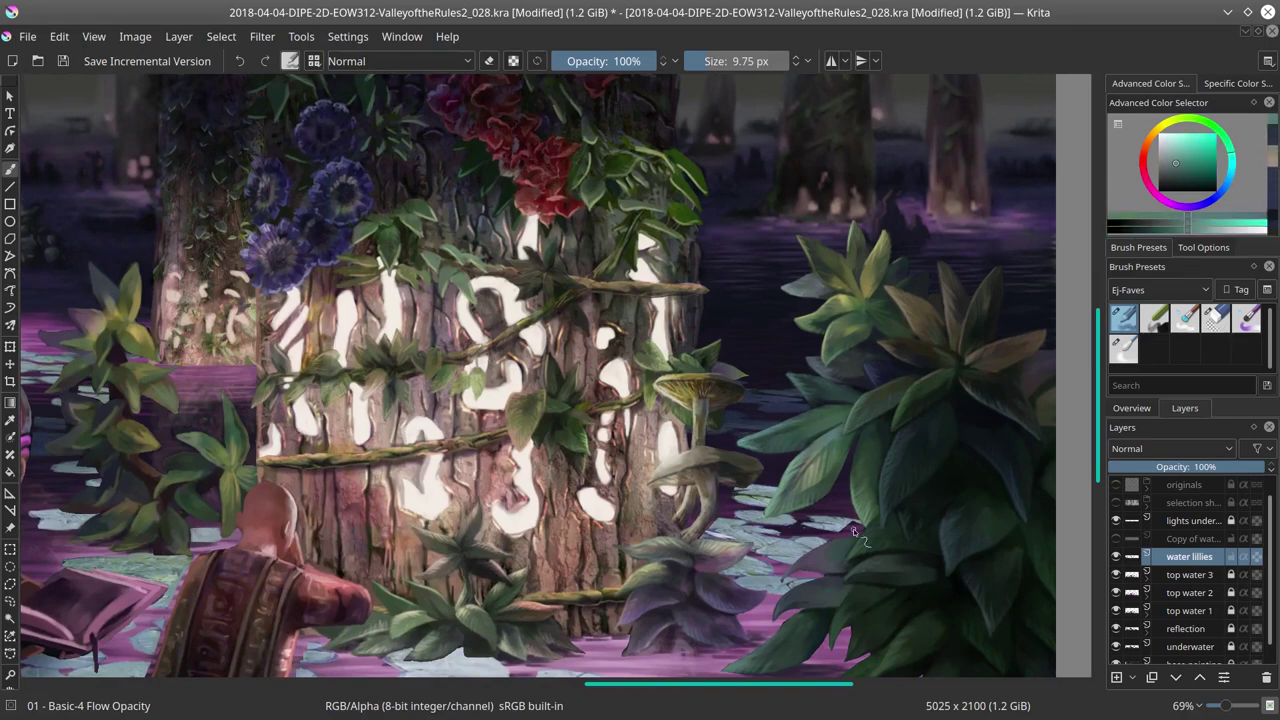
{"action": "left_click_drag", "start_coordinate": [75, 500], "coordinate": [994, 492]}
{"action": "left_click", "coordinate": [677, 492], "text": "ctrl"}
{"action": "left_click", "coordinate": [677, 492], "text": "ctrl"}
{"action": "left_click", "coordinate": [677, 492], "text": "ctrl"}
Step: Return to the Flow Opacity brush and sample a green from the bushes left of the tree
{"action": "key", "text": "/"}
{"action": "scroll", "coordinate": [585, 402], "scroll_direction": "up", "scroll_amount": 2}
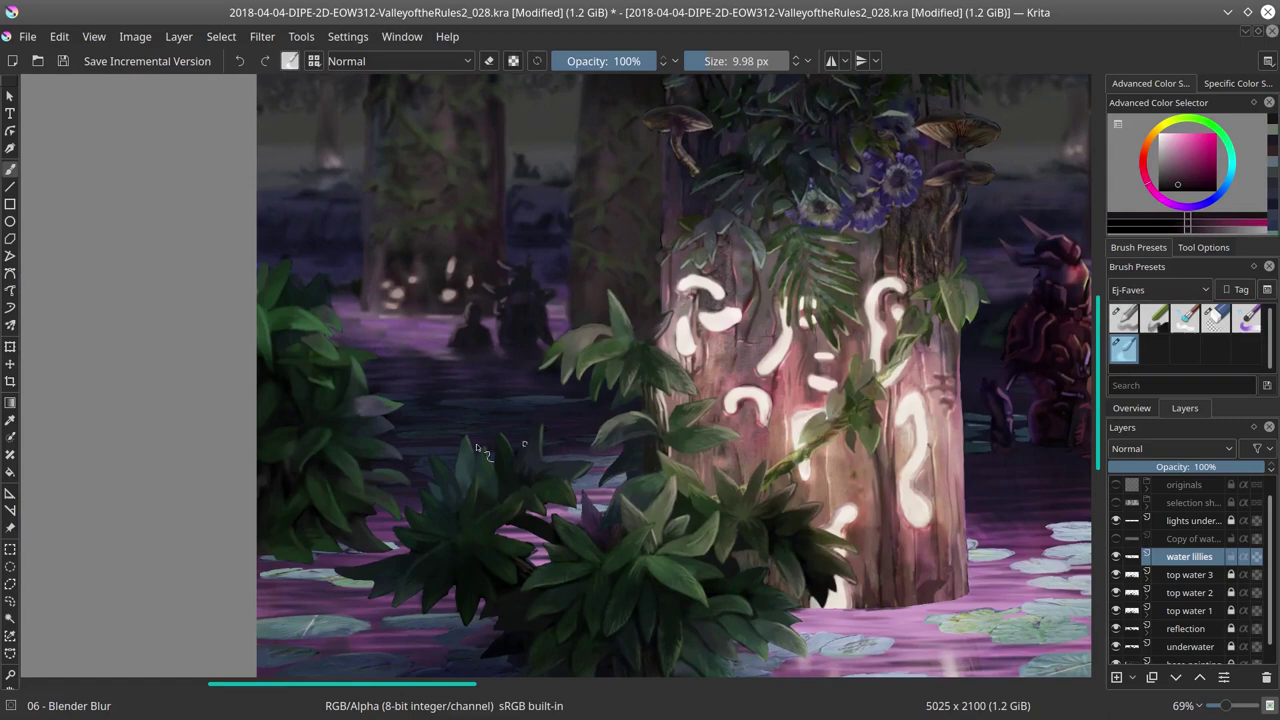
{"action": "key", "text": "/"}
{"action": "left_click_drag", "start_coordinate": [274, 567], "coordinate": [490, 557]}
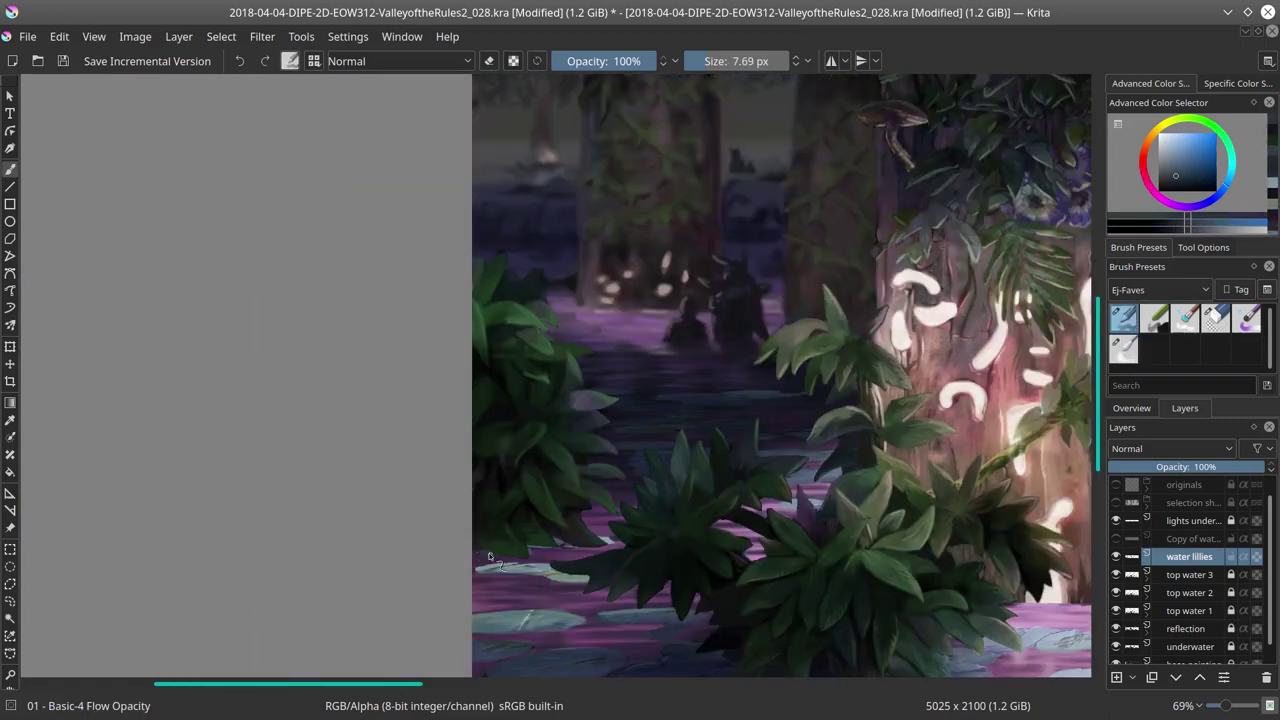
{"action": "left_click", "coordinate": [607, 533], "text": "ctrl"}
{"action": "left_click", "coordinate": [615, 543], "text": "ctrl"}
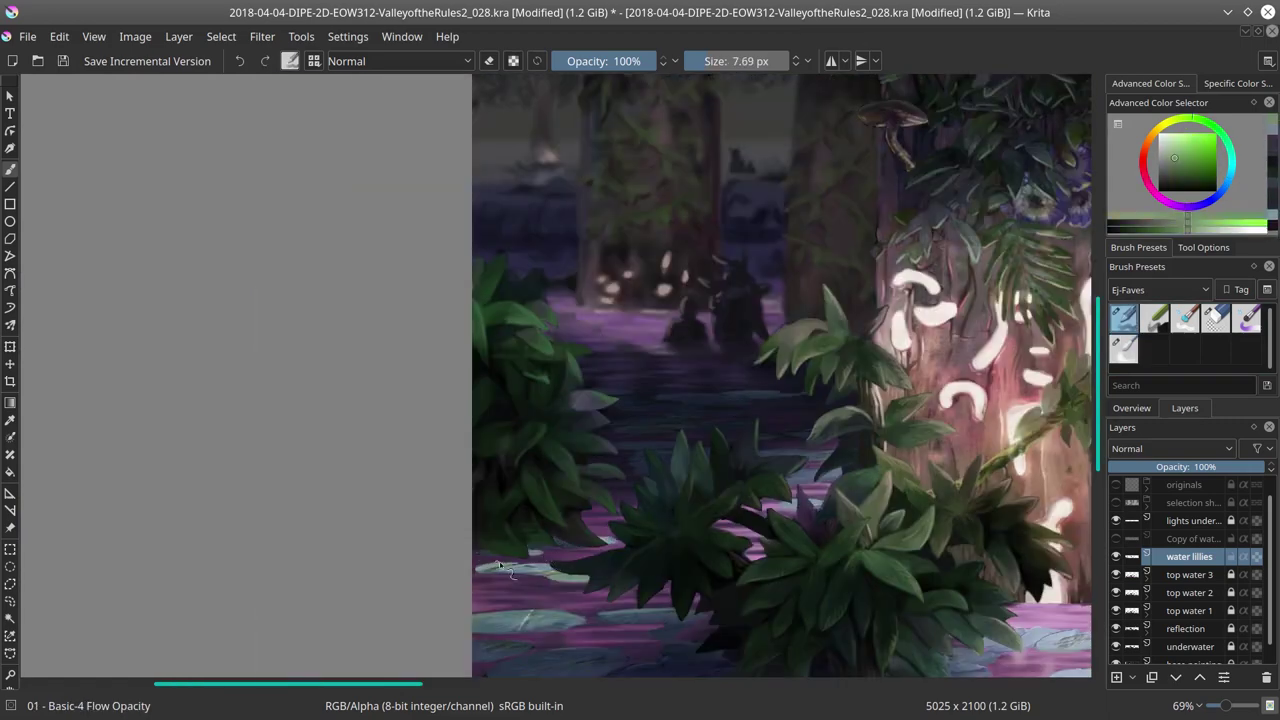
{"action": "left_click", "coordinate": [615, 543], "text": "ctrl"}
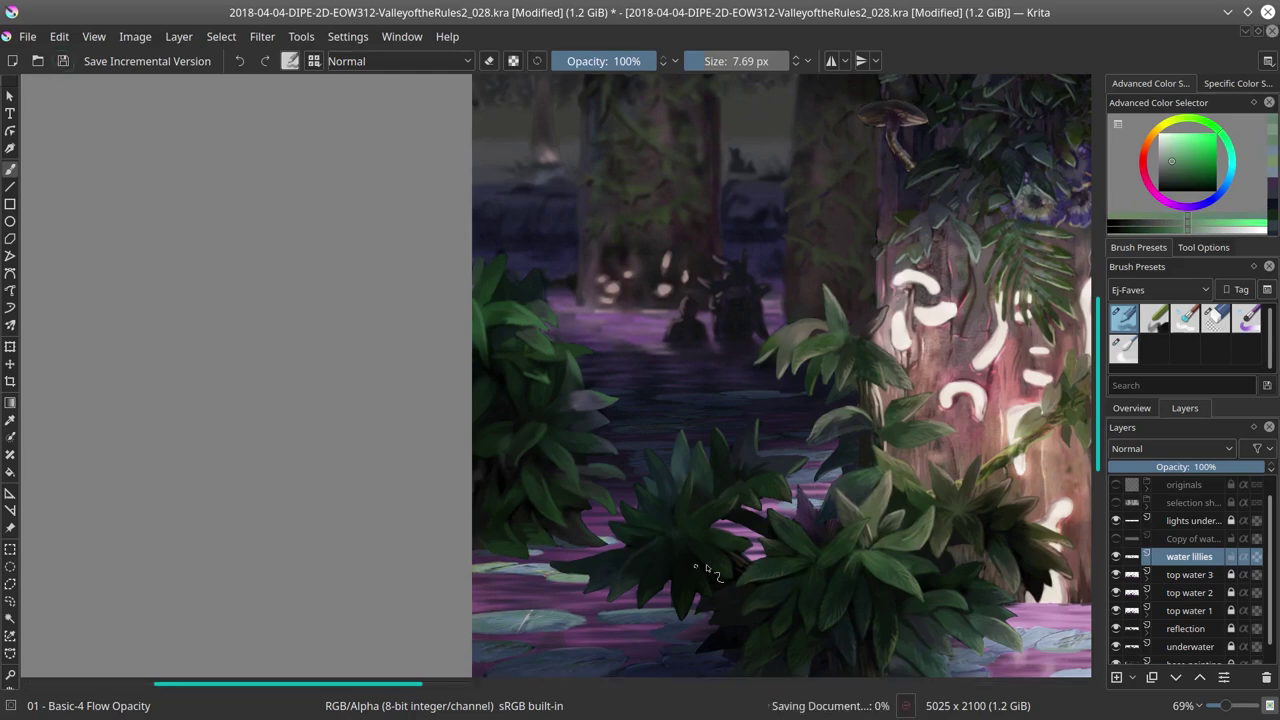
Step: Sample dark blue water and lighter blue-grey lily pad colours below the bushes
{"action": "left_click_drag", "start_coordinate": [684, 628], "coordinate": [574, 428]}
{"action": "left_click", "coordinate": [574, 428], "text": "ctrl"}
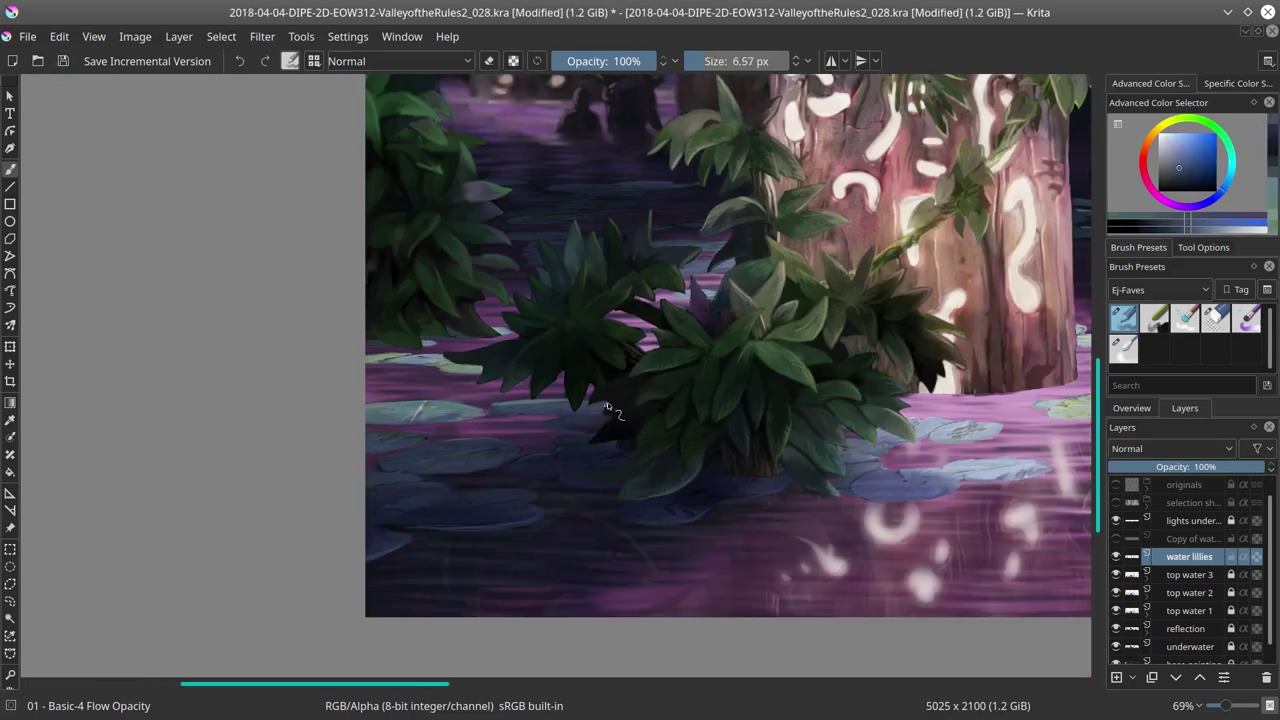
{"action": "left_click", "coordinate": [391, 480], "text": "ctrl"}
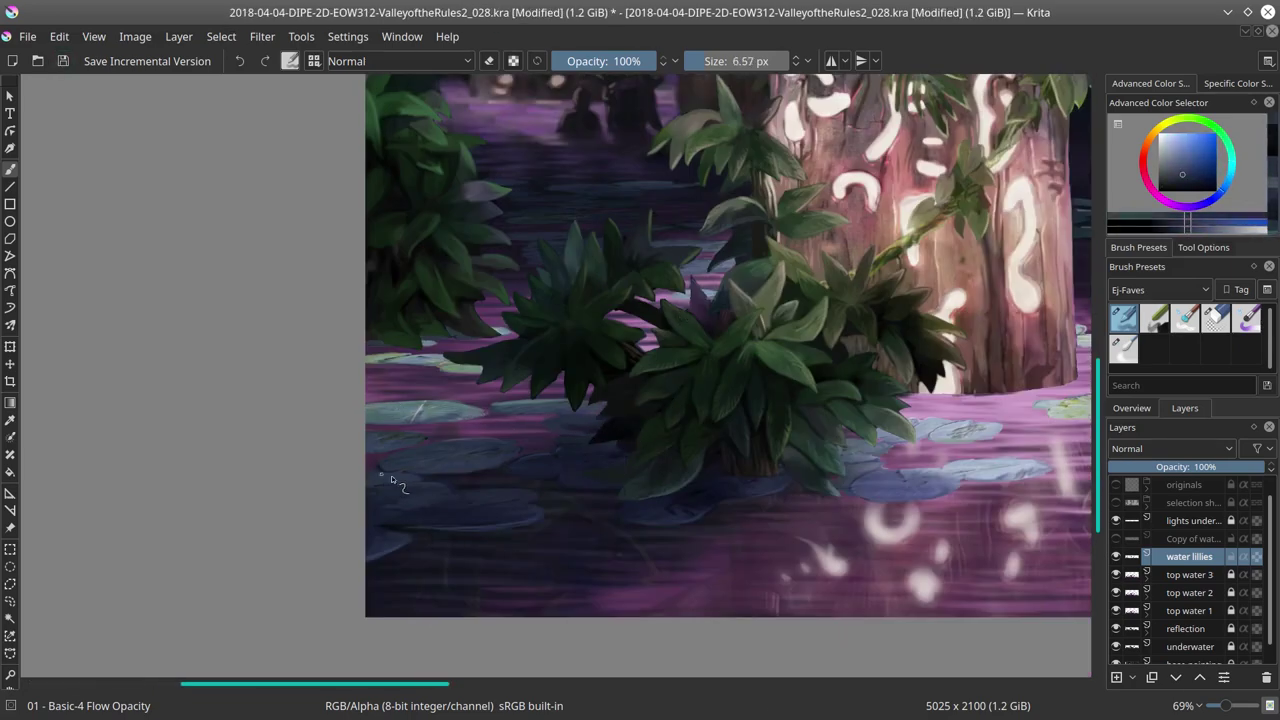
{"action": "left_click", "coordinate": [514, 443], "text": "ctrl"}
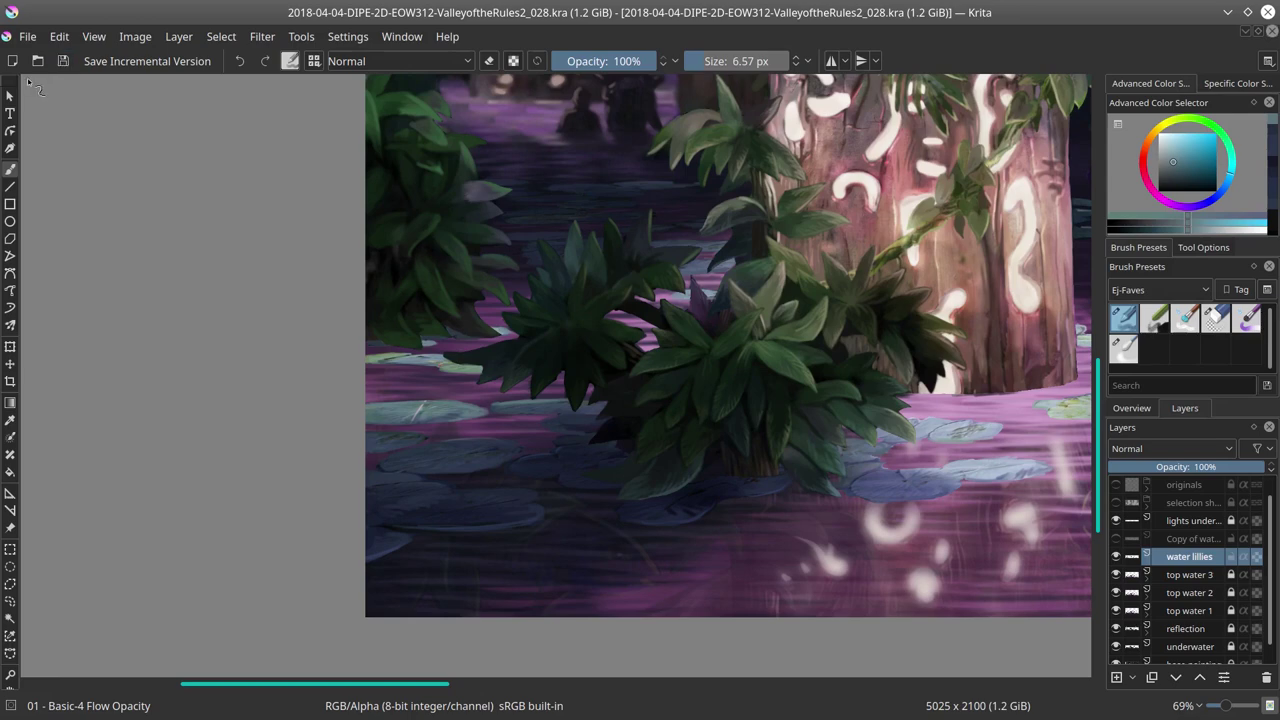
Step: Erase a stray bit of paint on the lilies and sample light blues from the pale lily pads
{"action": "left_click_drag", "start_coordinate": [775, 495], "coordinate": [700, 472]}
{"action": "left_click_drag", "start_coordinate": [638, 437], "coordinate": [440, 480]}
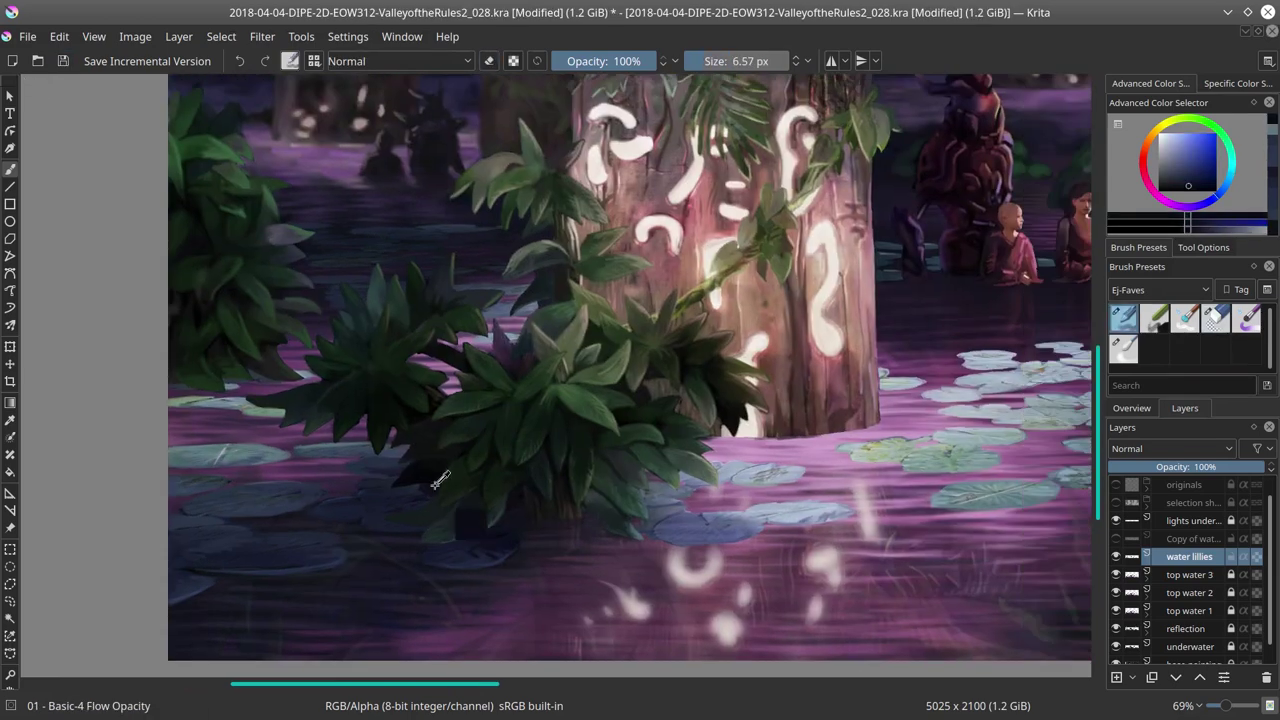
{"action": "key", "text": "bracketright"}
{"action": "left_click", "coordinate": [686, 540], "text": "ctrl"}
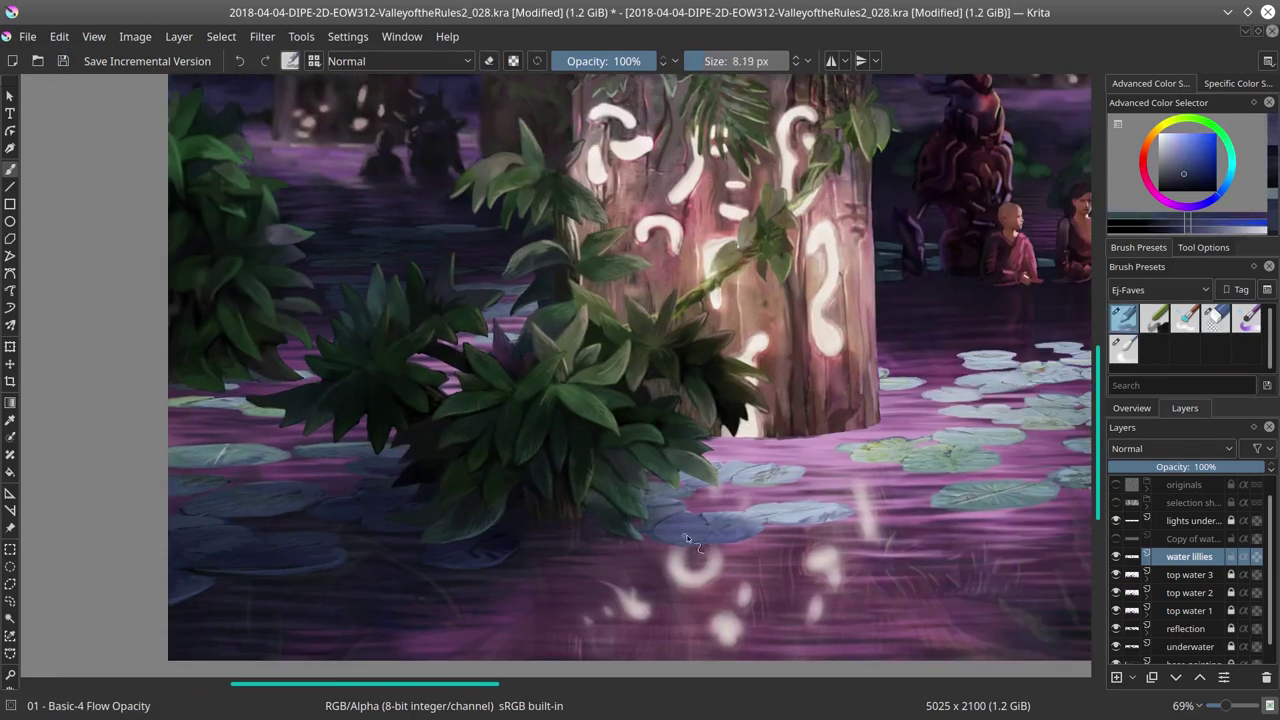
{"action": "left_click", "coordinate": [785, 508], "text": "ctrl"}
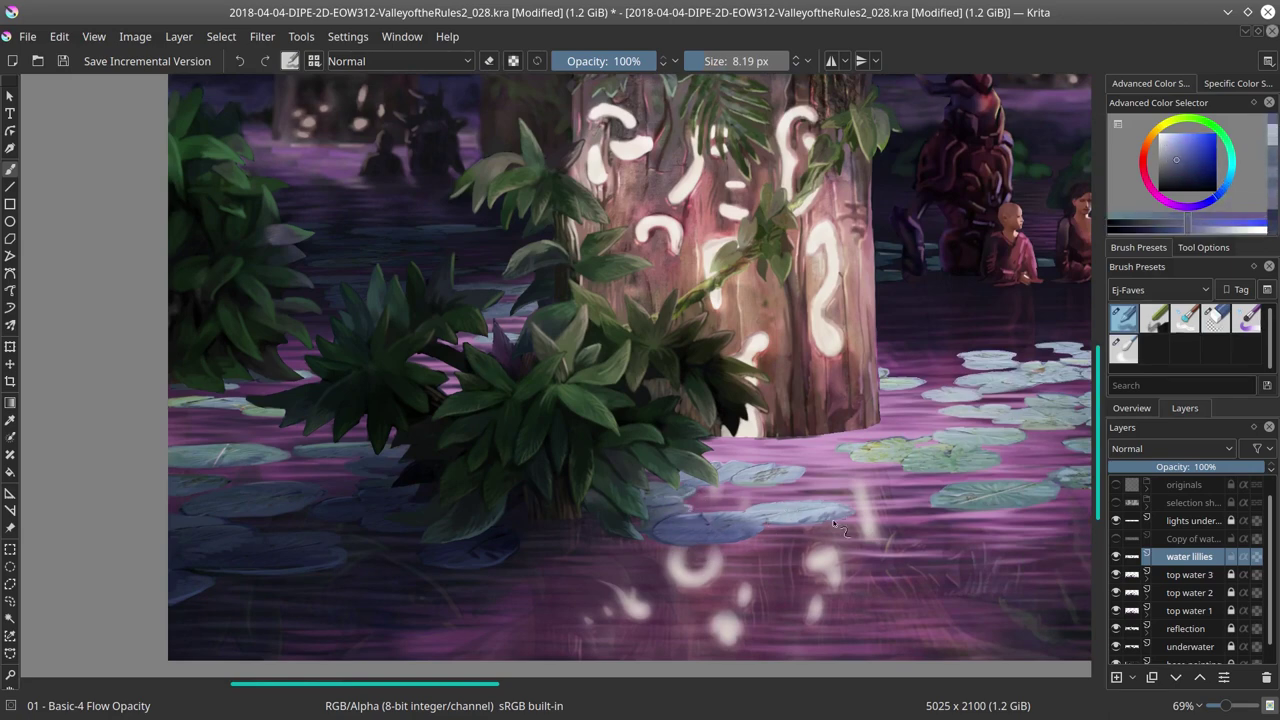
{"action": "left_click", "coordinate": [793, 487], "text": "ctrl"}
Step: Resize the brush and sample light pink from the water and green from the lily pads
{"action": "key", "text": "bracketright"}
{"action": "key", "text": "bracketright"}
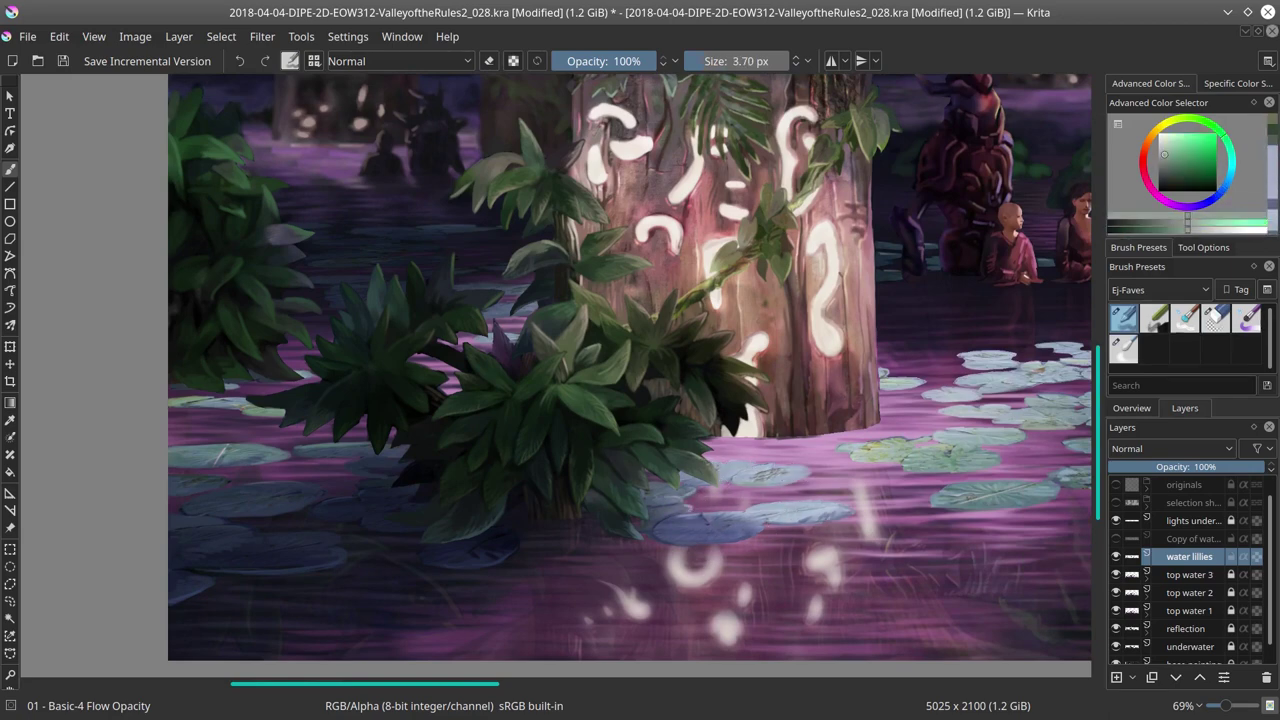
{"action": "left_click", "coordinate": [757, 466], "text": "ctrl"}
{"action": "left_click", "coordinate": [799, 441], "text": "ctrl"}
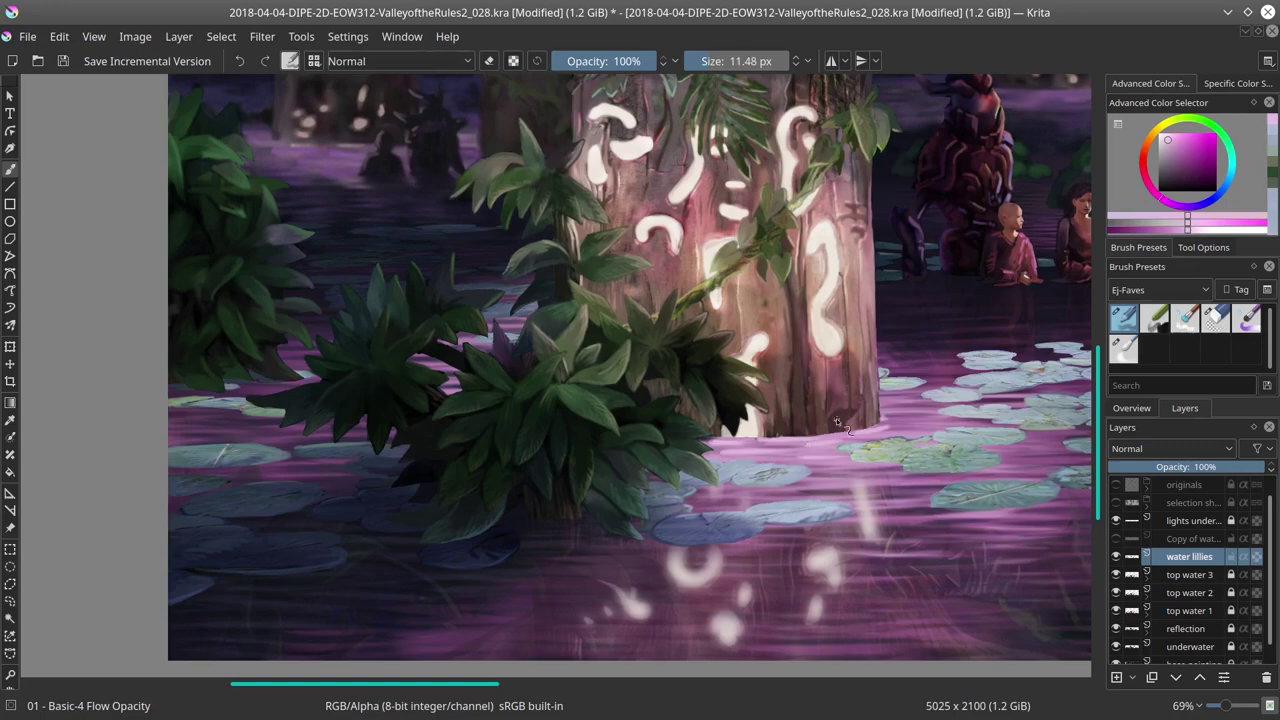
{"action": "key", "text": "bracketleft"}
{"action": "key", "text": "bracketleft"}
{"action": "left_click", "coordinate": [842, 464], "text": "ctrl"}
{"action": "left_click", "coordinate": [941, 477], "text": "ctrl"}
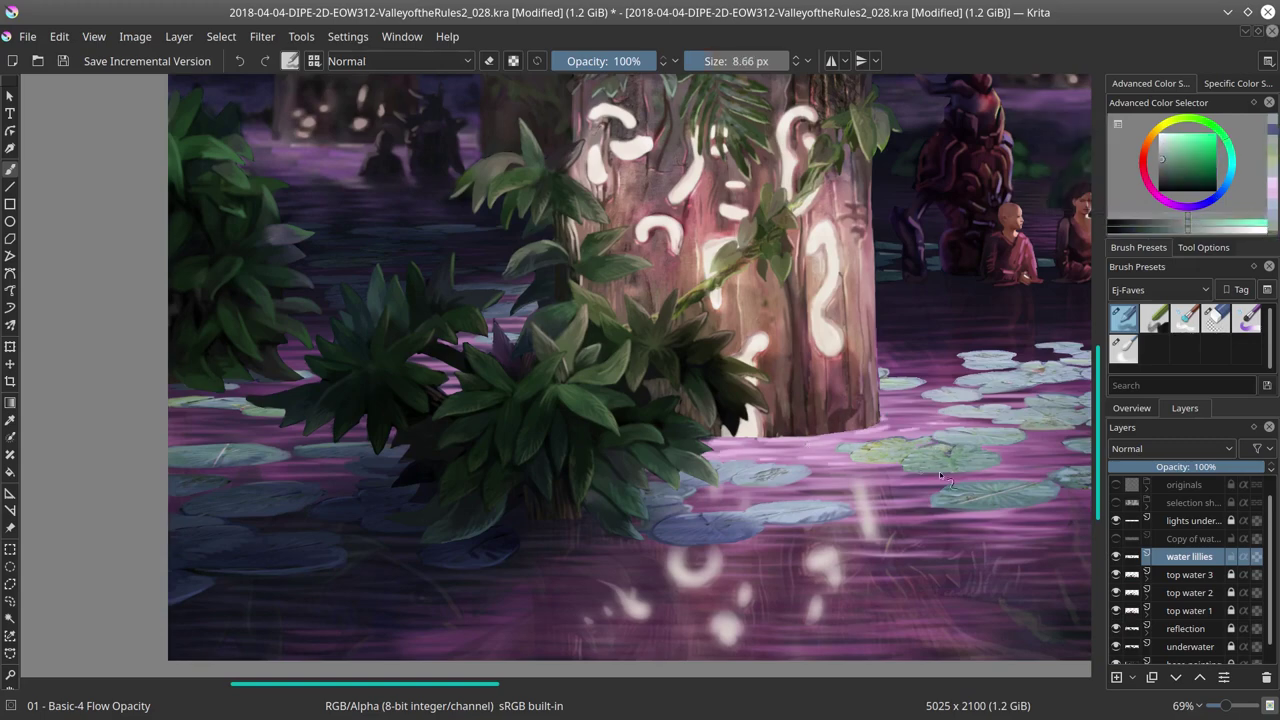
{"action": "scroll", "coordinate": [990, 460], "scroll_direction": "right", "scroll_amount": 5}
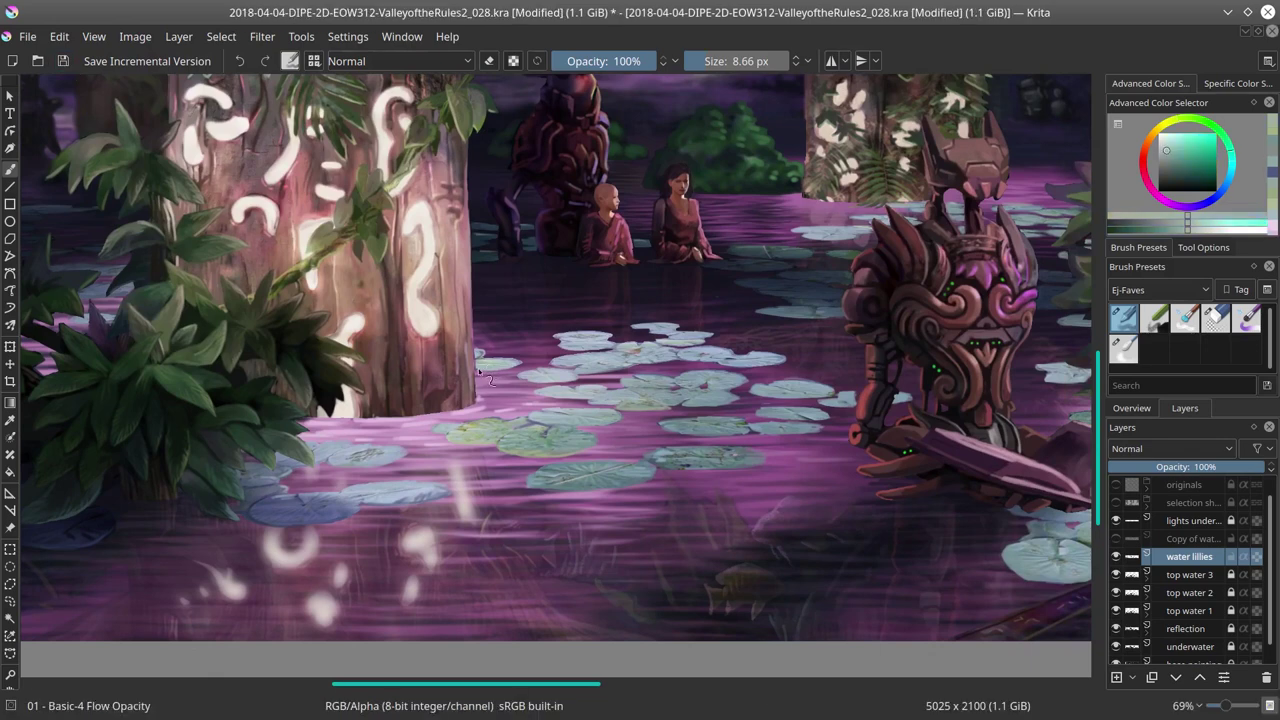
Step: Touch up the lily pads in pale blue with a slightly smaller brush, then choose a new colour
{"action": "left_click", "coordinate": [662, 348], "text": "ctrl"}
{"action": "key", "text": "bracketleft"}
{"action": "key", "text": "bracketleft"}
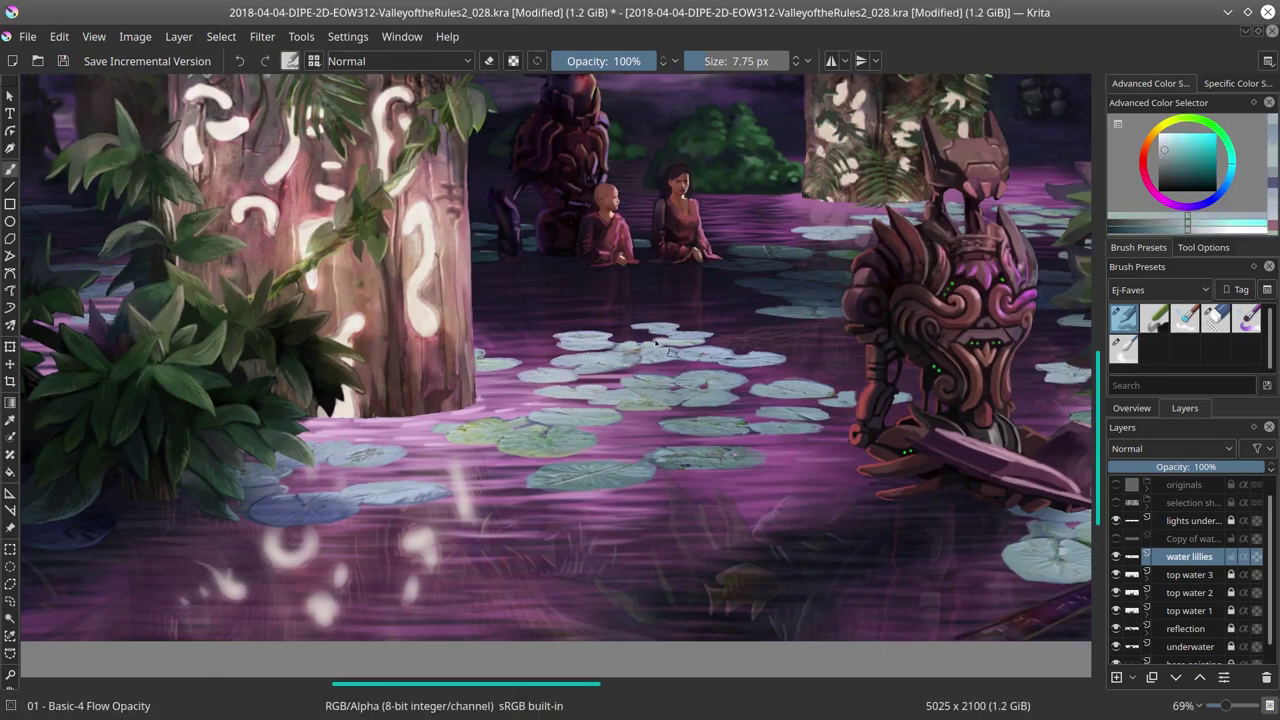
{"action": "left_click", "coordinate": [1172, 147]}
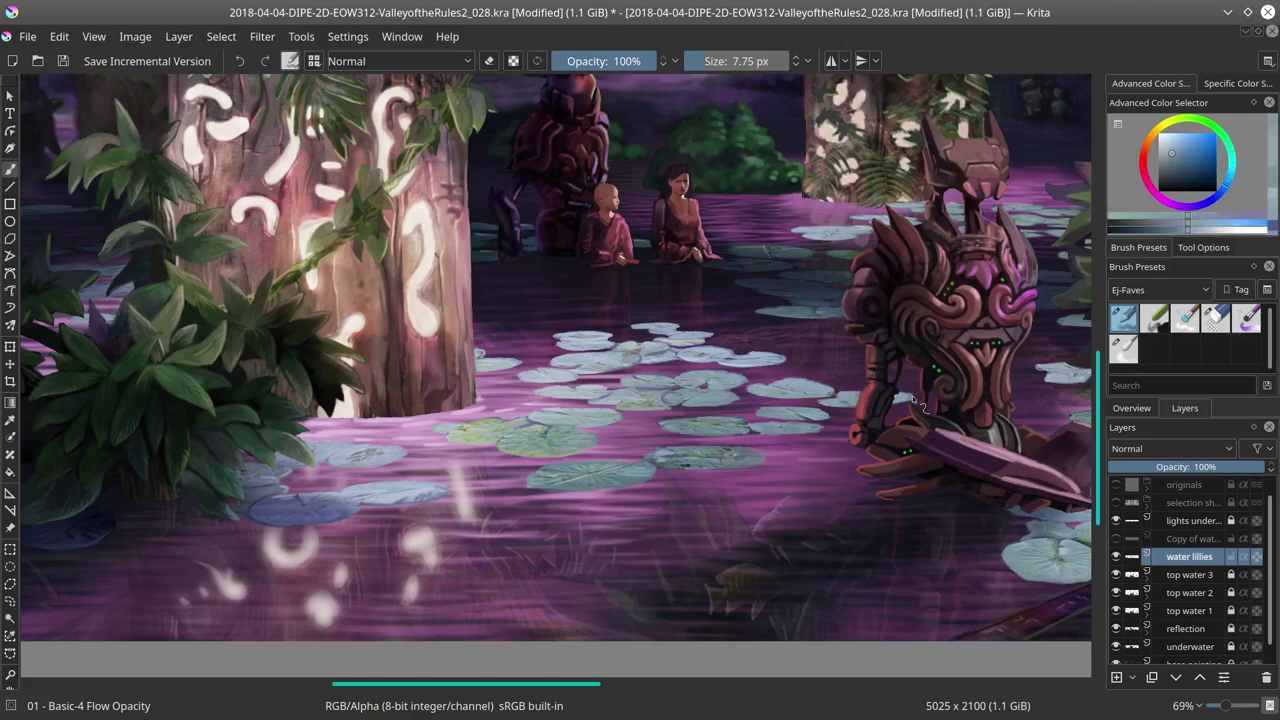
{"action": "left_click", "coordinate": [859, 463], "text": "ctrl"}
{"action": "key", "text": "slash"}
{"action": "key", "text": "slash"}
Step: Paint dark magenta on the lilies by the statue and monk, then sample a light cyan
{"action": "left_click_drag", "start_coordinate": [1080, 620], "coordinate": [685, 590]}
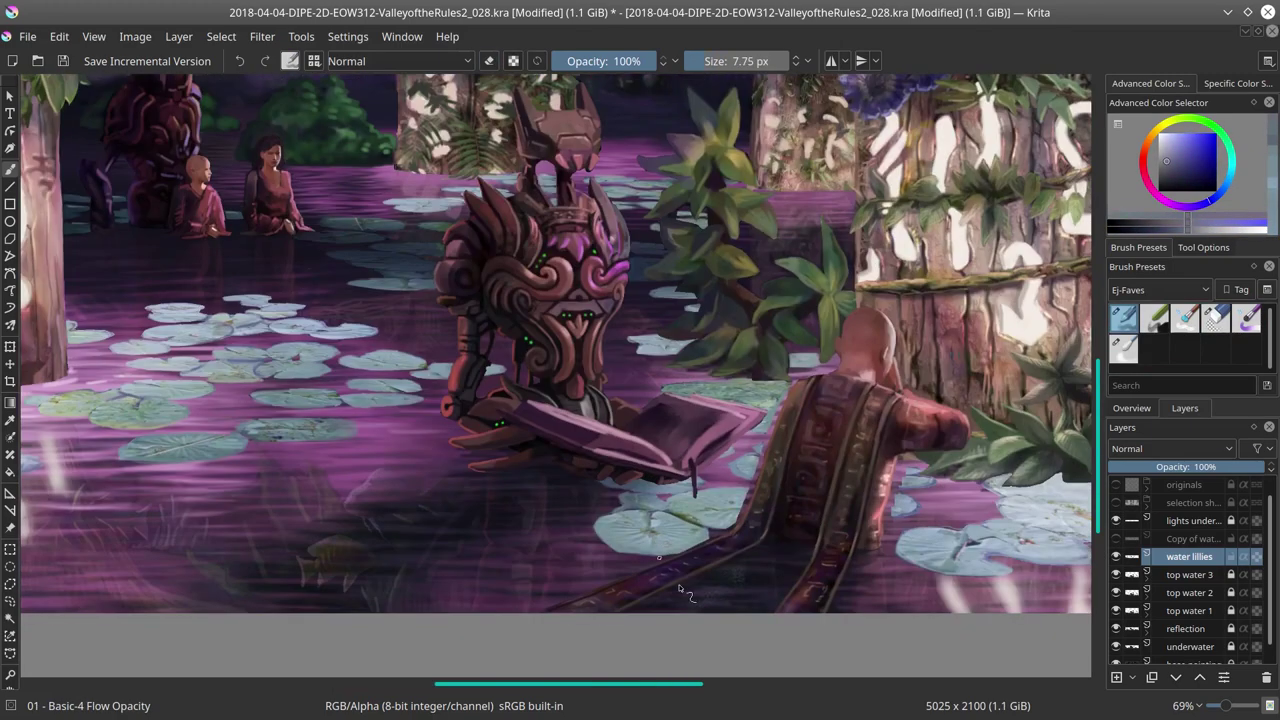
{"action": "key", "text": "e"}
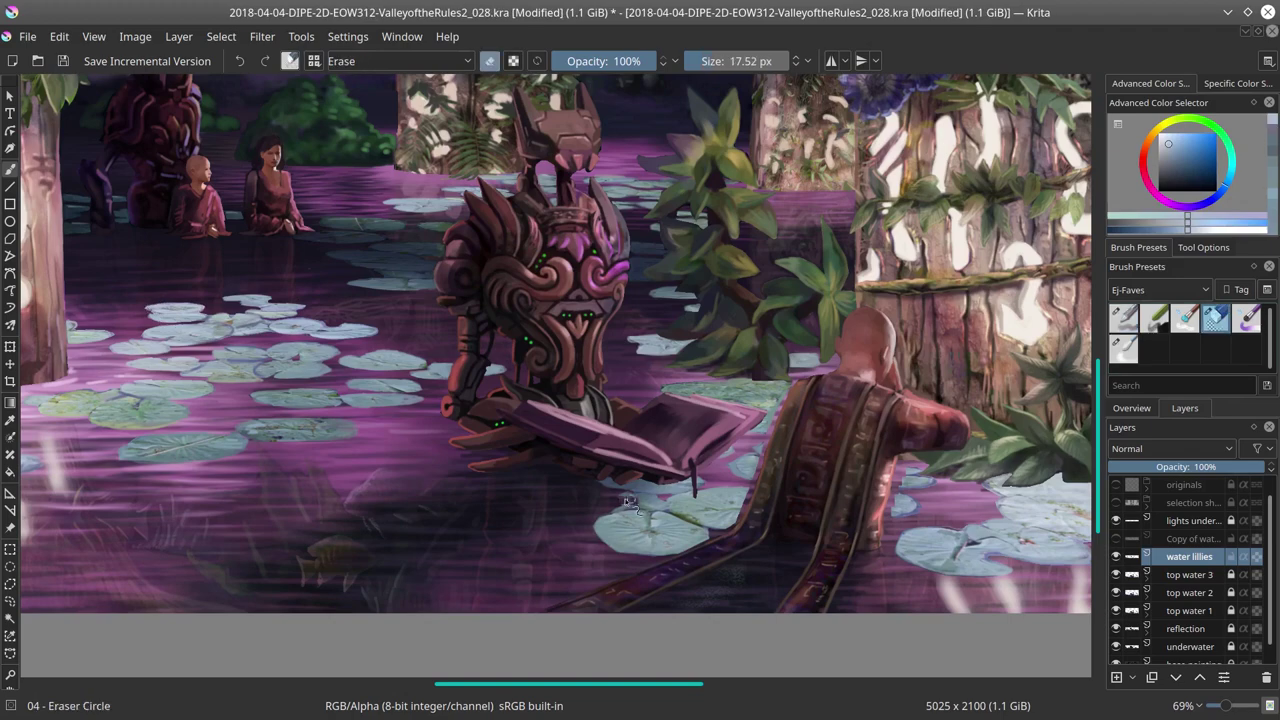
{"action": "key", "text": "e"}
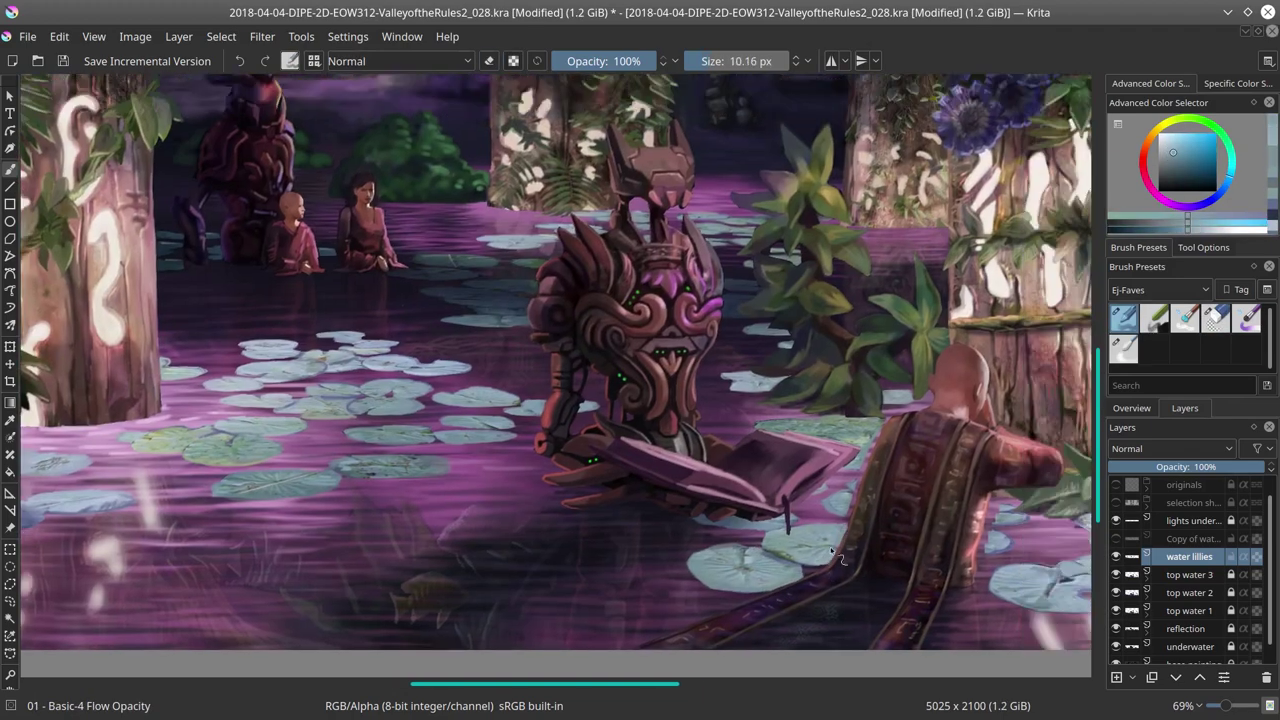
{"action": "left_click_drag", "start_coordinate": [840, 560], "coordinate": [825, 510]}
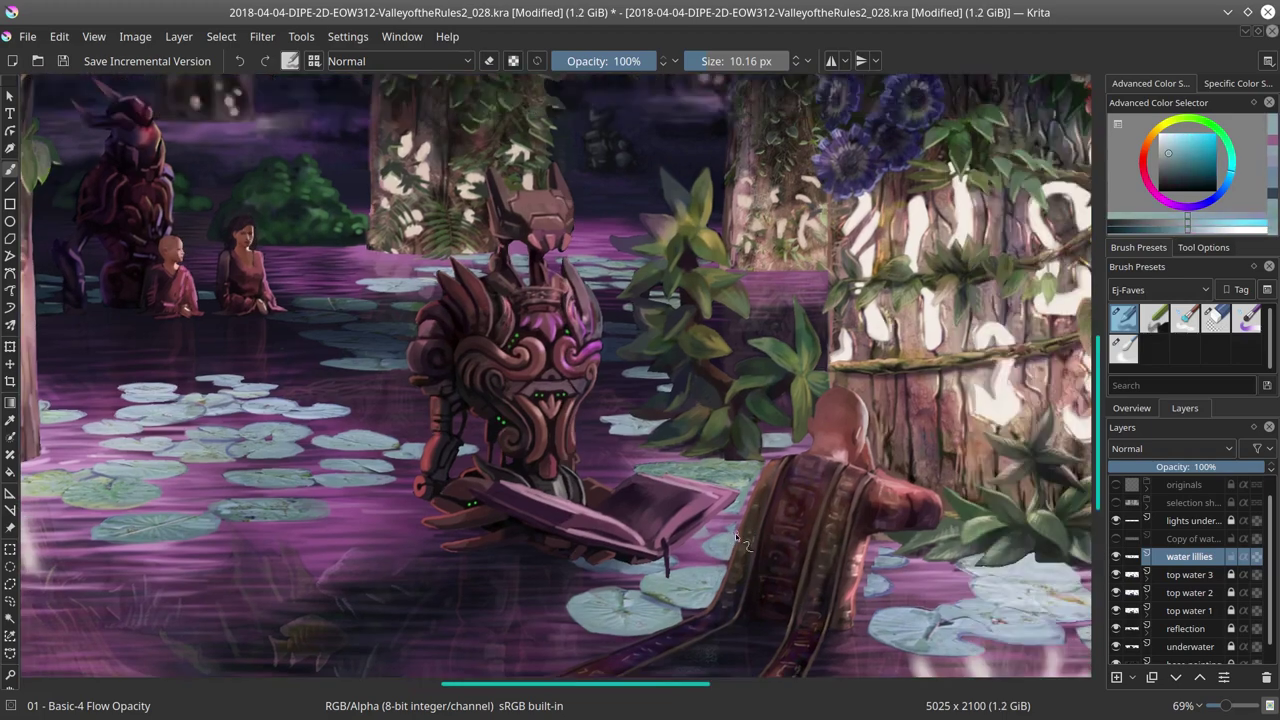
{"action": "key", "text": "e"}
{"action": "key", "text": "e"}
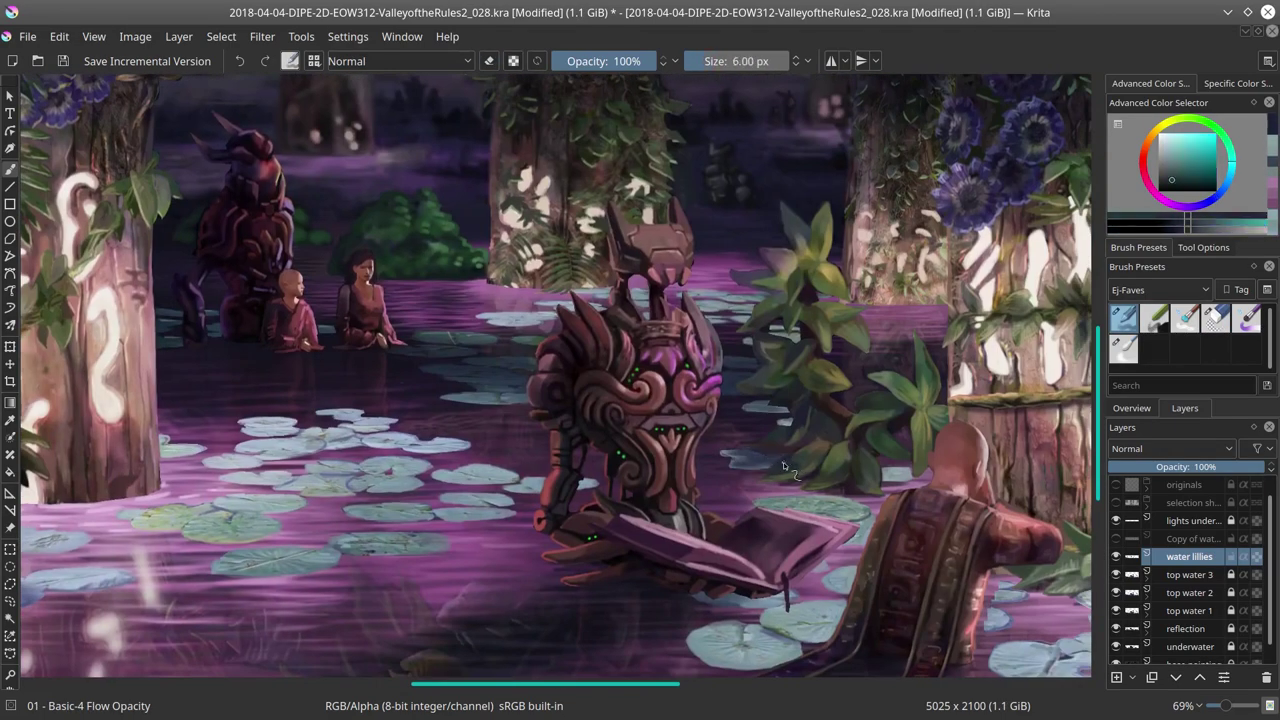
{"action": "left_click", "coordinate": [903, 480], "text": "ctrl"}
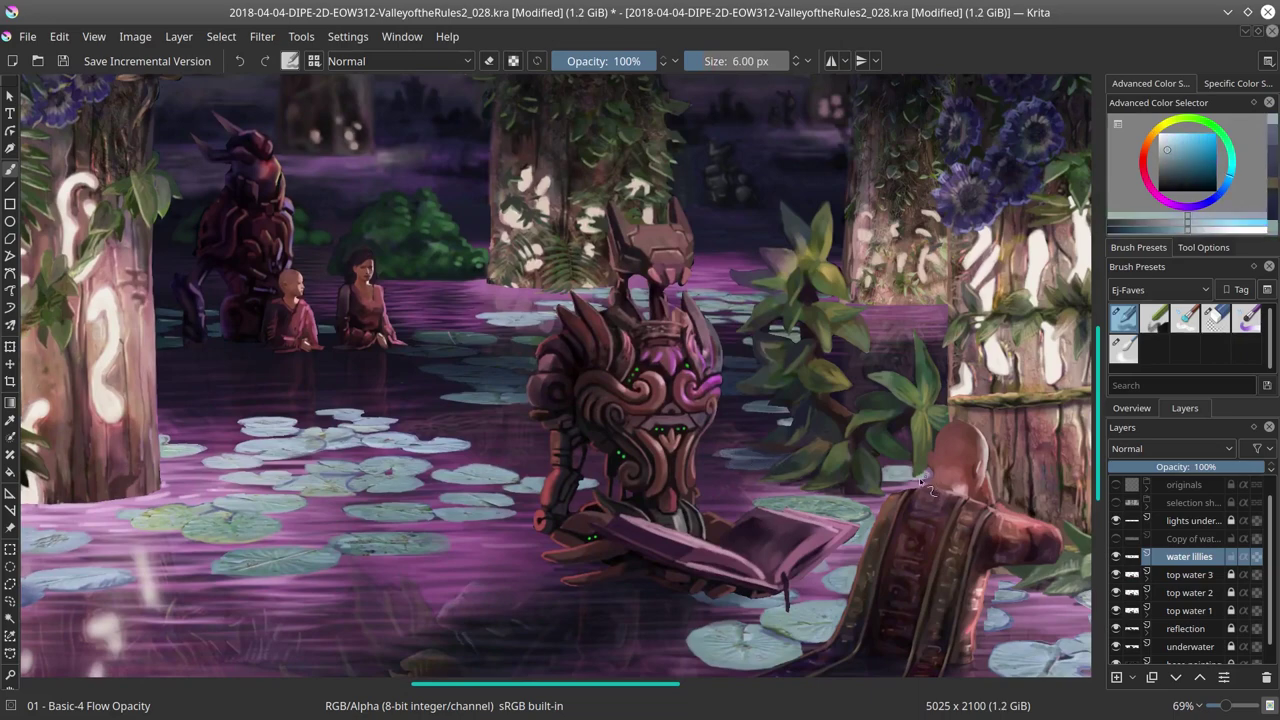
{"action": "left_click_drag", "start_coordinate": [922, 485], "coordinate": [327, 375]}
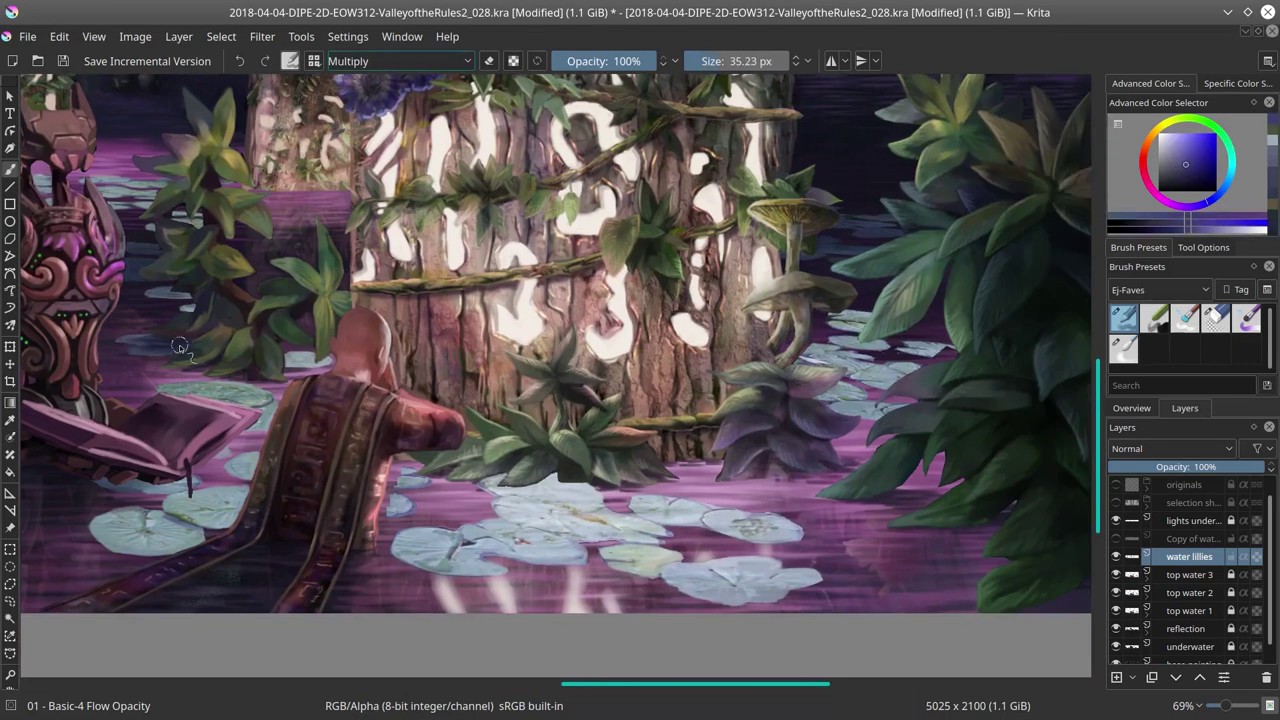
Step: Save the painting with Ctrl+S and show the overview thumbnail
{"action": "key", "text": "e"}
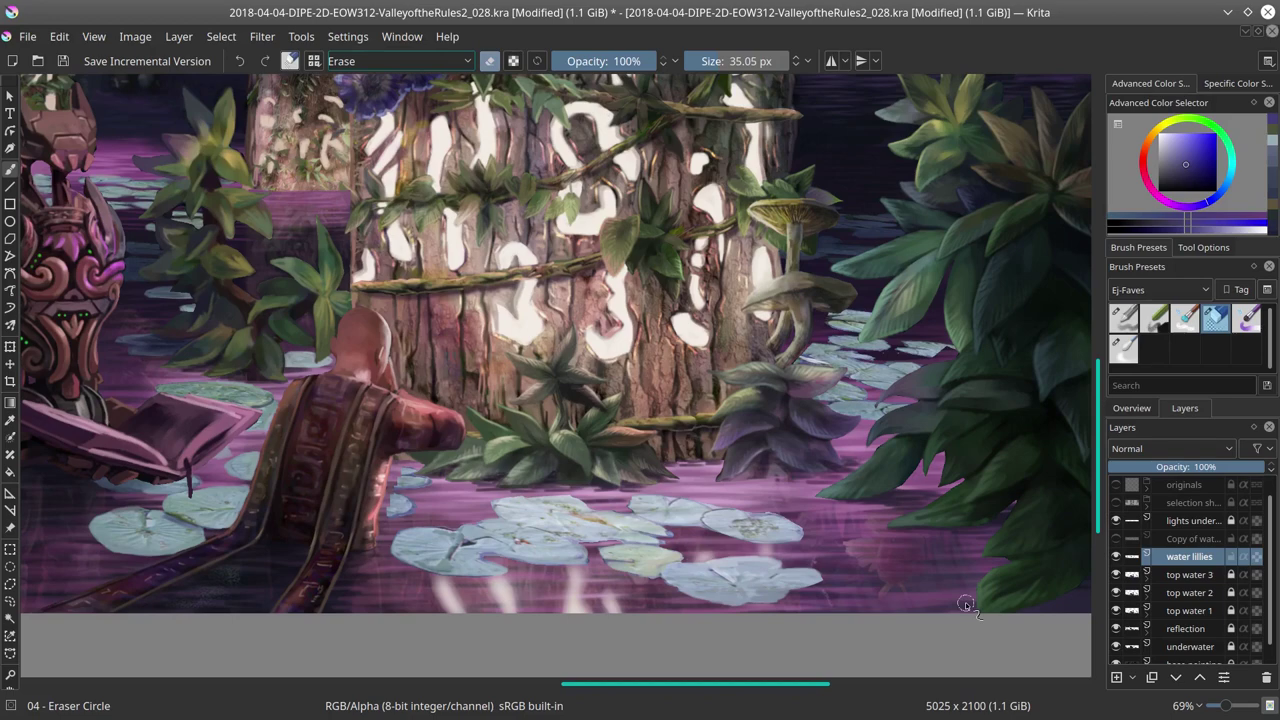
{"action": "left_click_drag", "start_coordinate": [965, 602], "coordinate": [941, 590]}
{"action": "key", "text": "ctrl+s"}
{"action": "left_click", "coordinate": [1132, 410]}
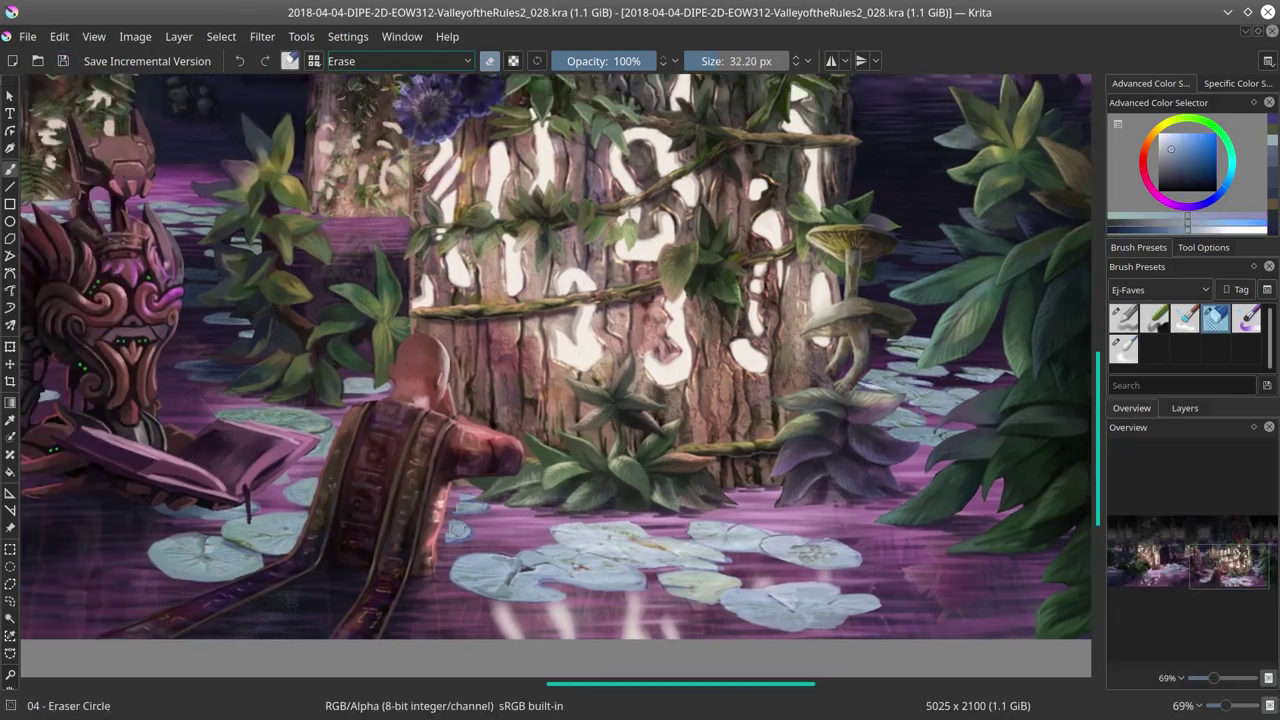
{"action": "key", "text": "e"}
Step: Add a dark accent stroke on a lily pad and sample darker teal and lighter cyan
{"action": "left_click", "coordinate": [480, 530], "text": "ctrl"}
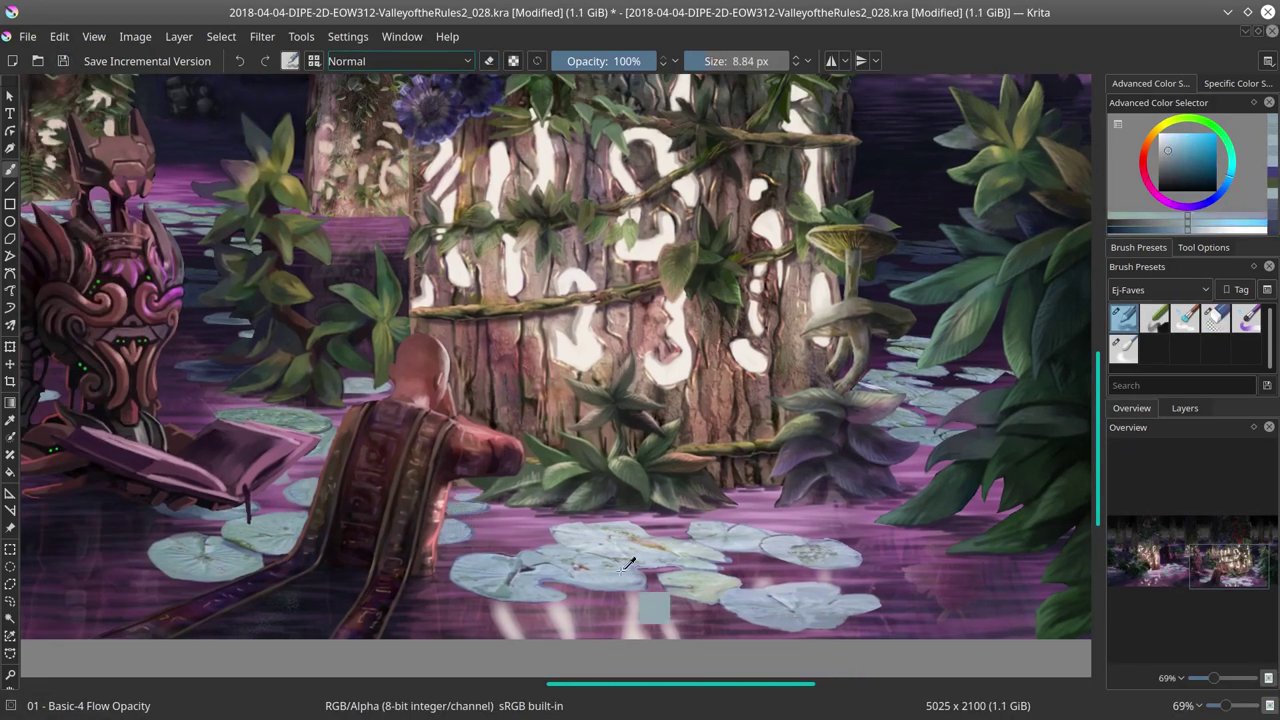
{"action": "left_click", "coordinate": [480, 590], "text": "ctrl"}
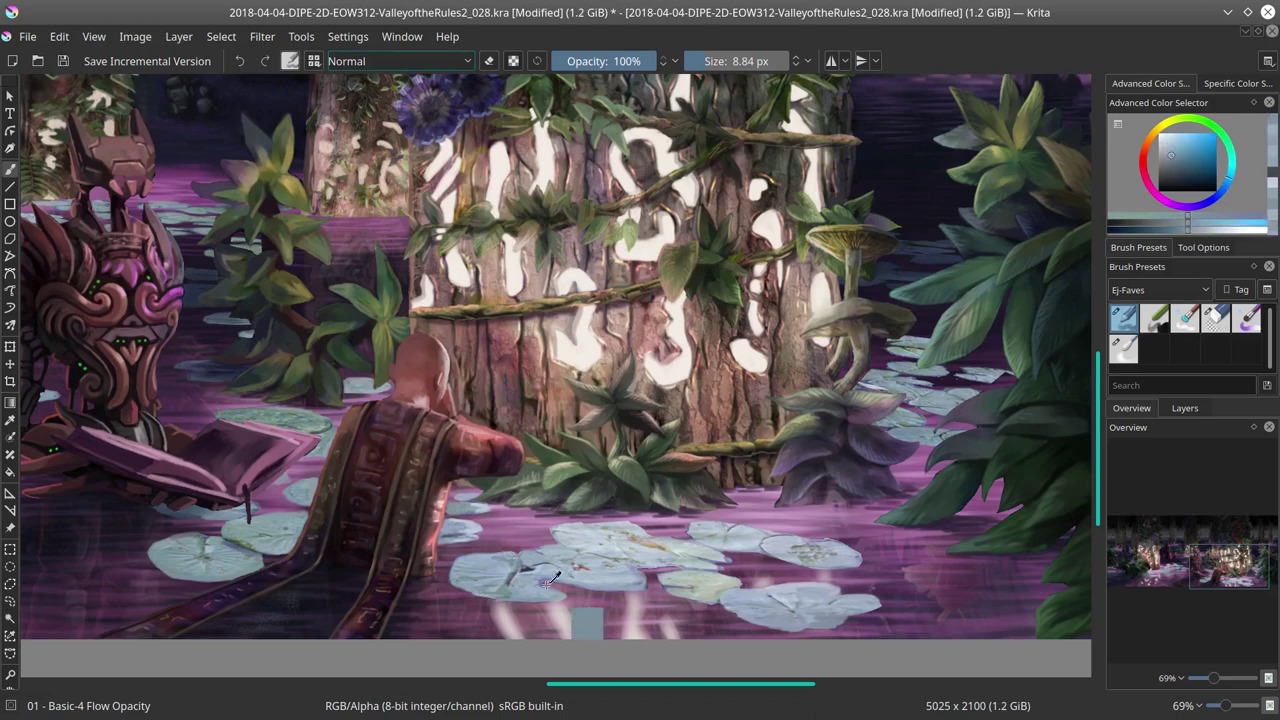
{"action": "left_click_drag", "start_coordinate": [580, 567], "coordinate": [507, 577]}
{"action": "left_click", "coordinate": [477, 562], "text": "ctrl"}
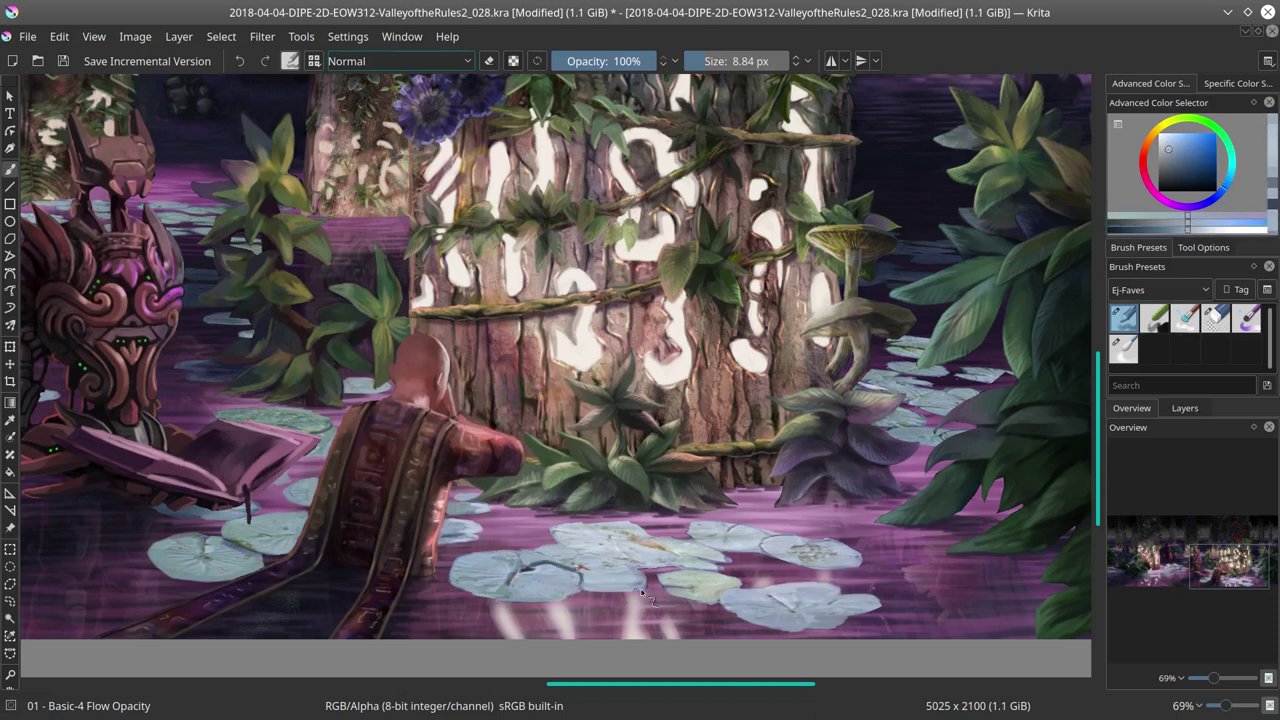
{"action": "left_click", "coordinate": [650, 552], "text": "ctrl"}
{"action": "left_click", "coordinate": [690, 565], "text": "ctrl"}
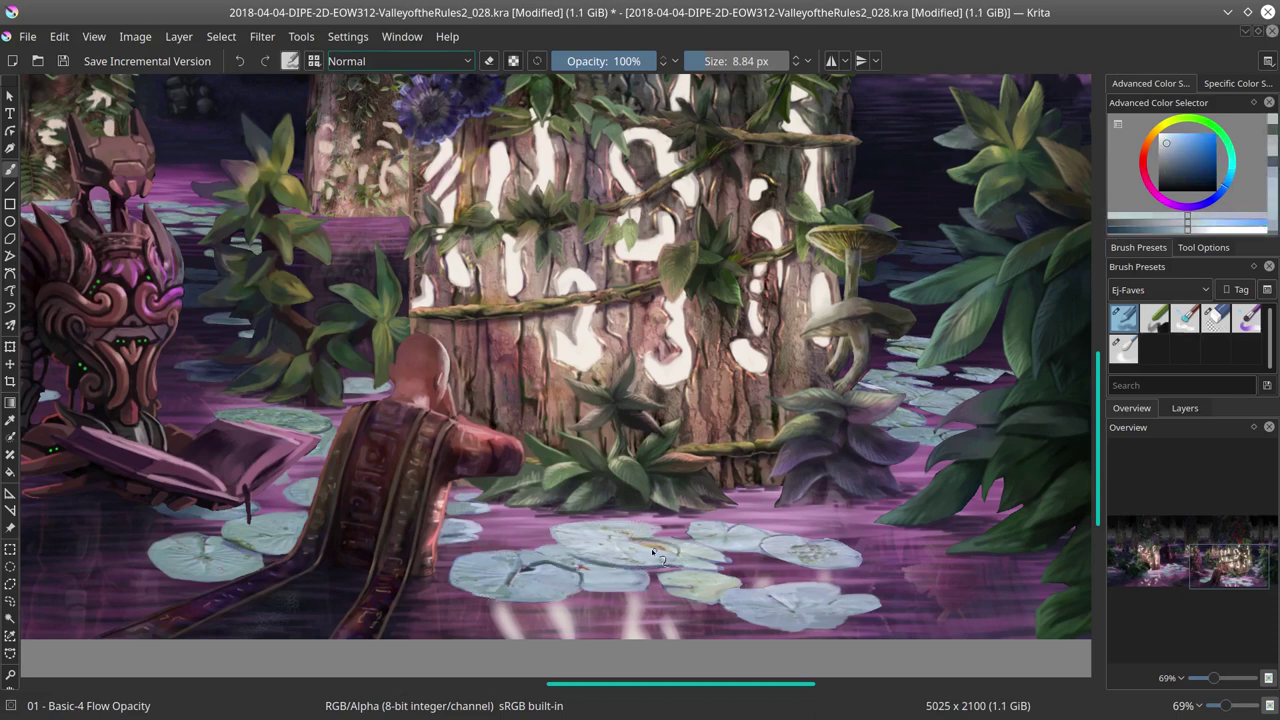
{"action": "left_click", "coordinate": [770, 590], "text": "ctrl"}
Step: Alternate eraser and brush to clean up and retouch small spots on the lily pads
{"action": "key", "text": "e"}
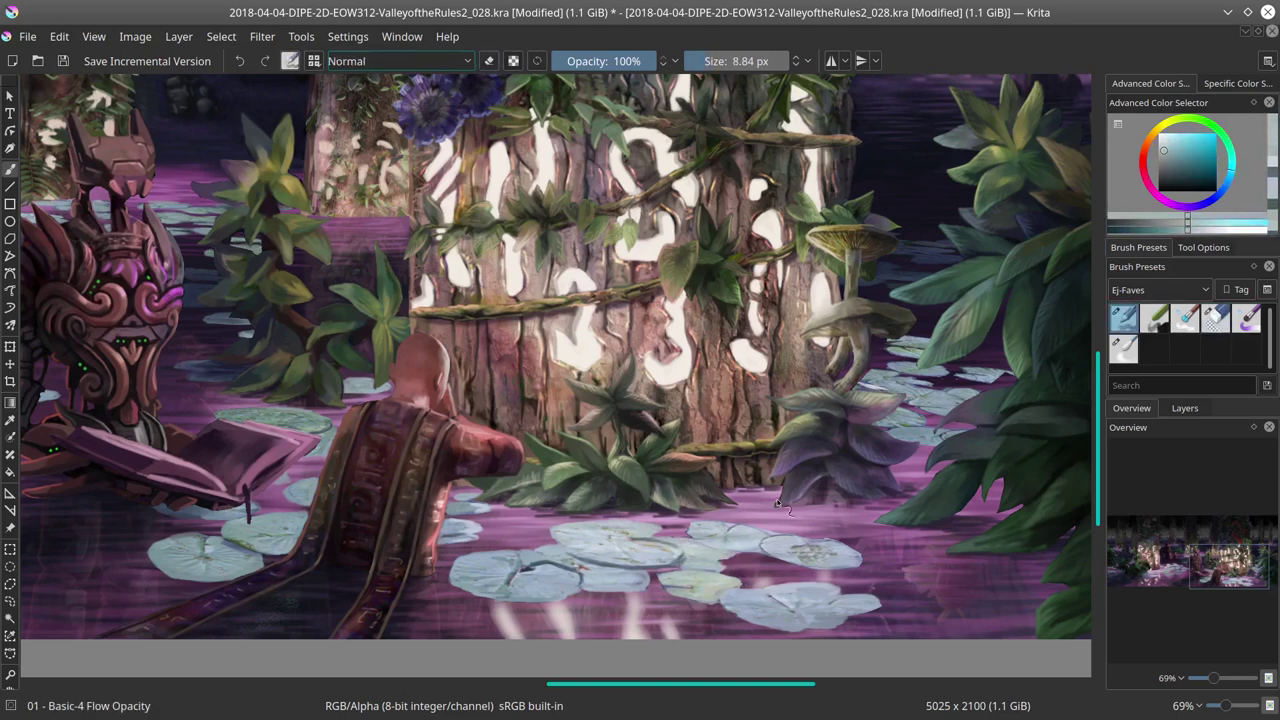
{"action": "left_click", "coordinate": [757, 566], "text": "ctrl"}
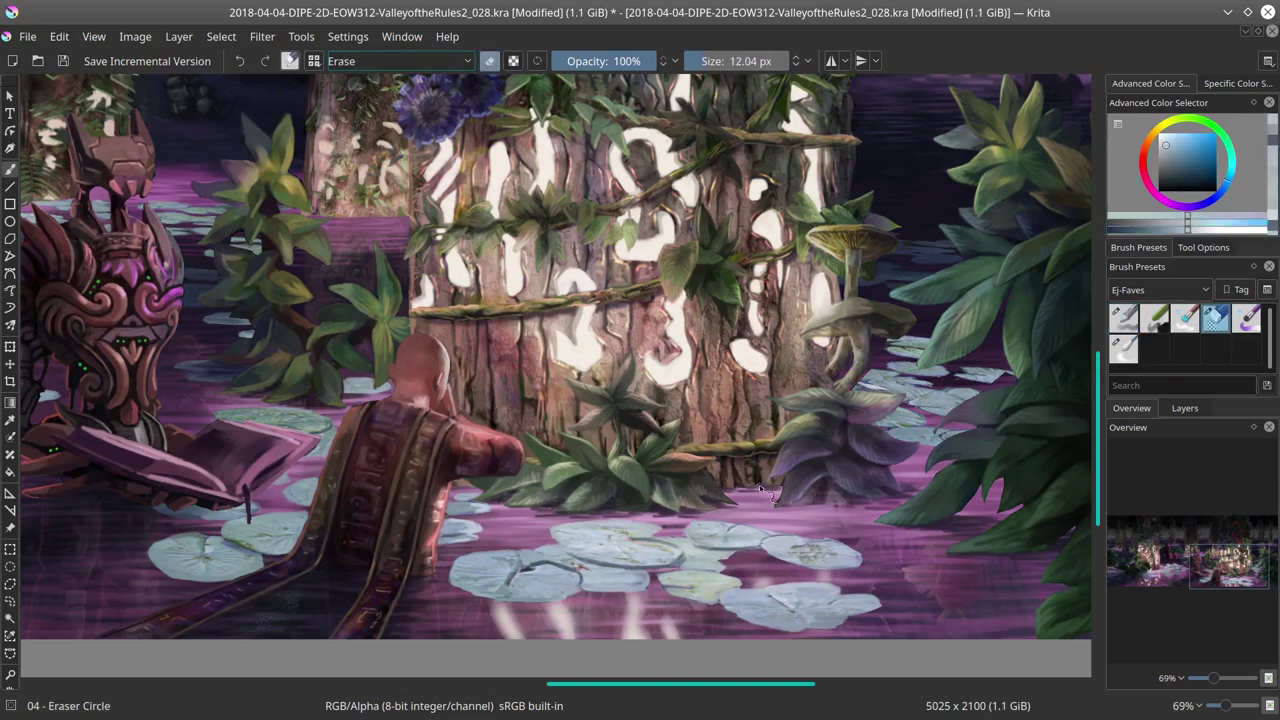
{"action": "key", "text": "/"}
{"action": "left_click", "coordinate": [782, 548], "text": "ctrl"}
{"action": "key", "text": "e"}
{"action": "key", "text": "/"}
{"action": "left_click", "coordinate": [662, 585], "text": "ctrl"}
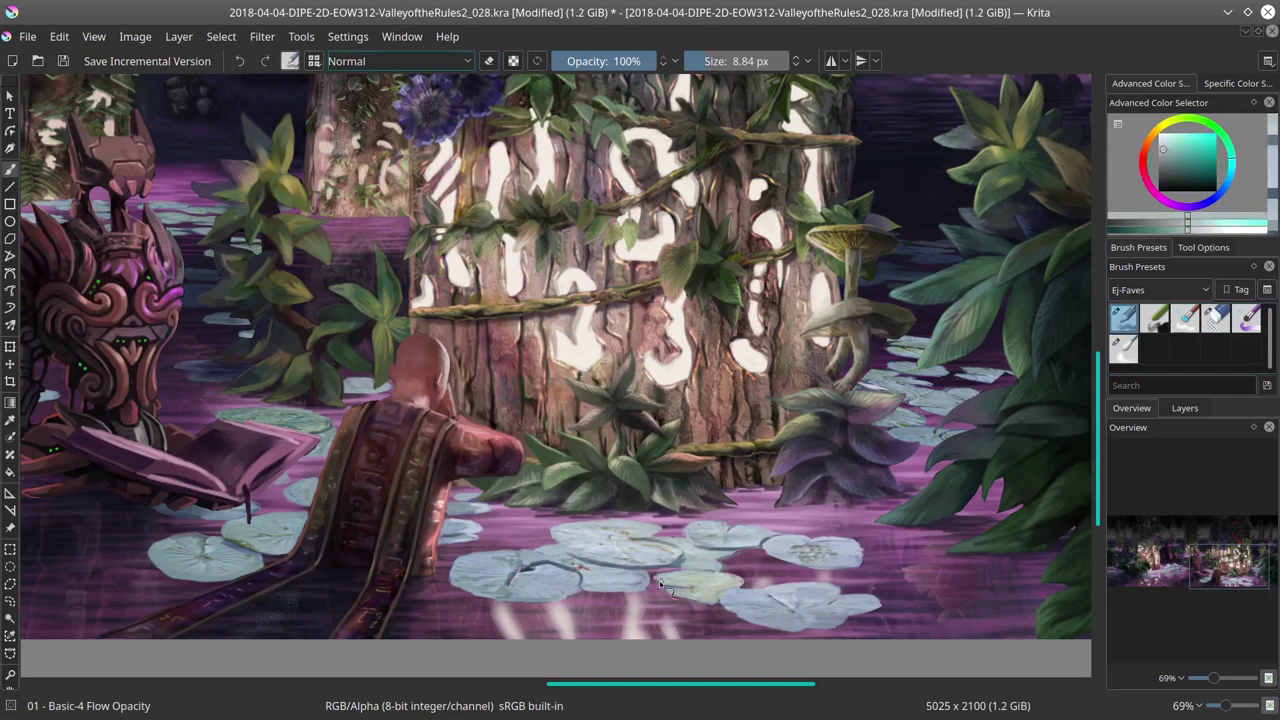
{"action": "key", "text": "e"}
{"action": "key", "text": "/"}
{"action": "left_click", "coordinate": [705, 605], "text": "ctrl"}
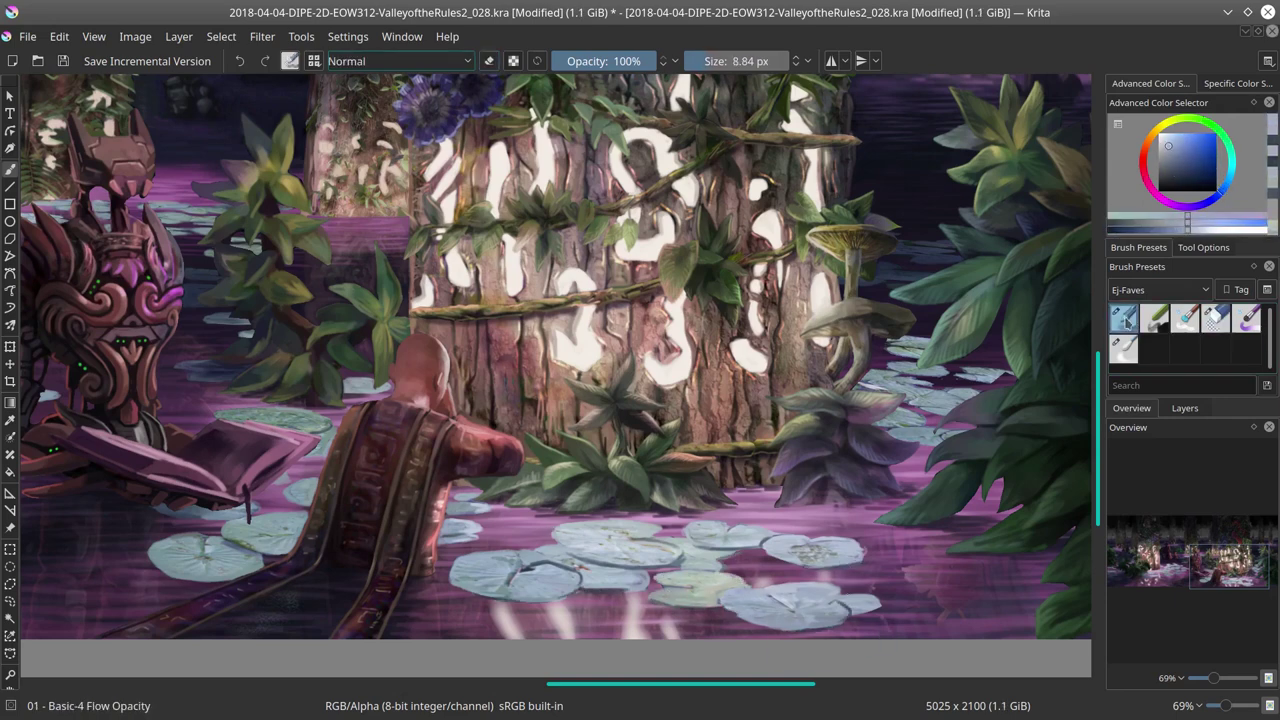
Step: Sample pale magenta, dark purple and pale teal, then move to the right-hand bush's lilies
{"action": "left_click", "coordinate": [548, 533], "text": "ctrl"}
{"action": "left_click", "coordinate": [879, 488], "text": "ctrl"}
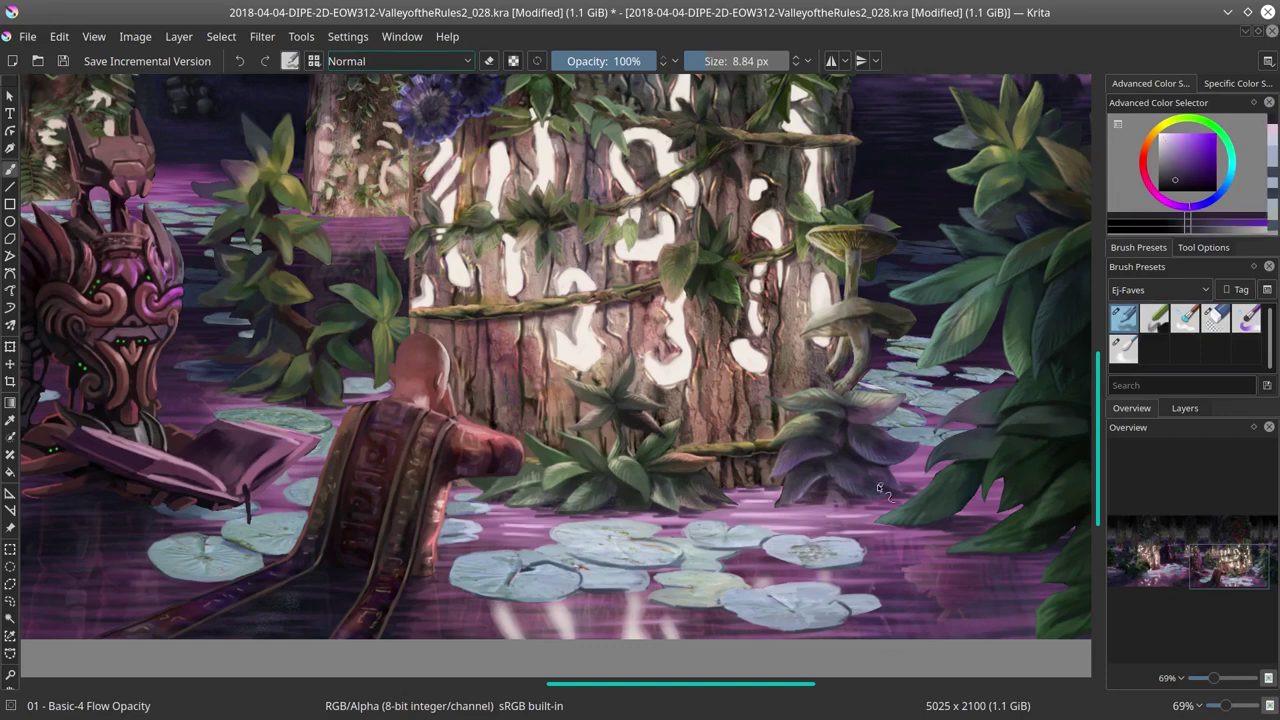
{"action": "left_click", "coordinate": [897, 451], "text": "ctrl"}
{"action": "left_click_drag", "start_coordinate": [1075, 567], "coordinate": [765, 607]}
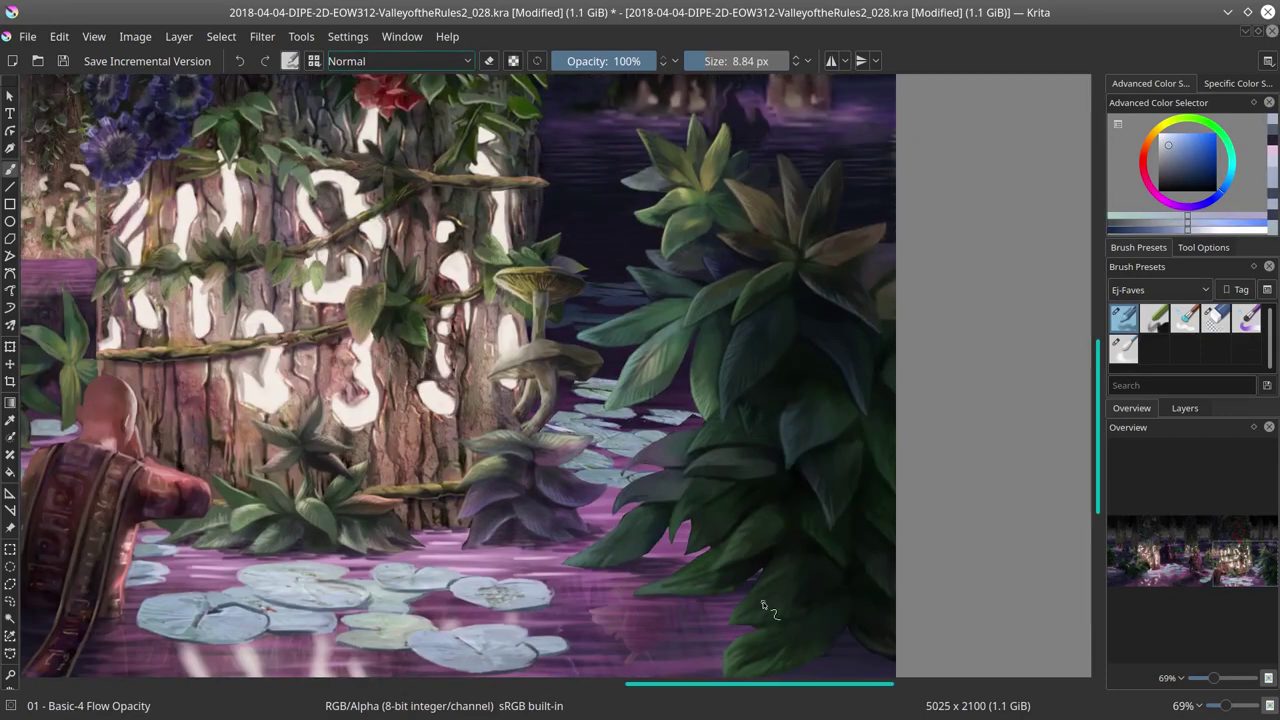
{"action": "left_click", "coordinate": [590, 485], "text": "ctrl"}
{"action": "key", "text": "bracketleft"}
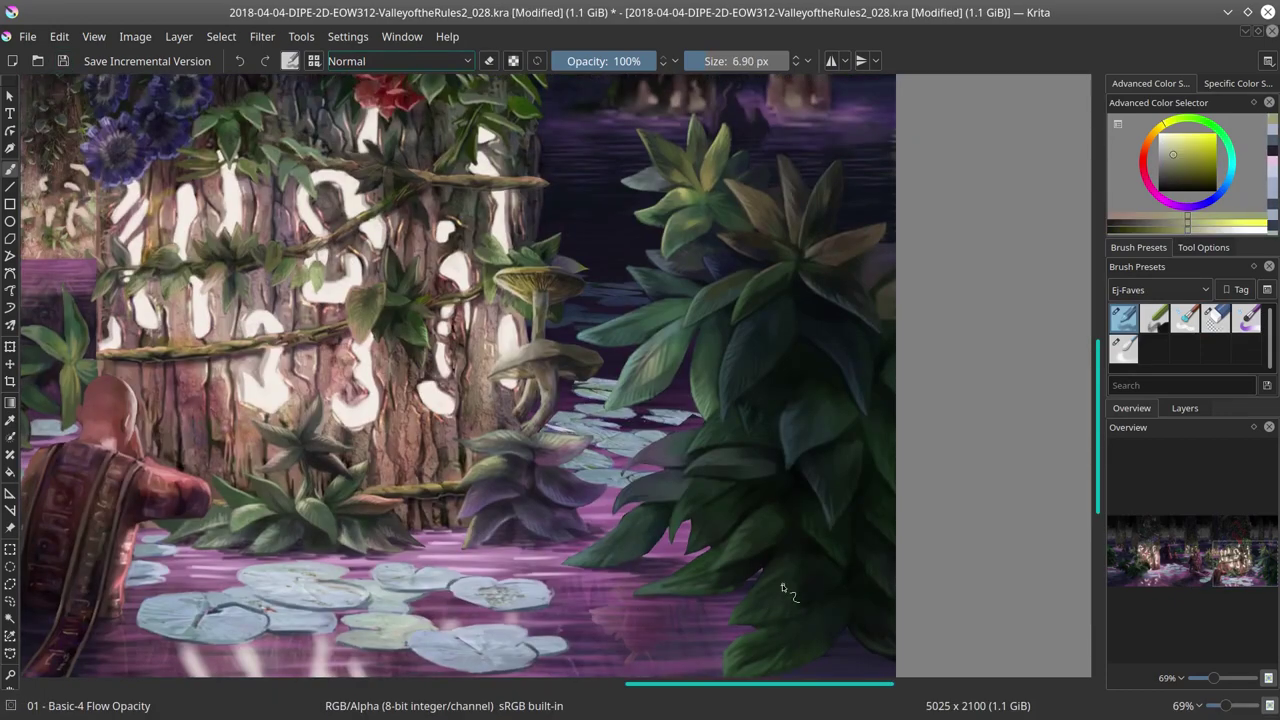
{"action": "left_click", "coordinate": [590, 485], "text": "ctrl"}
{"action": "left_click", "coordinate": [590, 485], "text": "ctrl"}
{"action": "left_click", "coordinate": [674, 466], "text": "ctrl"}
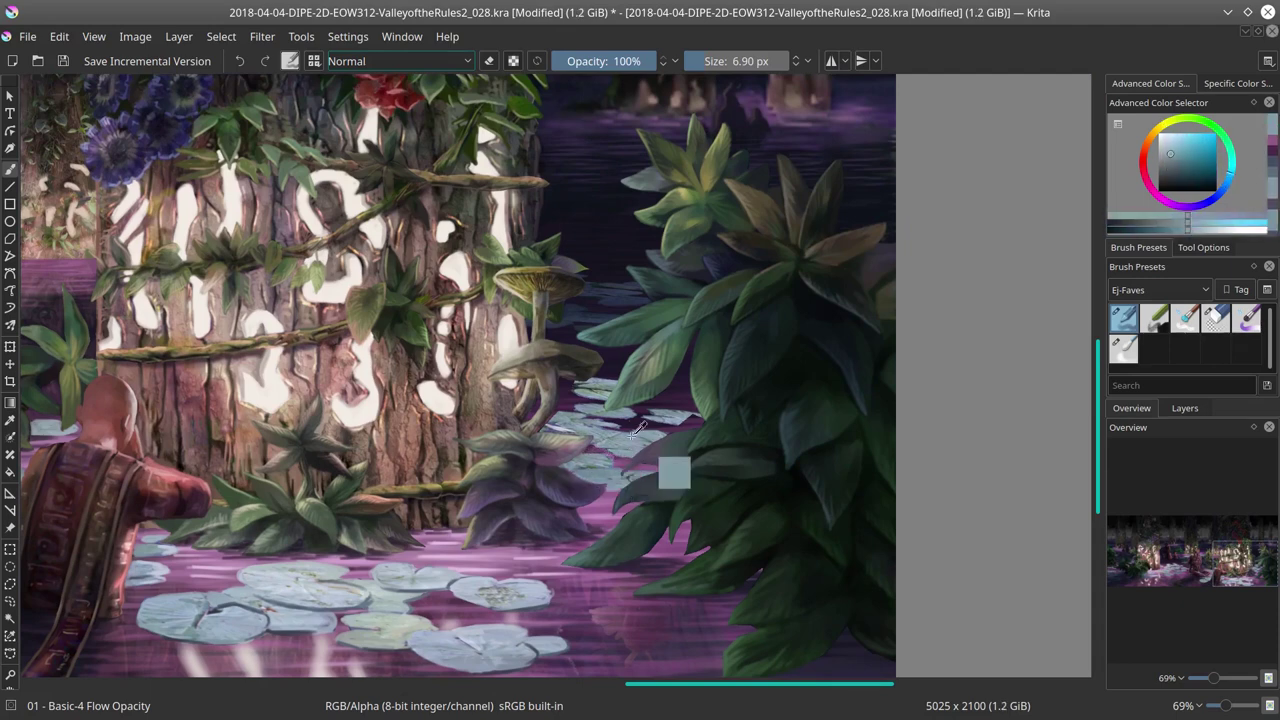
Step: Paint small touches on the lilies beside the bush and sample a purple from the water
{"action": "key", "text": "e"}
{"action": "key", "text": "slash"}
{"action": "left_click", "coordinate": [628, 426], "text": "ctrl"}
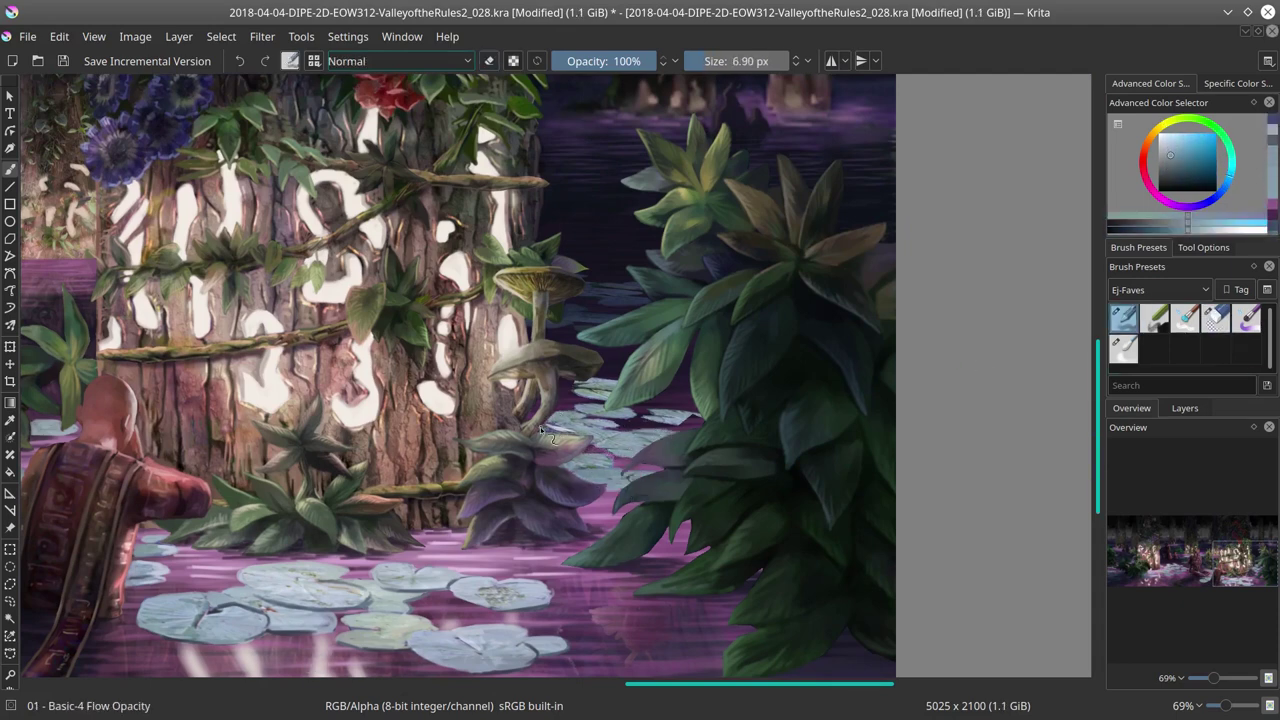
{"action": "left_click", "coordinate": [620, 390], "text": "ctrl"}
{"action": "left_click", "coordinate": [613, 382], "text": "ctrl"}
{"action": "key", "text": "slash"}
{"action": "key", "text": "slash"}
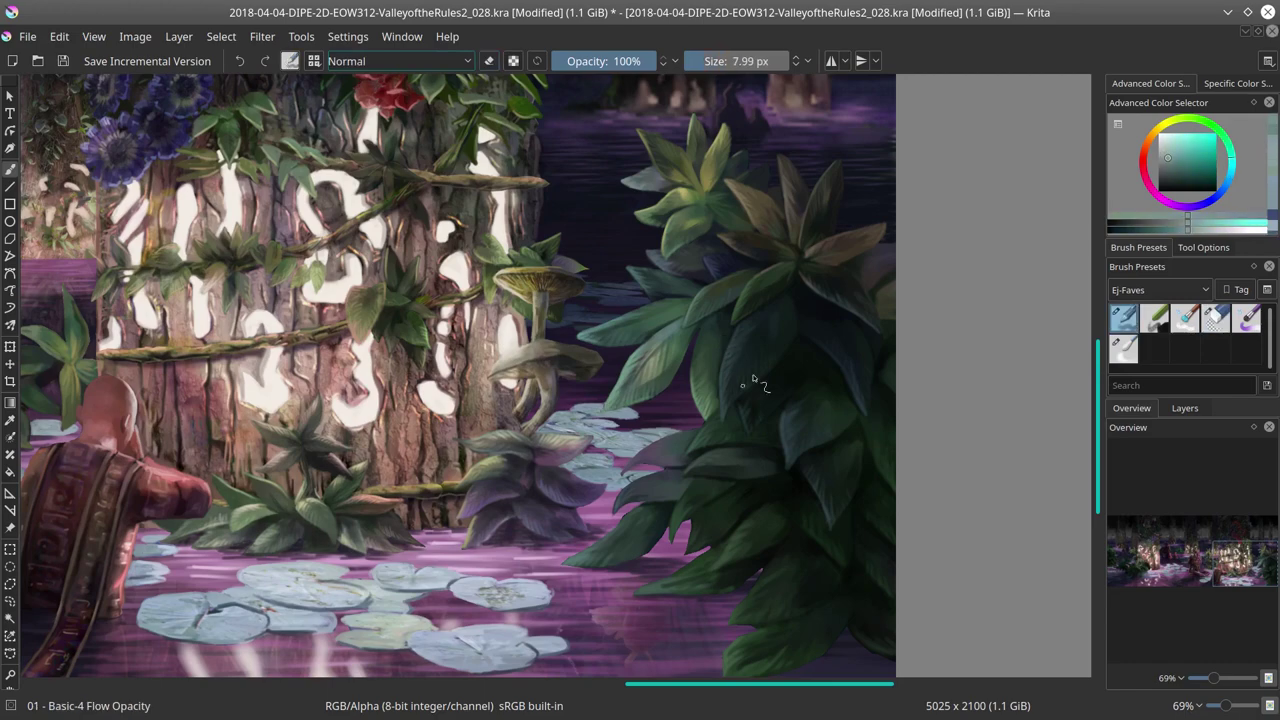
{"action": "left_click", "coordinate": [674, 322], "text": "ctrl"}
{"action": "scroll", "coordinate": [821, 423], "scroll_direction": "down", "scroll_amount": 4}
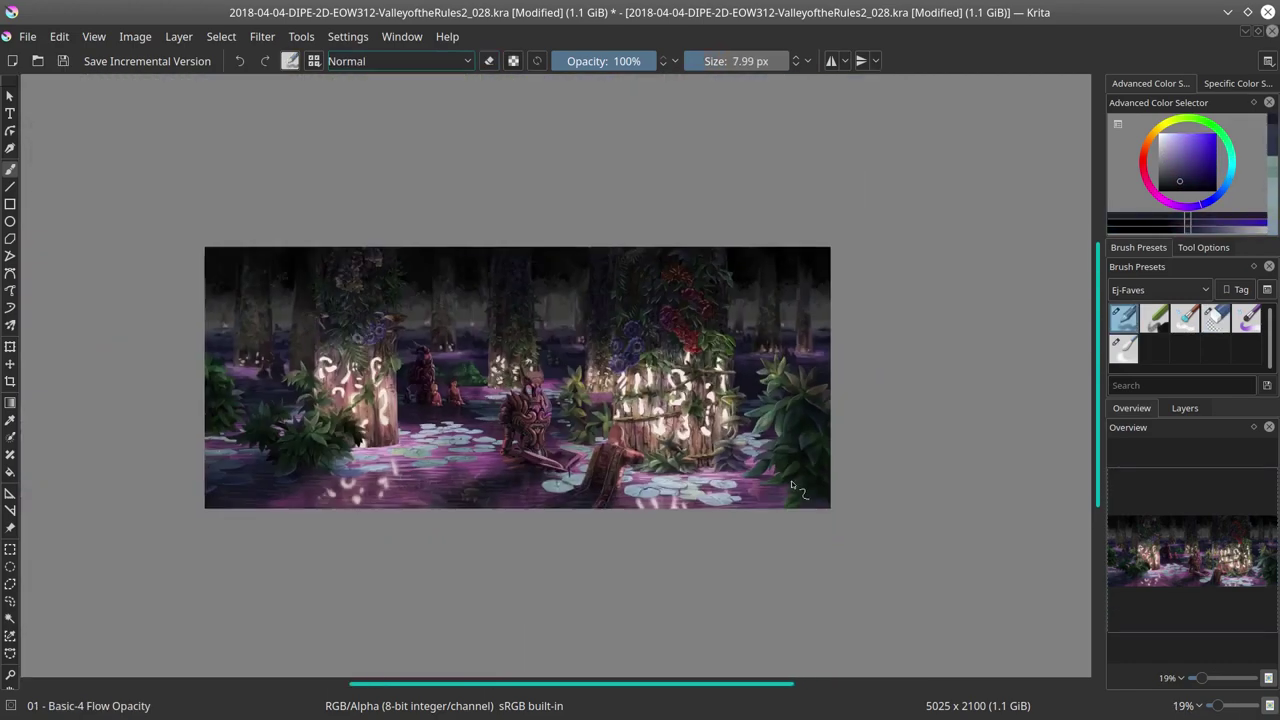
Step: Toggle the eraser briefly, then save the painting as a new incremental version
{"action": "scroll", "coordinate": [792, 487], "scroll_direction": "up", "scroll_amount": 5}
{"action": "key", "text": "slash"}
{"action": "scroll", "coordinate": [429, 557], "scroll_direction": "down", "scroll_amount": 5}
{"action": "scroll", "coordinate": [531, 521], "scroll_direction": "up", "scroll_amount": 3}
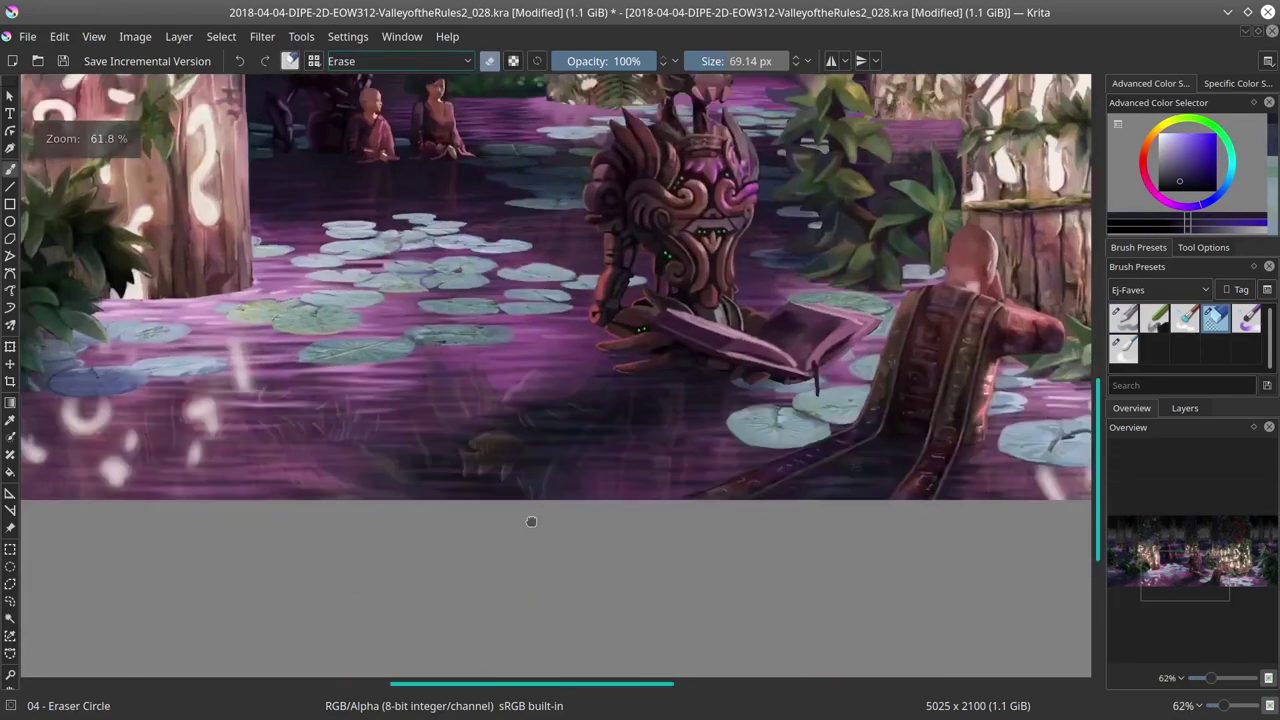
{"action": "key", "text": "slash"}
{"action": "scroll", "coordinate": [531, 521], "scroll_direction": "up", "scroll_amount": 2}
{"action": "scroll", "coordinate": [531, 521], "scroll_direction": "down", "scroll_amount": 6}
{"action": "left_click", "coordinate": [62, 61]}
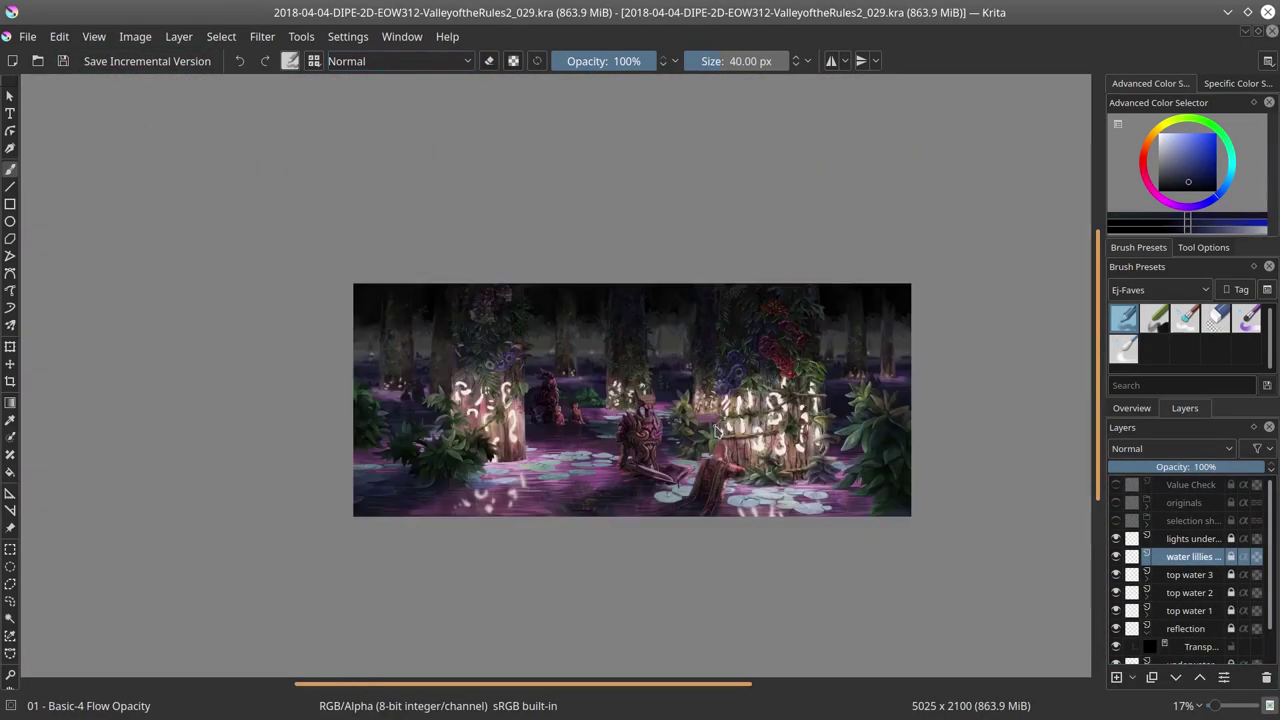
Step: Expand the originals group, set the underwater layer opacity to 50%, and isolate the foreground copy
{"action": "left_click", "coordinate": [1147, 503]}
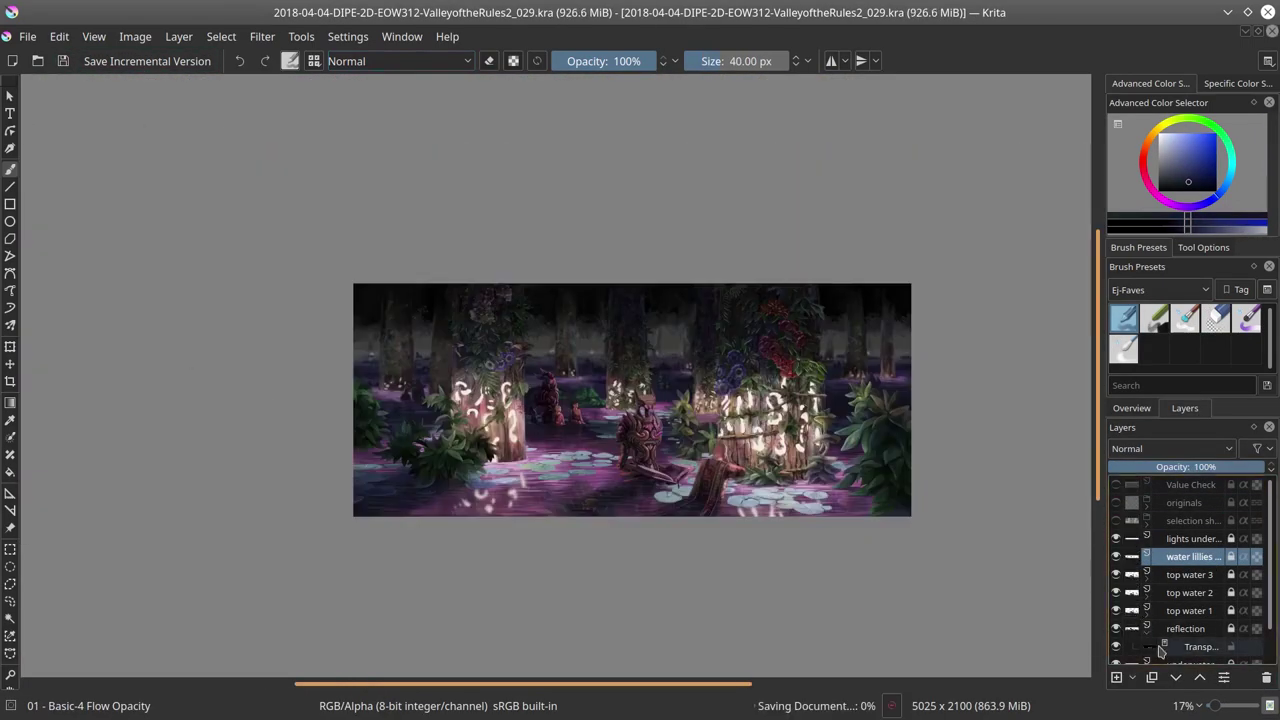
{"action": "scroll", "coordinate": [1147, 511], "scroll_direction": "down", "scroll_amount": 3}
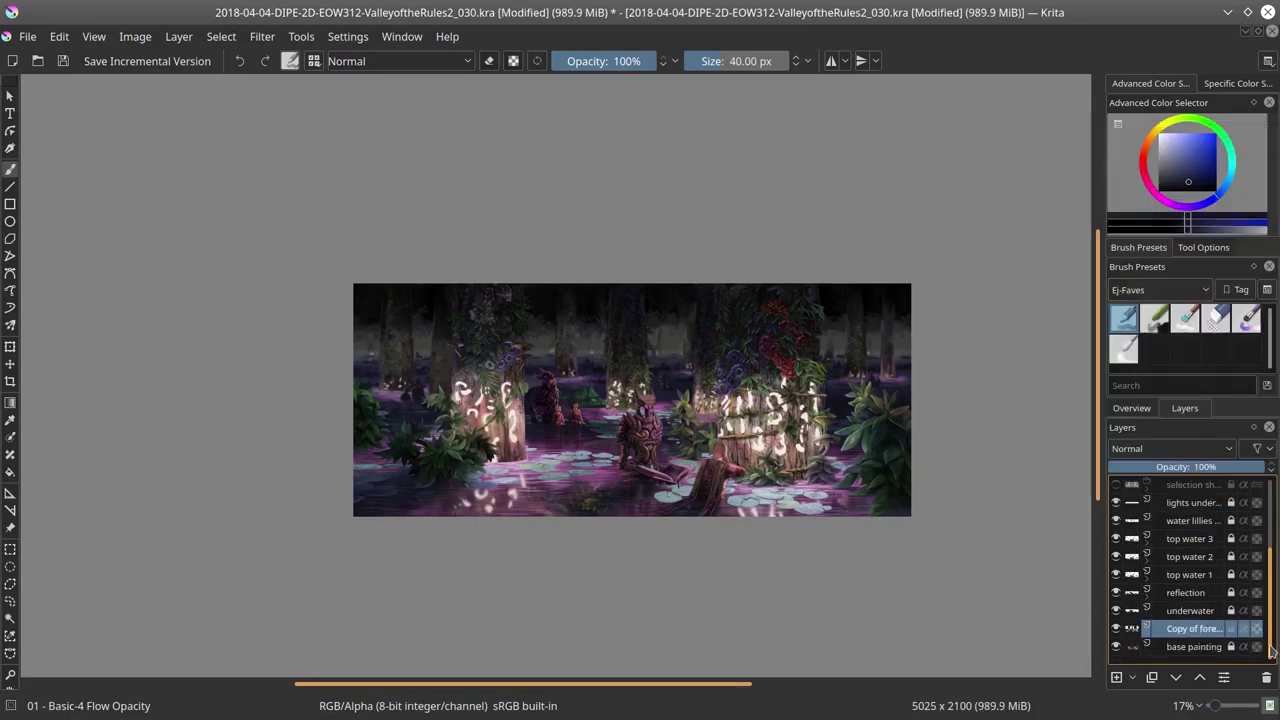
{"action": "left_click", "coordinate": [1218, 467]}
{"action": "left_click_drag", "start_coordinate": [1218, 467], "coordinate": [1186, 467]}
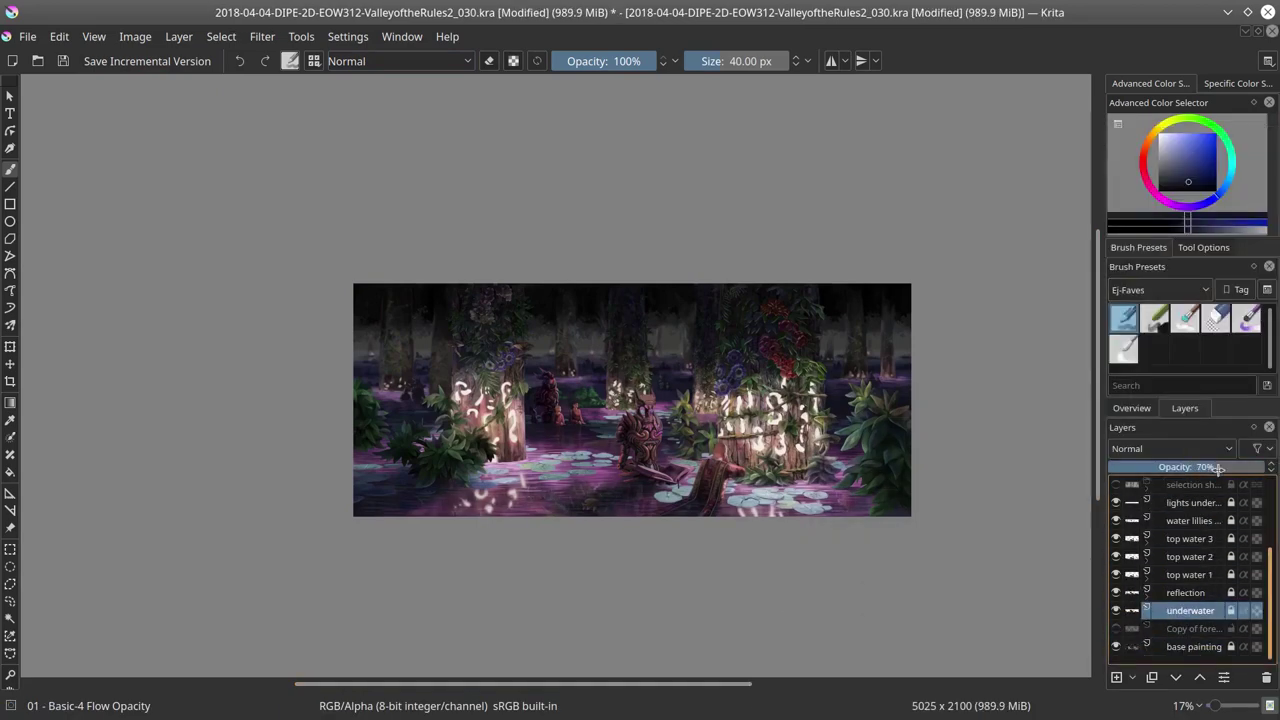
{"action": "left_click", "coordinate": [1116, 628], "text": "shift"}
Step: Split the outlined tree tops onto their own layer, brighten them with a curve, and move it up
{"action": "left_click", "coordinate": [10, 583]}
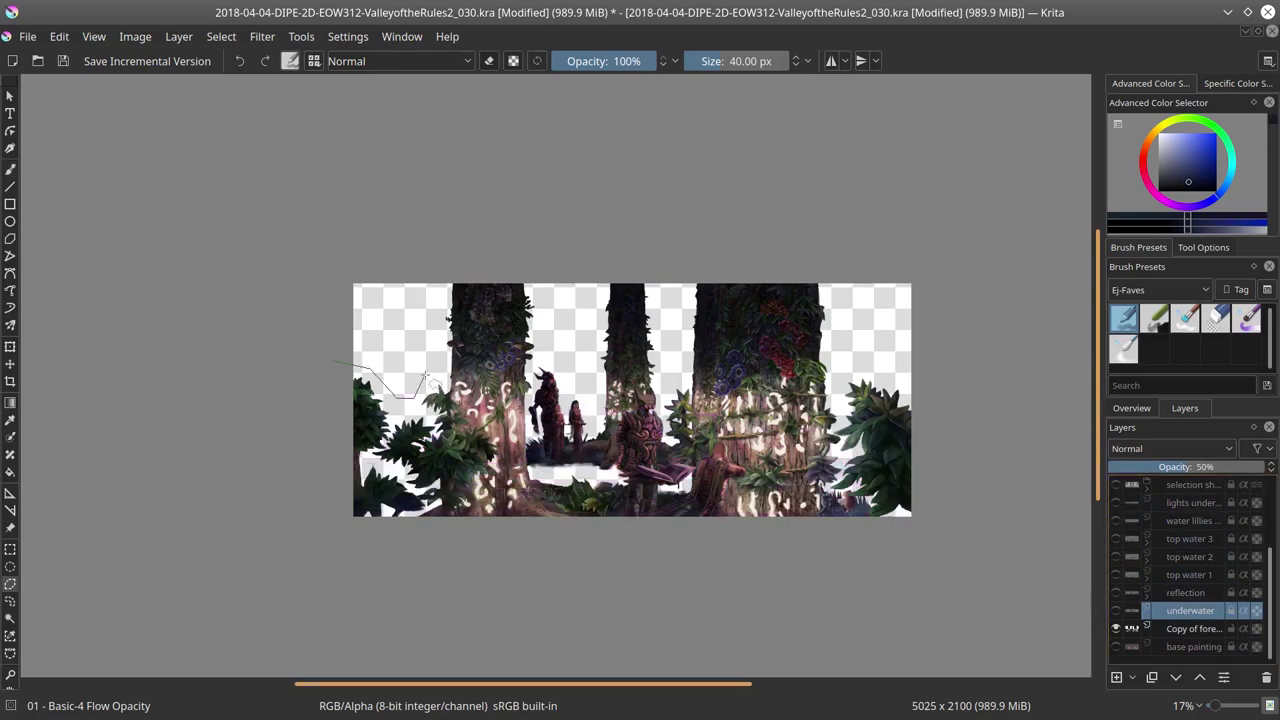
{"action": "double_click", "coordinate": [836, 386]}
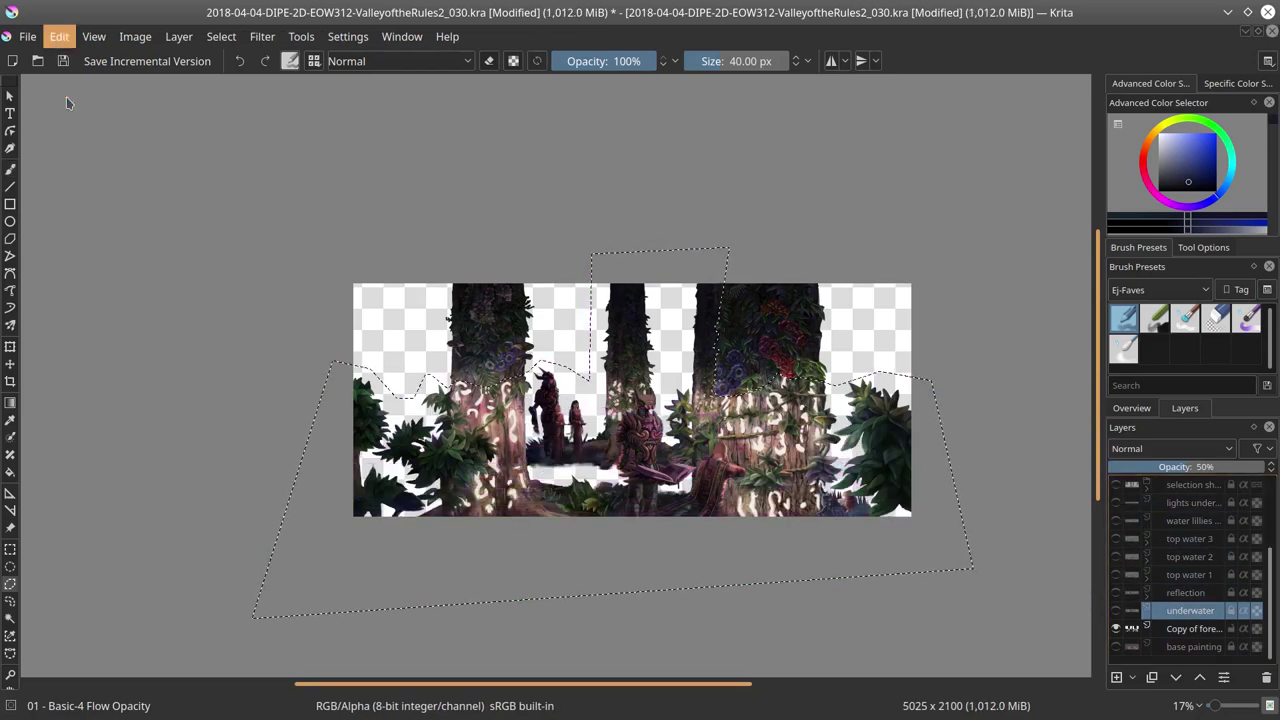
{"action": "key", "text": "ctrl+shift+j"}
{"action": "left_click", "coordinate": [1116, 646]}
{"action": "left_click", "coordinate": [59, 36]}
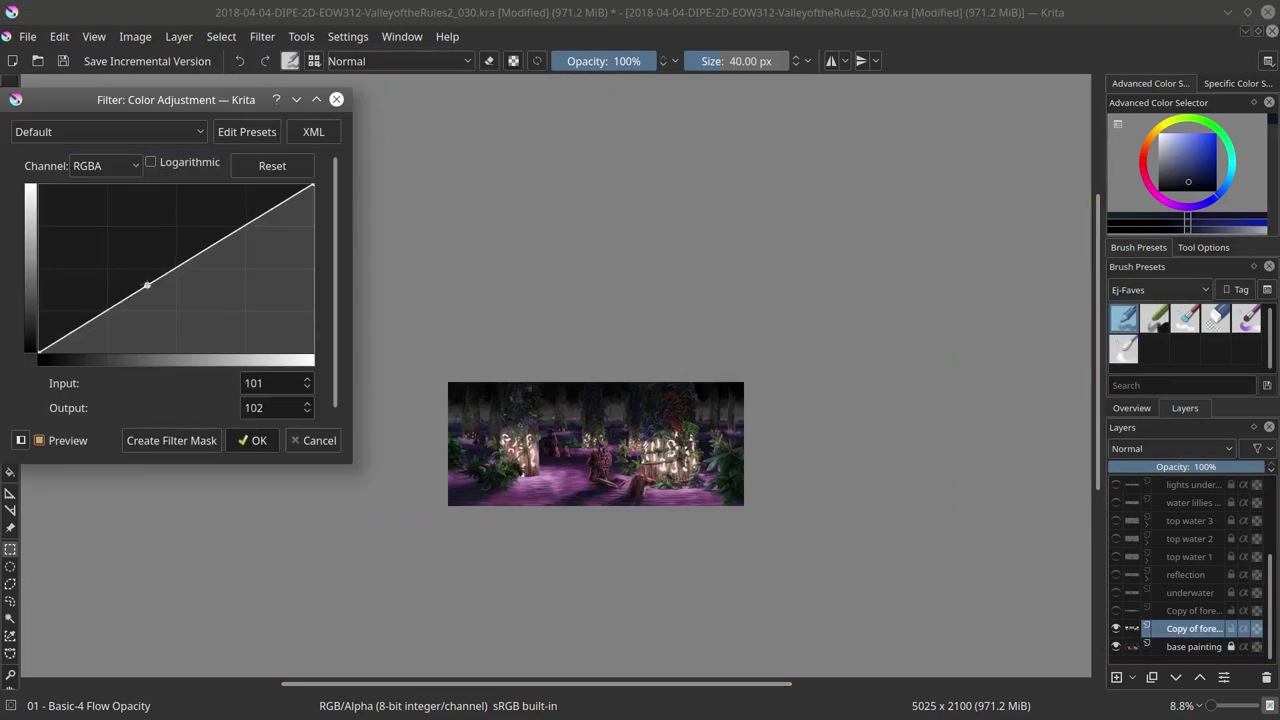
{"action": "left_click_drag", "start_coordinate": [143, 285], "coordinate": [128, 266]}
{"action": "left_click", "coordinate": [252, 440]}
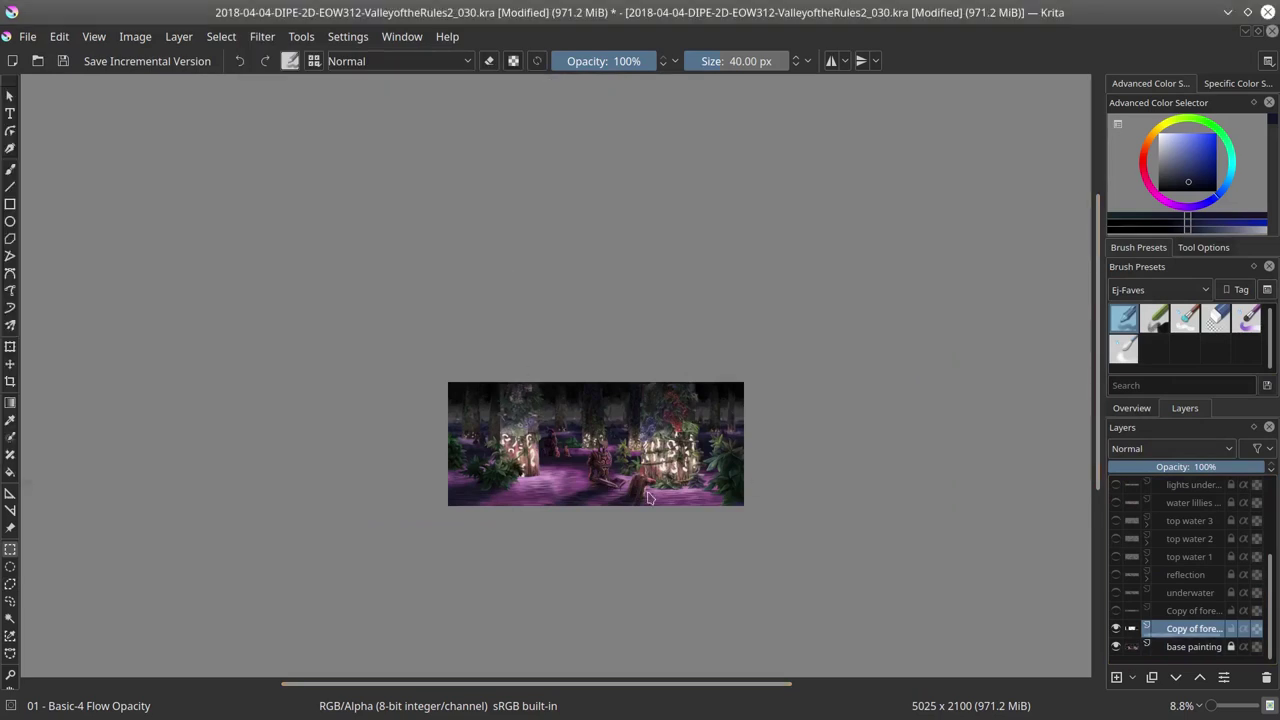
{"action": "mouse_move", "coordinate": [1190, 628]}
{"action": "left_mouse_down"}
{"action": "mouse_move", "coordinate": [1190, 490]}
{"action": "mouse_move", "coordinate": [1190, 612]}
{"action": "left_mouse_up"}
Step: Browse the adjustment filters list and close it without applying one
{"action": "left_click", "coordinate": [262, 36]}
{"action": "mouse_move", "coordinate": [300, 81]}
{"action": "key", "text": "Escape"}
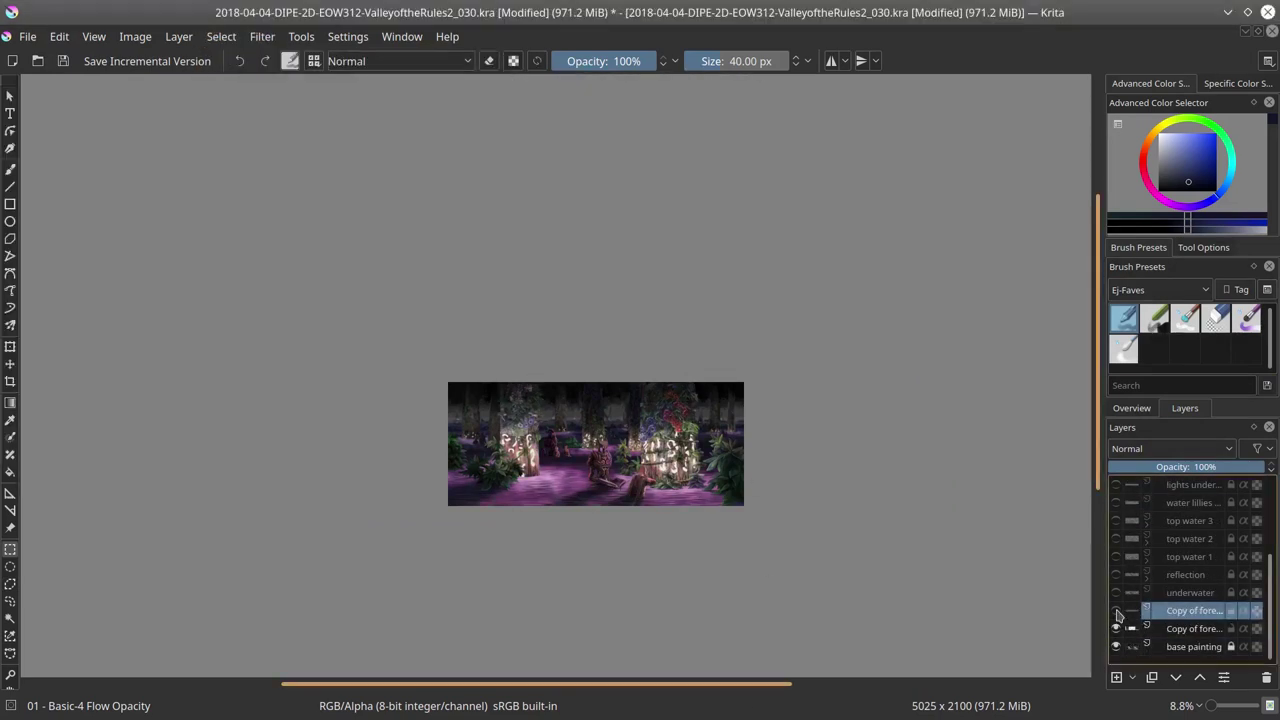
{"action": "scroll", "coordinate": [930, 616], "scroll_direction": "down", "scroll_amount": 2}
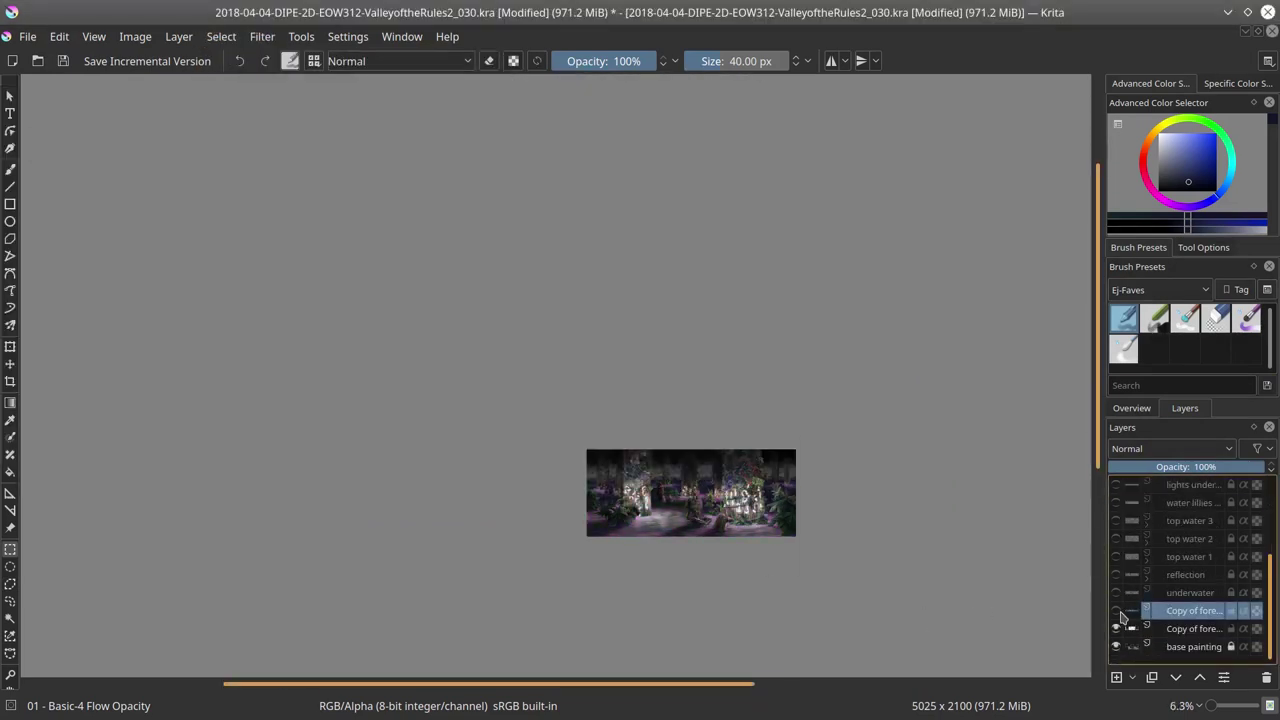
Step: Hide the upper foreground copy, add a new empty Layer 24, and fit the page in view
{"action": "left_click", "coordinate": [1117, 611]}
{"action": "key", "text": "Insert"}
{"action": "key", "text": "b"}
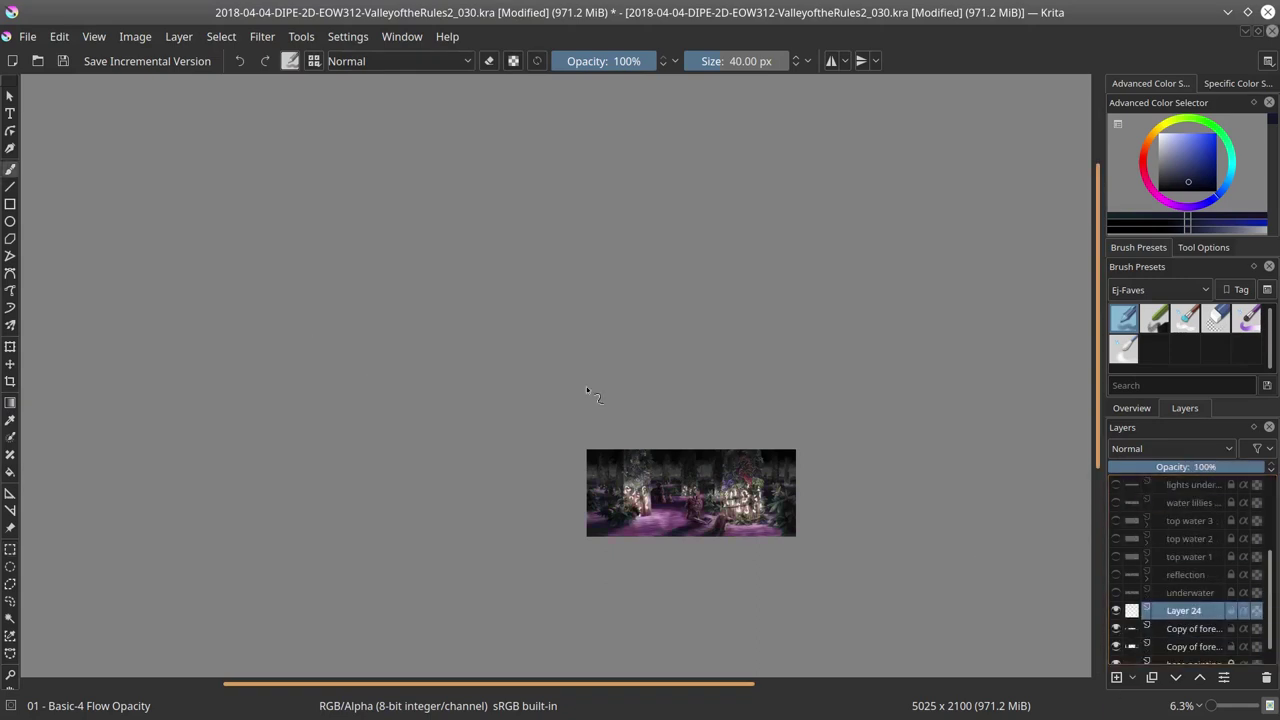
{"action": "key", "text": "ctrl+shift+0"}
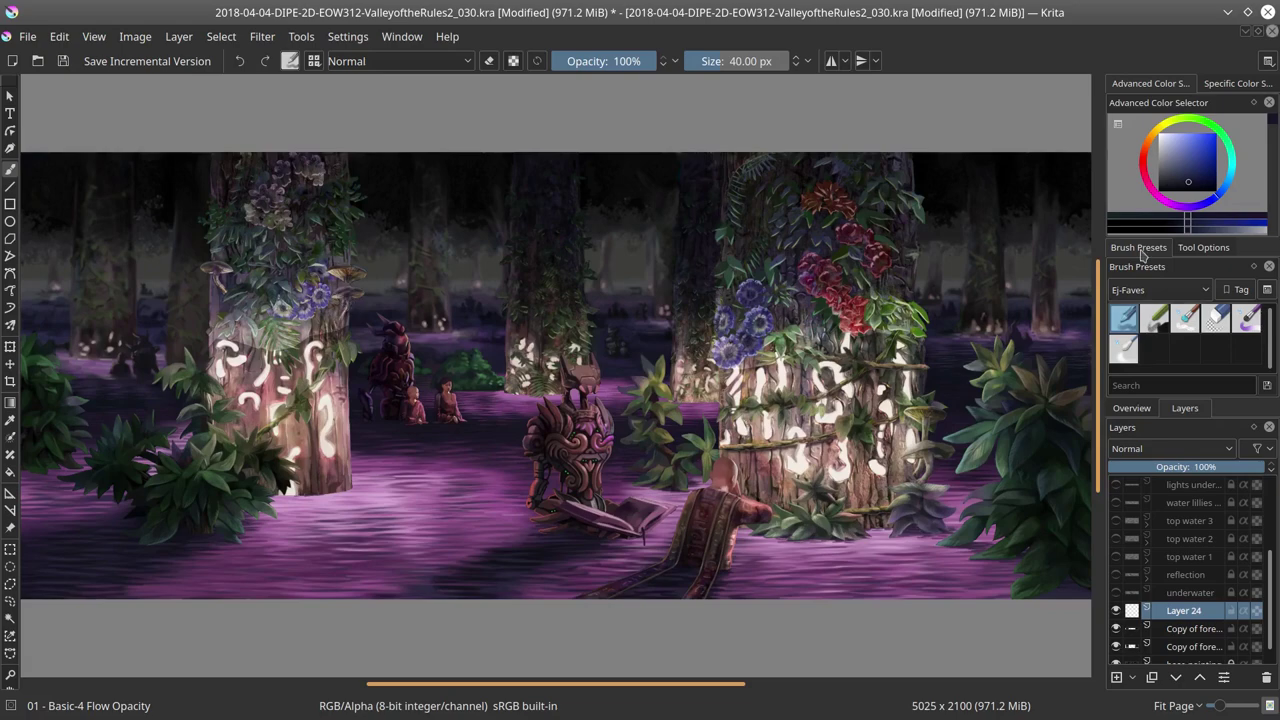
Step: Return to the new paint layer with the Basic-4 Flow Opacity brush and a sampled dark blue
{"action": "left_click", "coordinate": [1215, 318]}
{"action": "key", "text": "Page_Down"}
{"action": "key", "text": "Page_Down"}
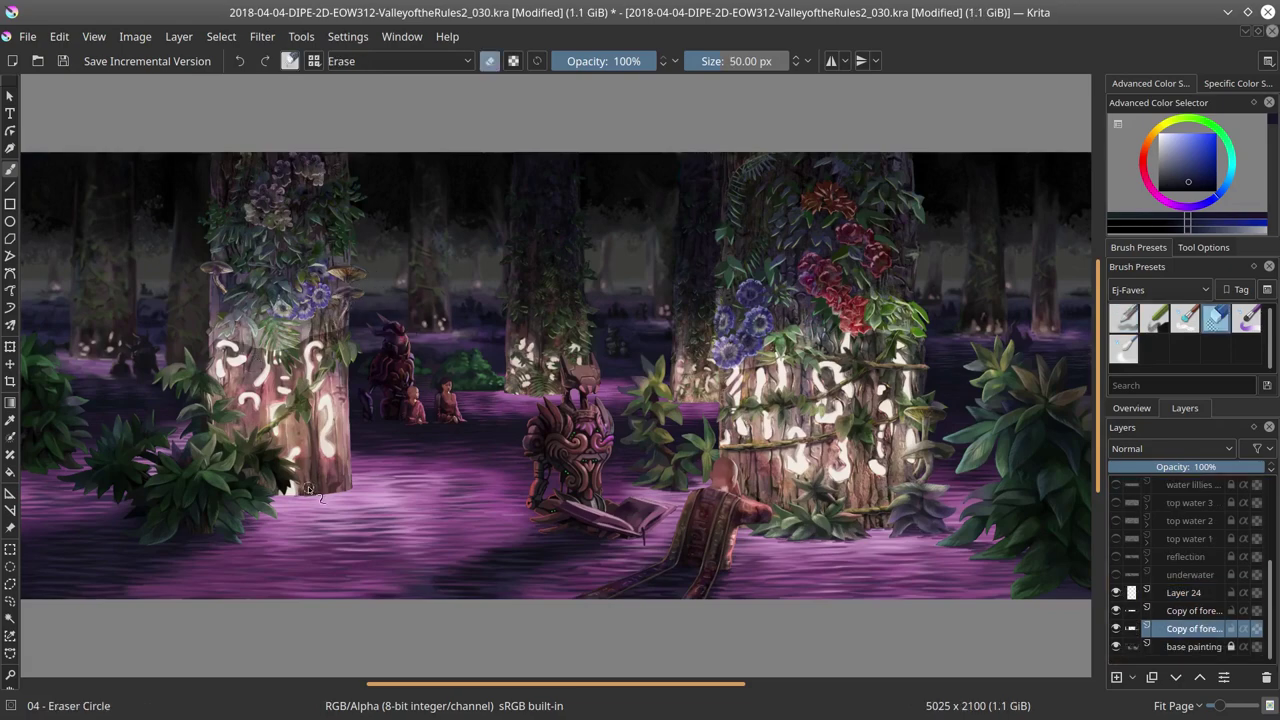
{"action": "key", "text": "Page_Up"}
{"action": "key", "text": "Page_Up"}
{"action": "scroll", "coordinate": [100, 270], "scroll_direction": "up", "scroll_amount": 5}
{"action": "key", "text": "/"}
{"action": "left_click", "coordinate": [408, 416], "text": "ctrl"}
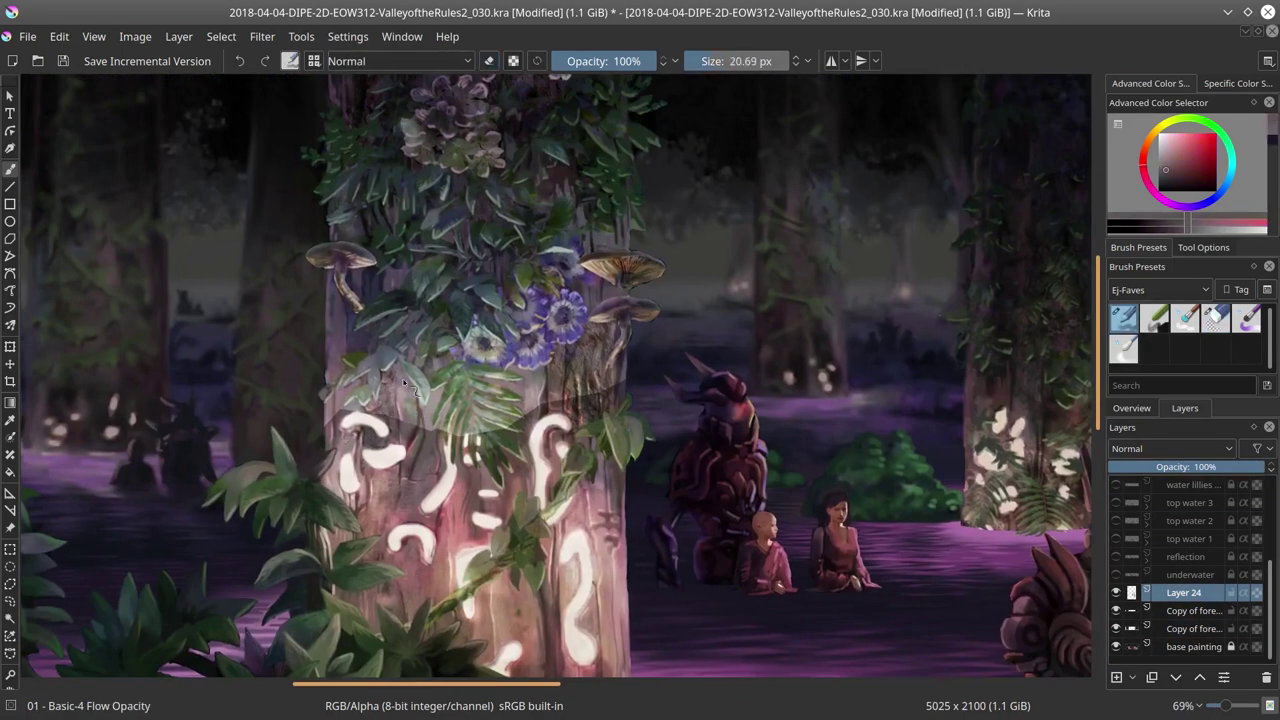
Step: Soften the foreground copy with Blender Textured Soft, then paint olive-yellow touches with a smaller brush
{"action": "key", "text": "Page_Down"}
{"action": "key", "text": "Page_Down"}
{"action": "key", "text": "comma"}
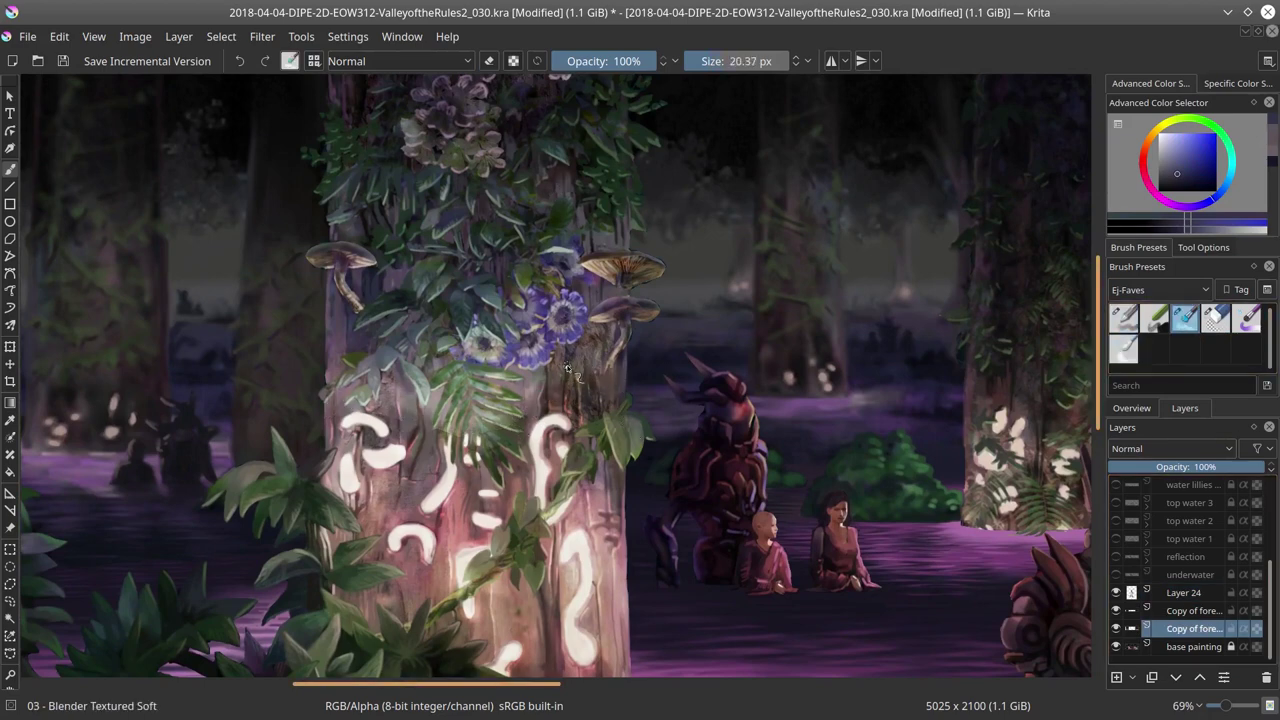
{"action": "key", "text": "/"}
{"action": "key", "text": "Page_Up"}
{"action": "key", "text": "Page_Up"}
{"action": "left_click", "coordinate": [355, 372], "text": "ctrl"}
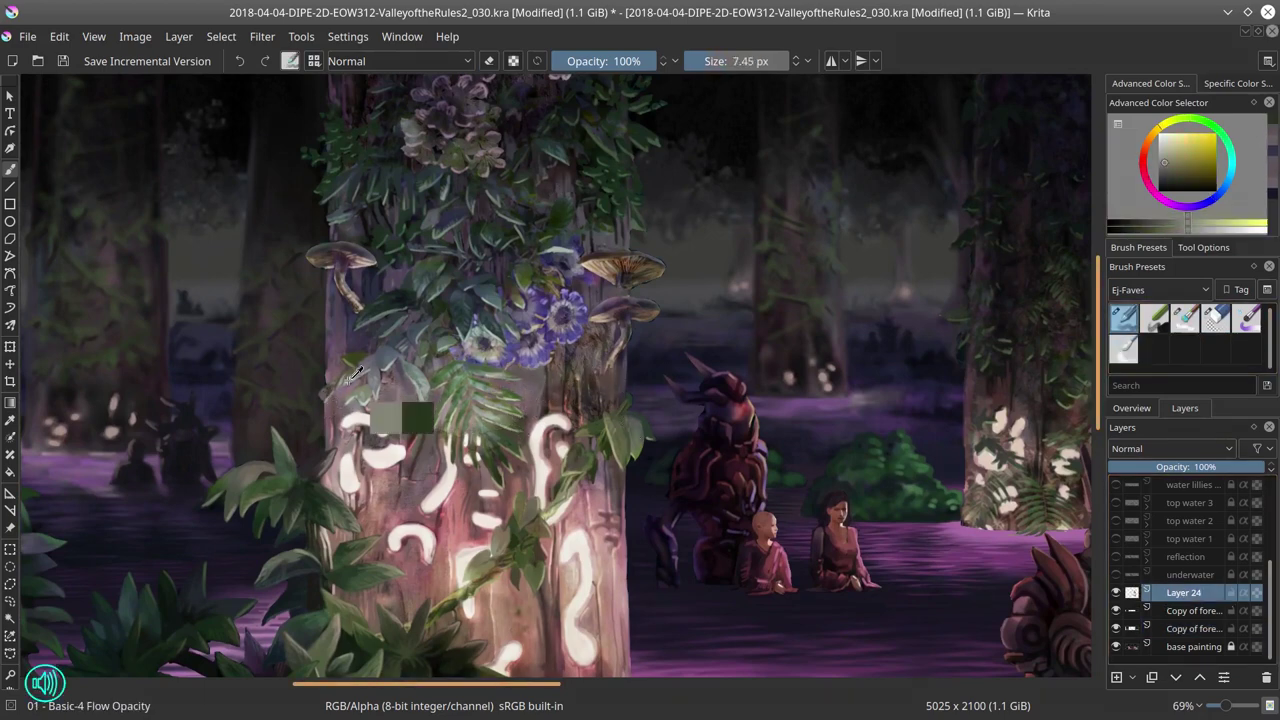
{"action": "key", "text": "bracketleft"}
{"action": "key", "text": "bracketleft"}
Step: Paint bark touches in dark red-brown and a light orange glow using Color Dodge blending
{"action": "left_click", "coordinate": [432, 474], "text": "ctrl"}
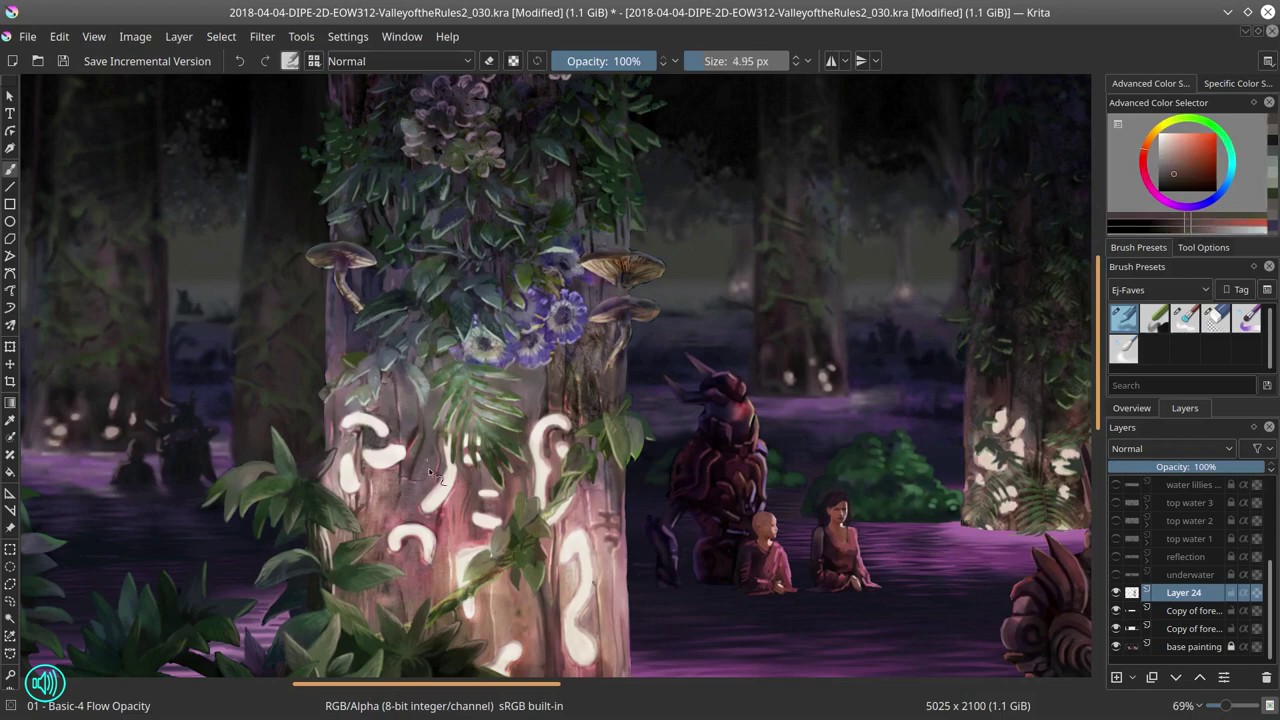
{"action": "left_click", "coordinate": [424, 417], "text": "ctrl"}
{"action": "left_click", "coordinate": [533, 455], "text": "ctrl"}
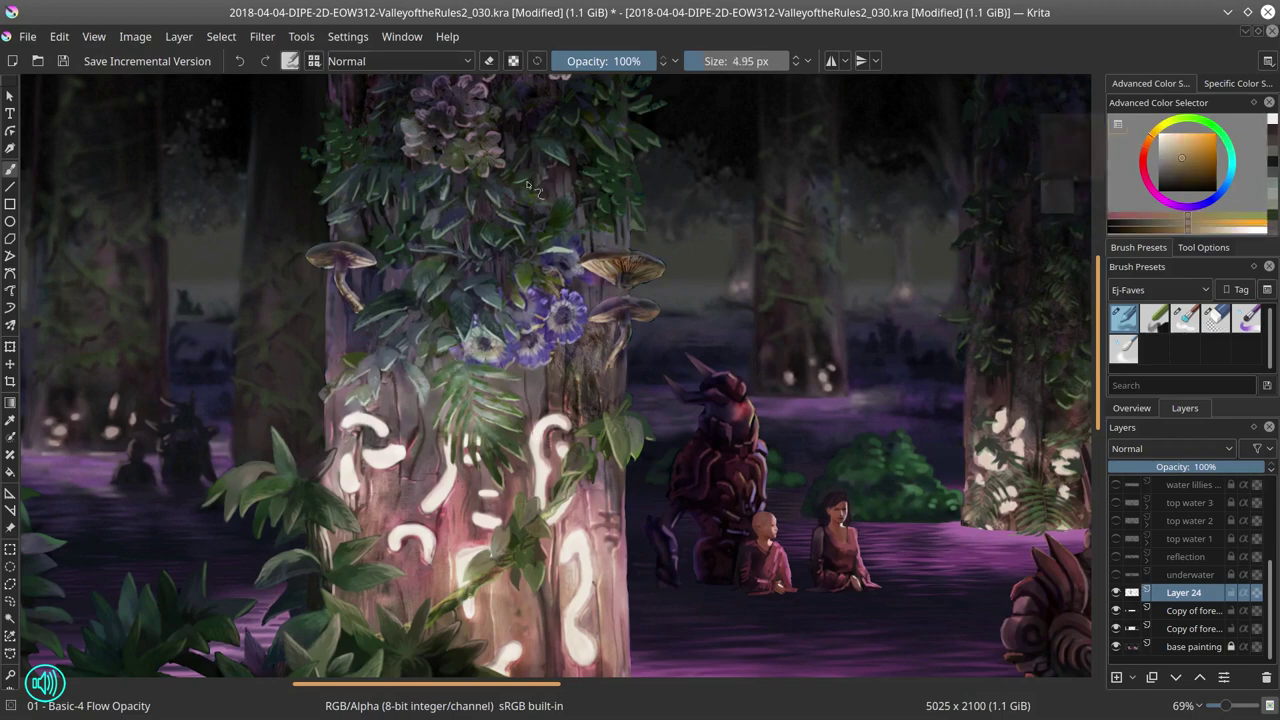
{"action": "key", "text": "alt+shift+d"}
{"action": "key", "text": "Page_Down"}
{"action": "key", "text": "Page_Down"}
{"action": "key", "text": "Page_Up"}
{"action": "key", "text": "Page_Up"}
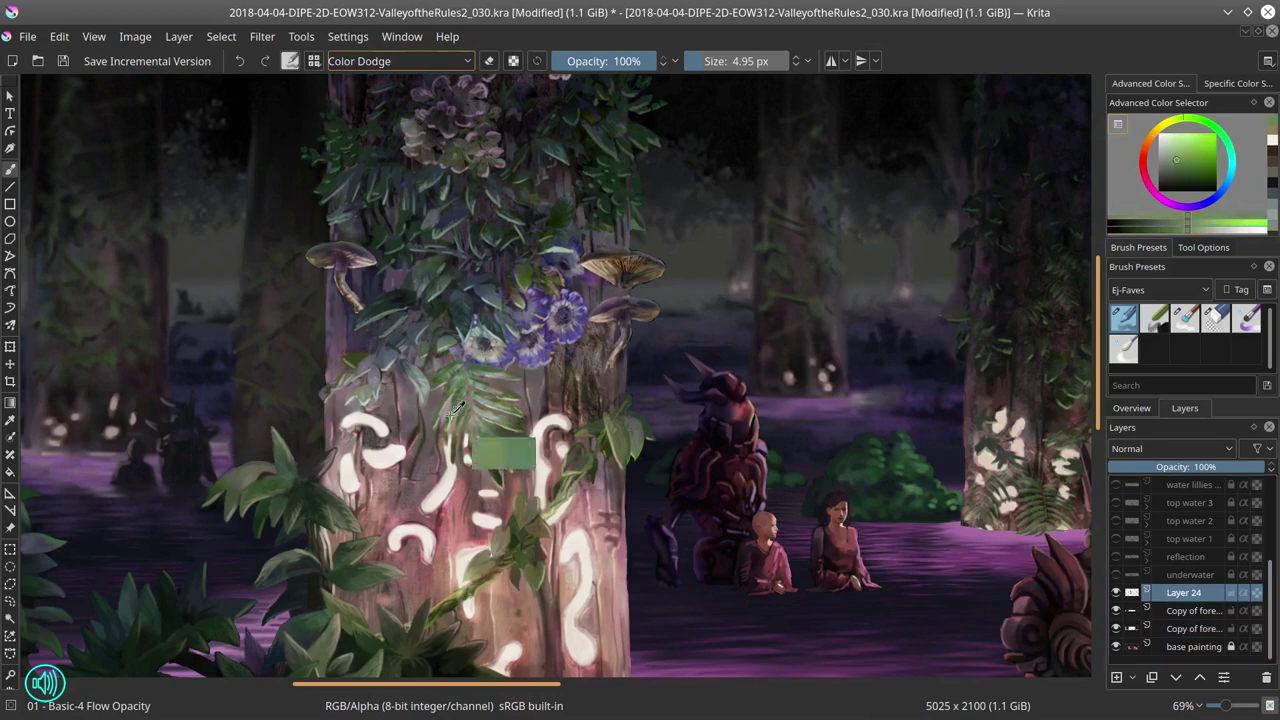
Step: Dab leaf and vine details in sampled greens and yellow-greens, finishing with a dark muted red
{"action": "left_click", "coordinate": [504, 452], "text": "ctrl"}
{"action": "left_click", "coordinate": [457, 441], "text": "ctrl"}
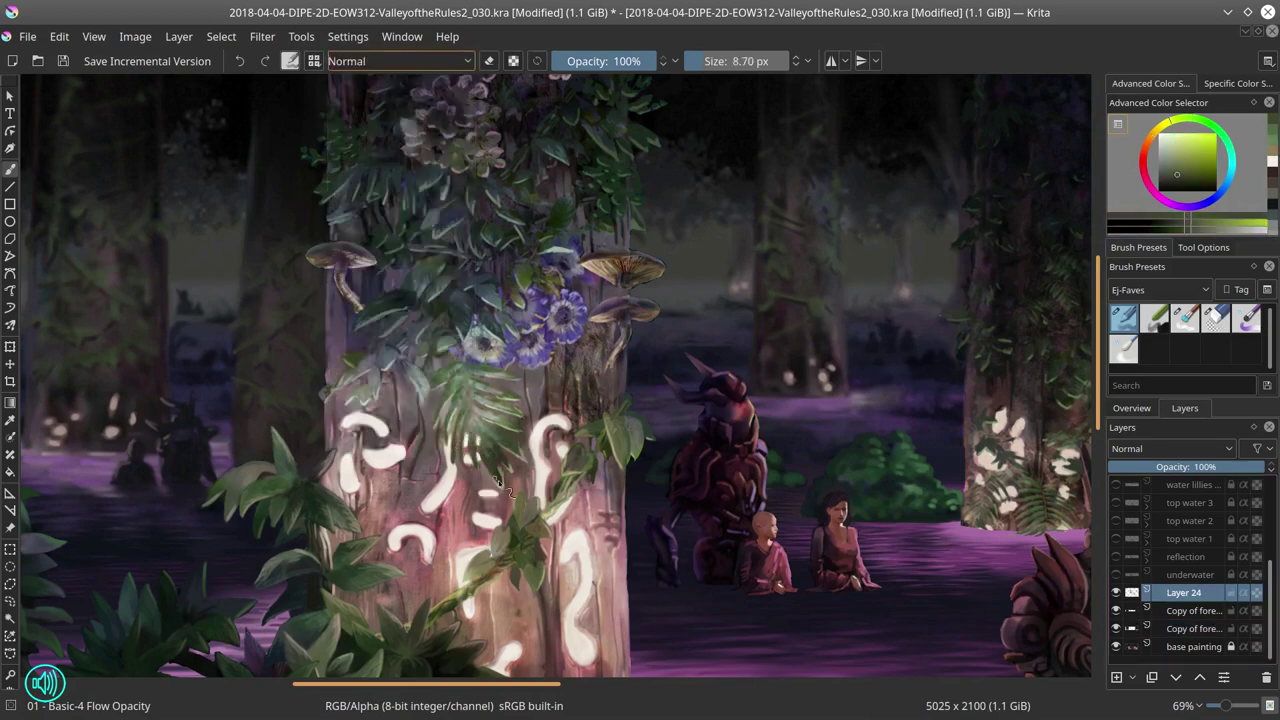
{"action": "left_click", "coordinate": [502, 370], "text": "ctrl"}
{"action": "left_click", "coordinate": [520, 440], "text": "ctrl"}
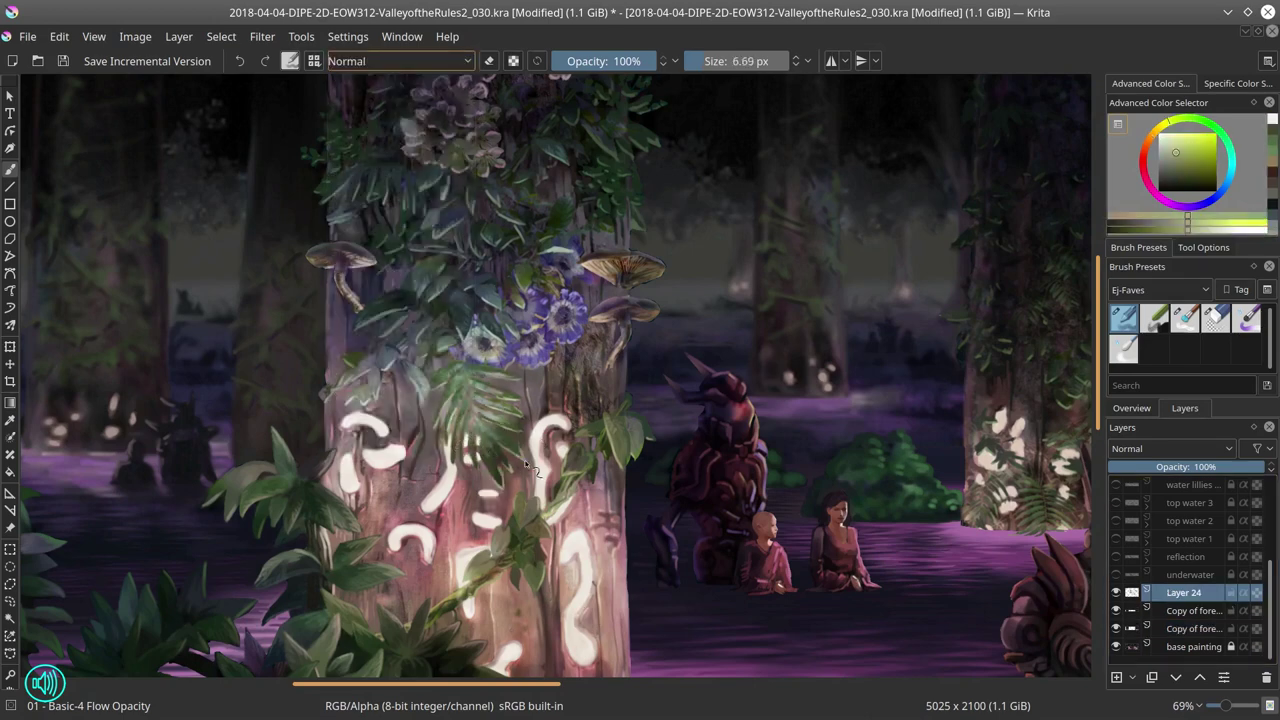
{"action": "left_click", "coordinate": [483, 463], "text": "ctrl"}
{"action": "key", "text": "bracketleft"}
{"action": "key", "text": "bracketleft"}
{"action": "key", "text": "bracketright"}
{"action": "key", "text": "bracketright"}
{"action": "key", "text": "bracketright"}
{"action": "key", "text": "bracketright"}
{"action": "key", "text": "bracketright"}
{"action": "key", "text": "bracketright"}
{"action": "left_click", "coordinate": [400, 383], "text": "ctrl"}
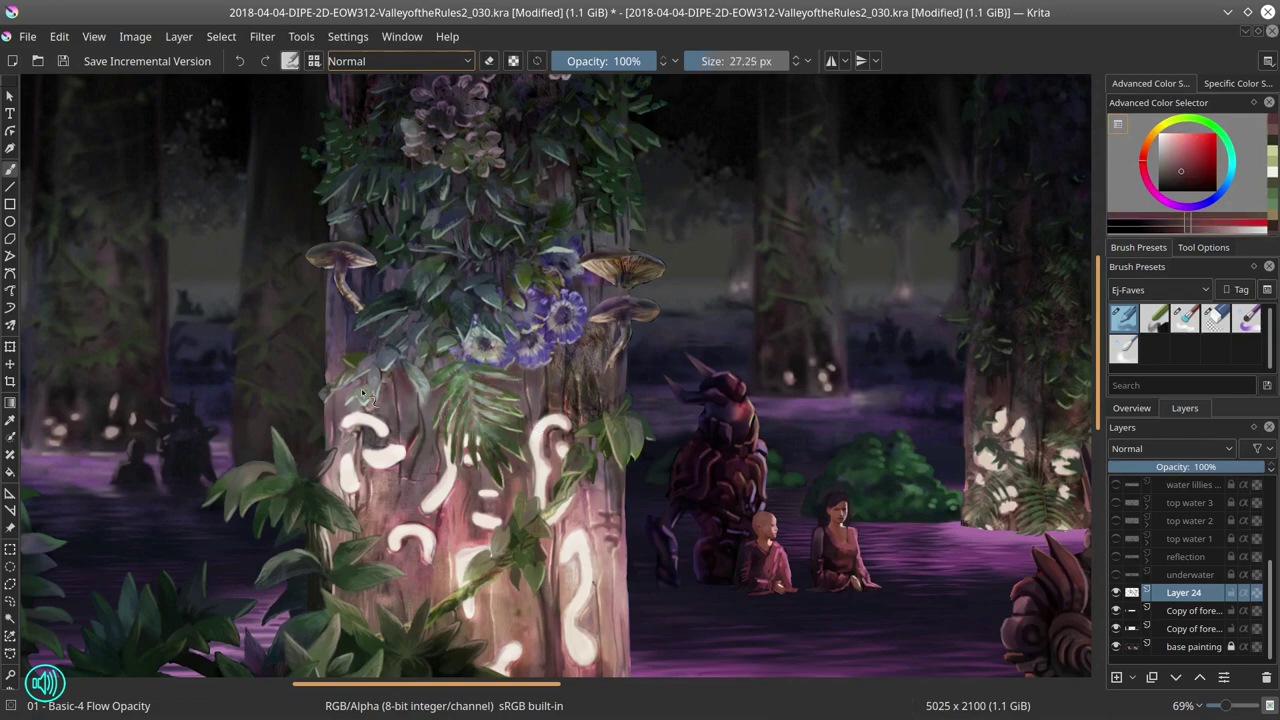
{"action": "scroll", "coordinate": [483, 295], "scroll_direction": "up", "scroll_amount": 2}
Step: Save the painting with Layer 24 active
{"action": "scroll", "coordinate": [665, 418], "scroll_direction": "down", "scroll_amount": 5}
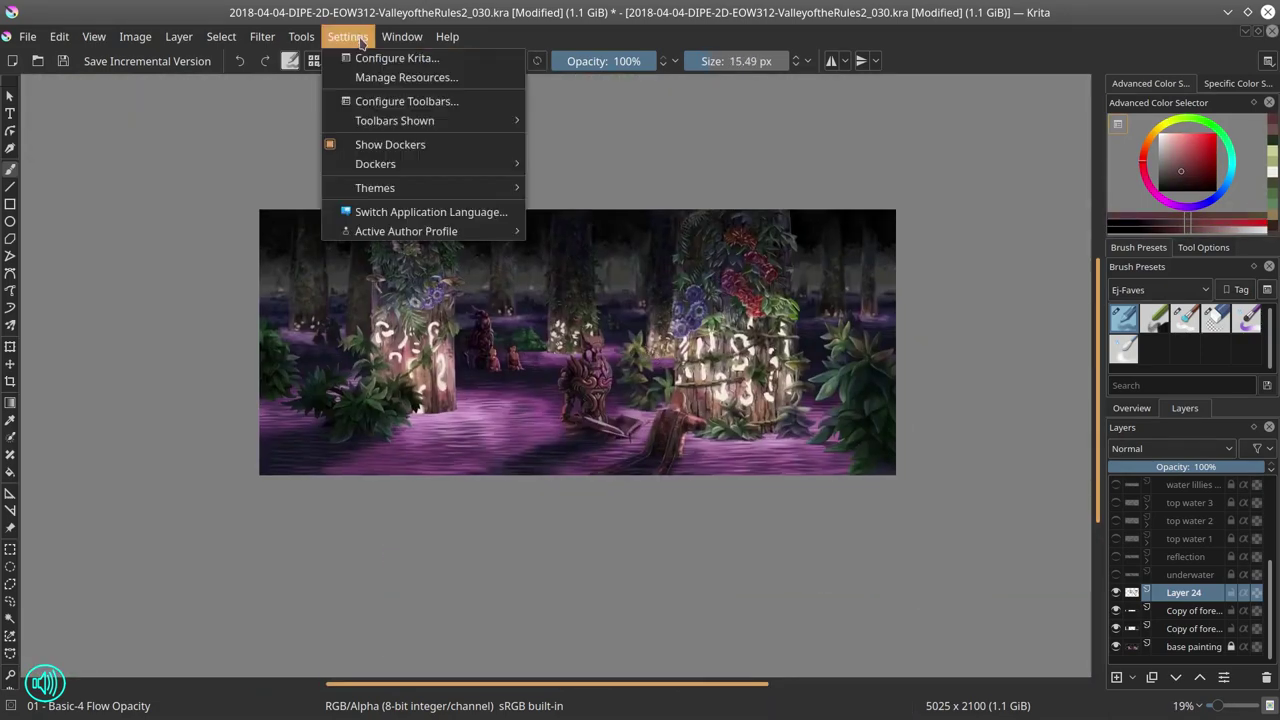
{"action": "key", "text": "ctrl+s"}
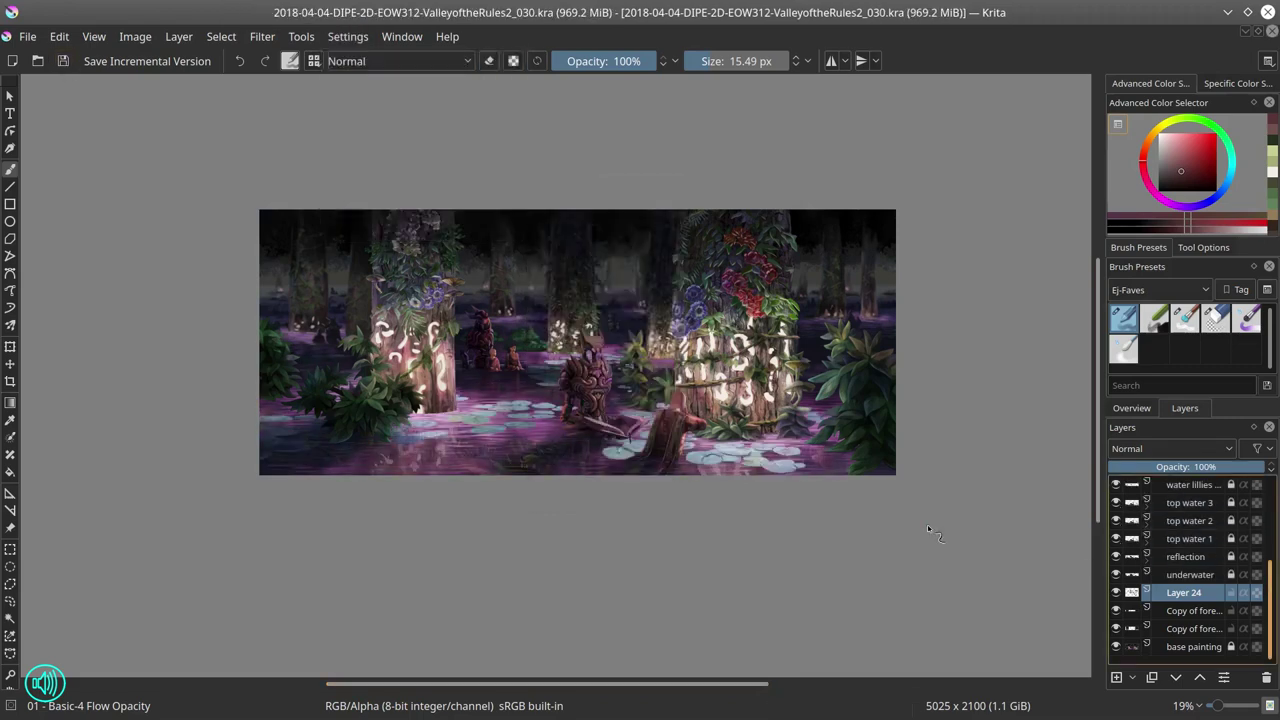
{"action": "key", "text": "Page_Down"}
{"action": "scroll", "coordinate": [913, 567], "scroll_direction": "down", "scroll_amount": 3}
{"action": "key", "text": "Page_Up"}
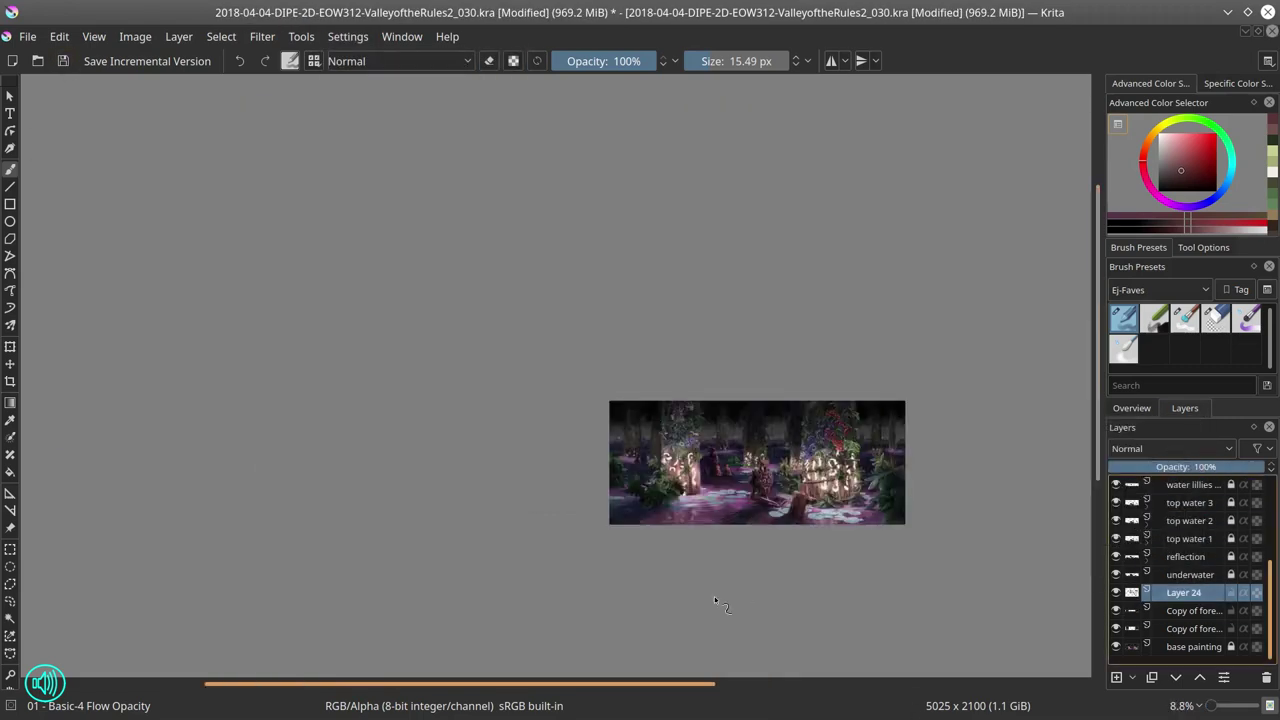
{"action": "key", "text": "ctrl+s"}
Step: Merge Layer 24 and both foreground copies into base painting, save, and fit the view
{"action": "key", "text": "shift+Delete"}
{"action": "key", "text": "shift+Delete"}
{"action": "key", "text": "shift+Delete"}
{"action": "key", "text": "minus"}
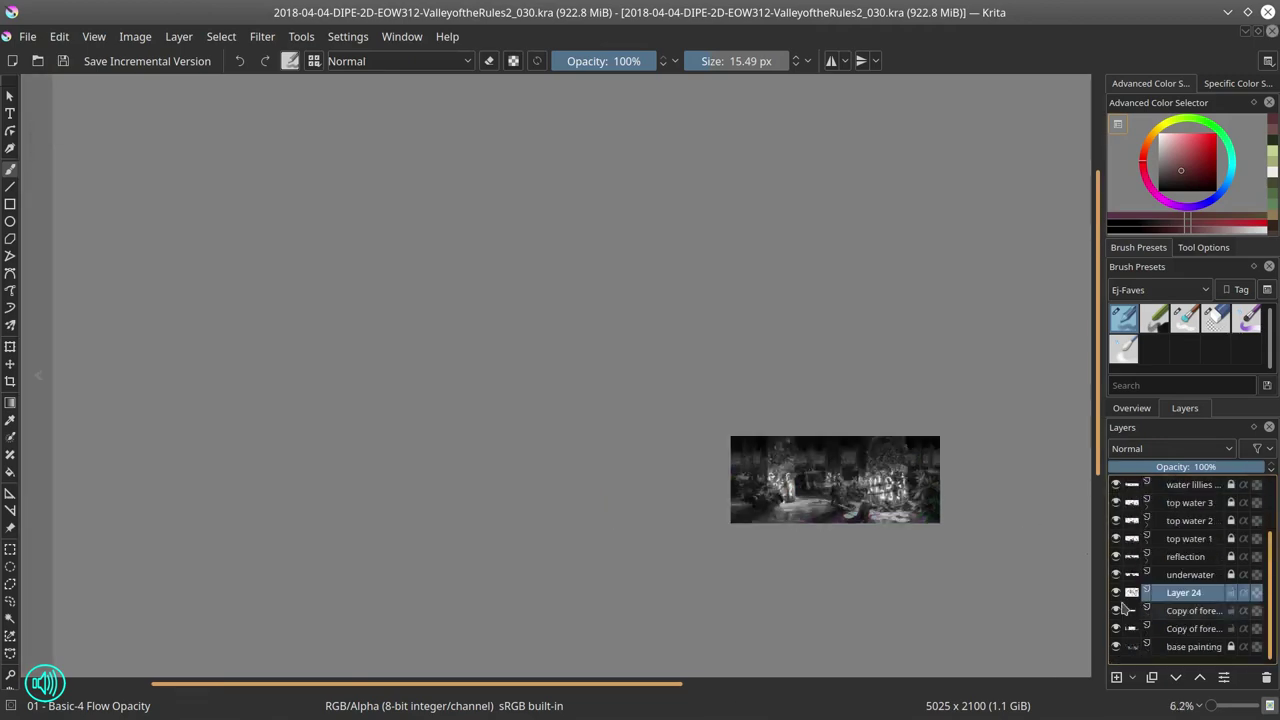
{"action": "key", "text": "F2"}
{"action": "key", "text": "Return"}
{"action": "key", "text": "ctrl+s"}
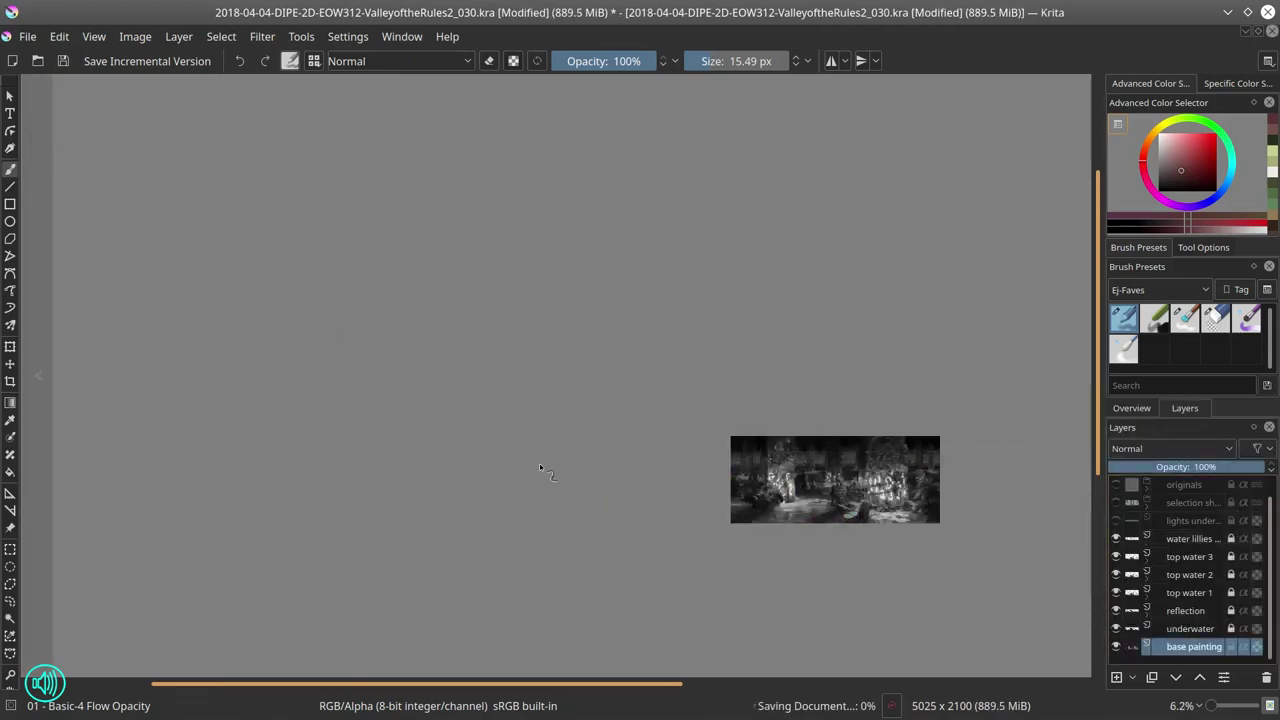
{"action": "key", "text": "2"}
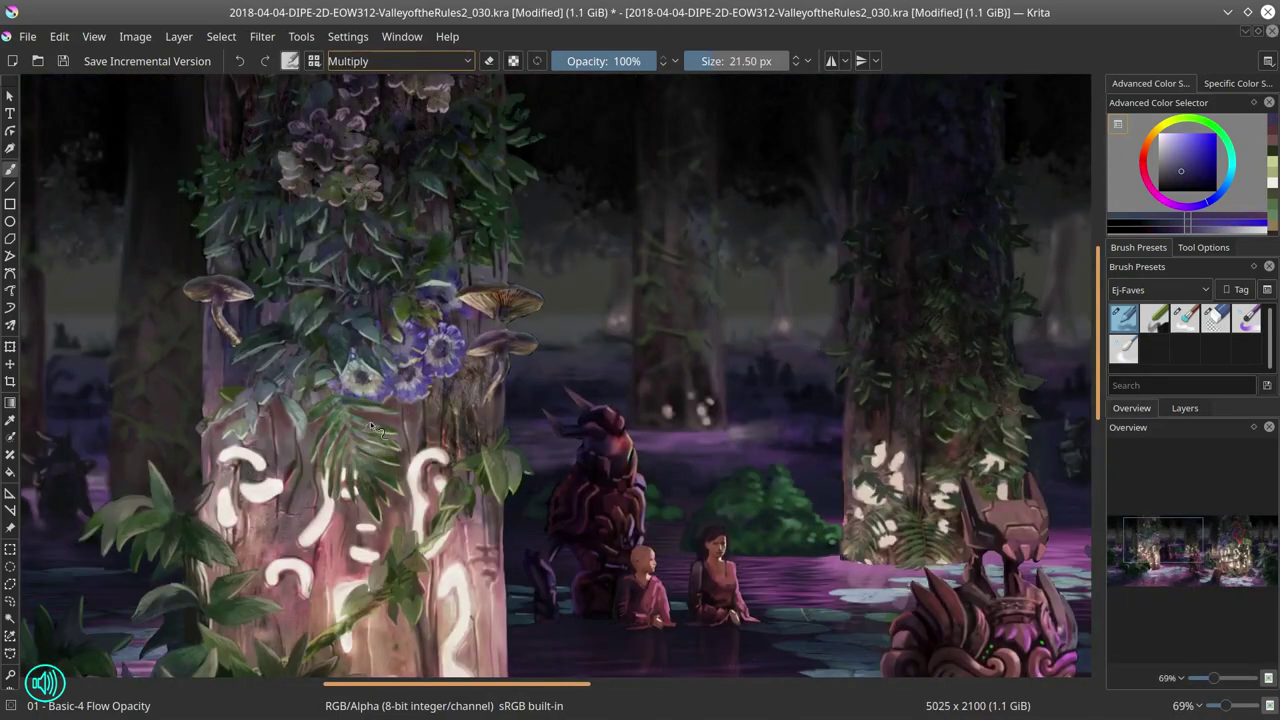
Step: Blend a brown-orange stroke on the right rune tree in Normal mode, then zoom out and save
{"action": "key", "text": "slash"}
{"action": "left_click", "coordinate": [500, 305], "text": "ctrl"}
{"action": "left_click_drag", "start_coordinate": [501, 316], "coordinate": [479, 352]}
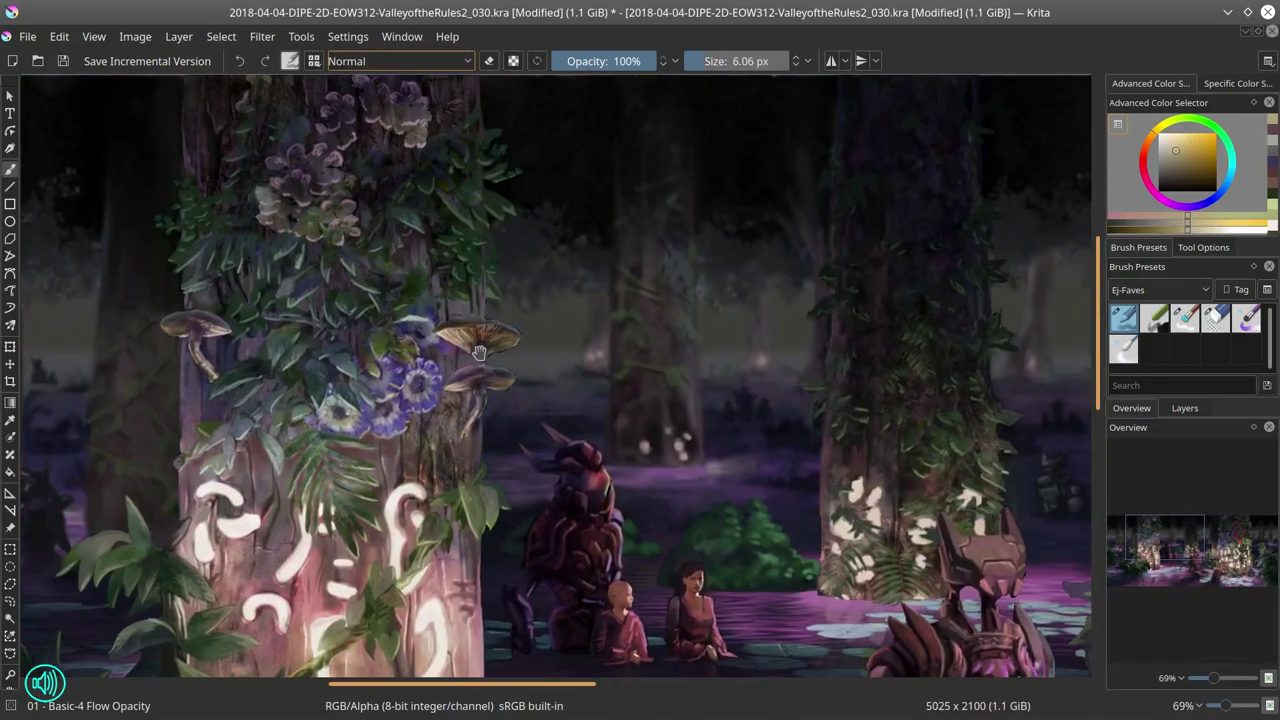
{"action": "left_click_drag", "start_coordinate": [185, 482], "coordinate": [335, 292]}
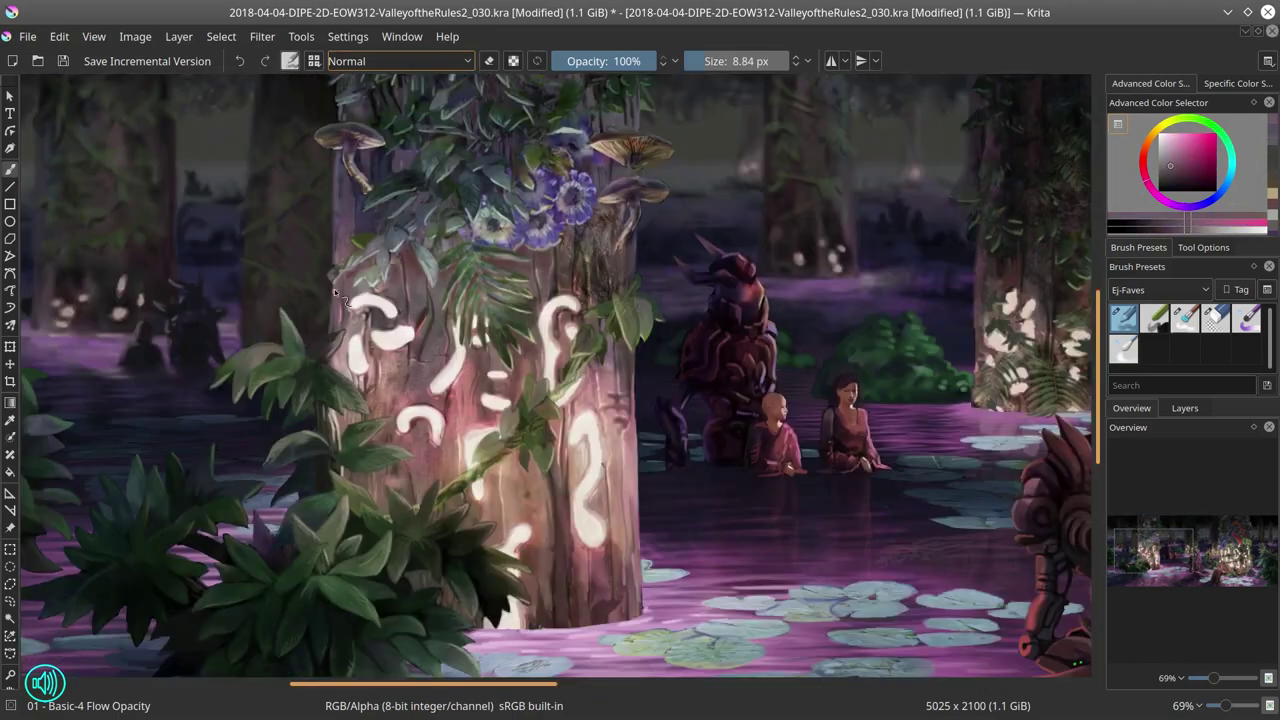
{"action": "mouse_move", "coordinate": [976, 329]}
{"action": "left_mouse_down"}
{"action": "mouse_move", "coordinate": [474, 404]}
{"action": "mouse_move", "coordinate": [535, 420]}
{"action": "left_mouse_up"}
{"action": "key", "text": "slash"}
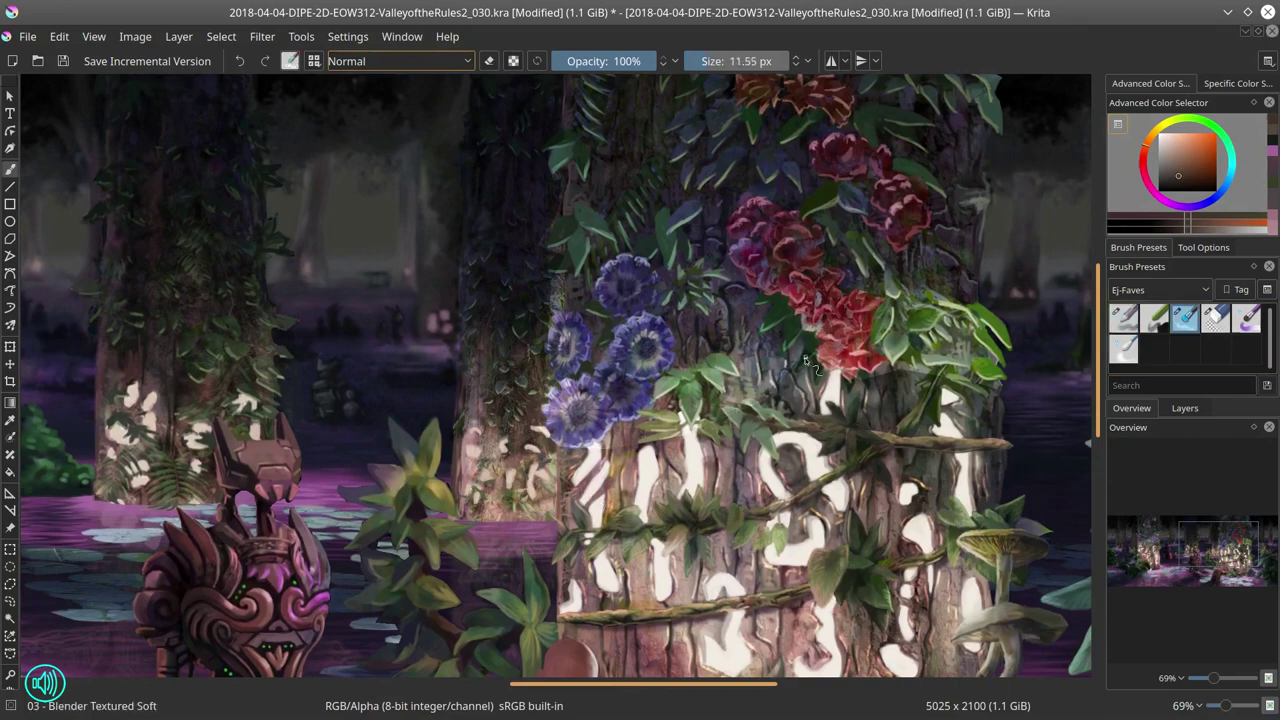
{"action": "left_click_drag", "start_coordinate": [828, 400], "coordinate": [752, 428]}
{"action": "key", "text": "slash"}
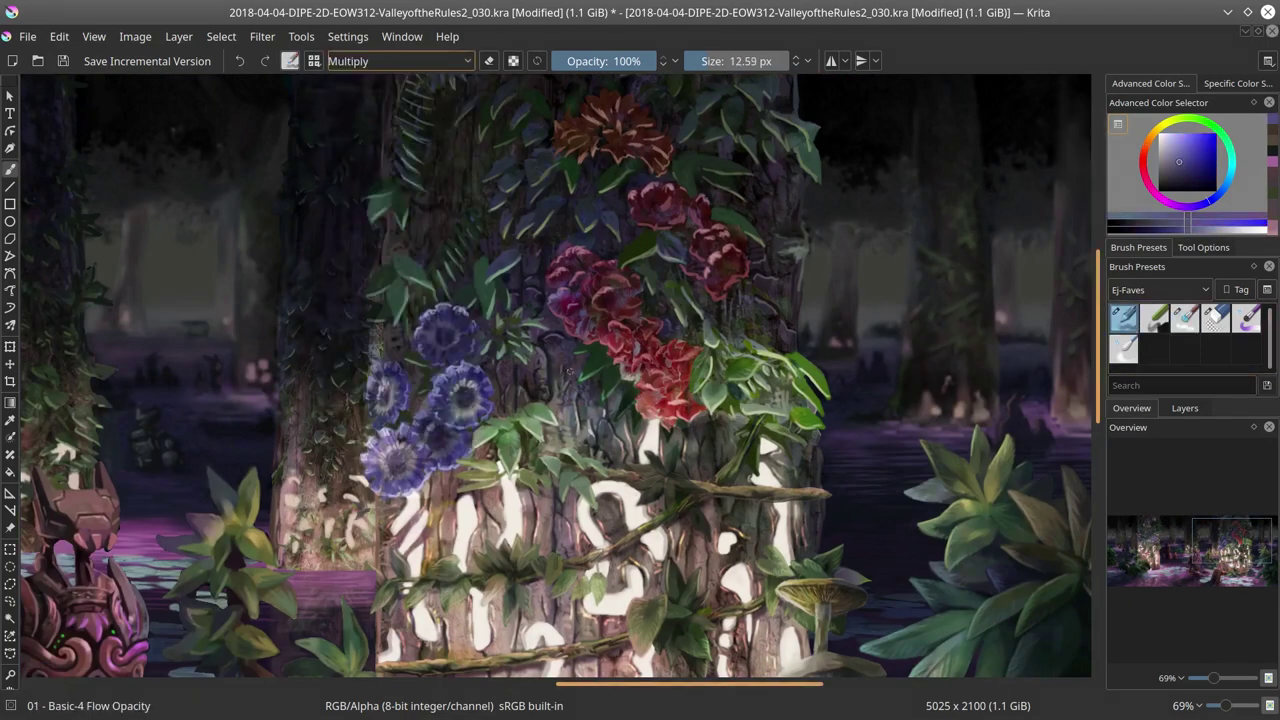
{"action": "left_click", "coordinate": [400, 61]}
{"action": "key", "text": "Escape"}
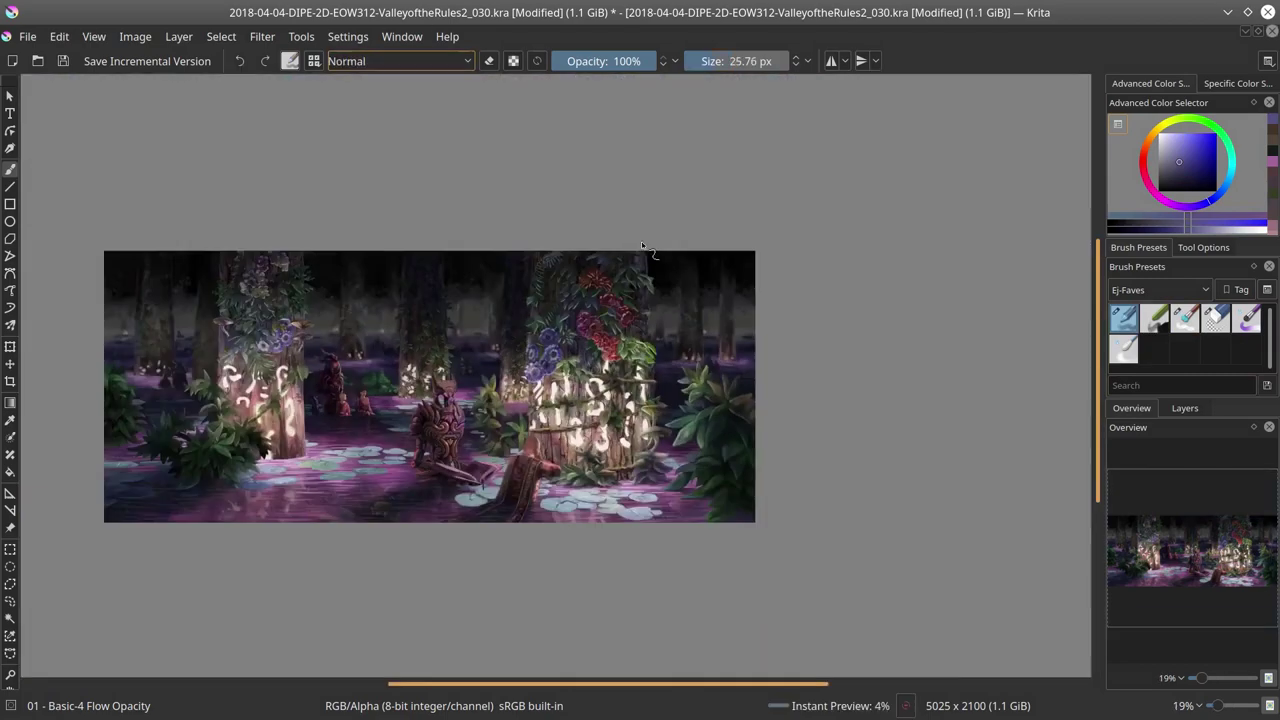
{"action": "key", "text": "minus"}
{"action": "left_click", "coordinate": [62, 61]}
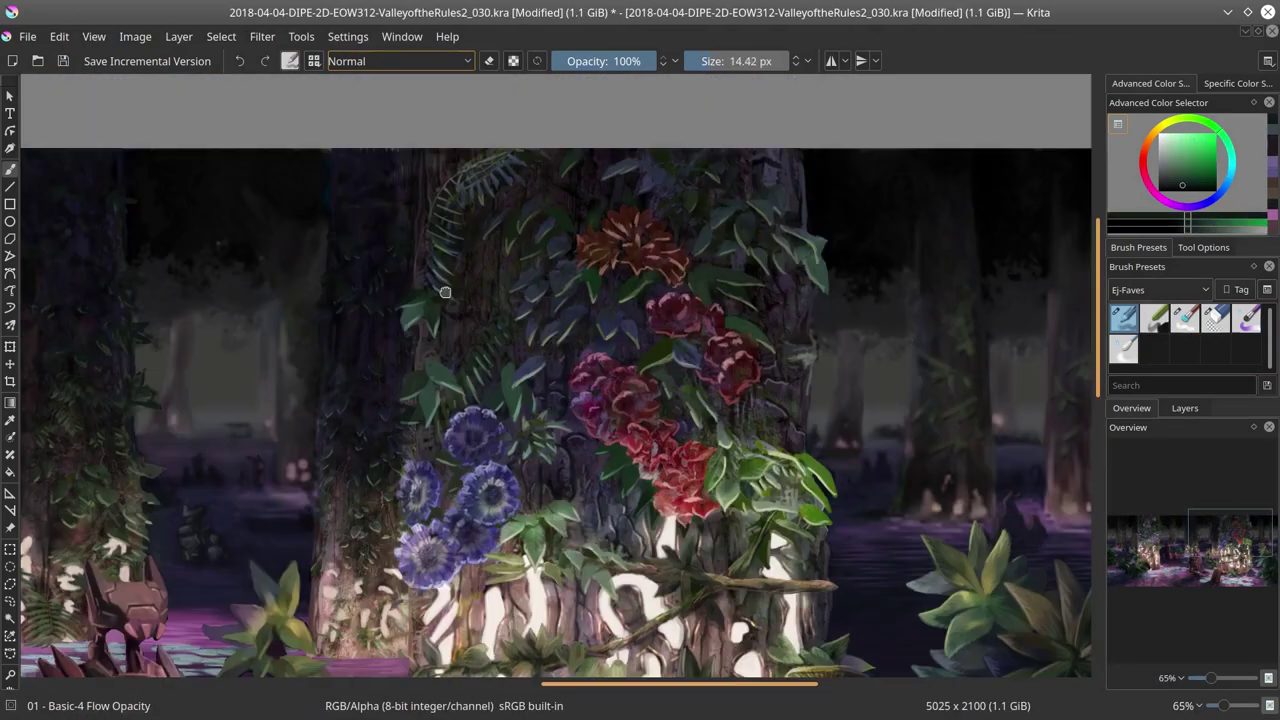
Step: Shade the right tree's blue flowers and bark with sampled purple, dark grey, muted pink and dark purple
{"action": "key", "text": "bracketleft"}
{"action": "key", "text": "bracketleft"}
{"action": "key", "text": "bracketleft"}
{"action": "left_click_drag", "start_coordinate": [414, 345], "coordinate": [394, 230]}
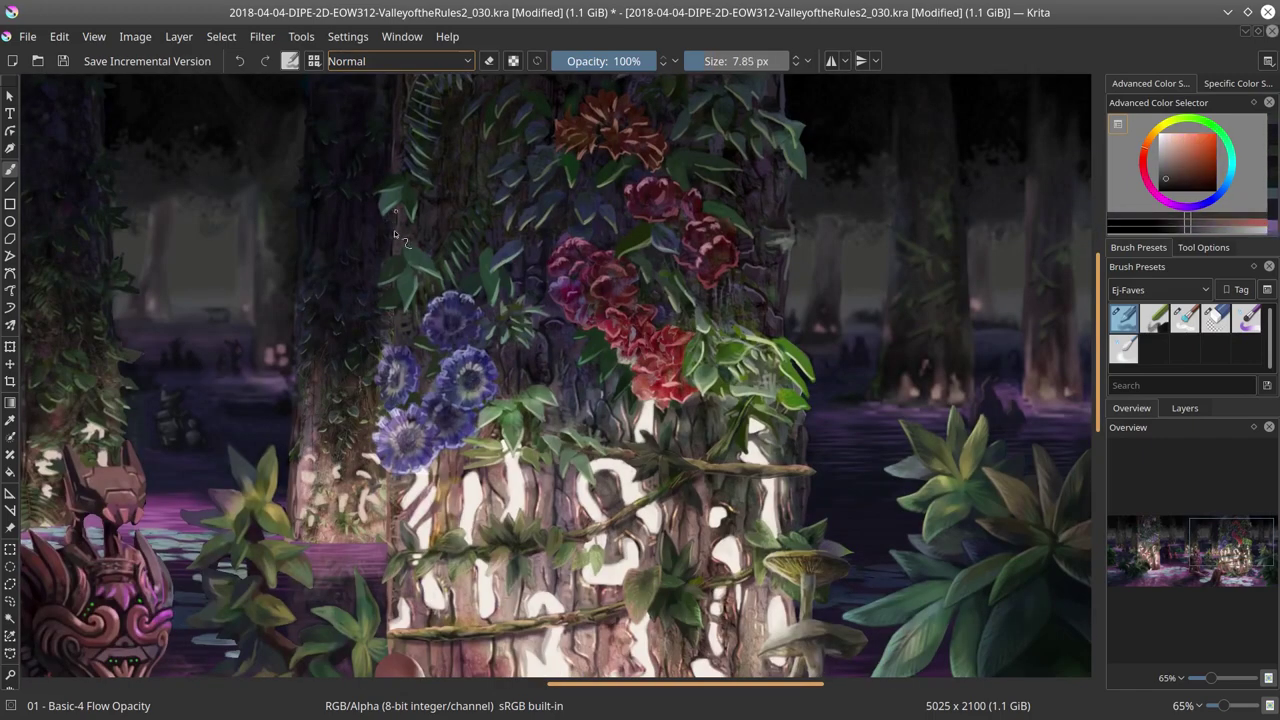
{"action": "left_click", "coordinate": [390, 285], "text": "ctrl"}
{"action": "key", "text": "bracketleft"}
{"action": "key", "text": "bracketleft"}
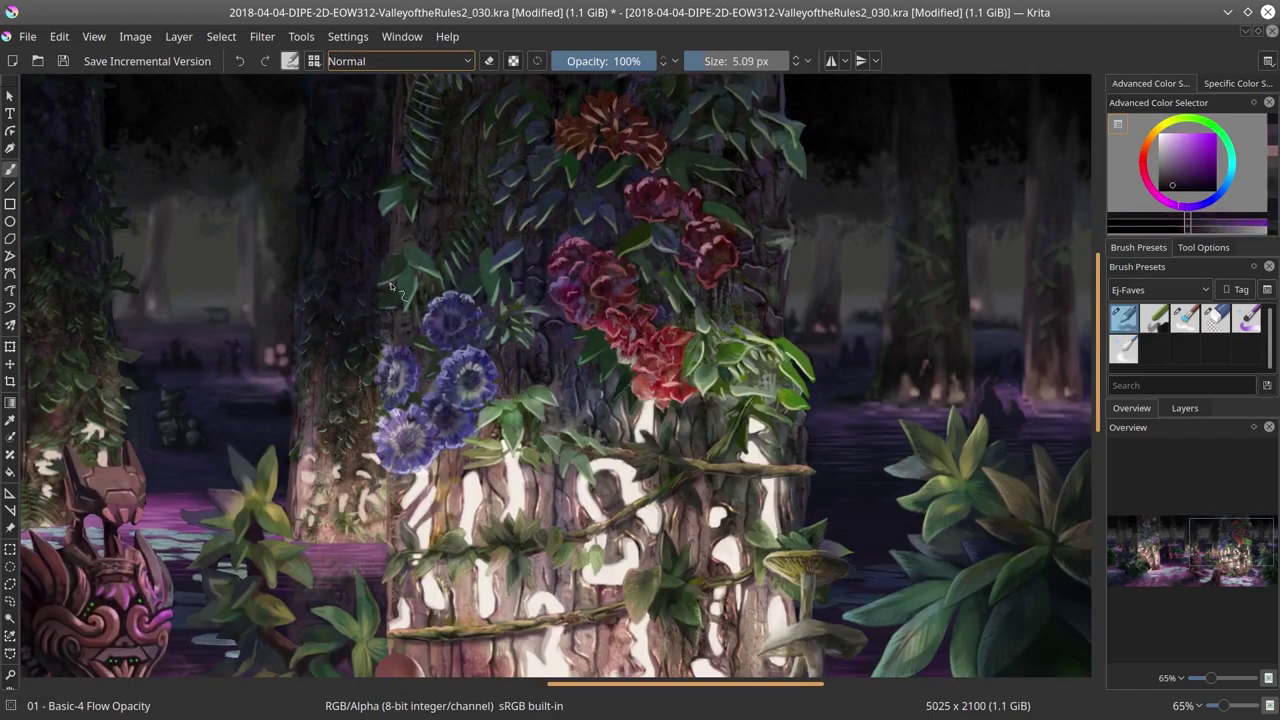
{"action": "key", "text": "alt+shift+m"}
{"action": "key", "text": "bracketright"}
{"action": "key", "text": "bracketright"}
{"action": "key", "text": "alt+shift+n"}
{"action": "left_click", "coordinate": [428, 478], "text": "ctrl"}
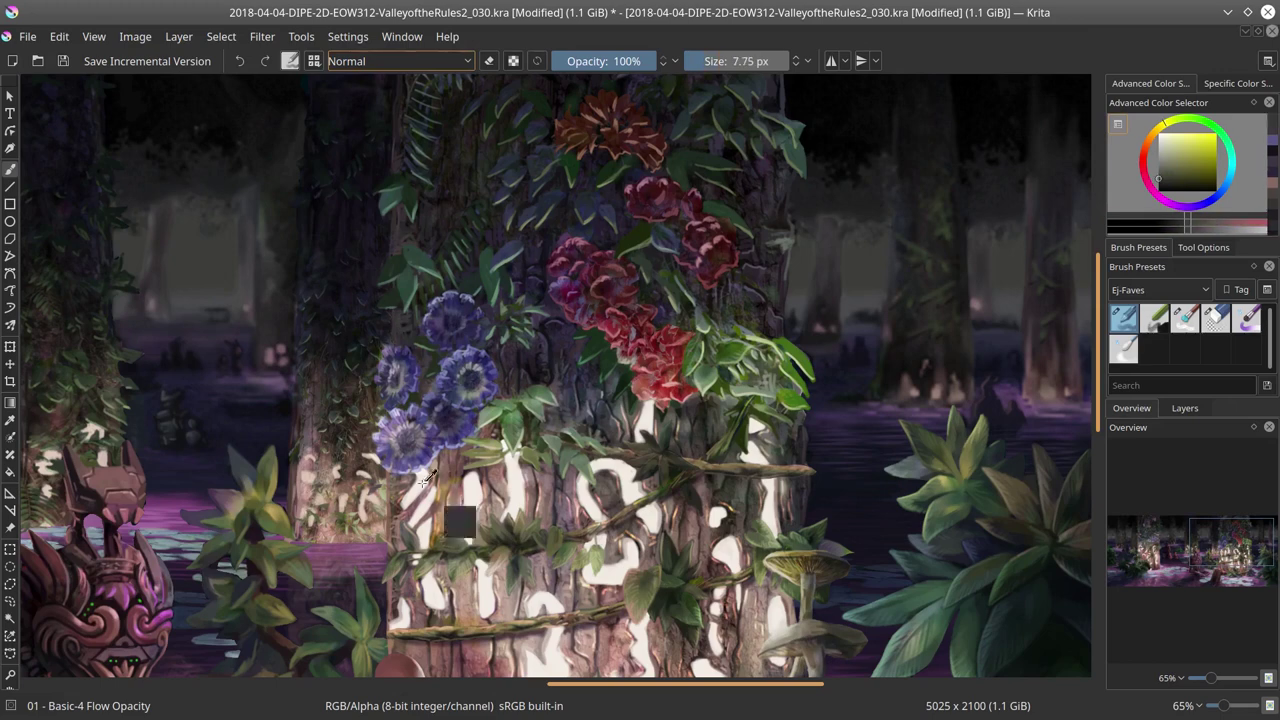
{"action": "left_click", "coordinate": [440, 467], "text": "ctrl"}
{"action": "key", "text": "bracketleft"}
{"action": "key", "text": "bracketleft"}
{"action": "key", "text": "bracketleft"}
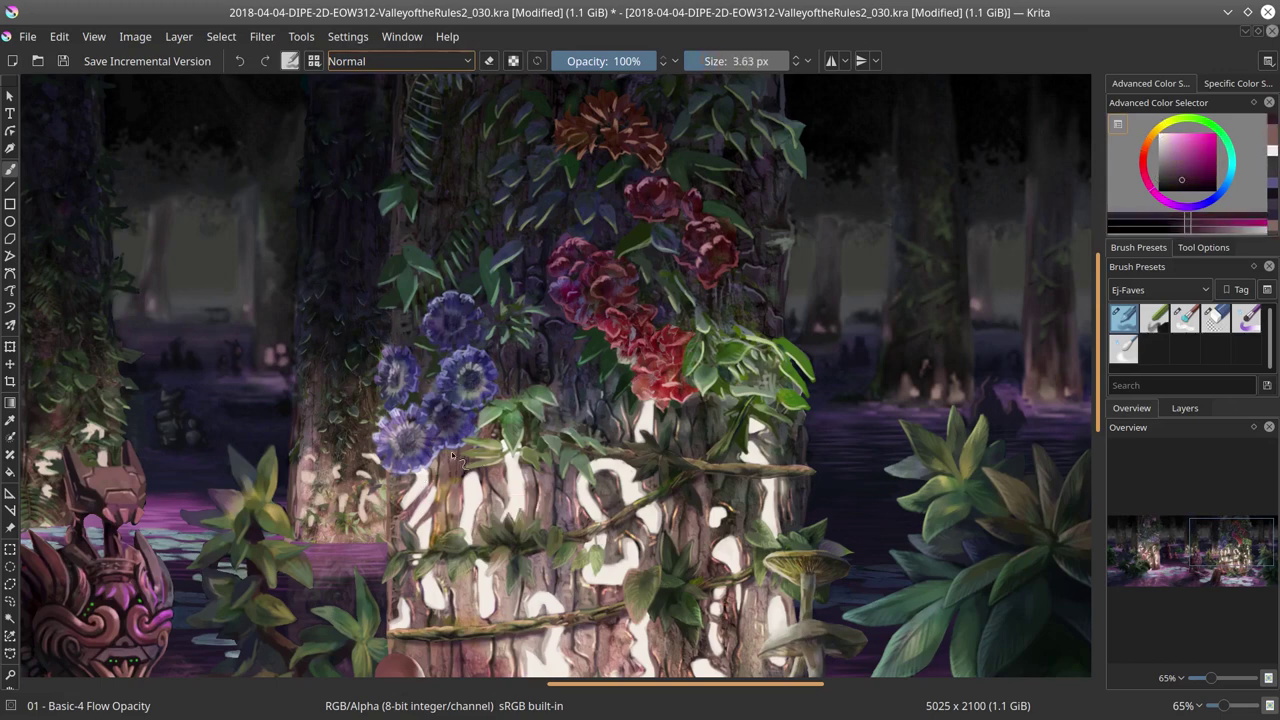
{"action": "left_click", "coordinate": [577, 391], "text": "ctrl"}
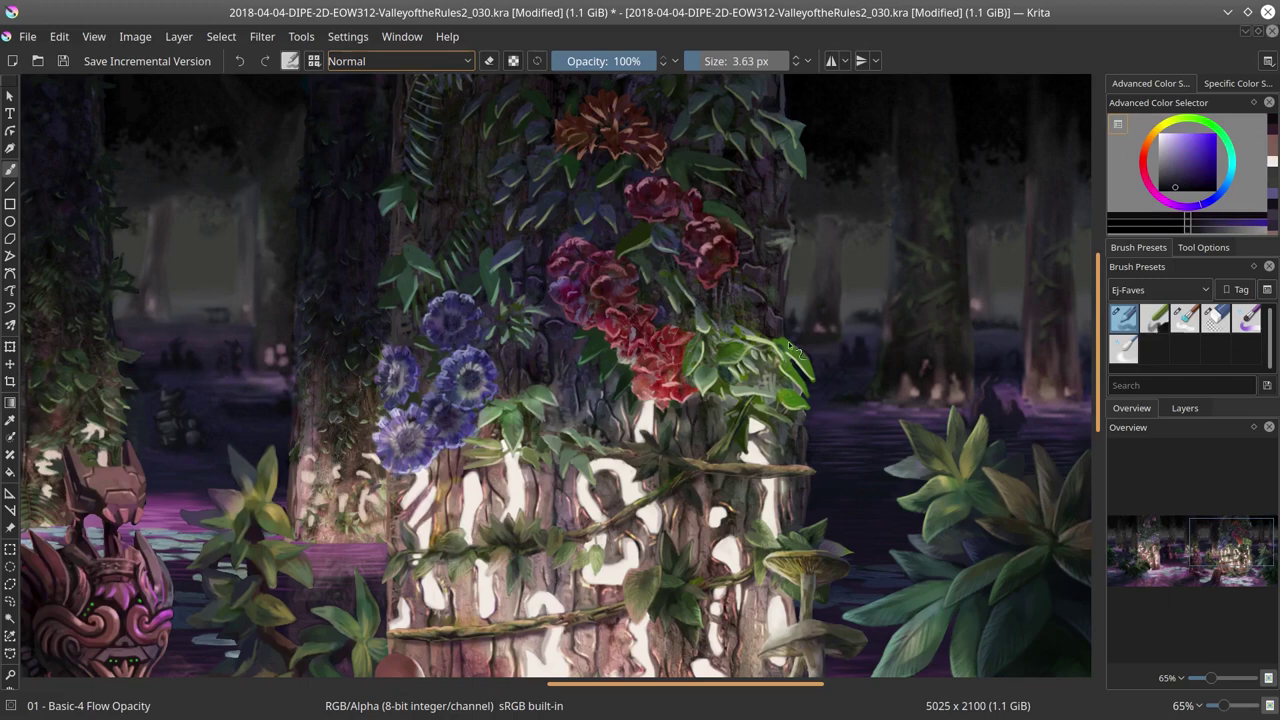
Step: Paint the tree's leaves and red flowers with sampled greens and dark red, then save
{"action": "left_click_drag", "start_coordinate": [790, 345], "coordinate": [635, 430]}
{"action": "key", "text": "bracketright"}
{"action": "key", "text": "bracketright"}
{"action": "key", "text": "bracketright"}
{"action": "key", "text": "bracketright"}
{"action": "left_click", "coordinate": [570, 512], "text": "ctrl"}
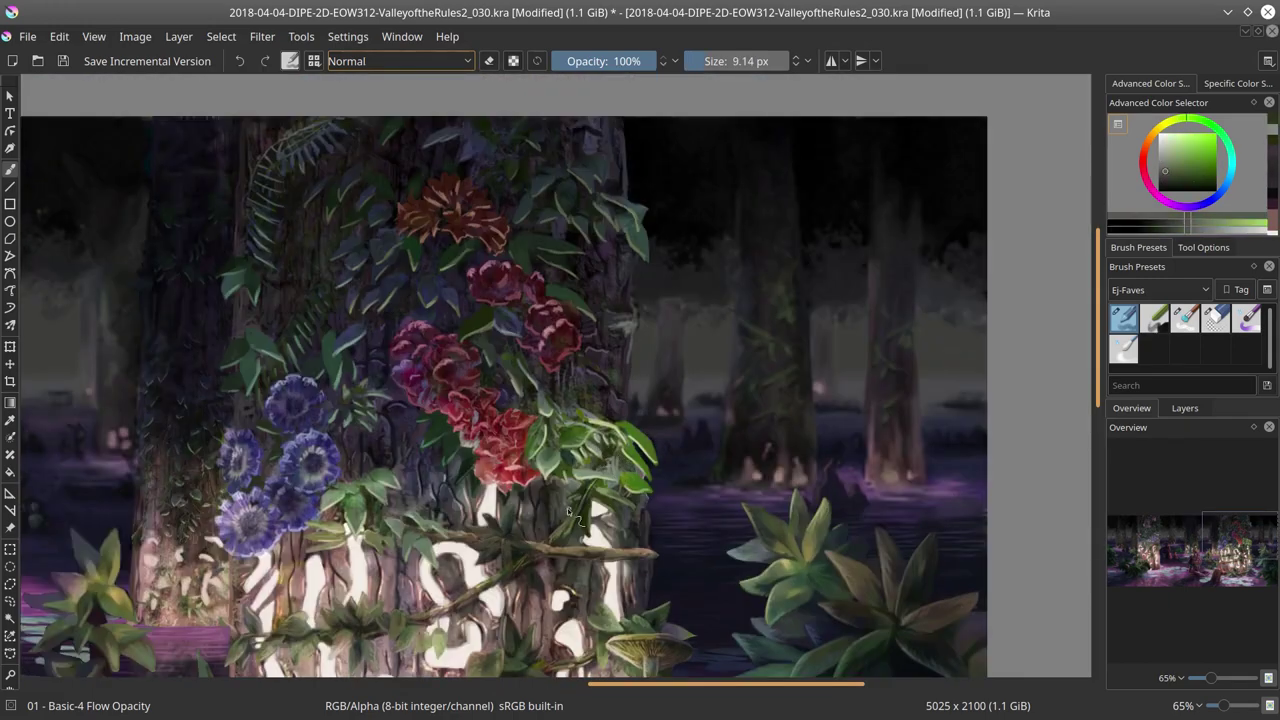
{"action": "key", "text": "bracketleft"}
{"action": "left_click", "coordinate": [540, 485], "text": "ctrl"}
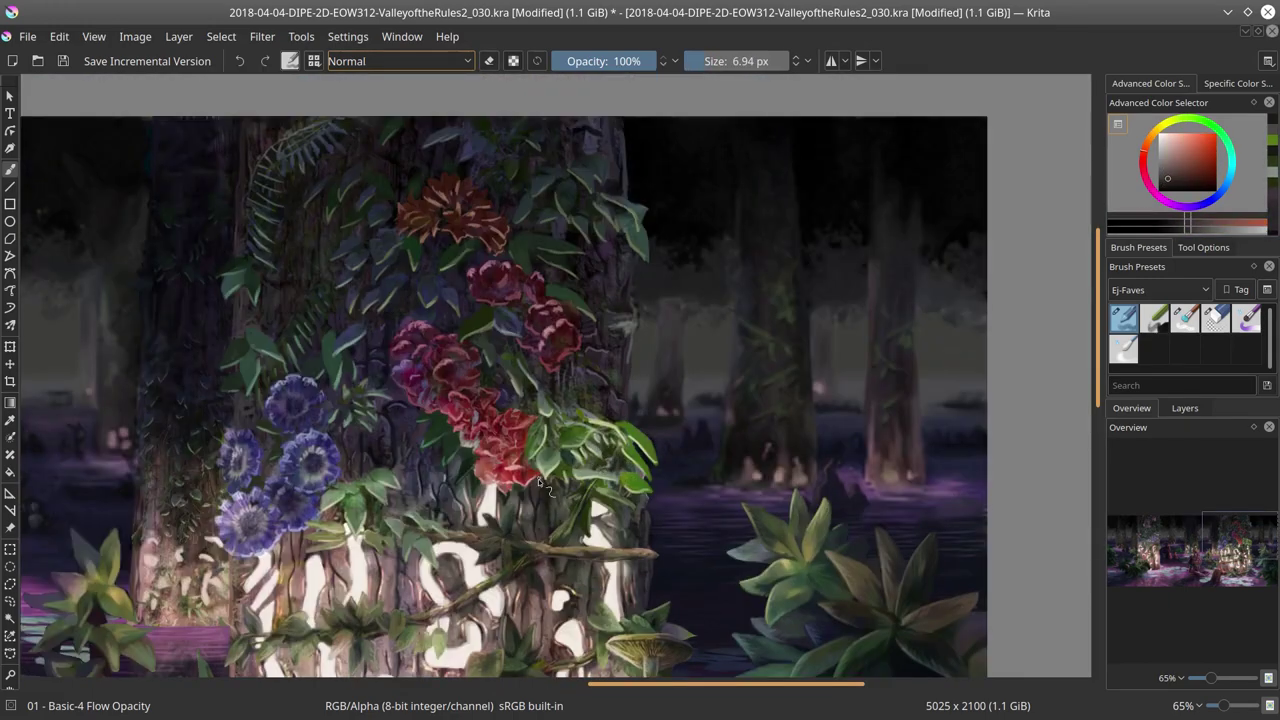
{"action": "left_click", "coordinate": [543, 541], "text": "ctrl"}
{"action": "scroll", "coordinate": [543, 541], "scroll_direction": "down", "scroll_amount": 4}
{"action": "left_click", "coordinate": [62, 61]}
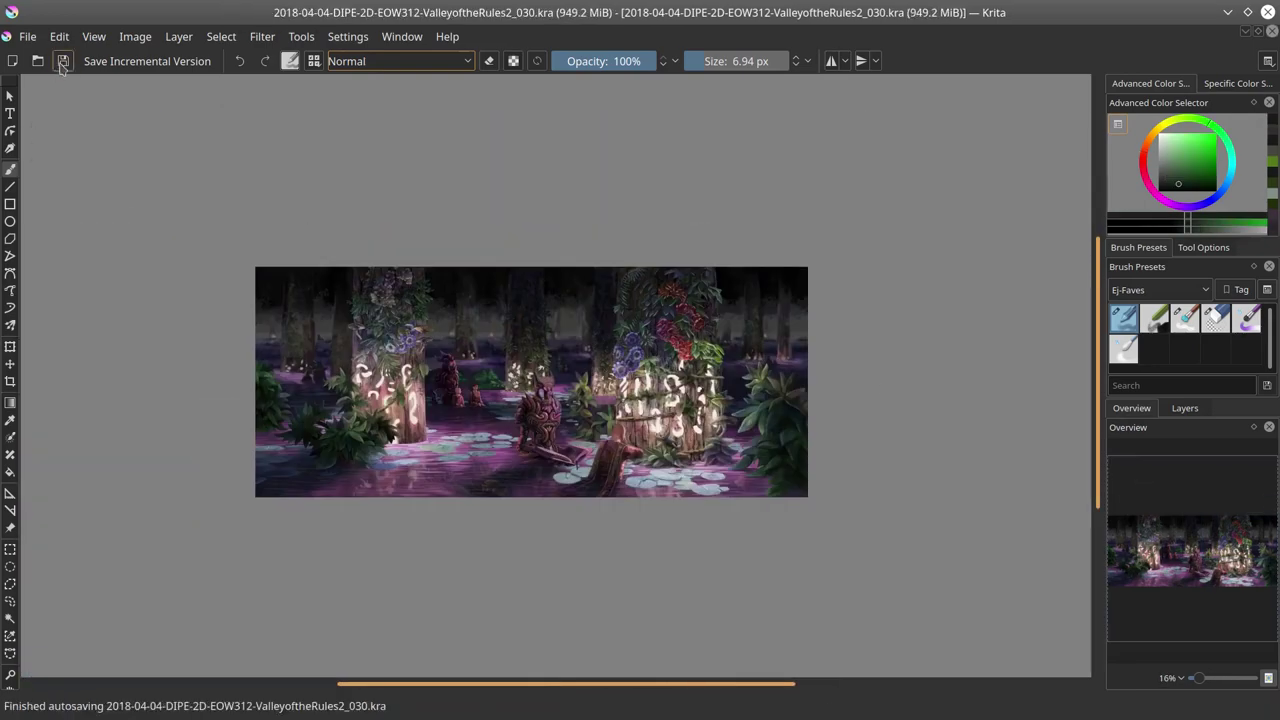
Step: Flip the whole painting horizontally to check it, save, and fit it in view
{"action": "scroll", "coordinate": [544, 345], "scroll_direction": "up", "scroll_amount": 4}
{"action": "scroll", "coordinate": [544, 345], "scroll_direction": "down", "scroll_amount": 5}
{"action": "left_click", "coordinate": [135, 36]}
{"action": "left_click", "coordinate": [164, 224]}
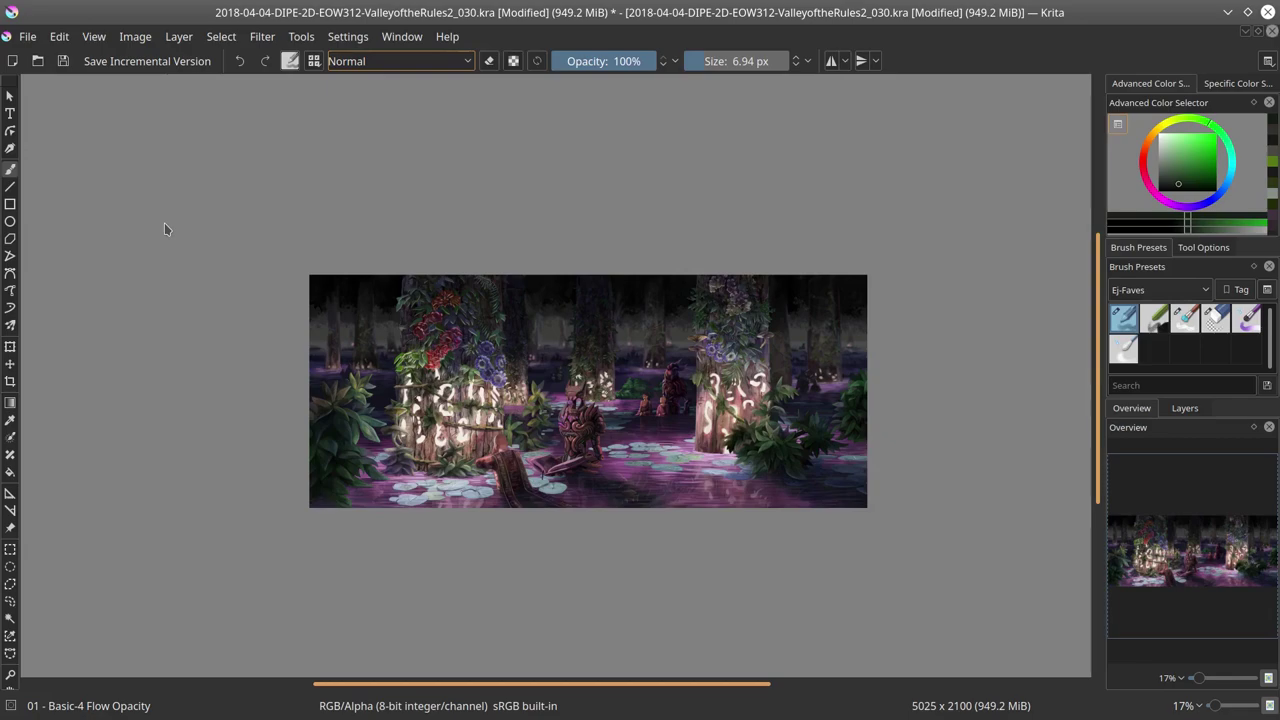
{"action": "key", "text": "ctrl+s"}
{"action": "scroll", "coordinate": [110, 247], "scroll_direction": "down", "scroll_amount": 3}
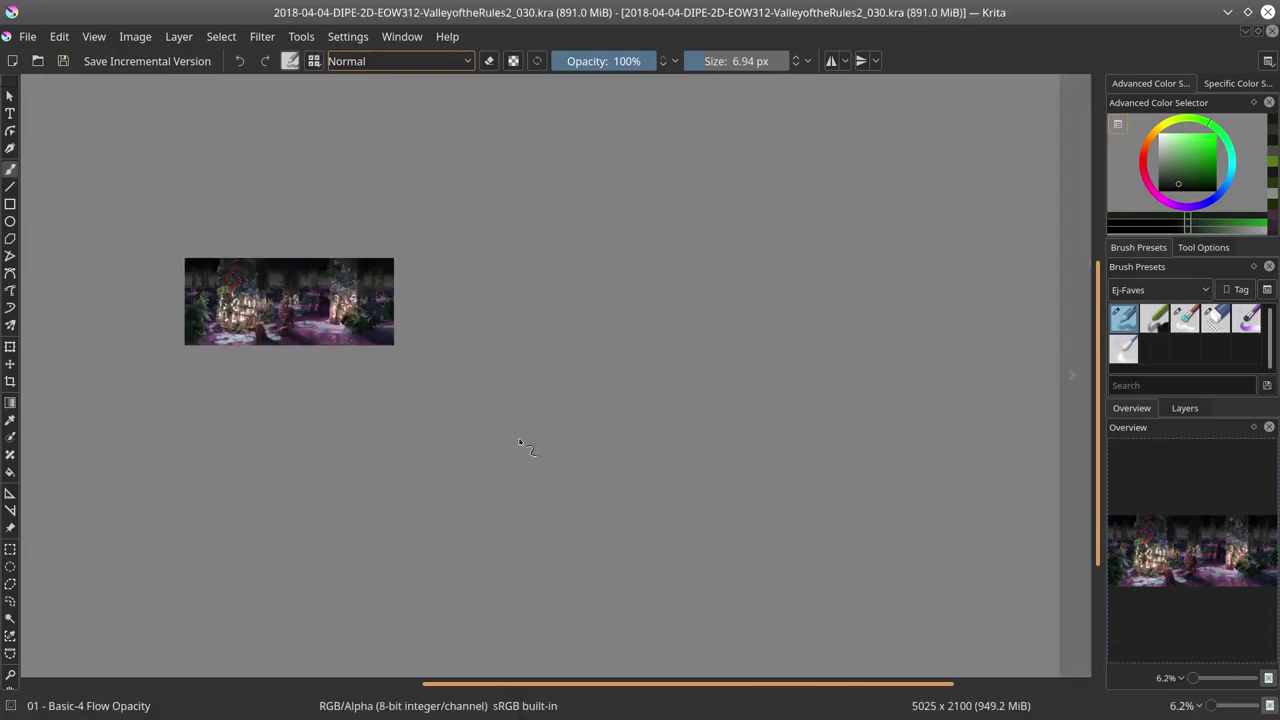
{"action": "key", "text": "2"}
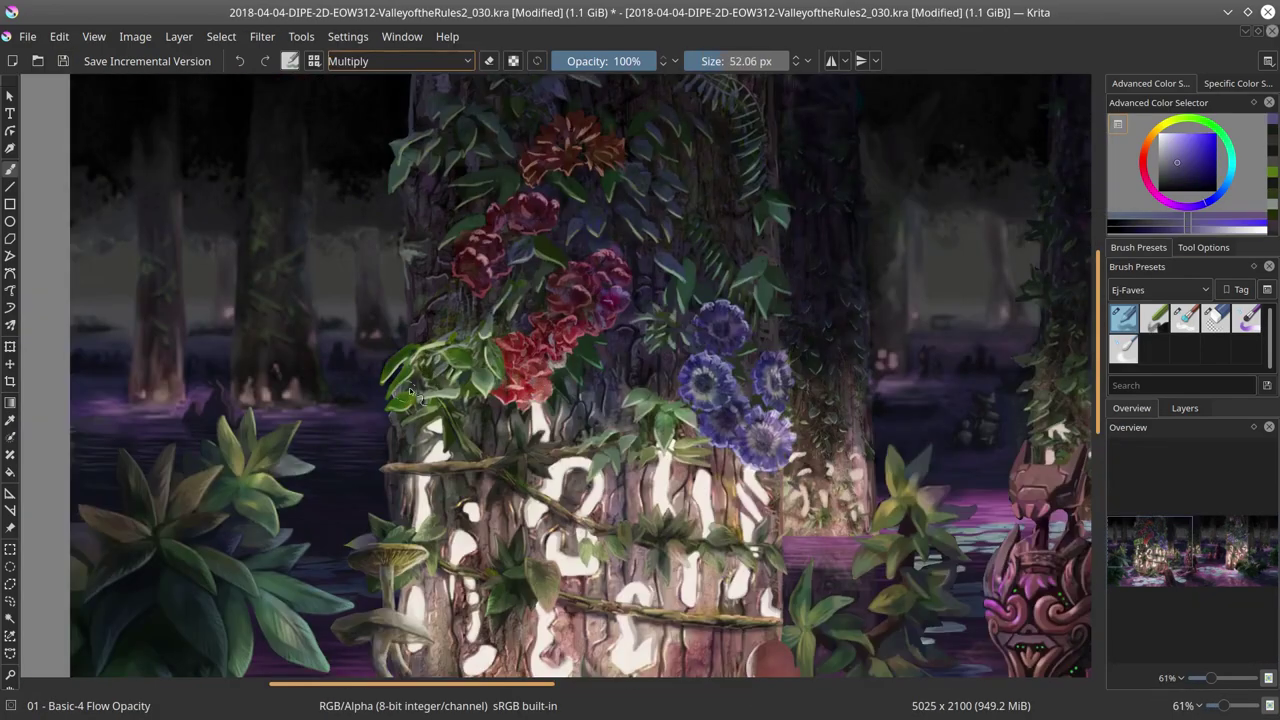
{"action": "scroll", "coordinate": [412, 392], "scroll_direction": "down", "scroll_amount": 10}
{"action": "scroll", "coordinate": [591, 477], "scroll_direction": "up", "scroll_amount": 12}
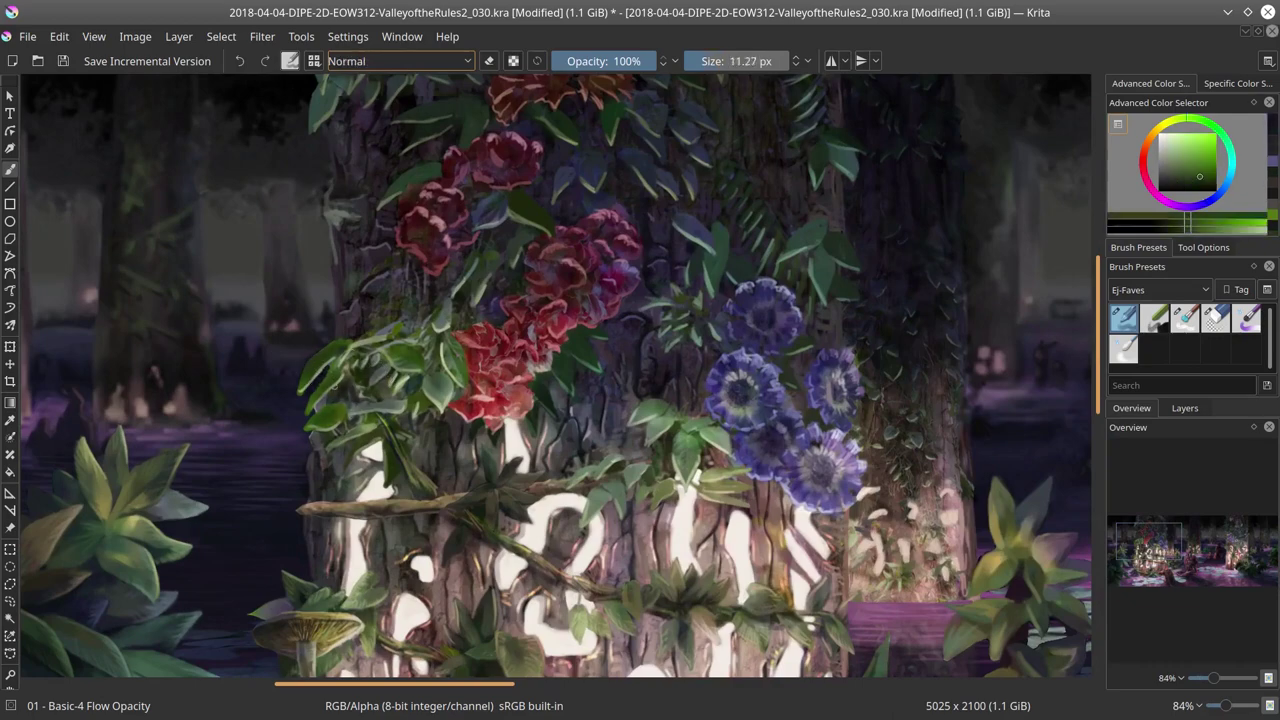
Step: Paint Multiply shadow strokes on the foliage, return the brush to Normal, and save
{"action": "left_click", "coordinate": [400, 61]}
{"action": "left_click", "coordinate": [400, 140]}
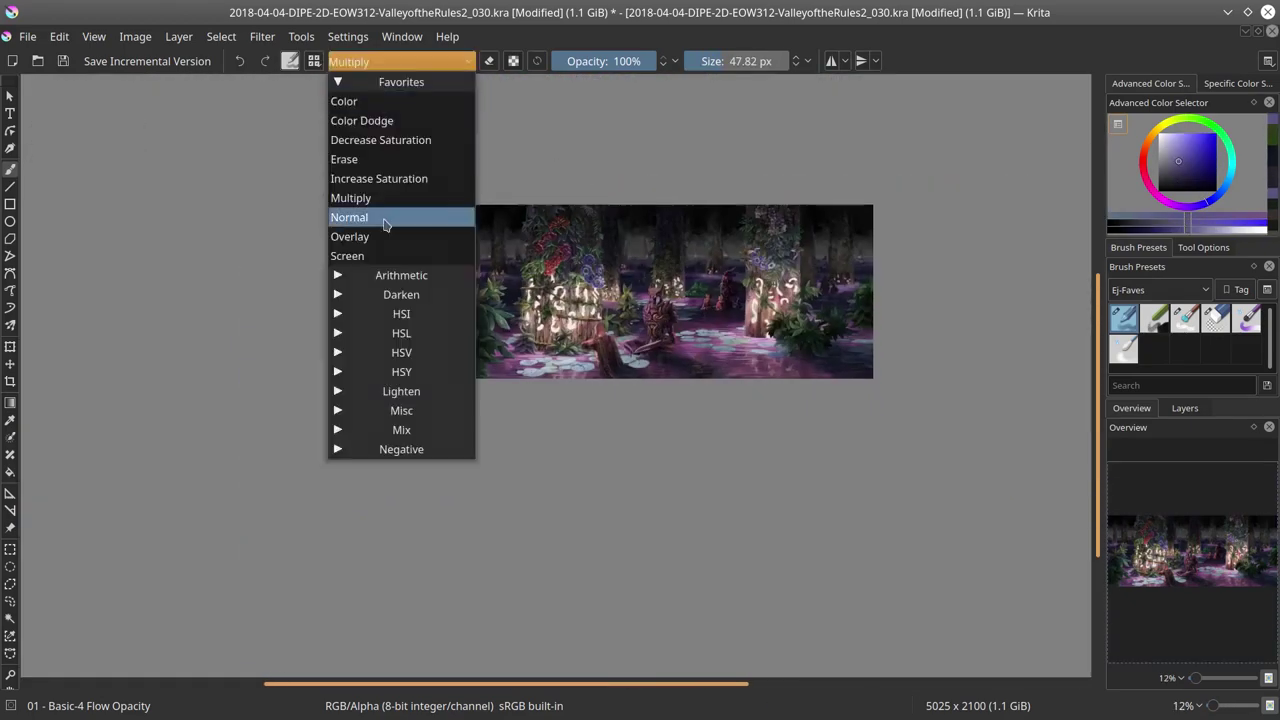
{"action": "left_click", "coordinate": [370, 214]}
{"action": "left_click", "coordinate": [63, 61]}
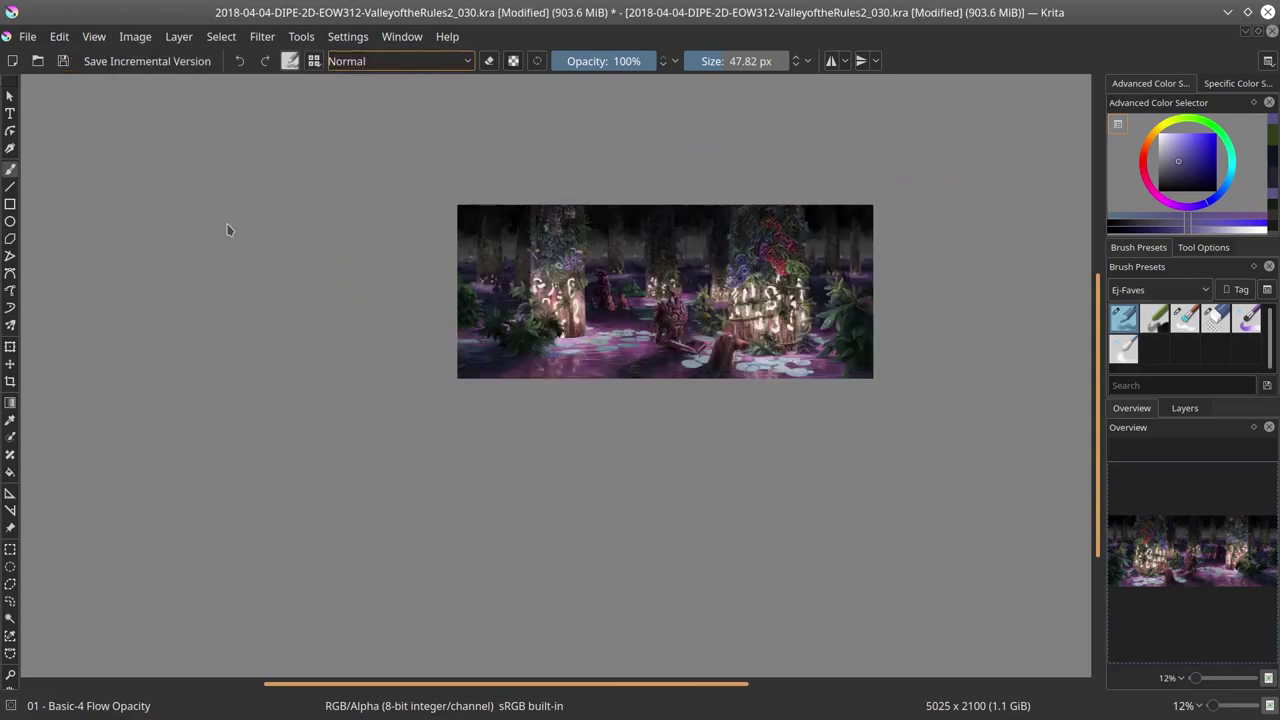
{"action": "key", "text": "ctrl+s"}
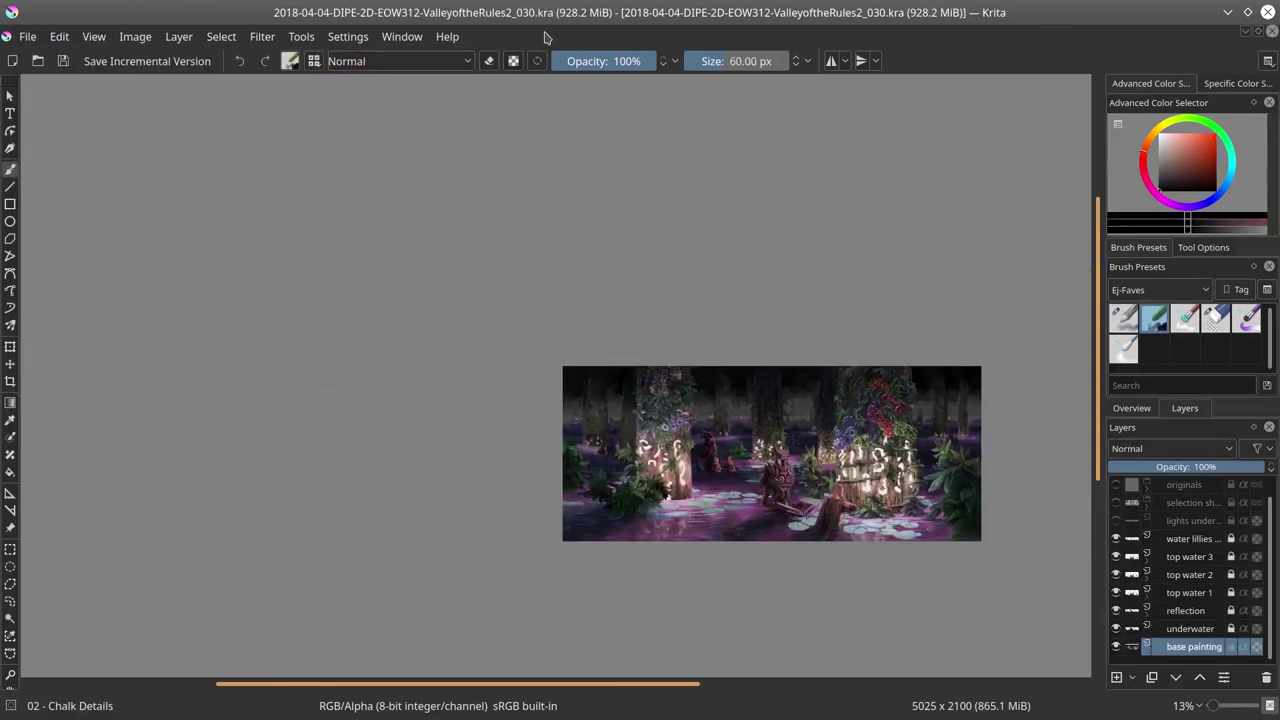
Step: Paint on the statue with a desaturating brush in pale magenta at a reduced size
{"action": "left_click", "coordinate": [1124, 318]}
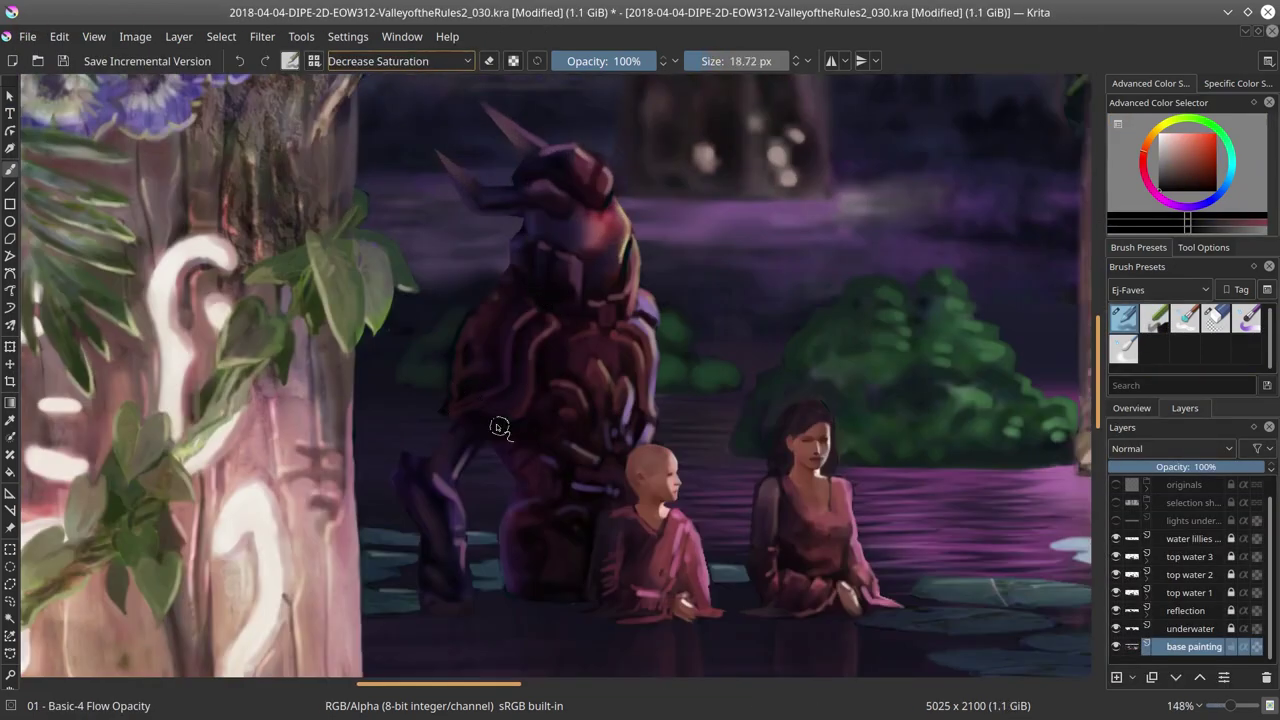
{"action": "left_click", "coordinate": [510, 461], "text": "ctrl"}
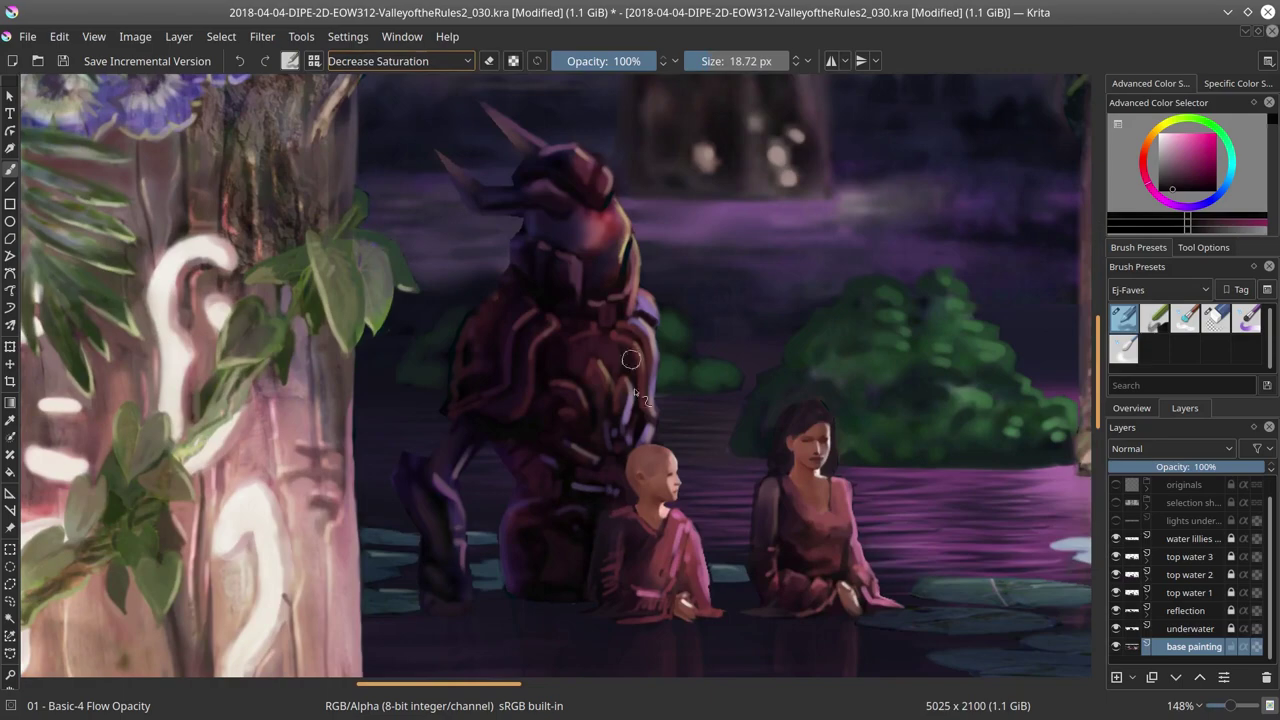
{"action": "key", "text": "alt+shift+n"}
{"action": "left_click", "coordinate": [541, 424], "text": "ctrl"}
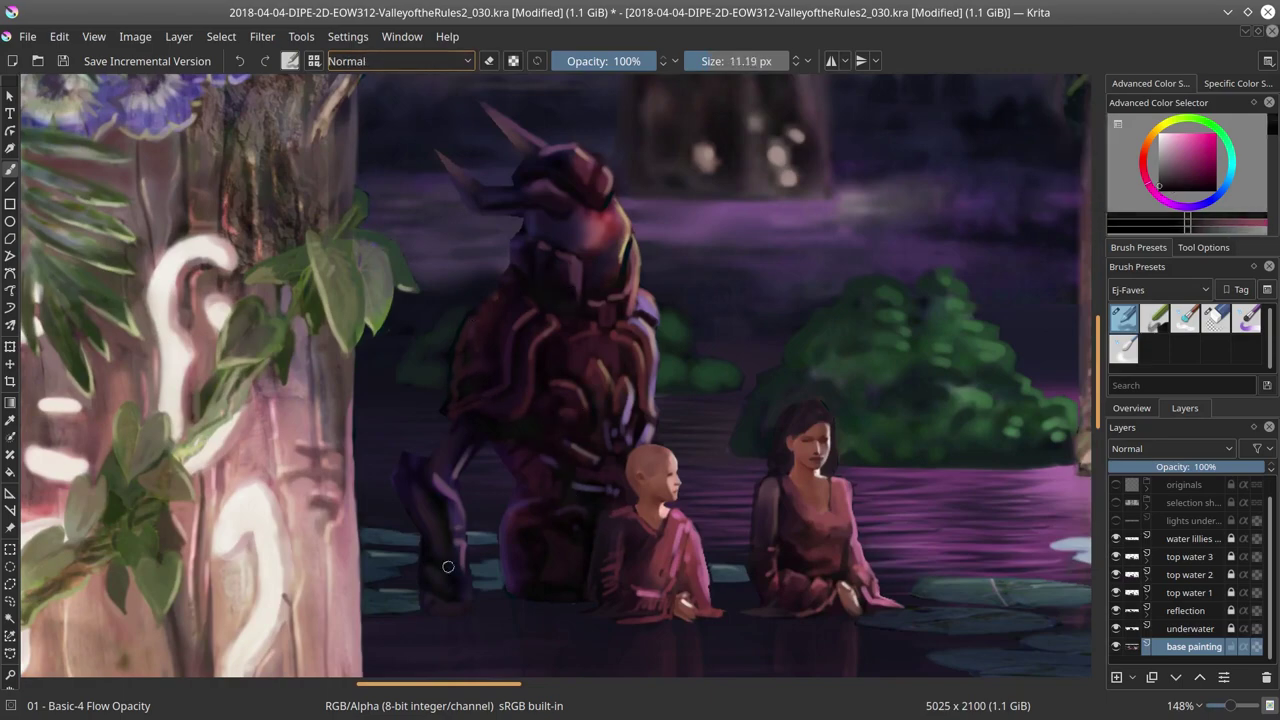
{"action": "scroll", "coordinate": [528, 586], "scroll_direction": "down", "scroll_amount": 1}
{"action": "key", "text": "bracketleft"}
{"action": "key", "text": "bracketleft"}
{"action": "key", "text": "bracketleft"}
{"action": "left_click", "coordinate": [449, 414], "text": "ctrl"}
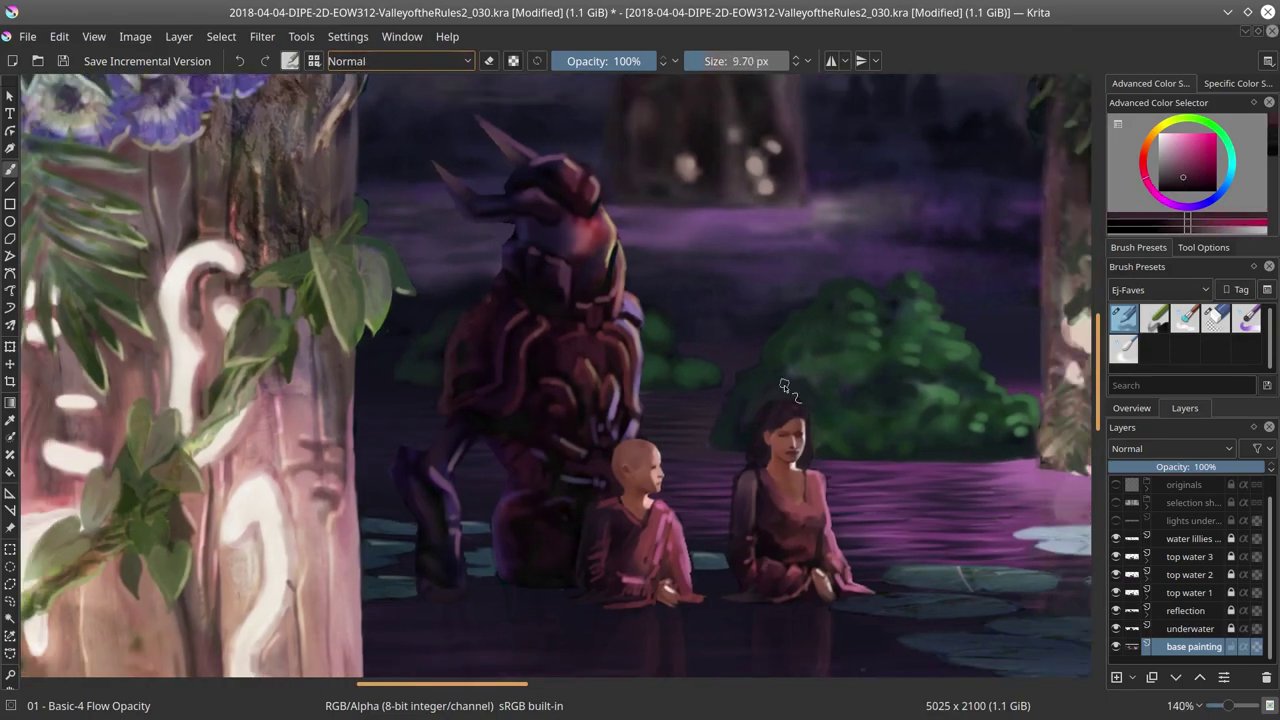
{"action": "scroll", "coordinate": [784, 387], "scroll_direction": "down", "scroll_amount": 8}
{"action": "scroll", "coordinate": [641, 442], "scroll_direction": "up", "scroll_amount": 7}
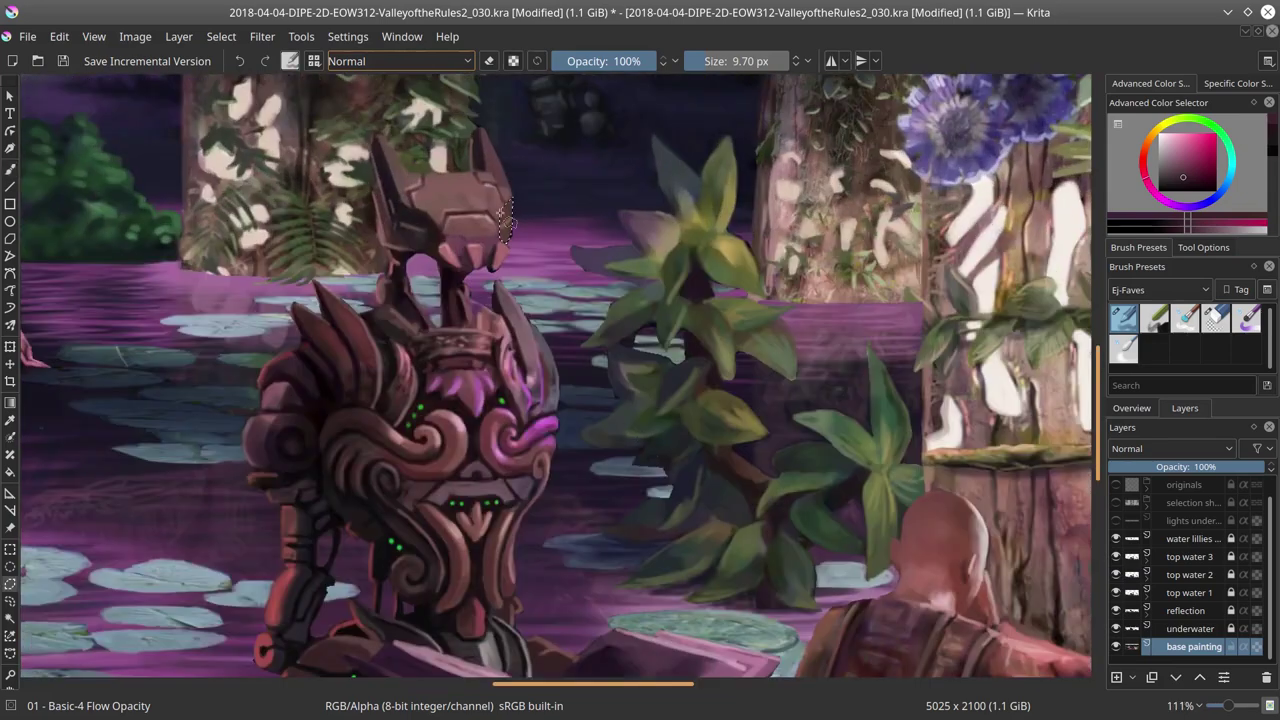
Step: Refine the statue's face in Normal blending with sampled pink and brown
{"action": "left_click", "coordinate": [400, 61]}
{"action": "left_click", "coordinate": [357, 220]}
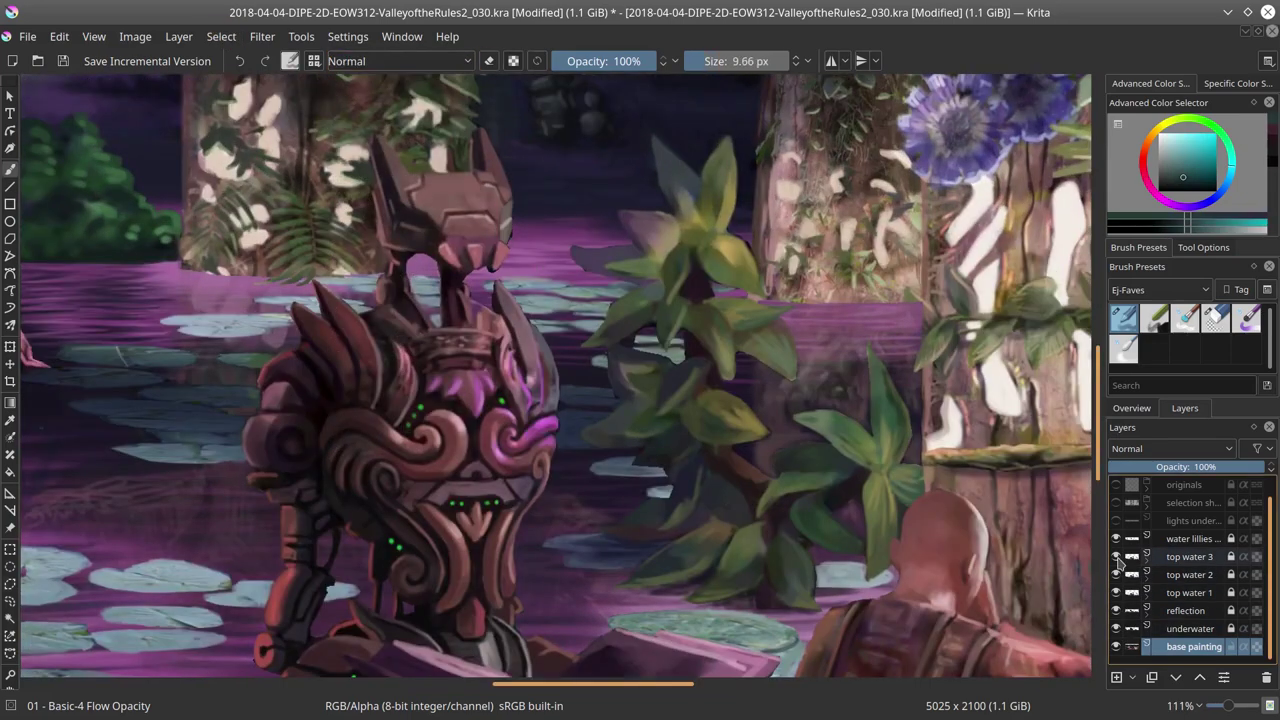
{"action": "key", "text": "bracketleft"}
{"action": "key", "text": "bracketleft"}
{"action": "left_click", "coordinate": [510, 240], "text": "ctrl"}
{"action": "left_click", "coordinate": [513, 222], "text": "ctrl"}
{"action": "key", "text": "bracketright"}
{"action": "key", "text": "bracketright"}
{"action": "key", "text": "bracketright"}
Step: Save a new incremental version _031 of the painting
{"action": "scroll", "coordinate": [528, 269], "scroll_direction": "down", "scroll_amount": 2}
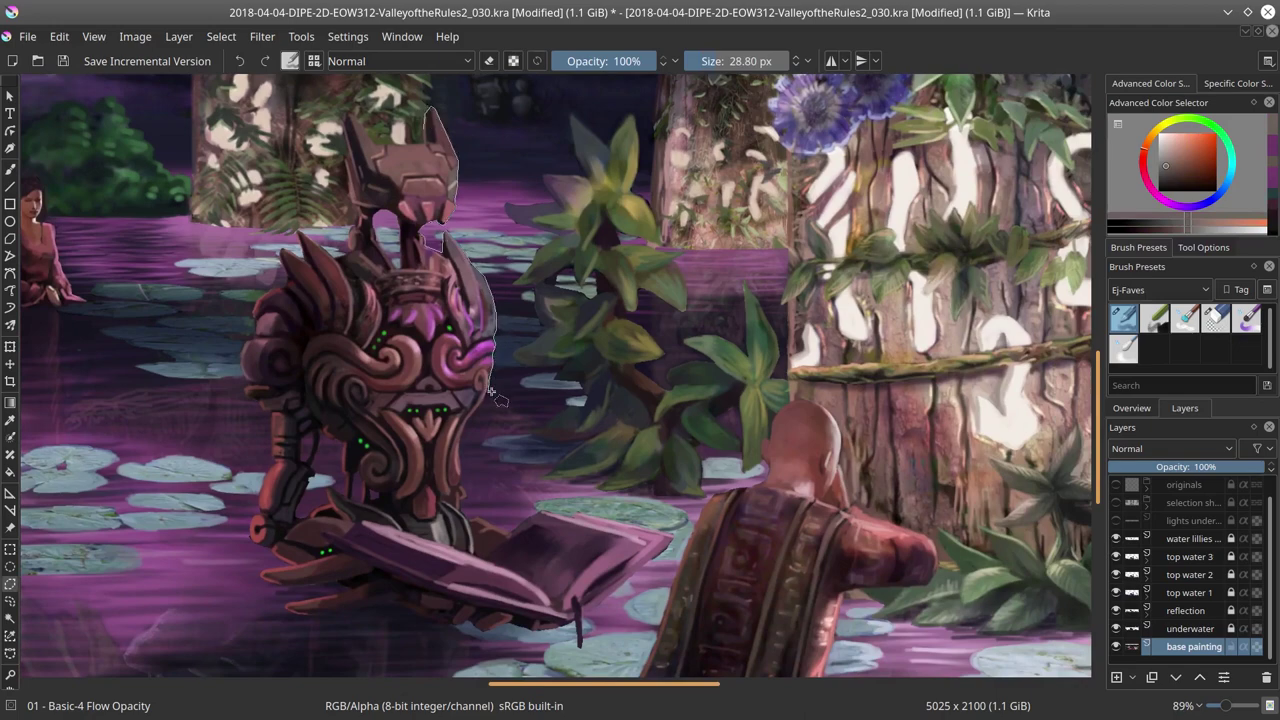
{"action": "scroll", "coordinate": [500, 300], "scroll_direction": "down", "scroll_amount": 3}
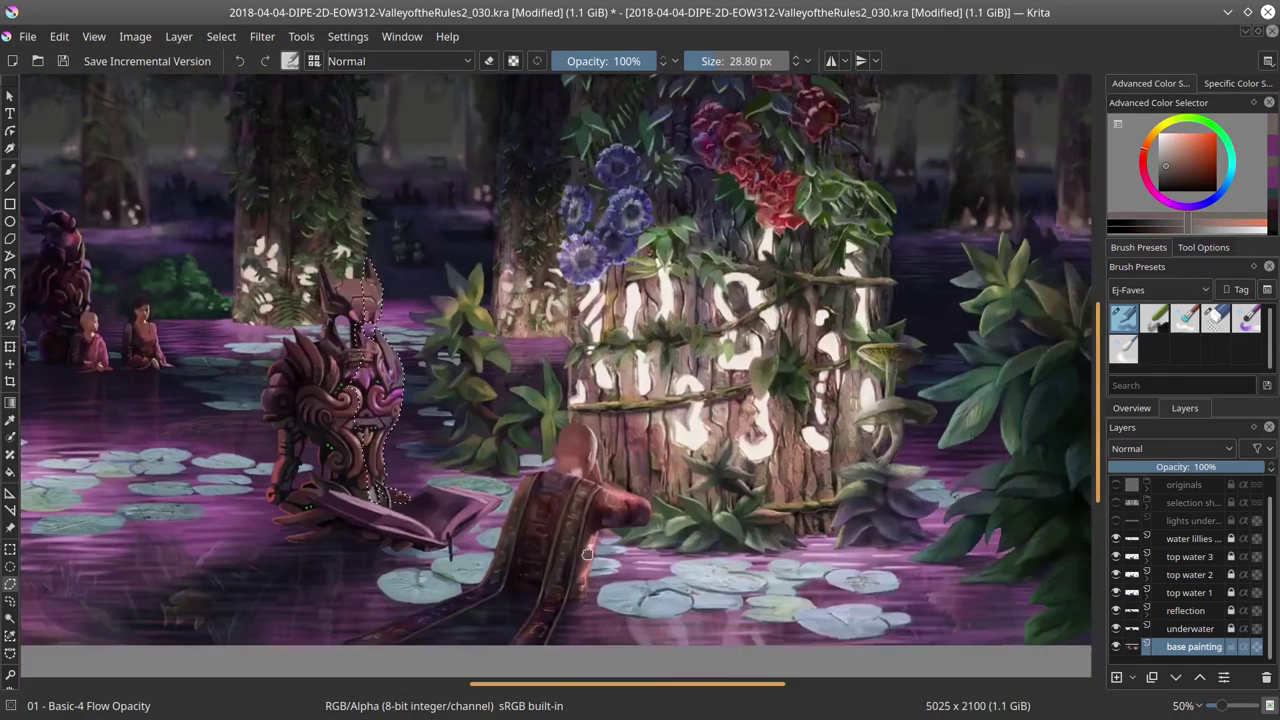
{"action": "scroll", "coordinate": [600, 287], "scroll_direction": "up", "scroll_amount": 4}
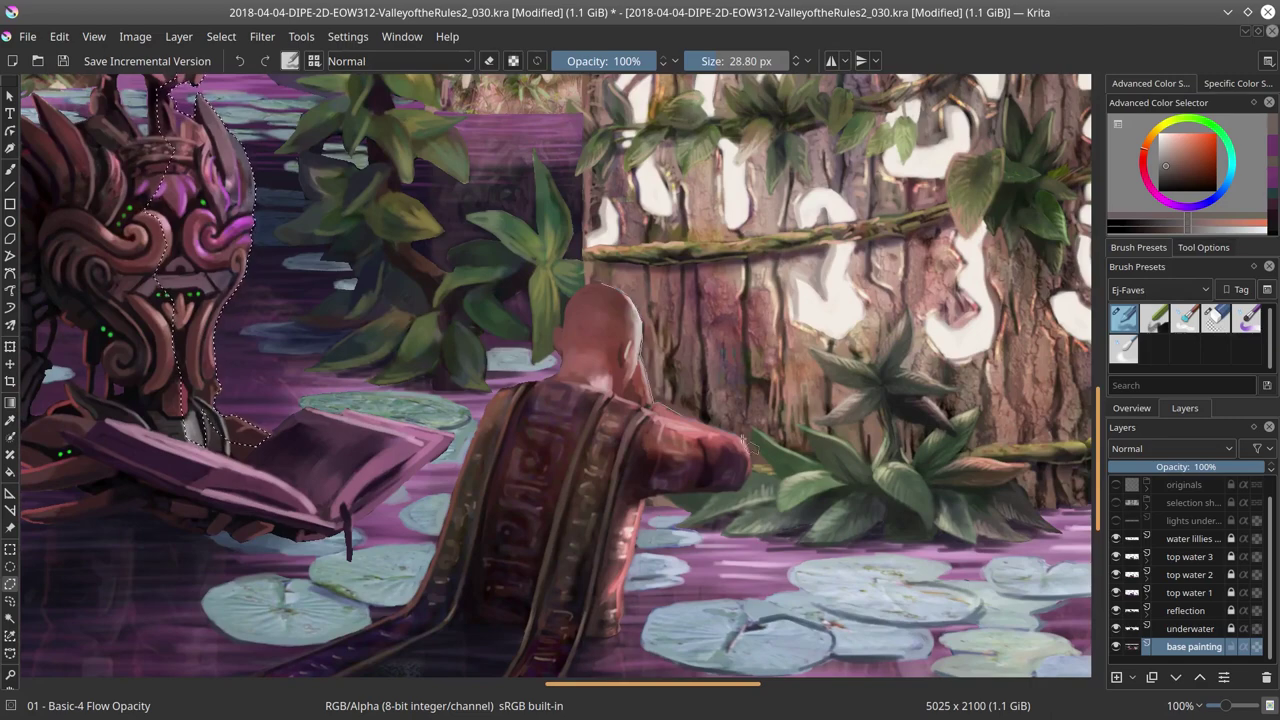
{"action": "left_click", "coordinate": [147, 61]}
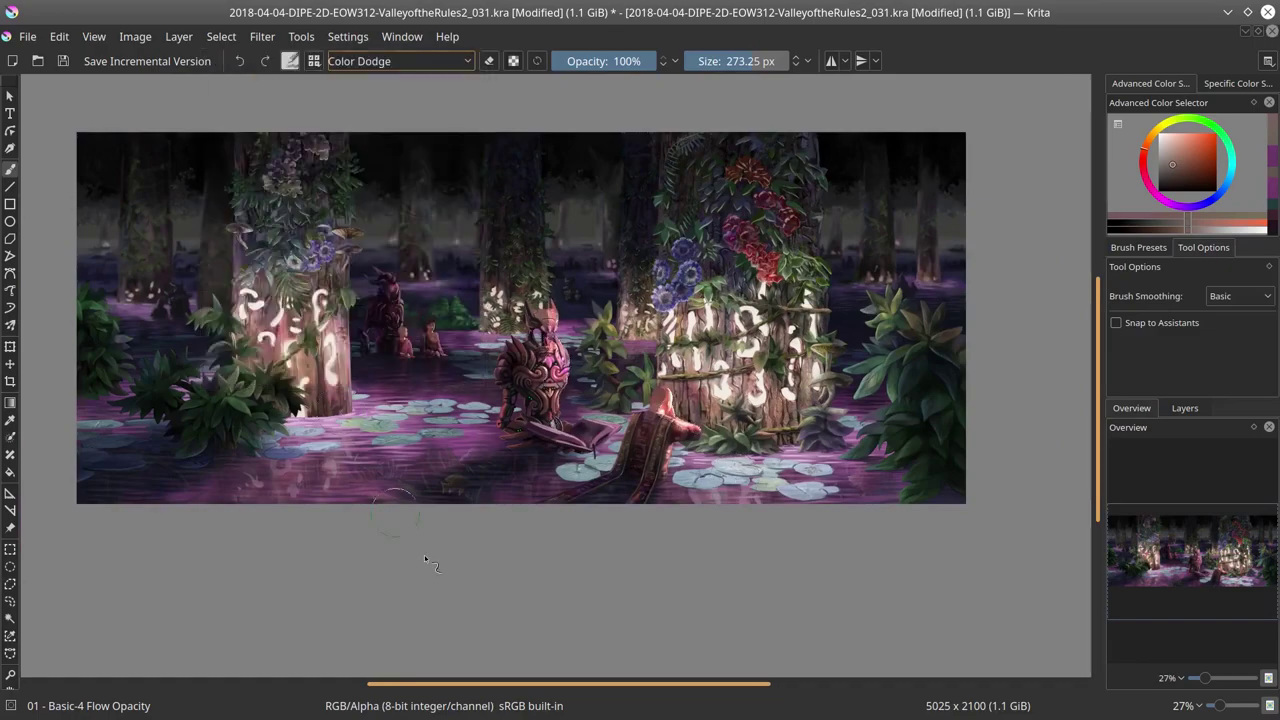
{"action": "scroll", "coordinate": [424, 560], "scroll_direction": "down", "scroll_amount": 5}
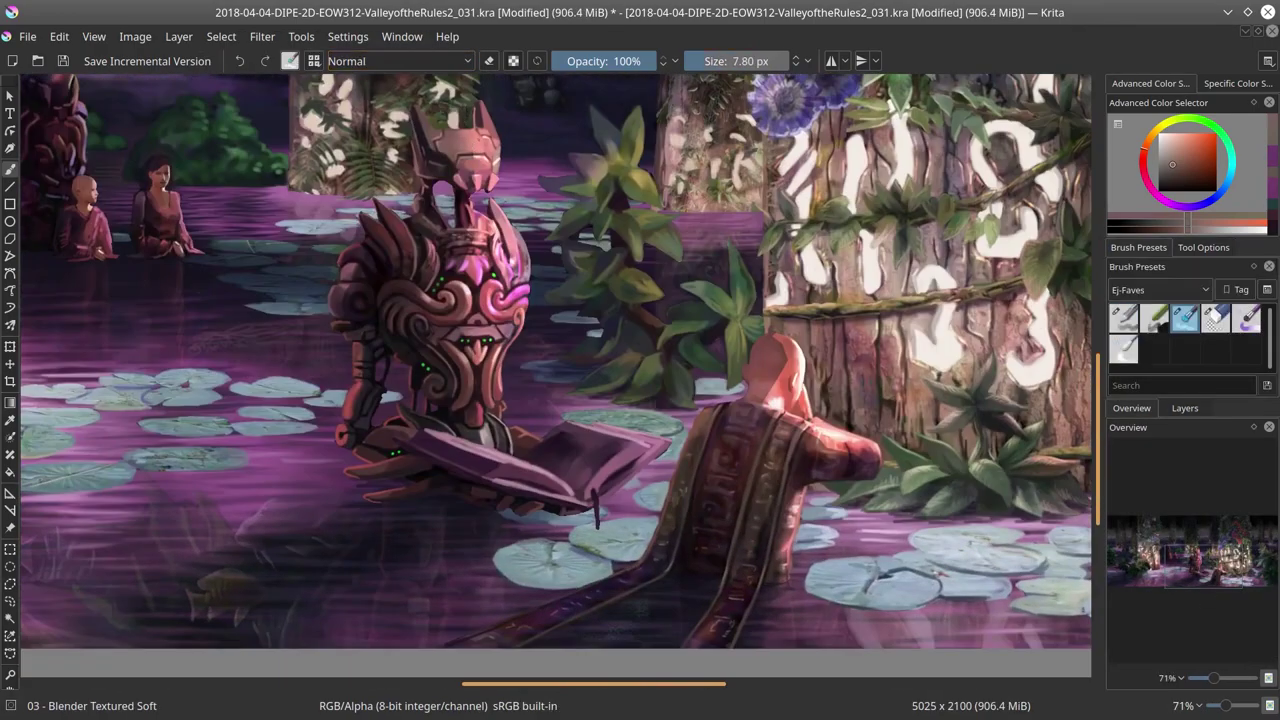
Step: Paint the monk's head with Basic-4 Flow Opacity using sampled pinkish-red and magenta tones
{"action": "key", "text": "/"}
{"action": "left_click", "coordinate": [490, 110], "text": "ctrl"}
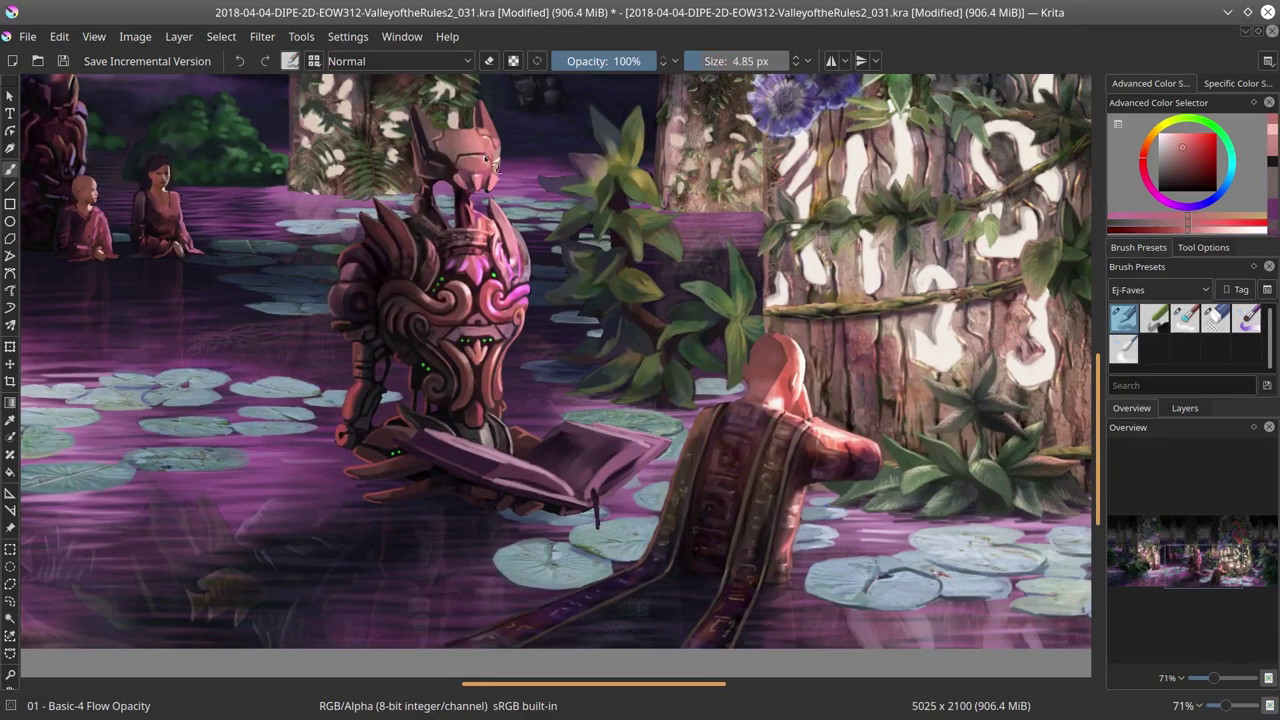
{"action": "left_click", "coordinate": [470, 178], "text": "ctrl"}
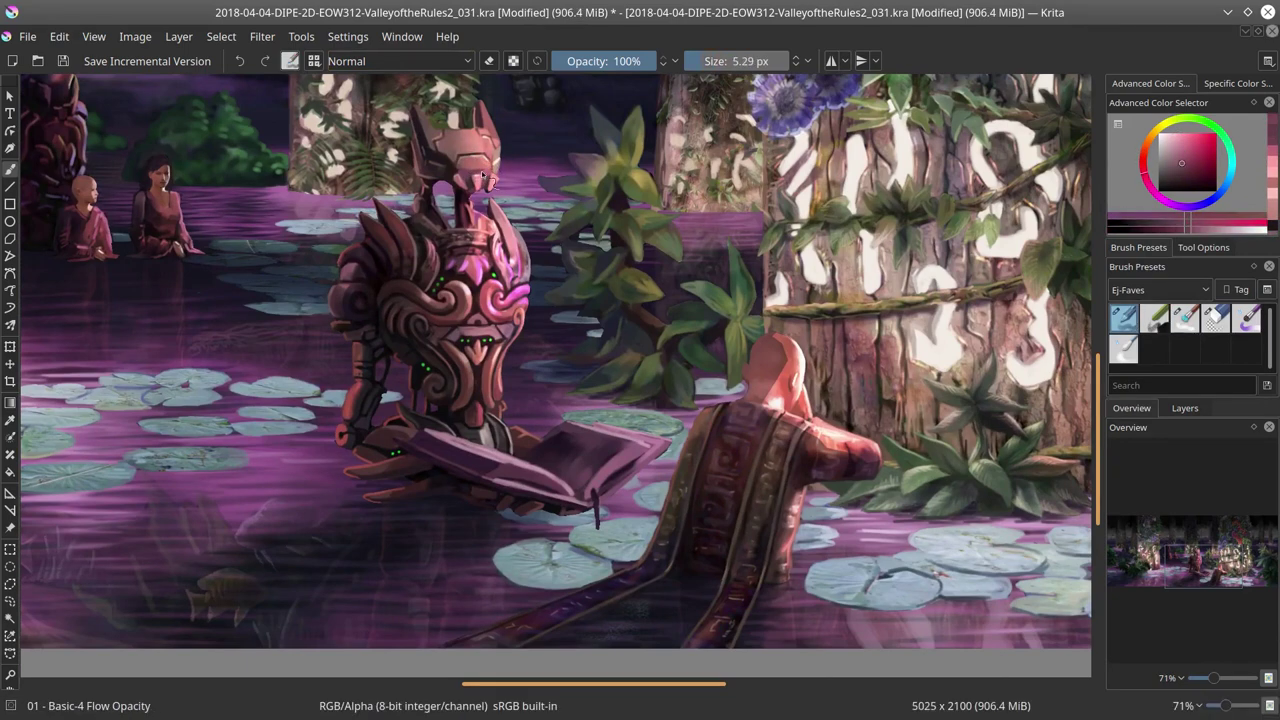
{"action": "key", "text": "bracketright"}
{"action": "left_click", "coordinate": [485, 228], "text": "ctrl"}
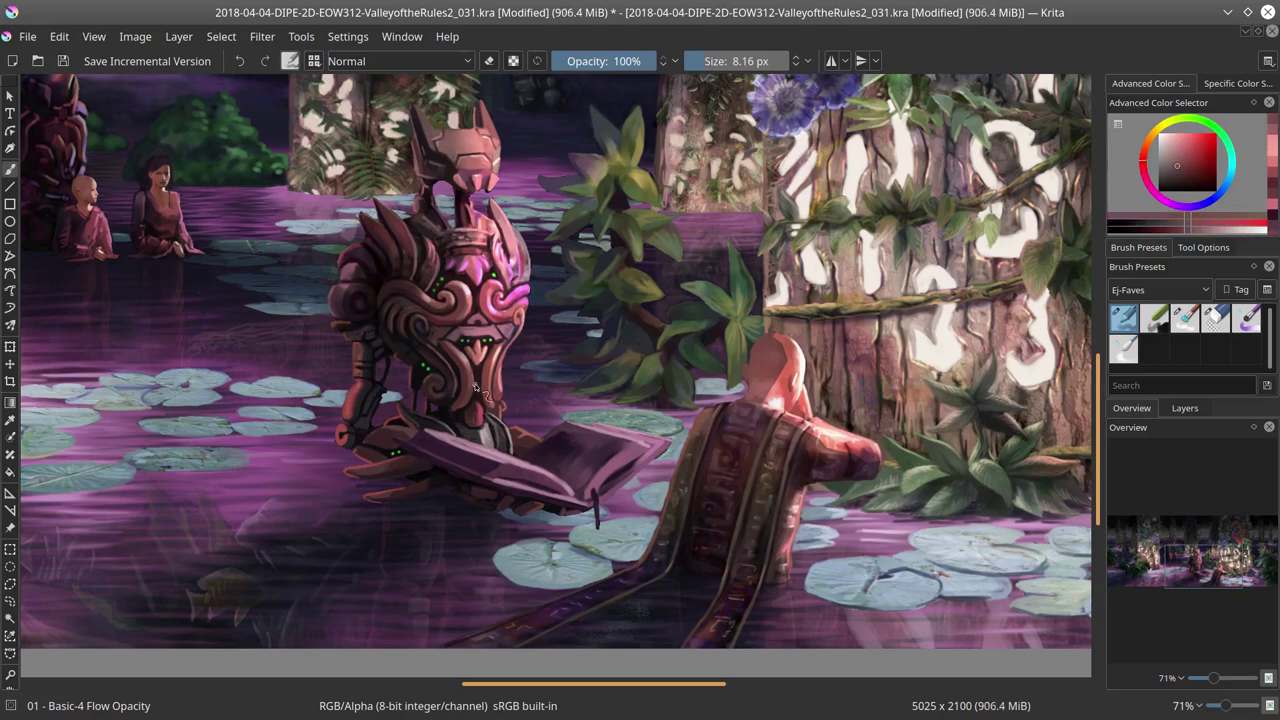
{"action": "left_click", "coordinate": [500, 300], "text": "ctrl"}
{"action": "key", "text": "bracketright"}
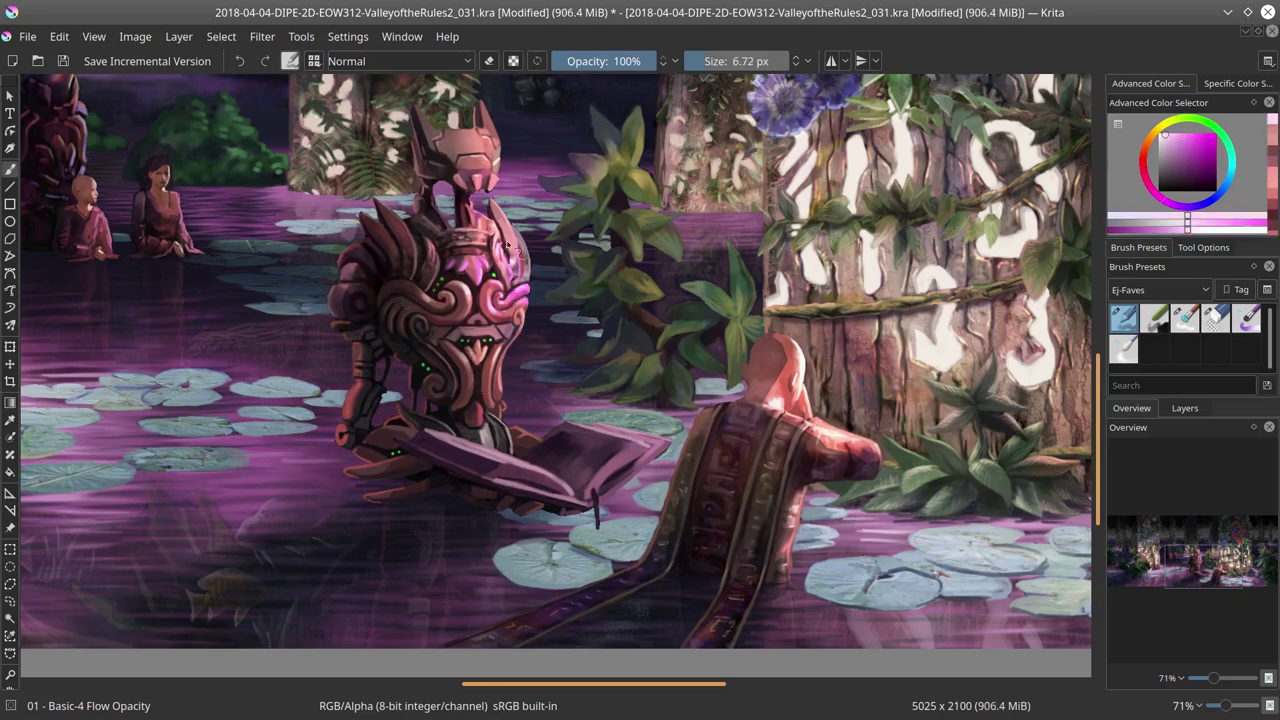
Step: Shade the monk's ear, neck and shoulder with darker pink, light pink and reddish-brown
{"action": "key", "text": "slash"}
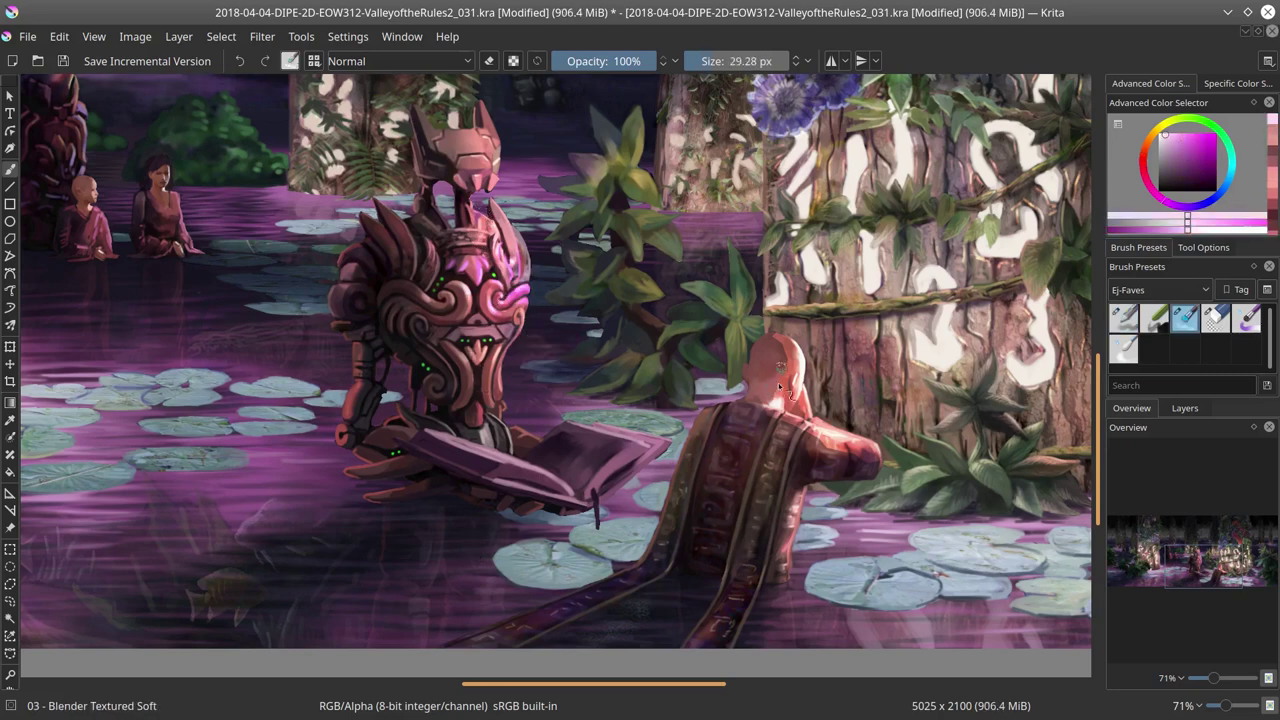
{"action": "key", "text": "slash"}
{"action": "left_click", "coordinate": [868, 470], "text": "ctrl"}
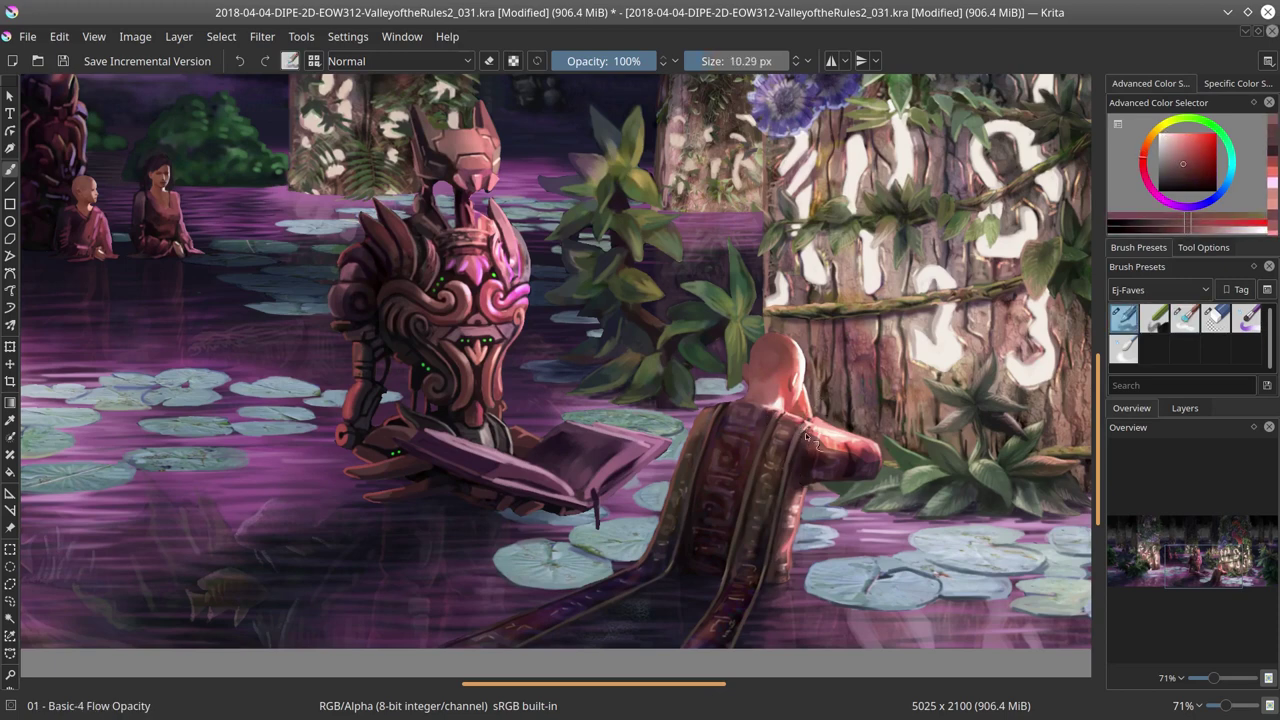
{"action": "key", "text": "bracketleft"}
{"action": "key", "text": "bracketleft"}
{"action": "key", "text": "bracketleft"}
{"action": "key", "text": "bracketleft"}
{"action": "key", "text": "bracketleft"}
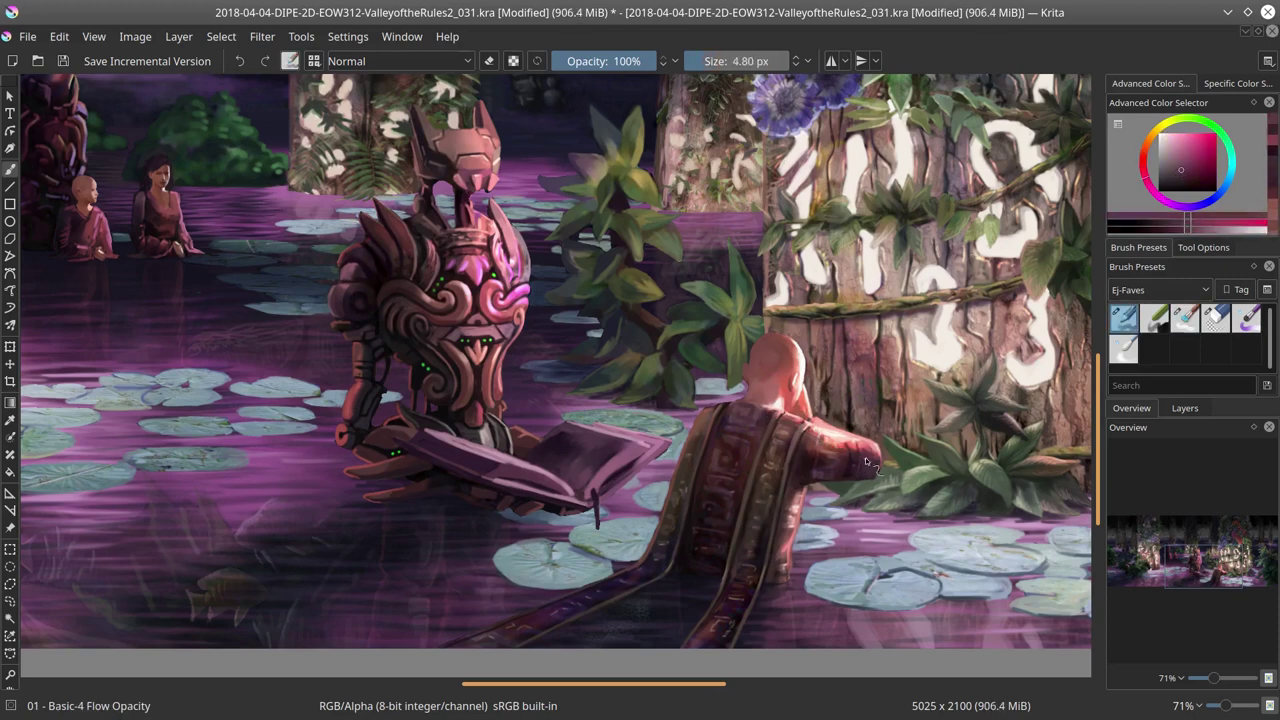
{"action": "left_click", "coordinate": [756, 414], "text": "ctrl"}
{"action": "left_click", "coordinate": [718, 508], "text": "ctrl"}
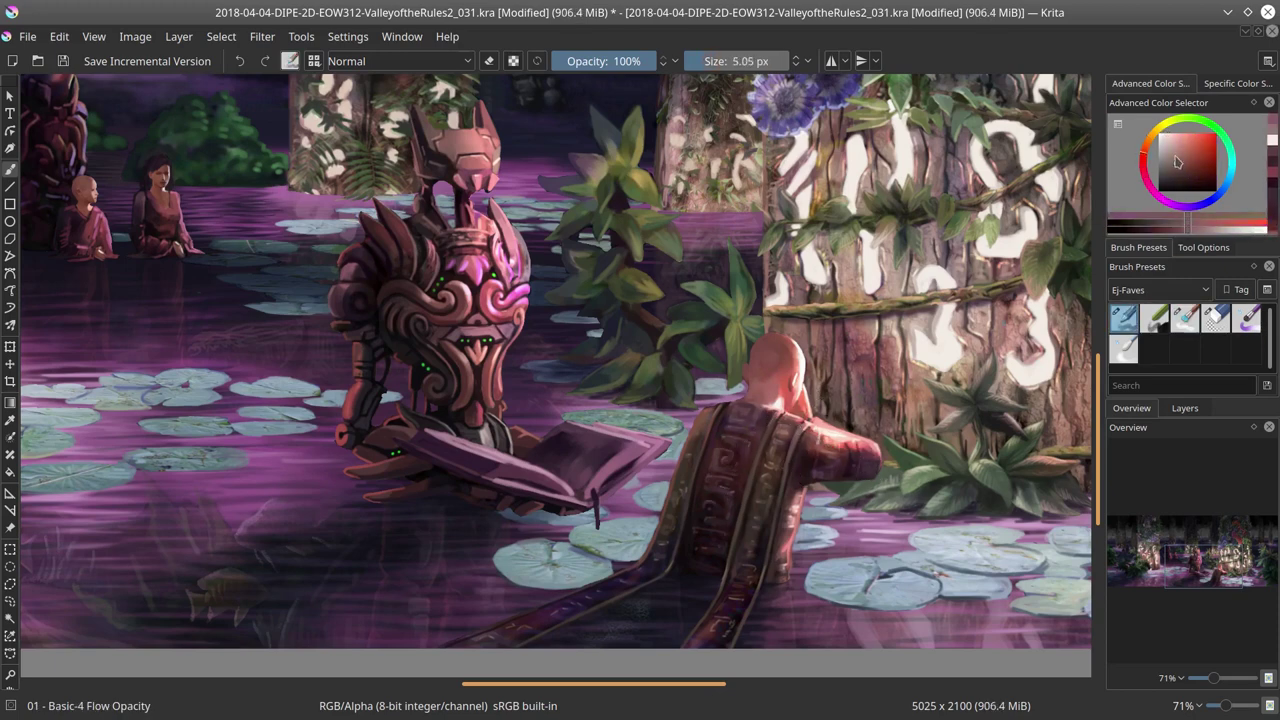
Step: Add an HSV adjustment filter layer and a curves filter layer to the painting
{"action": "scroll", "coordinate": [830, 545], "scroll_direction": "down", "scroll_amount": 5}
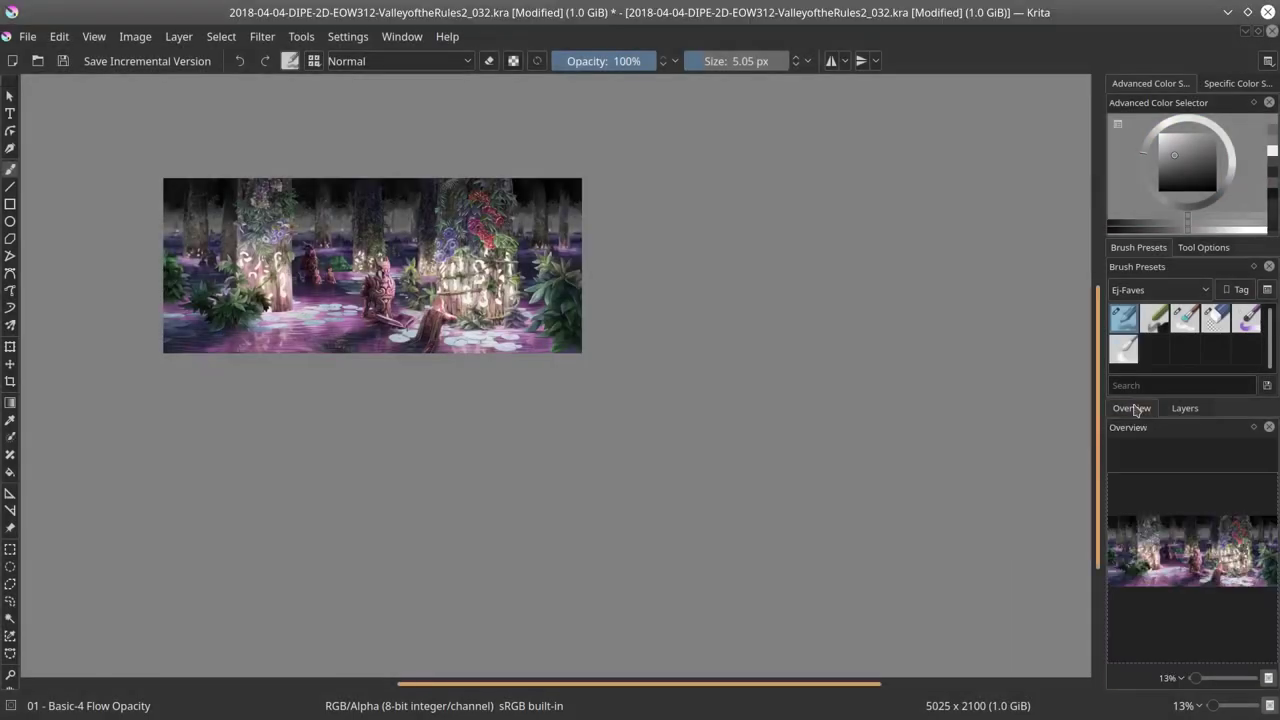
{"action": "left_click", "coordinate": [262, 36]}
{"action": "mouse_move", "coordinate": [277, 82]}
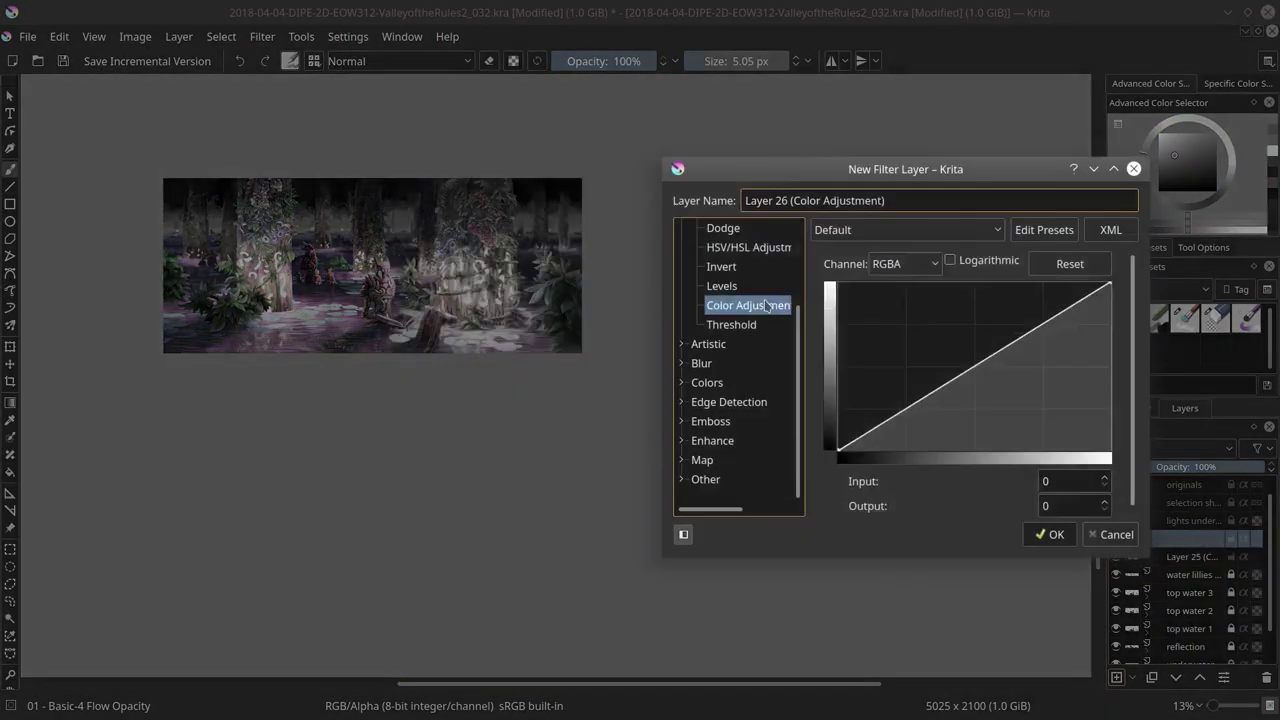
{"action": "left_click", "coordinate": [737, 249]}
{"action": "left_click", "coordinate": [1049, 531]}
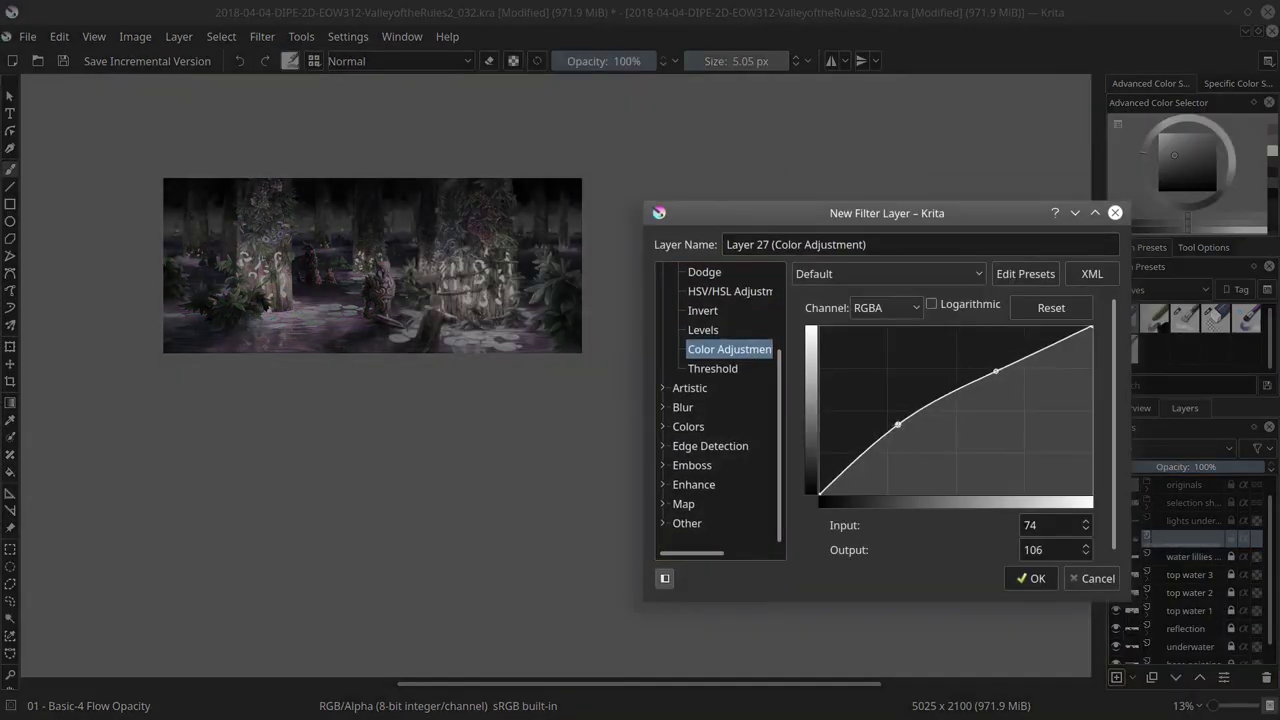
{"action": "left_click", "coordinate": [1030, 578]}
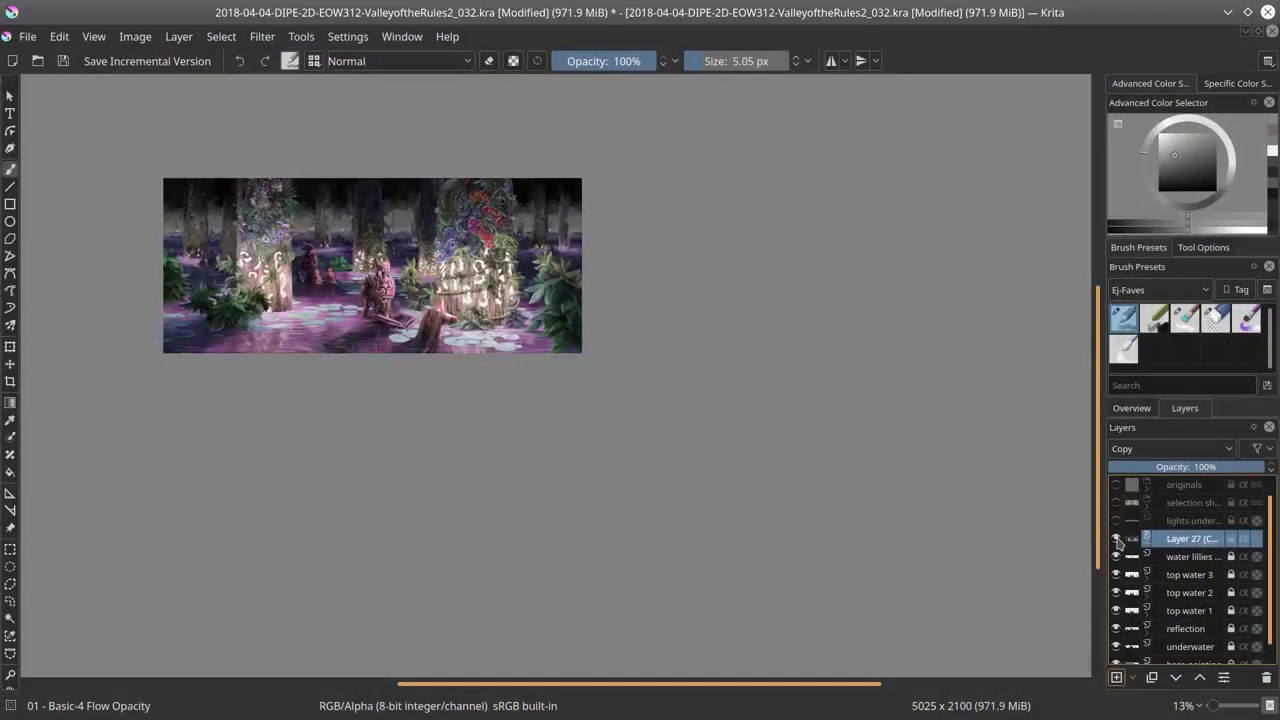
Step: Delete the Color Adjustment layer and save the painting
{"action": "left_click", "coordinate": [1131, 408]}
{"action": "left_click", "coordinate": [1185, 408]}
{"action": "key", "text": "shift+Delete"}
{"action": "key", "text": "ctrl+s"}
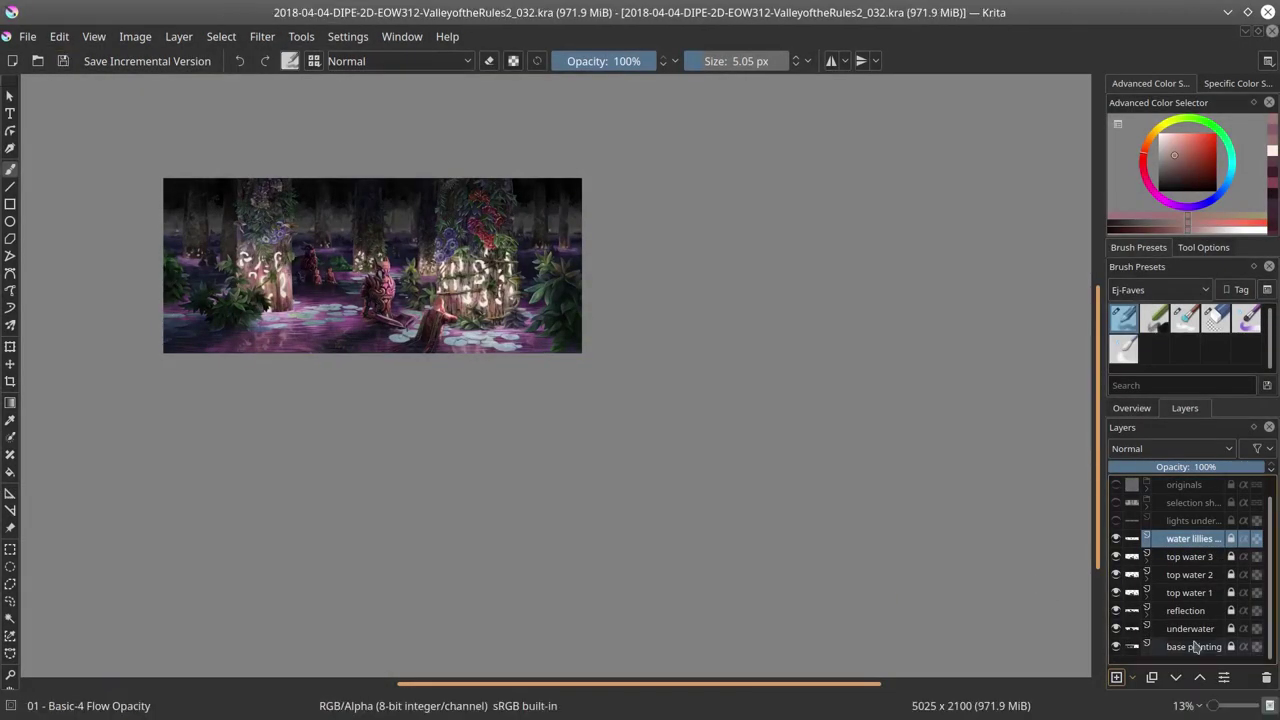
Step: Preview a curves adjustment on the base painting layer, toggling preview off and on
{"action": "left_click", "coordinate": [1195, 646]}
{"action": "key", "text": "ctrl+m"}
{"action": "left_click", "coordinate": [679, 540]}
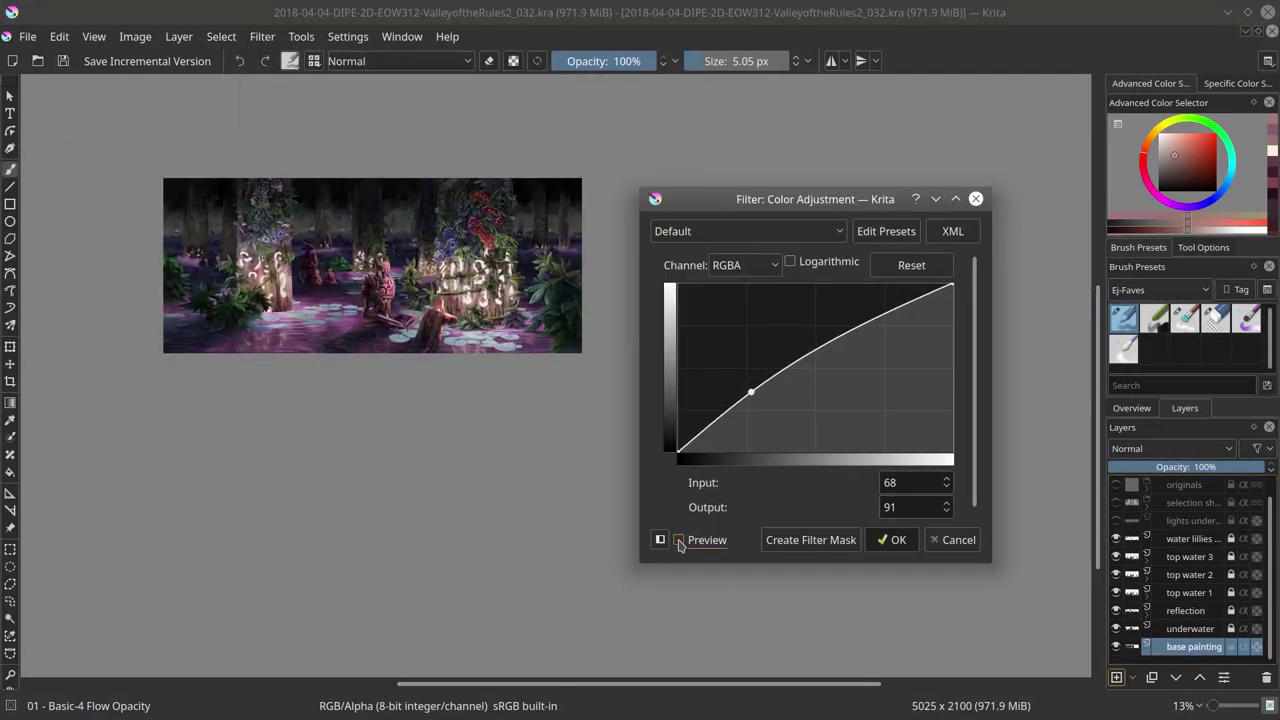
{"action": "left_click", "coordinate": [679, 540]}
Step: Open the earlier ValleyoftheRules2_030.kra version of the painting
{"action": "key", "text": "Escape"}
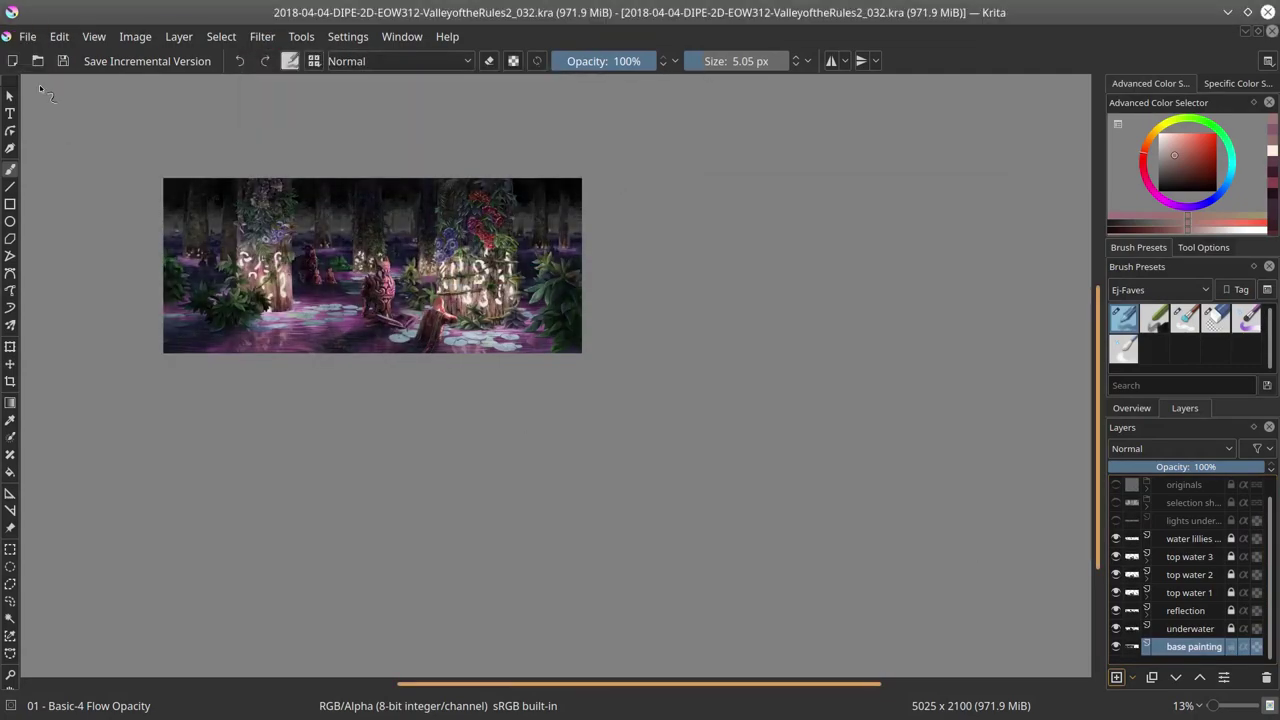
{"action": "left_click", "coordinate": [28, 36]}
{"action": "left_click", "coordinate": [60, 79]}
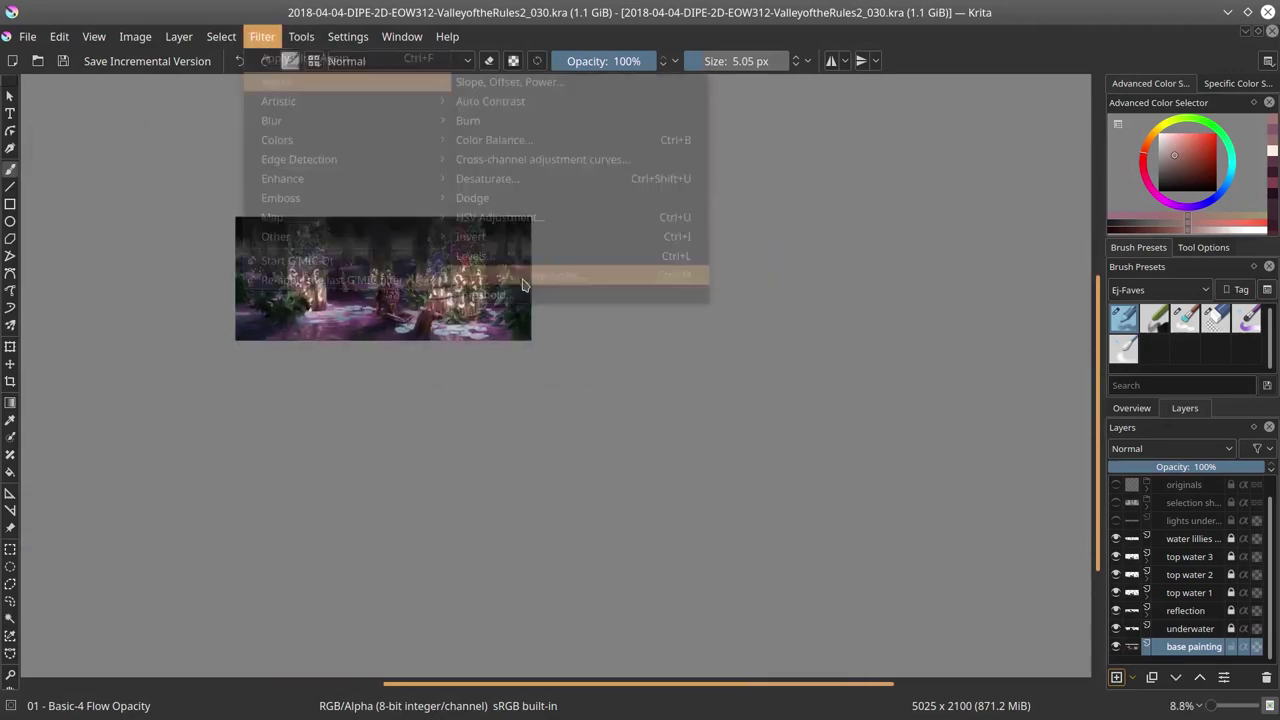
Step: Apply Color Adjustment curves to the _030 version and compare with preview toggled
{"action": "left_click", "coordinate": [600, 277]}
{"action": "left_click", "coordinate": [694, 440]}
{"action": "left_click", "coordinate": [680, 540]}
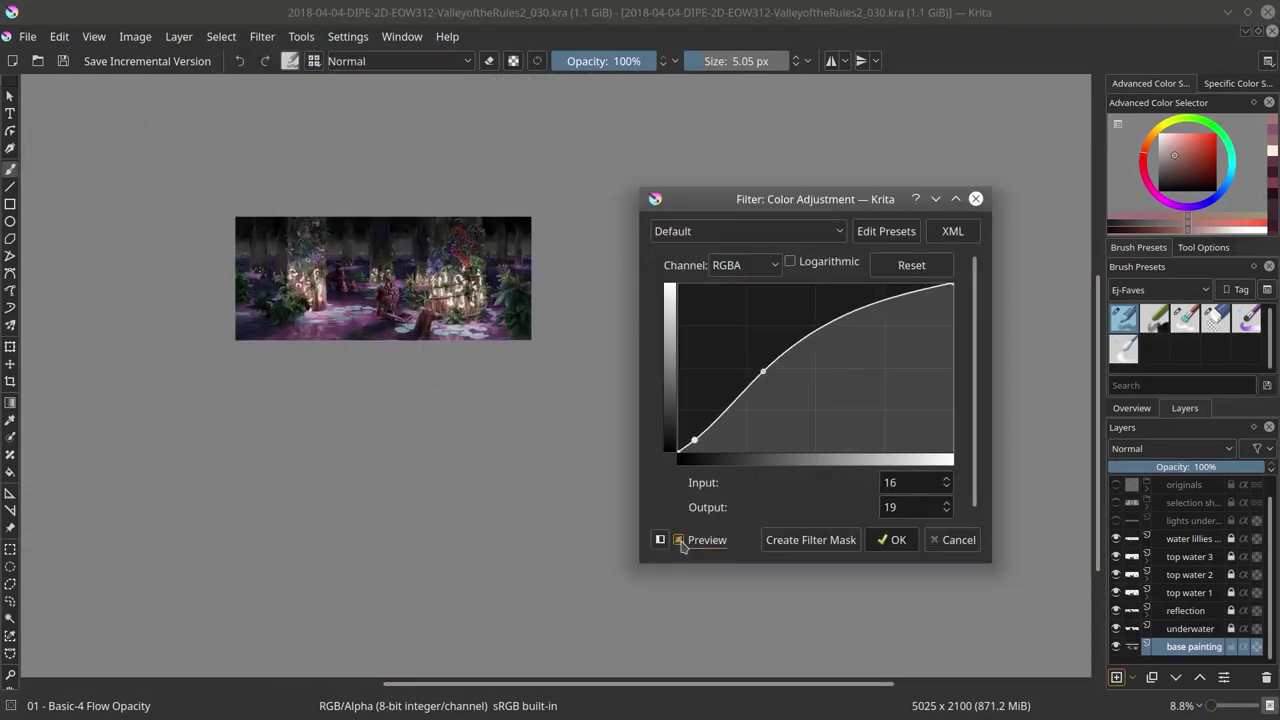
{"action": "left_click", "coordinate": [680, 540]}
{"action": "left_click", "coordinate": [680, 540]}
{"action": "left_click", "coordinate": [680, 540]}
{"action": "left_click", "coordinate": [680, 540]}
{"action": "left_click", "coordinate": [680, 540]}
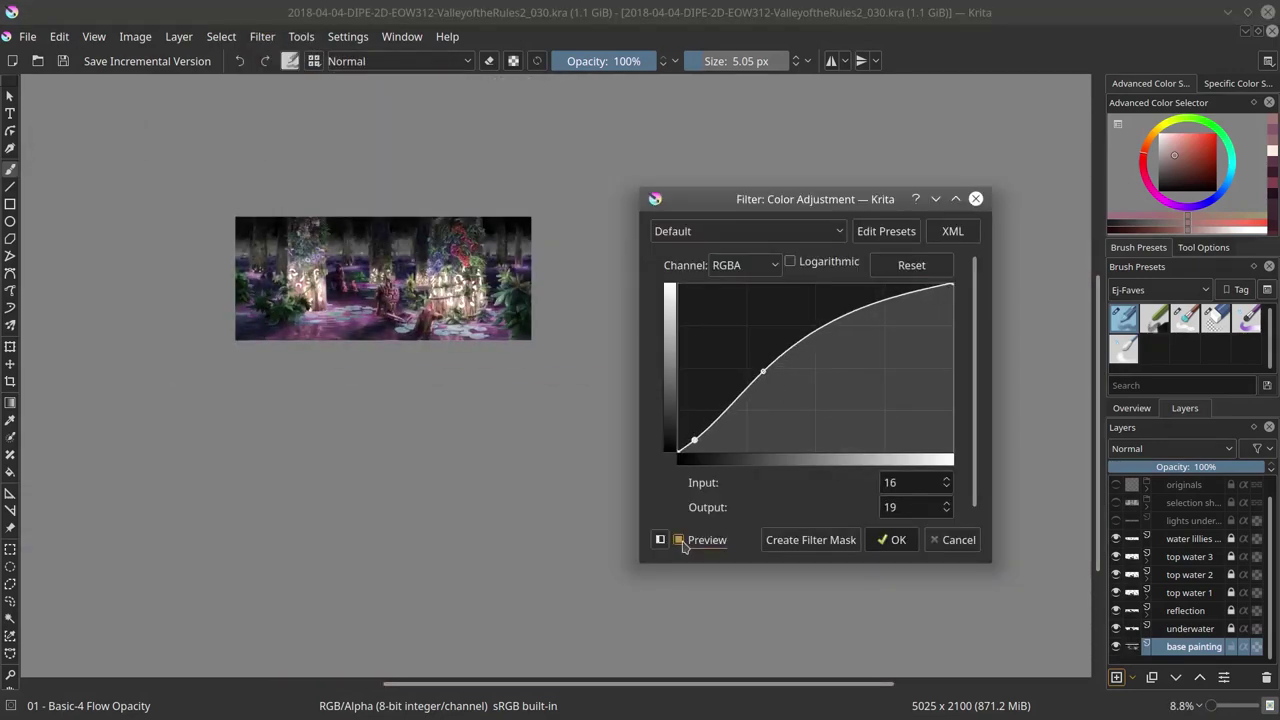
{"action": "left_click", "coordinate": [681, 541]}
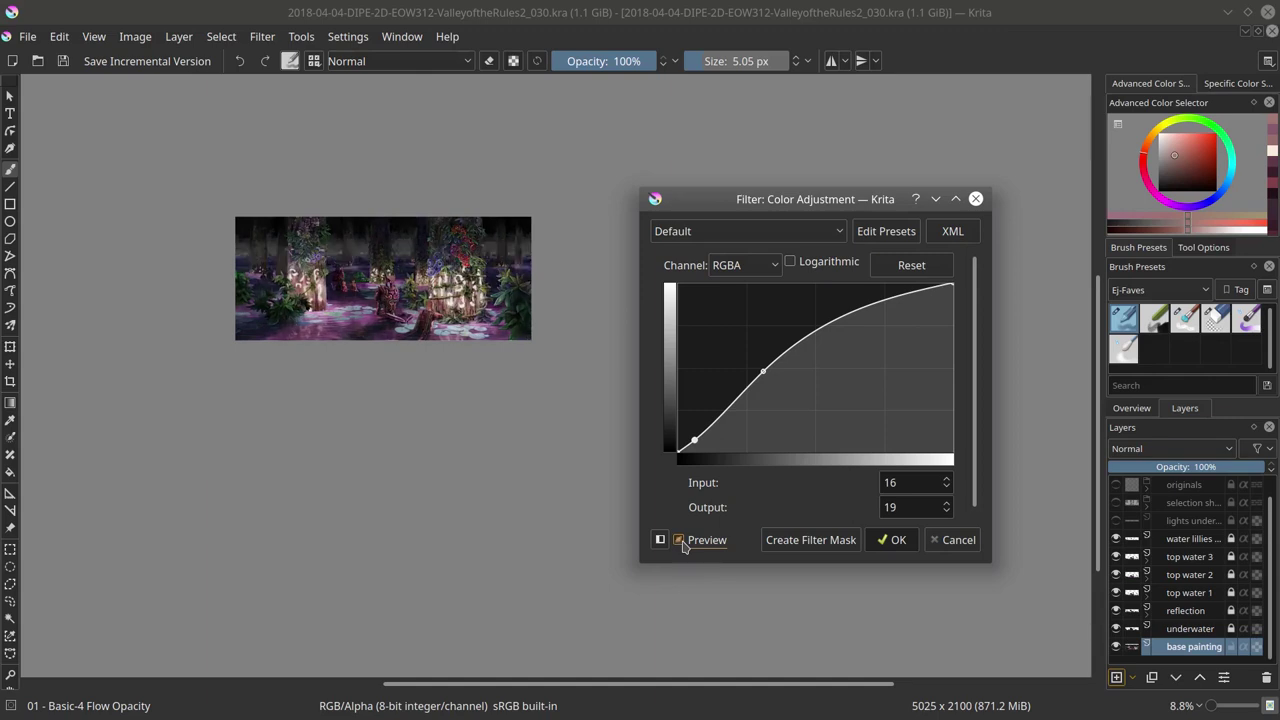
{"action": "left_click", "coordinate": [681, 541]}
Step: Add a highlight point (239→240) to the curve, compare again, then cancel it
{"action": "left_click_drag", "start_coordinate": [890, 306], "coordinate": [934, 291]}
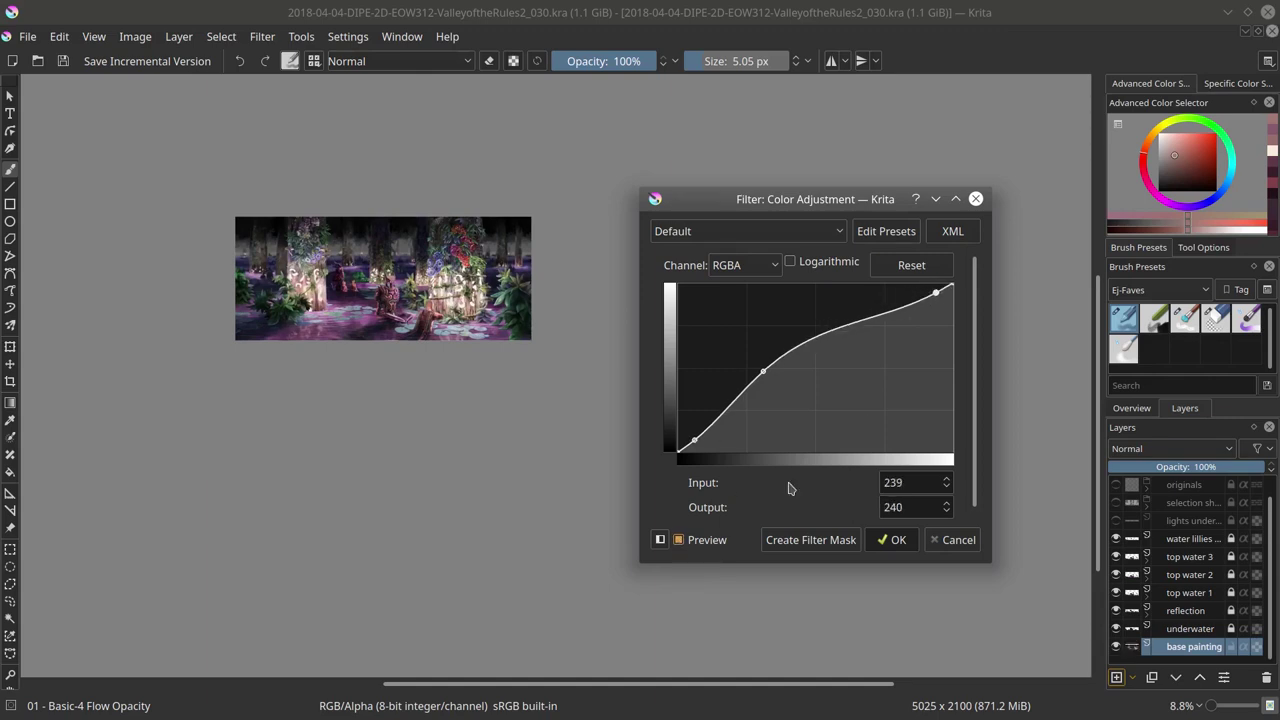
{"action": "left_click", "coordinate": [680, 541]}
{"action": "left_click", "coordinate": [680, 541]}
{"action": "left_click", "coordinate": [680, 541]}
{"action": "left_click", "coordinate": [680, 541]}
{"action": "left_click", "coordinate": [680, 541]}
{"action": "left_click", "coordinate": [958, 540]}
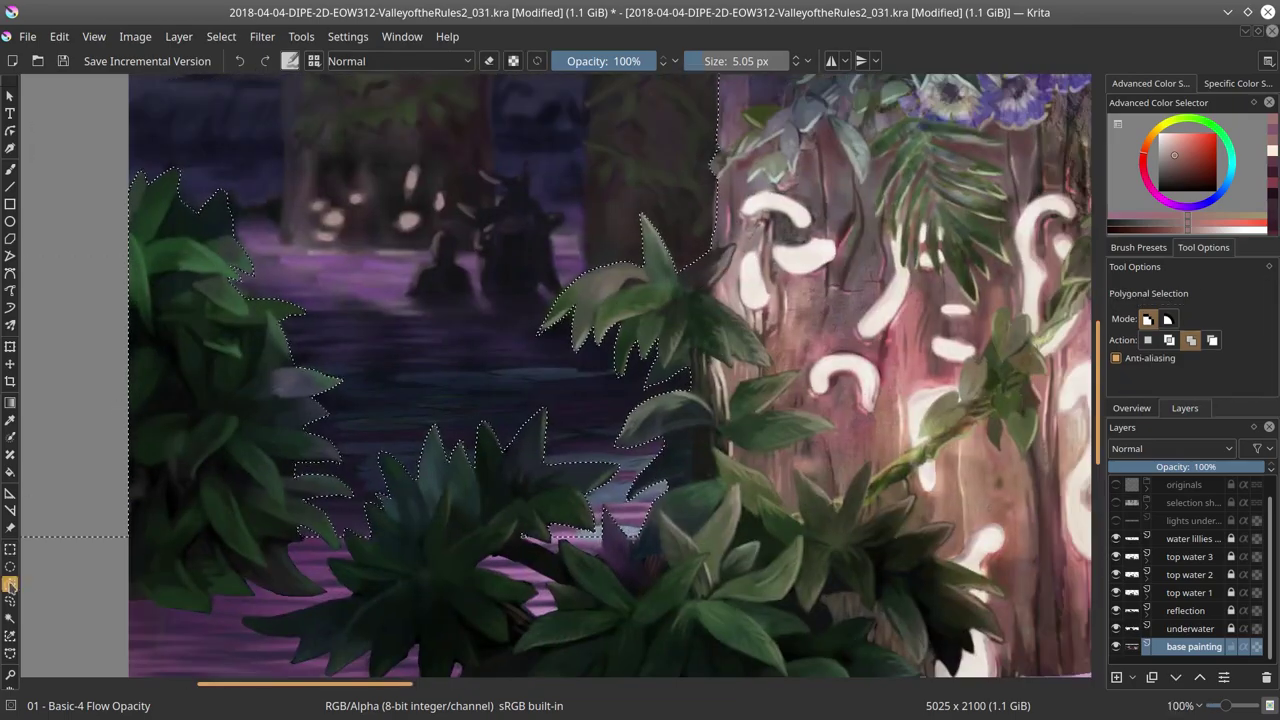
Step: Trace a polygonal selection around the tree trunks and kneeling figures
{"action": "left_click", "coordinate": [268, 363]}
{"action": "left_click", "coordinate": [618, 366]}
{"action": "left_click", "coordinate": [668, 330]}
{"action": "left_click", "coordinate": [716, 178]}
{"action": "left_click", "coordinate": [855, 475]}
{"action": "left_click", "coordinate": [840, 568]}
{"action": "left_click", "coordinate": [320, 617]}
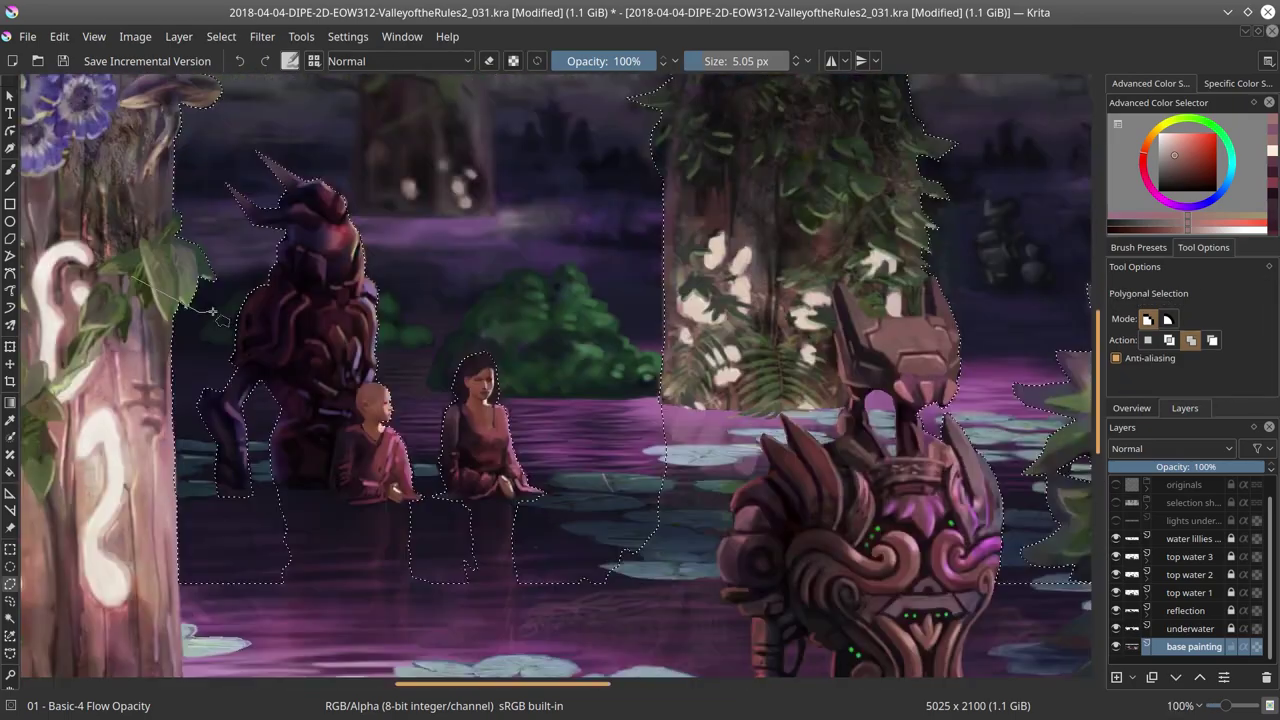
{"action": "left_click", "coordinate": [325, 276]}
{"action": "left_click", "coordinate": [405, 326]}
{"action": "left_click", "coordinate": [462, 324]}
{"action": "left_click", "coordinate": [570, 265]}
{"action": "left_click", "coordinate": [690, 325]}
Step: Extend the outline to the trunk's upper edge, the foreground water, plant and mushroom
{"action": "left_click_drag", "start_coordinate": [690, 326], "coordinate": [780, 620]}
{"action": "left_click", "coordinate": [735, 170]}
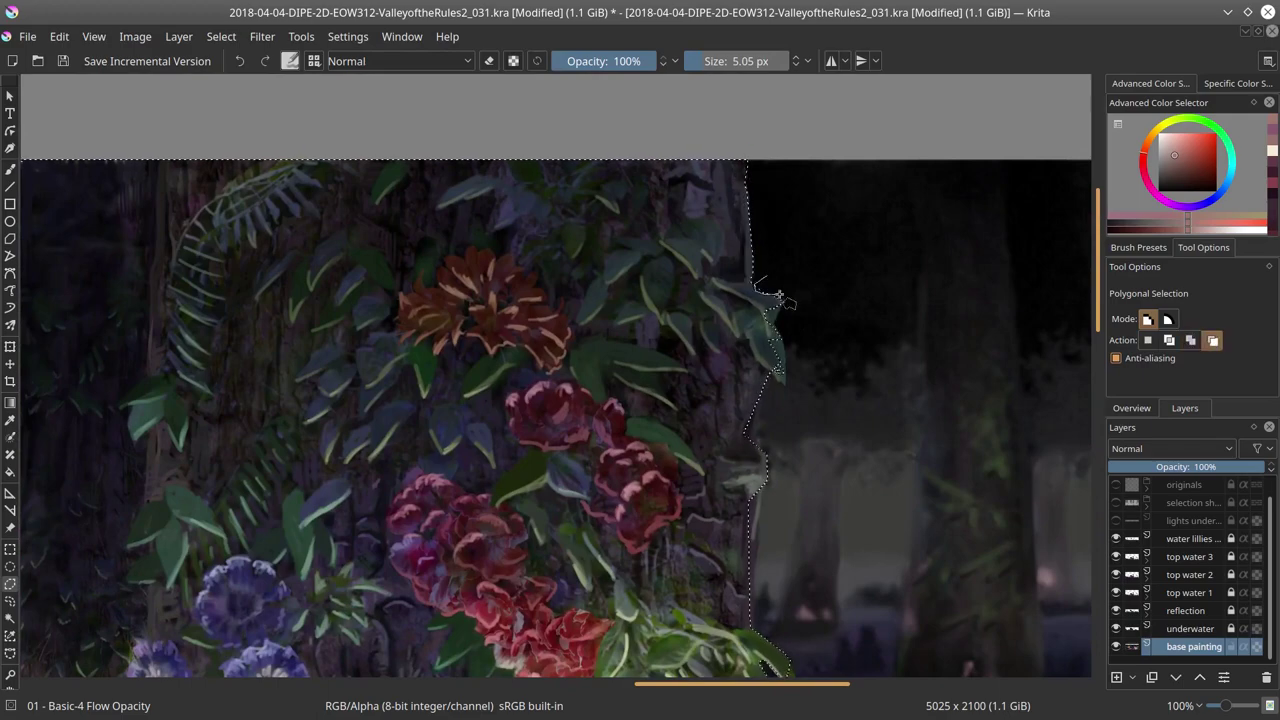
{"action": "left_click_drag", "start_coordinate": [762, 285], "coordinate": [462, 65]}
{"action": "left_click_drag", "start_coordinate": [396, 422], "coordinate": [280, 312]}
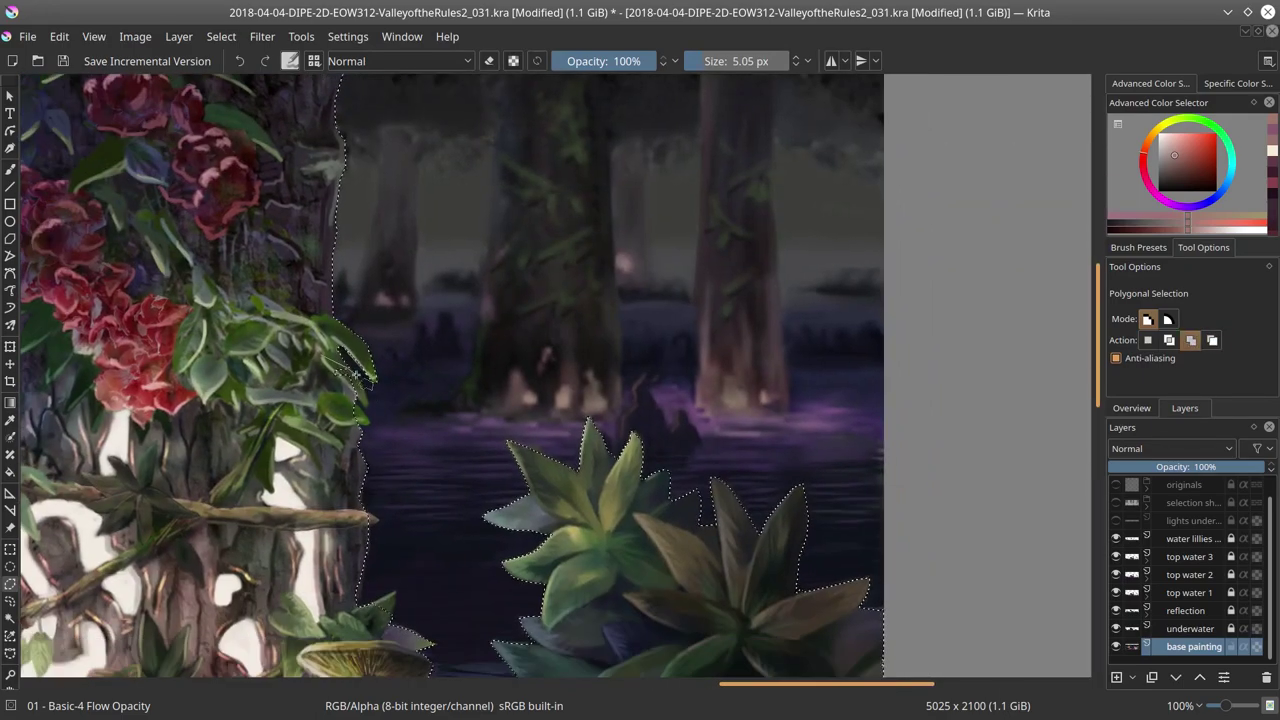
{"action": "left_click_drag", "start_coordinate": [370, 600], "coordinate": [327, 450]}
{"action": "scroll", "coordinate": [318, 470], "scroll_direction": "down", "scroll_amount": 10}
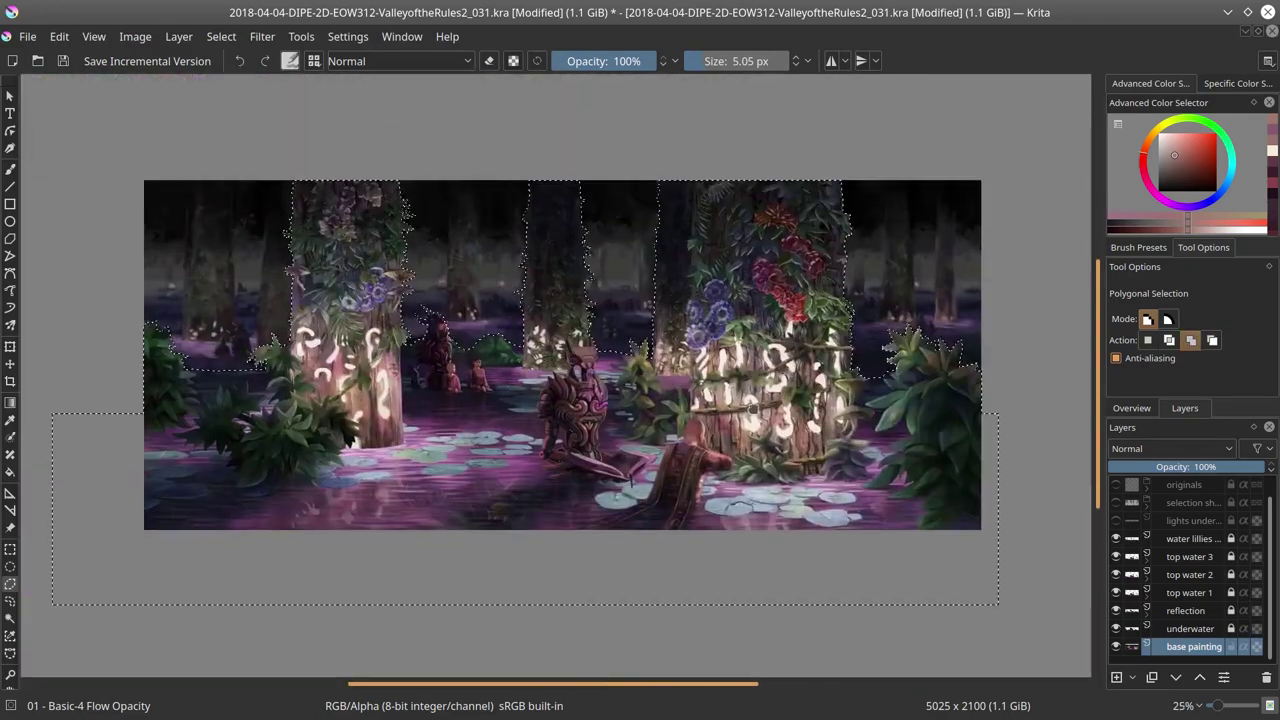
Step: Brighten the selected area with a raised midtone and highlight curve
{"action": "key", "text": "ctrl+m"}
{"action": "left_click_drag", "start_coordinate": [762, 400], "coordinate": [762, 378]}
{"action": "left_click_drag", "start_coordinate": [699, 452], "coordinate": [906, 302]}
{"action": "left_click", "coordinate": [679, 540]}
{"action": "left_click", "coordinate": [679, 540]}
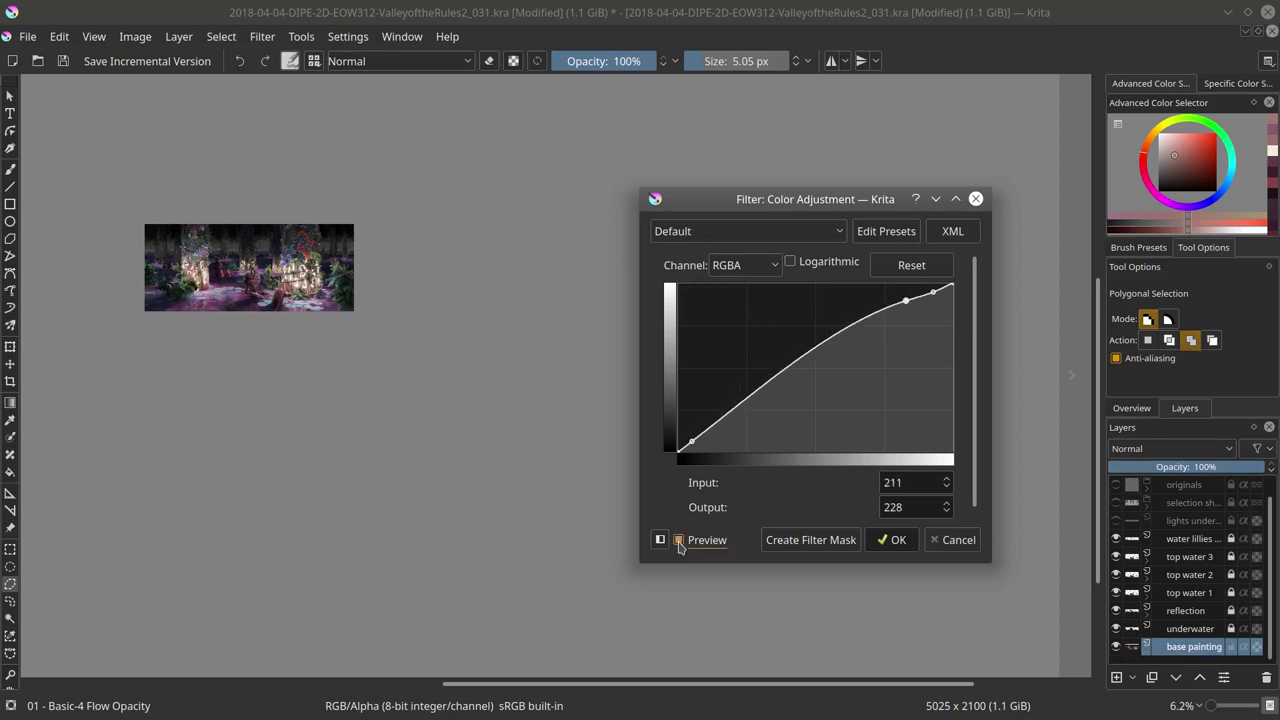
{"action": "left_click", "coordinate": [679, 541]}
{"action": "left_click", "coordinate": [679, 541]}
{"action": "left_click", "coordinate": [679, 541]}
{"action": "left_click", "coordinate": [679, 541]}
Step: Deselect and save the painting
{"action": "key", "text": "Return"}
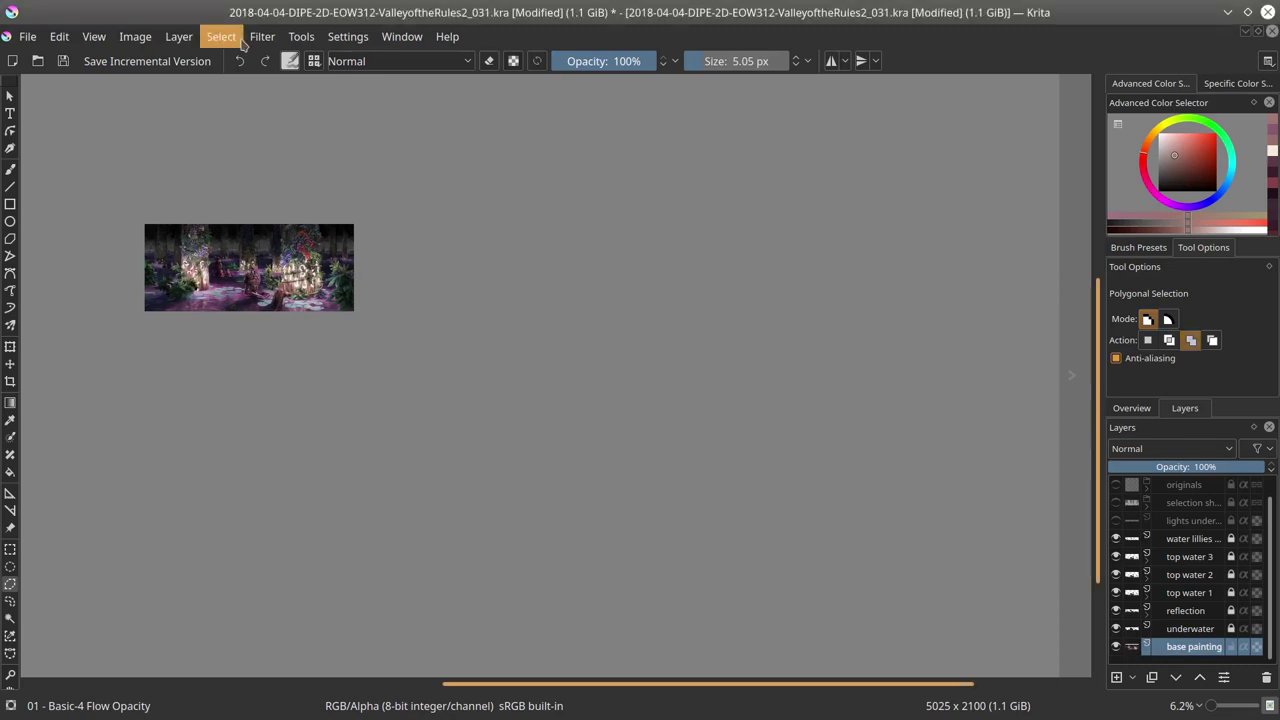
{"action": "key", "text": "ctrl+s"}
{"action": "scroll", "coordinate": [149, 239], "scroll_direction": "up", "scroll_amount": 5}
Step: Switch to the freehand brush using Decrease Value blend mode
{"action": "key", "text": "b"}
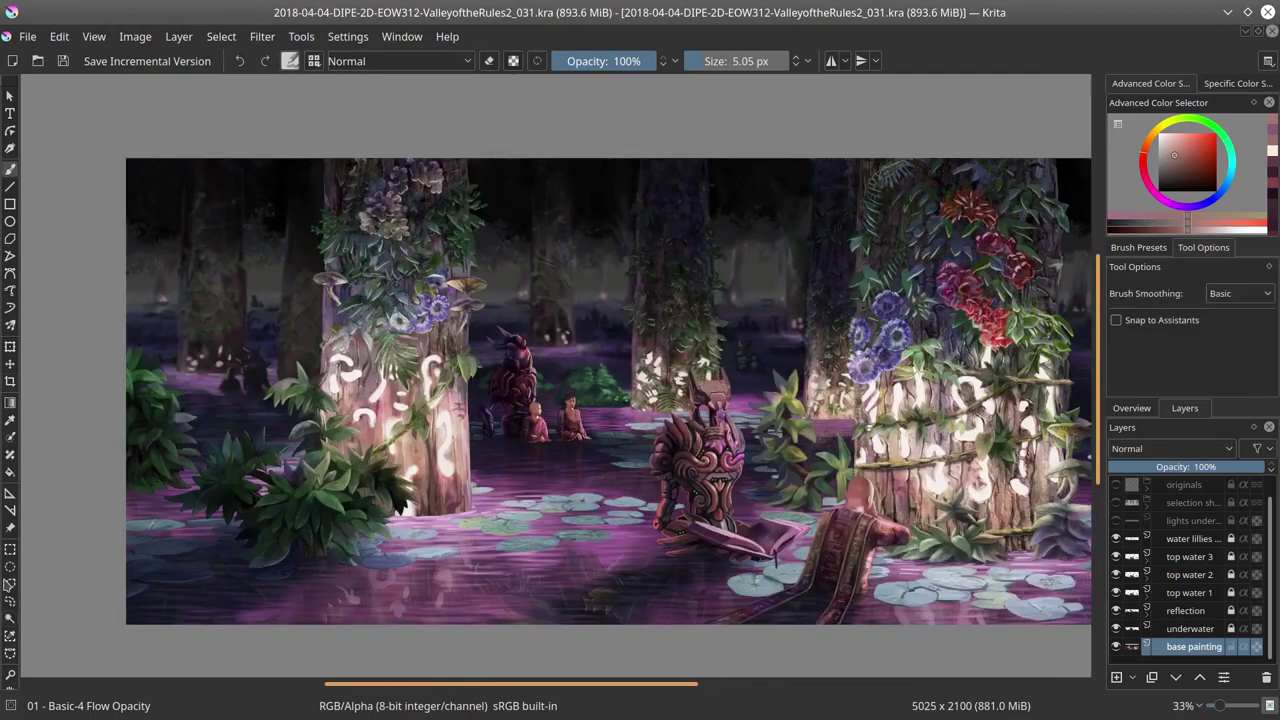
{"action": "left_click", "coordinate": [398, 61]}
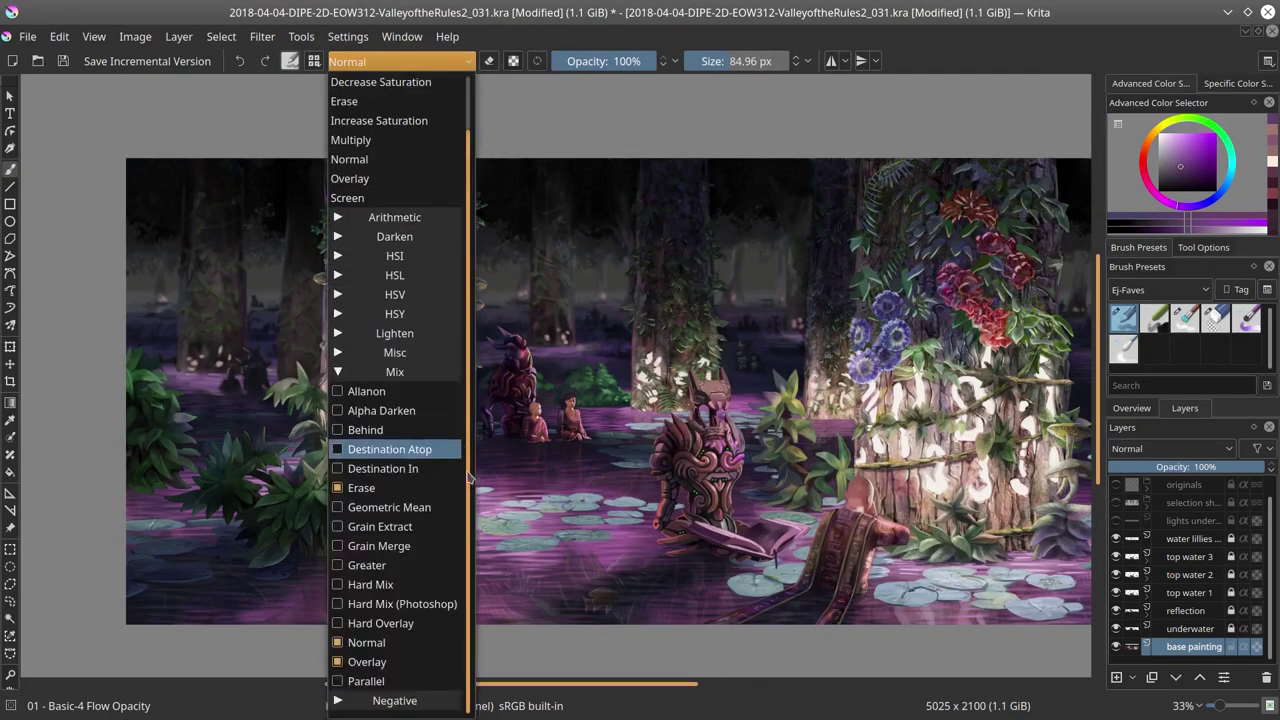
{"action": "scroll", "coordinate": [468, 479], "scroll_direction": "up", "scroll_amount": 1}
{"action": "left_click", "coordinate": [395, 340]}
{"action": "left_click", "coordinate": [380, 405]}
Step: Lower brush opacity to 13%, lighten the paint colour, and zoom out
{"action": "key", "text": "e"}
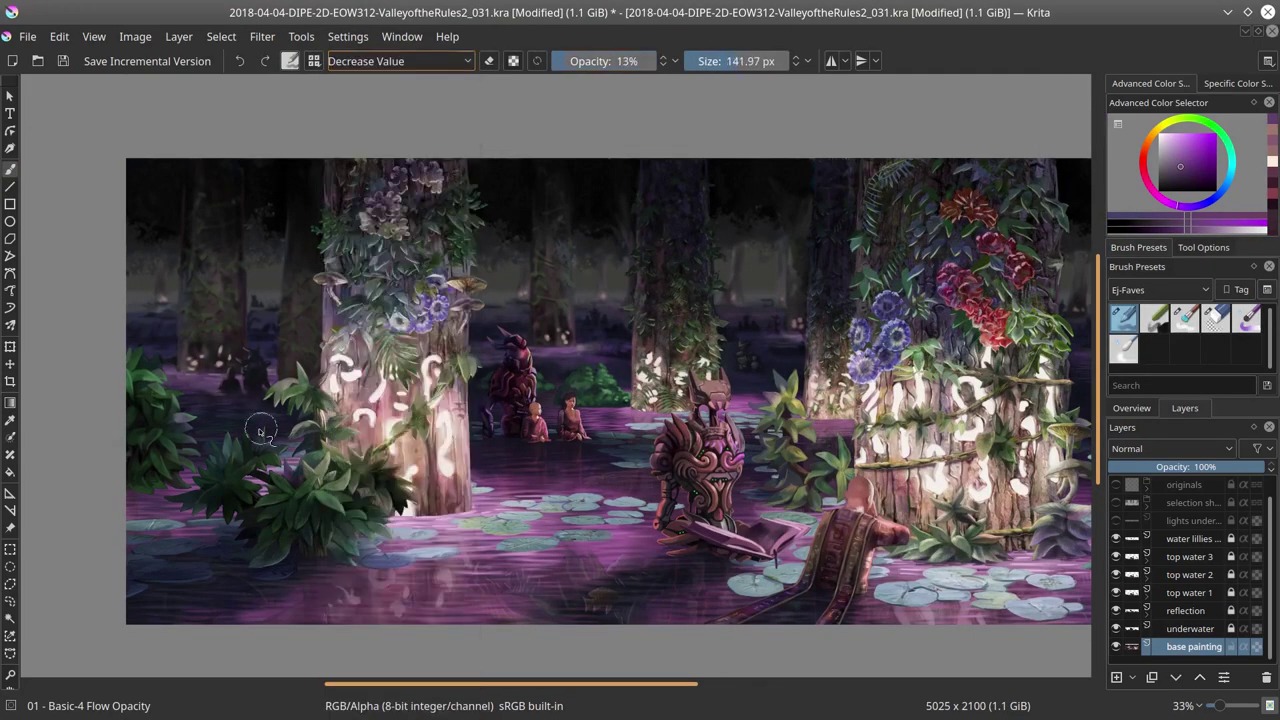
{"action": "key", "text": "l"}
{"action": "scroll", "coordinate": [660, 363], "scroll_direction": "right", "scroll_amount": 5}
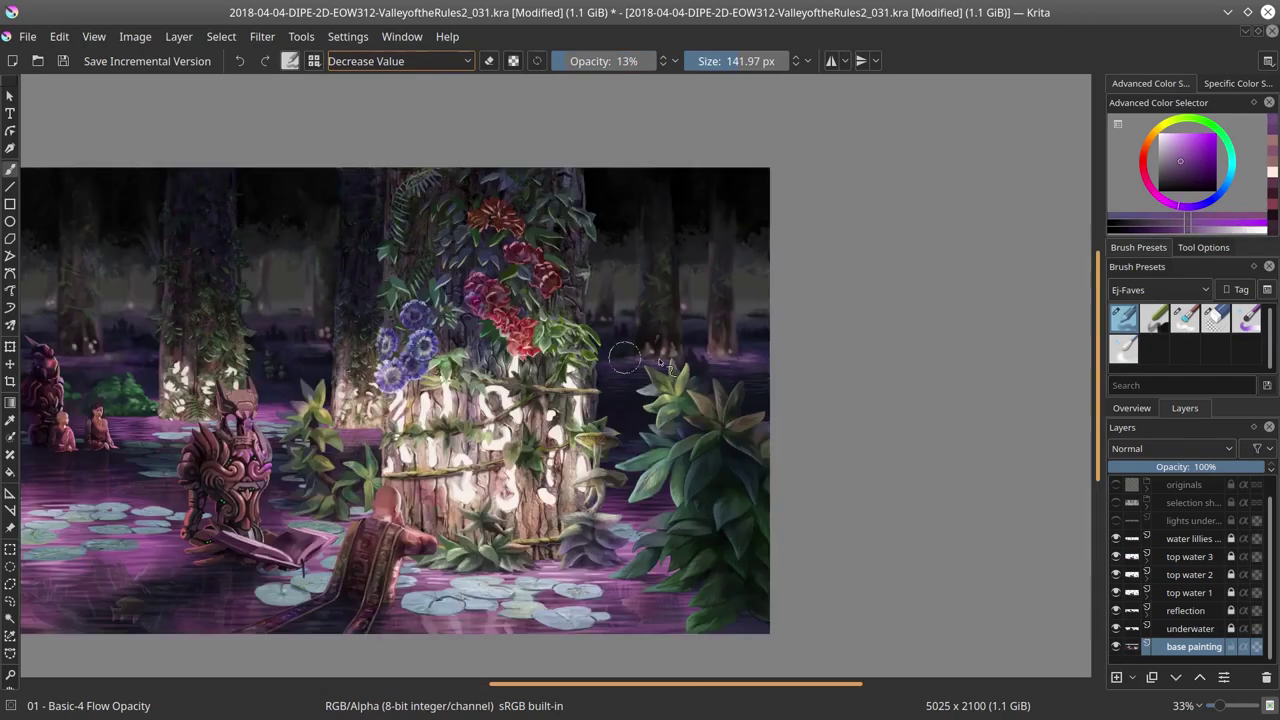
{"action": "key", "text": "minus"}
{"action": "key", "text": "minus"}
{"action": "key", "text": "minus"}
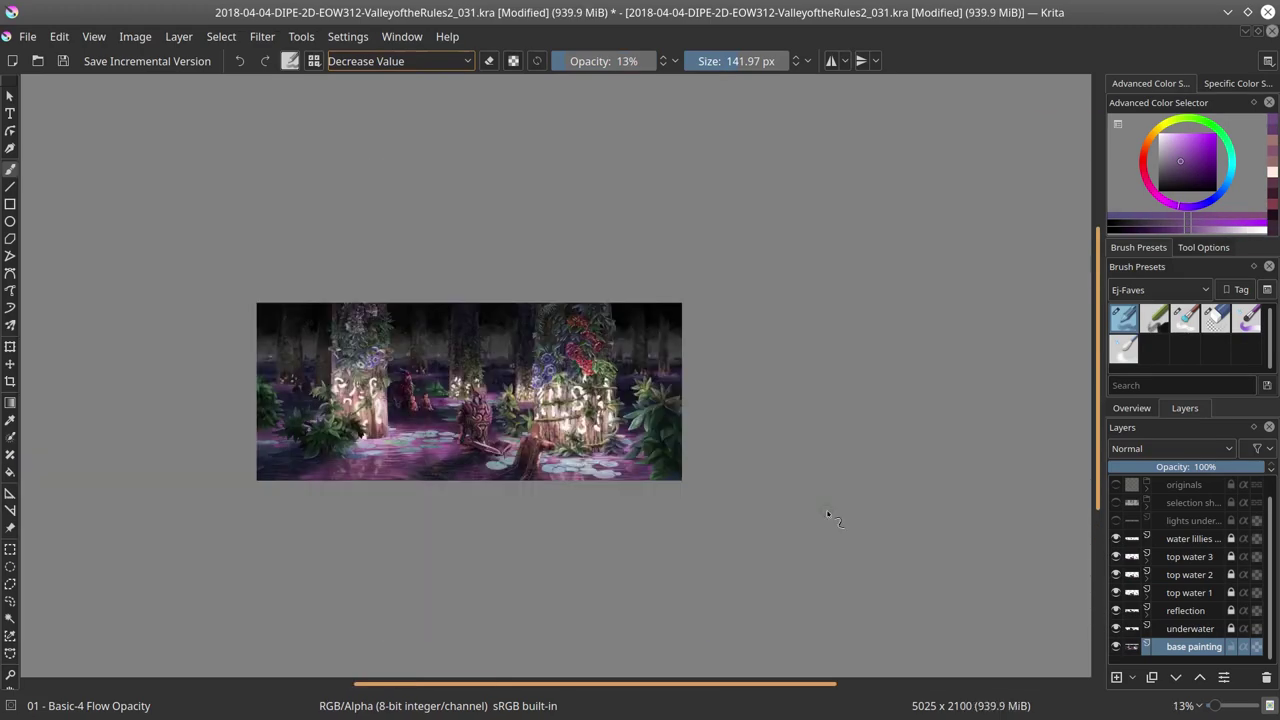
{"action": "key", "text": "minus"}
Step: Save and frame the view on the reading statue
{"action": "left_click", "coordinate": [62, 61]}
{"action": "key", "text": "minus"}
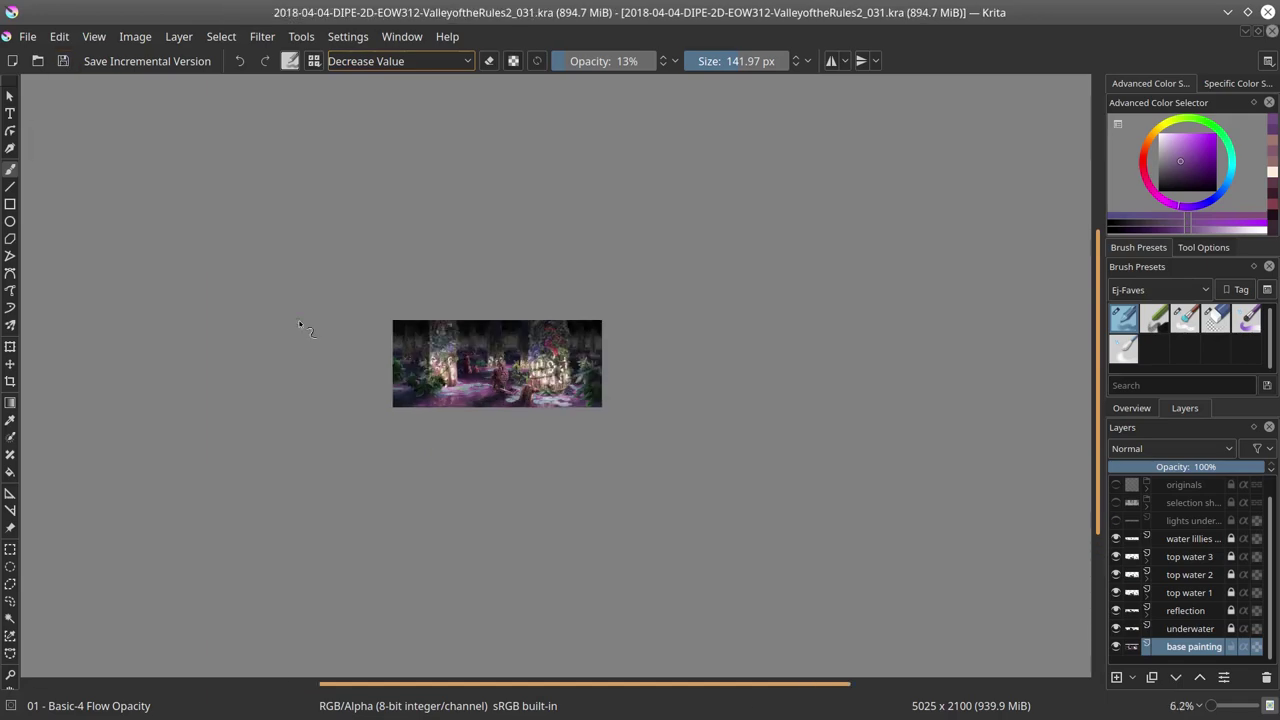
{"action": "key", "text": "2"}
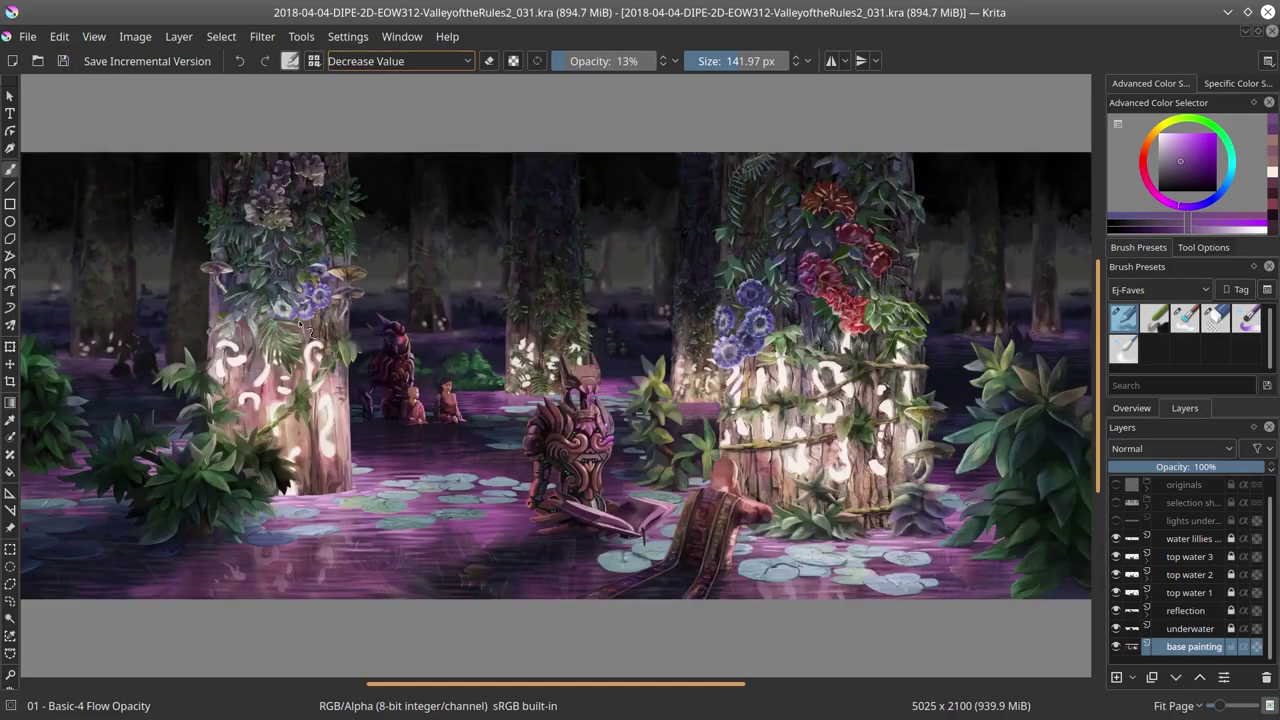
{"action": "scroll", "coordinate": [510, 375], "scroll_direction": "up", "scroll_amount": 5}
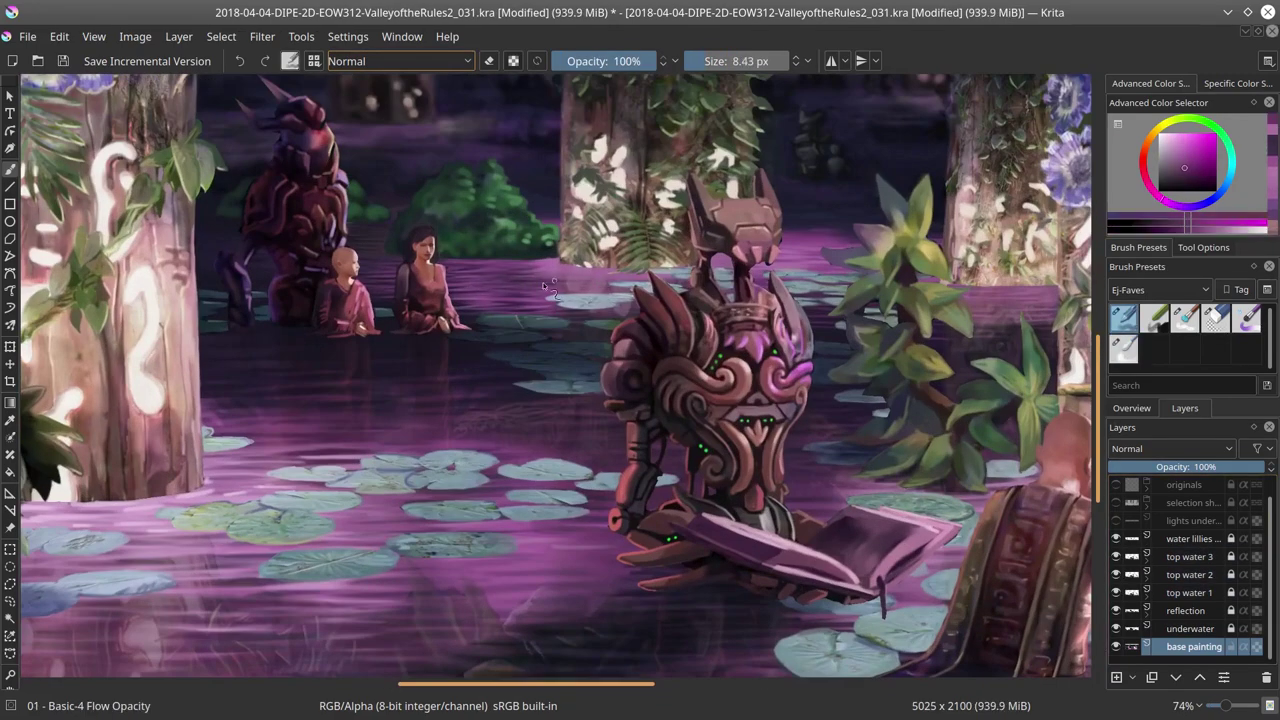
{"action": "left_click_drag", "start_coordinate": [548, 287], "coordinate": [323, 332]}
{"action": "left_click", "coordinate": [63, 61]}
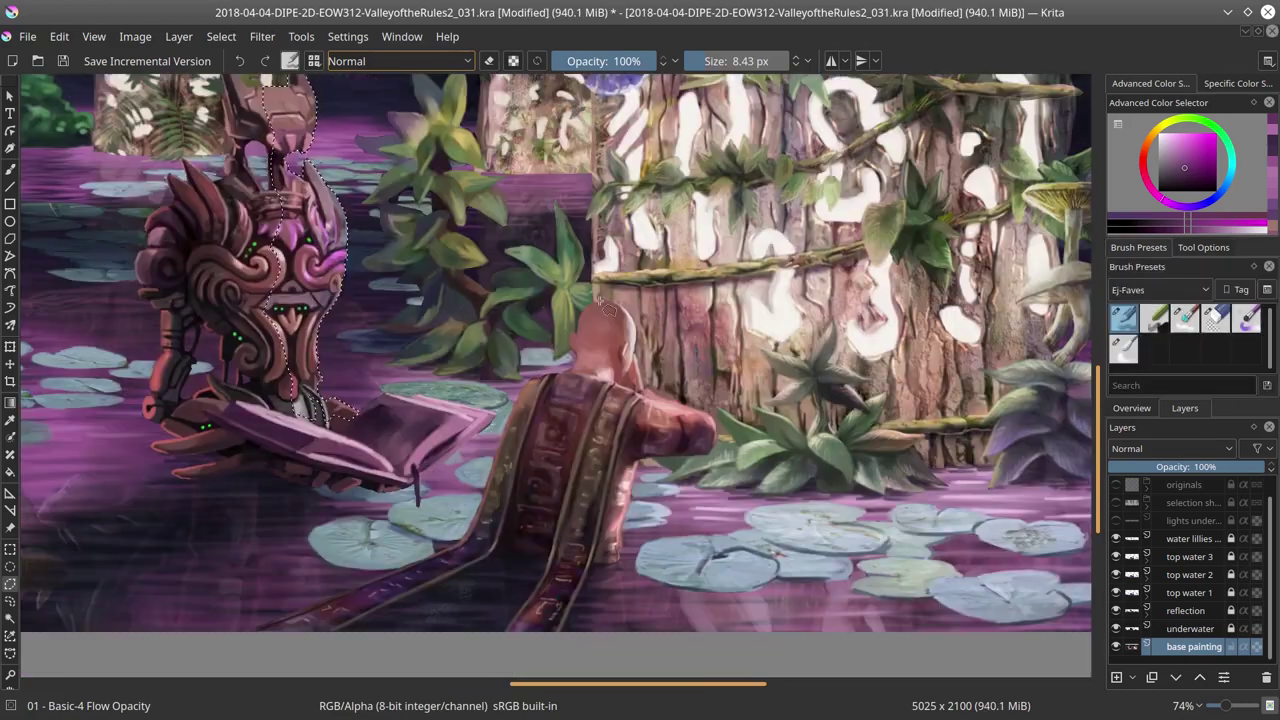
Step: Set the brush to Color Dodge blend mode at 41% opacity
{"action": "scroll", "coordinate": [600, 500], "scroll_direction": "down", "scroll_amount": 4}
{"action": "left_click", "coordinate": [1132, 408]}
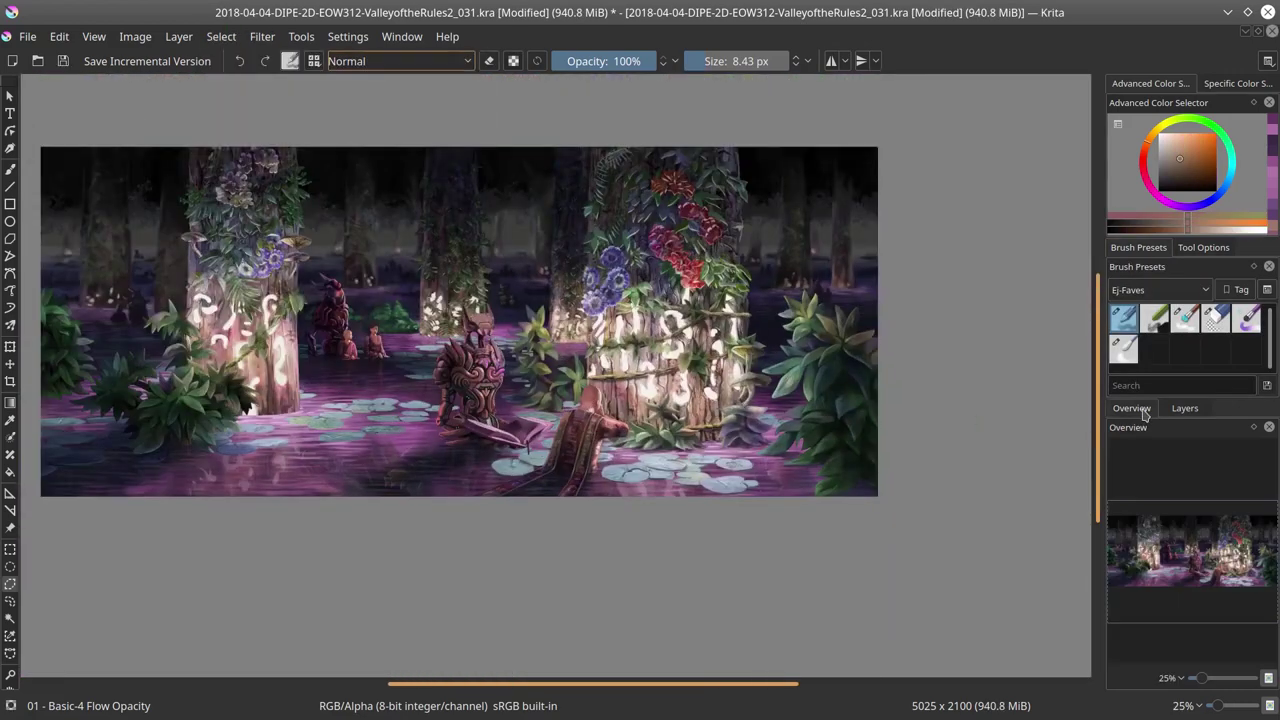
{"action": "left_click", "coordinate": [400, 61]}
{"action": "left_click", "coordinate": [371, 120]}
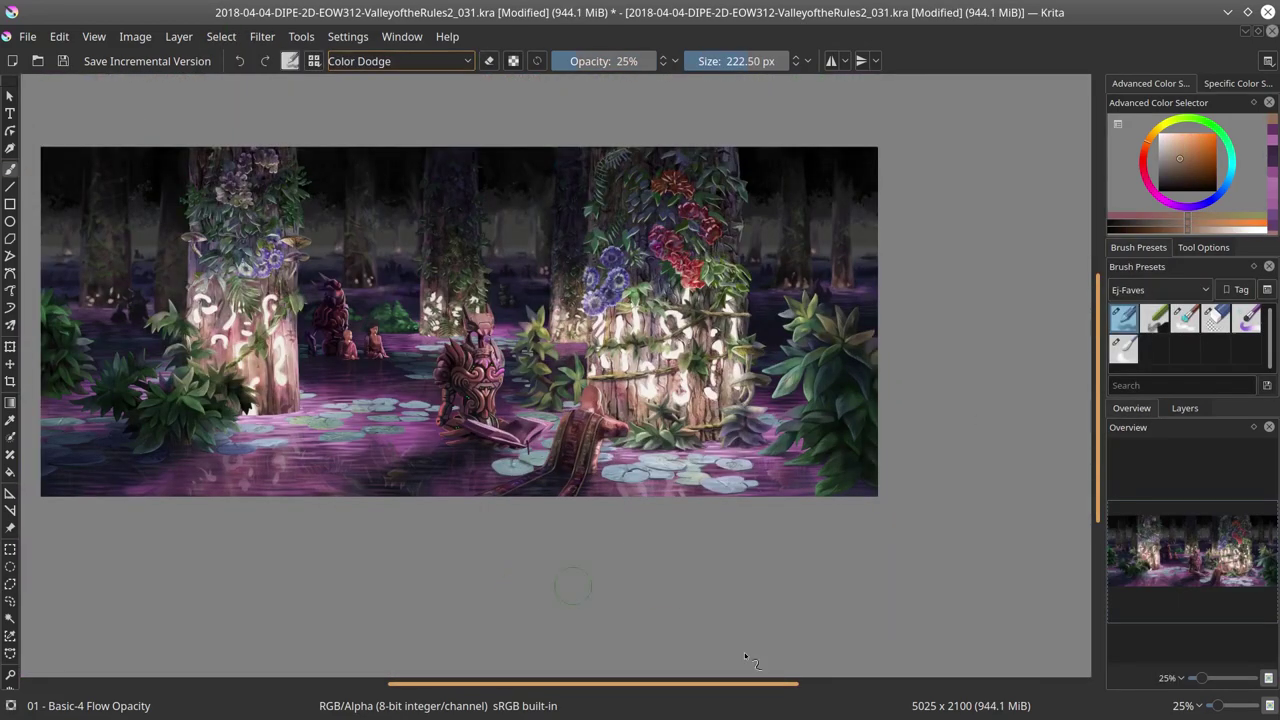
{"action": "key", "text": "o"}
{"action": "key", "text": "o"}
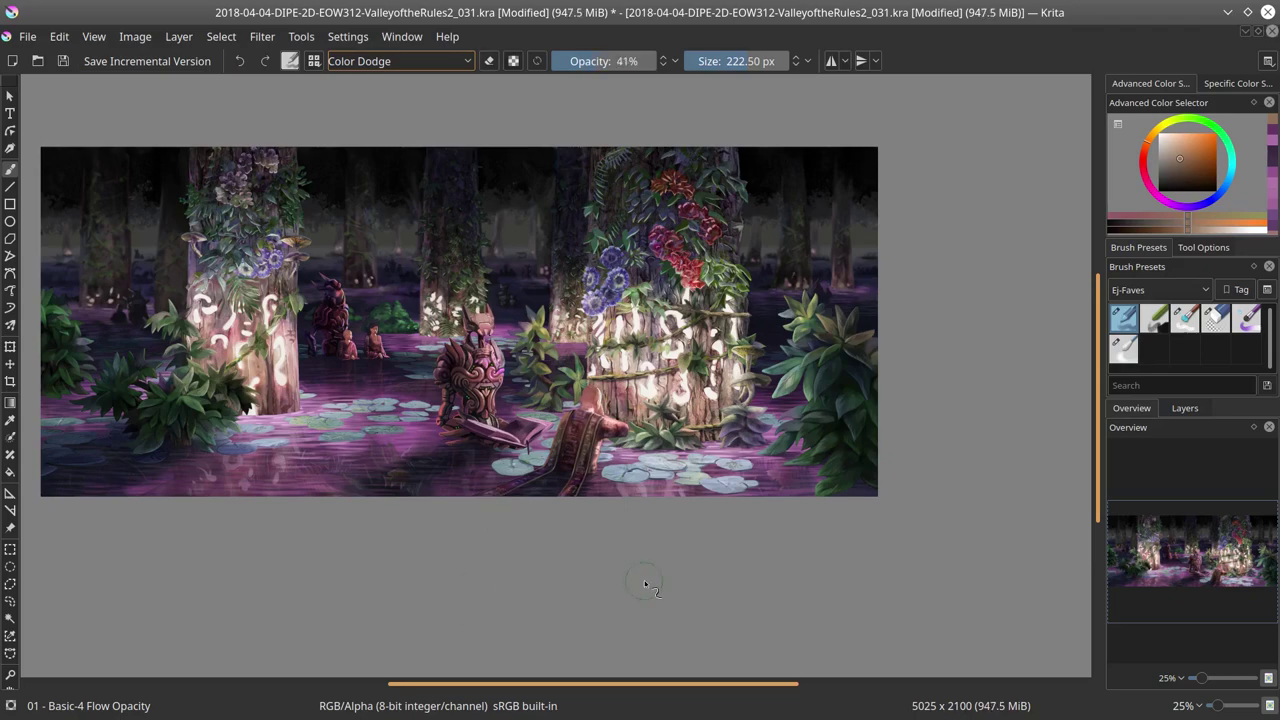
{"action": "scroll", "coordinate": [505, 350], "scroll_direction": "up", "scroll_amount": 3}
Step: Clear the current selection and save the painting
{"action": "left_click", "coordinate": [221, 36]}
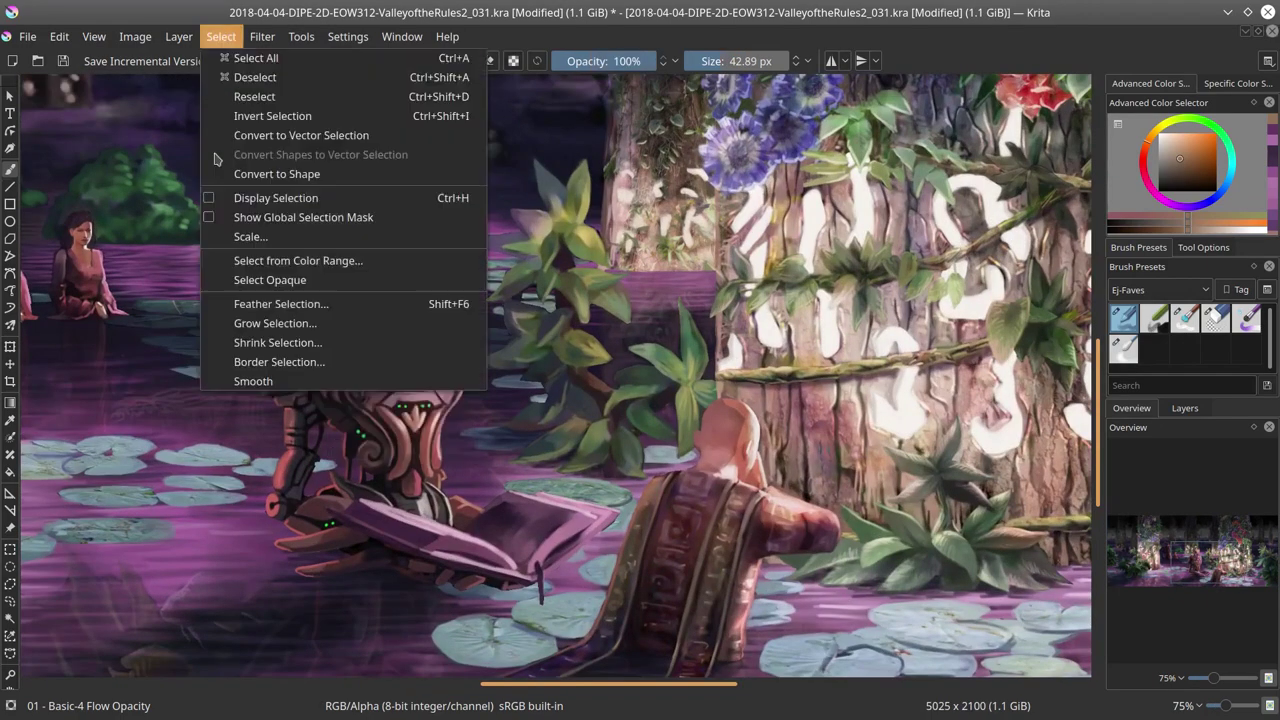
{"action": "key", "text": "Escape"}
{"action": "key", "text": "ctrl+s"}
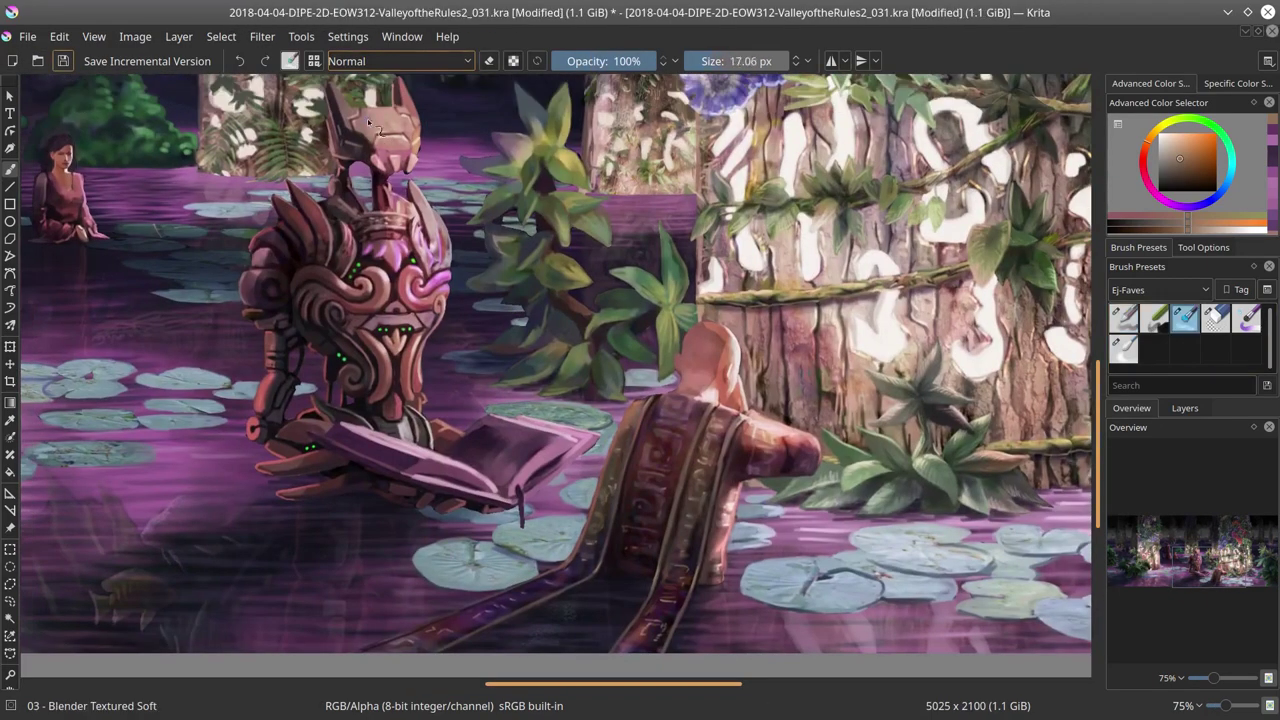
Step: Switch to the Basic flow-opacity brush with a magenta colour at about 6 px
{"action": "key", "text": "slash"}
{"action": "left_click", "coordinate": [400, 150], "text": "ctrl"}
{"action": "mouse_move", "coordinate": [398, 152]}
{"action": "left_mouse_down"}
{"action": "mouse_move", "coordinate": [420, 270]}
{"action": "mouse_move", "coordinate": [440, 242]}
{"action": "left_mouse_up"}
{"action": "left_click_drag", "start_coordinate": [720, 362], "coordinate": [616, 376]}
{"action": "key", "text": "slash"}
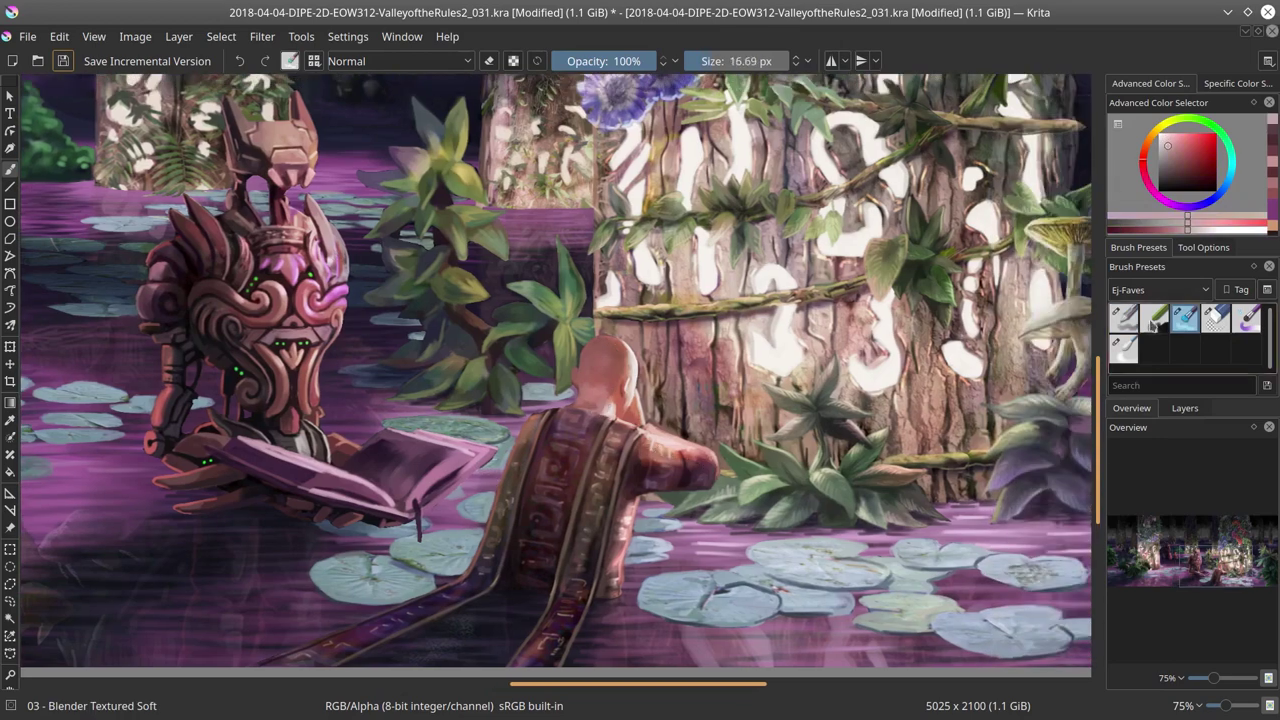
Step: Sample greyish pink, warm tan and dark reddish brown colours from the monk's robe
{"action": "key", "text": "slash"}
{"action": "left_click", "coordinate": [687, 402], "text": "ctrl"}
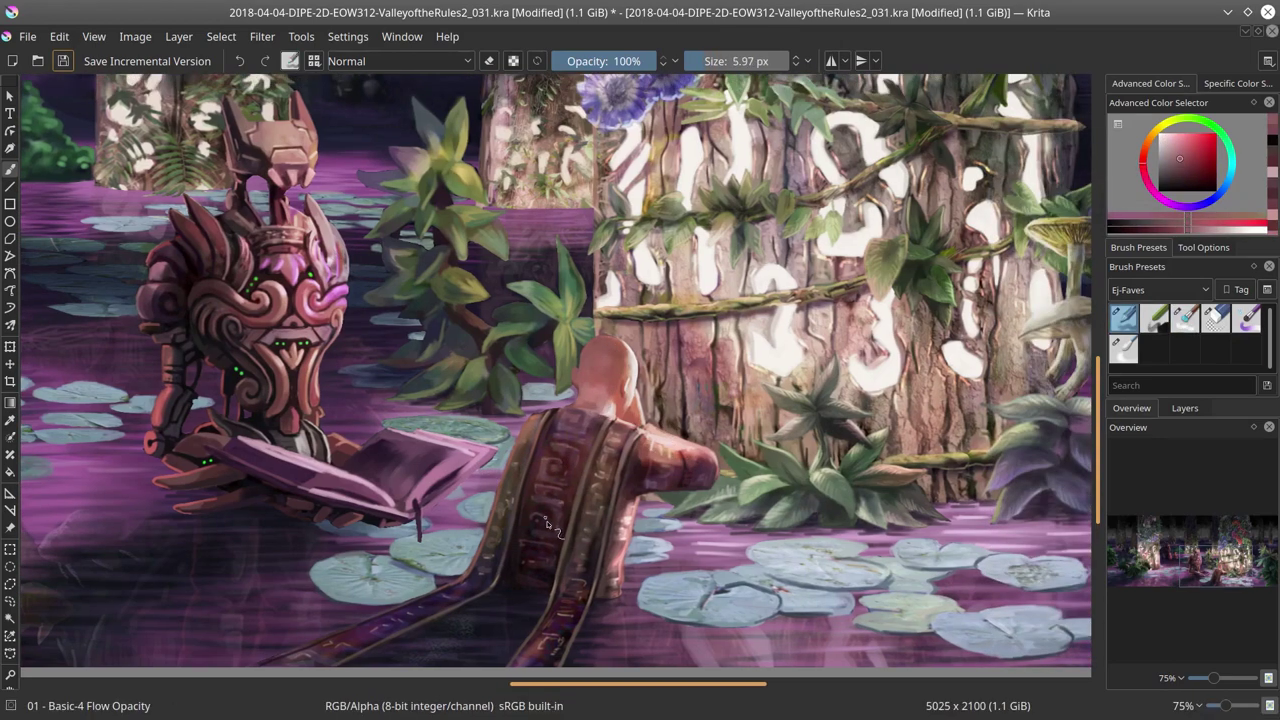
{"action": "left_click", "coordinate": [597, 492], "text": "ctrl"}
{"action": "left_click", "coordinate": [603, 505], "text": "ctrl"}
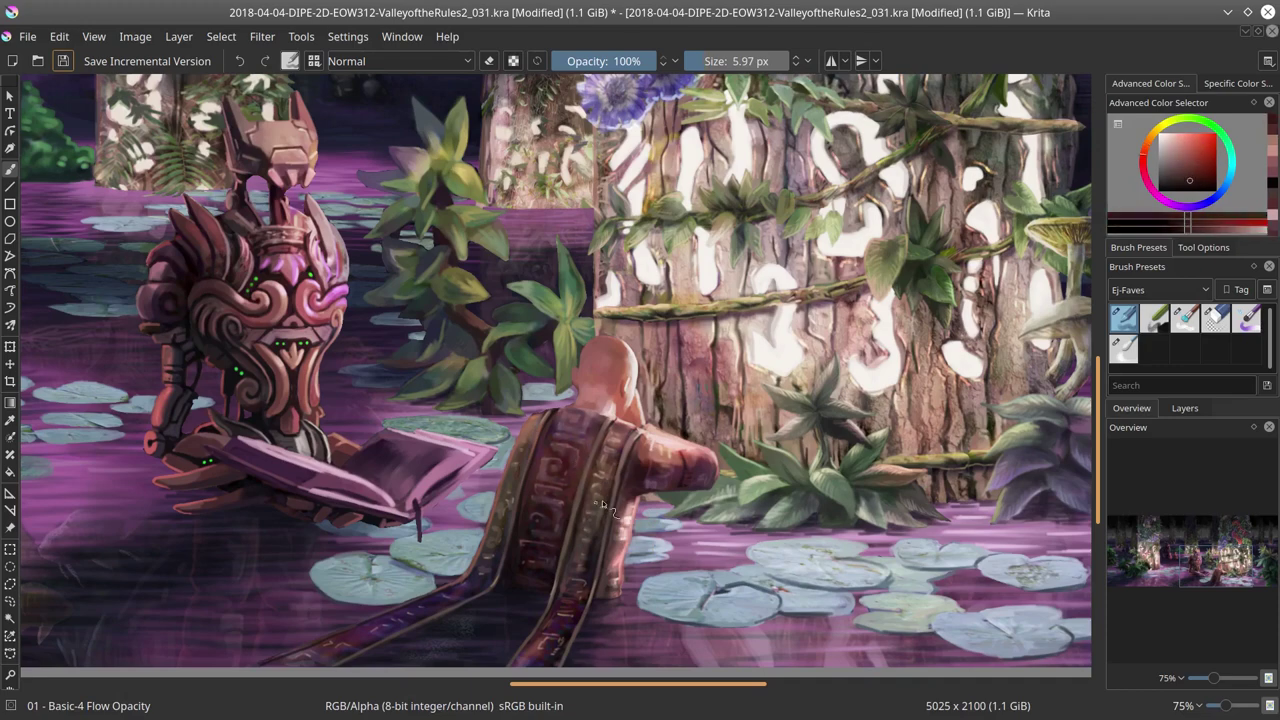
{"action": "scroll", "coordinate": [775, 574], "scroll_direction": "down", "scroll_amount": 6}
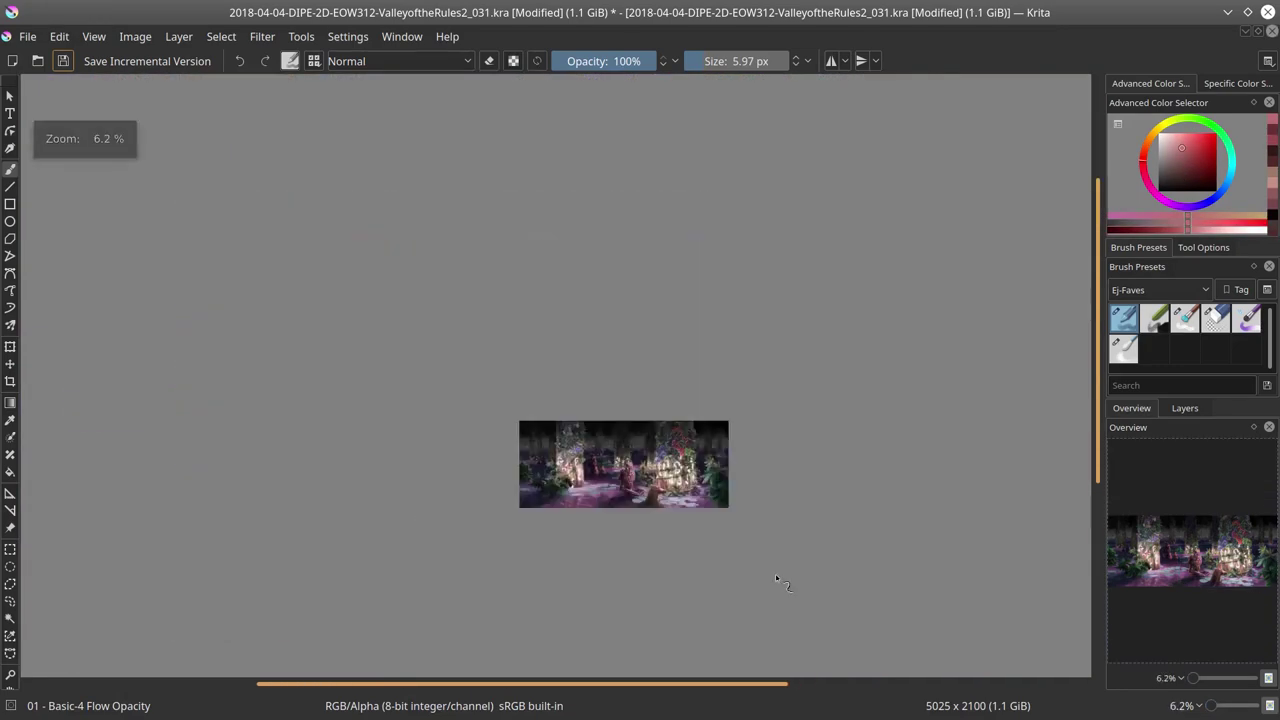
{"action": "scroll", "coordinate": [597, 500], "scroll_direction": "up", "scroll_amount": 3}
Step: Outline the sky above the treetops and apply a tone curve adjustment to it
{"action": "left_click_drag", "start_coordinate": [206, 256], "coordinate": [255, 323]}
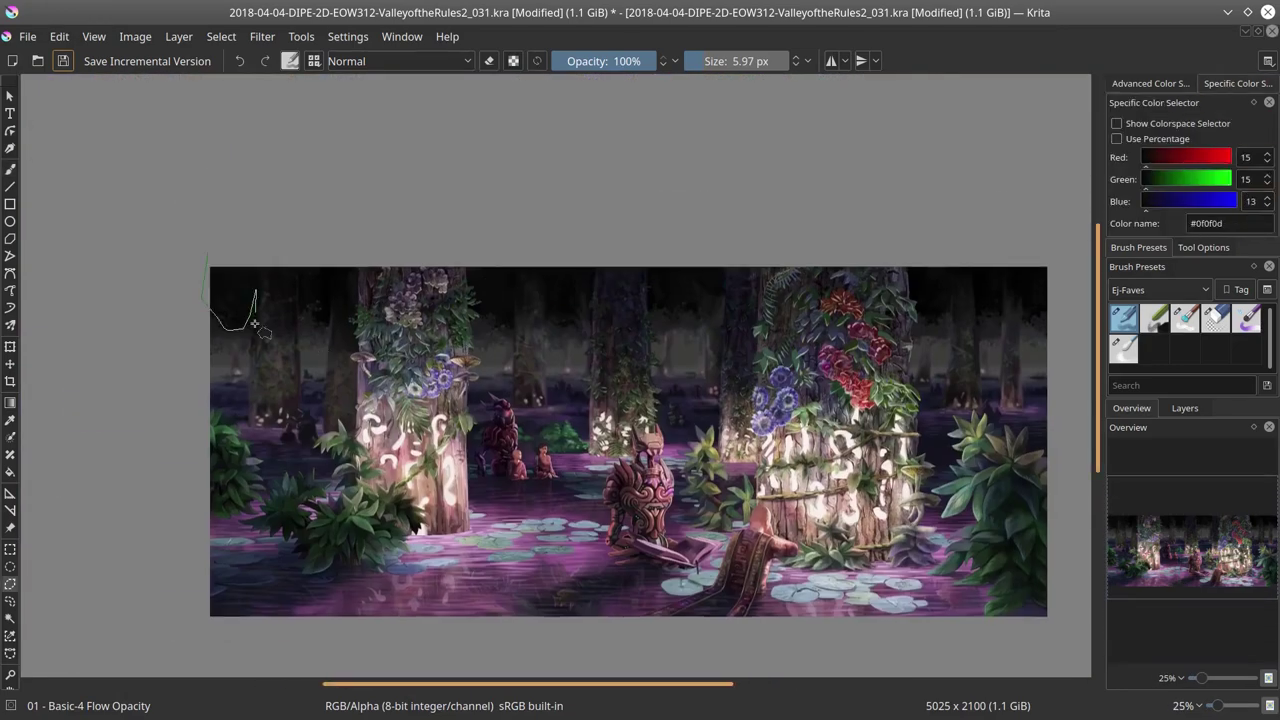
{"action": "left_click_drag", "start_coordinate": [478, 298], "coordinate": [288, 280]}
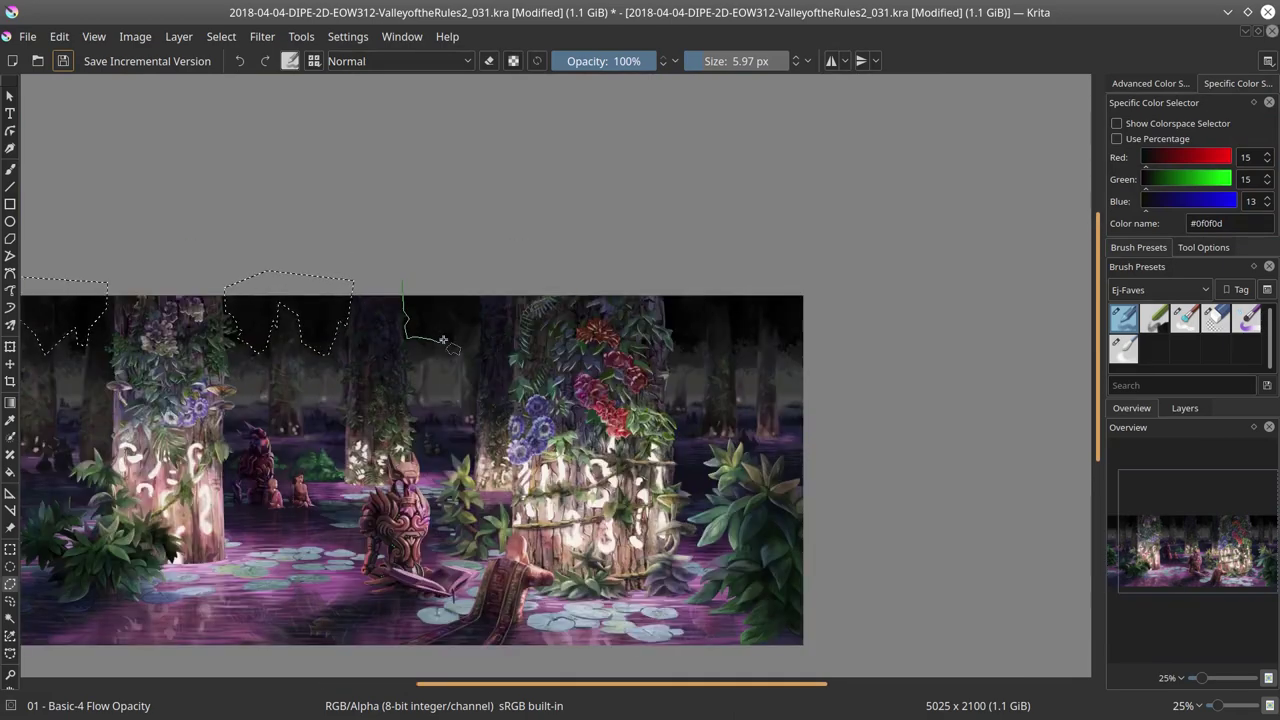
{"action": "scroll", "coordinate": [680, 412], "scroll_direction": "down", "scroll_amount": 1}
{"action": "scroll", "coordinate": [680, 412], "scroll_direction": "down", "scroll_amount": 1}
{"action": "key", "text": "ctrl+m"}
{"action": "left_click_drag", "start_coordinate": [722, 424], "coordinate": [782, 343]}
{"action": "key", "text": "Return"}
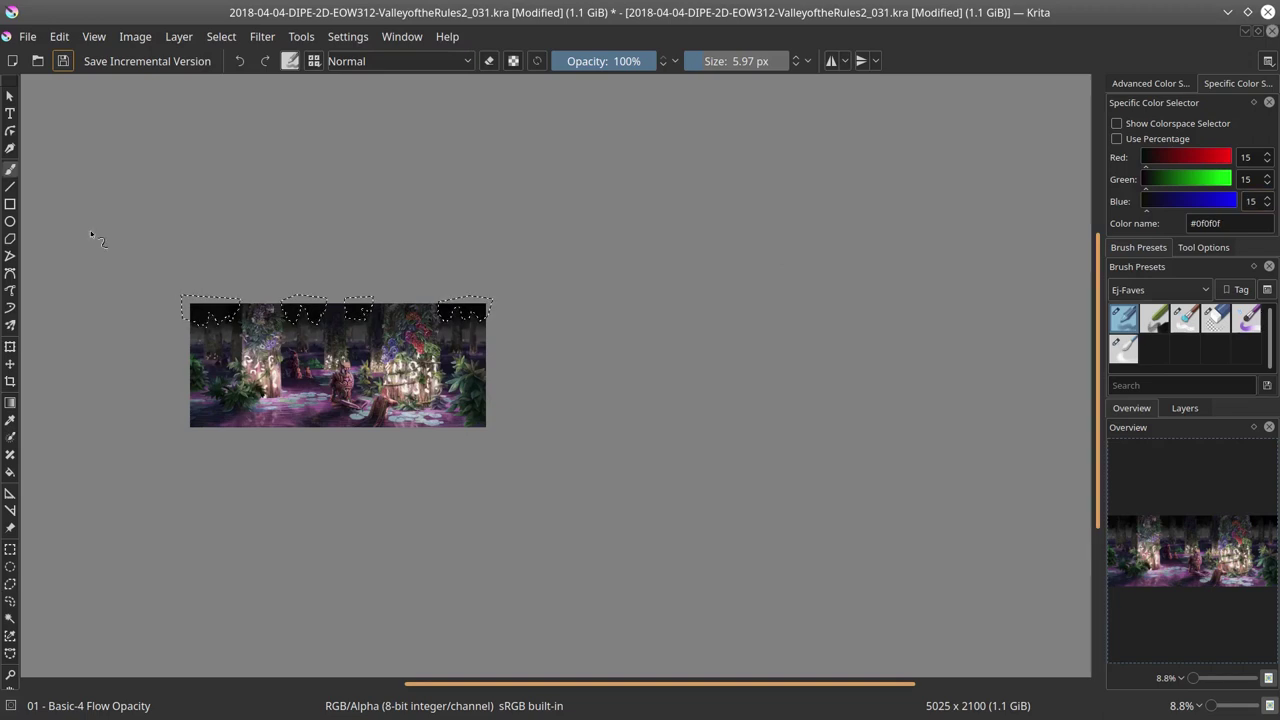
Step: Enlarge the brush, lighten the colour, and blend sky edges with the Blender Blur brush
{"action": "key", "text": "bracketright"}
{"action": "key", "text": "bracketright"}
{"action": "key", "text": "bracketright"}
{"action": "key", "text": "bracketright"}
{"action": "key", "text": "bracketright"}
{"action": "key", "text": "bracketright"}
{"action": "key", "text": "bracketright"}
{"action": "key", "text": "bracketright"}
{"action": "key", "text": "bracketright"}
{"action": "key", "text": "bracketright"}
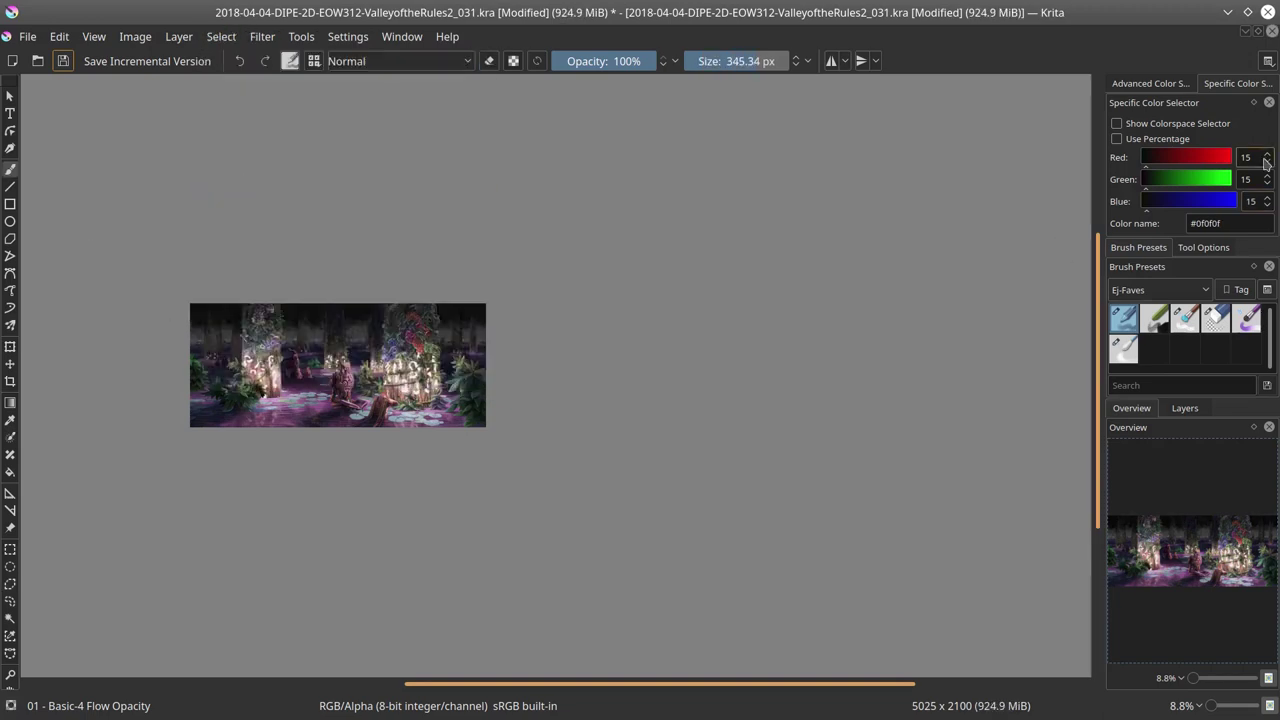
{"action": "key", "text": "l"}
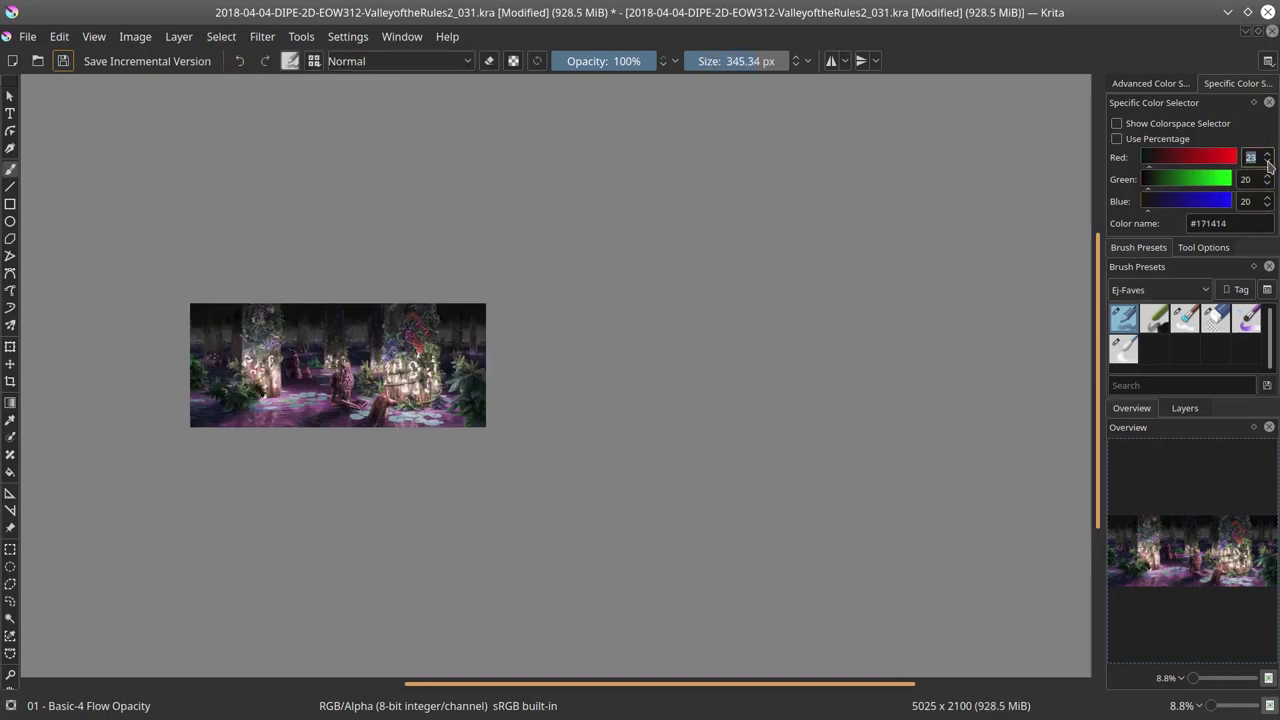
{"action": "left_click", "coordinate": [221, 36]}
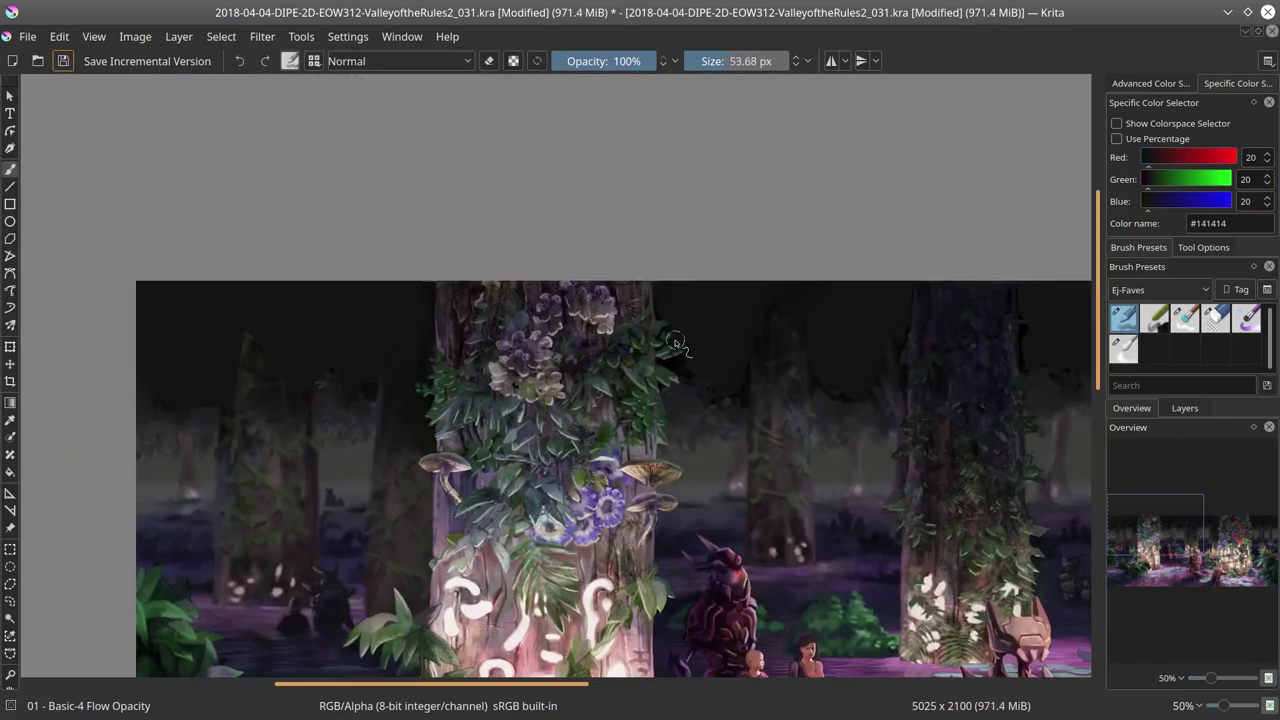
{"action": "scroll", "coordinate": [765, 368], "scroll_direction": "right", "scroll_amount": 5}
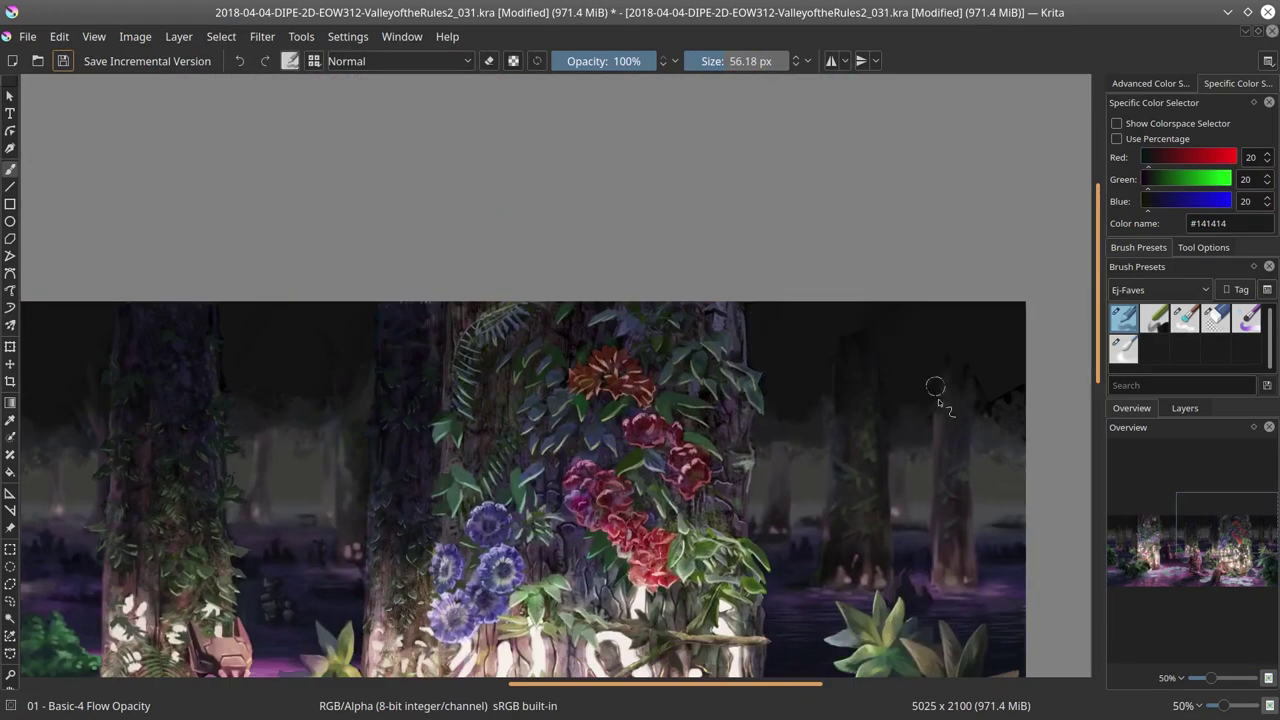
{"action": "key", "text": "slash"}
{"action": "scroll", "coordinate": [386, 420], "scroll_direction": "left", "scroll_amount": 10}
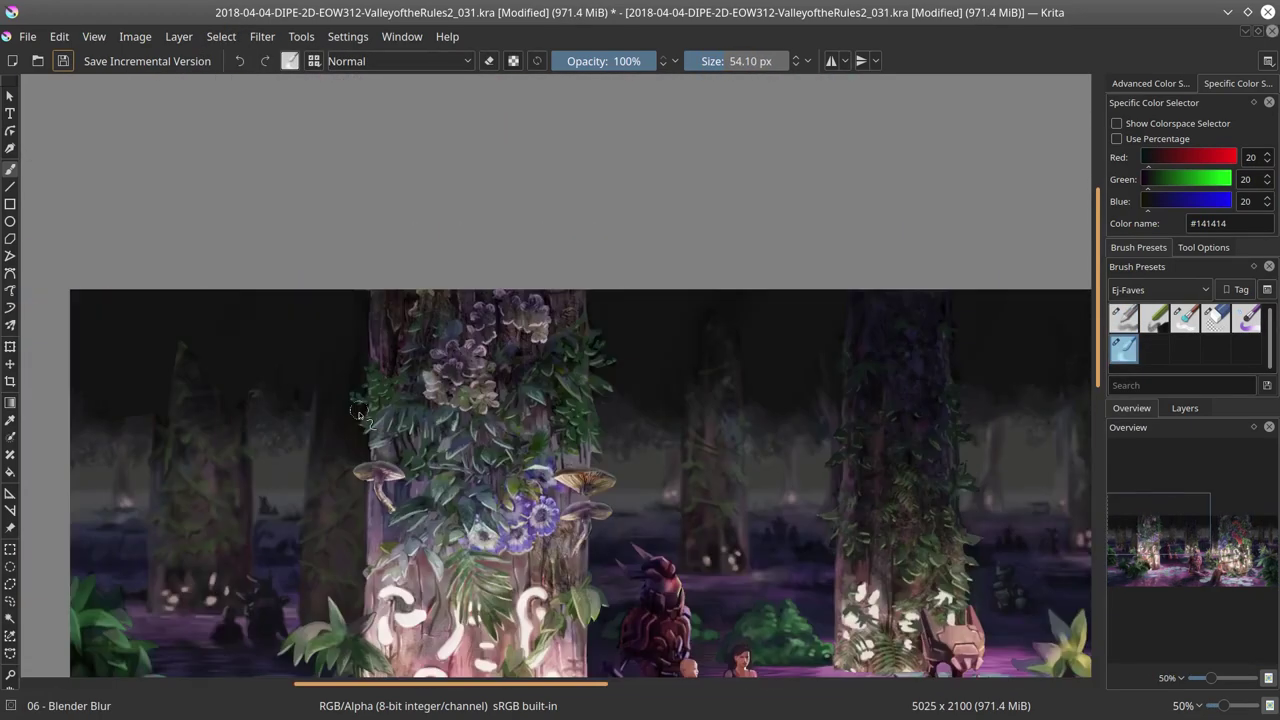
{"action": "key", "text": "slash"}
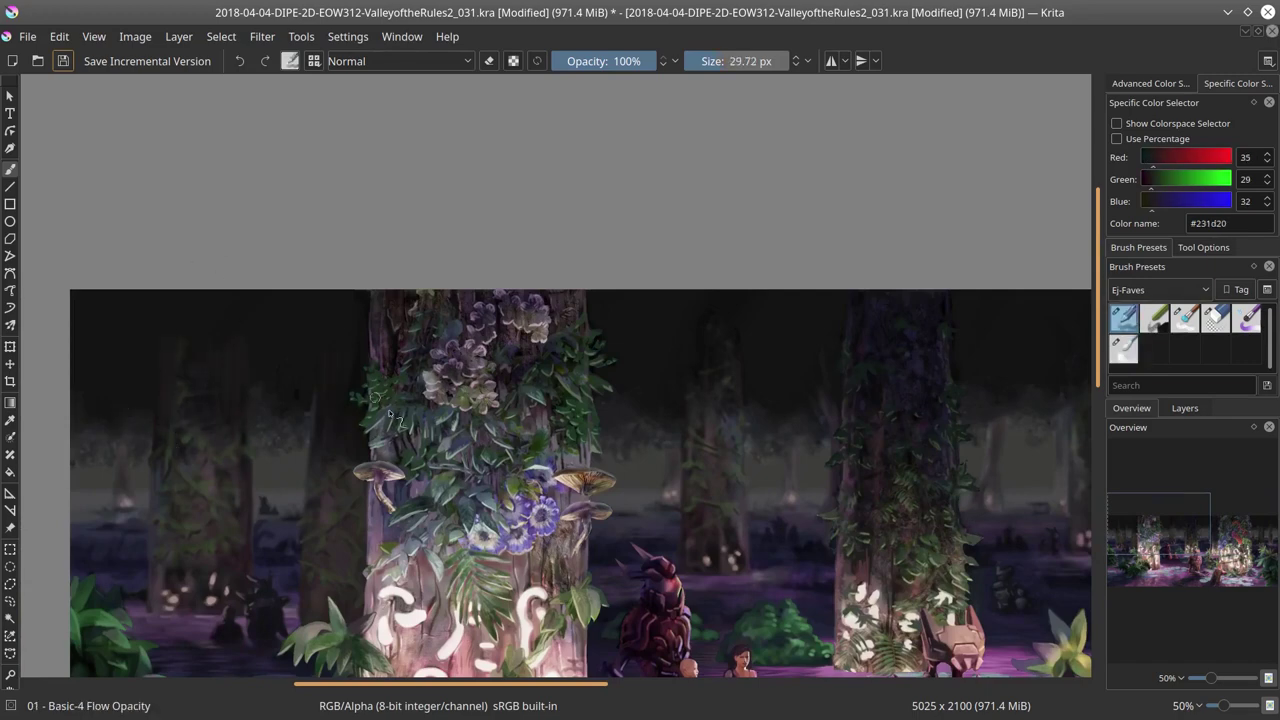
{"action": "scroll", "coordinate": [922, 495], "scroll_direction": "down", "scroll_amount": 6}
{"action": "key", "text": "2"}
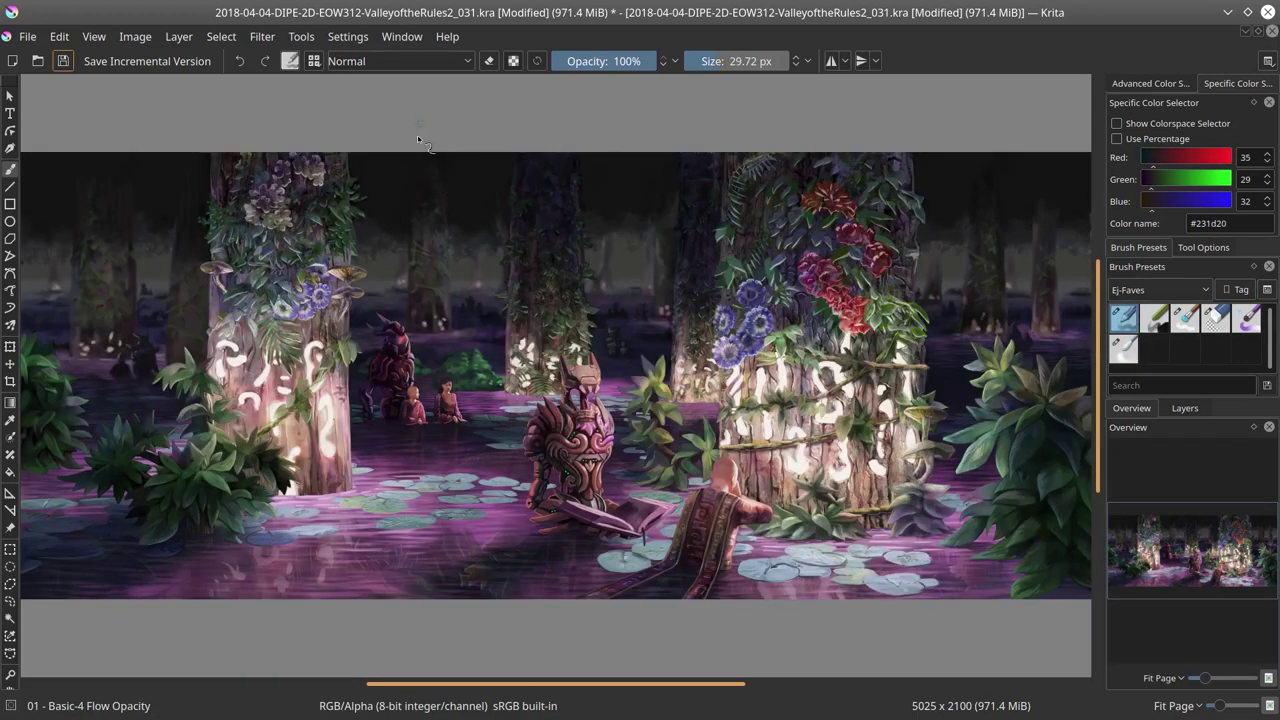
Step: Mirror the image horizontally and back to check the composition
{"action": "scroll", "coordinate": [487, 638], "scroll_direction": "down", "scroll_amount": 2}
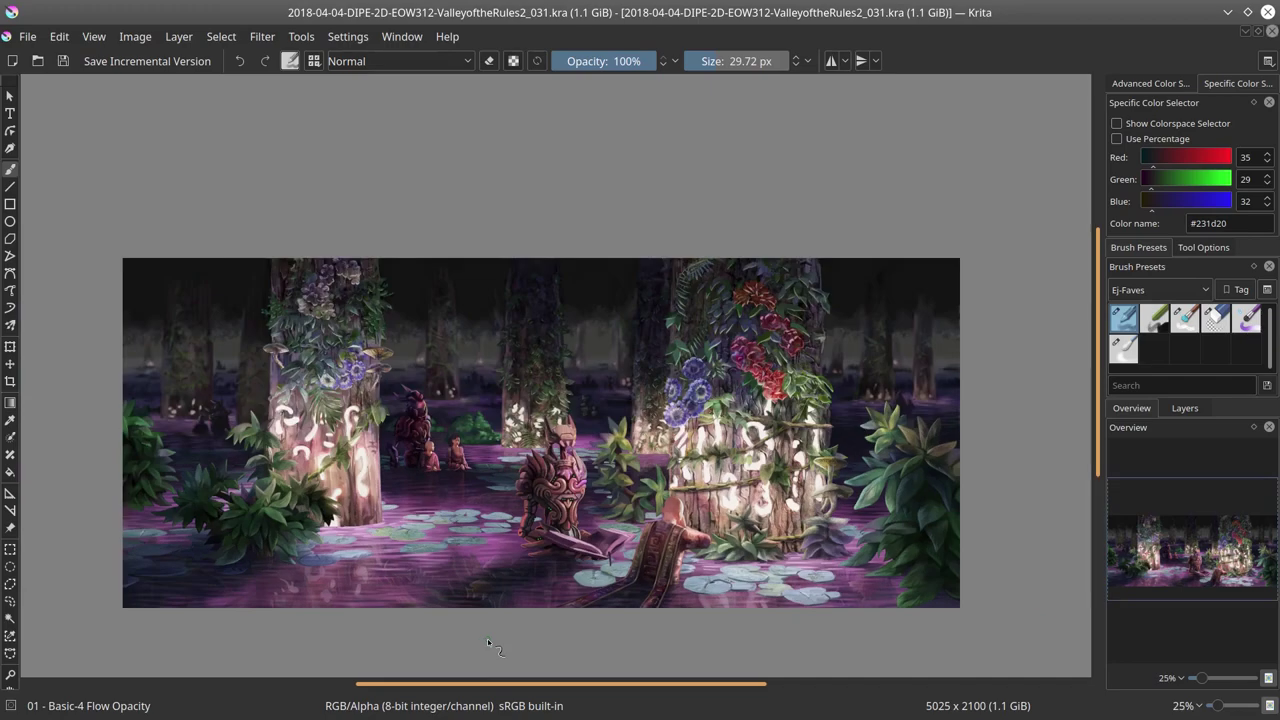
{"action": "left_click", "coordinate": [135, 36]}
{"action": "left_click", "coordinate": [169, 230]}
{"action": "scroll", "coordinate": [169, 230], "scroll_direction": "down", "scroll_amount": 2}
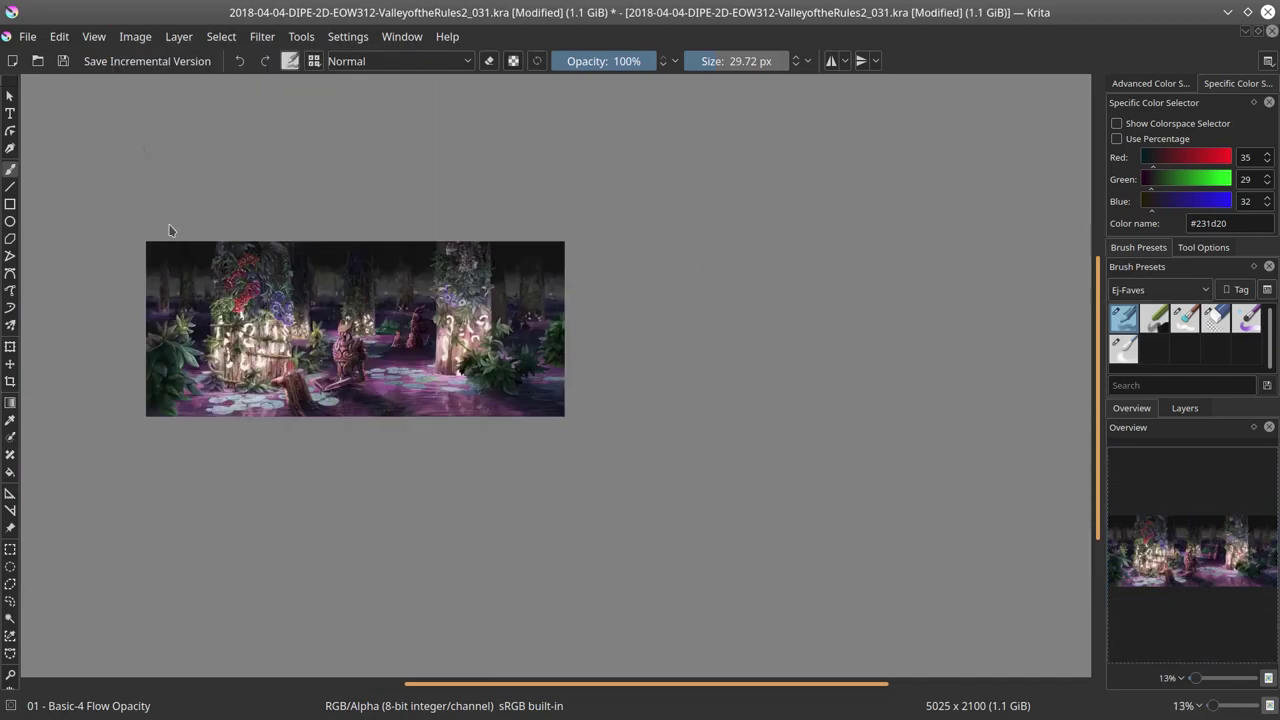
{"action": "left_click", "coordinate": [135, 36]}
{"action": "left_click", "coordinate": [169, 223]}
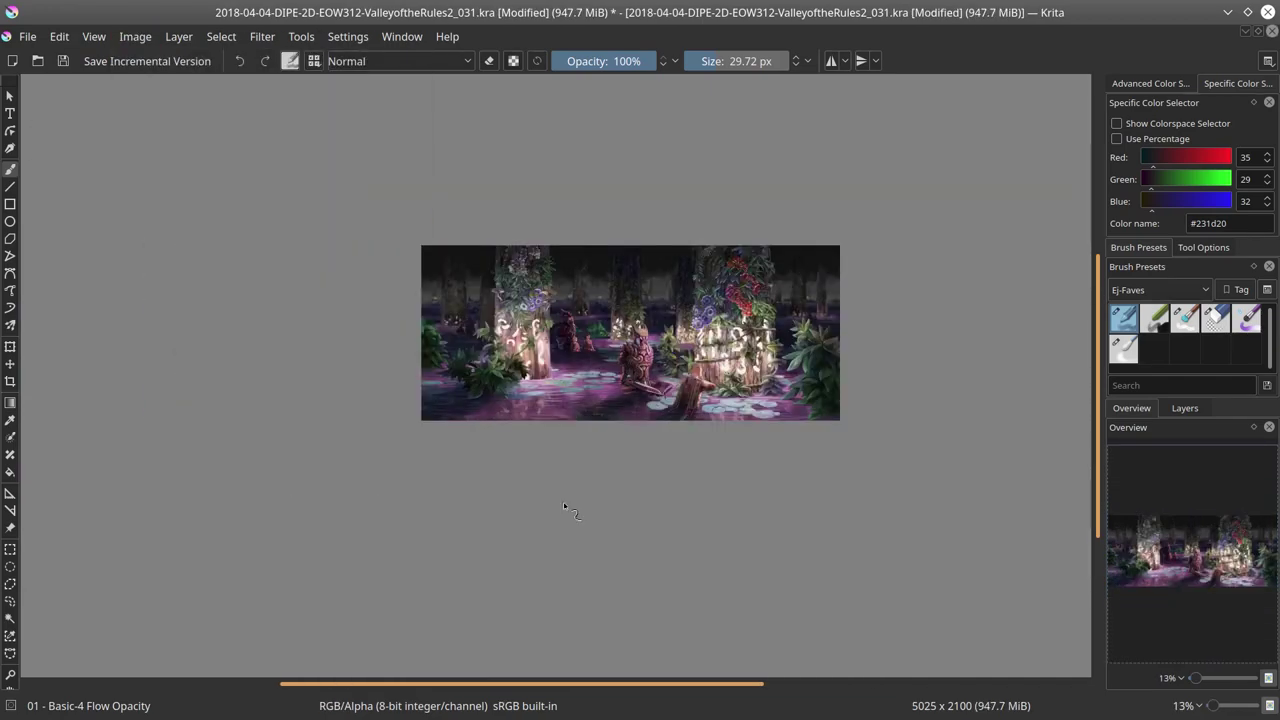
{"action": "key", "text": "2"}
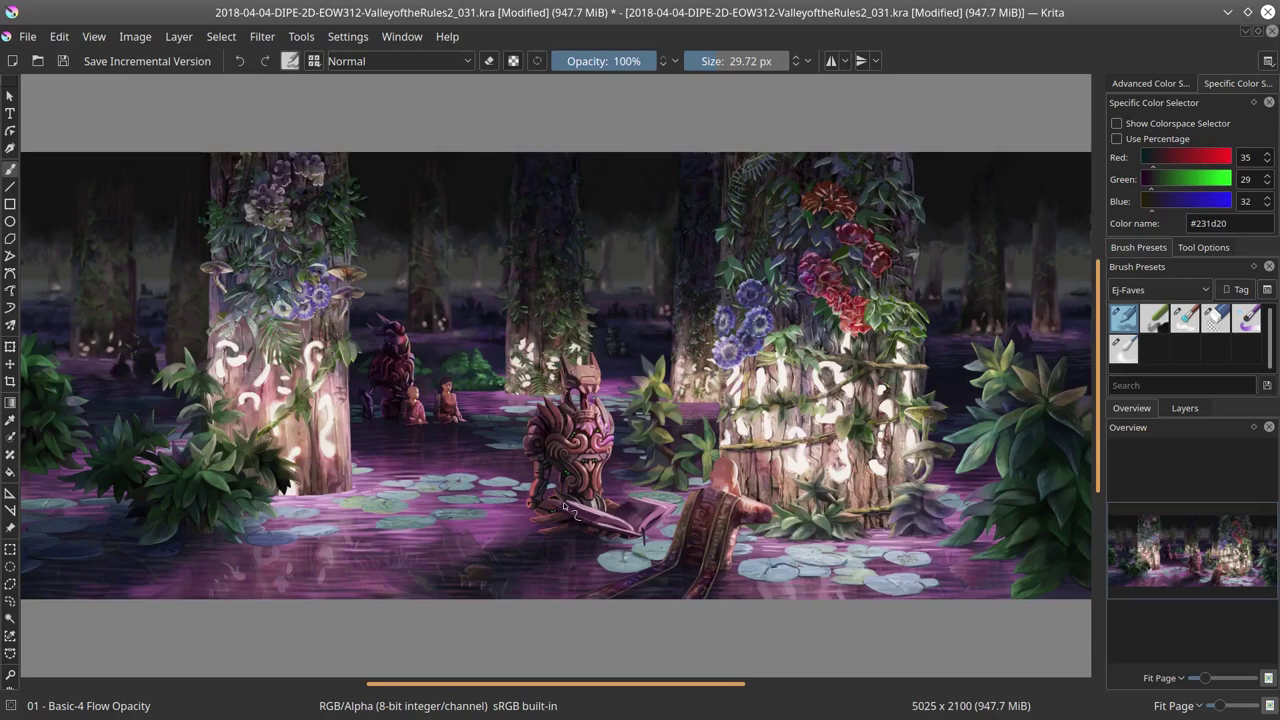
Step: Set the brush to Decrease Saturation blending and save incremental version _032
{"action": "left_click", "coordinate": [1184, 408]}
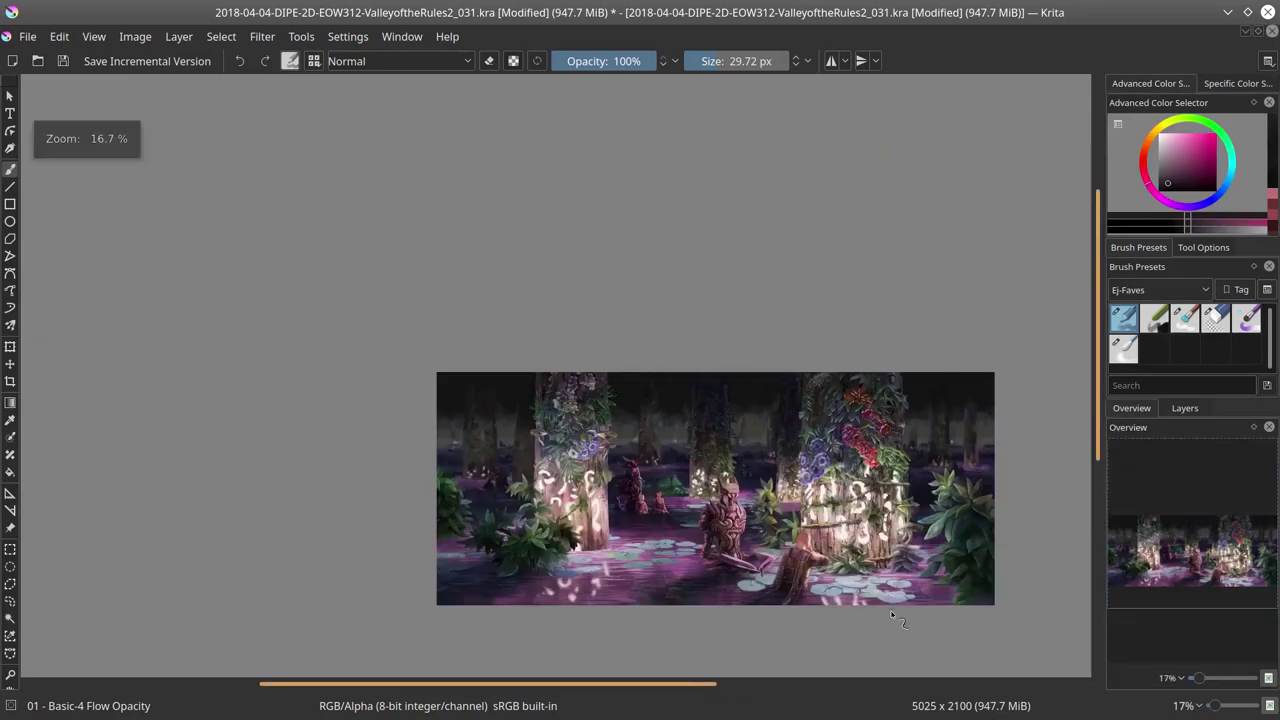
{"action": "scroll", "coordinate": [883, 517], "scroll_direction": "down", "scroll_amount": 2}
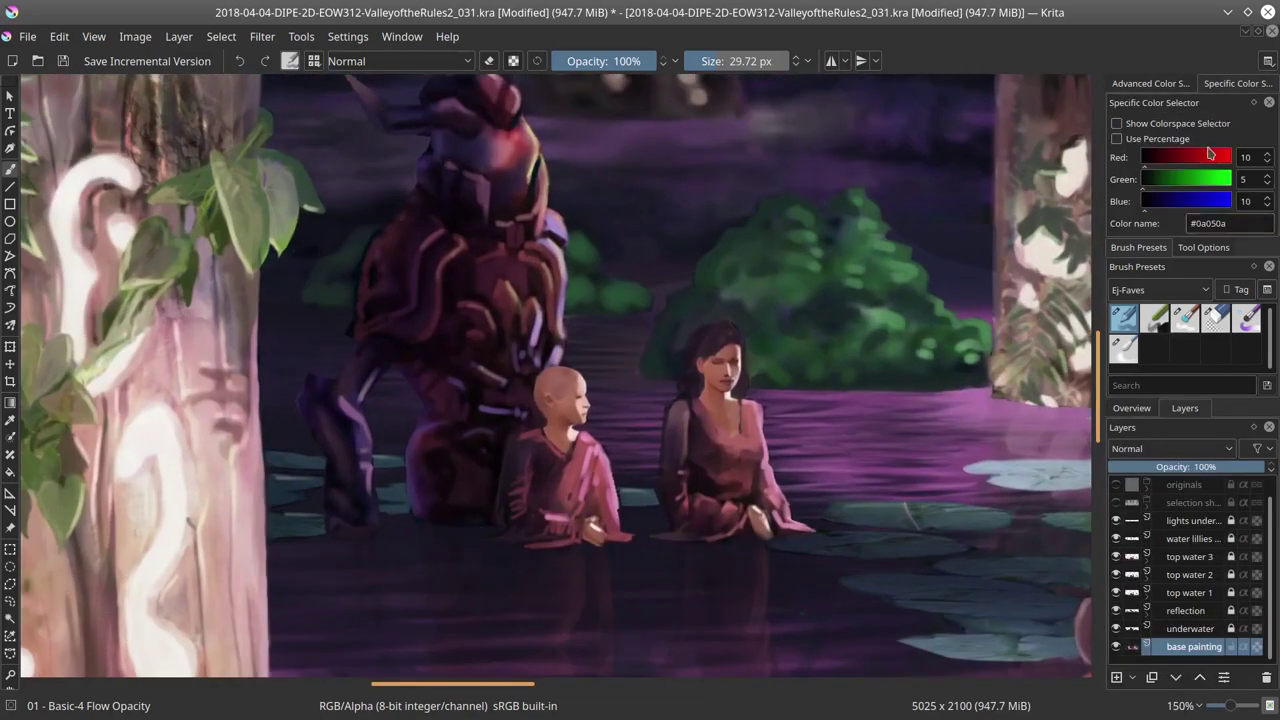
{"action": "left_click", "coordinate": [400, 61]}
{"action": "left_click", "coordinate": [456, 230]}
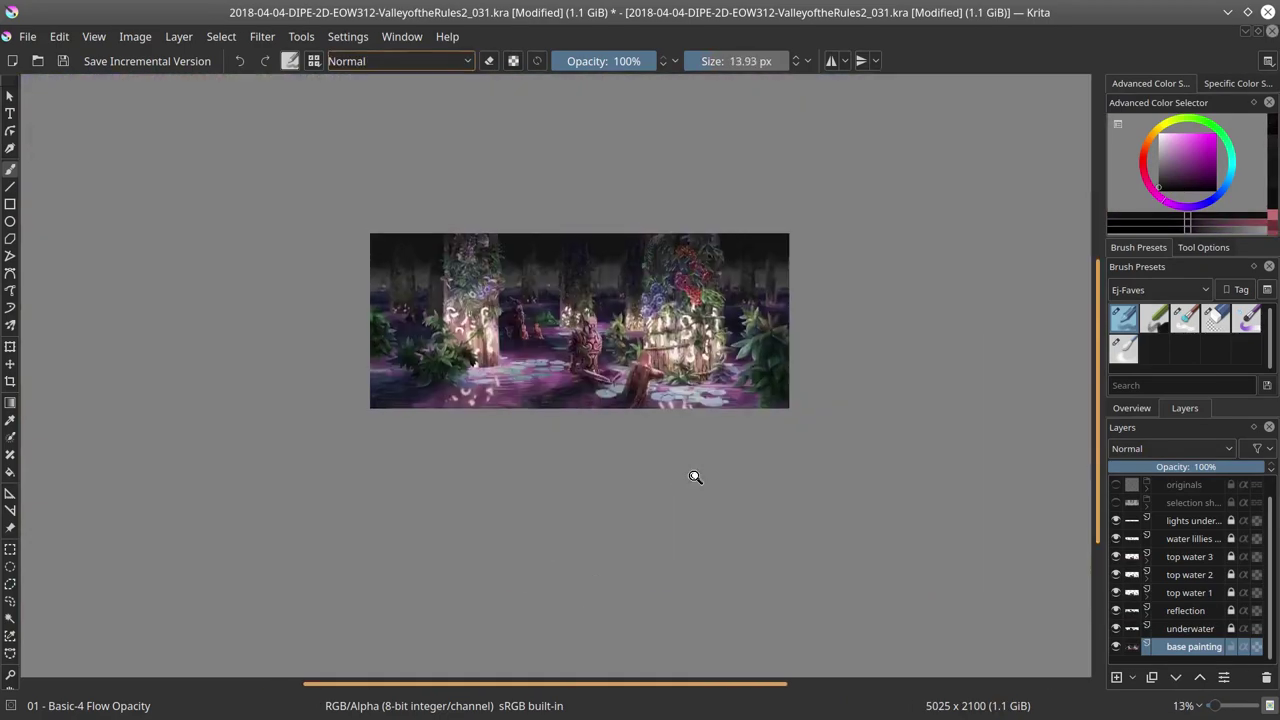
{"action": "key", "text": "ctrl+s"}
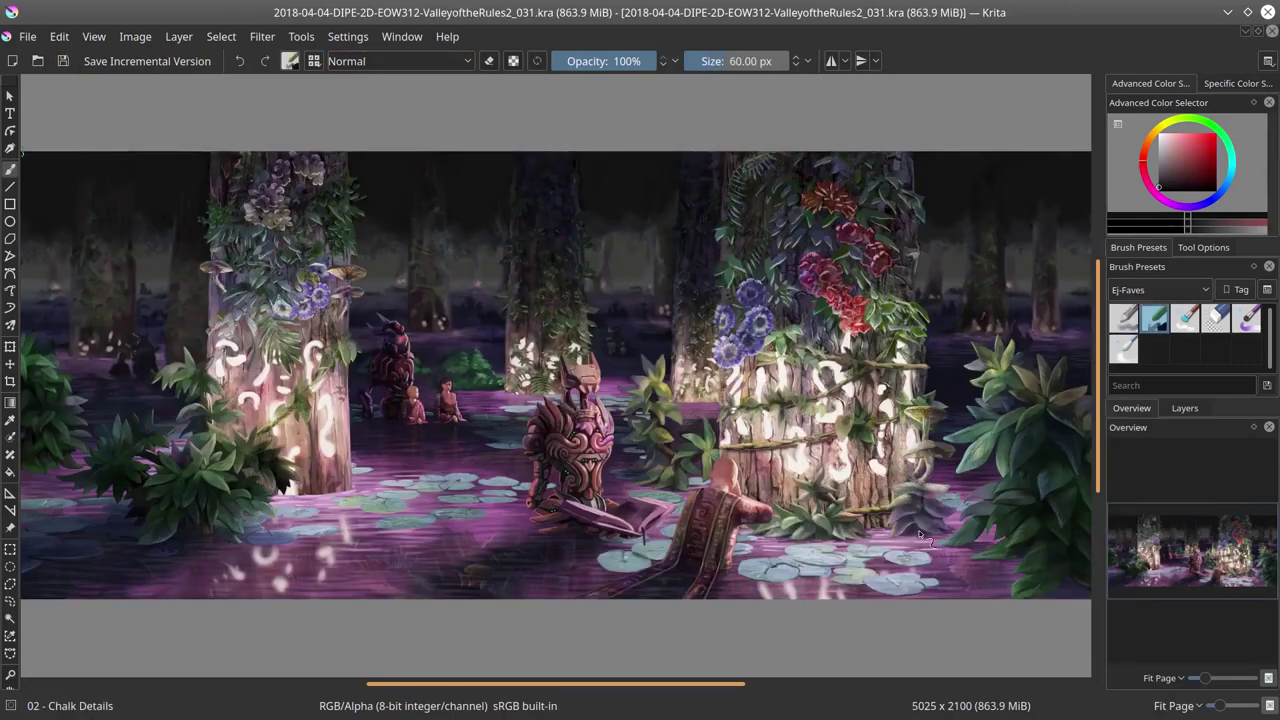
{"action": "key", "text": "ctrl+alt+s"}
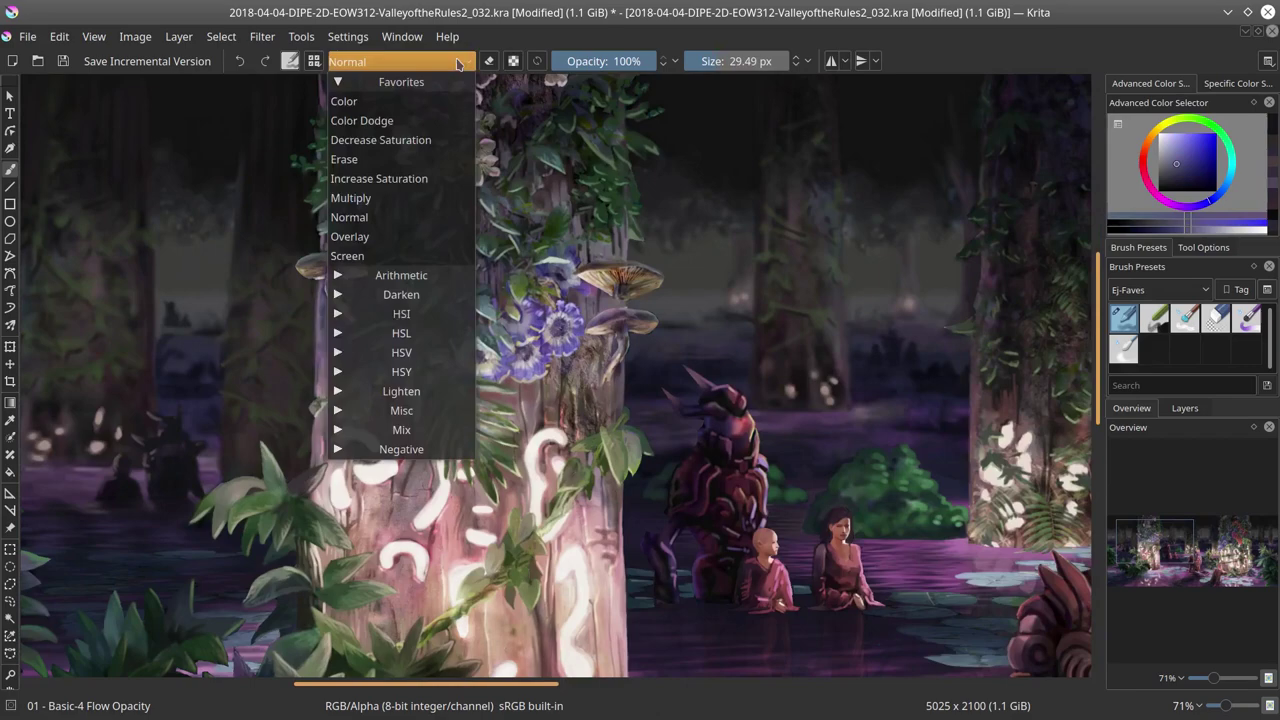
Step: Darken the left tree's leaves with an enlarged Multiply-mode brush, then return to Normal blending
{"action": "left_click", "coordinate": [343, 189]}
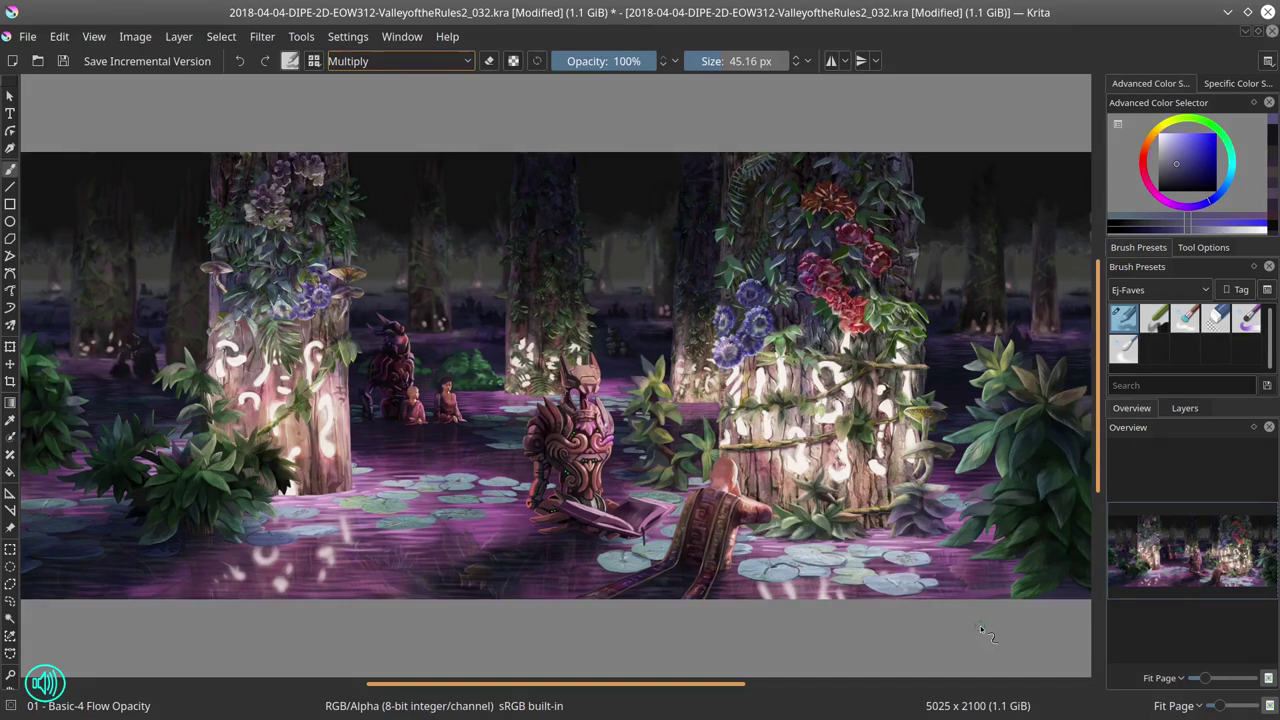
{"action": "scroll", "coordinate": [597, 580], "scroll_direction": "up", "scroll_amount": 5}
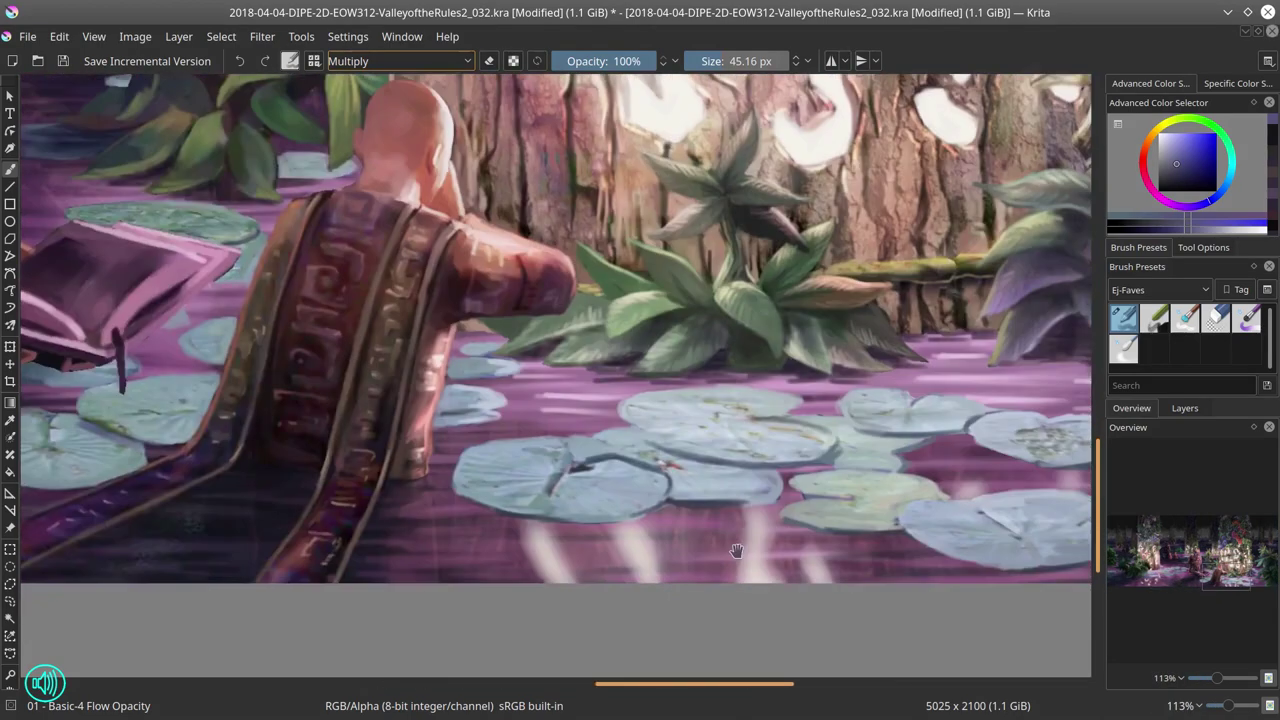
{"action": "scroll", "coordinate": [805, 590], "scroll_direction": "down", "scroll_amount": 3}
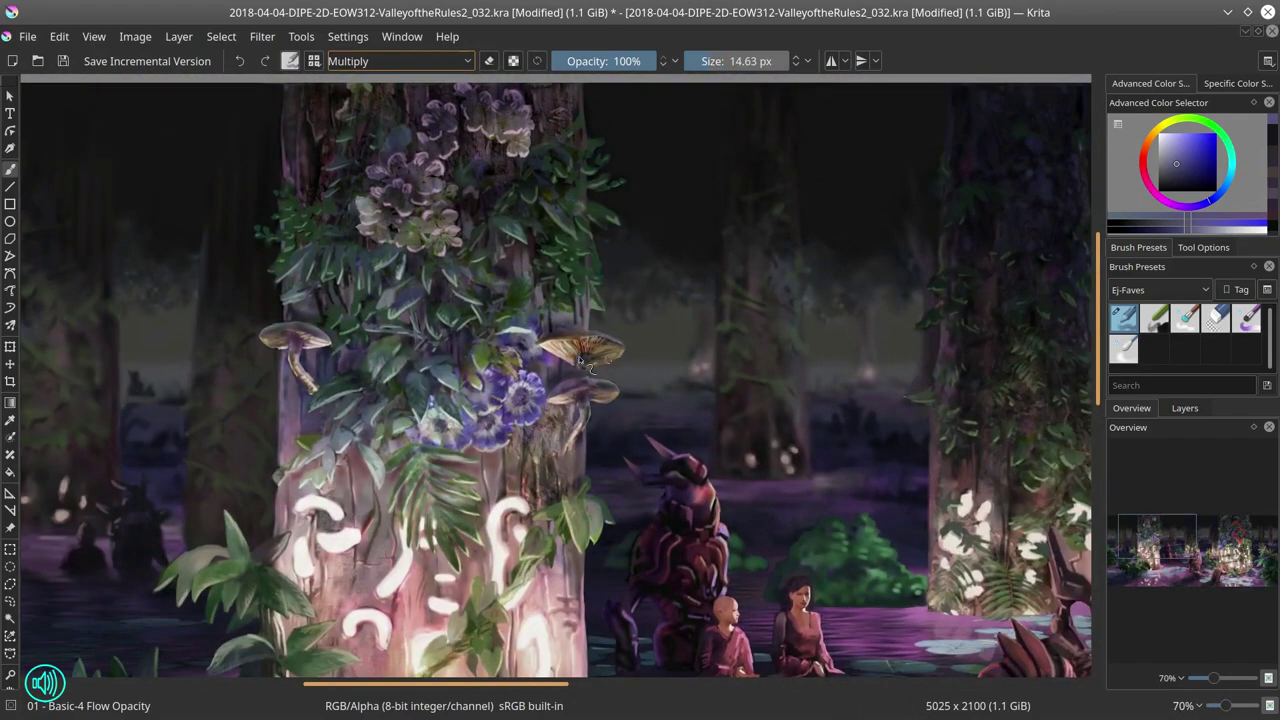
{"action": "left_click_drag", "start_coordinate": [458, 366], "coordinate": [423, 392]}
{"action": "key", "text": "/"}
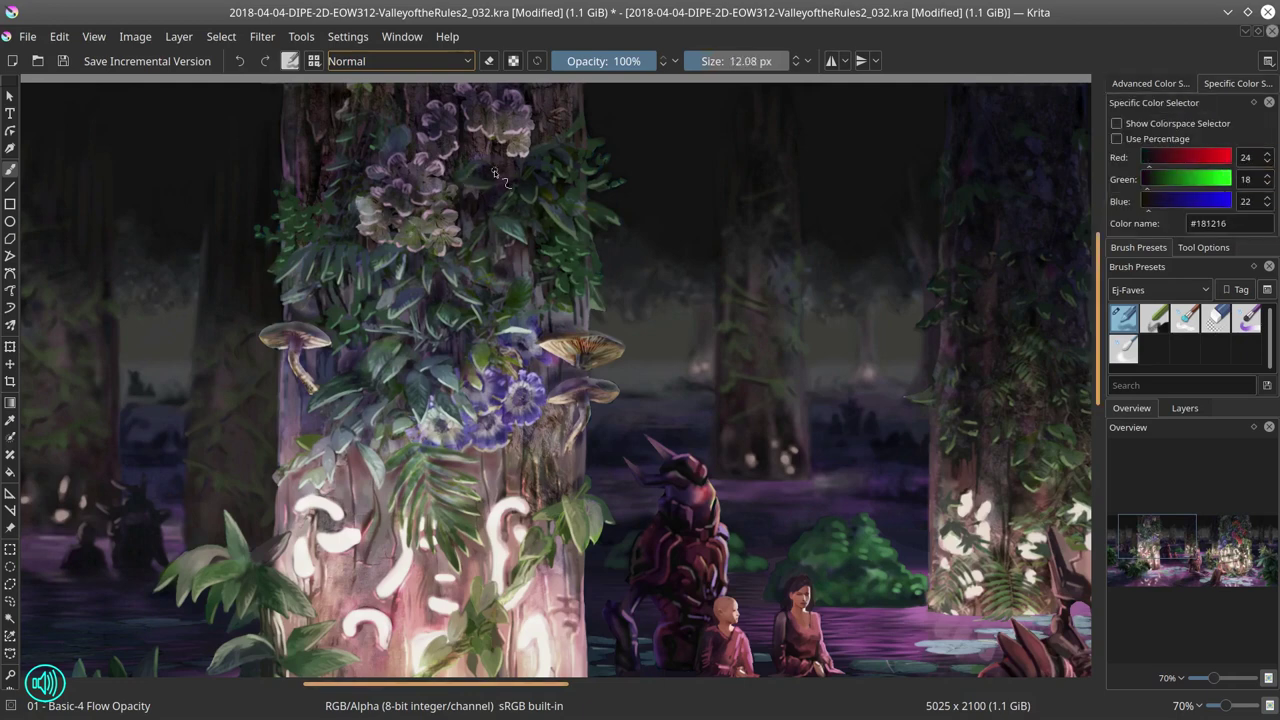
Step: Touch up the leaves in near-black purple, dark olive green and dark purple, then save _032
{"action": "left_click", "coordinate": [430, 305], "text": "ctrl"}
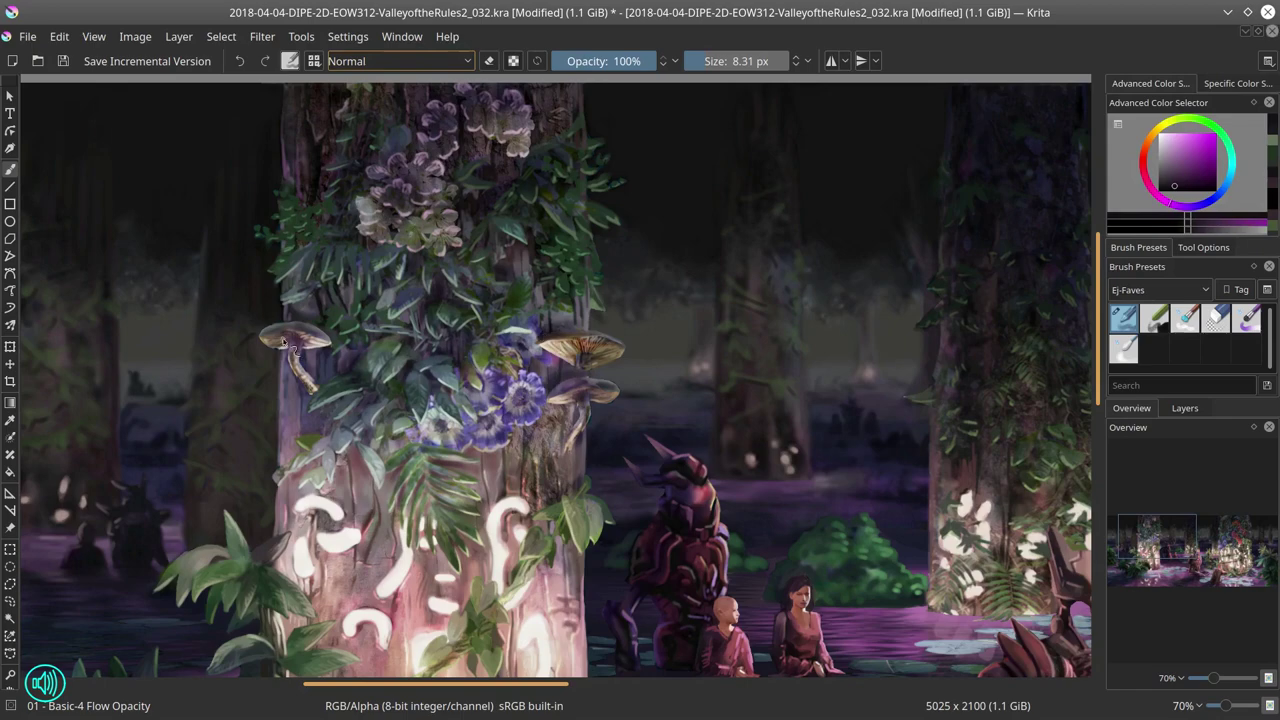
{"action": "left_click", "coordinate": [478, 381], "text": "ctrl"}
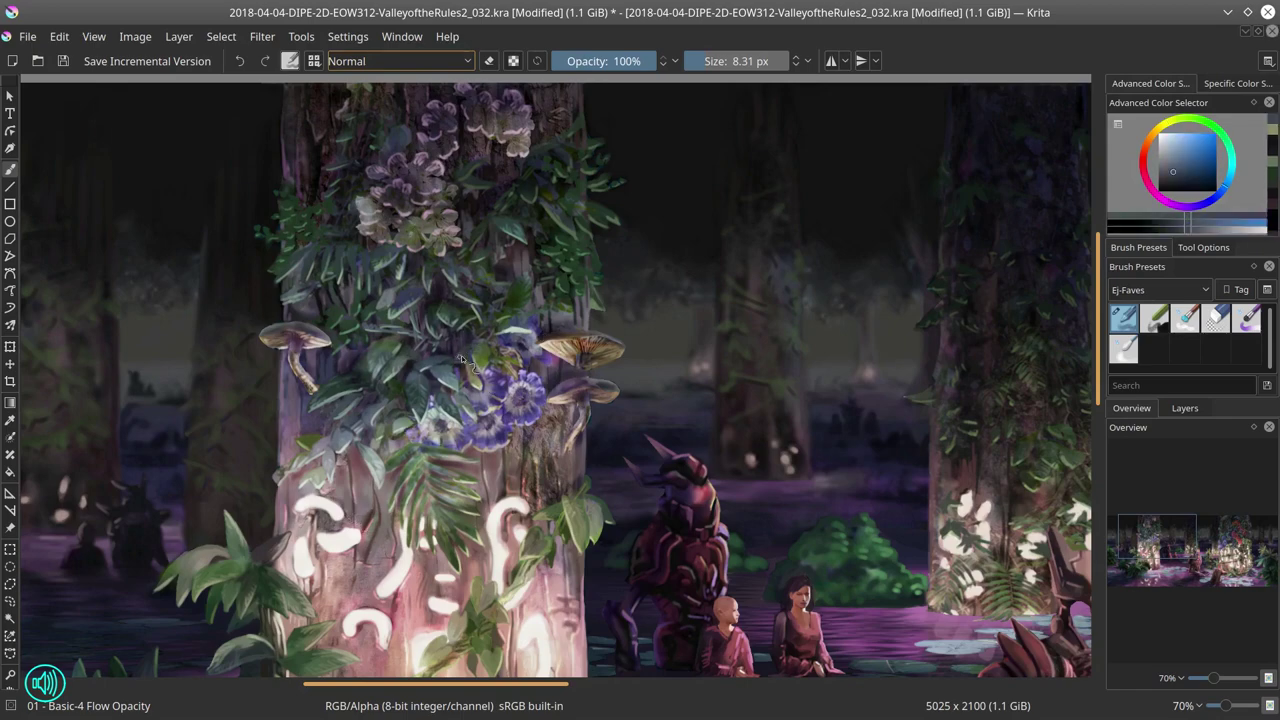
{"action": "left_click", "coordinate": [388, 365], "text": "ctrl"}
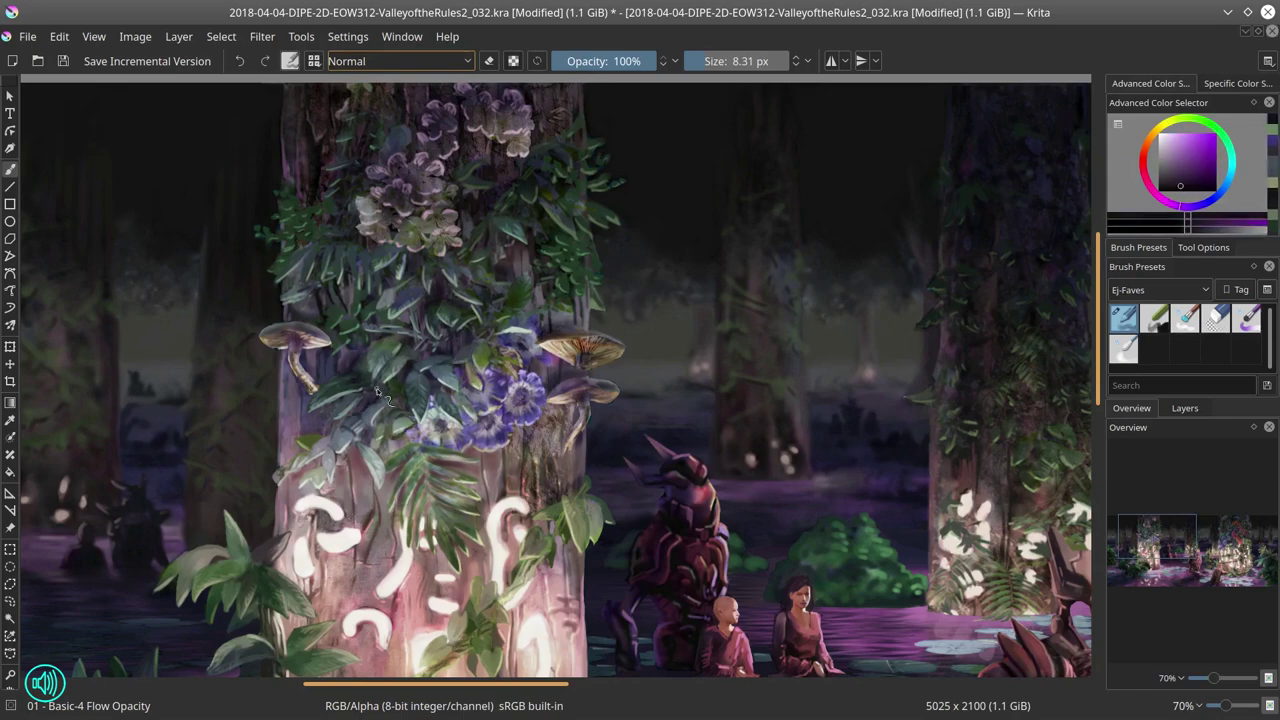
{"action": "key", "text": "m"}
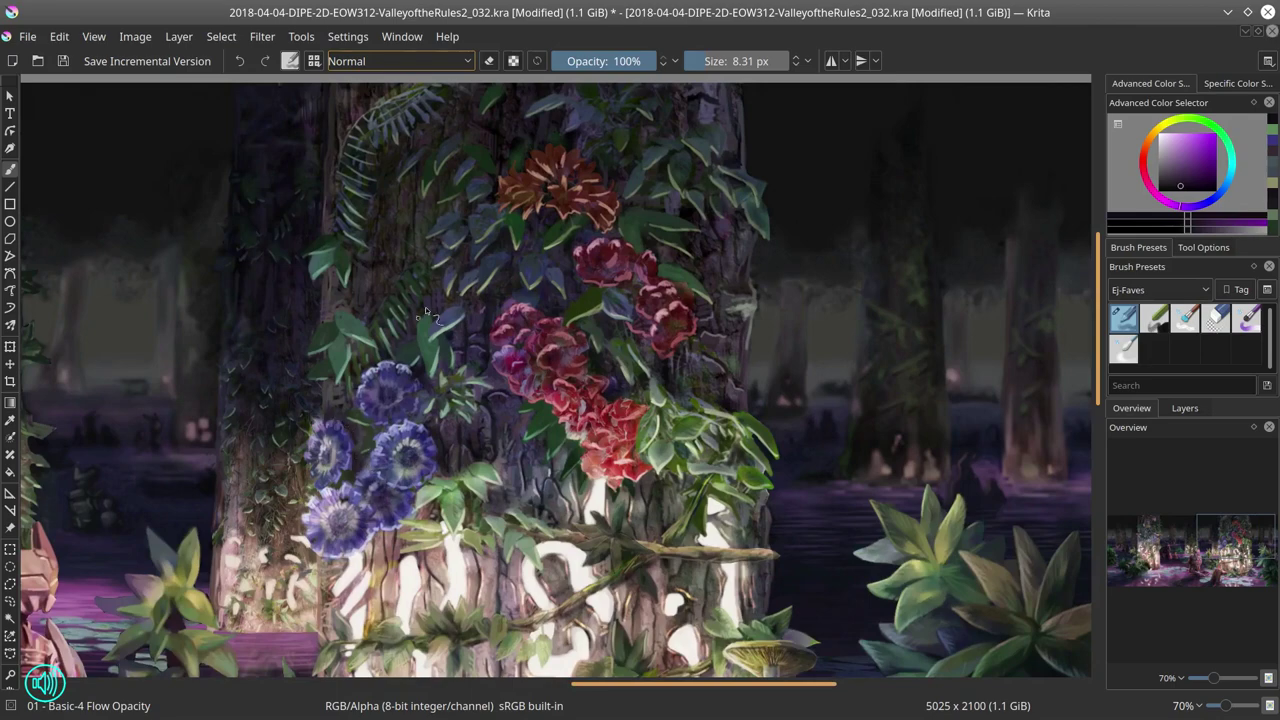
{"action": "key", "text": "2"}
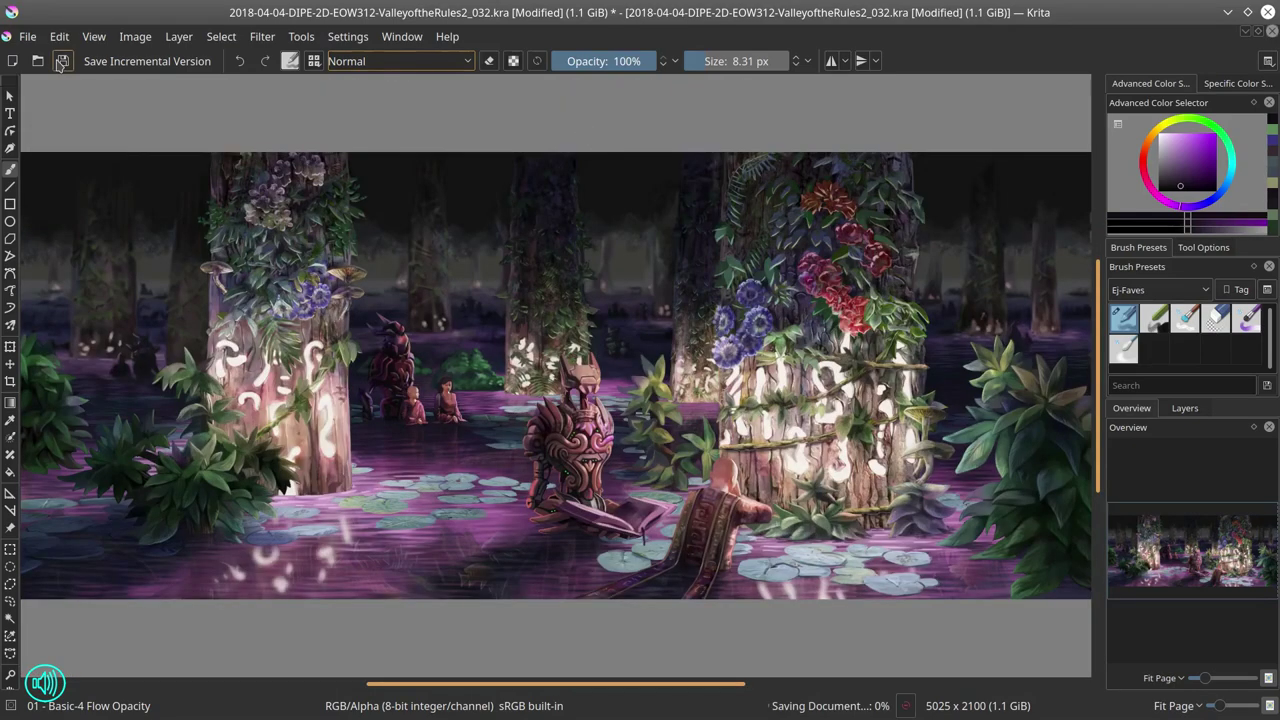
{"action": "scroll", "coordinate": [728, 497], "scroll_direction": "up", "scroll_amount": 4}
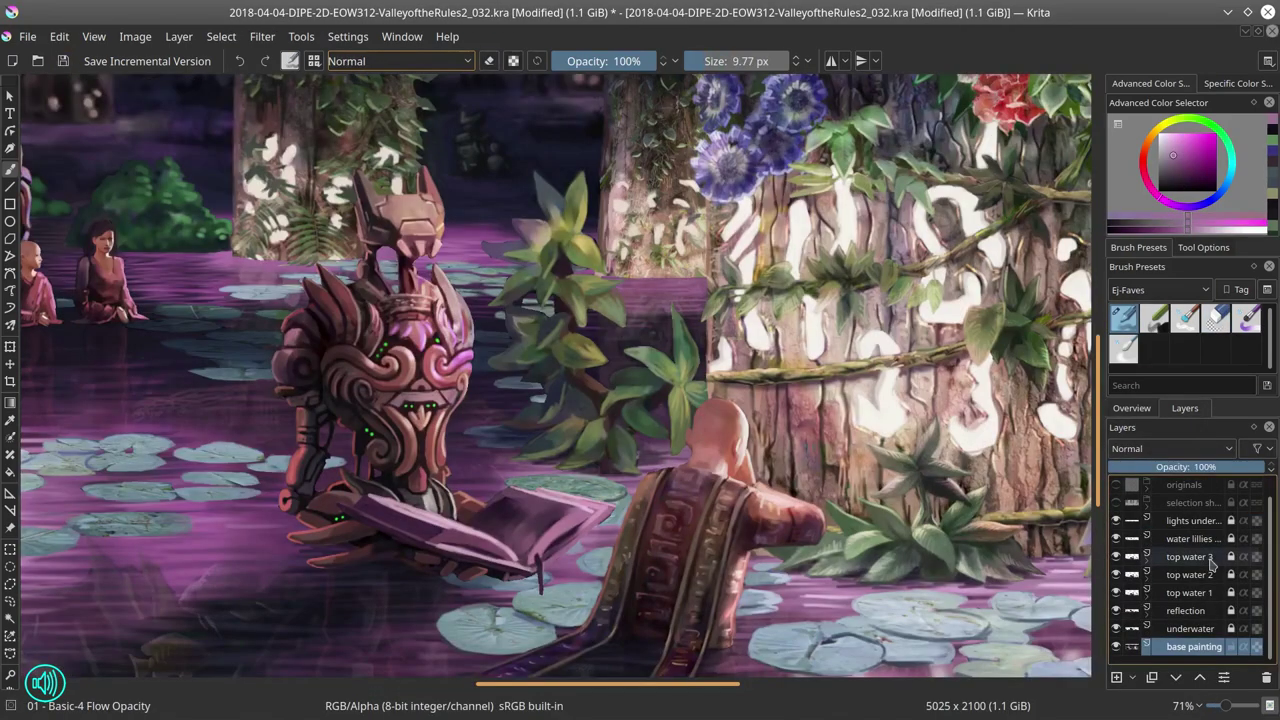
{"action": "key", "text": "2"}
{"action": "left_click", "coordinate": [63, 61]}
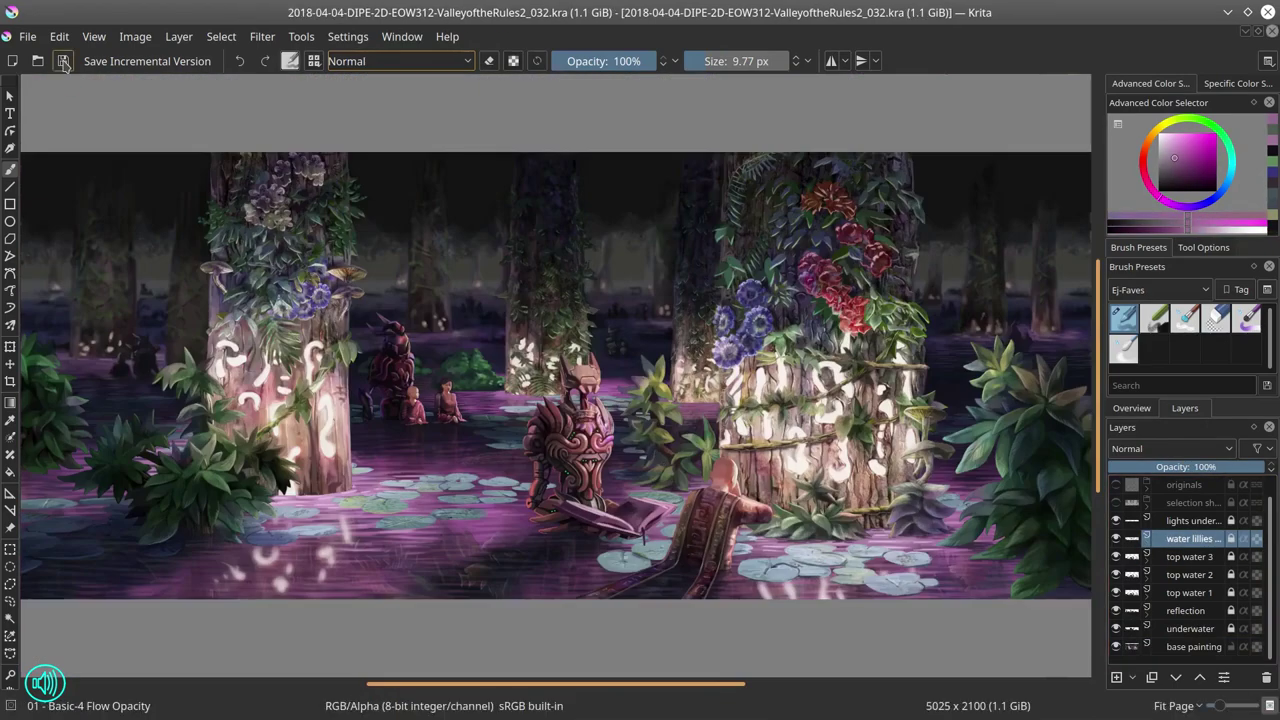
Step: Sample a colour from the left tree's leaves, touch up by the mushrooms, and save again
{"action": "left_click", "coordinate": [1140, 410]}
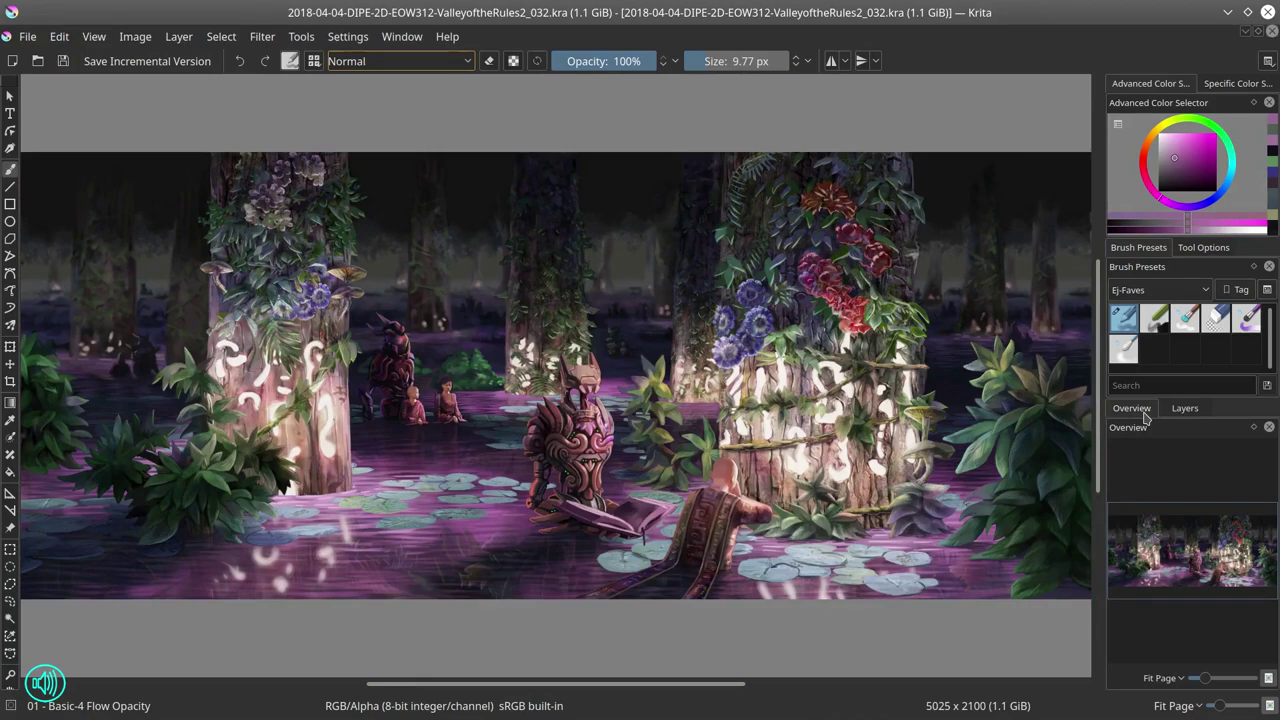
{"action": "scroll", "coordinate": [216, 280], "scroll_direction": "up", "scroll_amount": 8}
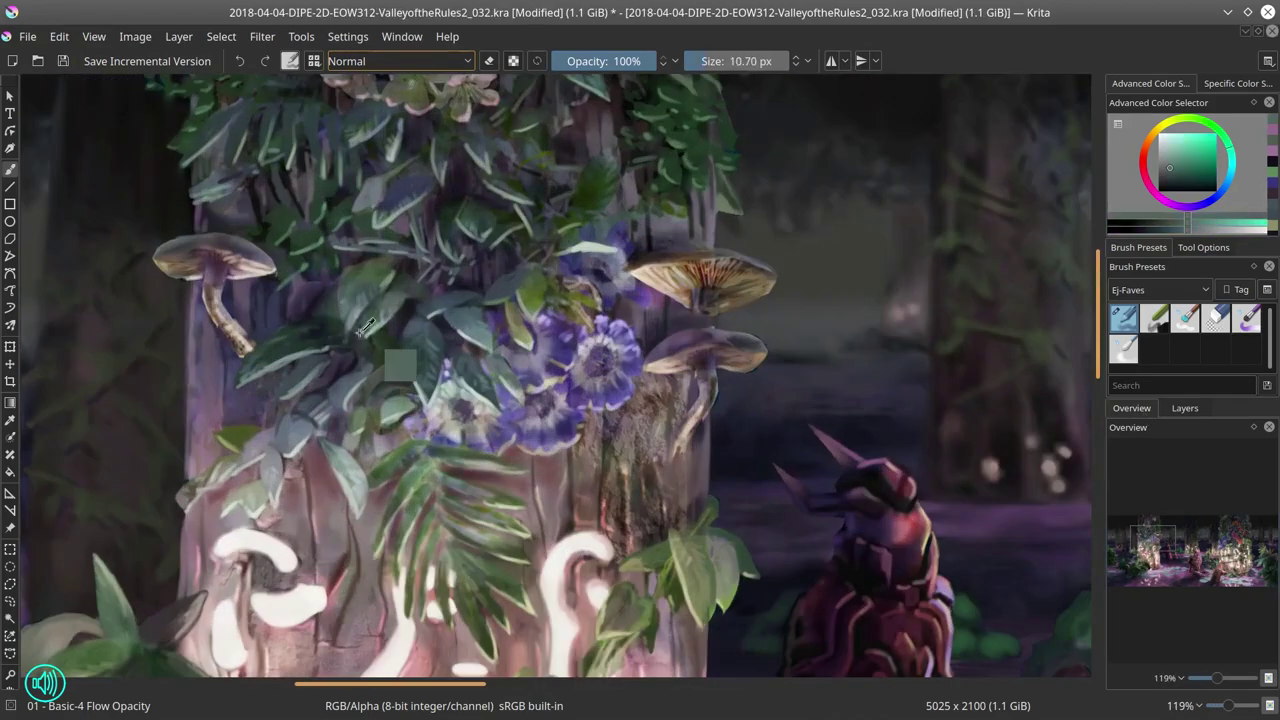
{"action": "mouse_move", "coordinate": [372, 316]}
{"action": "left_mouse_down"}
{"action": "mouse_move", "coordinate": [325, 333]}
{"action": "mouse_move", "coordinate": [380, 291]}
{"action": "mouse_move", "coordinate": [355, 380]}
{"action": "mouse_move", "coordinate": [375, 290]}
{"action": "mouse_move", "coordinate": [366, 267]}
{"action": "mouse_move", "coordinate": [333, 270]}
{"action": "left_mouse_up"}
{"action": "key", "text": "2"}
{"action": "left_click", "coordinate": [62, 62]}
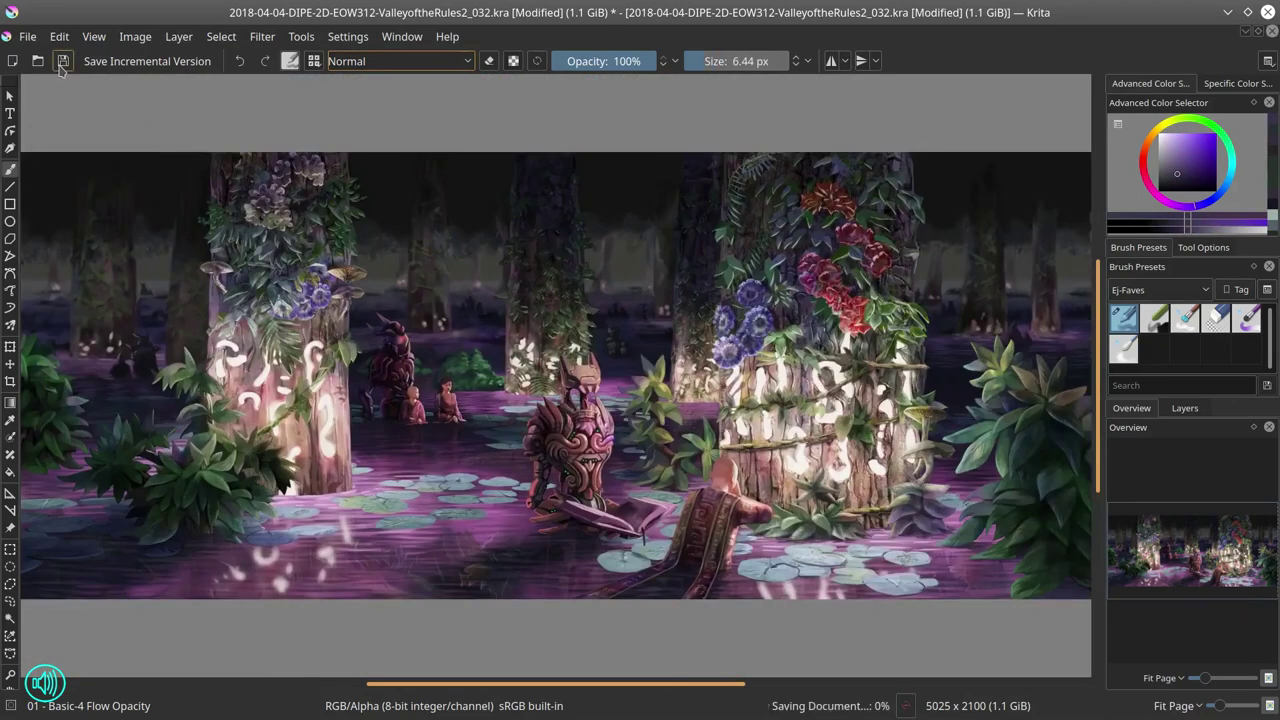